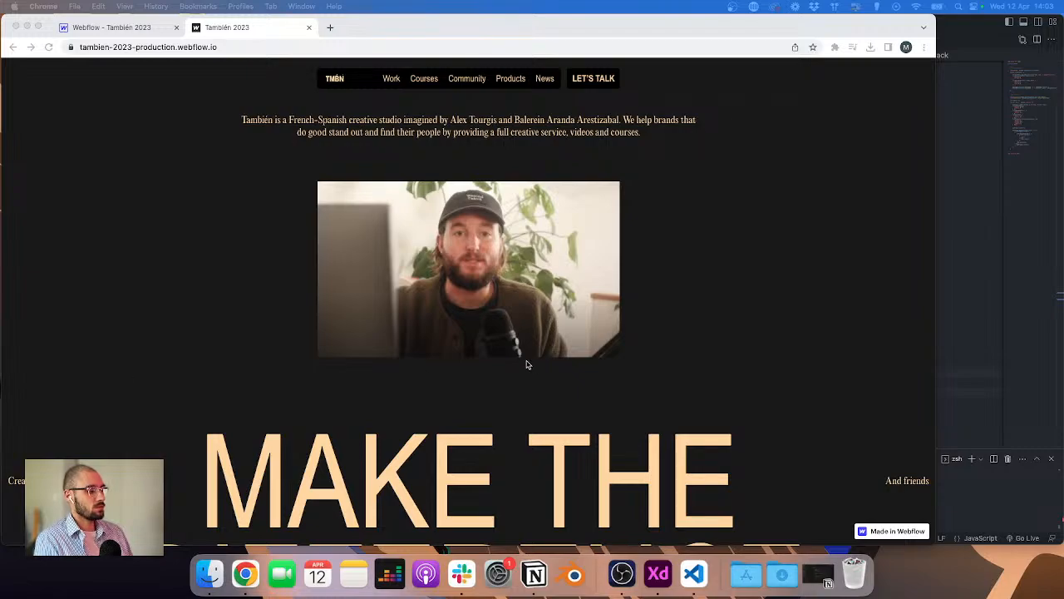
Step: Compare the published homepage and its Webflow designer view with the Home artboard in the XD design file
click(860, 397)
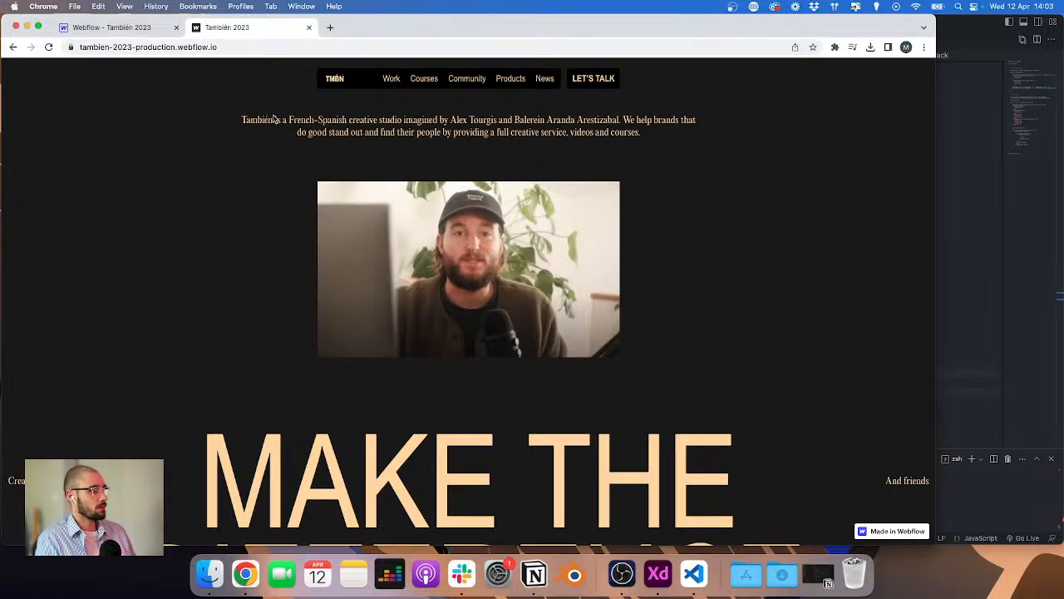
click(116, 28)
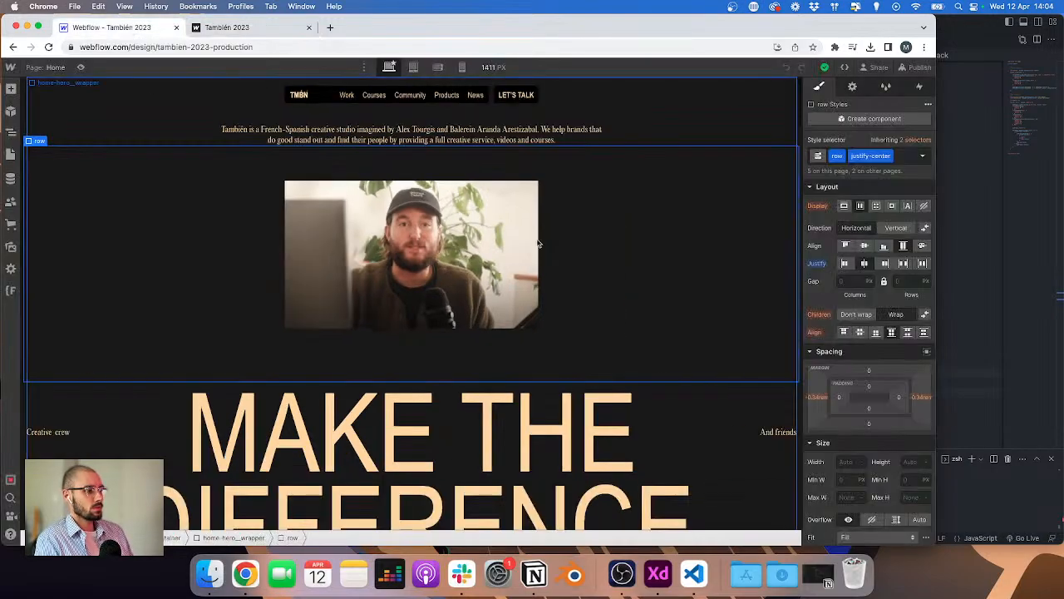
key(ctrl+Right)
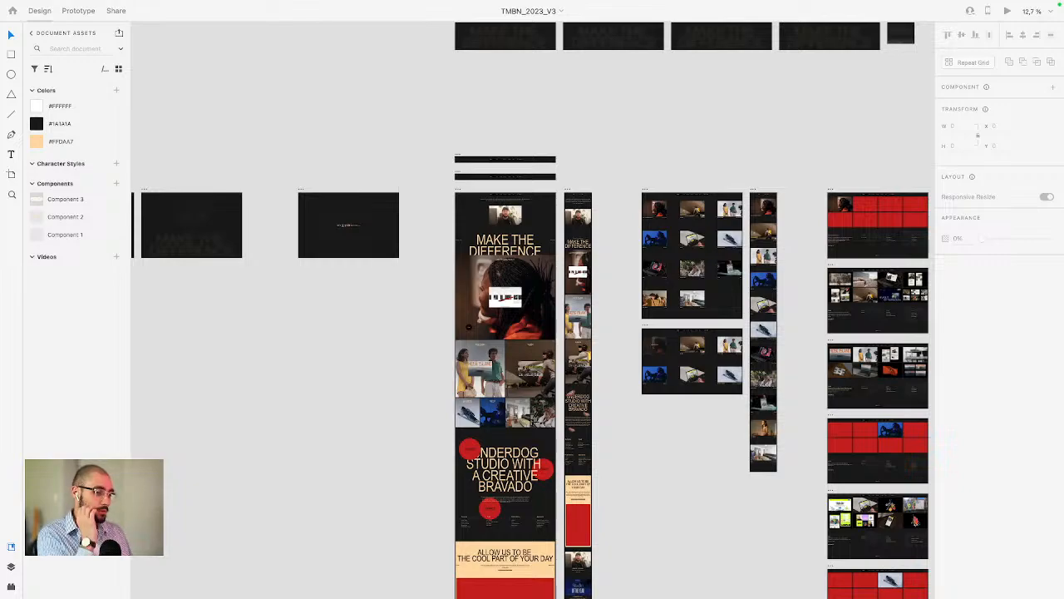
scroll(503, 202, up, 1)
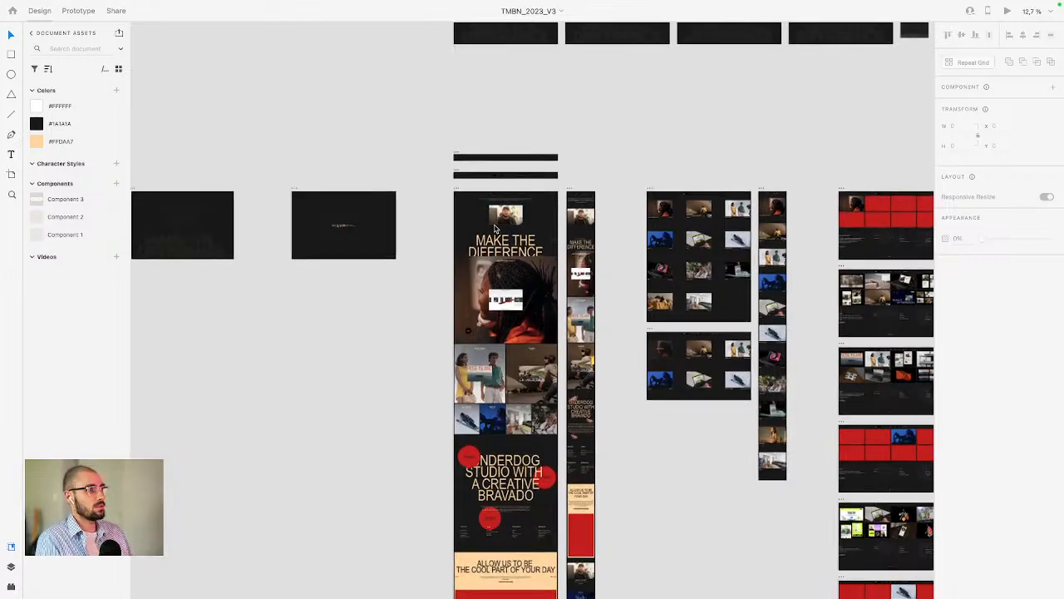
scroll(524, 200, down, 2)
scroll(550, 195, up, 2)
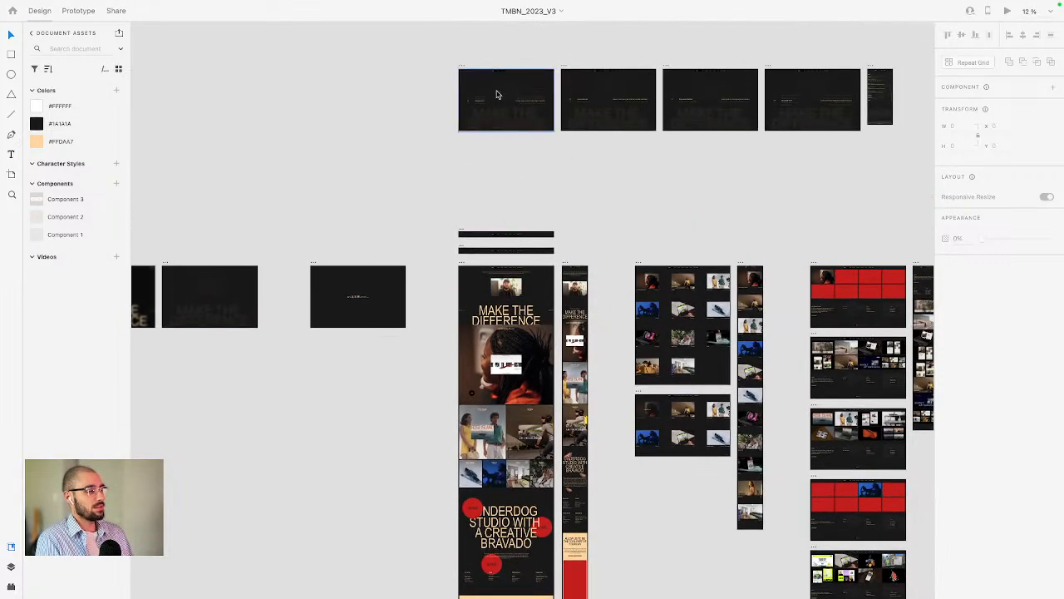
scroll(499, 281, up, 3)
scroll(499, 281, up, 2)
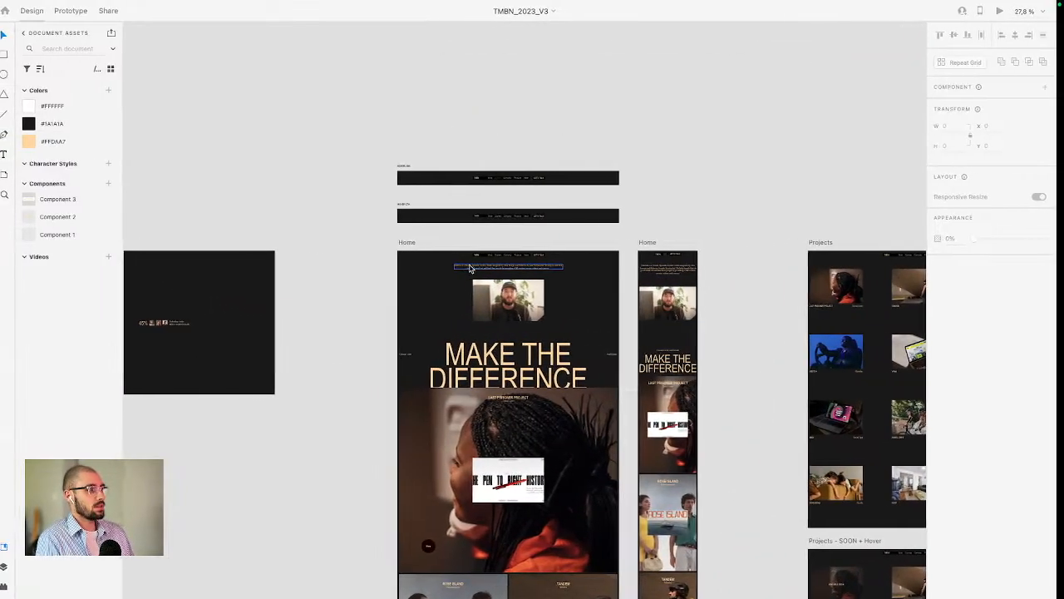
key(ctrl+Left)
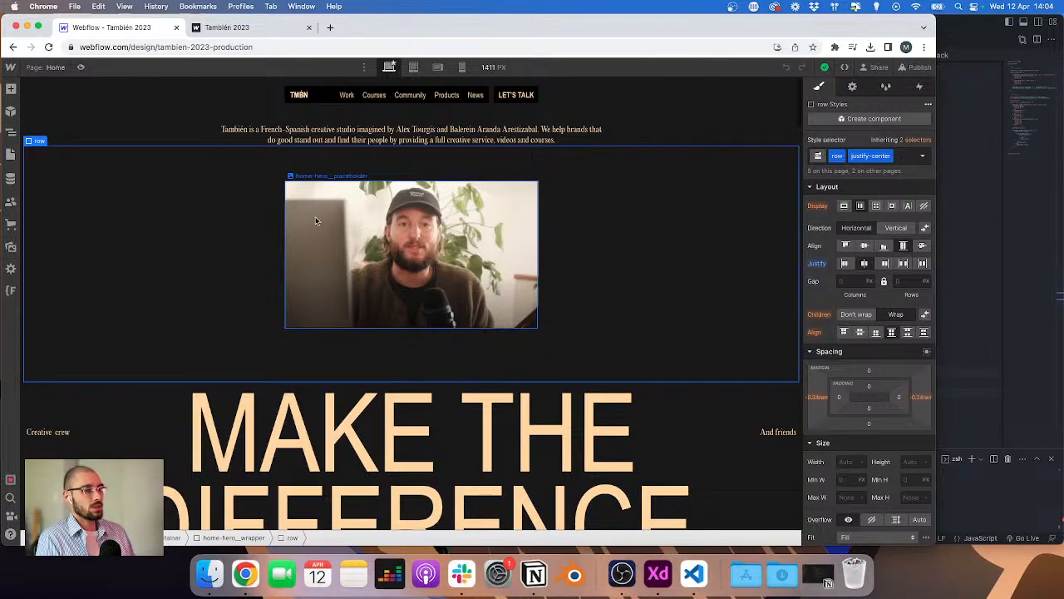
scroll(315, 220, down, 3)
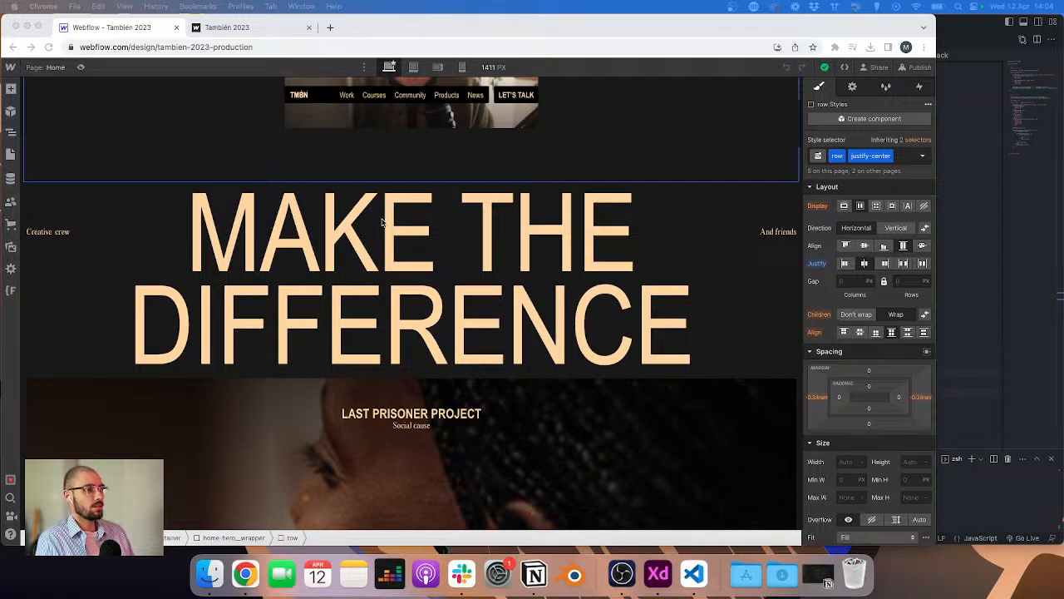
scroll(383, 222, up, 3)
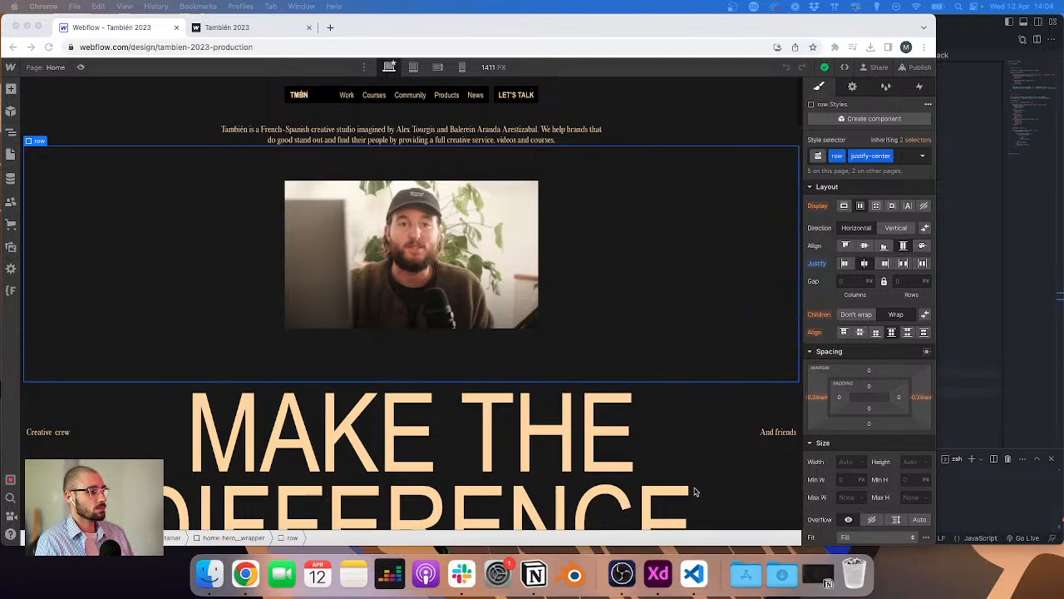
click(12, 547)
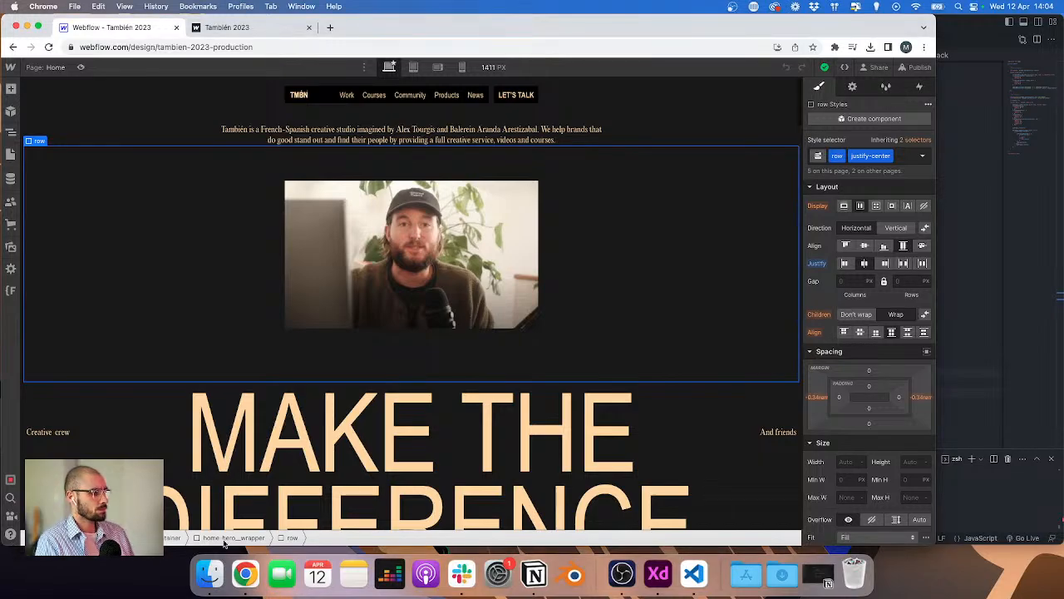
Step: Examine the Home artboard and the navigation hover-link and hover-CTA variants in the XD design
click(657, 585)
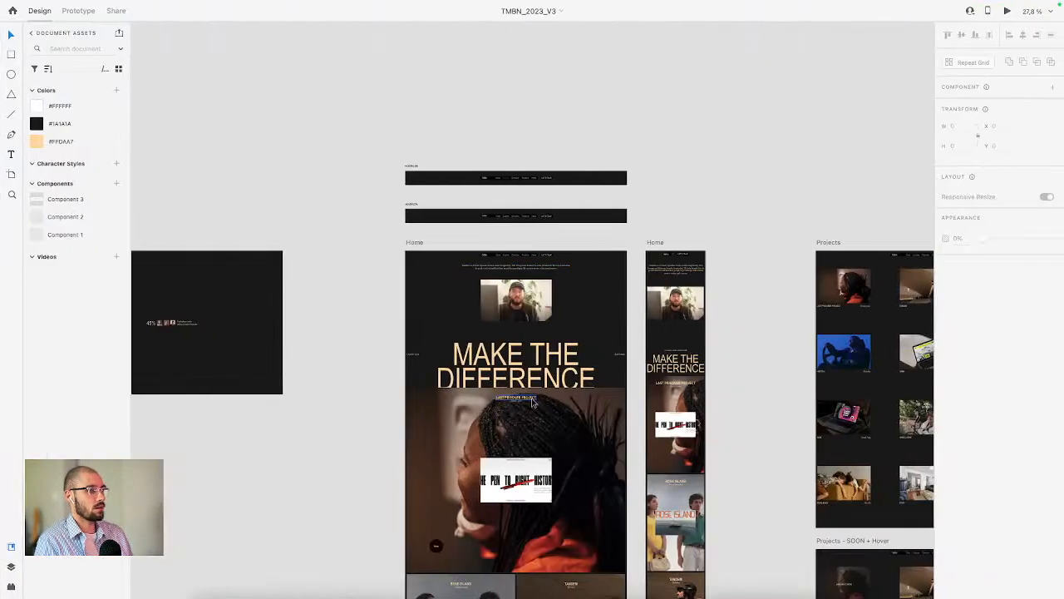
scroll(505, 373, down, 5)
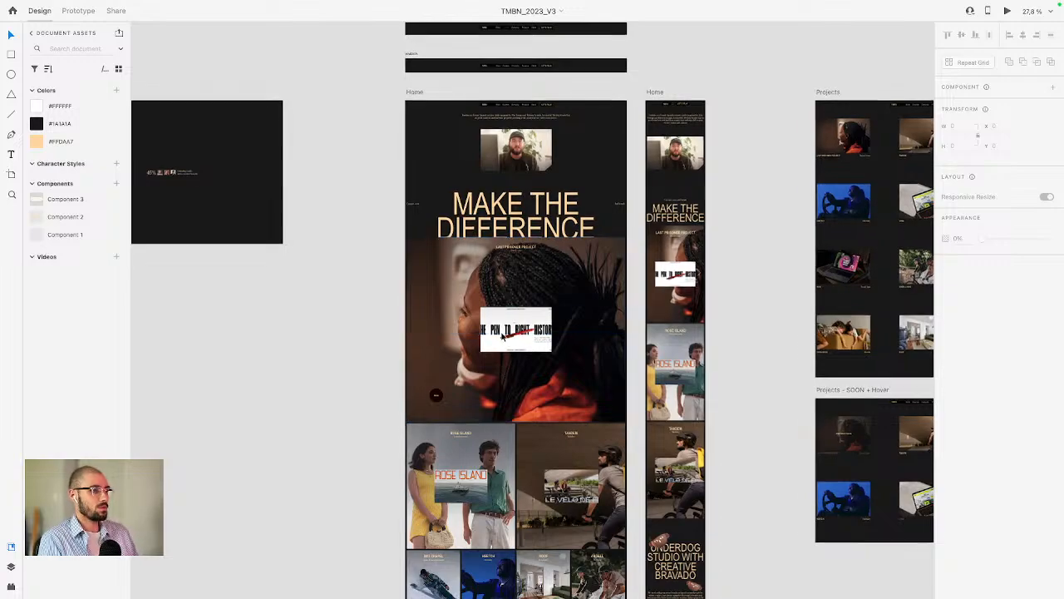
scroll(503, 333, up, 5)
scroll(562, 314, down, 1)
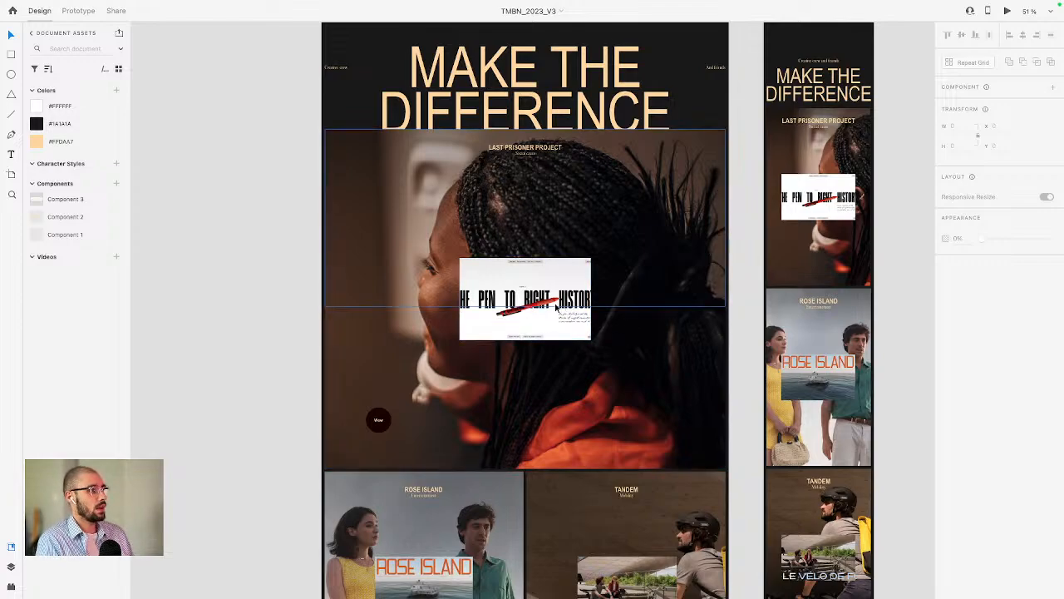
scroll(555, 308, down, 2)
scroll(556, 307, up, 10)
scroll(555, 307, up, 3)
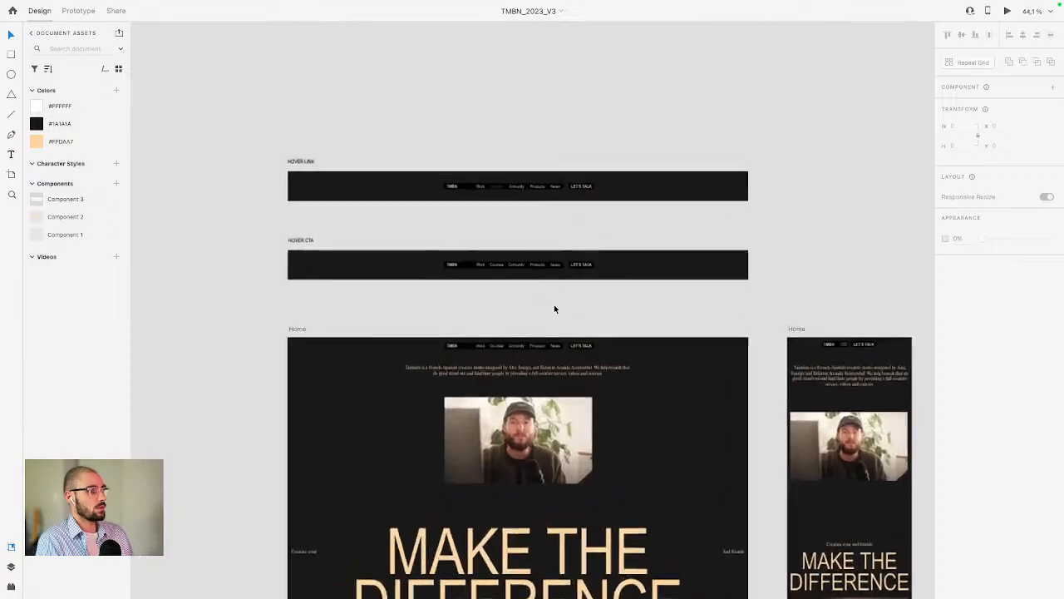
scroll(527, 350, up, 2)
scroll(527, 355, up, 5)
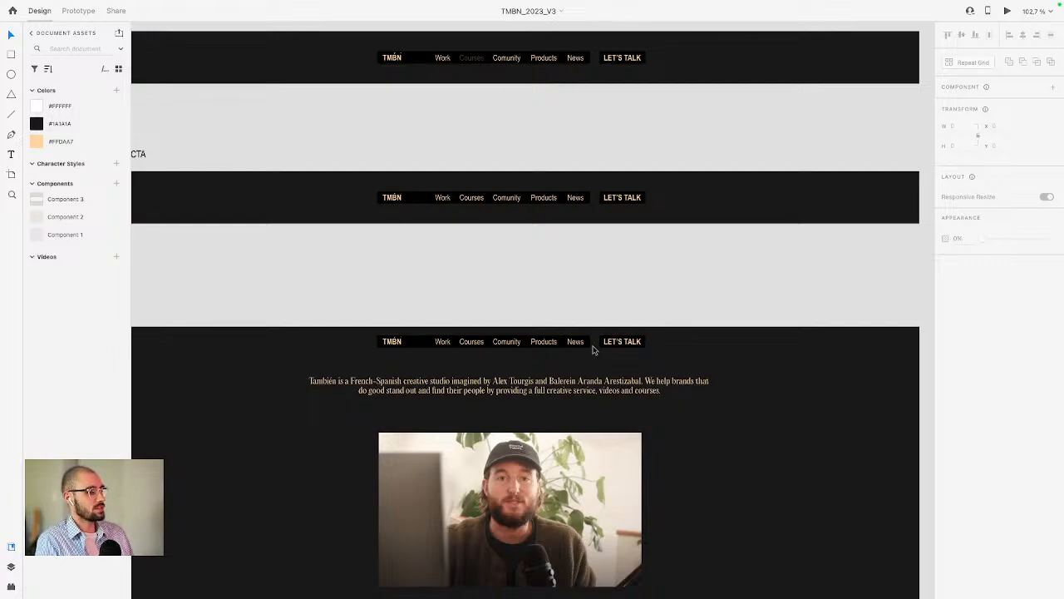
scroll(593, 349, down, 2)
scroll(593, 349, down, 3)
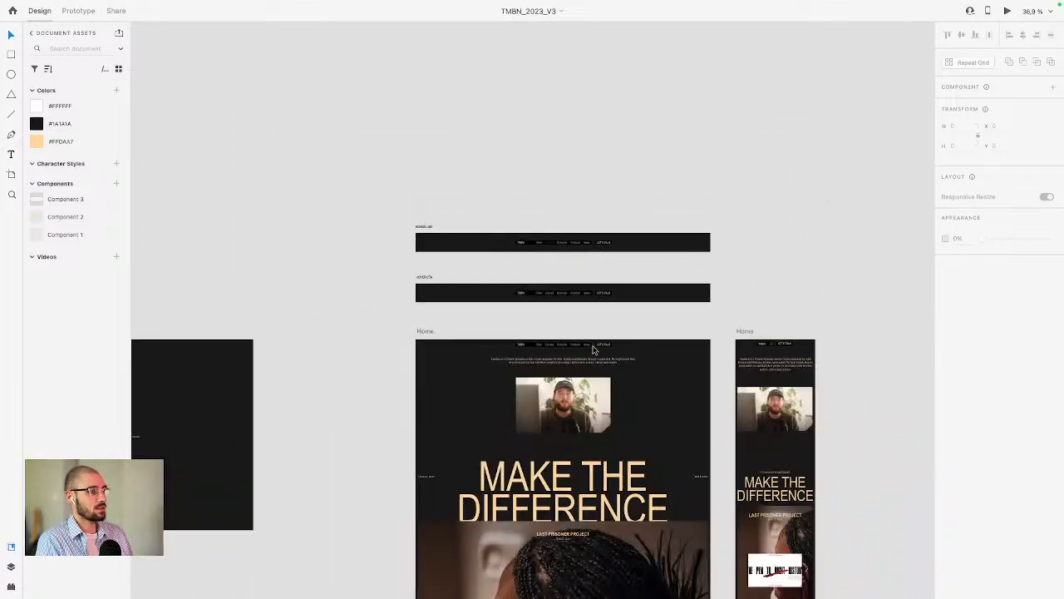
scroll(593, 350, down, 3)
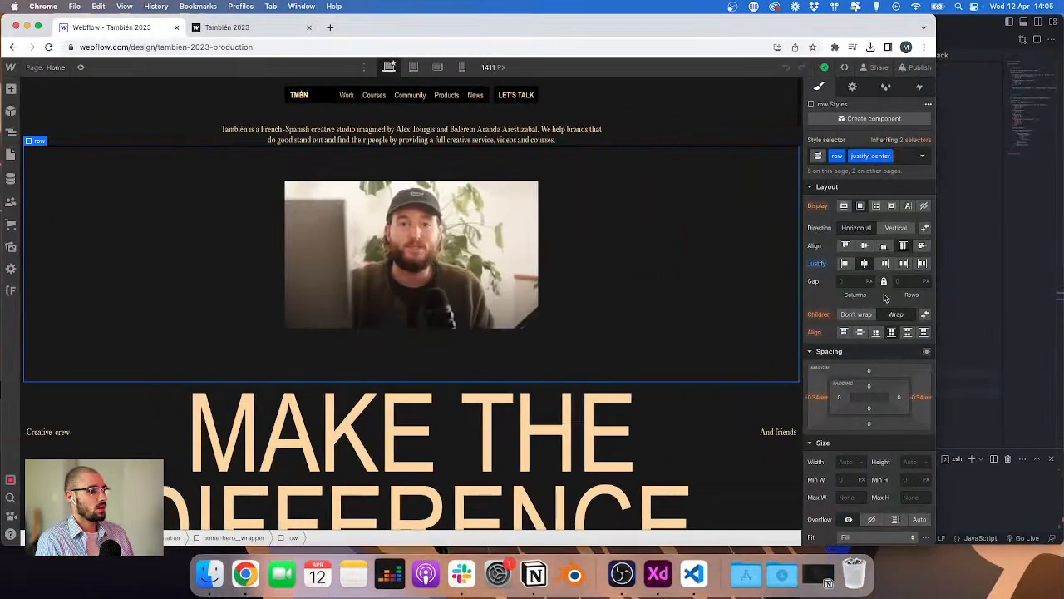
key(ctrl+Left)
Step: Open the editor's terminal and start the local development server with npm
key(ctrl+grave)
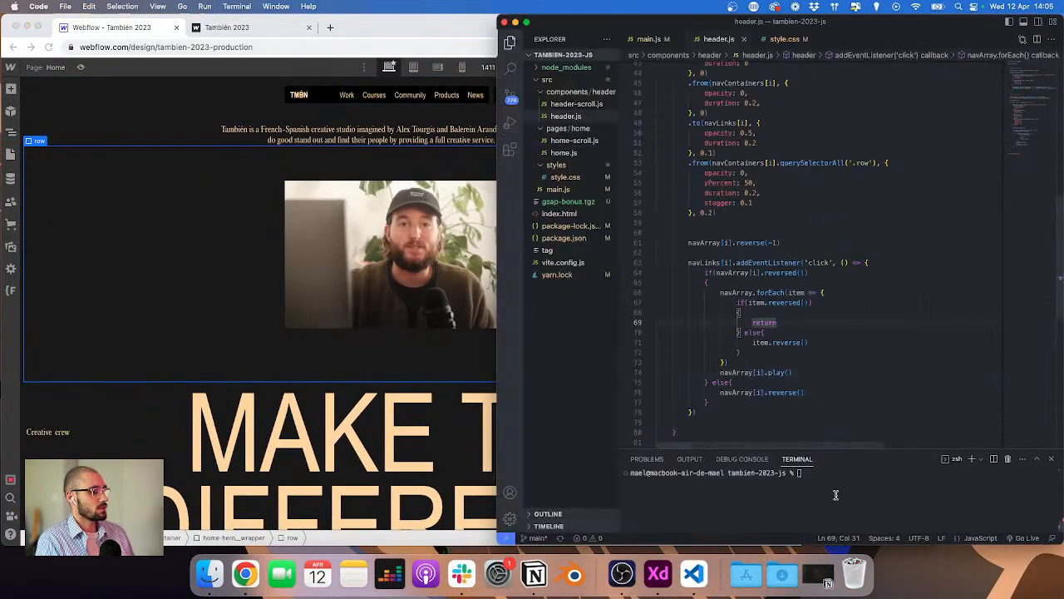
text(npm)
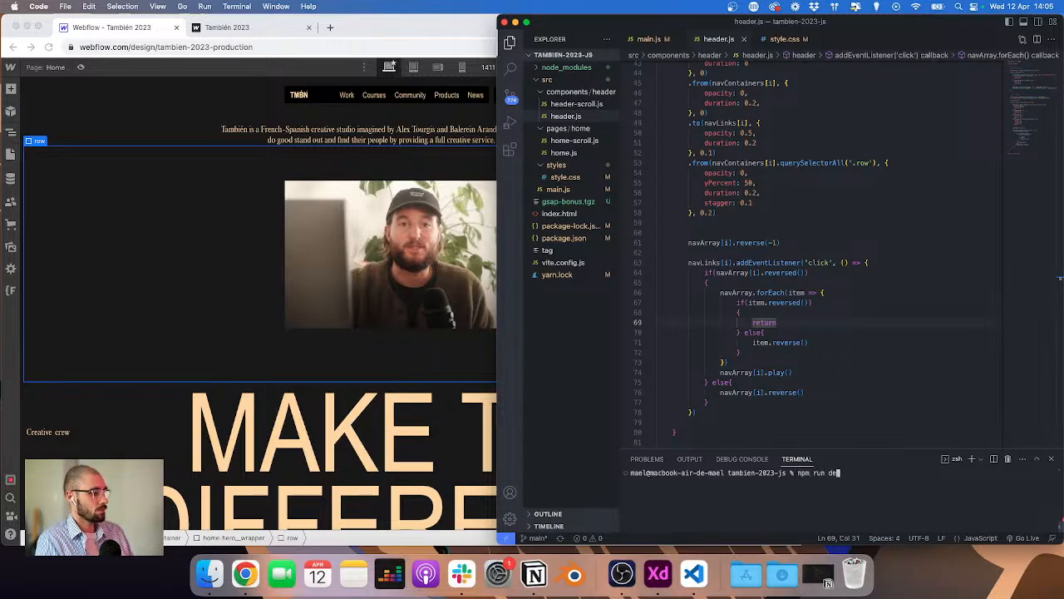
Step: Examine the Menu_course and Menu_community dropdown artboards in the XD design against the live site navigation
click(254, 31)
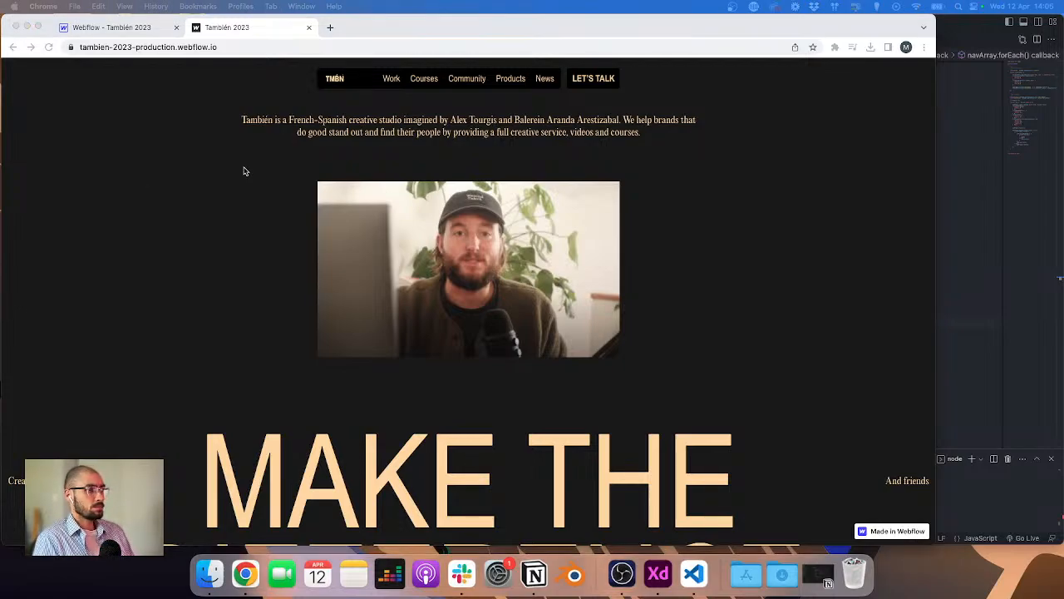
click(391, 83)
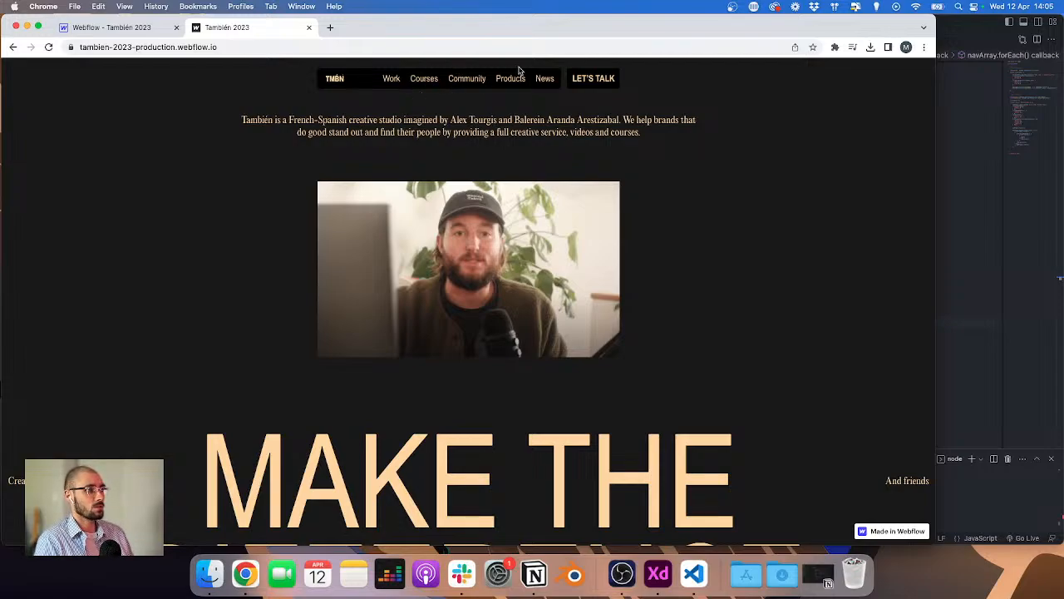
click(658, 573)
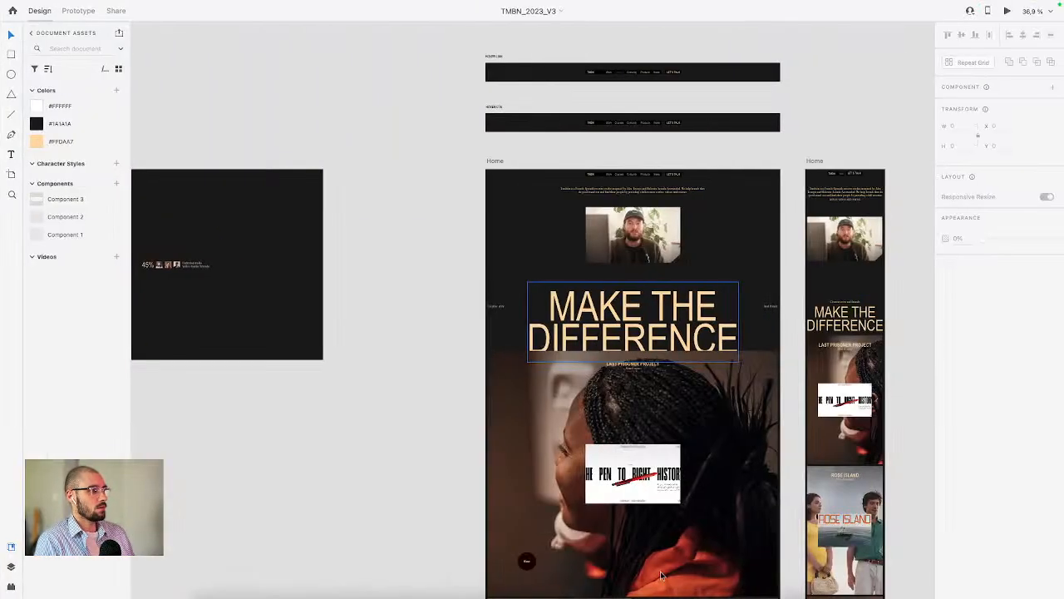
scroll(640, 370, up, 2)
scroll(645, 358, up, 3)
scroll(675, 279, up, 6)
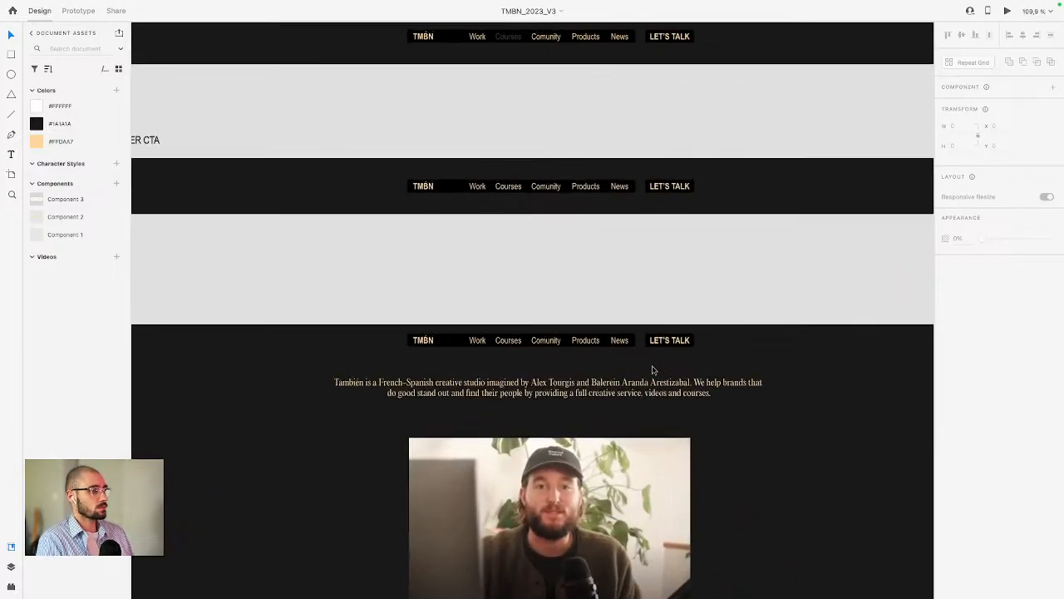
scroll(650, 363, down, 4)
scroll(645, 357, down, 10)
scroll(646, 353, up, 5)
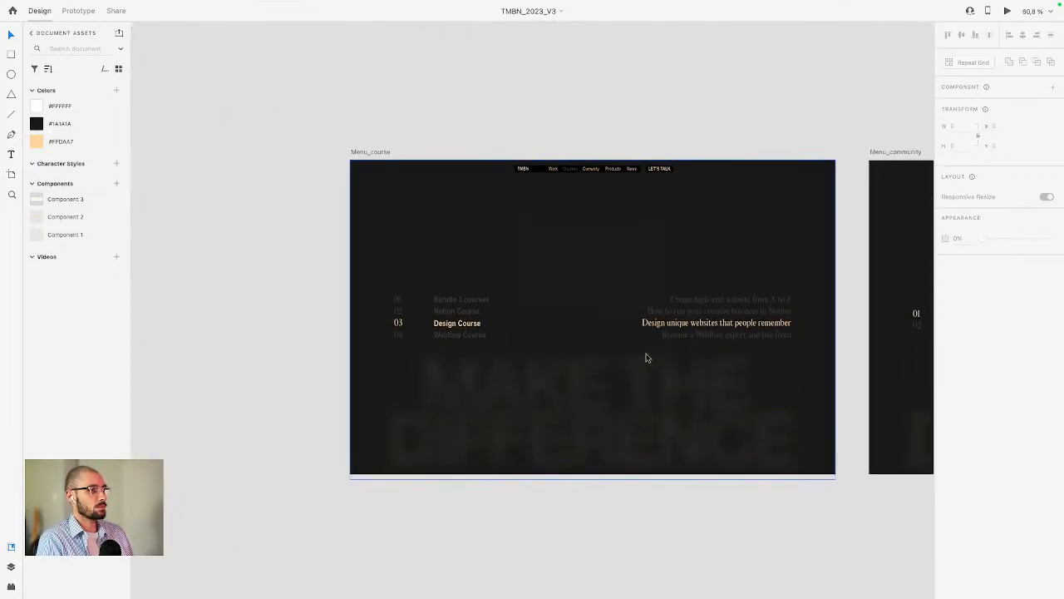
scroll(617, 268, up, 4)
scroll(499, 325, right, 3)
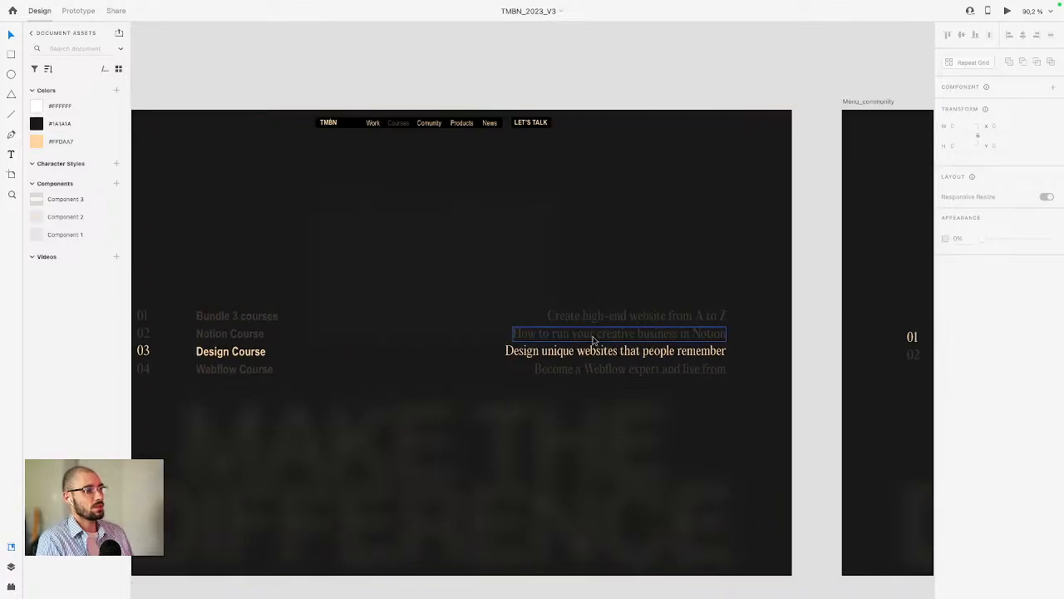
scroll(483, 317, left, 2)
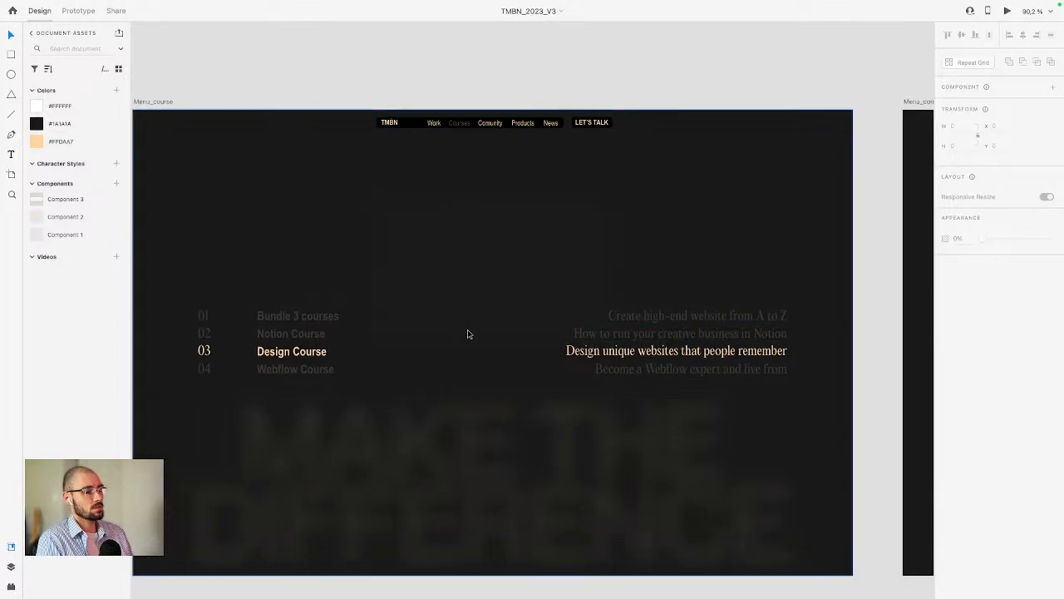
scroll(466, 337, down, 2)
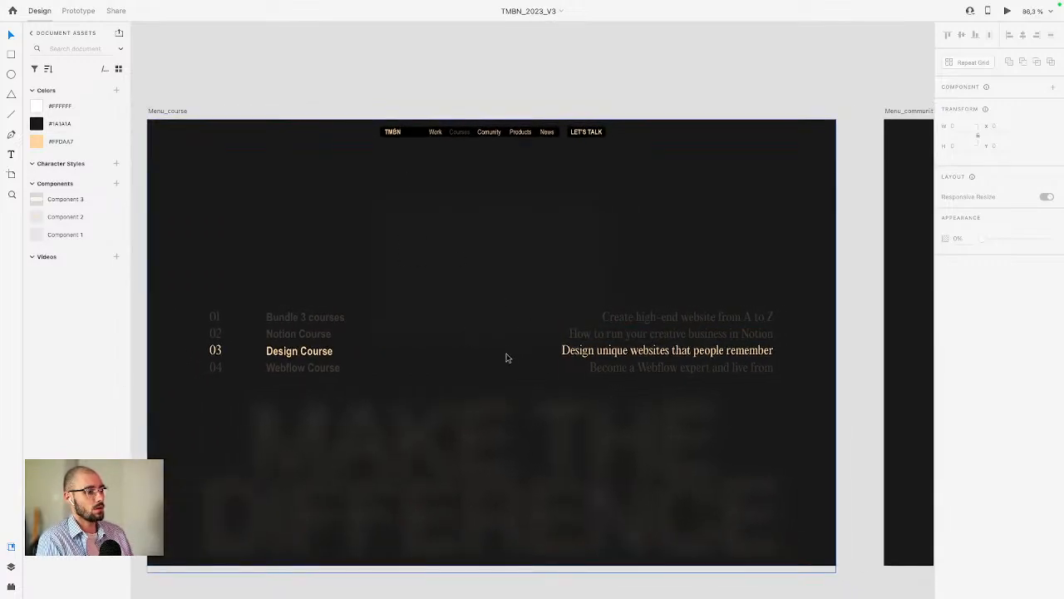
scroll(461, 134, up, 1)
scroll(461, 133, up, 3)
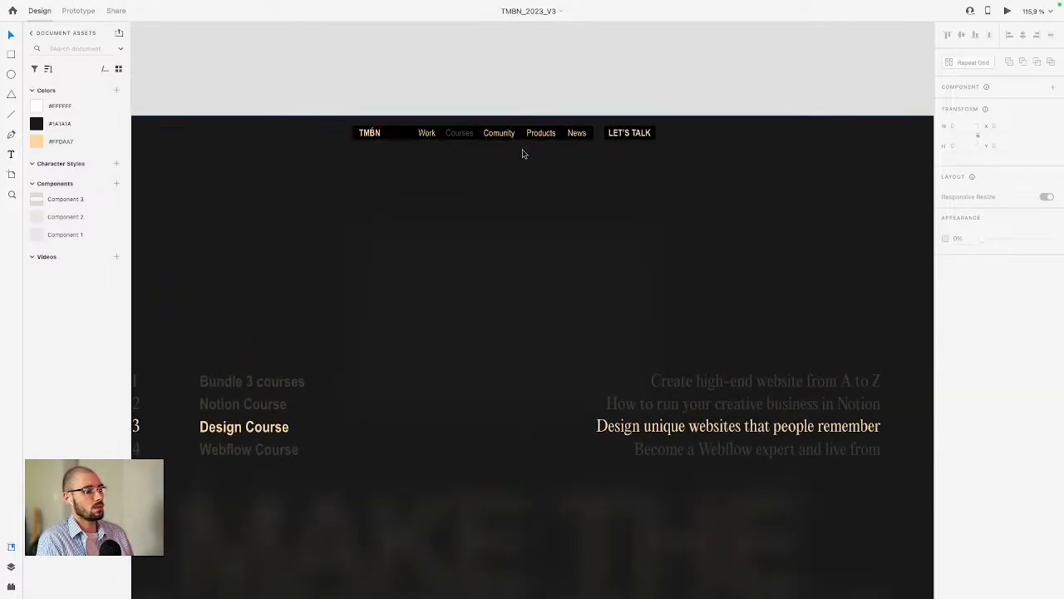
scroll(523, 153, down, 4)
scroll(541, 133, right, 2)
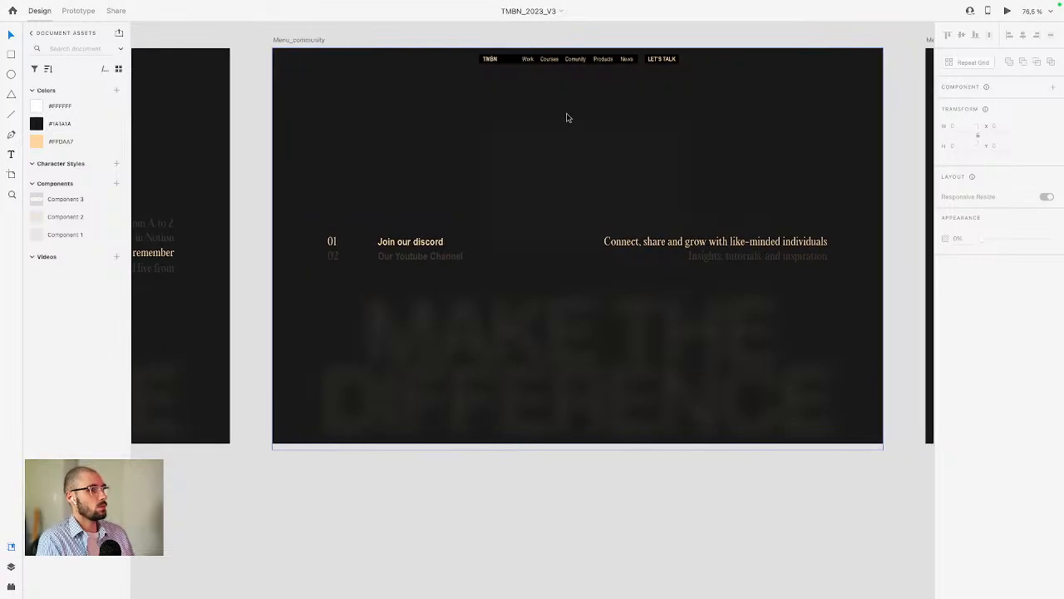
scroll(568, 123, up, 3)
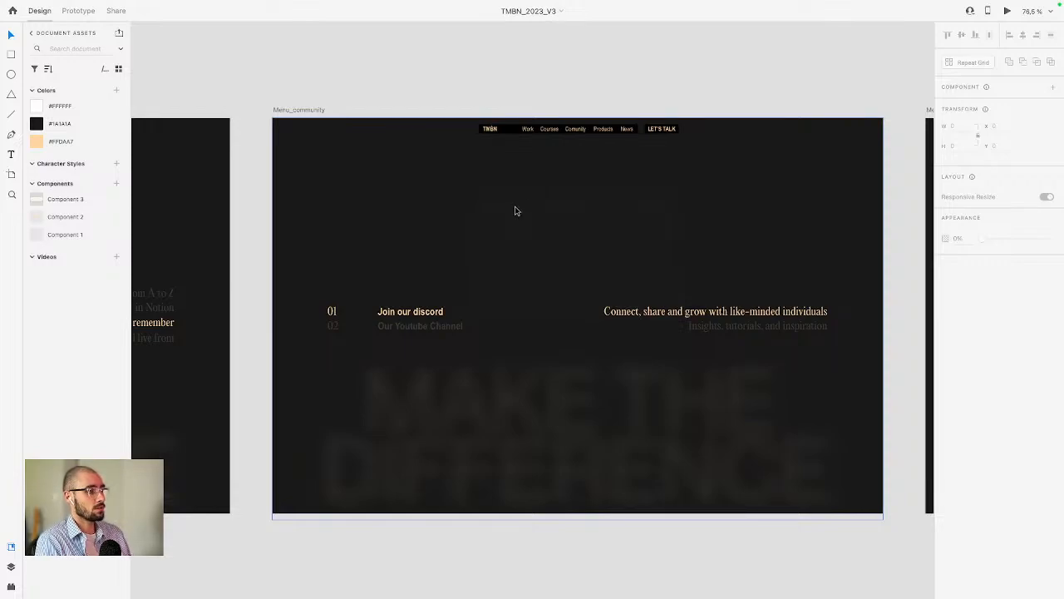
scroll(505, 187, left, 5)
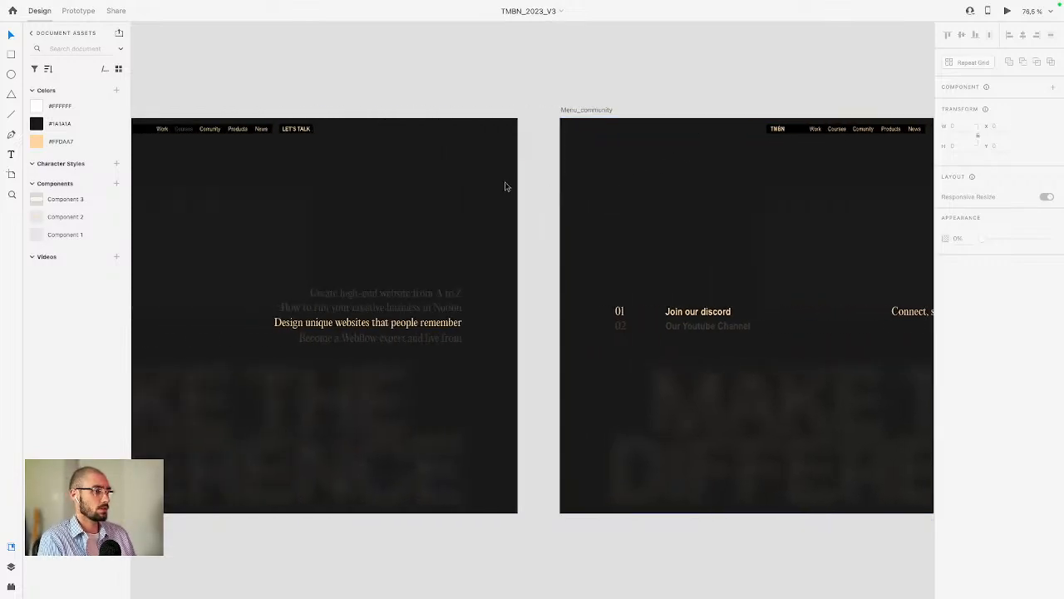
scroll(489, 211, down, 3)
scroll(483, 201, down, 3)
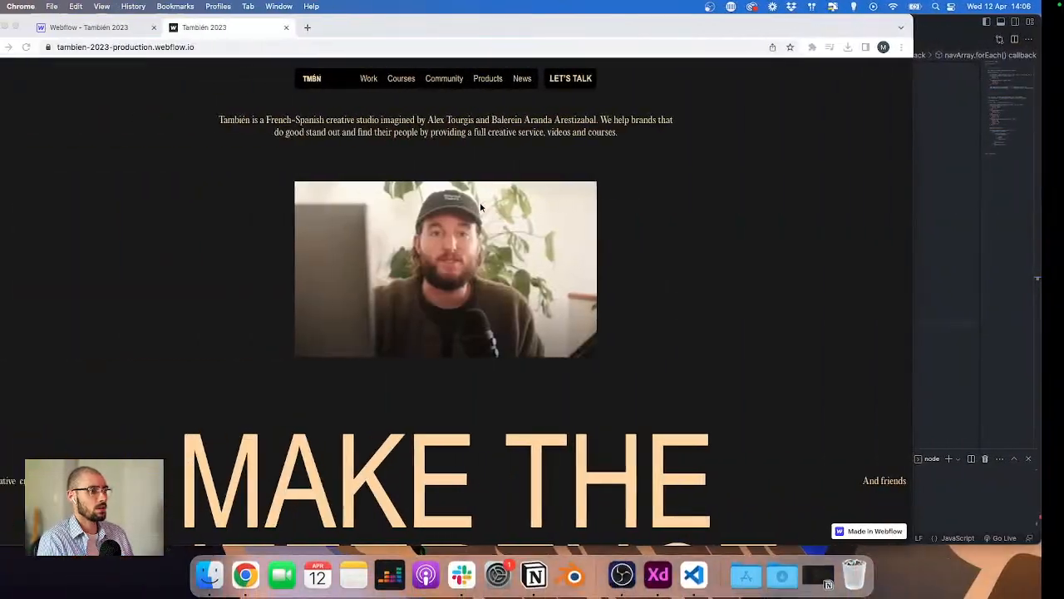
Step: Review the navigation animation timeline code in header.js
click(1037, 188)
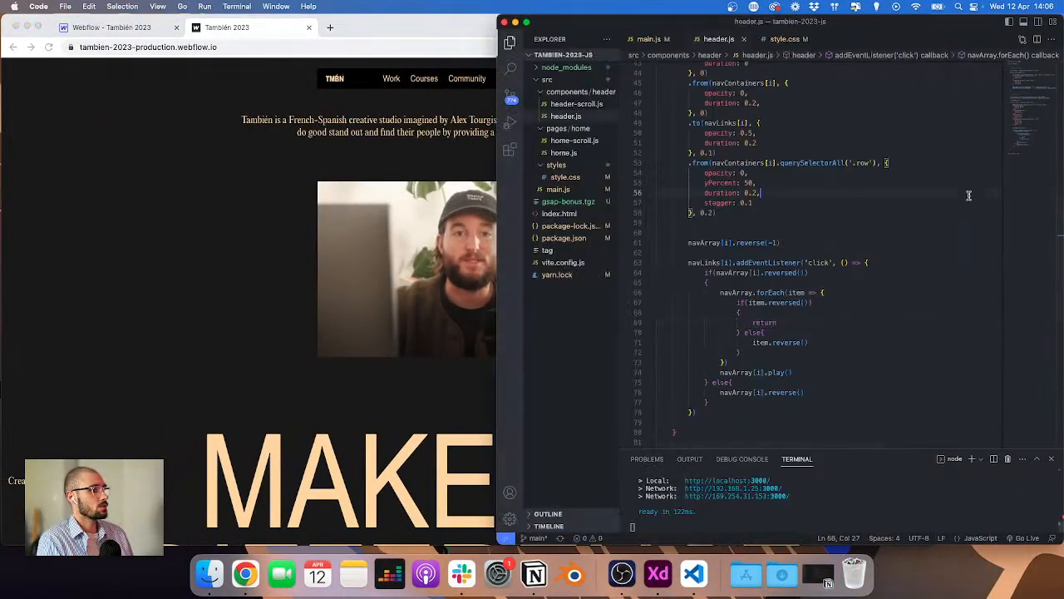
scroll(848, 196, up, 5)
scroll(847, 196, down, 2)
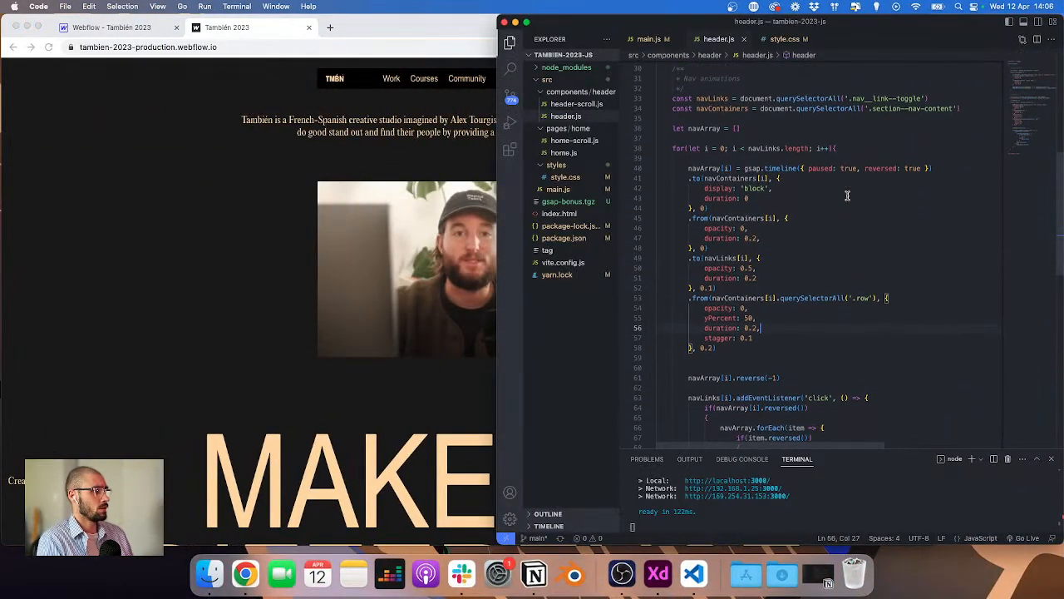
click(152, 209)
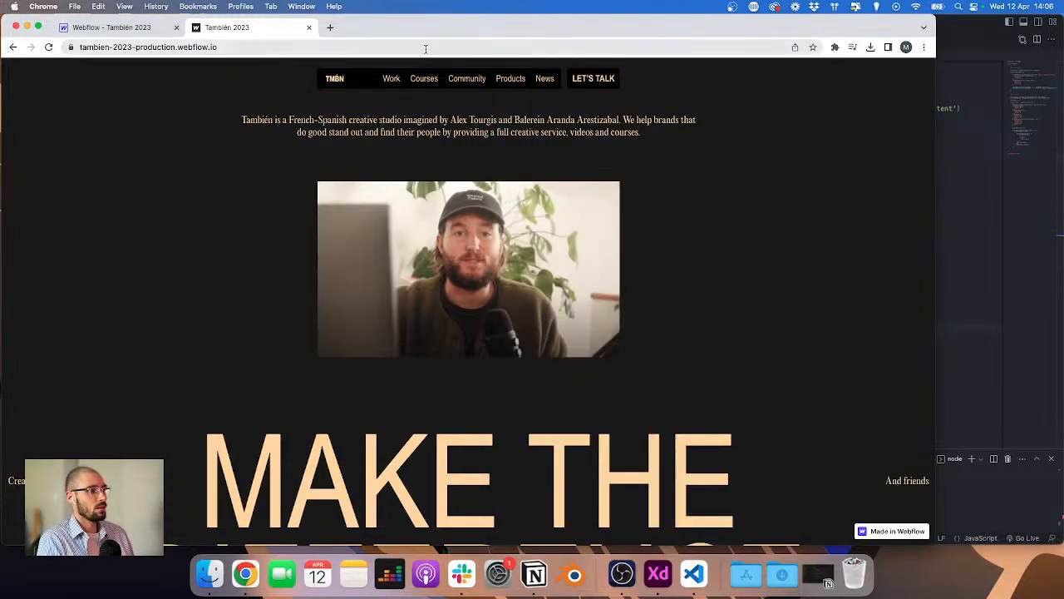
Step: Open and close the Courses, Community and Products dropdown menus on the live site to check their animations
click(420, 80)
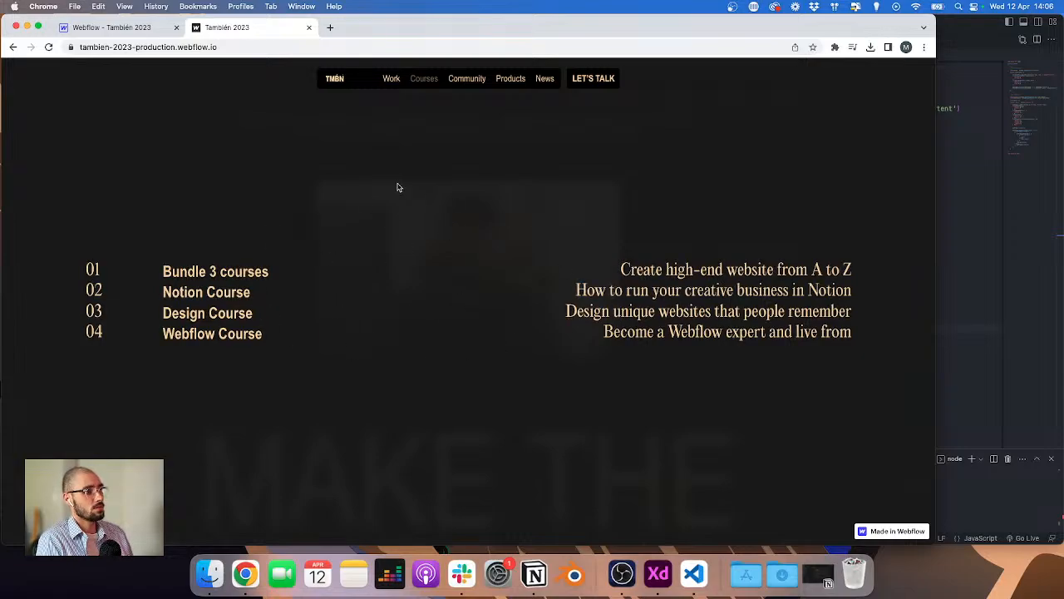
click(424, 80)
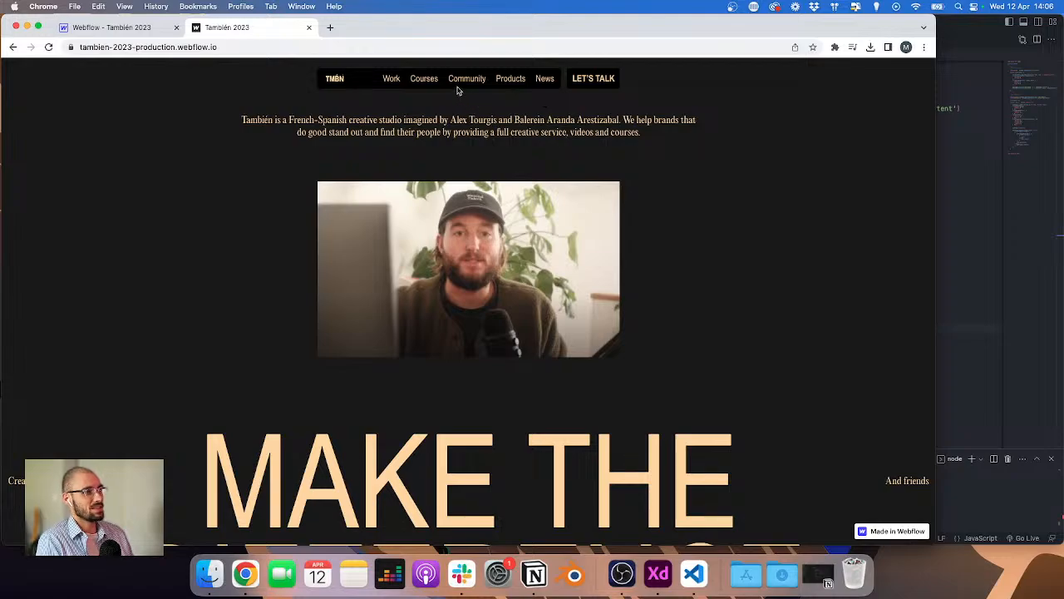
click(464, 80)
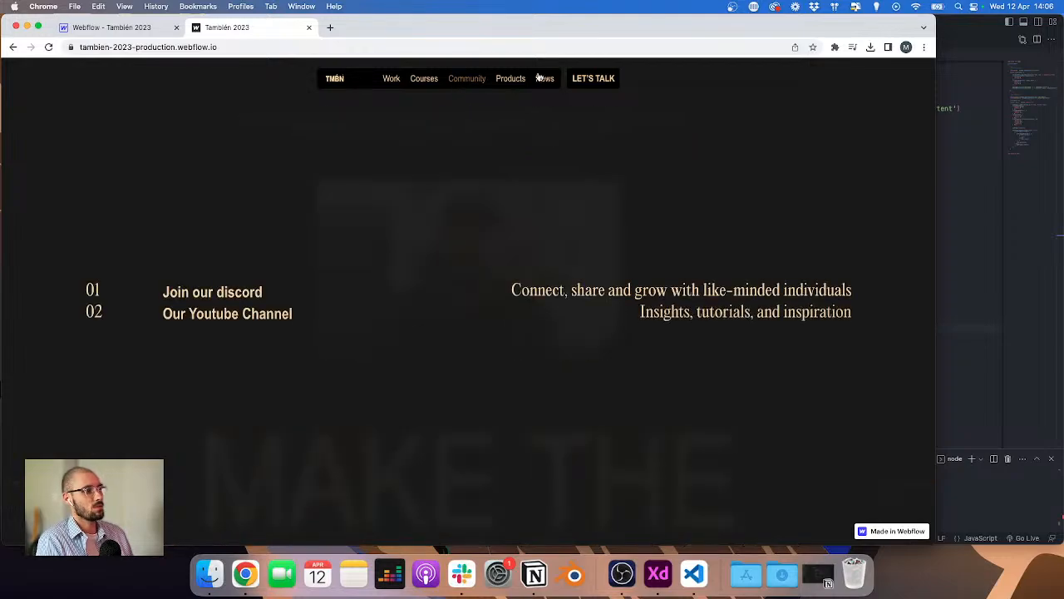
click(467, 79)
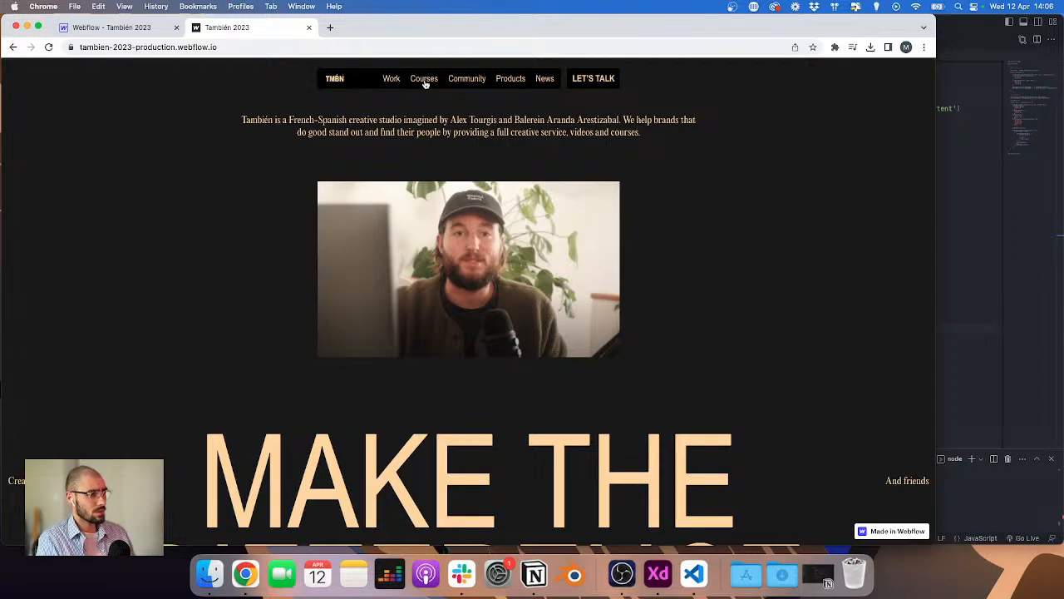
click(424, 80)
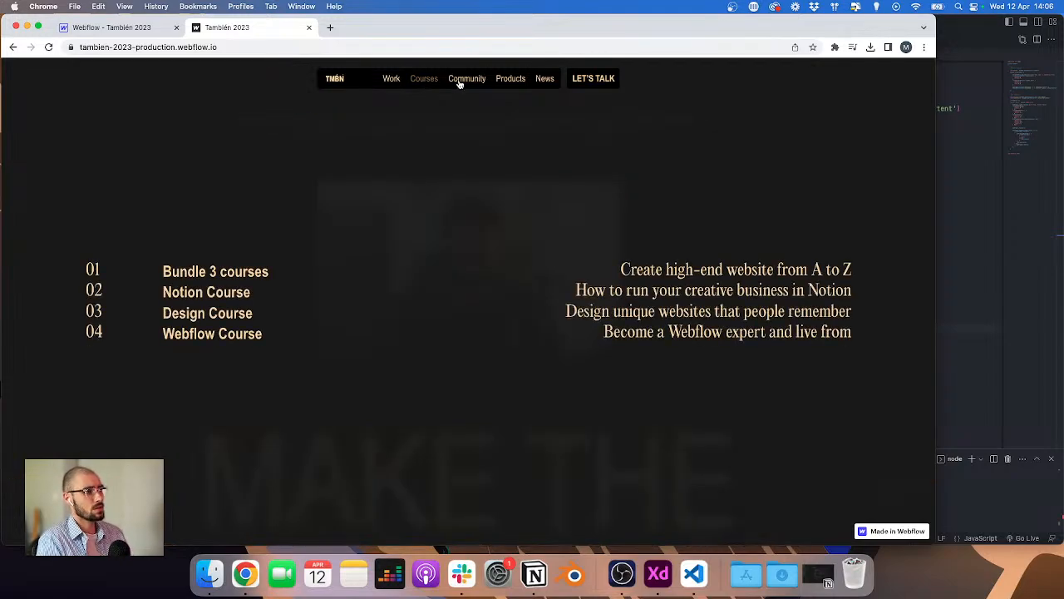
click(469, 79)
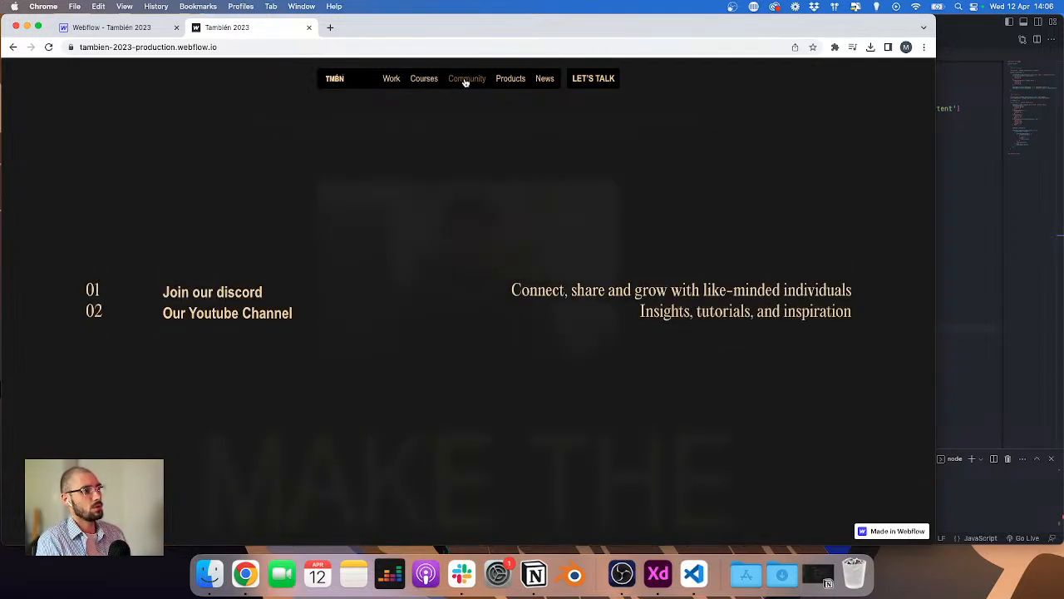
click(508, 83)
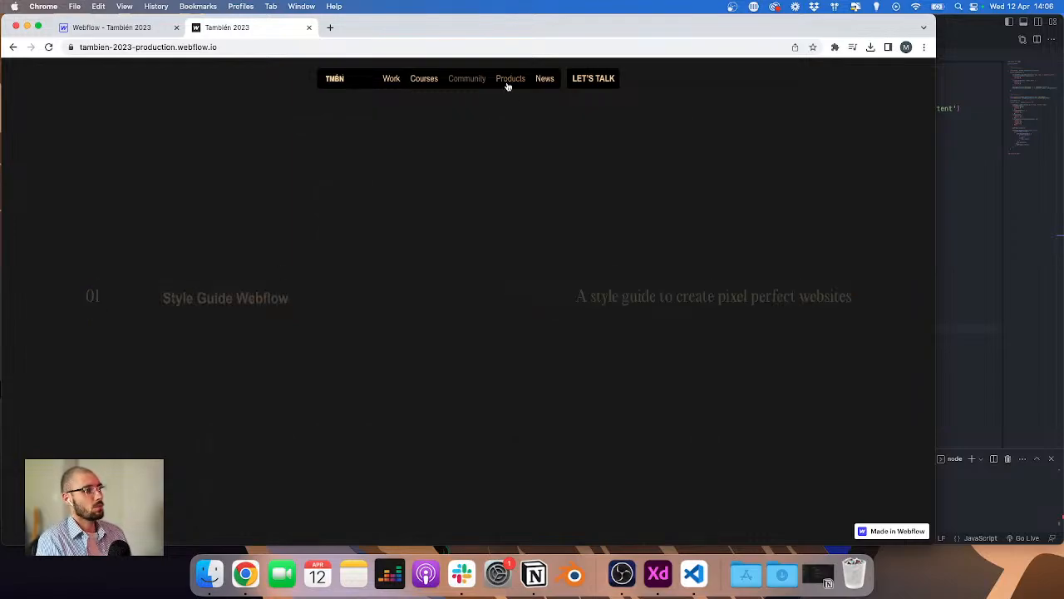
click(473, 86)
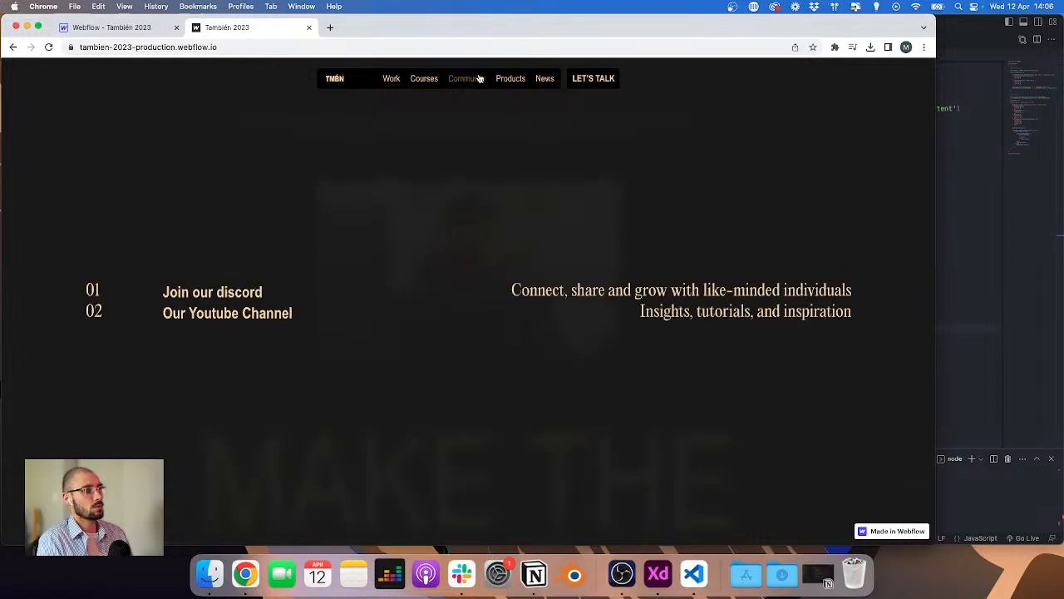
click(478, 81)
Step: Toggle the Courses and Community dropdowns again on the live site to compare their transitions
click(1049, 312)
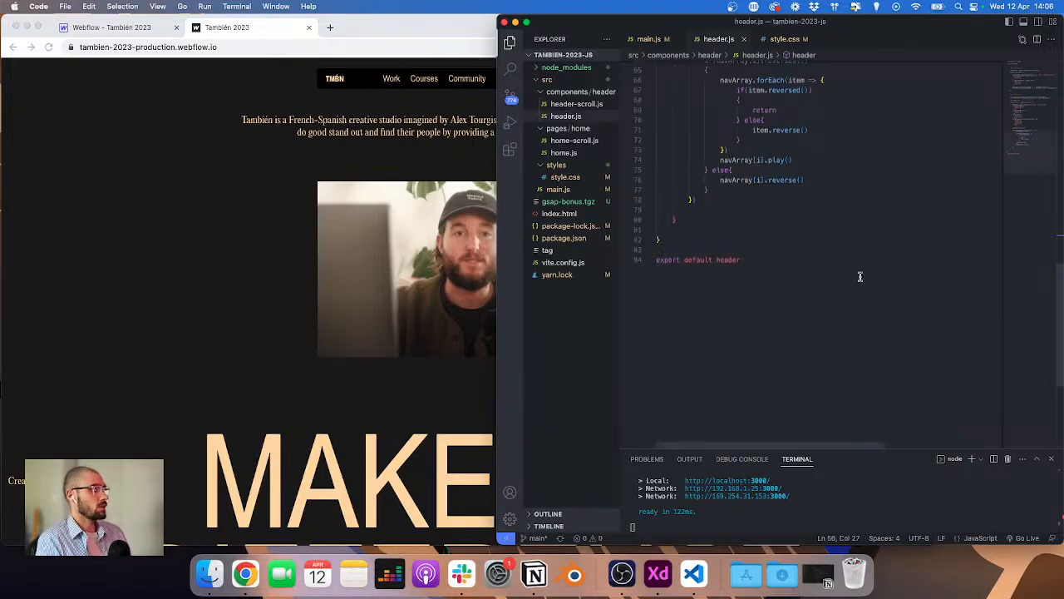
click(263, 165)
click(426, 81)
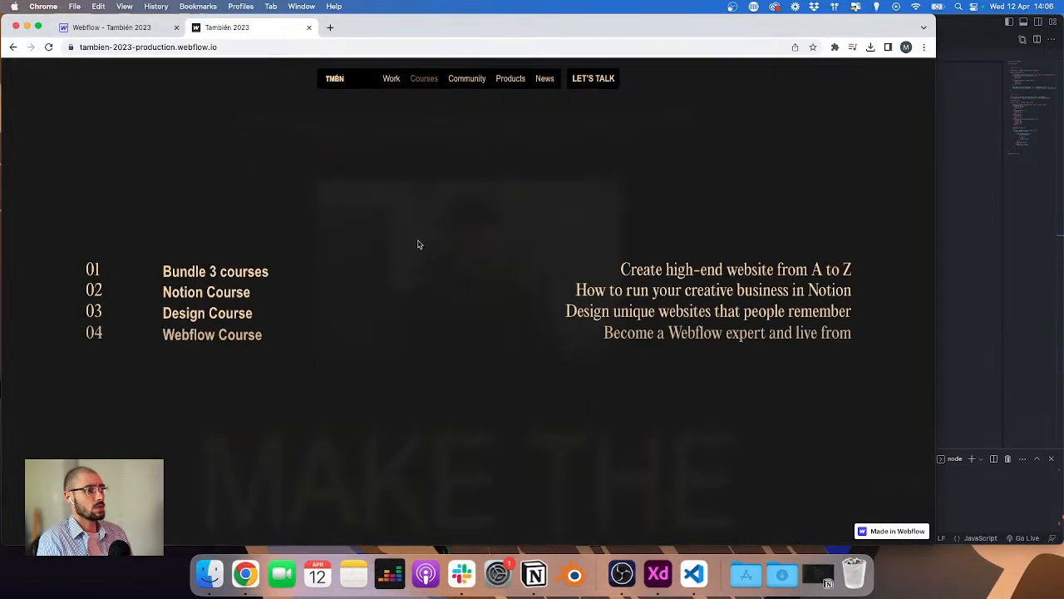
click(464, 83)
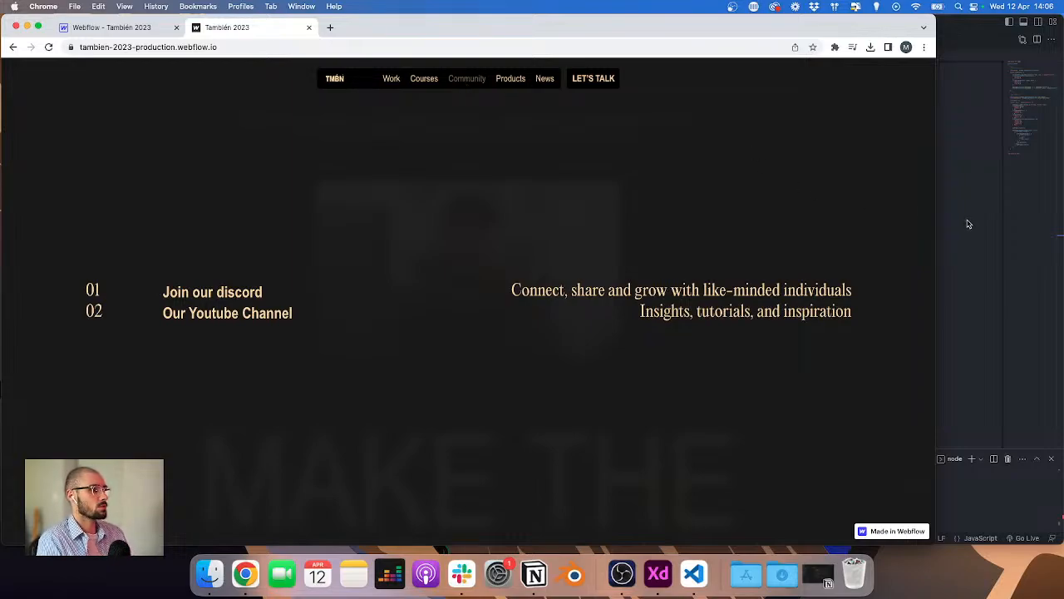
click(464, 83)
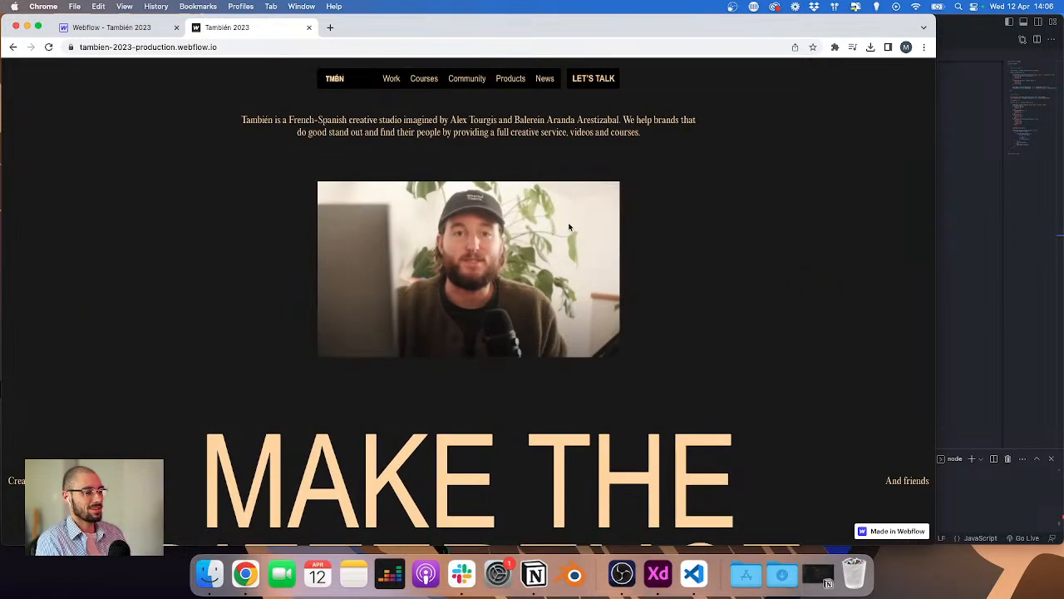
Step: Widen the editor window and select the navLinks selector line of the nav animations in header.js
click(1037, 360)
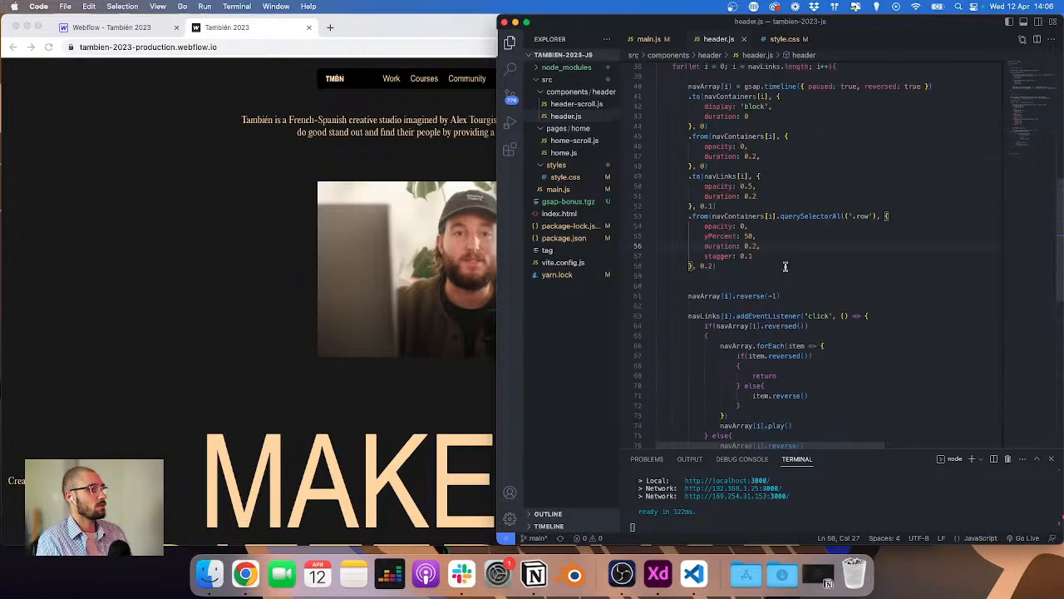
scroll(785, 267, up, 5)
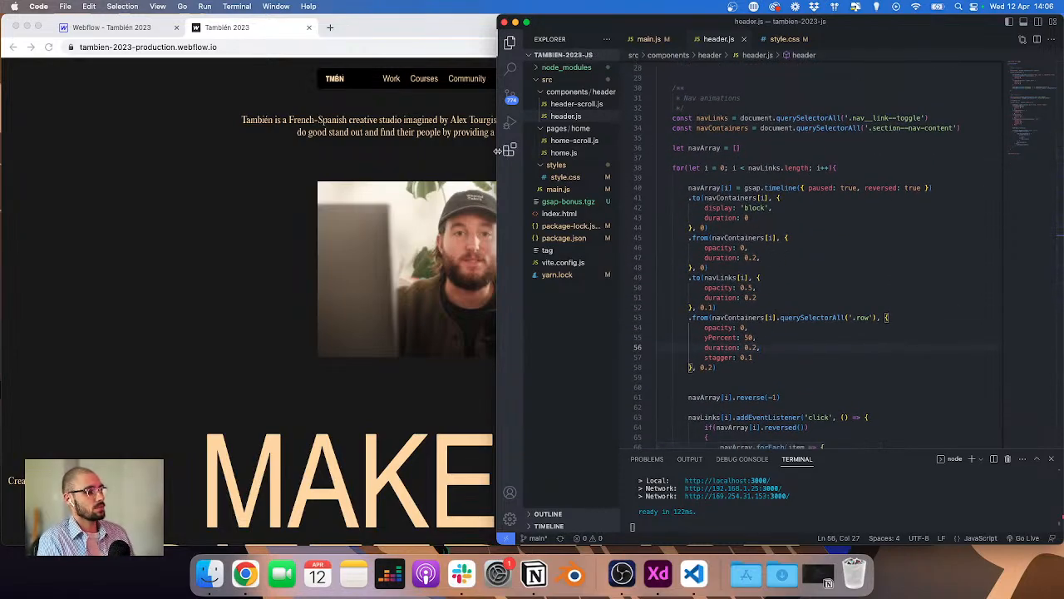
drag(498, 148, 441, 143)
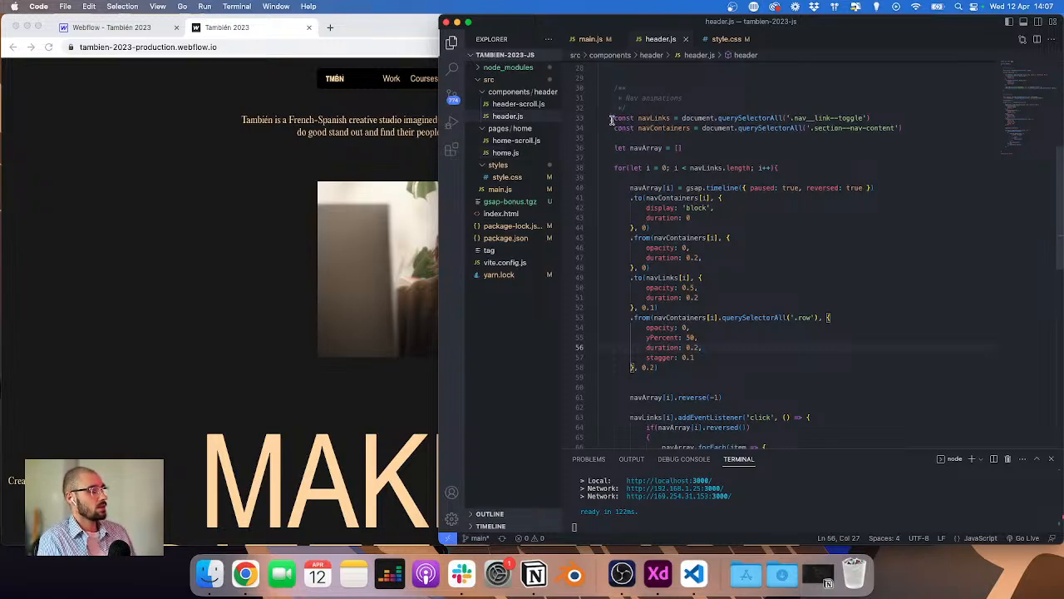
drag(613, 118, 734, 125)
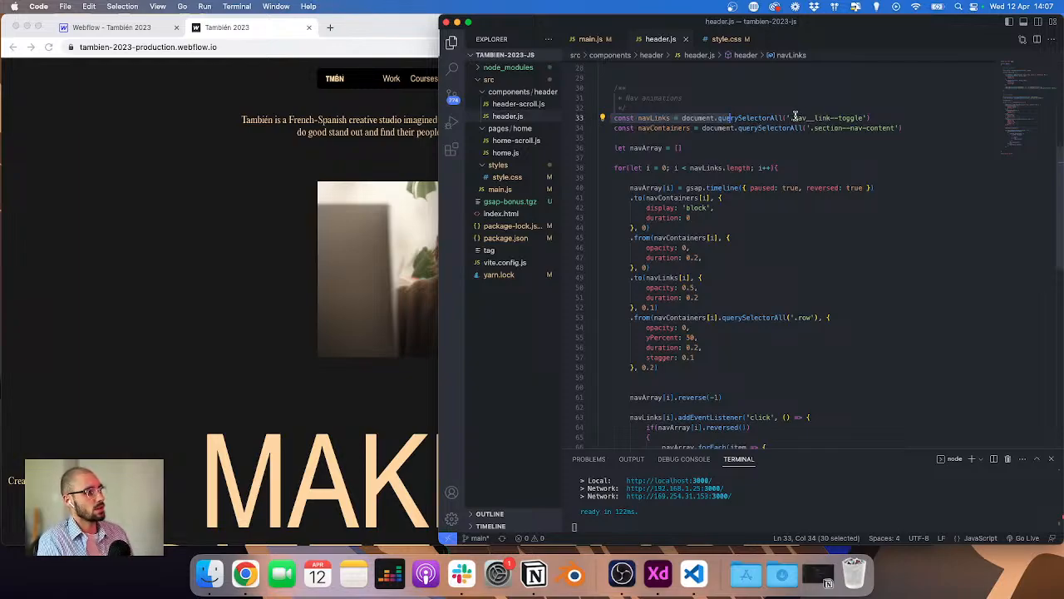
Step: Inspect the Courses, Community, Products and News nav links in the Webflow Designer and open the Navigator
click(101, 25)
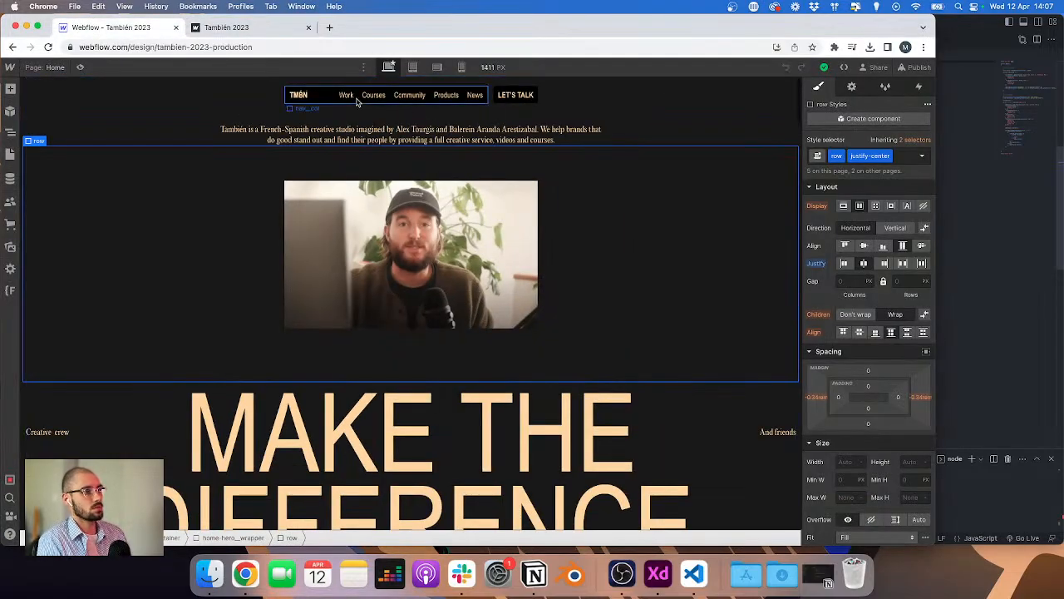
click(373, 97)
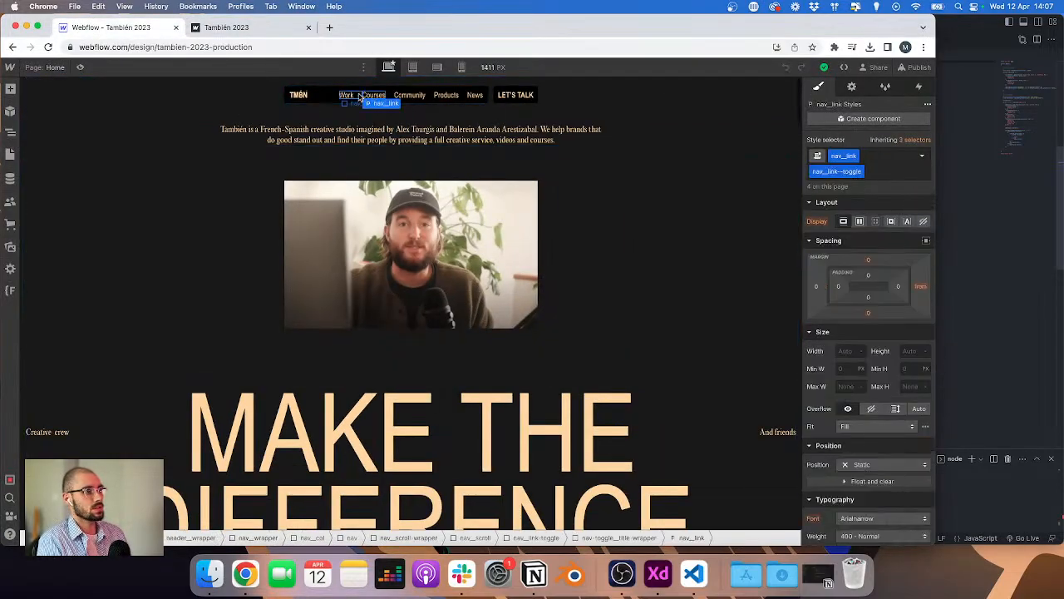
click(409, 95)
click(447, 96)
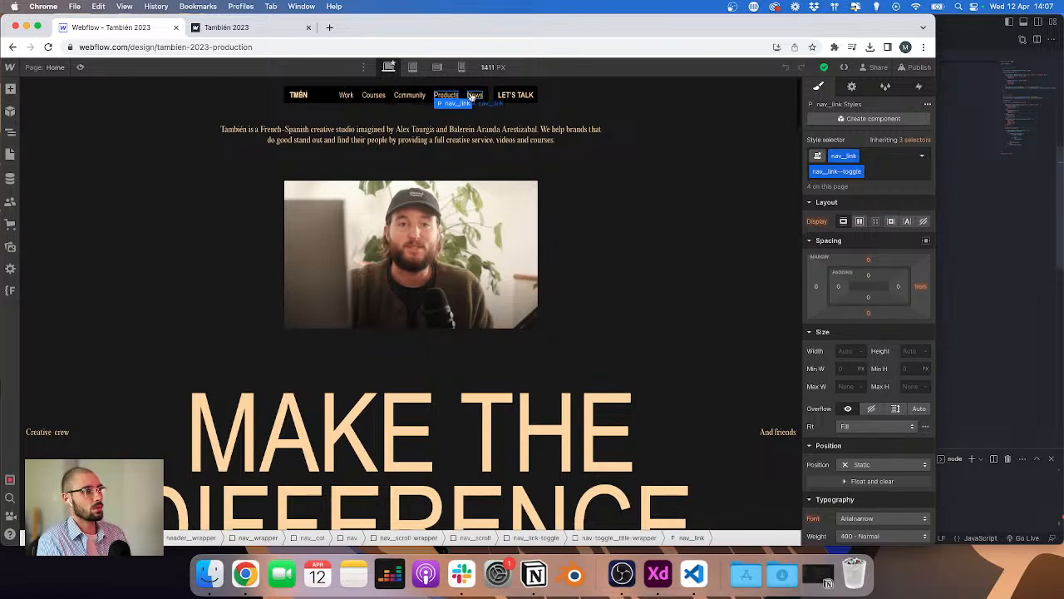
click(472, 96)
key(z)
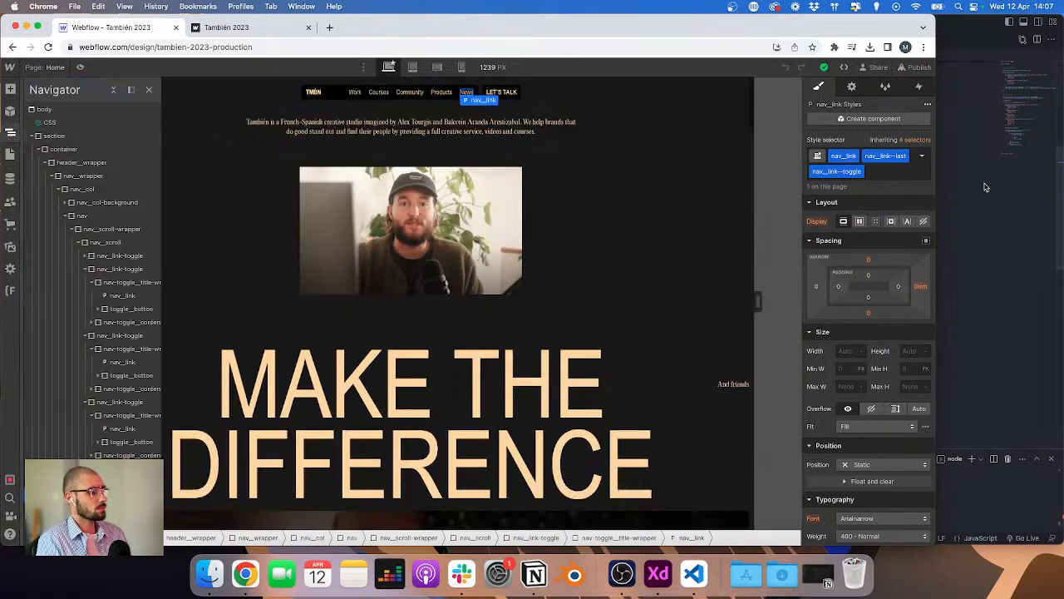
click(996, 185)
scroll(756, 170, up, 10)
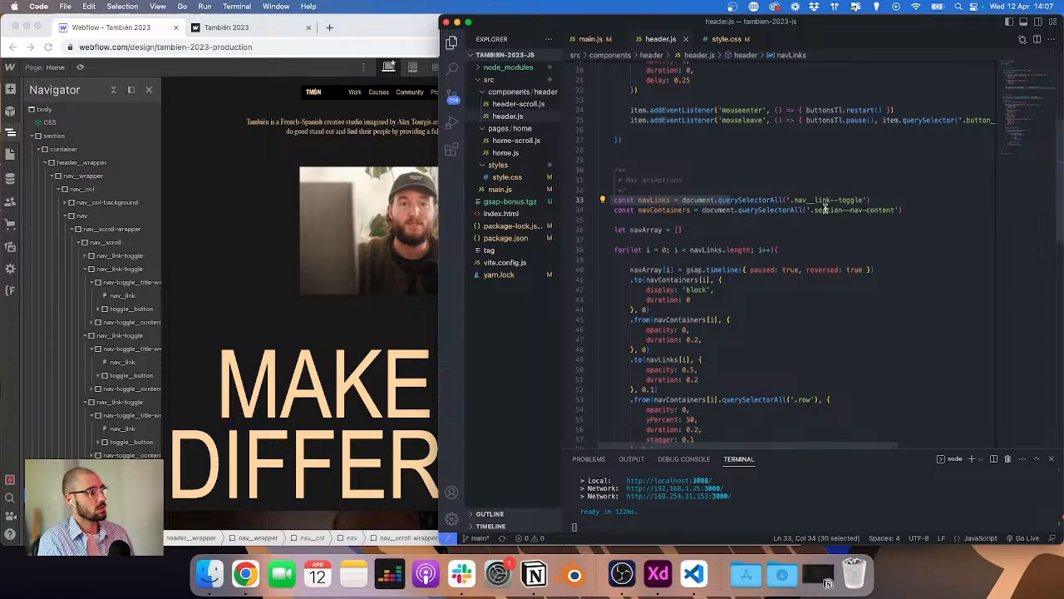
Step: Expand the nav-content section wrapper in the Navigator and select its first section
click(29, 150)
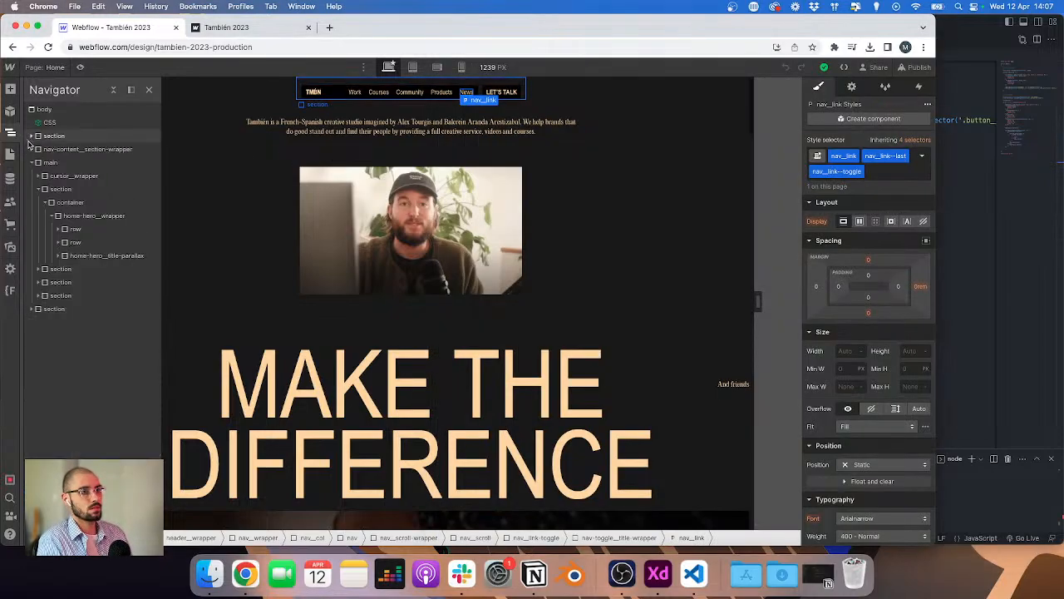
click(37, 149)
click(58, 164)
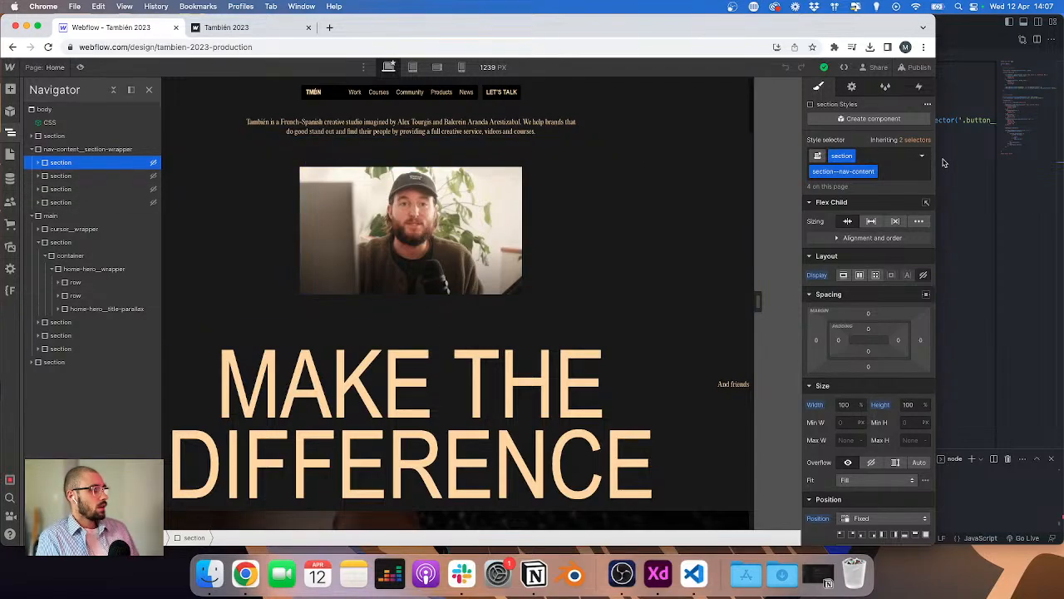
click(944, 162)
Step: Review the navArray declaration and the timeline loop for the nav containers in header.js
scroll(728, 166, up, 3)
scroll(728, 167, down, 4)
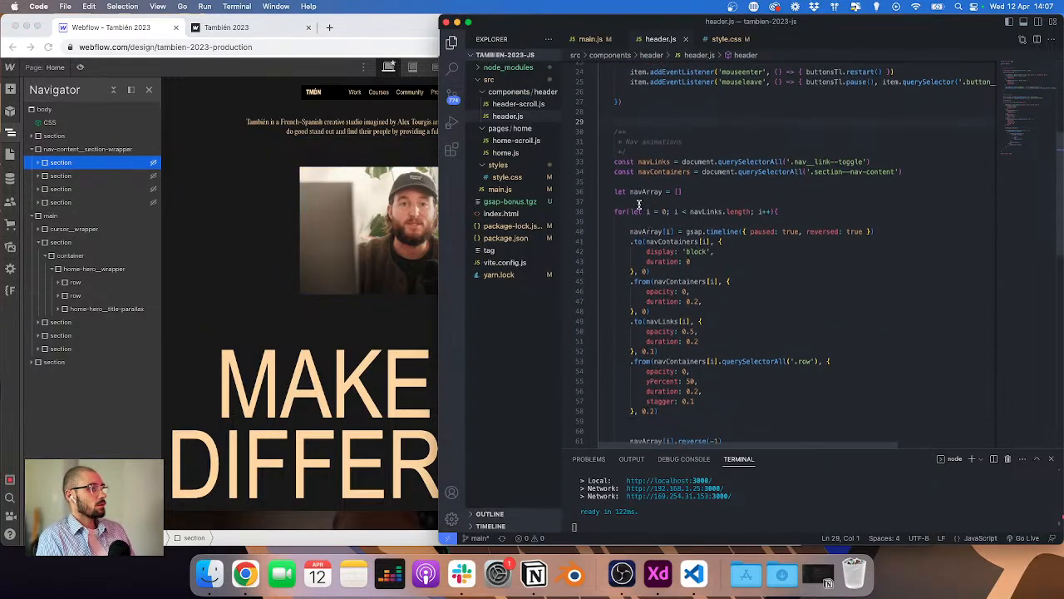
drag(612, 191, 689, 191)
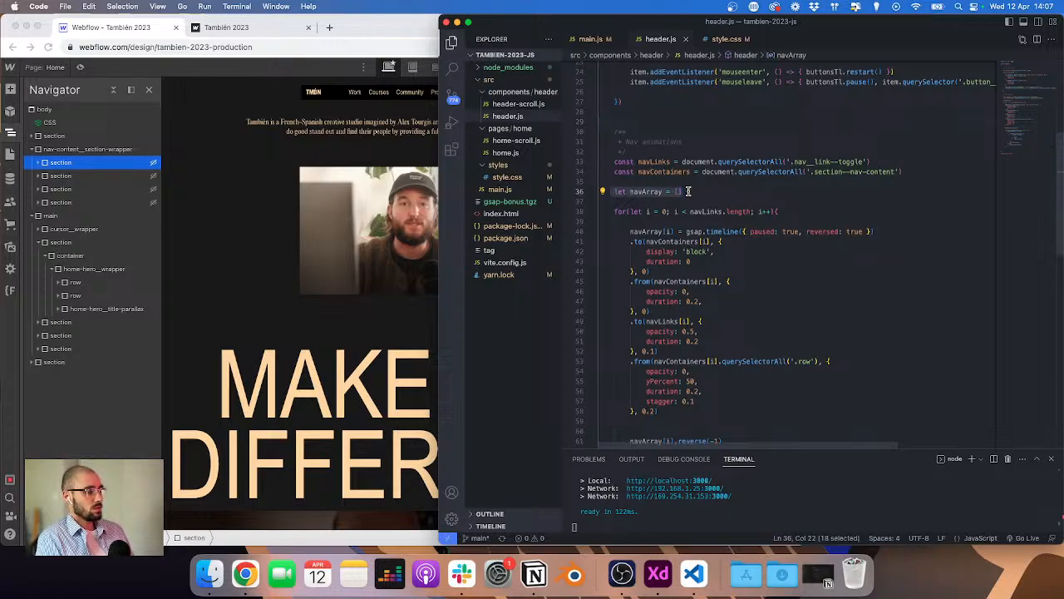
scroll(735, 179, down, 2)
click(791, 167)
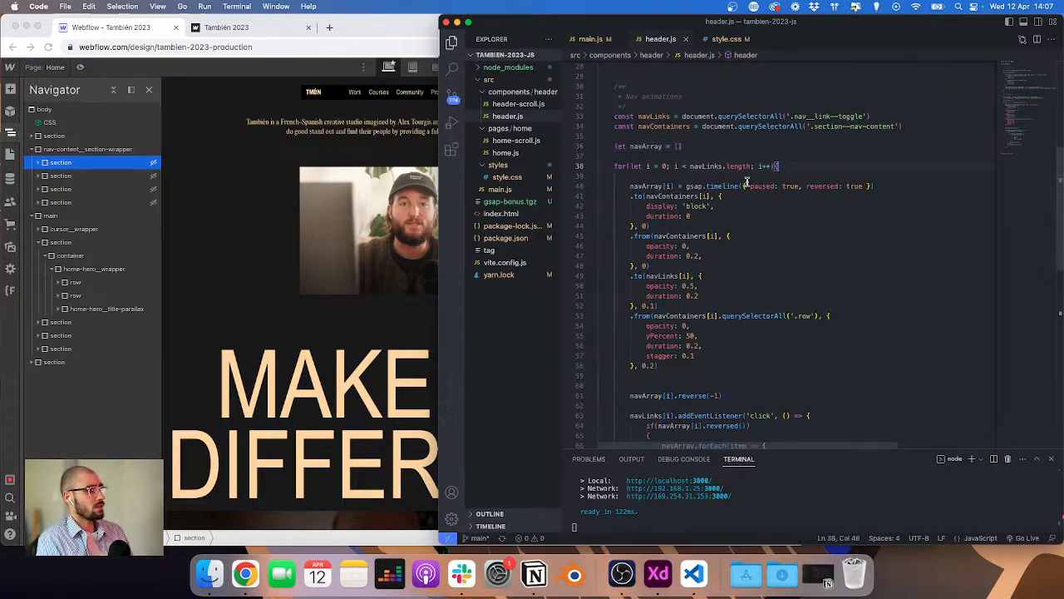
scroll(749, 165, down, 2)
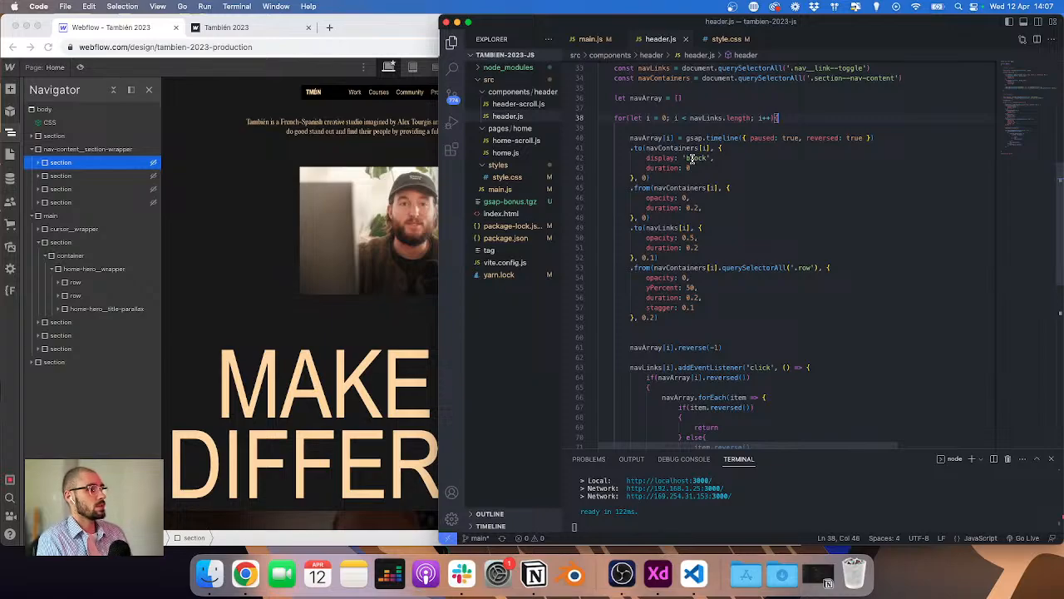
scroll(692, 158, up, 1)
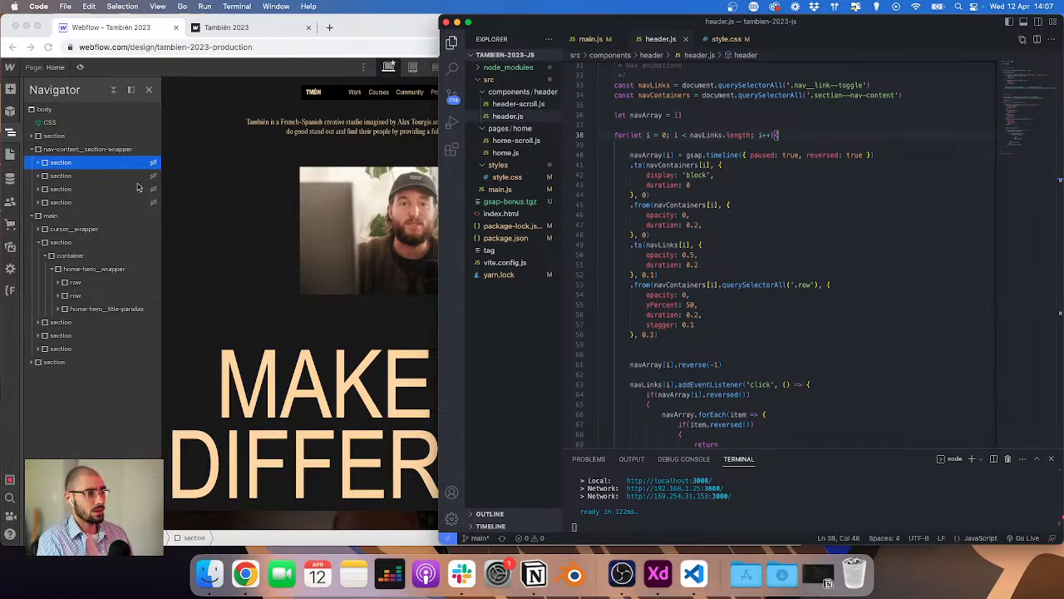
Step: Compare the first nav-content section's settings with the click listener code at the end of header.js
click(68, 164)
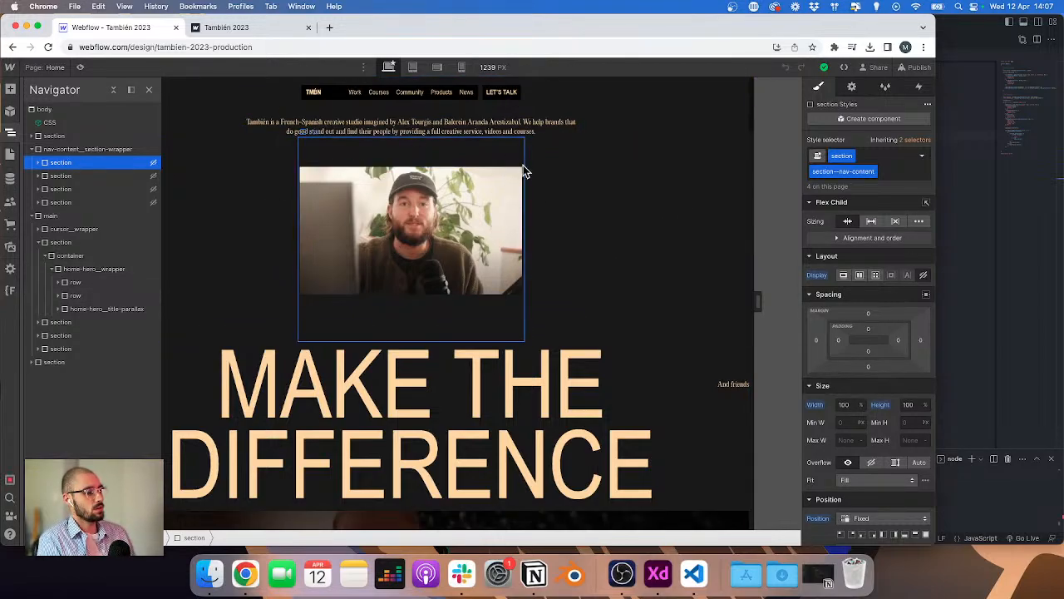
click(961, 156)
scroll(694, 208, down, 5)
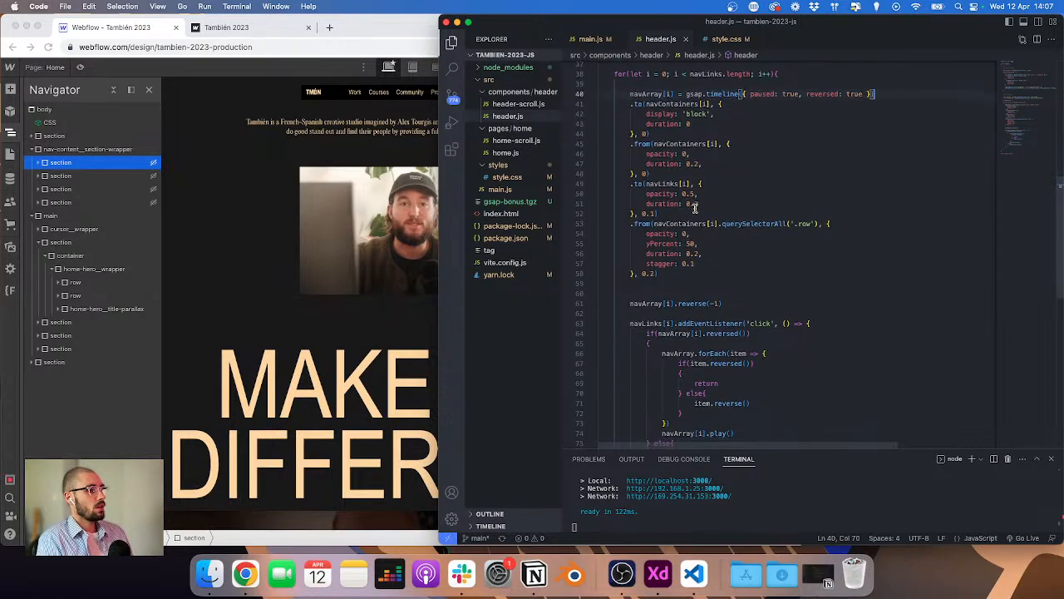
scroll(693, 229, left, 1)
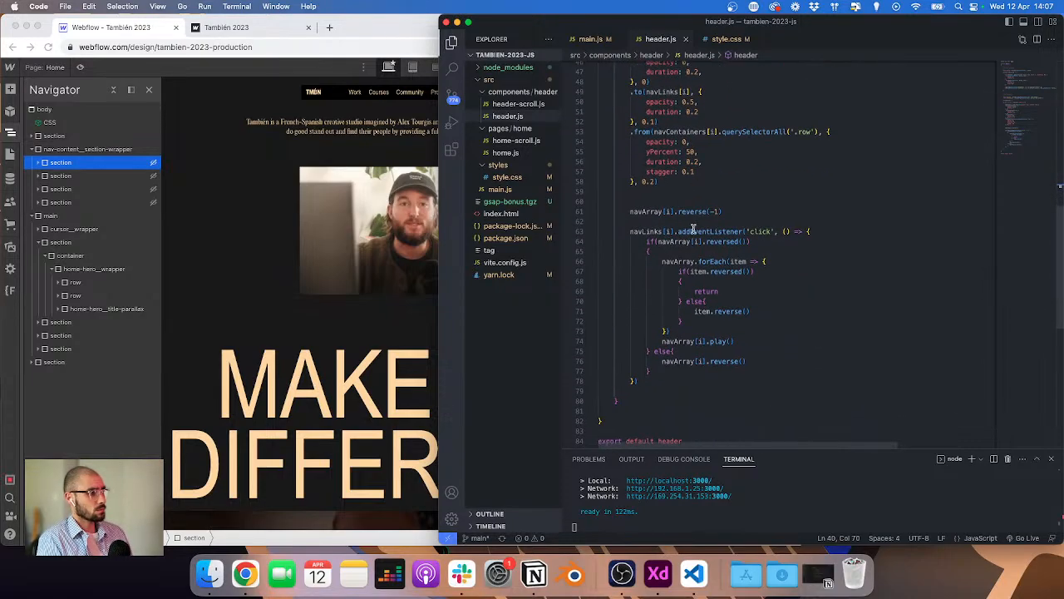
click(682, 351)
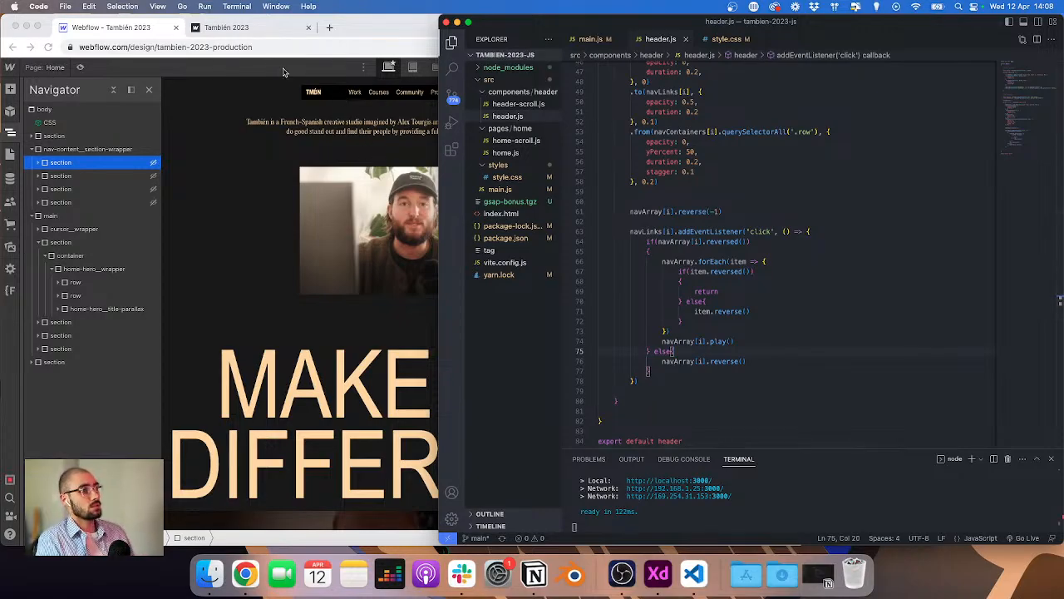
Step: Return to the live site and open the Courses dropdown again
click(250, 30)
click(1011, 172)
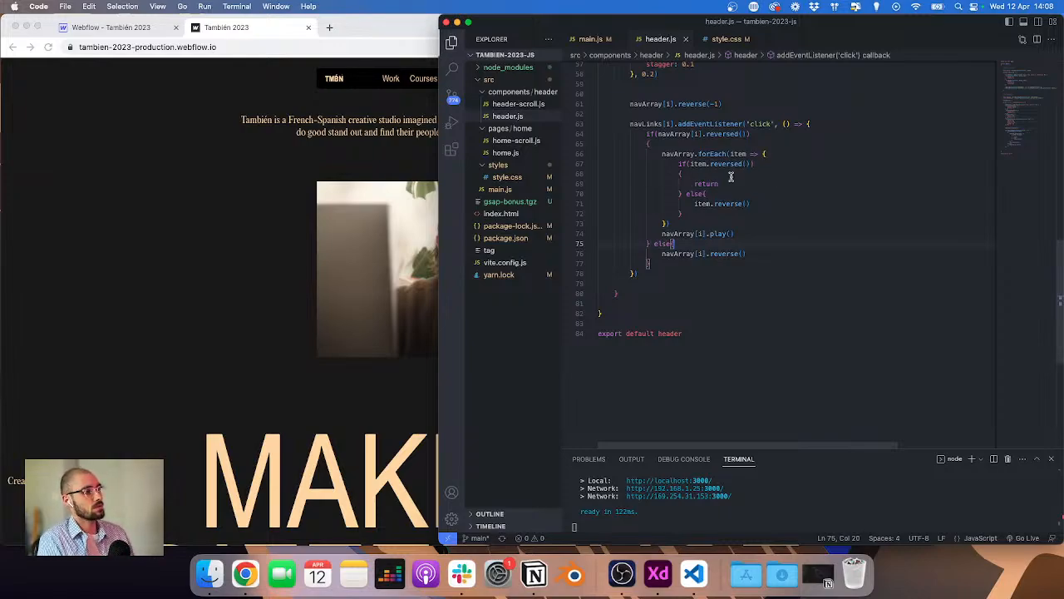
click(337, 107)
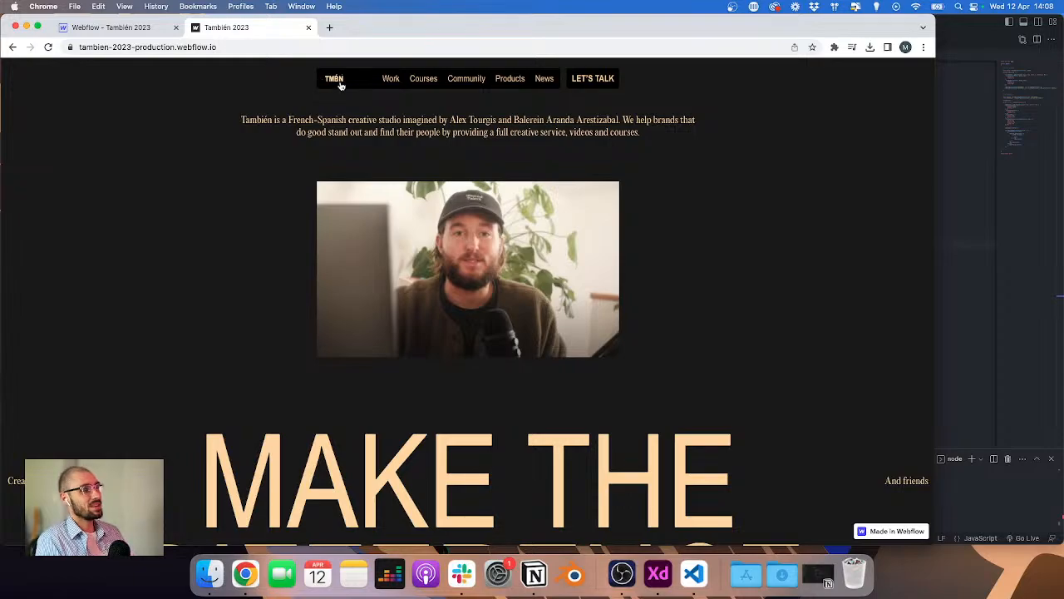
click(420, 79)
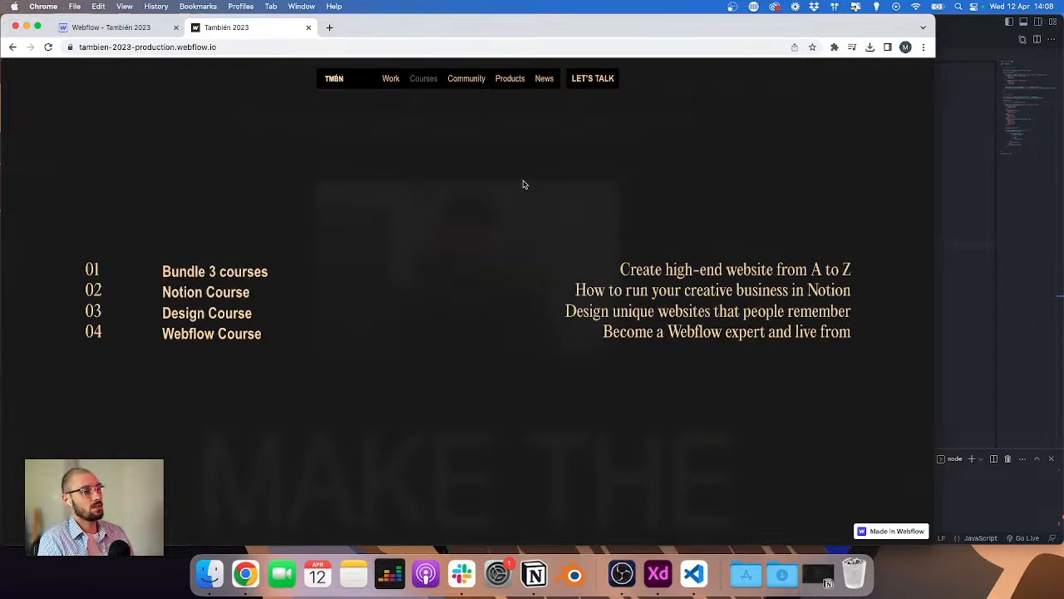
Step: Test switching between the Courses and Community dropdowns on the live site
click(425, 79)
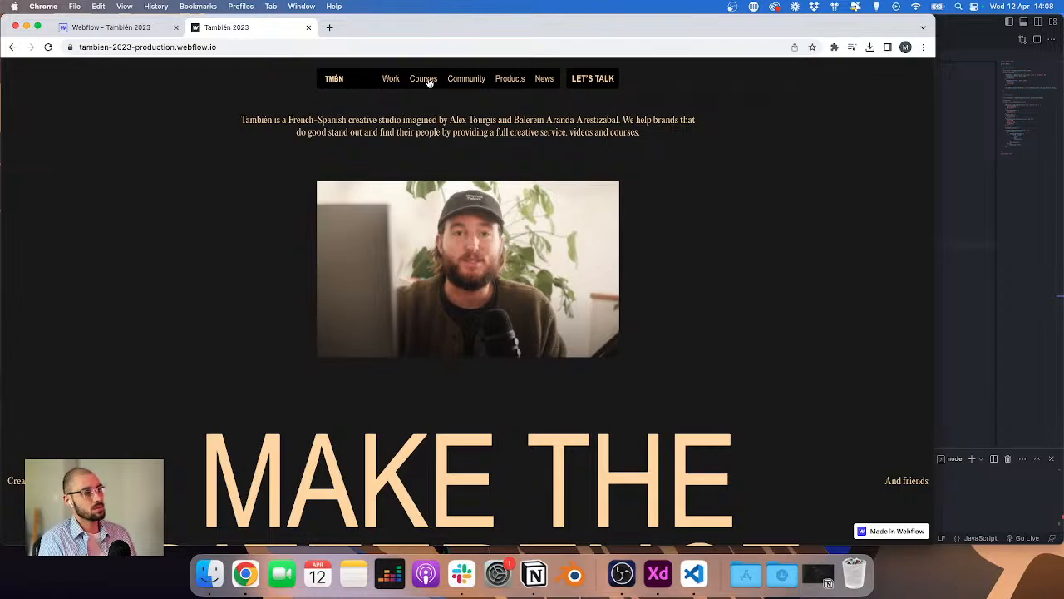
click(465, 79)
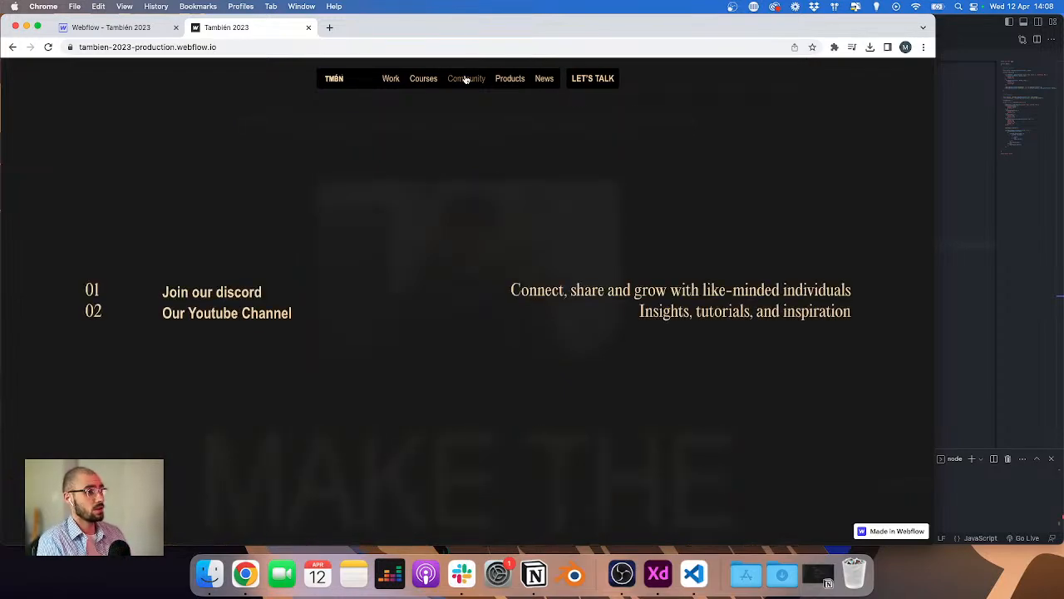
click(466, 79)
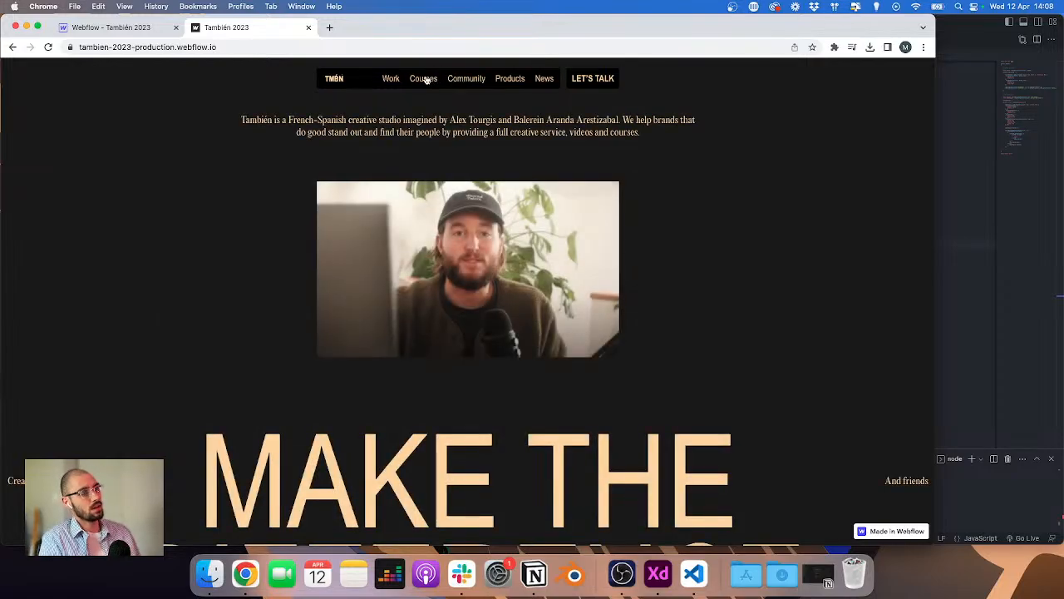
click(424, 79)
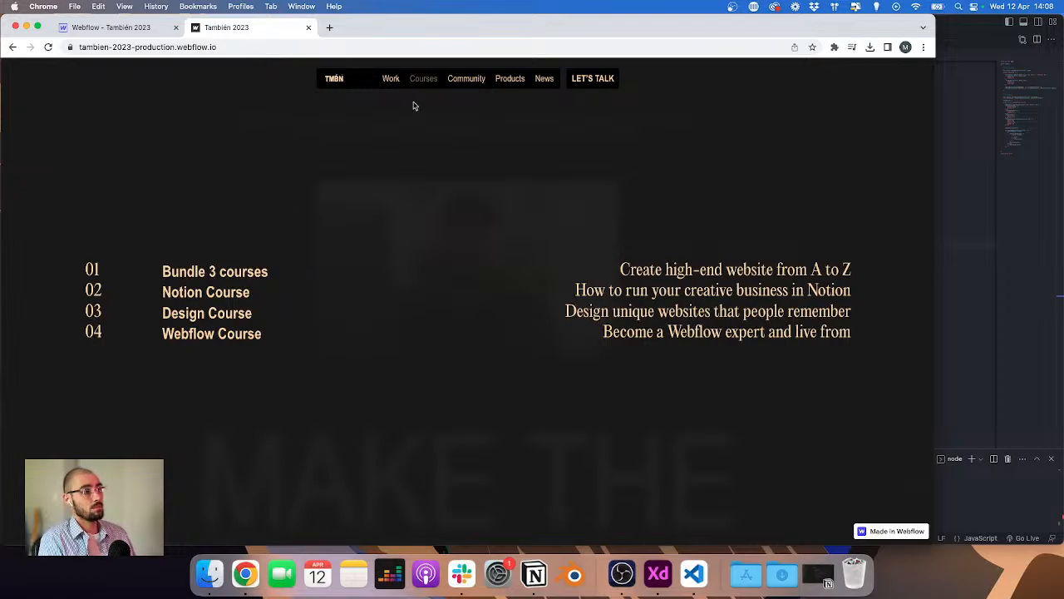
click(466, 79)
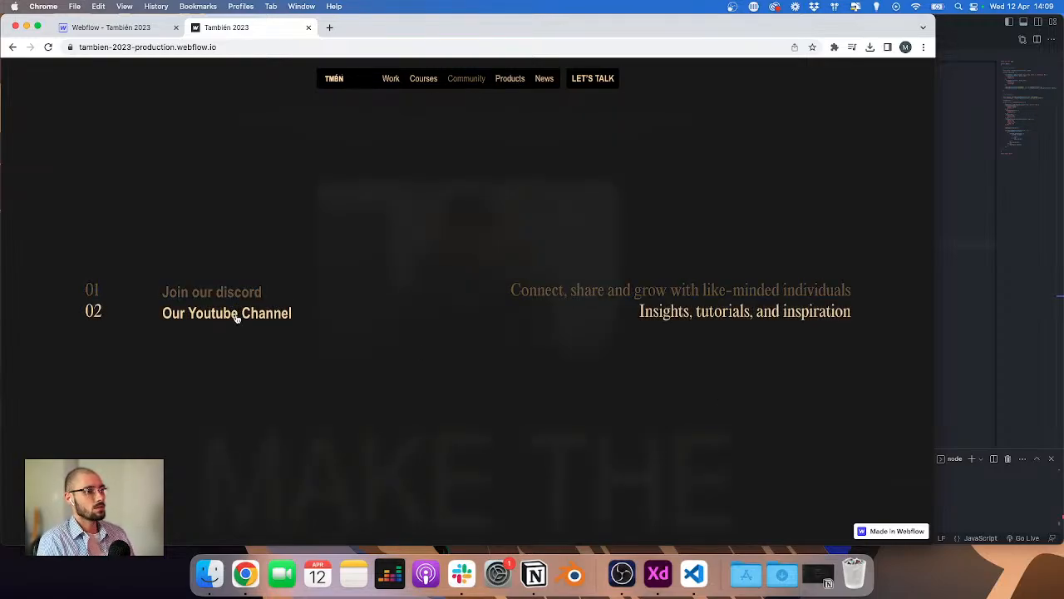
mouse_move(429, 79)
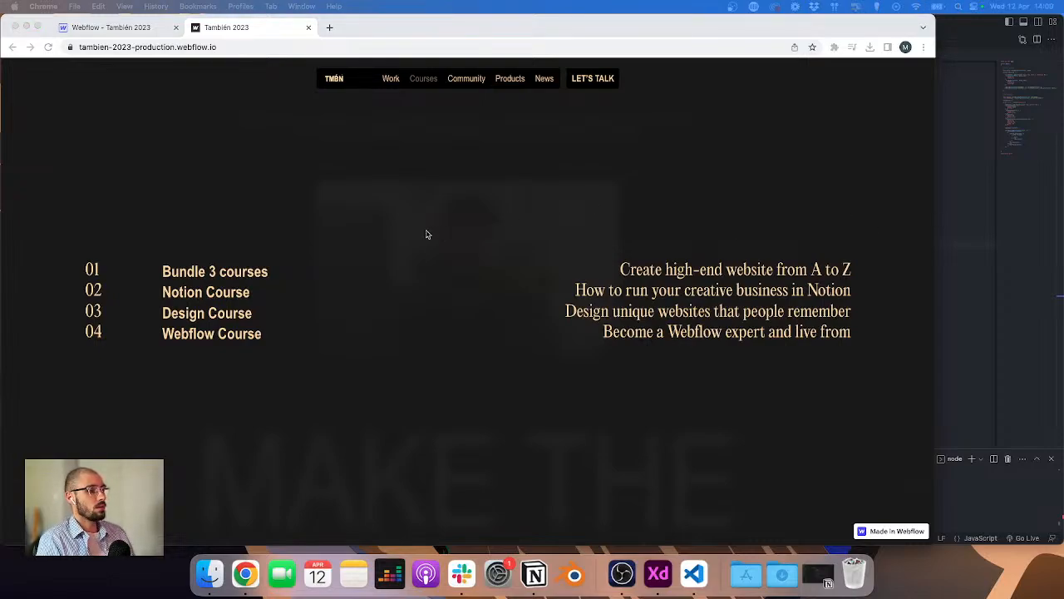
Step: Inspect the nav-content link-wrapper hover rule in style.css and compare it with the link hover effect on the site
click(1003, 214)
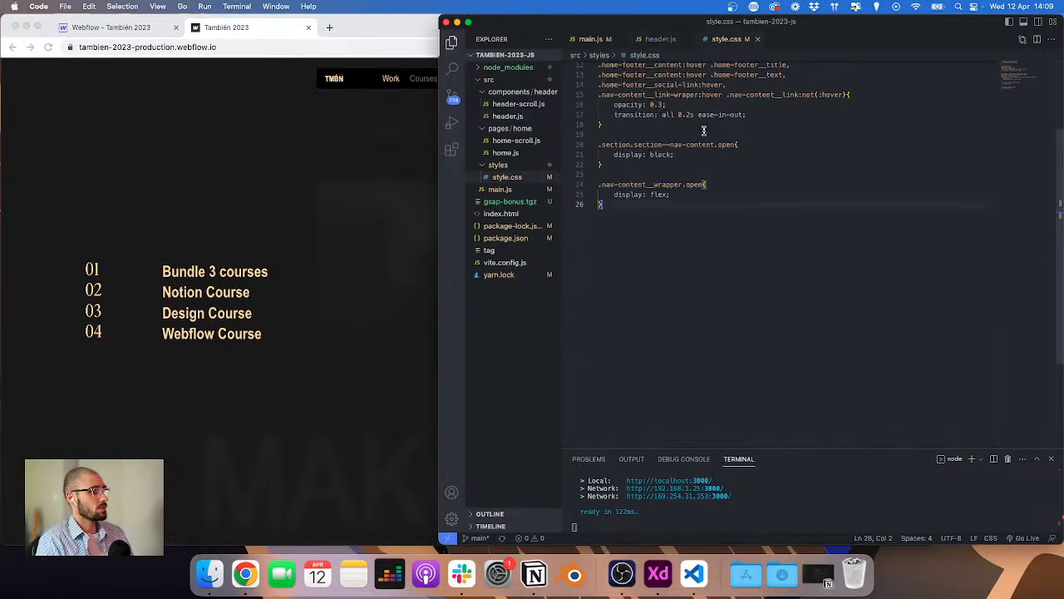
scroll(677, 168, up, 3)
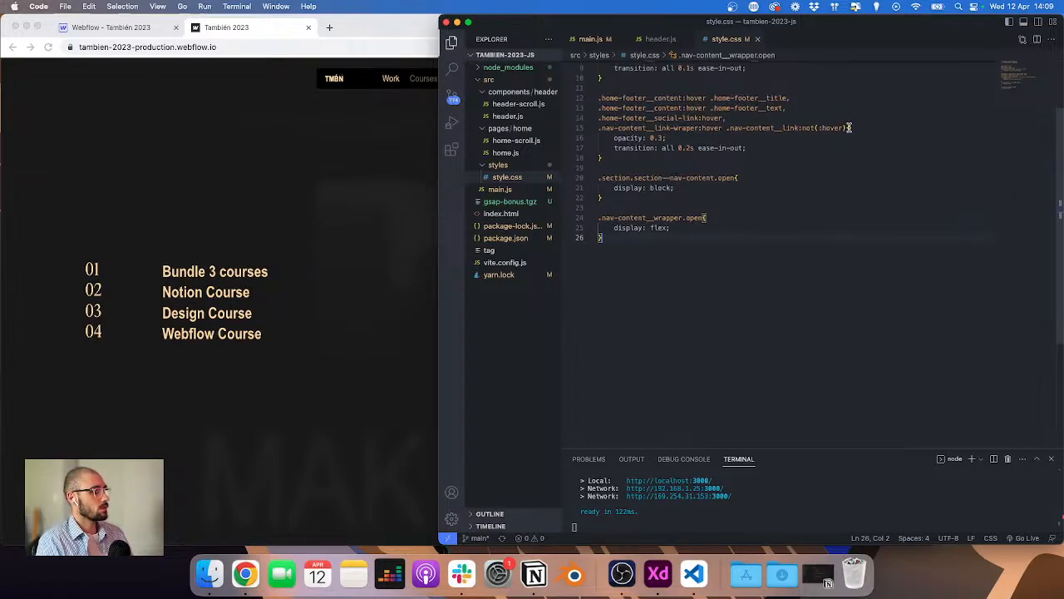
drag(849, 127, 598, 128)
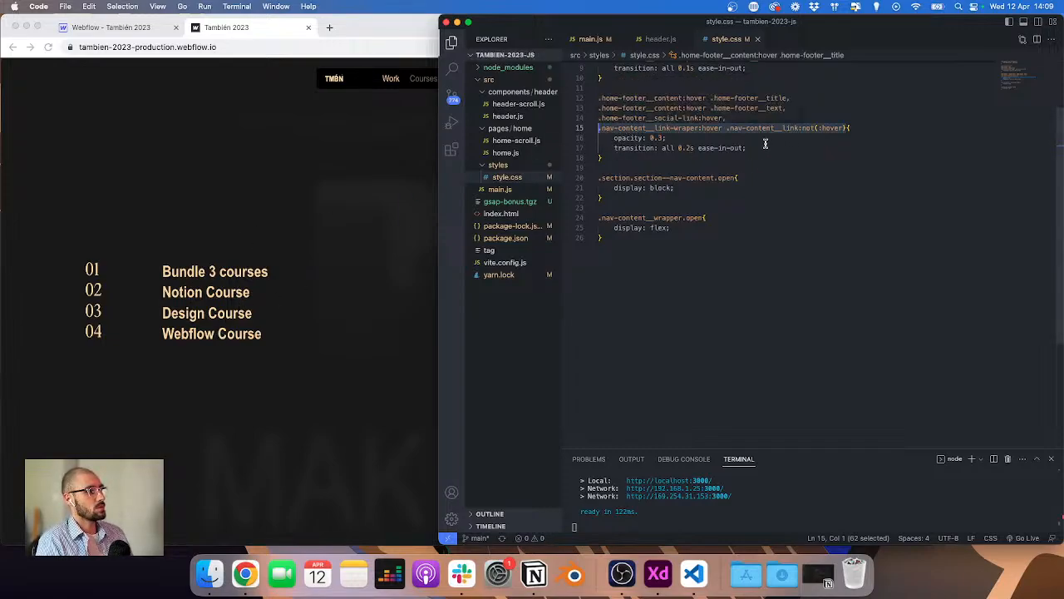
click(303, 205)
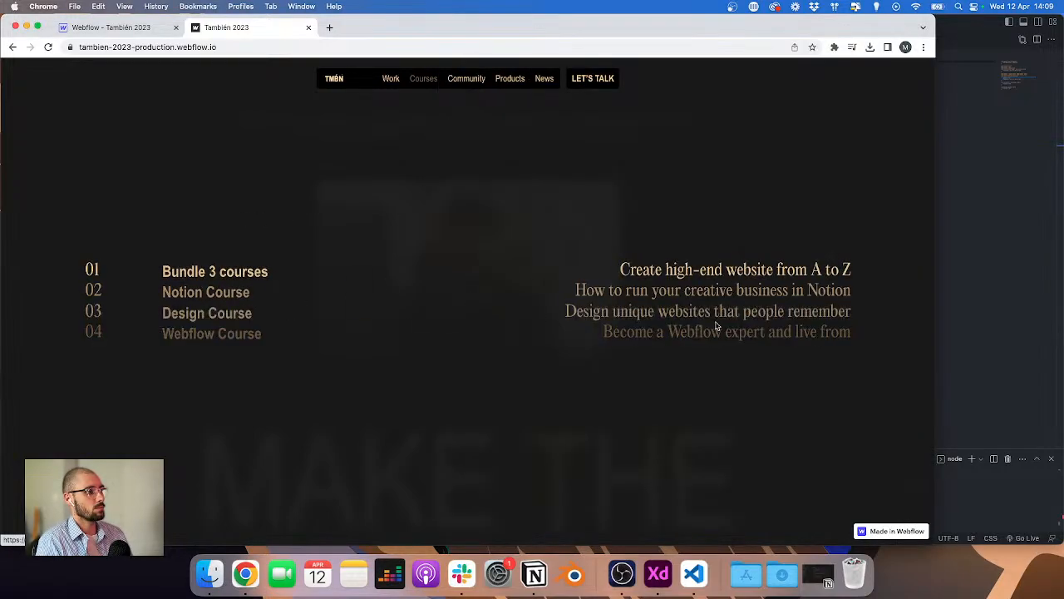
click(971, 264)
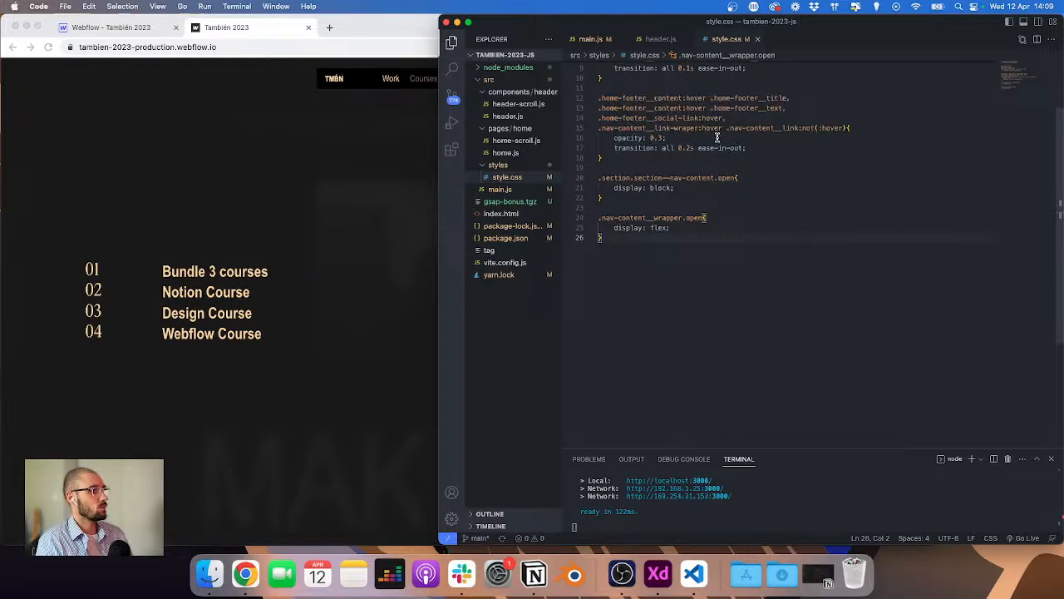
drag(725, 129, 599, 129)
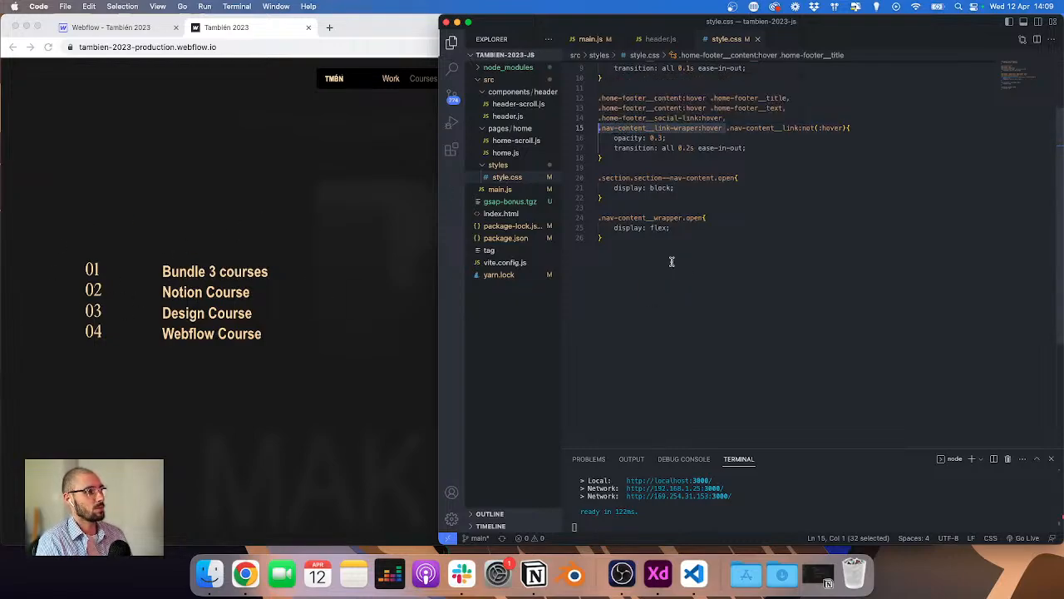
key(Right)
right_click(738, 131)
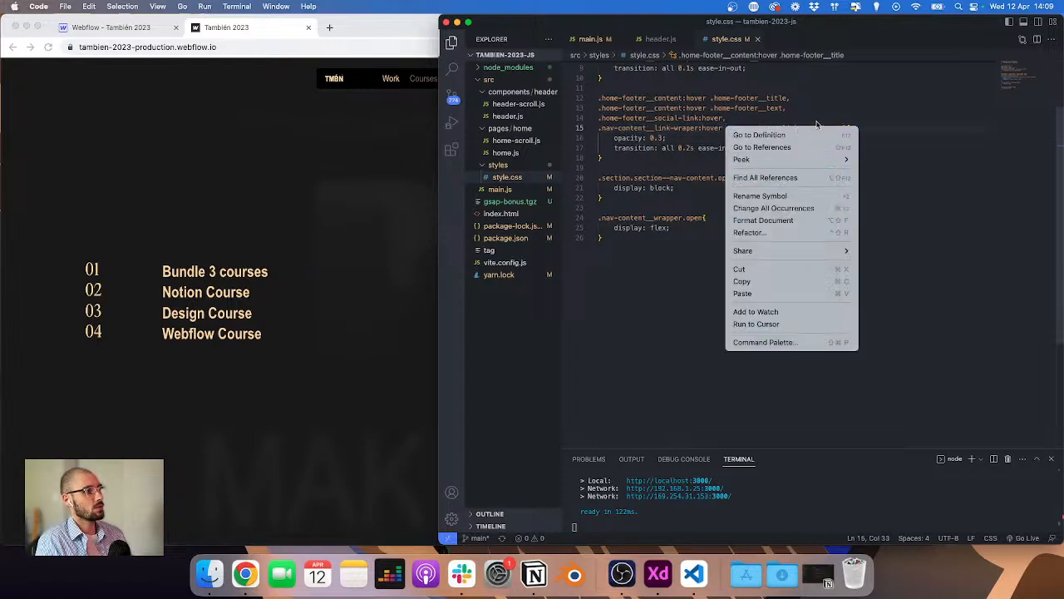
key(Escape)
key(Up)
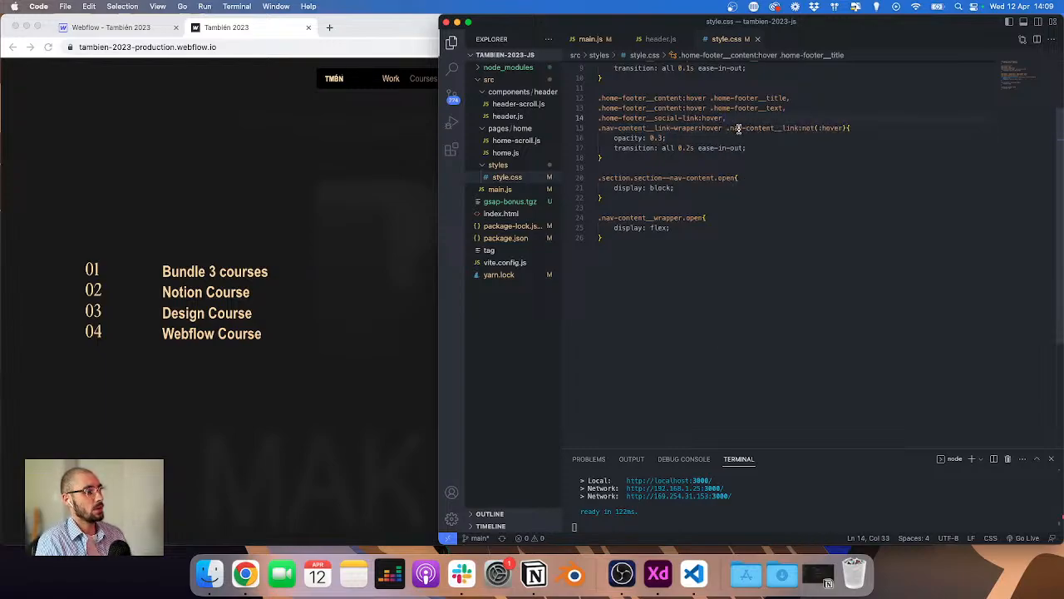
Step: Open the Community, News and Products dropdowns in turn on the live site
click(261, 176)
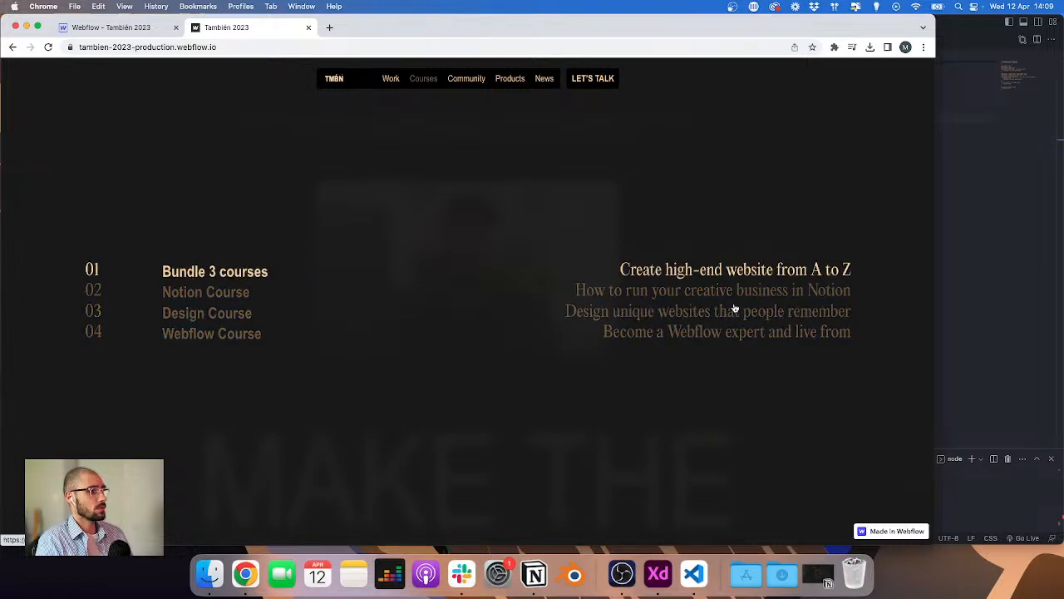
click(453, 78)
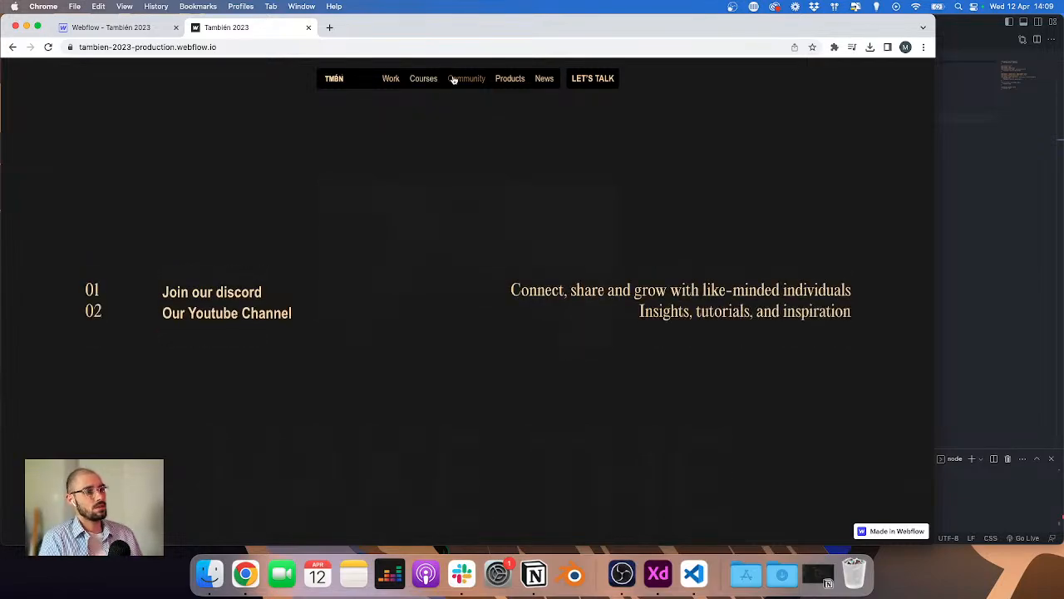
click(517, 81)
click(477, 81)
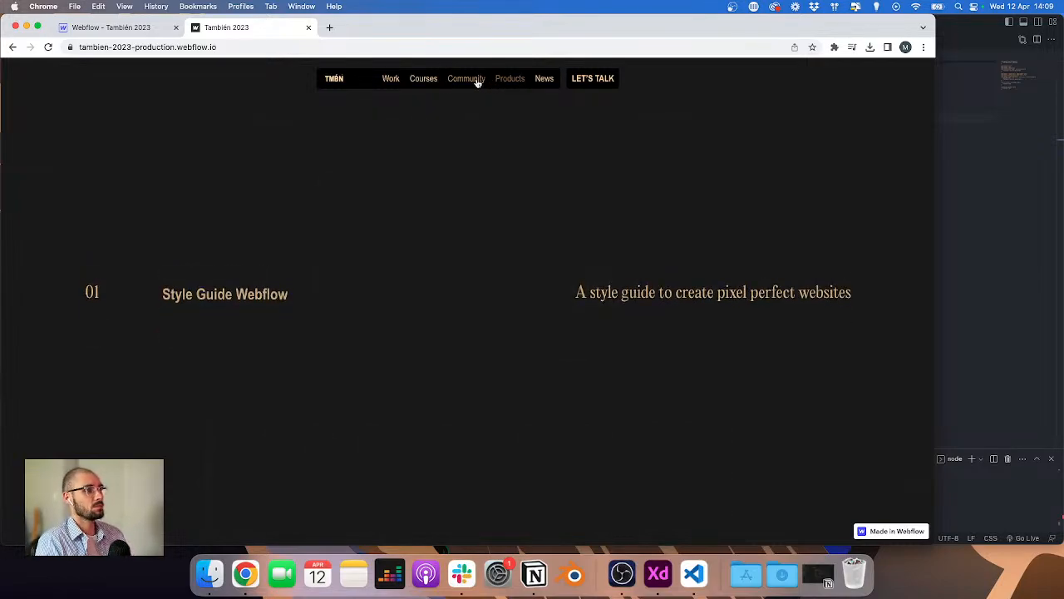
click(543, 79)
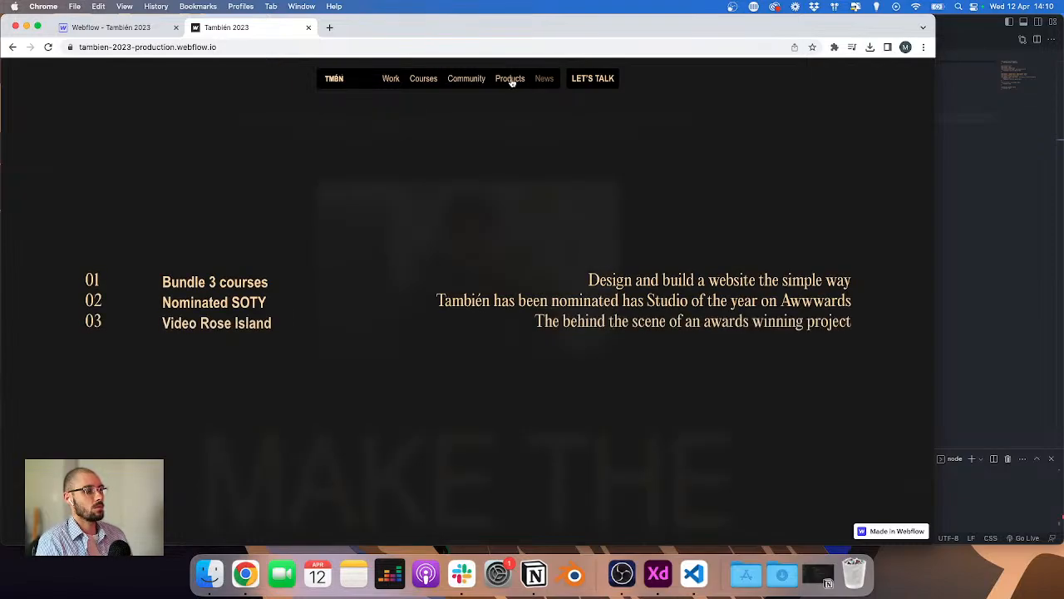
click(510, 78)
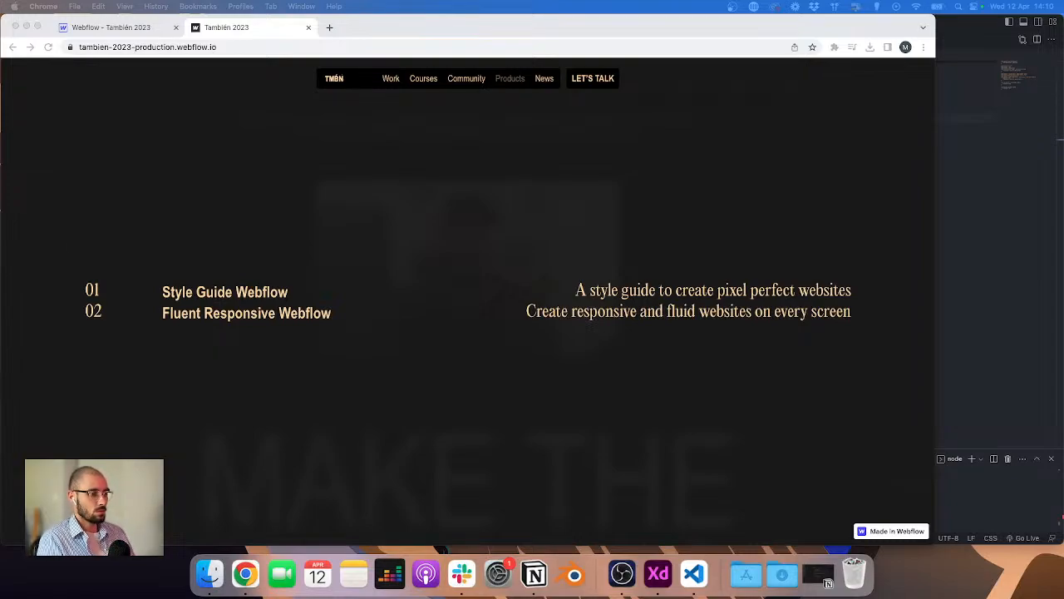
click(467, 85)
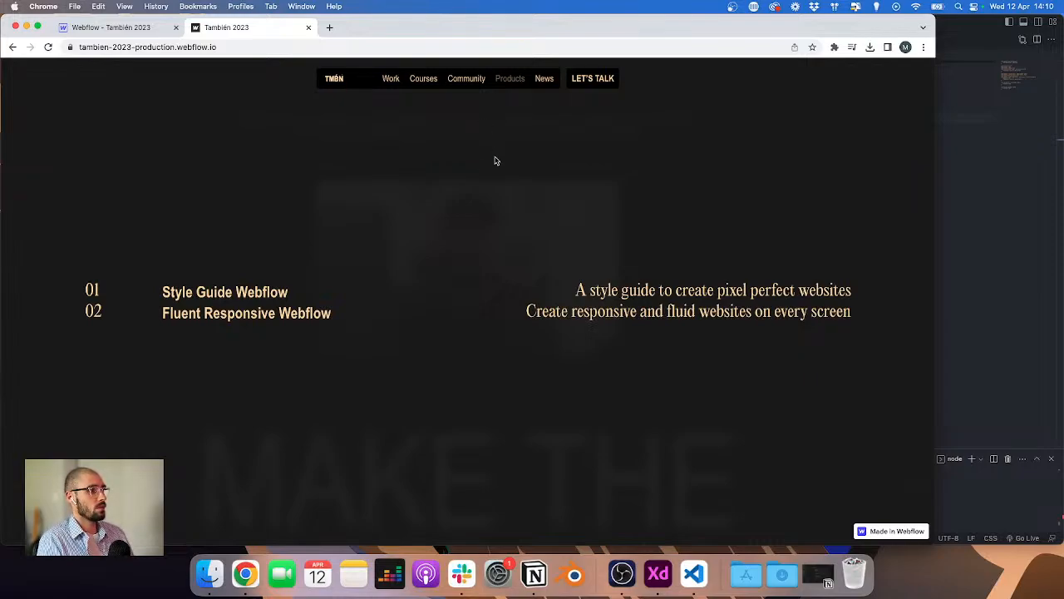
Step: Scroll the page up and down with the Products dropdown open
scroll(493, 171, down, 5)
scroll(490, 178, up, 5)
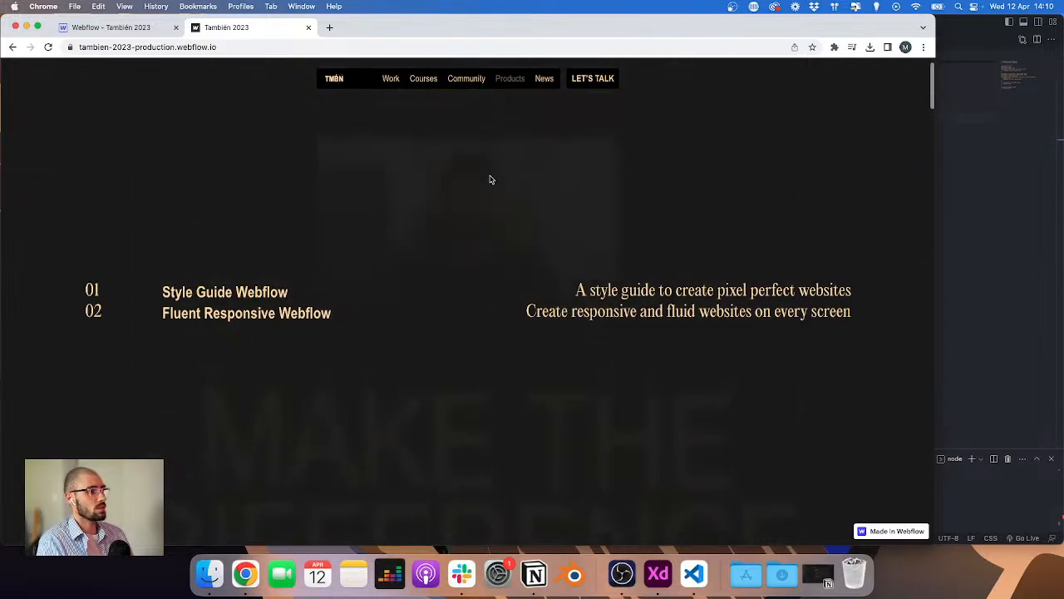
scroll(490, 180, down, 5)
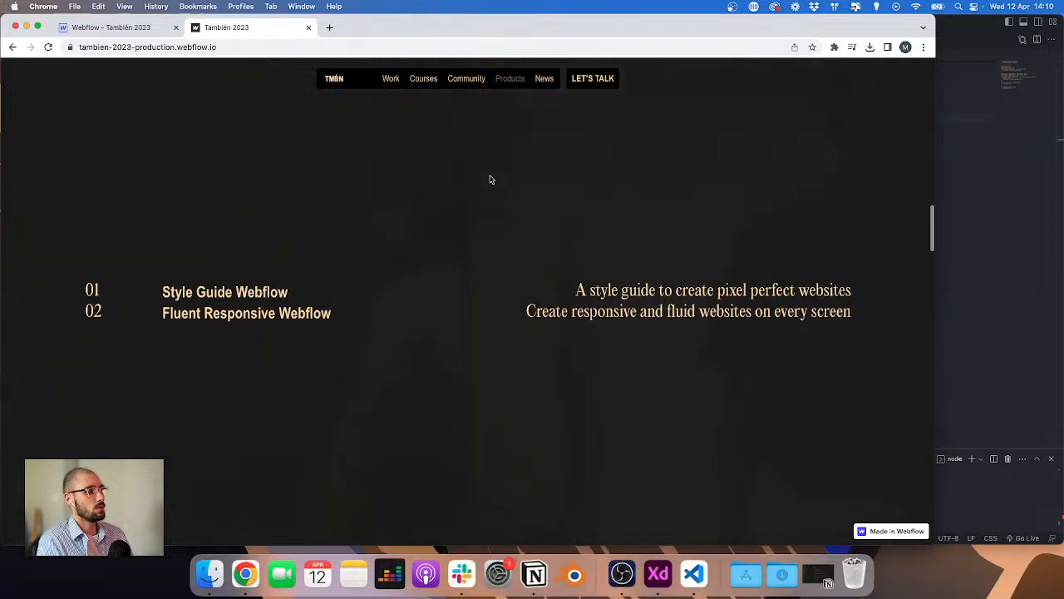
scroll(492, 179, up, 3)
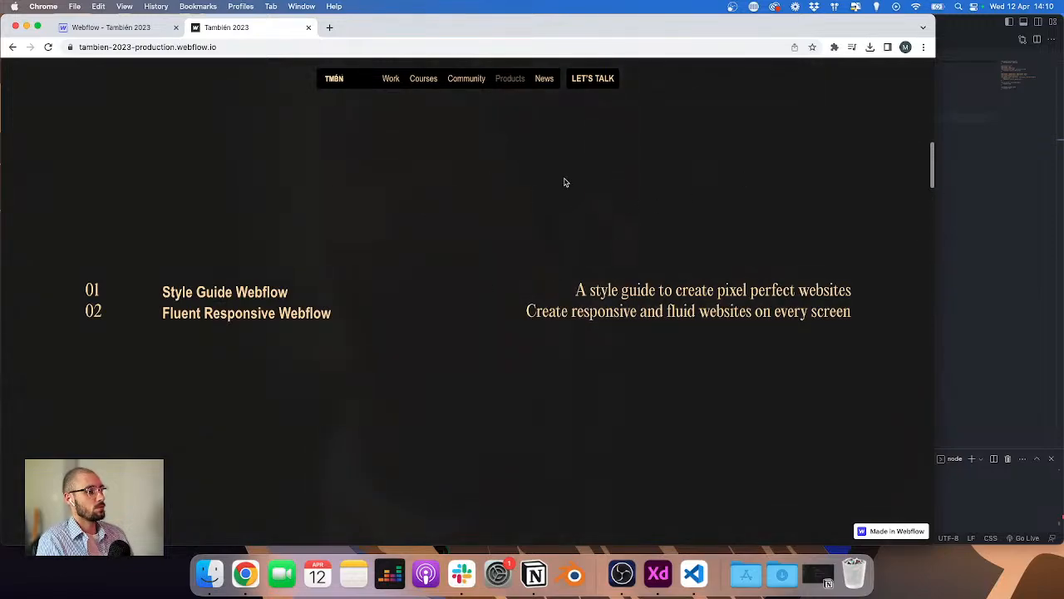
scroll(563, 180, down, 1)
scroll(557, 183, up, 4)
scroll(553, 186, down, 2)
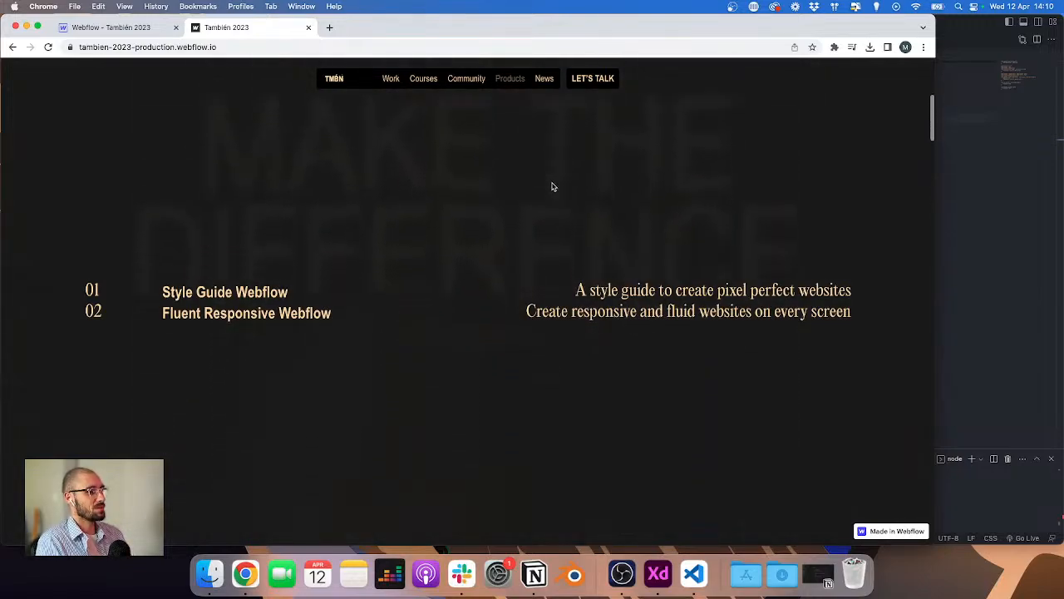
scroll(505, 192, up, 3)
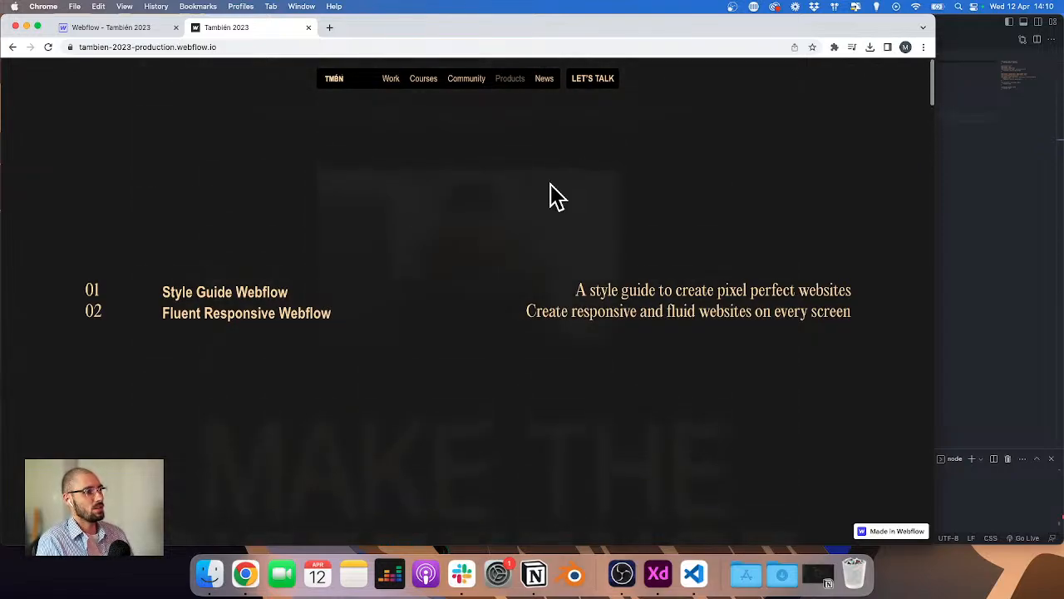
Step: Toggle the Community dropdown open and closed from the navigation bar
click(503, 80)
click(457, 79)
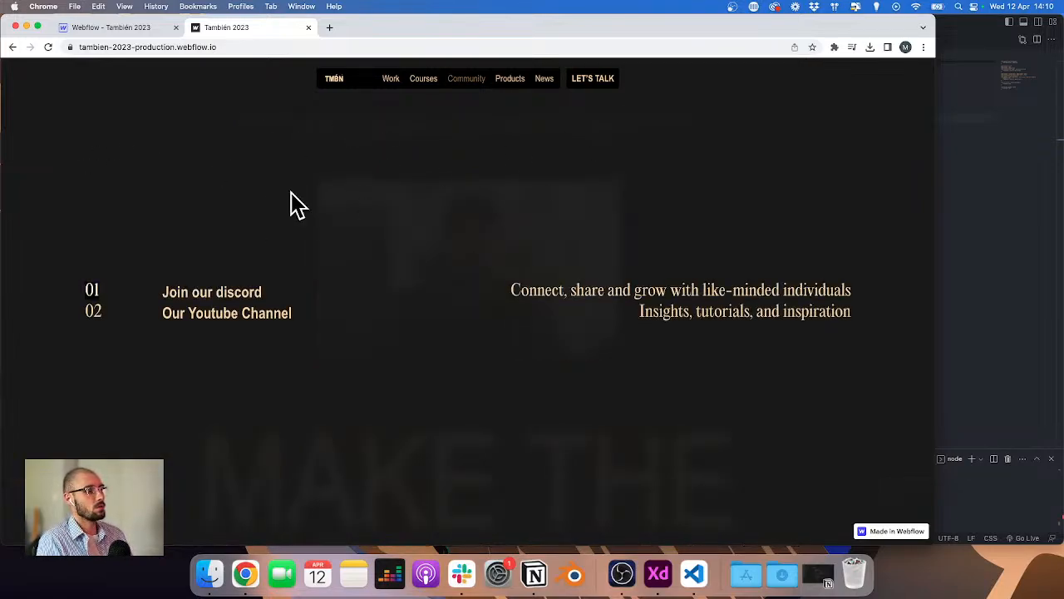
click(476, 79)
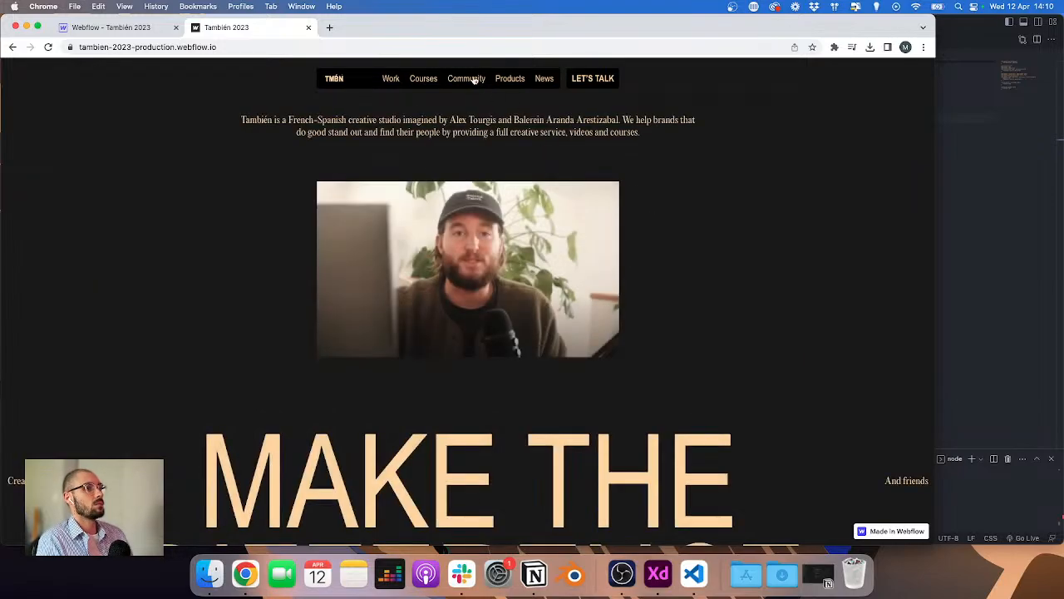
click(470, 80)
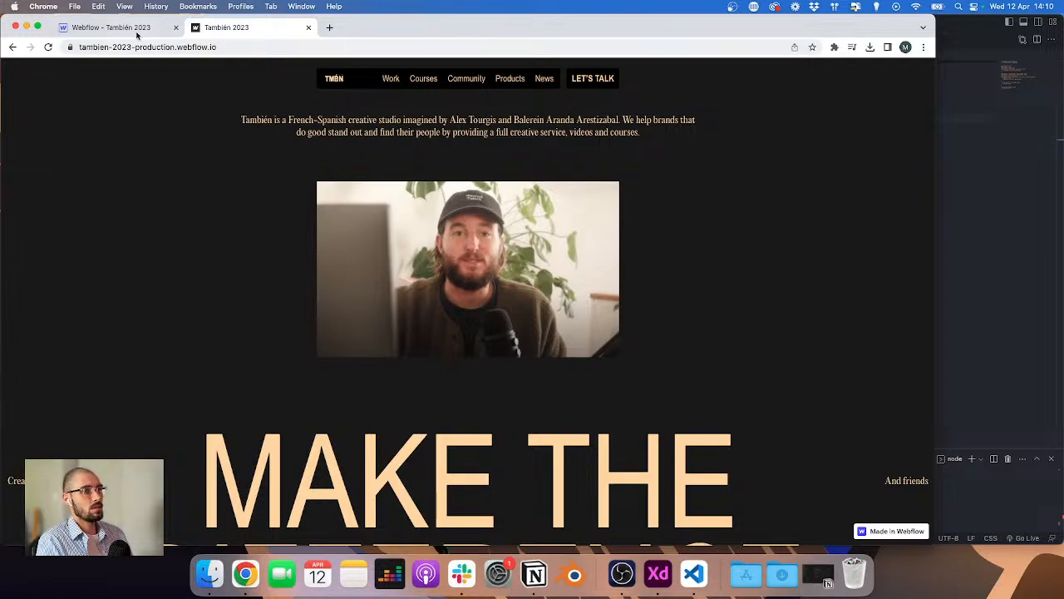
Step: Switch to Adobe XD and review the desktop and mobile menu artboards before returning to the browser
click(658, 574)
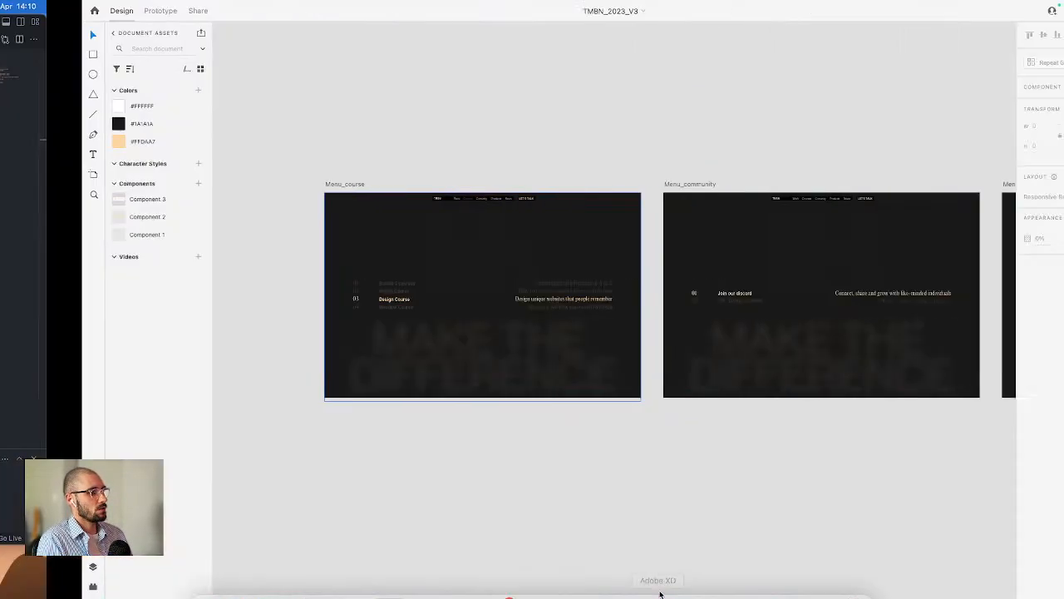
scroll(628, 362, down, 5)
scroll(628, 362, right, 5)
scroll(606, 316, up, 10)
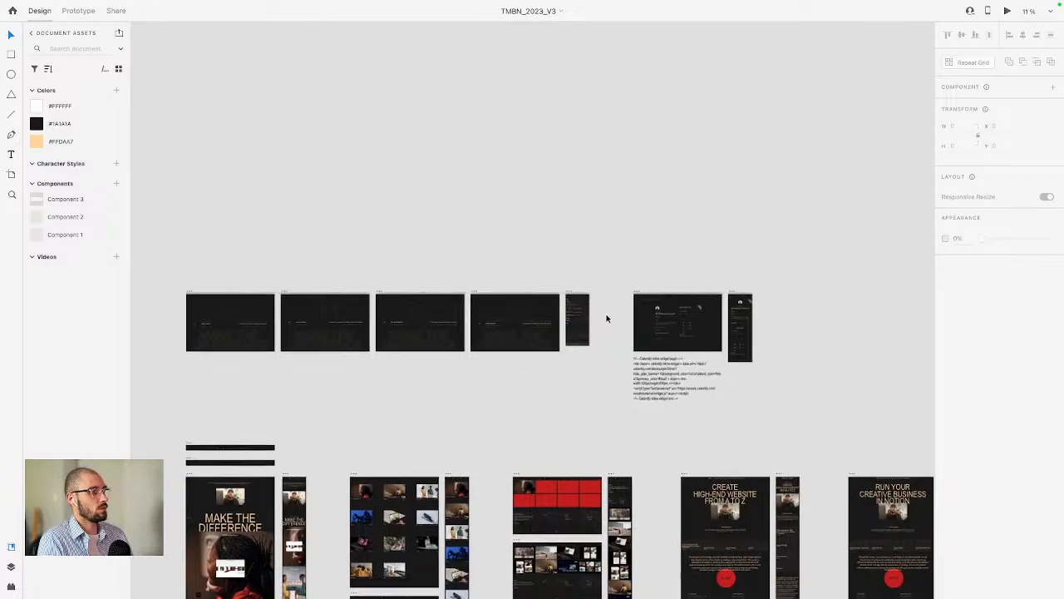
scroll(523, 313, up, 5)
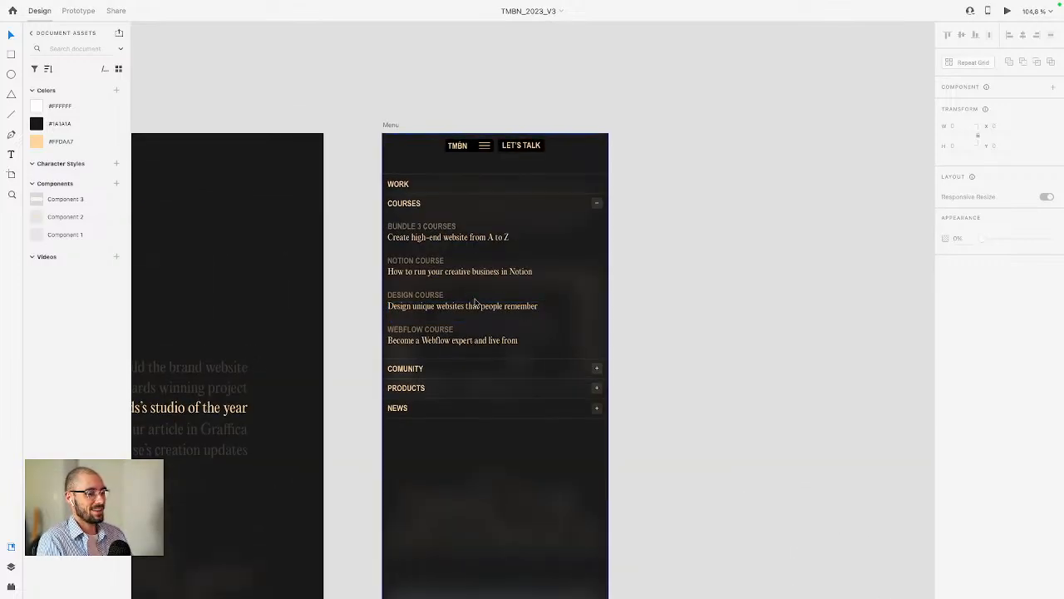
scroll(477, 301, down, 15)
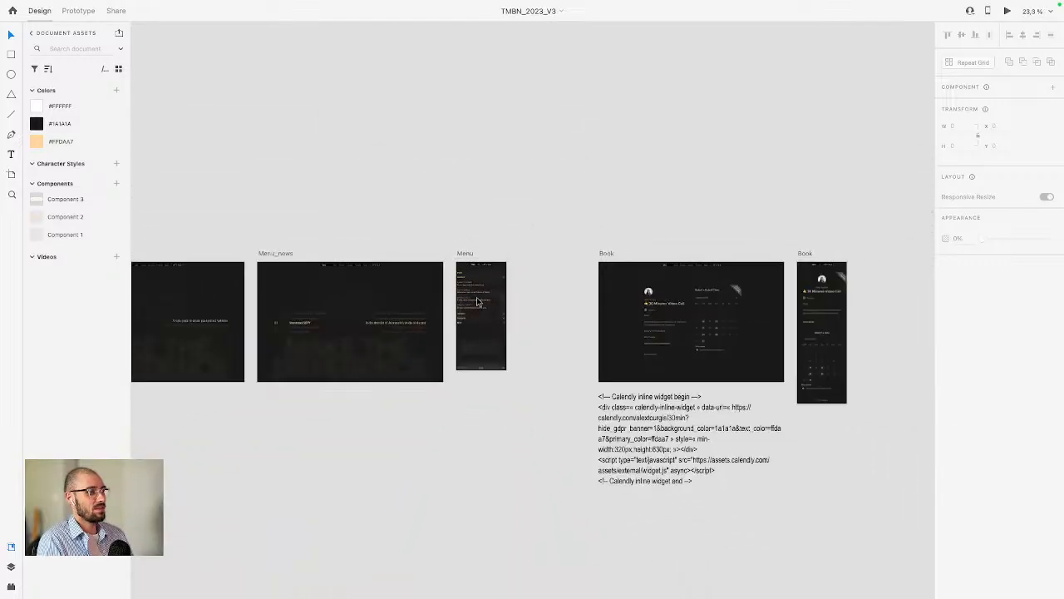
scroll(477, 302, down, 7)
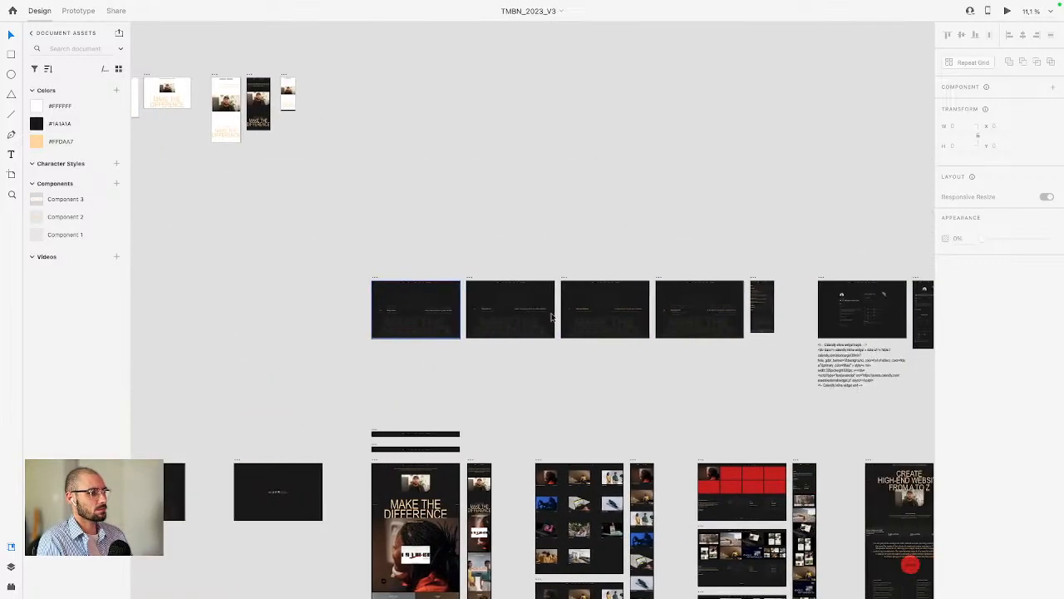
scroll(424, 348, up, 7)
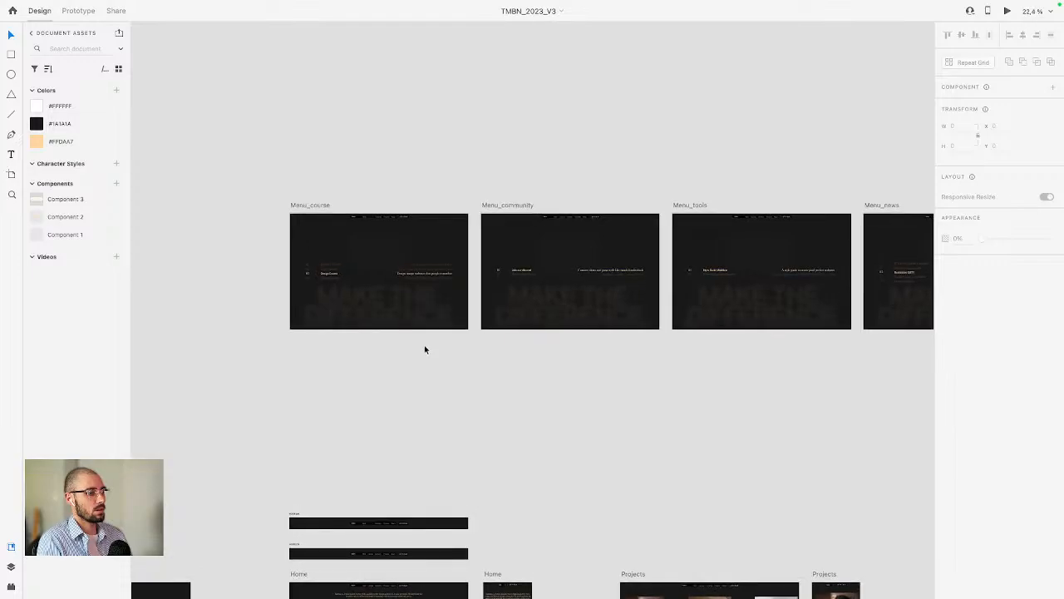
scroll(425, 348, down, 4)
scroll(425, 346, up, 5)
key(ctrl+Left)
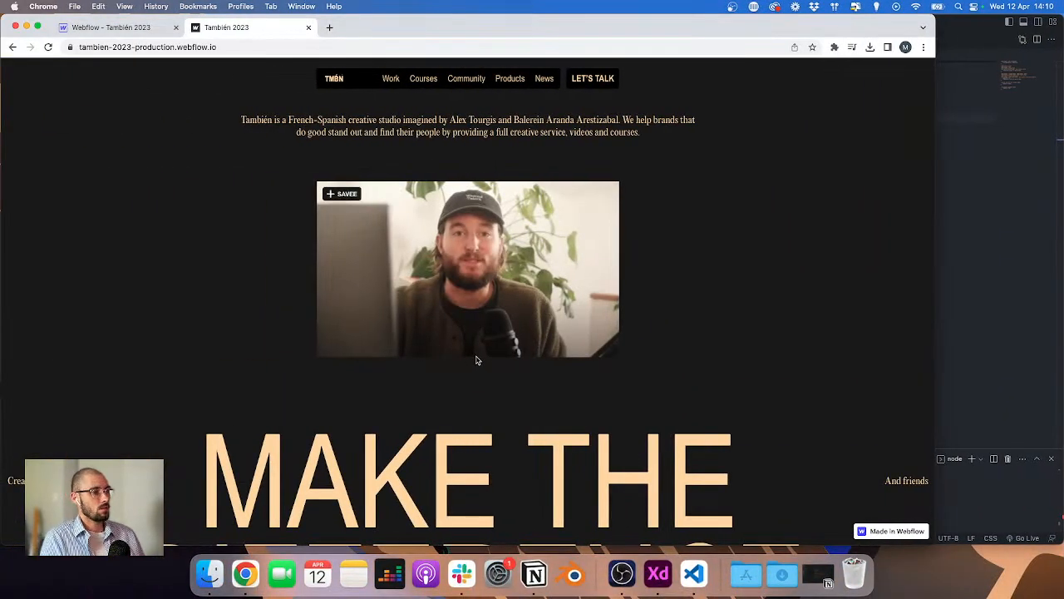
Step: Open the Courses dropdown on the live site, then bring the code editor forward
click(424, 80)
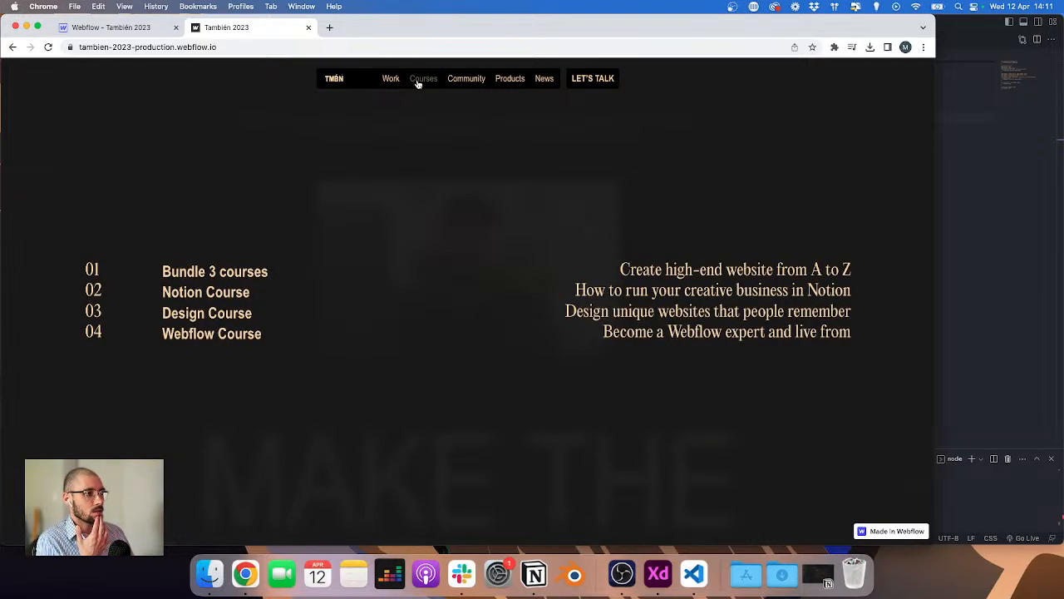
click(694, 574)
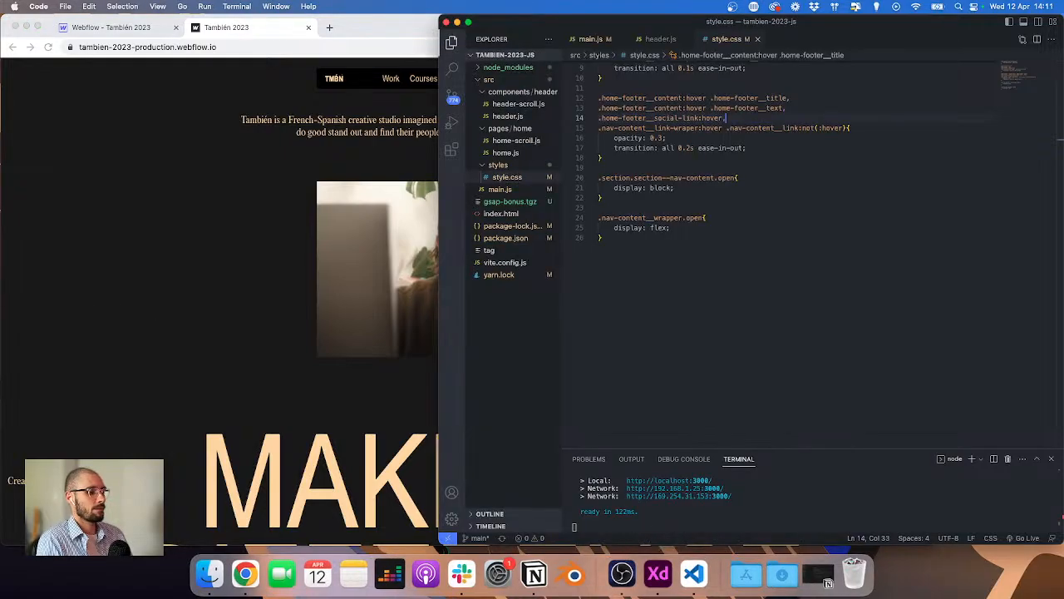
key(super+Tab)
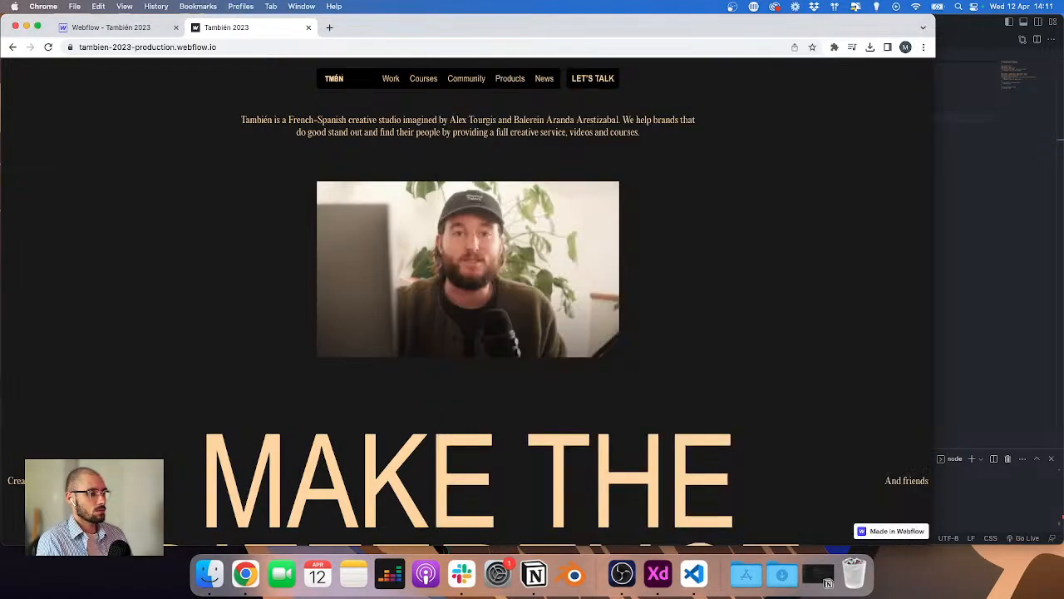
key(super+Tab)
click(962, 231)
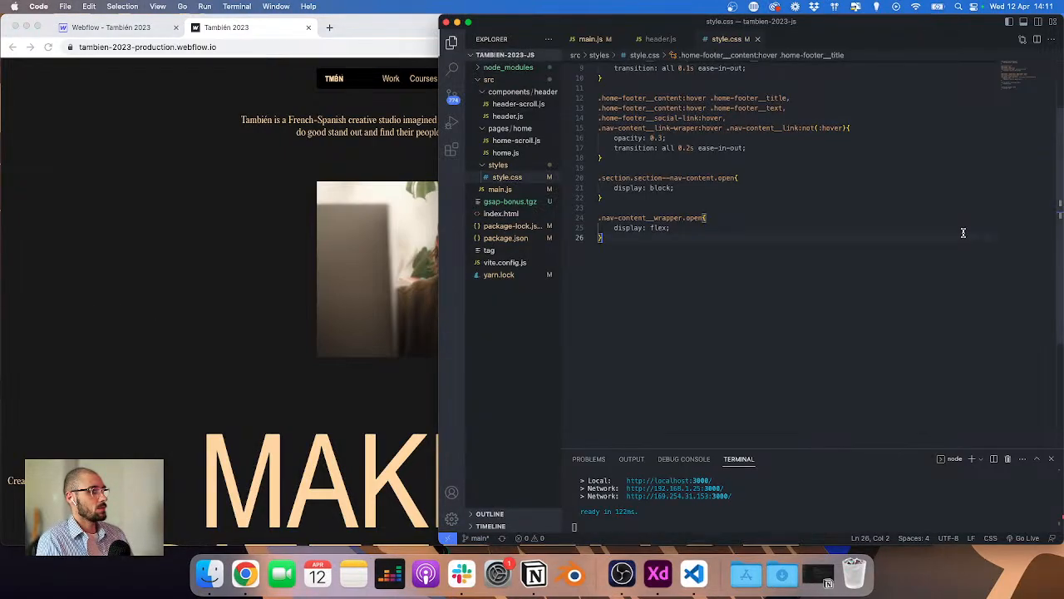
Step: Collapse the components and pages folders in the project explorer and open main.js
click(499, 92)
right_click(487, 105)
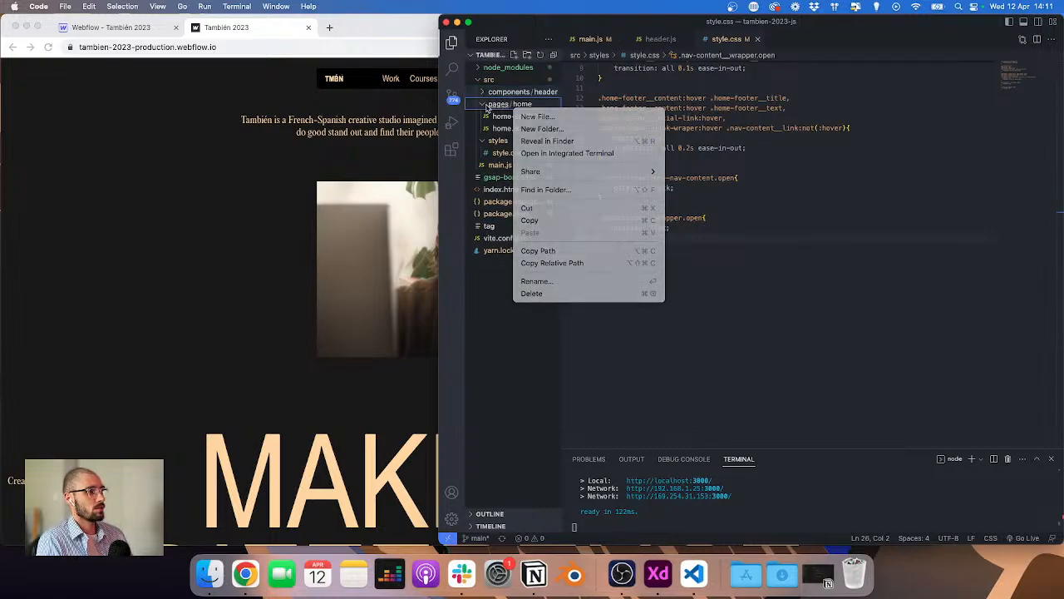
click(488, 108)
click(487, 107)
click(497, 140)
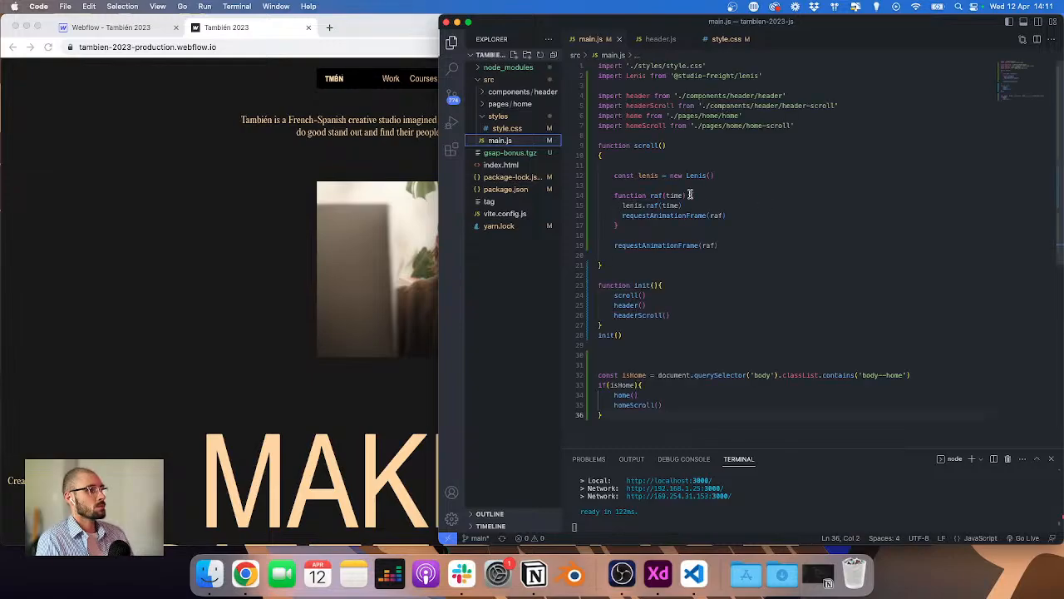
Step: Highlight the Lenis scroll function in main.js and scroll the live page to check its smooth scrolling
drag(616, 265, 592, 149)
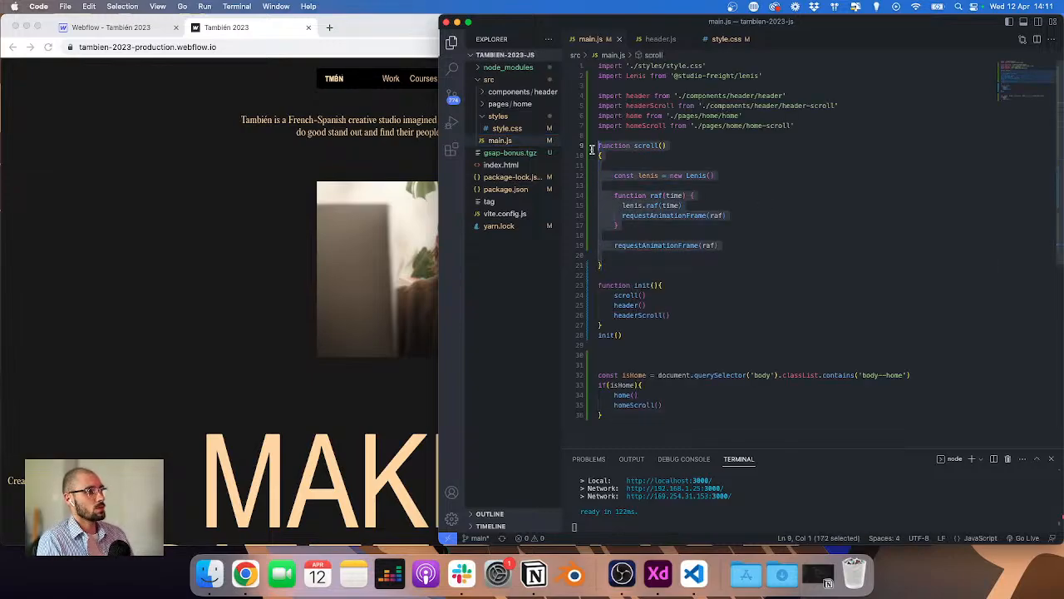
click(286, 188)
scroll(289, 193, down, 10)
scroll(289, 197, up, 10)
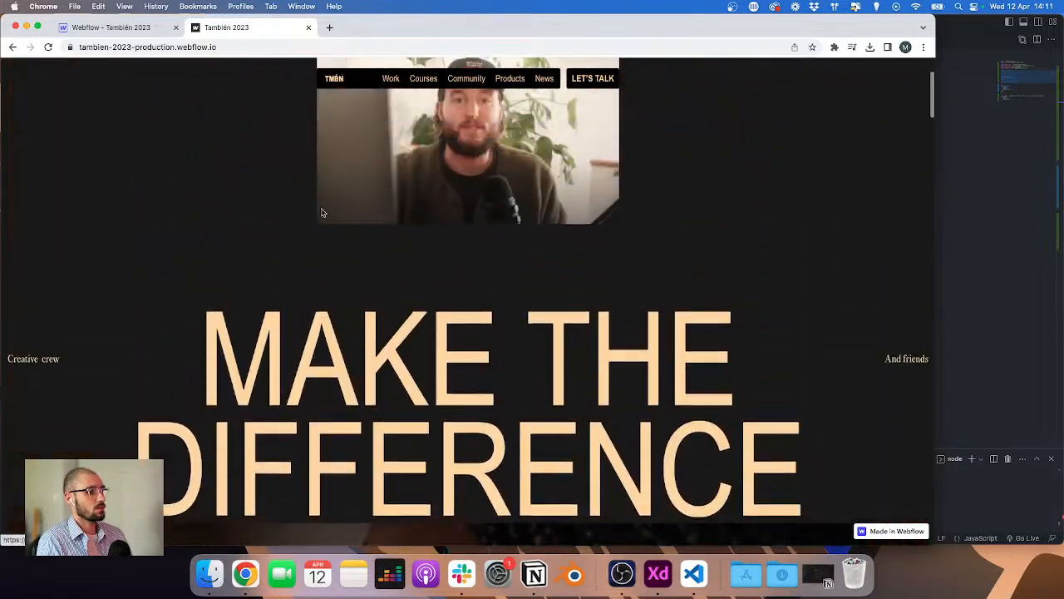
scroll(497, 373, down, 5)
scroll(499, 378, down, 3)
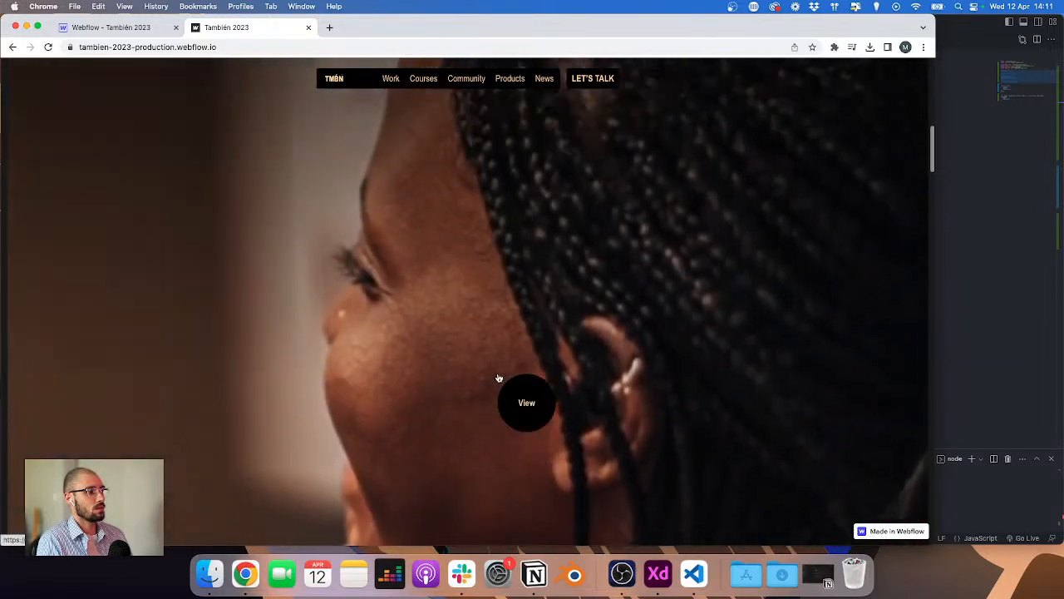
scroll(499, 376, up, 8)
scroll(500, 377, down, 3)
scroll(500, 378, down, 1)
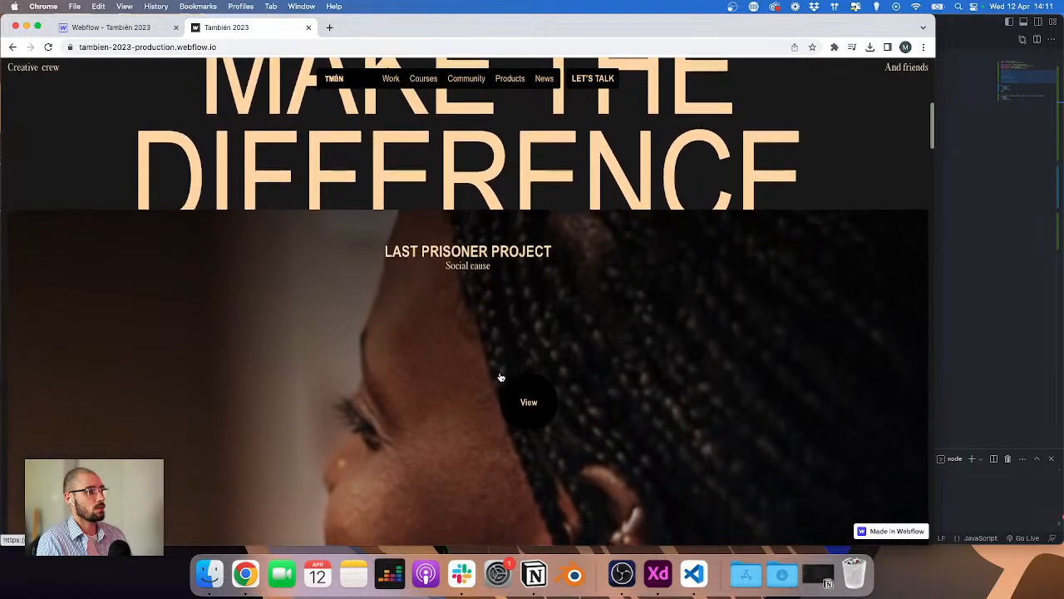
scroll(501, 378, up, 5)
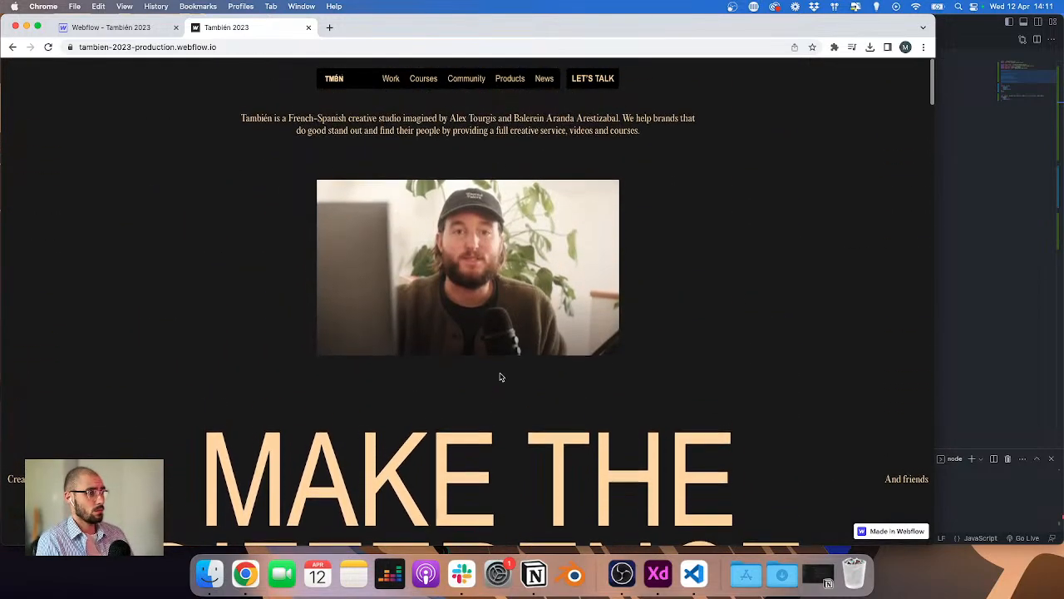
scroll(500, 376, down, 6)
scroll(500, 371, up, 3)
scroll(500, 374, up, 2)
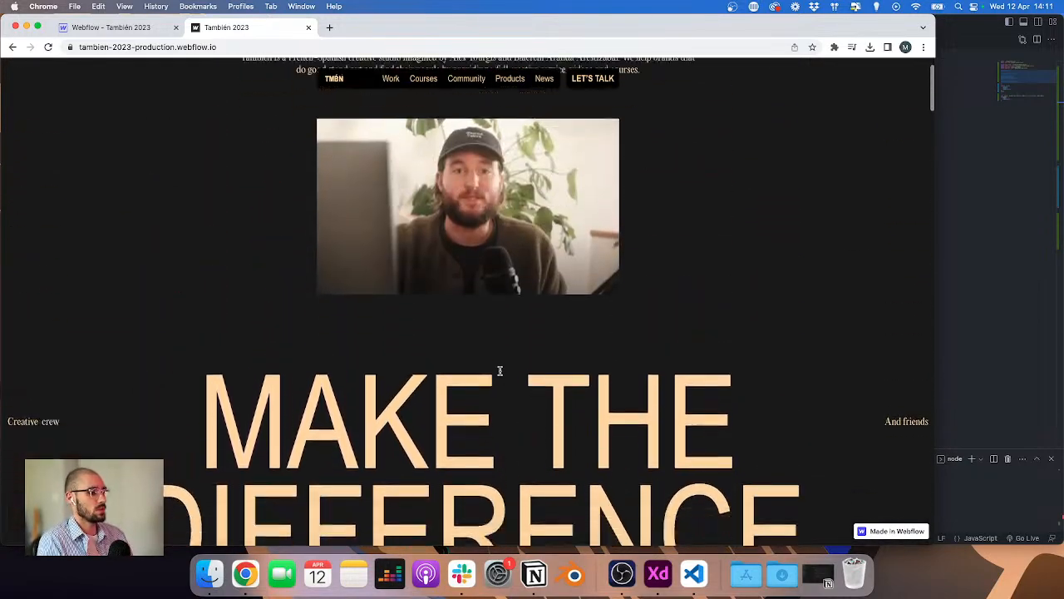
scroll(499, 373, down, 4)
Step: Add a lenis.stop() call at the end of the scroll function in main.js and save the file
click(987, 255)
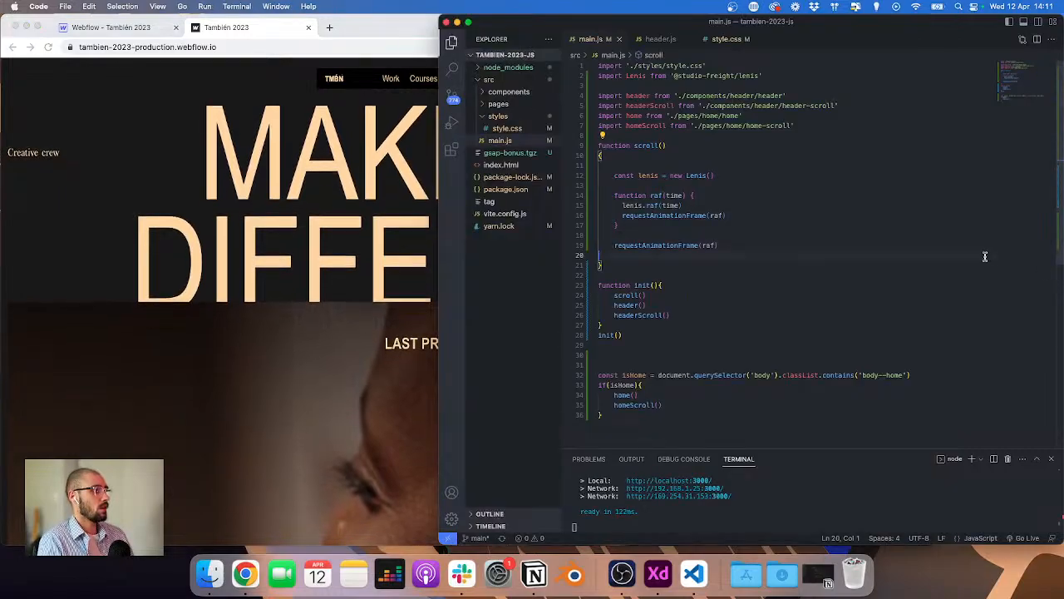
click(743, 246)
key(Return)
key(Return)
text(le)
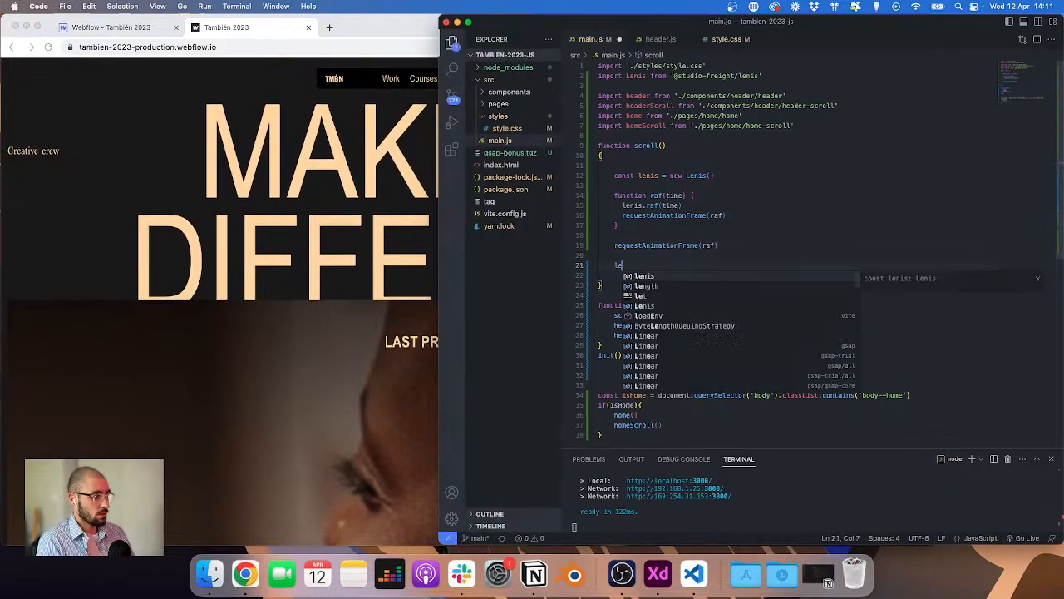
text(nis.pau)
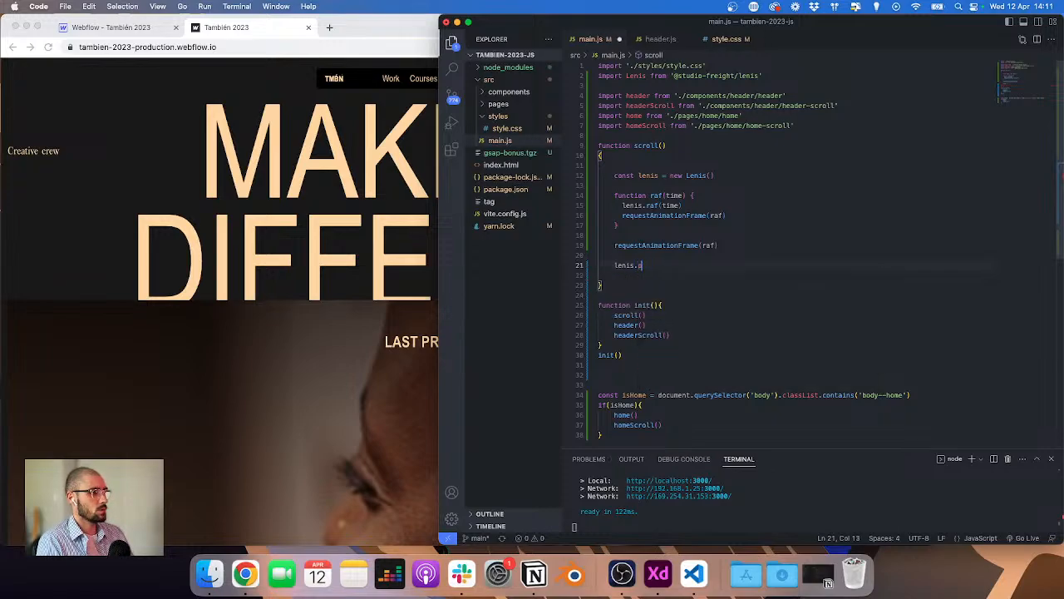
key(BackSpace)
key(BackSpace)
text(stop())
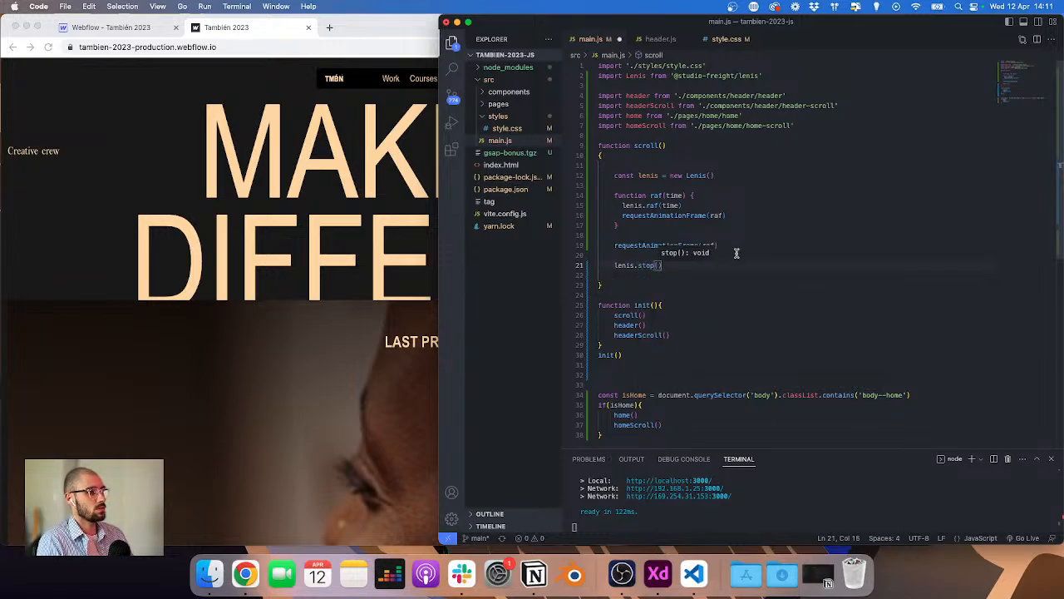
key(super+s)
key(super+Tab)
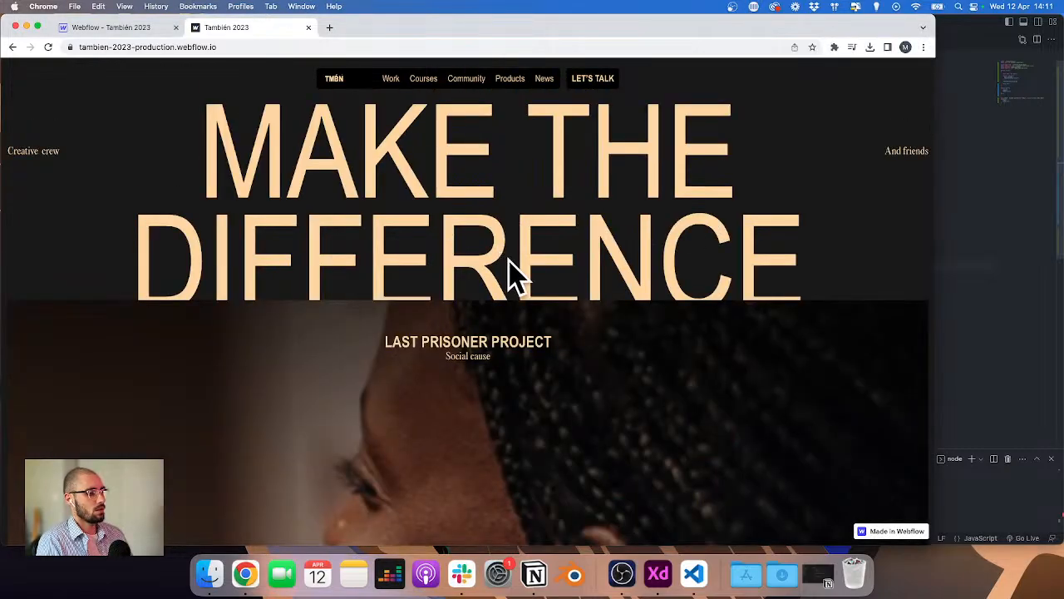
Step: Delete the lenis.stop() line from the scroll function
click(1029, 223)
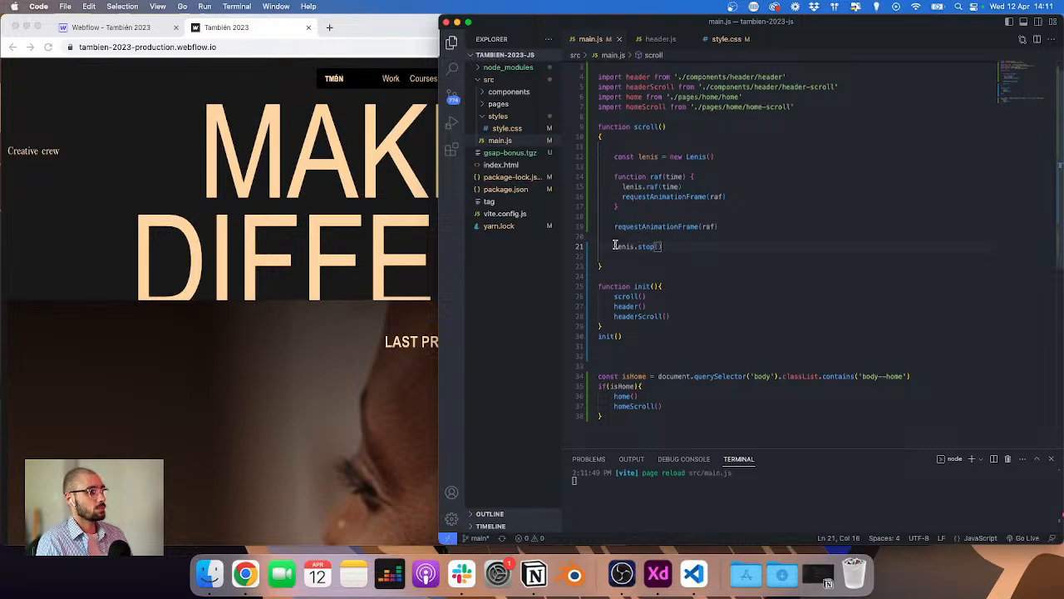
drag(615, 246, 677, 243)
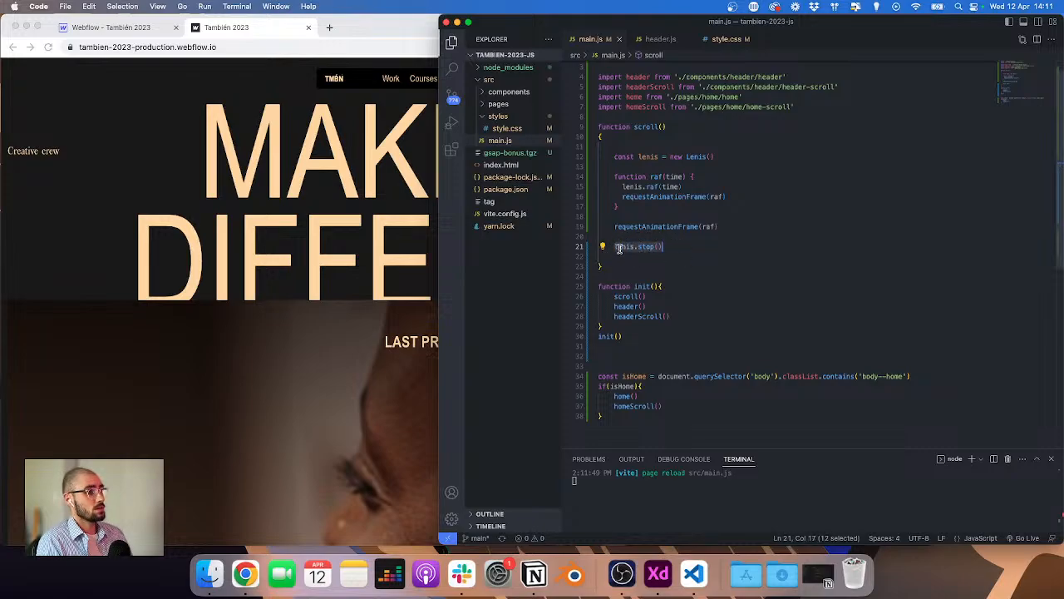
key(super+Left)
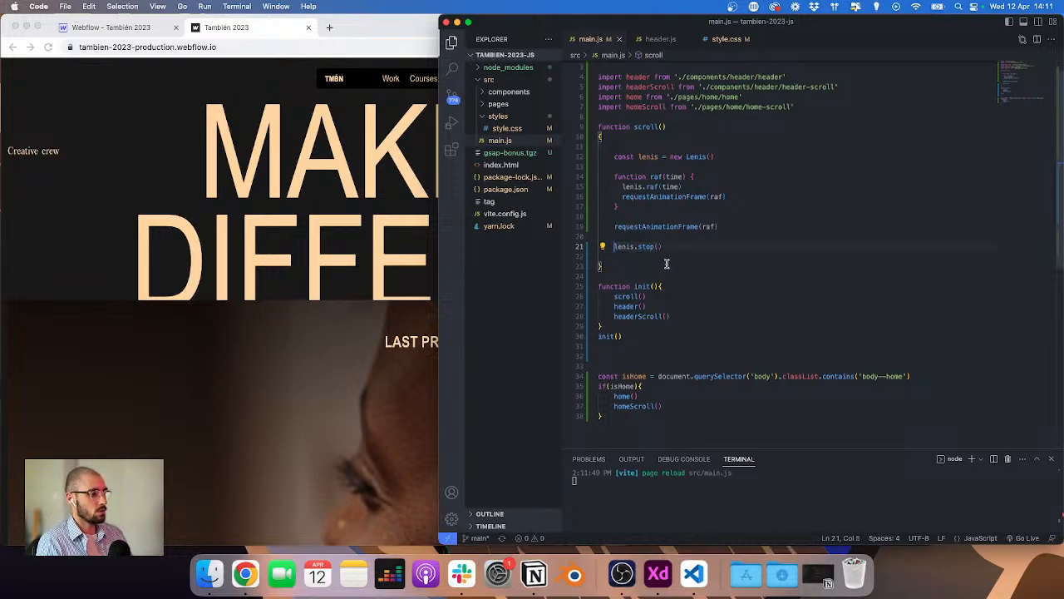
key(super+Right)
key(shift+super+Left)
key(BackSpace)
key(BackSpace)
key(BackSpace)
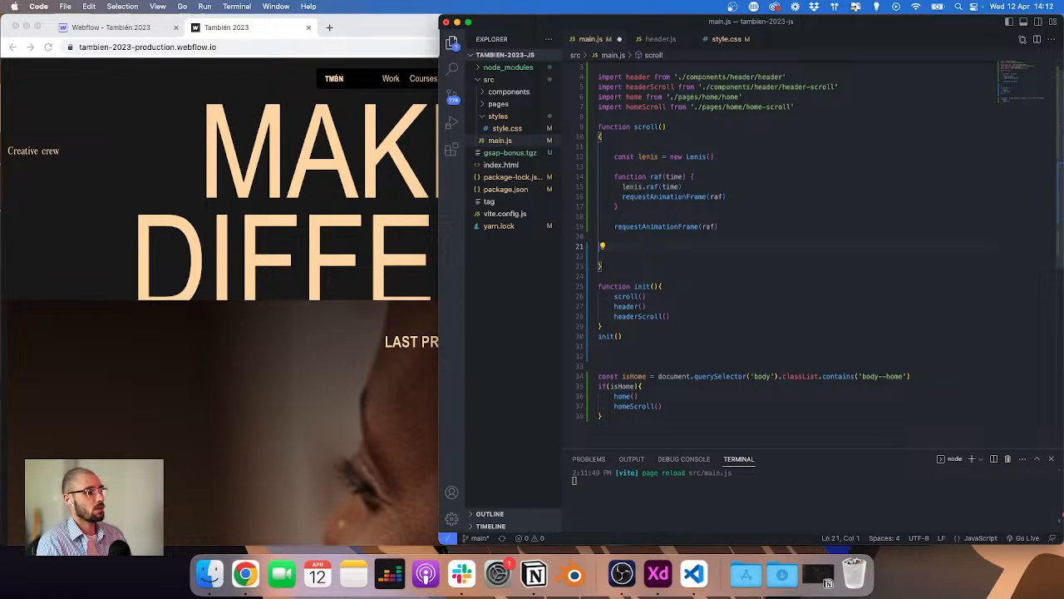
key(Delete)
Step: Unwrap the Lenis setup from the scroll function so it runs at the top level of main.js
scroll(668, 229, up, 1)
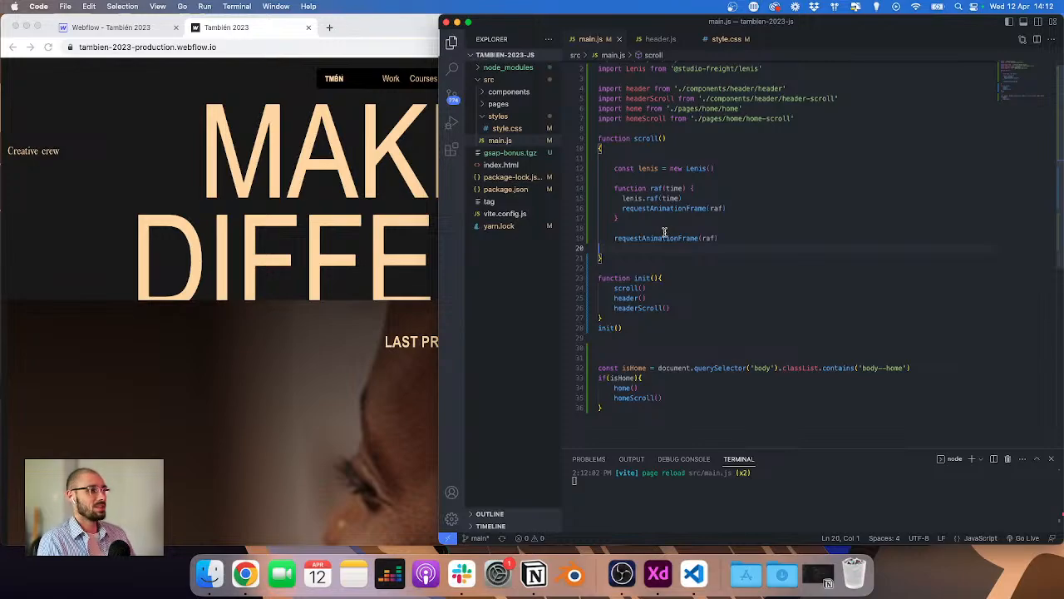
scroll(664, 231, up, 1)
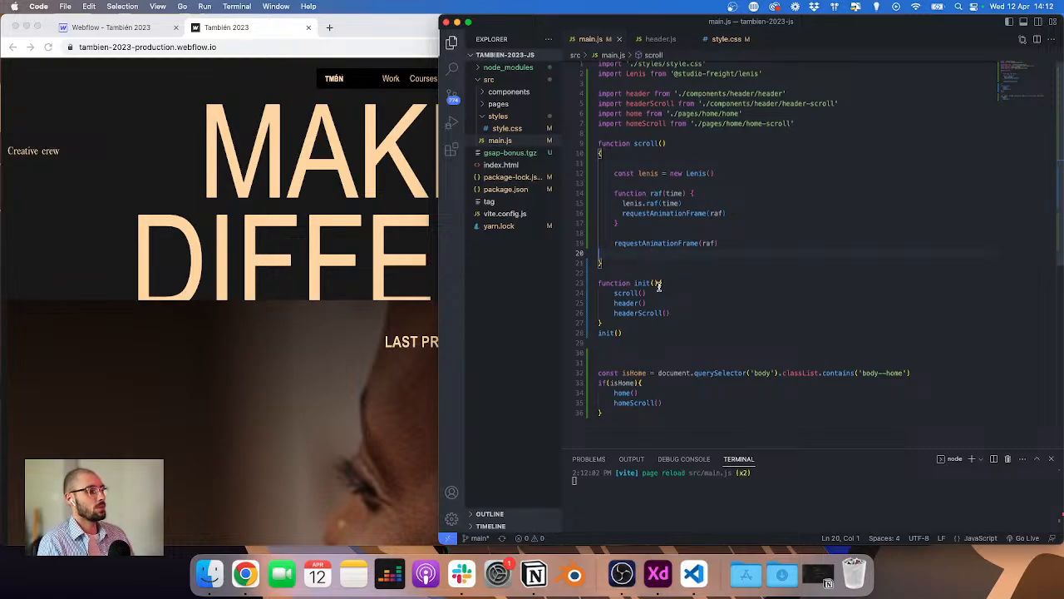
scroll(659, 285, down, 3)
scroll(661, 168, up, 3)
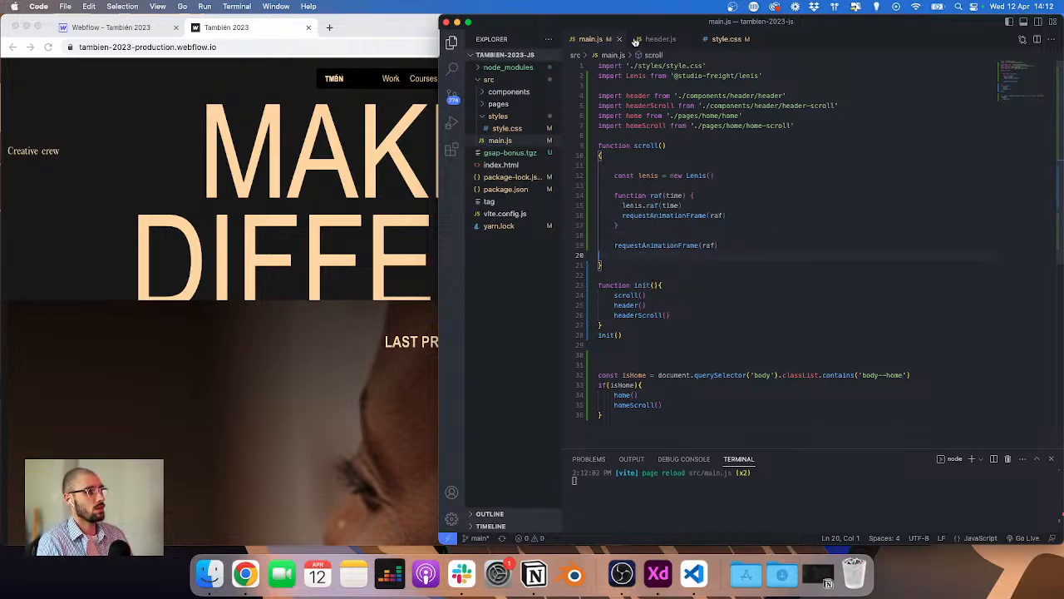
click(615, 267)
key(BackSpace)
key(BackSpace)
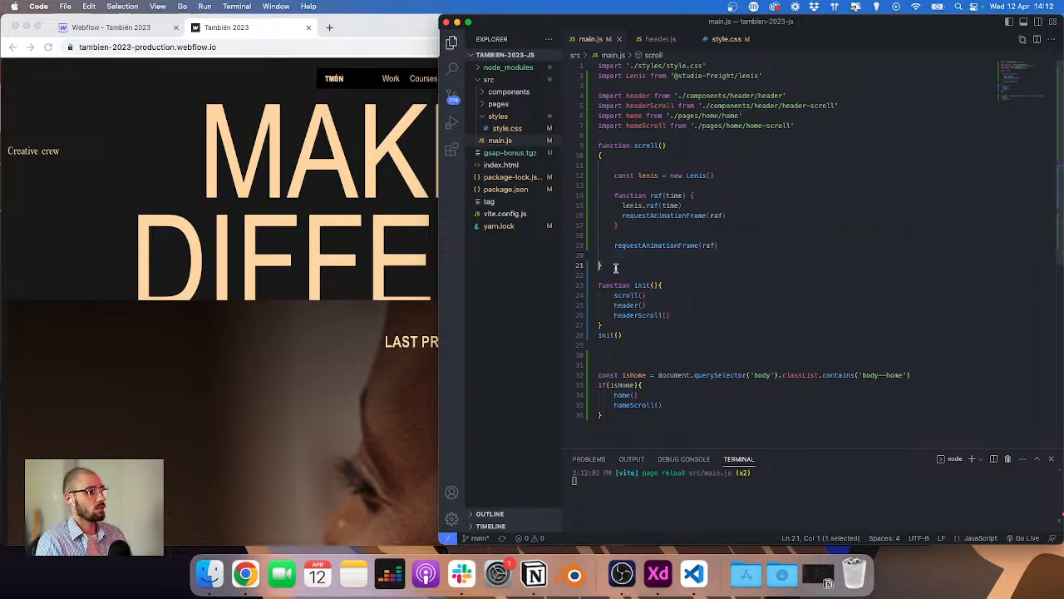
drag(584, 156, 583, 146)
key(BackSpace)
key(Down)
key(BackSpace)
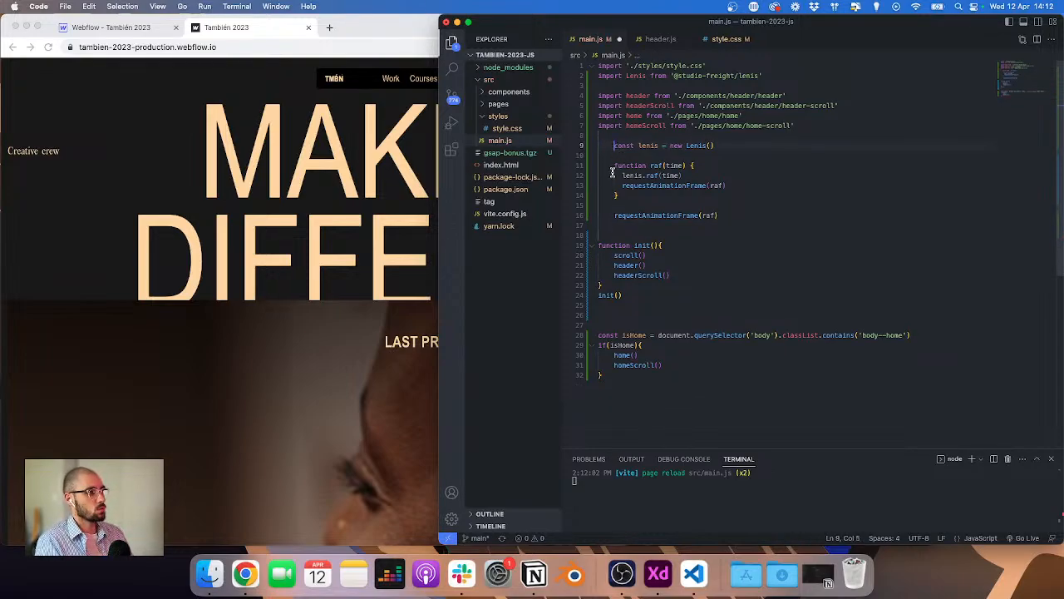
alt+click(613, 215)
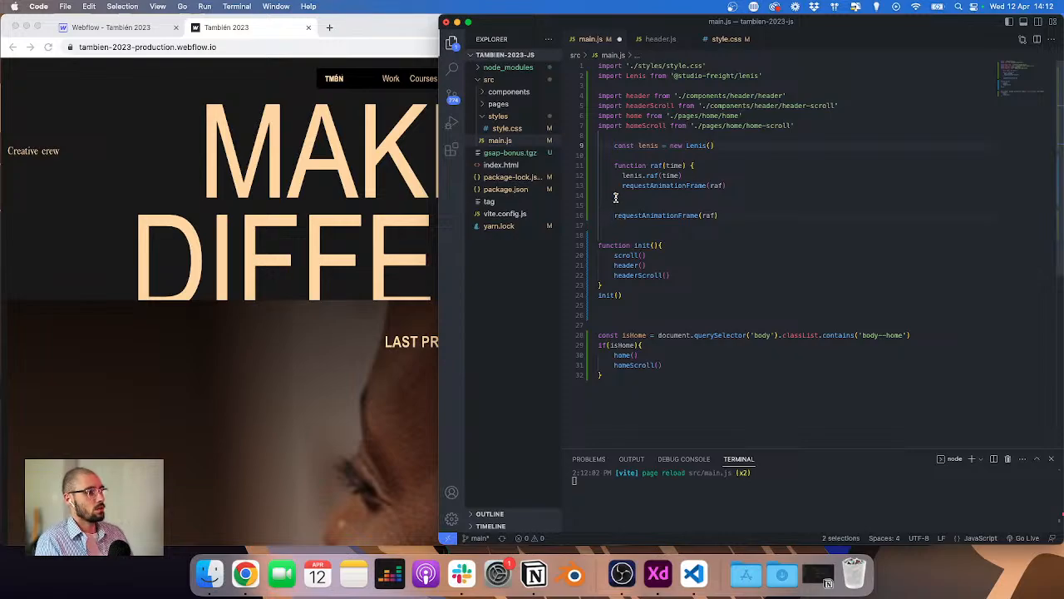
alt+click(615, 195)
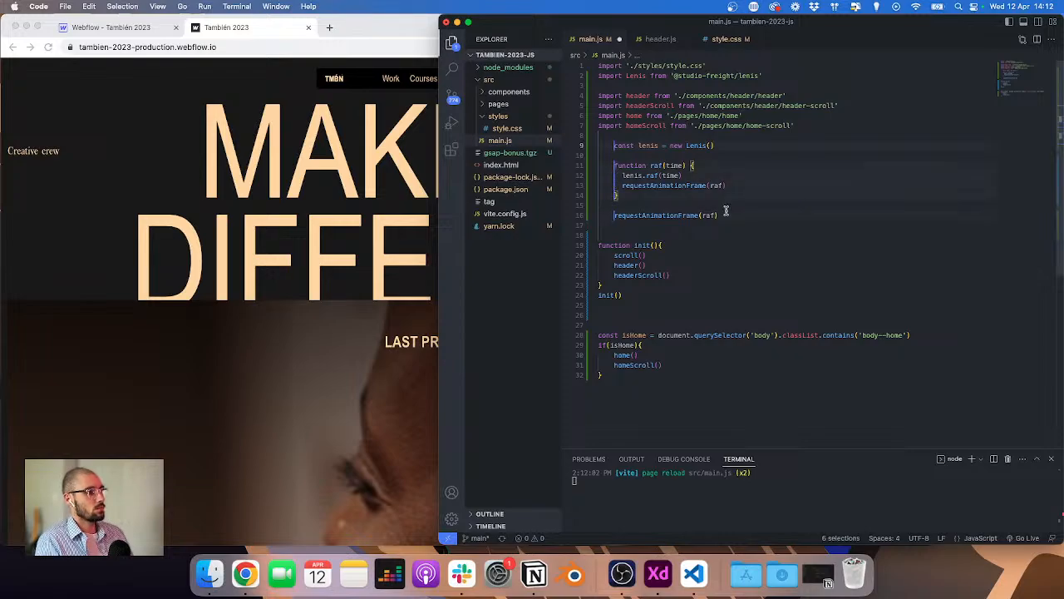
key(BackSpace)
key(Escape)
key(Return)
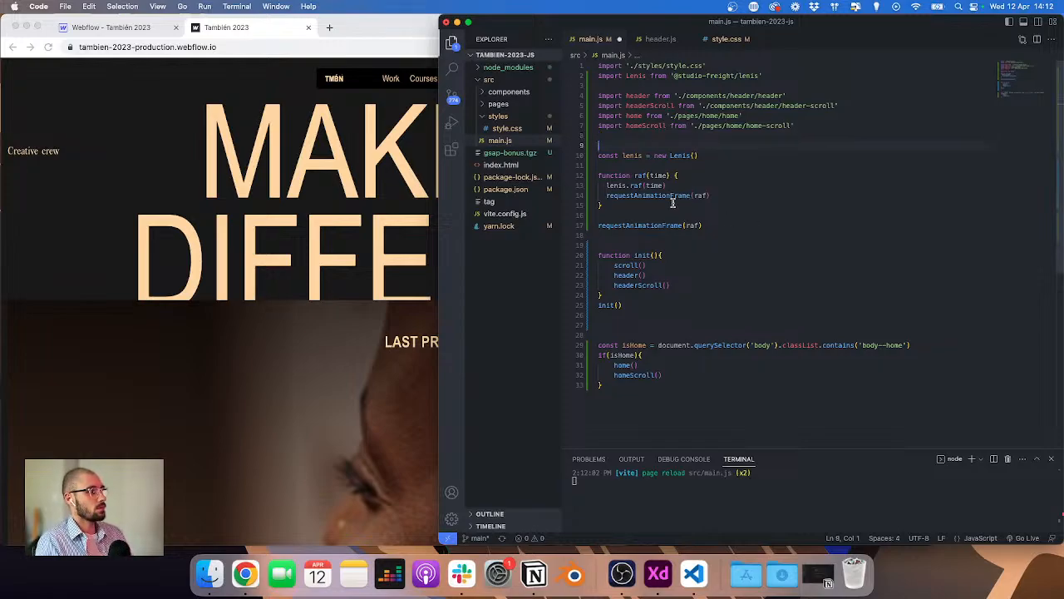
Step: Search the web for session storage and open the MDN Window.sessionStorage page
click(667, 238)
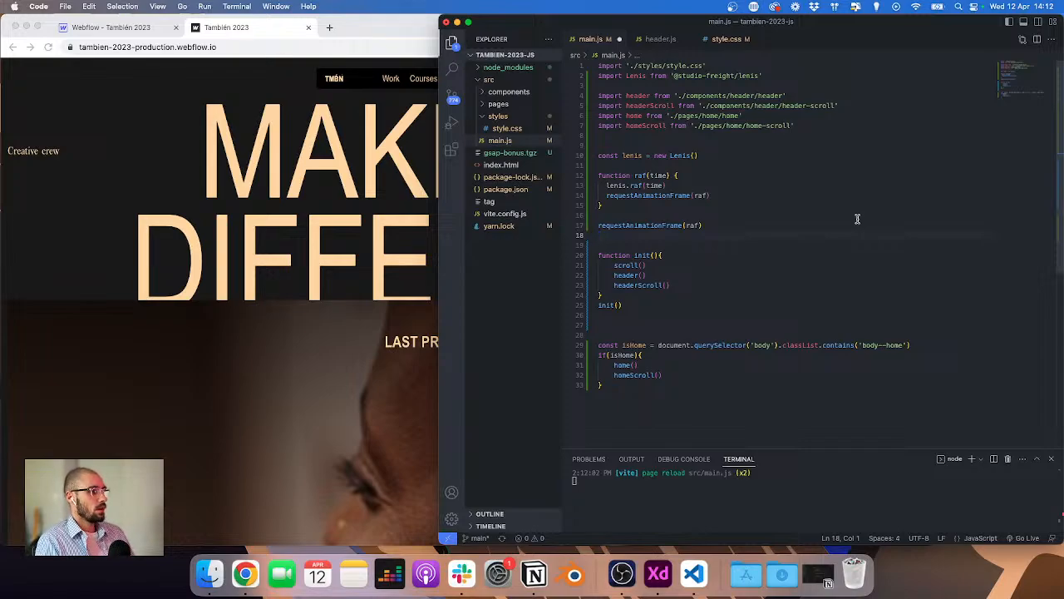
click(328, 27)
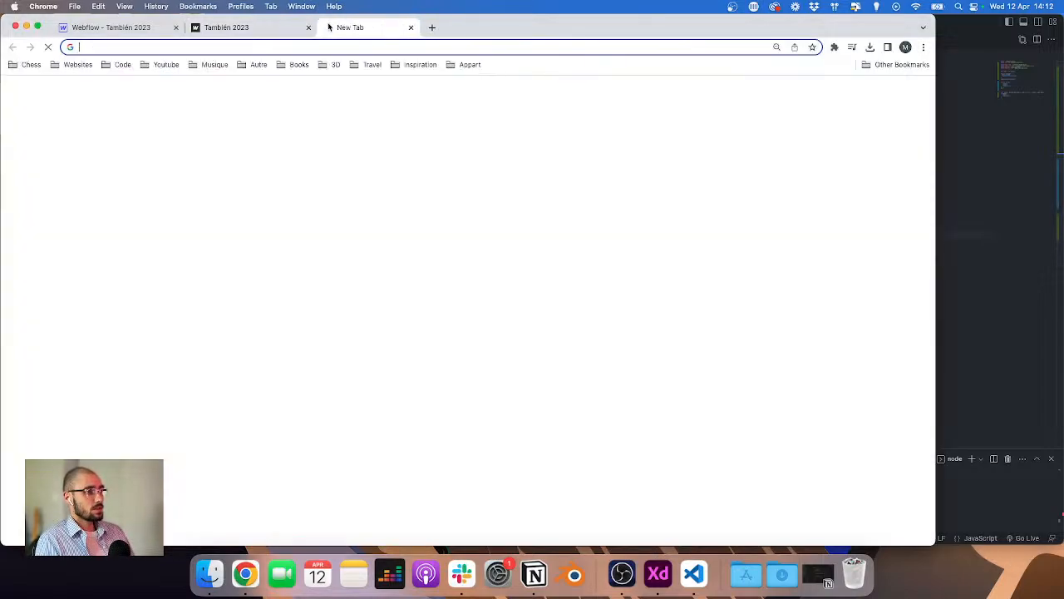
text(session storage)
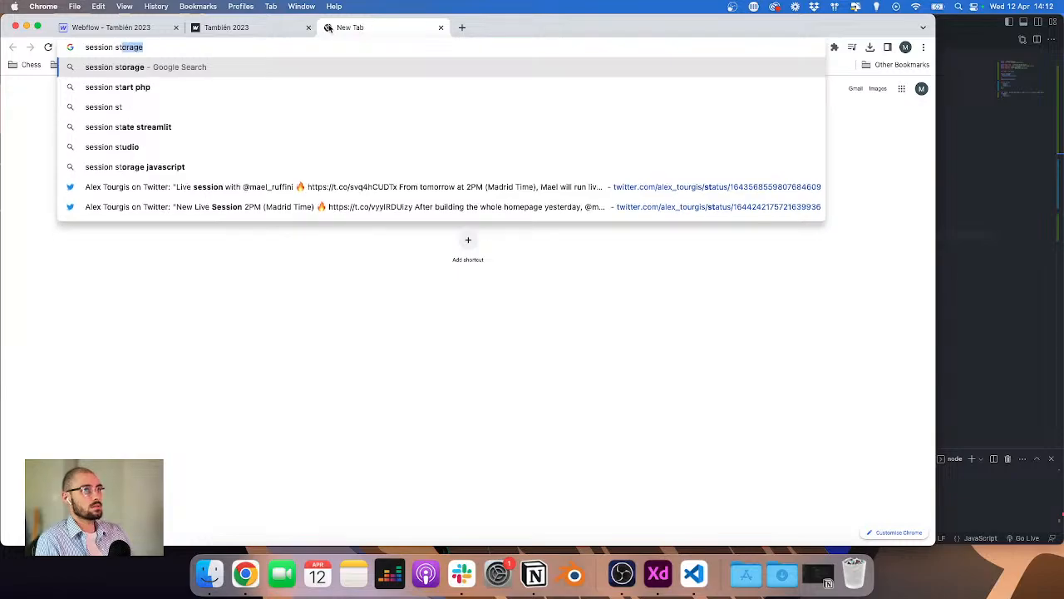
key(Return)
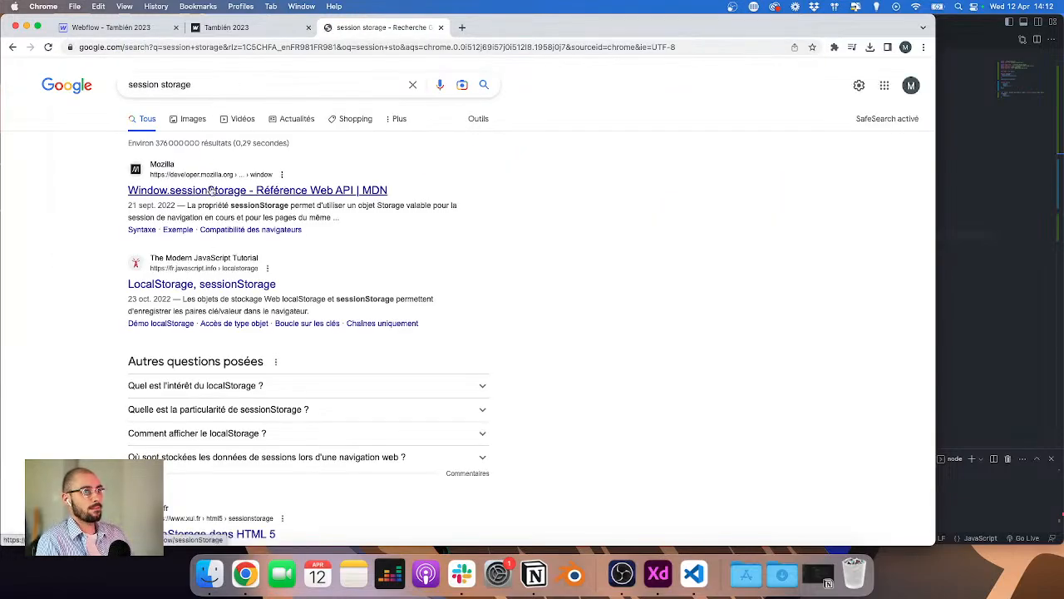
click(211, 191)
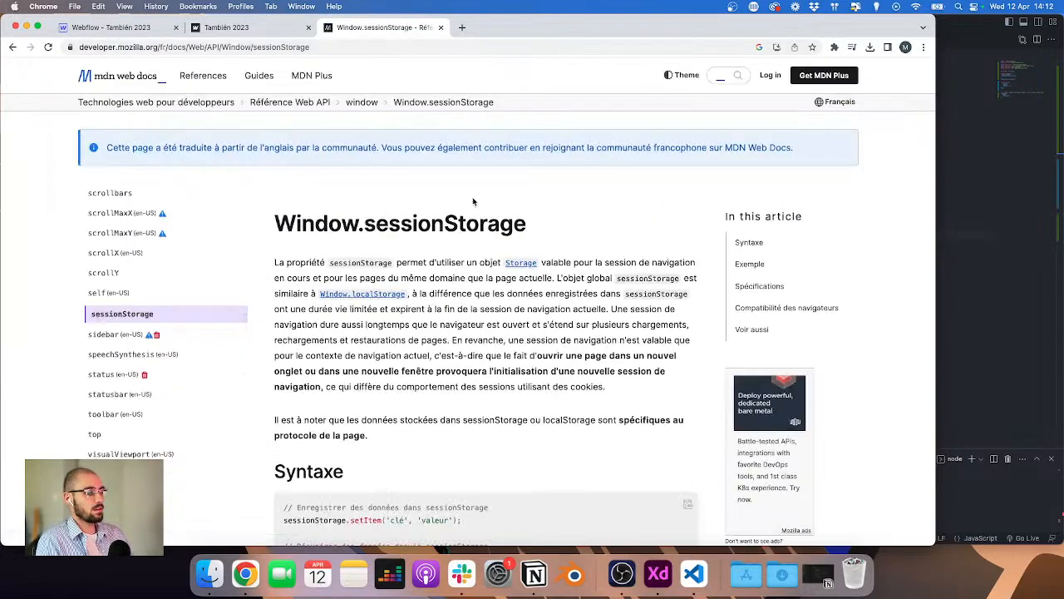
scroll(655, 234, down, 4)
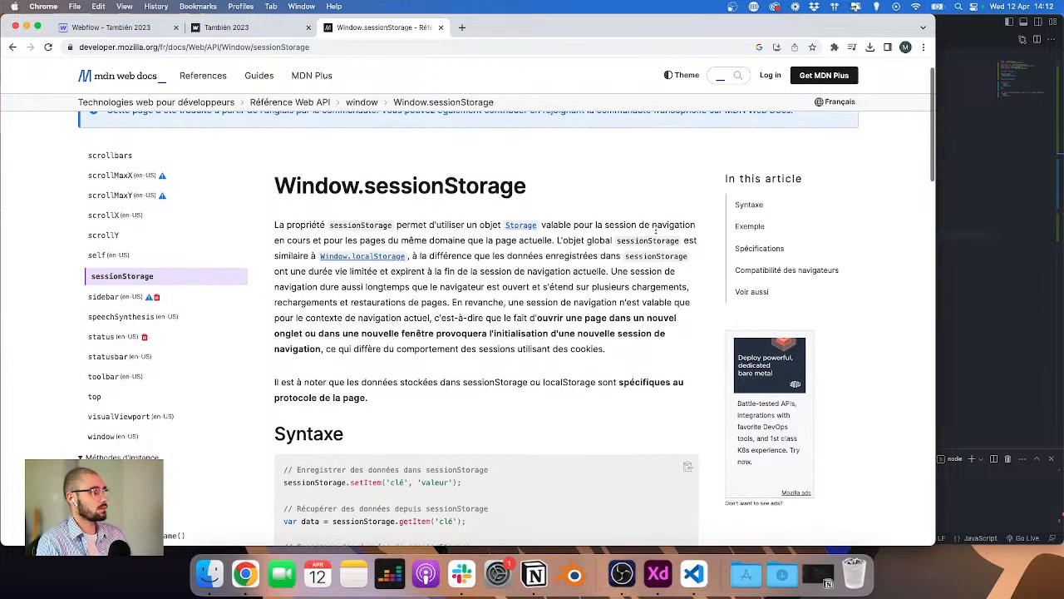
Step: Read the sessionStorage syntax examples on the MDN page and select the setItem line
scroll(655, 235, down, 2)
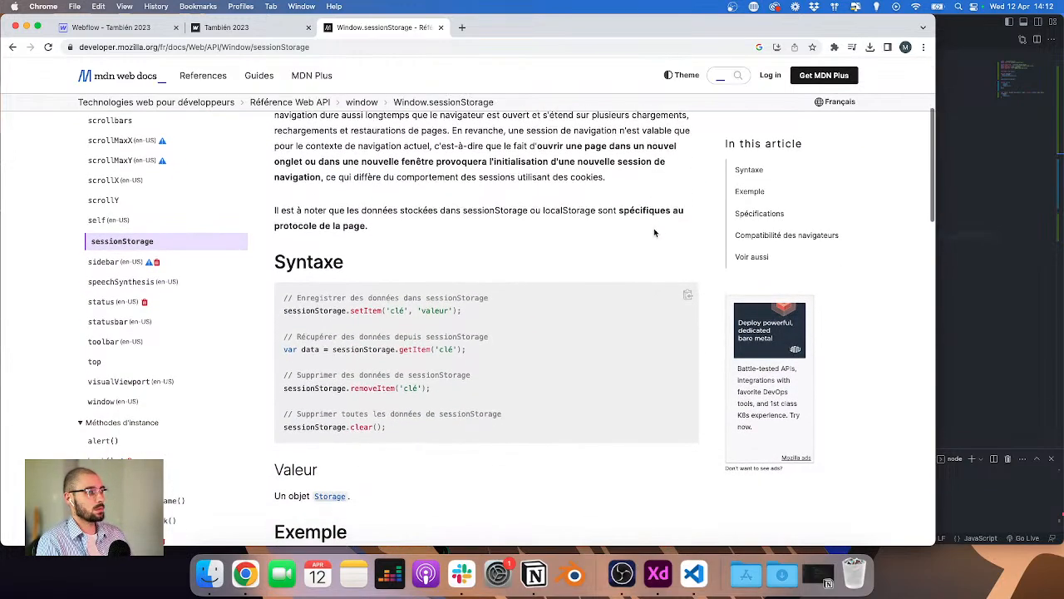
scroll(643, 233, down, 2)
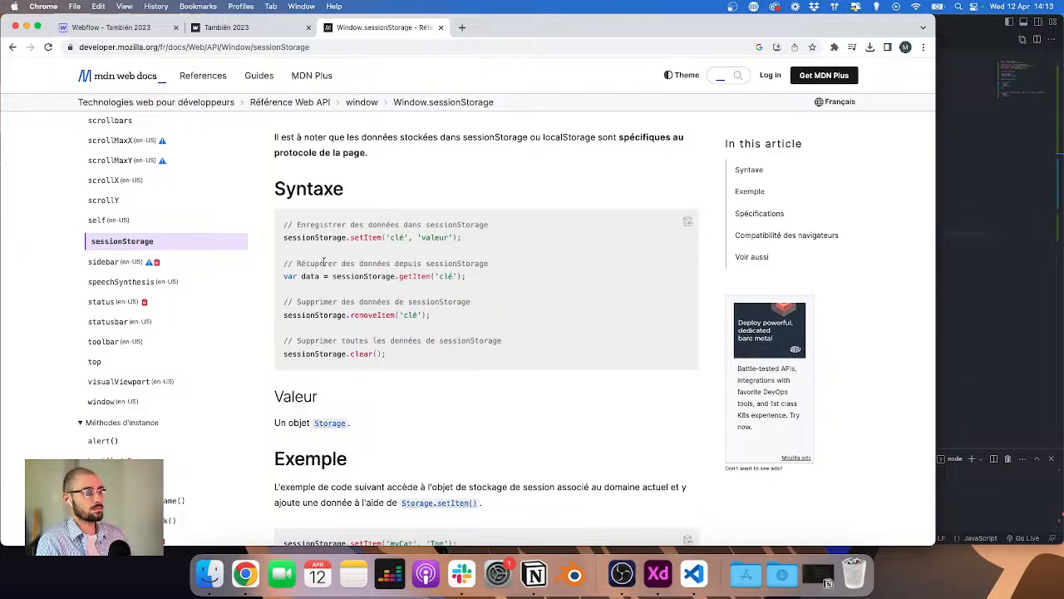
scroll(322, 262, down, 2)
scroll(321, 262, up, 3)
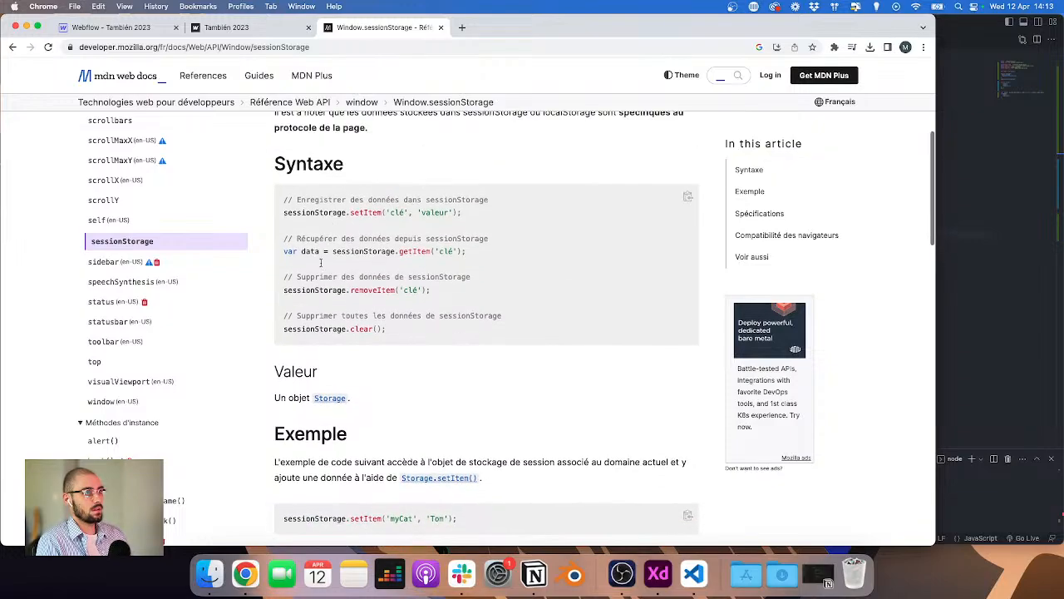
scroll(322, 262, up, 1)
drag(284, 283, 478, 285)
Step: In header.js, add console.log("Play") after both the play and reverse calls of the nav link click handler
click(1006, 253)
scroll(697, 202, up, 3)
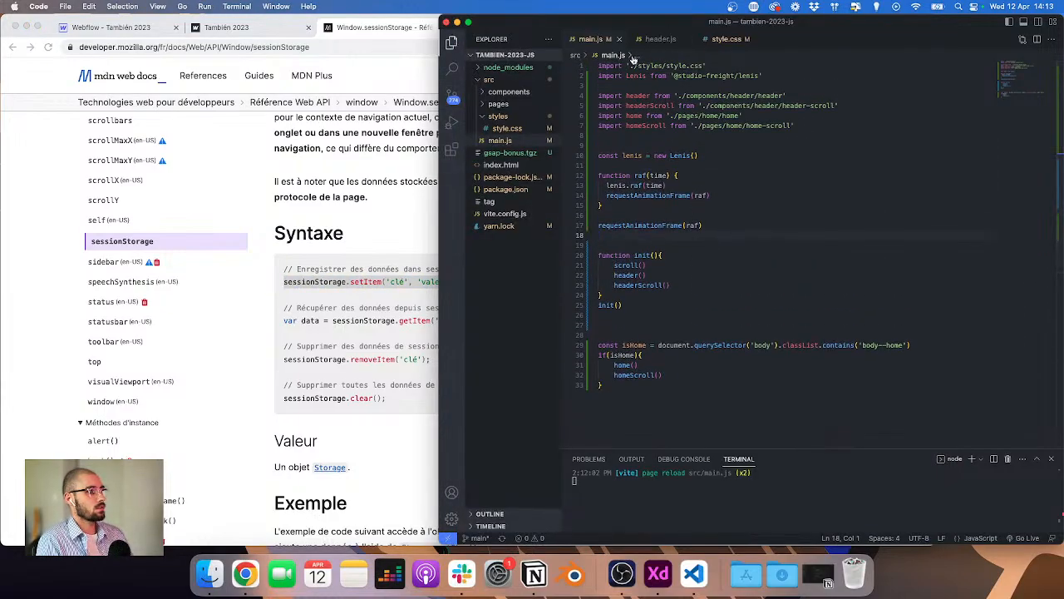
click(655, 39)
scroll(714, 225, up, 3)
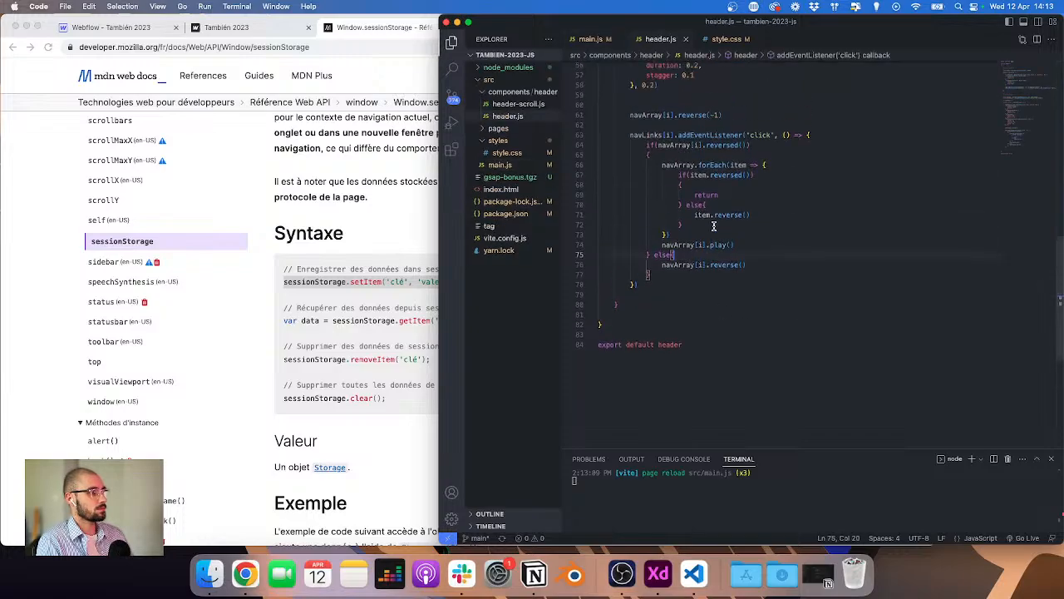
click(735, 244)
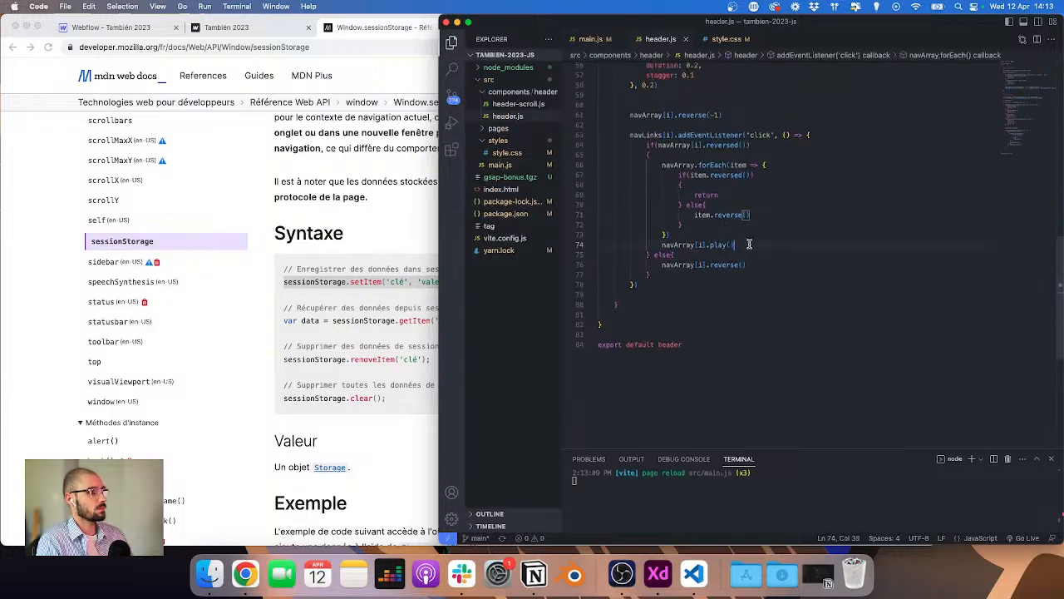
alt+click(748, 265)
key(Return)
text(console.log()
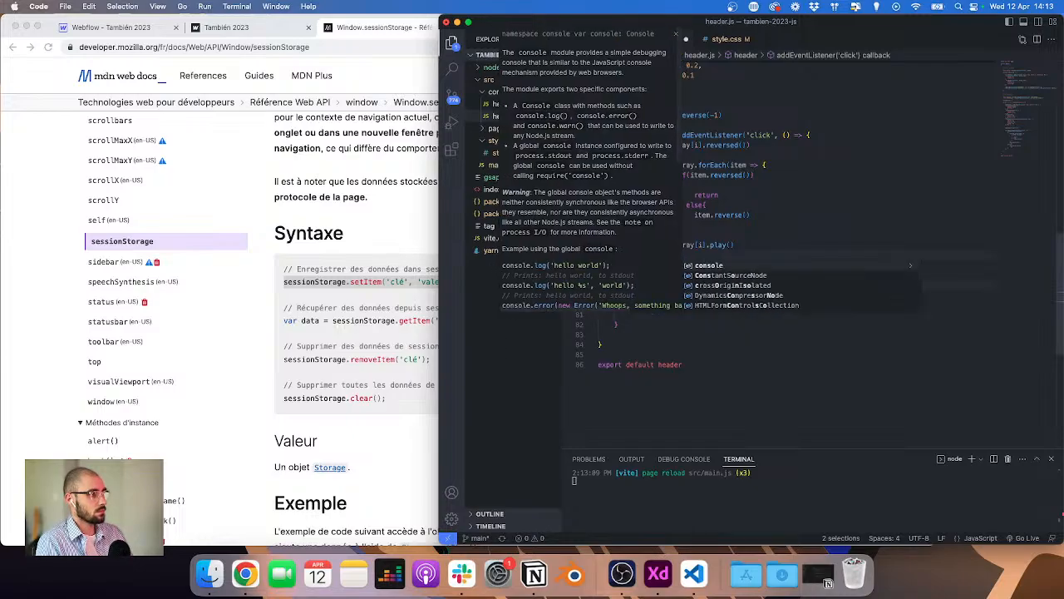
text("Play")
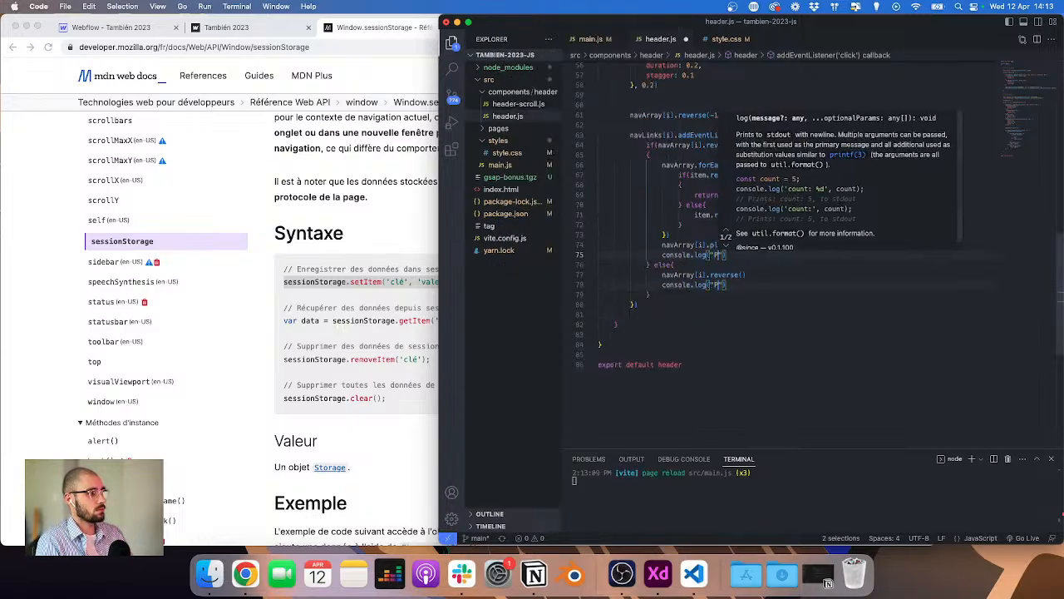
Step: Change the log message after the reverse call to "Stop" and save header.js
key(Escape)
key(Down)
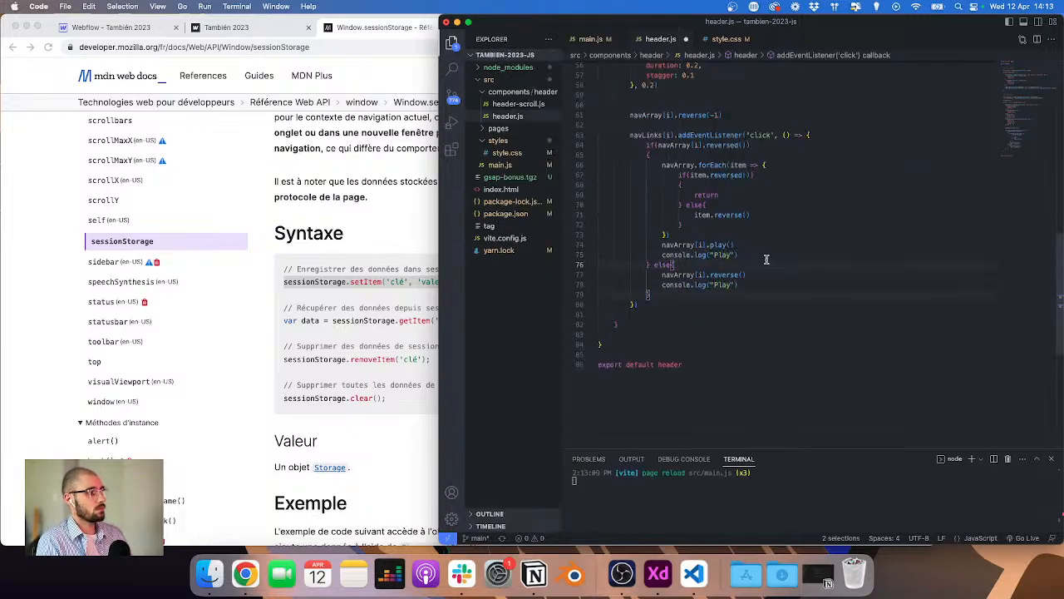
double_click(725, 285)
text(Stop)
key(cmd+s)
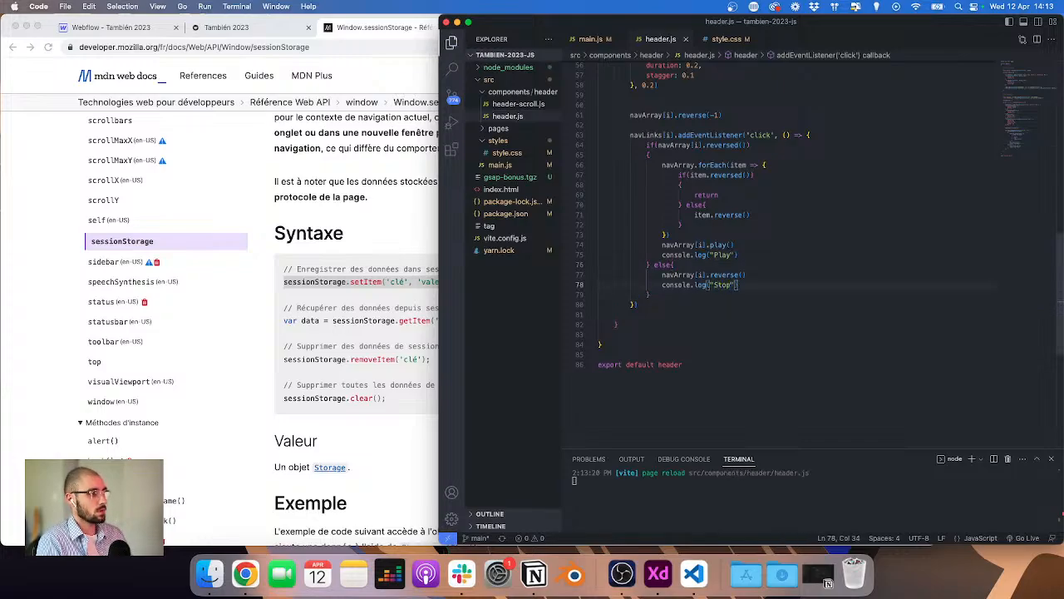
Step: Open the browser's developer console and open the Courses menu on the site to check the logs
click(225, 27)
key(cmd+alt+j)
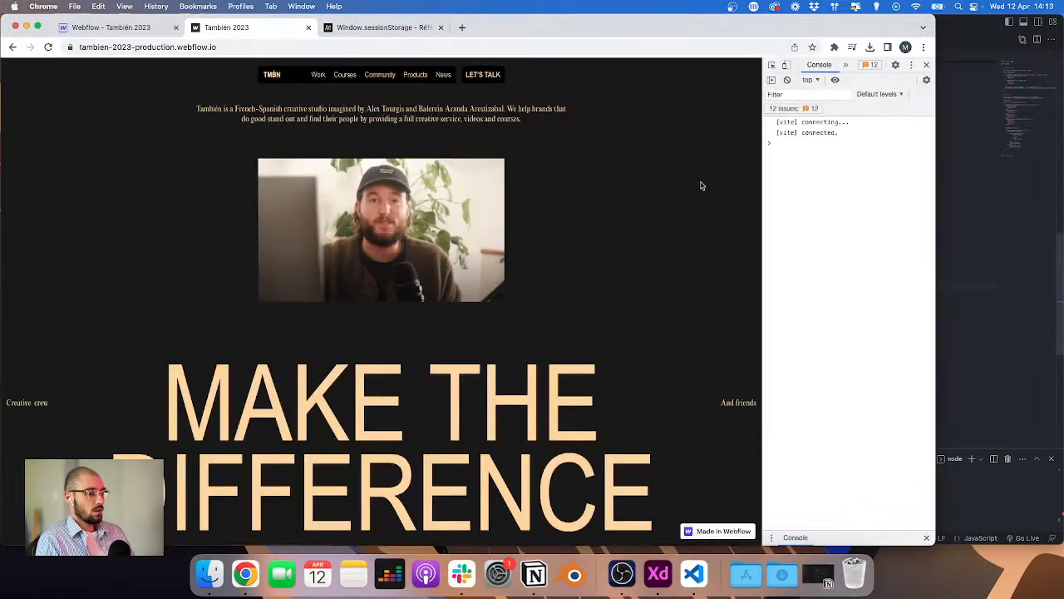
click(346, 75)
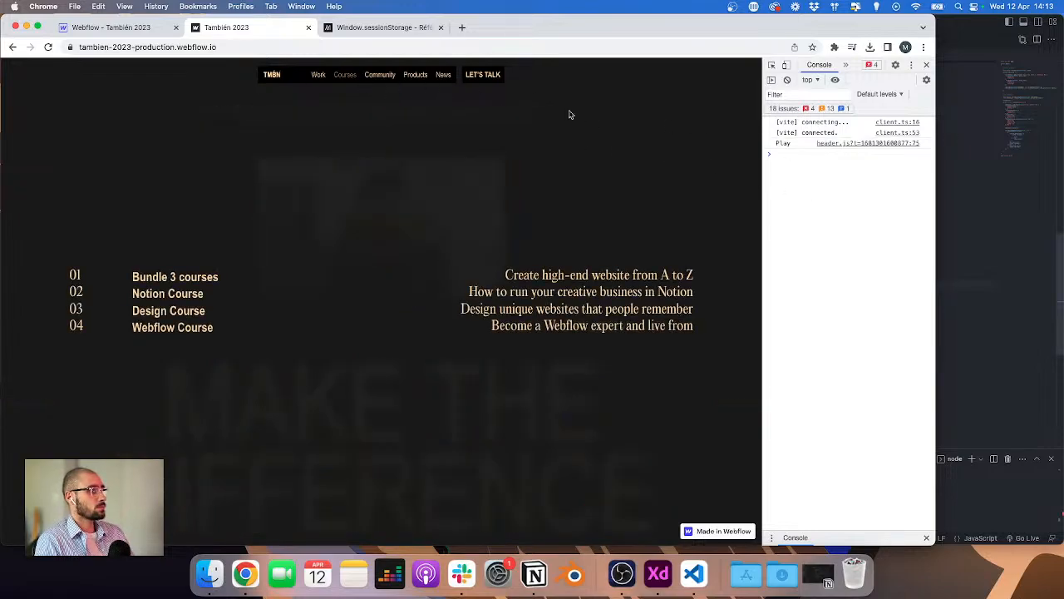
Step: Swap the log messages to "Pause" after play and "Play" after reverse, and save header.js
click(1024, 253)
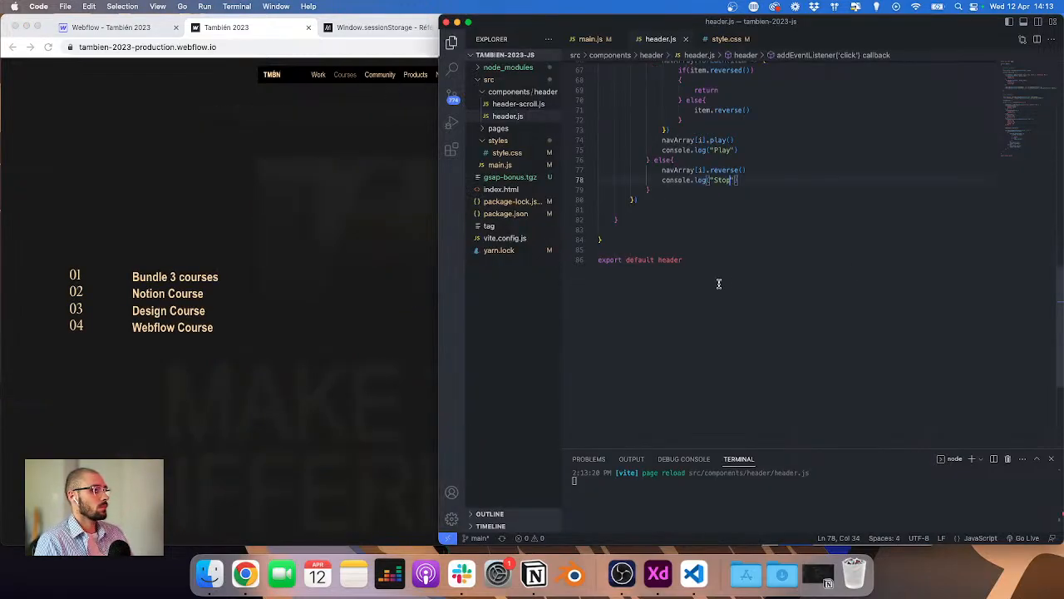
double_click(721, 149)
text(Pause)
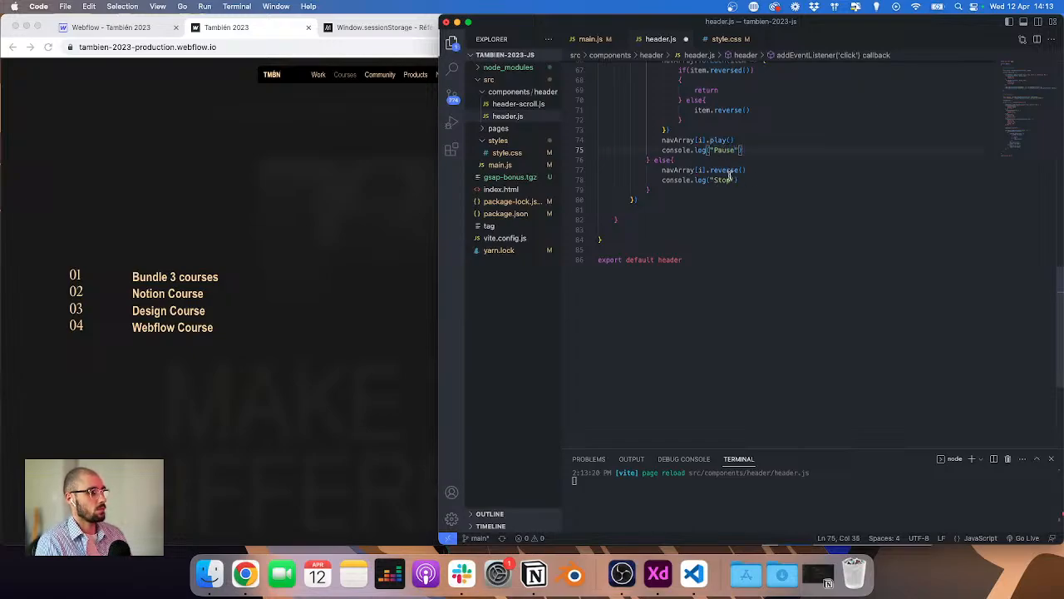
double_click(722, 179)
text(Play)
key(cmd+s)
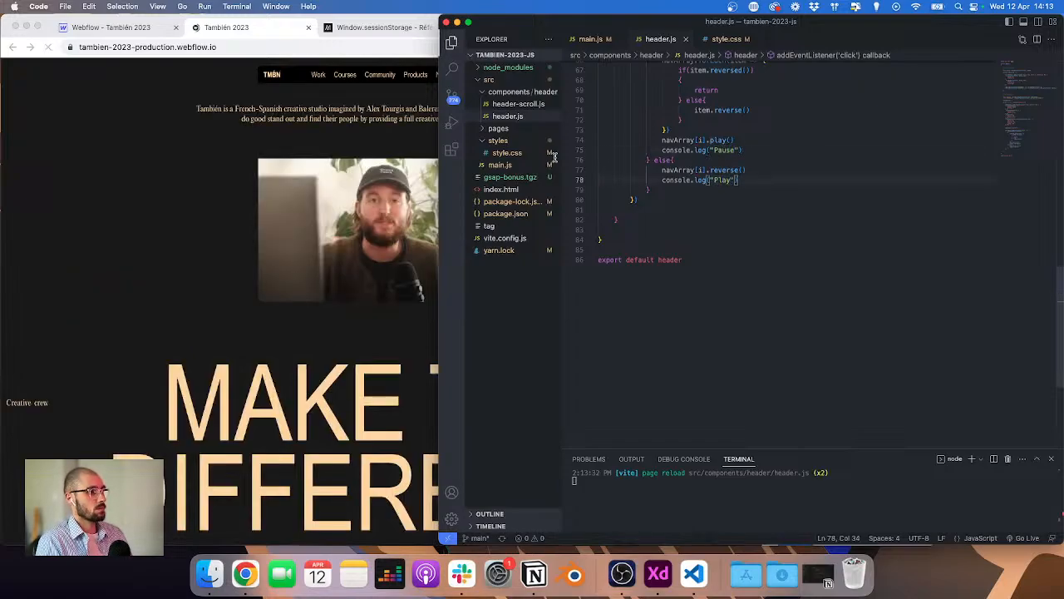
Step: Toggle the Courses and Community menus on the site while watching the console logs
click(221, 171)
scroll(353, 79, down, 2)
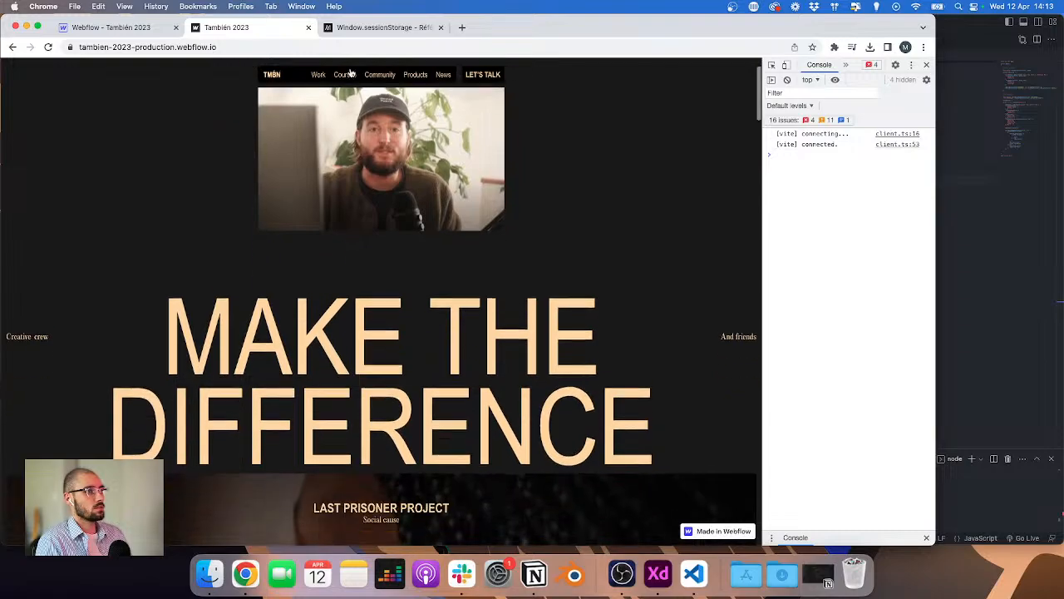
click(344, 74)
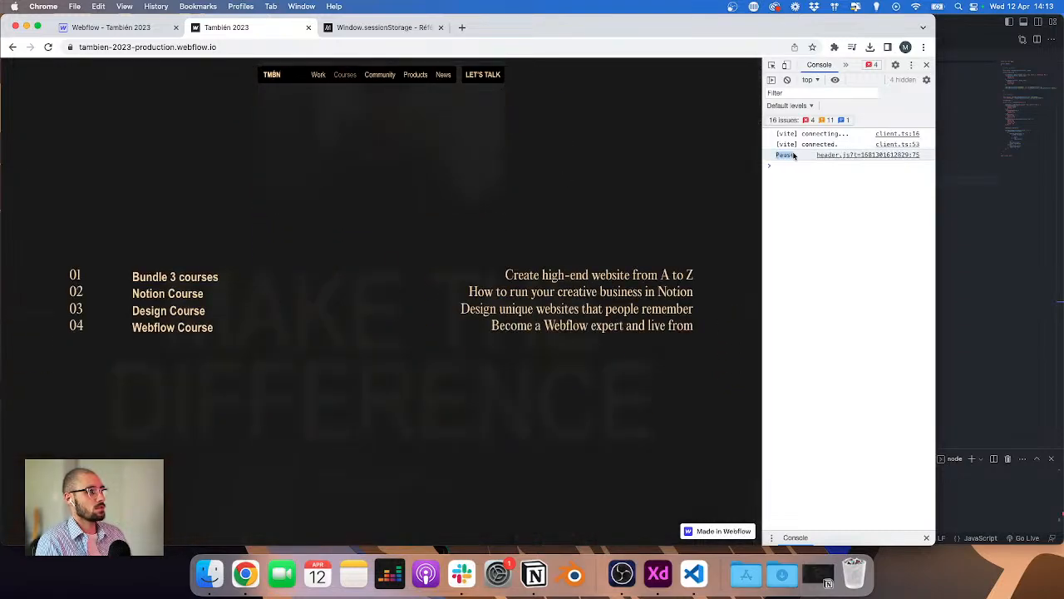
click(957, 234)
scroll(673, 196, up, 1)
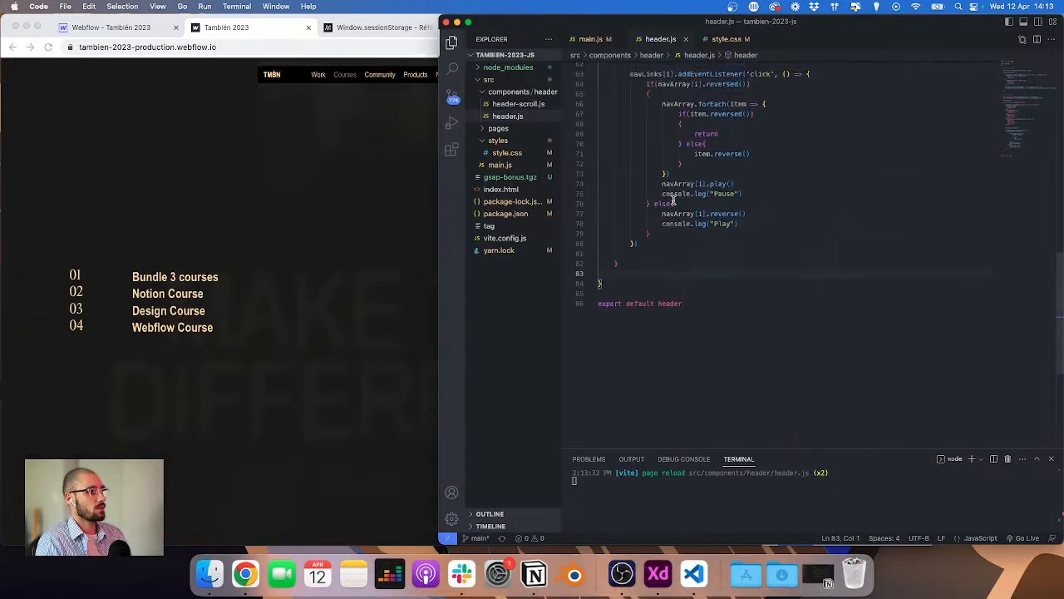
drag(663, 194, 768, 191)
click(325, 110)
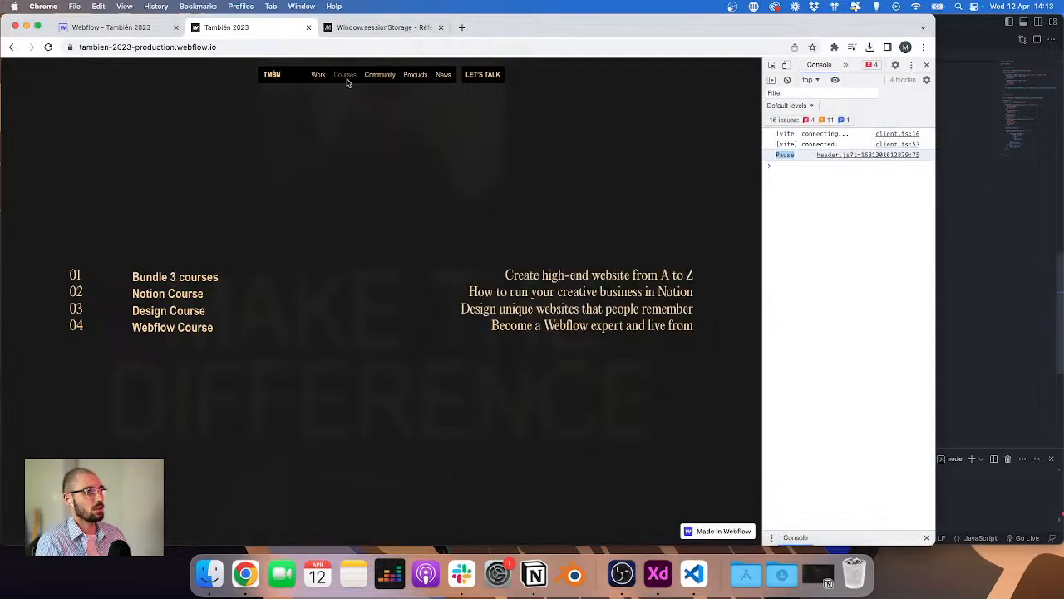
click(348, 82)
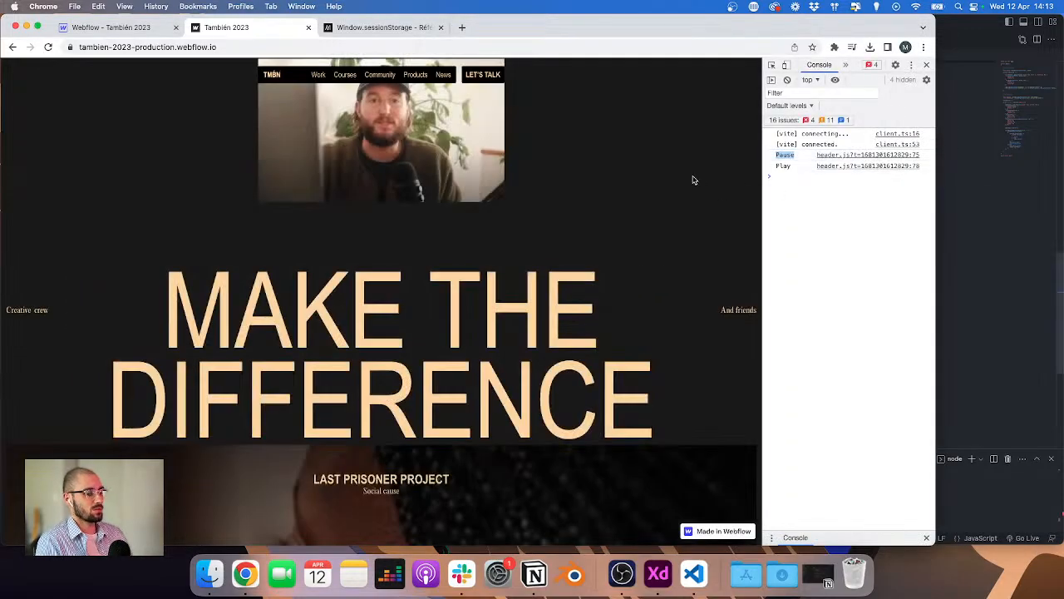
click(370, 74)
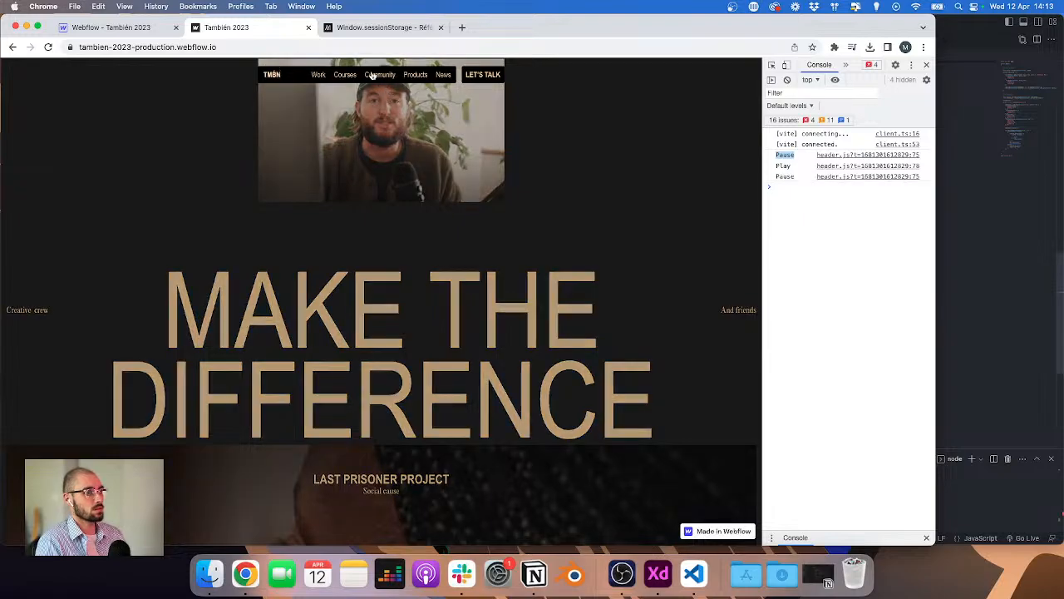
click(1009, 212)
scroll(669, 193, up, 2)
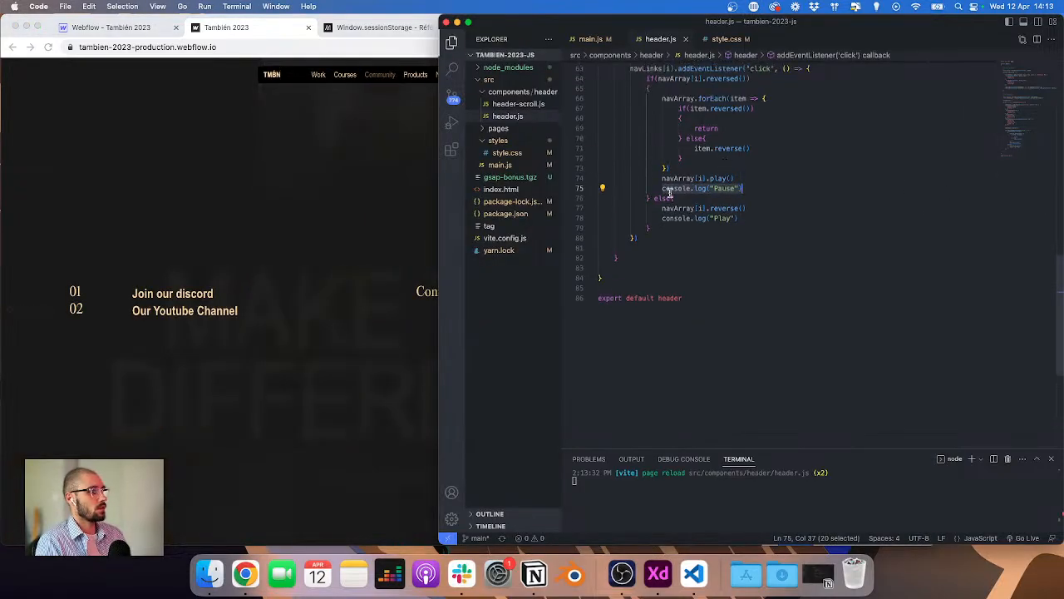
click(148, 163)
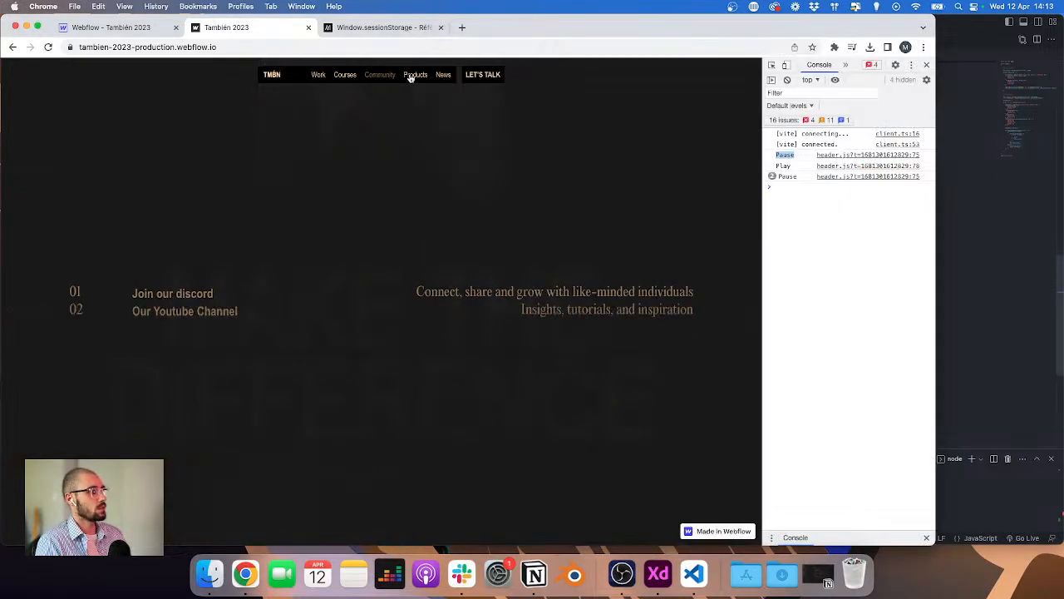
click(358, 75)
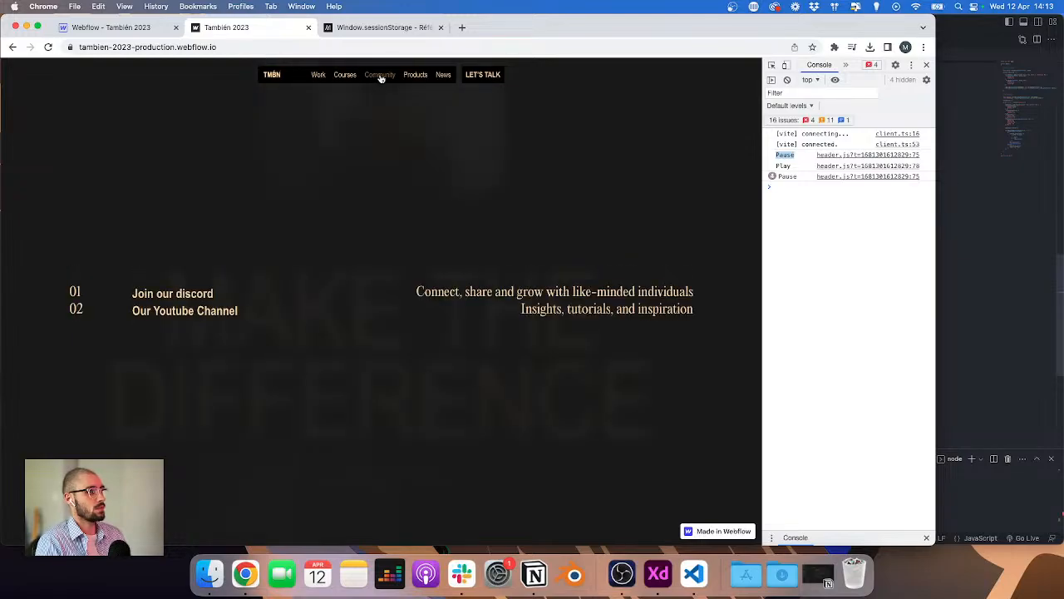
click(379, 76)
Step: Scroll through header.js to review the button and nav animation code
click(1017, 275)
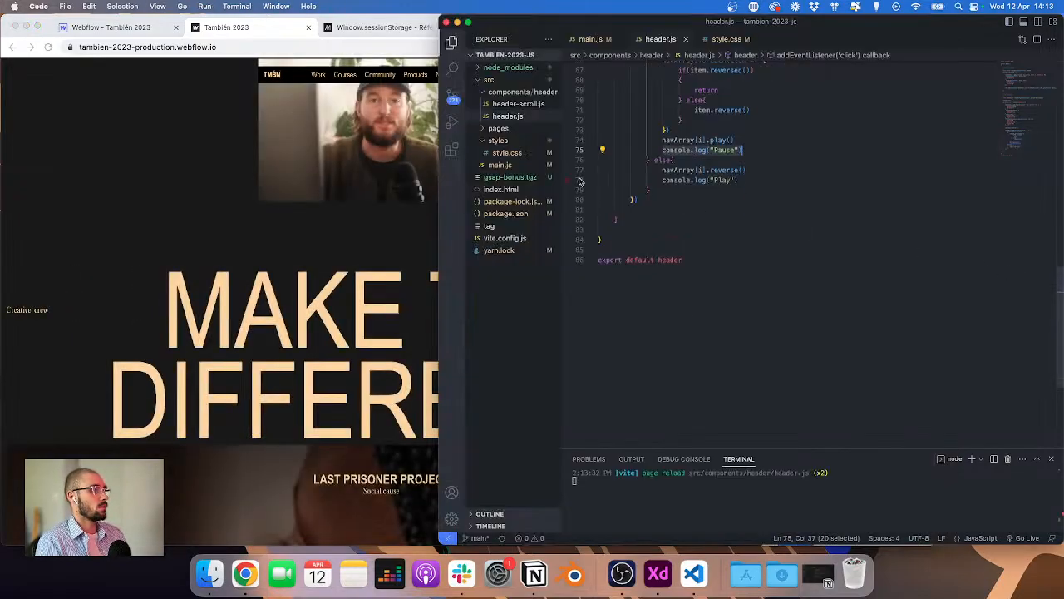
scroll(732, 179, up, 2)
click(762, 176)
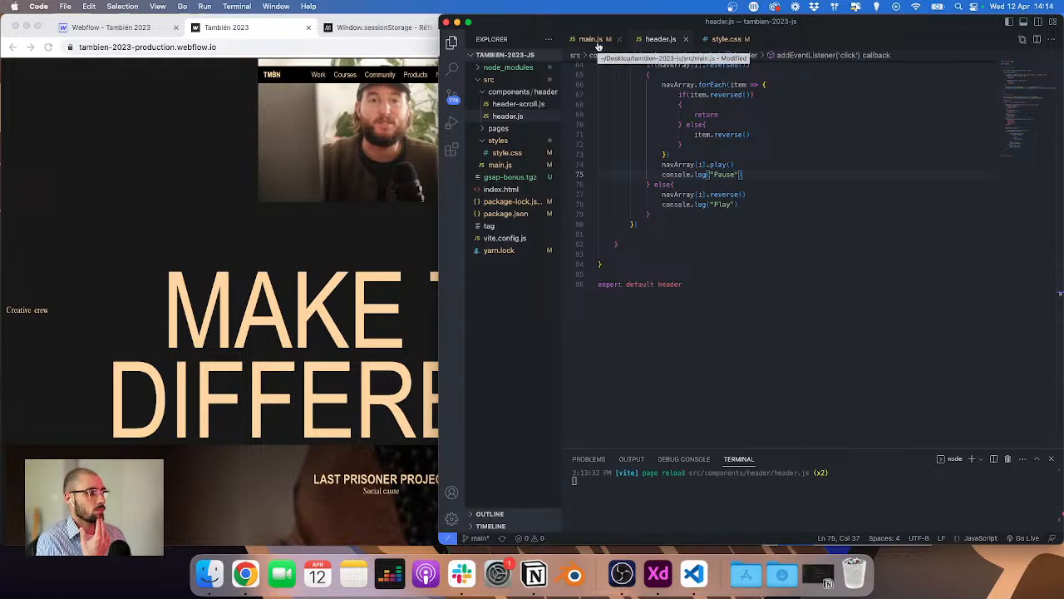
scroll(705, 151, up, 10)
scroll(705, 151, down, 5)
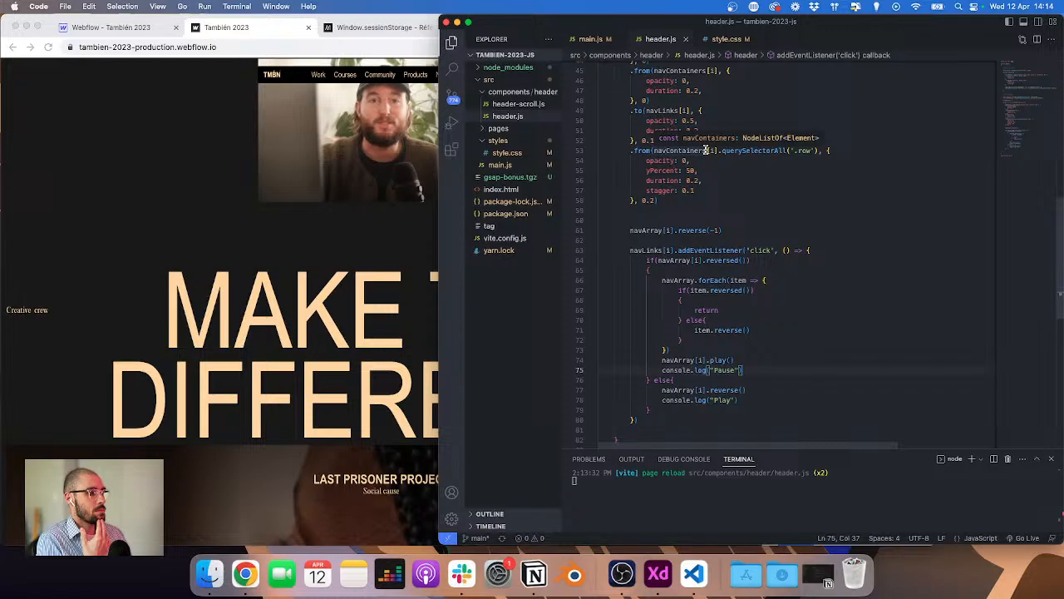
scroll(705, 150, up, 11)
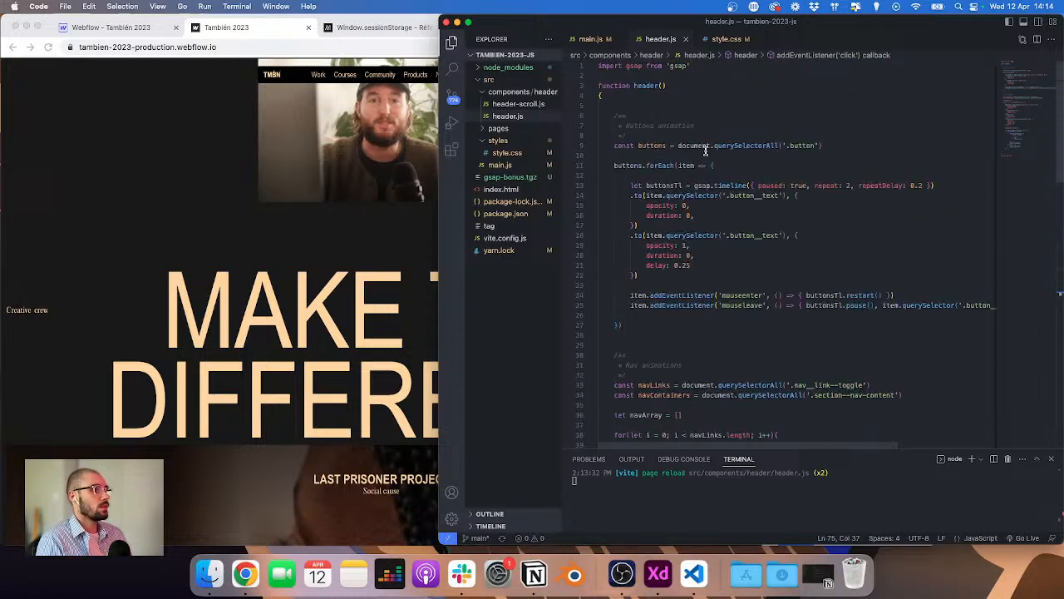
scroll(655, 224, down, 5)
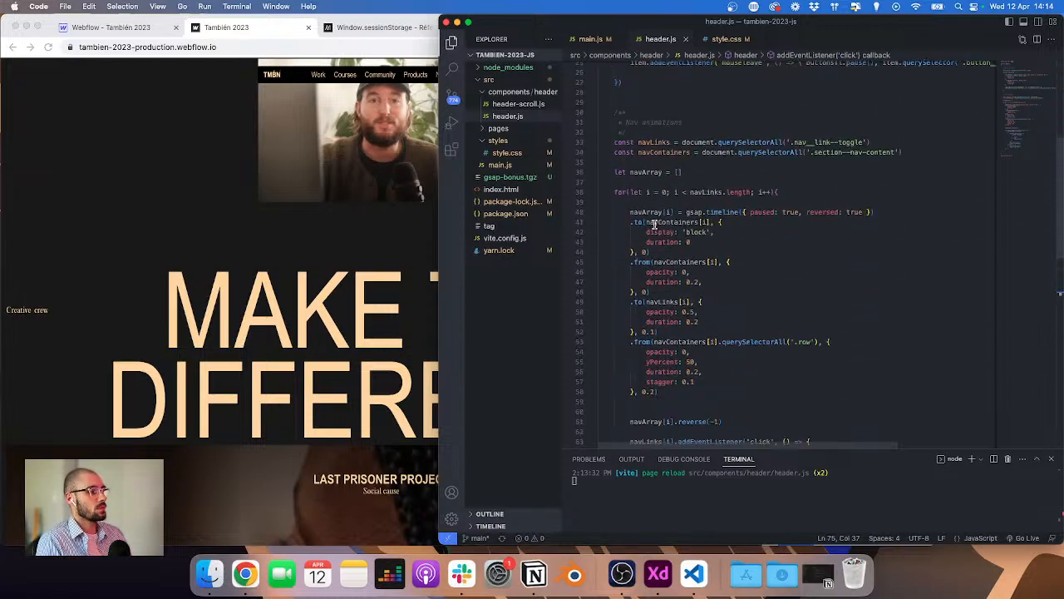
scroll(654, 225, up, 5)
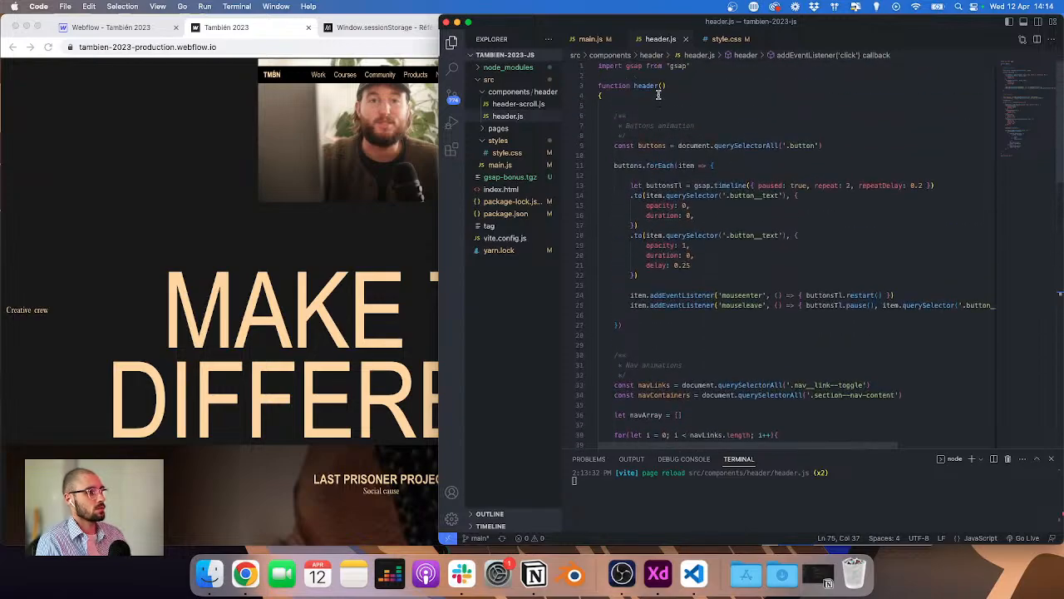
Step: Add a "Session storage" comment block with blank lines at the start of the header function
click(658, 95)
key(Return)
key(Return)
text(/)
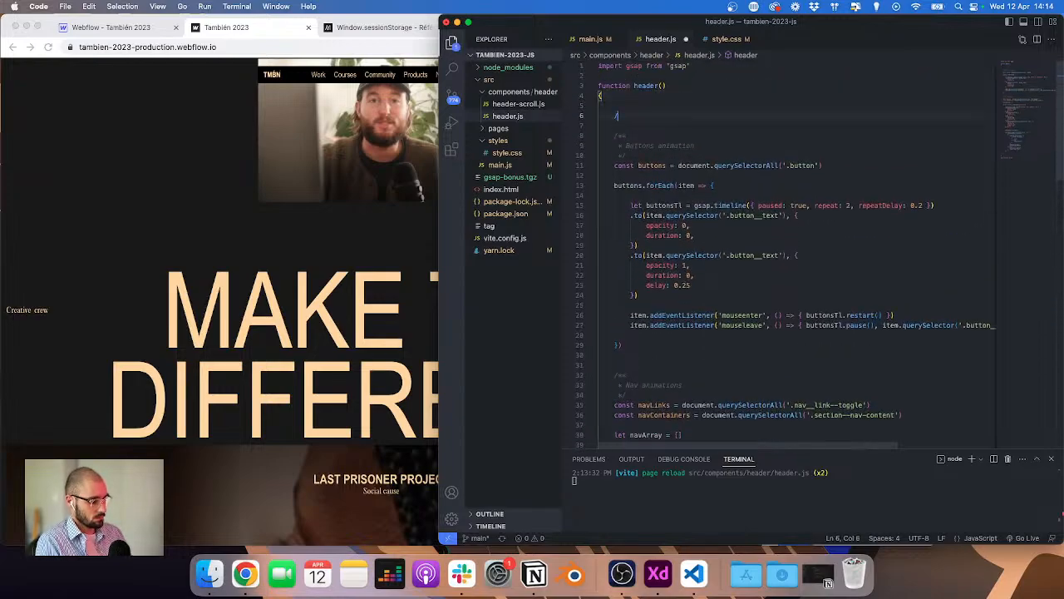
text(**)
key(Return)
text(Sc)
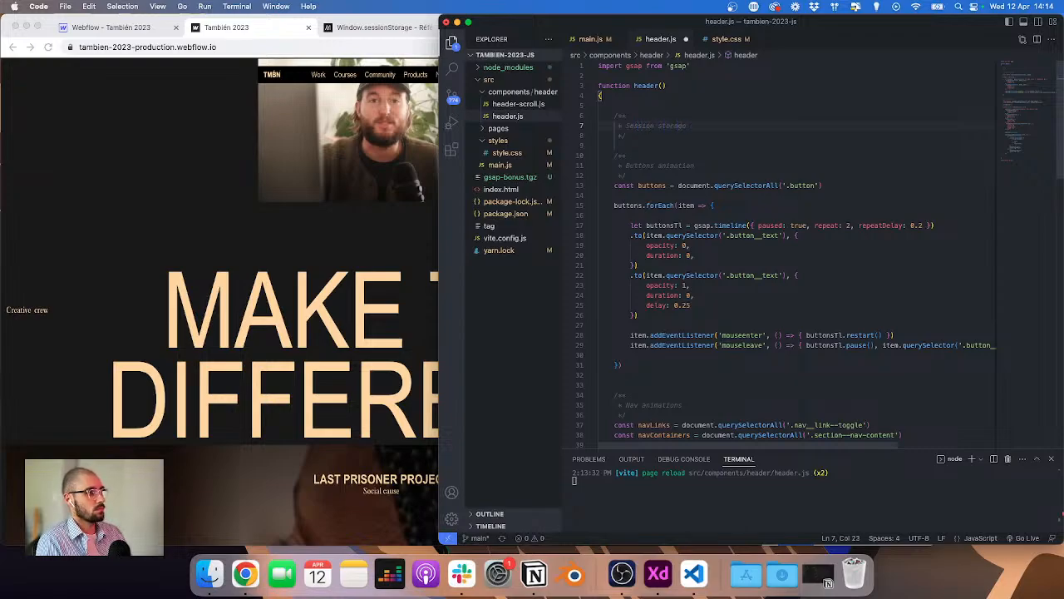
key(Down)
key(Return)
key(Return)
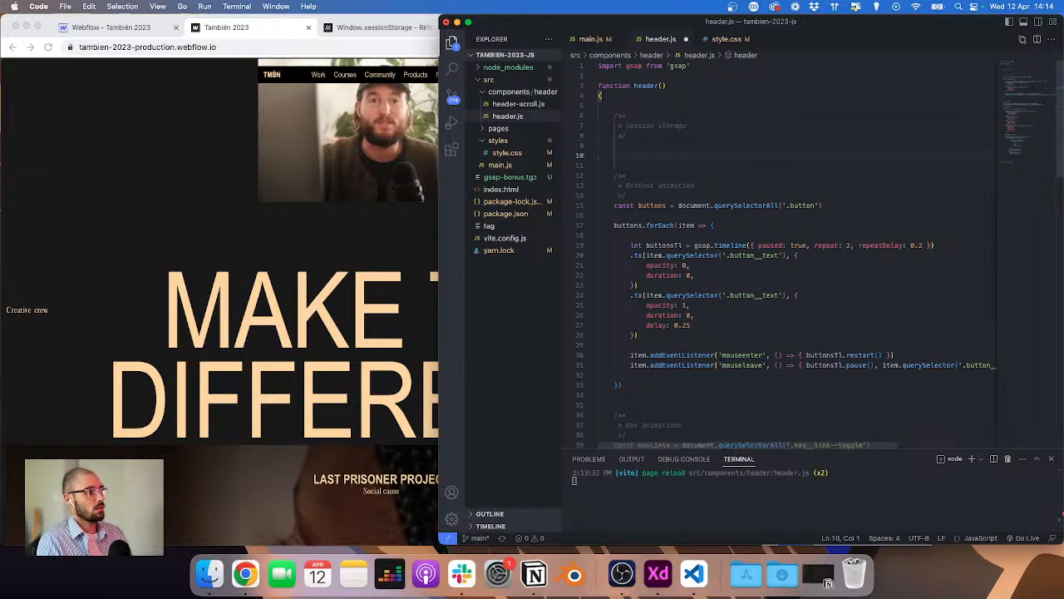
key(BackSpace)
Step: Switch back to the MDN sessionStorage page in the browser
mouse_move(1, 1)
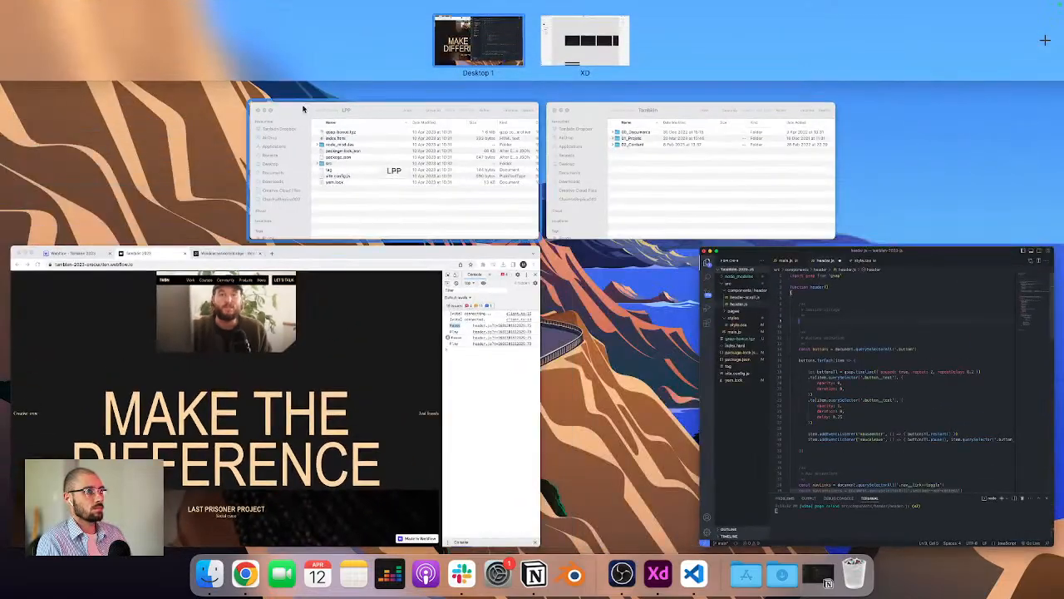
click(356, 251)
click(375, 32)
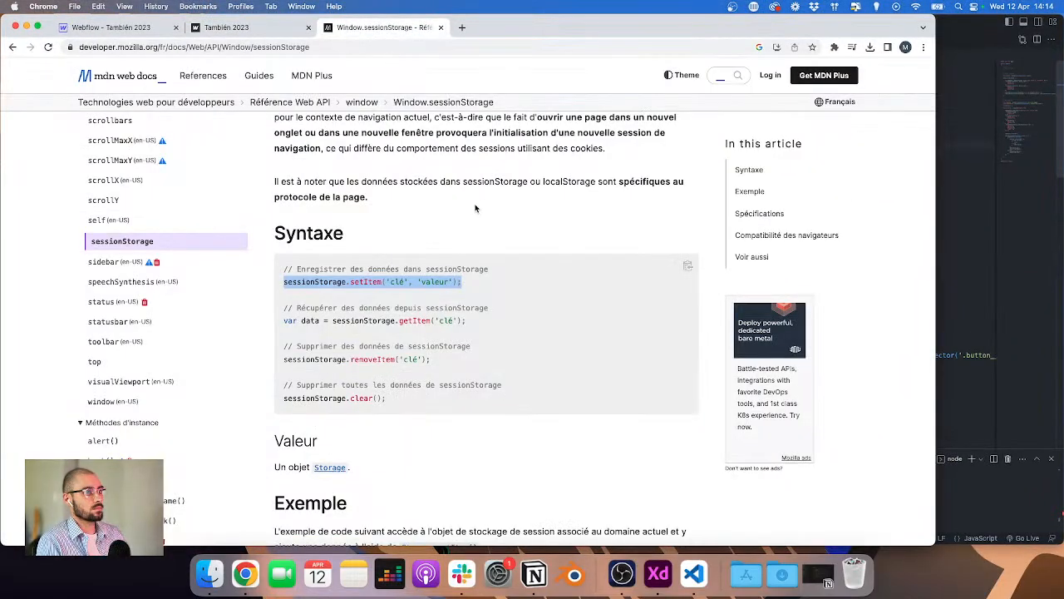
Step: Copy the sessionStorage.setItem syntax line from the MDN sessionStorage page
scroll(430, 253, down, 1)
triple_click(431, 252)
right_click(389, 259)
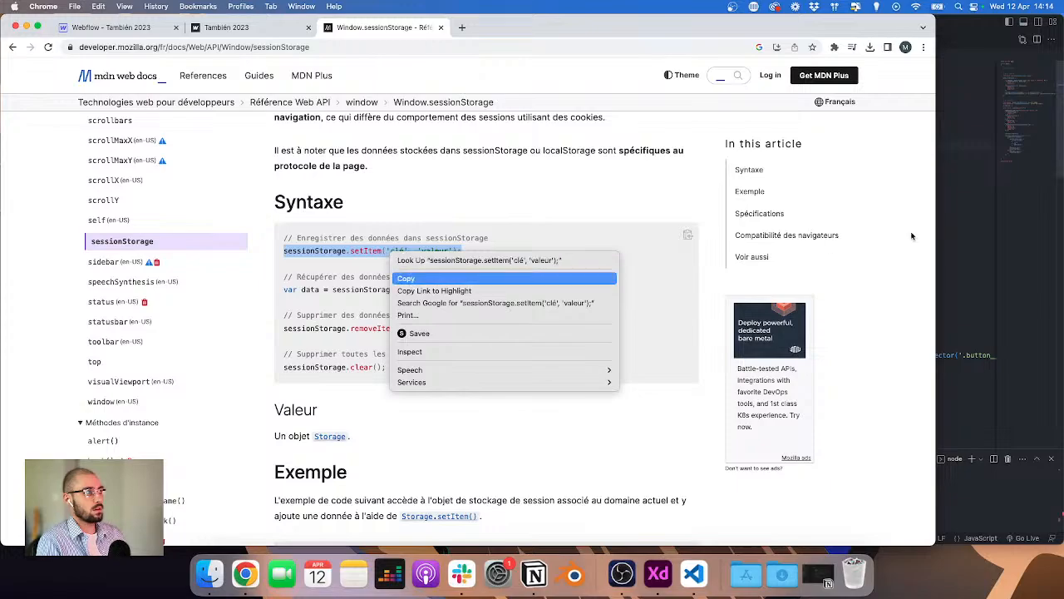
click(408, 281)
Step: Paste it under the Session storage comment in header.js, set its key to 'Scroll' and value to 'play', and save
click(1046, 194)
scroll(817, 146, up, 15)
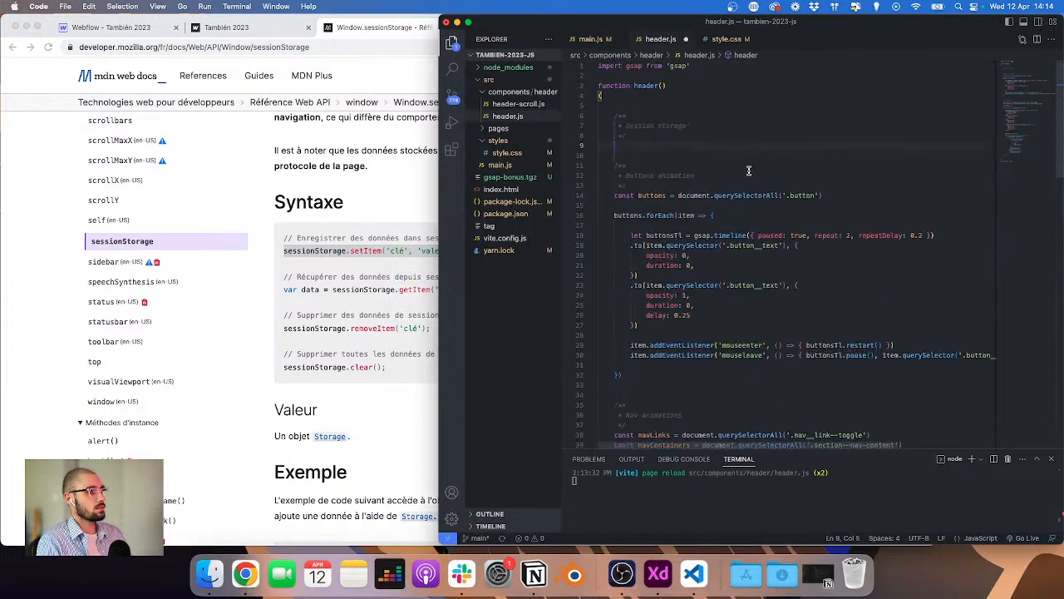
key(super+v)
double_click(716, 145)
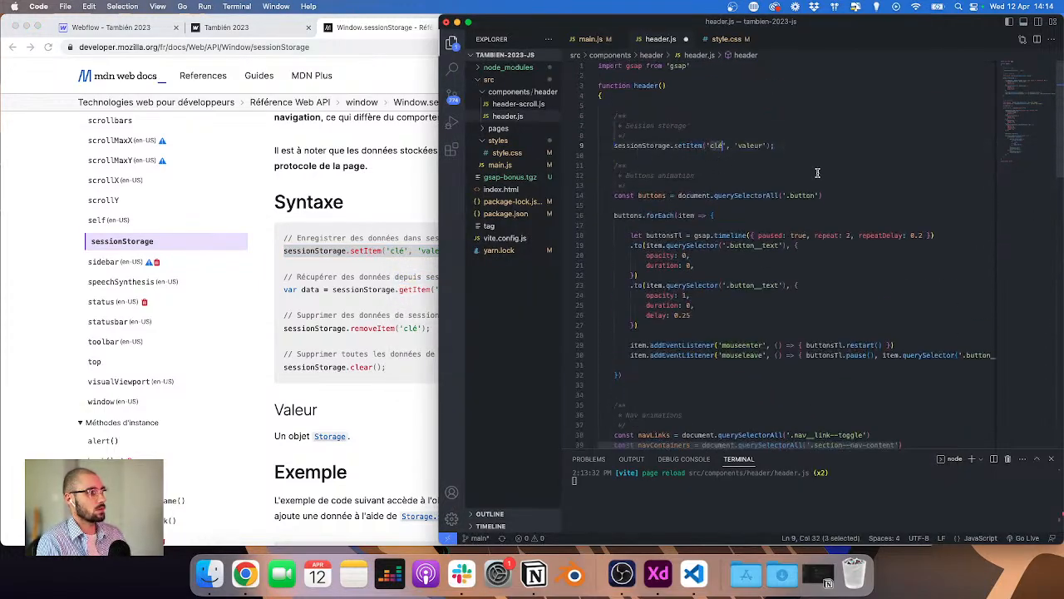
text(Scroll)
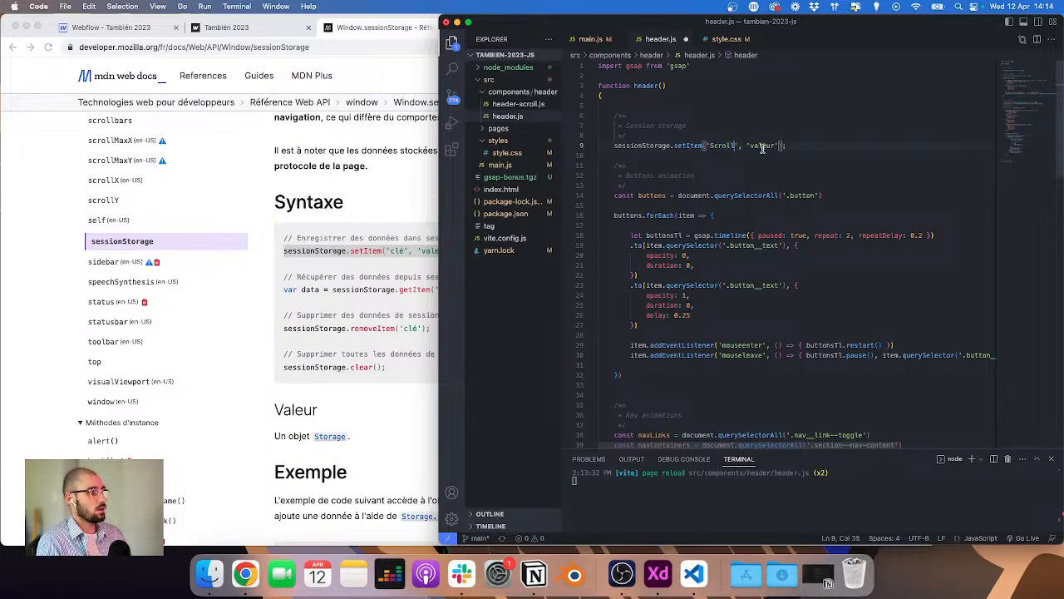
double_click(763, 148)
text(pa)
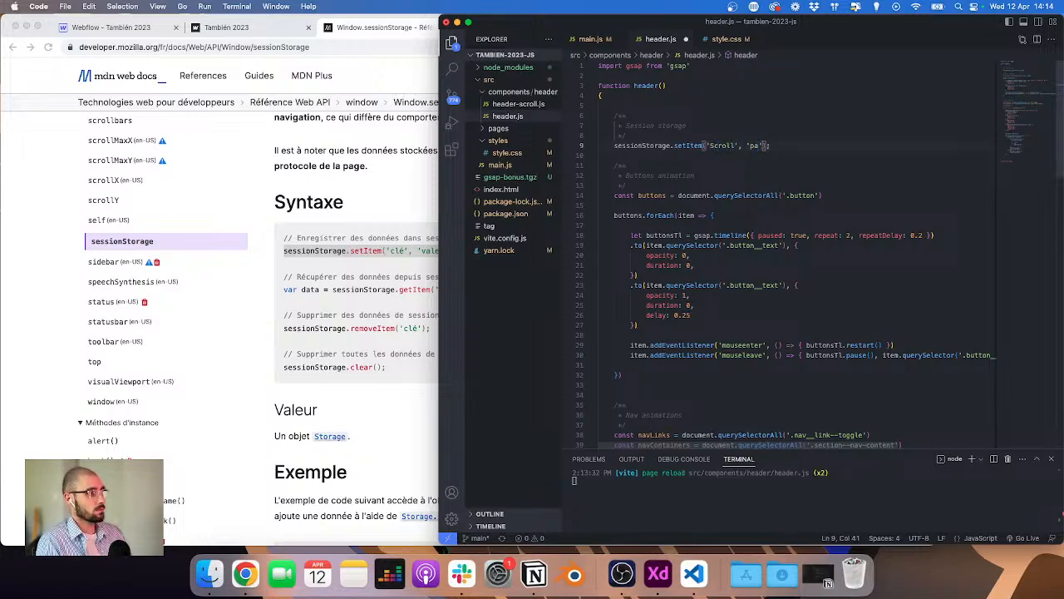
key(BackSpace)
text(lay)
key(super+Right)
key(BackSpace)
key(super+s)
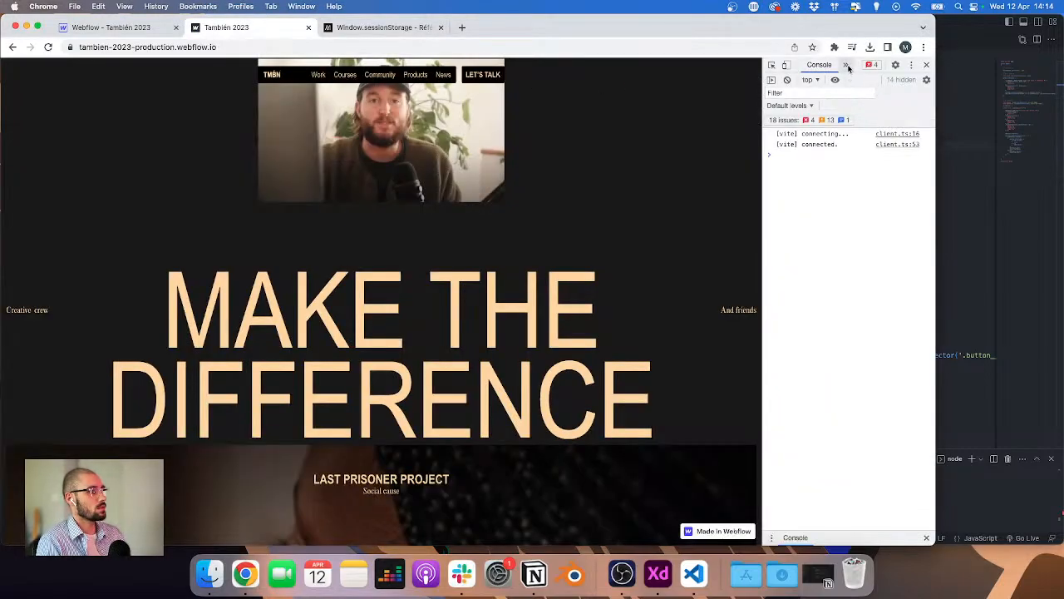
Step: Open the site's session storage entry in the browser DevTools Application panel and widen the DevTools pane
click(846, 65)
click(865, 139)
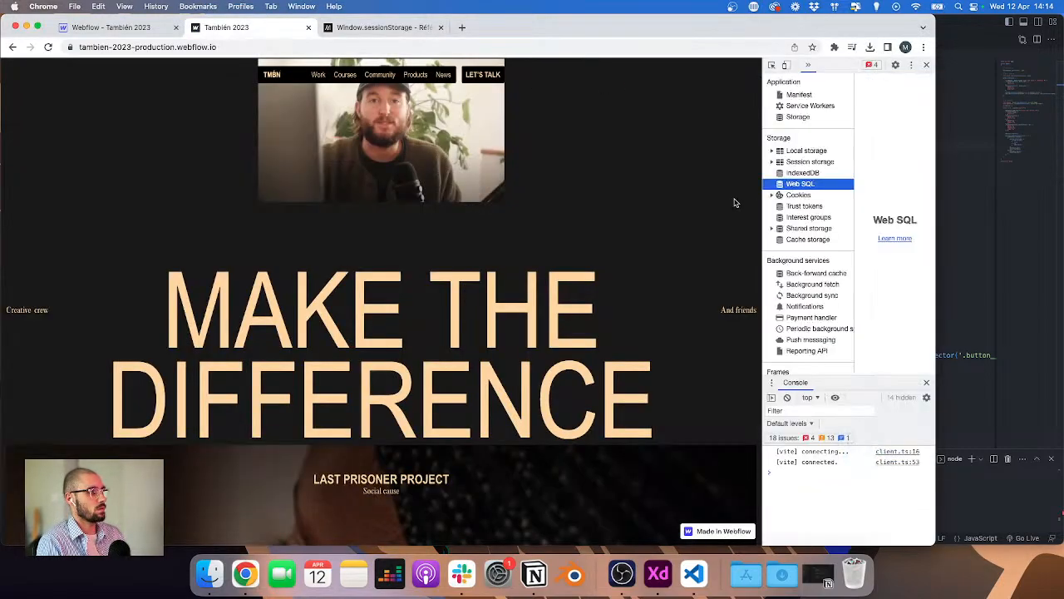
click(793, 164)
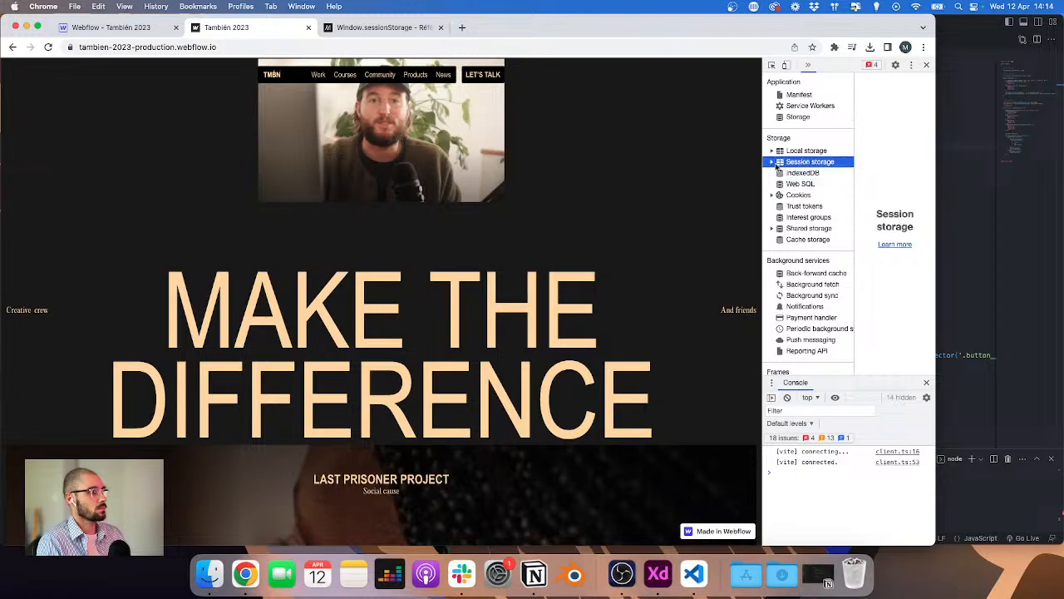
click(773, 162)
click(803, 172)
drag(762, 172, 663, 172)
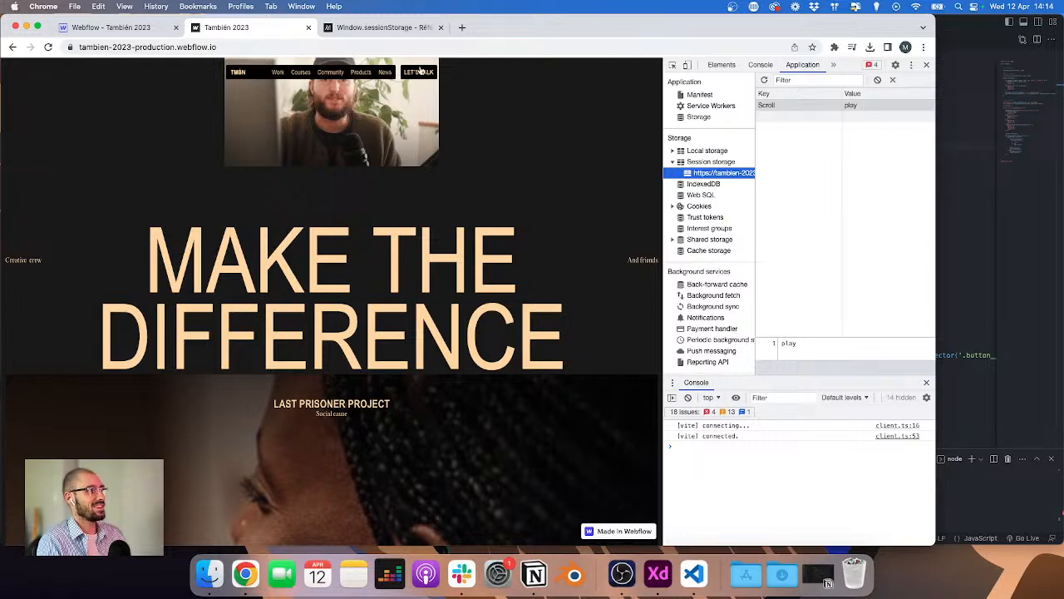
Step: Compare the end of header.js with the MDN sessionStorage example code
click(966, 182)
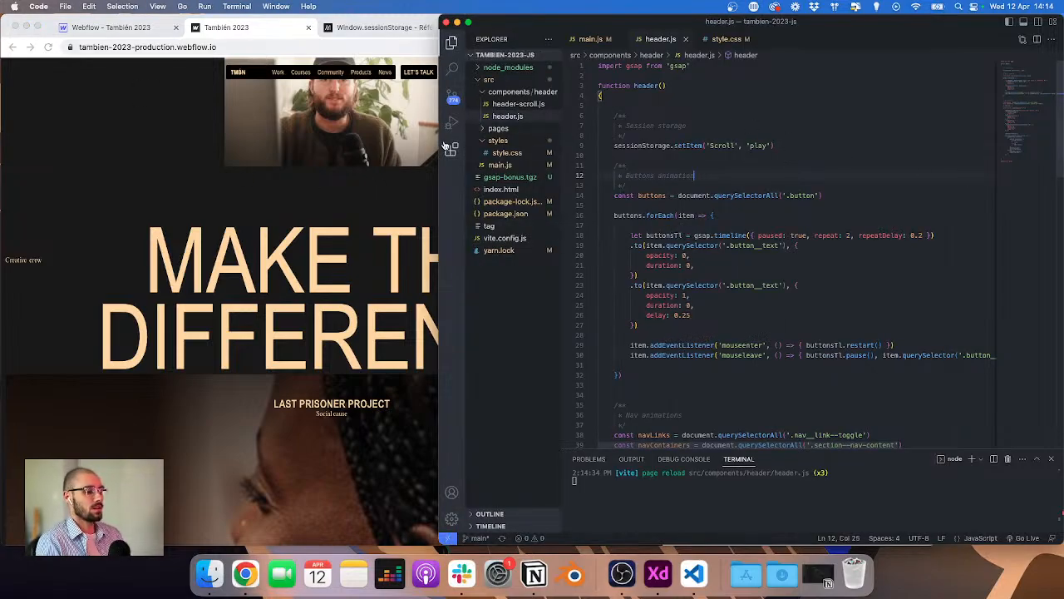
click(269, 211)
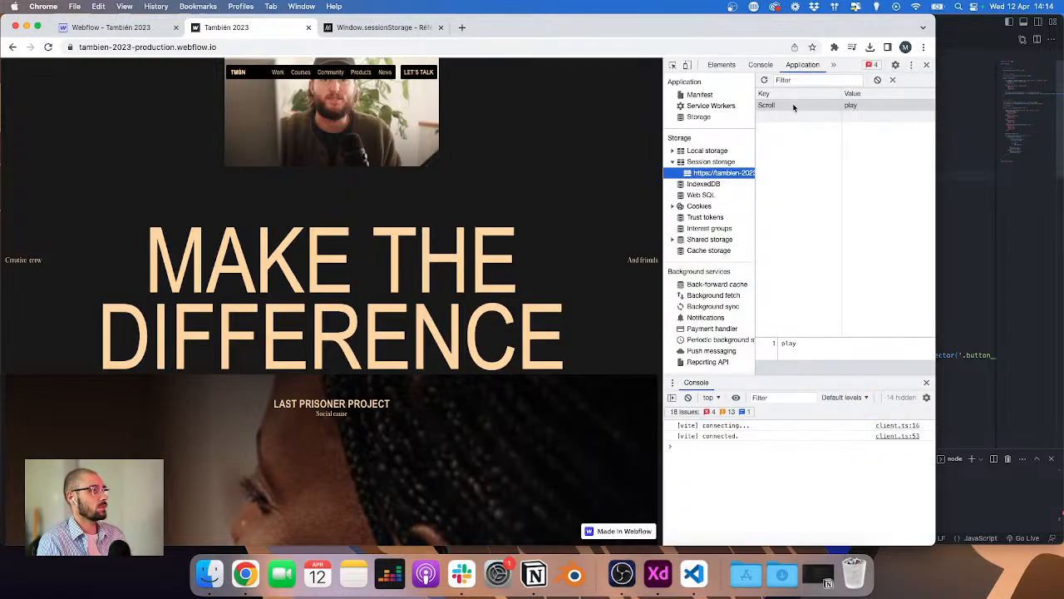
click(946, 146)
scroll(872, 184, down, 5)
scroll(872, 185, down, 10)
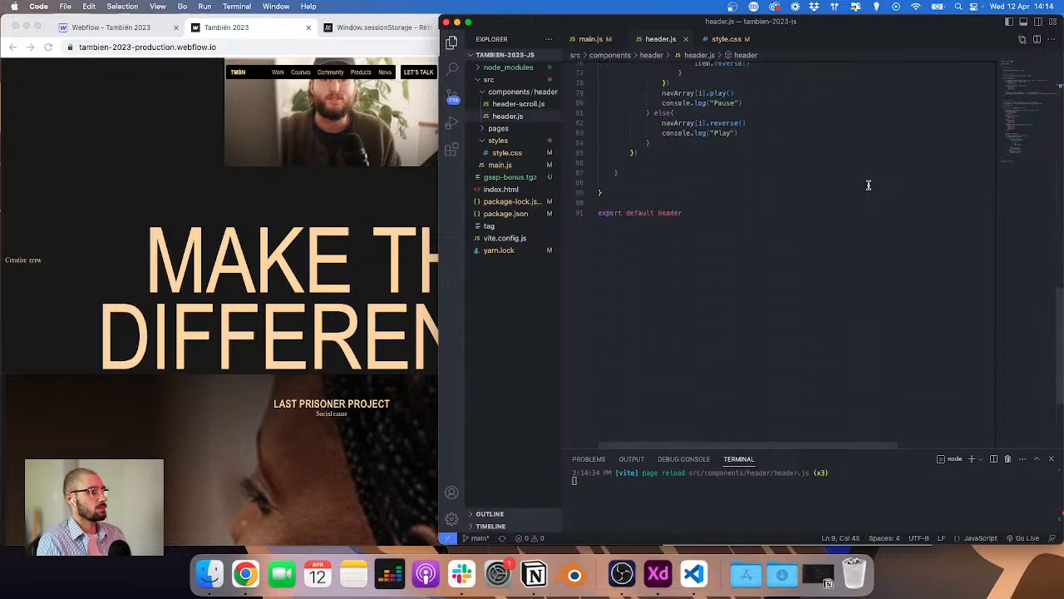
click(382, 29)
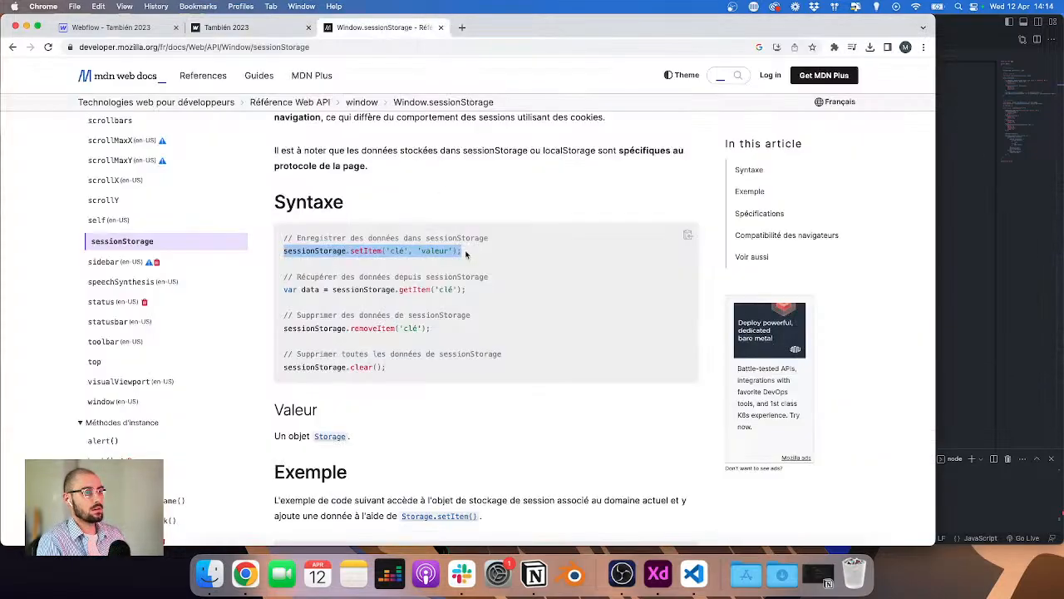
scroll(466, 255, down, 5)
scroll(466, 254, down, 6)
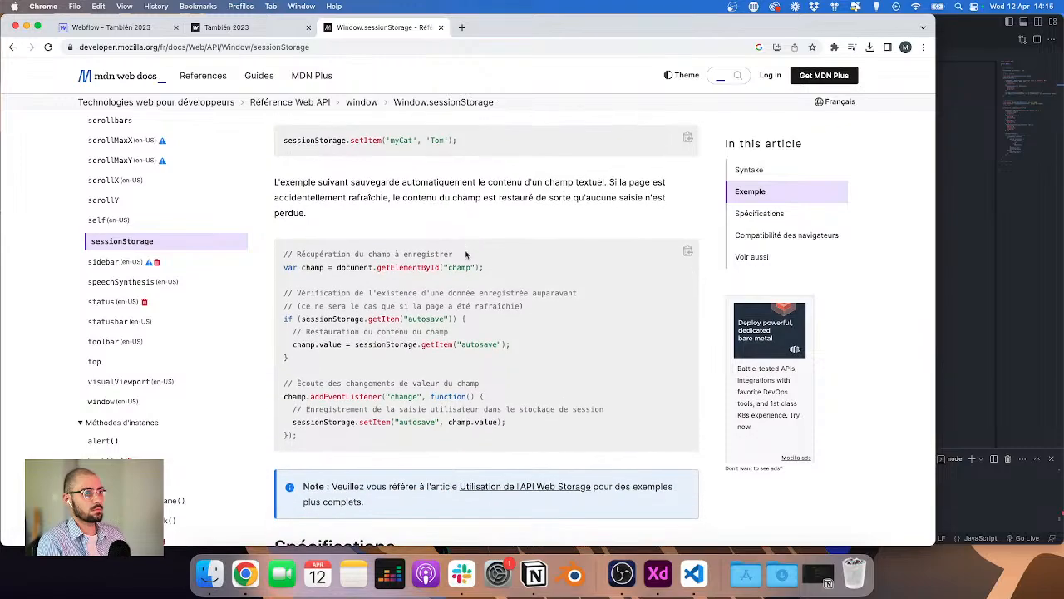
scroll(466, 254, up, 3)
click(1057, 305)
scroll(745, 171, up, 10)
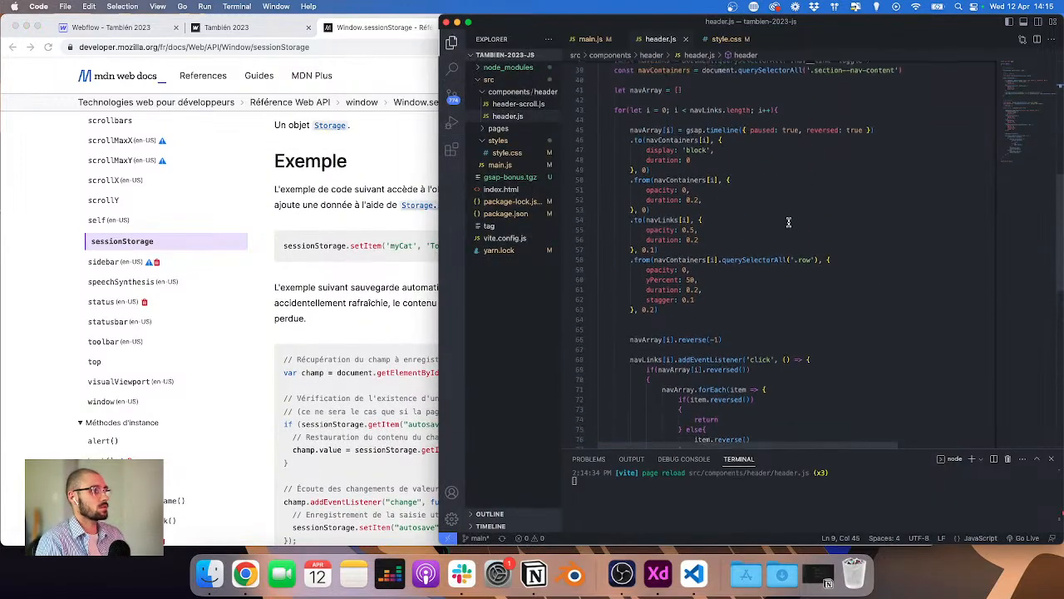
Step: Replace the console.log("Pause") line in the nav click handler with sessionStorage.setItem('Scroll', 'stop')
key(super+shift+Left)
key(super+c)
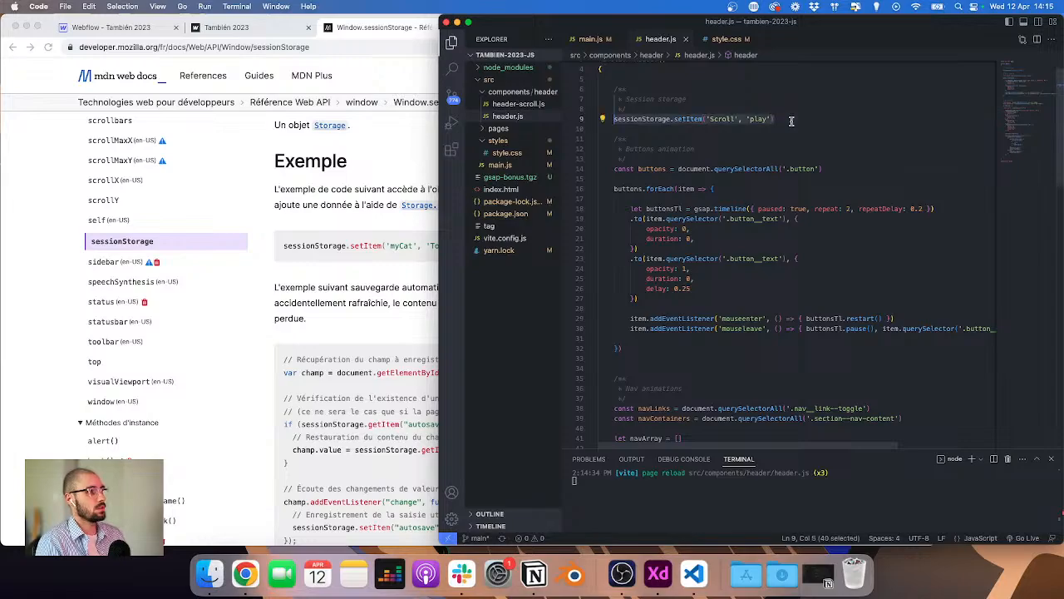
scroll(742, 214, down, 6)
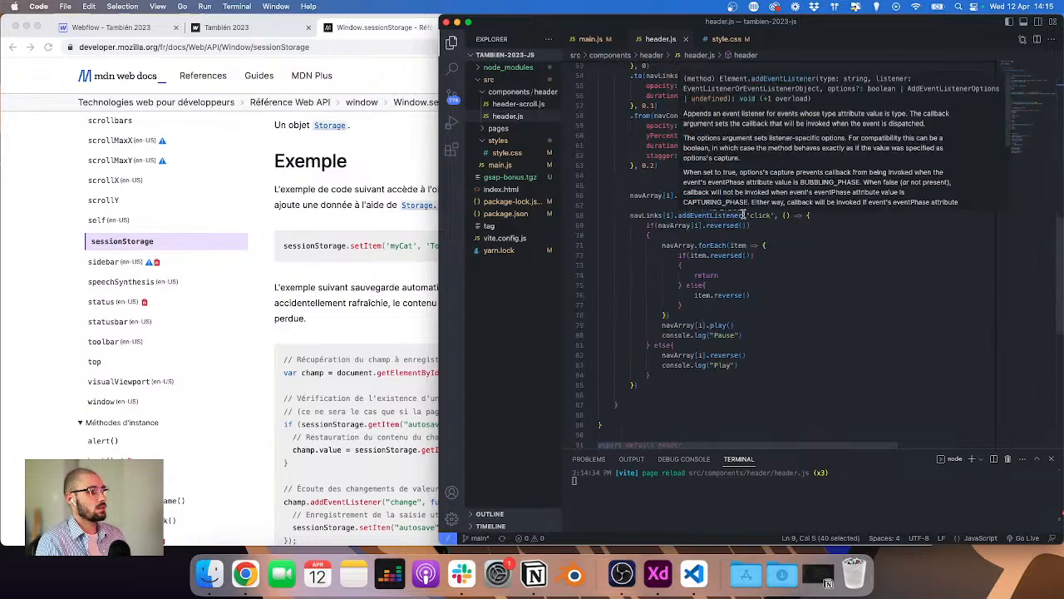
click(755, 331)
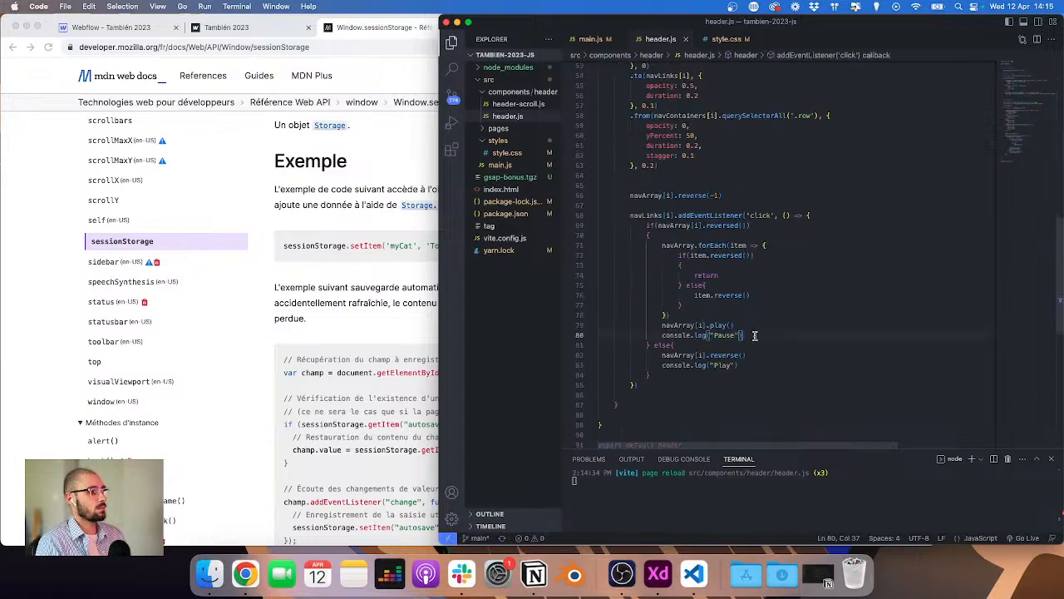
key(super+shift+Left)
key(super+v)
click(804, 335)
key(Delete)
key(Delete)
key(Delete)
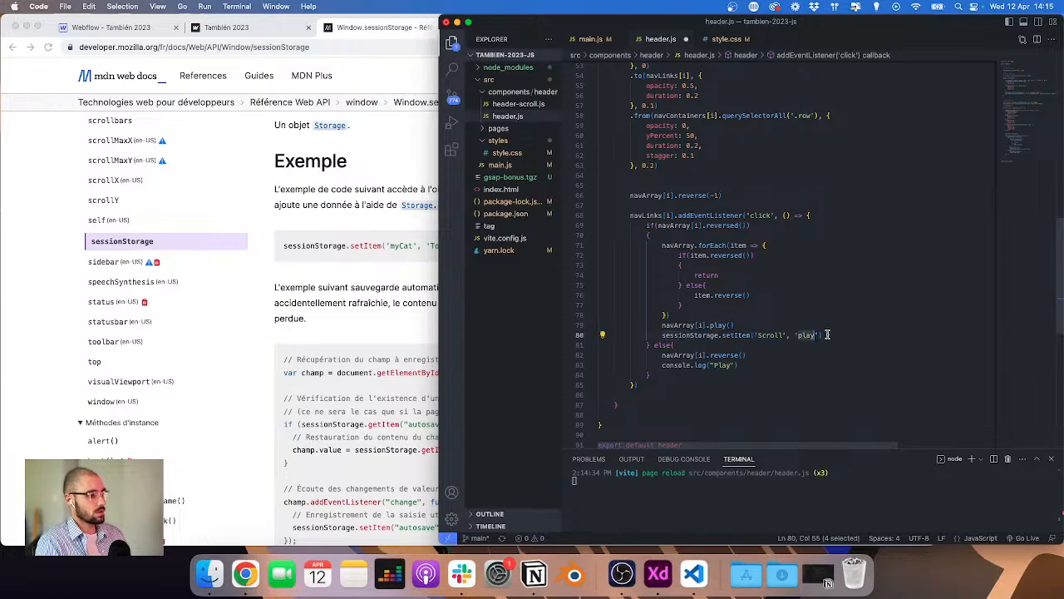
text(au)
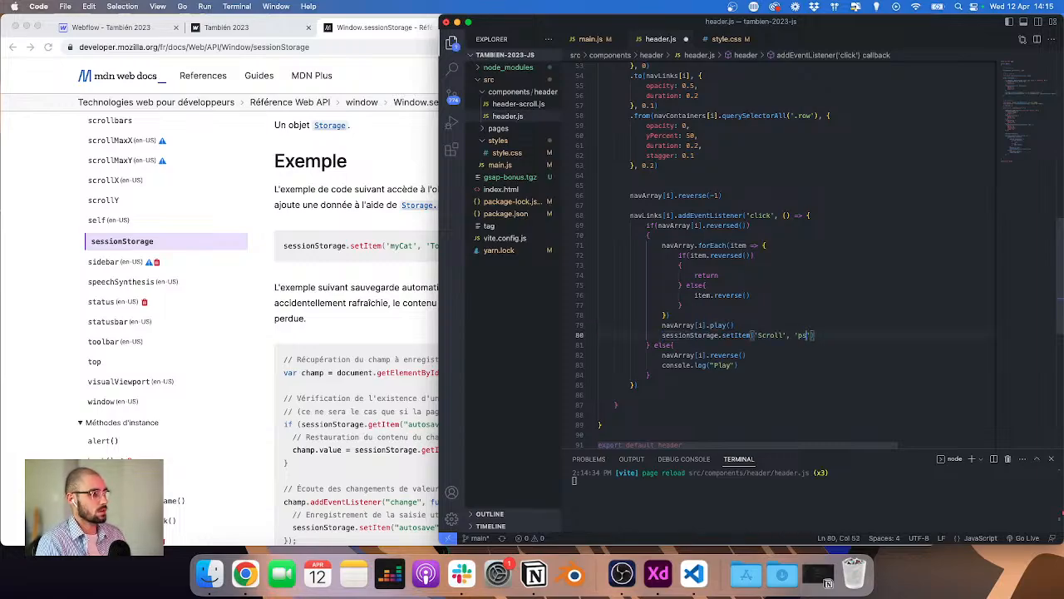
text(stop)
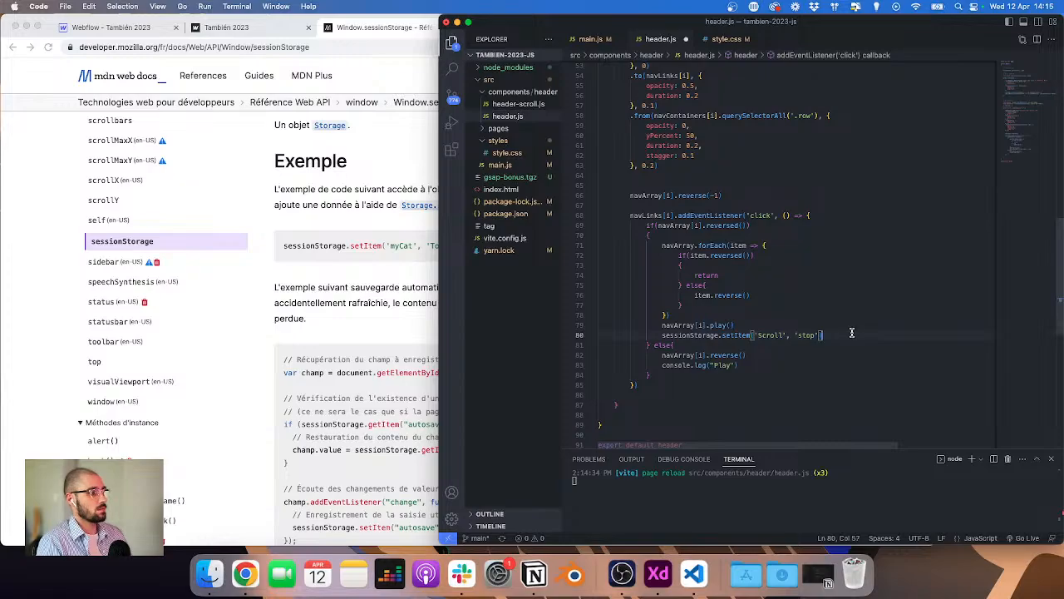
Step: Replace the console.log("Play") line with sessionStorage.setItem('Scroll', 'play')
key(super+shift+Left)
key(super+c)
click(737, 365)
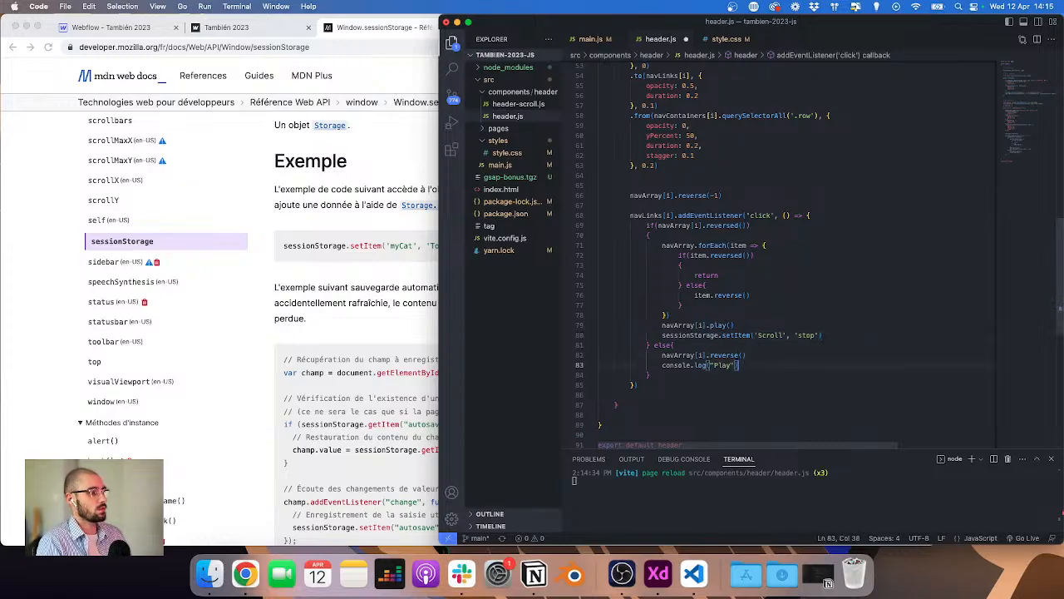
key(super+shift+Left)
key(super+v)
double_click(803, 365)
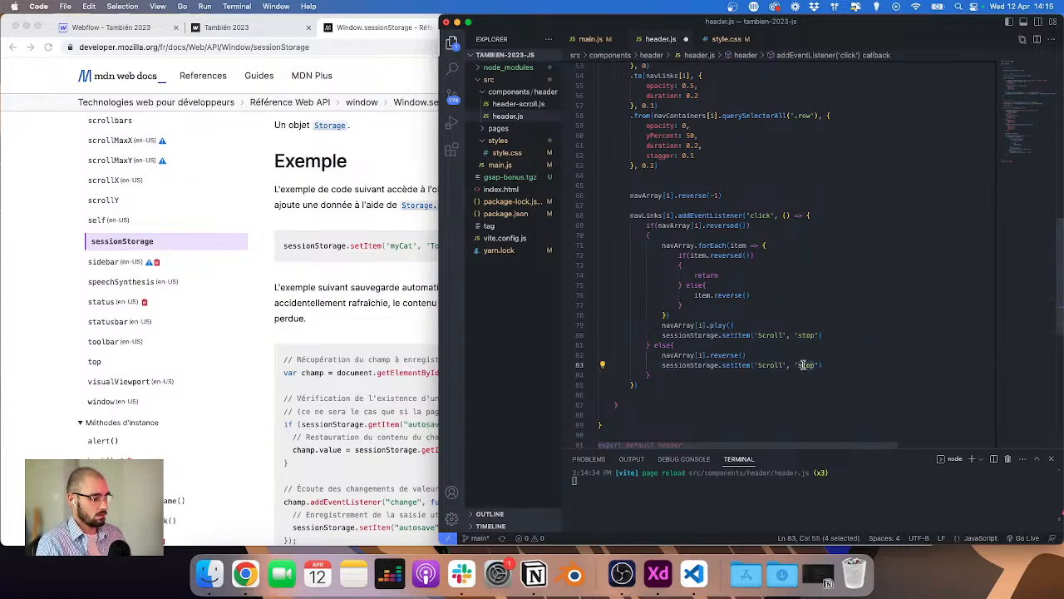
text(play)
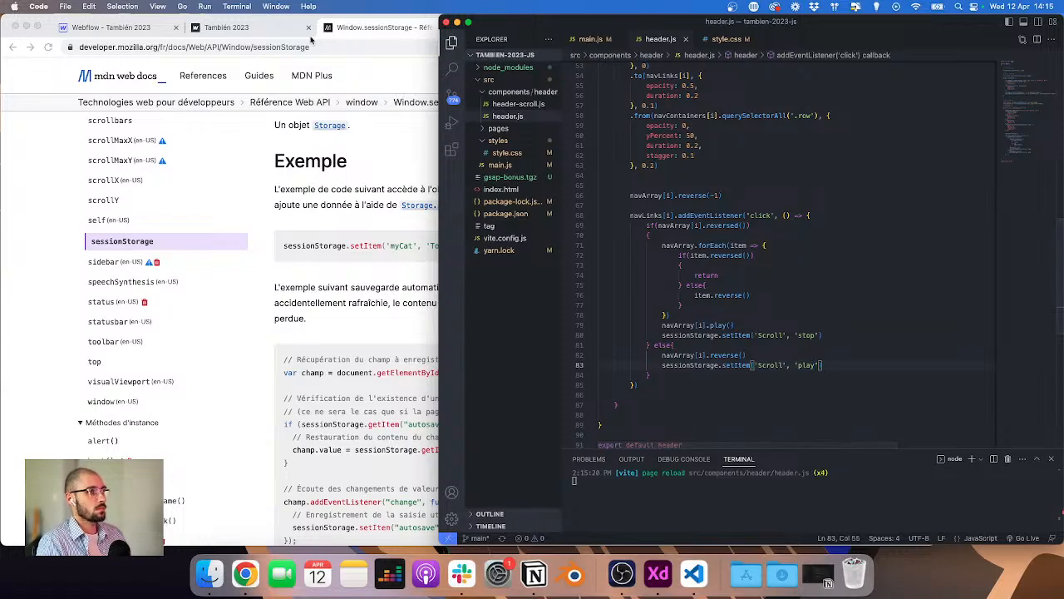
Step: Review the sessionStorage.getItem syntax on the MDN page
click(314, 153)
scroll(317, 186, down, 2)
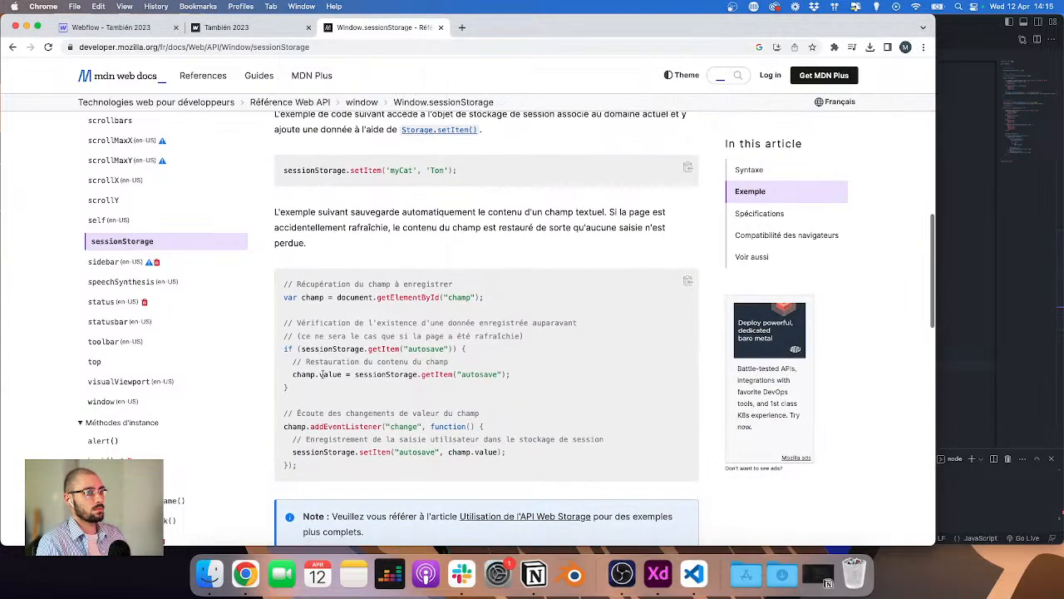
scroll(324, 374, up, 5)
scroll(325, 374, up, 1)
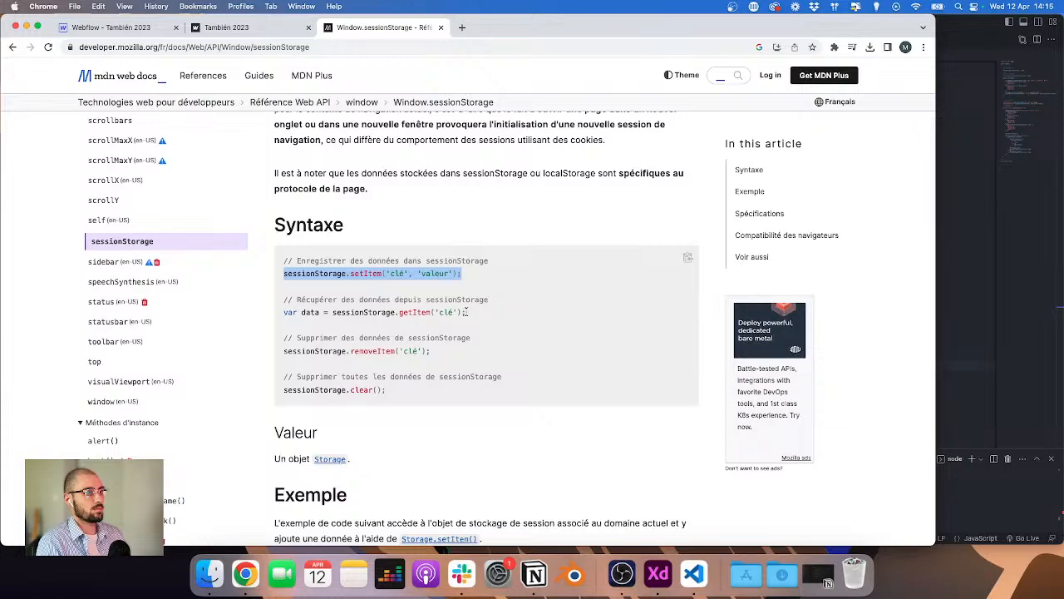
drag(481, 314, 264, 309)
key(cmd+c)
click(950, 255)
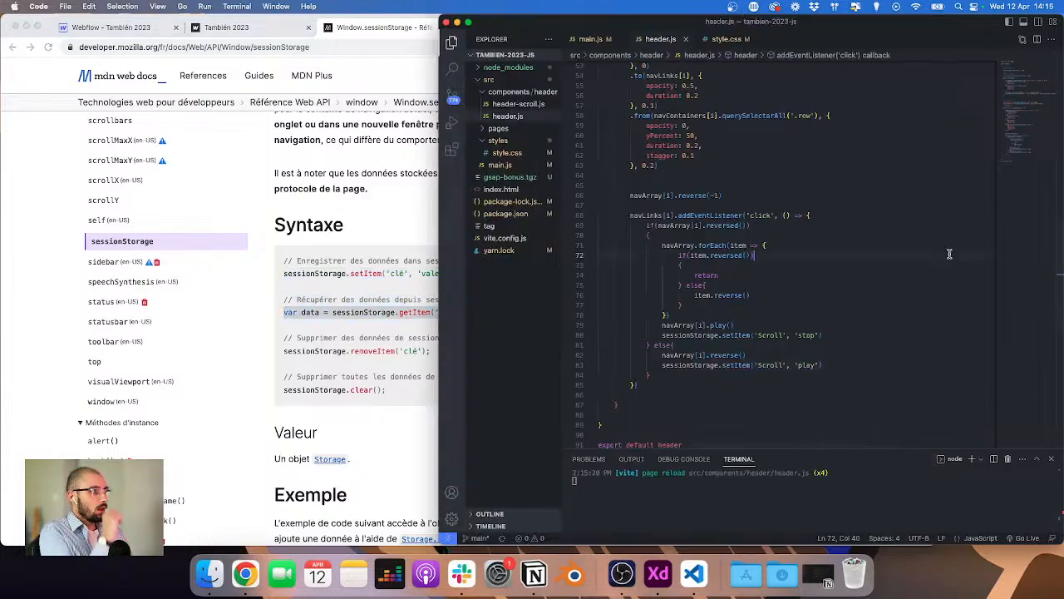
Step: Toggle the Community and Courses menus on the live site while watching the Scroll session storage value
click(136, 35)
click(136, 31)
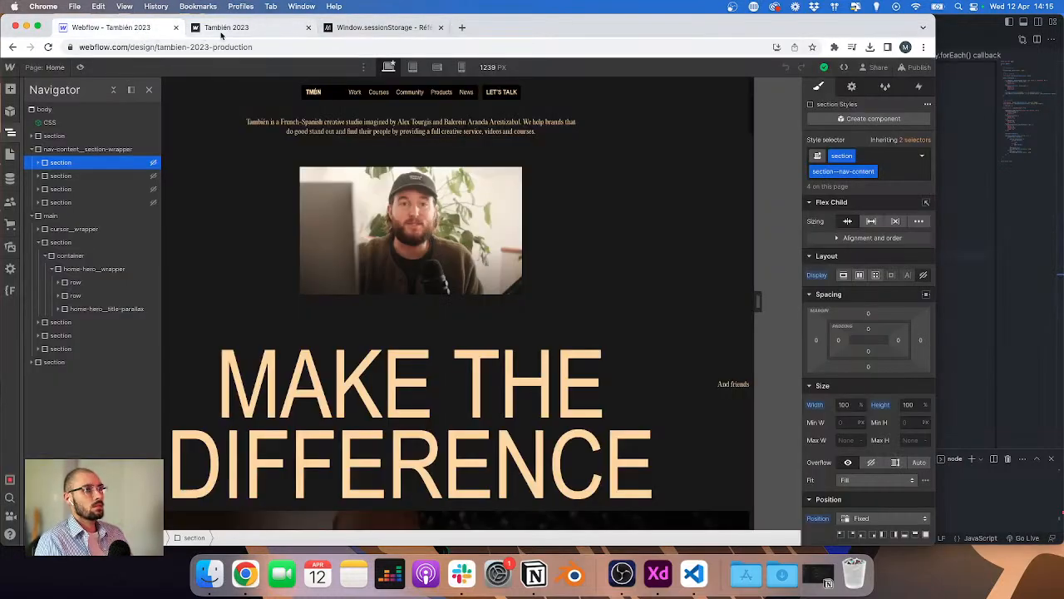
click(230, 34)
scroll(549, 141, down, 2)
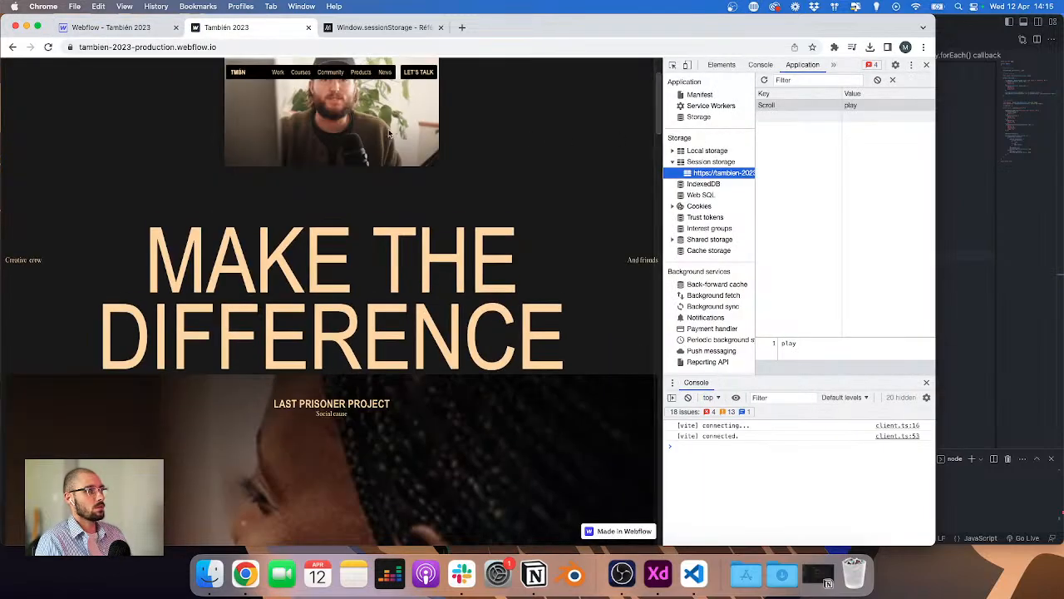
scroll(407, 158, down, 5)
scroll(407, 158, up, 7)
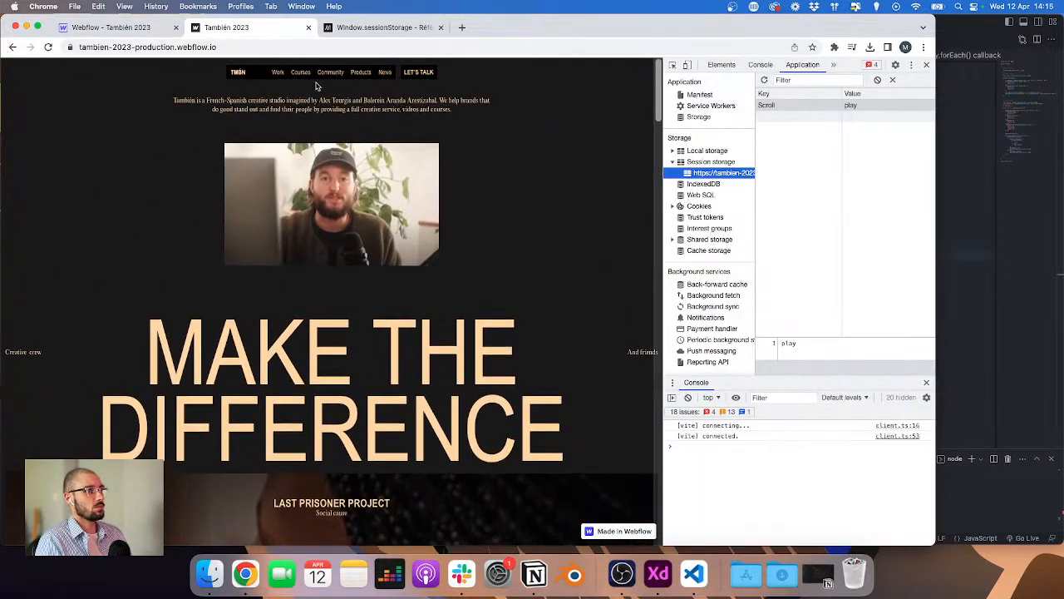
click(329, 73)
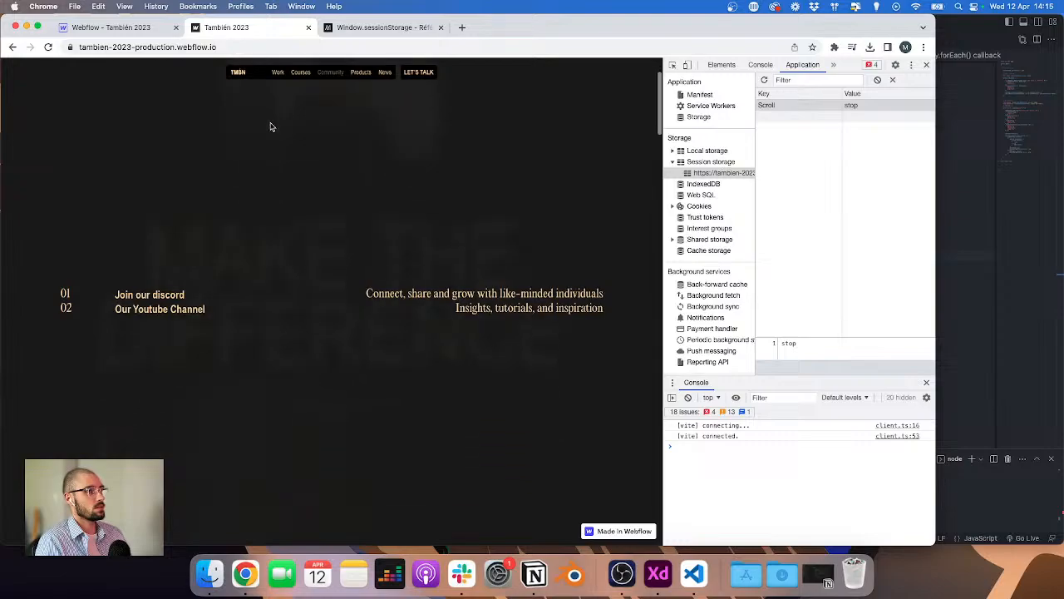
click(371, 75)
click(301, 74)
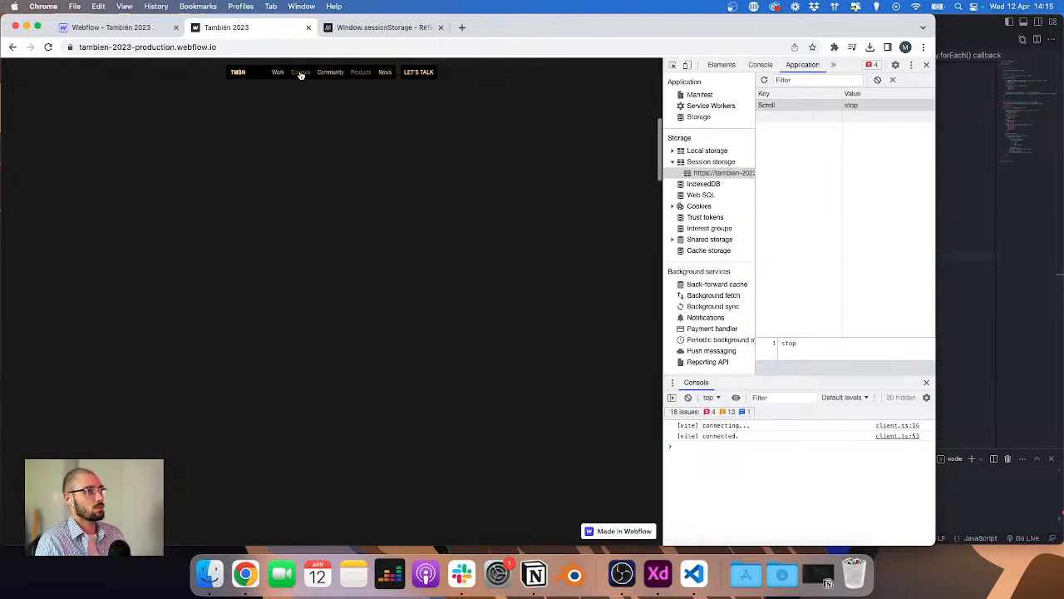
click(301, 75)
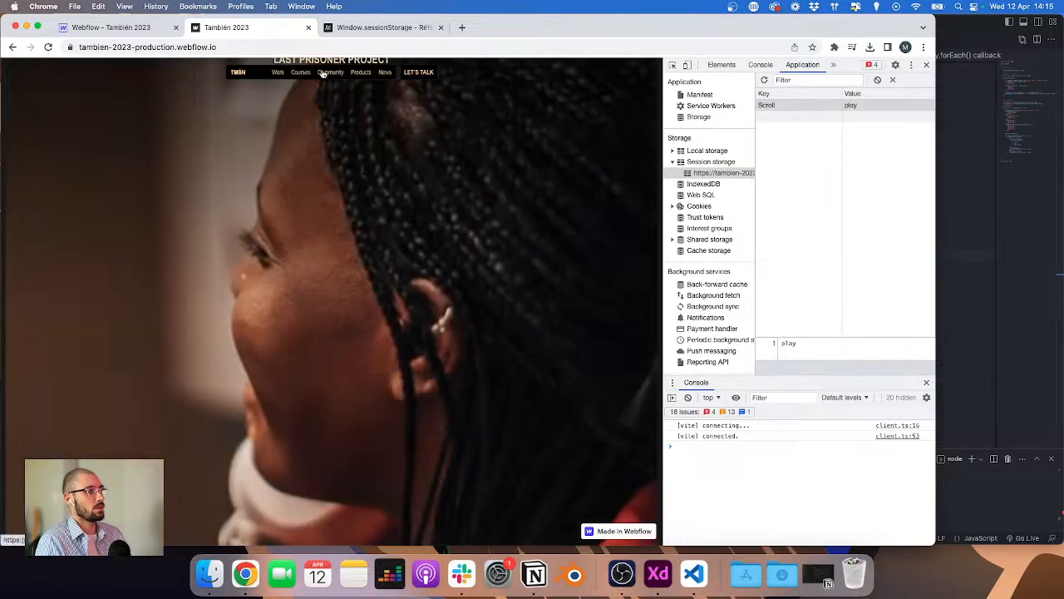
click(323, 74)
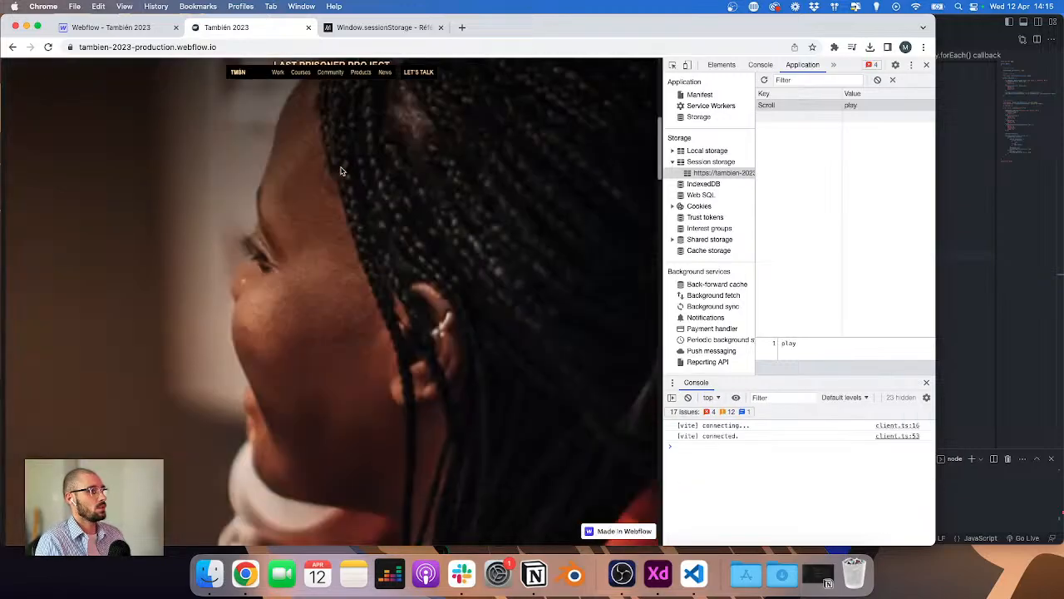
click(980, 197)
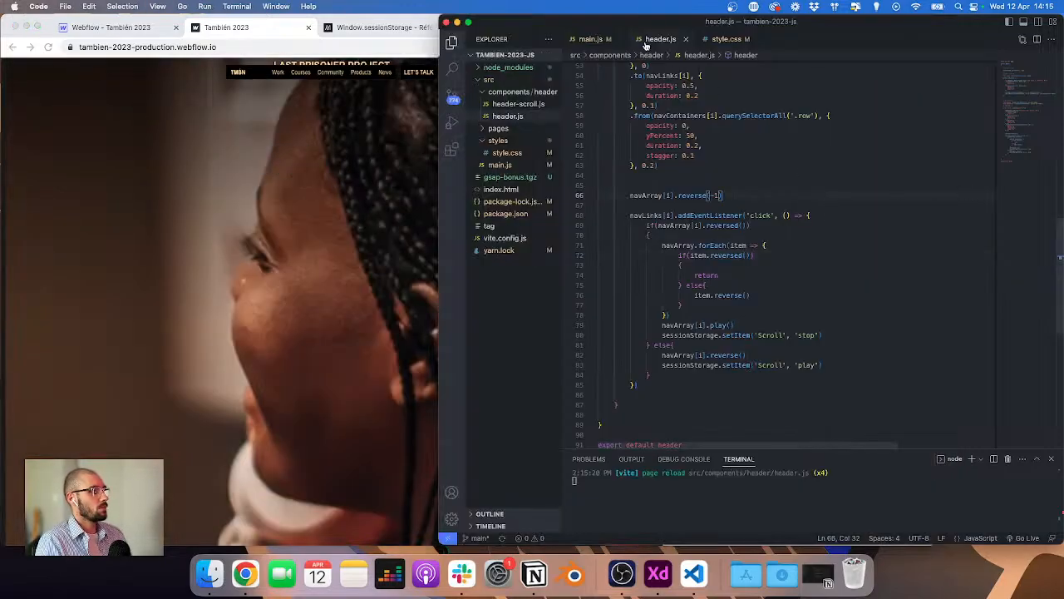
Step: In main.js, declare let scroll = sessionStorage.getItem('clé') on a new line above the init function
click(590, 39)
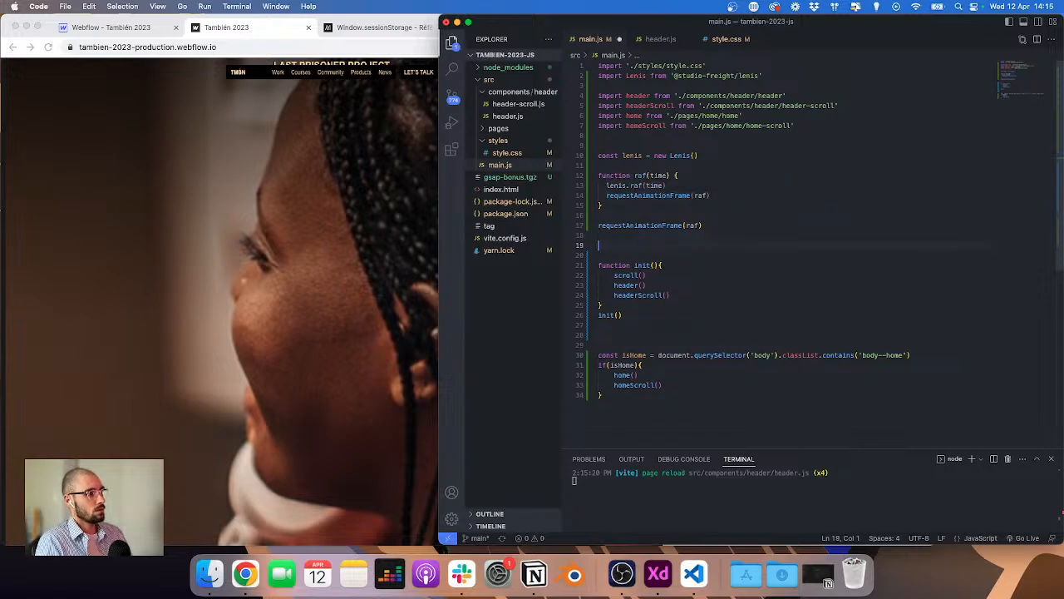
key(Up)
key(Down)
key(Down)
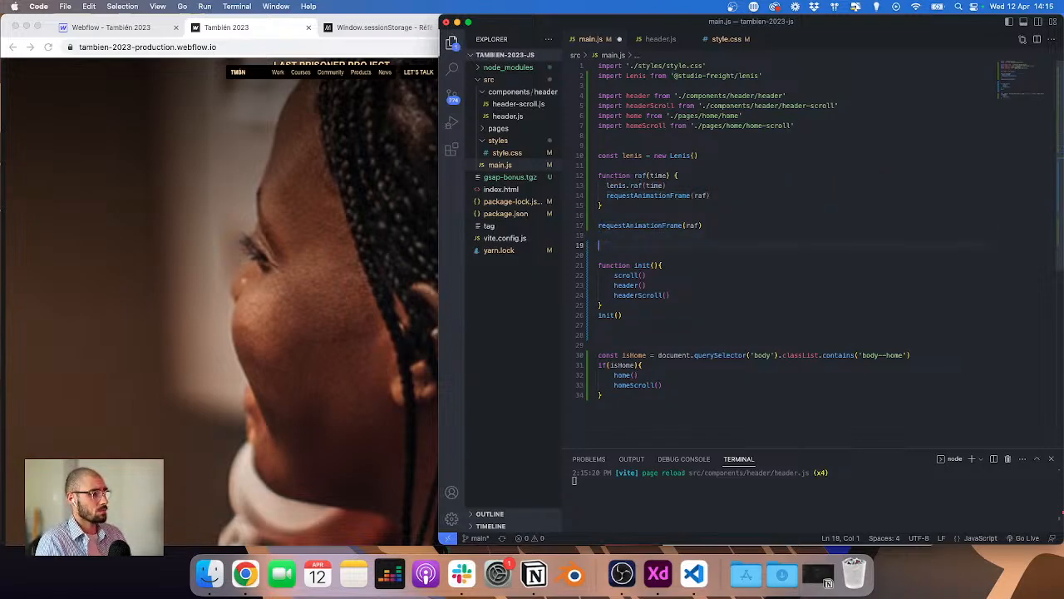
text(let scroll )
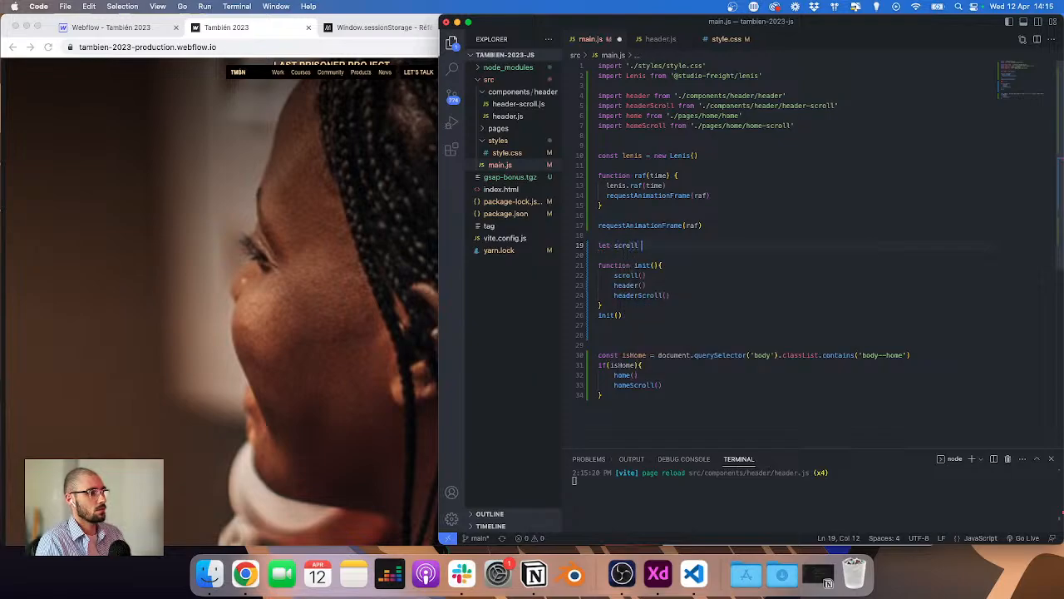
text(=)
key(cmd+v)
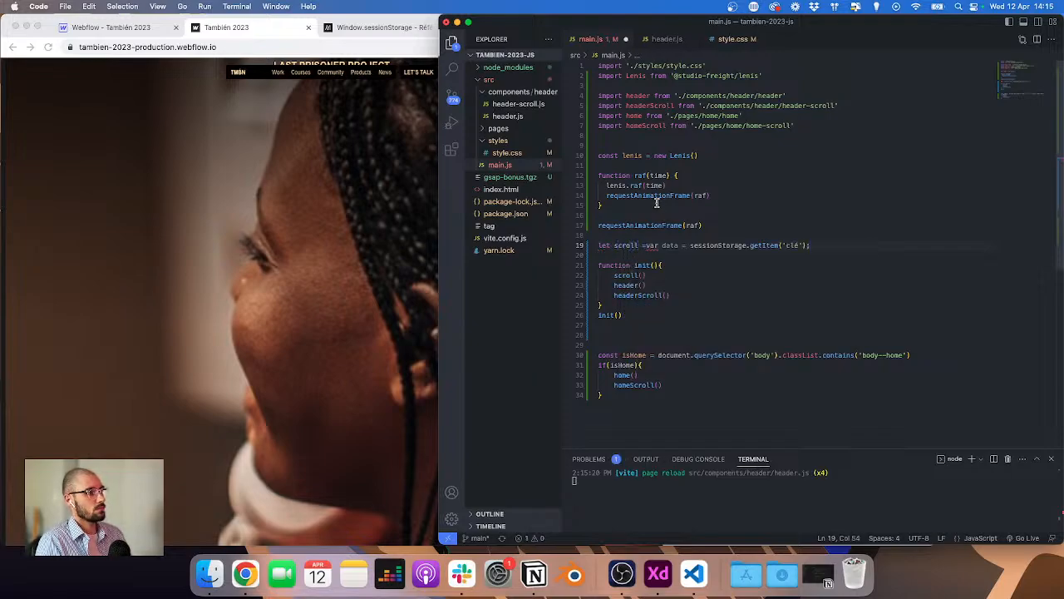
key(alt+shift+Left)
key(alt+shift+Left)
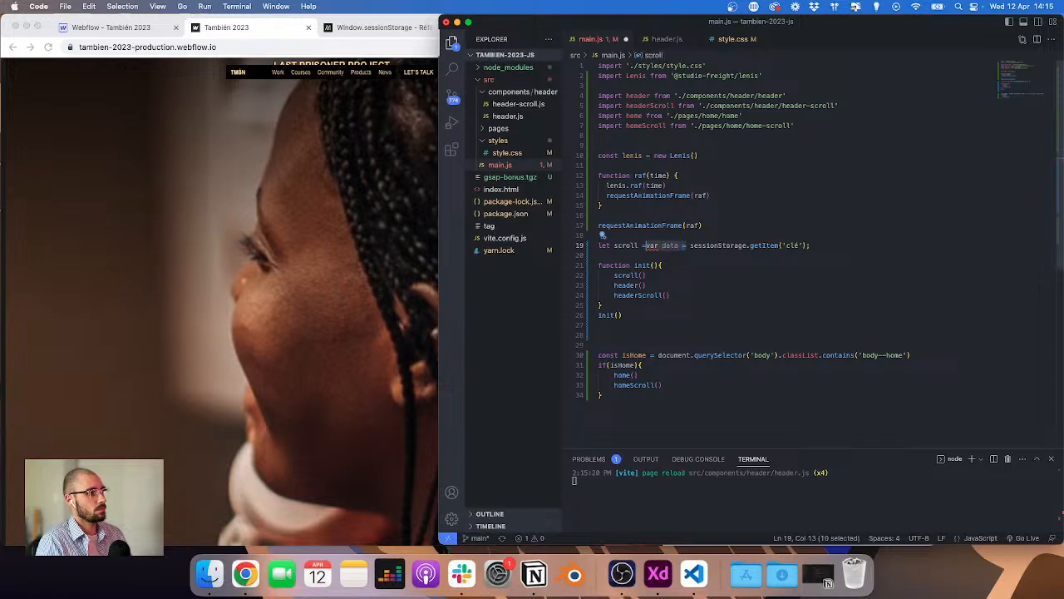
key(BackSpace)
key(Left)
key(super+Left)
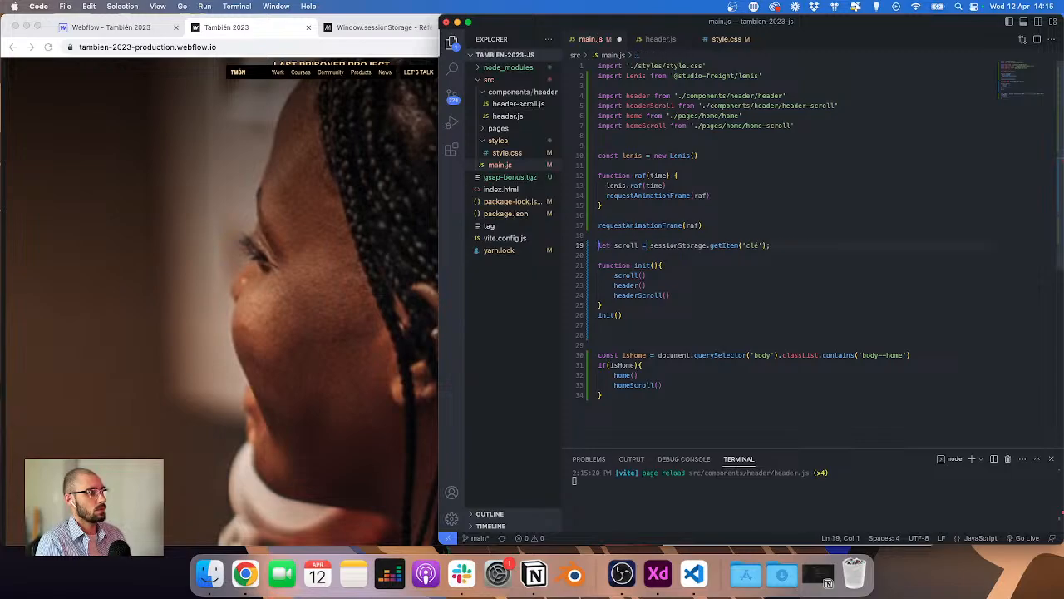
key(alt+shift+Right)
text(const)
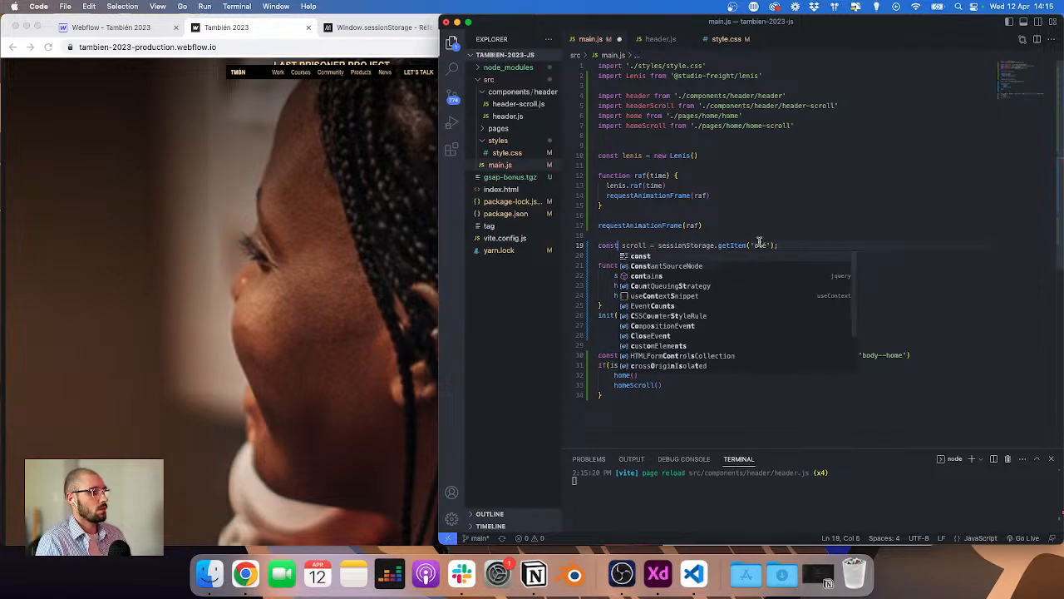
key(Escape)
key(alt+shift+Left)
text(let)
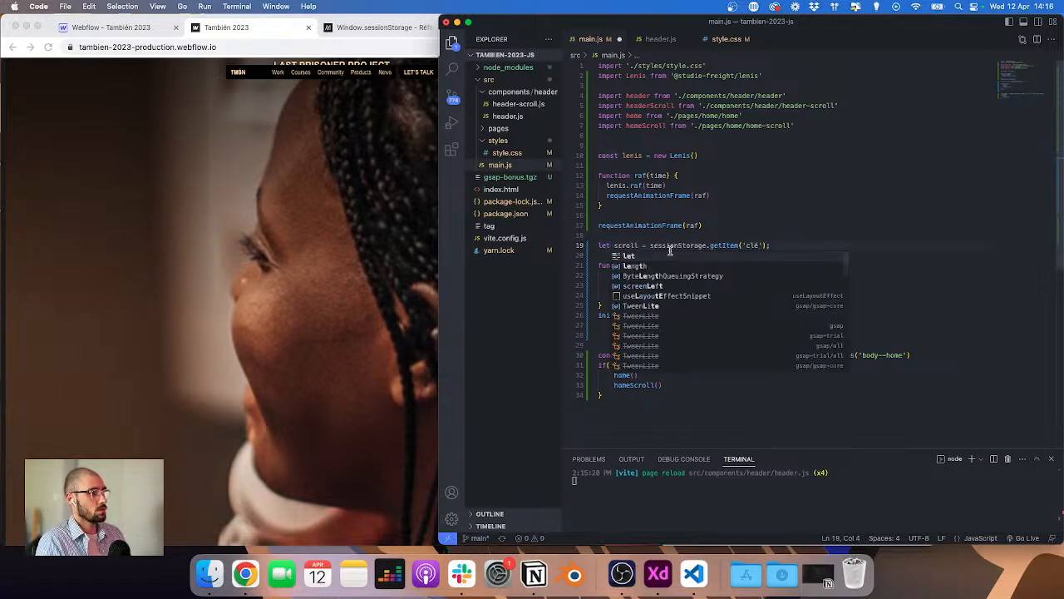
Step: Change the getItem key to 'scroll' and save main.js
double_click(753, 245)
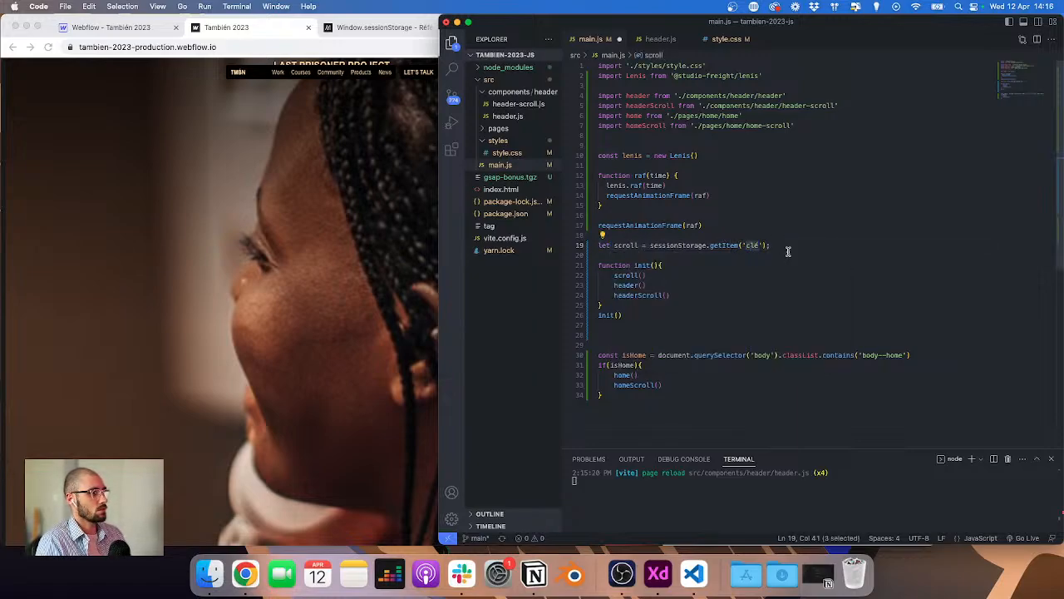
key(super+Right)
key(BackSpace)
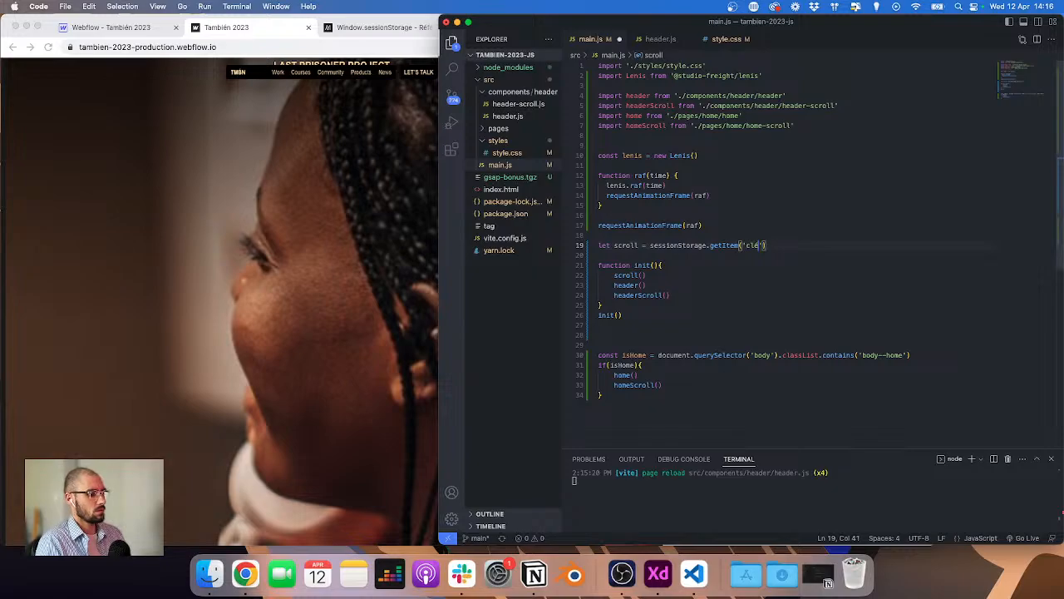
key(alt+shift+Left)
text(scroll)
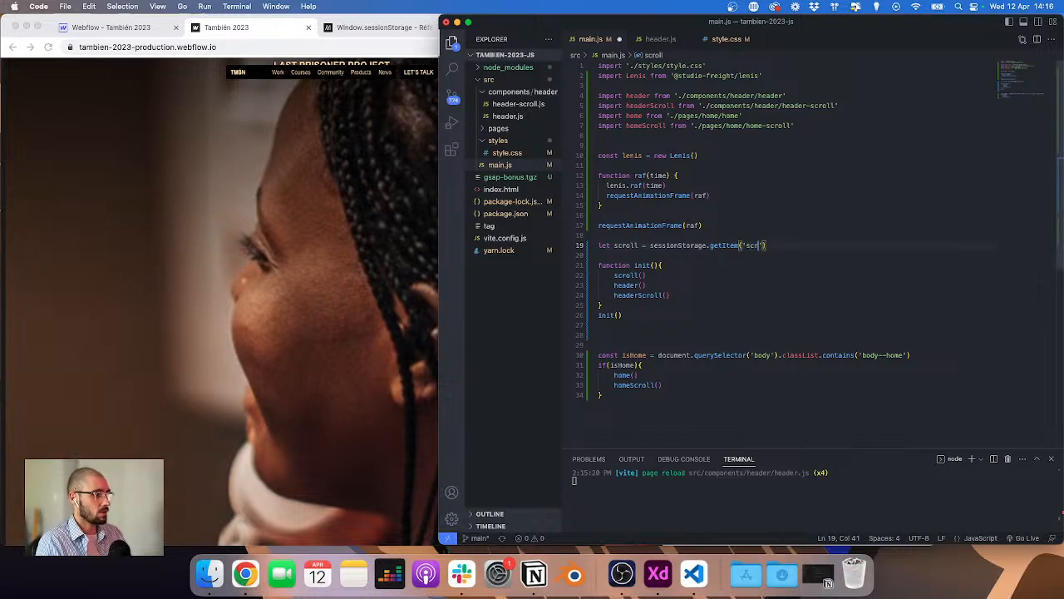
key(super+s)
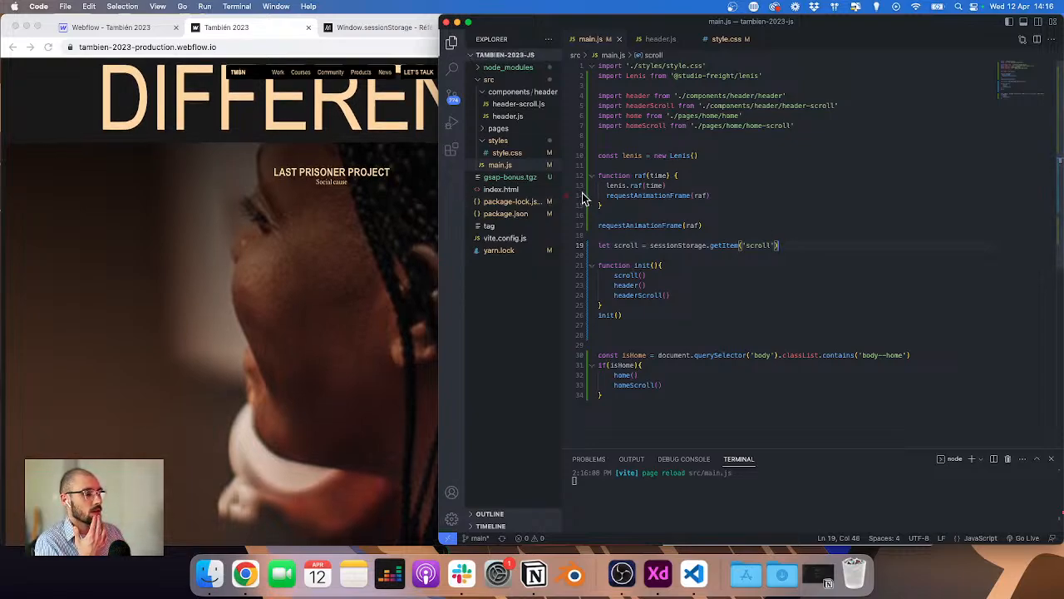
Step: Check the live site's console and session storage after the reload, comparing with main.js
mouse_move(526, 22)
mouse_down()
mouse_move(513, 20)
mouse_move(527, 18)
mouse_up()
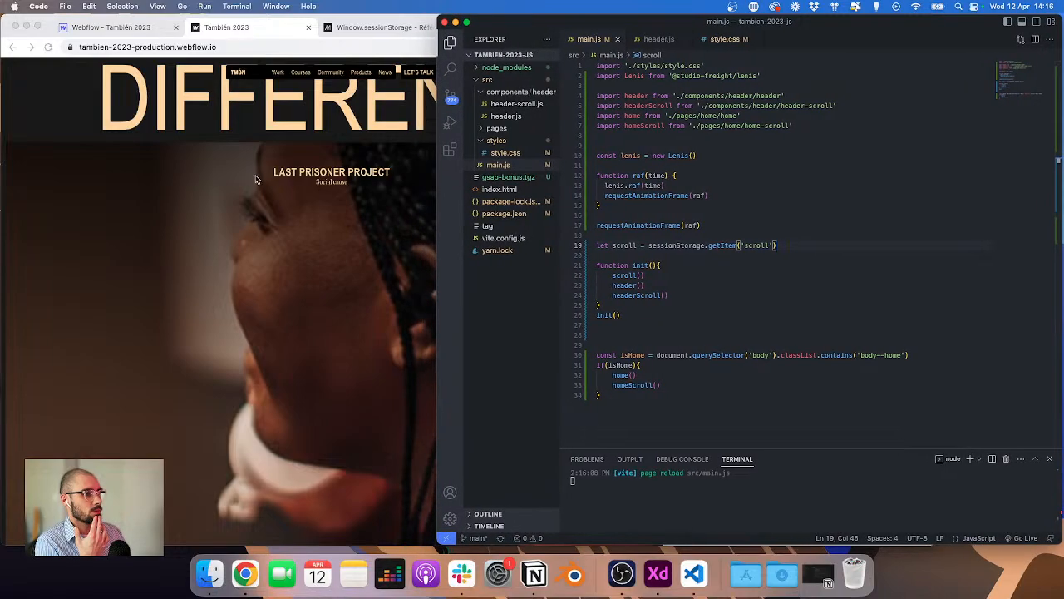
click(258, 122)
scroll(258, 122, up, 3)
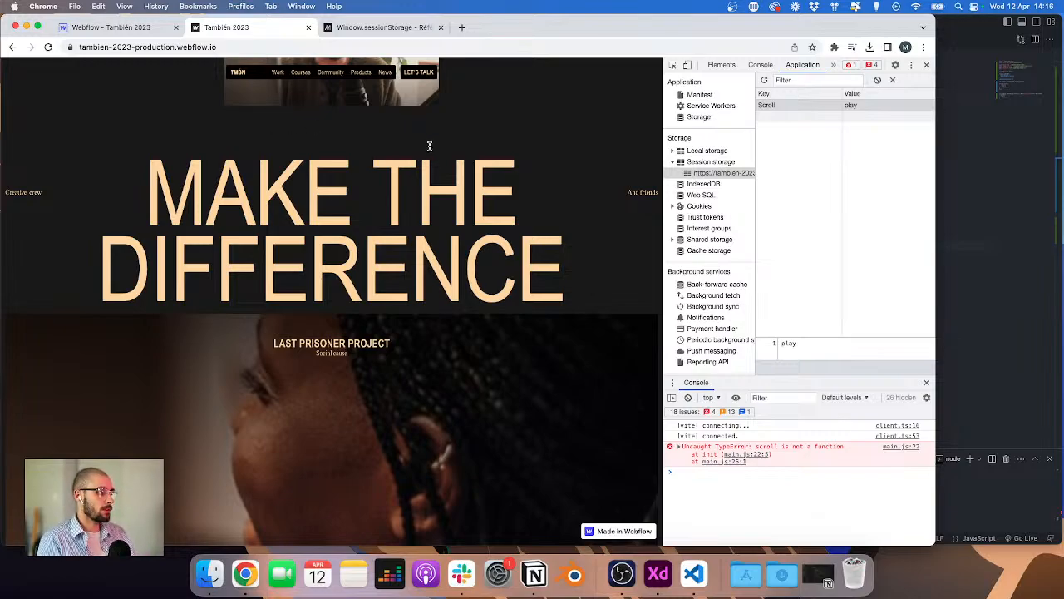
click(998, 326)
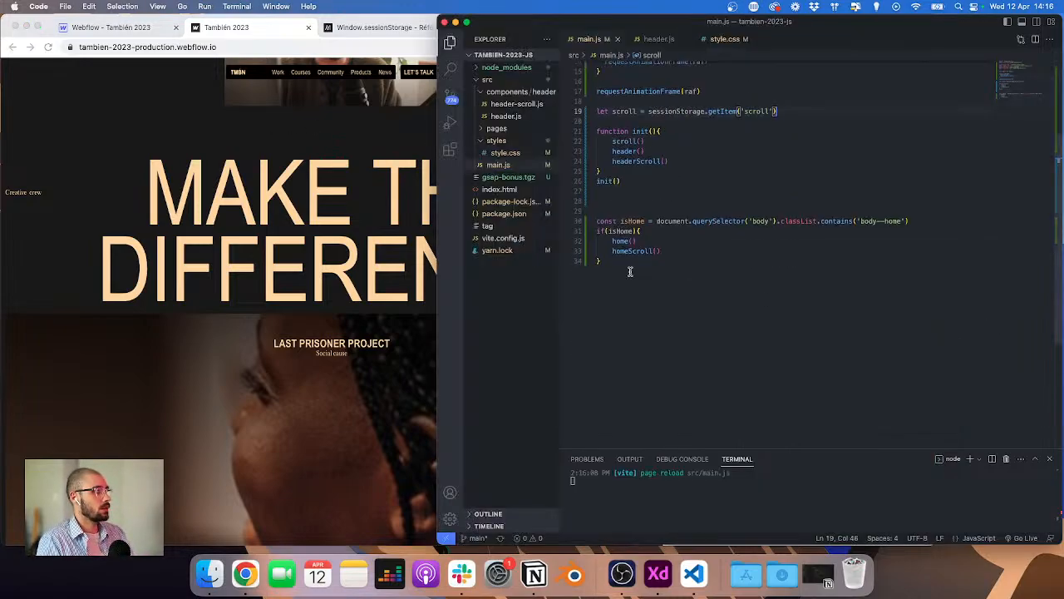
scroll(630, 269, up, 5)
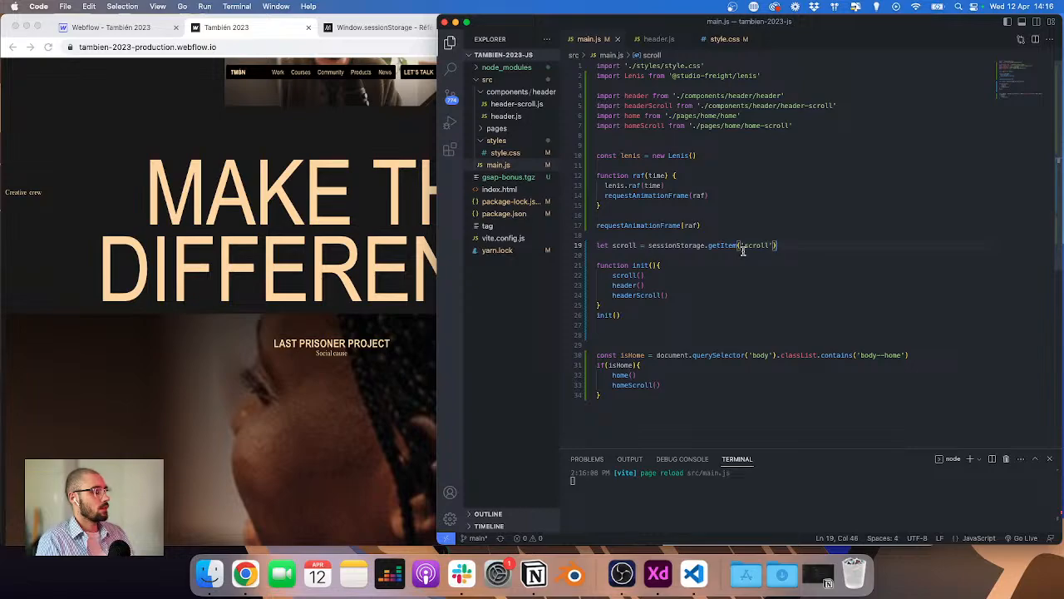
click(356, 207)
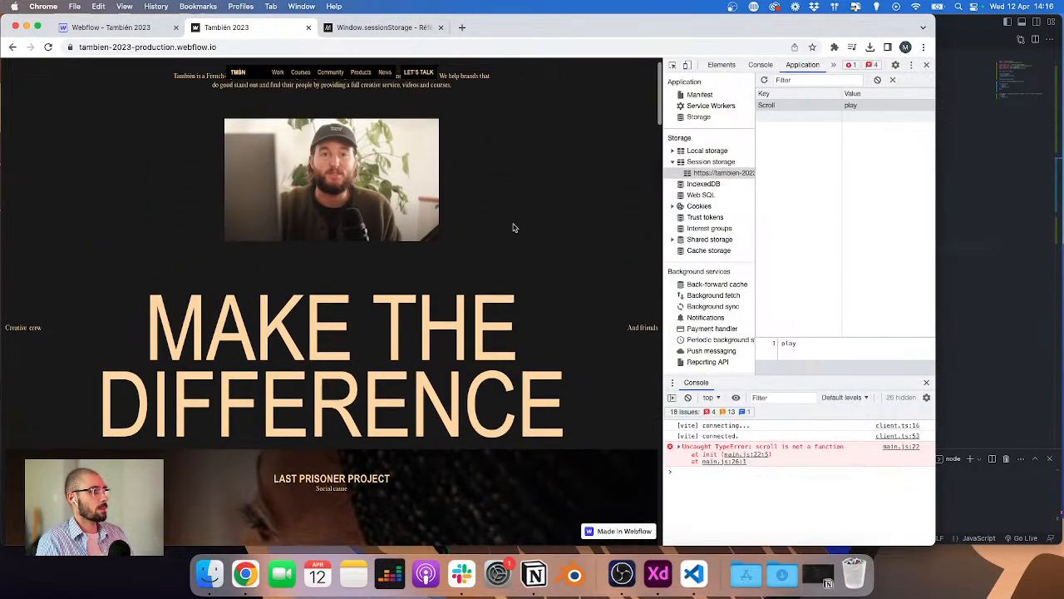
click(988, 277)
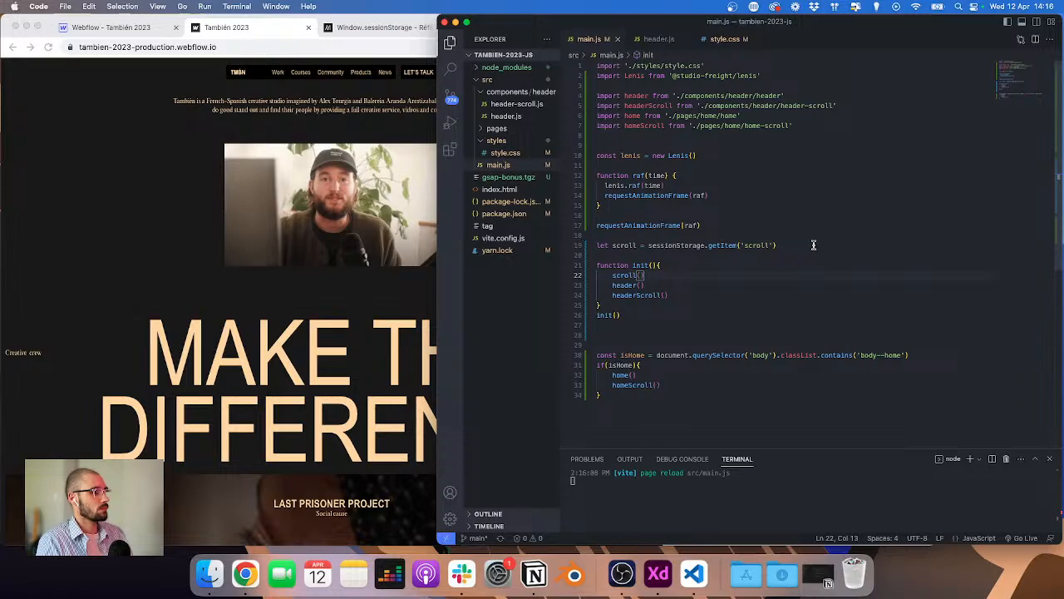
Step: Cut the let scroll line out of main.js, remove the leftover blank lines, and return to the live site
drag(813, 244, 592, 247)
key(super+x)
key(Return)
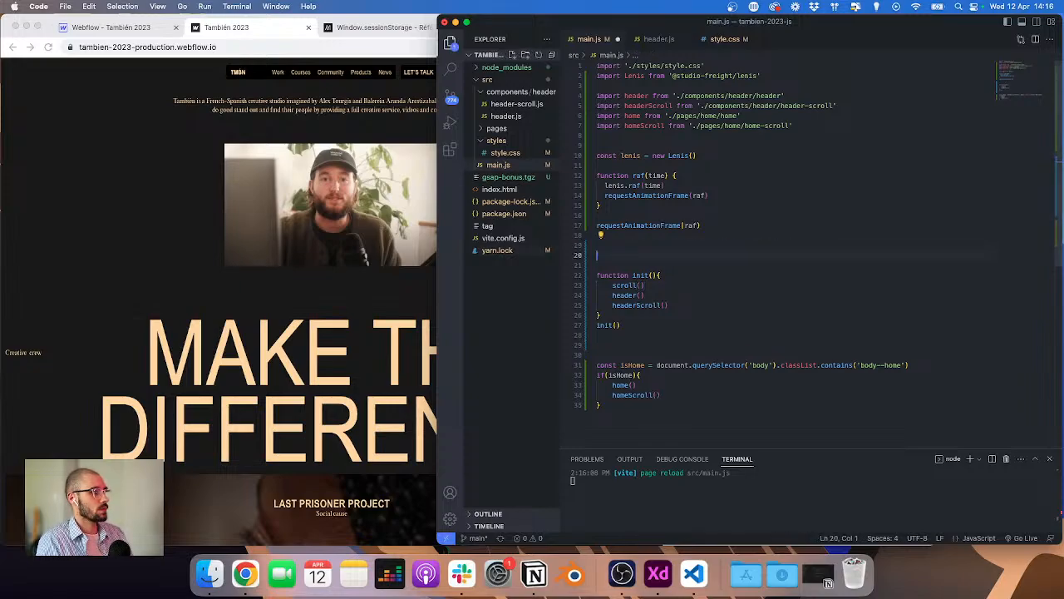
key(Up)
key(Up)
key(Delete)
key(Delete)
key(Delete)
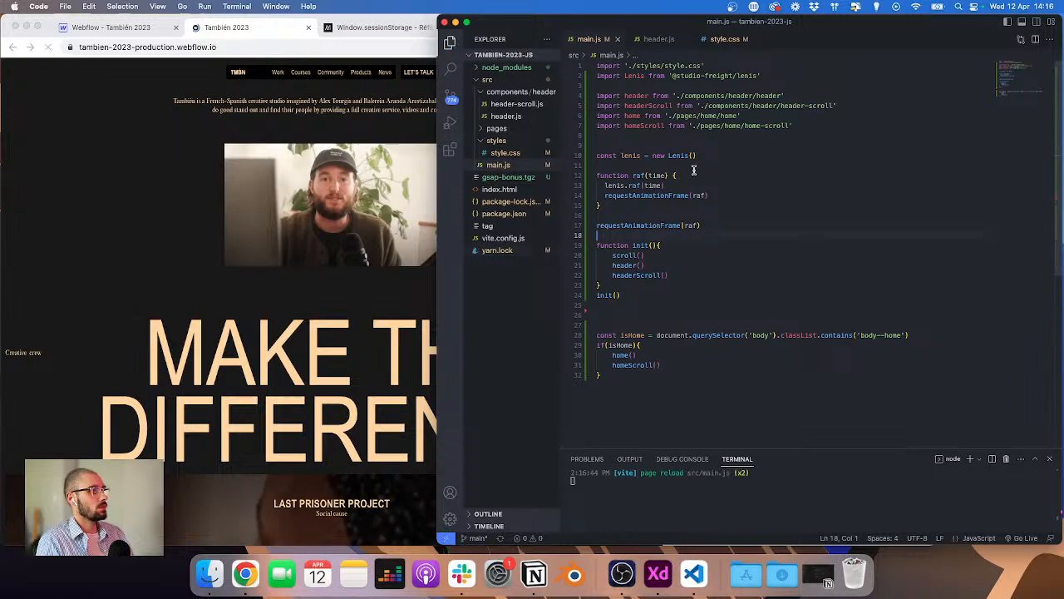
click(224, 247)
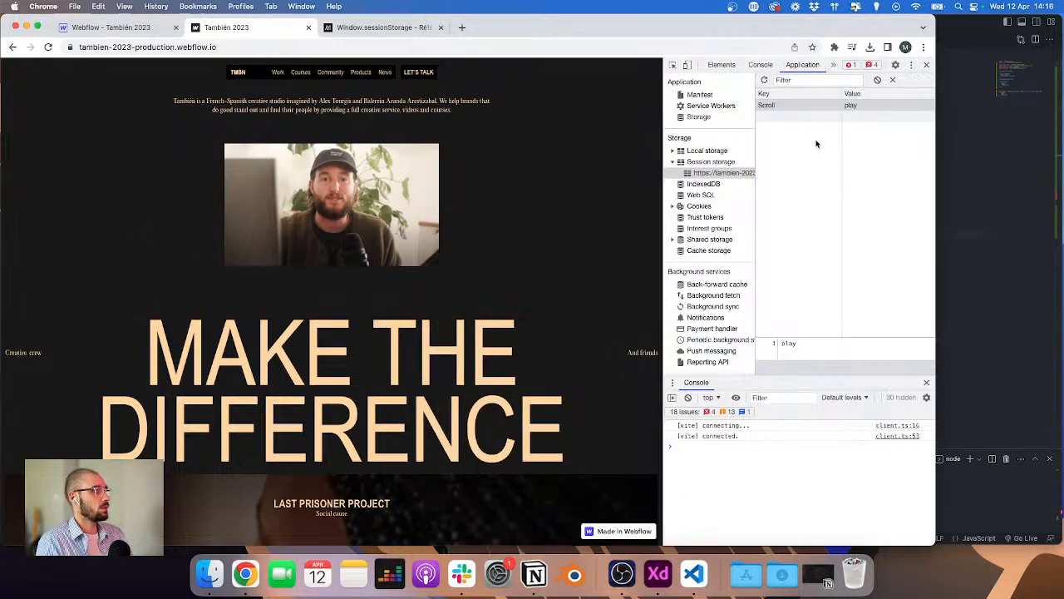
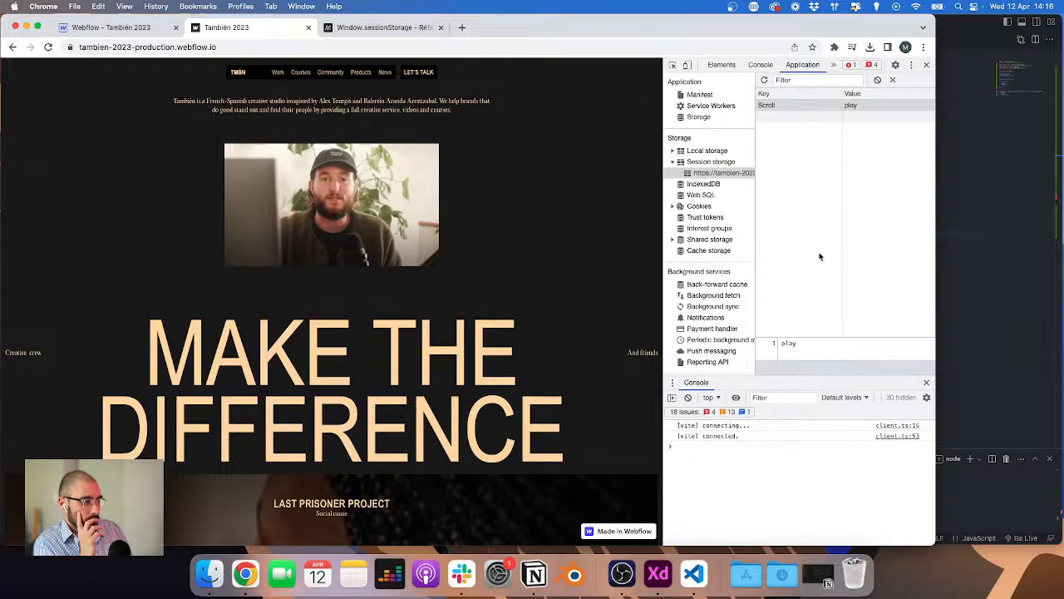
Step: In main.js, declare let navLinks = document.querySelectorAll('.nav__link') on a new line above the init function
click(1009, 205)
scroll(652, 164, up, 1)
click(705, 140)
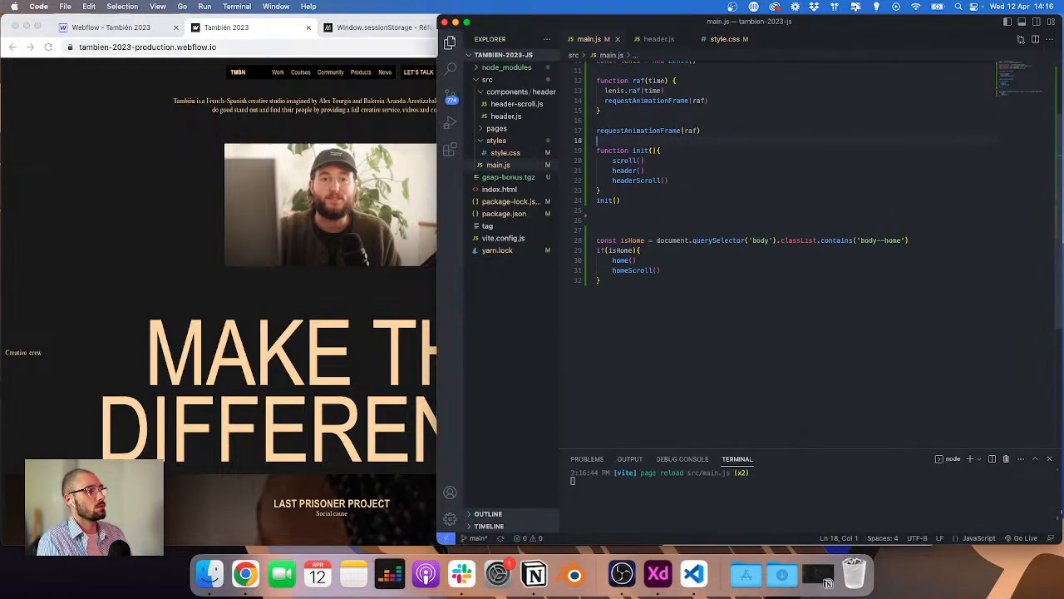
key(Return)
key(Down)
key(Up)
key(Return)
key(Return)
key(Up)
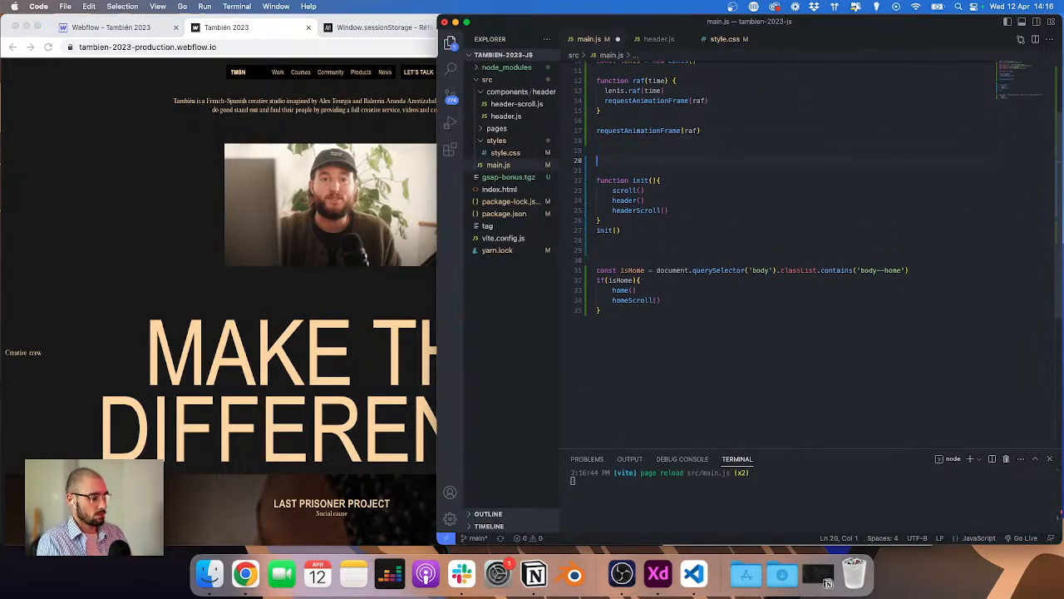
key(BackSpace)
text(let)
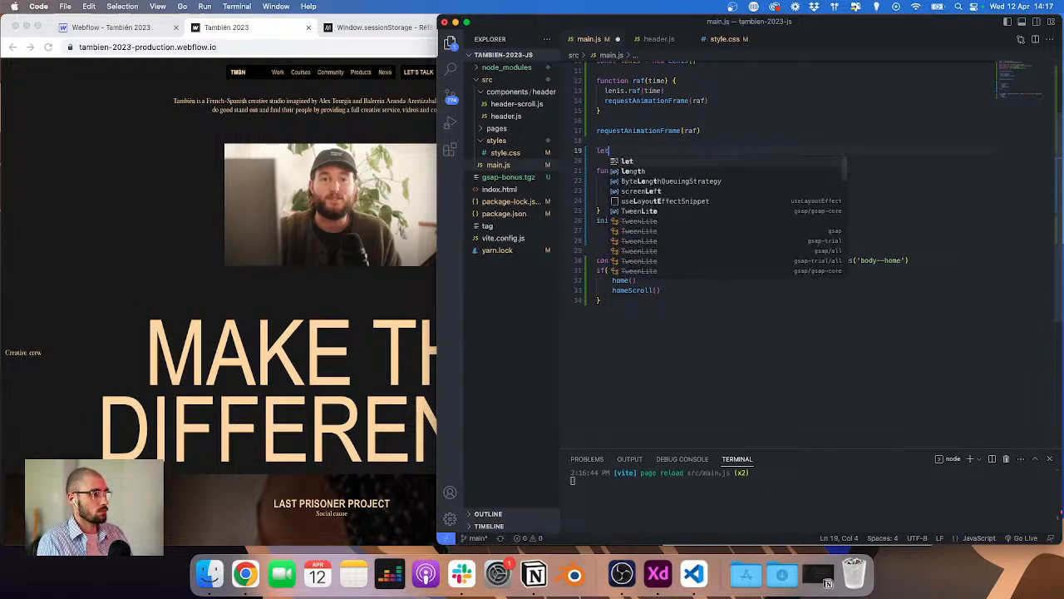
text( navLinks)
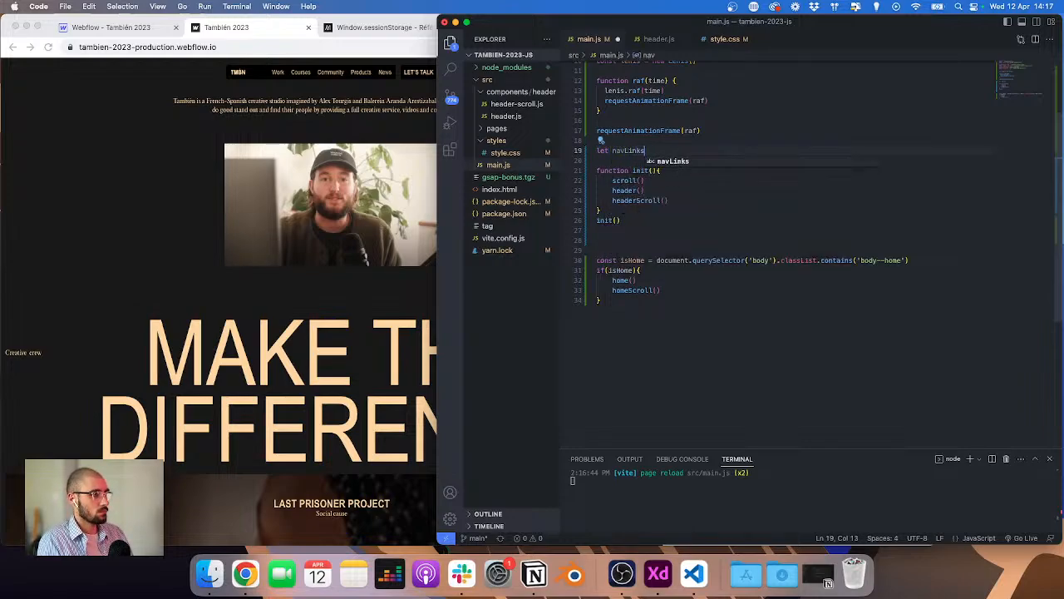
text( = documet)
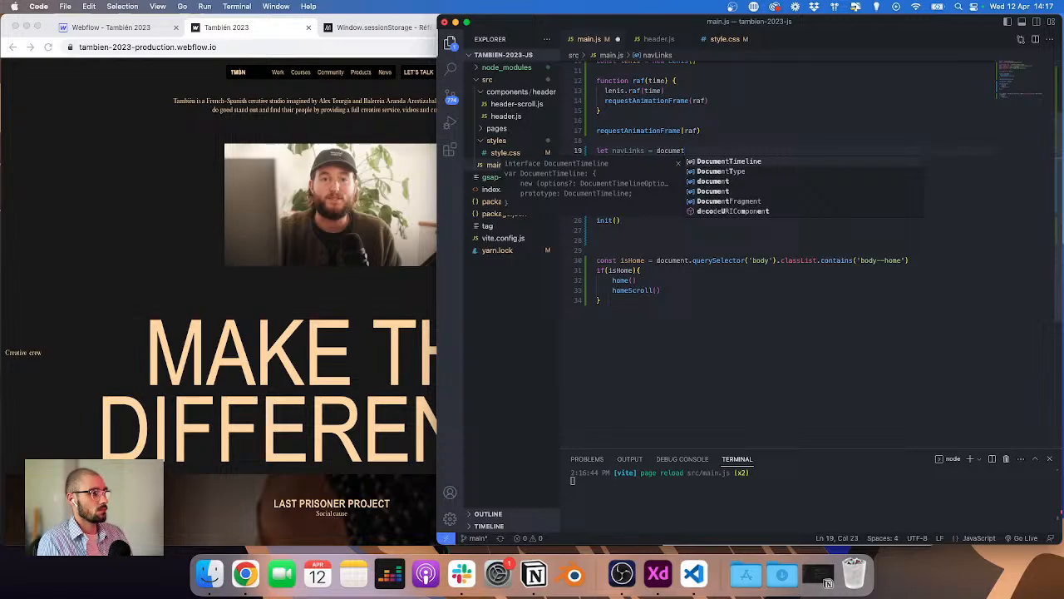
key(Tab)
text(.querySelector)
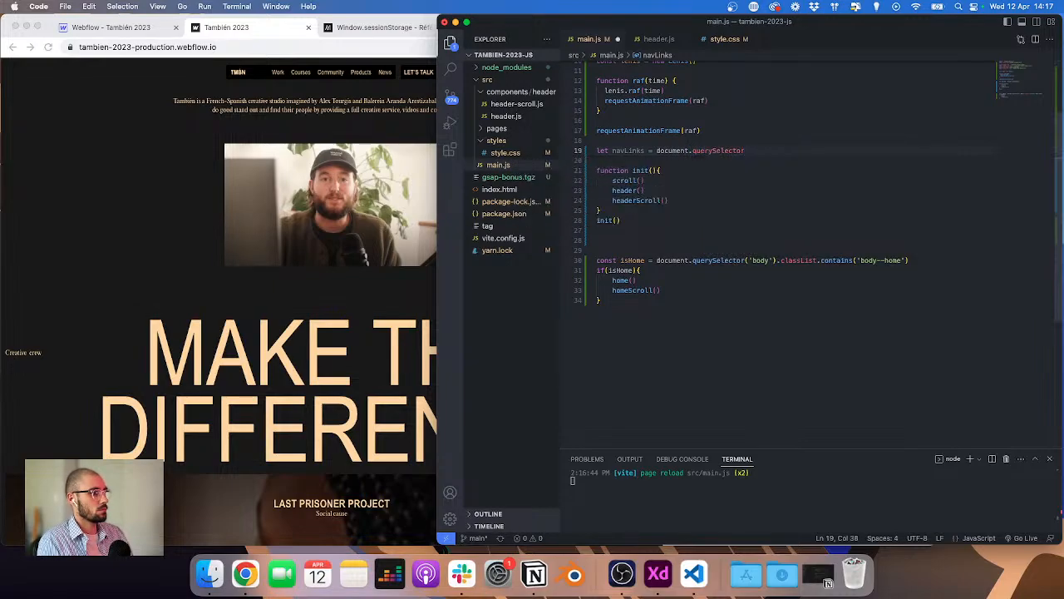
text(All('.)
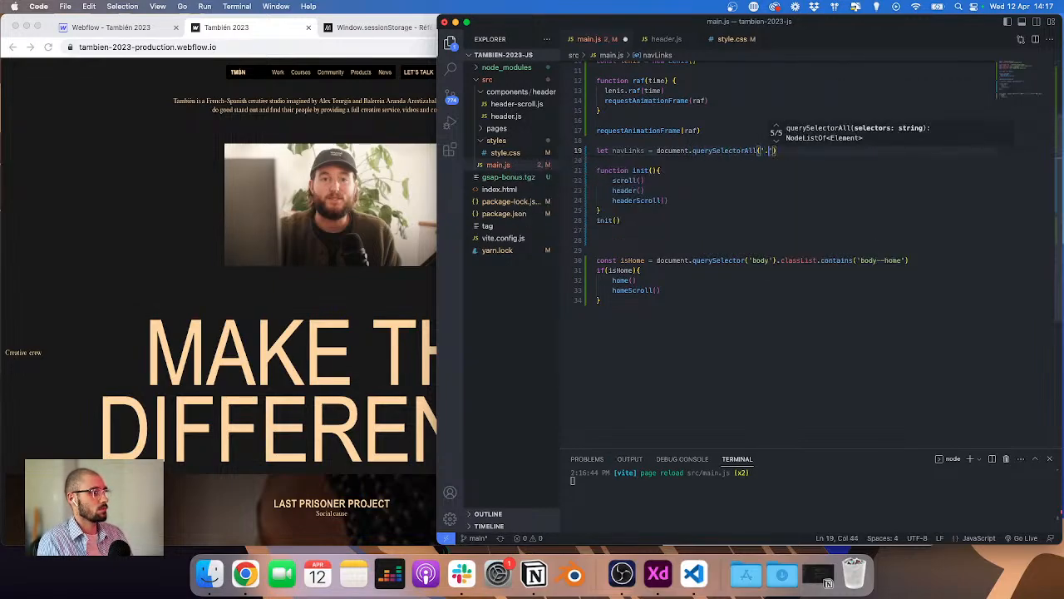
text(nav_)
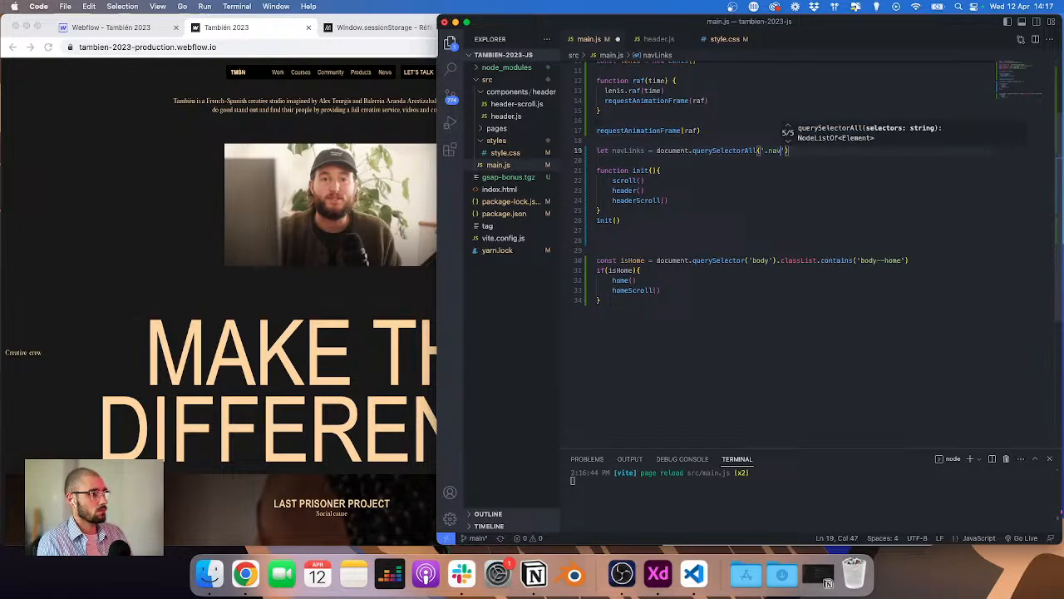
text(_link)
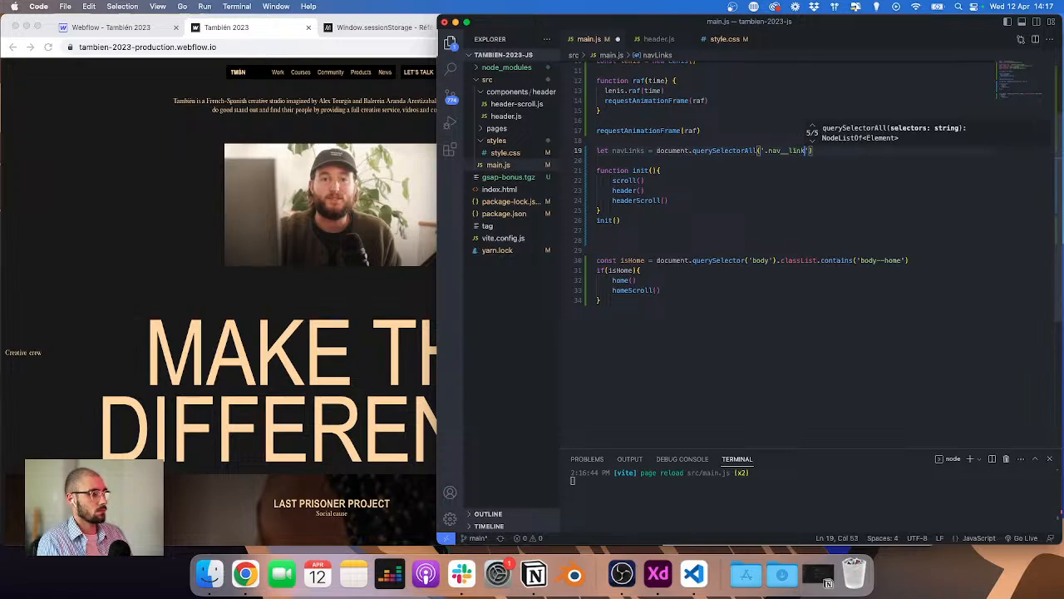
Step: Check the nav link's class in the Webflow Designer and change the selector to '.nav__link--toggle'
click(85, 28)
click(380, 91)
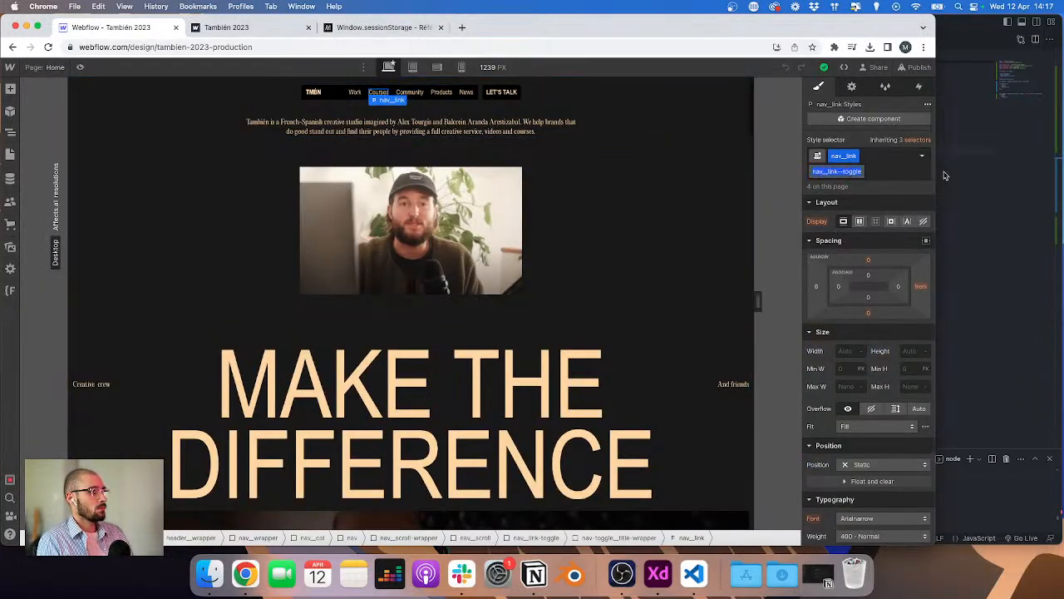
click(944, 175)
click(805, 150)
text(--toggle)
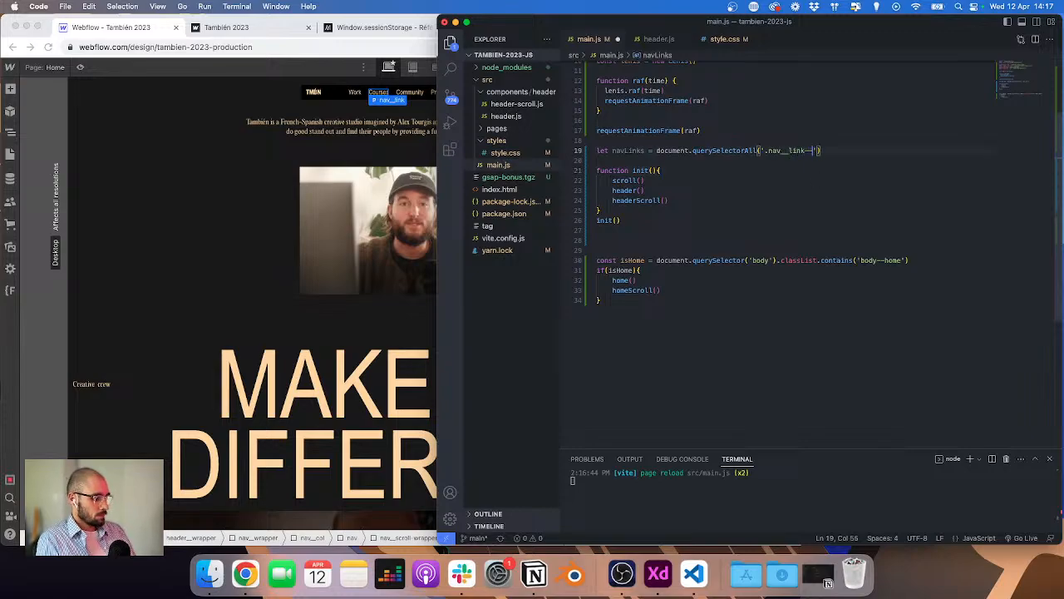
Step: Add navLinks.forEach(item => { }) containing item.addEventListener('click', () => { }) below the declaration
key(End)
key(Return)
text(nav)
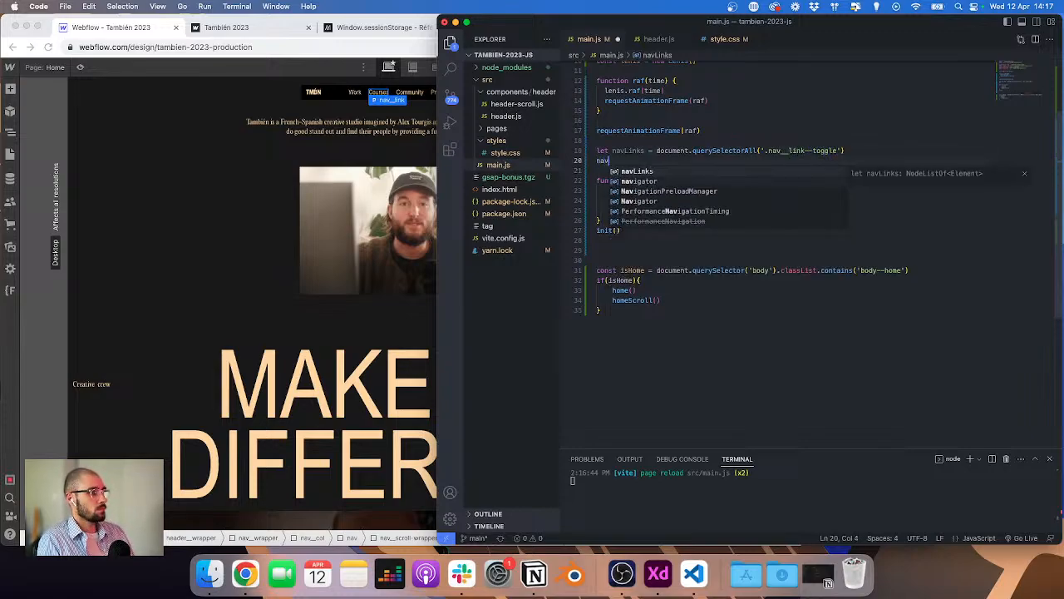
text(Links.for)
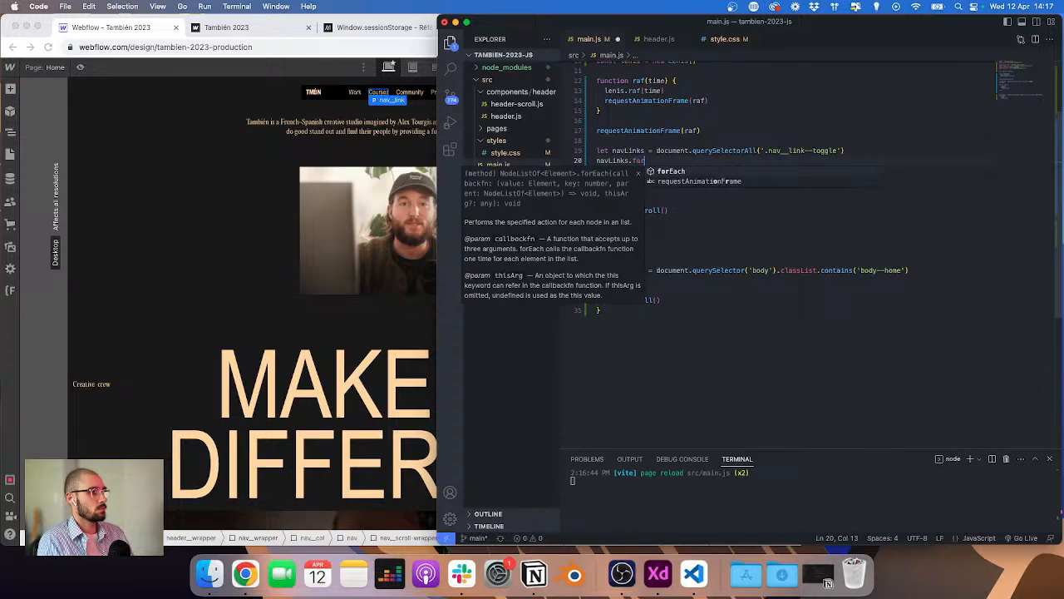
text(Each(item => {)
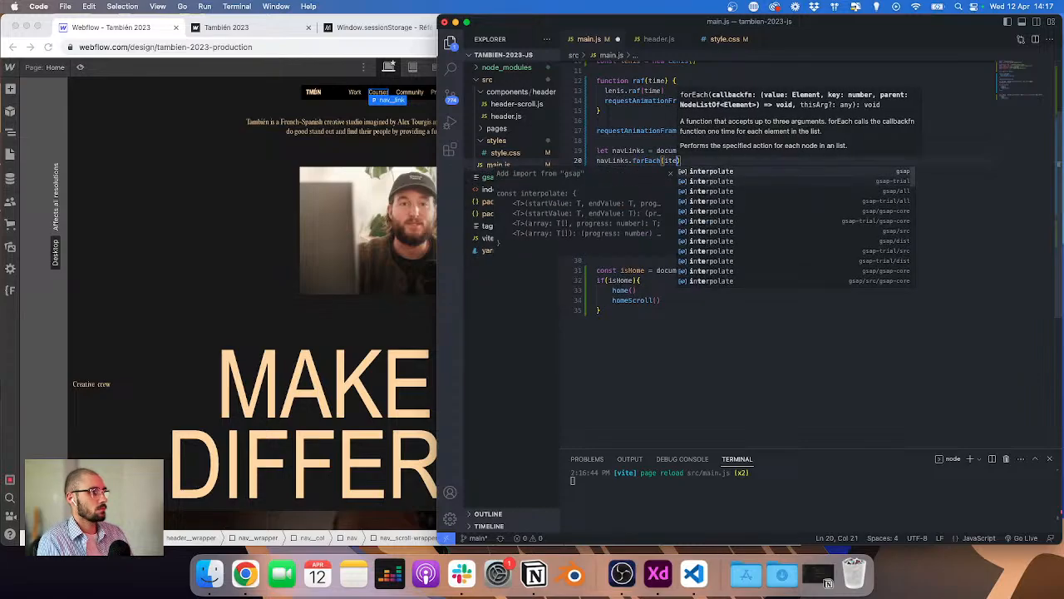
key(Return)
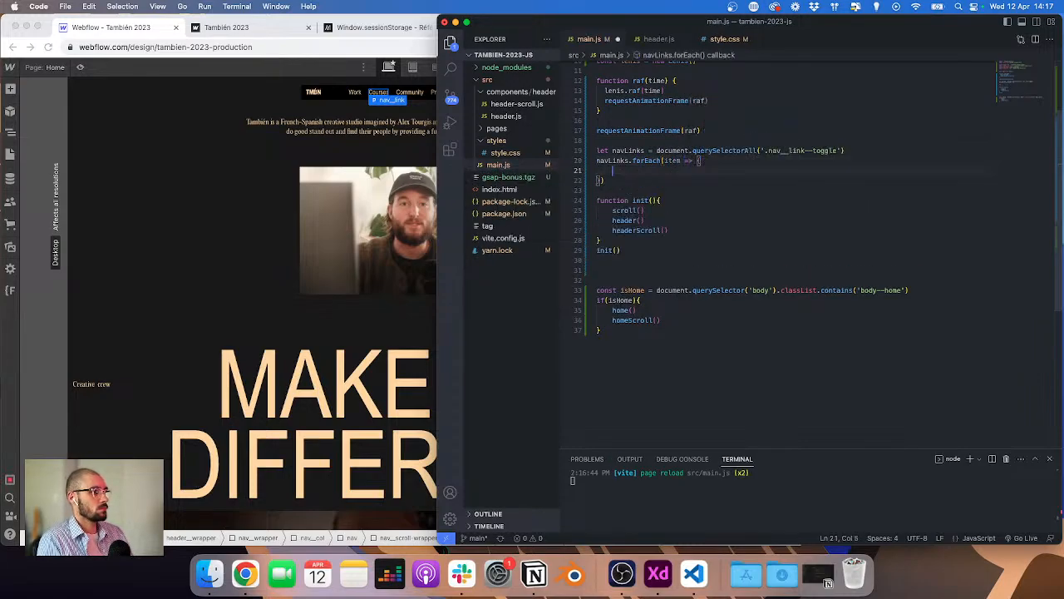
text(it)
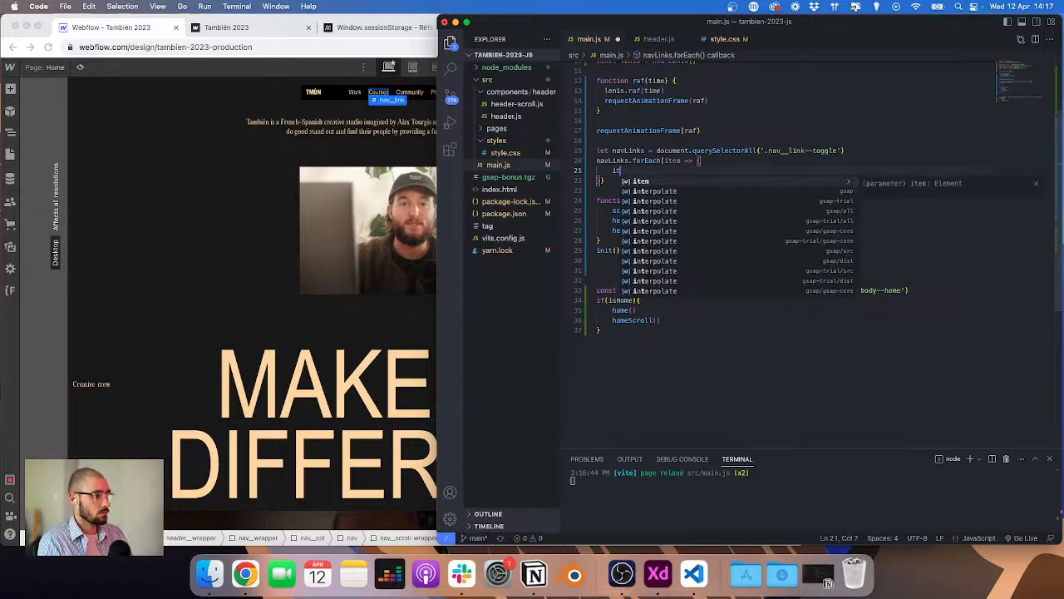
text(em.addEventListener('click',)
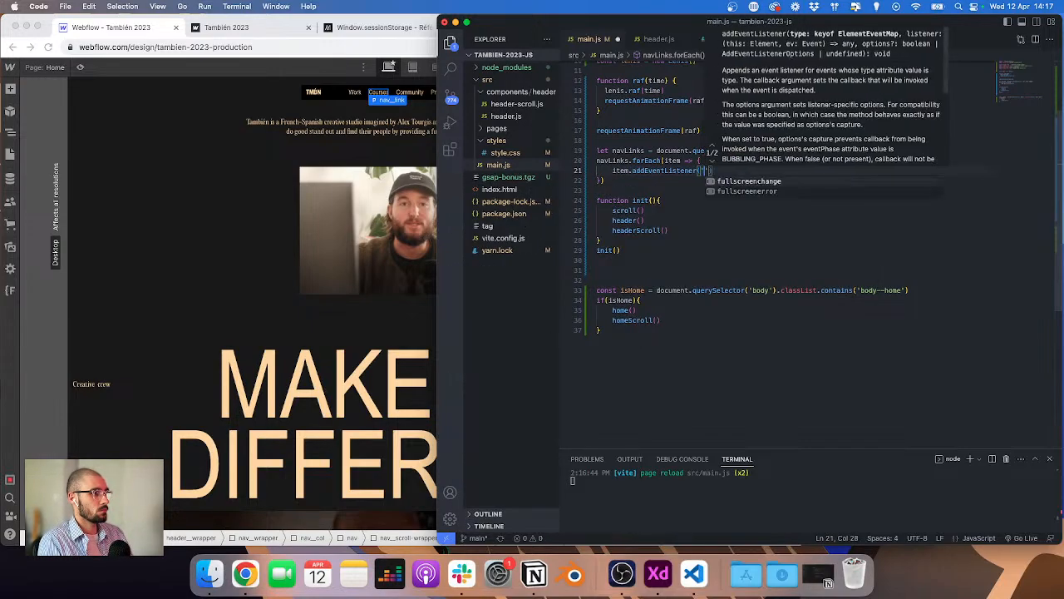
text( () =)
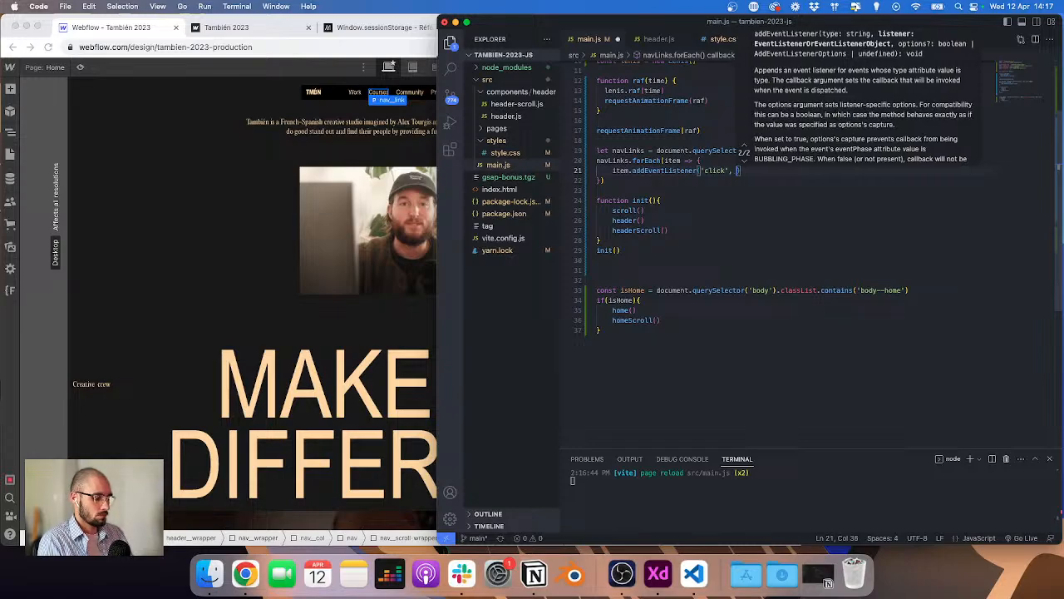
text(> {)
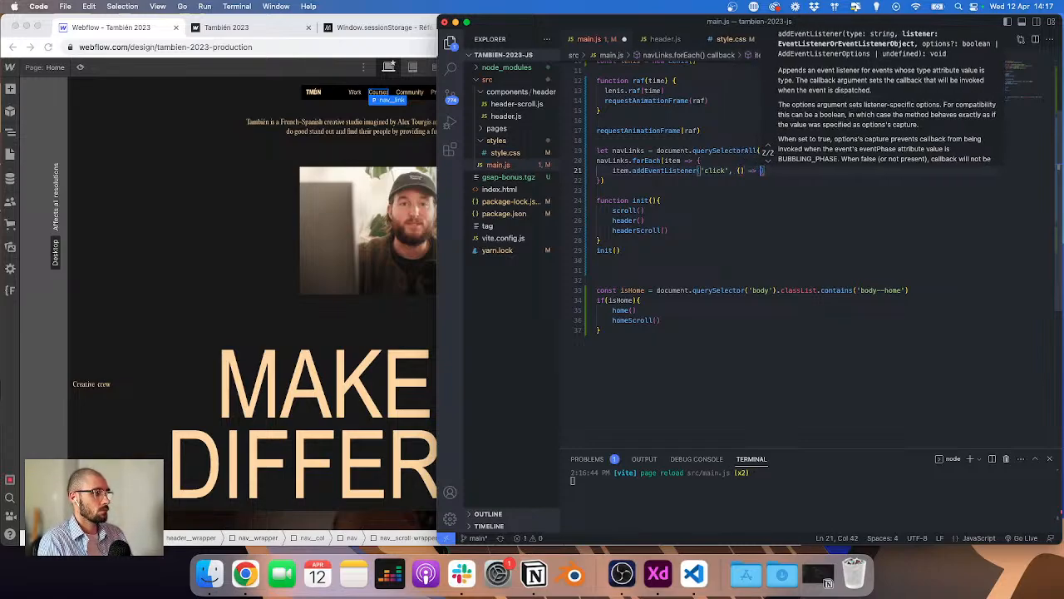
Step: Paste the sessionStorage.getItem('clé') line into the click callback and turn it into let scroll = sessionStorage.getItem('clé')
text(var data = sessionStorage.getItem('clé');)
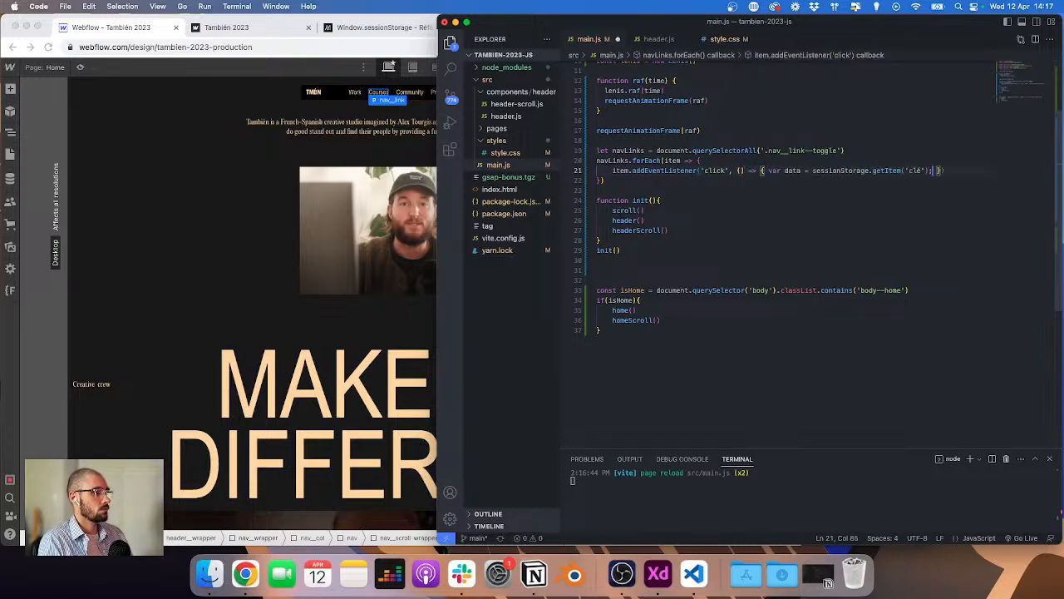
click(786, 170)
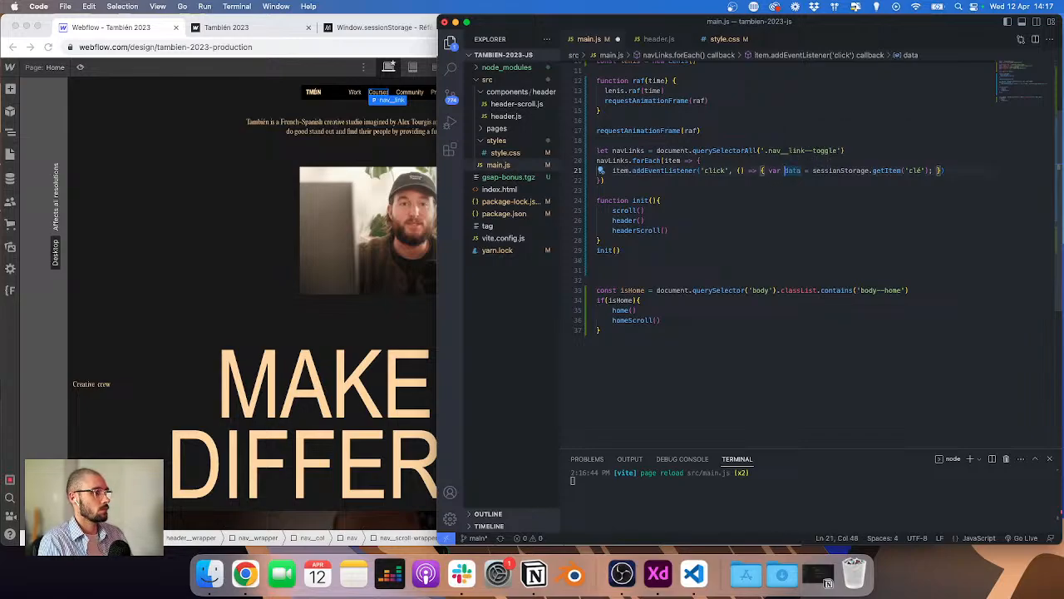
key(BackSpace)
key(BackSpace)
key(BackSpace)
key(BackSpace)
key(alt+shift+Right)
text(let s)
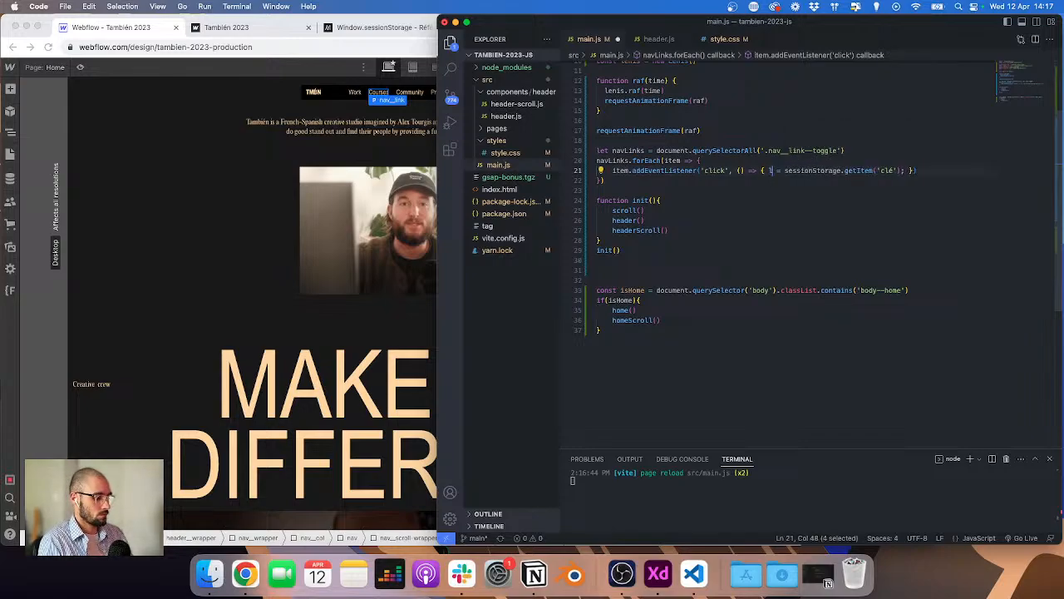
text(croll)
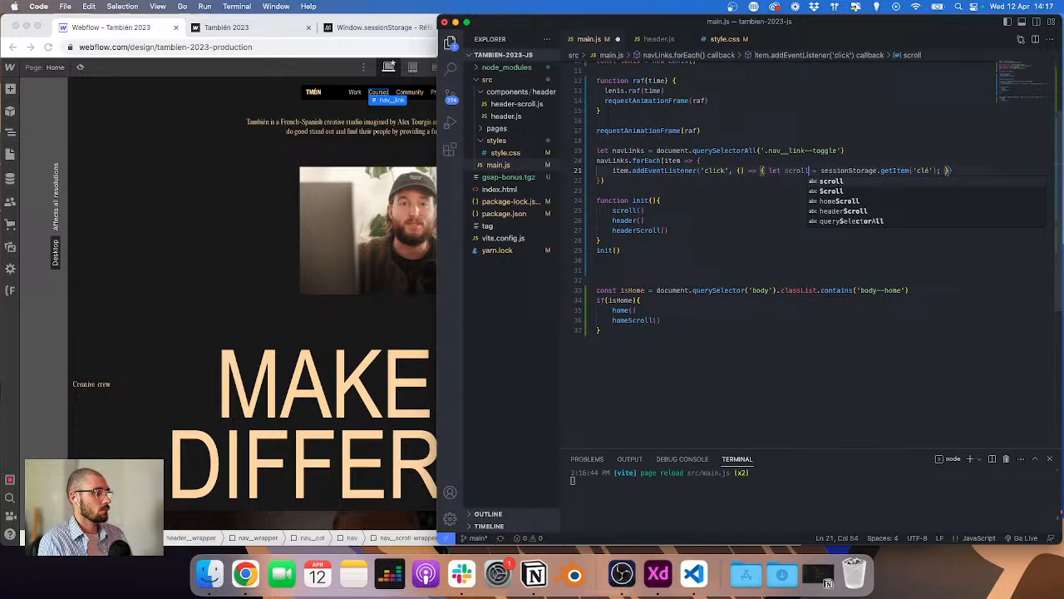
Step: Open the live site's console and hover the navigation links
click(313, 250)
click(287, 30)
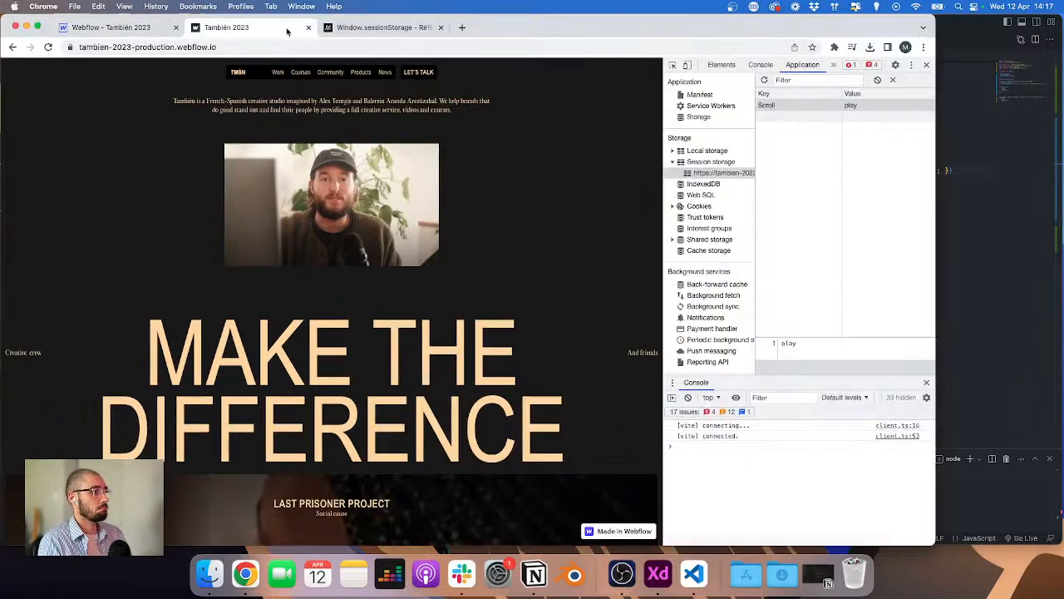
click(759, 65)
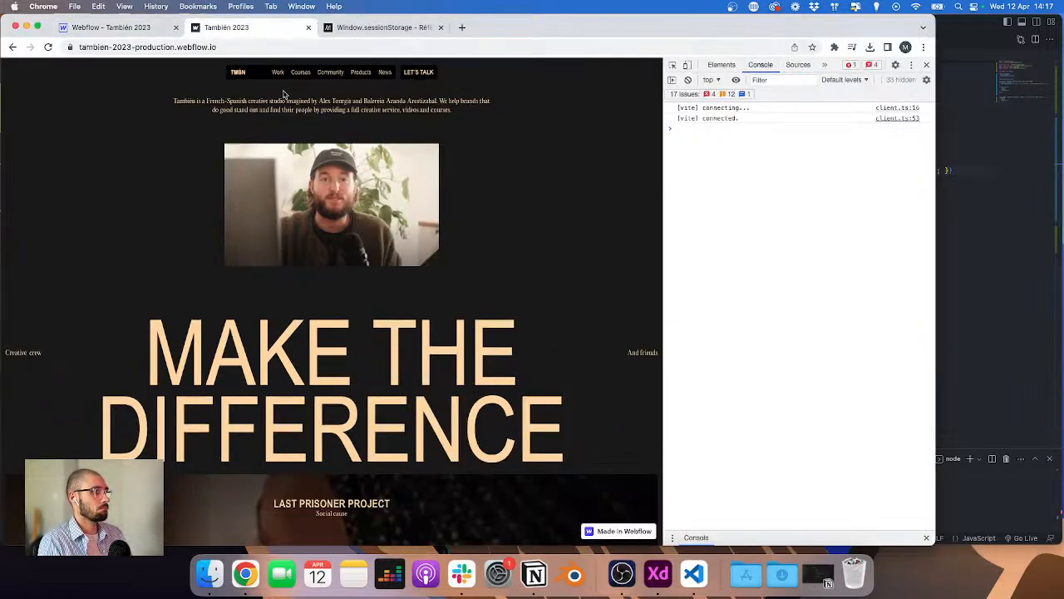
mouse_move(304, 76)
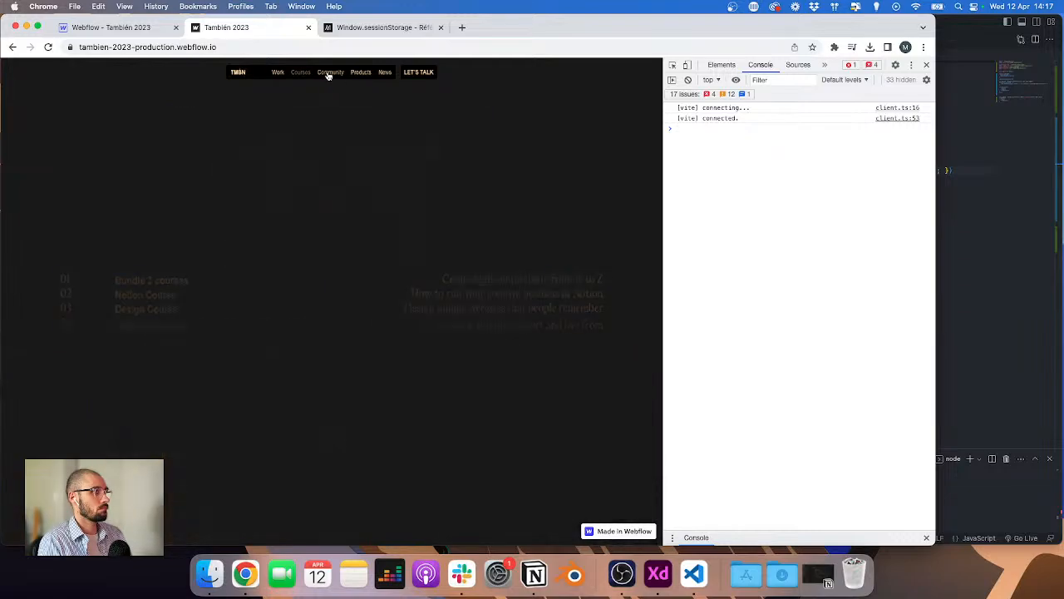
Step: Split the click callback so the let scroll line sits on its own indented line inside the braces
click(952, 171)
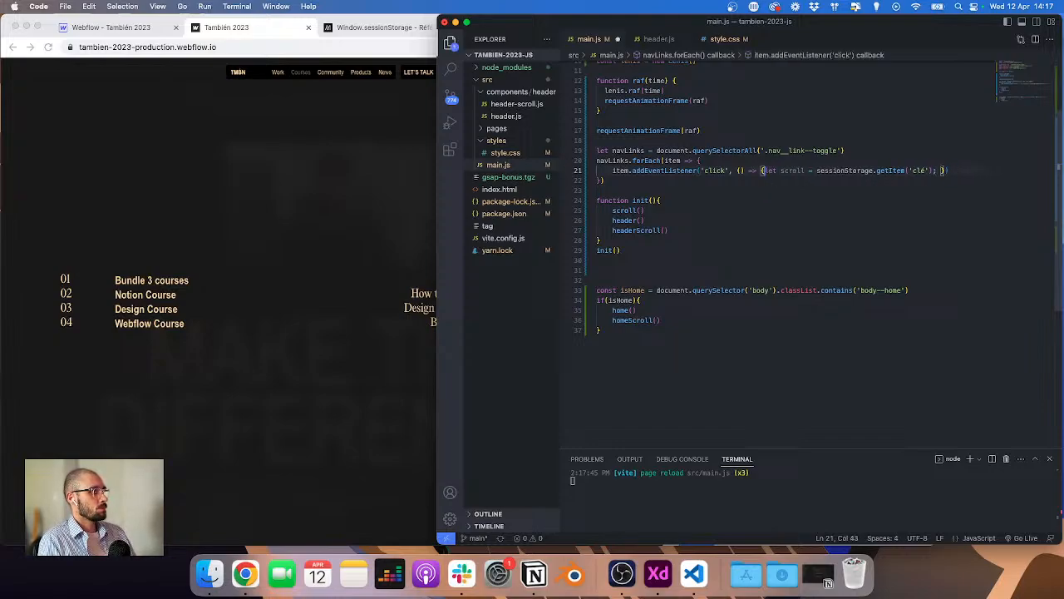
key(Return)
key(Left)
key(Left)
key(BackSpace)
key(BackSpace)
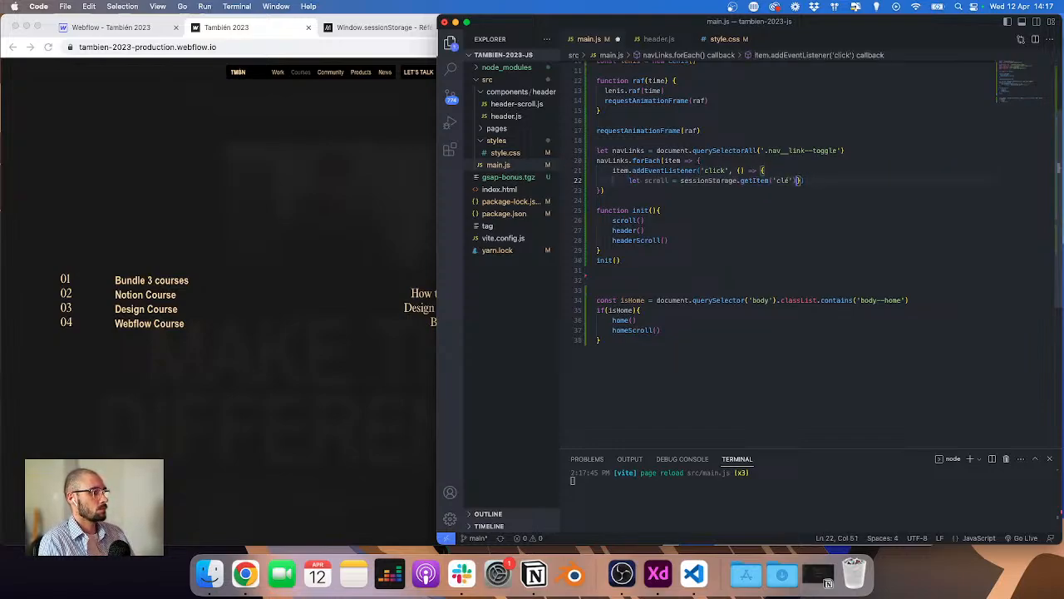
key(Return)
key(Return)
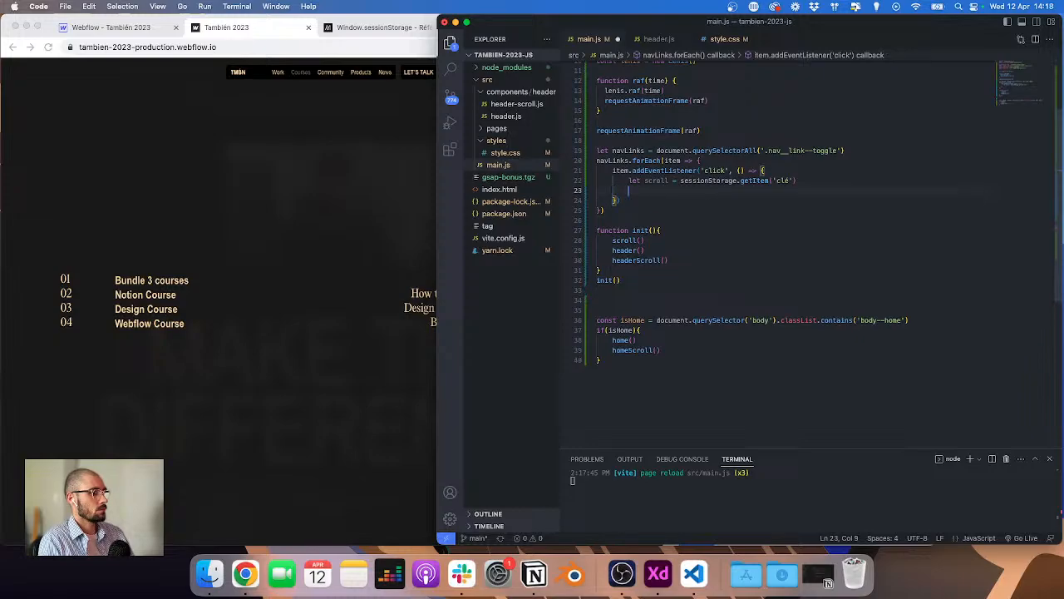
Step: Add console.log(scroll) inside the click callback and save main.js
text(console.log()
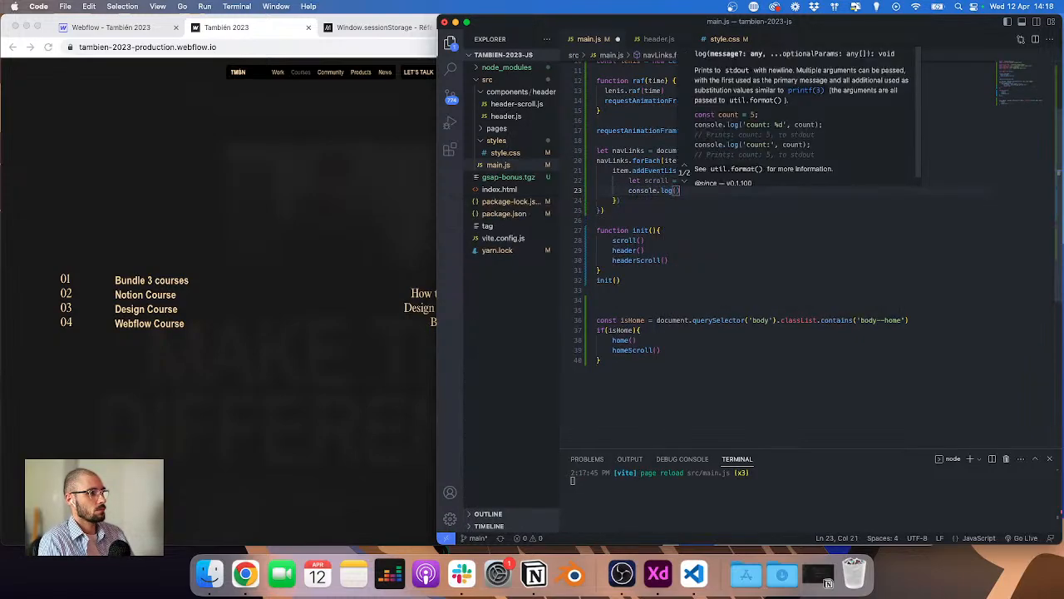
text(scroll)
key(cmd+s)
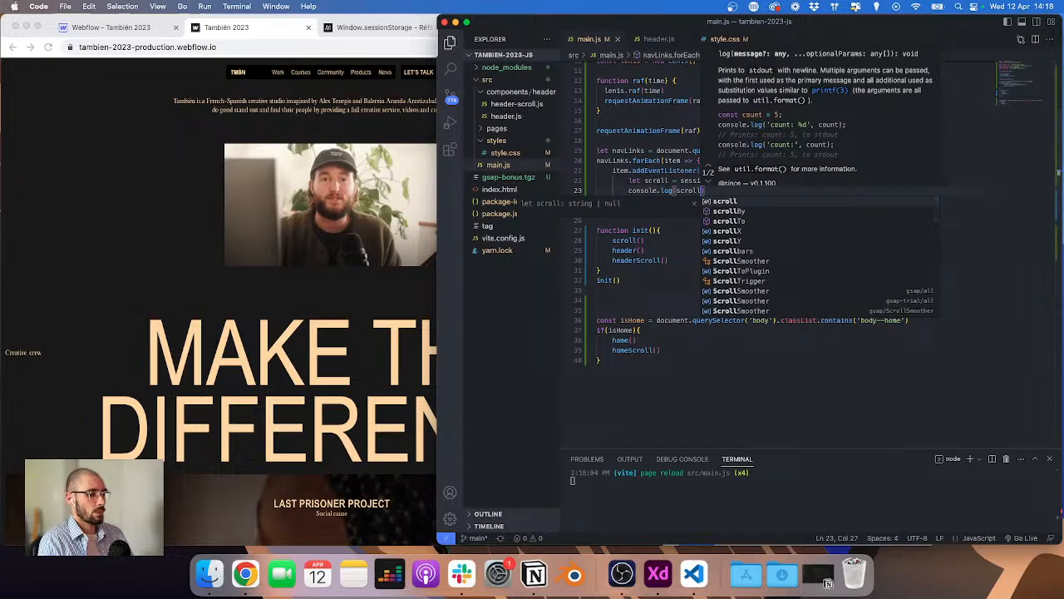
Step: Click the Courses and Community toggles on the live site while watching the console output
key(cmd+Tab)
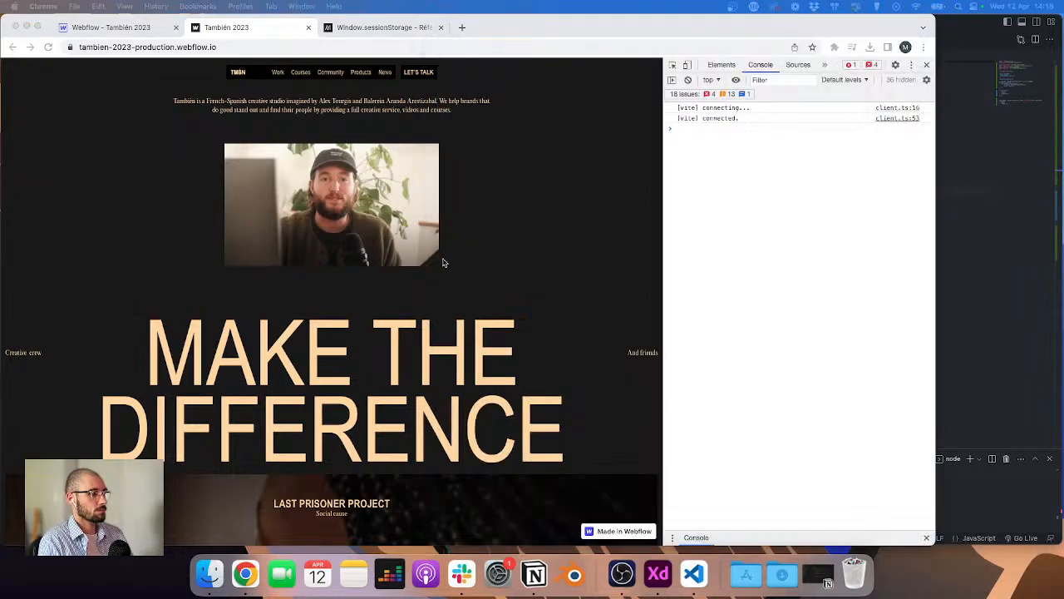
click(321, 89)
click(301, 72)
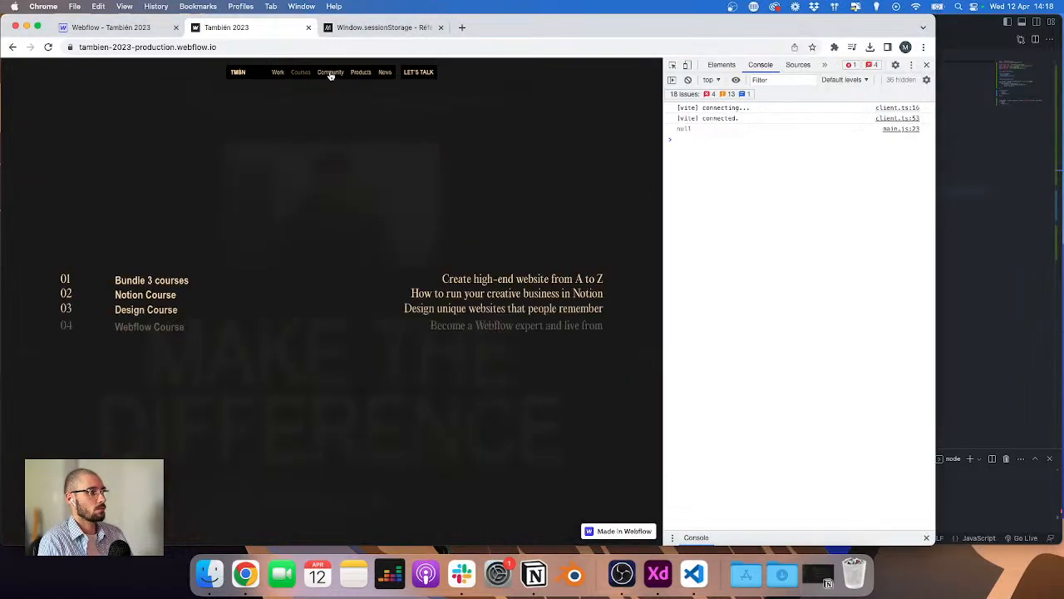
click(331, 72)
Step: Change the getItem key inside the click callback from 'clé' to 'scroll'
click(1042, 177)
scroll(948, 175, up, 3)
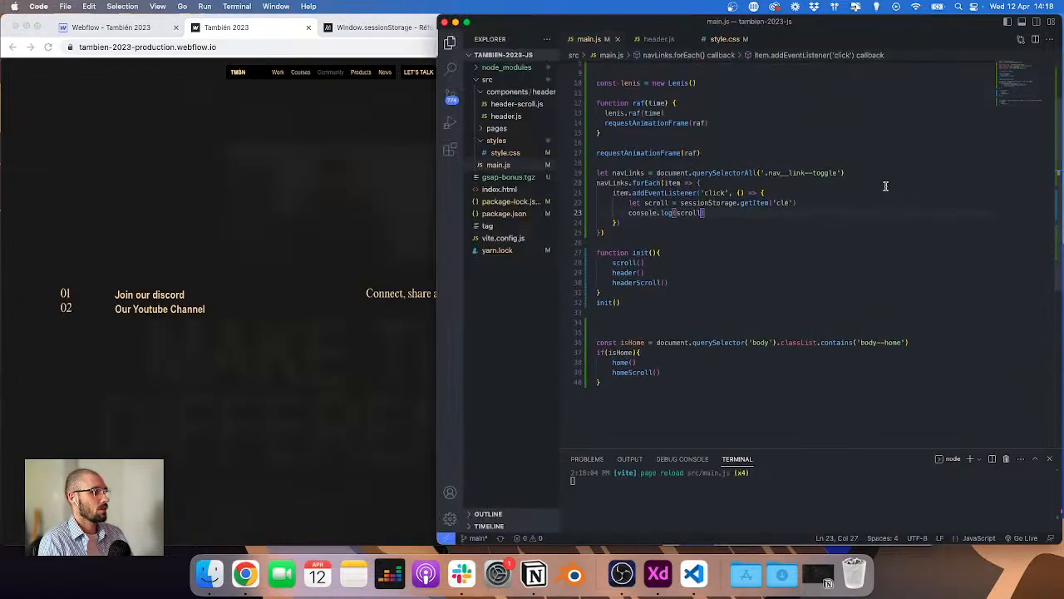
double_click(784, 202)
text(scroll)
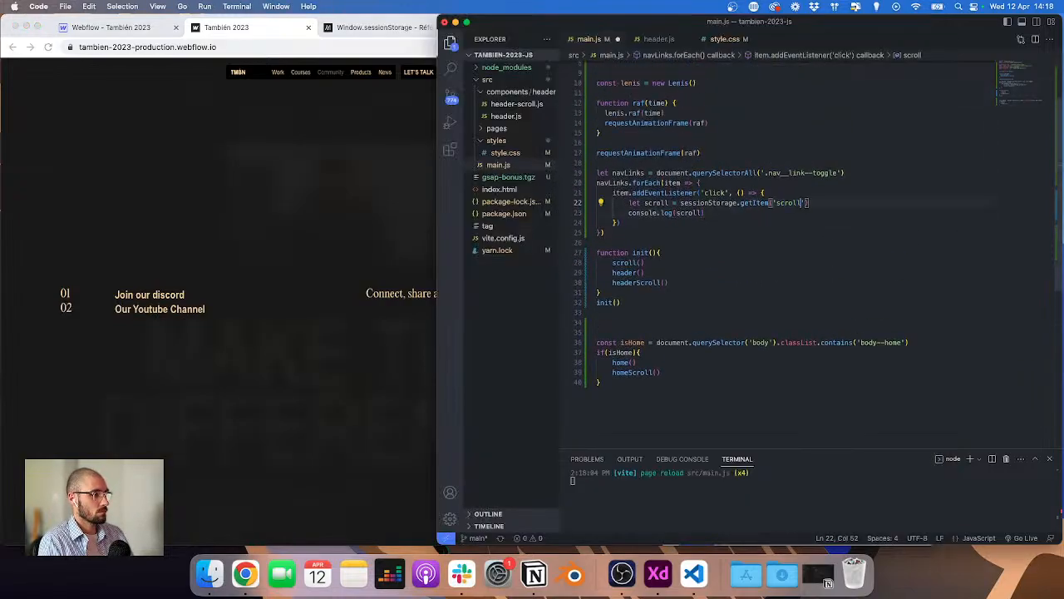
Step: Save main.js and test the Community and Products toggles on the live site while watching the console
key(cmd+s)
click(324, 170)
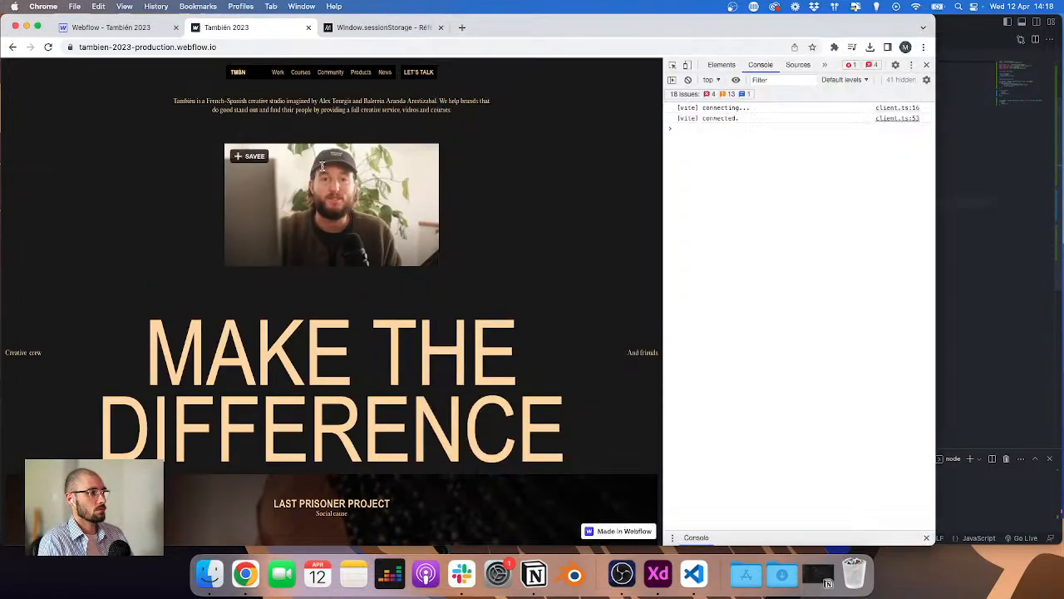
click(328, 75)
click(360, 73)
click(1046, 208)
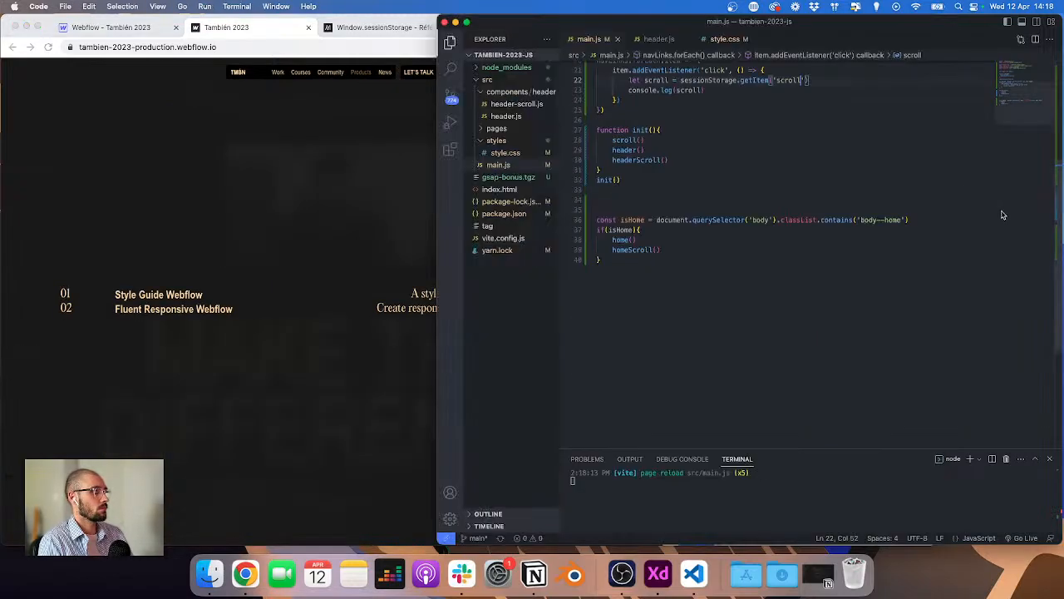
Step: In header.js, change both setItem keys in the click handler to lowercase 'scroll' and save the file
scroll(763, 188, down, 1)
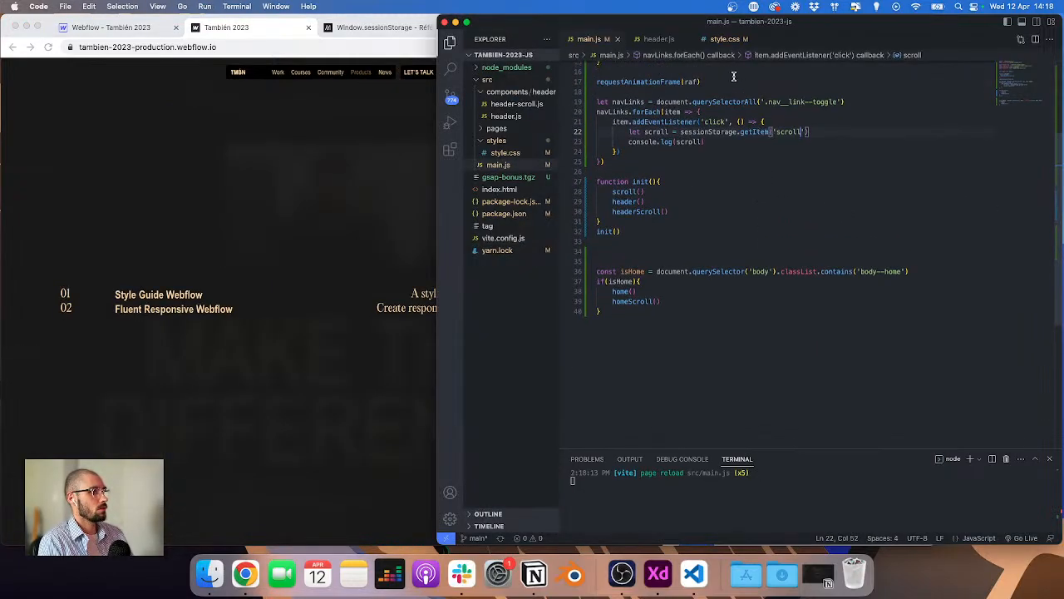
click(660, 39)
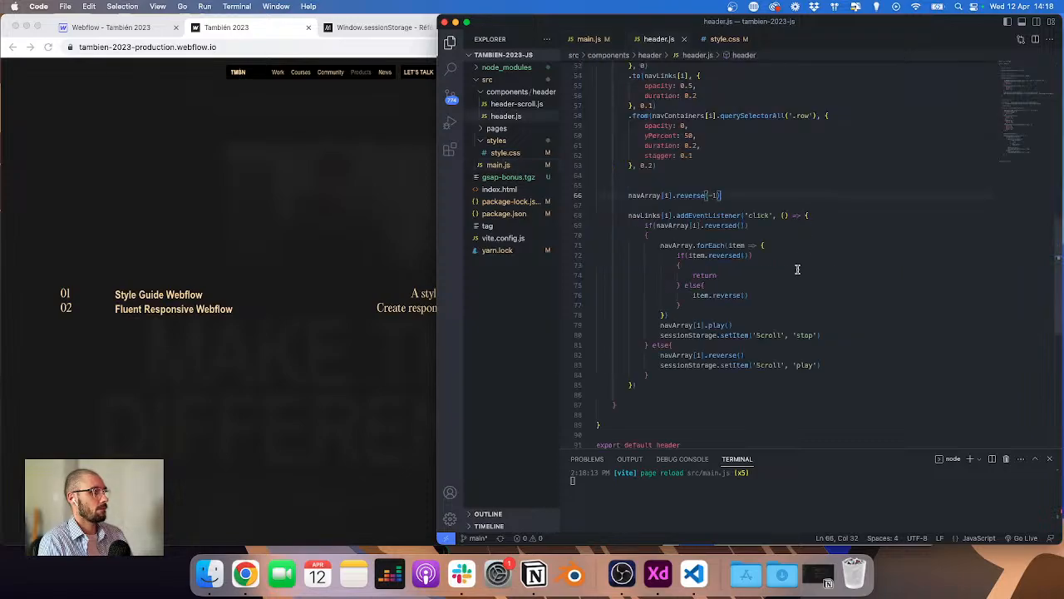
click(757, 336)
alt+click(759, 365)
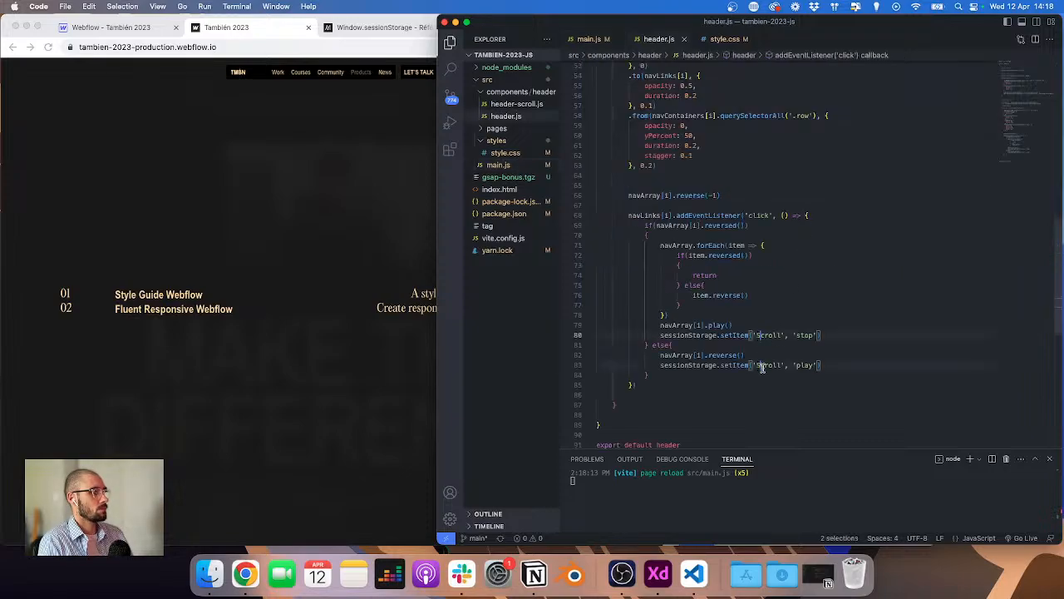
key(super+s)
Step: Toggle the Courses, Community and Products menus on the live site while watching the logged scroll values
click(287, 67)
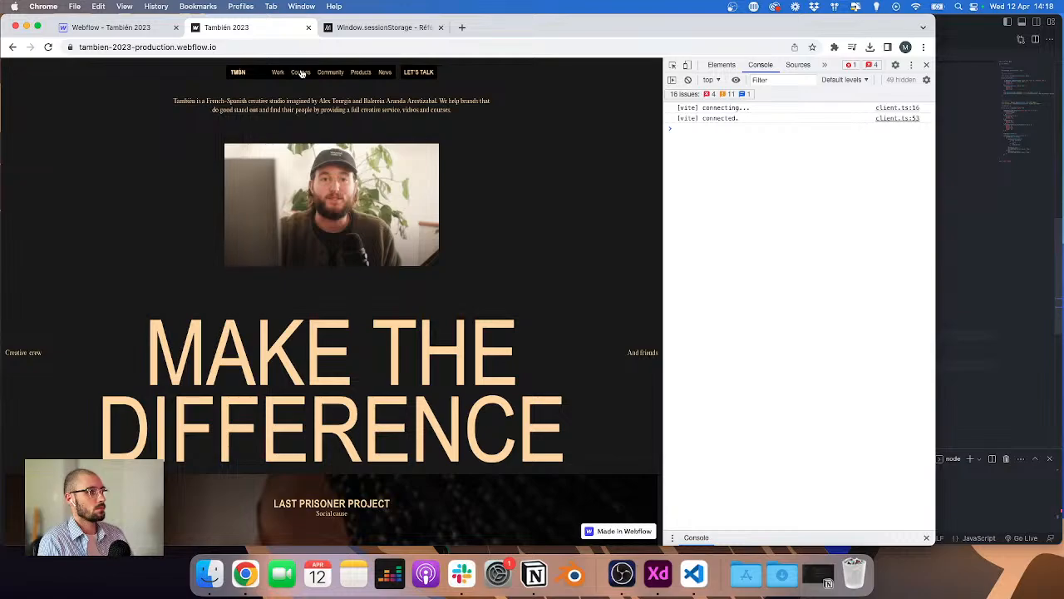
click(302, 73)
click(341, 75)
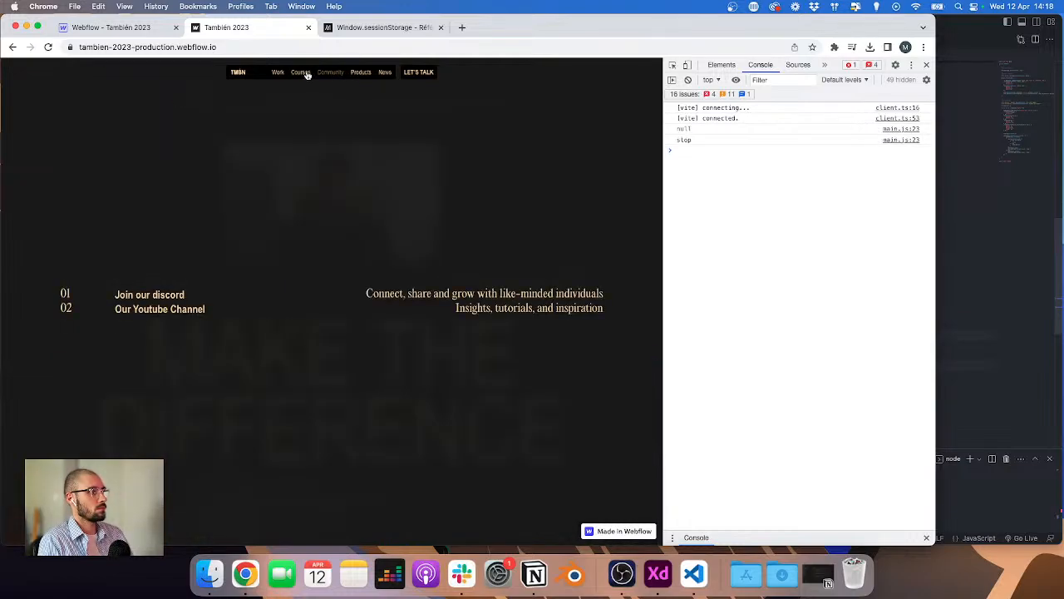
click(333, 73)
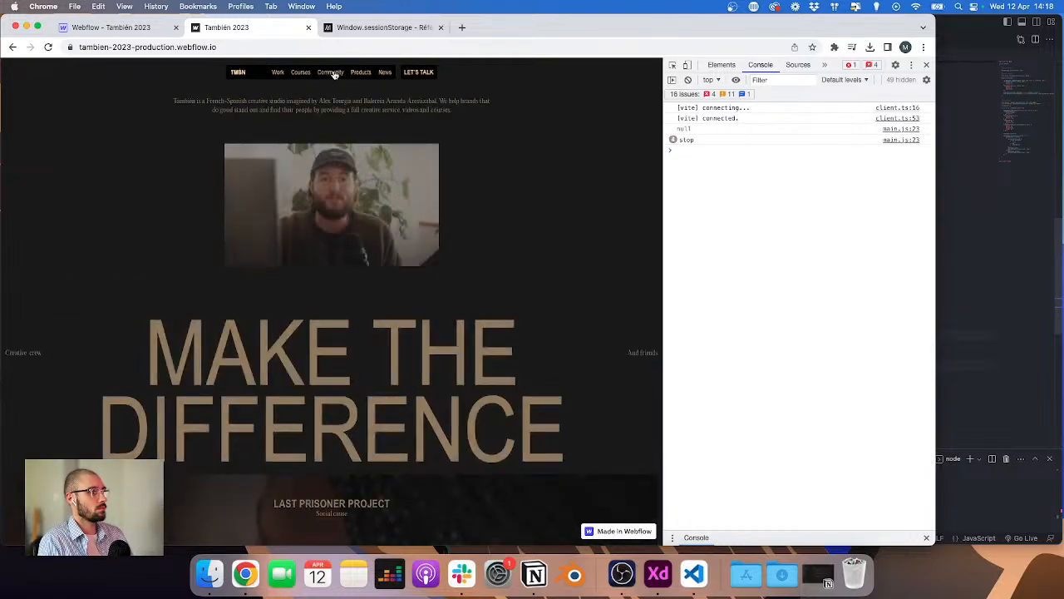
click(333, 74)
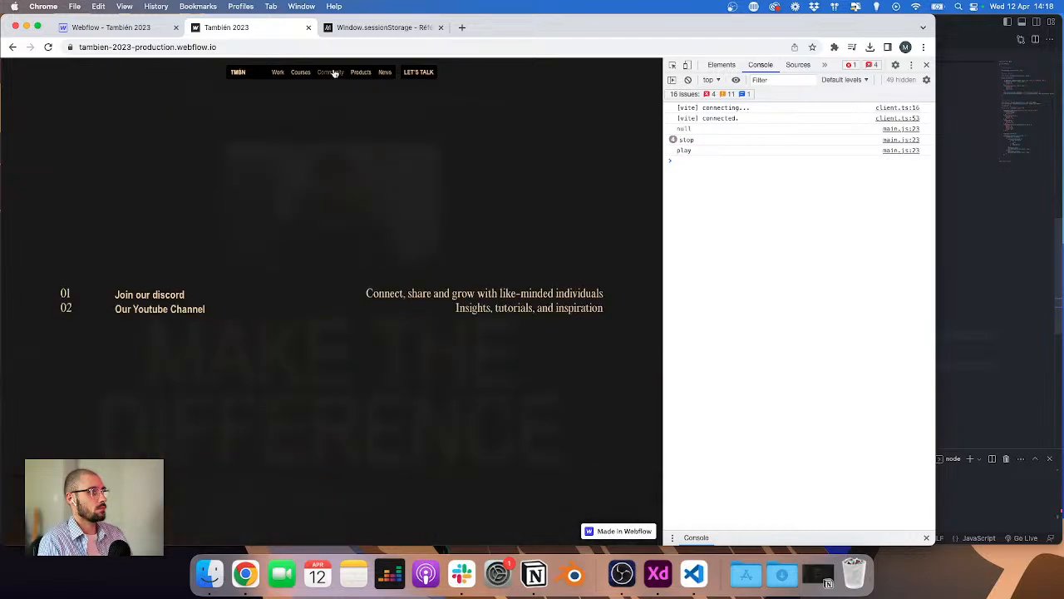
click(334, 73)
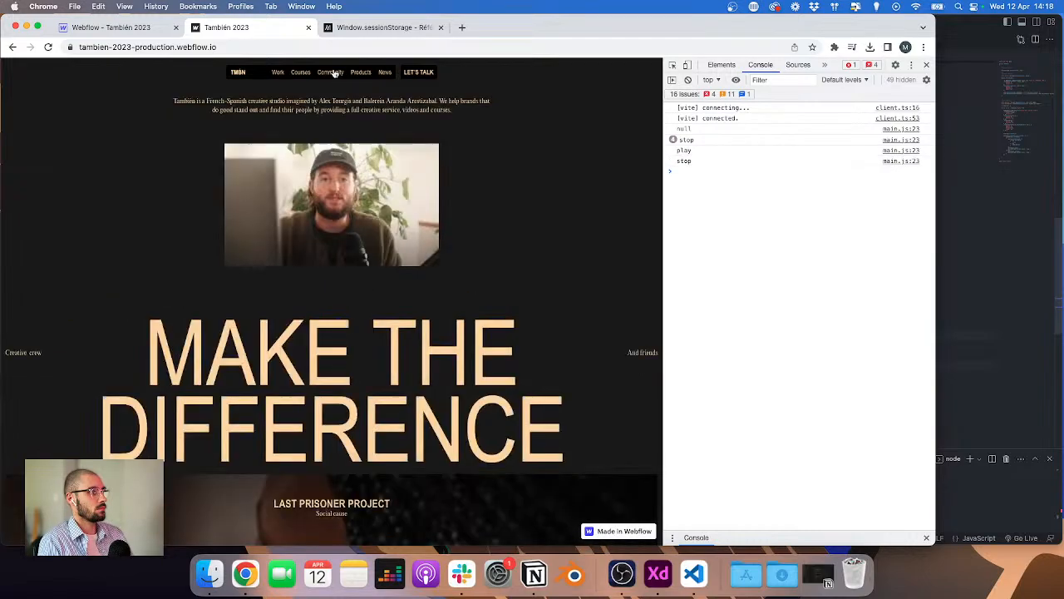
click(363, 73)
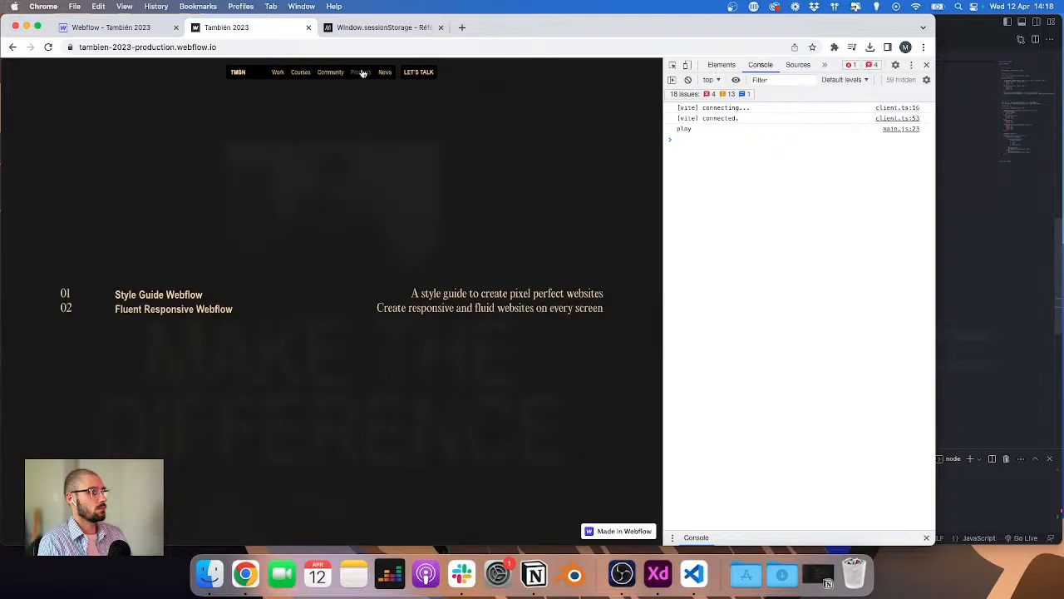
click(362, 73)
click(363, 73)
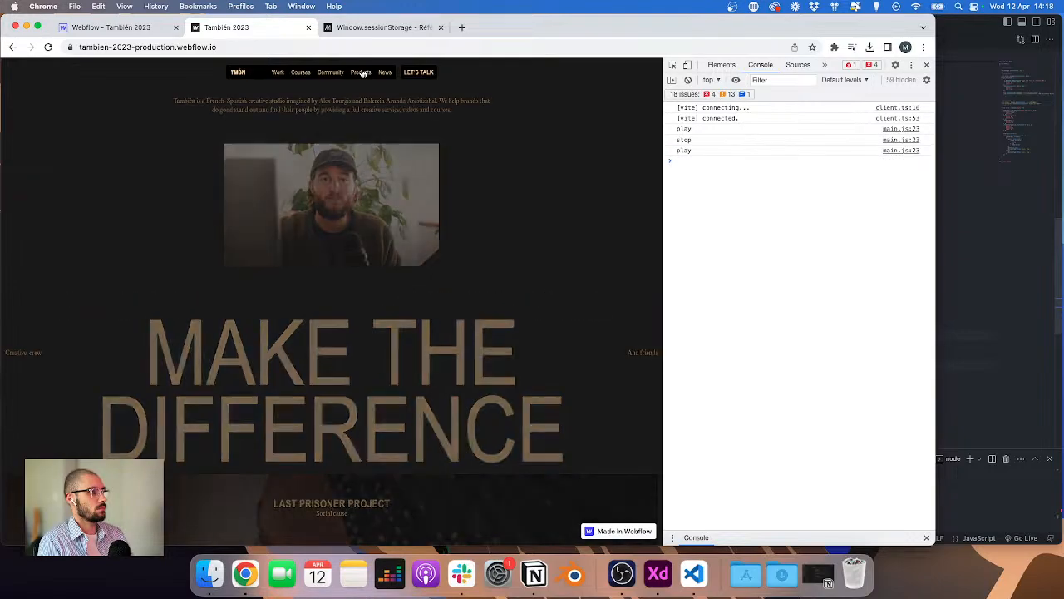
click(363, 73)
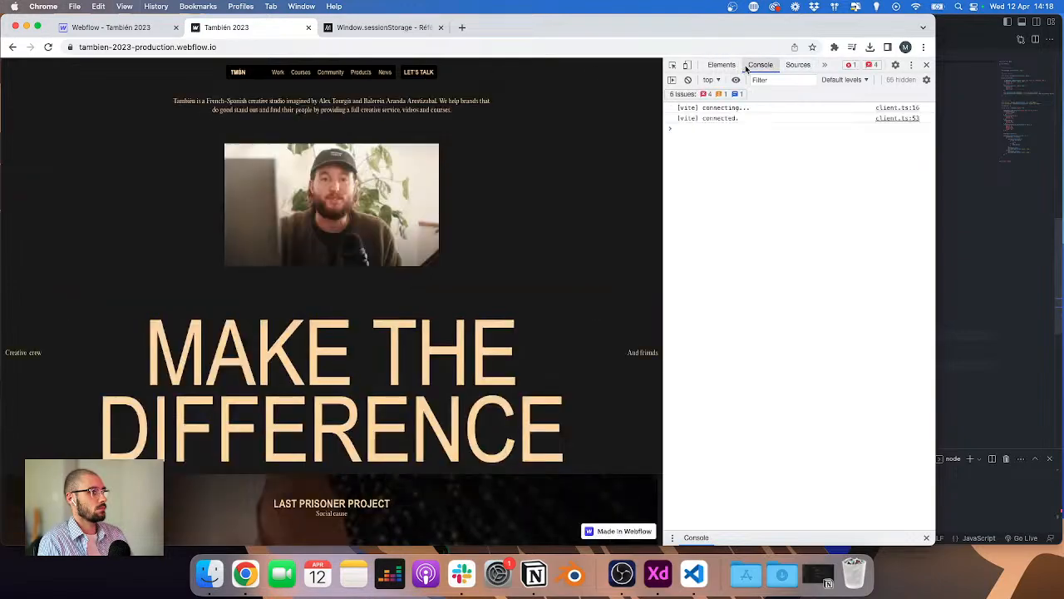
click(329, 74)
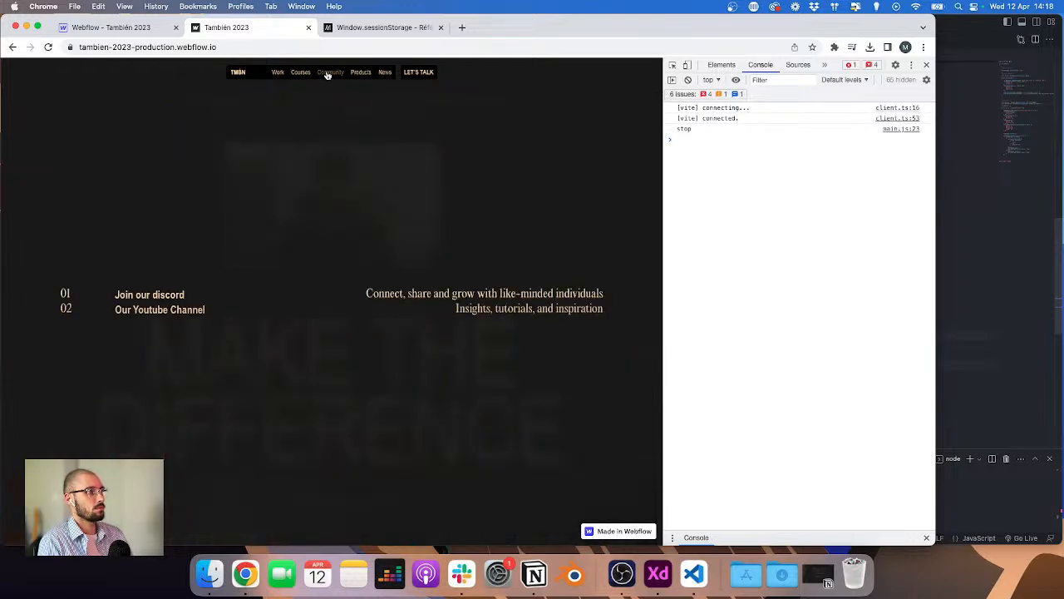
click(363, 74)
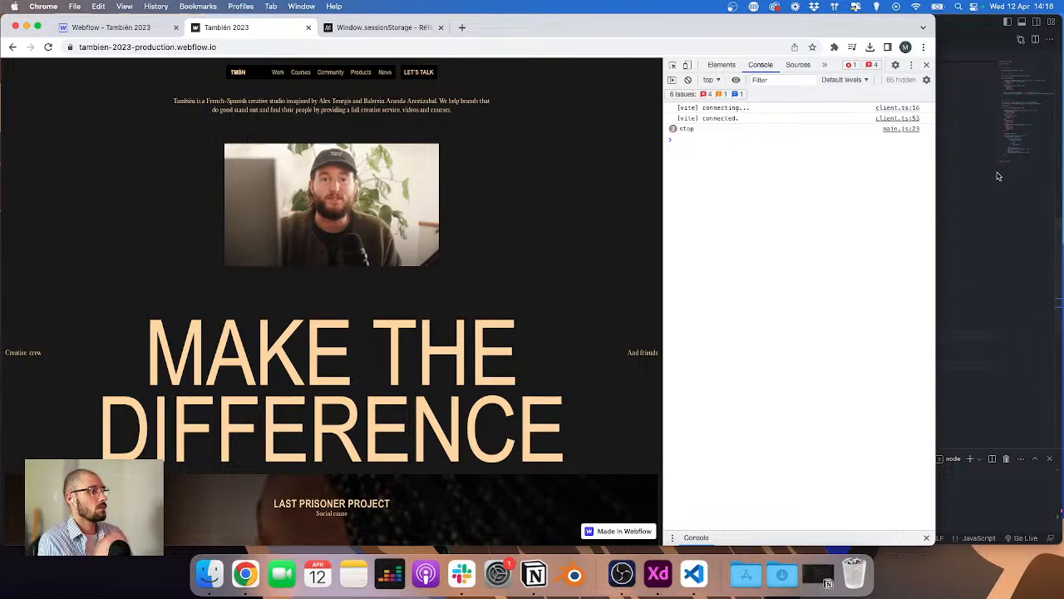
Step: Add empty console.log() calls after both setItem lines in the header.js click handler
click(985, 169)
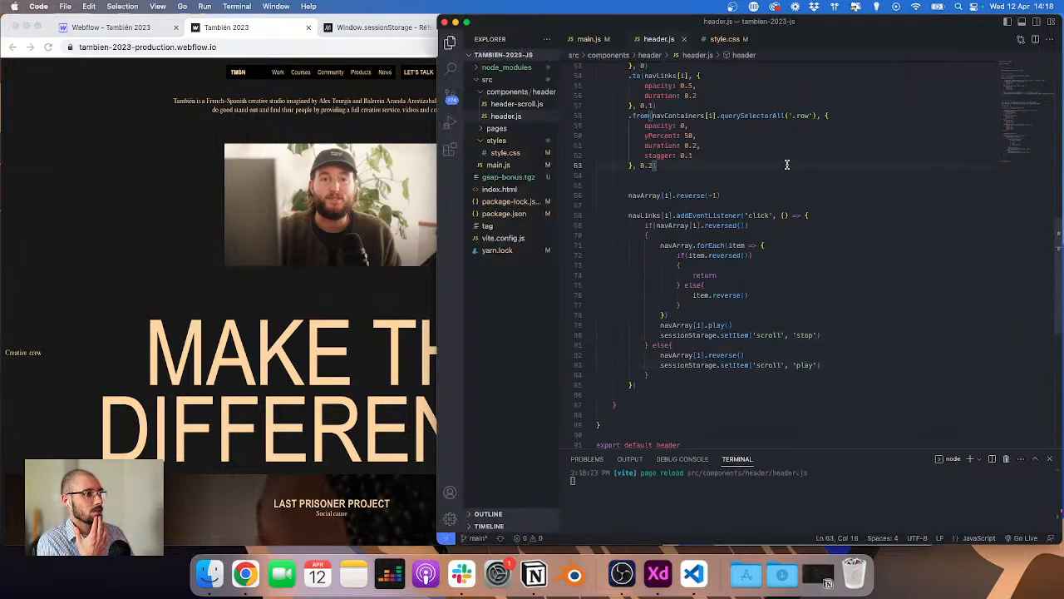
scroll(787, 164, up, 5)
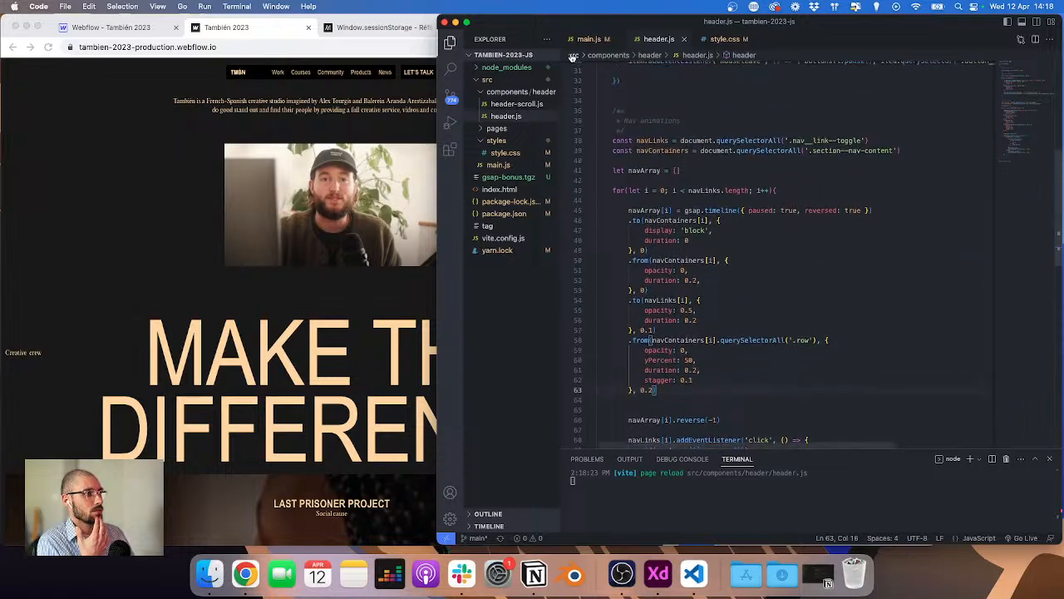
scroll(826, 358, down, 5)
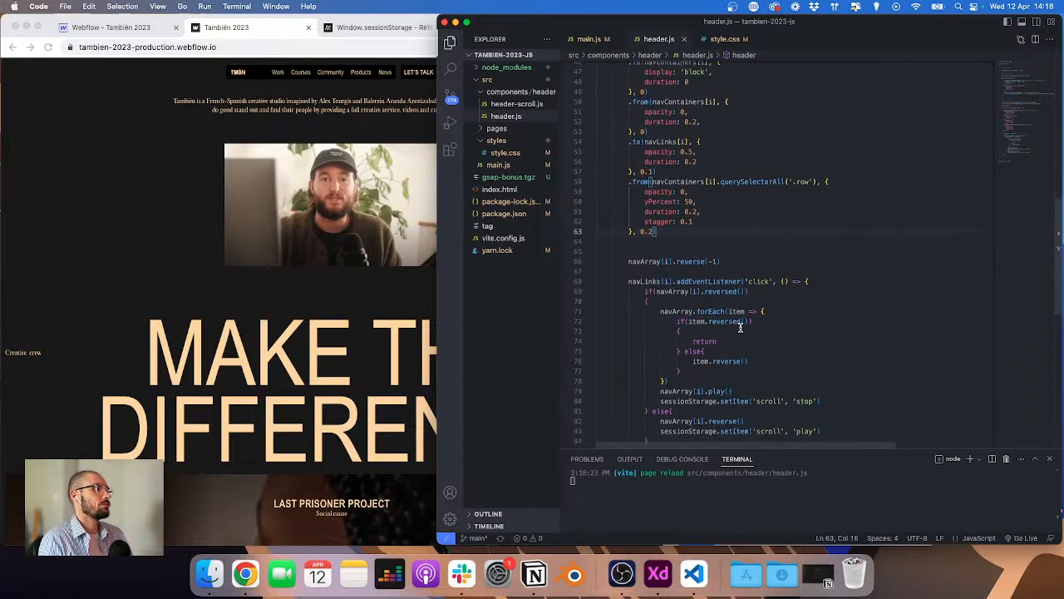
click(825, 360)
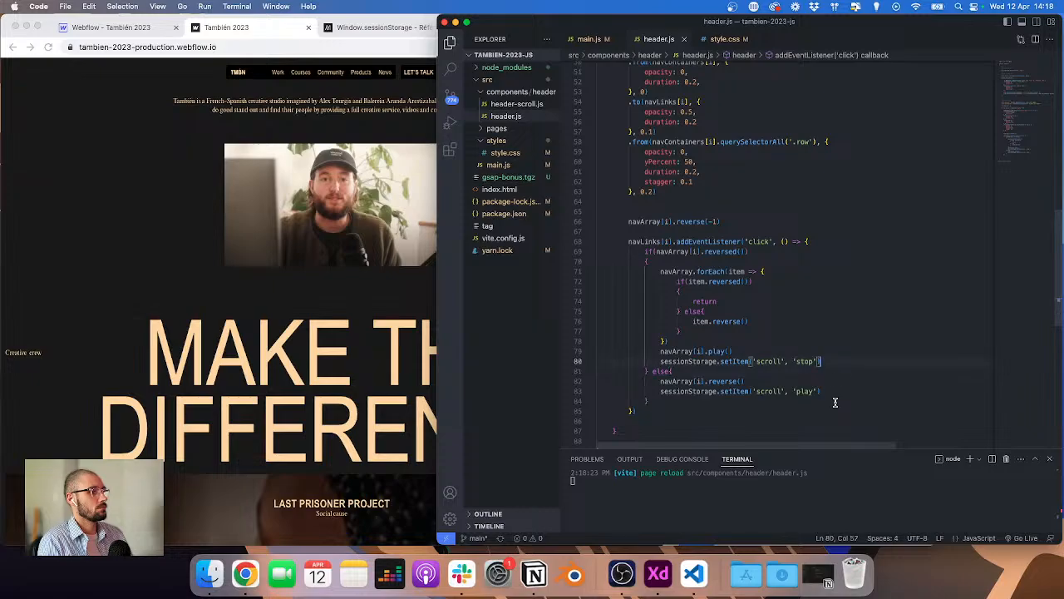
alt+click(836, 391)
key(Return)
text(consol)
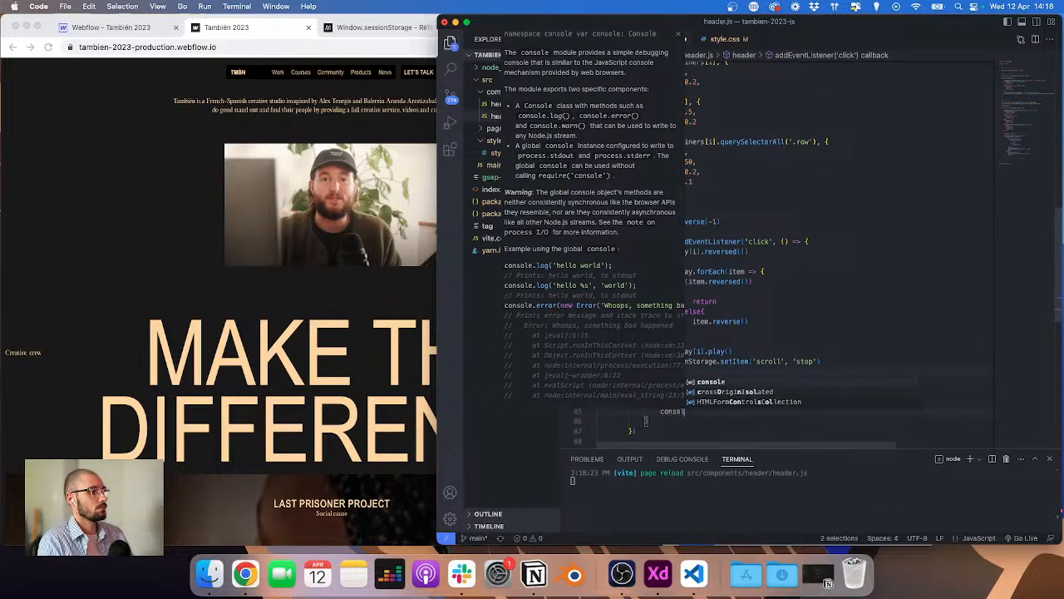
text(e.log()
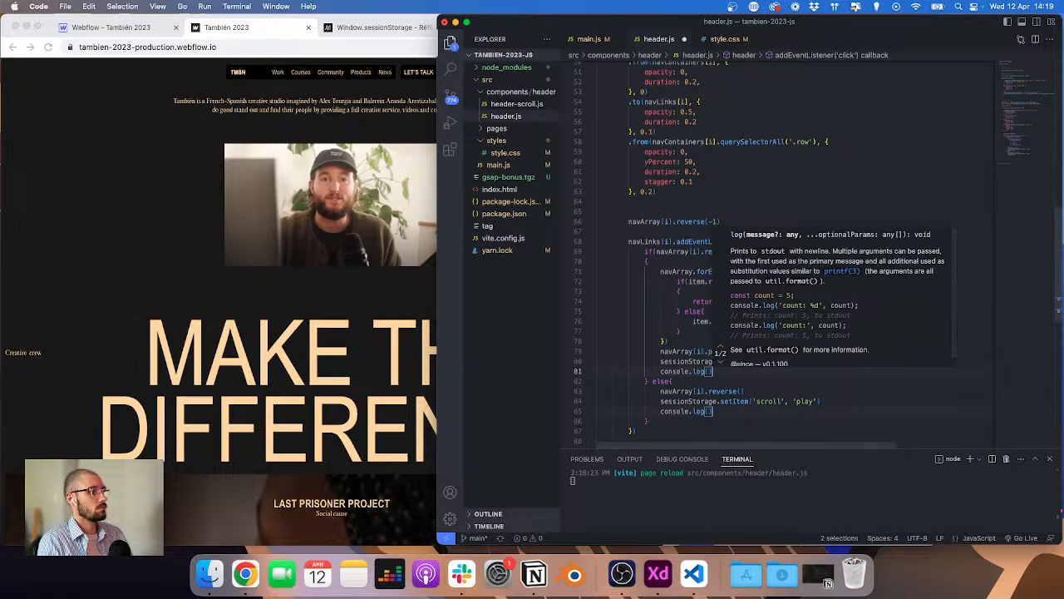
key(Escape)
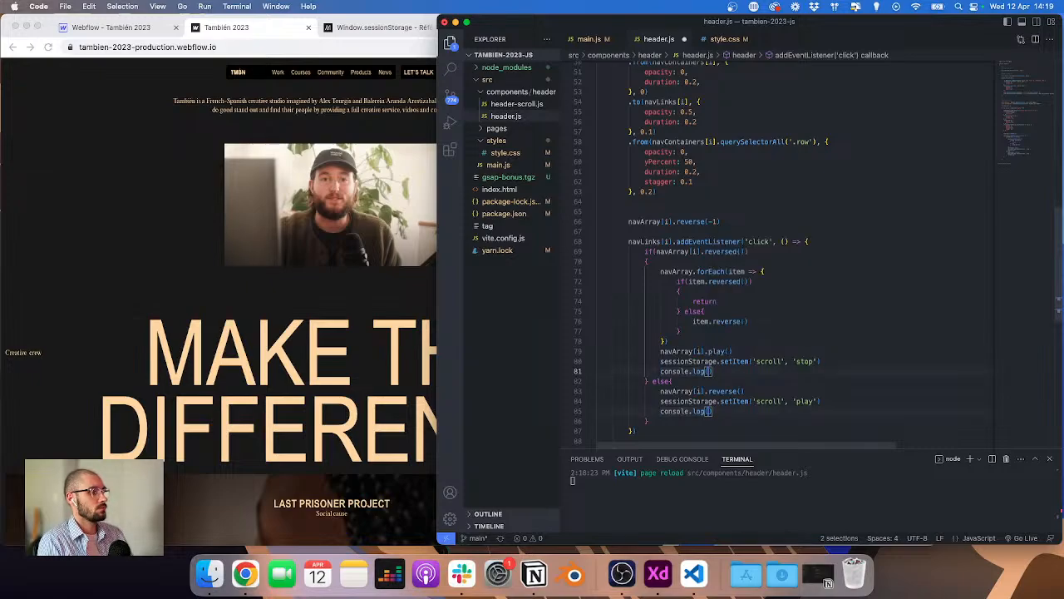
Step: Delete both console.log() lines and save header.js
key(Escape)
key(Right)
key(shift+super+Left)
key(shift+super+Left)
key(BackSpace)
key(BackSpace)
key(Down)
key(Down)
key(Down)
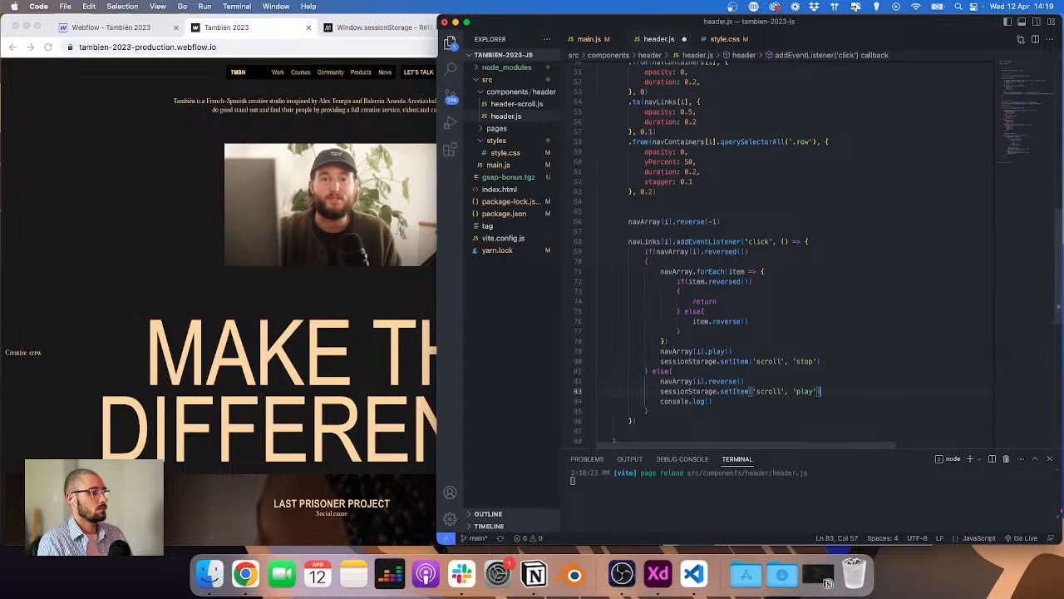
key(Down)
key(shift+super+Left)
key(shift+super+Left)
key(BackSpace)
key(BackSpace)
key(super+s)
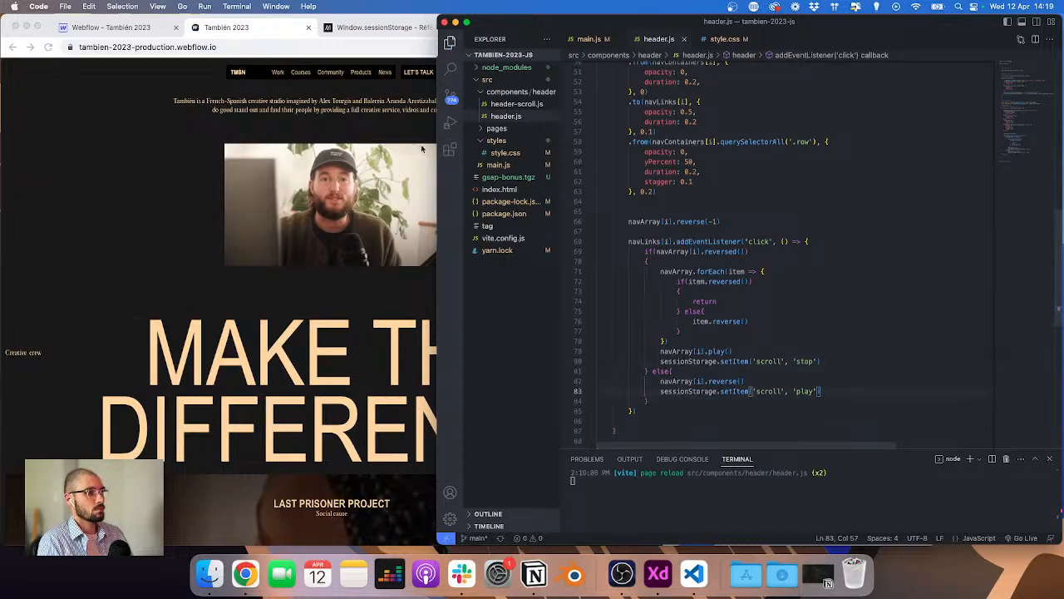
Step: Open the session storage in the DevTools Application panel and delete the selected scroll entry
click(422, 148)
click(825, 65)
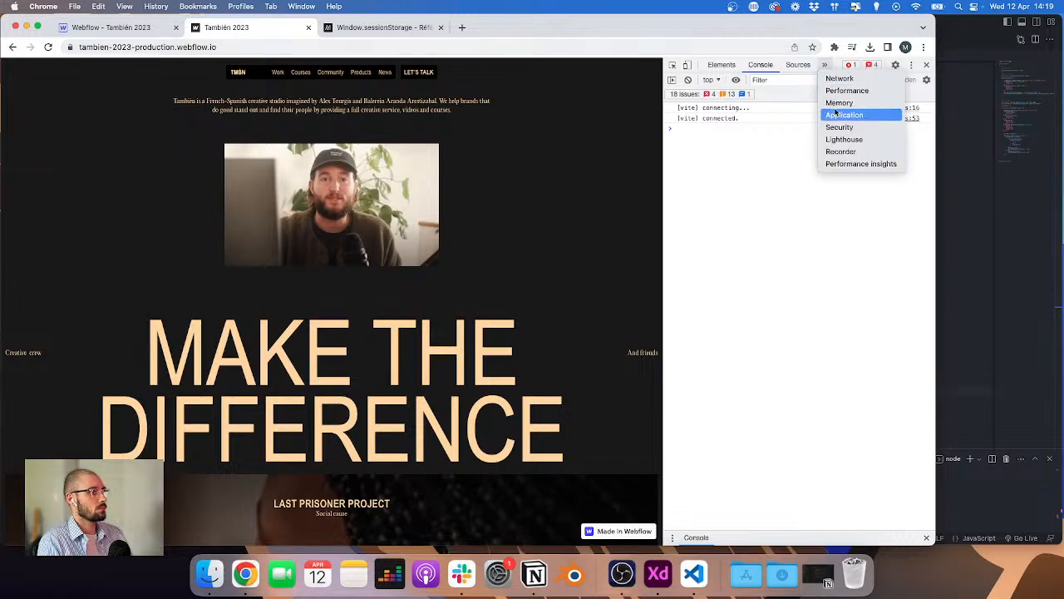
click(836, 114)
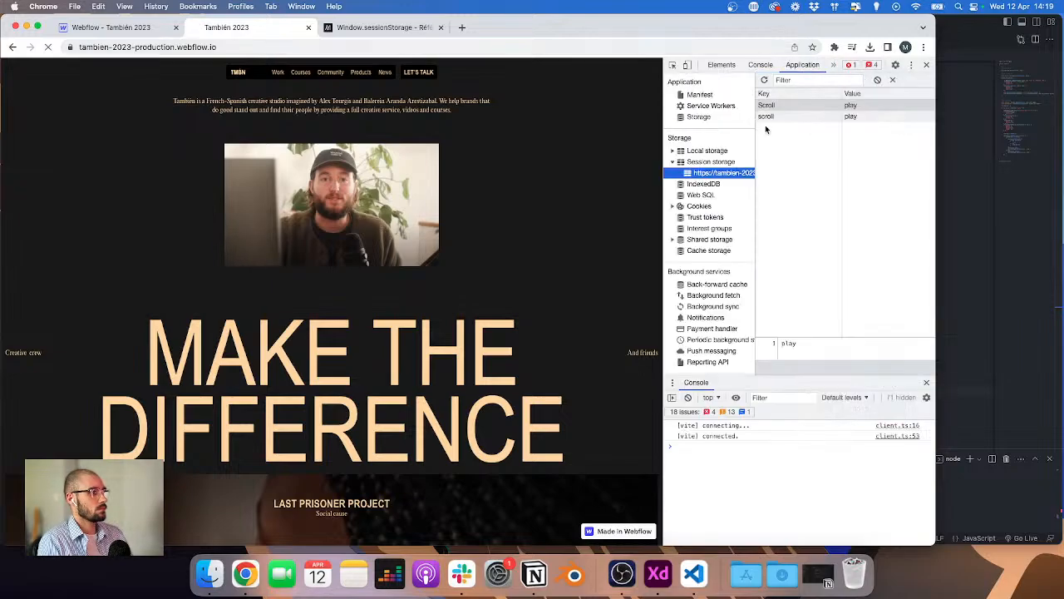
click(877, 80)
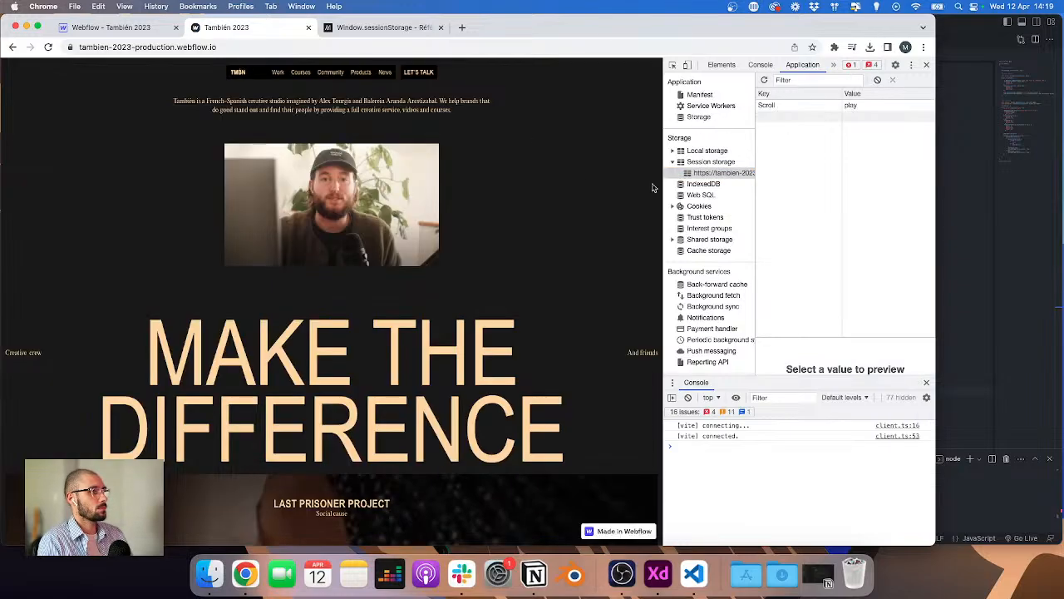
Step: Change the initial sessionStorage.setItem key at the top of header.js to lowercase 'scroll'
click(936, 183)
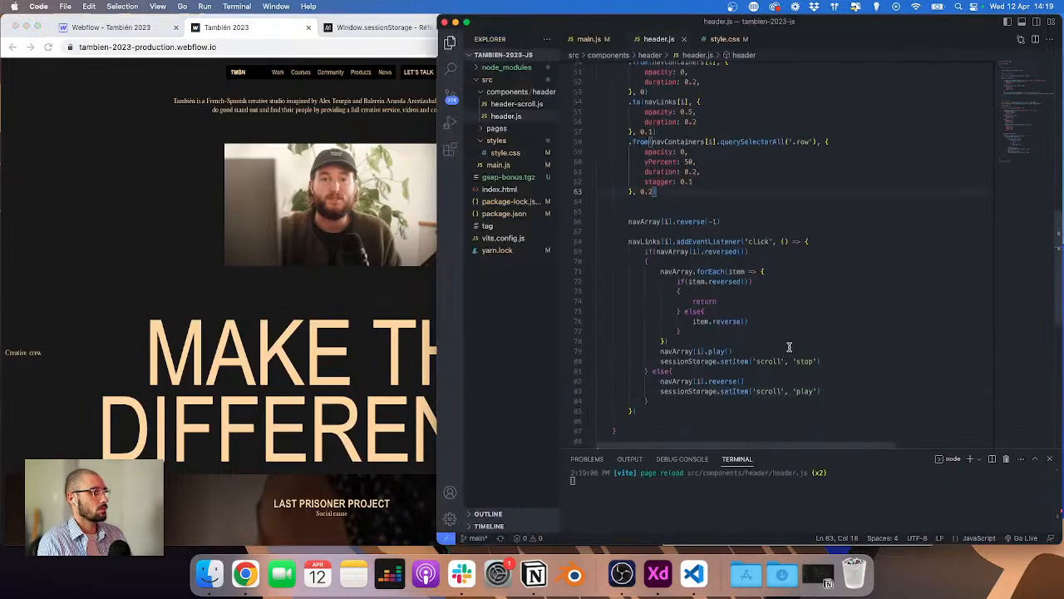
scroll(787, 348, up, 10)
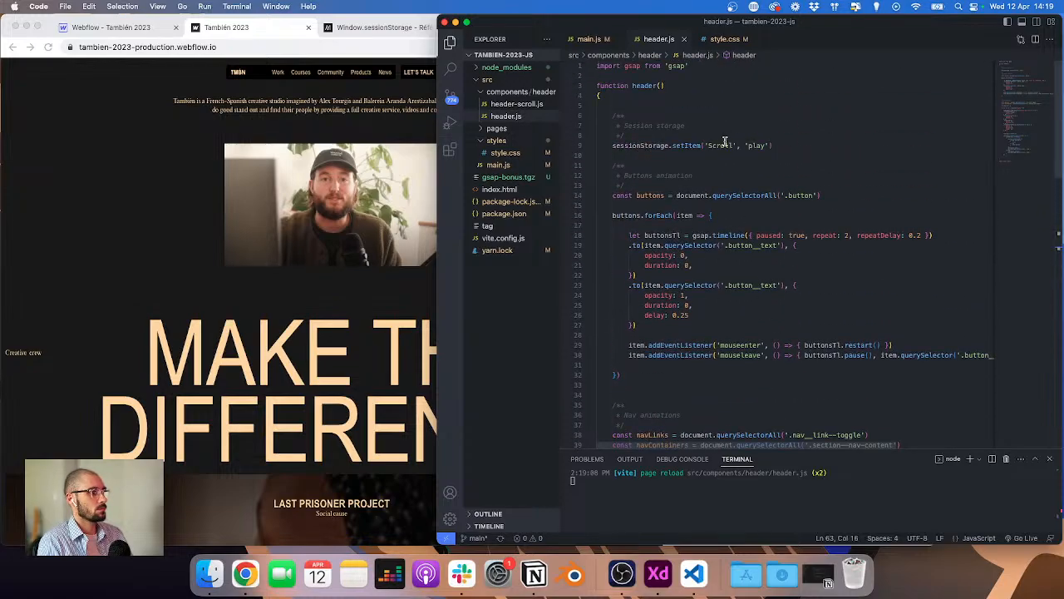
click(712, 145)
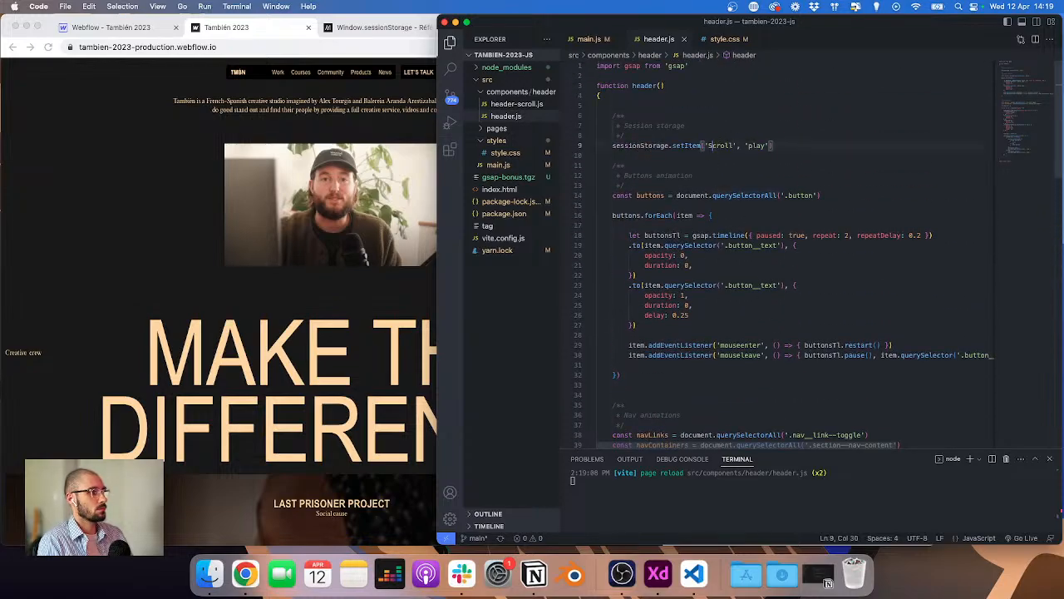
Step: Clear session storage, then toggle the Community and Courses menus while checking the stored scroll value and console
click(240, 181)
click(880, 81)
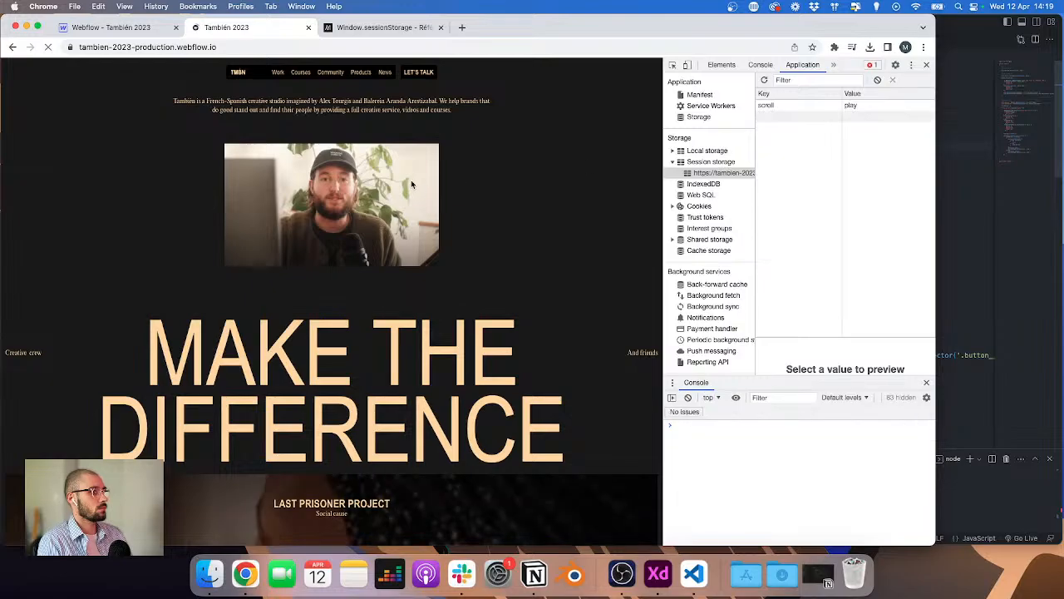
click(330, 73)
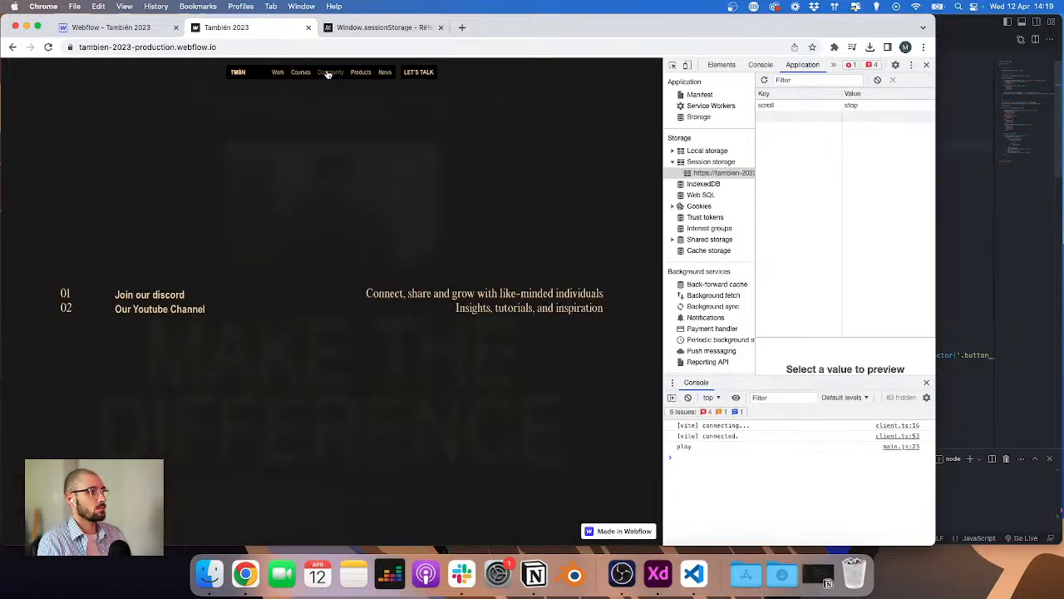
click(760, 65)
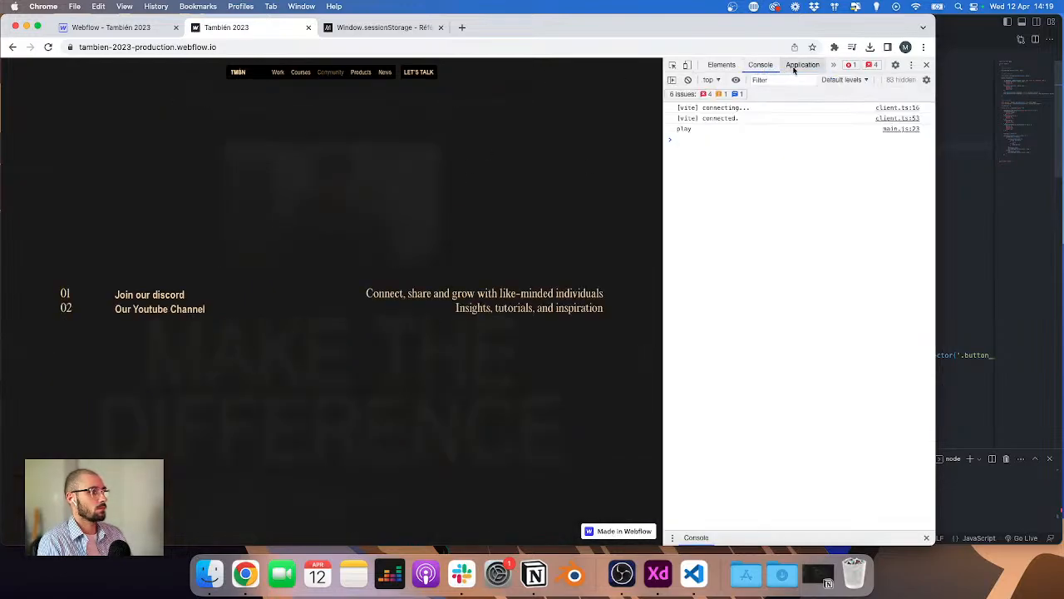
click(794, 67)
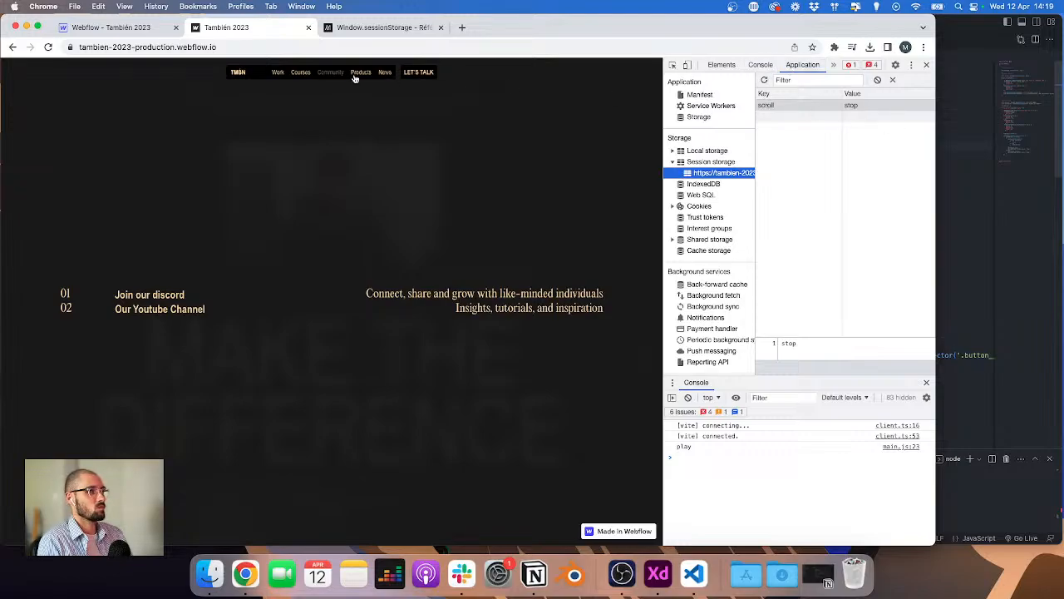
click(300, 75)
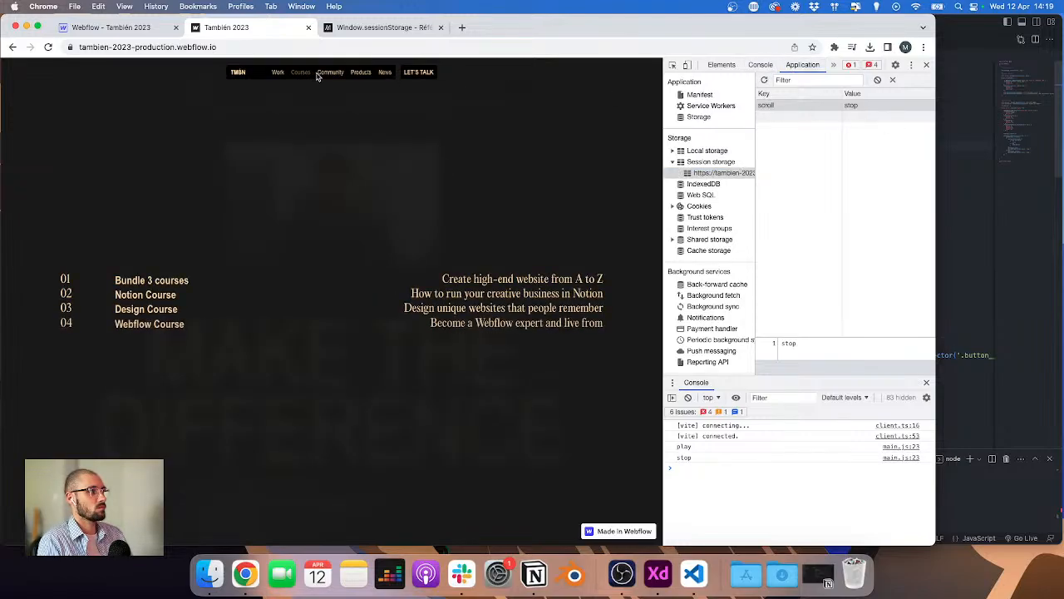
Step: Toggle the Courses menu closed and check the stored scroll value in session storage
click(320, 75)
click(320, 76)
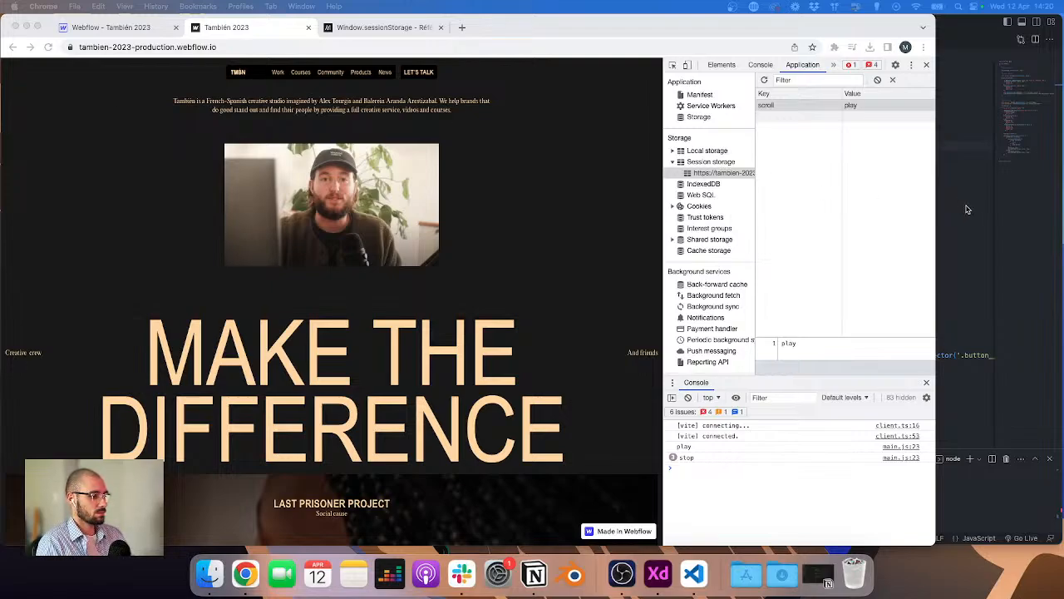
click(994, 156)
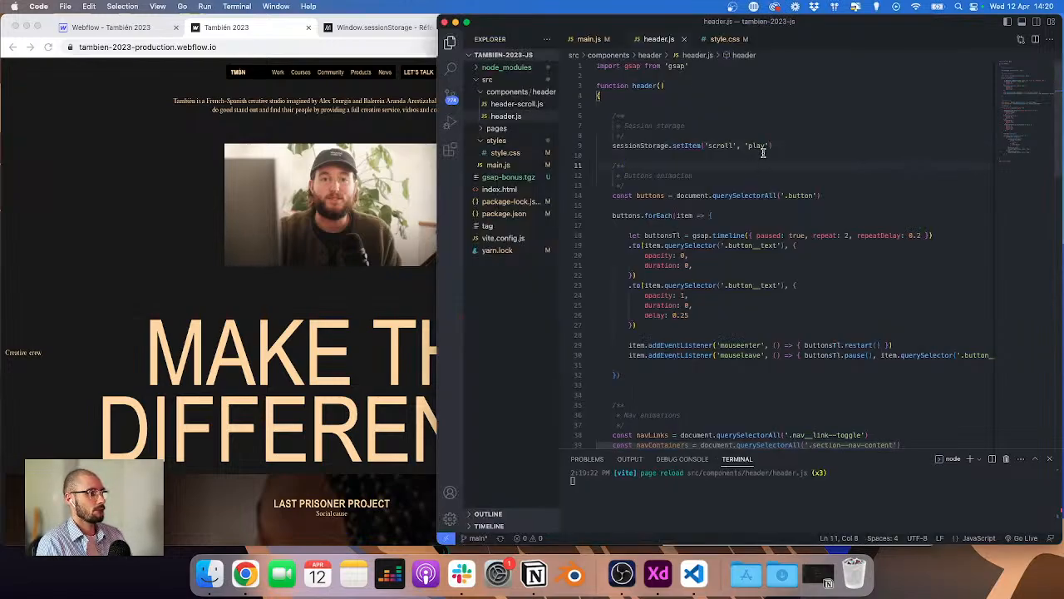
Step: Add a setTimeout with a 50 ms delay inside the nav links' click listener in main.js
click(591, 39)
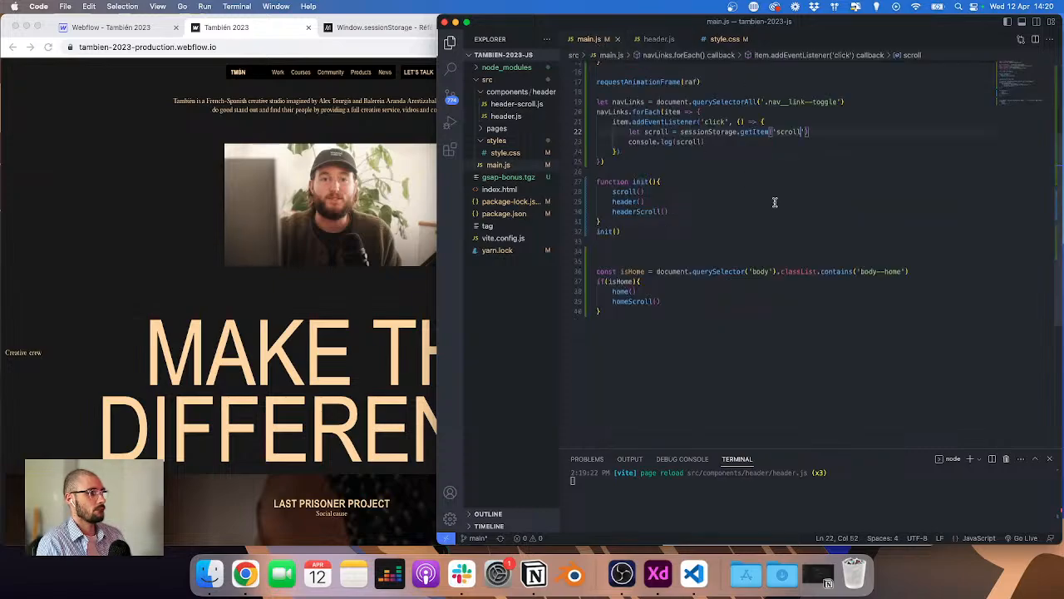
click(826, 122)
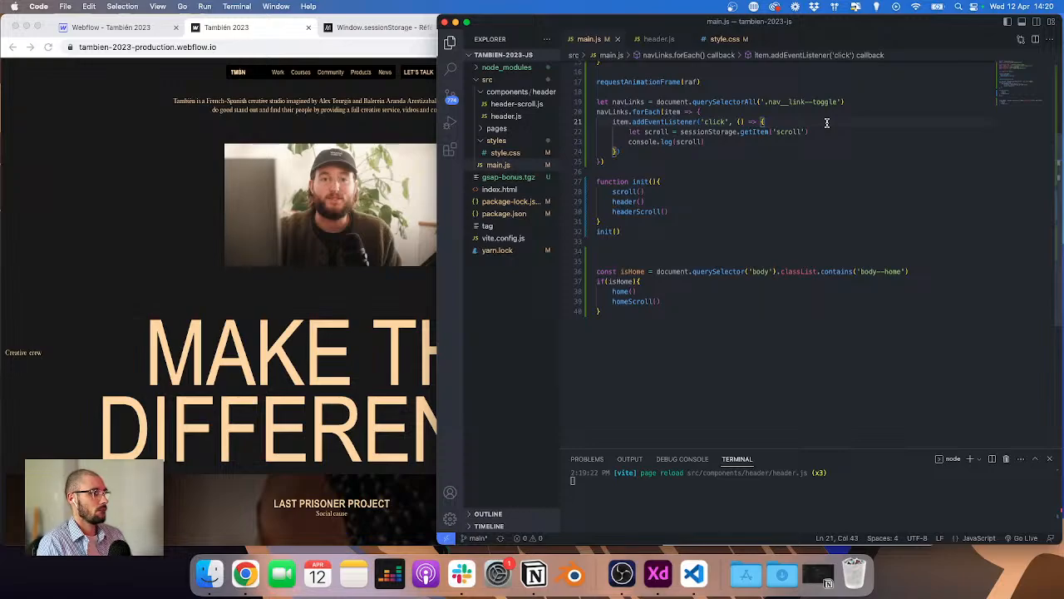
key(Return)
text(set)
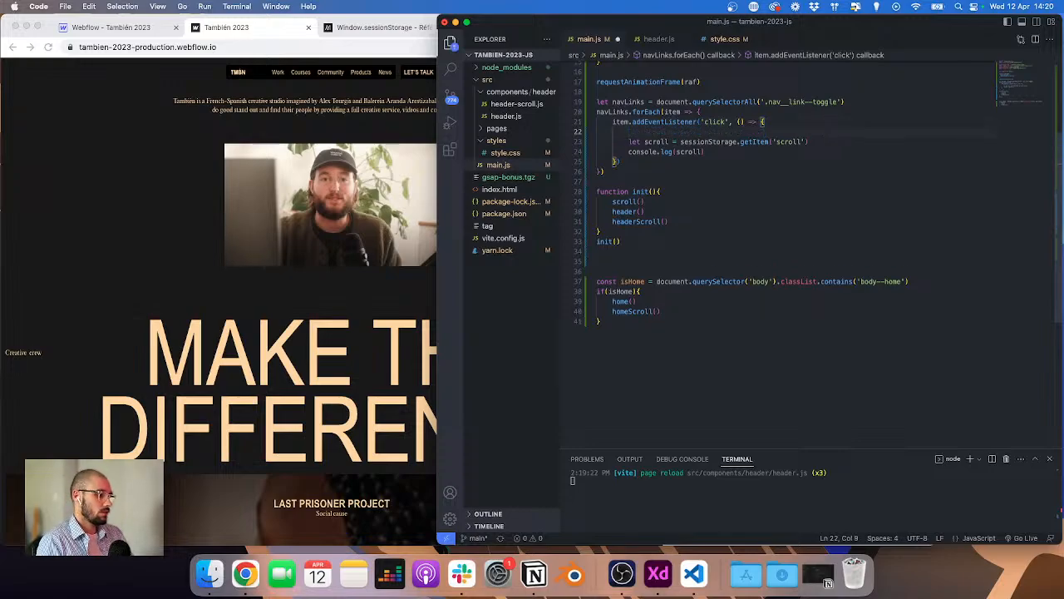
key(Down)
key(Down)
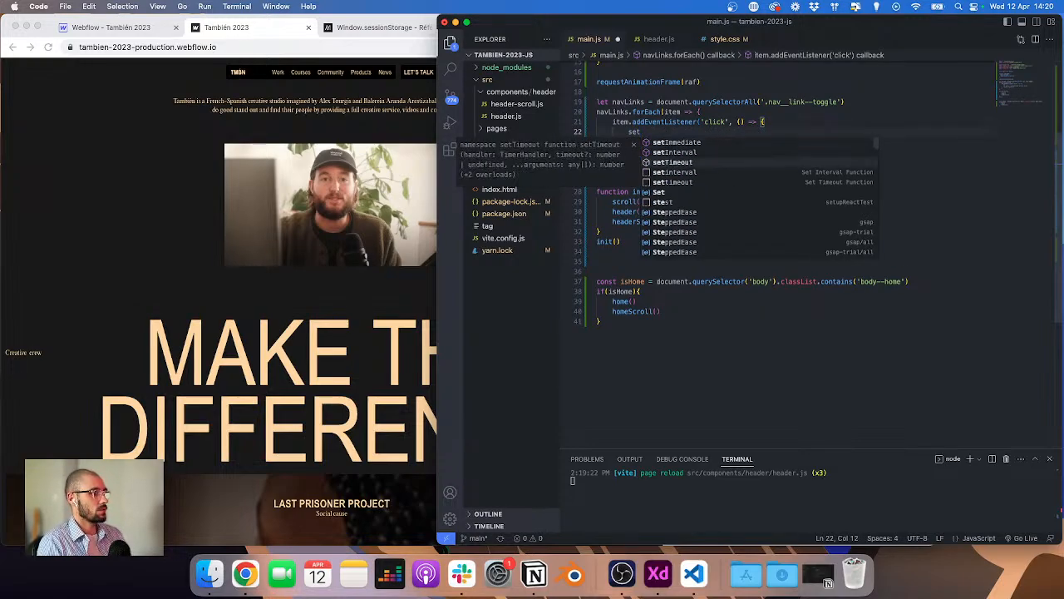
key(Return)
text(()
text(() =)
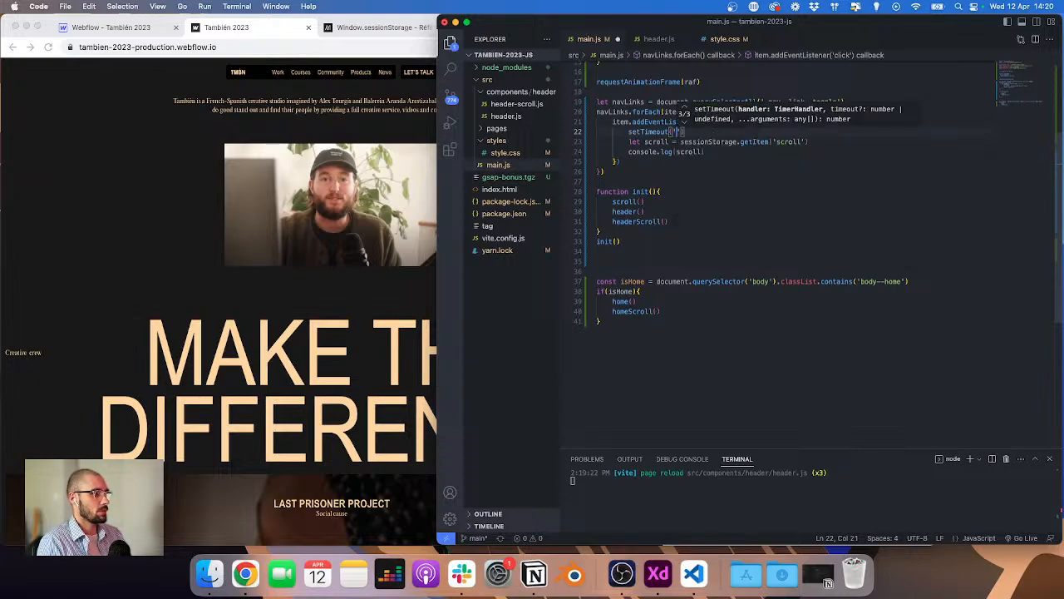
text(> {)
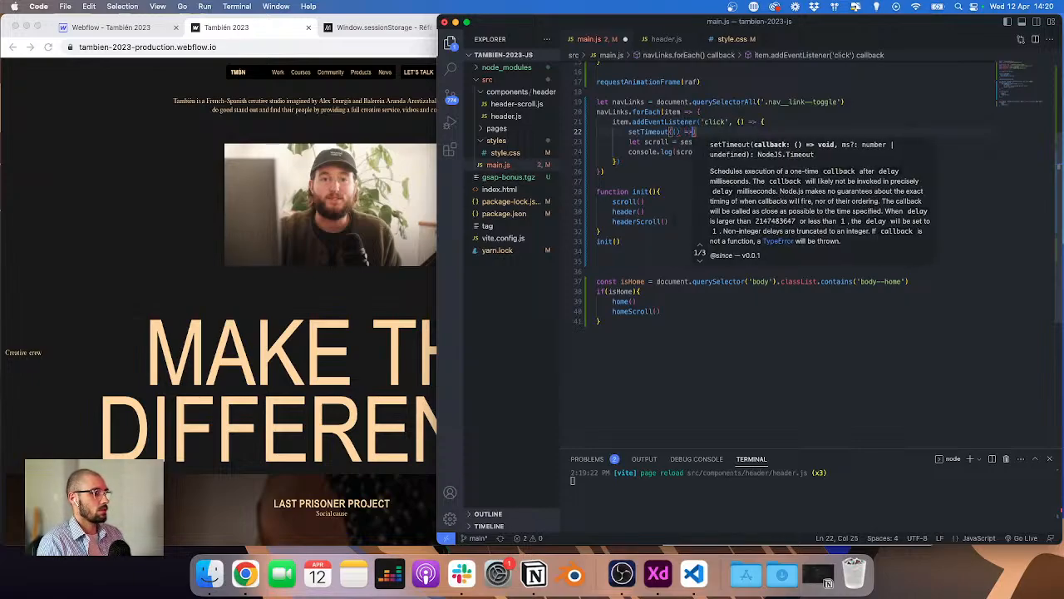
key(Return)
key(Down)
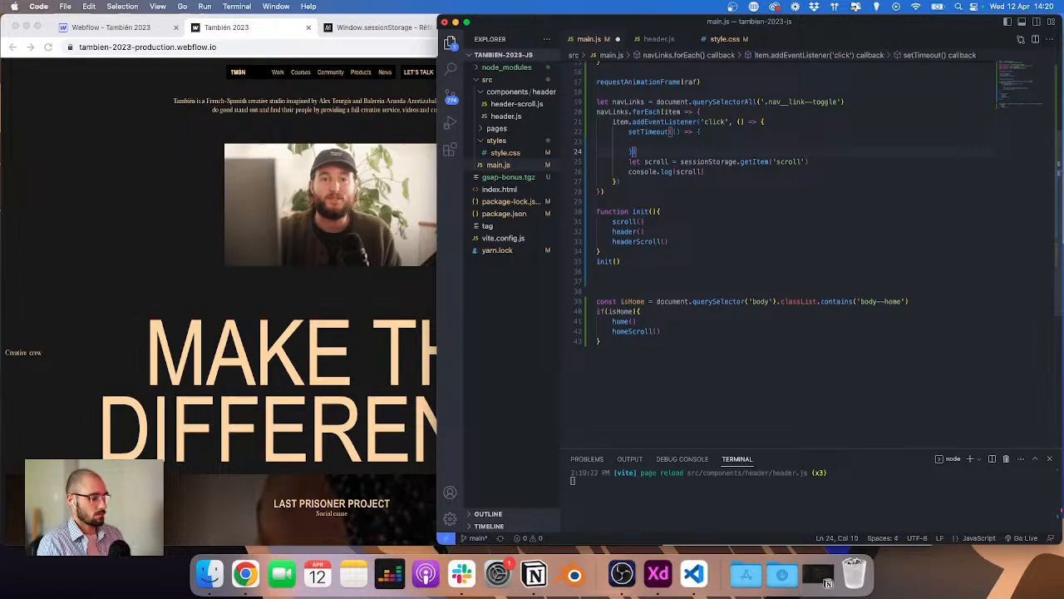
key(Left)
text(, 50)
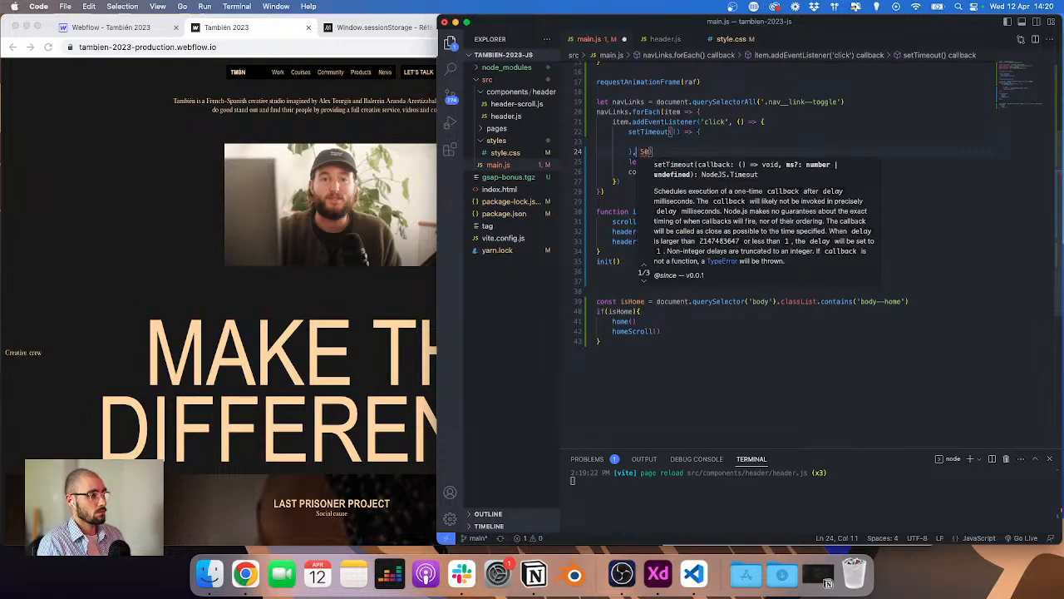
Step: Move the scroll getItem and console.log lines into the setTimeout callback and save main.js
click(630, 163)
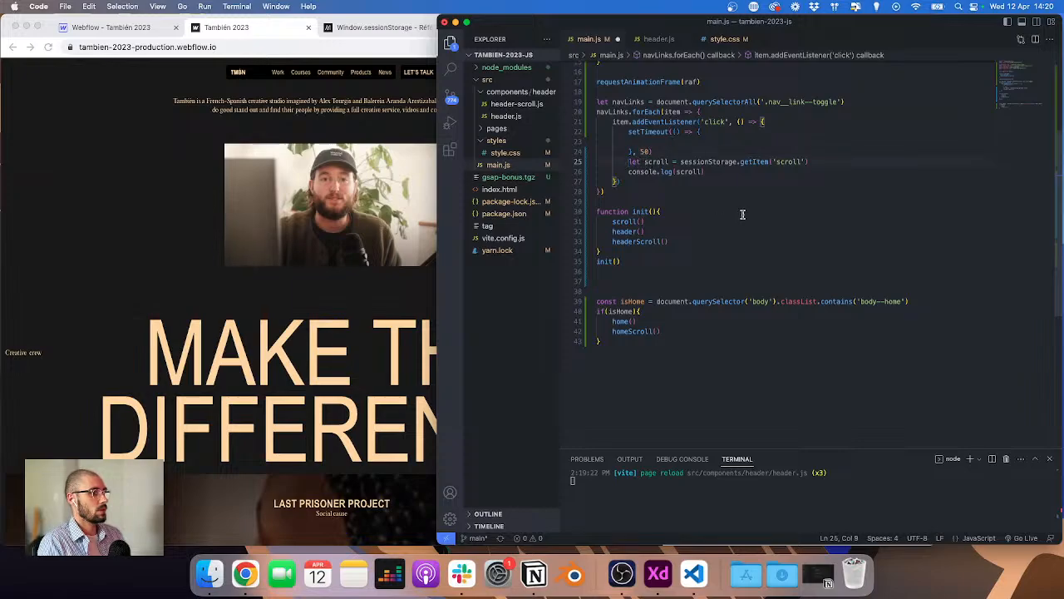
key(shift+super+Right)
key(Down)
drag(724, 172, 629, 162)
key(super+x)
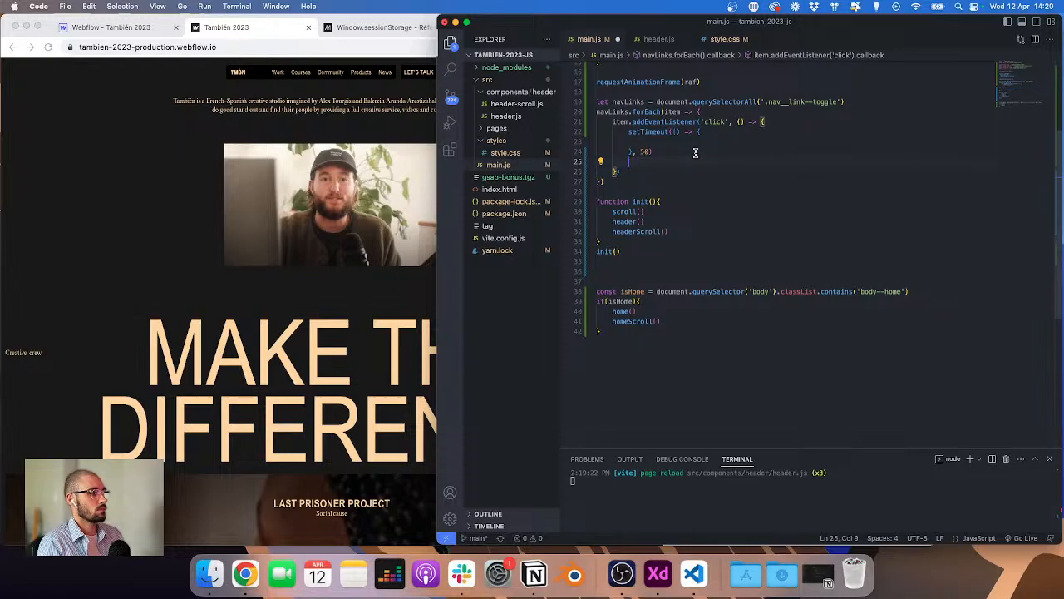
key(BackSpace)
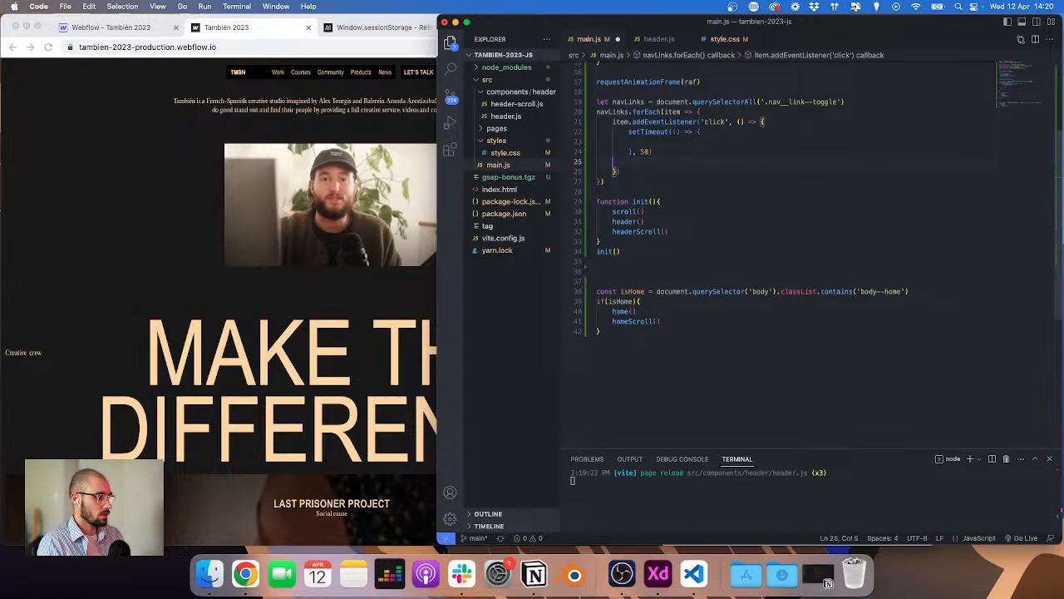
key(BackSpace)
key(Up)
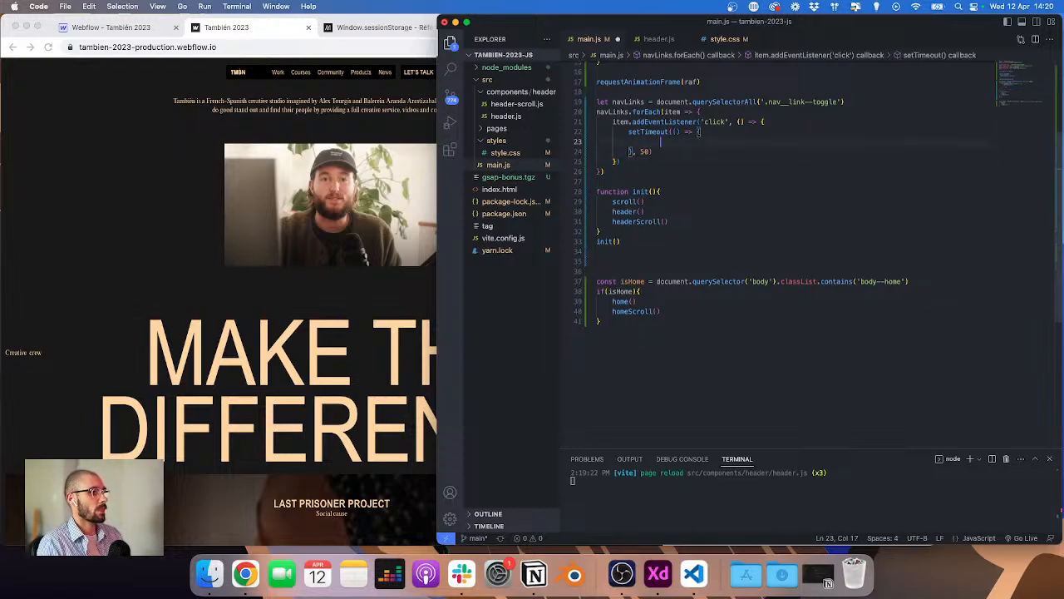
key(super+v)
key(super+s)
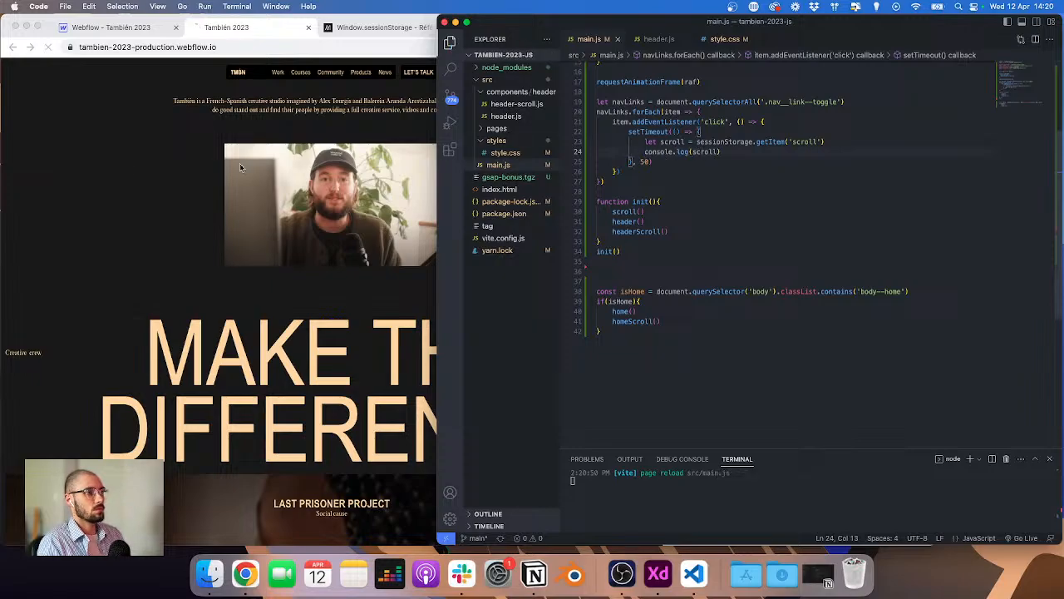
Step: Toggle the Community menu in the browser and check the logged scroll values in the Console
click(329, 164)
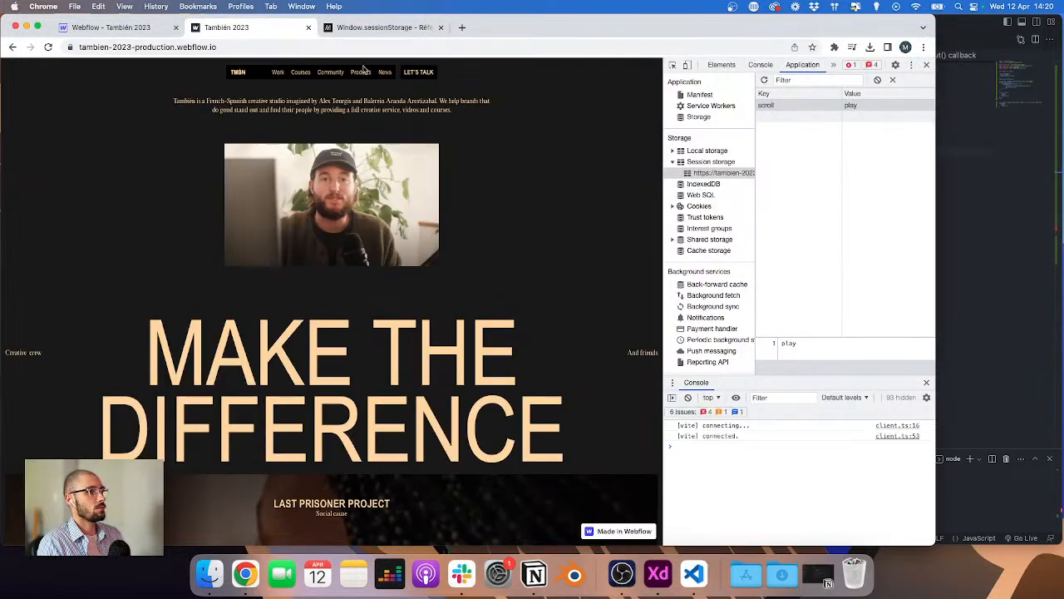
mouse_move(330, 75)
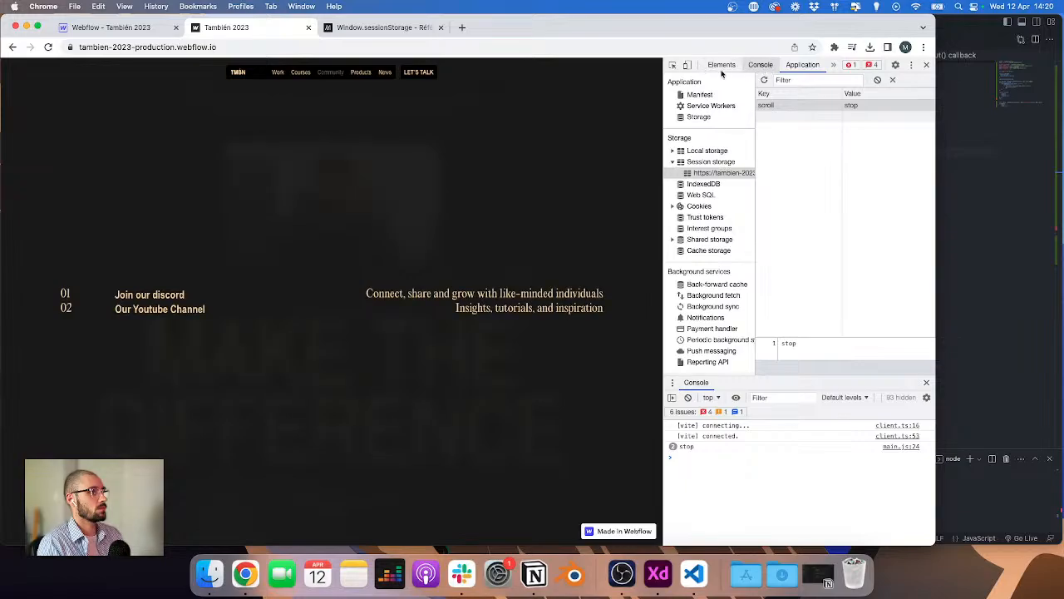
click(760, 64)
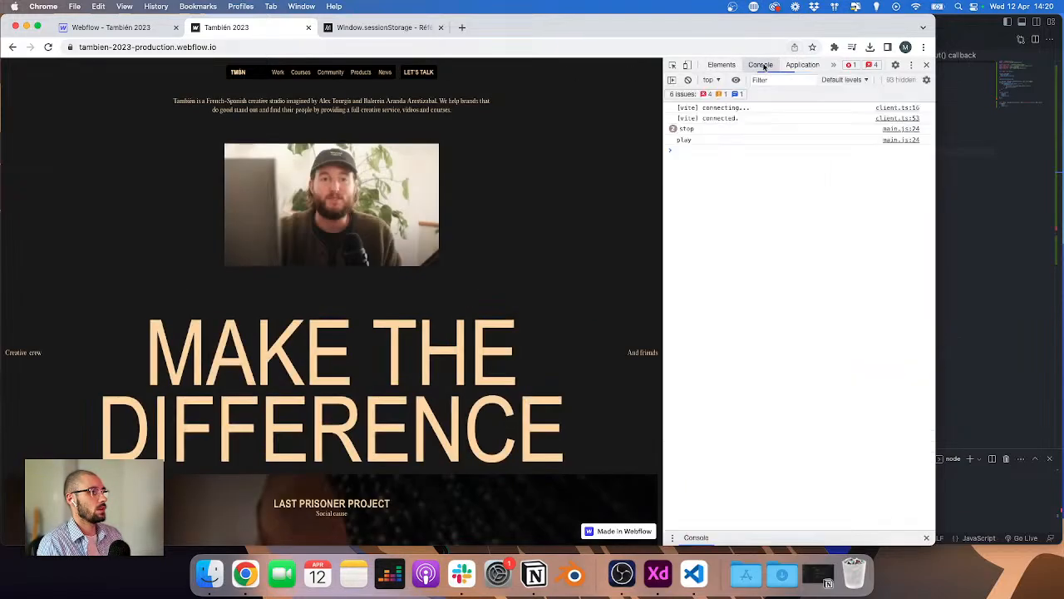
mouse_move(360, 75)
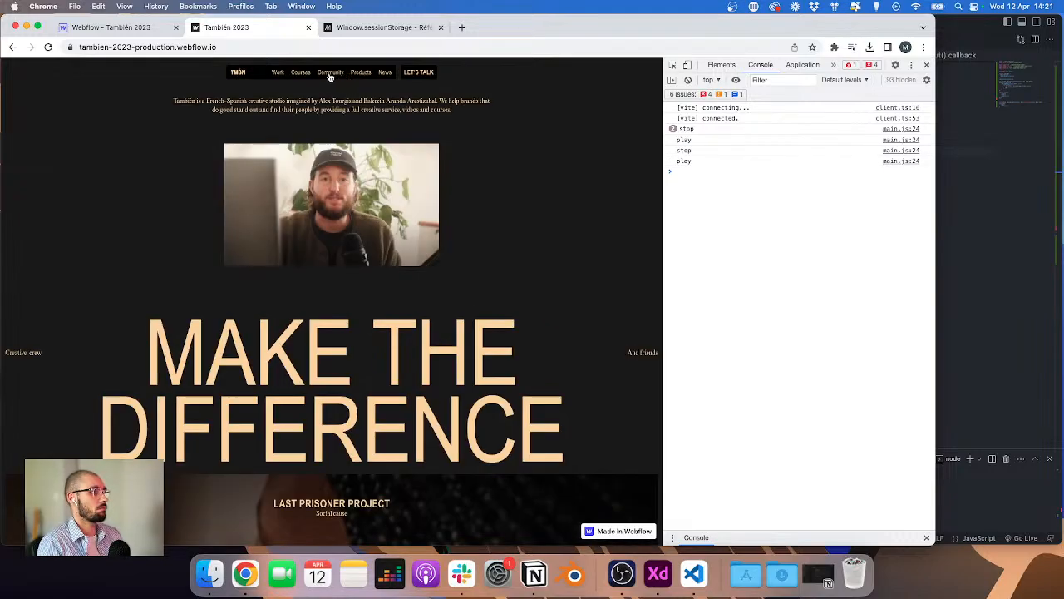
click(1006, 208)
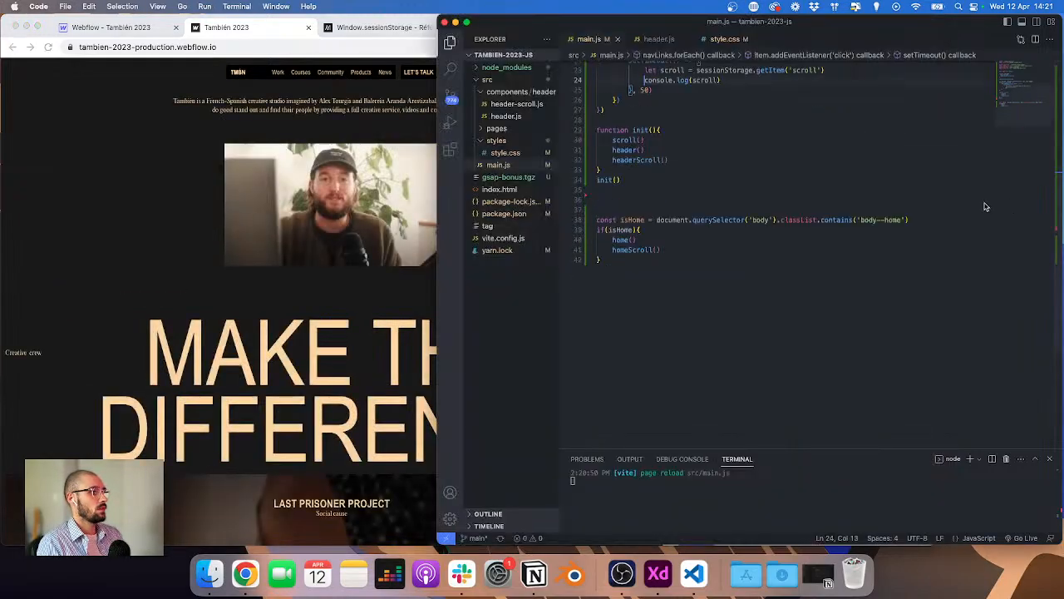
scroll(741, 199, up, 4)
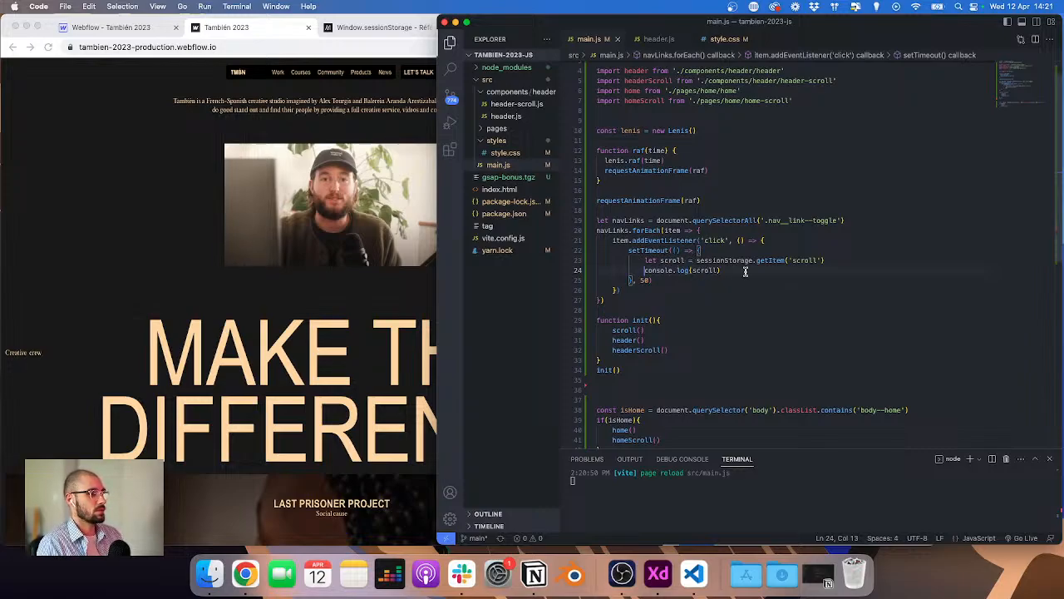
click(726, 271)
drag(726, 271, 646, 260)
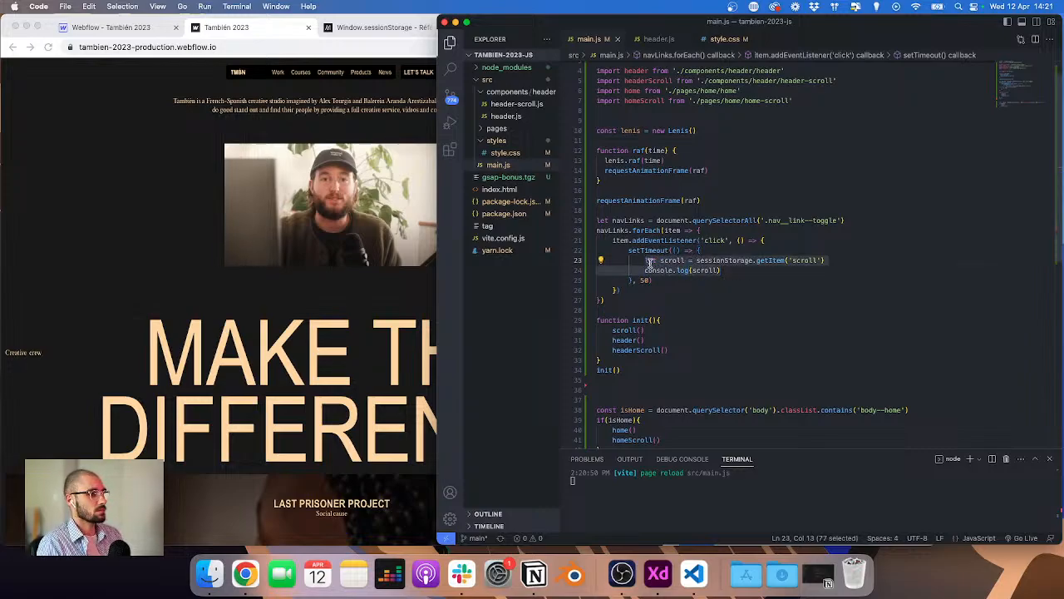
key(BackSpace)
key(super+BackSpace)
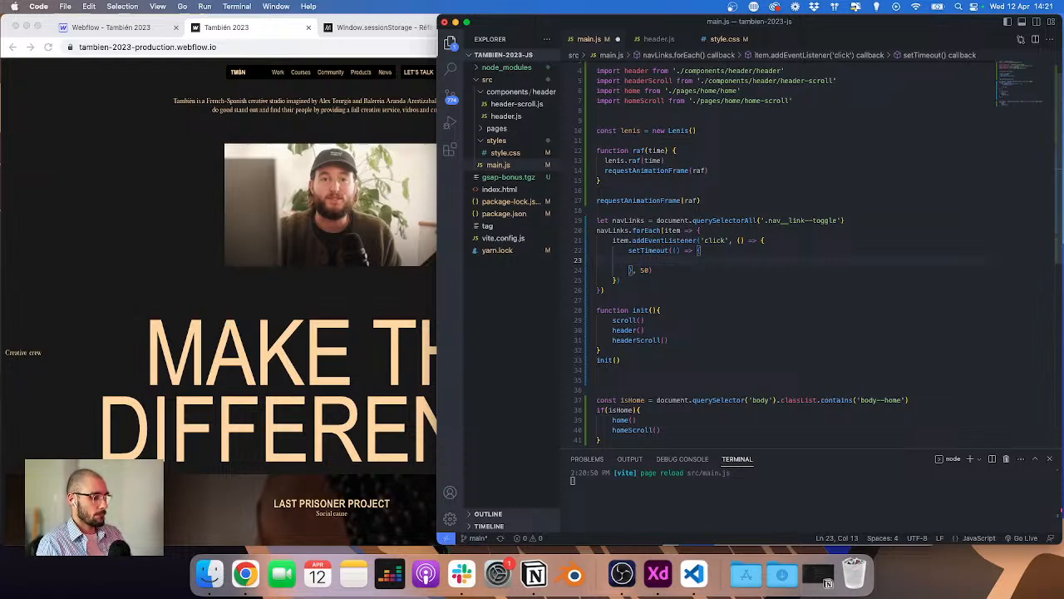
text(if()
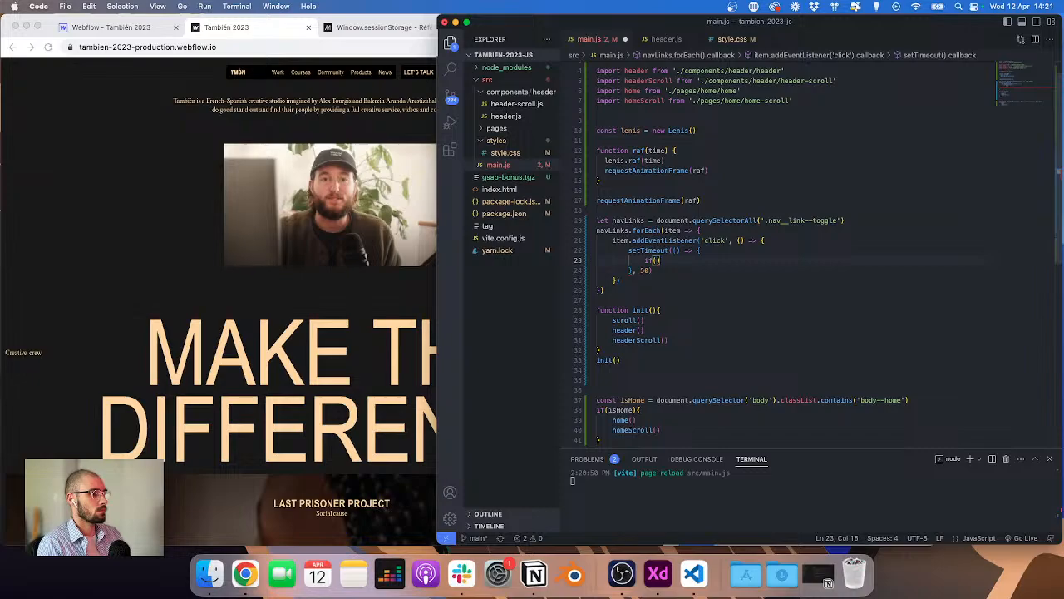
key(ctrl+z)
key(ctrl+v)
key(ctrl+s)
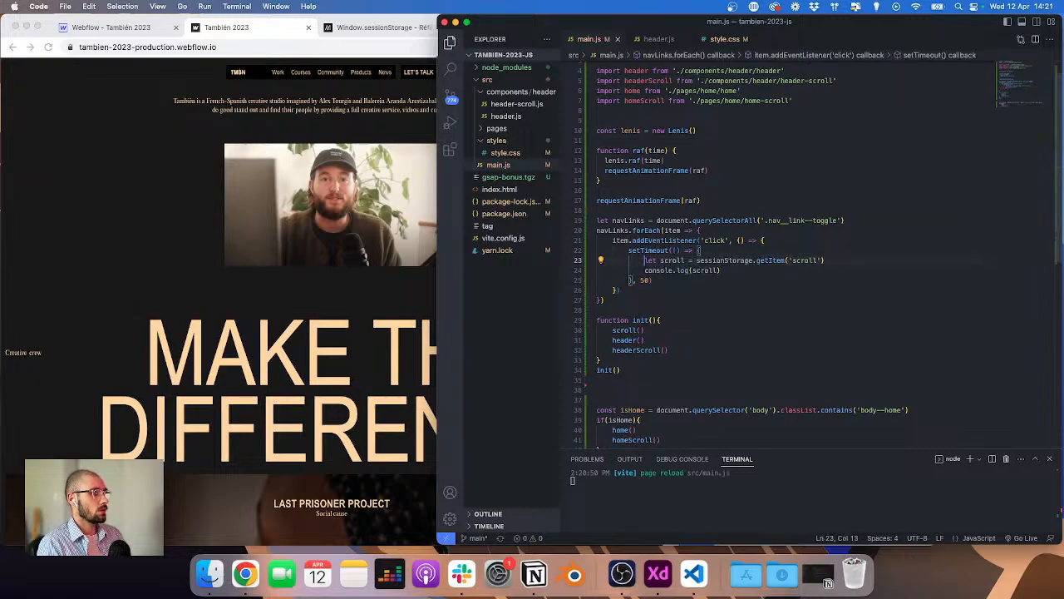
Step: Remove the console.log line from the setTimeout callback and add blank lines around the scroll variable
key(Down)
key(shift+End)
key(BackSpace)
text(if)
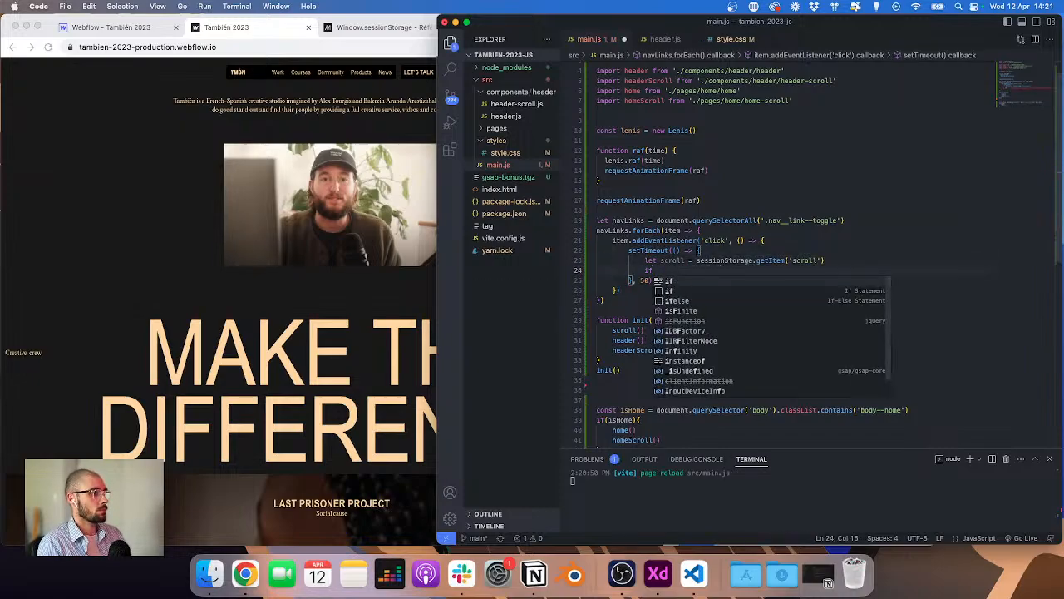
key(Escape)
key(Up)
key(Up)
key(End)
key(Return)
key(Down)
key(Down)
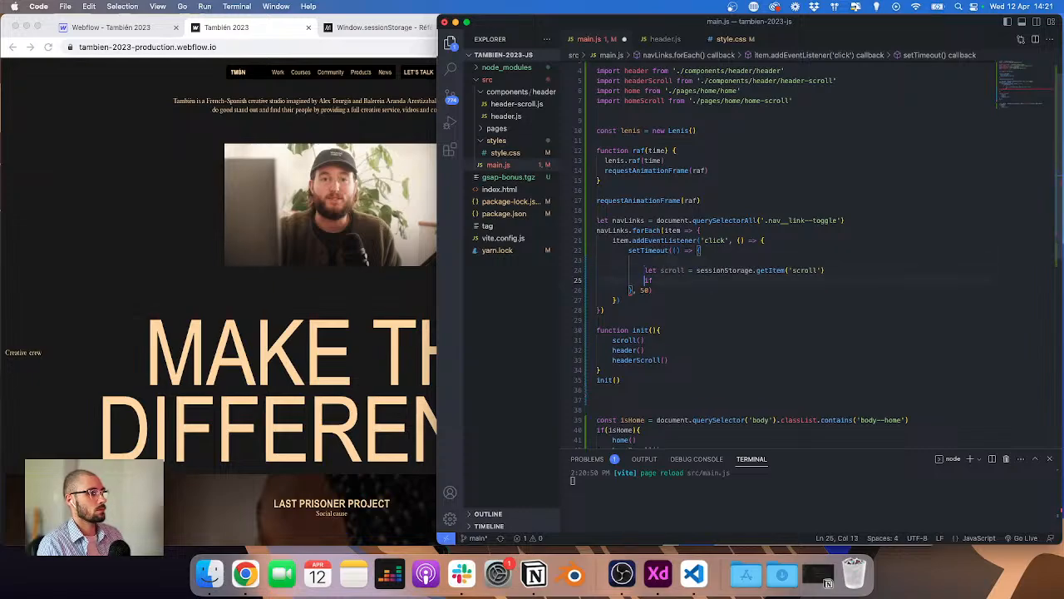
key(End)
key(Return)
key(Down)
key(shift+End)
key(BackSpace)
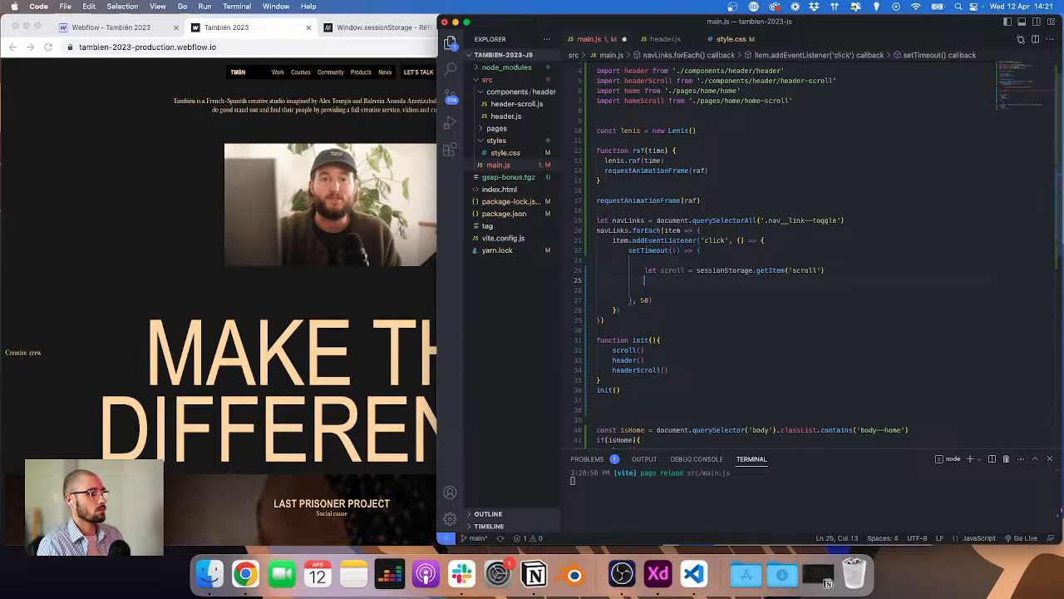
Step: Add an if statement that calls lenis.start() when scroll equals 'play'
key(Return)
text(if(scroll )
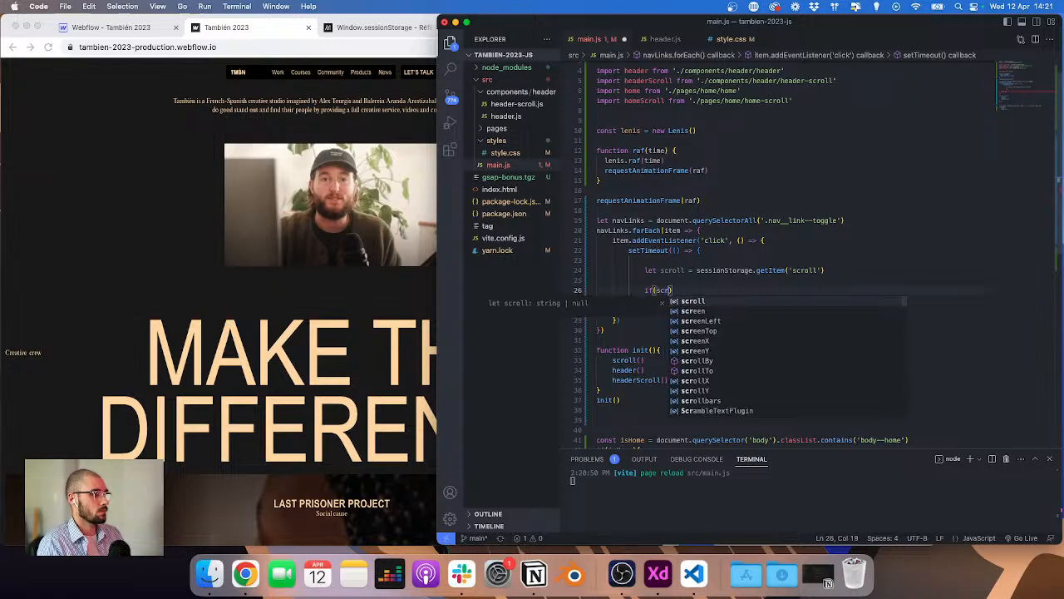
text(===)
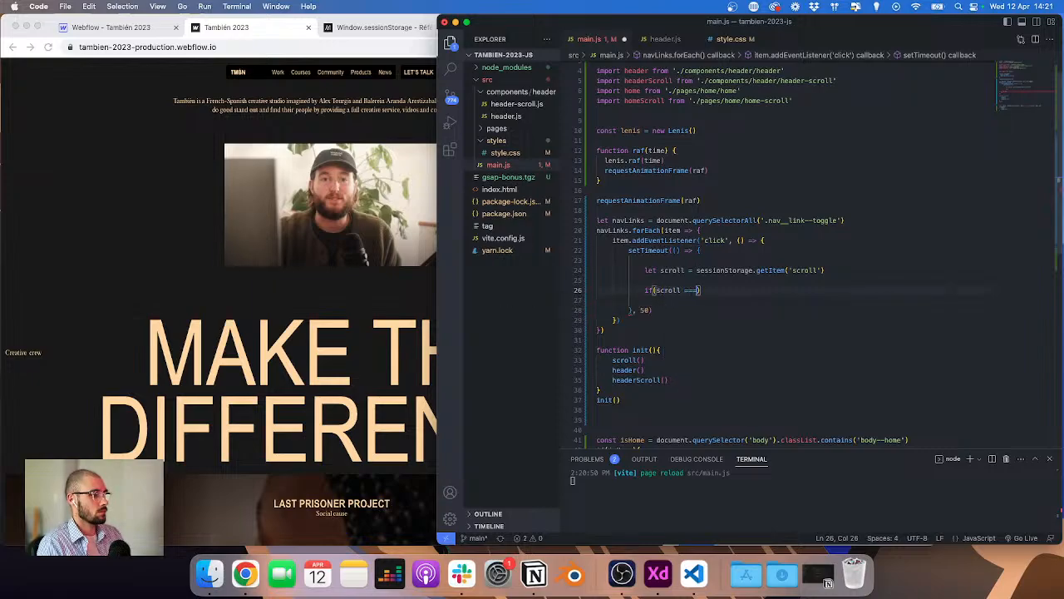
text( 'play'))
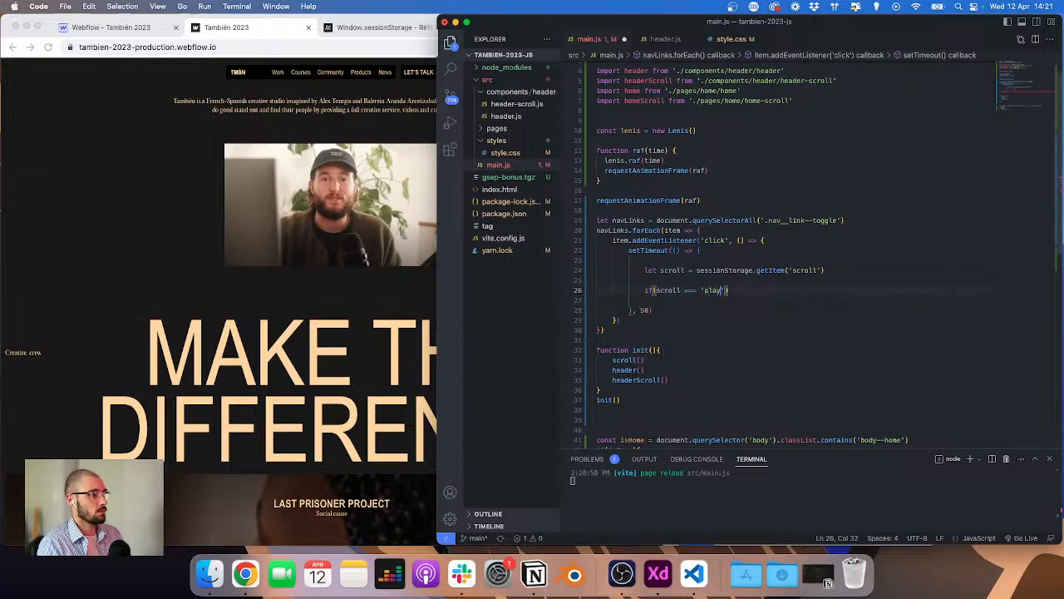
text({)
key(Return)
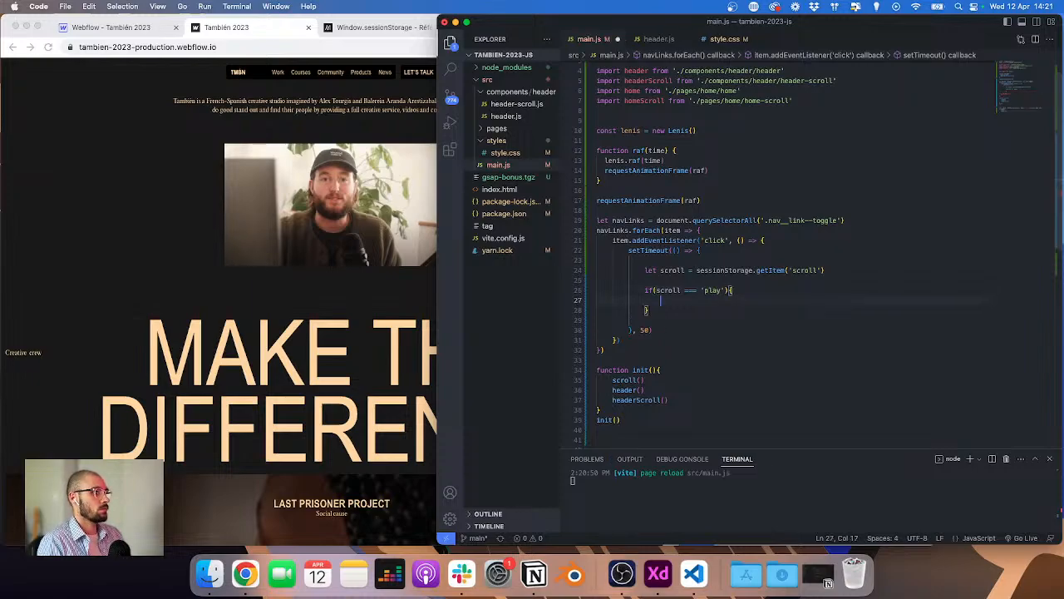
text(lenis.pla)
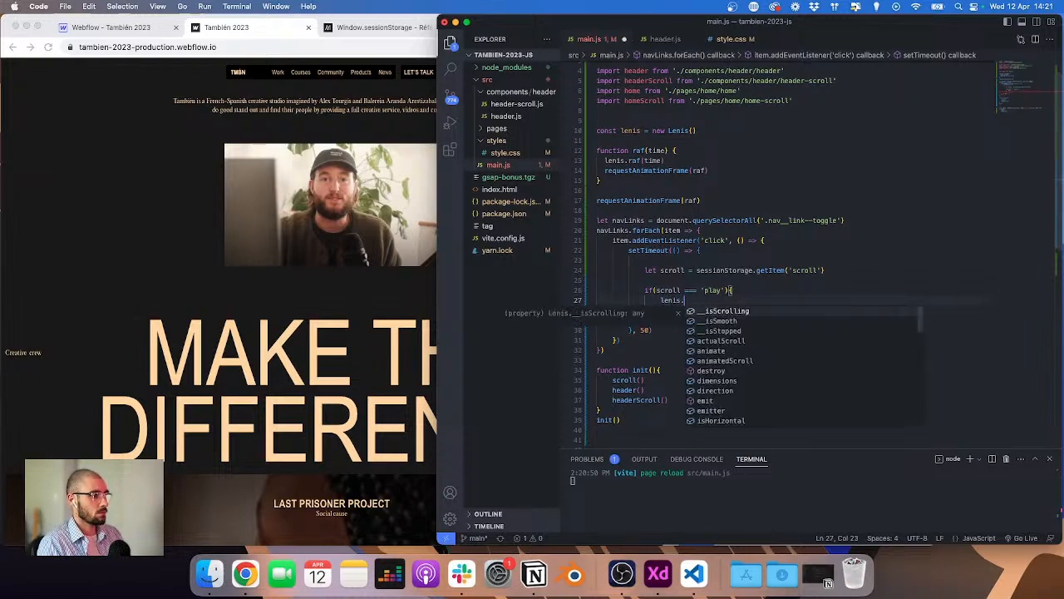
key(BackSpace)
key(BackSpace)
key(BackSpace)
text(s)
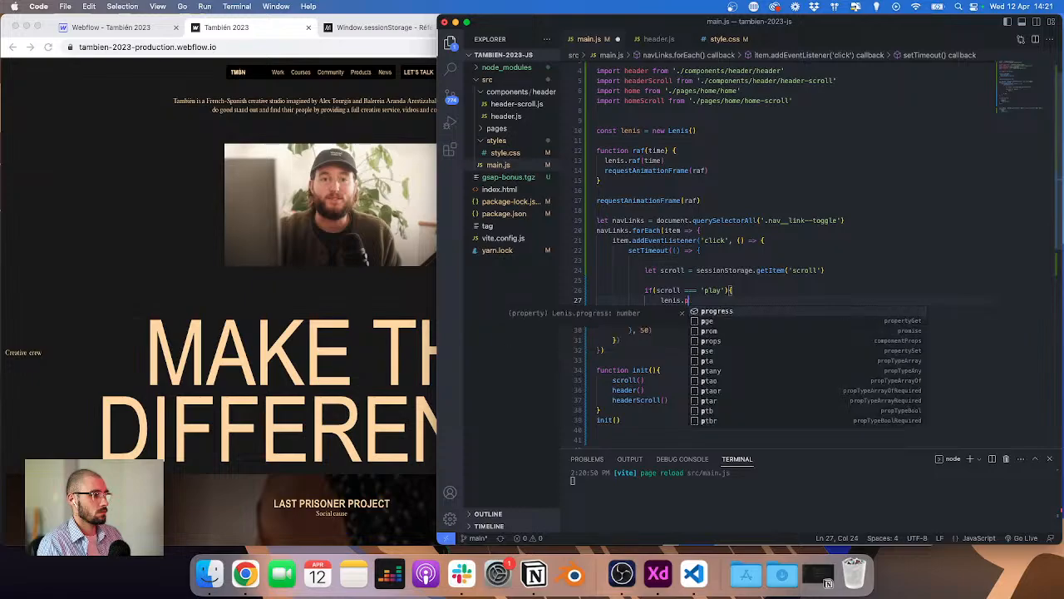
text(tart())
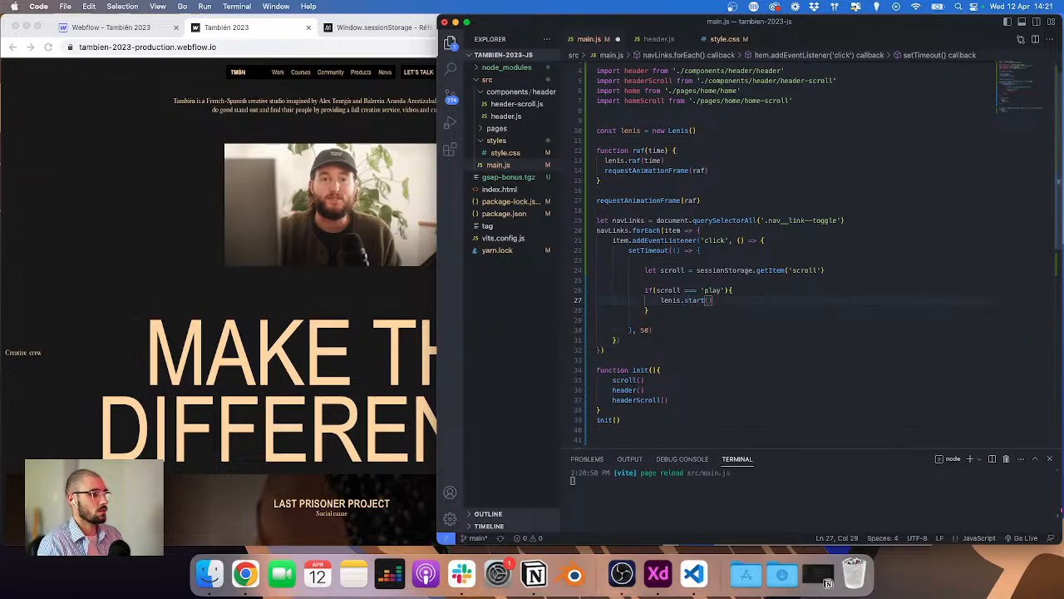
Step: Add an else branch to the scroll check that calls lenis.stop()
key(Down)
text(else {)
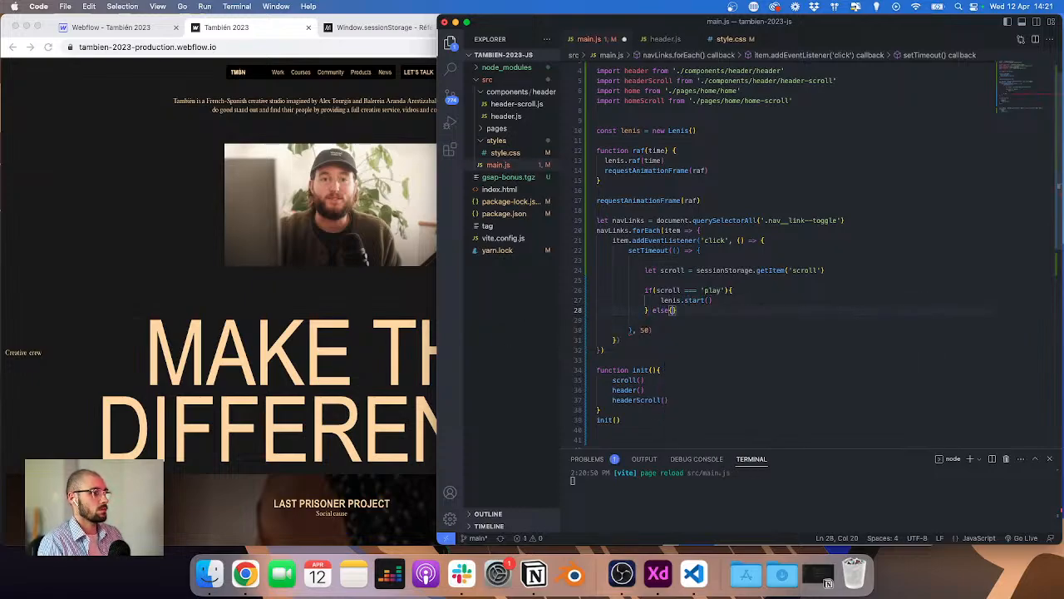
key(Return)
text(lenis)
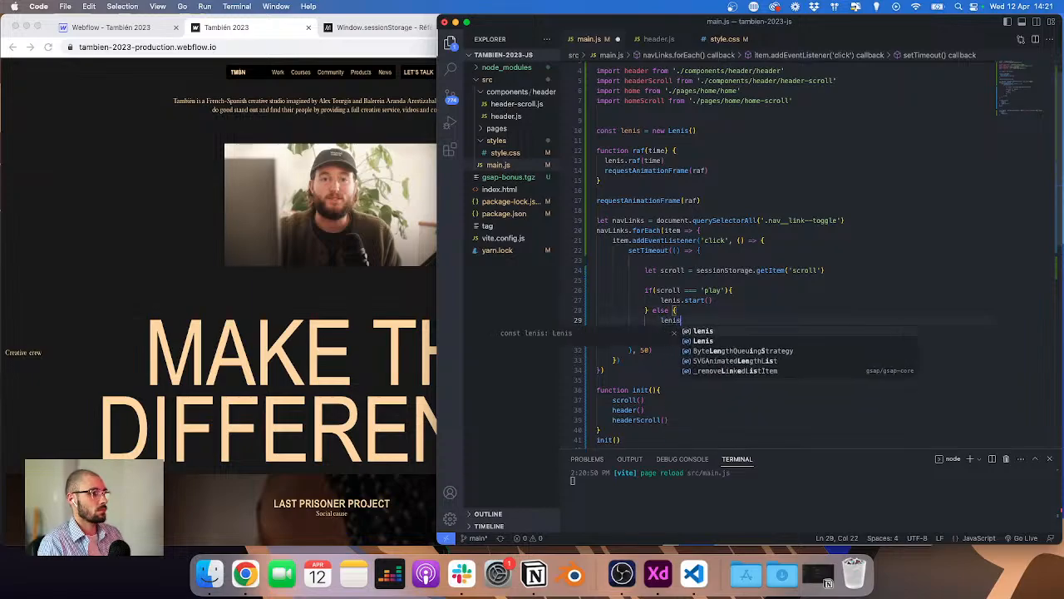
text(.stop()
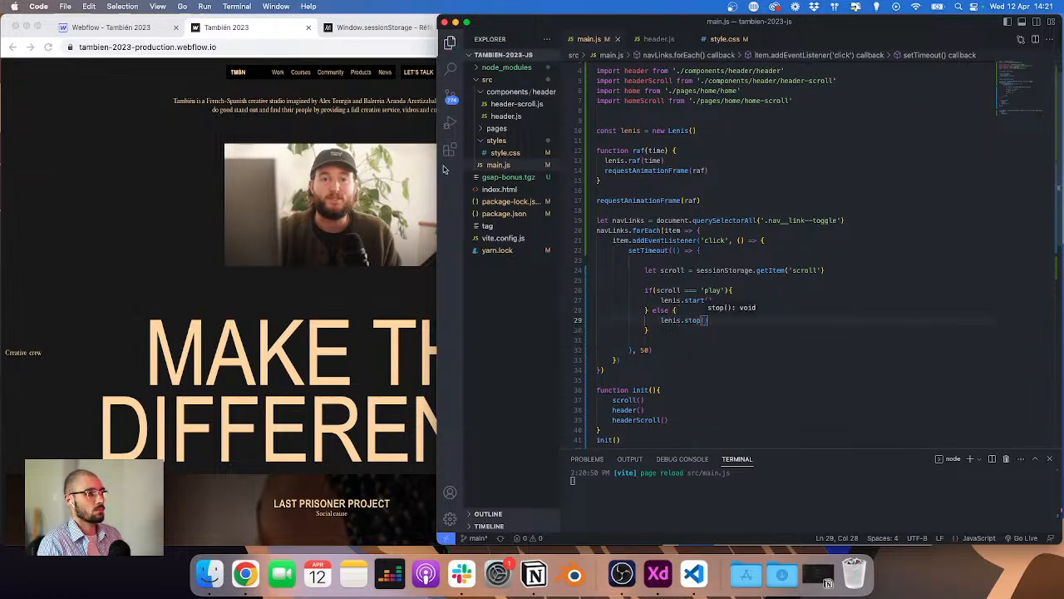
Step: Test toggling the Community and Courses menus and scrolling the page in the browser
click(231, 169)
scroll(340, 131, down, 3)
scroll(326, 86, up, 2)
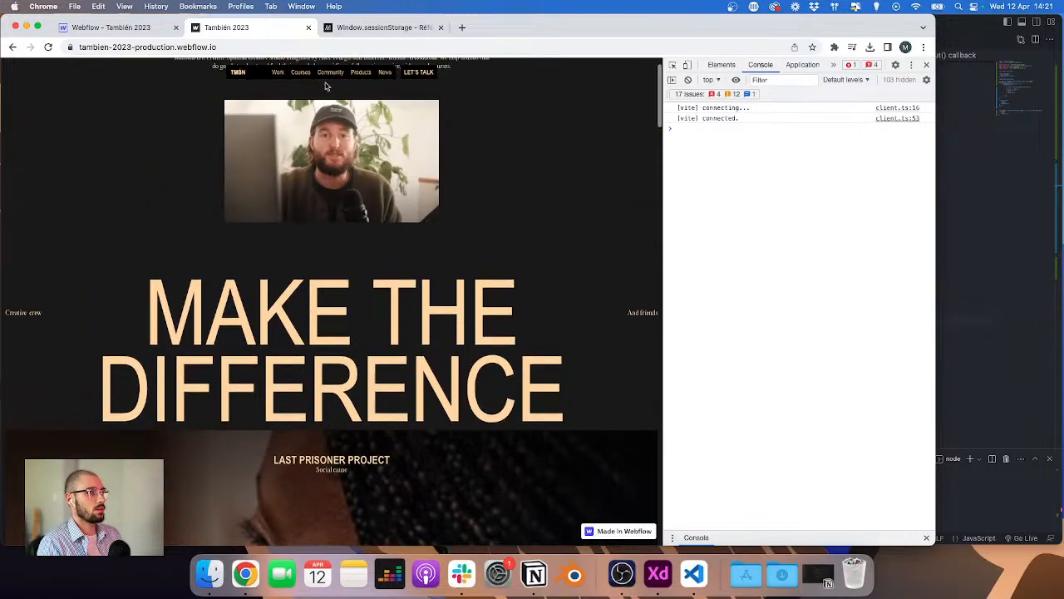
click(329, 73)
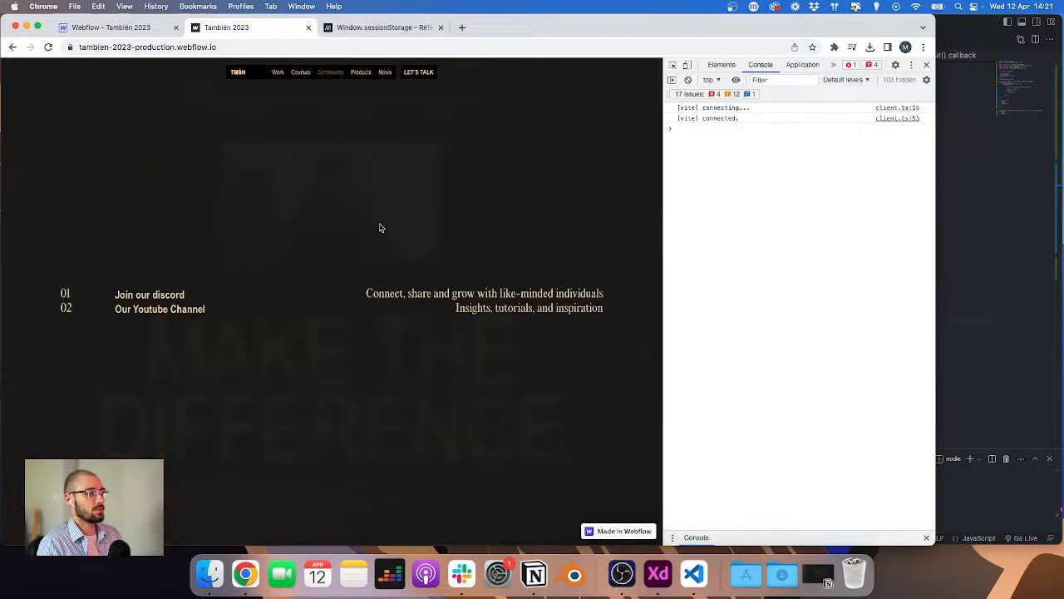
click(301, 73)
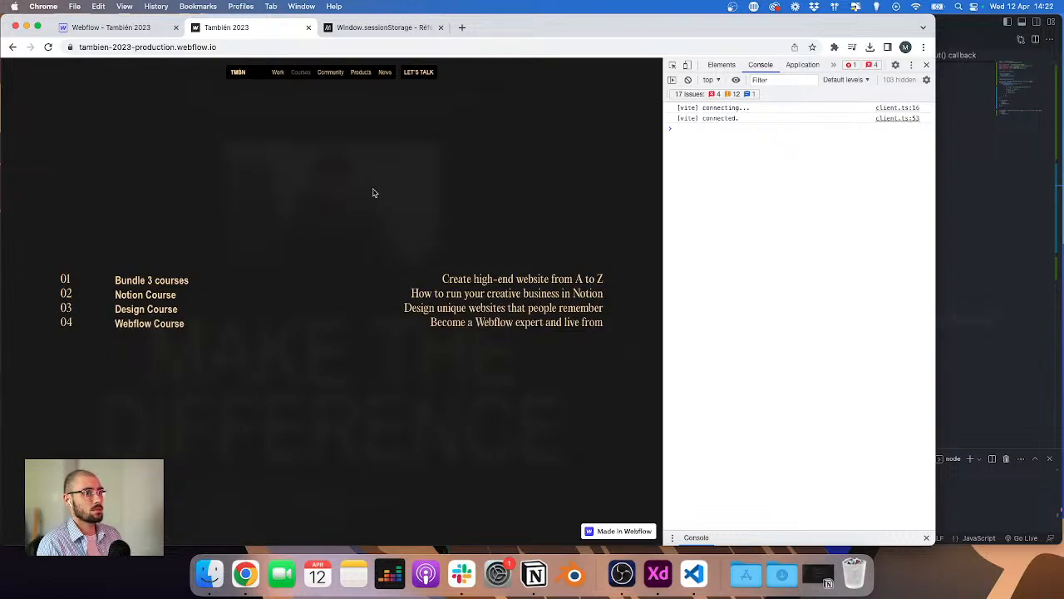
click(302, 73)
scroll(381, 212, down, 5)
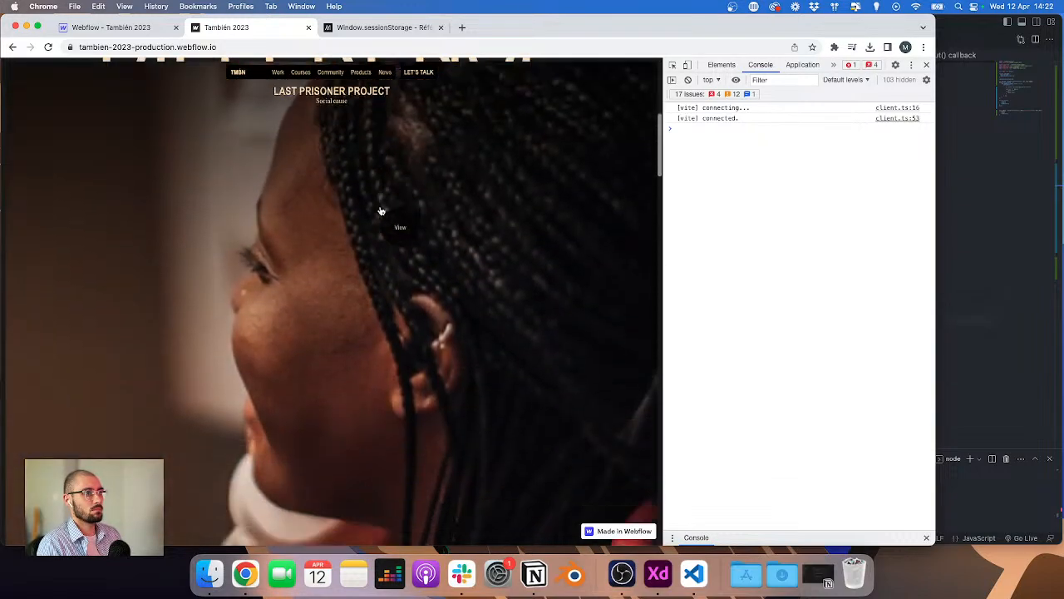
scroll(381, 211, up, 5)
Step: Insert blank lines between the navLinks declaration, the forEach and the addEventListener lines in main.js
key(super+Tab)
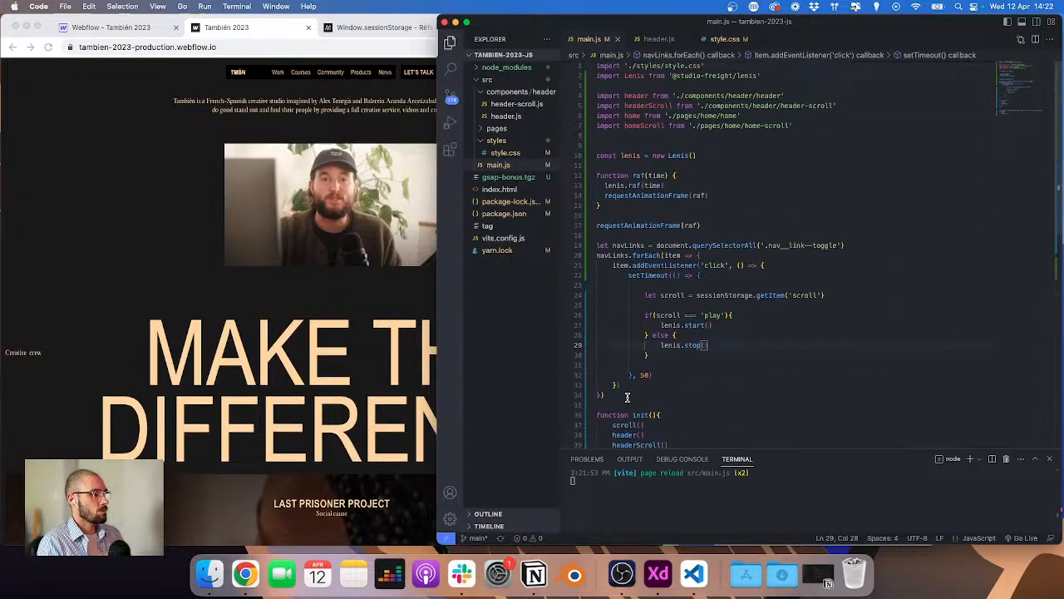
click(885, 245)
key(Return)
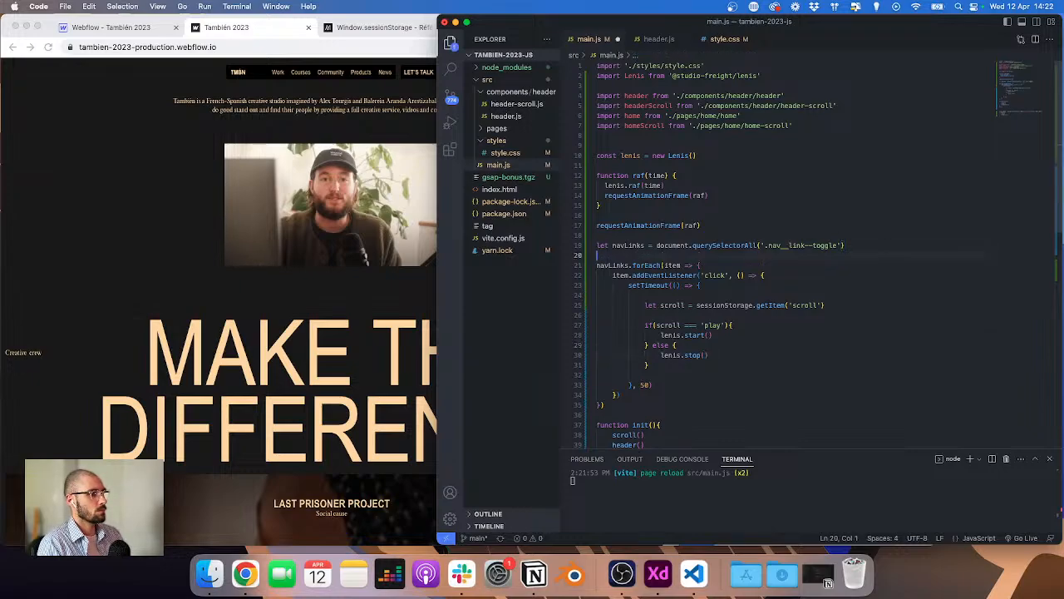
click(738, 266)
key(Return)
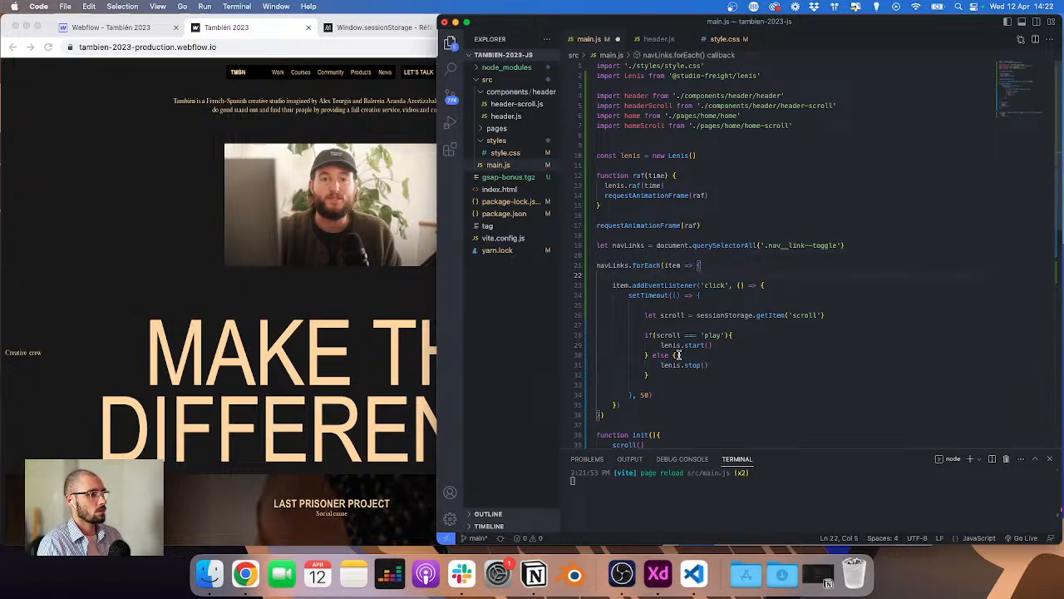
click(649, 405)
key(Return)
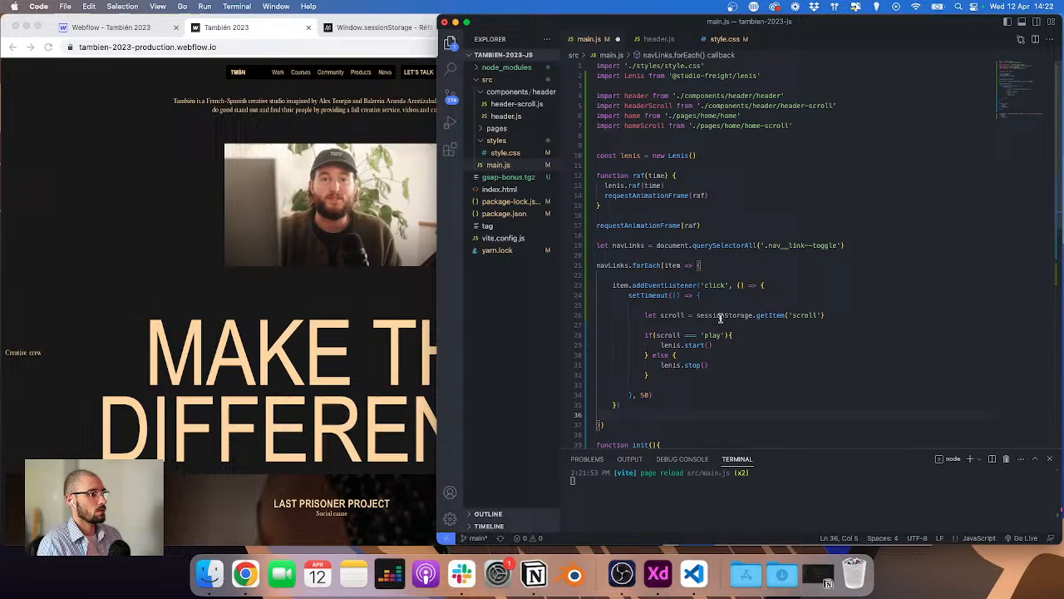
click(782, 285)
key(Return)
key(Down)
key(Down)
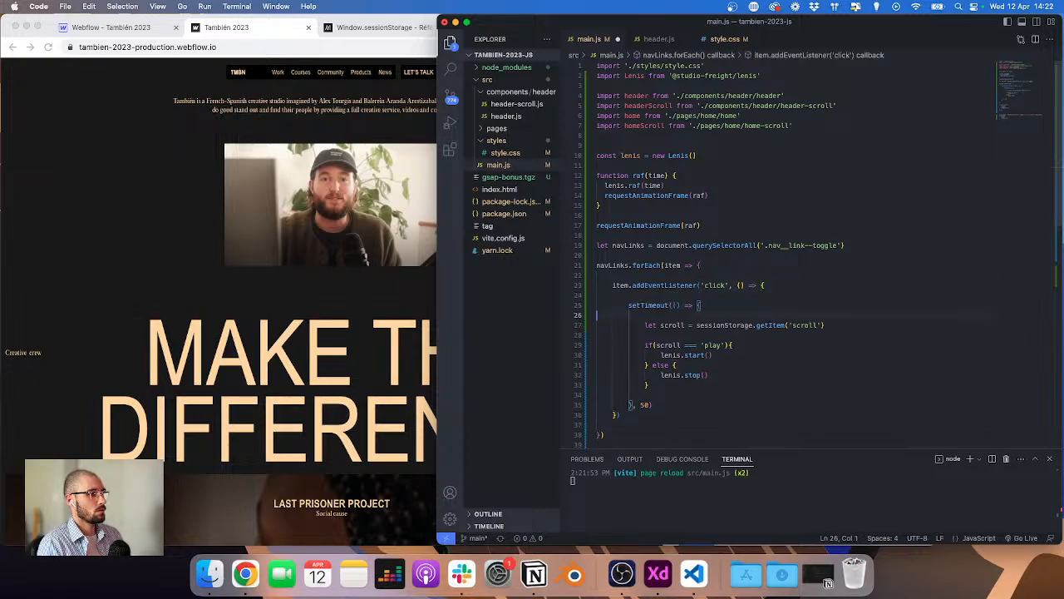
key(BackSpace)
Step: Tidy the closing braces and blank lines inside the click callback and save main.js
key(Down)
key(Down)
key(Down)
key(Down)
key(Down)
key(Down)
key(Down)
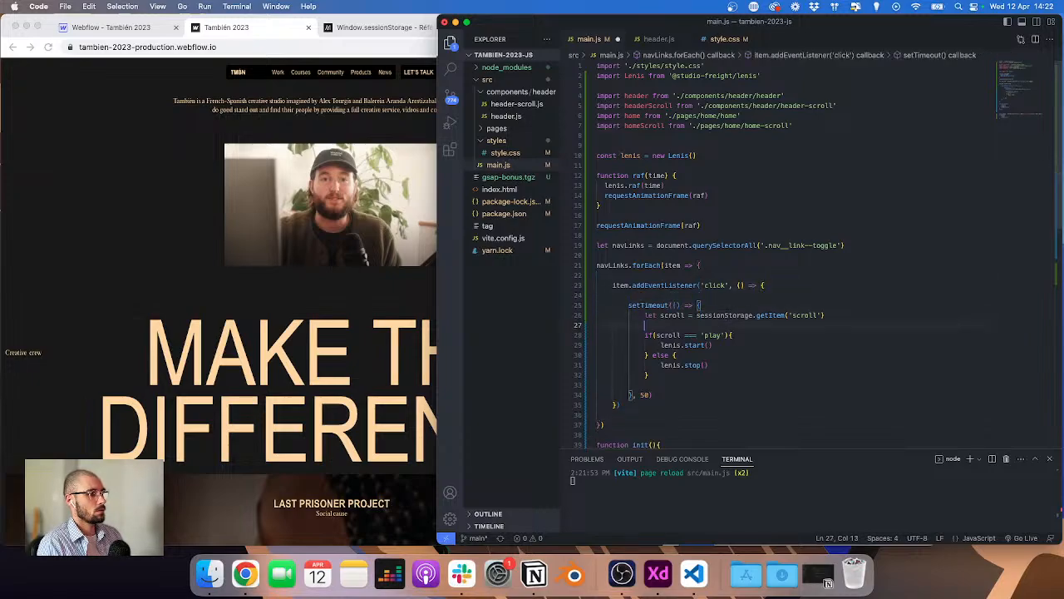
key(BackSpace)
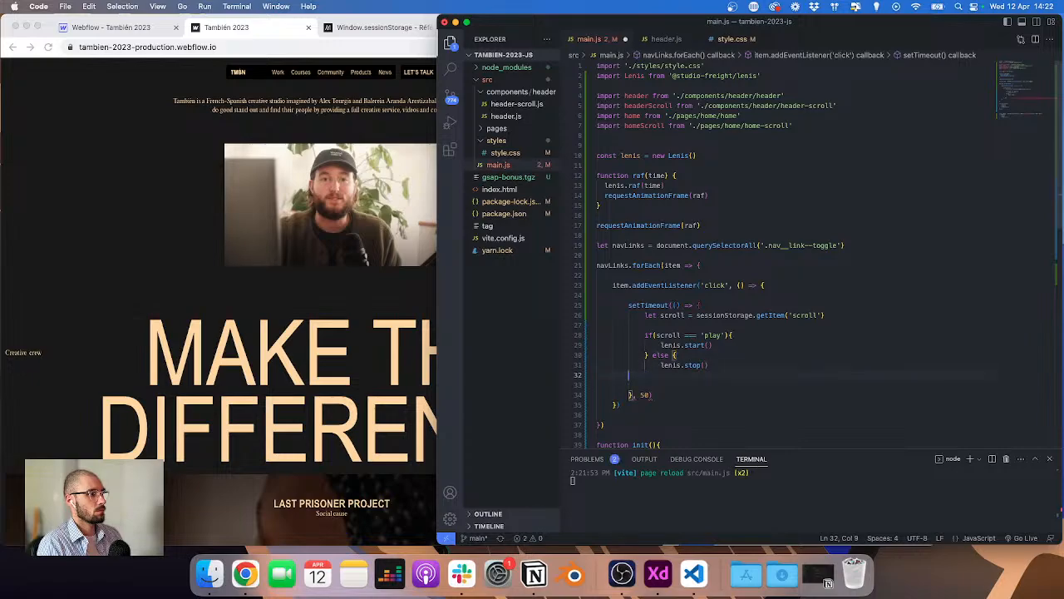
text(})
key(Delete)
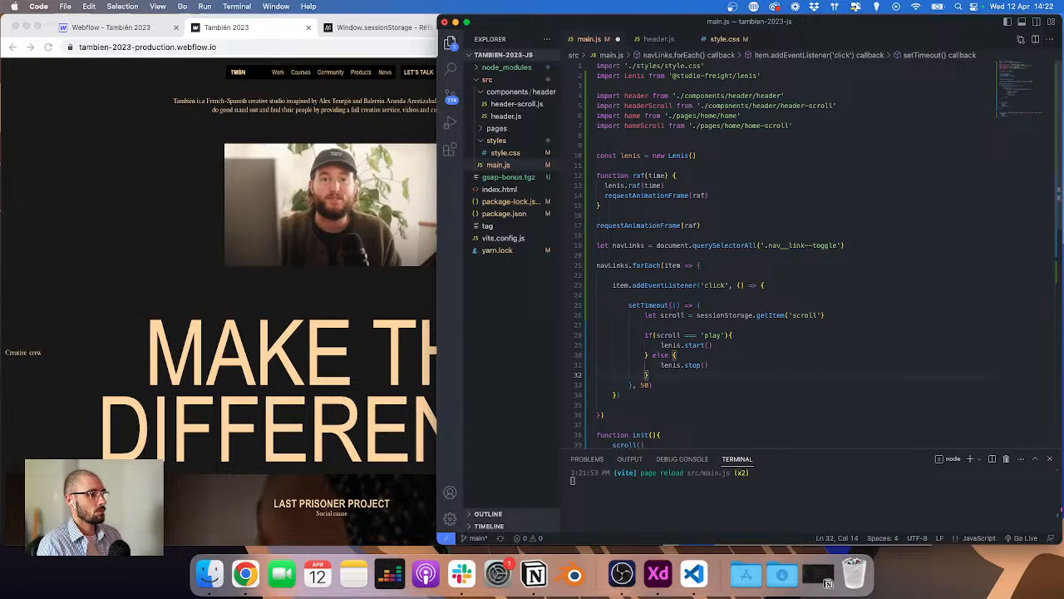
click(772, 285)
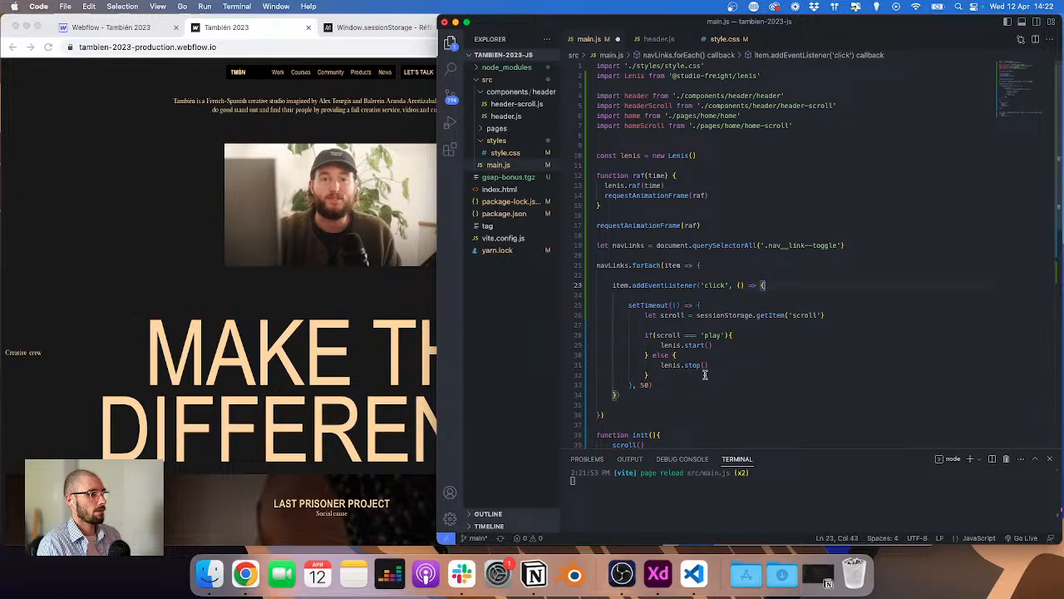
click(666, 385)
key(Return)
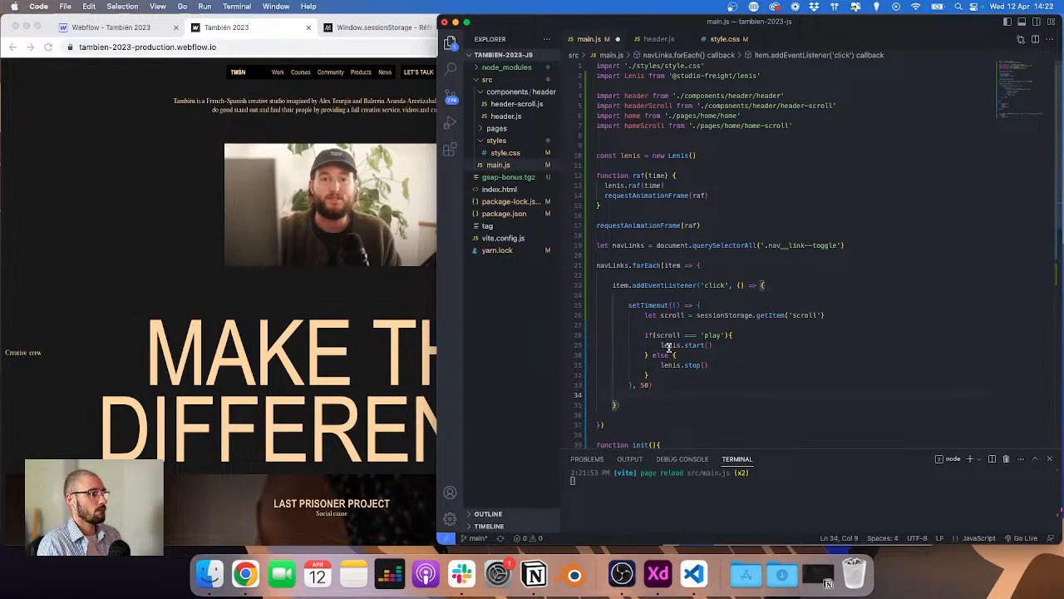
scroll(777, 286, down, 2)
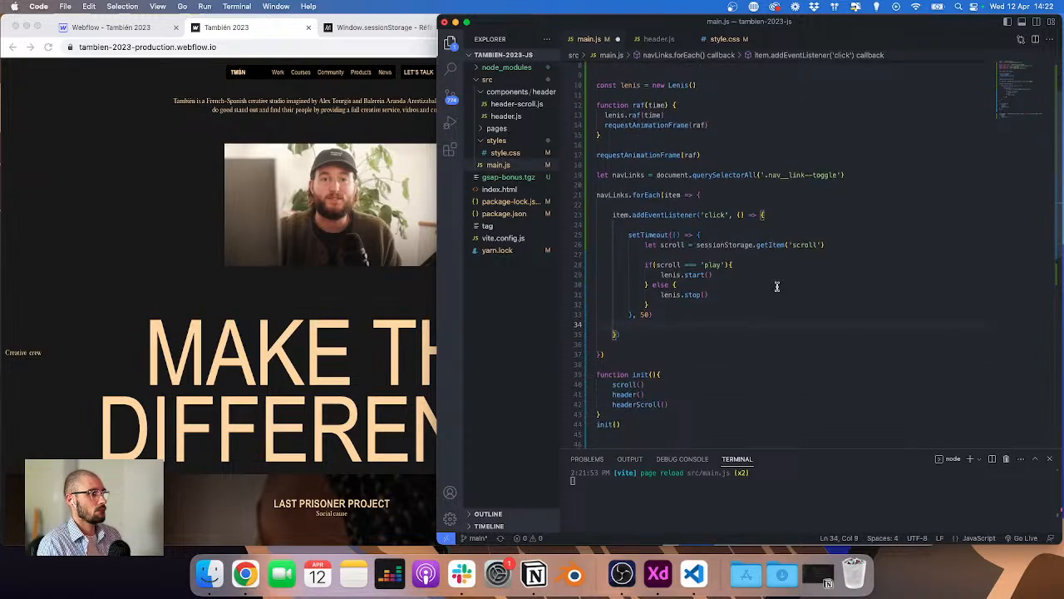
scroll(776, 286, up, 2)
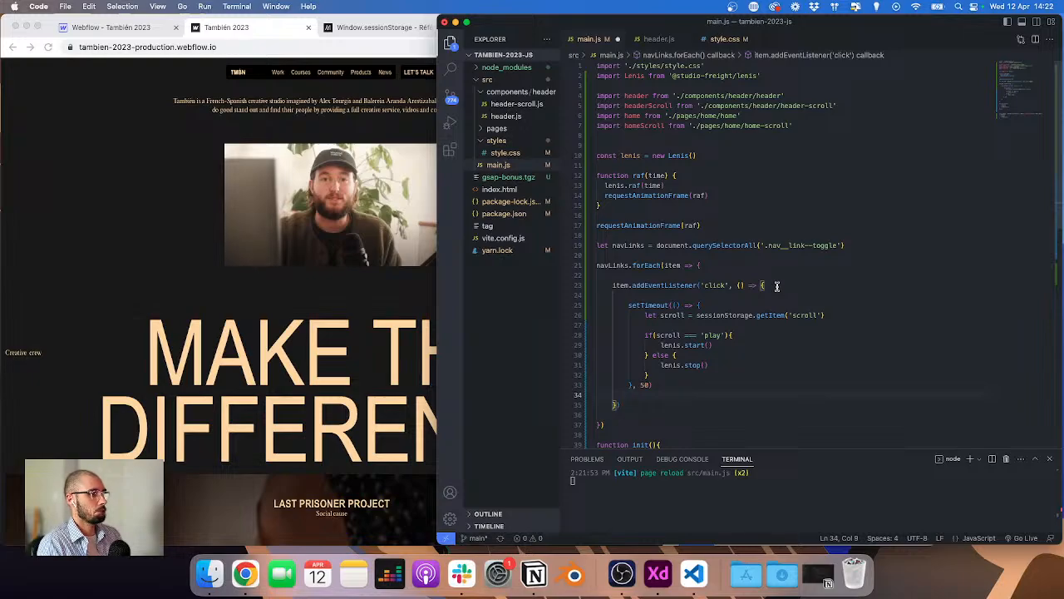
click(776, 285)
key(super+s)
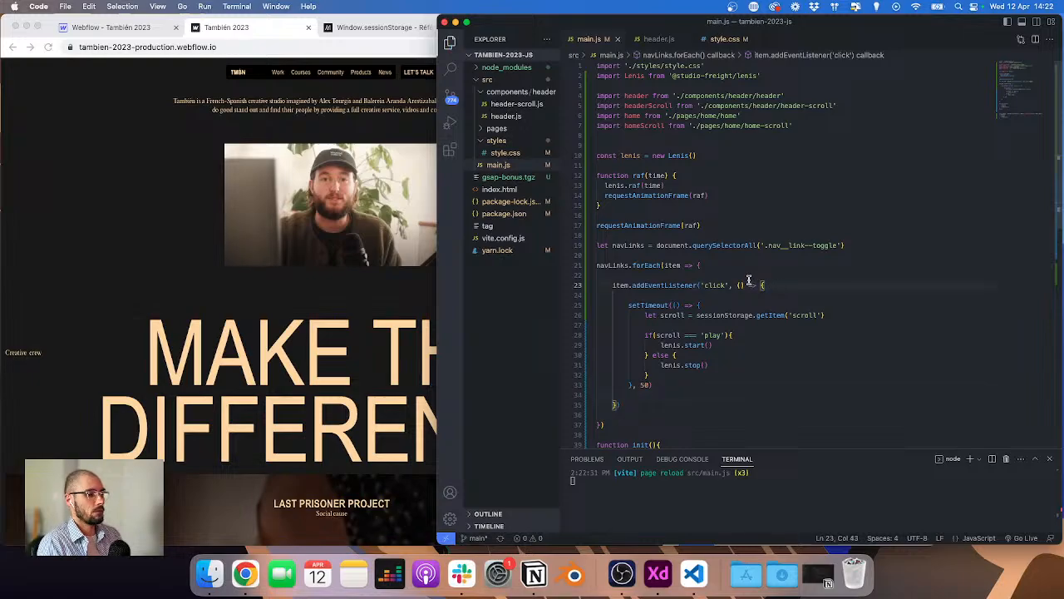
Step: Test opening and closing the Community, Courses and Products menus on the reloaded page
click(169, 258)
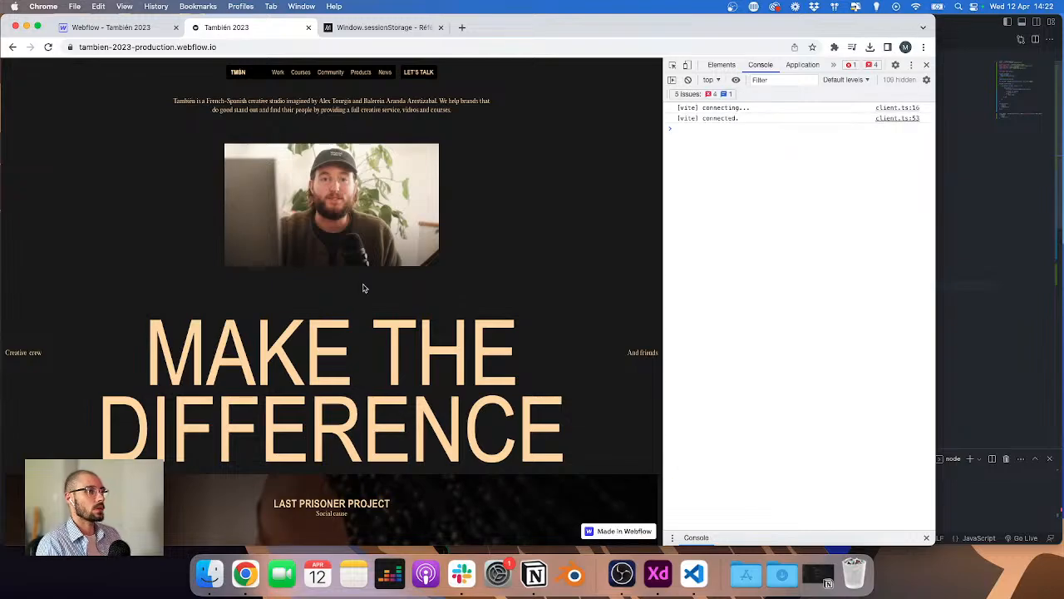
click(328, 74)
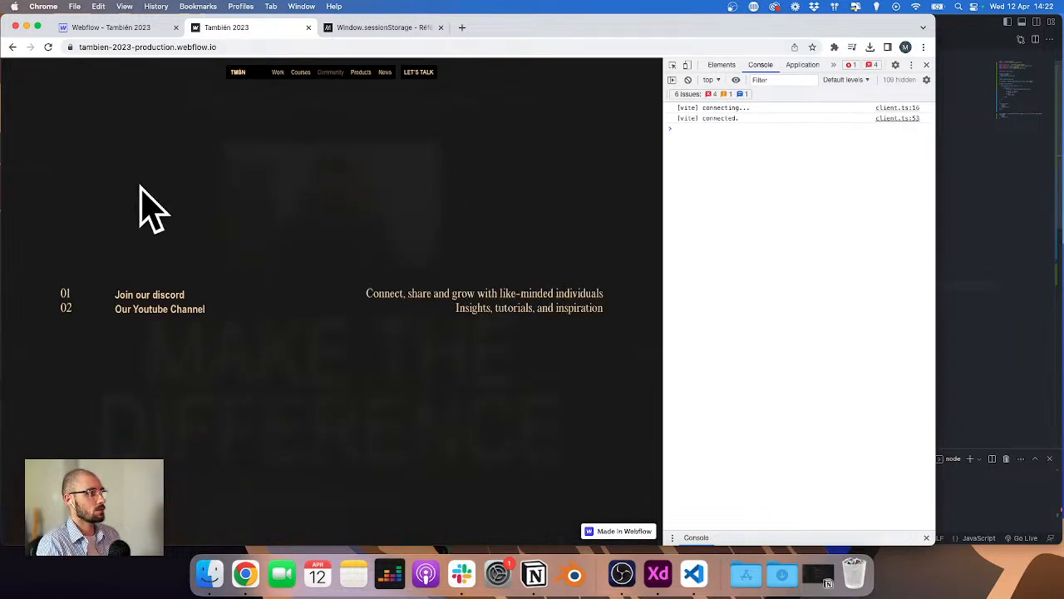
click(305, 74)
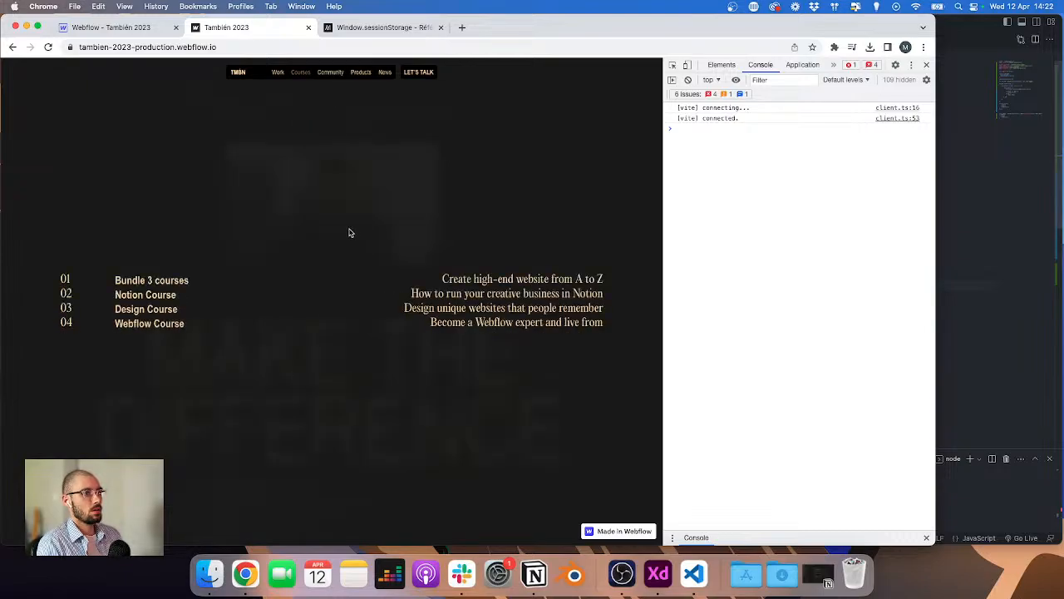
click(332, 74)
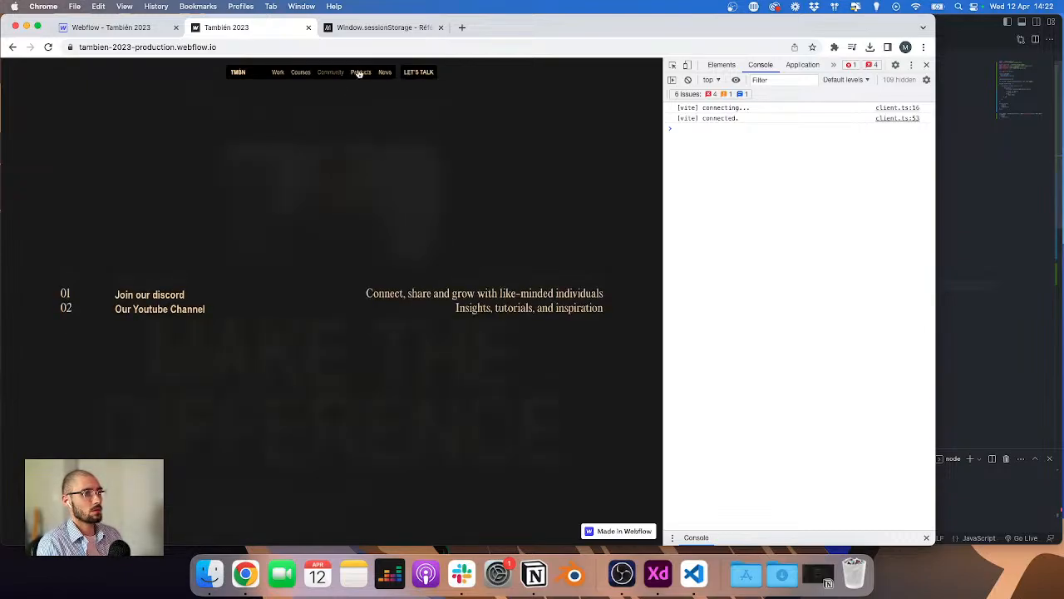
click(360, 74)
click(326, 75)
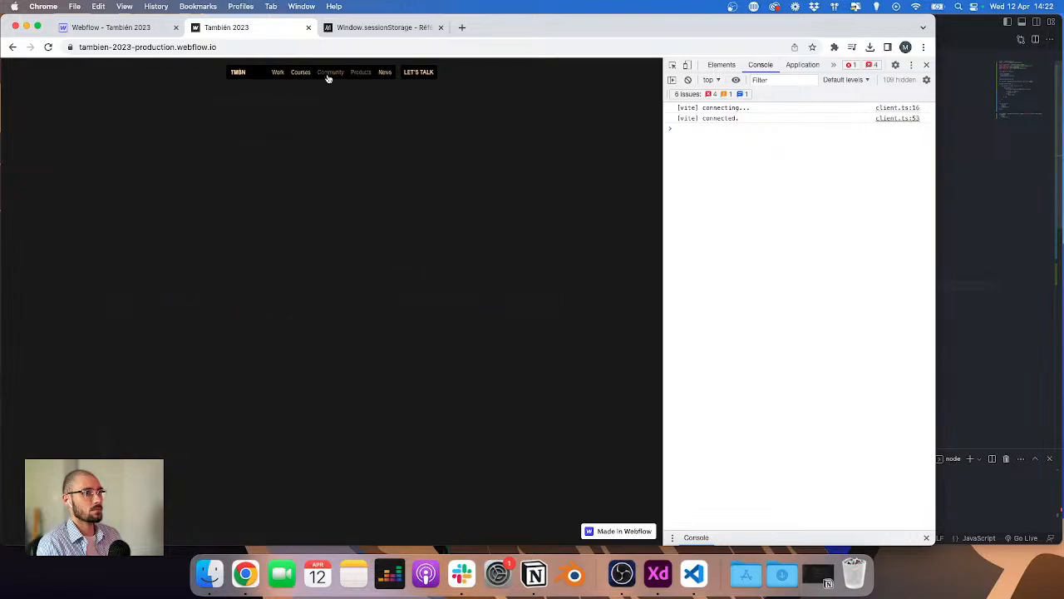
click(331, 72)
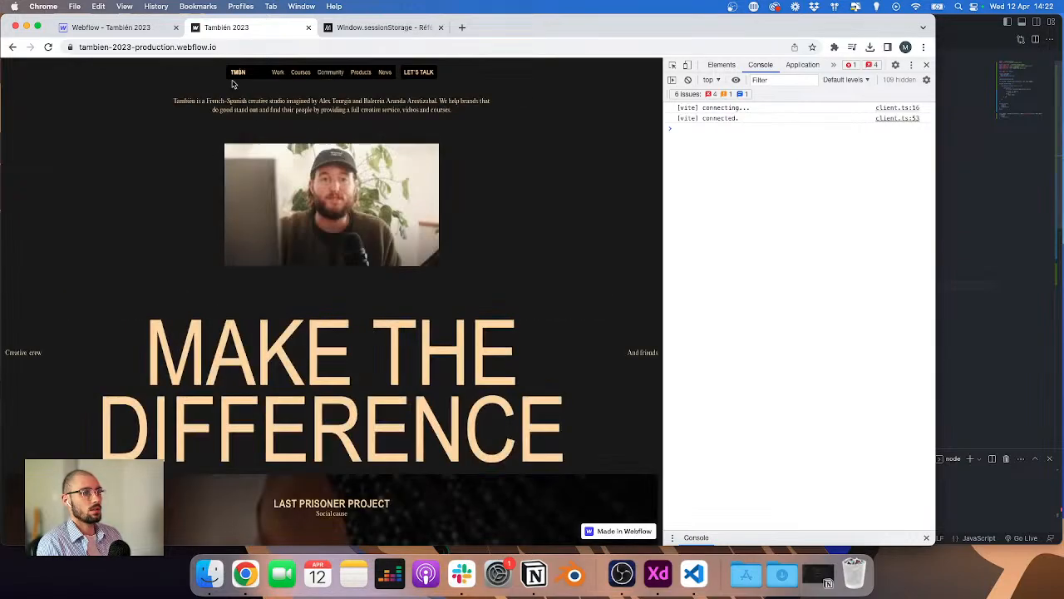
click(329, 72)
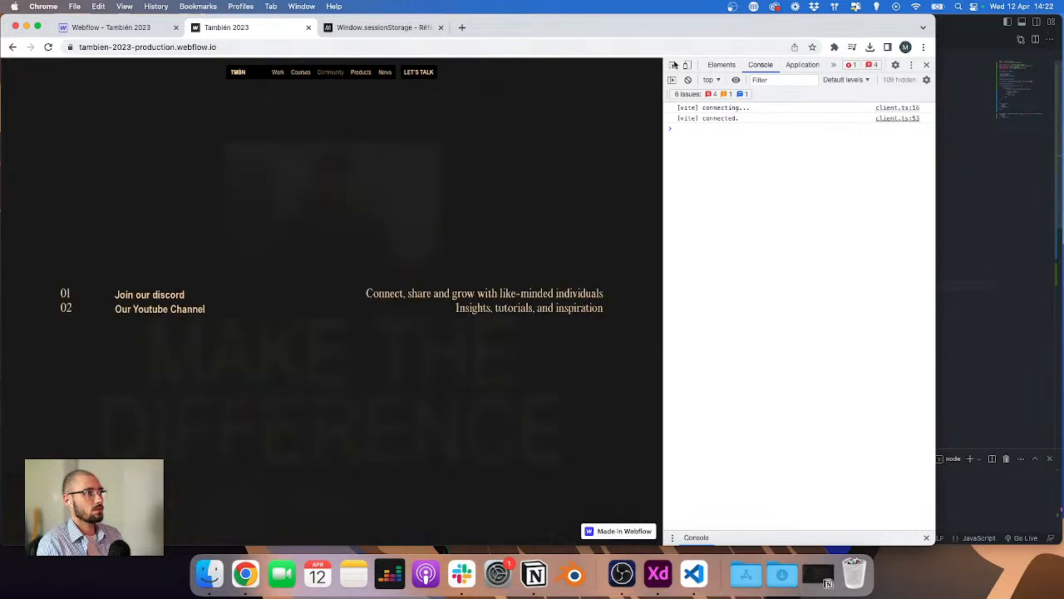
Step: Inspect the open nav-content section element in the browser's Elements panel
click(672, 65)
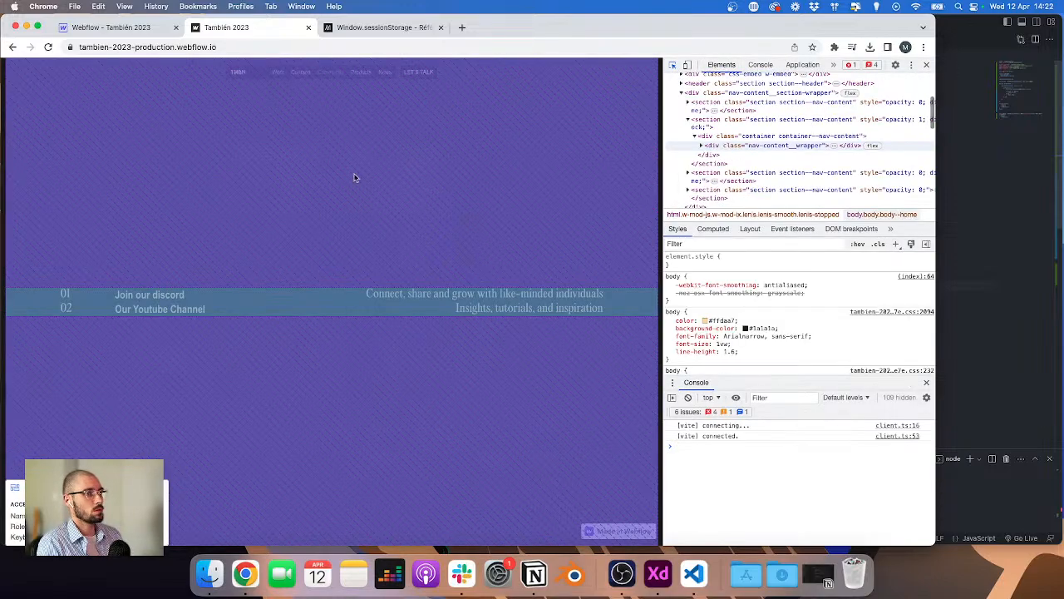
click(297, 188)
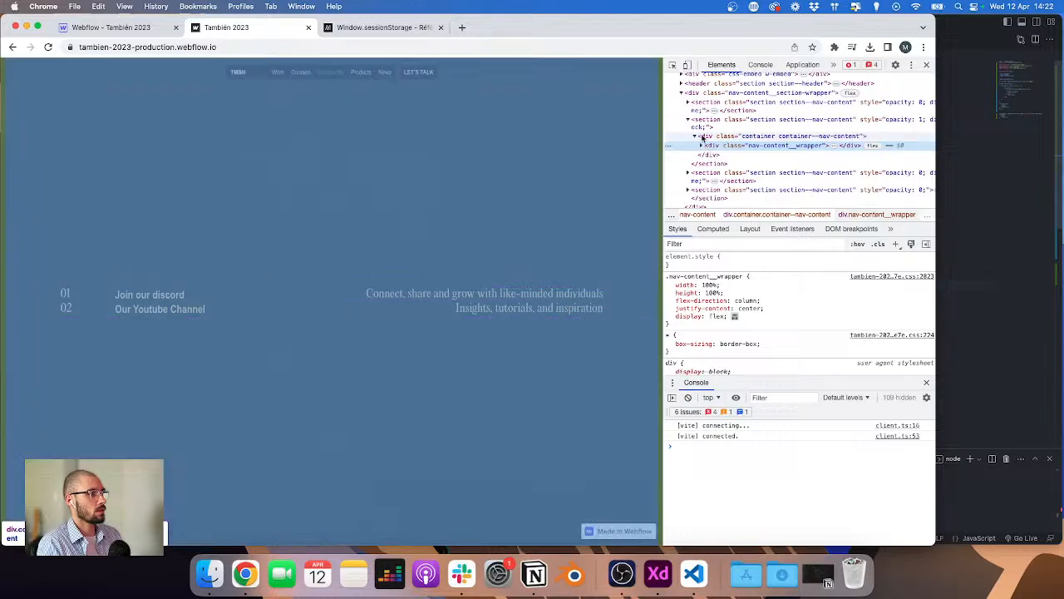
click(689, 121)
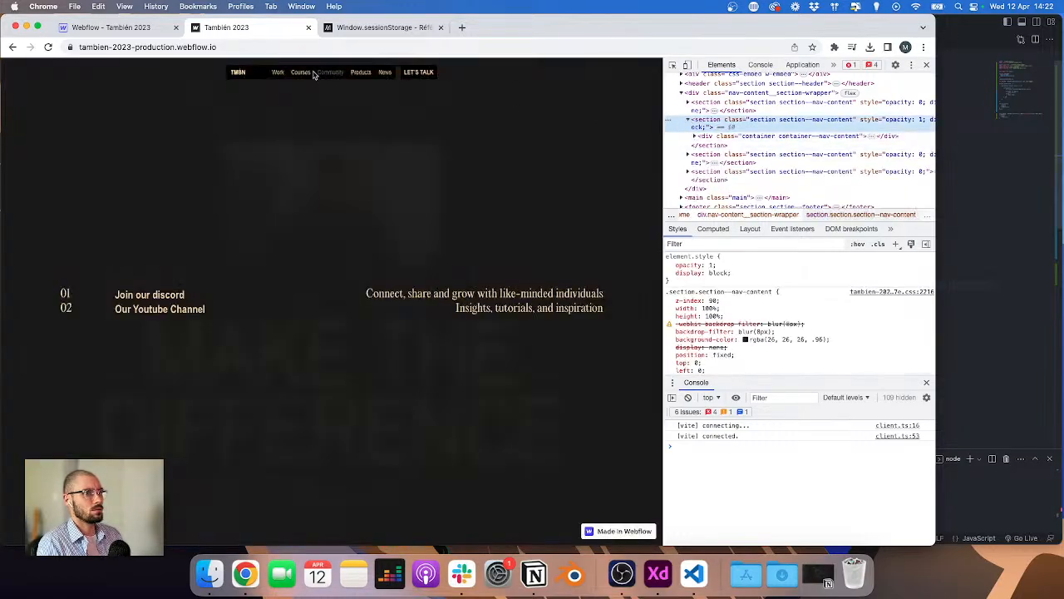
Step: In the Webflow Designer, add a Div Block inside the first section of nav-content_section-wrapper
click(105, 28)
click(12, 131)
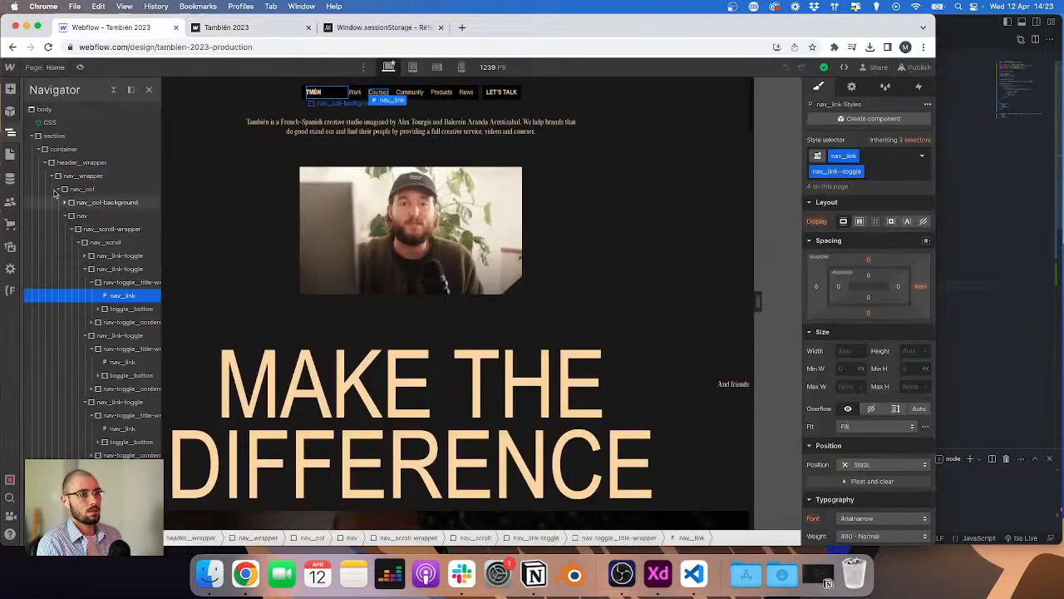
click(39, 150)
click(38, 149)
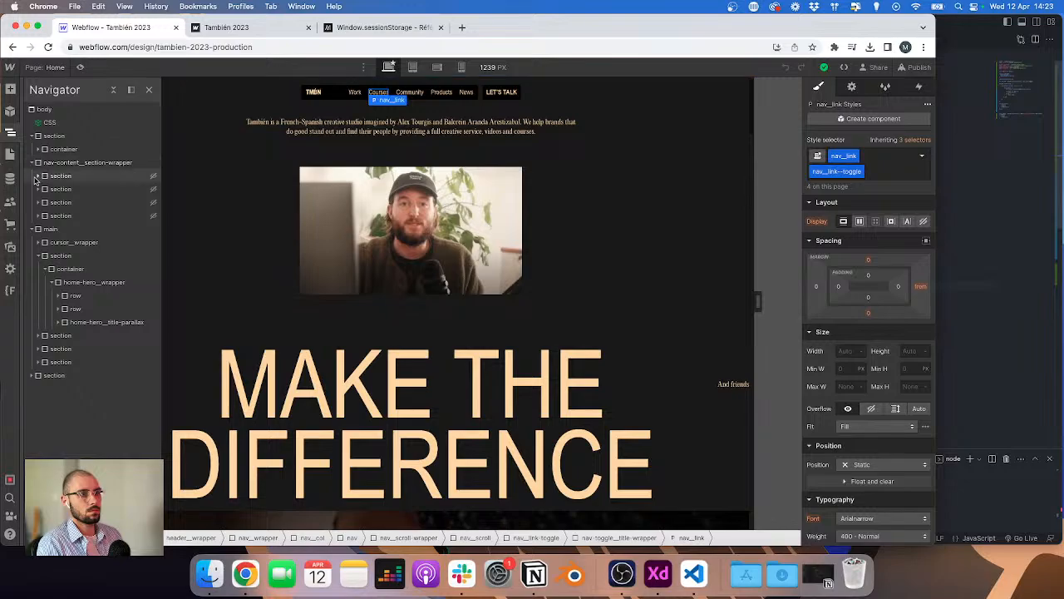
click(39, 175)
click(59, 177)
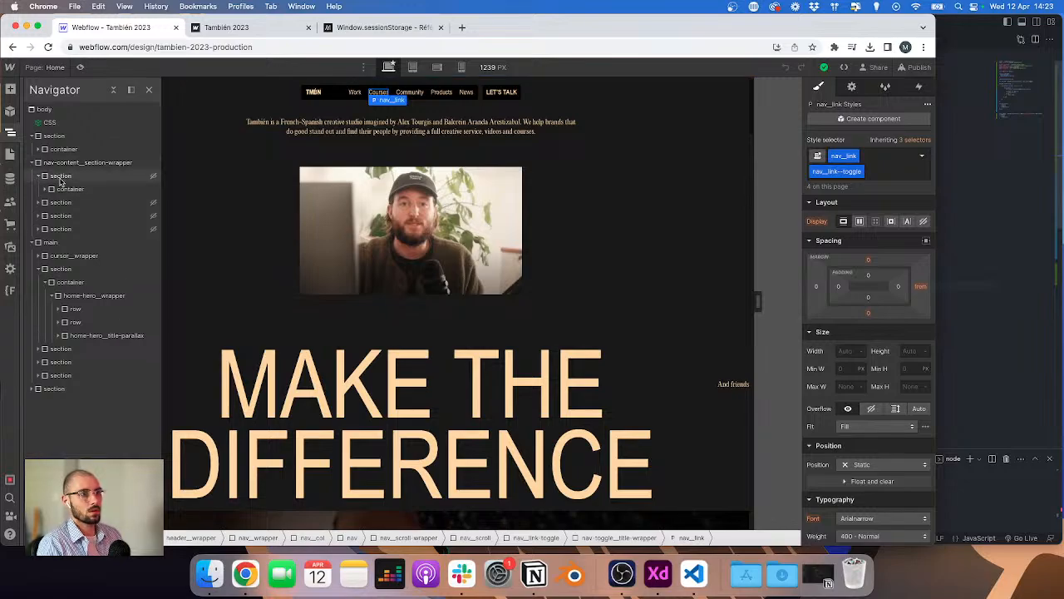
key(super+e)
text(div)
key(Return)
key(super+Return)
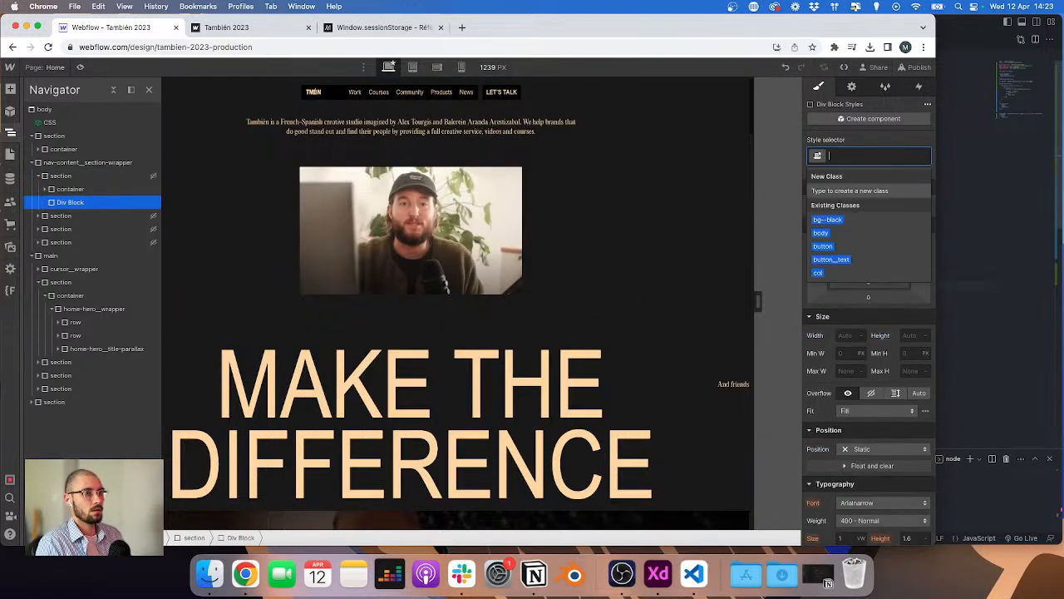
key(Escape)
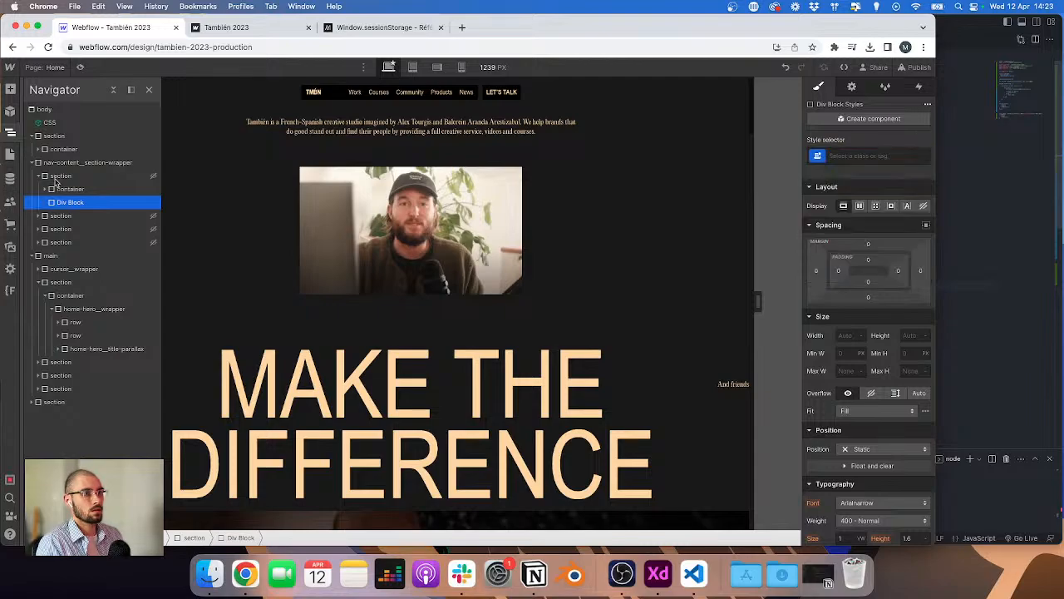
Step: Give the new Div Block in the first nav-content section the class nav-content_background
click(61, 177)
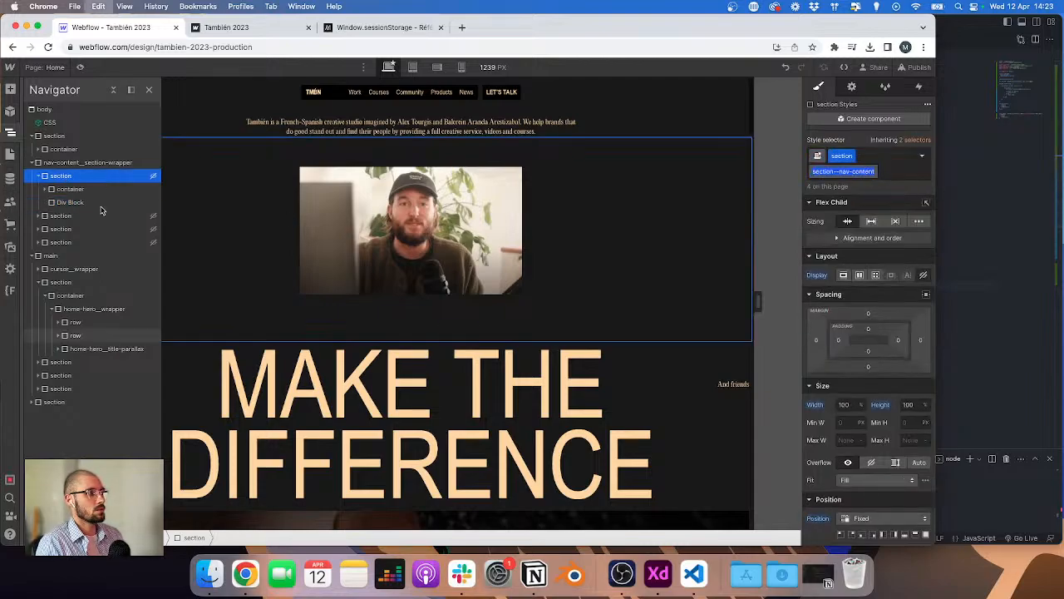
click(45, 189)
click(79, 213)
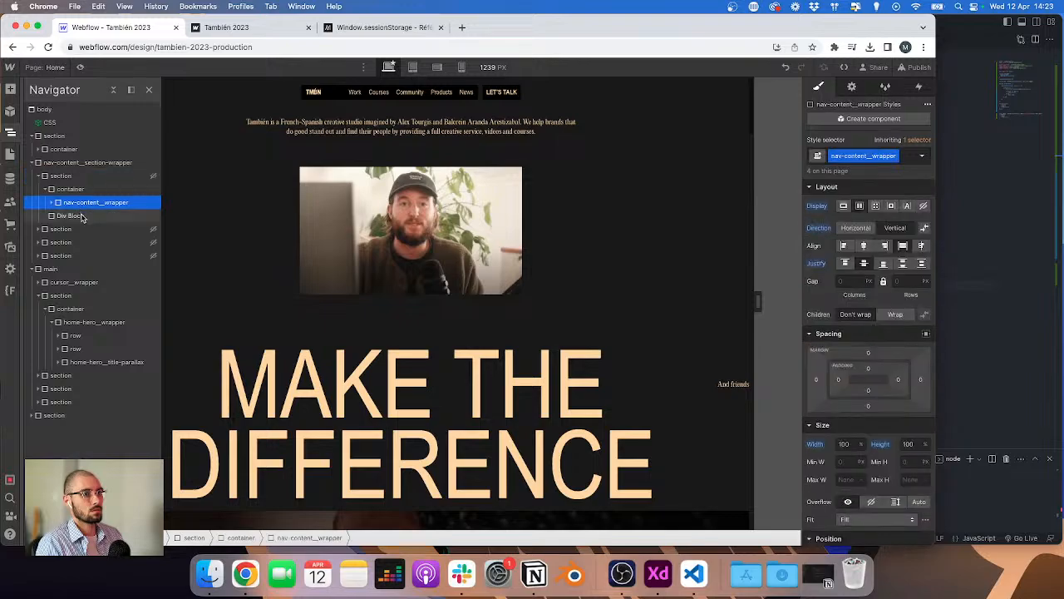
key(super+Return)
text(nav-)
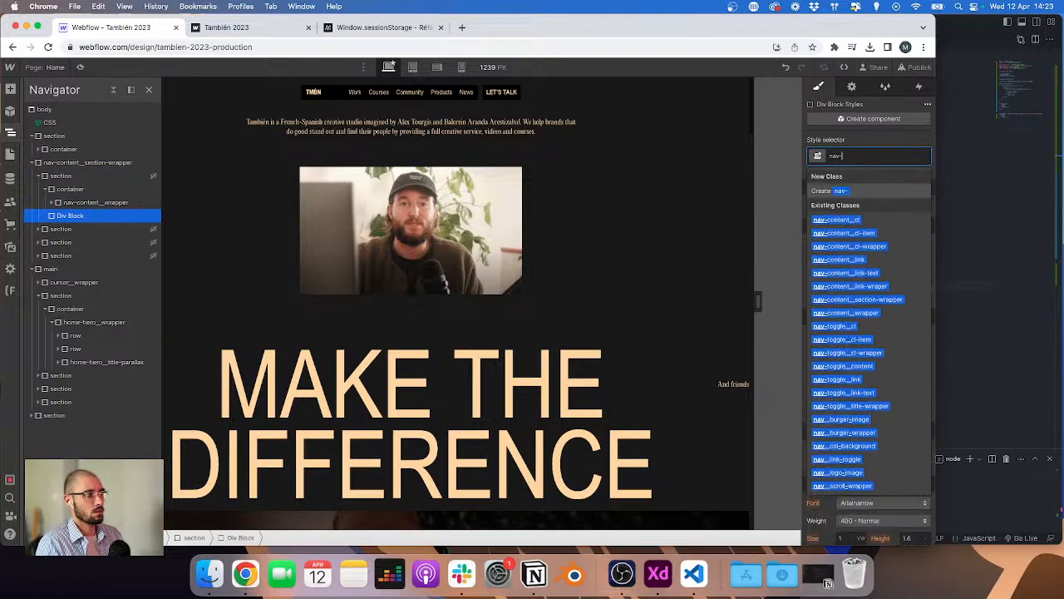
text(content_backgro)
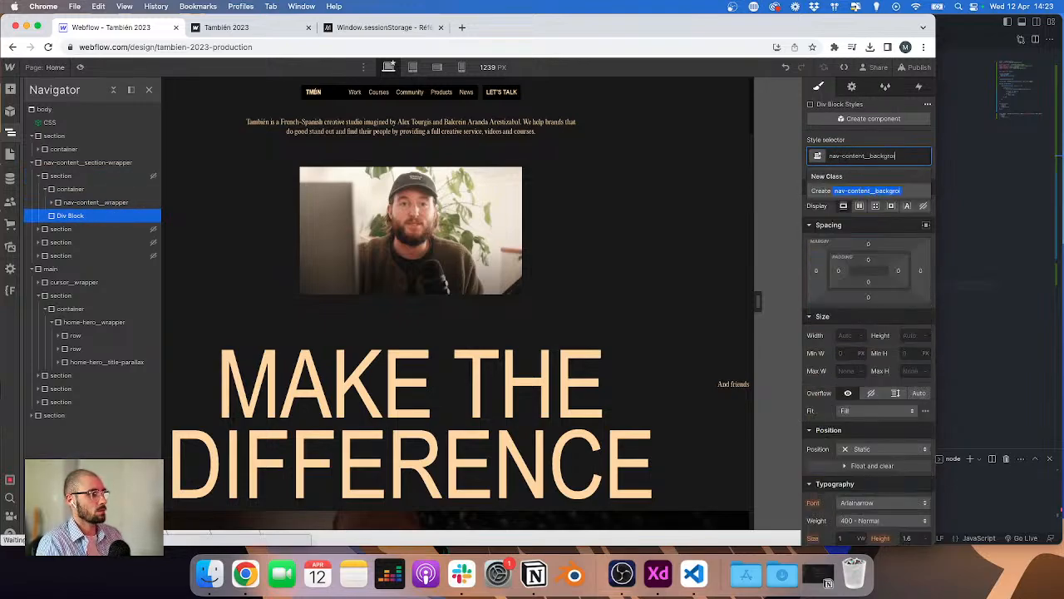
text(und)
key(Return)
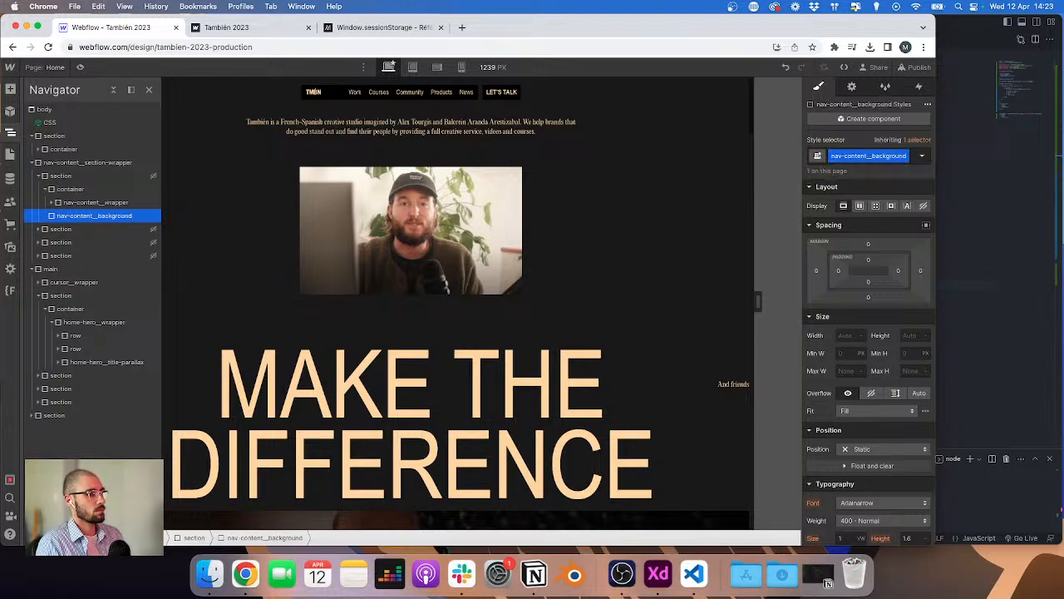
Step: Set the nav-content_background element's position to Absolute
click(99, 178)
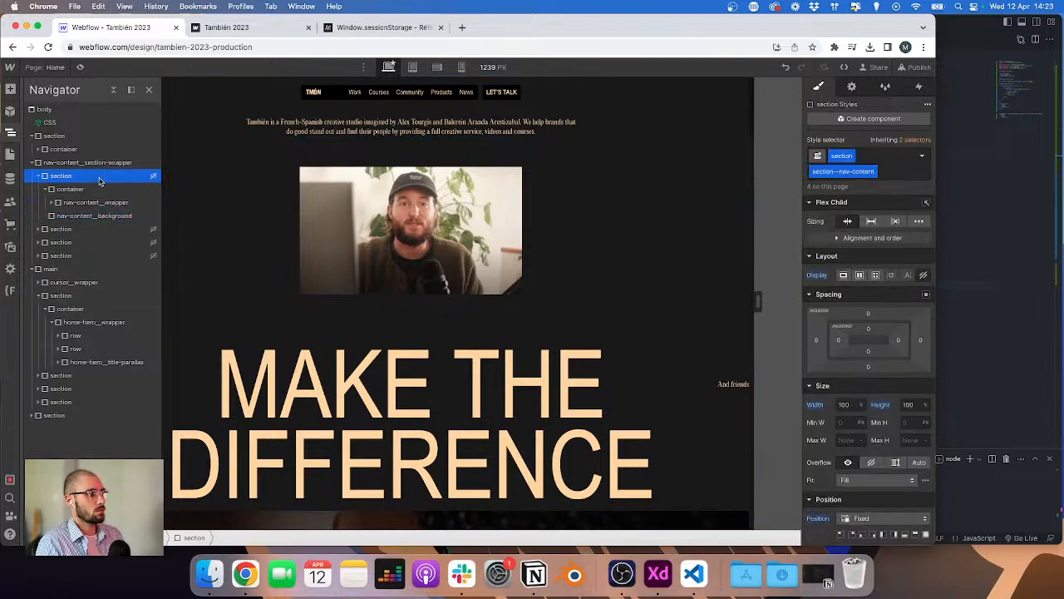
click(91, 216)
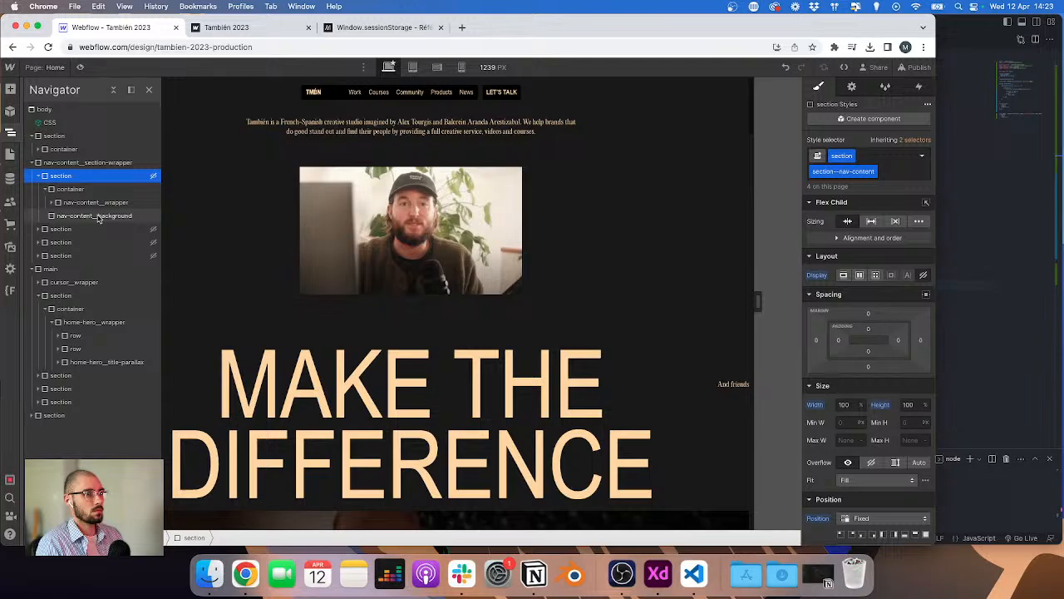
click(47, 189)
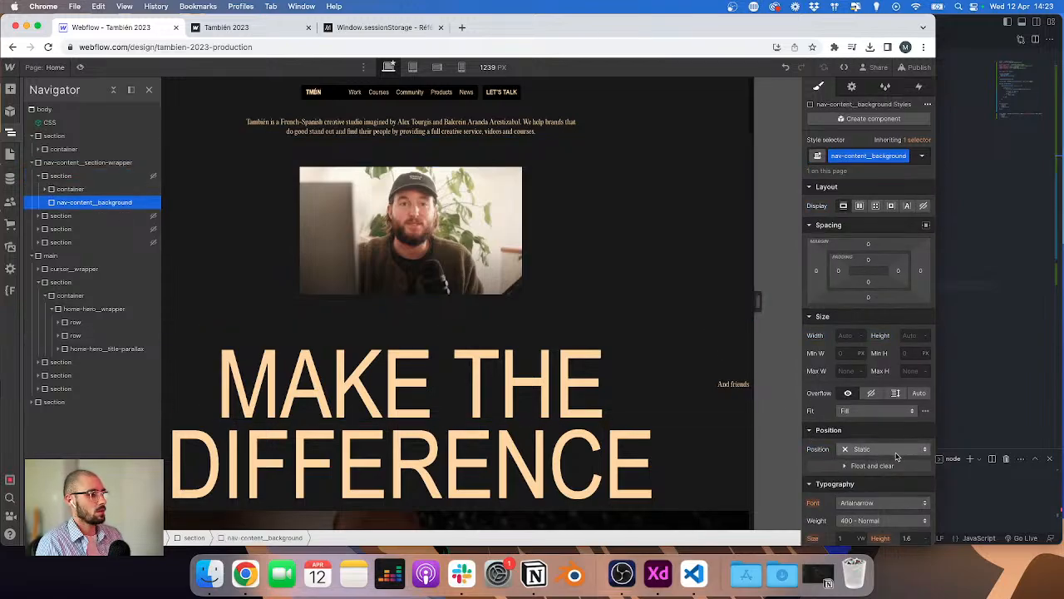
click(898, 451)
click(891, 463)
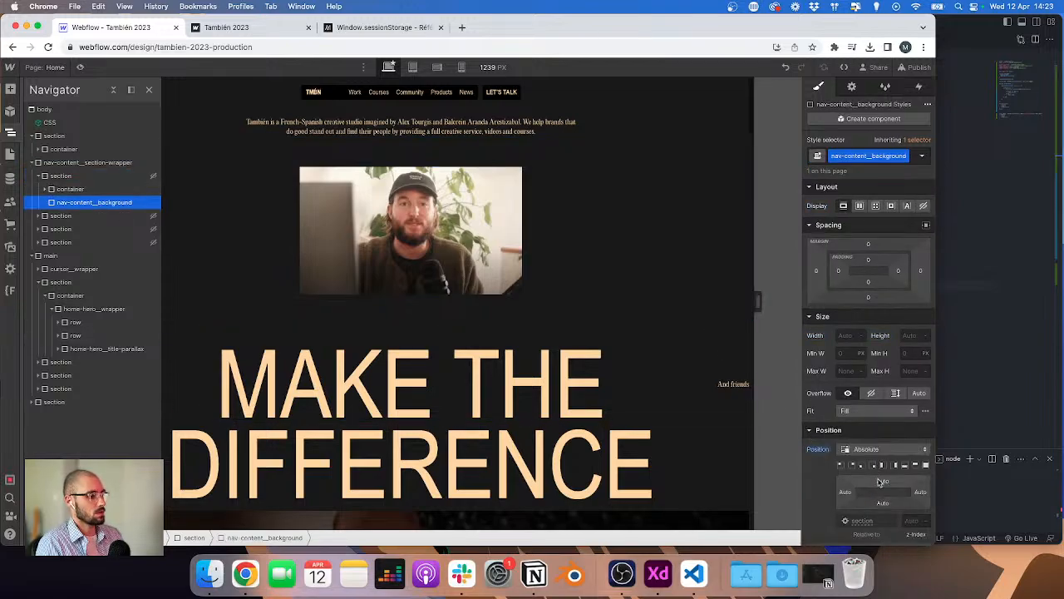
Step: Set the background's top and left offsets to 0
click(881, 482)
text(0)
key(Return)
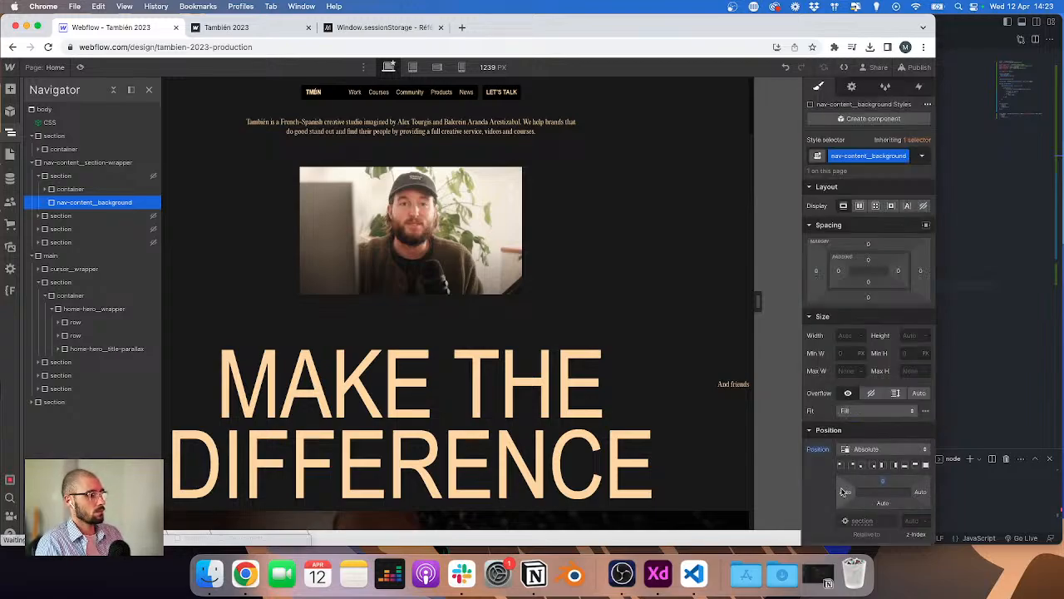
click(846, 492)
text(0)
key(Return)
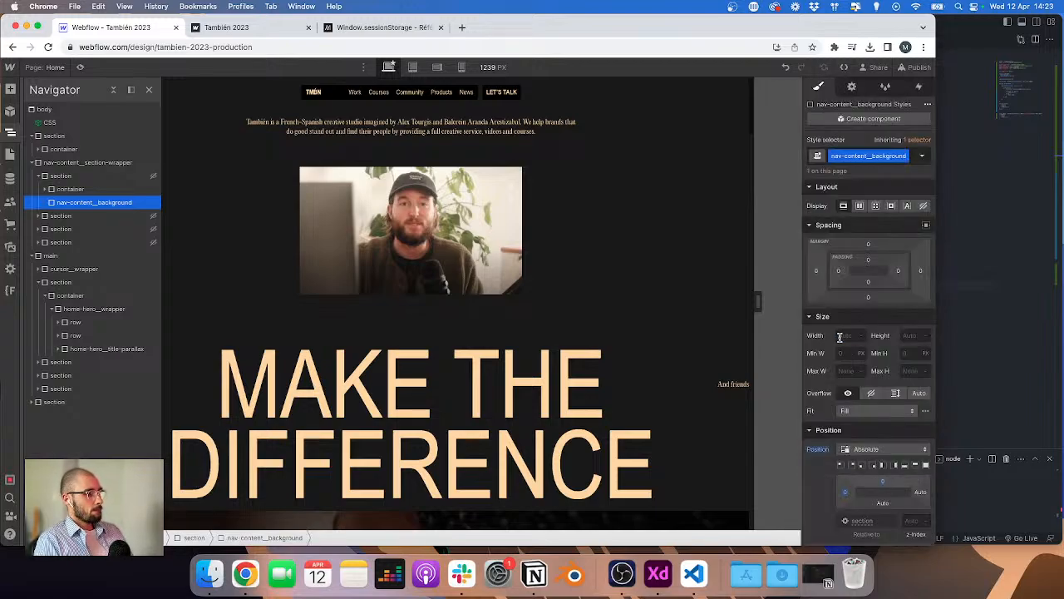
Step: Set the background's width and height to 100% and edit its z-index
text(100%)
key(Tab)
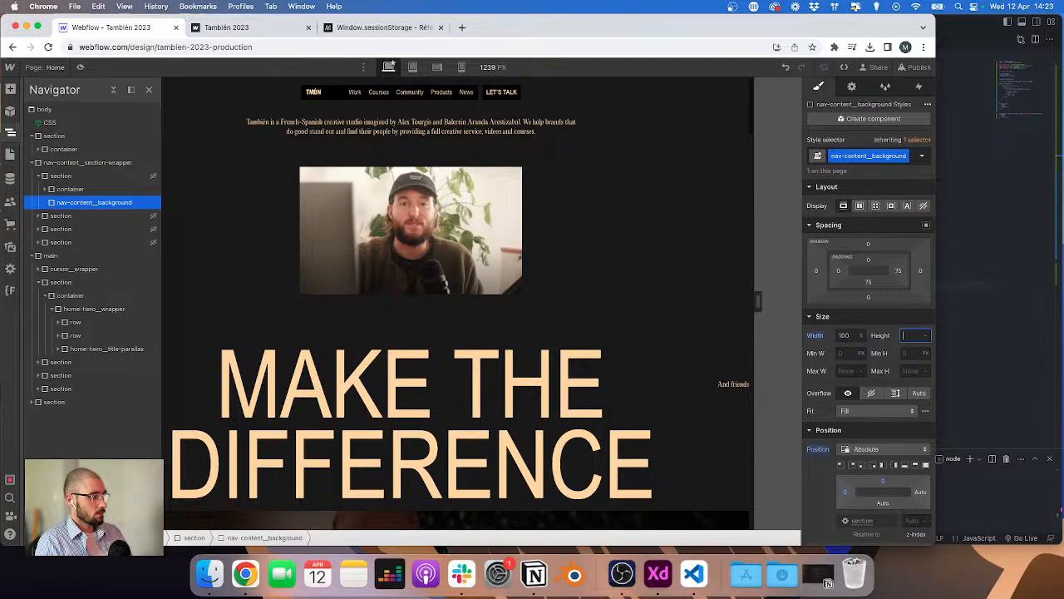
text(100%)
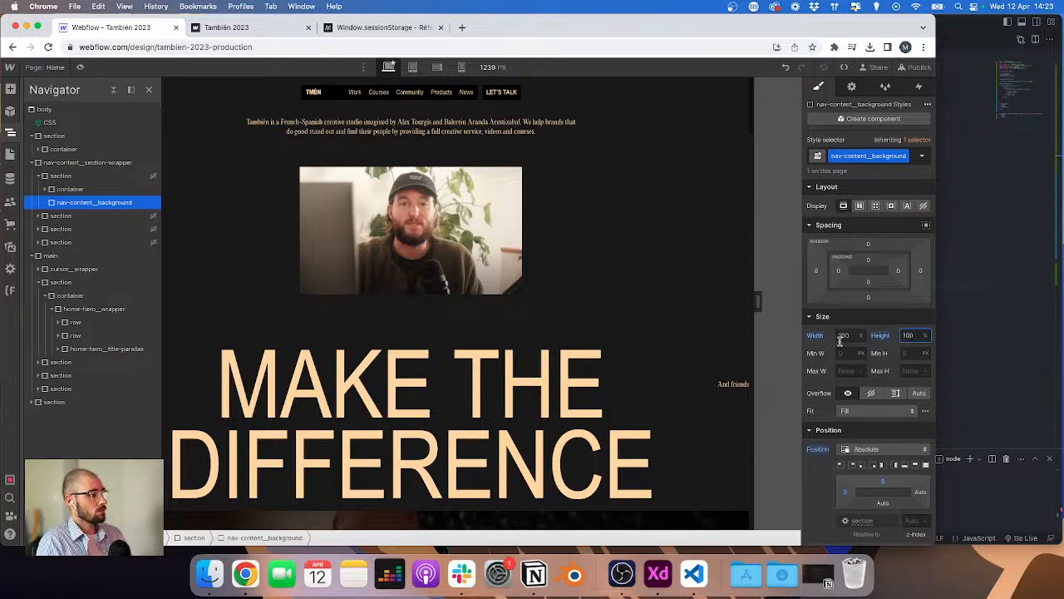
click(910, 520)
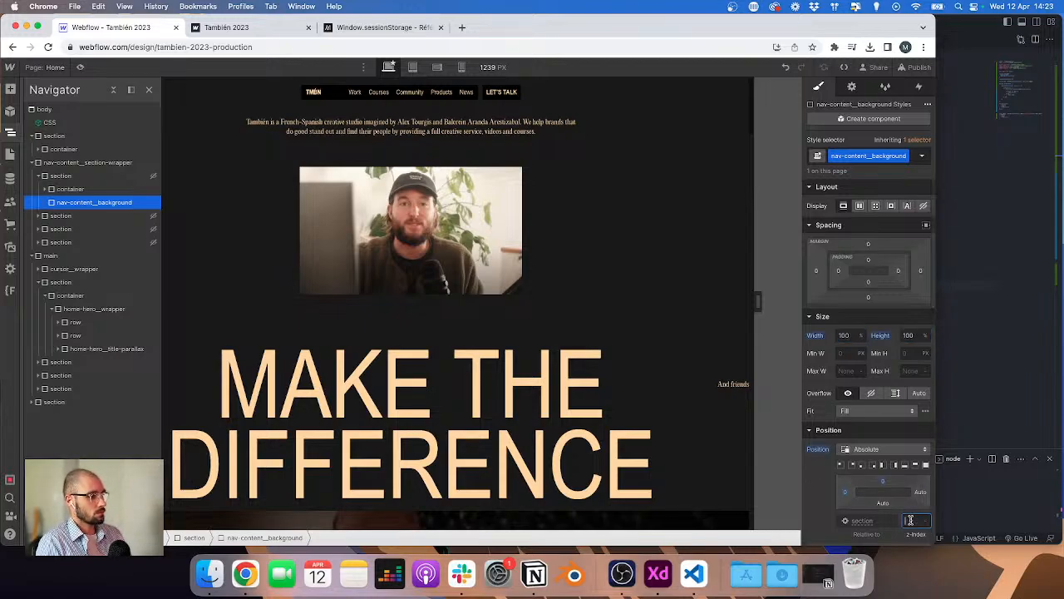
Step: Move nav-content_background above the container inside the first section
drag(67, 203, 64, 194)
click(70, 202)
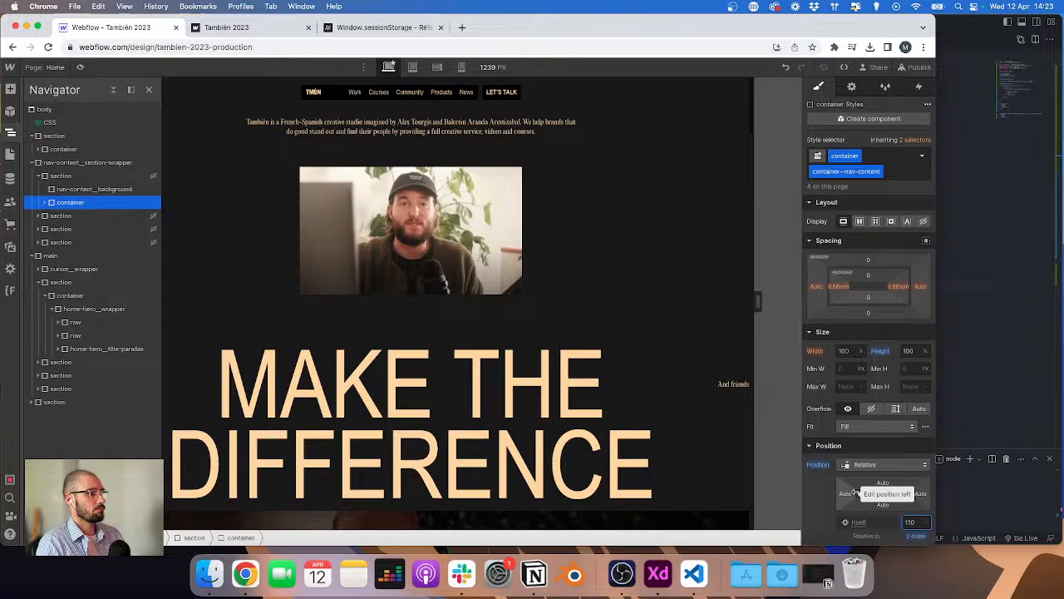
key(super+a)
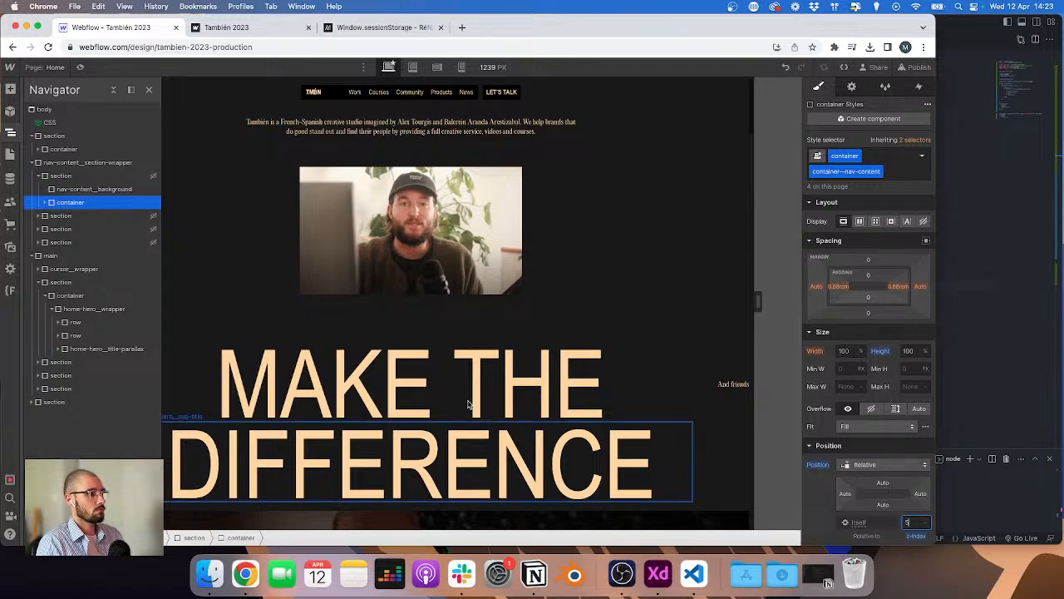
Step: Copy nav-content_background and paste it into the second, third and fourth nav-content sections
click(66, 189)
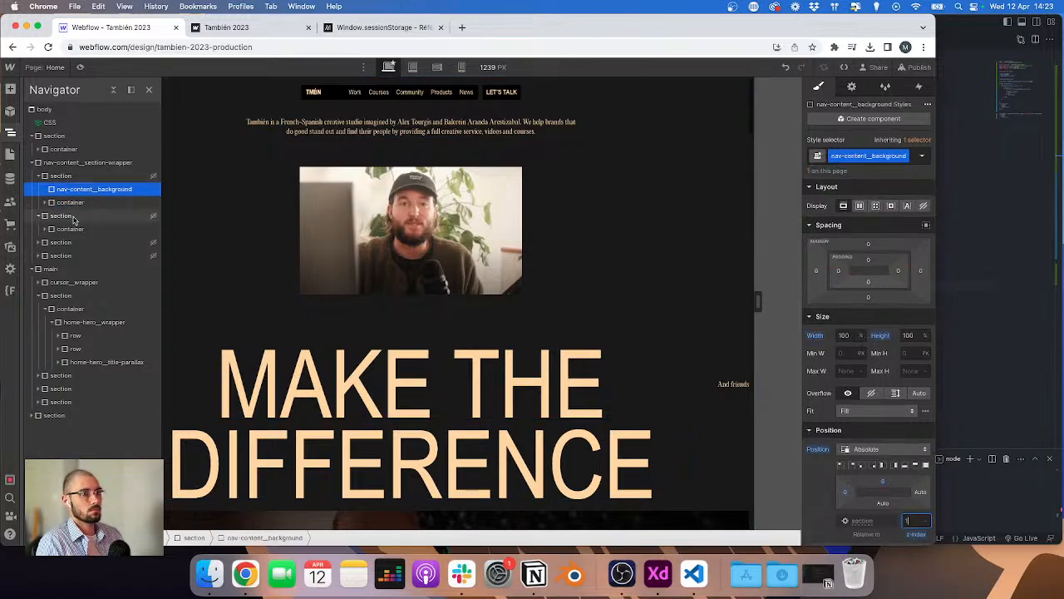
click(64, 216)
click(82, 190)
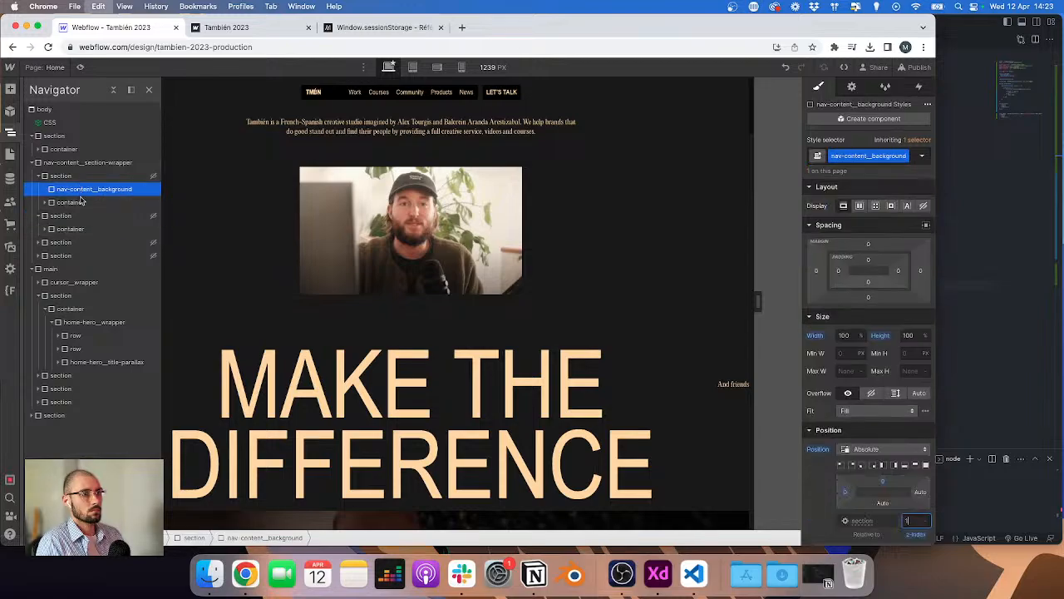
click(76, 214)
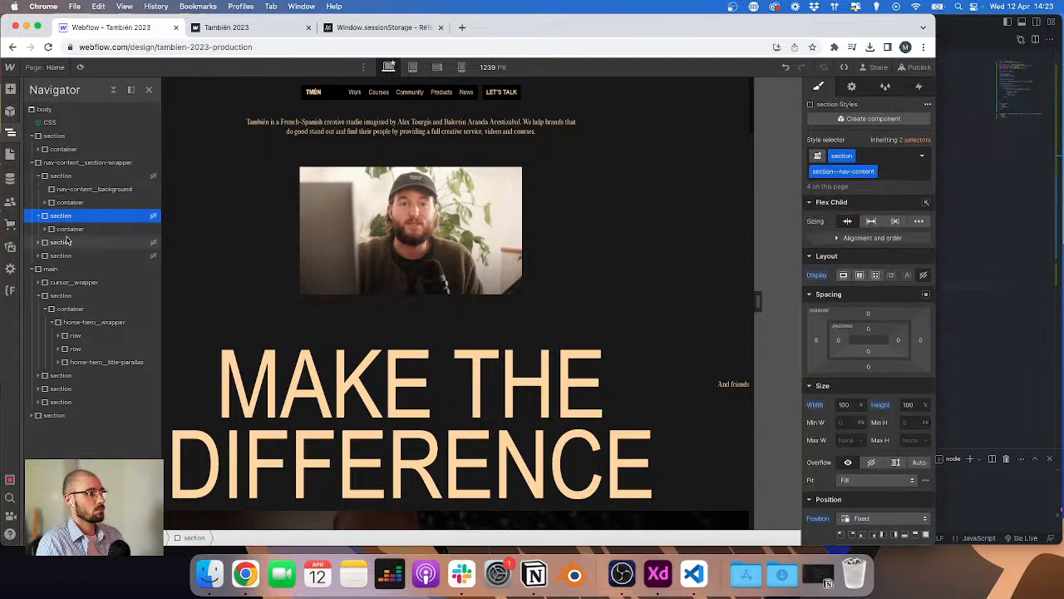
click(77, 190)
key(super+v)
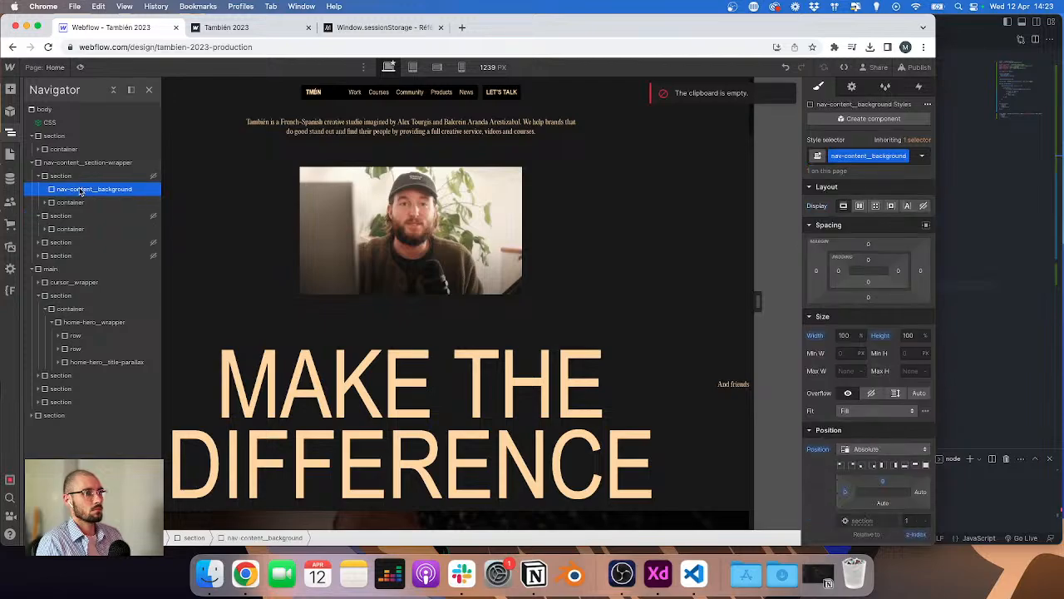
click(69, 216)
key(super+v)
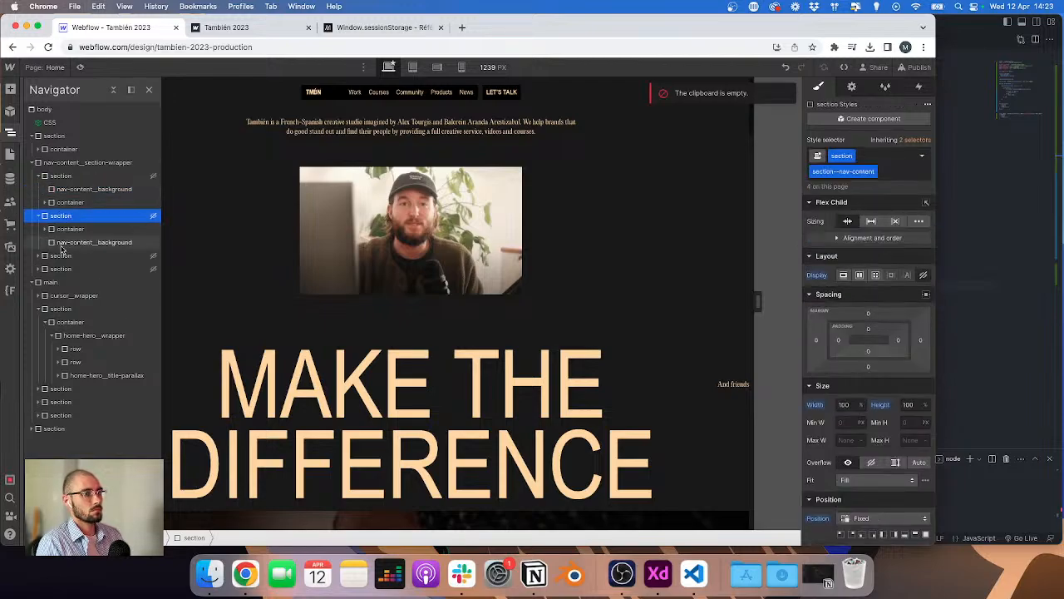
click(60, 255)
key(super+v)
click(61, 269)
key(super+v)
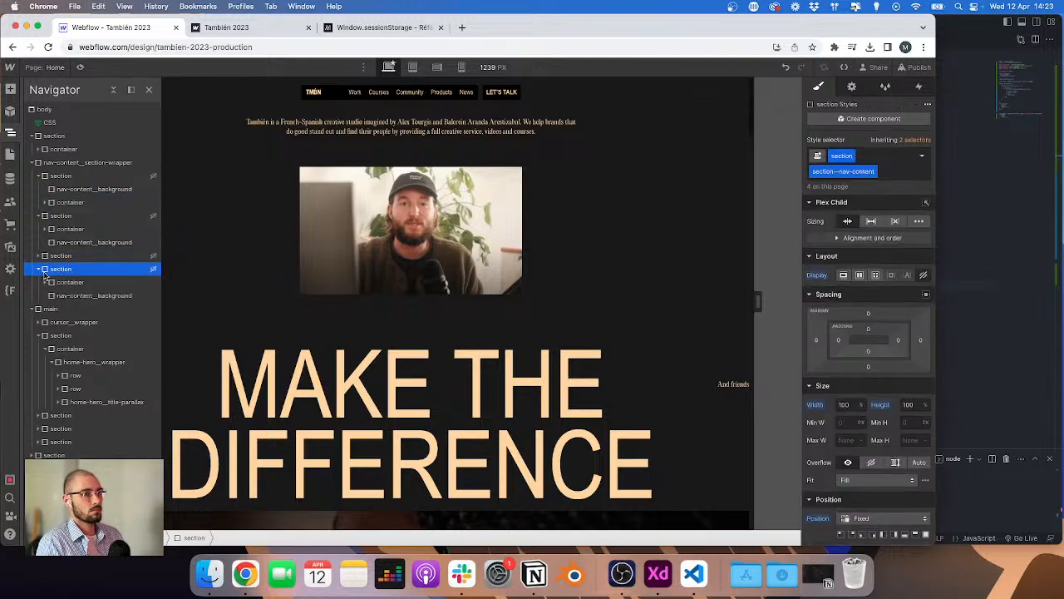
click(64, 296)
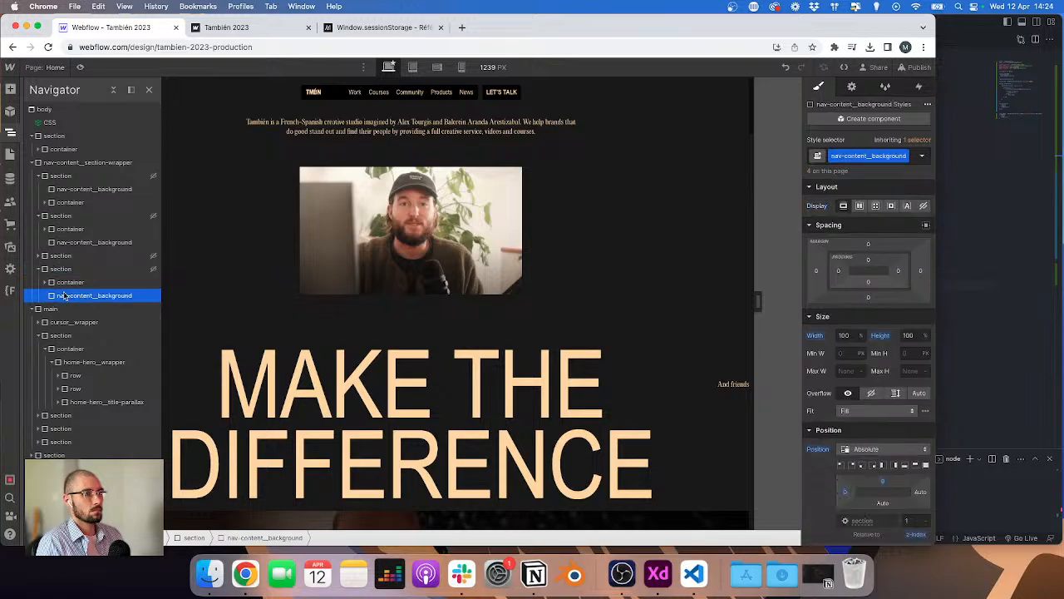
click(60, 193)
click(60, 176)
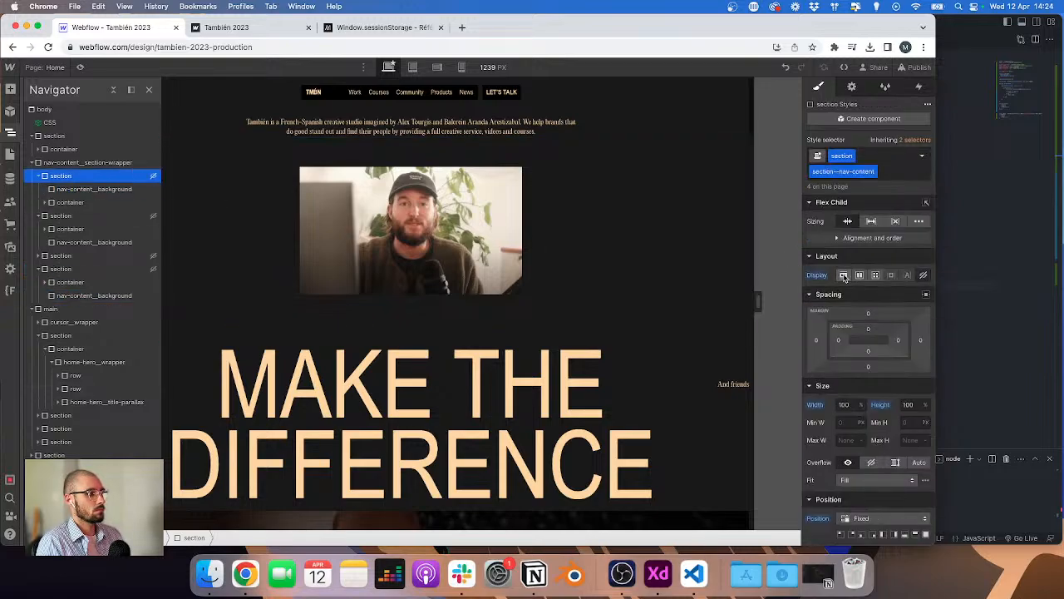
key(super+Return)
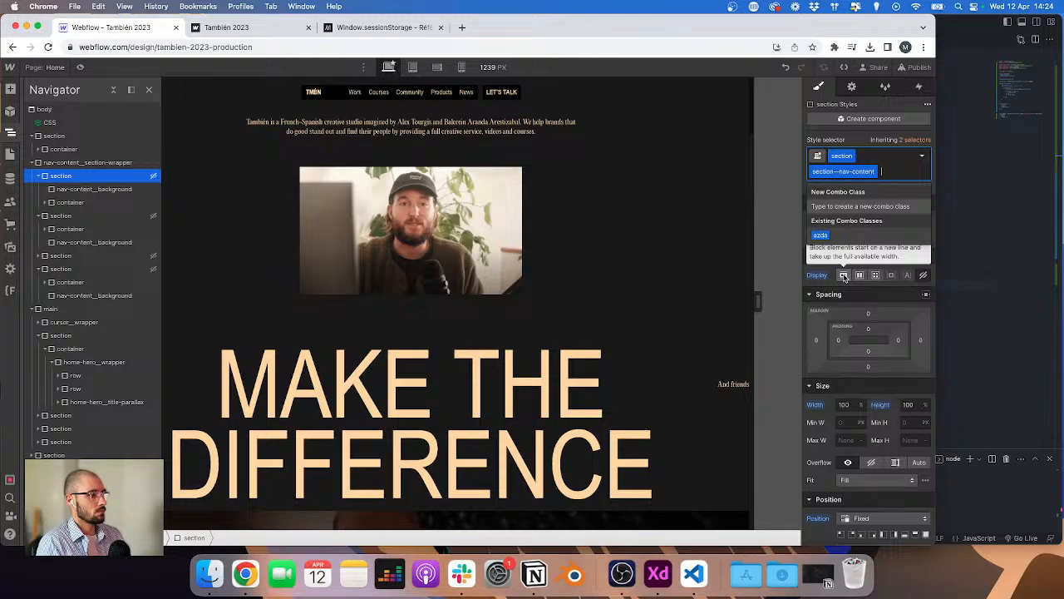
key(Escape)
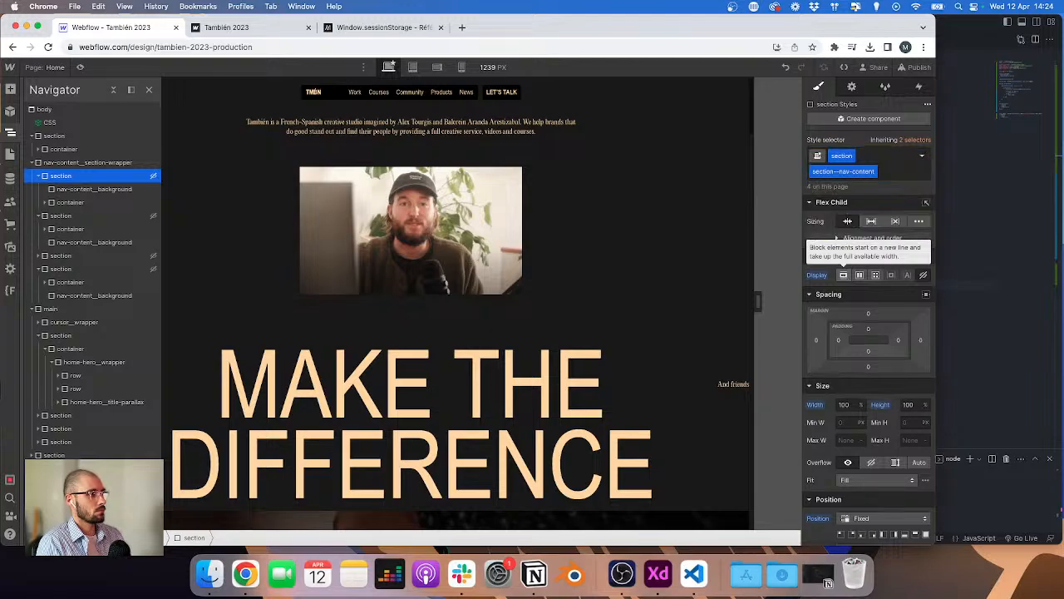
Step: Clean up unused styles in the Style Manager, removing them
click(886, 87)
click(914, 105)
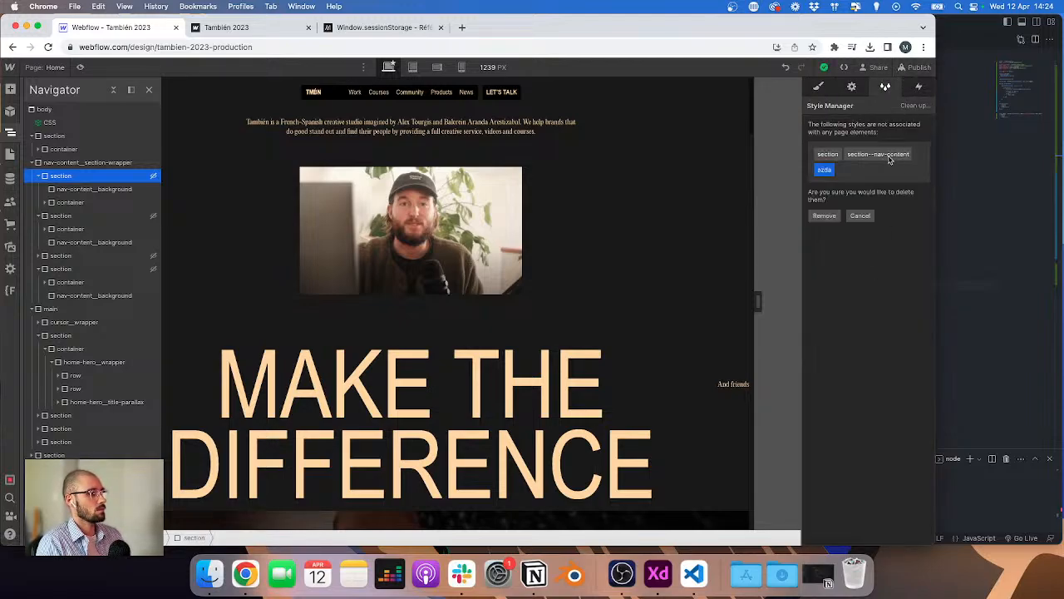
click(825, 216)
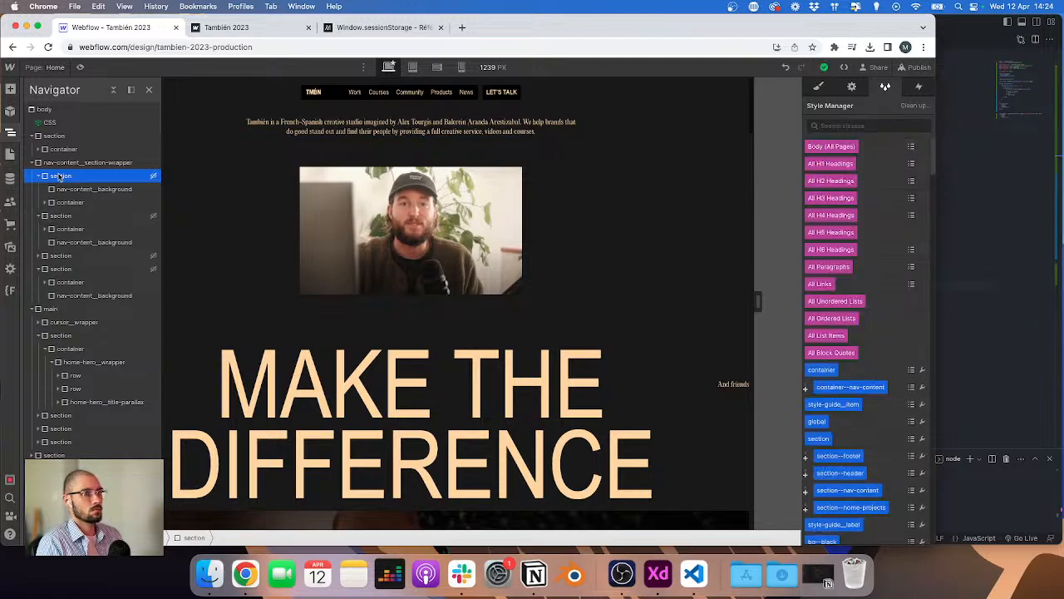
Step: Add the combo class show to the first nav-content section to preview the open menu
key(super+Return)
text(show)
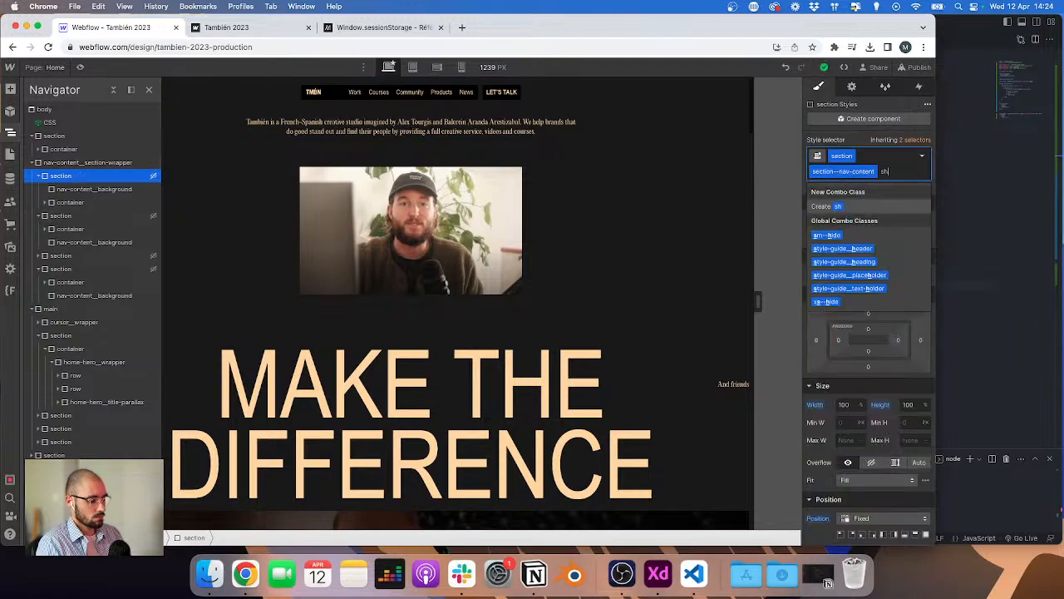
key(Return)
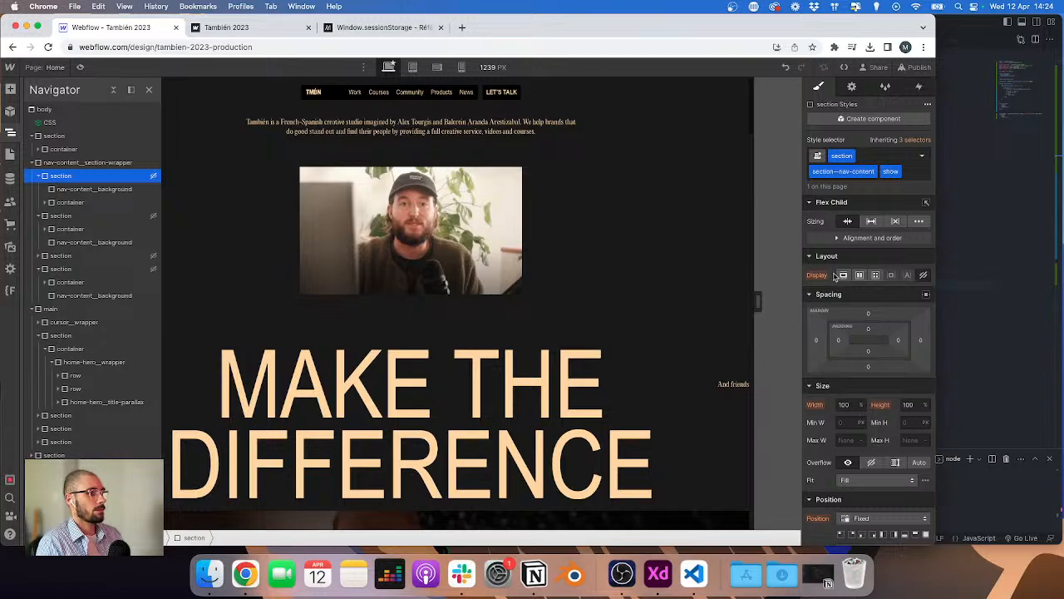
click(262, 246)
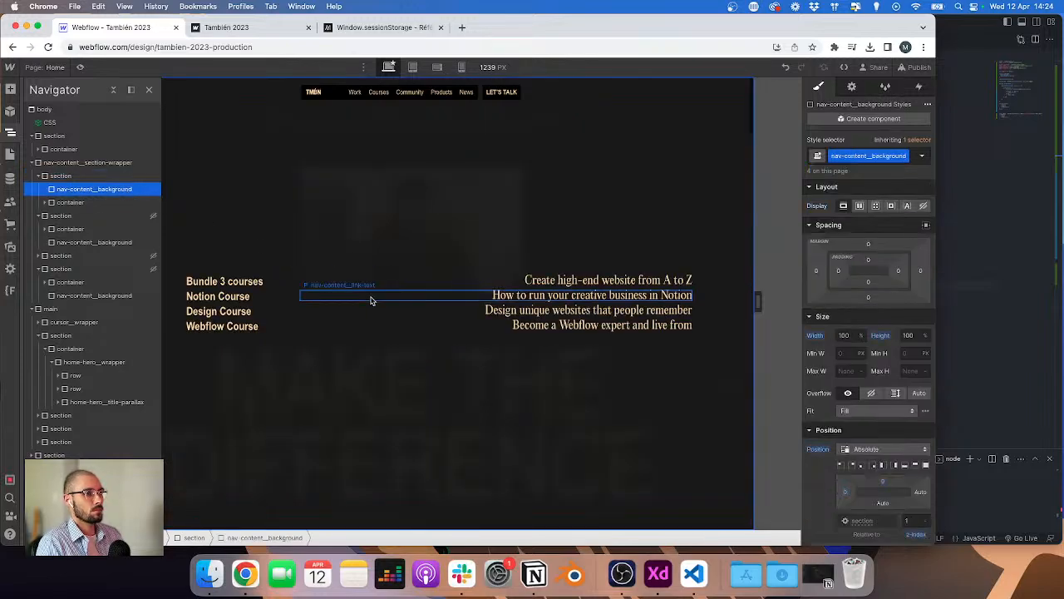
Step: Undo adding the show class and reopen the Navigator
key(z)
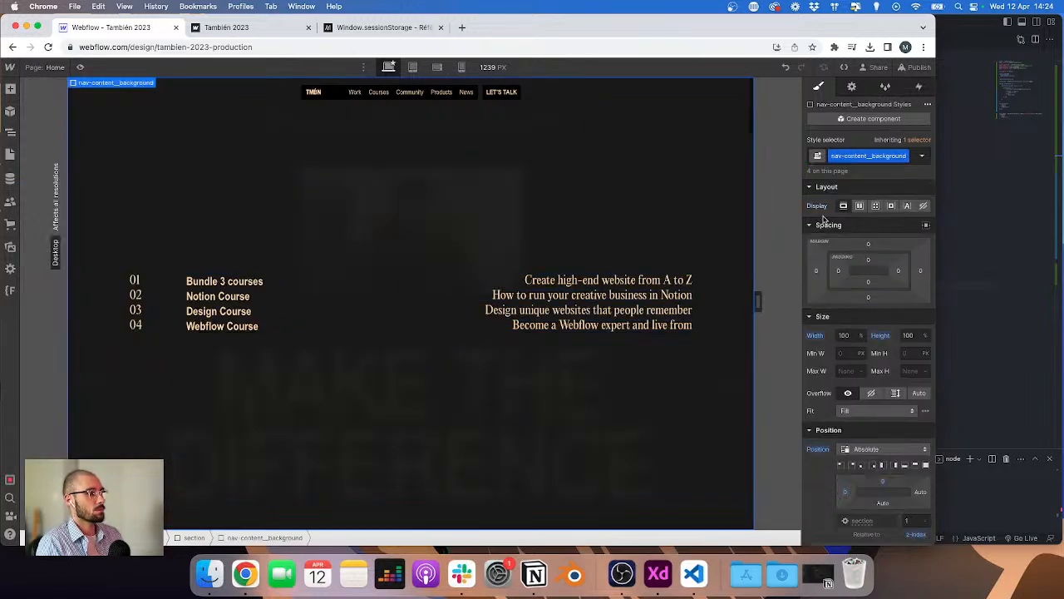
key(super+z)
click(10, 132)
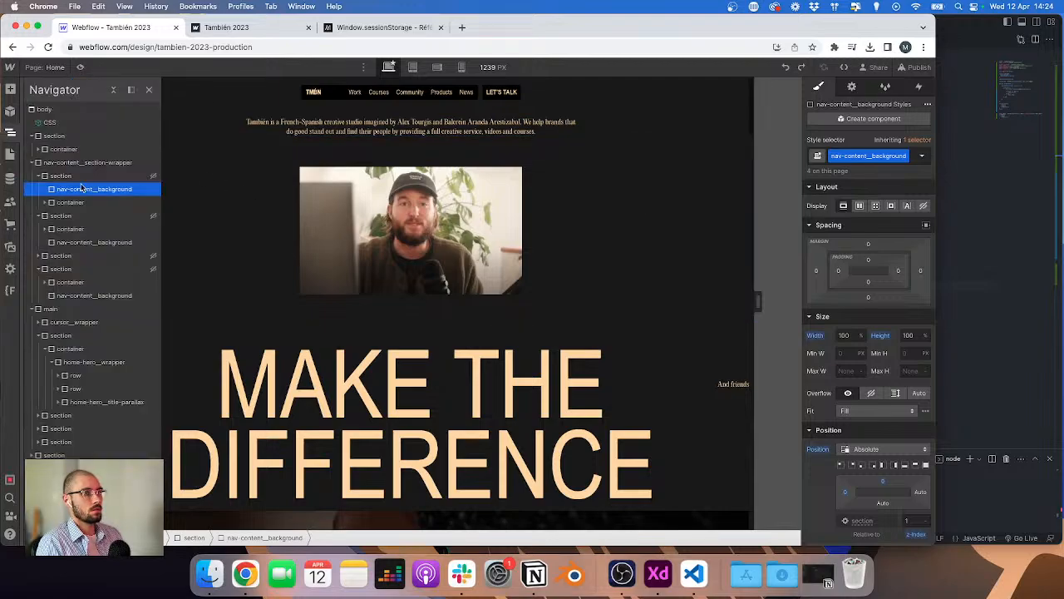
click(83, 177)
click(882, 171)
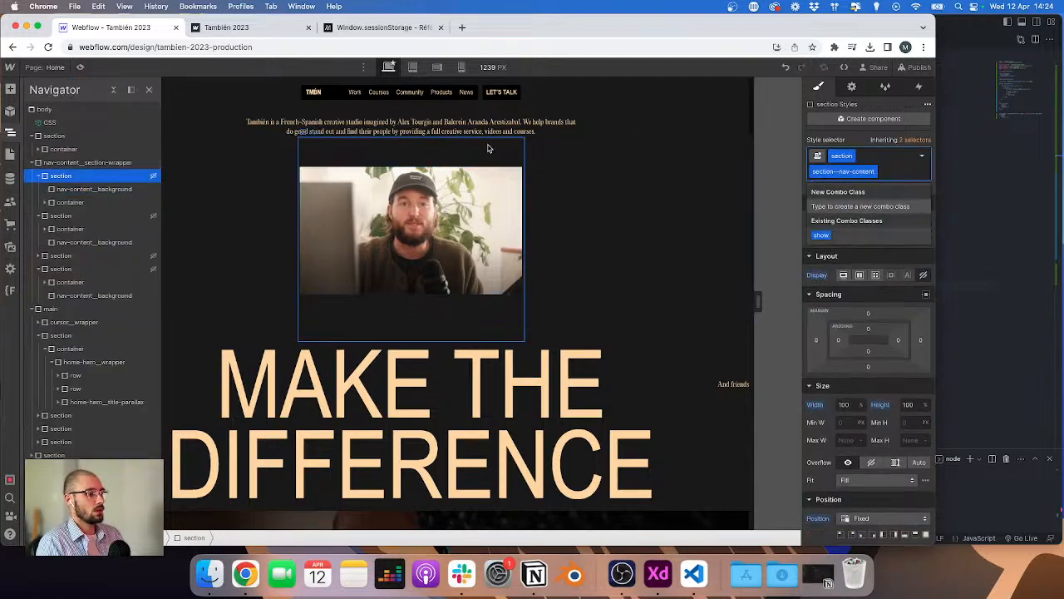
key(Escape)
click(108, 191)
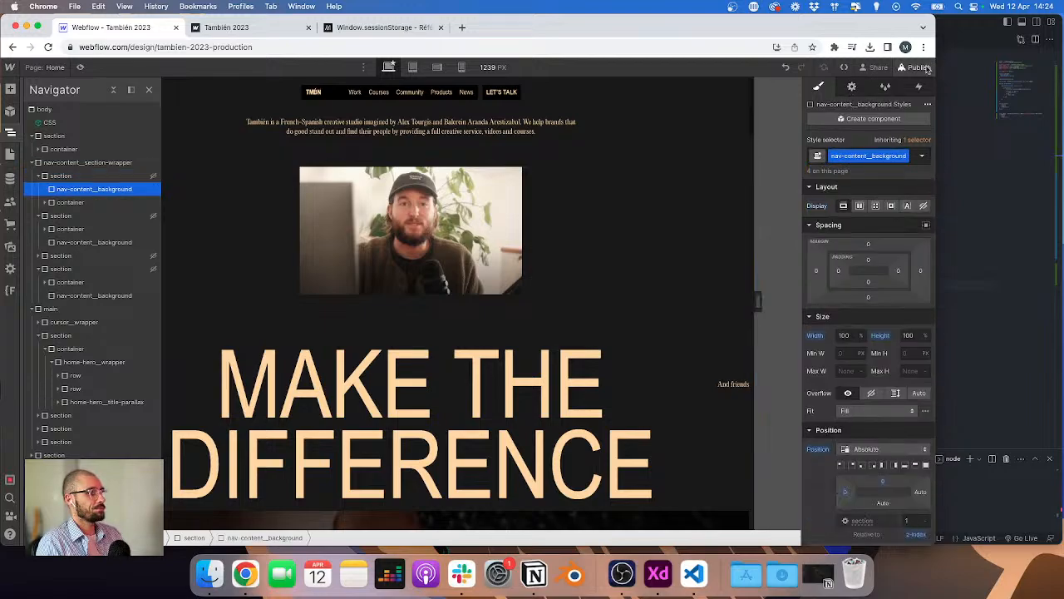
Step: Publish the site to the staging domain
click(919, 66)
click(894, 255)
click(996, 242)
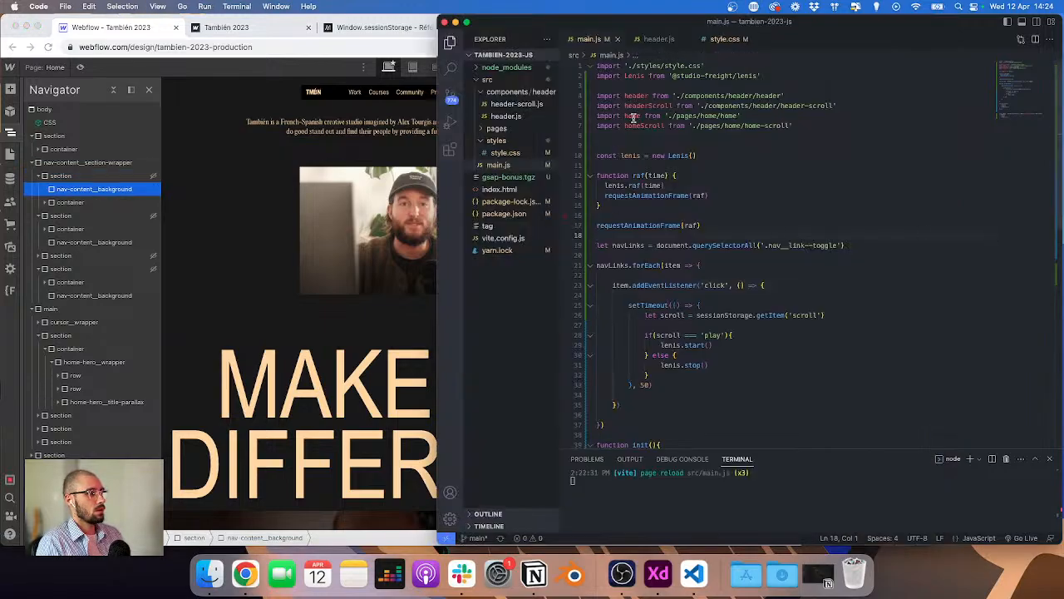
Step: Review the nav animation loop and click listener code in header.js
click(618, 39)
scroll(687, 190, down, 10)
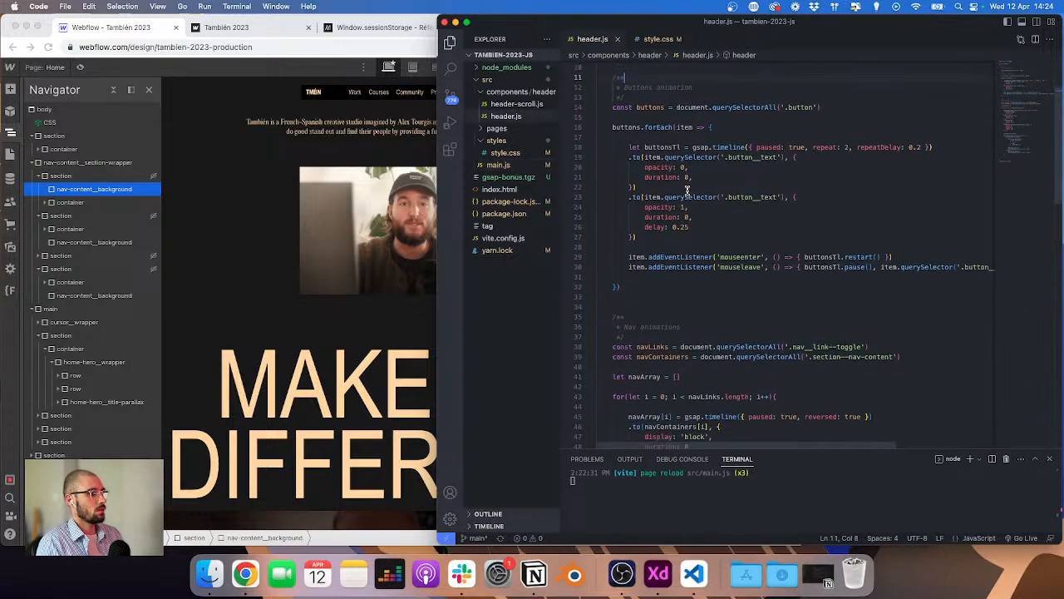
scroll(687, 190, down, 5)
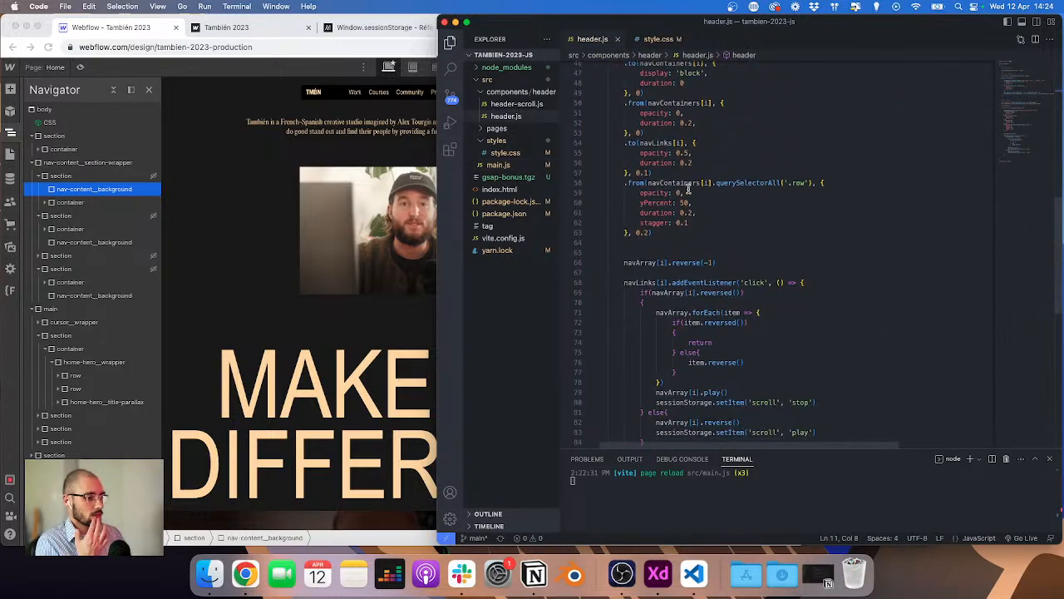
scroll(684, 190, down, 4)
scroll(682, 195, up, 1)
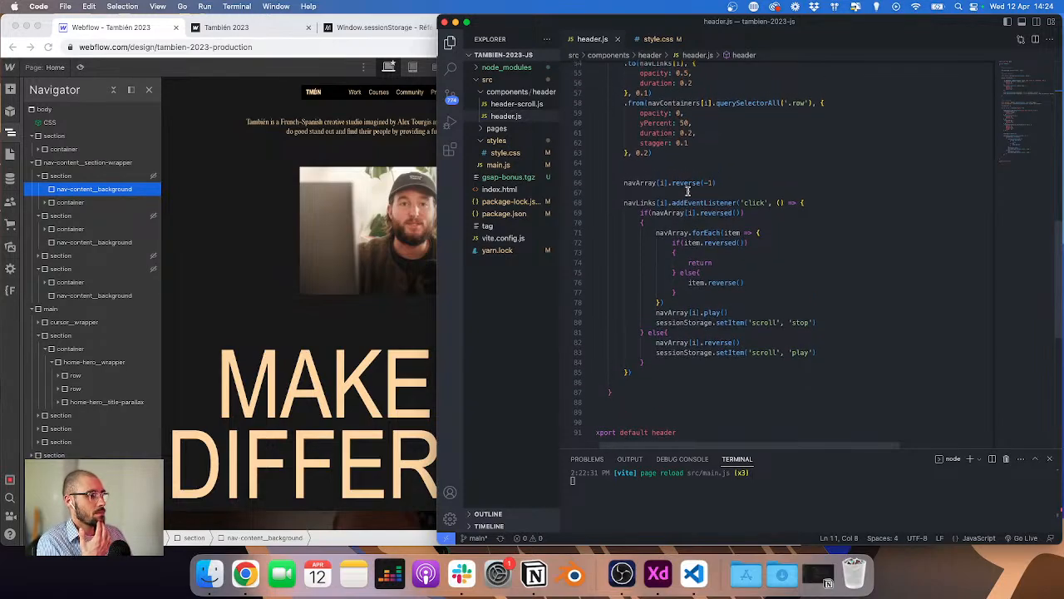
scroll(687, 191, up, 5)
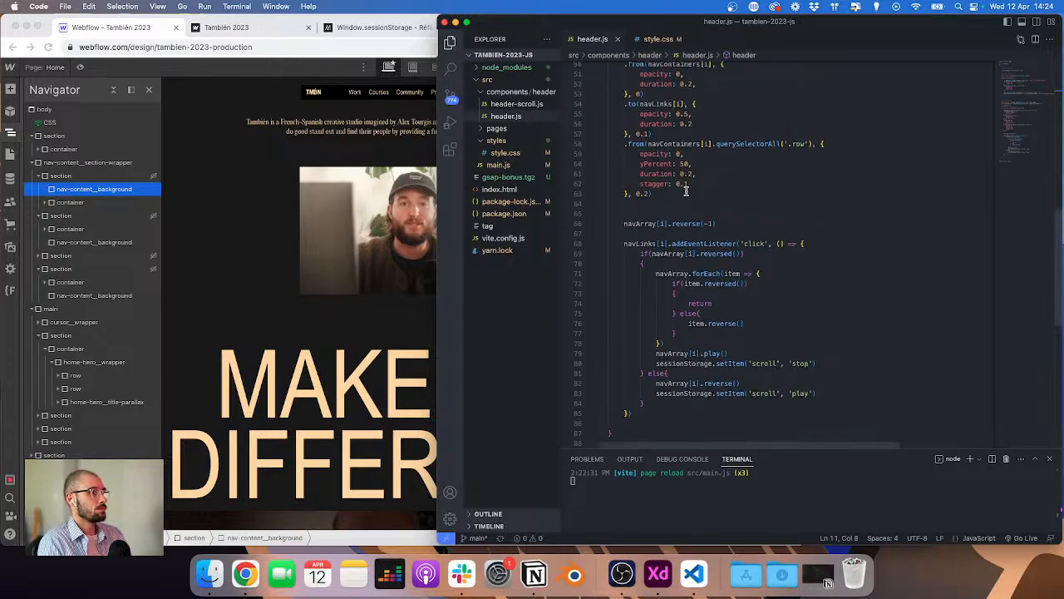
click(808, 106)
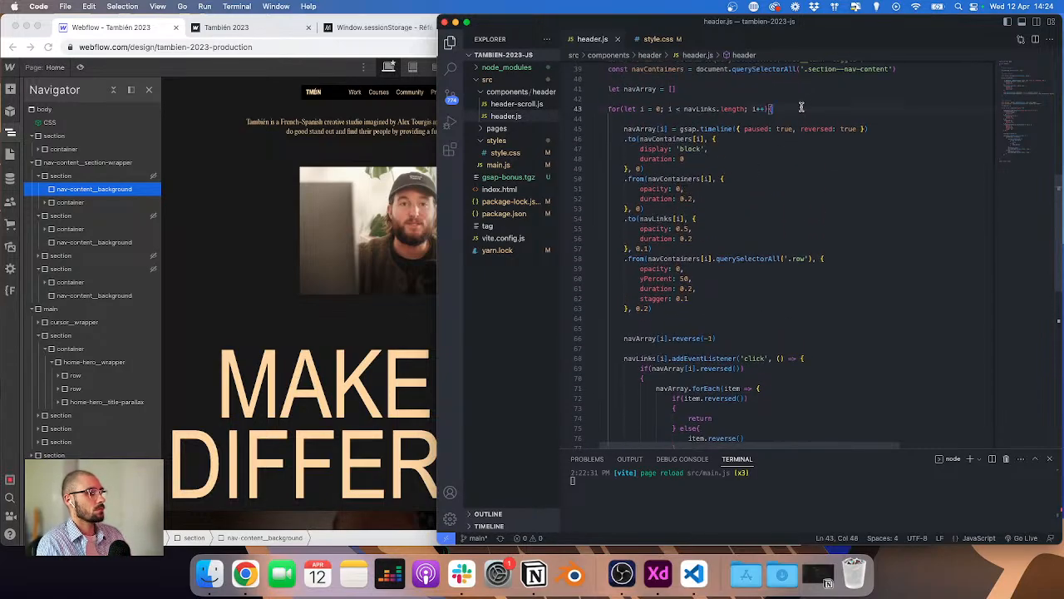
scroll(798, 108, down, 5)
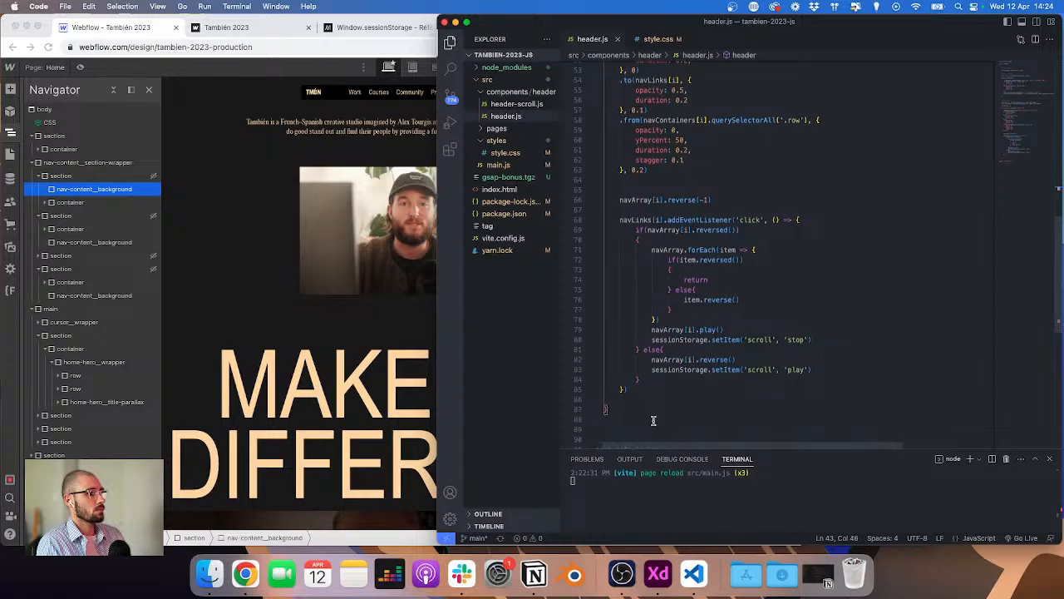
Step: Add a new line at the end of the nav loop and start a click listener on navLinks[i]
click(653, 391)
key(Return)
key(Return)
text(nav)
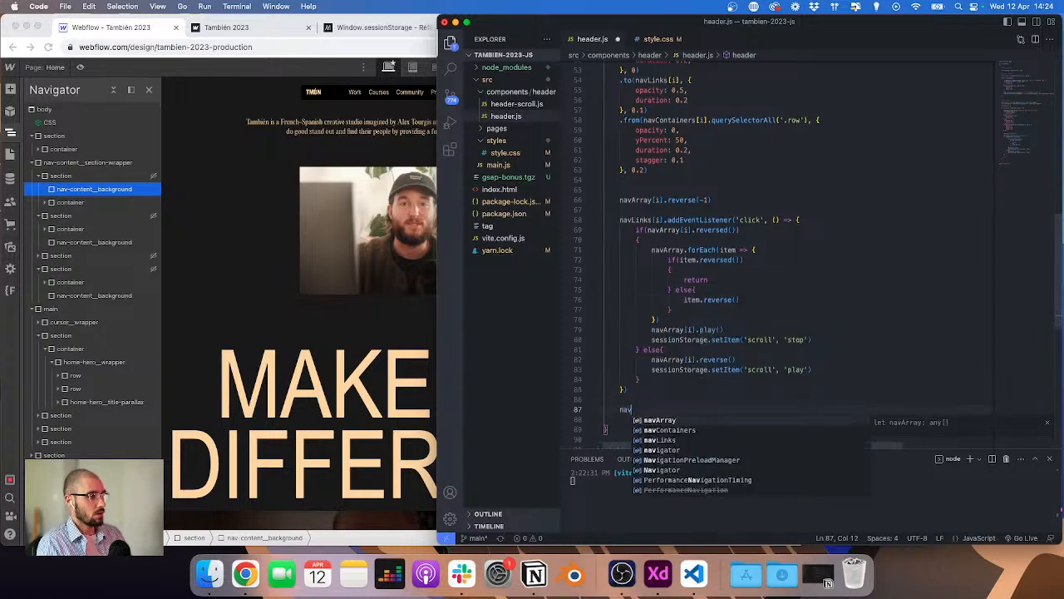
text(Array.)
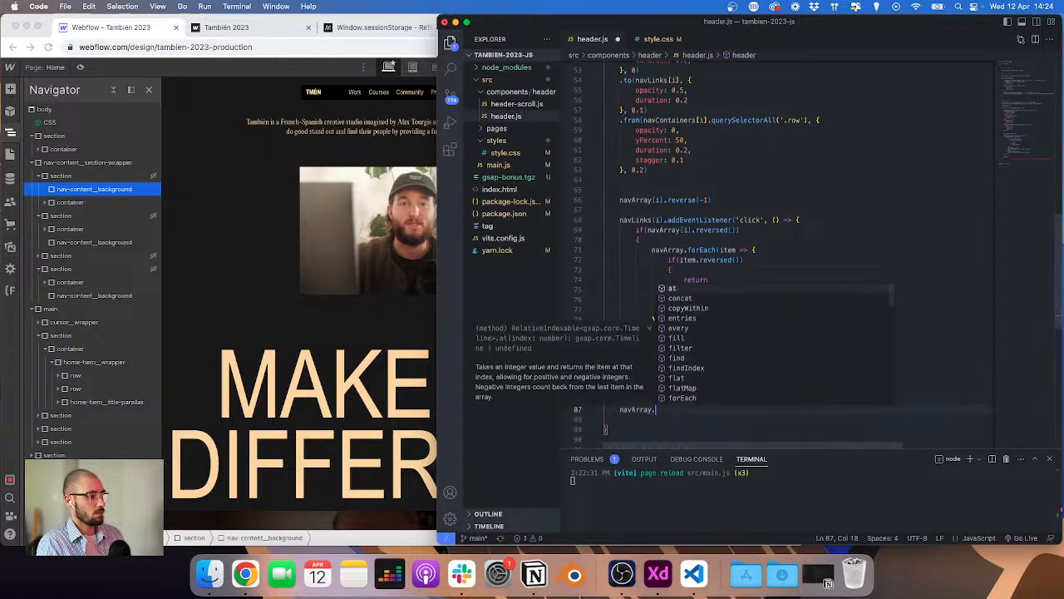
key(super+shift+Left)
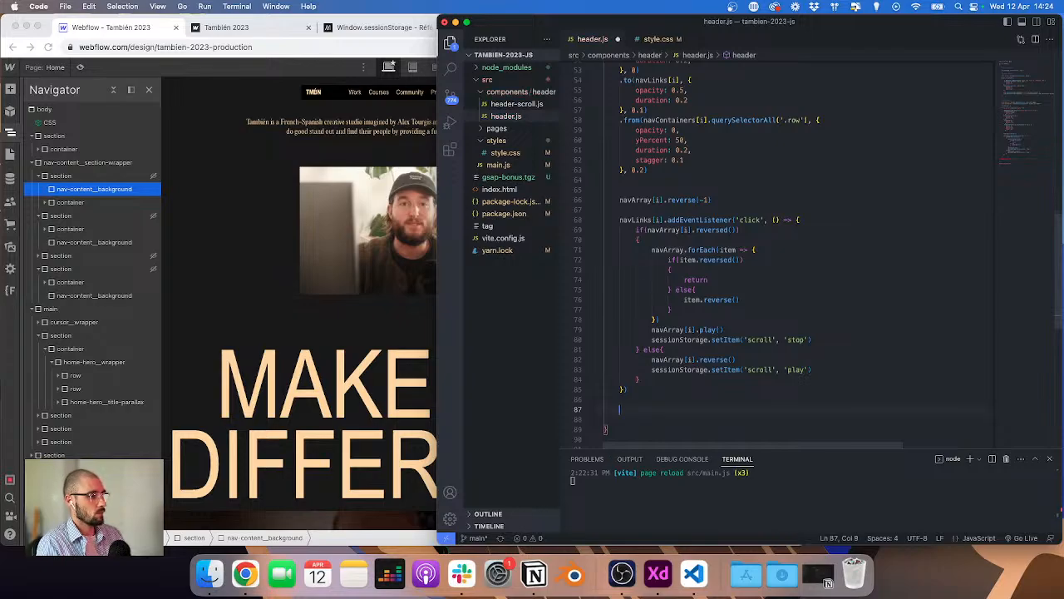
text(navLinks)
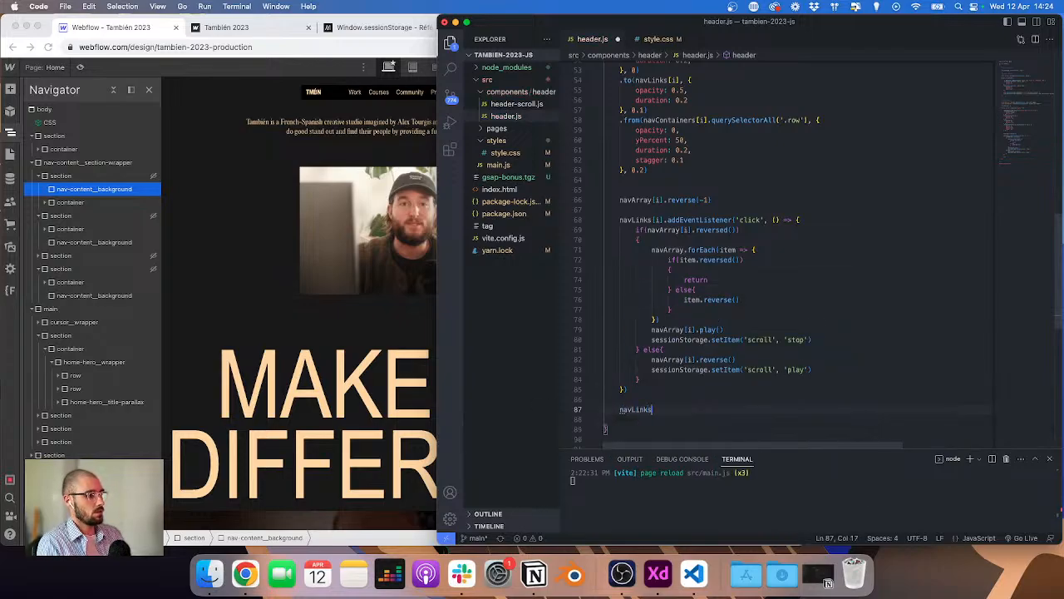
text([i].)
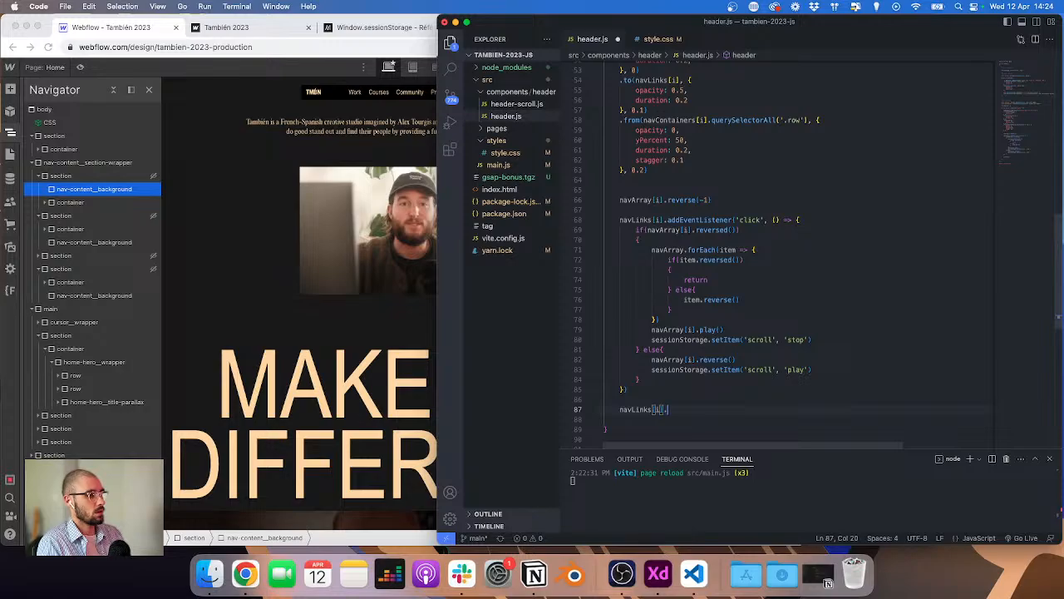
text(addEventListener('c)
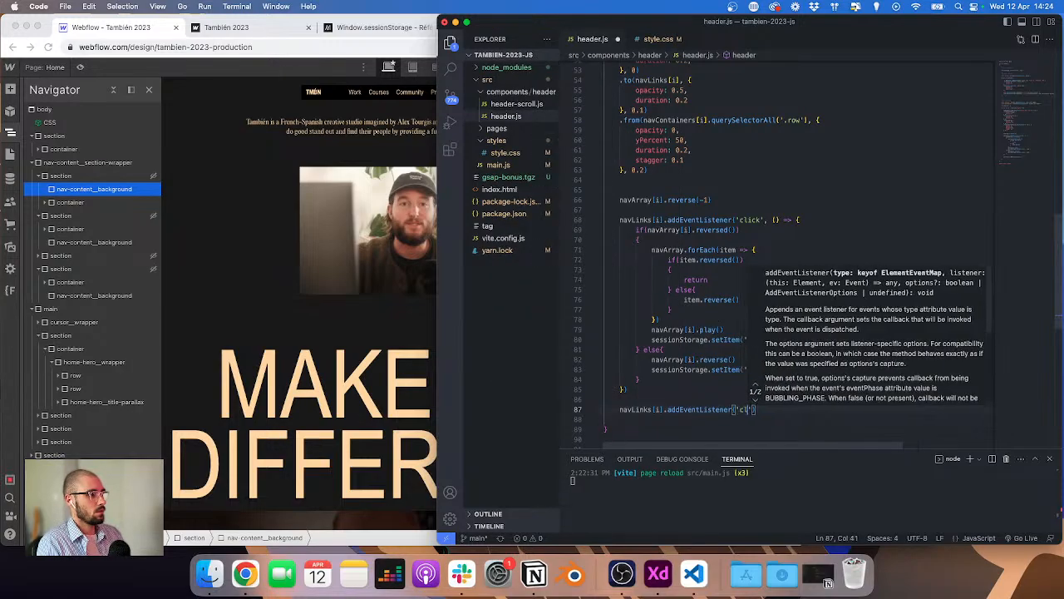
text(lick)
Step: Attach the click listener to navLinks[i].querySelector('.nav-content__background') so it calls navLinks[i].click(), and save the file
drag(619, 410, 659, 409)
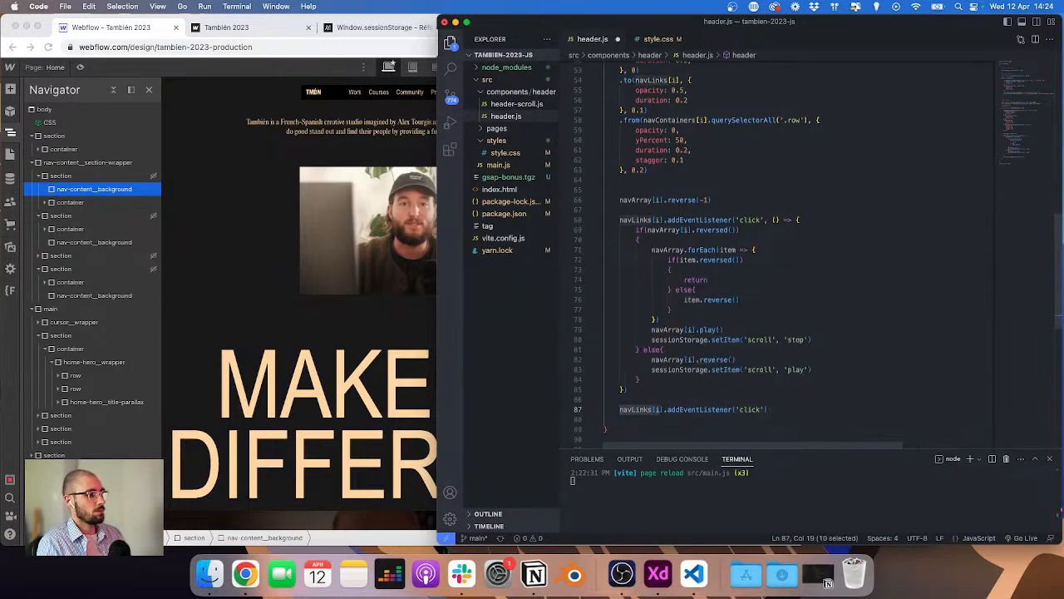
text(docu)
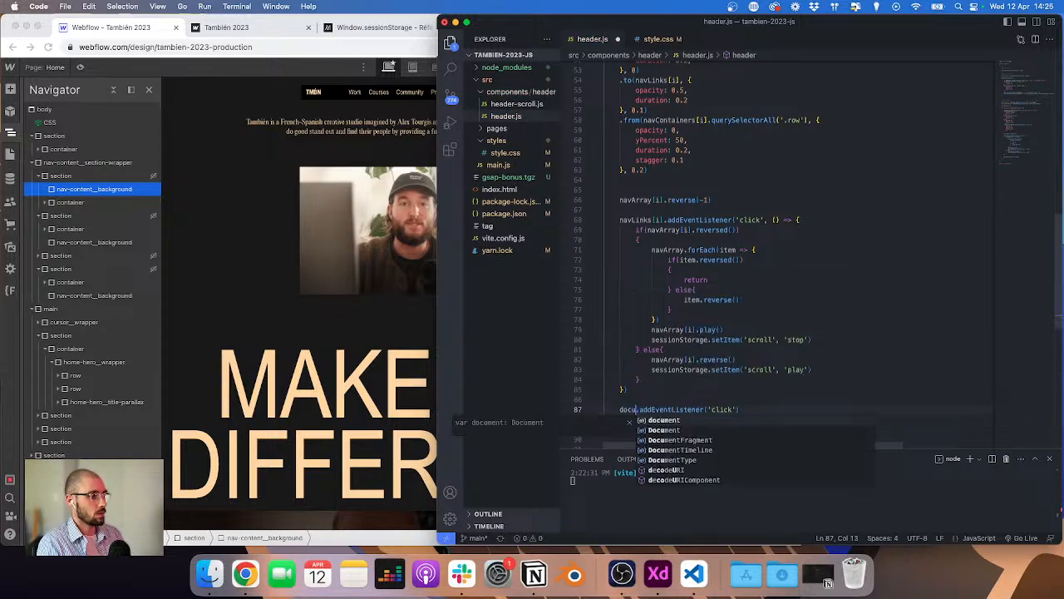
key(BackSpace)
key(BackSpace)
key(BackSpace)
key(BackSpace)
text(nav)
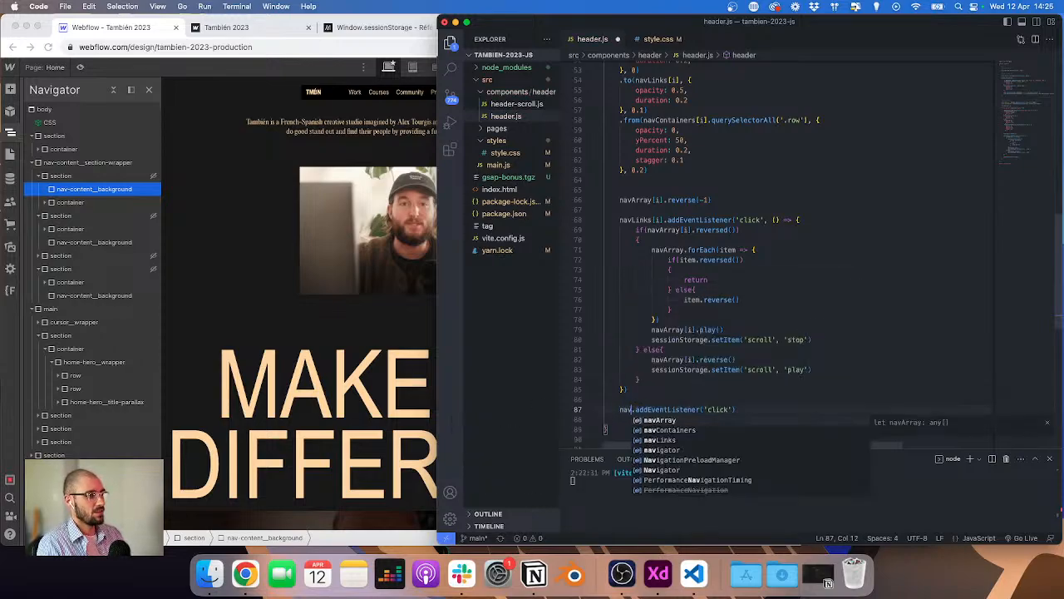
text(L)
key(Return)
text([)
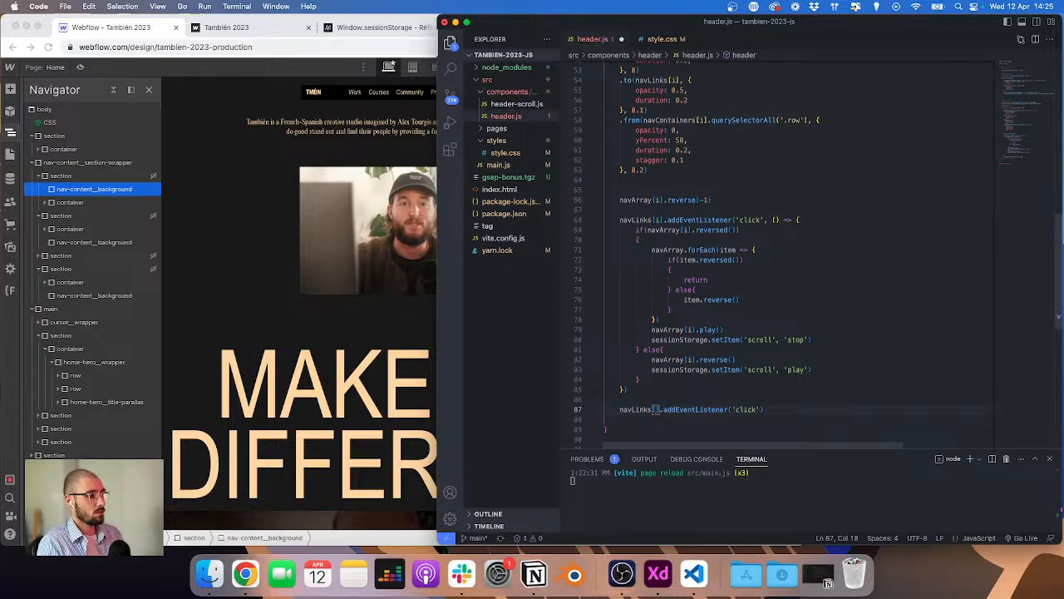
text(i])
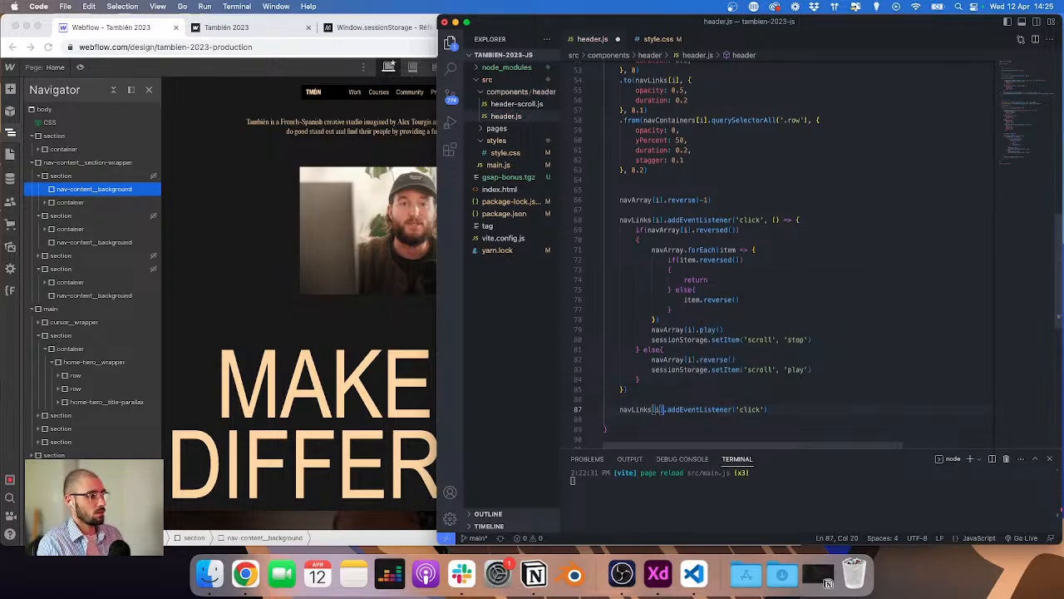
text(.querySelector)
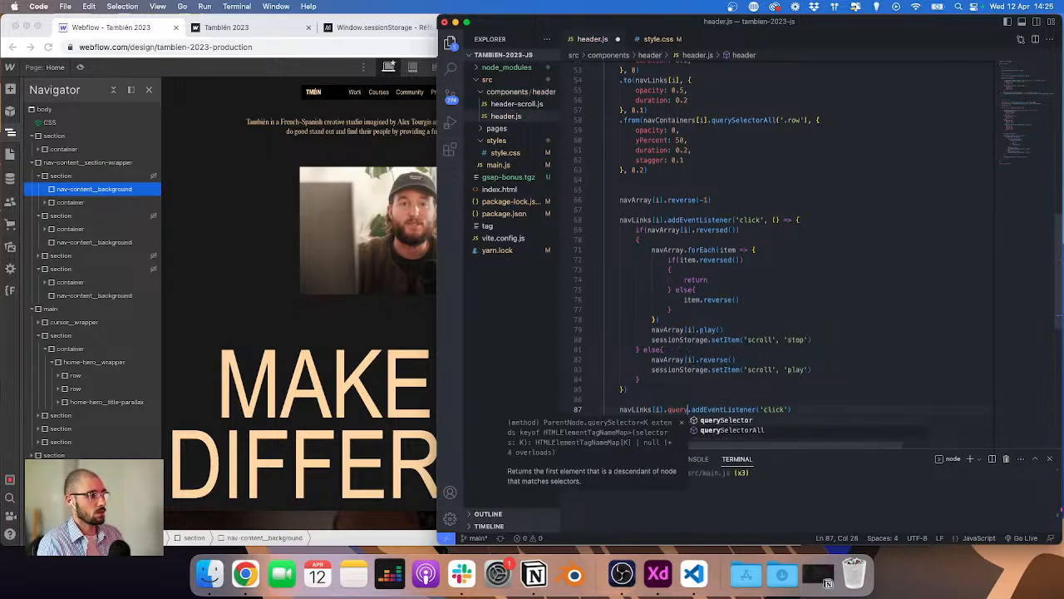
text(('.nav-content__background)
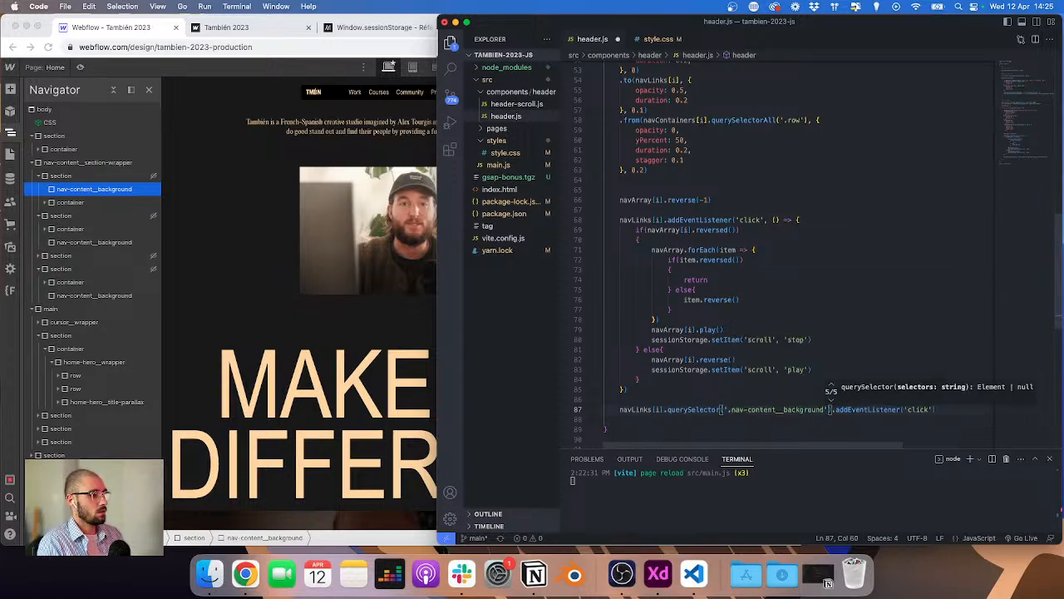
key(Tab)
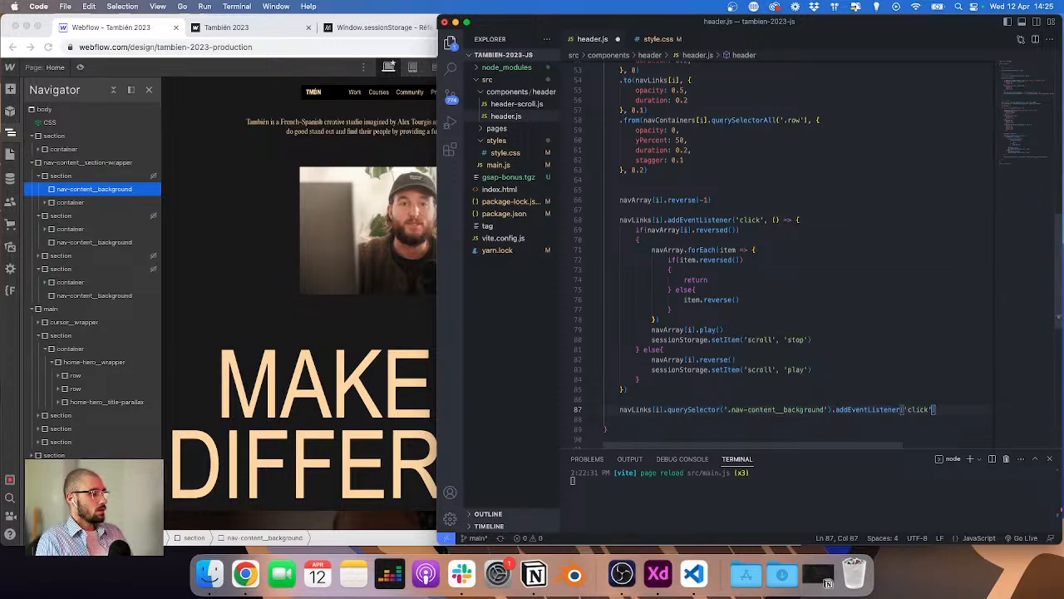
text(, () => {)
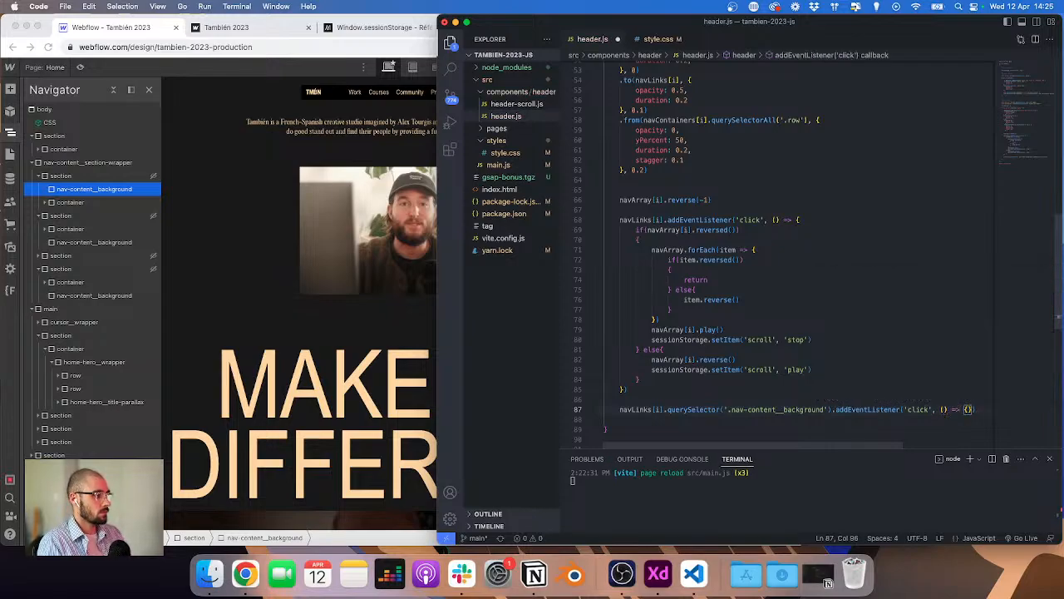
text(nav)
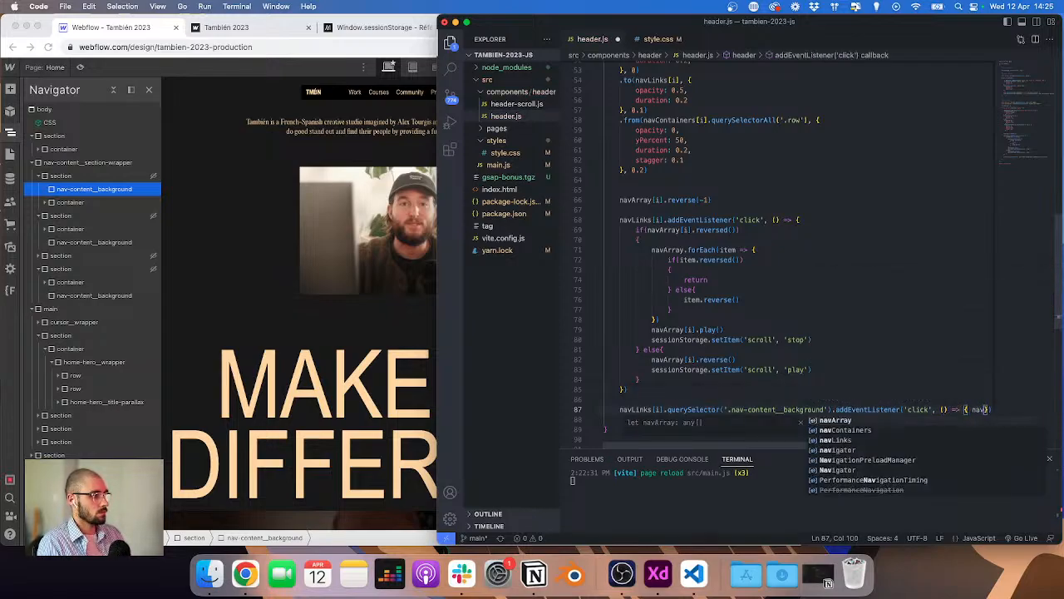
text(Links[i].cl)
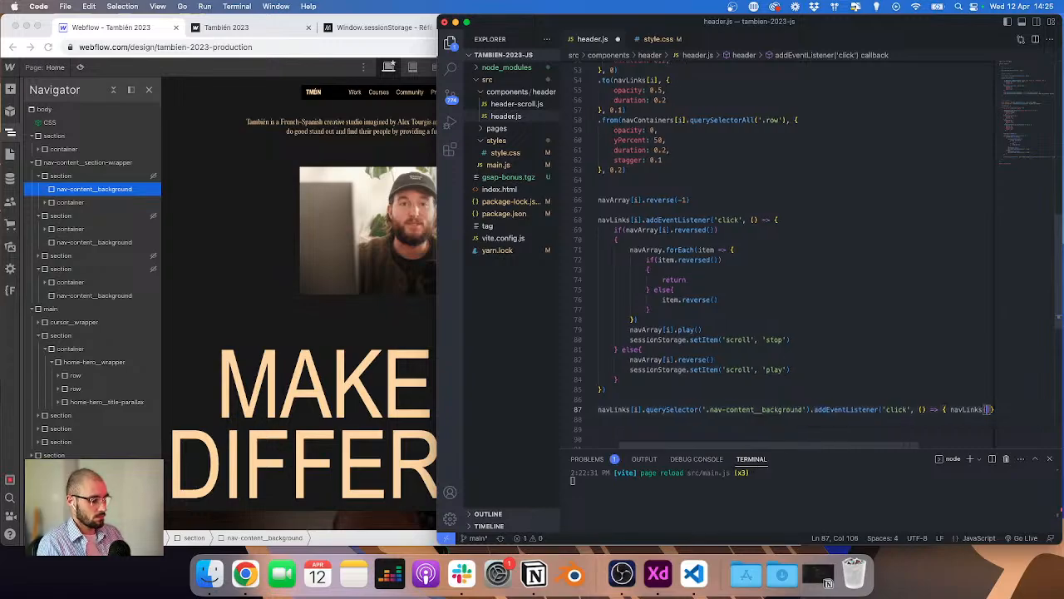
text(ick)
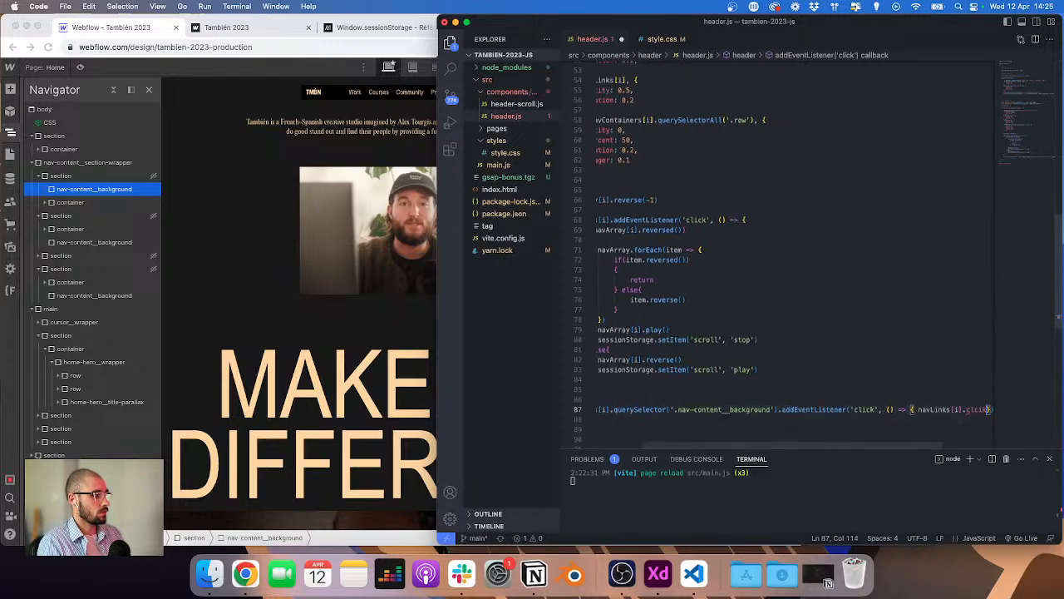
text(cik()
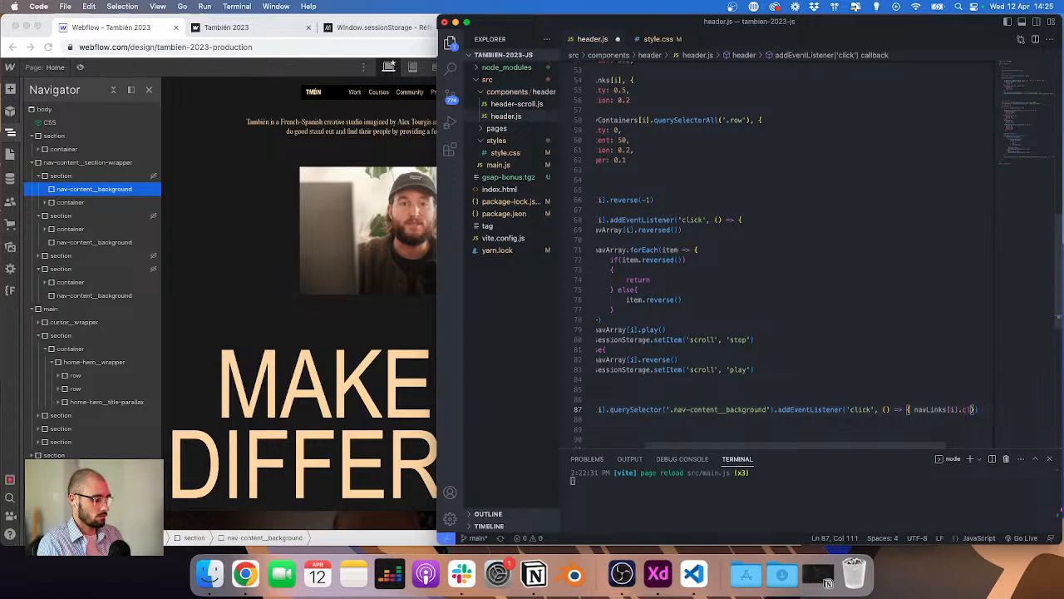
text(lick()
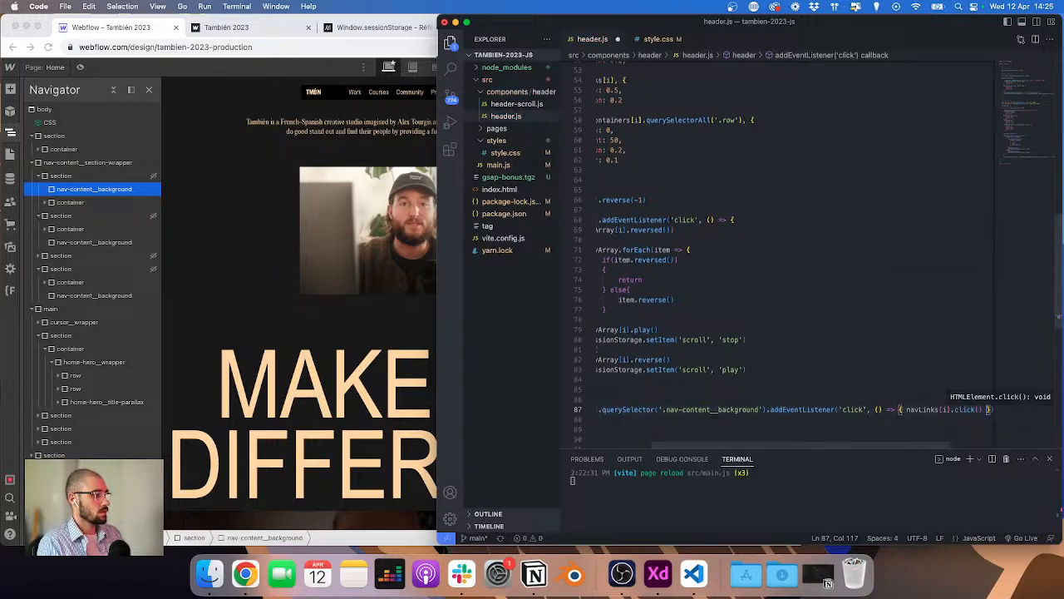
scroll(675, 375, left, 3)
click(673, 391)
key(super+s)
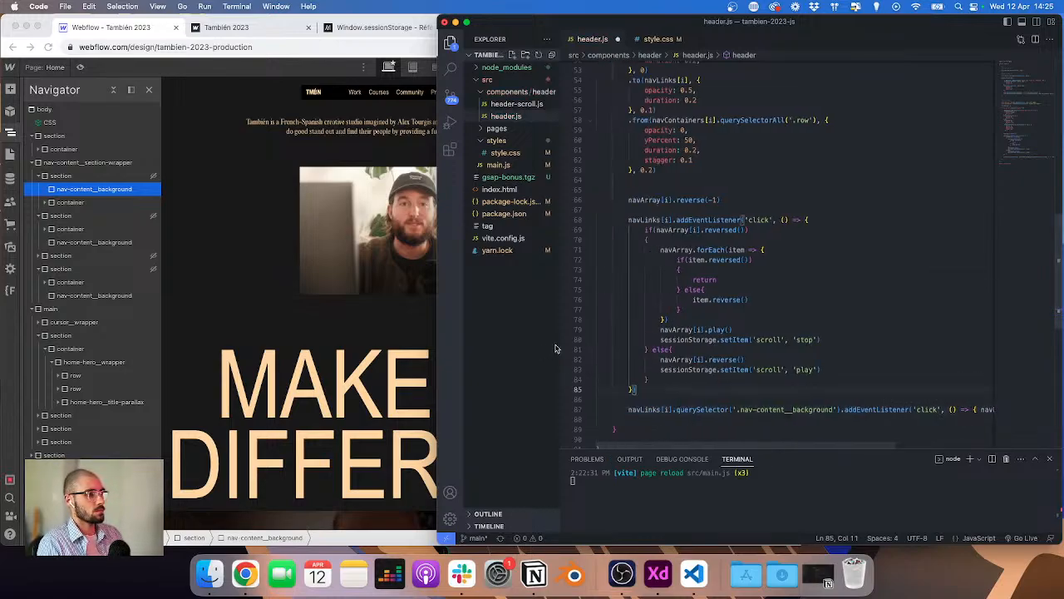
Step: Reload the published site and inspect the console error's source line in header.js
key(super+b)
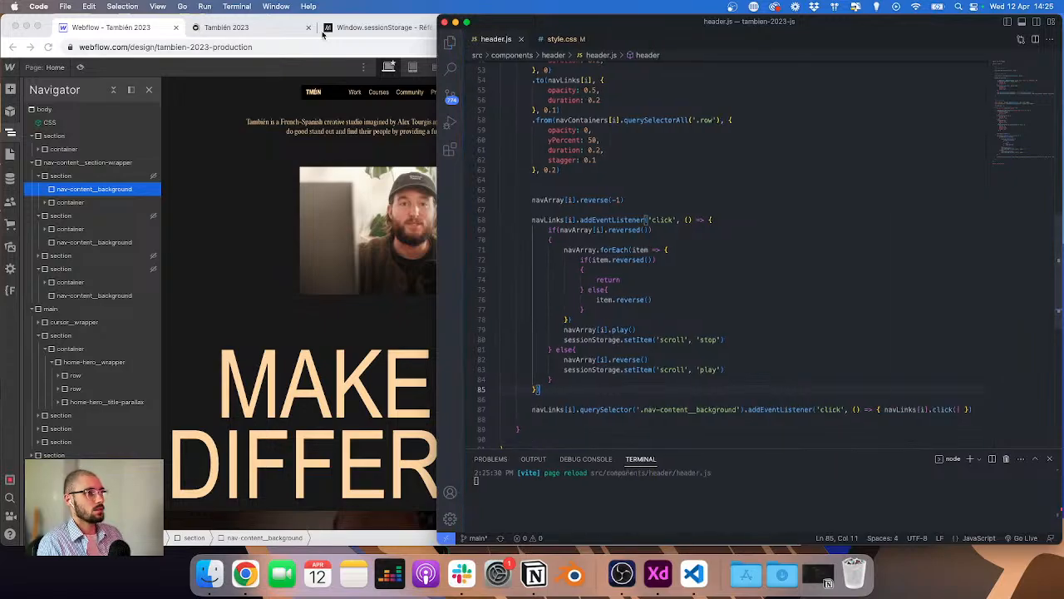
click(257, 30)
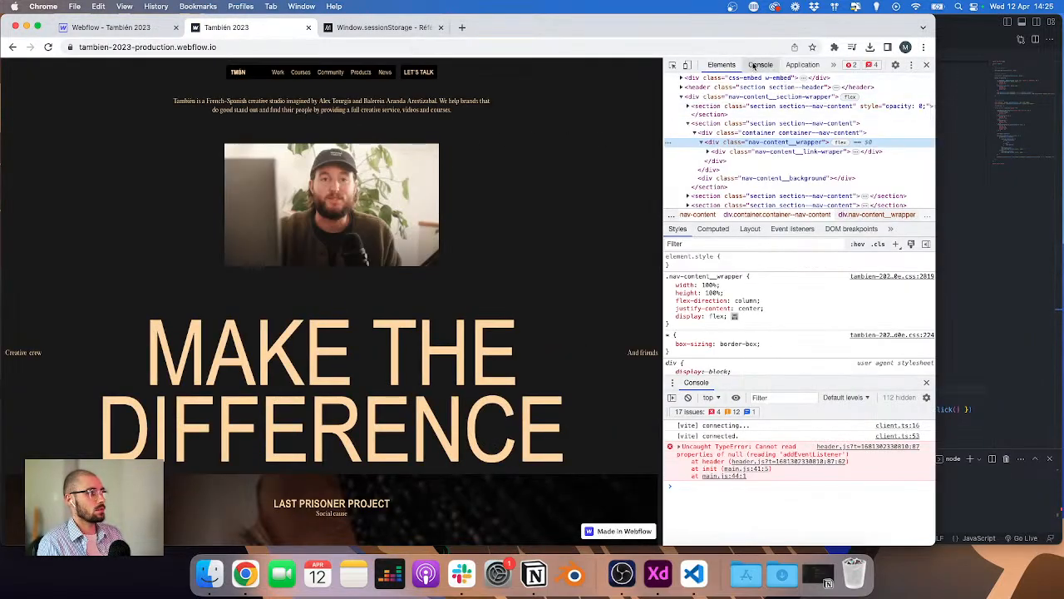
click(760, 64)
click(824, 130)
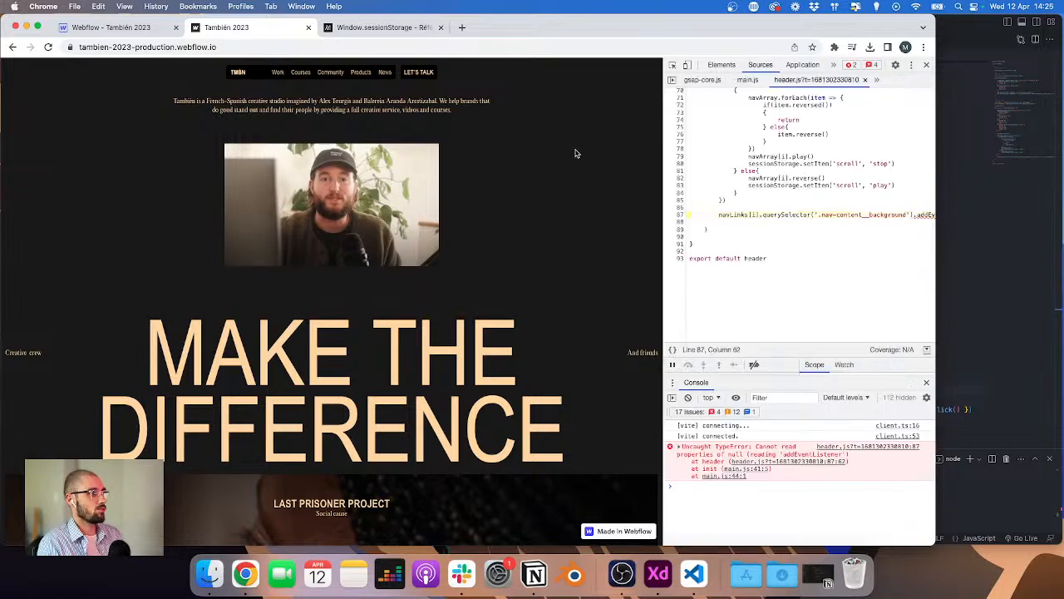
scroll(774, 200, right, 1)
scroll(773, 200, left, 1)
key(super+r)
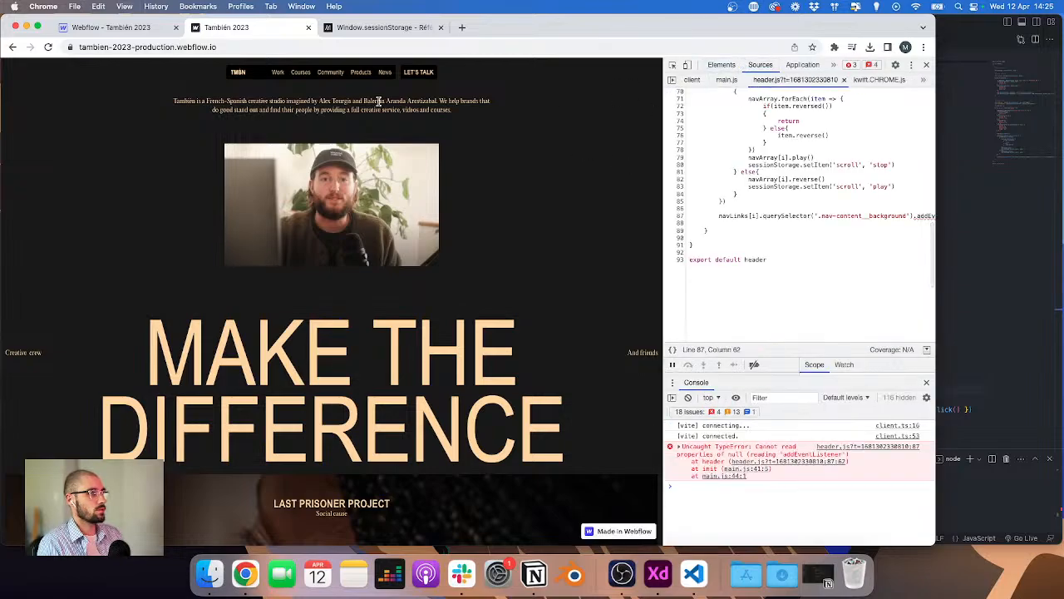
Step: Replace navLinks[i] with navContainers[i] at the start of the background click listener in header.js and save the file
click(111, 28)
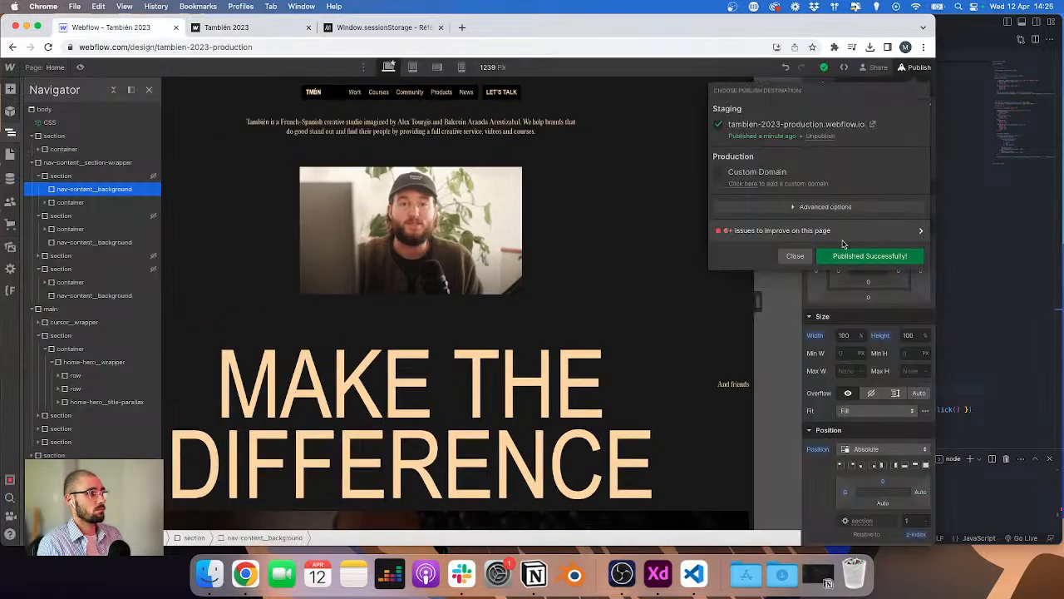
click(258, 30)
key(super+Tab)
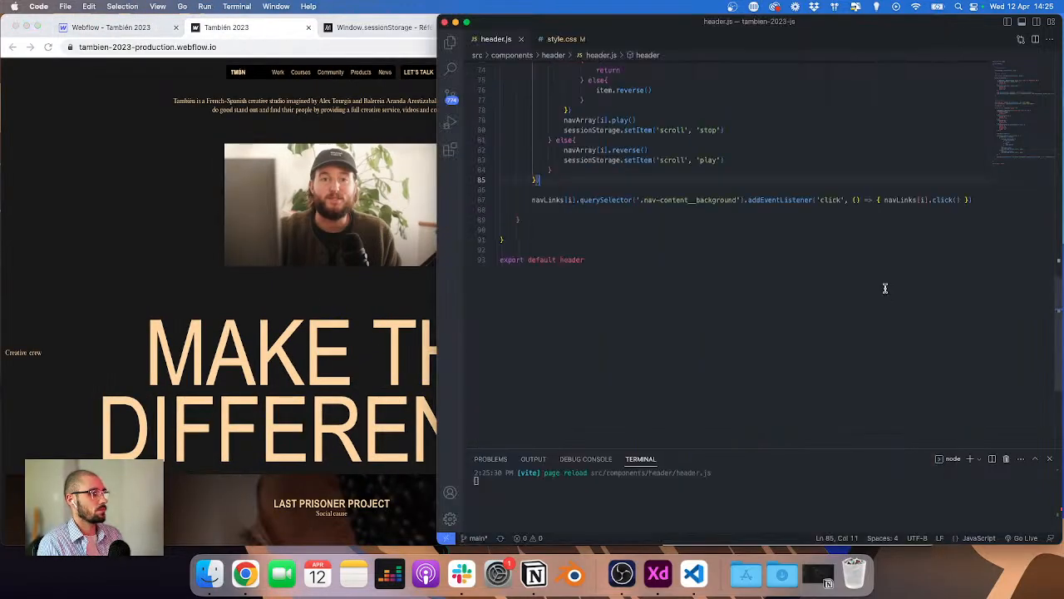
scroll(582, 241, up, 3)
double_click(549, 272)
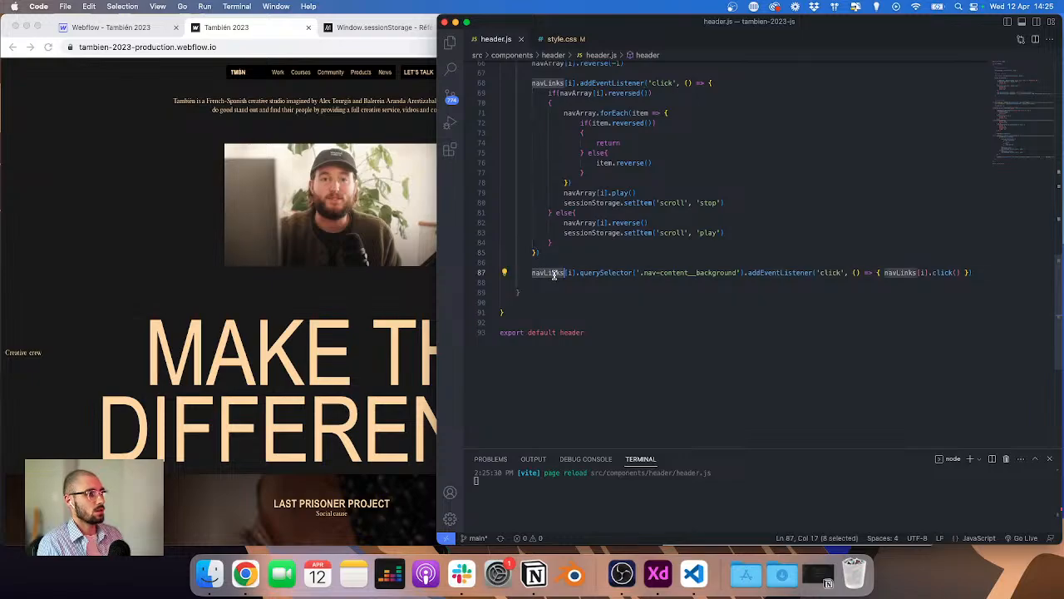
scroll(555, 274, up, 2)
scroll(556, 249, up, 10)
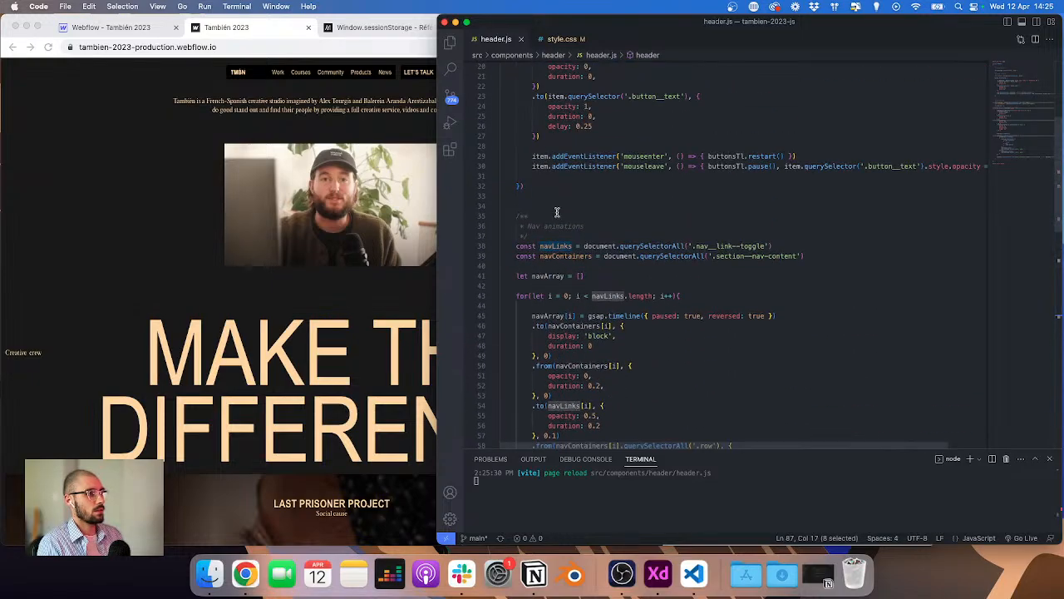
double_click(568, 257)
key(super+c)
scroll(569, 275, down, 7)
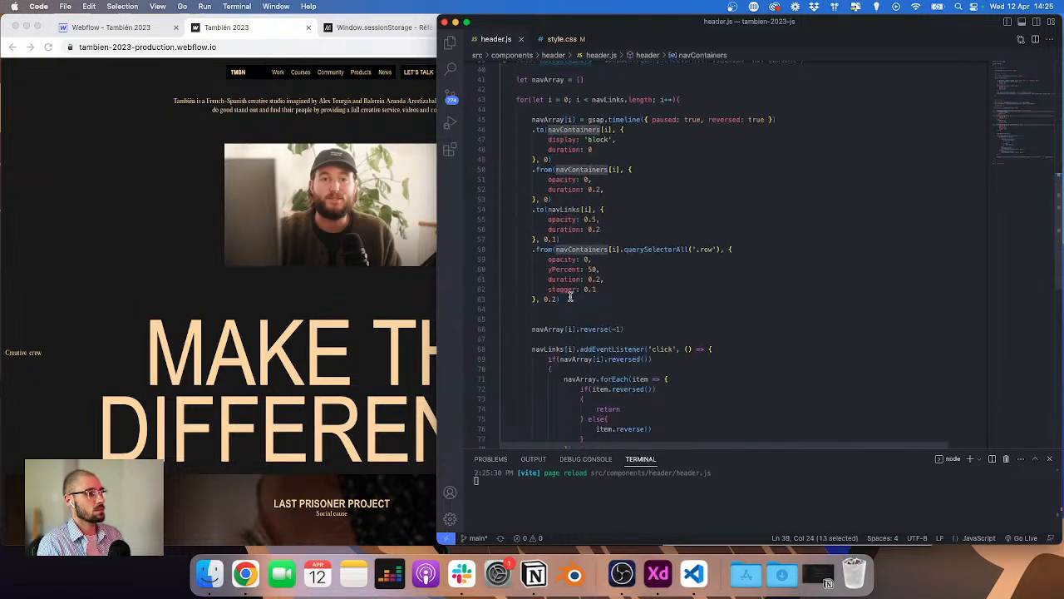
scroll(570, 296, down, 3)
double_click(547, 333)
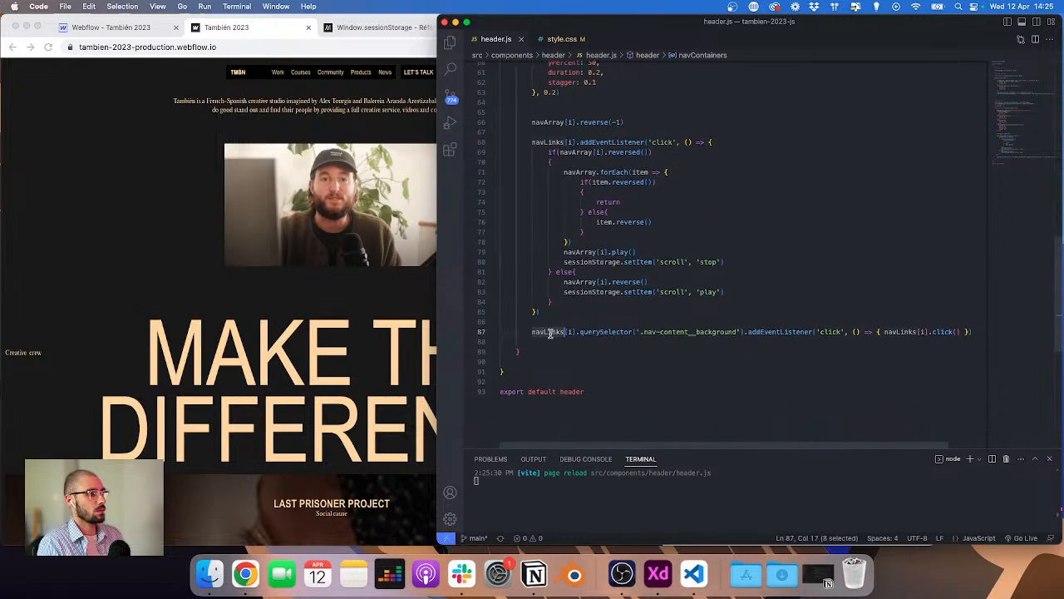
key(super+v)
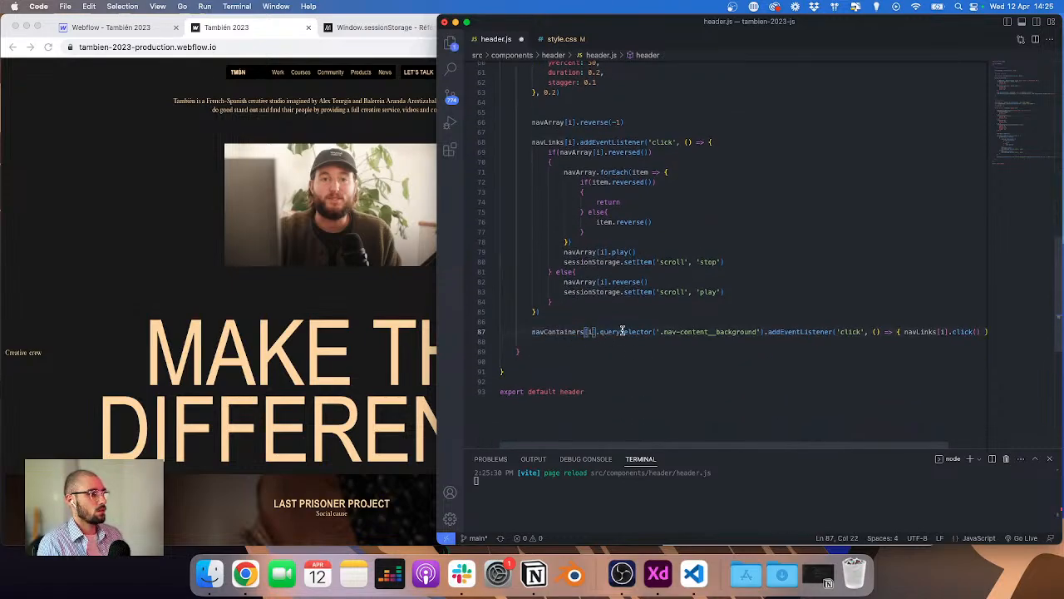
key(super+s)
Step: Reload the published site and open the Courses dropdown to test the menu
click(346, 29)
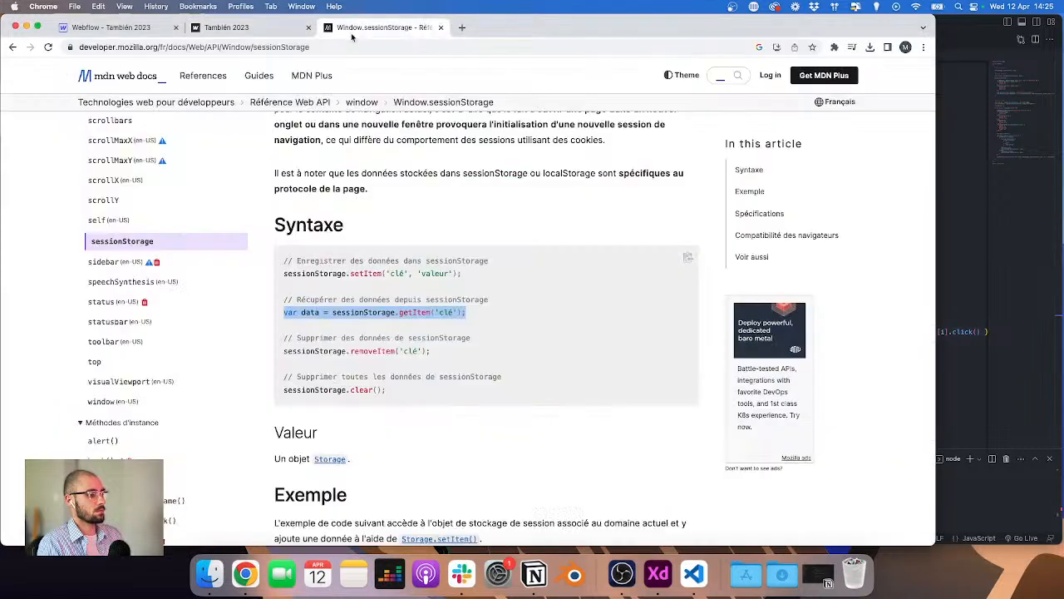
click(269, 35)
click(760, 65)
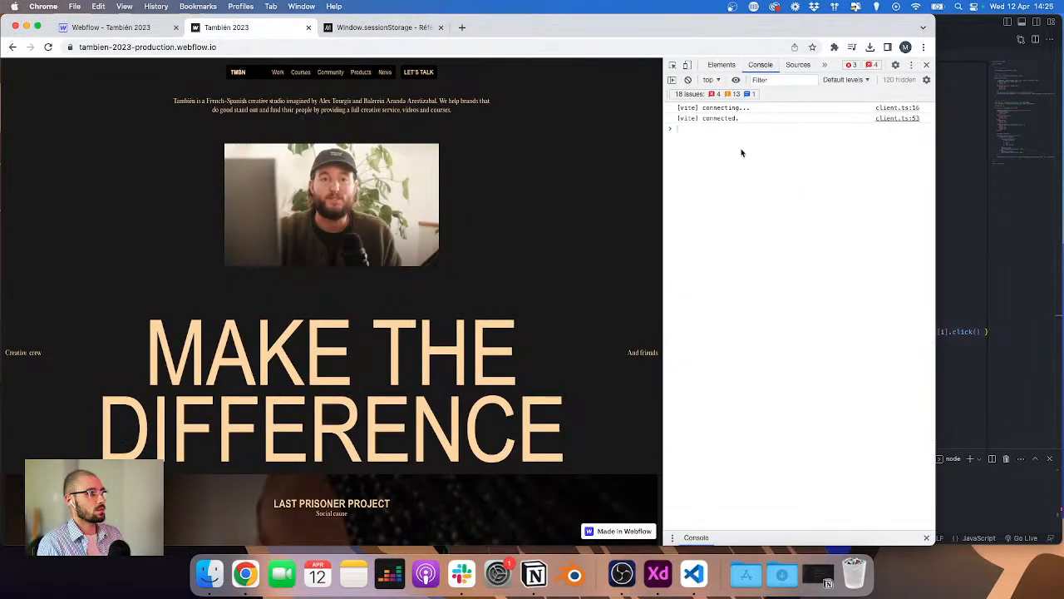
click(302, 74)
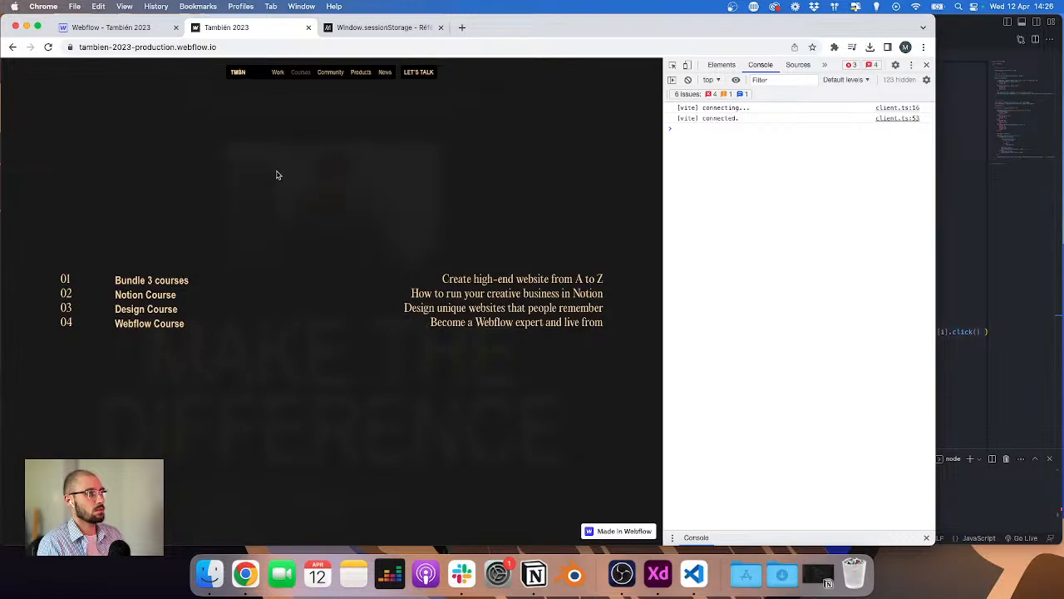
Step: Inspect the nav-content__wrapper element and set its height to auto in DevTools
click(671, 65)
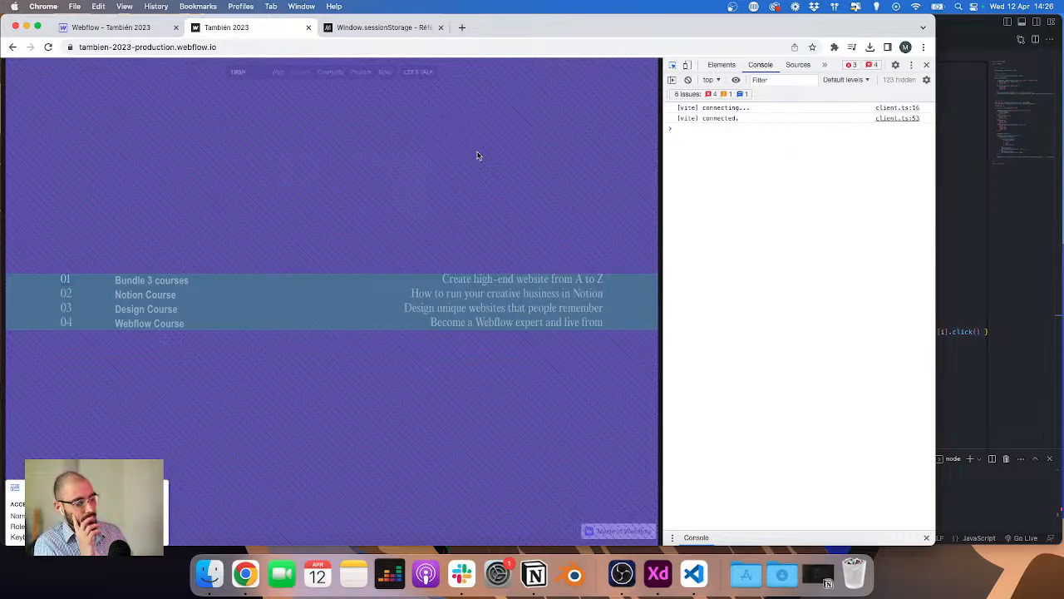
click(557, 147)
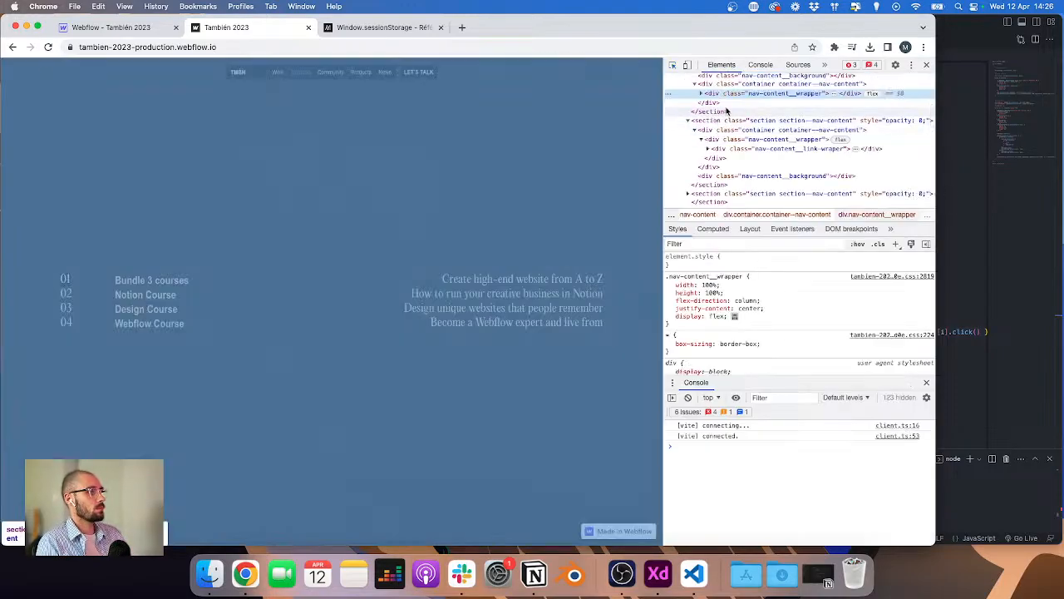
click(715, 292)
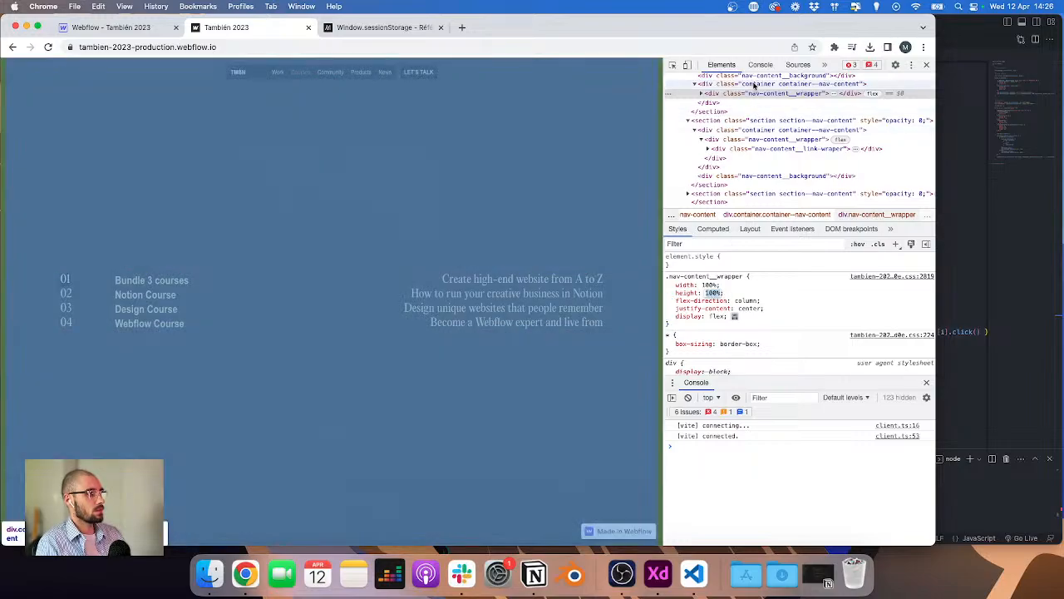
click(753, 85)
click(752, 94)
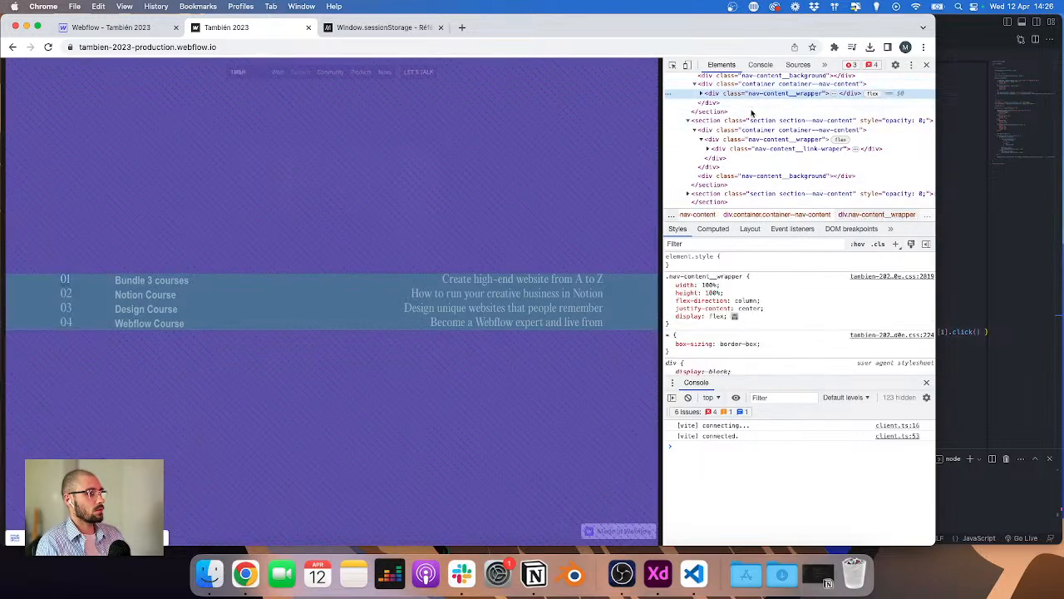
click(713, 293)
text(auto)
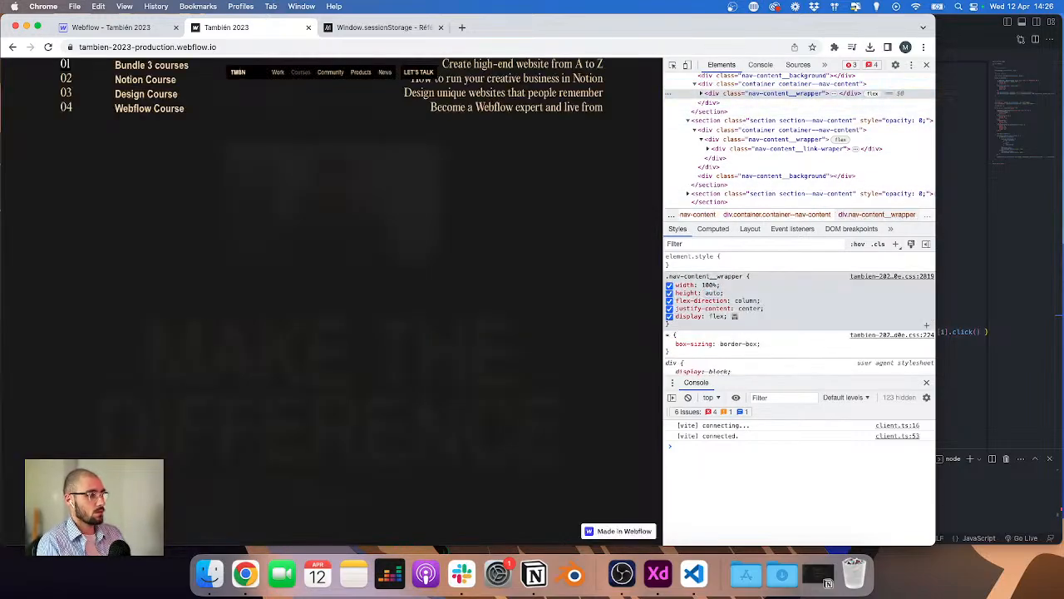
key(Tab)
click(741, 84)
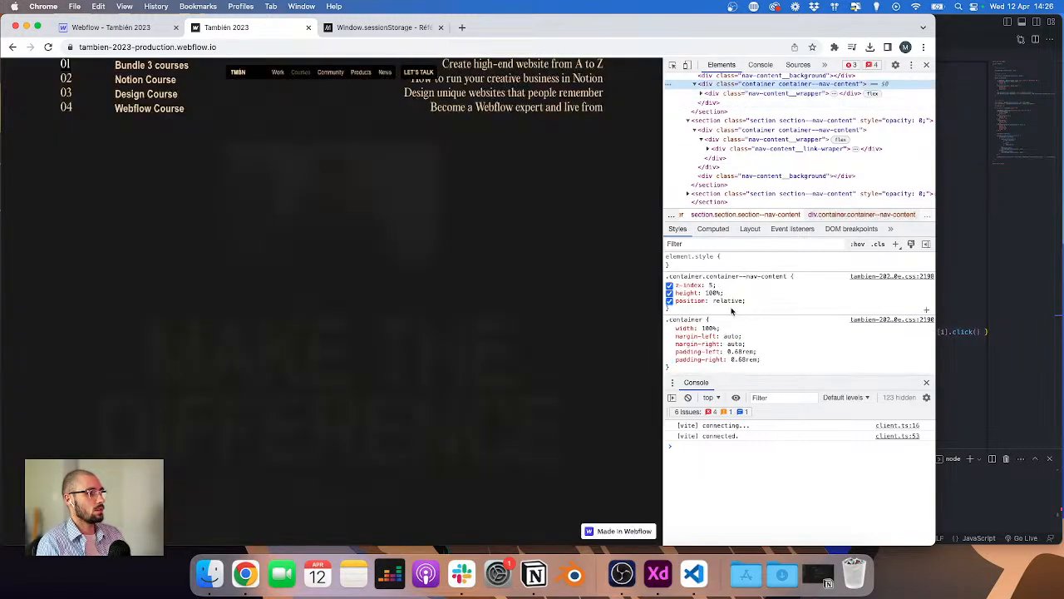
click(744, 302)
text(100)
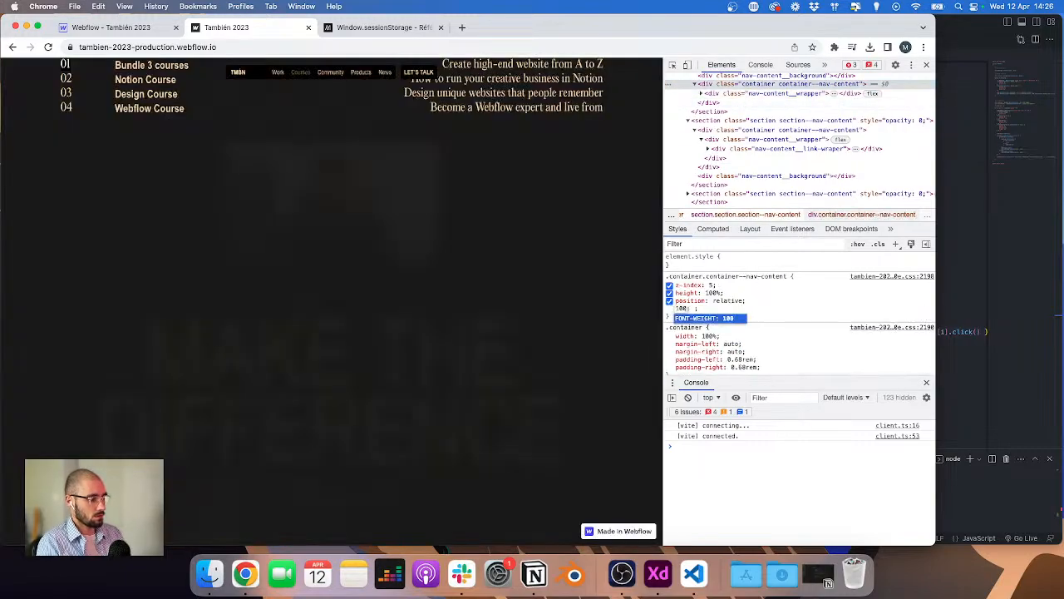
key(Escape)
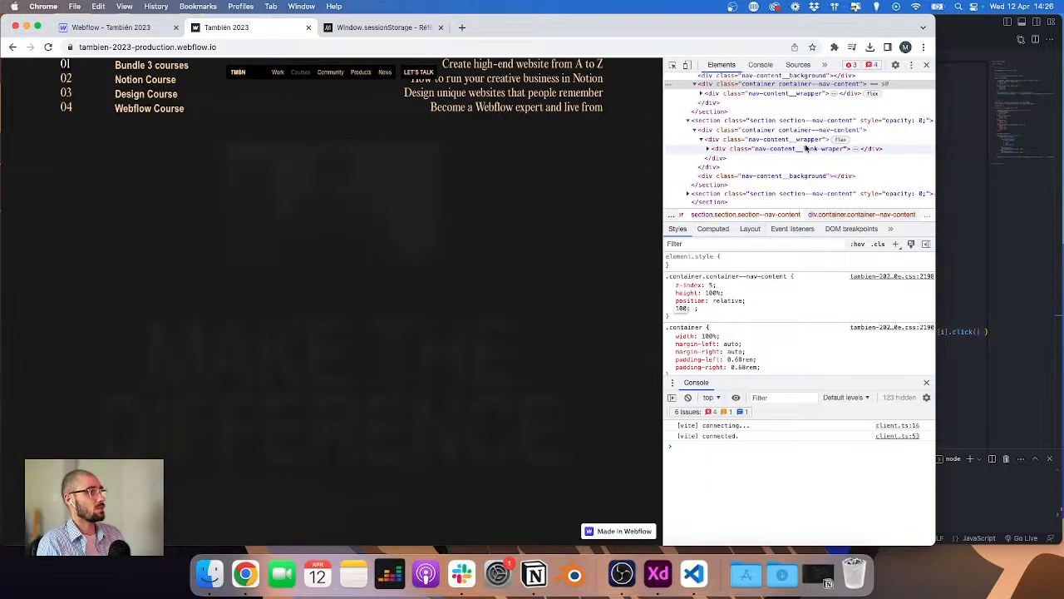
Step: Add a 'show' combo class to the first nav-content section and set its display to block
click(109, 28)
click(79, 176)
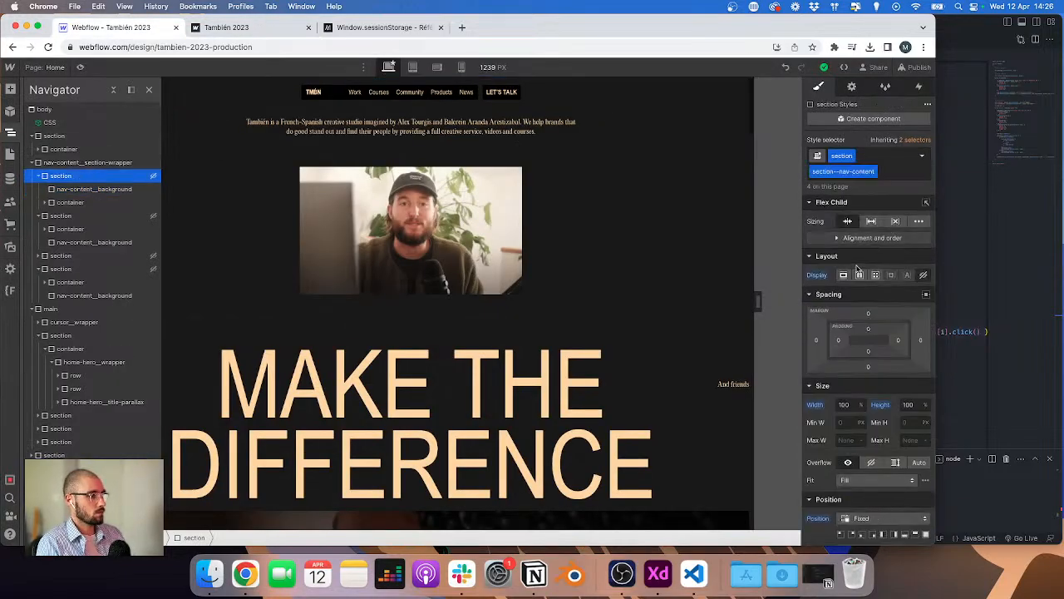
key(super+Return)
text(show)
key(Return)
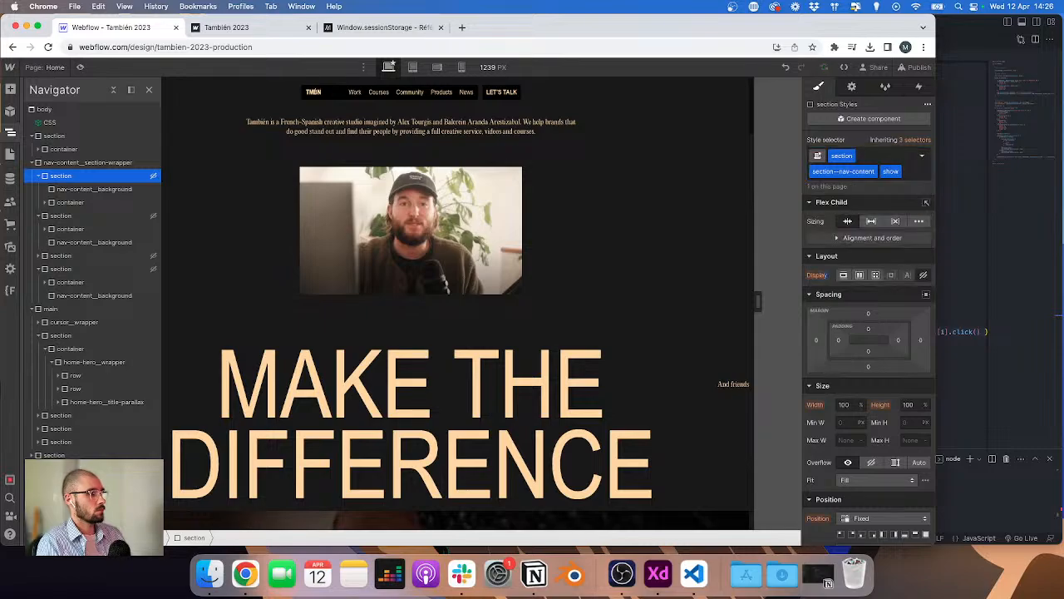
click(844, 276)
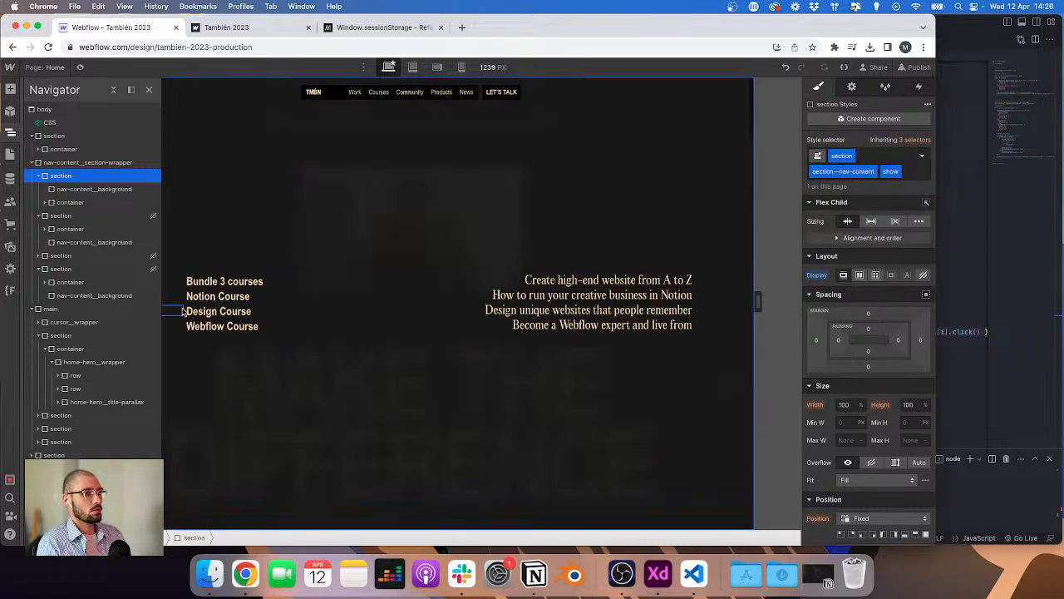
Step: Set the height of the nav-content__wrapper inside the first section to auto
click(45, 203)
click(92, 216)
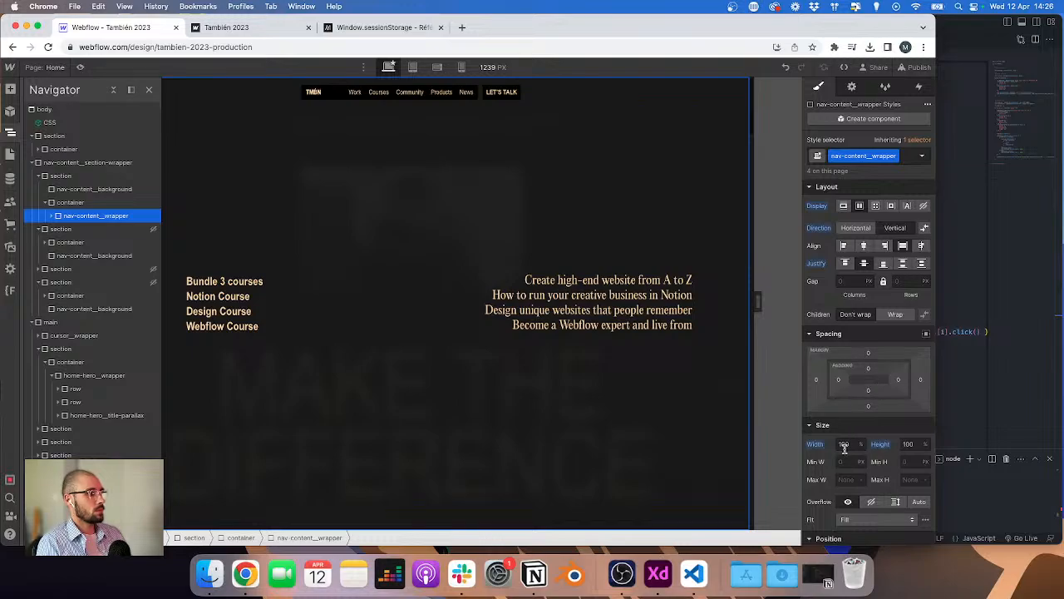
click(909, 445)
key(super+a)
text(auto)
key(Return)
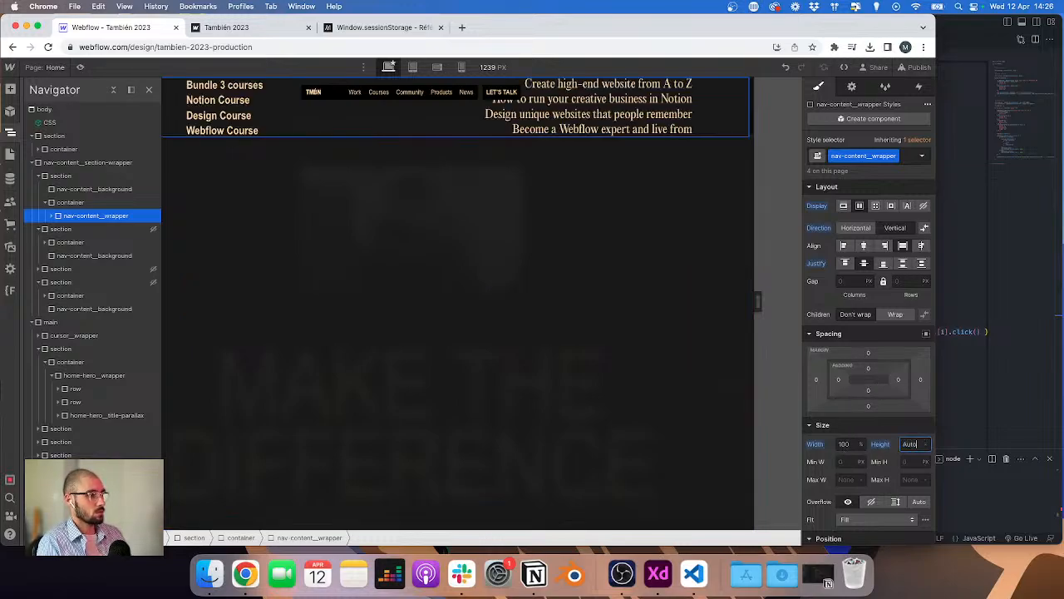
Step: Reset the height of the nav-content container
click(69, 202)
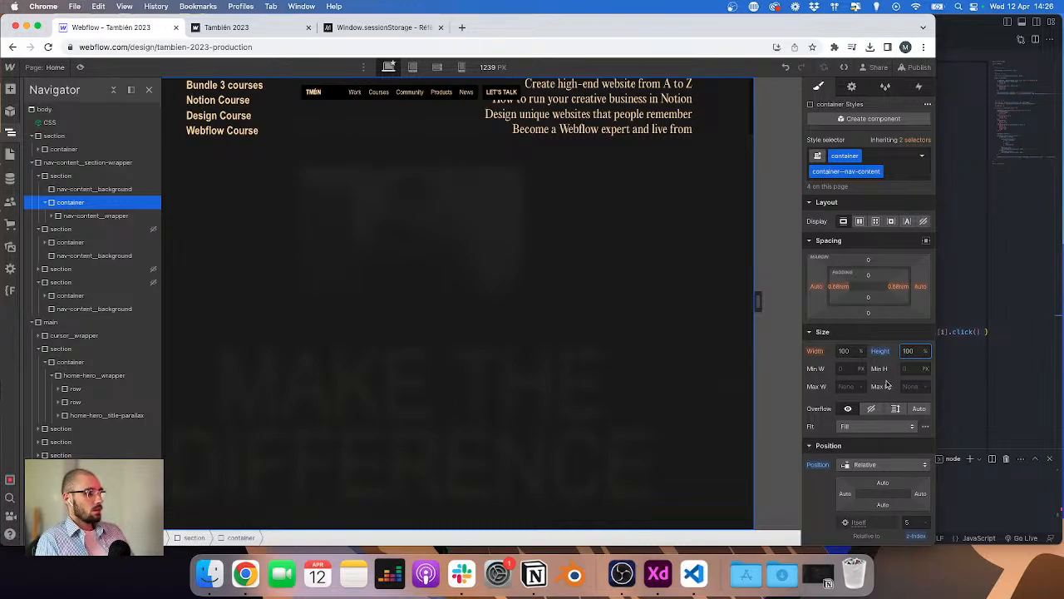
click(881, 352)
click(882, 369)
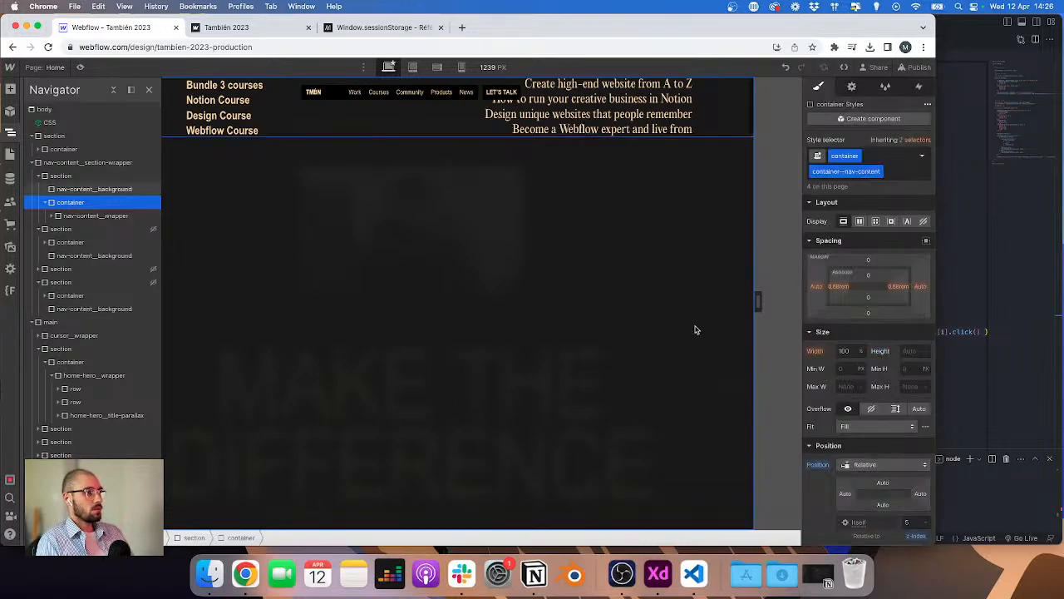
Step: Switch the section to its section--nav-content combo class and set a vertical direction with centered justification
click(92, 175)
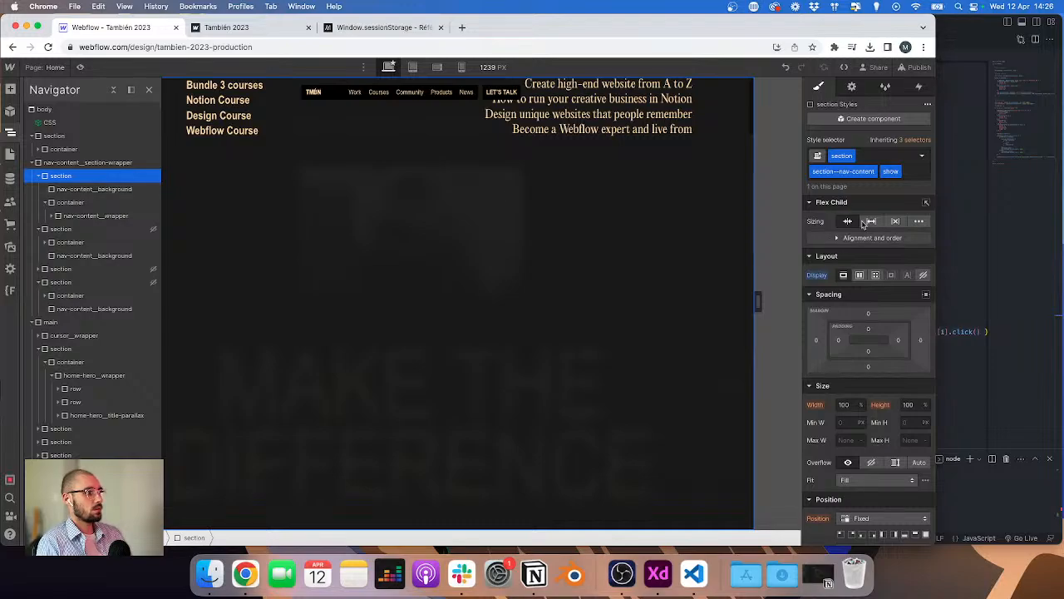
click(908, 140)
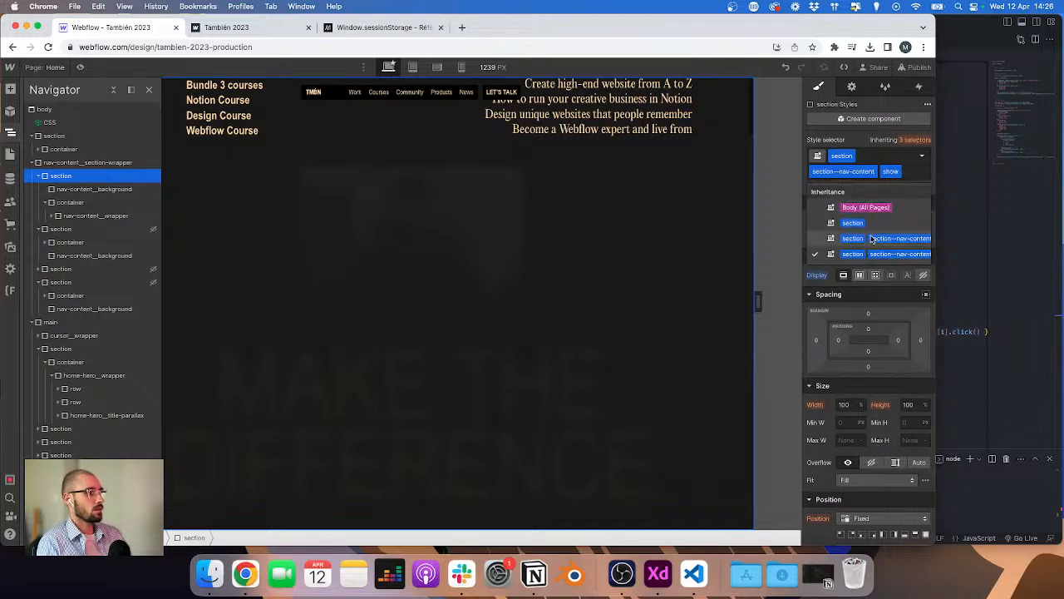
click(871, 239)
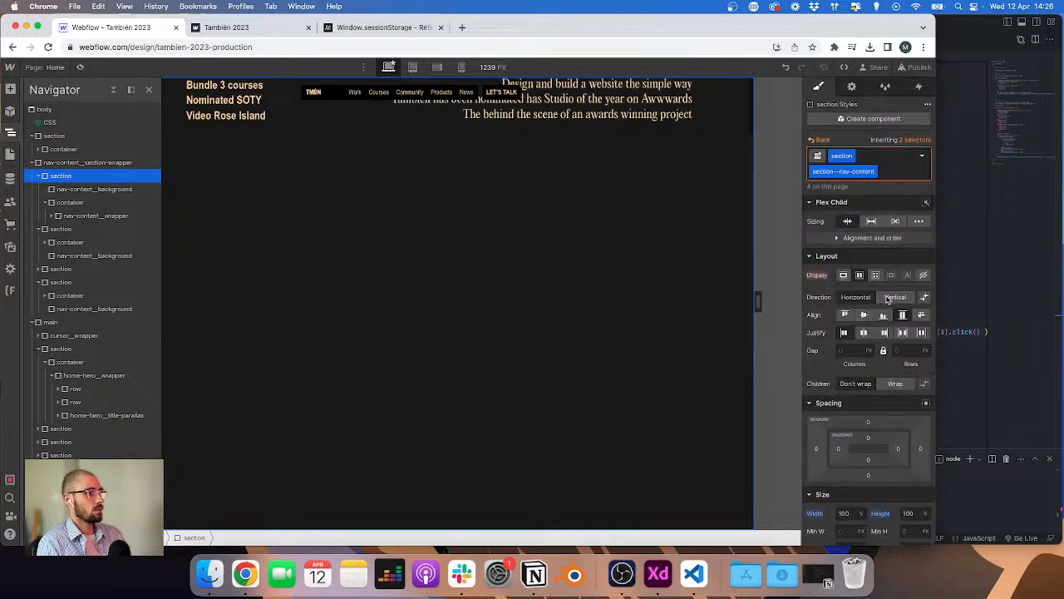
click(890, 298)
click(863, 333)
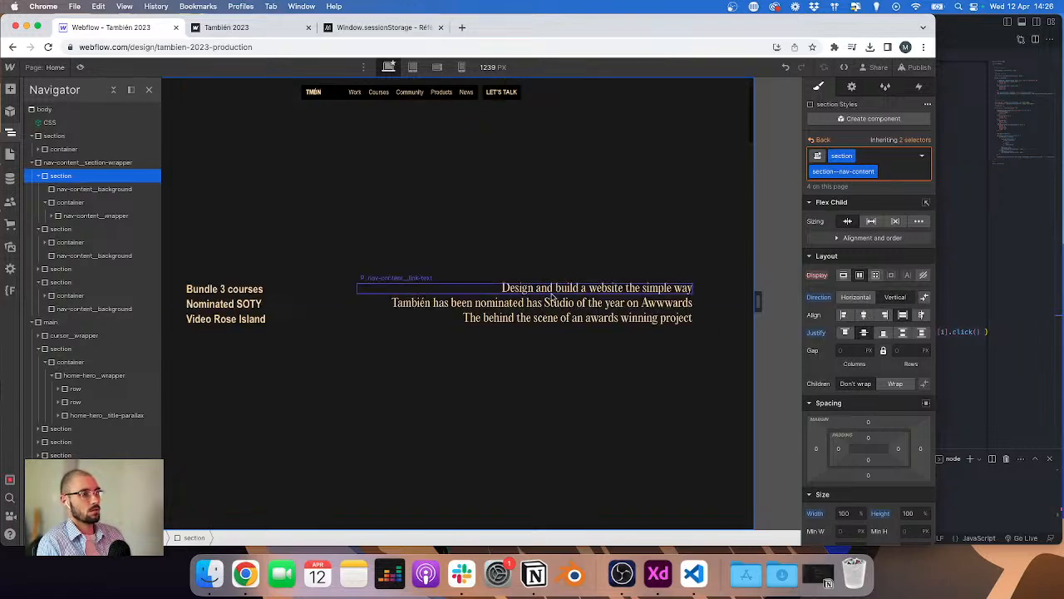
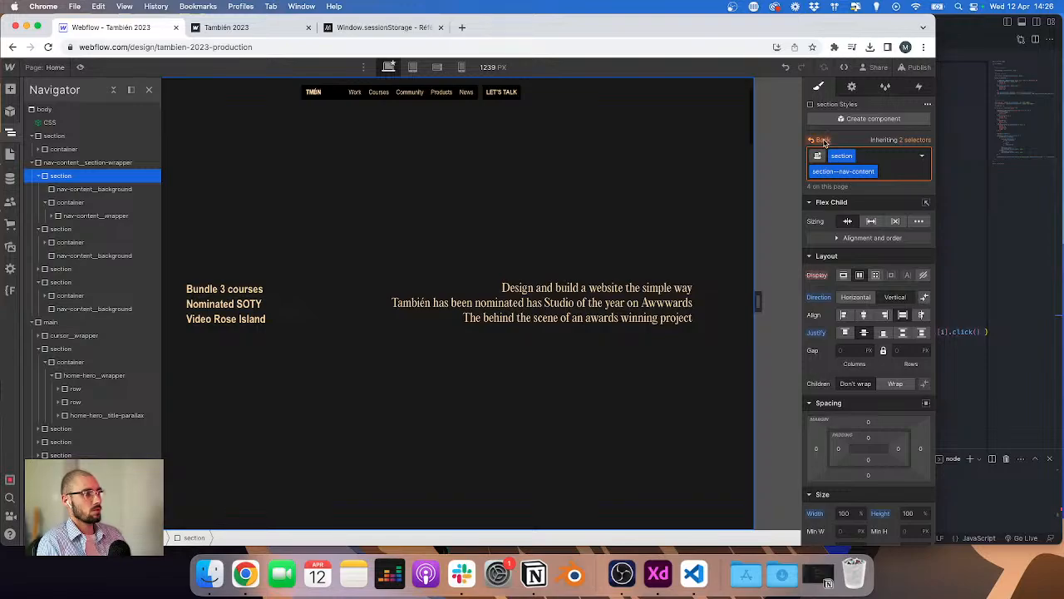
Step: Remove the 'show' combo class from the nav-content section and set its display to none
click(824, 143)
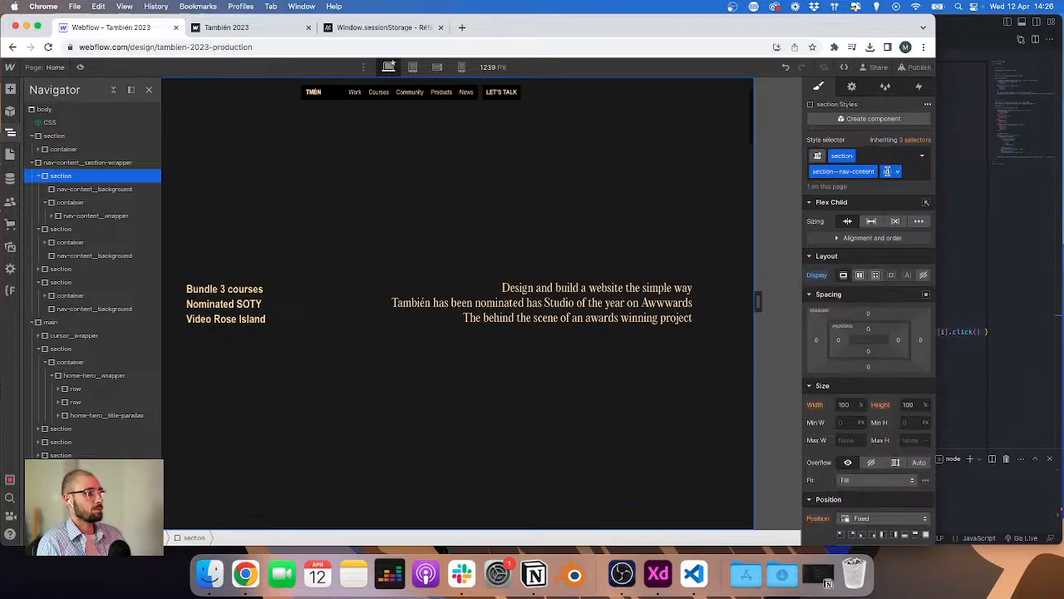
click(813, 275)
click(822, 291)
key(super+Return)
key(BackSpace)
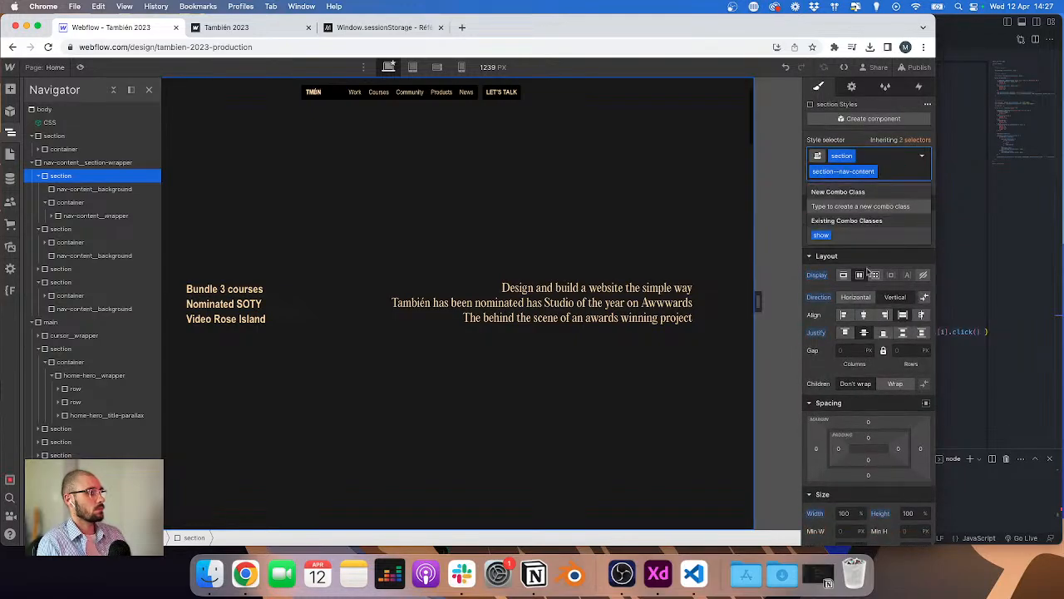
click(920, 280)
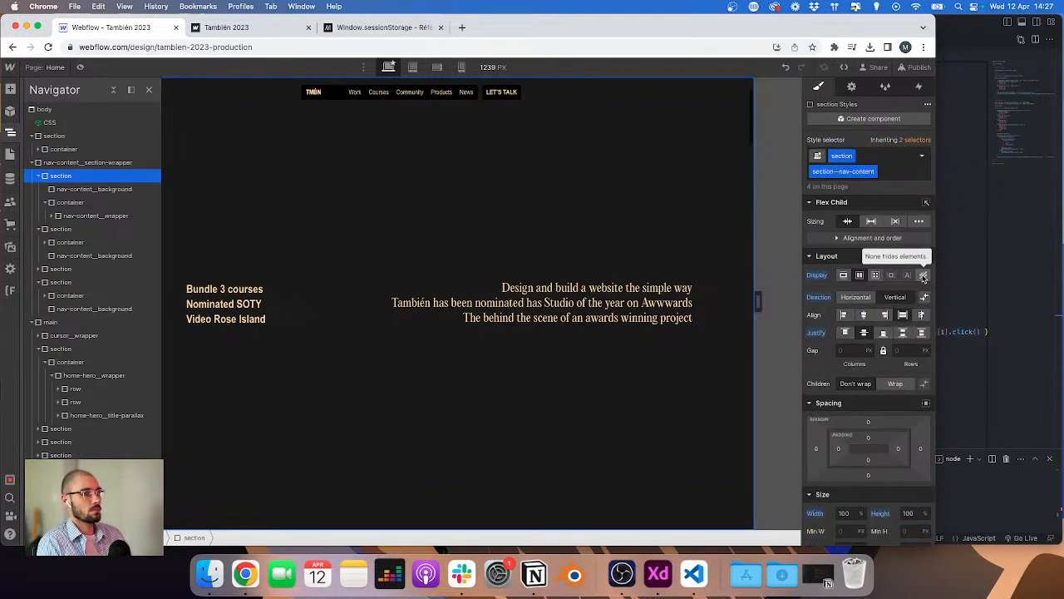
click(923, 278)
Step: Publish the site to the staging domain
click(918, 66)
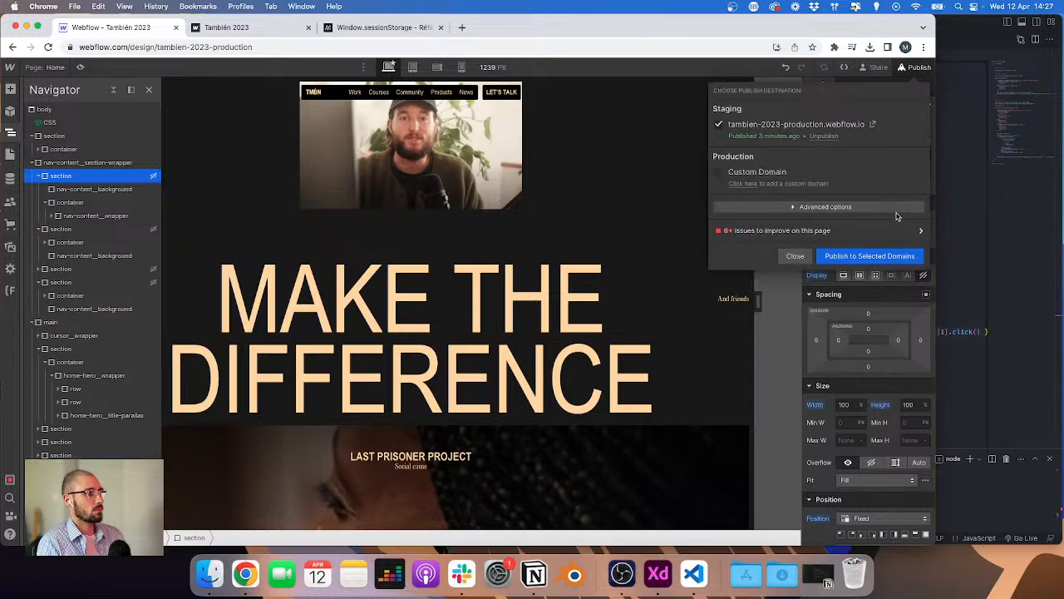
click(916, 249)
Step: In header.js, change the timeline's display value for the nav containers from 'block' to 'flex' and save
click(953, 213)
scroll(659, 221, up, 6)
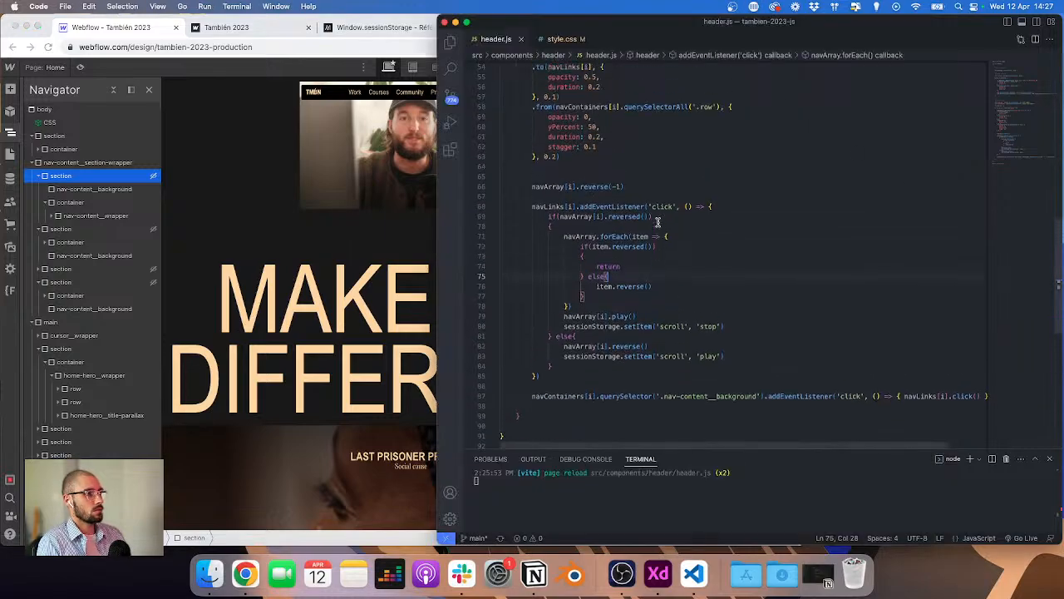
scroll(645, 143, down, 8)
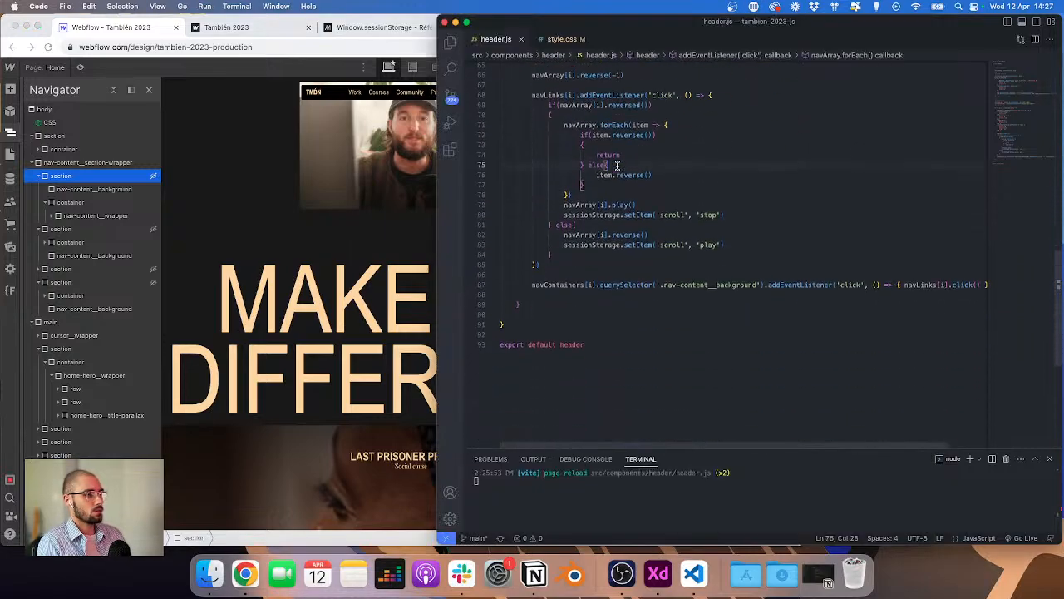
scroll(617, 166, up, 2)
scroll(670, 291, up, 8)
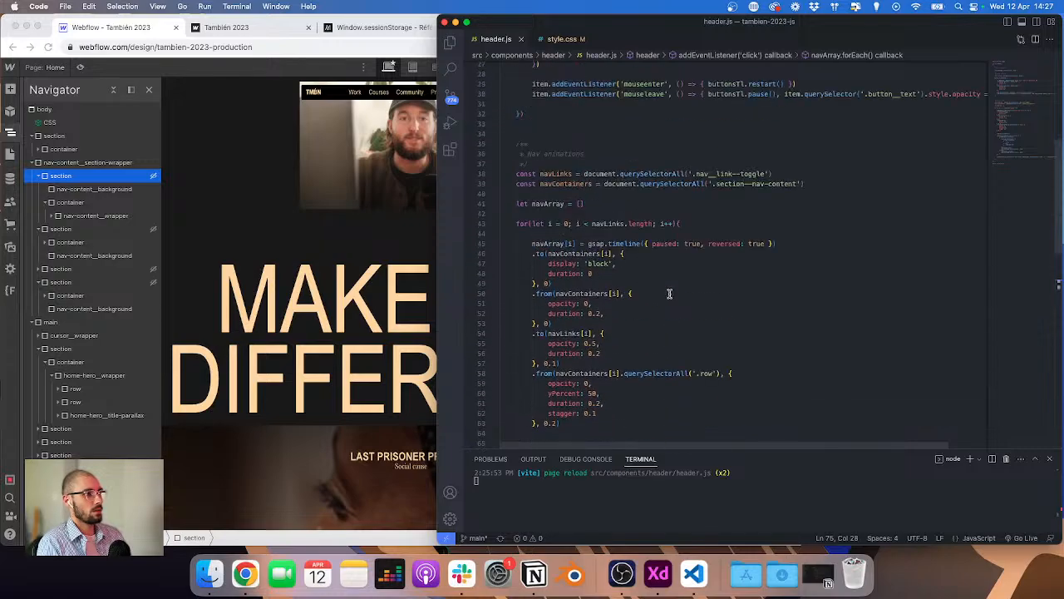
double_click(599, 264)
text(fle)
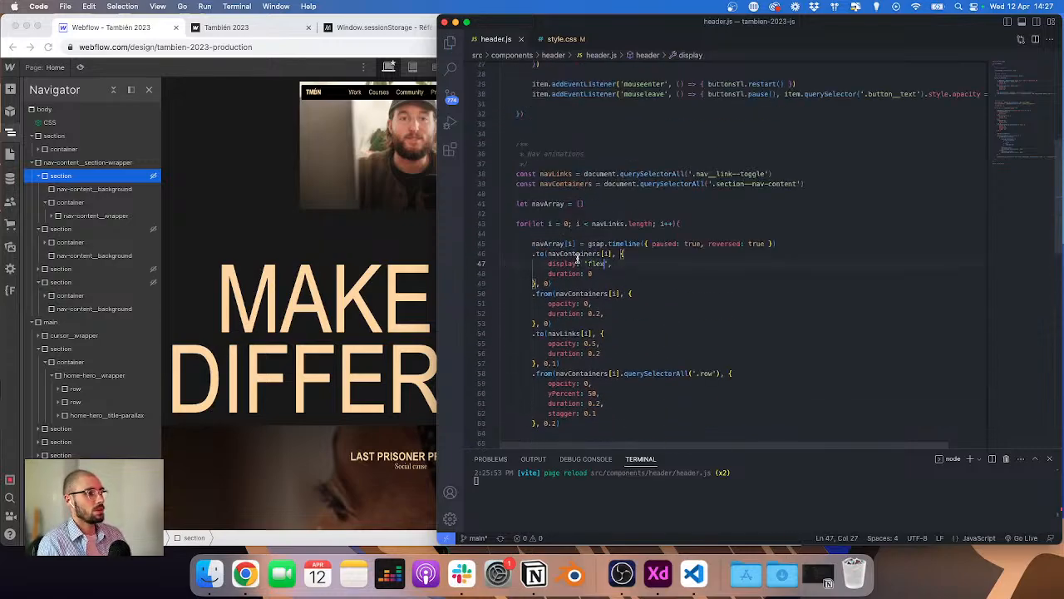
text(x)
key(super+s)
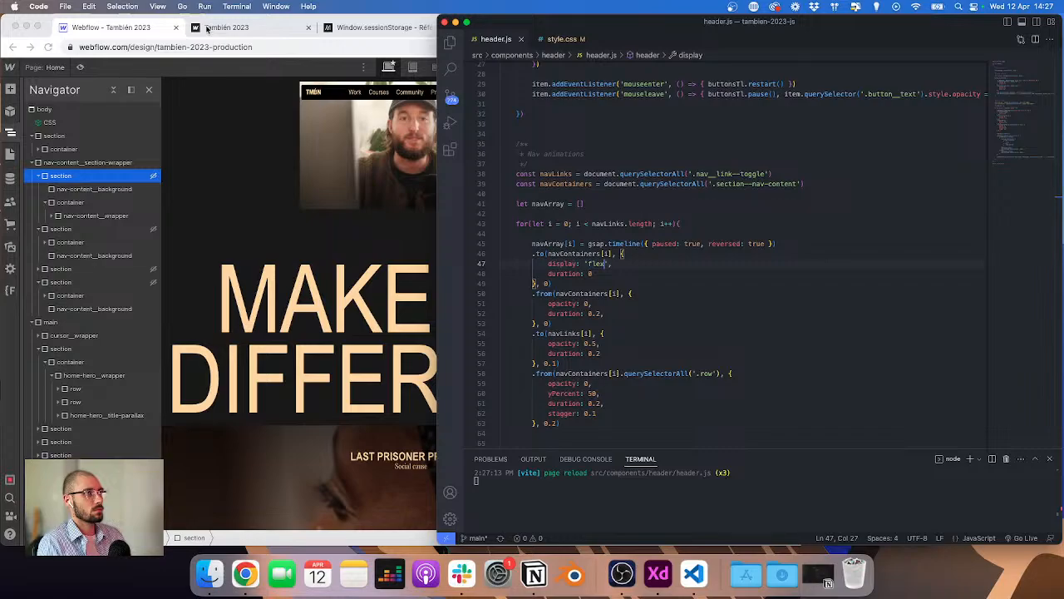
Step: Test the Courses and Community dropdowns on the published site, closing each by clicking its background
click(207, 29)
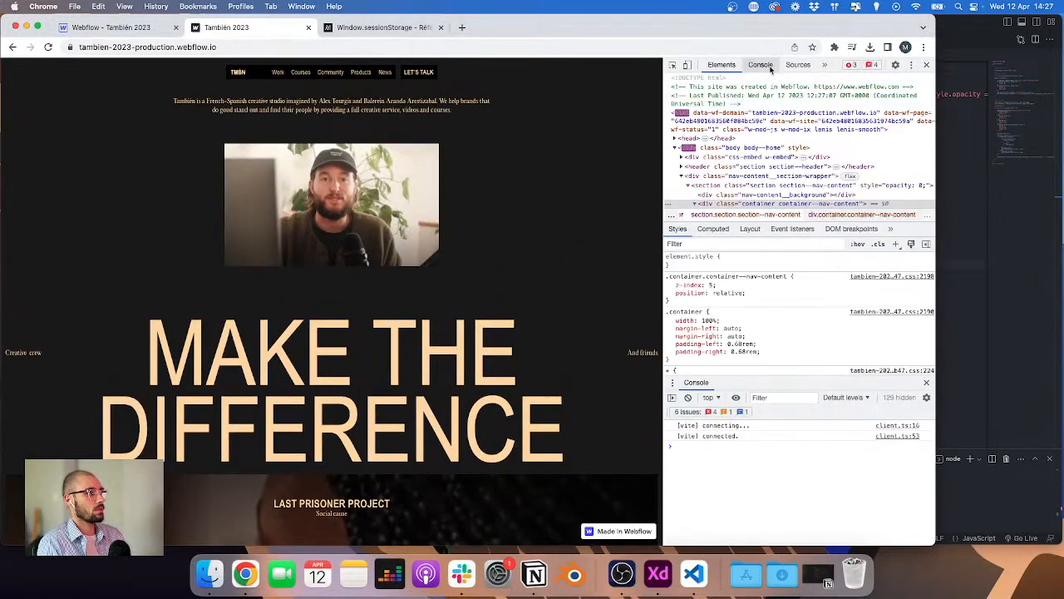
click(299, 72)
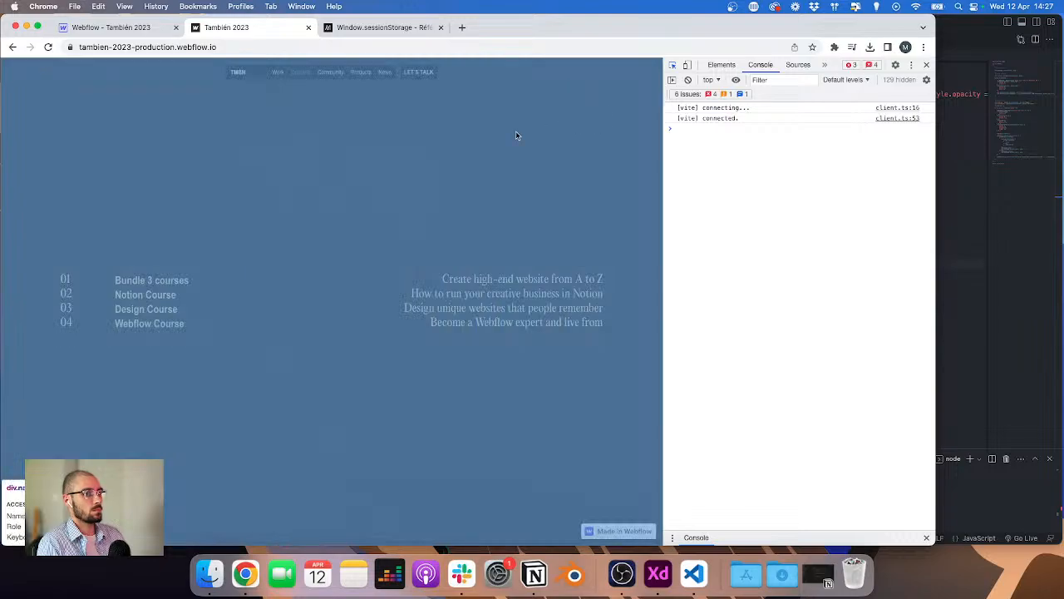
click(516, 133)
click(514, 135)
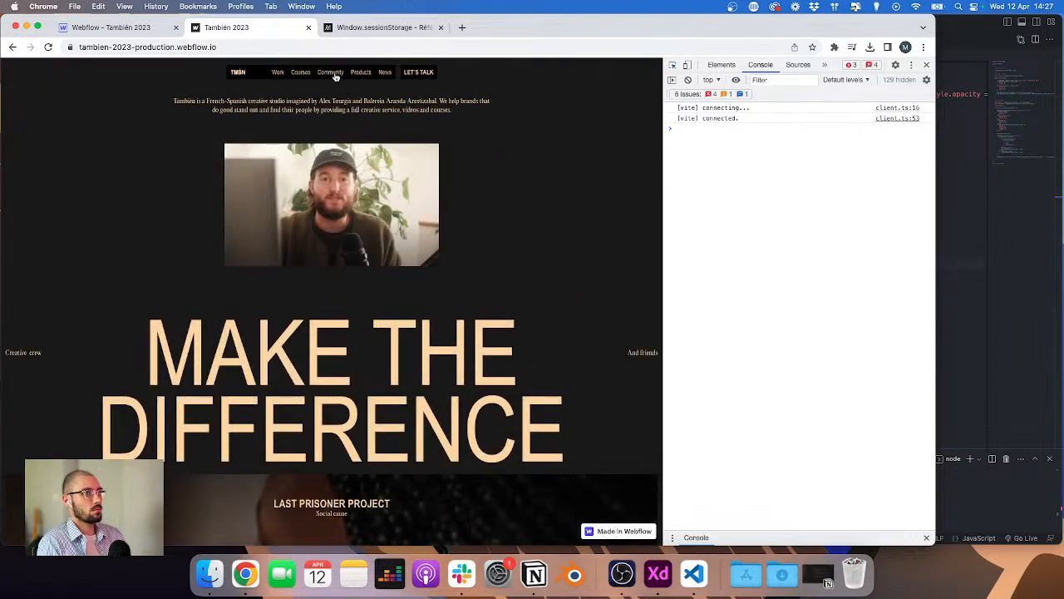
click(335, 75)
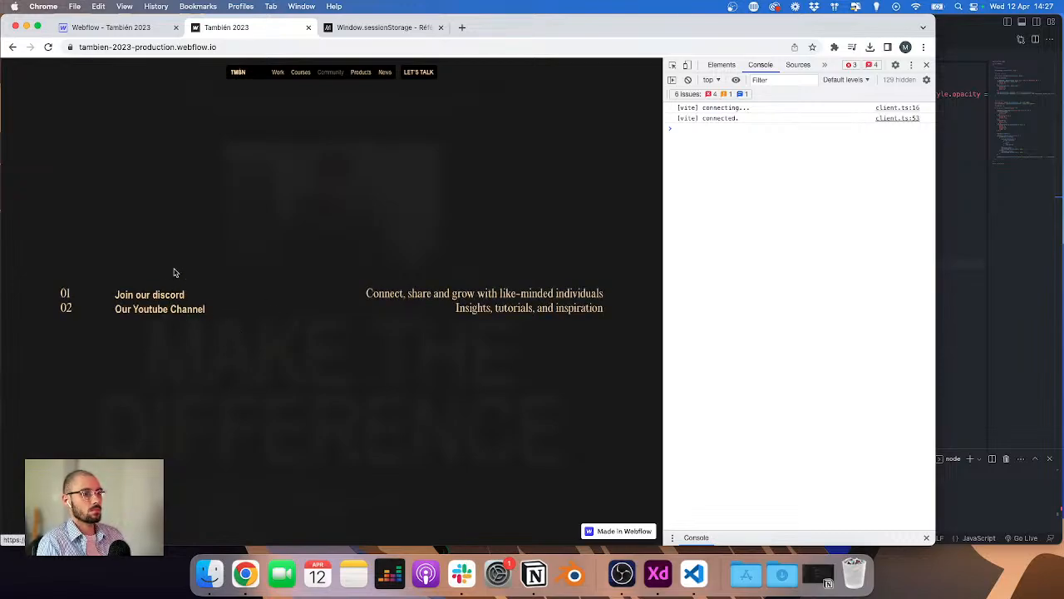
click(301, 72)
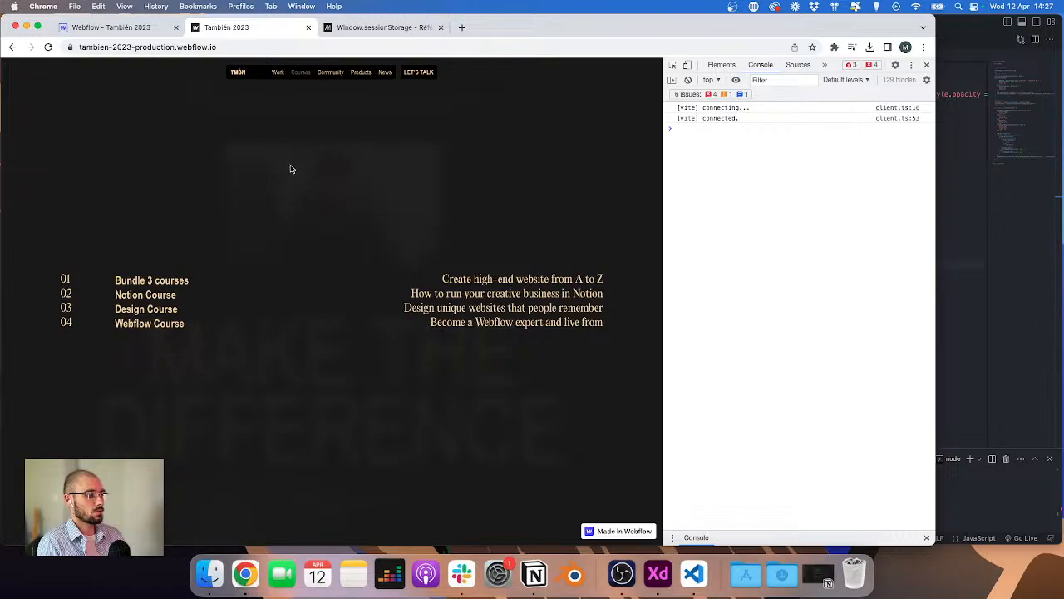
scroll(283, 183, down, 5)
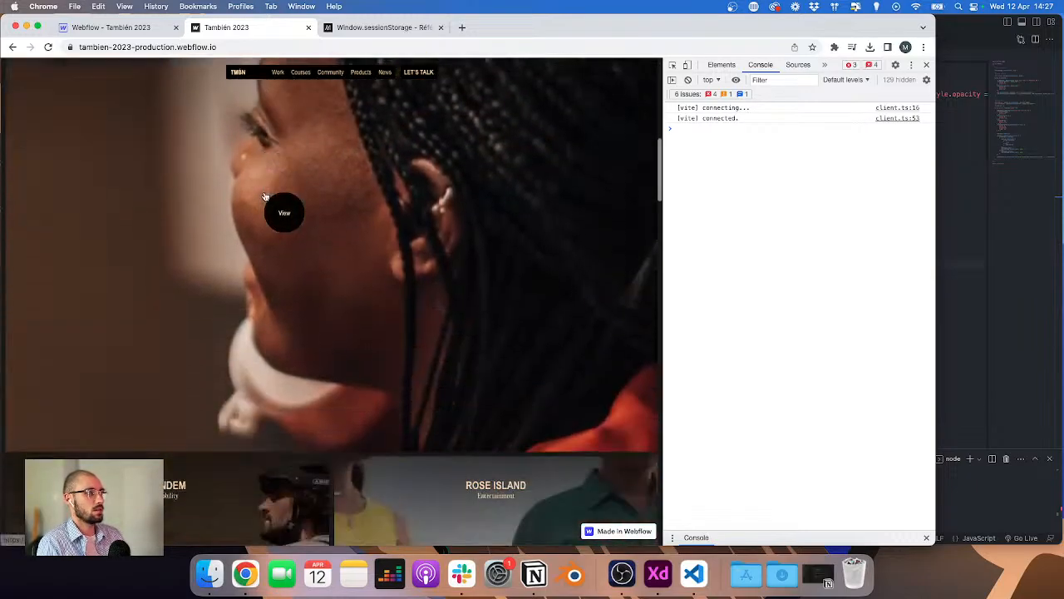
scroll(264, 197, down, 10)
scroll(249, 196, up, 15)
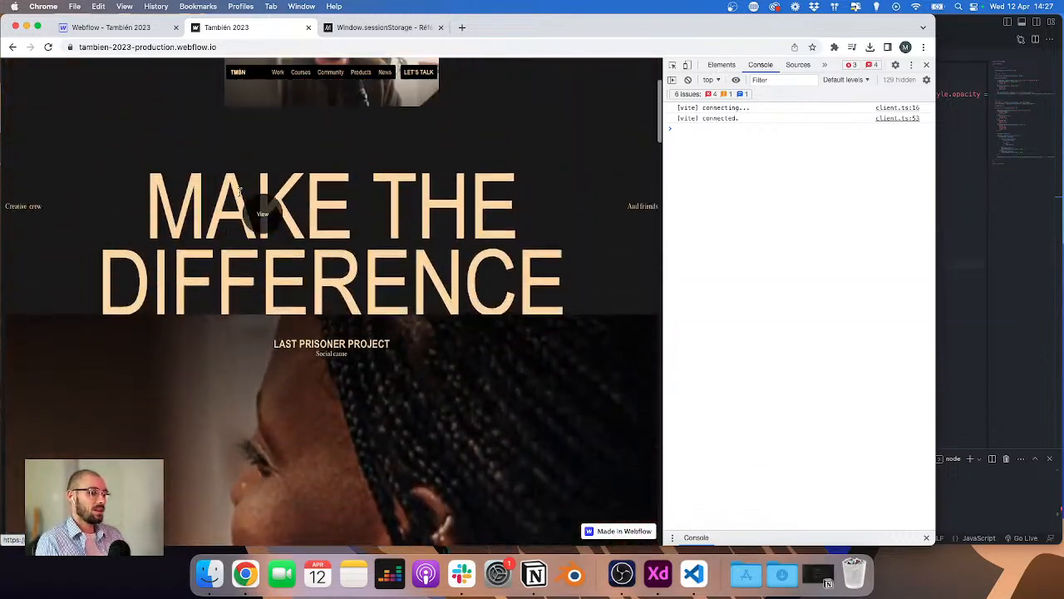
scroll(239, 191, up, 3)
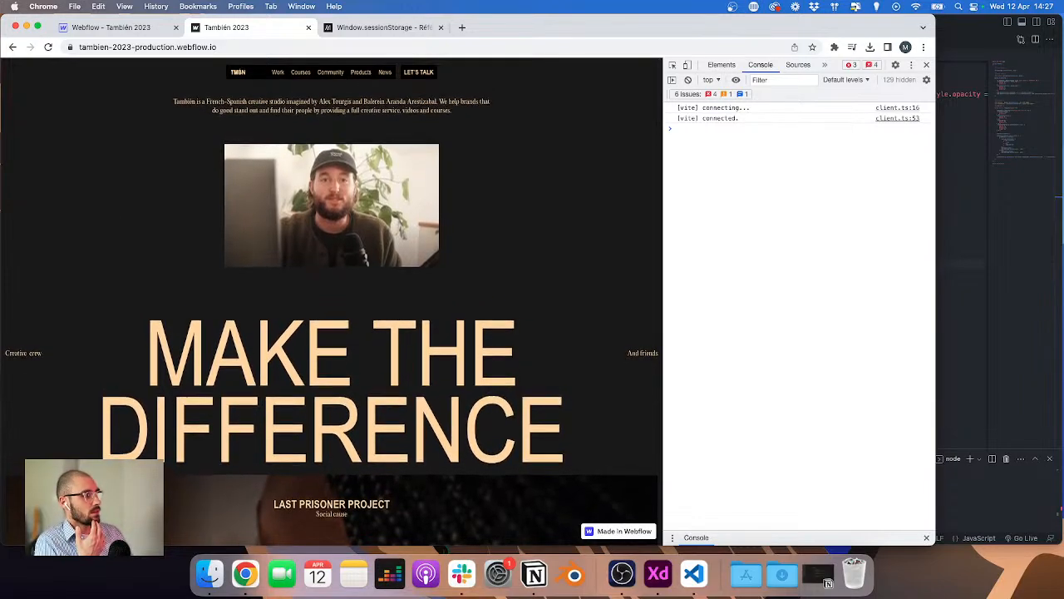
Step: Close the developer tools and retest the Courses dropdown and page scrolling at full width
key(super+Tab)
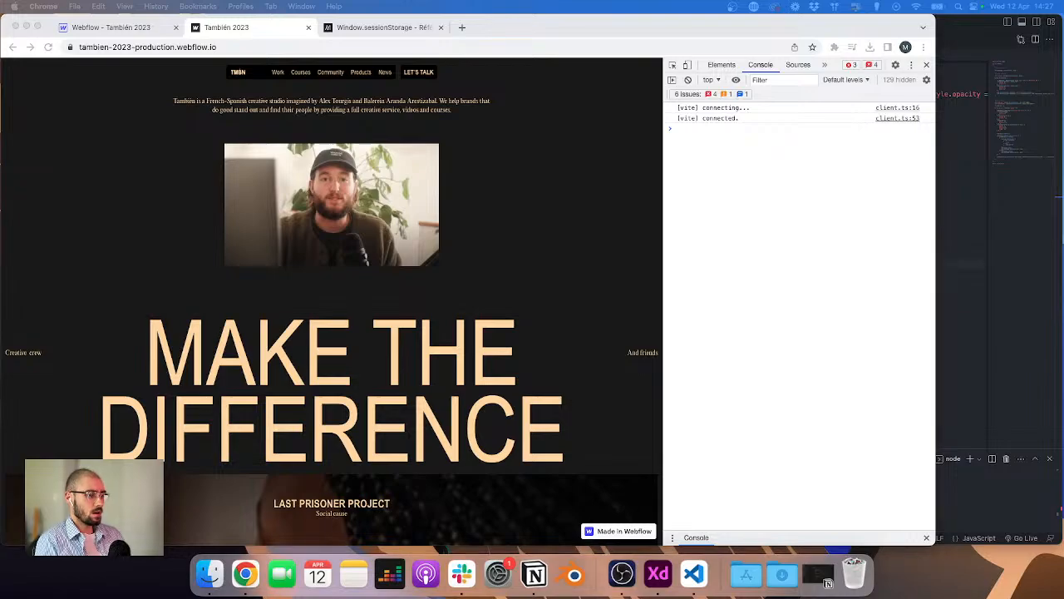
click(926, 71)
click(927, 65)
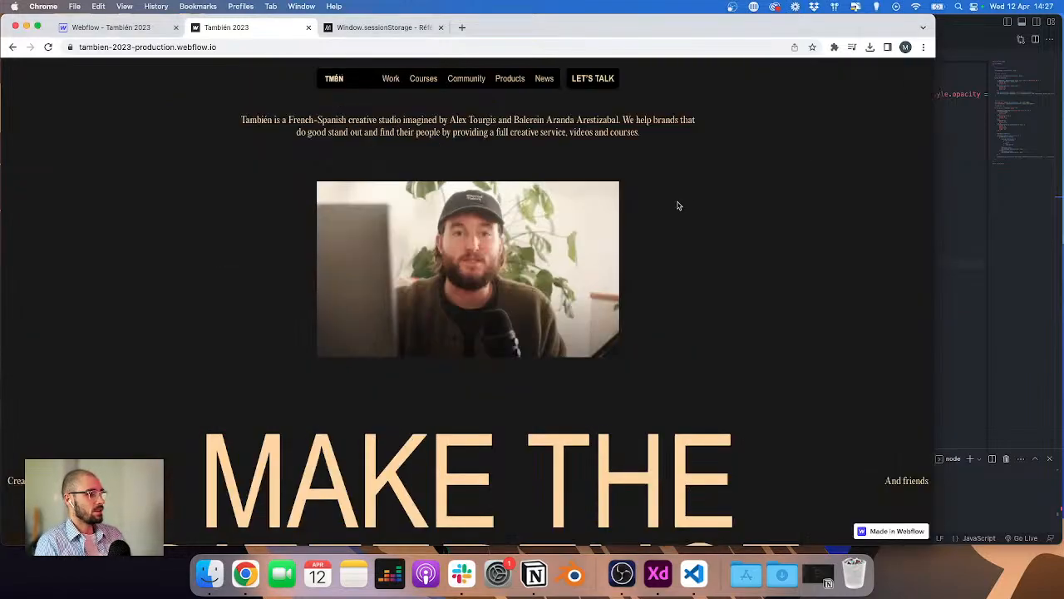
mouse_move(541, 190)
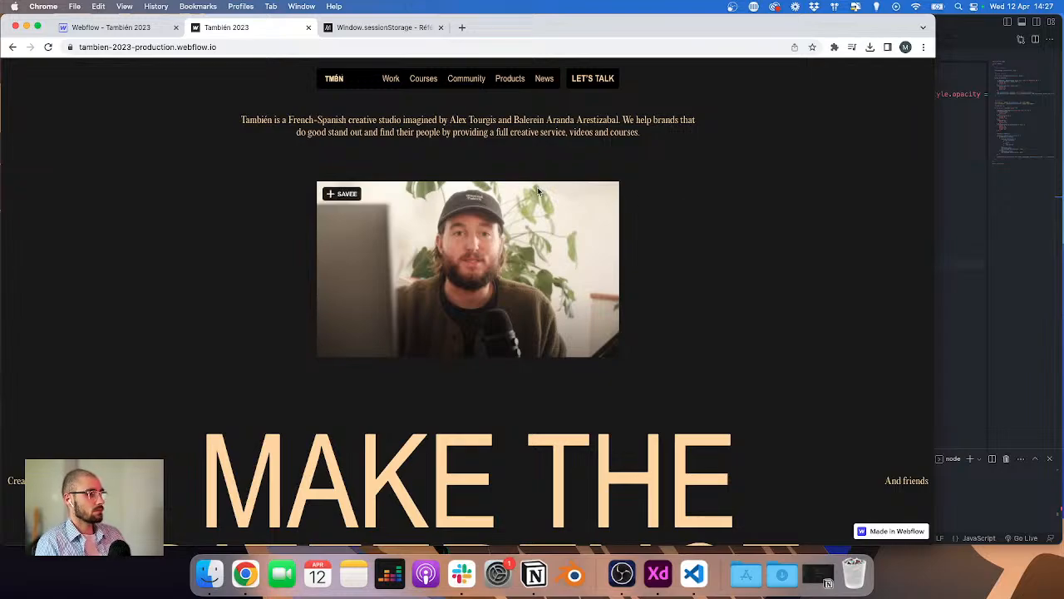
scroll(518, 187, down, 5)
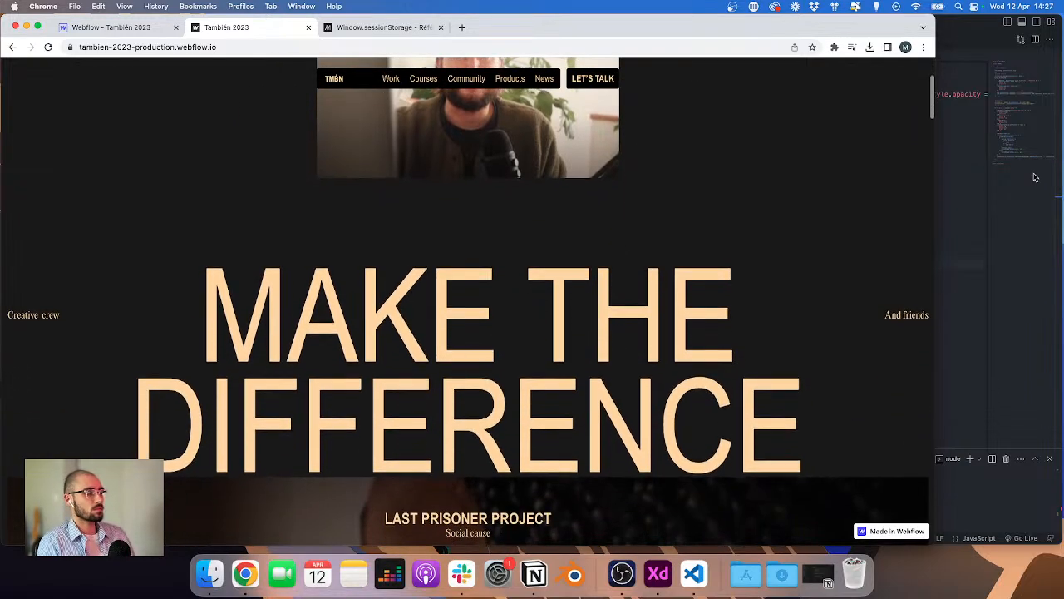
scroll(381, 223, up, 3)
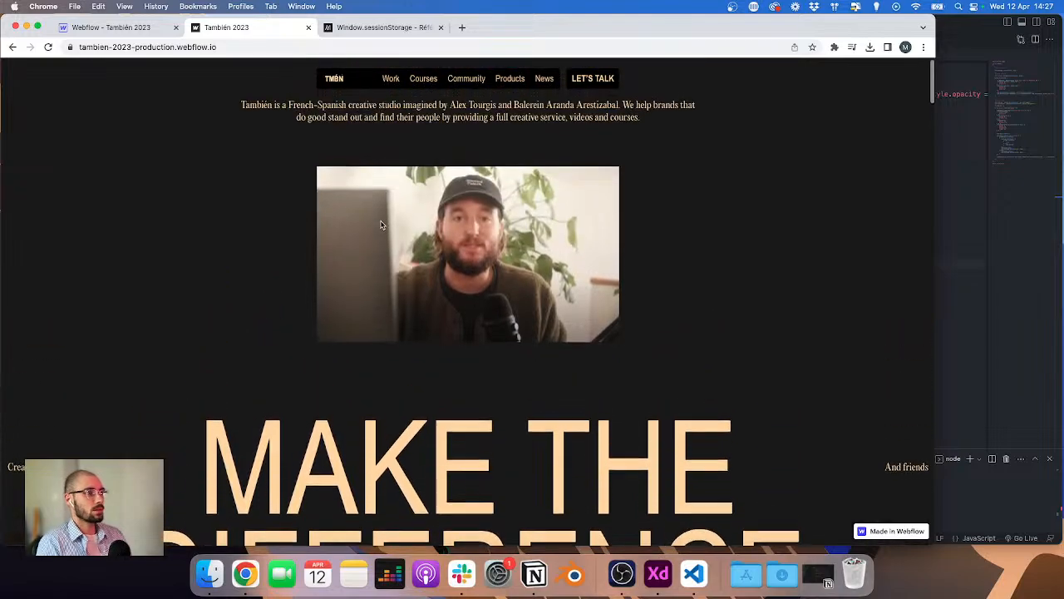
mouse_move(423, 80)
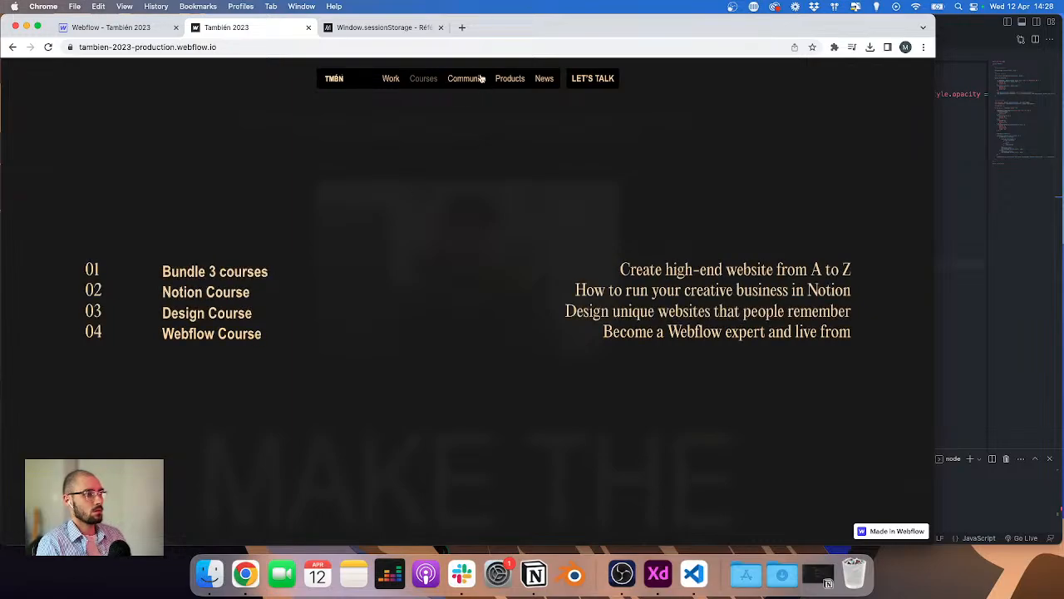
mouse_move(481, 78)
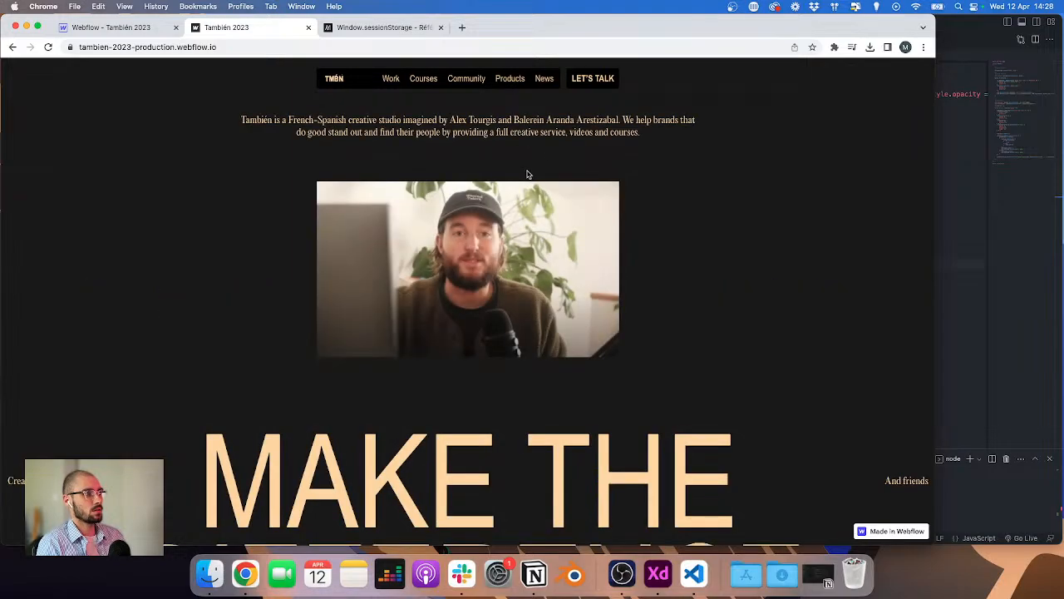
scroll(533, 199, down, 10)
scroll(551, 191, up, 12)
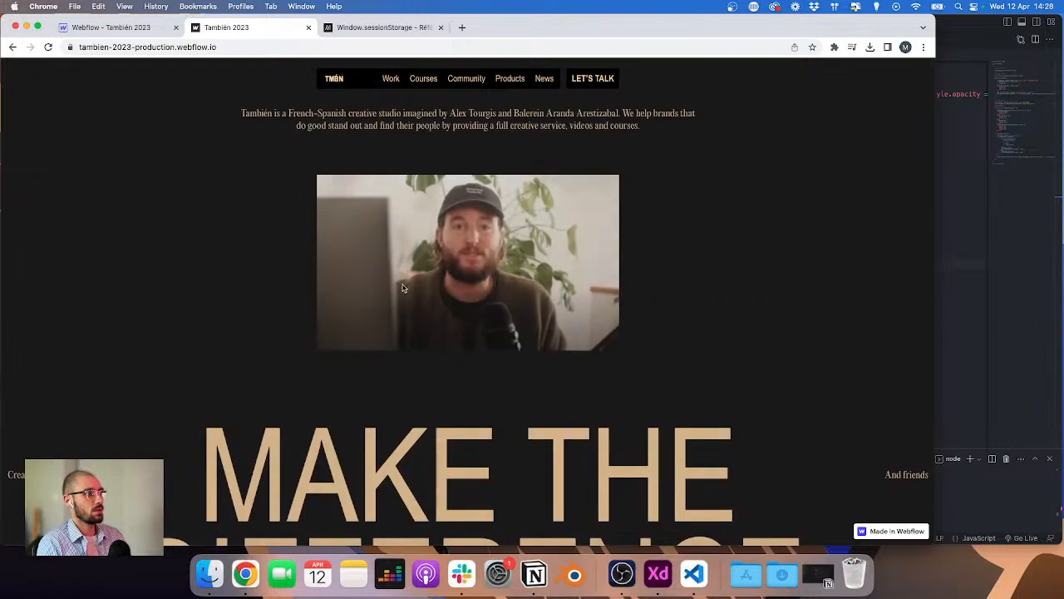
Step: Collapse the nav-content section-wrapper's sections in the Navigator
click(125, 28)
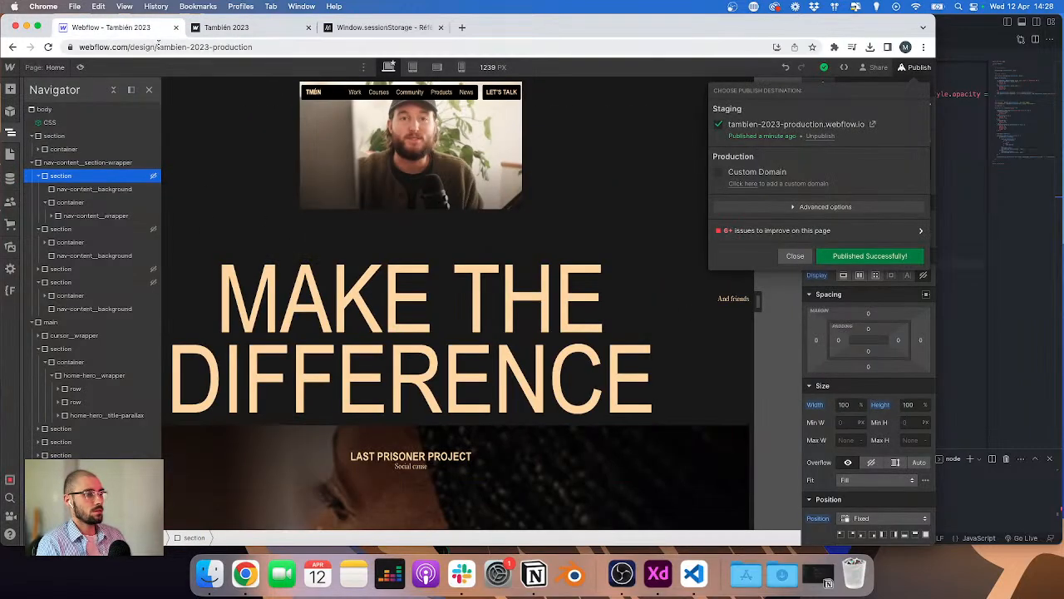
click(453, 94)
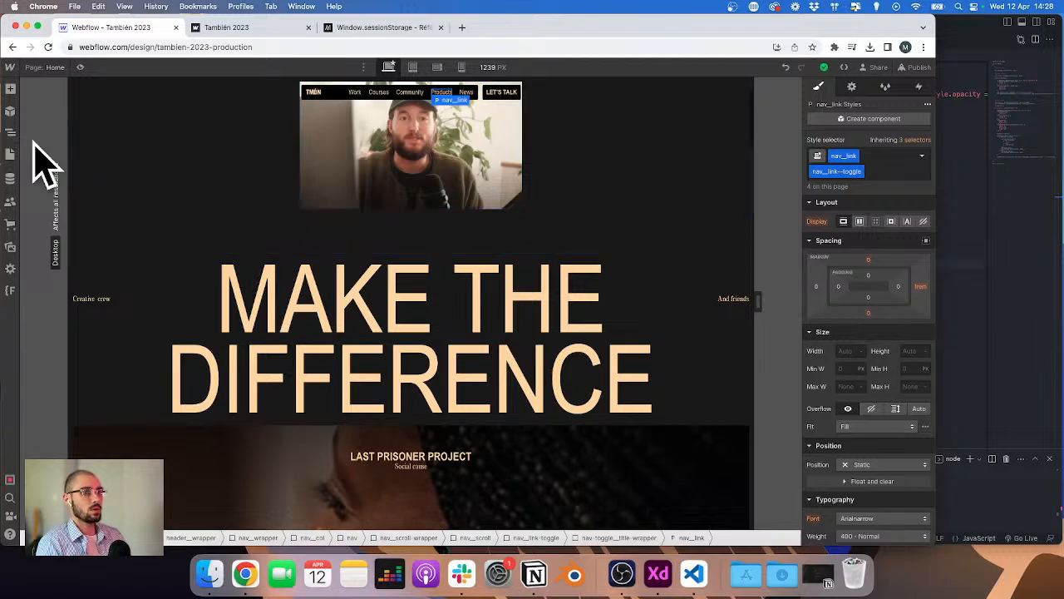
click(10, 133)
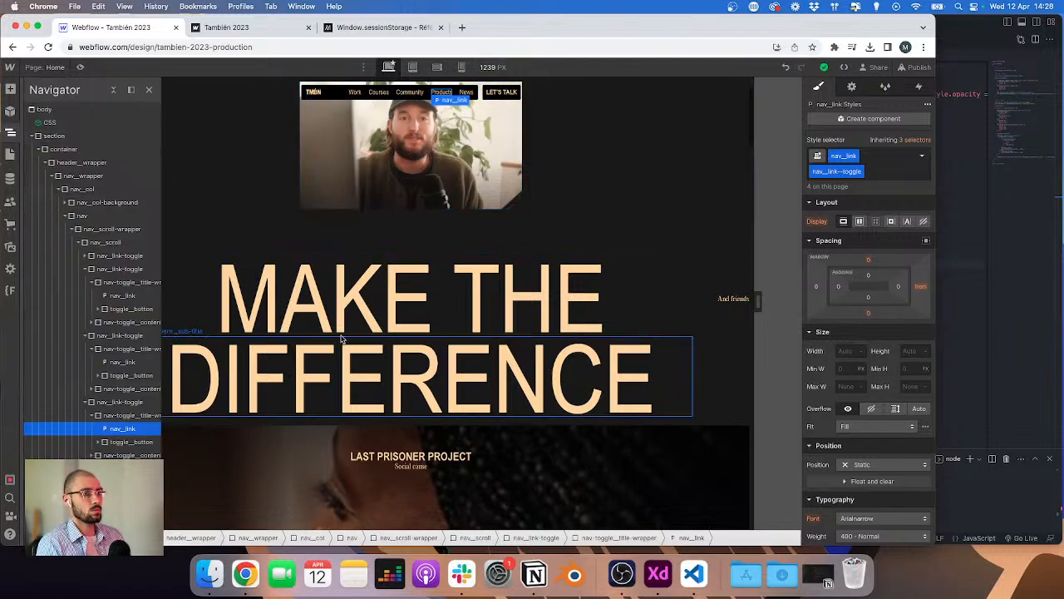
scroll(249, 325, down, 2)
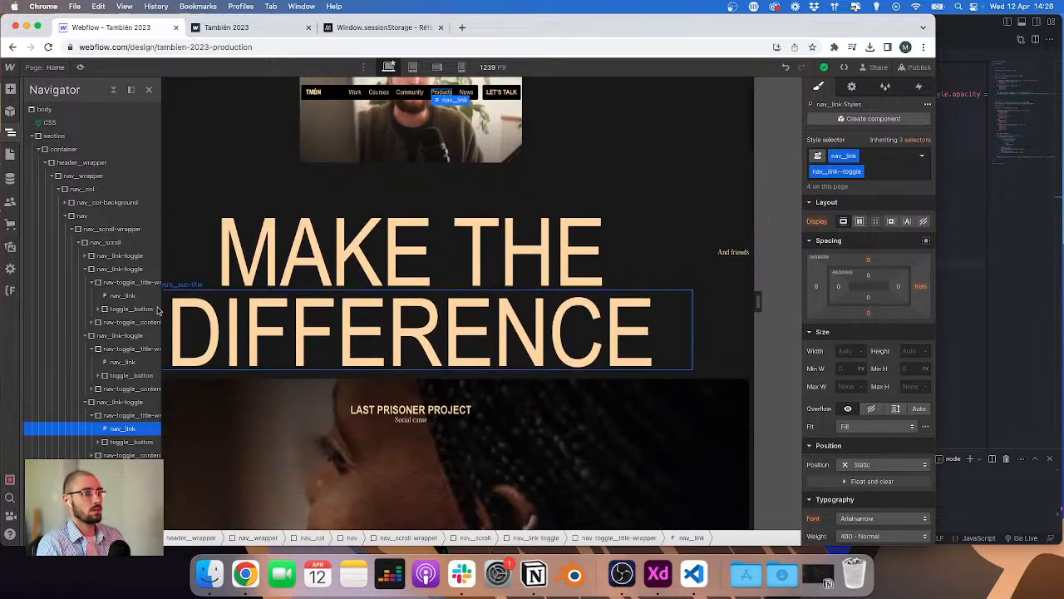
click(65, 215)
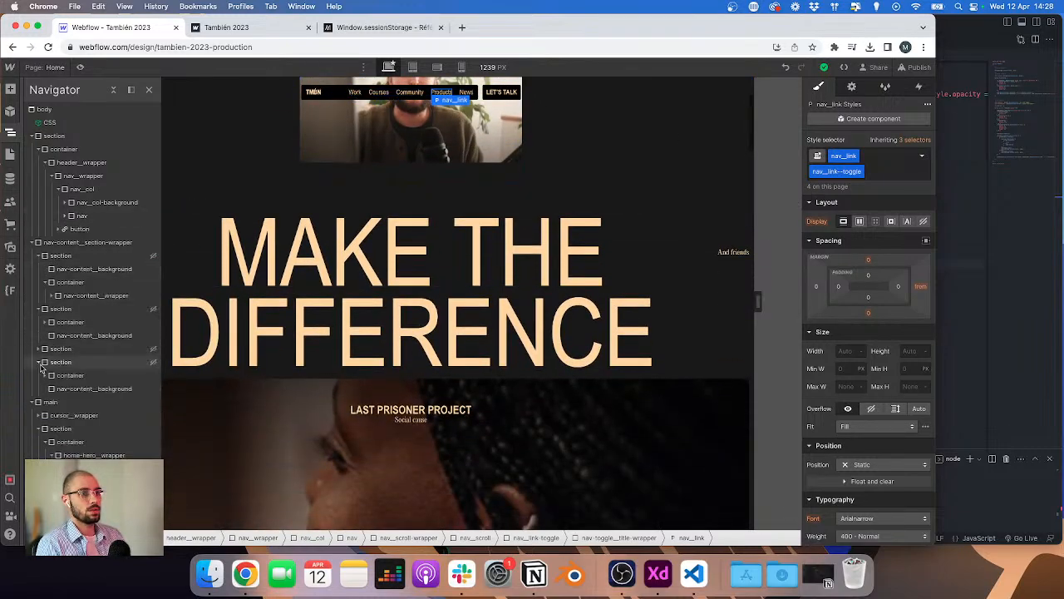
click(37, 256)
click(38, 269)
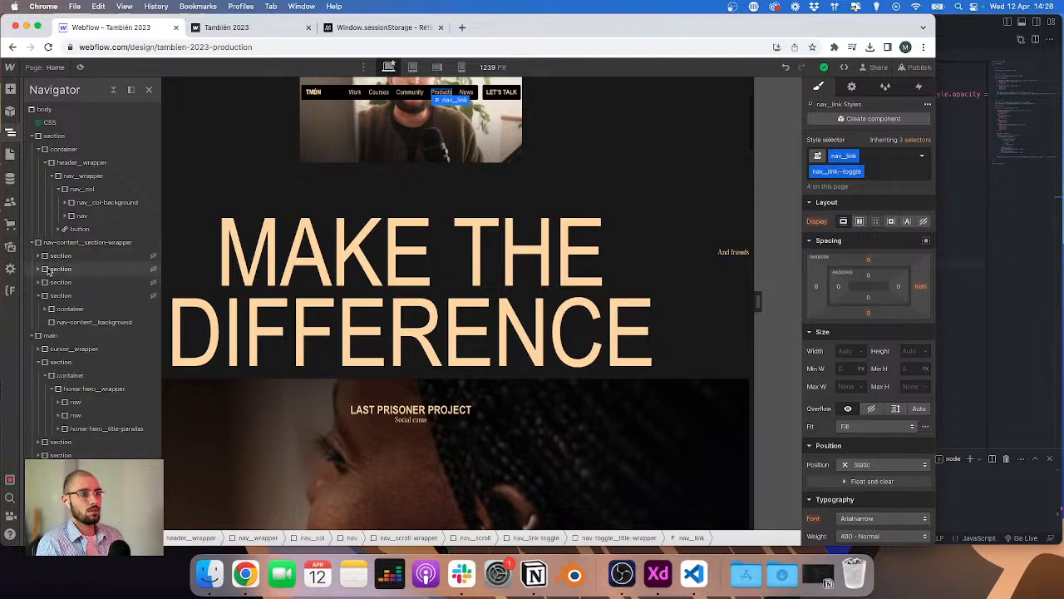
click(37, 282)
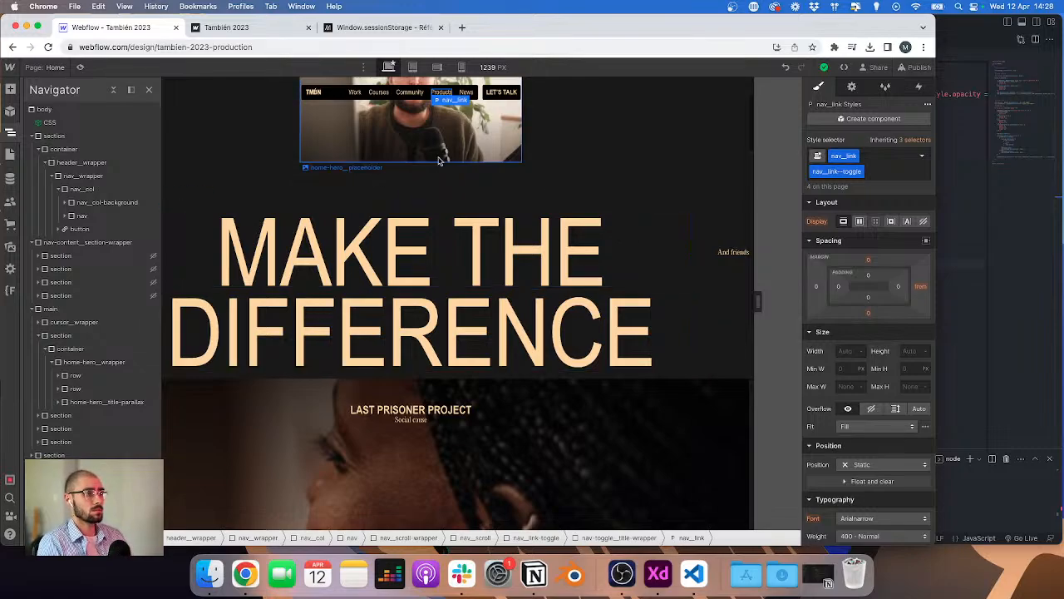
scroll(440, 161, up, 3)
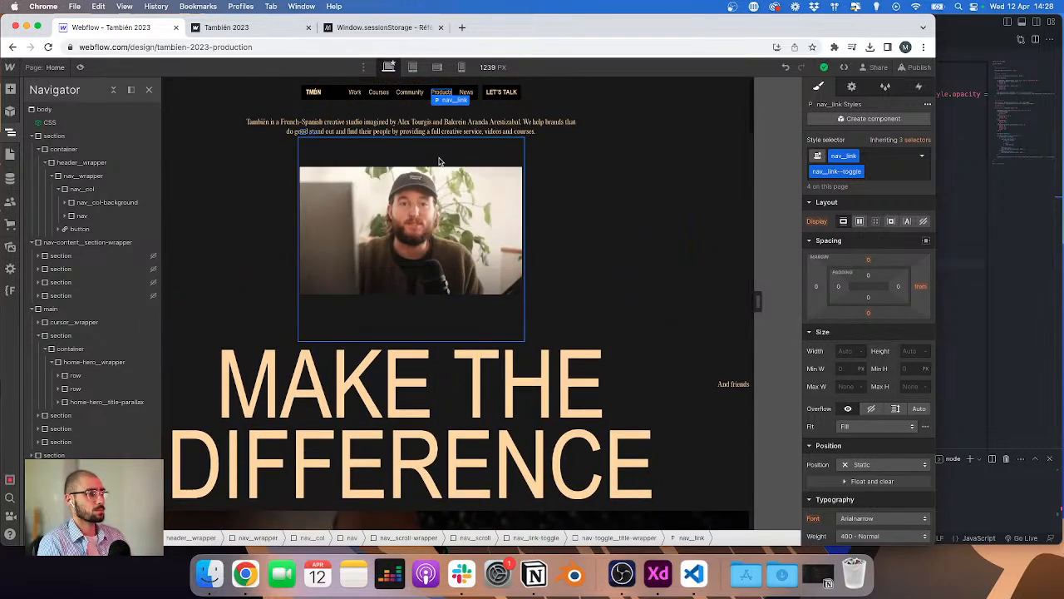
Step: Preview the published site in the browser's mobile device view
click(296, 32)
key(super+alt+j)
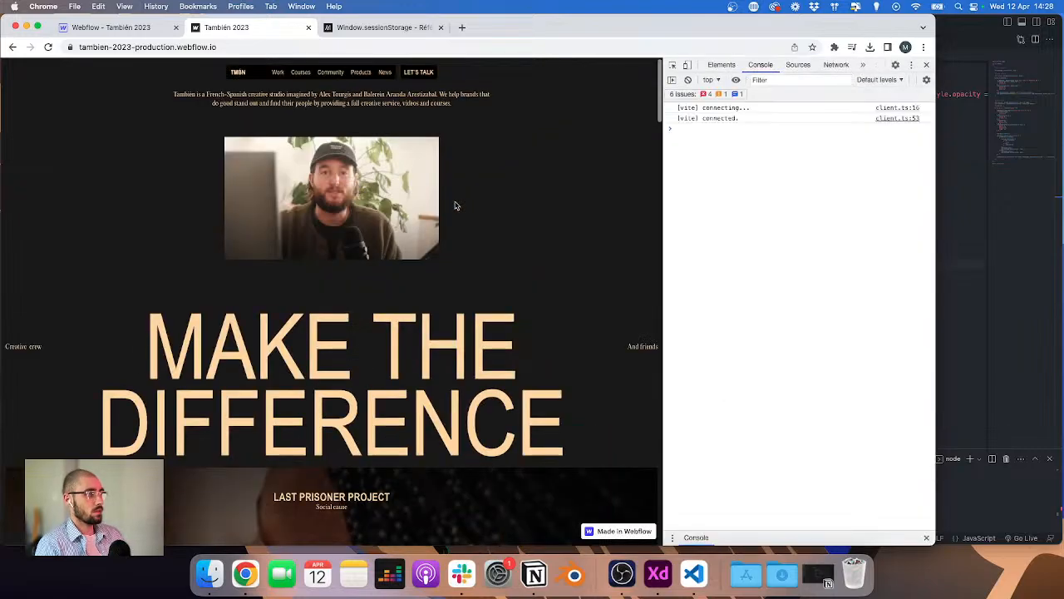
click(687, 65)
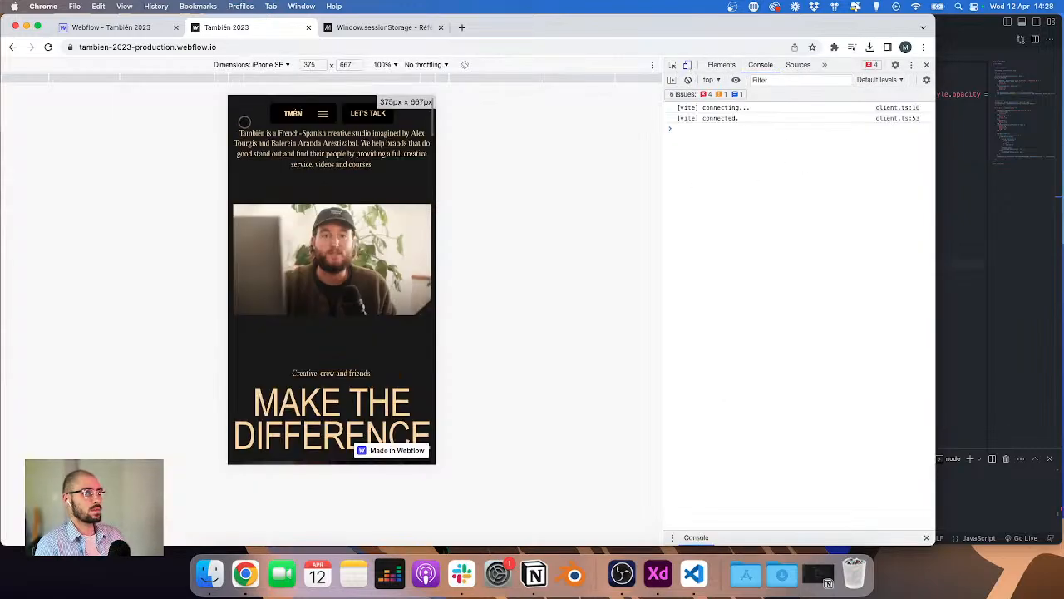
Step: Preview the site in iPad Air device emulation after reloading, then close the developer tools
click(274, 65)
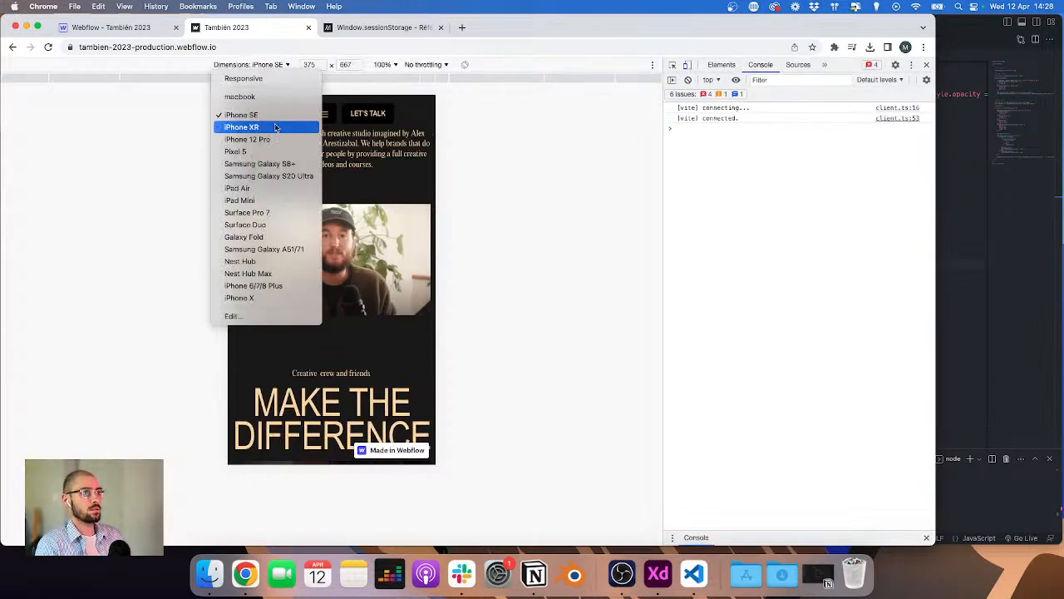
click(263, 190)
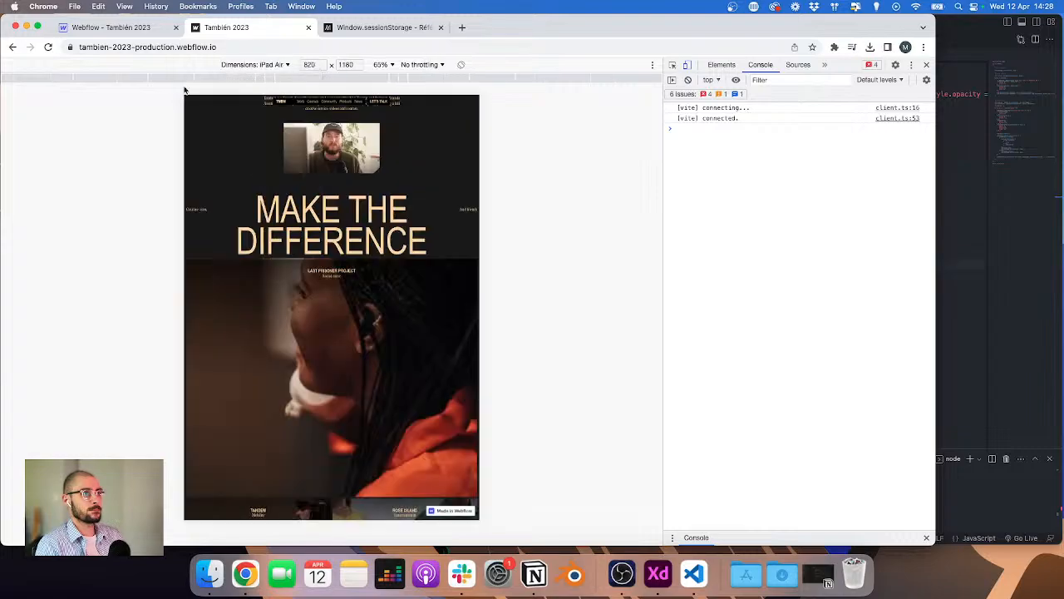
click(48, 46)
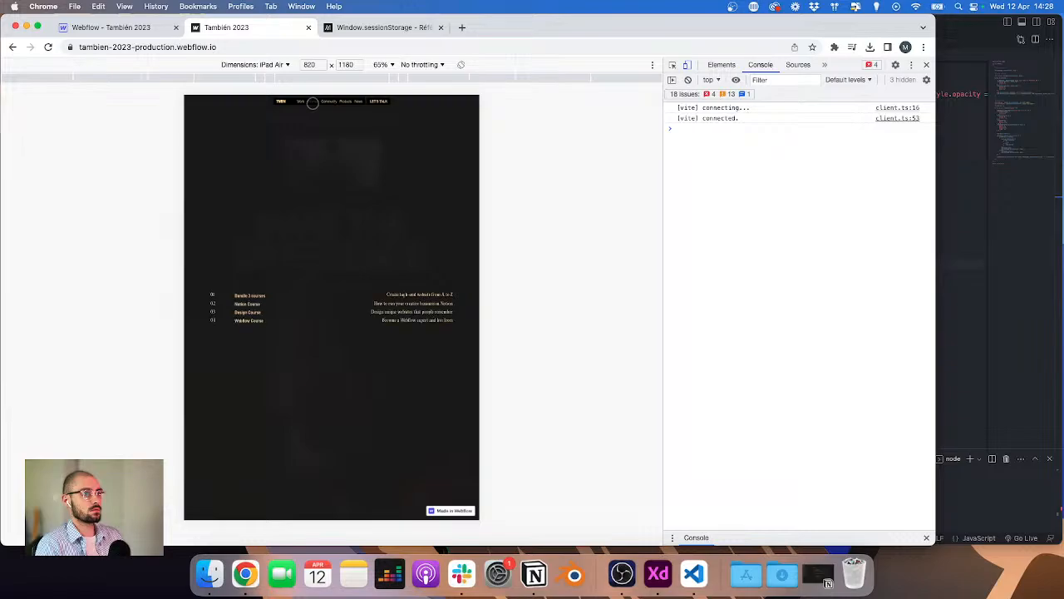
mouse_move(330, 101)
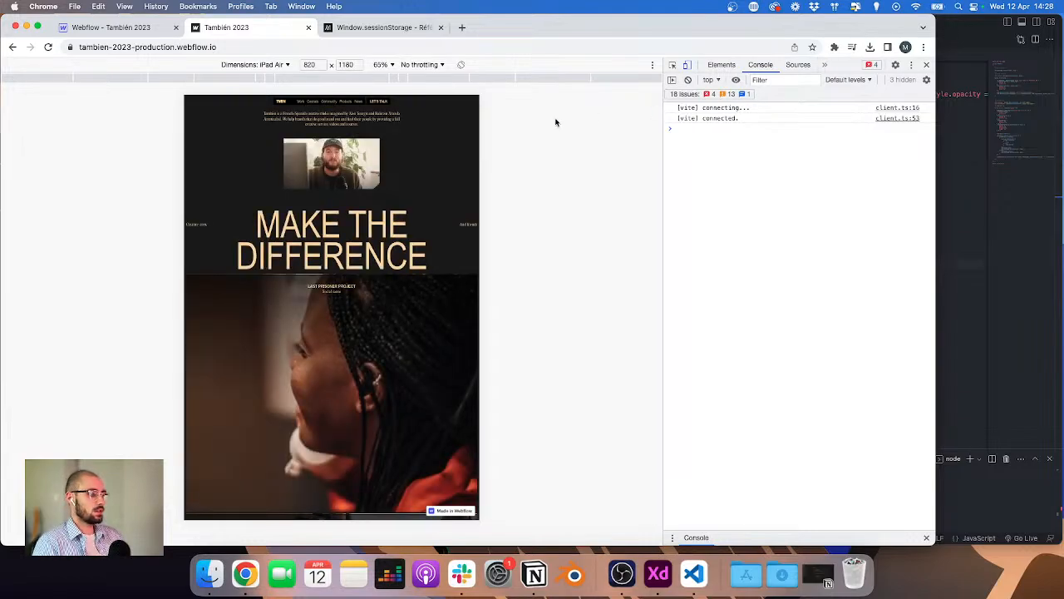
click(927, 66)
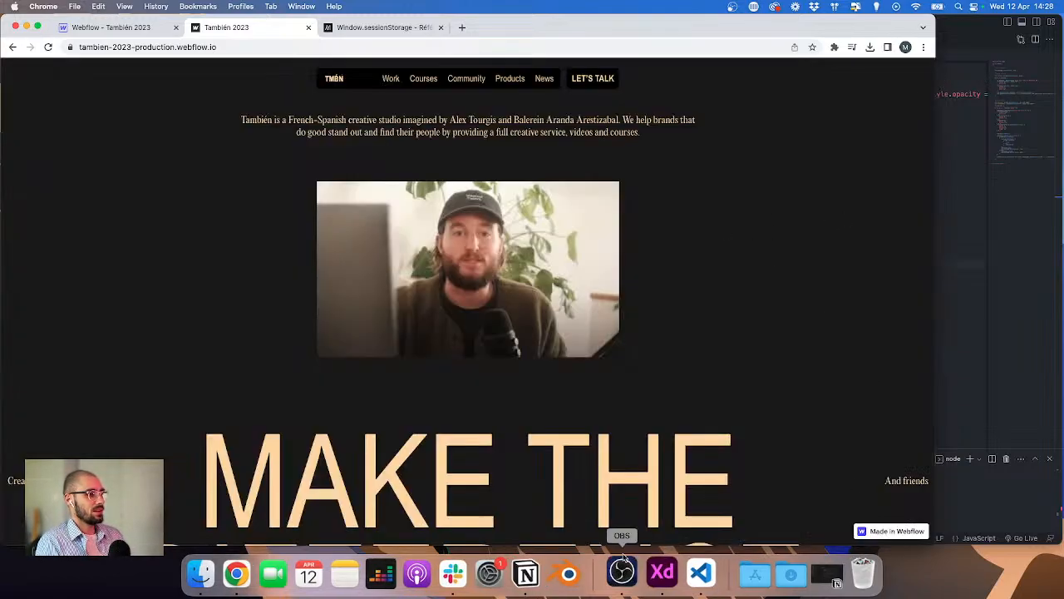
Step: Switch to VS Code and paste a gsap.matchMedia block with desktop, tablet and phone breakpoints after the session storage line in header.js
click(552, 572)
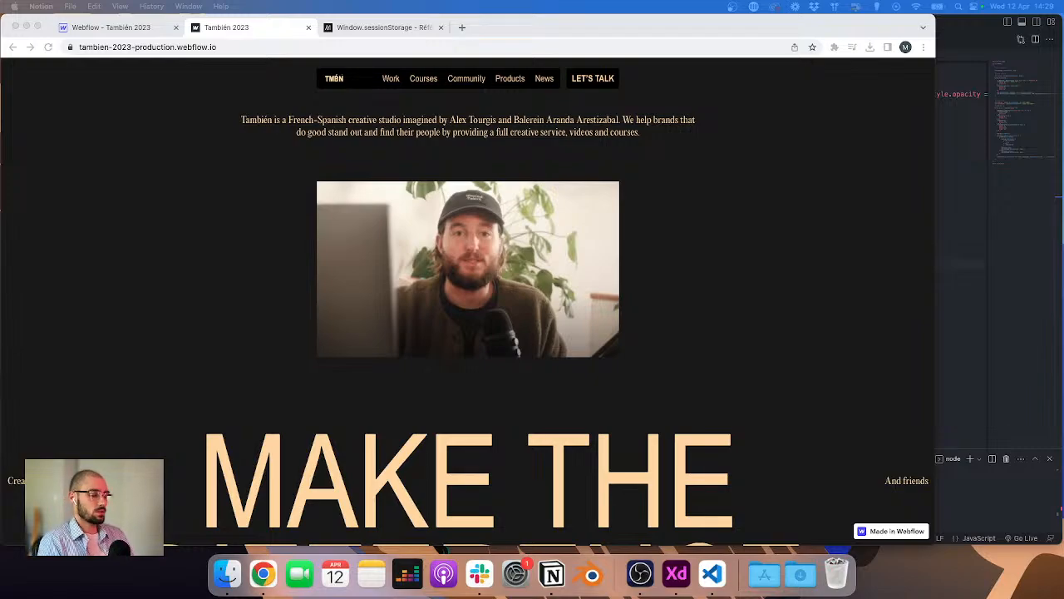
click(963, 249)
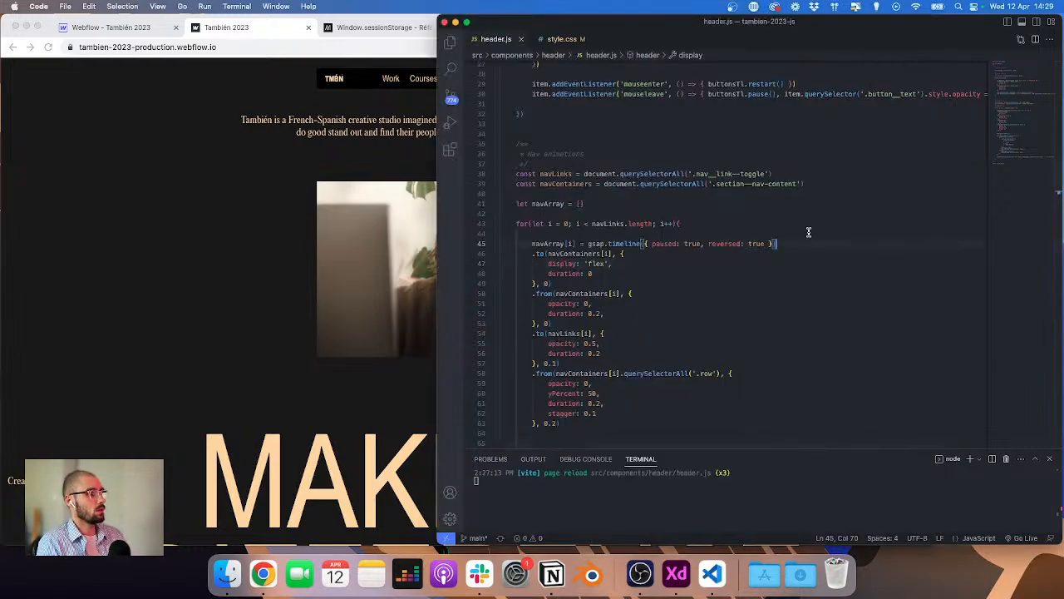
click(273, 132)
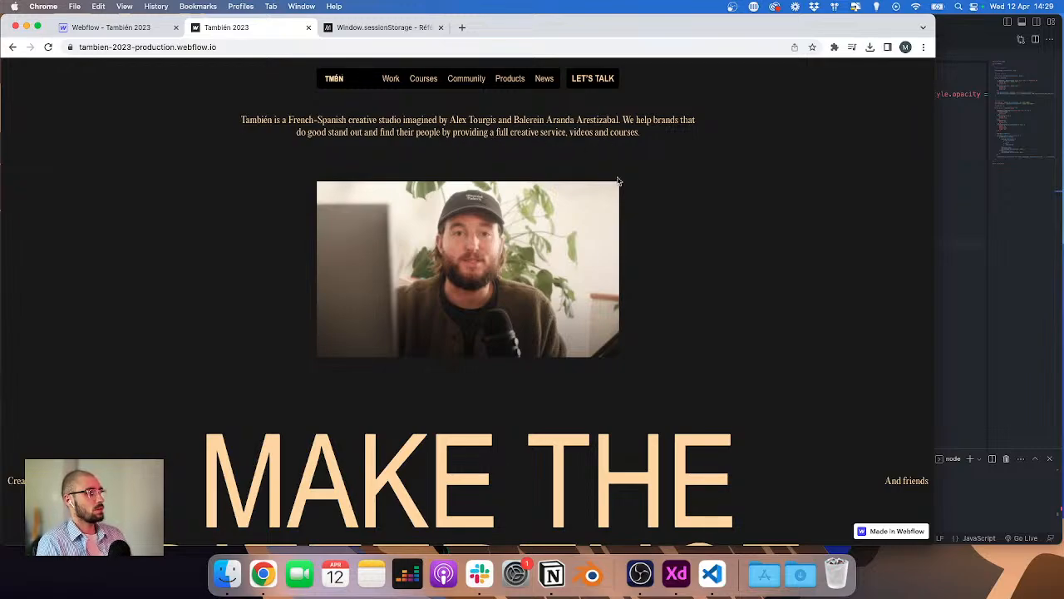
click(960, 186)
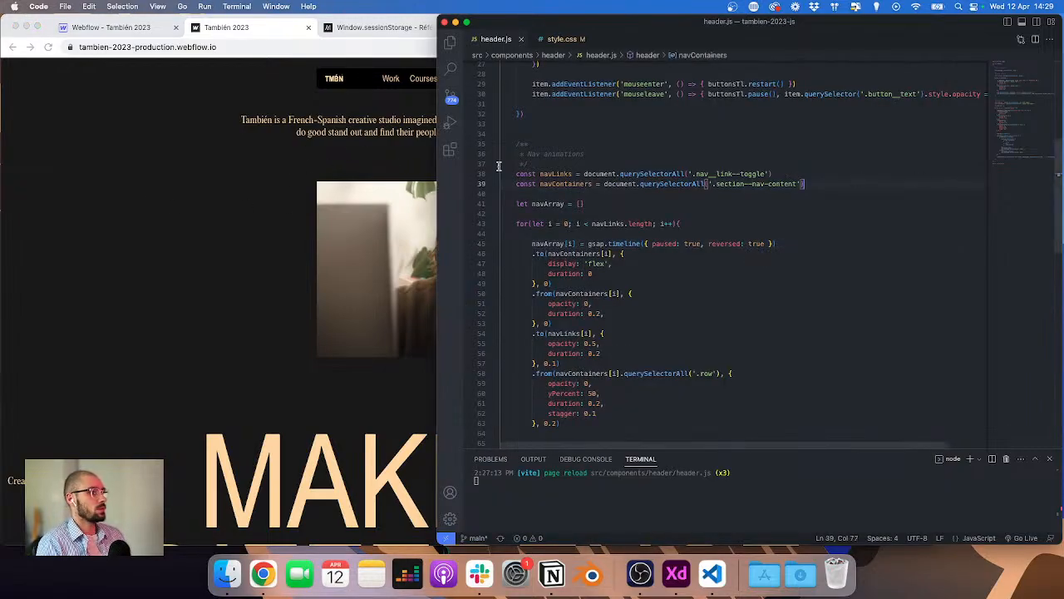
click(451, 44)
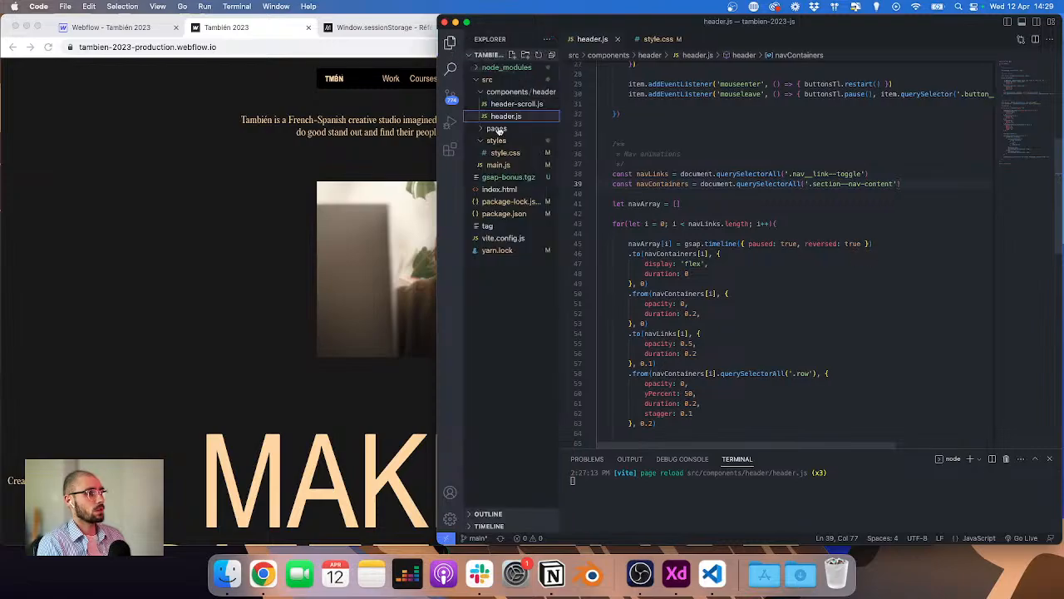
scroll(657, 142, up, 5)
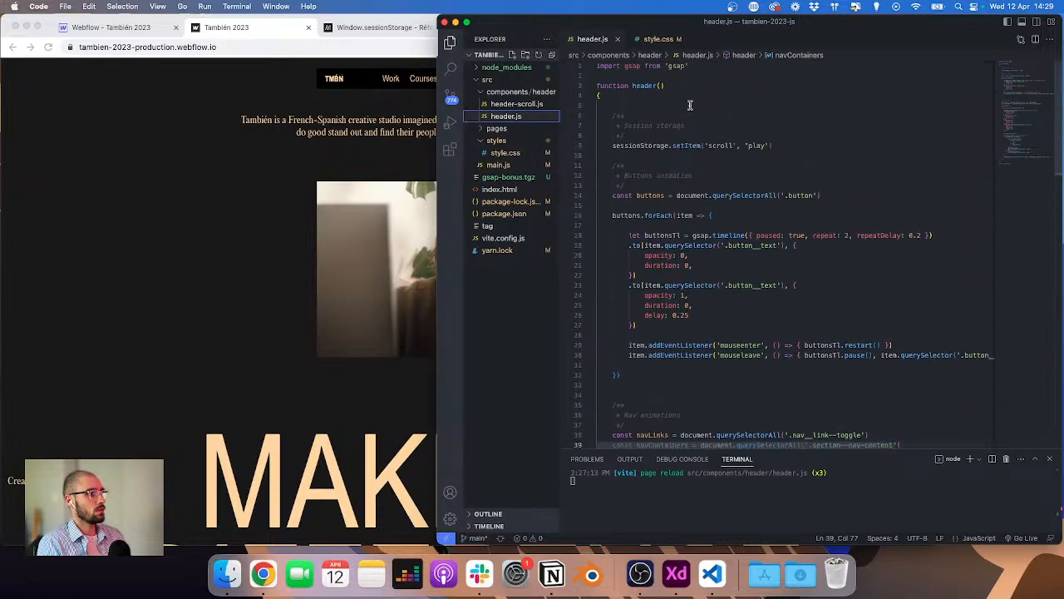
click(791, 145)
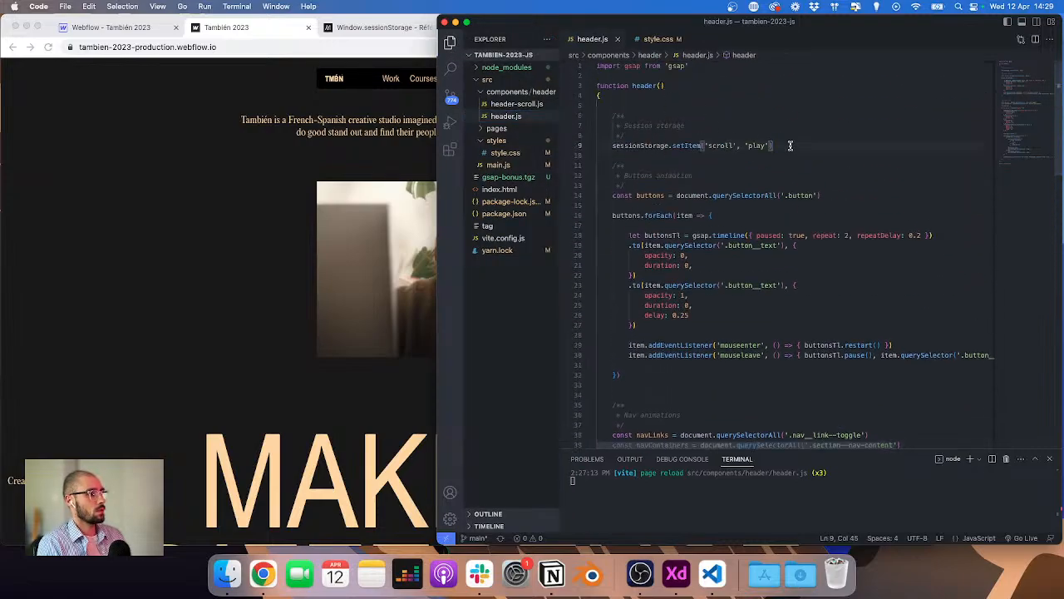
text(let mm = gsap.matchMedia()  // Desktop mm.add("(min-width: 992px)", () => {   })  // Tablet mm.add("(min-width: 767px) and (max-width: 991px)", () => {   })  // Phone mm.add("(max-width: 767px)", () => {   }))
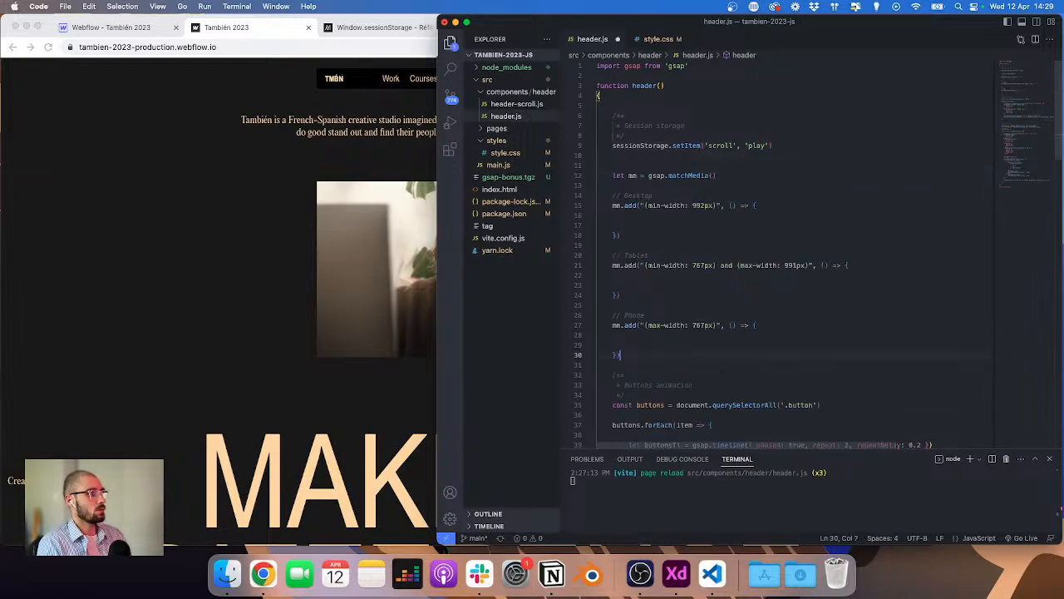
double_click(634, 175)
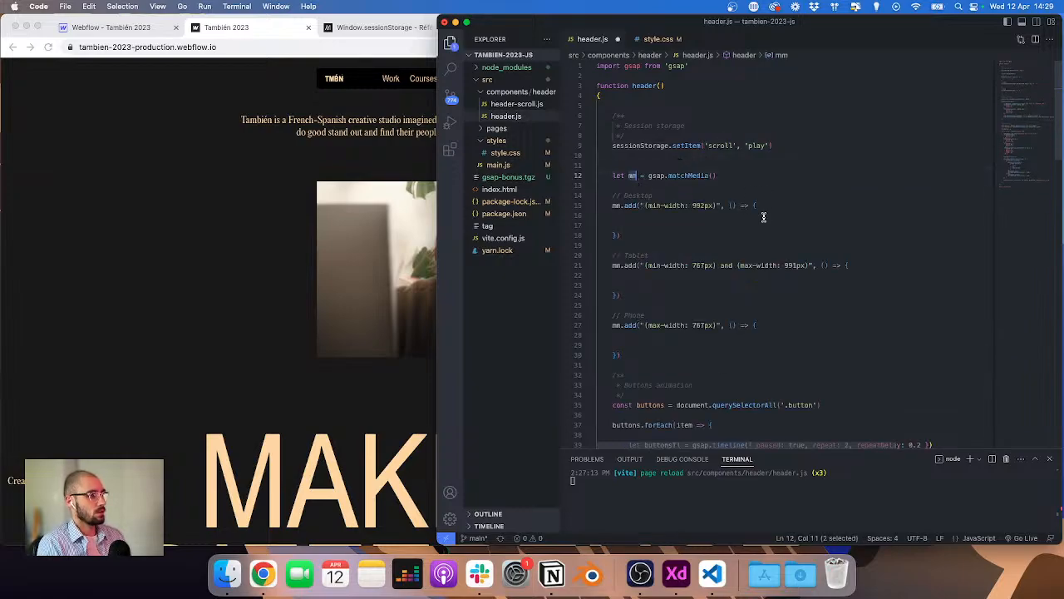
text(matc)
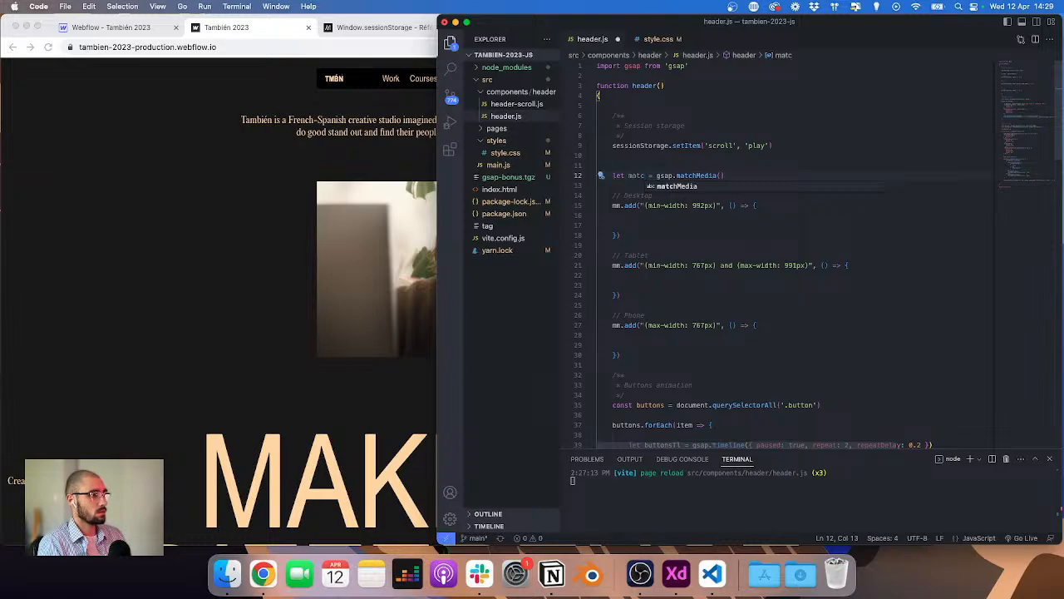
key(super+z)
key(Right)
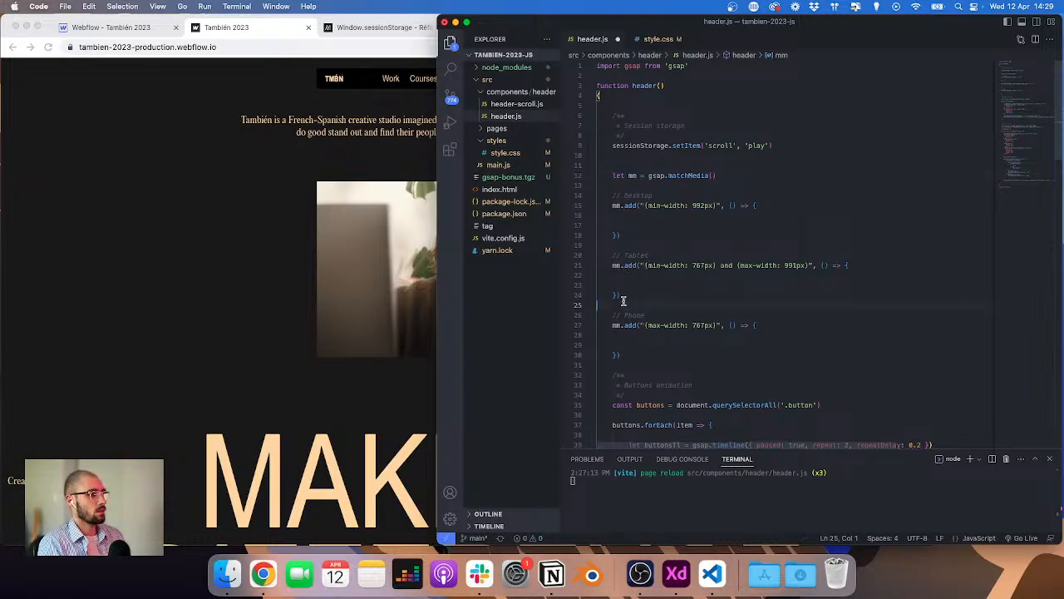
Step: Delete the tablet breakpoint block from the matchMedia code
drag(622, 305, 577, 249)
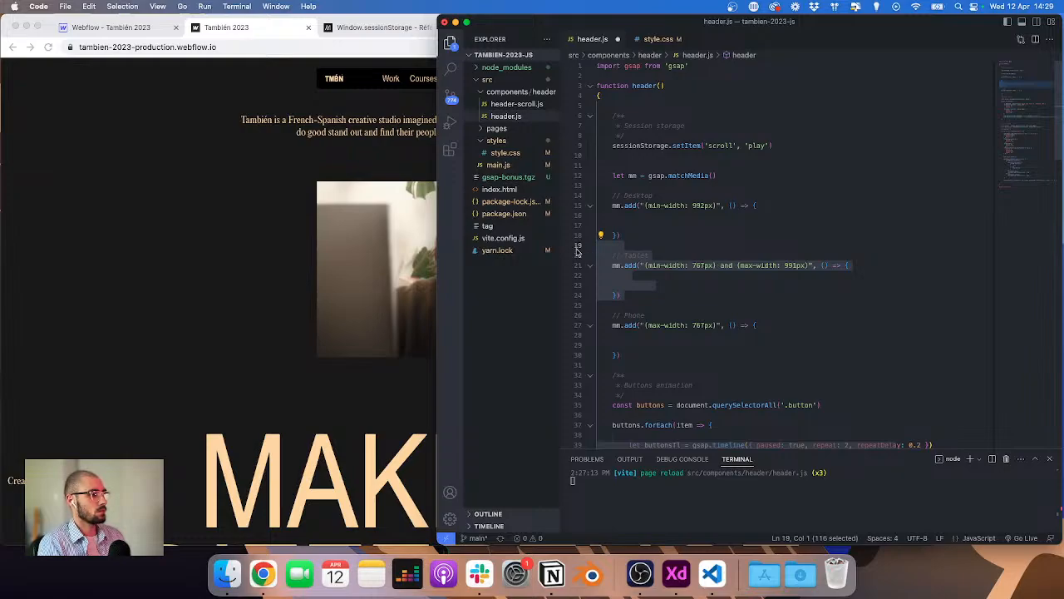
key(Left)
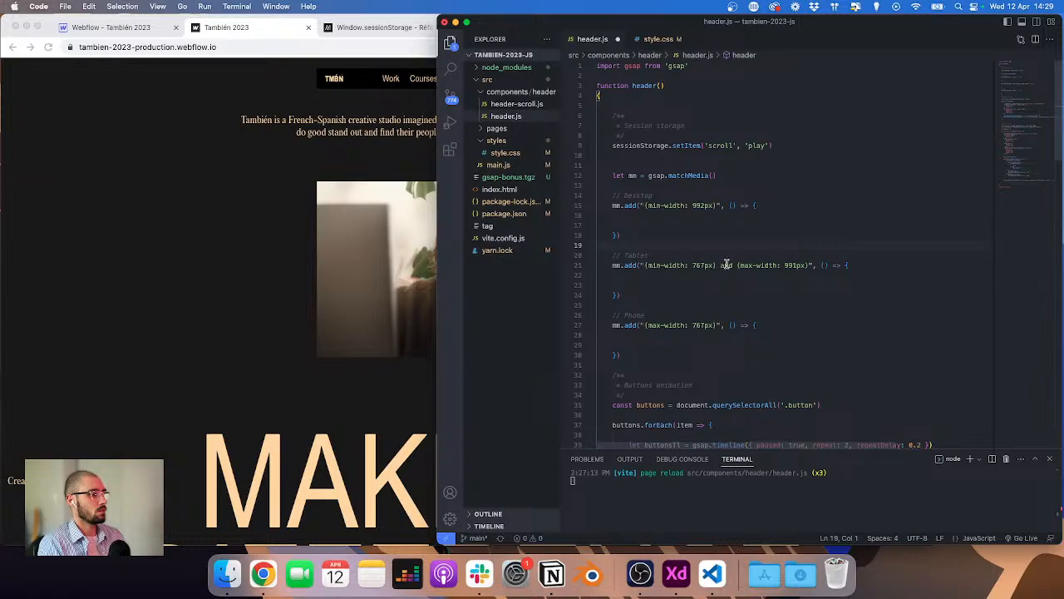
drag(717, 265, 808, 264)
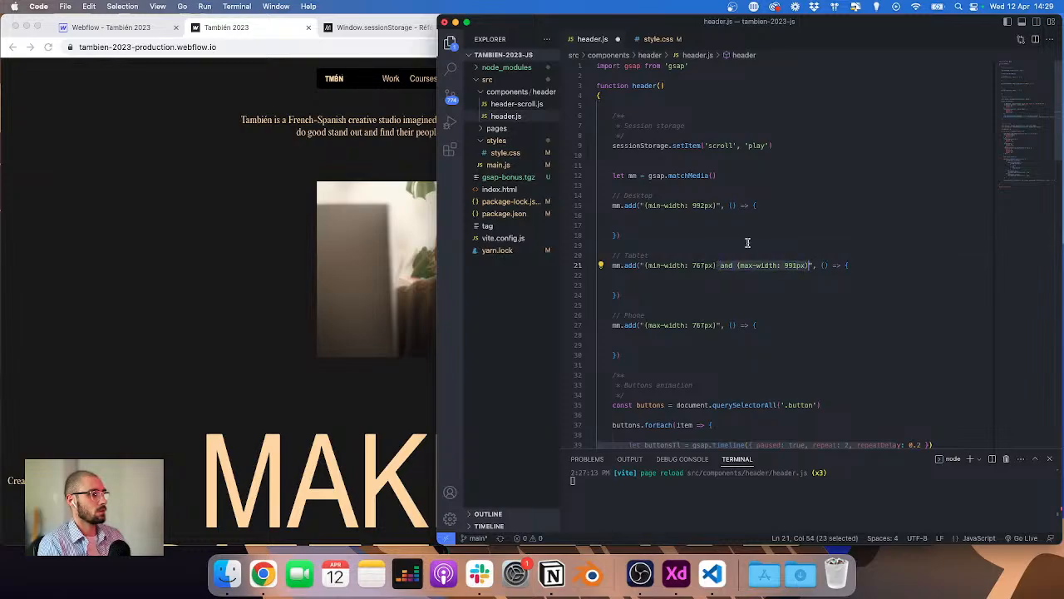
drag(694, 292, 575, 245)
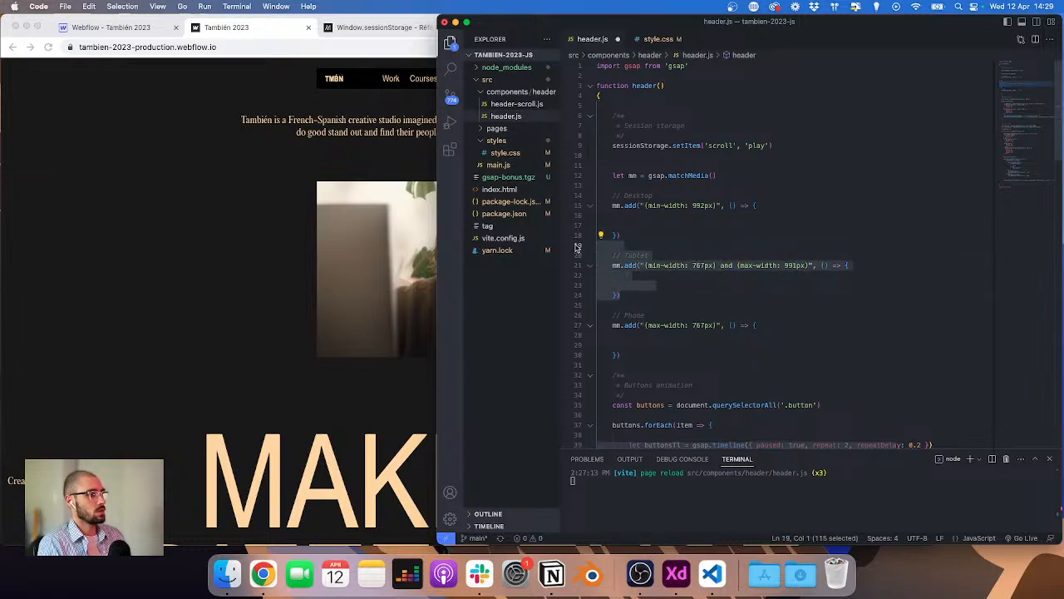
key(BackSpace)
Step: Set the desktop breakpoint to min-width 767px and add a gsap.to tween fading '.body' to opacity 0 over duration 3
click(711, 206)
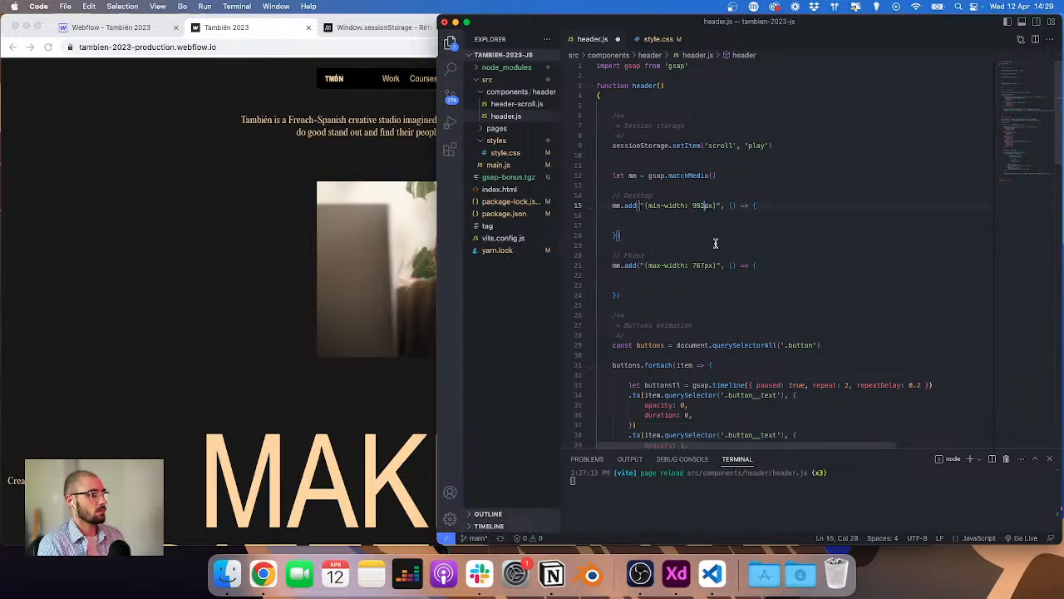
key(BackSpace)
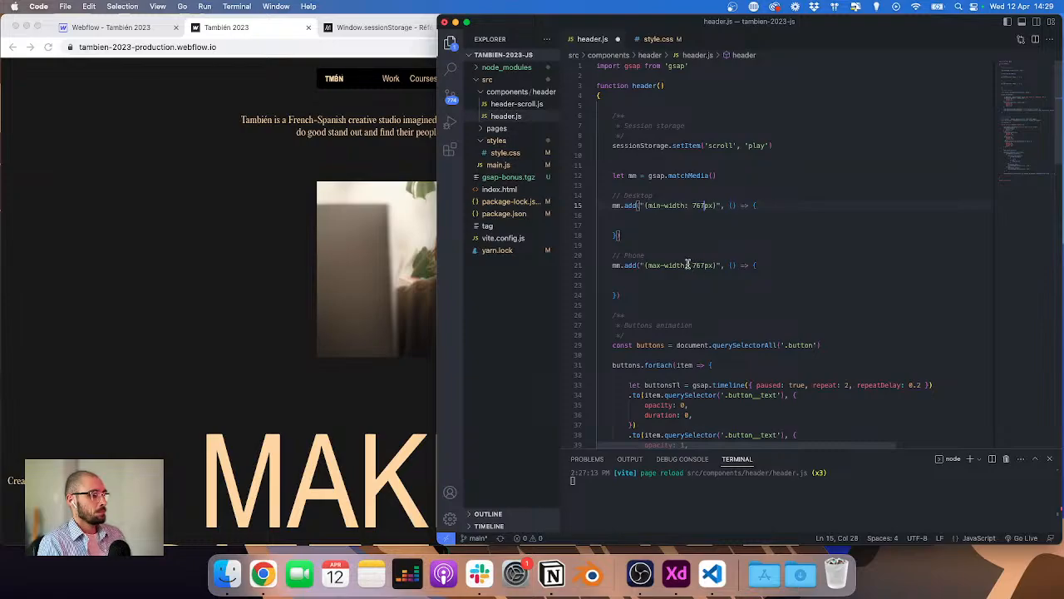
click(652, 223)
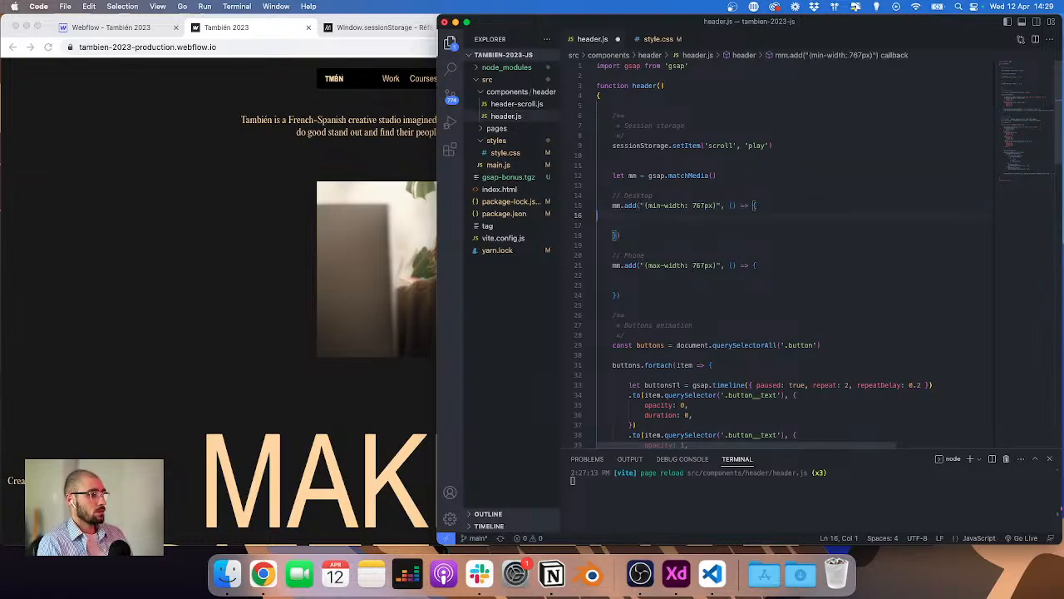
key(Return)
text(gsap.)
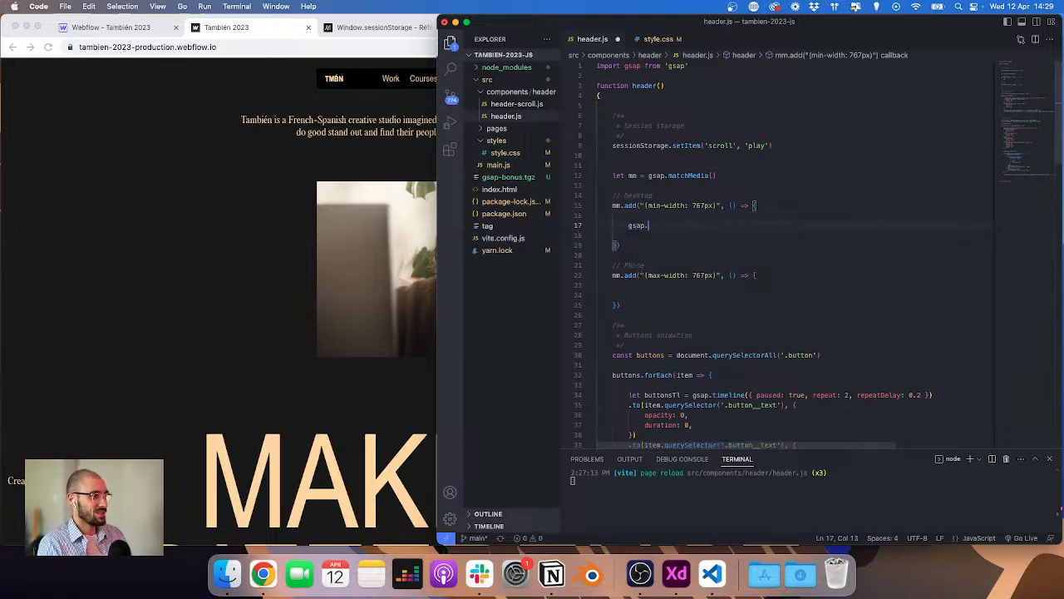
text(to(')
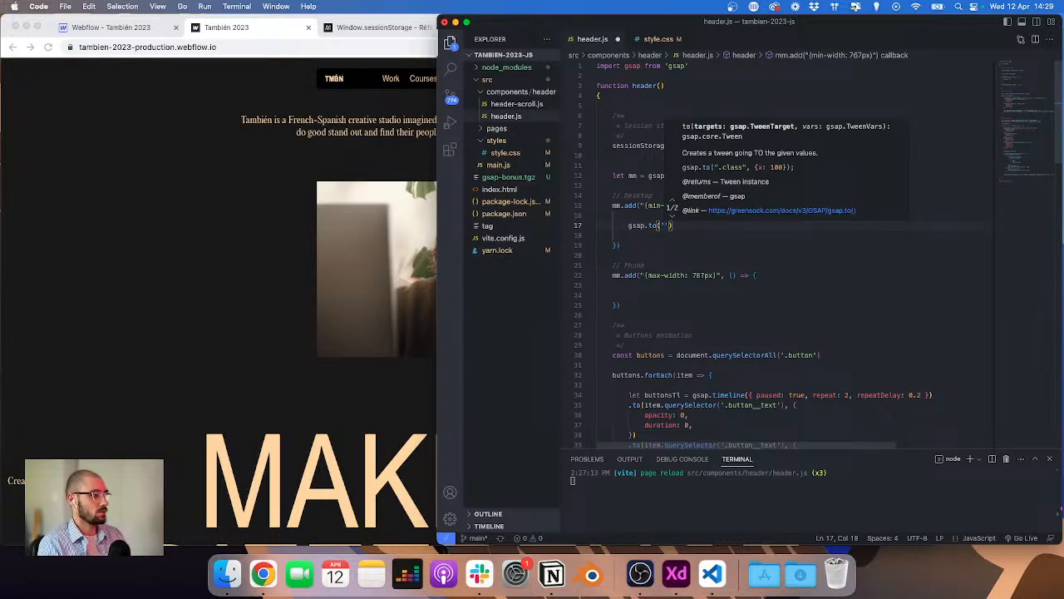
text(.body',)
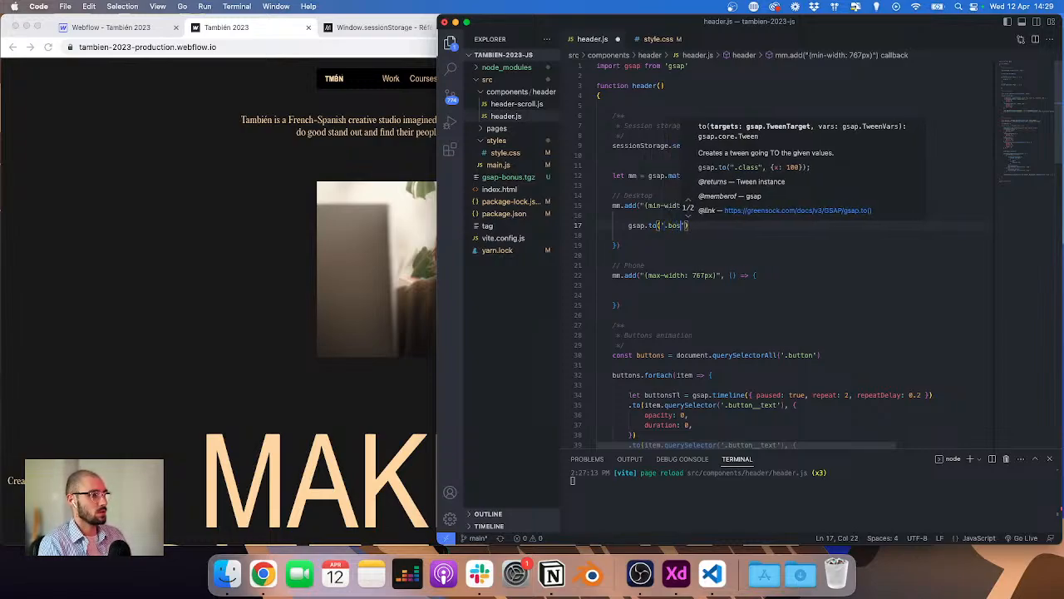
text( {)
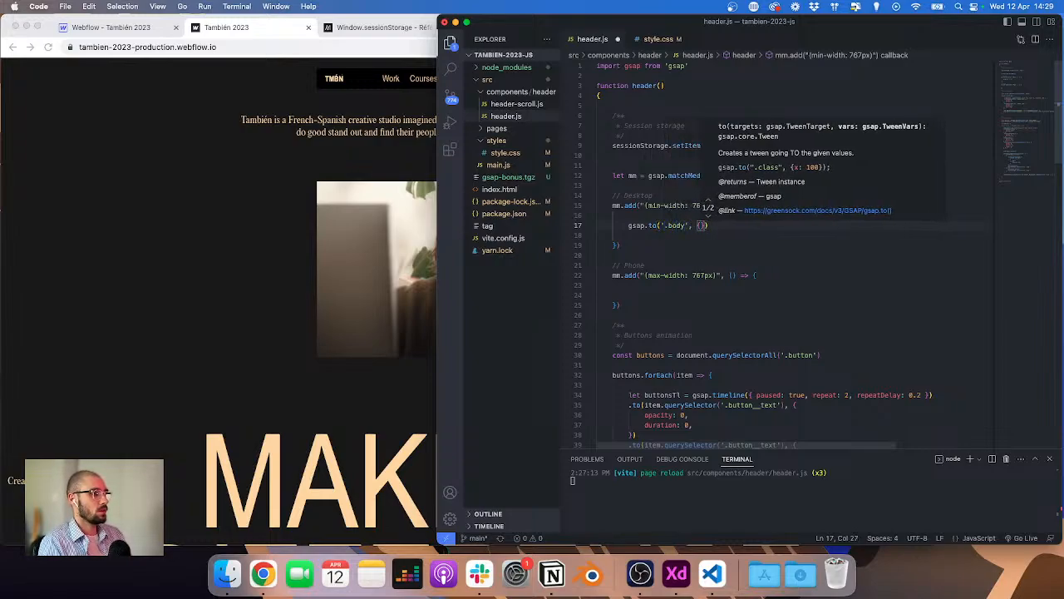
key(Return)
text(opacity0)
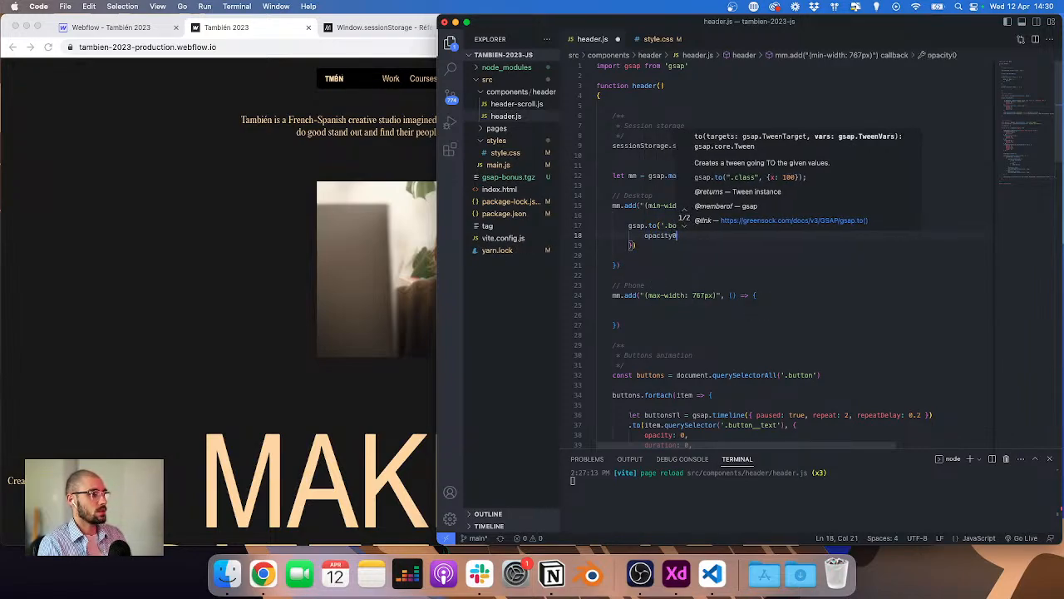
key(BackSpace)
text(: 0,)
key(Return)
text(duration)
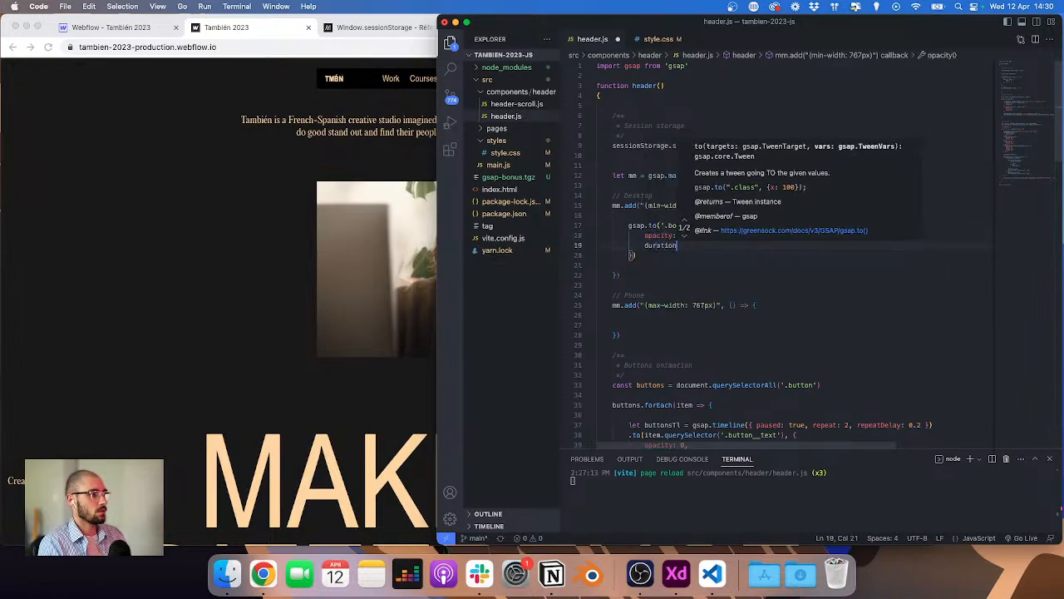
text(: 3)
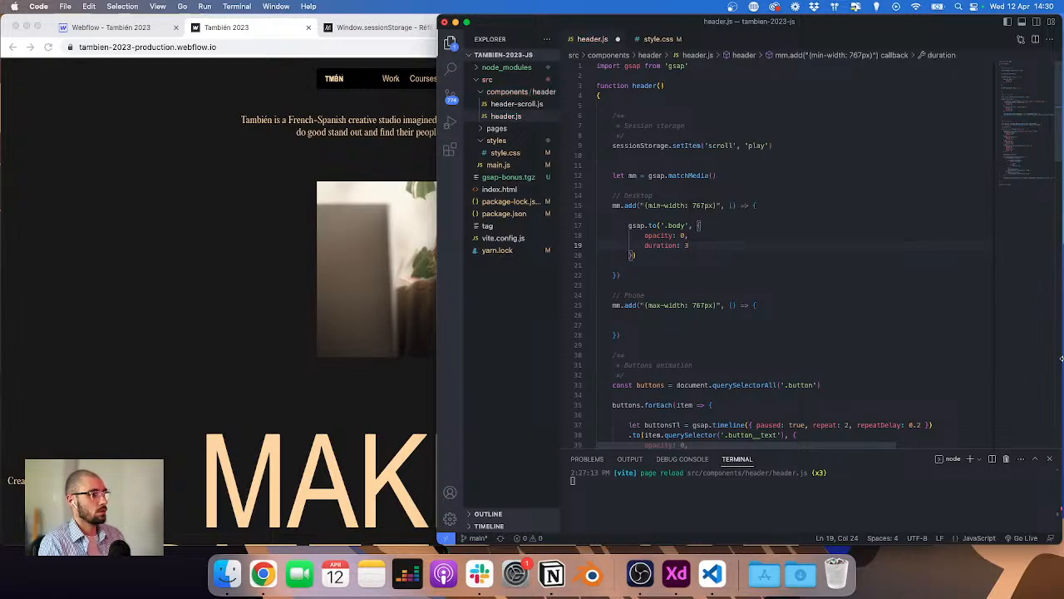
Step: Copy the '.body' tween into the phone breakpoint block and set its opacity to 0.5
drag(643, 257, 590, 225)
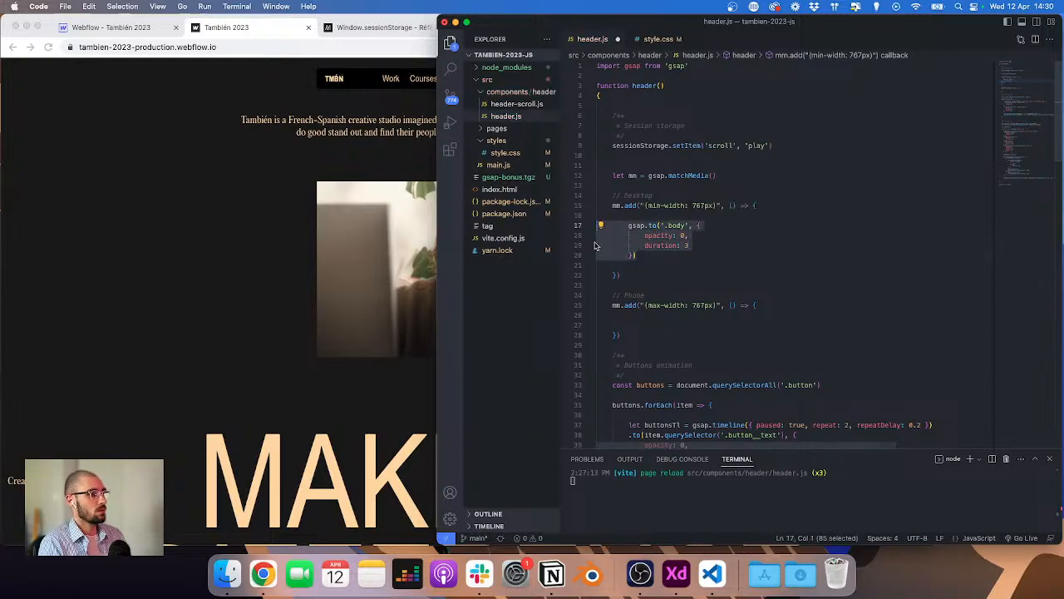
key(super+c)
click(640, 315)
key(super+v)
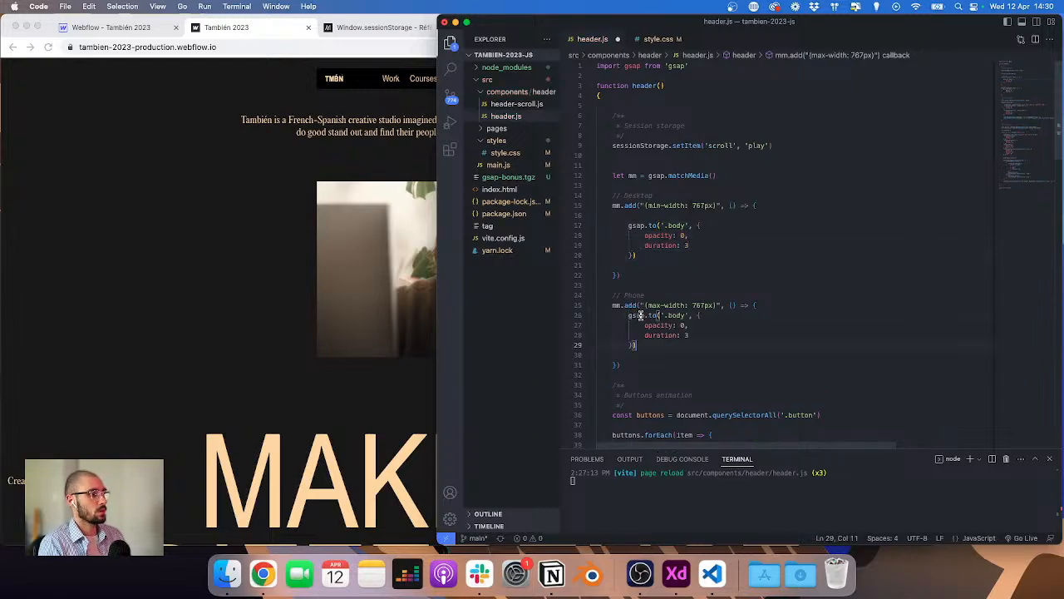
click(776, 303)
key(Return)
click(686, 335)
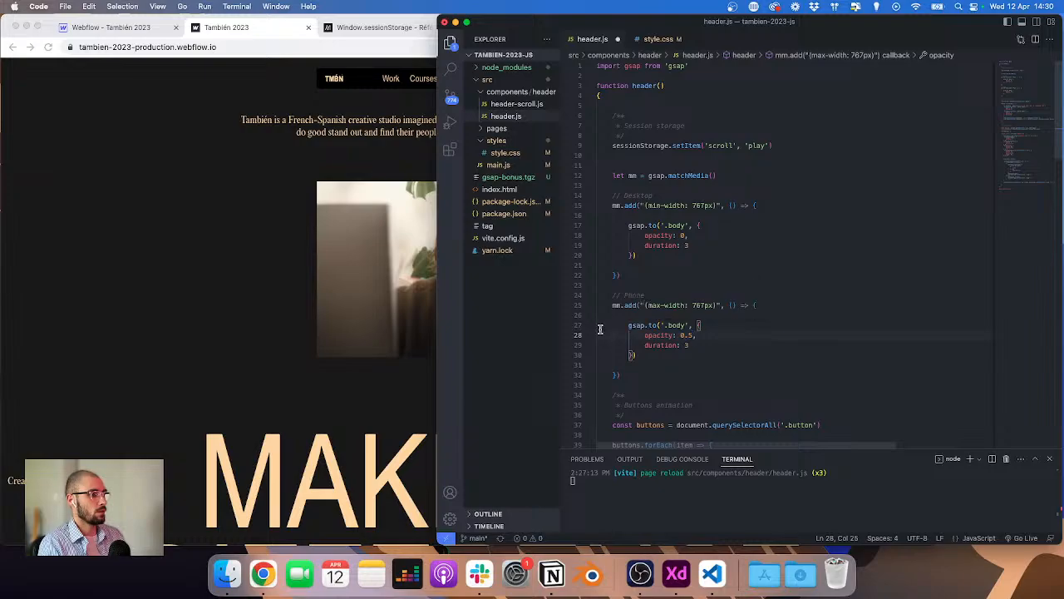
Step: Check the breakpoint tweens on the site at full width and in the iPad Air emulation
click(268, 202)
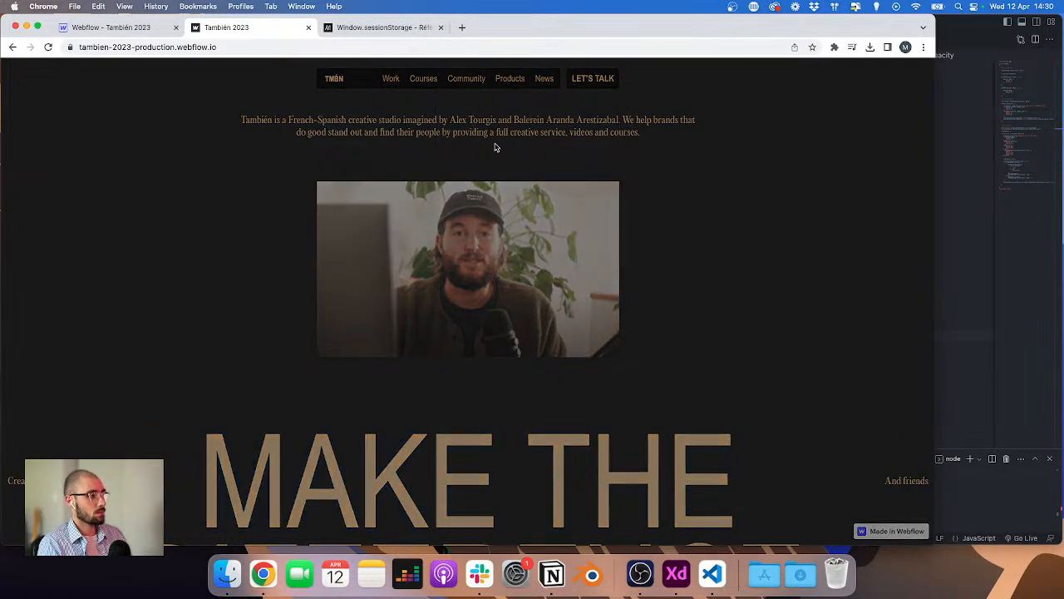
key(super+alt+i)
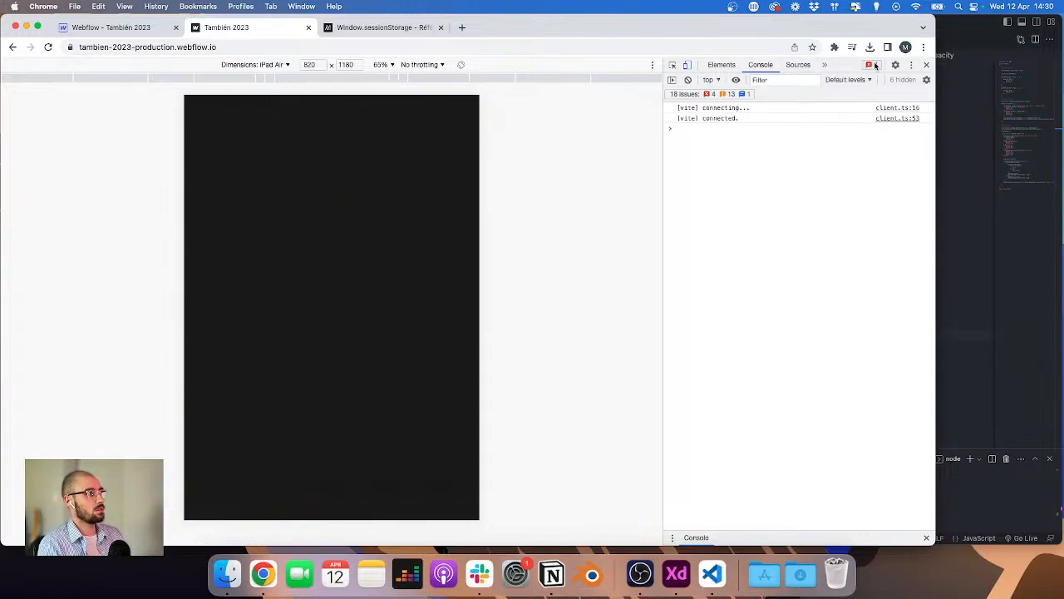
Step: Preview the site in the iPhone SE device emulation with developer tools reopened
click(924, 65)
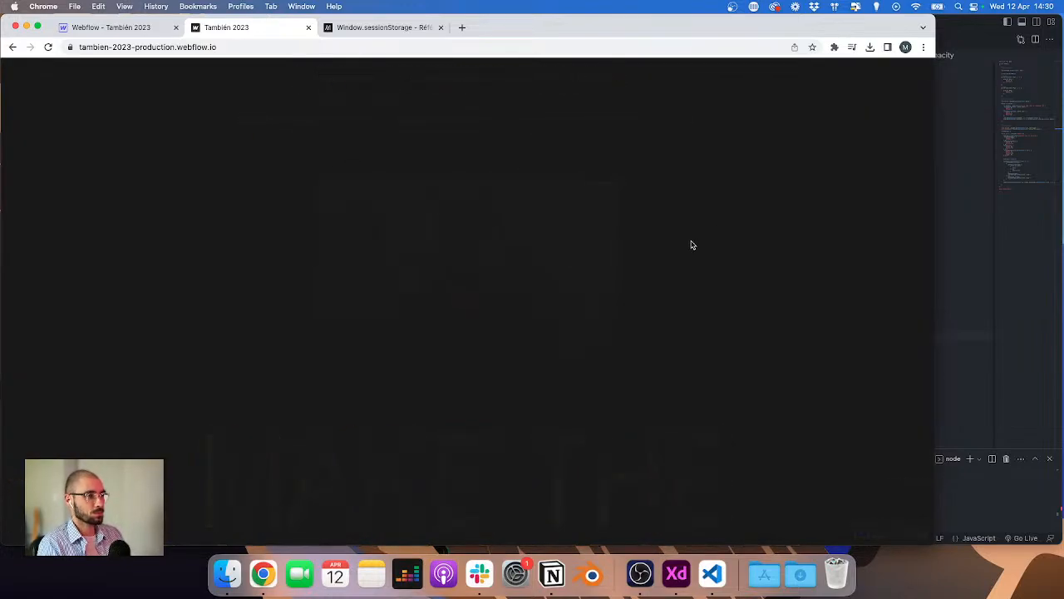
key(super+alt+i)
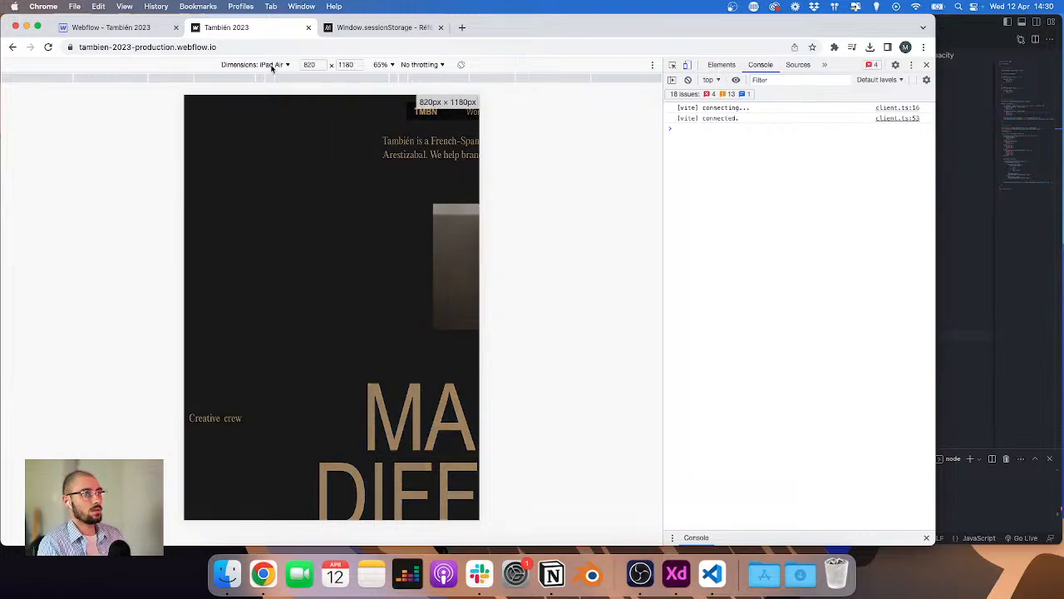
click(280, 64)
click(250, 115)
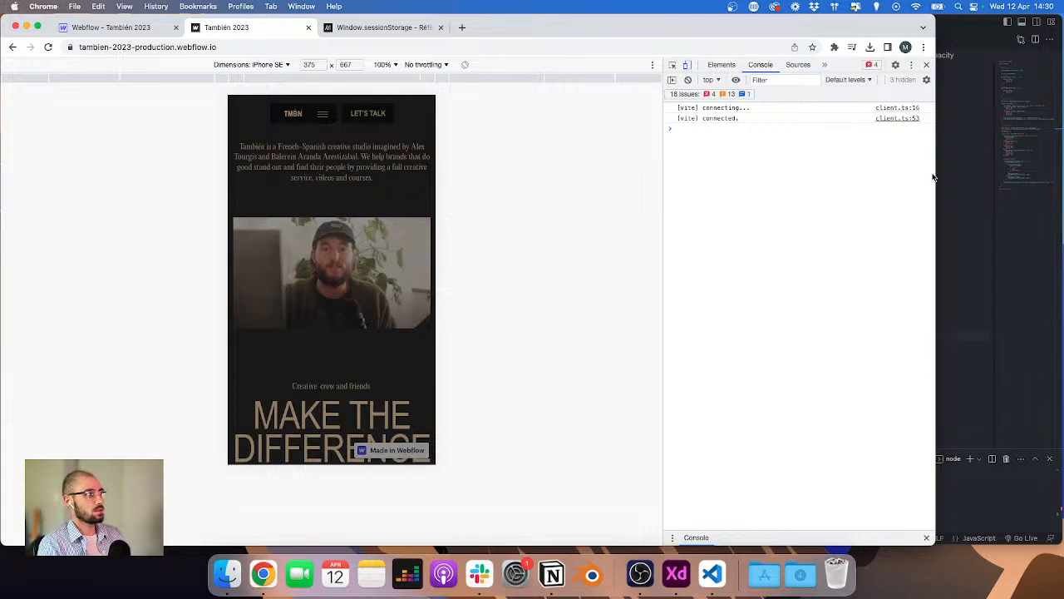
click(953, 198)
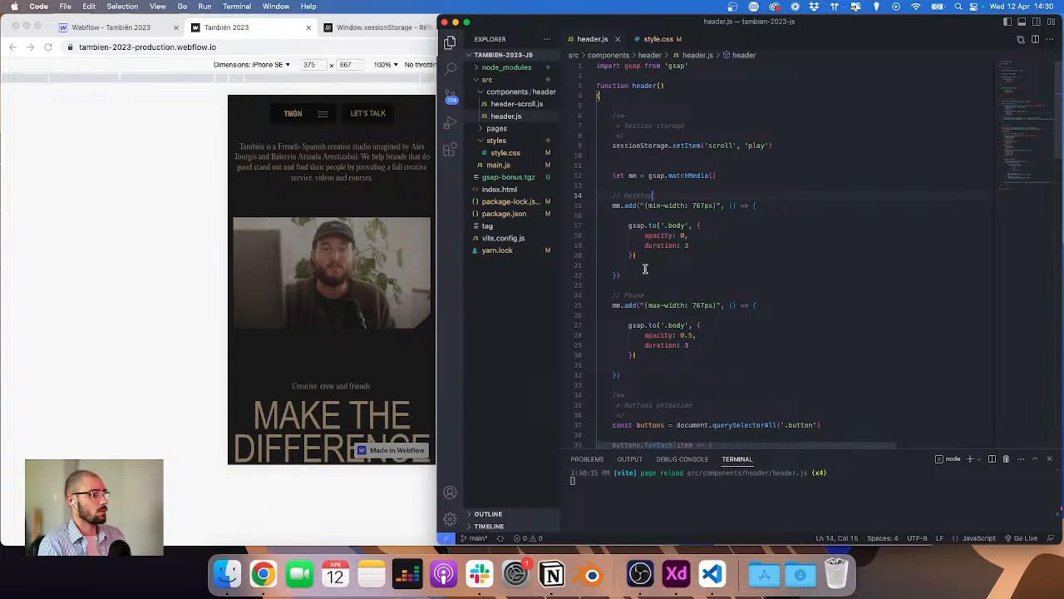
Step: Move the buttons animation and nav animations code into the desktop matchMedia block, replacing its '.body' tween
scroll(706, 262, down, 7)
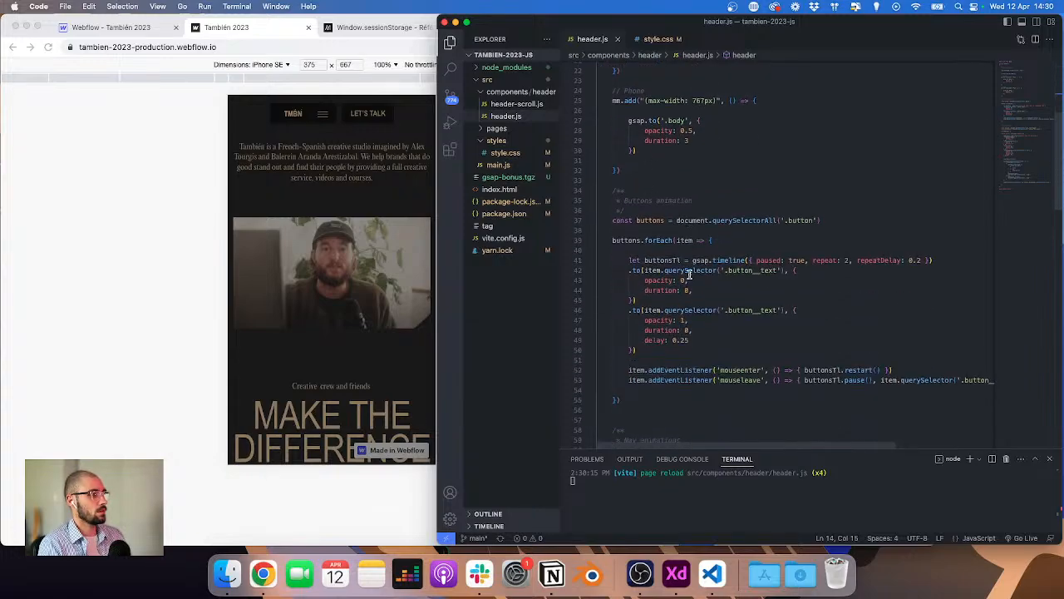
scroll(705, 309, down, 2)
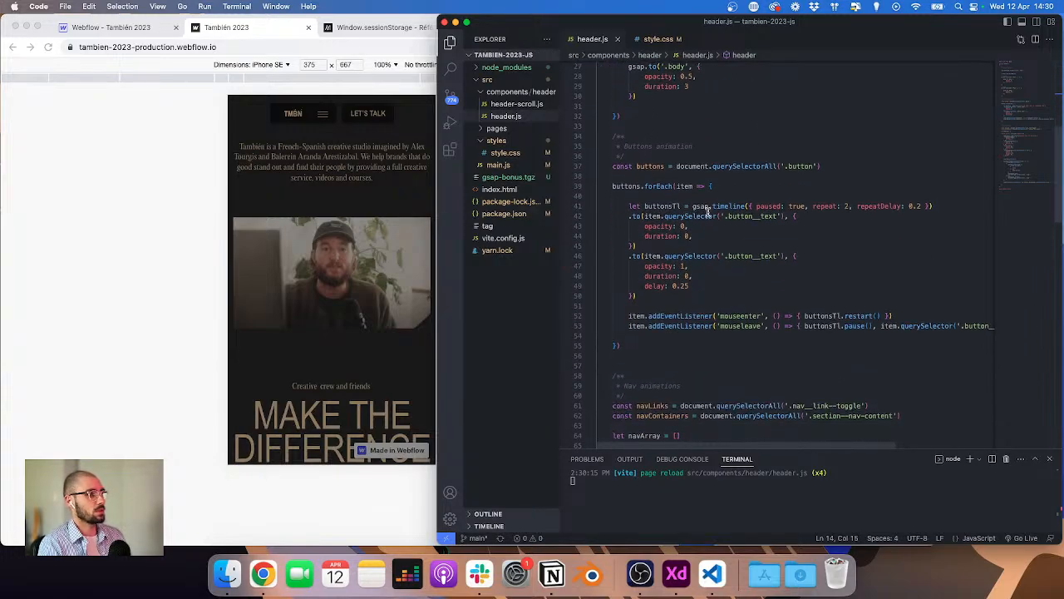
scroll(688, 273, down, 8)
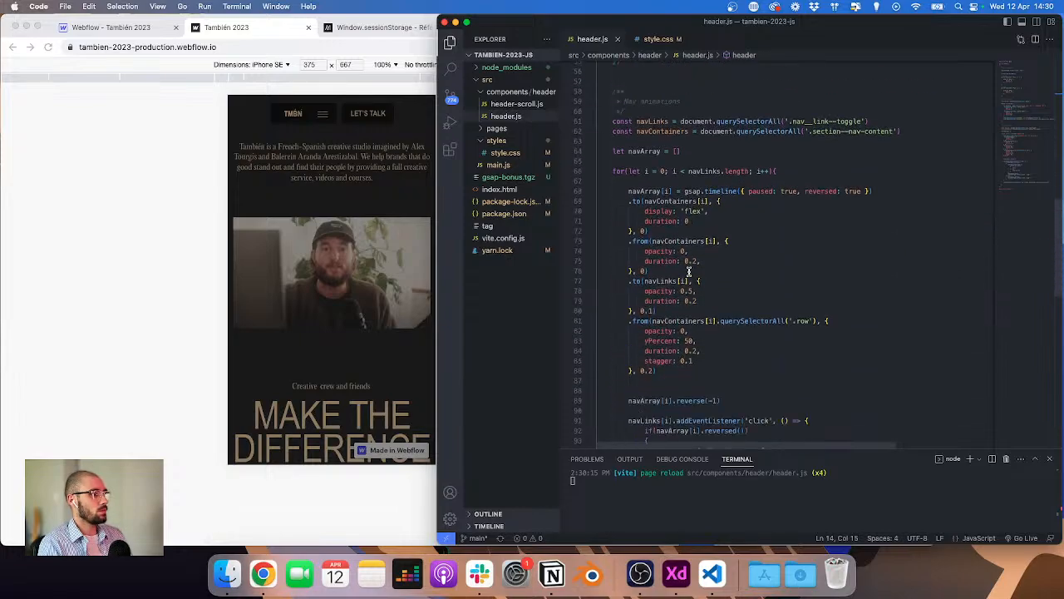
scroll(688, 273, down, 10)
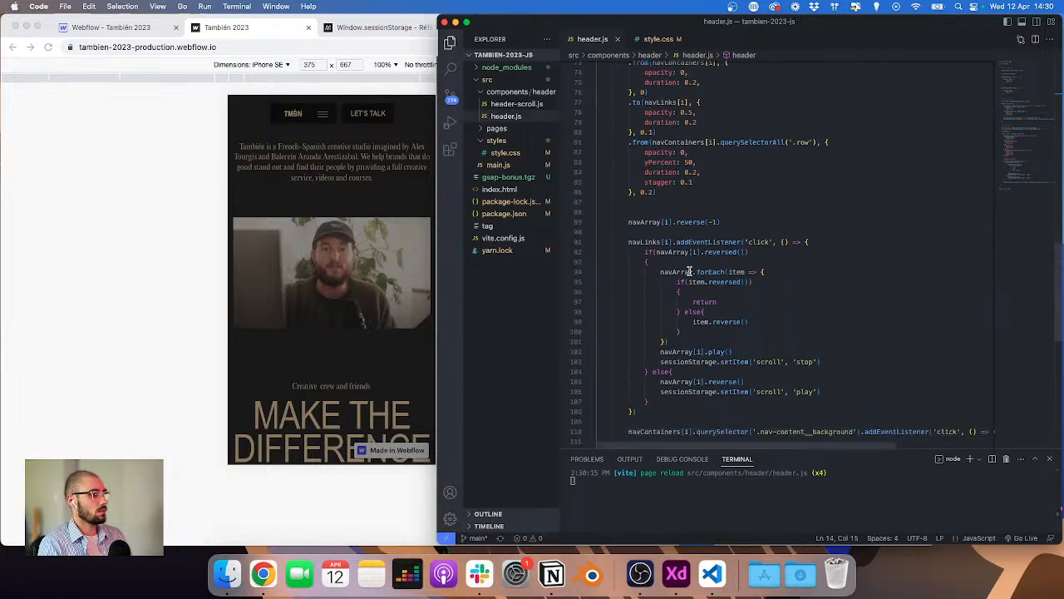
scroll(689, 271, down, 1)
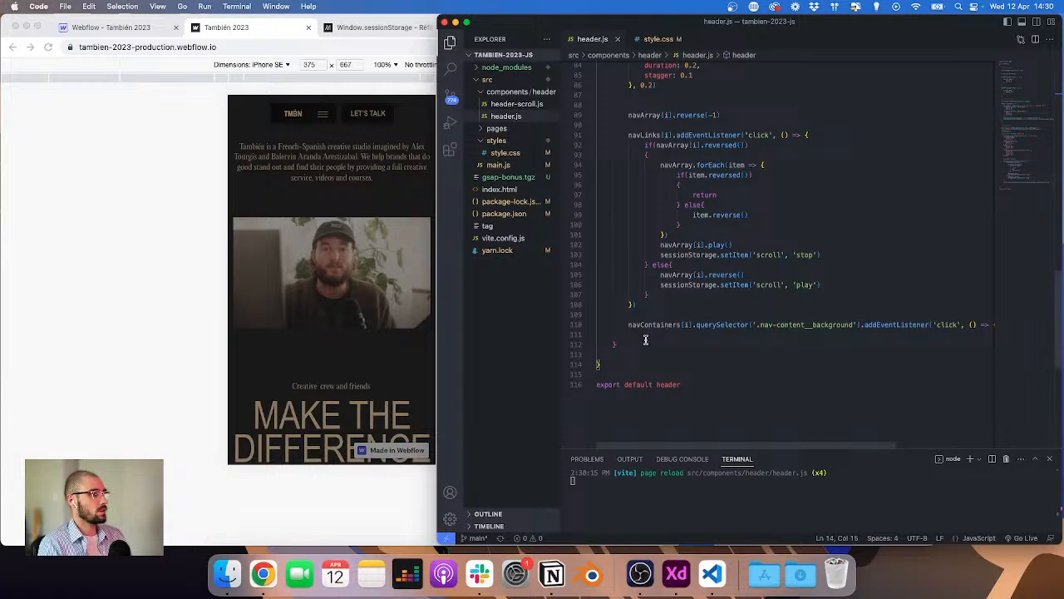
drag(607, 346, 533, 190)
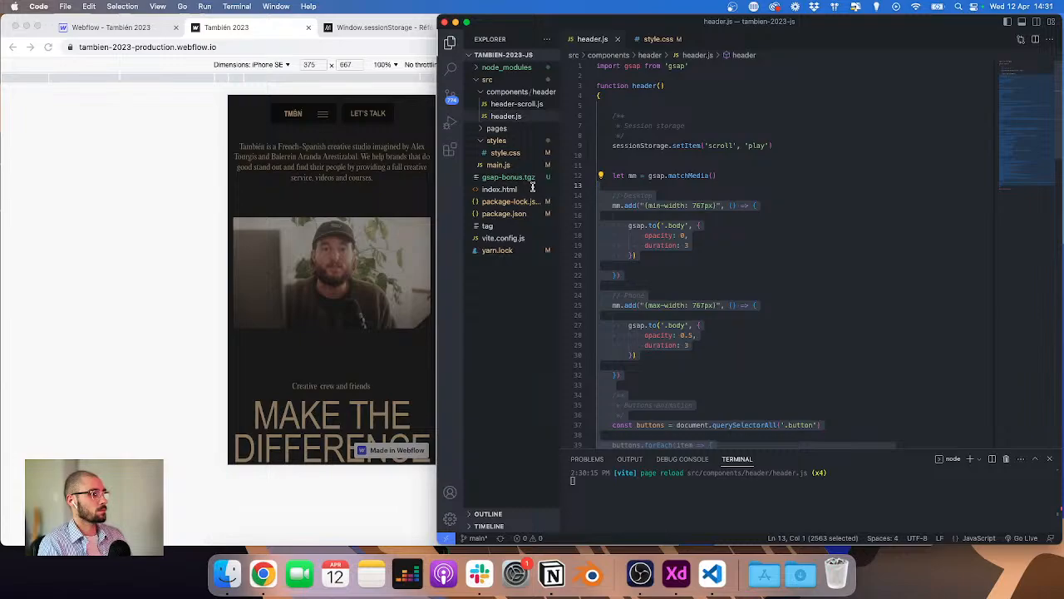
drag(532, 190, 605, 191)
key(BackSpace)
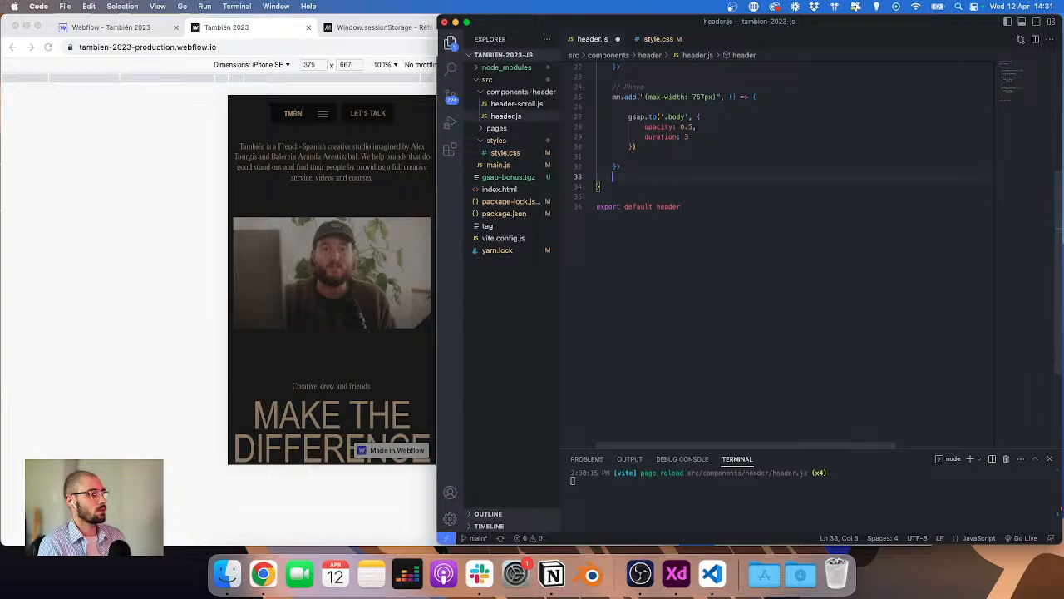
scroll(636, 237, up, 2)
scroll(646, 242, up, 3)
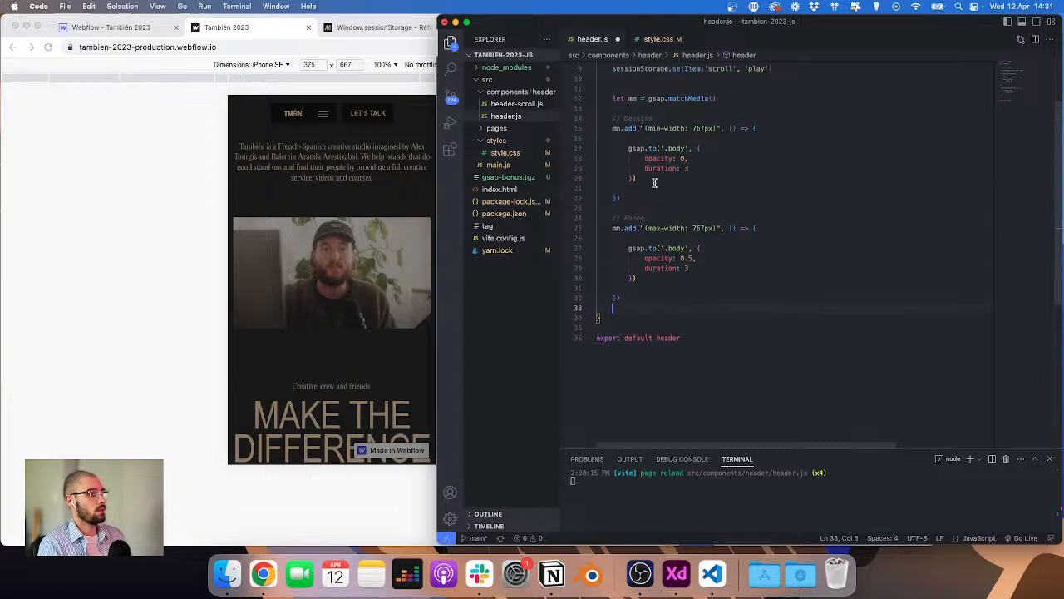
drag(646, 193, 552, 164)
key(BackSpace)
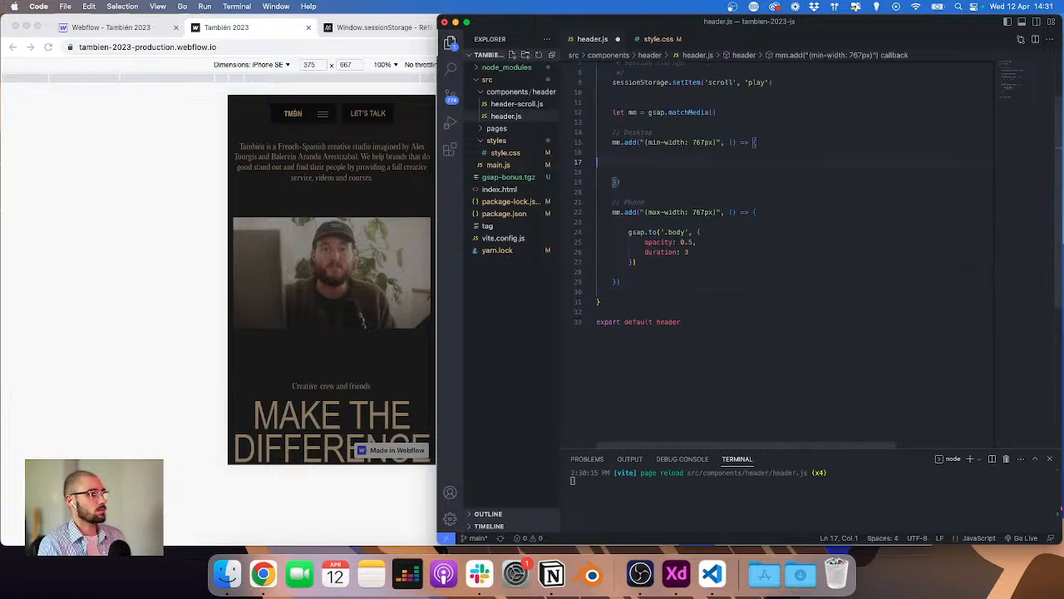
key(super+z)
key(super+z)
key(super+z)
key(super+z)
key(super+z)
key(super+z)
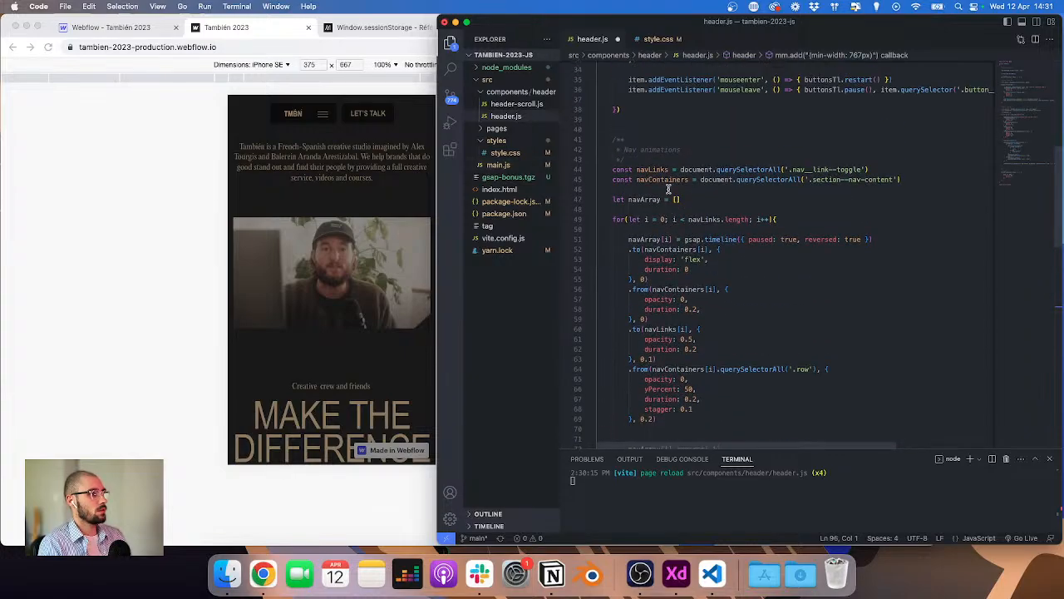
scroll(668, 188, up, 10)
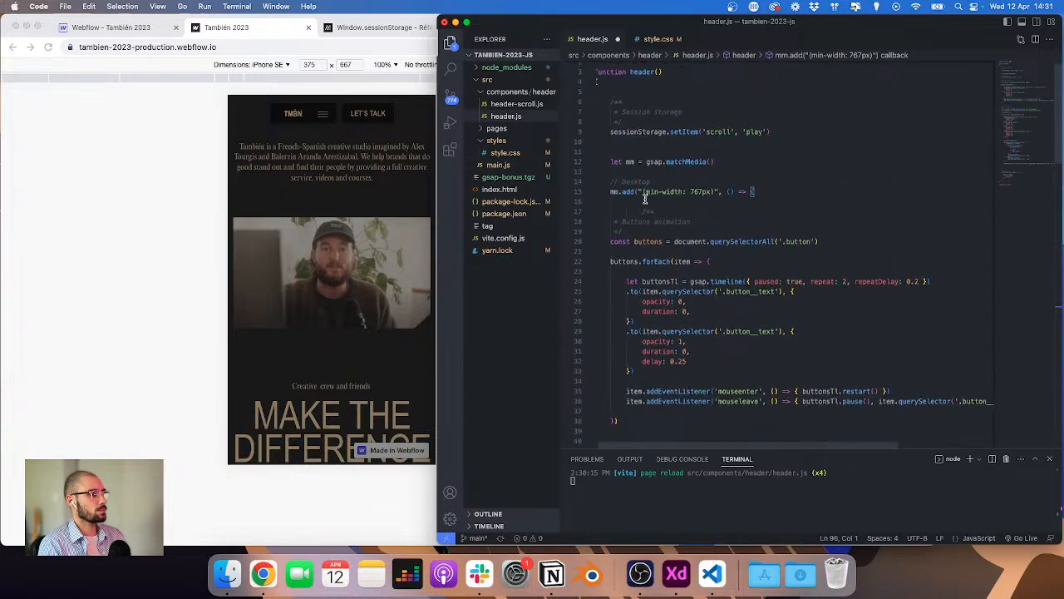
Step: Indent the buttons animation code so it nests inside the desktop breakpoint callback
click(617, 222)
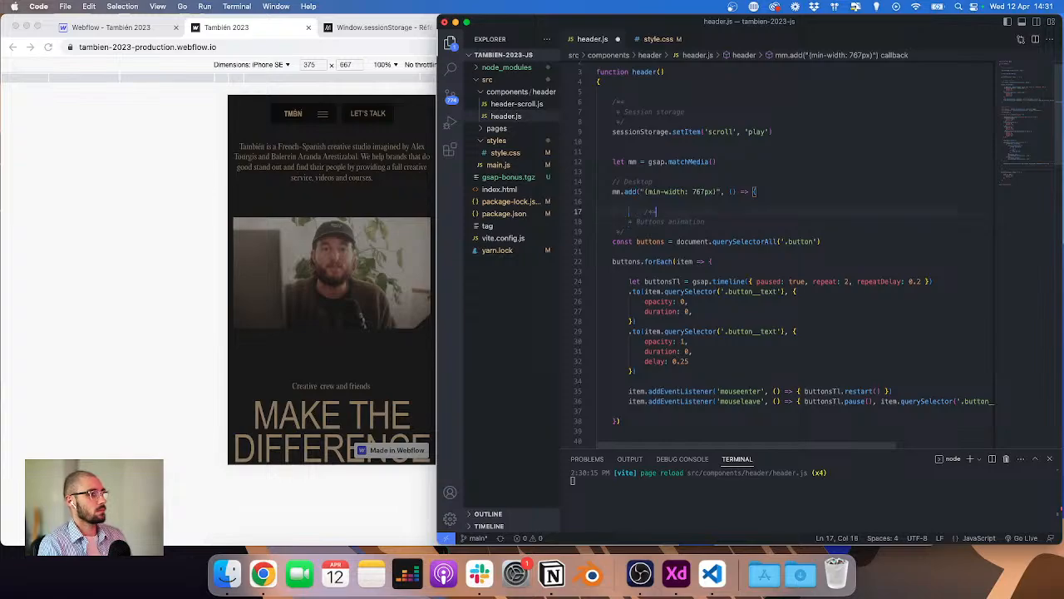
click(629, 221)
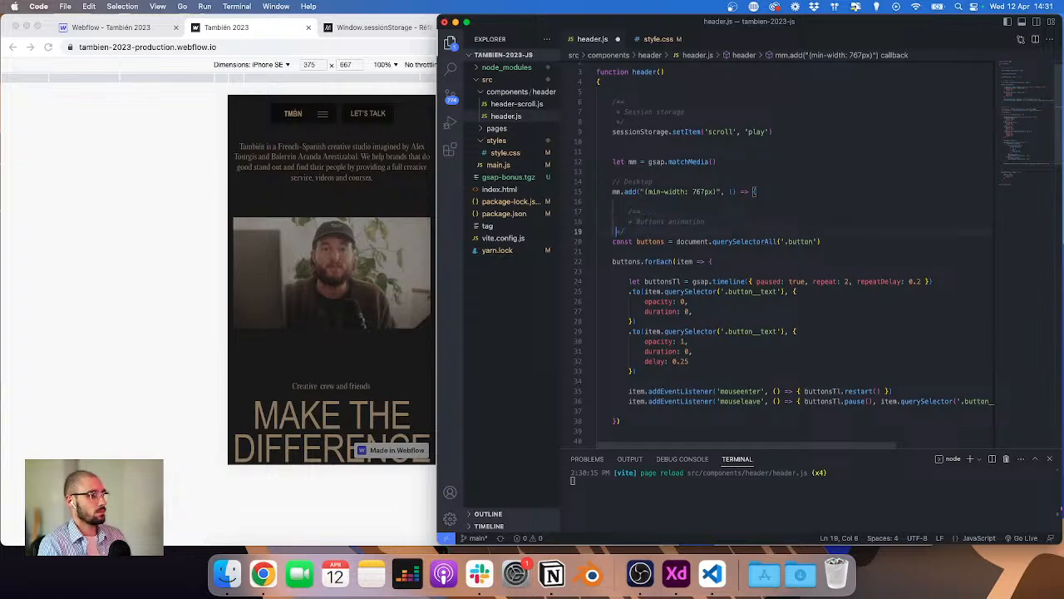
key(Tab)
key(Down)
key(Down)
key(Tab)
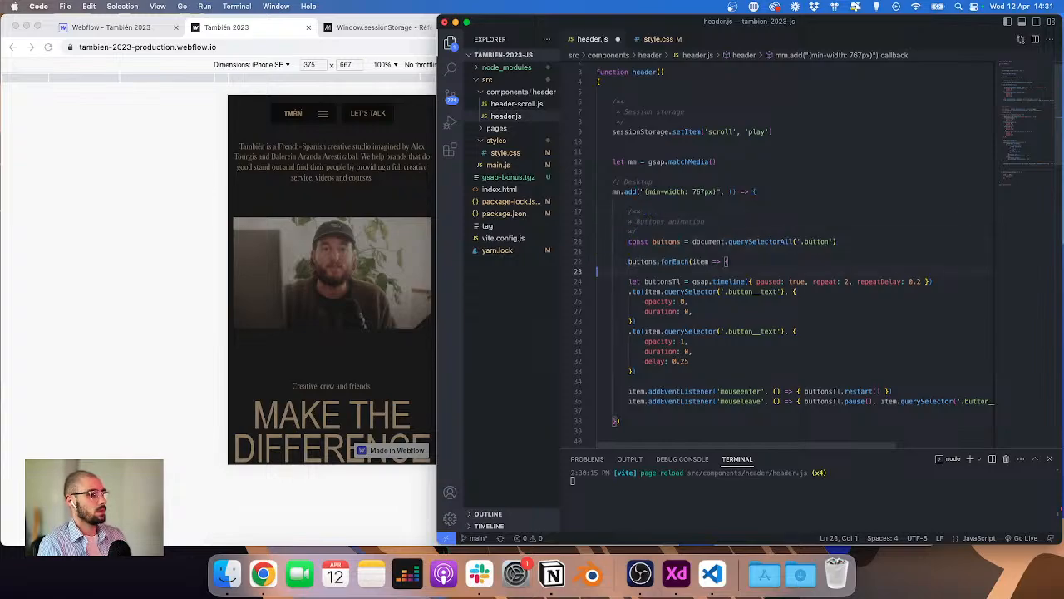
key(Down)
key(Down)
scroll(681, 260, down, 2)
alt+shift+click(628, 307)
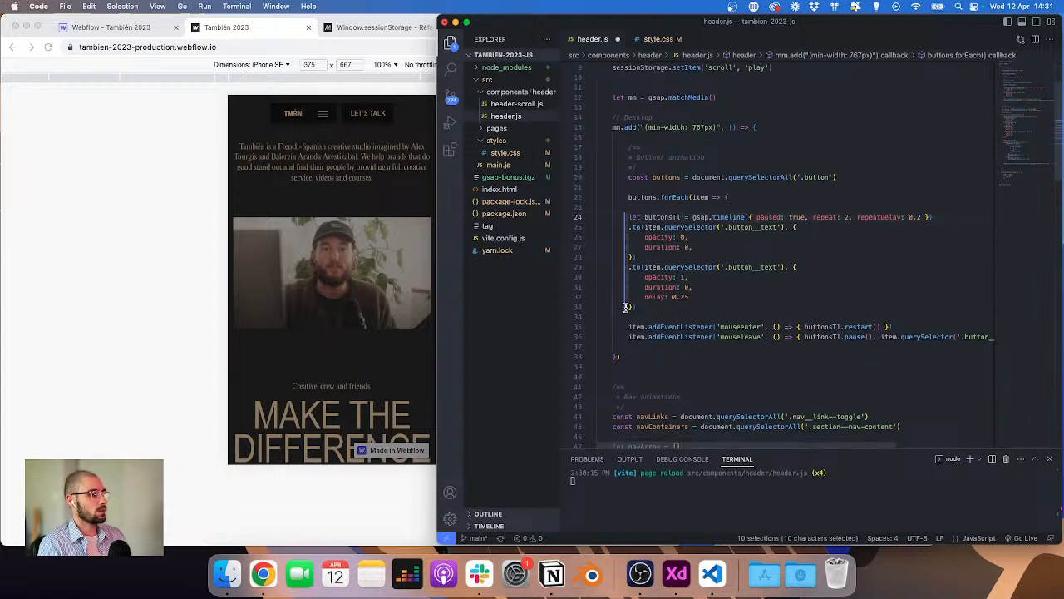
key(Tab)
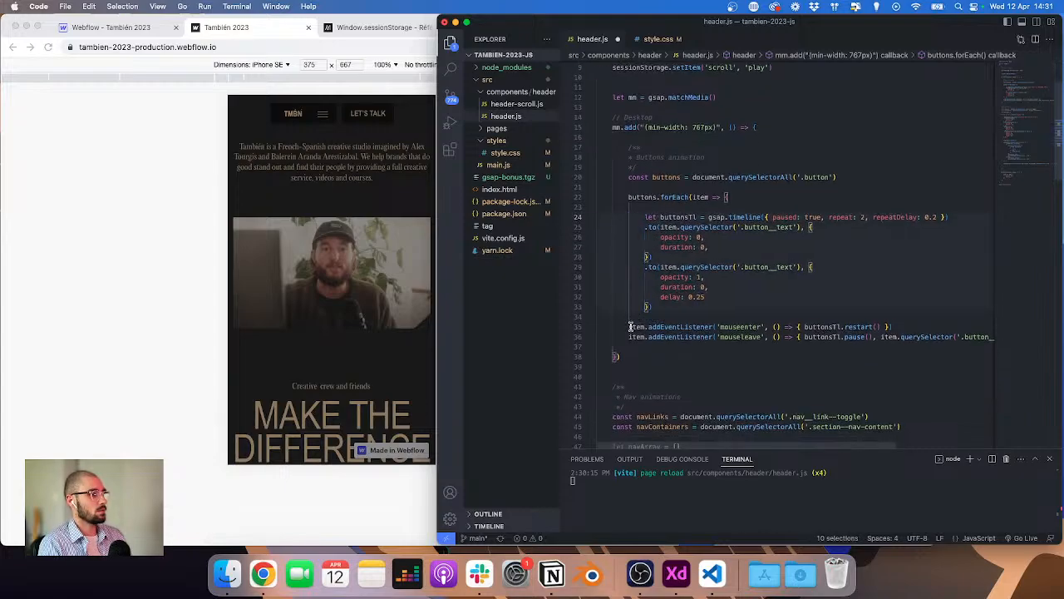
click(629, 326)
key(shift+super+Down)
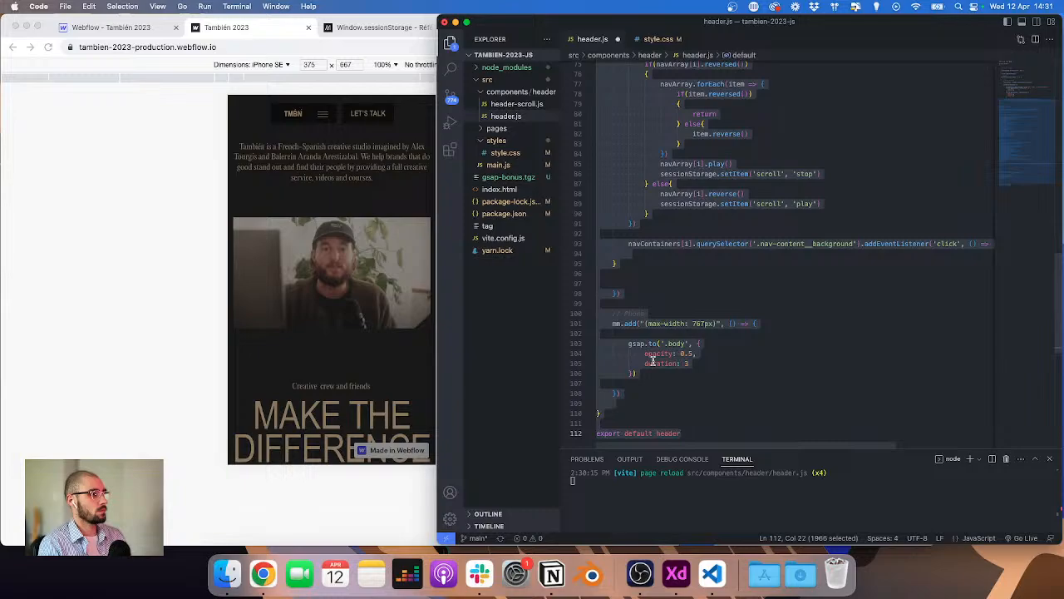
key(Down)
scroll(658, 325, up, 9)
scroll(659, 320, up, 5)
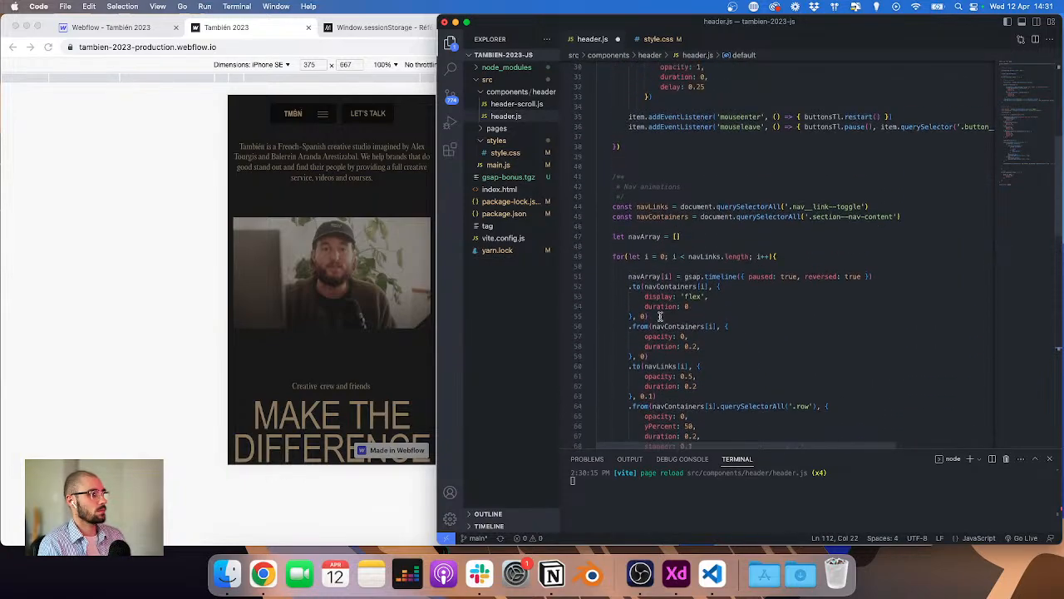
scroll(659, 320, down, 5)
scroll(660, 316, up, 3)
scroll(660, 316, up, 10)
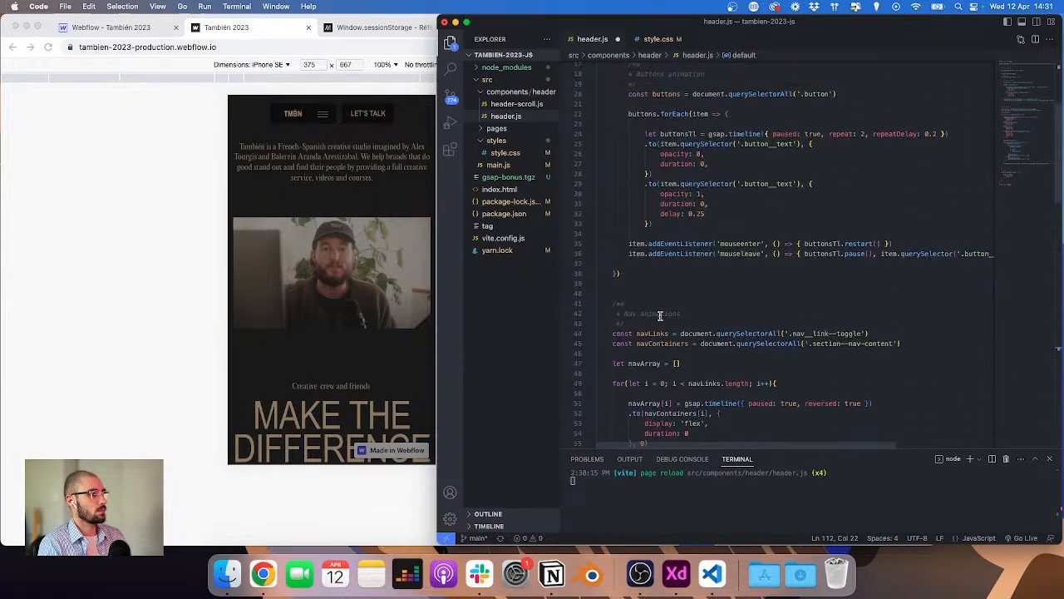
drag(629, 314, 657, 332)
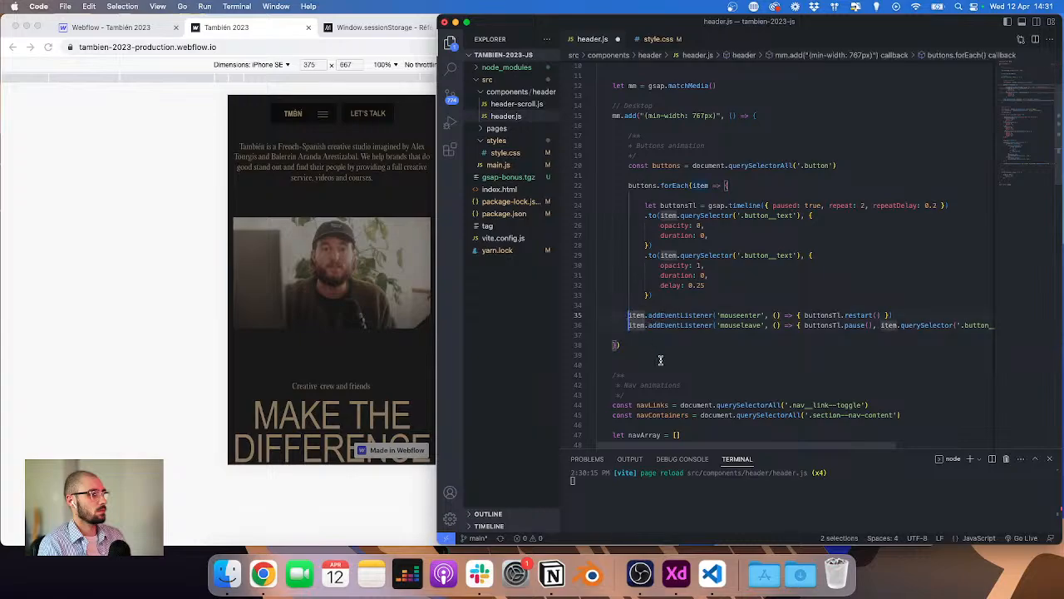
key(Tab)
click(634, 354)
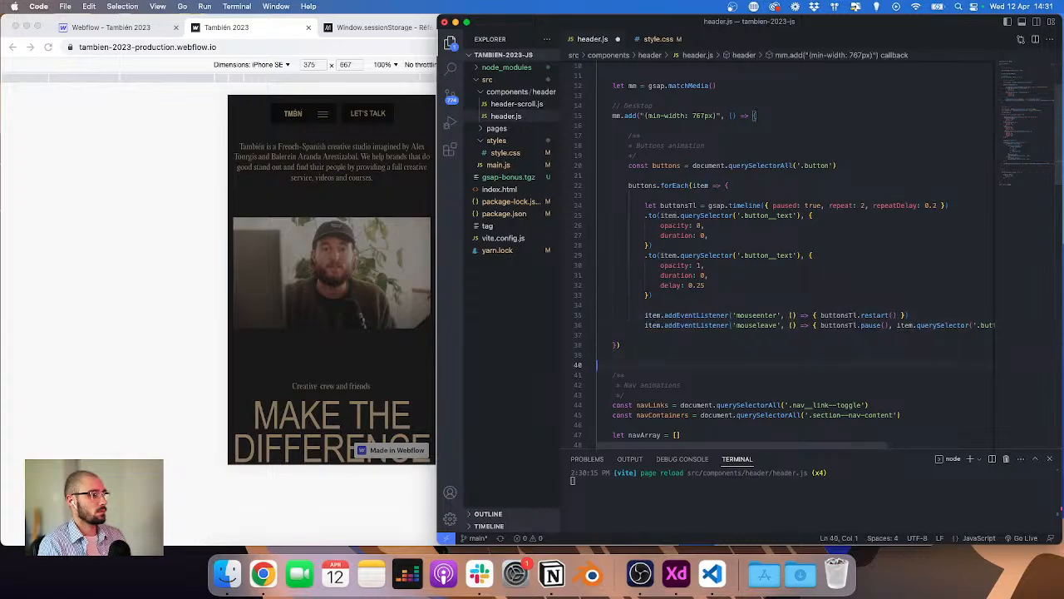
key(Up)
key(Tab)
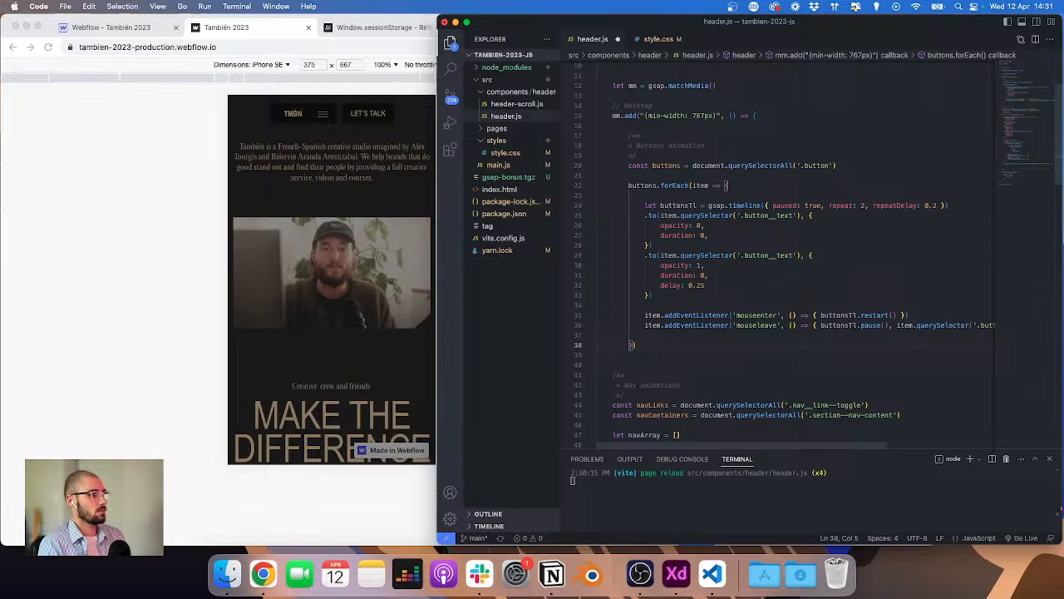
Step: Indent the nav animations loop so it nests inside the desktop breakpoint callback
scroll(654, 315, down, 3)
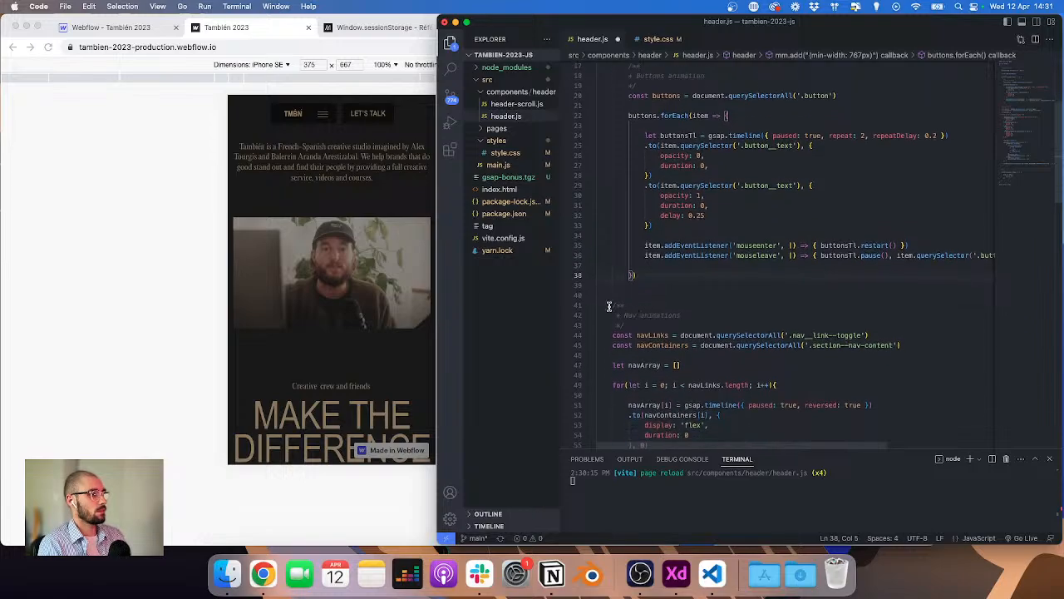
click(609, 307)
scroll(608, 307, down, 2)
scroll(647, 346, down, 15)
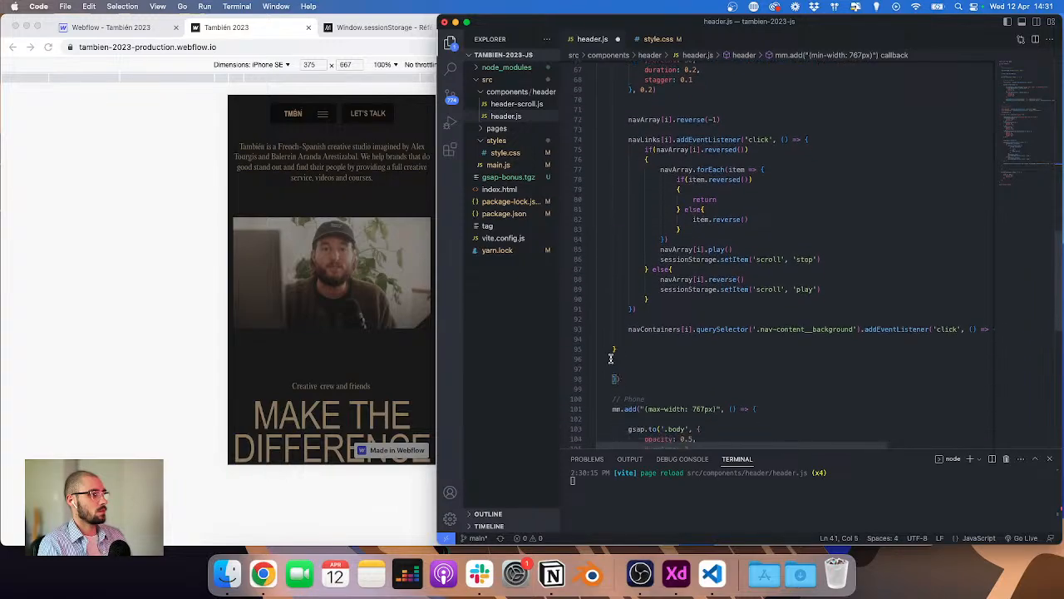
alt+shift+click(613, 350)
scroll(646, 367, up, 5)
key(Tab)
scroll(646, 367, up, 5)
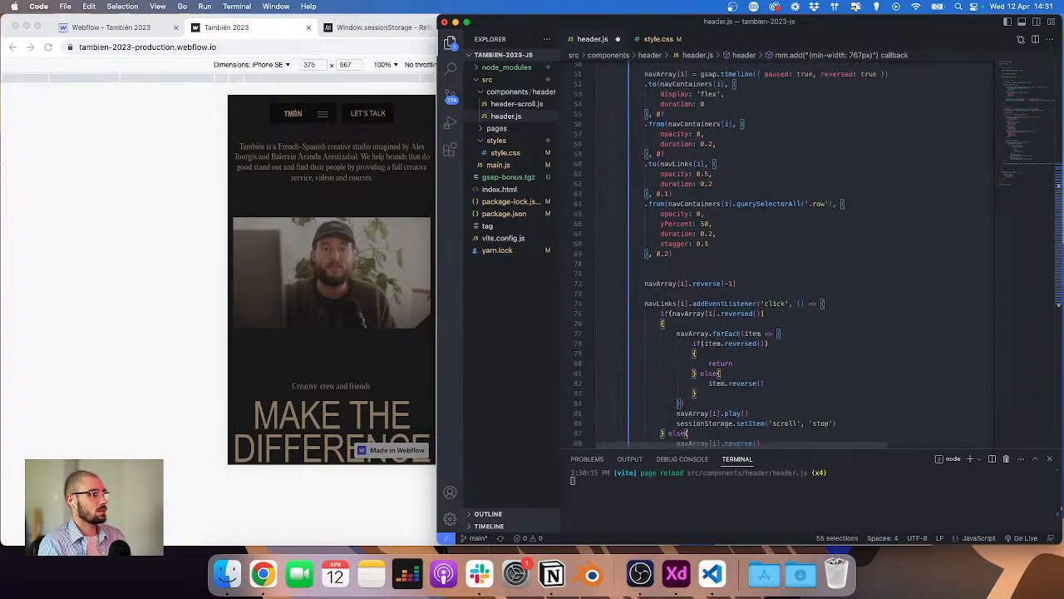
scroll(647, 366, down, 4)
scroll(647, 366, down, 6)
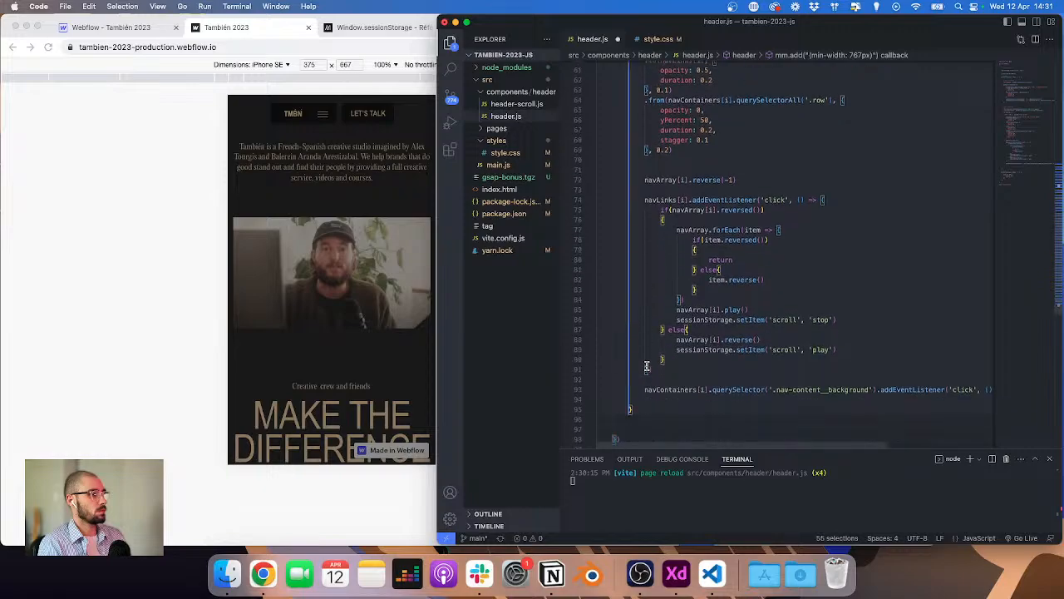
click(649, 345)
scroll(649, 341, down, 1)
scroll(648, 340, down, 2)
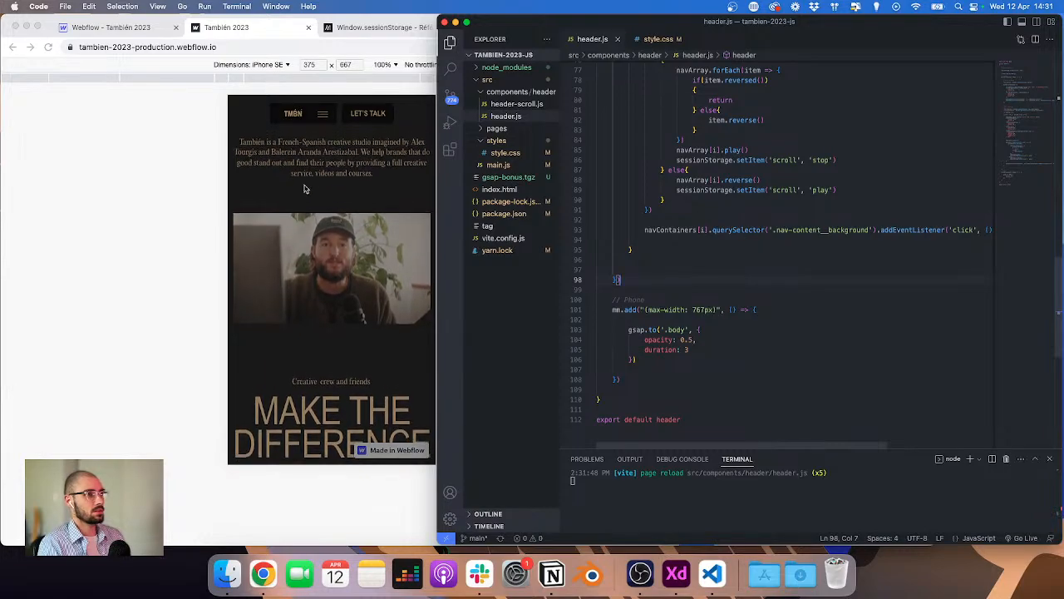
Step: Delete the '.body' opacity tween from the phone breakpoint block, leaving it empty
click(318, 178)
click(1036, 240)
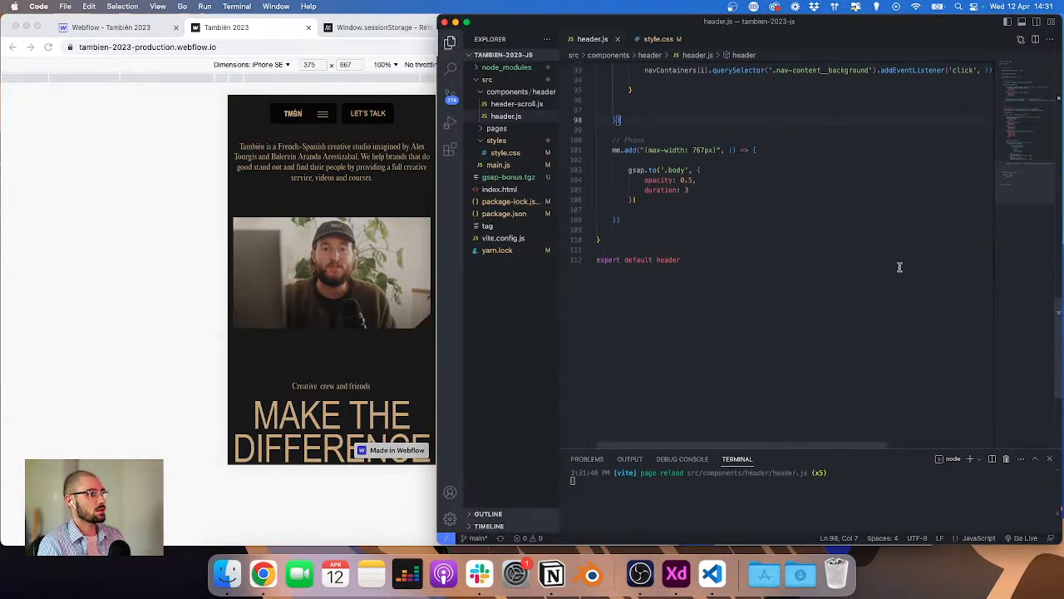
click(713, 166)
drag(656, 201, 597, 166)
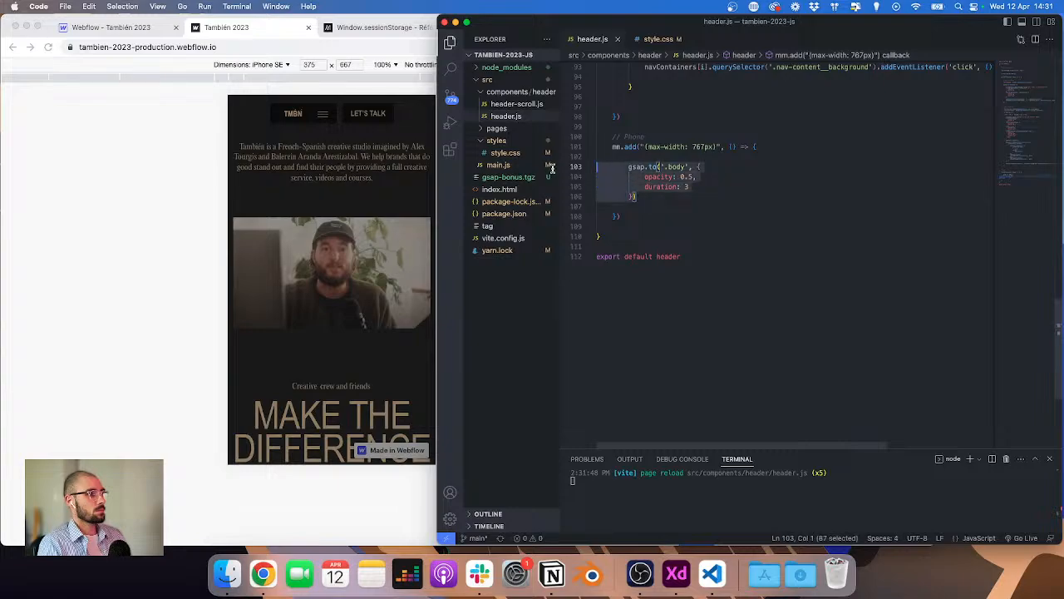
key(BackSpace)
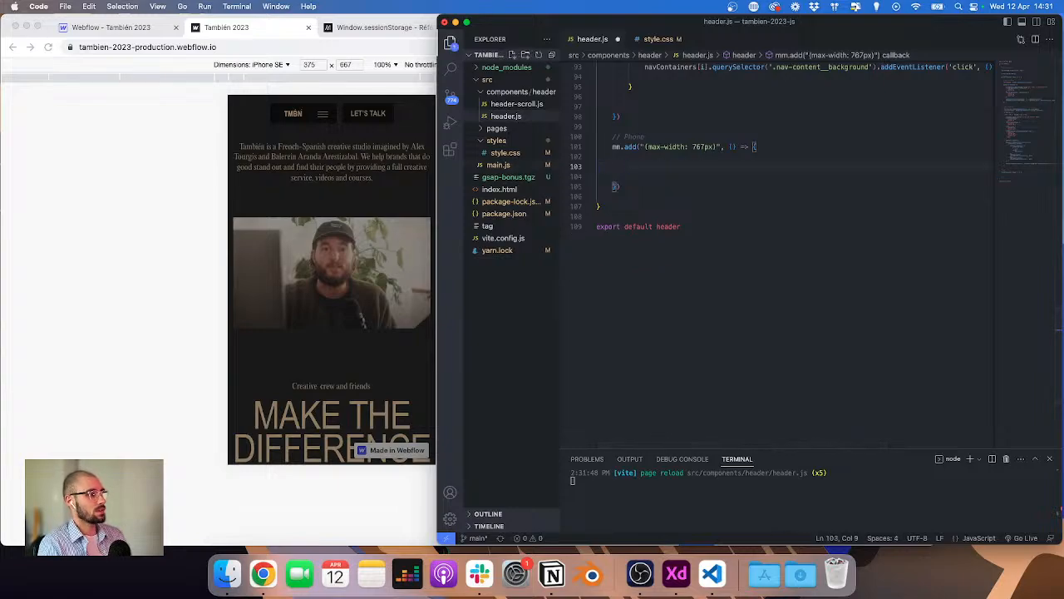
key(Delete)
key(BackSpace)
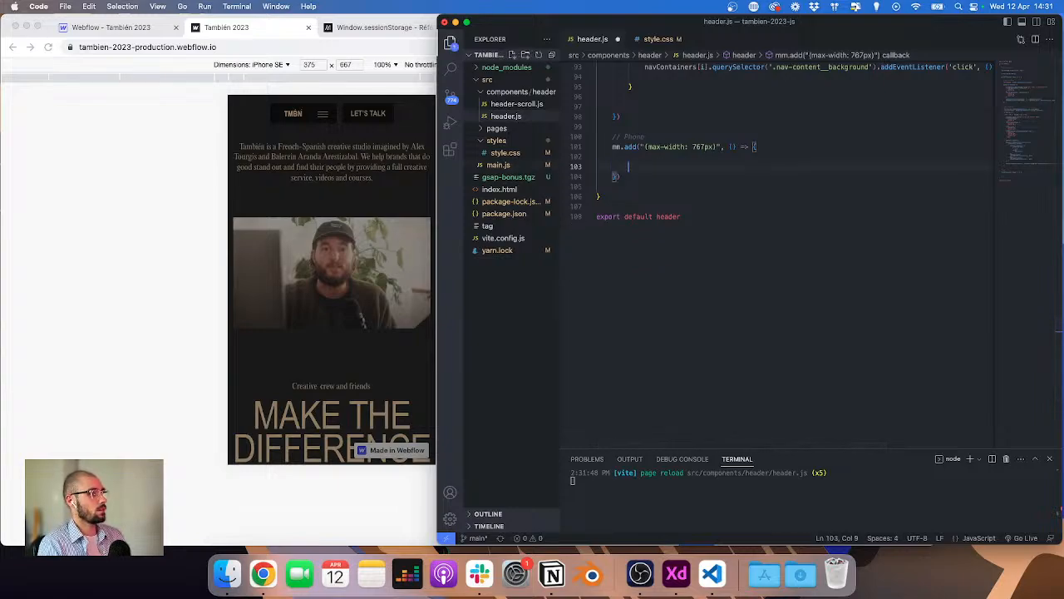
Step: Save the script and review the mobile menu design in Adobe XD
key(super+s)
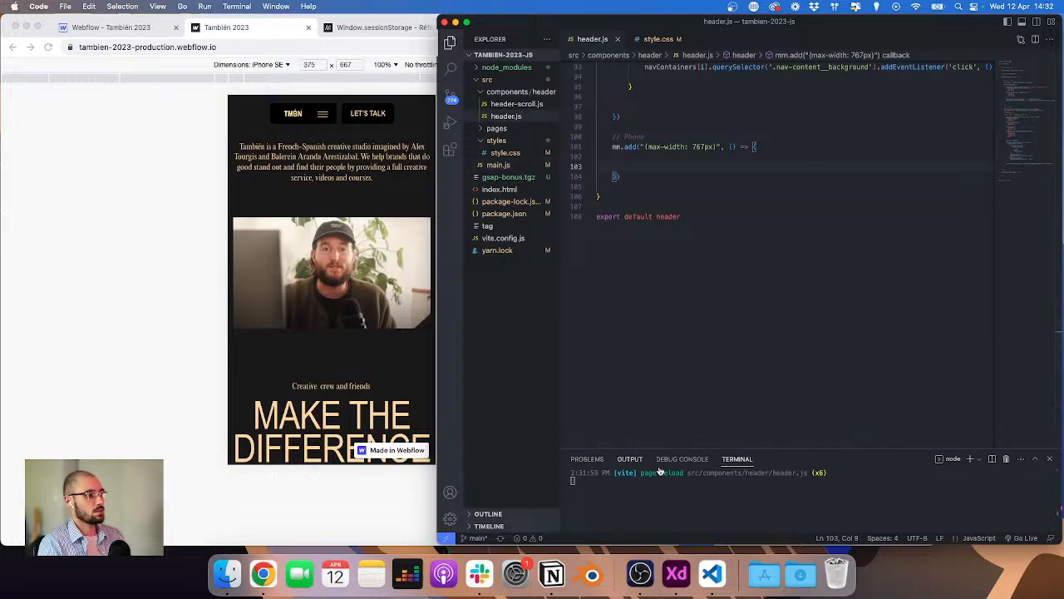
click(676, 574)
scroll(456, 349, right, 5)
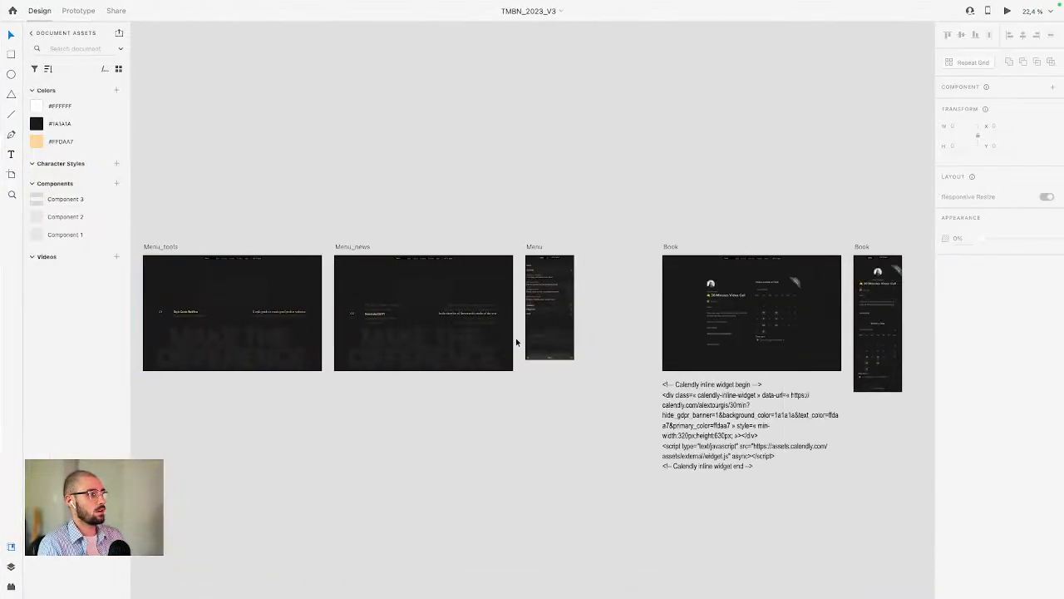
scroll(516, 340, down, 3)
scroll(583, 299, up, 8)
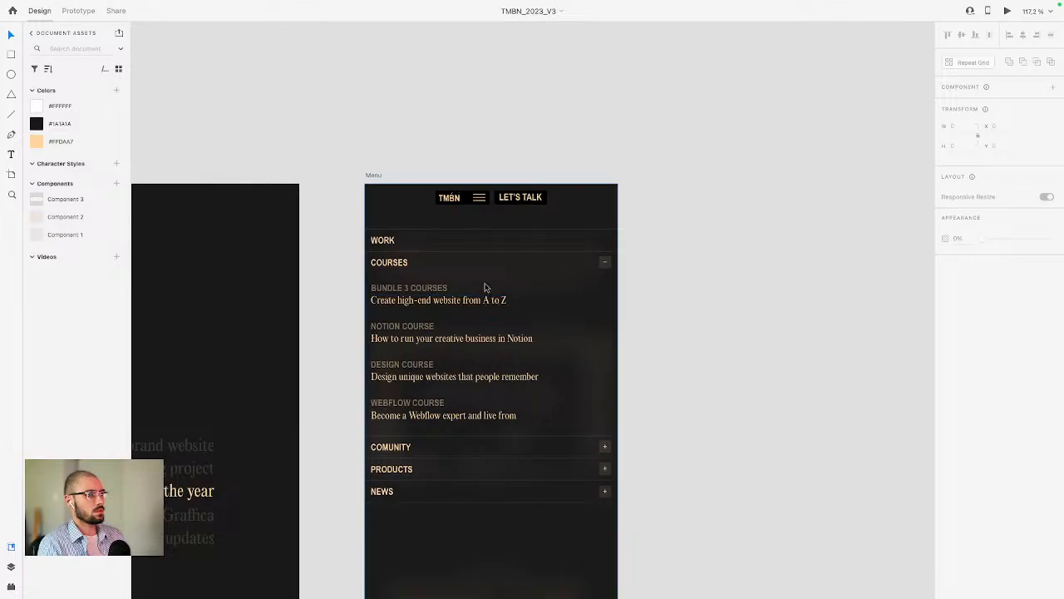
scroll(494, 291, down, 3)
scroll(505, 193, down, 2)
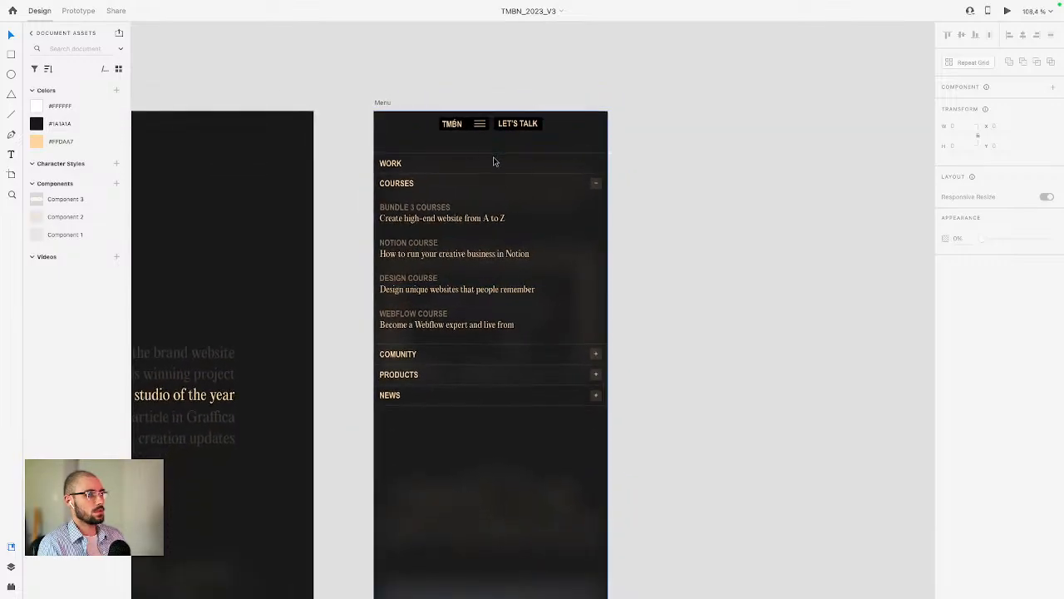
scroll(494, 162, down, 2)
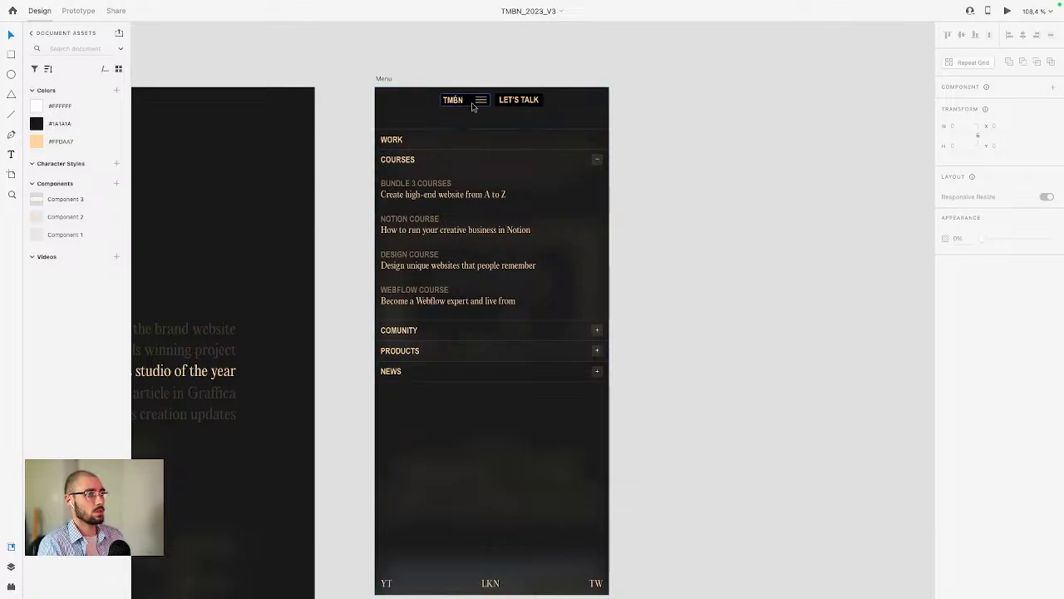
scroll(480, 102, up, 5)
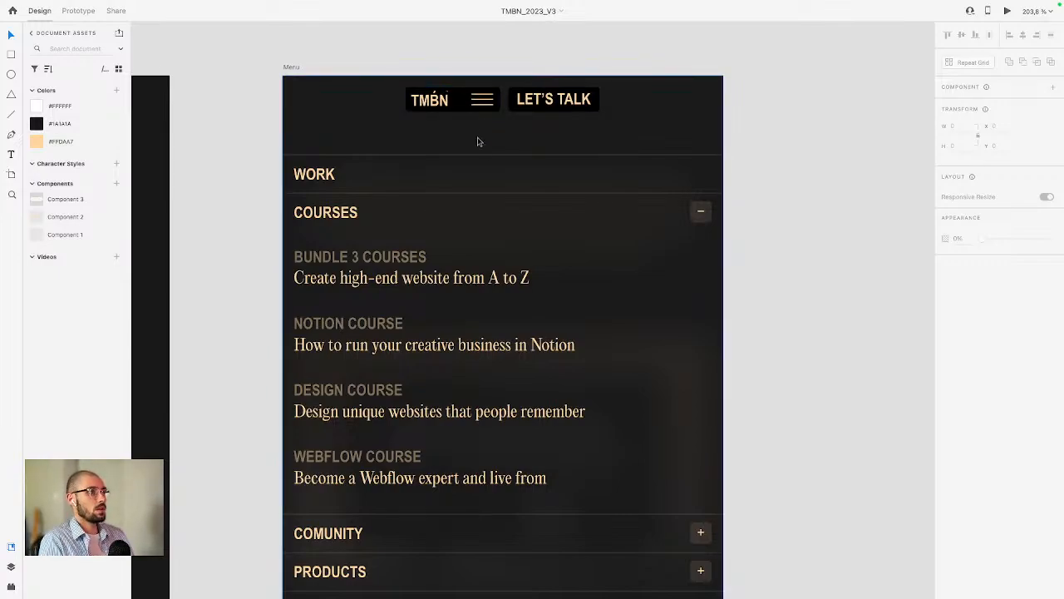
scroll(478, 141, down, 2)
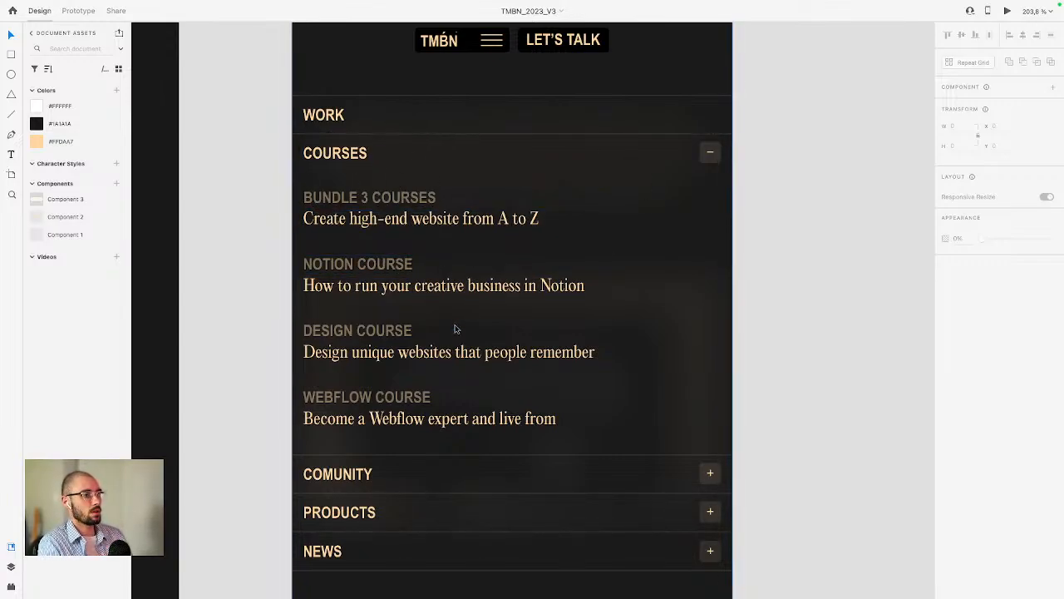
scroll(441, 307, down, 3)
scroll(452, 294, up, 3)
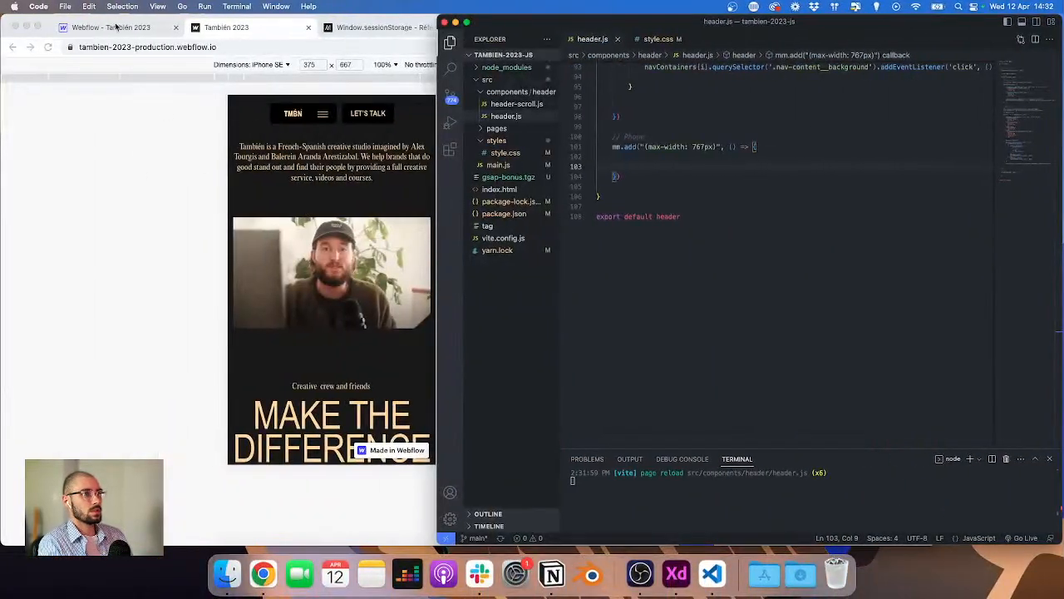
Step: Look up the burger menu wrapper's class name in the Webflow Navigator
click(117, 27)
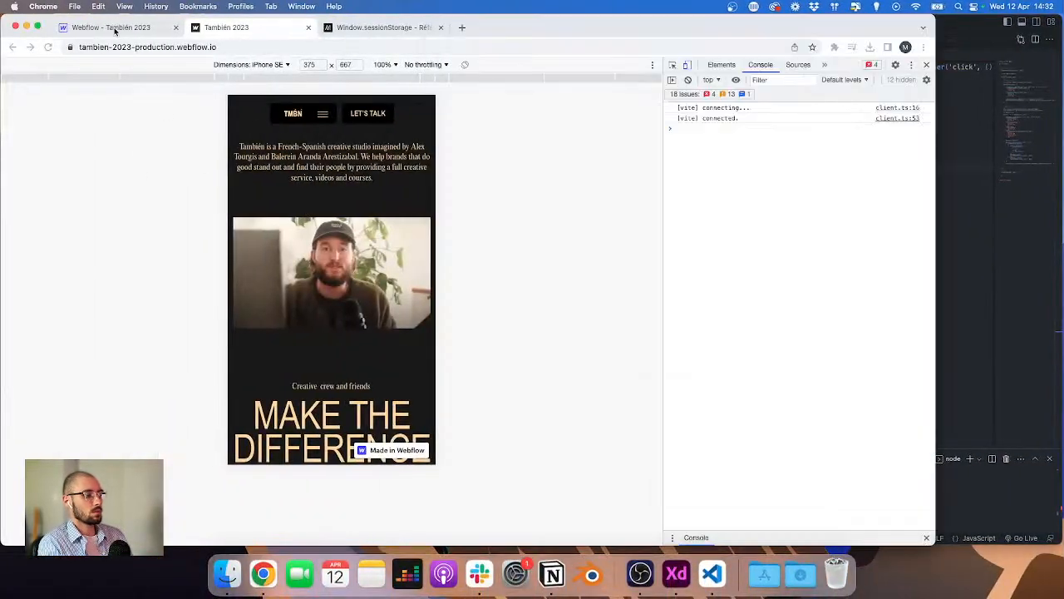
click(463, 67)
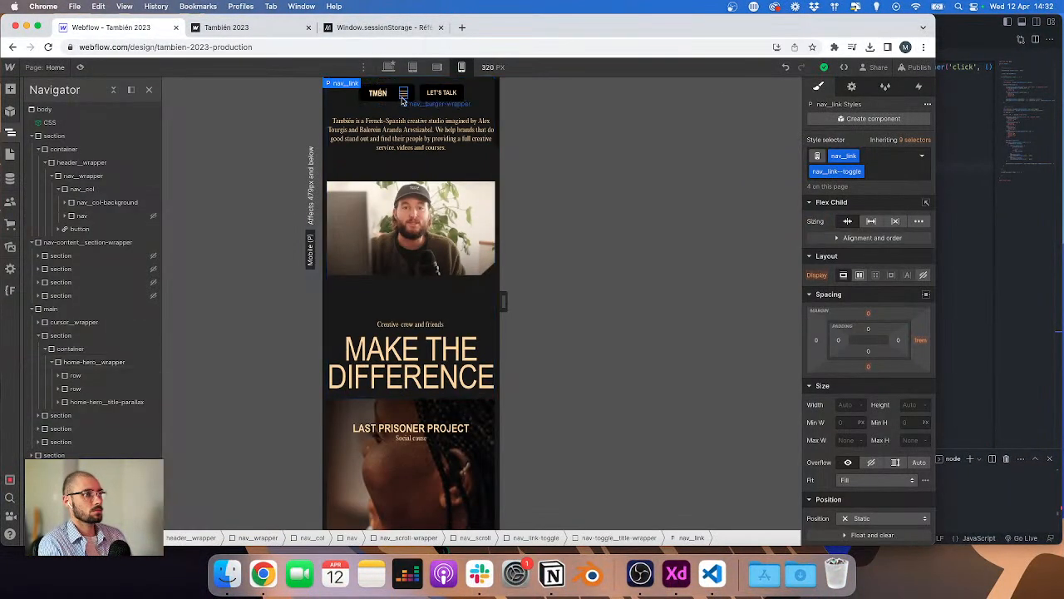
click(404, 93)
click(11, 133)
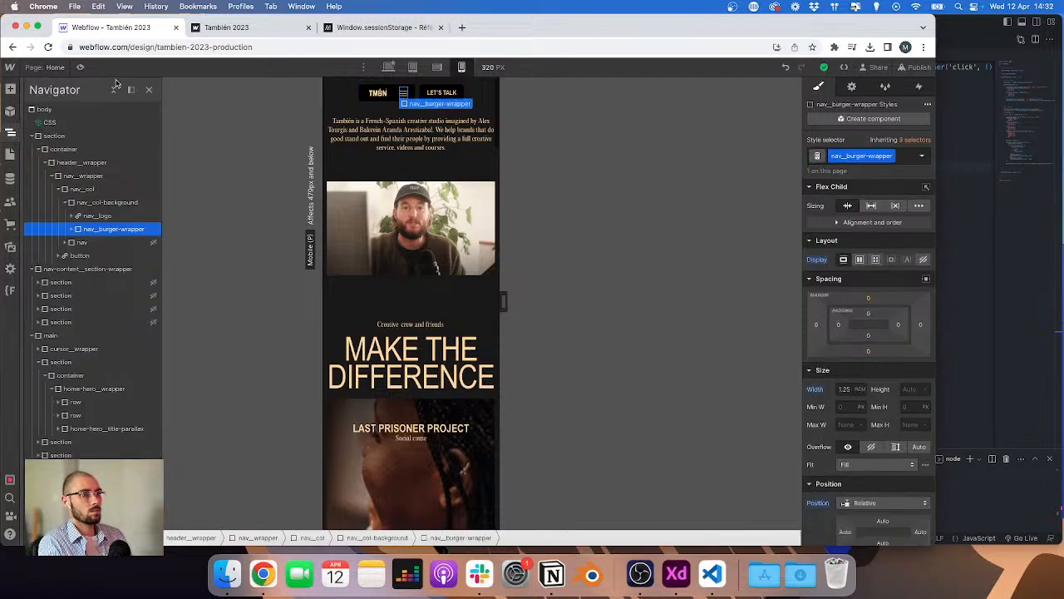
click(131, 89)
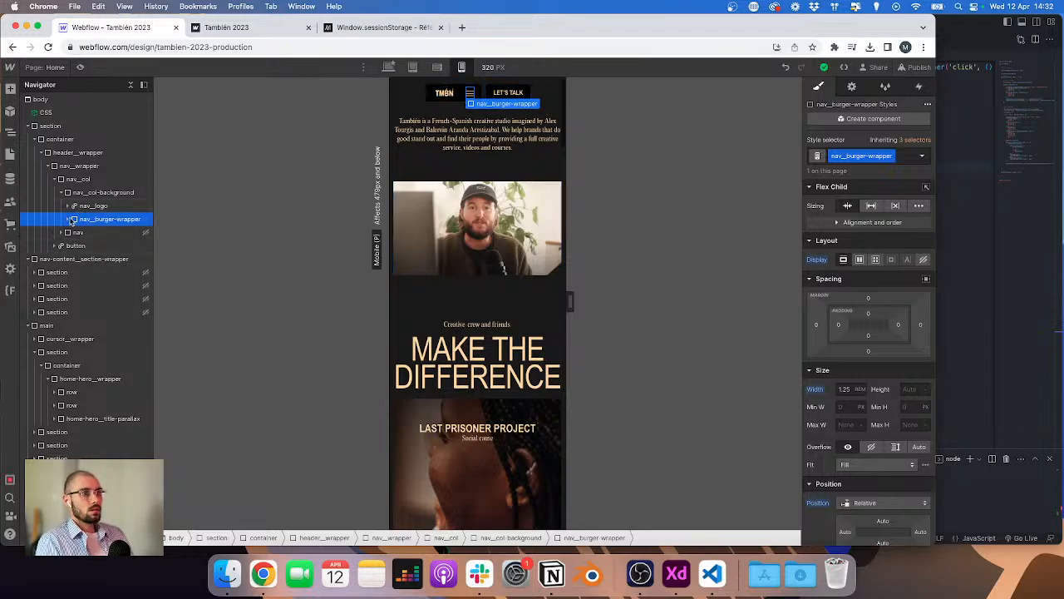
click(70, 220)
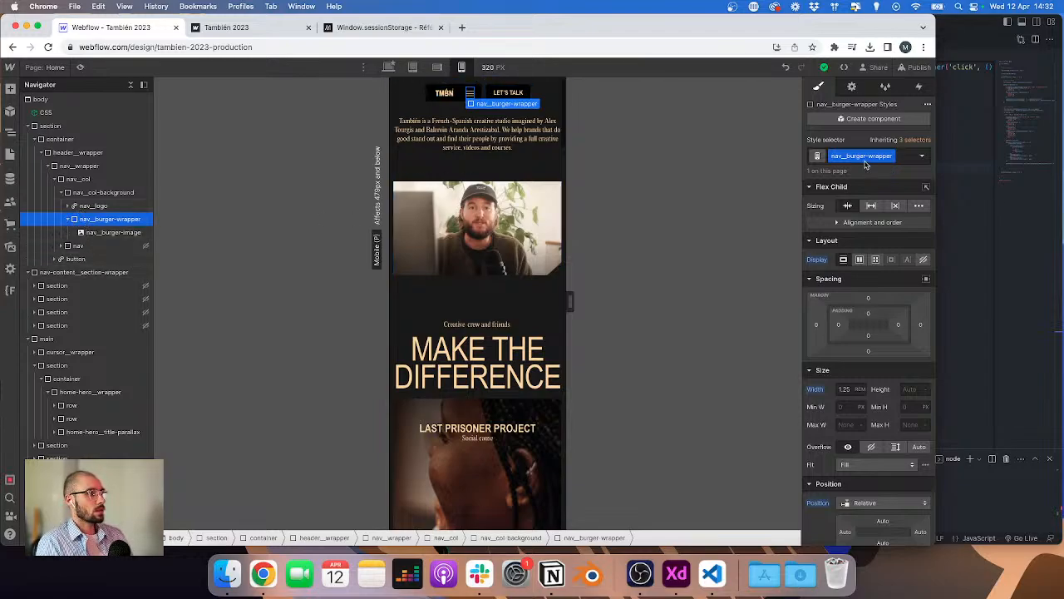
click(954, 185)
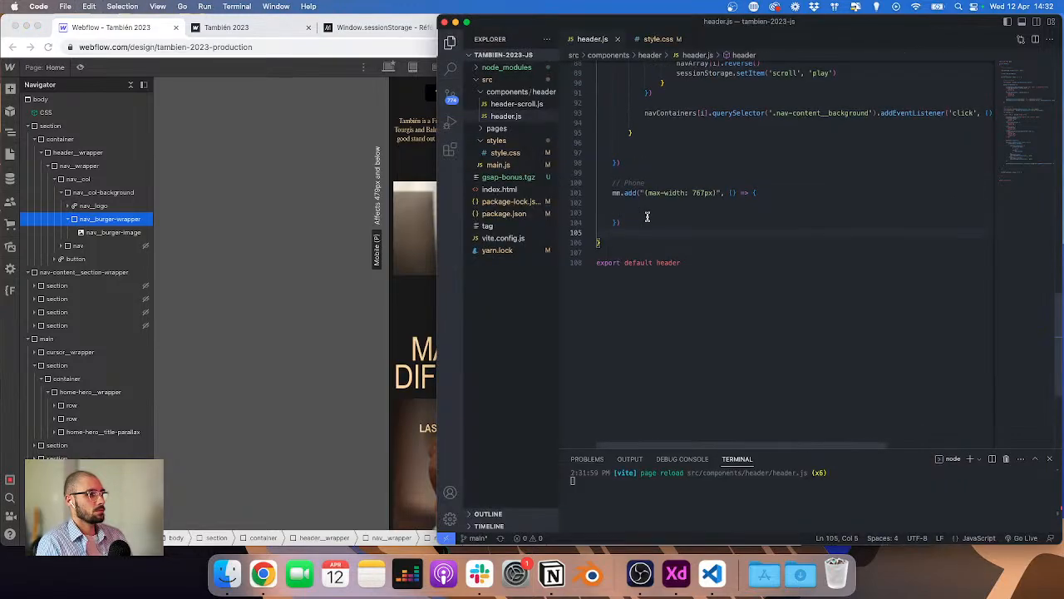
Step: In the phone breakpoint block, declare burgerBtn as document.querySelector('.nav__burger-wrapper')
click(647, 216)
key(Return)
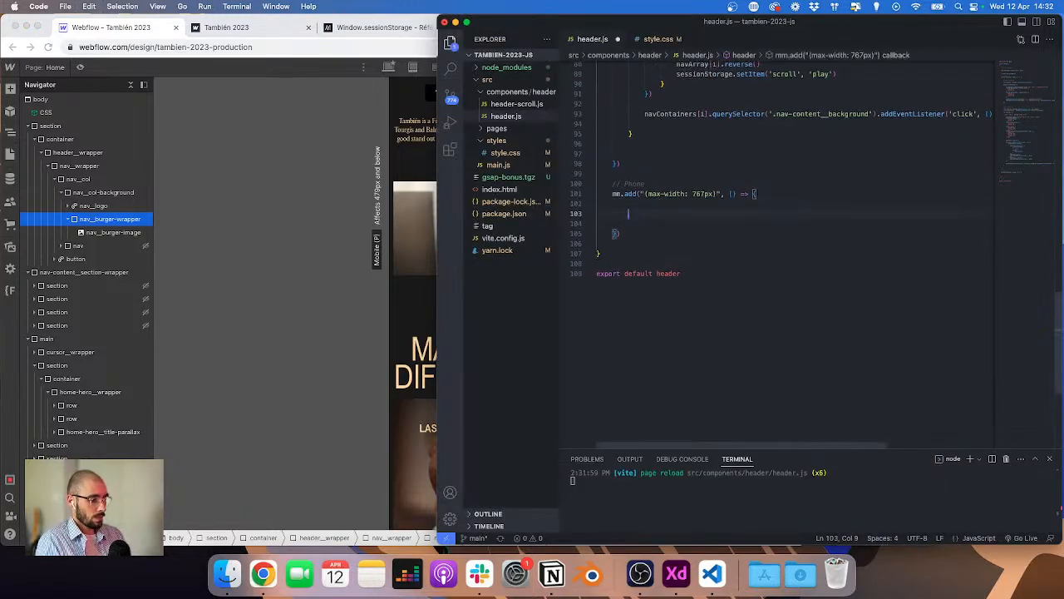
text(let )
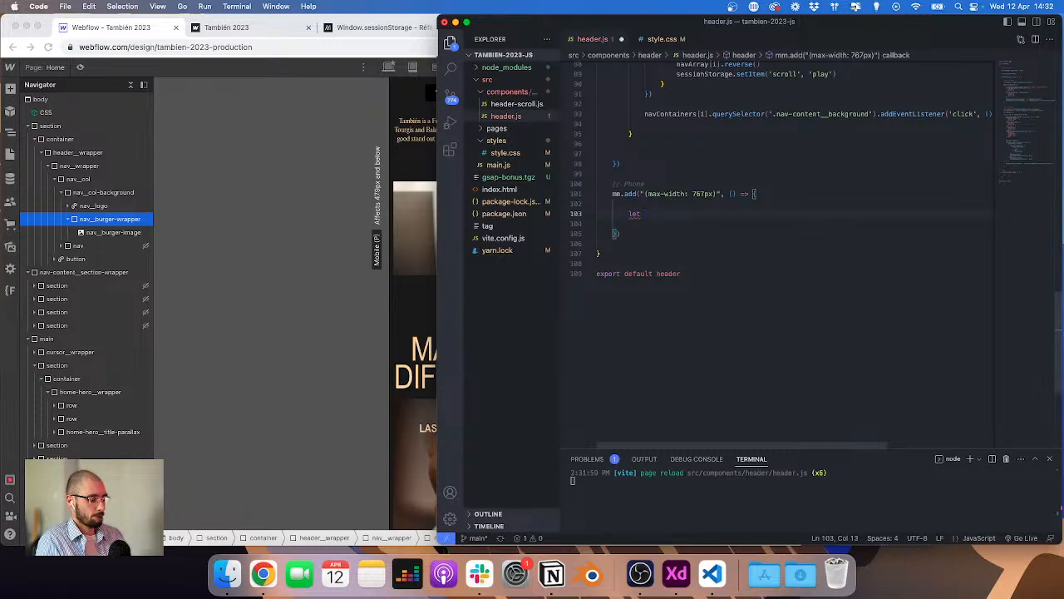
text(burgerBt)
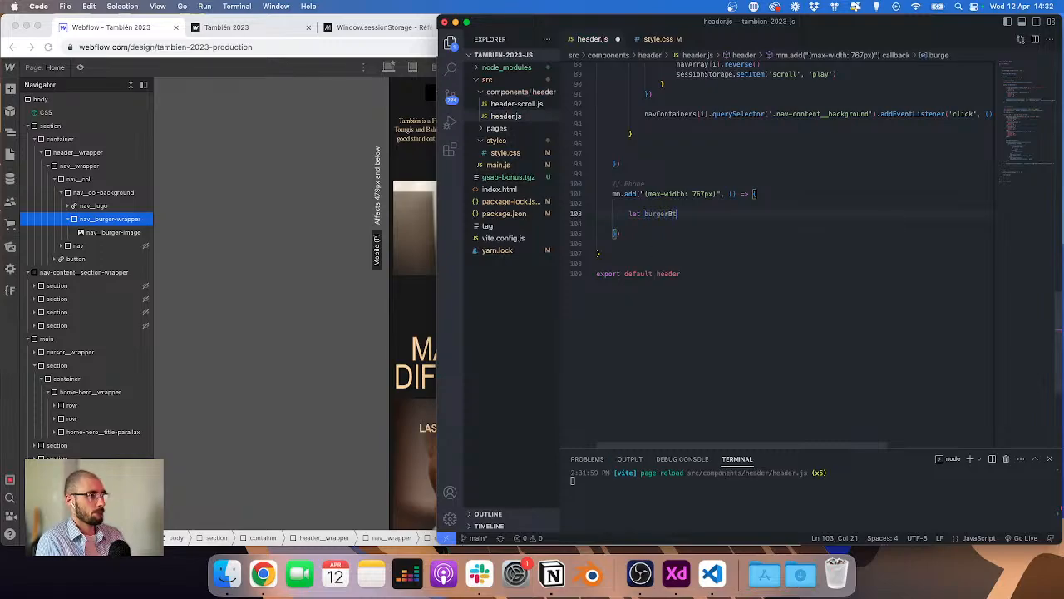
text(n = documn)
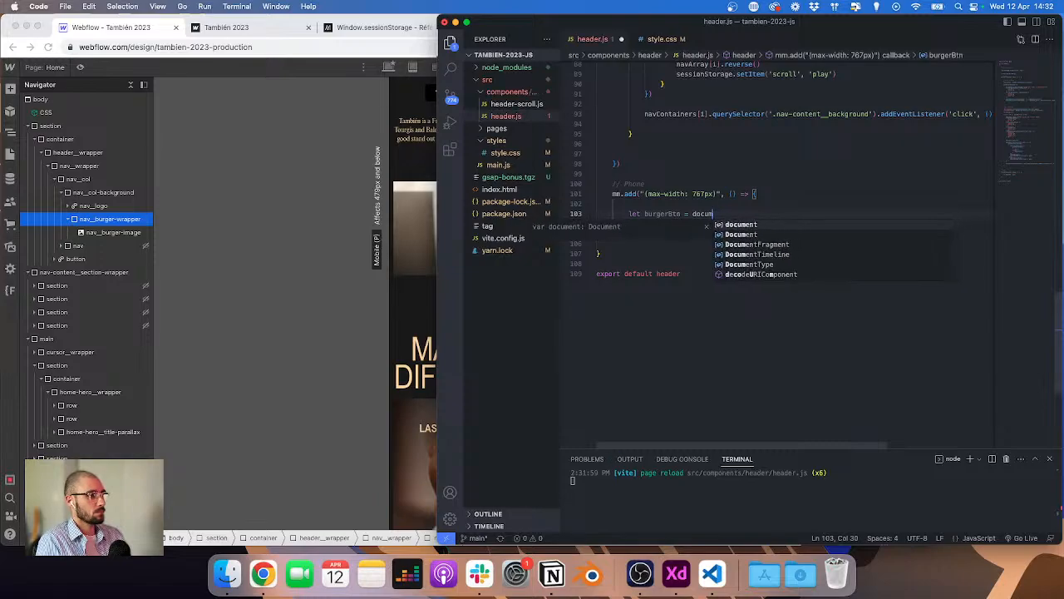
key(BackSpace)
text(ent.quer)
key(Tab)
text(('.nav__burger-wrapper'))
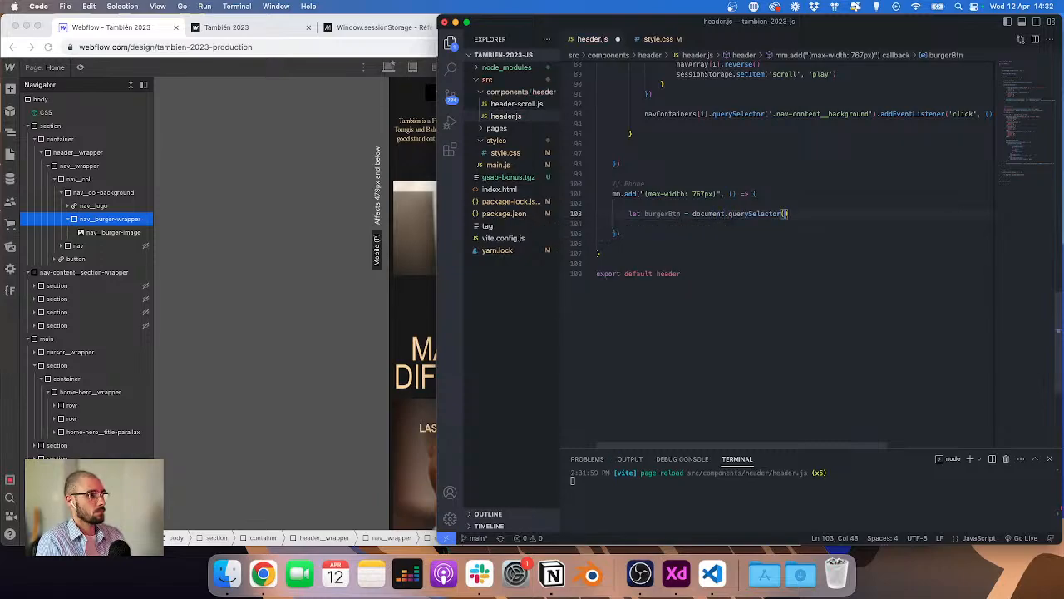
key(Return)
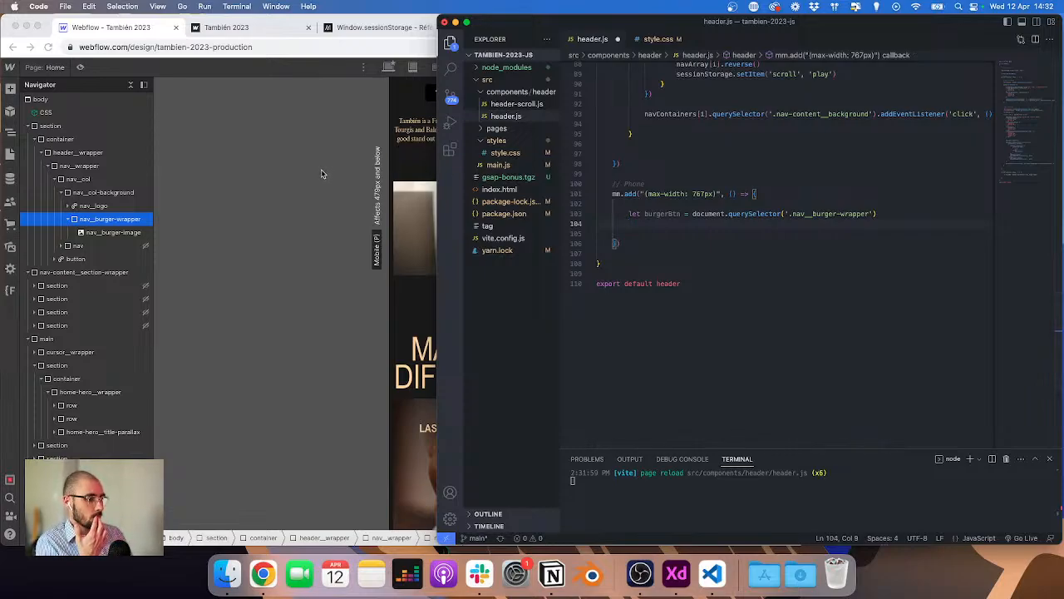
Step: Select the nav element in Webflow and set its display to flex to show the mobile menu
click(294, 179)
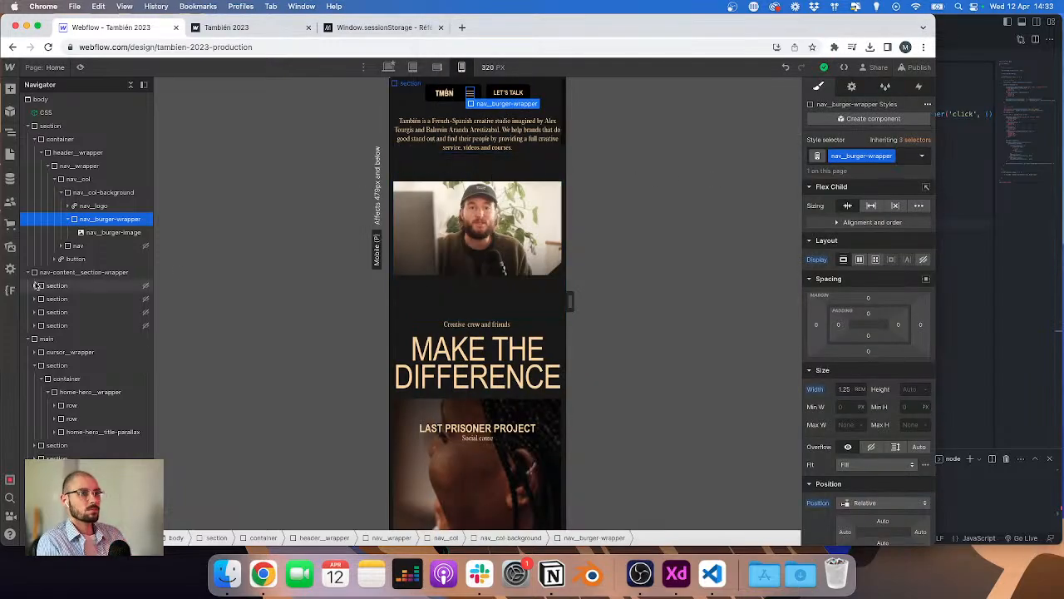
click(110, 245)
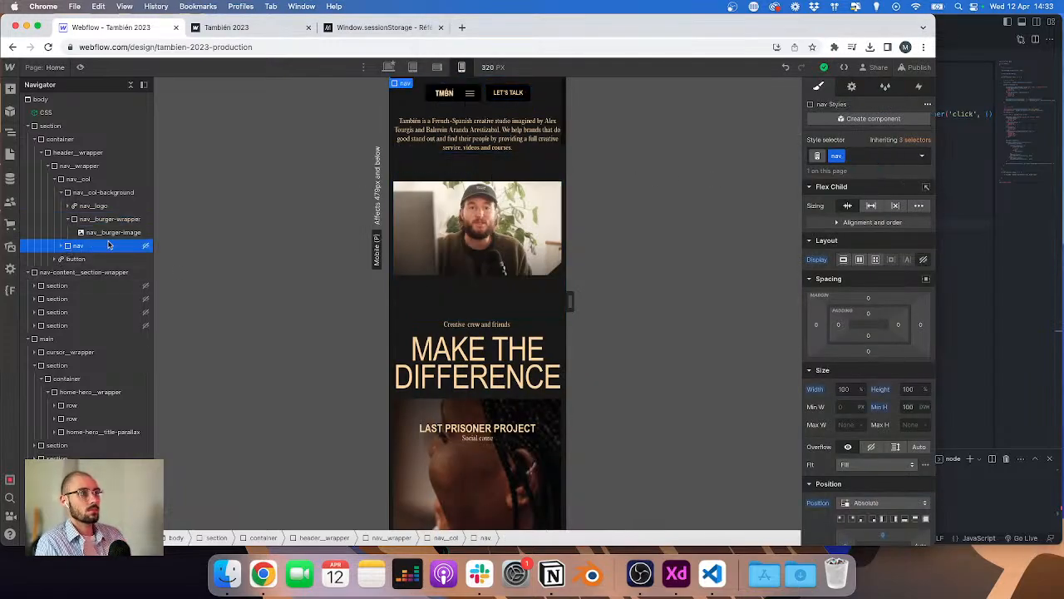
click(860, 259)
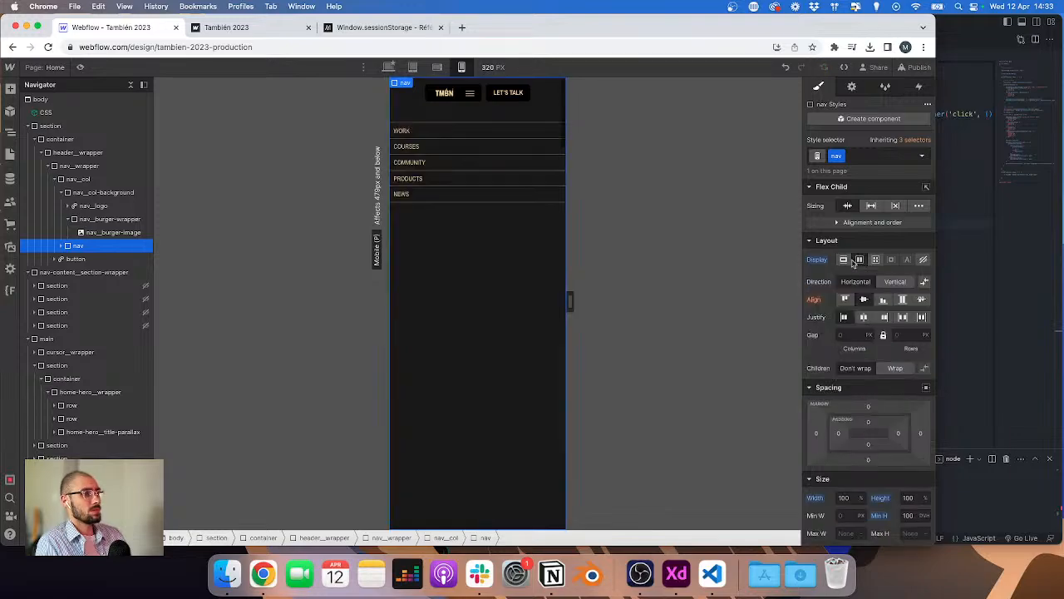
click(843, 259)
click(860, 259)
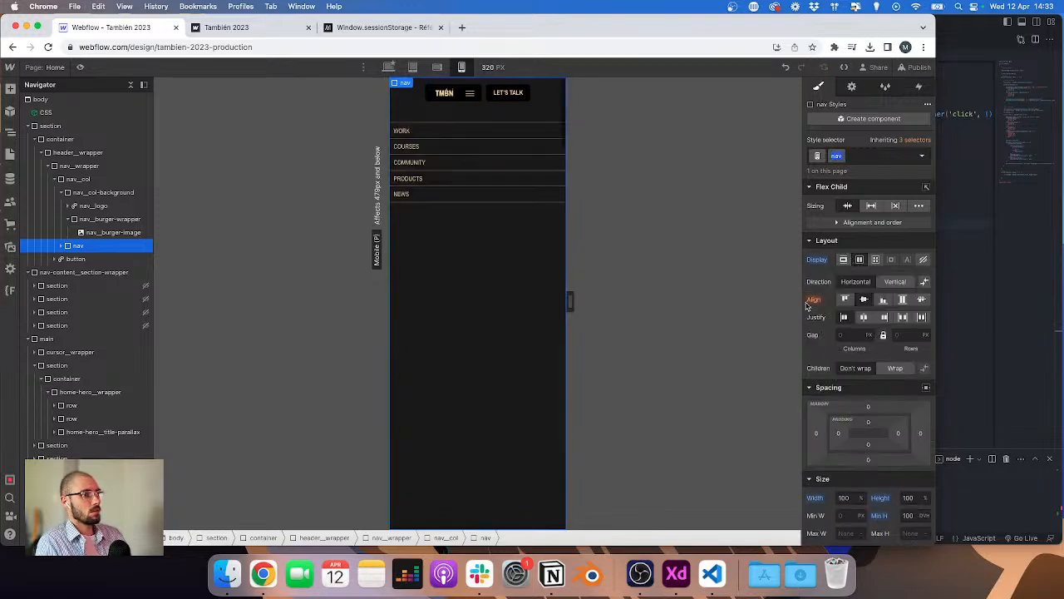
Step: Set the nav's background colour to black at 95% alpha
click(61, 247)
scroll(854, 347, down, 5)
scroll(852, 348, down, 8)
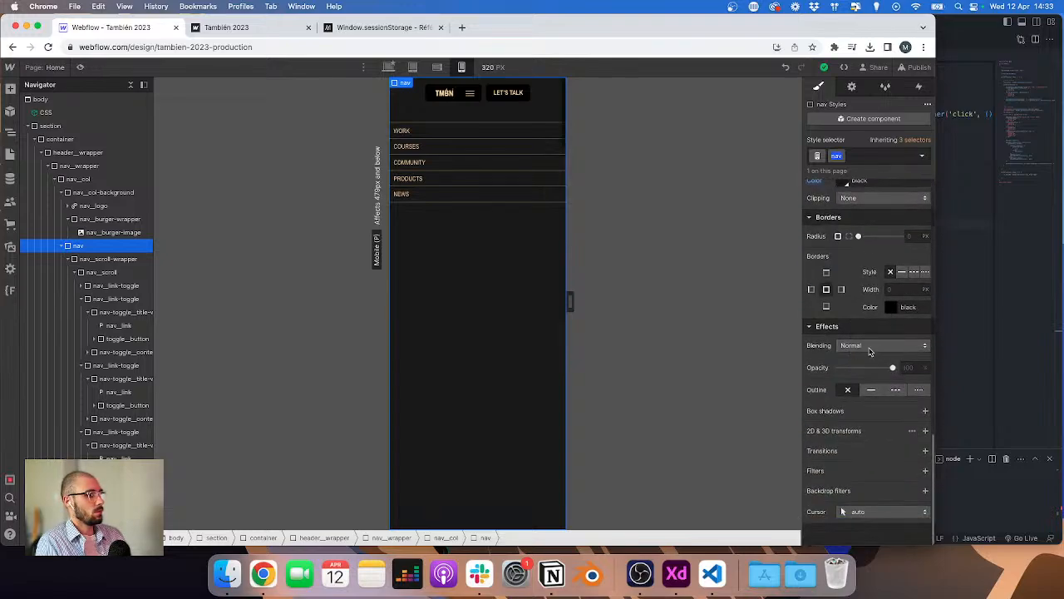
click(842, 279)
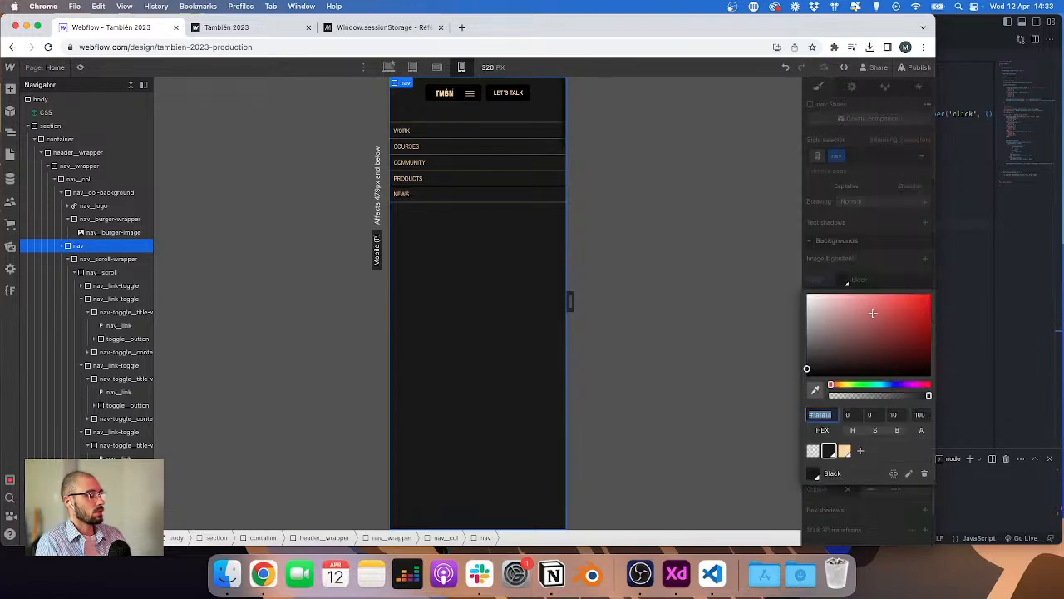
click(919, 415)
key(Return)
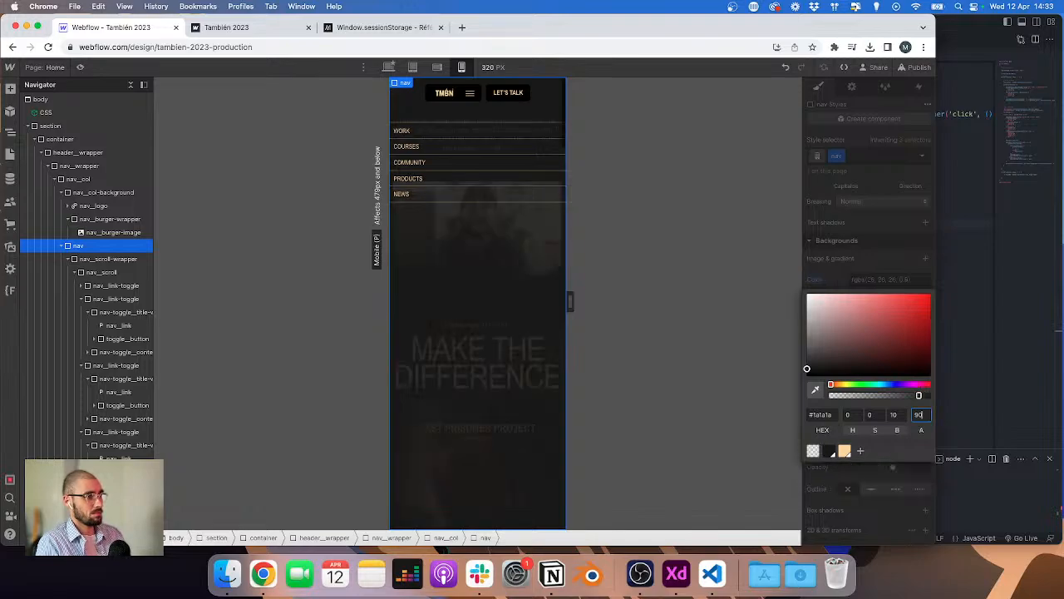
key(Return)
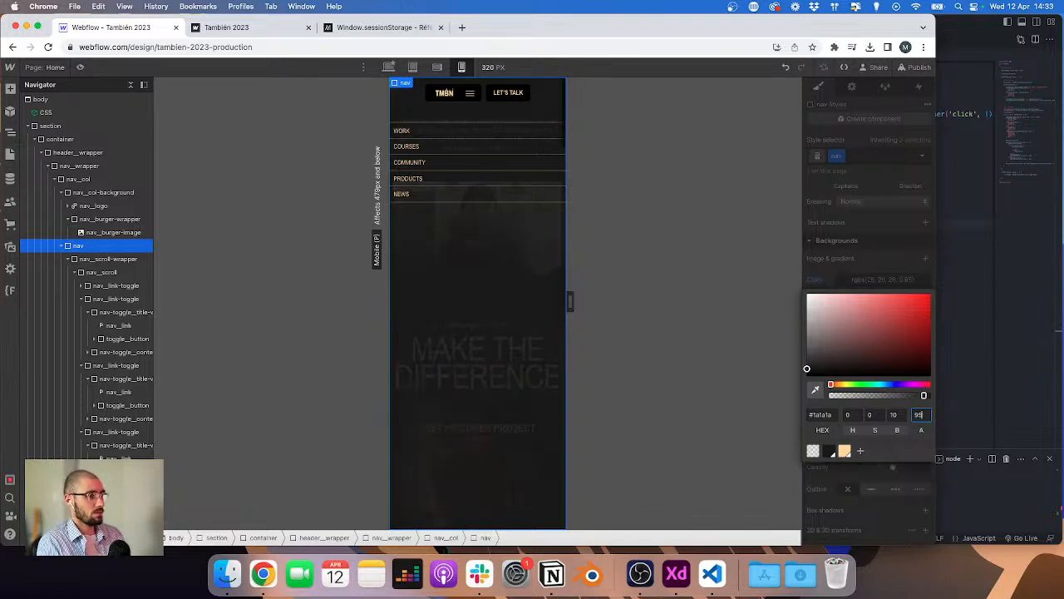
click(915, 345)
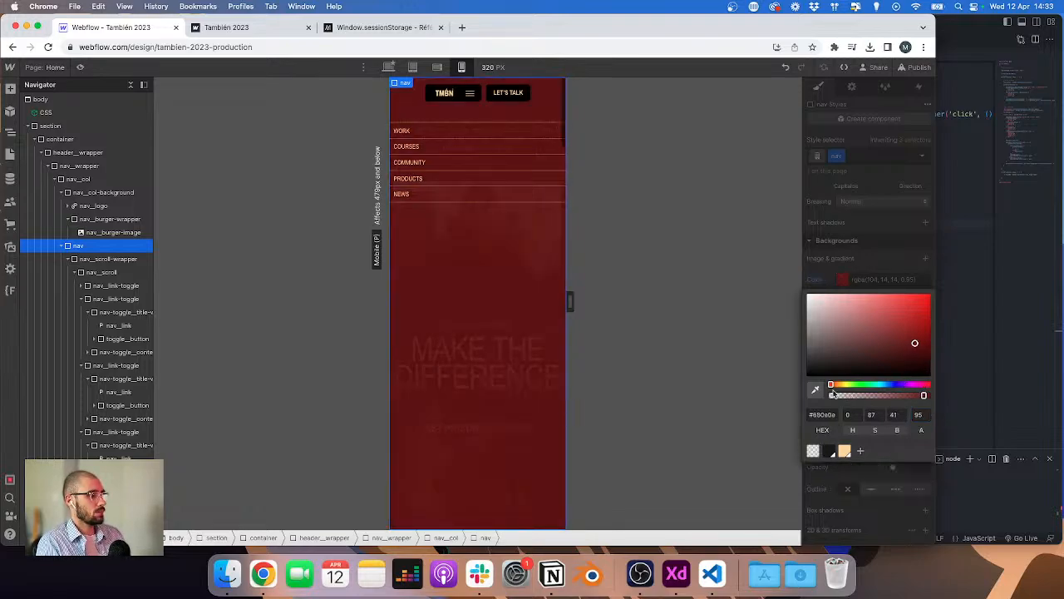
drag(827, 361, 784, 396)
click(921, 415)
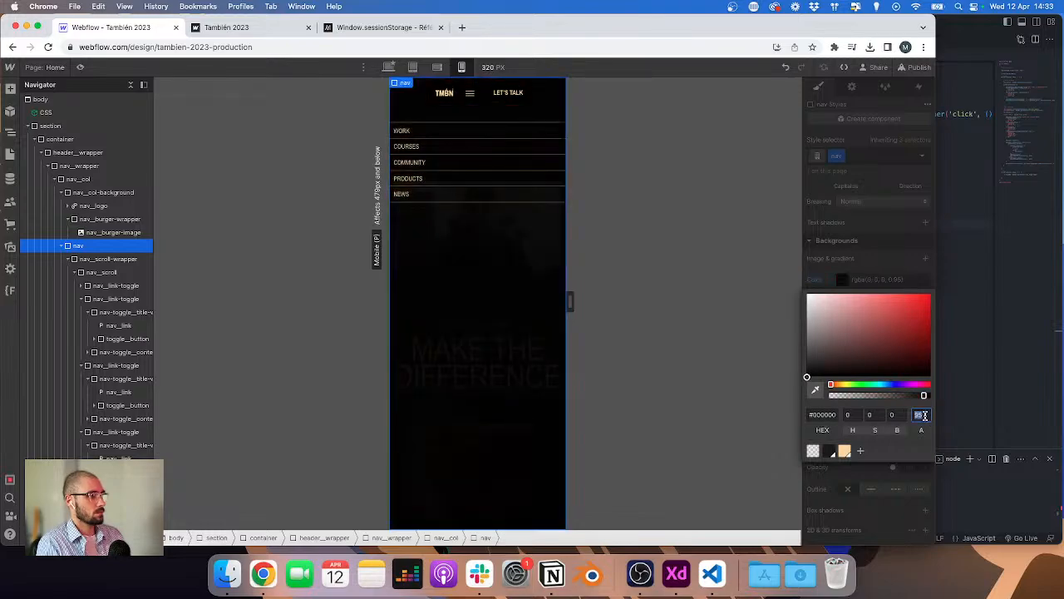
click(874, 249)
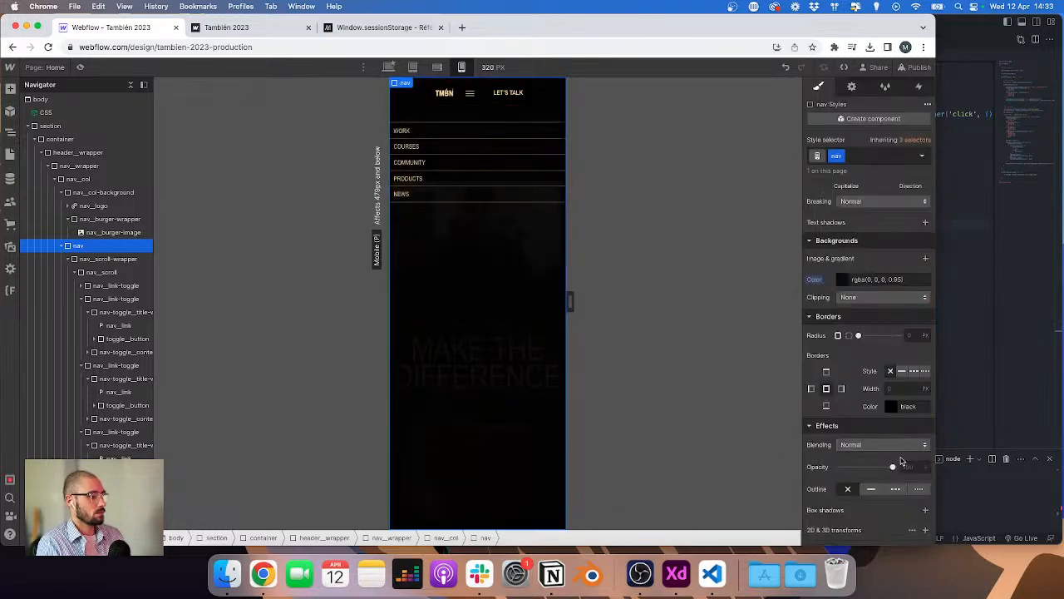
Step: Add a 5px blur backdrop filter to the nav
scroll(910, 466, down, 3)
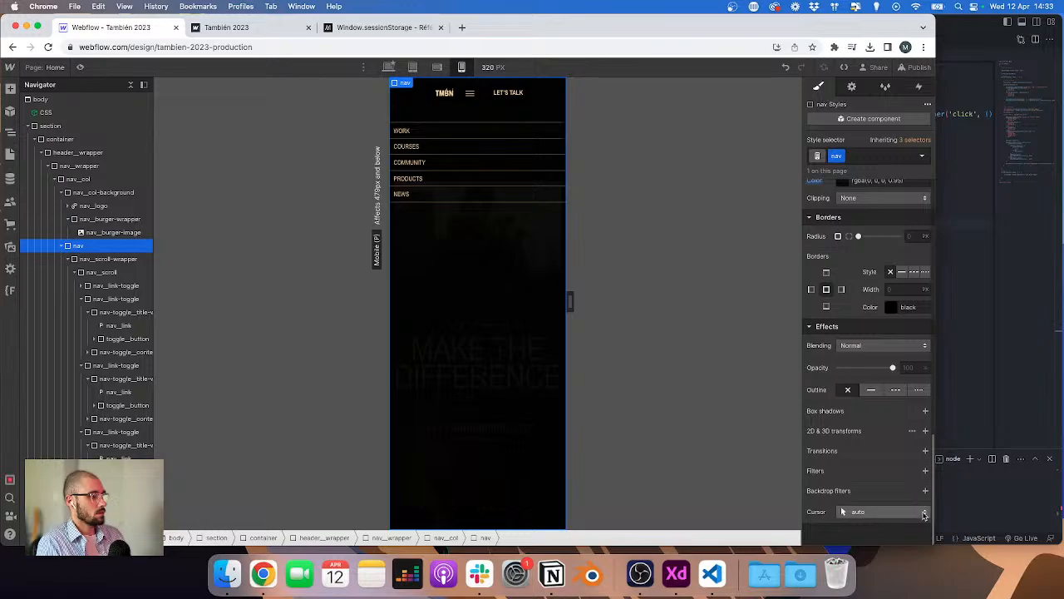
click(926, 490)
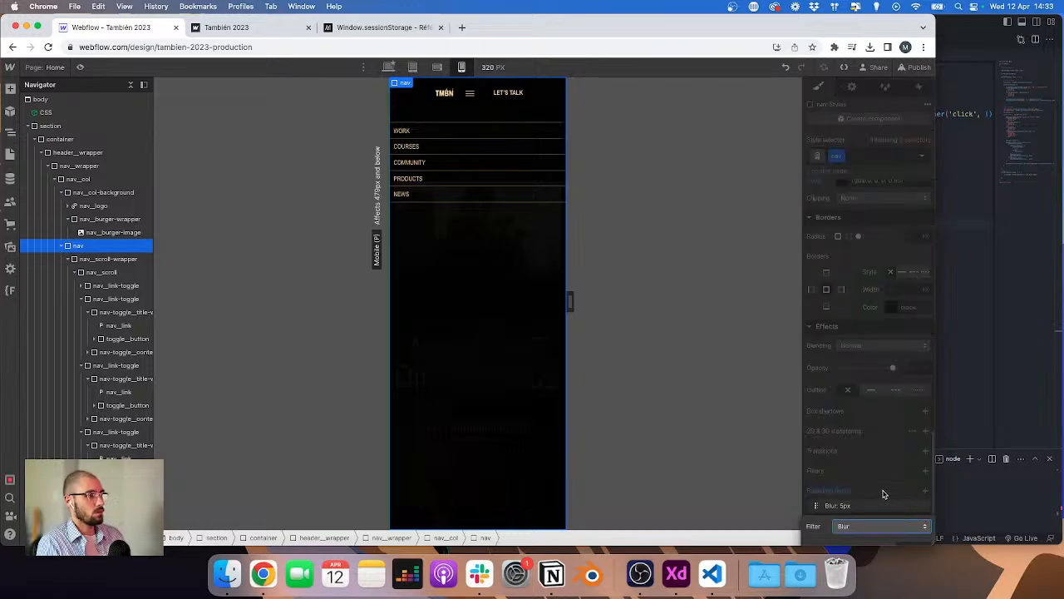
click(886, 497)
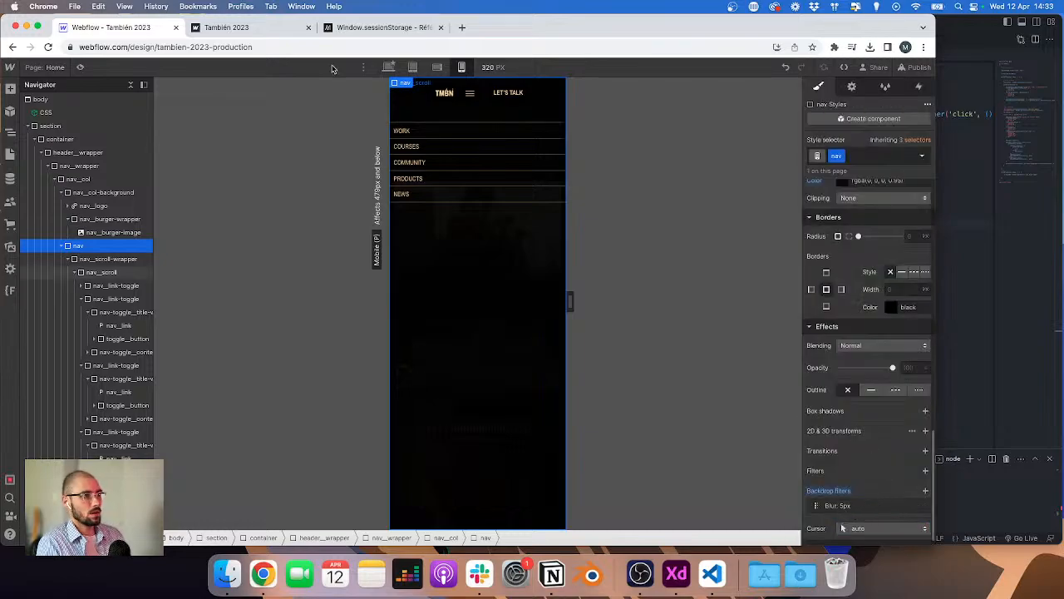
Step: Set the nav background colour's alpha to 90%
scroll(872, 272, up, 2)
click(873, 277)
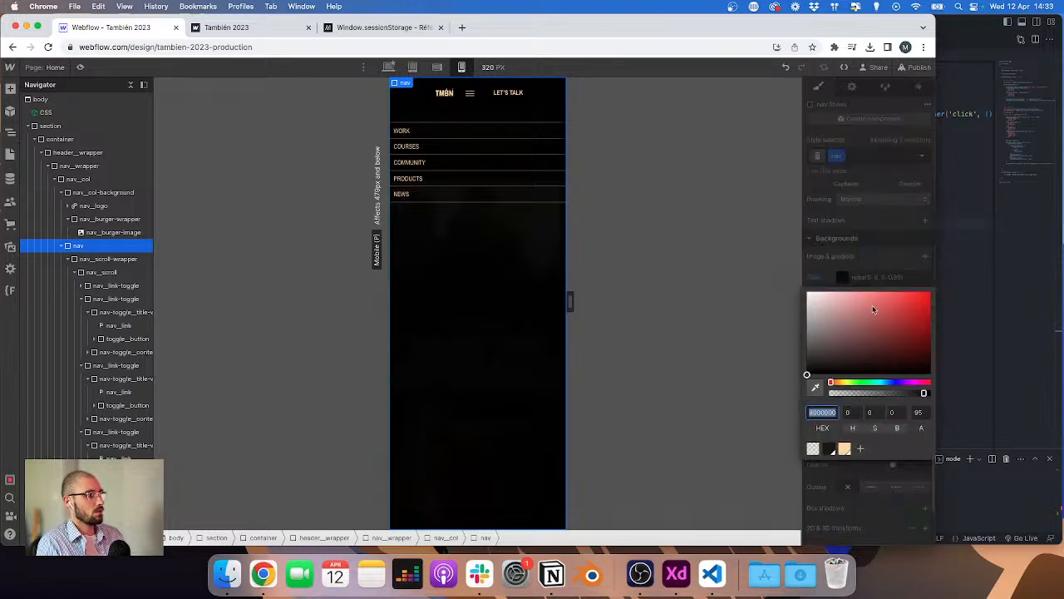
click(921, 411)
text(90)
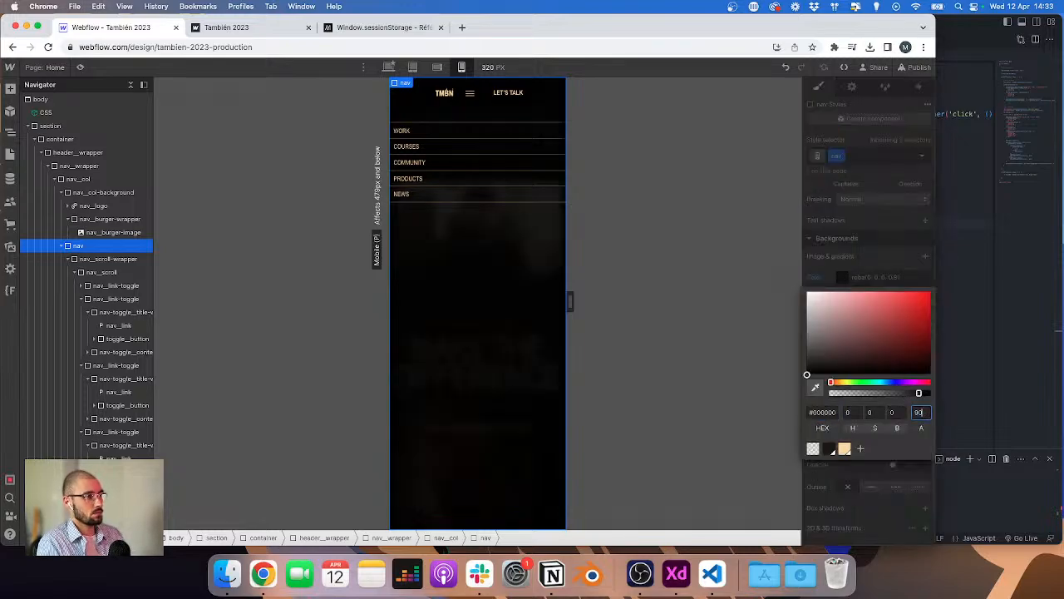
click(897, 265)
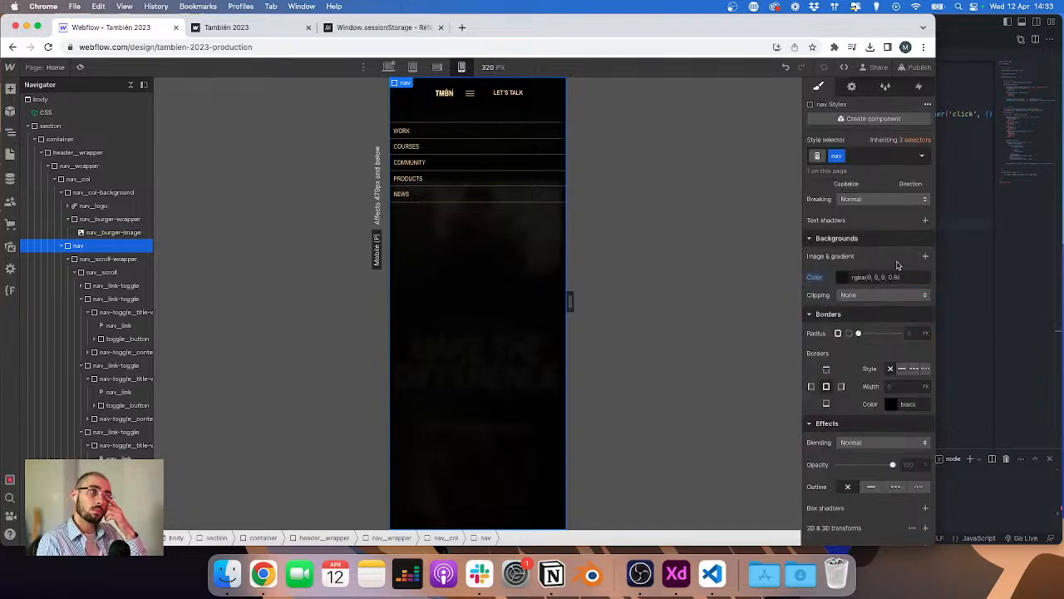
Step: Apply the Black colour swatch to the nav background with alpha at 96%
click(841, 277)
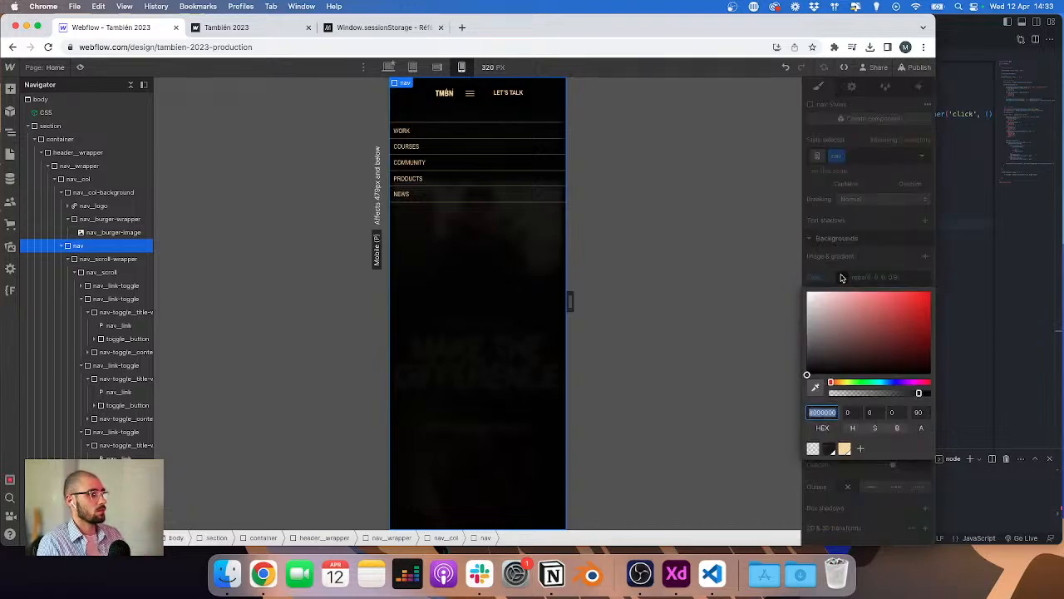
click(829, 449)
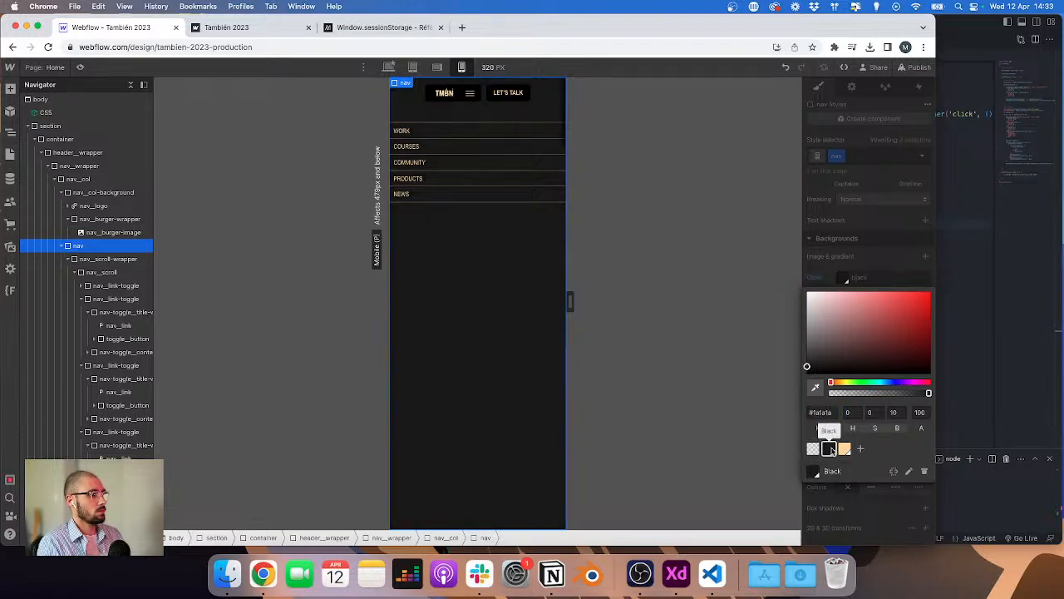
click(921, 412)
text(90)
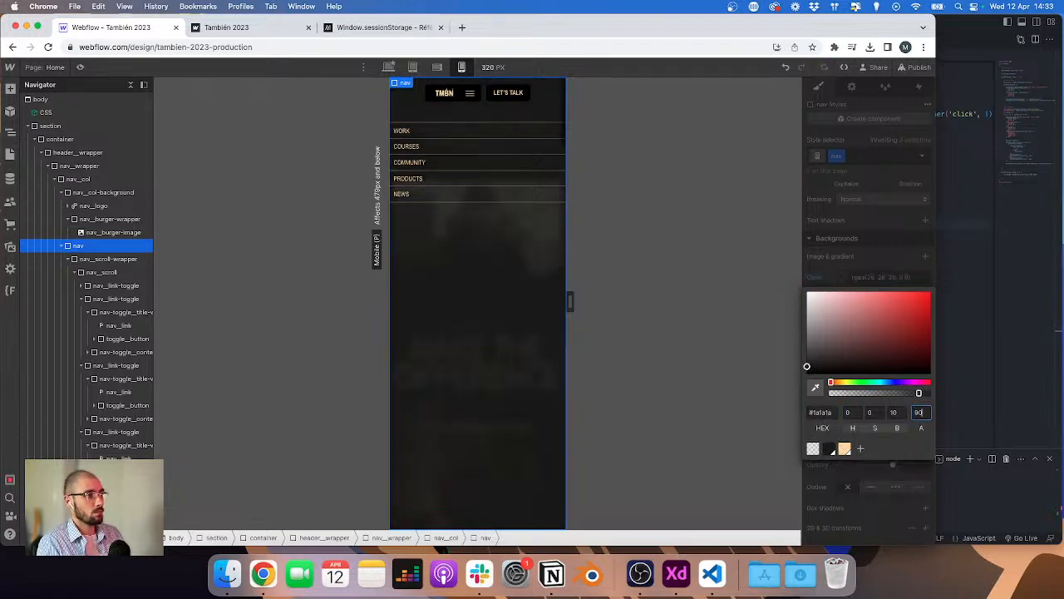
text(0)
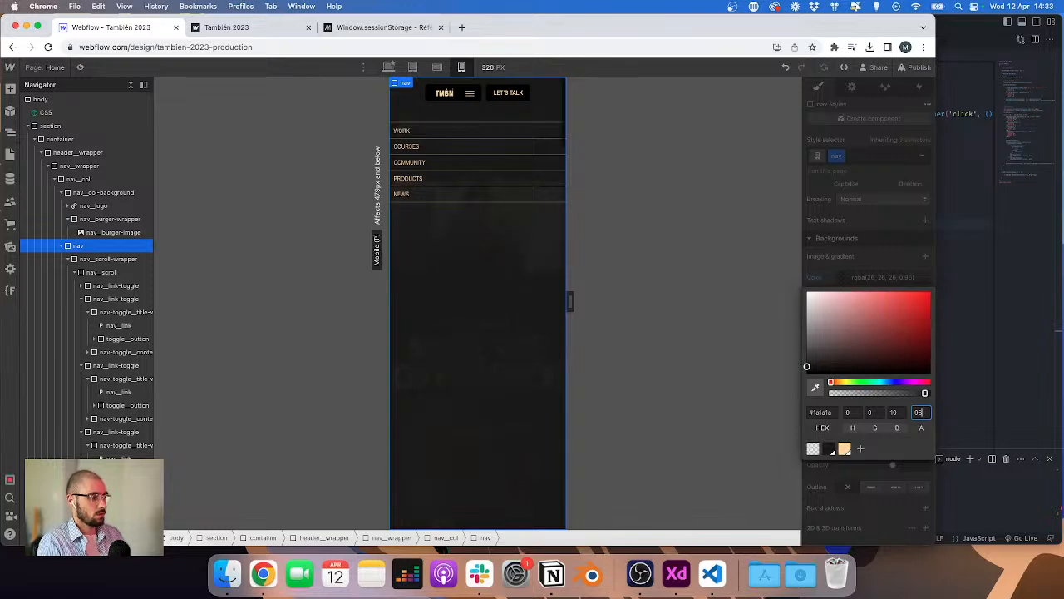
click(880, 237)
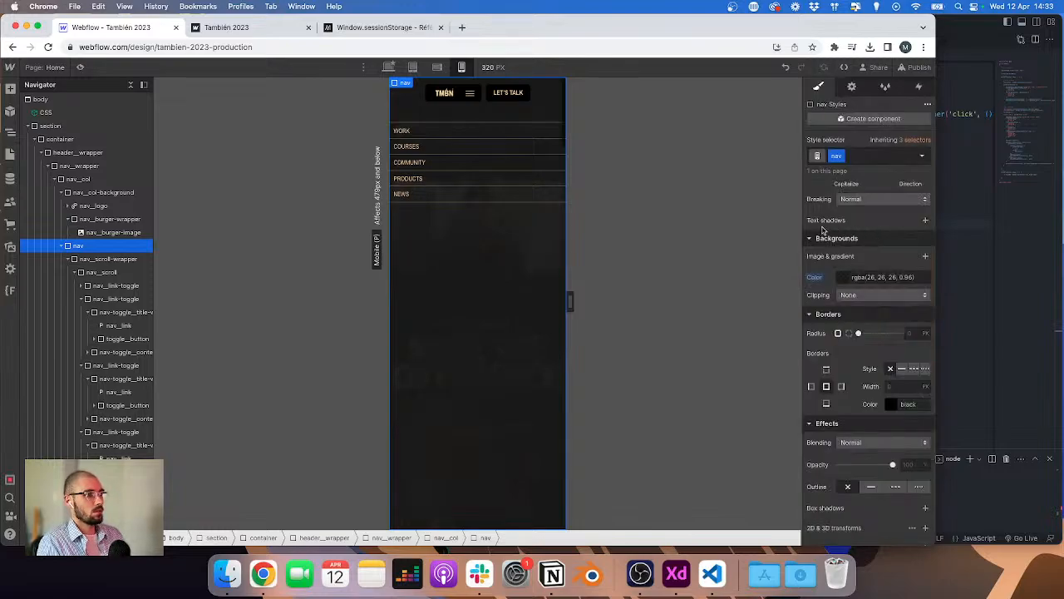
Step: In the phone block, declare burgerTl as gsap.timeline({ paused: true, reversed: true })
click(993, 236)
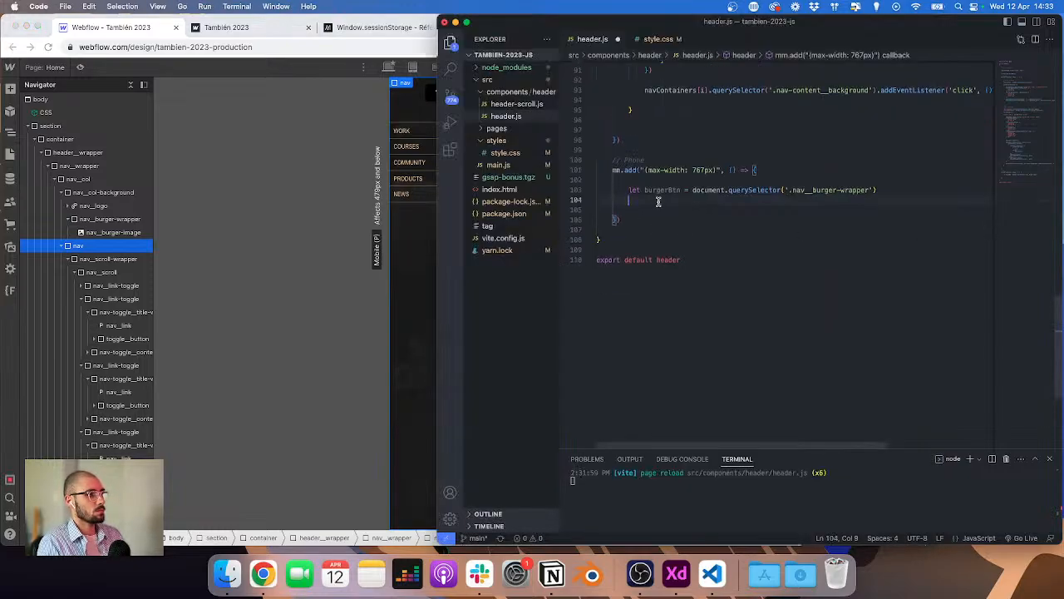
key(Return)
text(le)
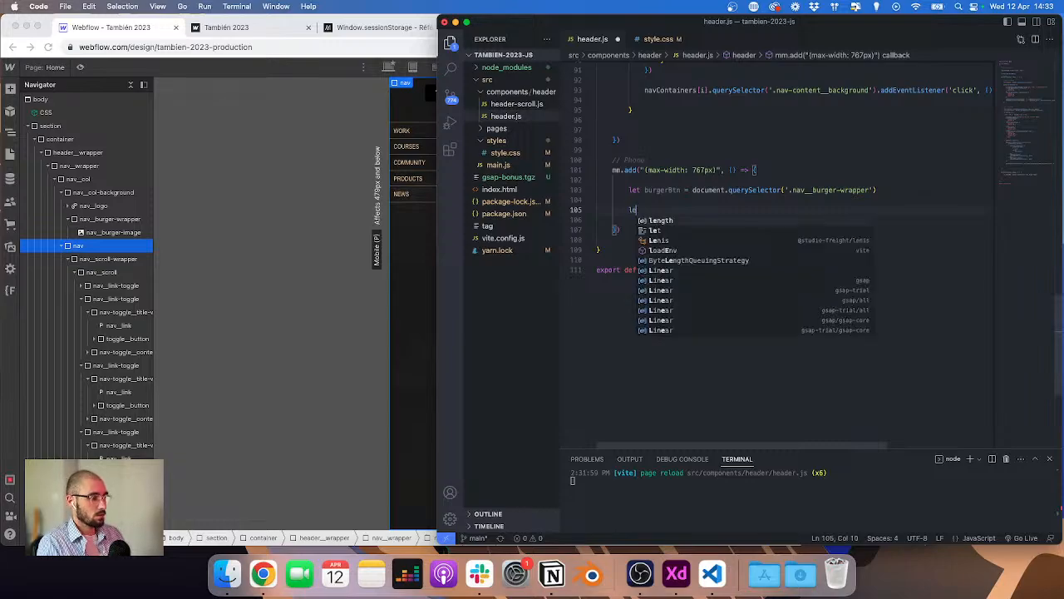
text(t burgerTl =)
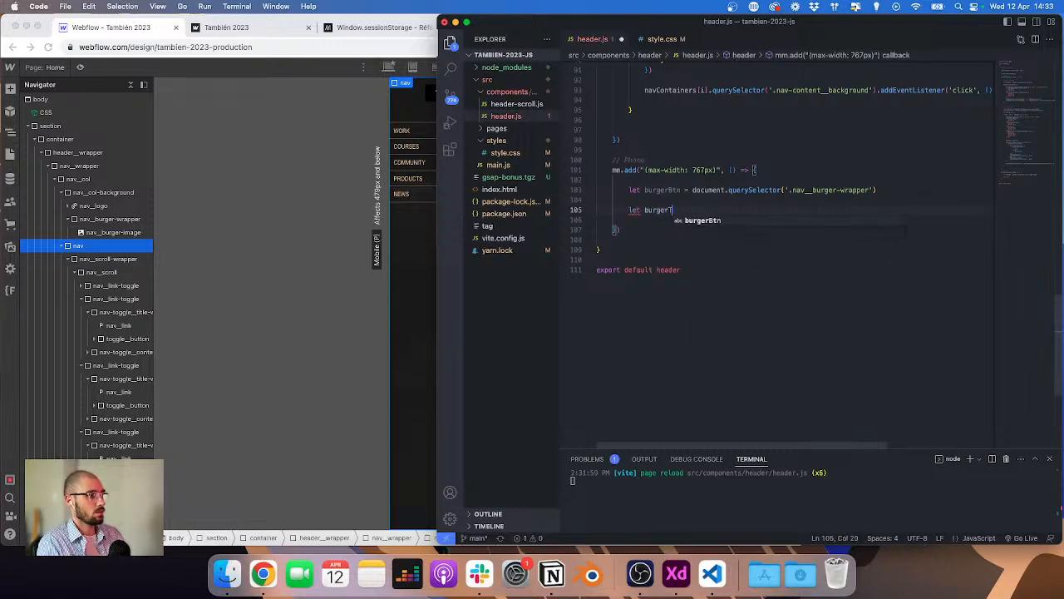
text( gsap.)
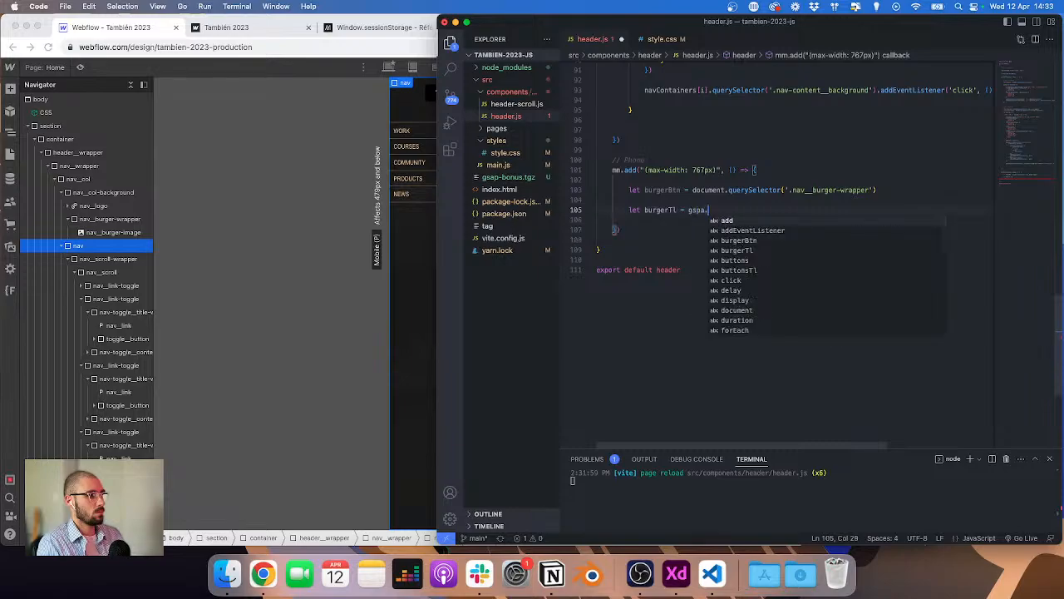
text(timeline()
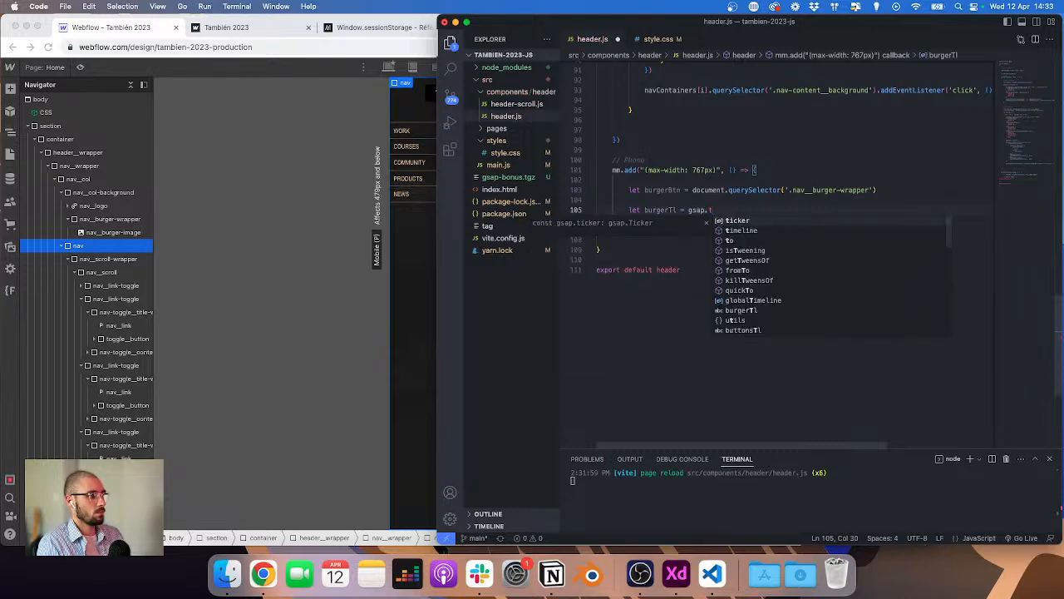
text({ paused: t)
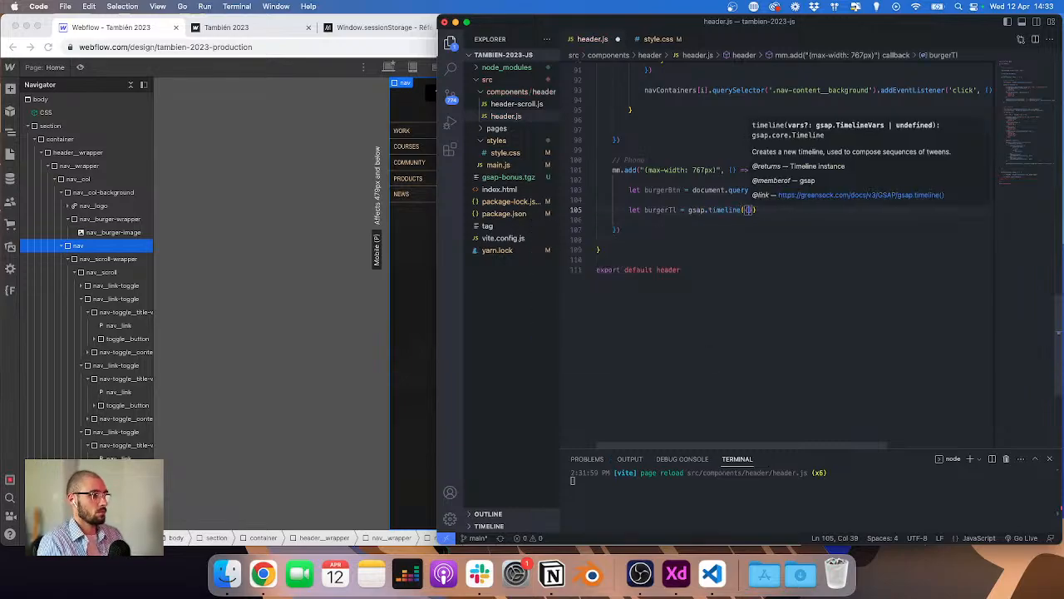
text(rue, reversed: )
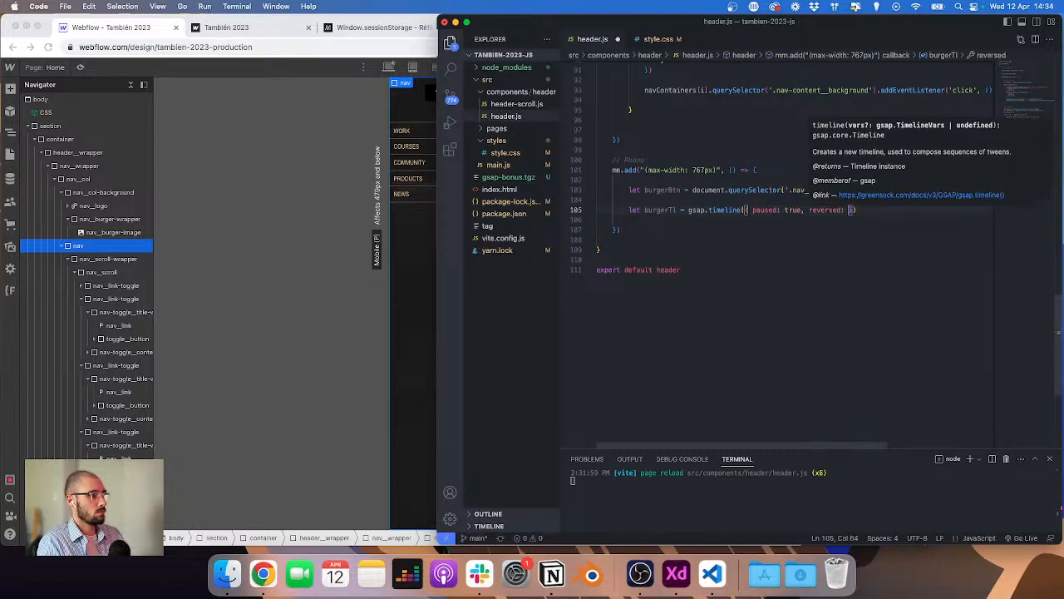
text(true)
Step: Chain a .to('.nav') tween onto burgerTl with display: 'flex' and duration: 0
scroll(790, 199, up, 15)
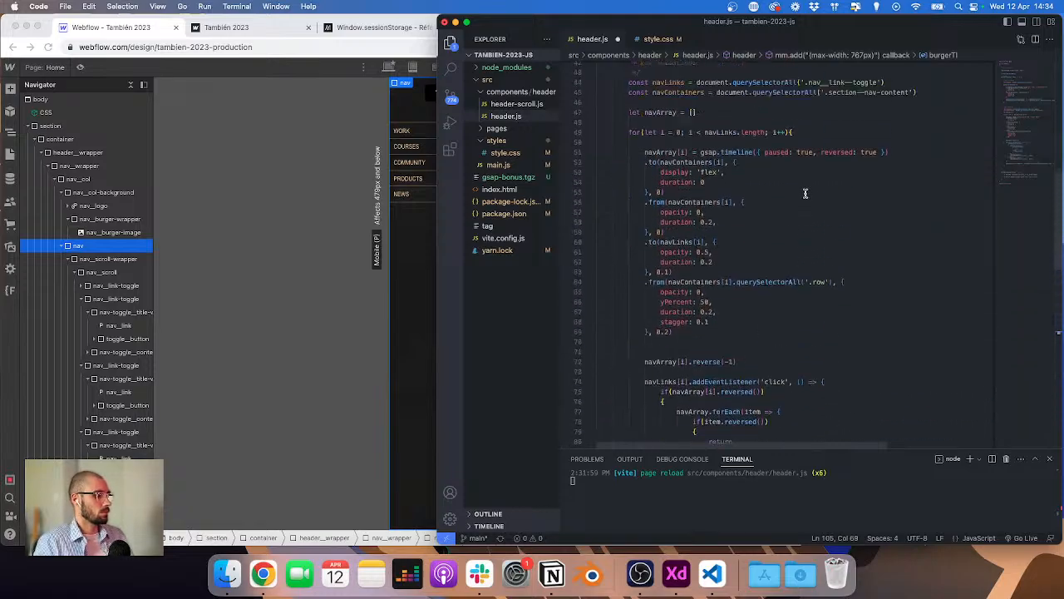
scroll(788, 200, down, 7)
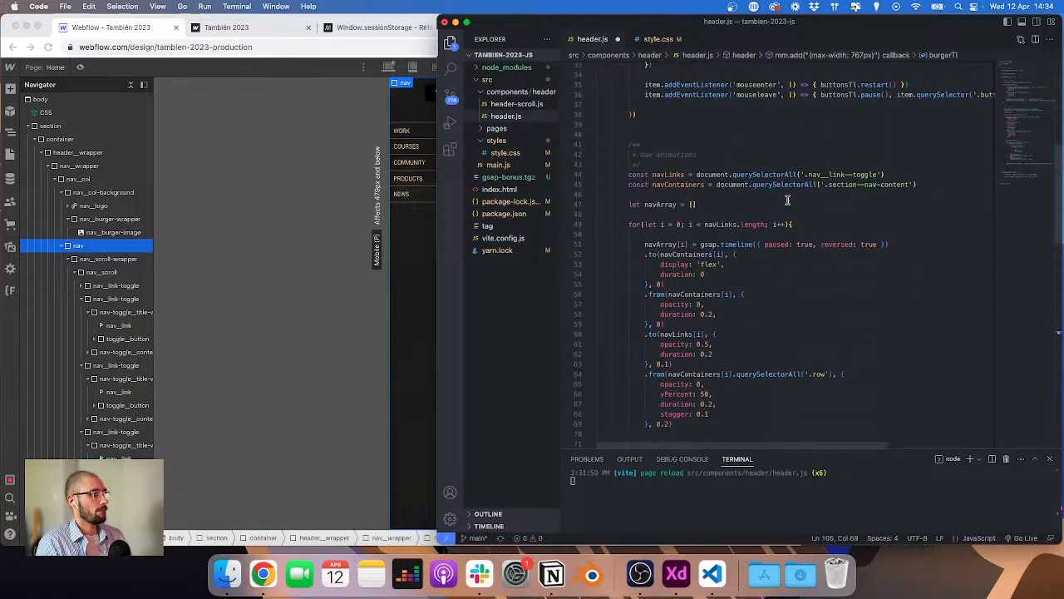
scroll(788, 199, down, 15)
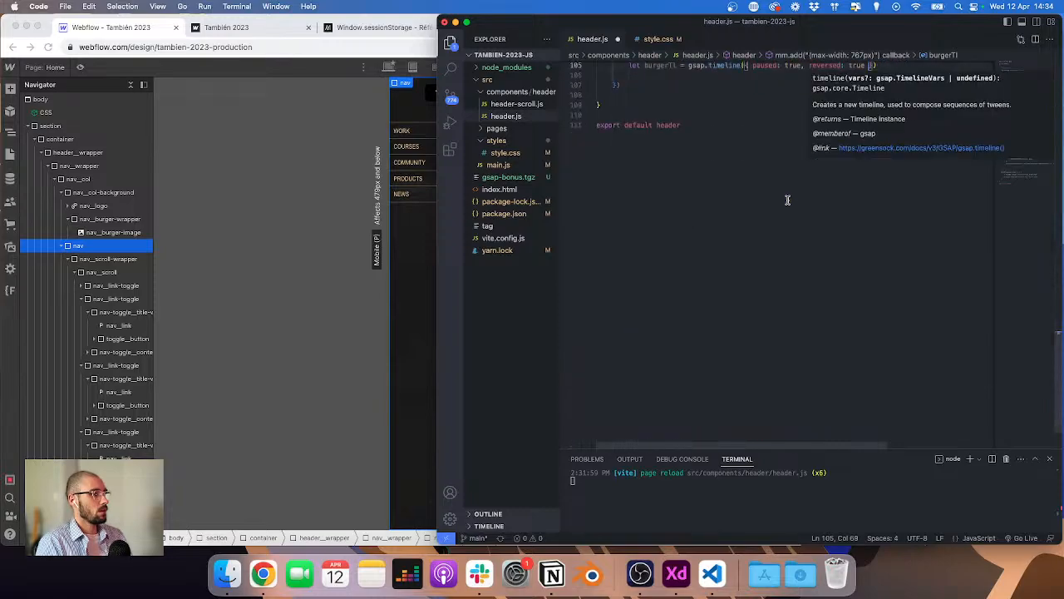
scroll(798, 224, up, 3)
click(882, 212)
key(Return)
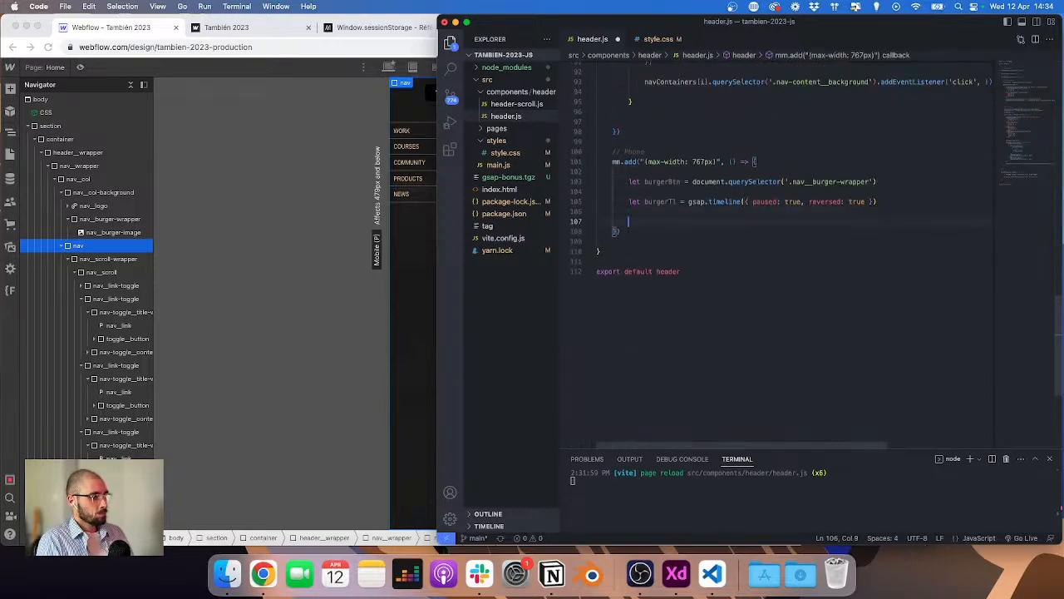
key(Up)
key(Tab)
text(.to)
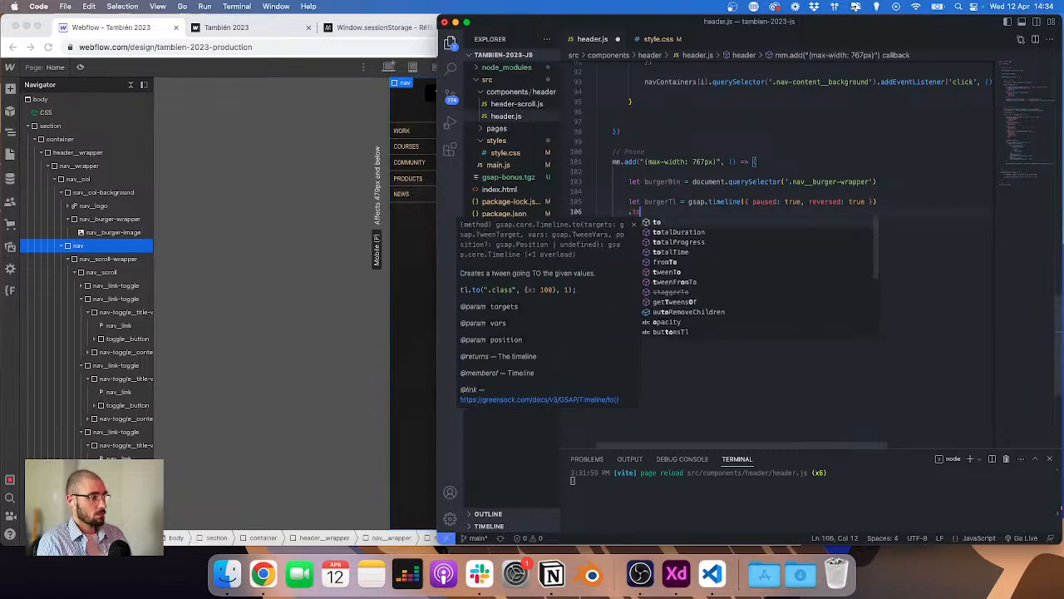
text(('.nav)
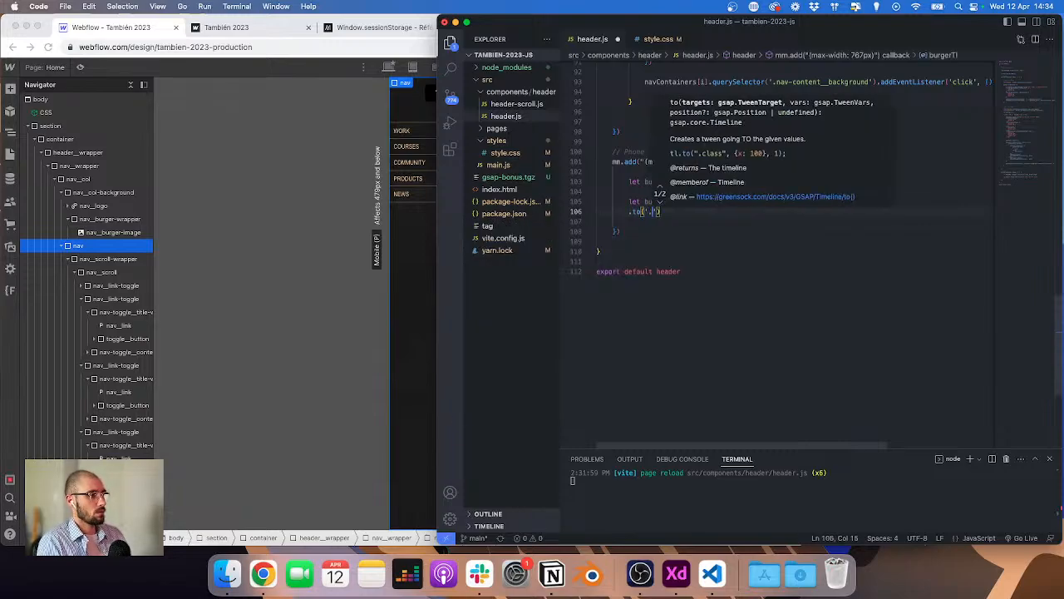
text(', {)
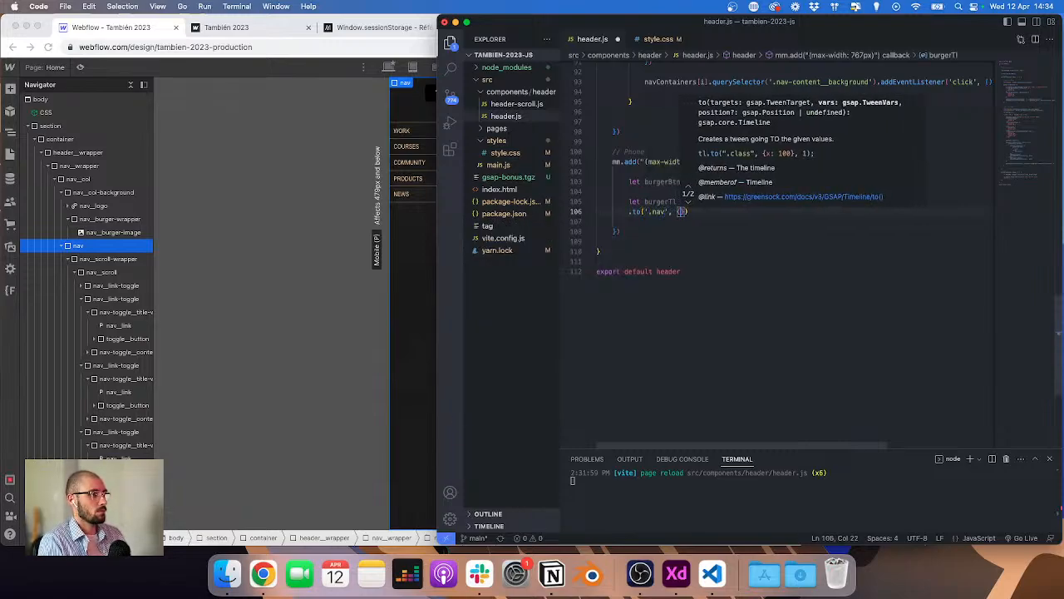
key(Return)
text(display)
text(: 'block)
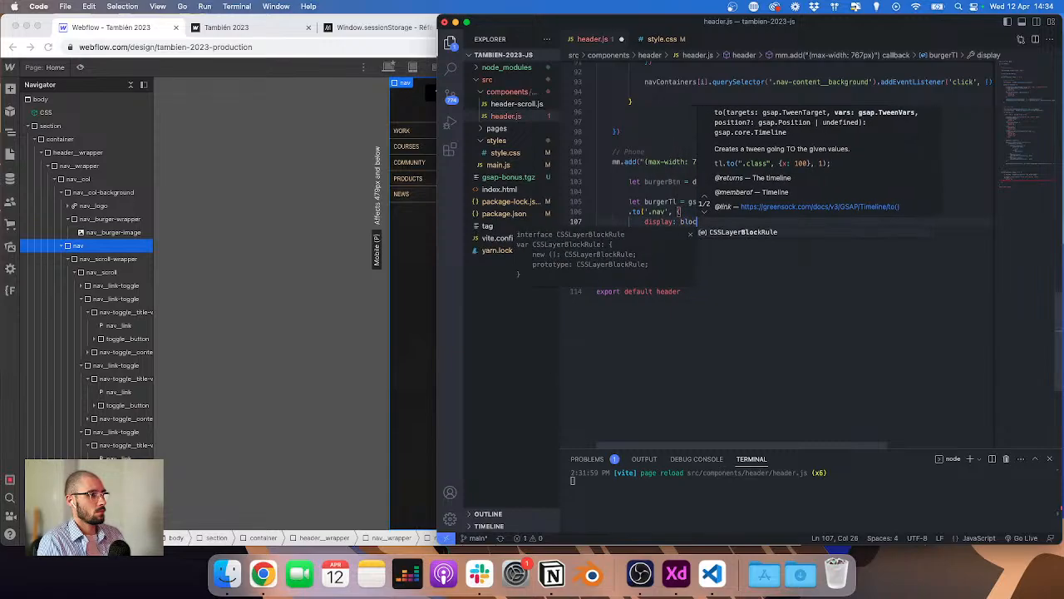
key(alt+shift+Left)
text('flex)
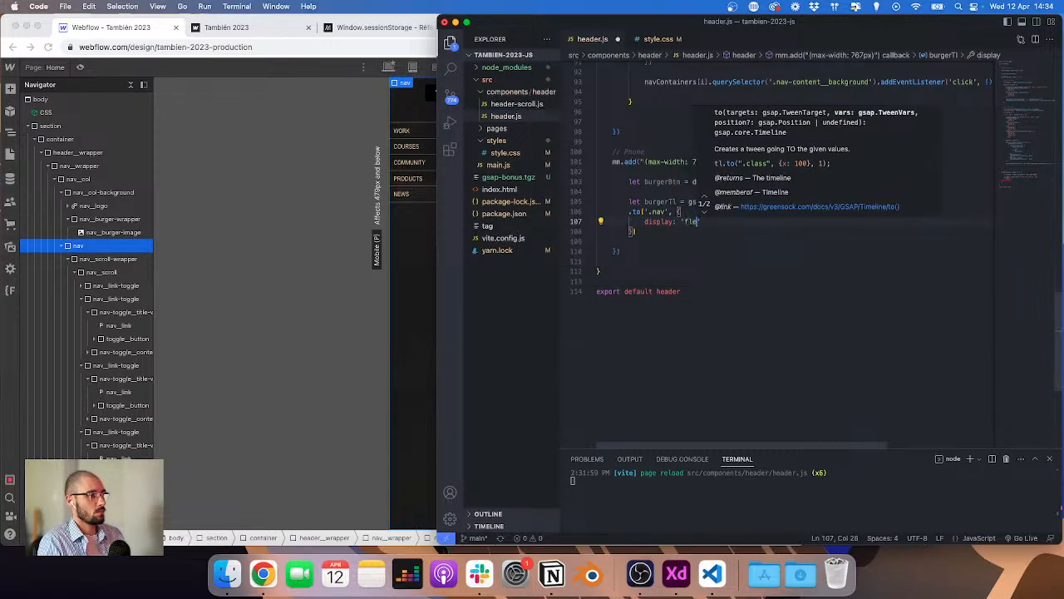
key(Right)
text(,)
key(Return)
text(duration: 0)
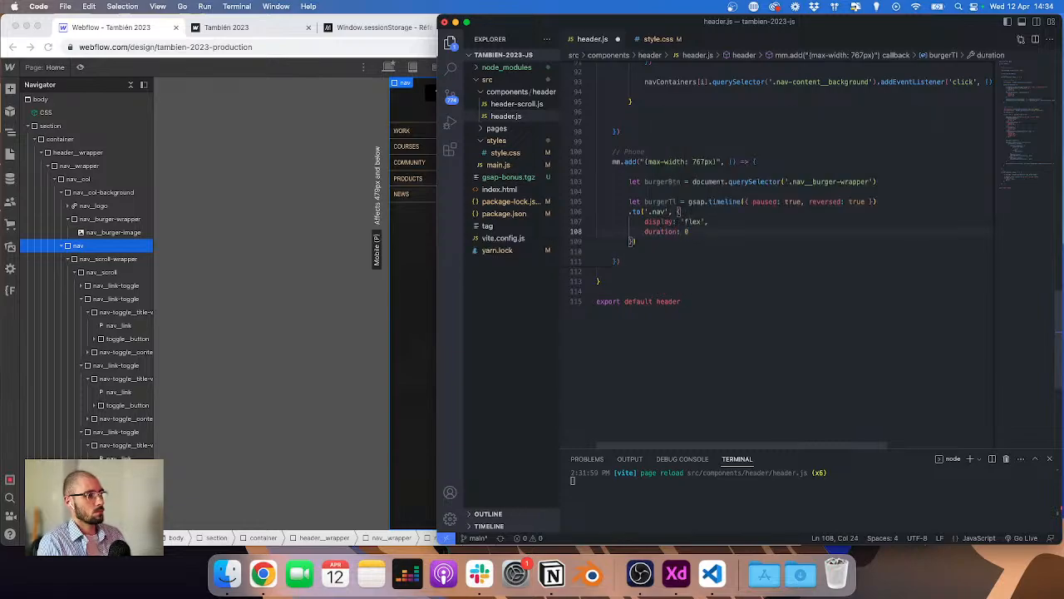
key(Down)
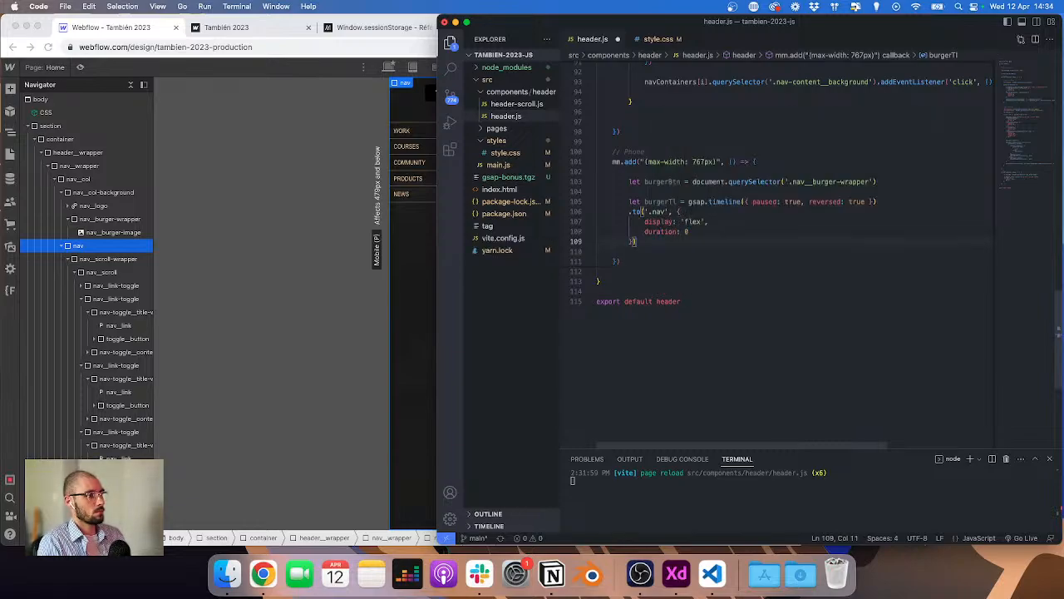
Step: Duplicate the '.nav' tween directly below itself in the chain
drag(658, 241, 581, 213)
key(super+c)
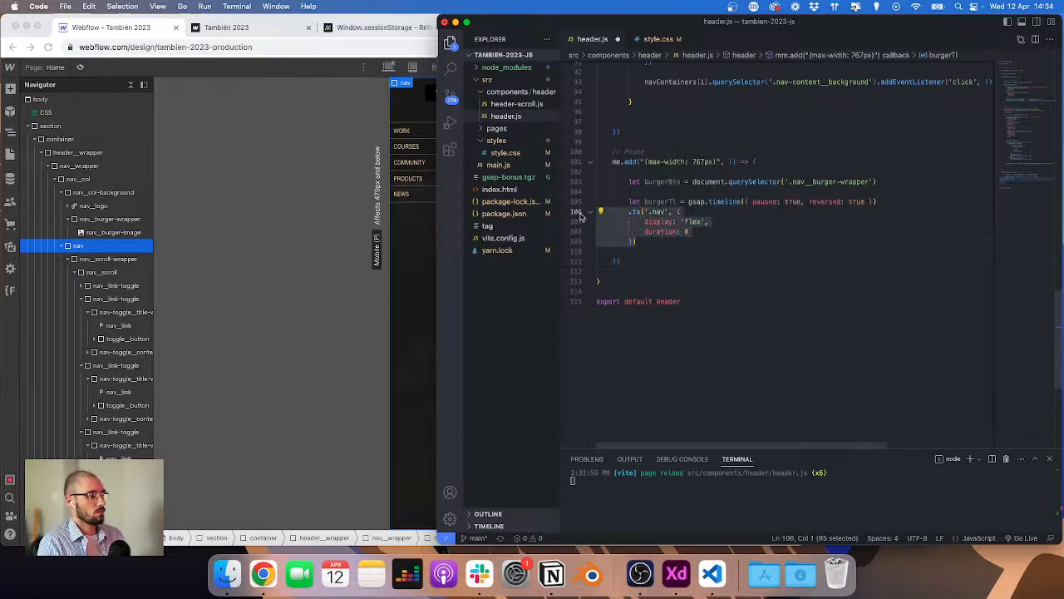
key(Right)
key(Return)
key(super+v)
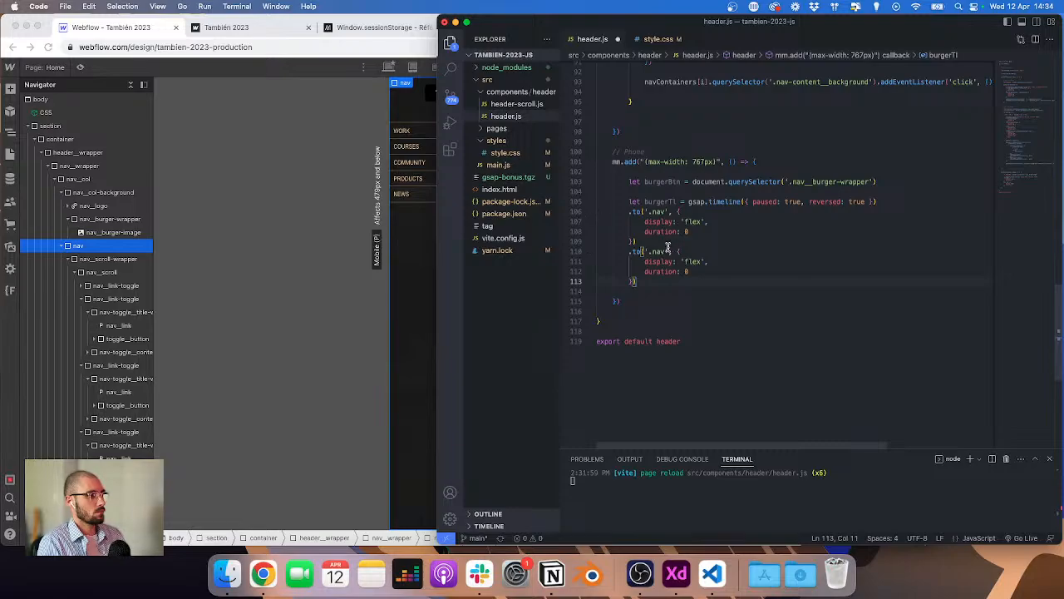
Step: In the second '.nav' tween, replace display with opacity: 1 and set duration to 0.4
double_click(698, 263)
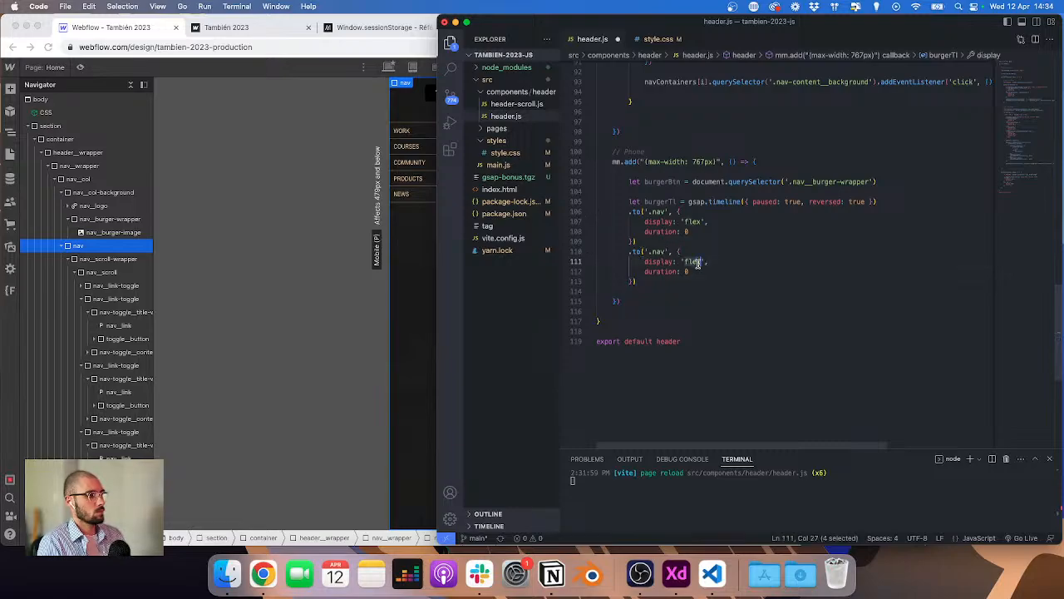
key(super+Right)
key(shift+super+Left)
text(opa)
key(Return)
text(: )
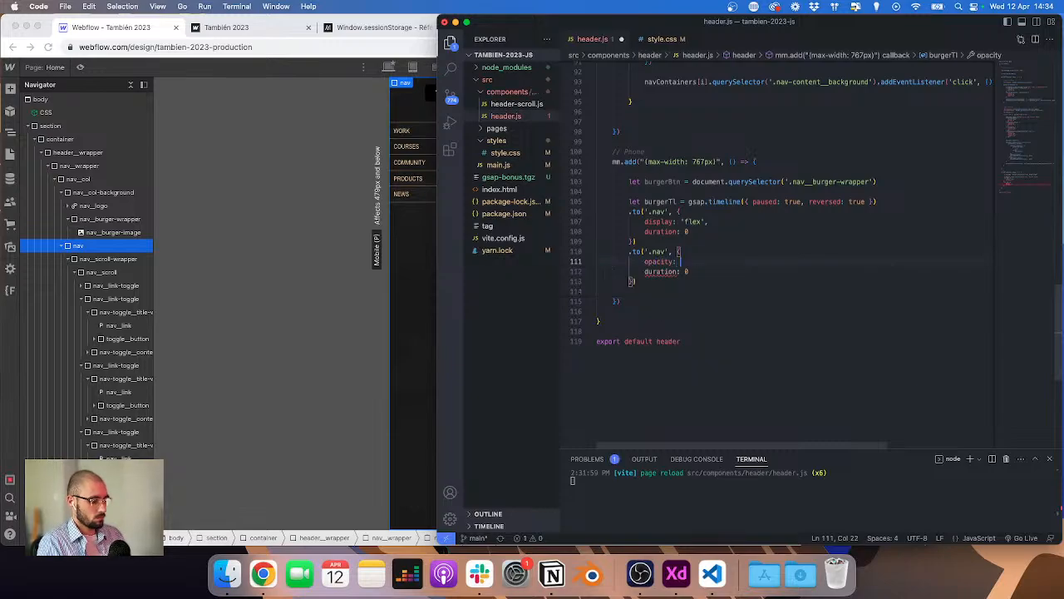
text(01,)
key(Down)
text(.)
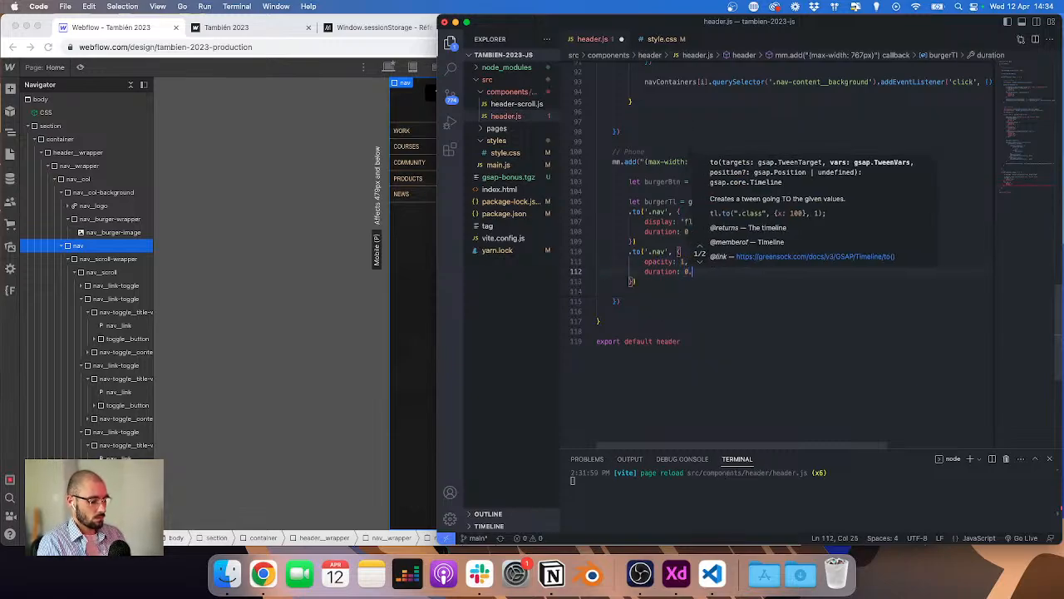
text(4,)
key(Return)
text(eas)
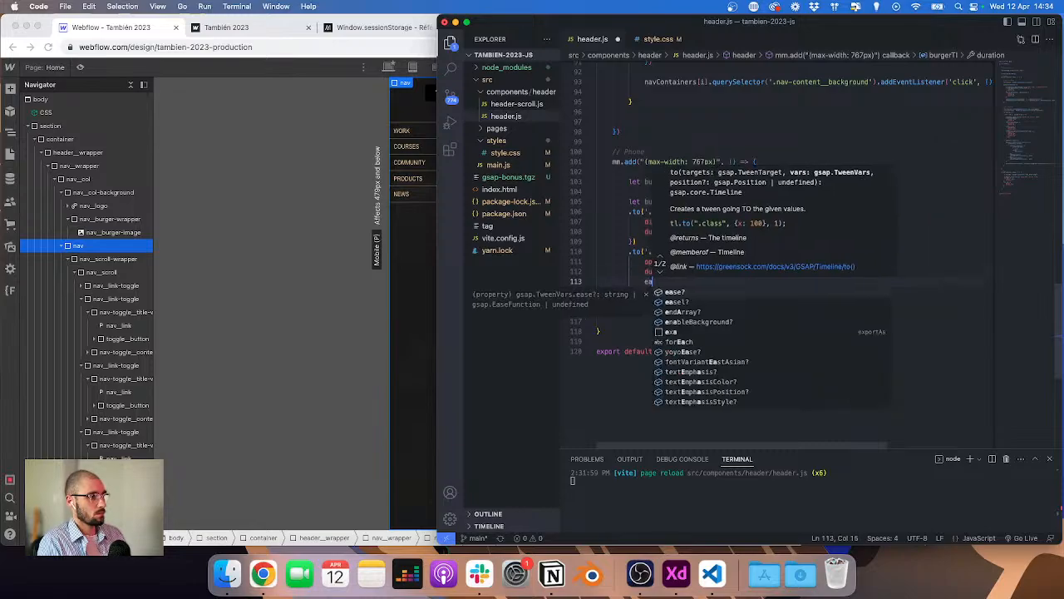
key(super+shift+Left)
key(super+shift+Left)
key(BackSpace)
key(BackSpace)
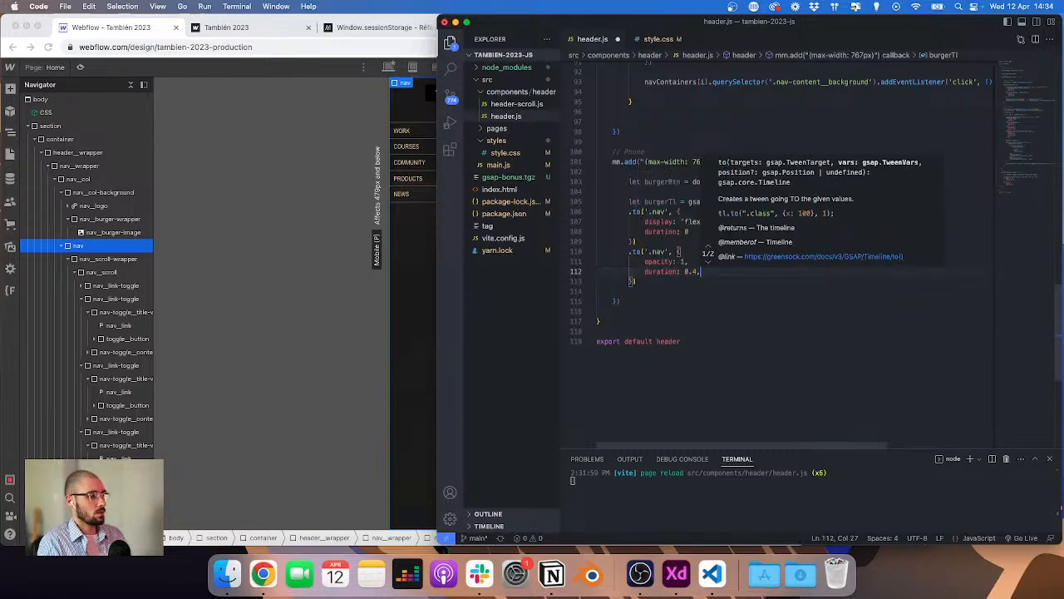
Step: Copy the nav_link-toggle class name from the Webflow designer and paste it below the burger timeline chain
click(365, 226)
click(440, 135)
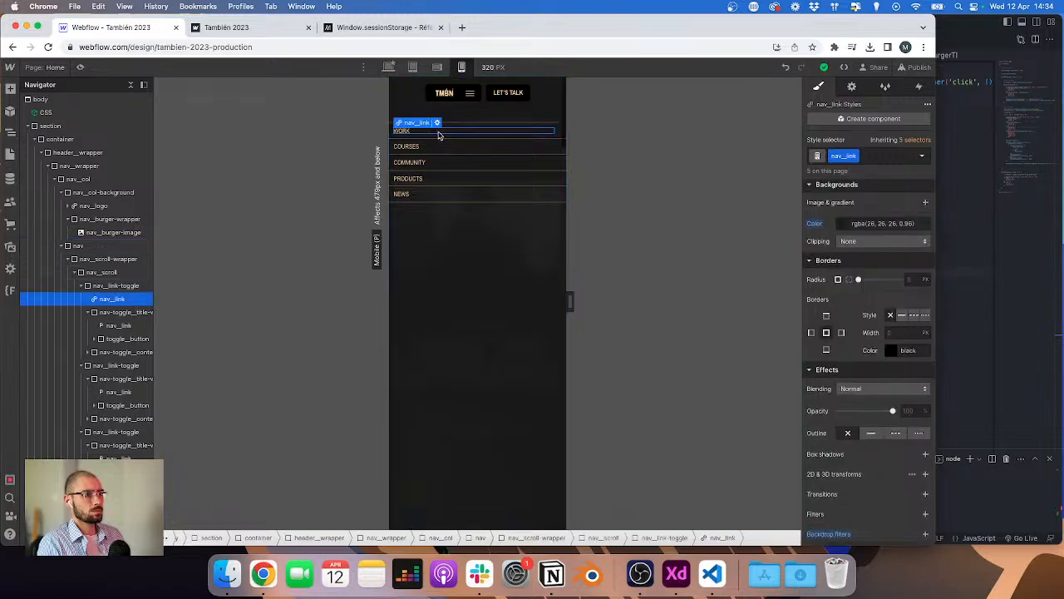
click(439, 136)
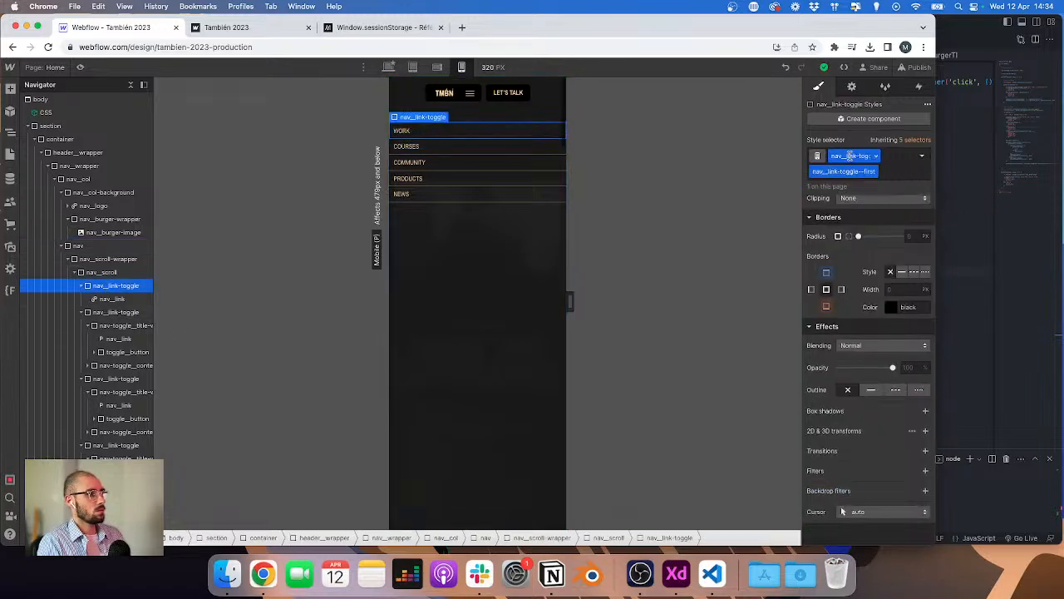
click(995, 331)
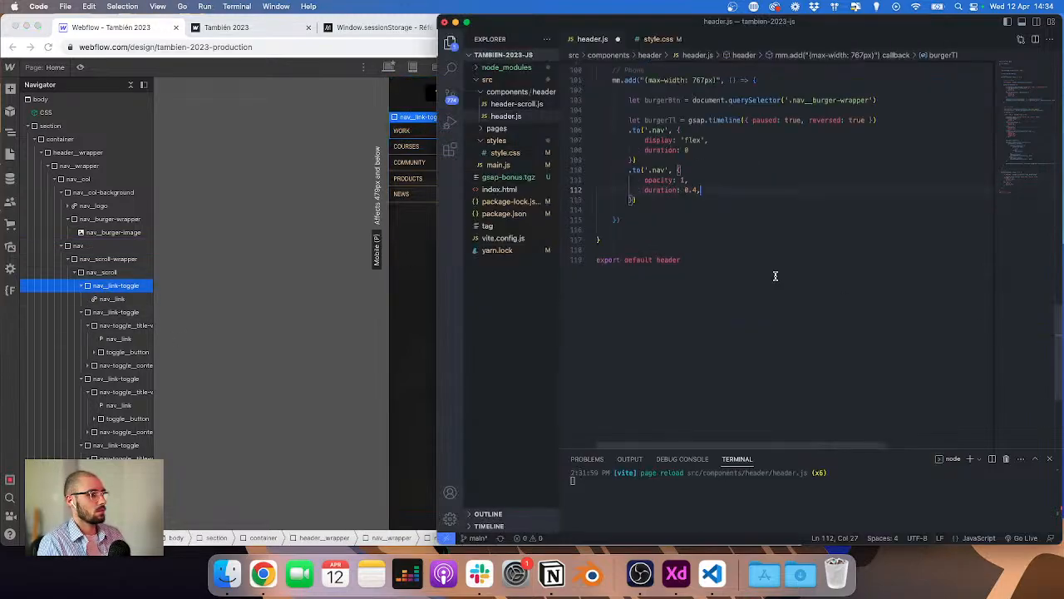
click(664, 200)
key(Return)
key(Return)
text(nav__link-toggle)
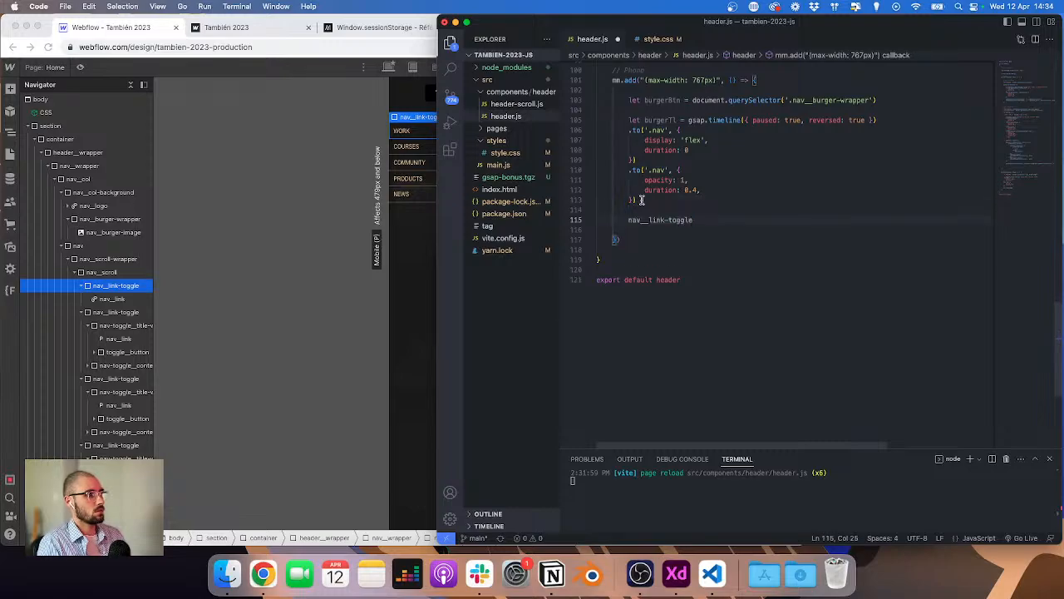
Step: Duplicate the opacity '.nav' tween directly below itself in the burgerTl chain
drag(642, 199, 630, 171)
key(super+c)
key(Right)
key(Return)
key(super+v)
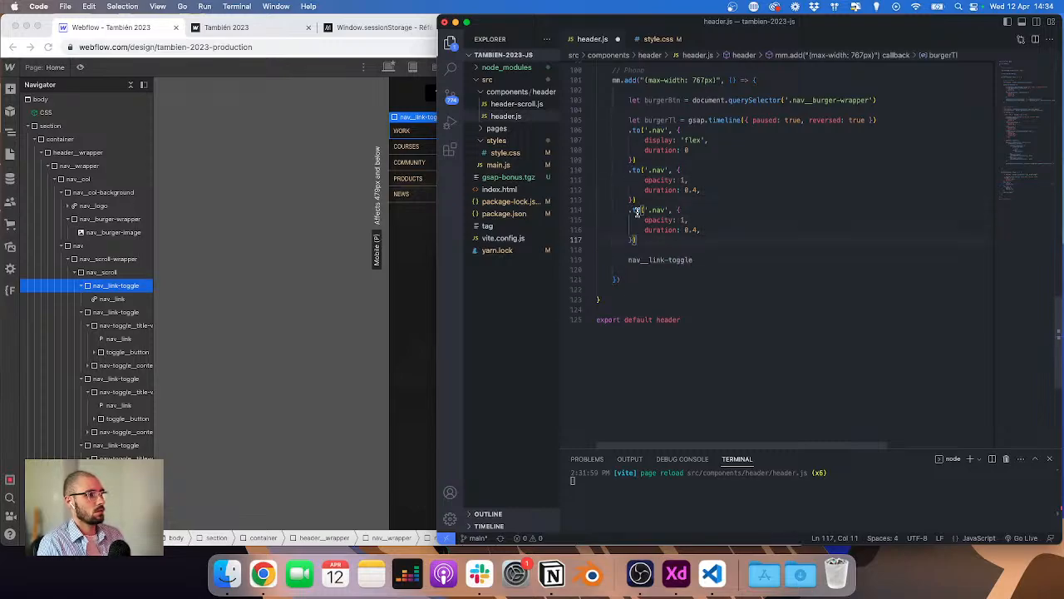
Step: Change the second and third tweens from .to to .from and set their opacity to 0
double_click(637, 211)
text(from)
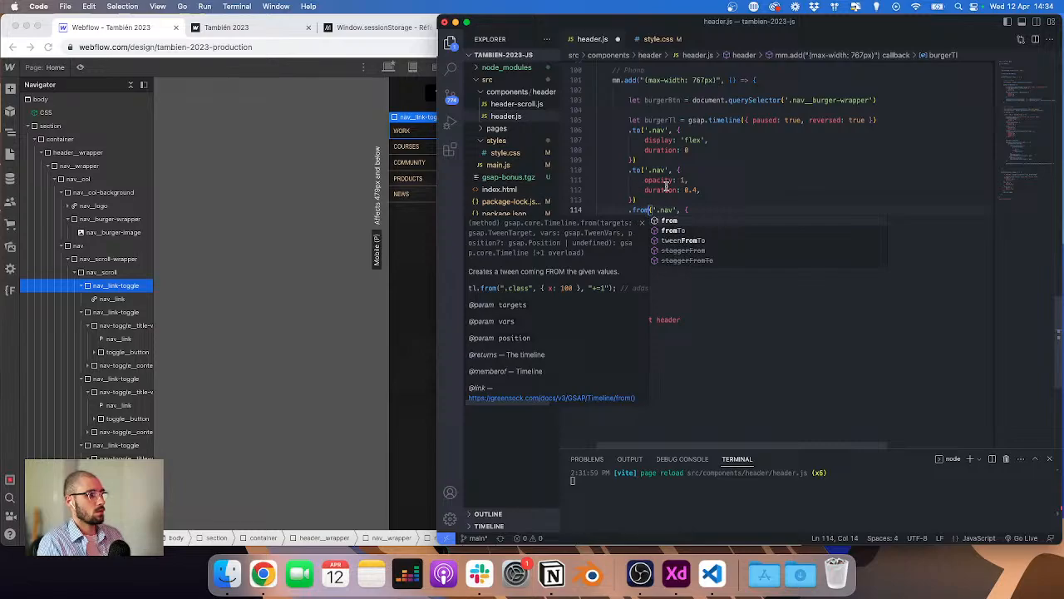
double_click(637, 171)
text(from)
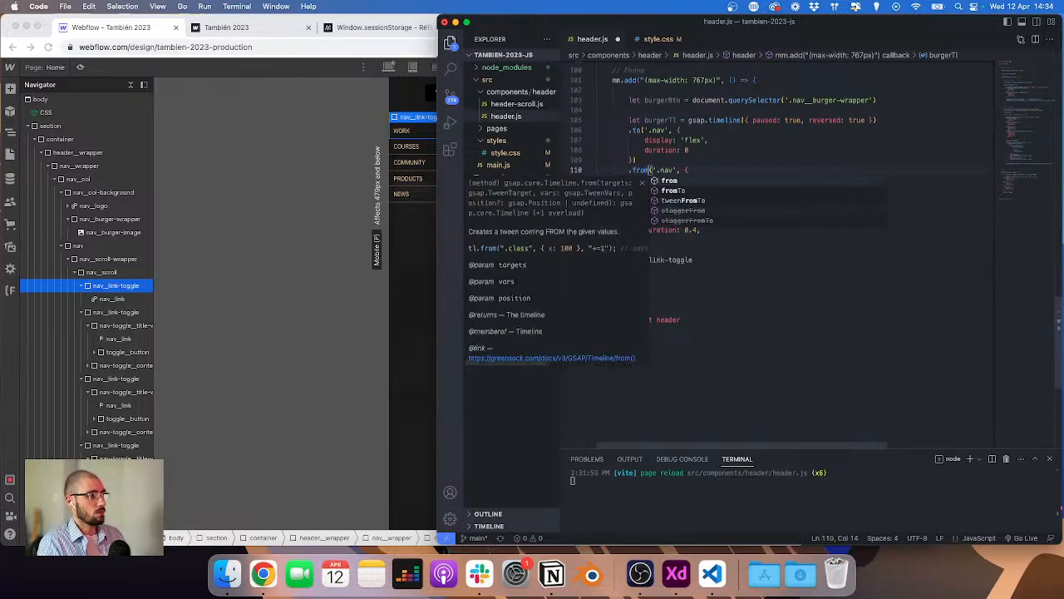
key(Escape)
double_click(683, 180)
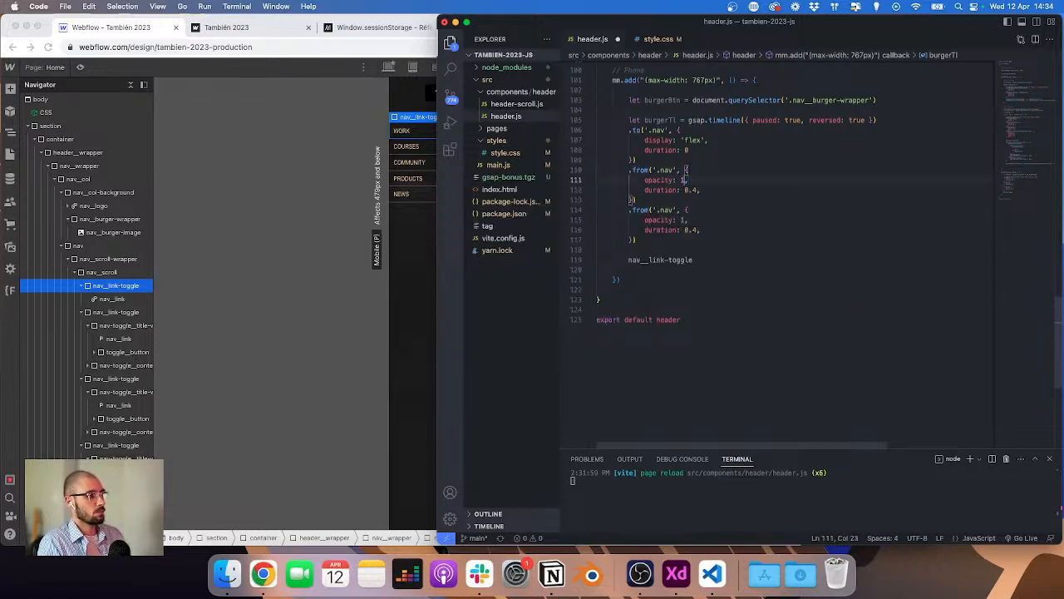
text(0)
click(683, 220)
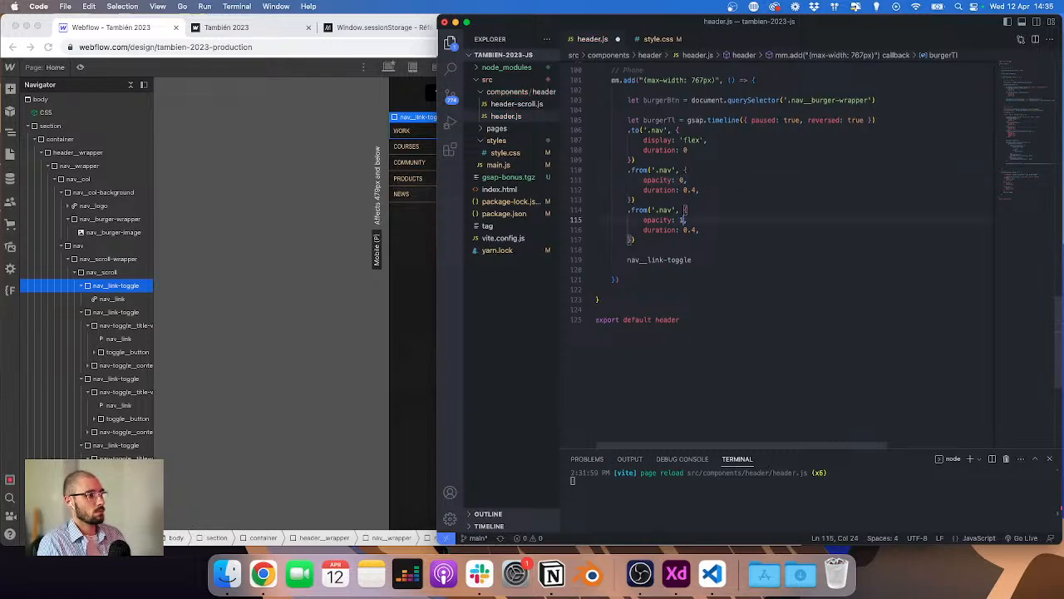
text(0)
text(0)
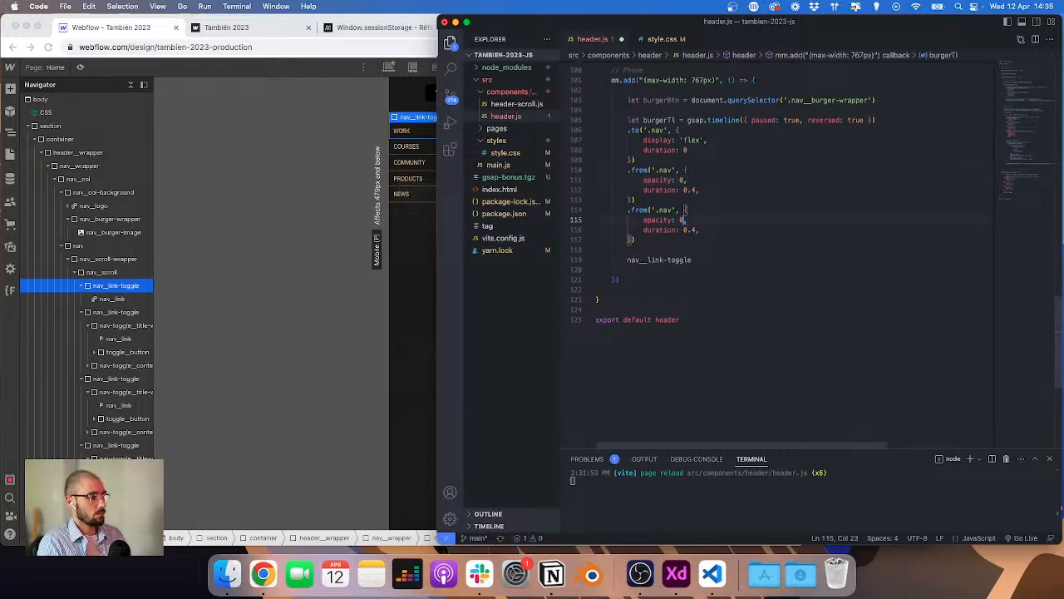
Step: Remove the loose class-name line and retarget the third tween to '.nav__link-toggle'
click(700, 255)
key(super+shift+Left)
key(BackSpace)
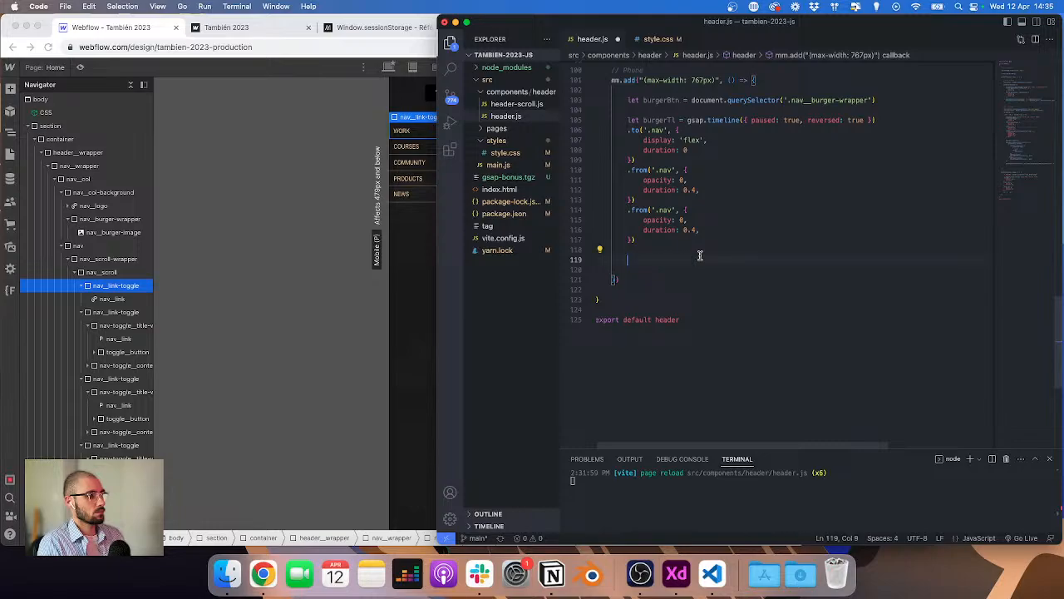
click(667, 209)
key(super+v)
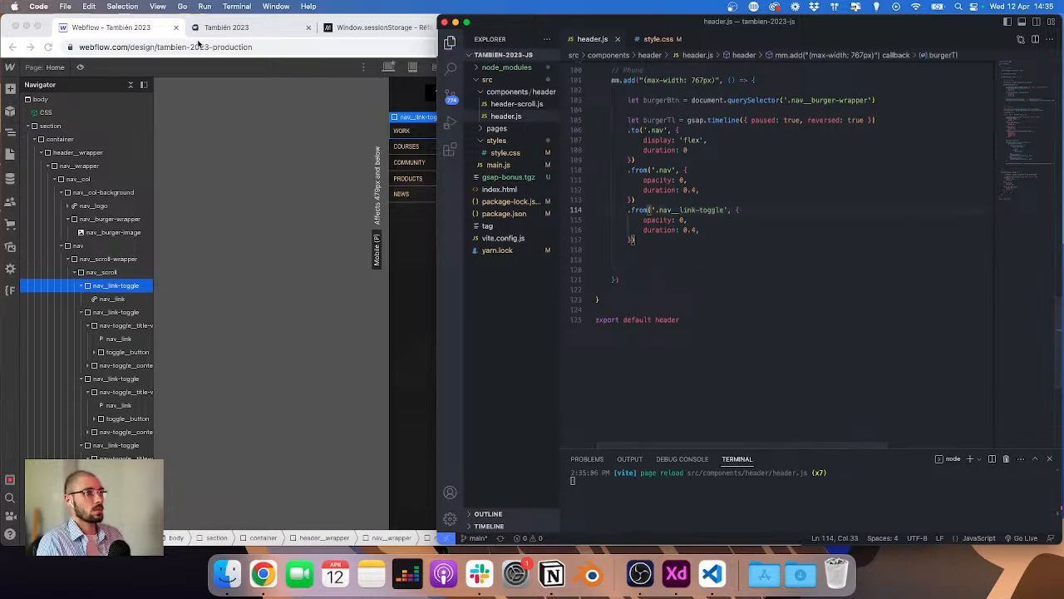
Step: Preview the live site in iPhone XR device mode and inspect the burger image element
click(211, 27)
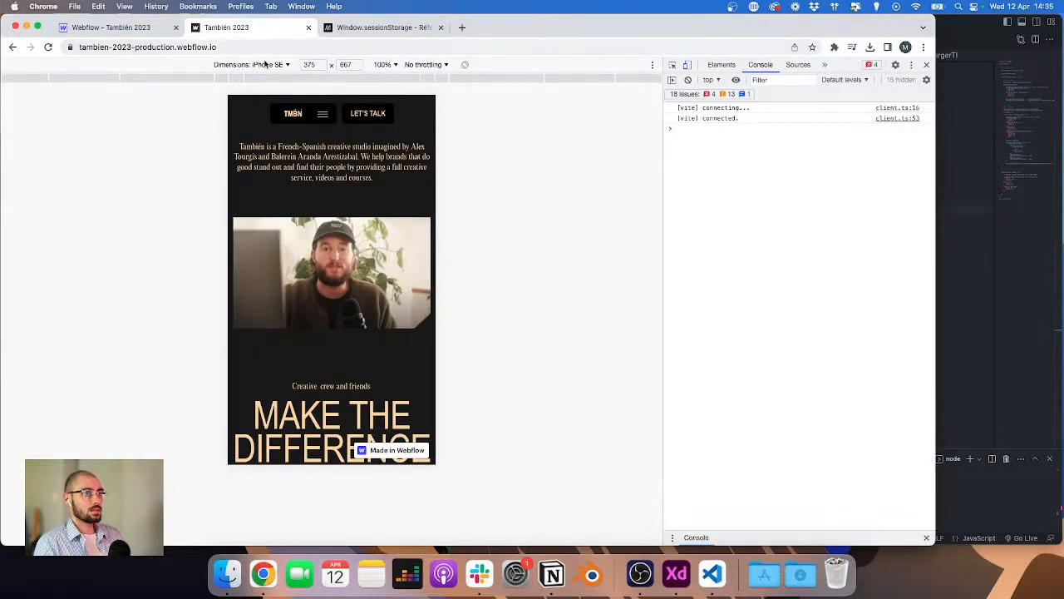
click(264, 65)
click(268, 126)
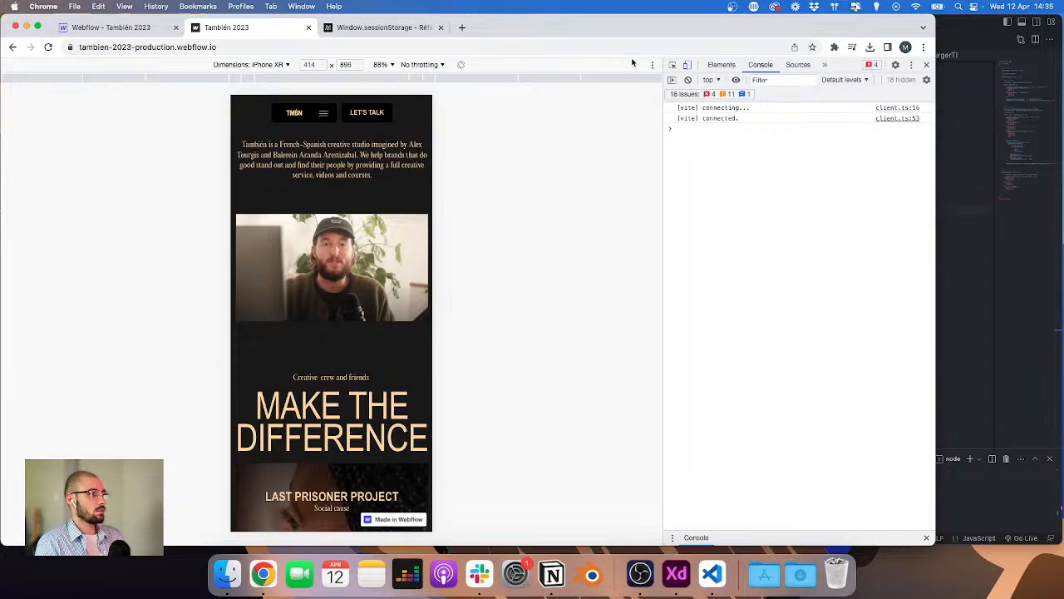
click(671, 64)
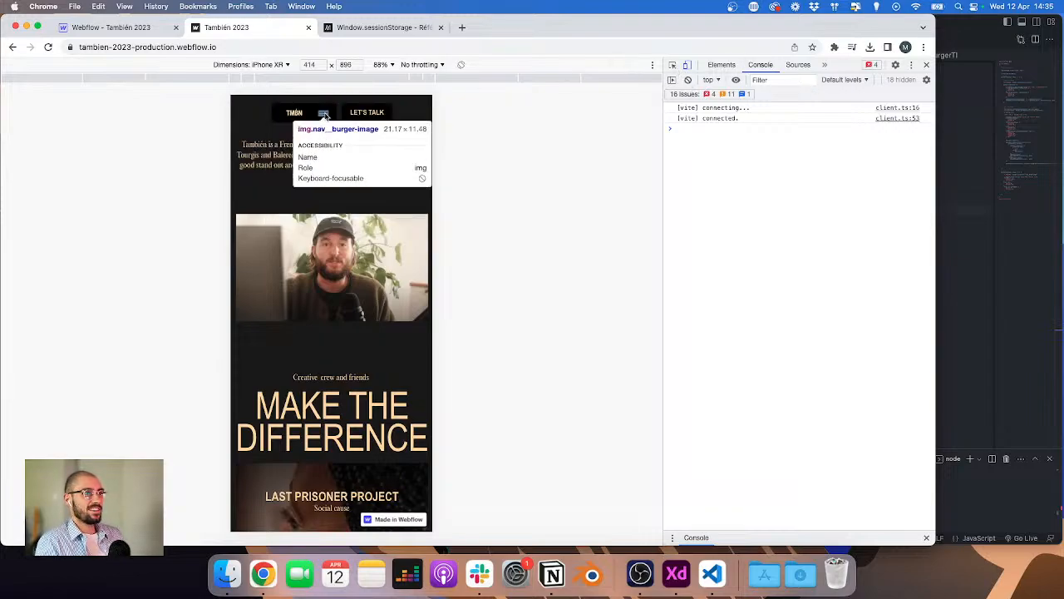
click(325, 116)
scroll(718, 188, down, 1)
click(972, 200)
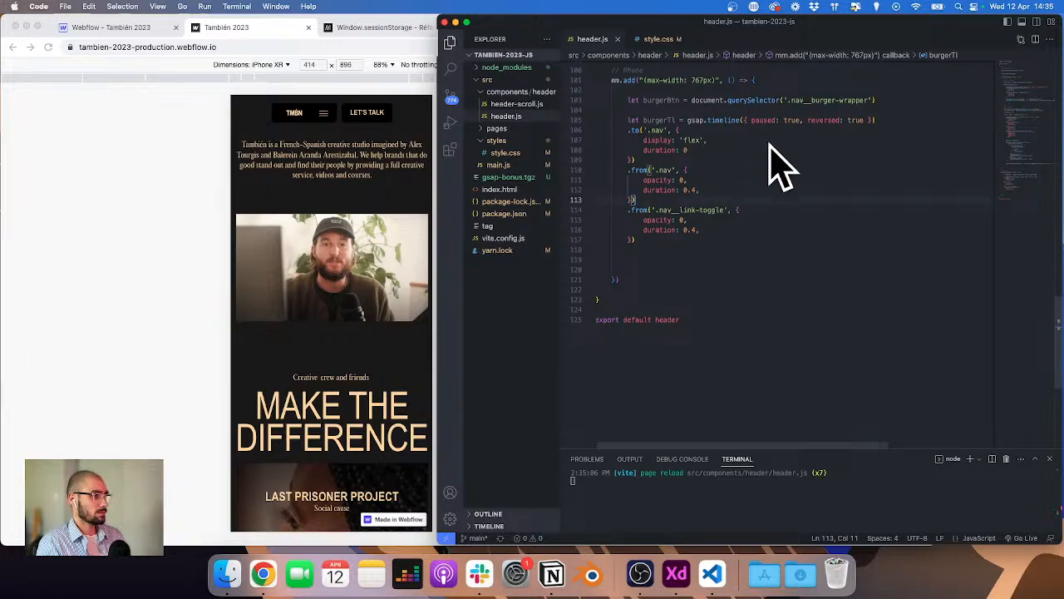
Step: Below the timeline, add a 'click' event listener on burgerBtn with an empty arrow function
scroll(722, 211, up, 1)
scroll(721, 211, up, 3)
click(648, 350)
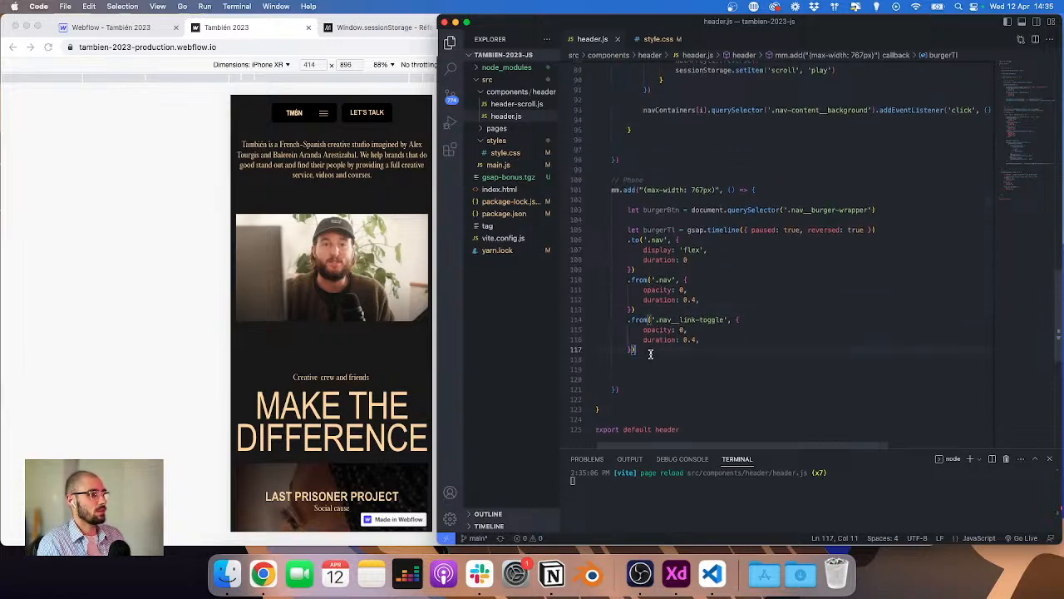
key(Return)
key(Return)
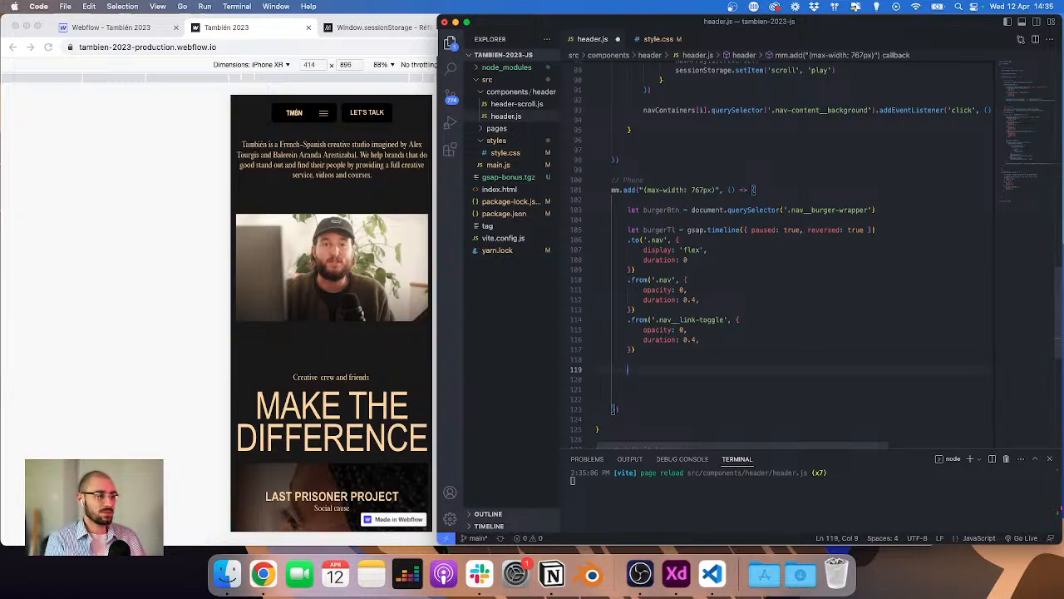
text(b)
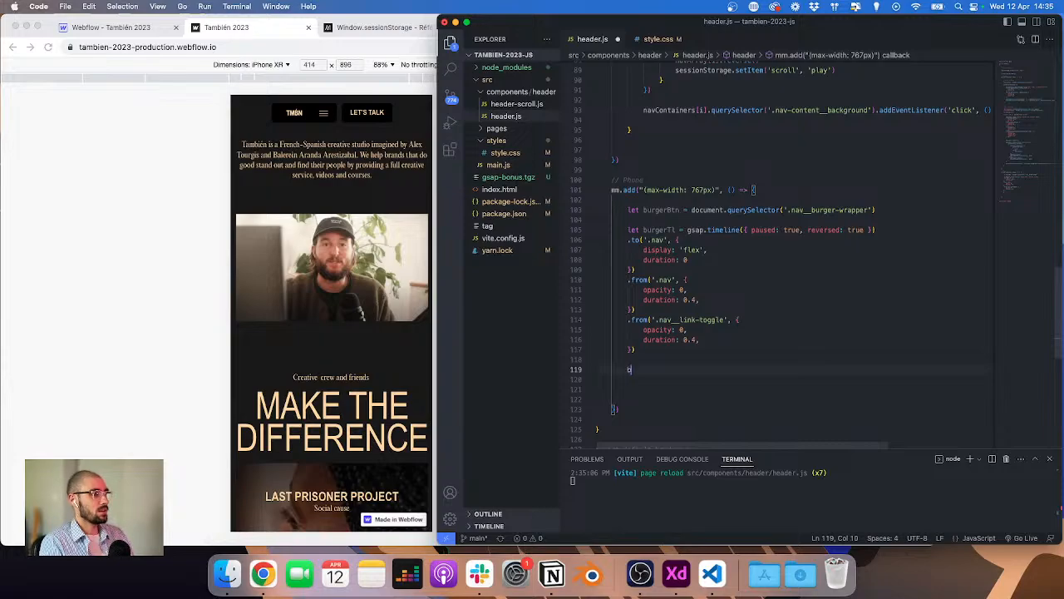
text(urgerBtn.add)
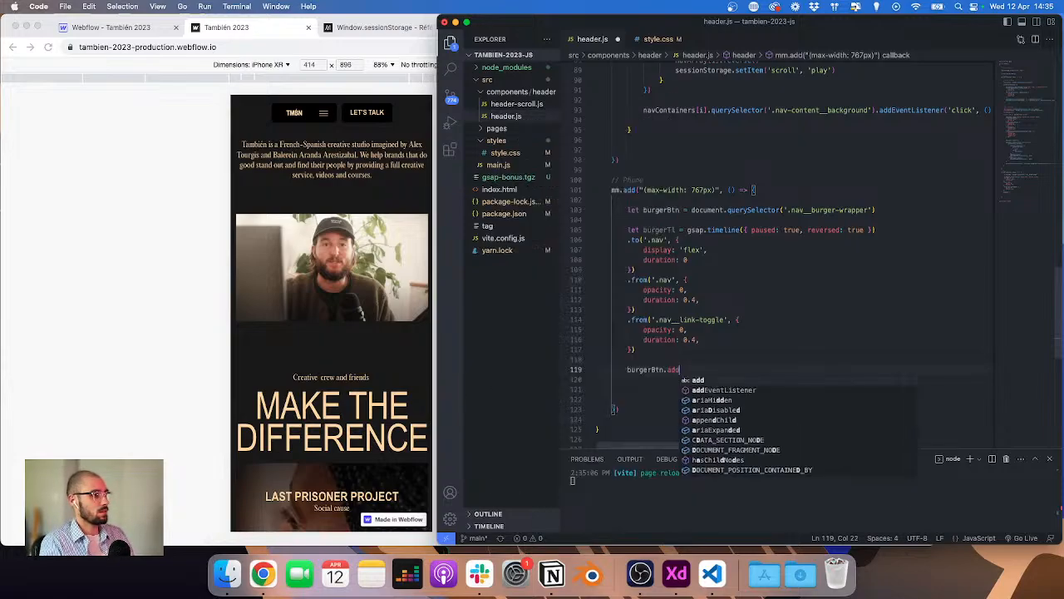
text(EventListener(')
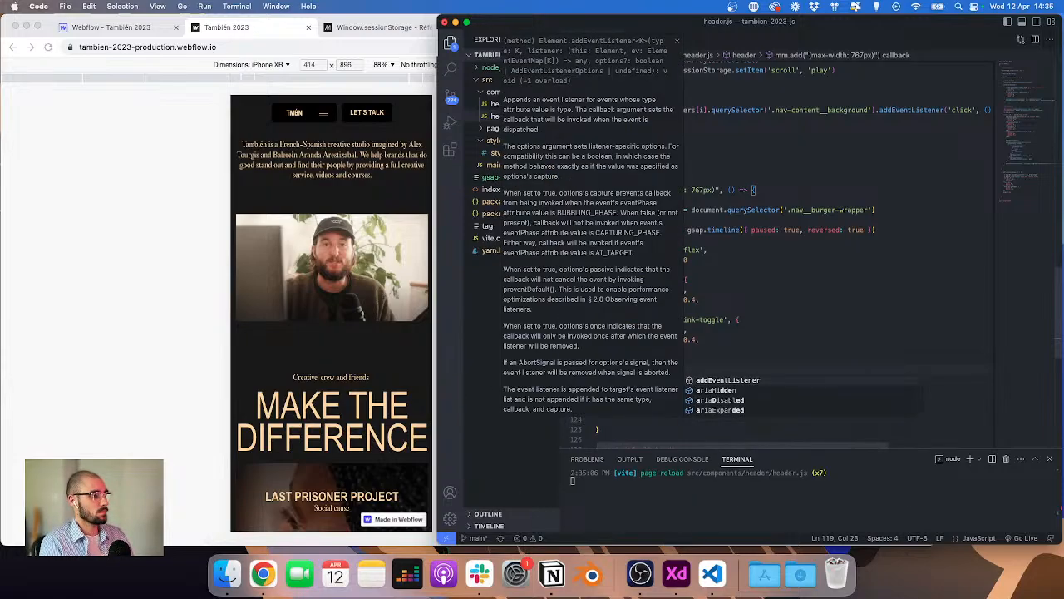
text(cli)
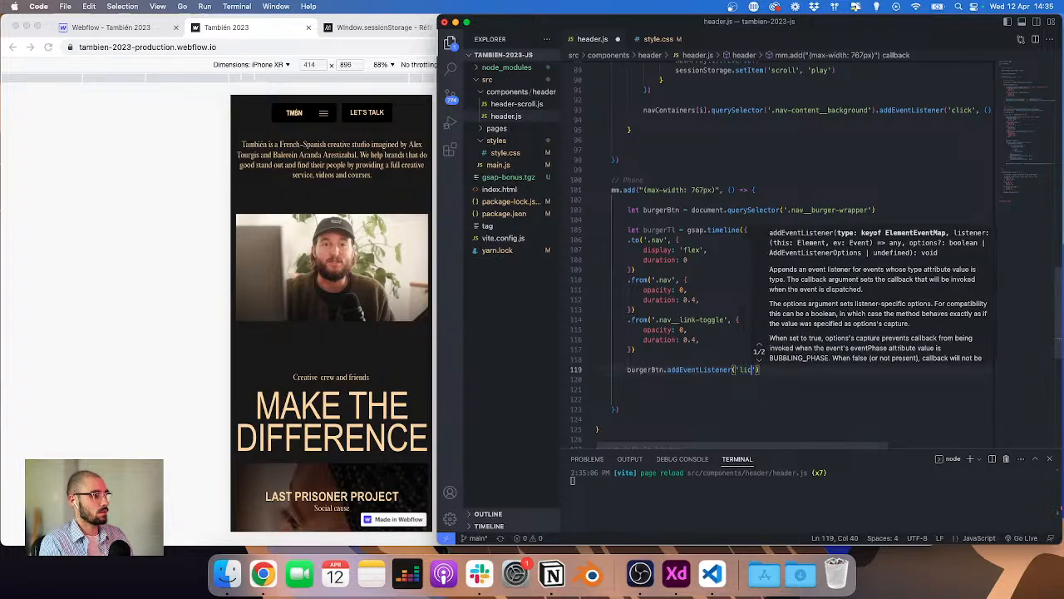
text(ck', ()
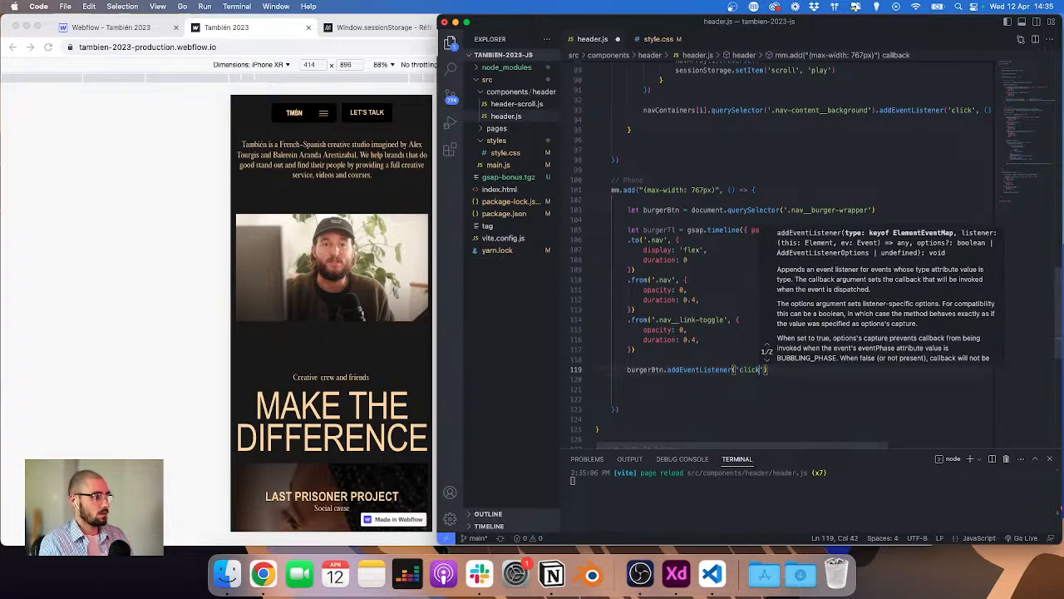
text() => {)
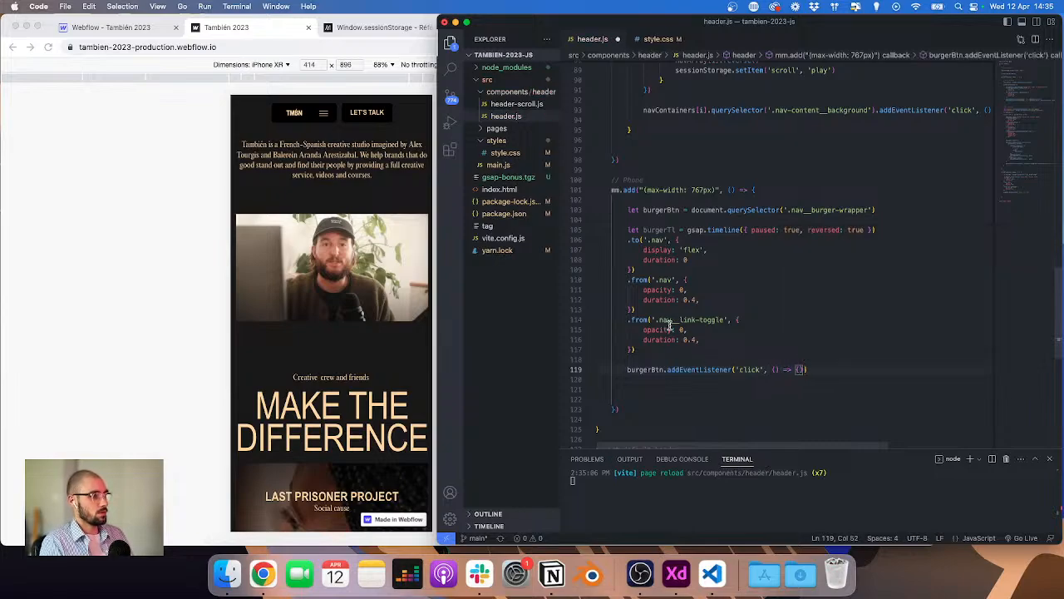
Step: Review the earlier desktop nav dropdown code to see how reversed timelines are toggled
scroll(669, 324, up, 15)
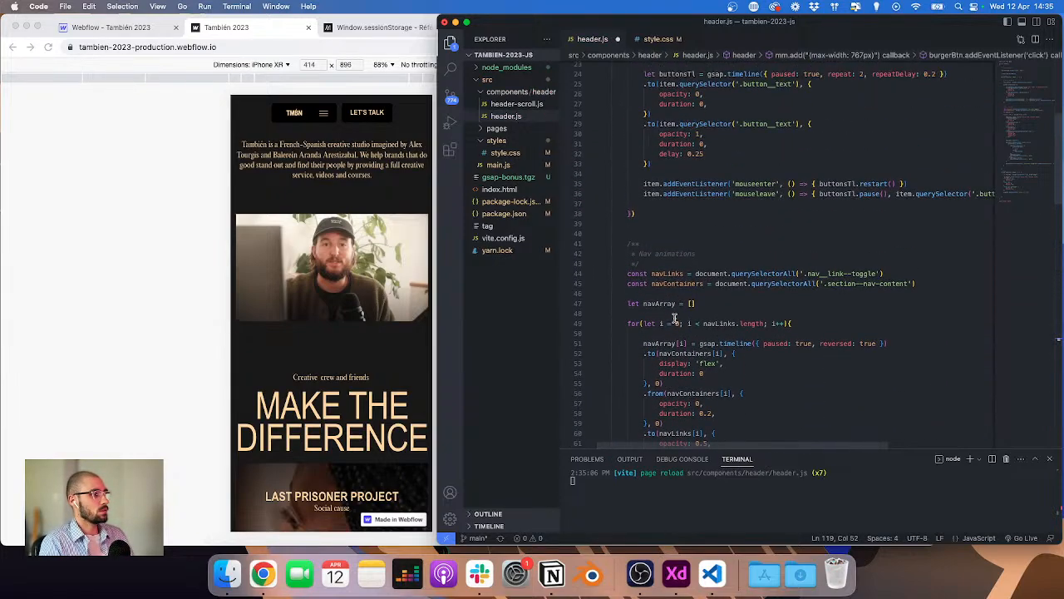
scroll(687, 300, up, 3)
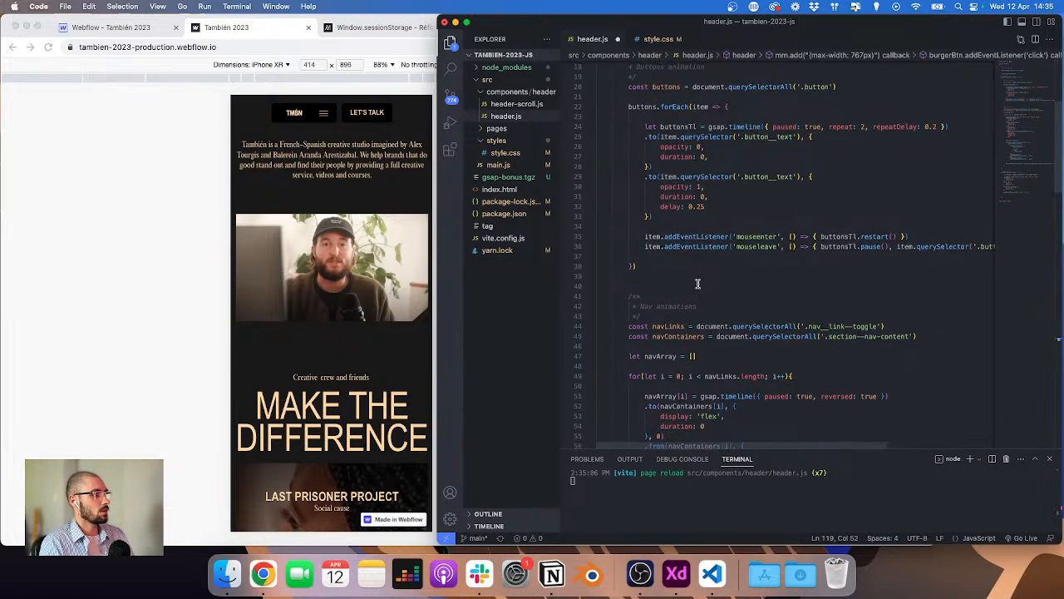
scroll(697, 283, up, 3)
scroll(698, 284, down, 10)
scroll(698, 283, up, 3)
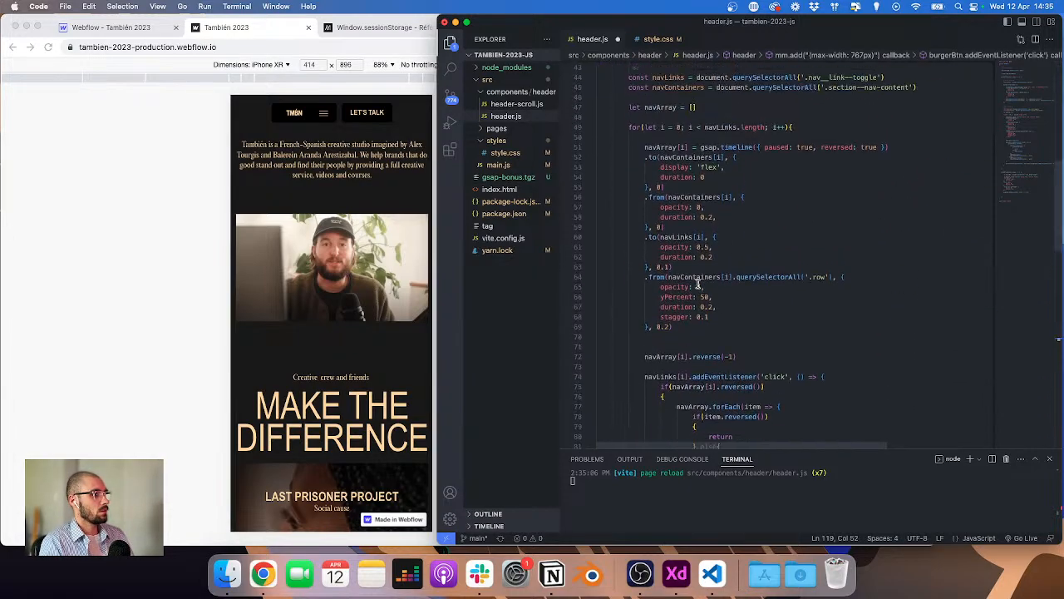
scroll(697, 283, down, 3)
scroll(697, 285, right, 1)
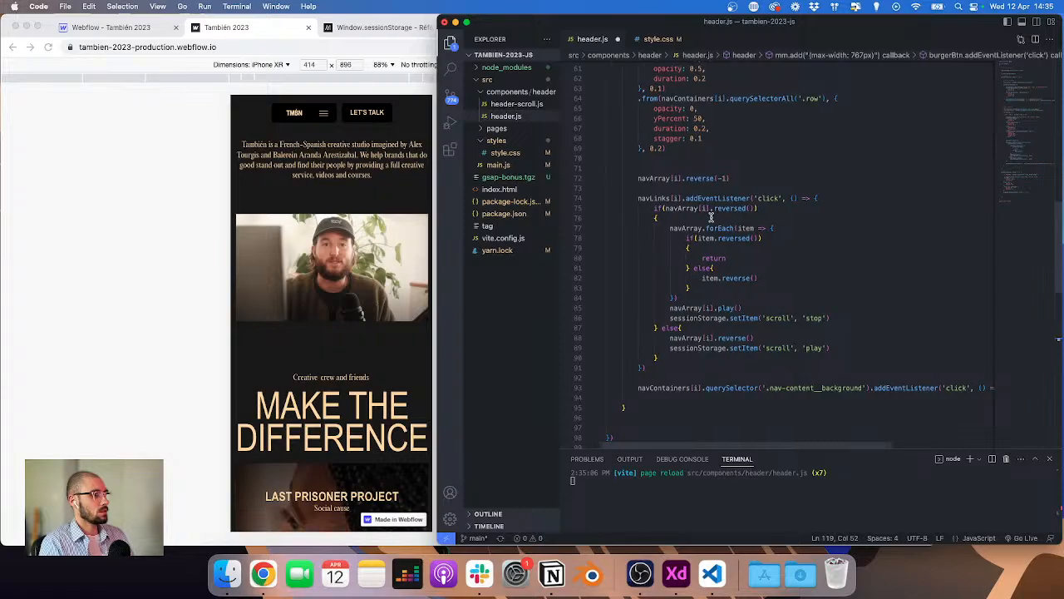
scroll(711, 223, down, 10)
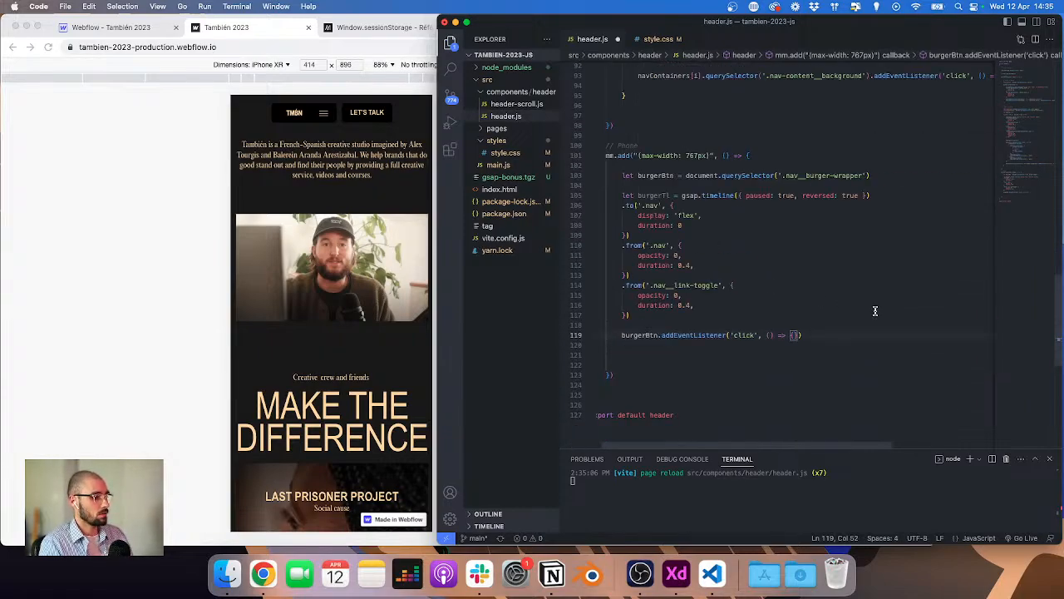
Step: Inside the burger click handler, play burgerTl if it is reversed, otherwise reverse it, using a ternary expression
text(burger)
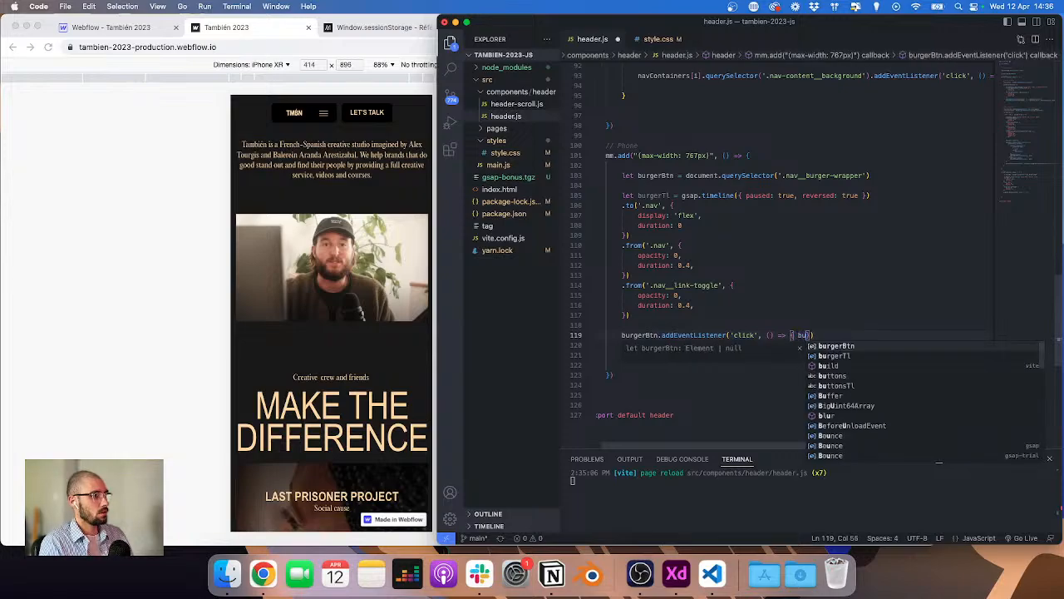
text(Tl)
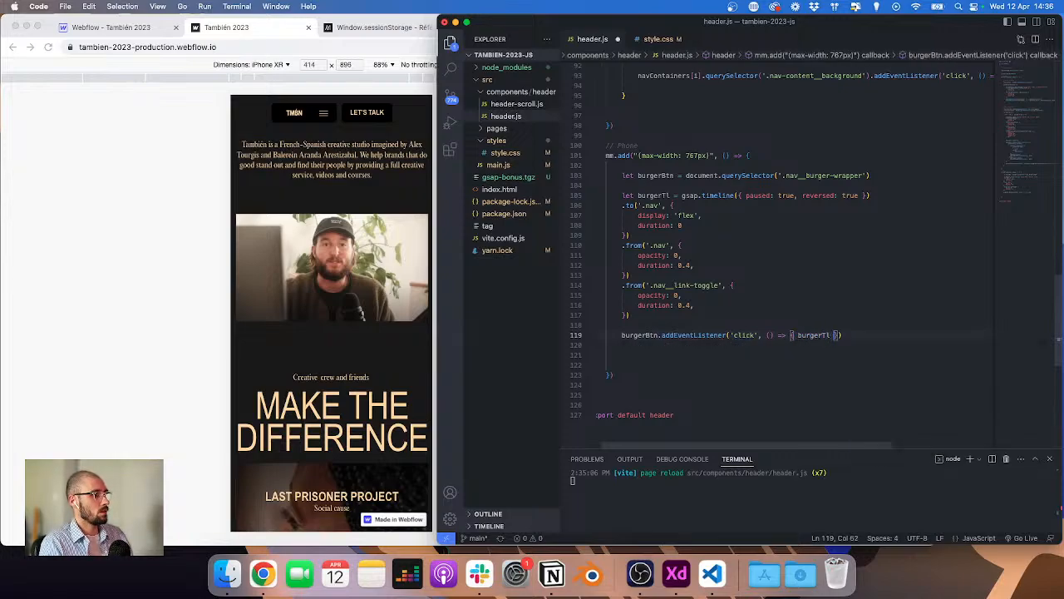
key(BackSpace)
text(.rever)
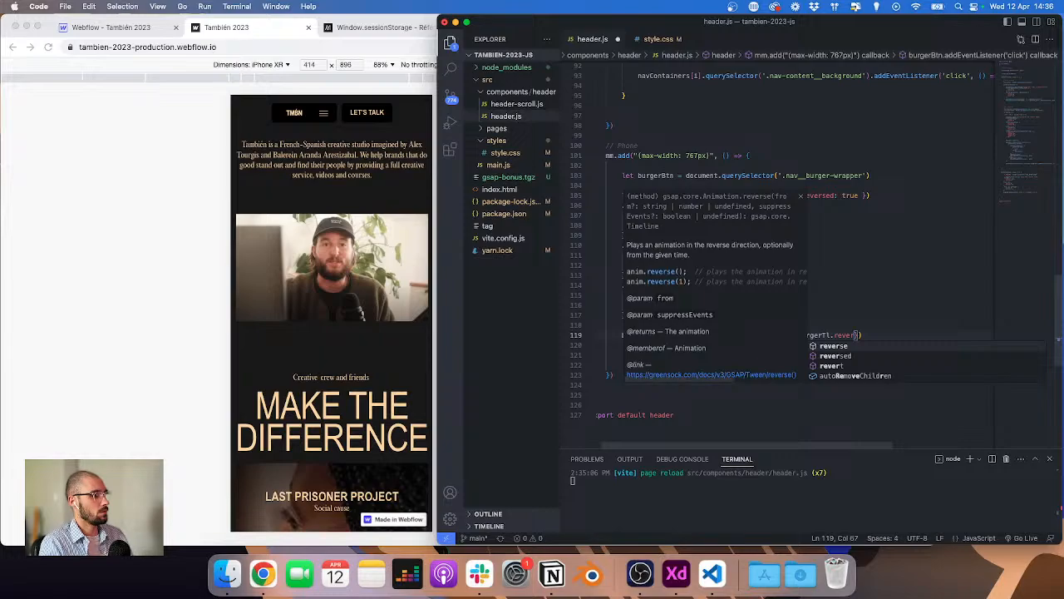
text(sed ? )
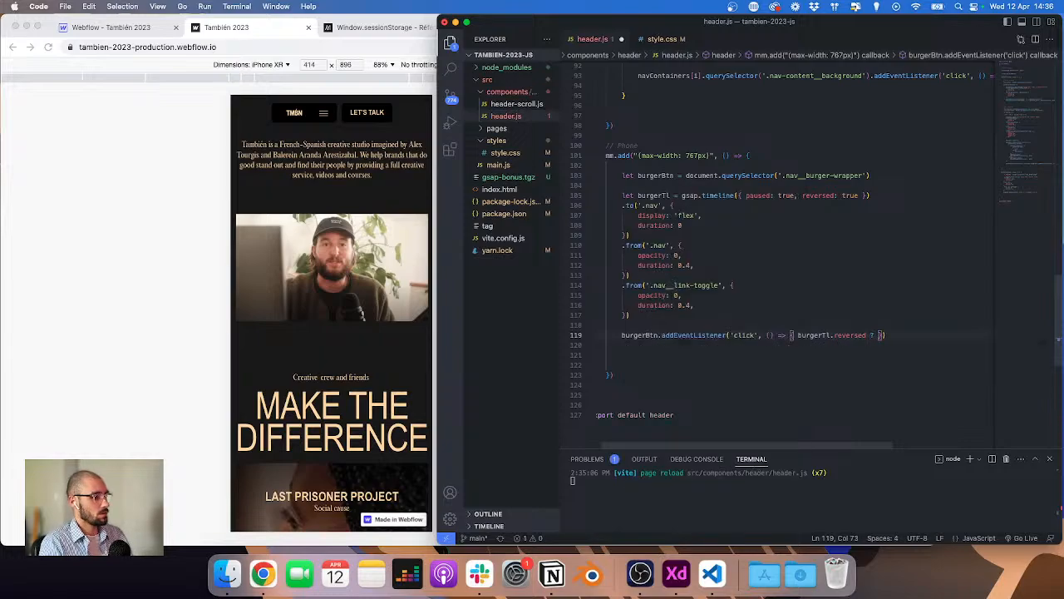
text(burger)
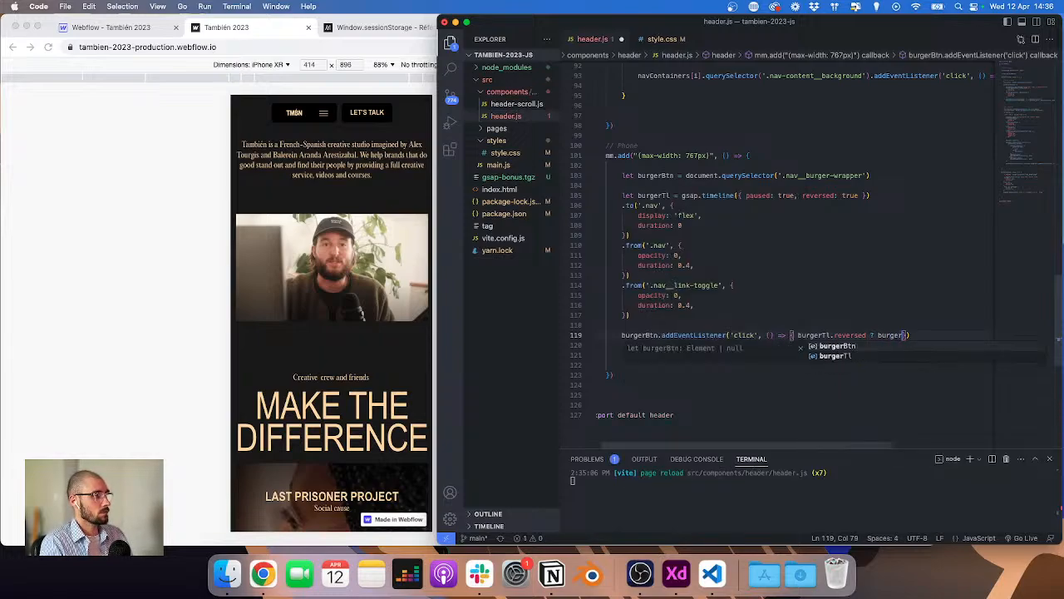
text(Tl.pla)
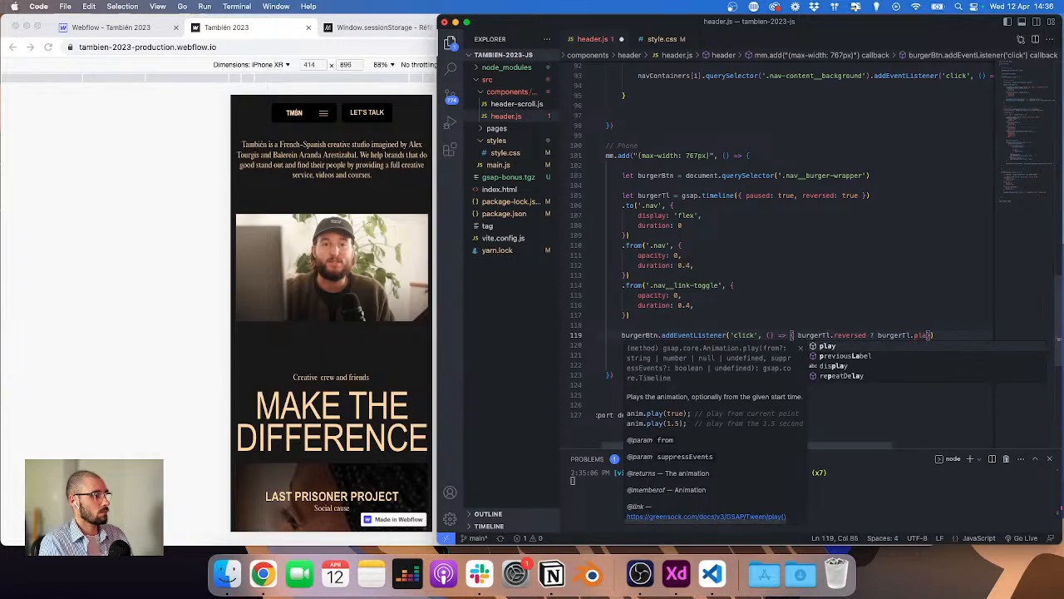
text(y())
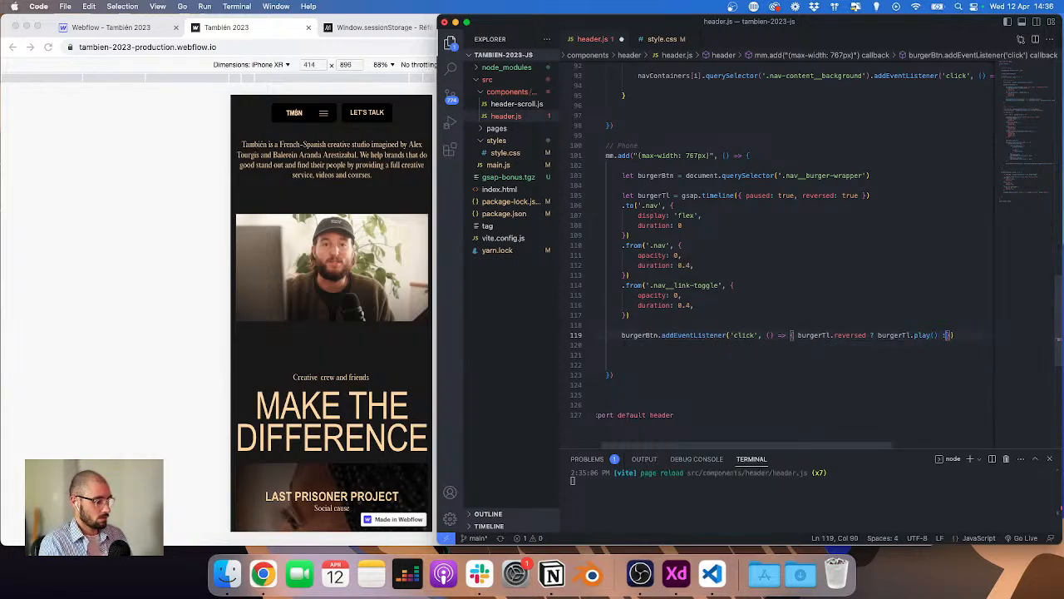
text( : burger)
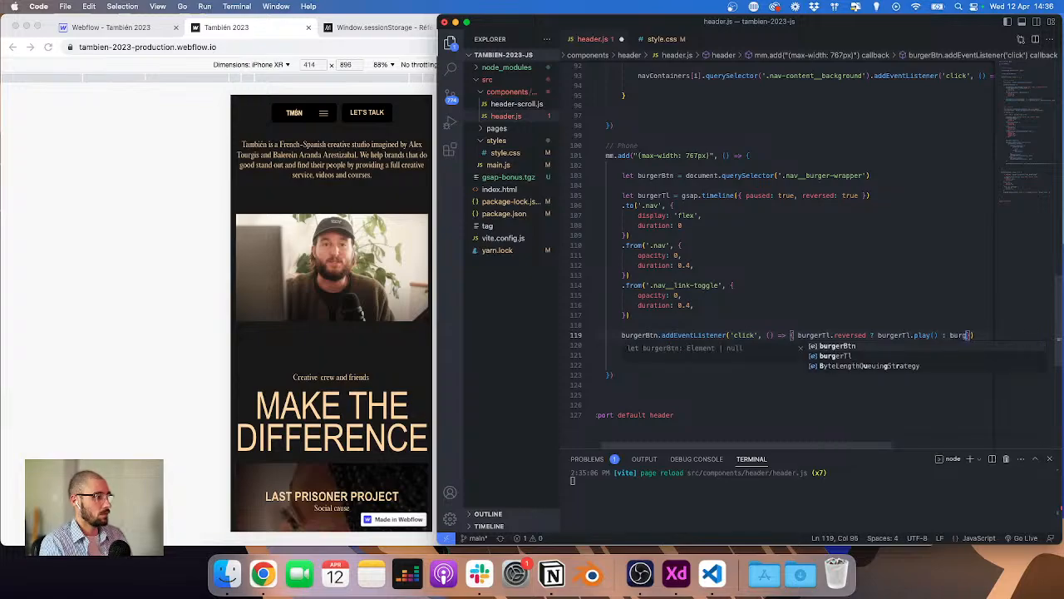
text(Tl.reverse)
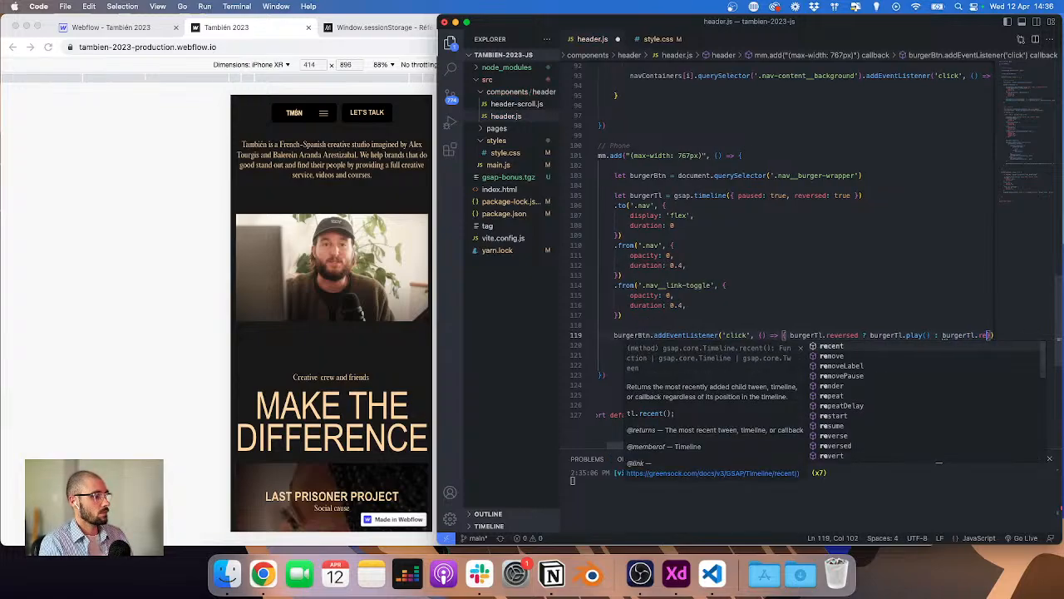
text(())
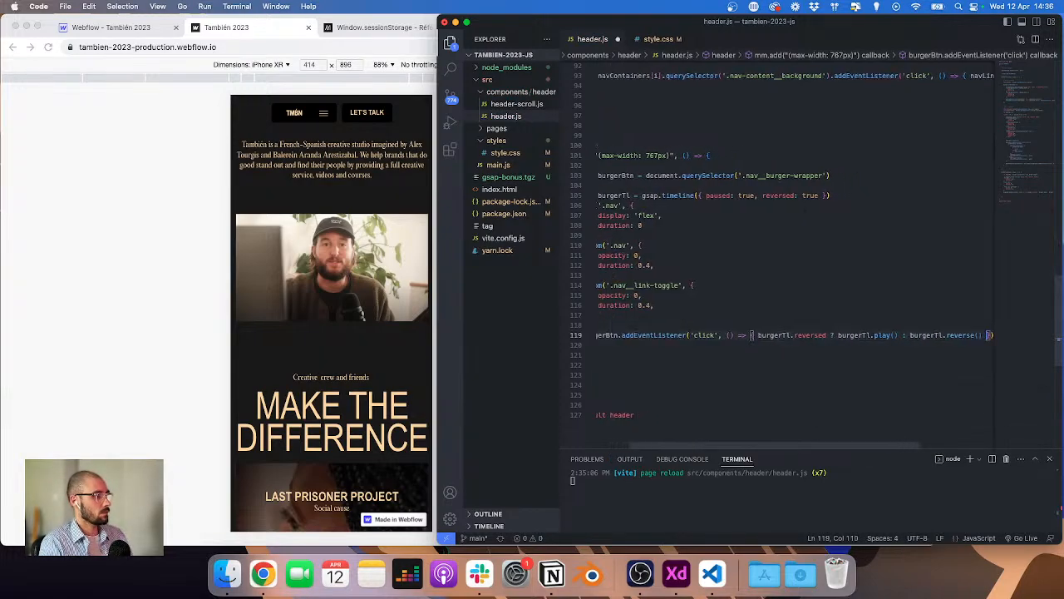
Step: Copy the reverse(-1) call from the desktop dropdown code and add burgerTl.reverse(-1) above the burger click listener
key(super+Left)
scroll(876, 309, up, 10)
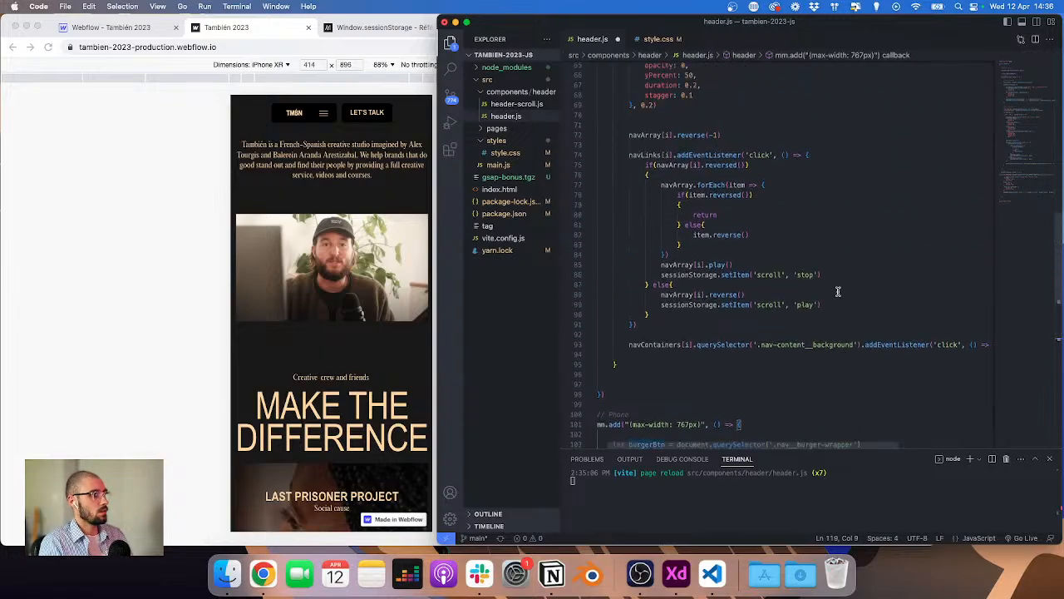
scroll(830, 292, up, 13)
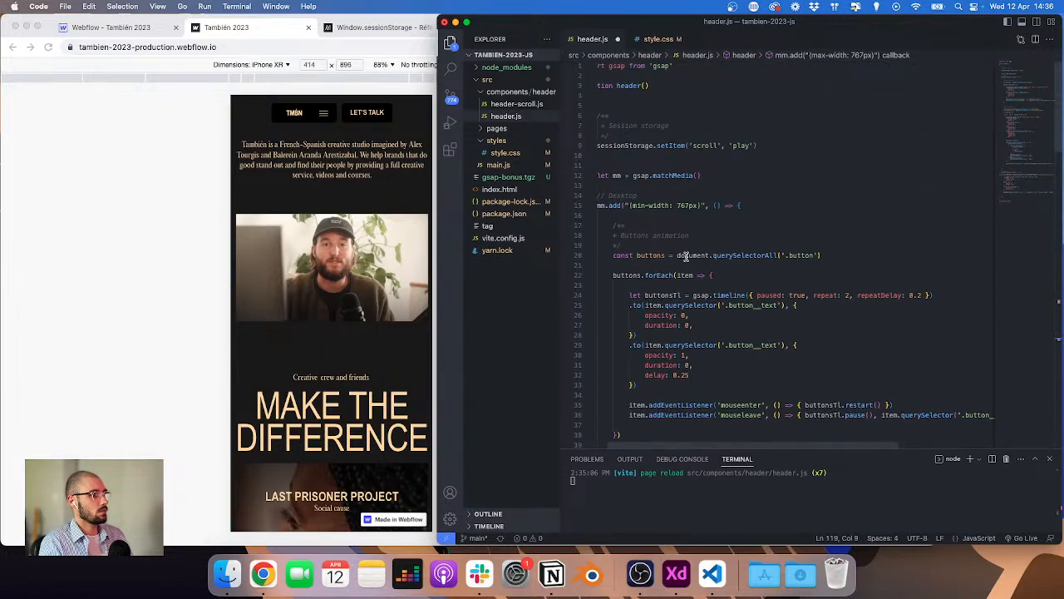
scroll(686, 257, down, 15)
scroll(687, 262, down, 2)
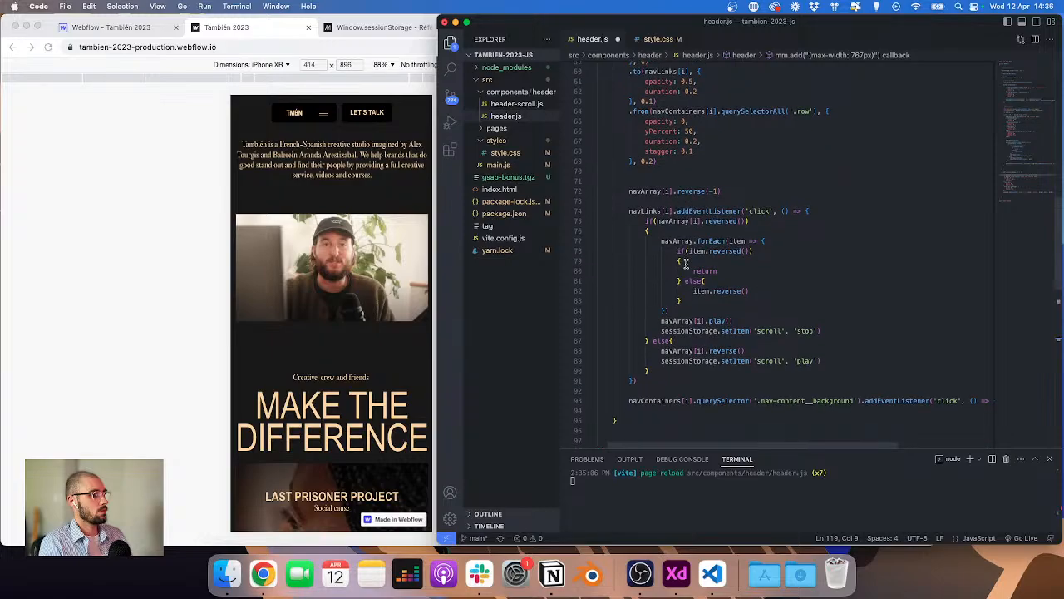
click(717, 190)
key(shift+Home)
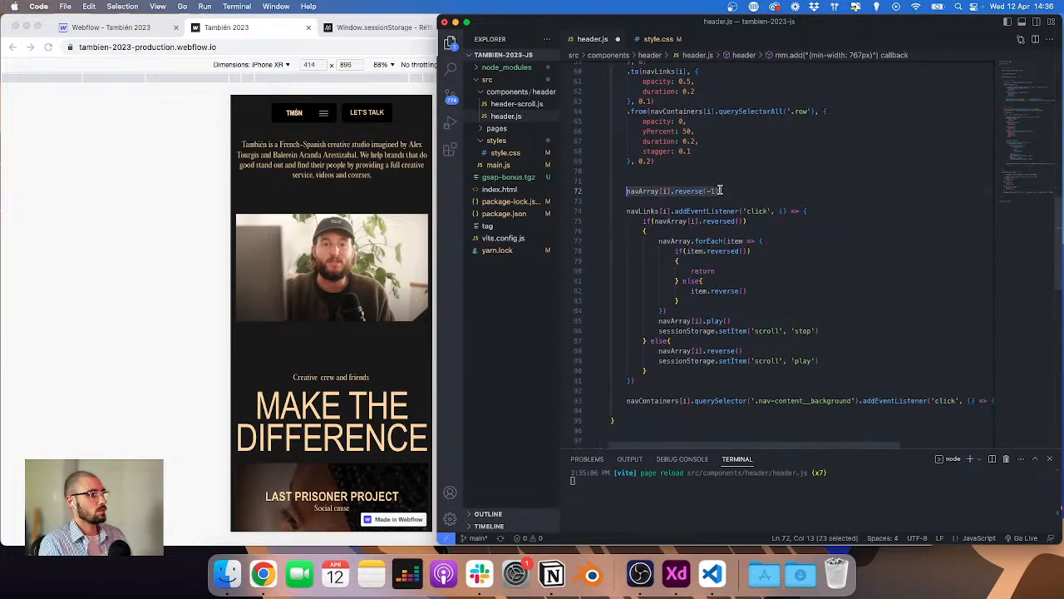
scroll(720, 191, down, 10)
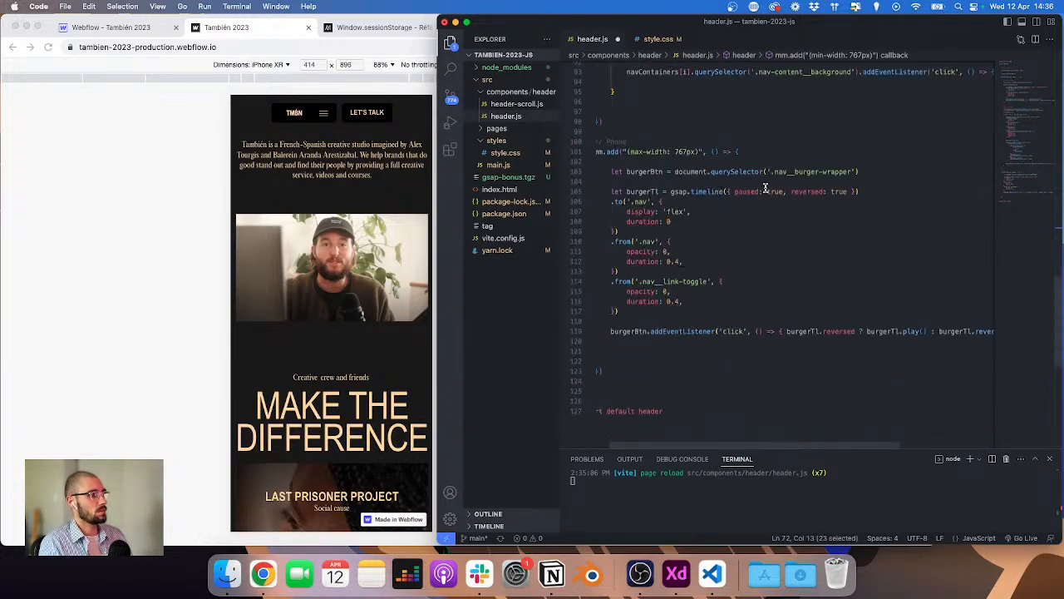
click(684, 318)
key(Return)
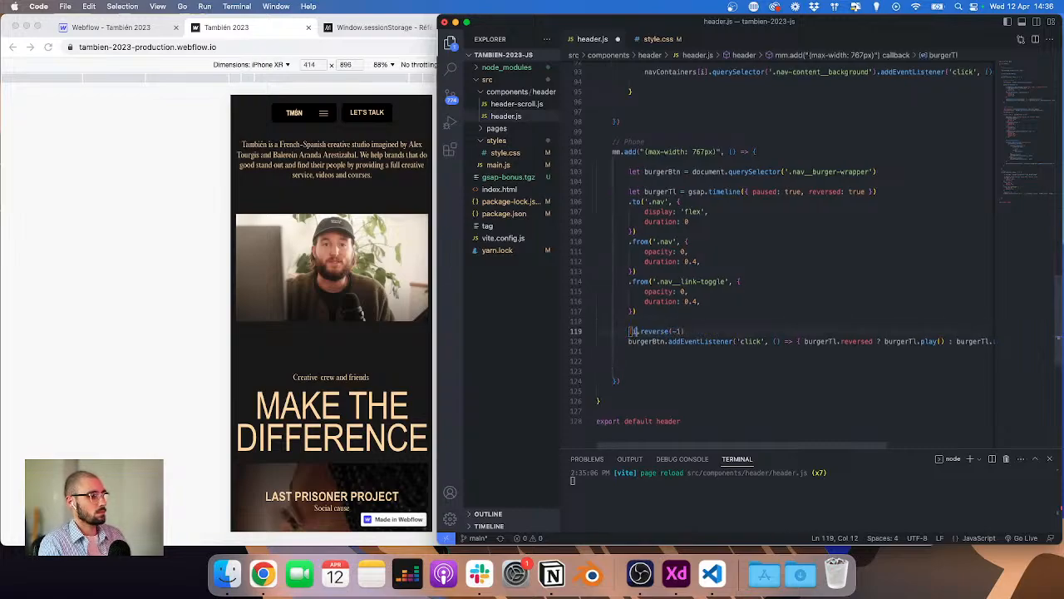
text(burgerBtn)
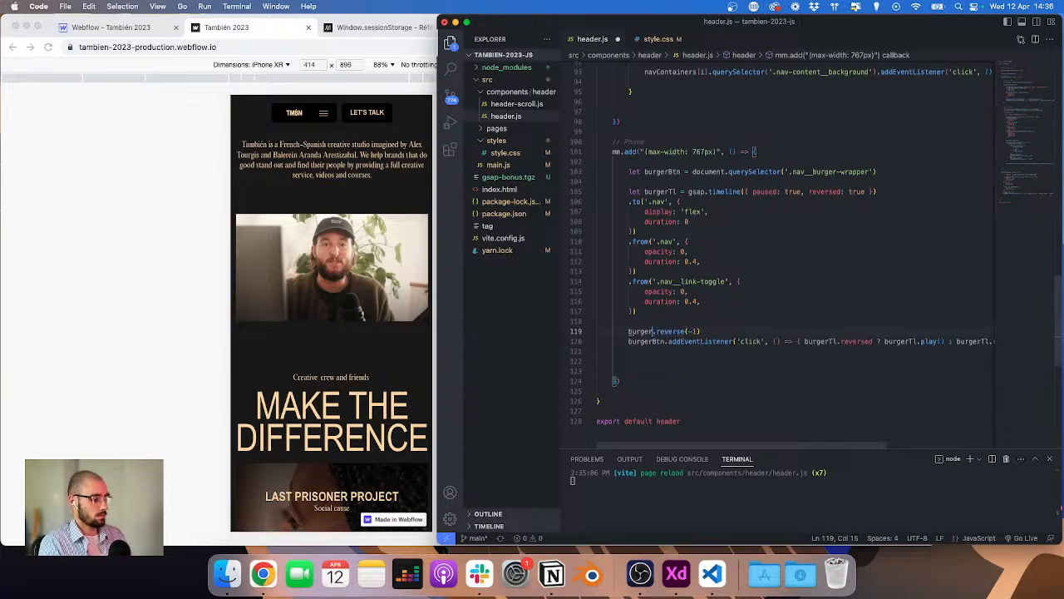
text(Tl)
Step: Save the file and test the burger button in the iPhone XR preview
key(cmd+s)
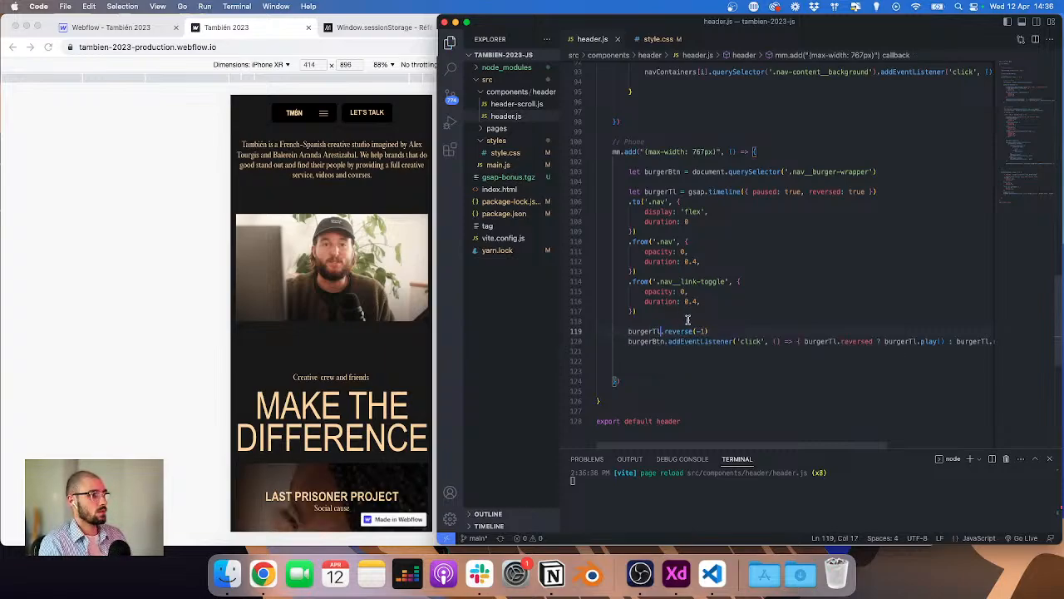
click(251, 227)
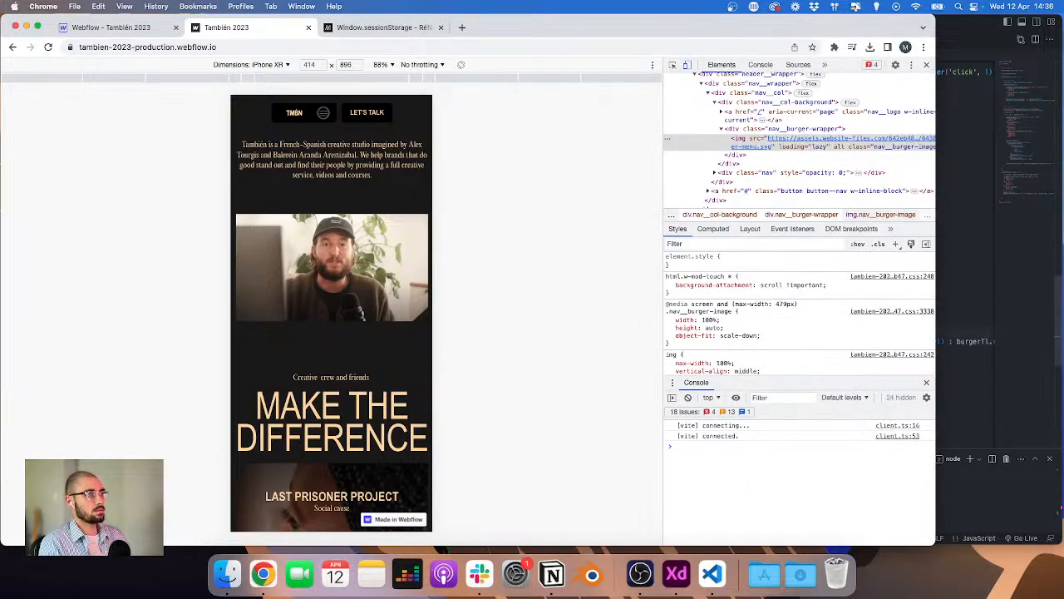
click(324, 116)
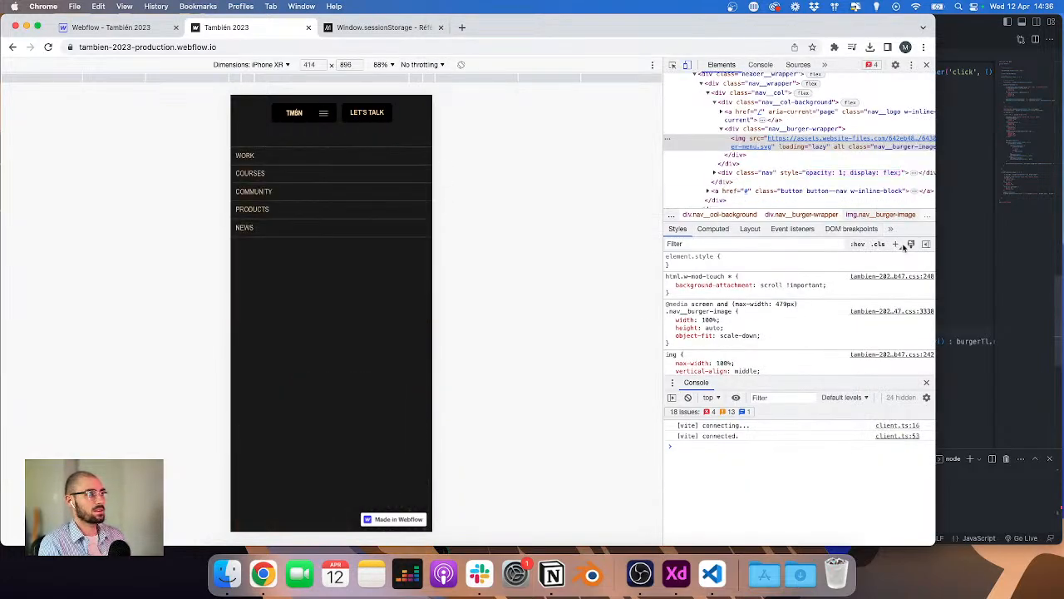
Step: Add stagger: 0.1 to the '.nav__link-toggle' tween and save the file
click(996, 262)
key(Return)
text(stagger:)
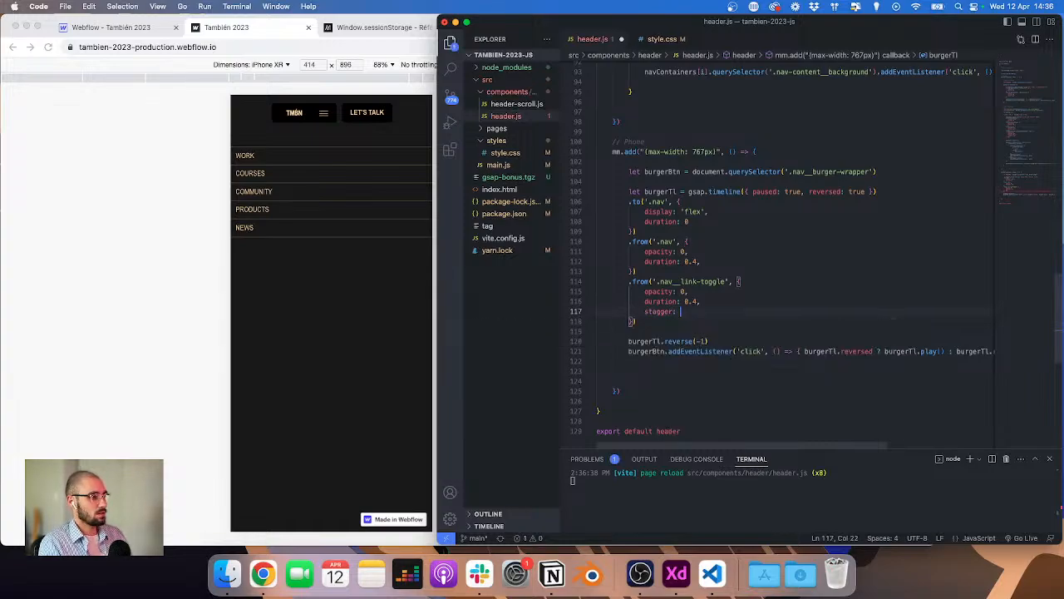
text( 0.)
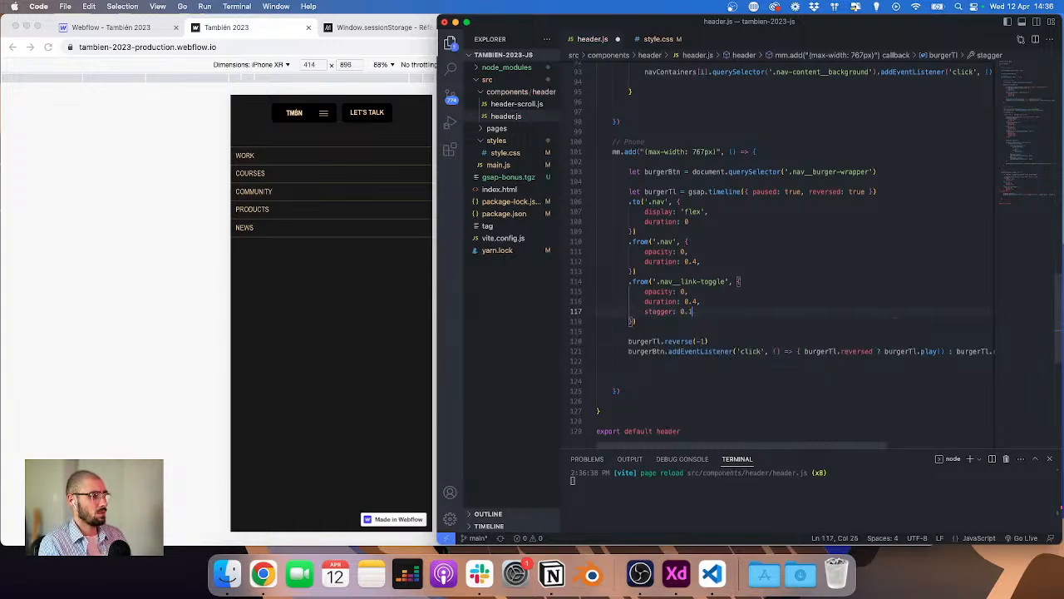
text(1)
key(super+s)
Step: Test the staggered burger menu animation in the preview and open the Console panel
key(super+Tab)
click(325, 112)
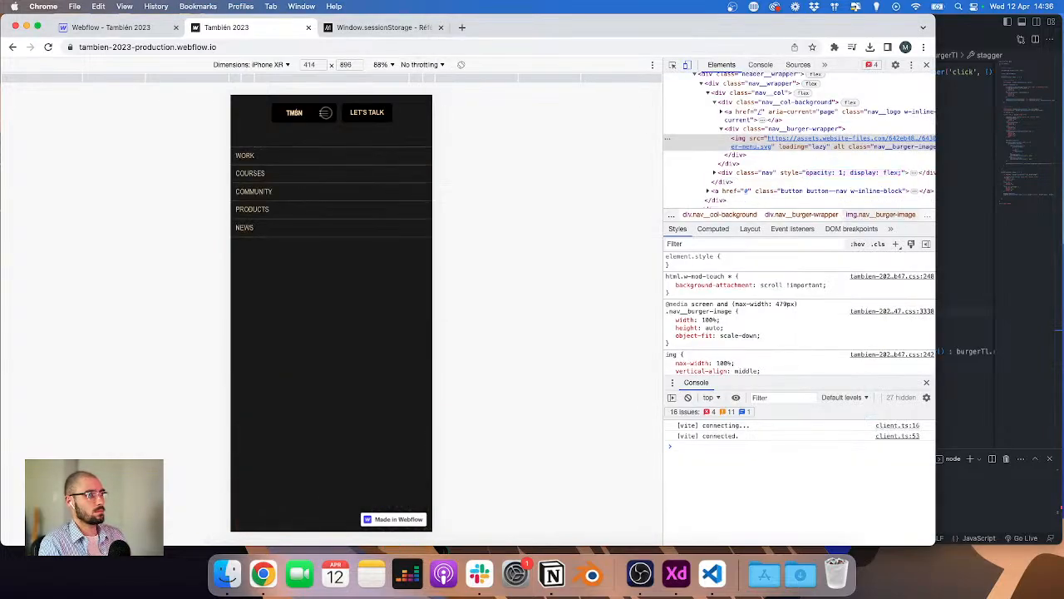
click(760, 64)
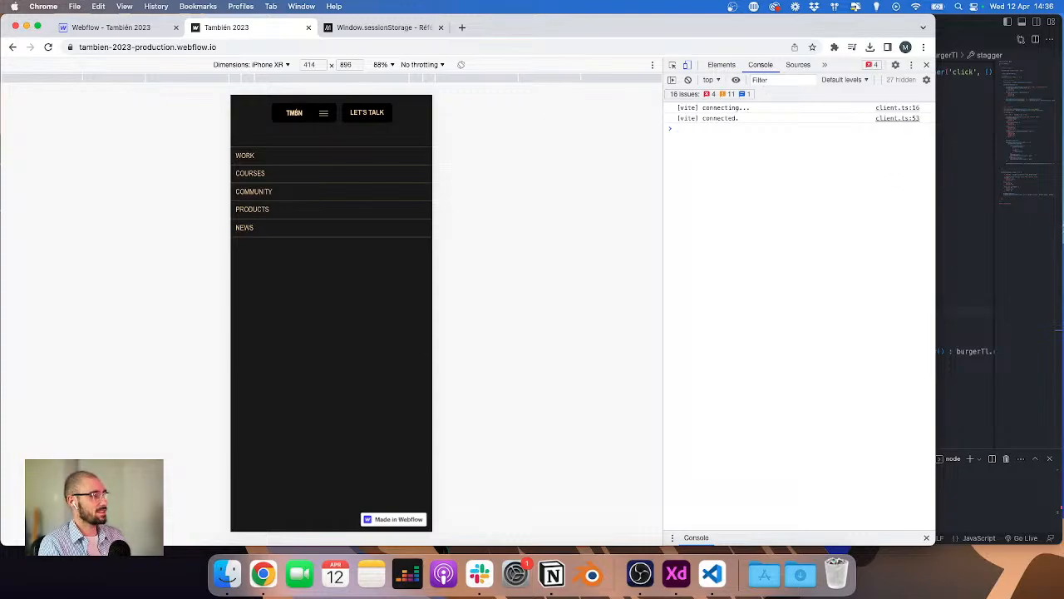
Step: Review the phone burger timeline and click handler code, widening the editor window
click(1000, 235)
scroll(902, 243, right, 2)
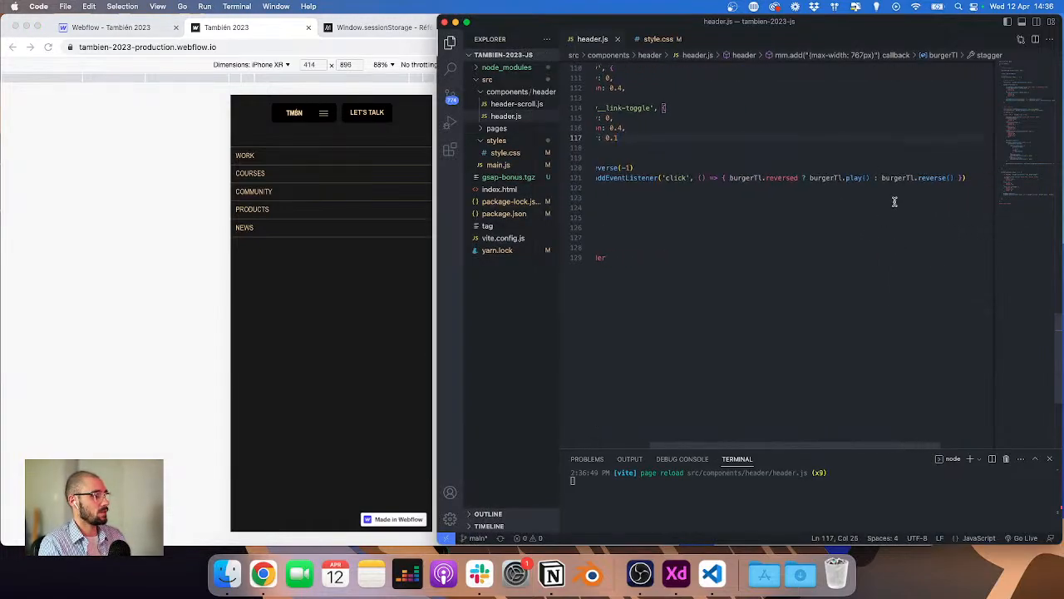
scroll(786, 169, left, 2)
scroll(786, 168, up, 15)
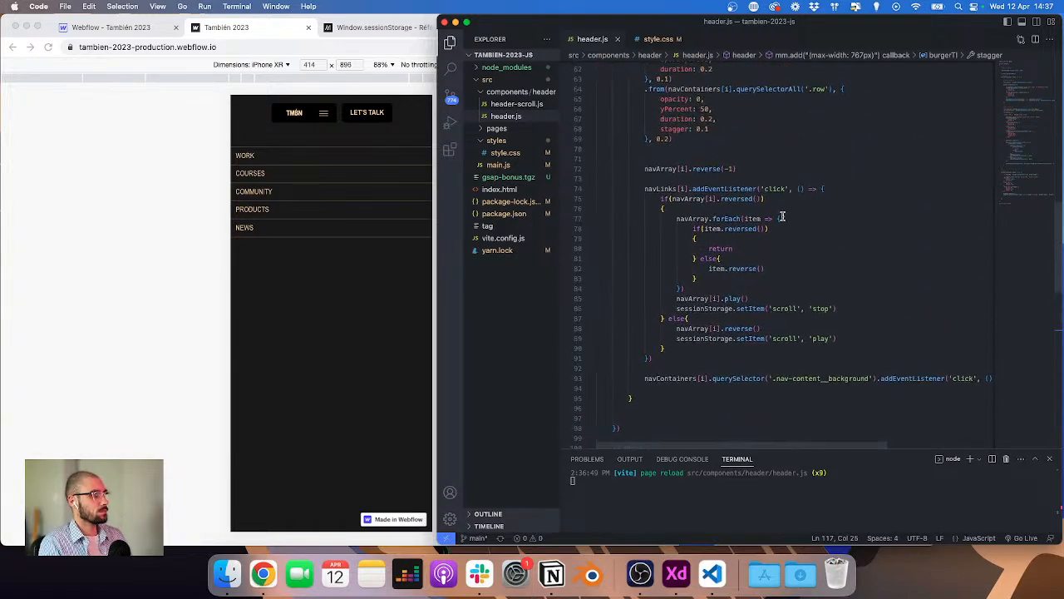
scroll(782, 216, down, 10)
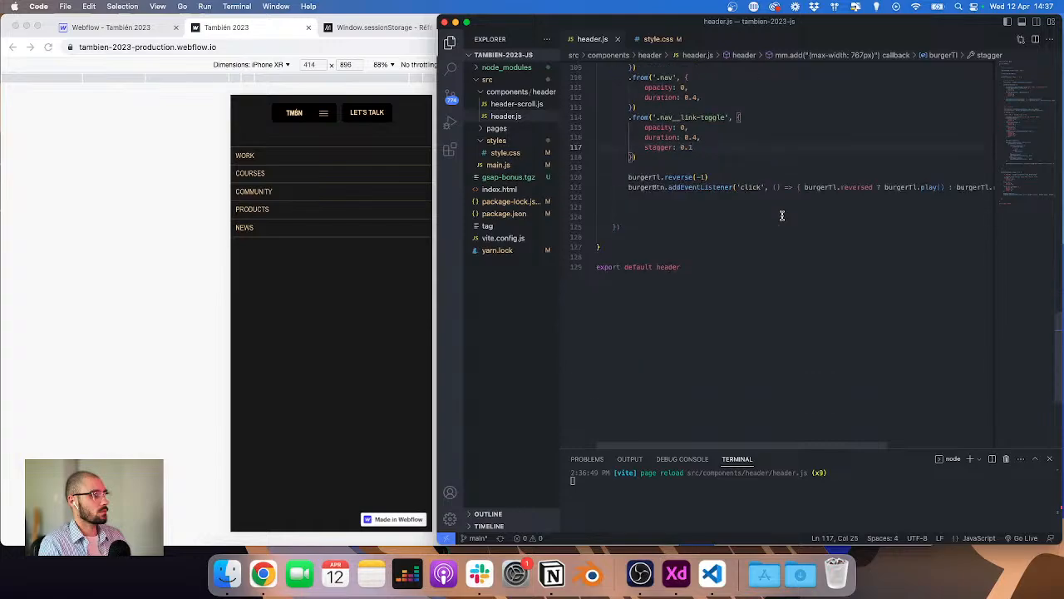
scroll(782, 215, up, 1)
scroll(790, 214, right, 3)
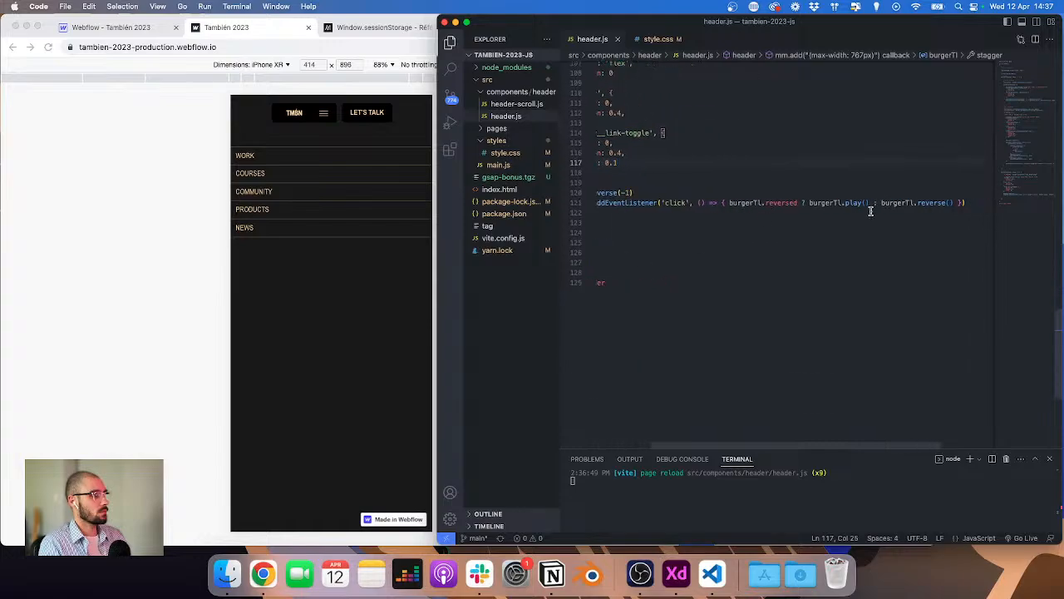
drag(436, 252, 321, 245)
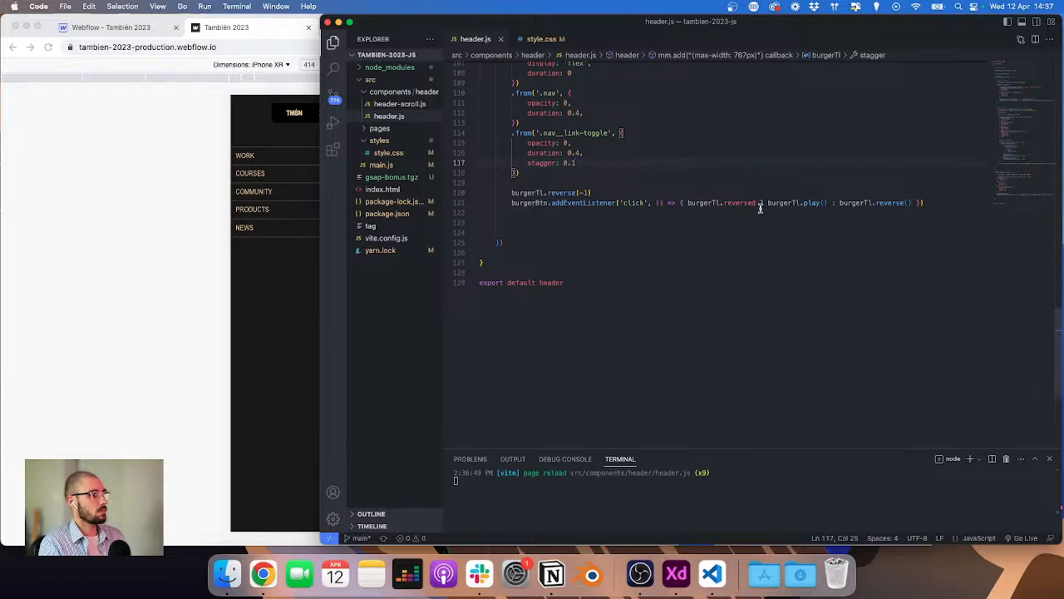
Step: Toggle the burger menu open and closed repeatedly in the phone preview, rechecking the handler code between tests
click(166, 238)
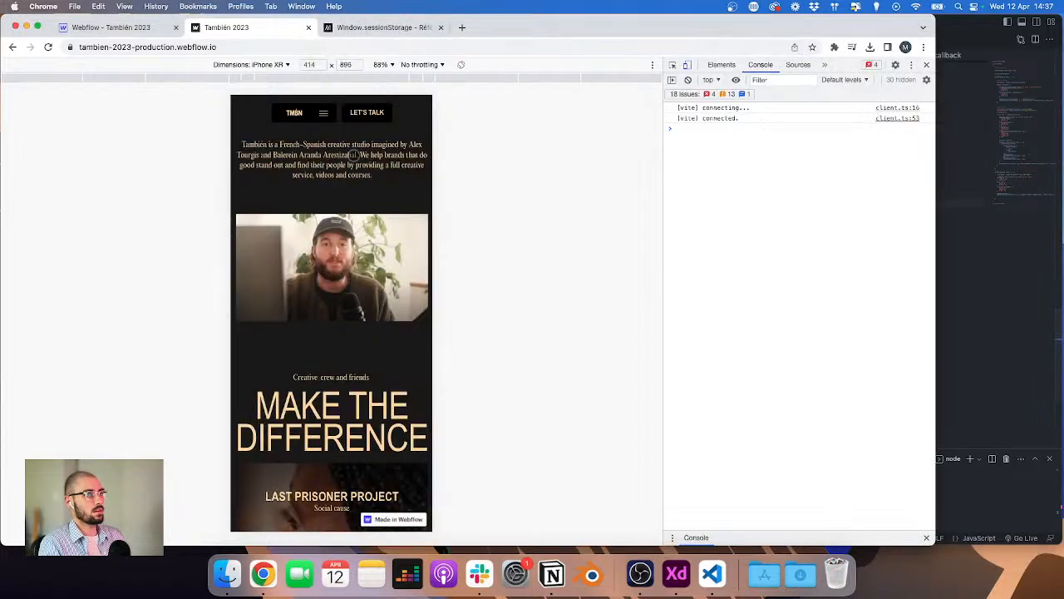
click(321, 113)
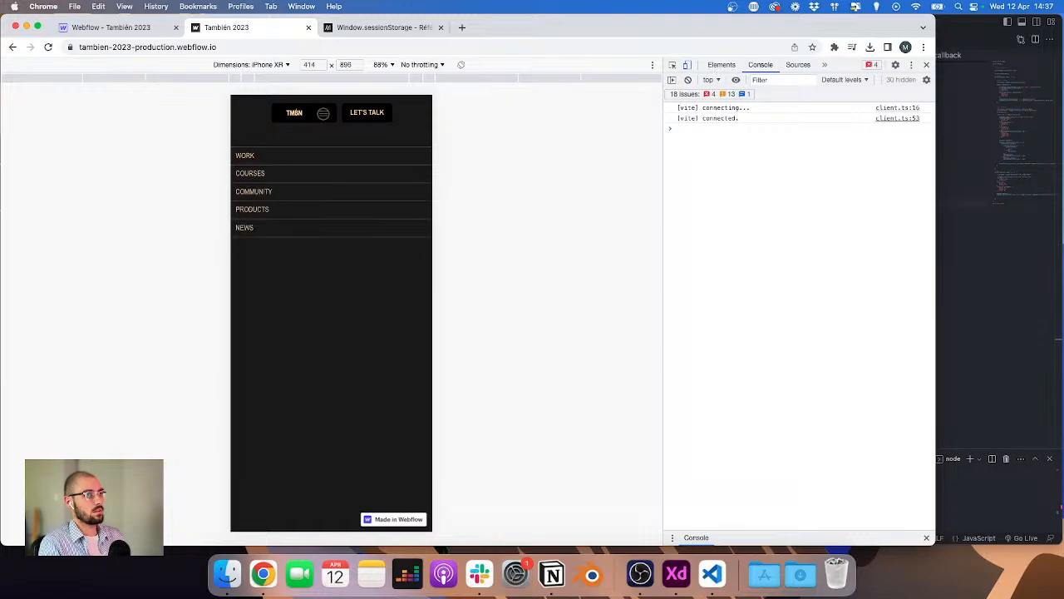
click(324, 113)
click(324, 113)
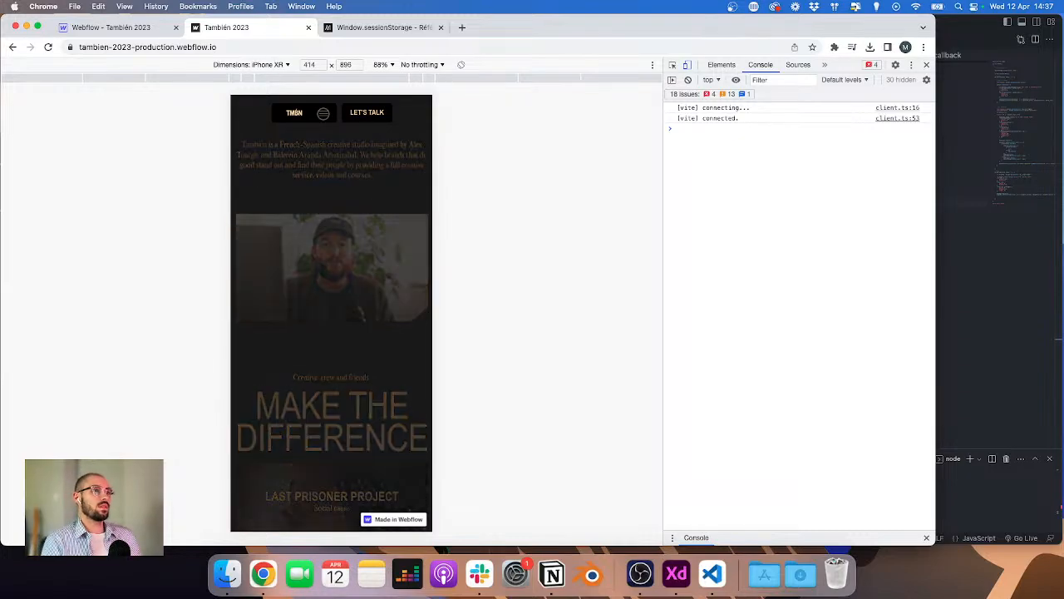
click(324, 113)
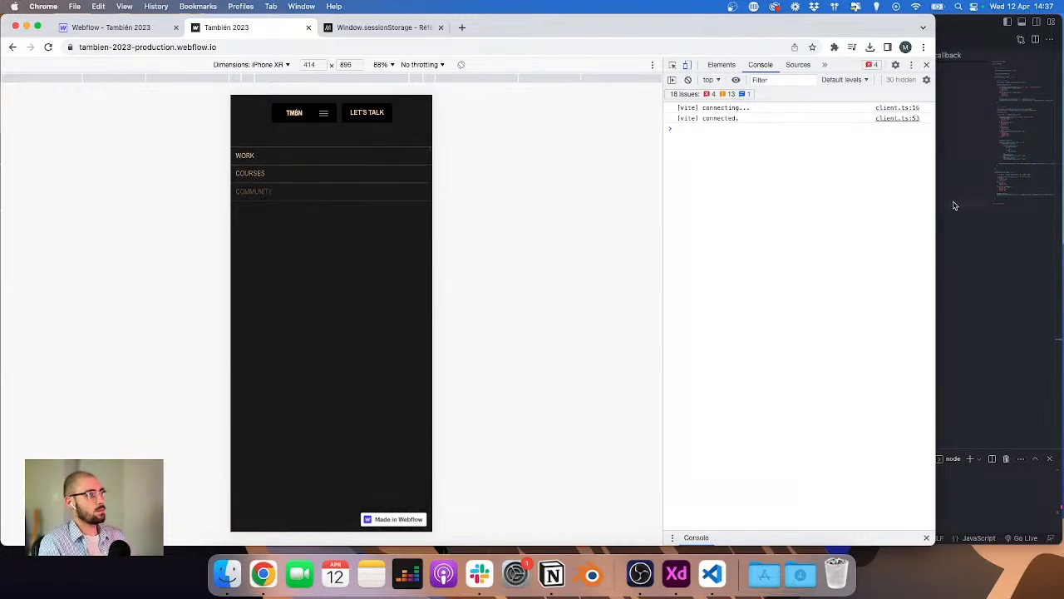
click(326, 112)
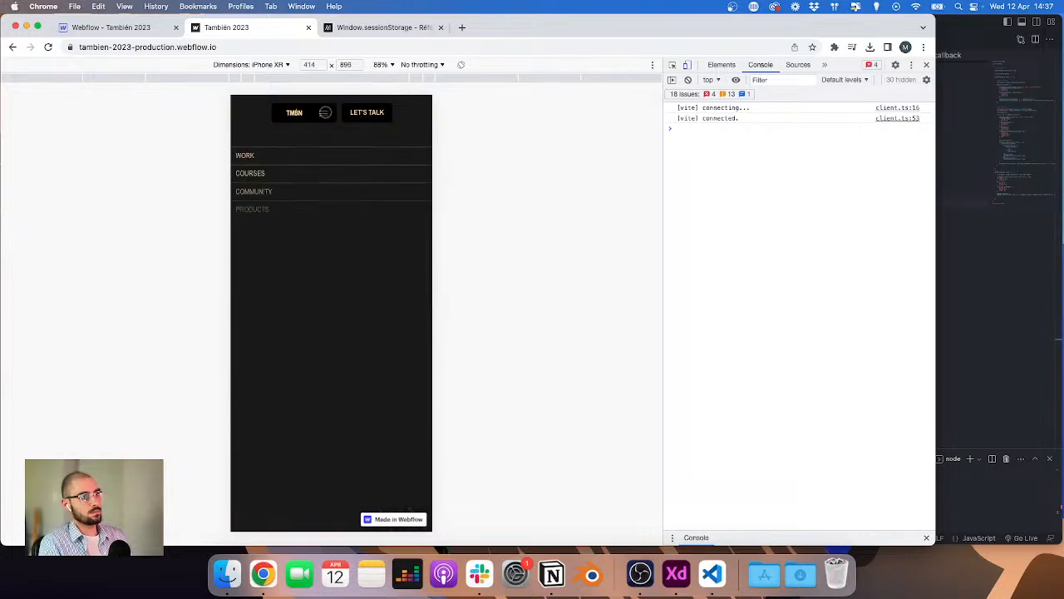
click(325, 112)
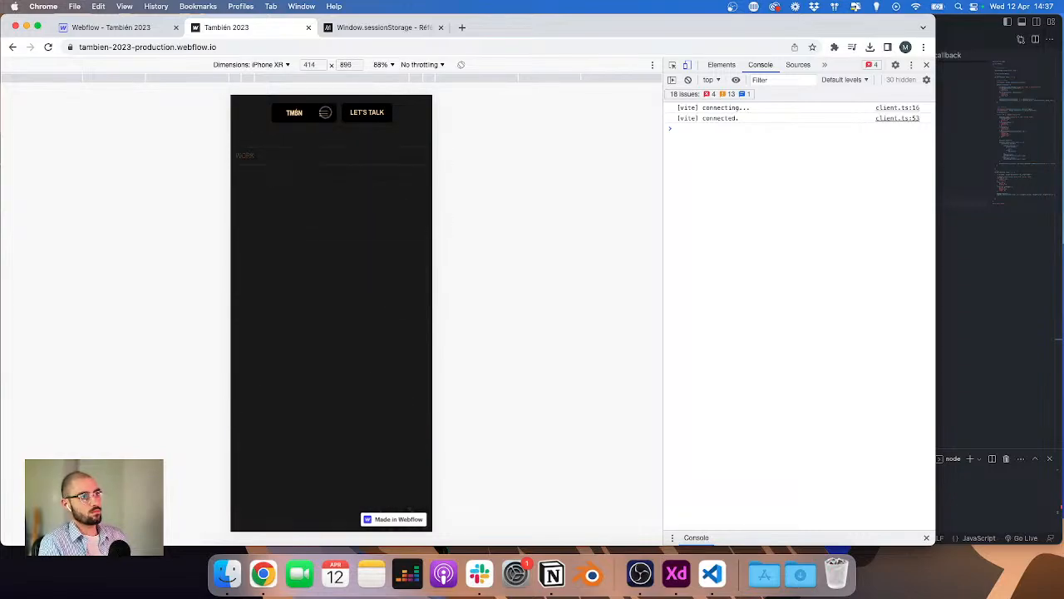
click(1045, 282)
scroll(592, 212, up, 3)
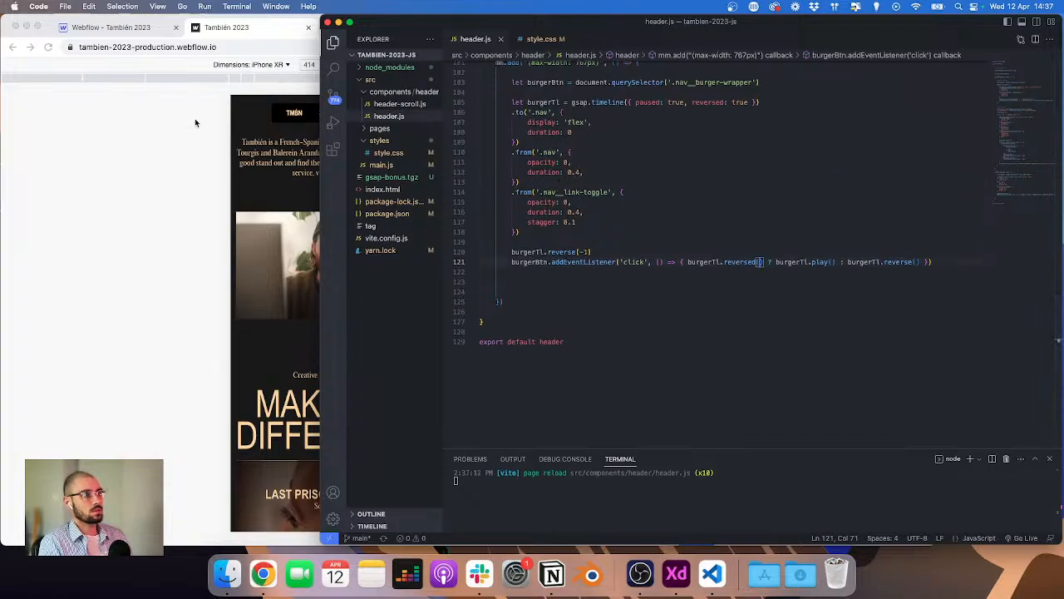
click(271, 119)
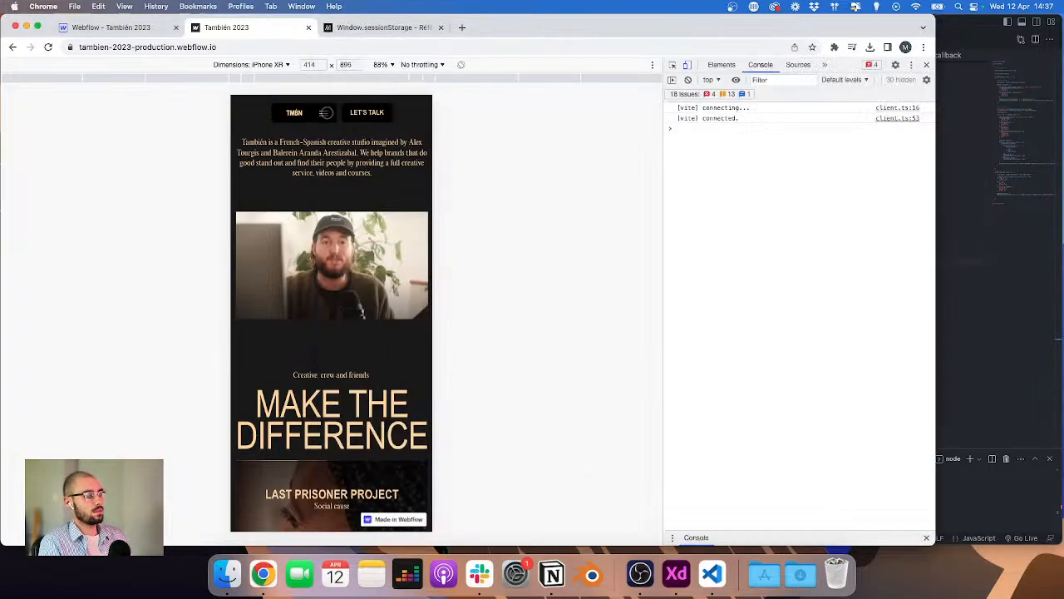
click(326, 112)
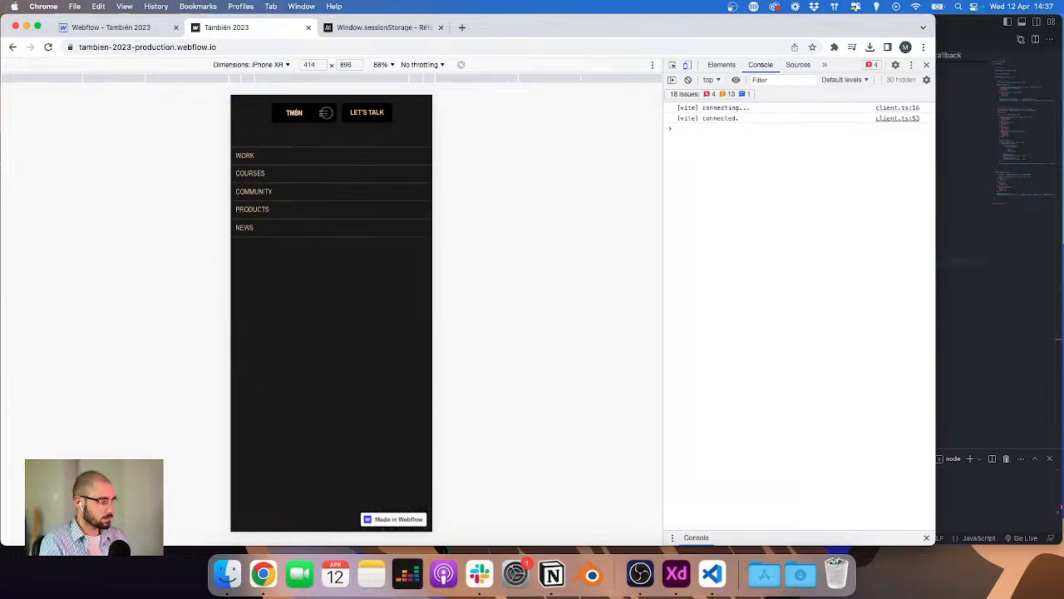
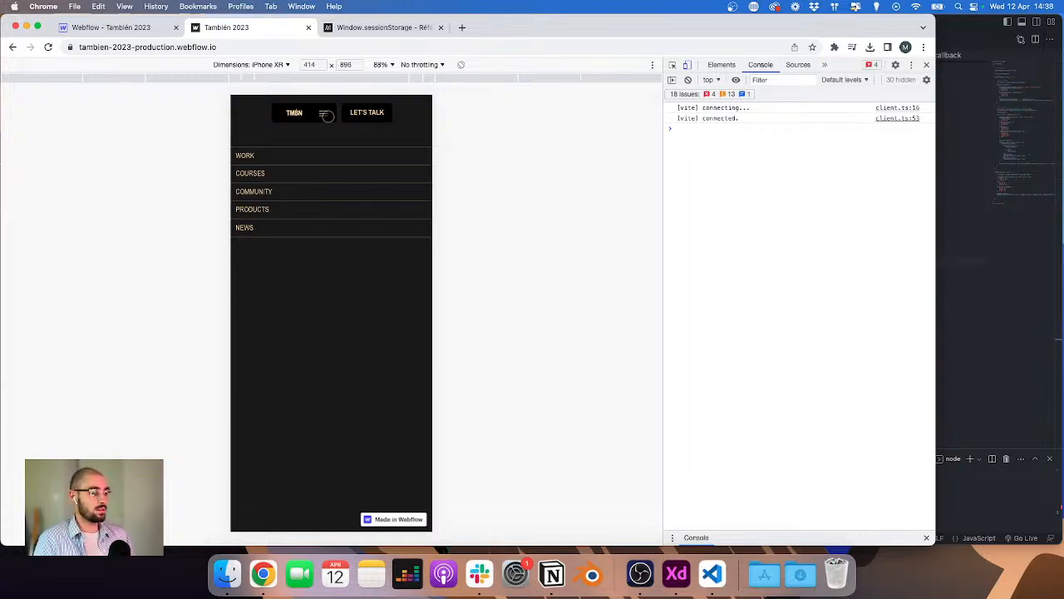
Step: Browse the TMBN_2023_V3 design file's artboards, including the mobile menu and page layouts
click(677, 574)
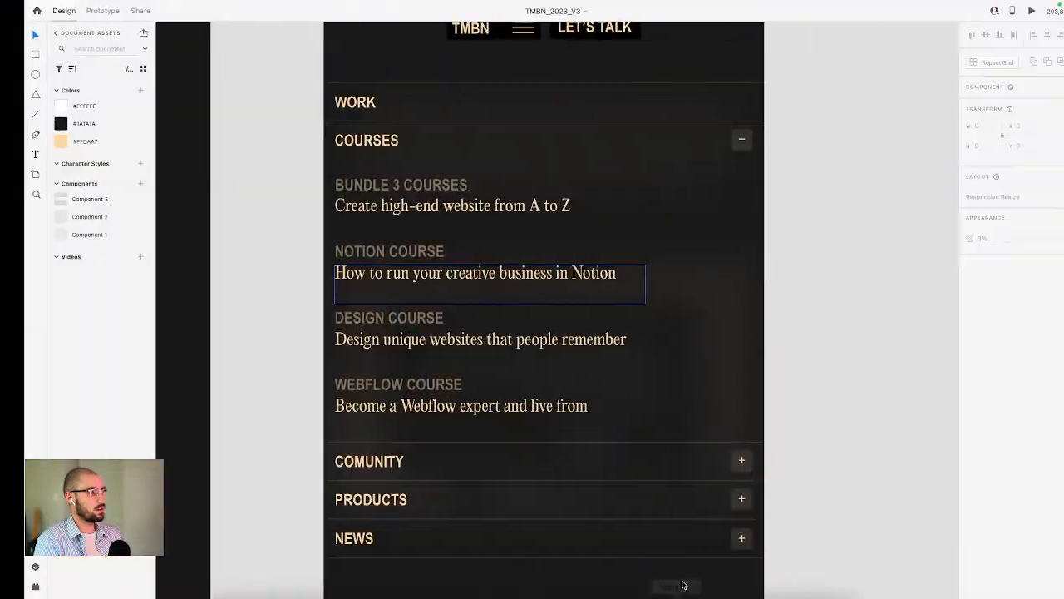
scroll(452, 235, up, 1)
scroll(452, 235, down, 10)
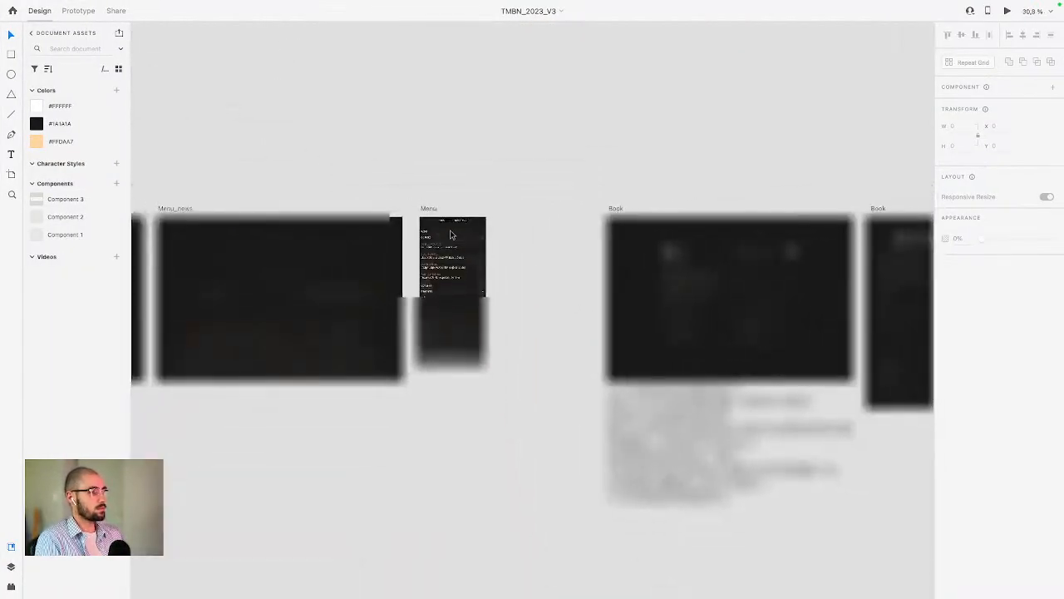
scroll(451, 235, down, 5)
scroll(452, 235, down, 4)
scroll(354, 220, up, 5)
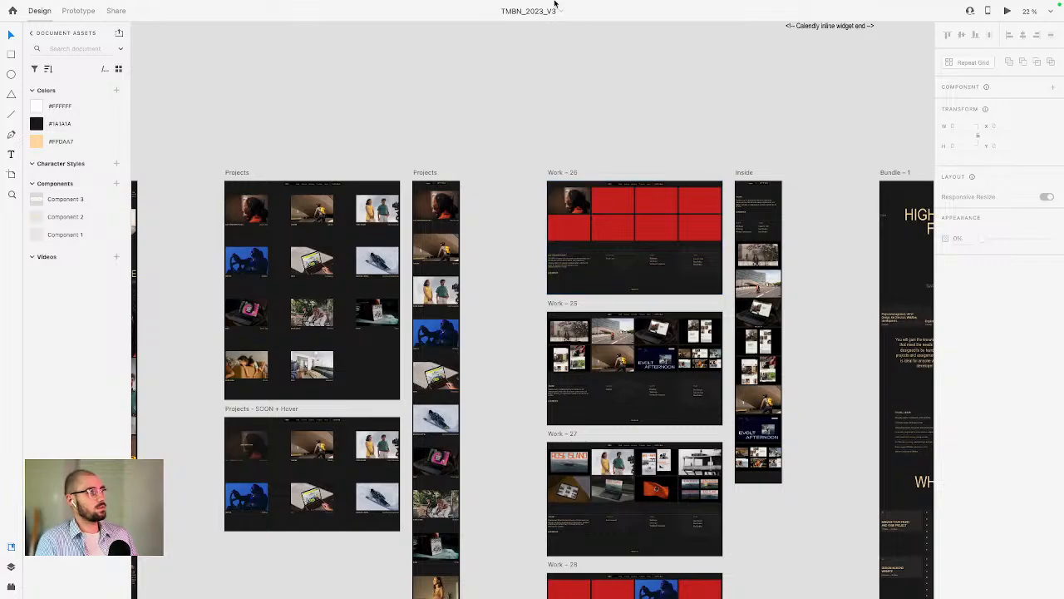
mouse_move(555, 5)
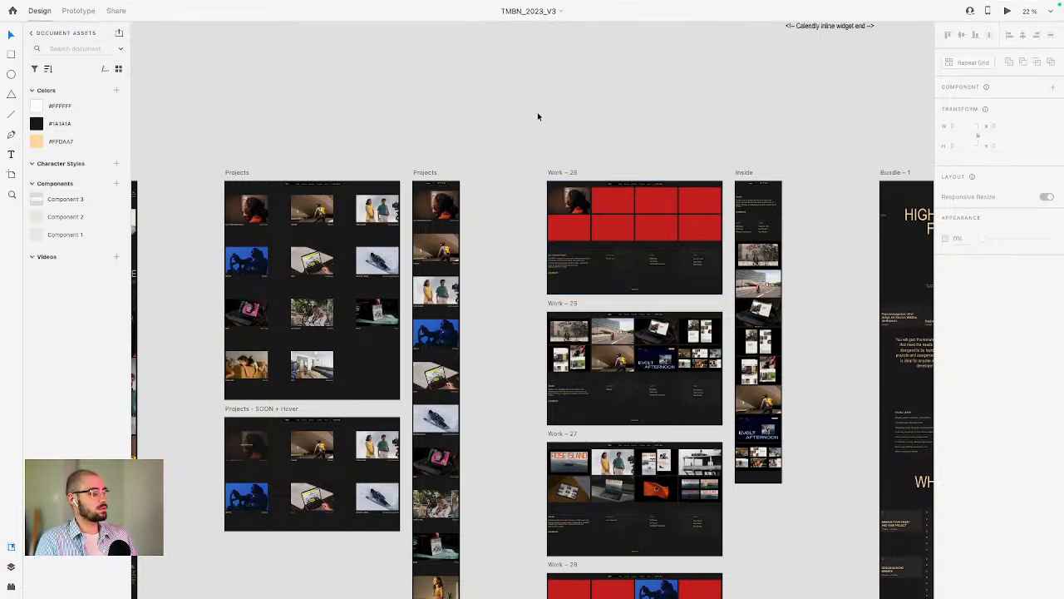
scroll(504, 176, left, 5)
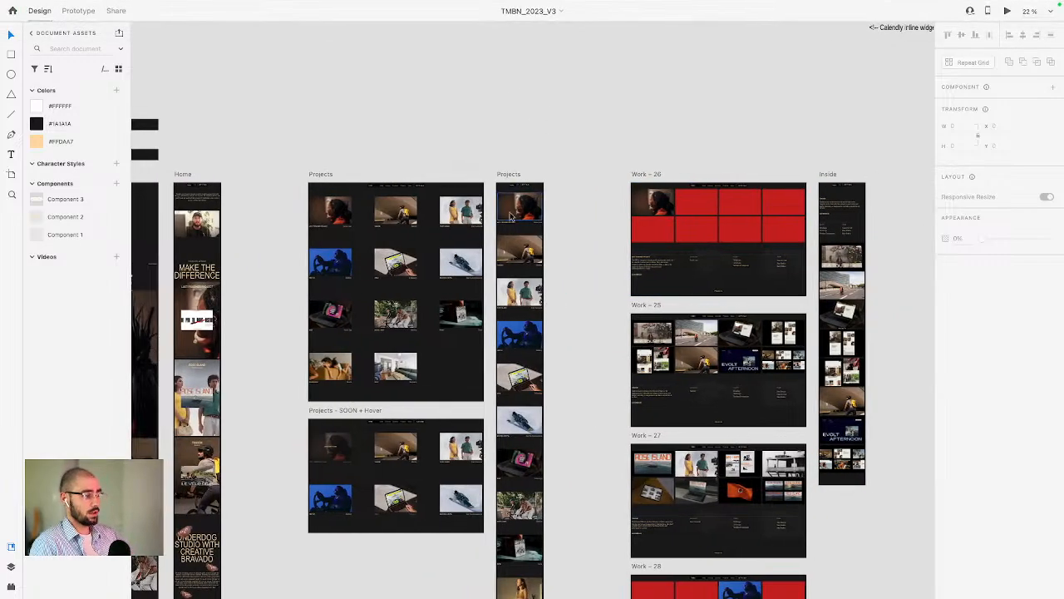
scroll(596, 212, right, 8)
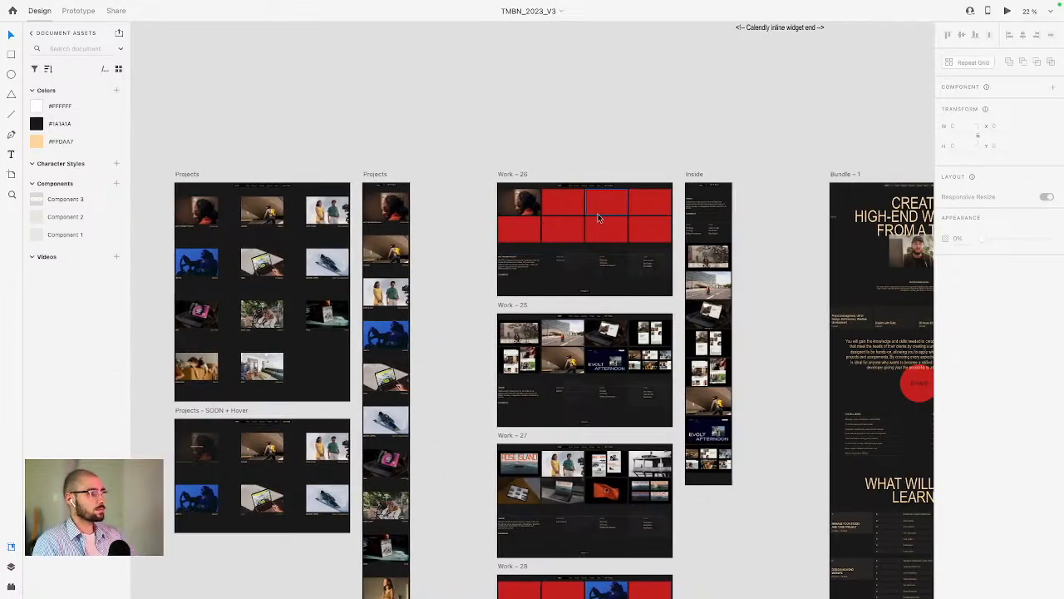
scroll(596, 213, right, 12)
scroll(600, 213, right, 10)
scroll(601, 213, down, 3)
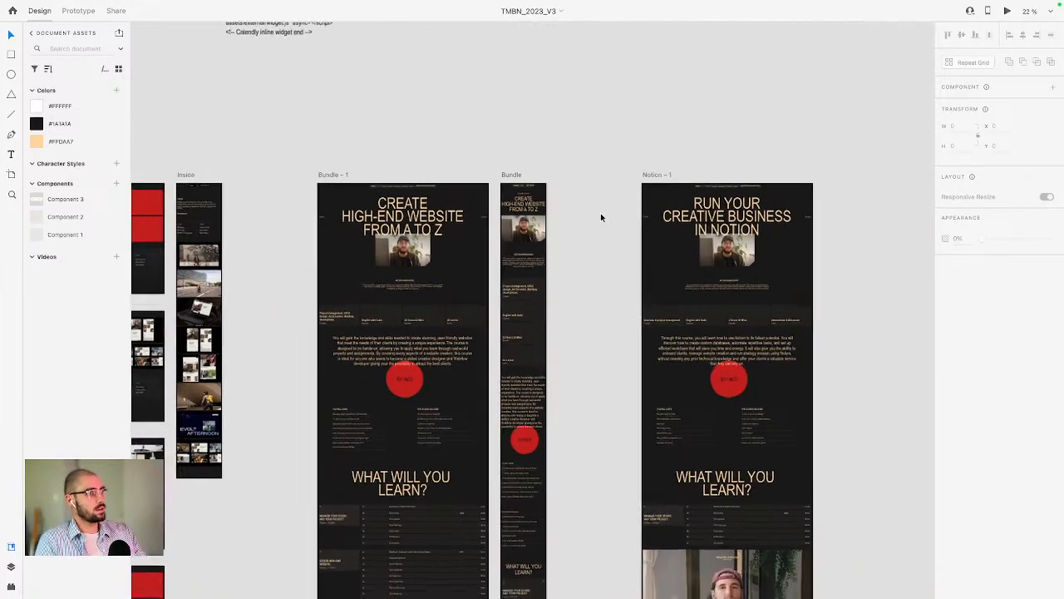
scroll(600, 214, down, 2)
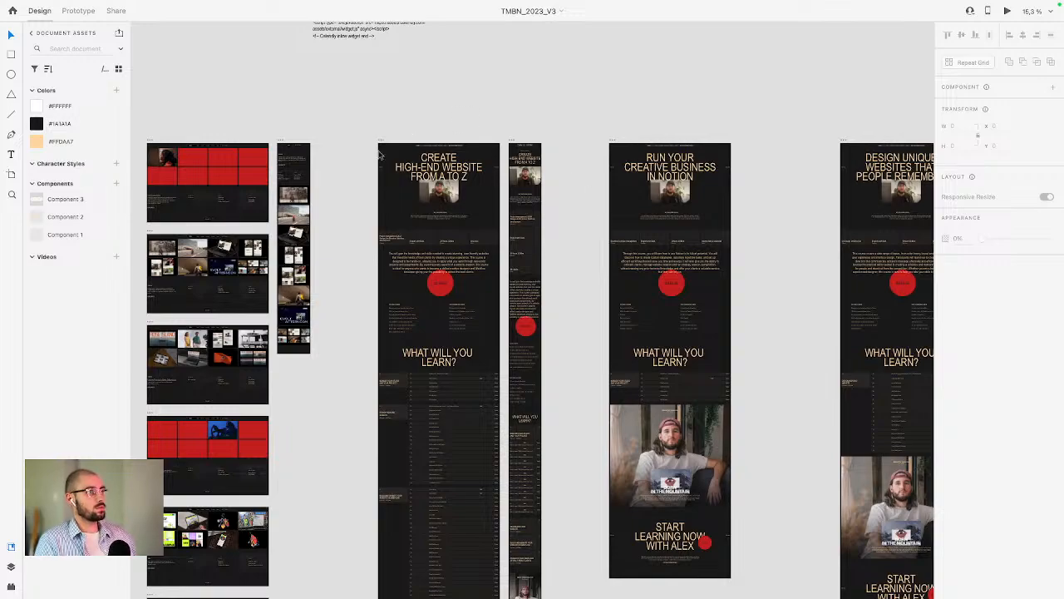
scroll(559, 74, down, 2)
scroll(559, 74, right, 15)
scroll(601, 373, left, 6)
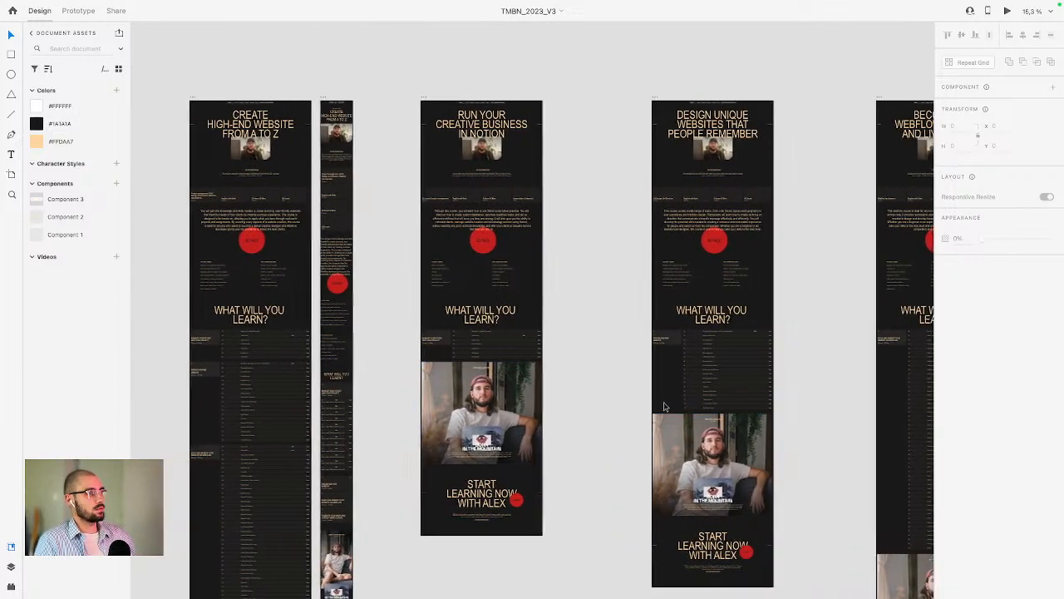
scroll(309, 377, up, 3)
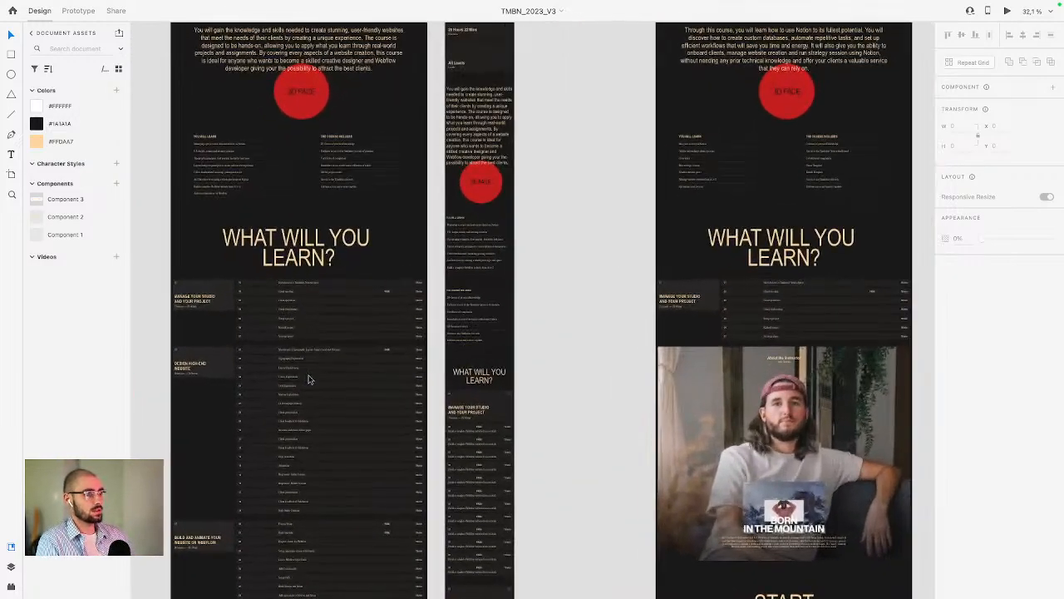
scroll(307, 379, down, 5)
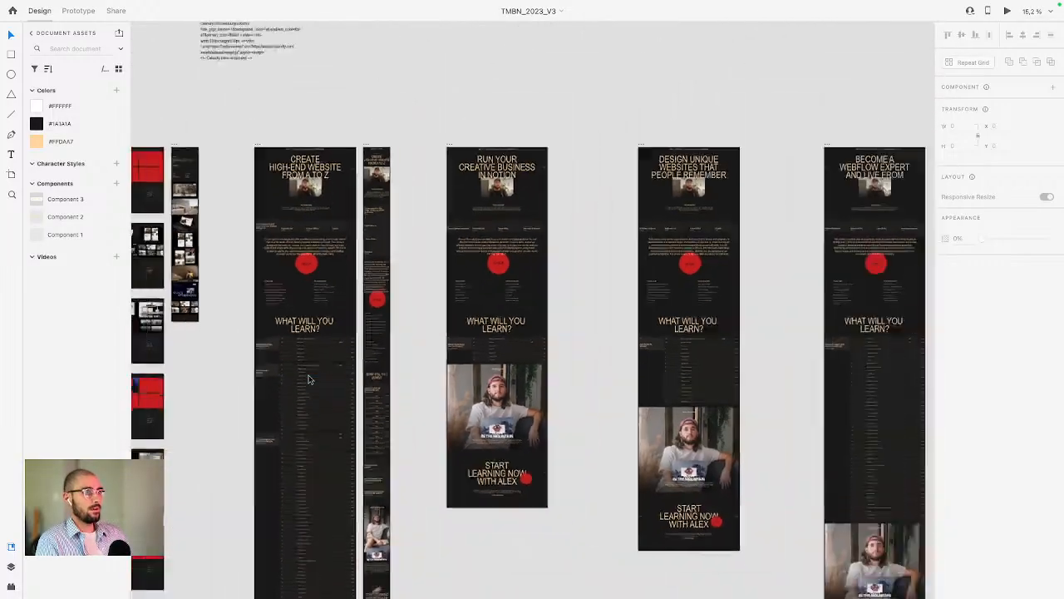
scroll(632, 316, right, 3)
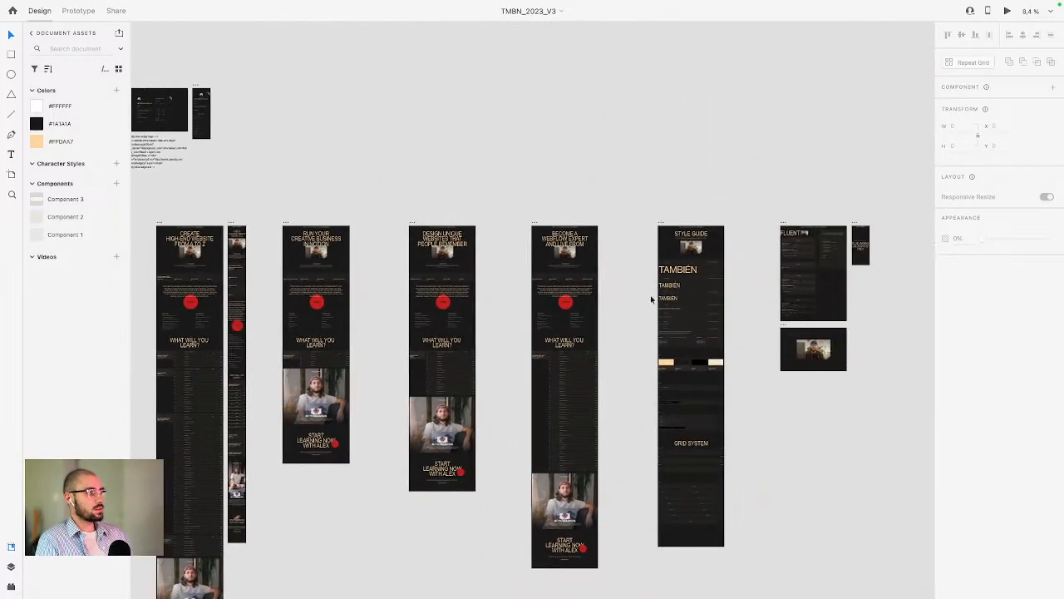
scroll(672, 301, up, 2)
scroll(751, 342, right, 3)
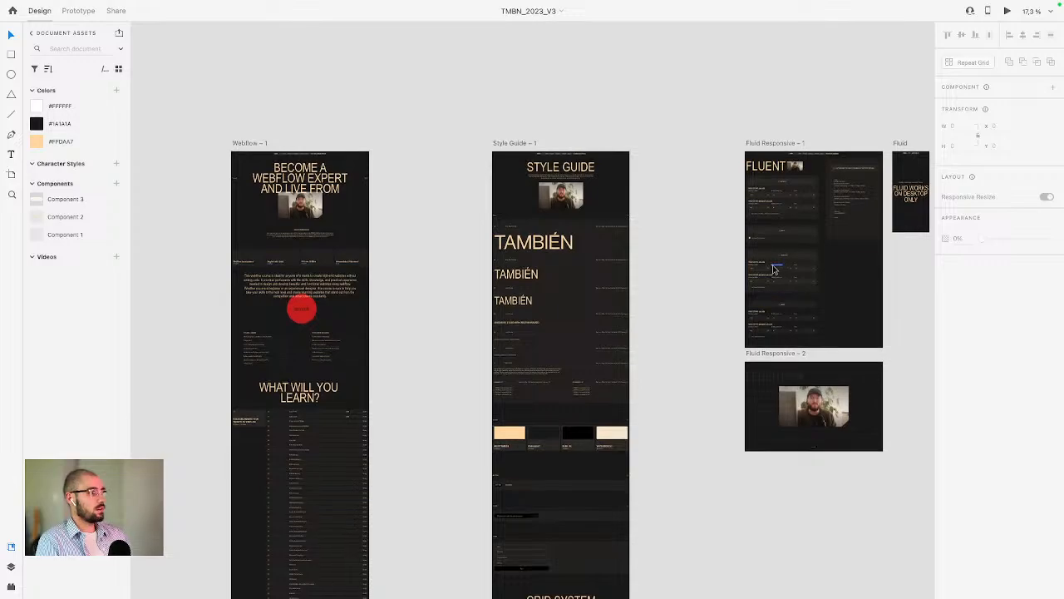
scroll(776, 270, up, 3)
scroll(757, 269, right, 3)
scroll(761, 266, down, 3)
scroll(765, 262, up, 2)
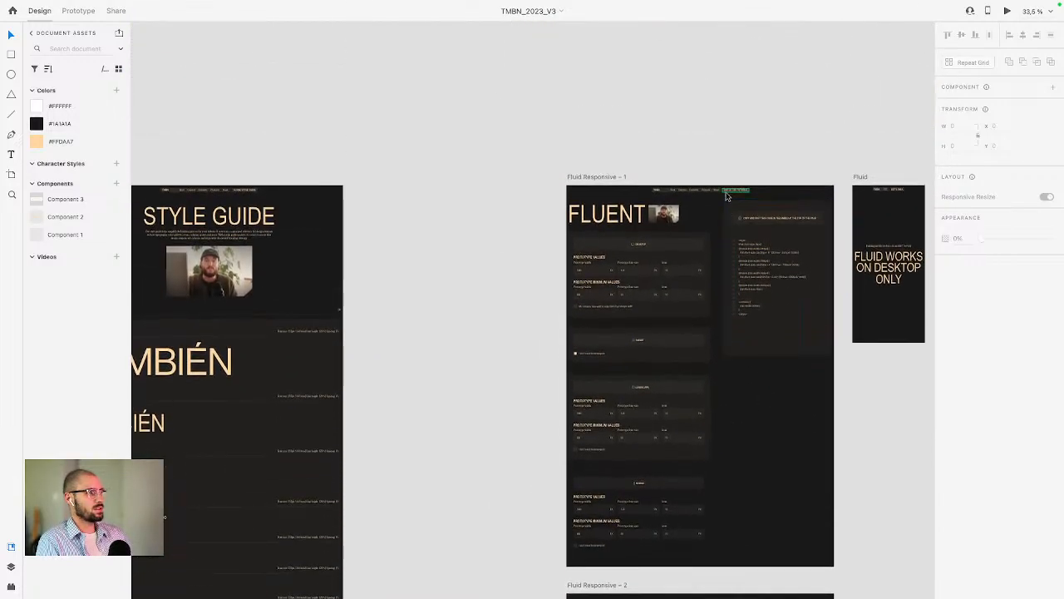
scroll(775, 252, up, 2)
scroll(737, 296, down, 5)
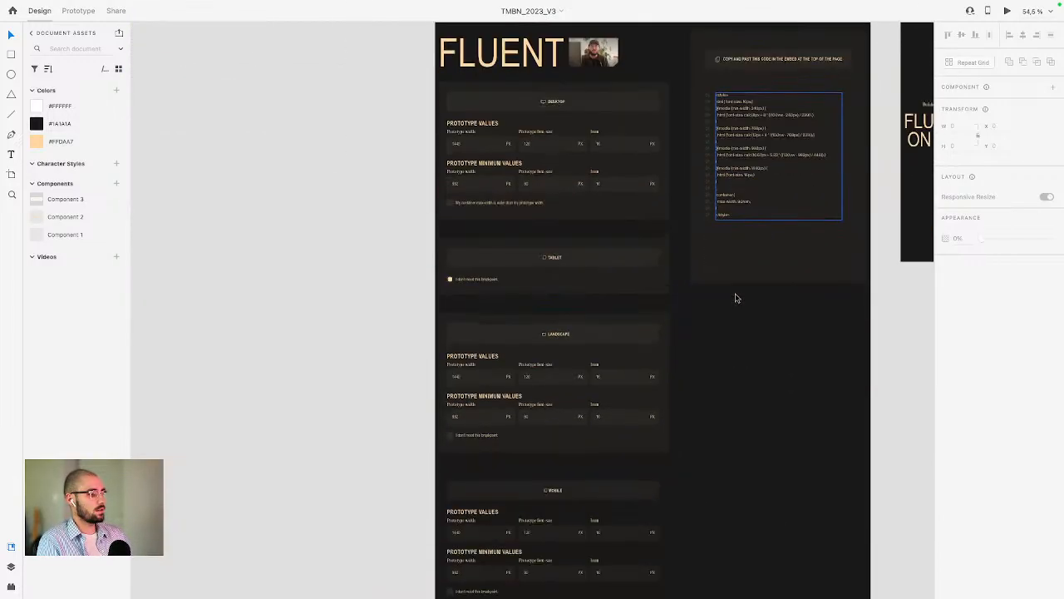
scroll(707, 305, down, 1)
scroll(701, 310, up, 5)
scroll(698, 312, down, 8)
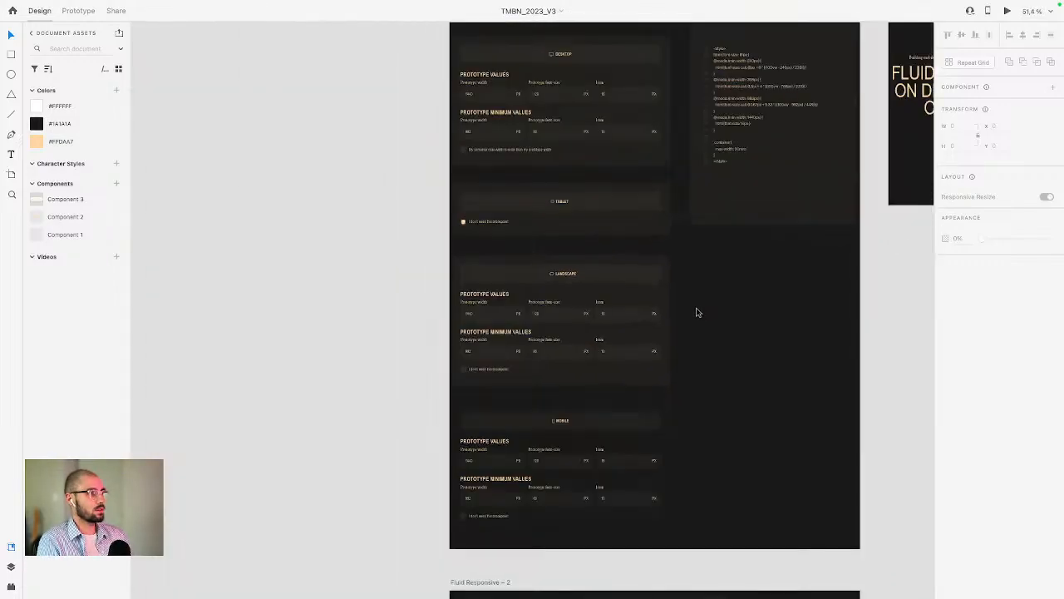
scroll(698, 312, down, 3)
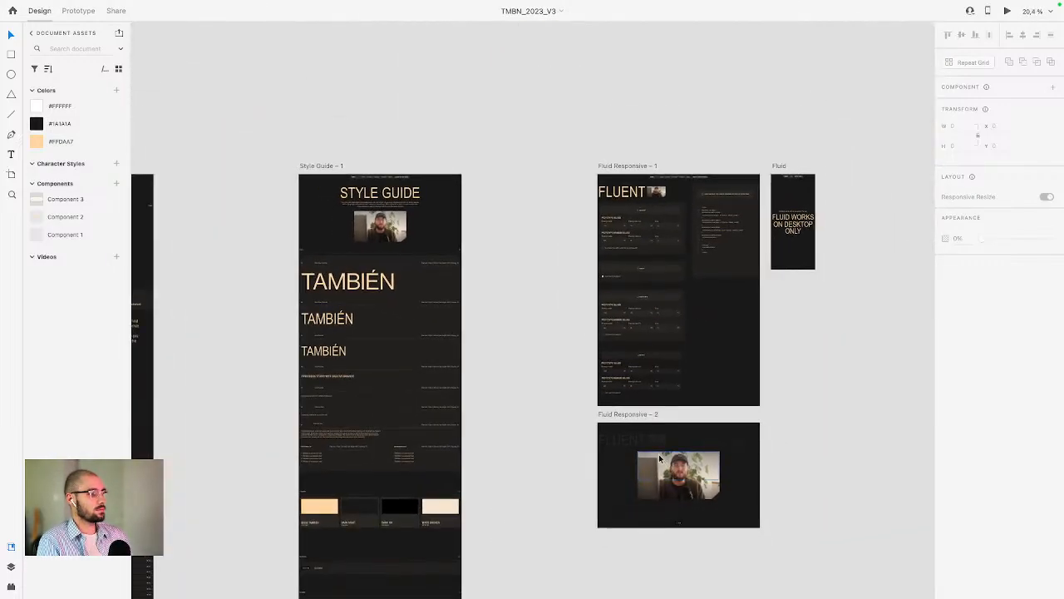
scroll(657, 449, down, 3)
scroll(657, 449, down, 3)
scroll(565, 413, left, 10)
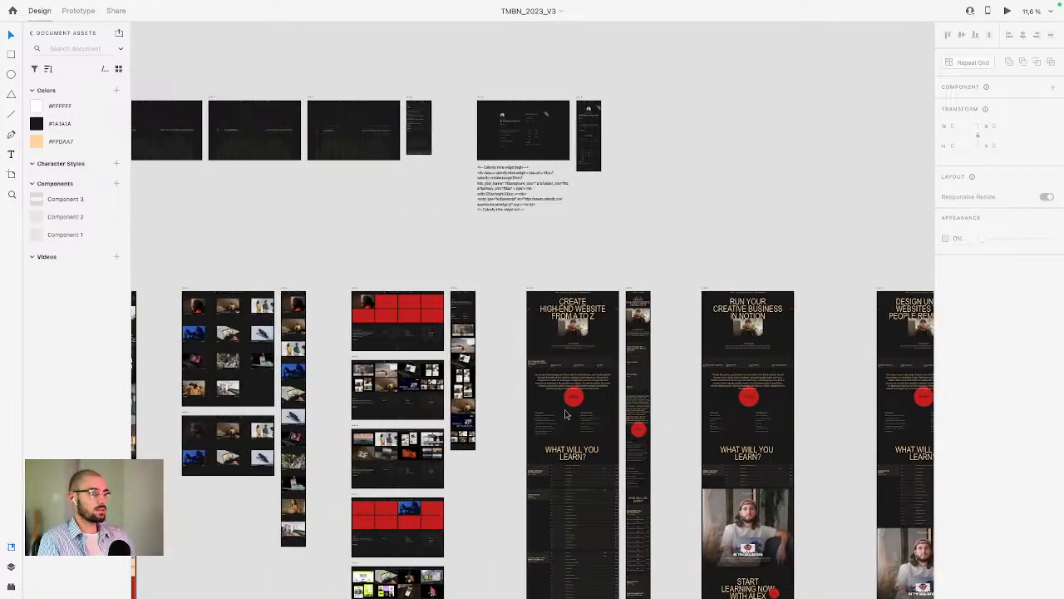
scroll(565, 414, left, 5)
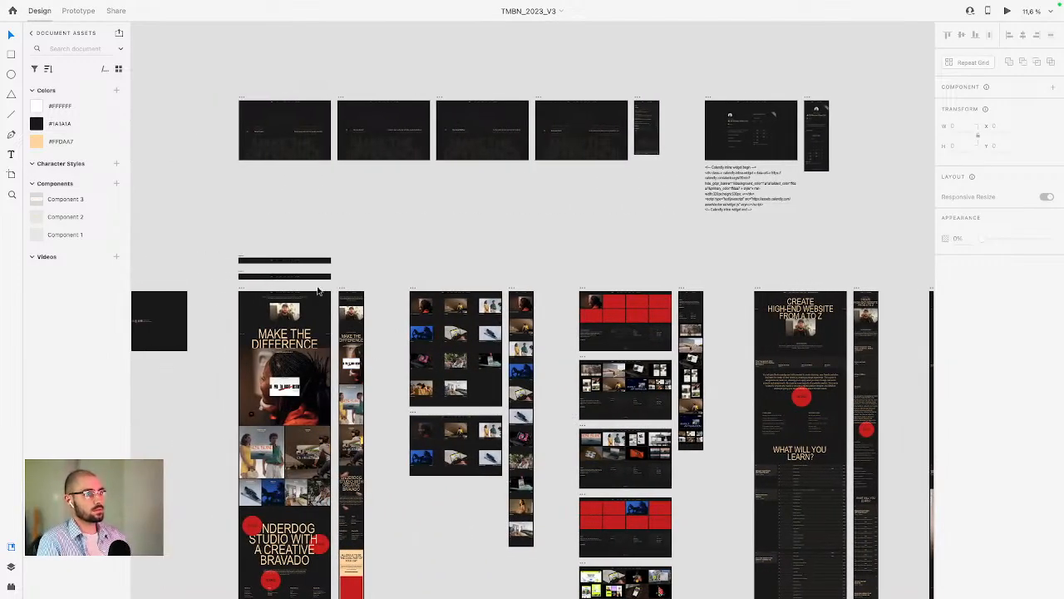
scroll(306, 251, up, 5)
key(ctrl+Left)
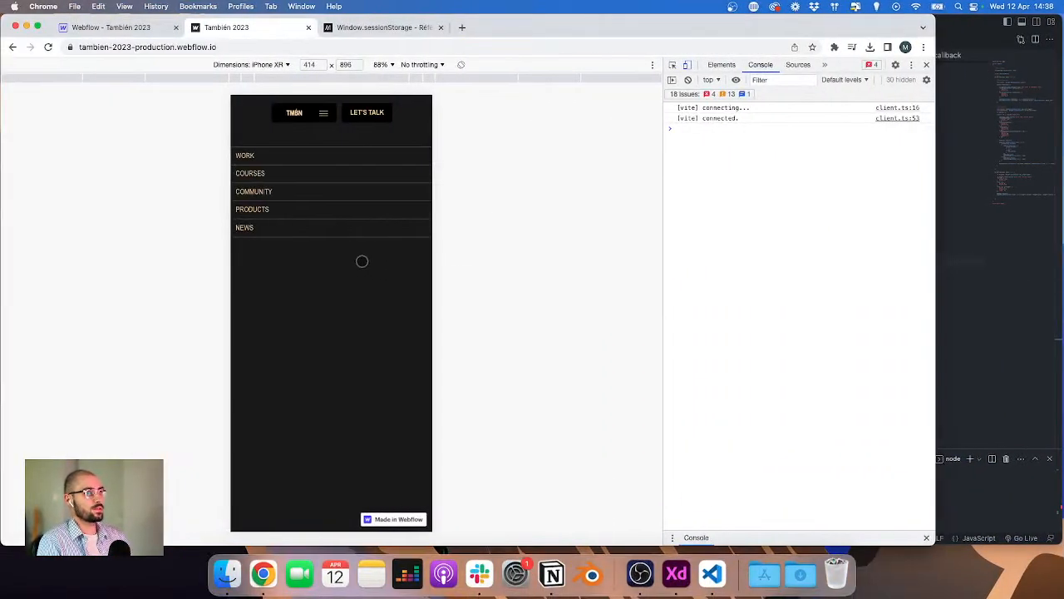
Step: Inspect the nav scroll element in the phone preview and select the nav element in the Webflow Navigator
click(673, 64)
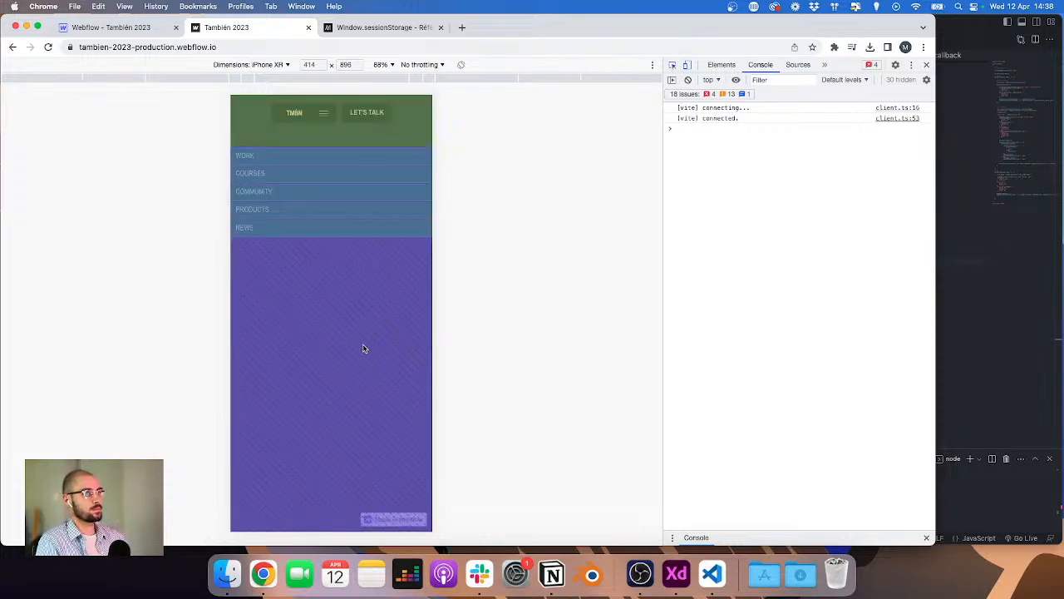
click(363, 344)
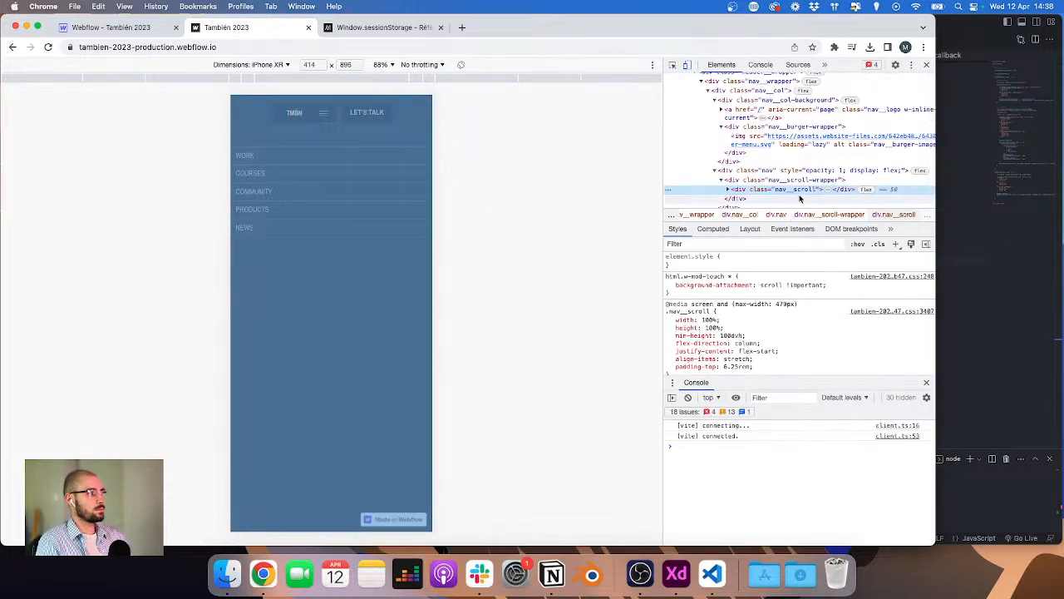
click(145, 30)
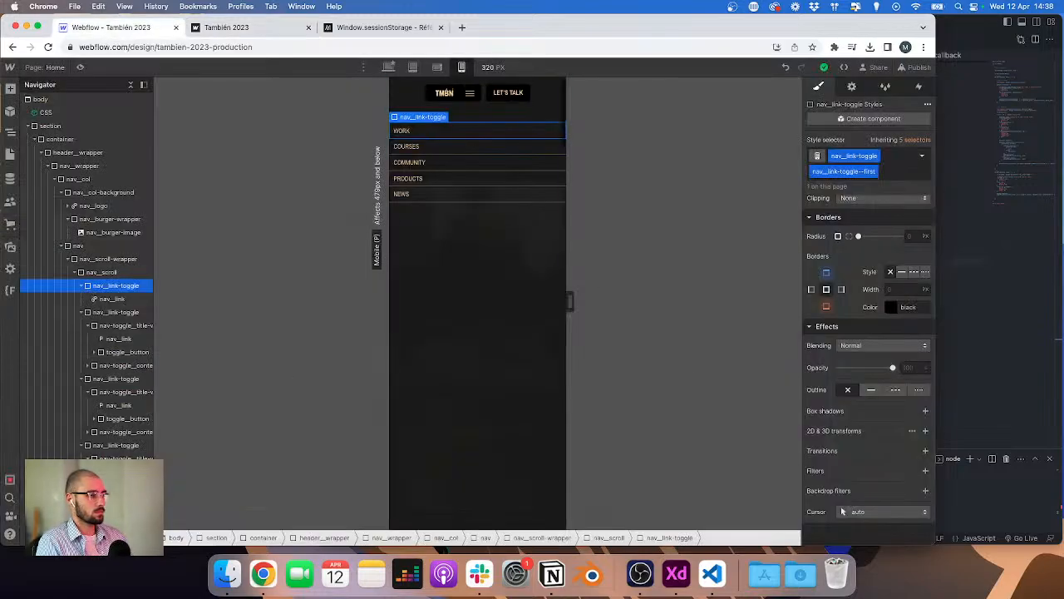
click(400, 306)
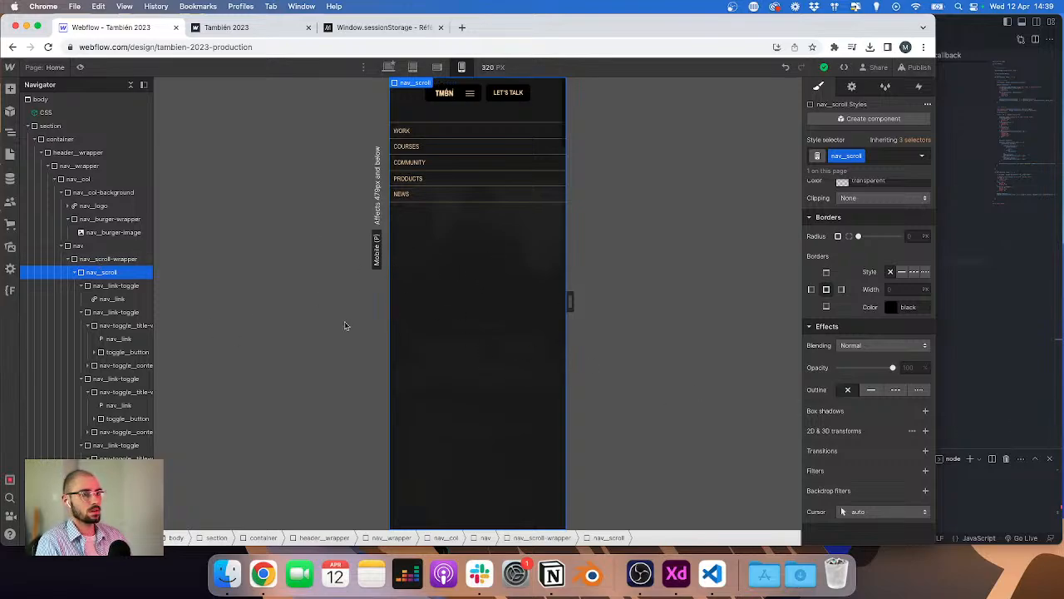
click(87, 245)
Step: Comment out the '.nav' opacity from-tween in the burger timeline and save the file
click(967, 253)
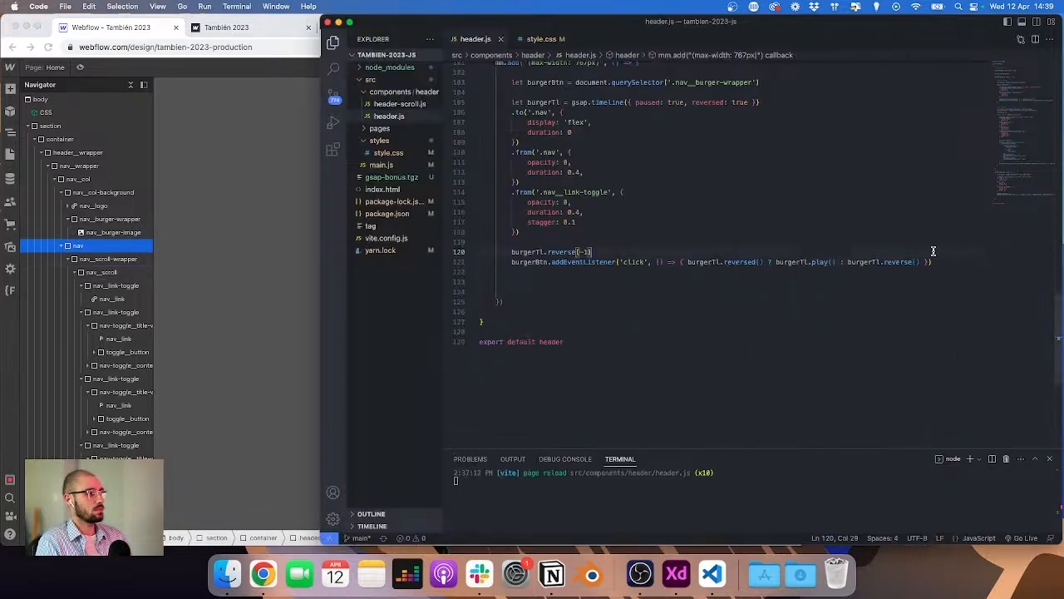
scroll(652, 210, up, 2)
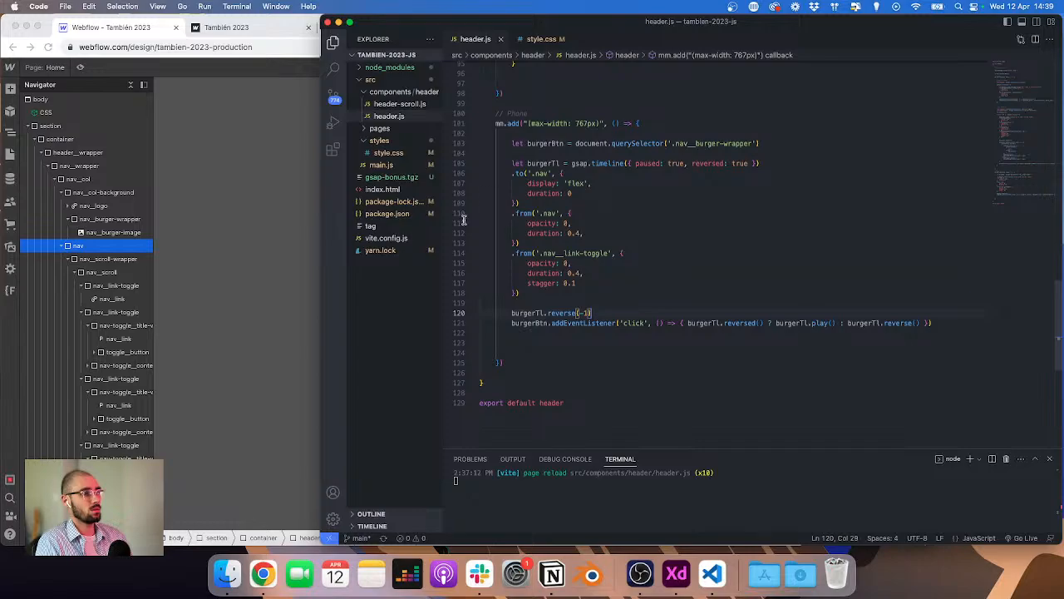
click(192, 267)
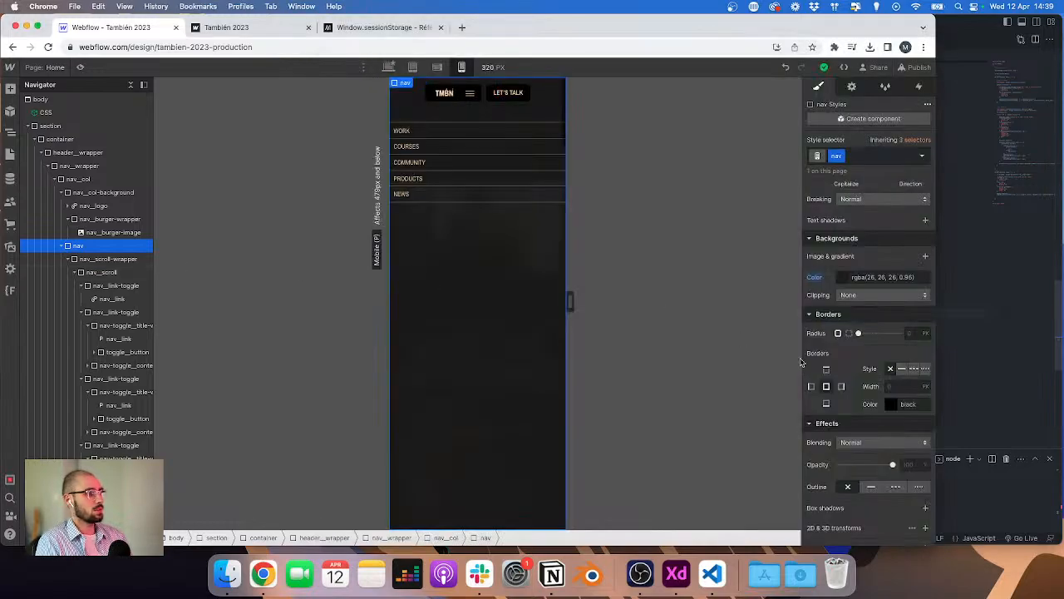
click(947, 328)
drag(521, 270, 436, 242)
key(super+/)
key(super+s)
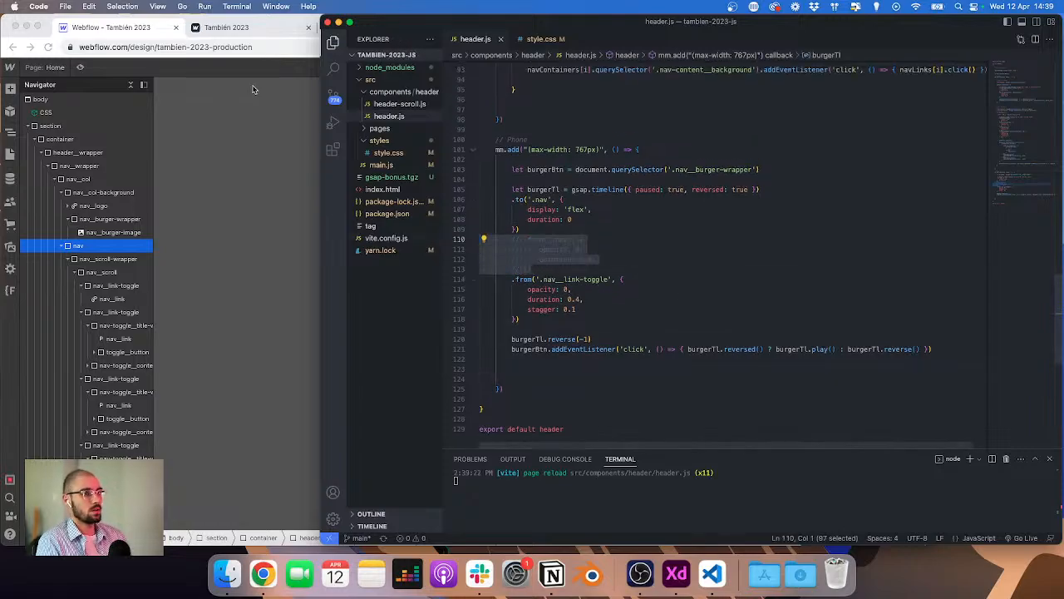
Step: Toggle the burger menu open and closed in the phone preview to test the animation
click(251, 29)
click(323, 112)
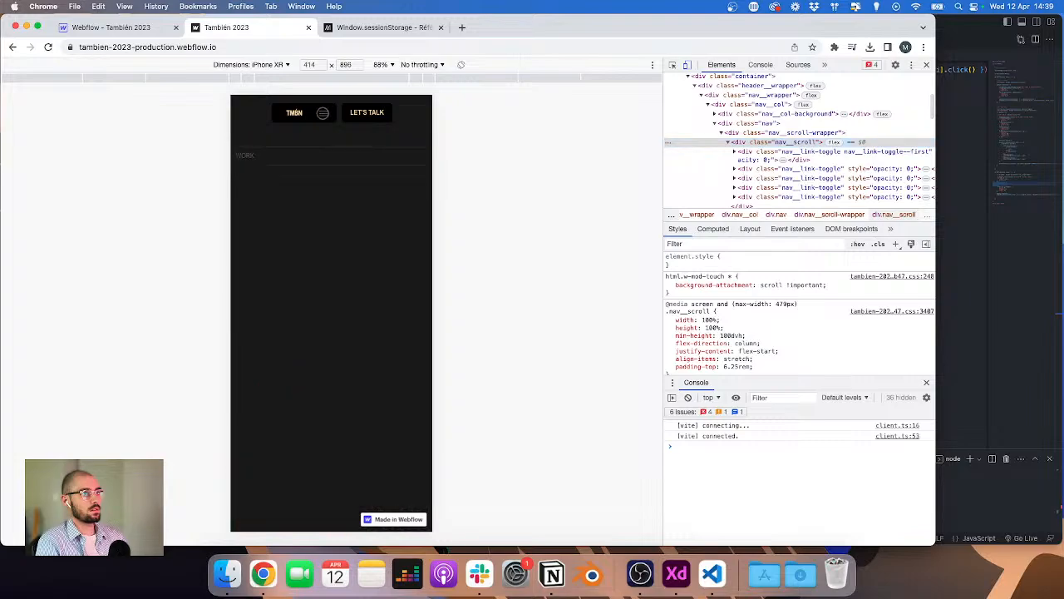
click(323, 112)
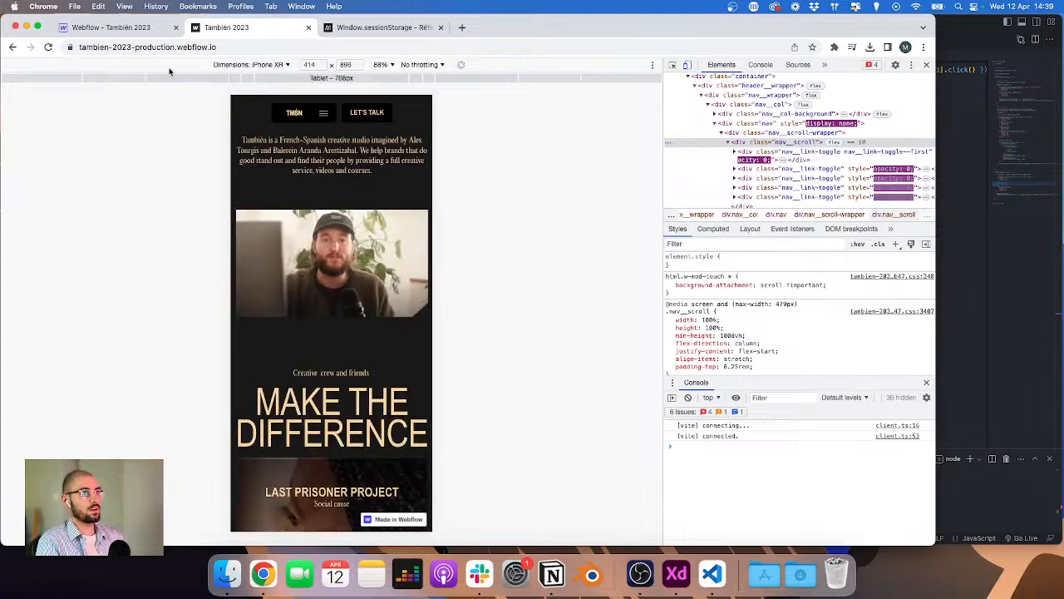
Step: Uncomment the '.nav' opacity from-tween in the burger timeline
click(171, 29)
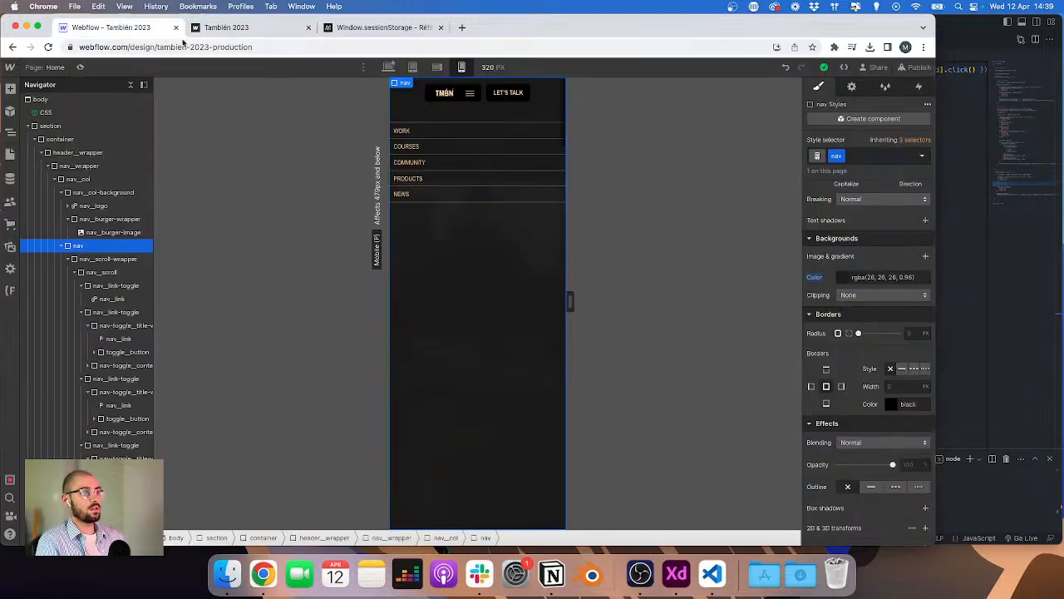
click(1007, 266)
key(super+slash)
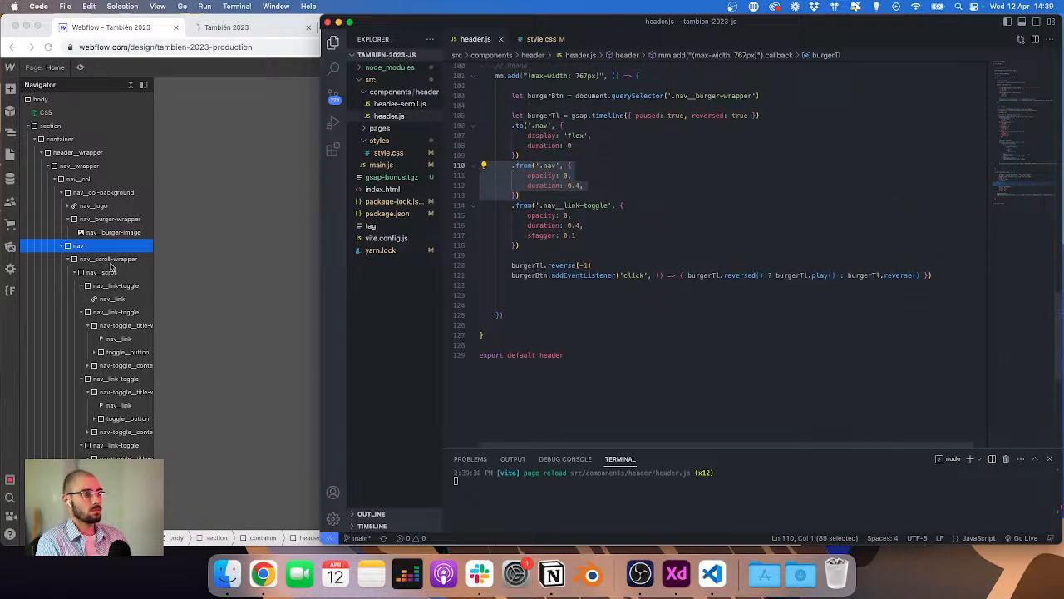
Step: Add a Div Block inside the nav element and give it the new class nav_scroll-background
click(89, 251)
click(62, 247)
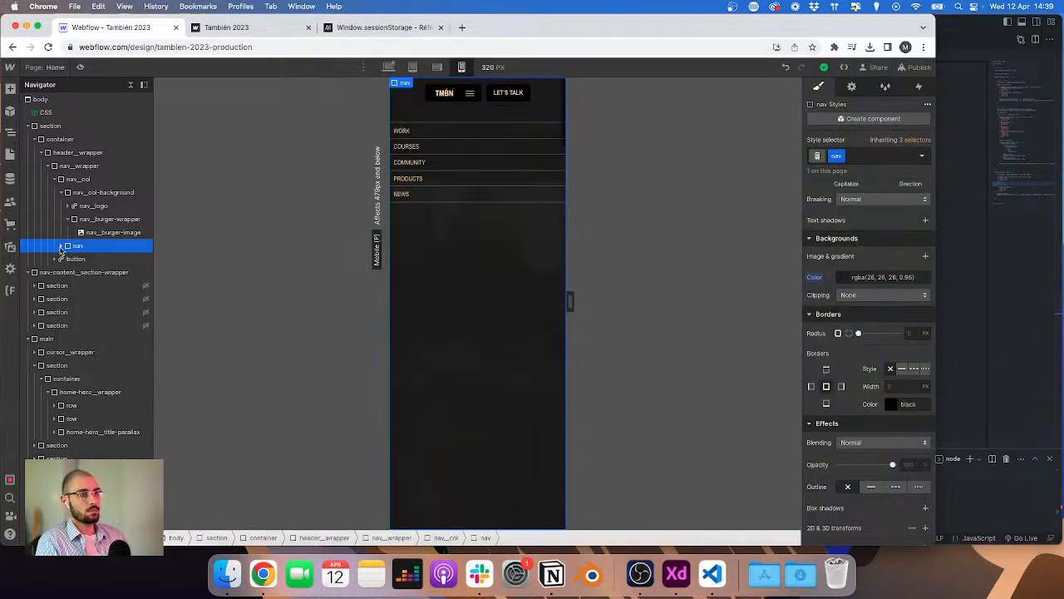
click(61, 247)
click(67, 259)
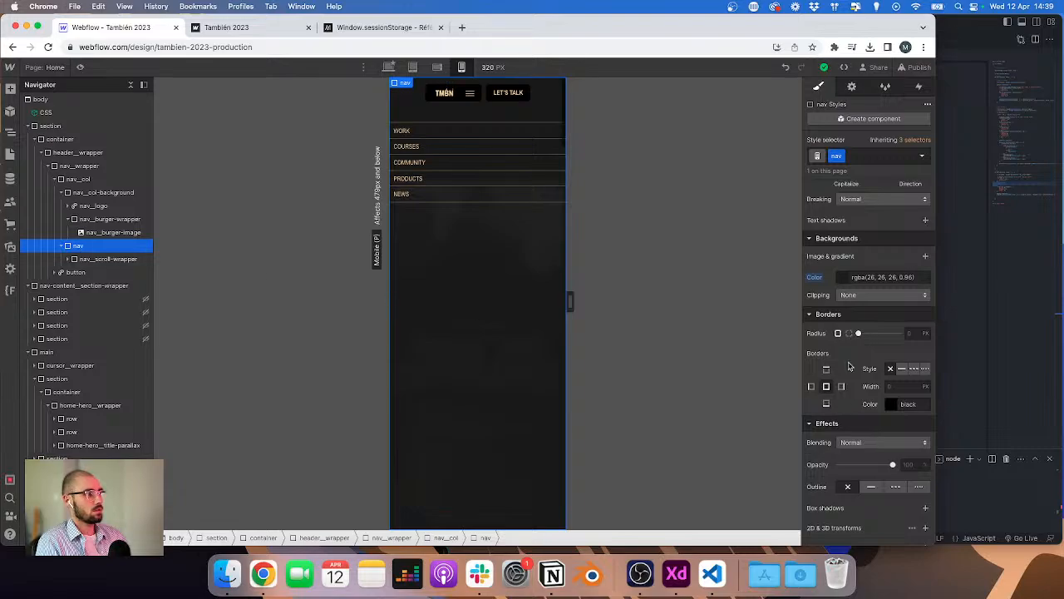
scroll(849, 366, up, 5)
key(super+e)
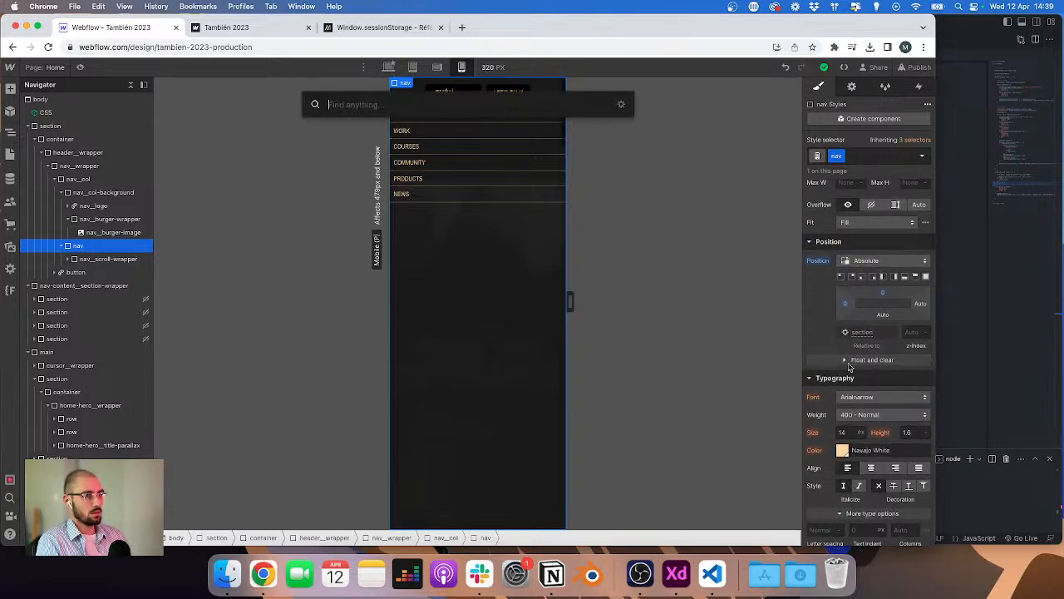
text(di)
key(Return)
key(super+Return)
text(nav)
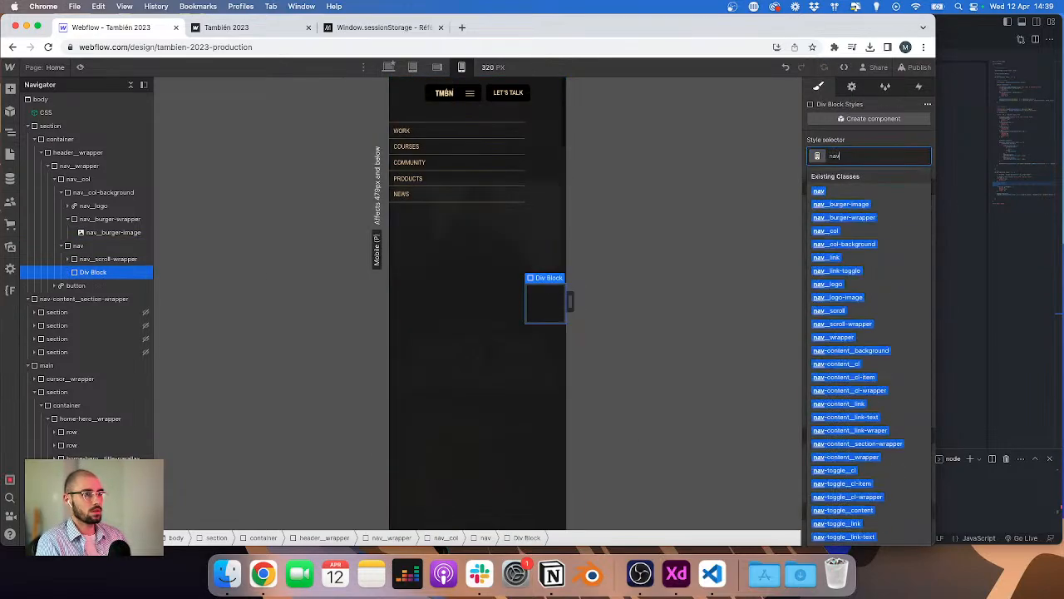
text(_scroll-)
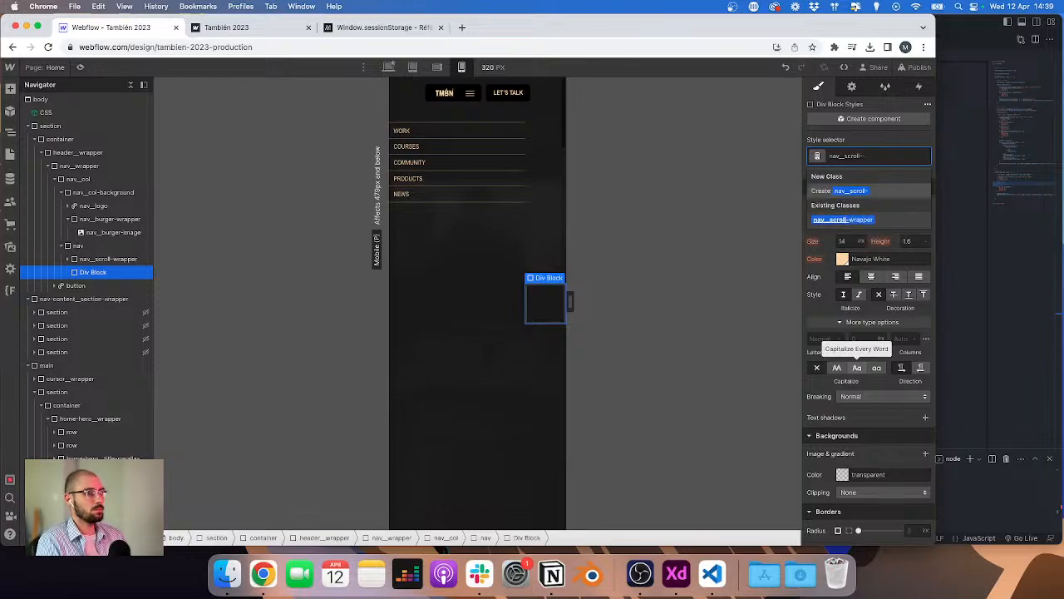
text(wbackground)
key(Return)
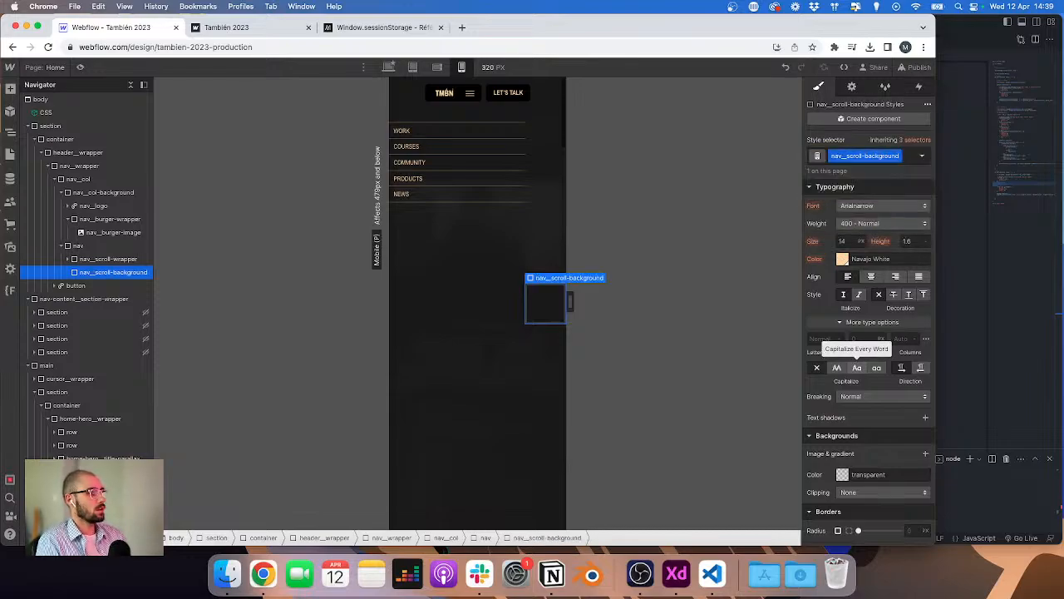
Step: Set nav_scroll-background to absolute position with width 100% and height 100%
scroll(876, 333, up, 3)
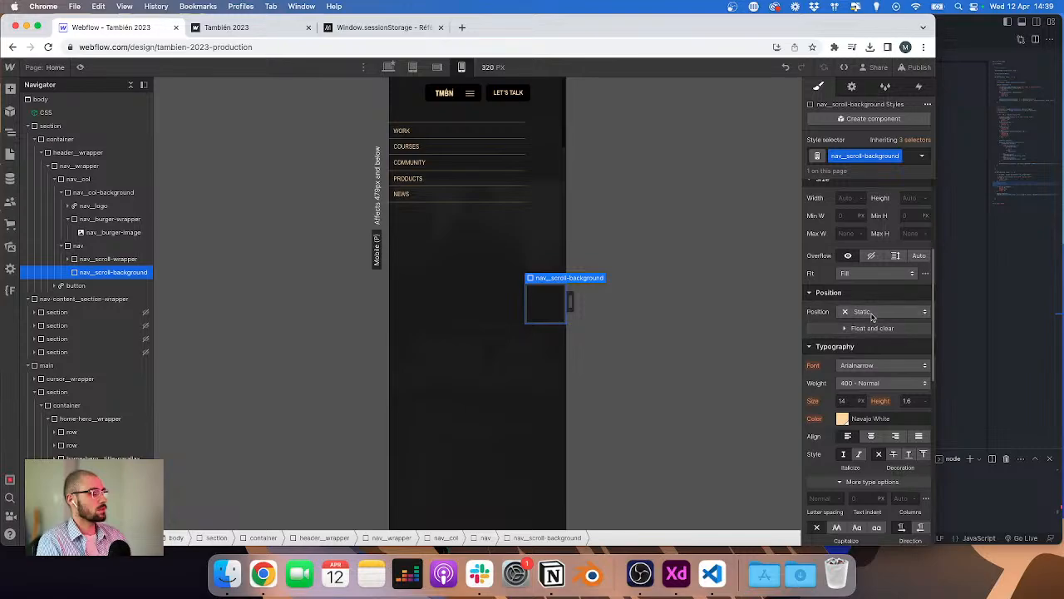
click(867, 311)
click(883, 340)
scroll(882, 340, up, 2)
click(846, 289)
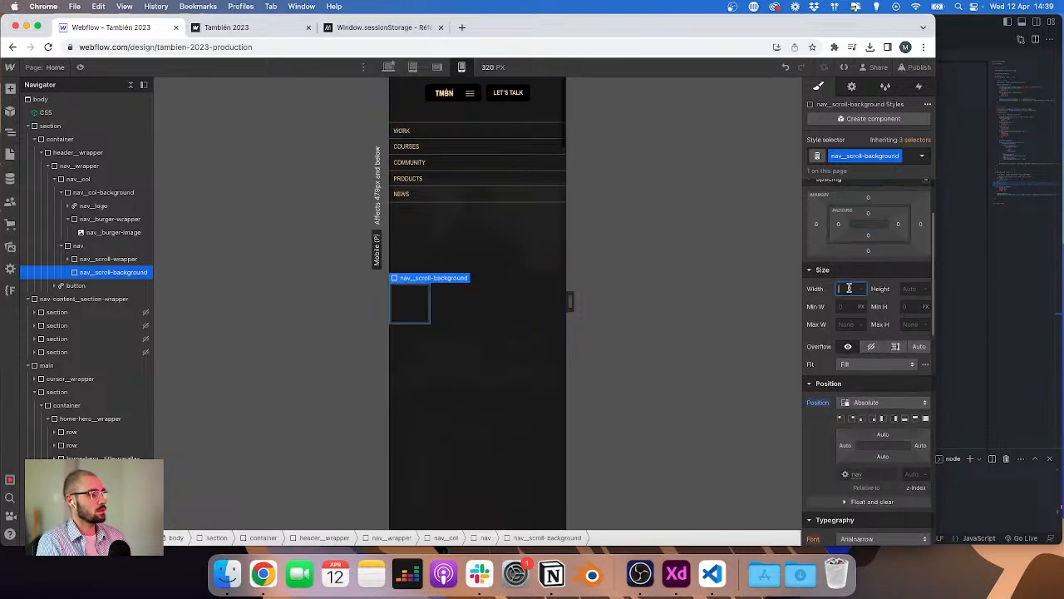
text(100%)
key(Tab)
text(100)
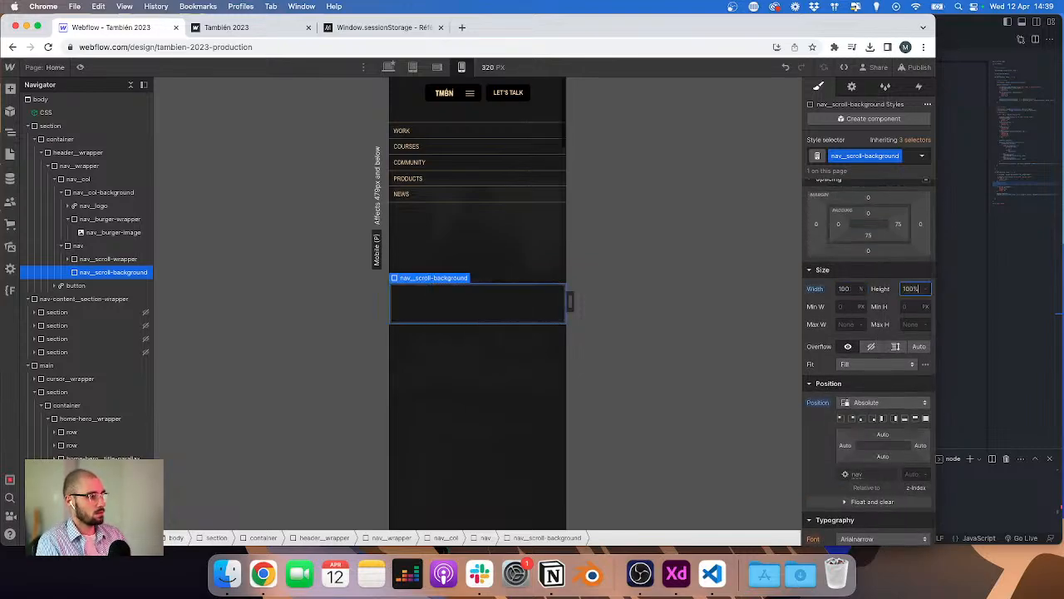
key(Return)
Step: Set nav_scroll-background's top and left offsets to 0 and its z-index to 1
click(880, 436)
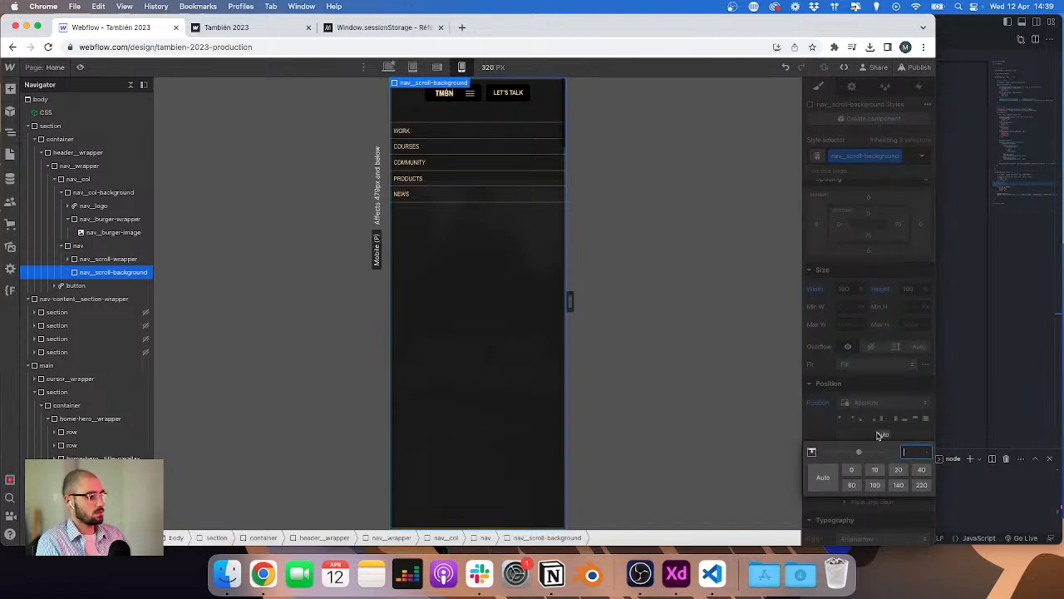
text(0)
key(Return)
click(847, 446)
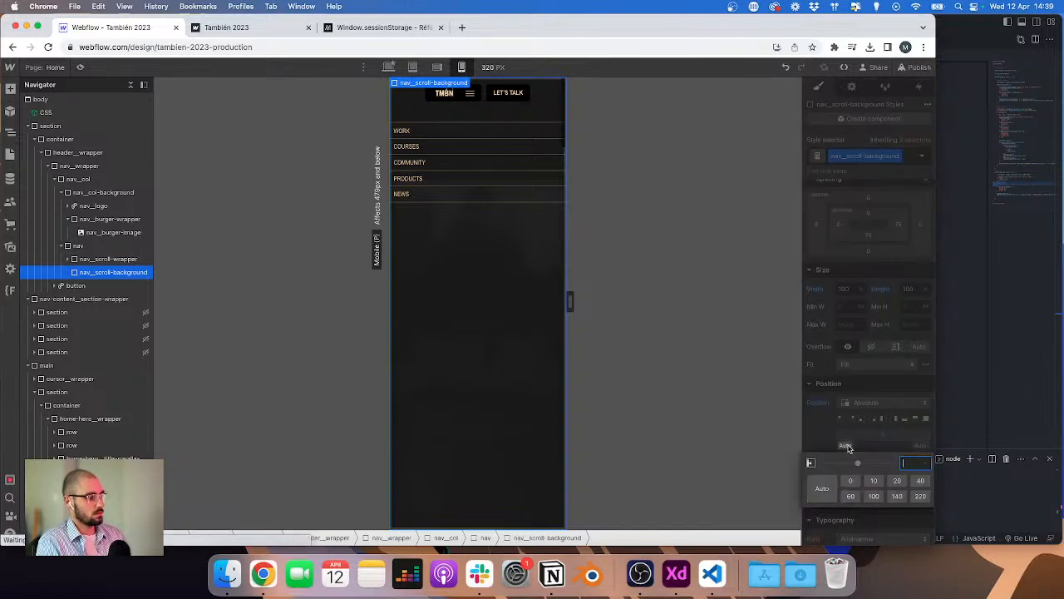
text(0)
key(Return)
click(912, 474)
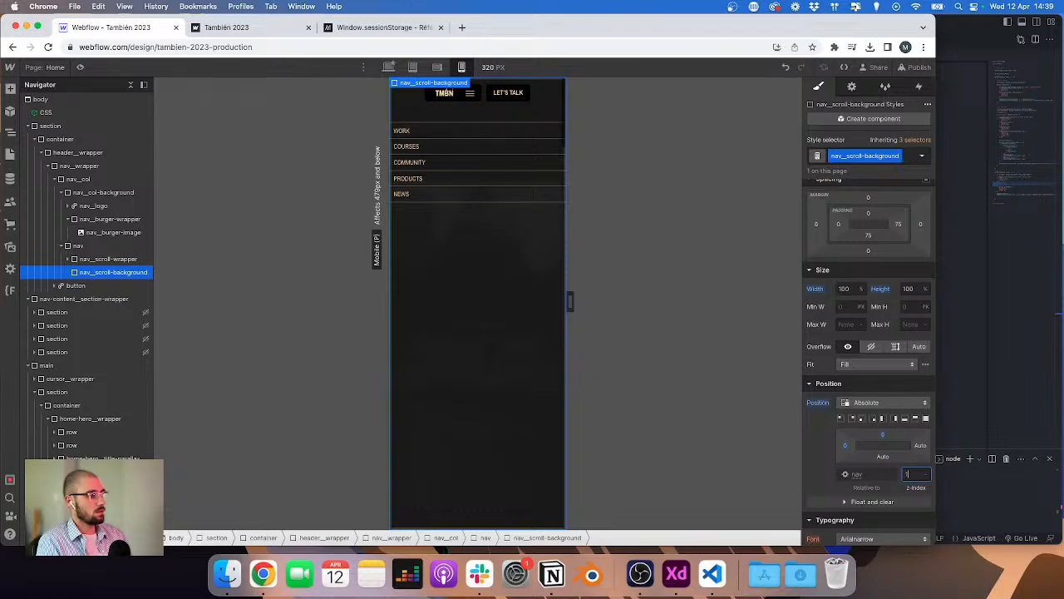
text(1)
Step: Set the nav_scroll-wrapper's position to relative and open its z-index for editing
click(104, 258)
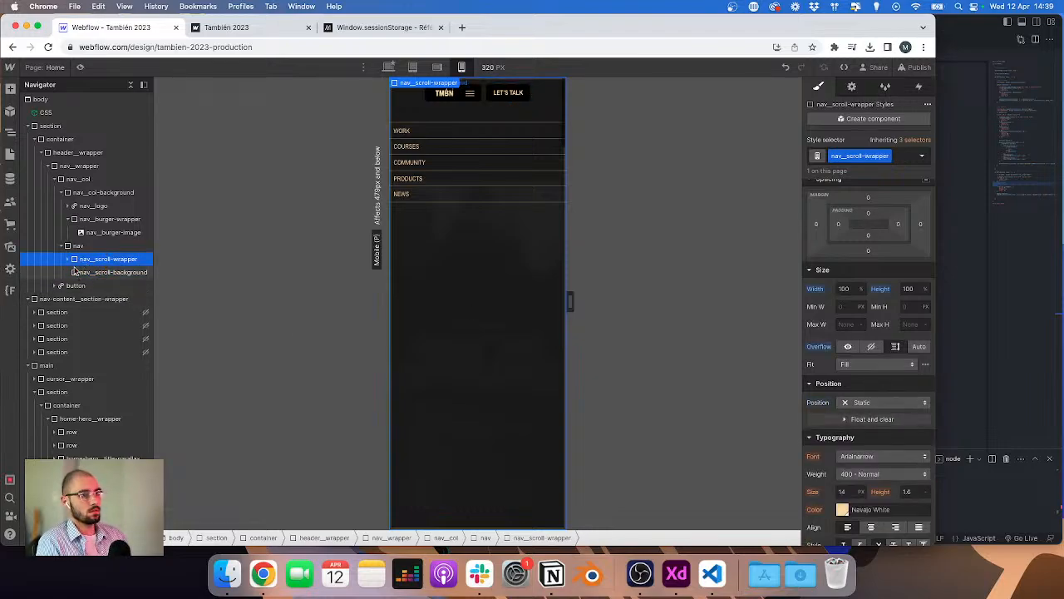
click(68, 260)
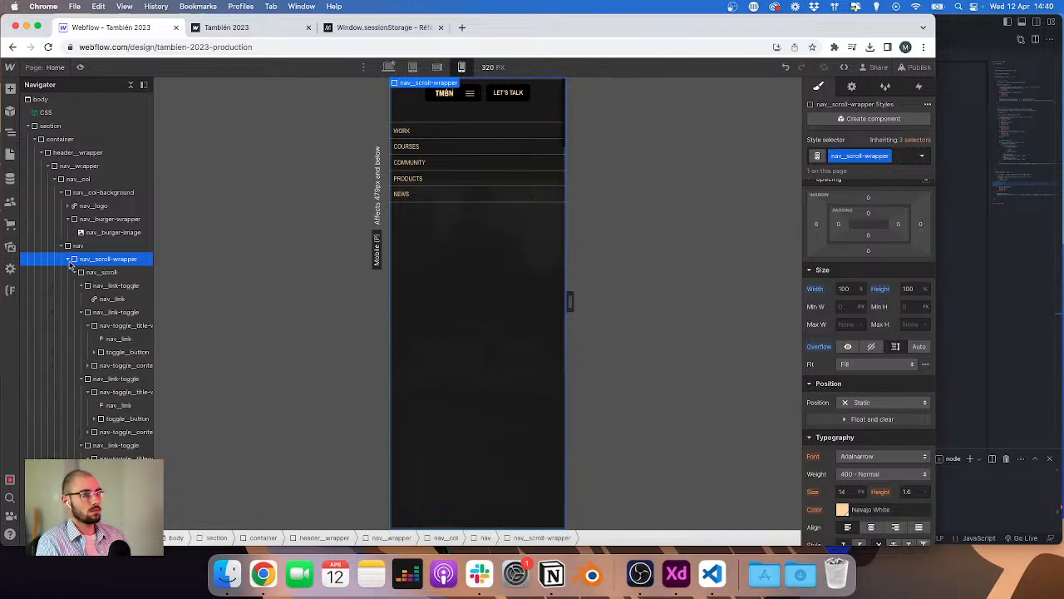
click(75, 272)
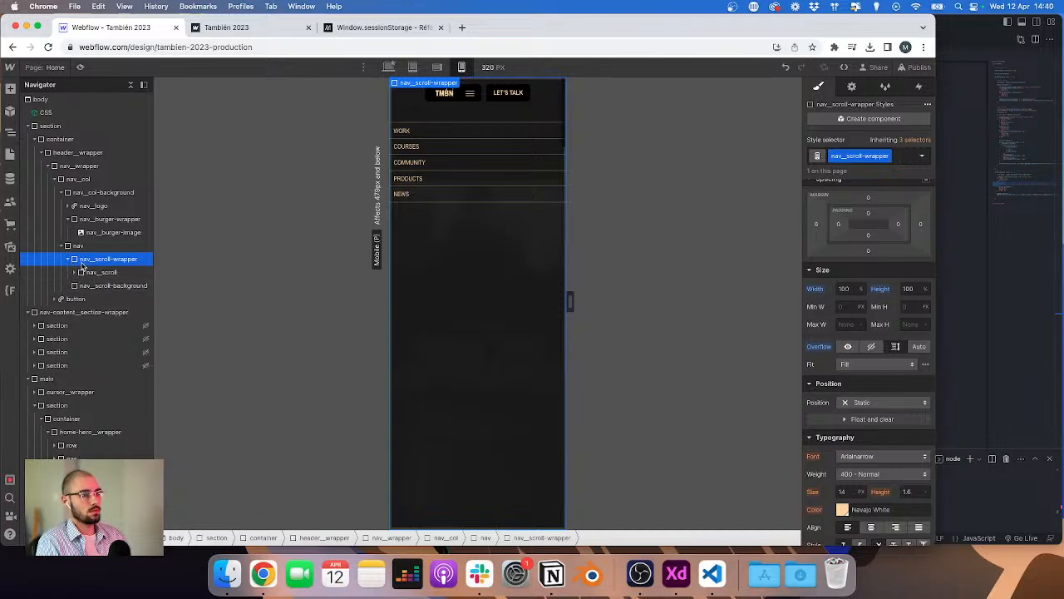
click(915, 402)
click(882, 420)
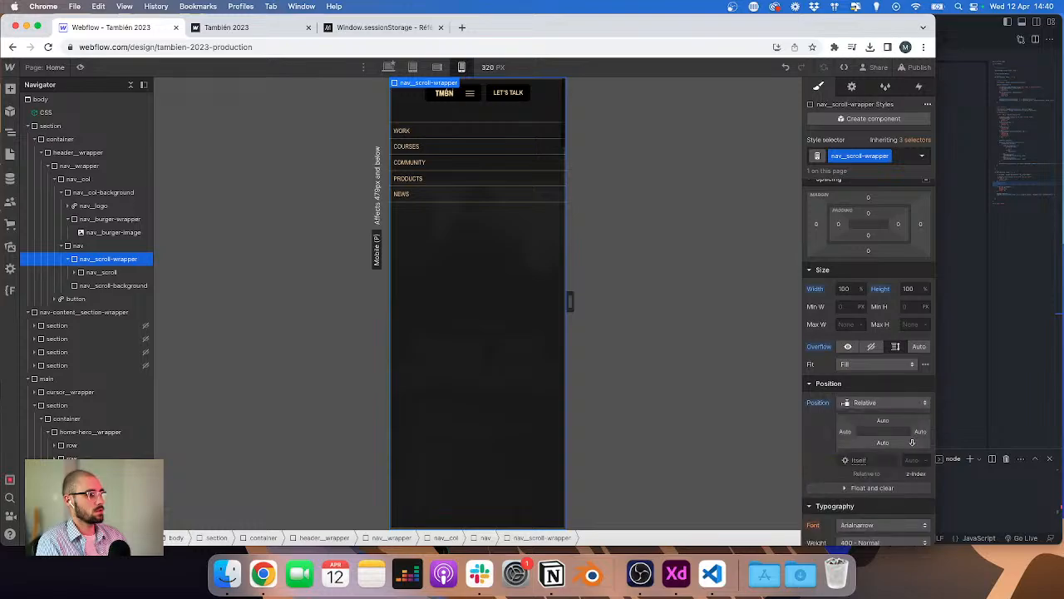
click(912, 462)
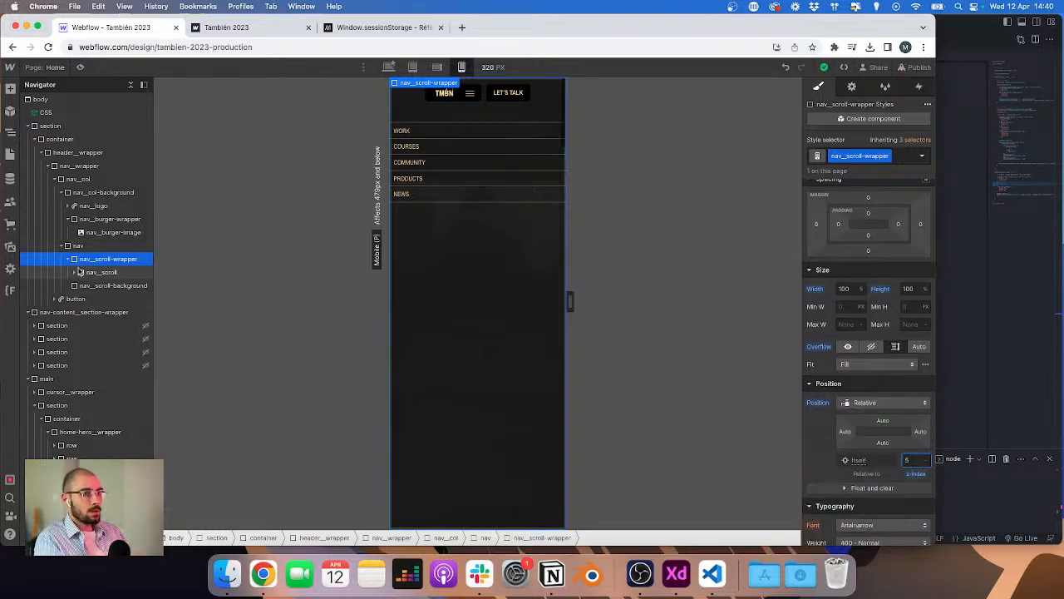
Step: Reset the nav element's background color and its backdrop filter
click(83, 246)
scroll(892, 351, down, 5)
scroll(892, 350, down, 5)
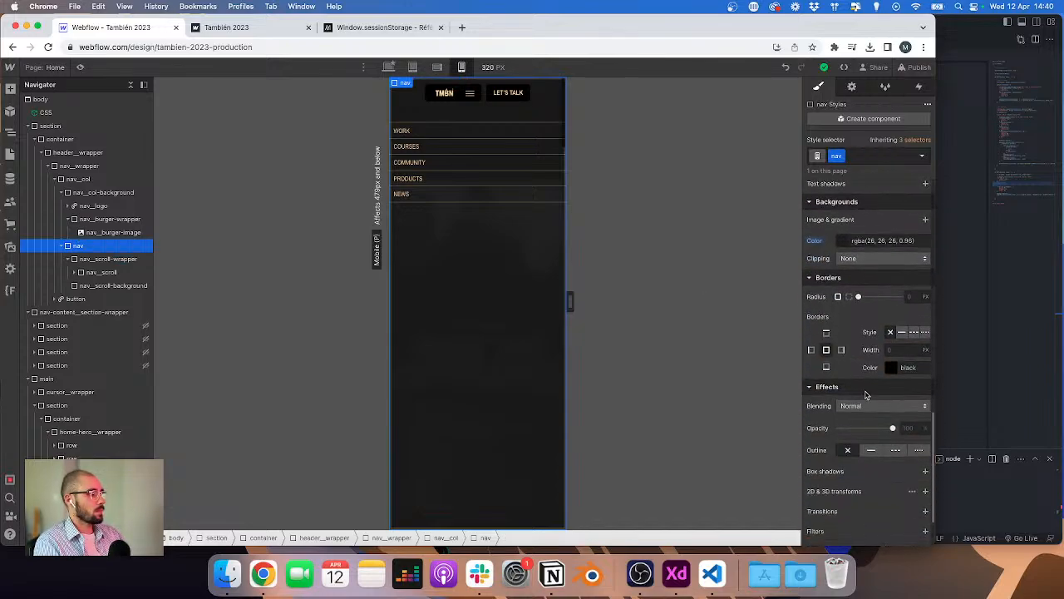
click(815, 228)
click(819, 245)
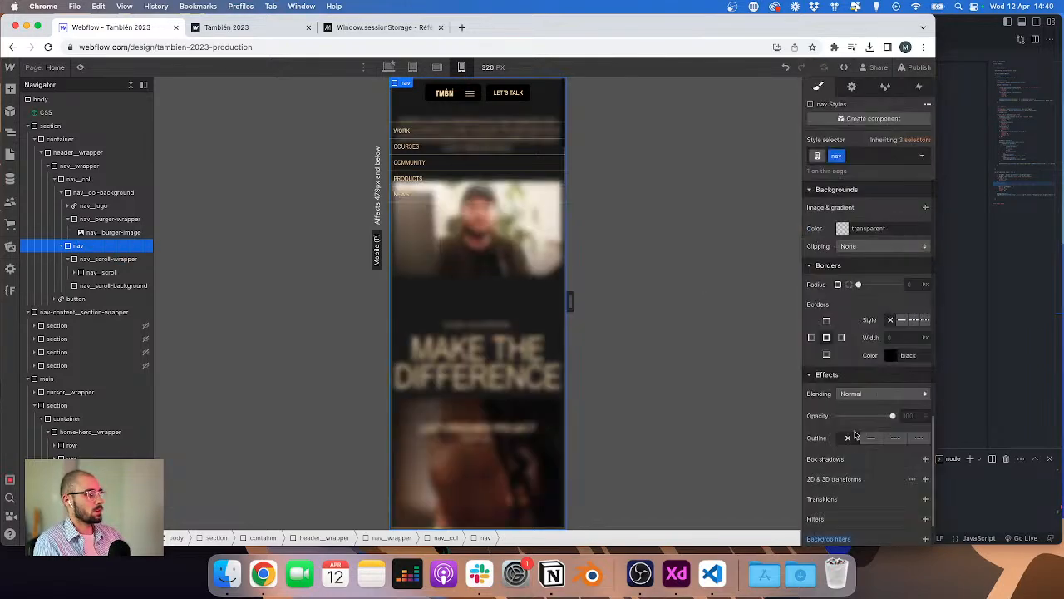
scroll(834, 499, down, 2)
click(835, 501)
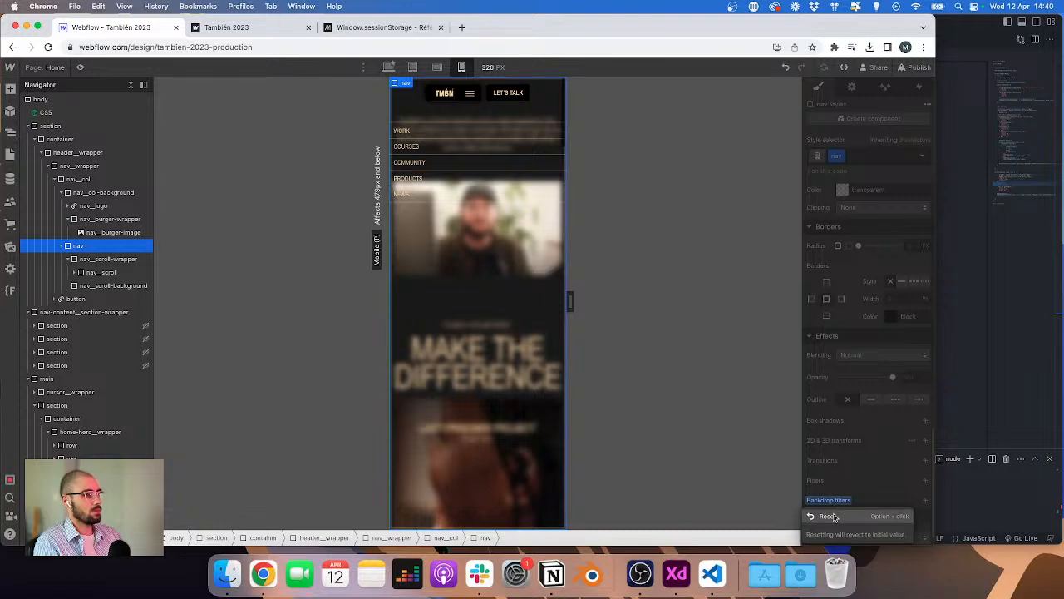
click(827, 516)
Step: Give nav_scroll-background a semi-transparent black background color
click(84, 285)
scroll(896, 302, up, 3)
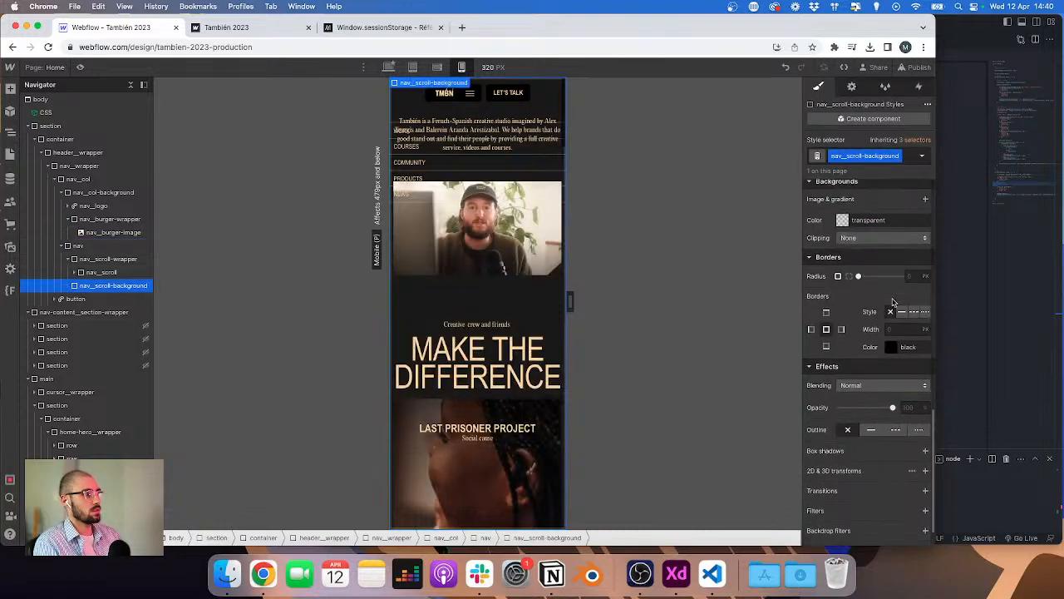
click(842, 237)
click(830, 408)
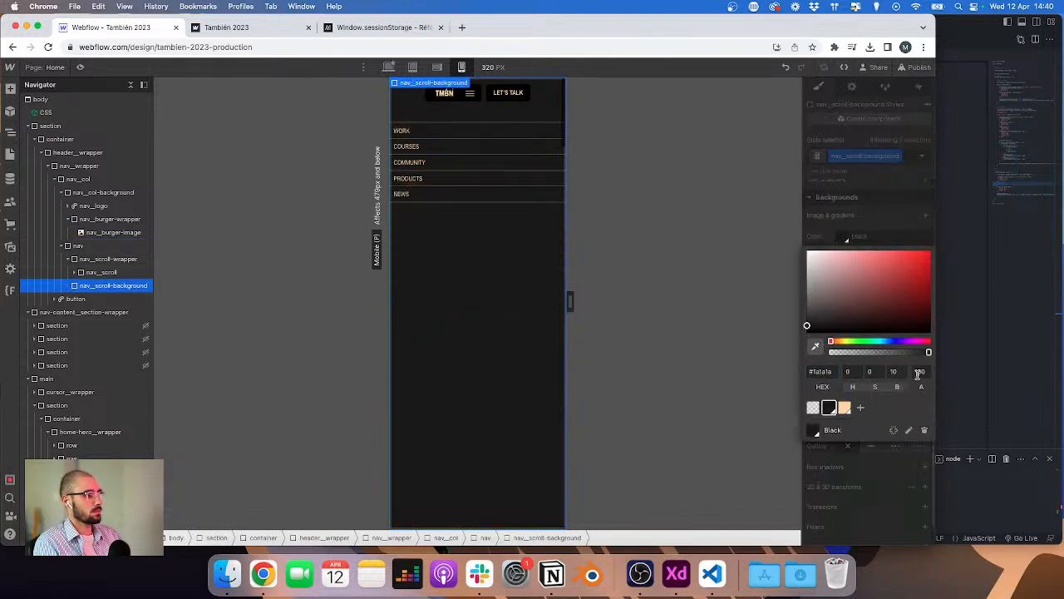
click(917, 371)
text(85)
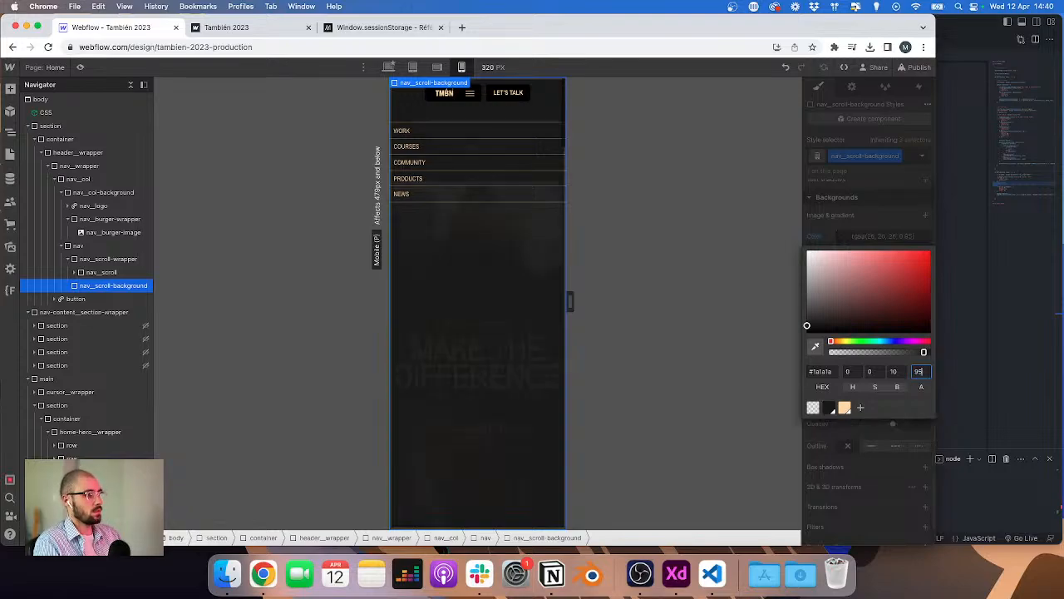
Step: Add a Blur backdrop filter to nav_scroll-background and set its radius to 7 px
scroll(879, 485, down, 5)
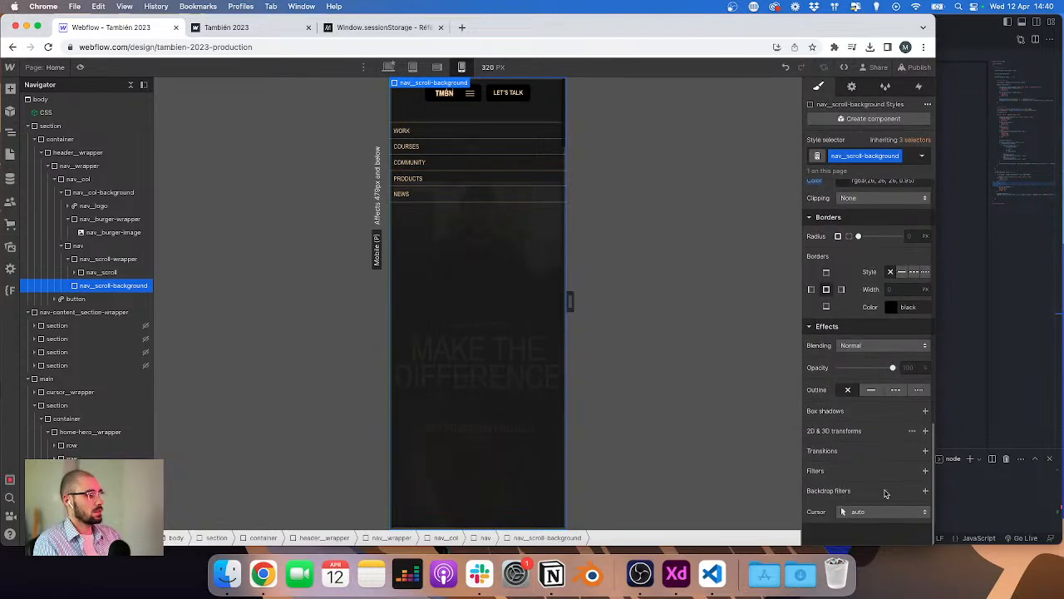
click(927, 492)
click(869, 527)
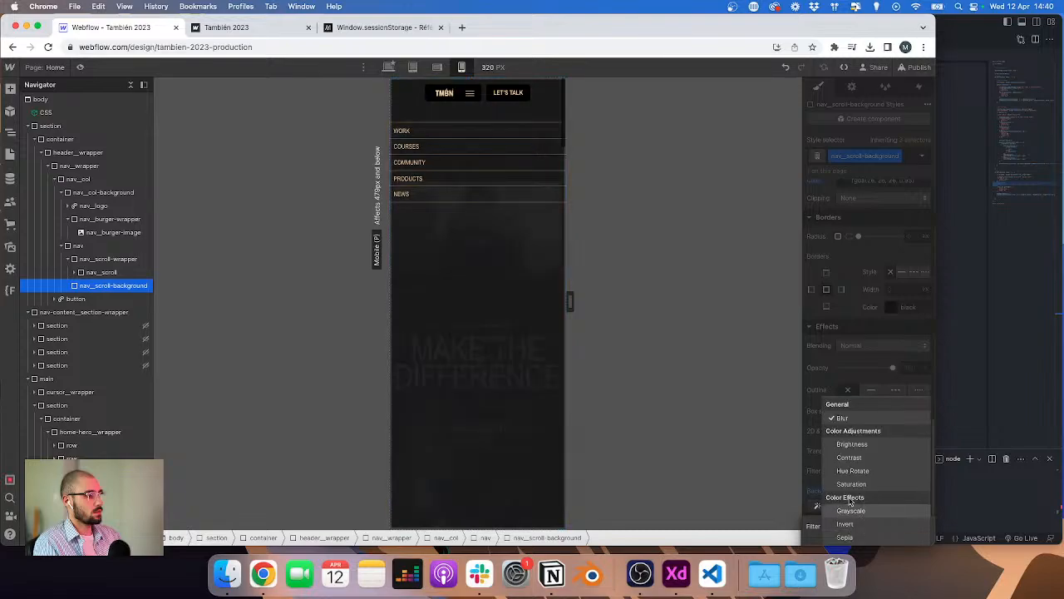
click(859, 418)
click(861, 495)
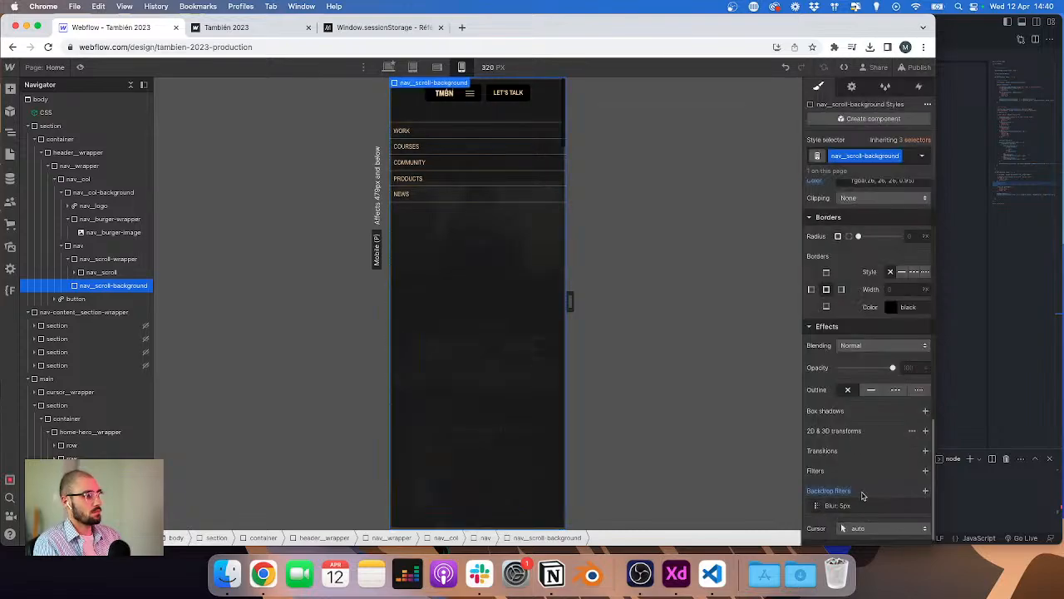
scroll(860, 505, down, 1)
scroll(868, 509, down, 1)
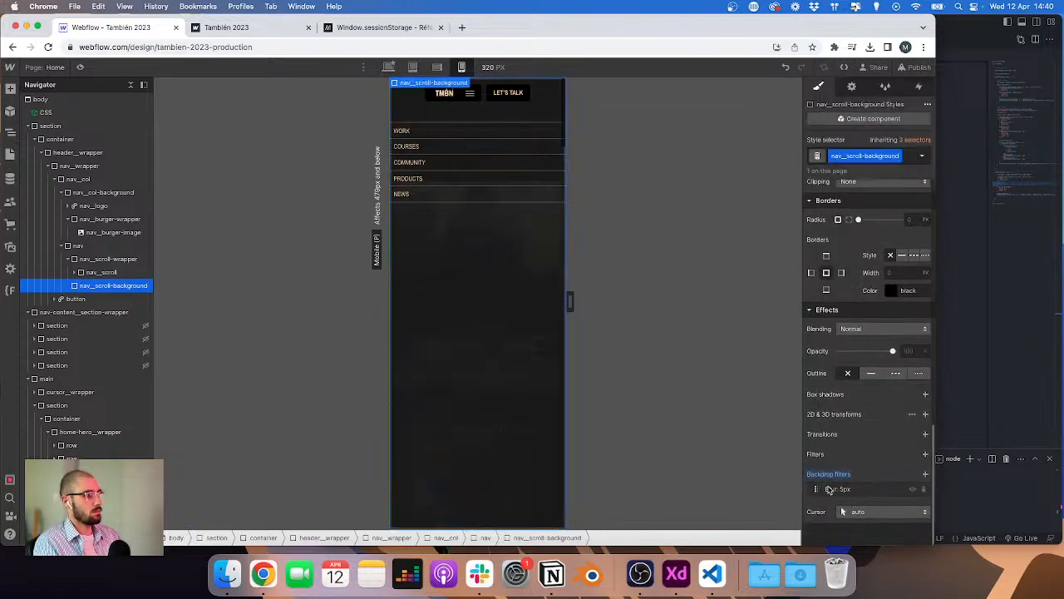
click(832, 489)
drag(850, 532, 854, 531)
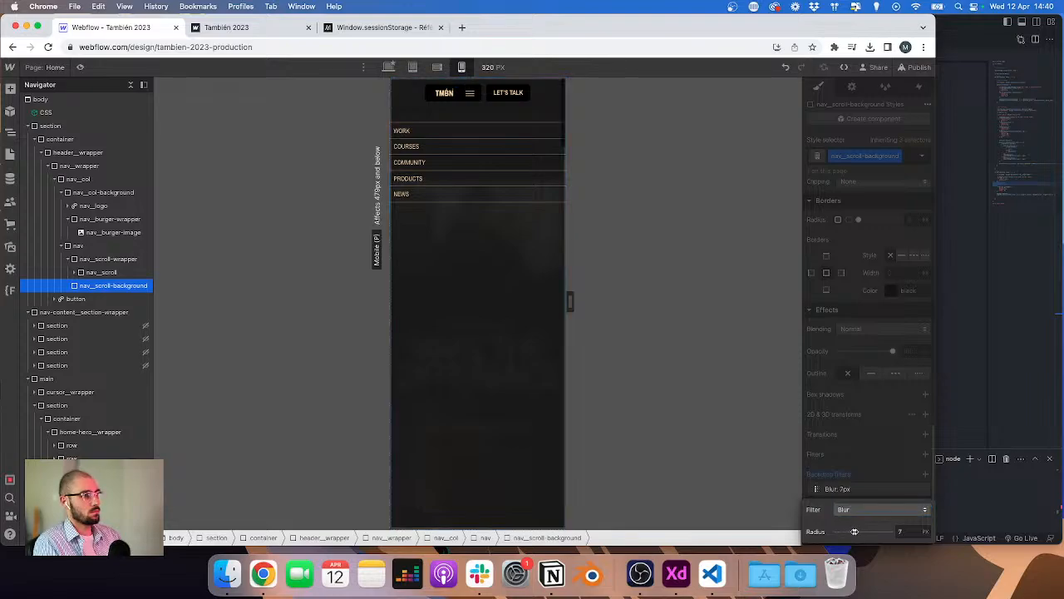
click(670, 201)
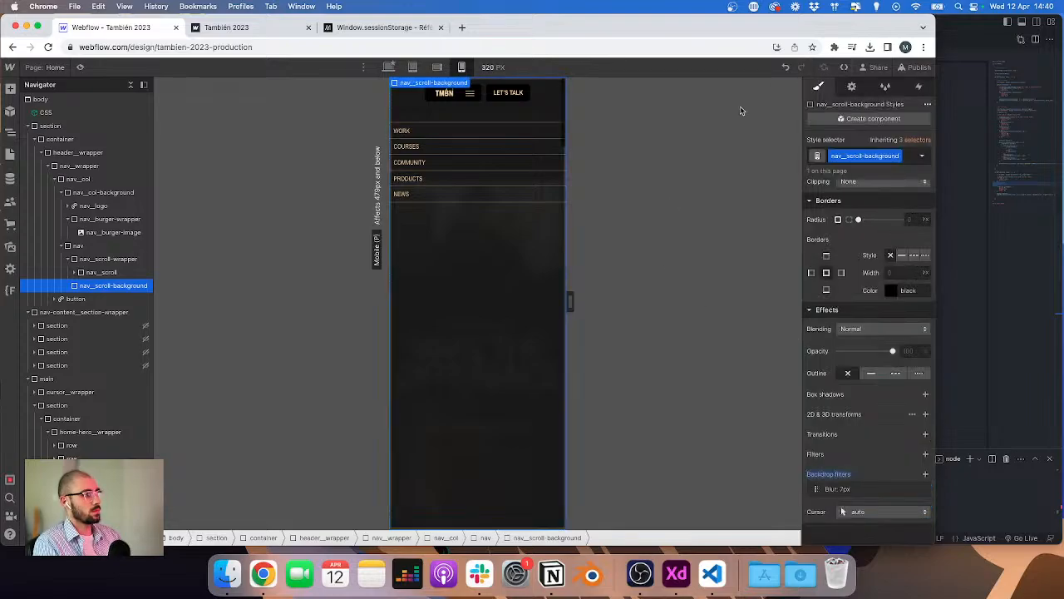
Step: Publish the site to the staging domain
click(90, 247)
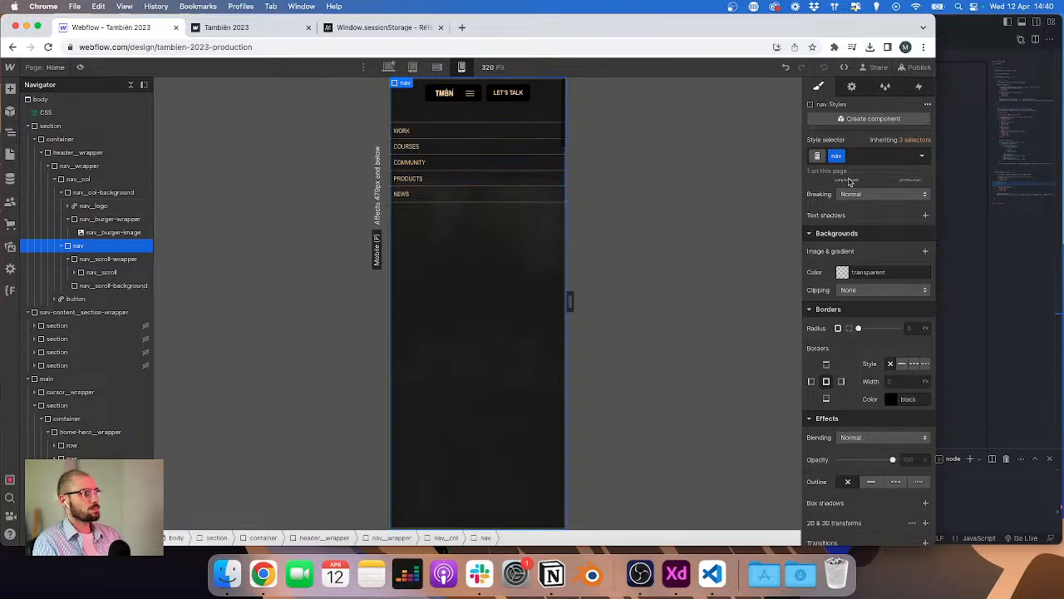
click(915, 67)
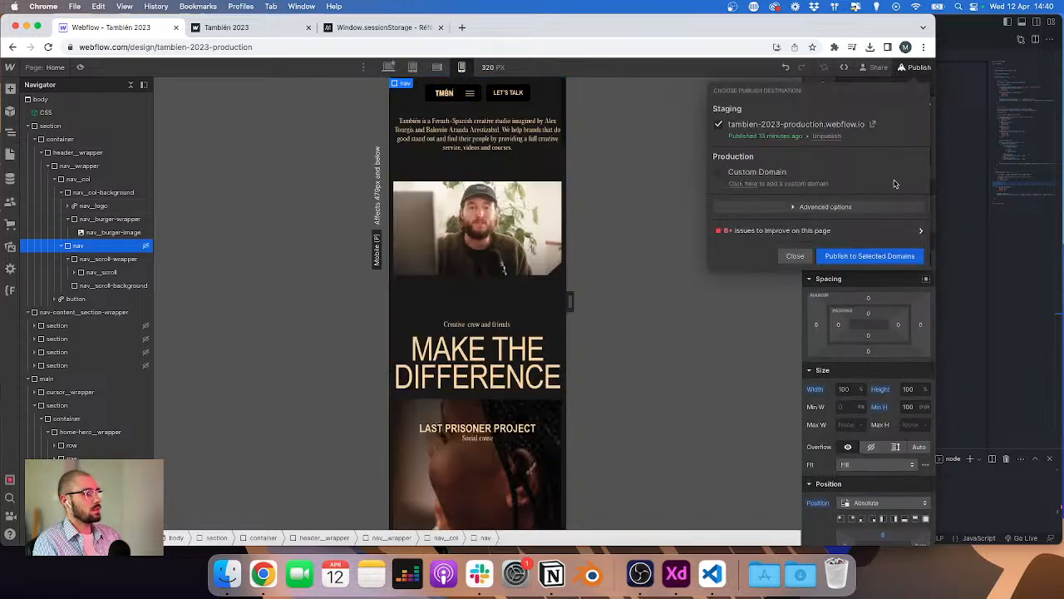
click(881, 256)
click(958, 266)
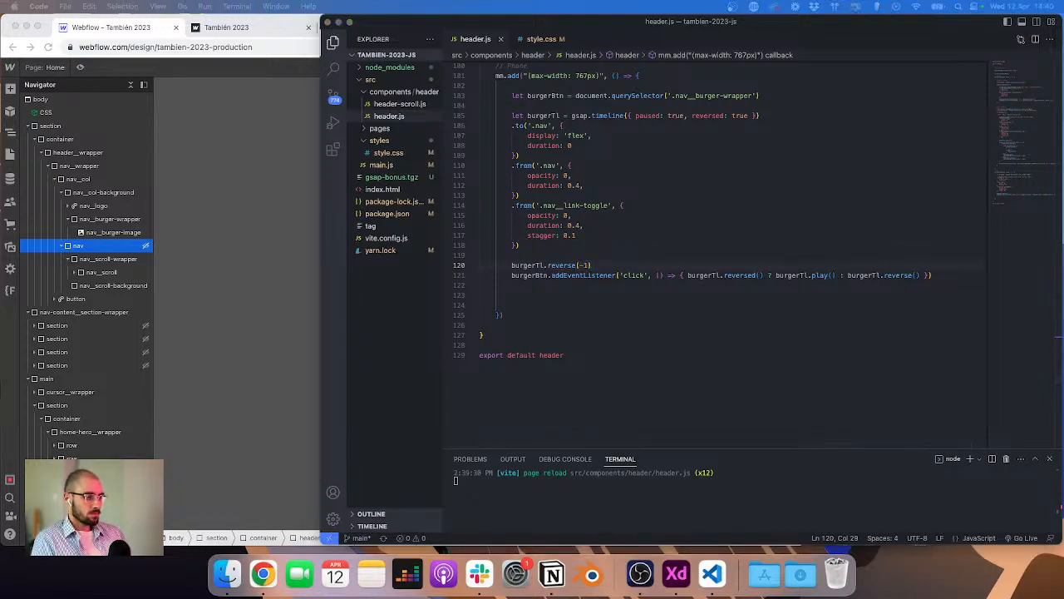
Step: Reload the published staging site in its browser tab to check the phone menu
key(super+Tab)
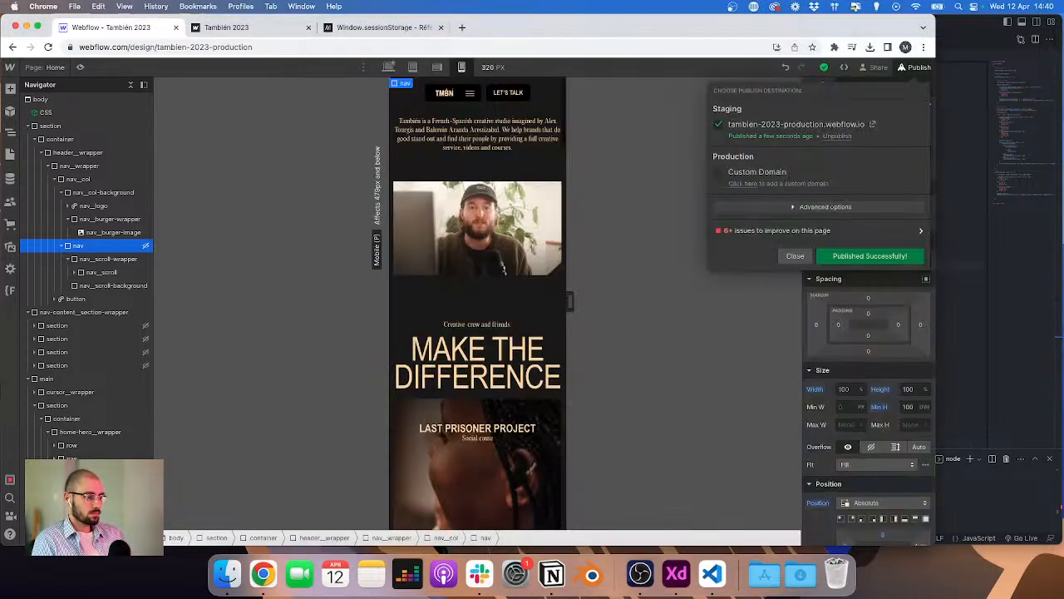
click(266, 30)
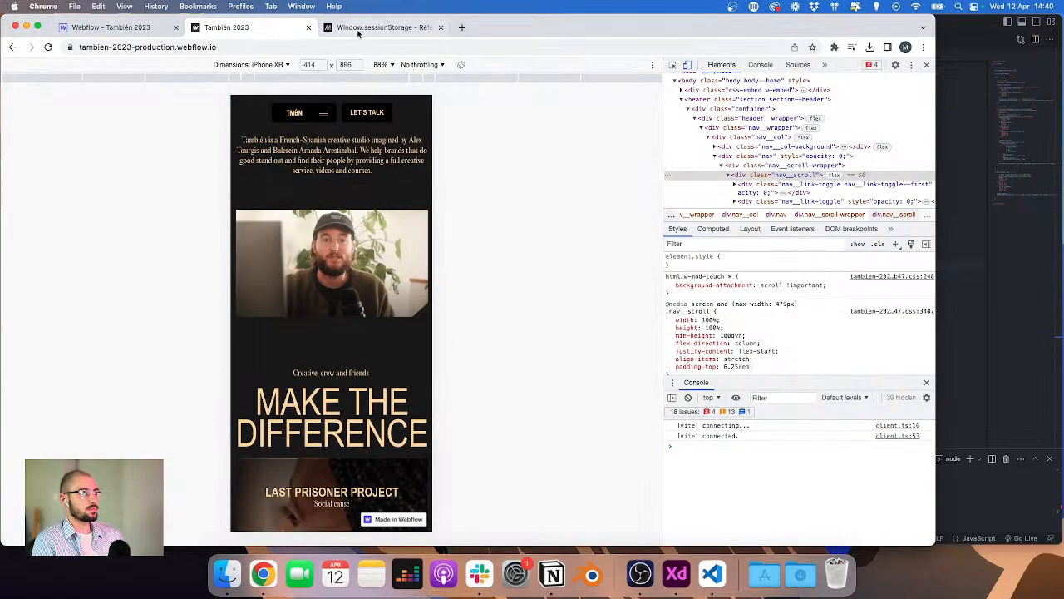
click(48, 47)
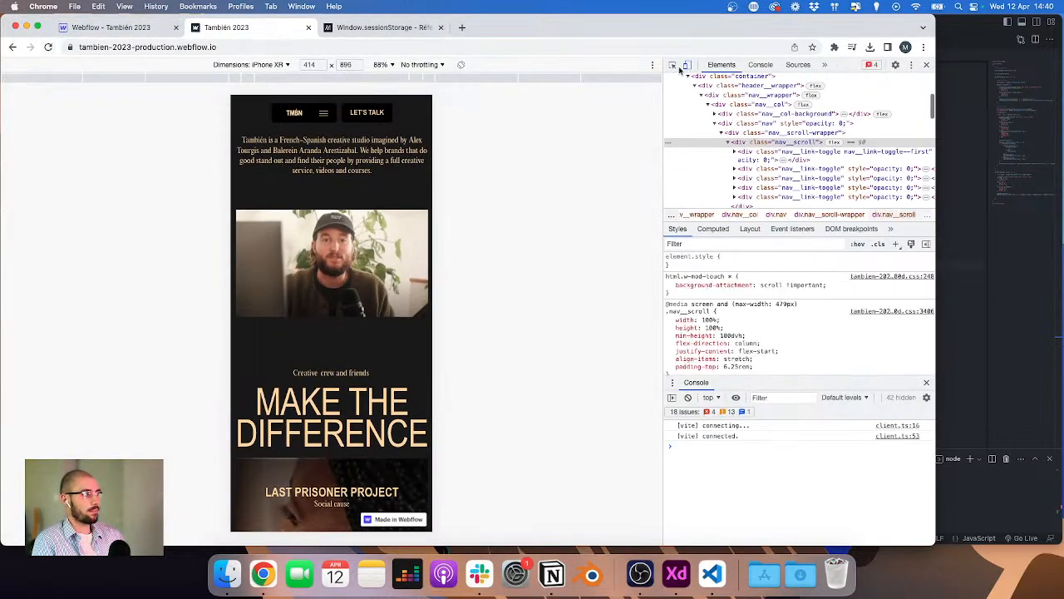
Step: Show the console and toggle the phone burger menu on the staging site to check its animation
click(760, 64)
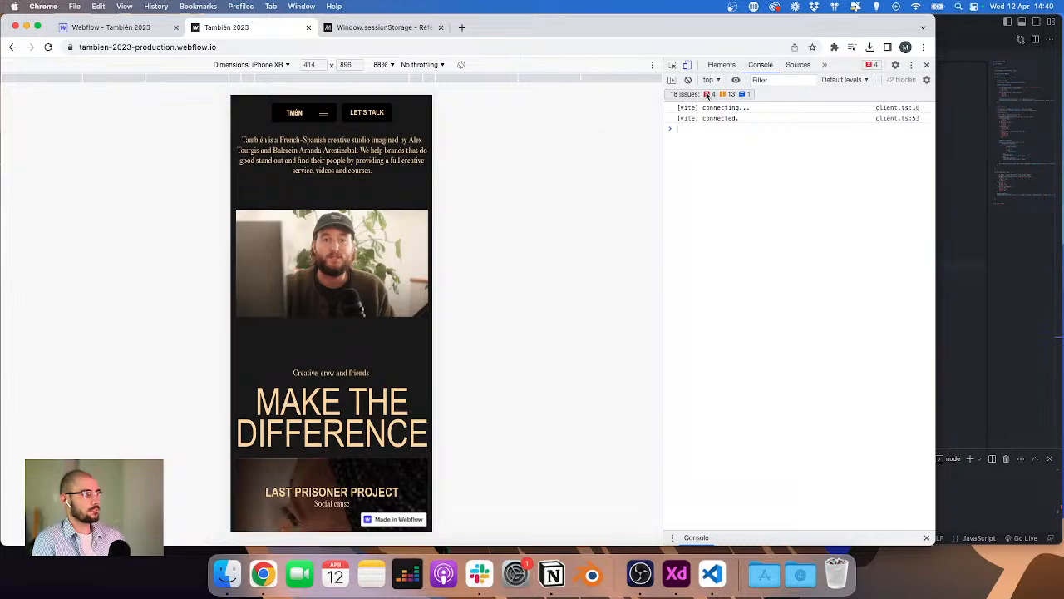
click(323, 113)
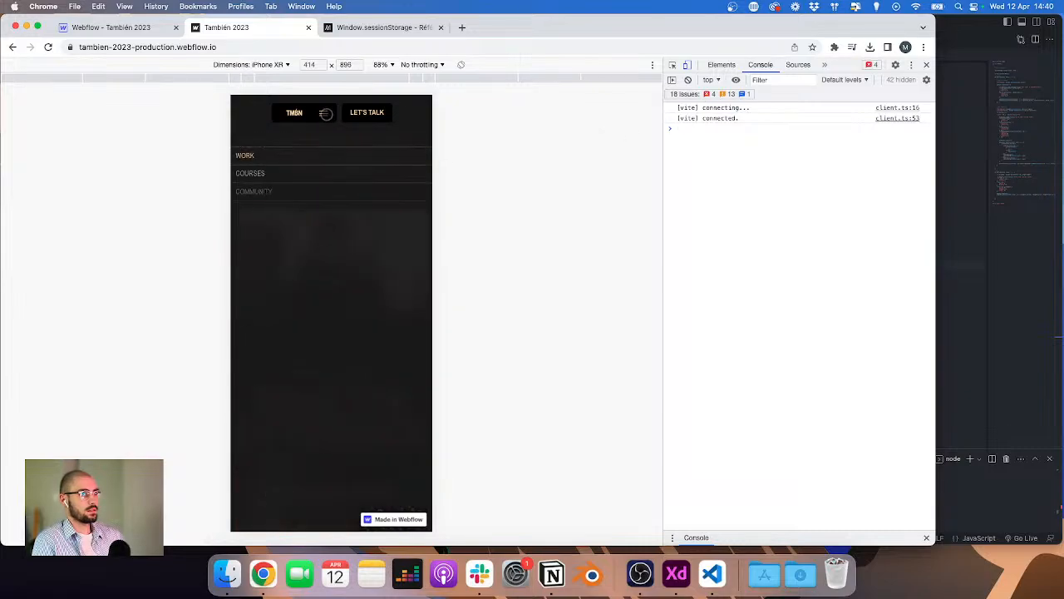
click(325, 114)
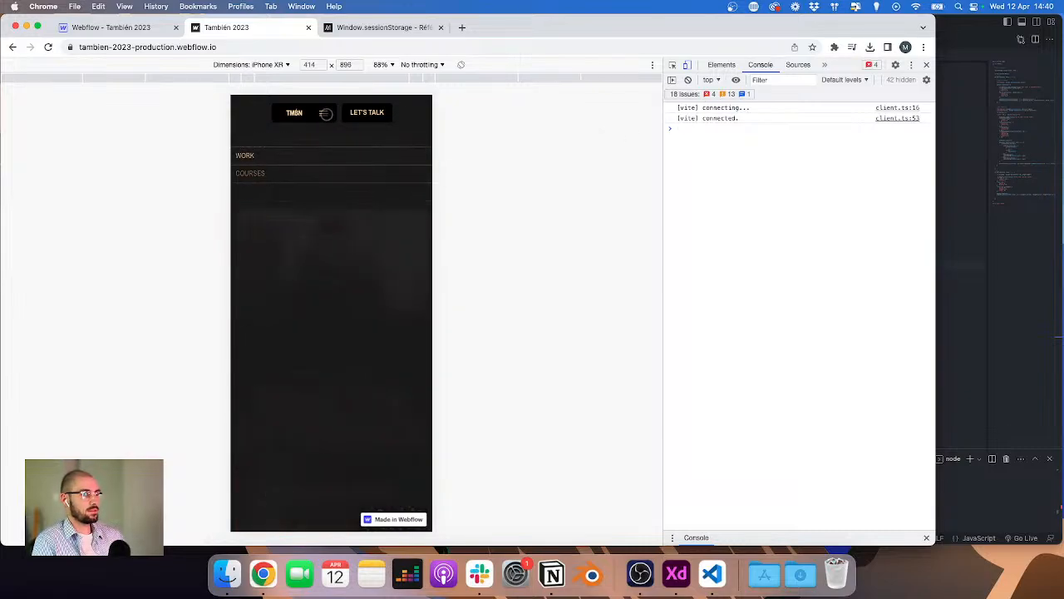
click(325, 113)
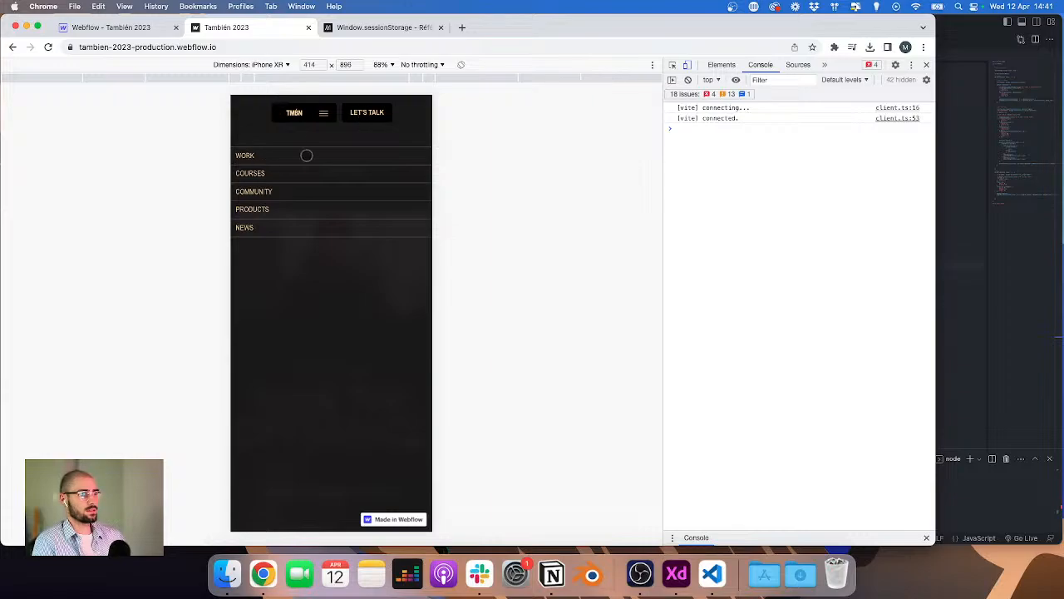
Step: Set the fade durations of .nav and .nav__link-toggle in the burger timeline to 0.2 and save header.js
click(970, 248)
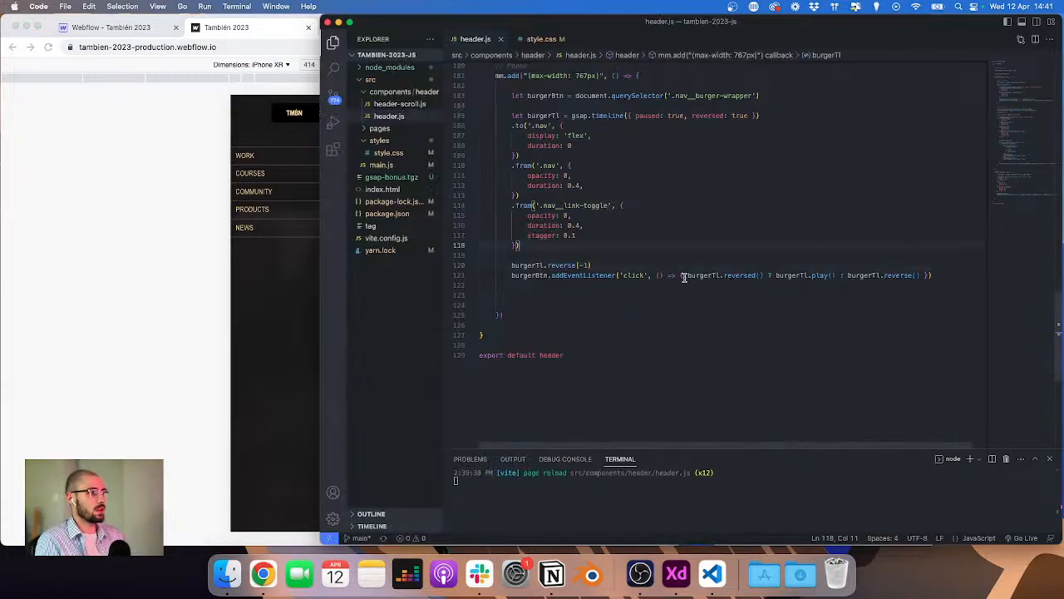
click(610, 186)
key(Left)
key(BackSpace)
text(2)
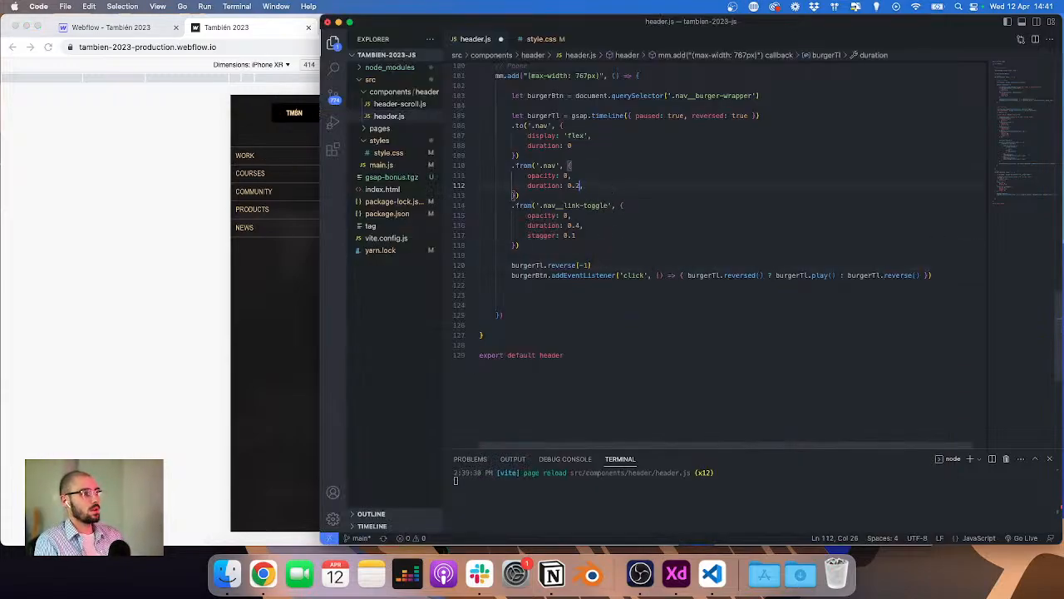
click(608, 225)
key(Left)
key(BackSpace)
text(2)
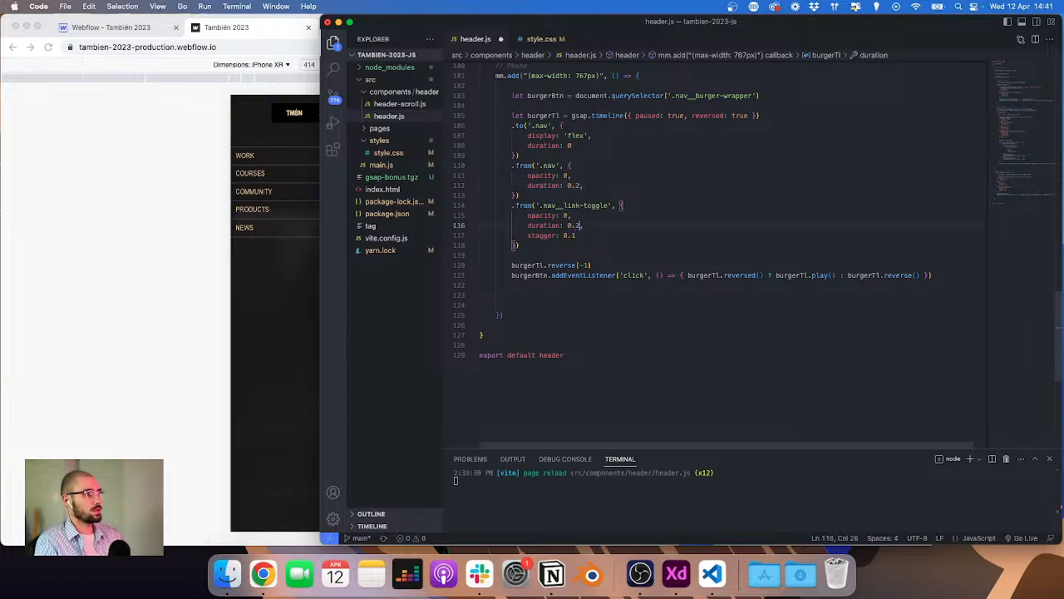
key(super+s)
Step: Toggle the burger menu repeatedly on the staging site to test the shorter animation
click(95, 157)
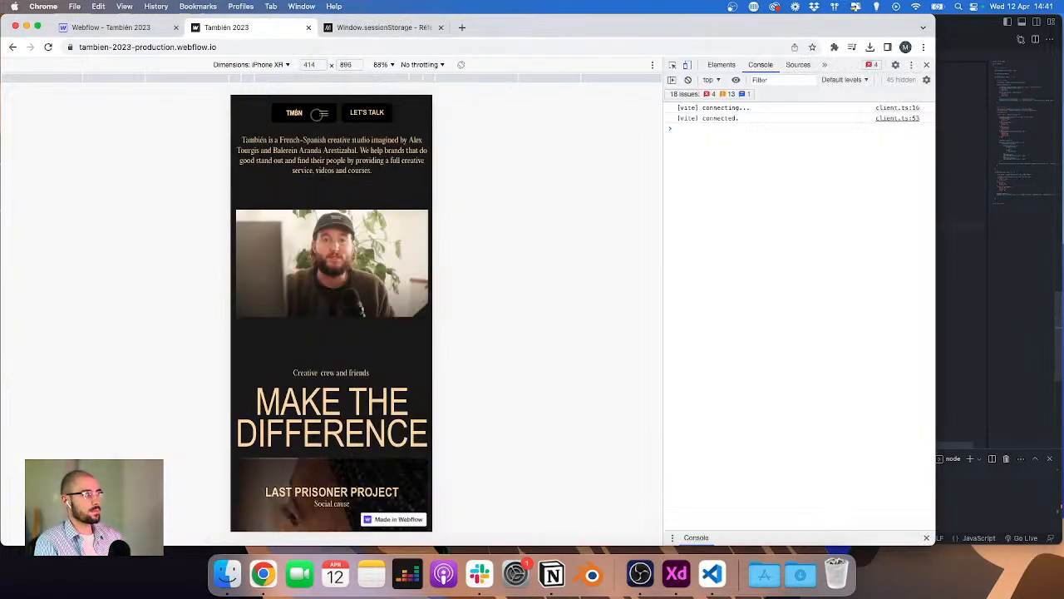
click(325, 113)
click(323, 113)
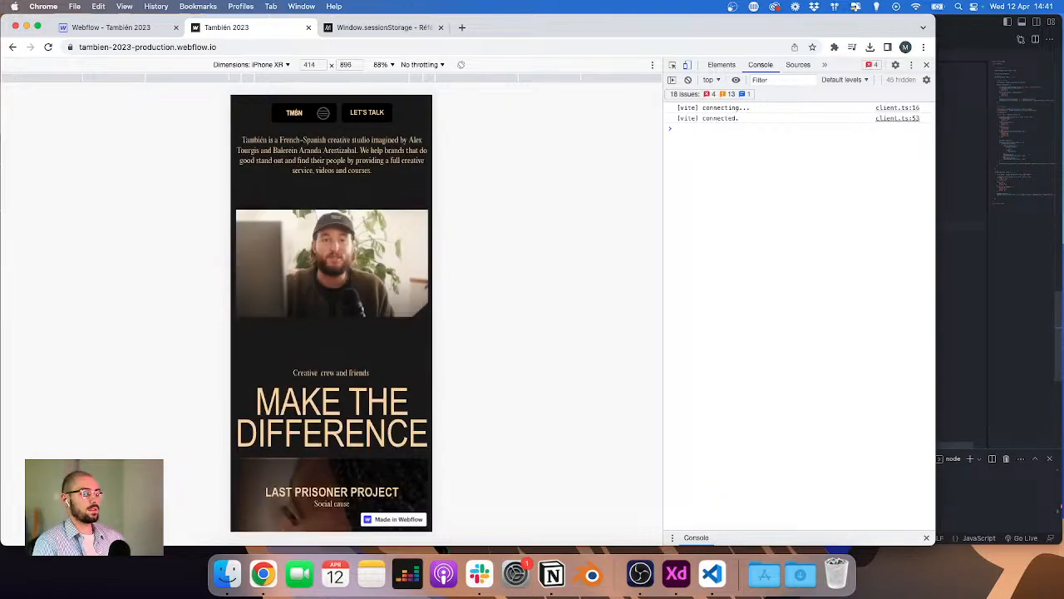
click(323, 113)
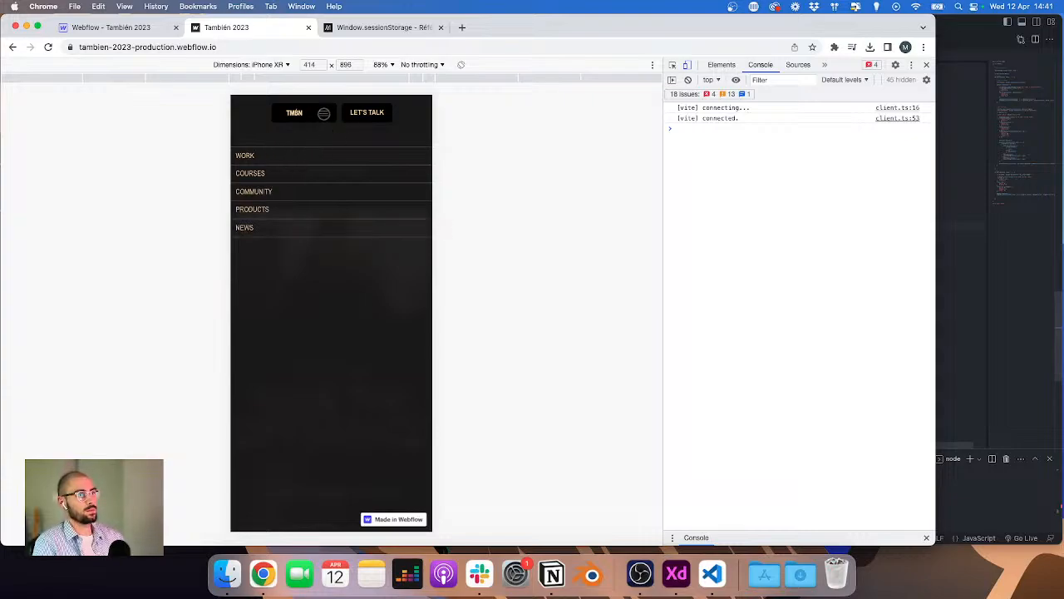
click(323, 113)
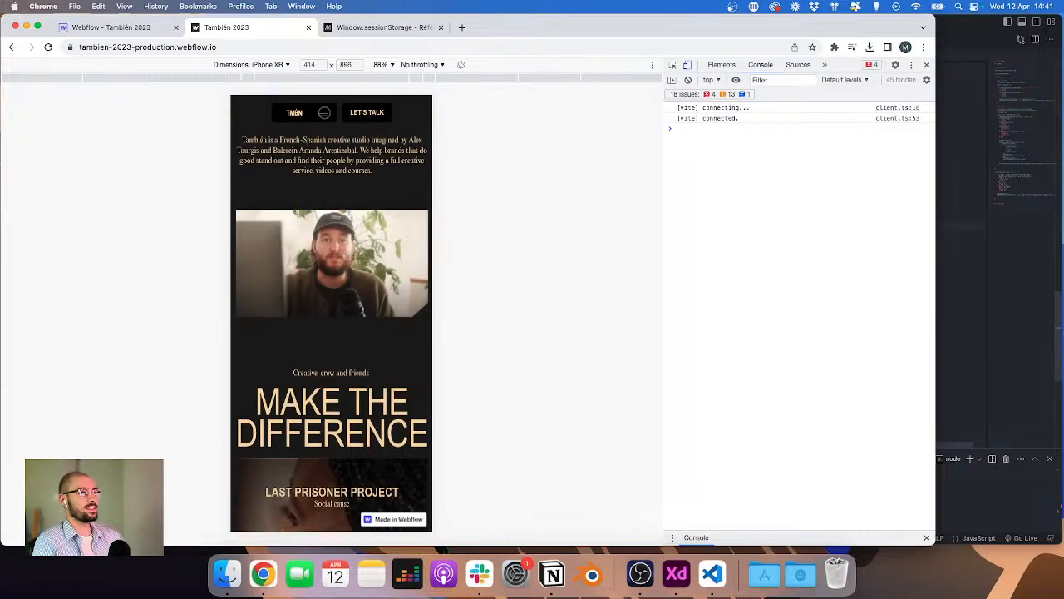
click(323, 112)
click(323, 112)
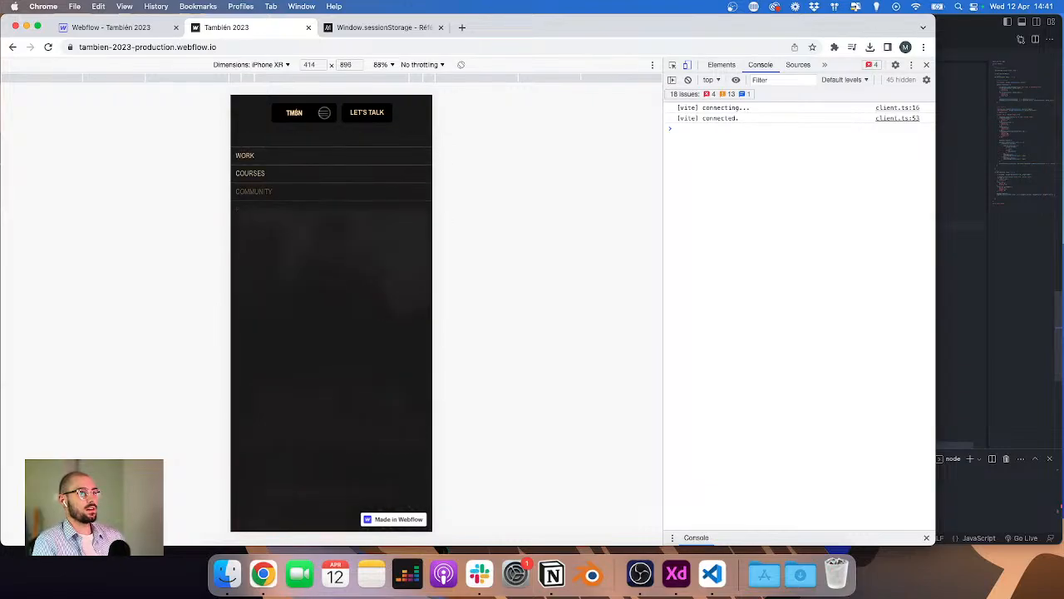
click(324, 112)
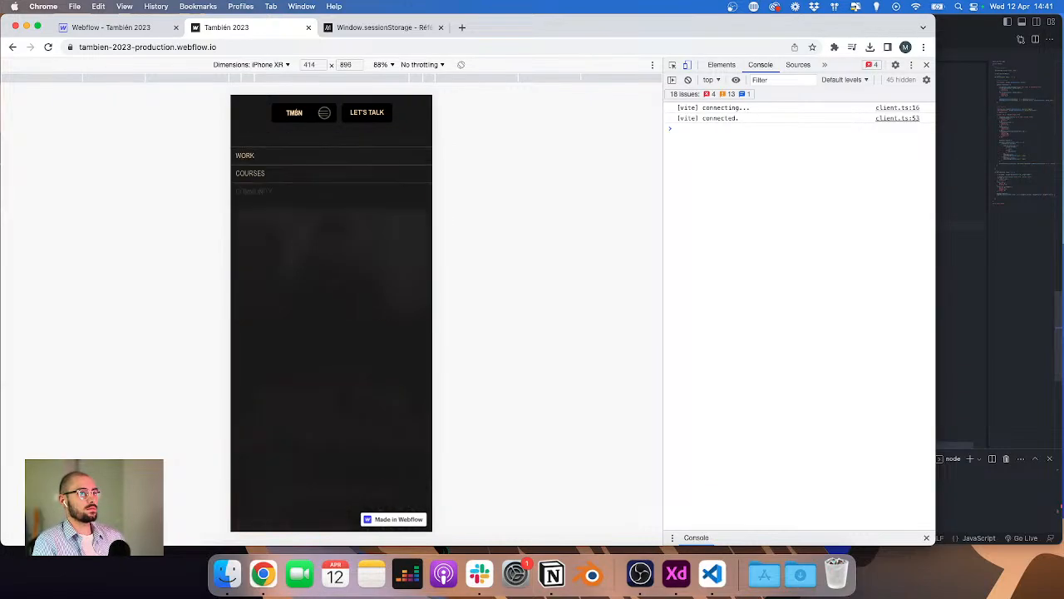
Step: Set the fade durations of .nav and .nav__link-toggle in the burger timeline to 0.15
click(961, 248)
click(597, 226)
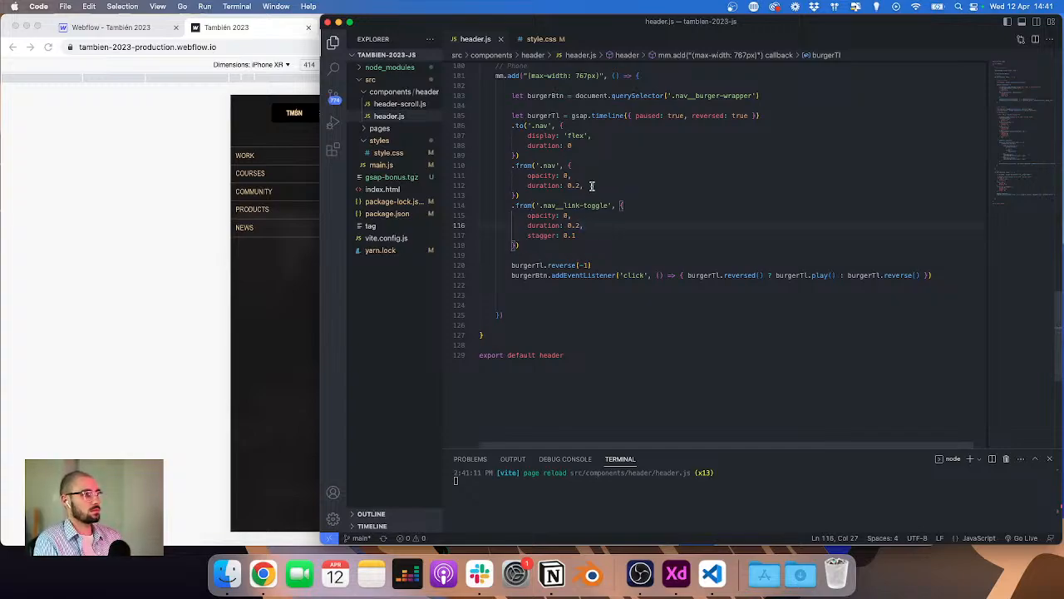
click(592, 186)
key(Left)
key(BackSpace)
text(1)
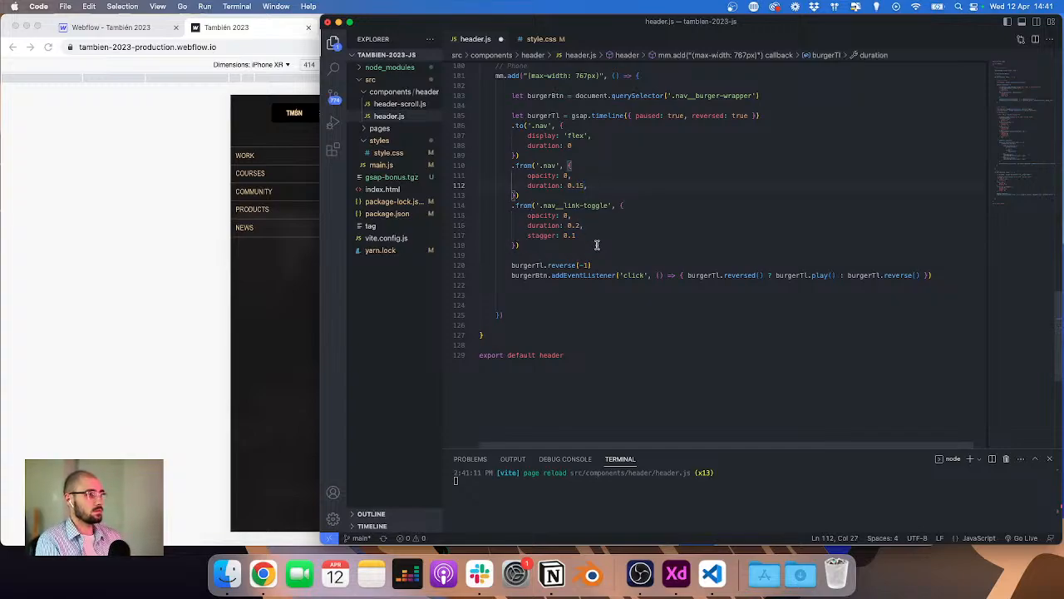
text(5)
click(599, 224)
key(Left)
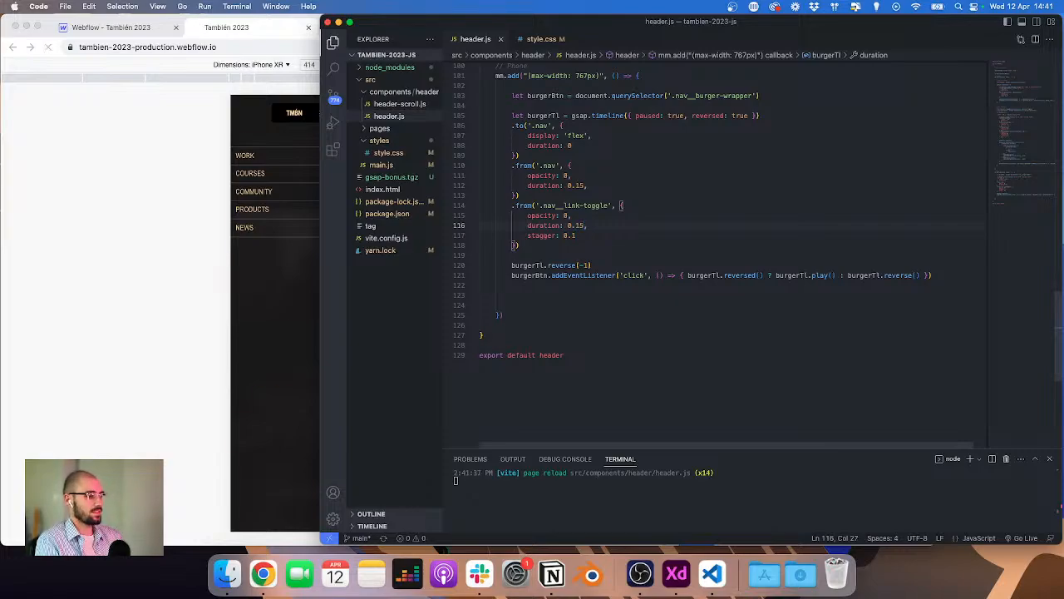
Step: Open and close the burger menu on the staging site to test the 0.15 timing
click(51, 226)
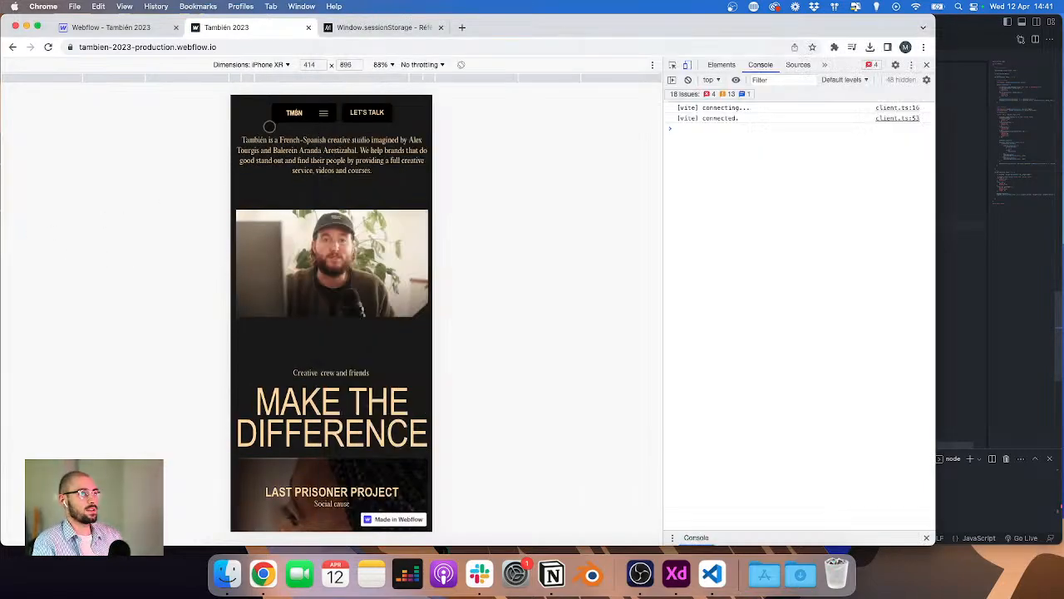
click(321, 114)
click(325, 113)
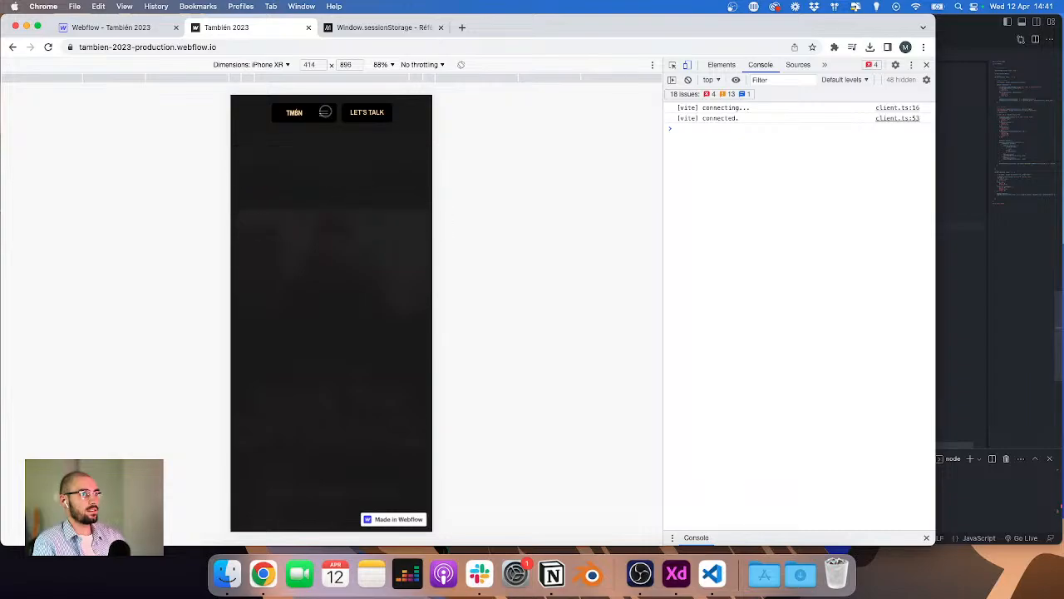
click(325, 112)
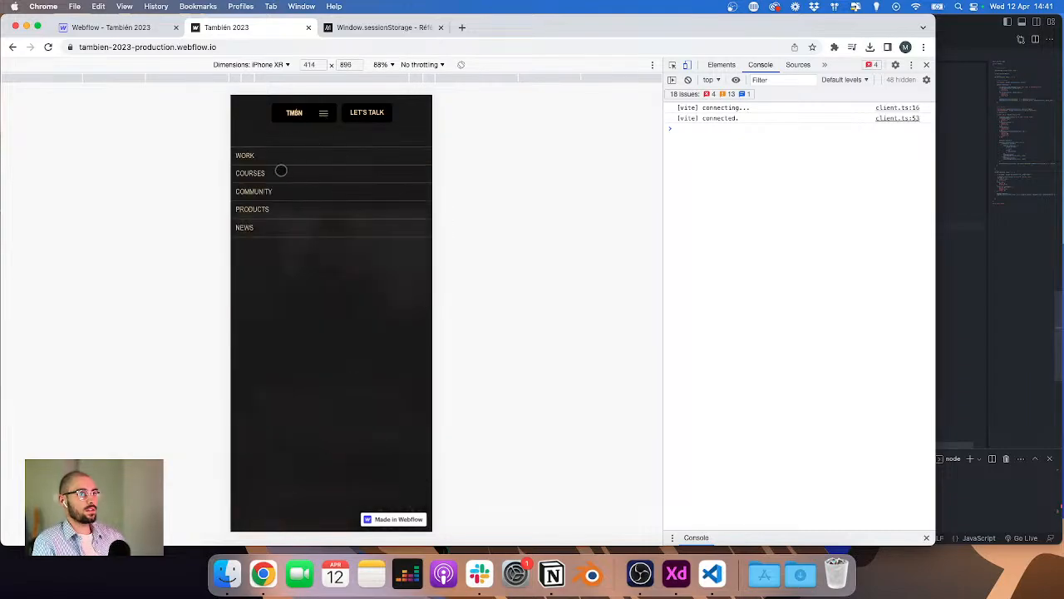
click(116, 33)
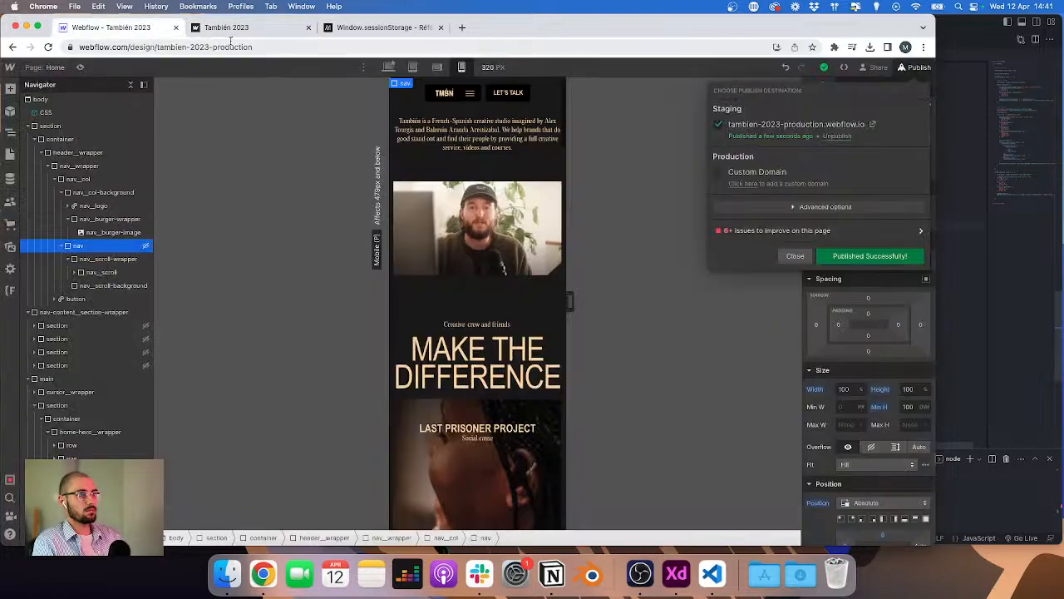
click(231, 33)
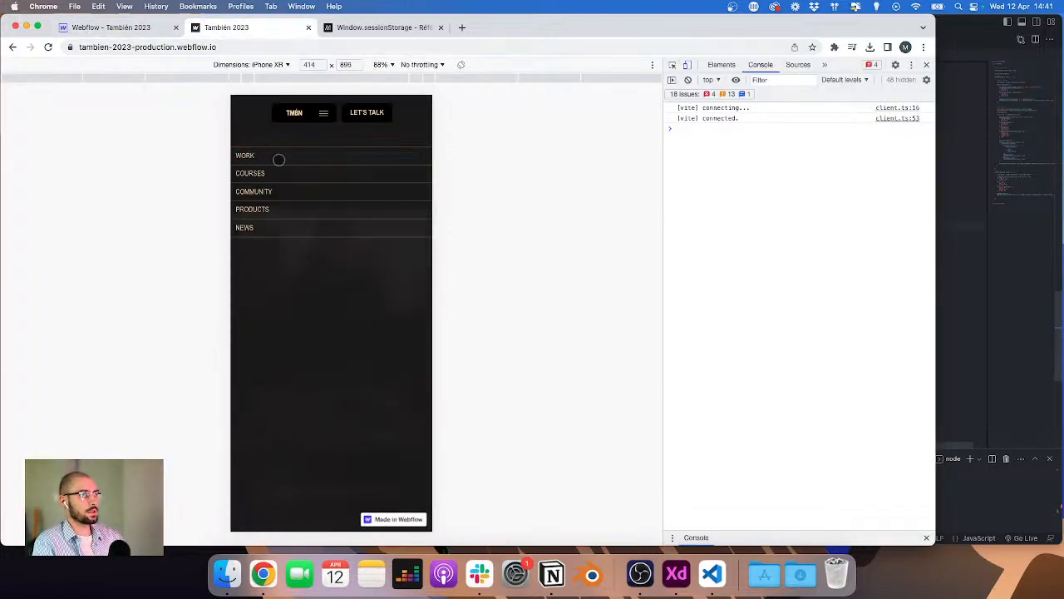
click(321, 113)
click(322, 113)
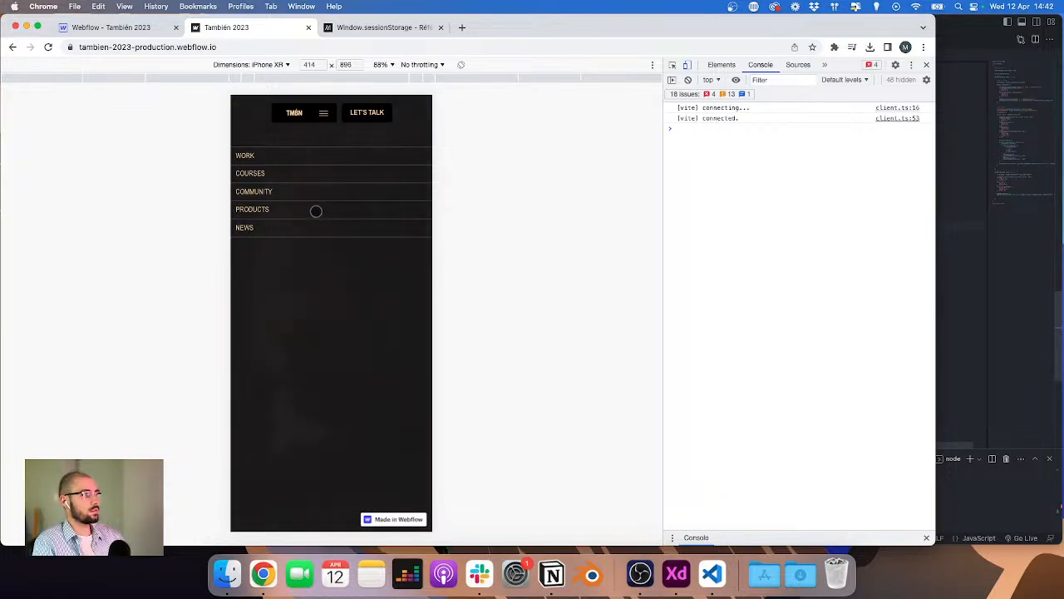
Step: Select the two sessionStorage.setItem lines in the desktop link click handler
click(1028, 251)
scroll(681, 172, up, 10)
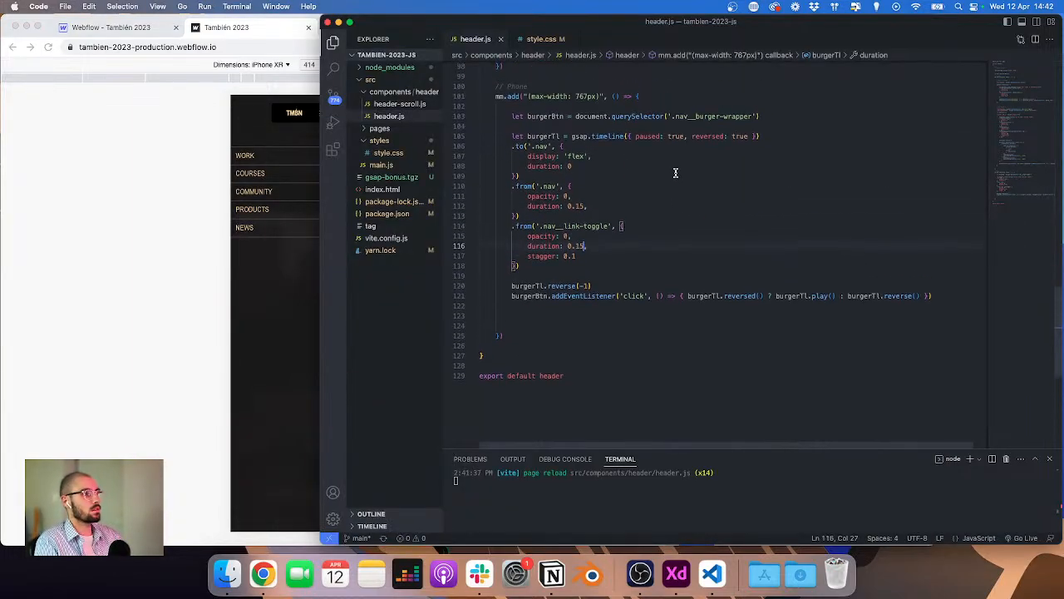
scroll(676, 191, up, 2)
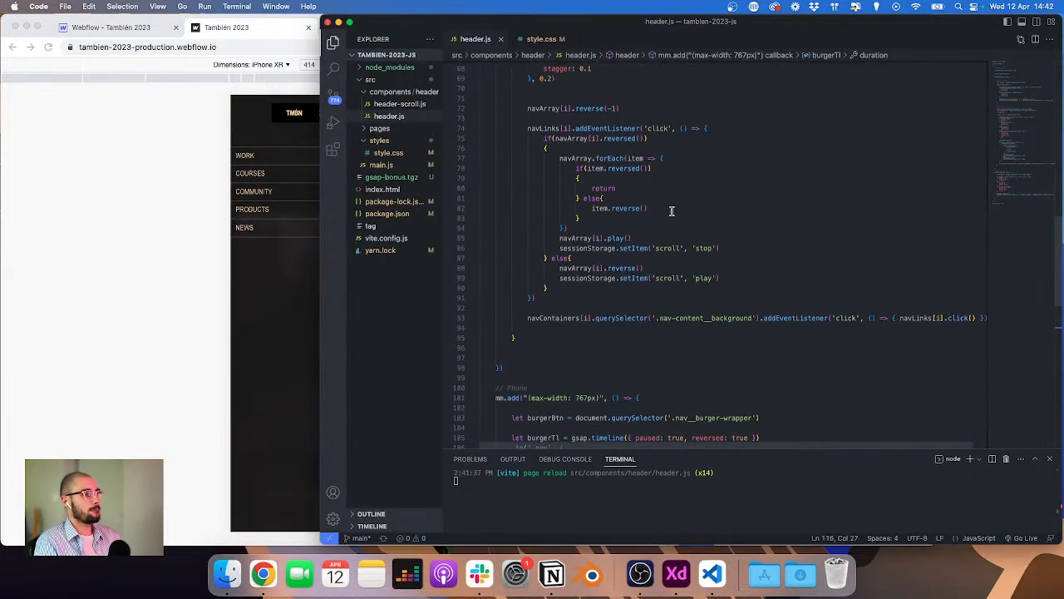
click(732, 247)
alt+click(727, 277)
key(shift+Home)
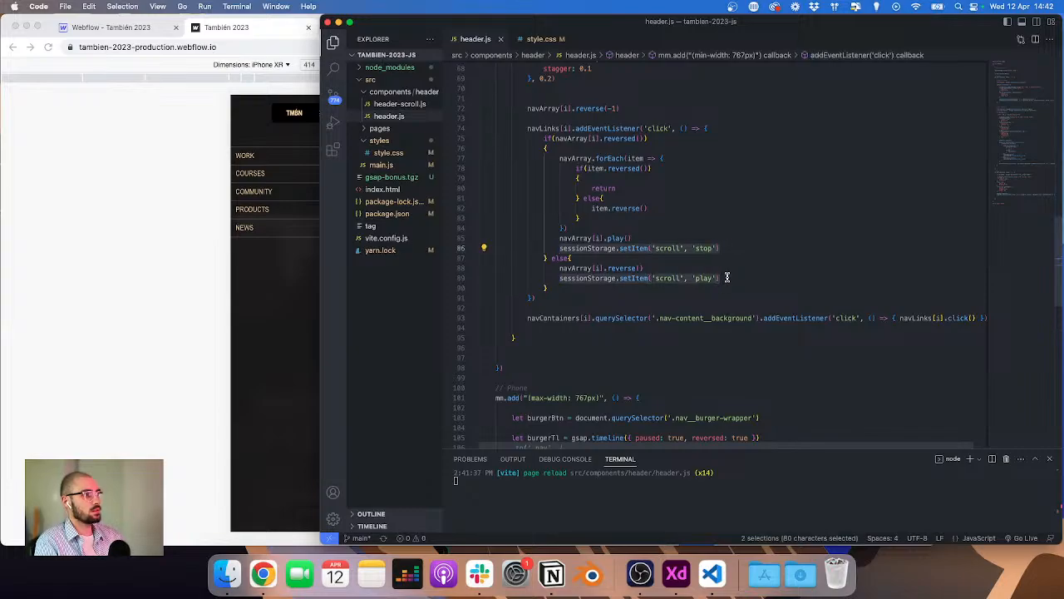
scroll(726, 280, down, 8)
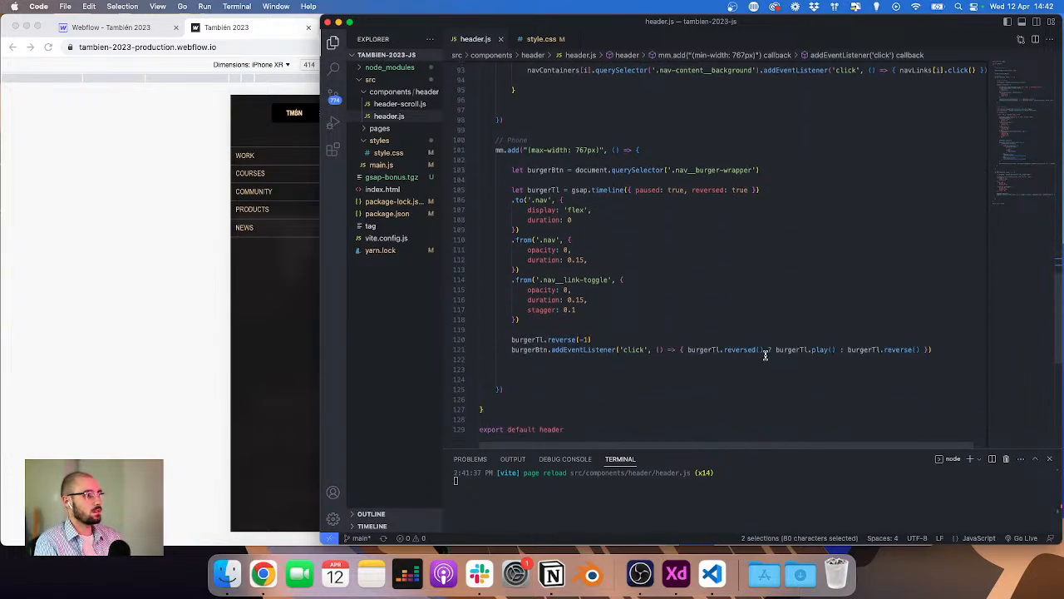
Step: Start rewriting the burger click handler's ternary as an if statement testing burgerTl.reversed()
click(685, 350)
key(Return)
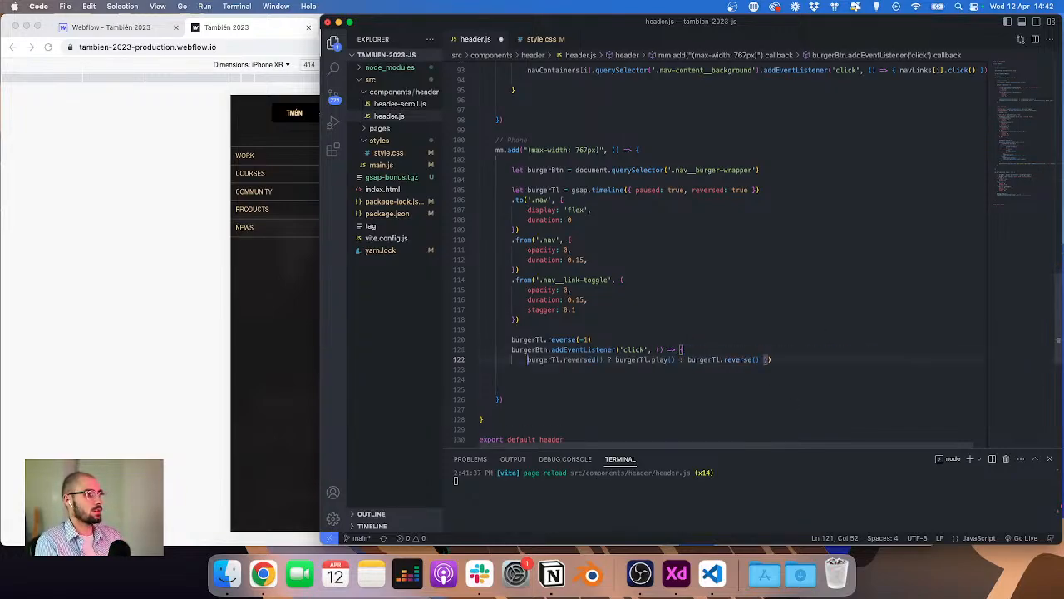
text(if()
key(alt+Right)
key(alt+Right)
key(alt+Right)
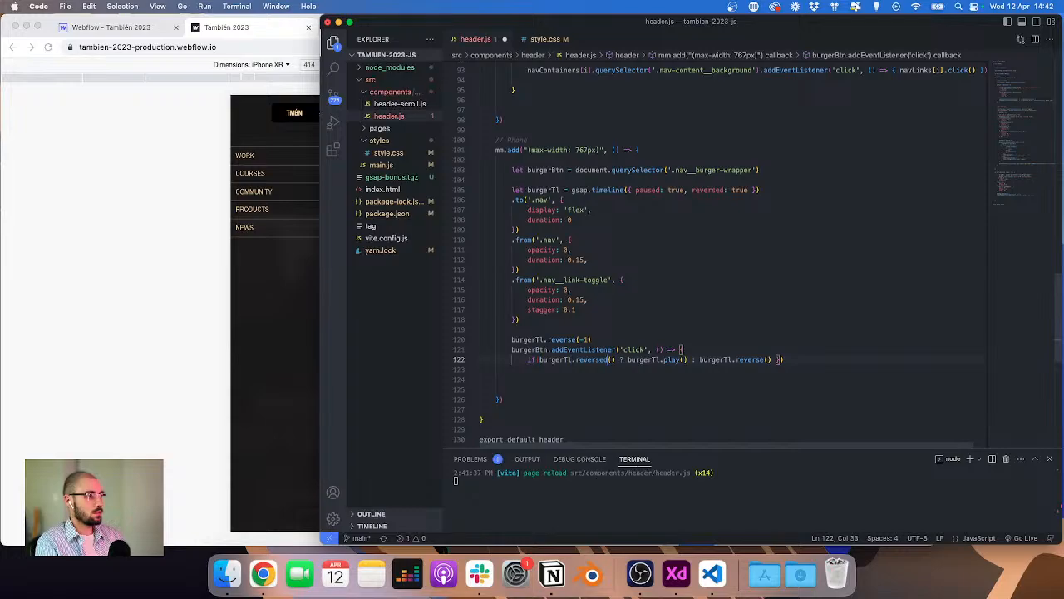
key(Delete)
key(Delete)
text())
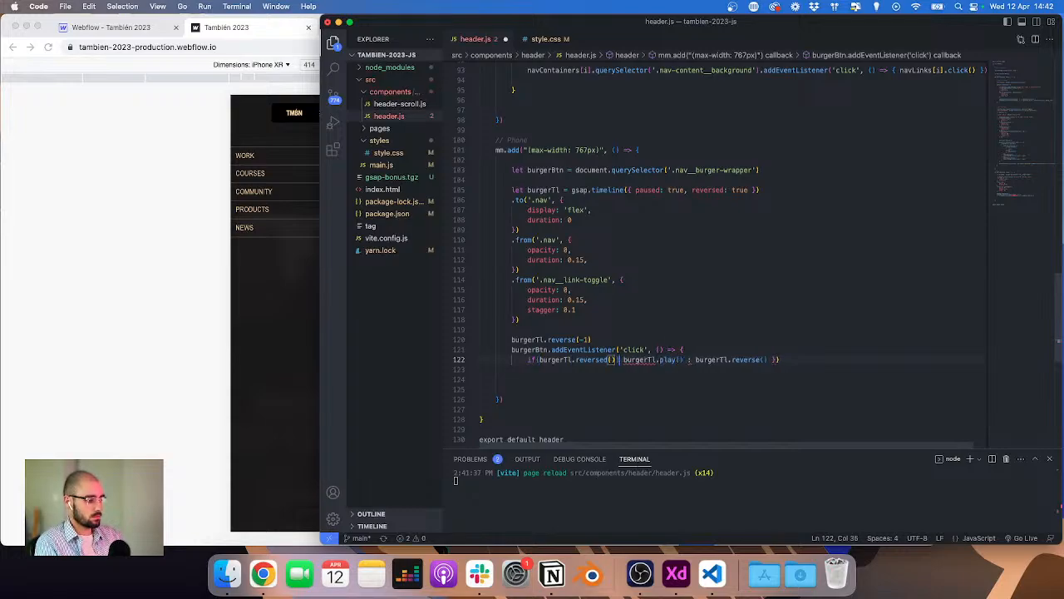
text({)
key(Return)
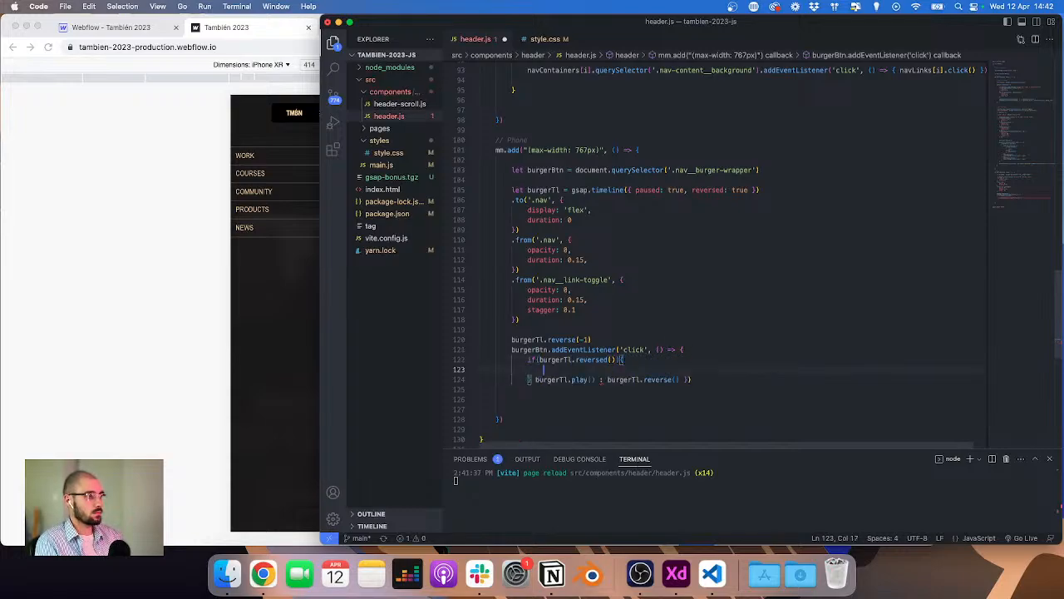
Step: Move burgerTl.play() inside the if block of the burger click handler, leaving burgerTl.reverse() on the following line
key(Down)
key(alt+Up)
key(alt+Down)
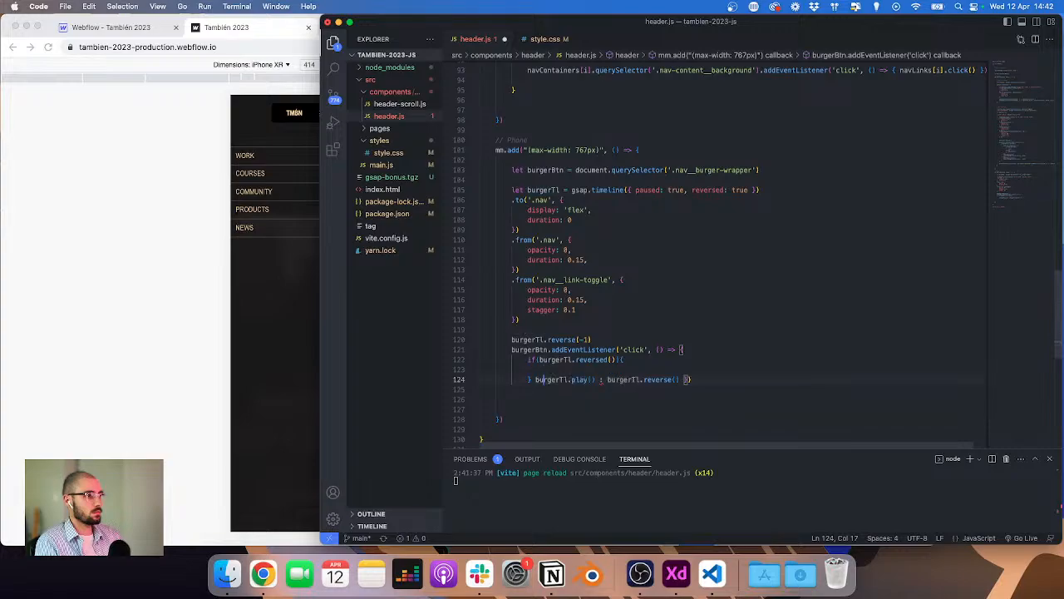
key(Left)
key(Left)
key(BackSpace)
key(Return)
key(alt+Up)
key(alt+Up)
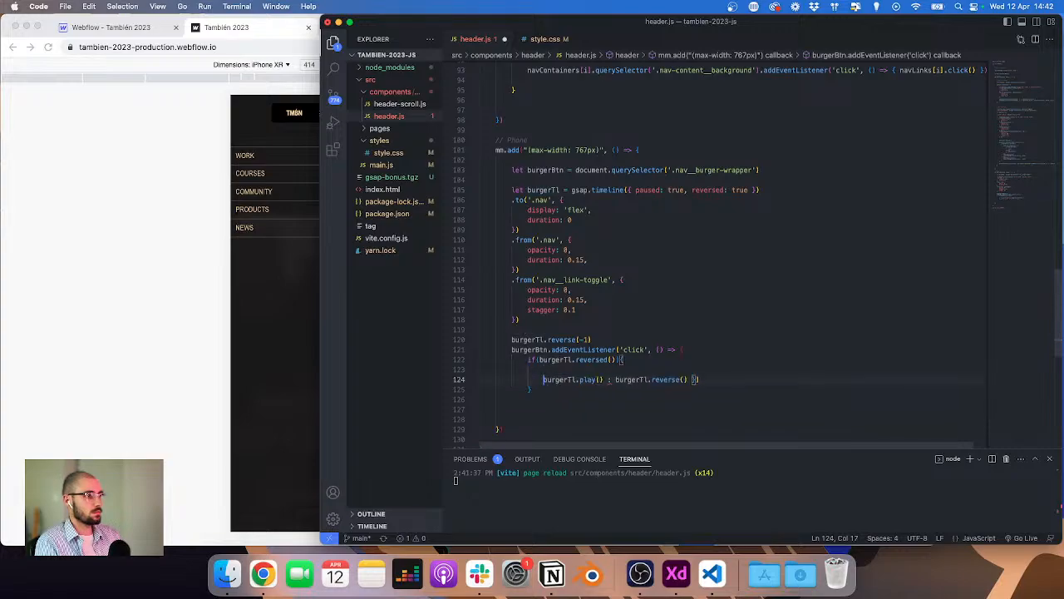
key(Down)
key(BackSpace)
key(BackSpace)
key(BackSpace)
key(BackSpace)
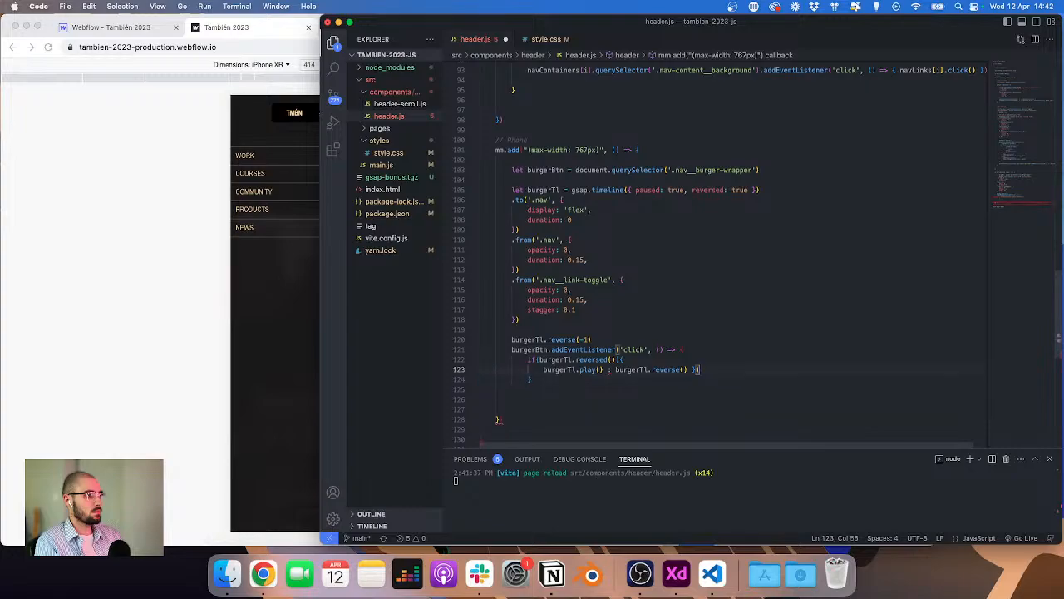
click(614, 369)
key(BackSpace)
key(BackSpace)
key(BackSpace)
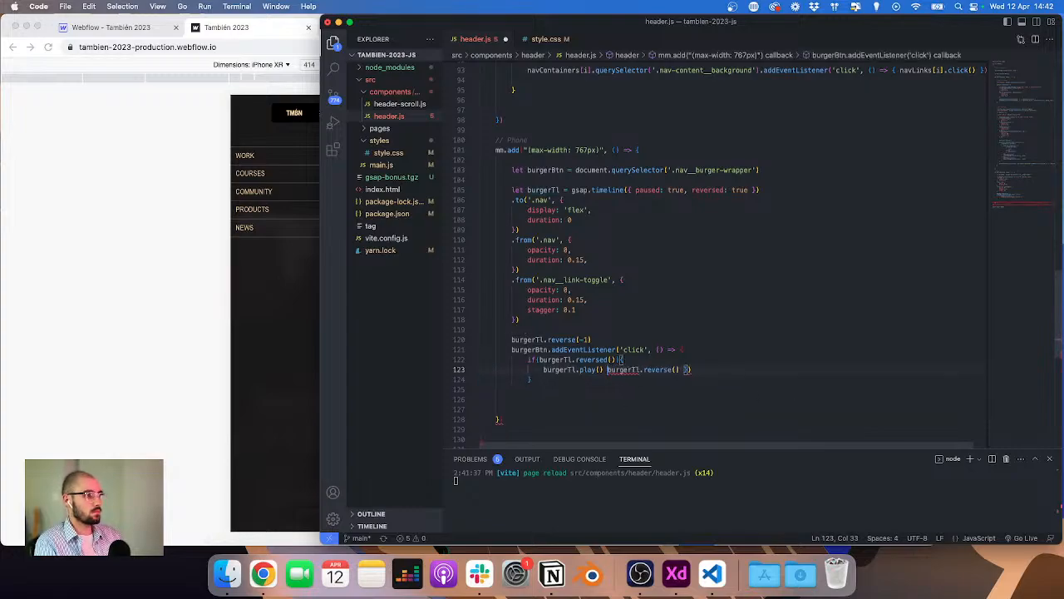
key(Return)
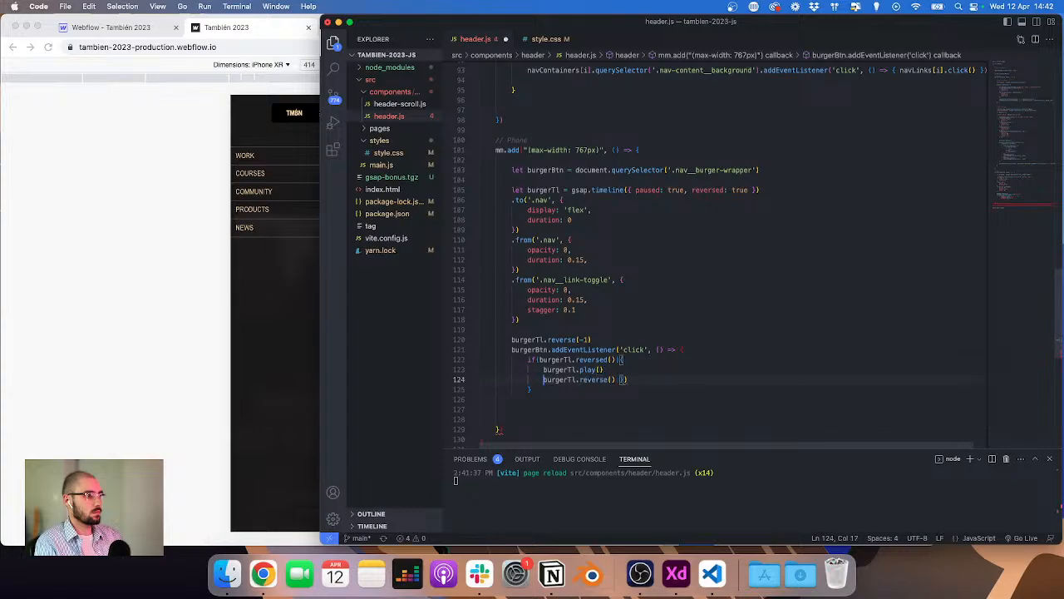
key(ctrl+Down)
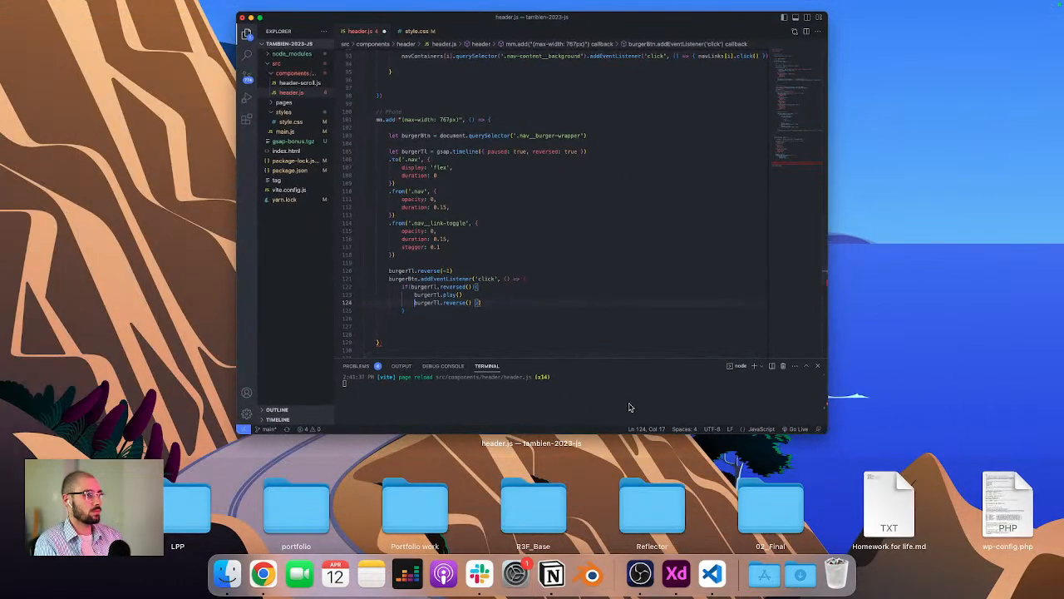
click(605, 314)
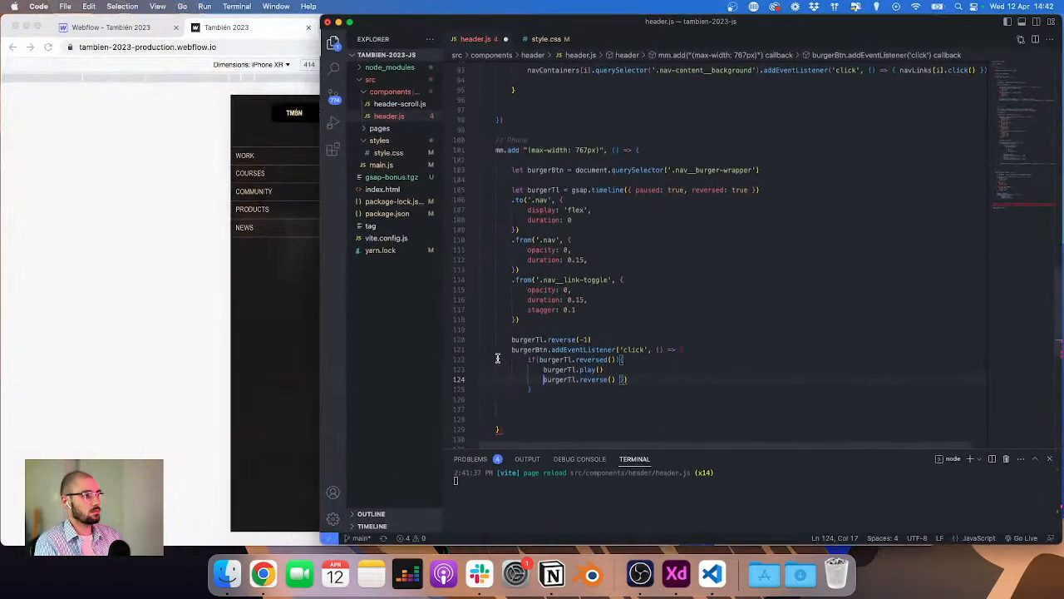
Step: Wrap burgerTl.reverse() in an else block and close the if/else and listener braces with proper indentation
click(567, 388)
key(BackSpace)
key(BackSpace)
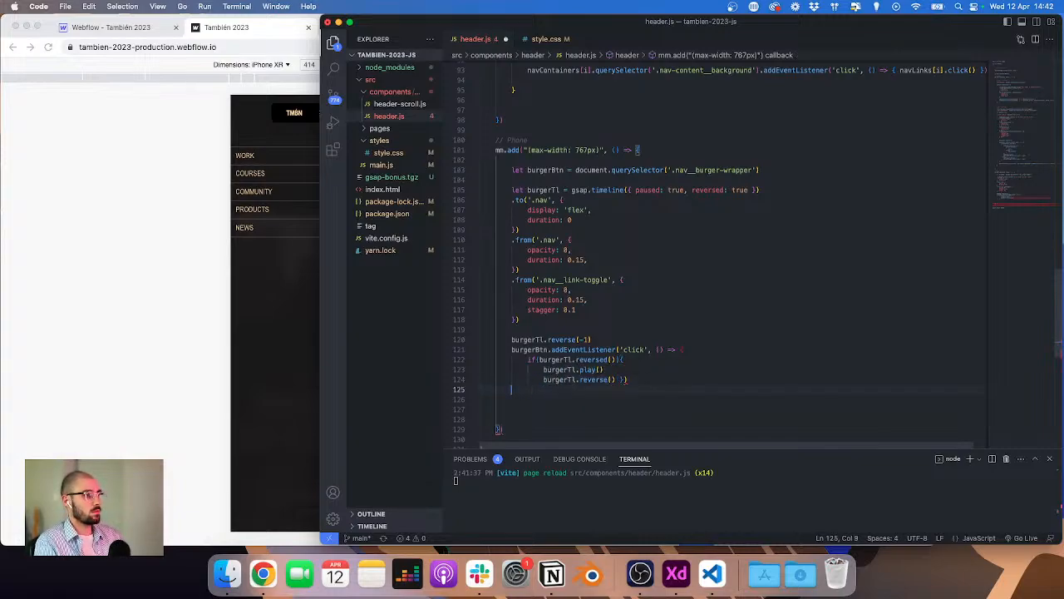
key(BackSpace)
key(Up)
key(Return)
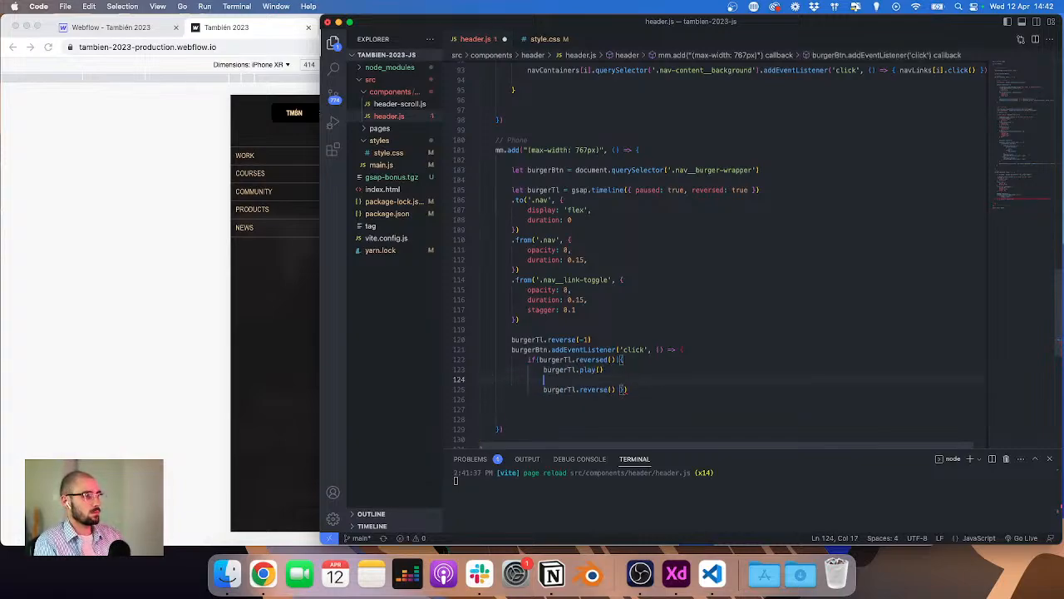
key(Down)
key(BackSpace)
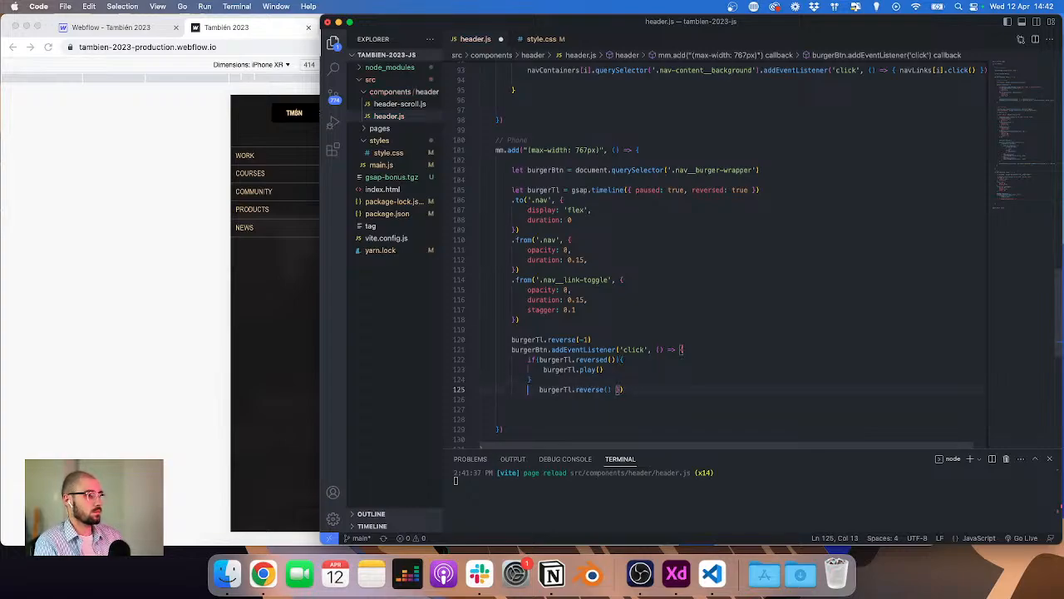
key(shift+Right)
key(shift+Right)
key(shift+Right)
key(BackSpace)
key(BackSpace)
key(BackSpace)
key(BackSpace)
key(BackSpace)
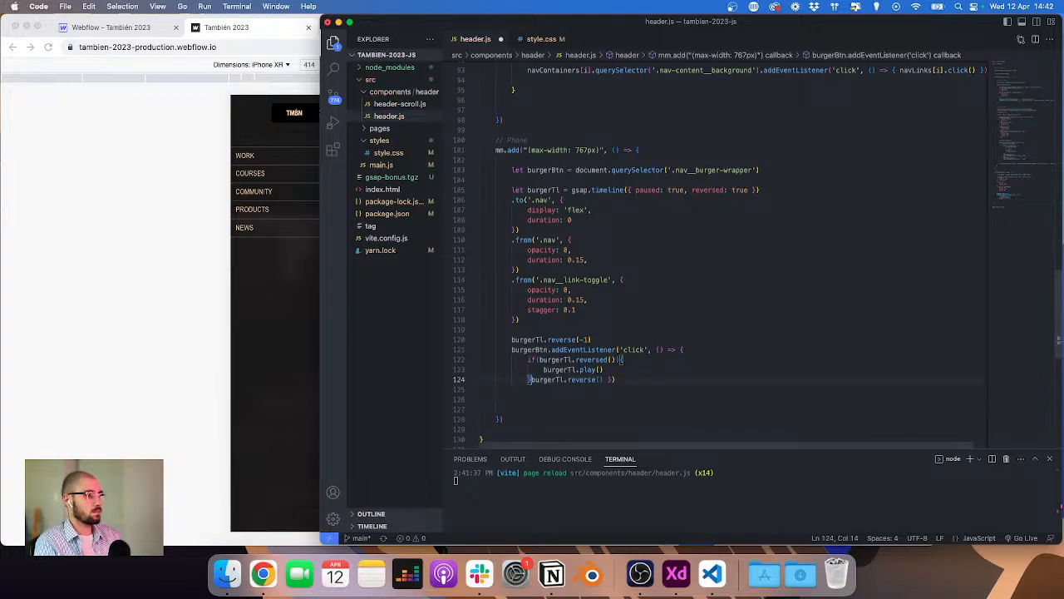
text(else {)
key(Return)
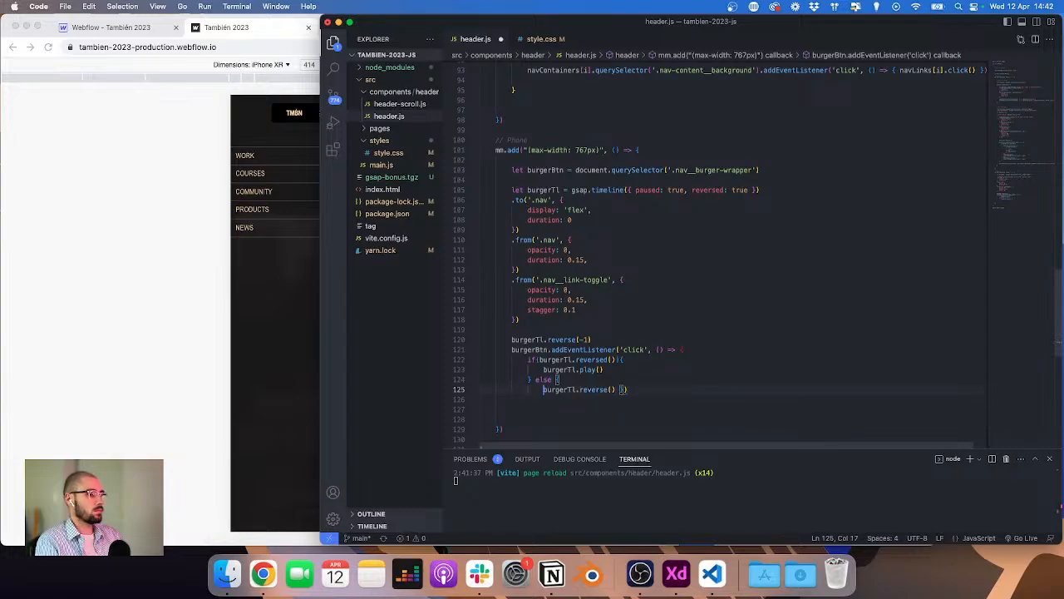
key(End)
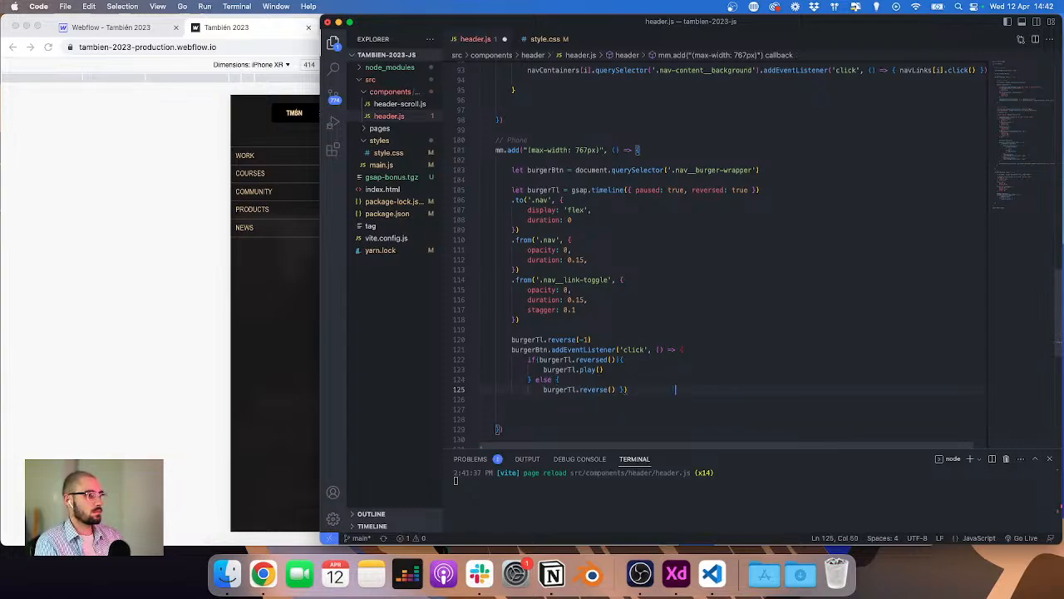
key(alt+shift+Left)
key(BackSpace)
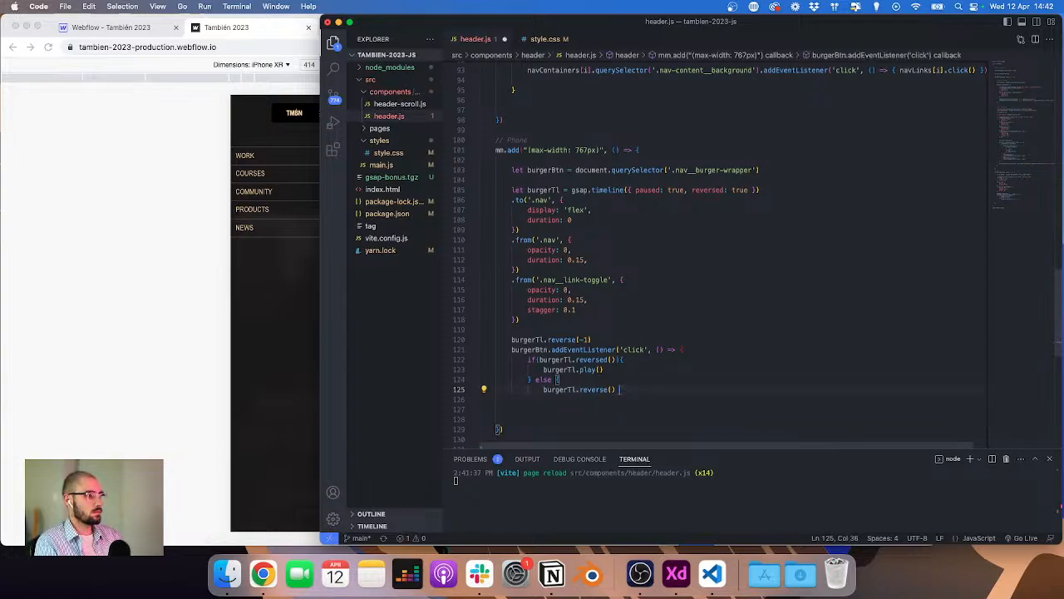
text(}))
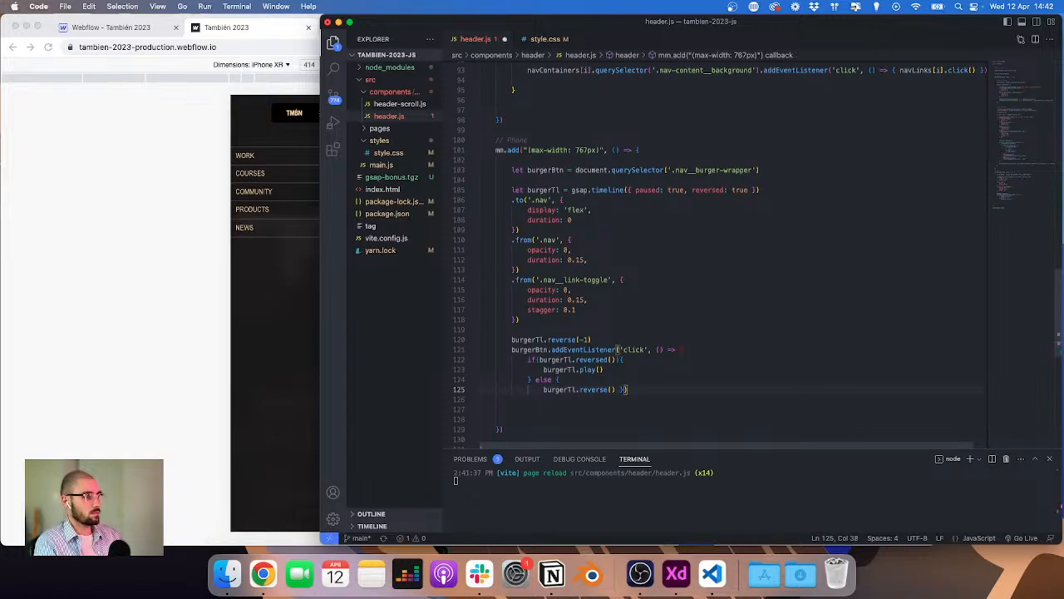
key(Left)
key(Left)
key(Return)
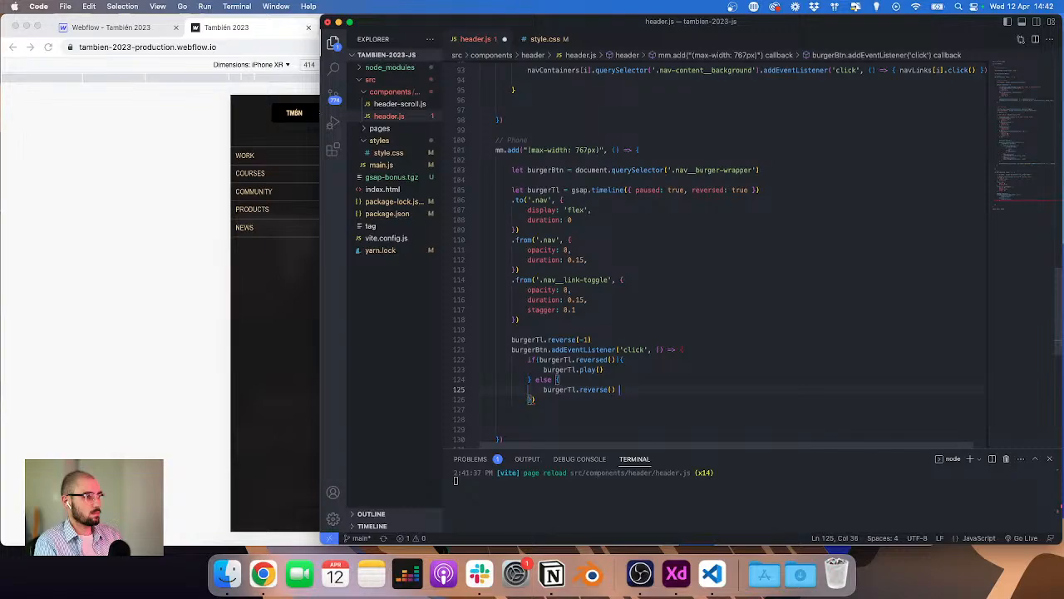
key(Return)
text(})
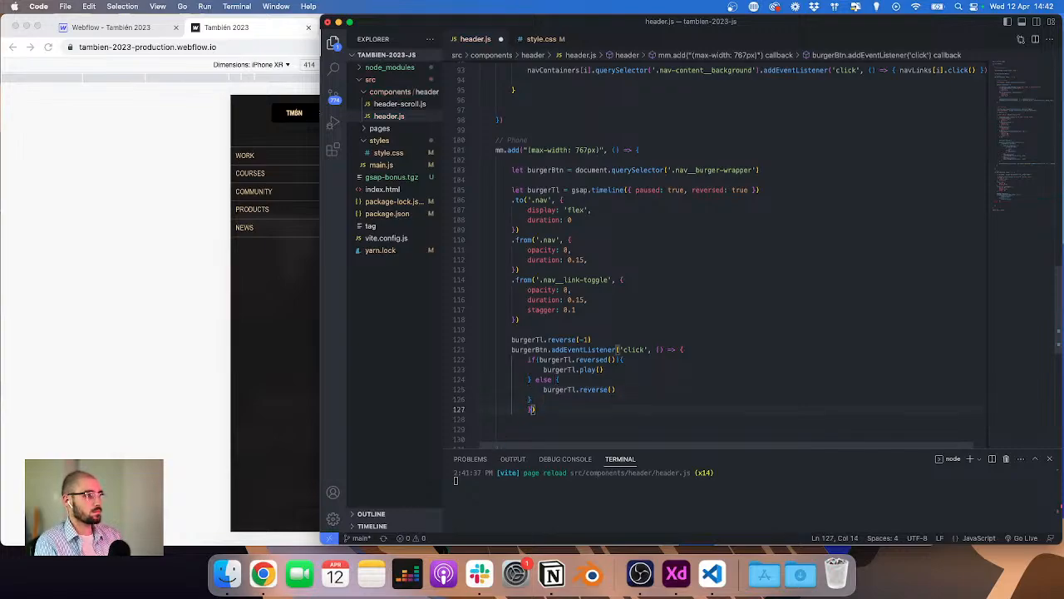
key(Tab)
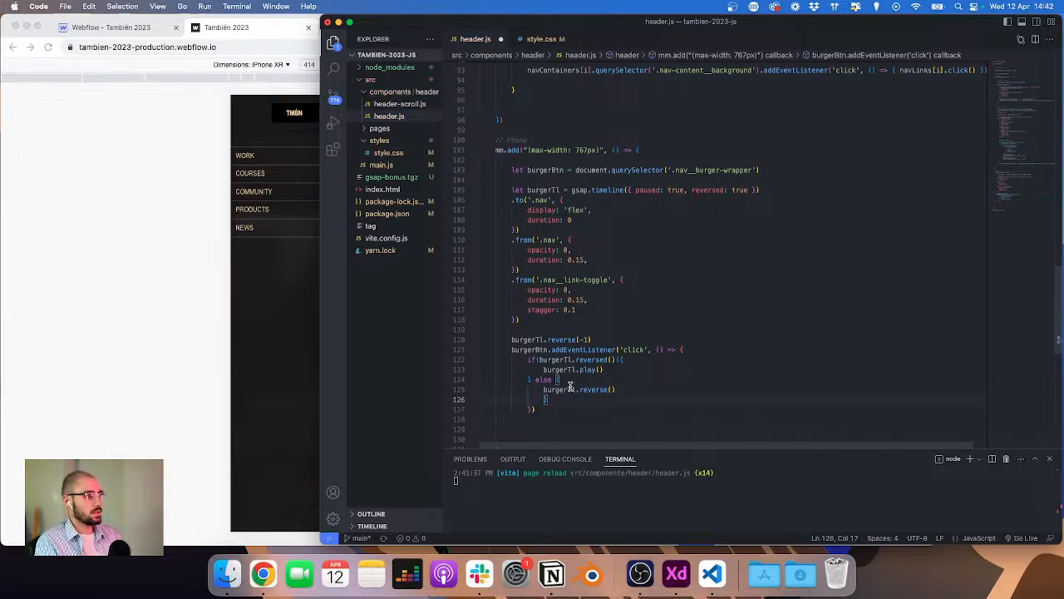
Step: Add sessionStorage.setItem('scroll', 'stop') after play() and sessionStorage.setItem('scroll', 'play') after reverse() in the burger handler
click(608, 370)
key(Return)
text(sessionStorage.setItem('scroll', 'stop') sessionStorage.setItem('scroll', 'play'))
key(super+shift+Left)
key(super+c)
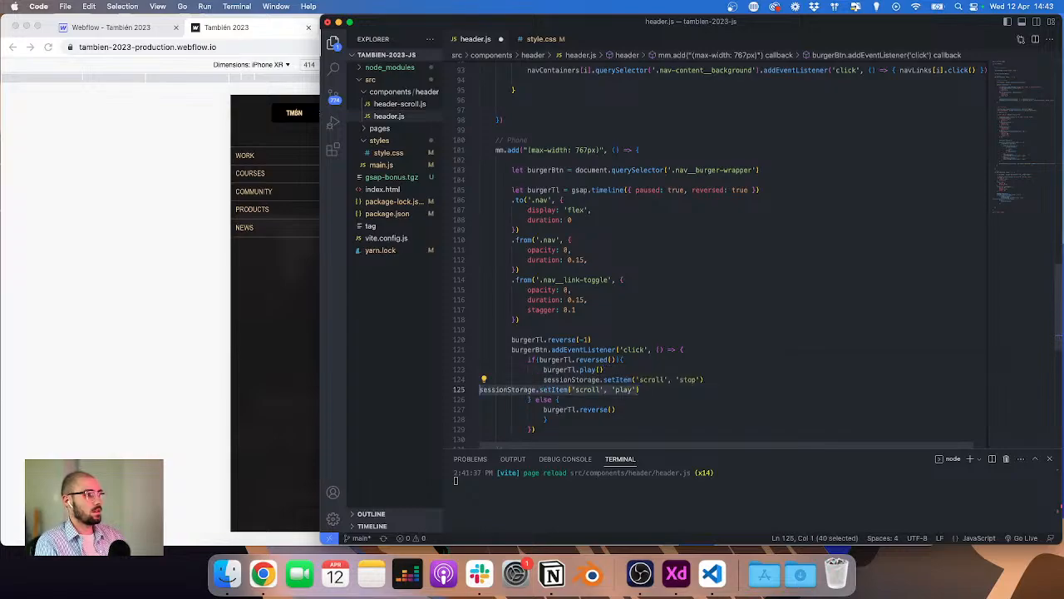
key(BackSpace)
key(BackSpace)
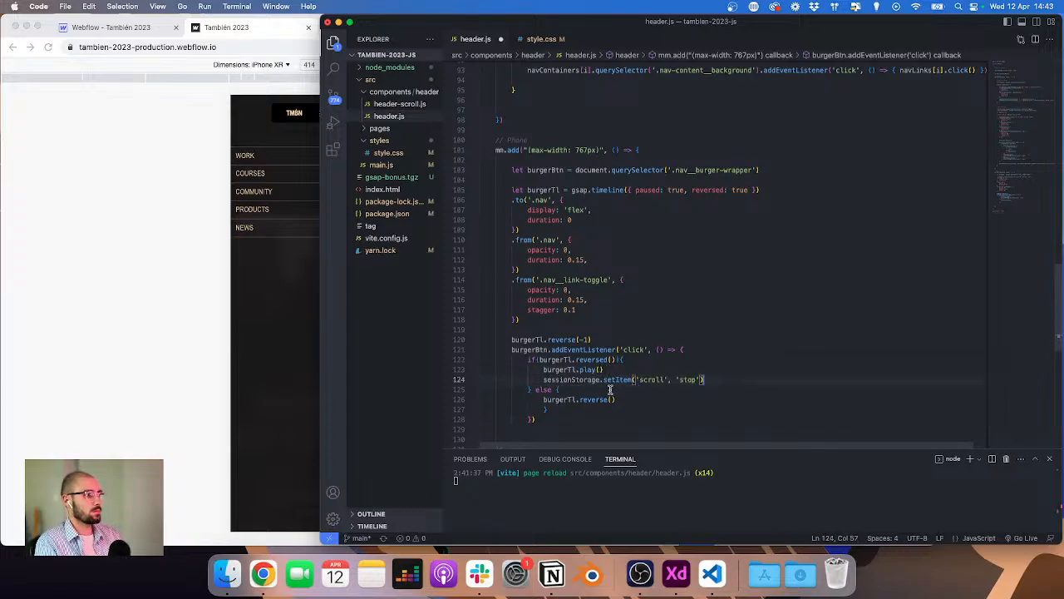
click(635, 399)
key(Return)
key(super+v)
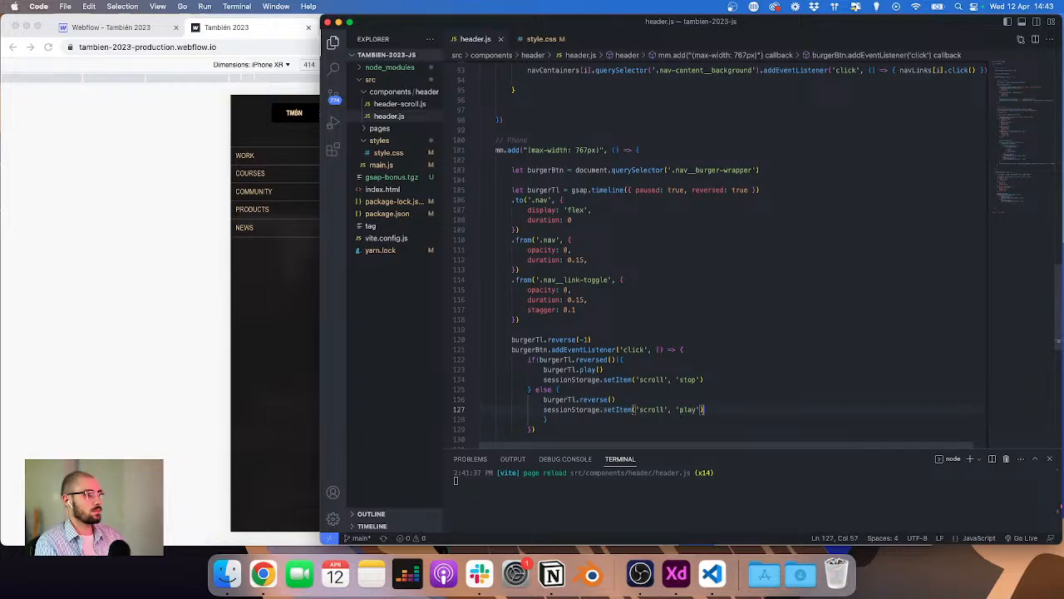
Step: Open and close the burger menu on the staging site to test the new if/else toggle
click(168, 319)
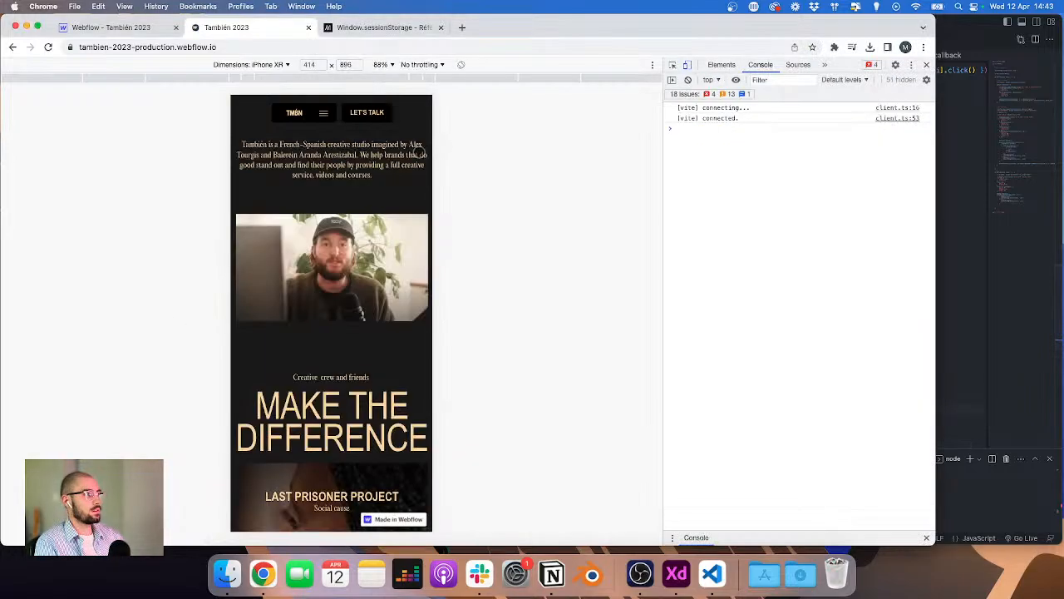
click(323, 113)
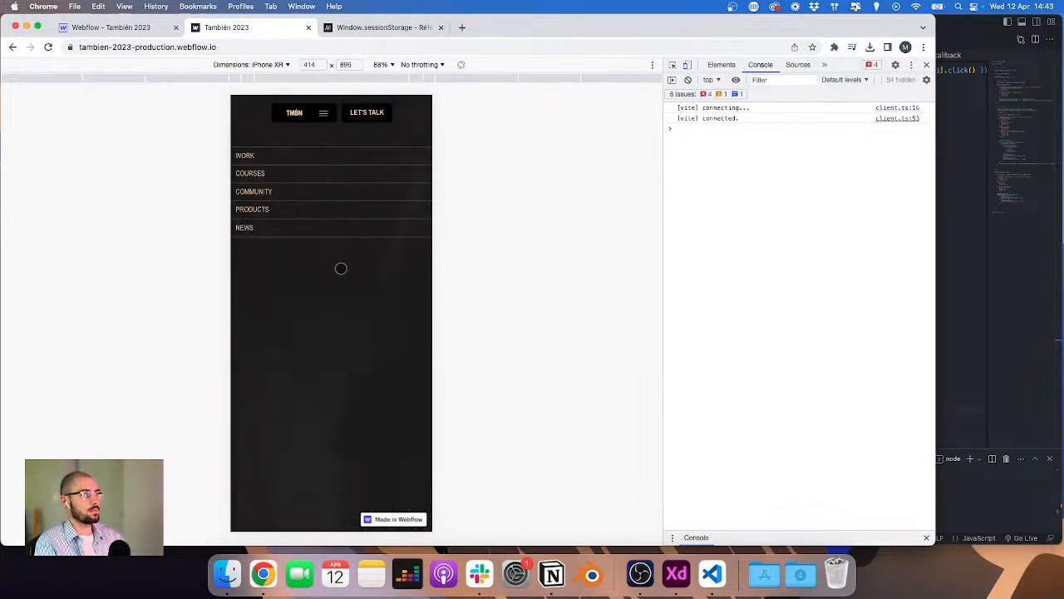
click(940, 304)
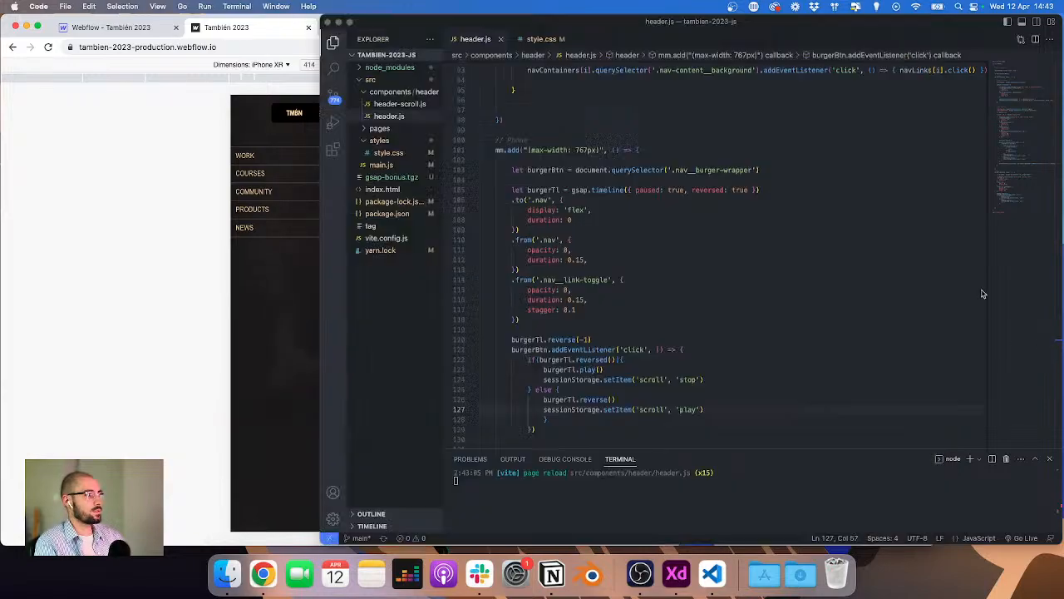
scroll(688, 343, down, 3)
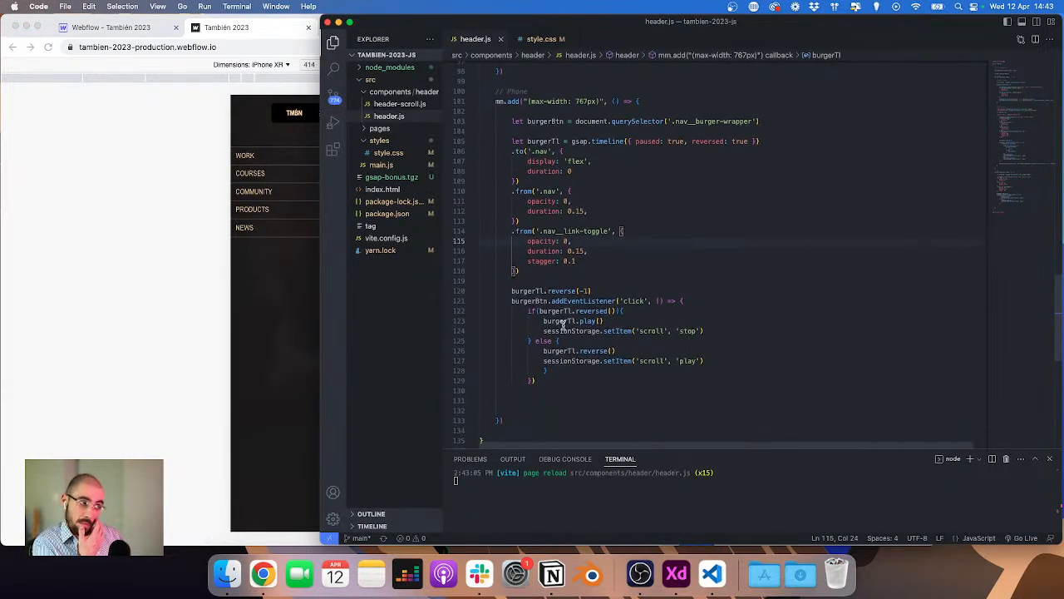
click(170, 290)
click(323, 112)
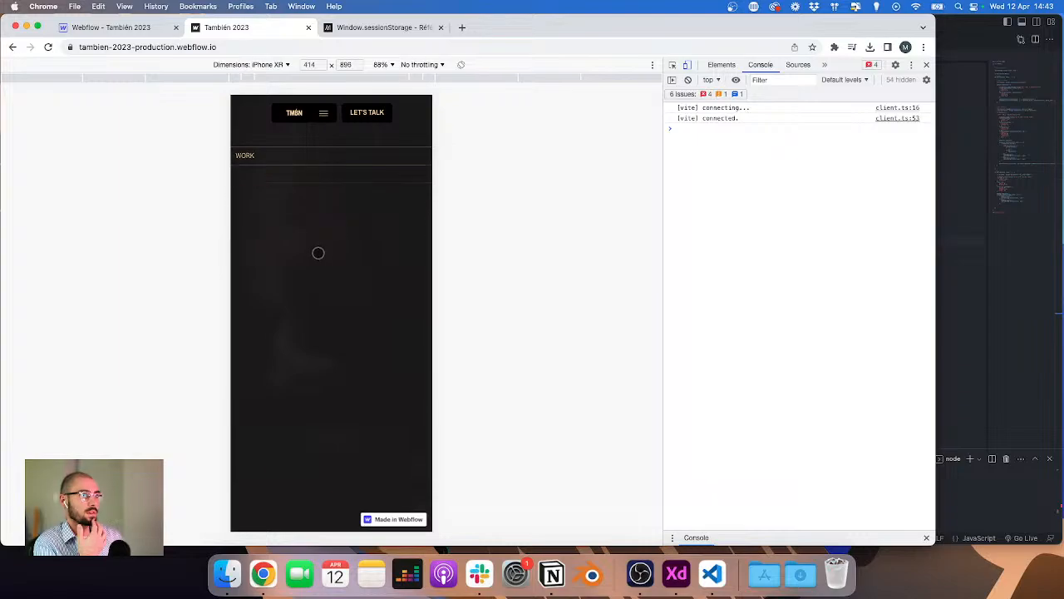
Step: Scroll the phone page and inspect the burger wrapper element in the developer tools
scroll(320, 254, down, 10)
click(1040, 311)
scroll(682, 275, up, 3)
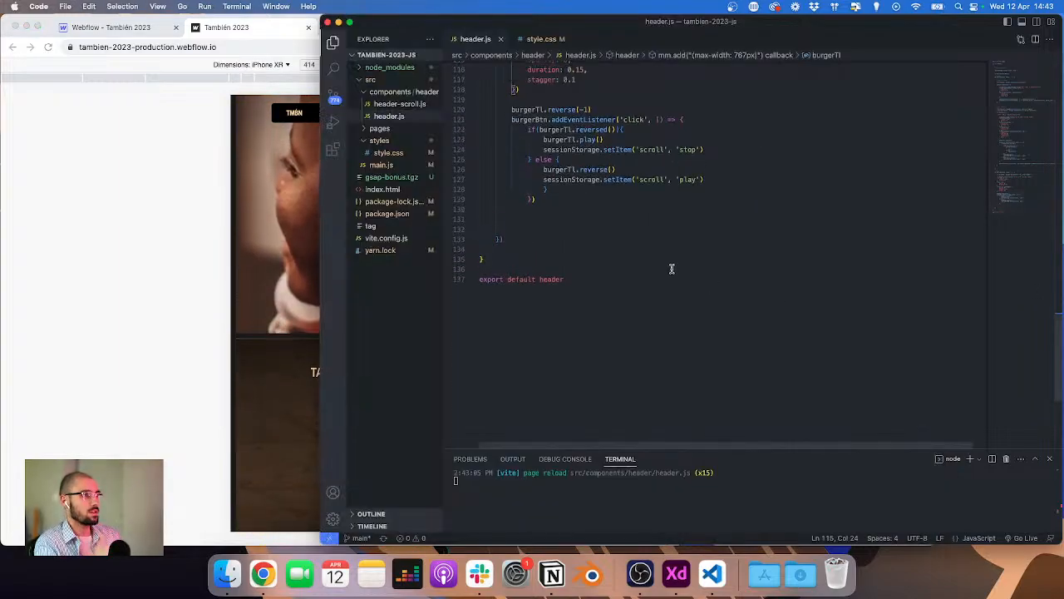
click(78, 195)
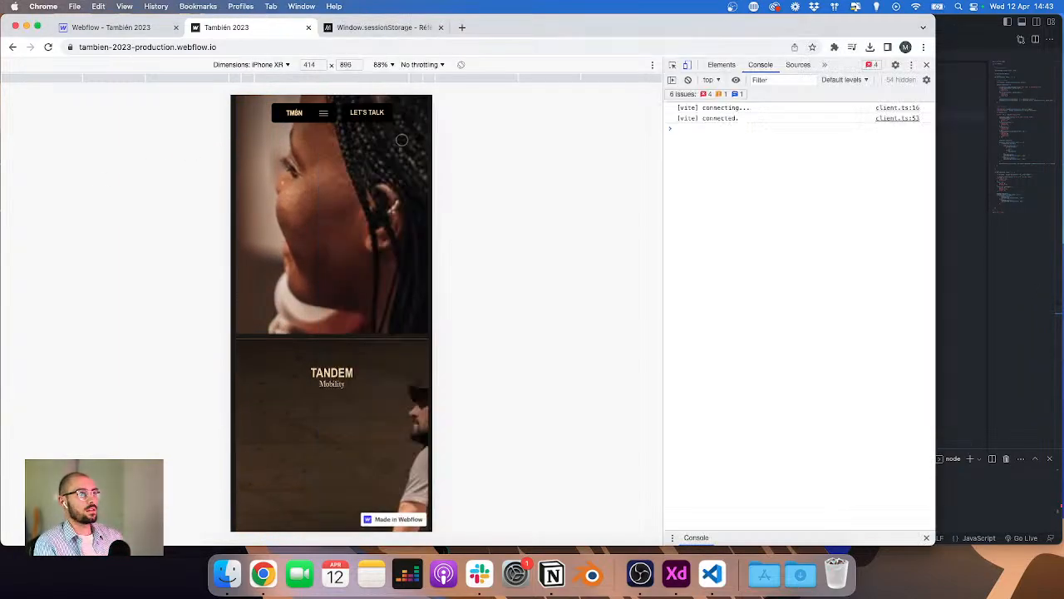
key(super+shift+c)
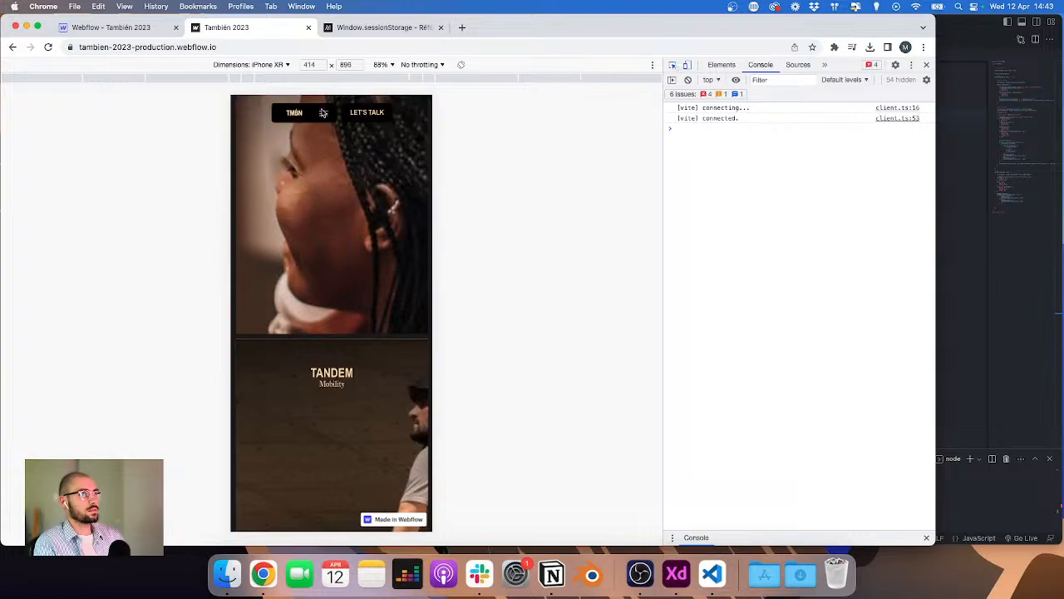
click(322, 113)
scroll(772, 112, up, 1)
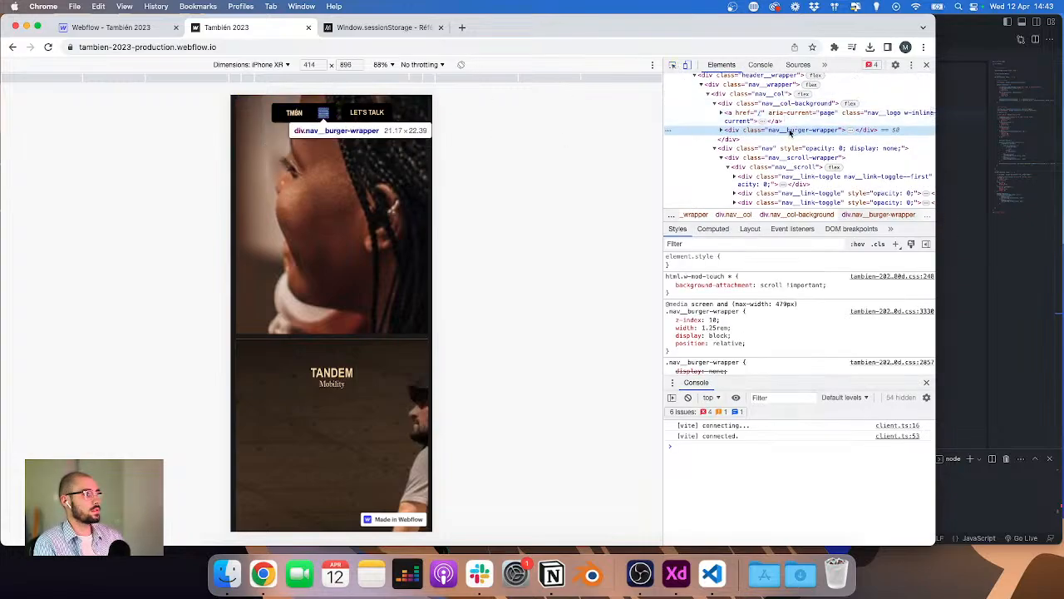
double_click(790, 132)
click(974, 214)
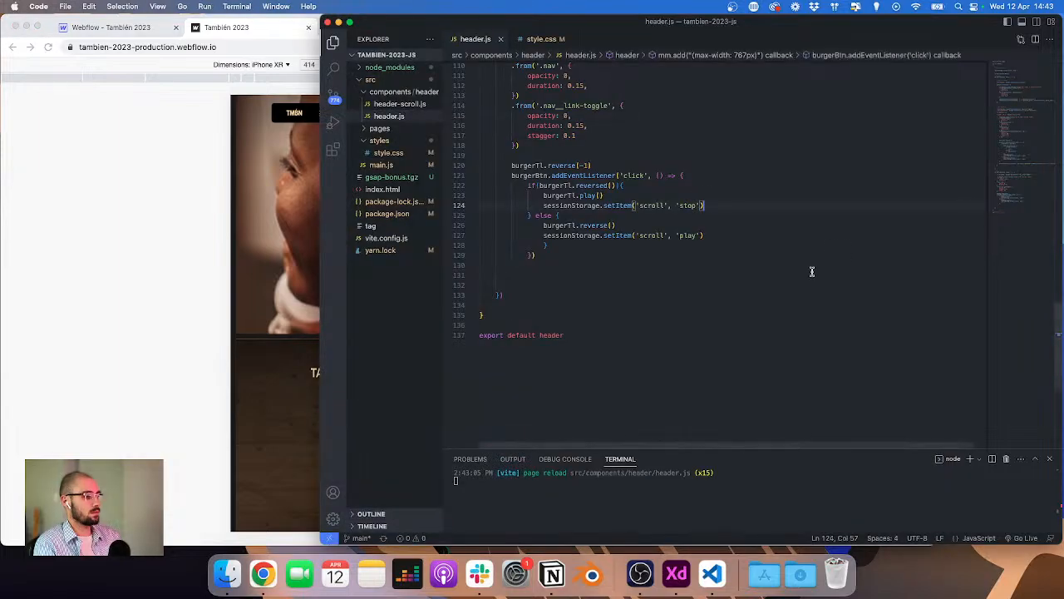
Step: Select the burgerBtn querySelector line in header.js and open main.js
scroll(753, 267, up, 8)
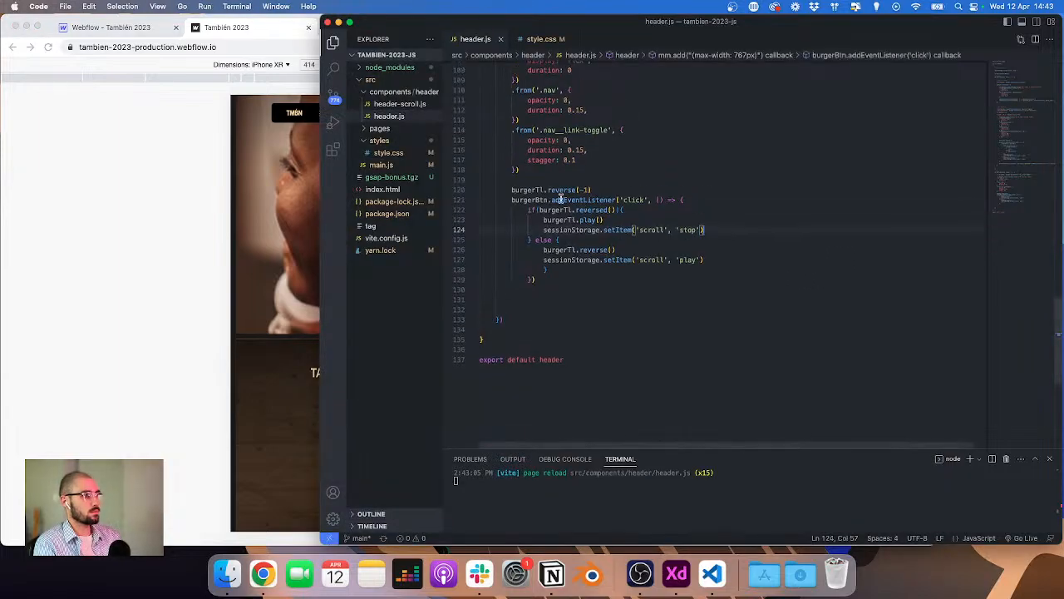
scroll(544, 195, up, 2)
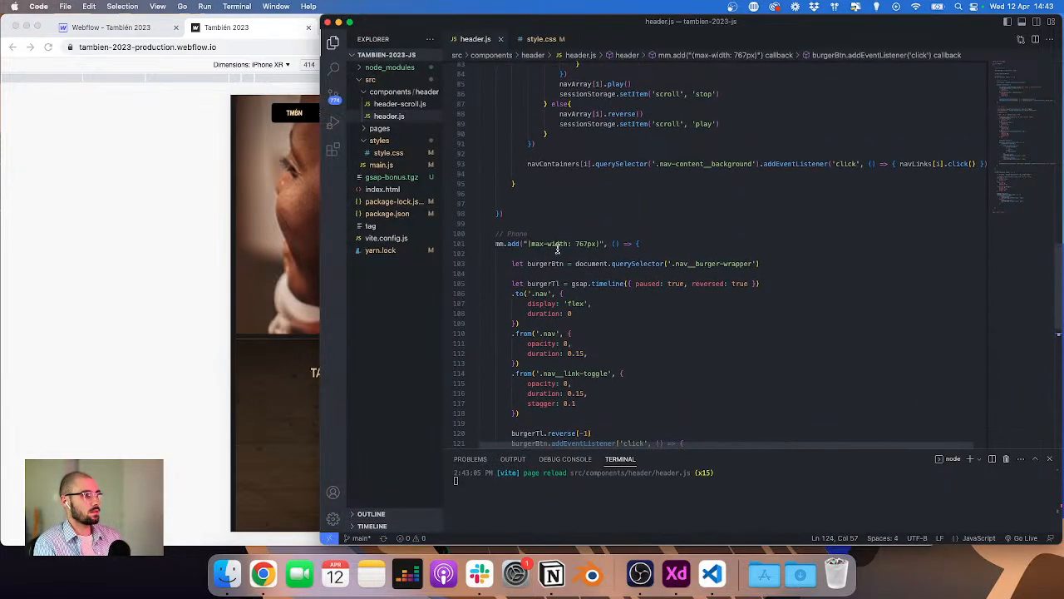
click(773, 263)
key(shift+Home)
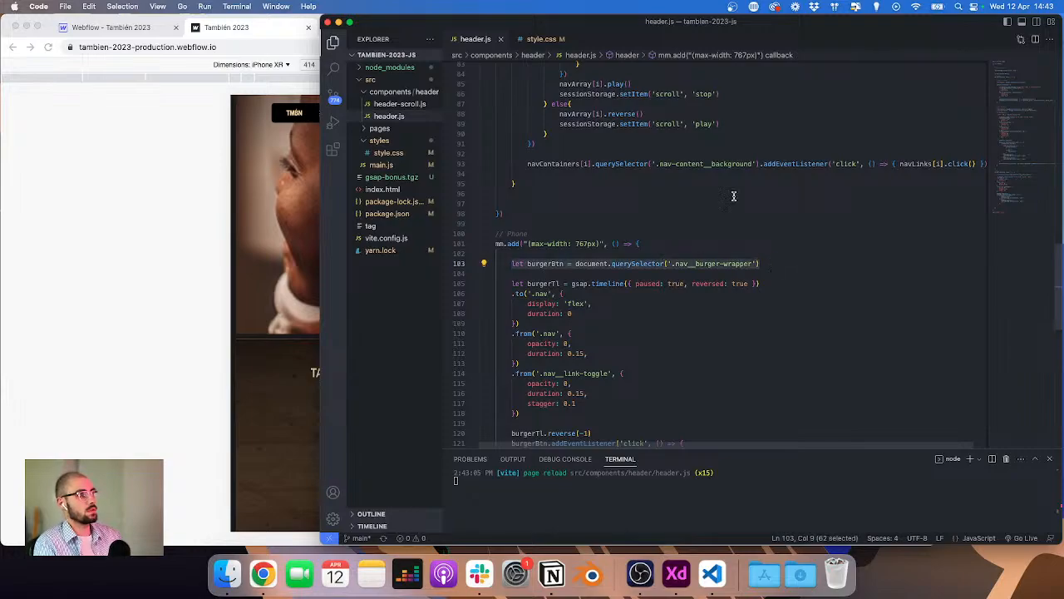
click(385, 168)
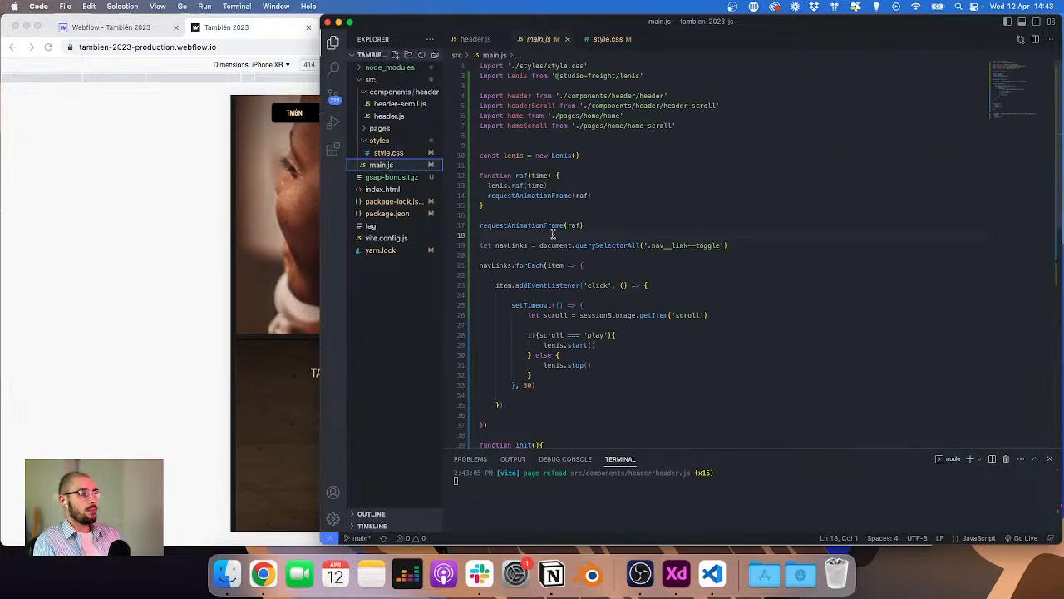
Step: Remove the setTimeout scroll-check block from inside the navLinks click listener in main.js
scroll(553, 232, down, 3)
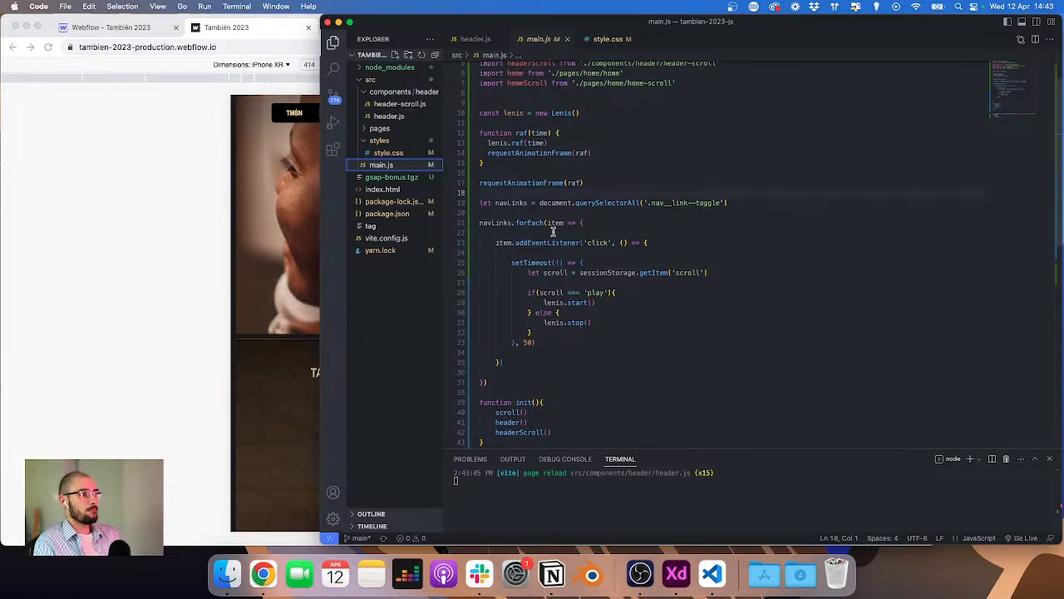
click(652, 242)
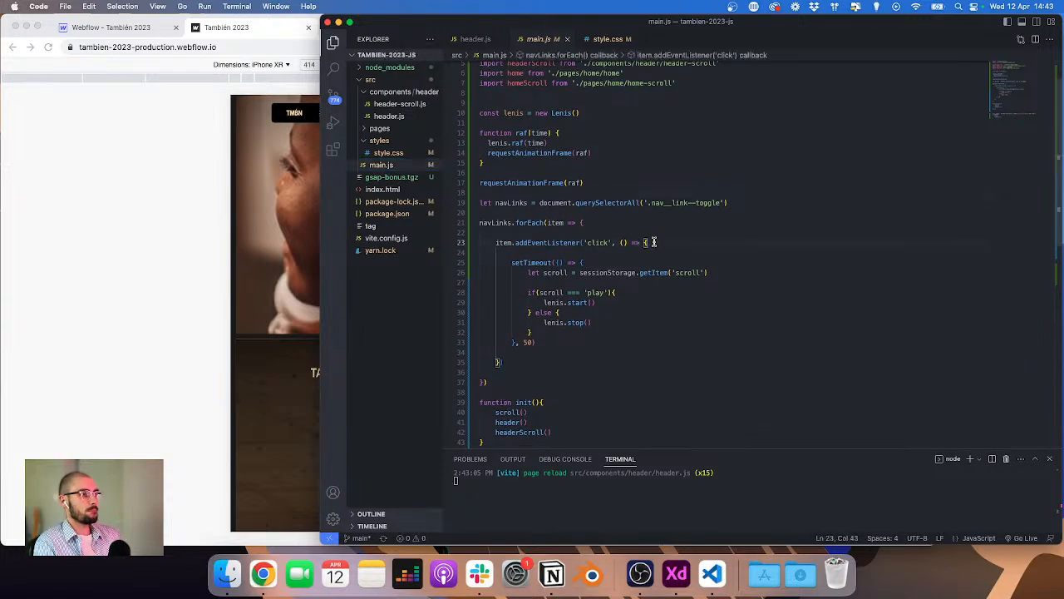
click(587, 261)
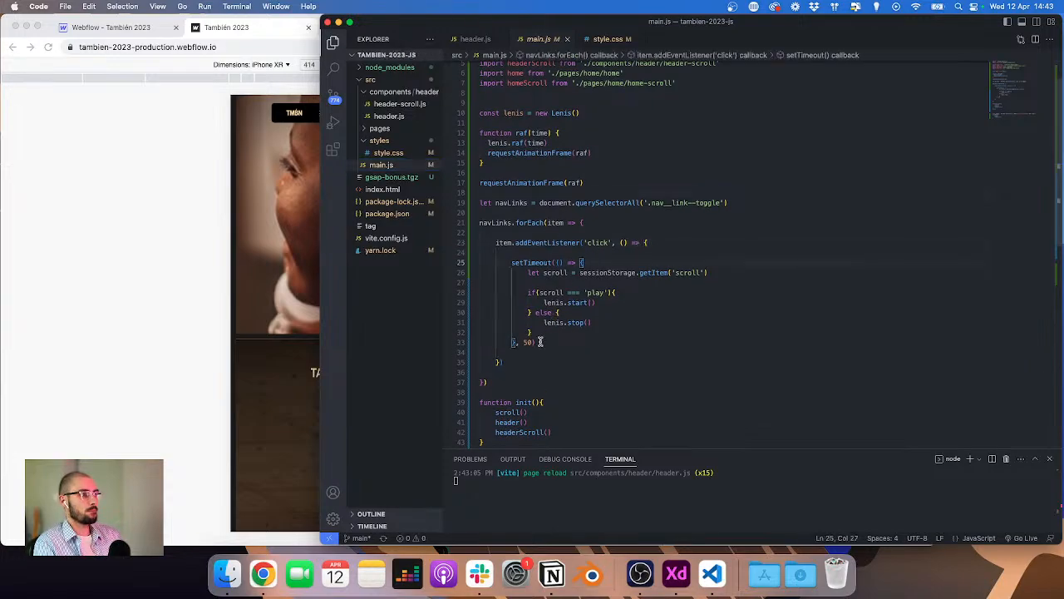
drag(540, 342, 512, 263)
text(s)
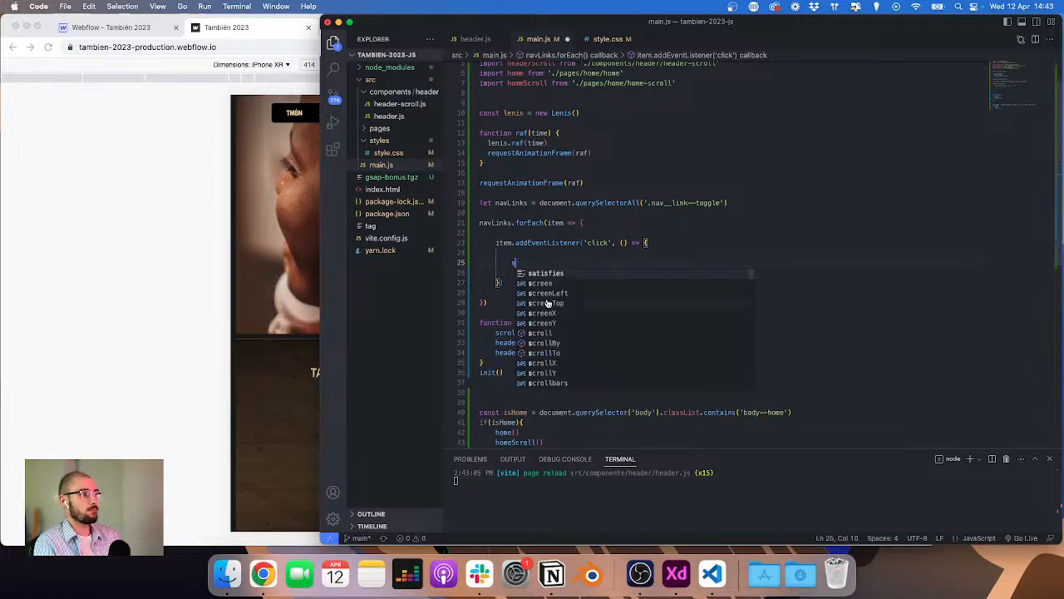
key(super+z)
drag(554, 341, 463, 262)
key(super+c)
key(BackSpace)
key(BackSpace)
key(BackSpace)
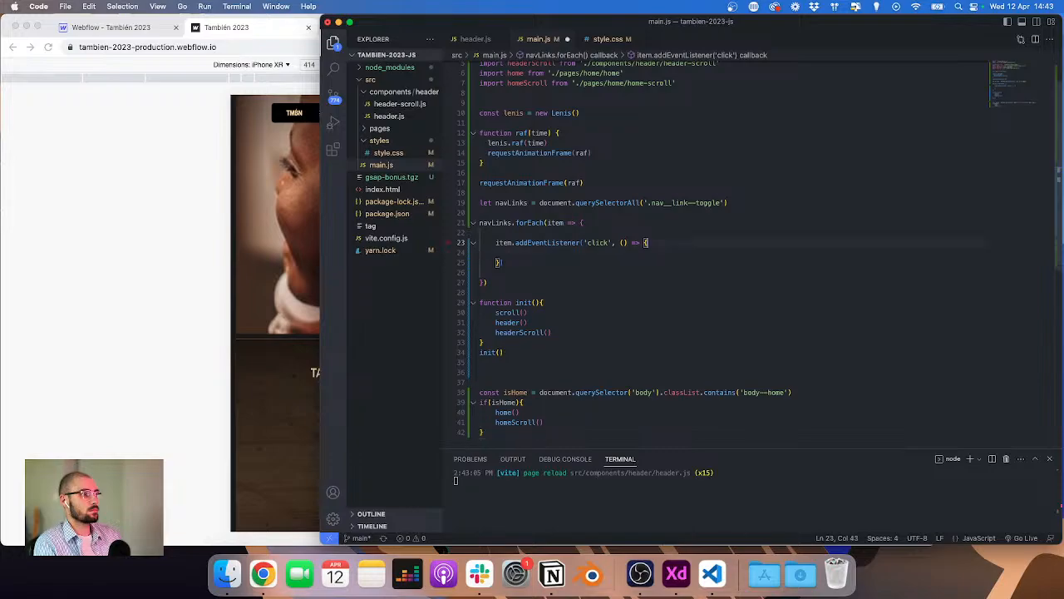
click(503, 262)
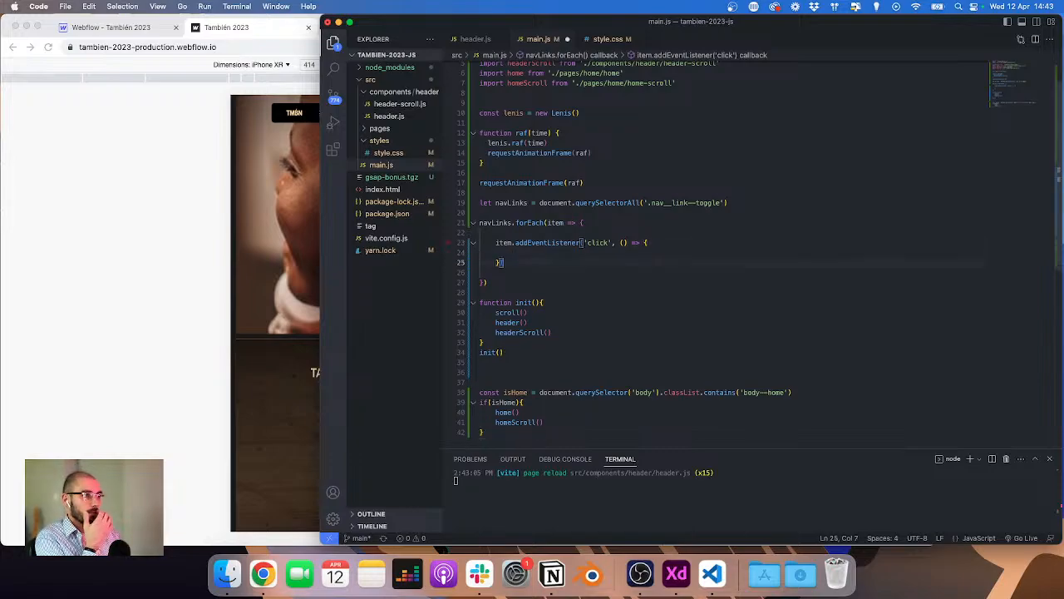
Step: Create an updateSessionStorage() function above the navLinks loop and paste the setTimeout scroll-check block into it
key(Up)
key(Up)
key(Up)
key(Up)
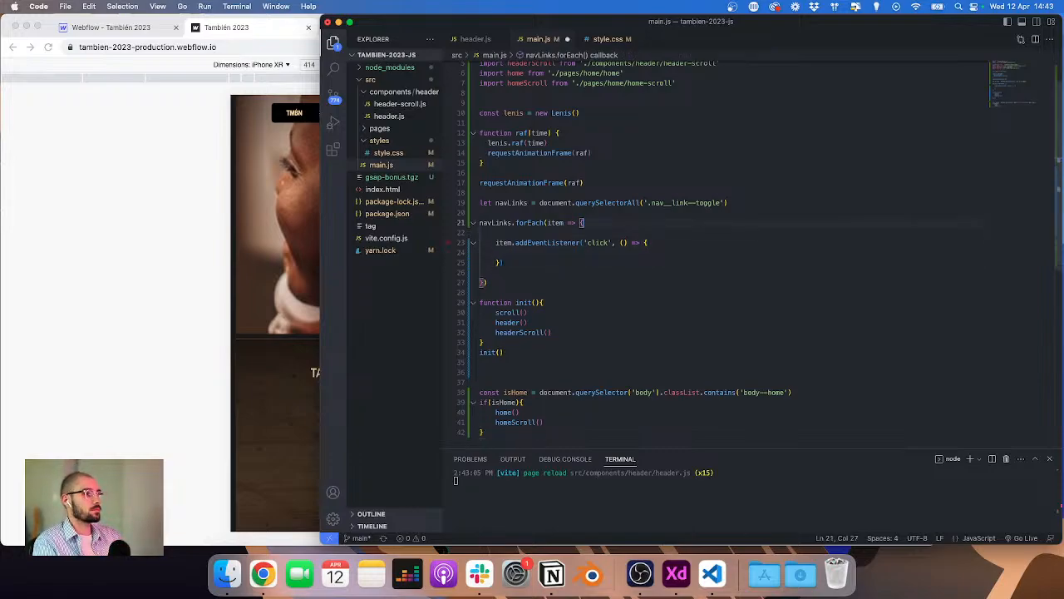
key(super+Left)
key(Tab)
key(shift+Tab)
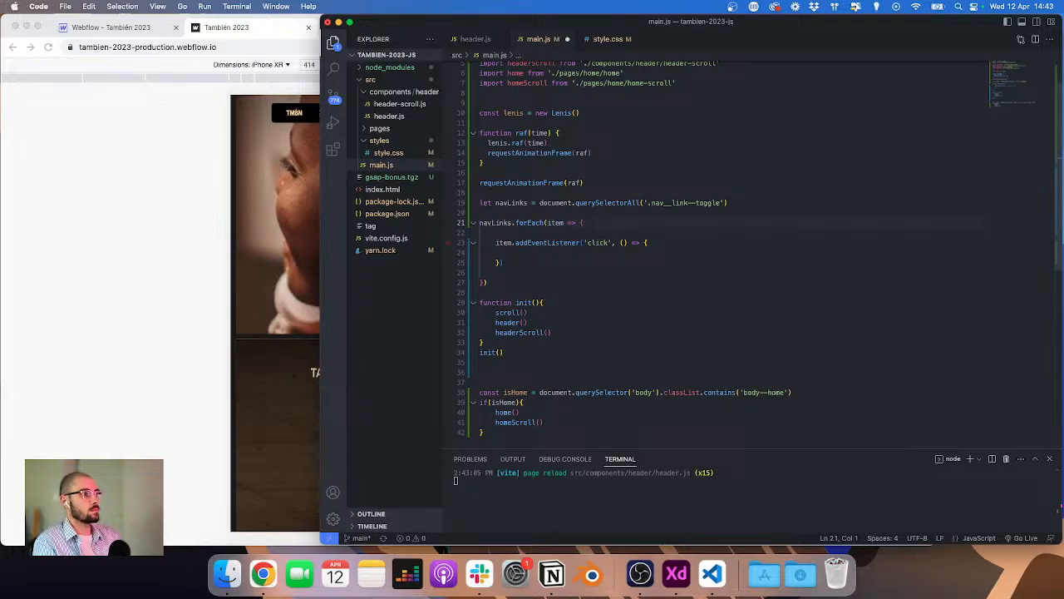
key(Up)
key(Up)
key(Return)
key(Return)
key(BackSpace)
key(BackSpace)
key(Down)
key(Return)
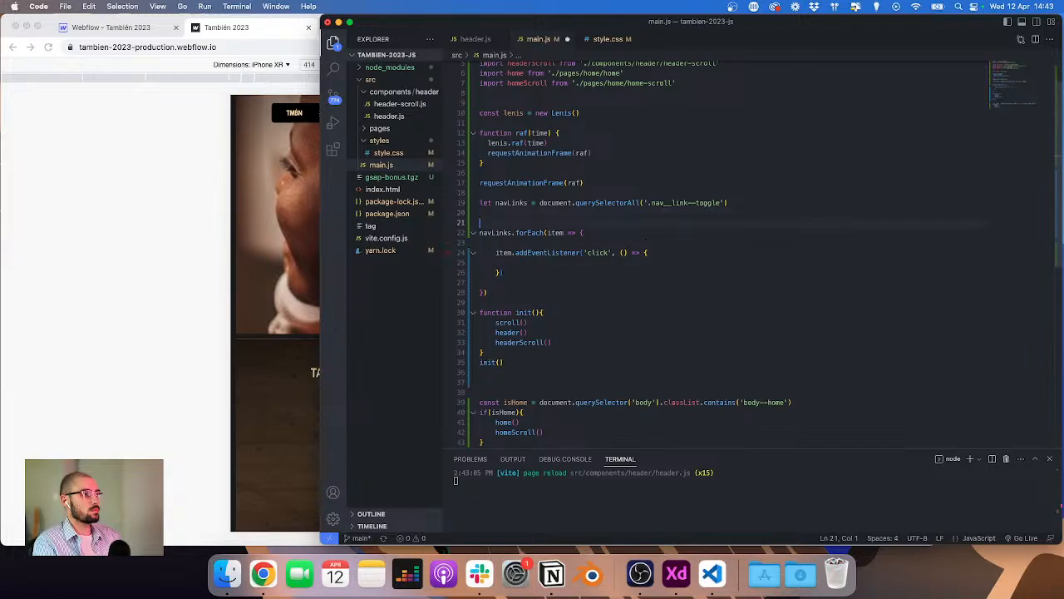
key(Up)
key(Return)
text(function se)
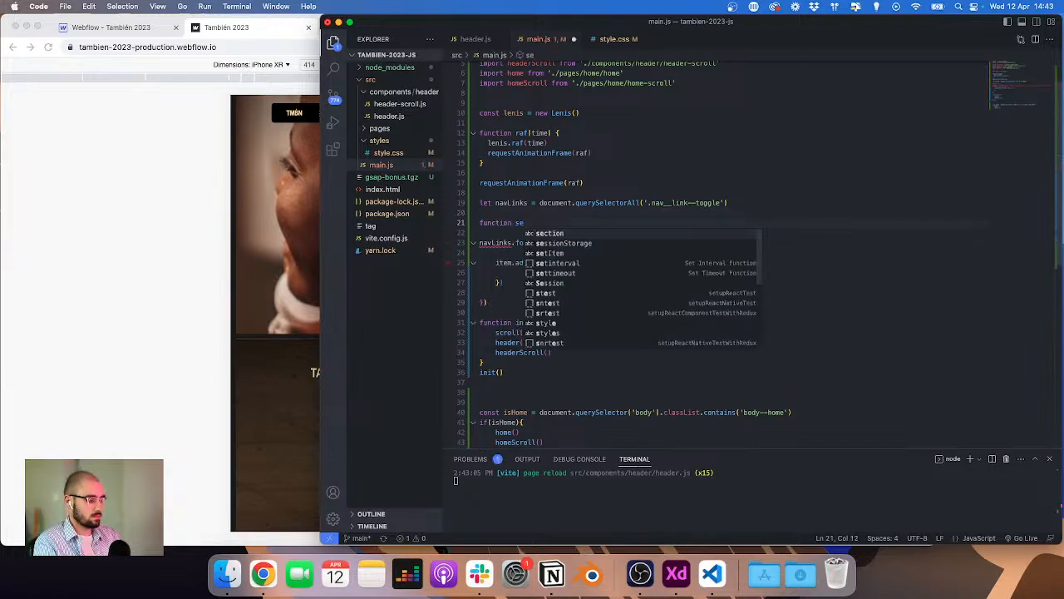
key(BackSpace)
key(BackSpace)
text(updateSessio)
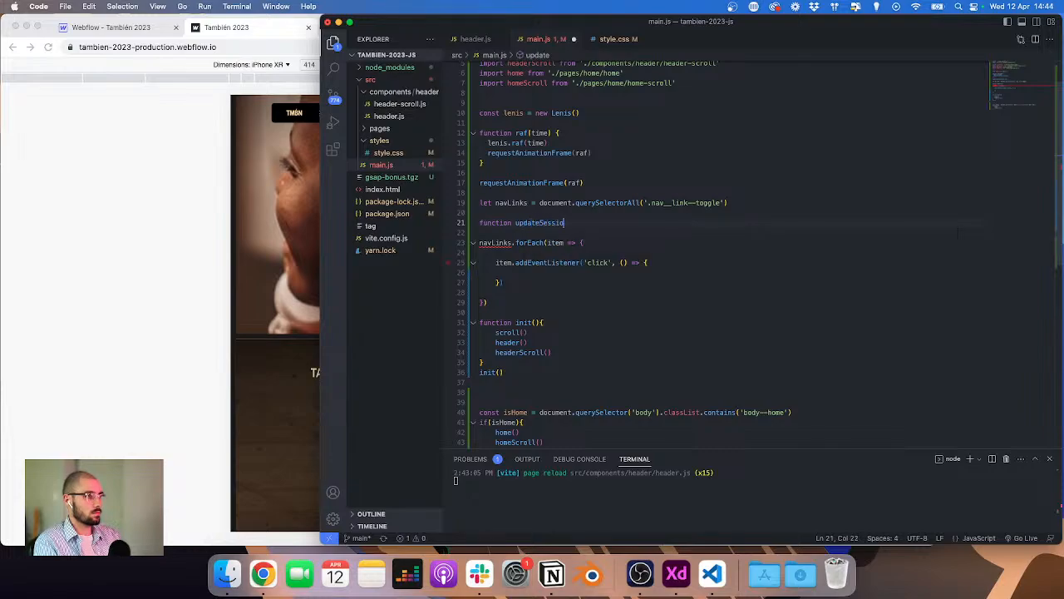
text(nStorage()
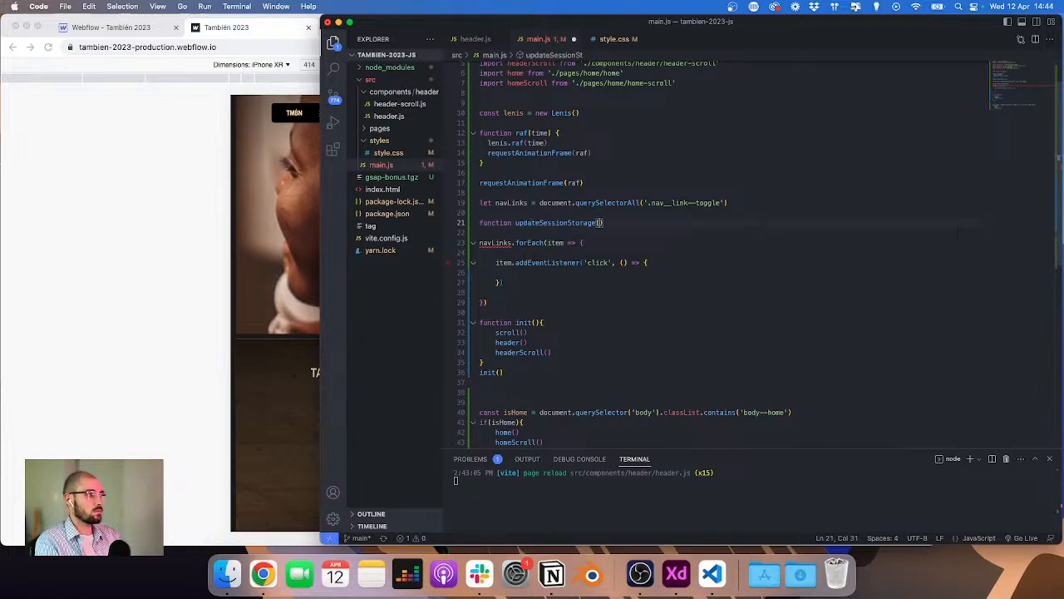
text())
key(Return)
text({)
key(Return)
key(super+v)
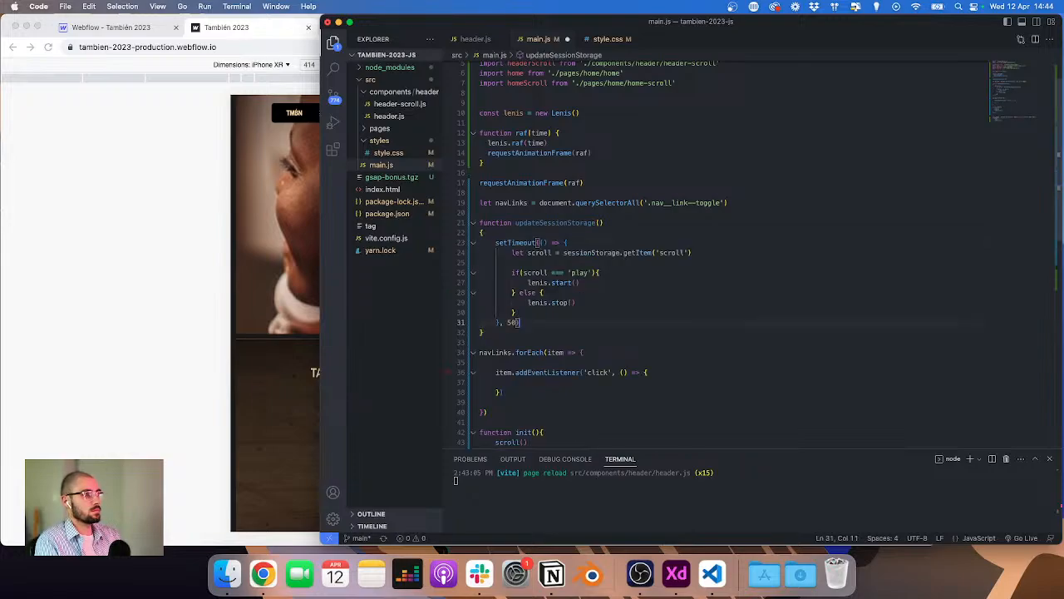
Step: Replace the navLinks click listener's callback with updateSessionStorage()
scroll(507, 294, down, 3)
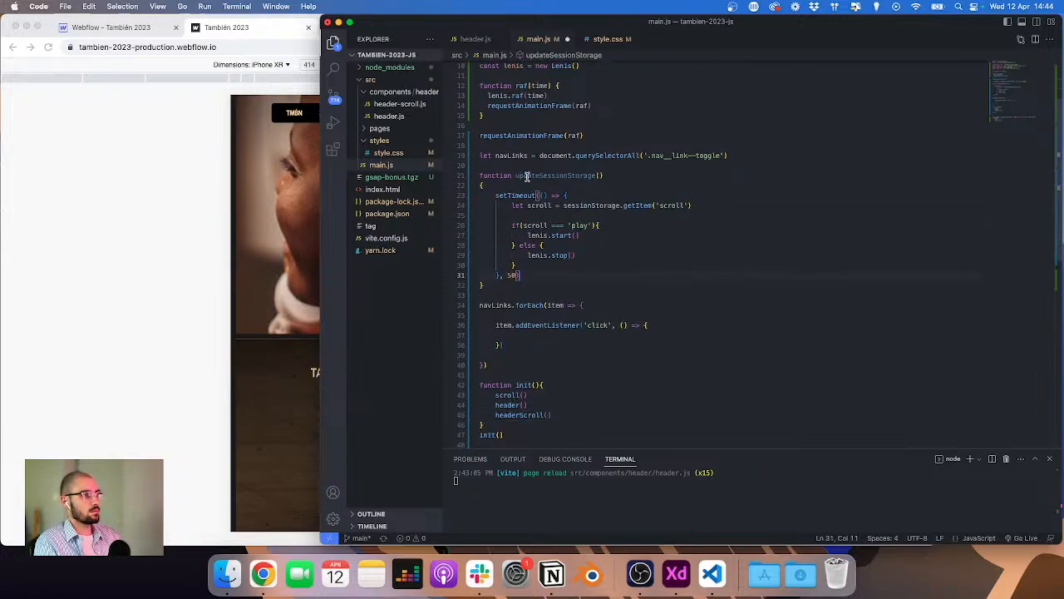
click(541, 335)
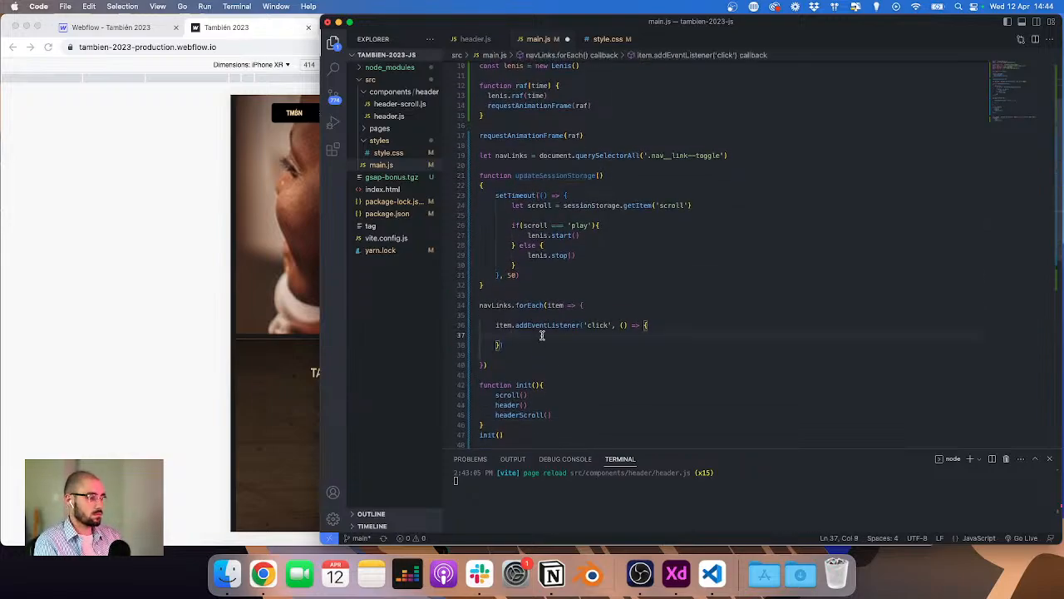
key(Down)
key(Left)
key(Left)
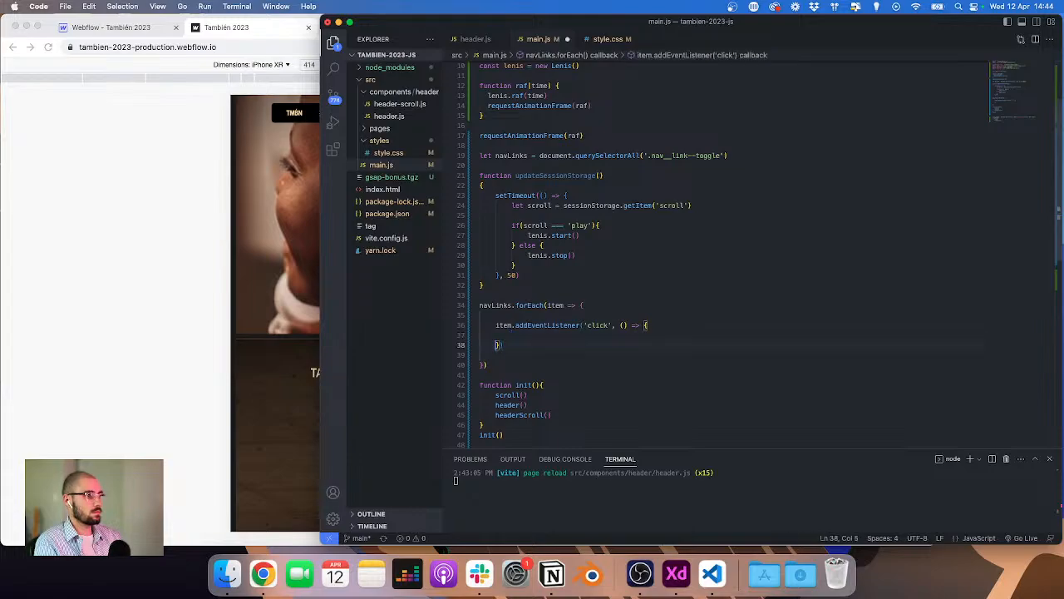
key(BackSpace)
key(BackSpace)
key(BackSpace)
key(BackSpace)
key(BackSpace)
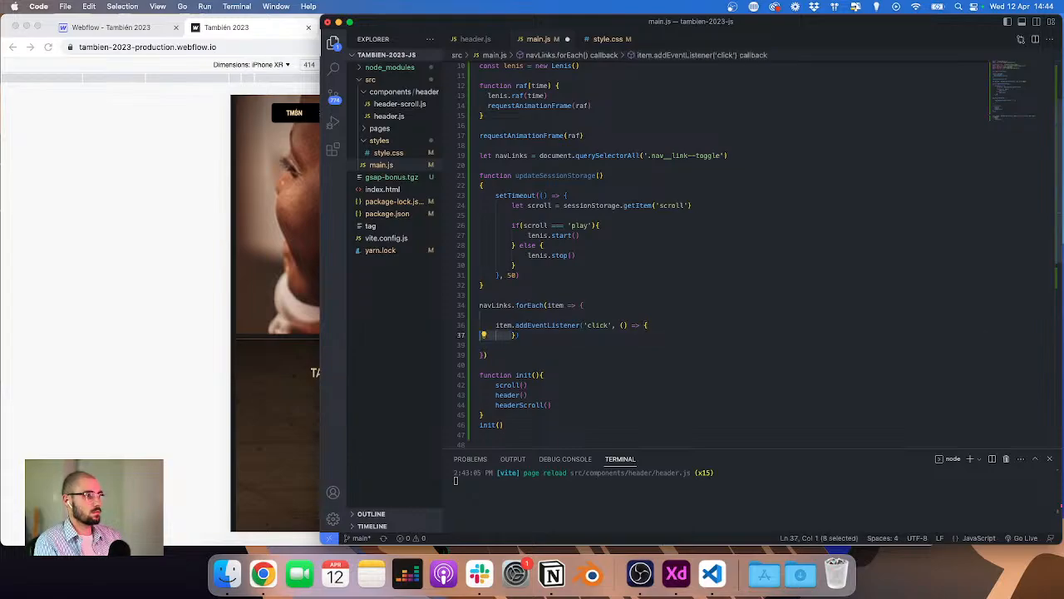
text(upad)
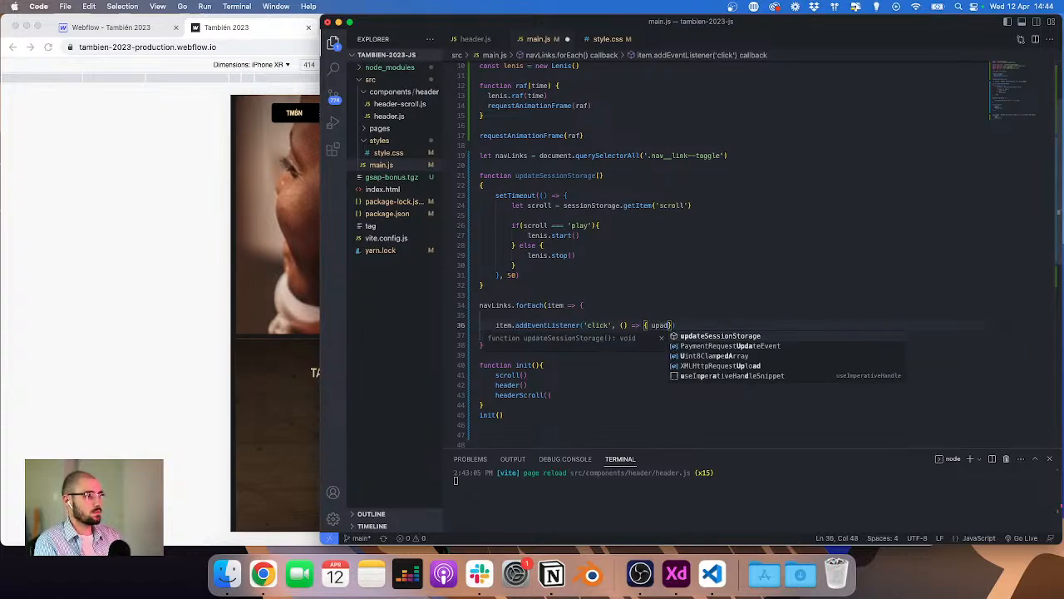
key(Escape)
key(BackSpace)
key(BackSpace)
key(BackSpace)
key(BackSpace)
key(BackSpace)
key(BackSpace)
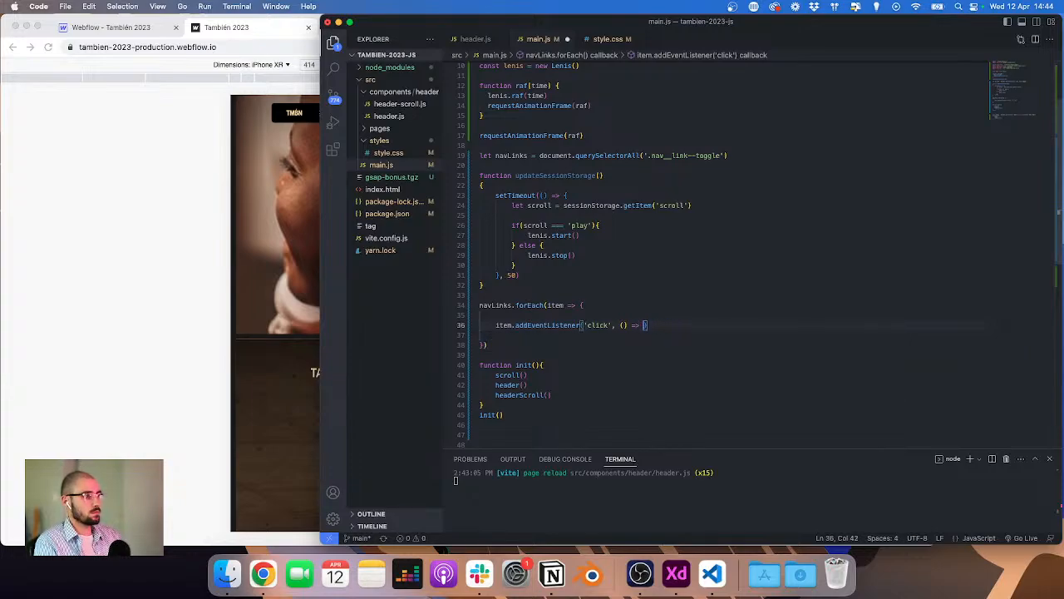
key(BackSpace)
key(BackSpace)
key(BackSpace)
key(BackSpace)
text(up)
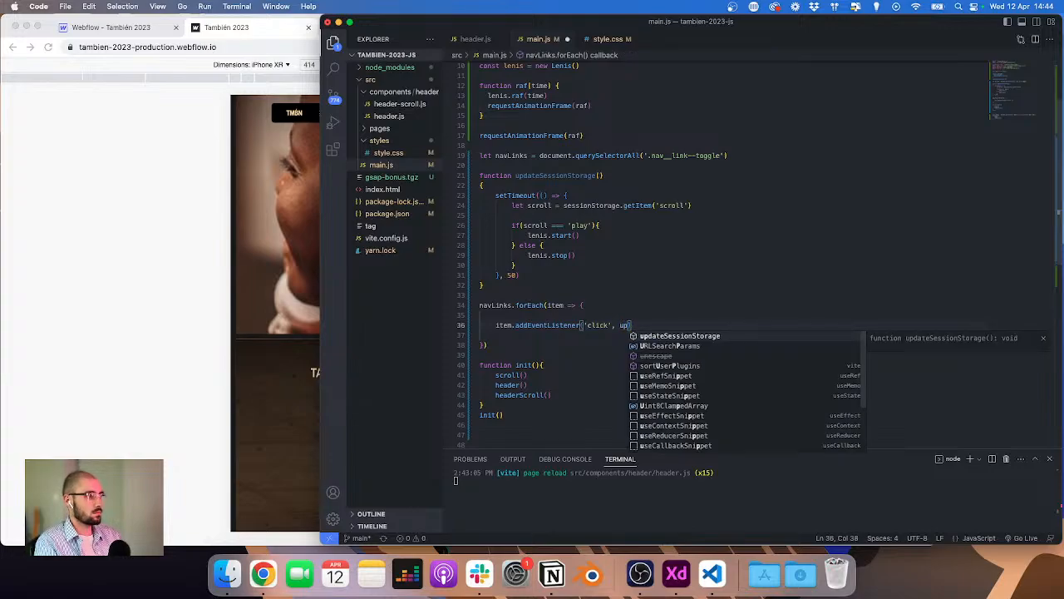
key(Tab)
text(())
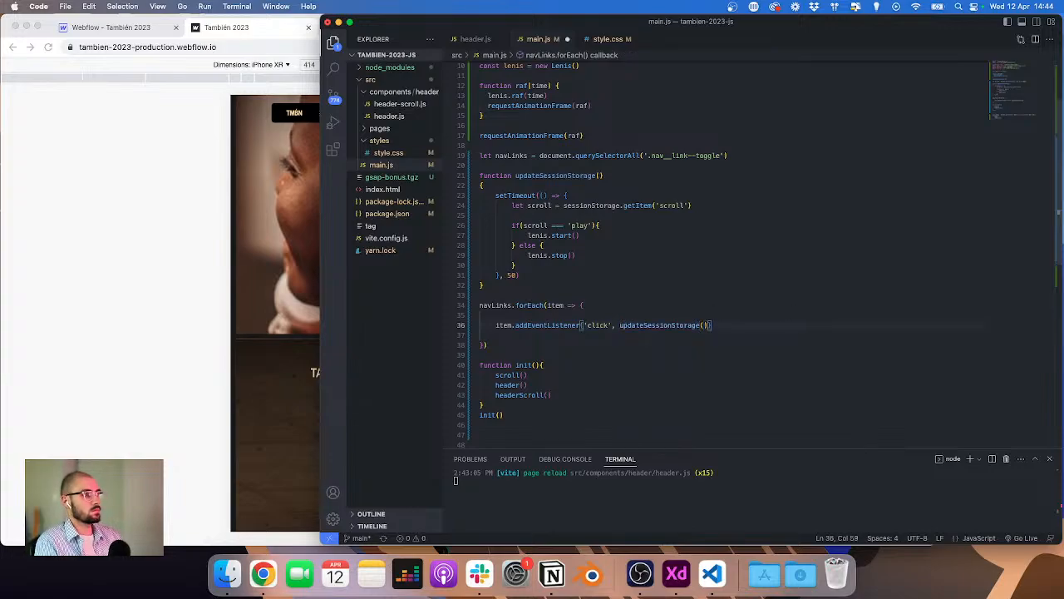
Step: Collapse the navLinks forEach loop onto a single line
click(480, 344)
key(BackSpace)
key(BackSpace)
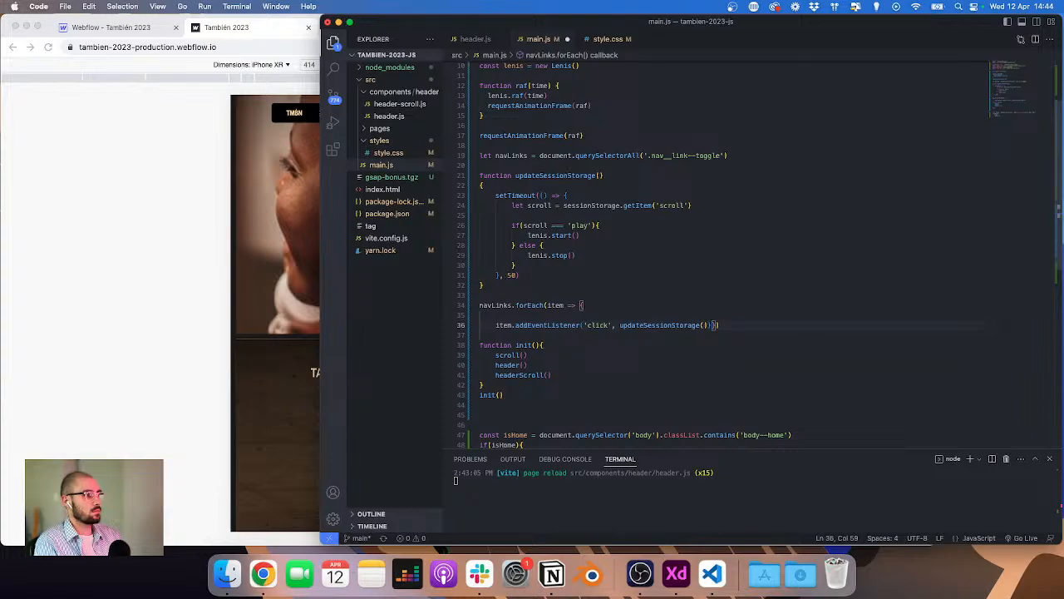
key(super+Left)
key(BackSpace)
key(BackSpace)
key(BackSpace)
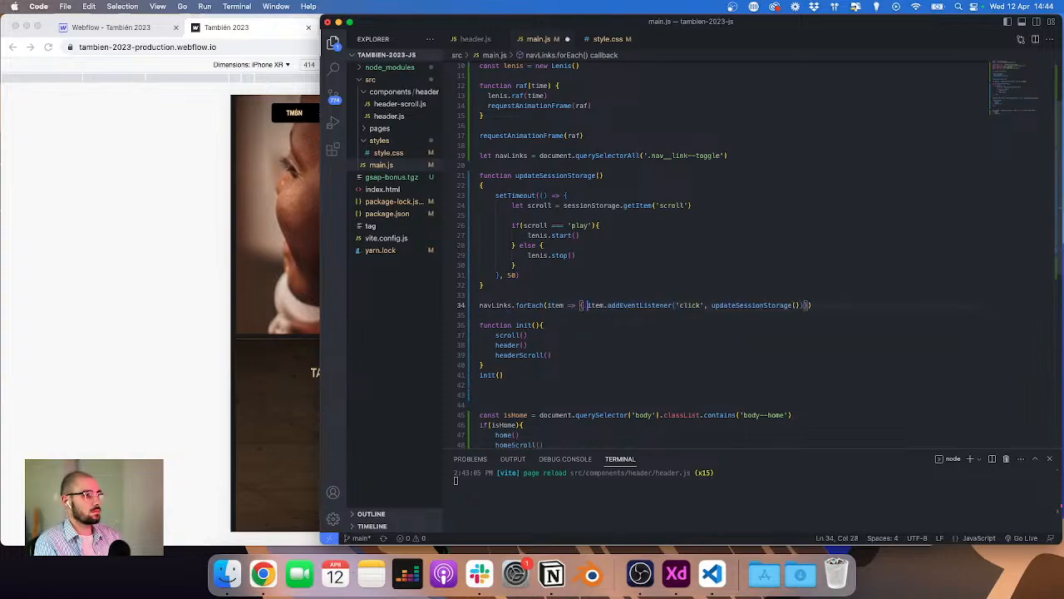
key(super+Right)
key(Return)
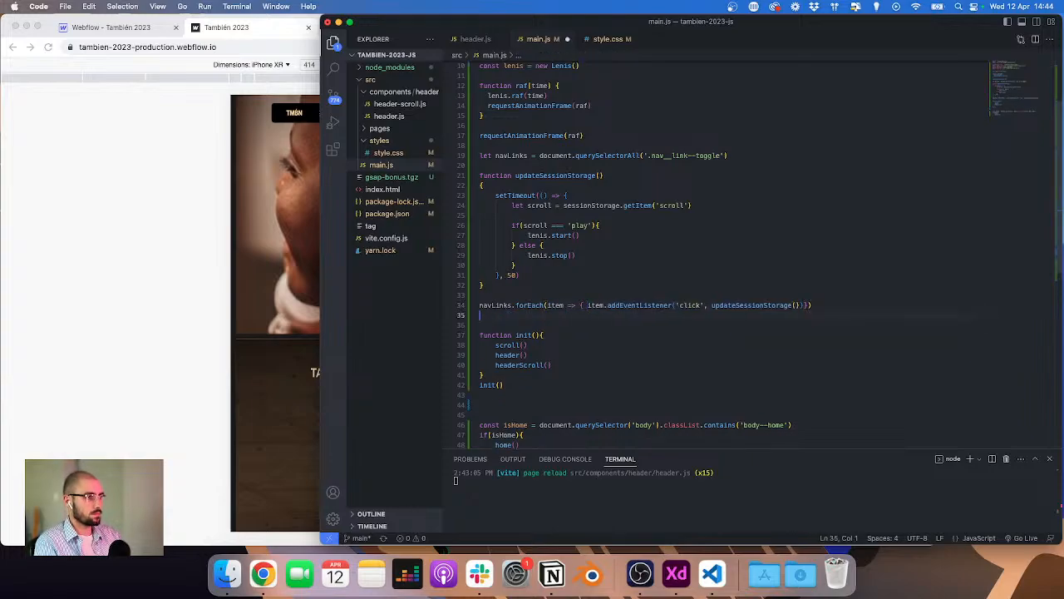
Step: Copy the document.querySelector('.nav__burger-wrapper') expression from header.js onto a new line in main.js
click(494, 40)
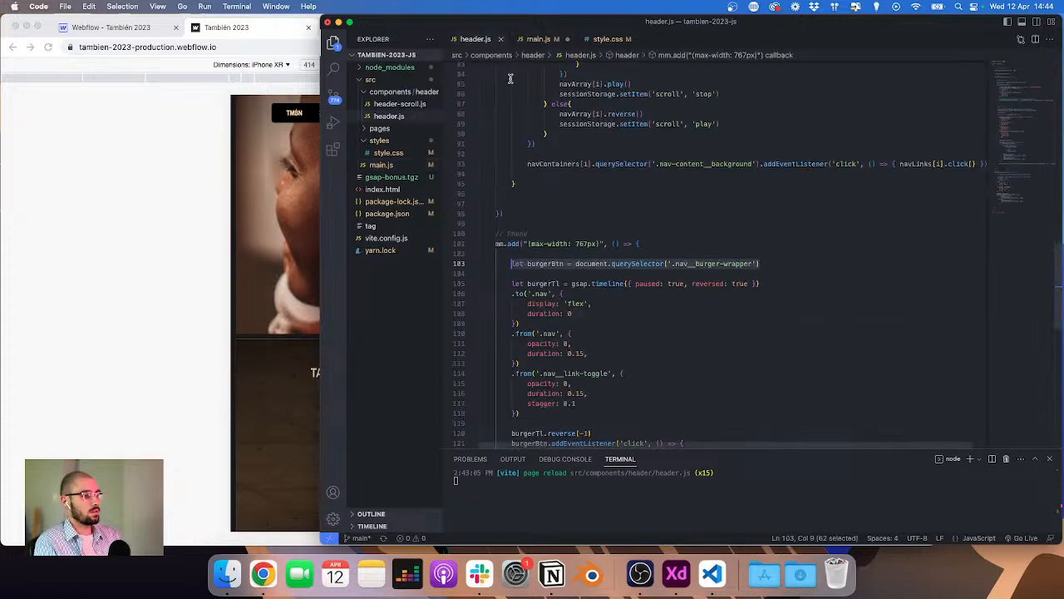
click(572, 243)
click(576, 262)
key(shift+super+Right)
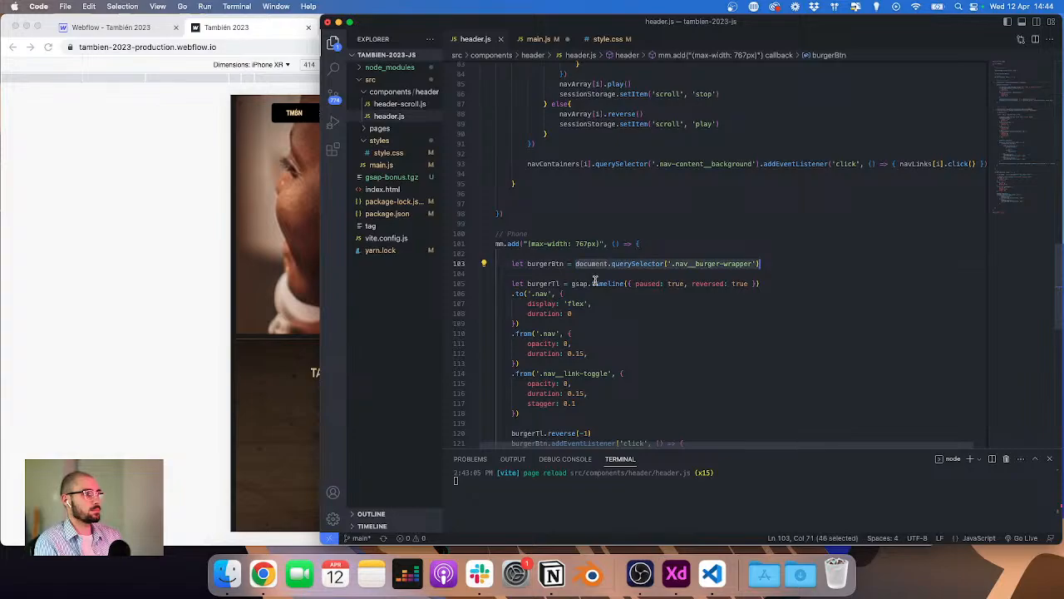
key(super+c)
click(533, 39)
key(super+v)
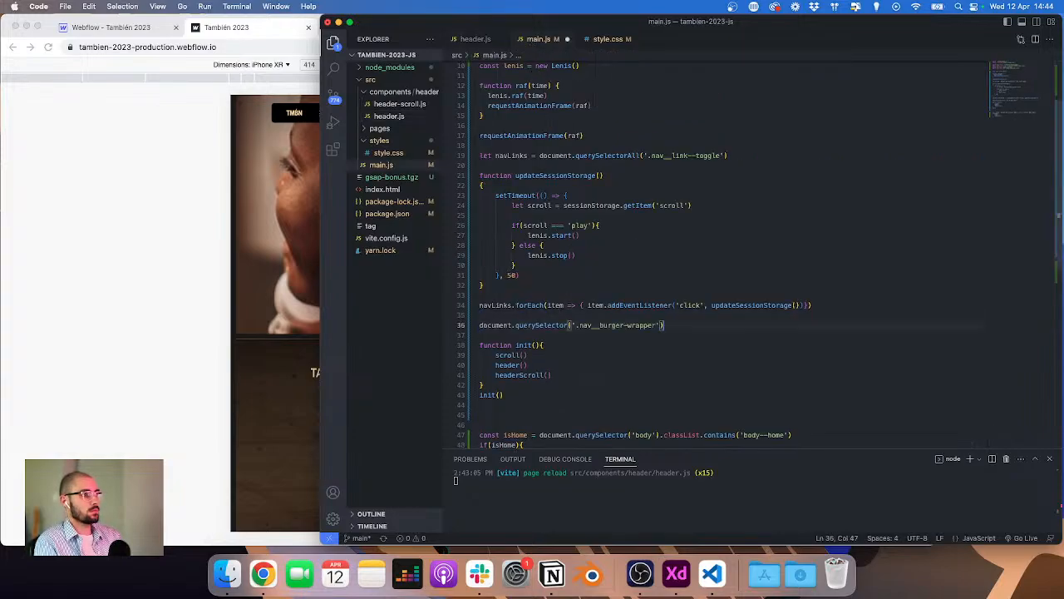
key(super+Left)
key(BackSpace)
key(super+Right)
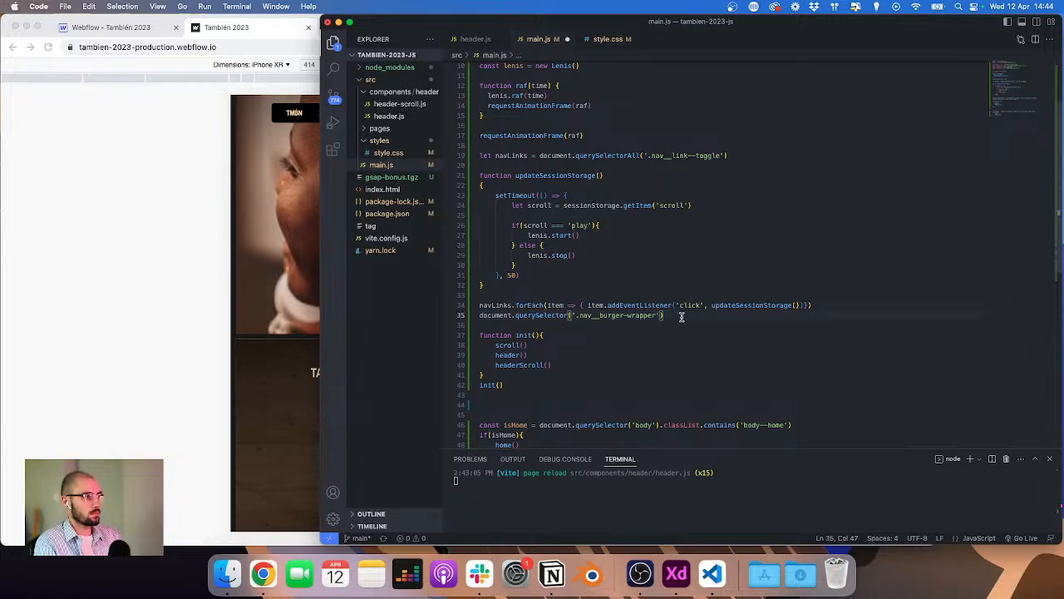
Step: Append addEventListener('click', updateSessionStorage()) to the burger wrapper selector line
text(.)
key(Escape)
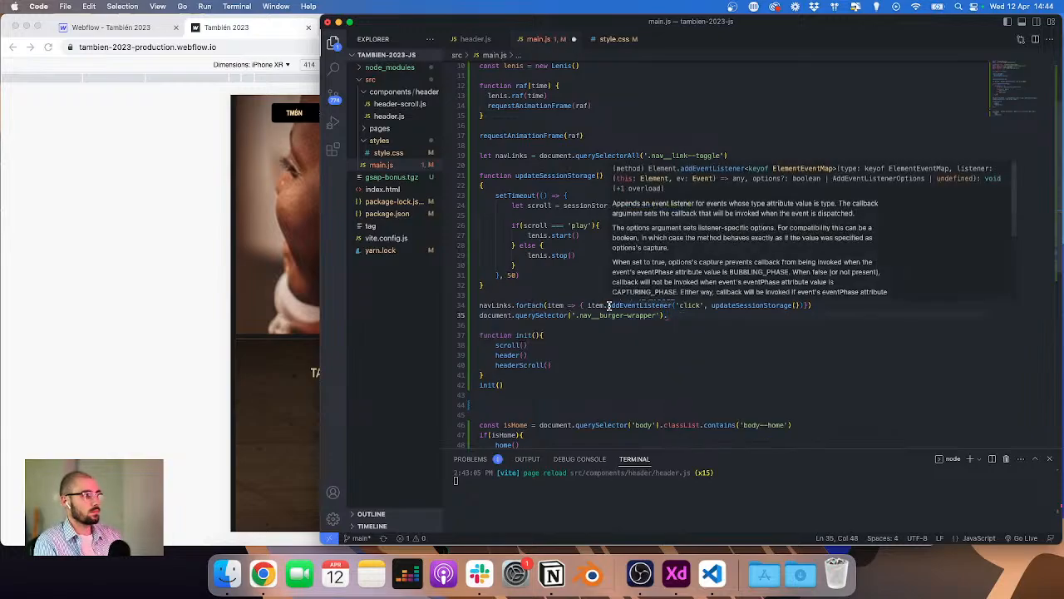
drag(609, 307, 801, 305)
key(cmd+c)
click(739, 315)
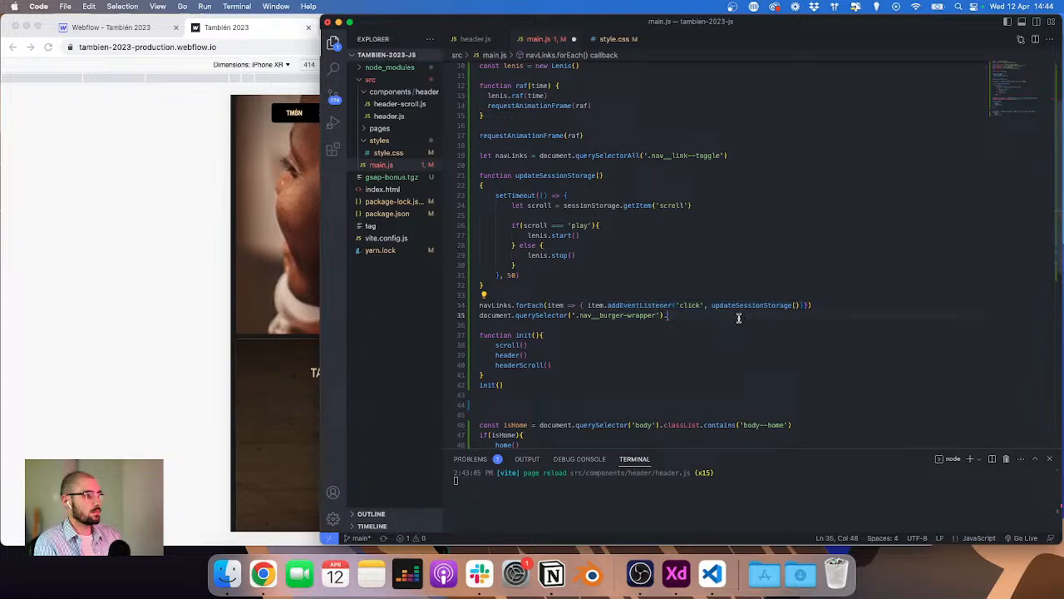
key(cmd+v)
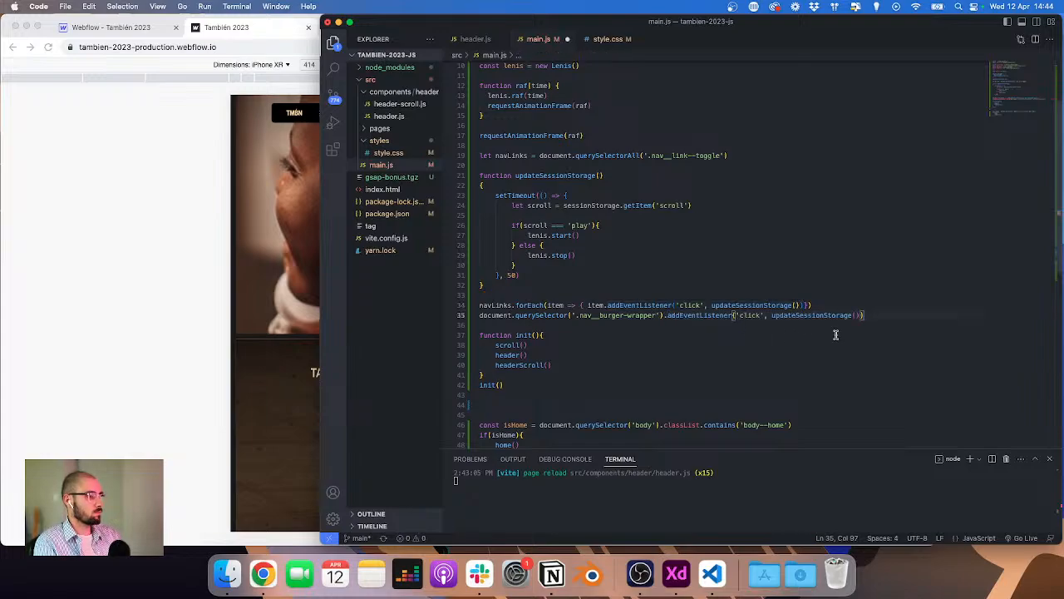
Step: Open and close the burger menu on the staging phone view, scroll the page, and close the developer tools
click(147, 229)
click(759, 65)
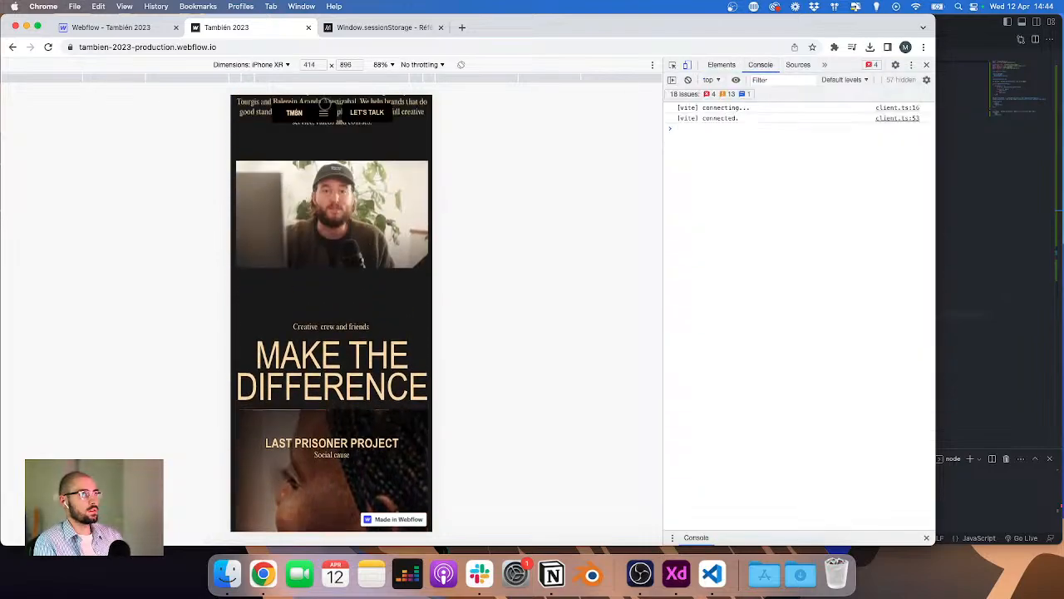
click(323, 112)
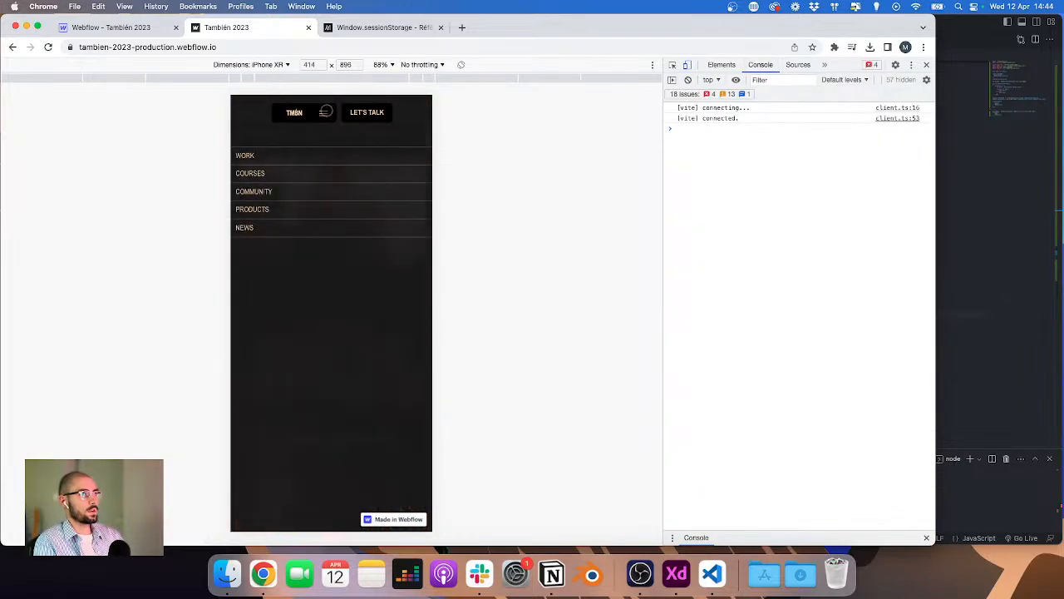
click(325, 112)
scroll(346, 225, up, 10)
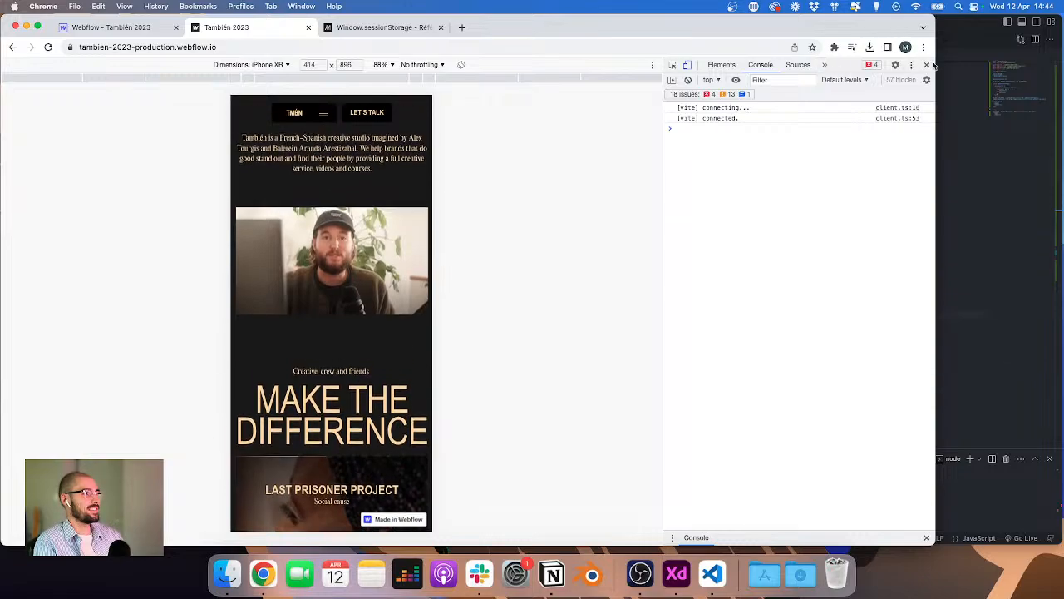
click(927, 65)
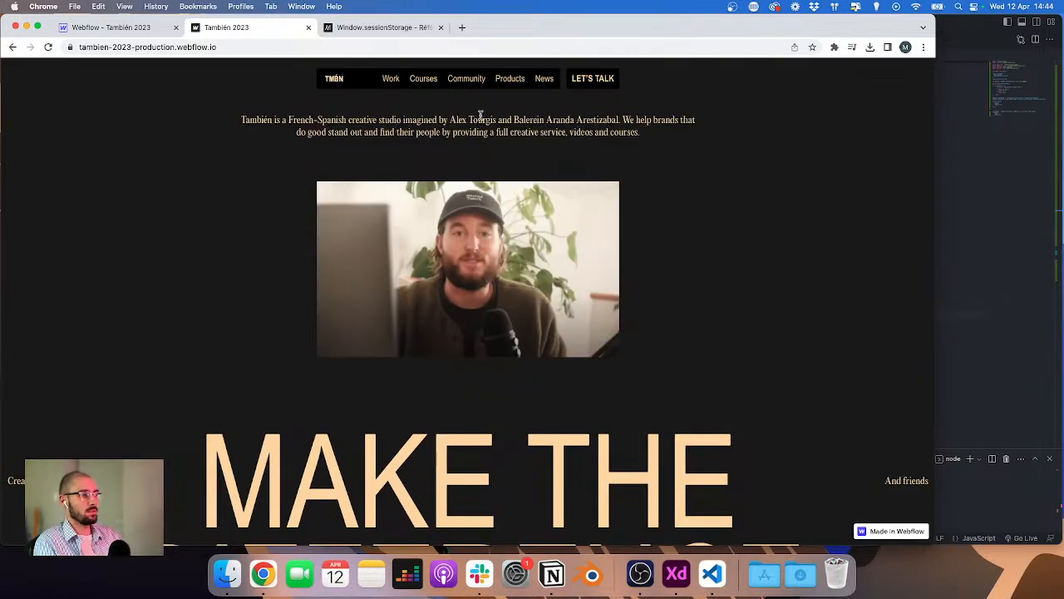
Step: Scroll the staging site and open the Community dropdown from the navigation
scroll(476, 109, down, 10)
click(466, 78)
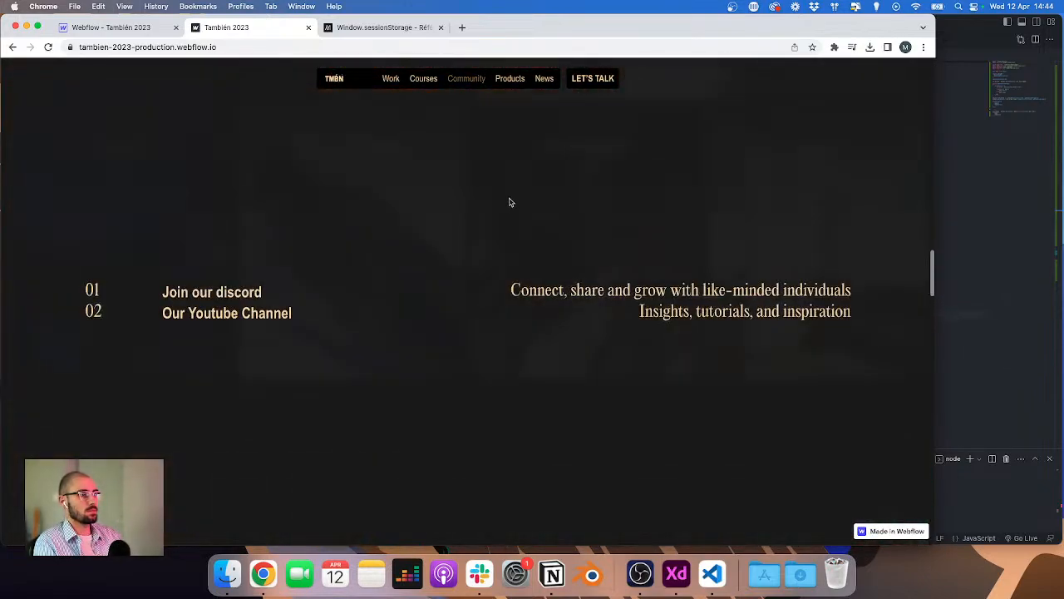
Step: Remove the setTimeout wrapper and its 50 ms closing line from inside updateSessionStorage in main.js
click(956, 214)
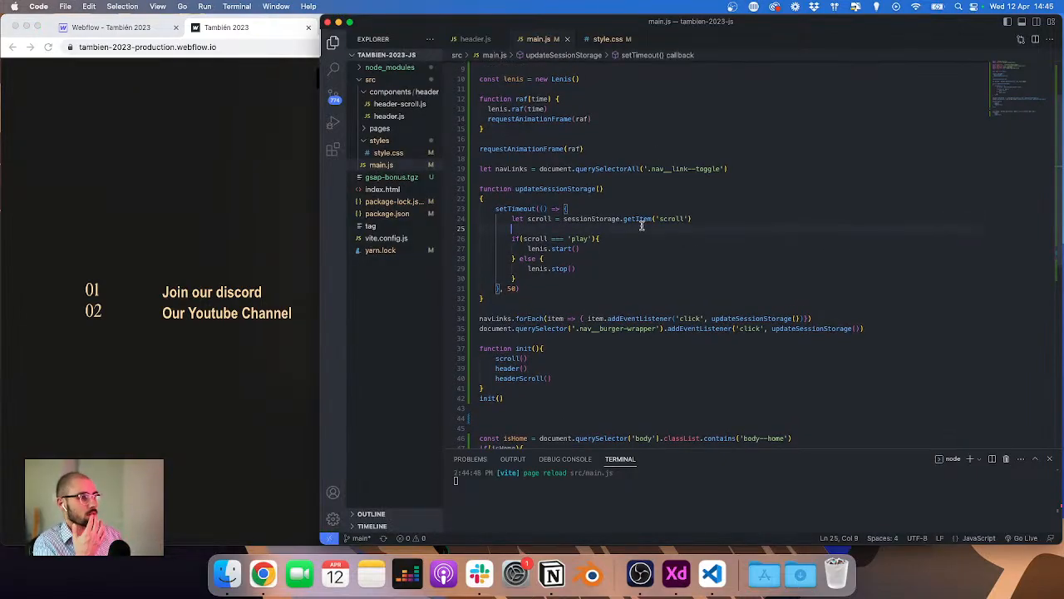
click(576, 207)
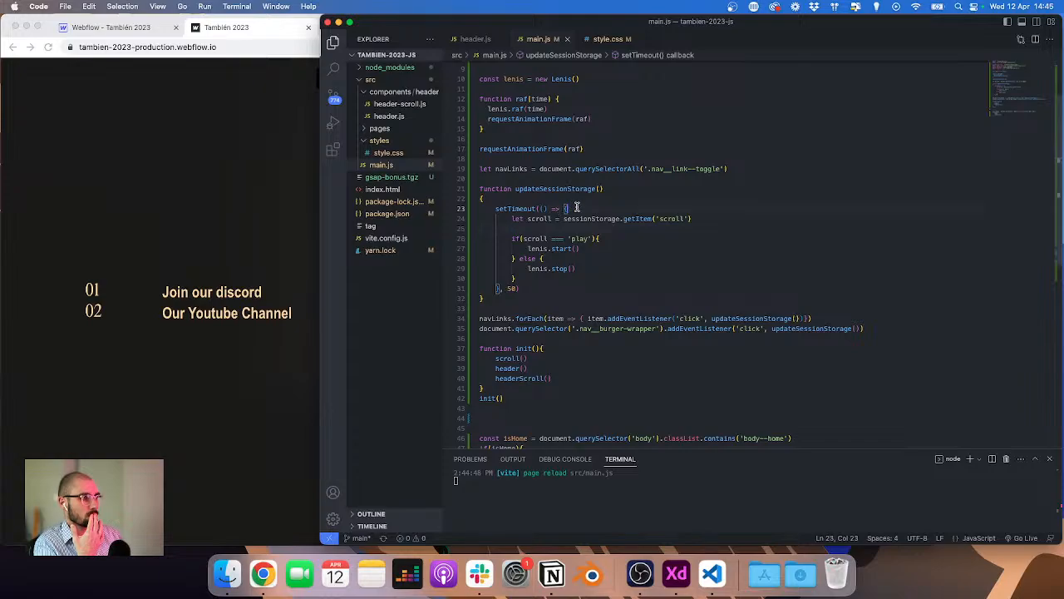
click(532, 288)
key(shift+super+Left)
key(shift+super+Left)
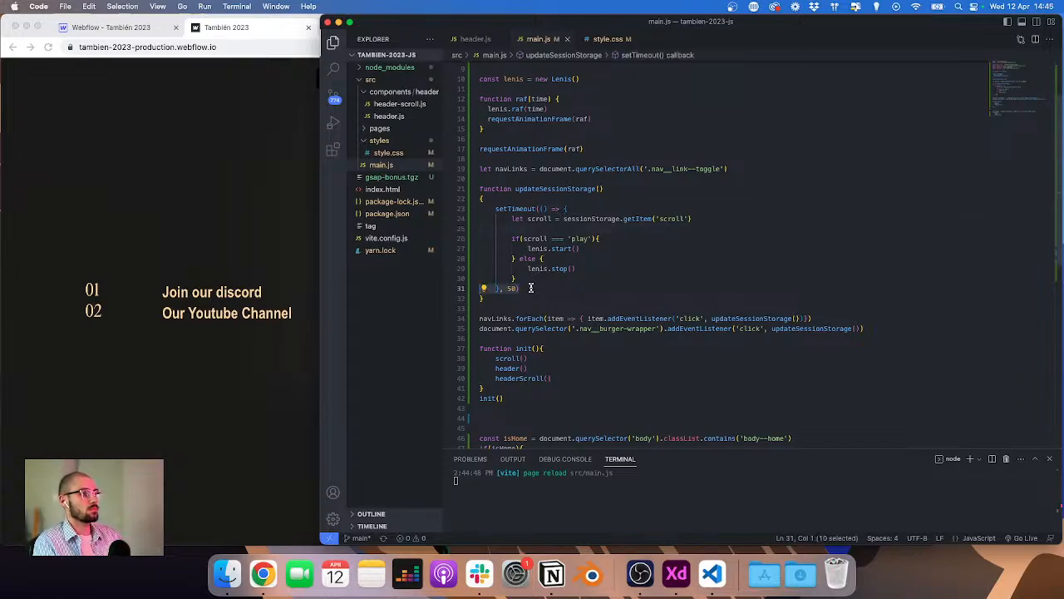
key(BackSpace)
key(BackSpace)
click(593, 207)
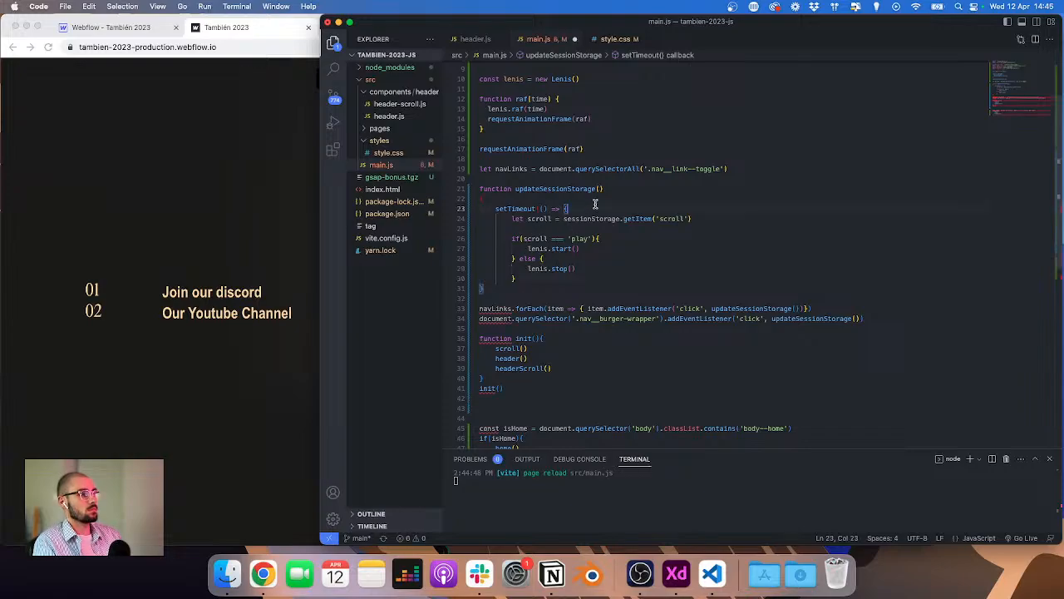
key(shift+super+Left)
key(BackSpace)
key(BackSpace)
key(BackSpace)
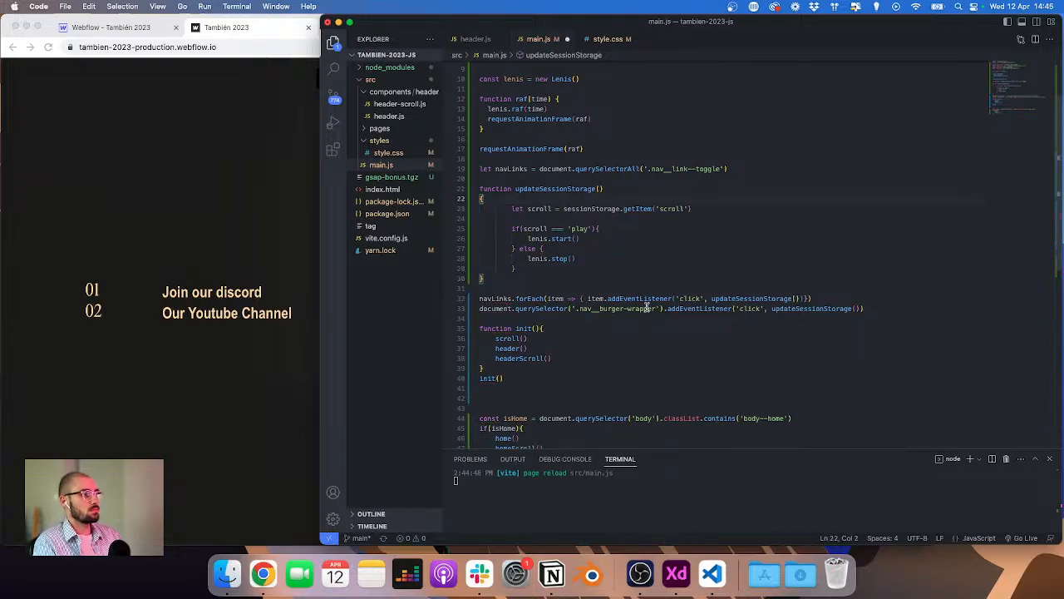
Step: Replace the nav links' updateSessionStorage() click handler with an arrow function that calls setTimeout
click(711, 299)
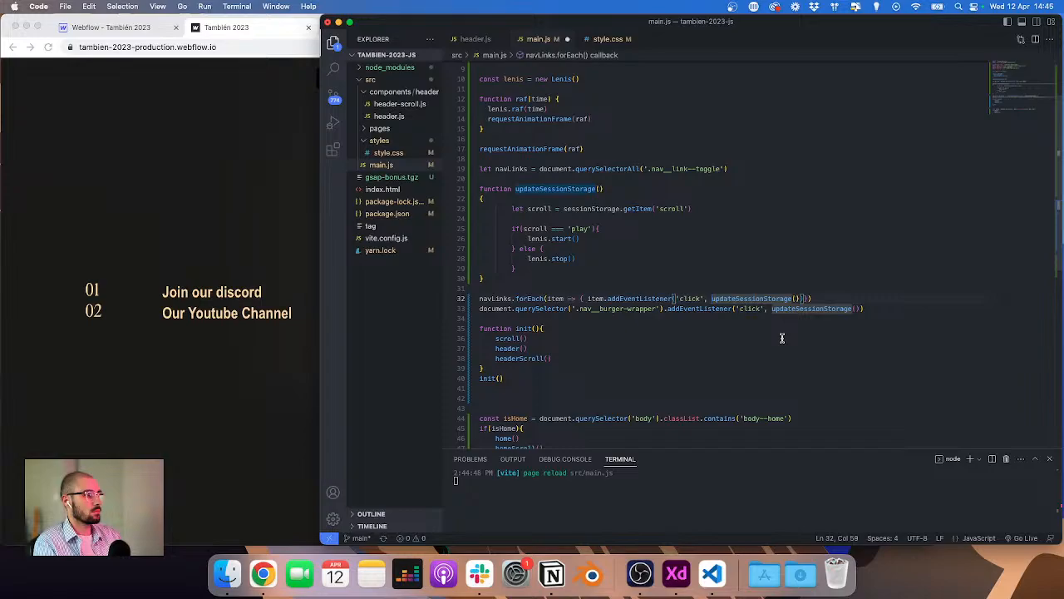
key(shift+alt+Right)
key(shift+alt+Right)
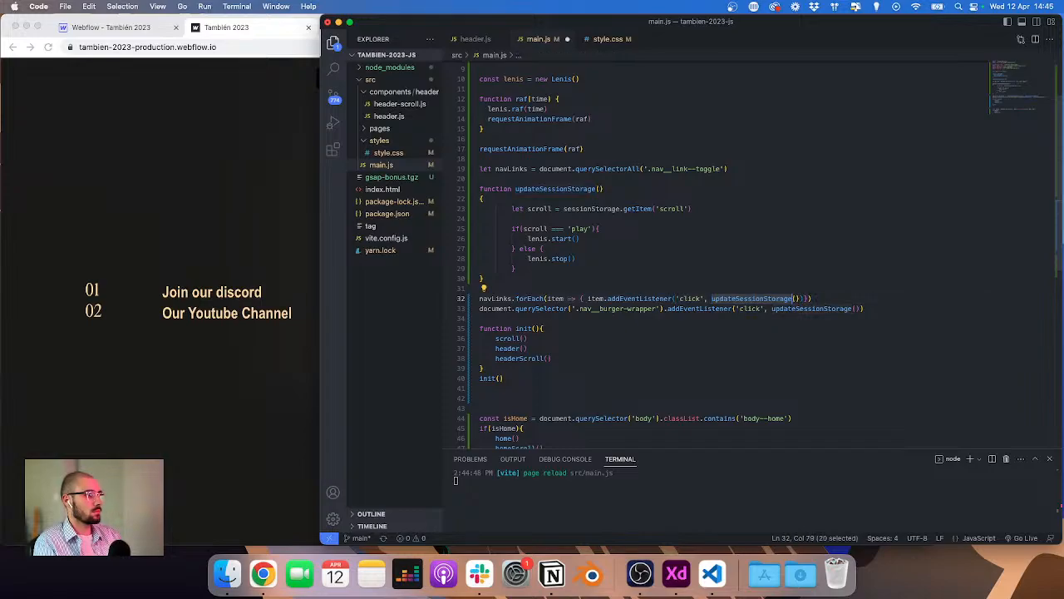
key(BackSpace)
text(() =>)
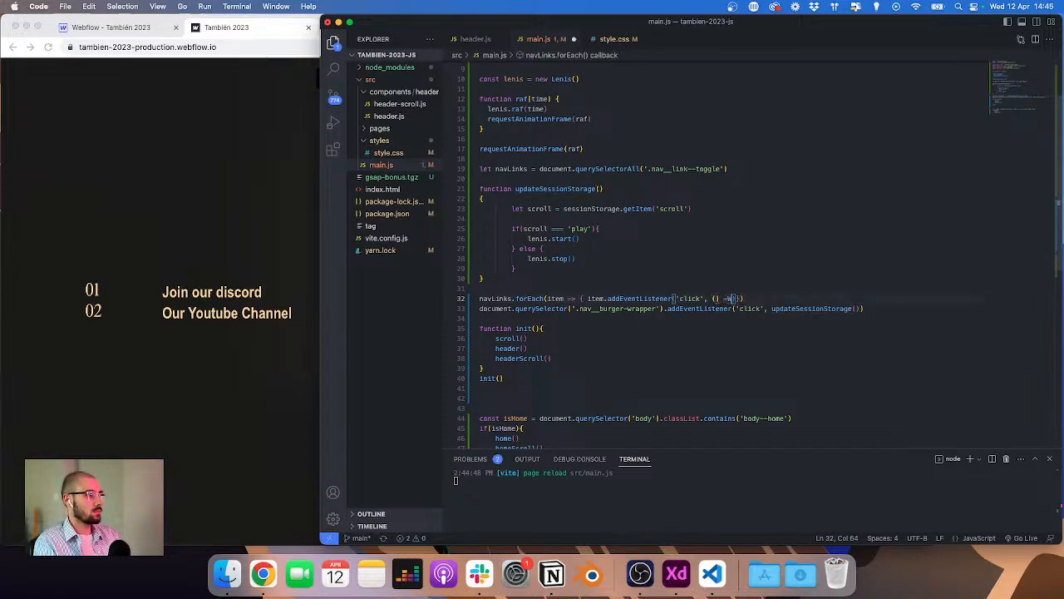
text( {)
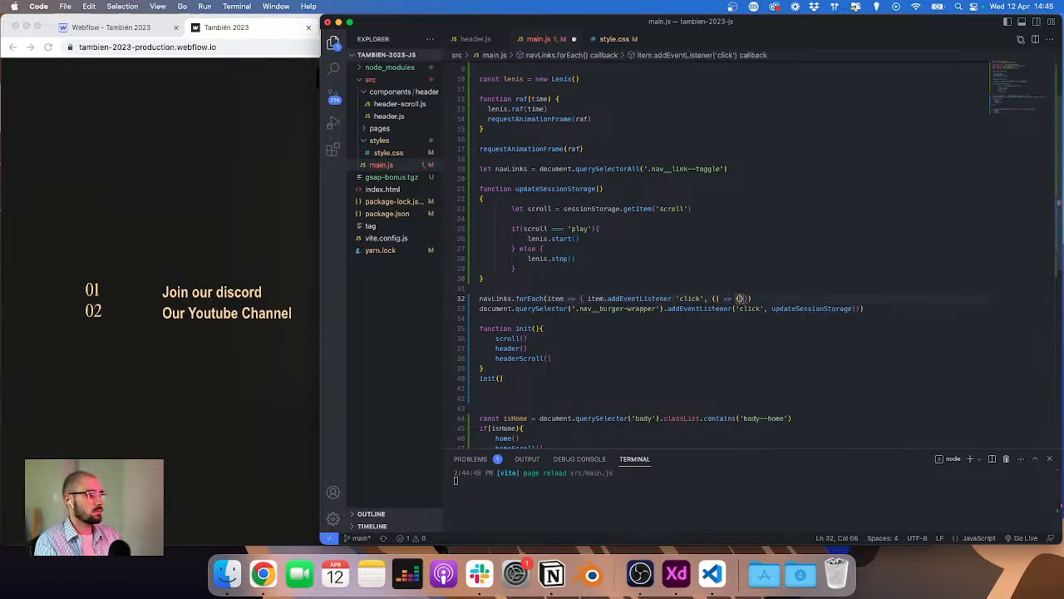
key(BackSpace)
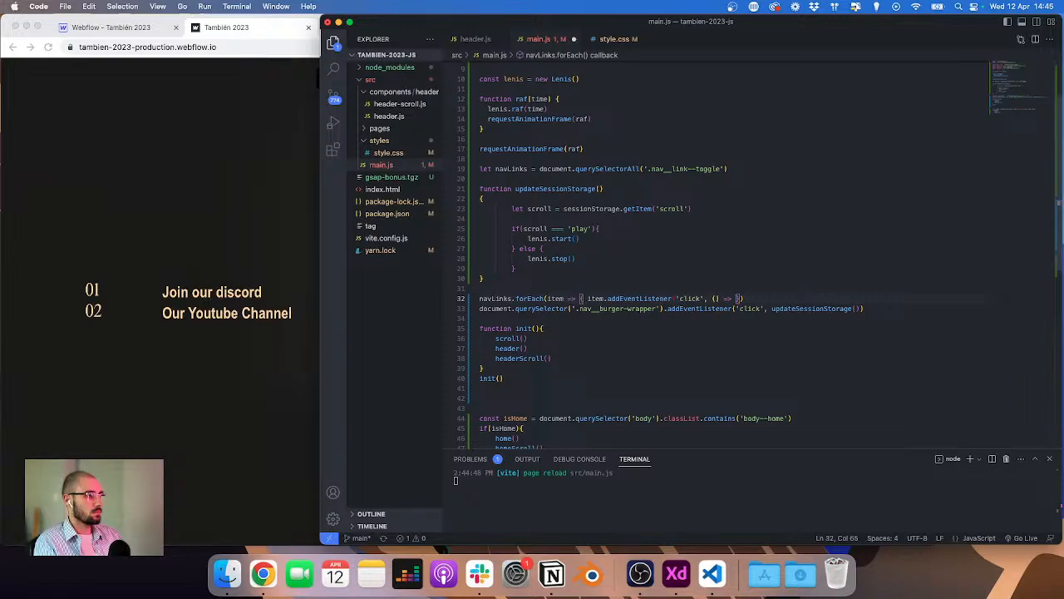
text({)
key(BackSpace)
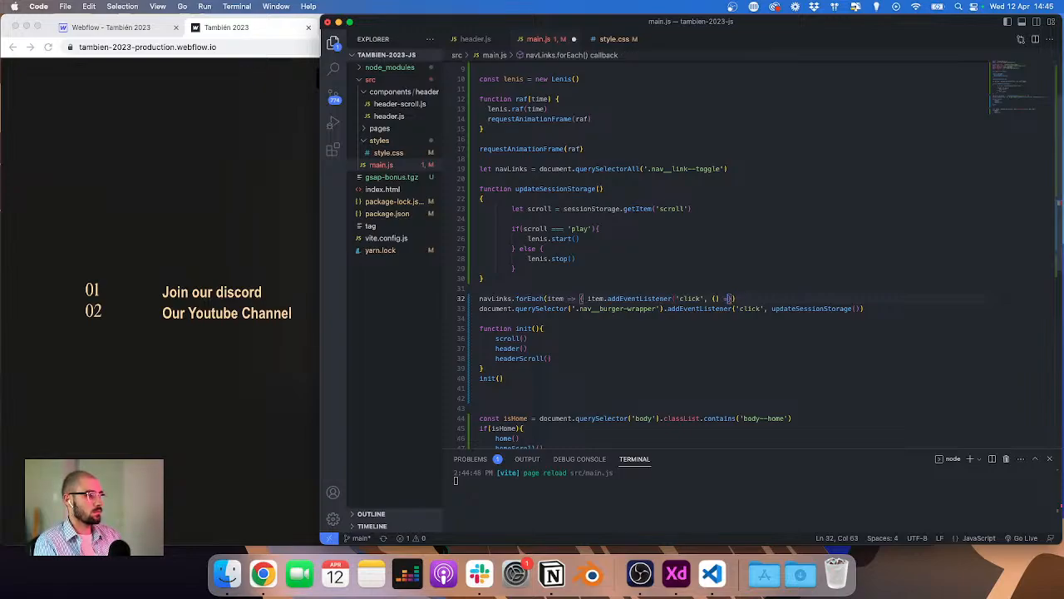
key(BackSpace)
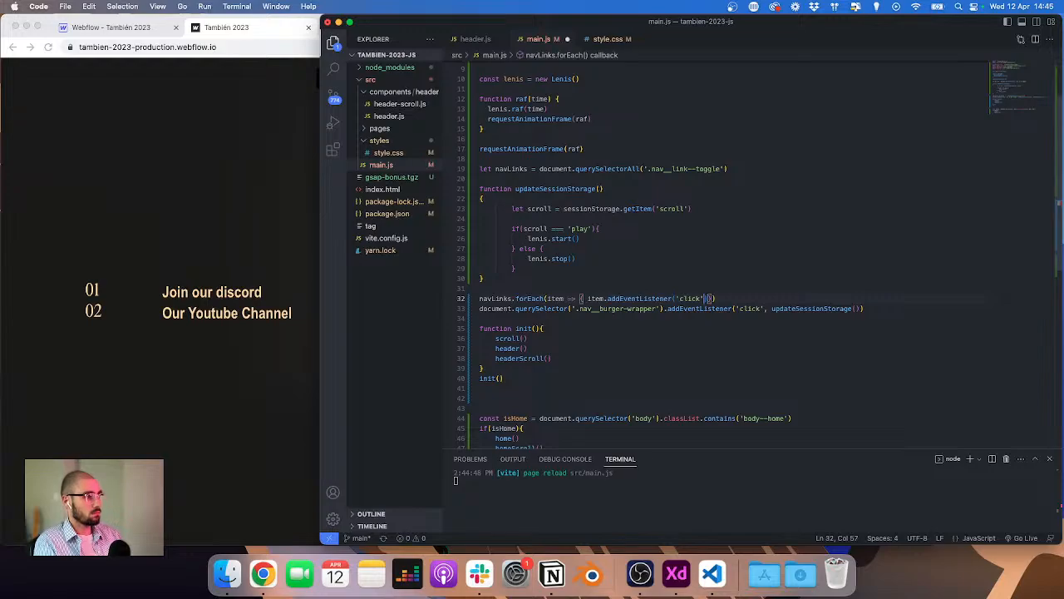
text(, ()
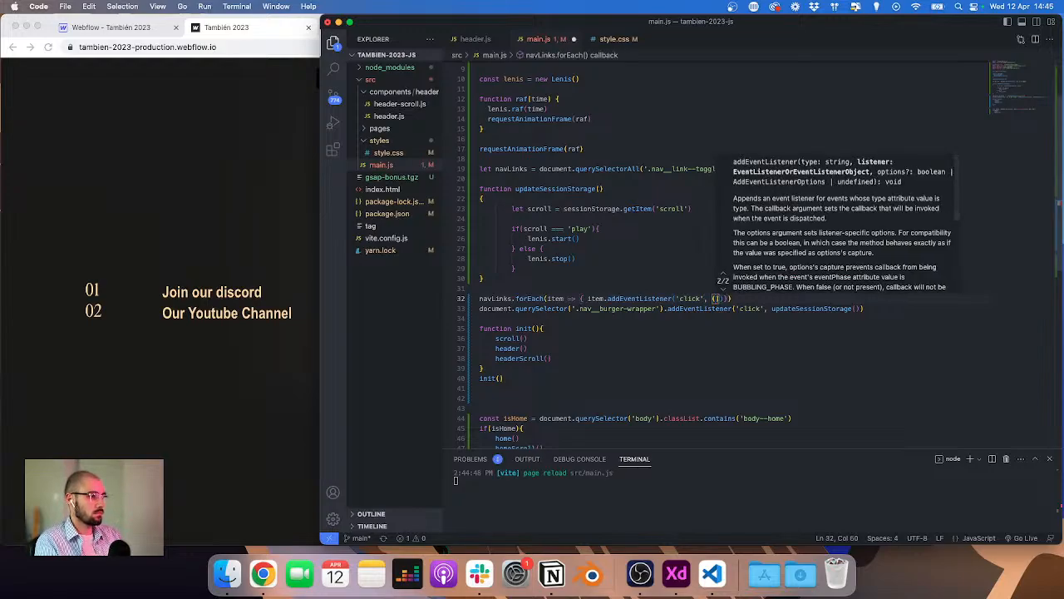
text() => {)
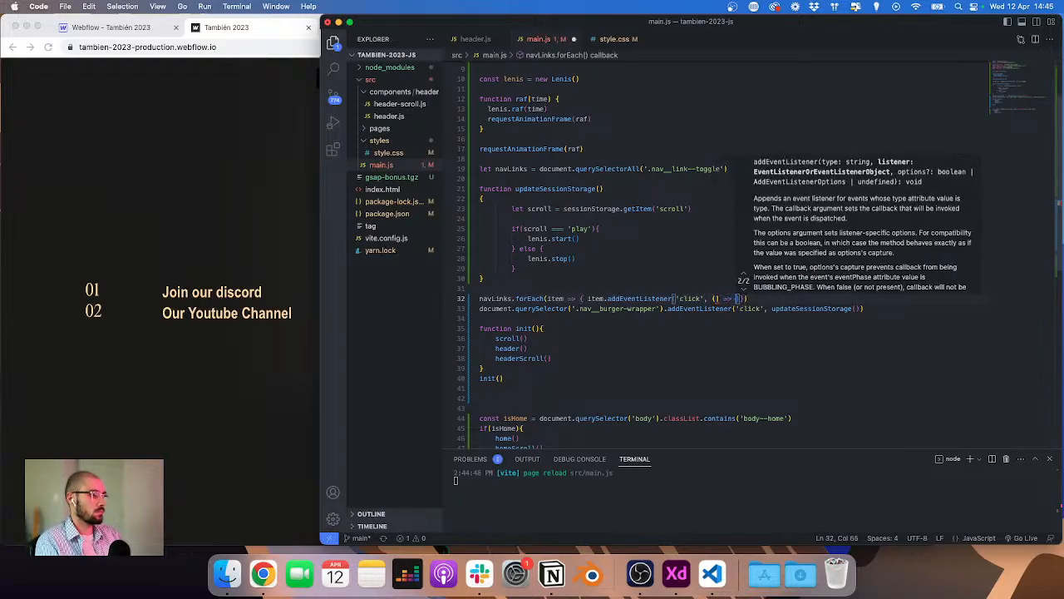
key(Return)
text(set)
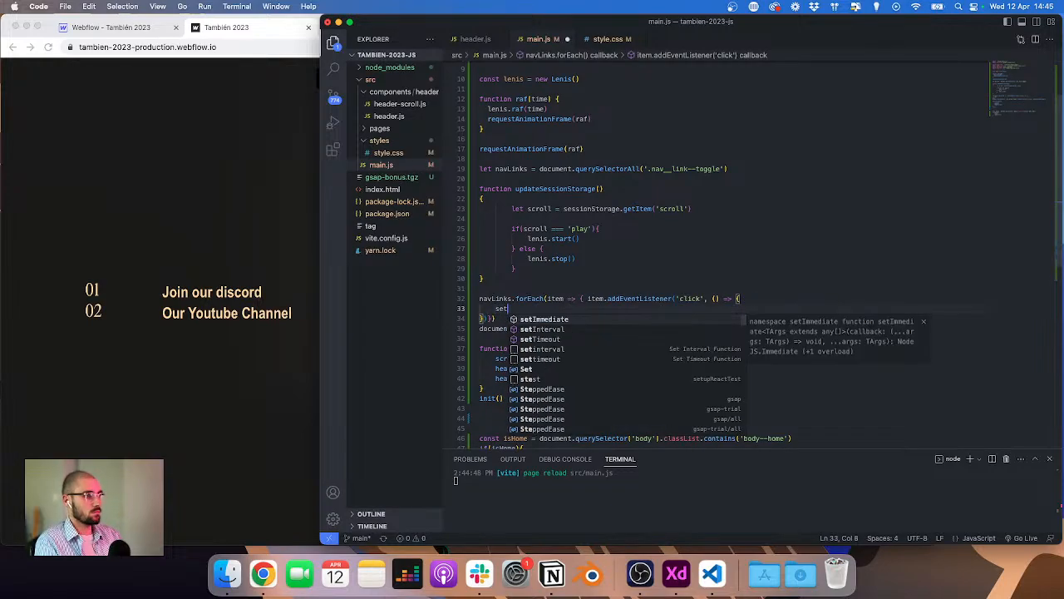
text(T)
key(Return)
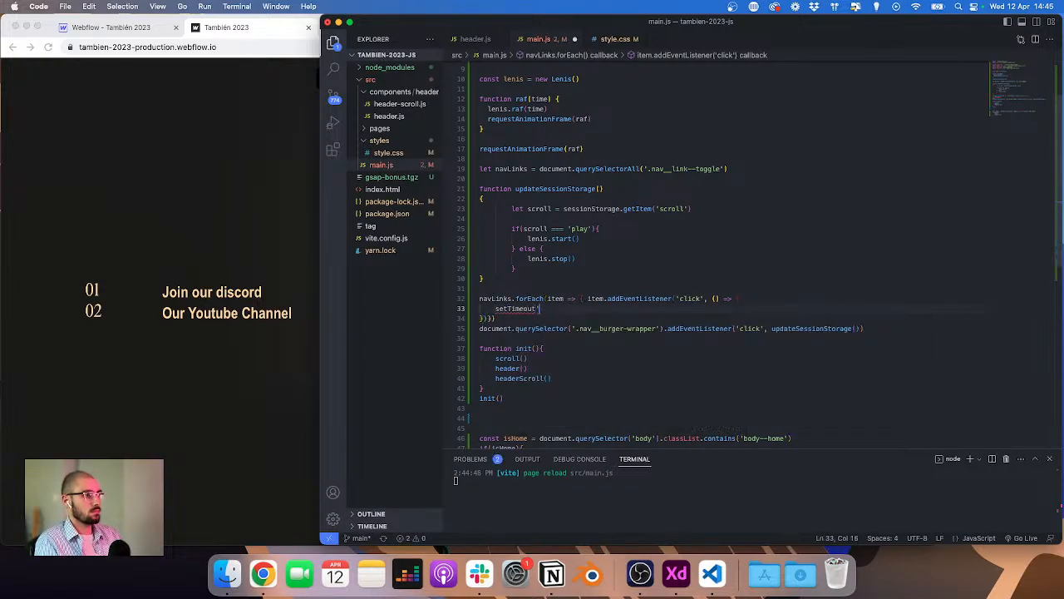
text((() => {)
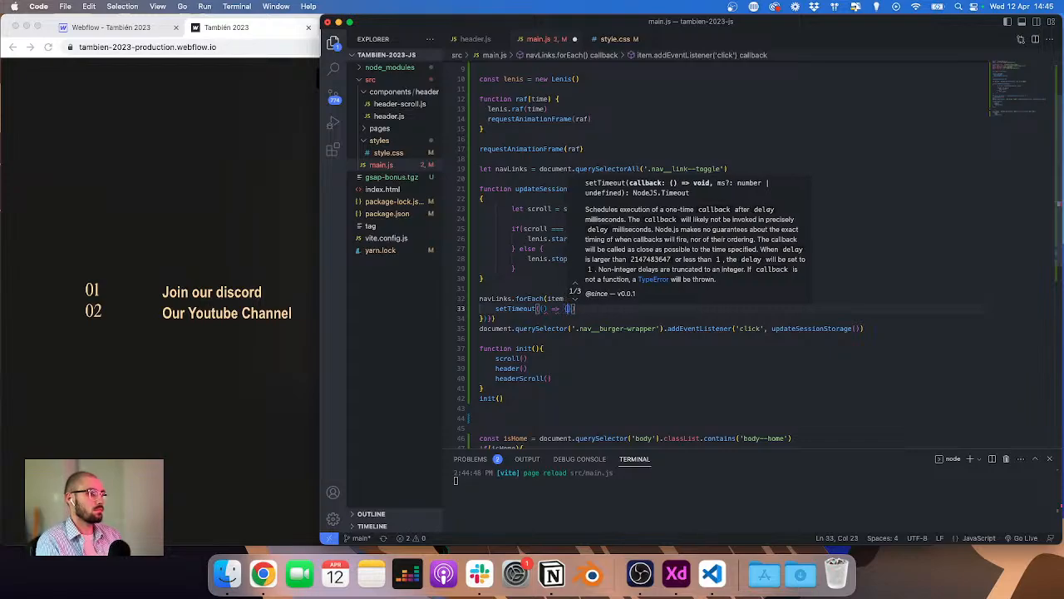
Step: Paste the listener code into the setTimeout callback, give it a 50 ms delay, and tidy the closing brackets
key(Return)
text(addEventListener('click', updateSessionStorage()))
key(Down)
key(Left)
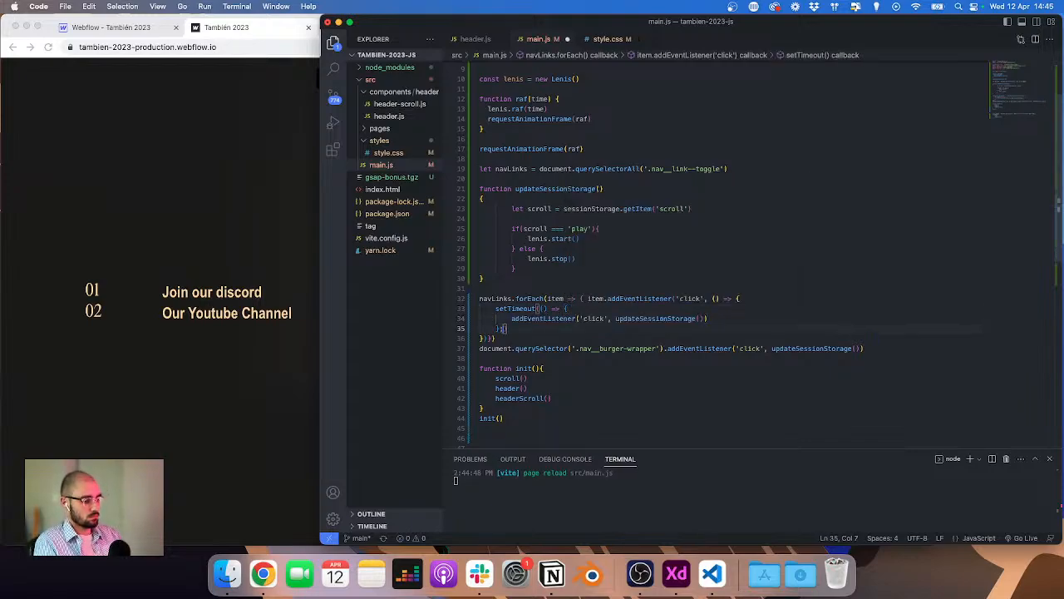
text(, 50)
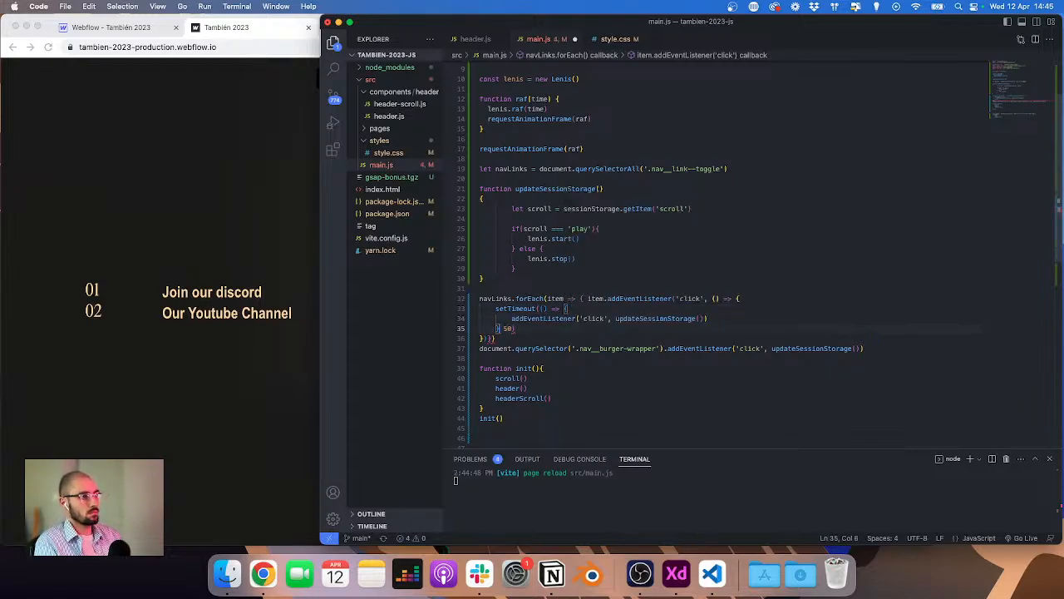
text())
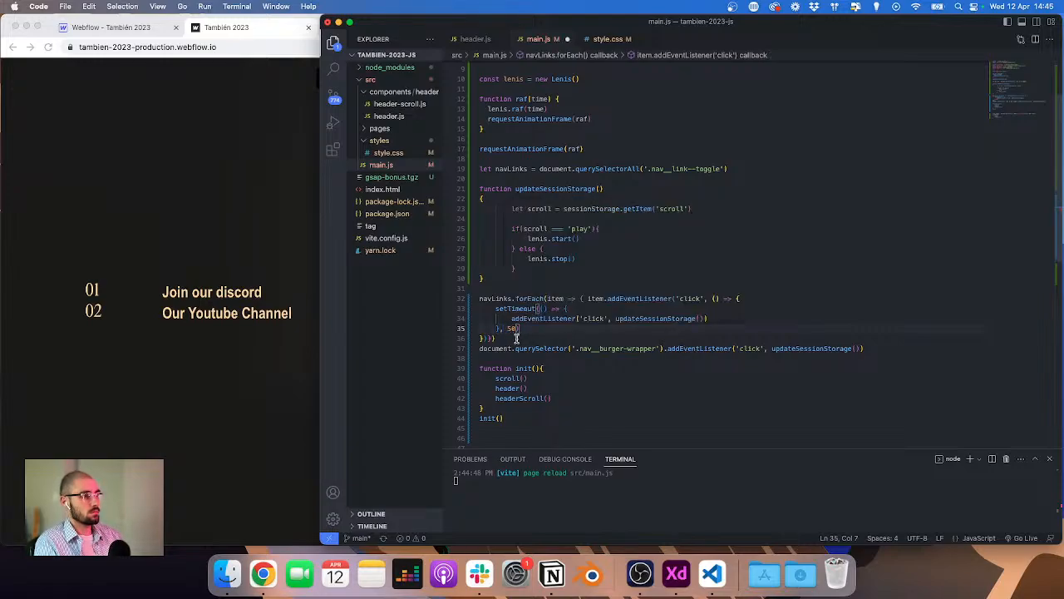
click(510, 338)
key(Left)
key(Return)
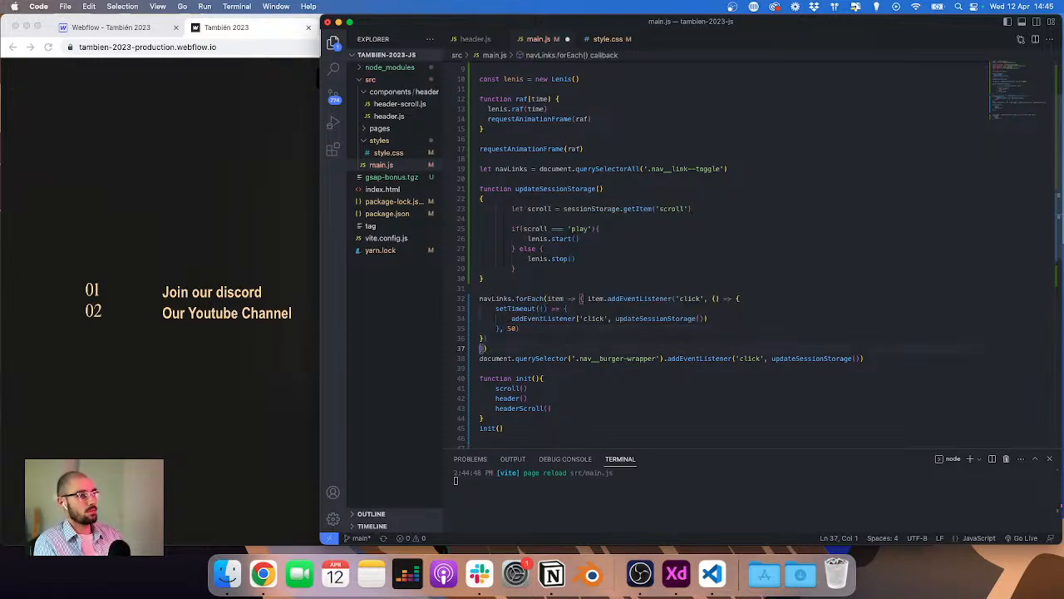
key(Left)
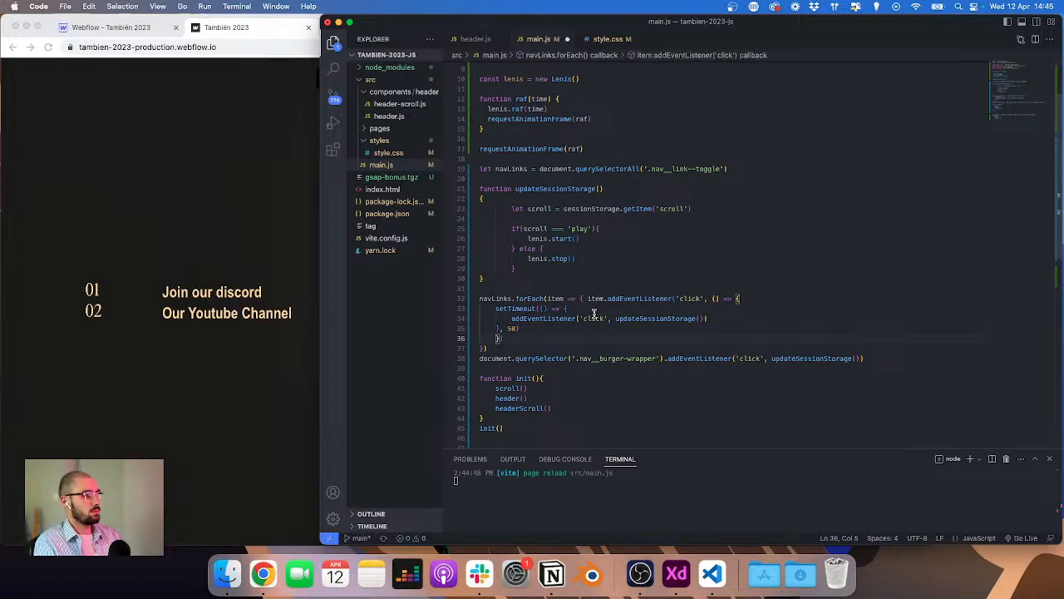
Step: Reuse the setTimeout block inside a new arrow-function click handler on the burger wrapper and save main.js
click(582, 306)
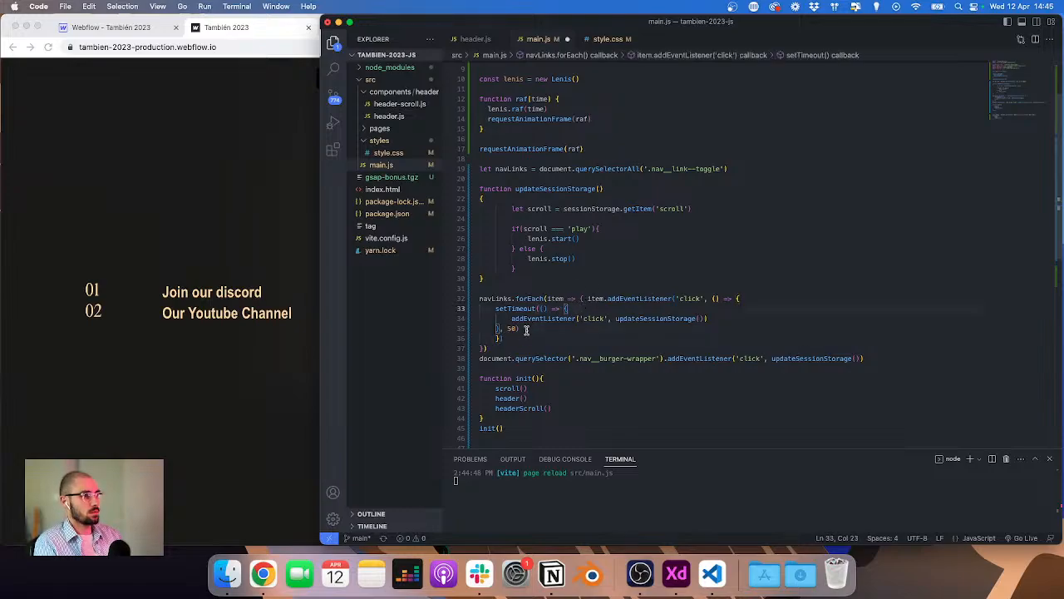
drag(525, 330, 496, 308)
key(super+c)
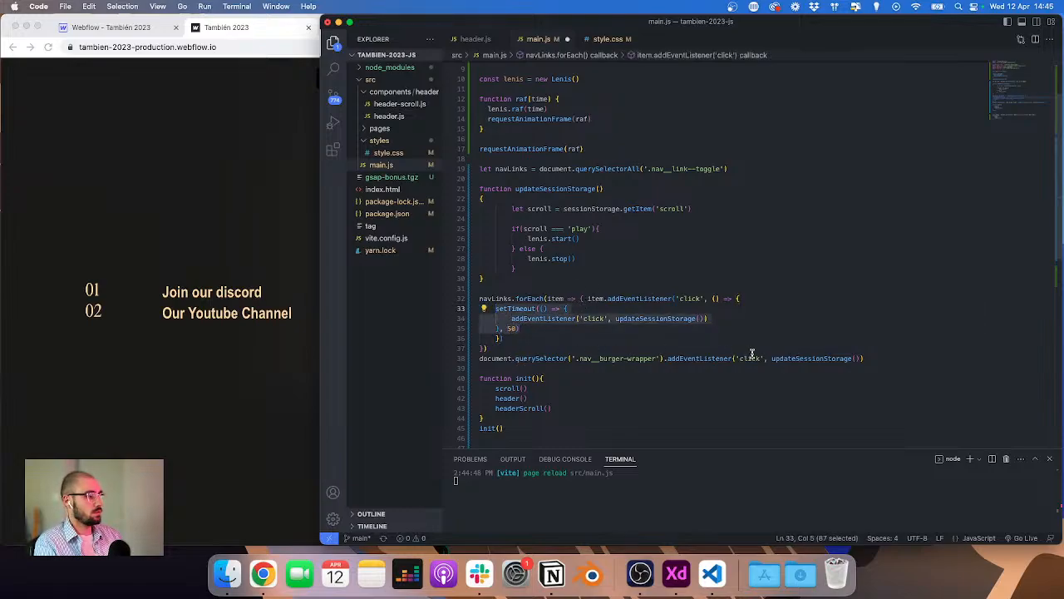
double_click(782, 357)
key(BackSpace)
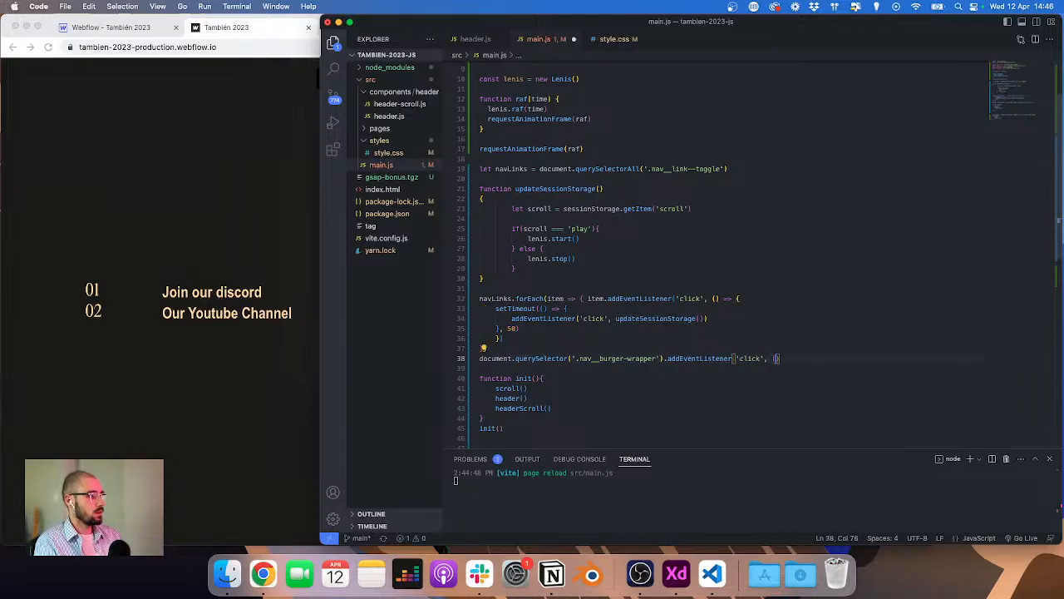
key(BackSpace)
key(BackSpace)
text(())
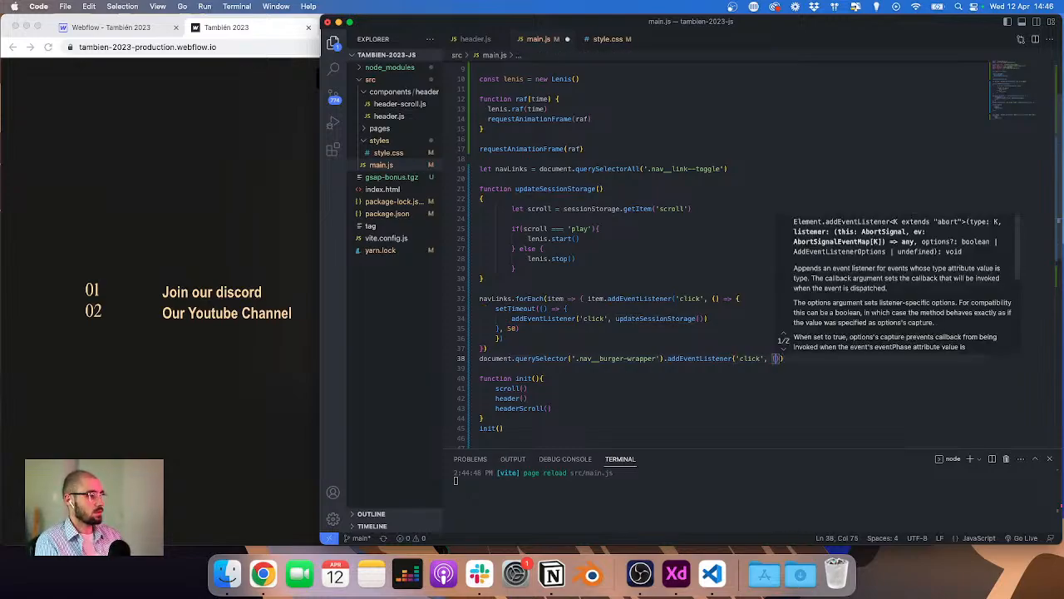
text( =>)
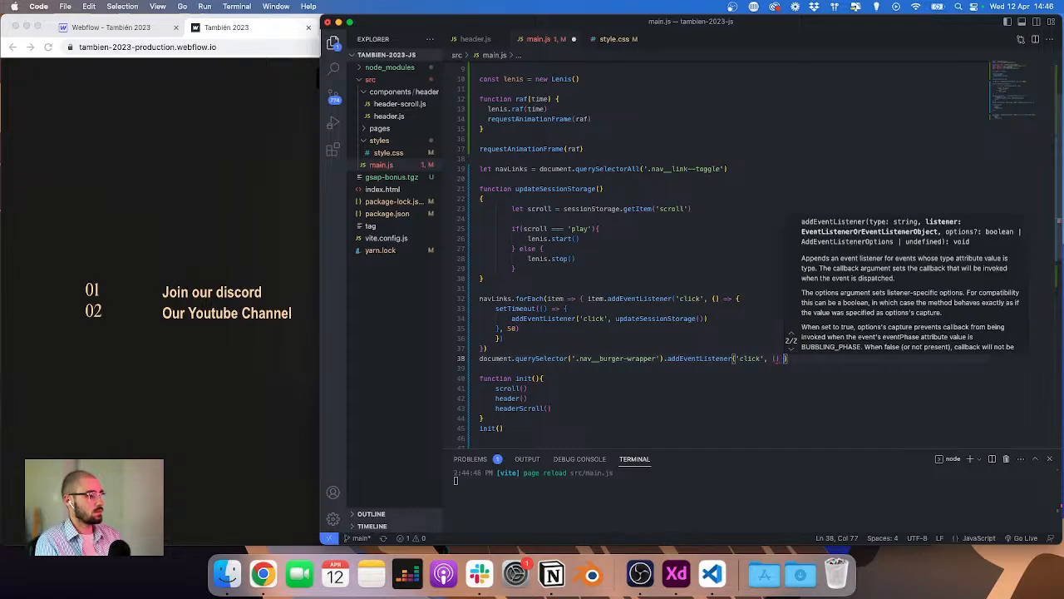
text( {)
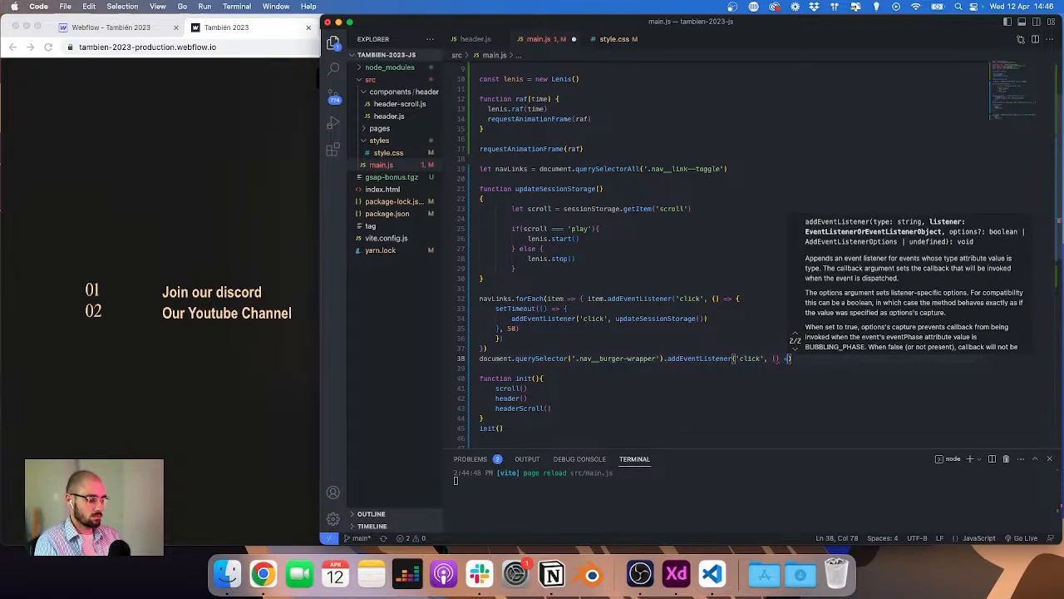
key(Return)
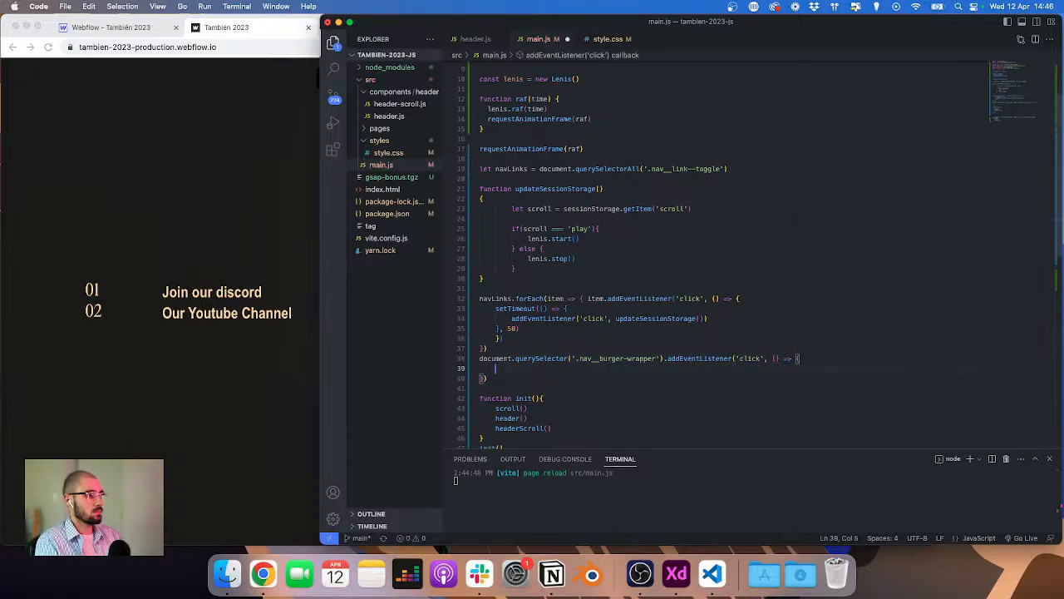
key(super+v)
key(super+s)
Step: Test the Community dropdown and page scrolling on the staging site's desktop view with developer tools open
click(281, 183)
scroll(263, 200, up, 5)
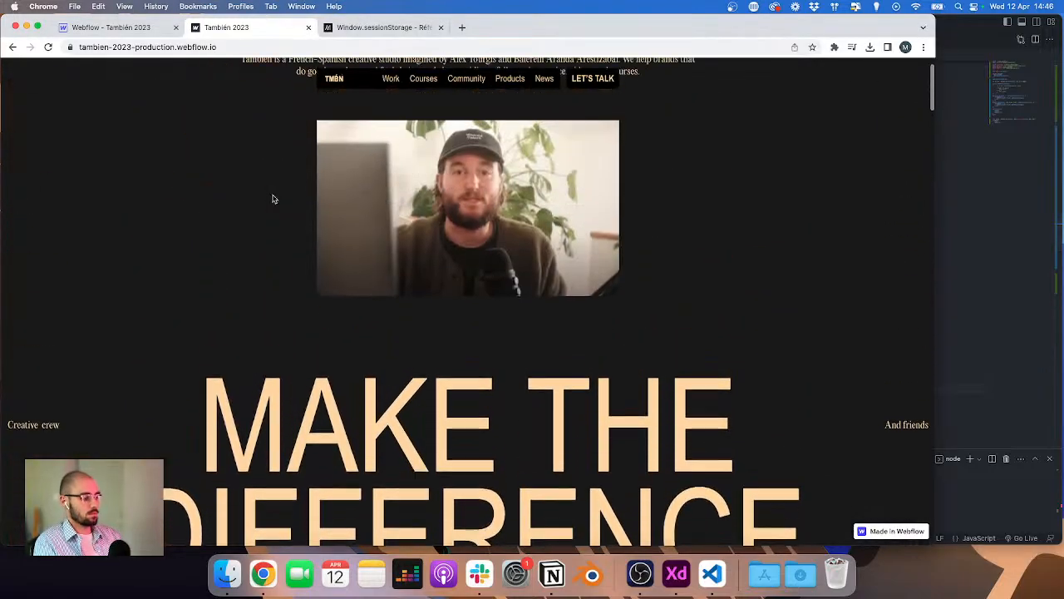
scroll(273, 199, up, 2)
key(super+alt+i)
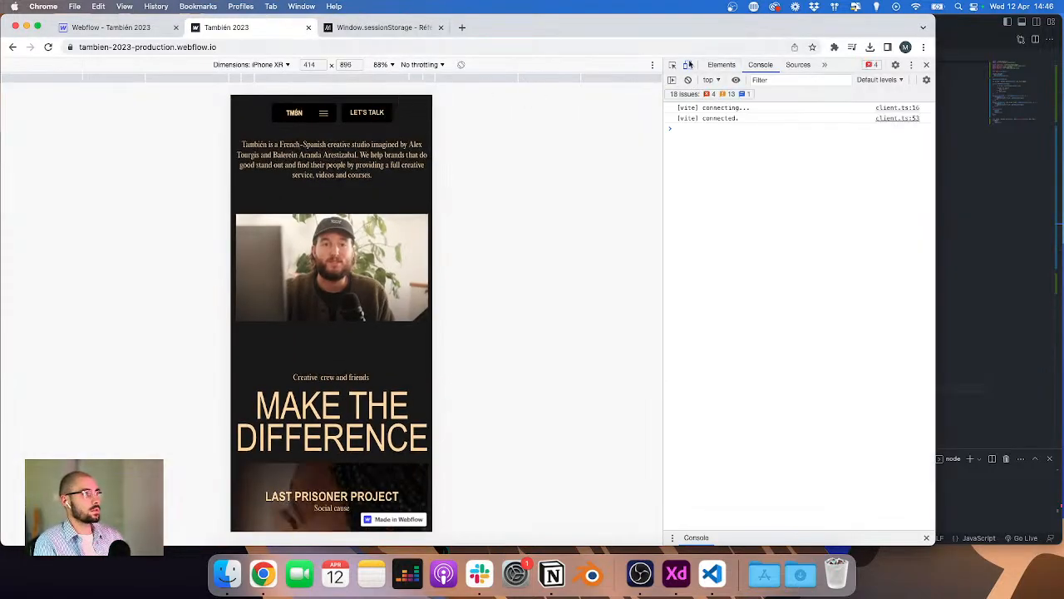
click(688, 65)
click(329, 74)
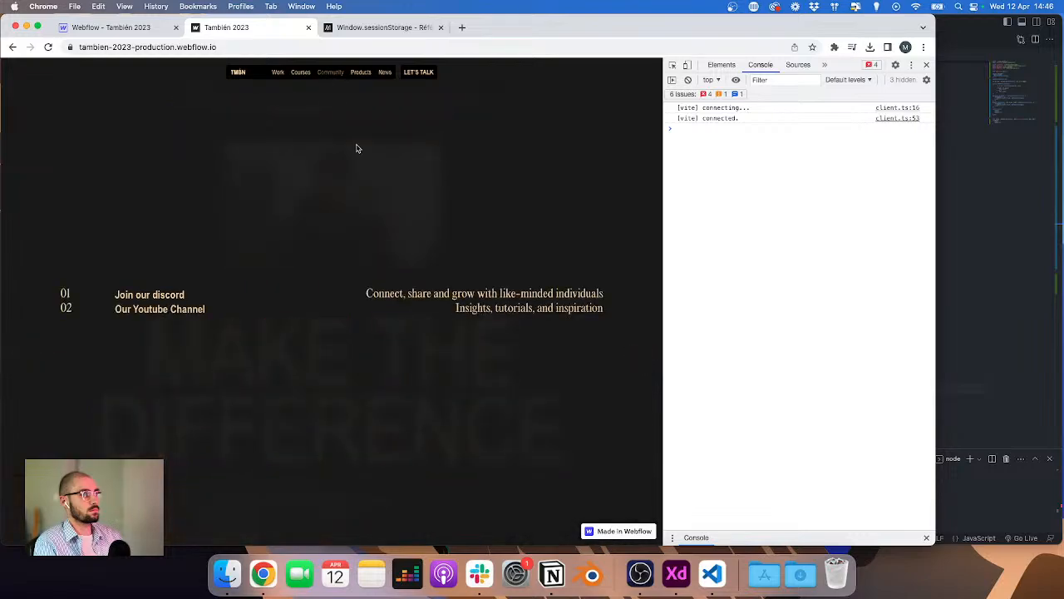
click(336, 76)
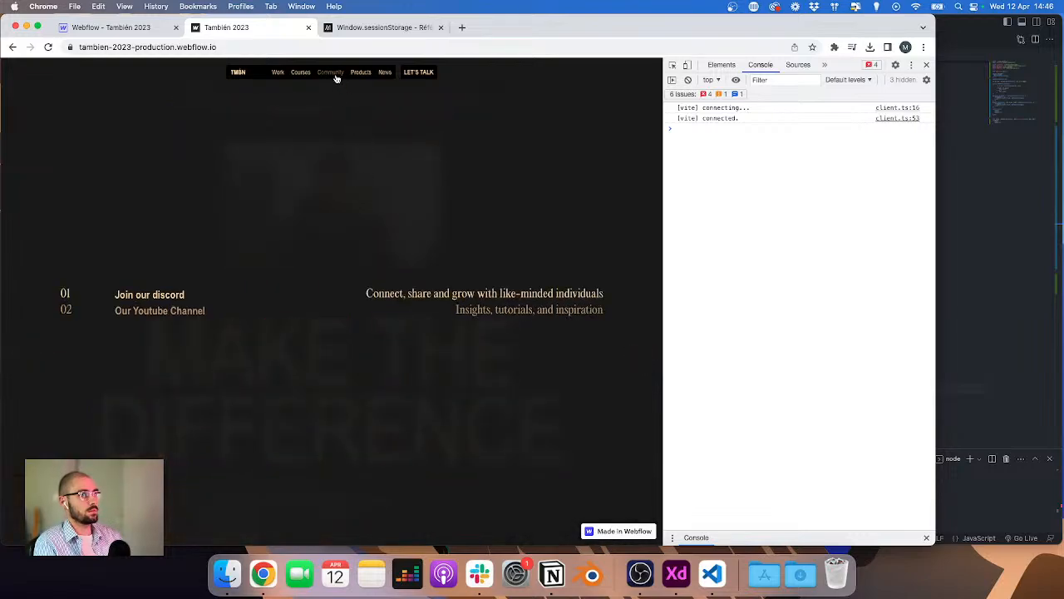
scroll(420, 172, down, 8)
scroll(421, 172, up, 7)
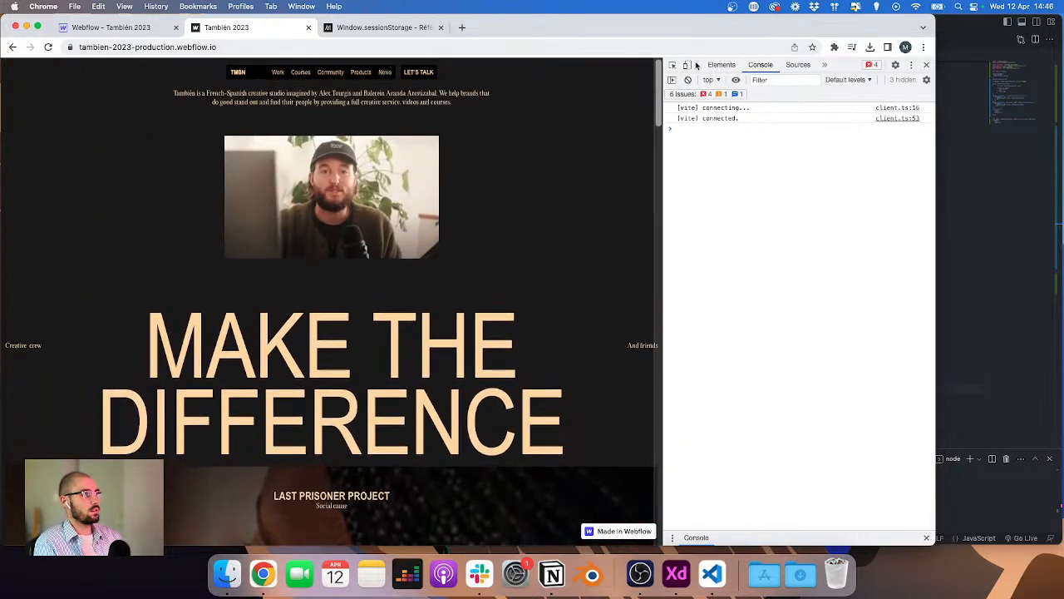
Step: Test the burger menu opening, closing and page scrolling in the staging site's iPhone XR mobile view
click(687, 65)
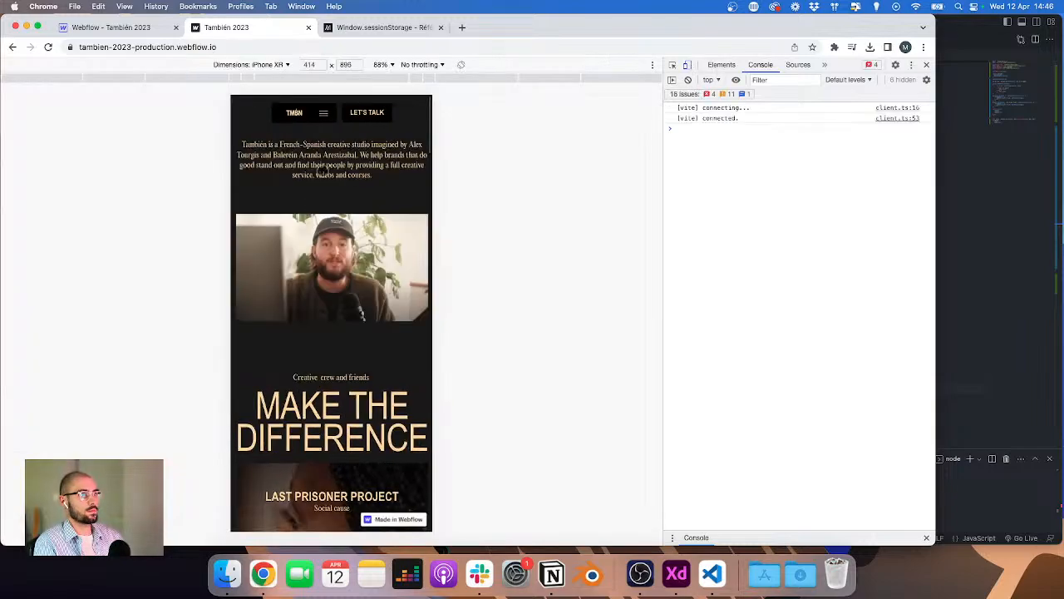
scroll(316, 205, down, 6)
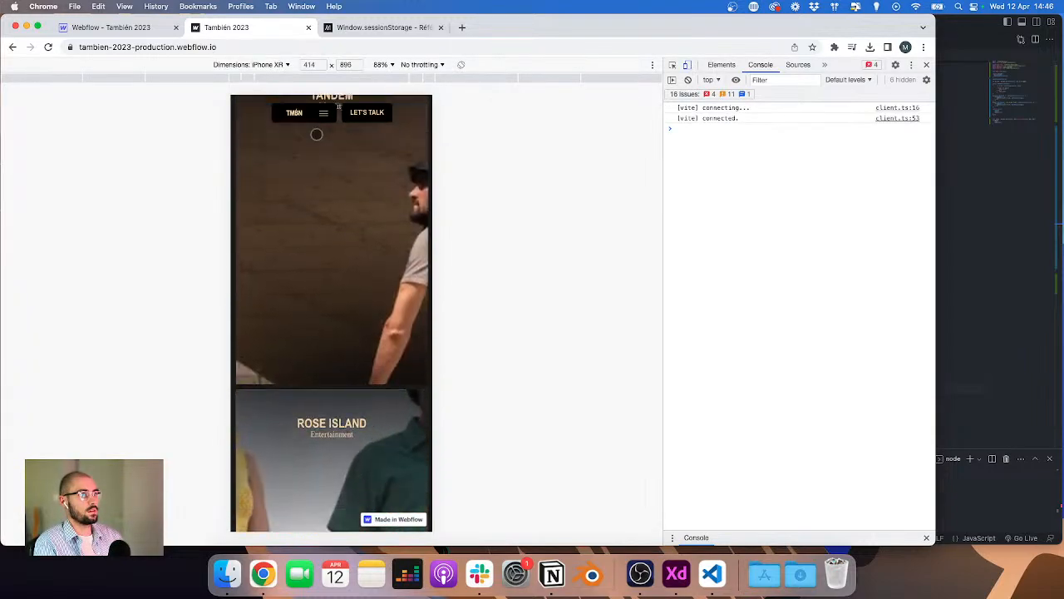
click(324, 112)
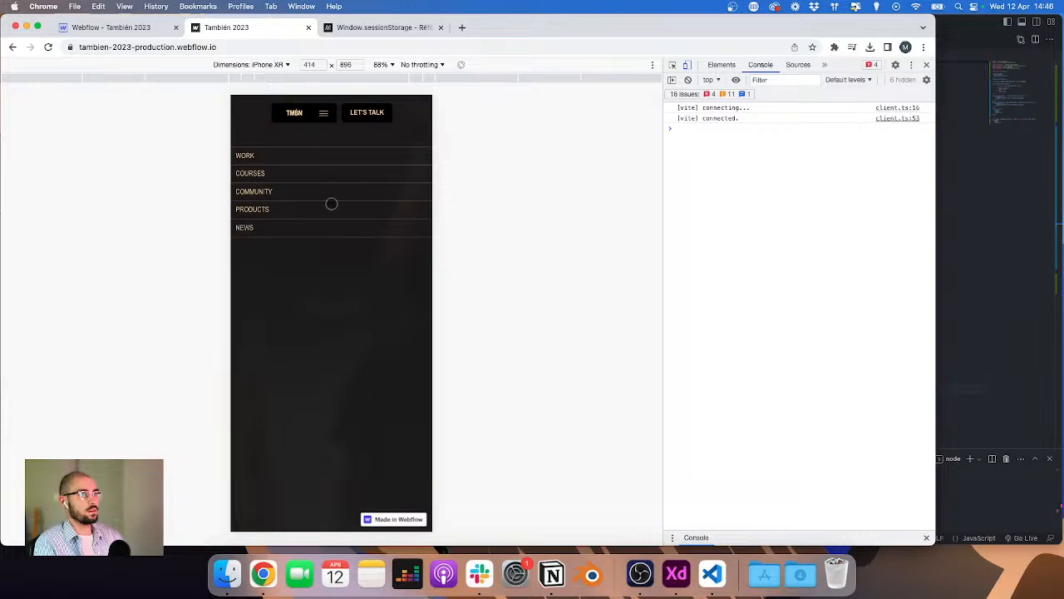
click(323, 113)
scroll(338, 249, down, 15)
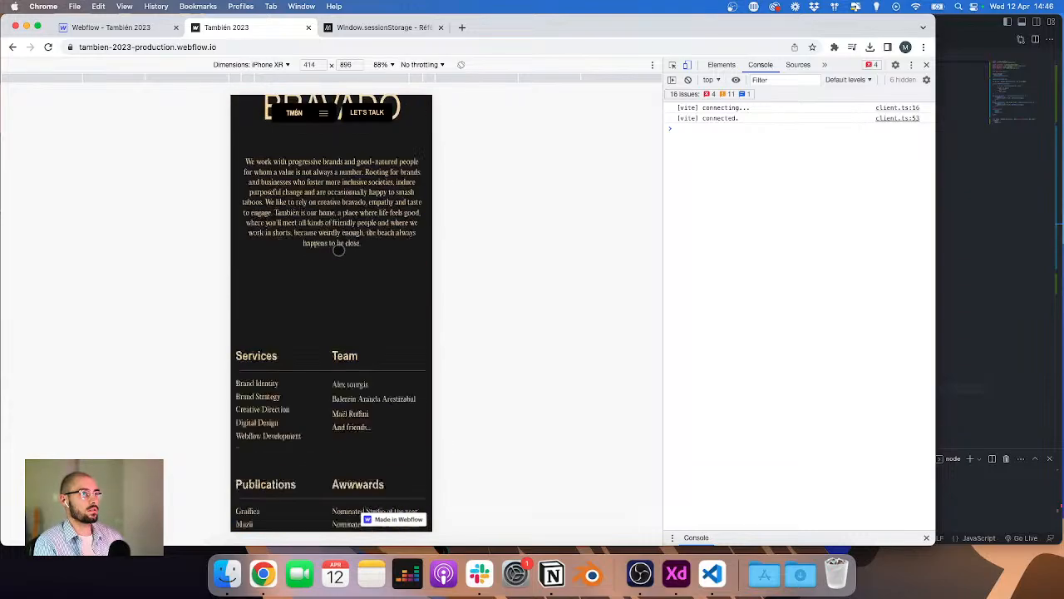
scroll(339, 248, up, 20)
key(super+Tab)
scroll(712, 190, up, 10)
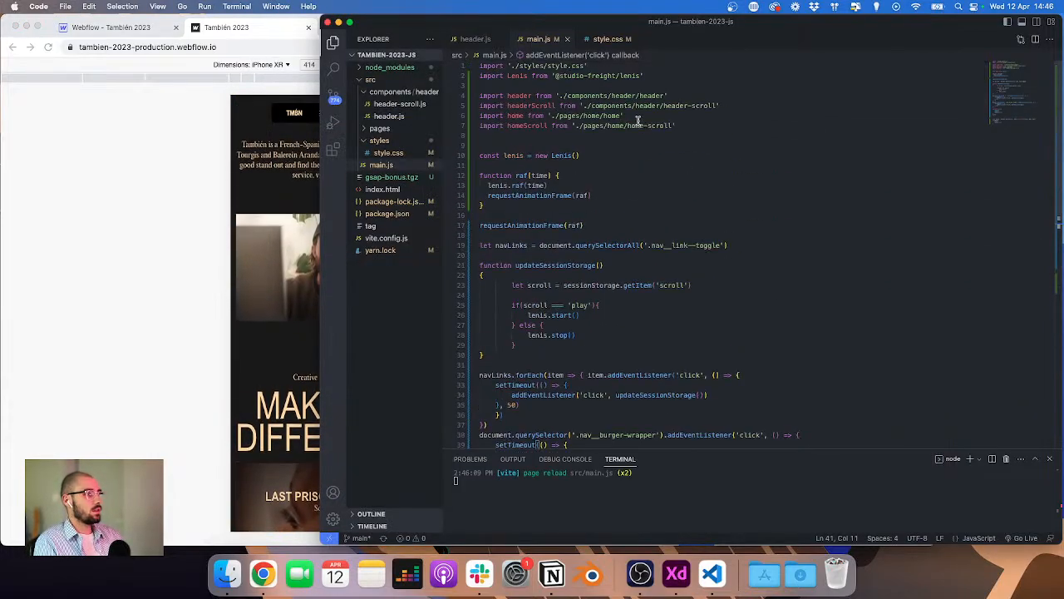
click(477, 41)
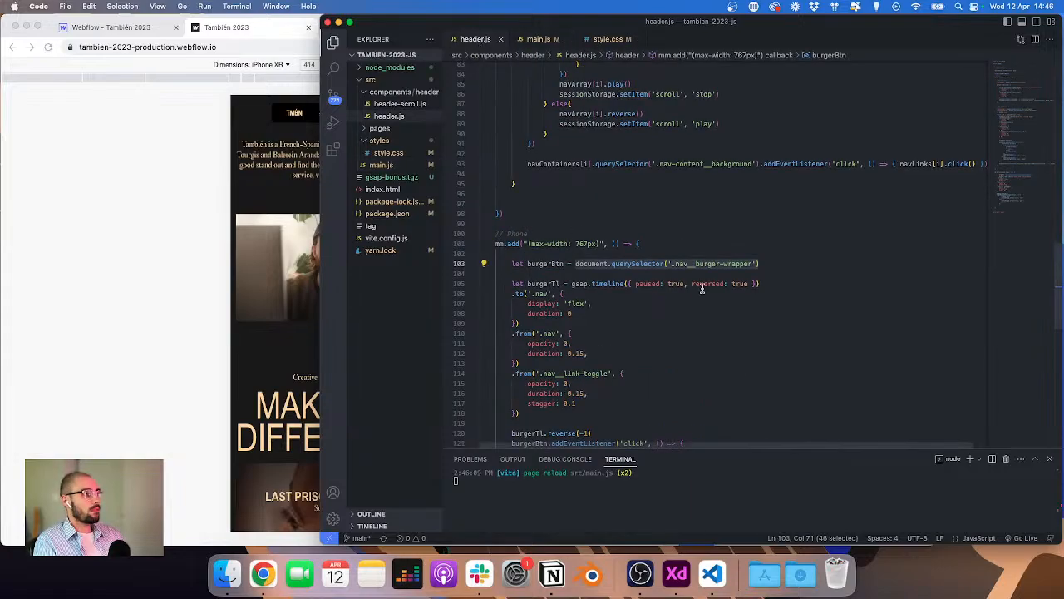
click(705, 233)
click(232, 168)
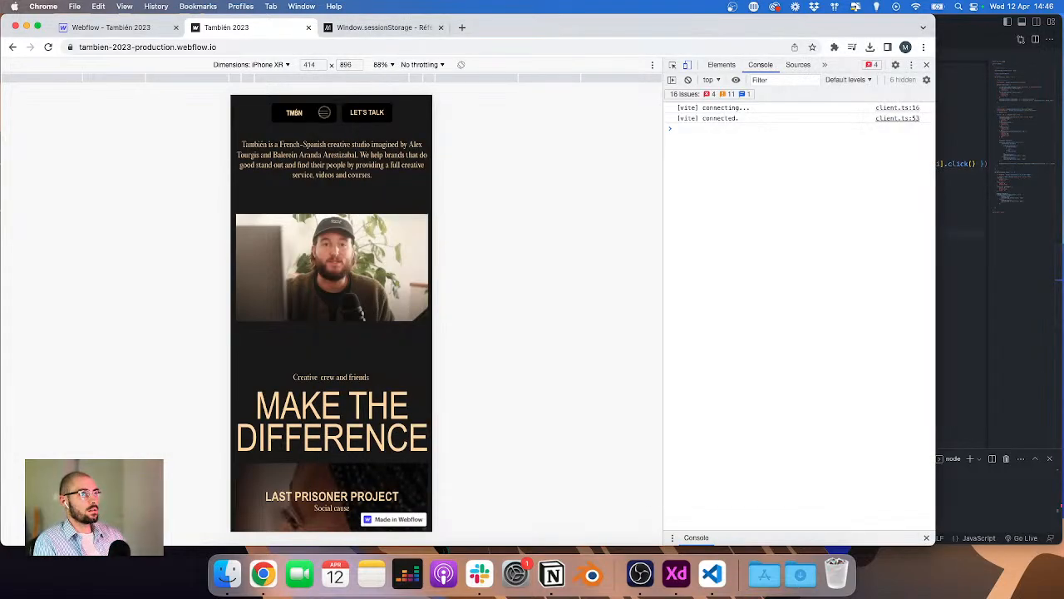
click(324, 112)
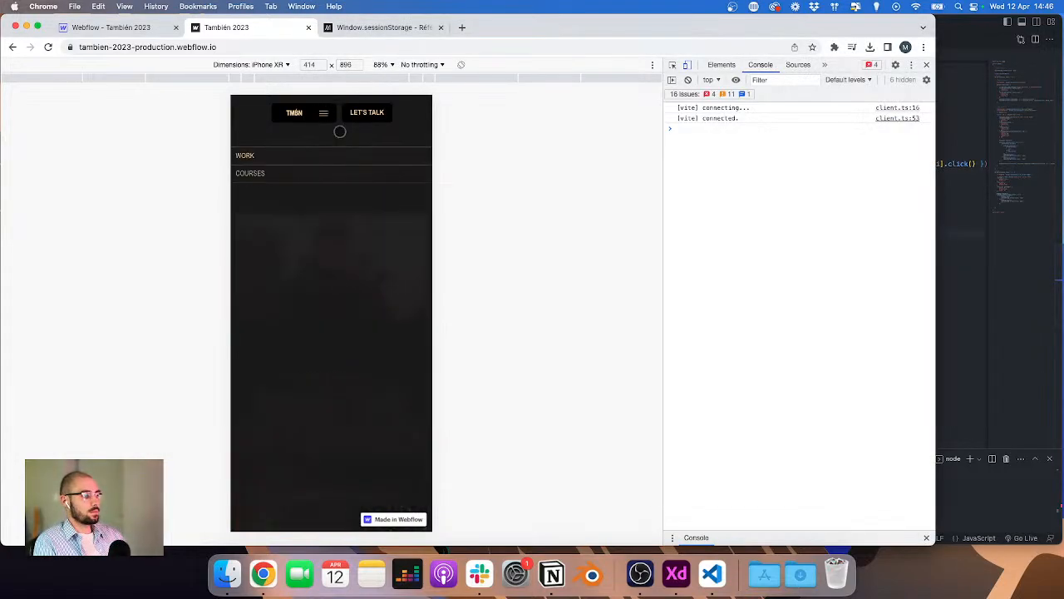
Step: In the Webflow Designer, set the selected nav element's display to block
click(115, 28)
click(832, 321)
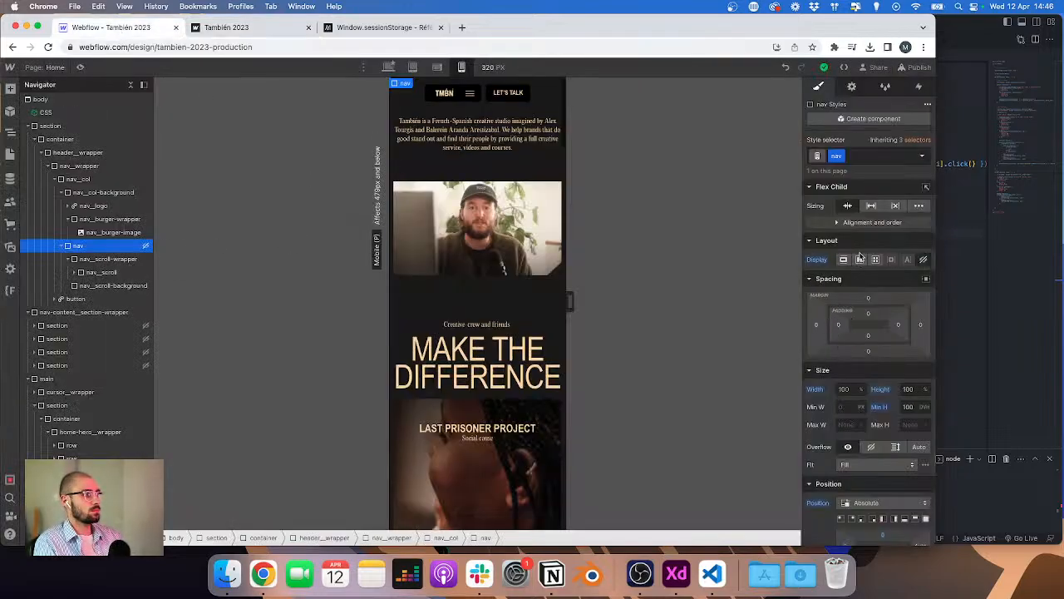
click(859, 259)
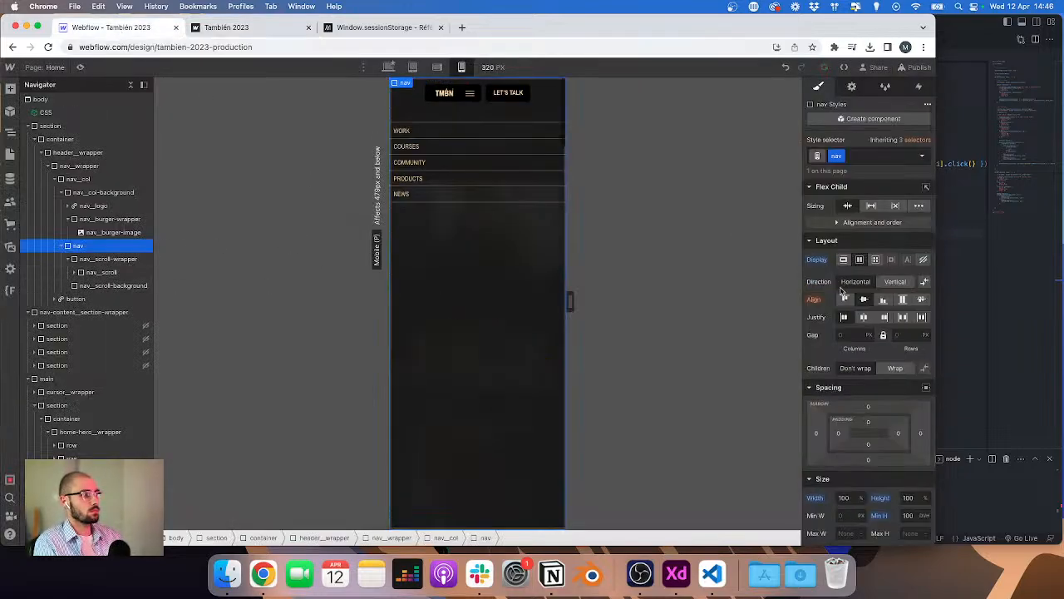
click(843, 260)
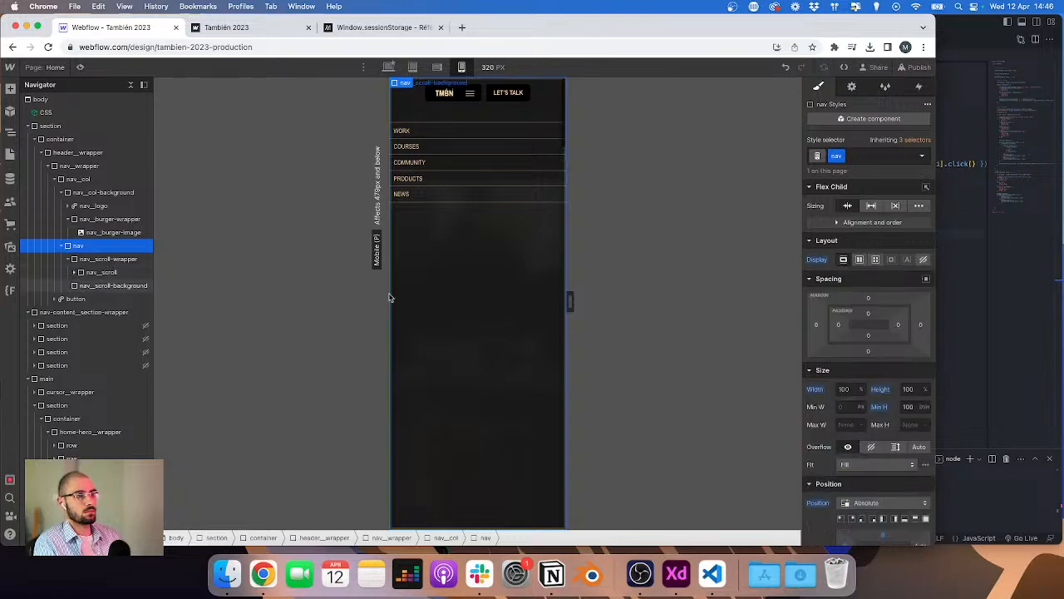
Step: Set the burger timeline's nav display value to 'block' in header.js and save the file
key(super+Tab)
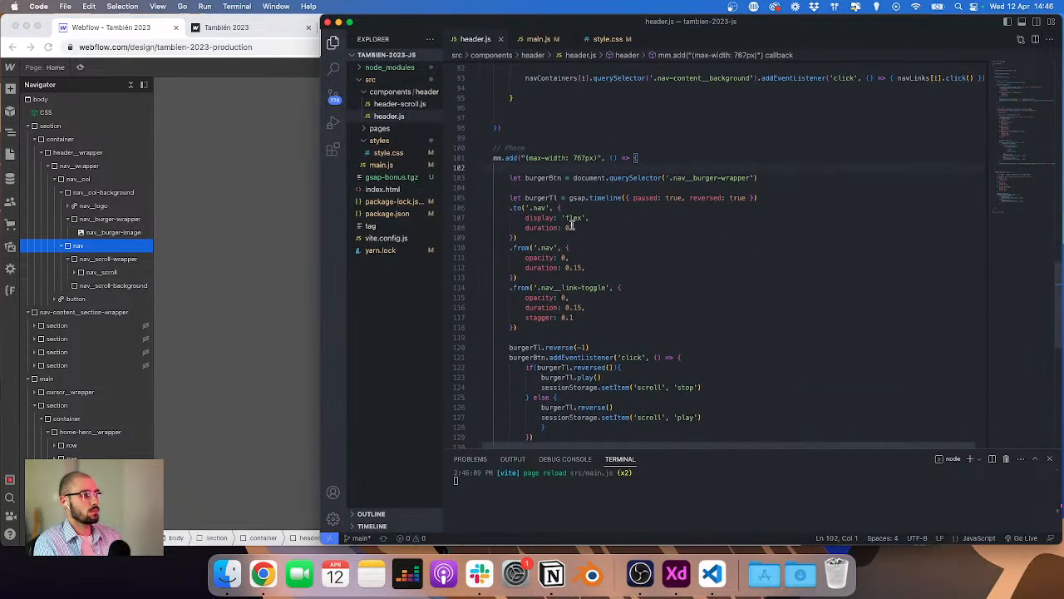
double_click(568, 217)
text(block)
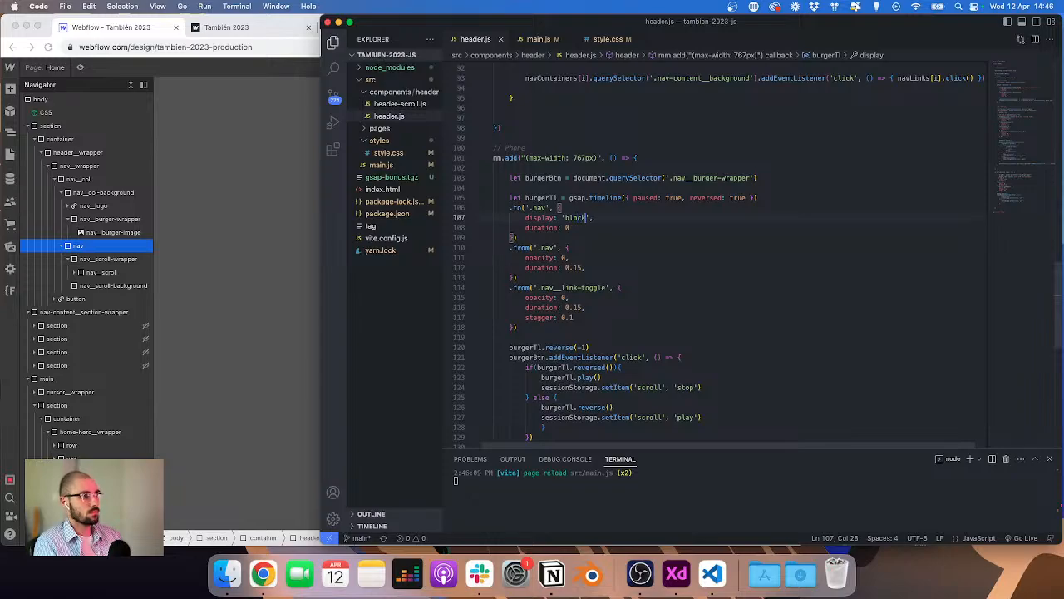
key(super+s)
click(74, 274)
click(75, 273)
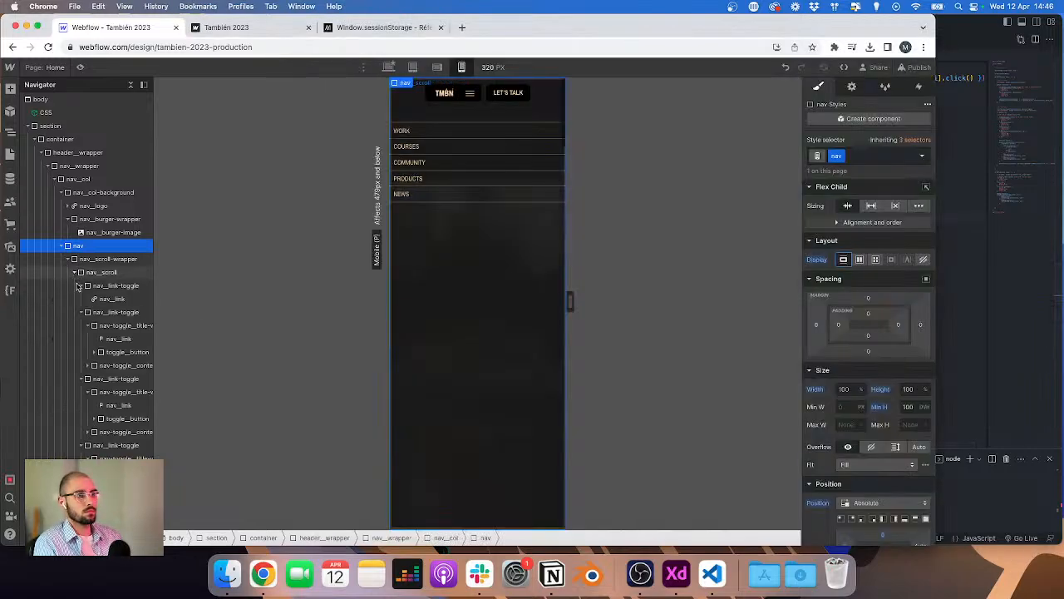
scroll(112, 290, right, 3)
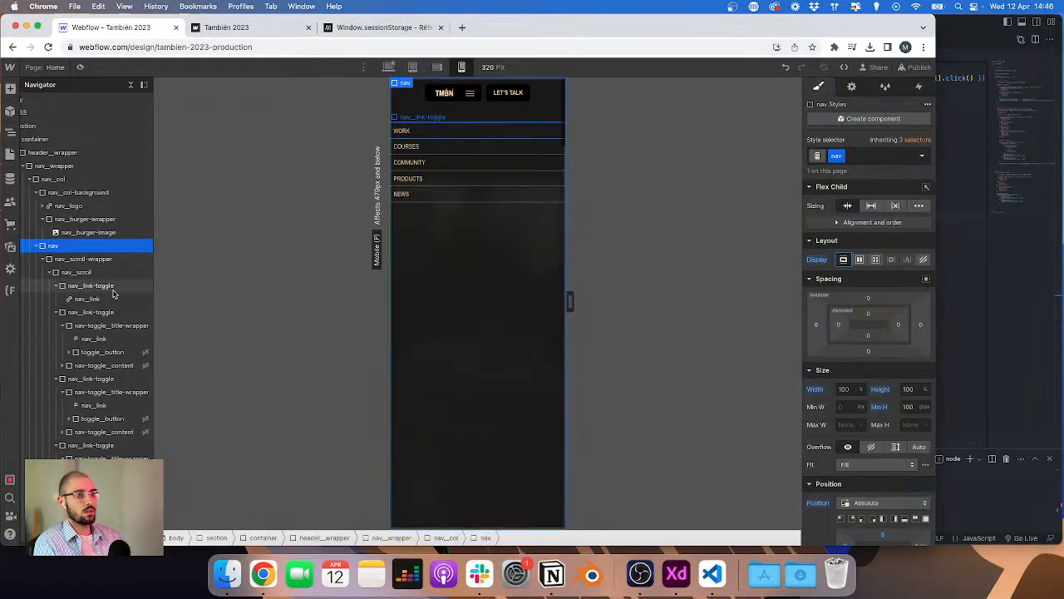
click(78, 353)
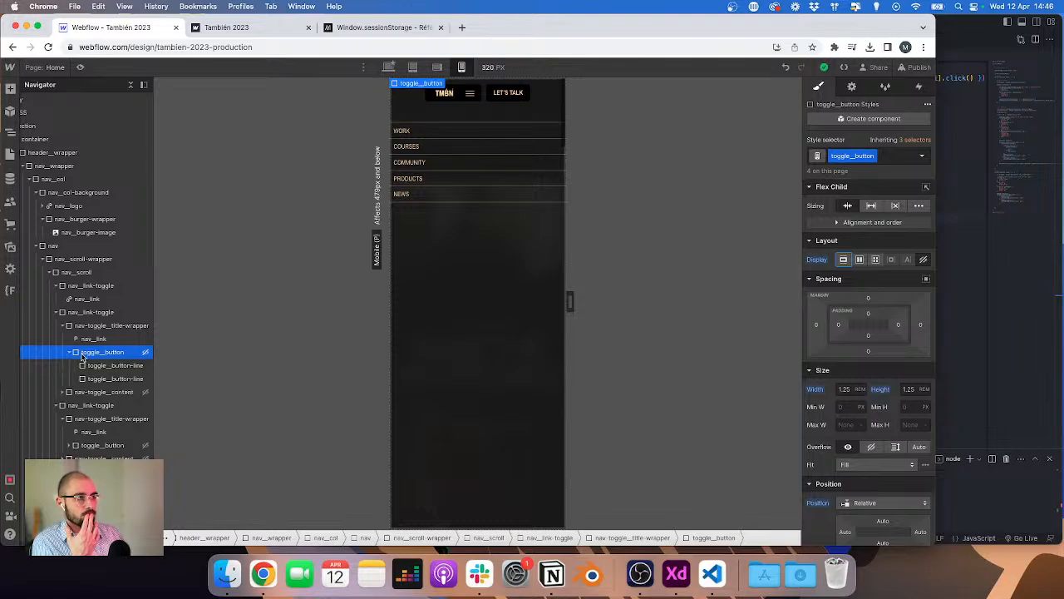
click(859, 259)
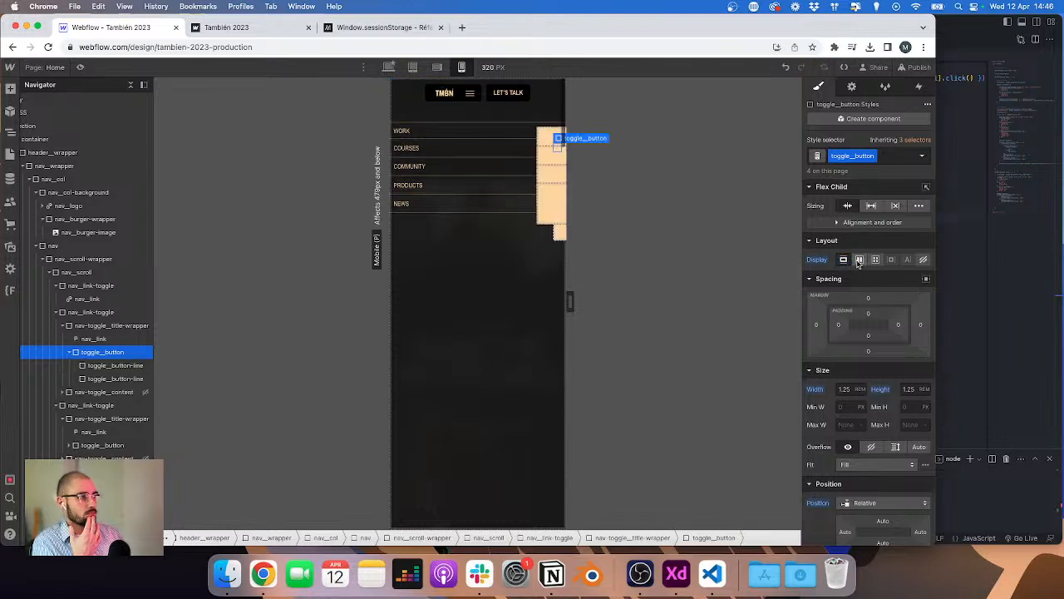
key(super+z)
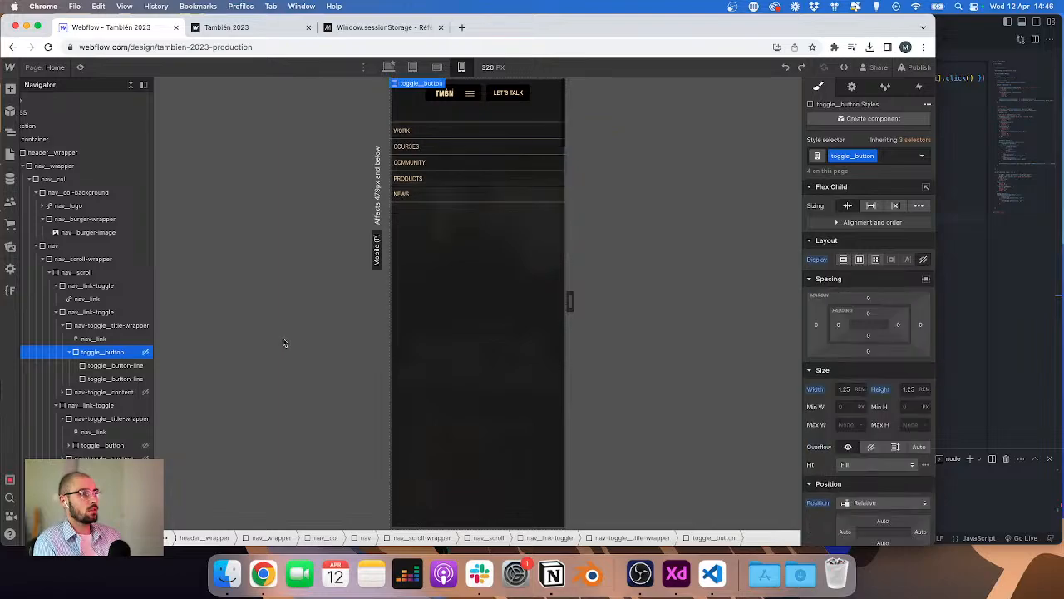
Step: Select the first nav-toggle_content dropdown element in the navigator and set its display to block
scroll(108, 356, down, 2)
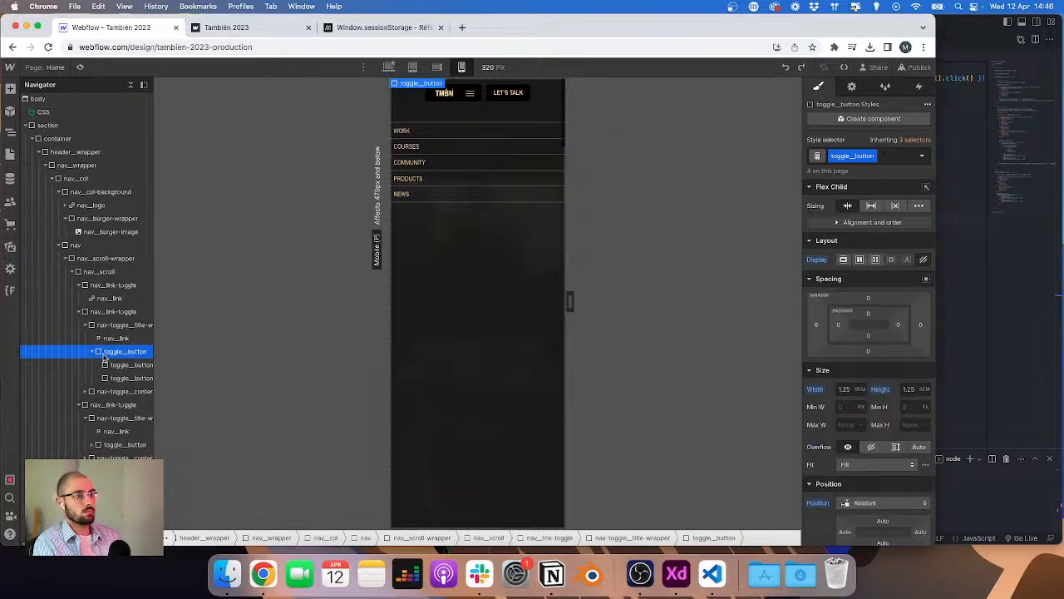
click(62, 363)
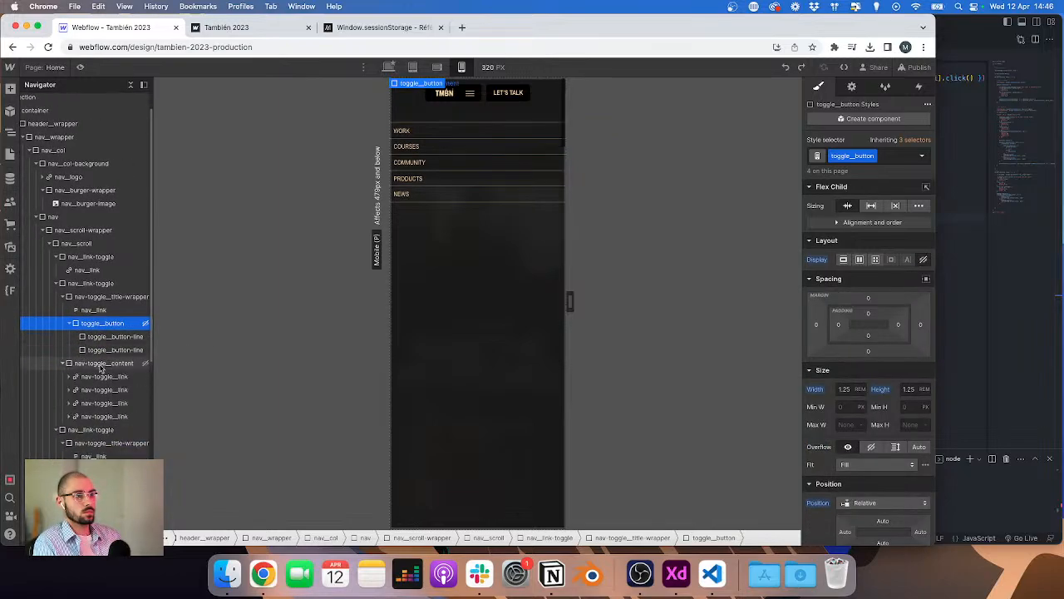
click(857, 207)
click(845, 206)
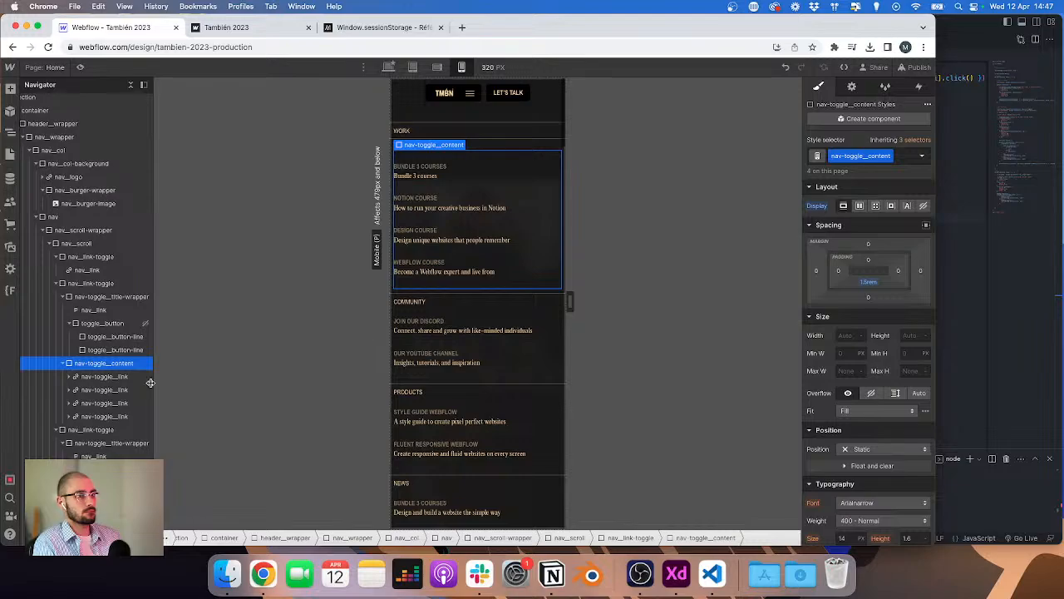
click(63, 365)
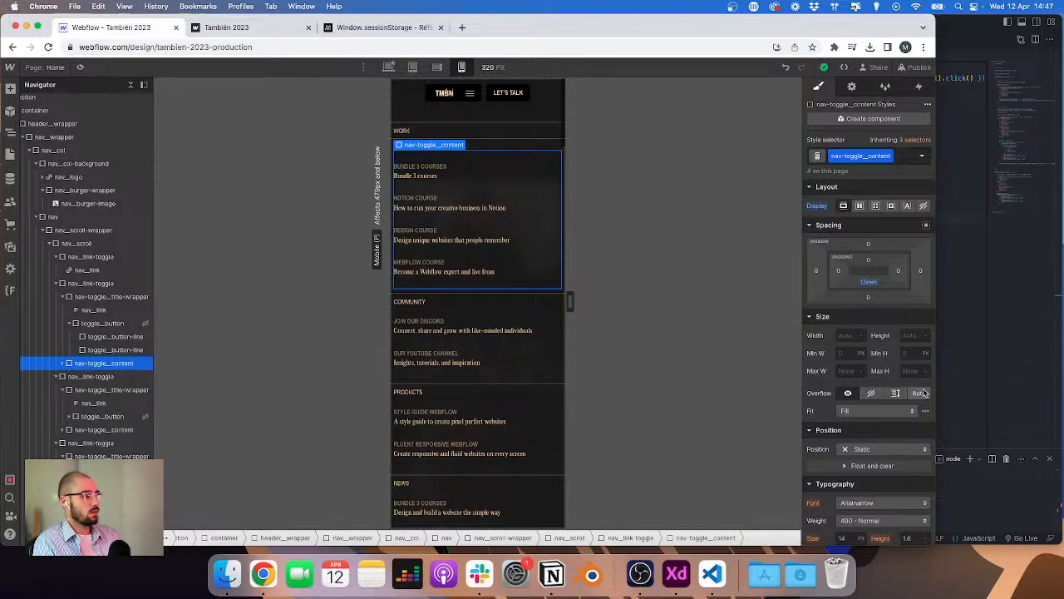
Step: Give the dropdown content a height of 0 and hidden overflow, and reset its bottom padding
click(915, 335)
text(0)
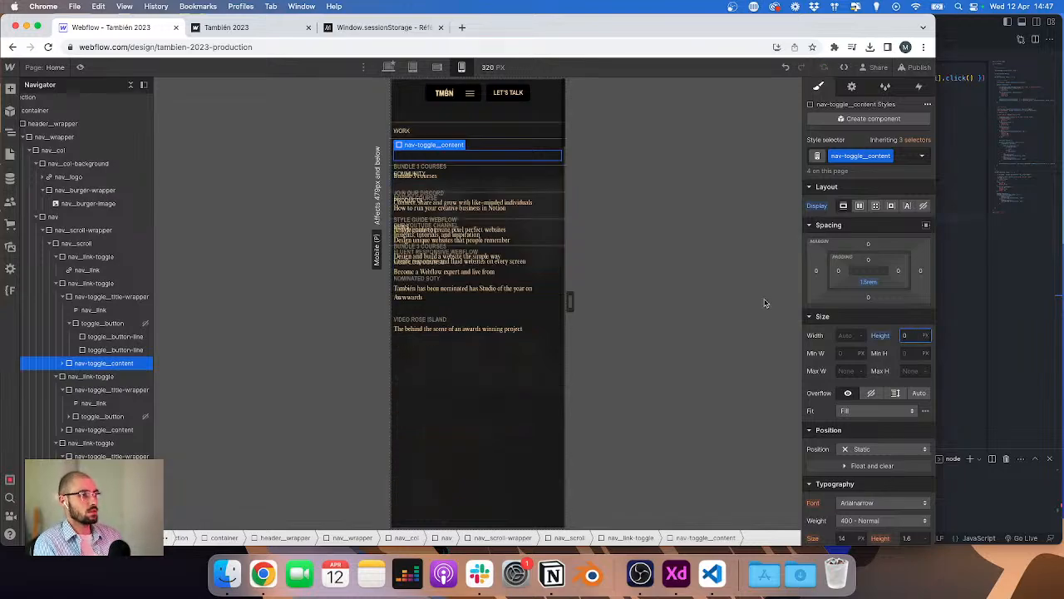
click(872, 392)
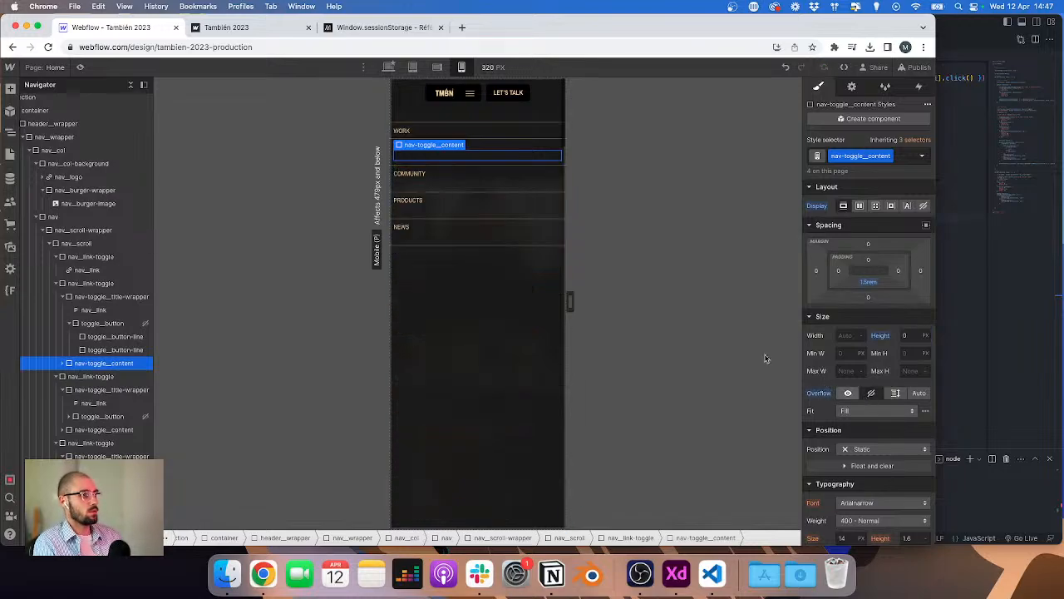
click(866, 293)
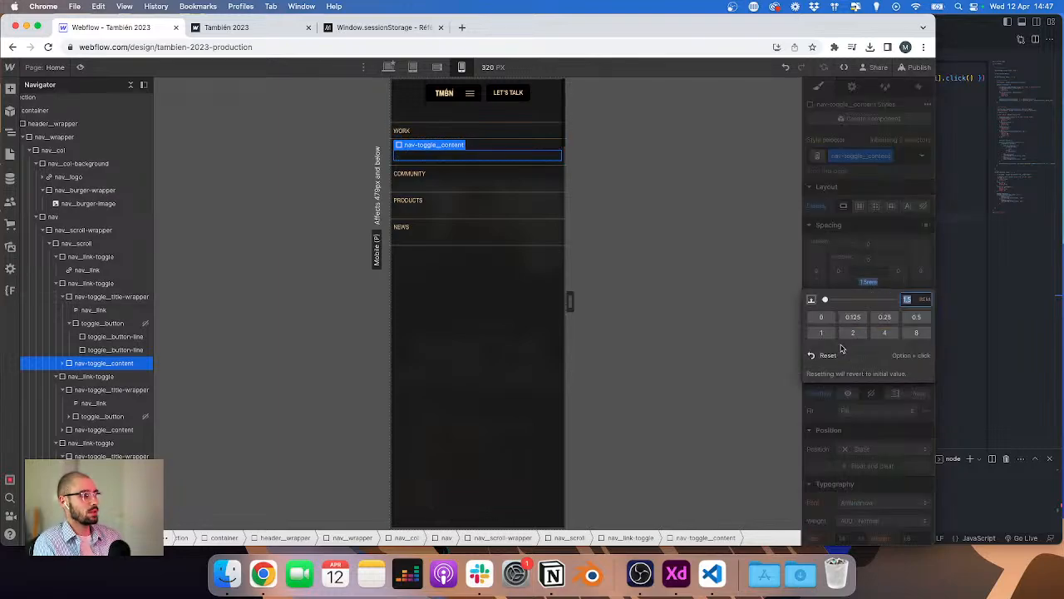
click(840, 356)
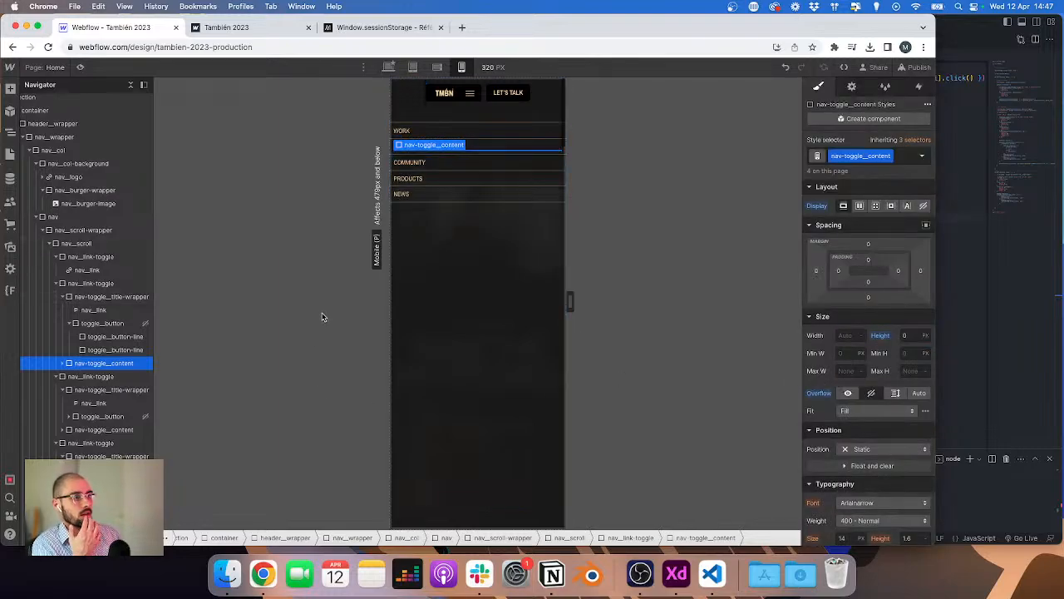
Step: Try setting the dropdown content's height to auto, then undo the change
click(909, 336)
text(auto)
key(Return)
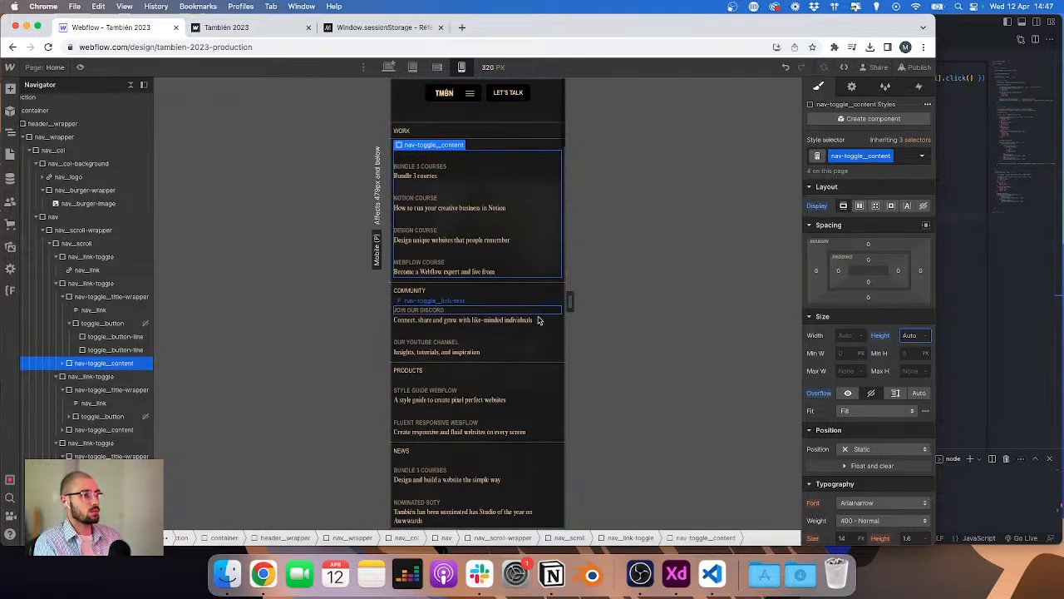
scroll(478, 374, up, 2)
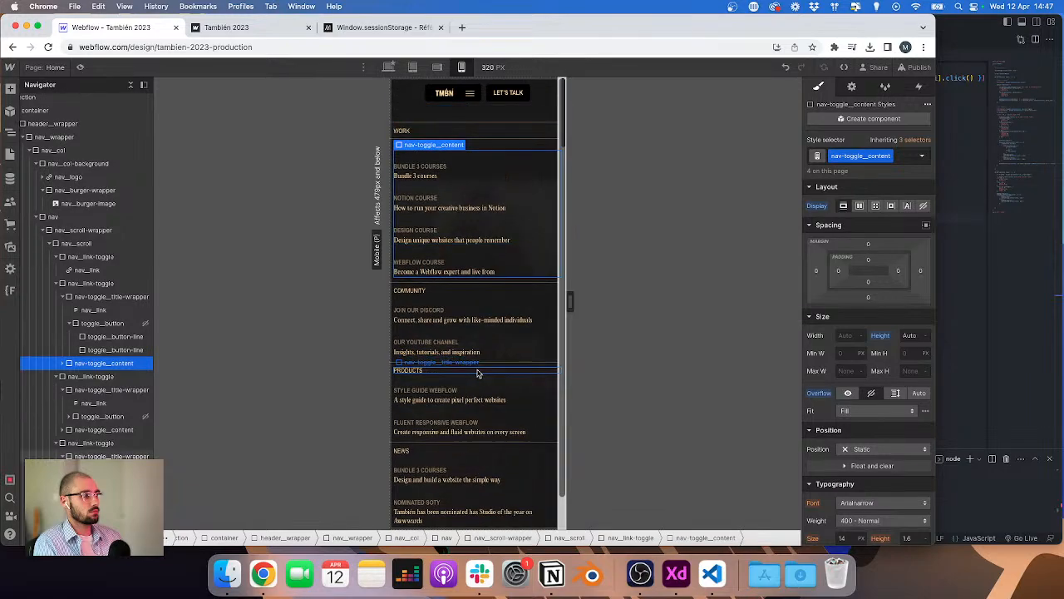
key(super+z)
Step: Inspect the nav-toggle_link items inside the dropdown content and their class selector
click(478, 373)
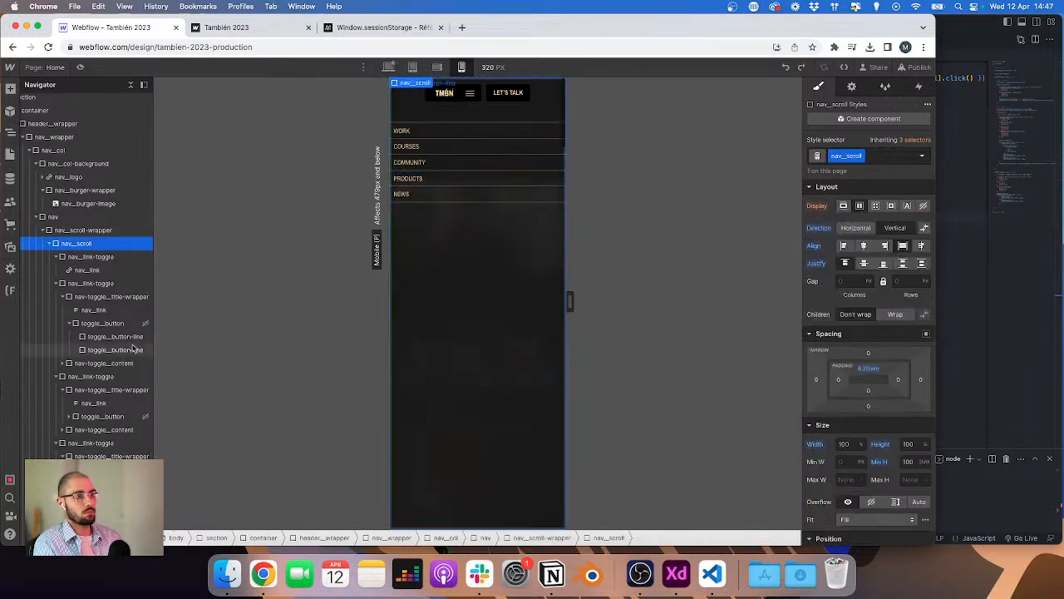
click(112, 365)
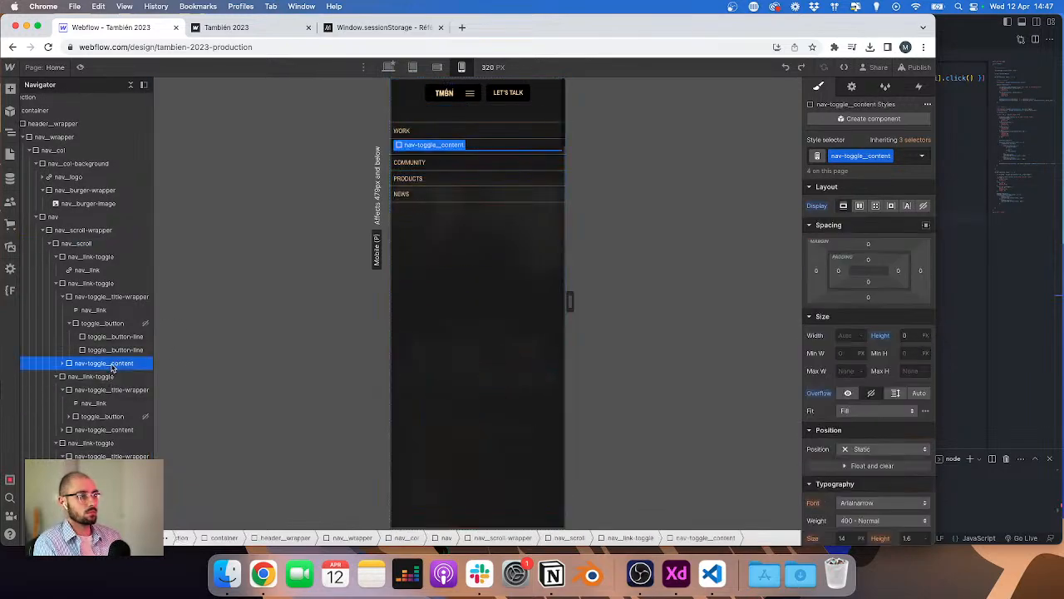
click(65, 366)
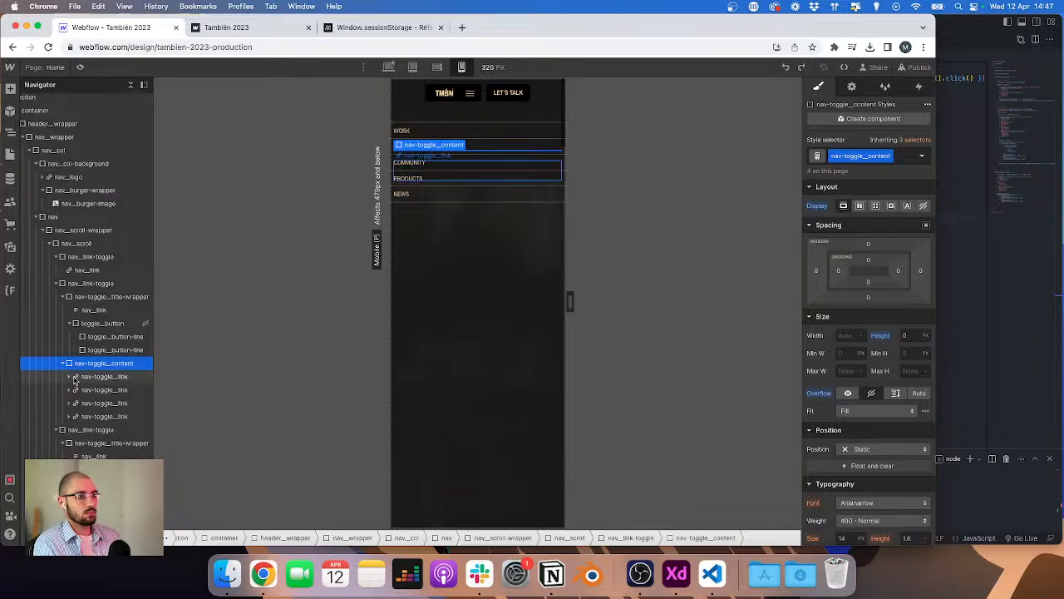
click(104, 416)
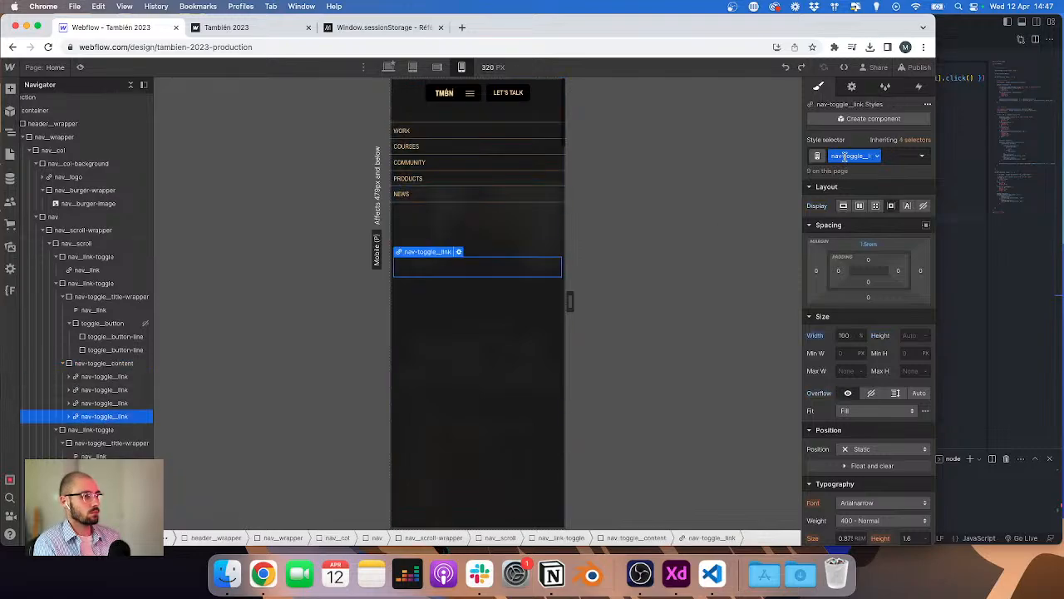
double_click(874, 156)
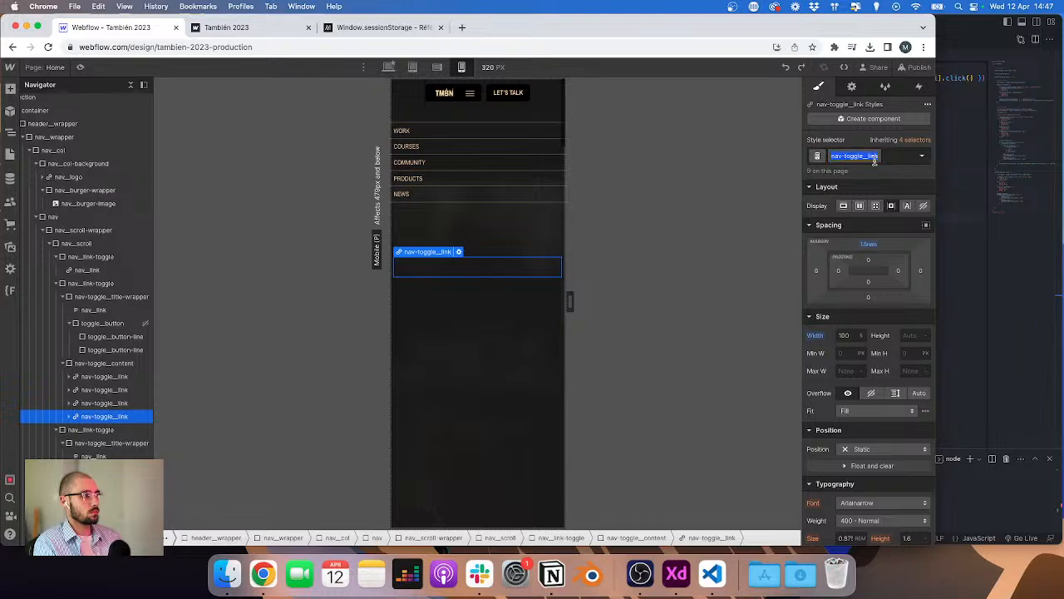
click(953, 169)
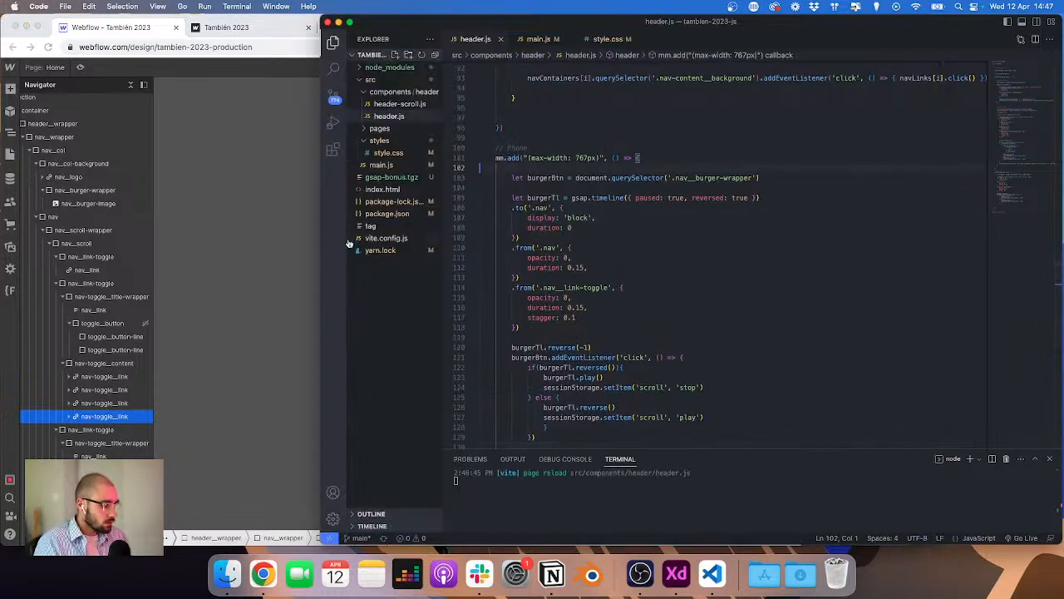
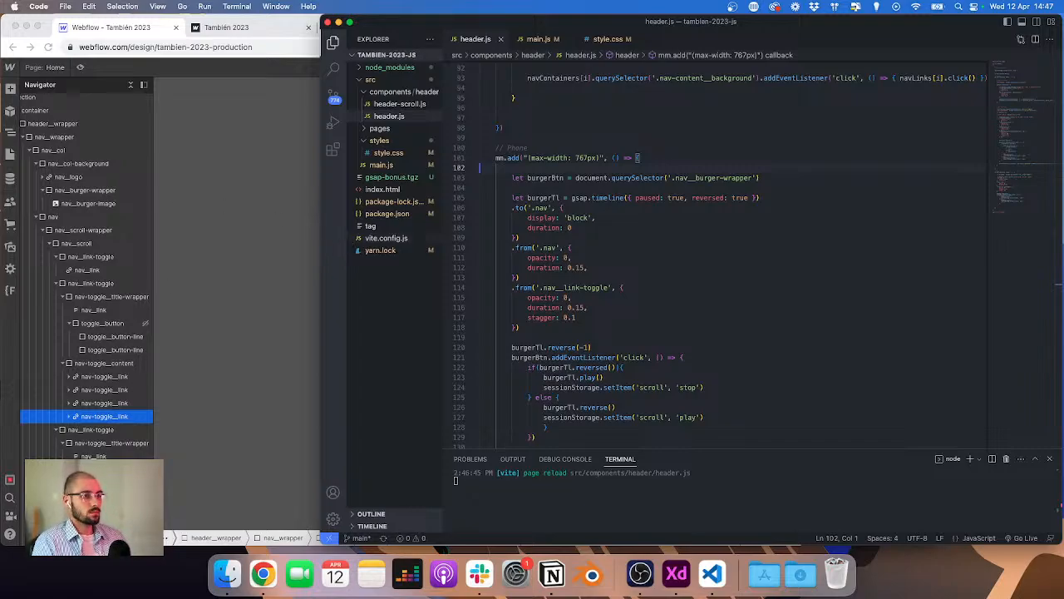
Step: Inspect the toggle link and toggle content elements and the toggle link's style states
click(97, 421)
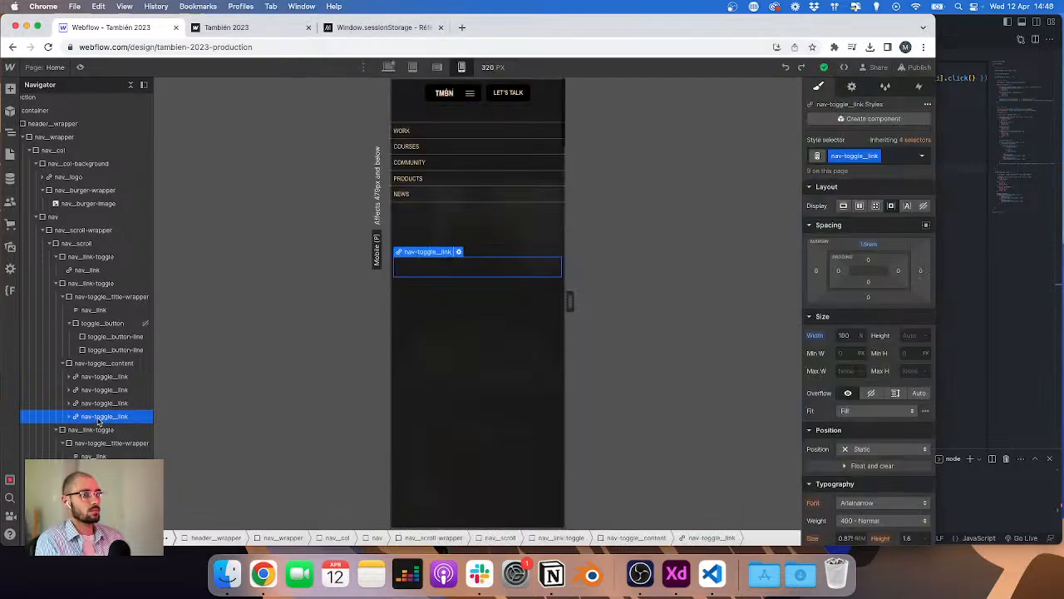
double_click(850, 156)
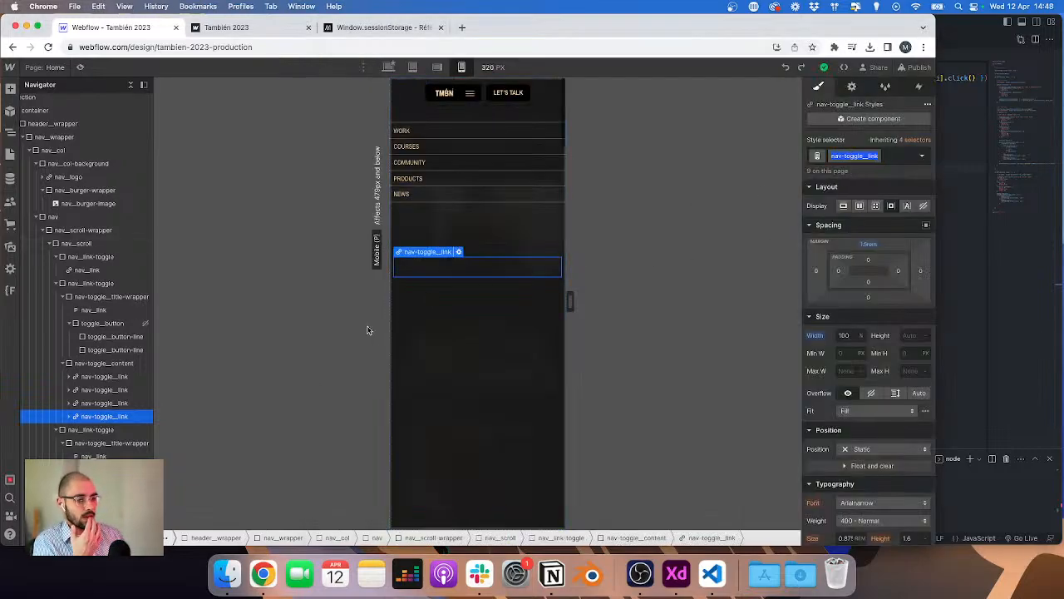
click(111, 366)
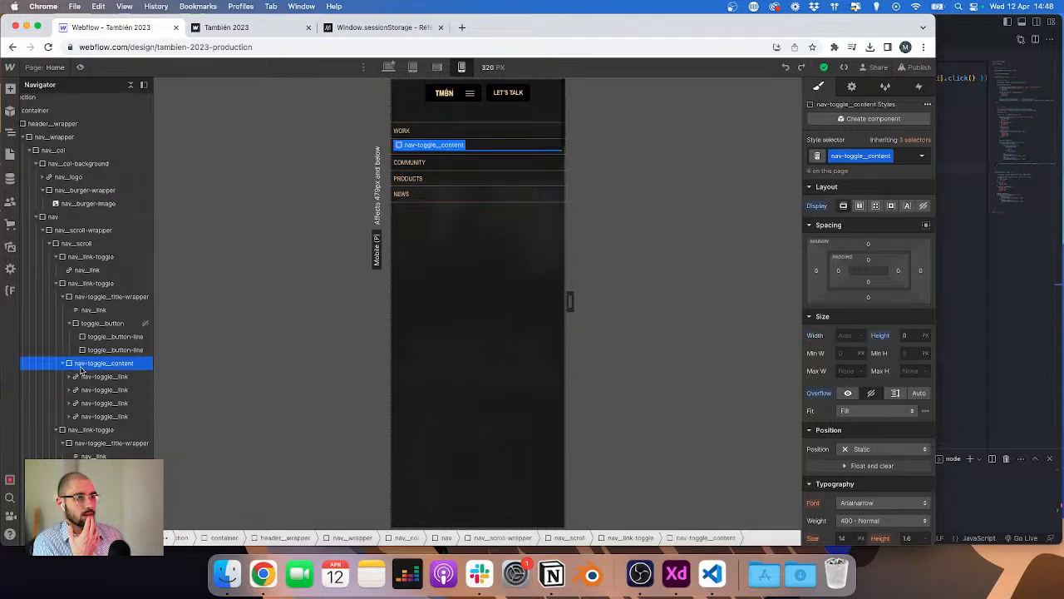
click(106, 420)
click(921, 158)
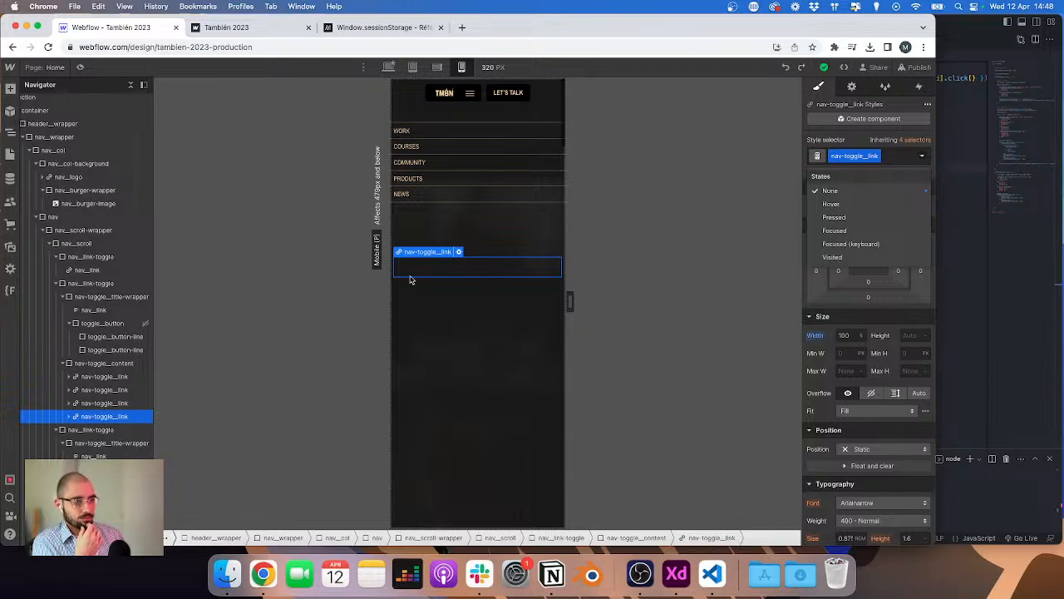
click(904, 339)
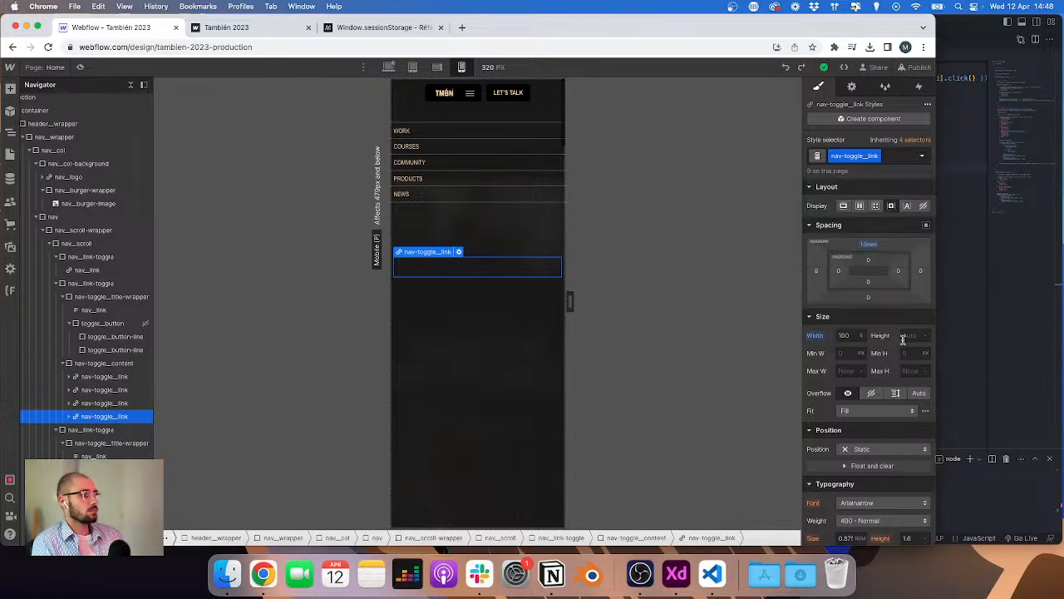
Step: Try setting the toggle content's height to auto, then undo the change
click(104, 364)
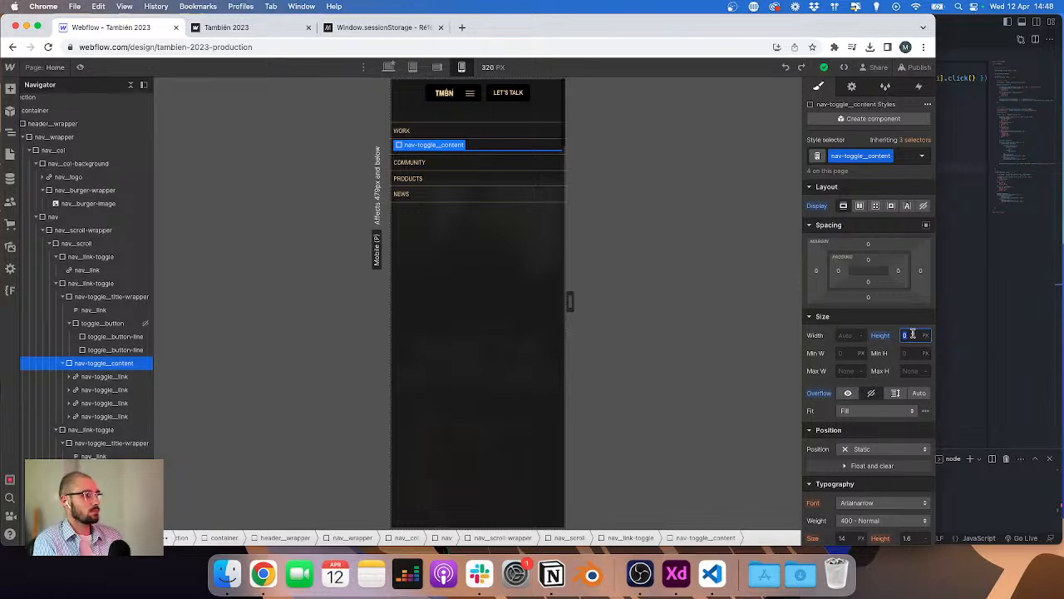
text(auto)
key(Return)
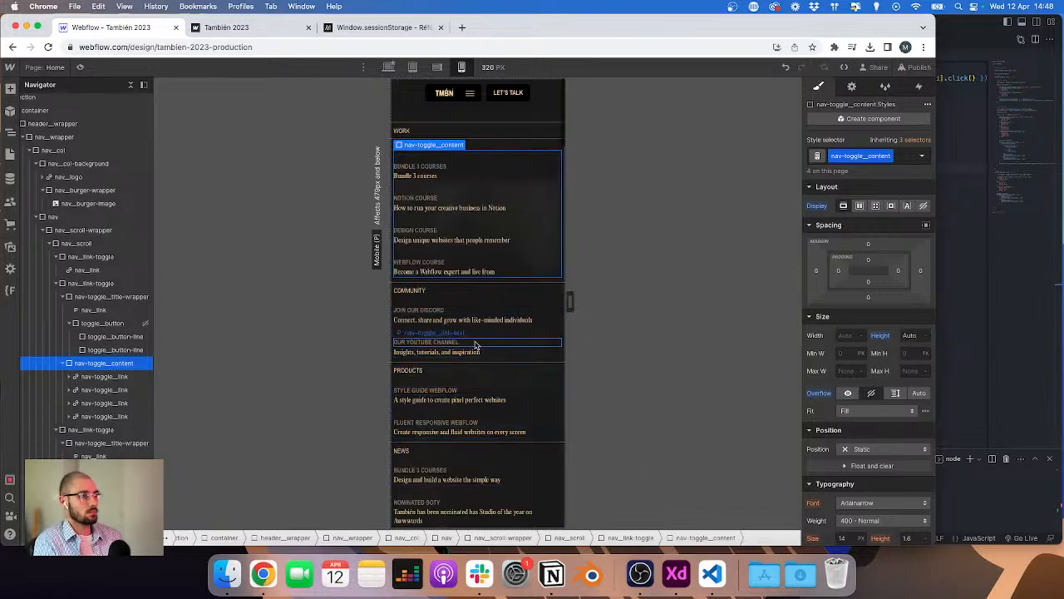
click(449, 342)
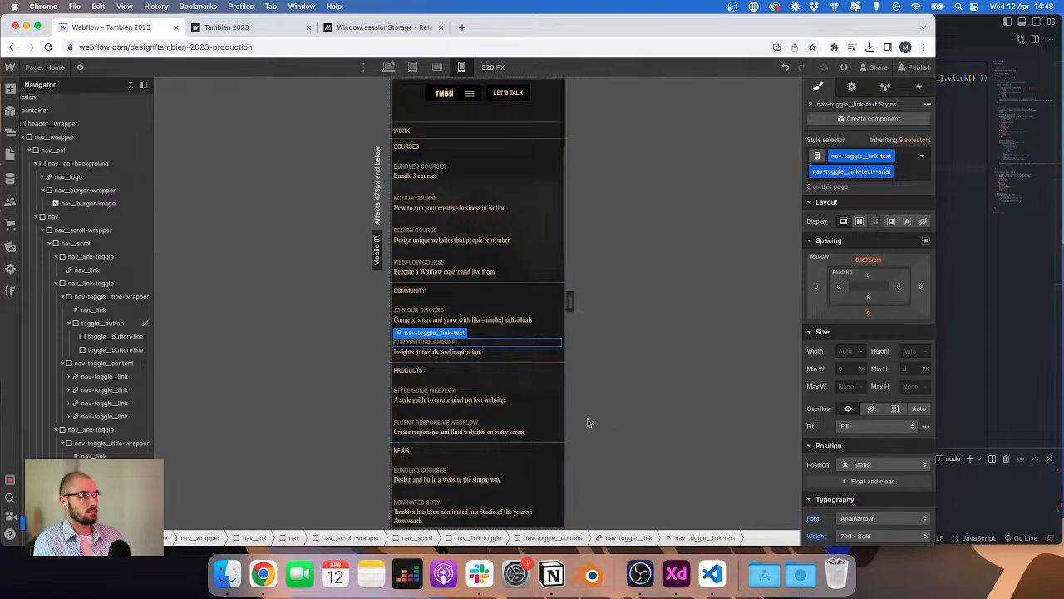
key(super+z)
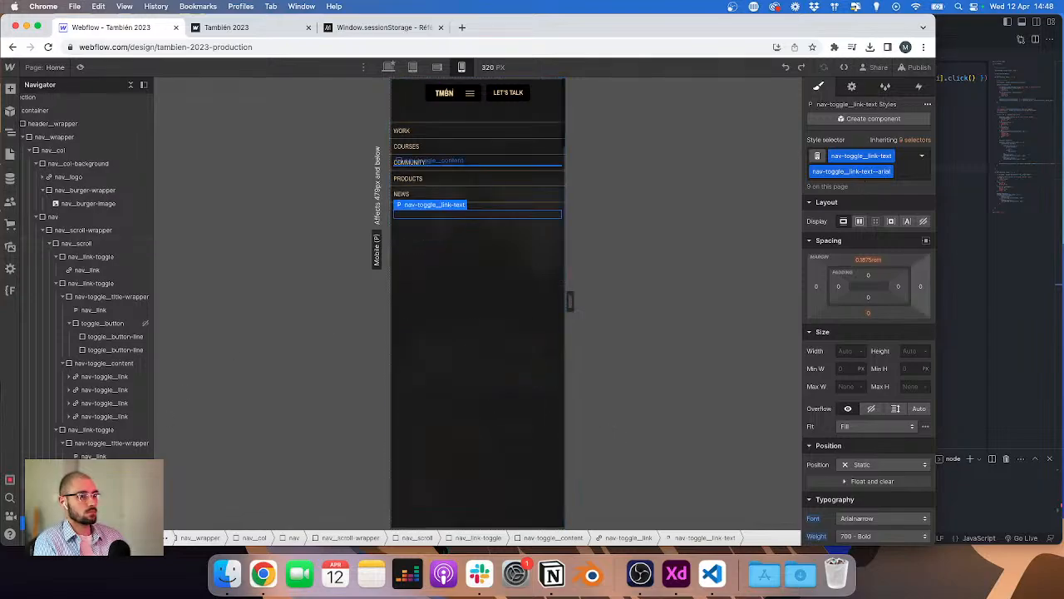
click(113, 483)
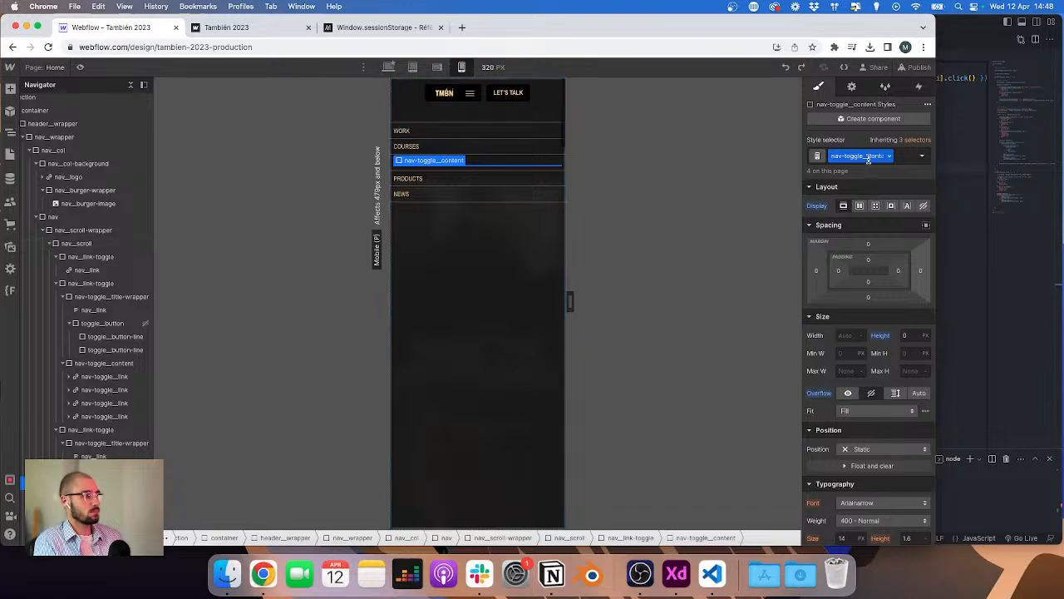
click(968, 348)
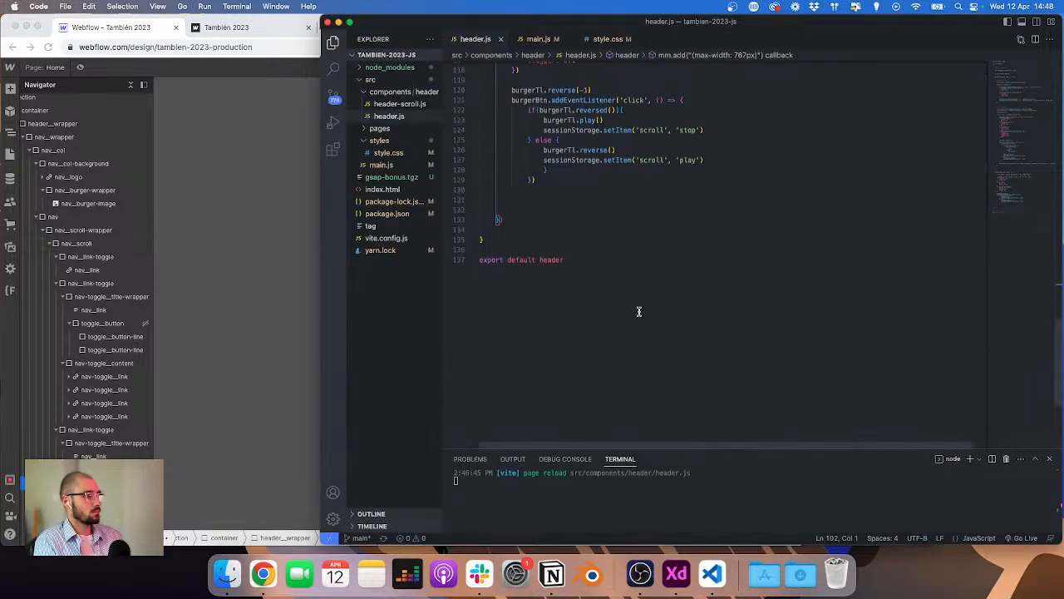
click(337, 240)
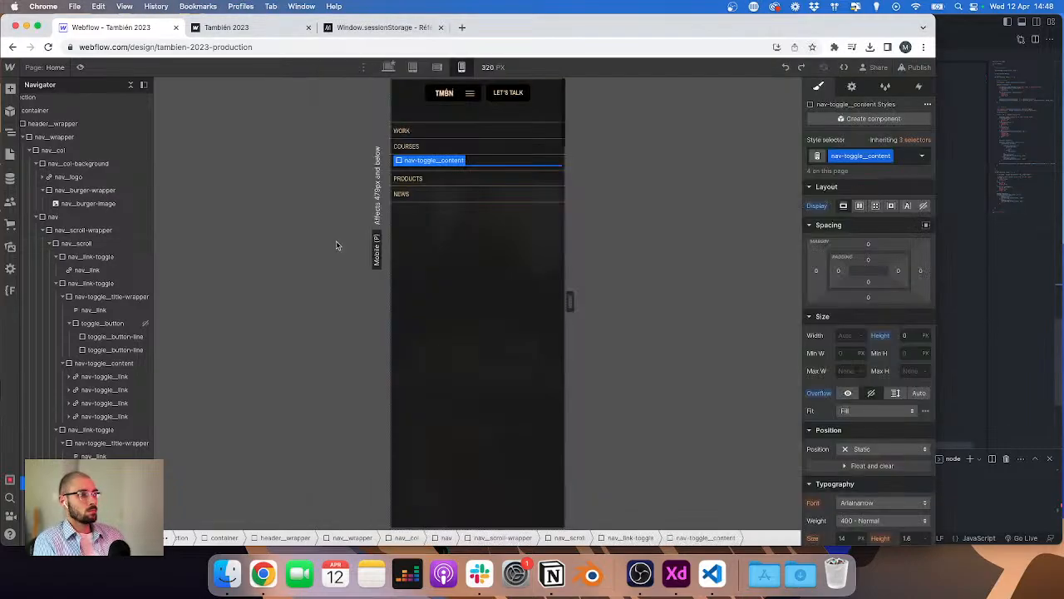
Step: Reset the top and bottom padding of the Products nav_link-toggle
click(438, 182)
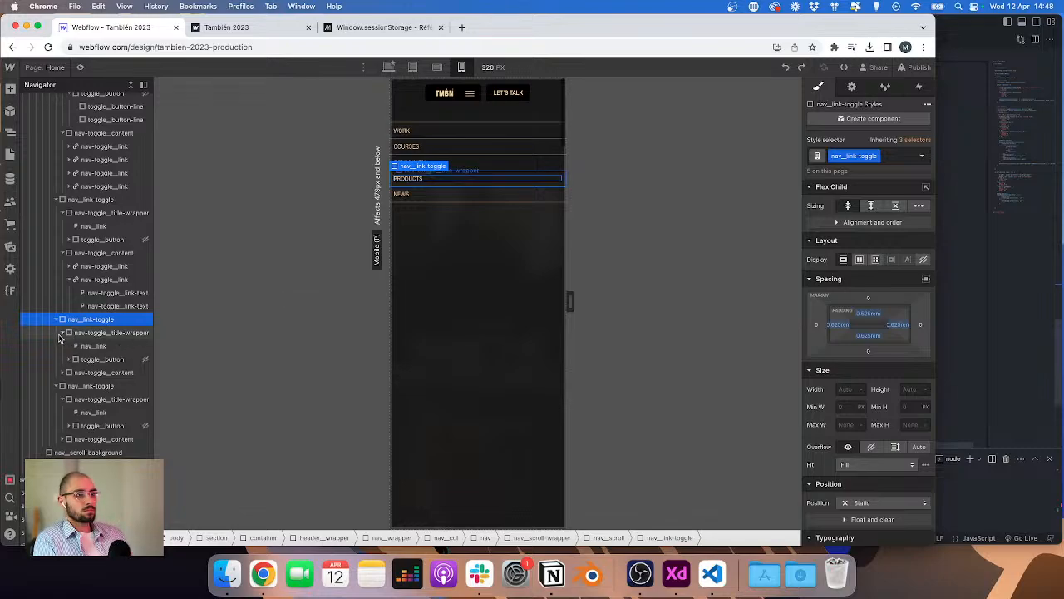
click(83, 333)
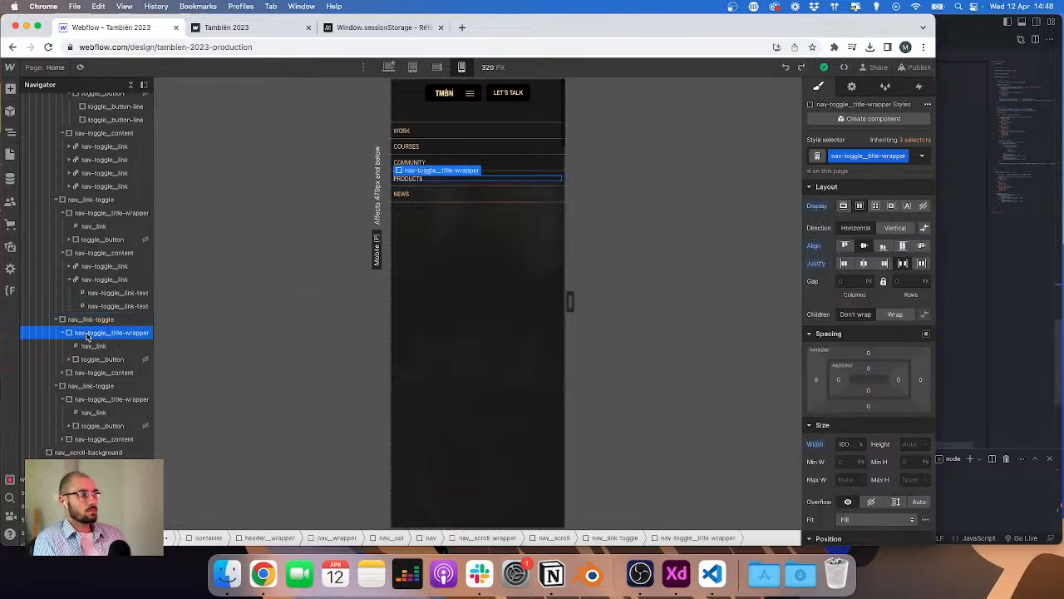
click(80, 323)
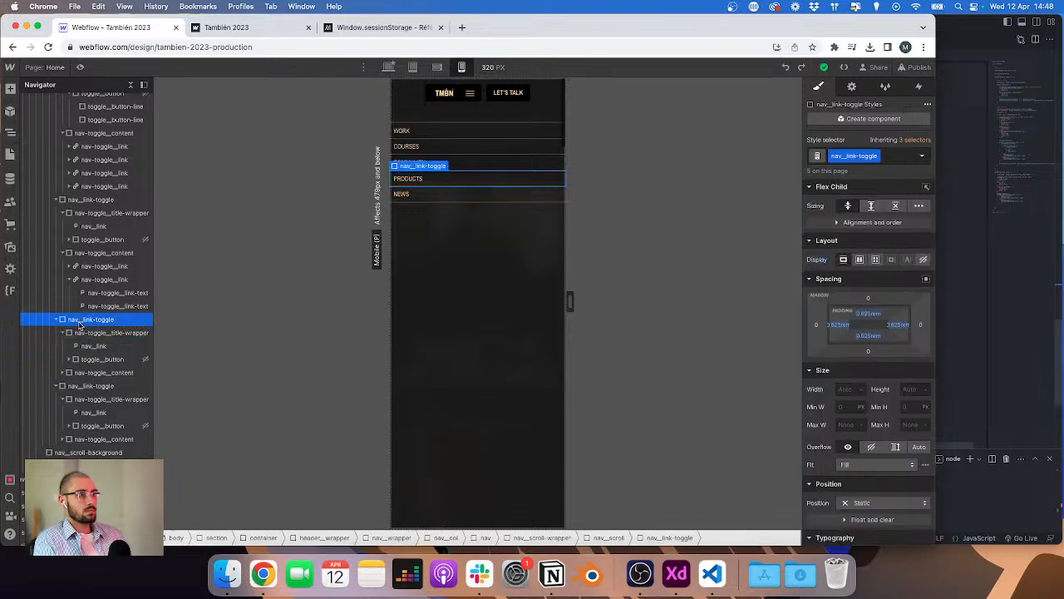
click(62, 333)
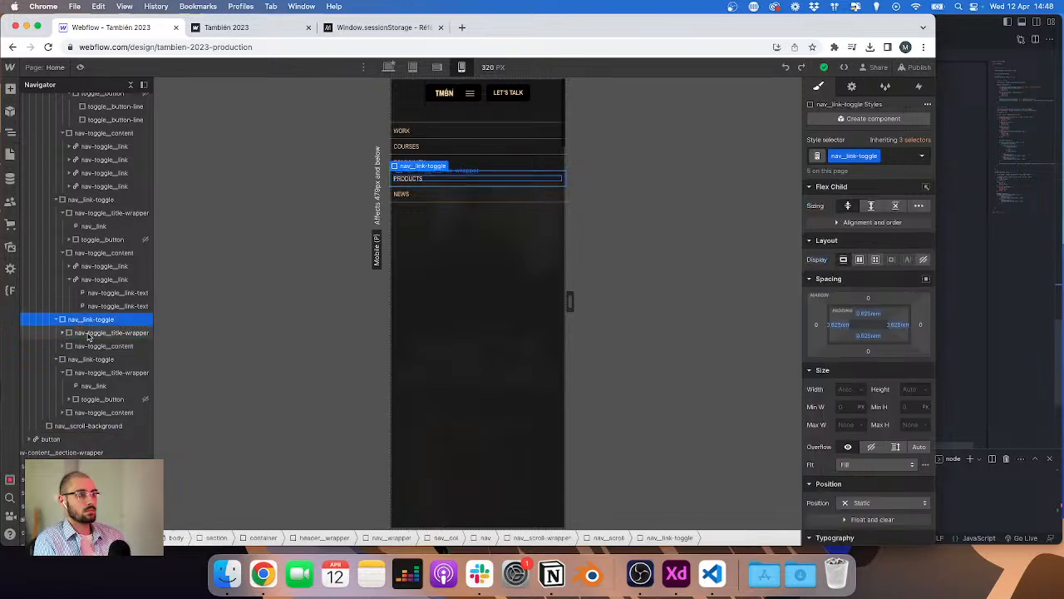
click(89, 336)
click(90, 324)
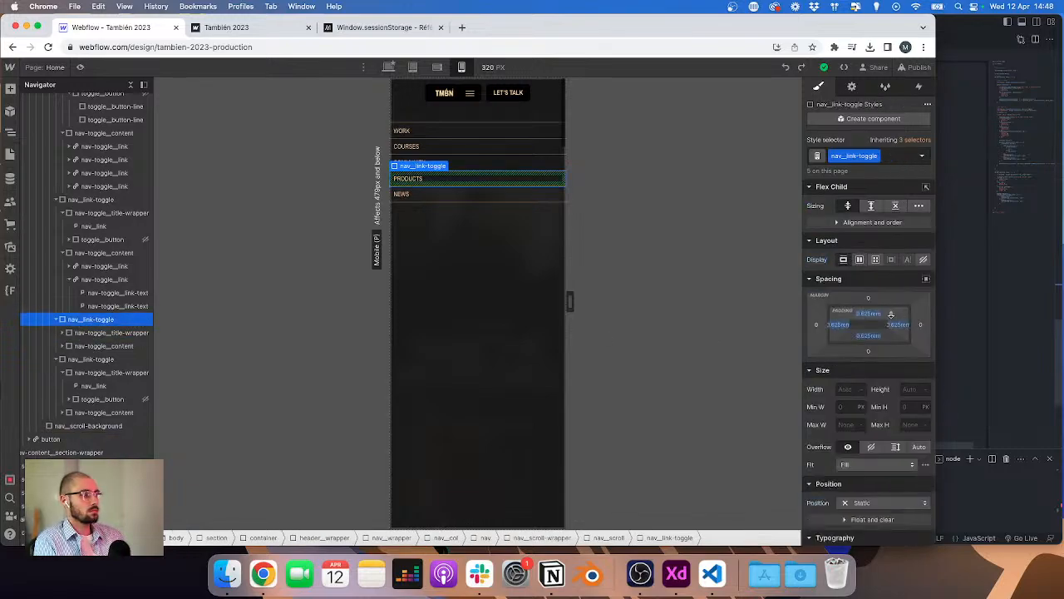
click(876, 316)
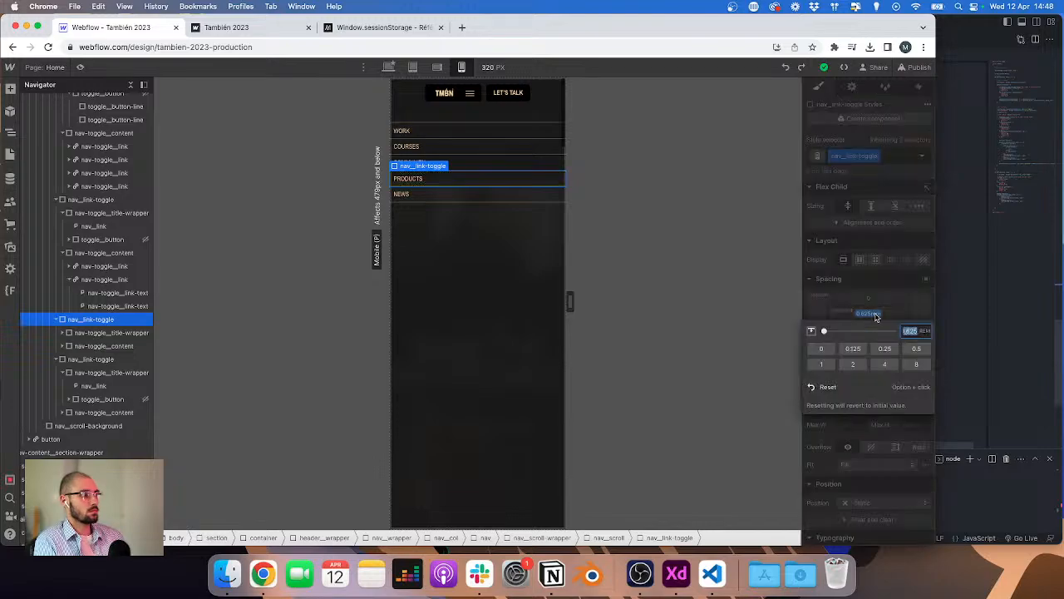
click(842, 391)
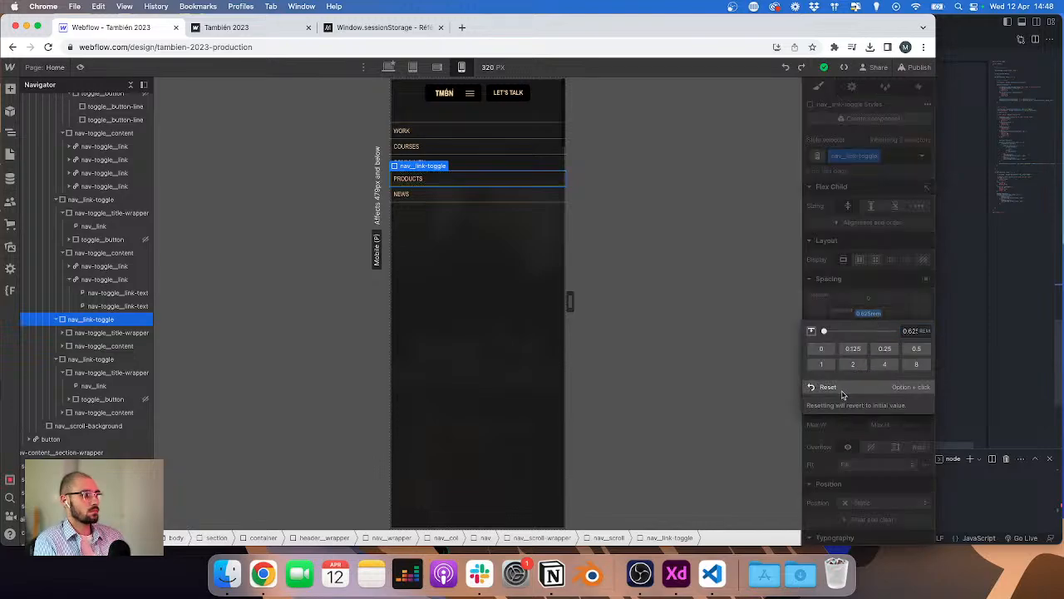
click(871, 337)
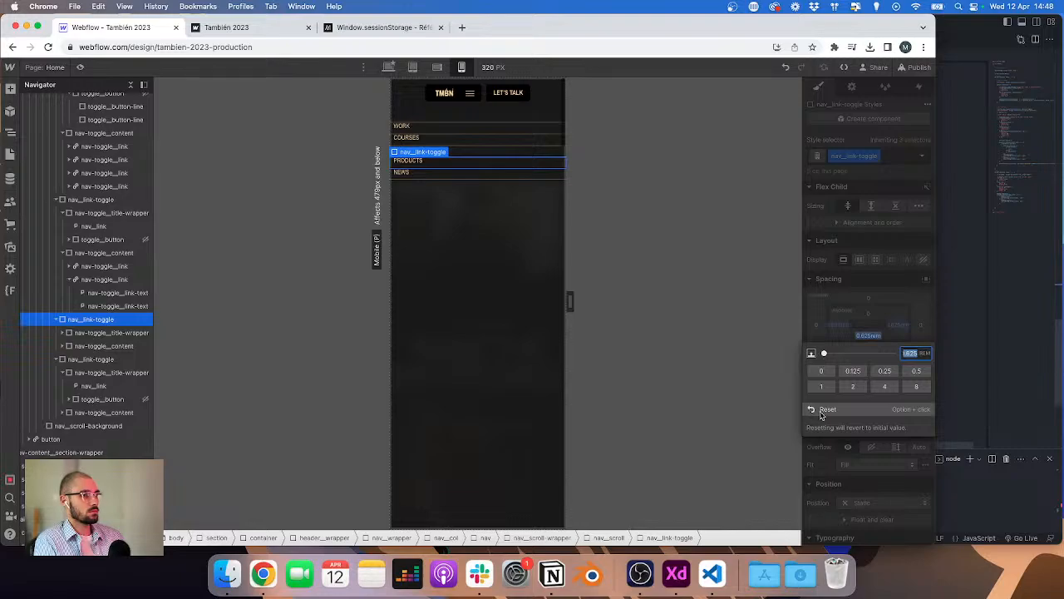
click(821, 414)
Step: Set the nav-toggle_title-wrapper's top and bottom padding to 0.625rem
click(89, 333)
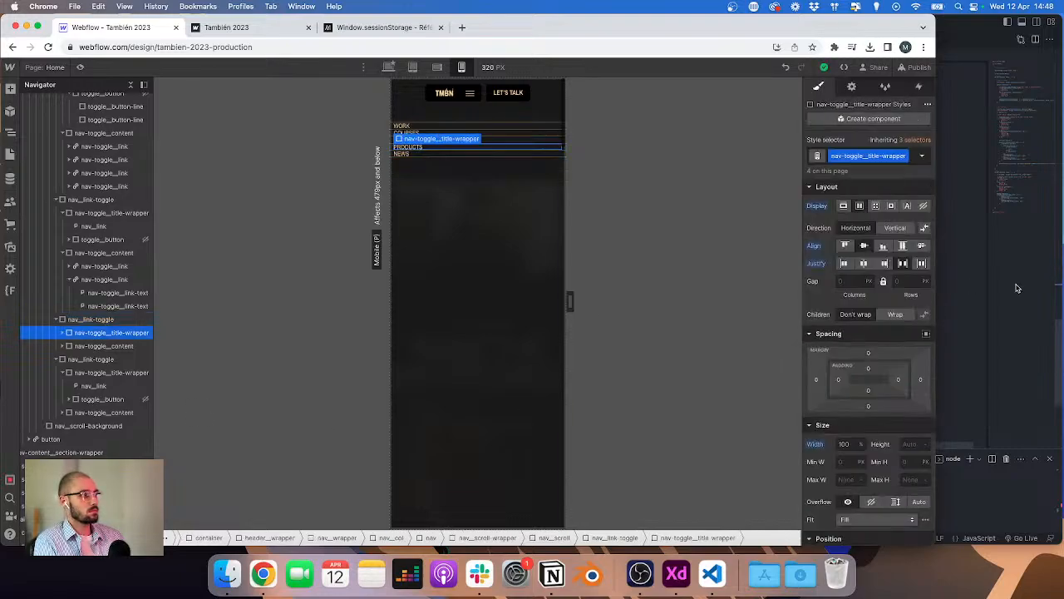
click(866, 369)
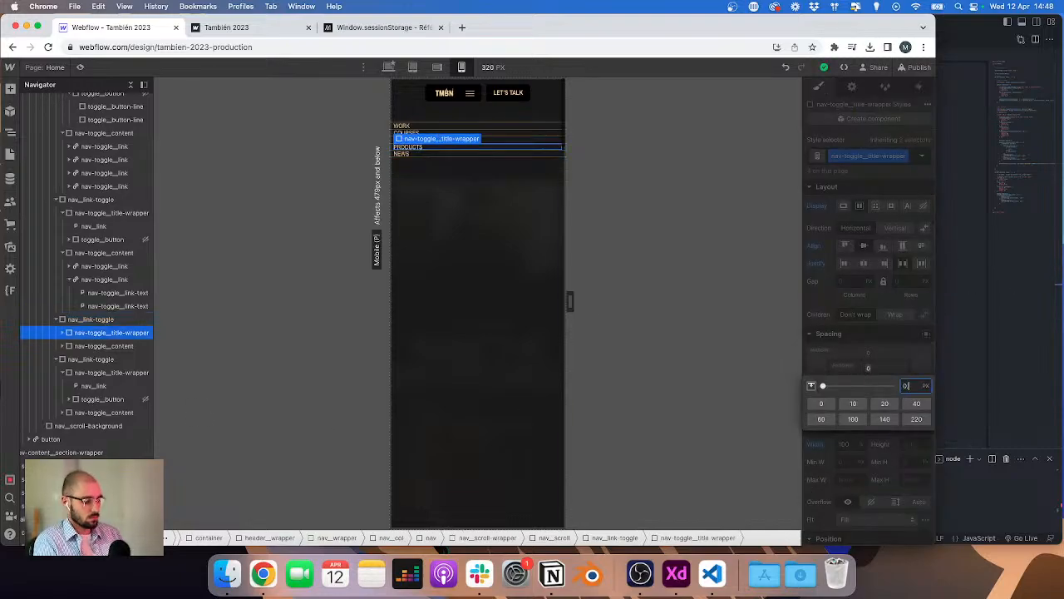
key(Return)
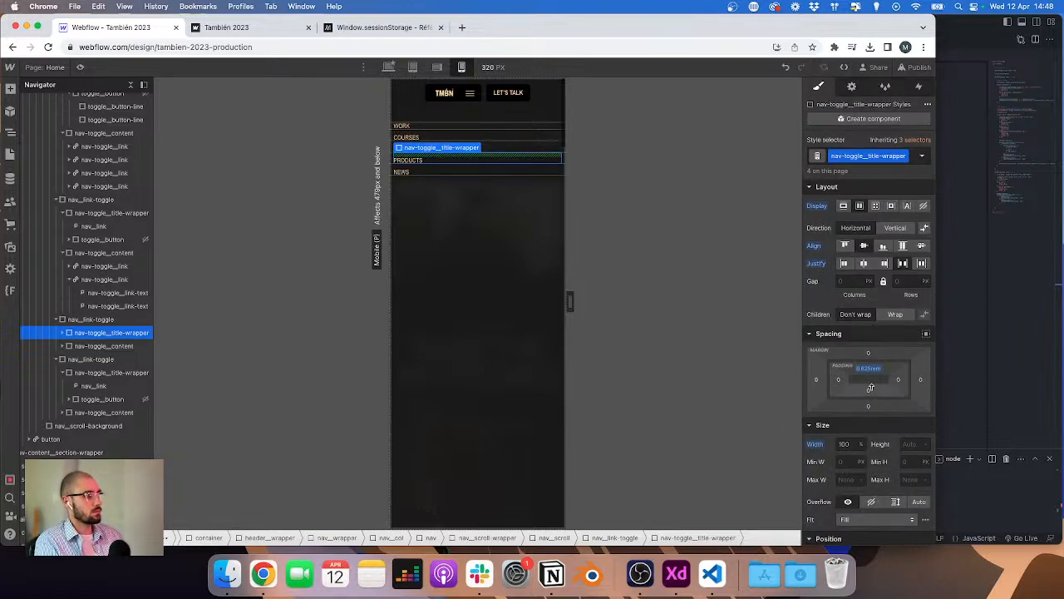
click(869, 394)
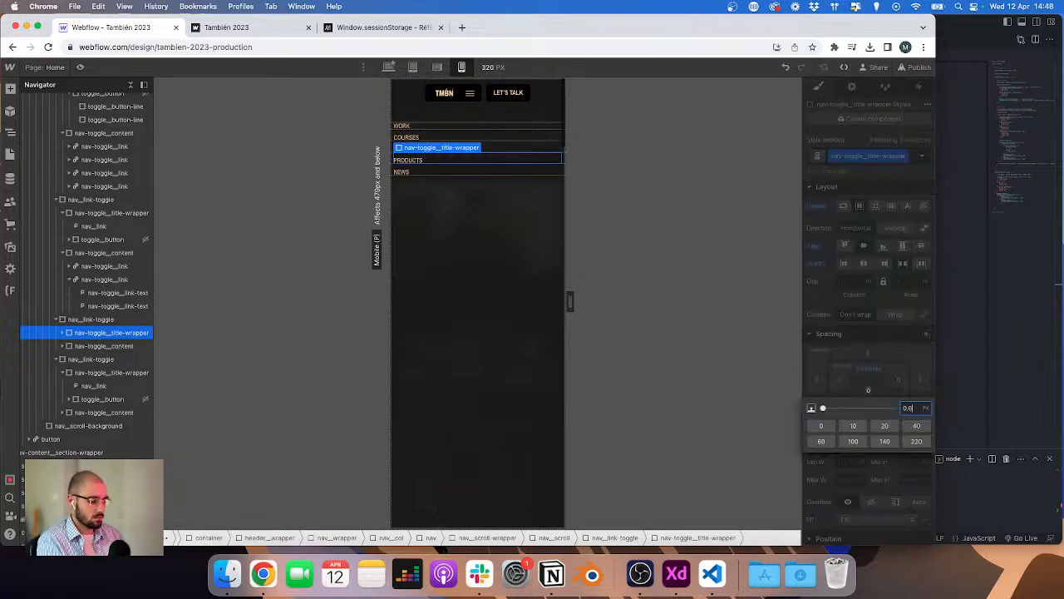
key(Return)
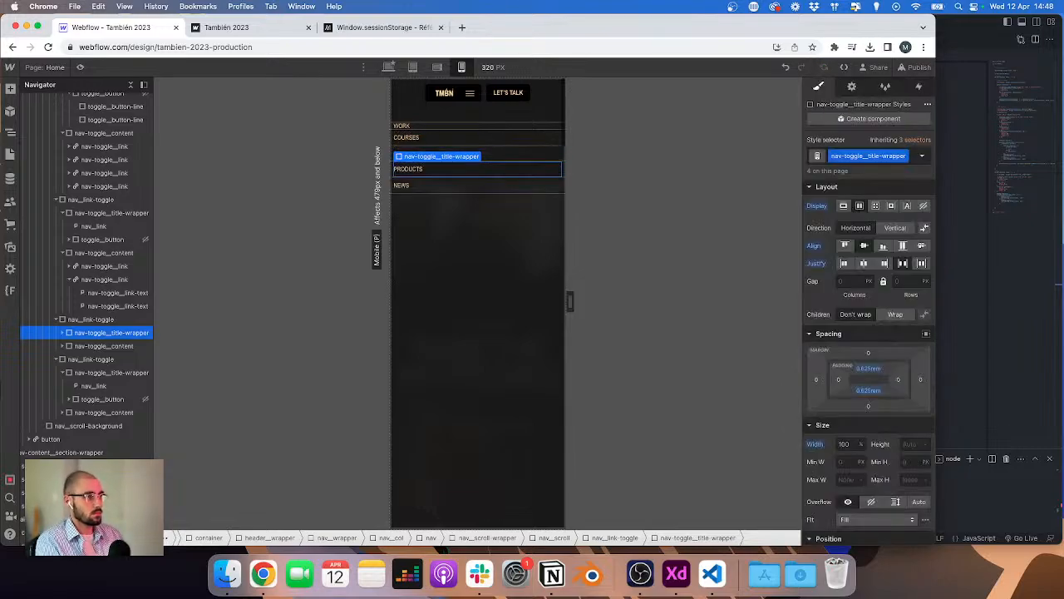
Step: Compare the first nav_link with the nav_link inside the toggle title wrapper and their parent link toggles
click(1019, 350)
click(236, 301)
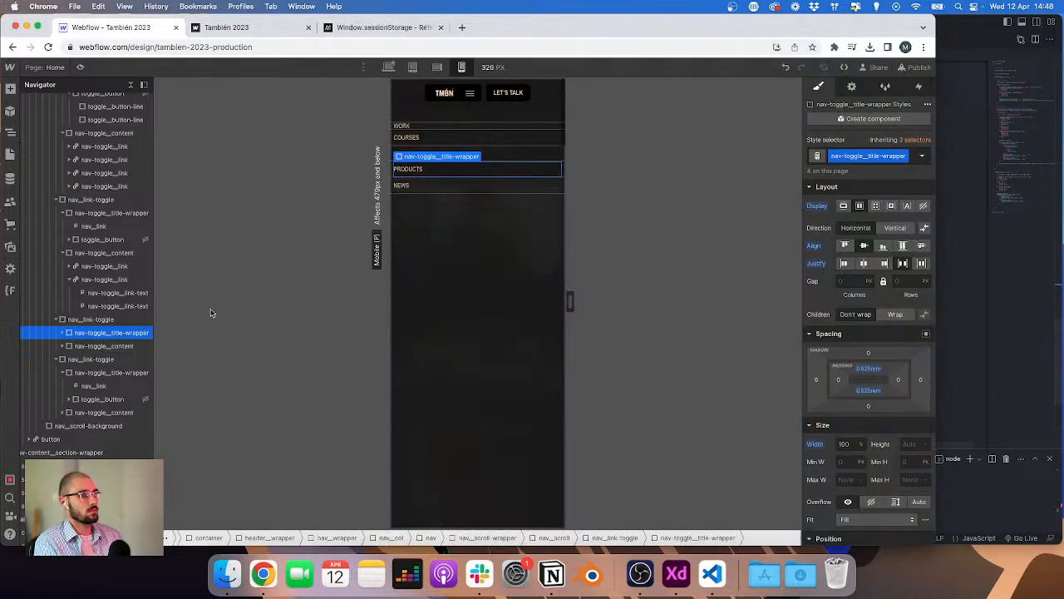
click(442, 127)
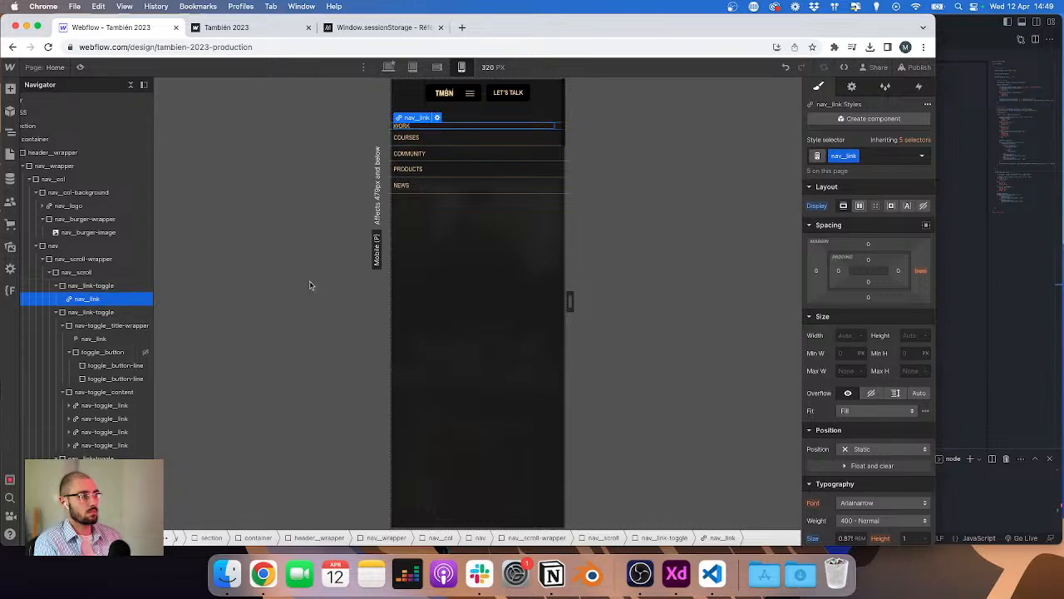
click(95, 340)
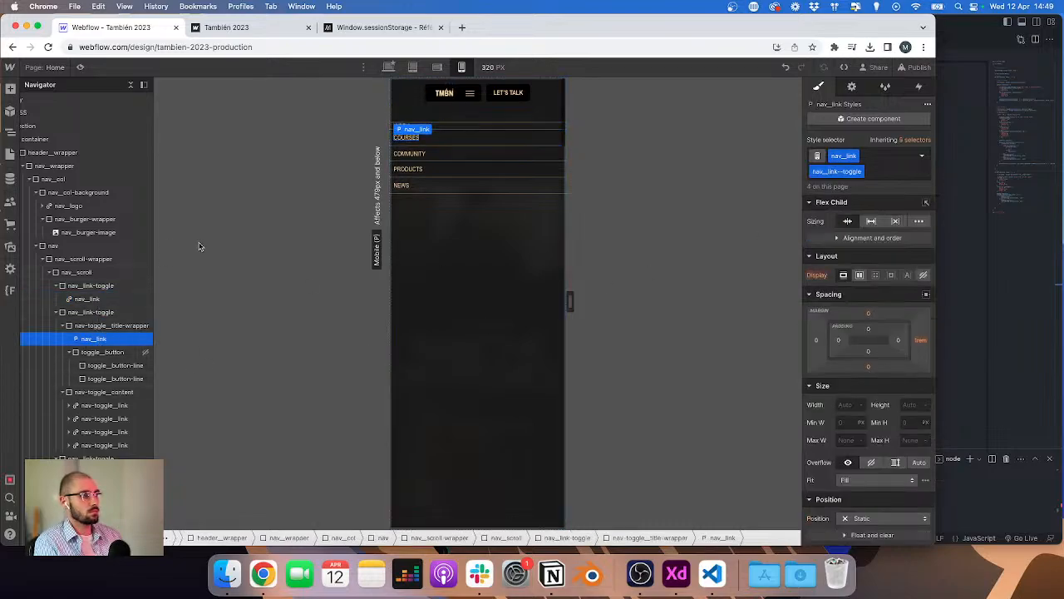
click(432, 130)
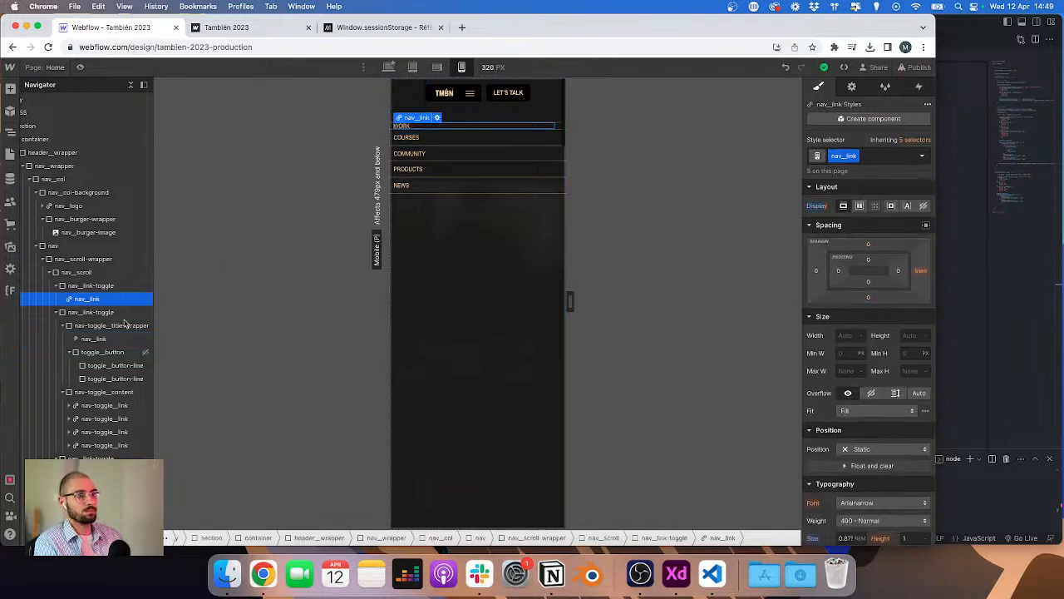
click(106, 340)
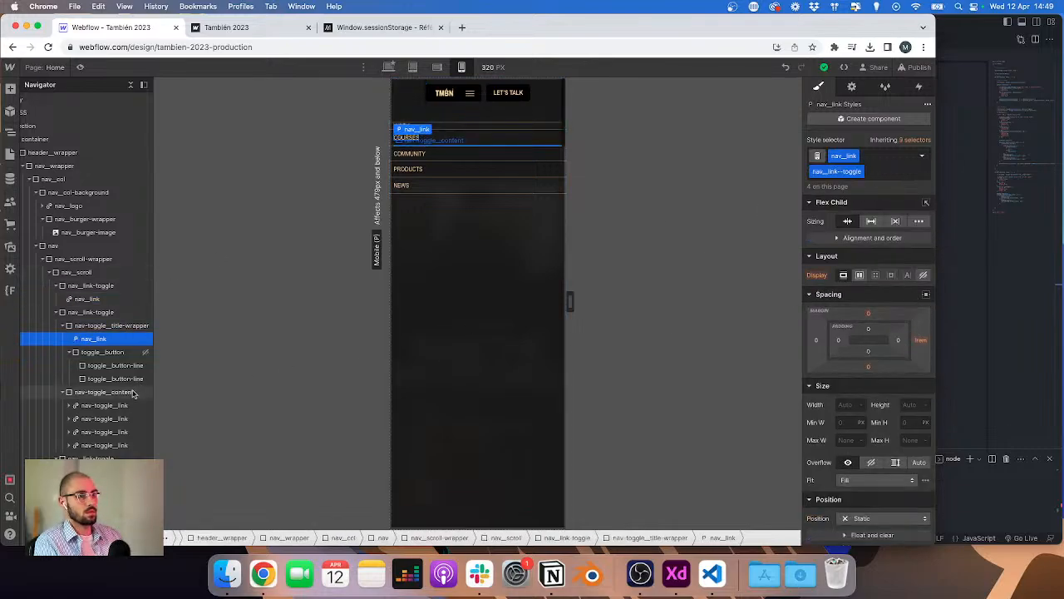
click(103, 326)
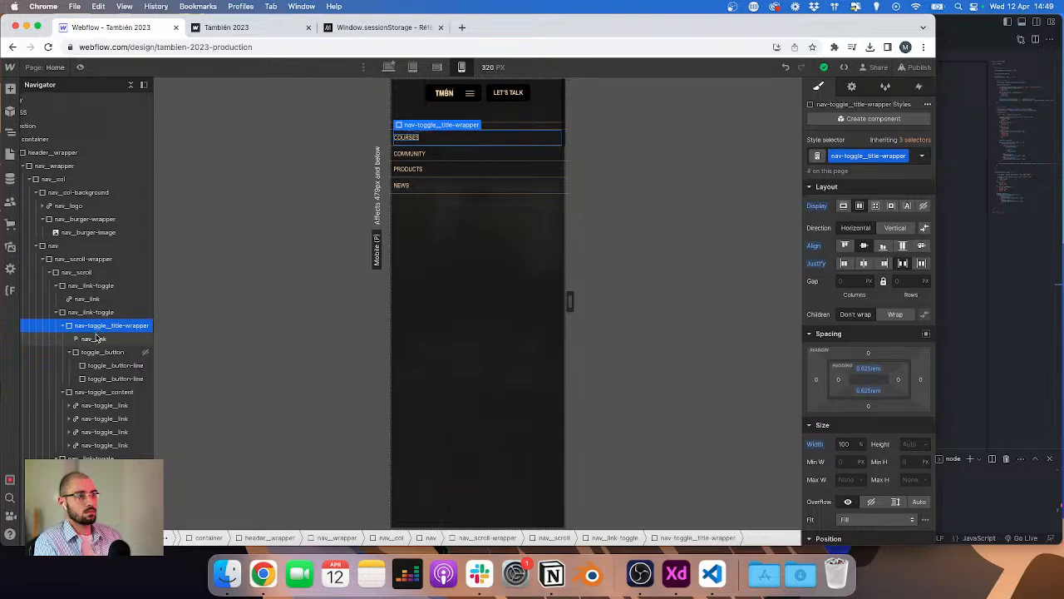
click(91, 286)
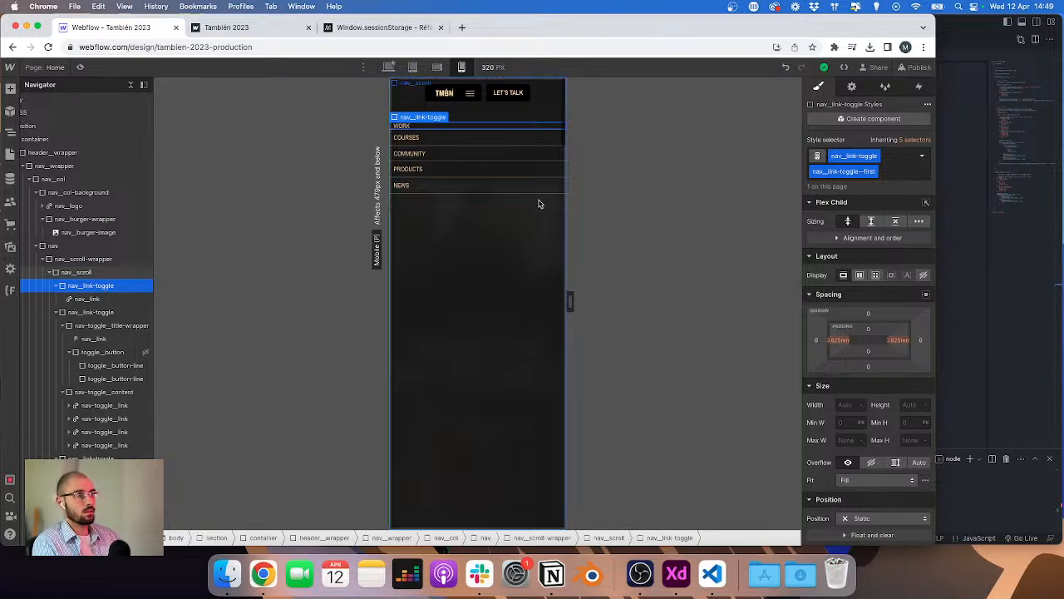
click(83, 301)
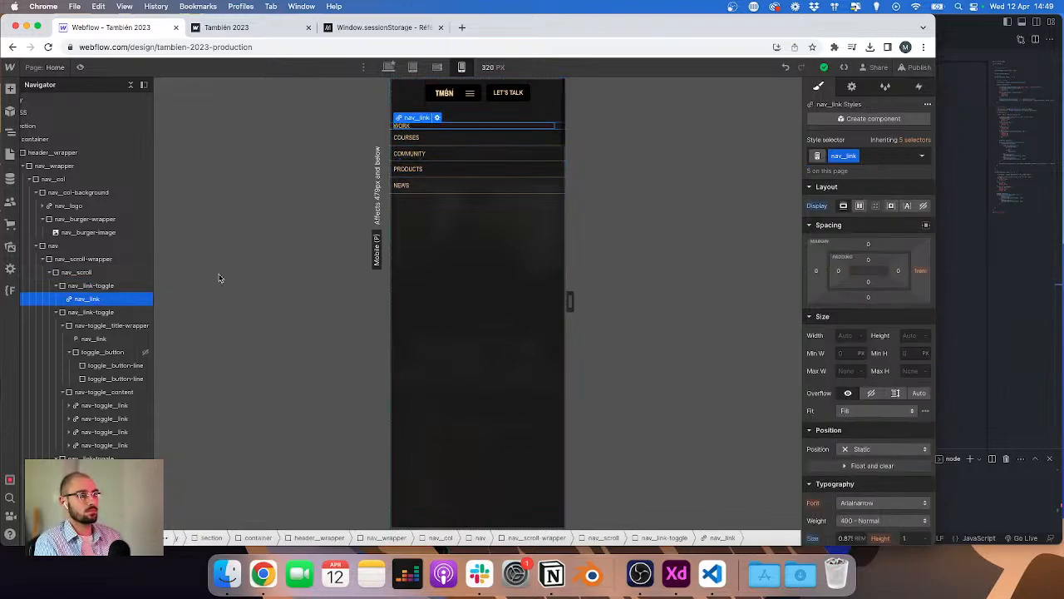
Step: Add the combo class nav_link--first to the Work nav_link
double_click(860, 155)
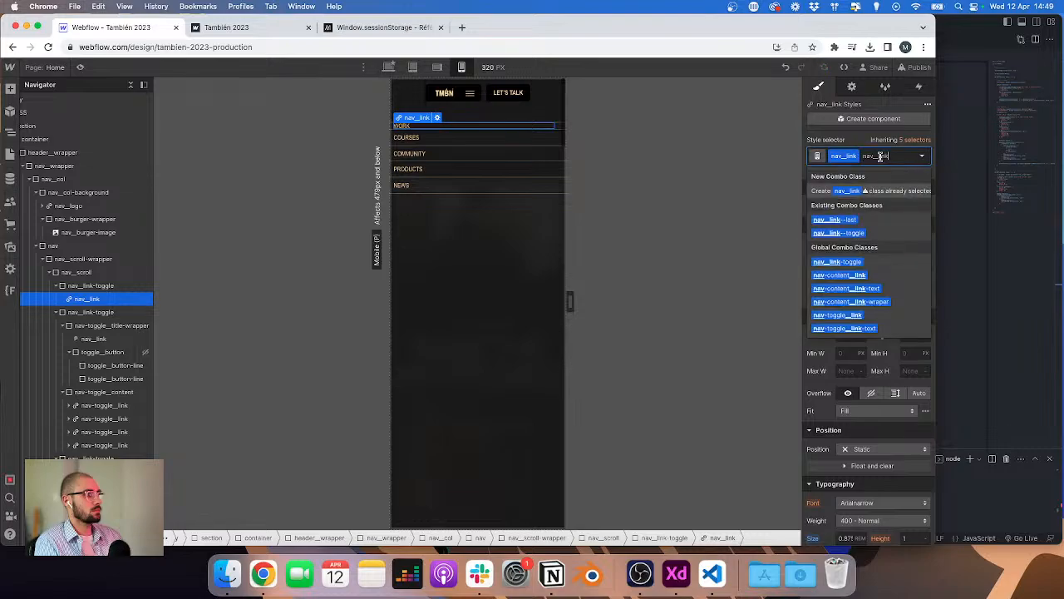
text(nav_link--first)
key(Return)
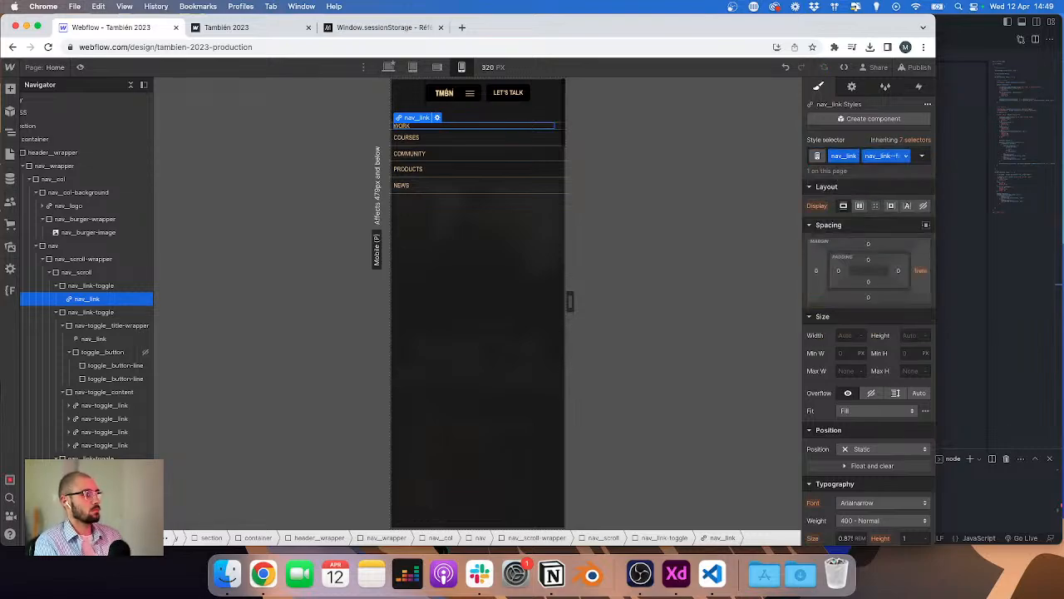
Step: Set the Work nav_link--first's top and bottom padding to 0.625rem
click(868, 260)
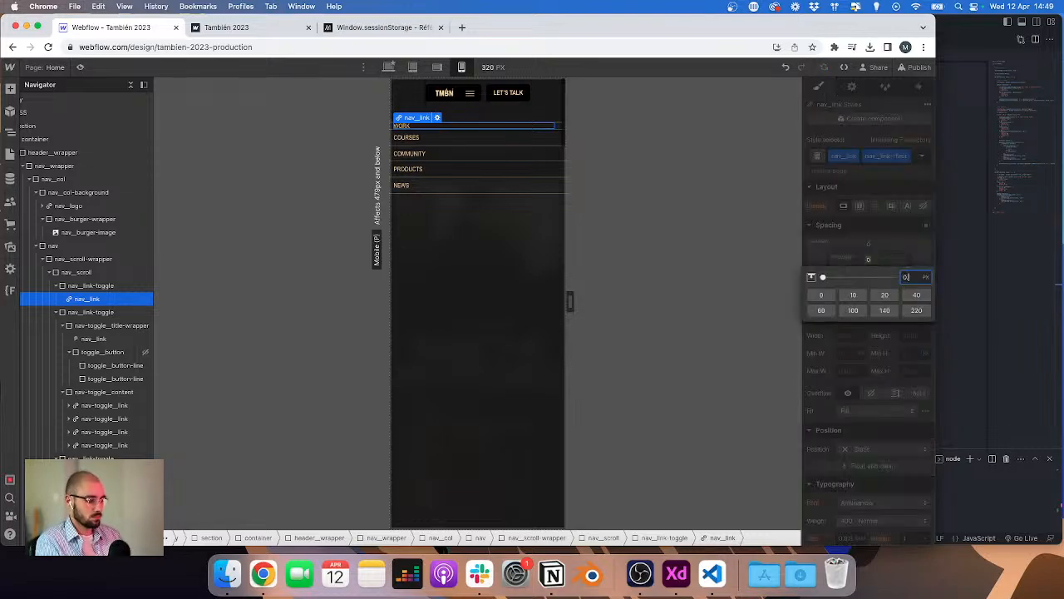
text(0.625rem)
key(Return)
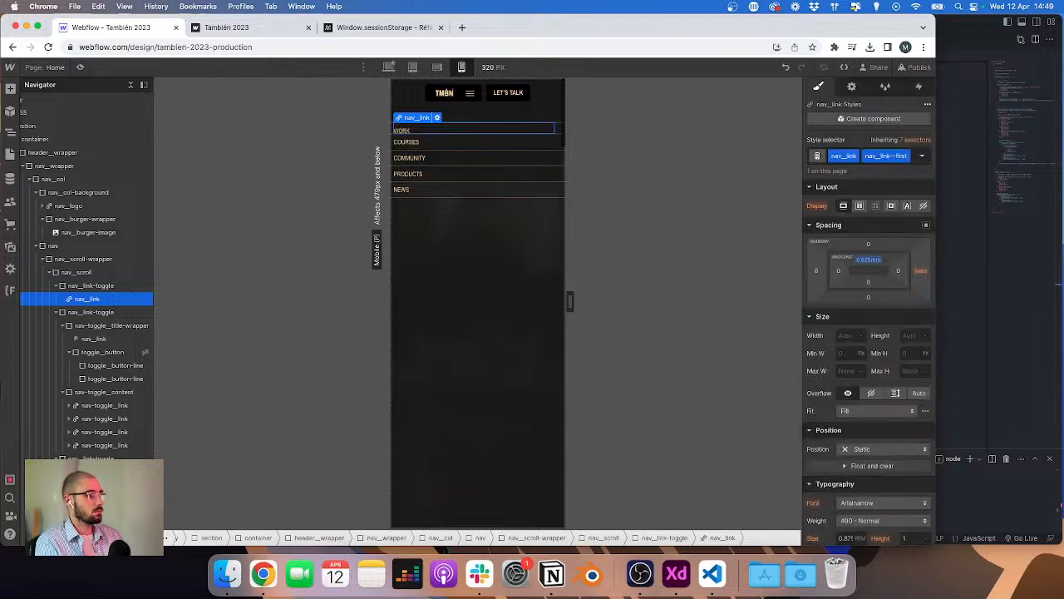
click(867, 284)
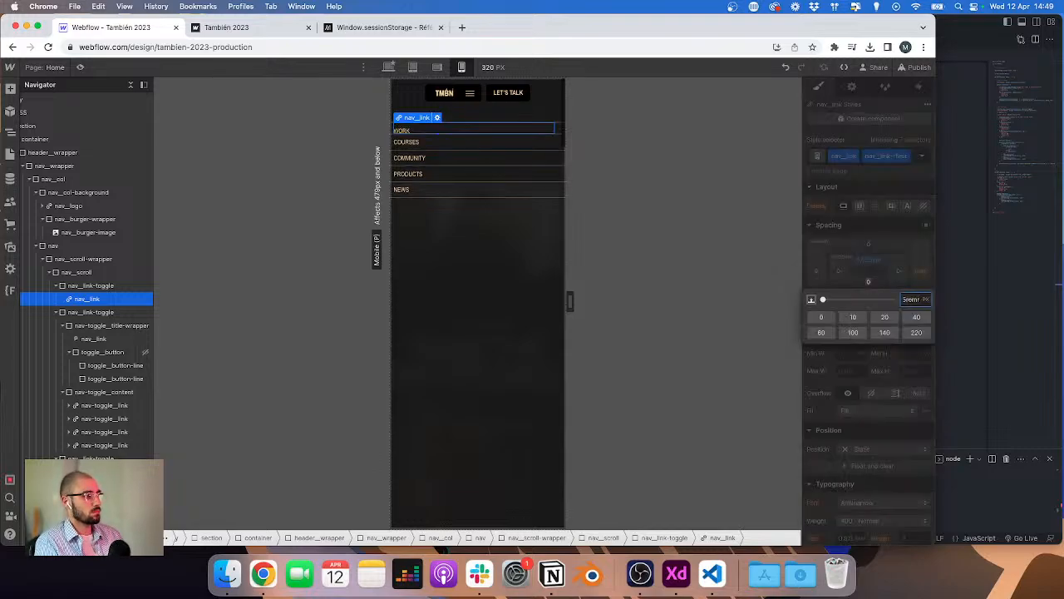
text(0.625rem)
key(Return)
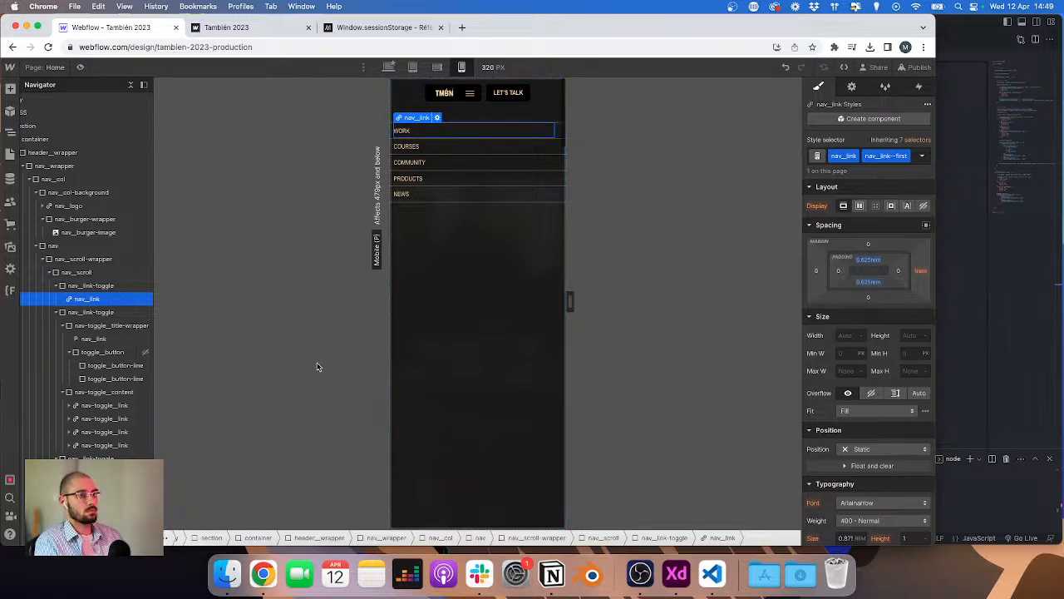
Step: In header.js, add a 'Navigation animations' doc comment at the start of the max-width 767px phone block
click(108, 325)
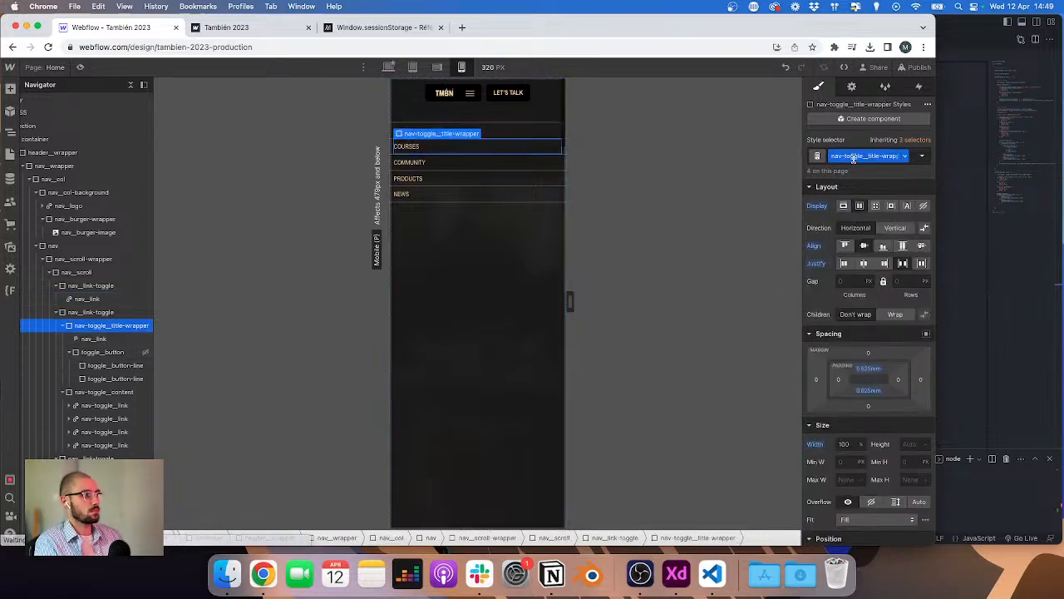
key(super+Tab)
scroll(609, 172, up, 5)
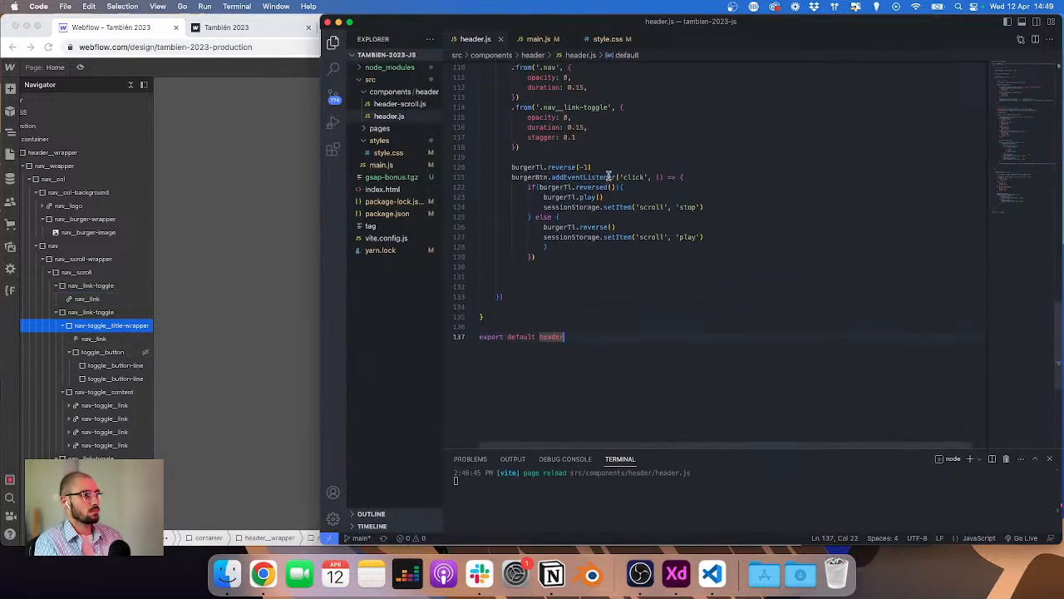
click(677, 137)
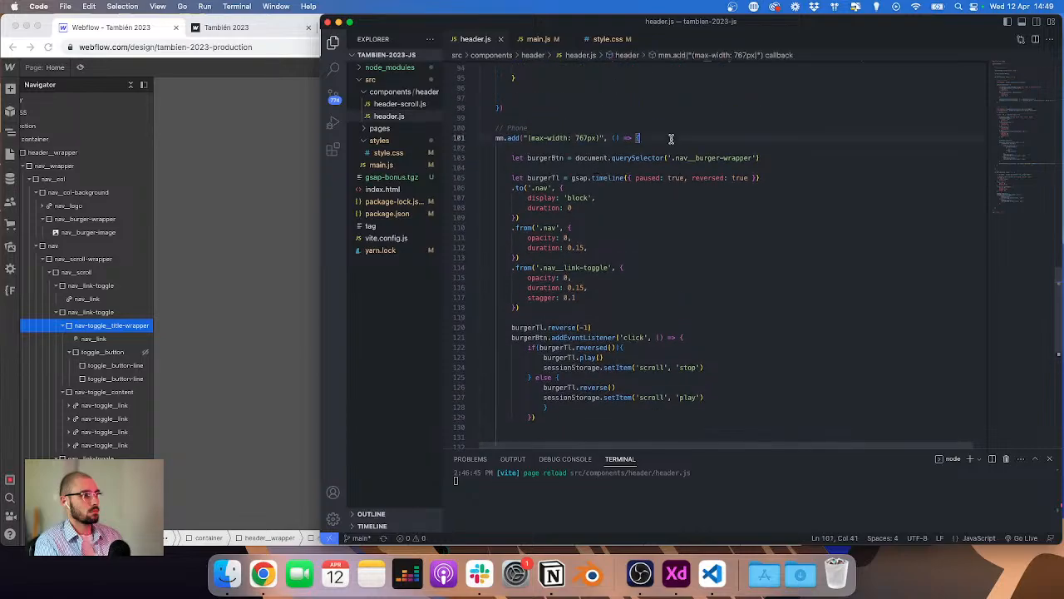
key(Return)
key(Return)
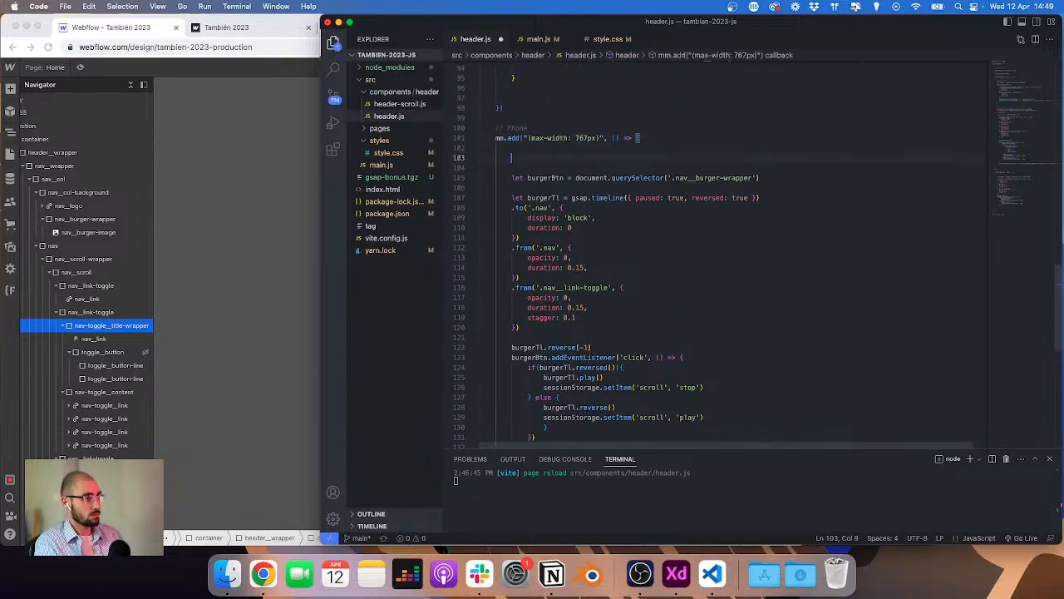
key(Down)
text(/**)
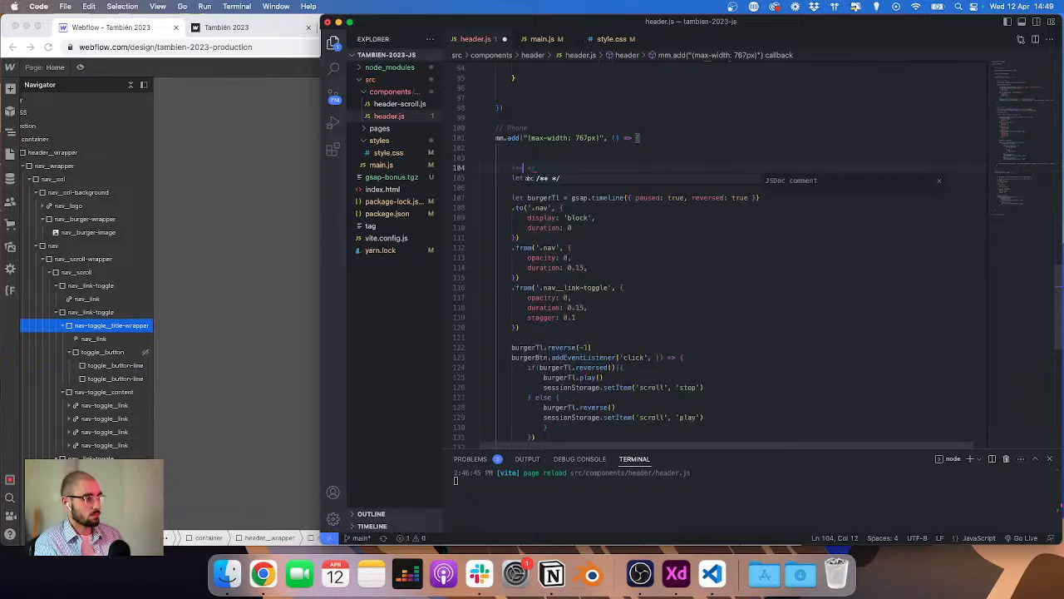
key(Return)
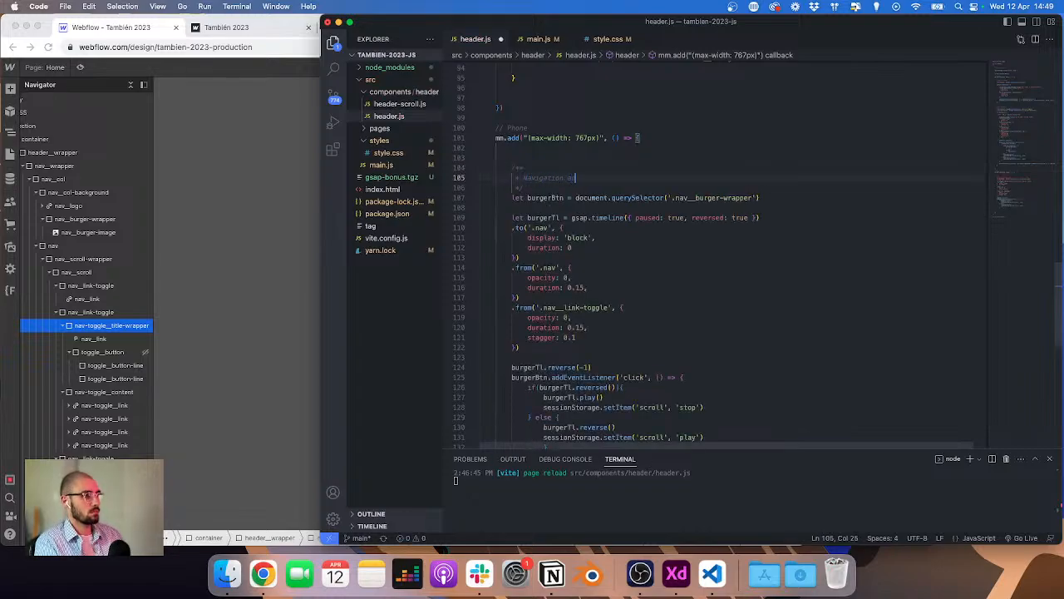
text(Navigation animations)
Step: Add an '// Open navigation' comment above the burger button declaration and space it out
key(Down)
key(Return)
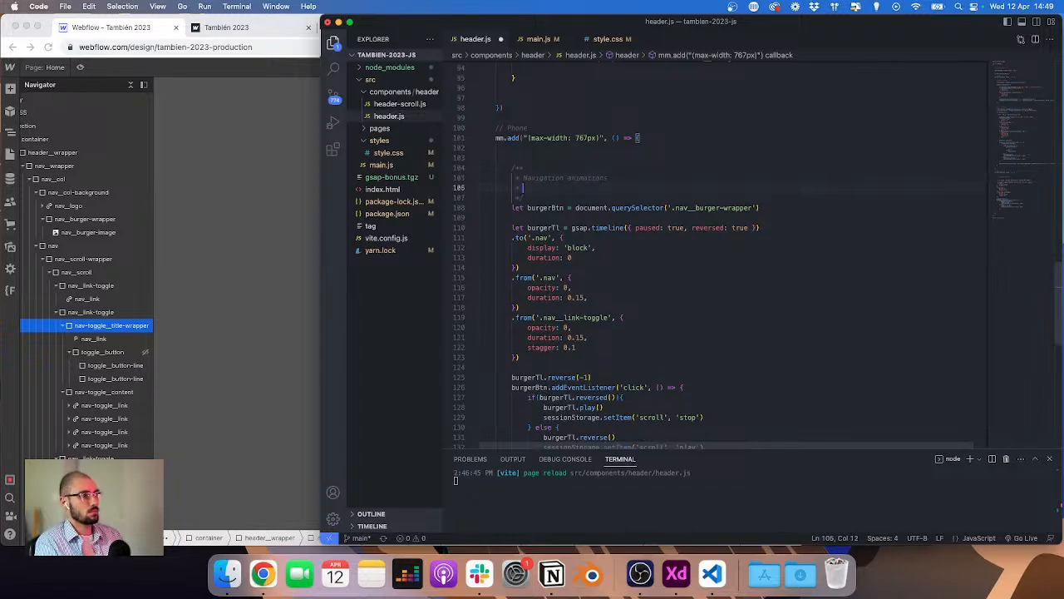
text(// Open navigation)
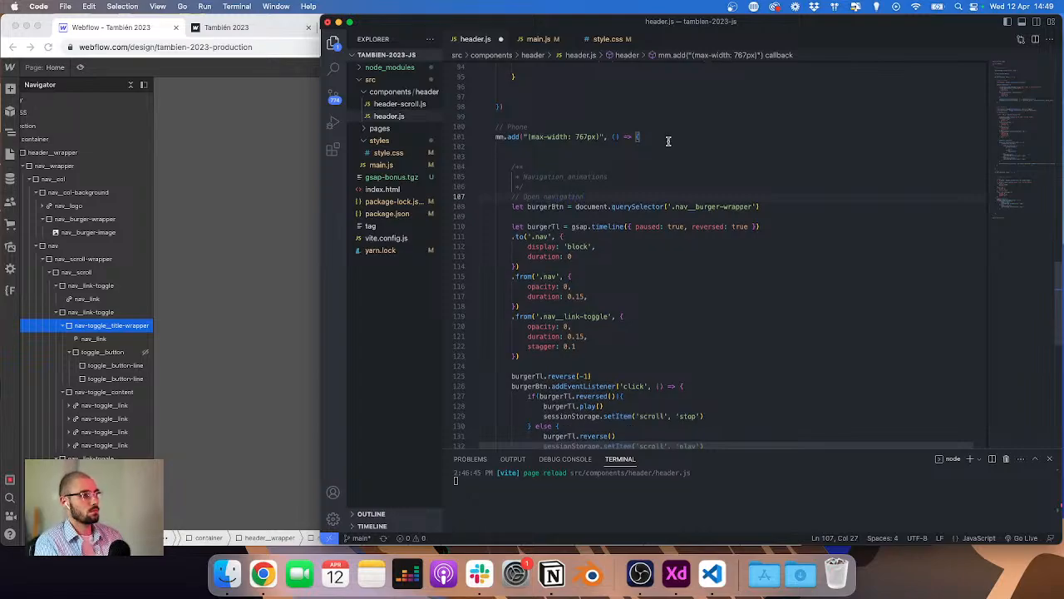
scroll(658, 142, down, 4)
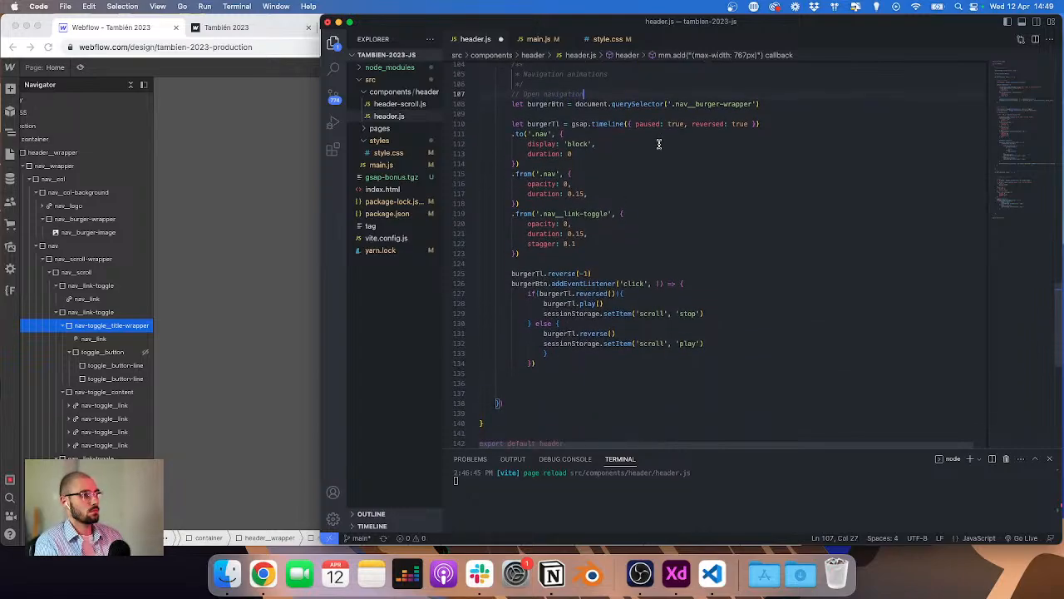
click(586, 84)
key(Return)
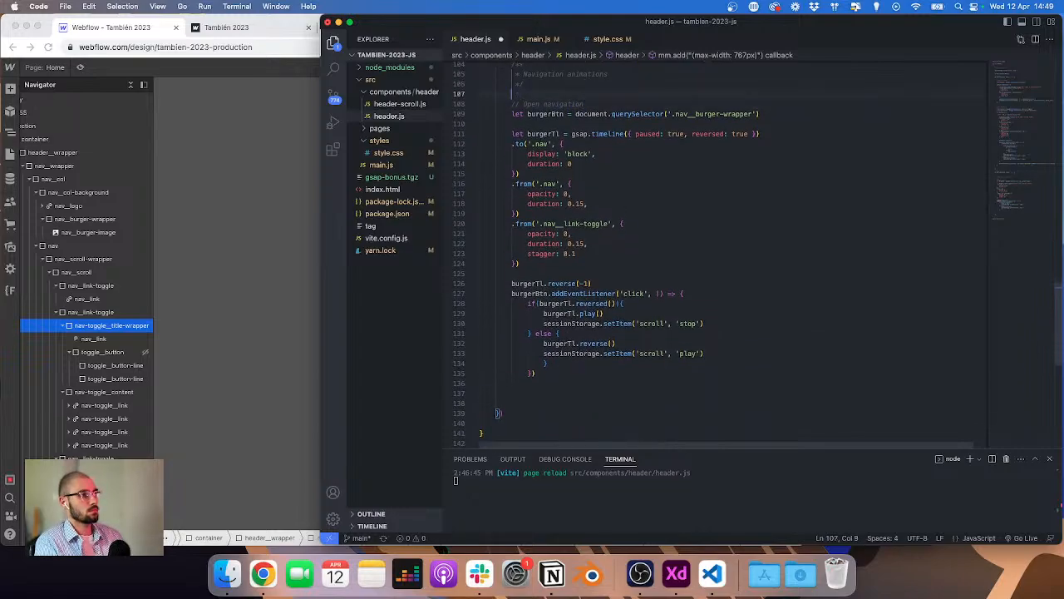
Step: Add a '// Toggle' comment on a new line after the burger click listener
click(580, 374)
key(BackSpace)
key(Down)
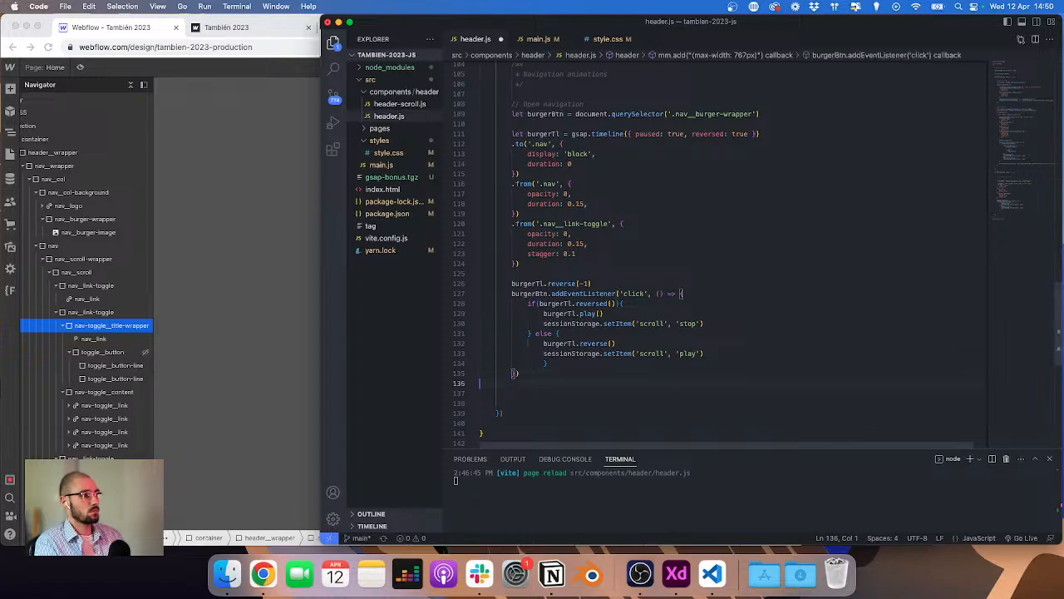
key(Return)
text(//)
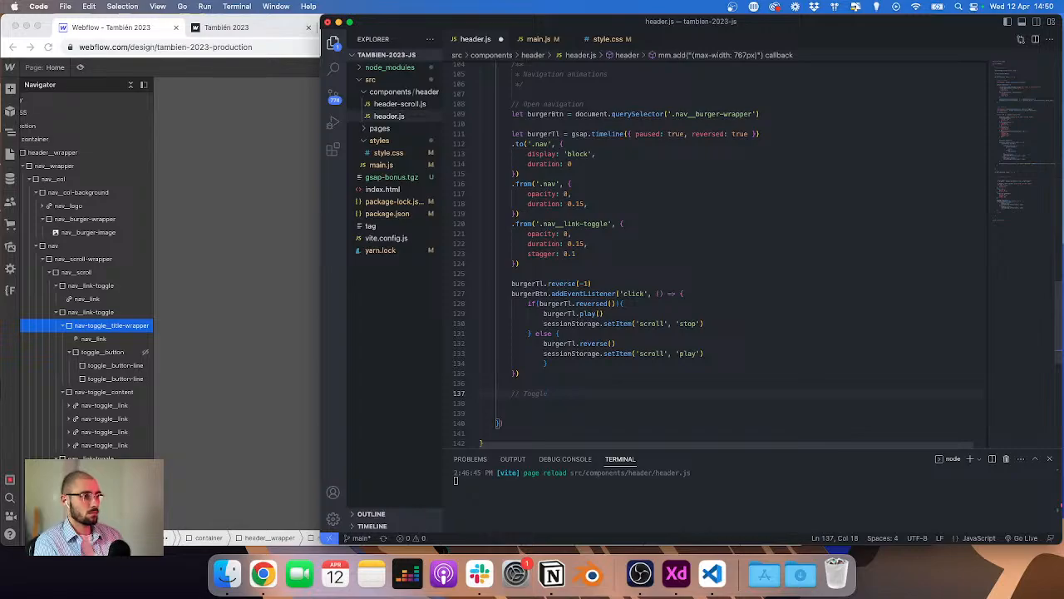
text( Toggle)
key(Return)
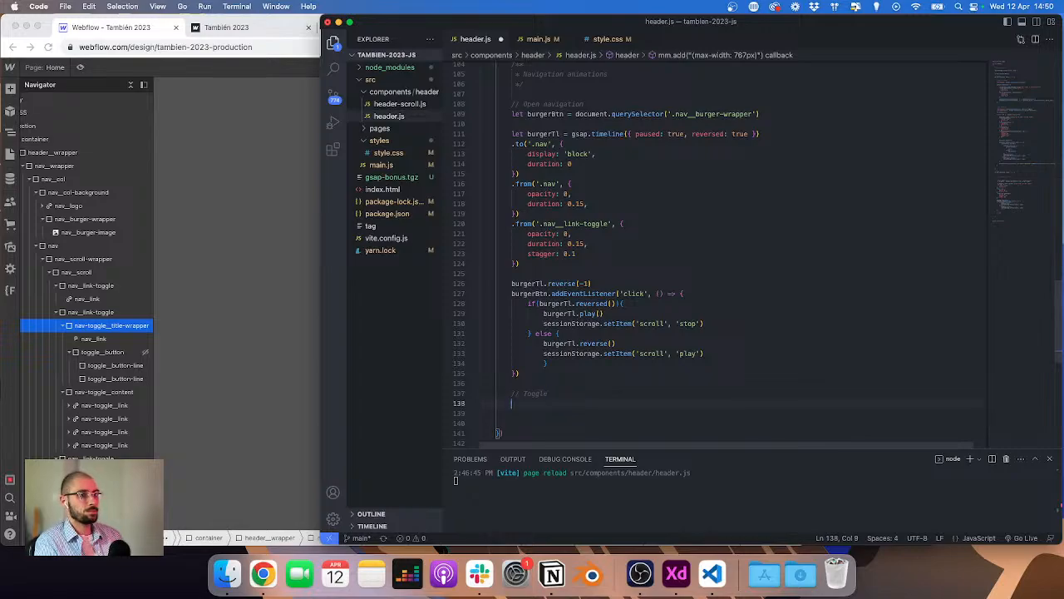
Step: Declare toggleBtns as document.querySelectorAll('.nav-toggle__title-wrapper') under the Toggle comment
text(let toggle)
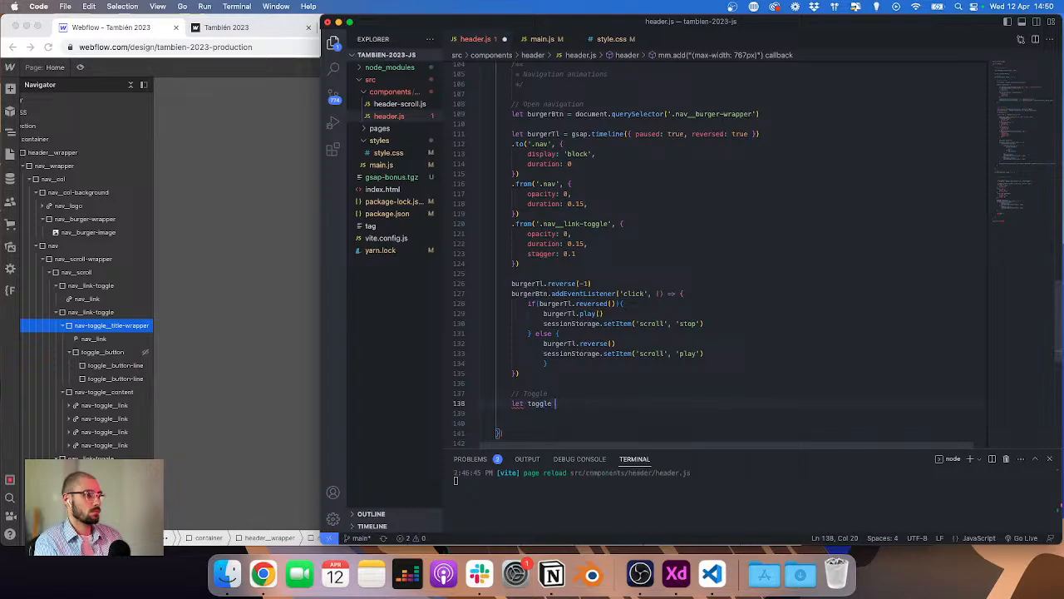
key(BackSpace)
text(Bu)
key(BackSpace)
text(tns = document.Q)
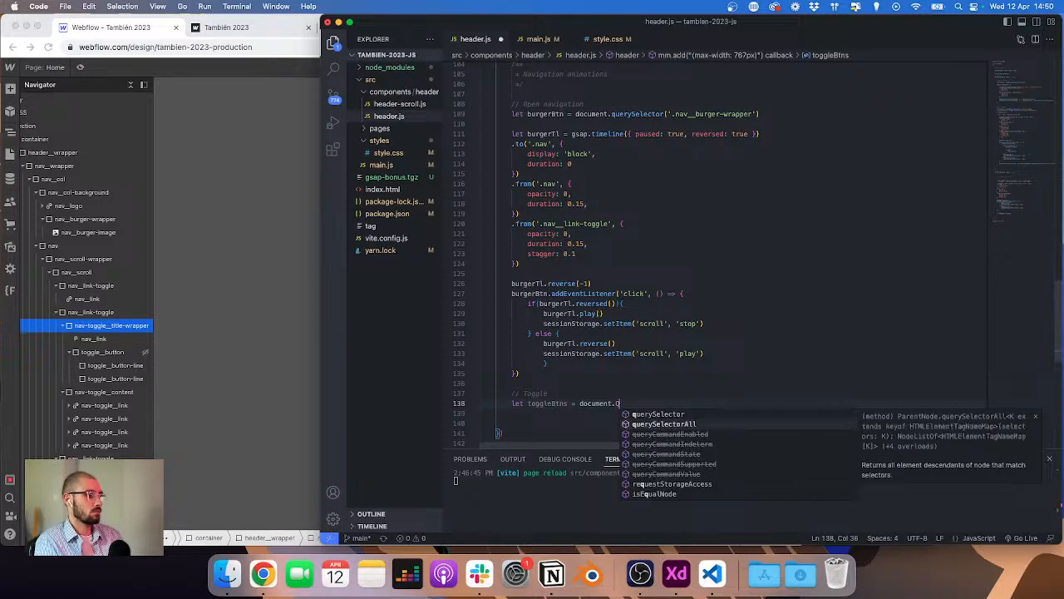
key(Down)
key(Tab)
text((')
text(.nav-toggle__title-wrapper)
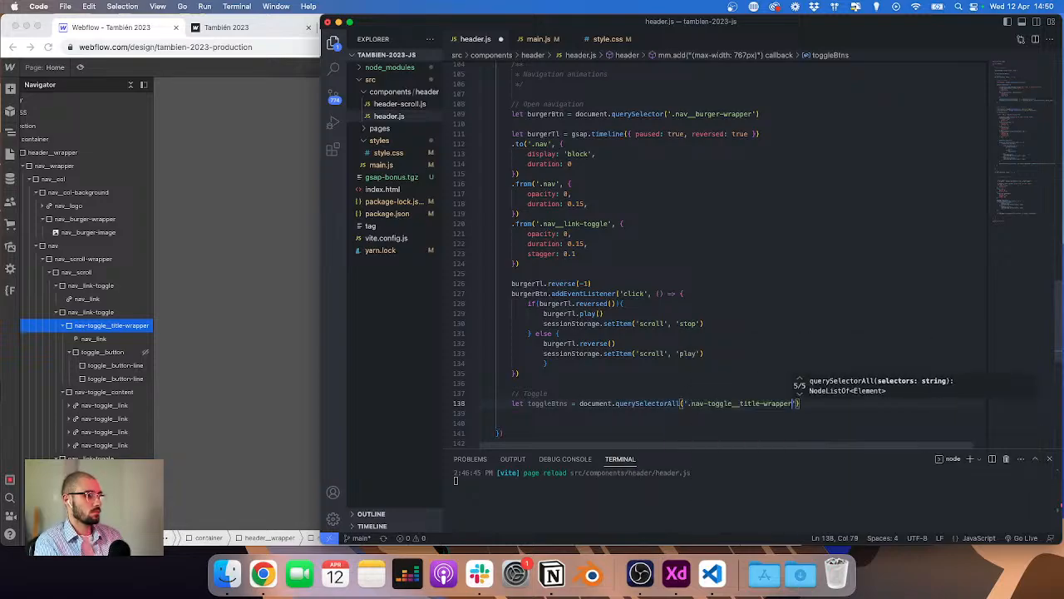
key(End)
key(Return)
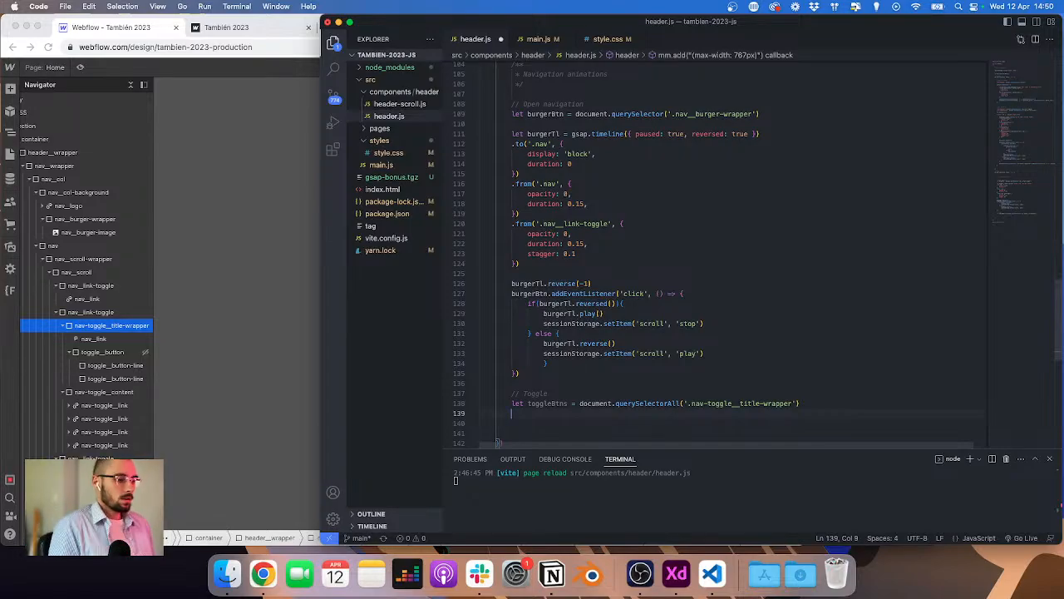
Step: Start a toggleBtns.forEach loop with an item arrow function
key(Return)
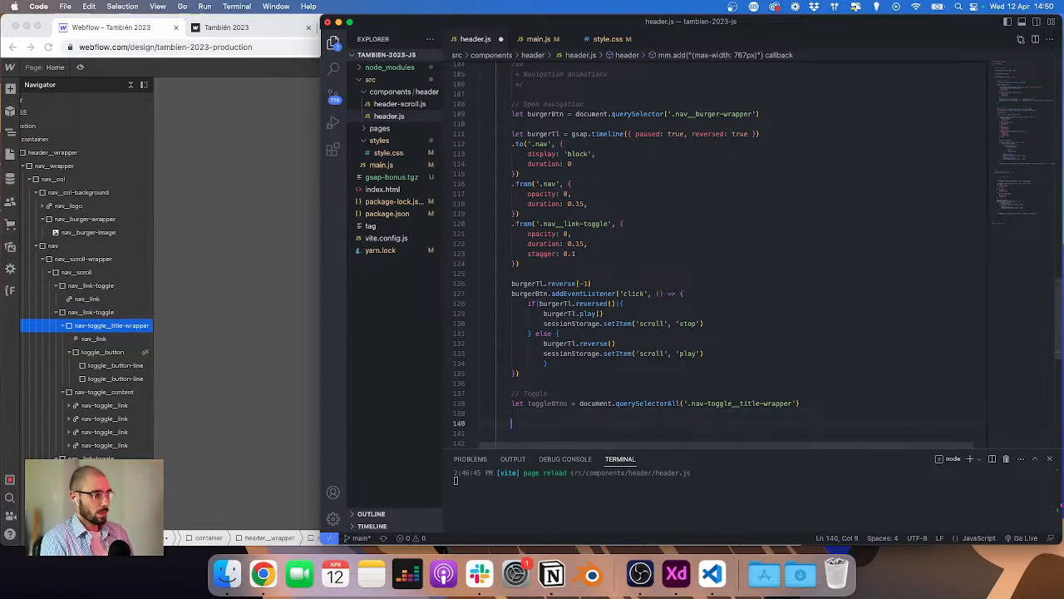
text(togglesBtns.forEach()
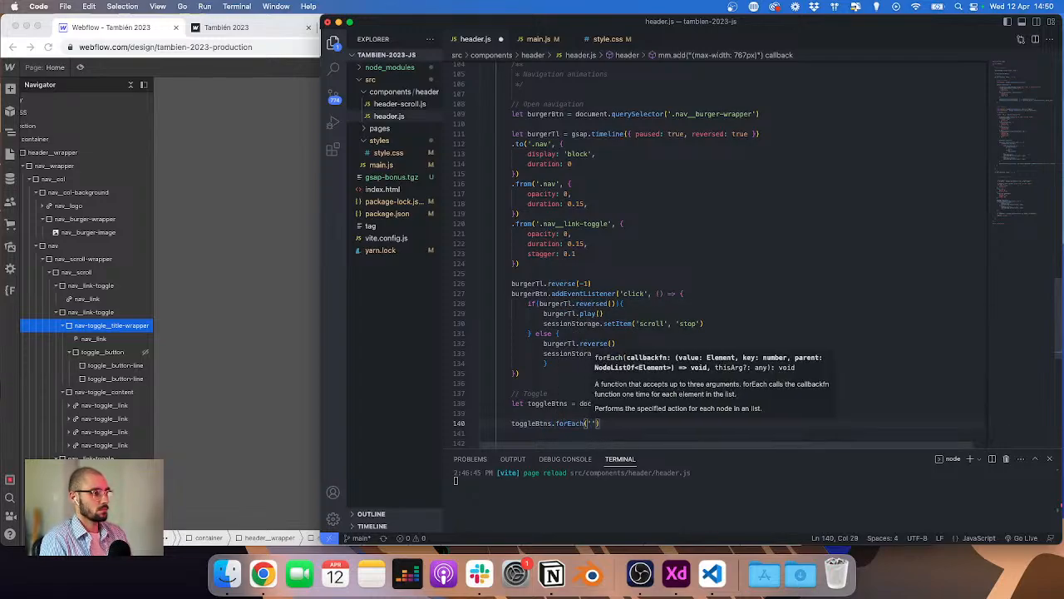
key(BackSpace)
text(item => {)
key(Return)
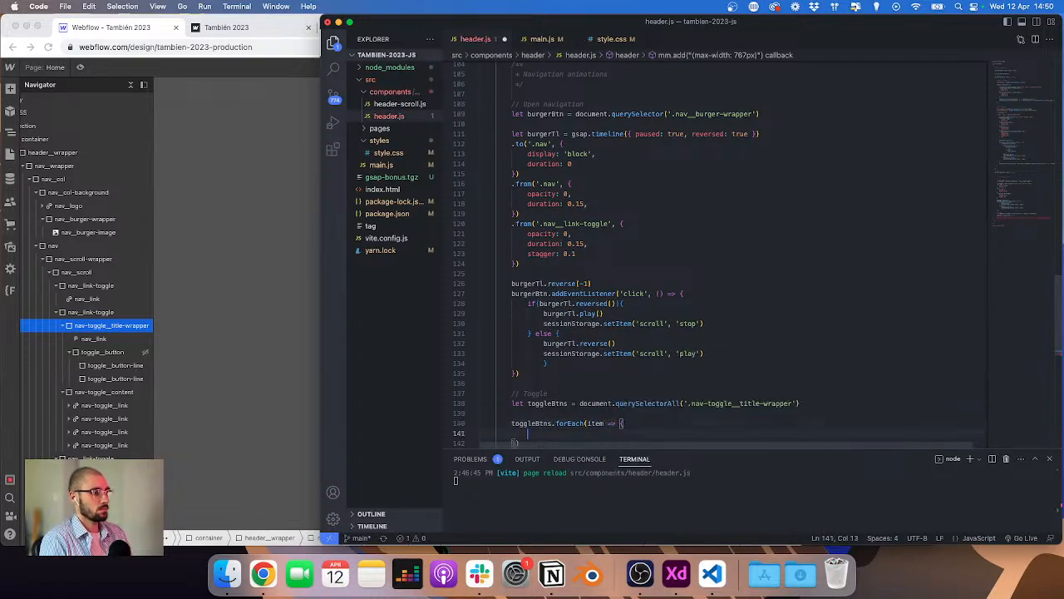
scroll(772, 394, down, 3)
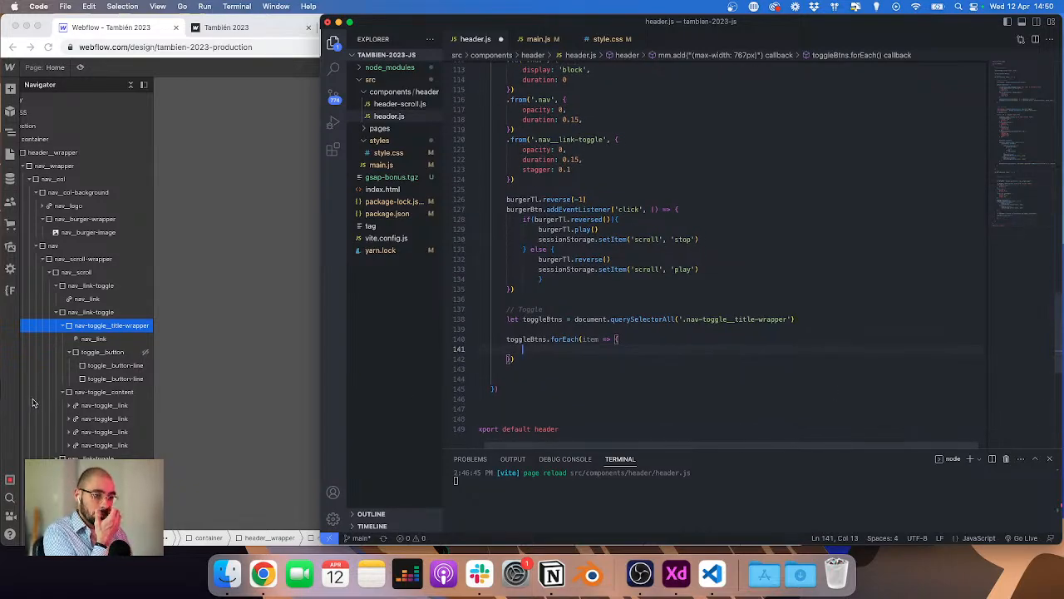
key(ctrl+Right)
key(ctrl+Left)
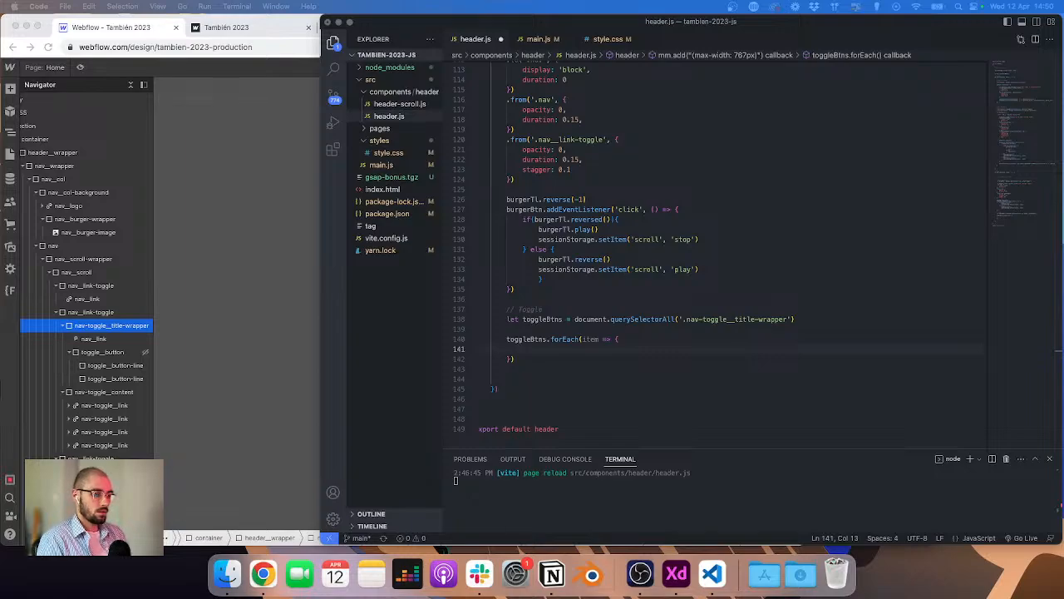
Step: Examine the nav-toggle_title-wrapper's structure and styles in the Webflow Designer
click(319, 25)
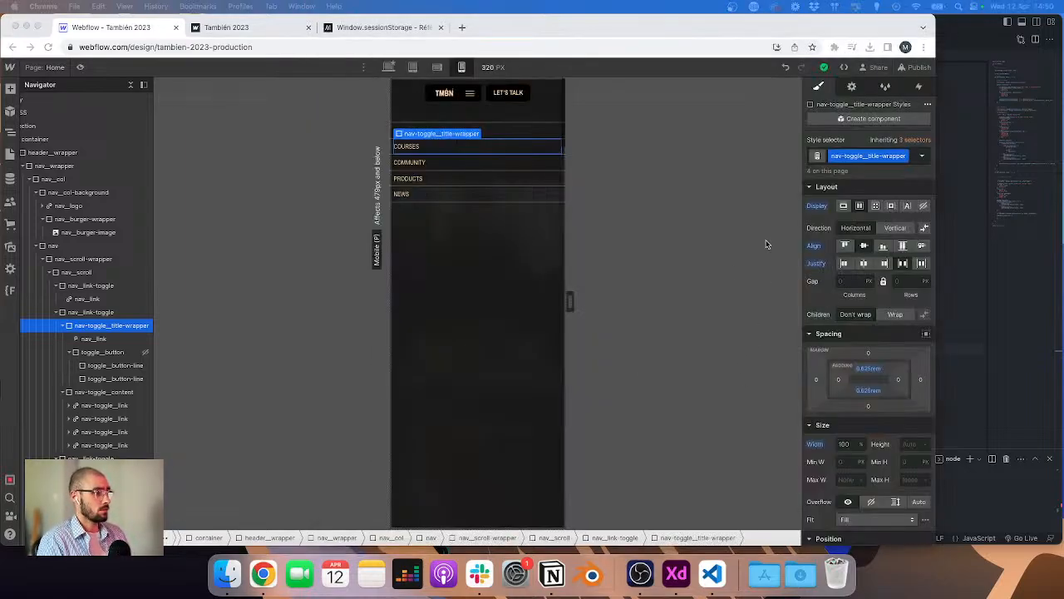
click(843, 24)
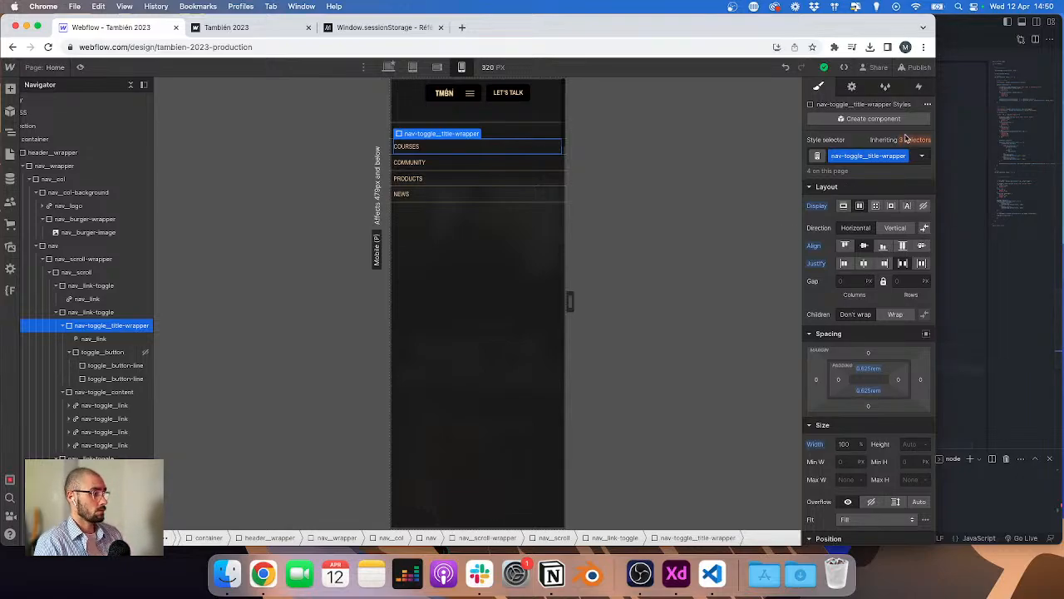
click(950, 137)
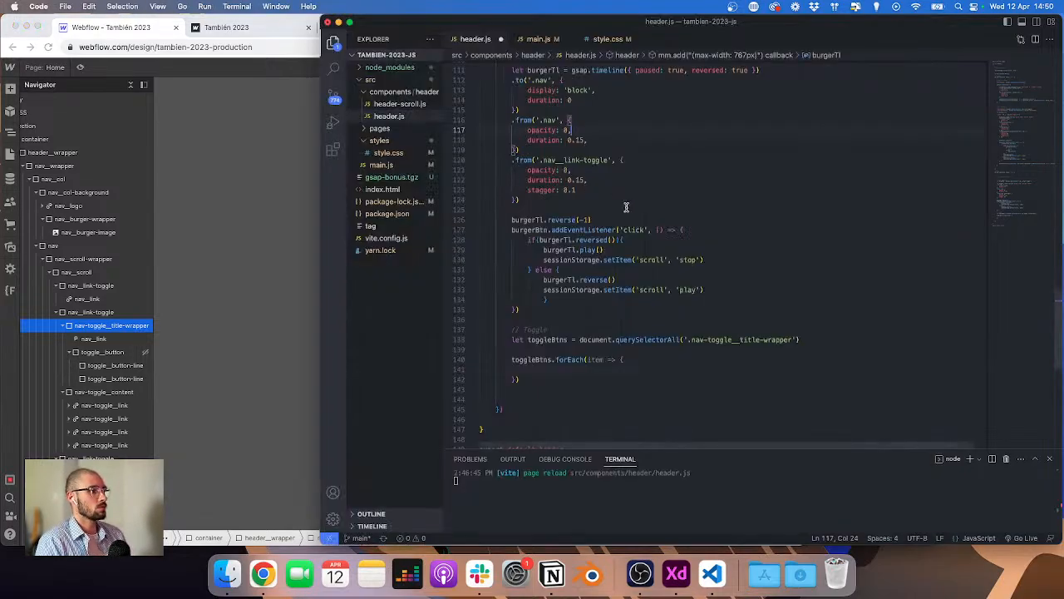
click(565, 371)
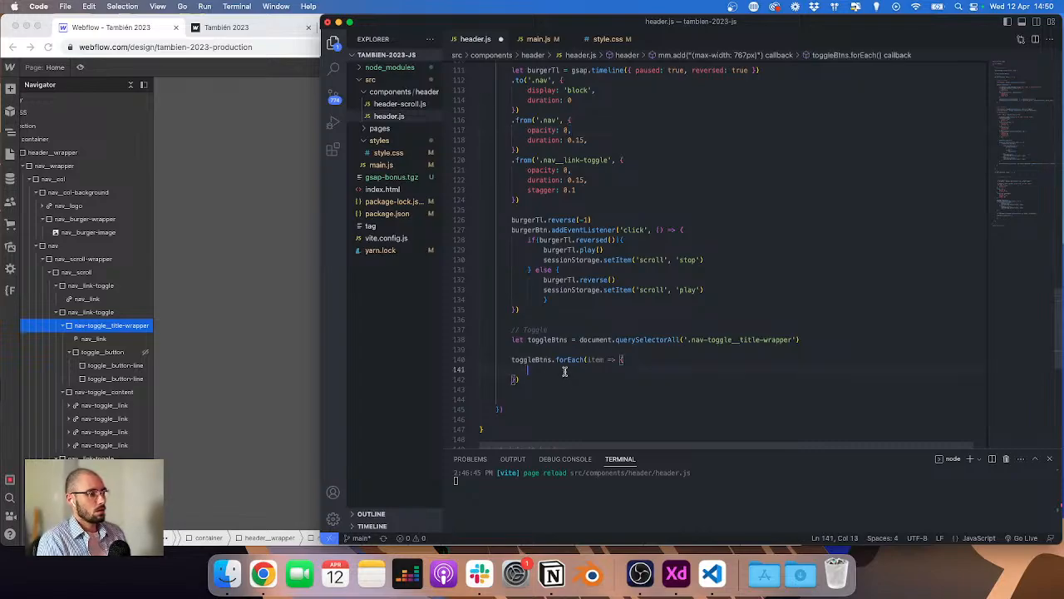
scroll(603, 382, down, 2)
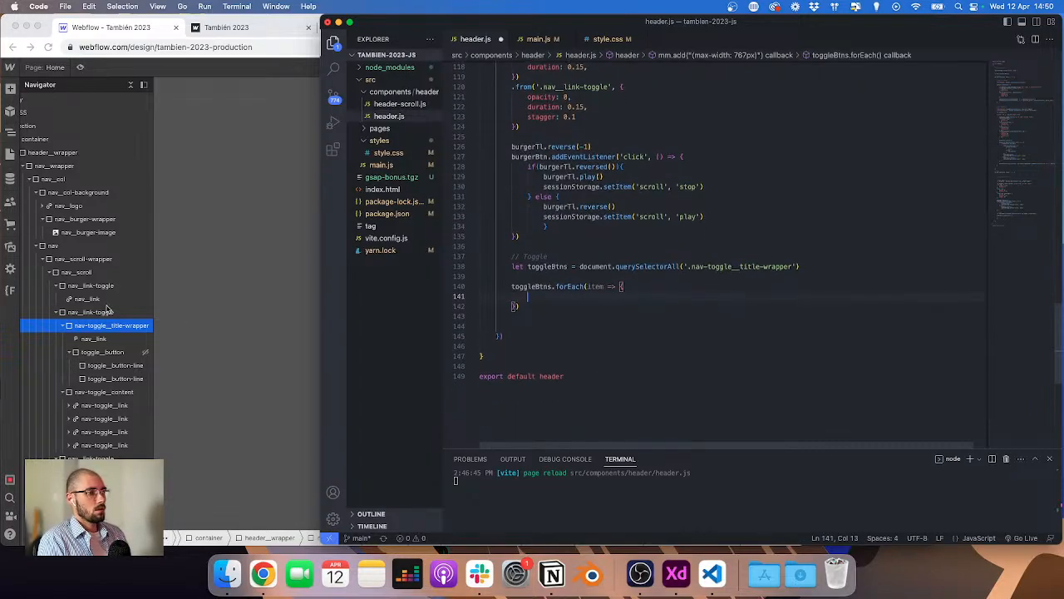
click(230, 287)
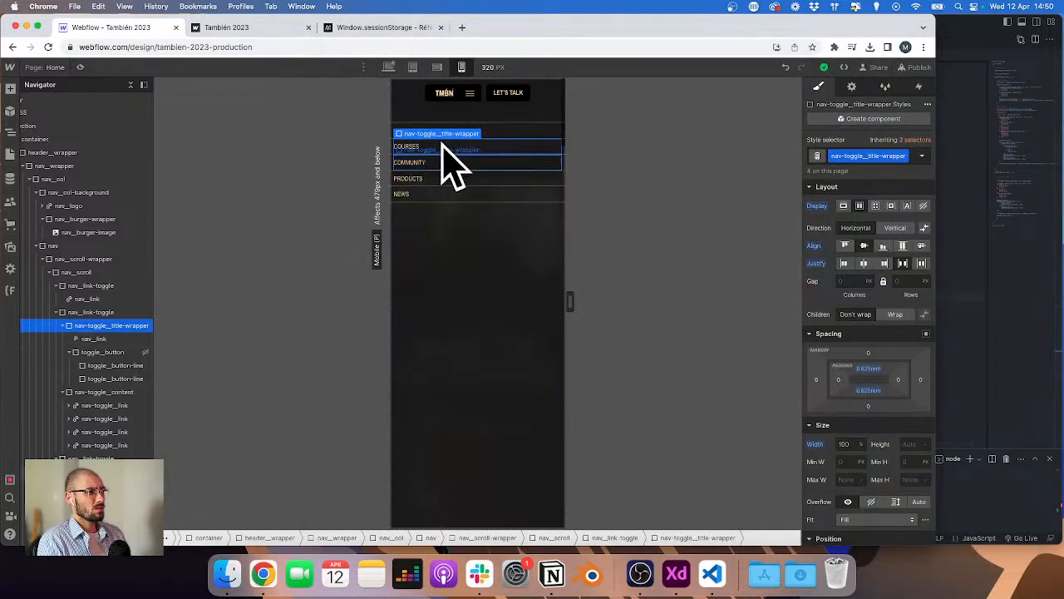
click(970, 263)
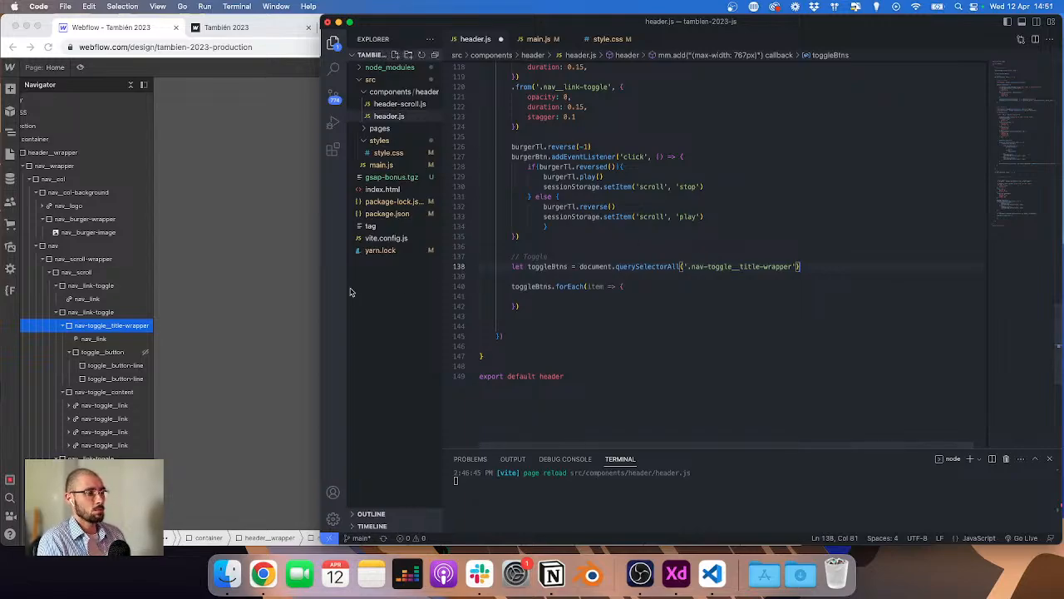
Step: Declare toggleTl inside the forEach loop as a gsap timeline with paused: true and reversed: true
click(645, 287)
key(Return)
key(Return)
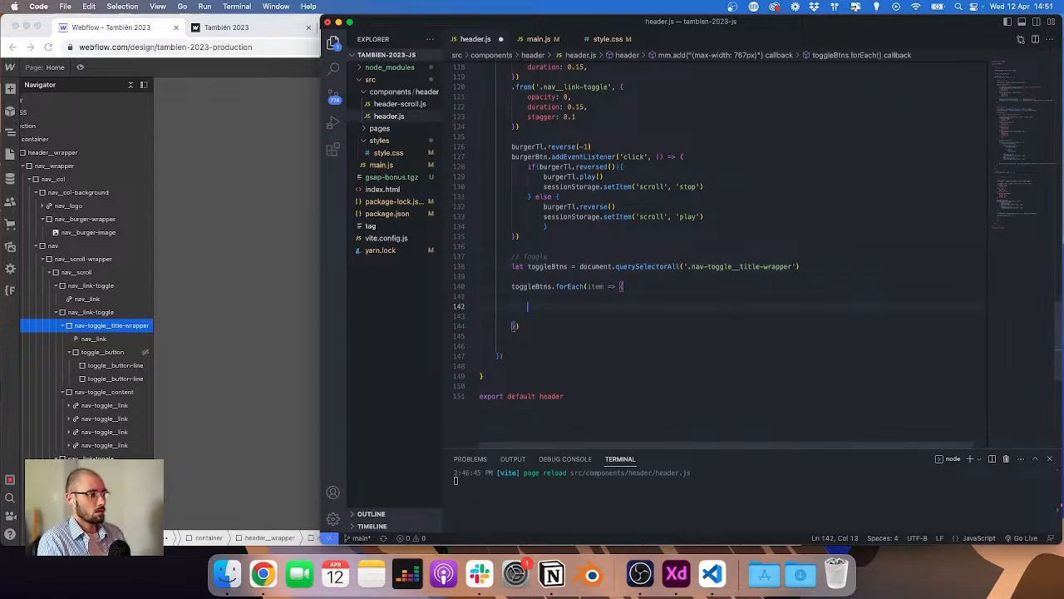
text(l)
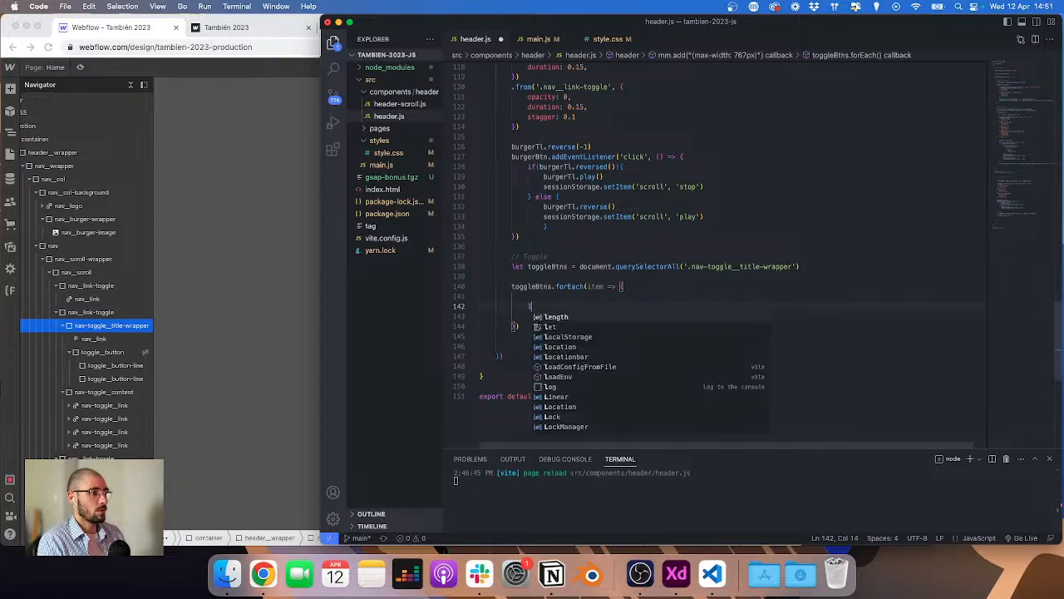
text(et toggle)
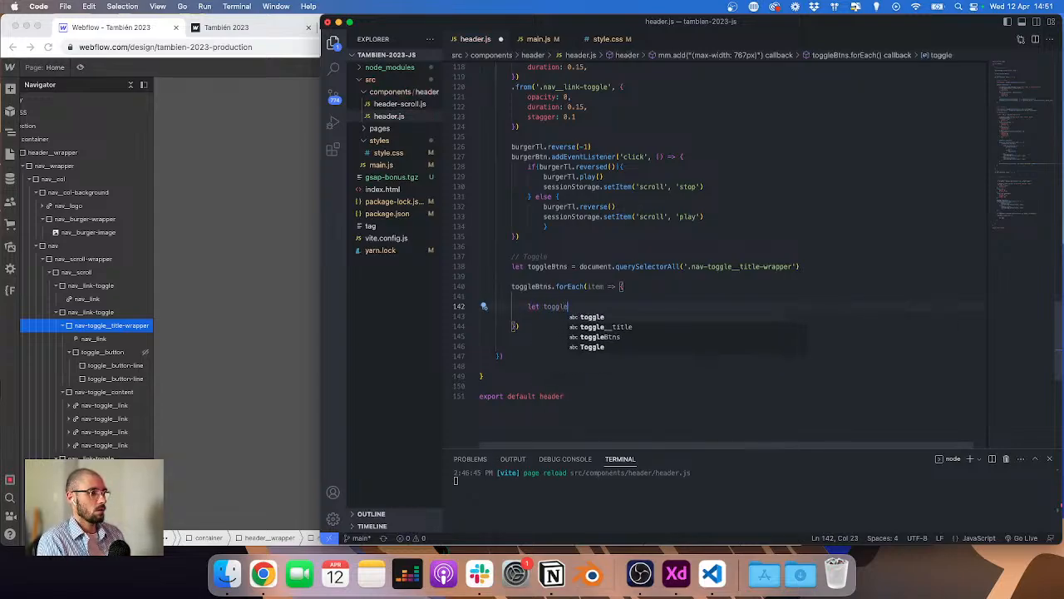
text(Tl = )
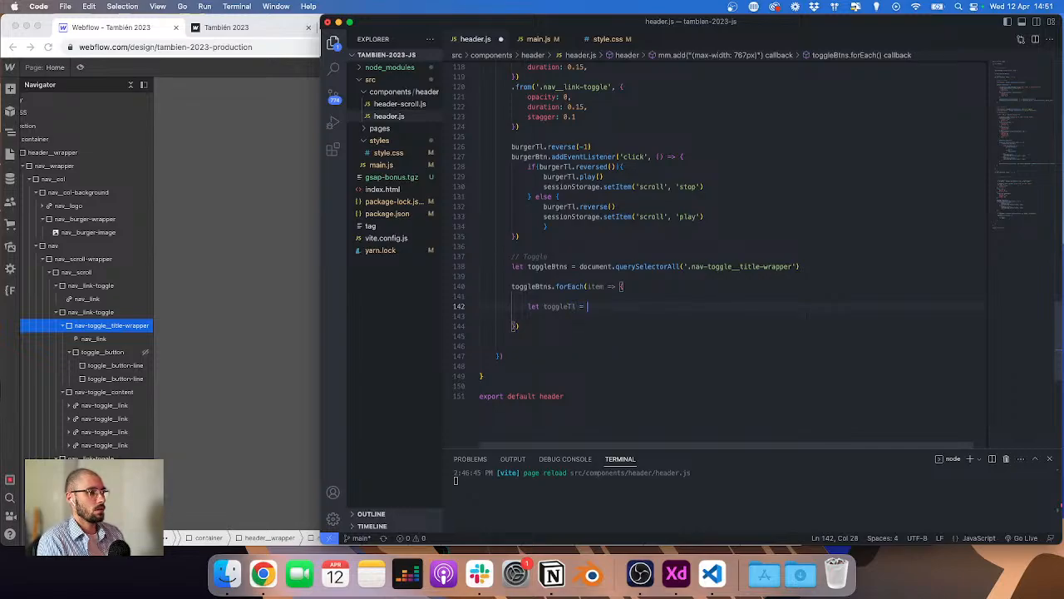
text(gsap.)
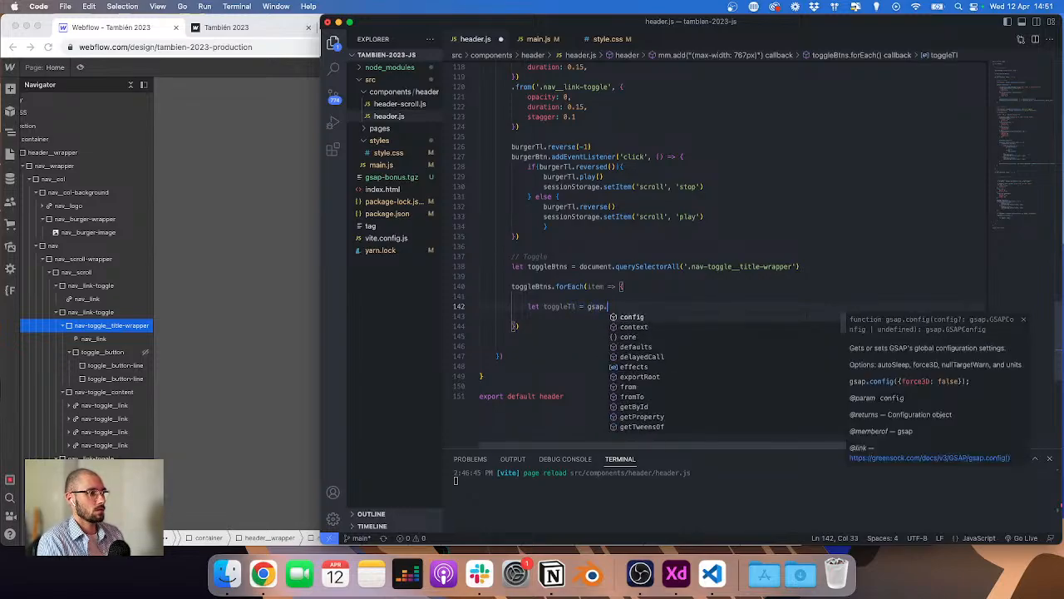
text(timeline({)
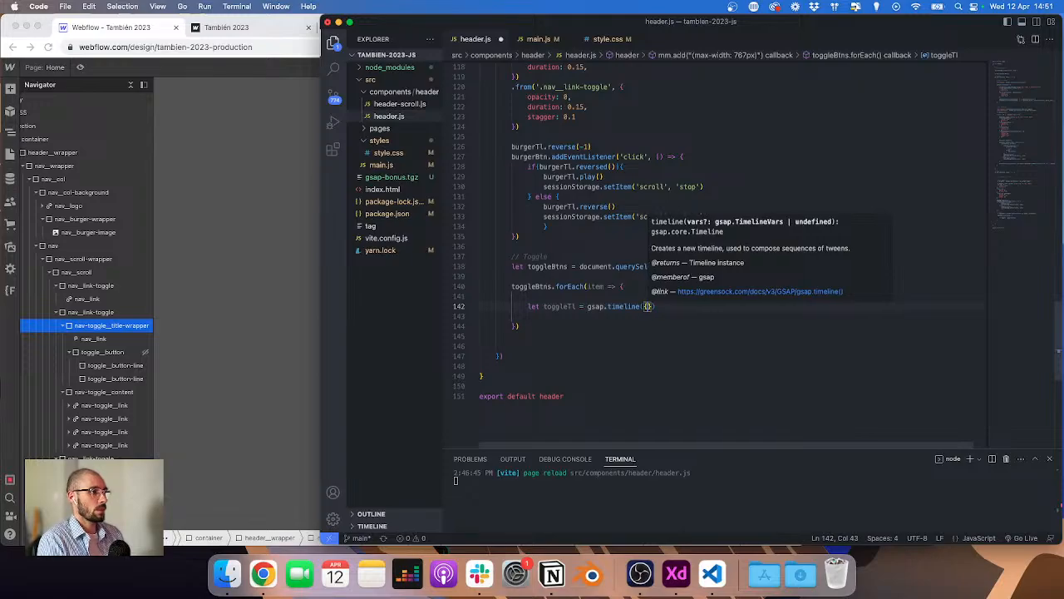
text( paused: t)
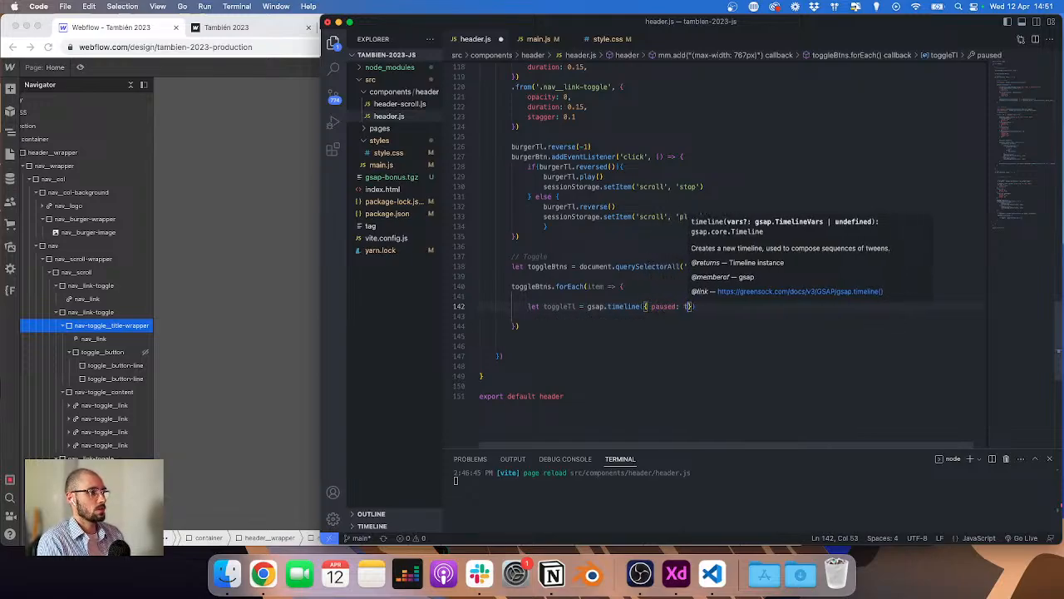
text(rue, reversed)
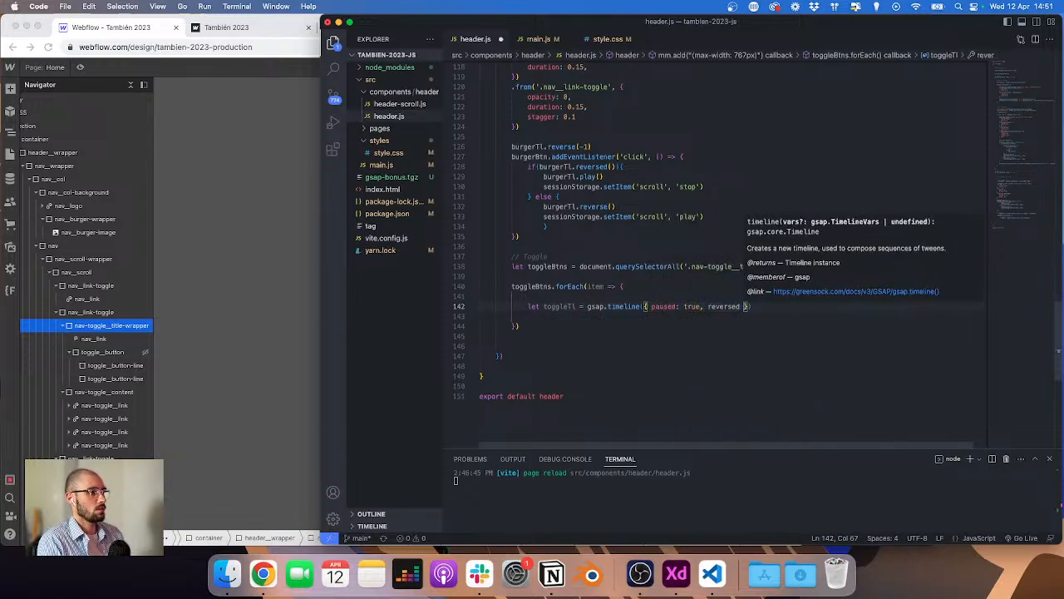
key(BackSpace)
text(: true)
key(Down)
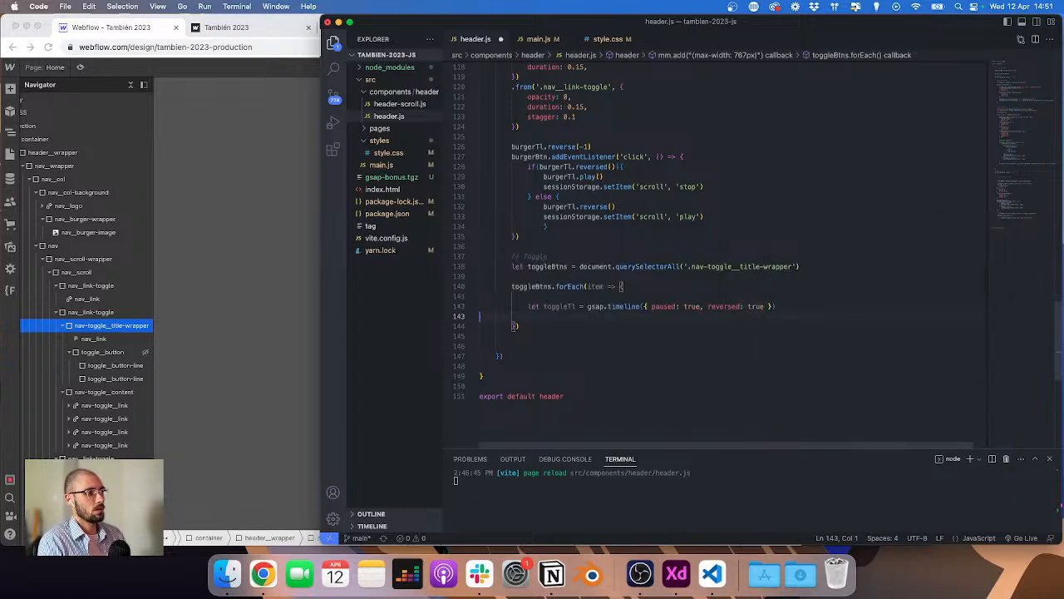
Step: Chain a .to tween on toggleTl targeting '.nav-toggle__content', copying that class name from the Webflow Designer
key(Return)
key(Up)
text(.to)
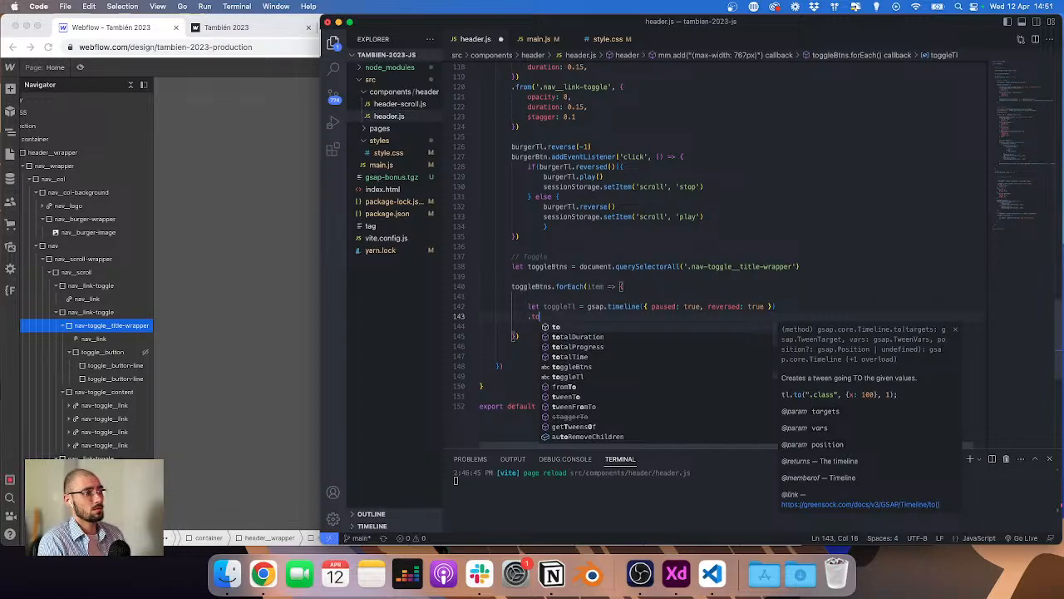
text(('.)
click(148, 372)
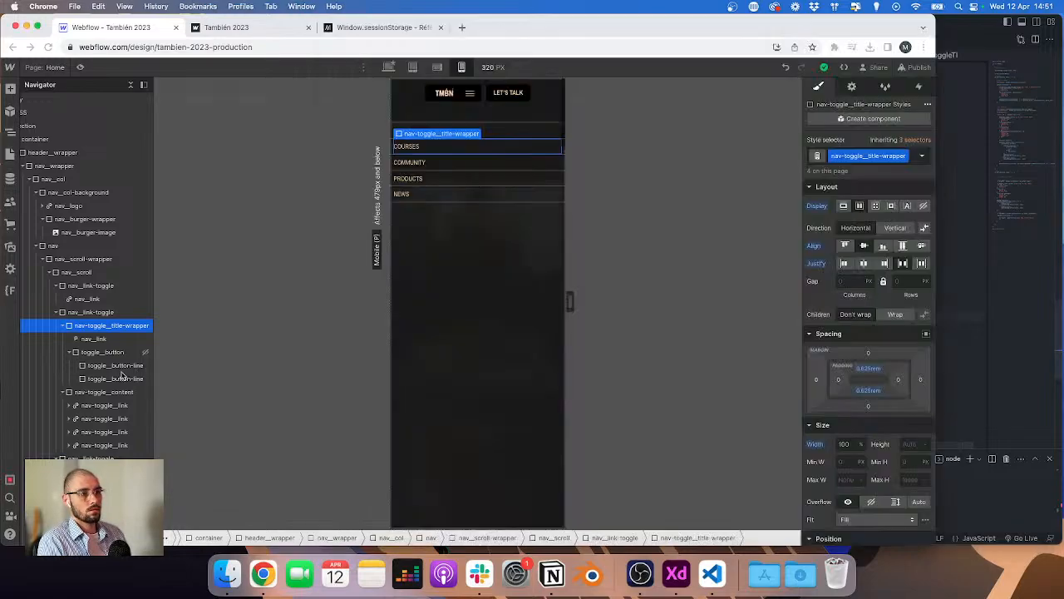
click(115, 352)
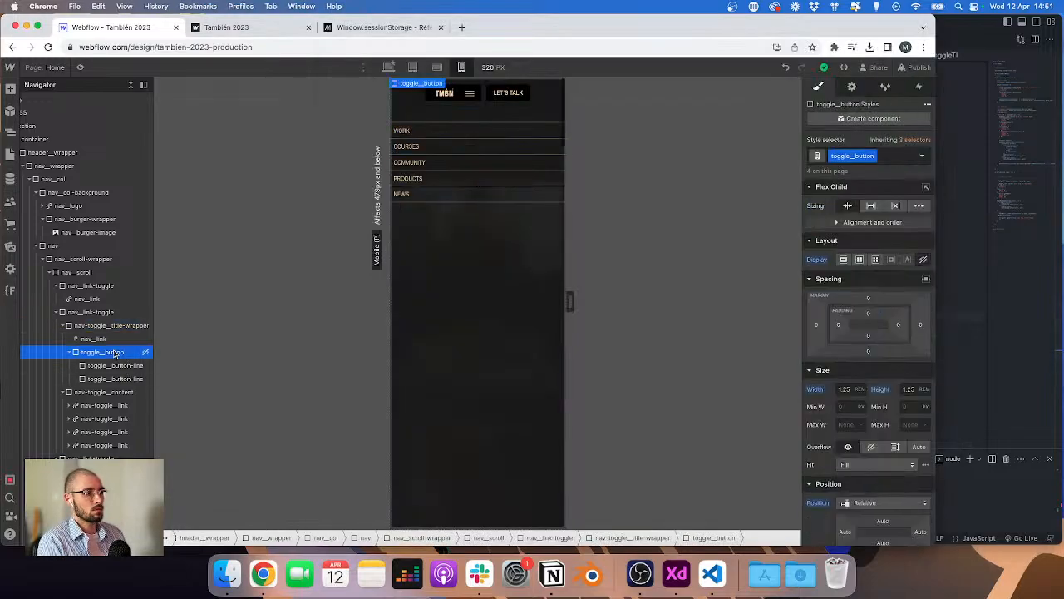
click(113, 395)
click(900, 166)
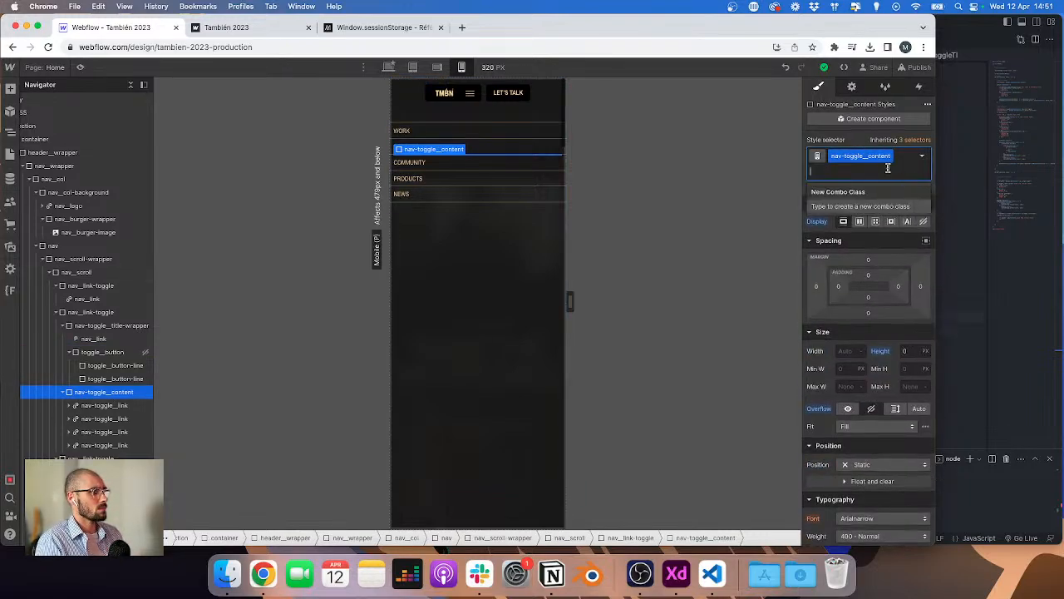
double_click(883, 160)
key(super+c)
click(956, 206)
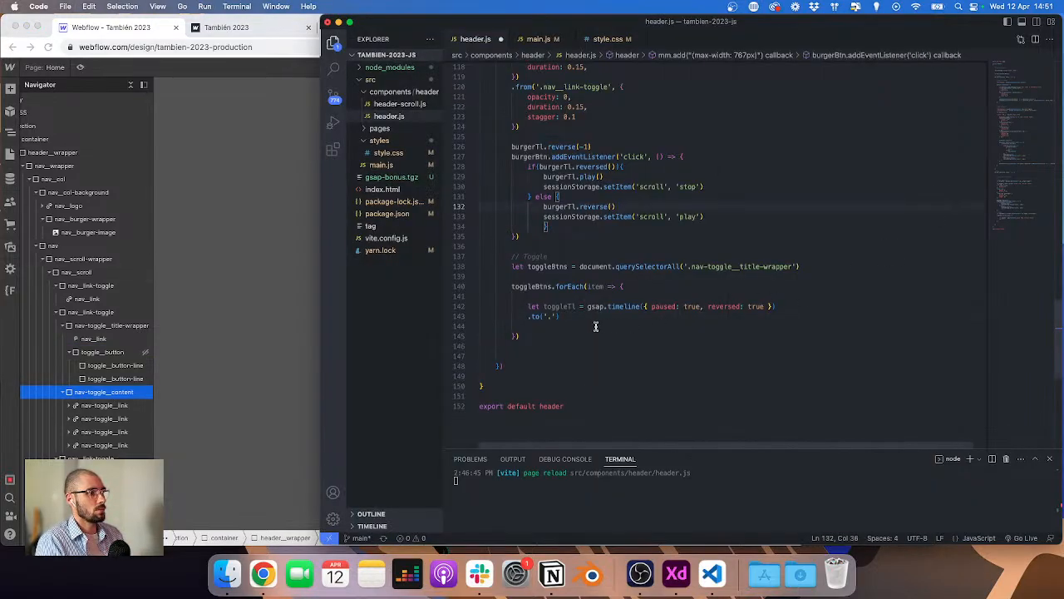
click(555, 321)
text(.)
key(super+v)
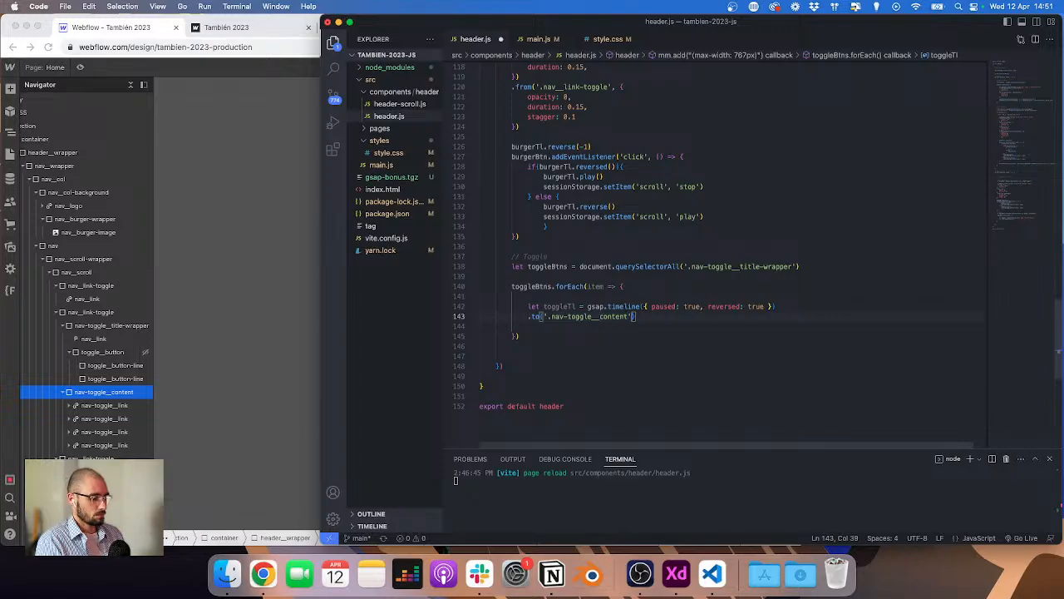
Step: Fill the tween's vars with height AuthenticatorAssertionResponse, duration 0.3 and ease 'Quart.easeInOut', then add blank lines below
text(, {)
key(Return)
text(he)
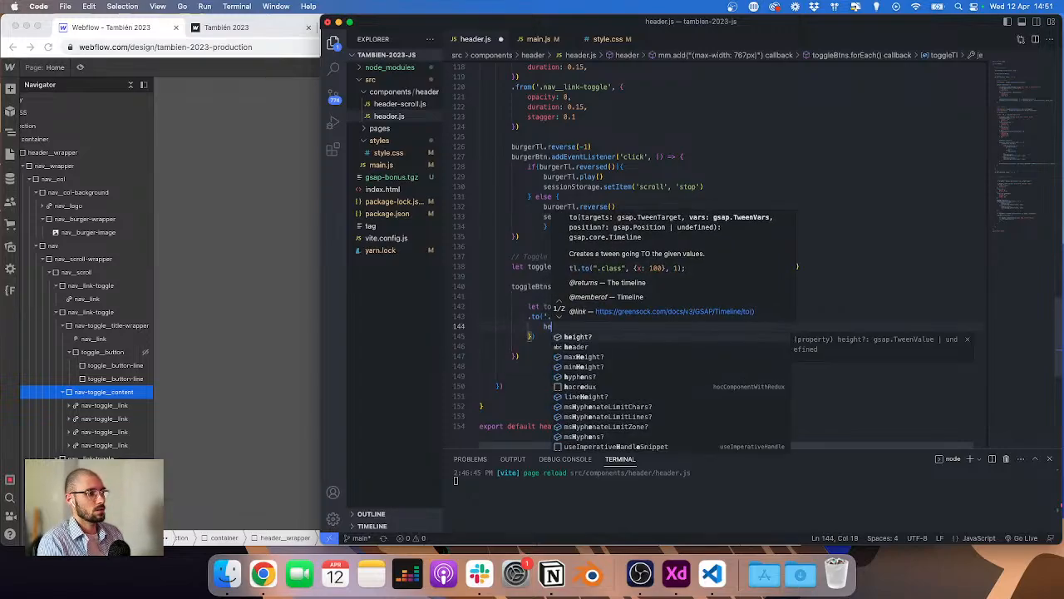
text(ight: auto)
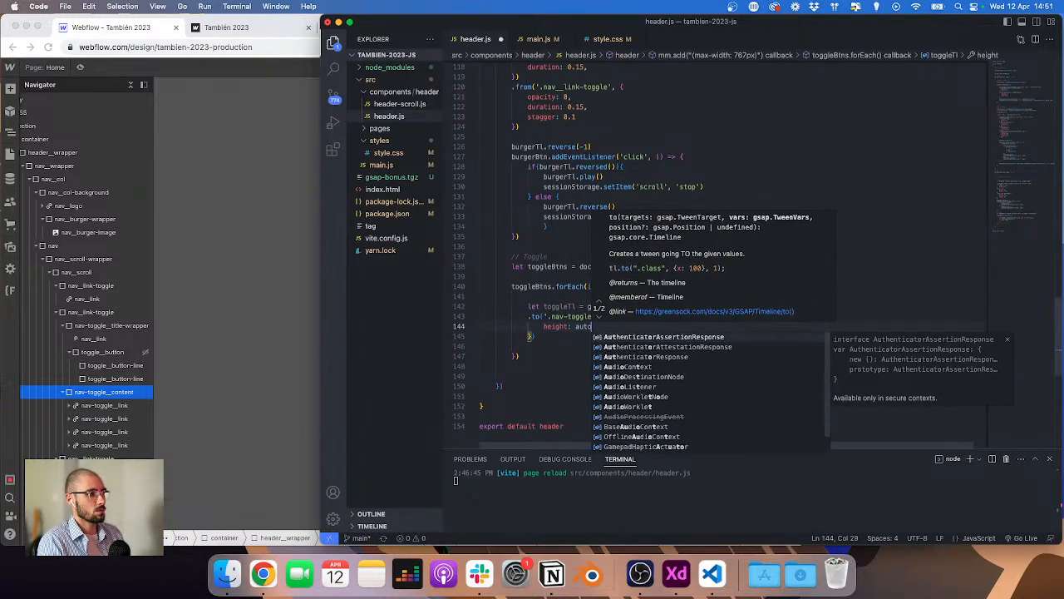
key(Escape)
key(Return)
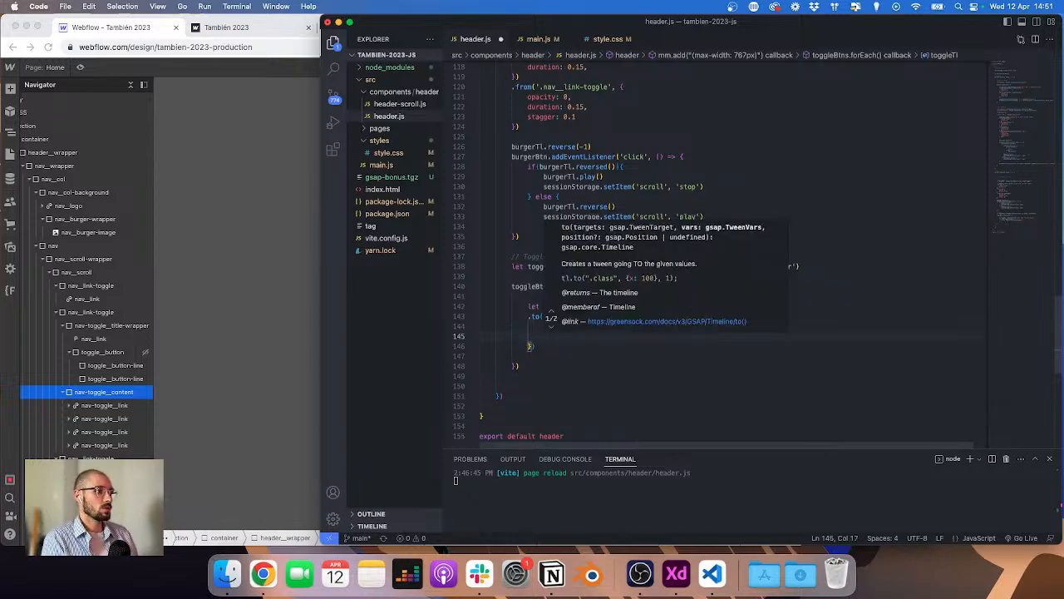
text(duration: 0.)
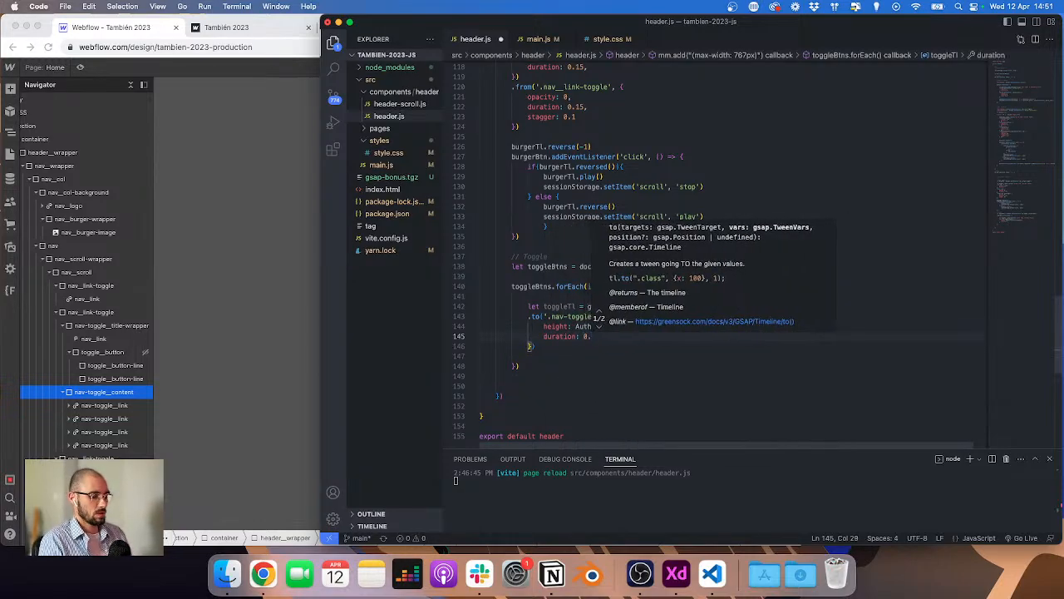
text(3,)
key(Return)
text(ease: )
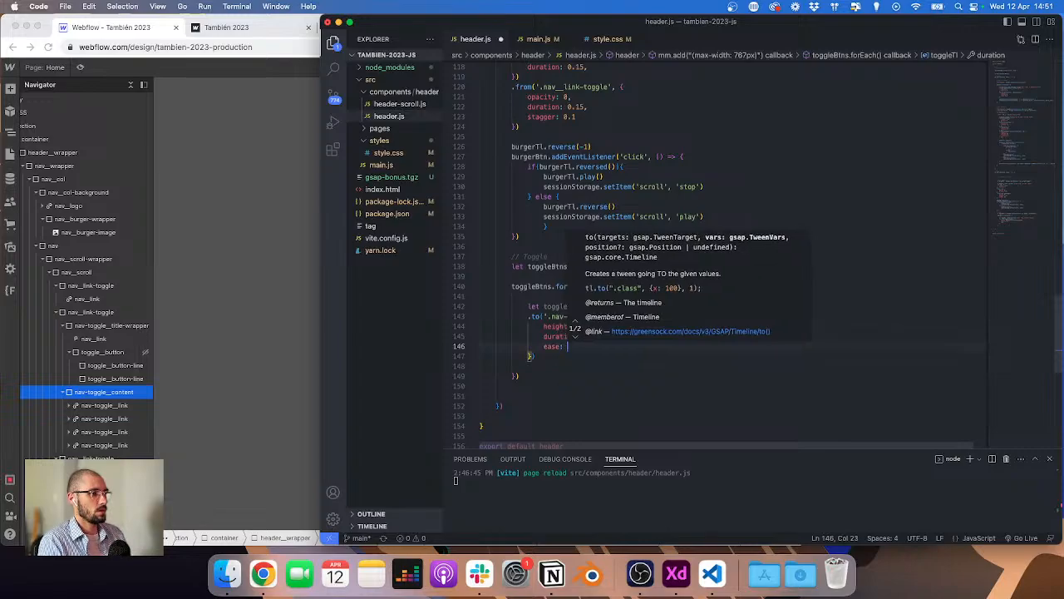
text('Quart.ea)
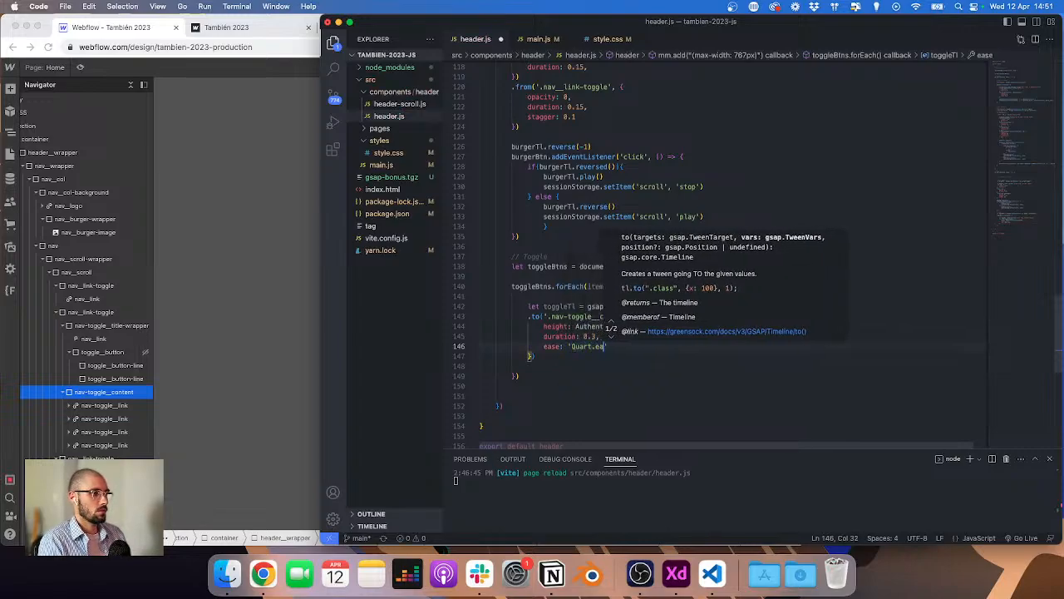
text(seInOut)
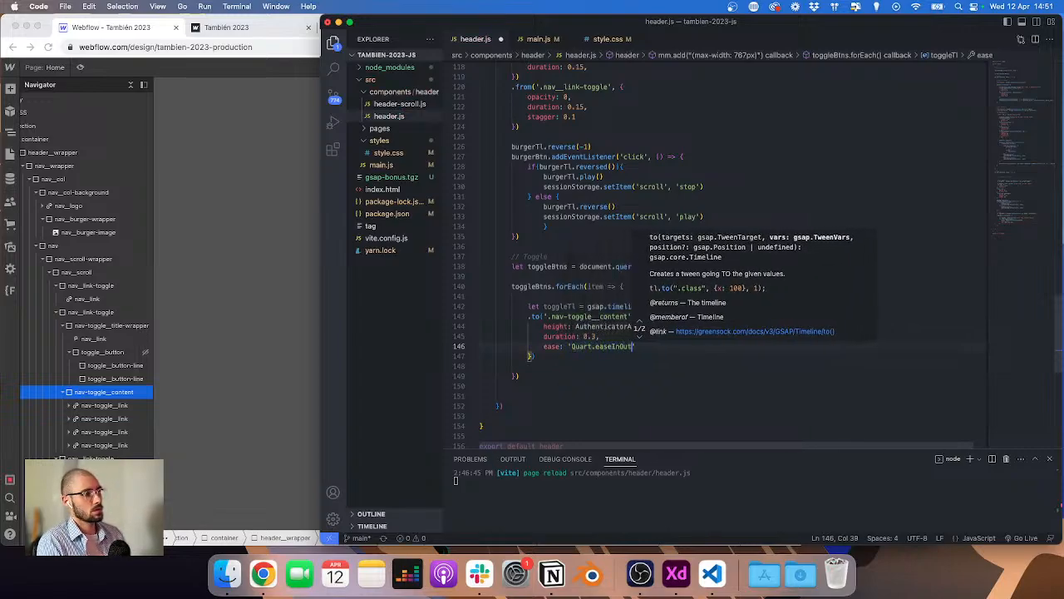
key(Escape)
click(563, 359)
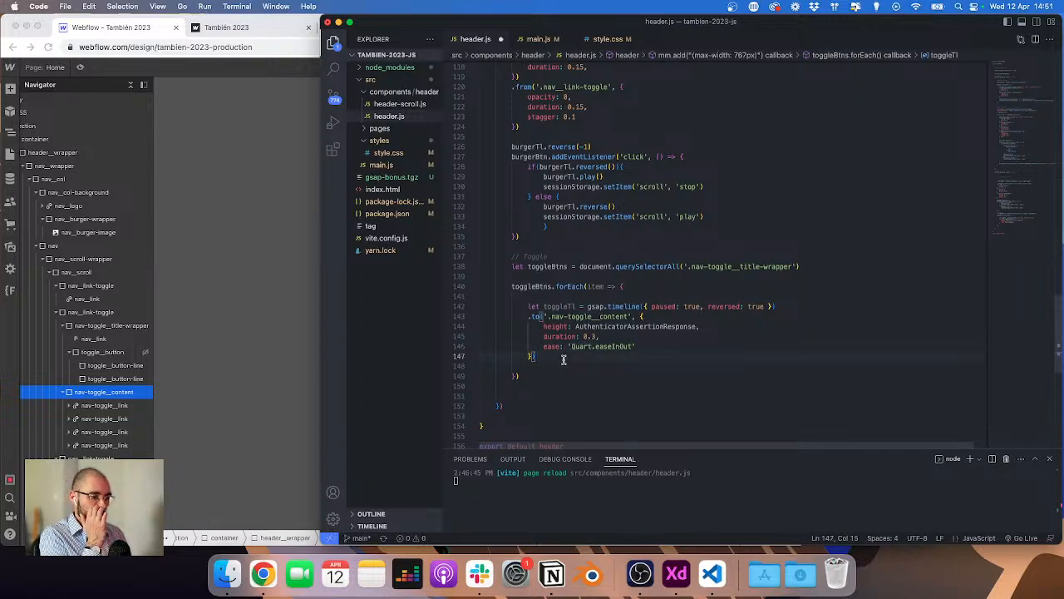
key(Return)
key(Return)
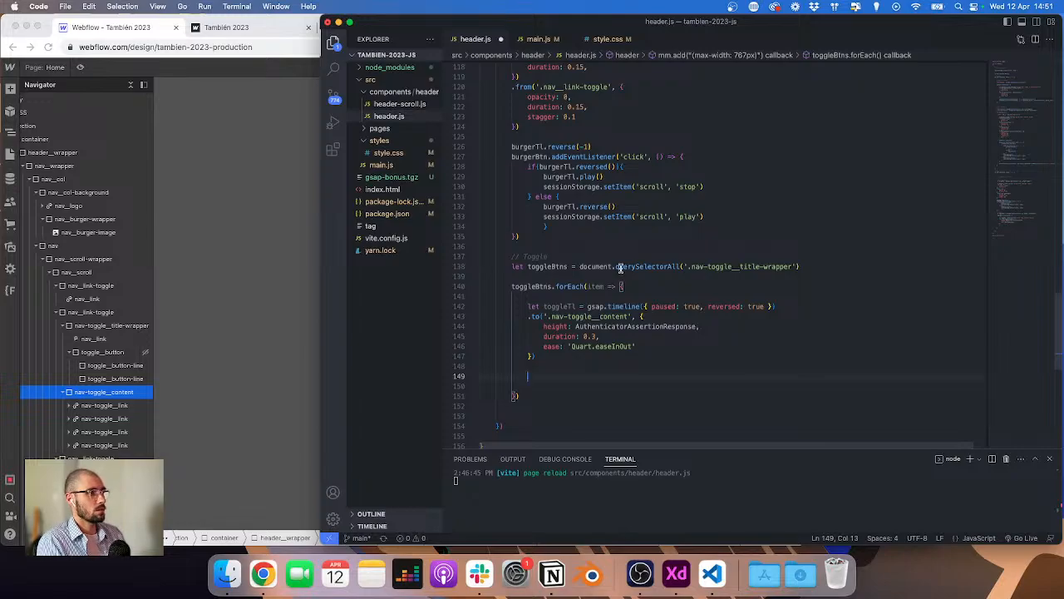
Step: Change the toggleBtns selector to '.nav__link-toggle', using the nav_link-toggle class from the Webflow Navigator
click(104, 388)
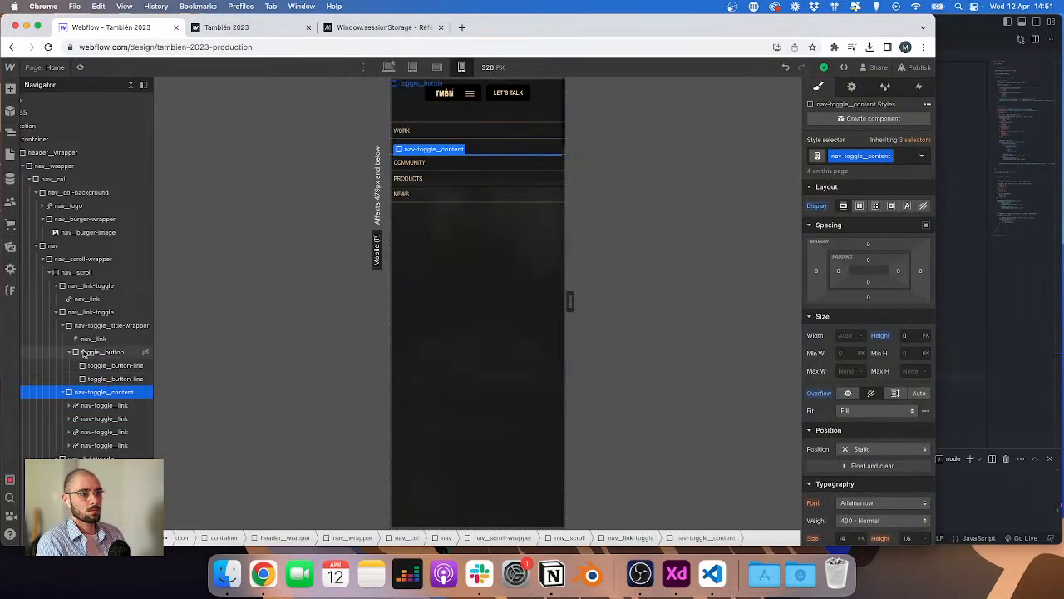
click(58, 312)
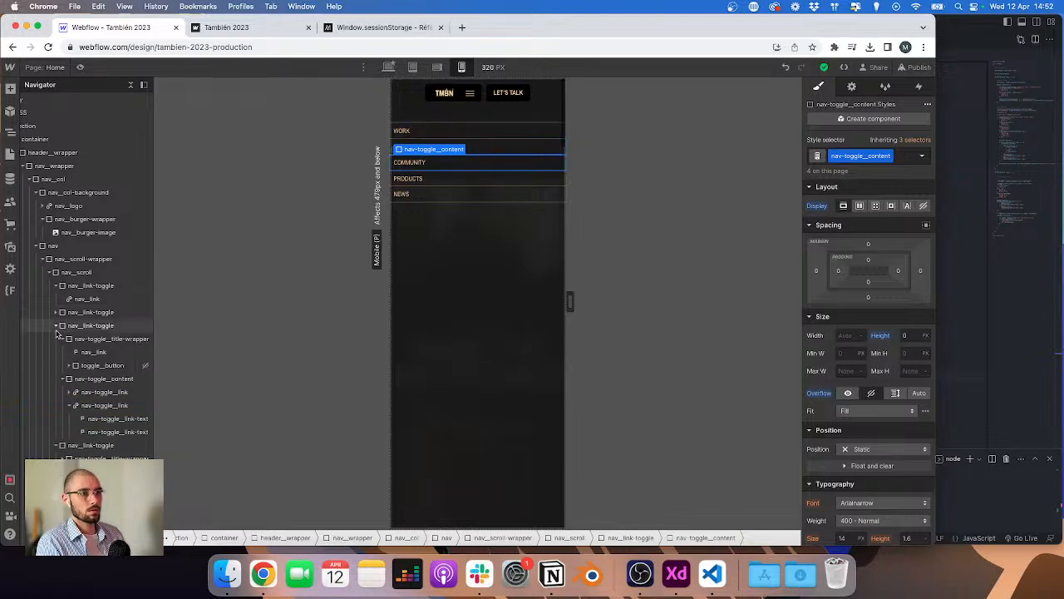
click(57, 326)
click(81, 326)
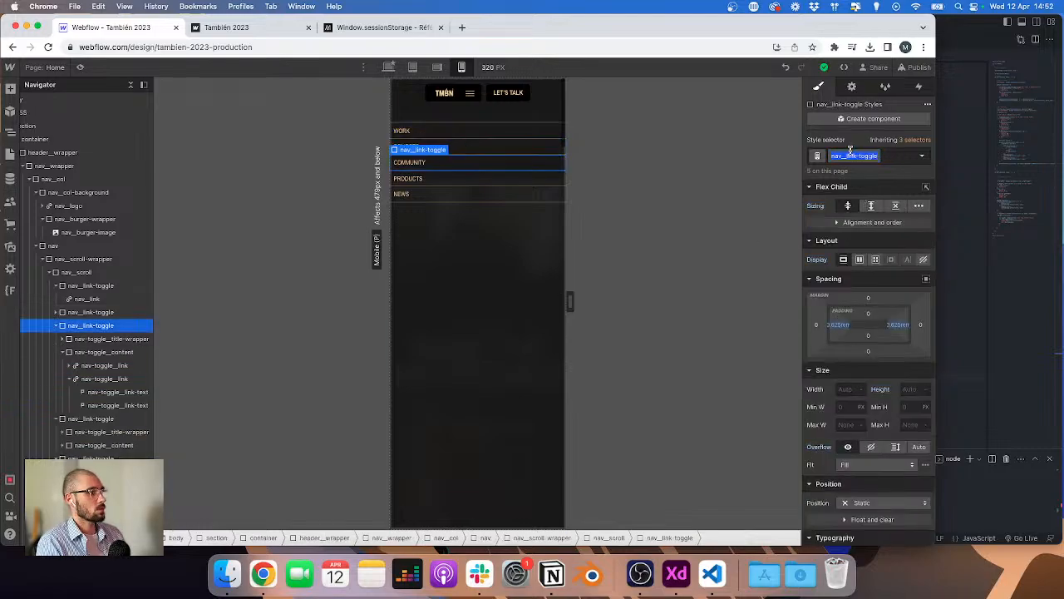
key(super+Tab)
scroll(694, 295, down, 12)
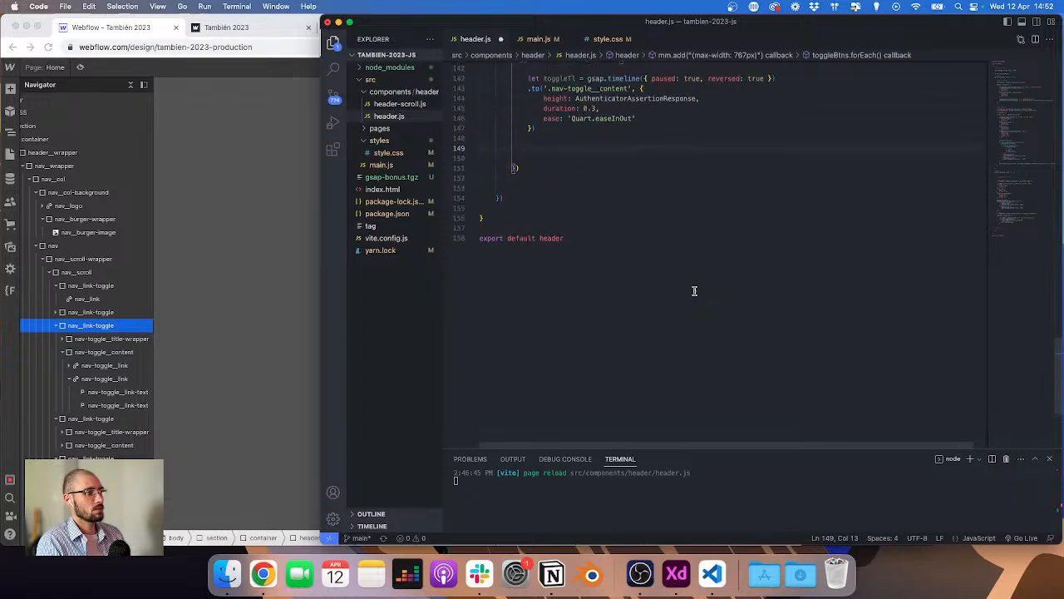
scroll(694, 291, up, 5)
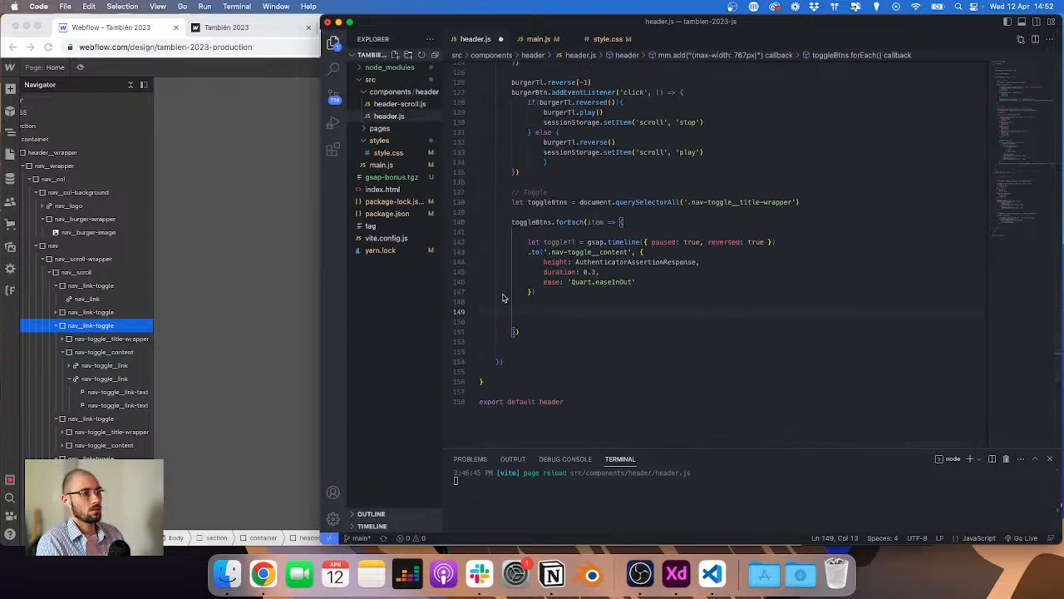
drag(695, 201, 793, 201)
key(super+v)
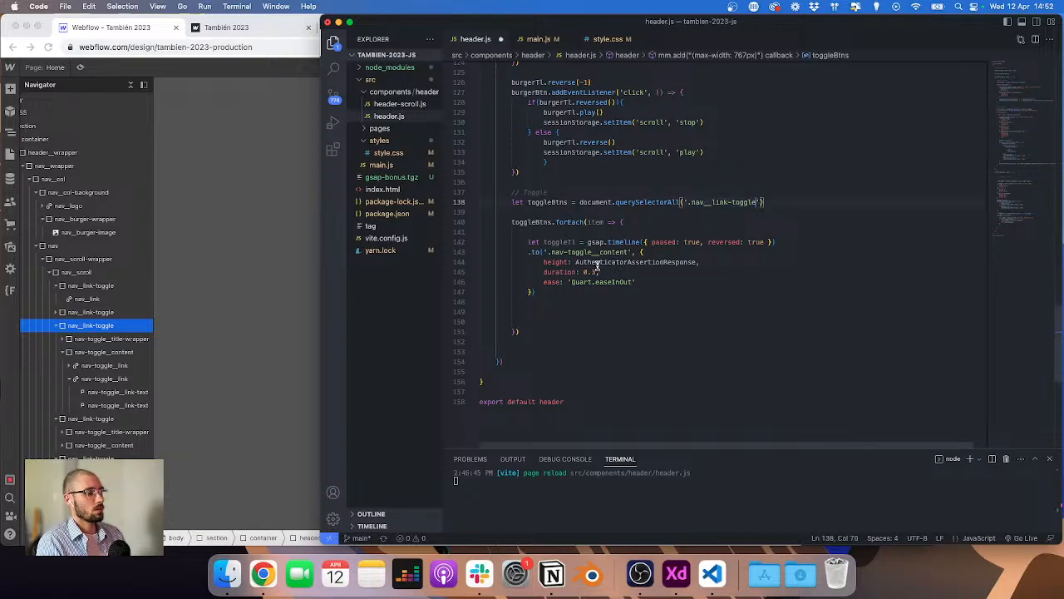
Step: Start a new line in the forEach loop calling item.querySelector with '.nav-toggle__title-wrapper', copying the class name from the Webflow Designer
click(557, 304)
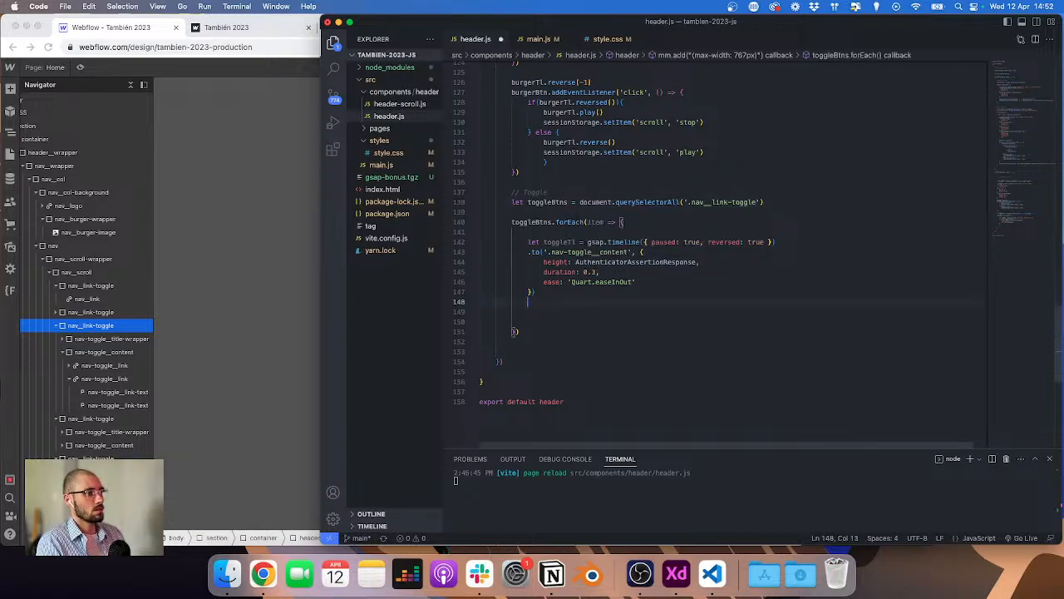
key(Return)
text(item.q)
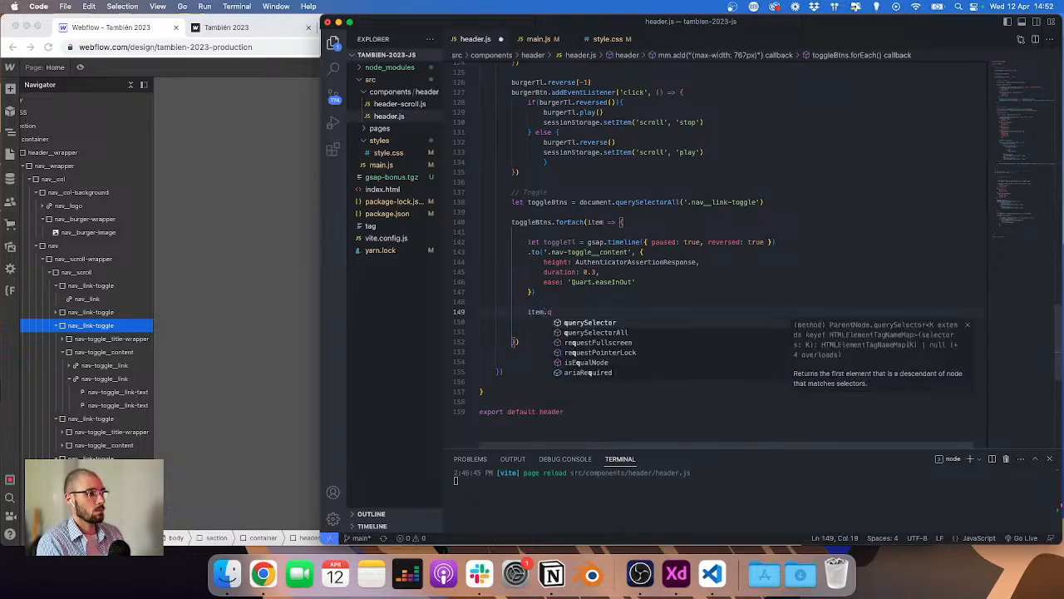
key(Tab)
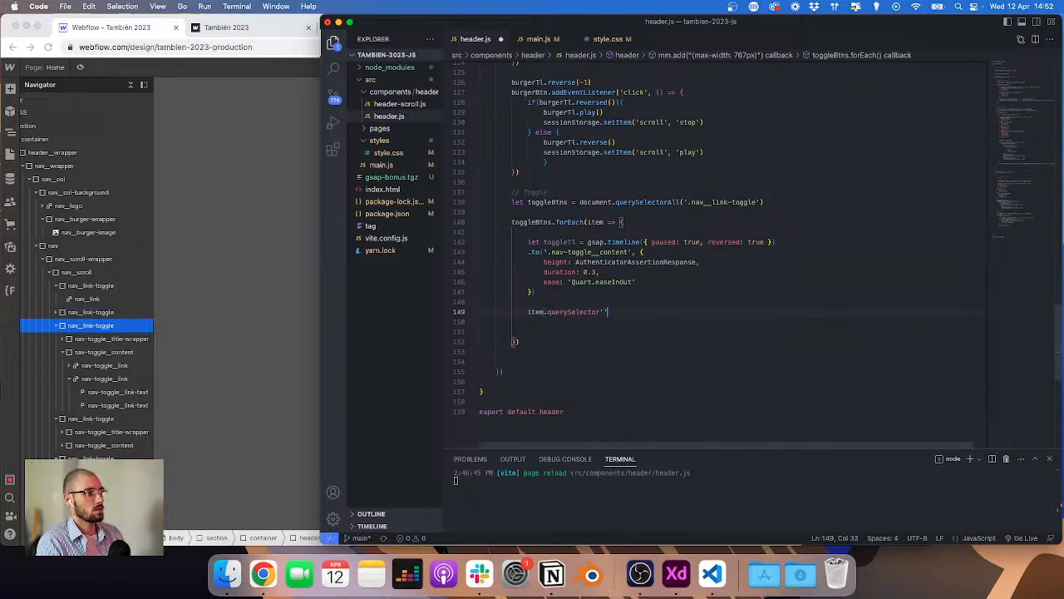
text((')
click(127, 342)
click(126, 341)
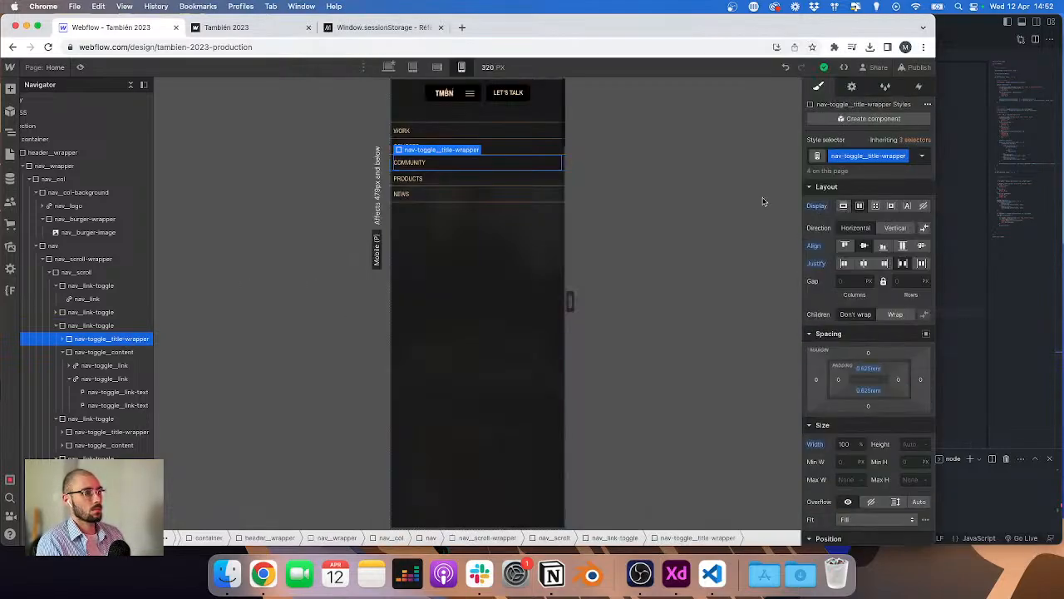
double_click(876, 155)
key(super+c)
click(952, 189)
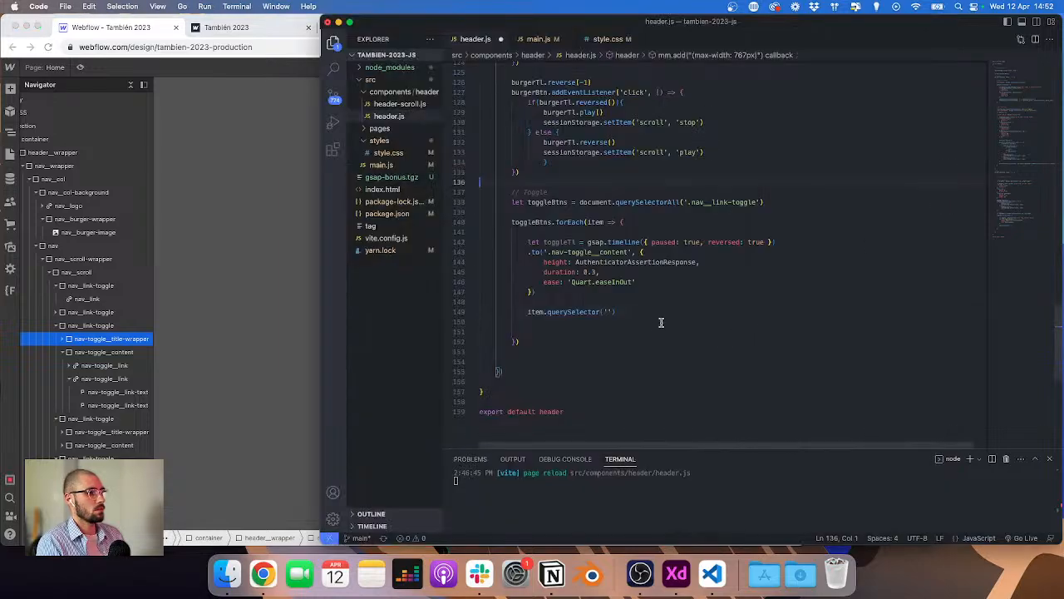
click(607, 313)
key(super+v)
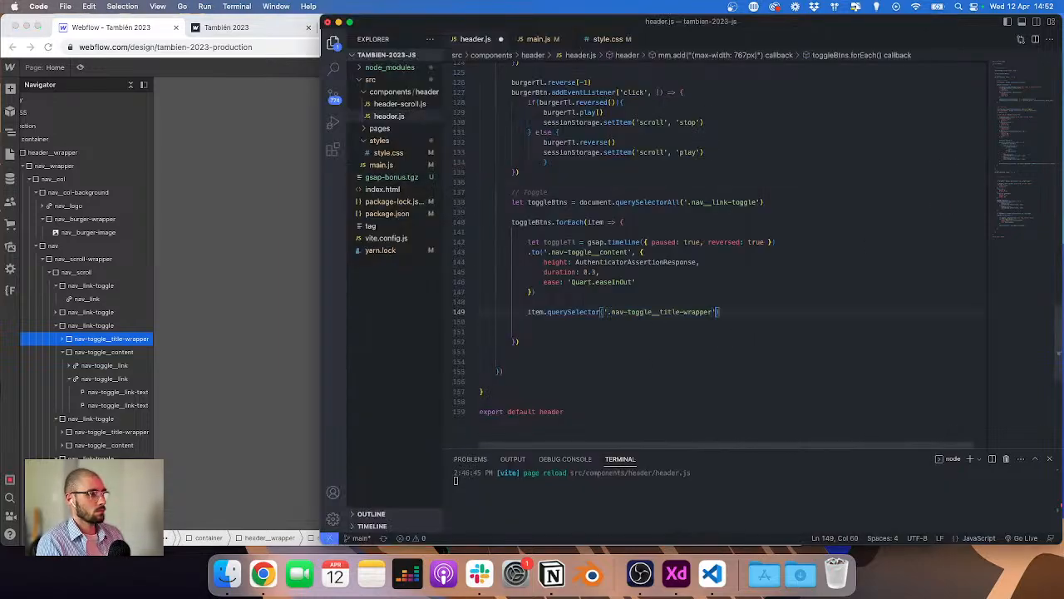
Step: Chain an addEventListener for 'click' with an empty arrow function onto that querySelector call
text(,)
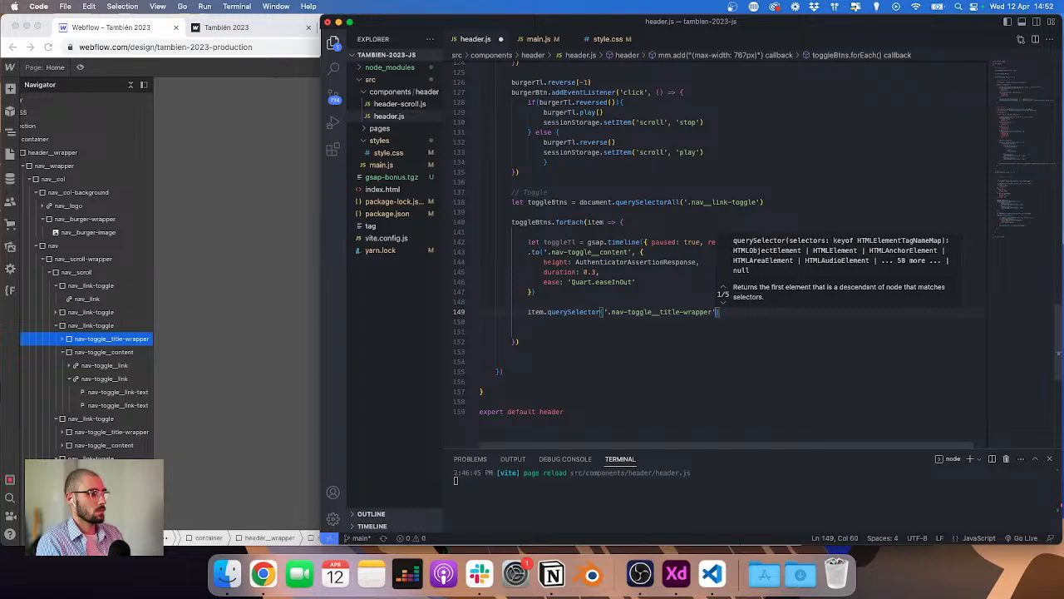
key(BackSpace)
key(Right)
text(.add)
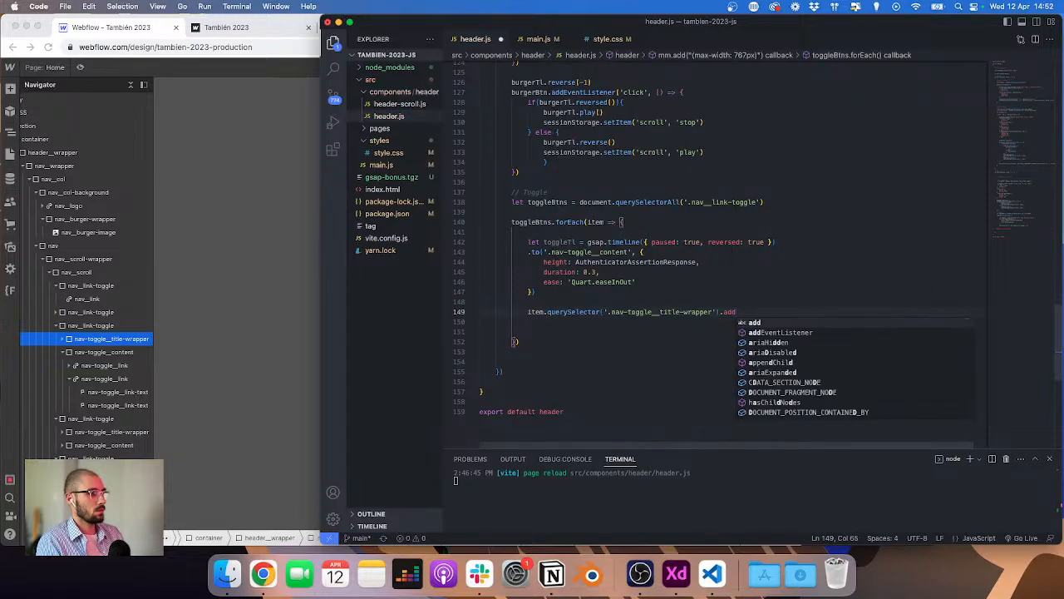
key(Down)
key(Return)
text(('click',)
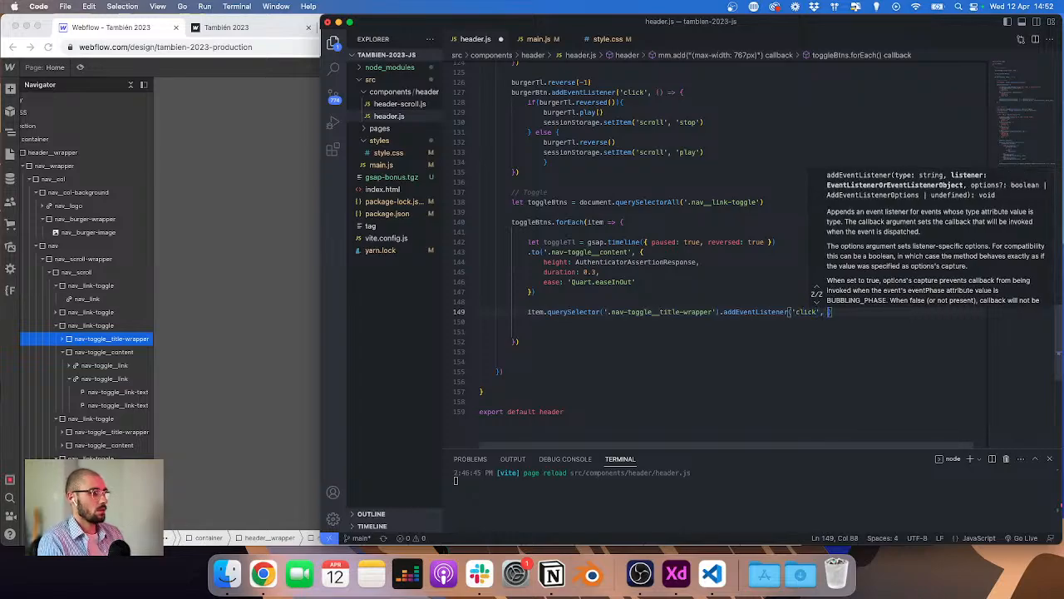
text( () => {)
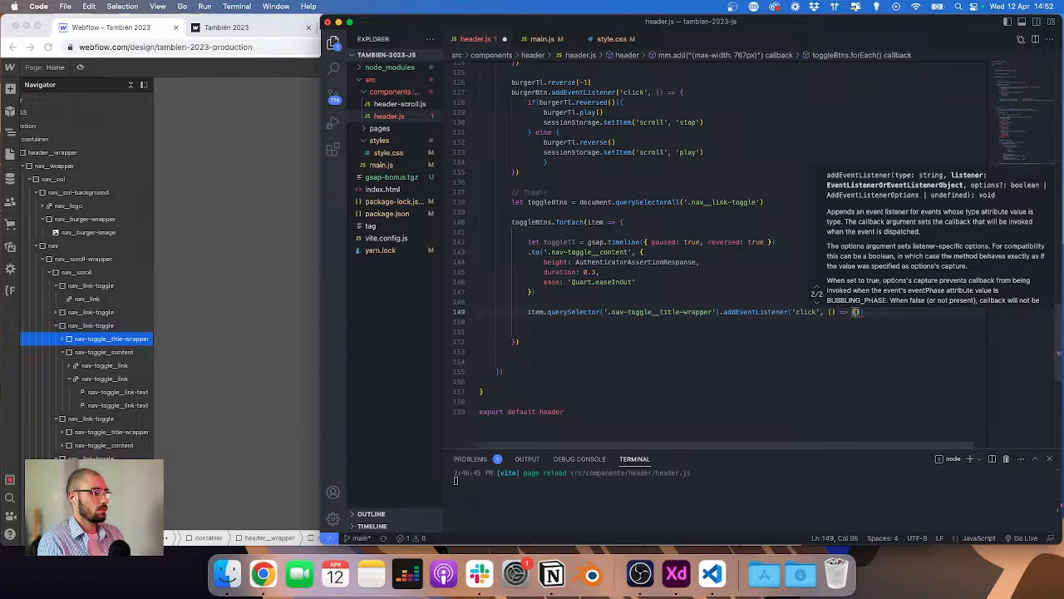
key(Return)
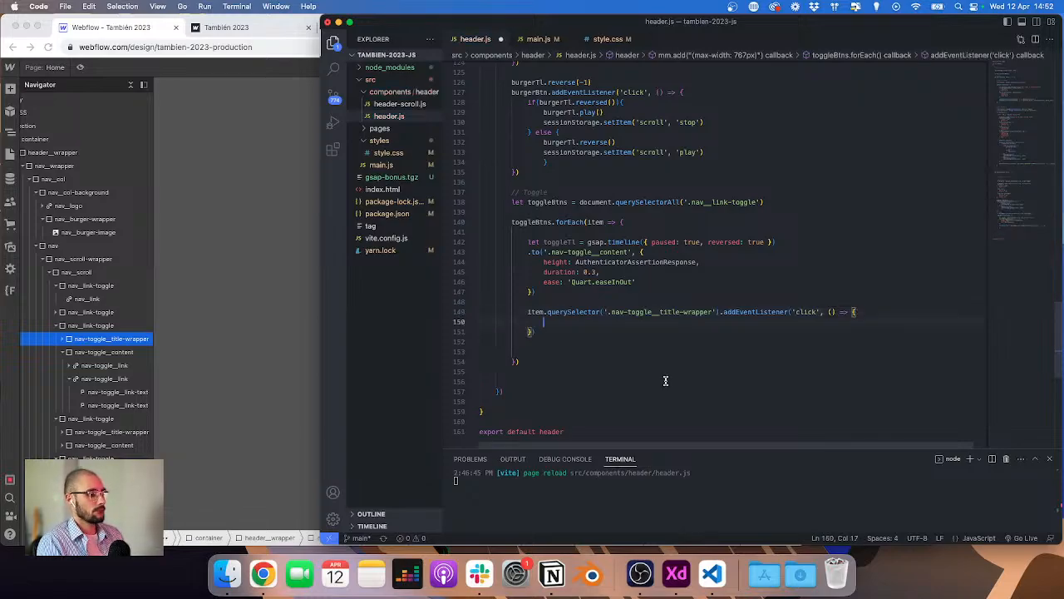
key(super+z)
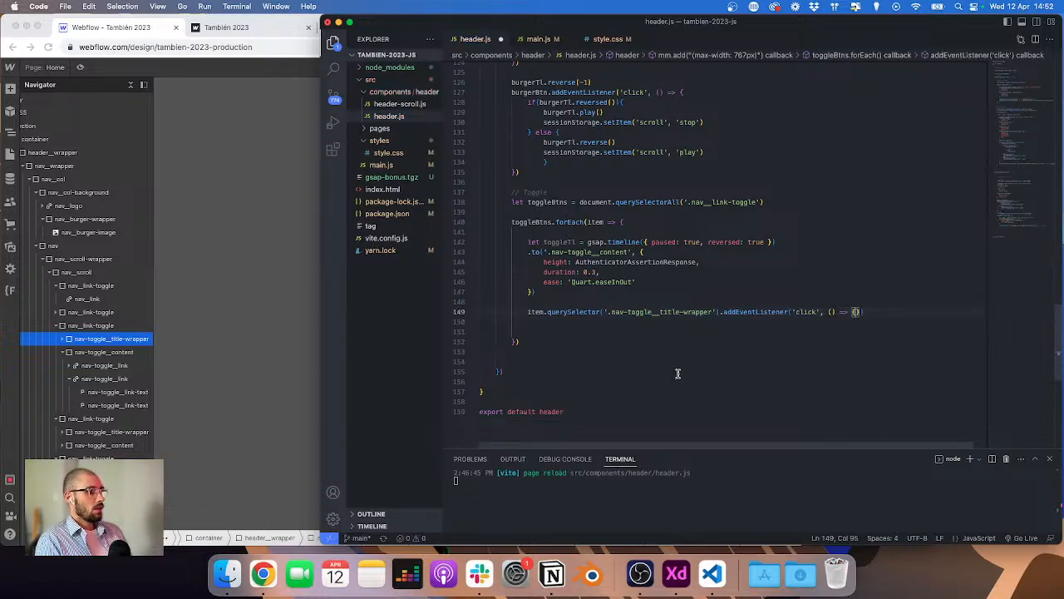
Step: Move the querySelector call into a new declaration let btn = item.querySelector('.nav-toggle__title-wrapper') at the top of the loop, and save
click(275, 318)
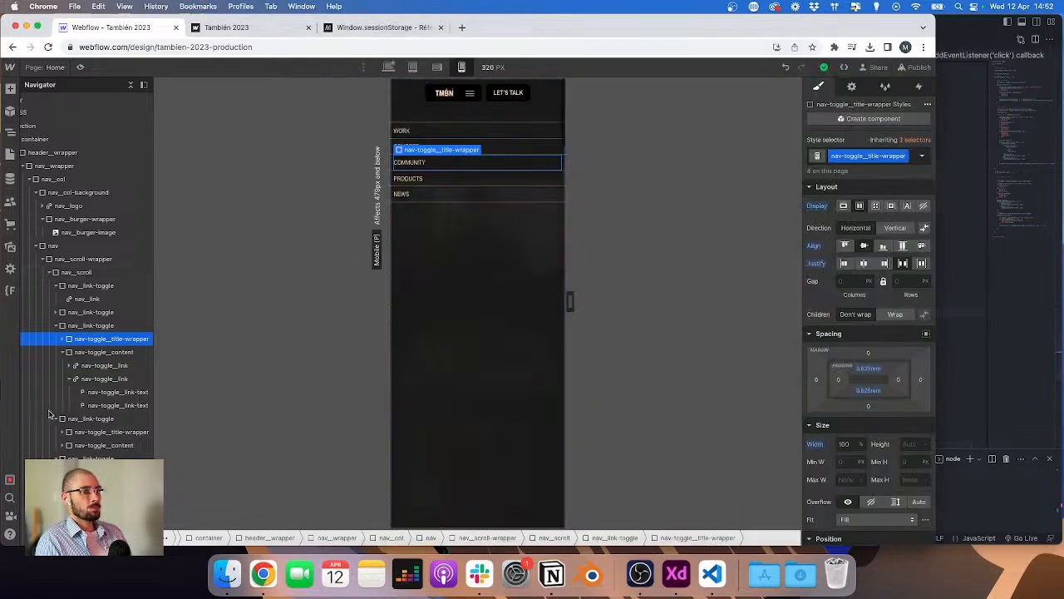
click(948, 327)
click(875, 309)
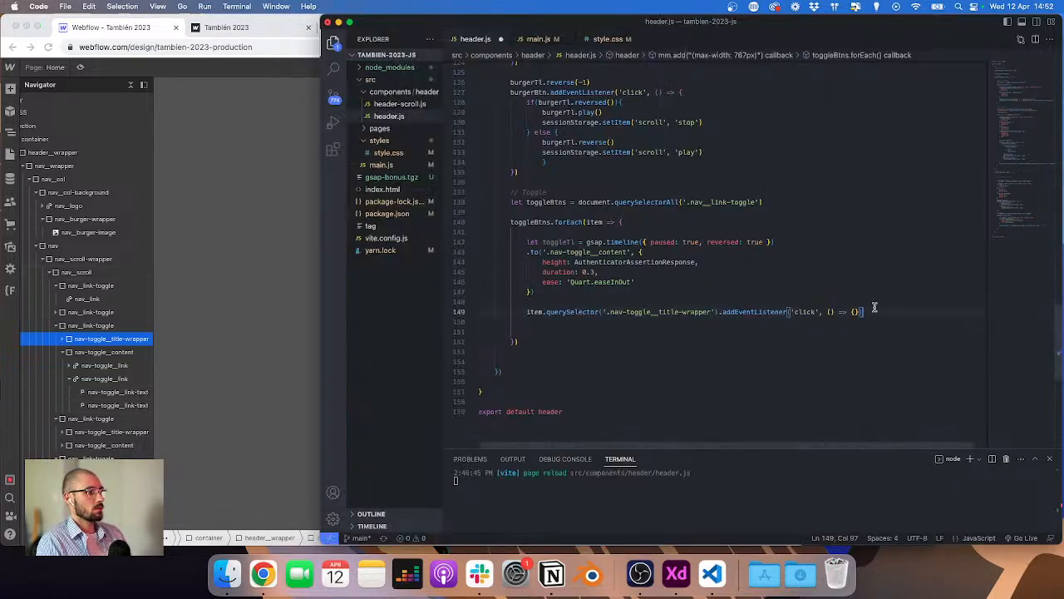
key(shift+Home)
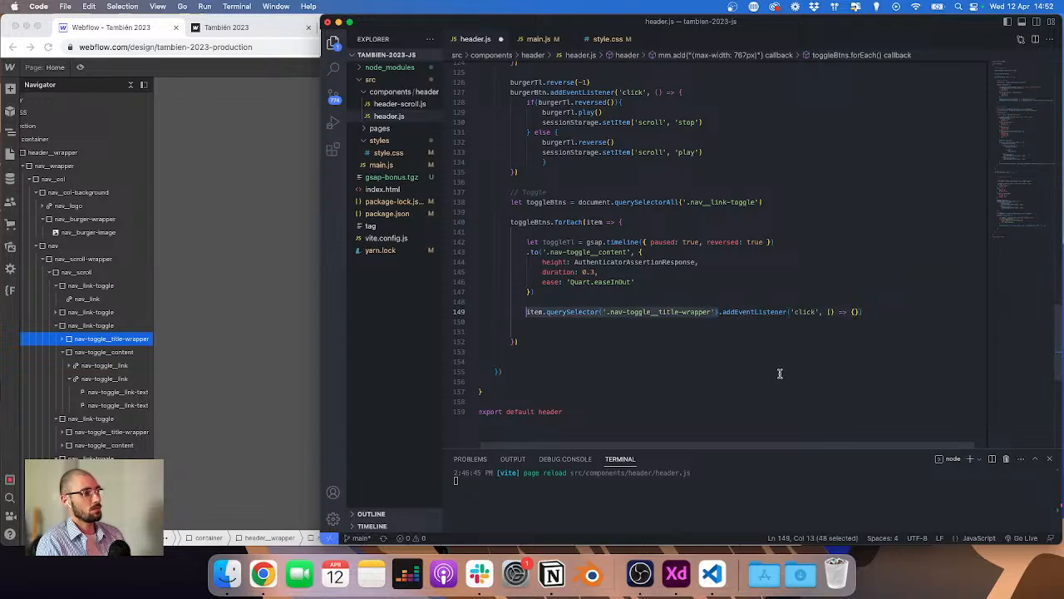
key(super+x)
click(674, 221)
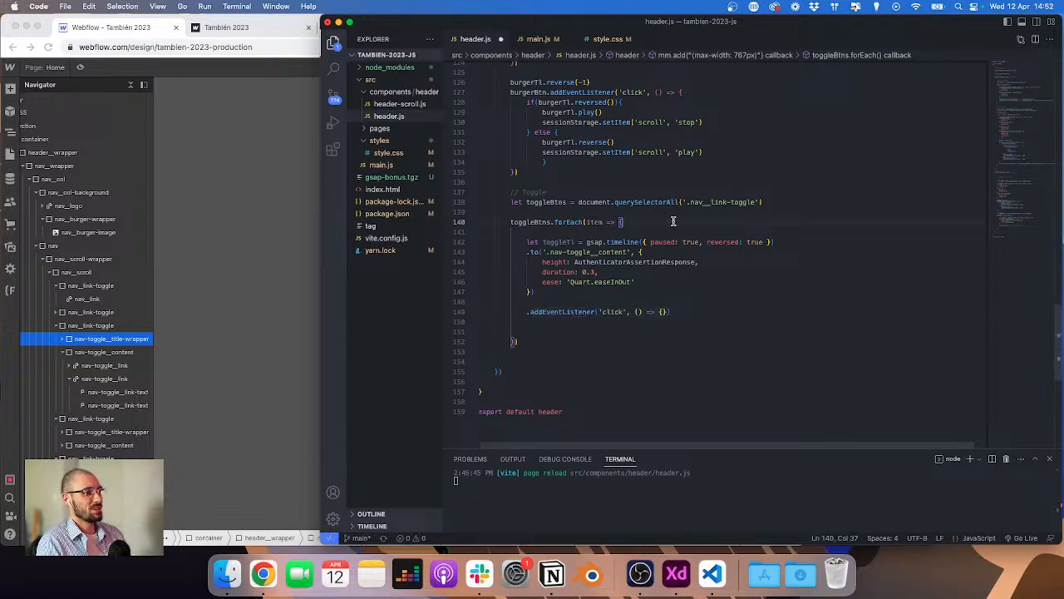
key(Return)
key(Return)
text(let )
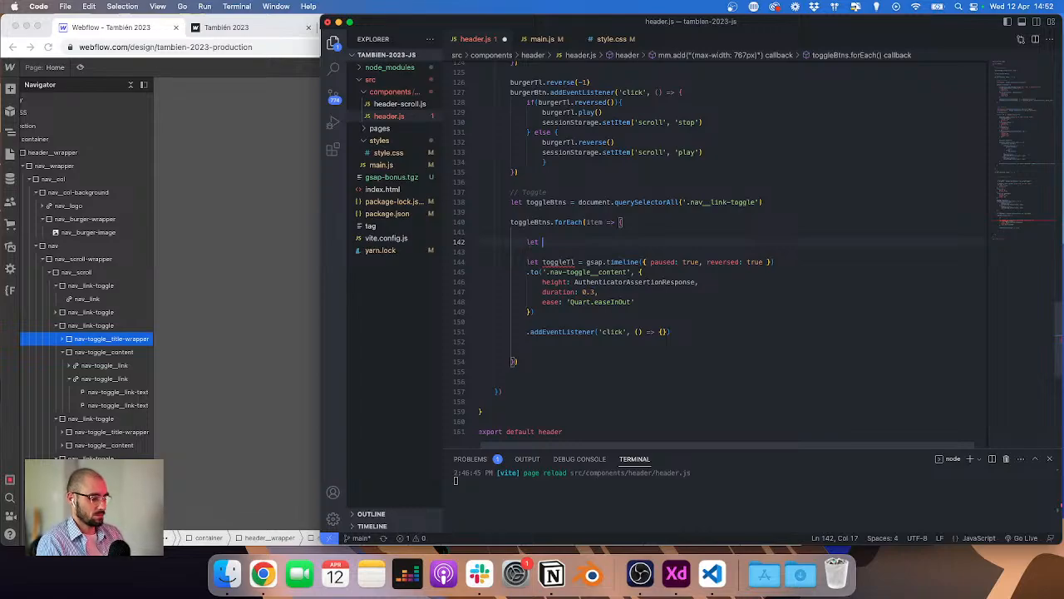
text(btn = item.querySelector('.nav-toggle__title-wrapper'))
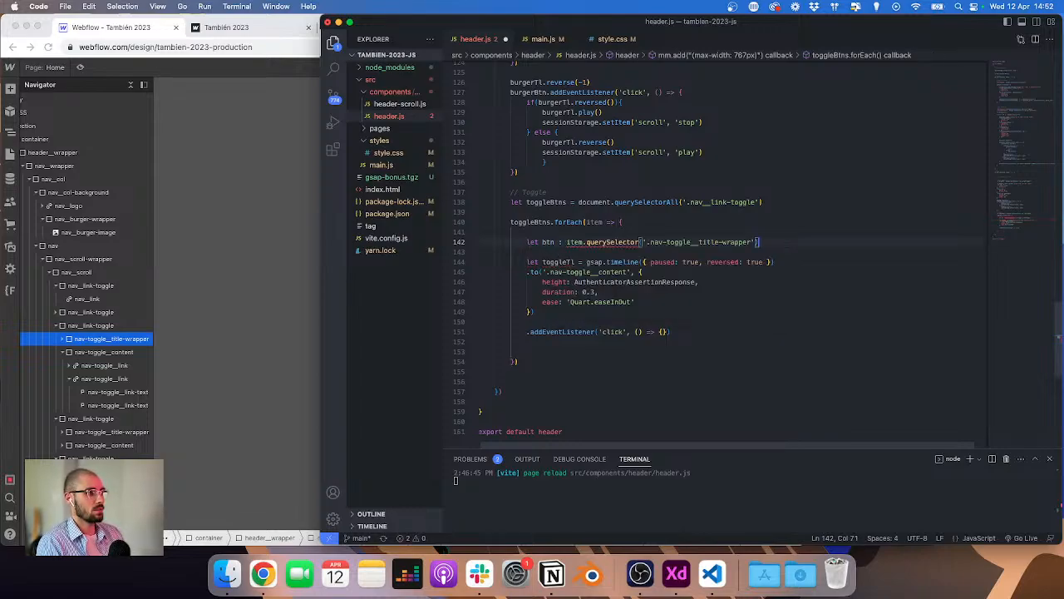
scroll(582, 216, up, 1)
click(564, 245)
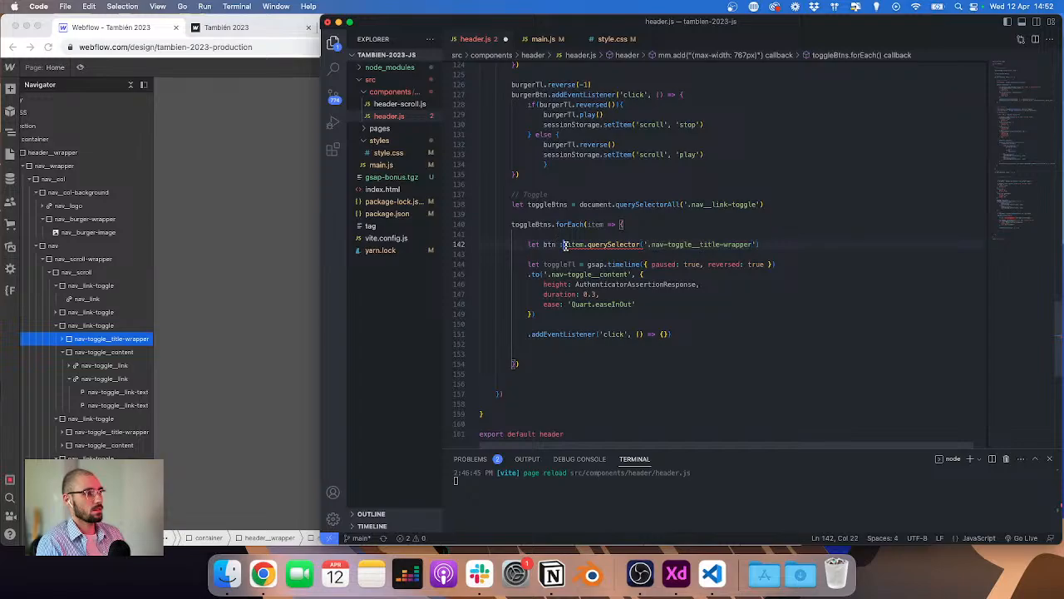
key(BackSpace)
text(=)
key(super+s)
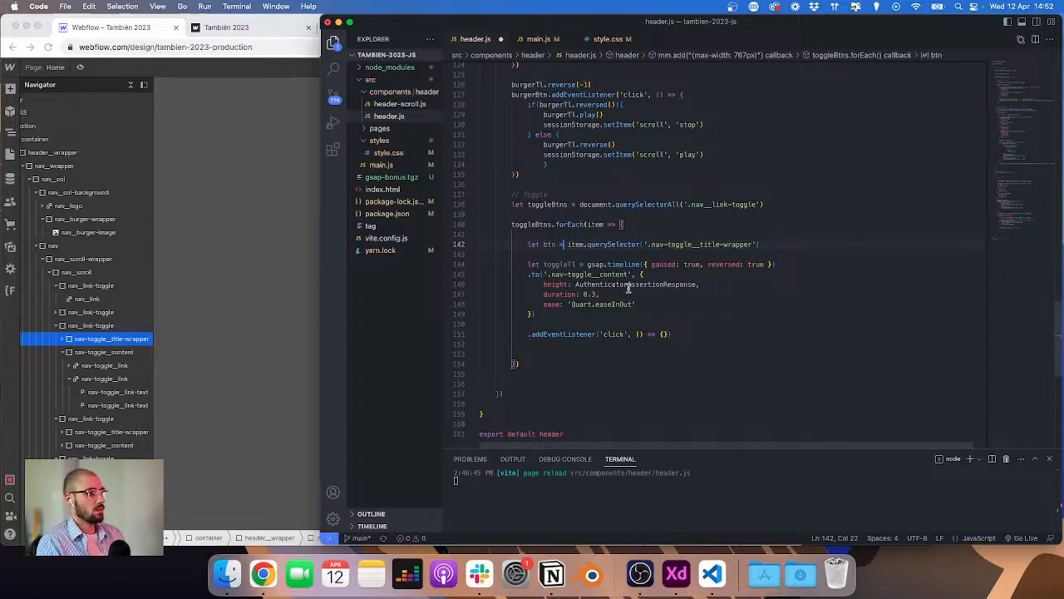
Step: Attach the click listener to btn with the body toggleTl.reversed() ? toggleTl.play() : toggleTl.reverse()
click(529, 334)
text(btn)
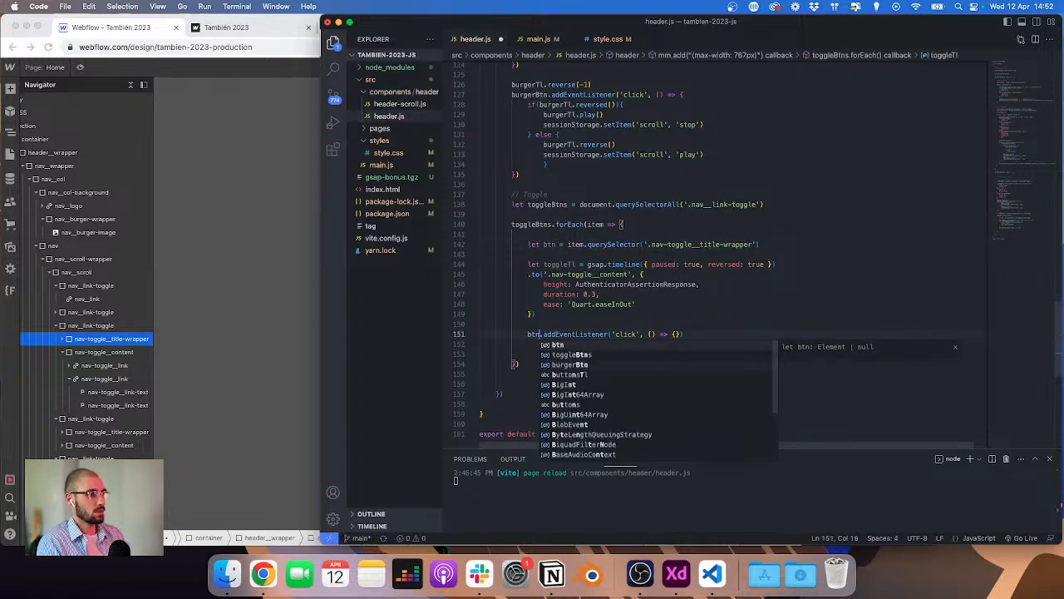
key(End)
key(Left)
key(Left)
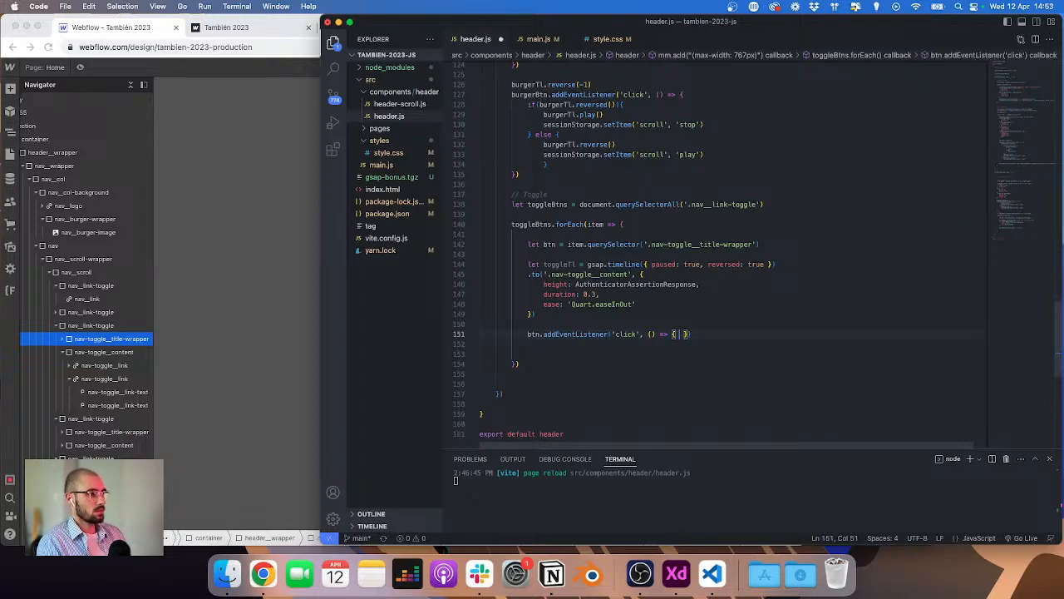
text(toggle)
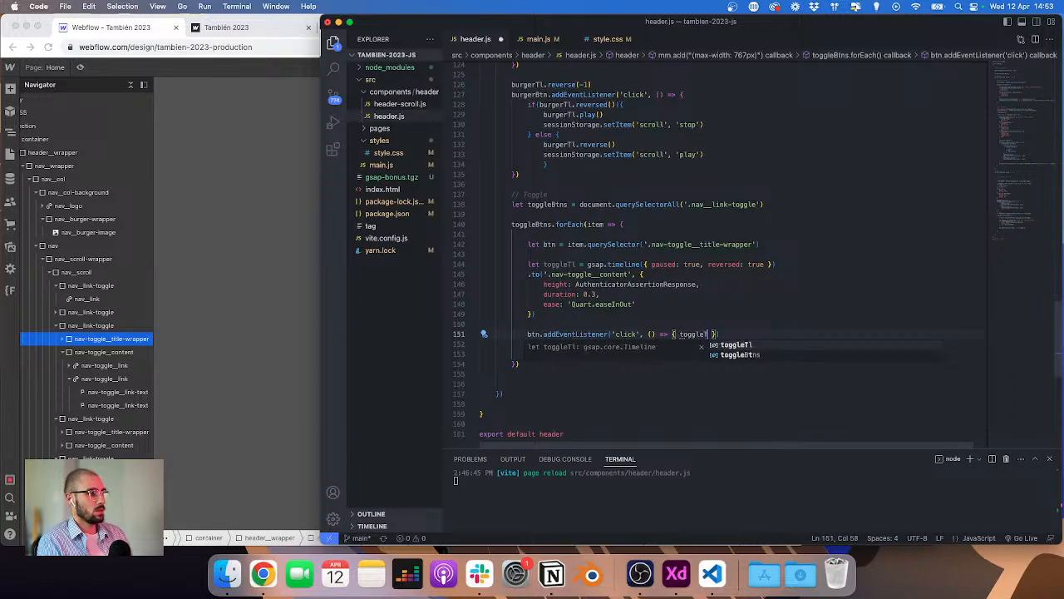
text(Tl.er)
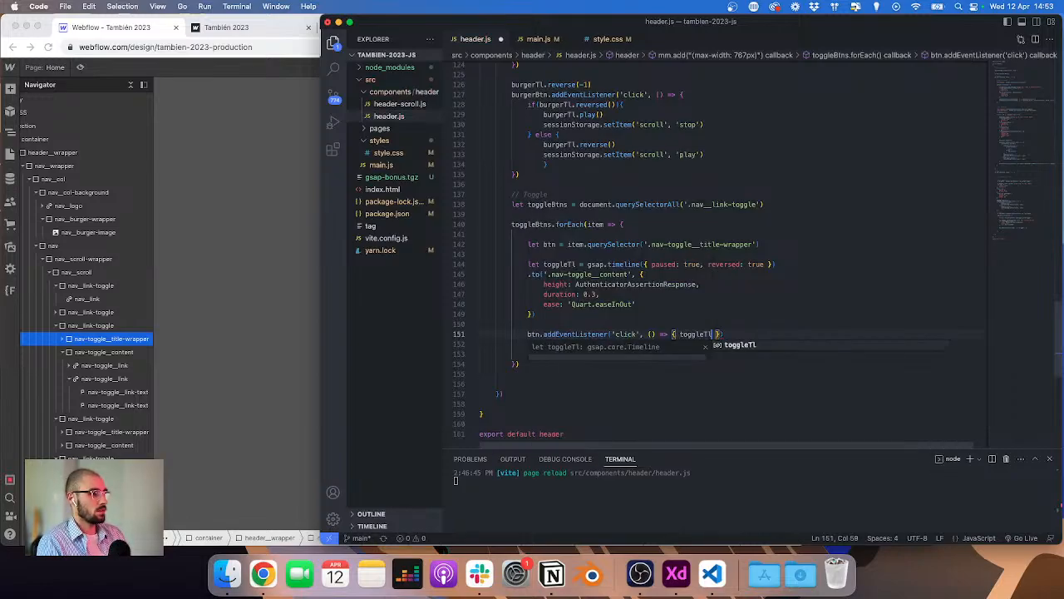
key(BackSpace)
key(BackSpace)
text(reversed( )
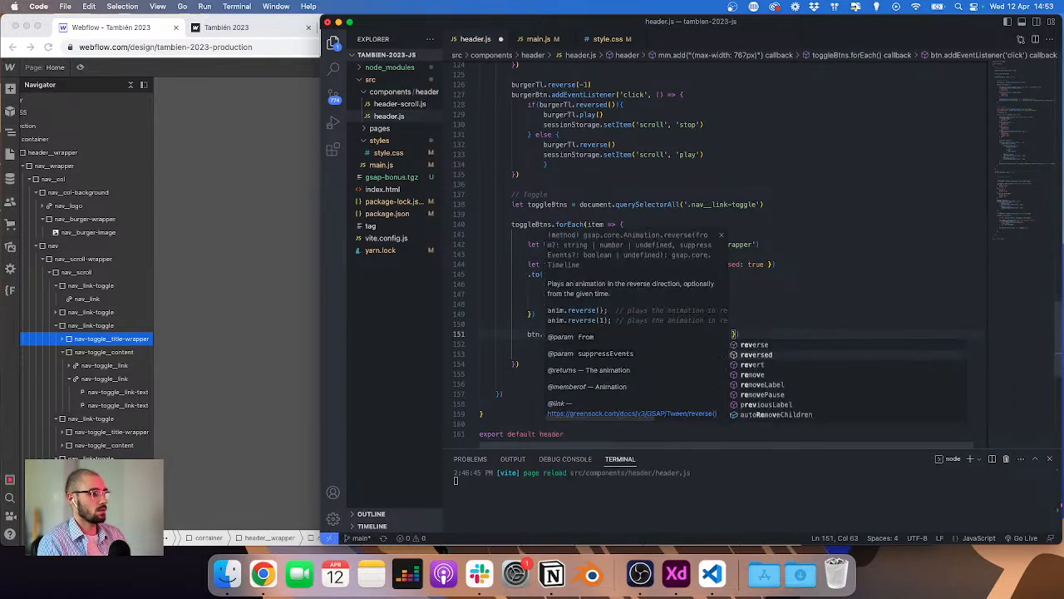
text() ?)
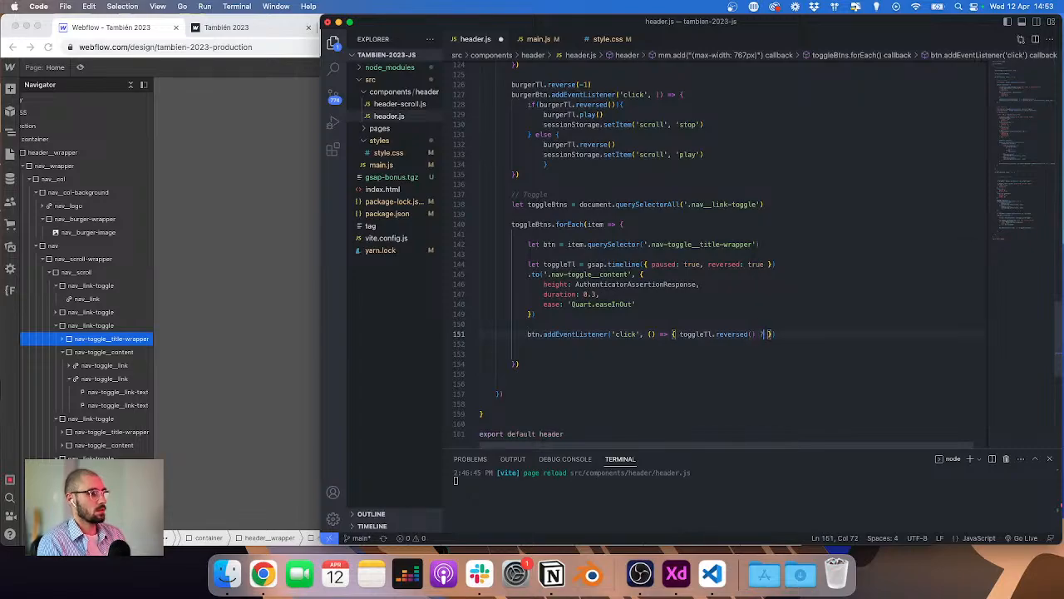
text( tog)
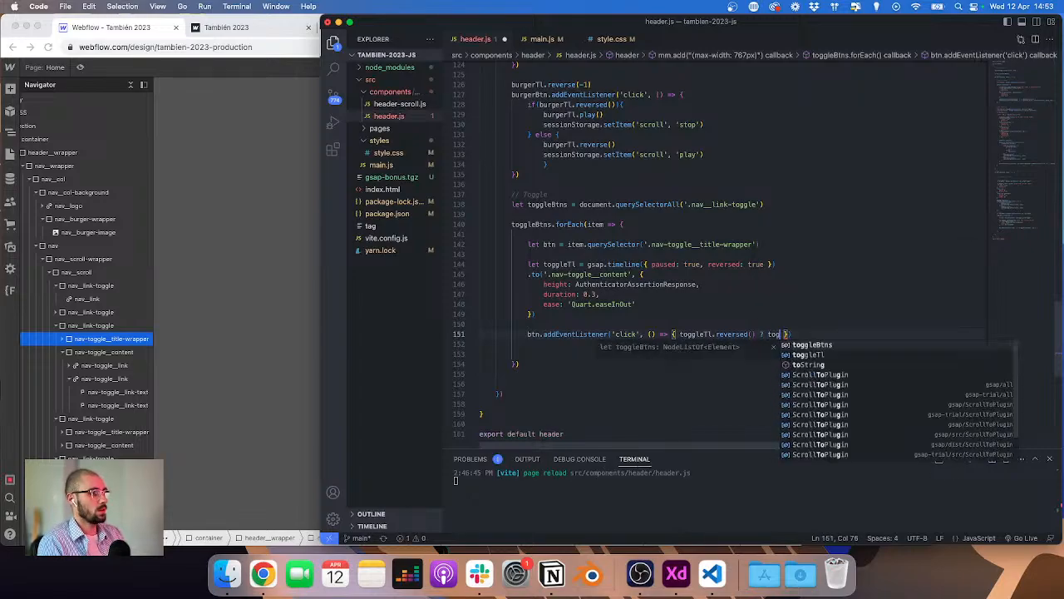
key(Right)
text(gleTl.pla)
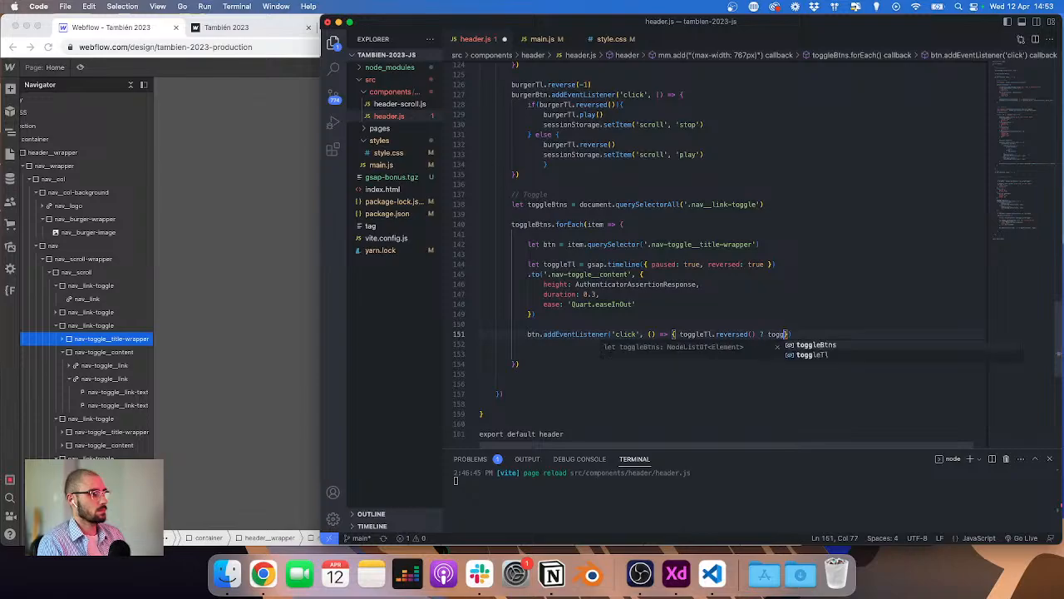
text(y()
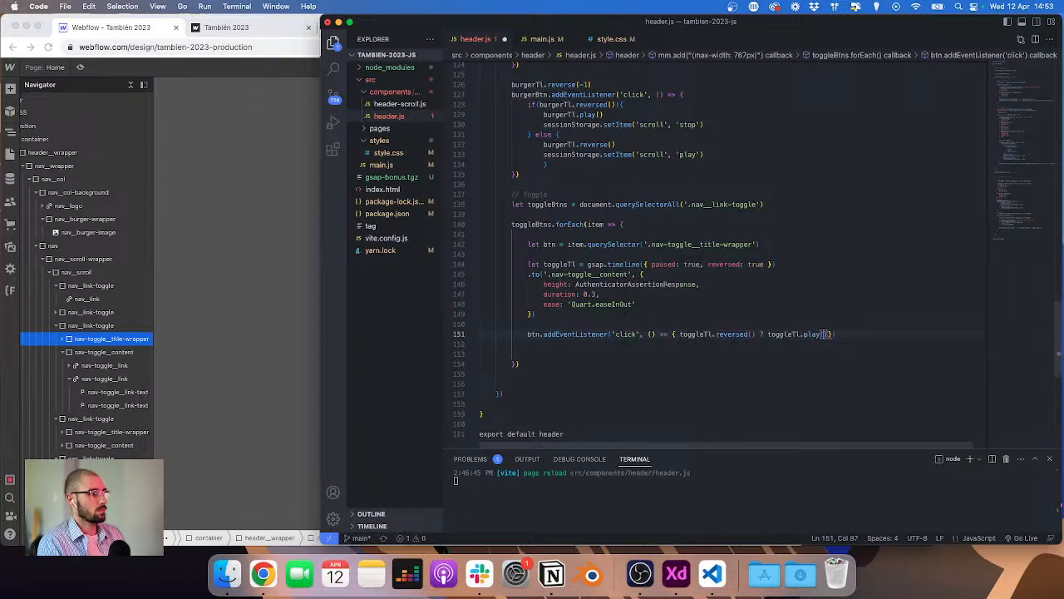
text() :  )
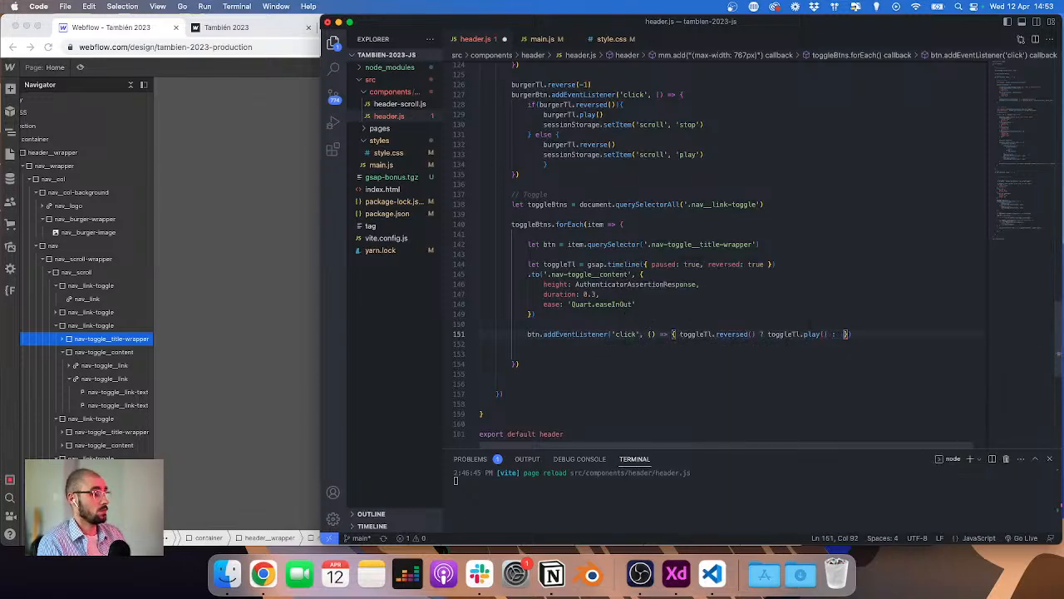
text(toggleTl.)
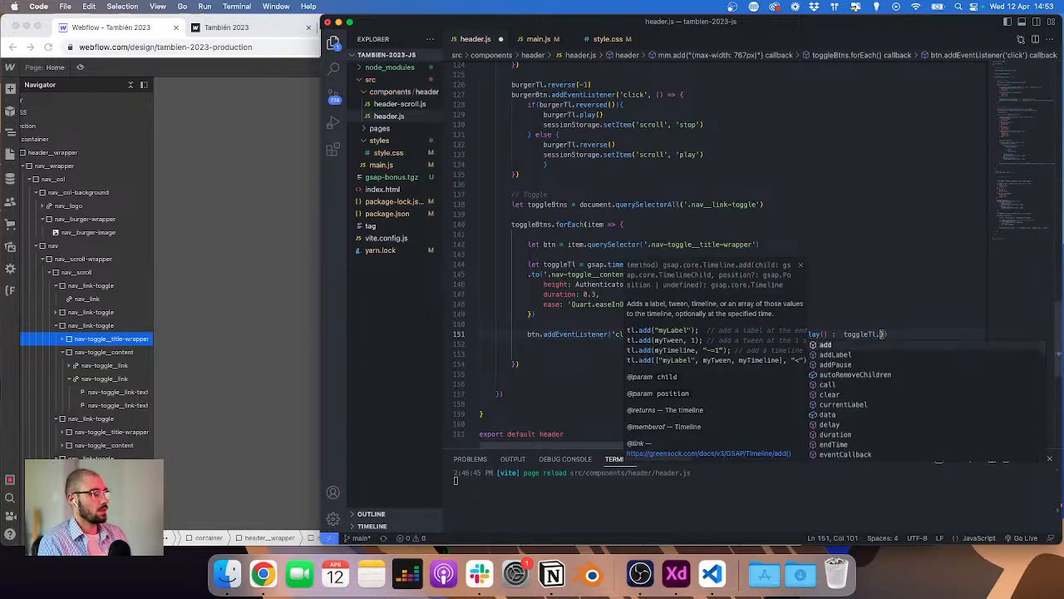
text(reverse())
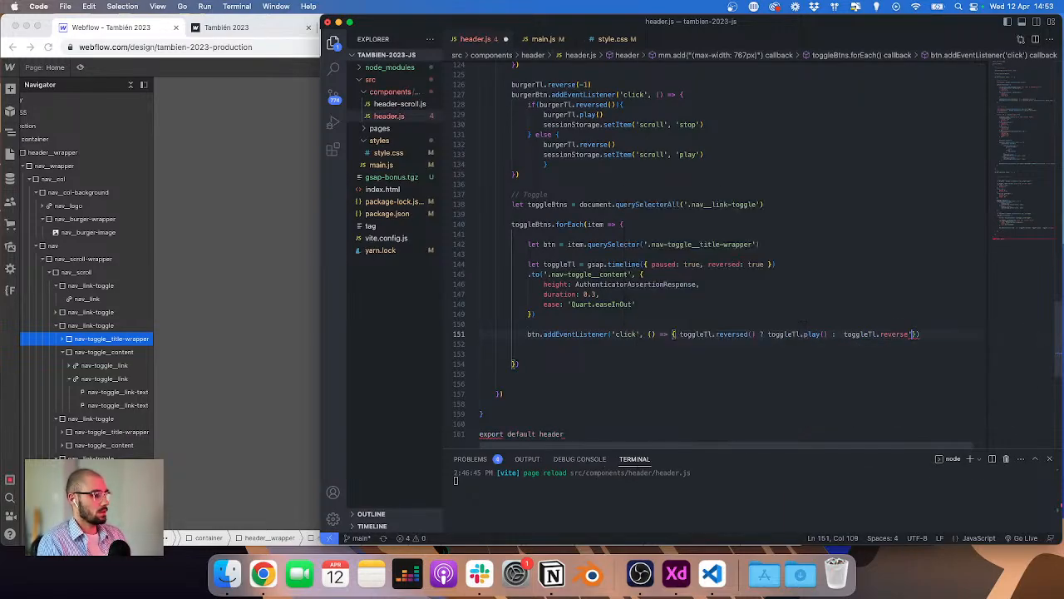
text())
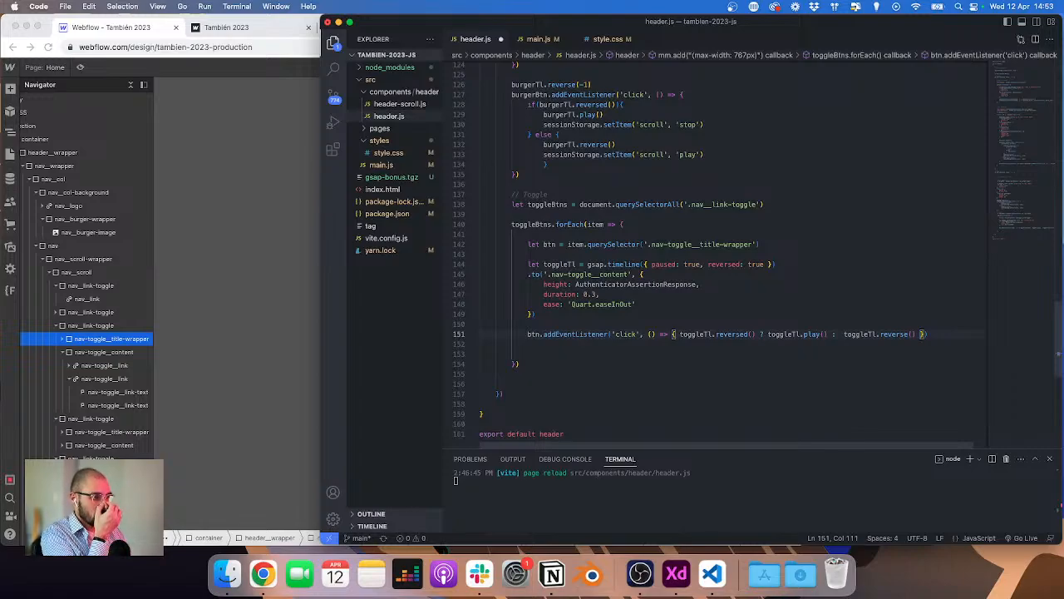
Step: Switch to the live site preview tab to check the toggle behaviour and console
click(200, 28)
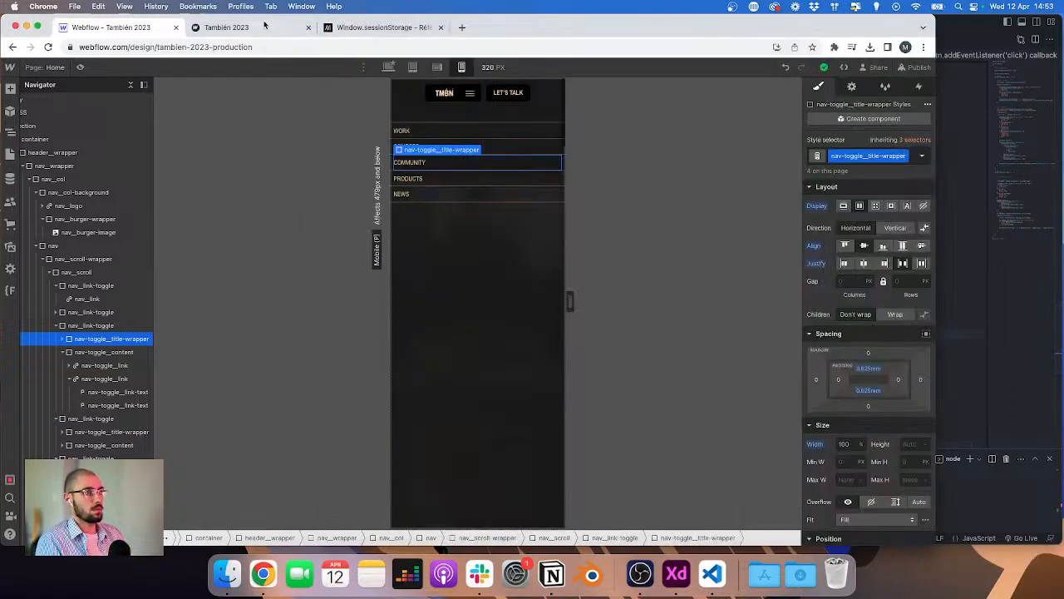
click(217, 27)
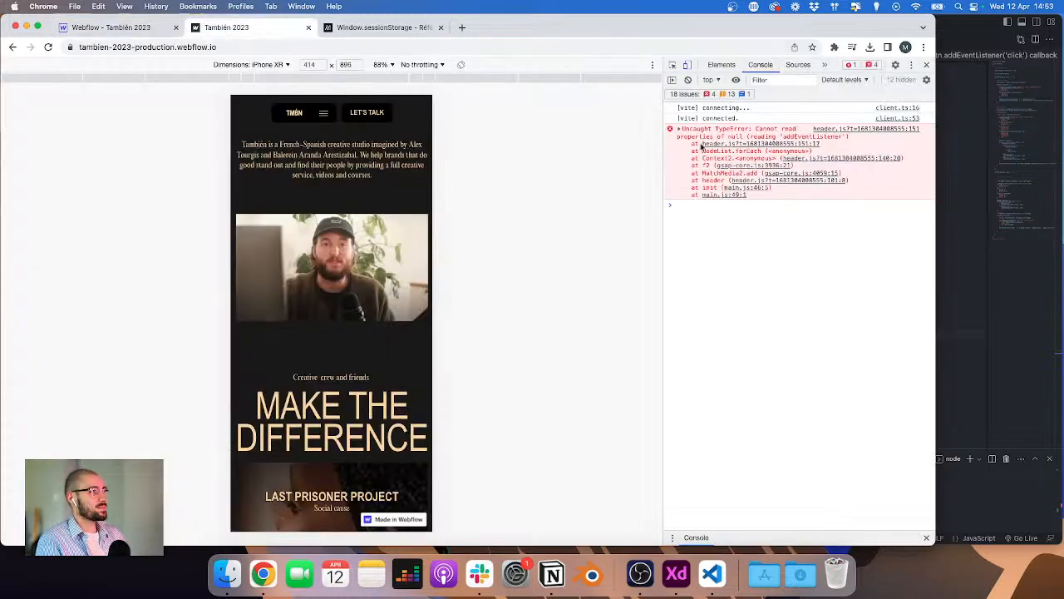
Step: Try changing querySelectorAll for the toggle buttons to querySelector, then undo that edit
click(799, 144)
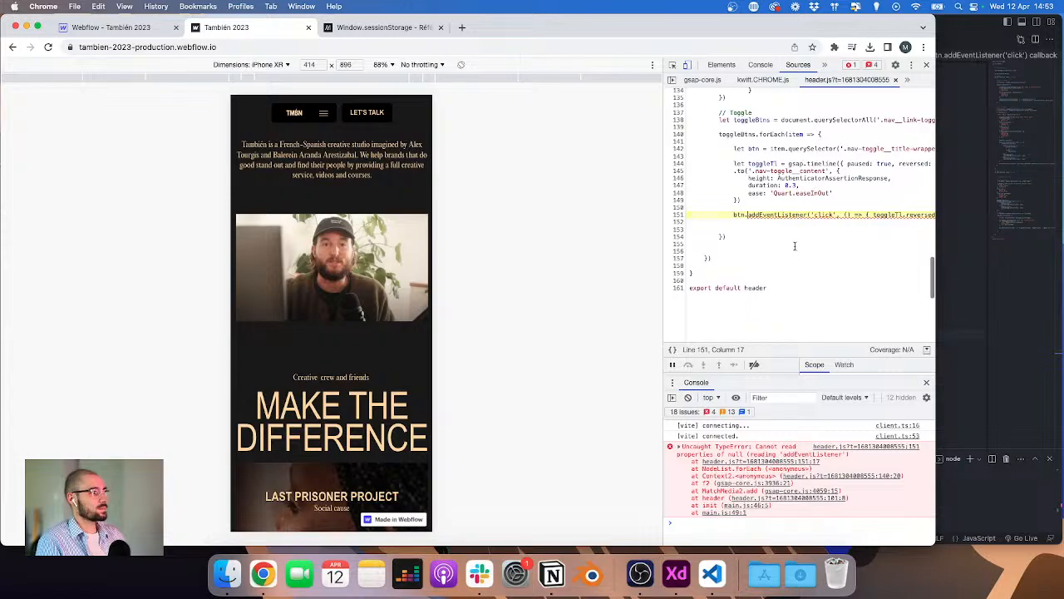
click(973, 243)
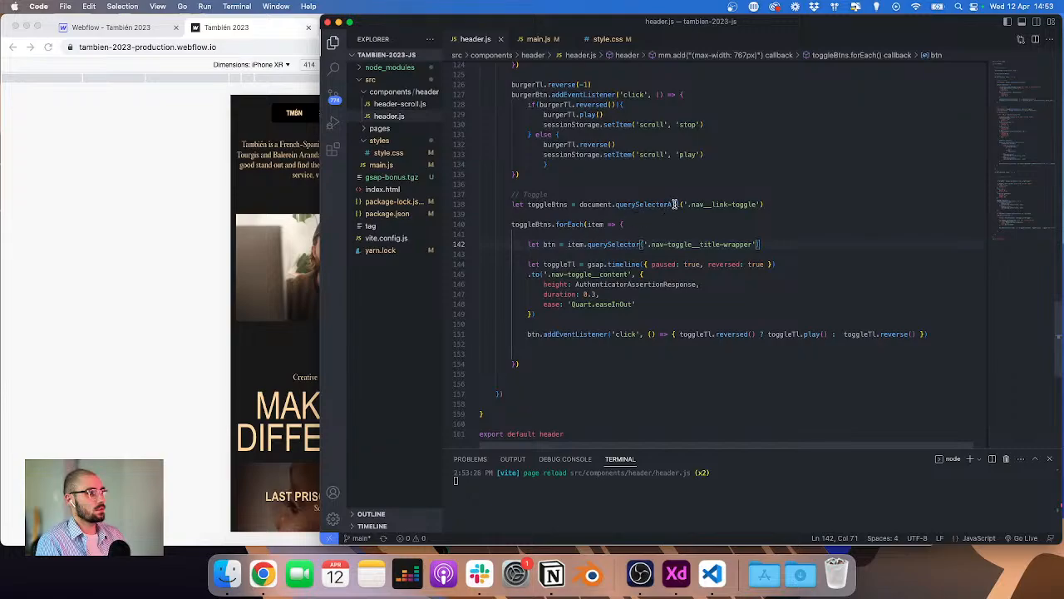
click(675, 203)
key(BackSpace)
key(BackSpace)
key(BackSpace)
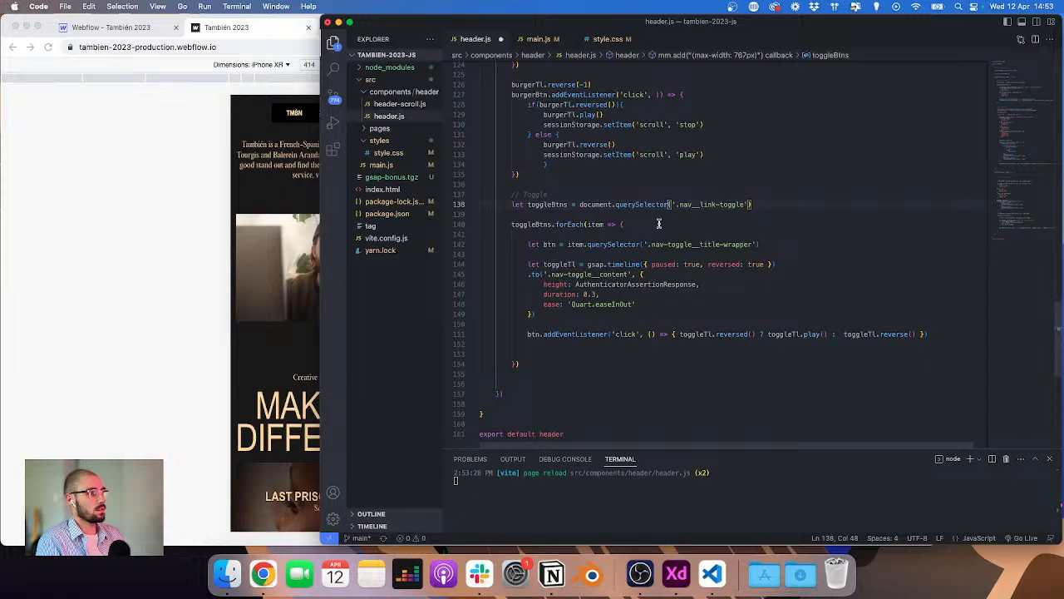
key(super+z)
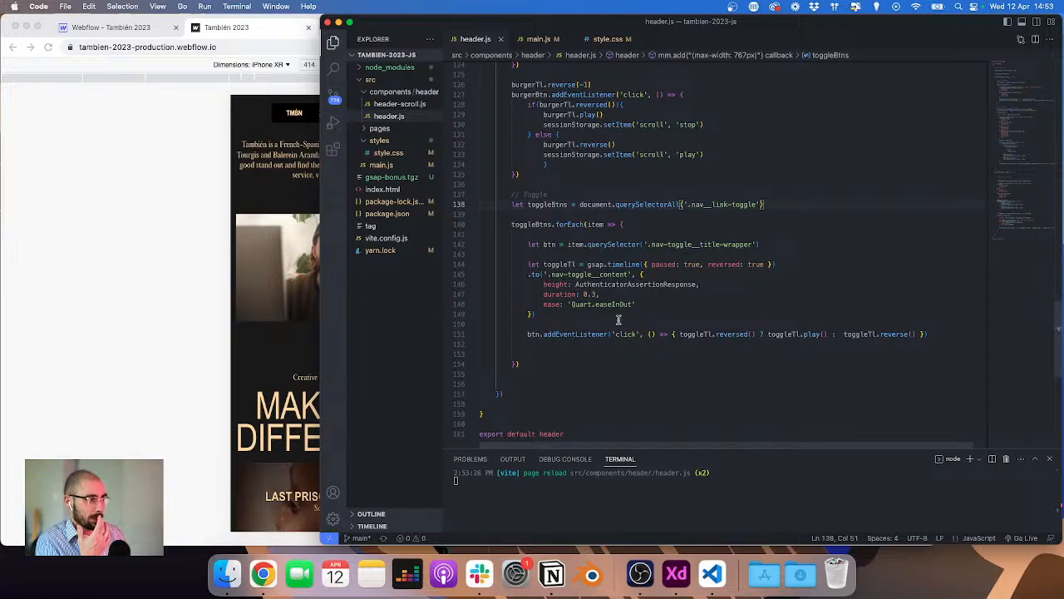
Step: Comment out the btn click-listener line and add console.log(btn) below the btn declaration
click(546, 333)
key(super+slash)
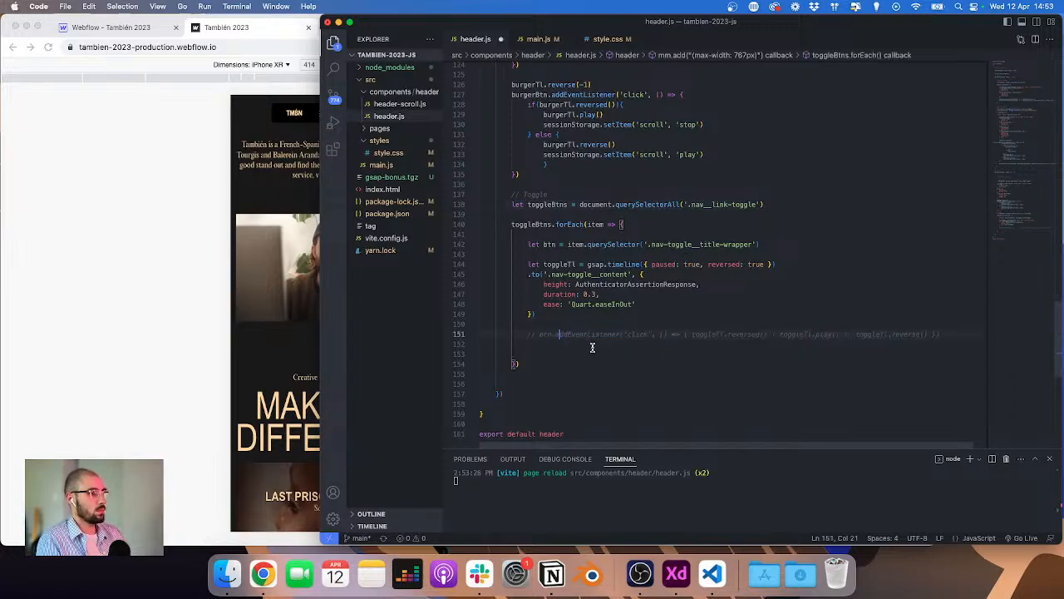
click(779, 242)
key(Return)
text(console.l)
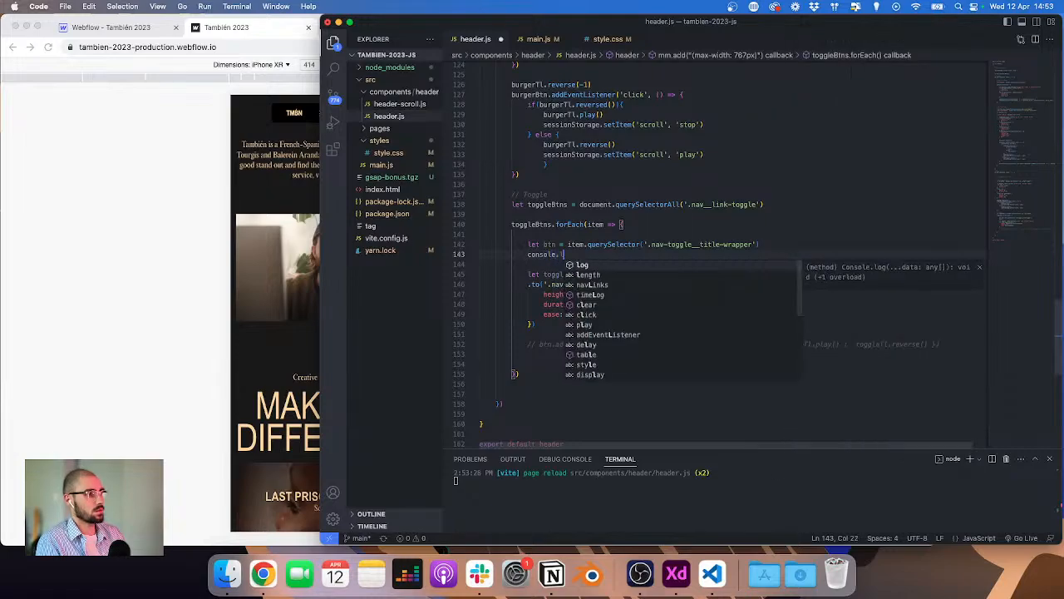
text(og(btn)
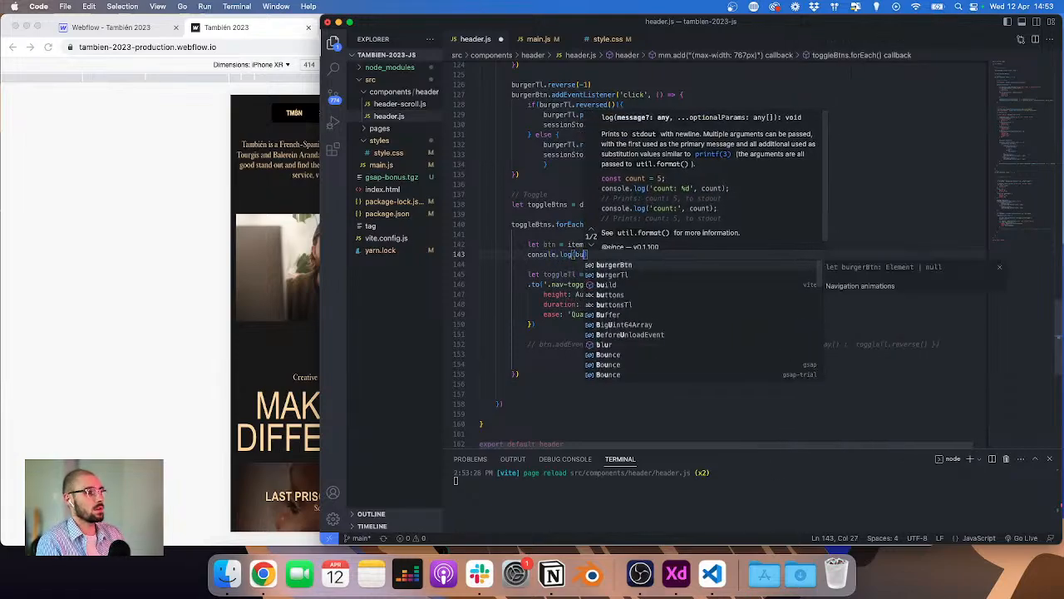
Step: Inspect the logged btn elements in the browser console
click(139, 216)
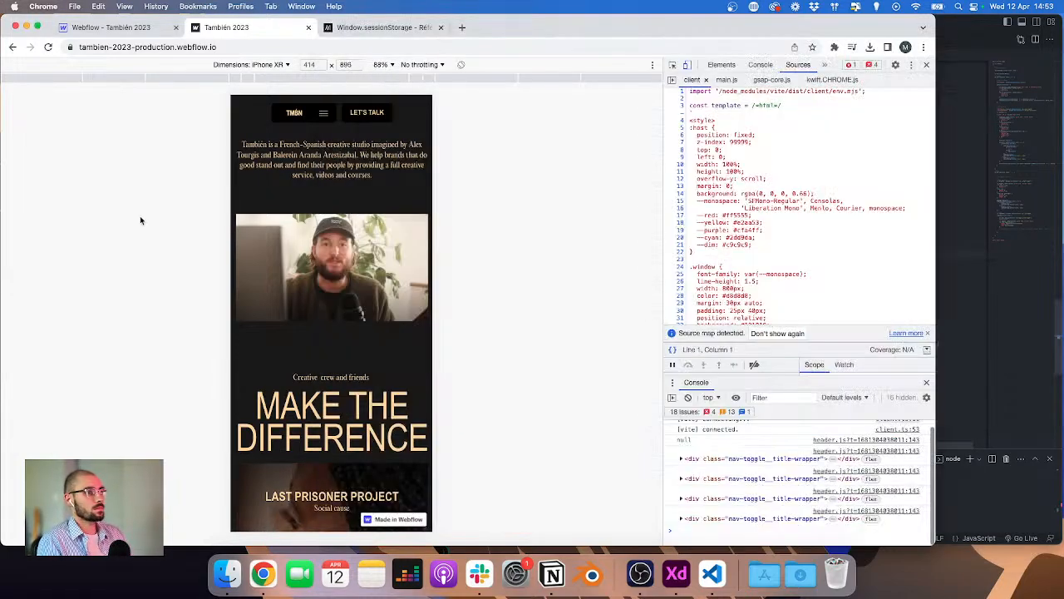
click(760, 65)
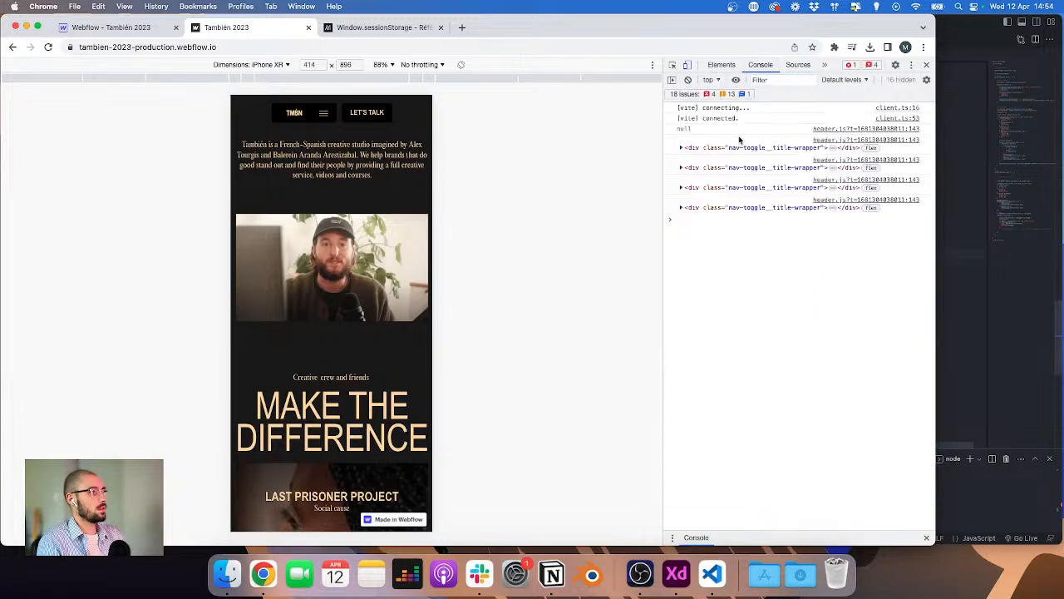
click(681, 148)
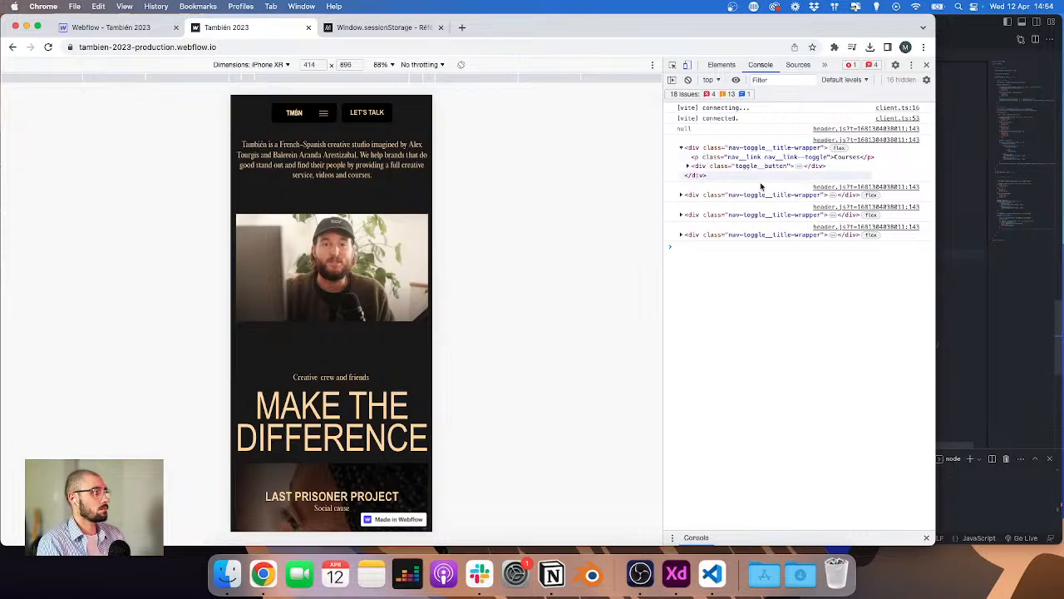
key(super+Tab)
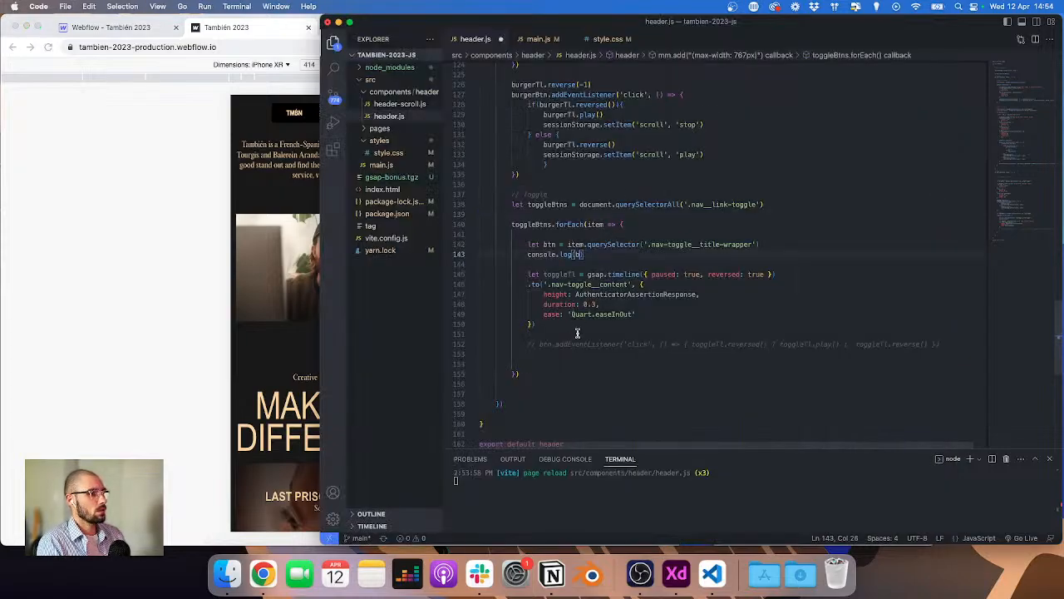
Step: Delete the console.log(btn) line and uncomment the btn click-listener line
click(597, 250)
key(super+shift+Left)
key(super+shift+Left)
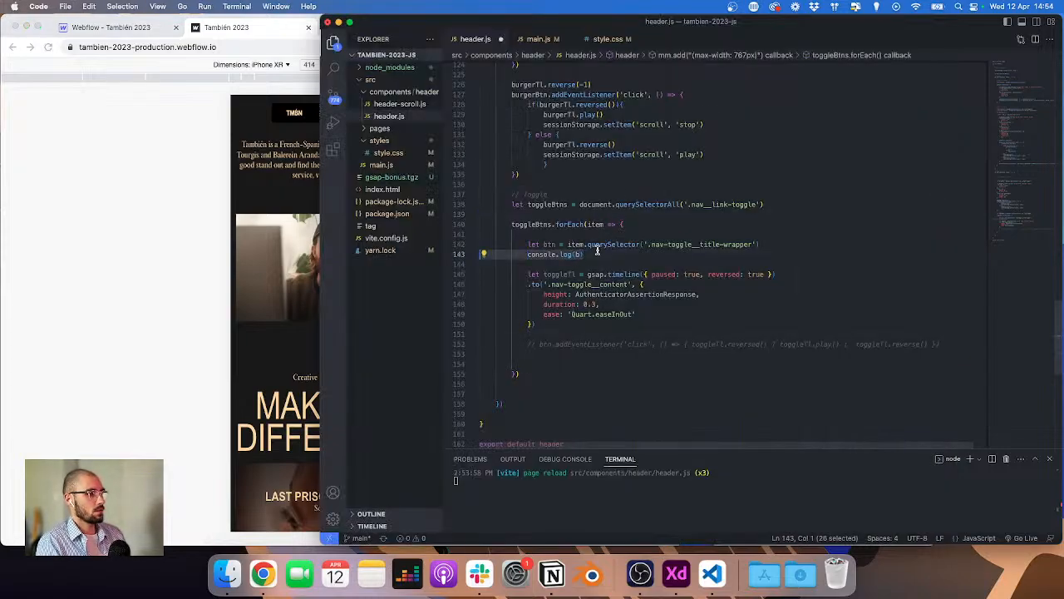
key(BackSpace)
key(BackSpace)
click(604, 333)
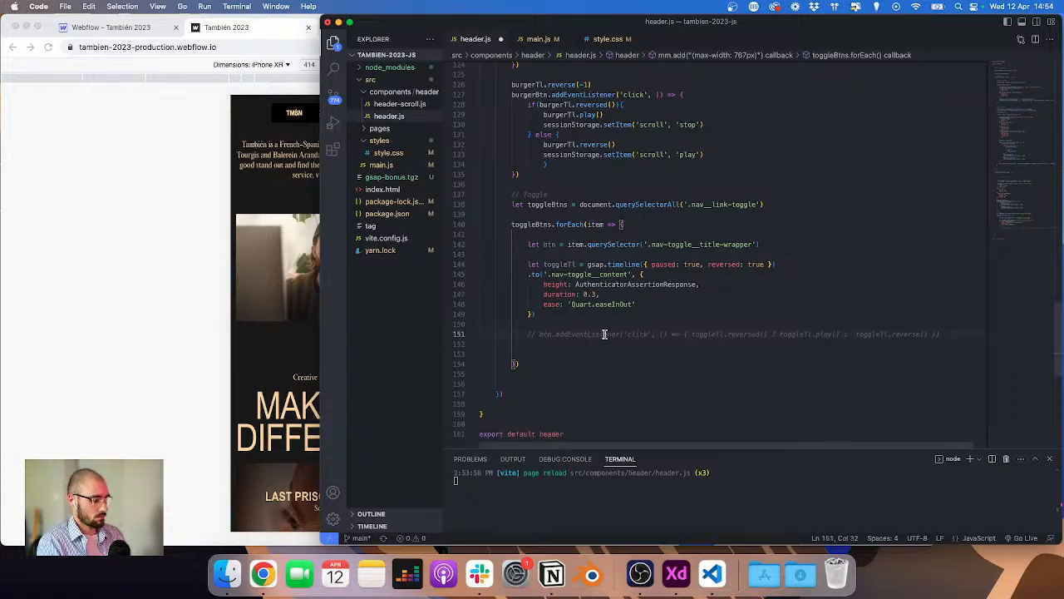
key(super+slash)
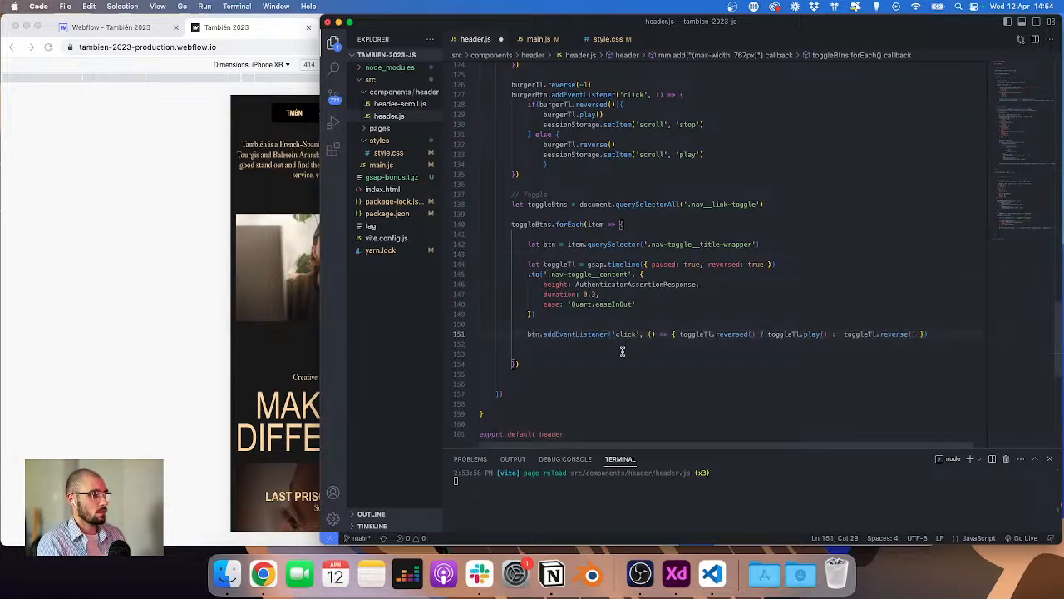
Step: Replace the click listener's body with console.log('click')
scroll(617, 344, right, 1)
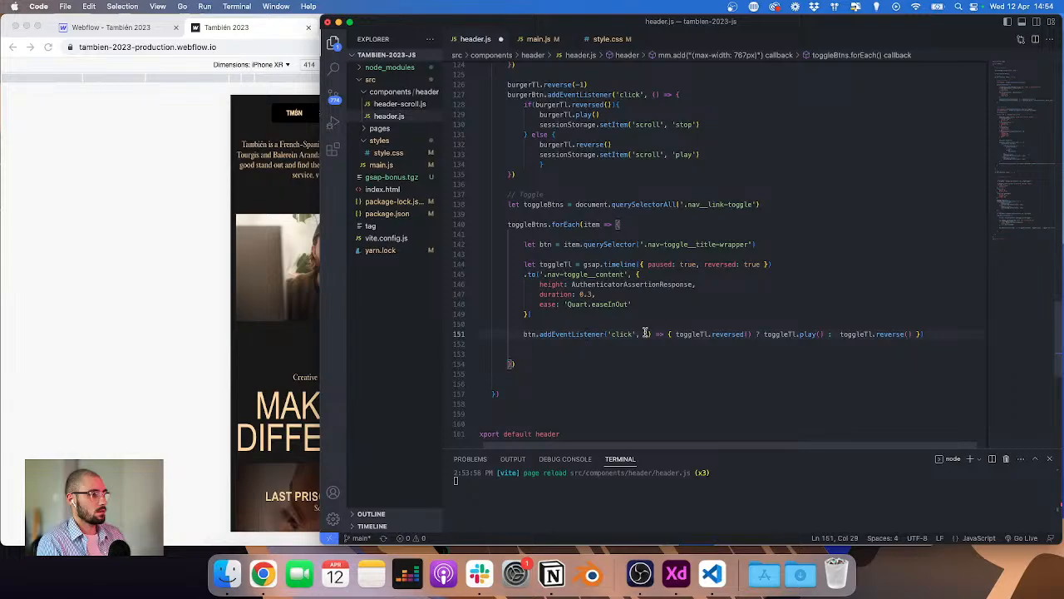
drag(673, 334, 916, 332)
key(super+x)
text(console.log('click)
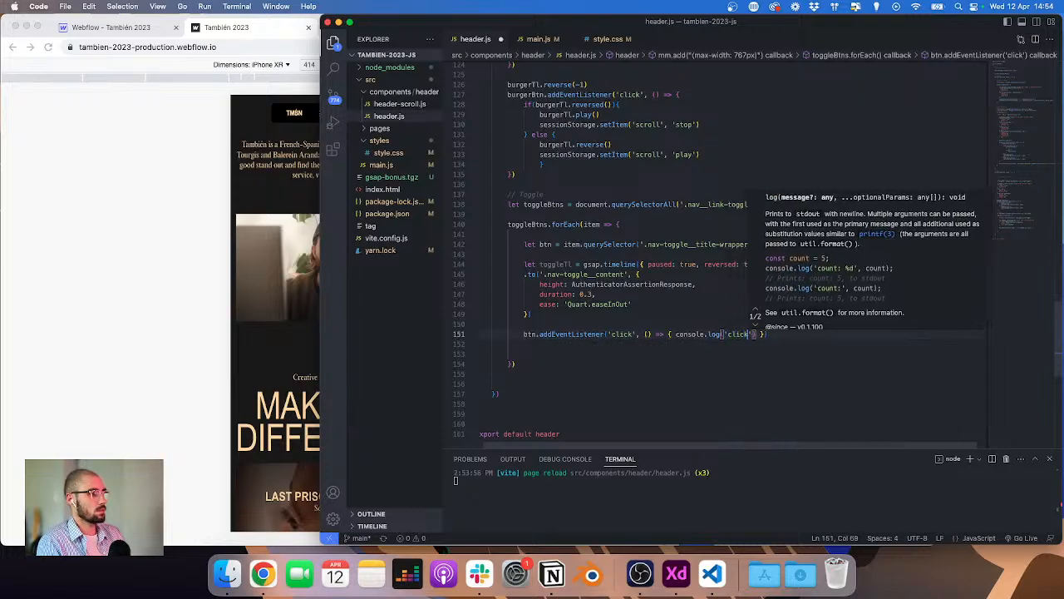
Step: Check the source line of the console error in the browser
click(129, 274)
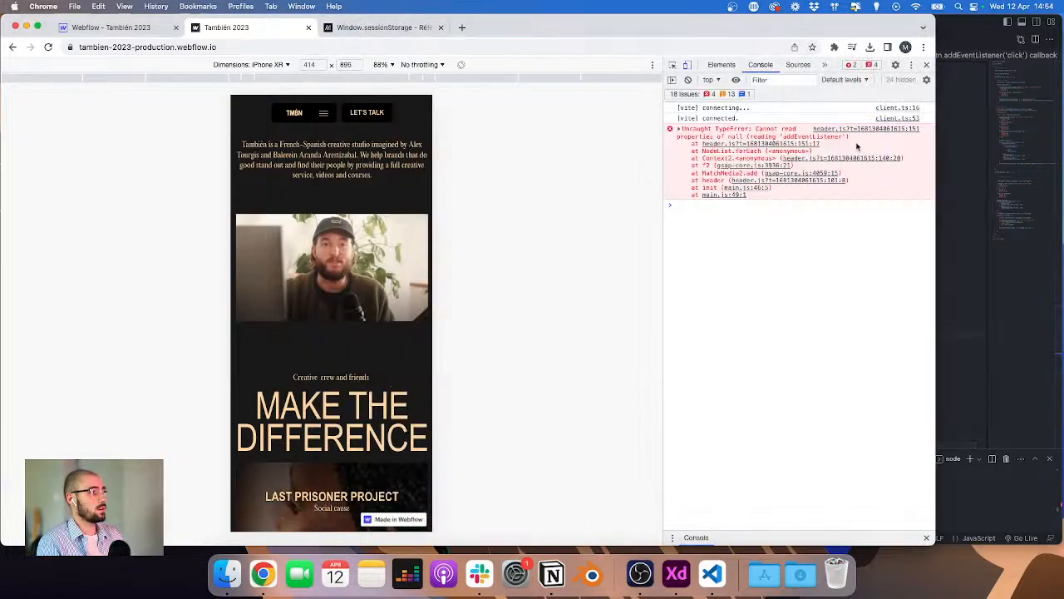
click(805, 143)
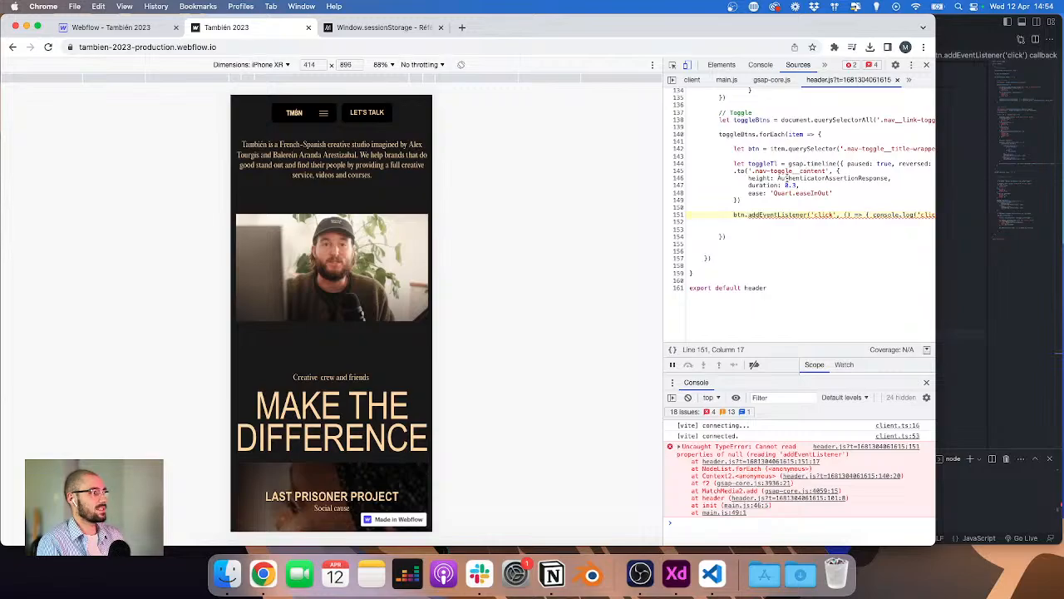
scroll(782, 178, right, 3)
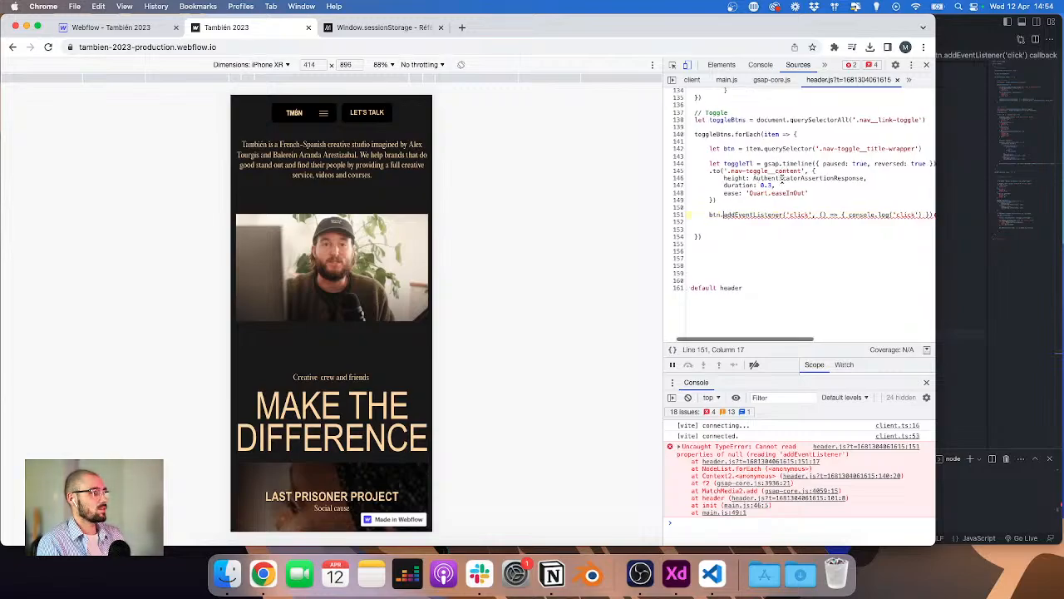
click(953, 218)
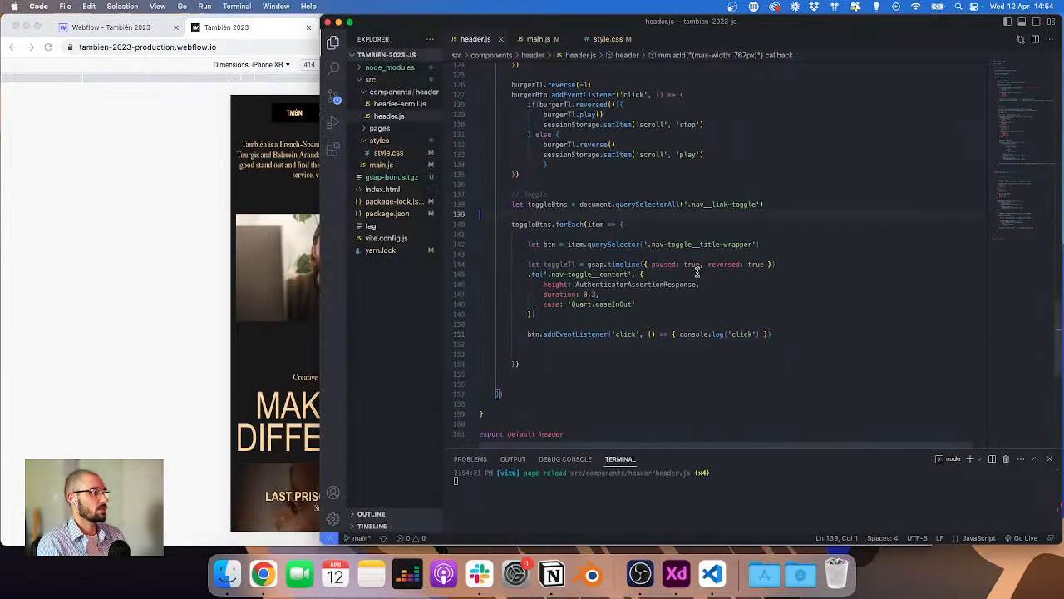
Step: Comment out the btn declaration, use item.querySelector('.nav-toggle__title-wrapper') directly in place of btn in the listener, and save
click(548, 245)
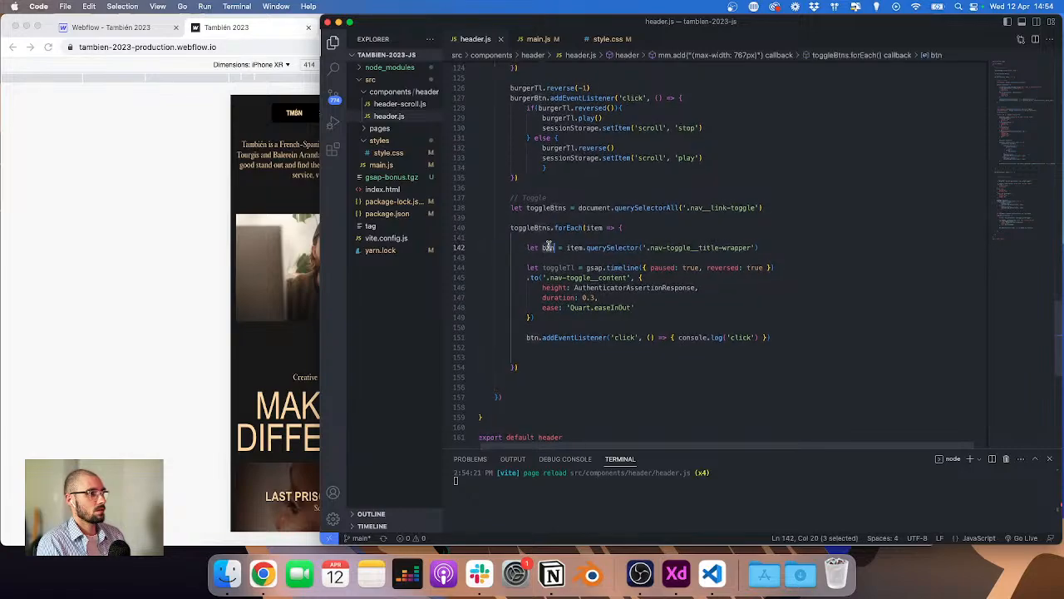
drag(758, 248, 566, 248)
key(super+slash)
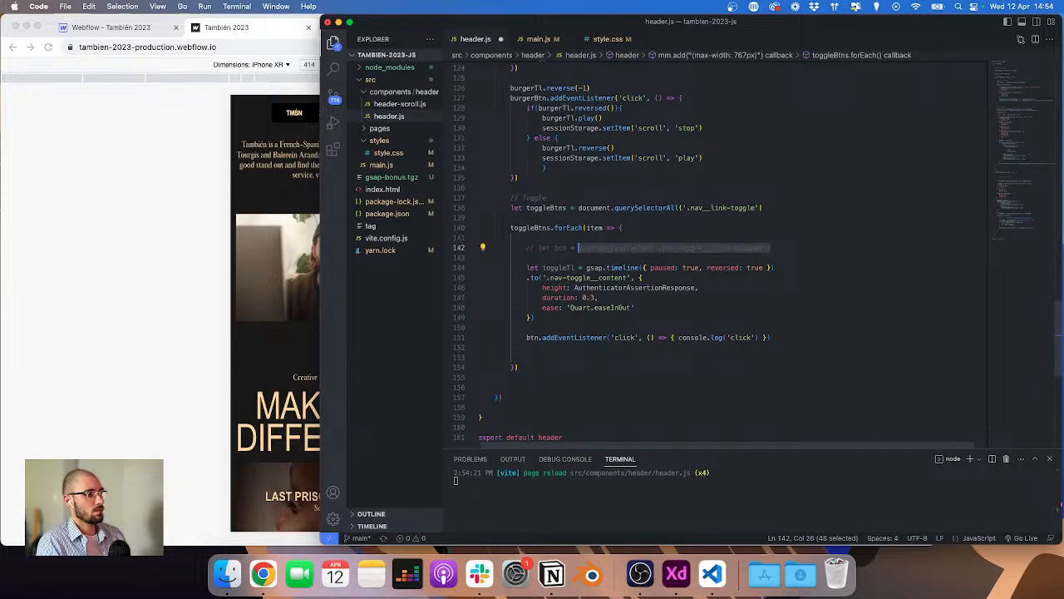
double_click(534, 338)
key(super+v)
key(super+s)
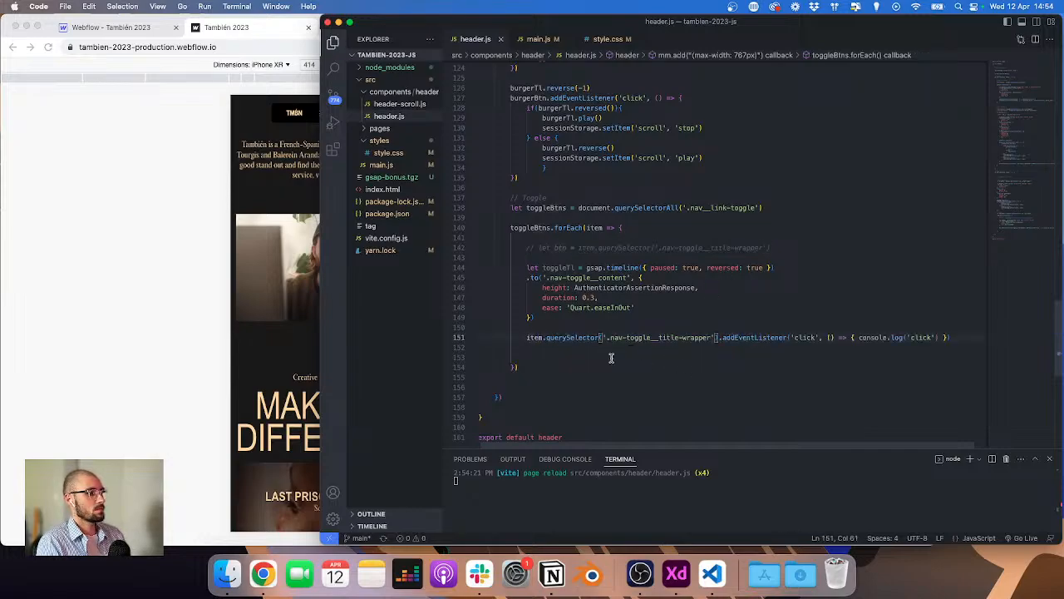
Step: Check the console error's source location in the browser again
click(109, 318)
click(761, 64)
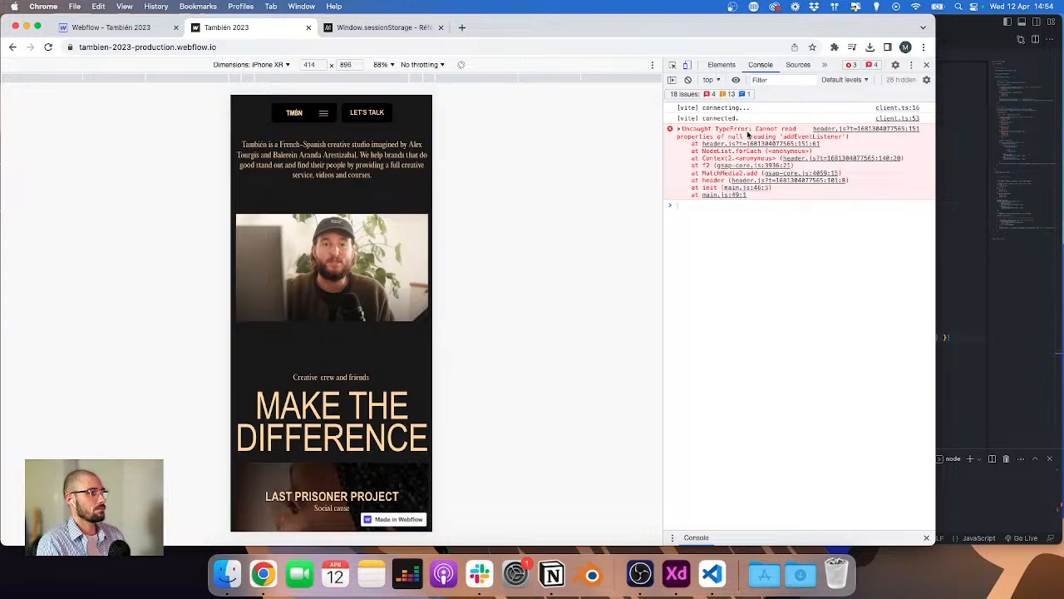
click(806, 158)
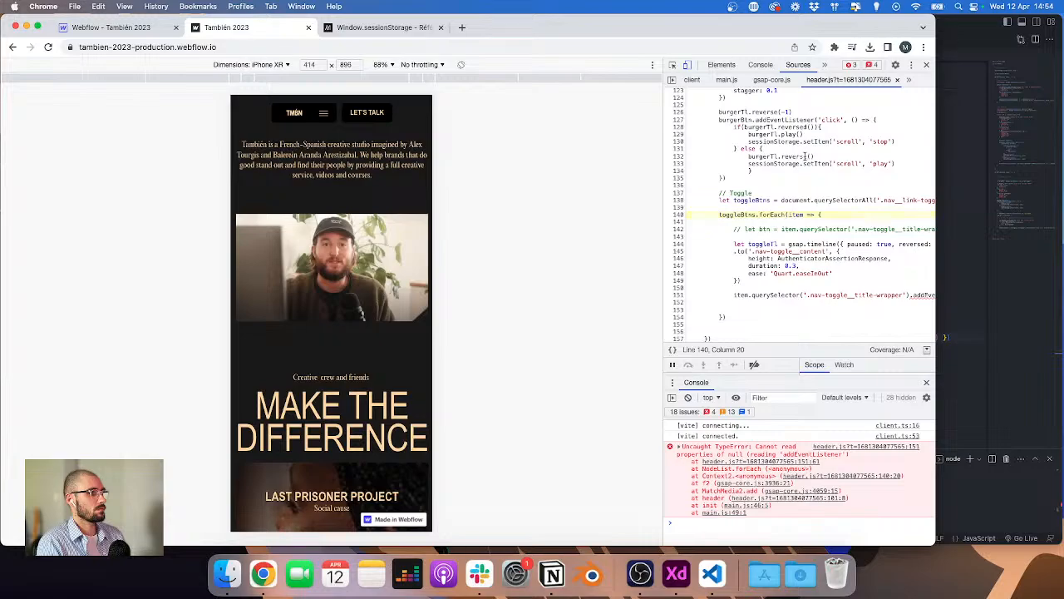
click(948, 206)
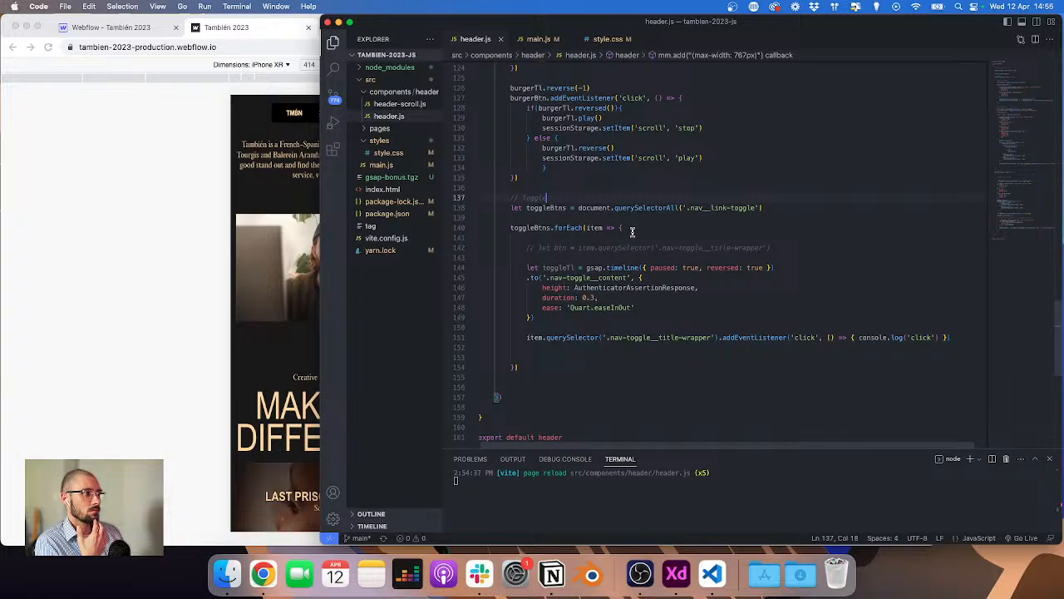
Step: Inspect the nav_link-toggle element and its nav-toggle__title-wrapper child in the Webflow Navigator
click(125, 31)
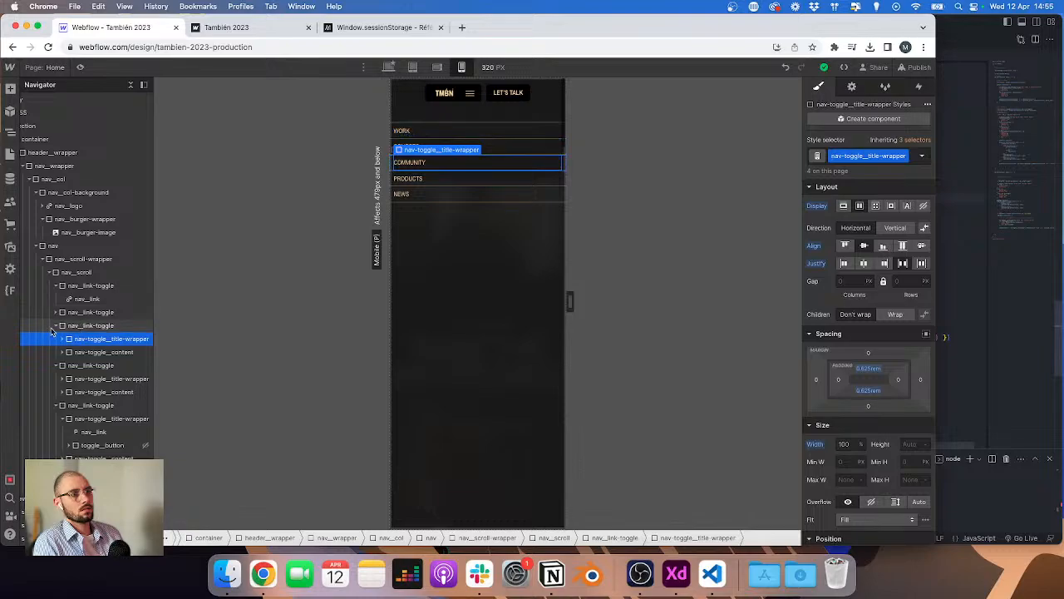
click(55, 326)
click(73, 328)
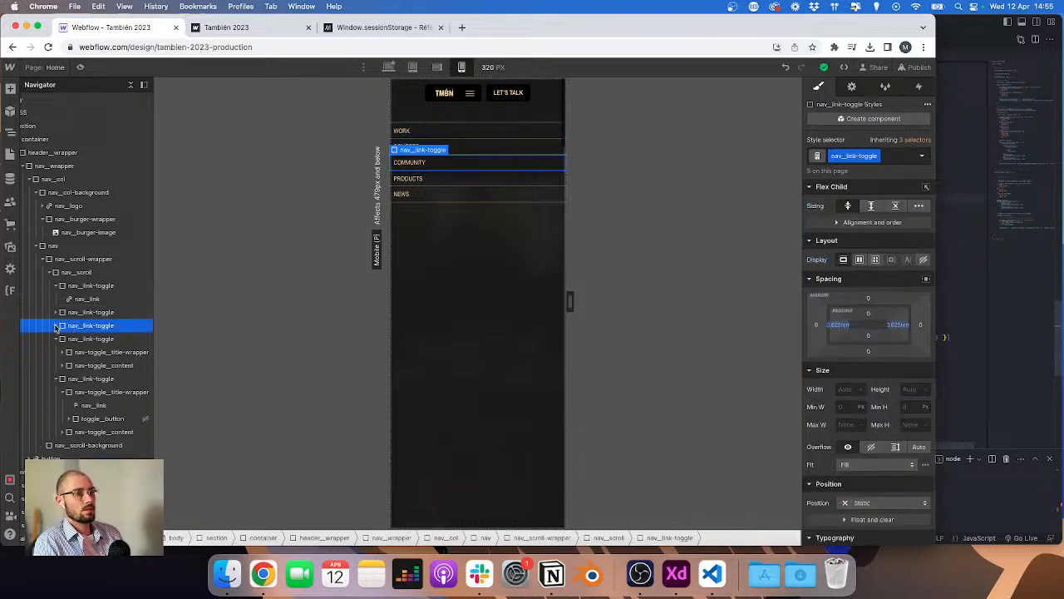
click(56, 326)
click(108, 339)
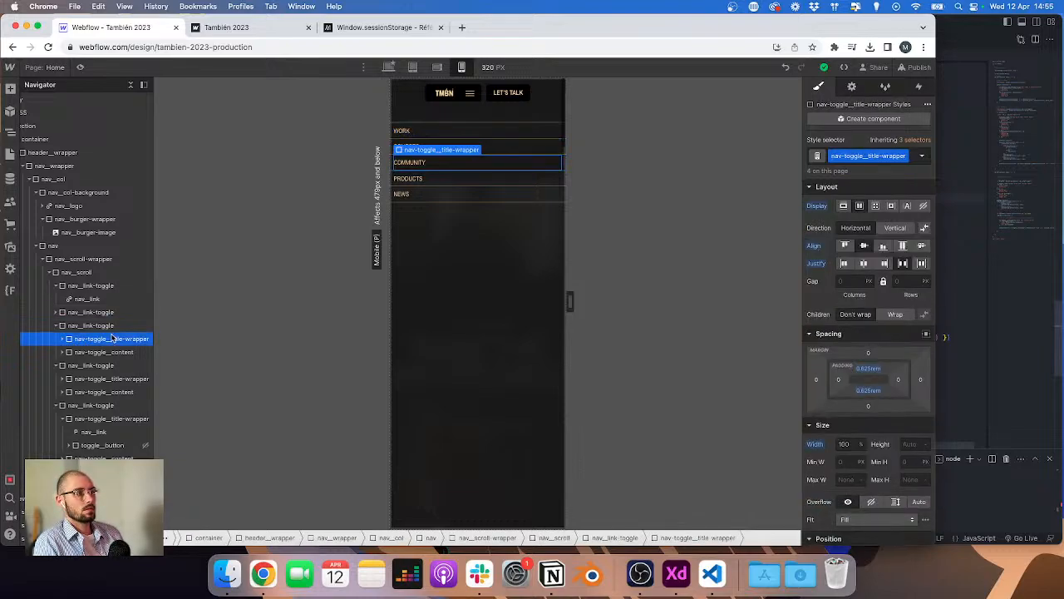
click(983, 295)
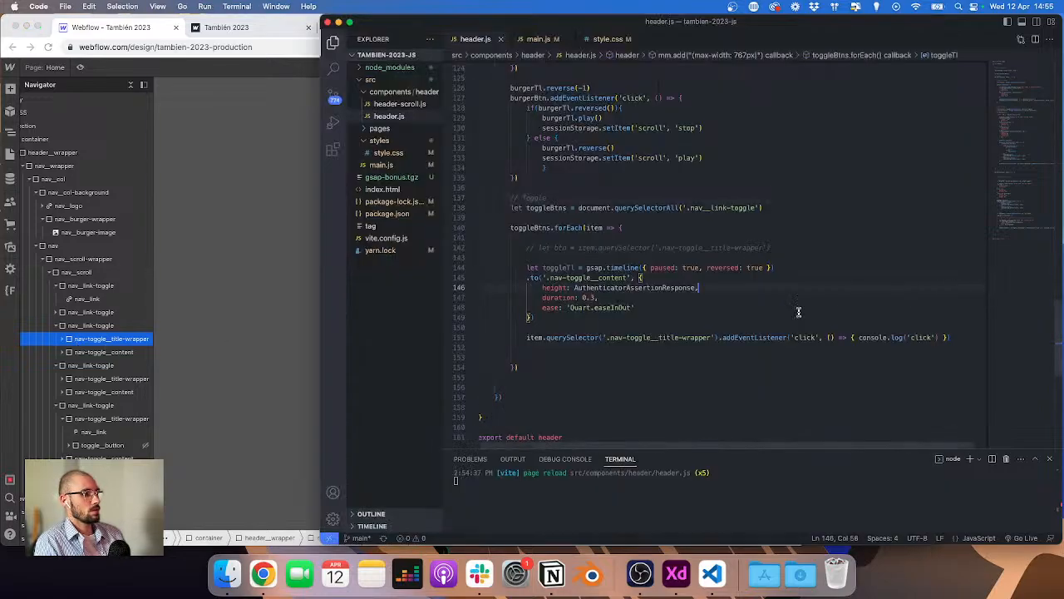
Step: Rewrite line 151 so the click listener is attached directly to item and logs 'click'
click(958, 339)
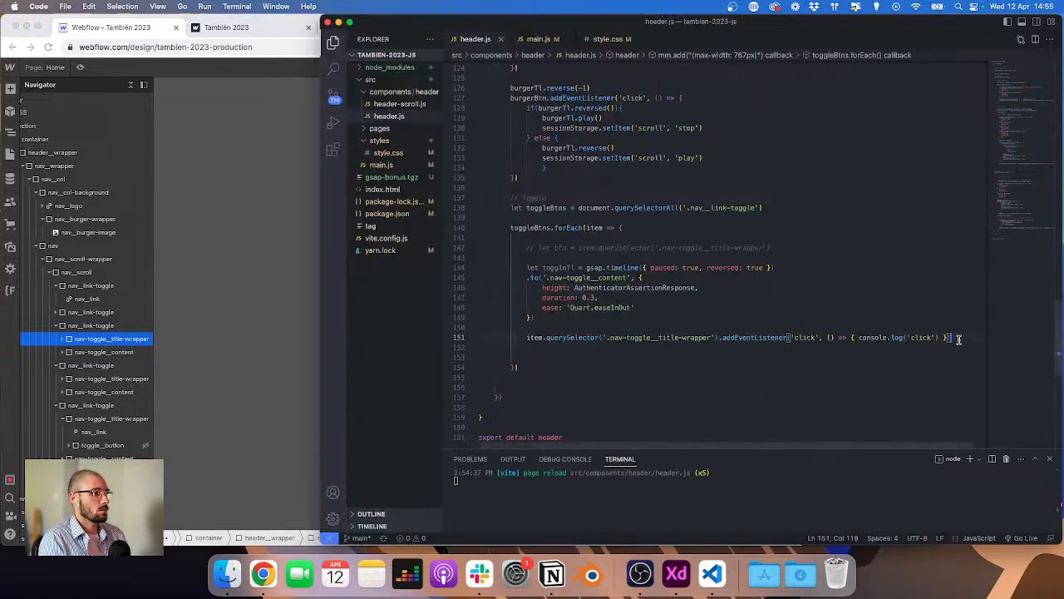
key(super+shift+Left)
key(BackSpace)
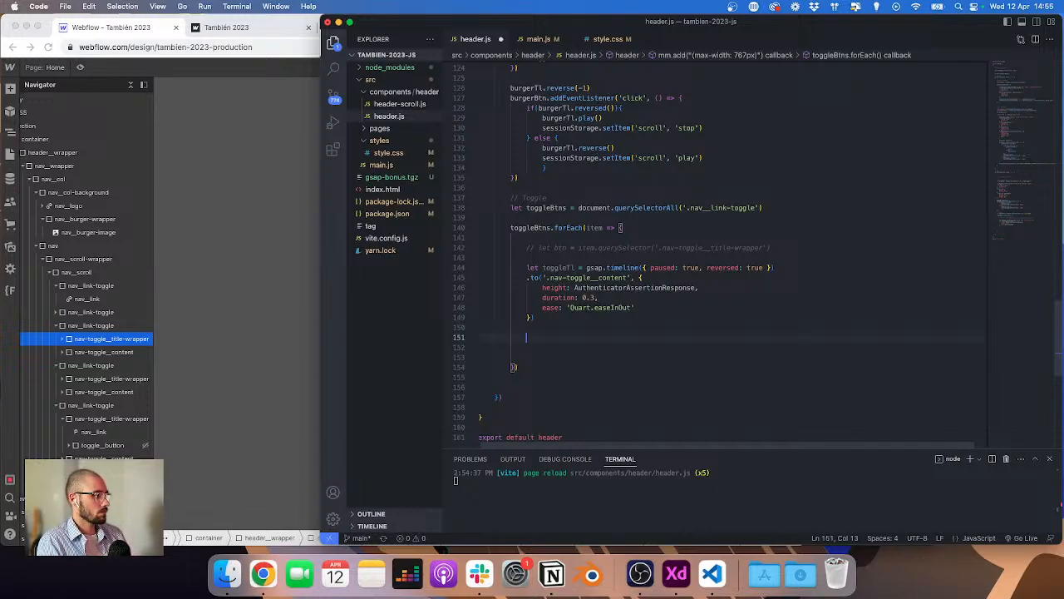
scroll(918, 337, down, 1)
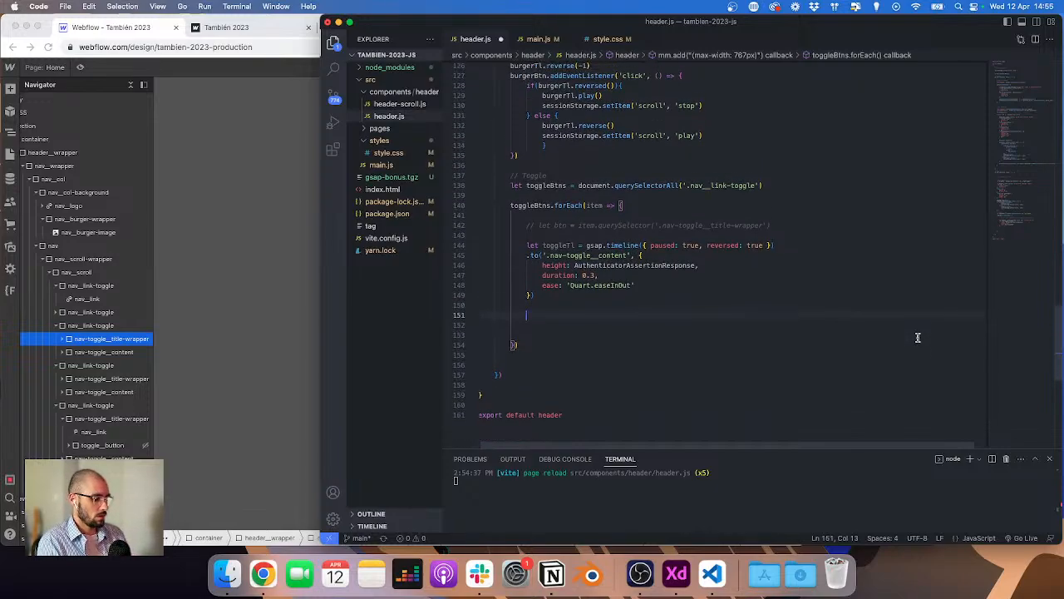
text(item.querySelector)
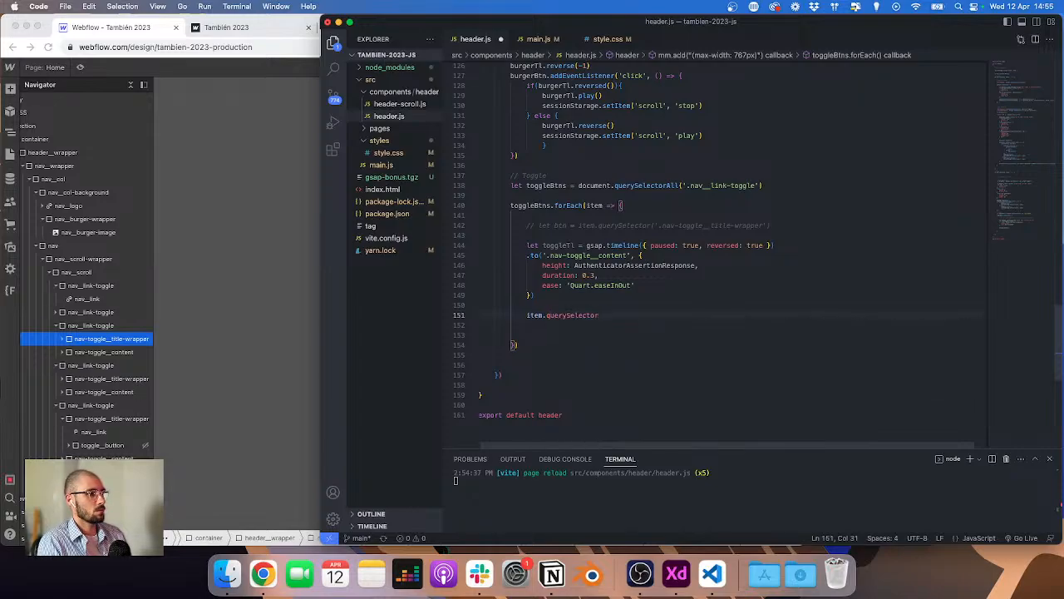
key(alt+BackSpace)
text(ariaHidden)
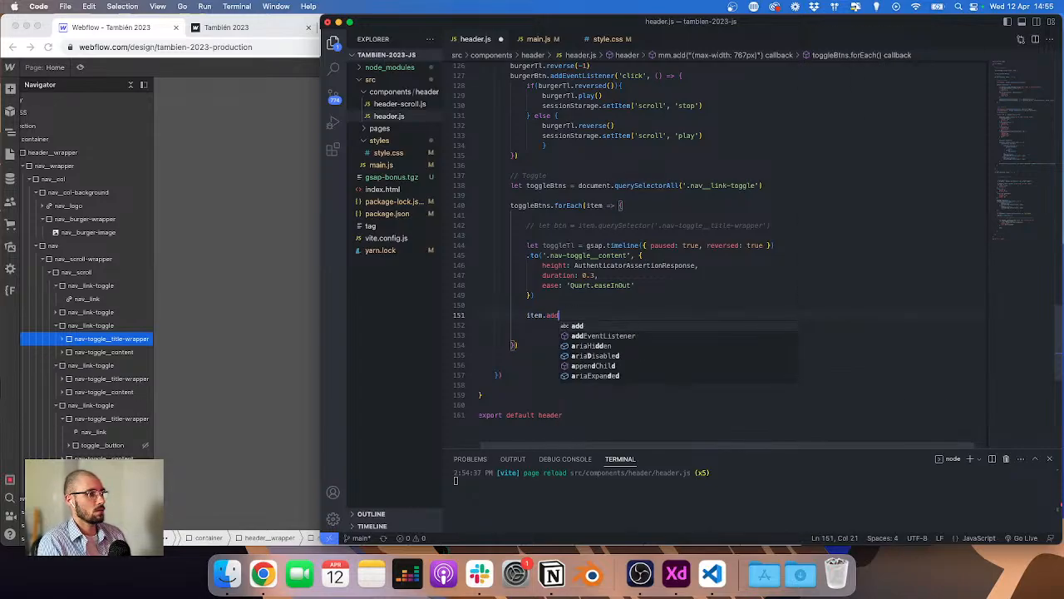
key(alt+BackSpace)
text(add)
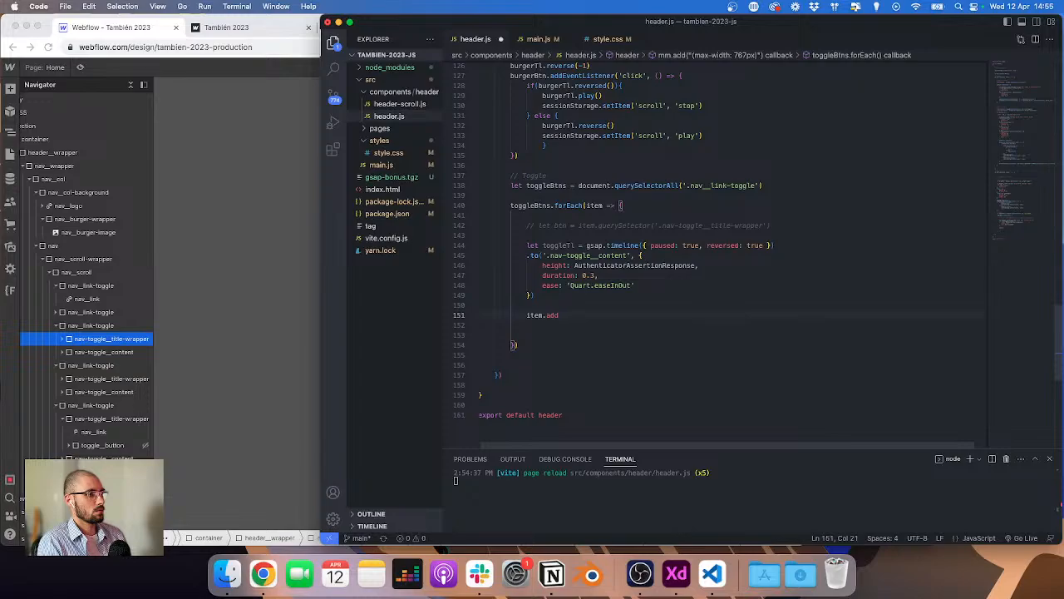
text(EventListener('click')
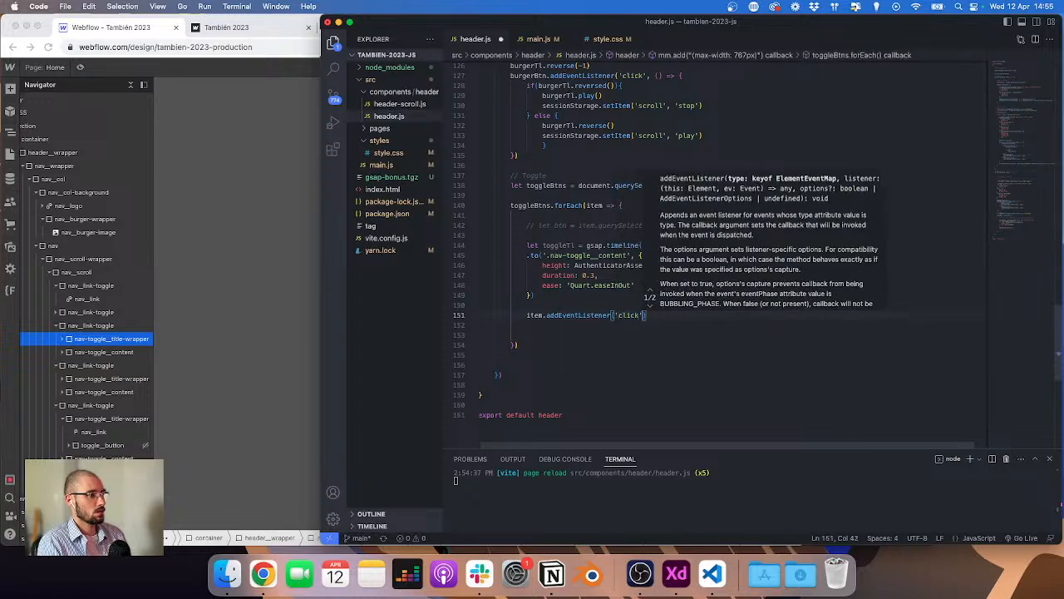
text(, () => )
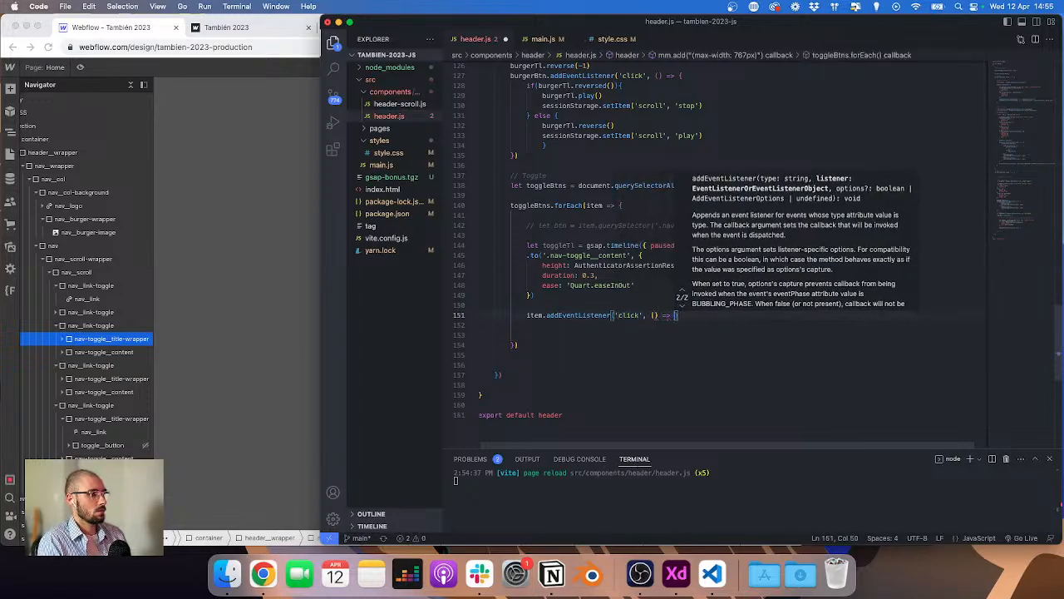
text({ consol)
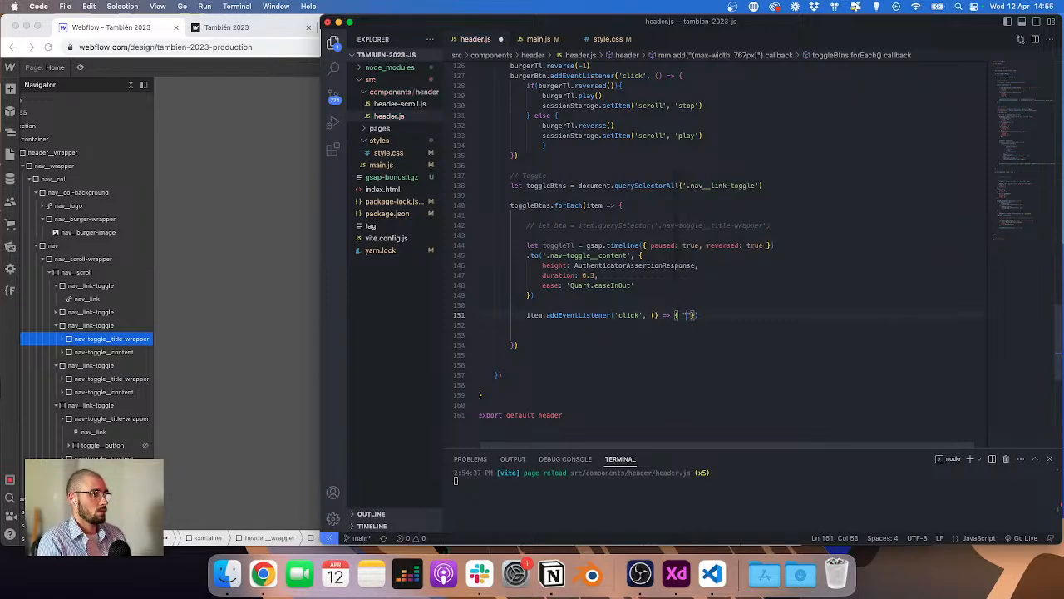
text(e.log(')
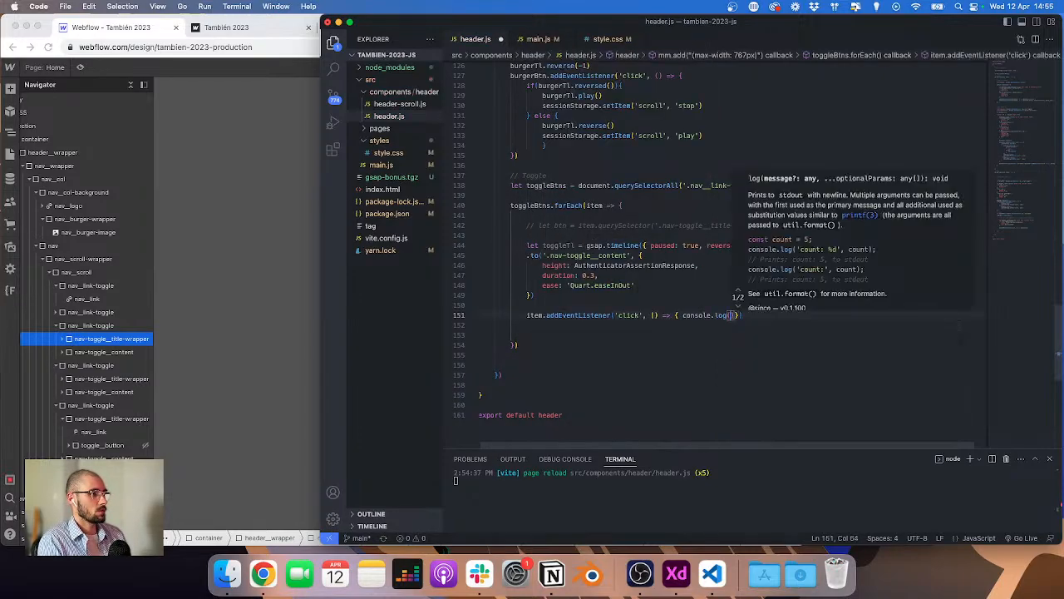
text(click')
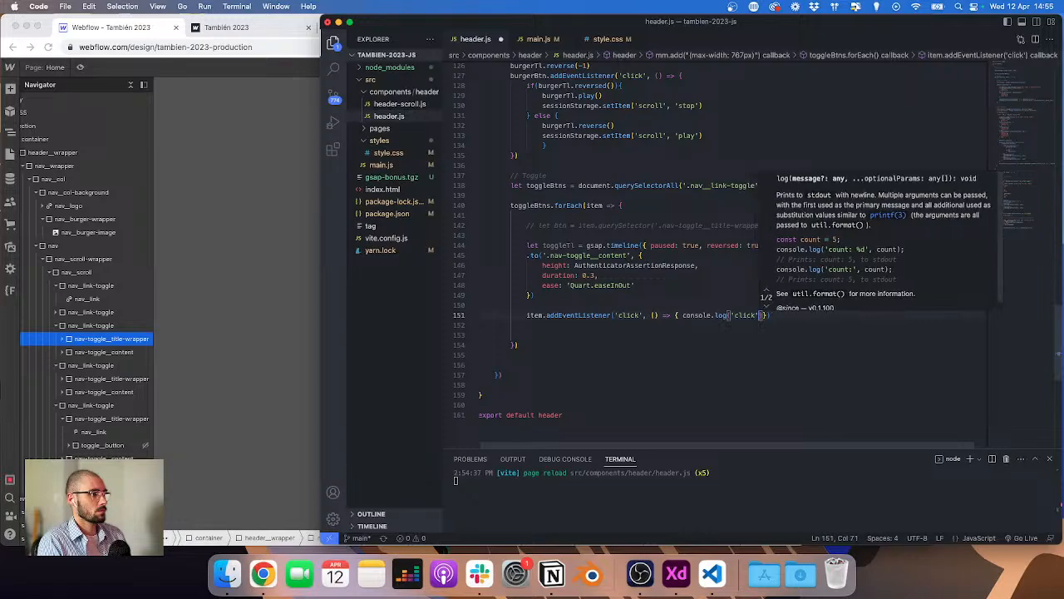
Step: Test the toggle click logging by opening the mobile menu in the preview and tapping the Courses item
key(super+Tab)
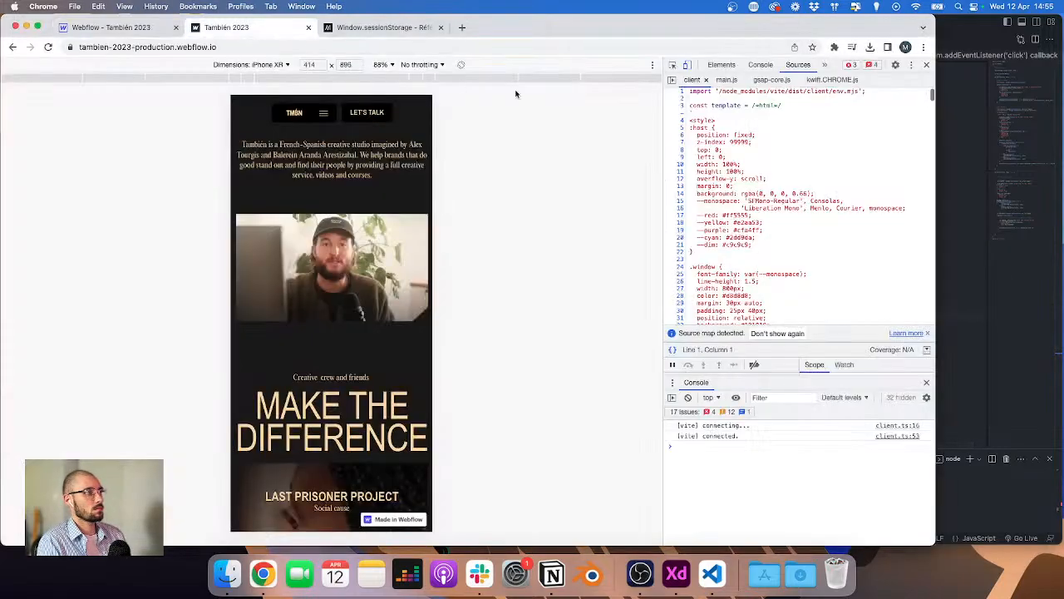
click(761, 67)
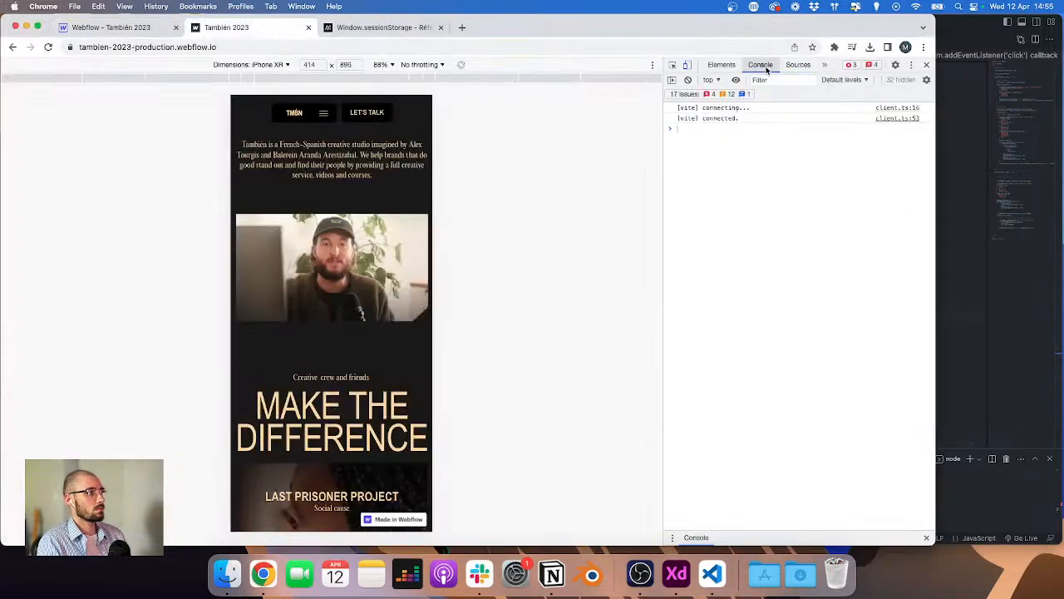
click(323, 113)
click(258, 175)
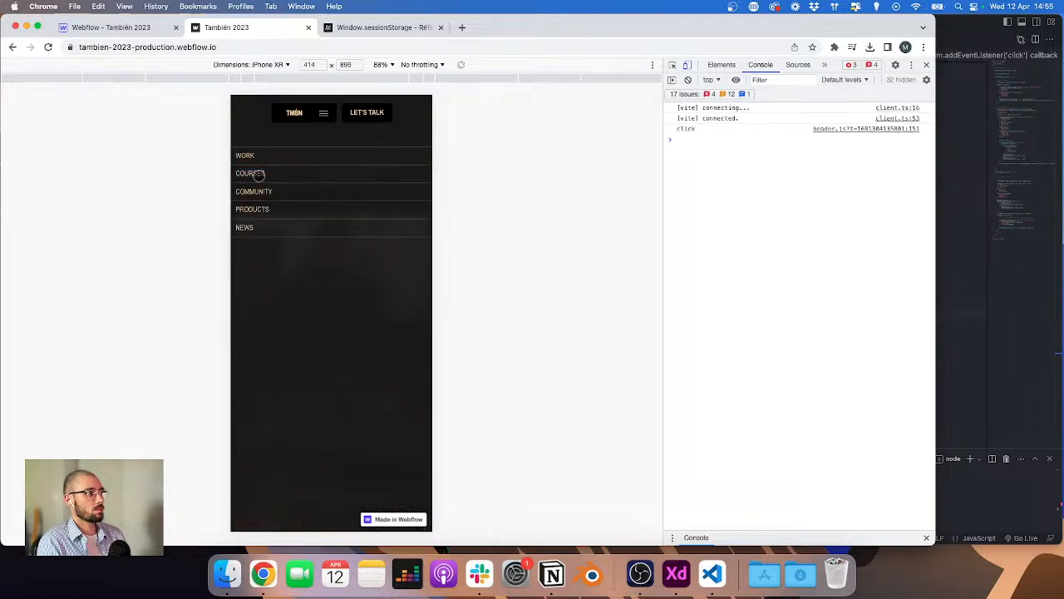
click(259, 175)
click(259, 174)
click(259, 175)
click(259, 174)
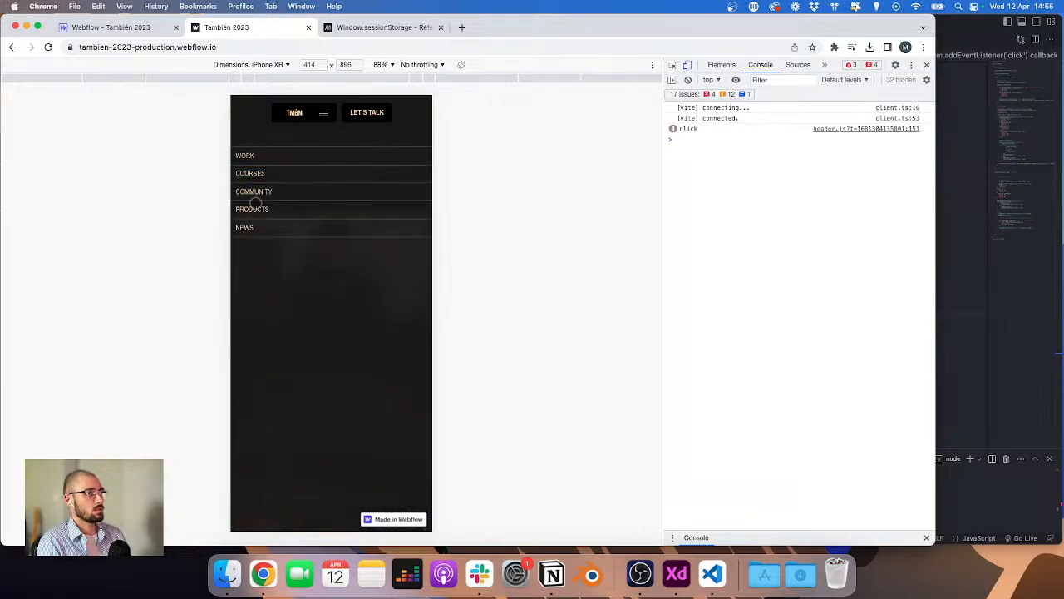
Step: Change the click handler to log item instead of 'click', and save header.js
click(1045, 310)
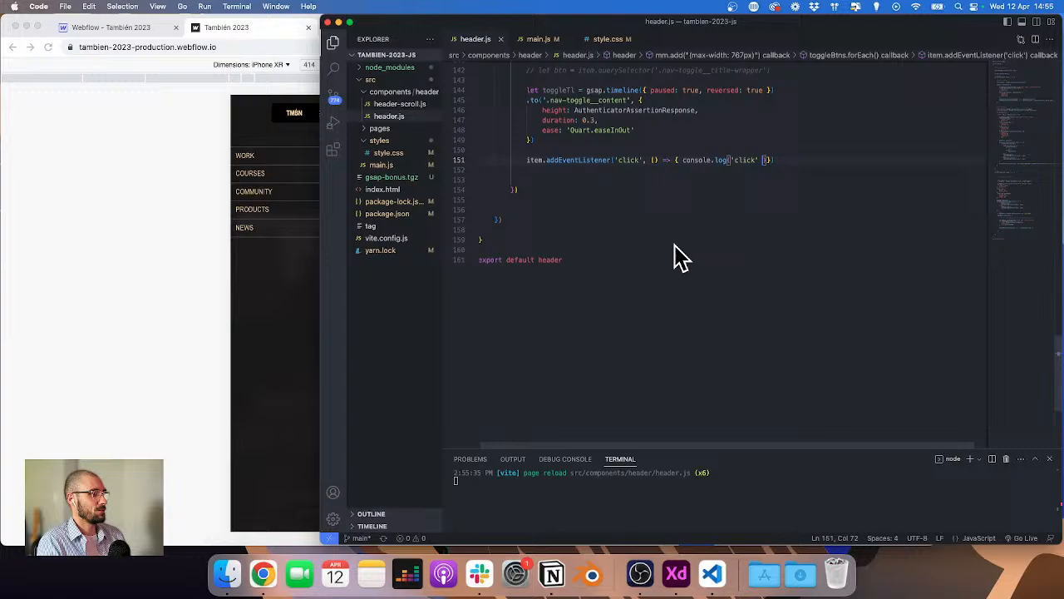
double_click(744, 161)
key(BackSpace)
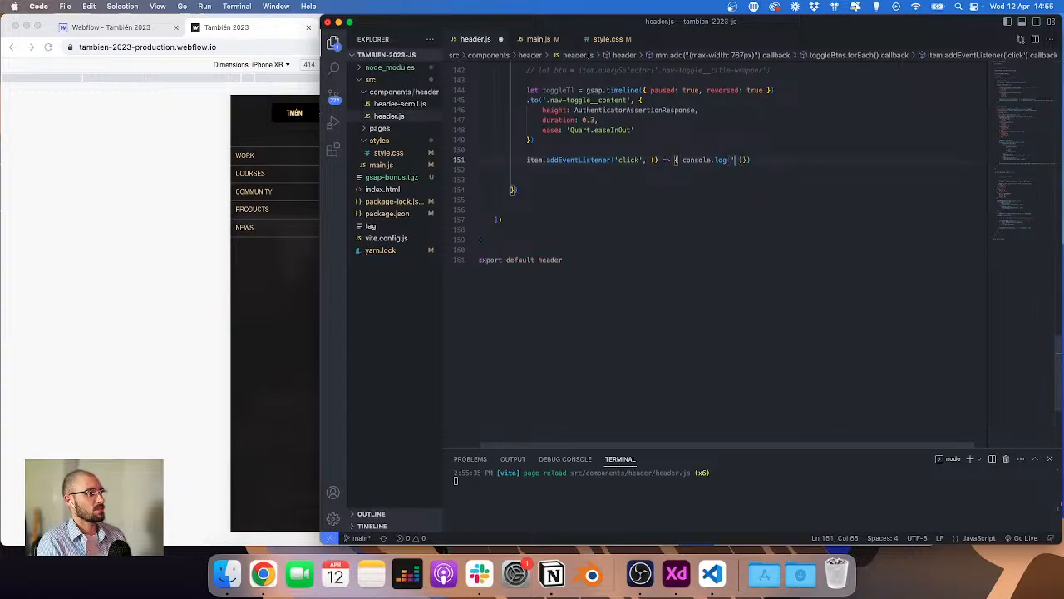
key(BackSpace)
text(item)
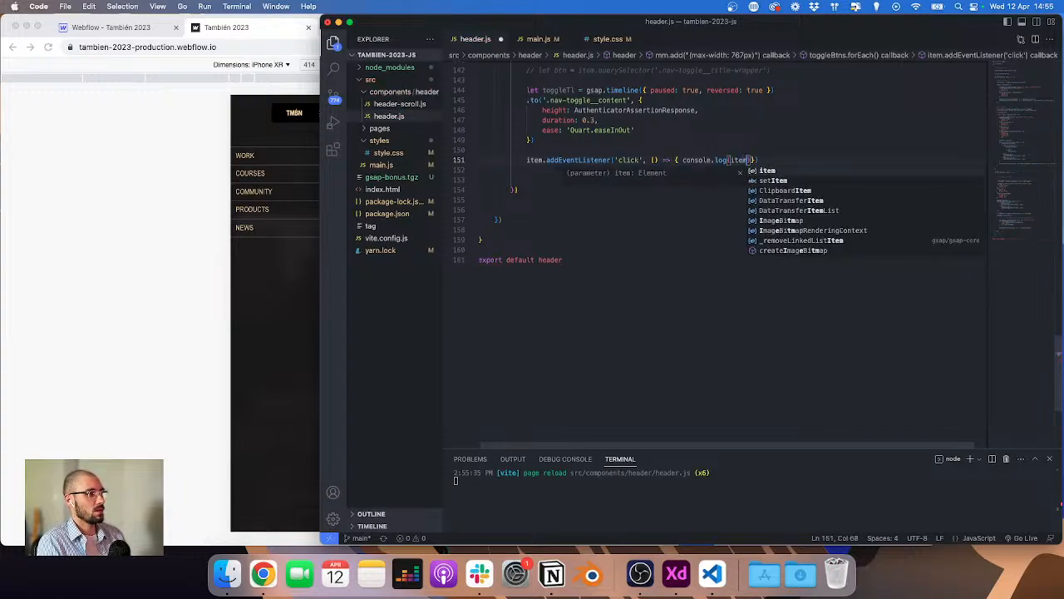
key(super+s)
Step: Reload the preview, open the mobile menu and tap each nav item to check which elements get logged
click(286, 95)
click(321, 112)
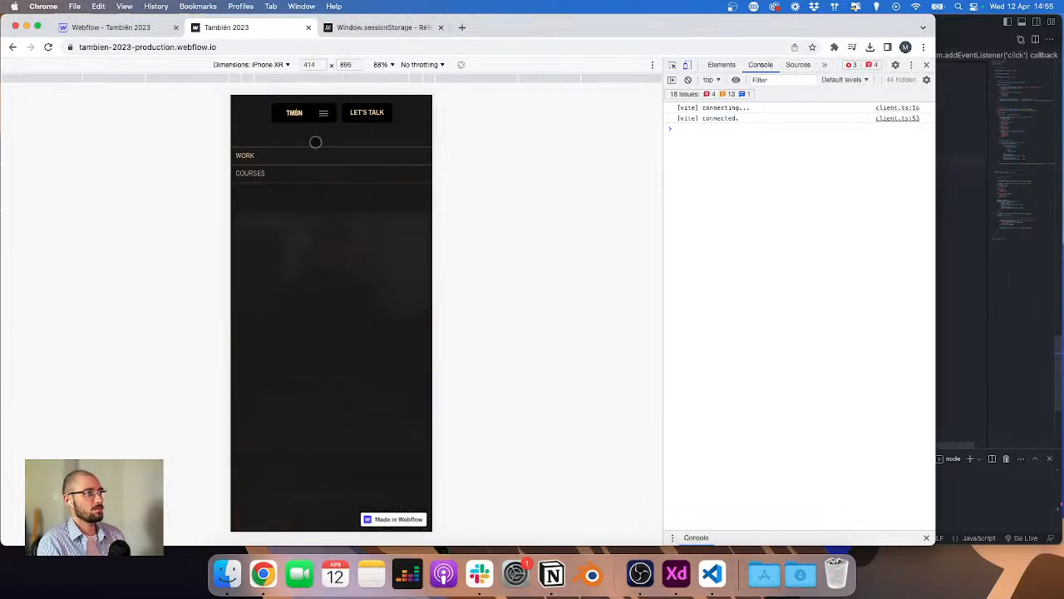
click(246, 157)
click(247, 157)
click(247, 157)
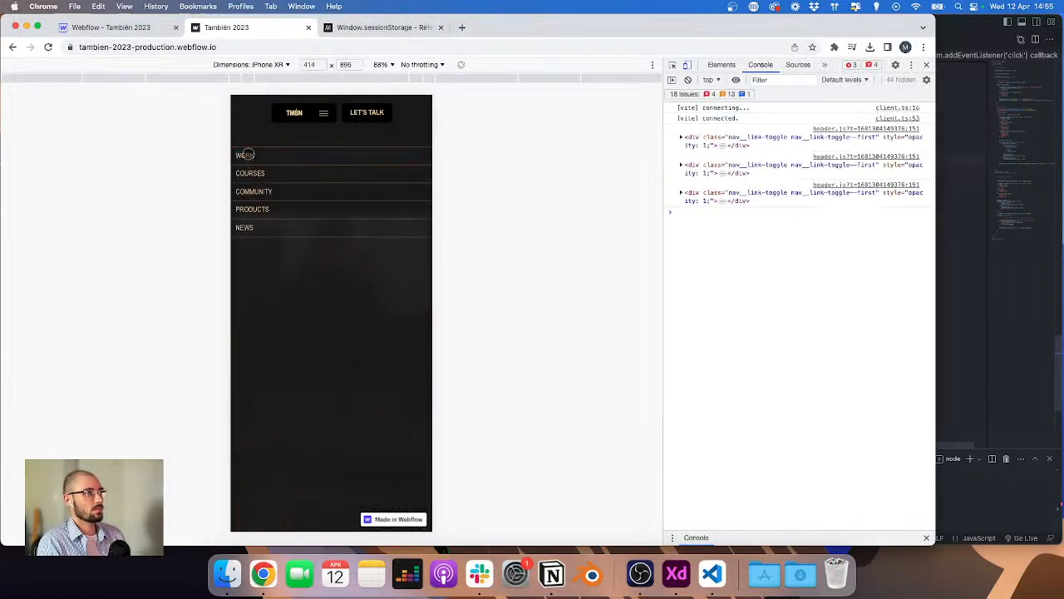
click(247, 157)
click(247, 156)
click(247, 157)
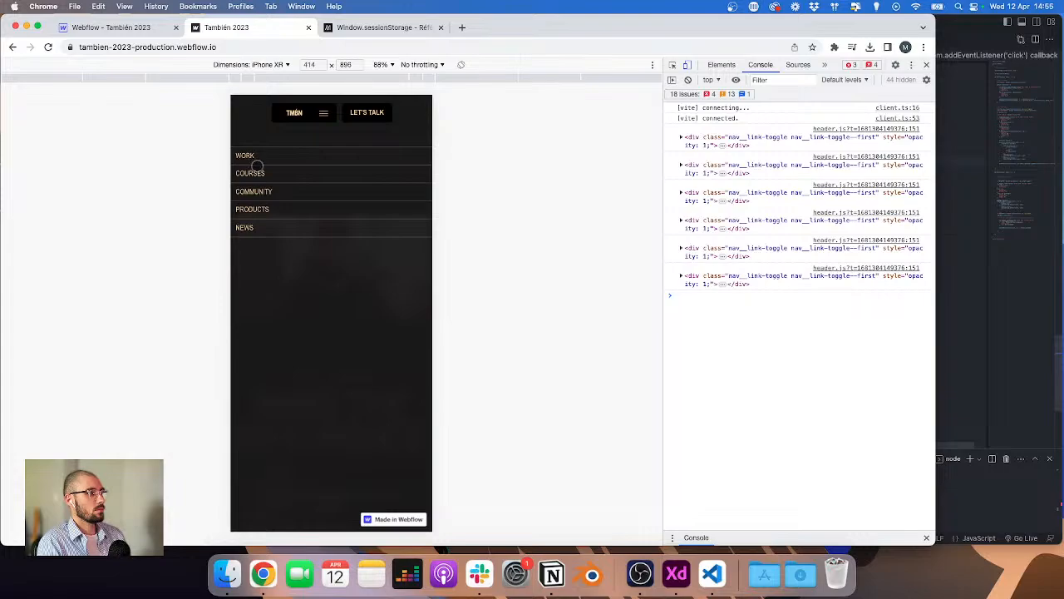
click(252, 173)
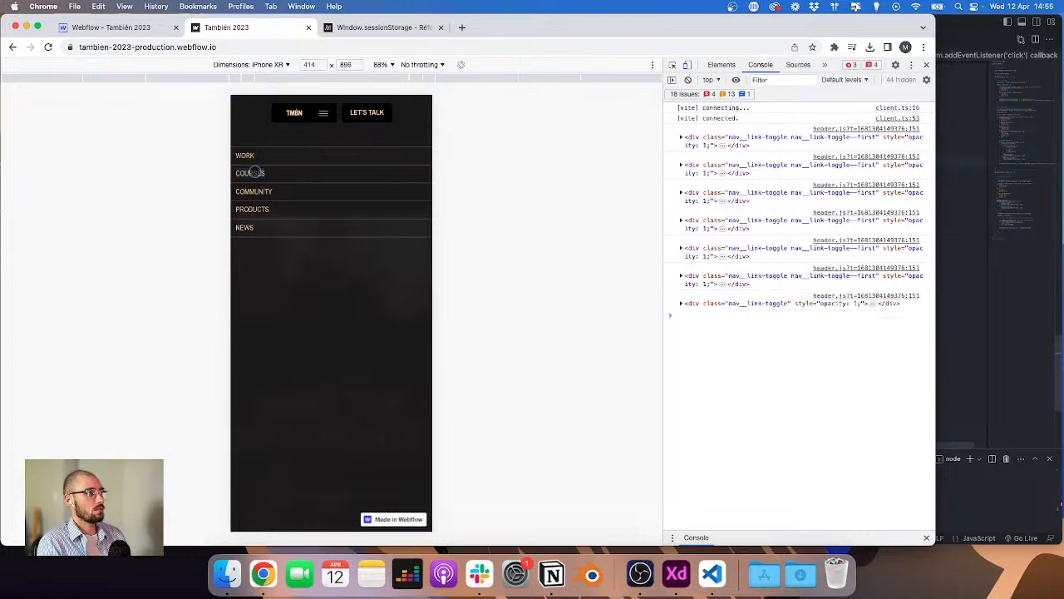
click(255, 172)
click(256, 172)
click(255, 173)
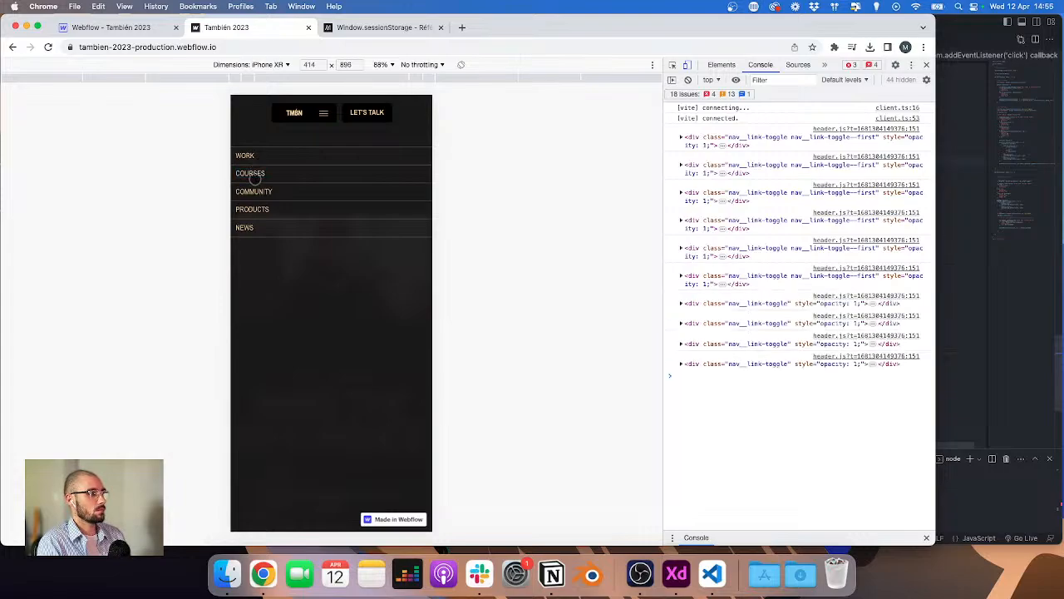
click(256, 175)
click(257, 196)
click(252, 212)
click(248, 227)
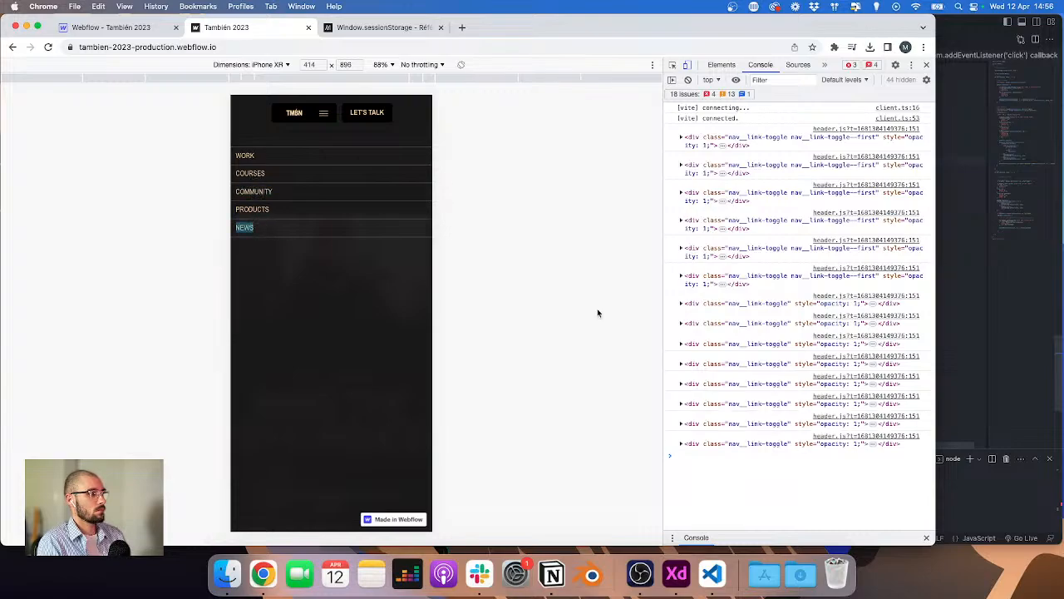
Step: Log item.querySelector('.nav-toggle__content') in the handler, copying the class name from the nav-toggle__content element in Webflow
key(super+Tab)
double_click(746, 161)
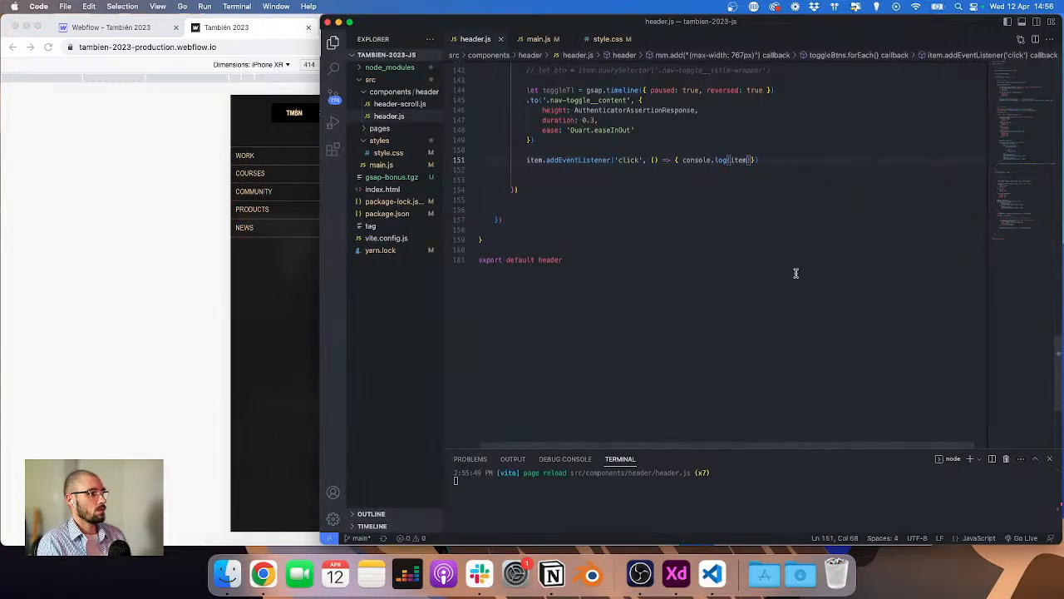
text(.querySelector(')
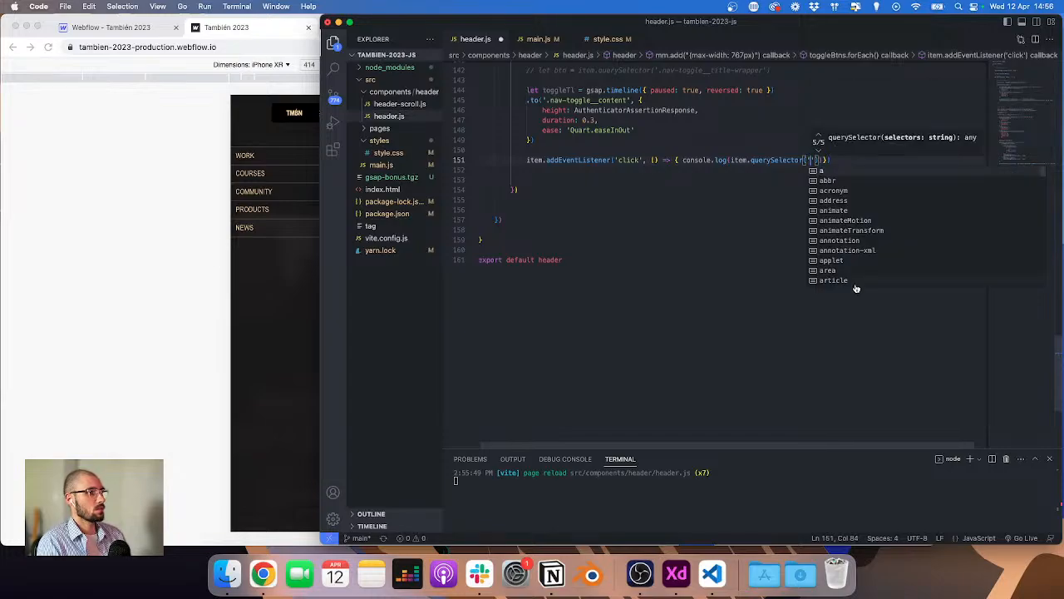
click(117, 30)
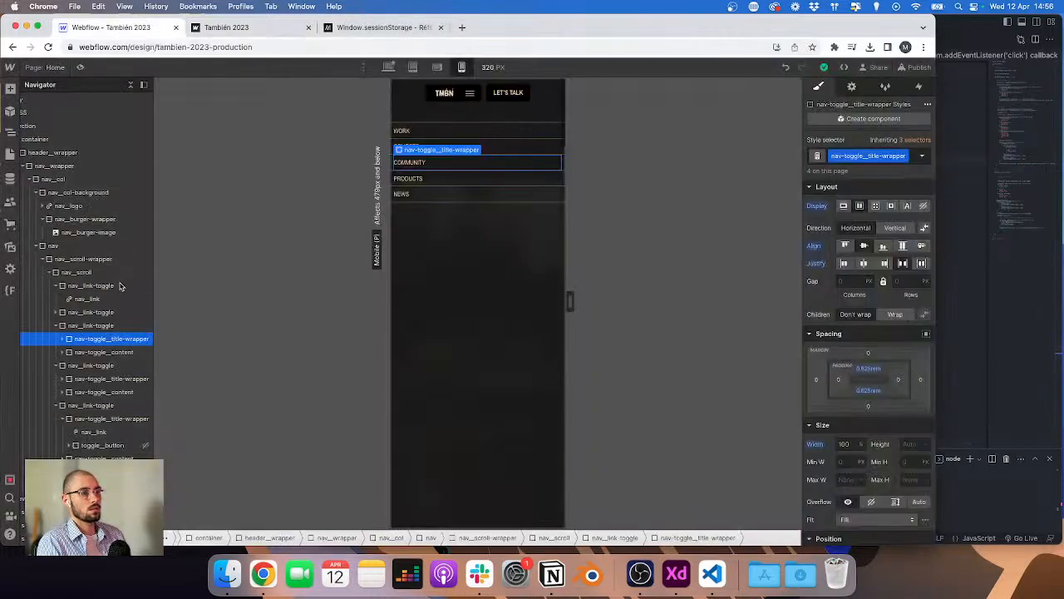
click(90, 326)
click(92, 352)
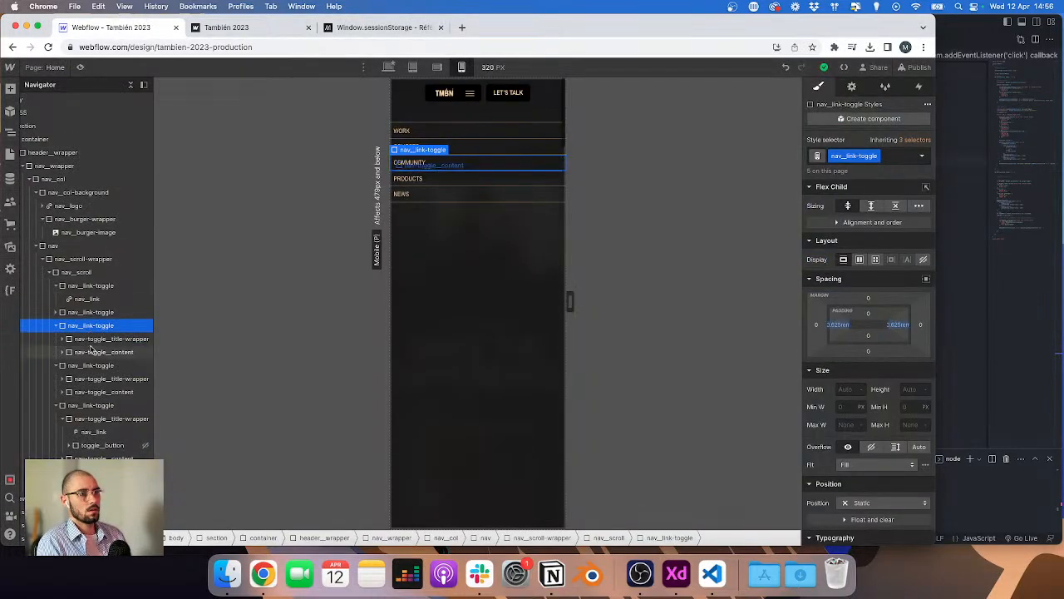
double_click(854, 158)
key(cmd+c)
click(959, 190)
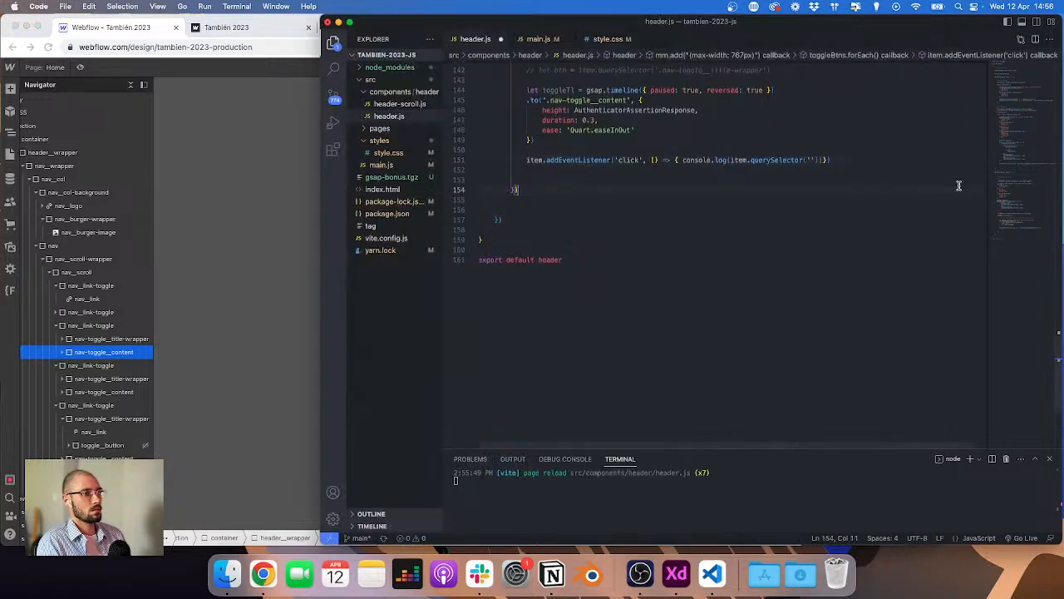
click(810, 161)
text('.)
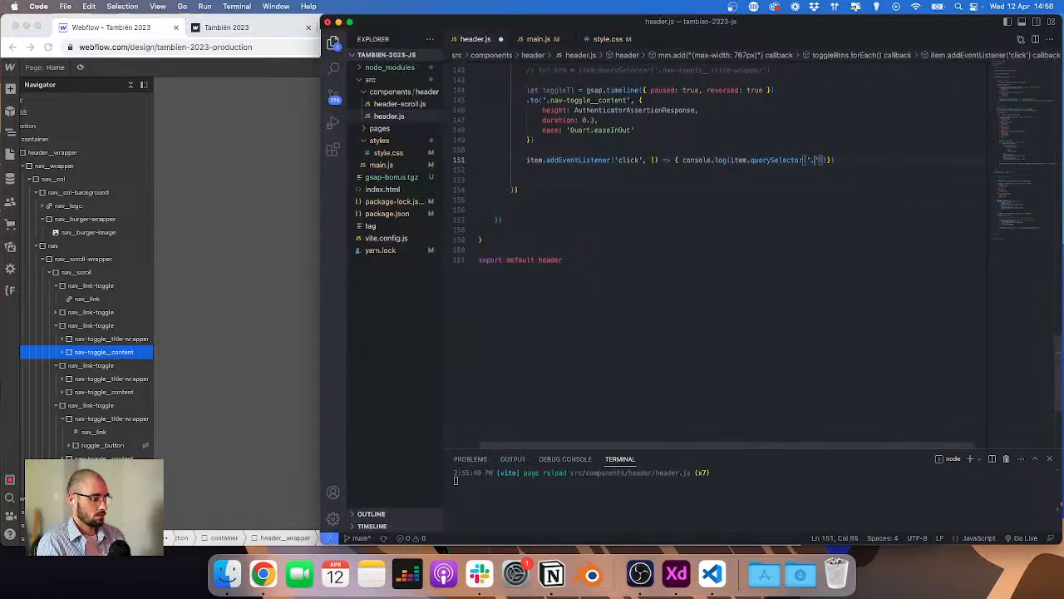
key(cmd+v)
Step: Reload the preview, open the mobile menu and tap the Products and News items to check the logged content elements
click(246, 29)
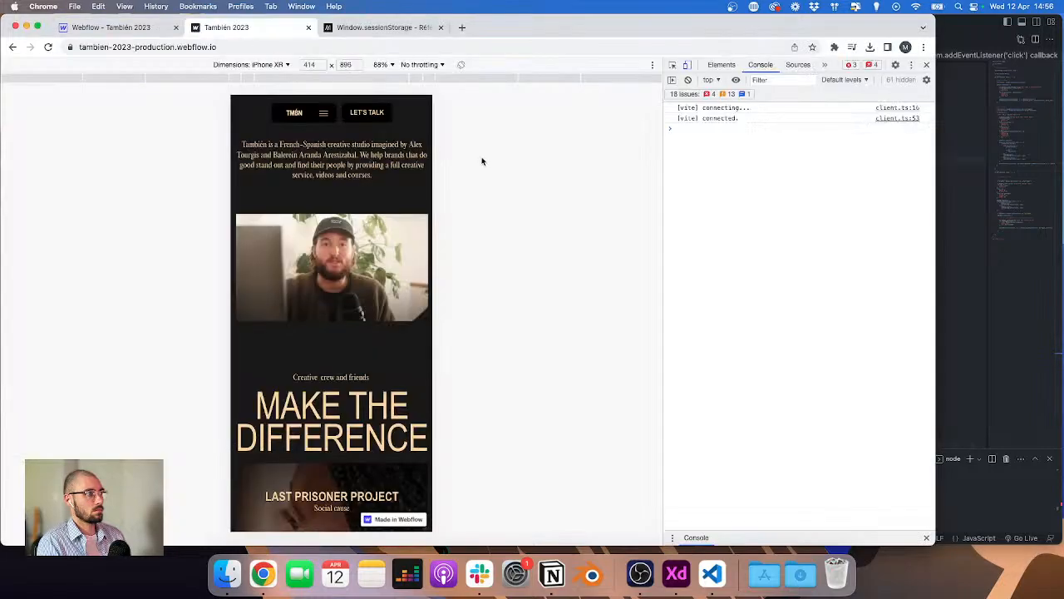
click(325, 114)
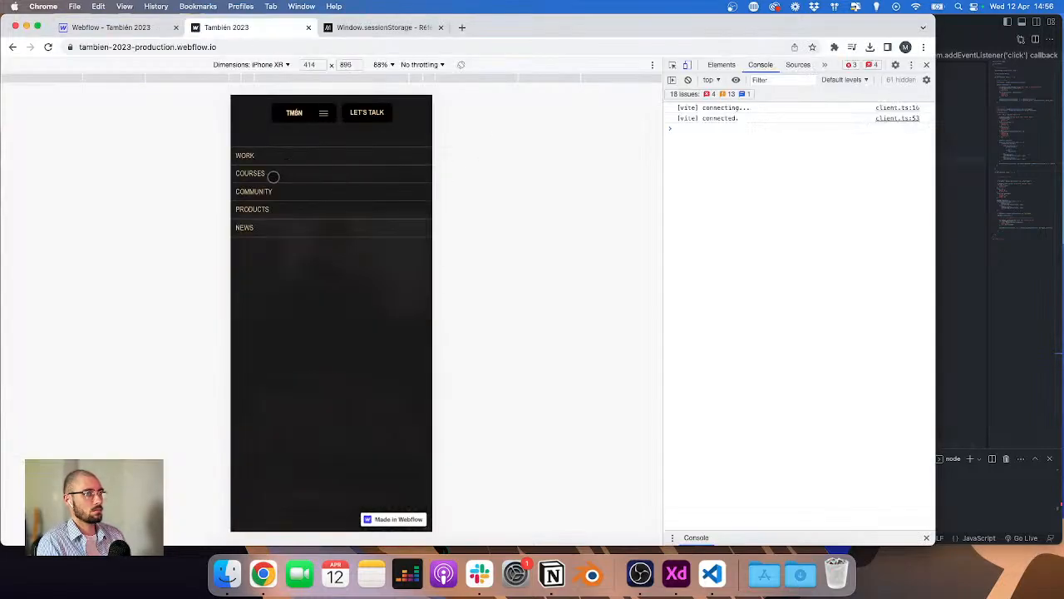
click(251, 208)
click(261, 238)
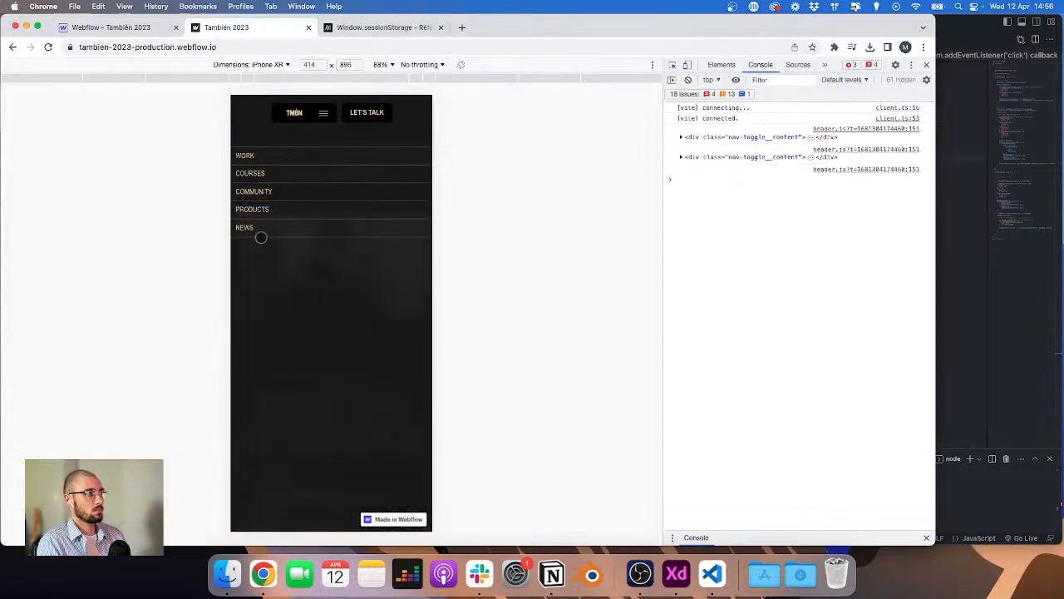
click(953, 224)
Step: Select the nav-toggle__title-wrapper element in the Webflow Navigator
click(117, 28)
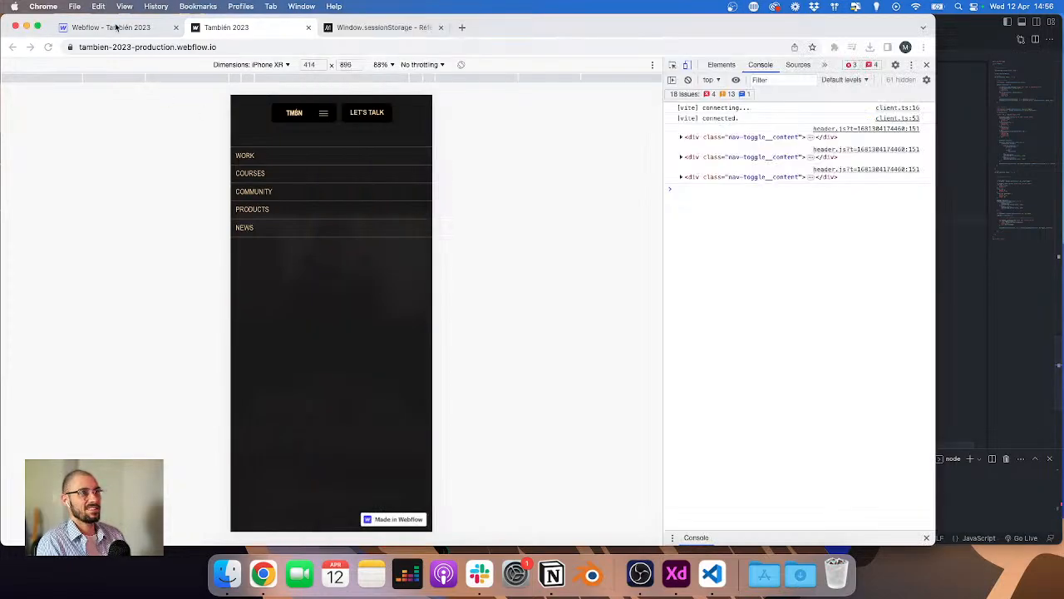
click(90, 338)
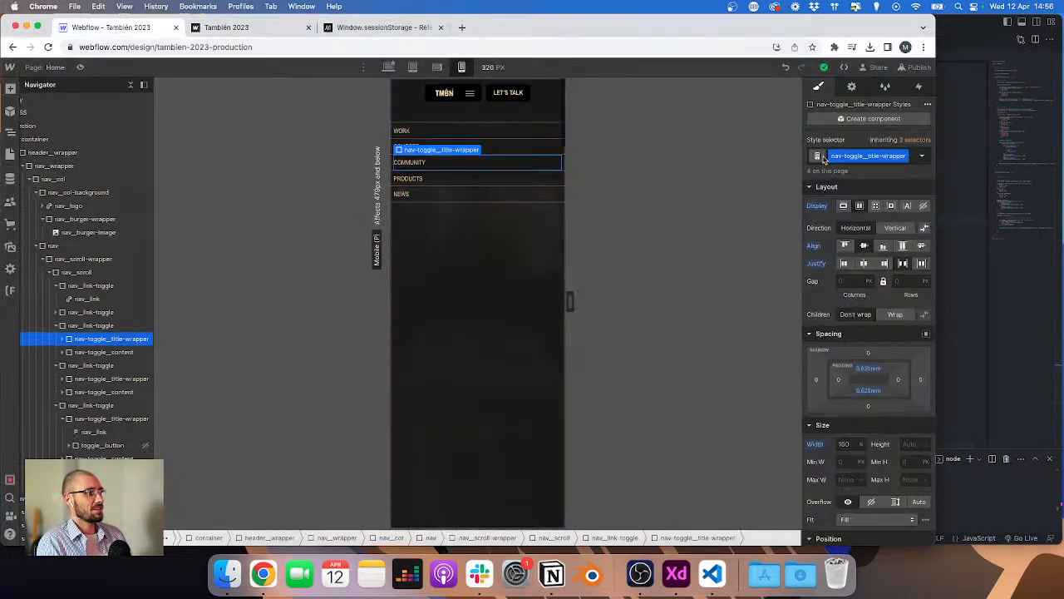
Step: Change the logged selector in the click handler to '.nav-toggle__title-wrapper', pasting the class copied from Webflow
click(980, 186)
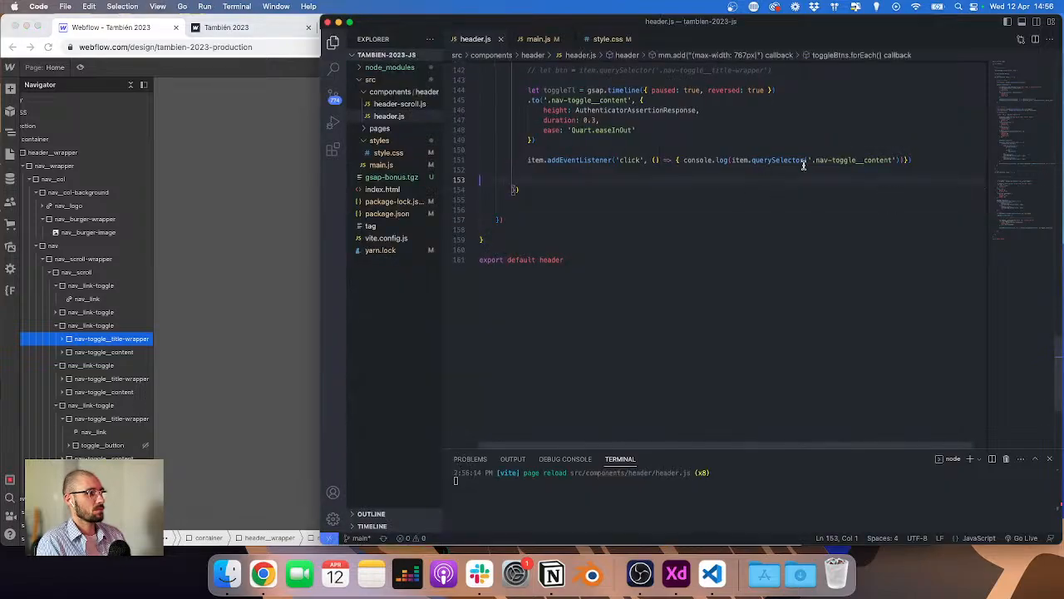
drag(817, 161, 912, 160)
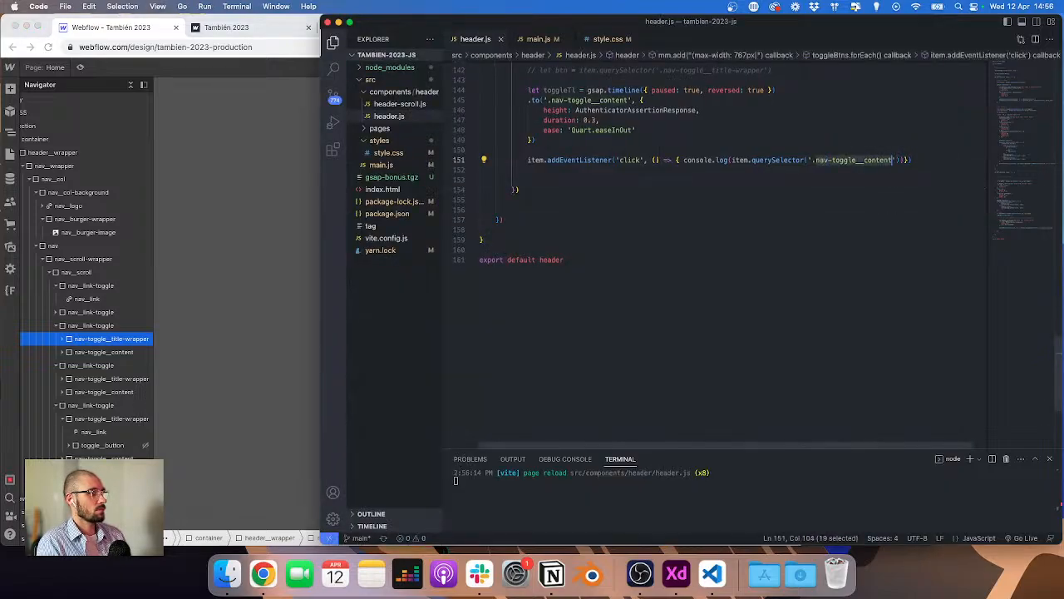
text(nav-toggle__title-wrapper)
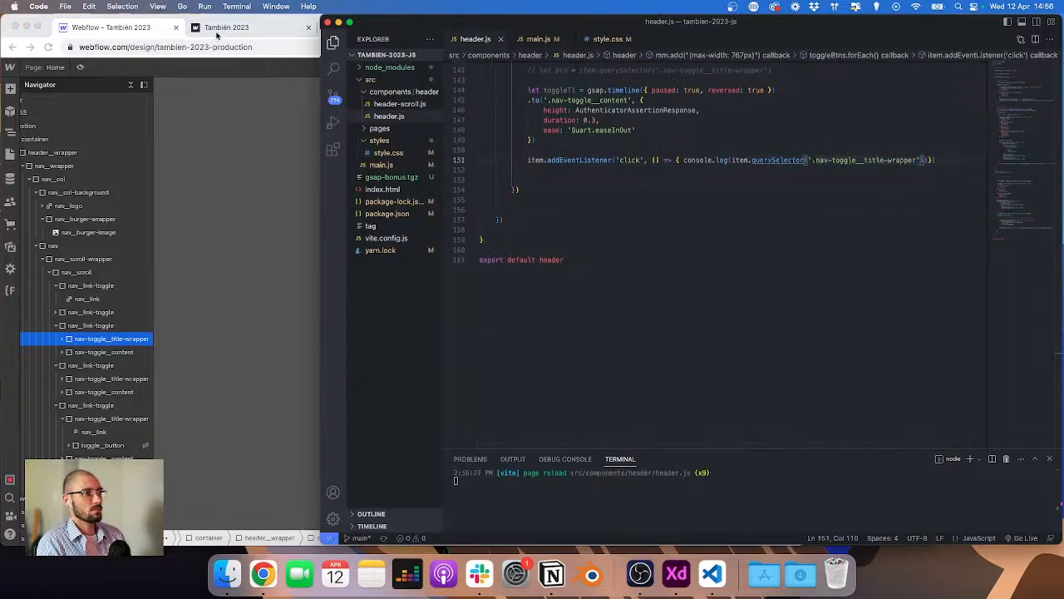
Step: Reload the preview, open the mobile menu and expand the logged title-wrapper elements in the console
click(218, 30)
click(323, 113)
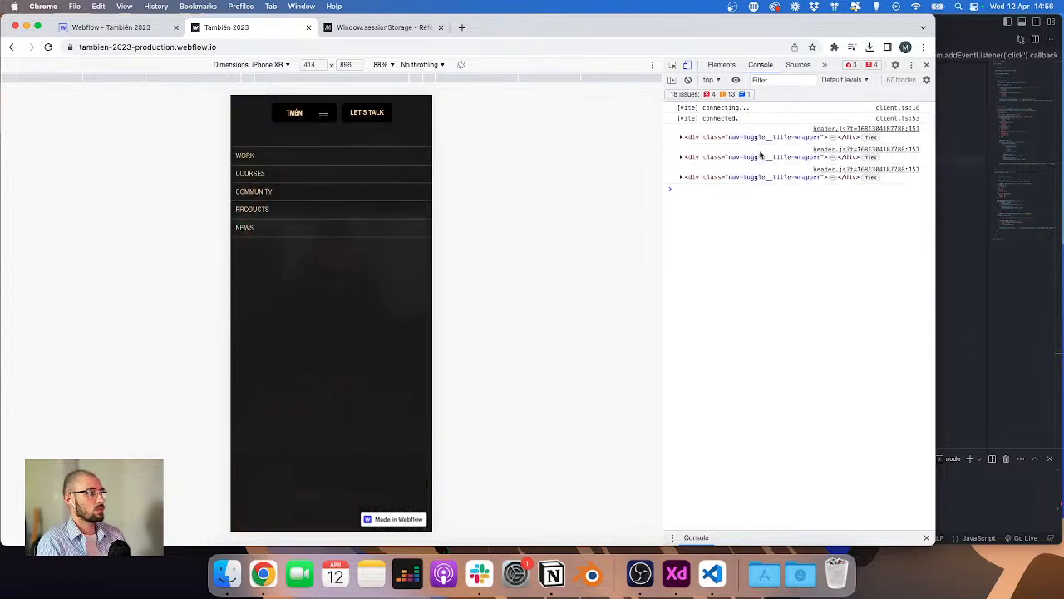
click(681, 137)
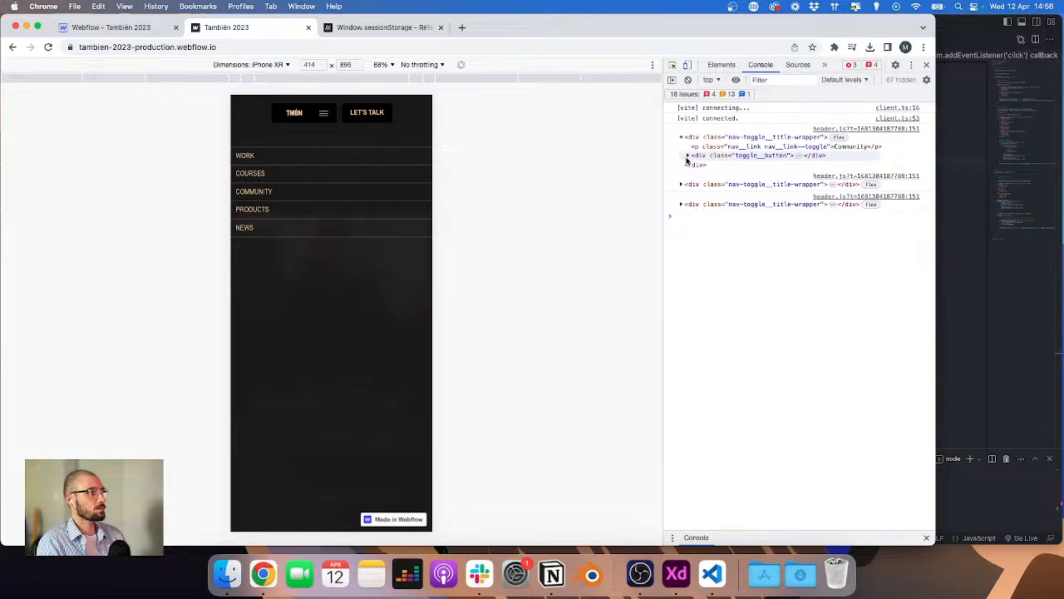
click(688, 157)
click(682, 220)
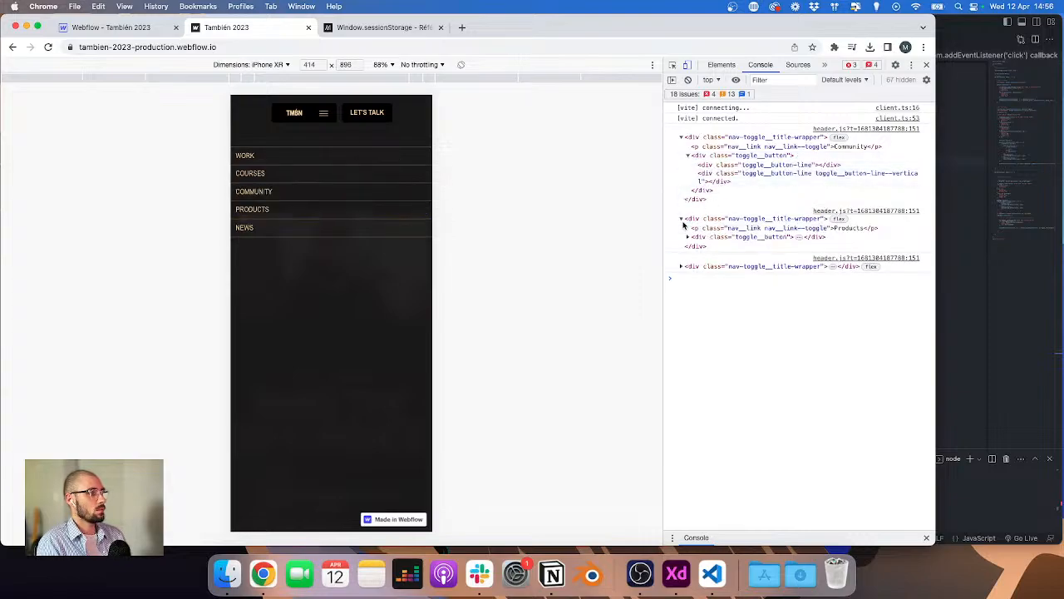
click(688, 237)
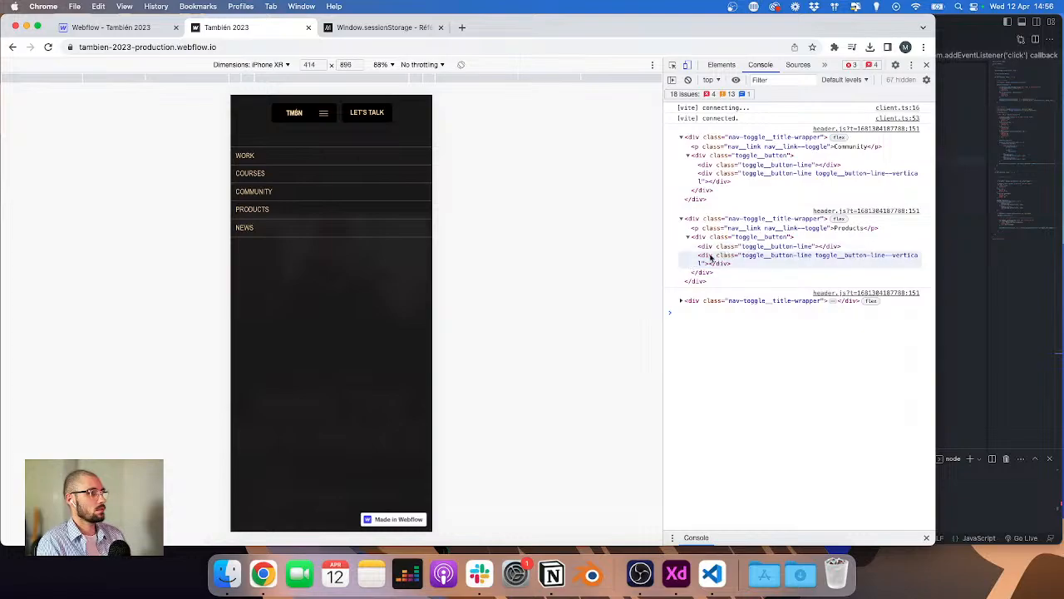
Step: Attach the click listener to item.querySelector('.nav-toggle__title-wrapper') and make it log 'click'
click(954, 254)
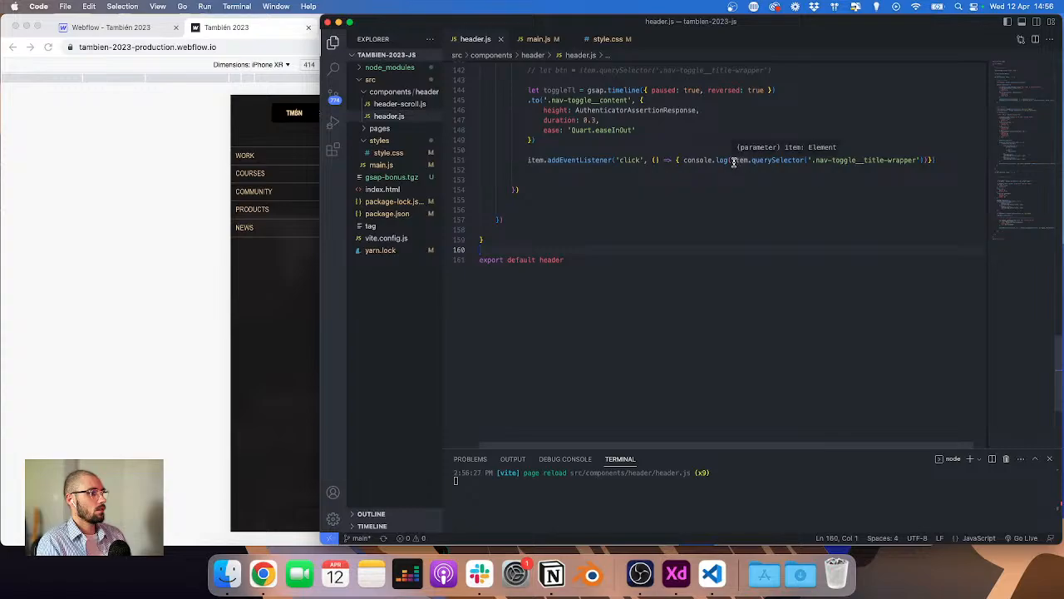
drag(732, 161, 920, 164)
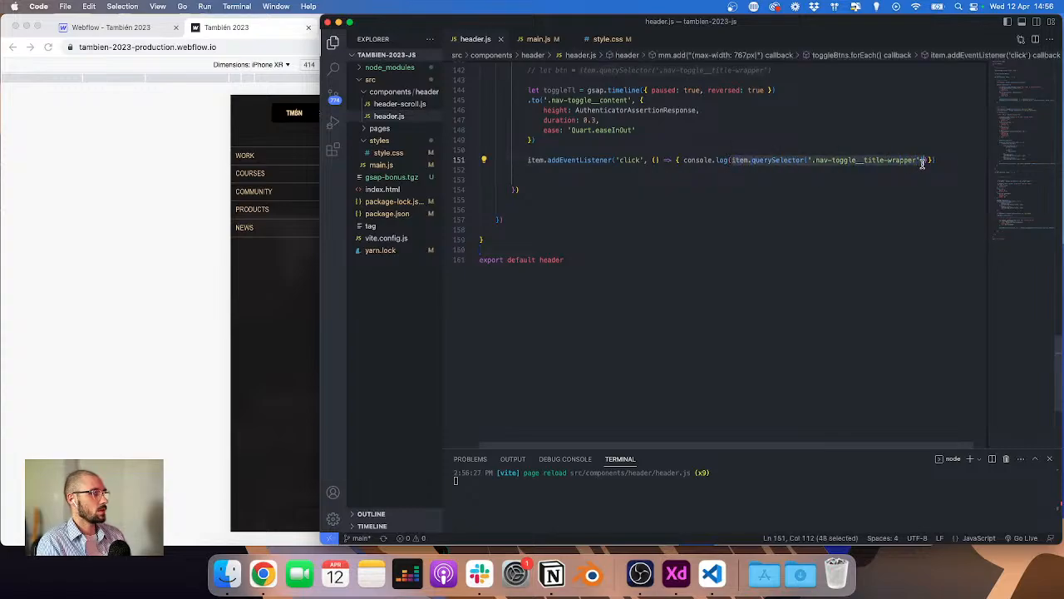
key(super+x)
double_click(536, 159)
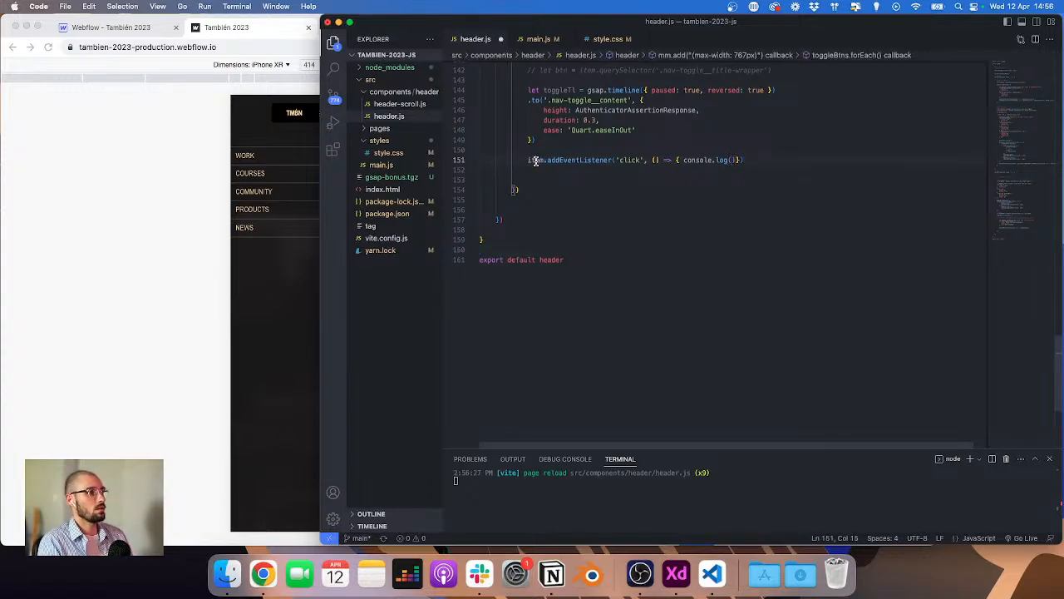
key(super+v)
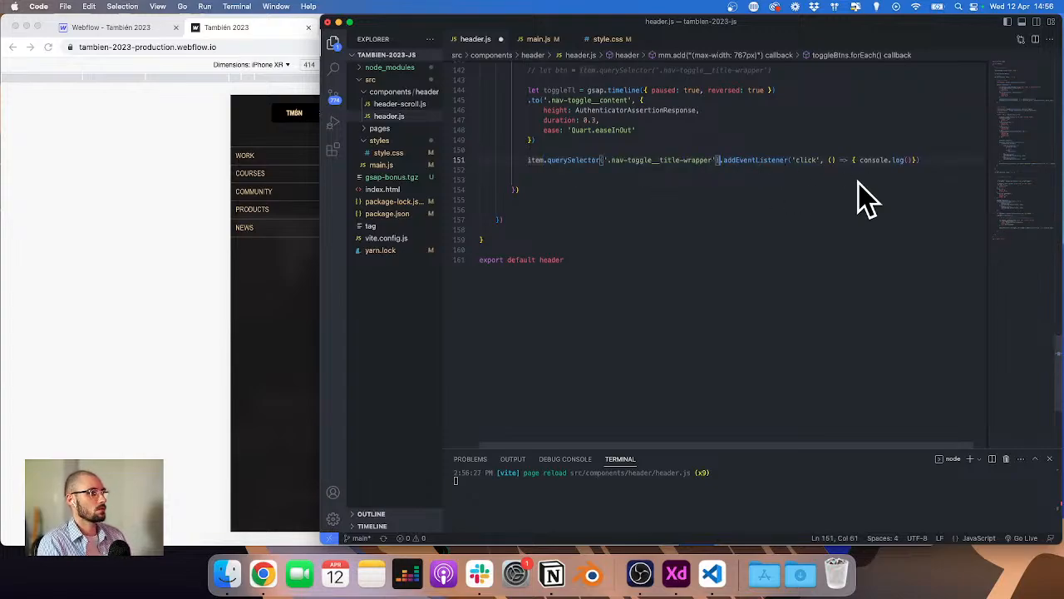
click(909, 159)
text('click)
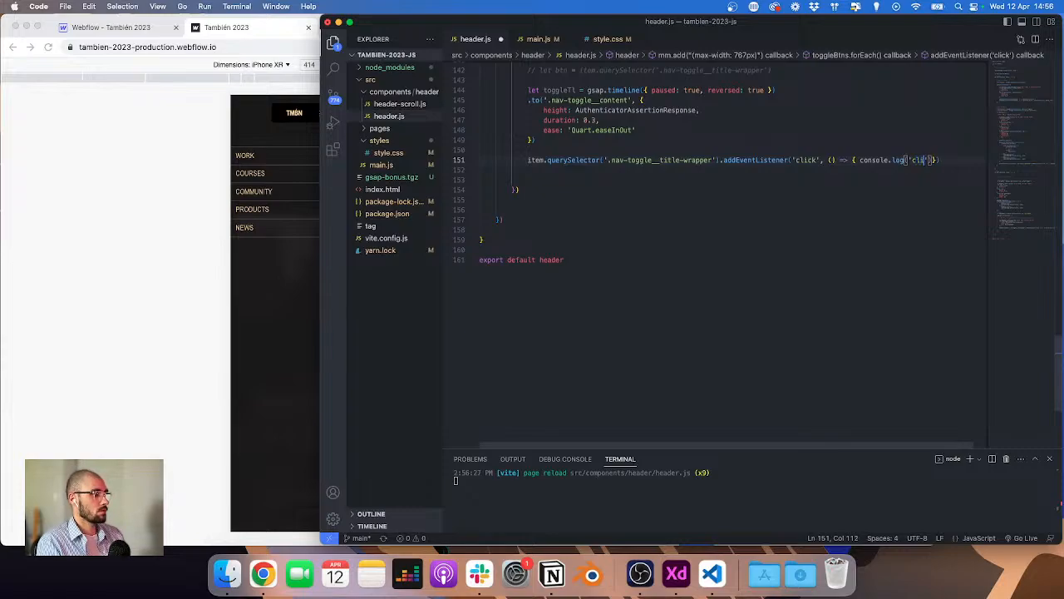
key(super+s)
Step: Reload the preview and open the mobile menu to check the console
click(301, 235)
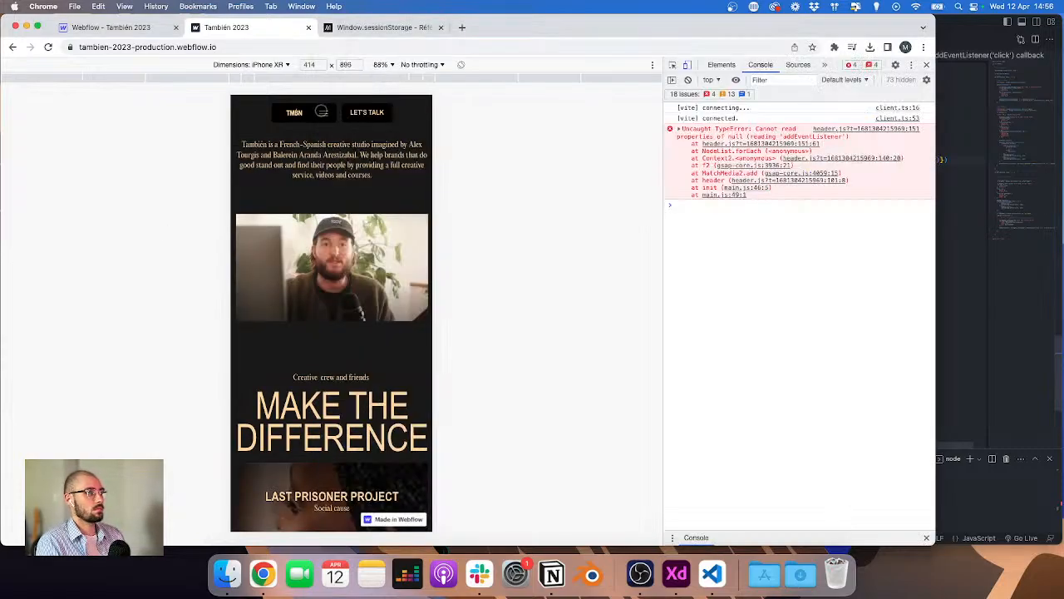
click(323, 112)
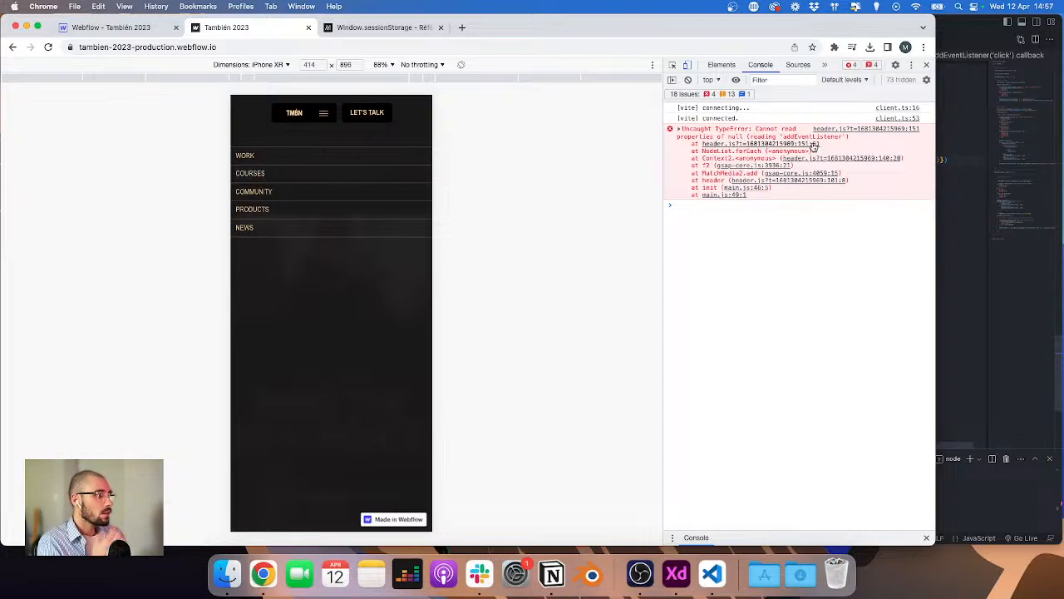
Step: Build toggleBtns with gsap.utils.toArray('.nav__link-toggle') instead of document.querySelectorAll, and save
click(975, 185)
scroll(781, 172, up, 2)
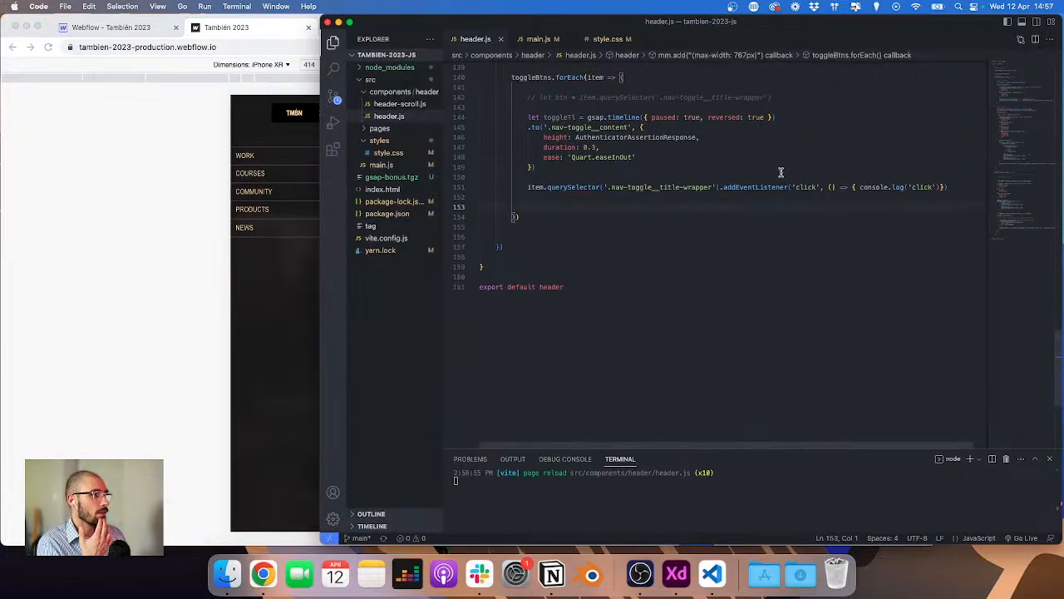
scroll(781, 172, up, 1)
scroll(659, 143, up, 1)
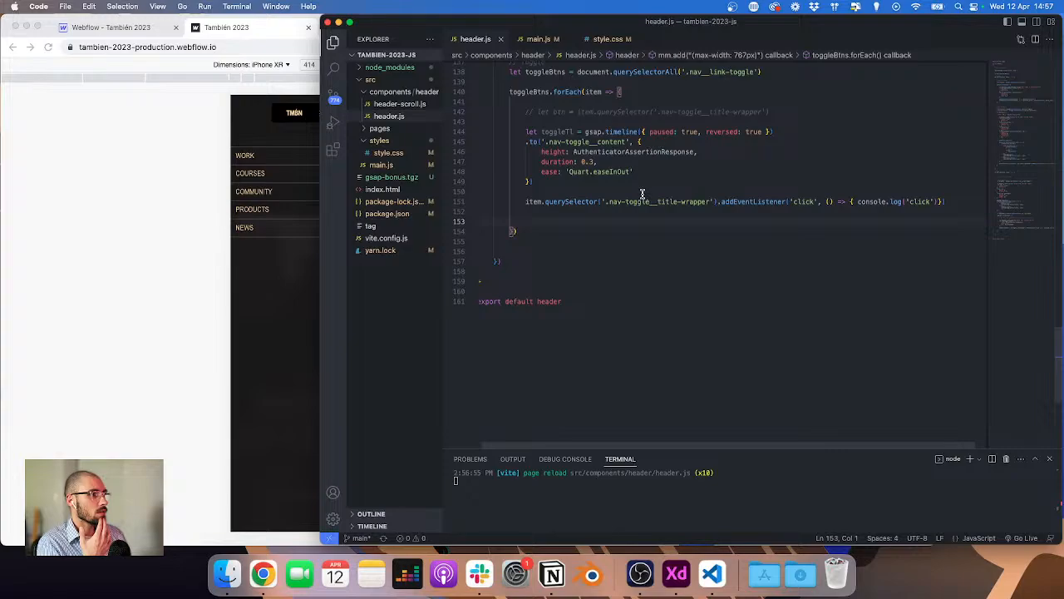
scroll(642, 193, up, 1)
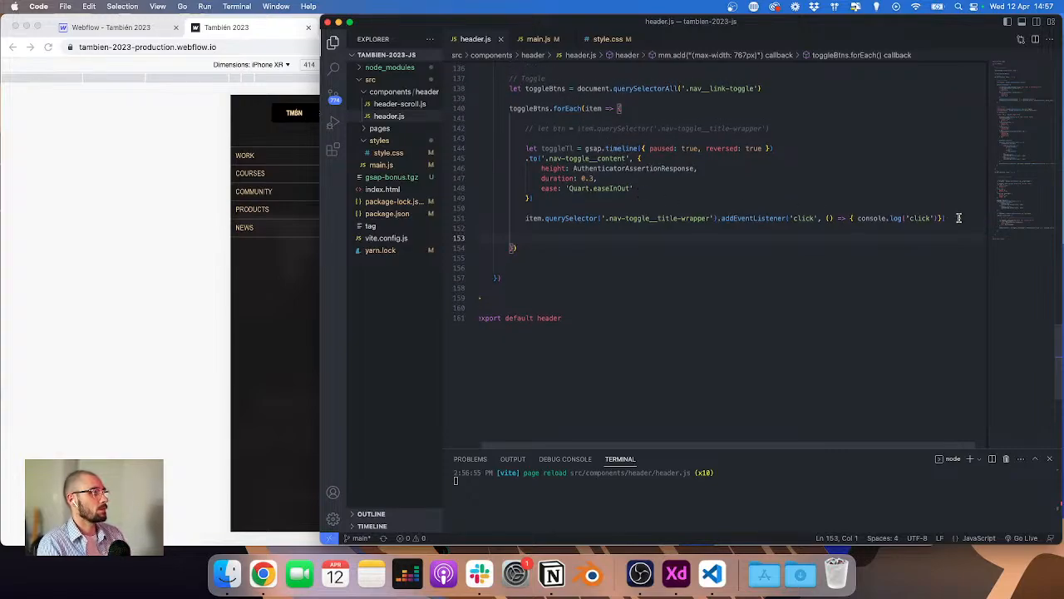
click(635, 109)
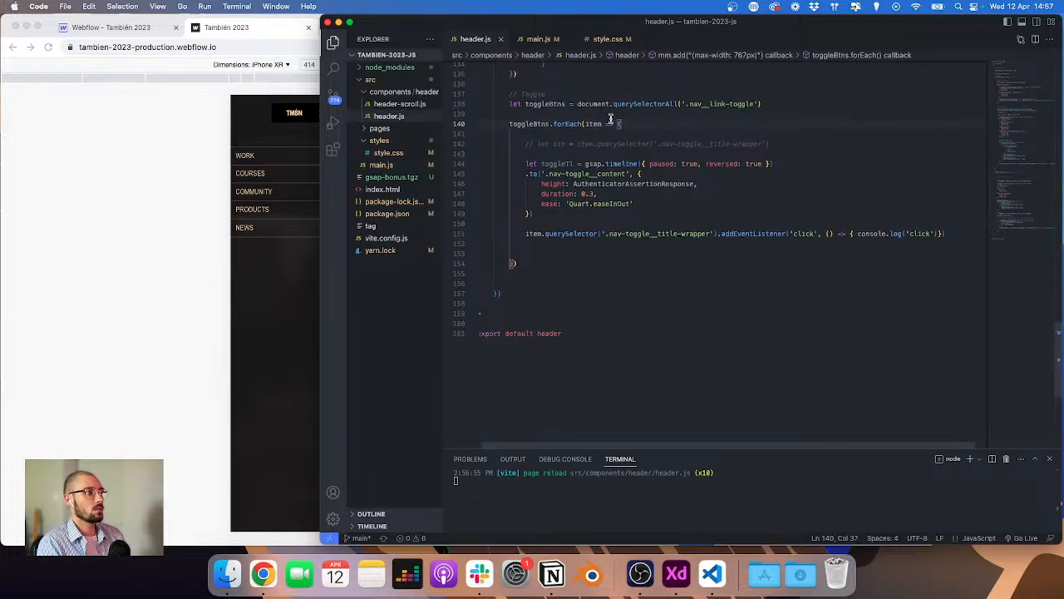
scroll(644, 123, up, 1)
double_click(646, 106)
text(gsap.ut)
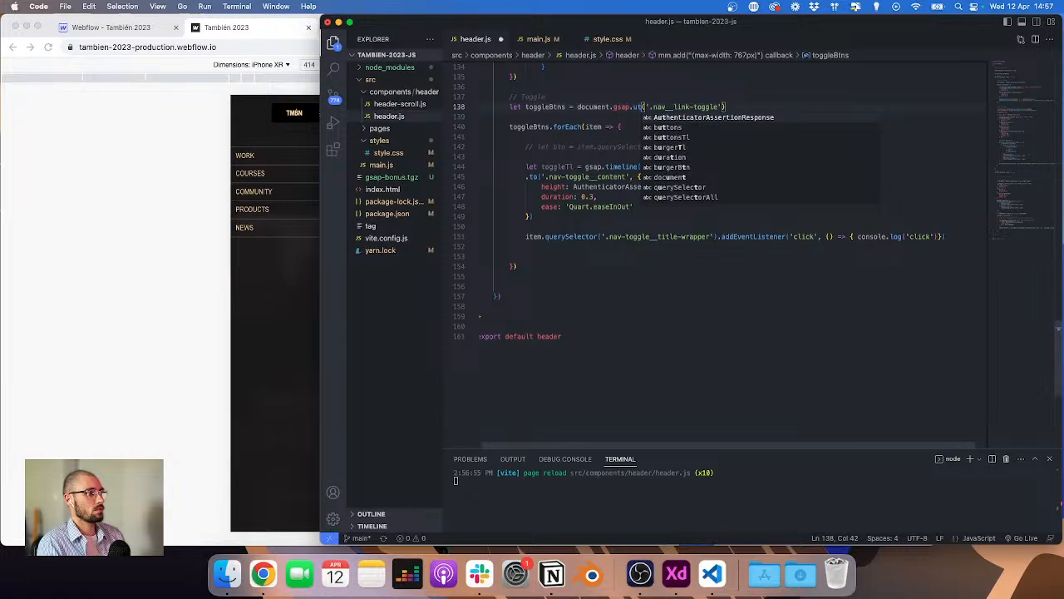
key(alt+shift+Left)
key(alt+shift+Left)
key(alt+shift+Left)
key(BackSpace)
text(g)
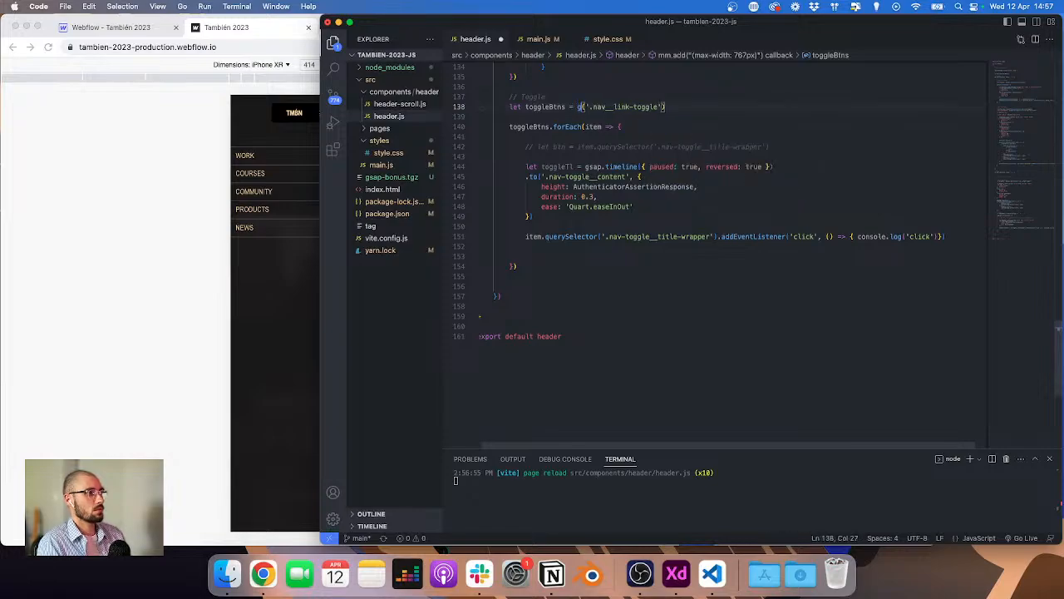
text(sap.)
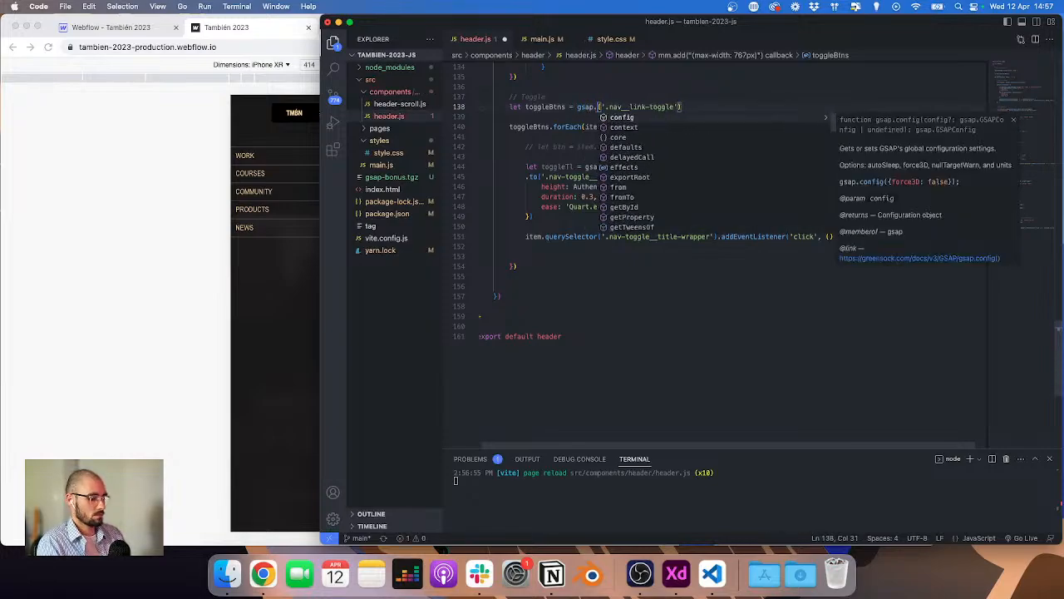
text(utils.to)
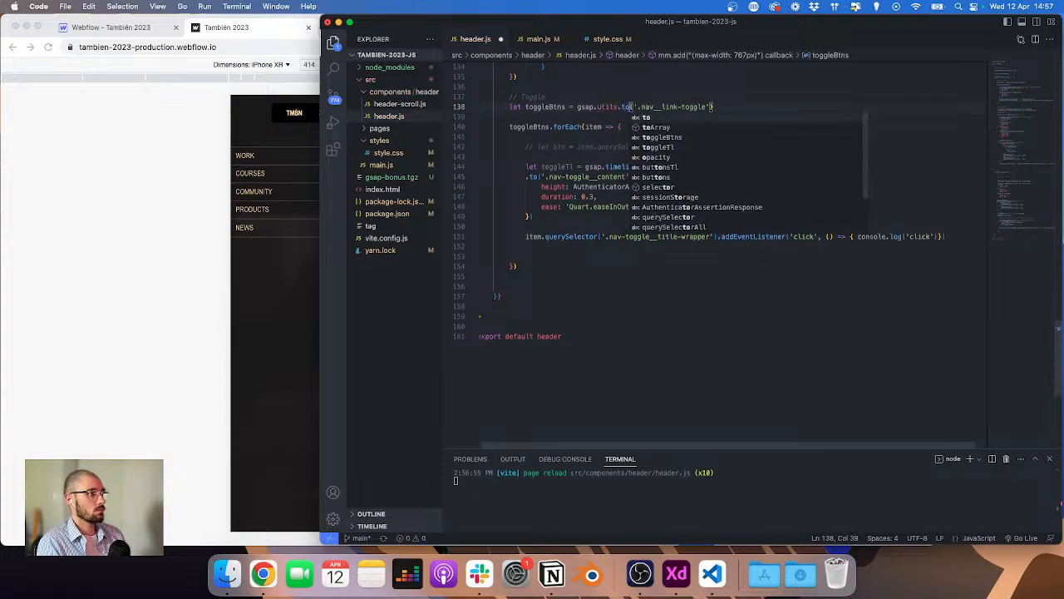
key(Down)
key(Return)
key(super+s)
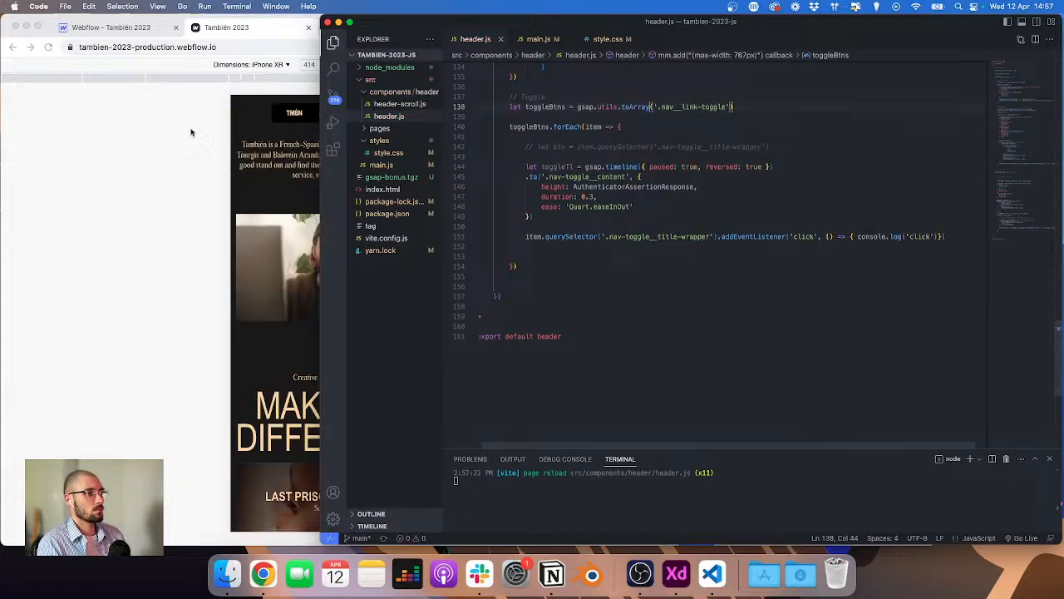
Step: Delete the title-wrapper click listener line from the forEach loop and save
click(191, 132)
click(951, 217)
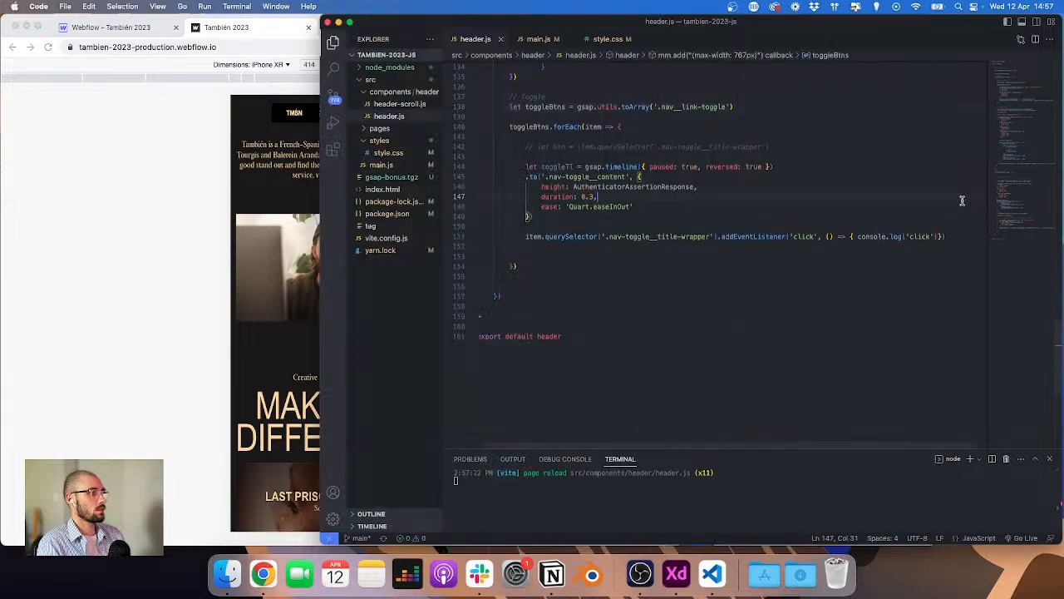
key(super+shift+Left)
key(super+shift+Left)
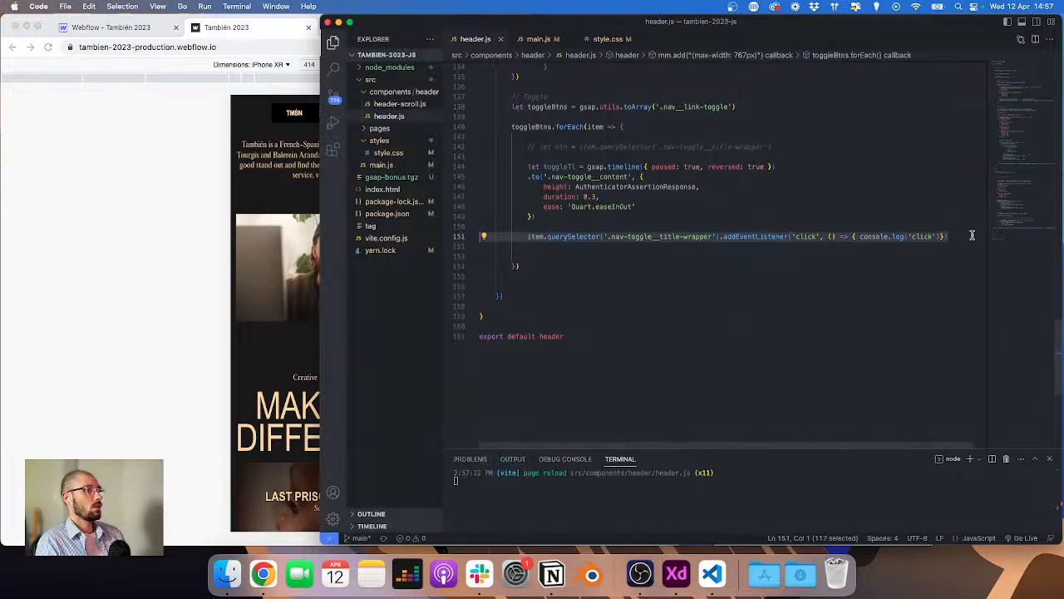
key(BackSpace)
key(BackSpace)
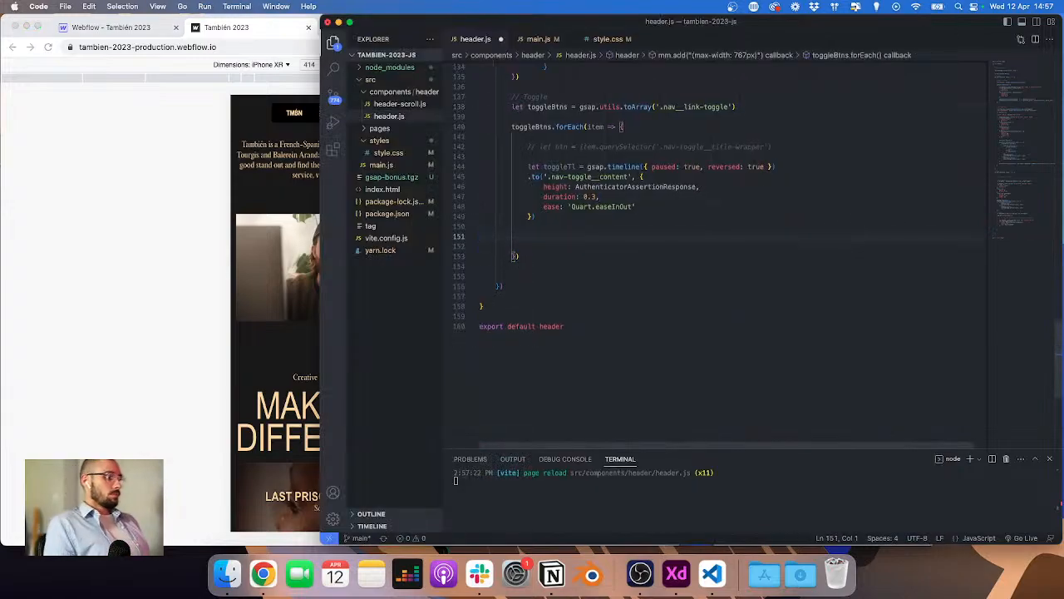
key(Delete)
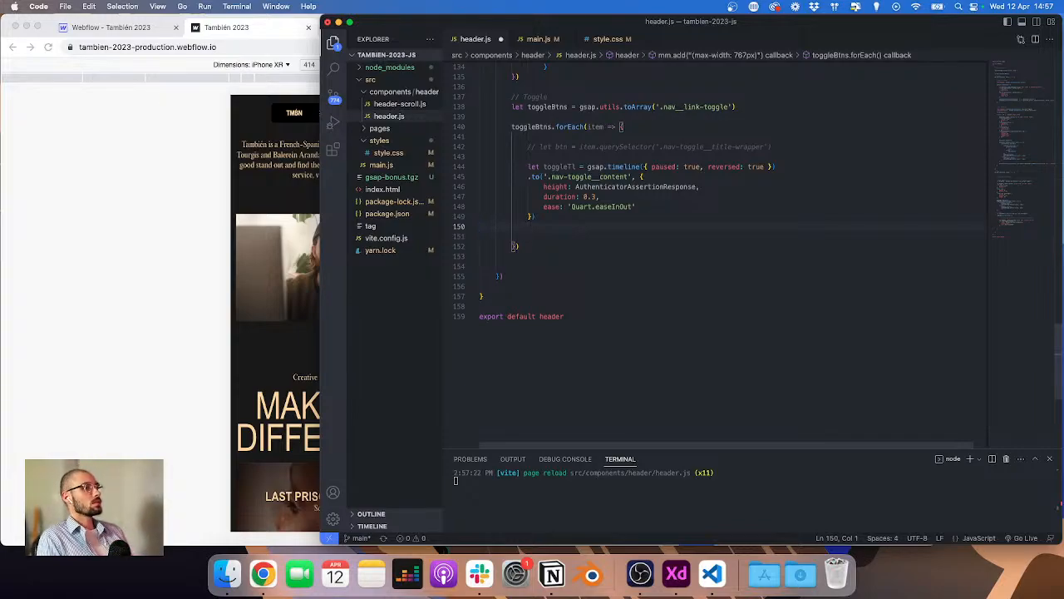
key(BackSpace)
key(super+s)
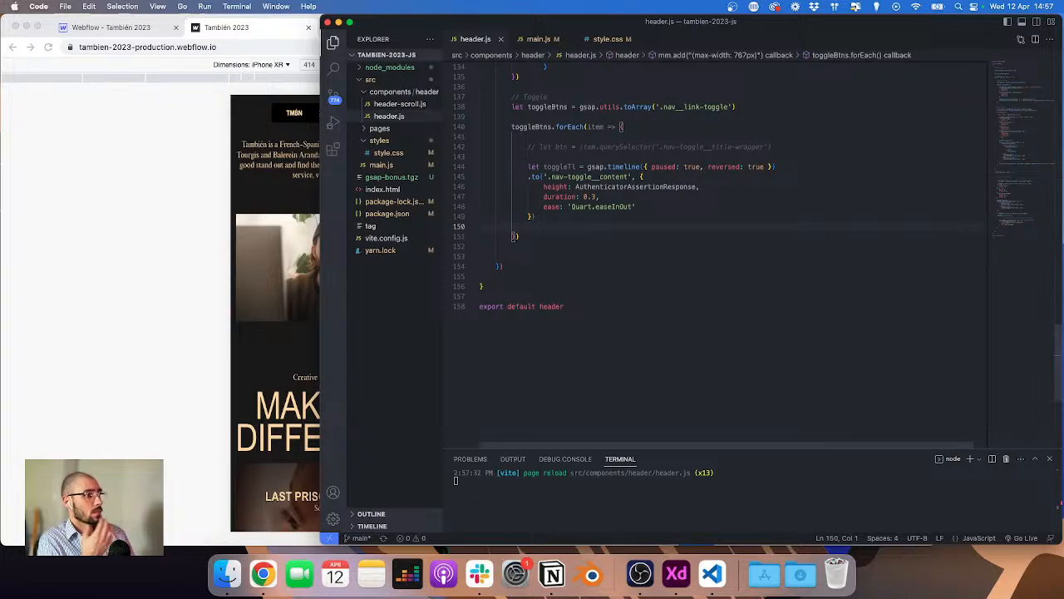
Step: Set the toggle tween's height to 'auto' and save
double_click(635, 187)
text(a)
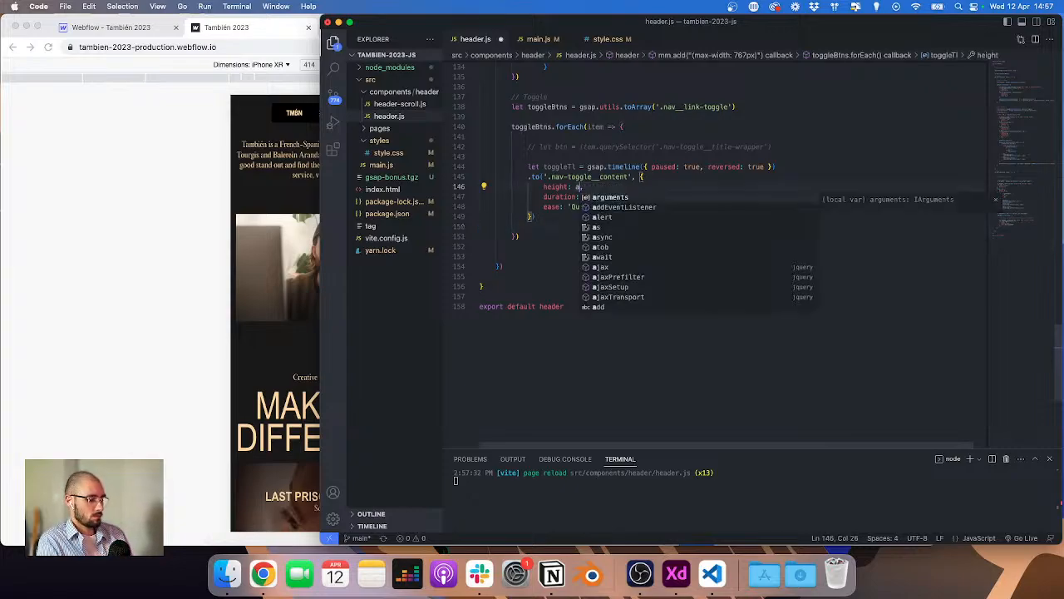
text(uto,)
key(super+d)
text(',)
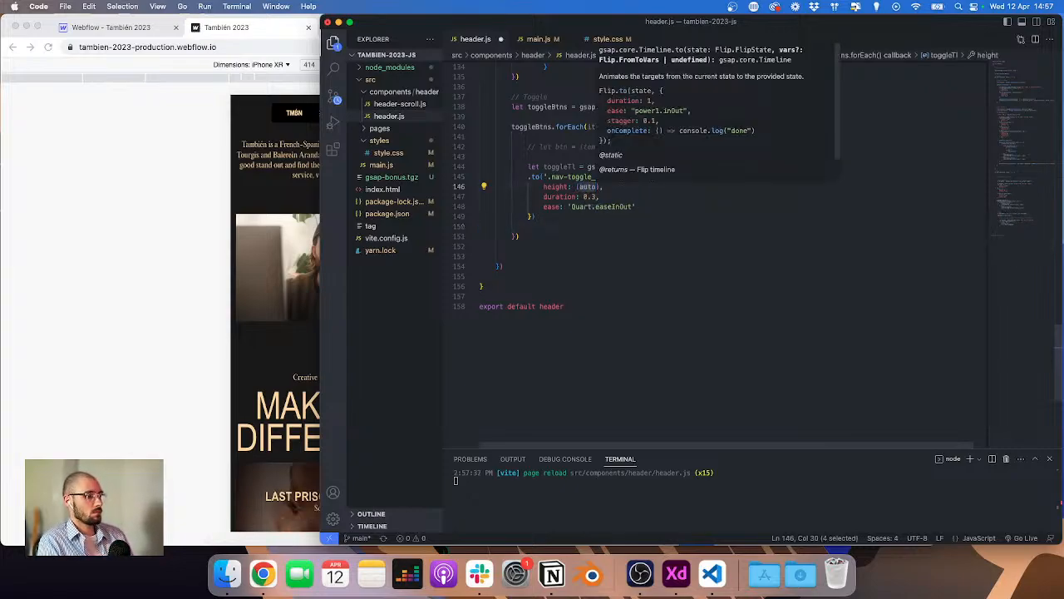
key(super+s)
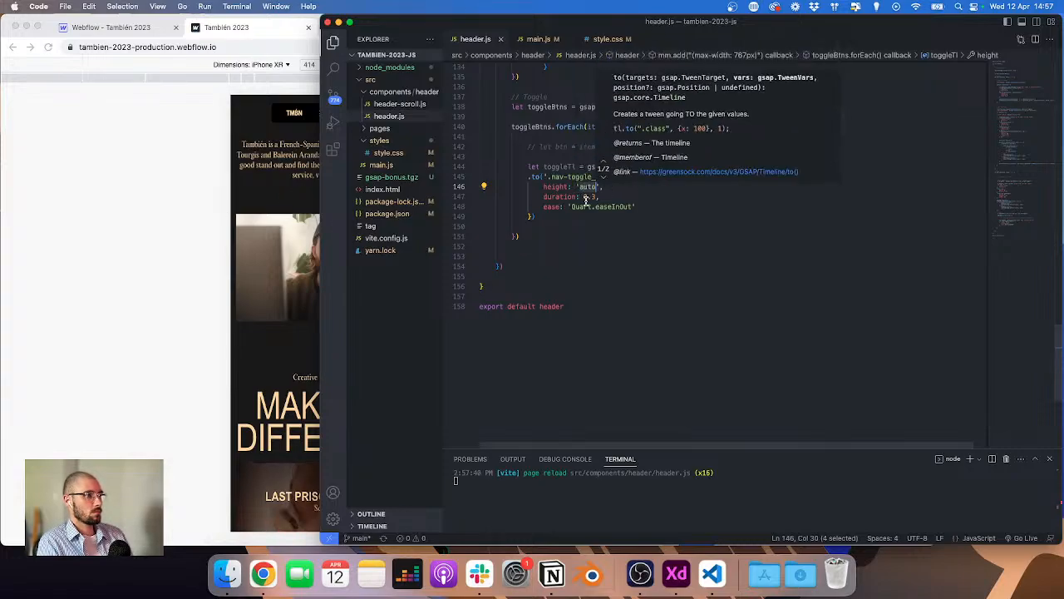
Step: Comment out the whole toggleTl timeline block and save
key(Escape)
click(670, 176)
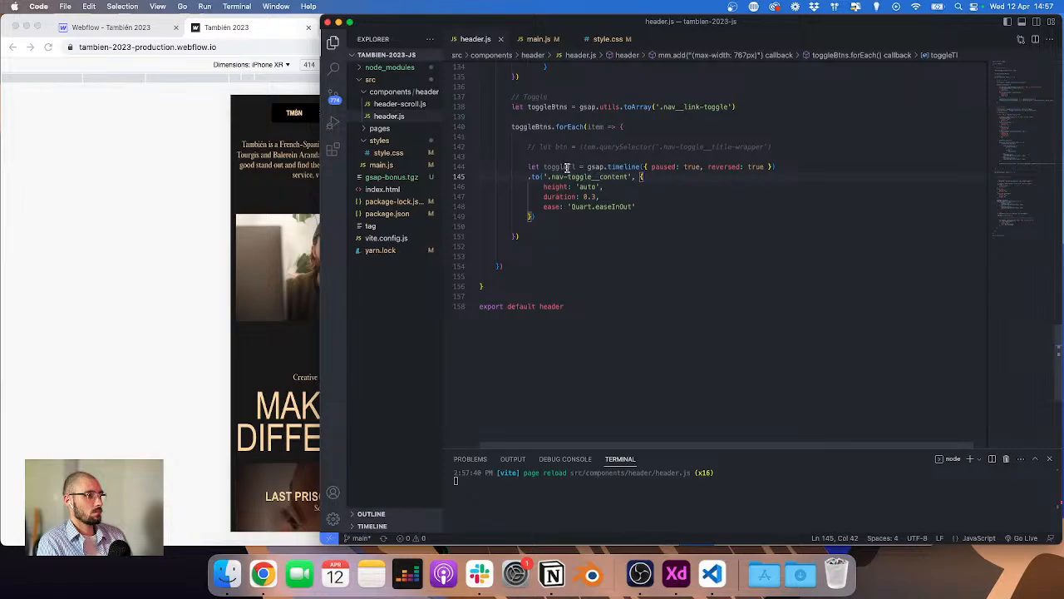
drag(549, 215, 452, 166)
key(super+slash)
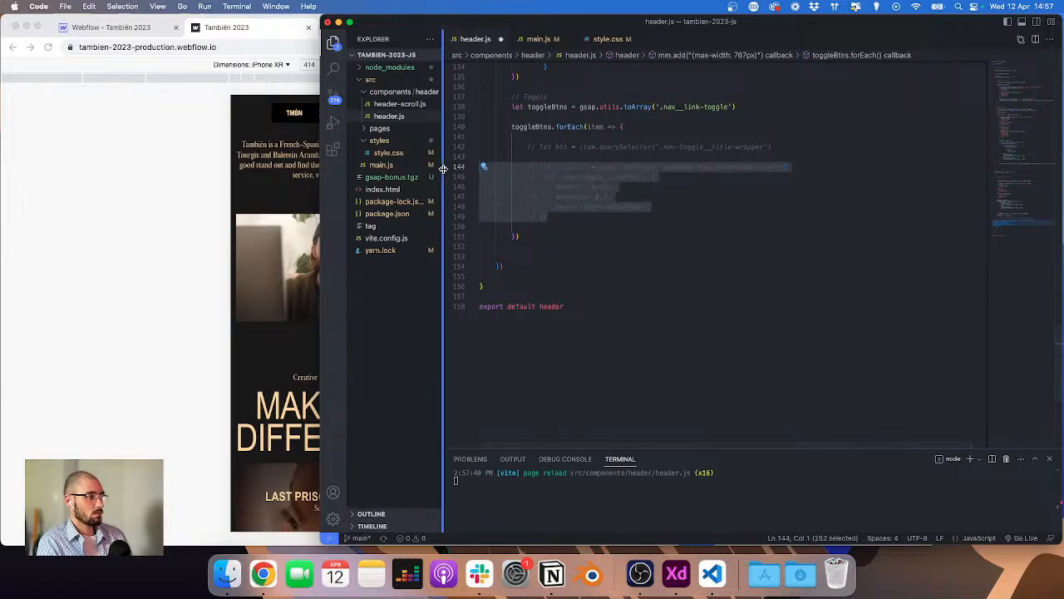
key(super+s)
Step: Uncomment the let btn = item.querySelector('.nav-toggle__title-wrapper') line, save, and return to the preview
click(568, 146)
key(super+slash)
key(super+s)
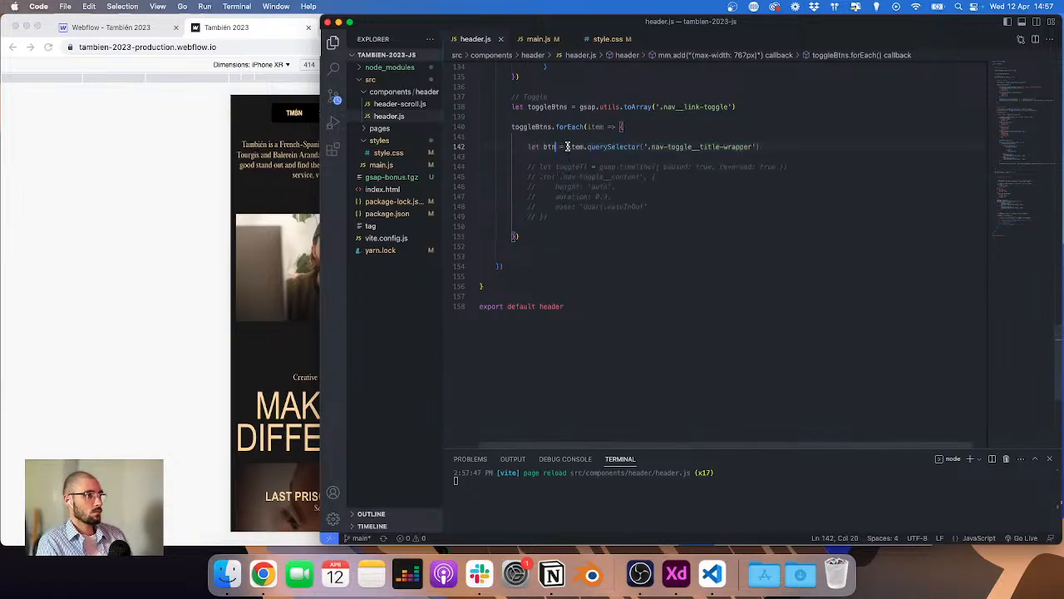
click(67, 214)
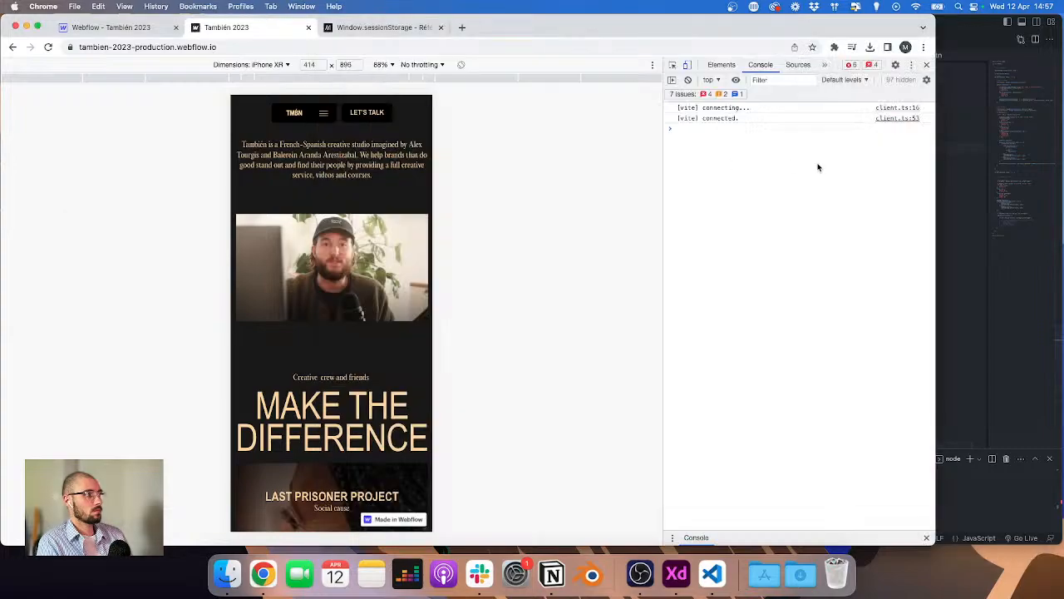
Step: Add a console.log(btn[2]) line below the btn declaration in header.js, save, and return to the preview
click(959, 188)
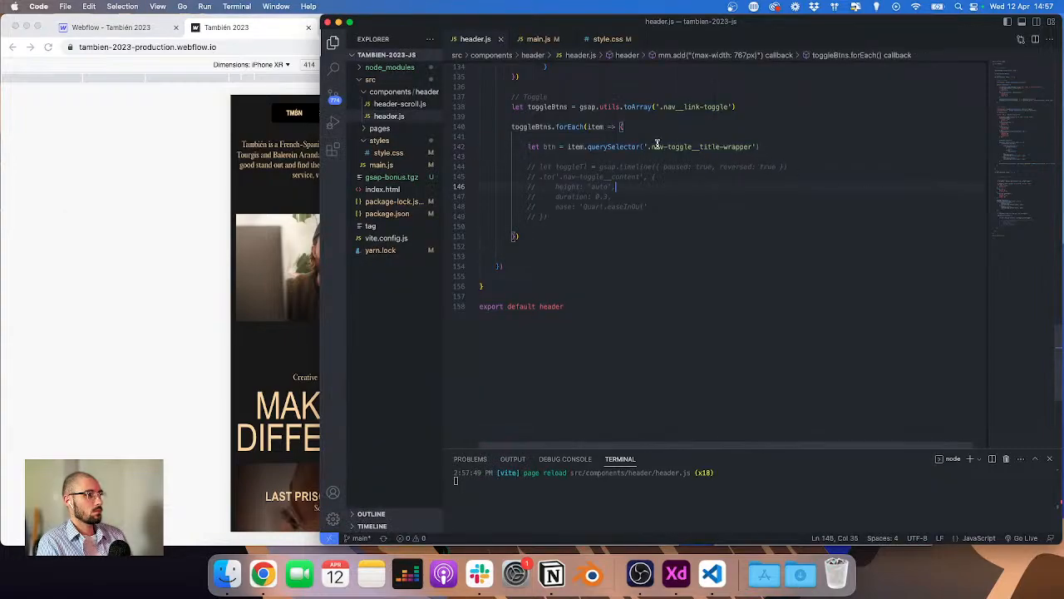
click(767, 147)
key(Return)
text(console.log()
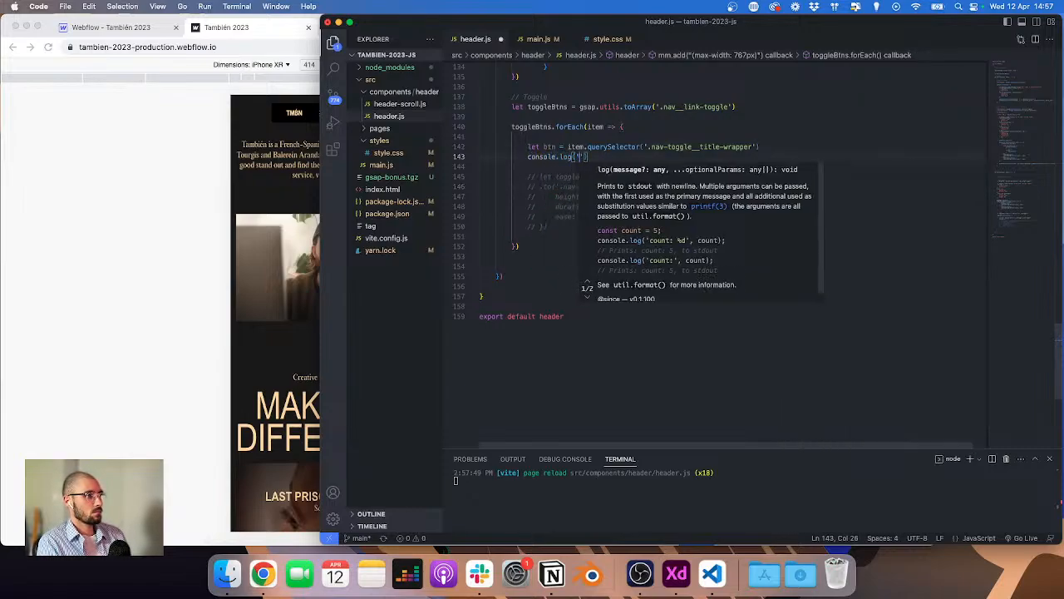
text(btn)
text([i)
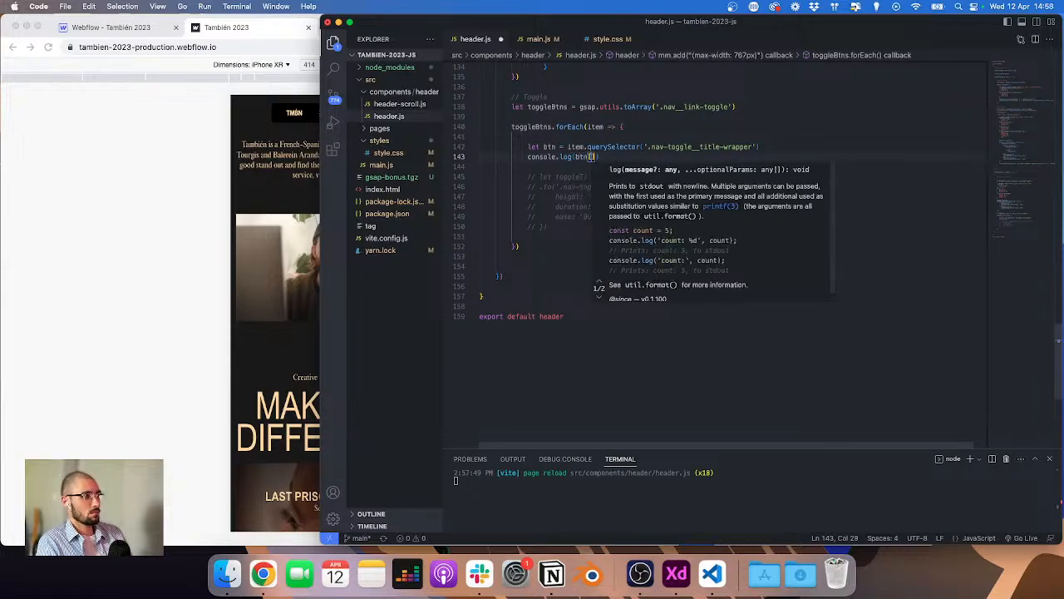
key(BackSpace)
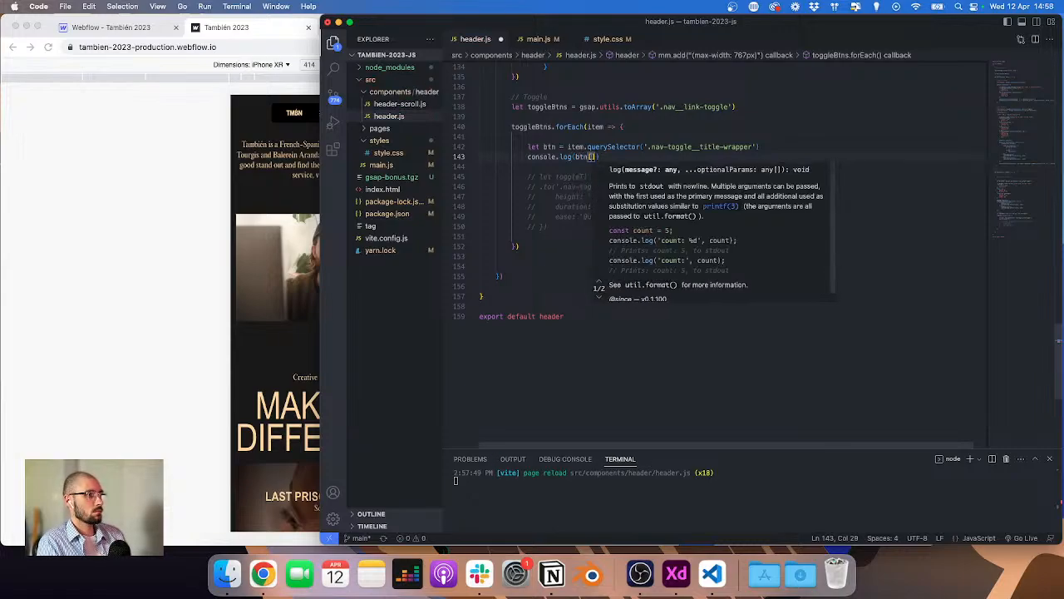
text(2)
key(super+s)
click(153, 155)
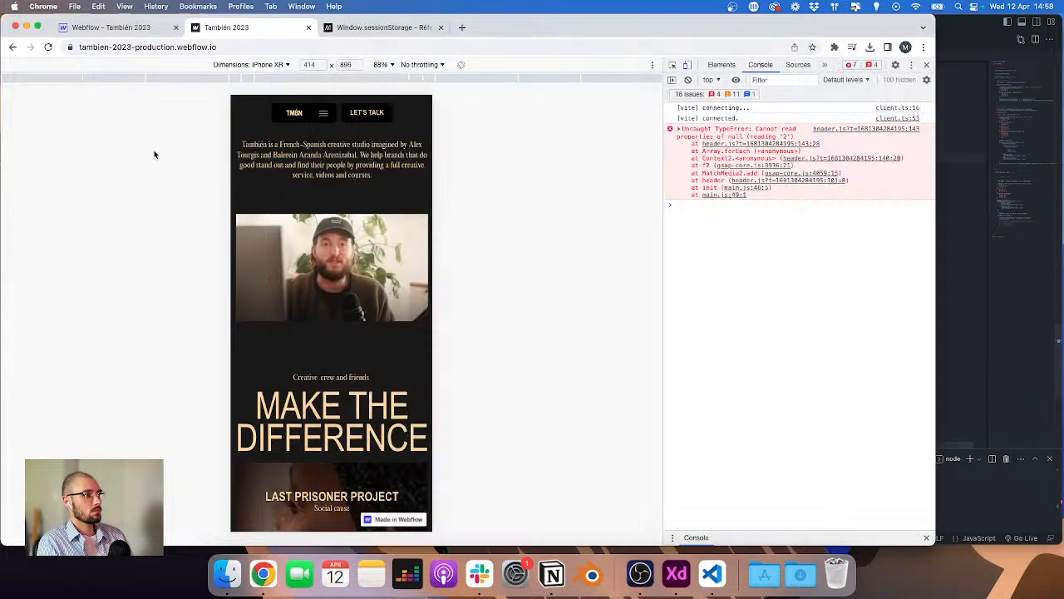
Step: Change the log statement to console.log(btn), save, and check the output in the preview's console
click(968, 177)
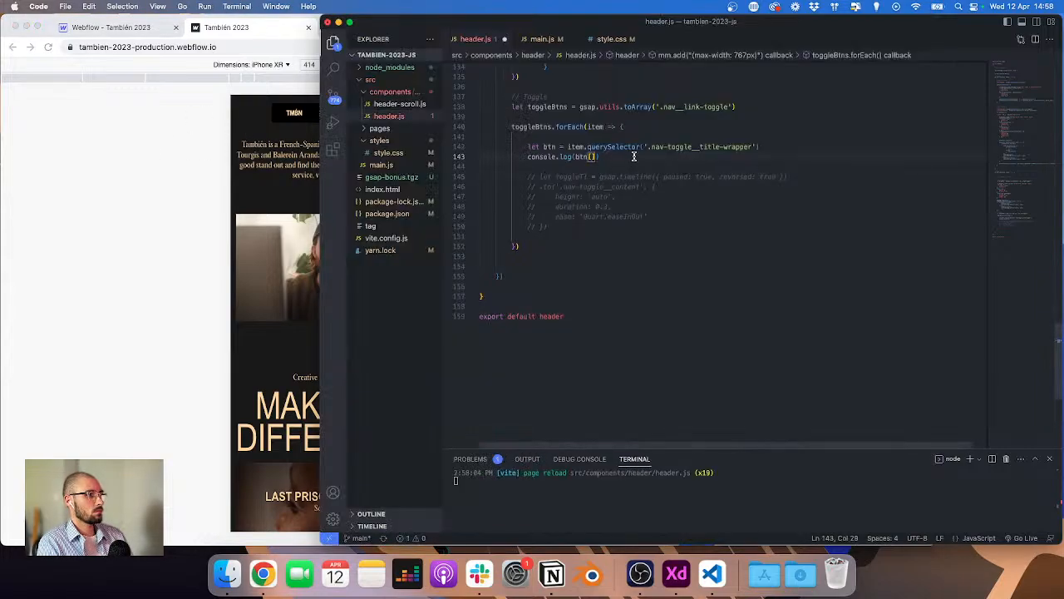
key(BackSpace)
key(BackSpace)
key(super+s)
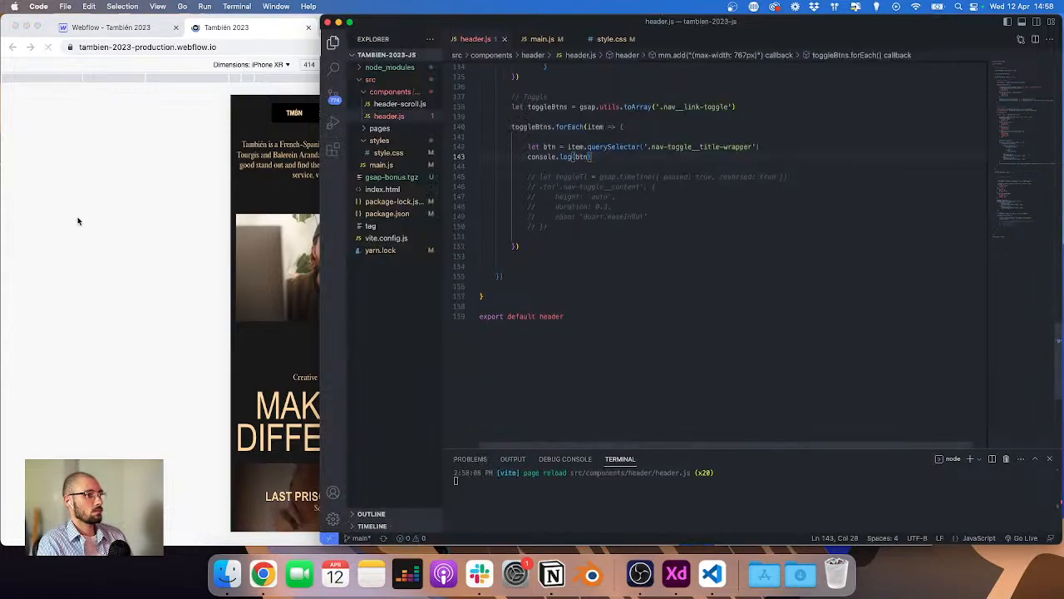
click(76, 221)
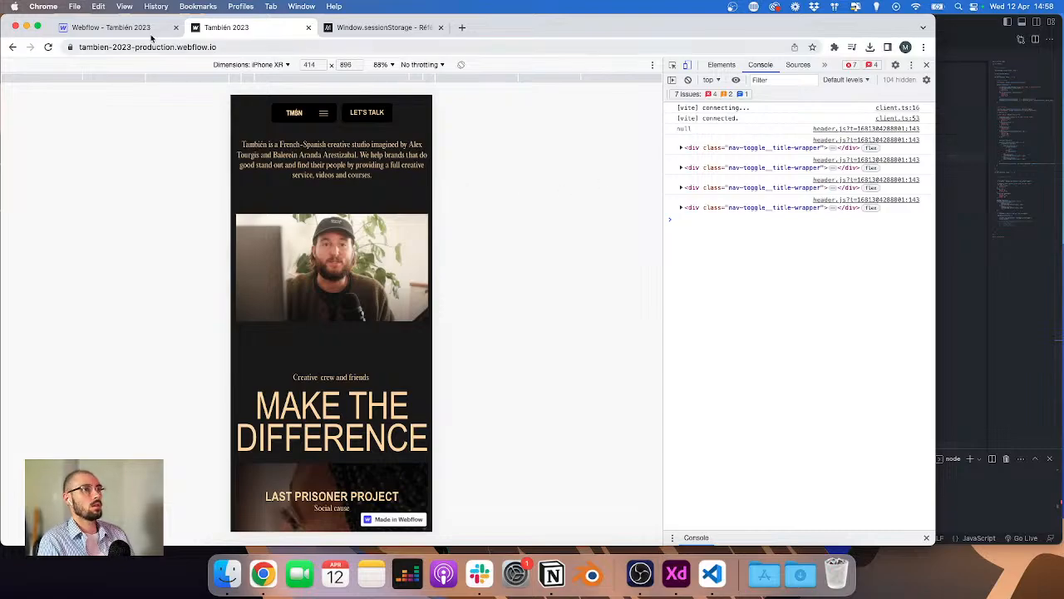
Step: Switch to the Webflow Designer and inspect the nav__link-toggle elements in the Navigator, selecting the first one
click(108, 27)
scroll(66, 216, left, 3)
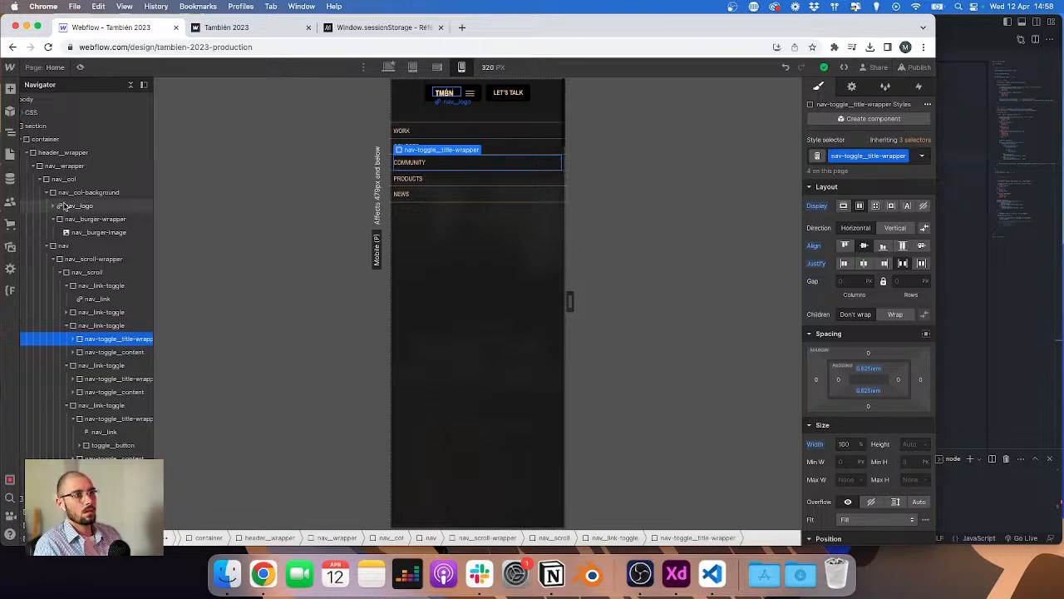
click(77, 285)
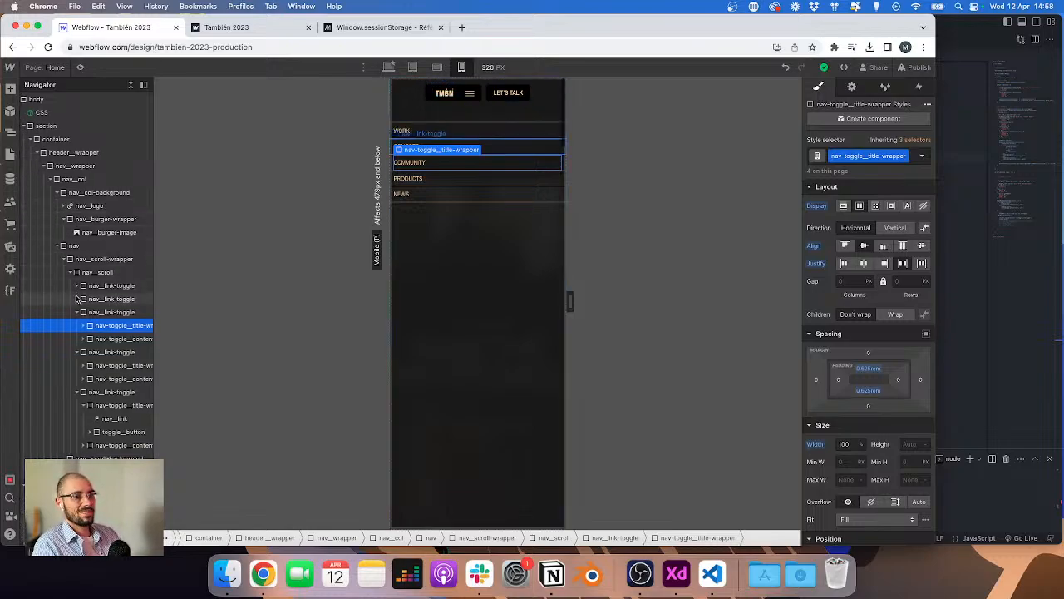
click(100, 299)
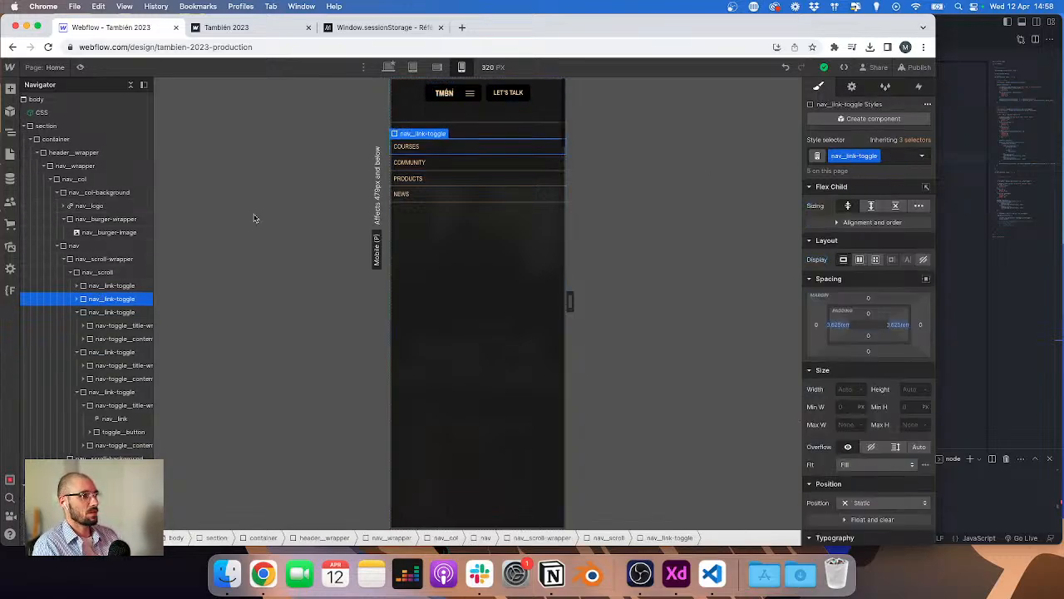
click(77, 312)
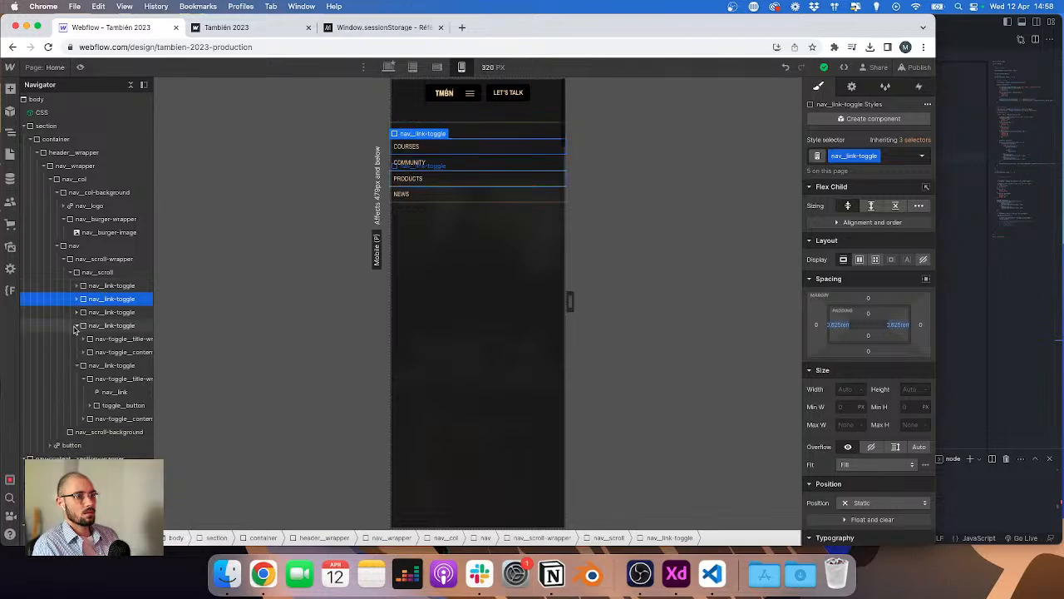
click(77, 325)
click(76, 339)
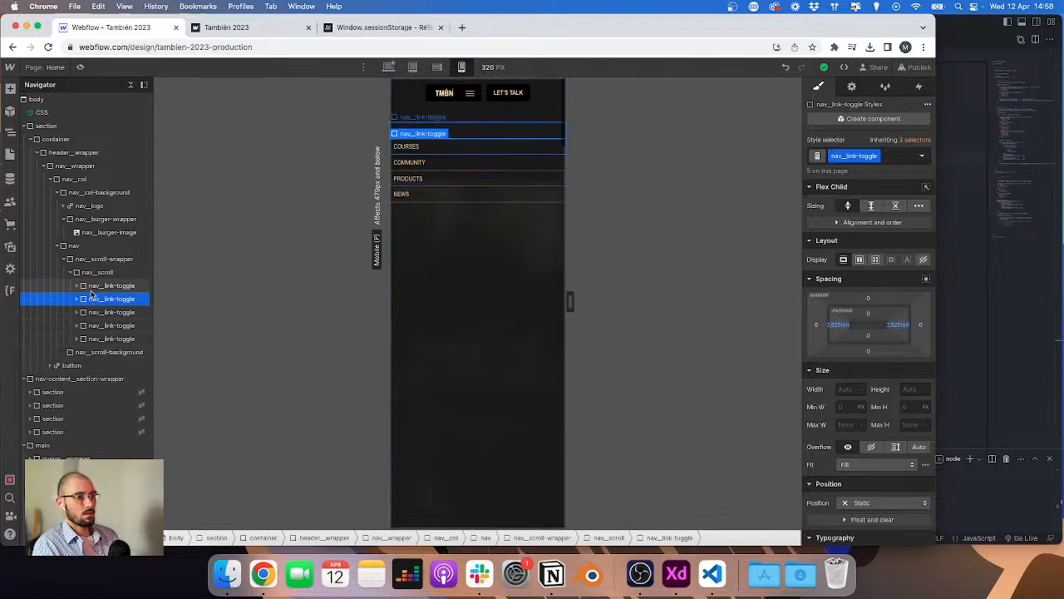
click(76, 285)
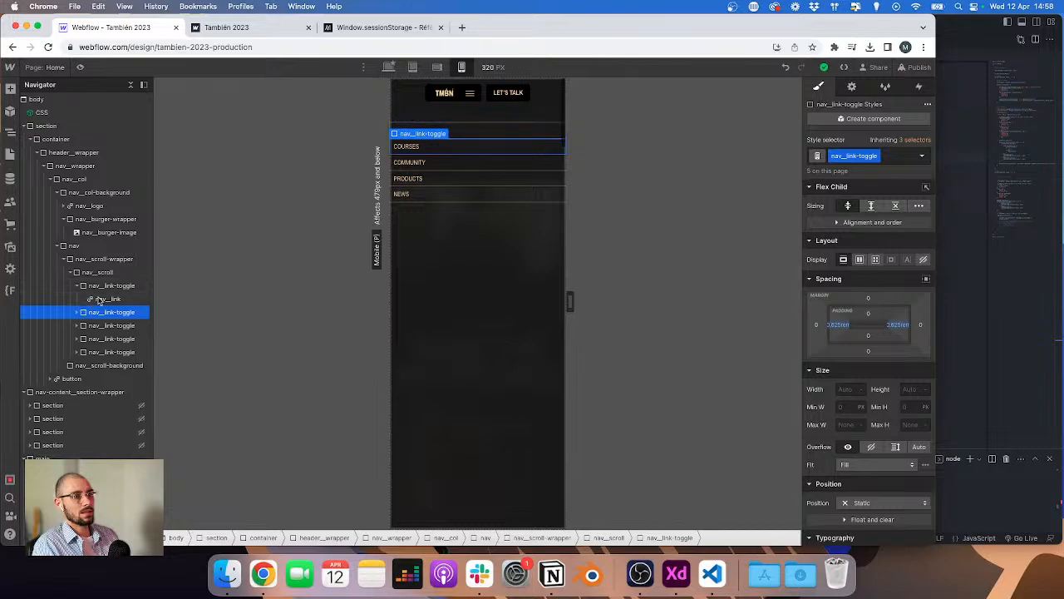
click(104, 285)
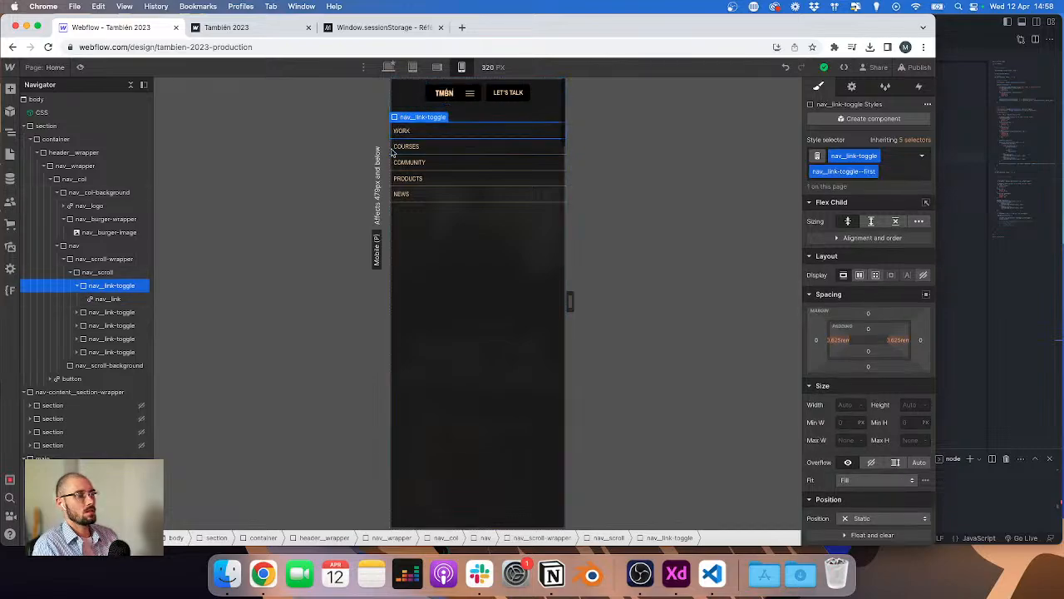
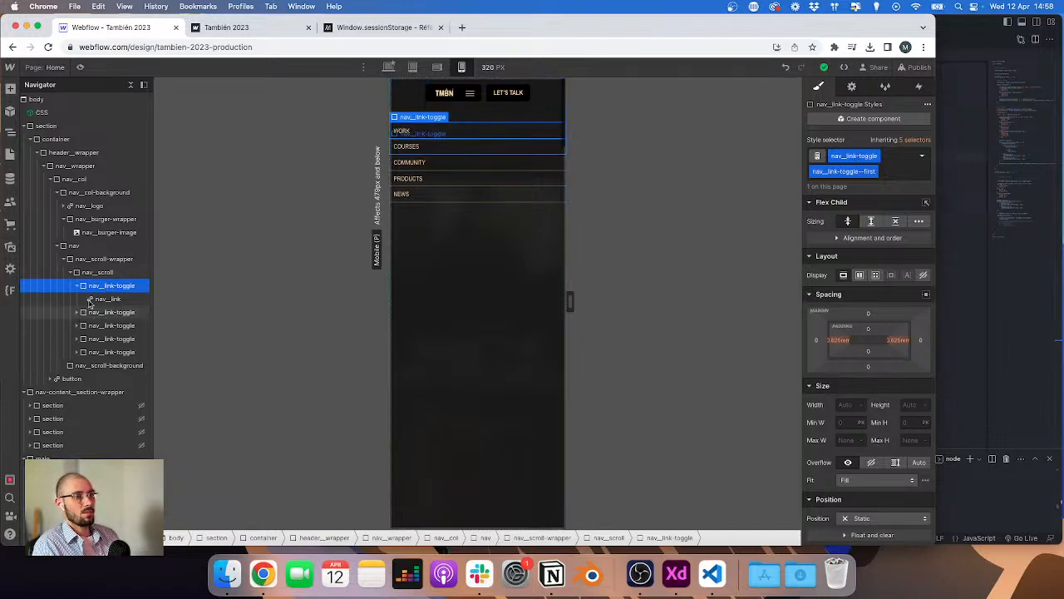
Step: Expand and inspect the nav_link-toggle elements and their child wrappers in the Navigator
click(76, 313)
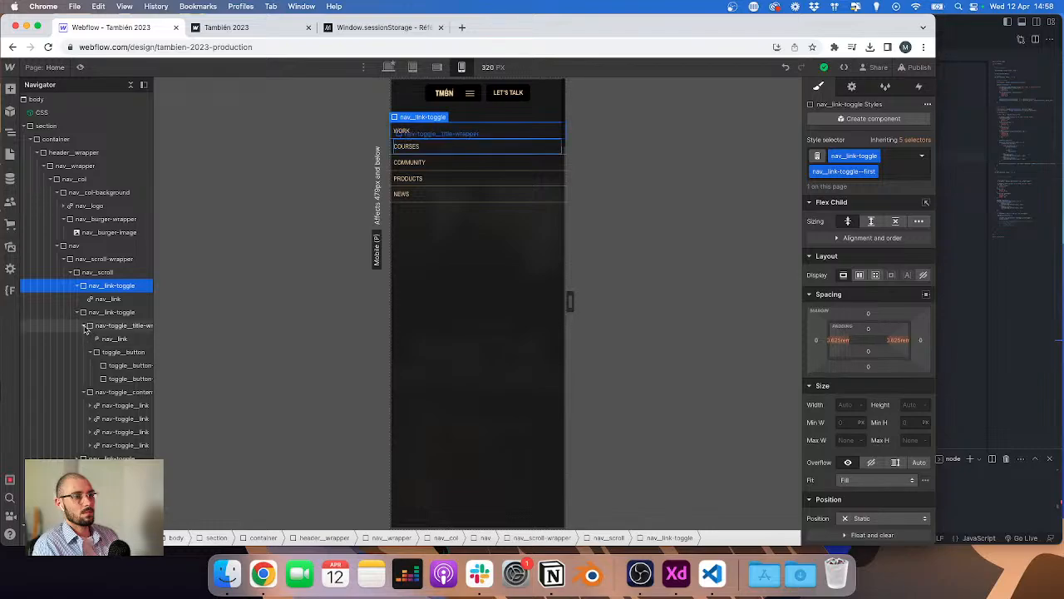
click(85, 339)
click(87, 340)
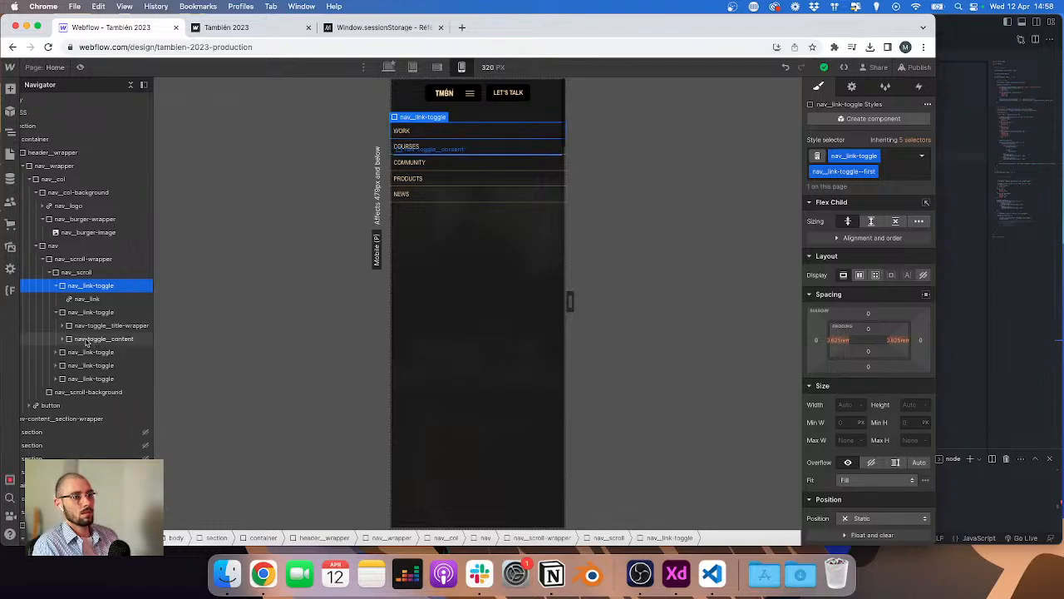
click(85, 339)
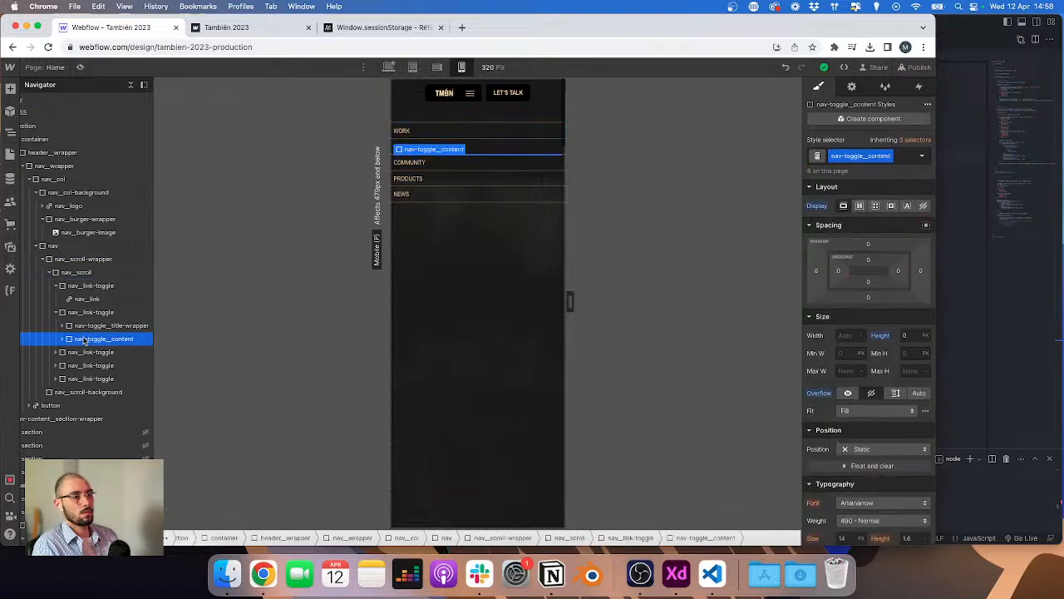
click(73, 287)
click(57, 312)
click(71, 351)
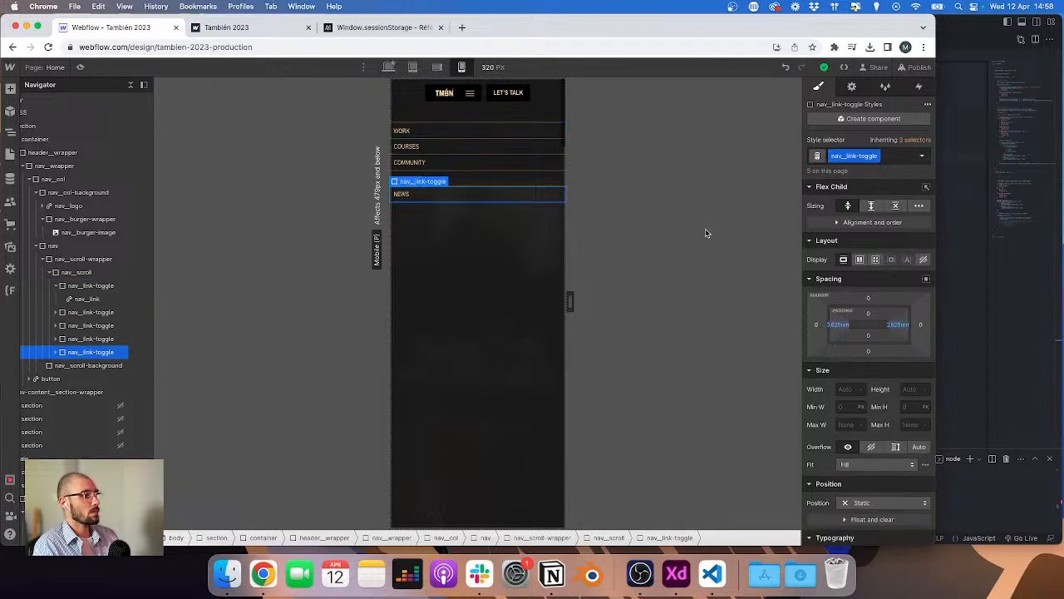
click(95, 315)
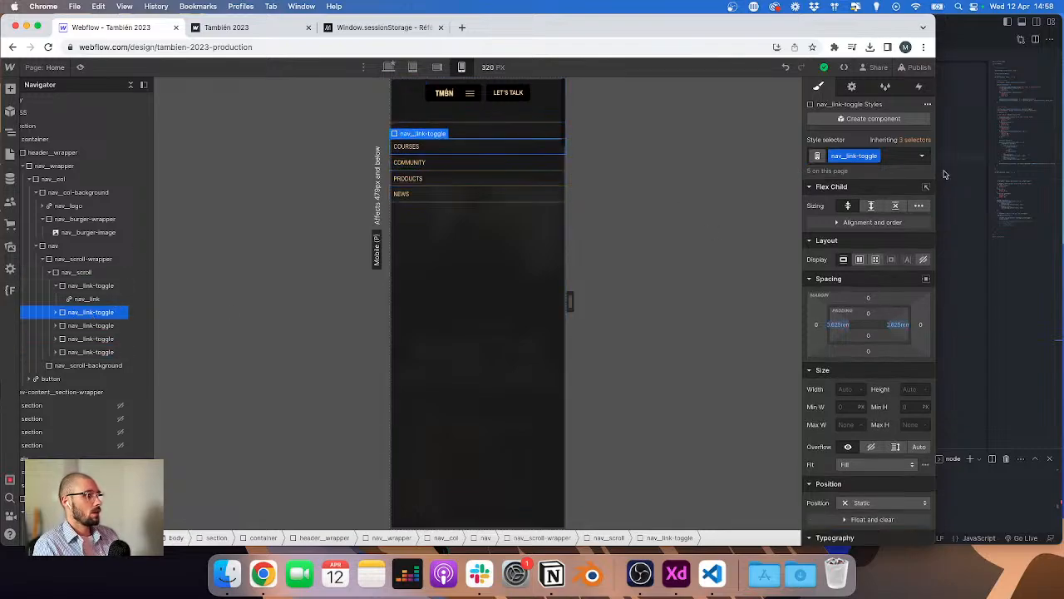
click(57, 287)
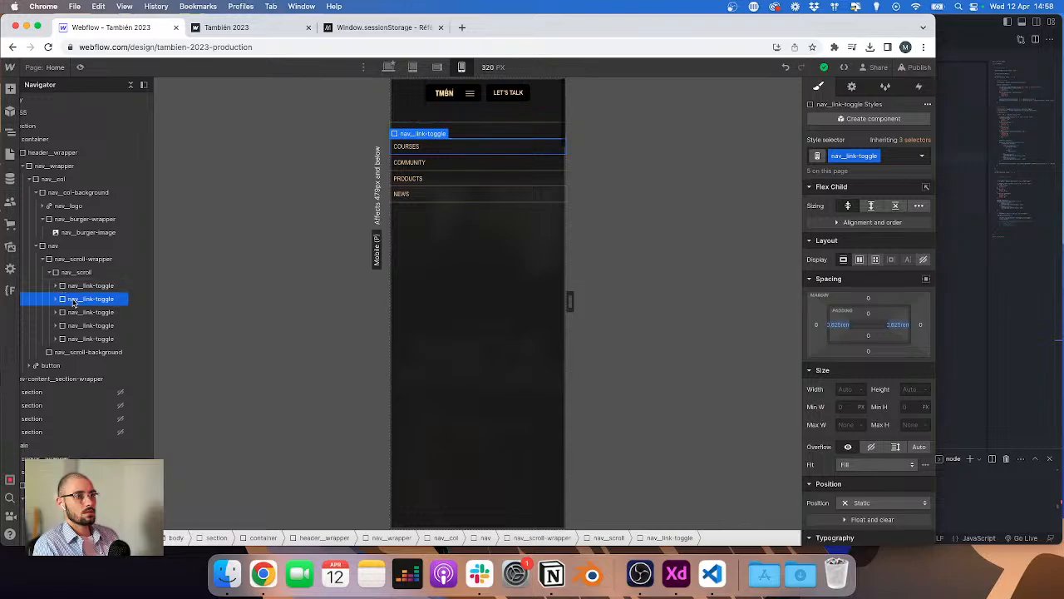
click(889, 157)
text(nav__link-toggle)
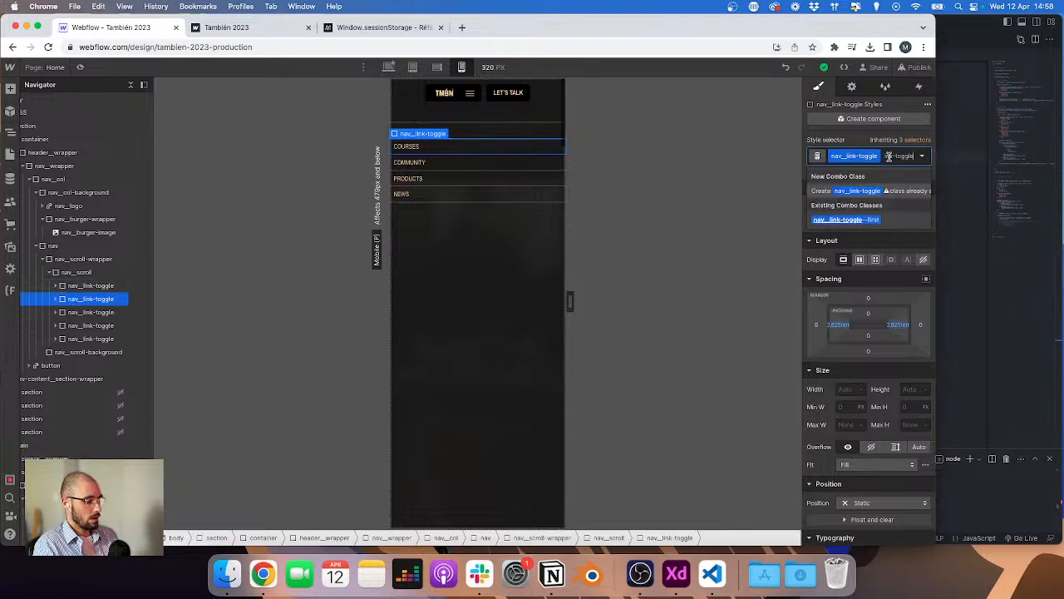
text(--)
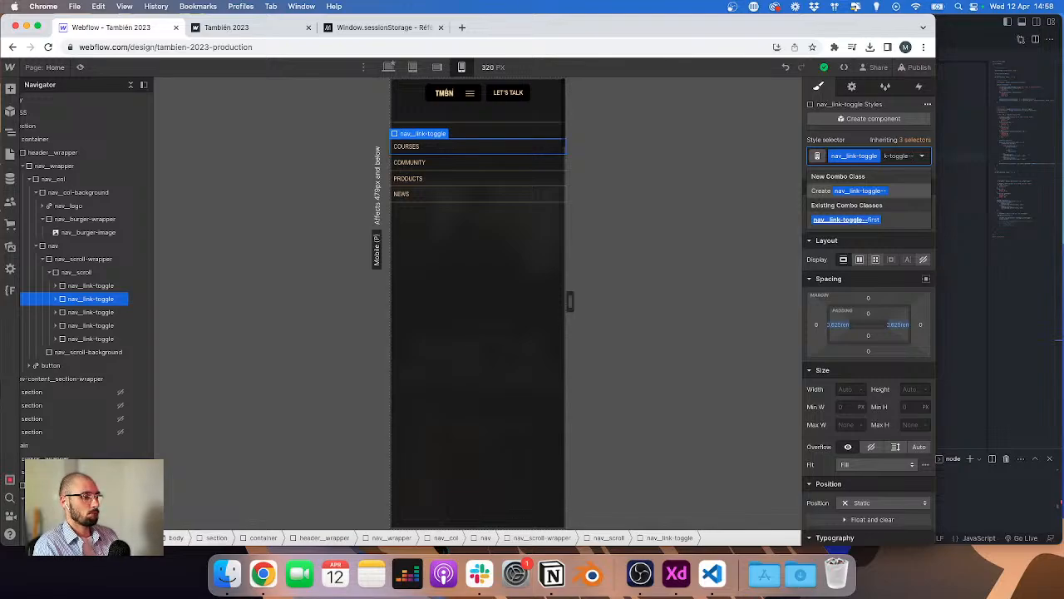
key(BackSpace)
key(BackSpace)
key(Escape)
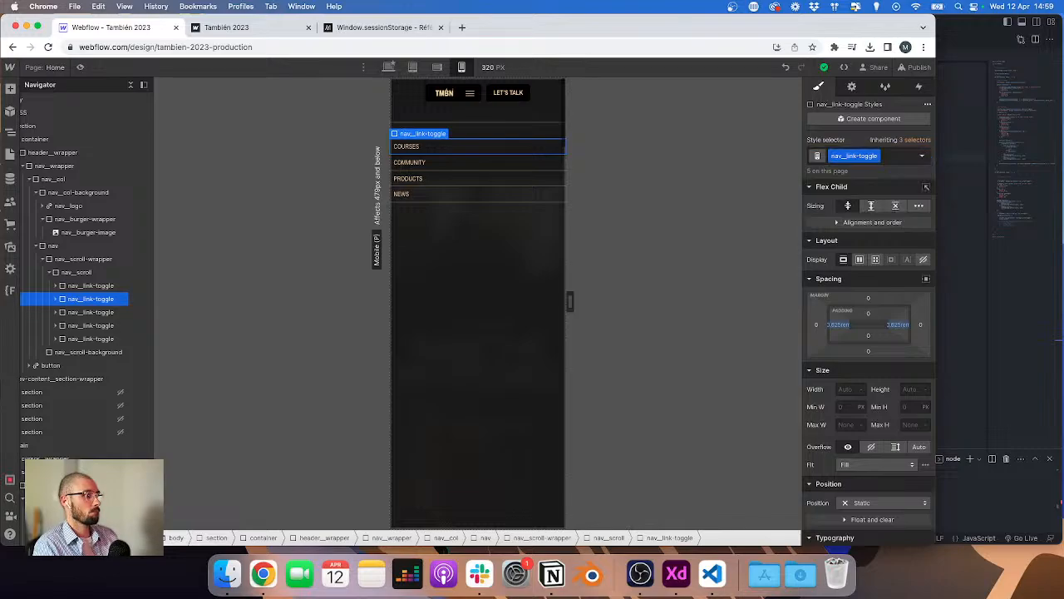
Step: Add a nav_link-toggle--dropdown combo class to the second nav_link-toggle element
click(71, 283)
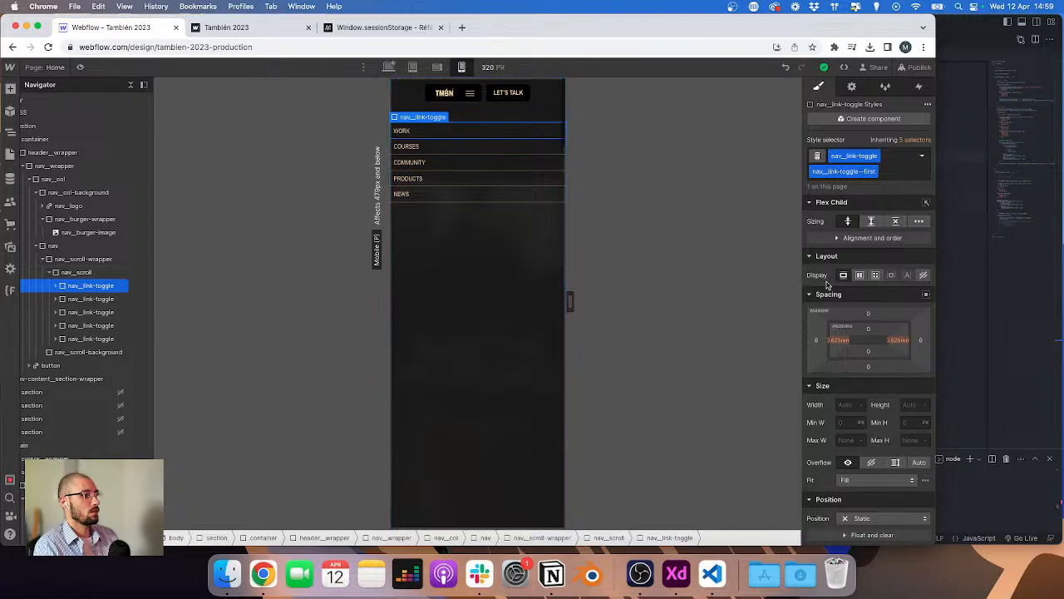
click(57, 286)
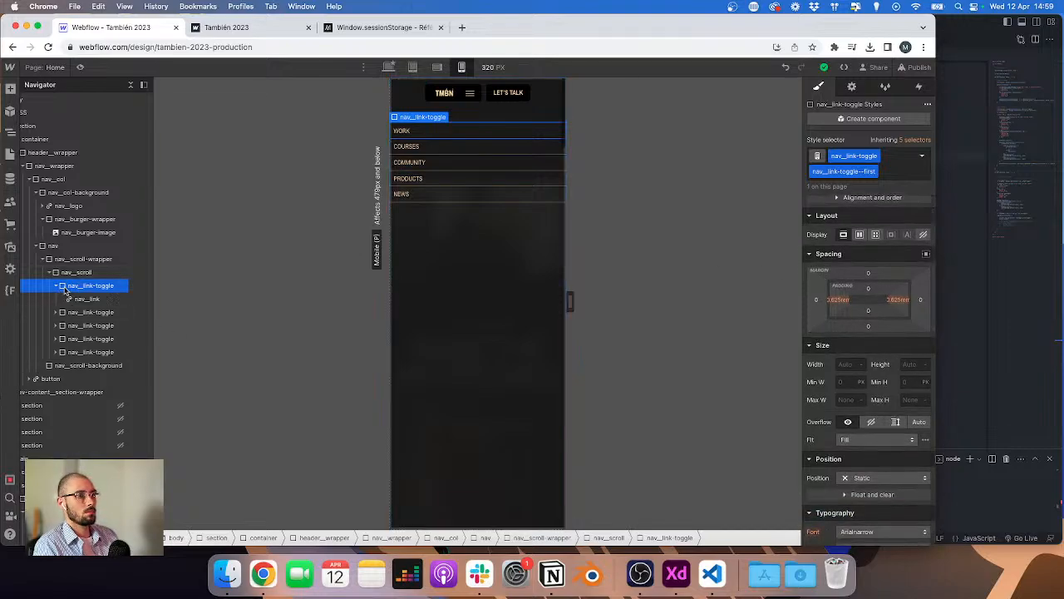
click(72, 313)
click(57, 313)
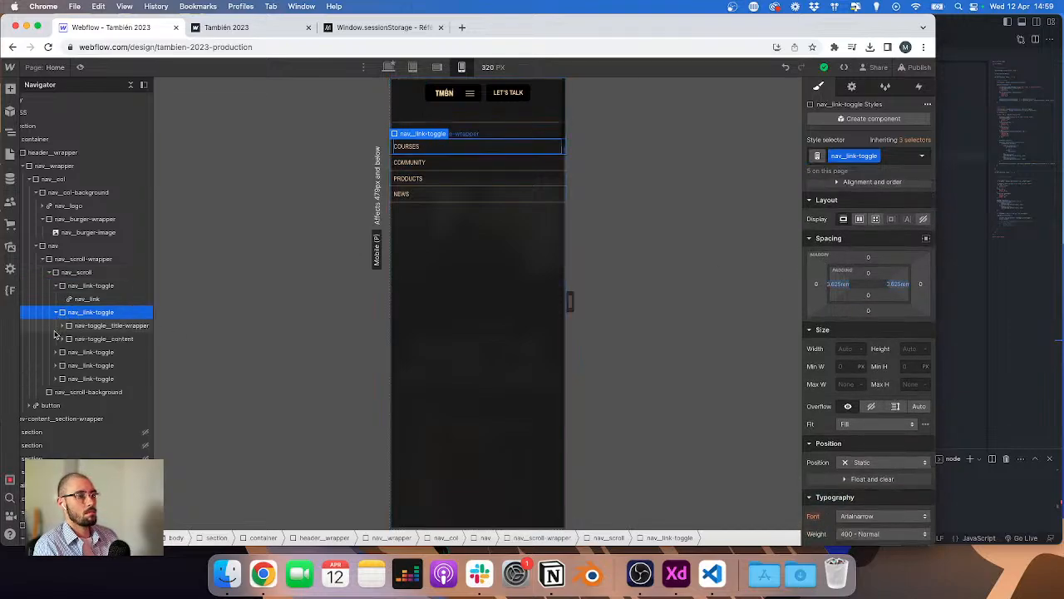
click(56, 353)
click(57, 393)
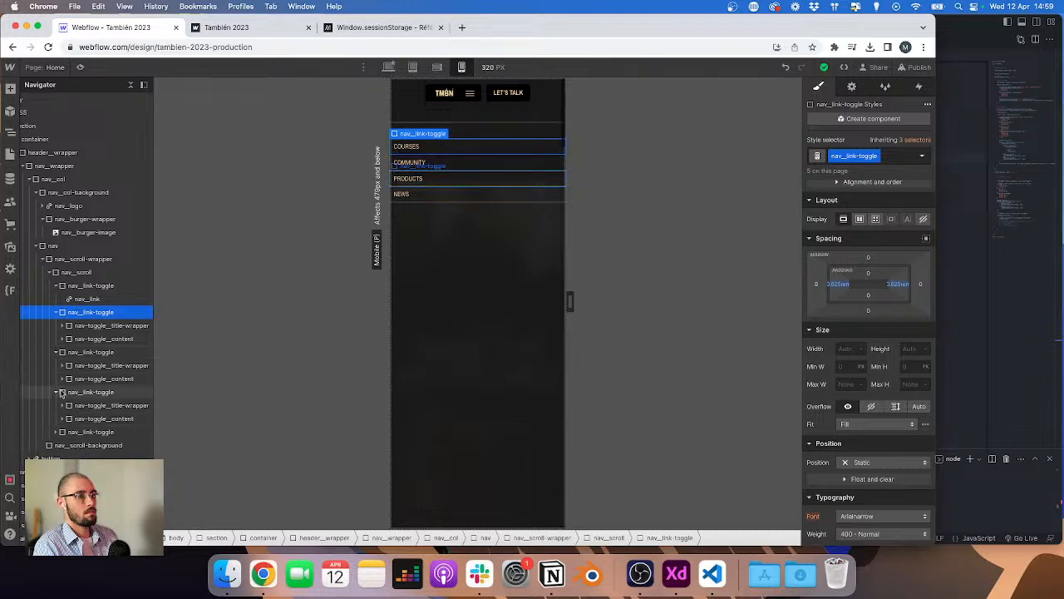
click(839, 161)
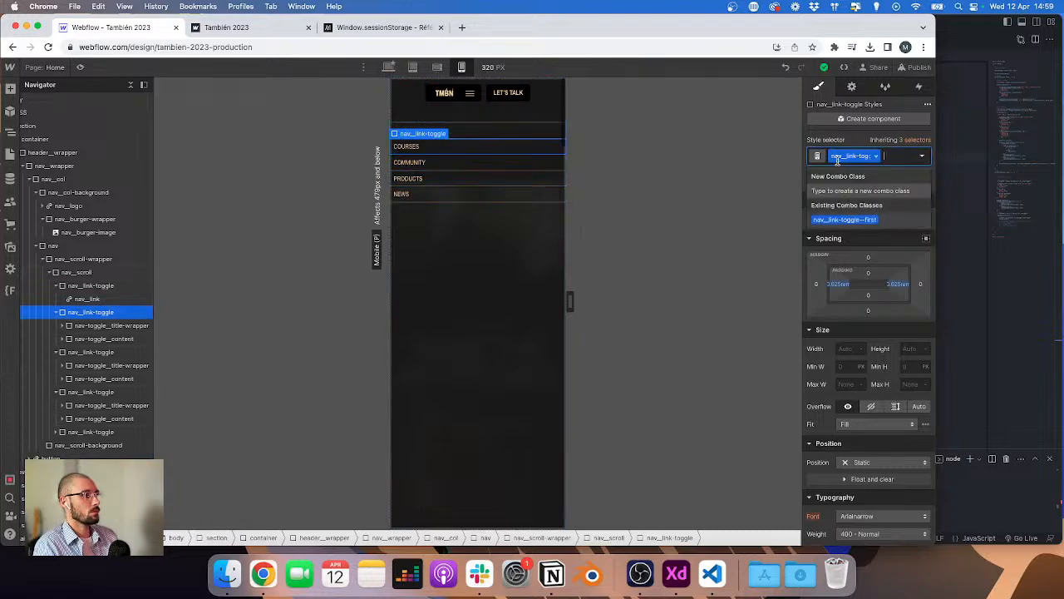
double_click(840, 157)
key(super+c)
click(888, 158)
key(super+v)
text(--)
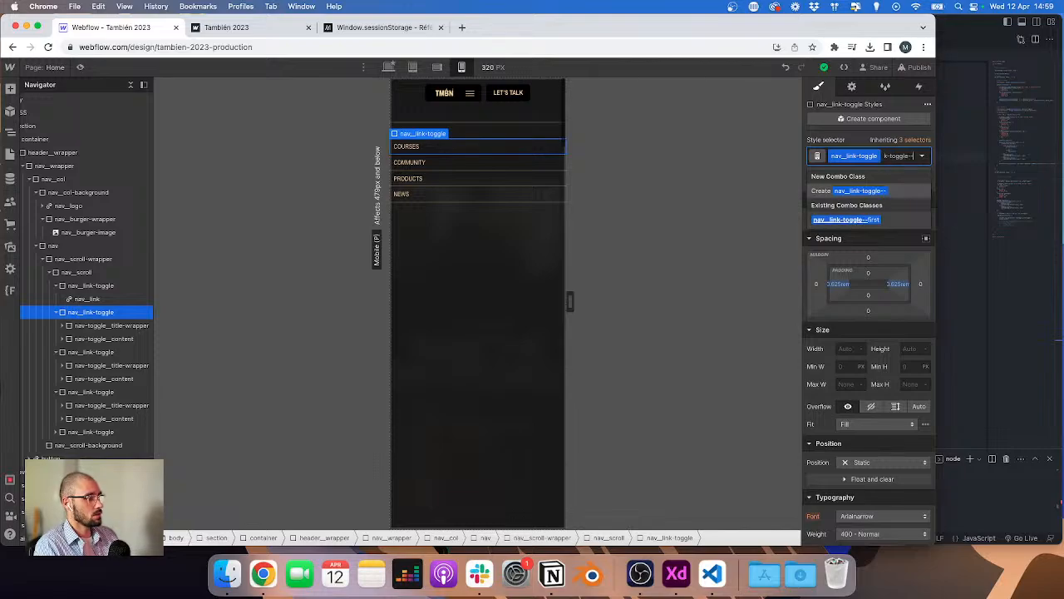
text(dropdown)
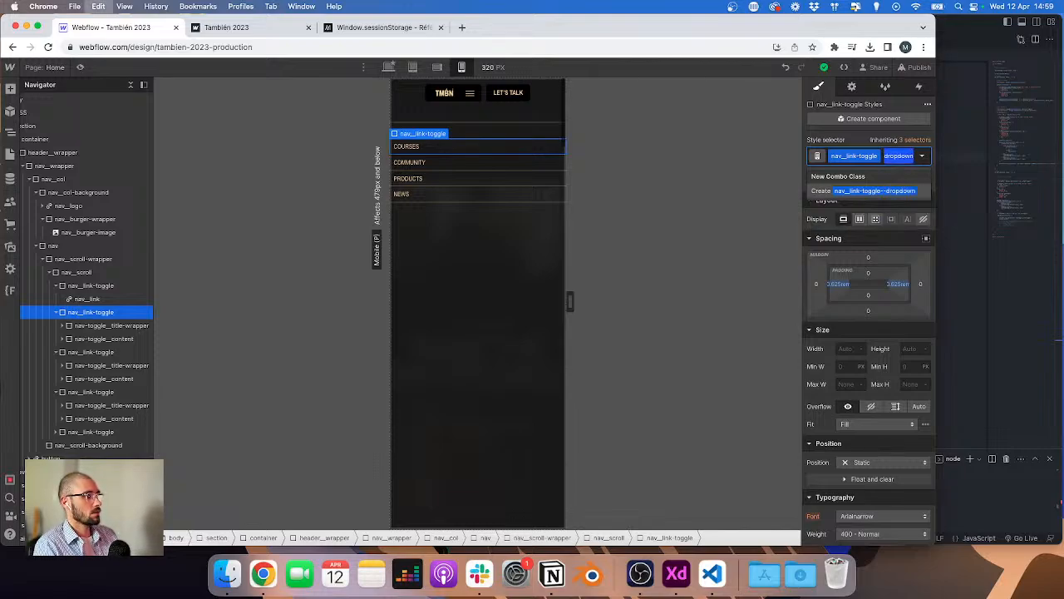
key(Return)
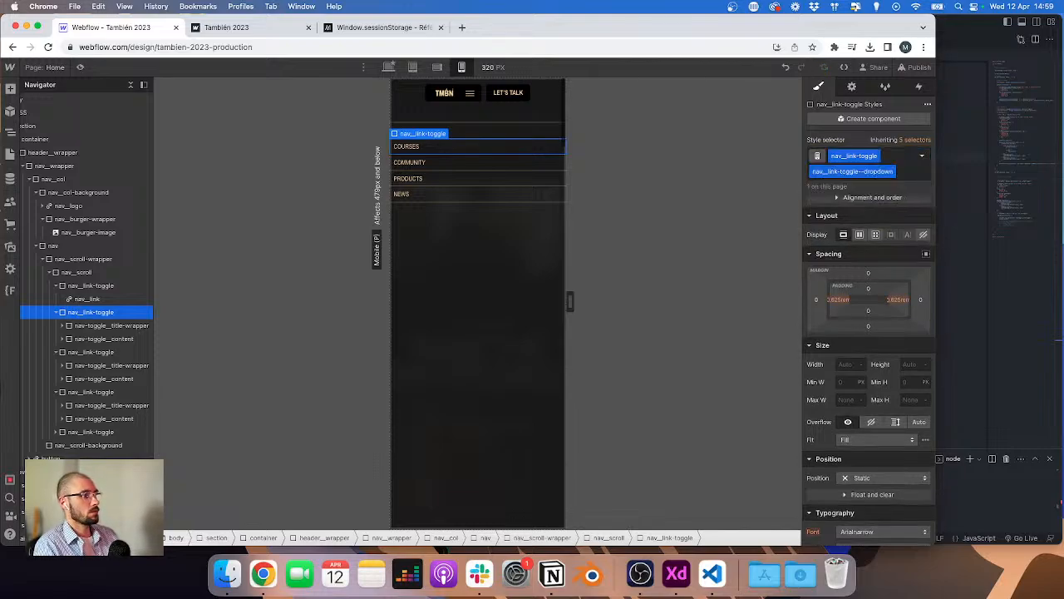
Step: Apply the nav_link-toggle--dropdown combo class to the remaining nav_link-toggle elements
click(58, 313)
click(83, 325)
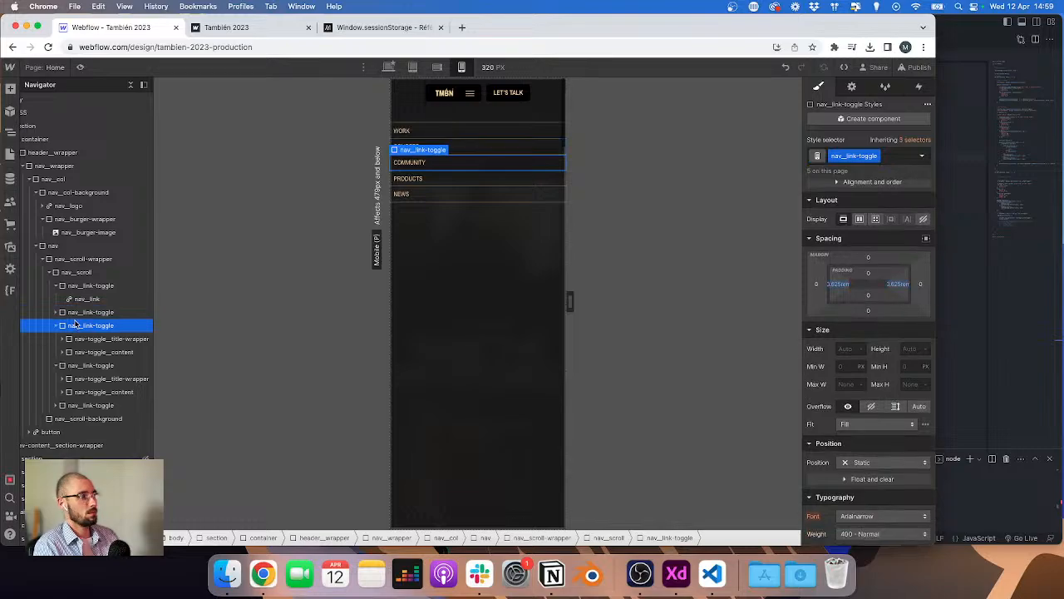
click(75, 365)
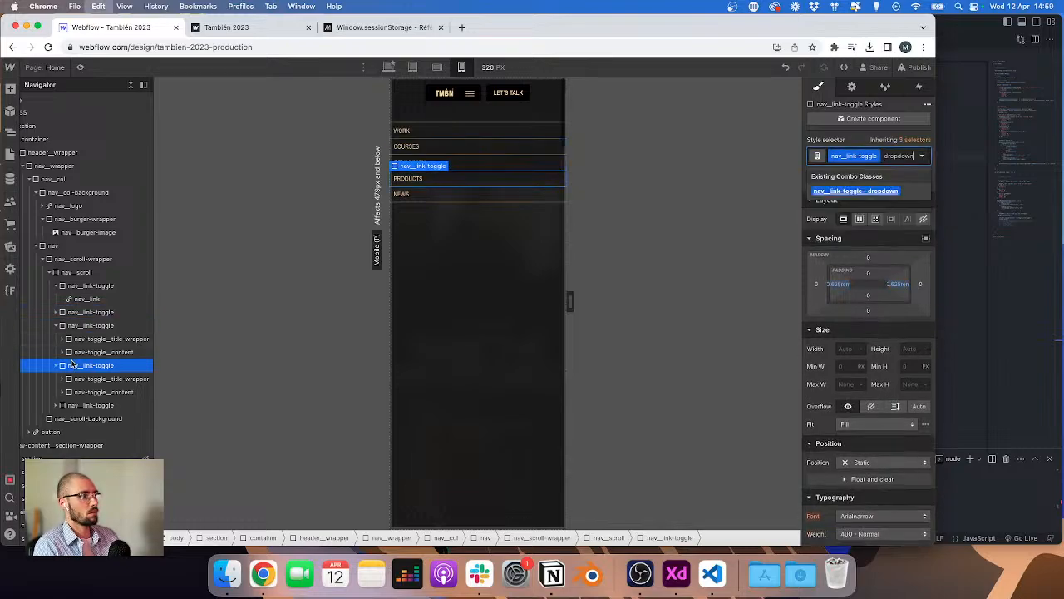
click(71, 406)
key(super+Return)
key(Return)
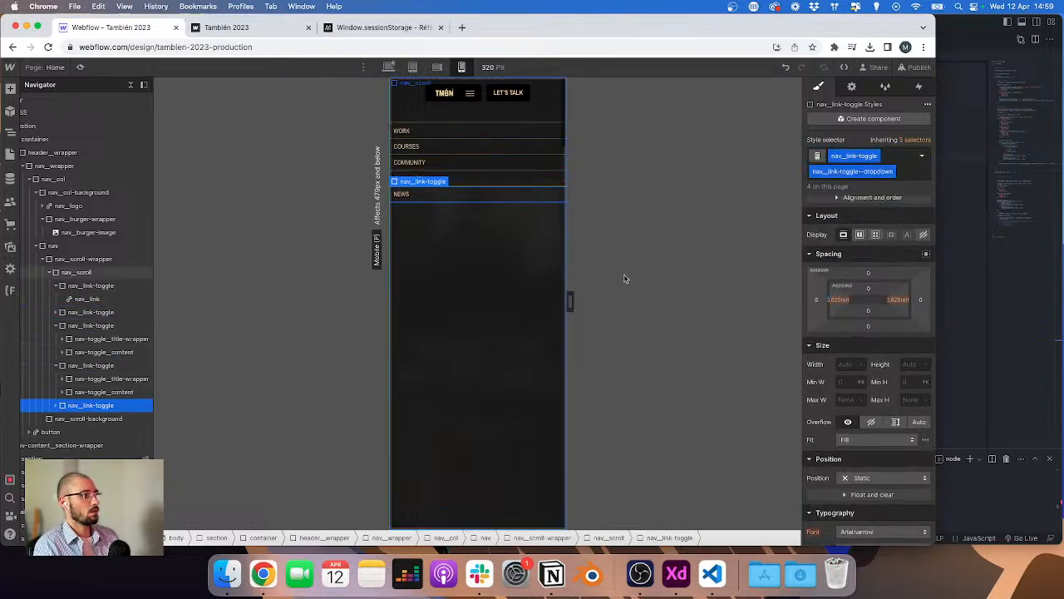
Step: Publish the site to the selected domains and switch back to header.js in the code editor
click(914, 67)
click(899, 258)
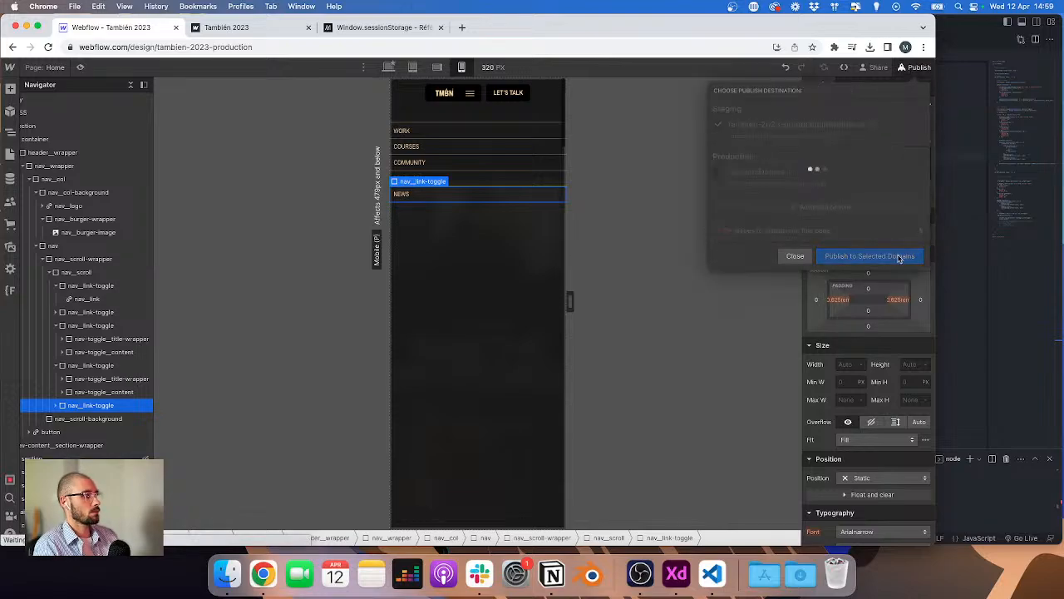
click(1004, 252)
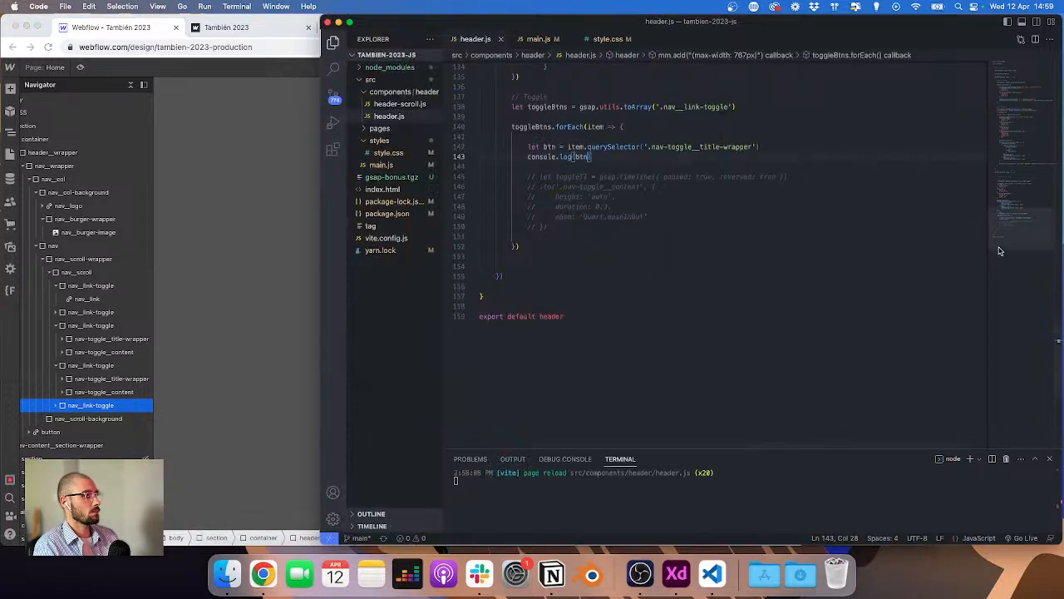
Step: Delete the console.log(btn) line below the btn declaration in header.js
double_click(655, 147)
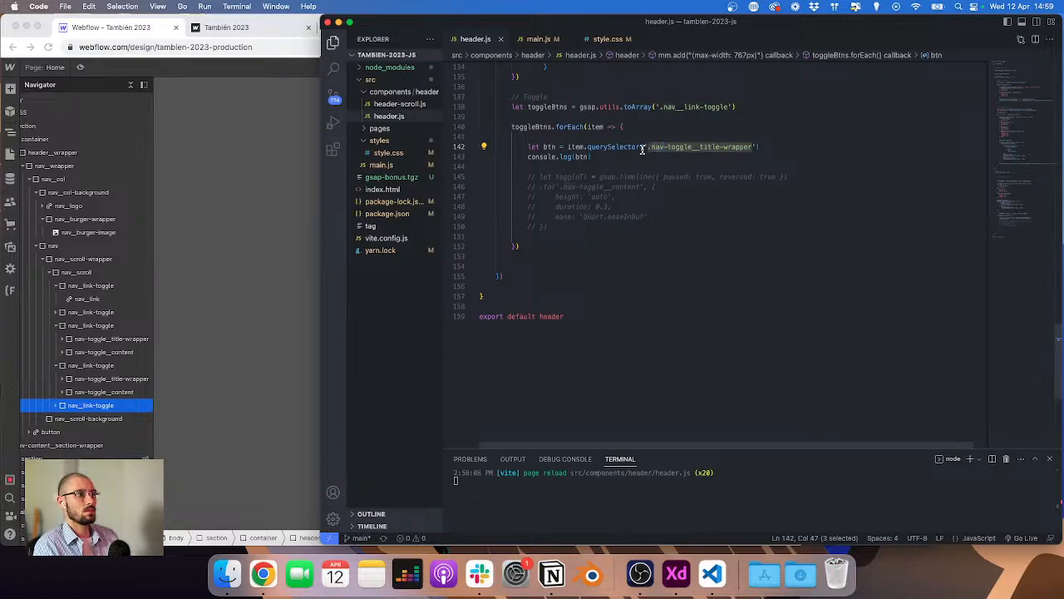
click(601, 157)
key(super+shift+Left)
key(super+shift+Left)
key(BackSpace)
key(Down)
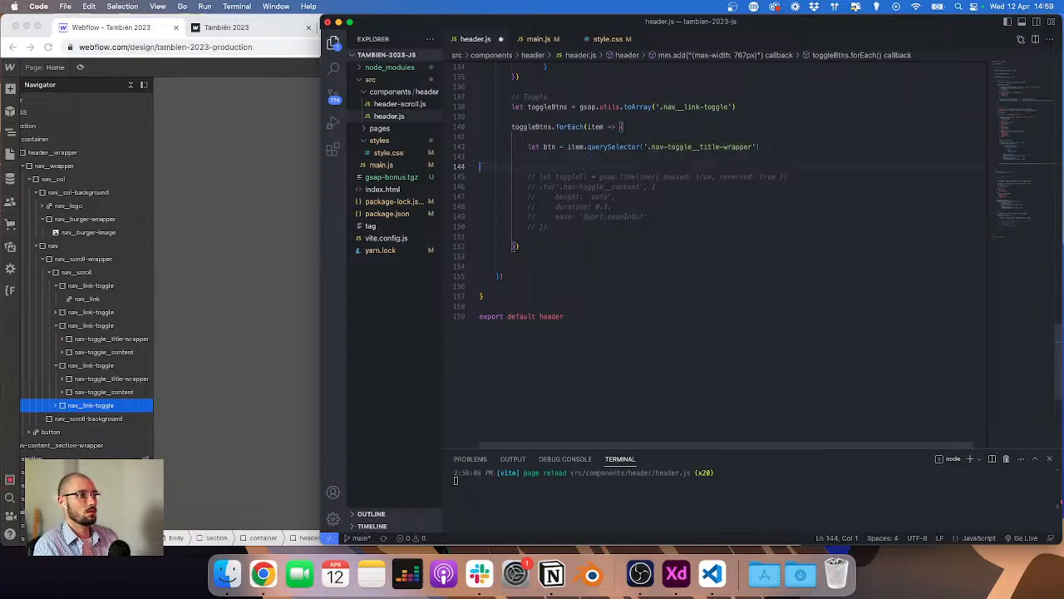
key(BackSpace)
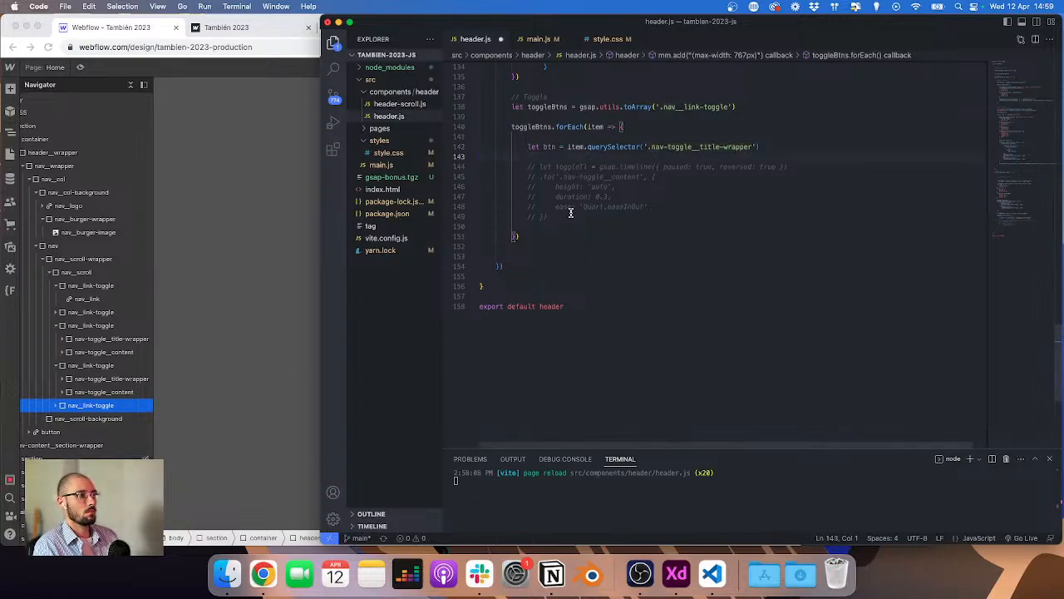
Step: Uncomment the toggleTl timeline block with its .to('.nav-toggle__content') animation
drag(571, 216, 430, 153)
key(super+slash)
click(479, 226)
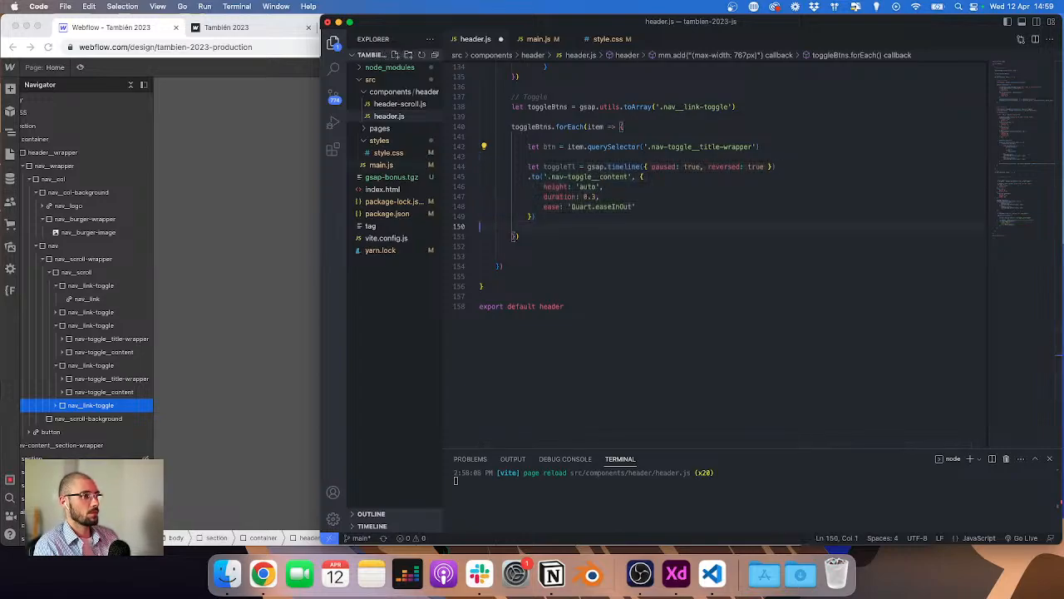
Step: Add a btn.addEventListener('click', () => {}) handler below the timeline
key(Return)
key(Return)
key(Up)
key(Tab)
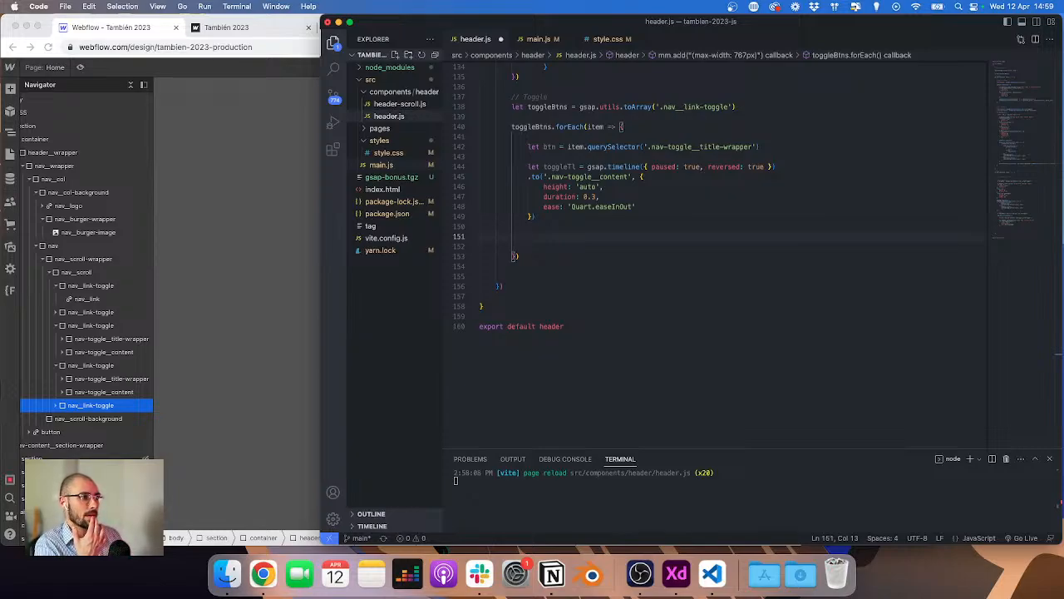
text(btn.)
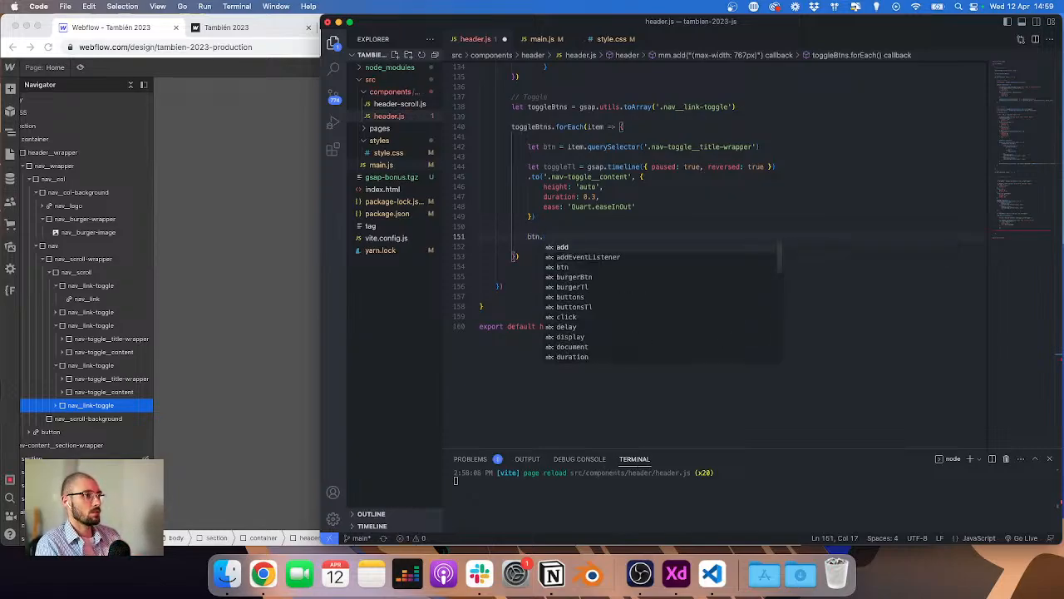
text(addEventListener()
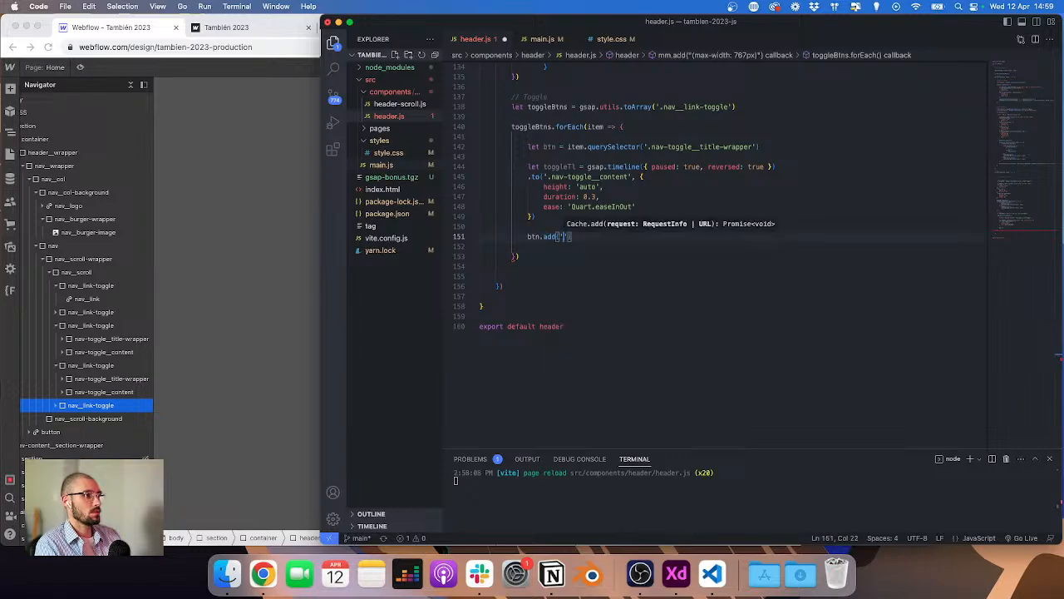
text('click', )
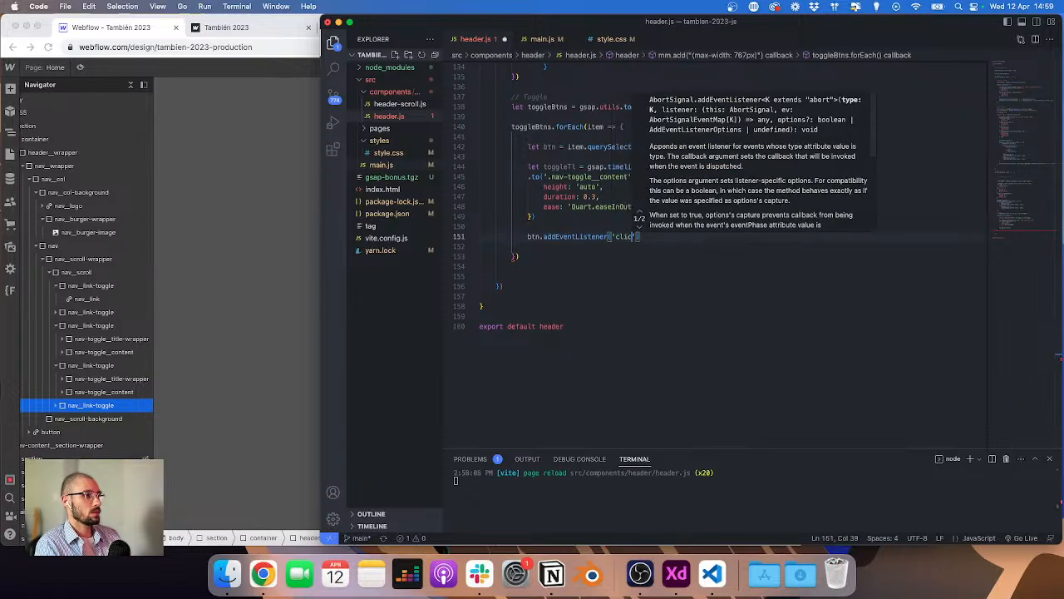
text(() => {)
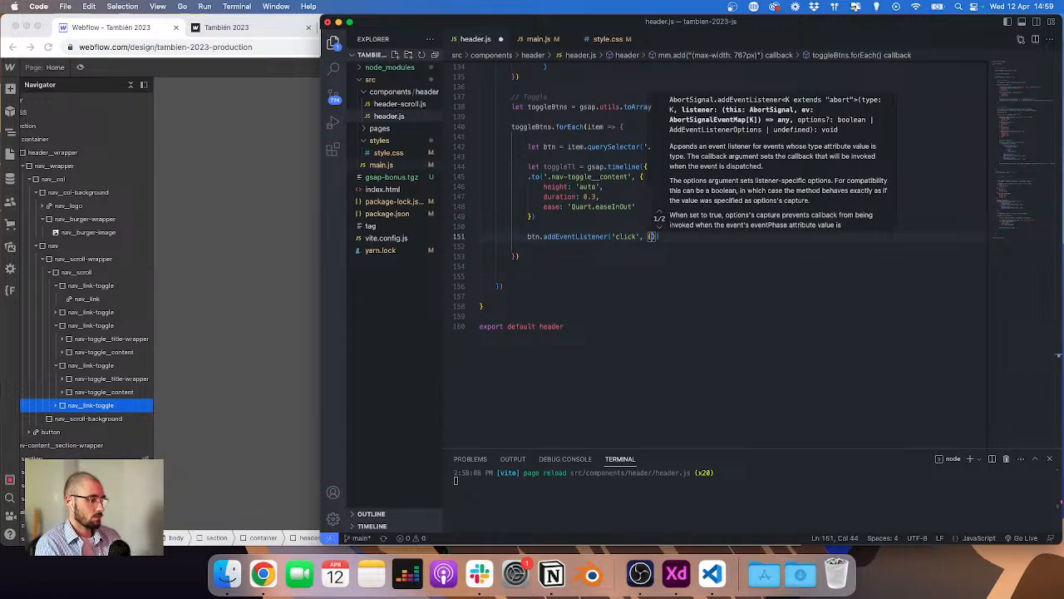
key(Escape)
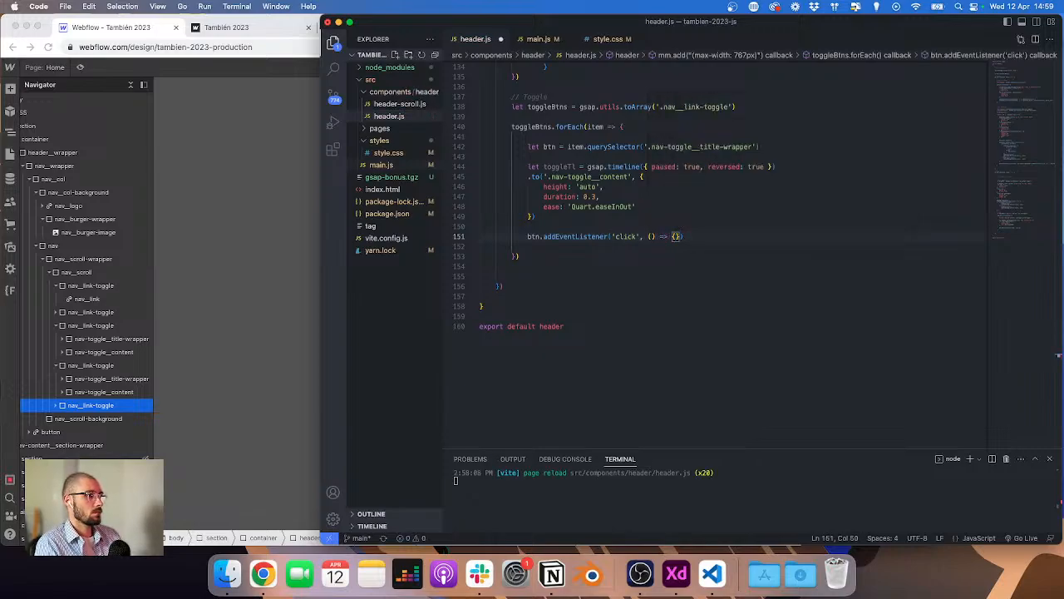
key(Return)
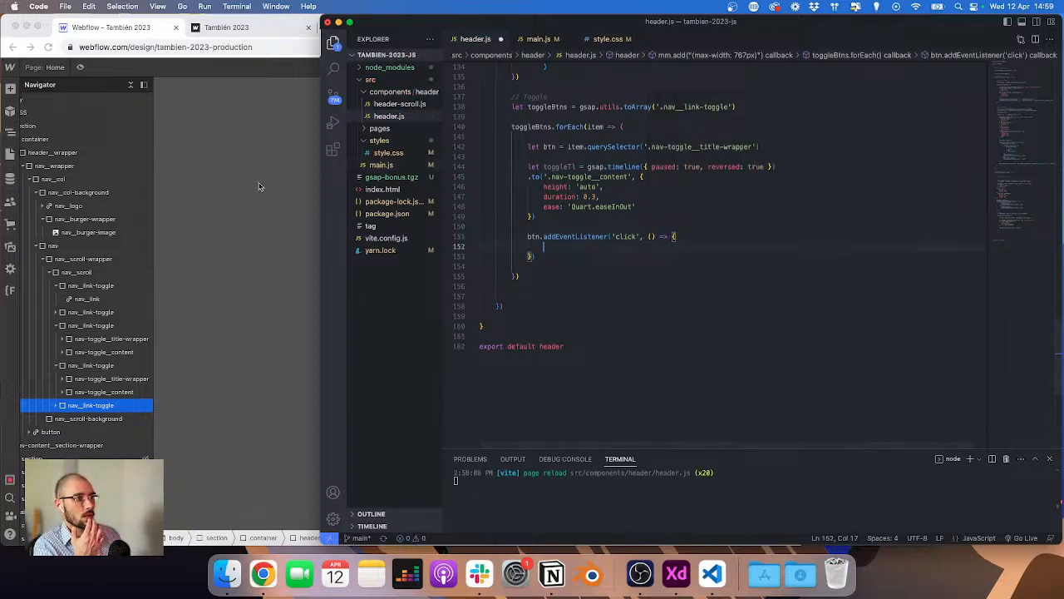
Step: Retarget the timeline's .to() at item.querySelector('.nav-toggle__content'), copying the class name from the Webflow Navigator
drag(549, 177, 629, 176)
key(super+c)
key(BackSpace)
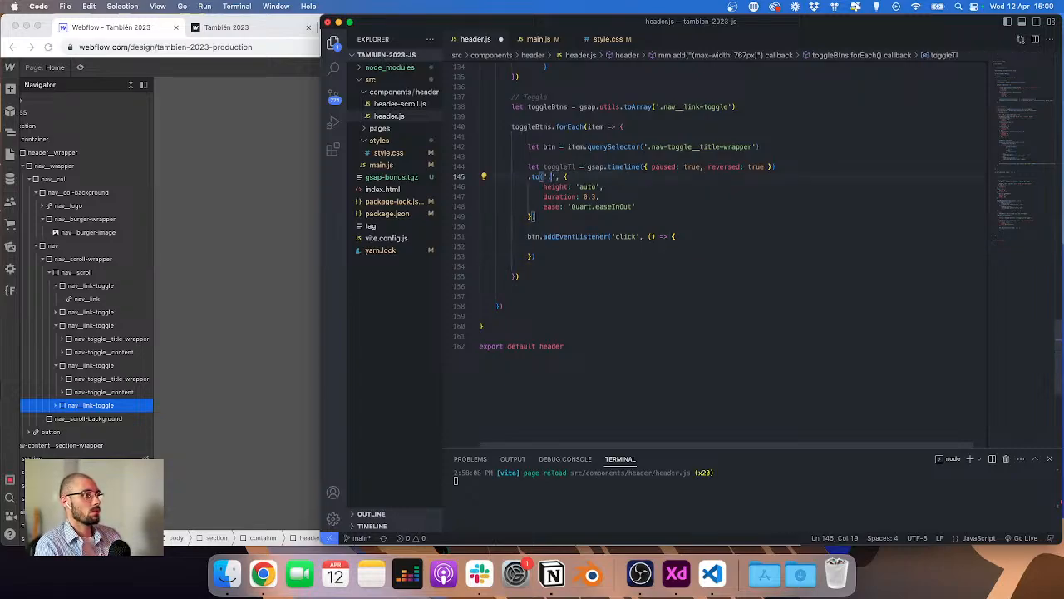
key(BackSpace)
text(item.)
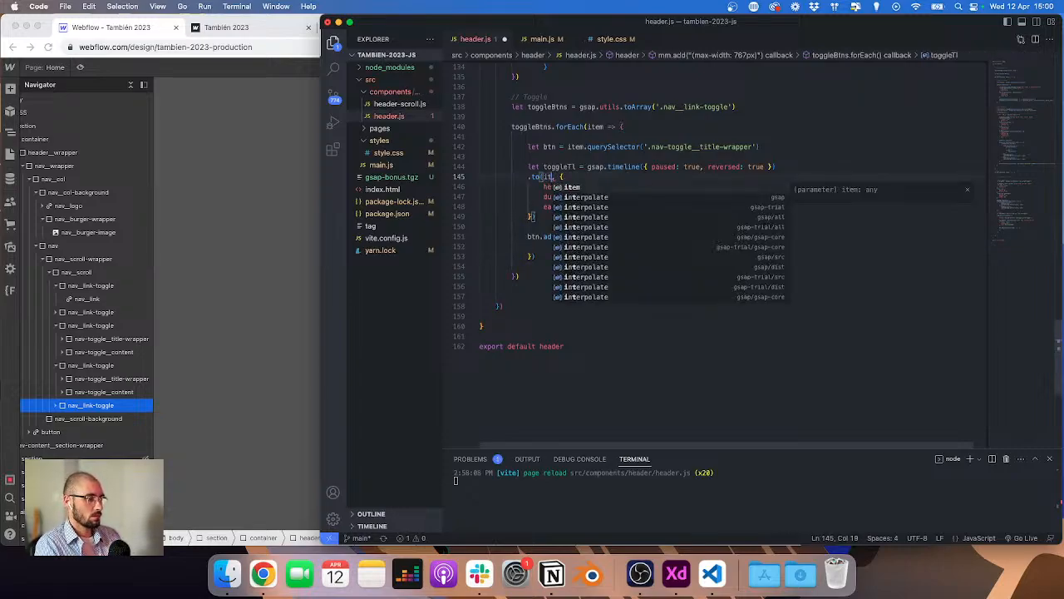
text(qeruy)
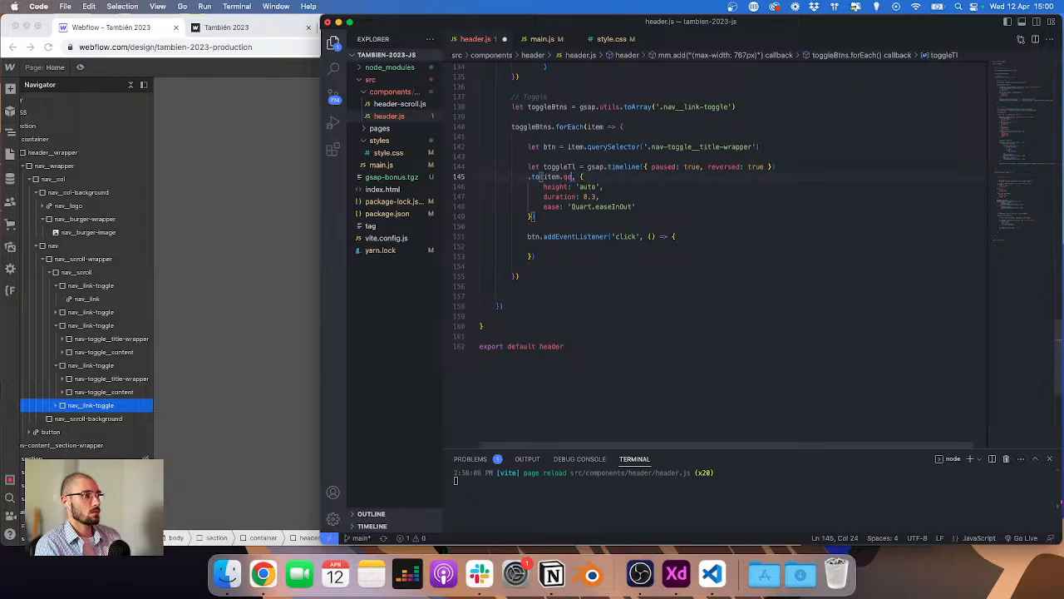
key(BackSpace)
text(uerySelector('.)
text(nav__link-toggle--dropdown)
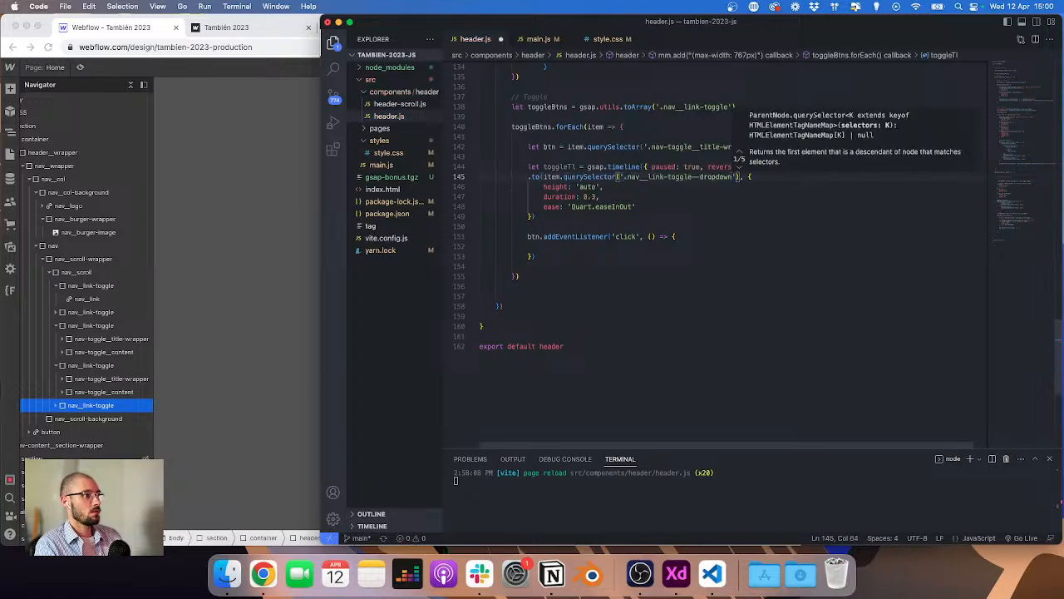
key(Escape)
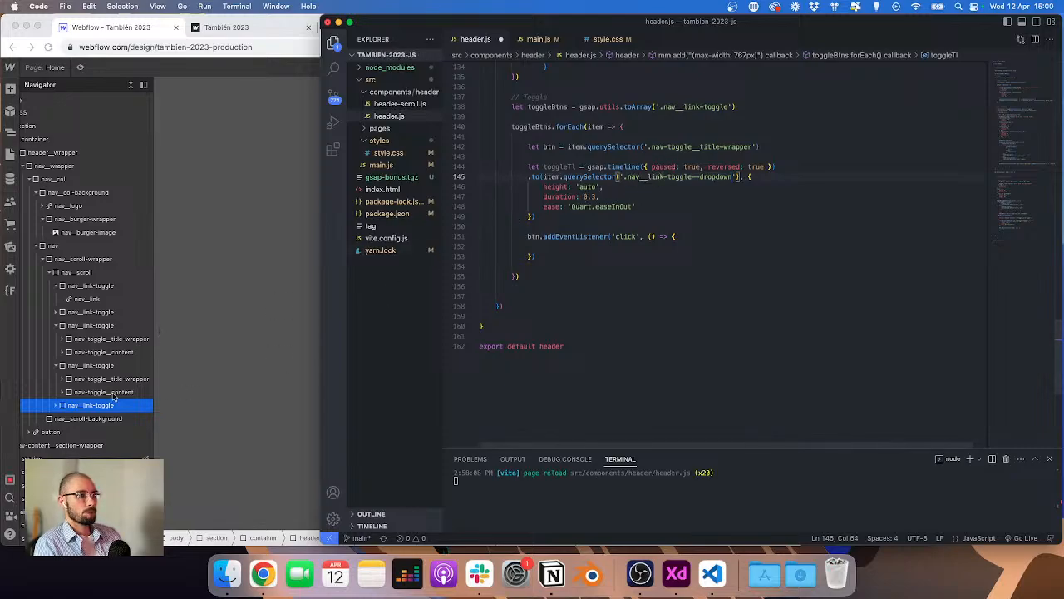
click(83, 399)
click(1006, 301)
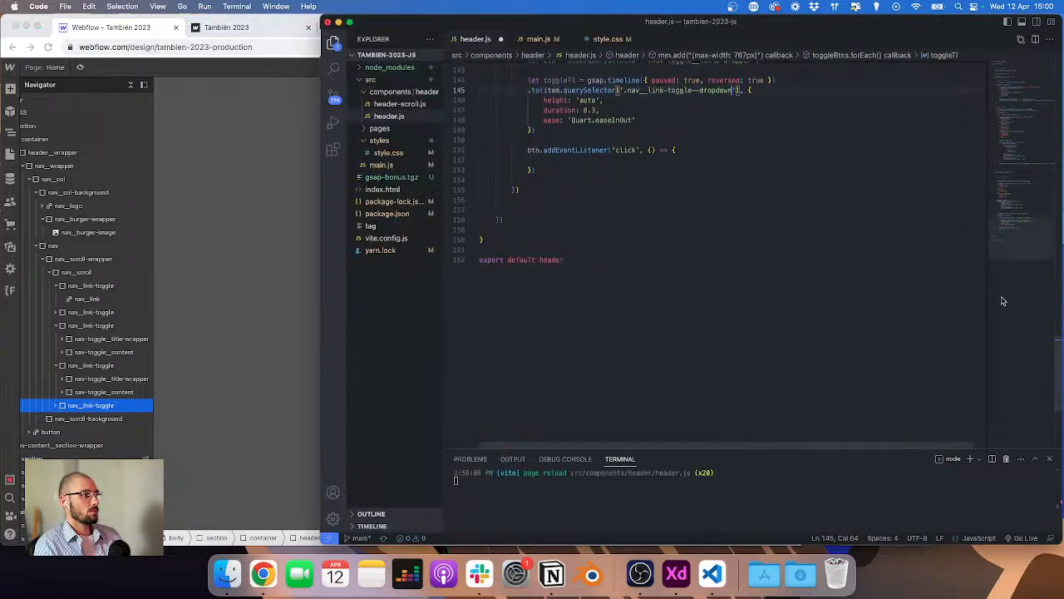
click(122, 392)
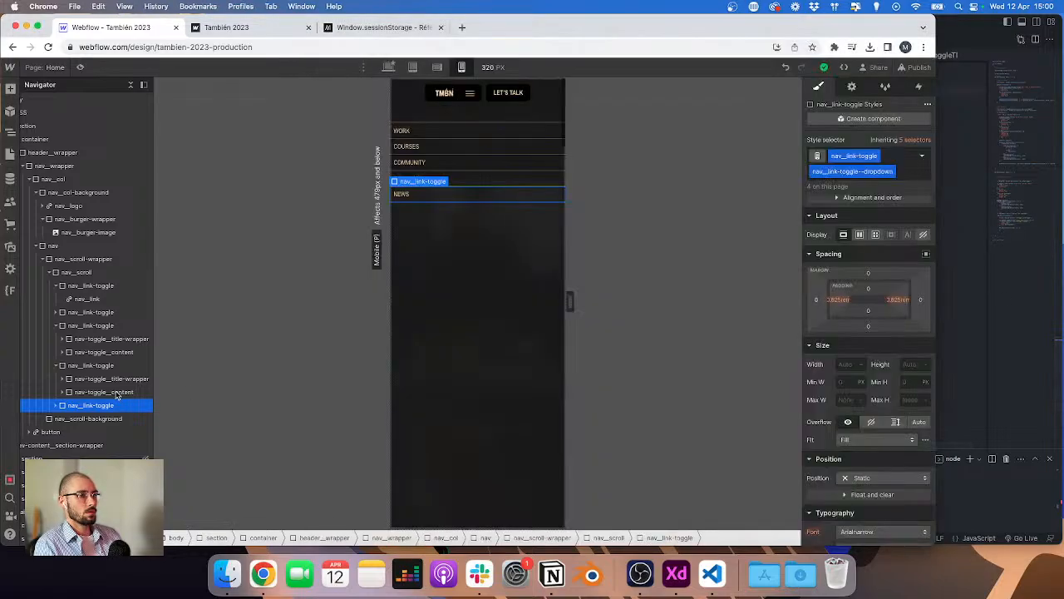
click(1060, 292)
click(175, 304)
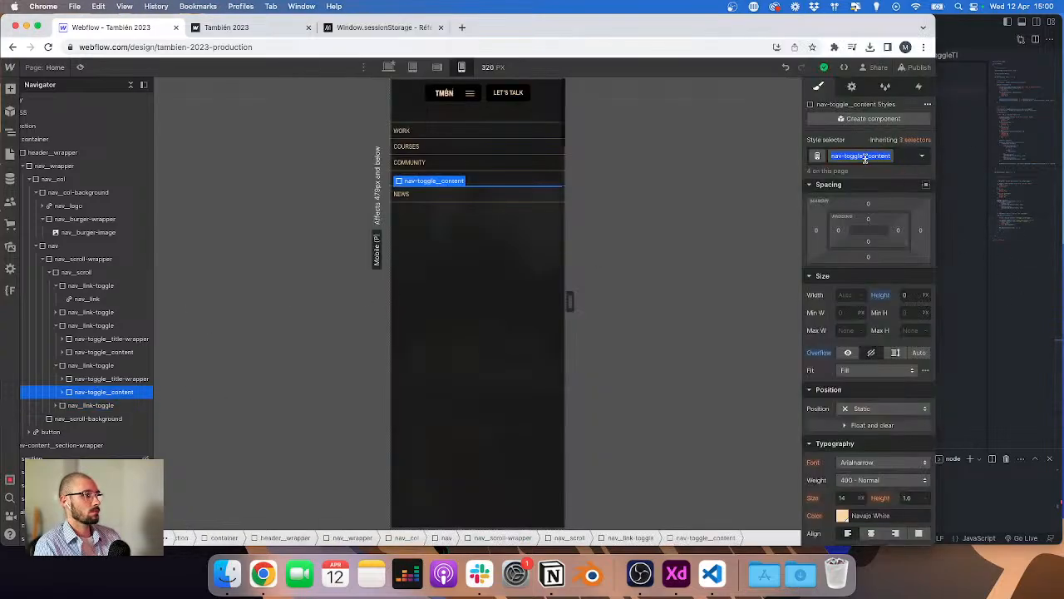
click(708, 153)
drag(627, 90, 693, 90)
key(shift+alt+Right)
key(super+v)
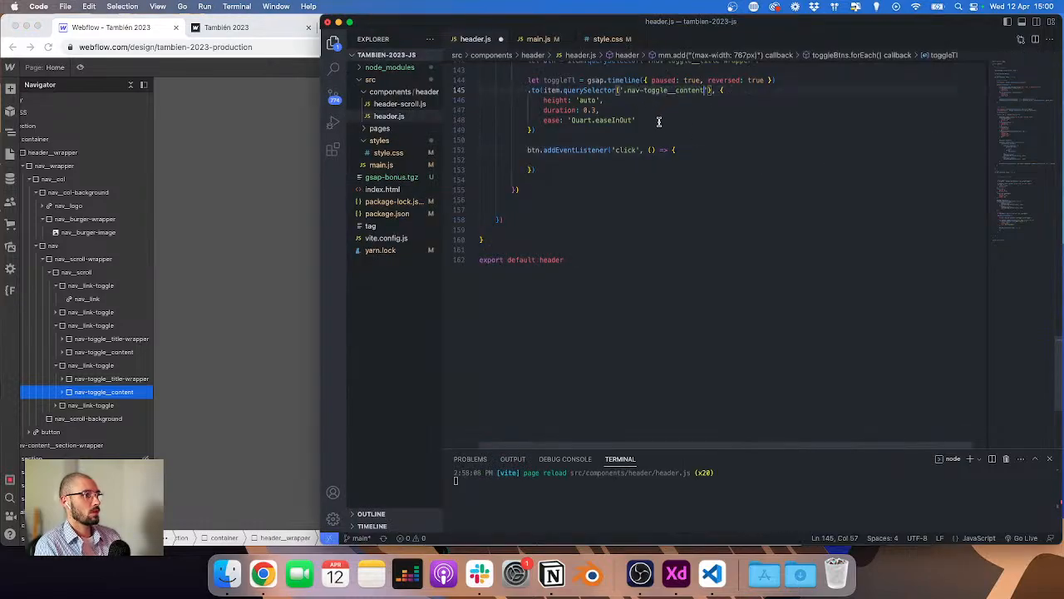
Step: Change the toggleBtns selector to '.nav__link-toggle--dropdown' using the combo class copied from the Navigator
scroll(603, 150, up, 2)
scroll(589, 162, up, 2)
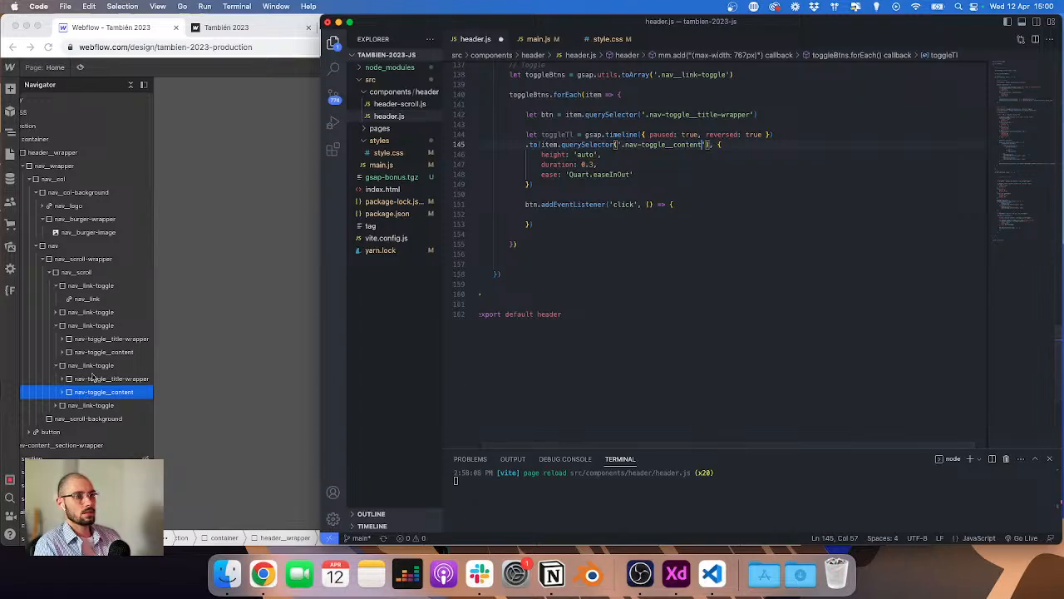
click(100, 375)
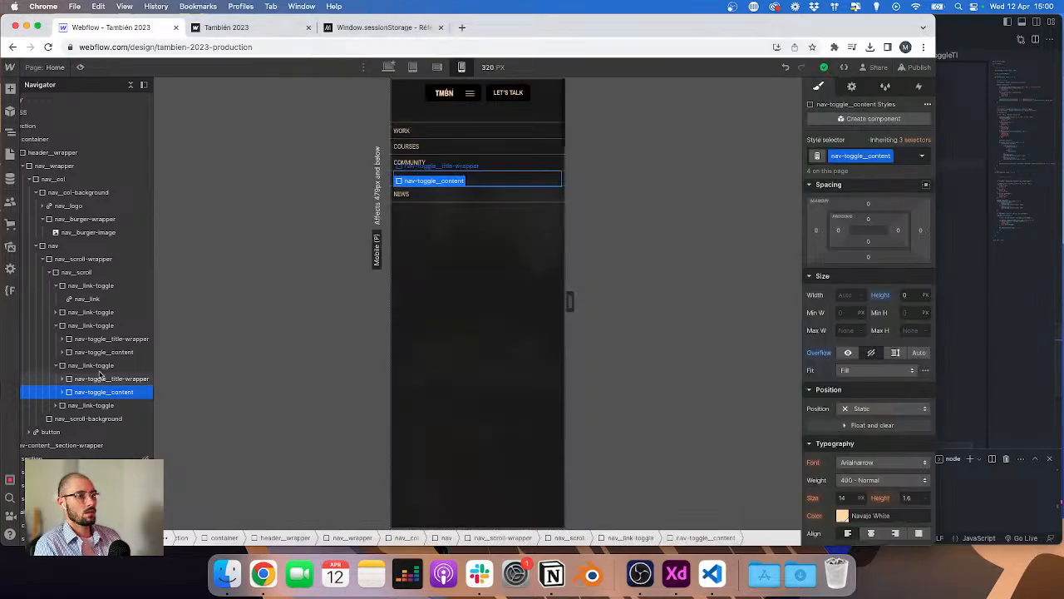
click(100, 366)
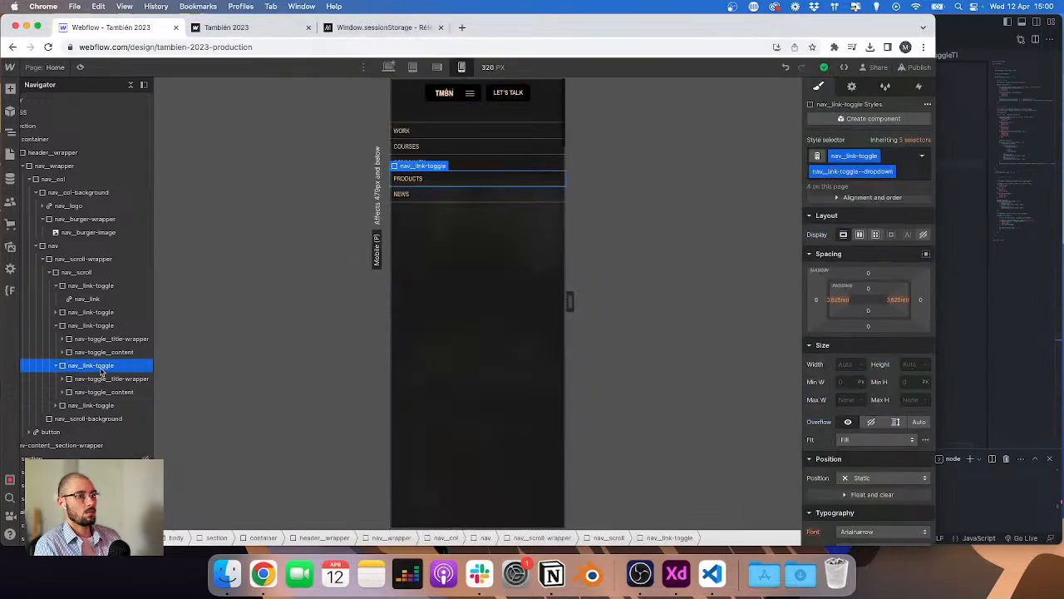
click(956, 168)
drag(672, 94, 716, 95)
text(nav__link-toggle--dropdown)
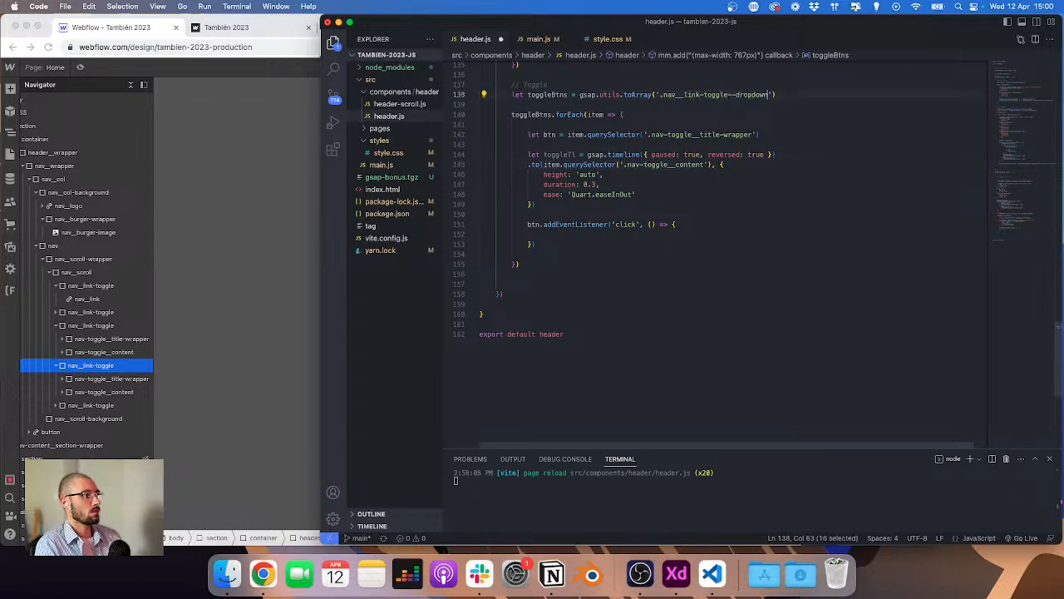
Step: Log 'click' to the console inside the click handler and save header.js
click(643, 233)
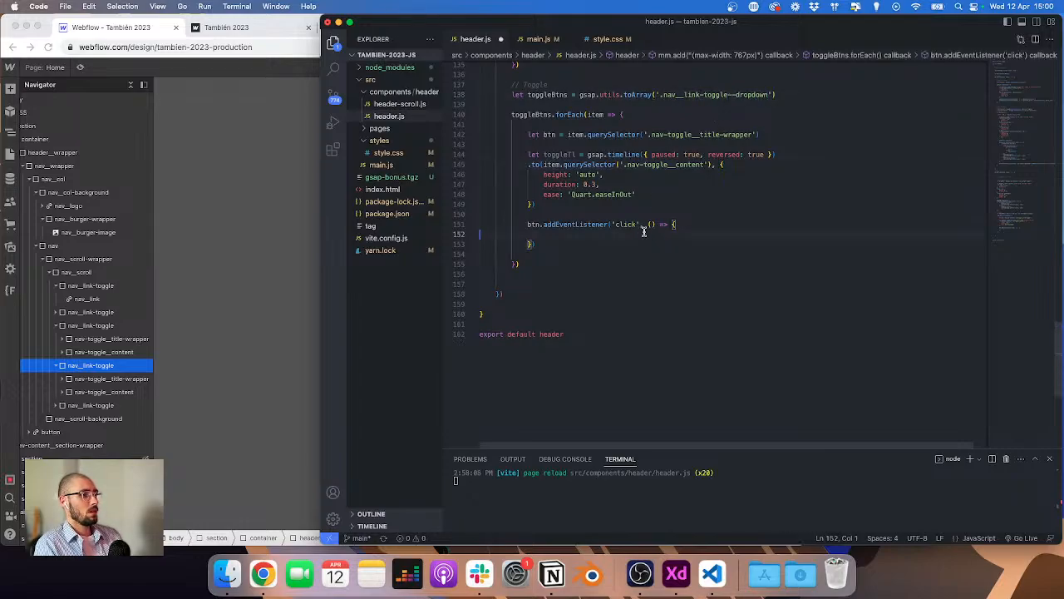
text(con)
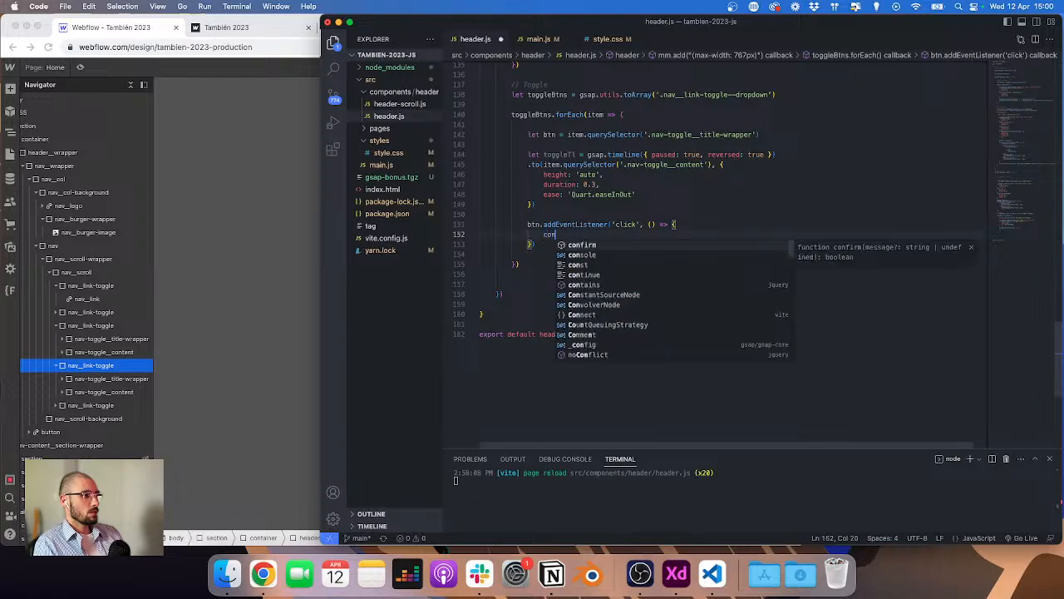
text(sole.log('click')
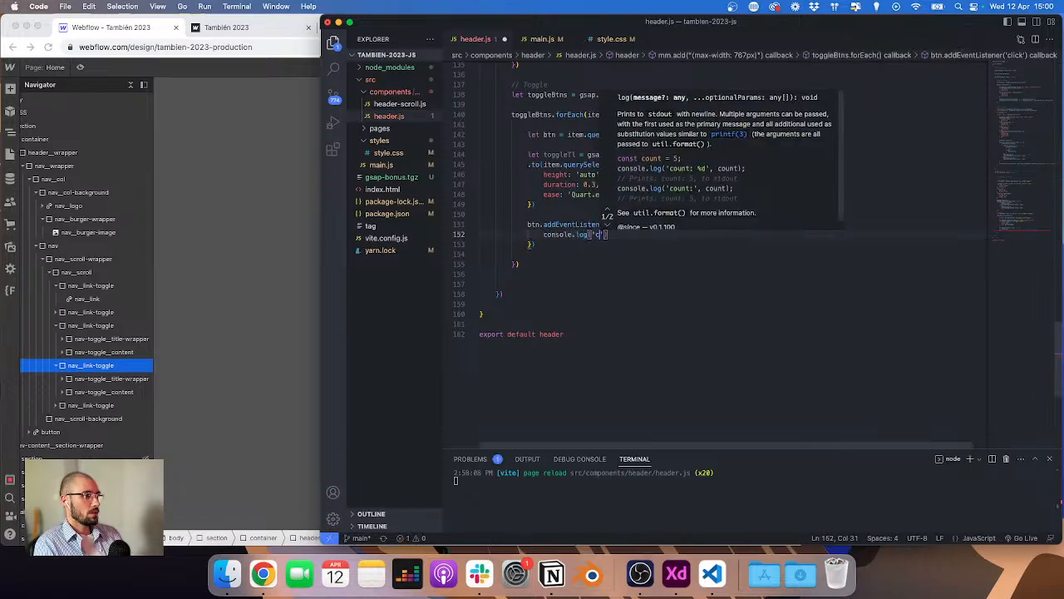
key(super+s)
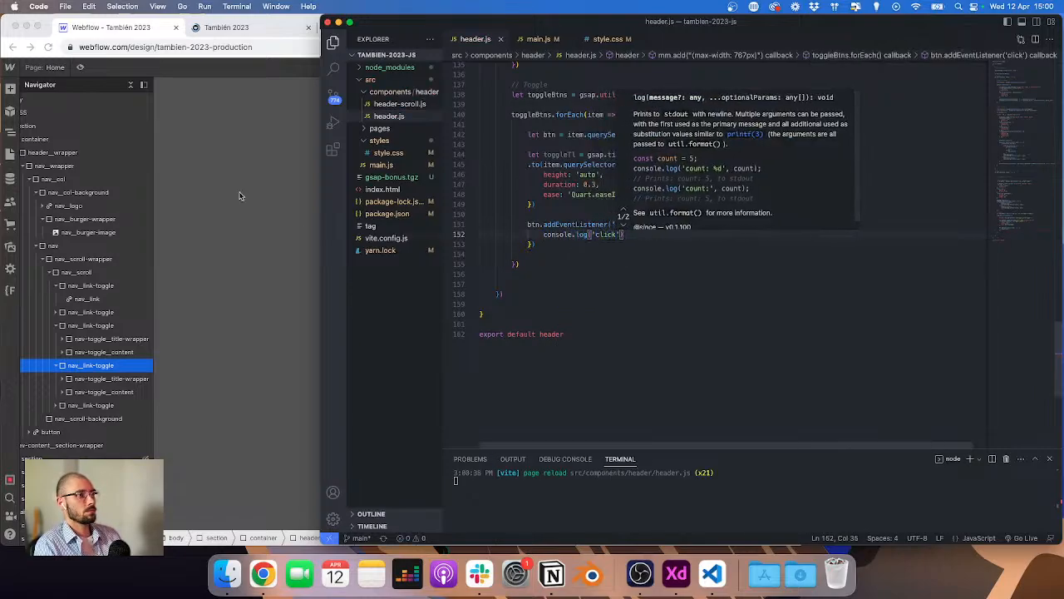
Step: Reload the published preview, open the mobile menu and click the dropdown items to check the console
click(254, 32)
click(323, 112)
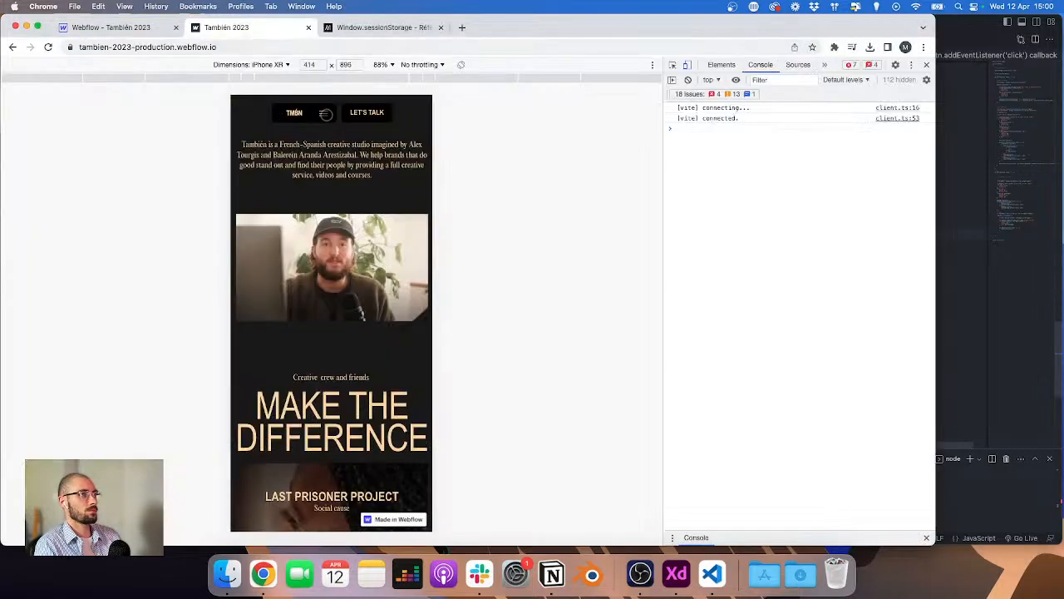
click(253, 173)
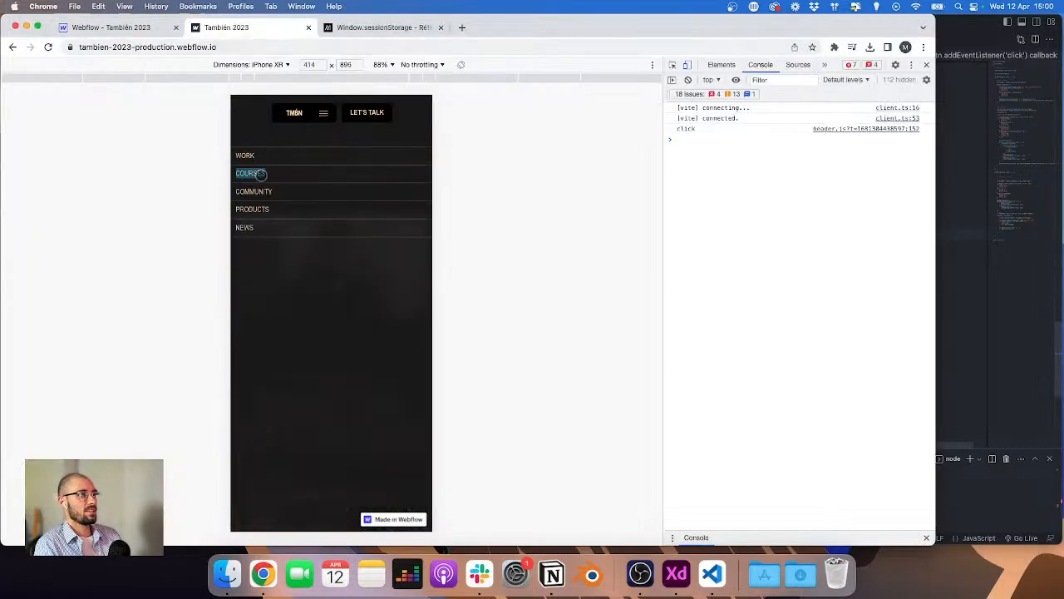
click(256, 188)
click(258, 210)
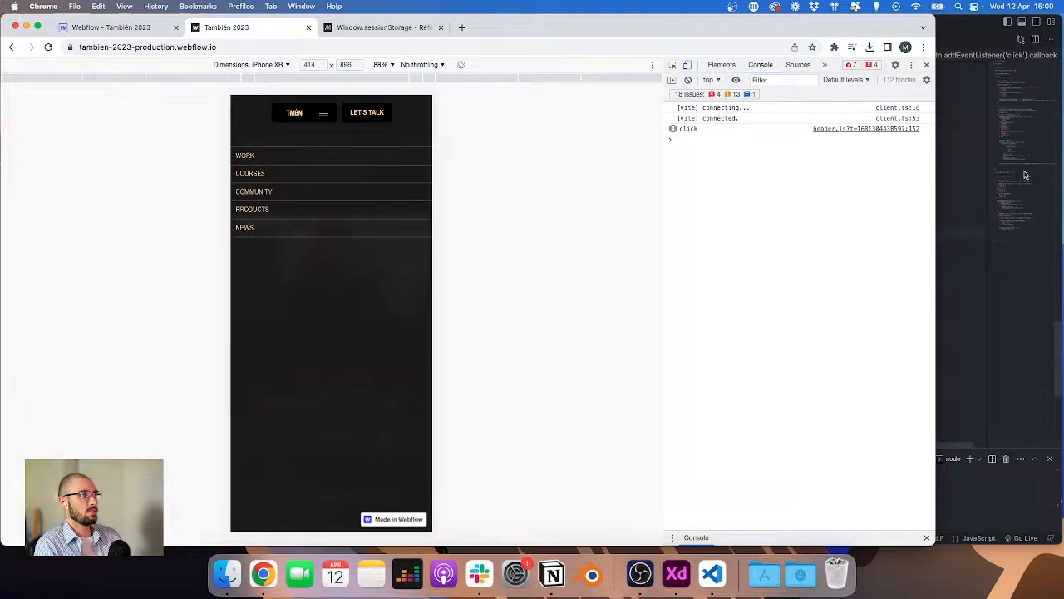
click(951, 197)
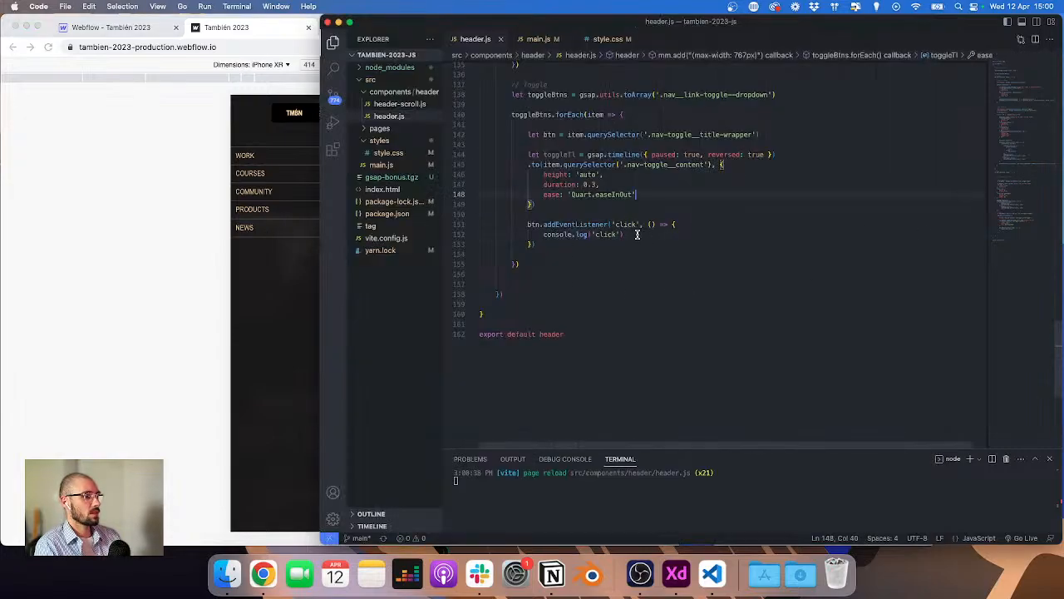
Step: Remove the console.log line and collapse the click handler's braces onto one line
drag(637, 235, 485, 233)
key(BackSpace)
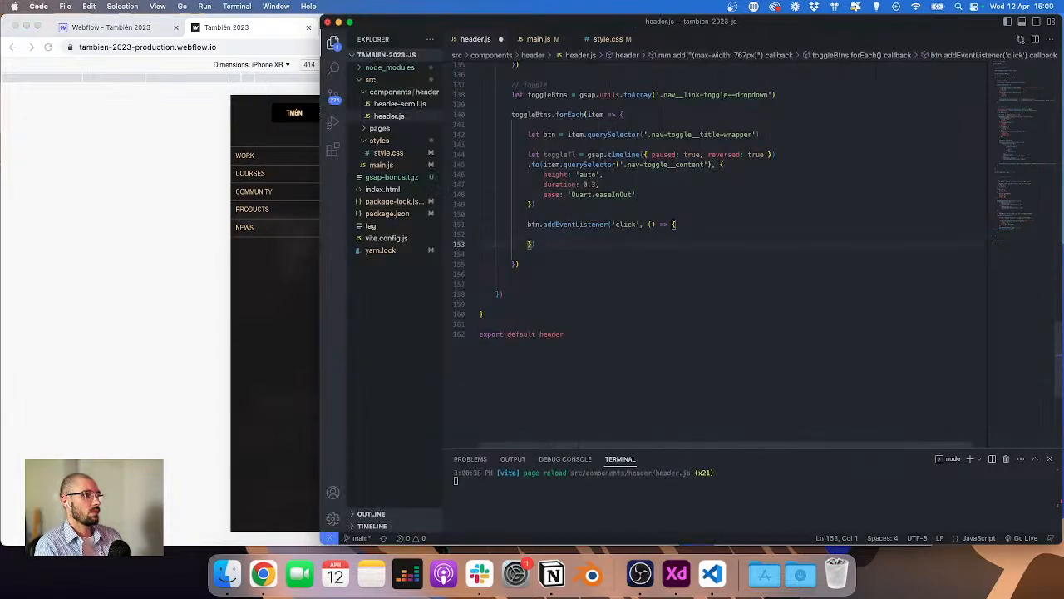
key(super+Left)
key(shift+super+Left)
key(BackSpace)
key(BackSpace)
key(BackSpace)
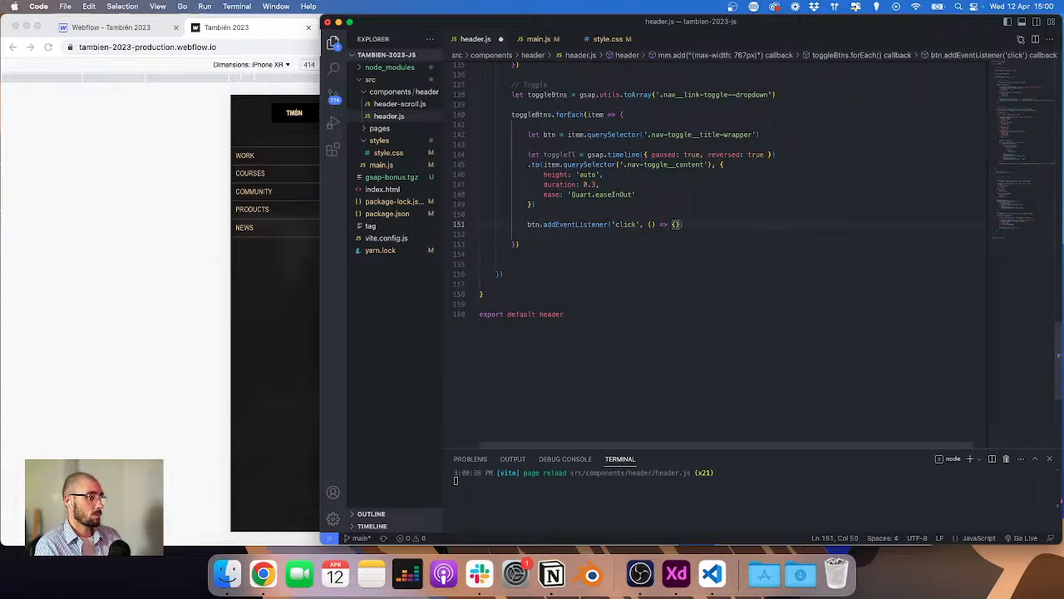
Step: Make the click handler run toggleTl.reversed() ? toggleTl.play() : toggleTl.reverse(), save, and return to the browser preview
text(toggl)
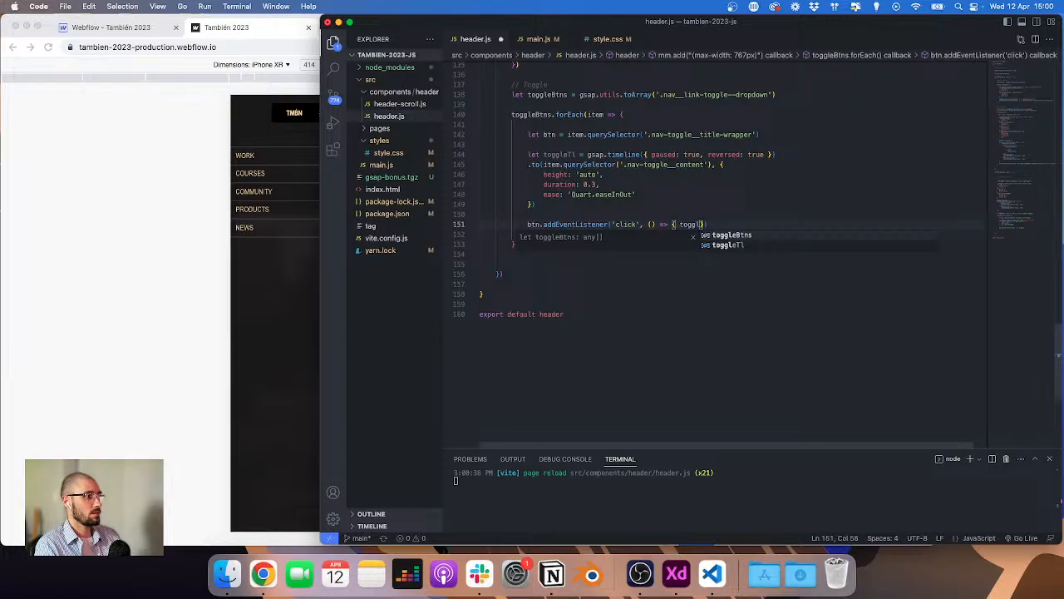
text(eTl)
text(.reversed()
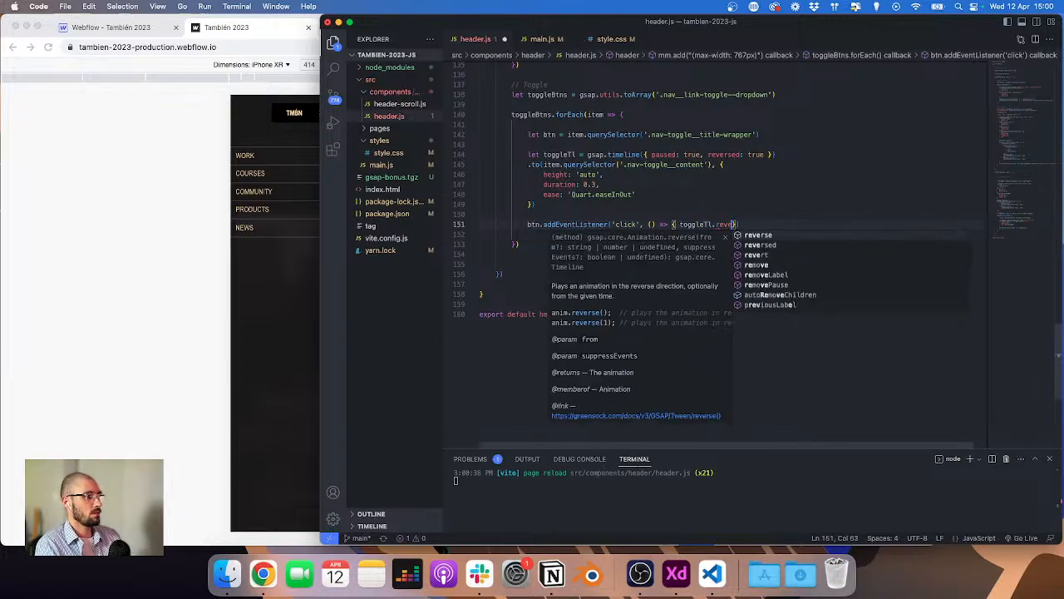
key(Right)
text(?)
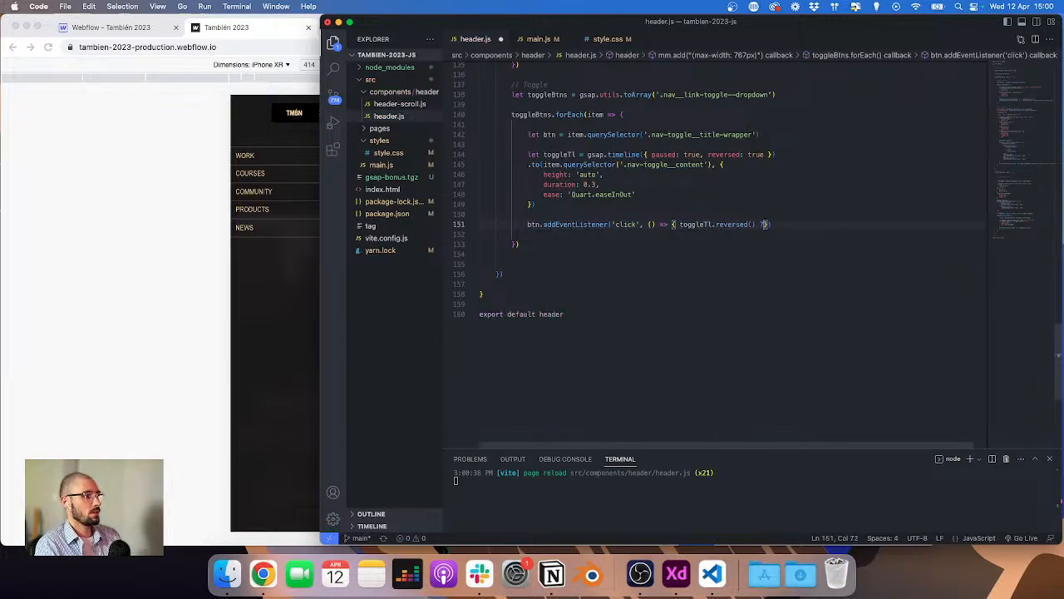
key(Right)
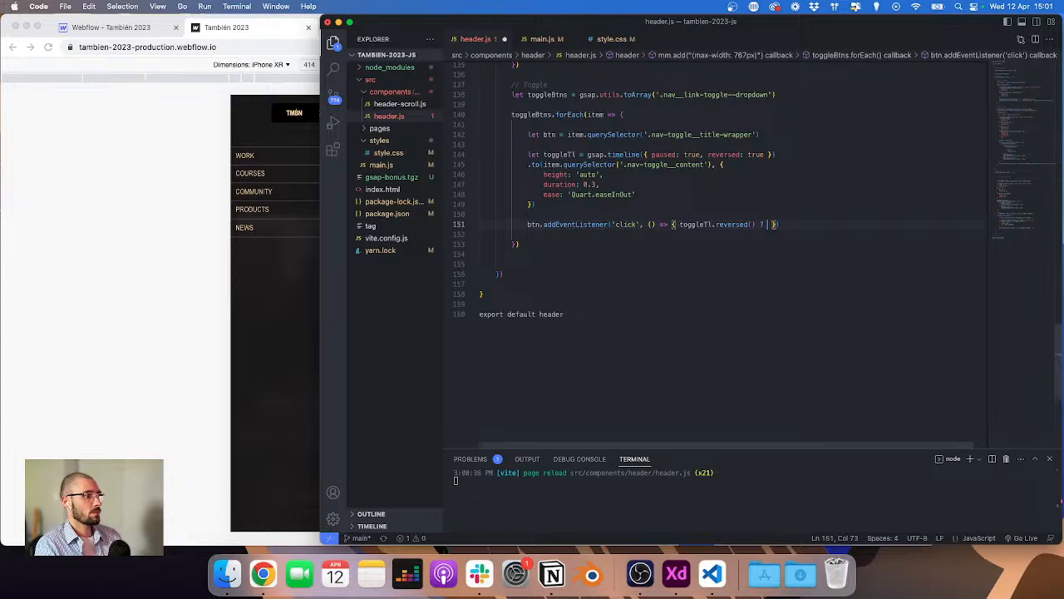
text(toggleTl.)
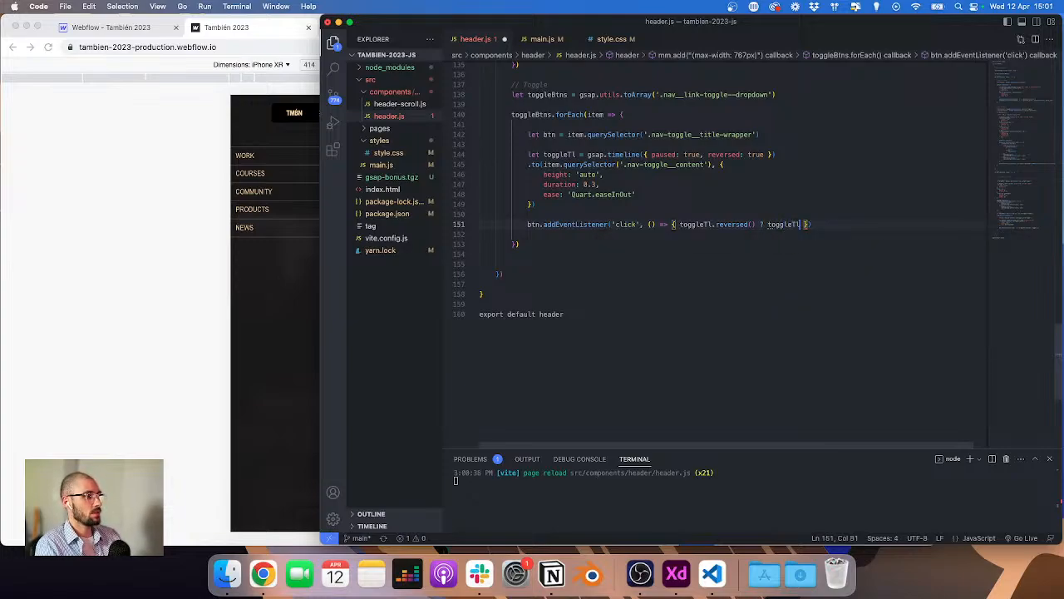
text(play())
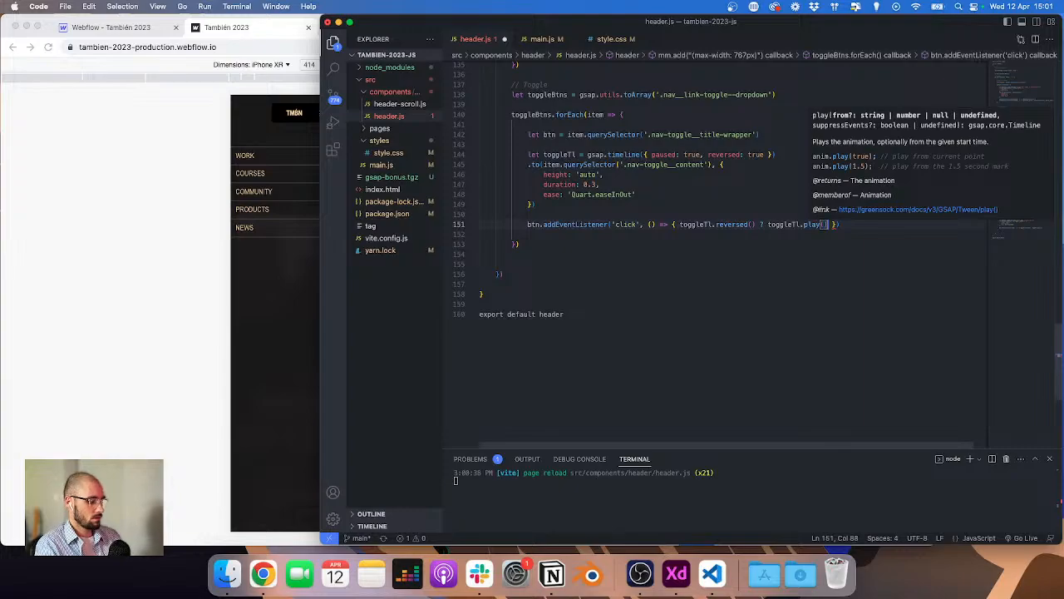
text( : pl)
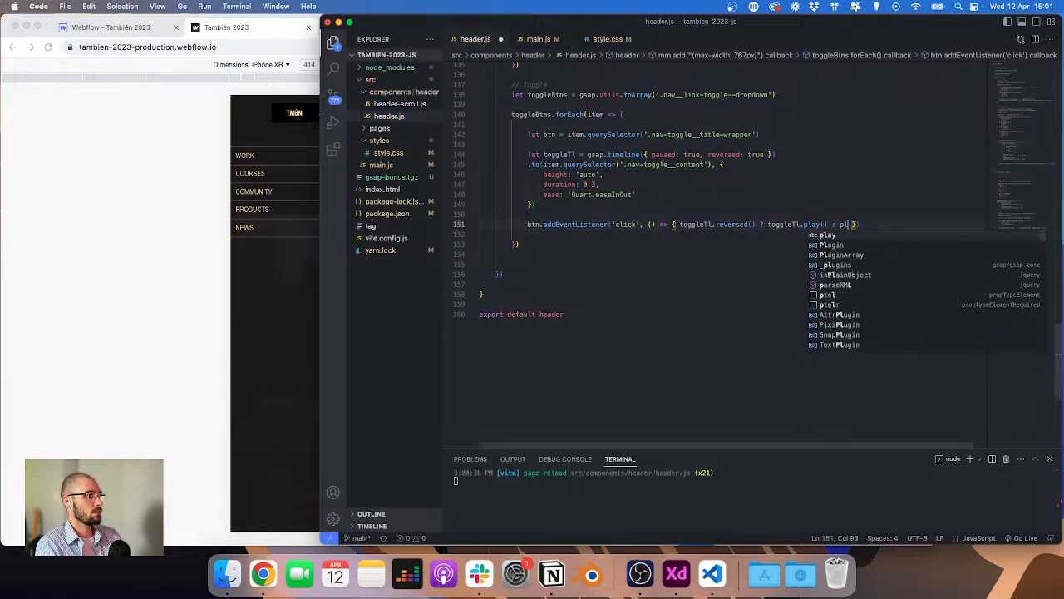
key(BackSpace)
key(BackSpace)
text(toggleTl.)
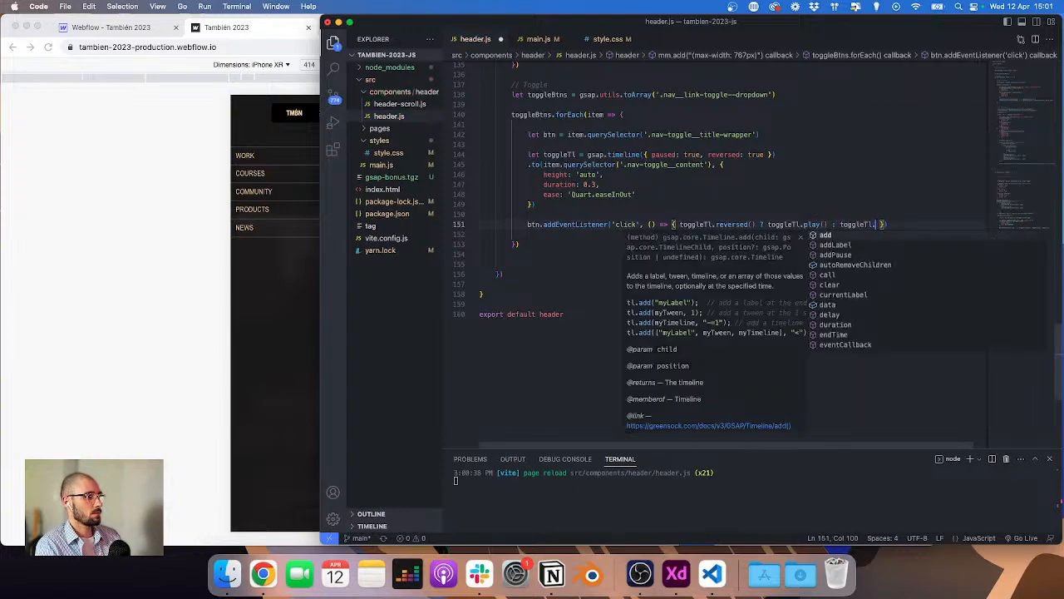
text(reverse()
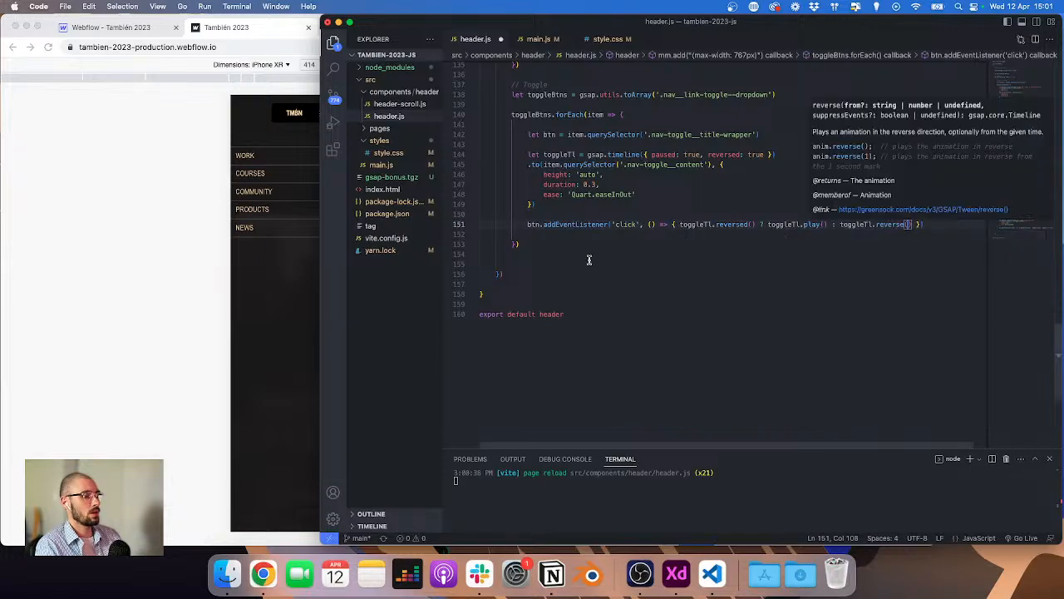
click(625, 248)
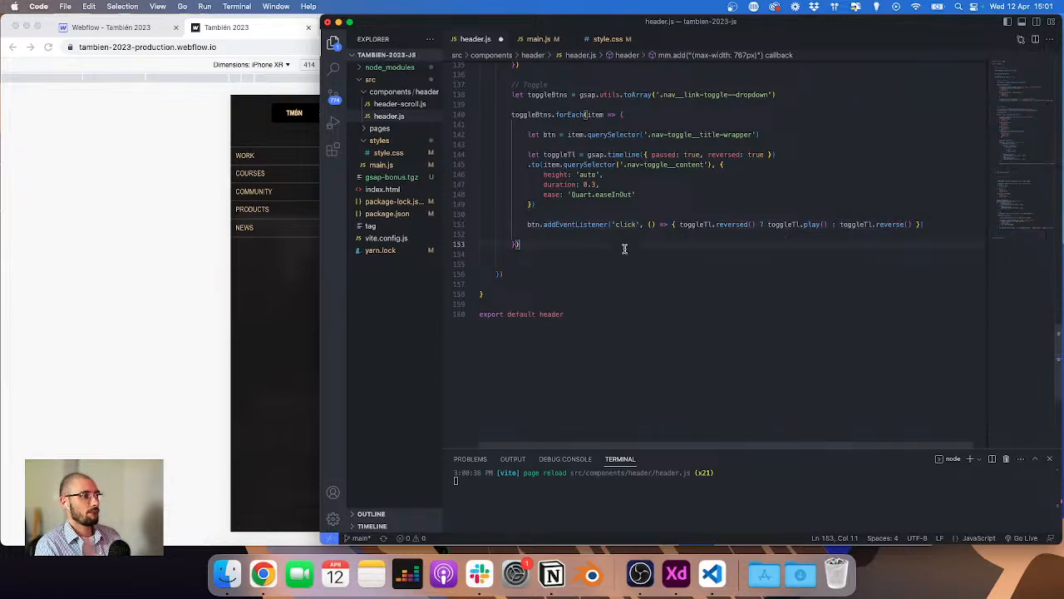
key(super+s)
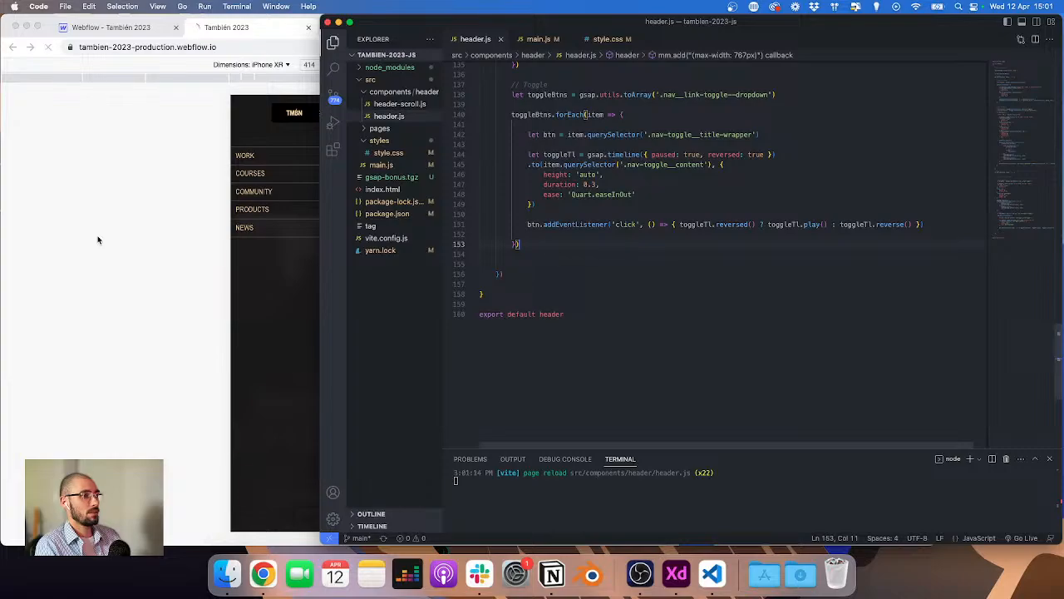
key(super+Tab)
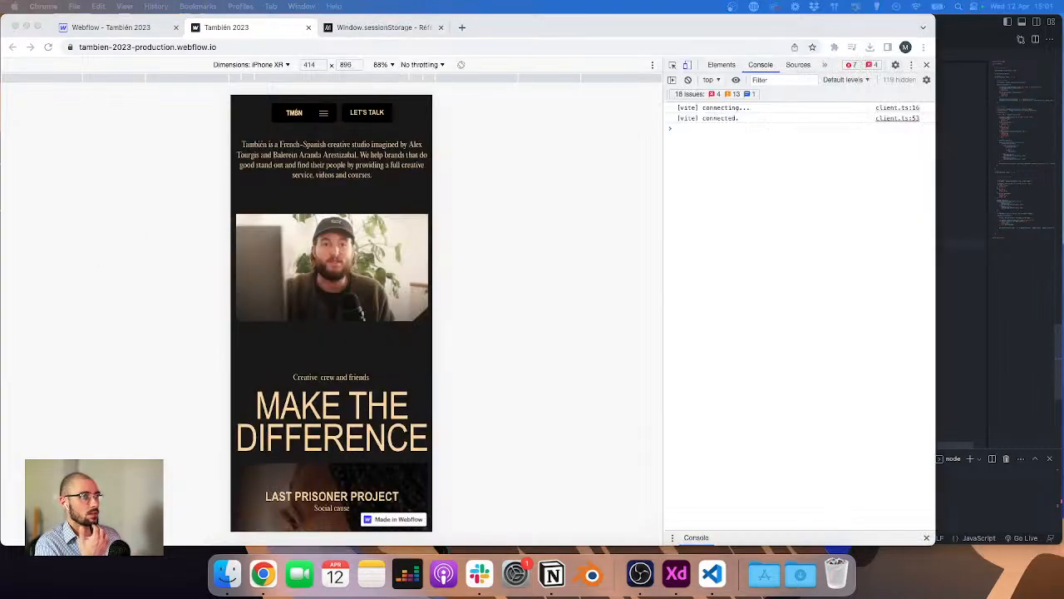
Step: Open the mobile menu and toggle the Community and Products dropdowns to test the animation
click(314, 113)
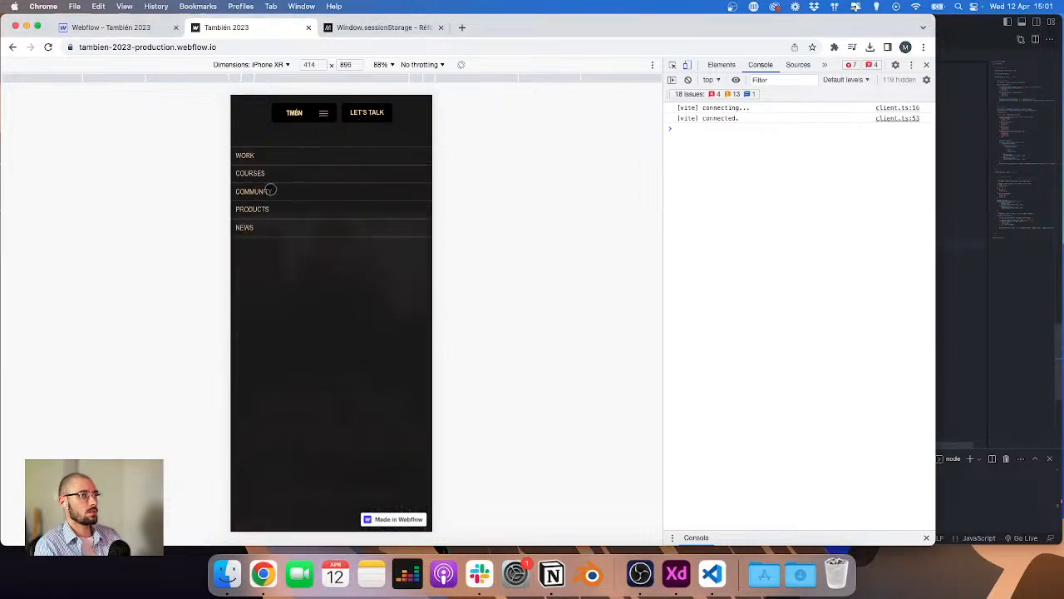
click(248, 192)
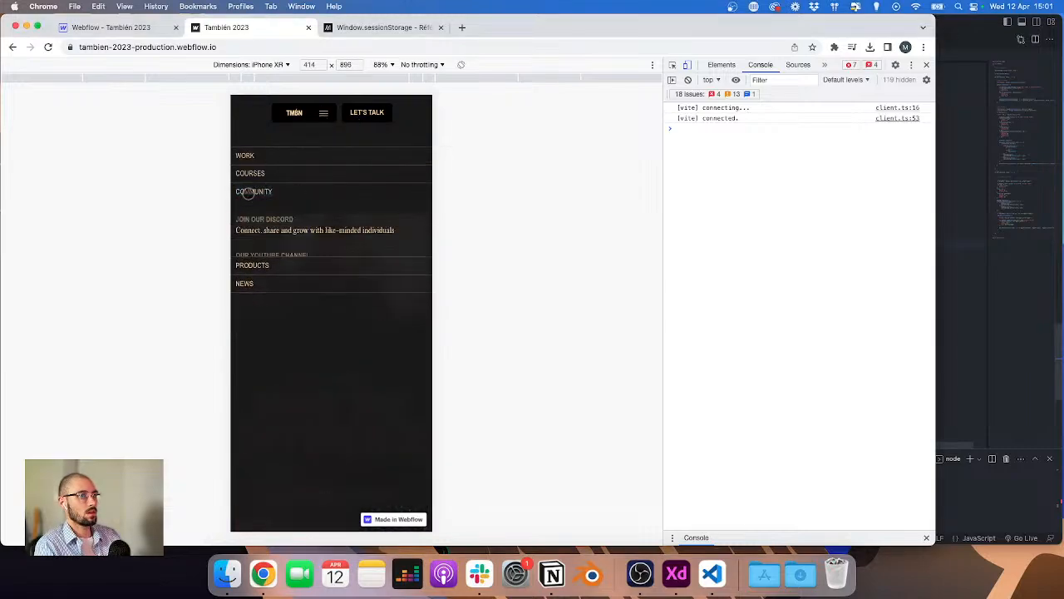
click(249, 193)
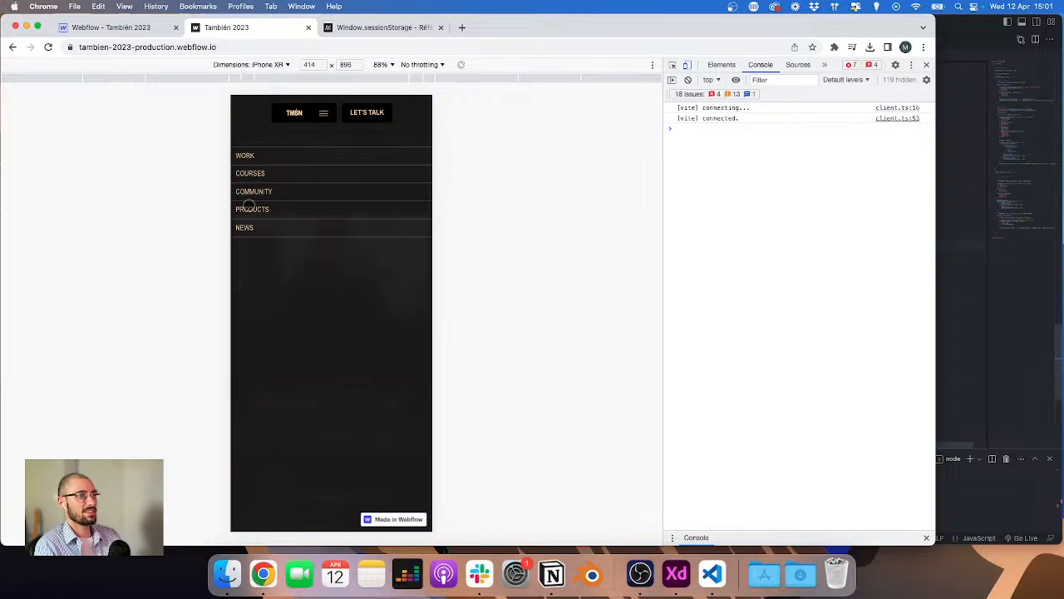
click(249, 207)
click(249, 207)
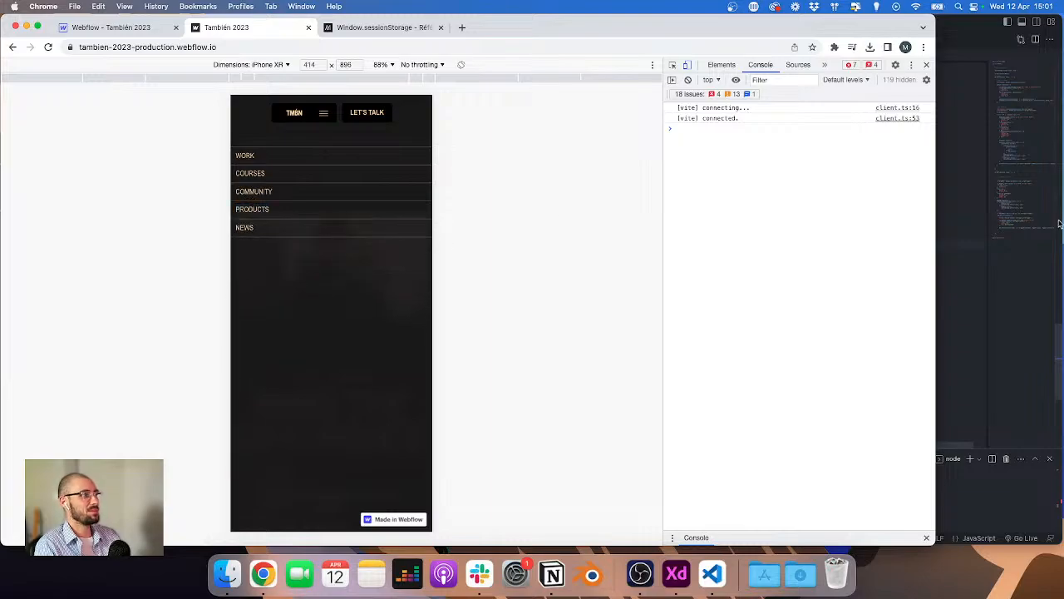
Step: Edit the tween's duration value in header.js and switch back to the browser preview
click(984, 228)
click(598, 185)
key(BackSpace)
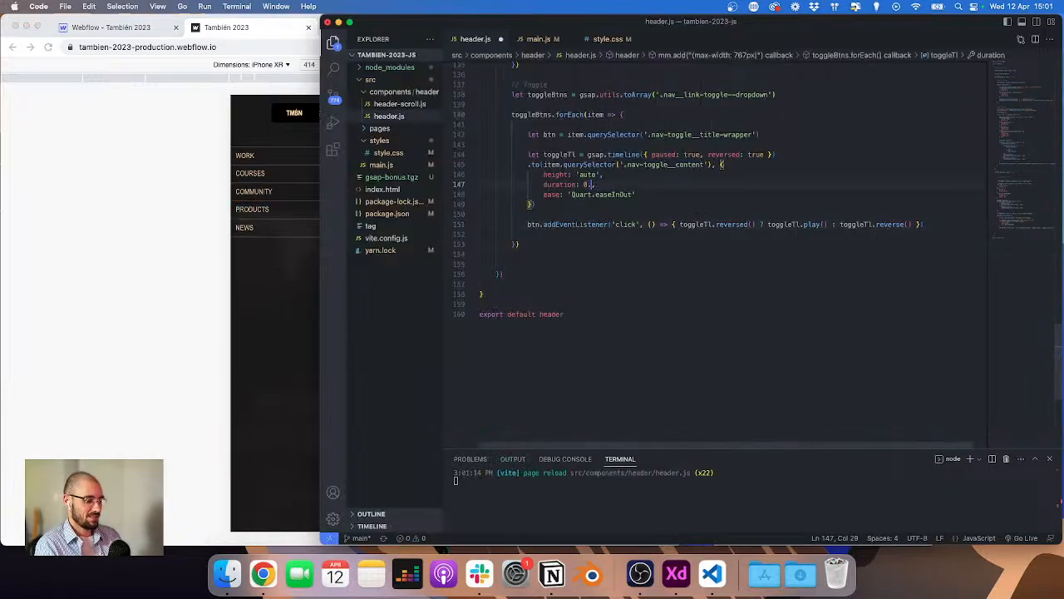
click(186, 218)
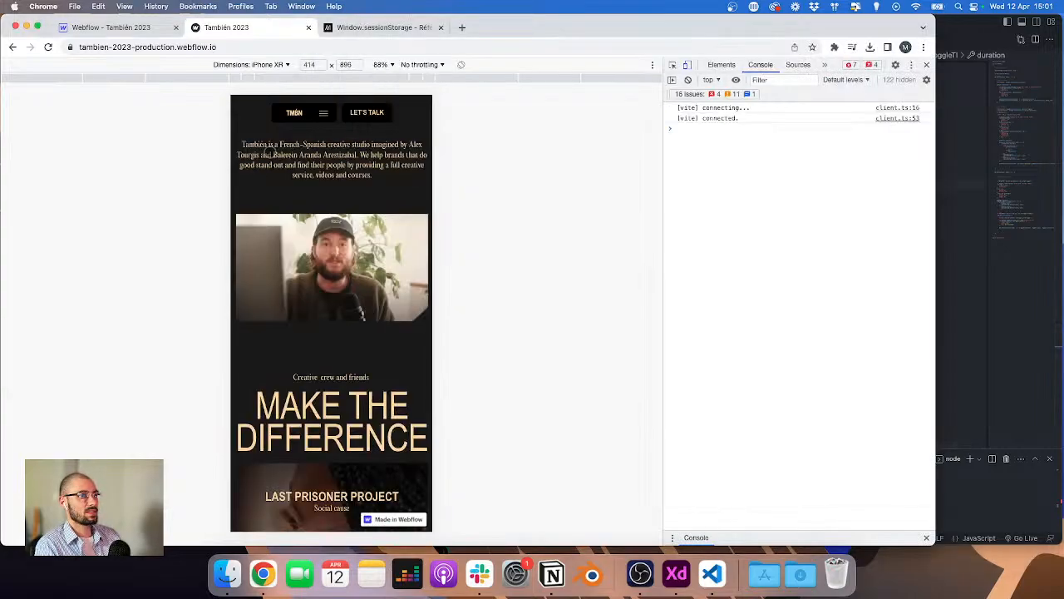
Step: Reopen the mobile menu and toggle the Community, Products and News dropdowns again to test them
click(322, 111)
click(253, 191)
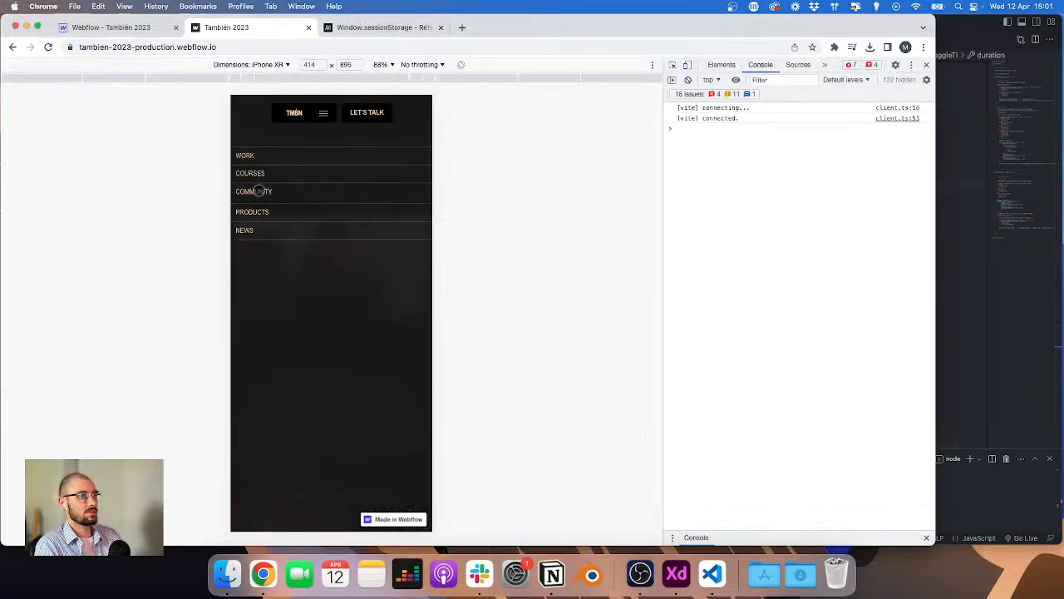
click(256, 190)
click(256, 206)
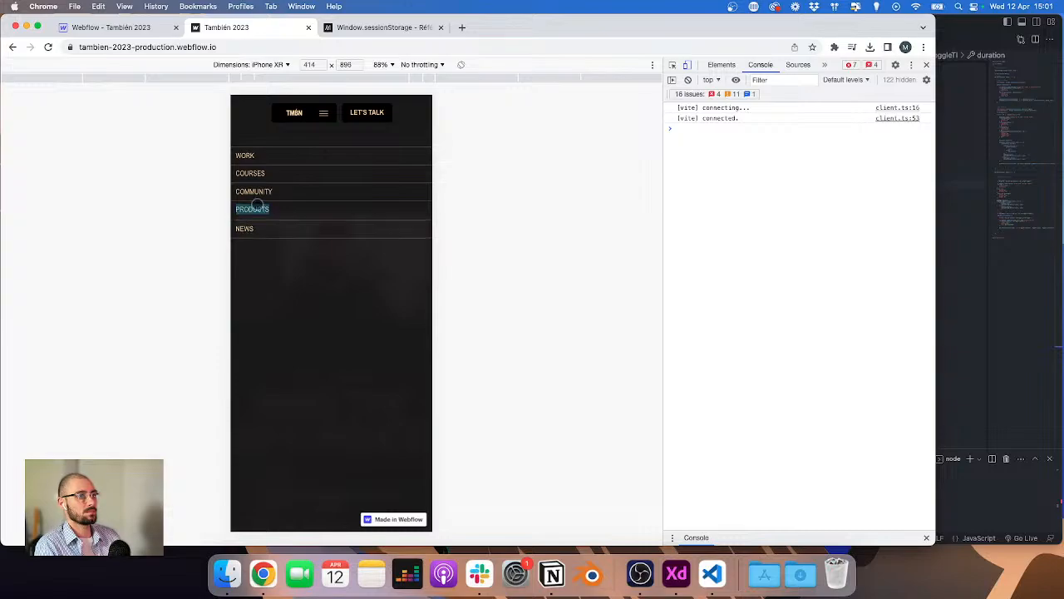
click(257, 208)
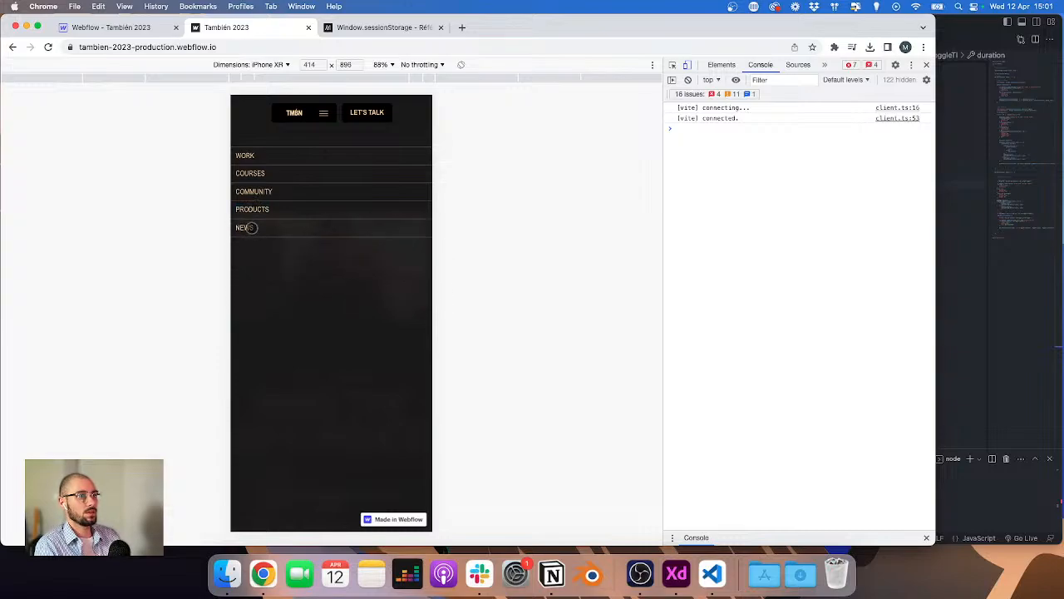
click(249, 226)
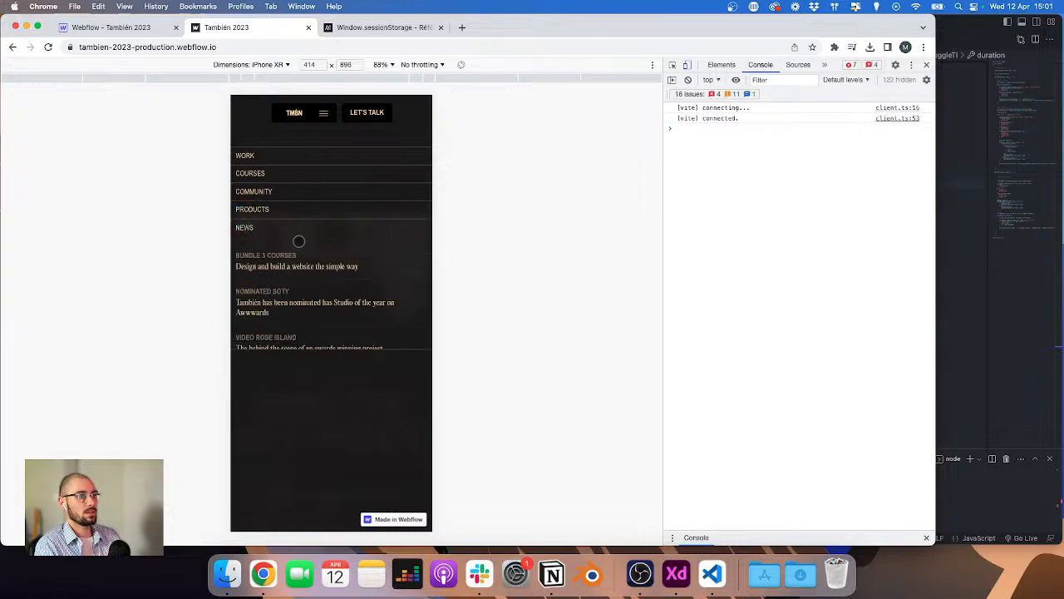
Step: Inspect the News dropdown list and step up through its parent elements in the DOM tree
click(672, 67)
click(292, 248)
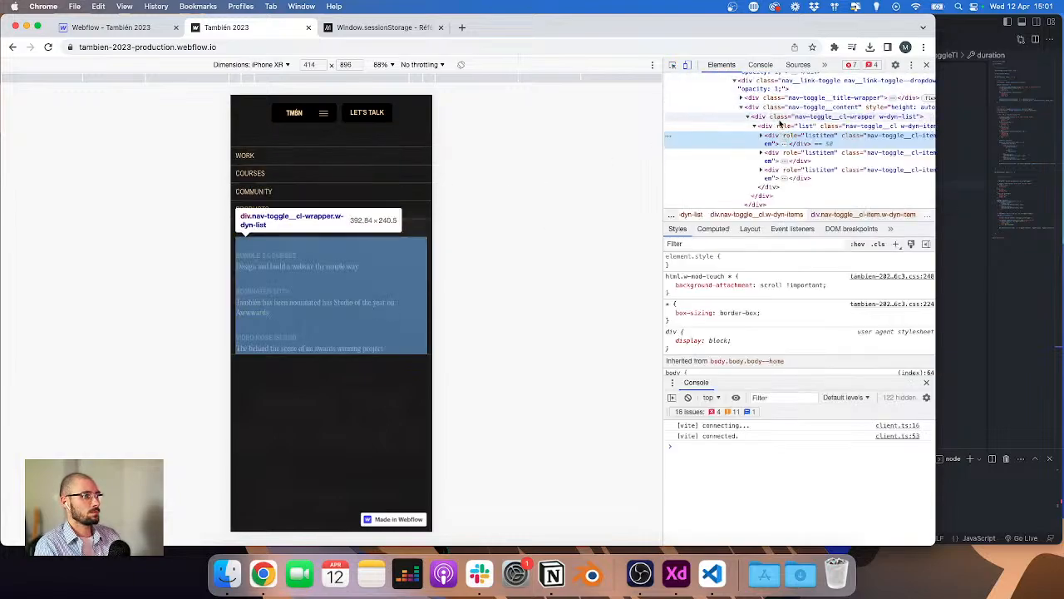
click(780, 127)
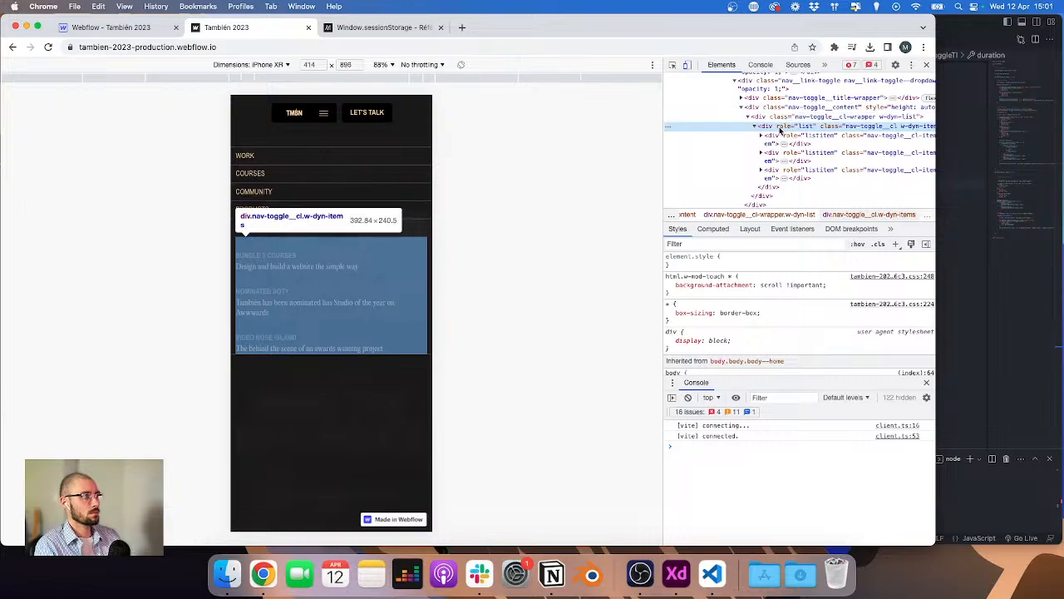
click(785, 117)
click(787, 108)
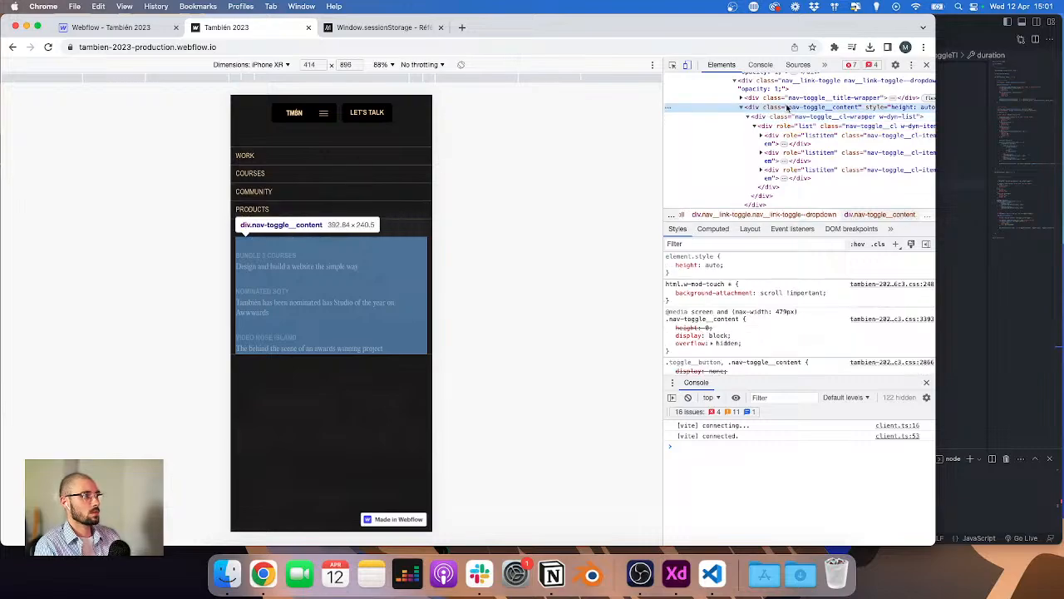
click(786, 108)
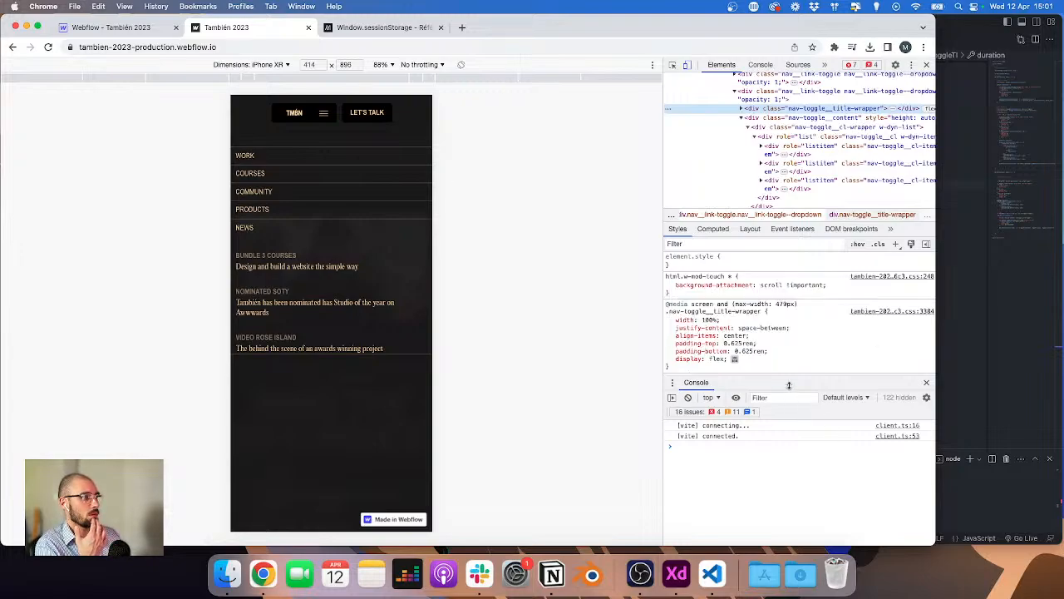
Step: Toggle the padding and layout declarations of nav-toggle__title-wrapper in DevTools to test the spacing
click(669, 350)
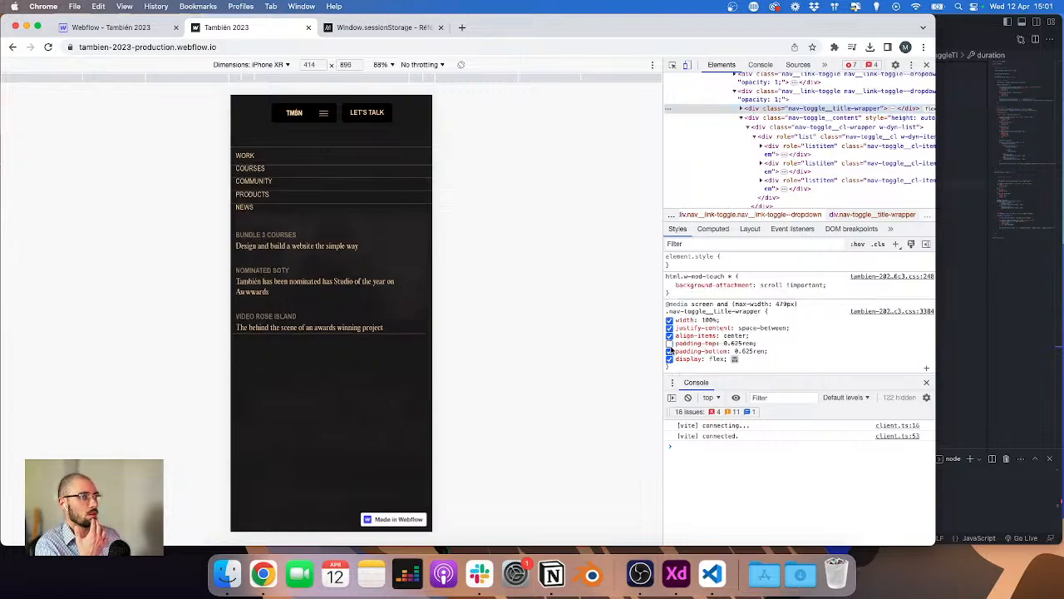
click(669, 351)
click(670, 360)
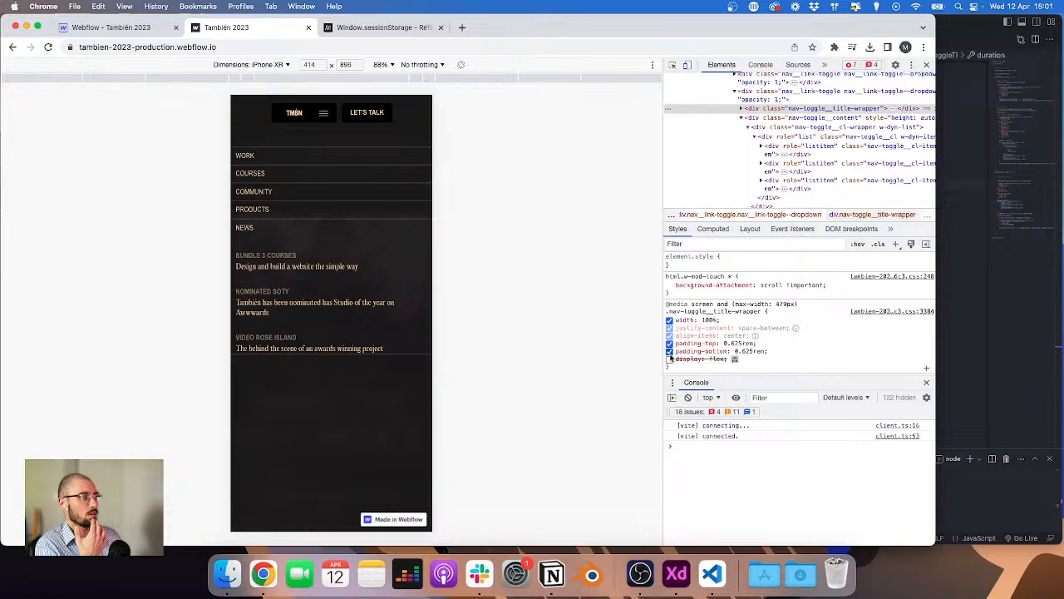
click(670, 351)
click(669, 351)
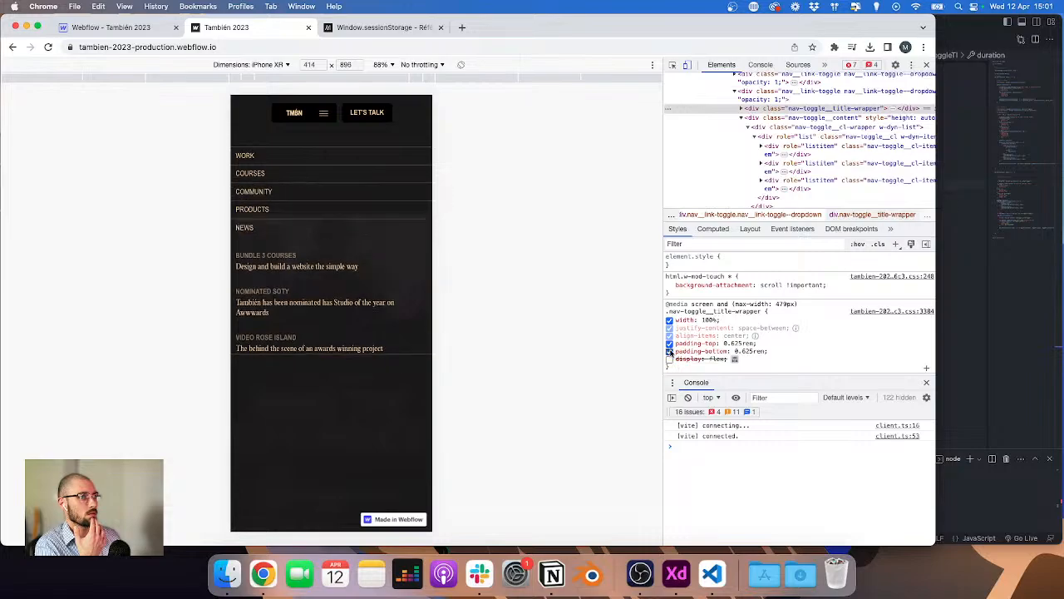
click(669, 351)
click(669, 351)
click(669, 351)
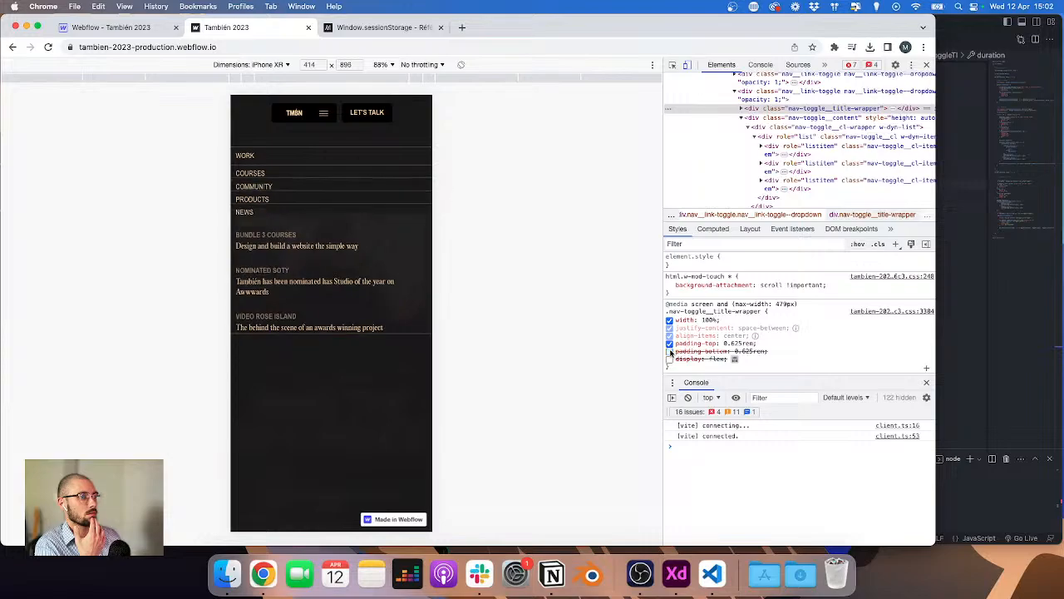
Step: In the Webflow Designer, set the bottom padding of nav-toggle__content to 0.625 rem
click(673, 64)
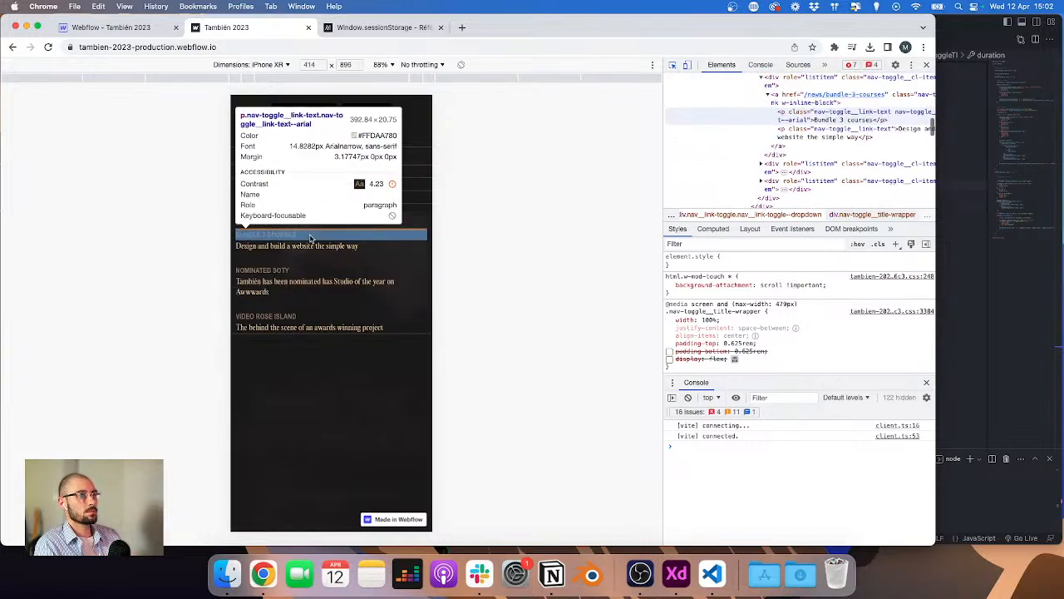
click(144, 24)
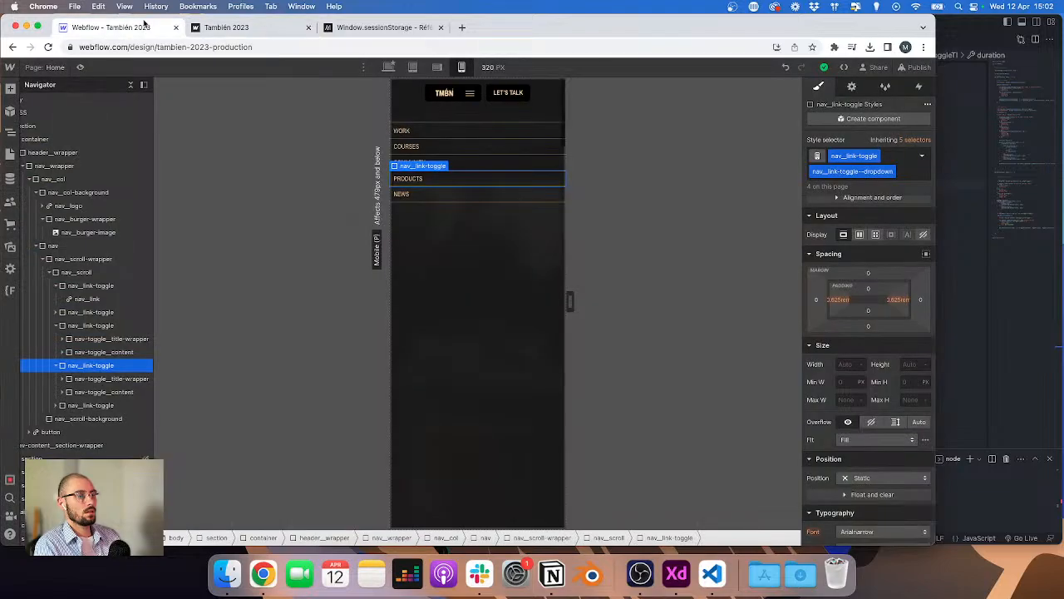
click(82, 393)
click(881, 295)
click(888, 310)
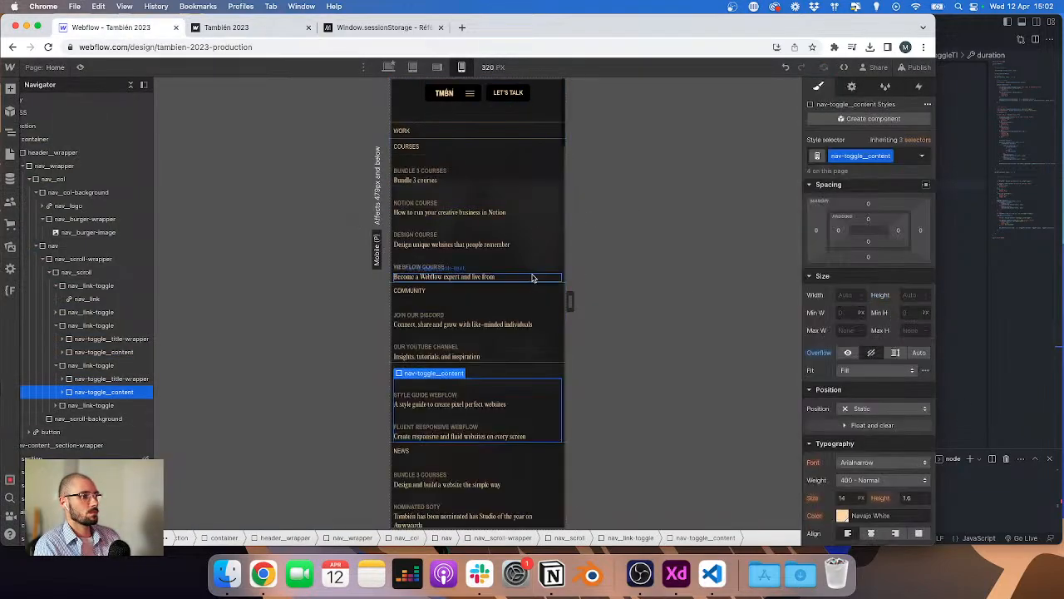
click(867, 243)
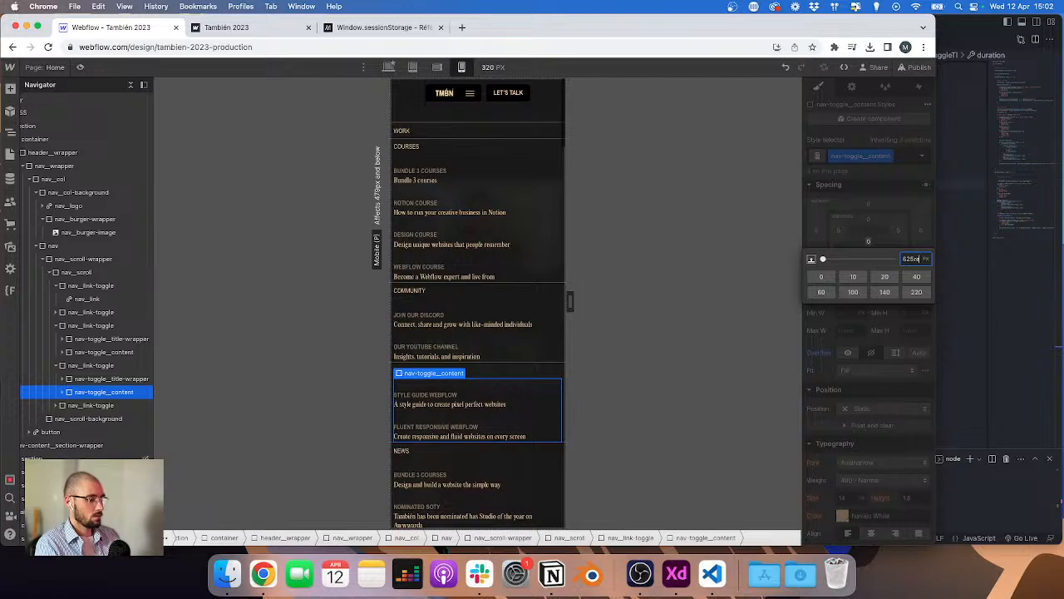
key(Return)
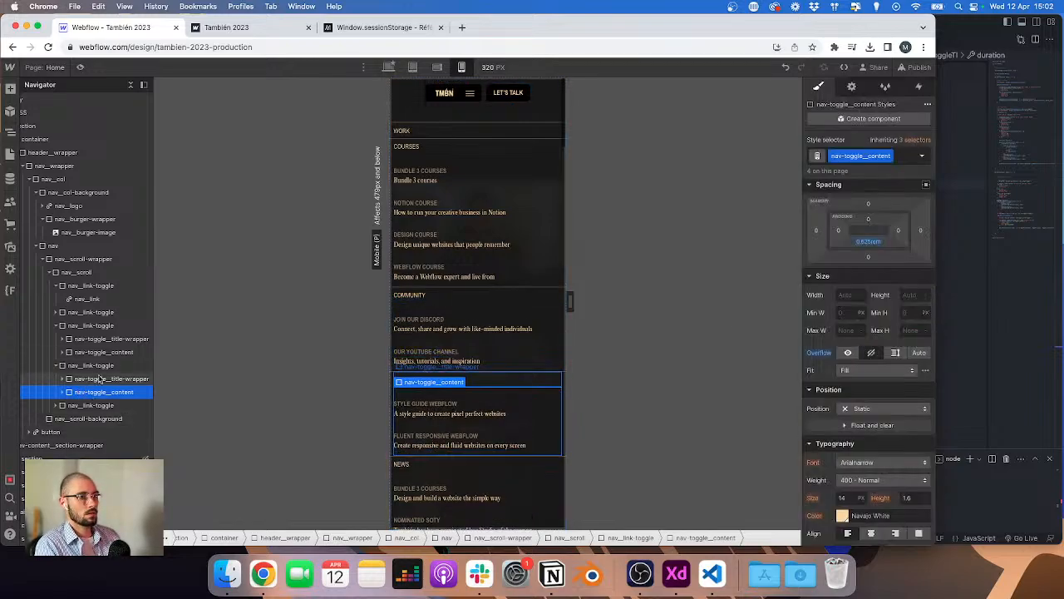
Step: Reset the bottom padding of the Products nav-toggle__title-wrapper
click(524, 379)
click(871, 350)
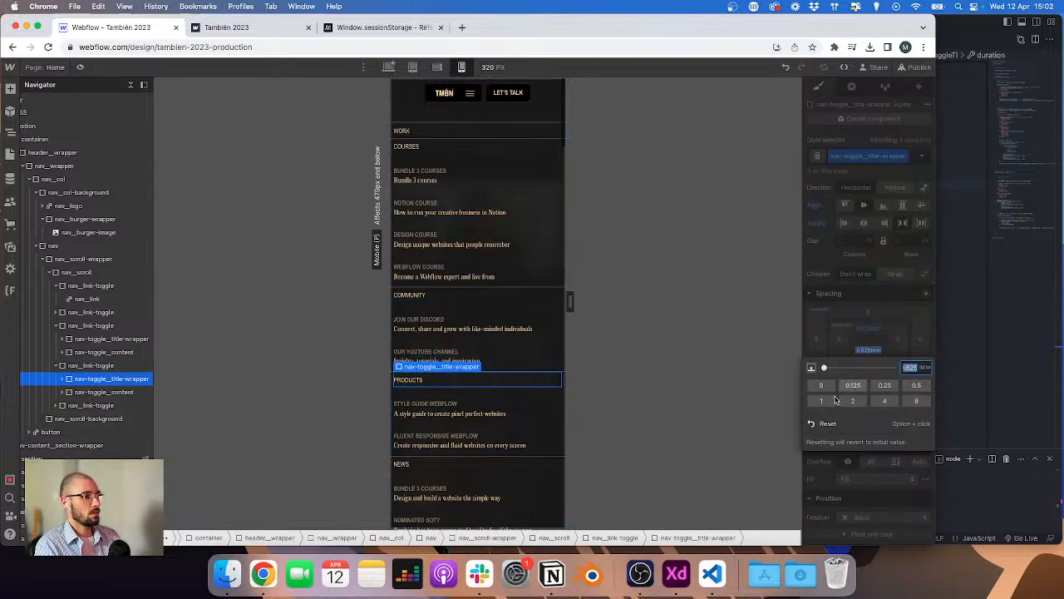
click(835, 427)
Step: Check the dropdown layout in the Adobe XD design file
click(492, 276)
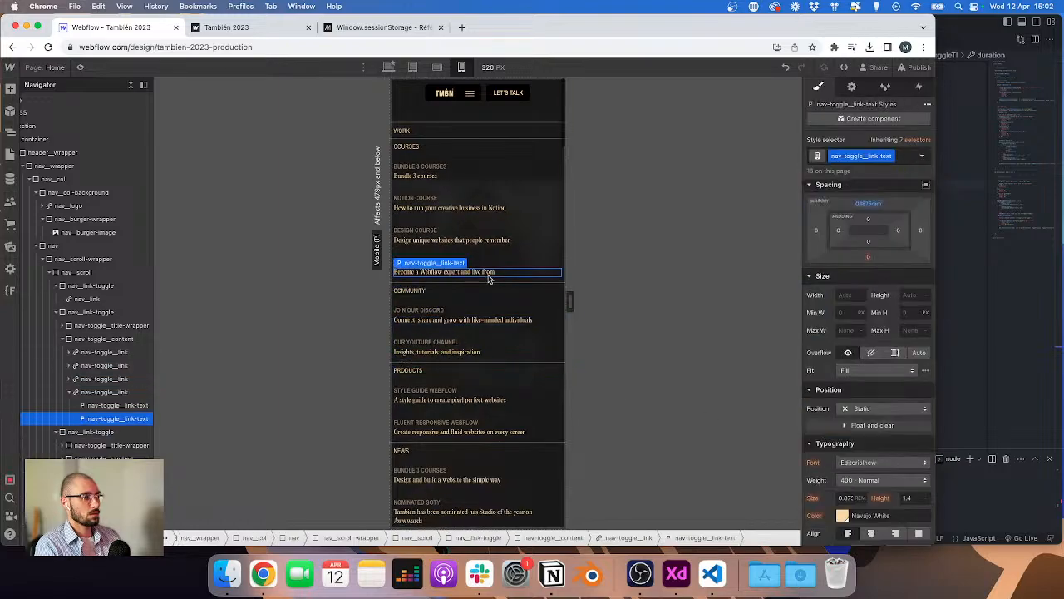
key(ctrl+Right)
scroll(492, 286, down, 2)
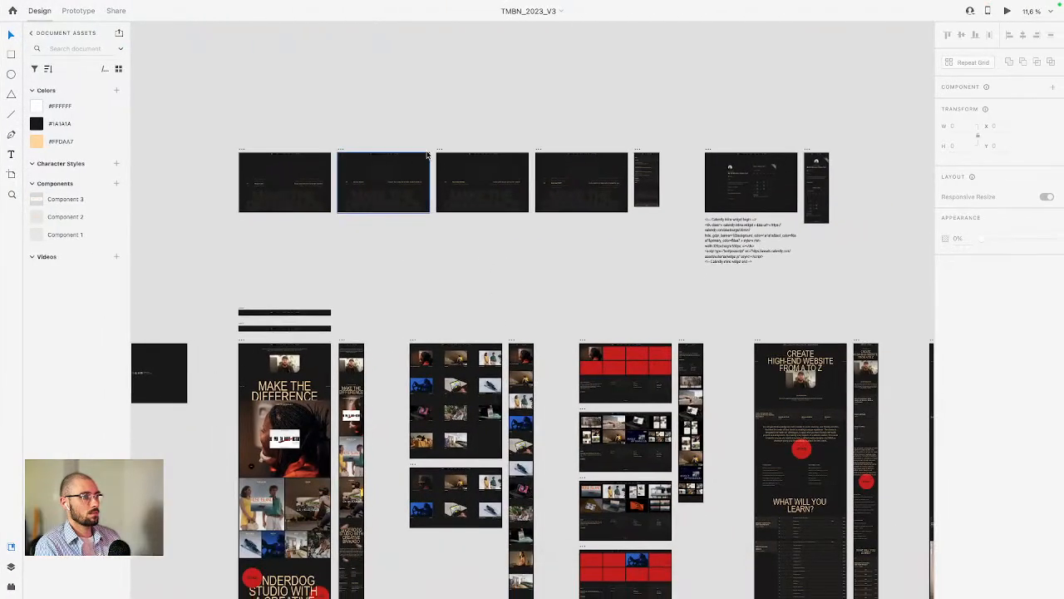
scroll(626, 170, up, 2)
scroll(625, 169, up, 10)
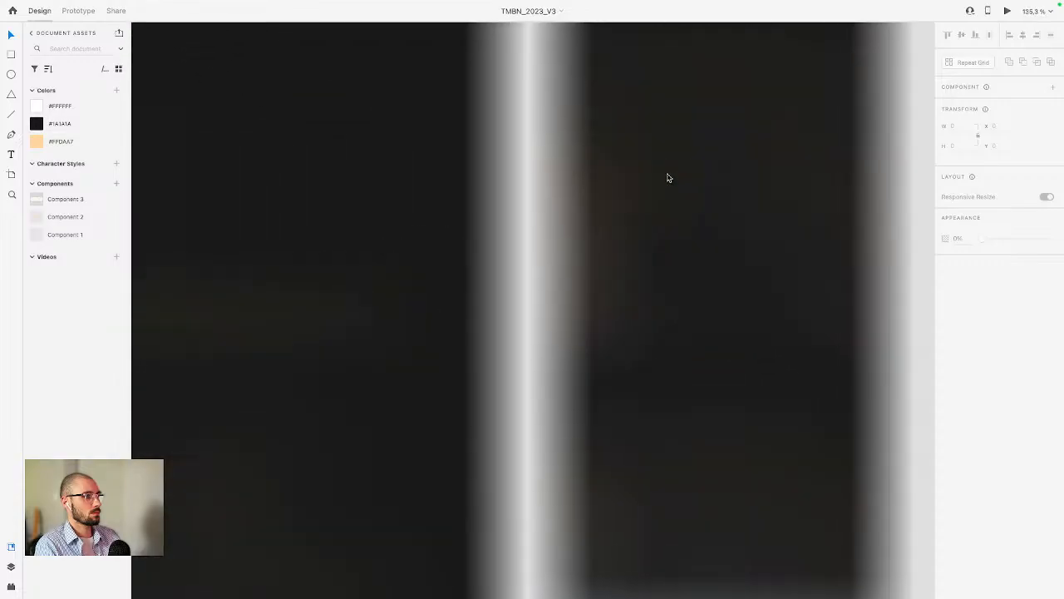
scroll(766, 209, down, 3)
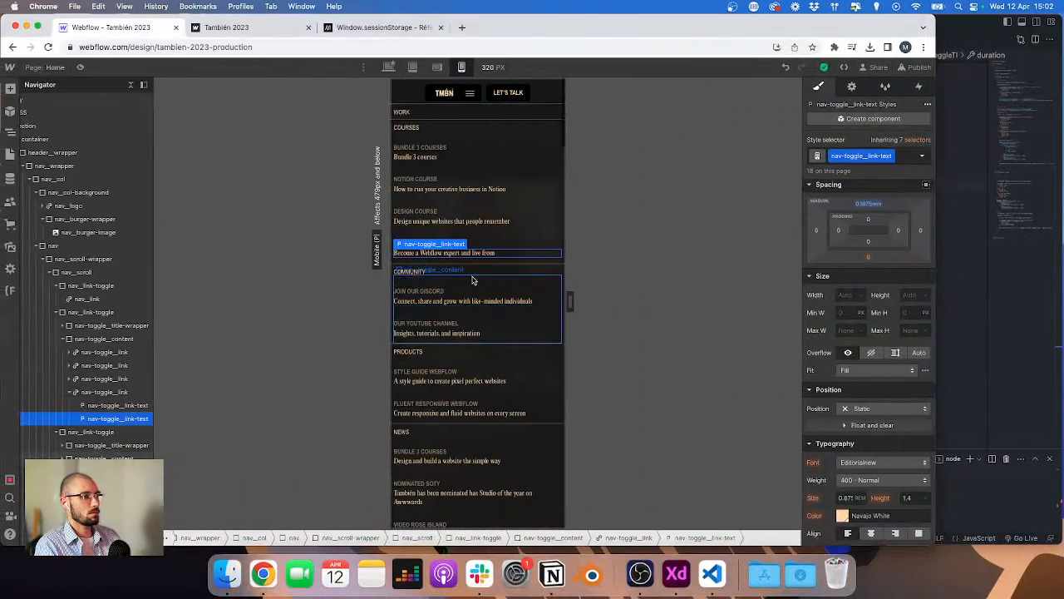
Step: Select a dropdown nav-toggle__link and set its top margin to 1.25 rem
click(469, 284)
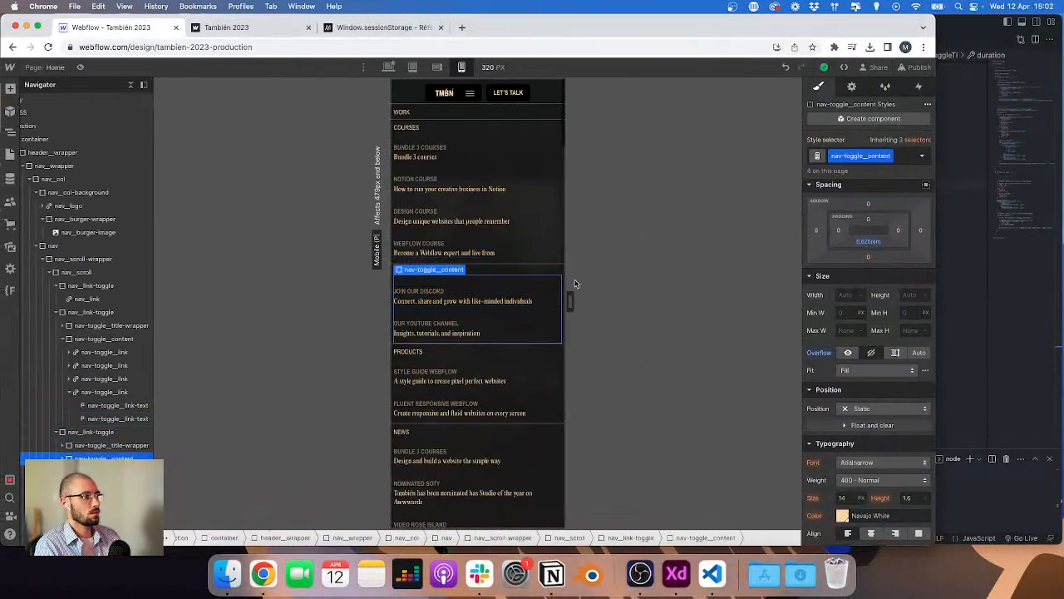
click(474, 301)
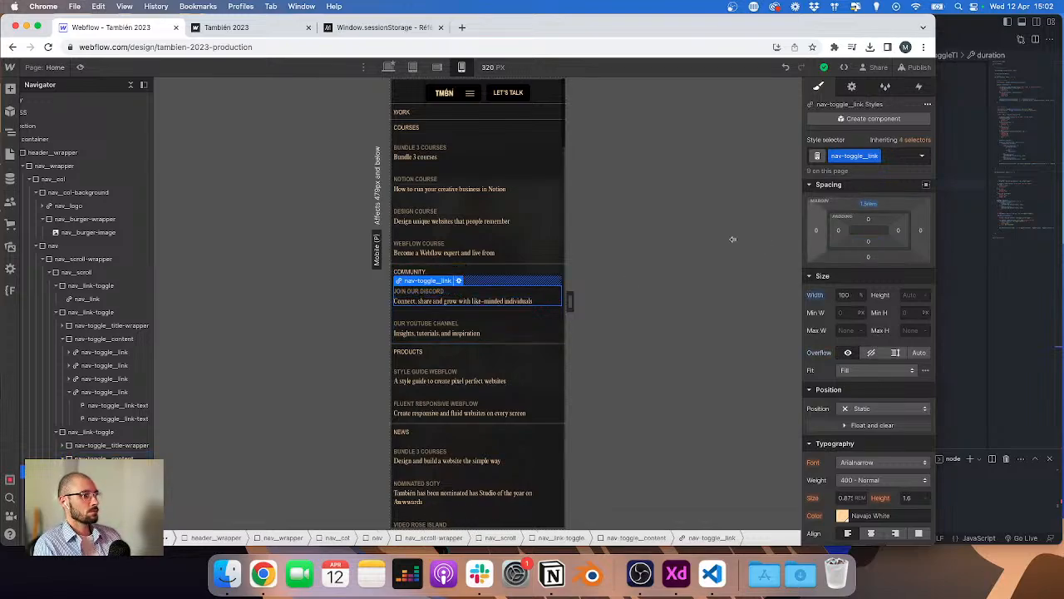
scroll(491, 299, down, 1)
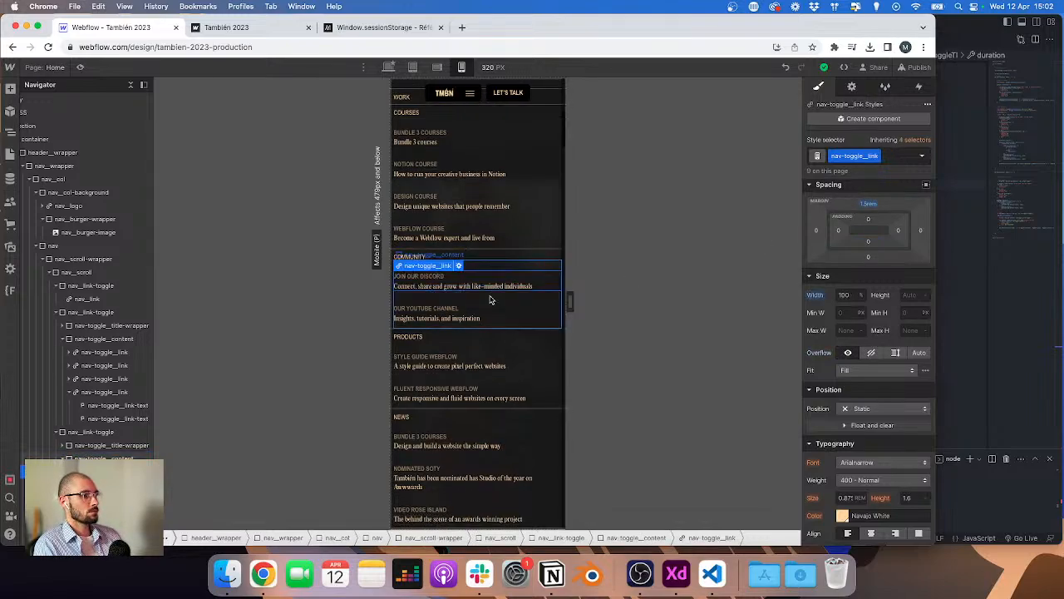
click(869, 203)
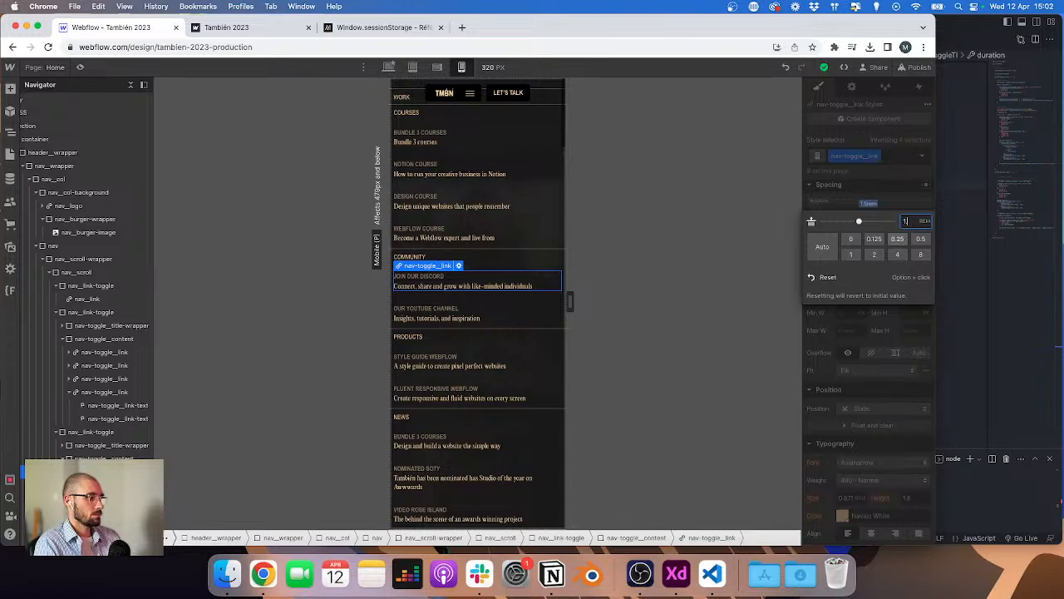
text(1.25)
key(Return)
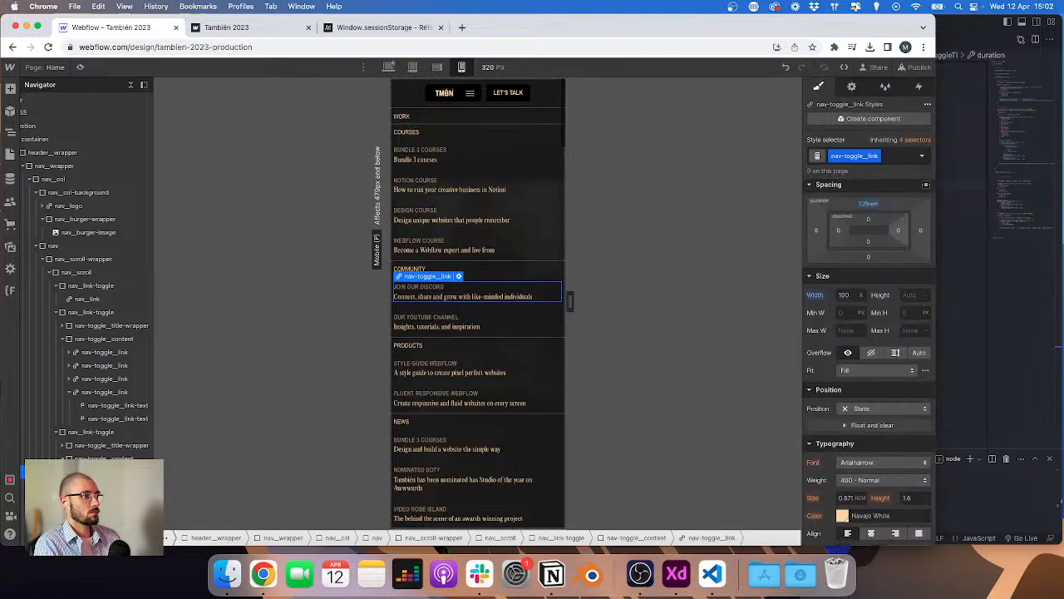
Step: Add the combo class nav-toggle__link--last to the last Courses dropdown link
click(491, 248)
click(895, 156)
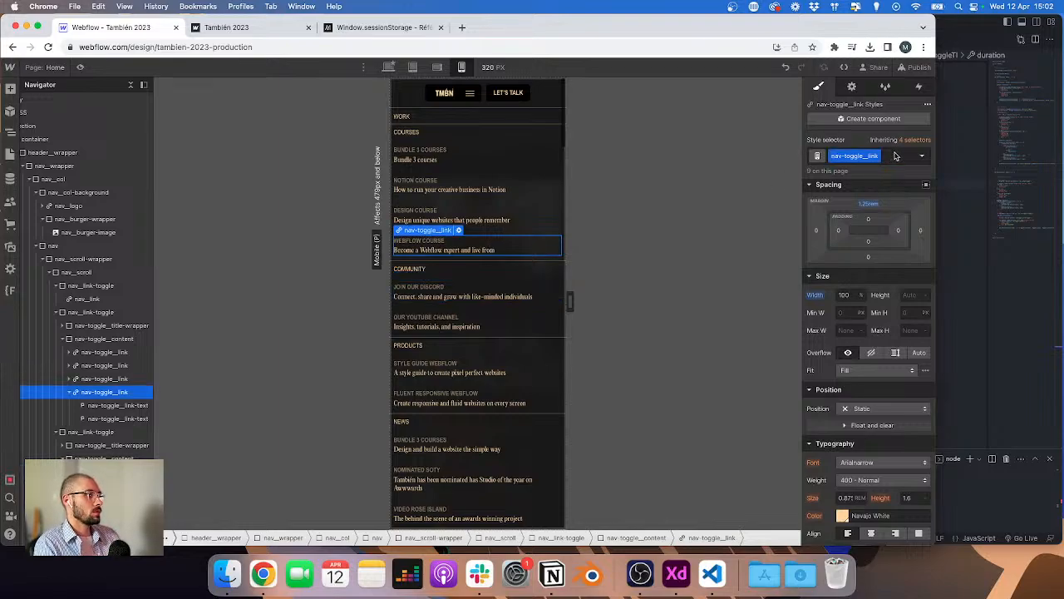
text(nav-toggle__link--)
key(Return)
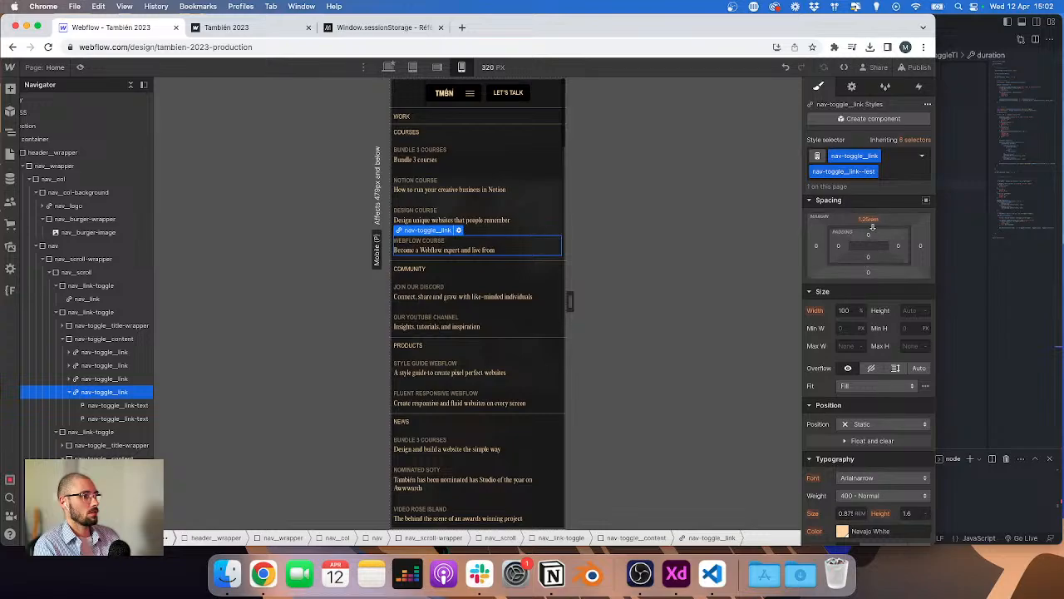
Step: Set the bottom margin of the last dropdown link to 1.25 rem
click(869, 273)
text(1.25)
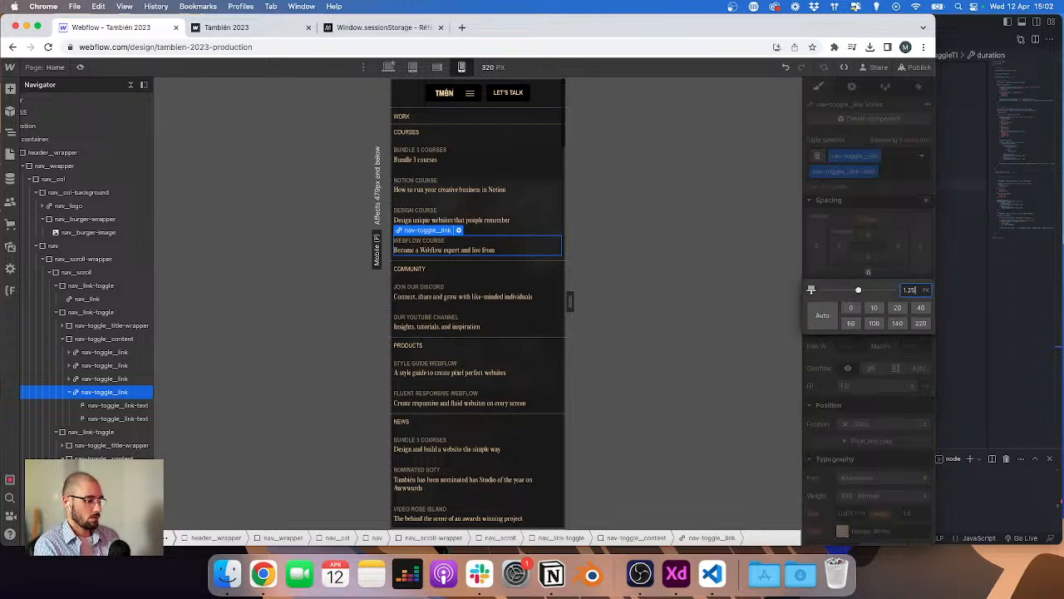
text(rem)
key(Return)
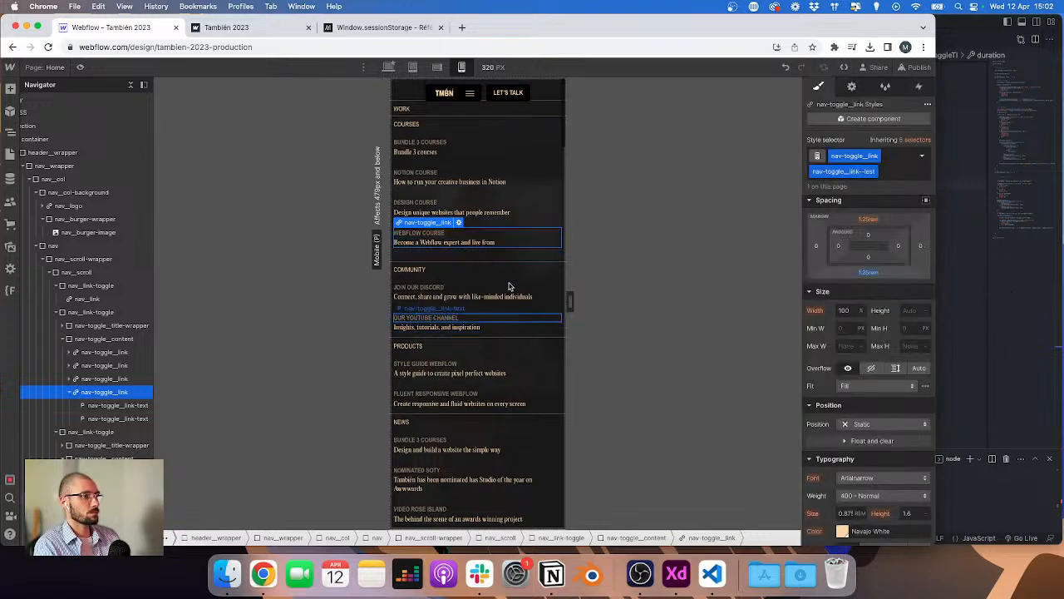
Step: Select the Courses nav-toggle__content and set its height to 0
click(477, 342)
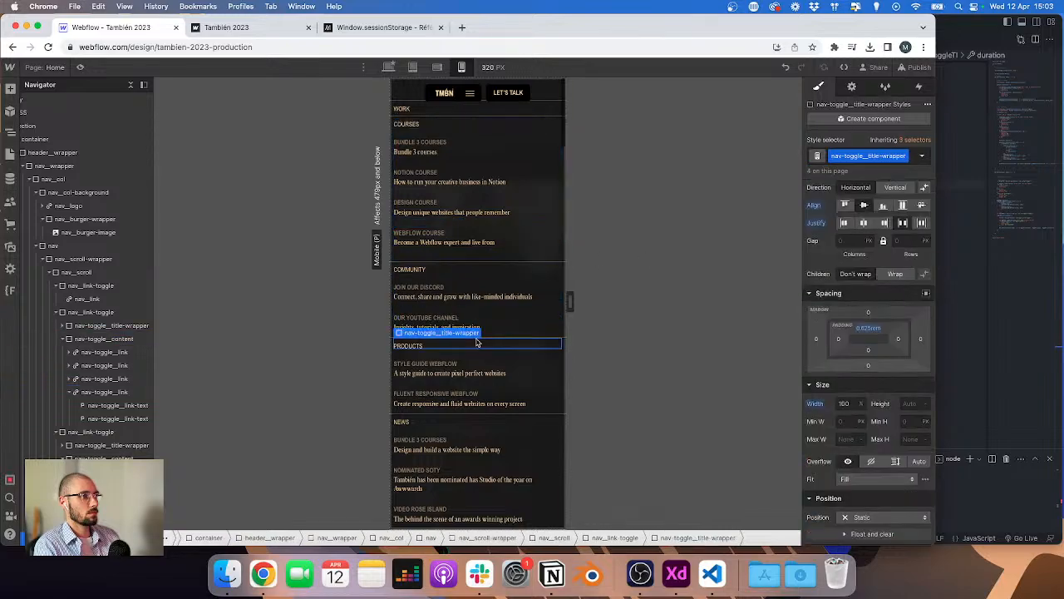
click(471, 253)
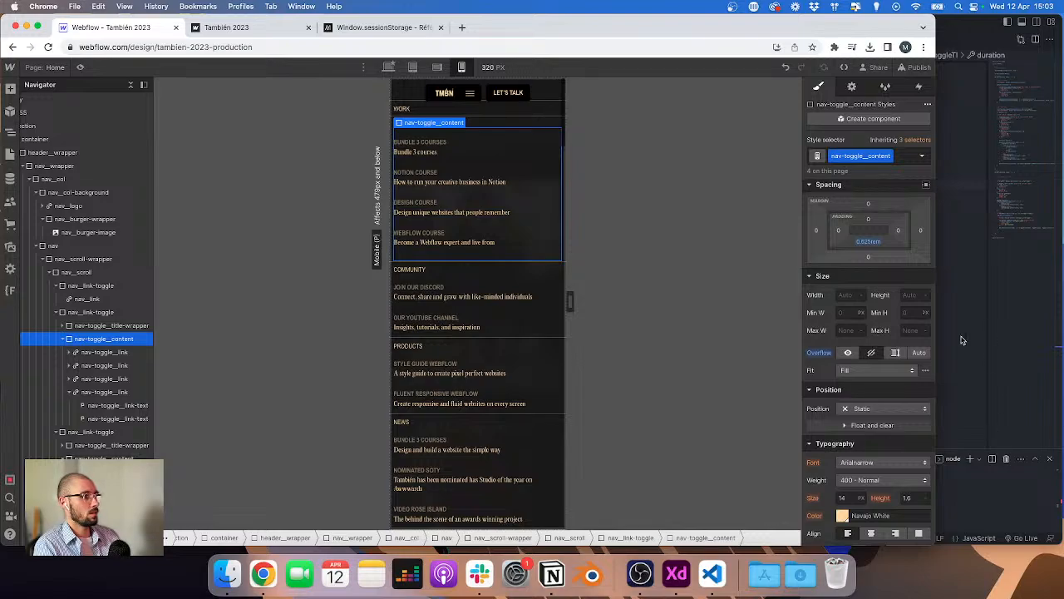
text(0)
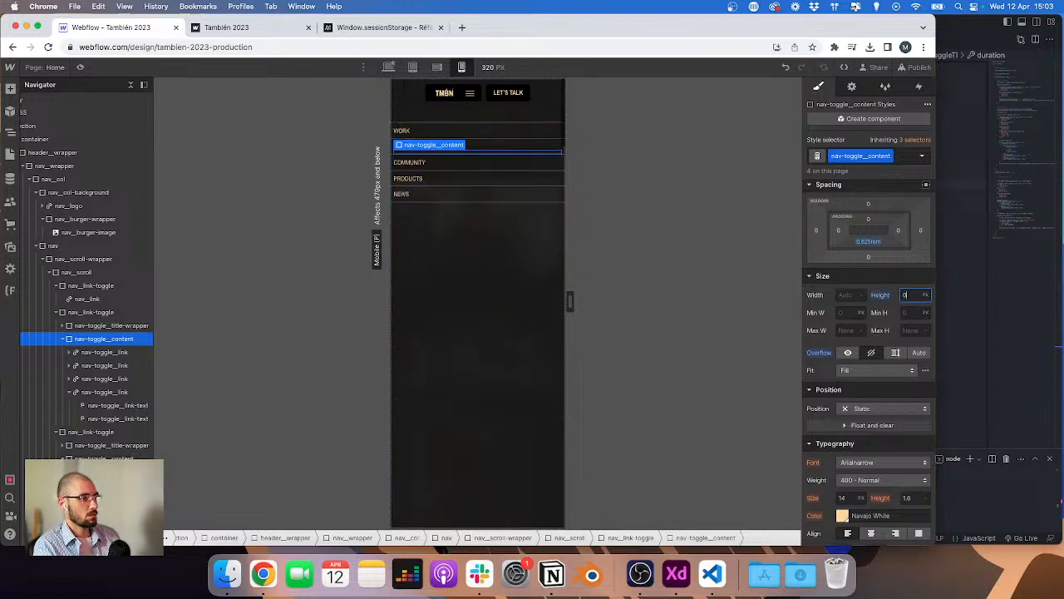
Step: Deselect the element and publish the site to the staging domain
click(491, 297)
click(915, 68)
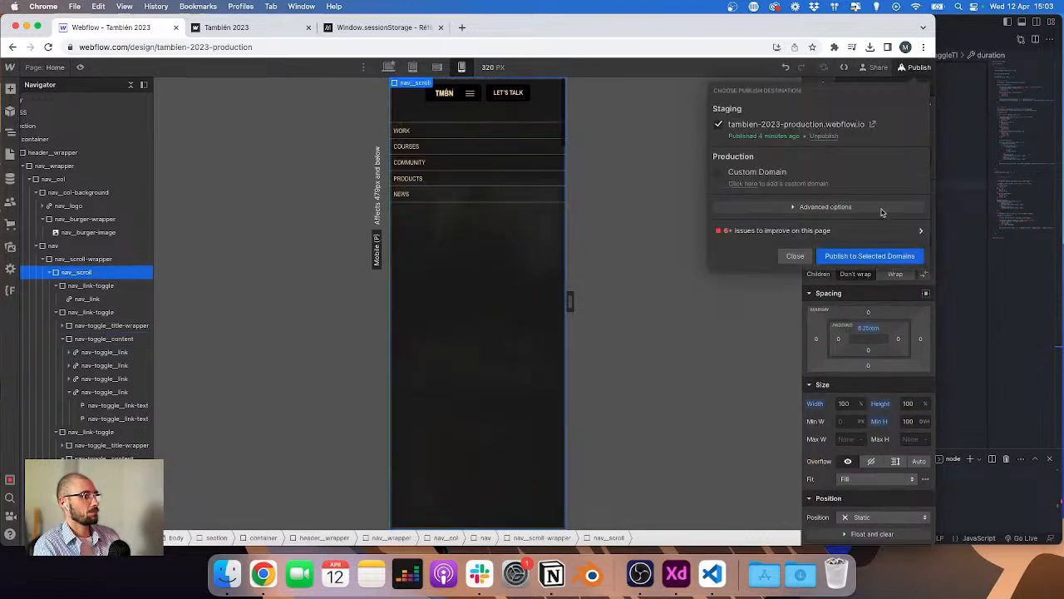
click(857, 260)
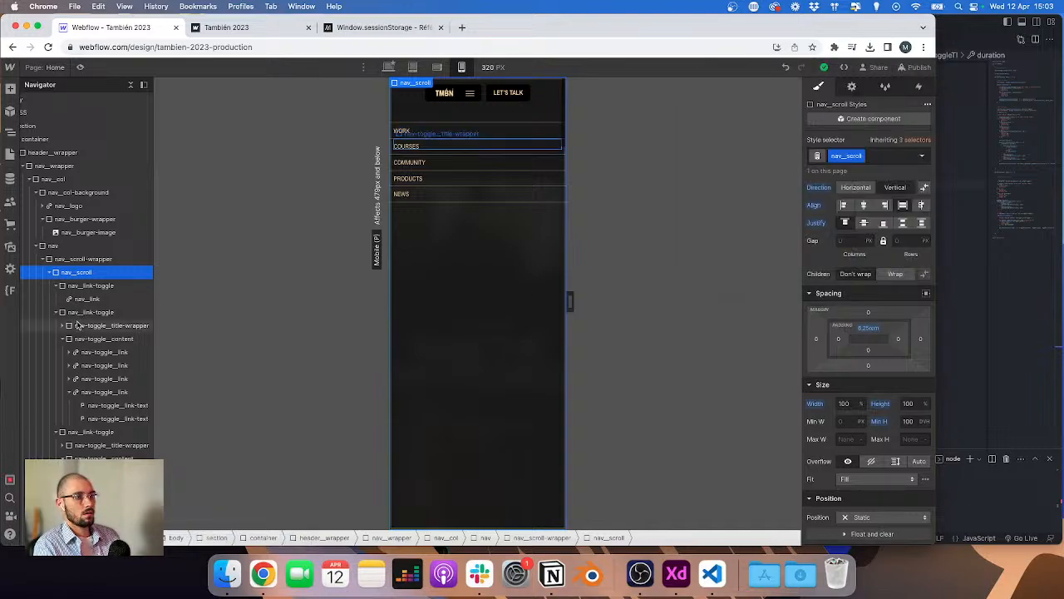
Step: Select the Courses toggle_button in the navigator and publish the site to staging again
scroll(64, 406, down, 1)
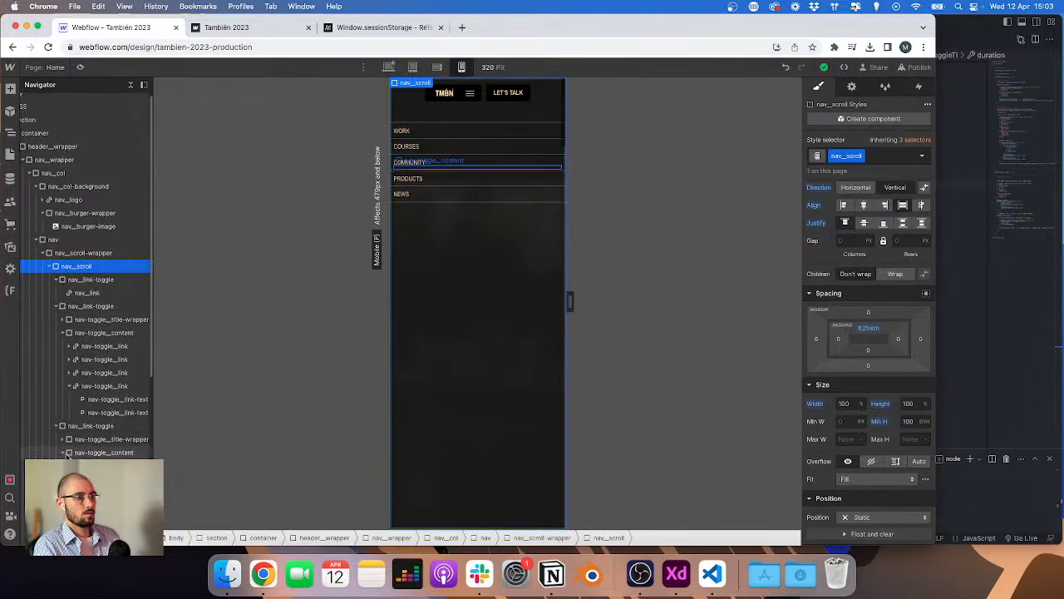
scroll(65, 409, down, 1)
click(63, 415)
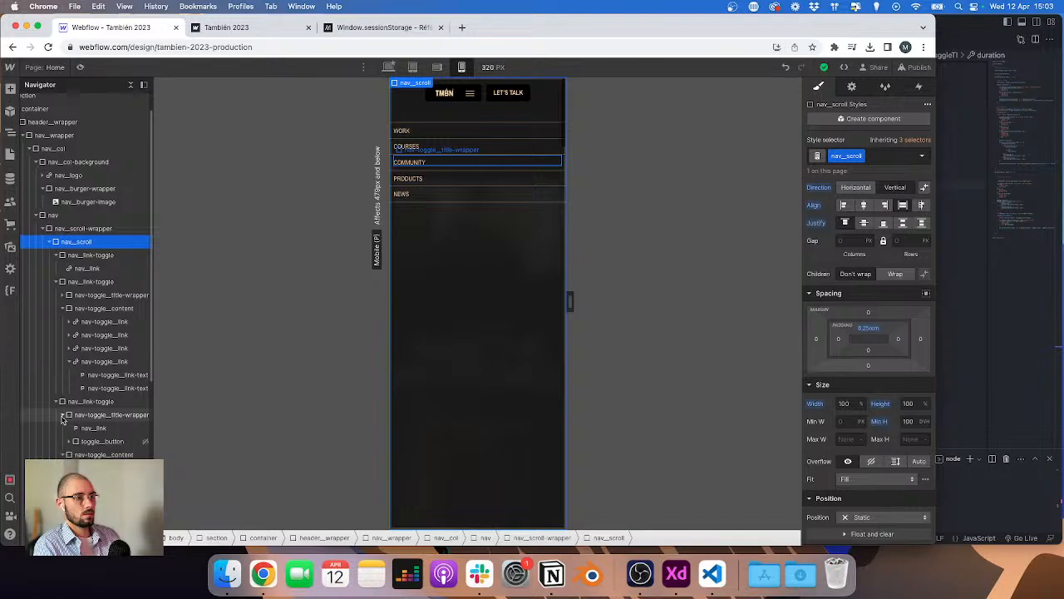
click(103, 441)
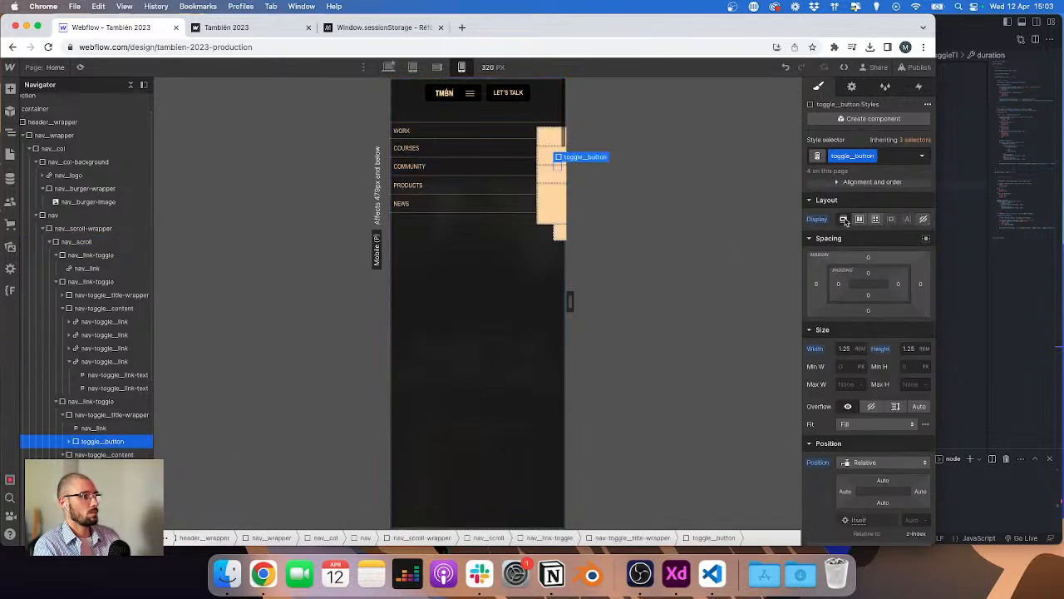
click(918, 67)
click(871, 256)
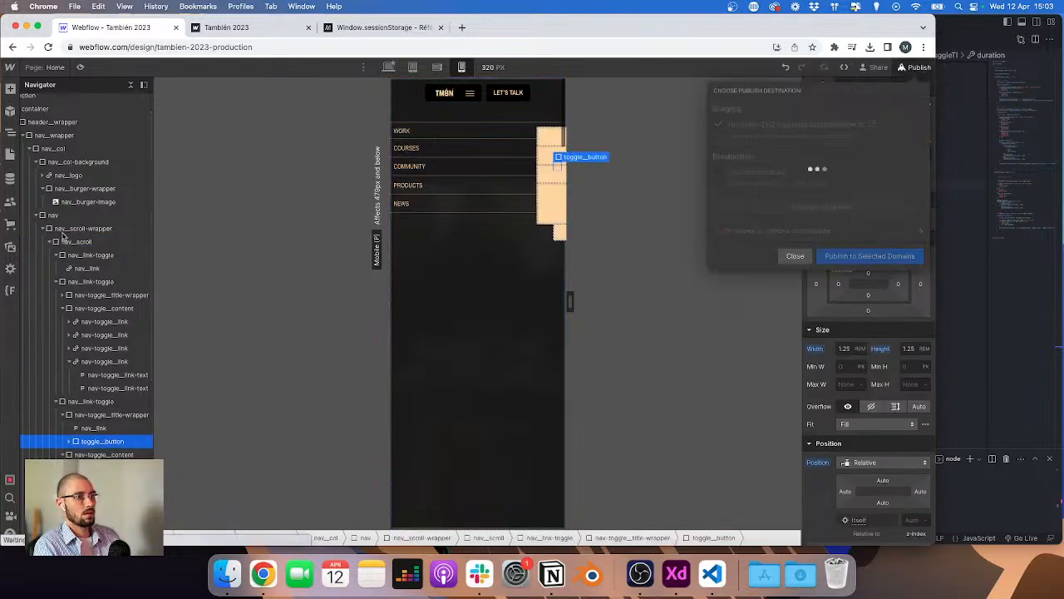
Step: Set the nav element's display to none and republish the site to staging
click(65, 217)
click(923, 218)
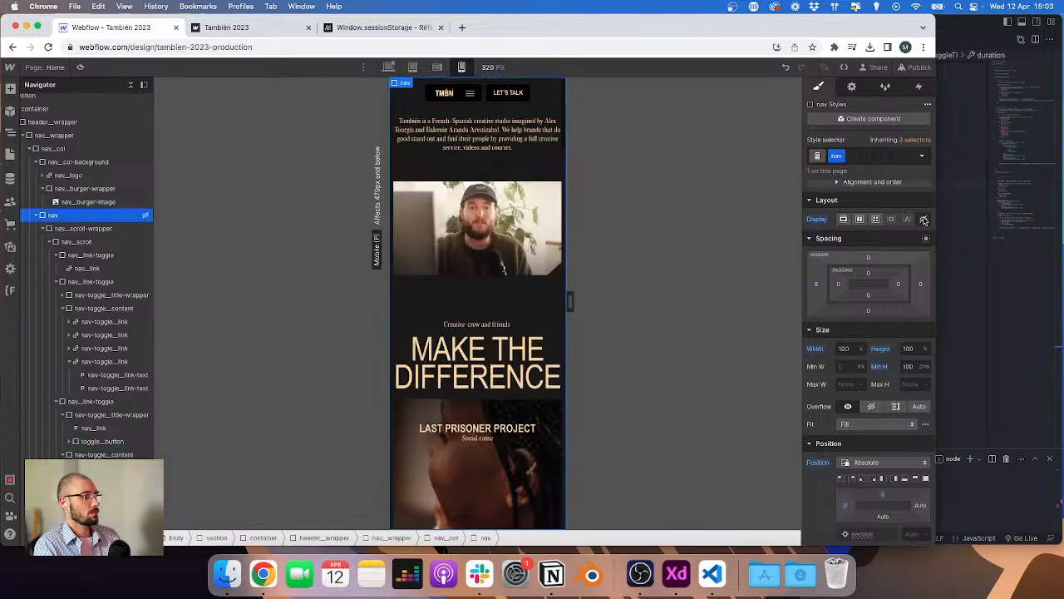
click(918, 67)
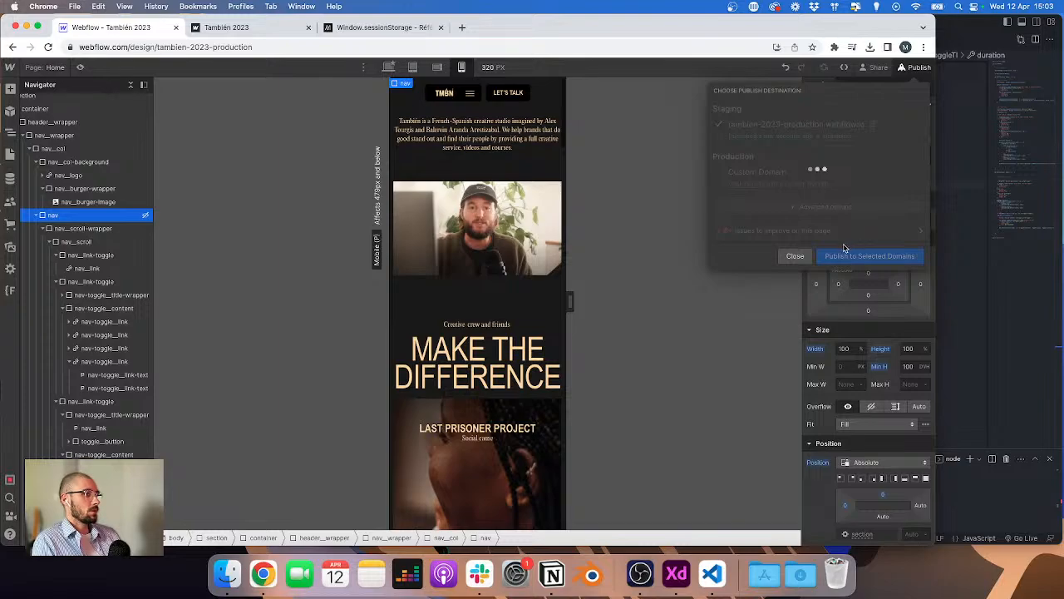
click(720, 270)
click(915, 67)
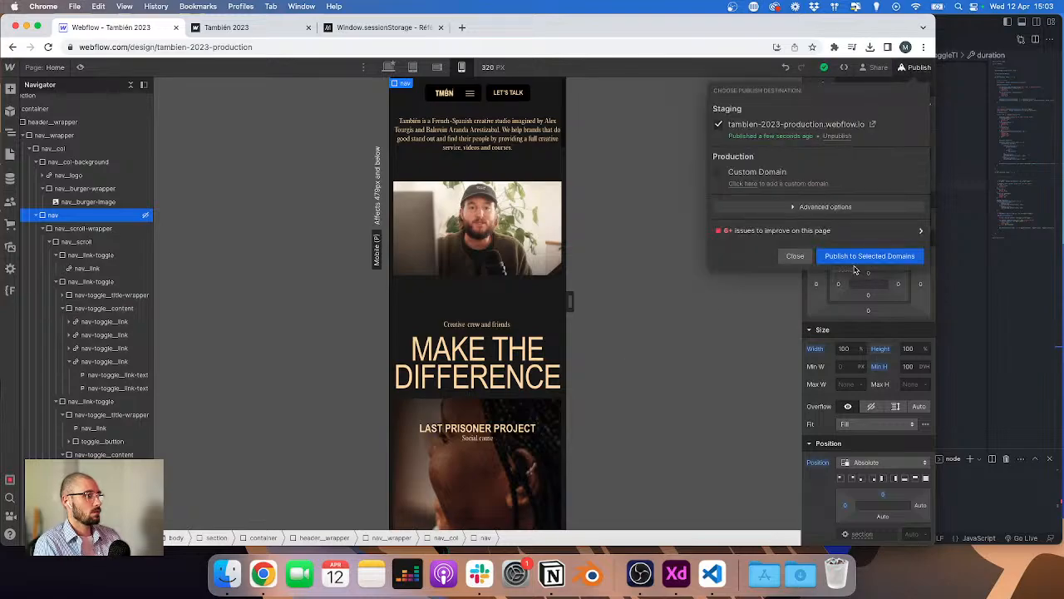
click(870, 256)
Step: Open the published site's mobile menu and test the Courses dropdown toggle
click(223, 27)
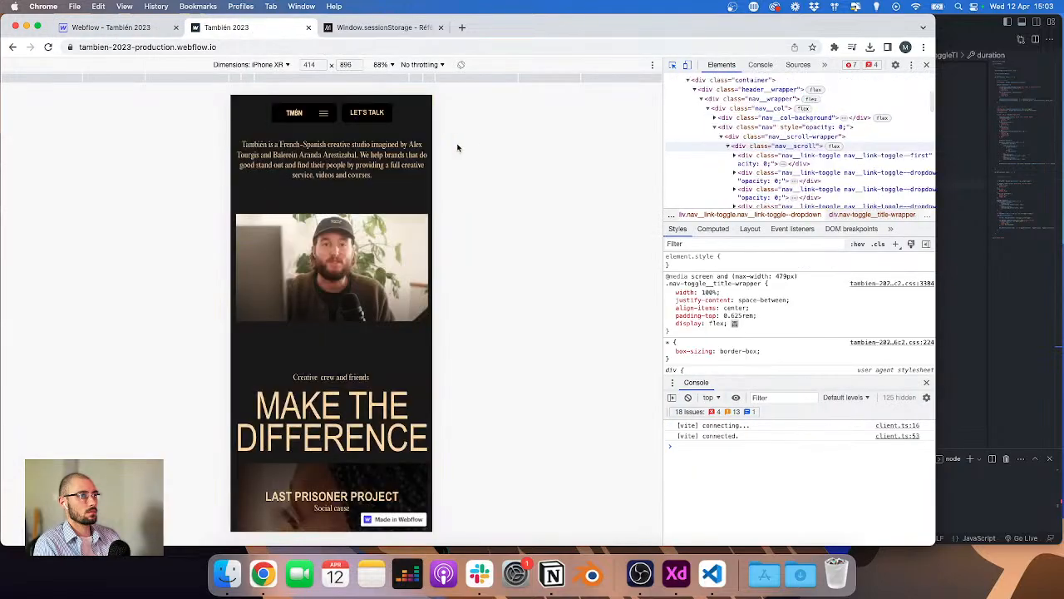
click(307, 117)
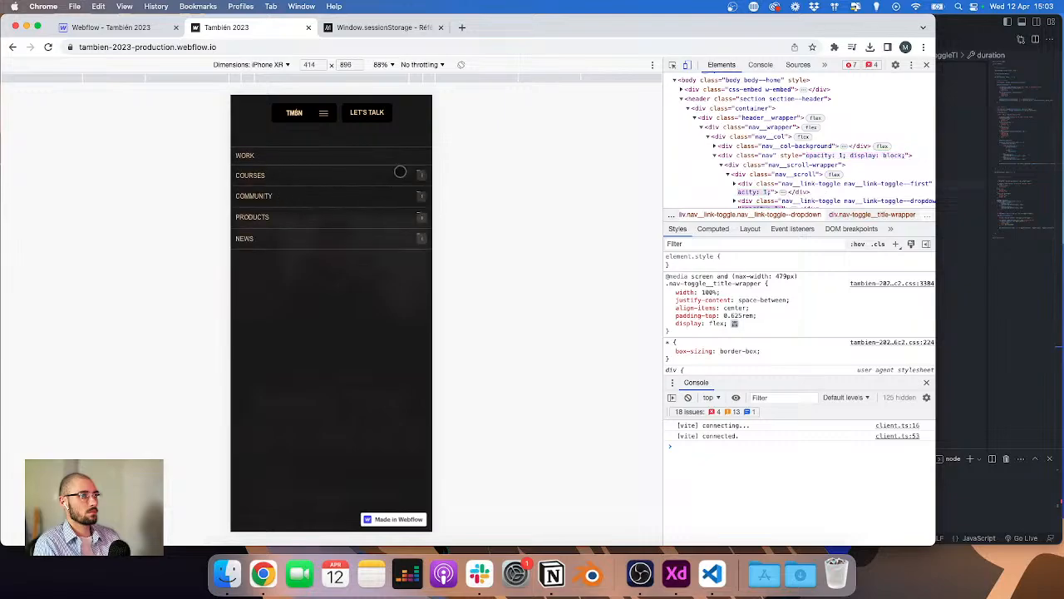
click(339, 175)
click(338, 175)
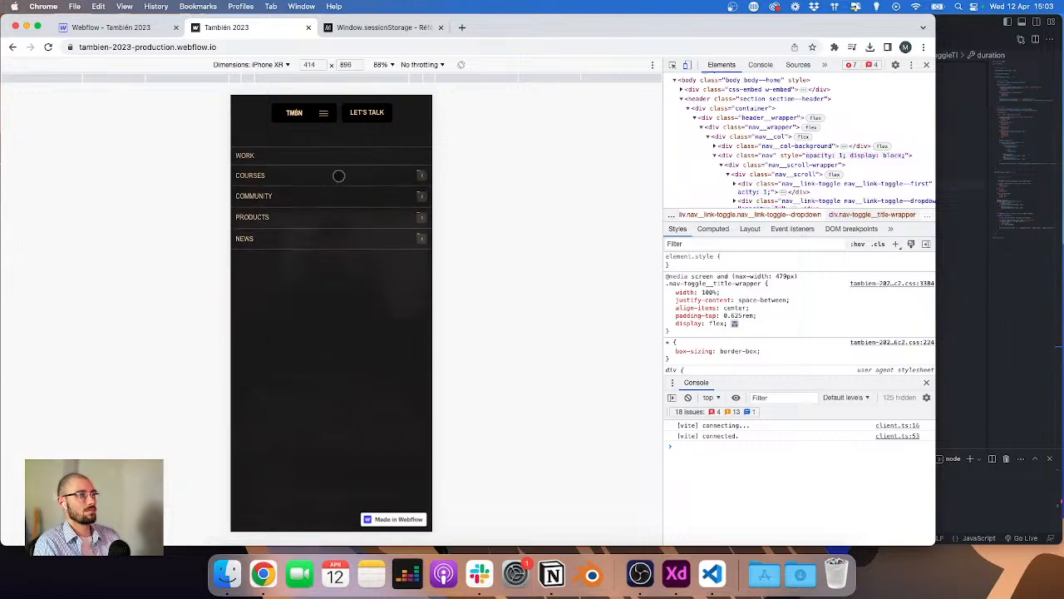
Step: Inspect the Courses toggle button in DevTools, try display flex on it, and test the dropdown
key(super+shift+c)
click(421, 178)
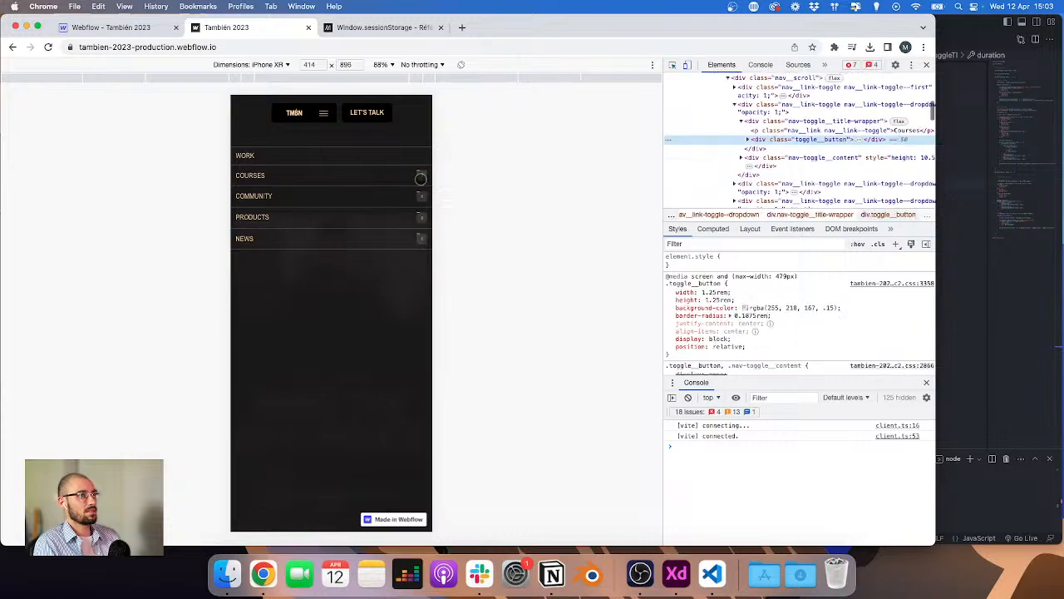
click(719, 339)
text(flex)
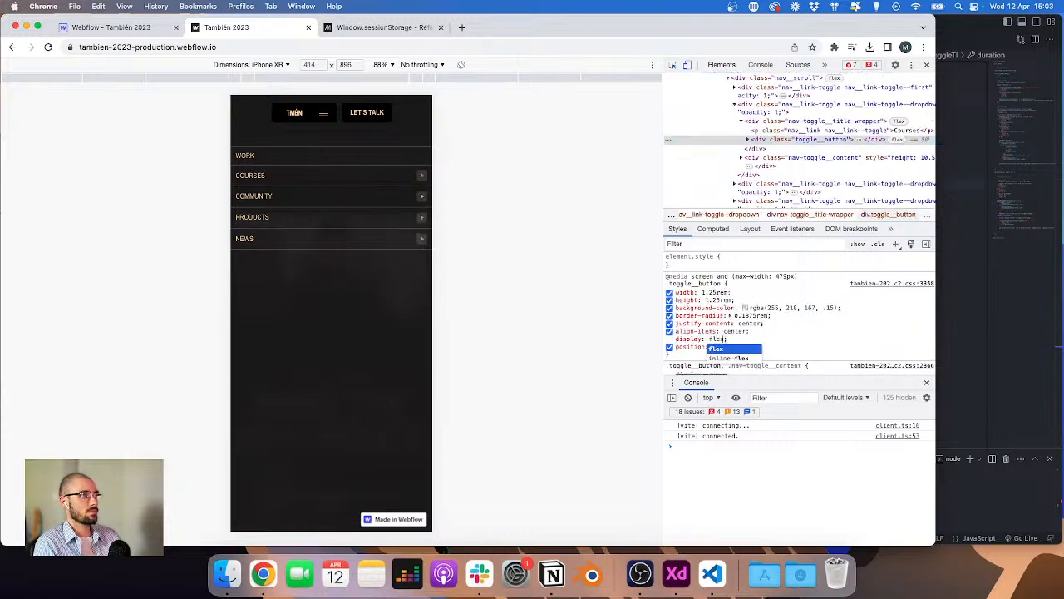
key(Return)
click(418, 175)
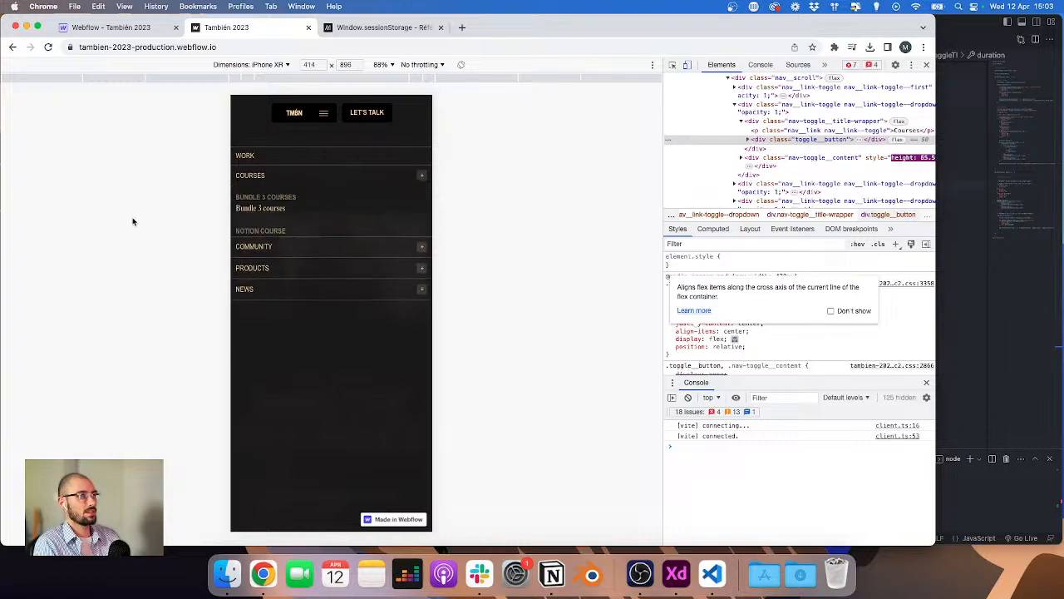
click(259, 171)
Step: Set the toggle_button's display to flex in the Designer and publish to staging
click(107, 27)
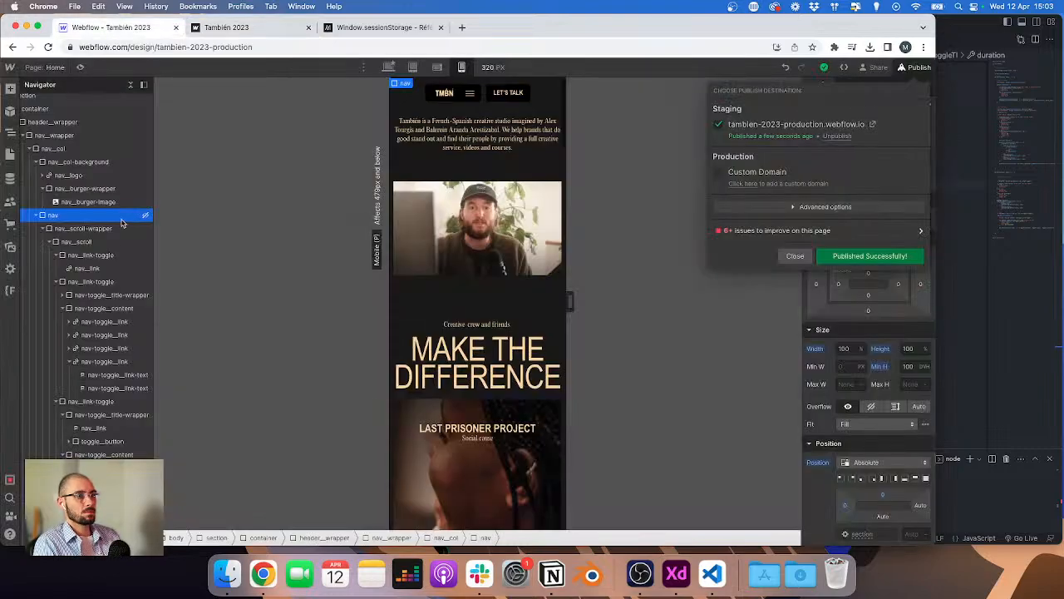
click(64, 296)
click(85, 323)
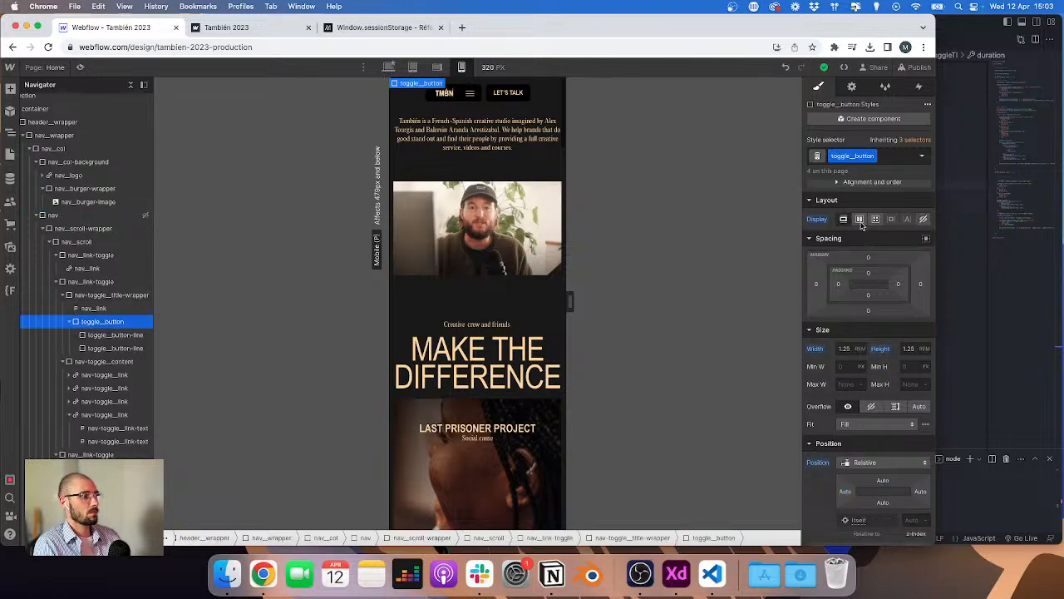
click(860, 219)
click(915, 68)
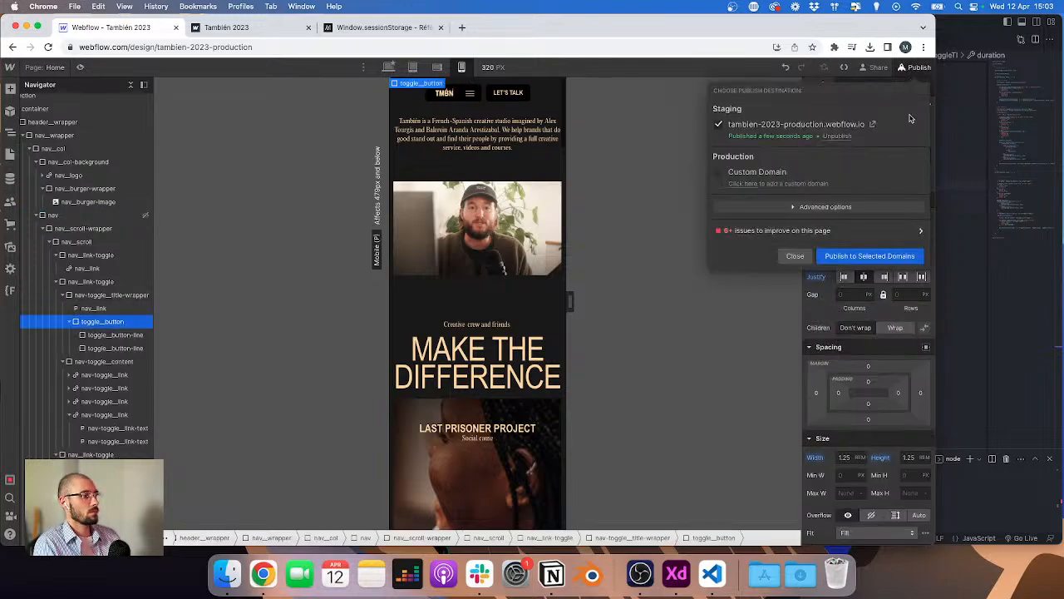
click(870, 256)
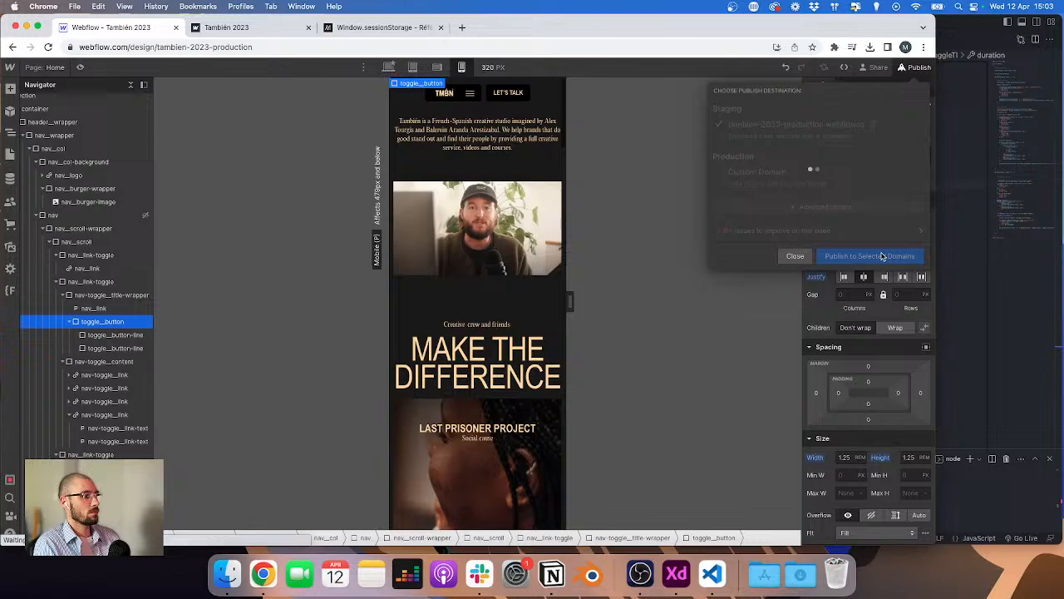
Step: Copy the vertical toggle line's class name and duplicate the toggle timeline's .to() tween in header.js
click(114, 352)
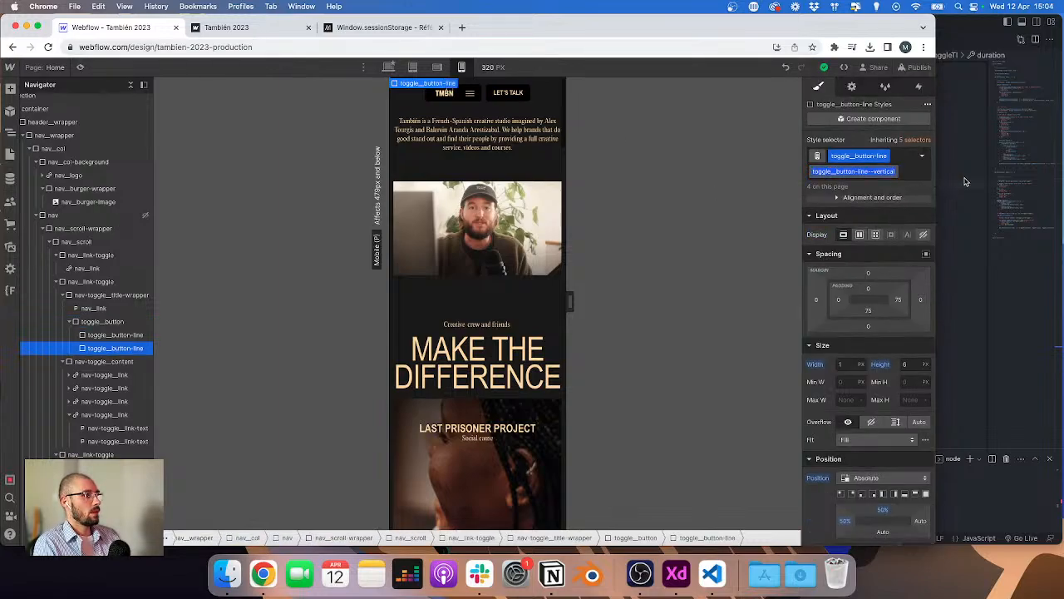
key(super+Tab)
drag(560, 205, 481, 166)
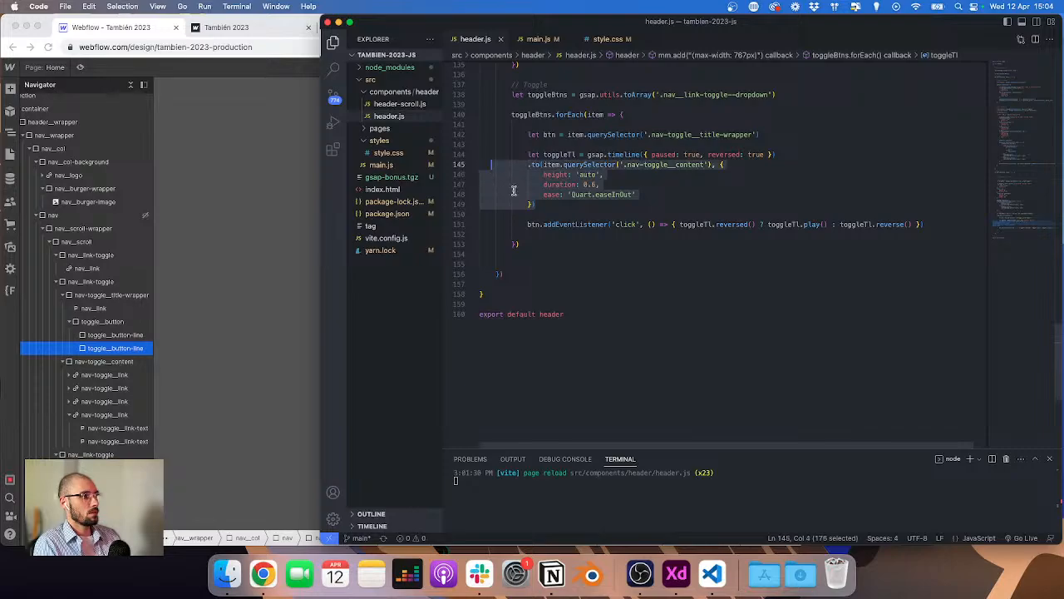
click(558, 206)
key(Return)
key(Return)
key(super+v)
drag(552, 205, 478, 164)
key(Right)
key(Return)
key(super+v)
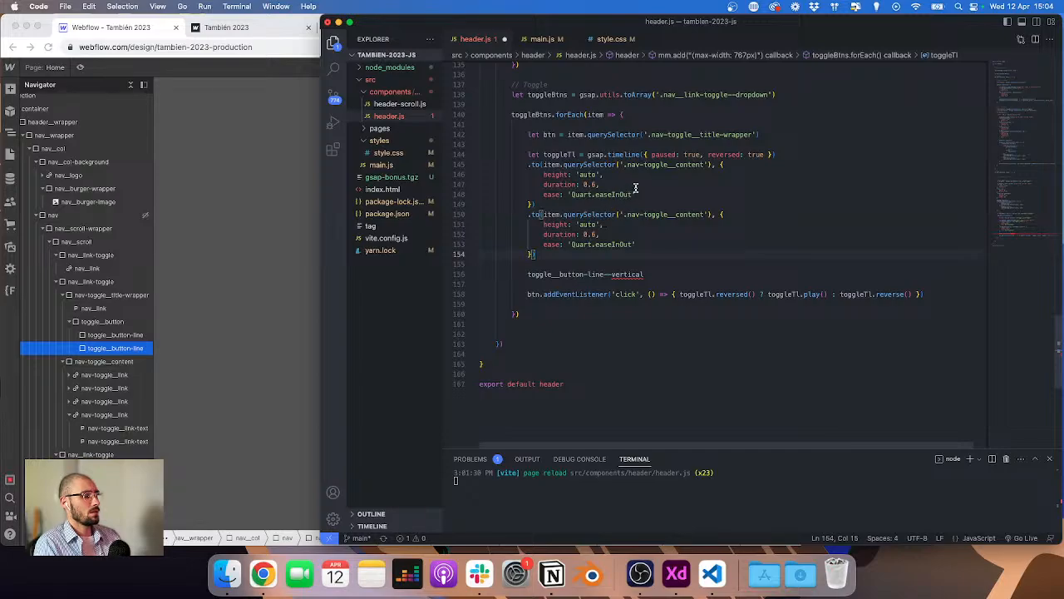
Step: Make the second tween query its target from btn instead of item
click(771, 134)
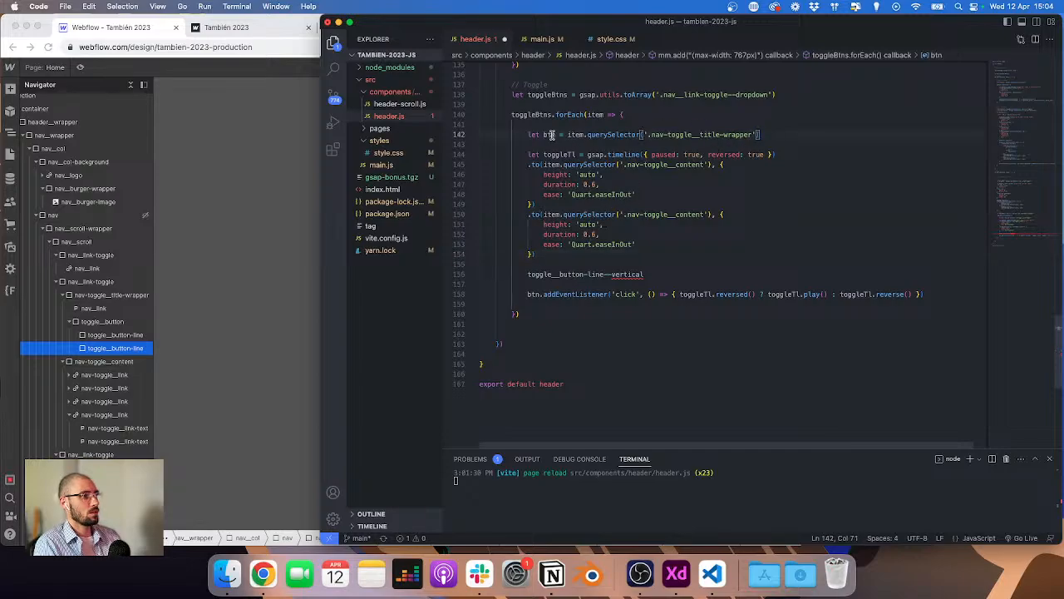
double_click(551, 135)
double_click(555, 214)
key(super+v)
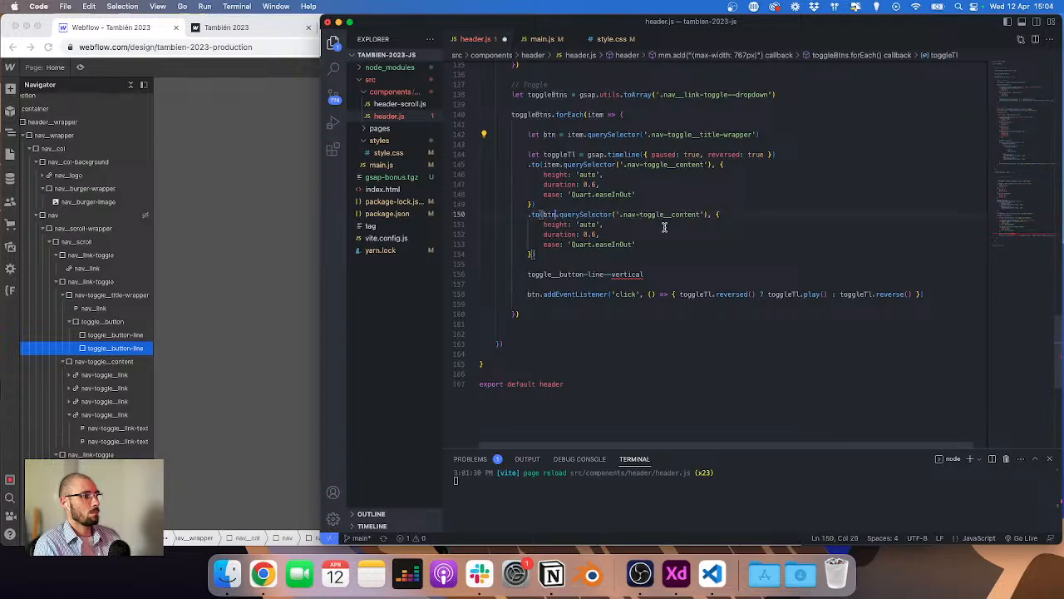
Step: Replace the second tween's selector with '.toggle__button-line--vertical' and remove the stray class-name line
click(657, 275)
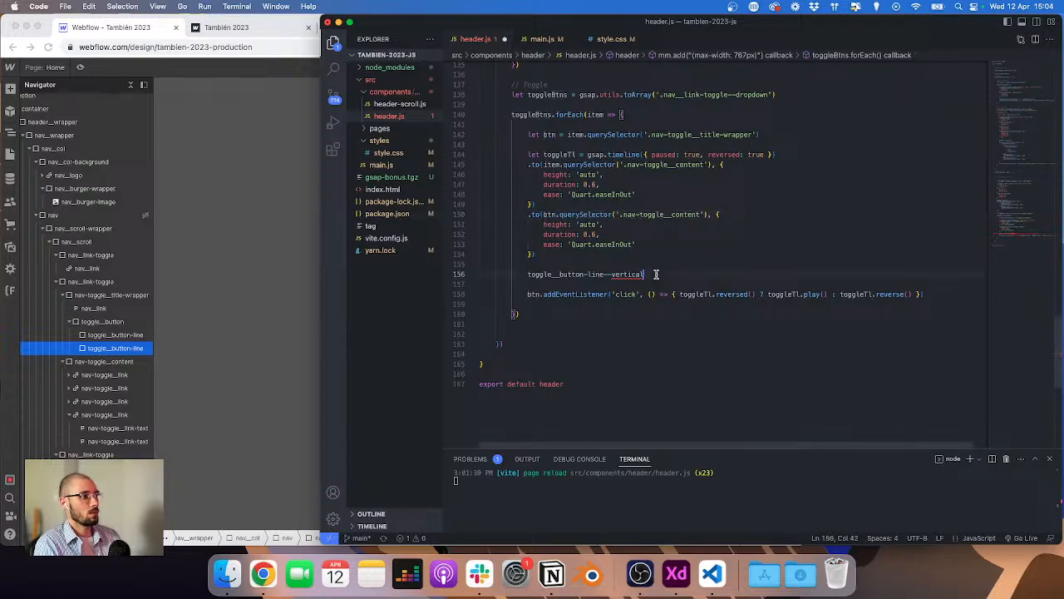
key(super+shift+Left)
key(super+x)
key(super+shift+Left)
key(BackSpace)
key(BackSpace)
key(Delete)
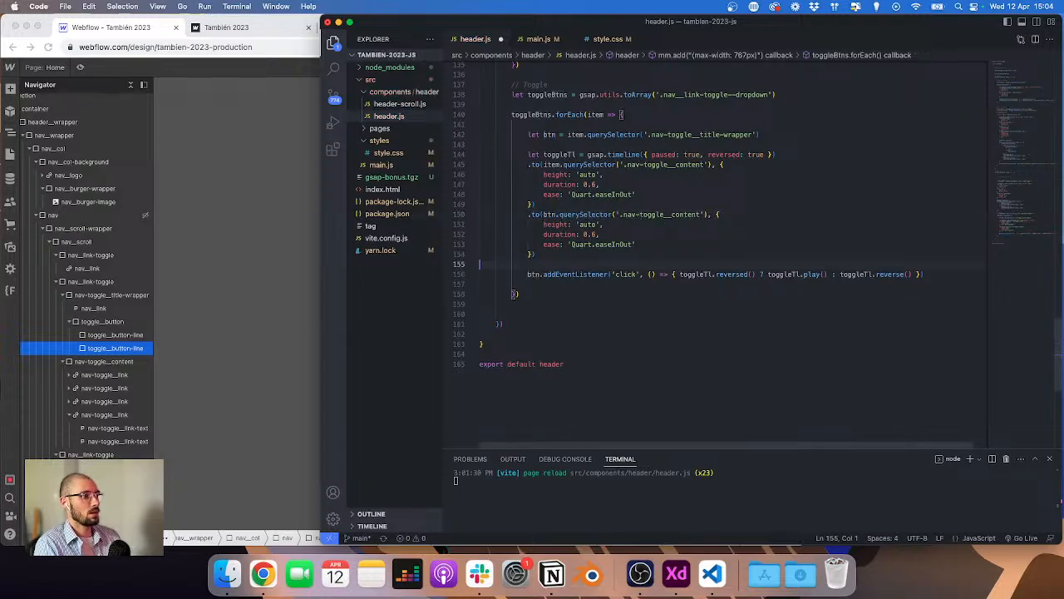
drag(624, 214, 713, 214)
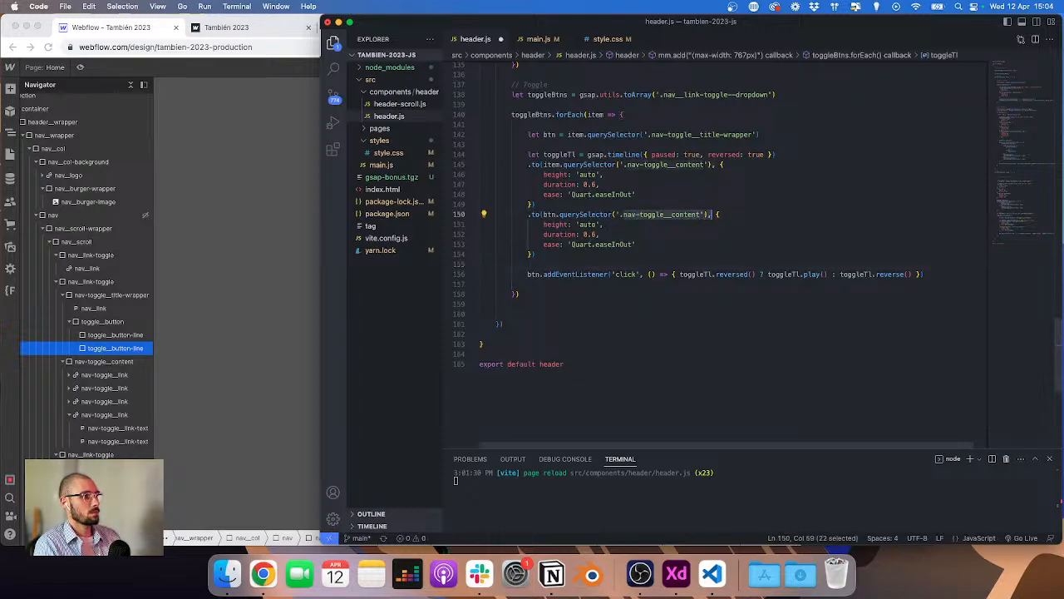
key(super+v)
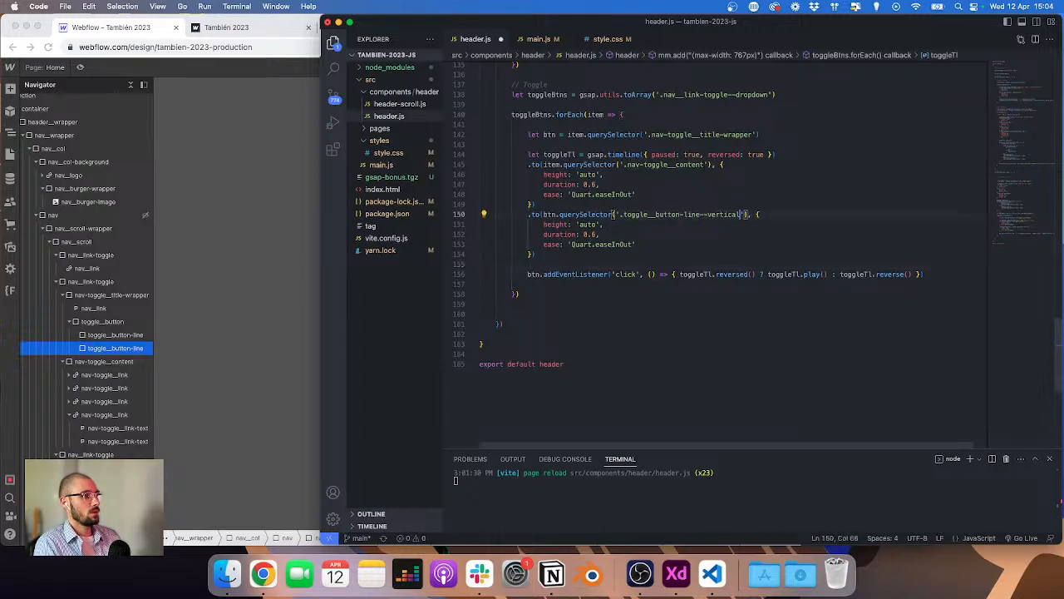
Step: Change the vertical line tween to animate scaleY to 0 over 0.3, and give both toggle tweens a 0 position parameter
double_click(589, 225)
key(super+Right)
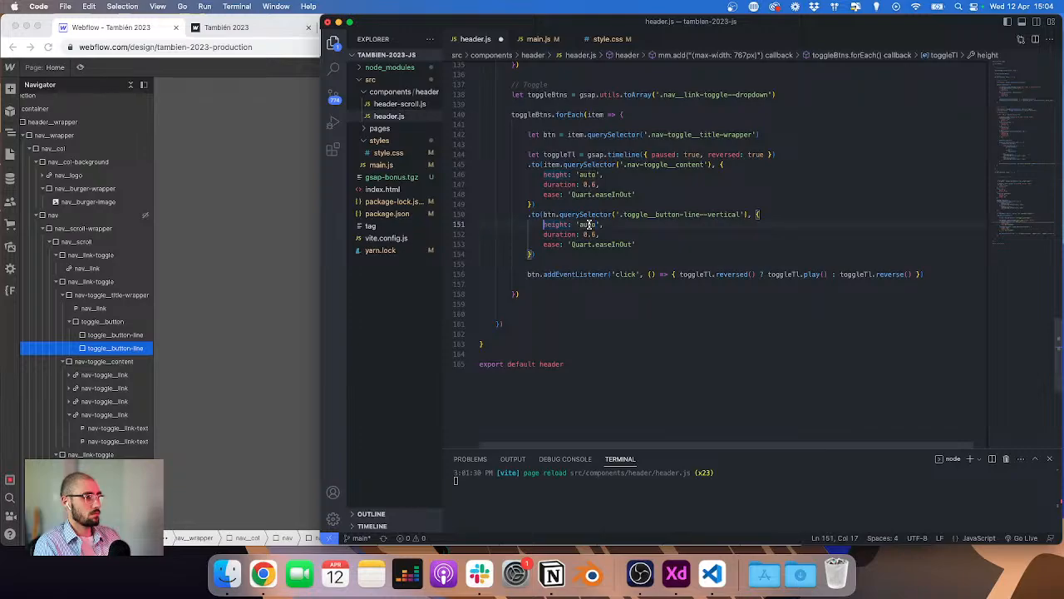
key(shift+super+Left)
text(scale)
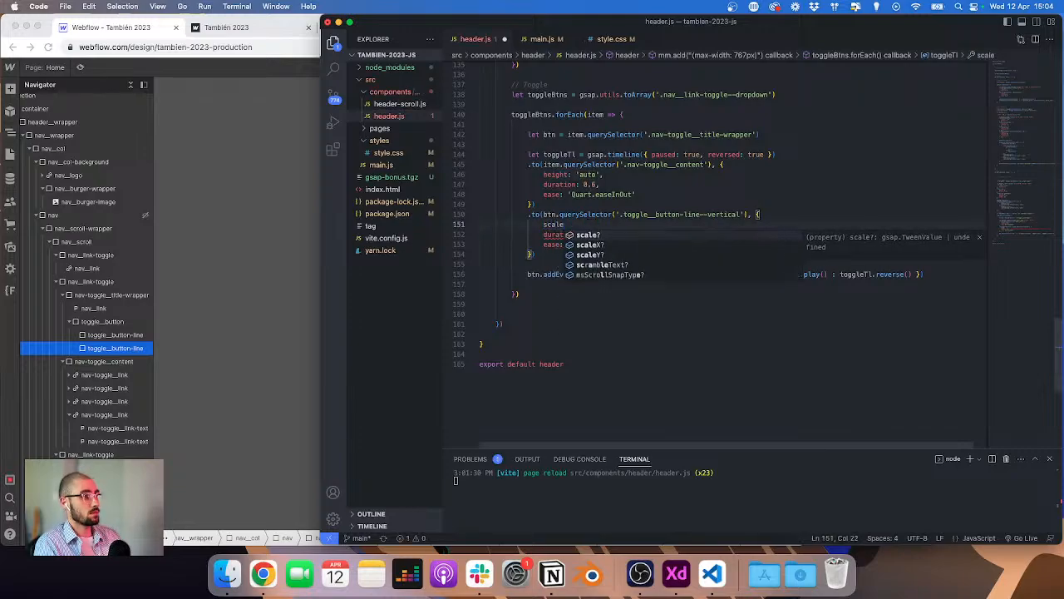
key(Down)
key(Down)
key(Return)
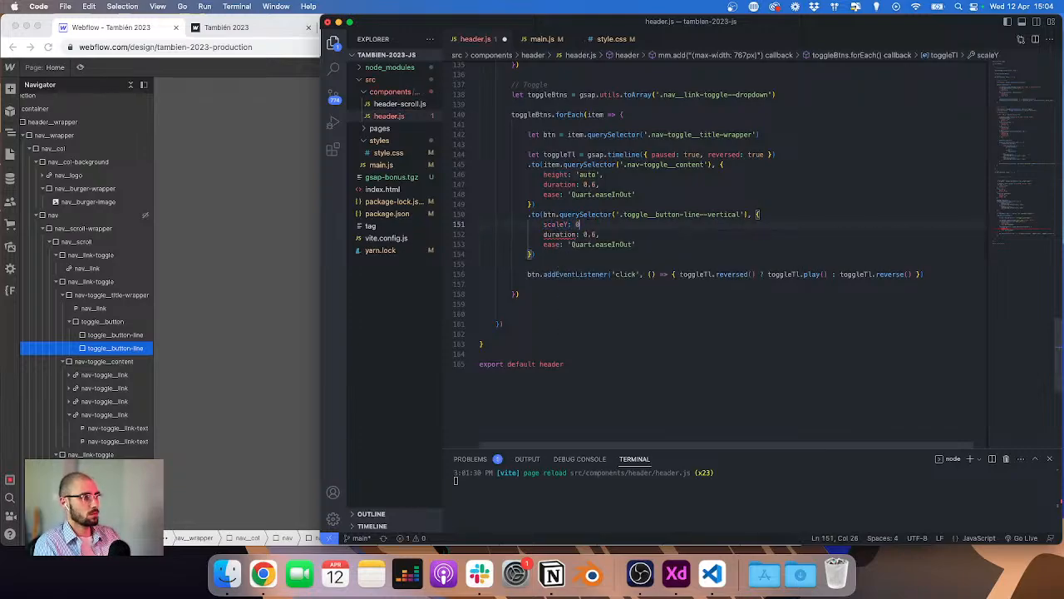
text(: 0.3,)
key(Down)
key(Right)
key(Right)
key(Right)
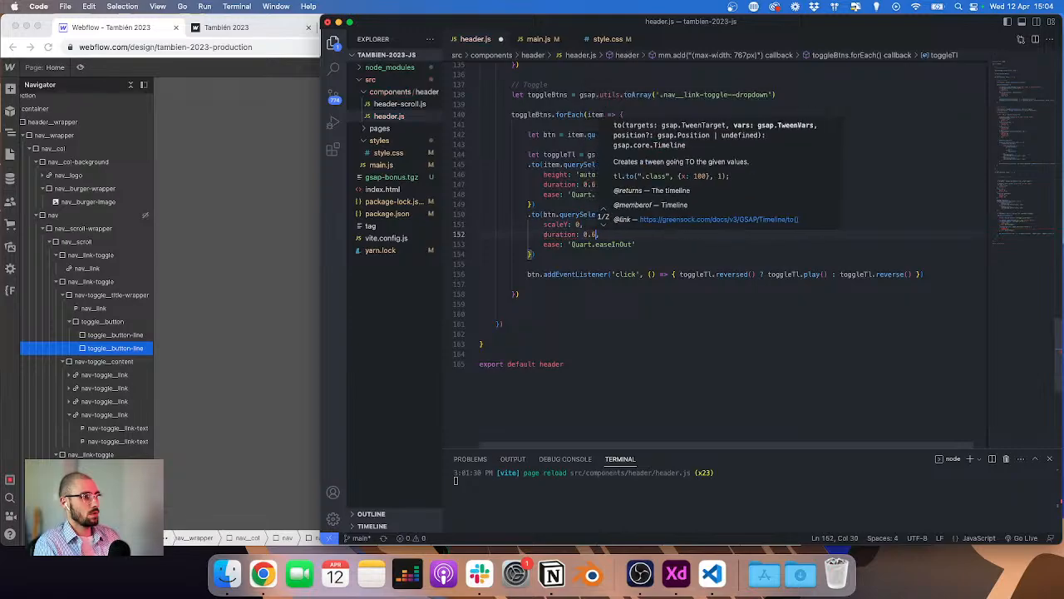
key(BackSpace)
text(3)
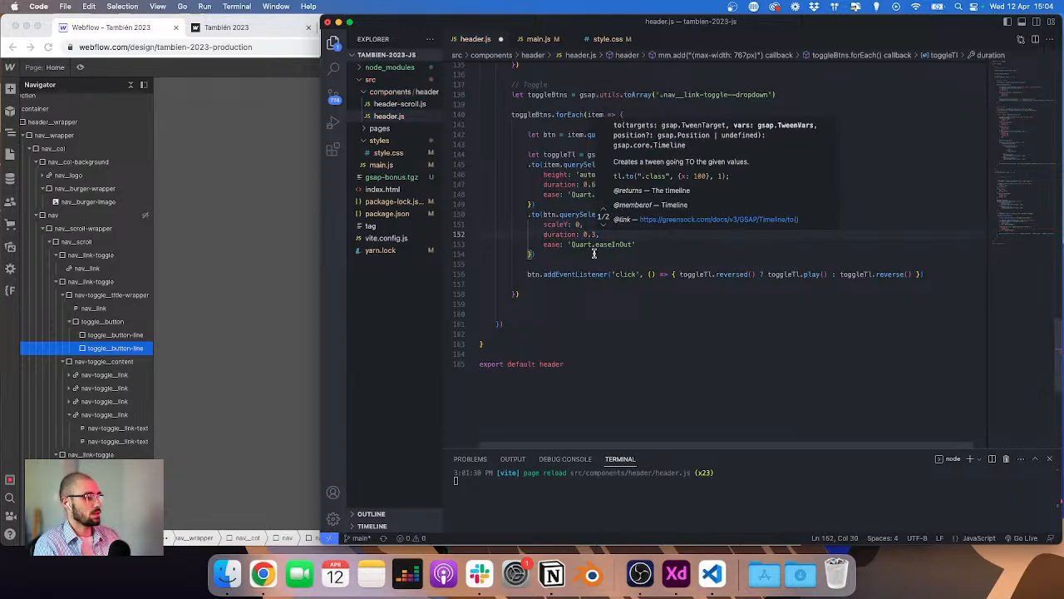
click(550, 245)
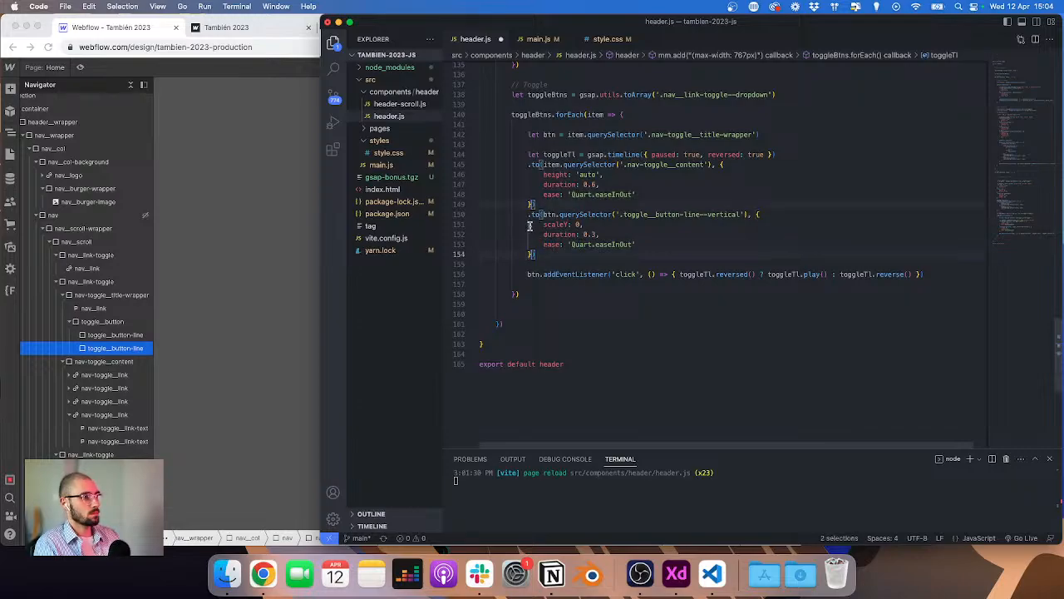
text(, 0)
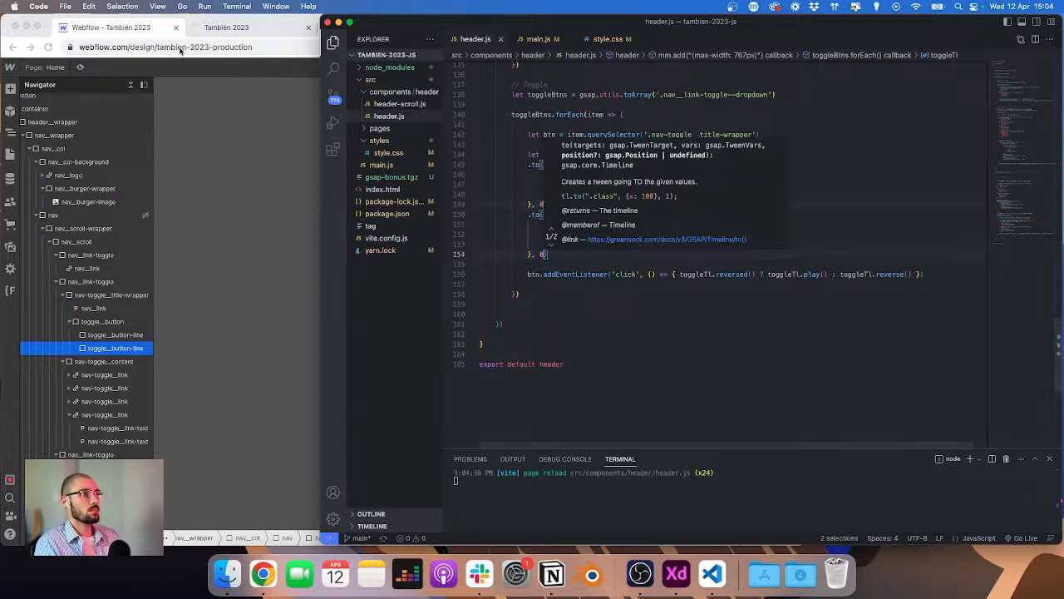
Step: Test the mobile menu's Courses, Community, Products and News dropdown toggles on the staging site
click(238, 31)
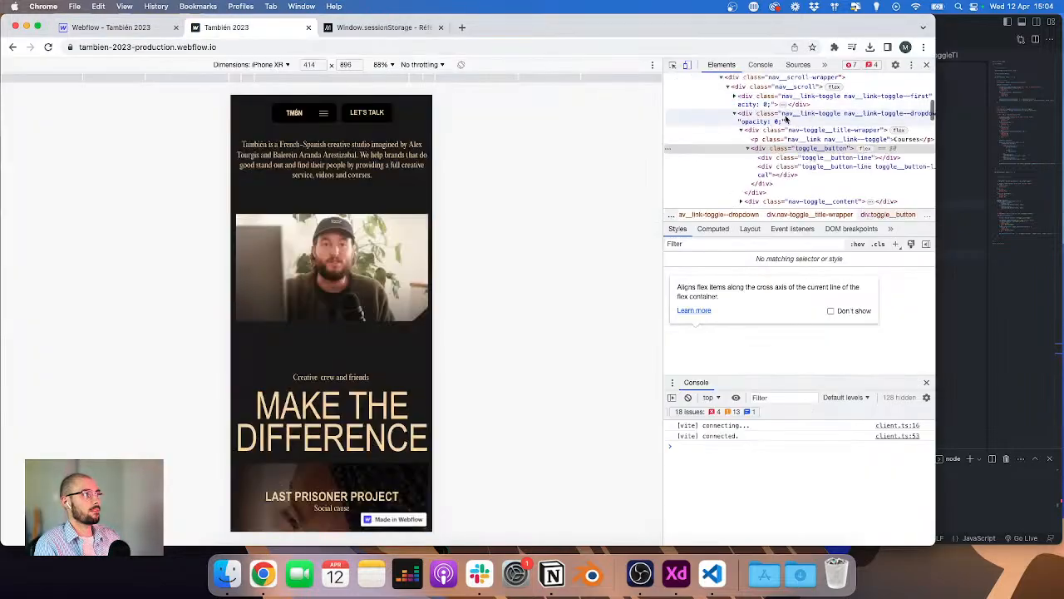
click(325, 114)
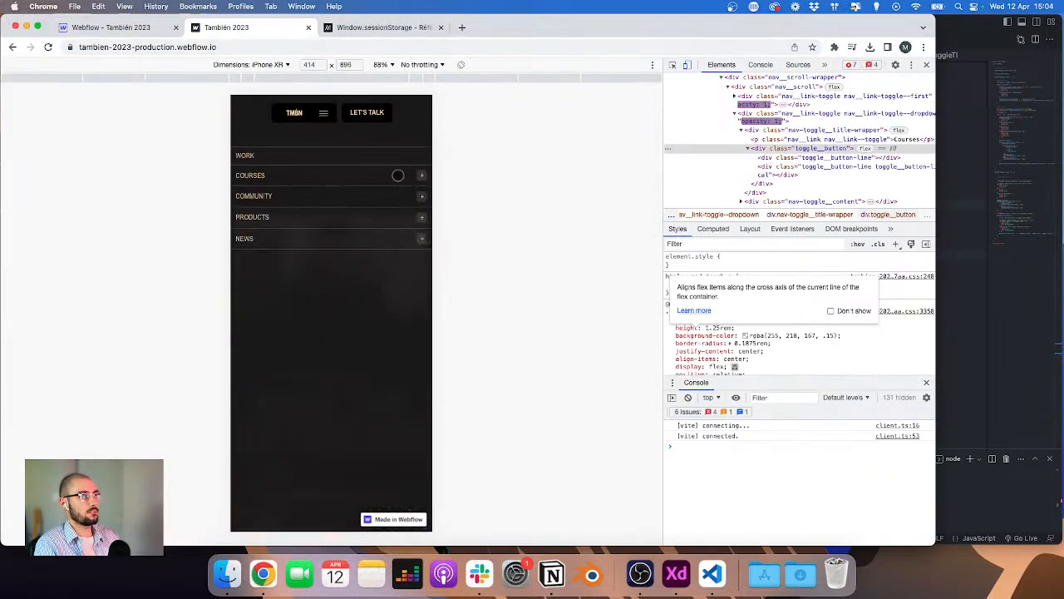
click(398, 174)
click(397, 175)
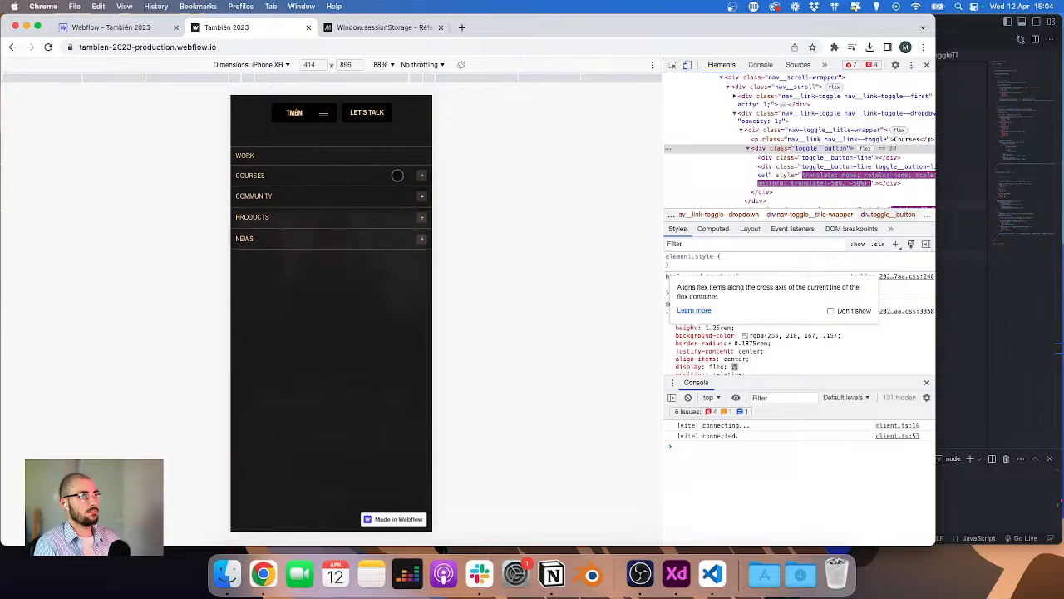
click(398, 174)
click(398, 175)
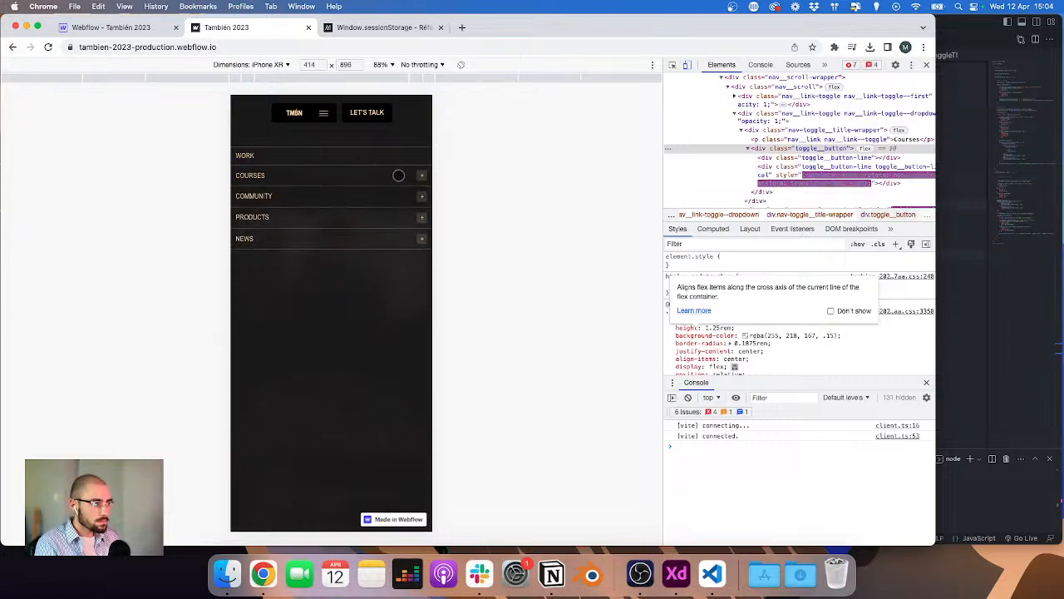
click(421, 176)
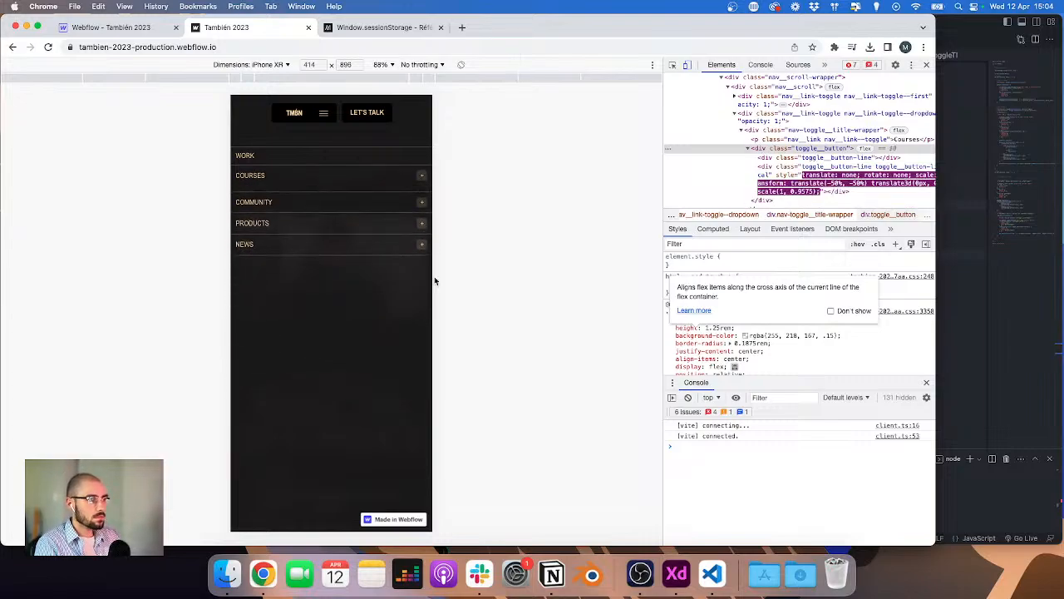
click(398, 176)
click(288, 196)
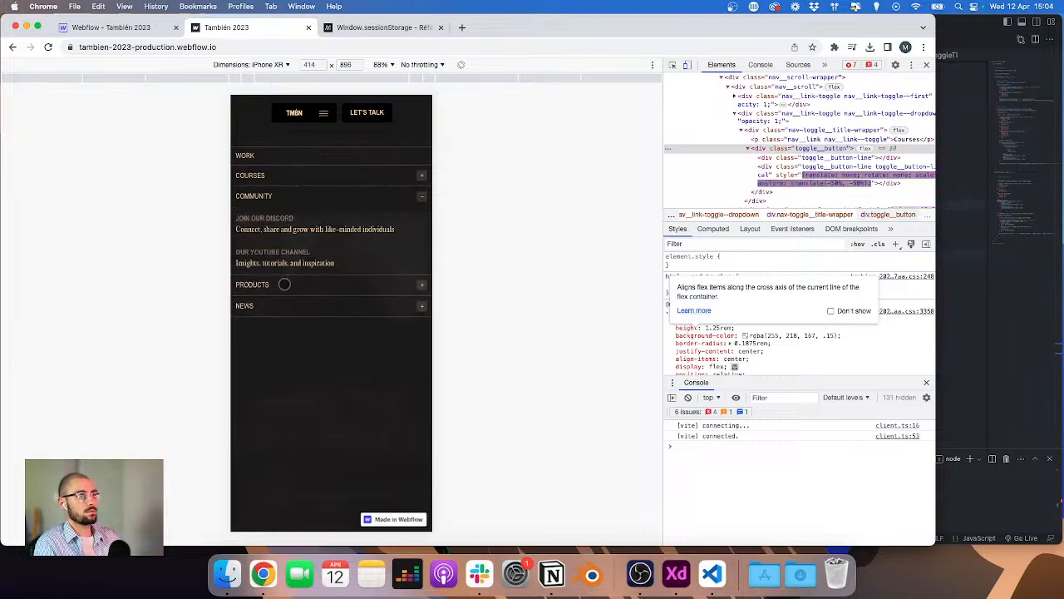
click(284, 285)
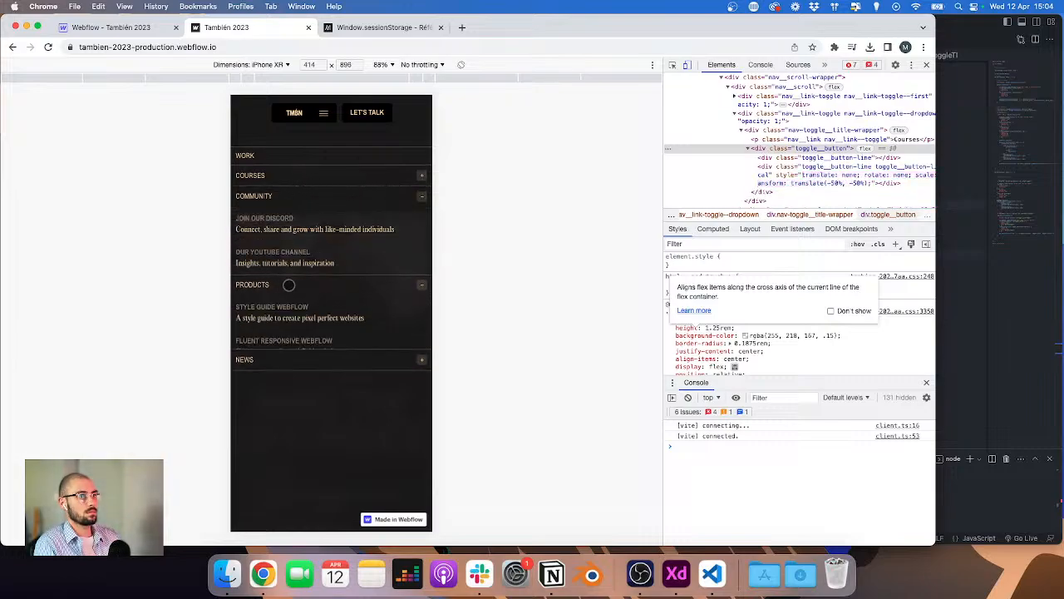
click(266, 374)
click(283, 175)
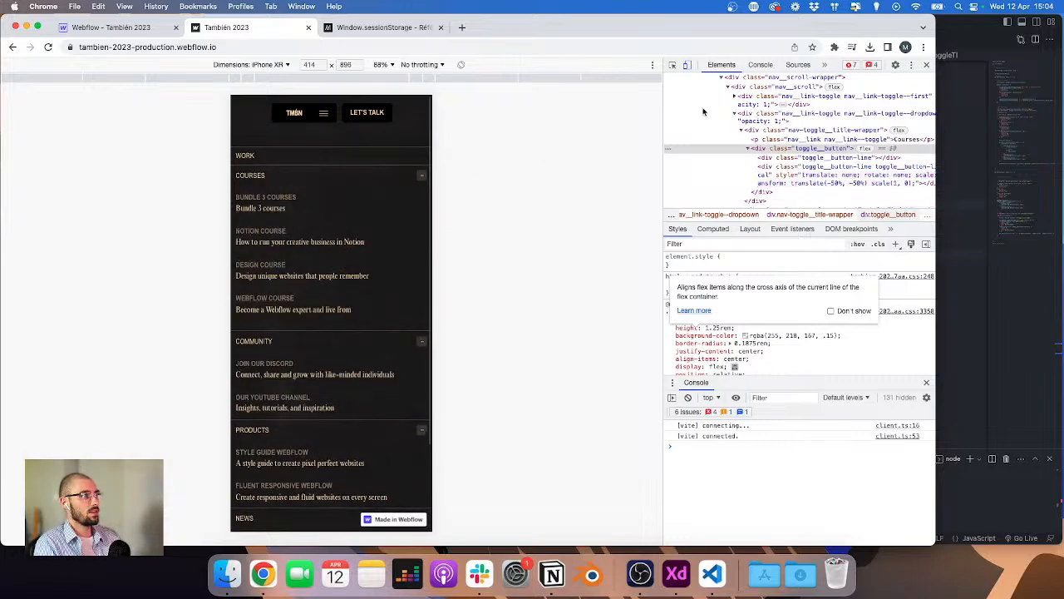
Step: Temporarily set the nav-toggle_content height to auto and back to 0 in the Designer
click(114, 27)
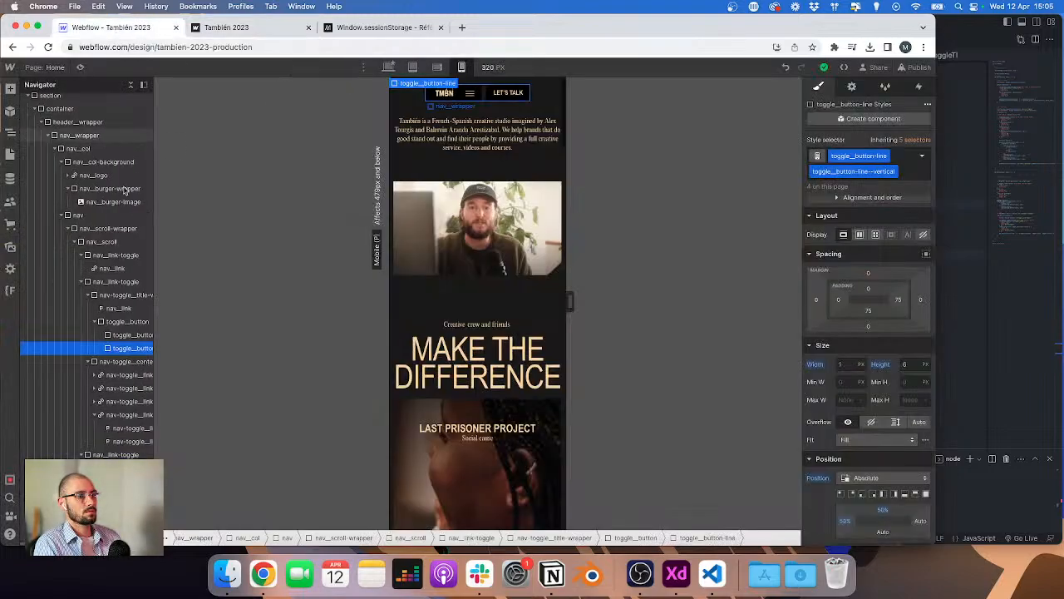
click(81, 216)
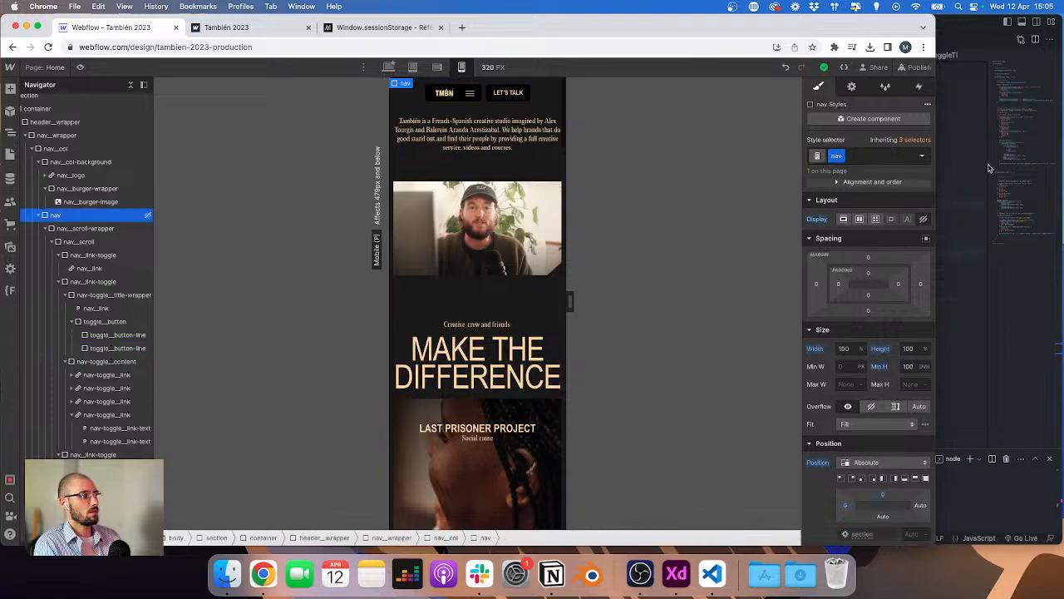
click(844, 220)
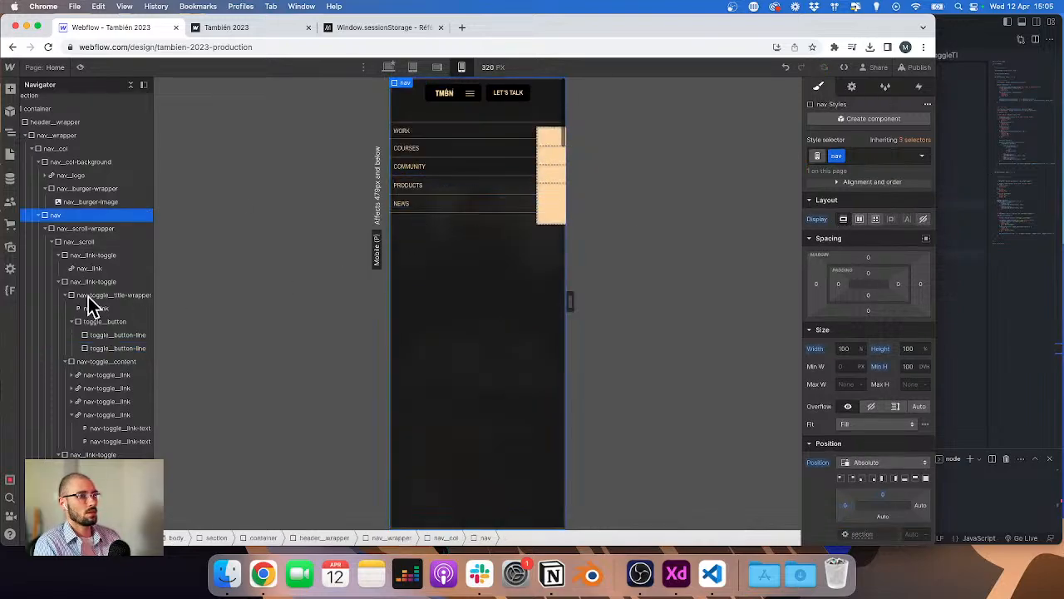
click(112, 362)
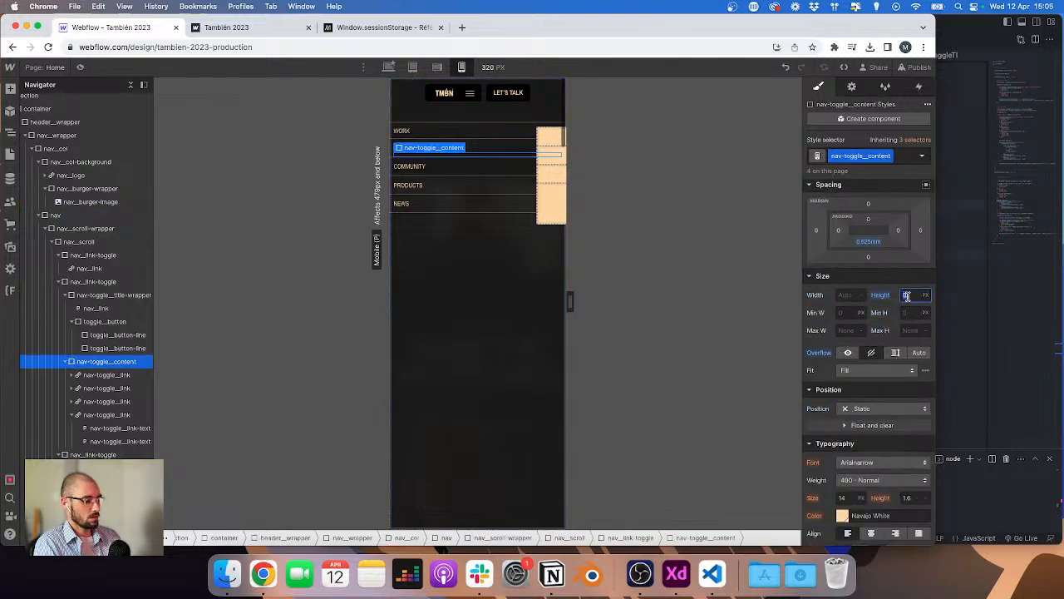
text(auto)
key(Return)
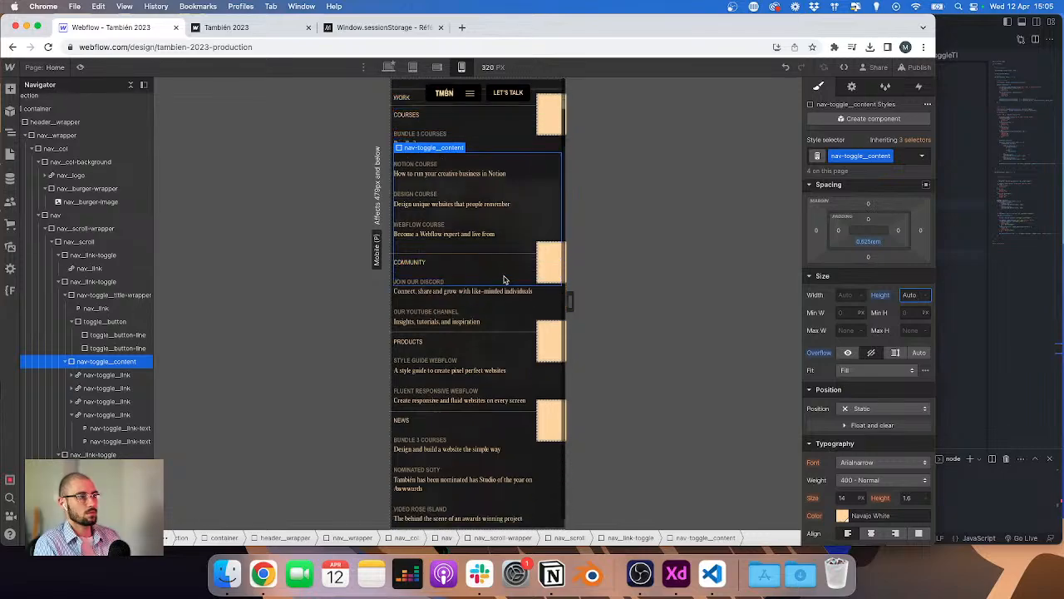
text(0)
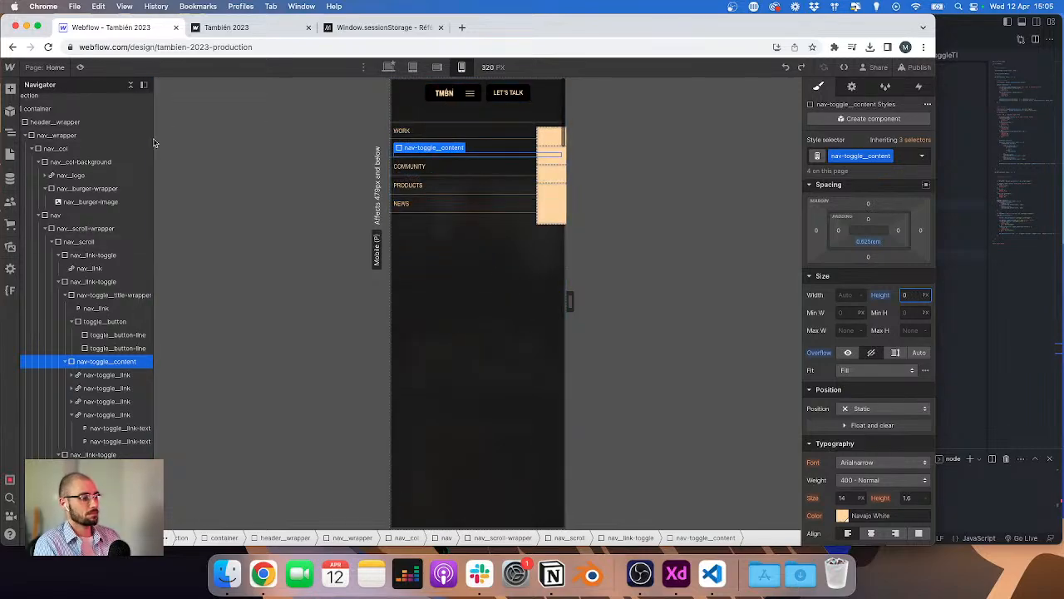
Step: Select the nav element and publish the site to the staging domain
click(50, 215)
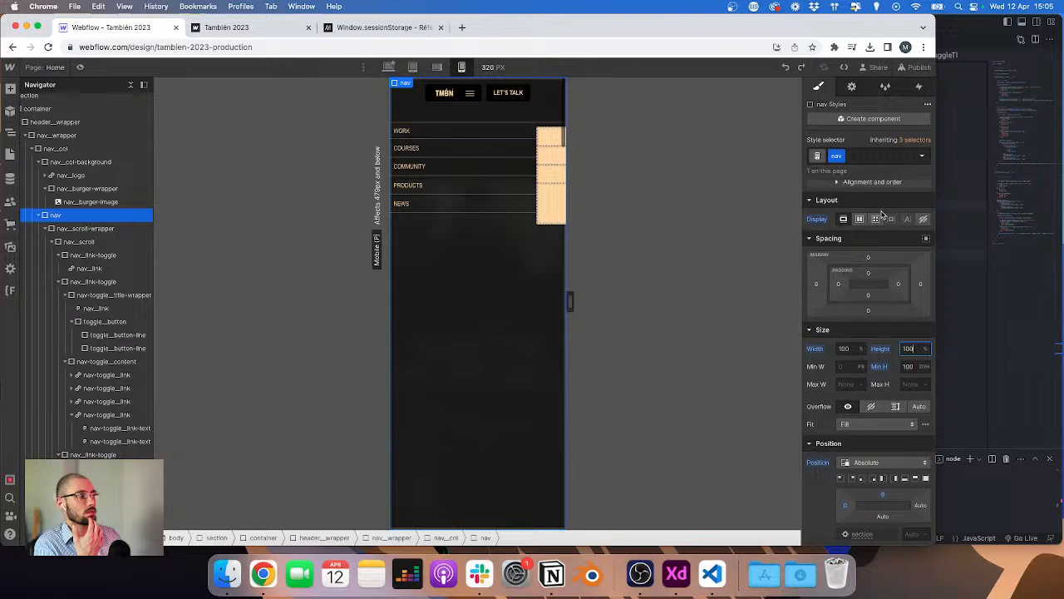
click(917, 67)
click(893, 262)
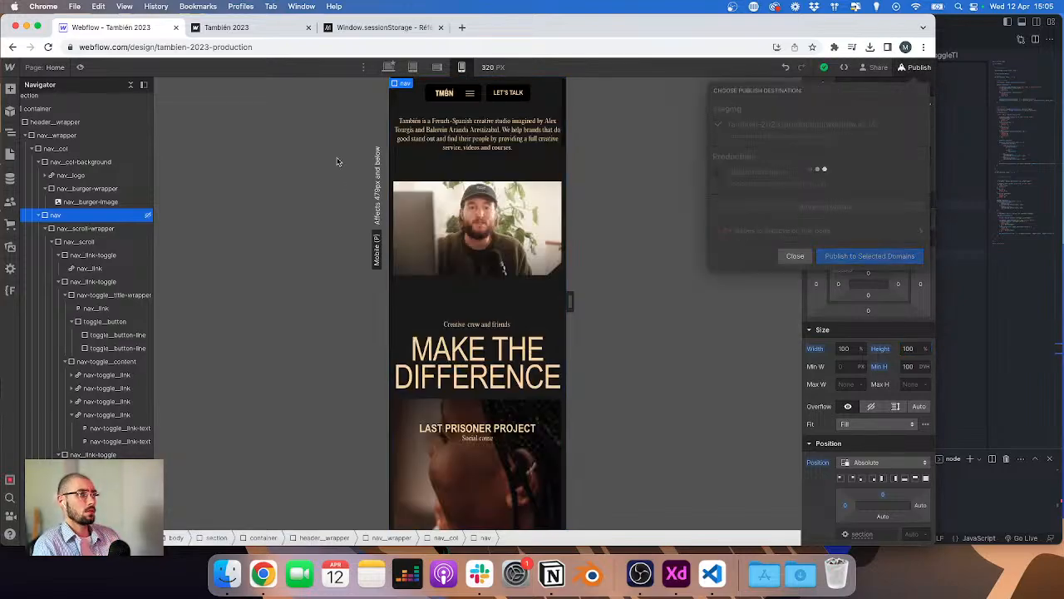
Step: Check the desktop navigation's Courses, Community and Products menus on the staging site
click(242, 28)
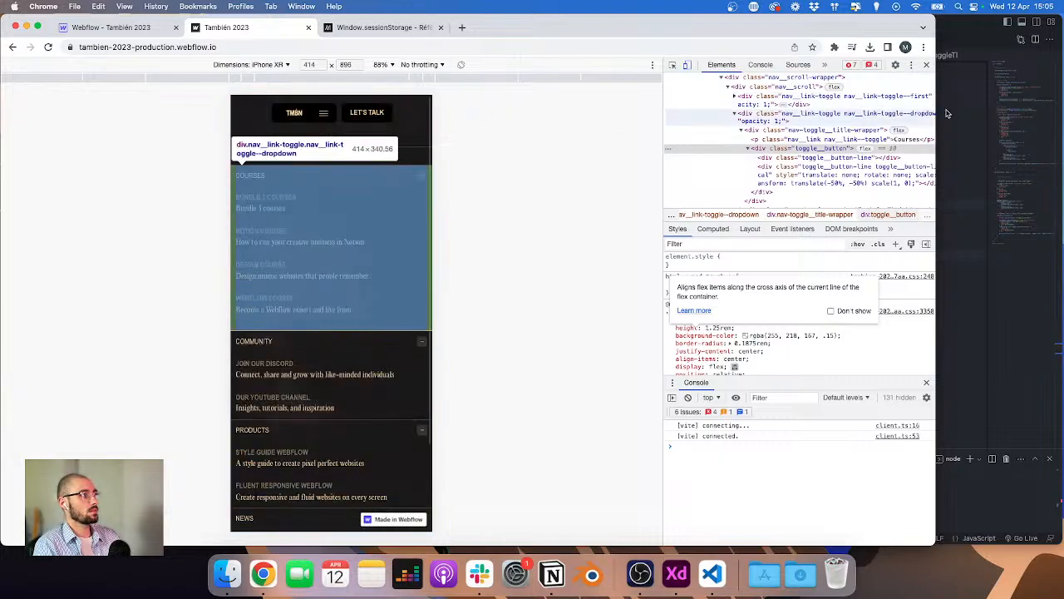
click(928, 65)
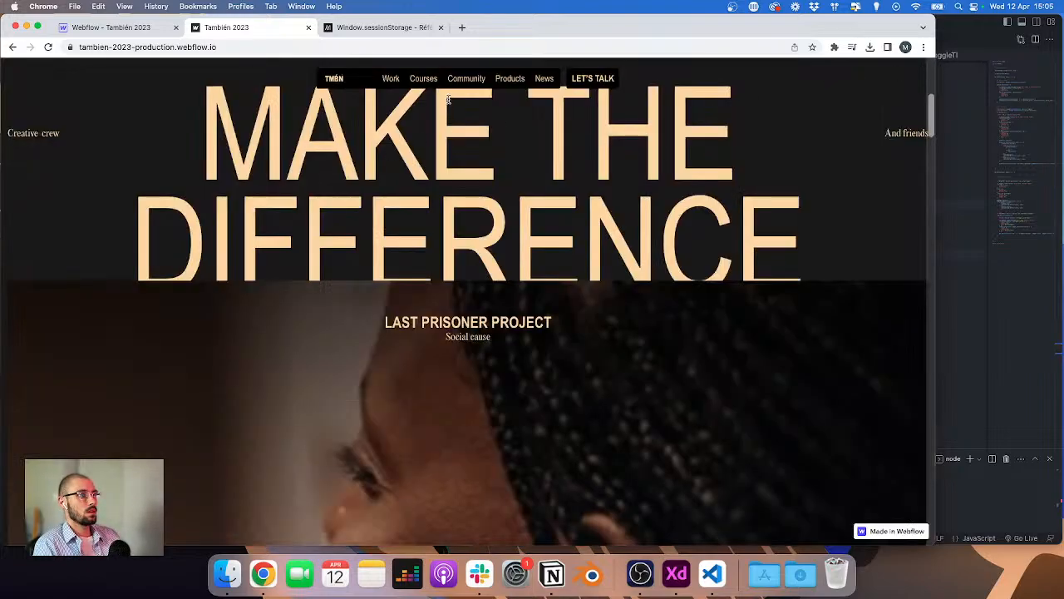
click(421, 78)
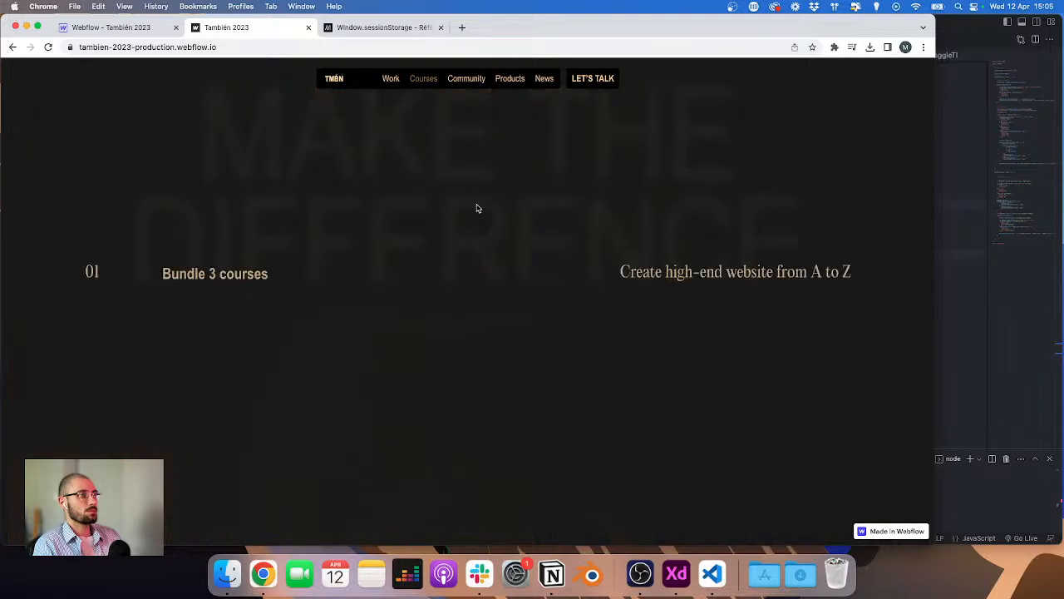
click(417, 85)
scroll(462, 197, up, 5)
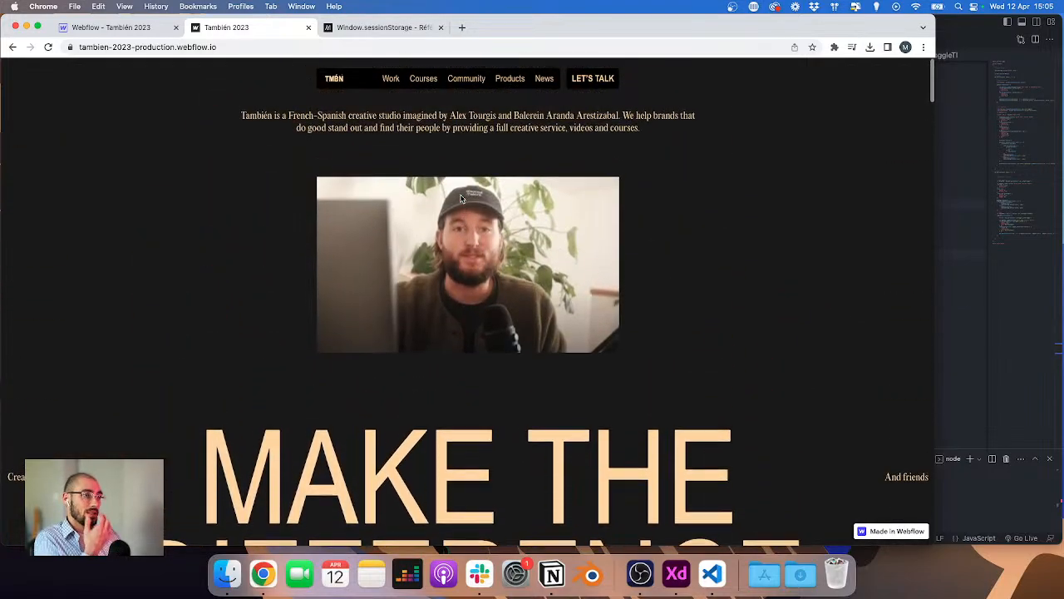
scroll(463, 198, down, 10)
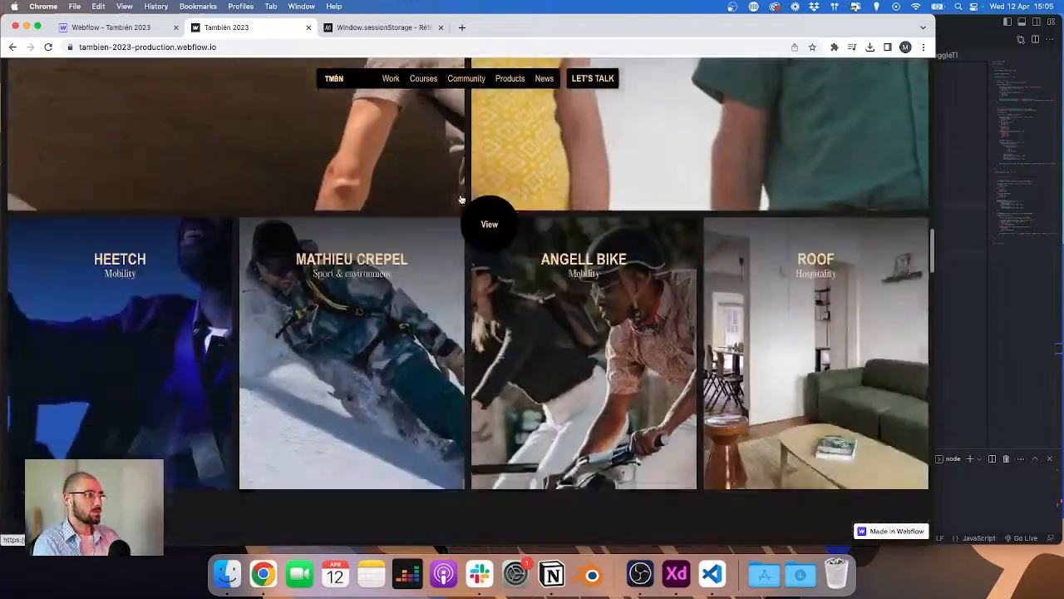
scroll(461, 200, down, 10)
scroll(461, 200, up, 10)
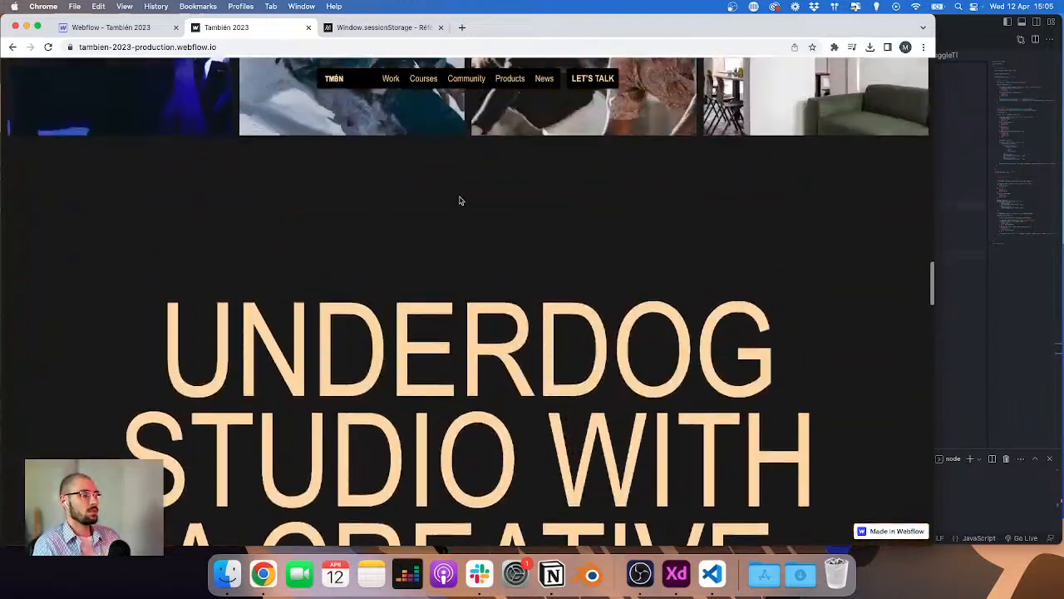
scroll(462, 201, up, 10)
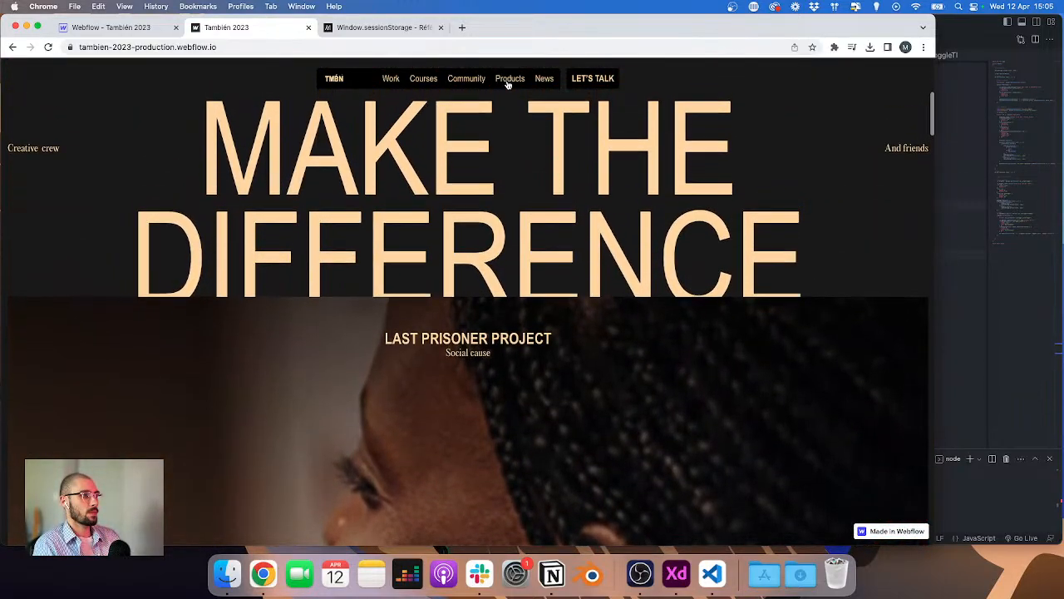
click(507, 81)
click(420, 79)
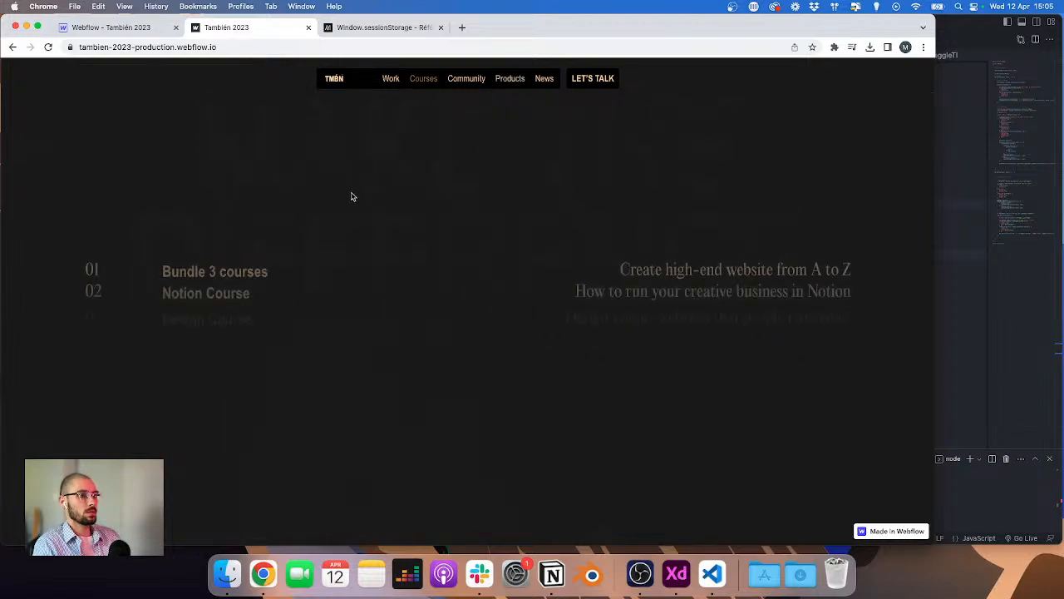
click(463, 81)
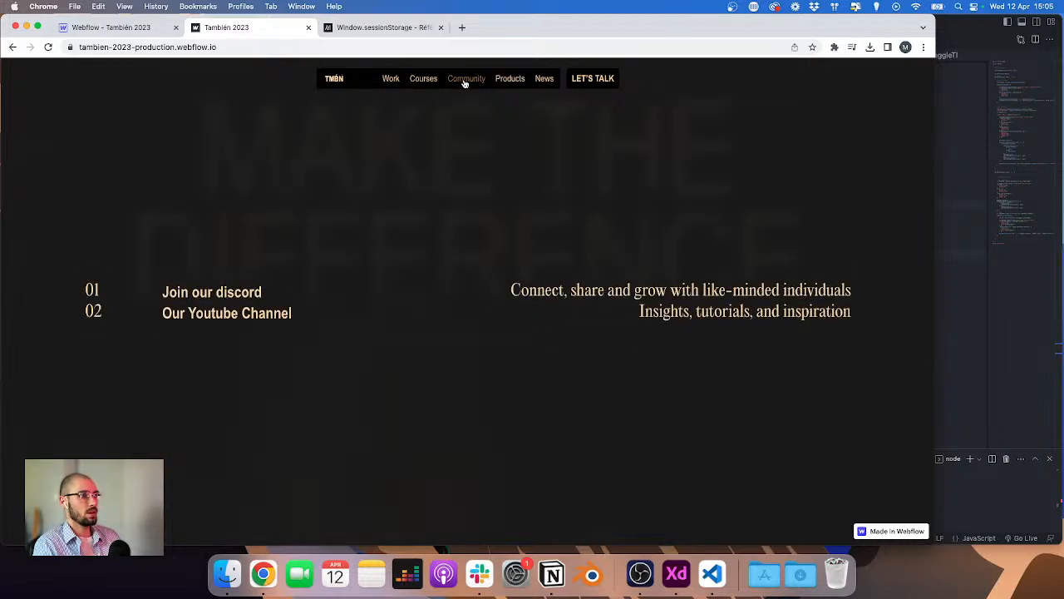
click(500, 80)
mouse_move(483, 79)
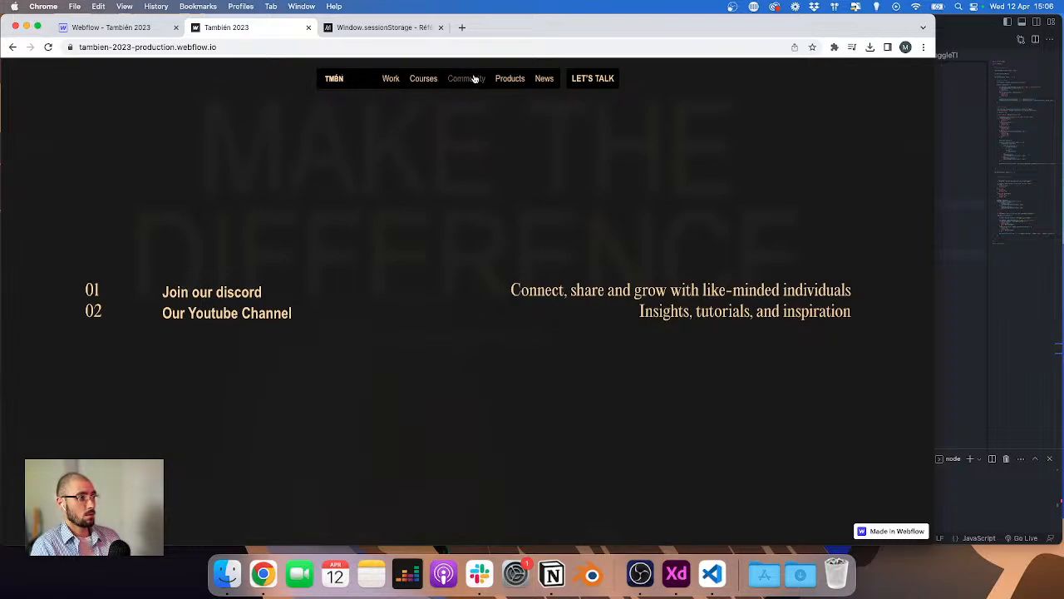
click(422, 79)
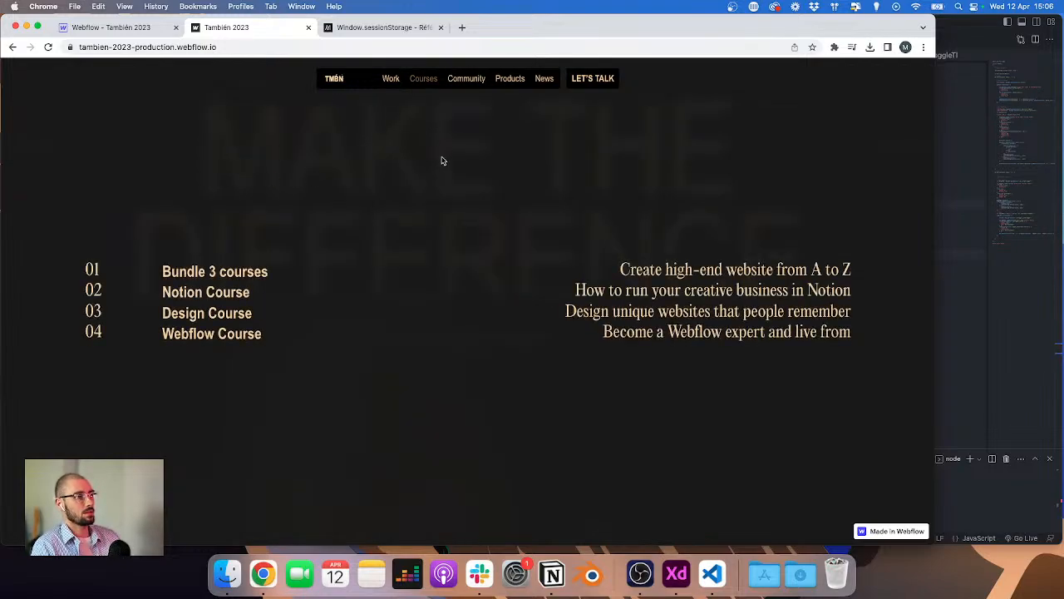
click(456, 78)
click(960, 175)
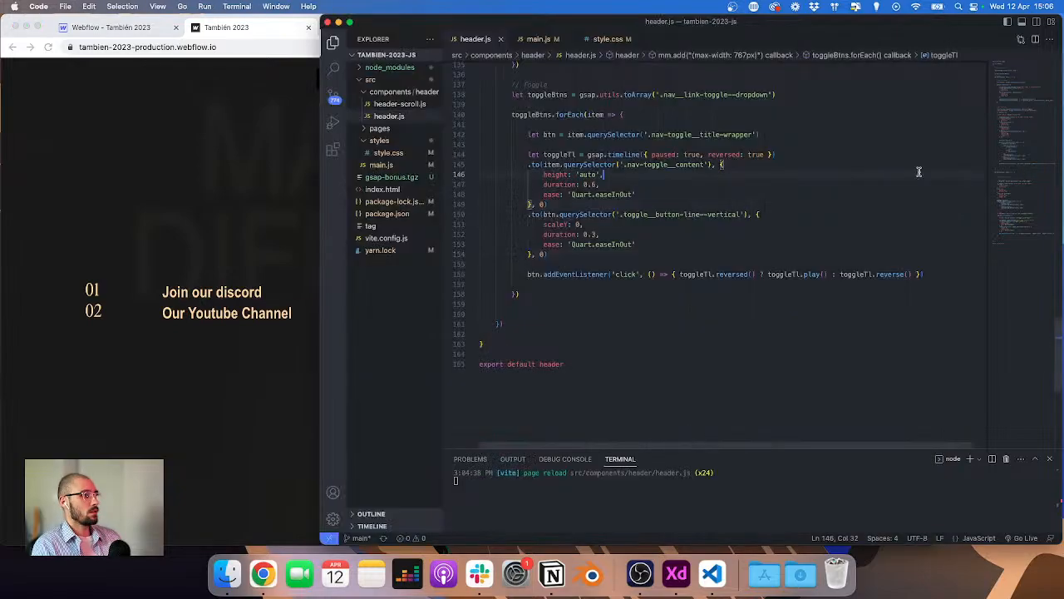
Step: Review the header.js navigation code from the top of the file
click(247, 200)
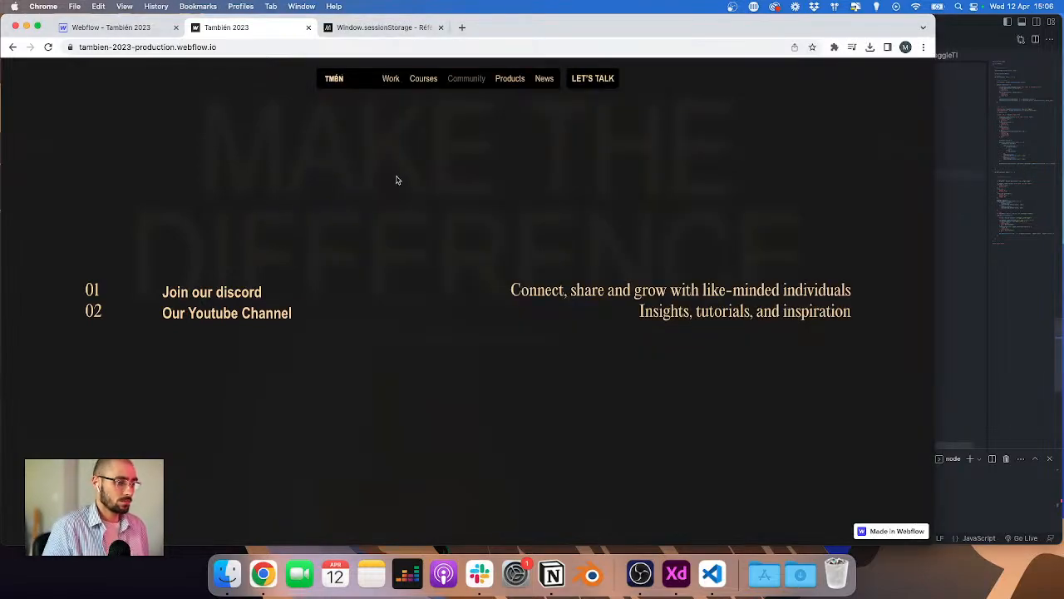
click(968, 197)
scroll(556, 174, up, 8)
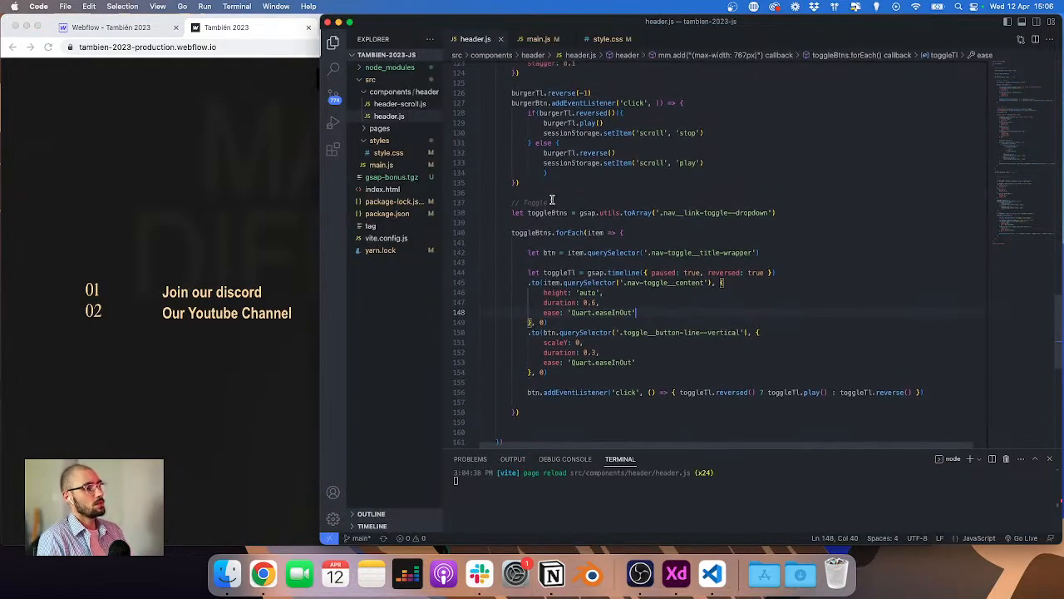
scroll(555, 174, up, 15)
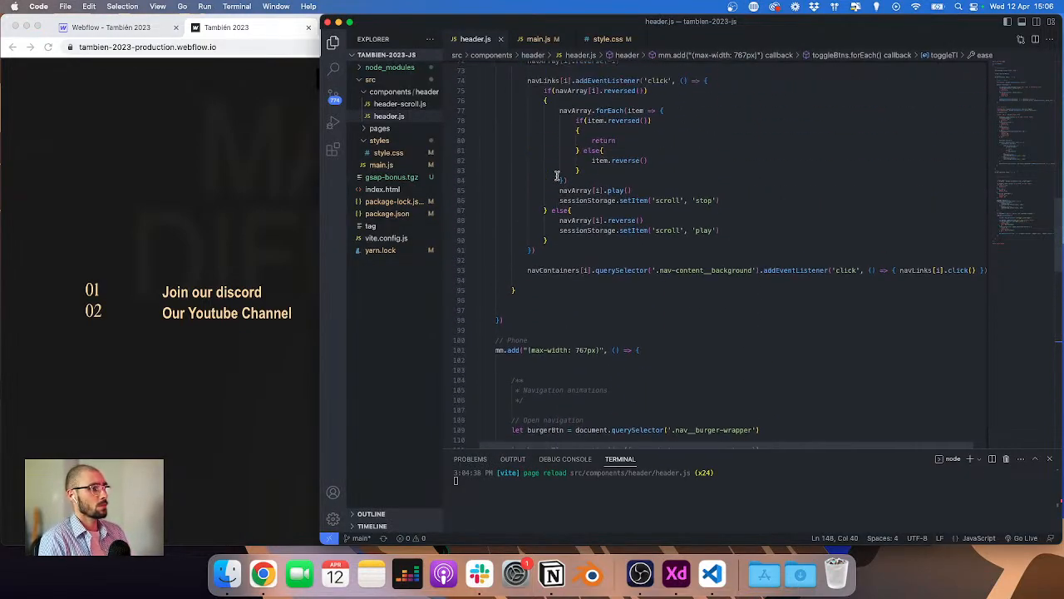
scroll(557, 175, up, 10)
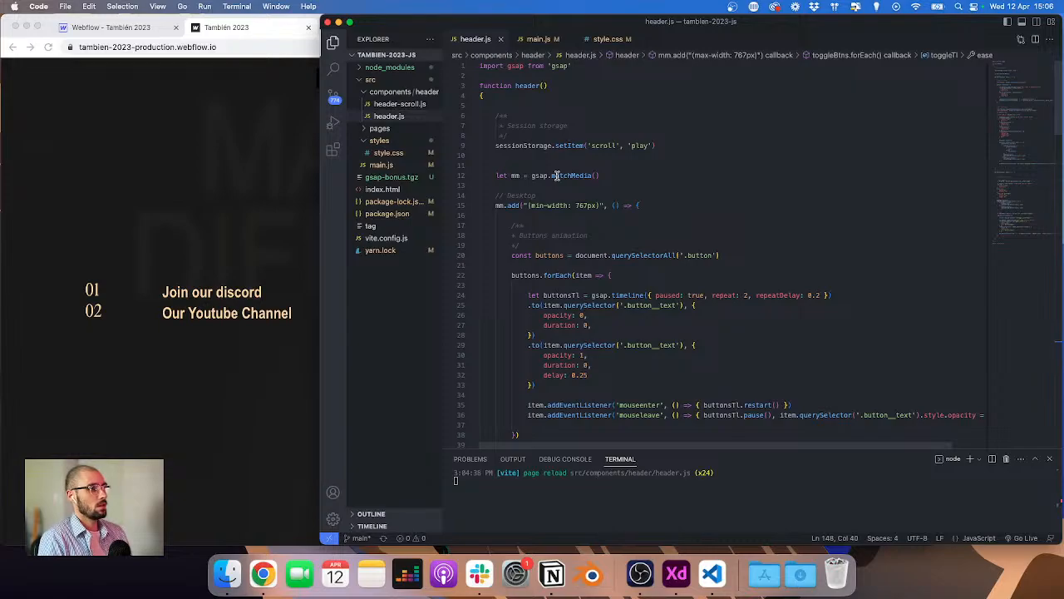
Step: Scroll through the staging homepage to check the fixed navigation bar over the page sections
click(184, 185)
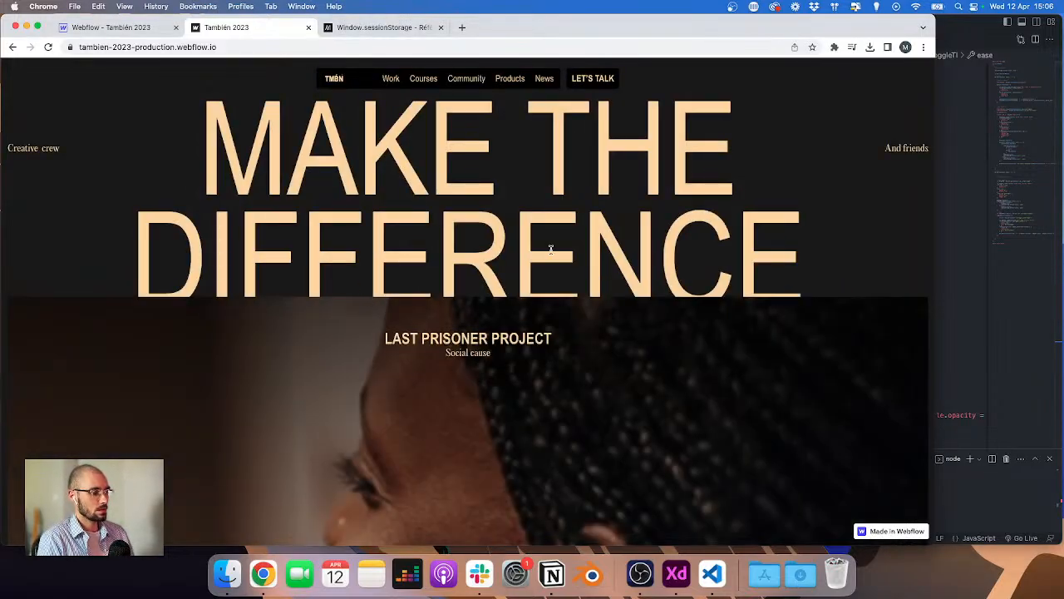
scroll(504, 249, down, 5)
scroll(504, 250, up, 10)
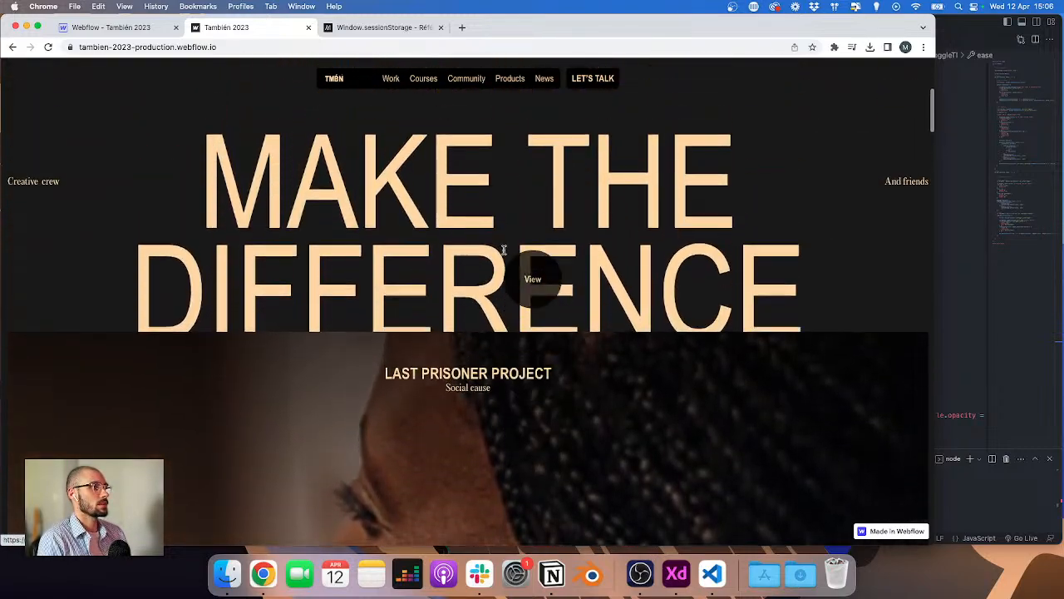
scroll(504, 250, up, 2)
scroll(497, 250, down, 5)
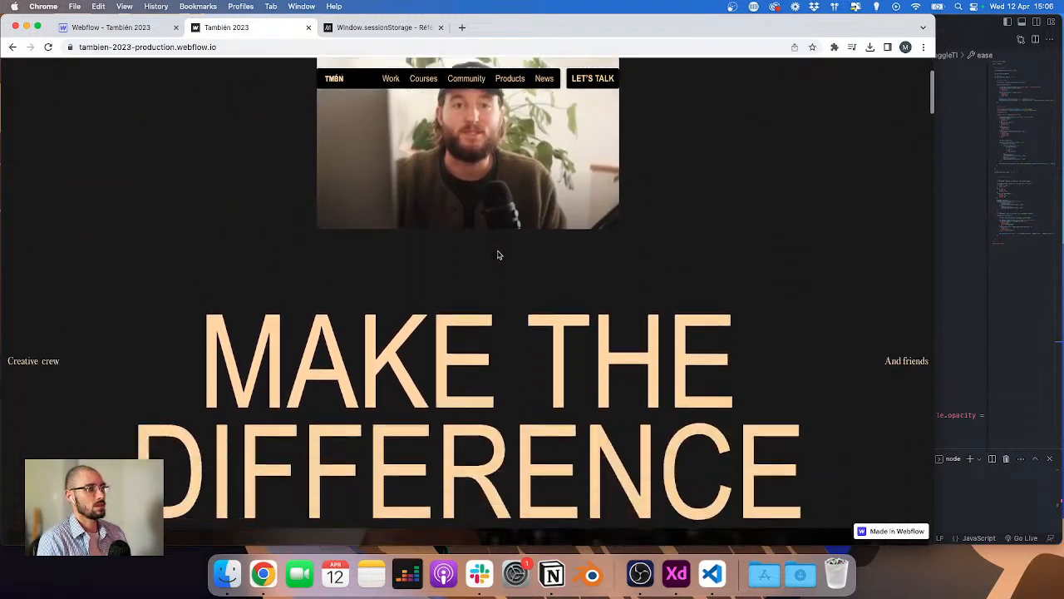
scroll(496, 254, down, 10)
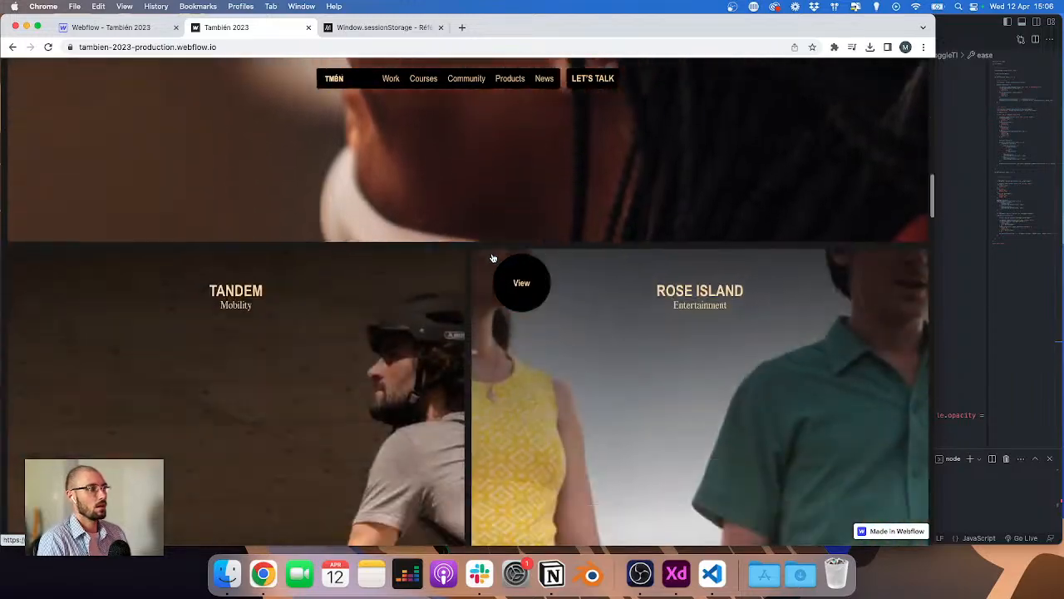
scroll(492, 259, down, 10)
scroll(493, 258, up, 15)
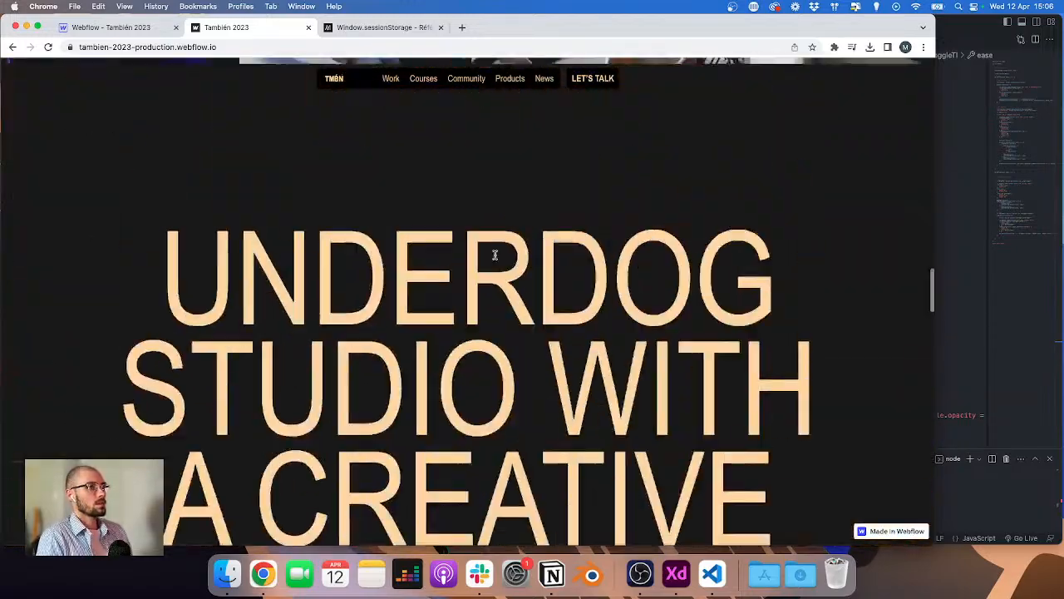
scroll(499, 249, up, 15)
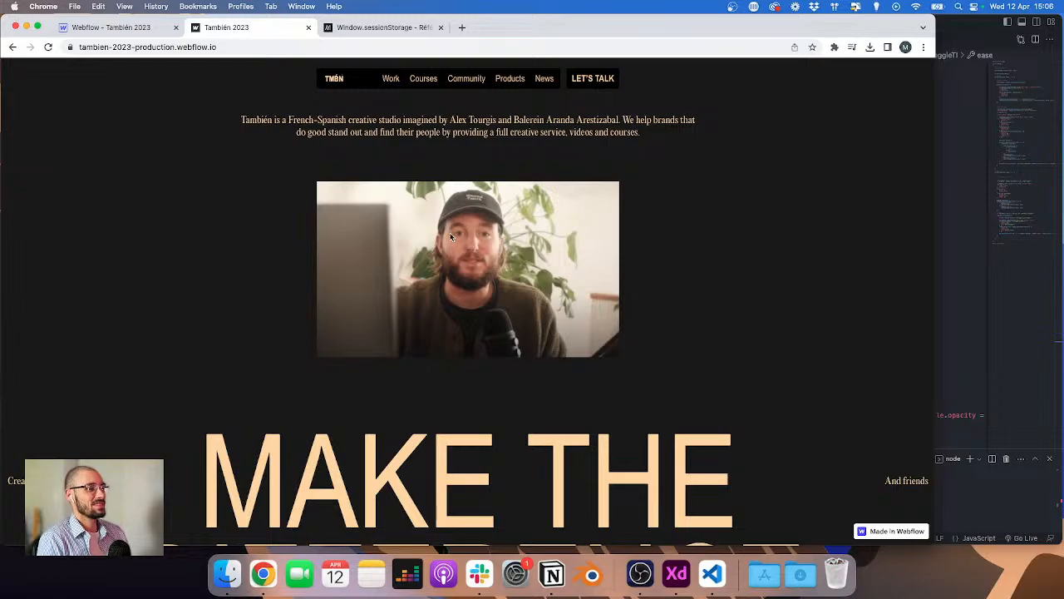
scroll(507, 240, down, 5)
scroll(506, 239, down, 15)
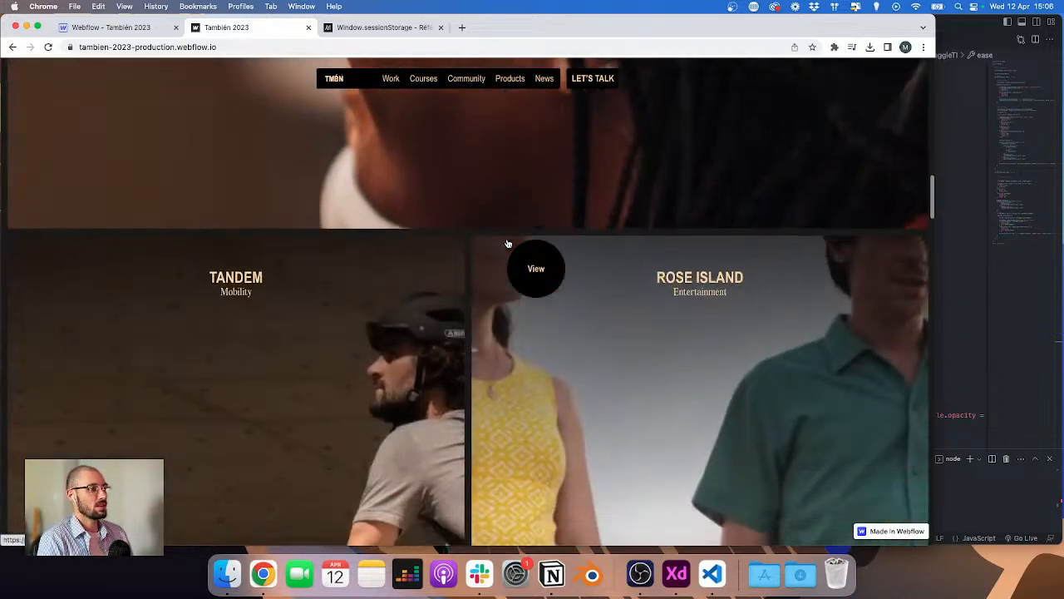
scroll(506, 242, up, 15)
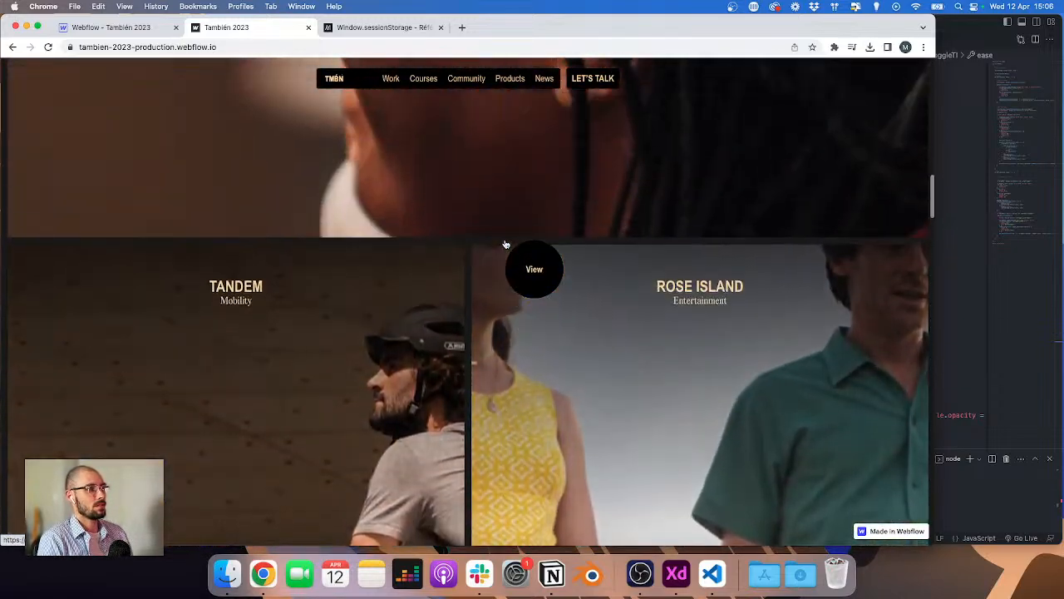
scroll(326, 369, down, 3)
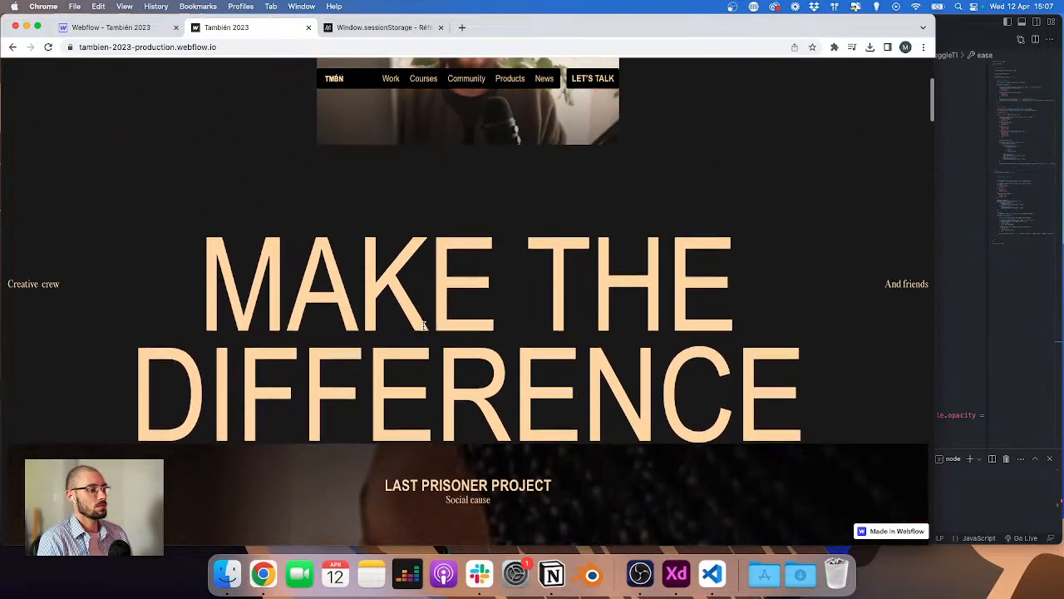
Step: Switch to Adobe XD and browse the TMBN_2023_V3 home page and project layouts
click(697, 586)
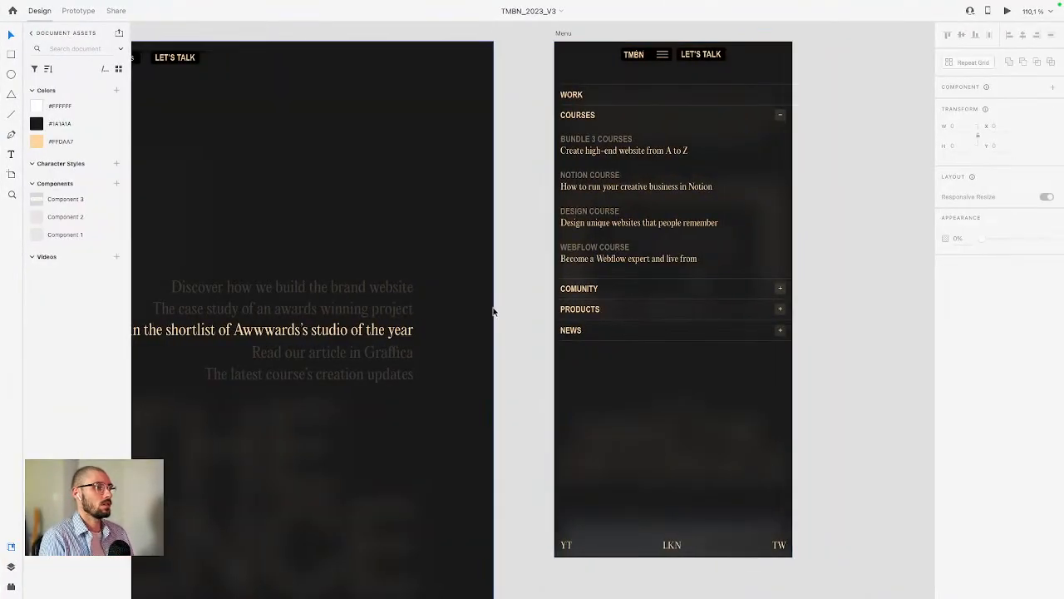
scroll(493, 312, down, 5)
scroll(492, 314, down, 5)
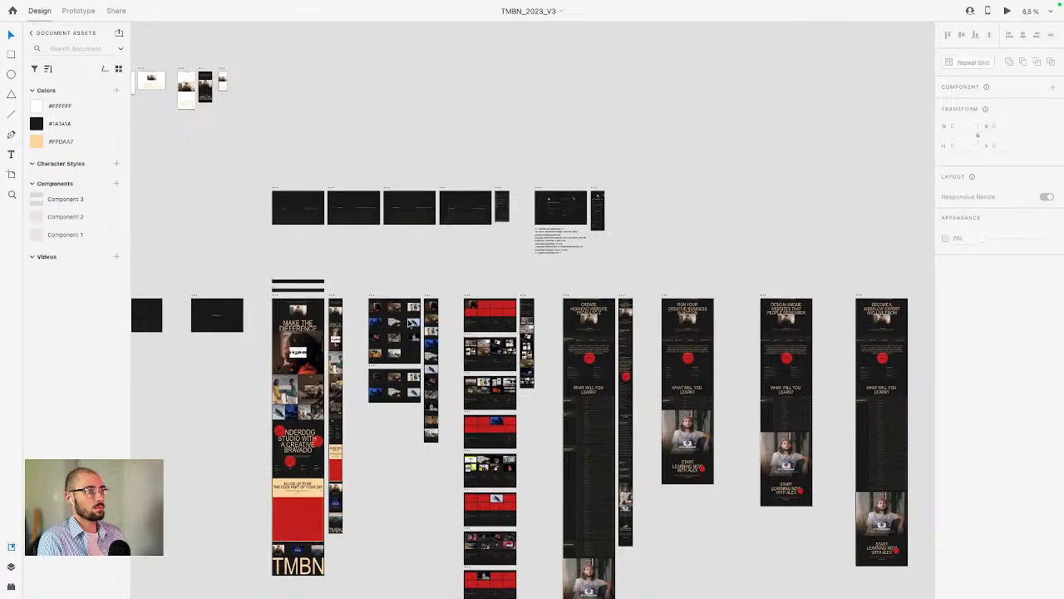
scroll(285, 310, down, 2)
scroll(281, 314, up, 3)
scroll(281, 314, up, 10)
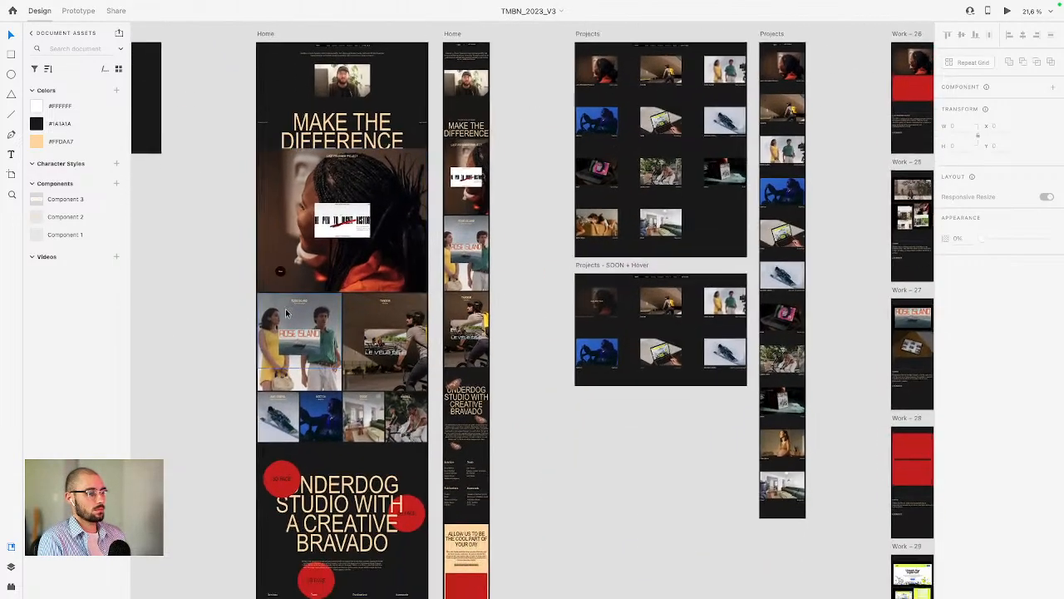
scroll(360, 279, up, 1)
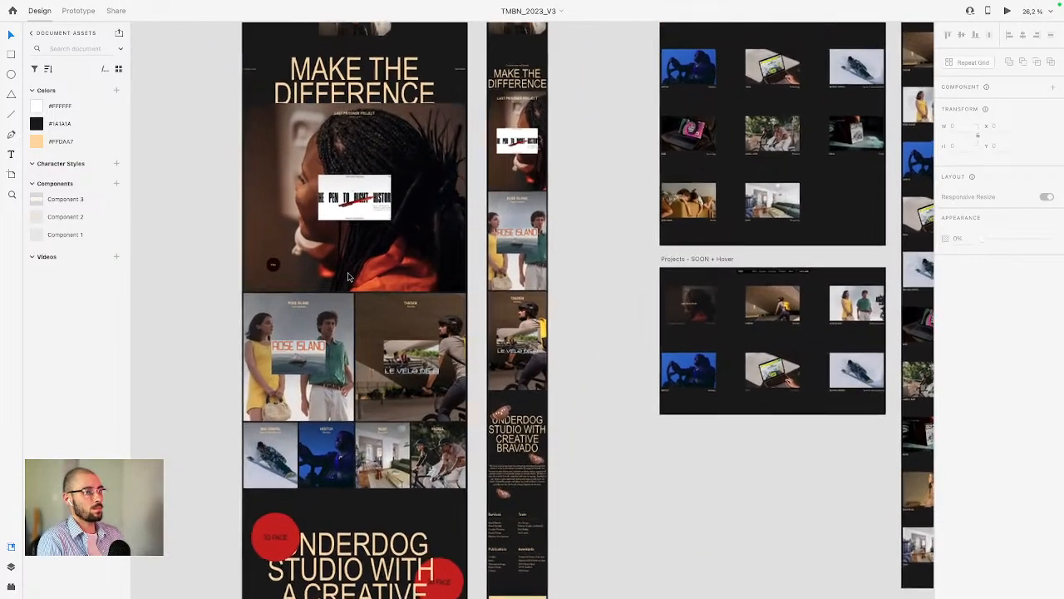
scroll(361, 280, left, 2)
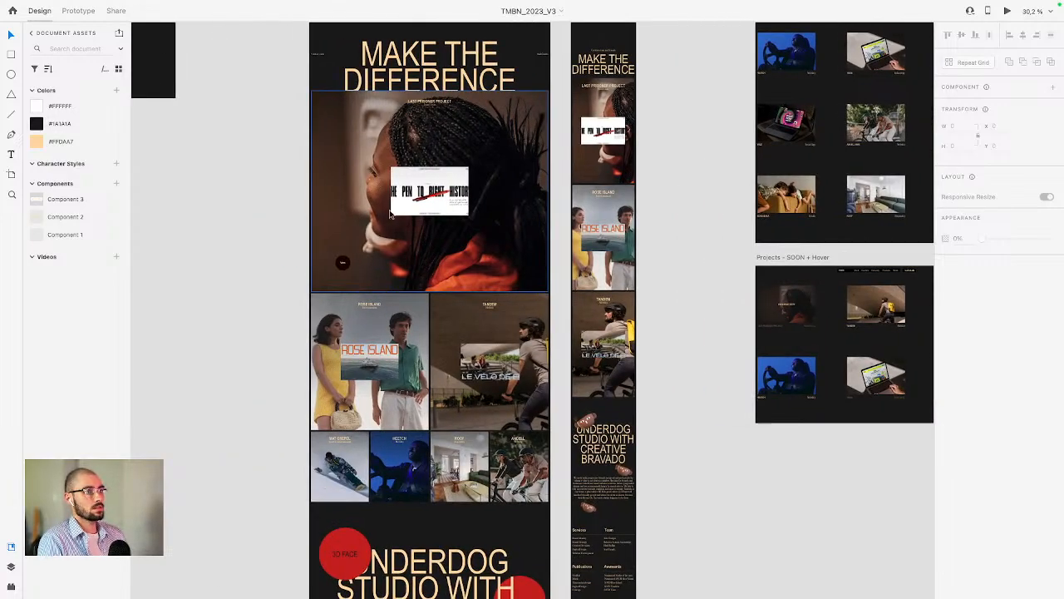
scroll(491, 276, right, 1)
Step: Return to the Webflow Designer and collapse the Navigator tree down to the top-level elements
key(ctrl+Left)
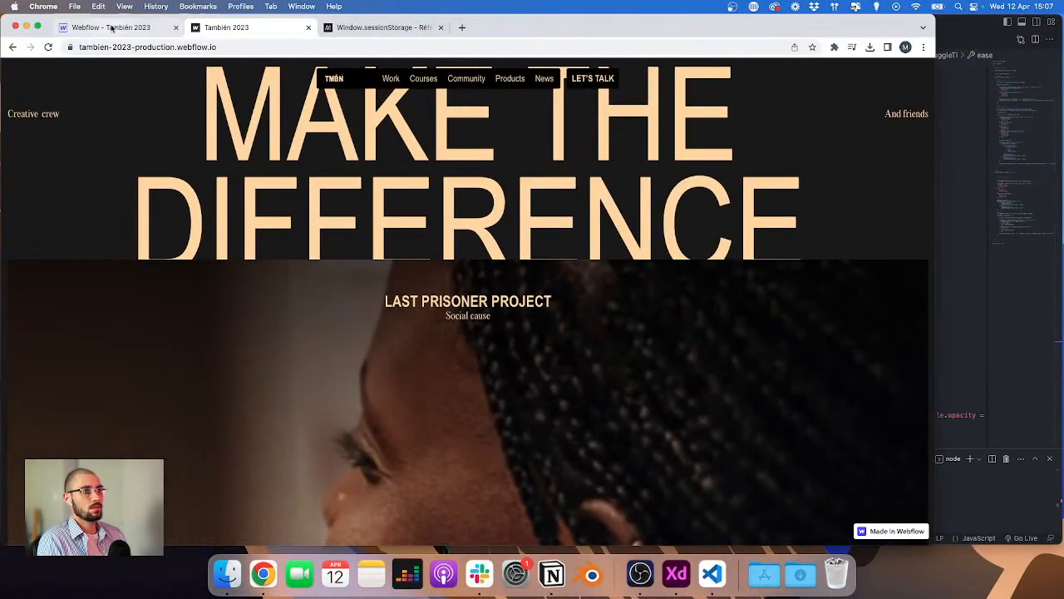
click(111, 27)
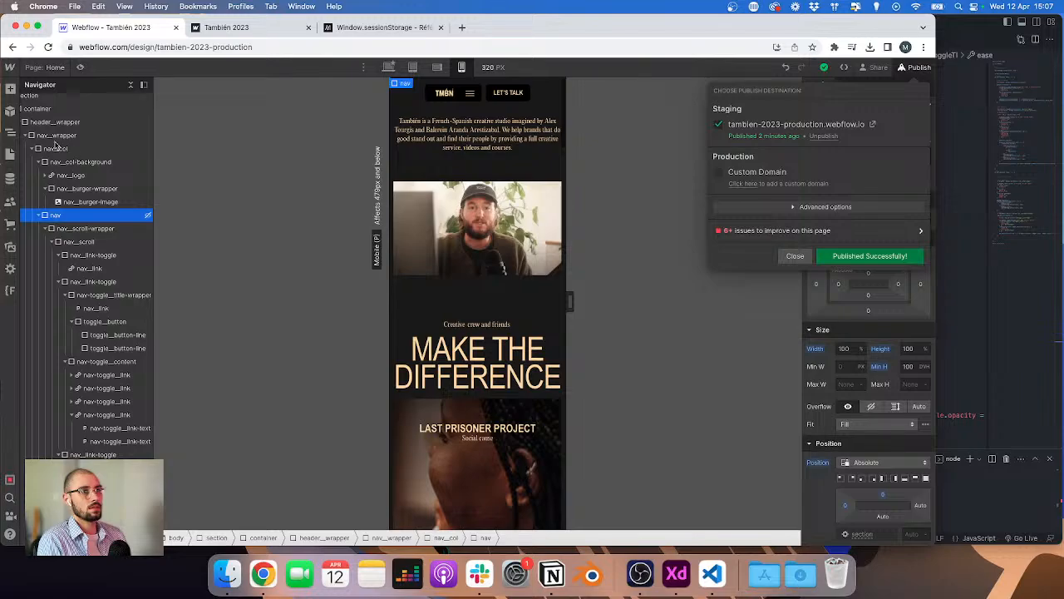
click(56, 142)
scroll(56, 138, left, 1)
click(35, 109)
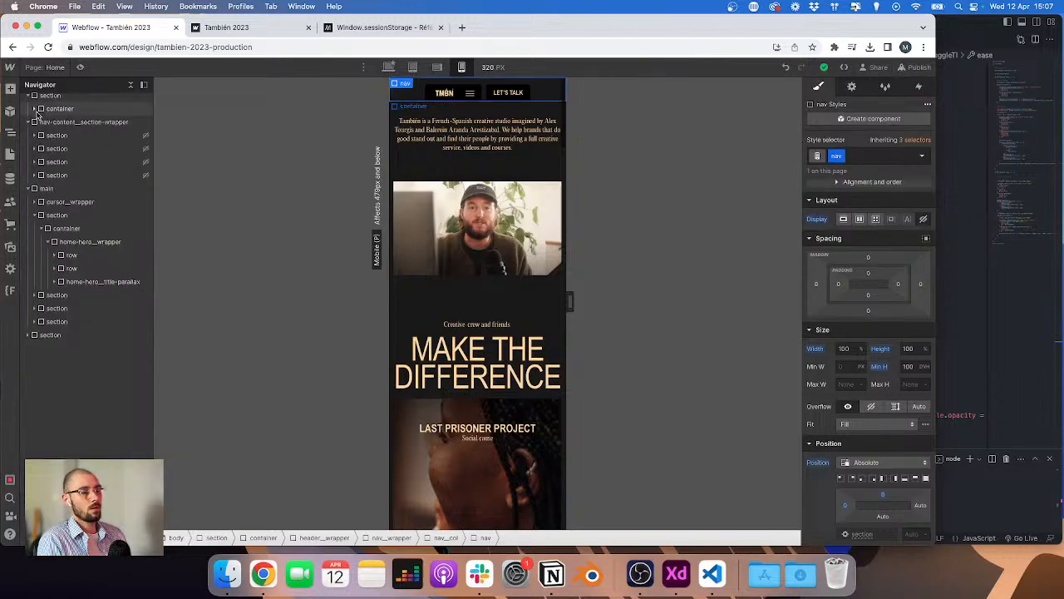
click(28, 96)
click(27, 110)
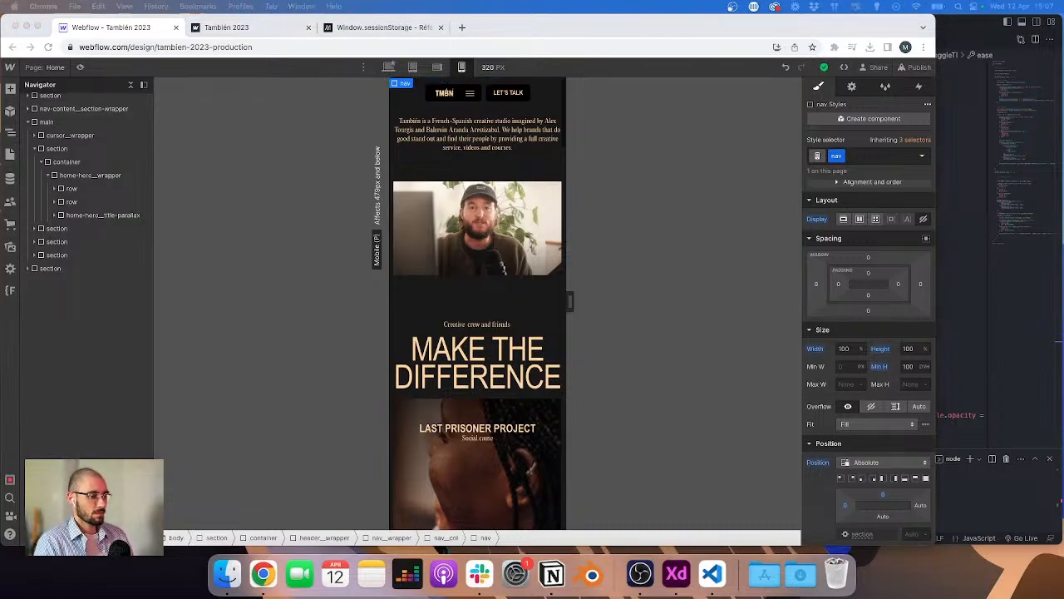
key(super+Tab)
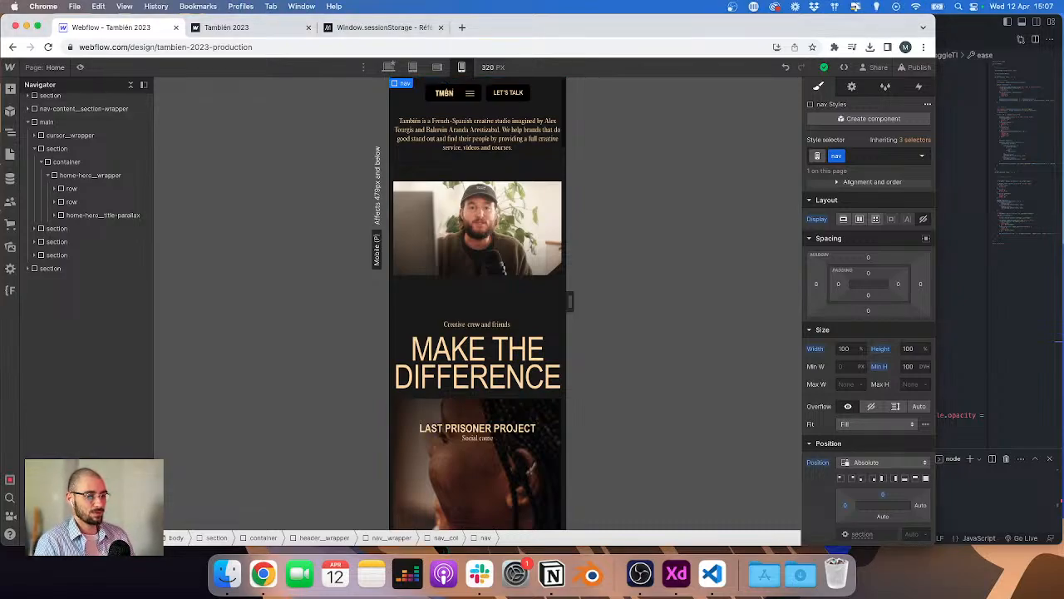
key(super+Tab)
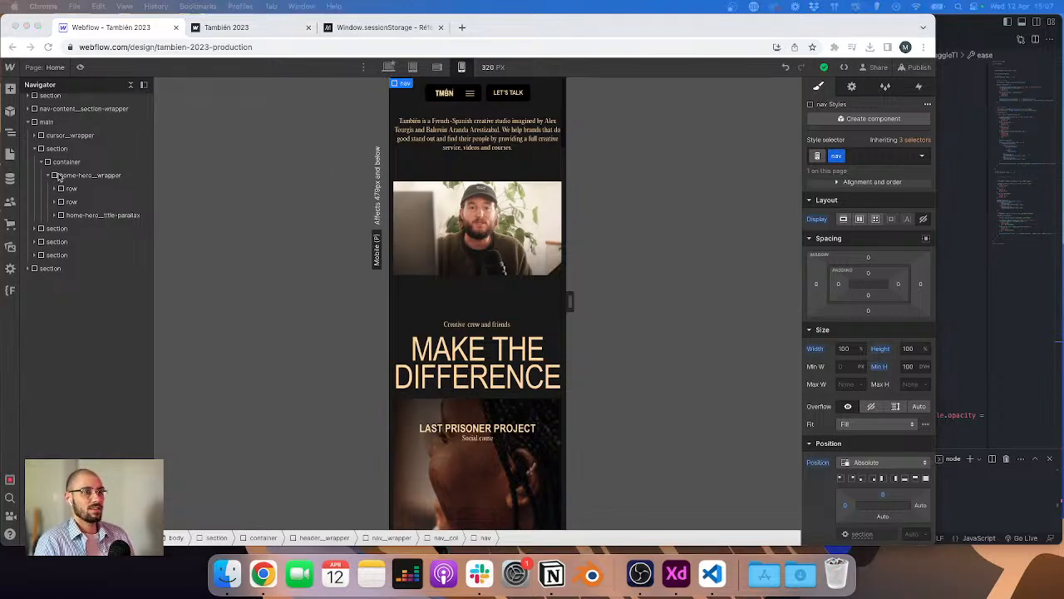
key(super+Tab)
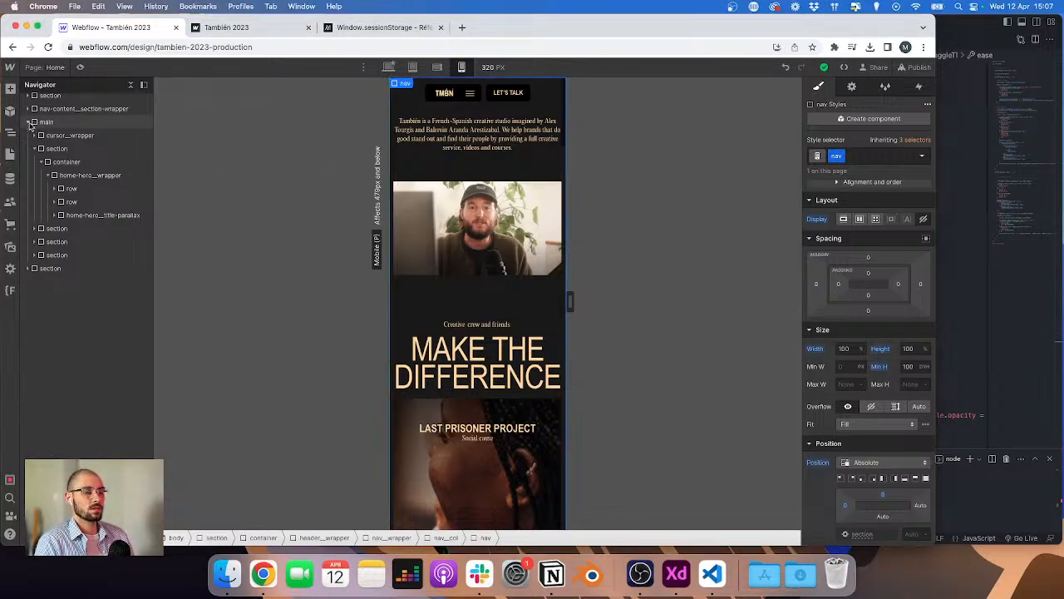
click(29, 123)
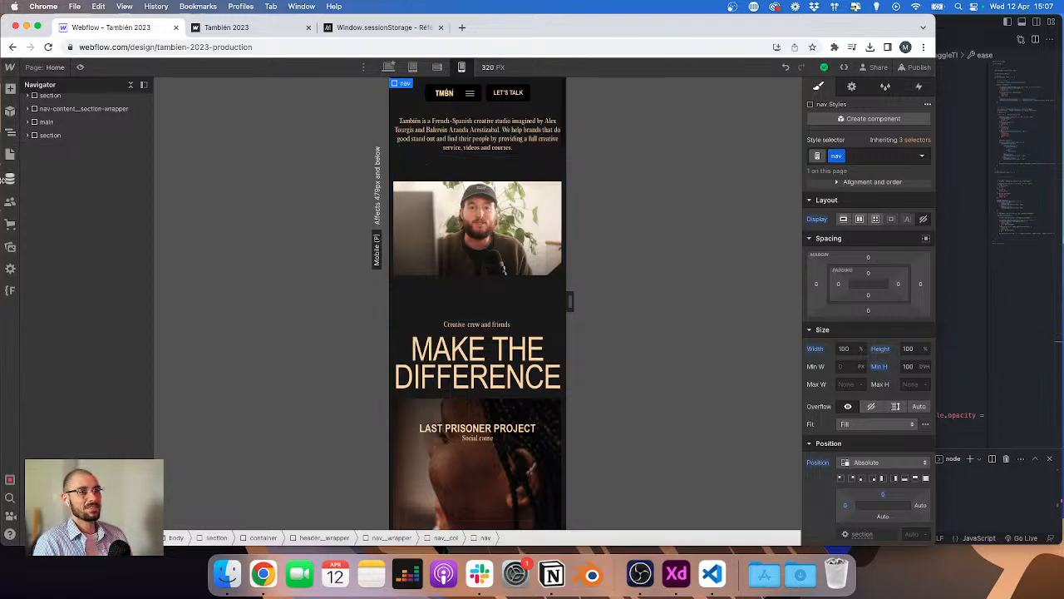
Step: Open the Projects CMS collection settings, review its custom fields, and cancel without saving
click(7, 179)
click(97, 143)
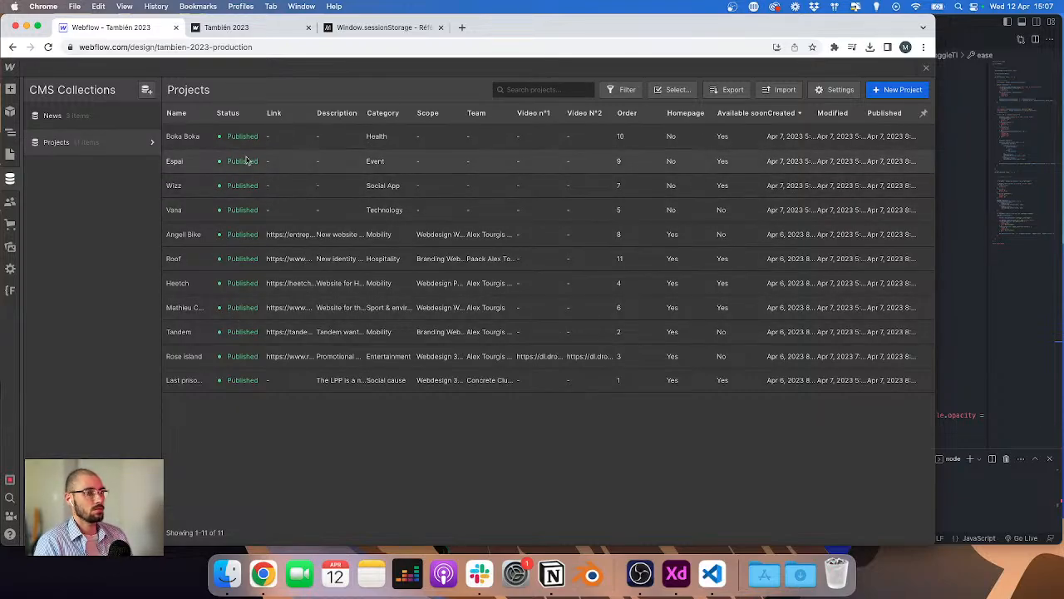
click(150, 143)
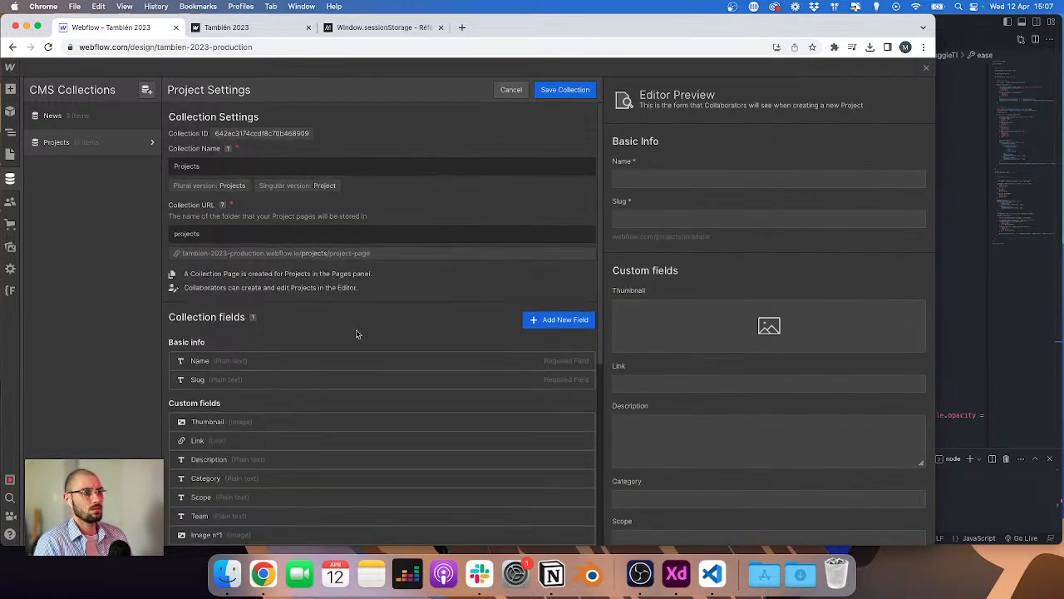
scroll(353, 334, down, 3)
scroll(346, 335, down, 3)
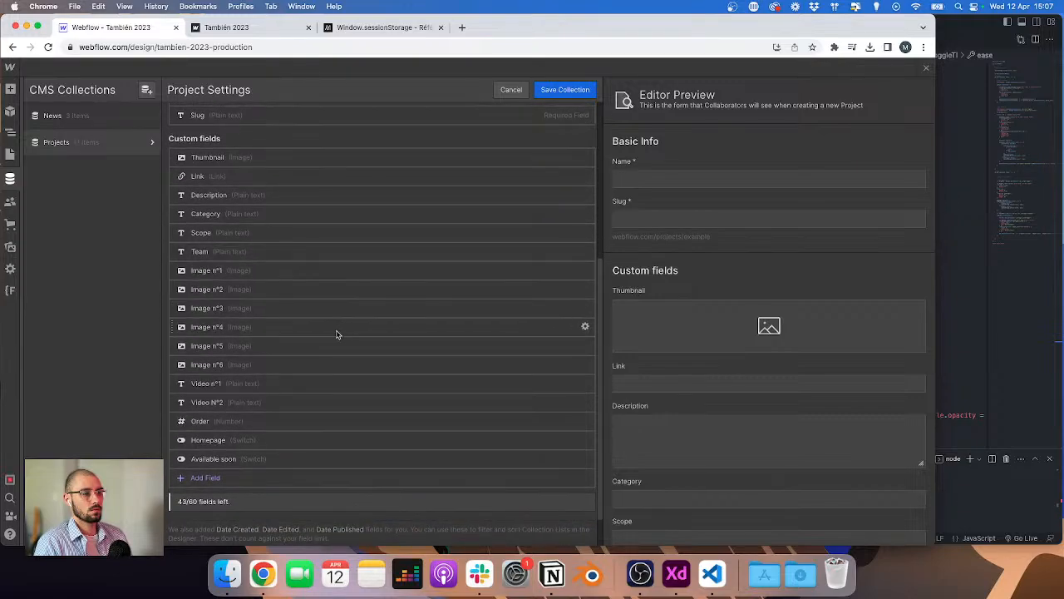
scroll(237, 475, up, 3)
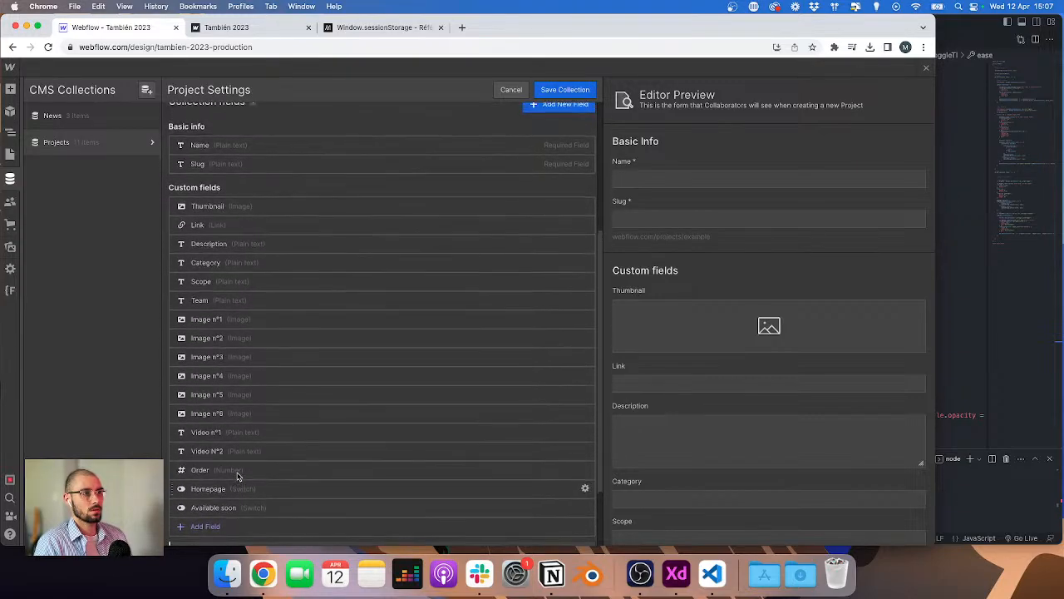
scroll(237, 471, down, 1)
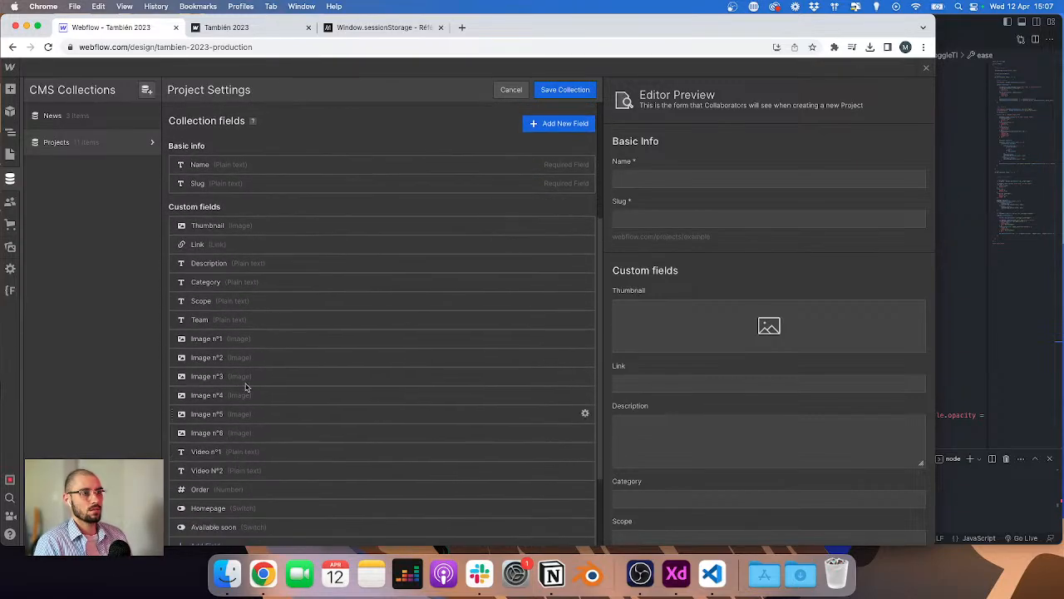
scroll(233, 301, down, 2)
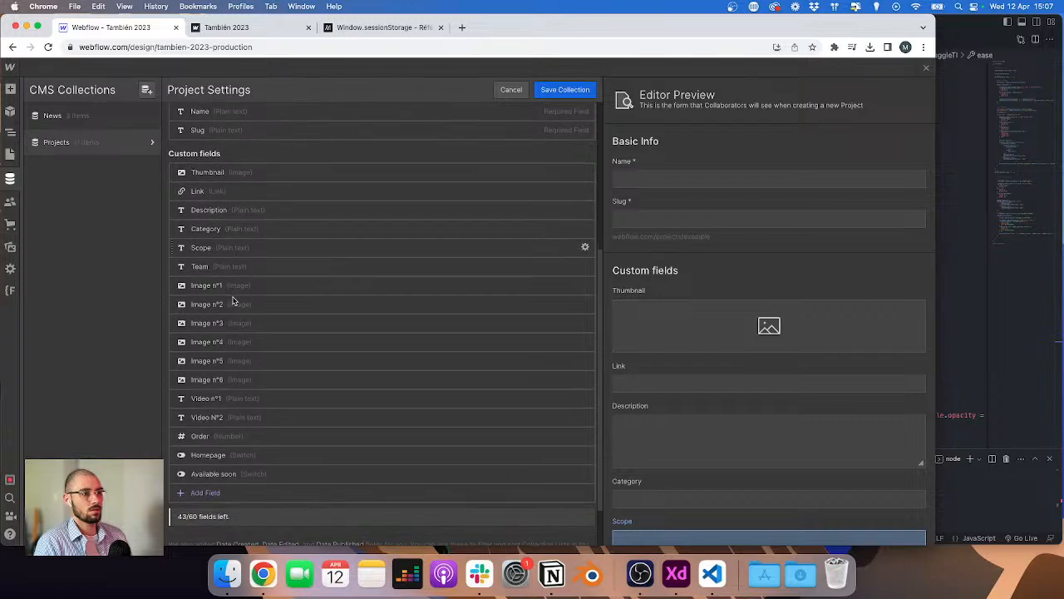
click(234, 405)
click(564, 89)
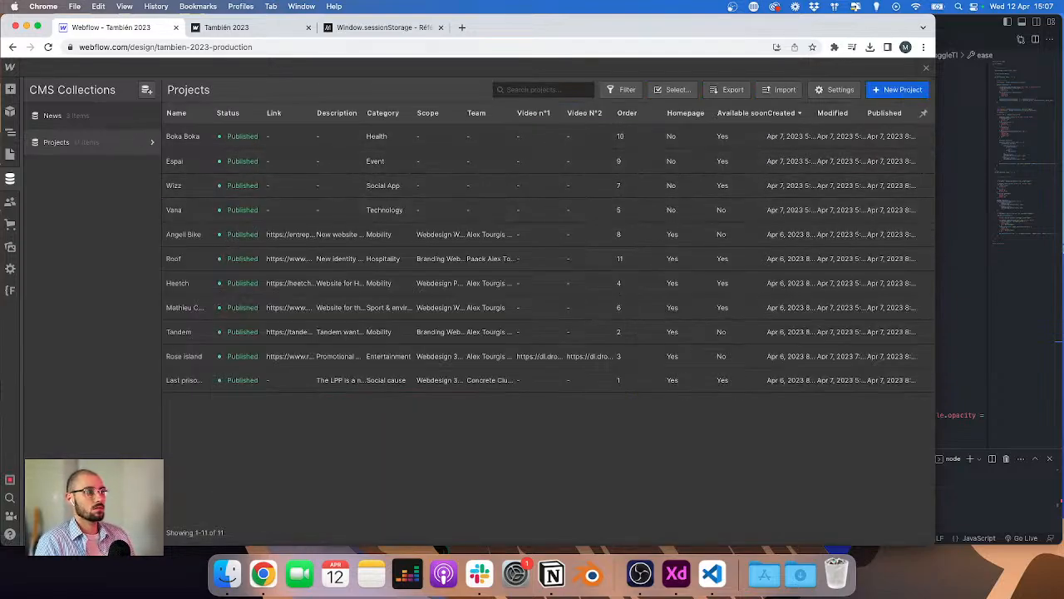
key(super+h)
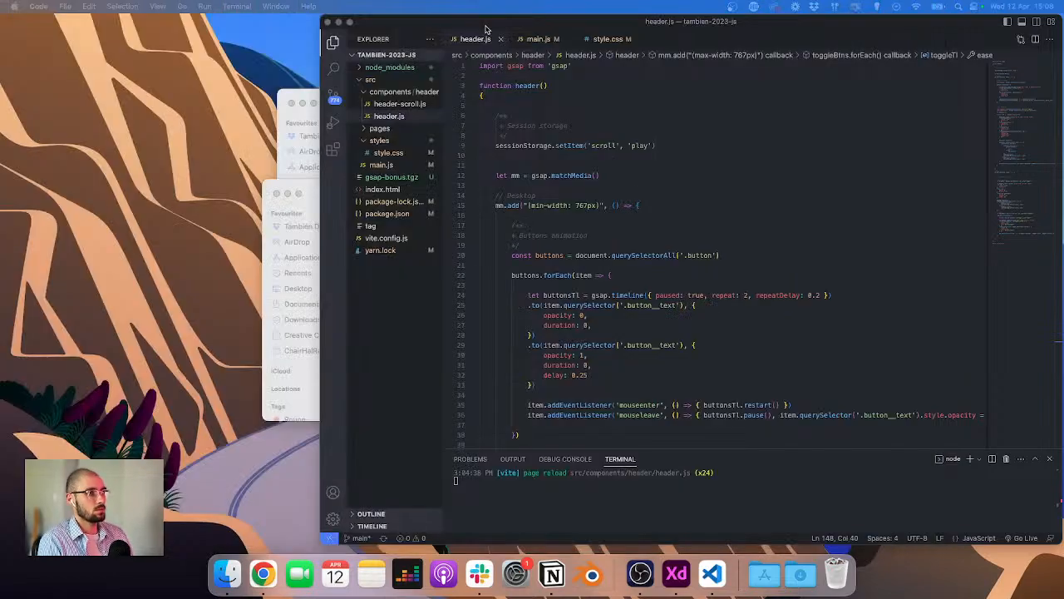
key(super+h)
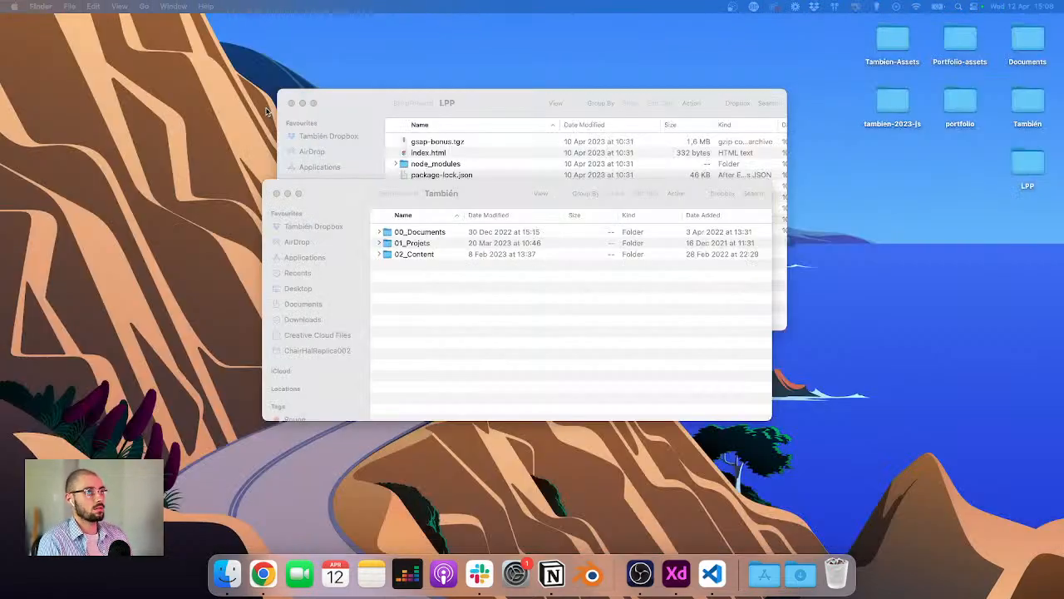
Step: Browse the Tambien Dropbox shared workspace folders, including 04_projects and the 00_identity assets folder
click(291, 102)
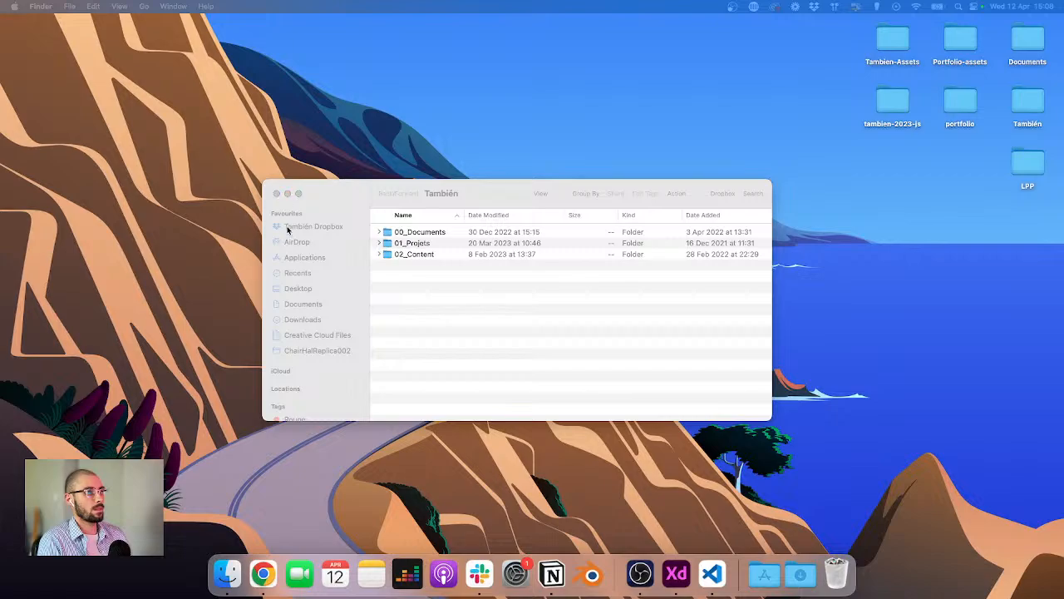
click(388, 291)
click(334, 228)
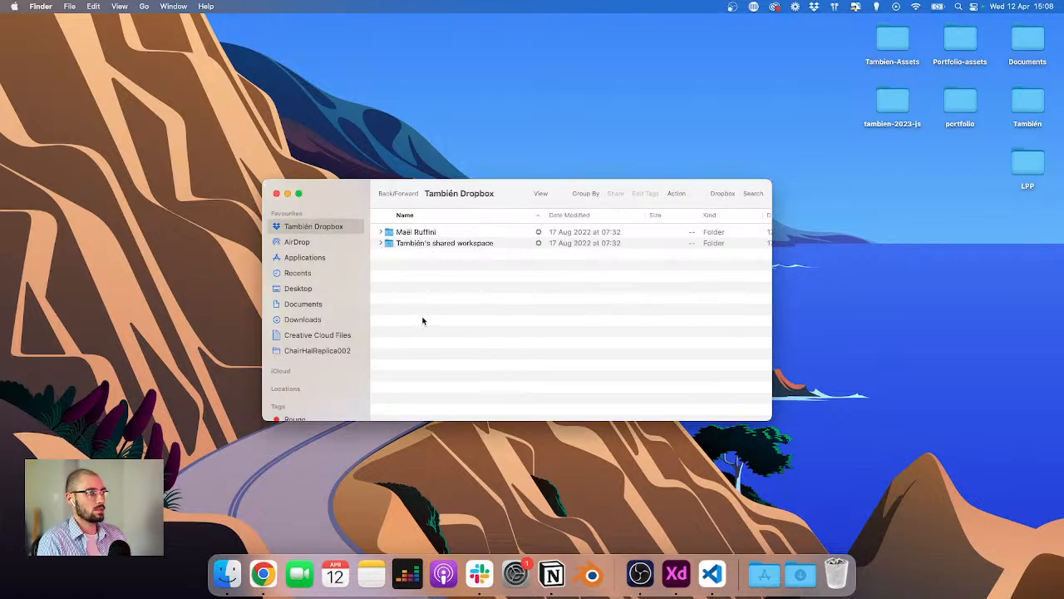
double_click(422, 242)
double_click(414, 240)
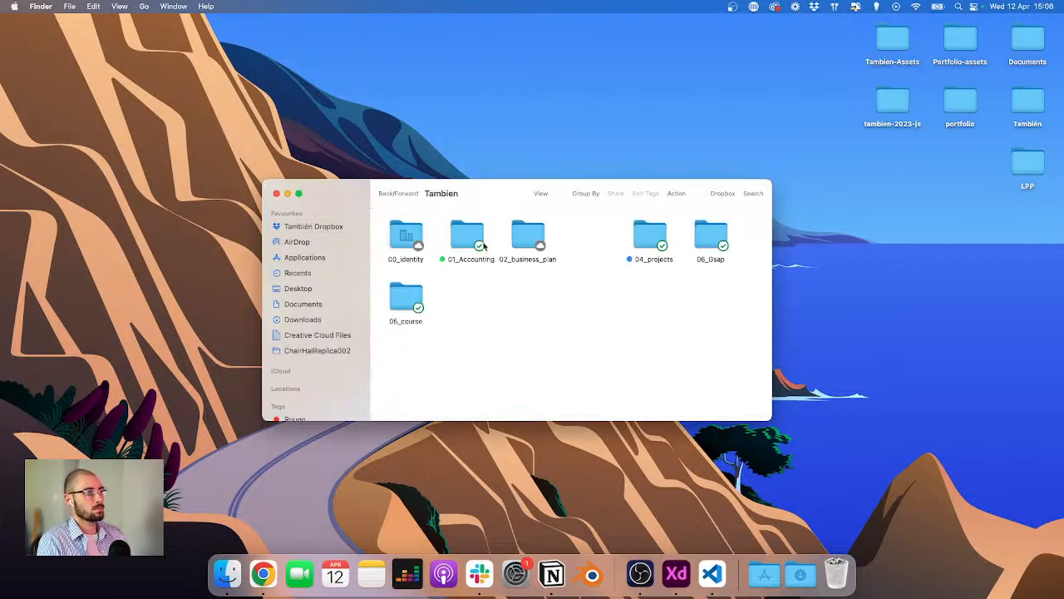
click(541, 193)
click(553, 220)
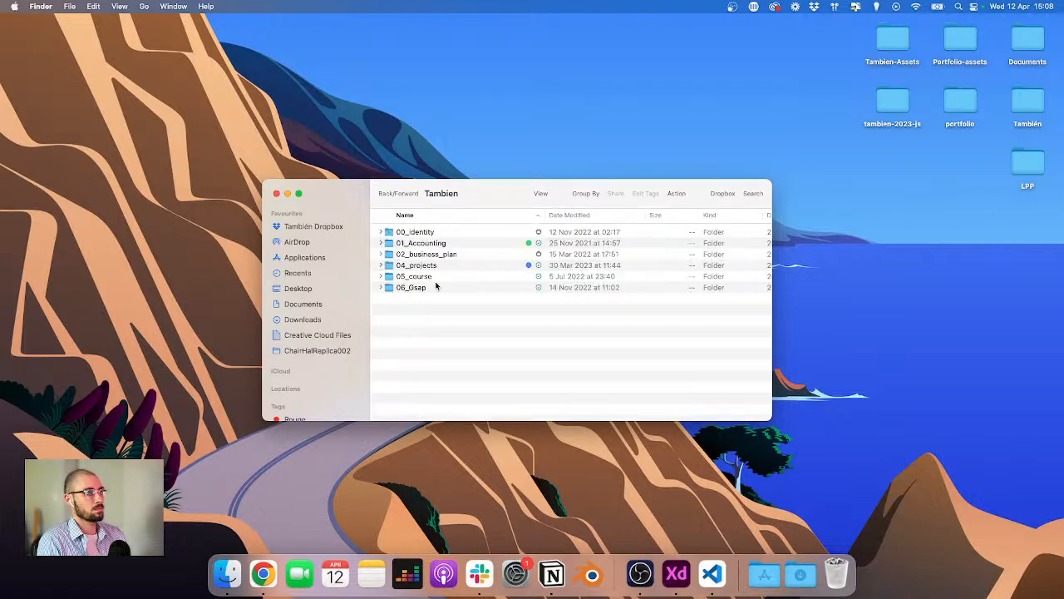
double_click(427, 266)
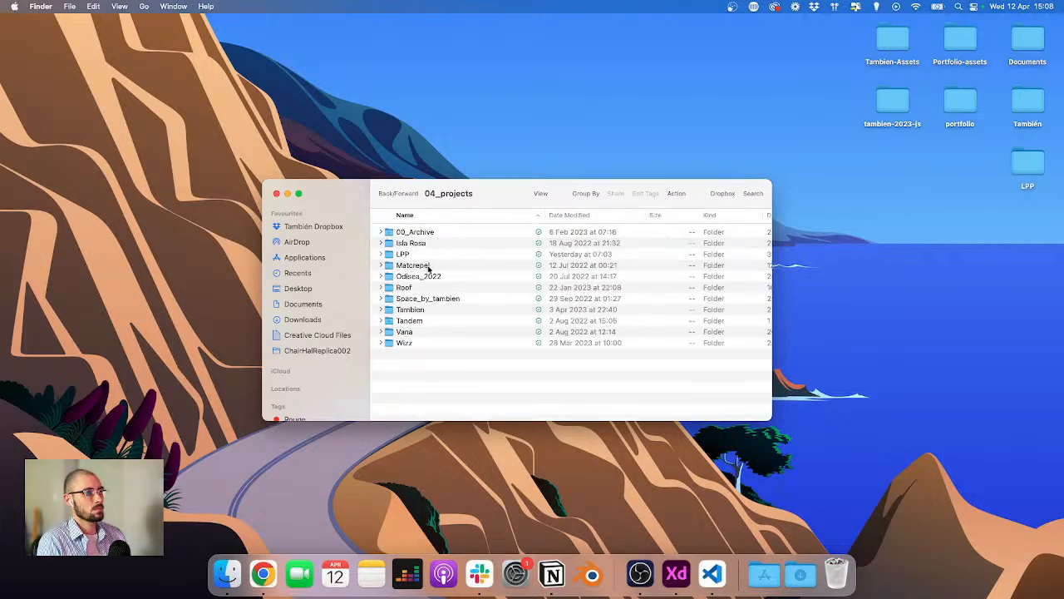
click(385, 193)
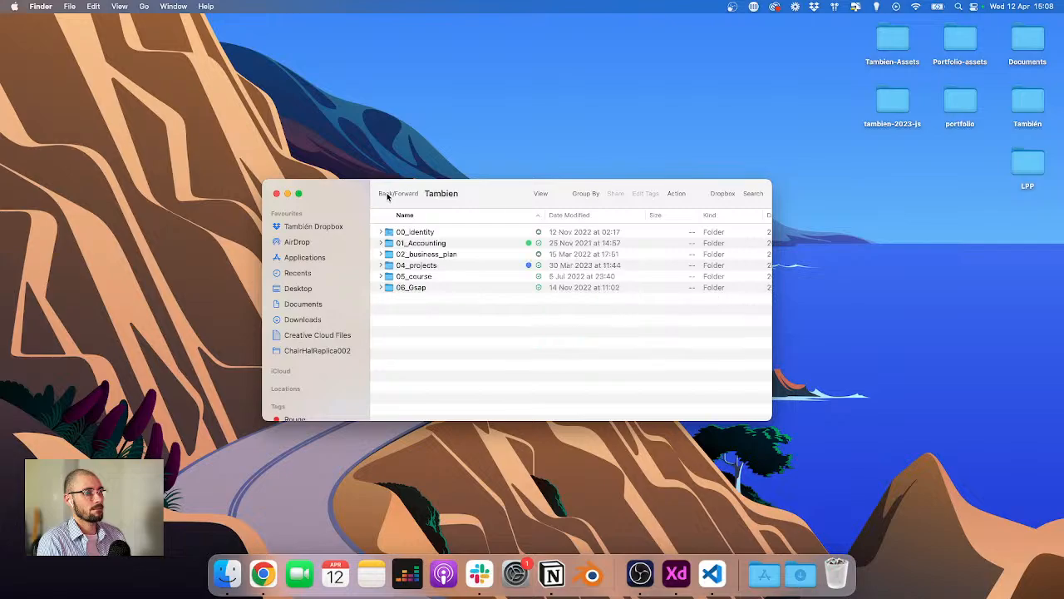
double_click(417, 232)
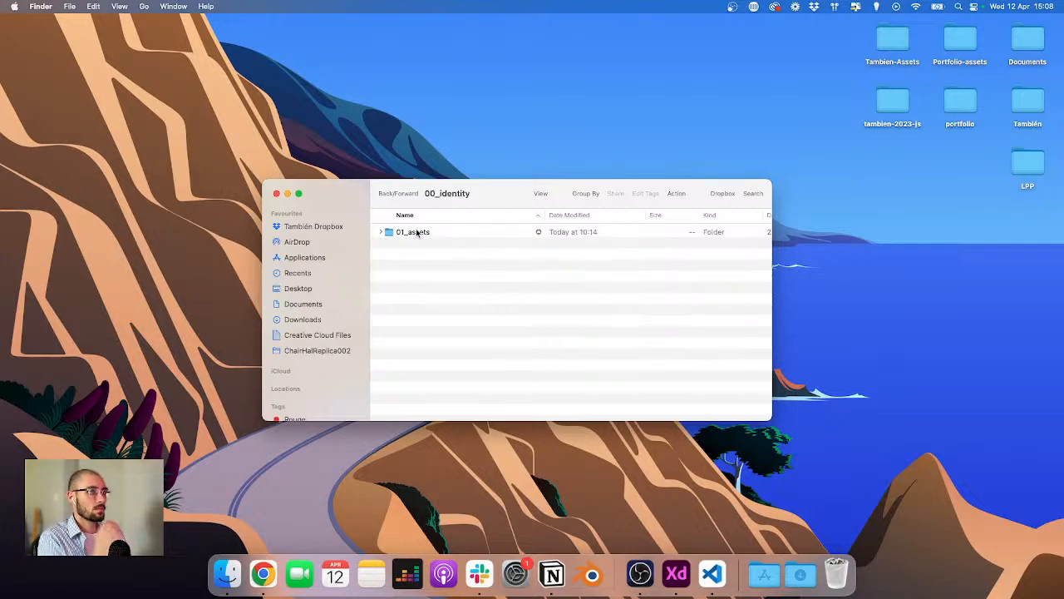
double_click(418, 232)
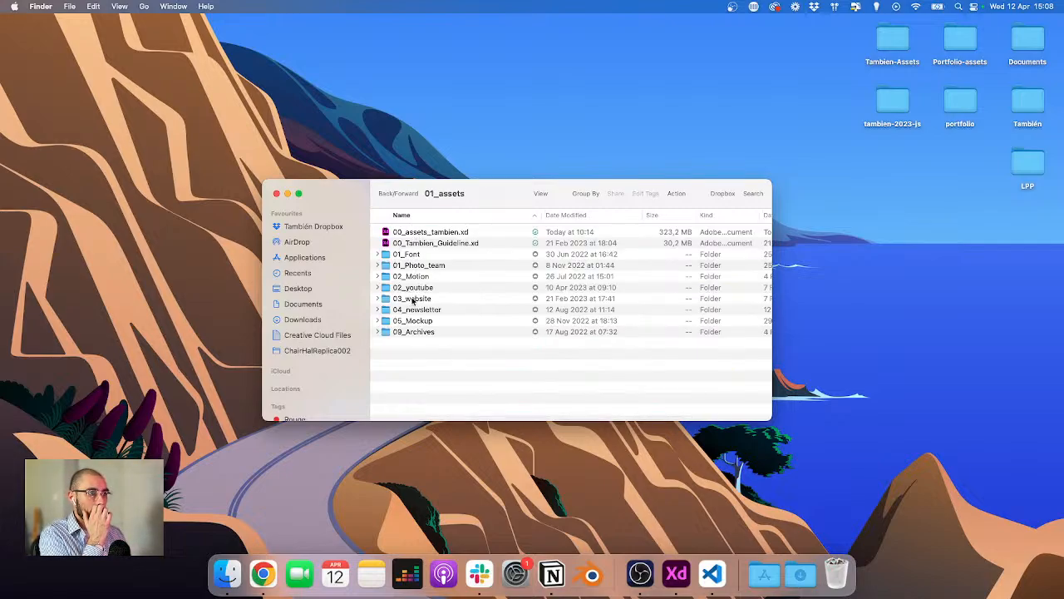
Step: Create a new folder named 06_Website-assets inside 04_projects/Tambien and open it
click(384, 196)
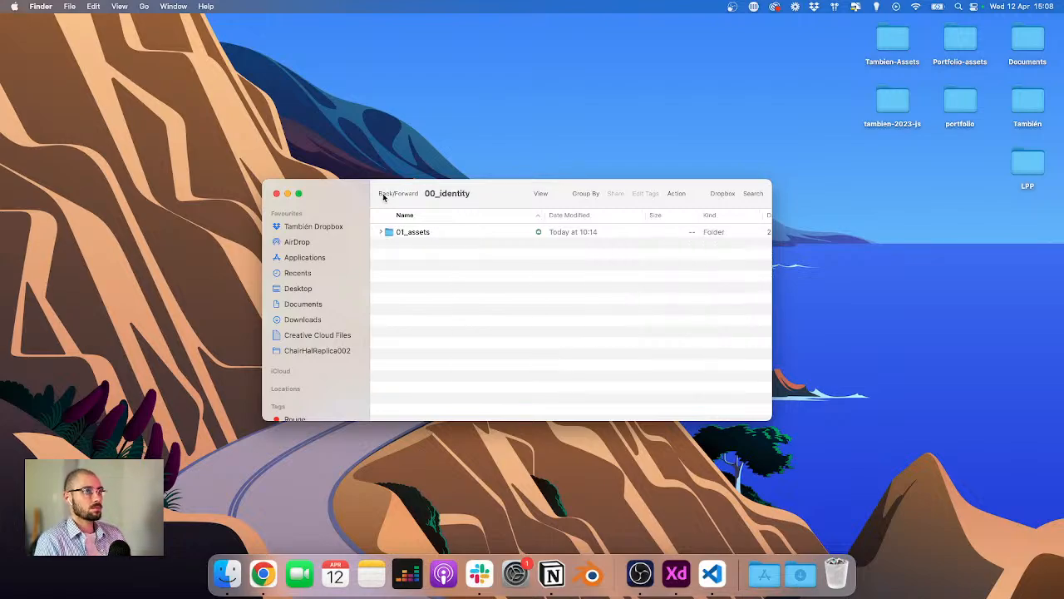
click(383, 196)
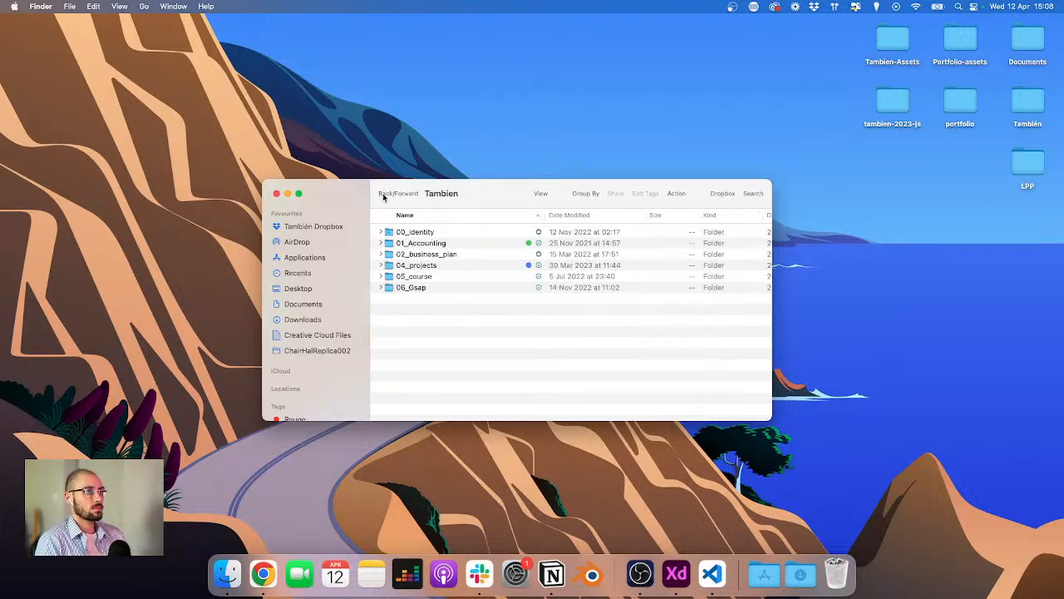
double_click(423, 265)
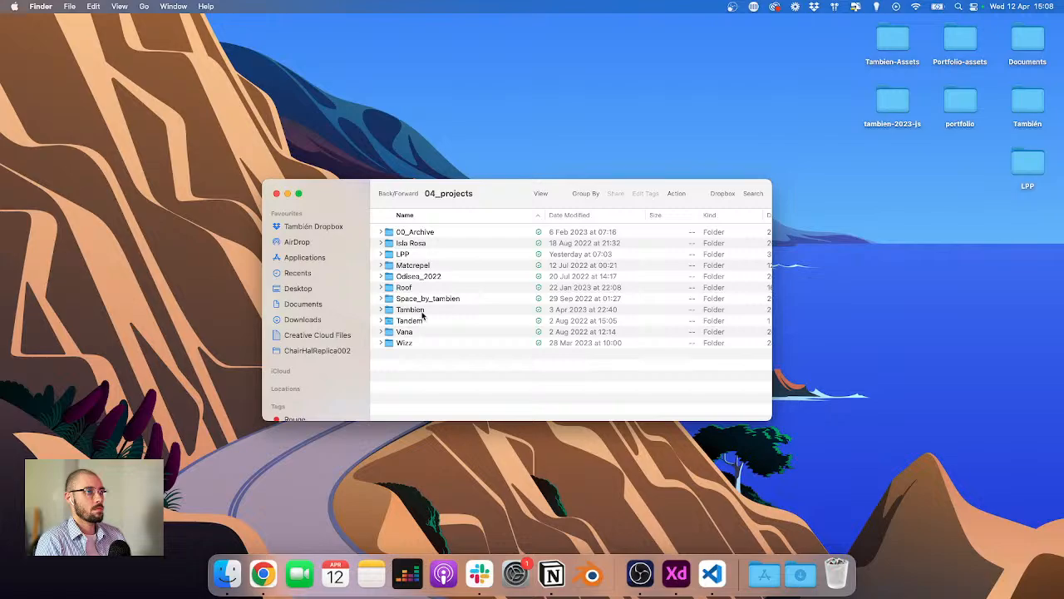
double_click(422, 311)
click(380, 232)
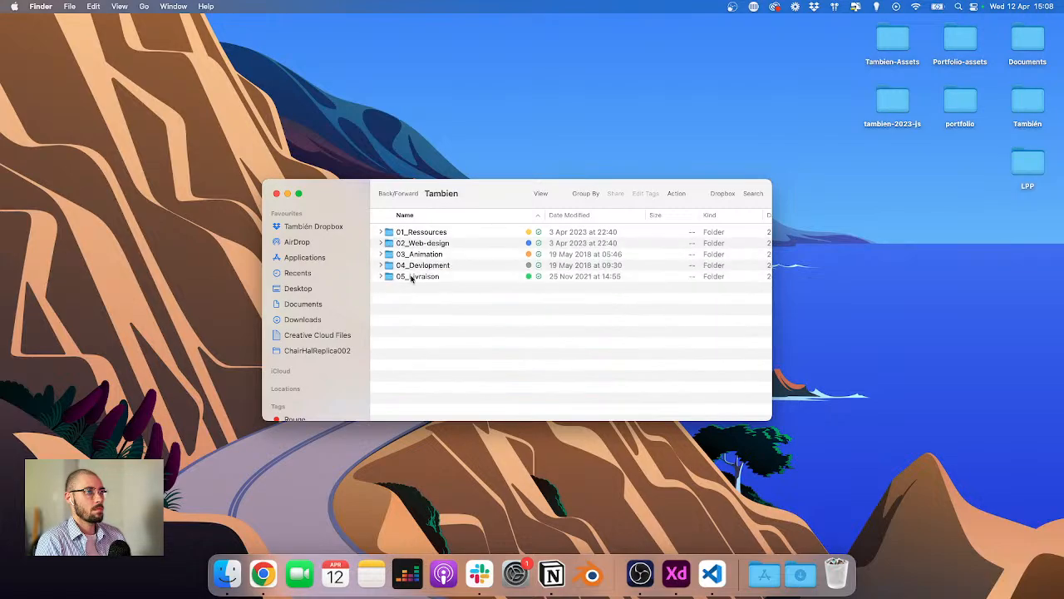
right_click(420, 298)
click(442, 302)
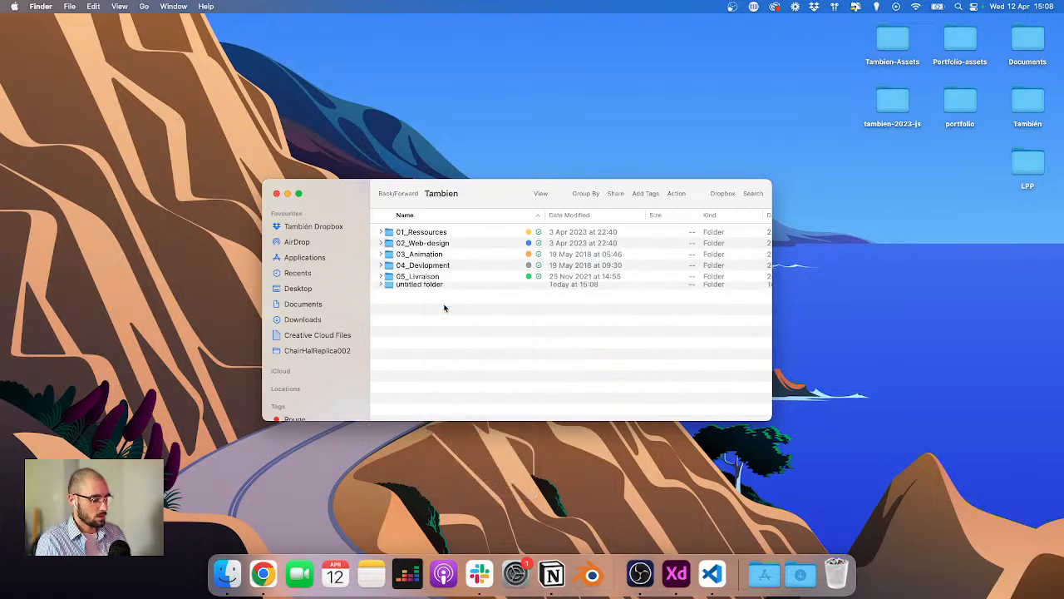
text(06_)
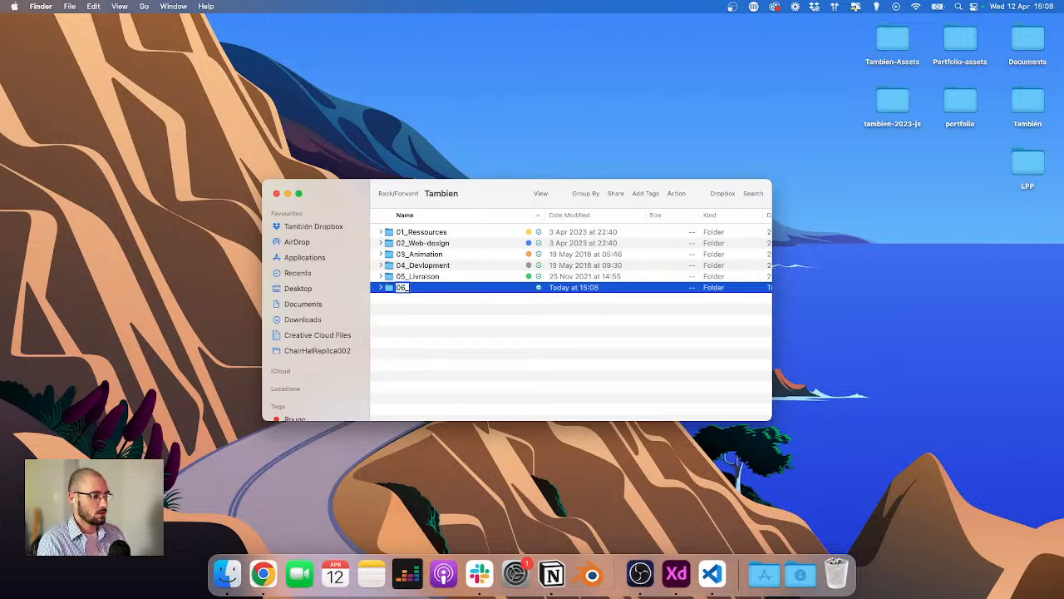
text(Website)
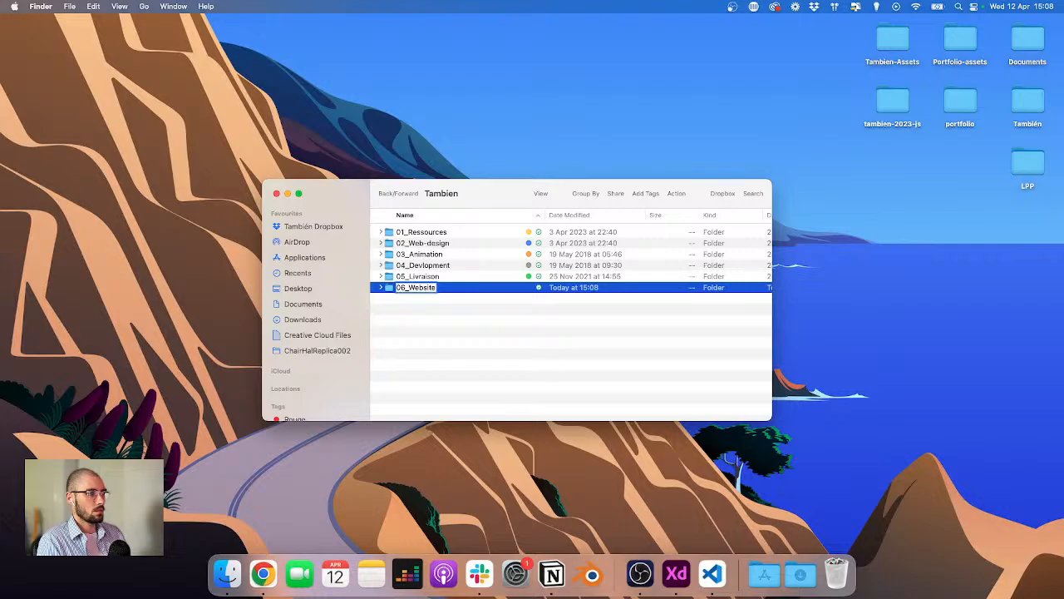
text(-assets)
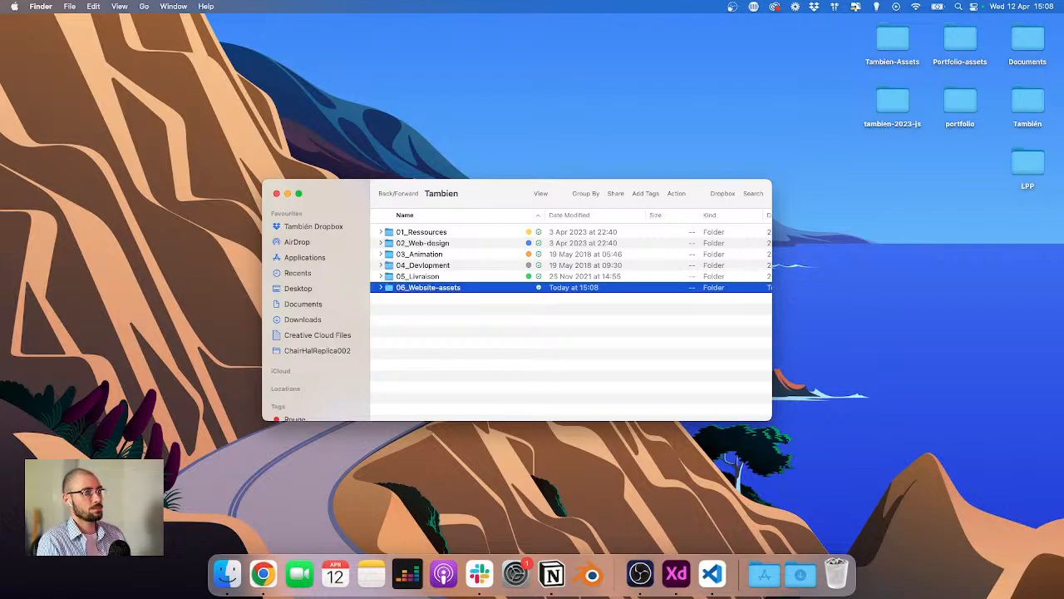
key(Return)
double_click(441, 288)
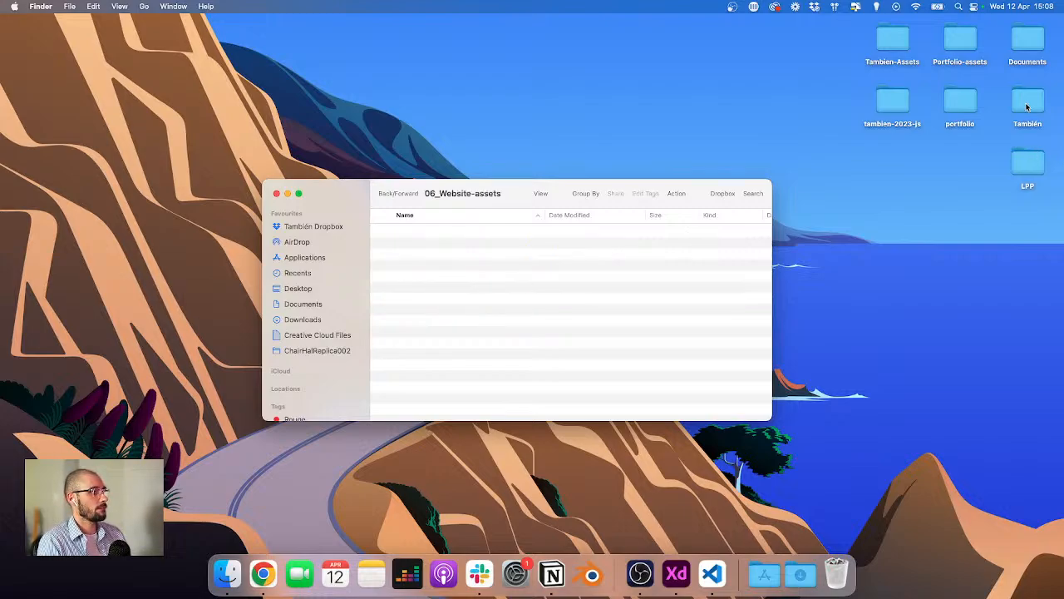
Step: Open the Tambien-Assets videos min folder and preview tandem.mp4, then quit the player
double_click(893, 38)
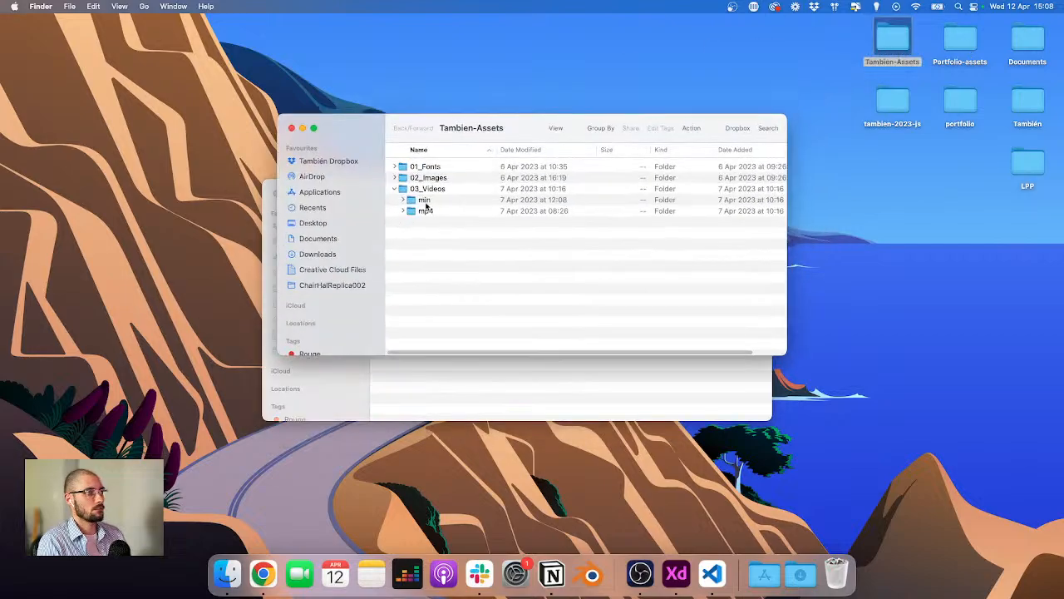
double_click(429, 202)
drag(333, 129, 437, 146)
key(ctrl+Right)
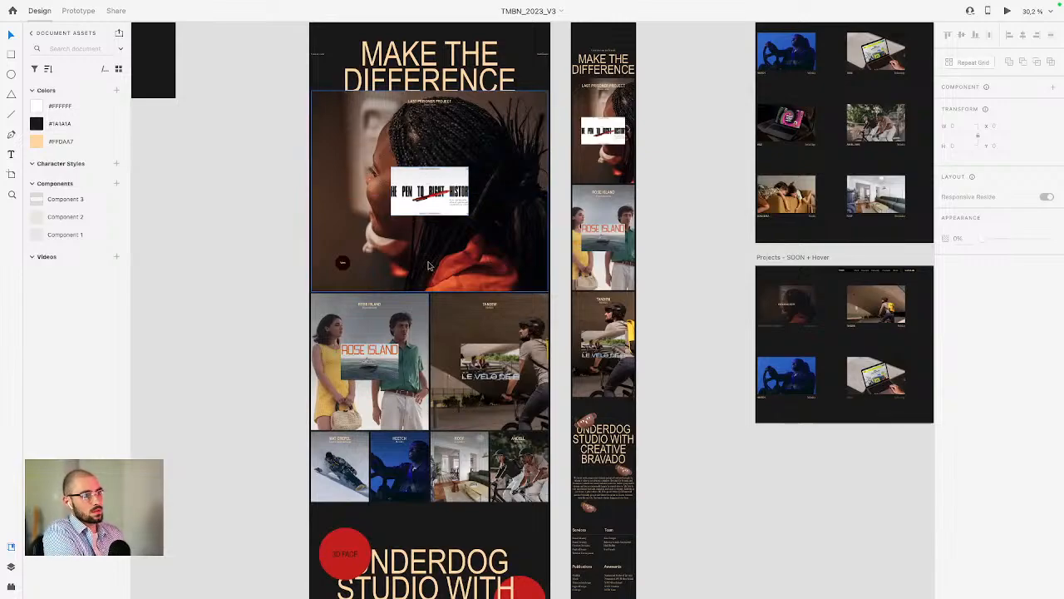
key(ctrl+Right)
key(ctrl+Left)
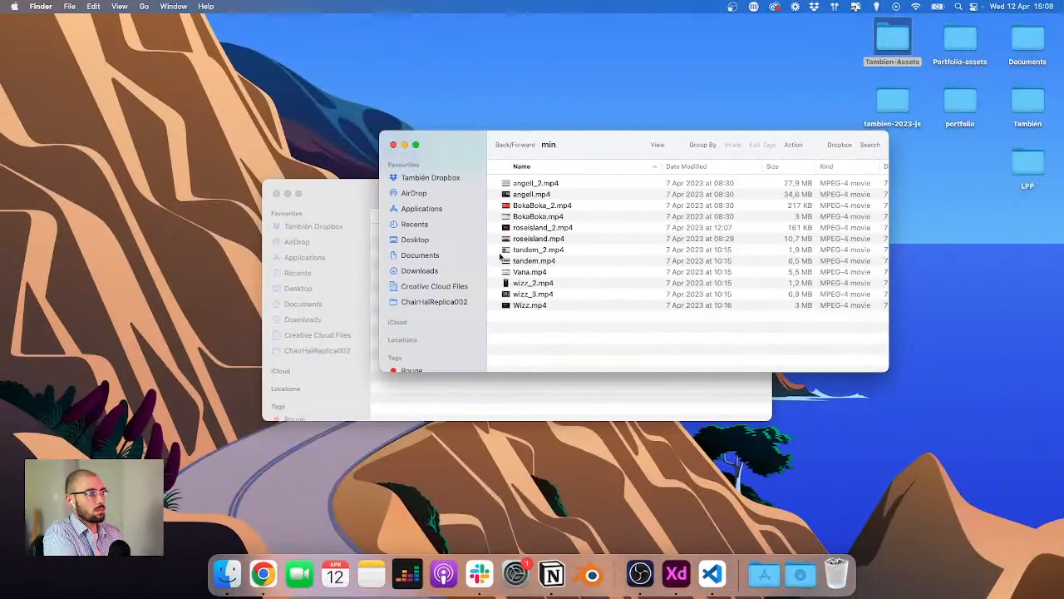
double_click(553, 261)
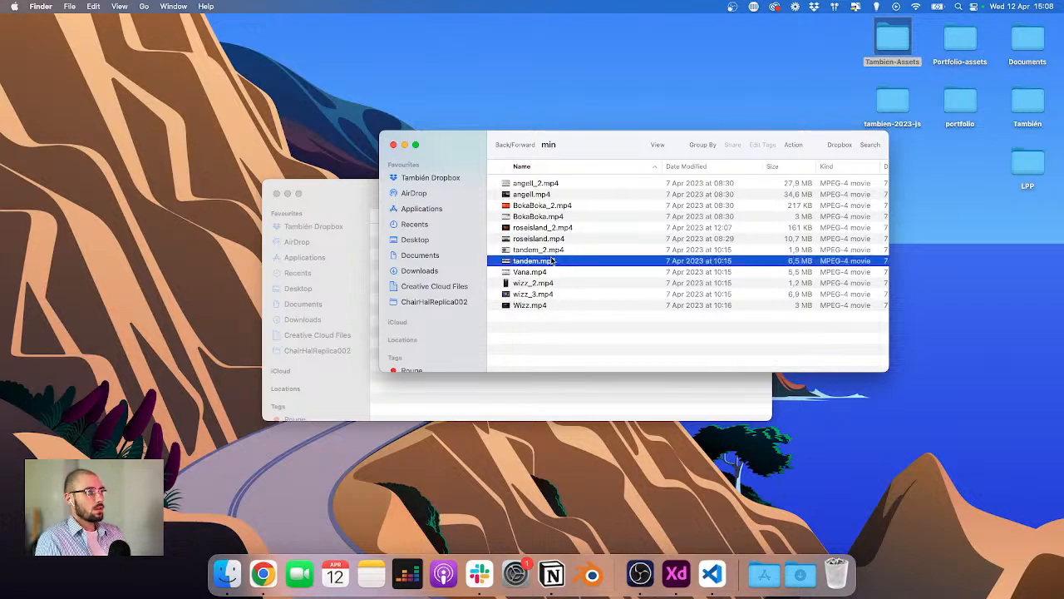
key(space)
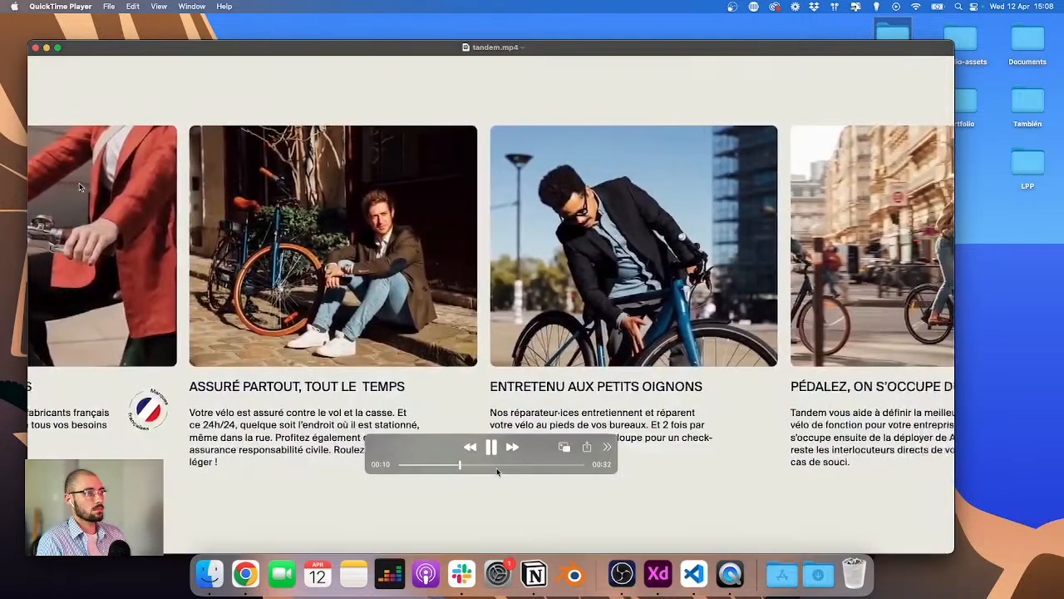
key(super+q)
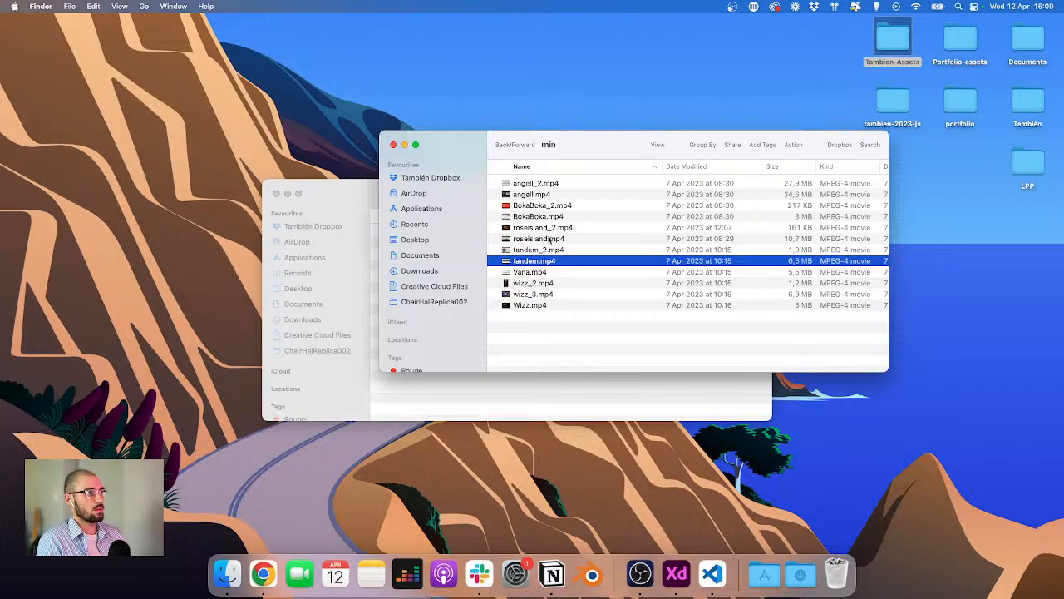
Step: Copy roseisland.mp4 and tandem.mp4 from the min folder into 06_Website-assets
super+click(546, 239)
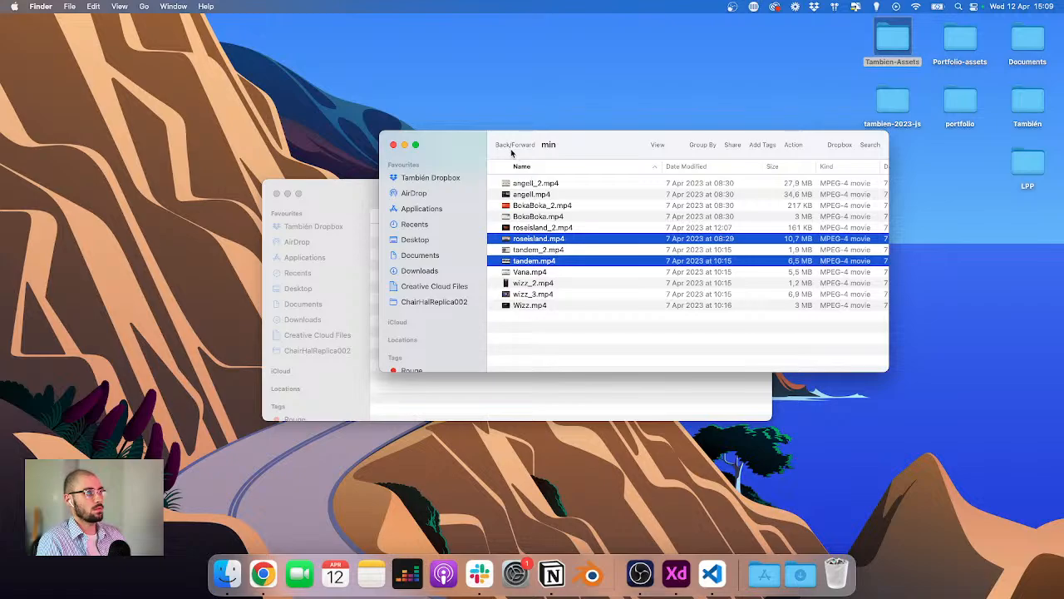
click(510, 380)
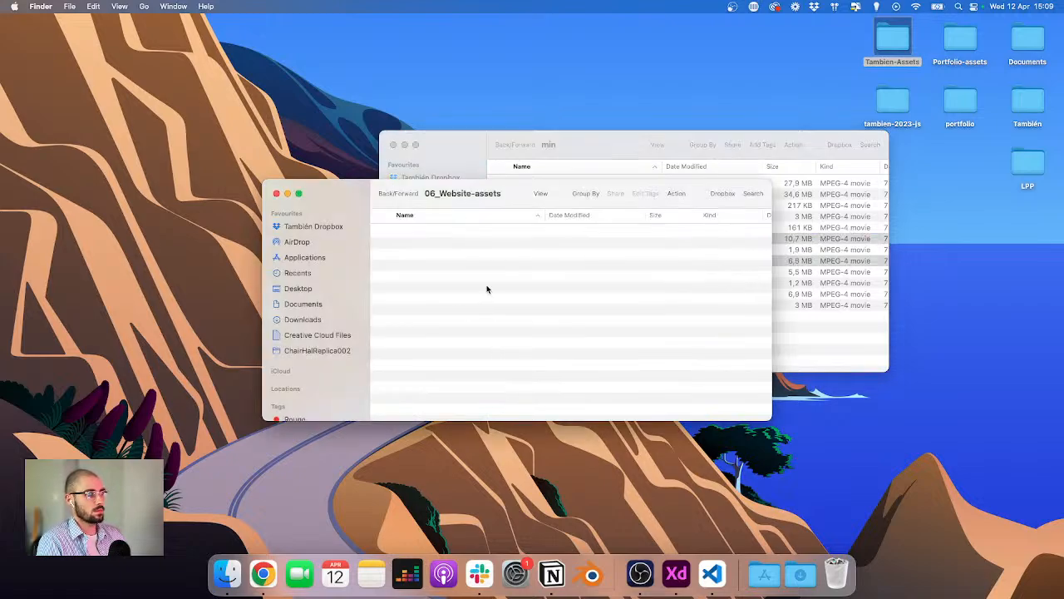
key(super+v)
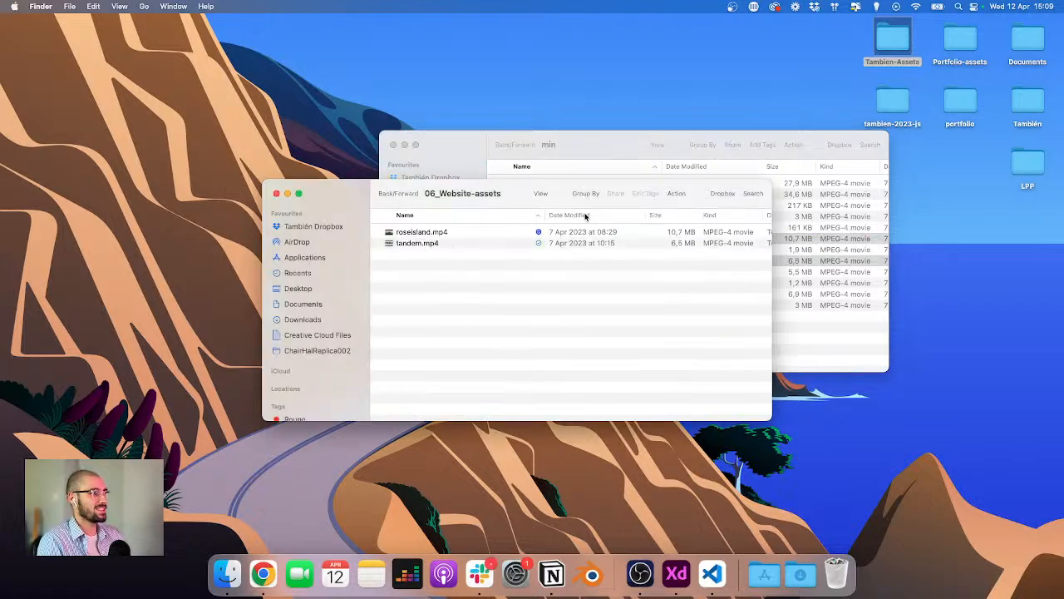
Step: Compare the min and mp4 video folders inside Tambien-Assets 03_Videos, then close that window
click(474, 157)
click(503, 146)
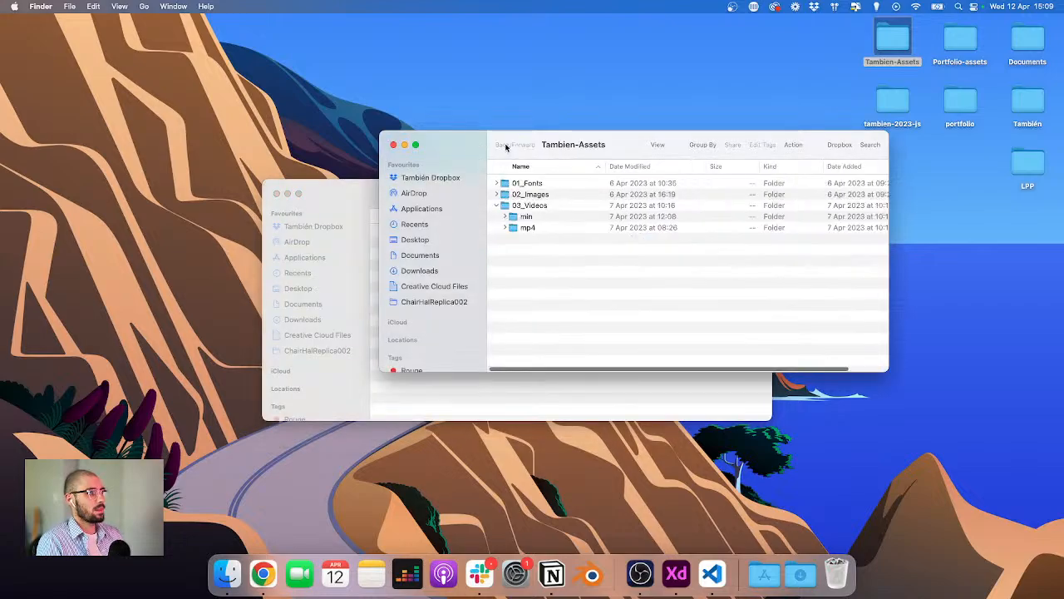
click(509, 218)
click(505, 216)
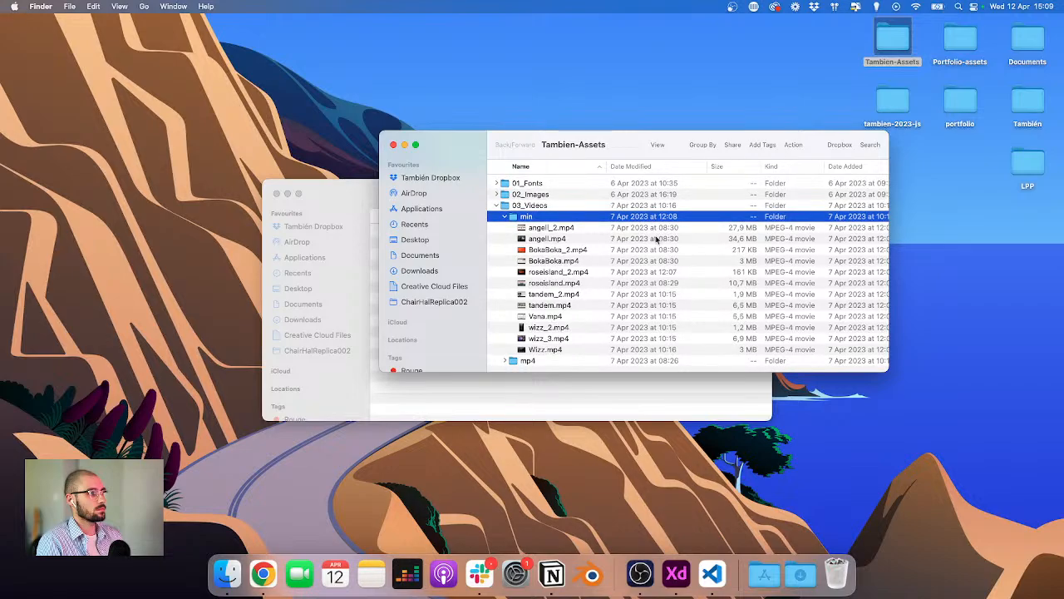
click(549, 306)
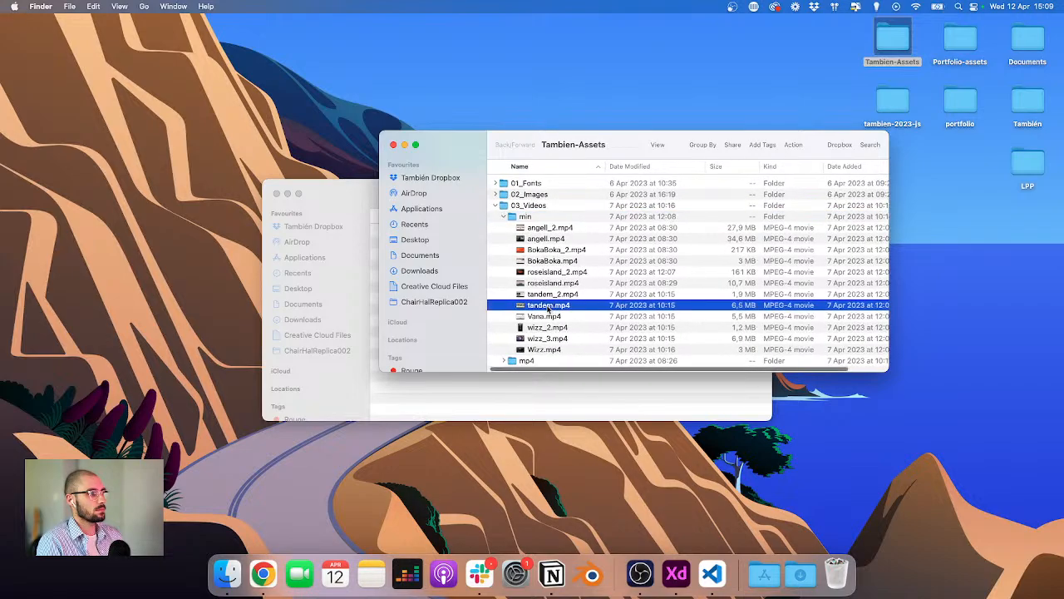
click(504, 360)
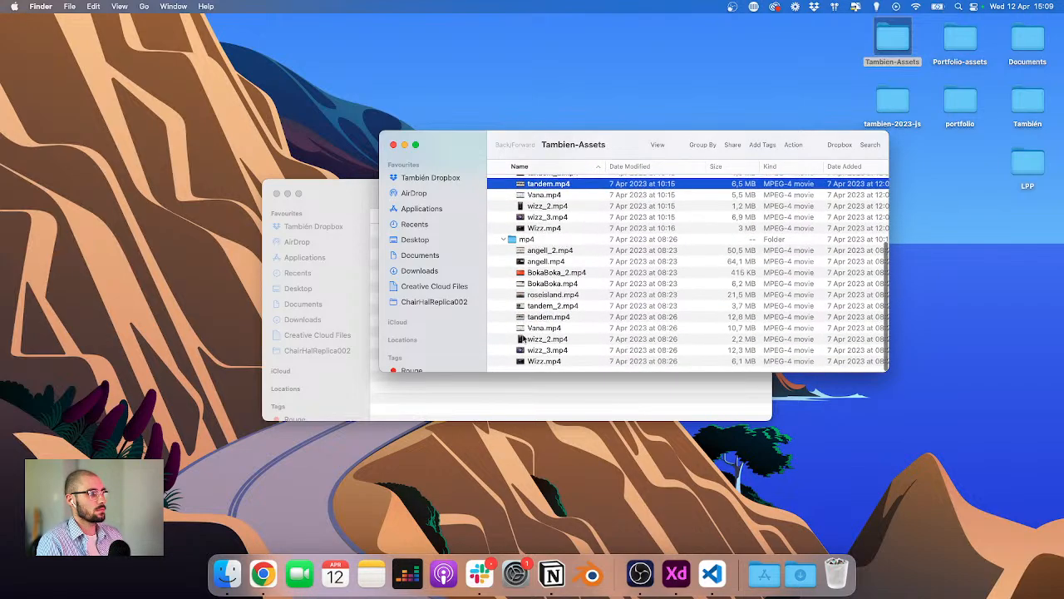
click(395, 144)
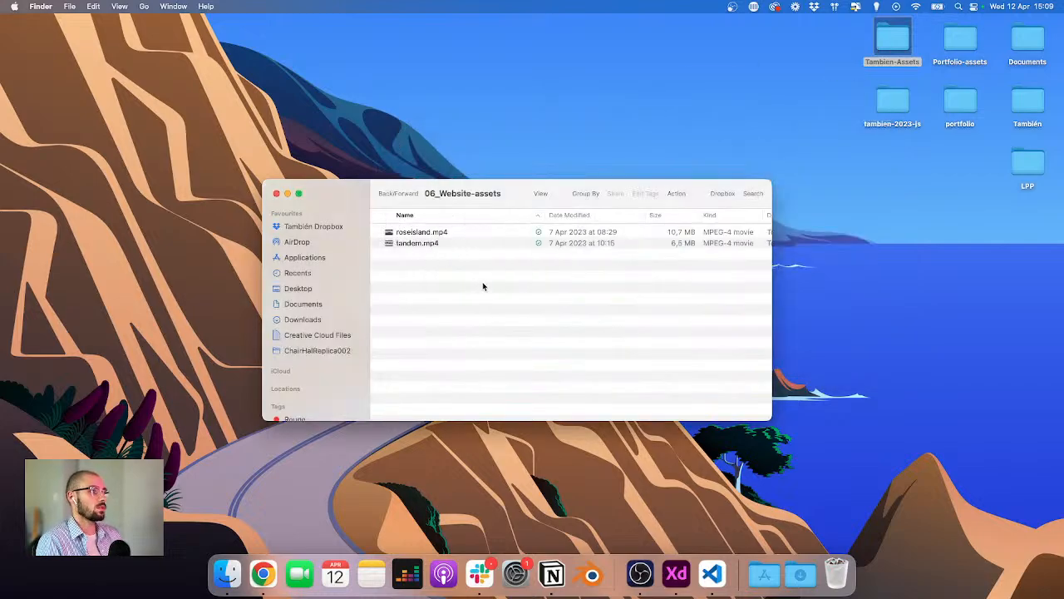
Step: Move roseisland.mp4 and tandem.mp4 out of 06_Website-assets onto the desktop
drag(483, 286, 463, 226)
drag(479, 130, 922, 280)
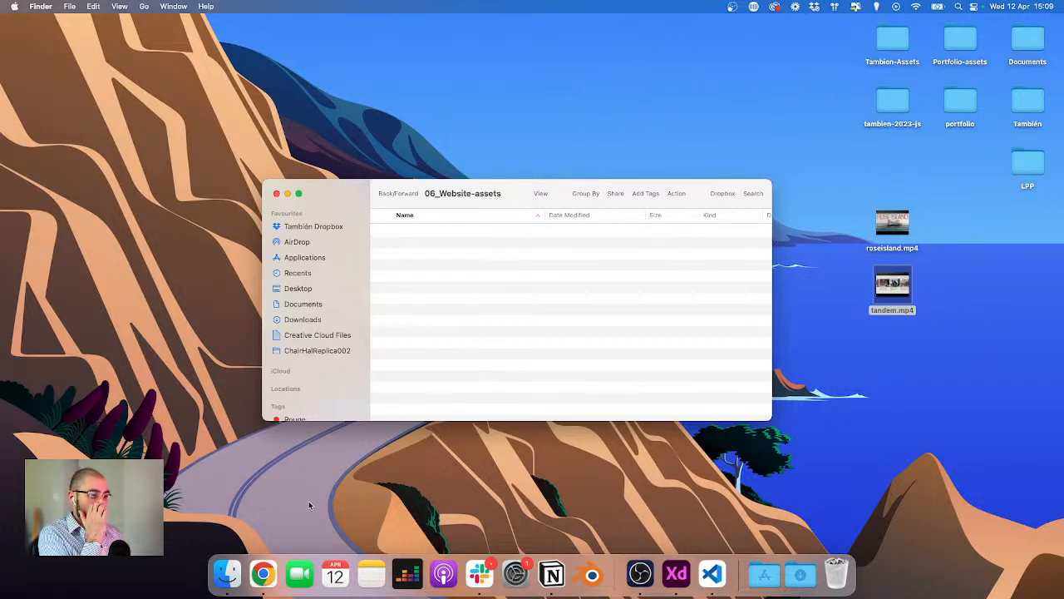
Step: Switch to Chrome and open the videosmaller.com site from the bookmarks in a new tab
click(263, 574)
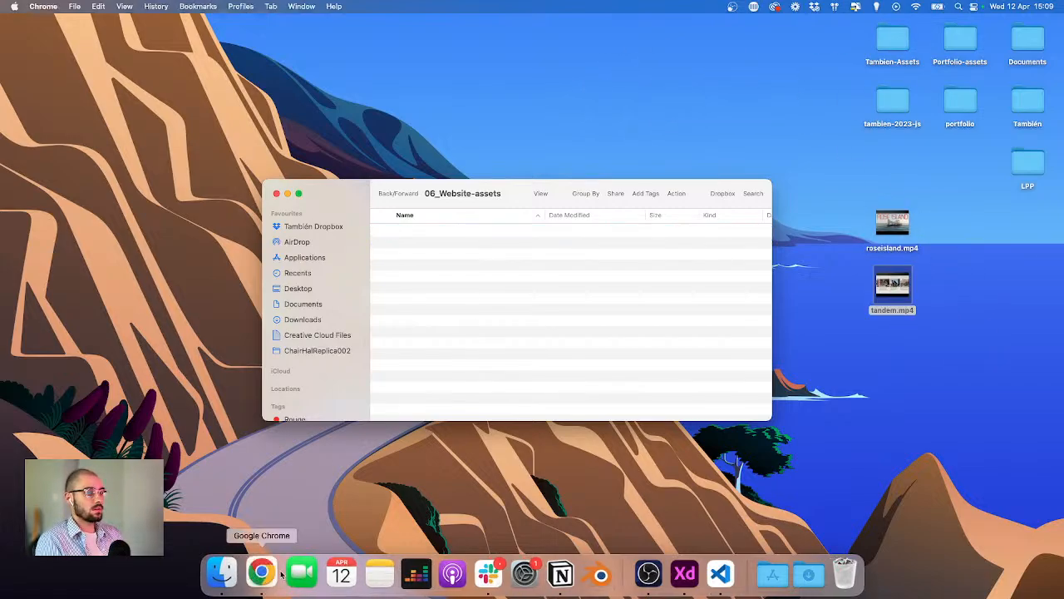
click(384, 32)
click(250, 46)
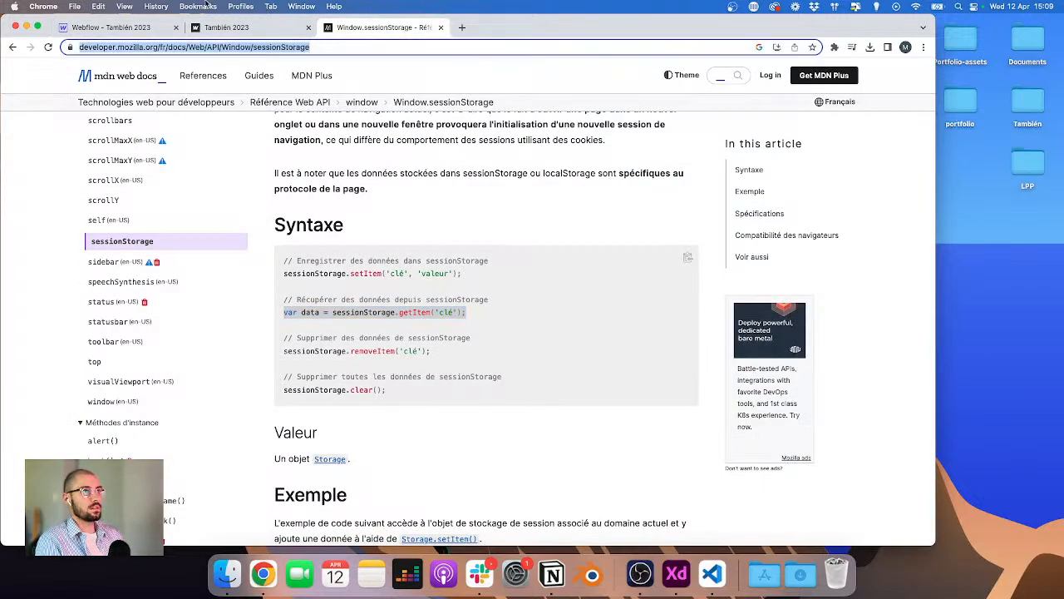
click(198, 6)
mouse_move(233, 206)
click(333, 200)
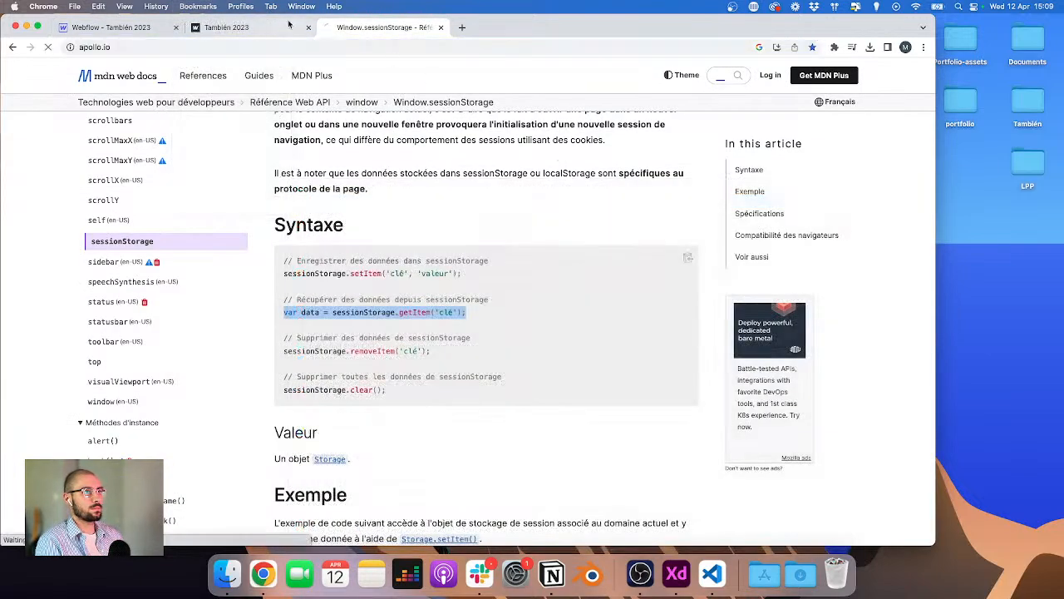
click(382, 27)
click(329, 27)
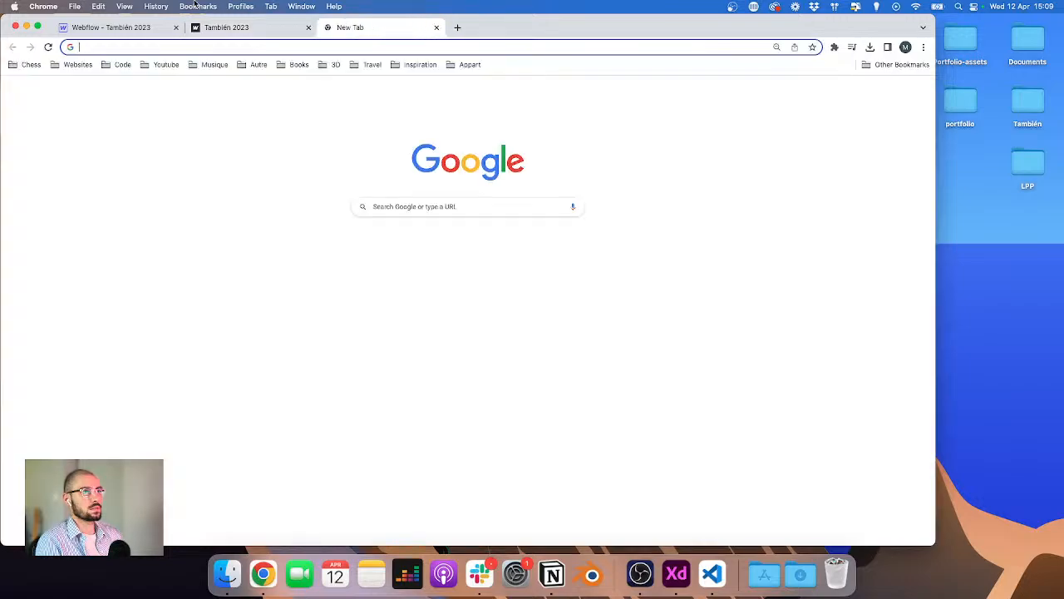
click(198, 6)
mouse_move(218, 205)
click(304, 188)
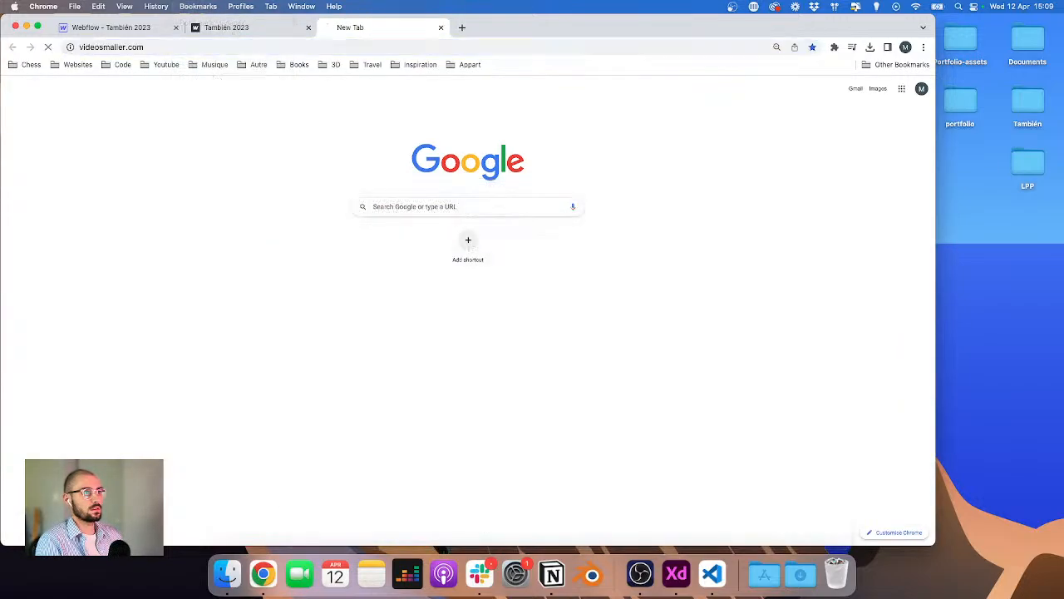
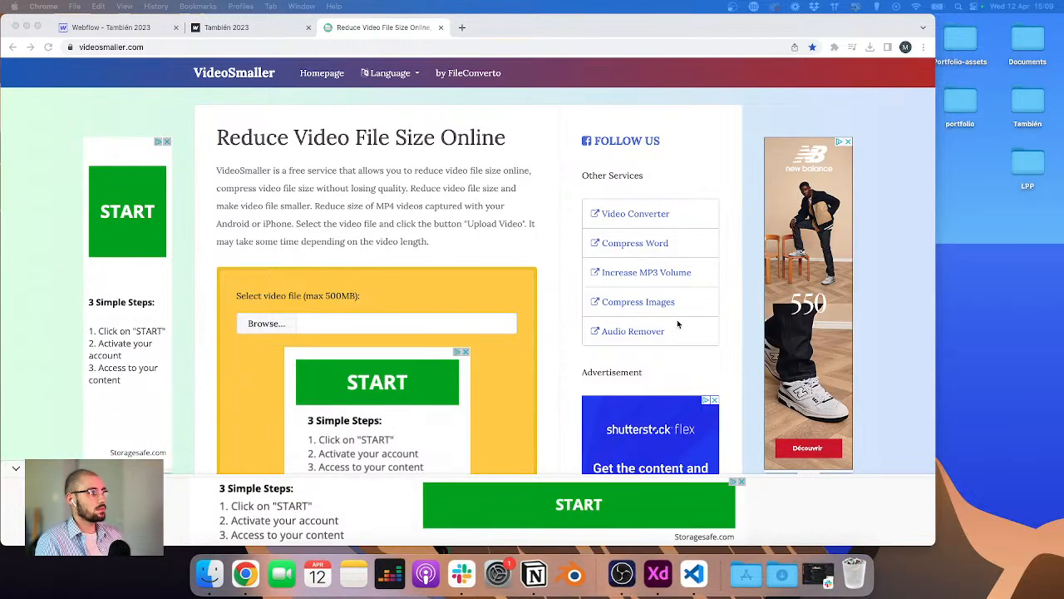
Step: Choose roseisland.mp4 from the Desktop as the video file to compress on VideoSmaller
key(ctrl+Up)
click(820, 185)
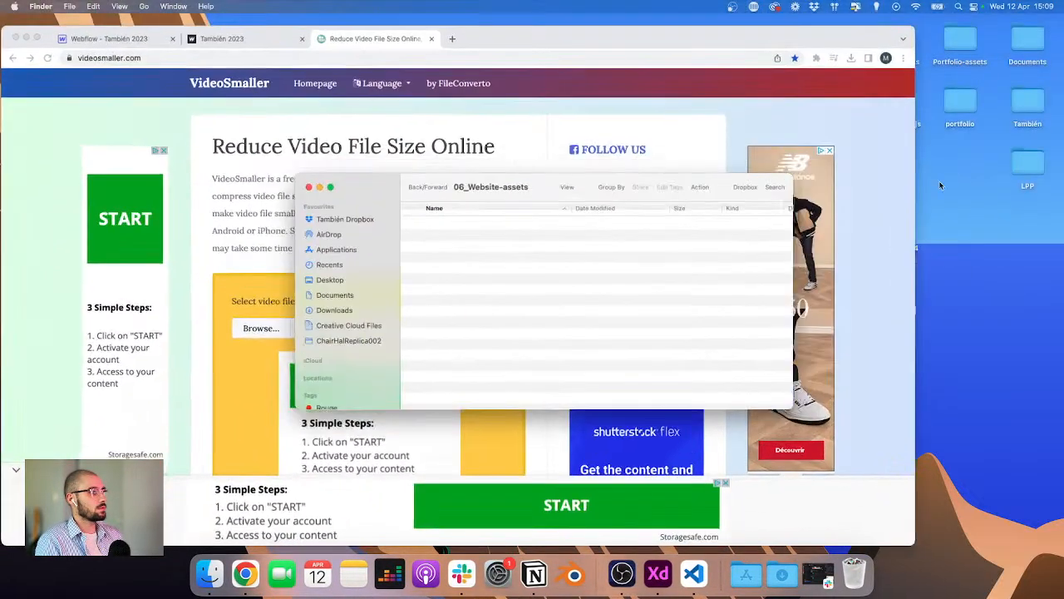
drag(848, 35, 968, 35)
click(375, 331)
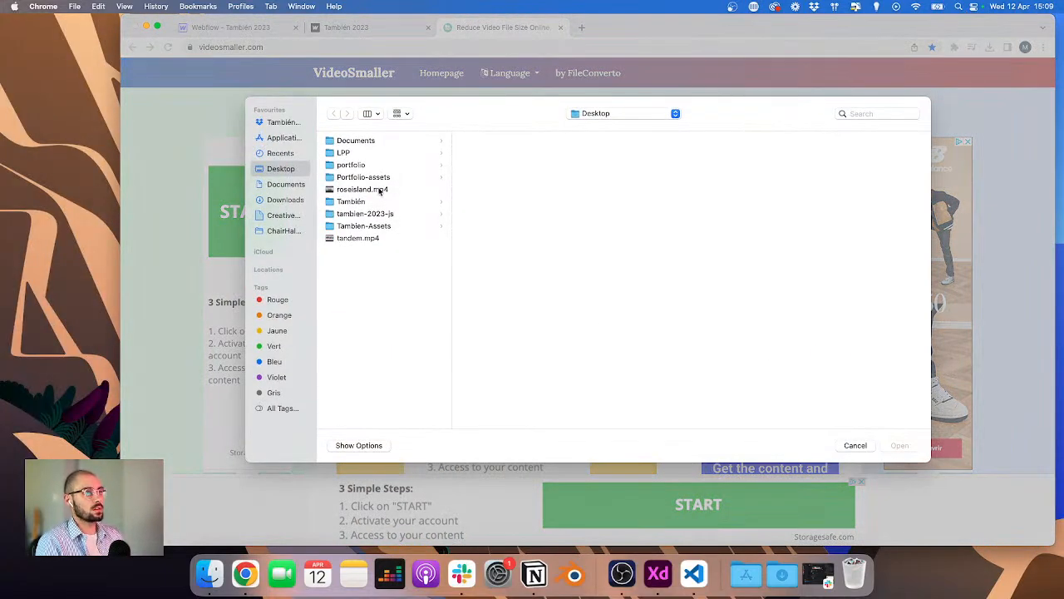
click(380, 191)
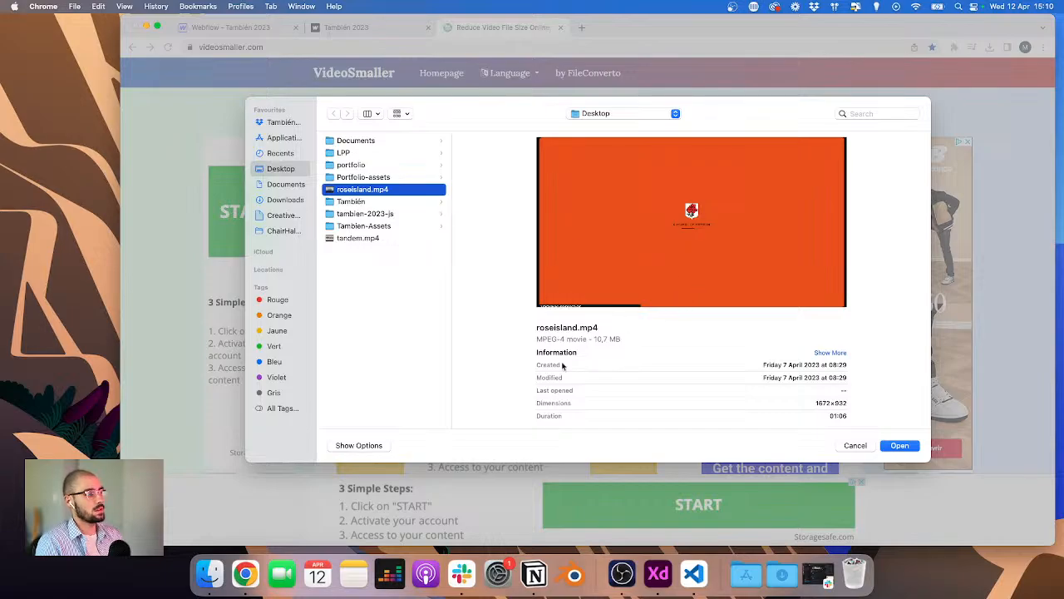
double_click(359, 191)
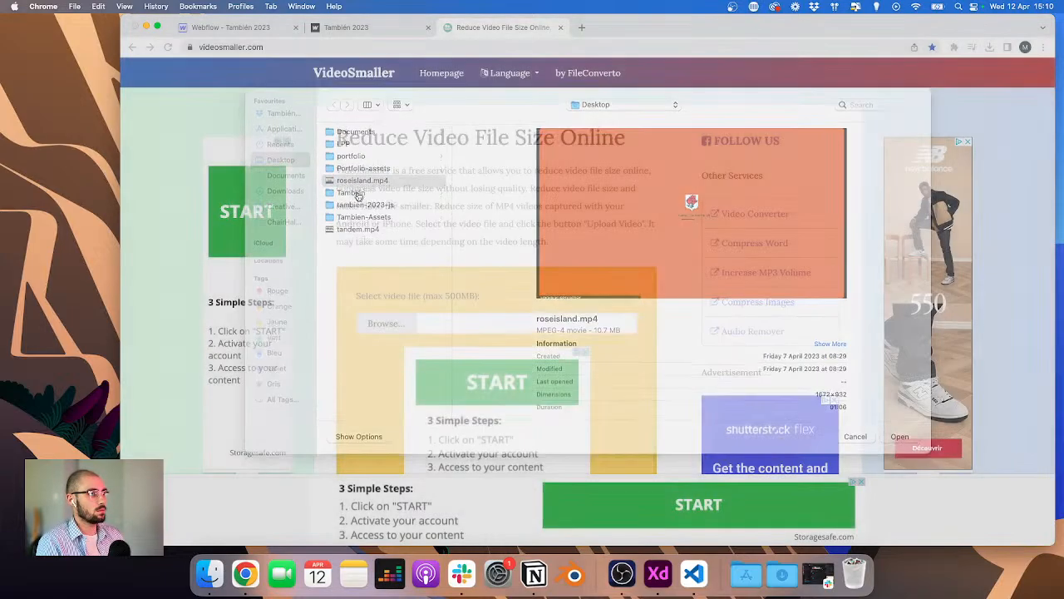
Step: Set the video scaling to 1440 width and upload the video for compression
scroll(415, 190, down, 10)
click(416, 175)
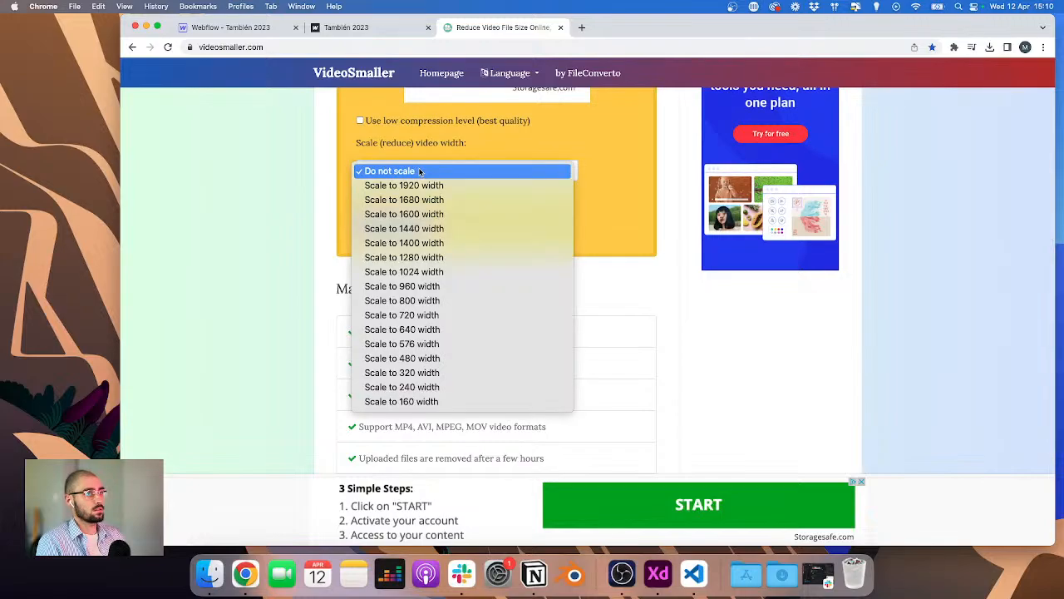
click(441, 233)
scroll(441, 239, up, 3)
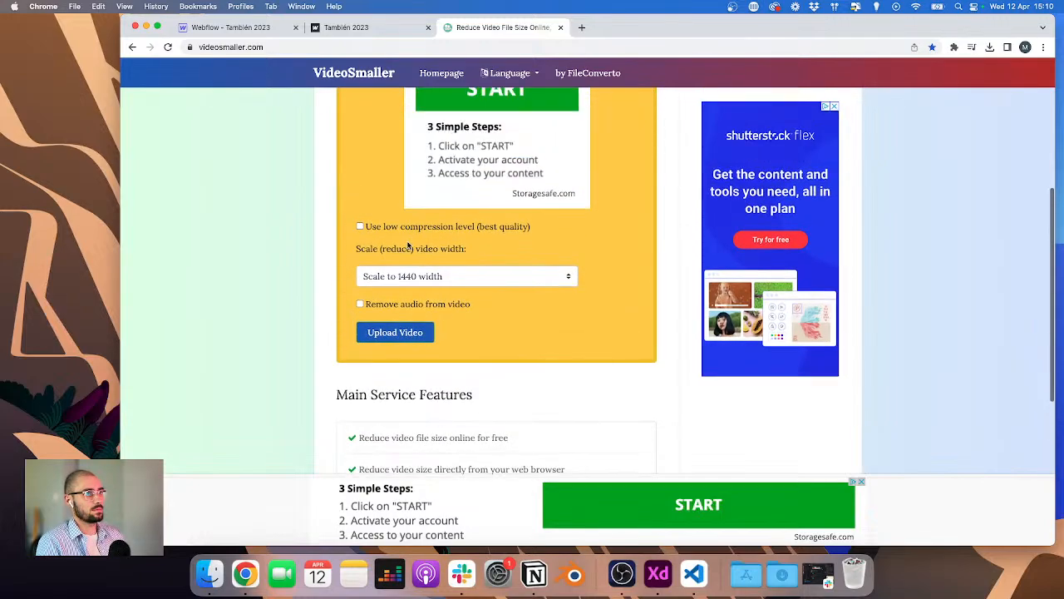
click(398, 331)
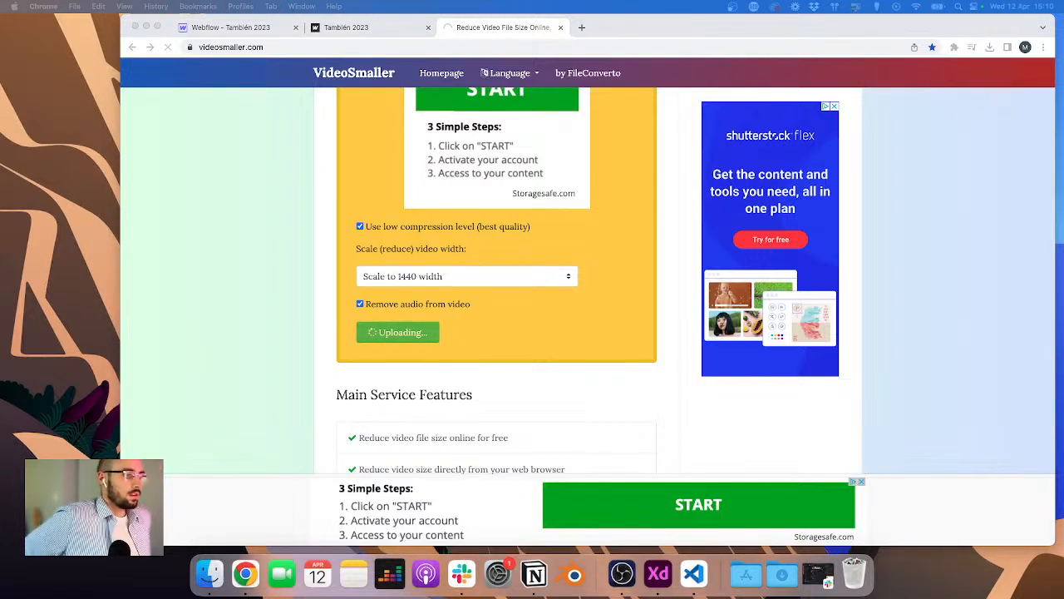
Step: Preview the tandem.mp4 and roseisland.mp4 files from the Desktop in QuickTime Player while the upload runs
scroll(323, 224, up, 5)
scroll(322, 224, down, 3)
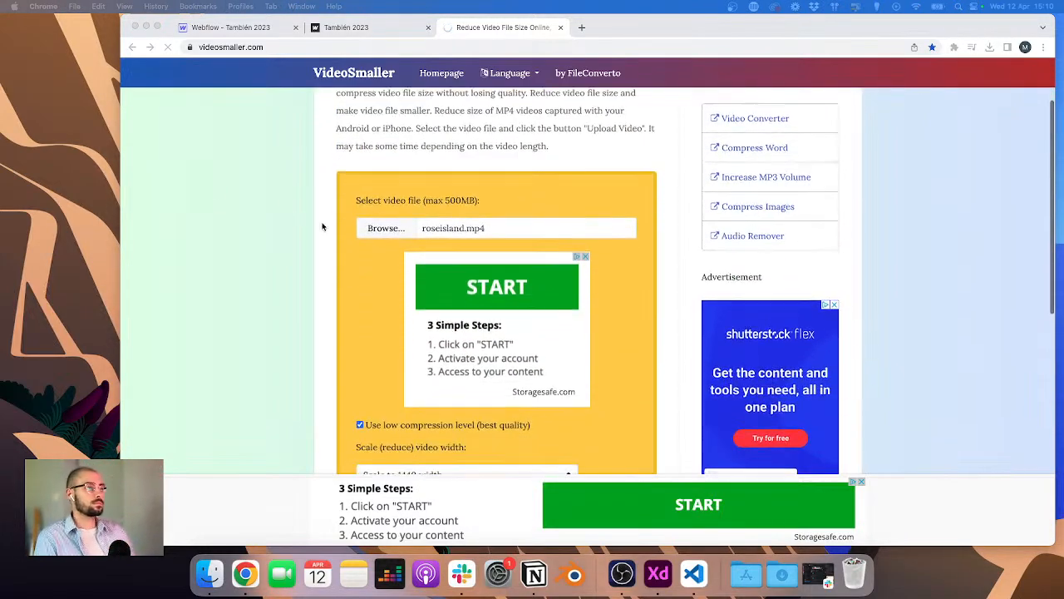
scroll(377, 209, down, 2)
scroll(377, 210, up, 1)
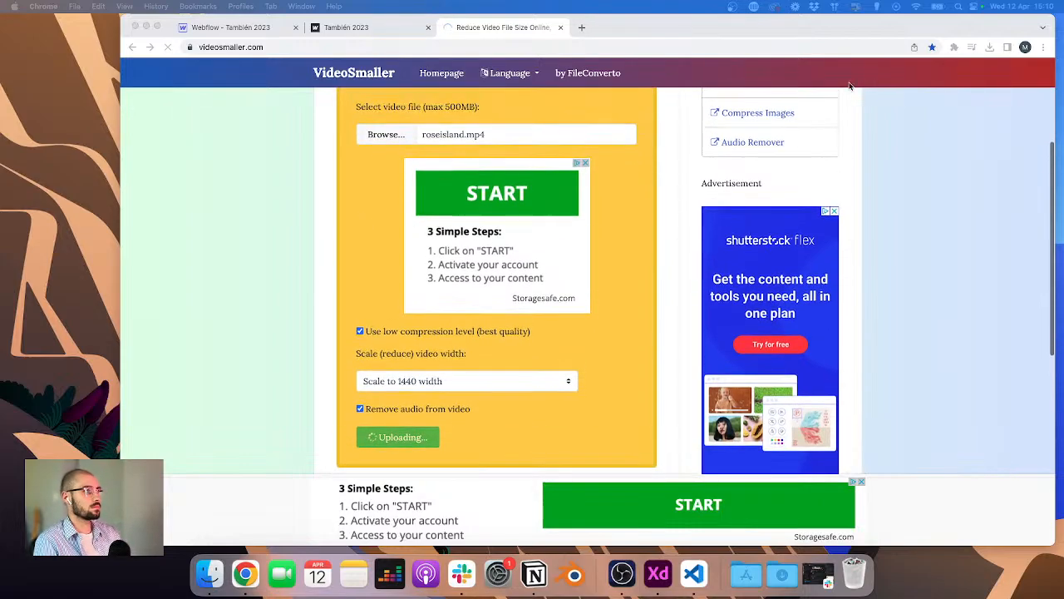
drag(937, 23, 751, 6)
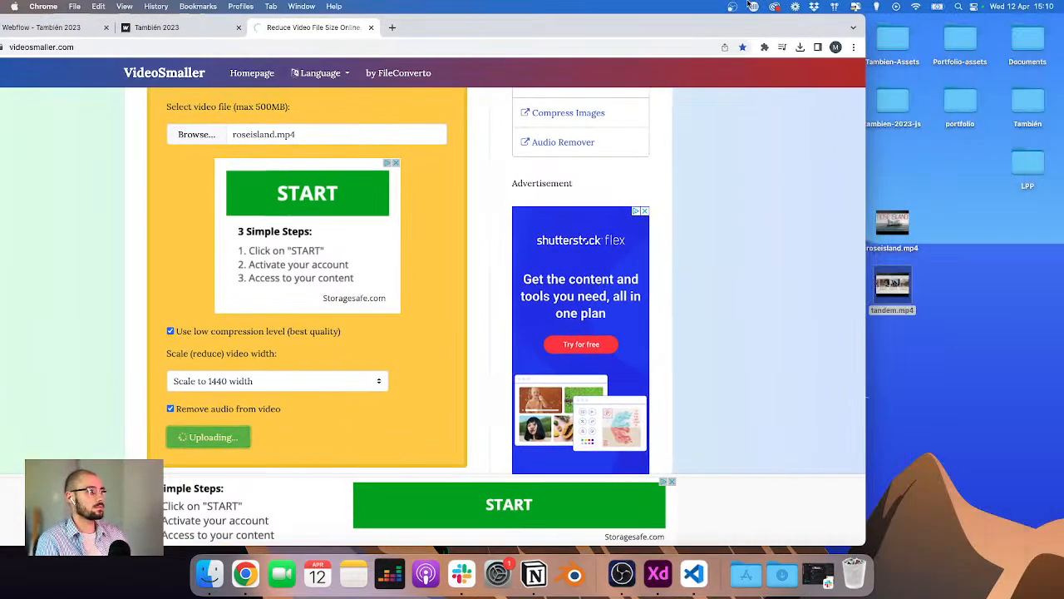
double_click(903, 272)
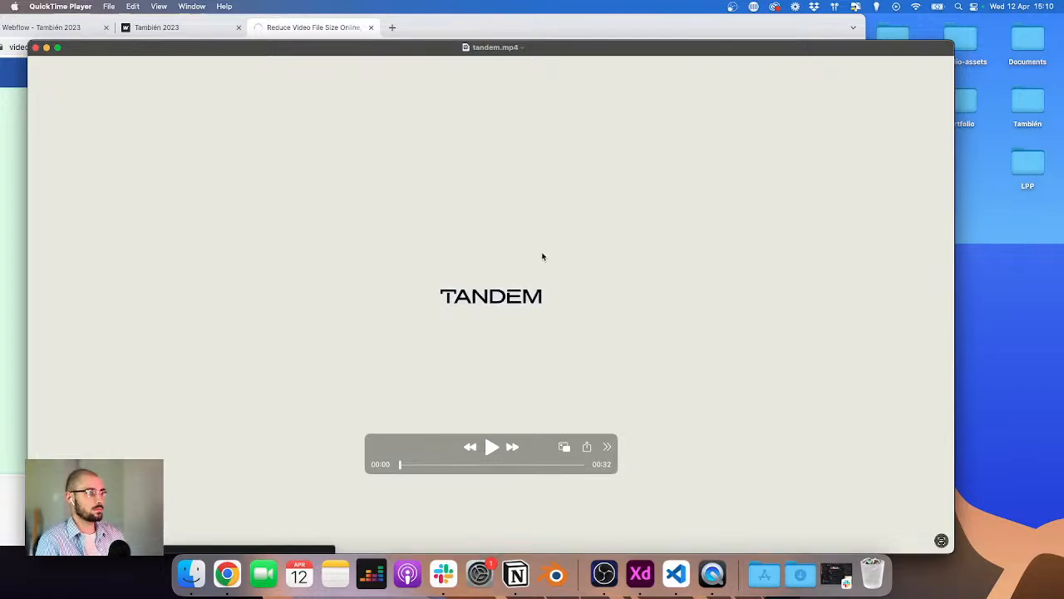
key(super+q)
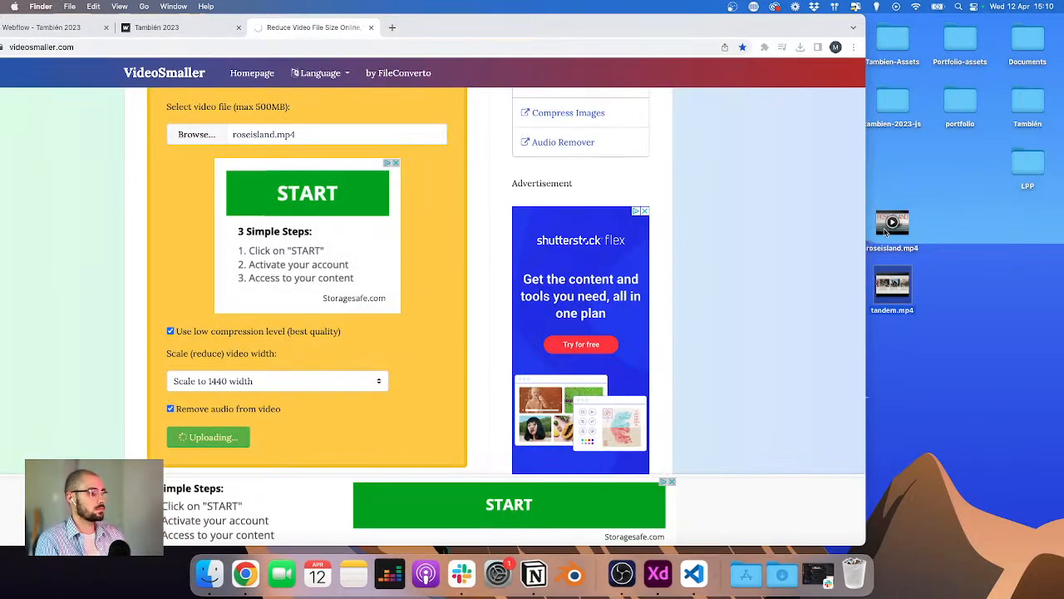
double_click(887, 233)
key(super+q)
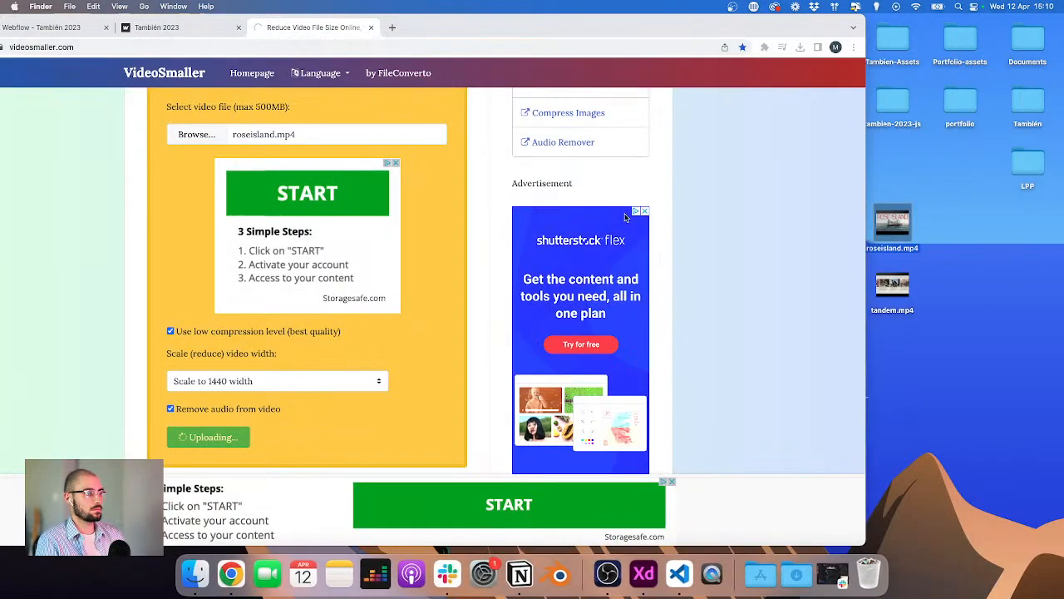
scroll(274, 274, up, 2)
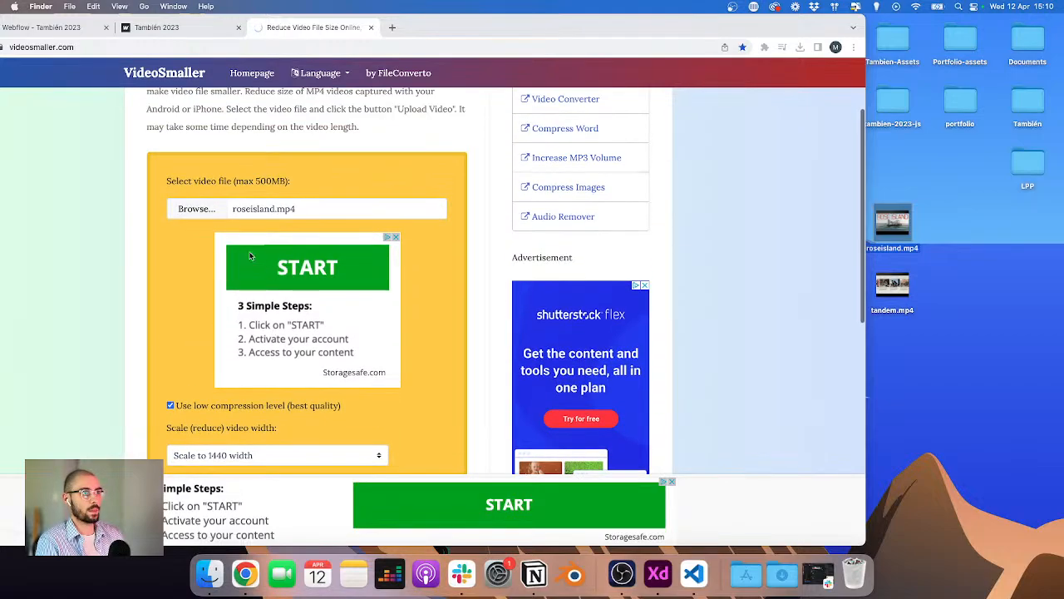
scroll(286, 257, down, 2)
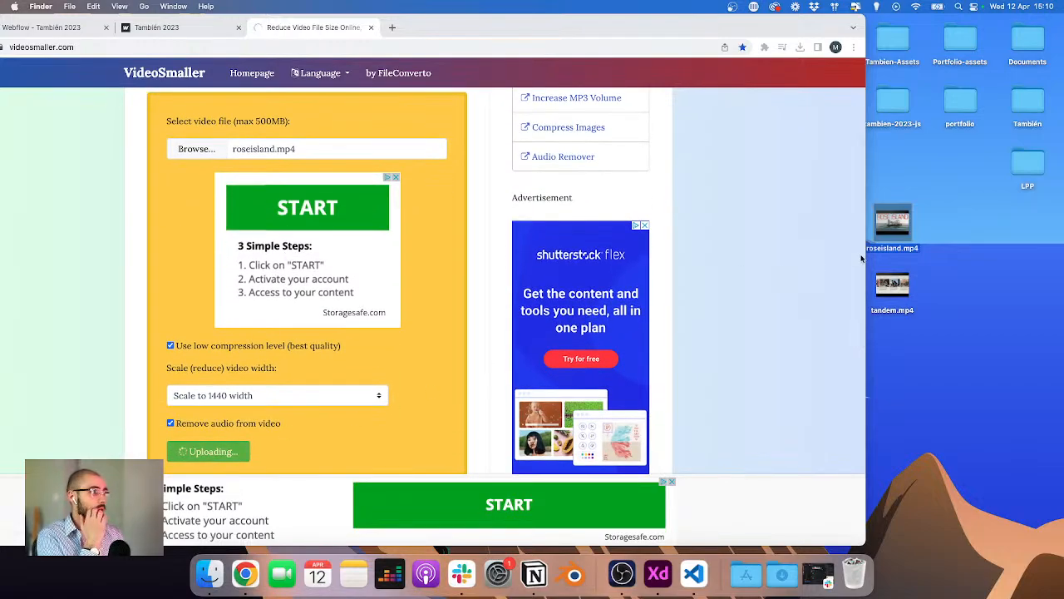
double_click(879, 249)
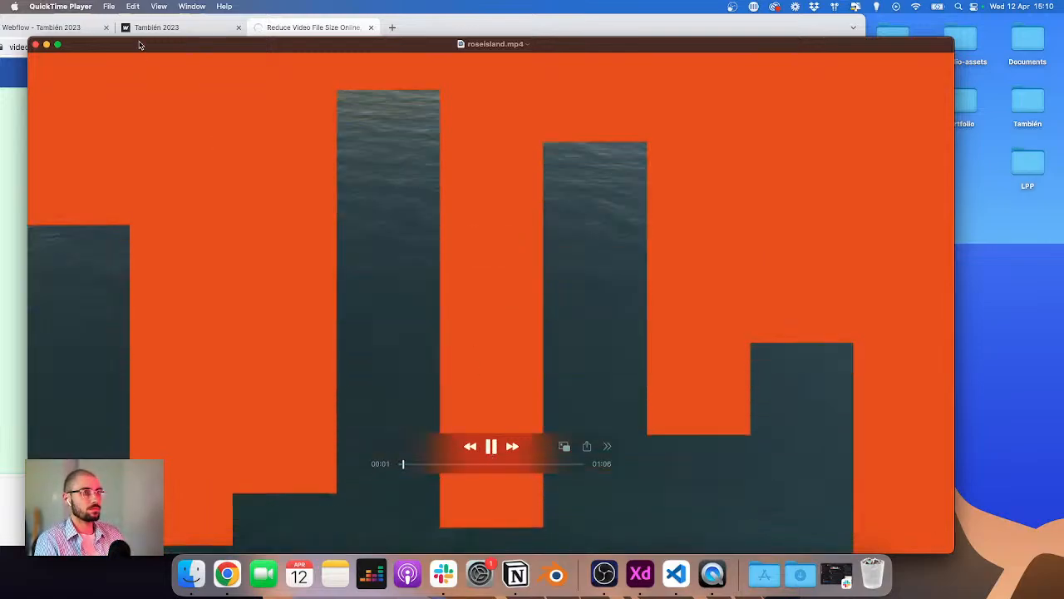
drag(138, 42, 208, 4)
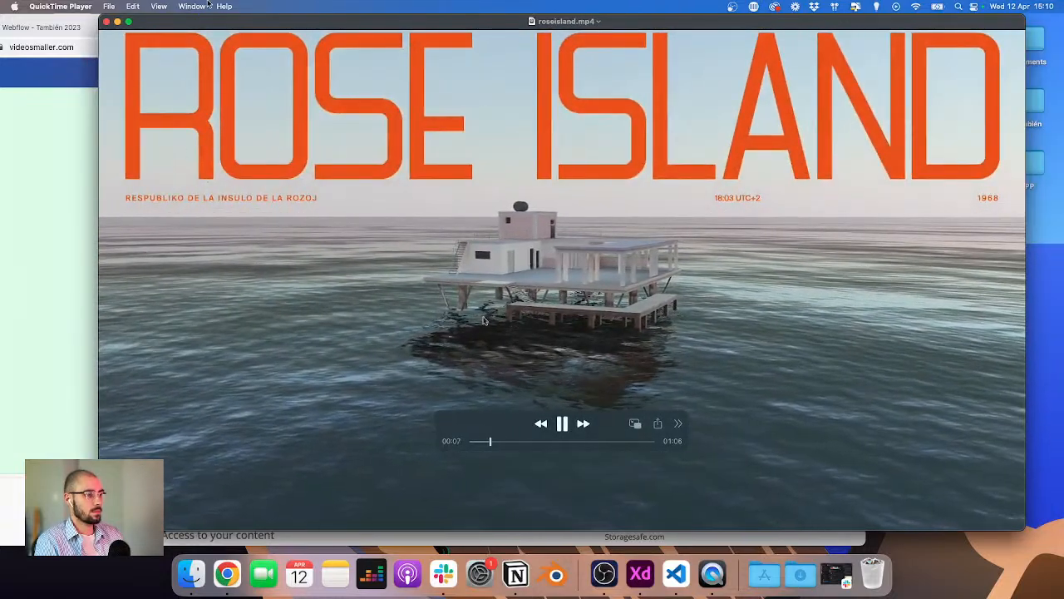
key(super+w)
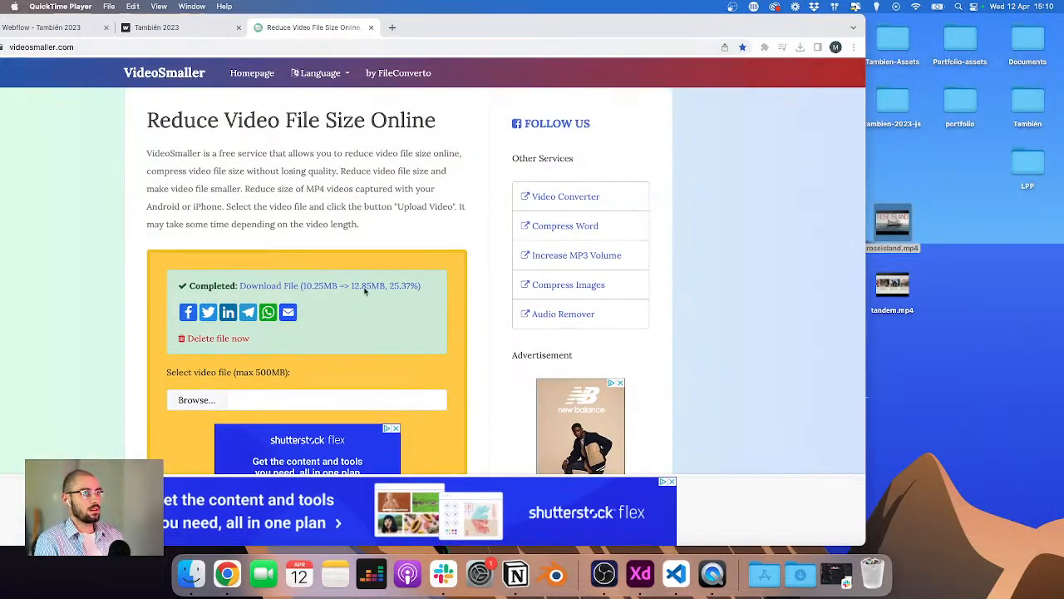
key(super+q)
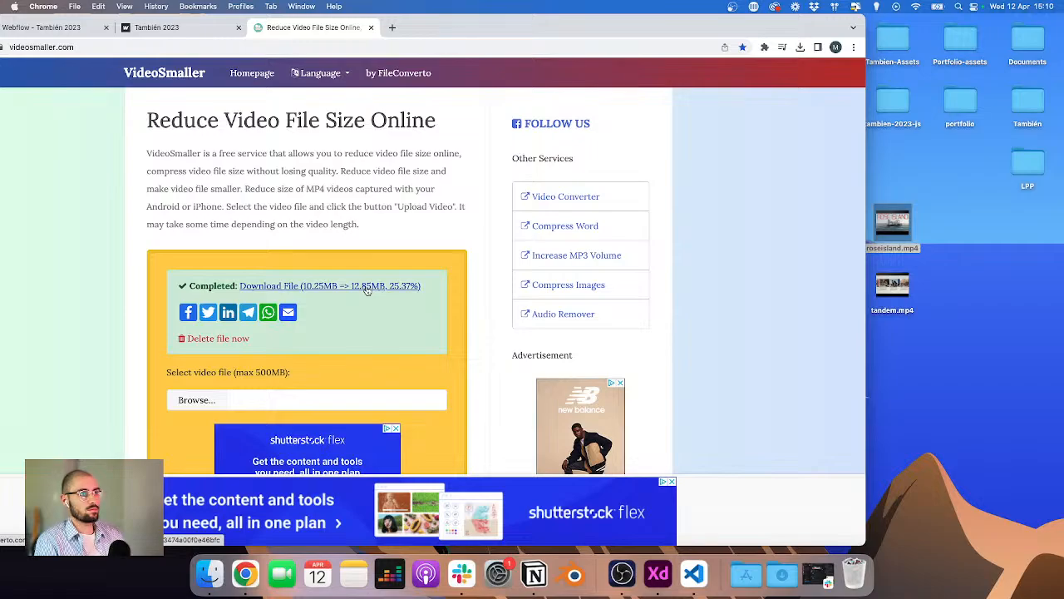
Step: Trim roseisland.mp4 in QuickTime Player to its first 35 seconds and save it as rose on the Desktop
scroll(367, 289, down, 2)
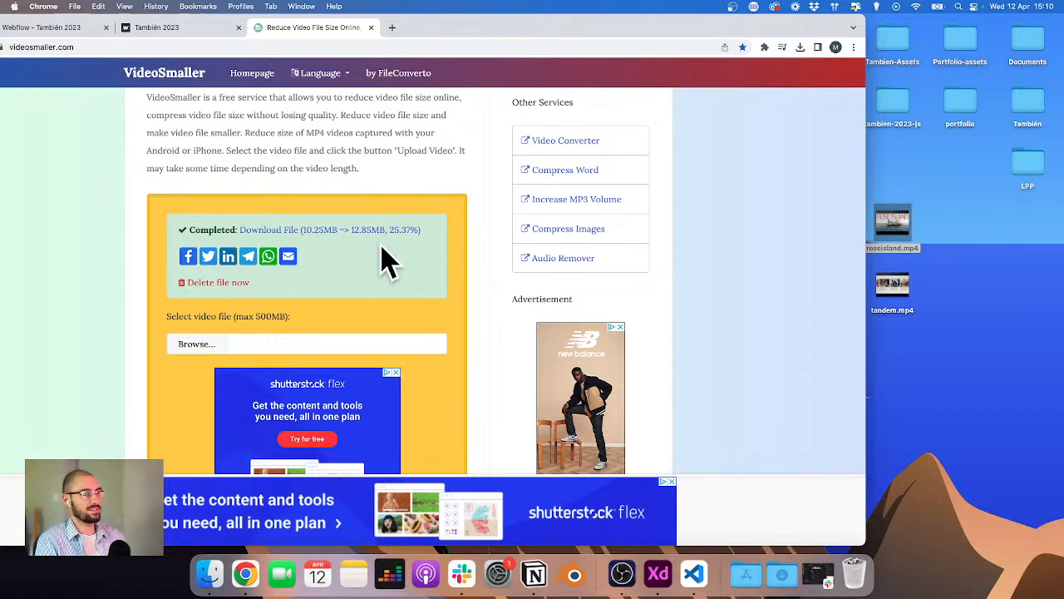
scroll(298, 316, down, 3)
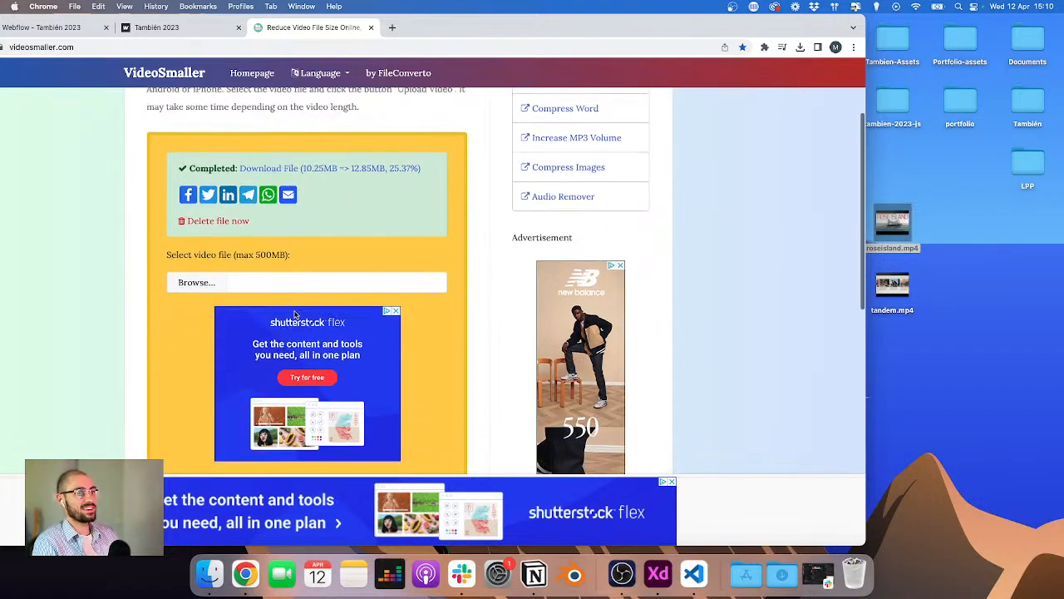
scroll(221, 250, up, 1)
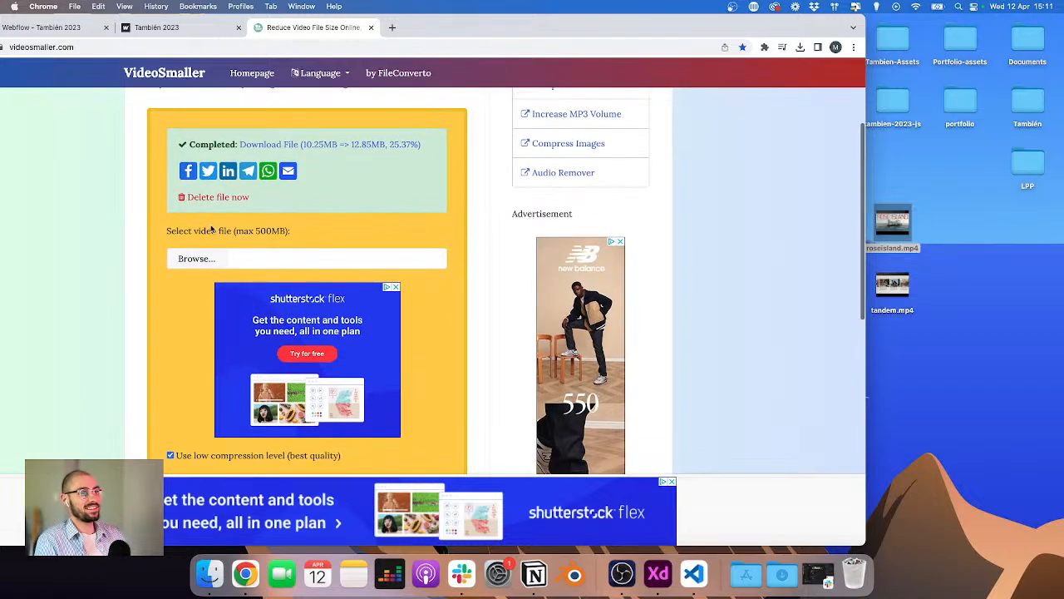
double_click(892, 223)
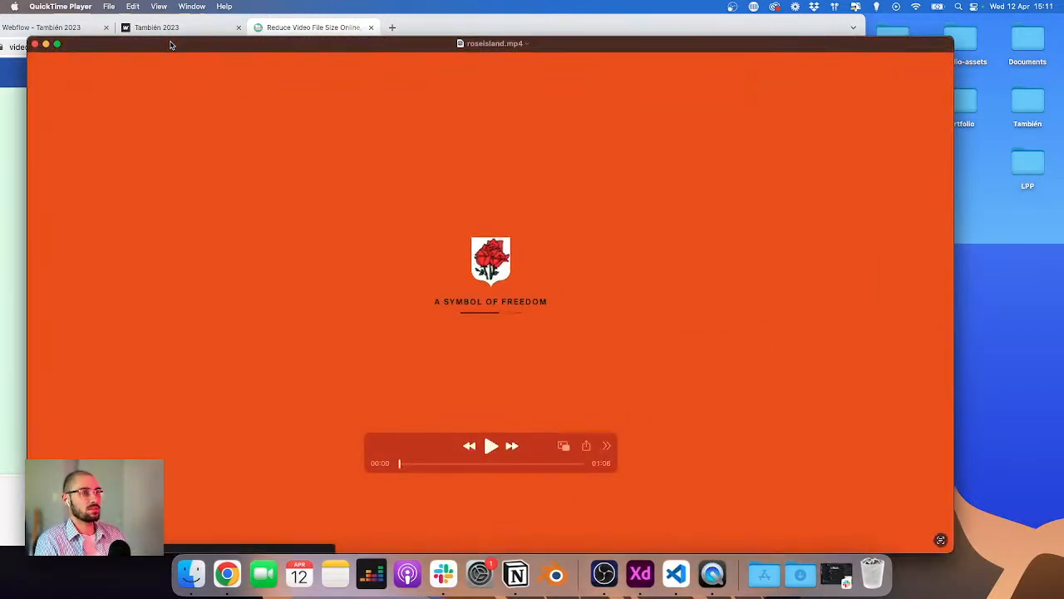
click(131, 7)
click(167, 254)
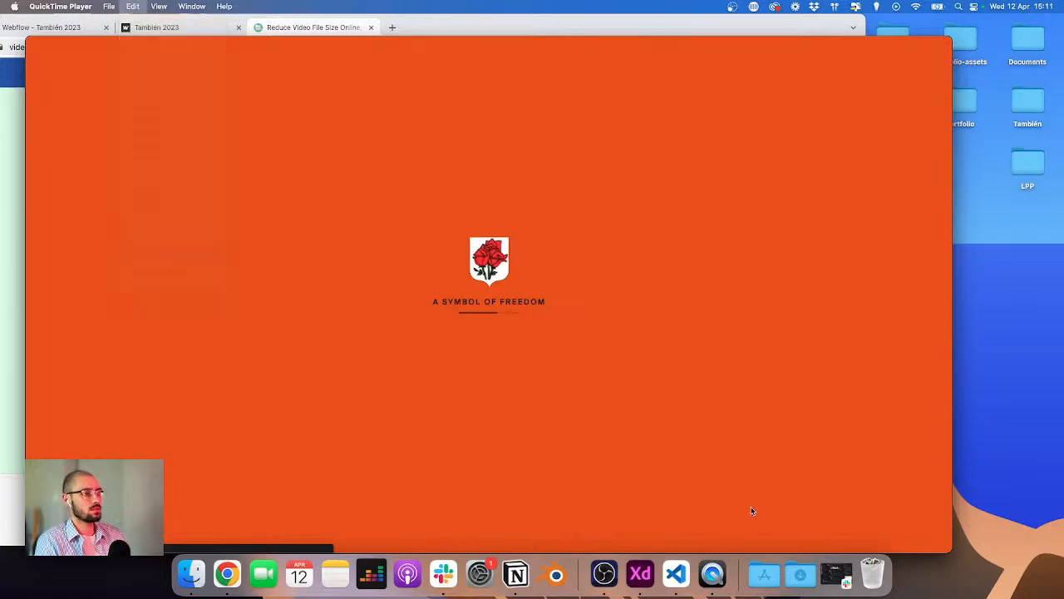
drag(892, 519, 521, 498)
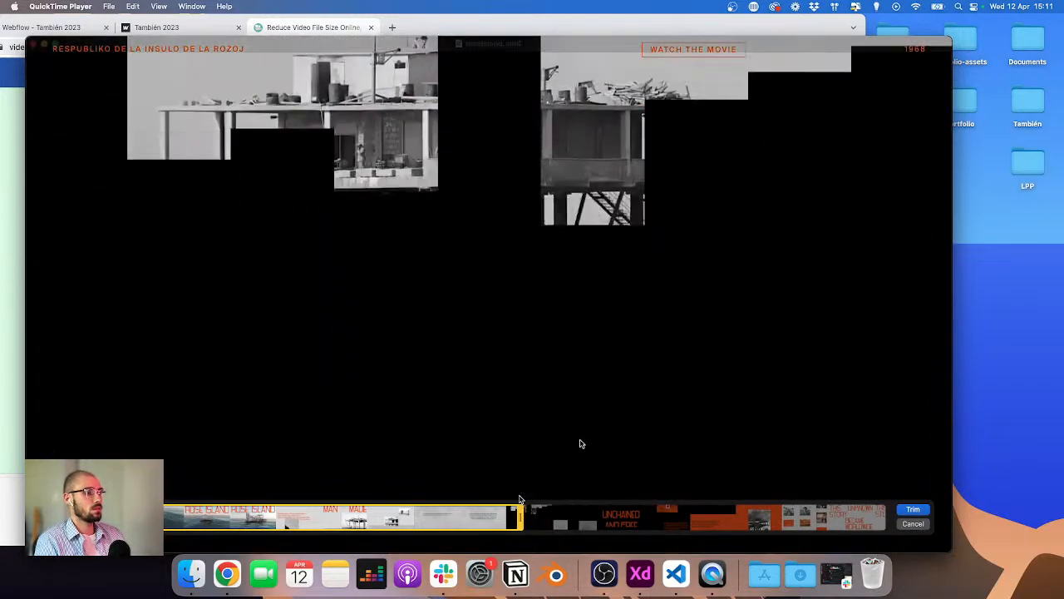
click(913, 509)
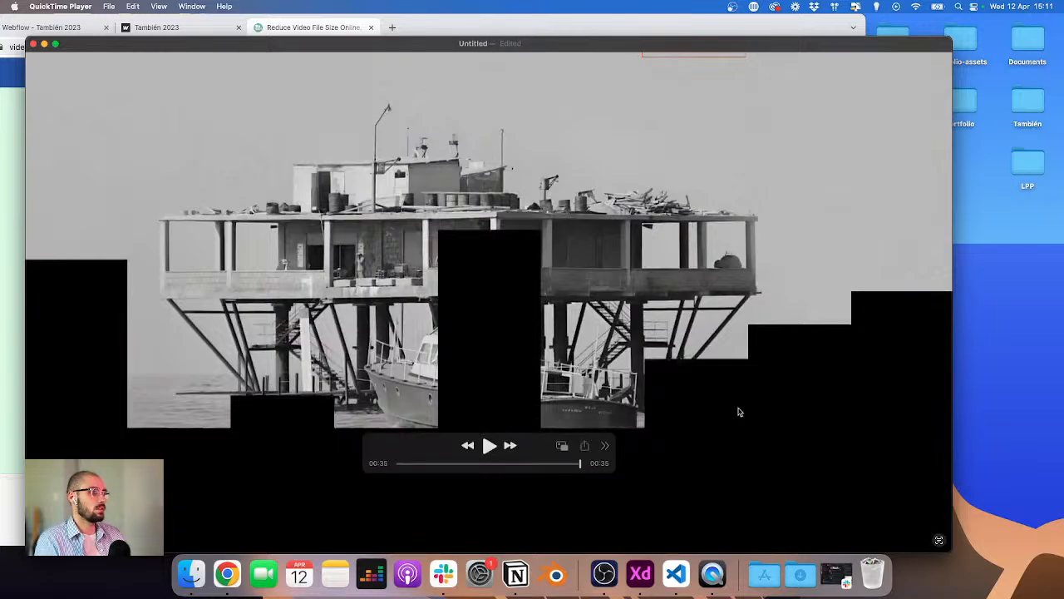
key(super+w)
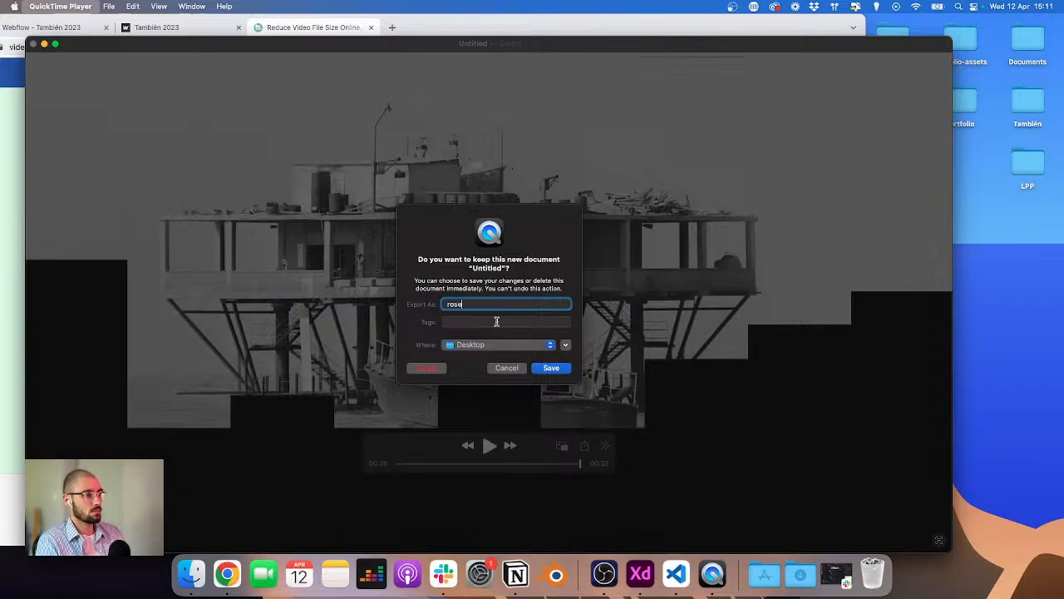
key(Return)
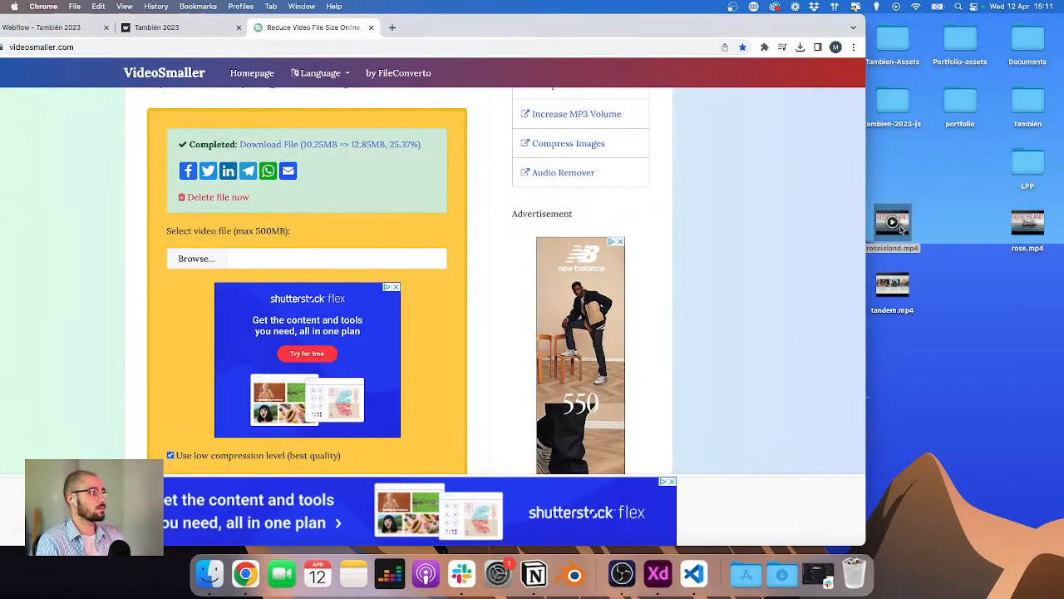
Step: Move the original roseisland.mp4 to the Trash and rename the trimmed rose.mp4 as roseisland.mp4
drag(903, 230, 854, 572)
click(1032, 241)
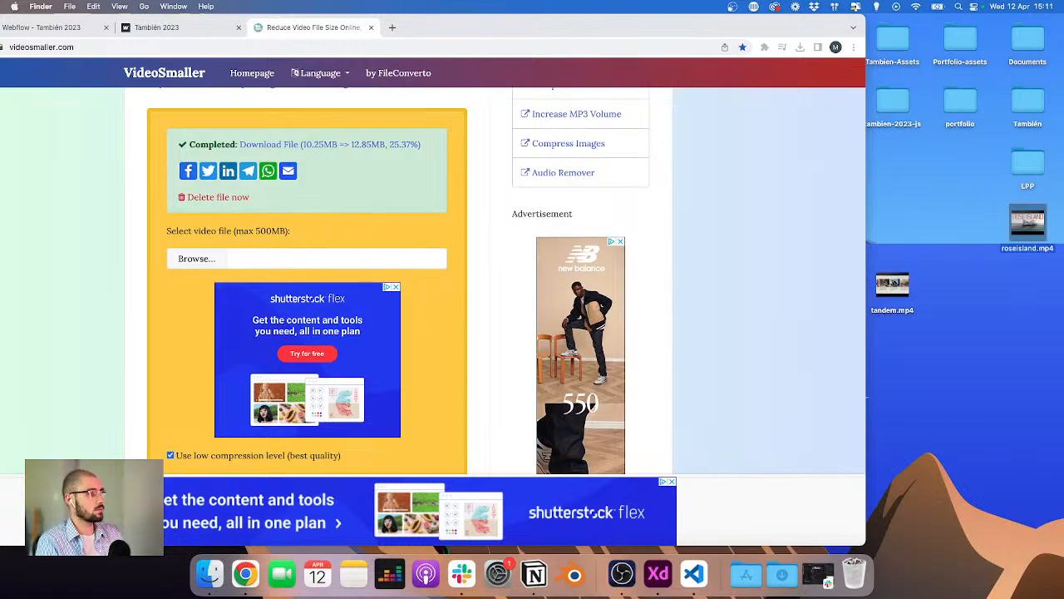
Step: Compress the trimmed roseisland.mp4 on VideoSmaller scaled to 1280 width and download the result
click(264, 267)
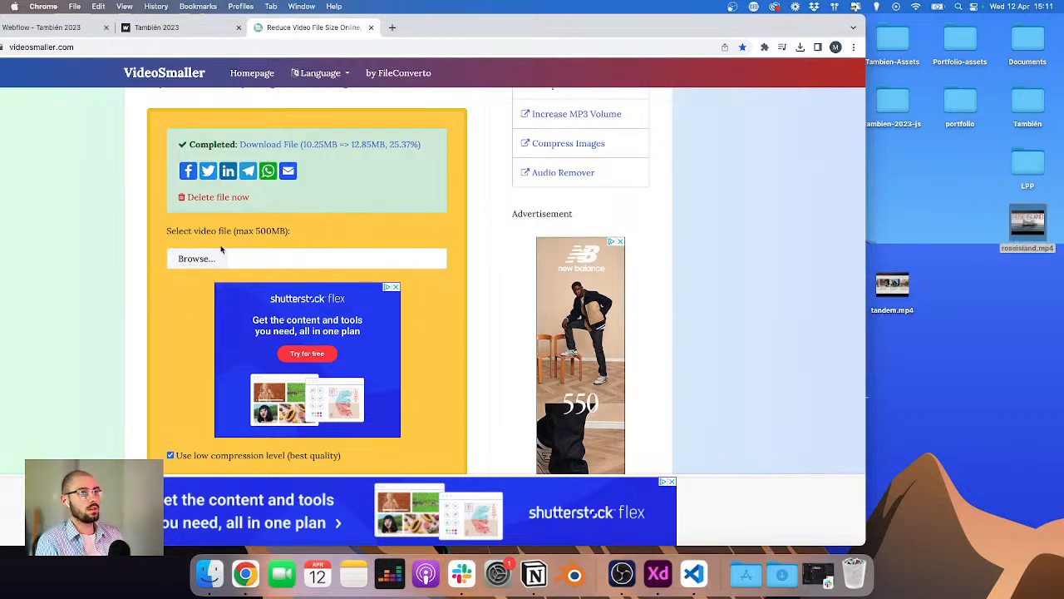
click(197, 259)
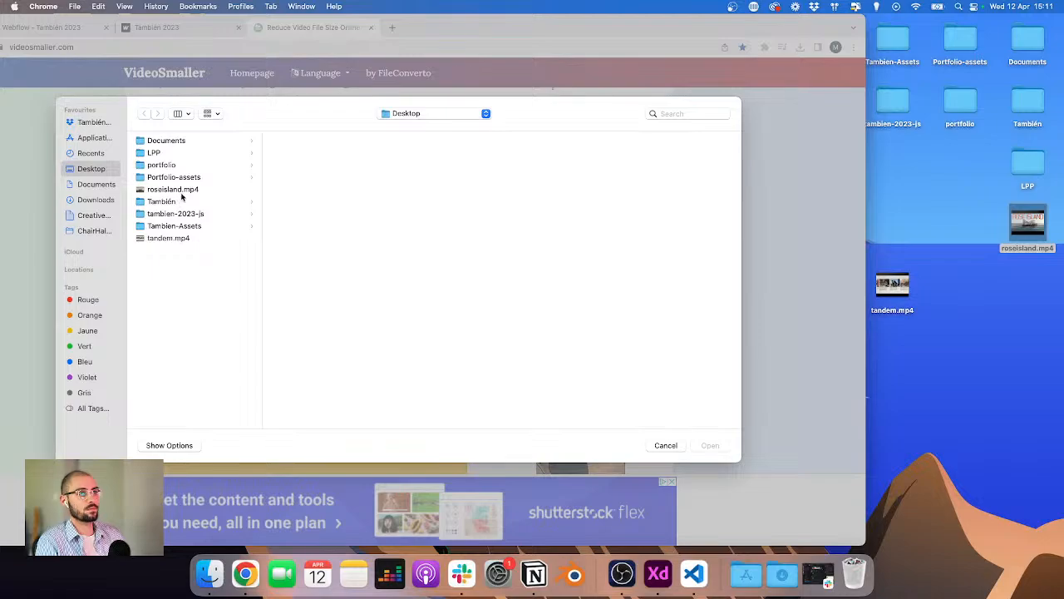
double_click(175, 190)
scroll(212, 349, down, 3)
click(209, 330)
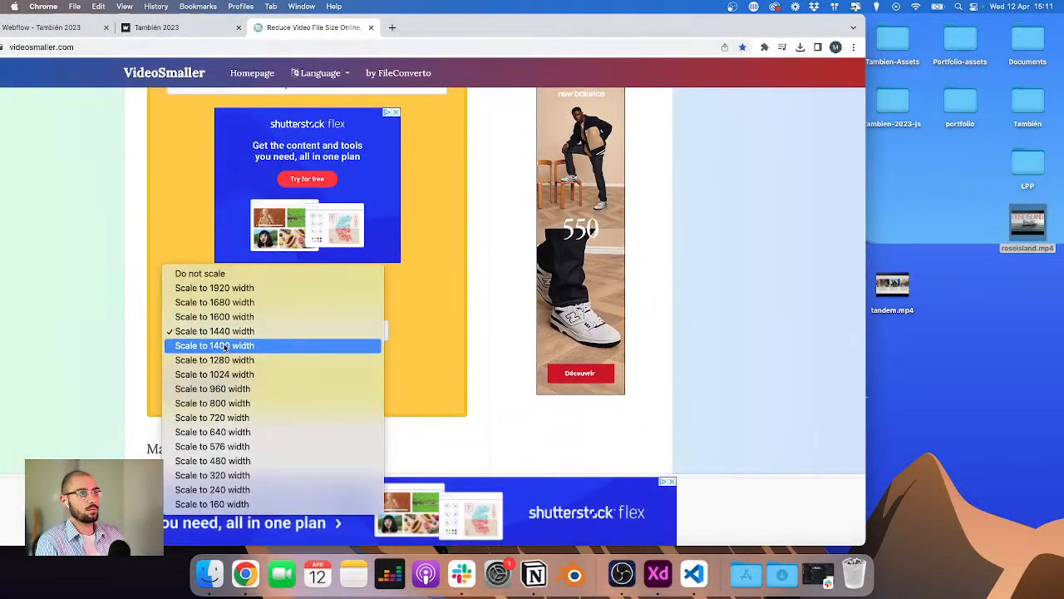
click(241, 361)
scroll(239, 370, up, 3)
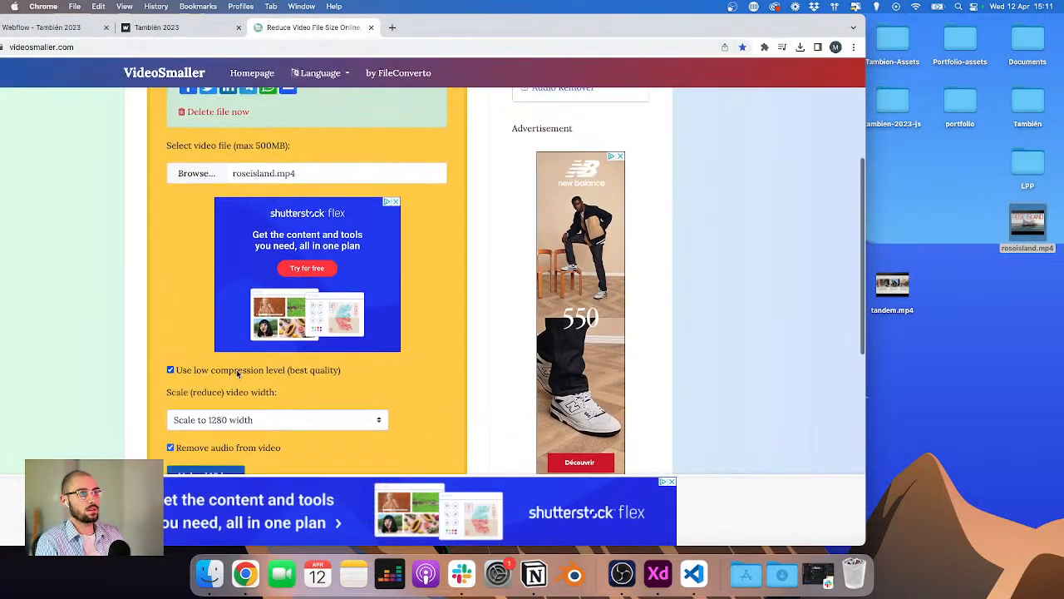
scroll(237, 373, down, 1)
click(218, 451)
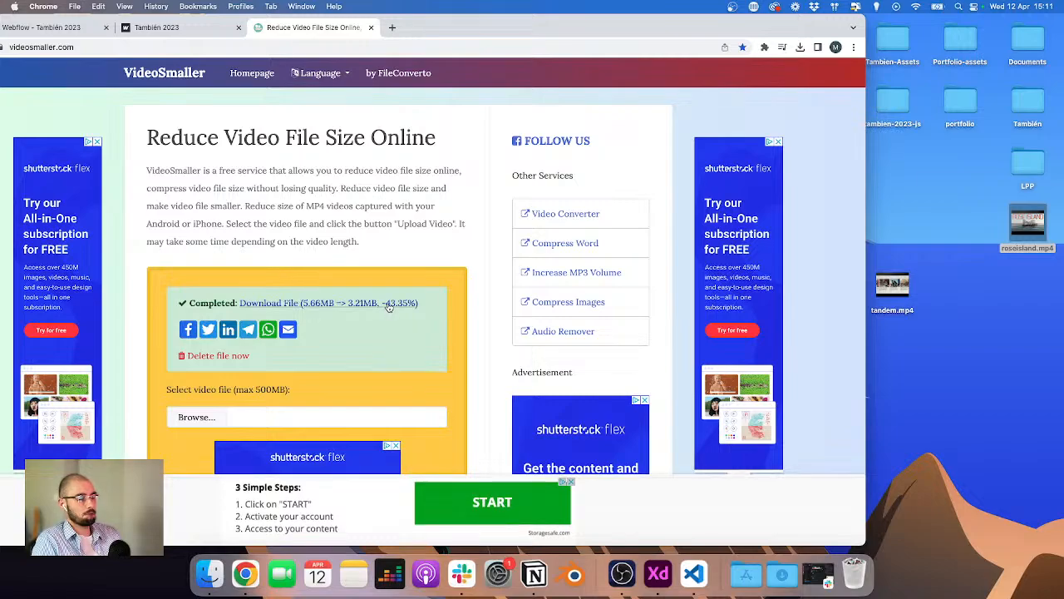
click(389, 304)
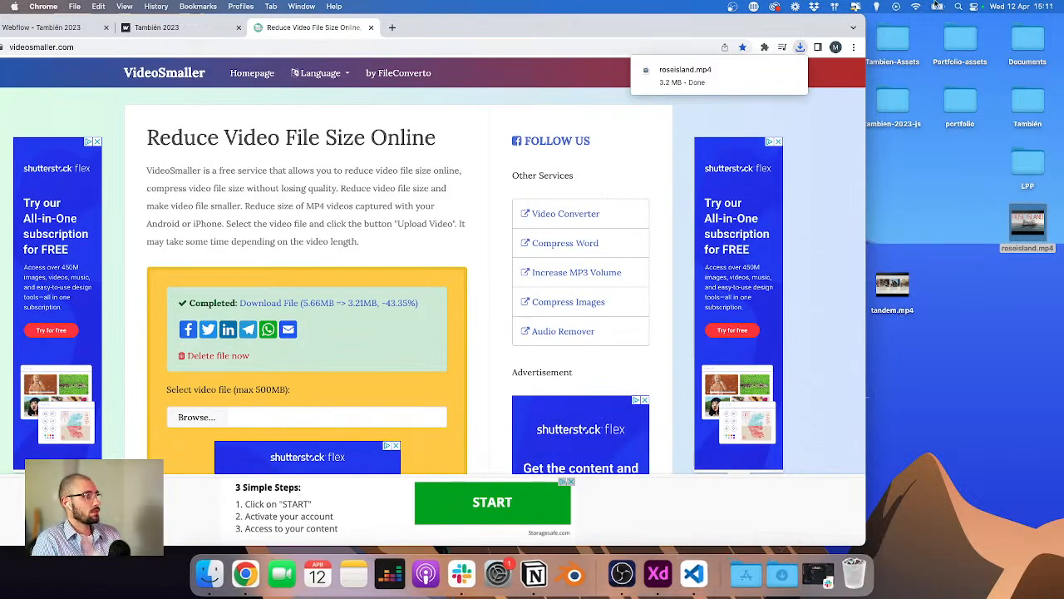
Step: Move the downloaded compressed roseisland.mp4 from Downloads into the 06_Website-assets folder
key(ctrl+Up)
click(191, 237)
click(782, 574)
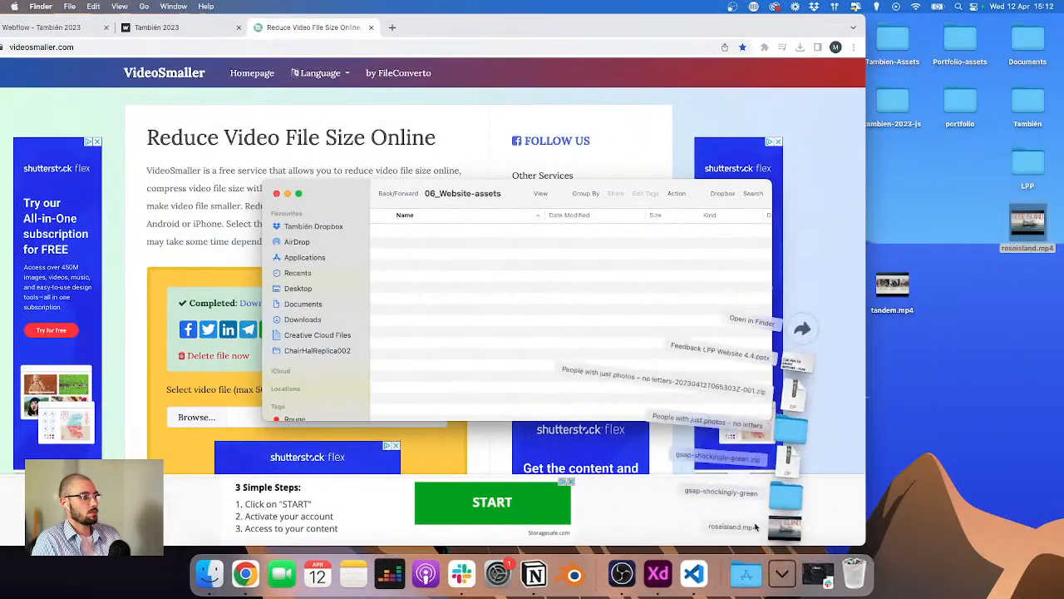
drag(755, 526, 351, 232)
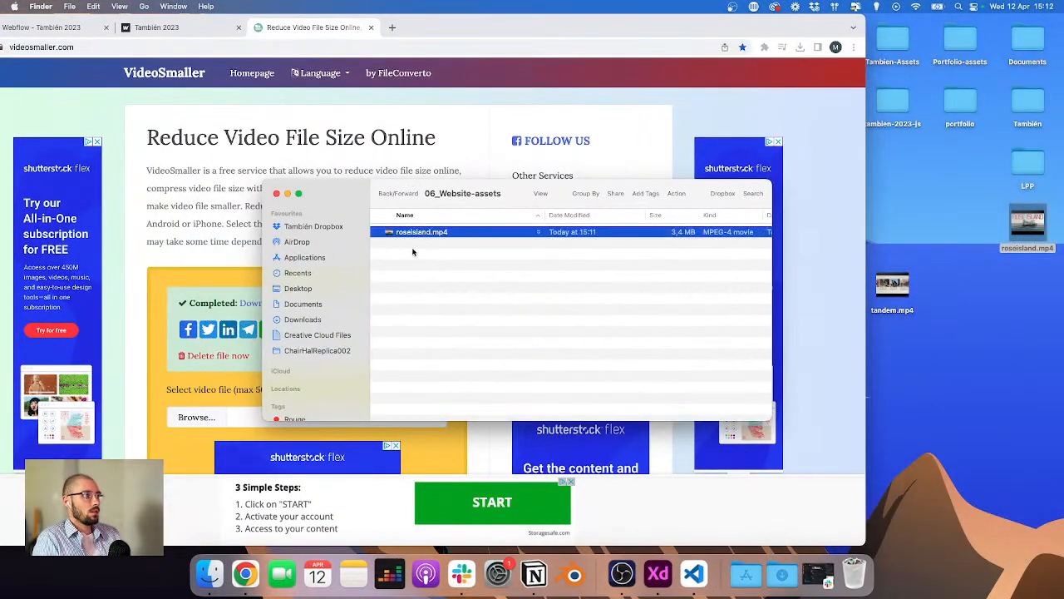
Step: Preview the compressed roseisland.mp4 in QuickTime Player, scrubbing through it before quitting
key(super+Down)
key(space)
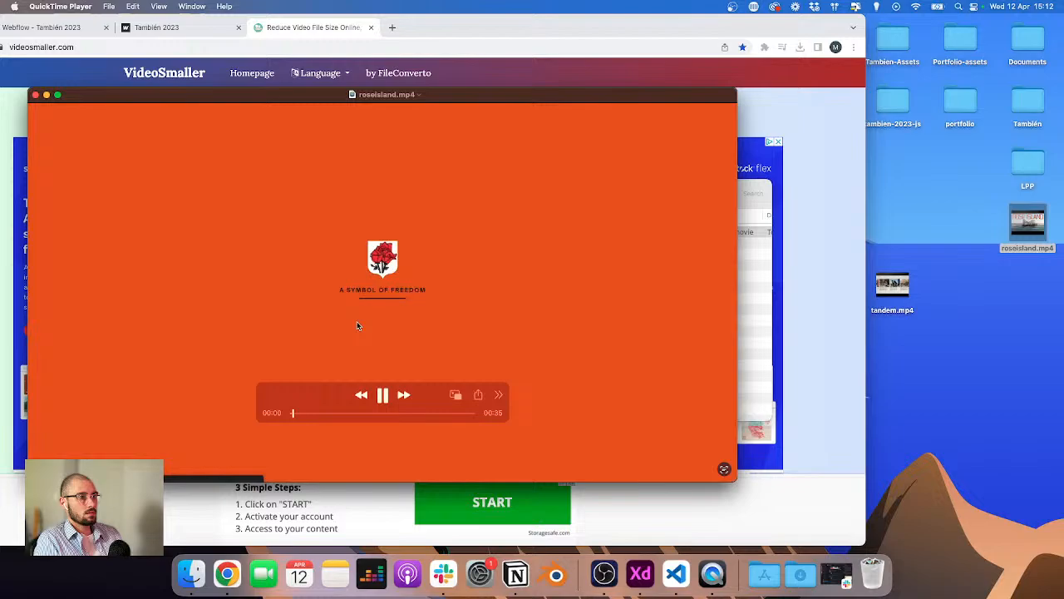
click(336, 413)
click(383, 413)
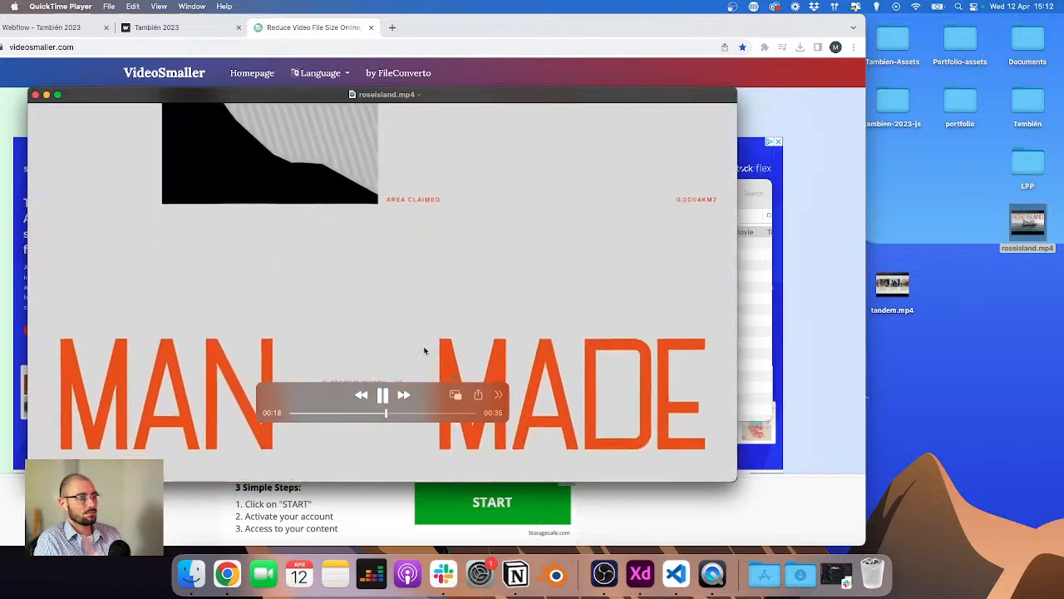
key(super+q)
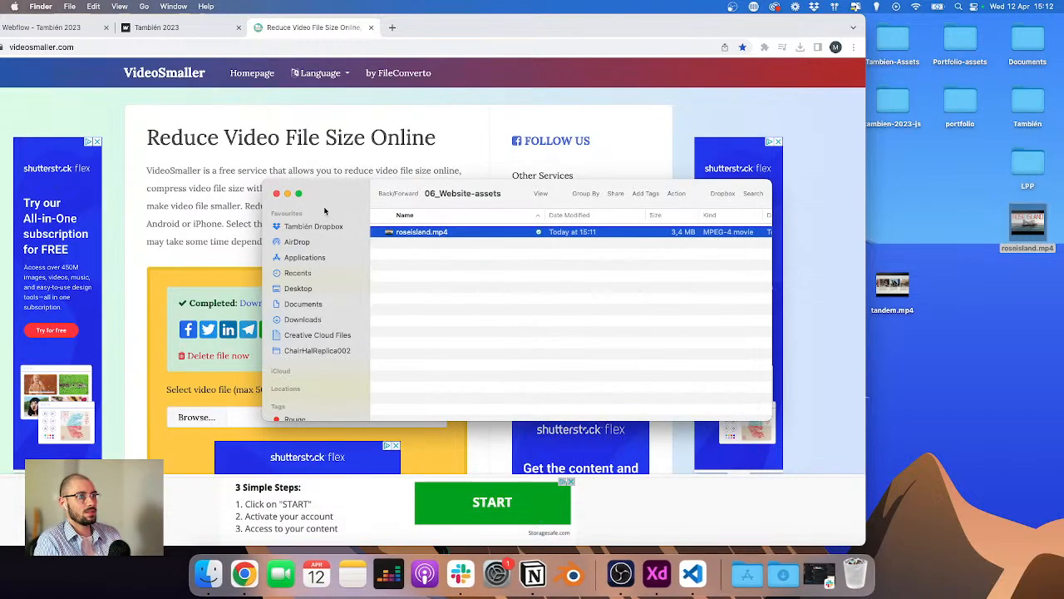
Step: Upload tandem.mp4 from the Desktop to VideoSmaller for compression at 1280 width without audio
click(185, 266)
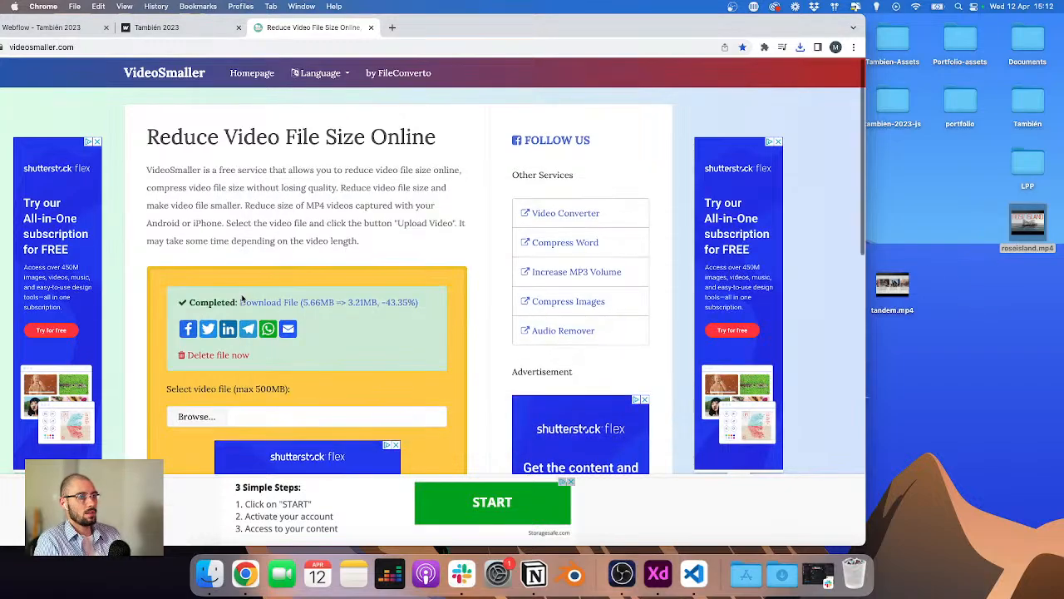
scroll(499, 274, down, 2)
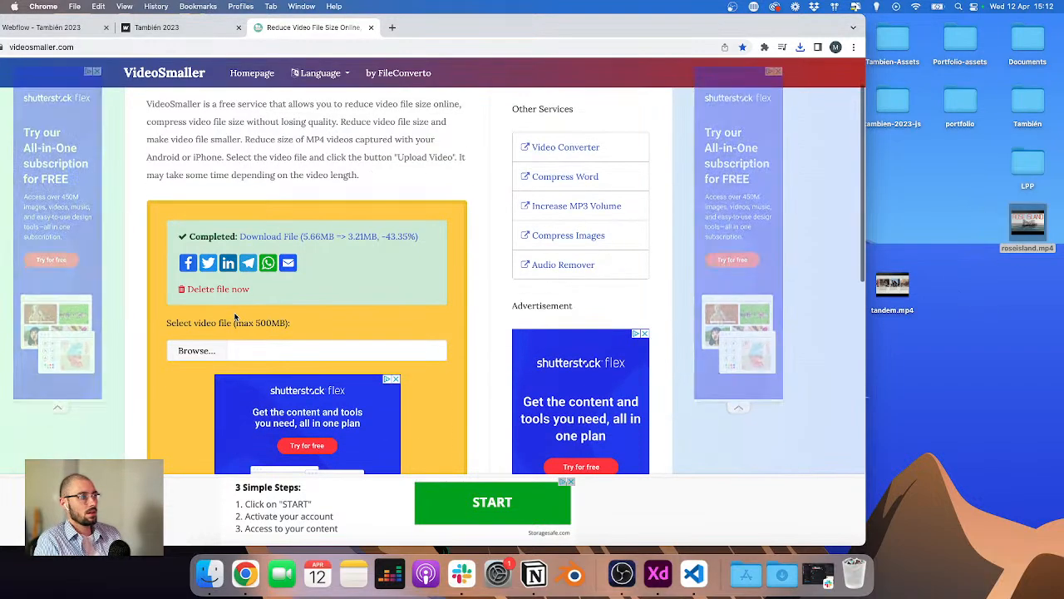
click(193, 351)
double_click(174, 238)
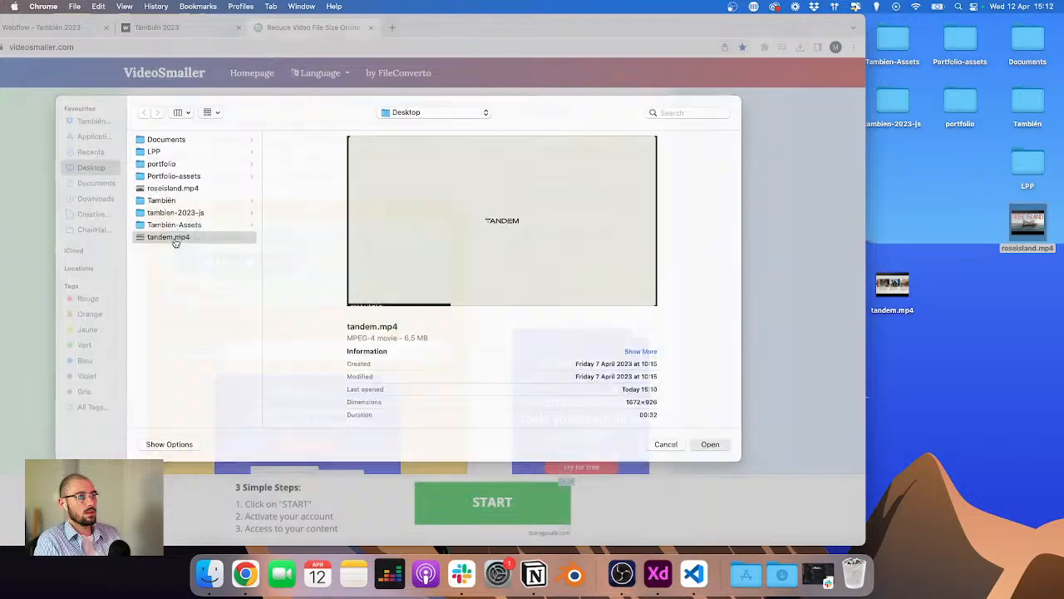
scroll(328, 280, down, 4)
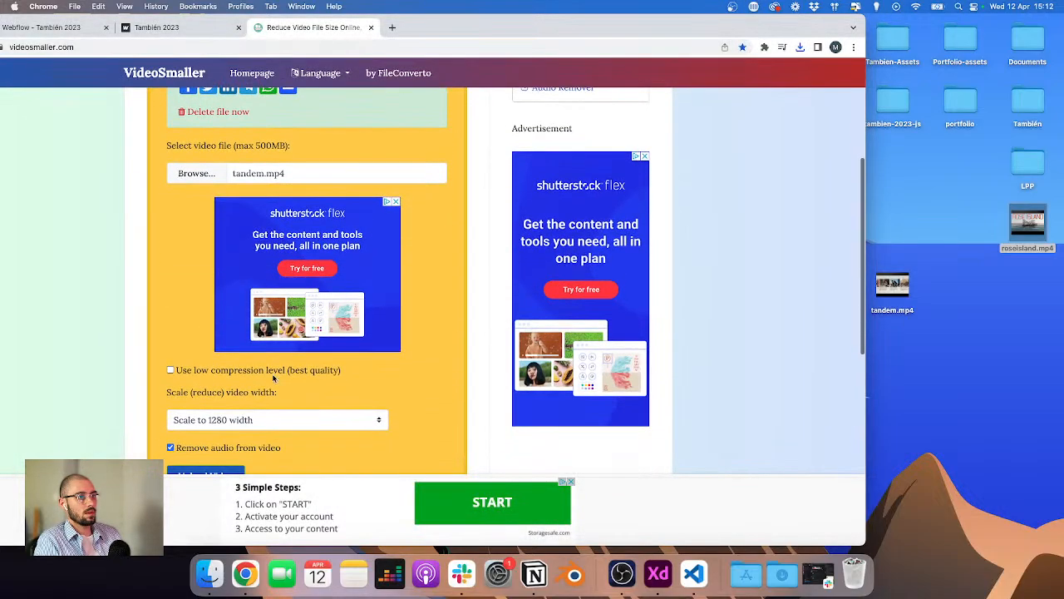
click(207, 460)
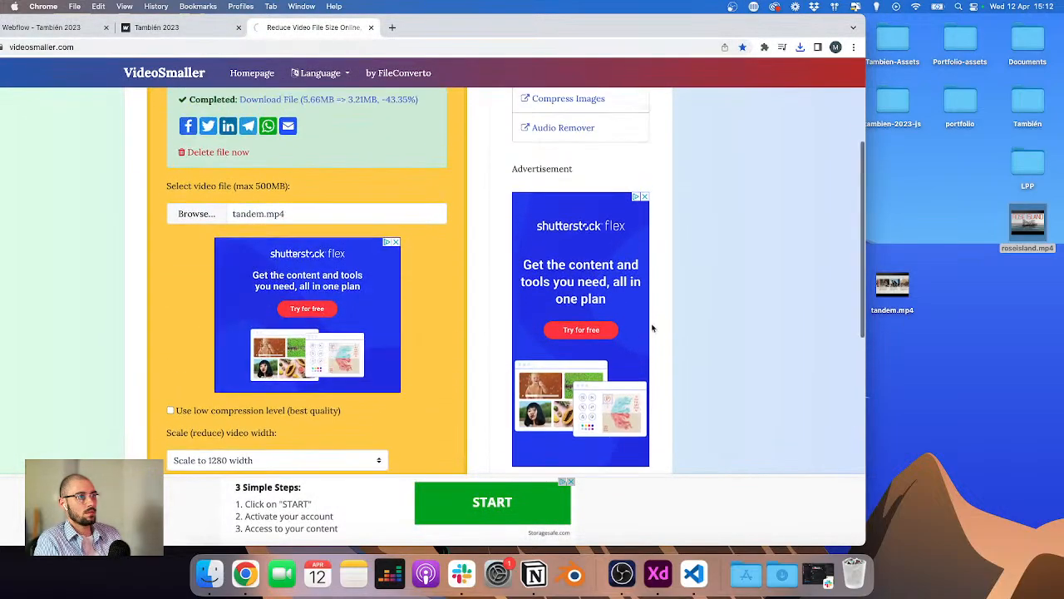
Step: Inspect the Desktop tandem.mp4 file's info while the upload runs
click(892, 284)
right_click(898, 287)
click(918, 344)
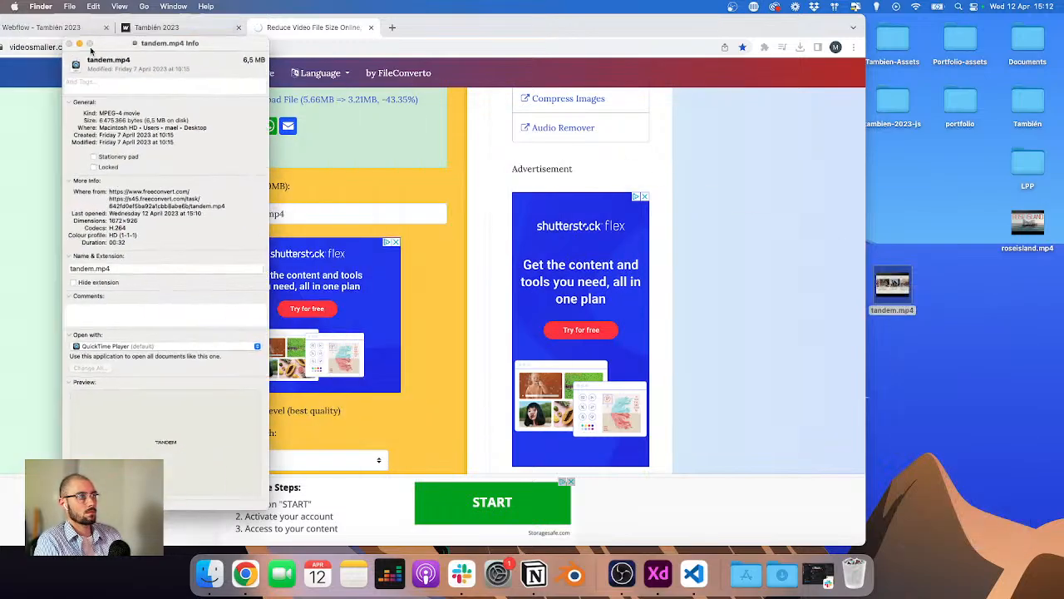
click(13, 27)
click(131, 250)
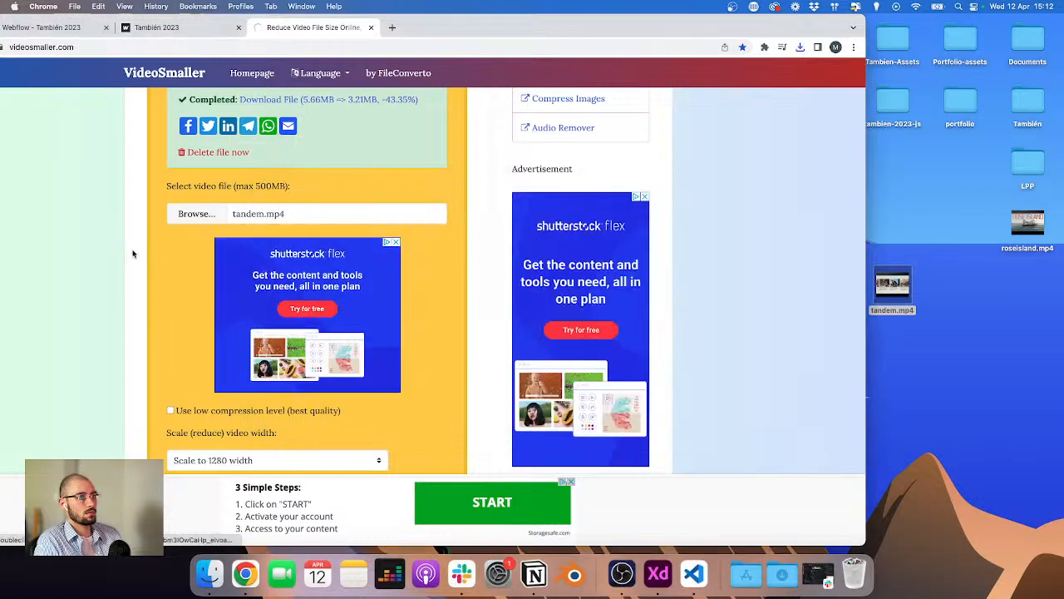
scroll(133, 250, up, 1)
scroll(148, 254, down, 3)
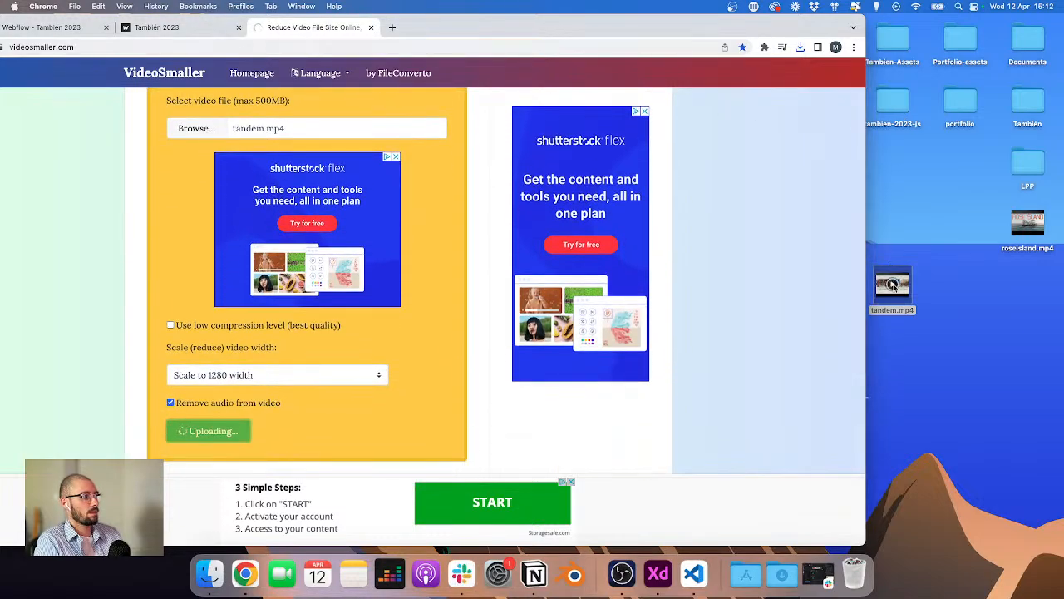
Step: Download the compressed tandem.mp4 and move it from Downloads into the 06_Website-assets folder
drag(892, 285, 1026, 270)
click(452, 40)
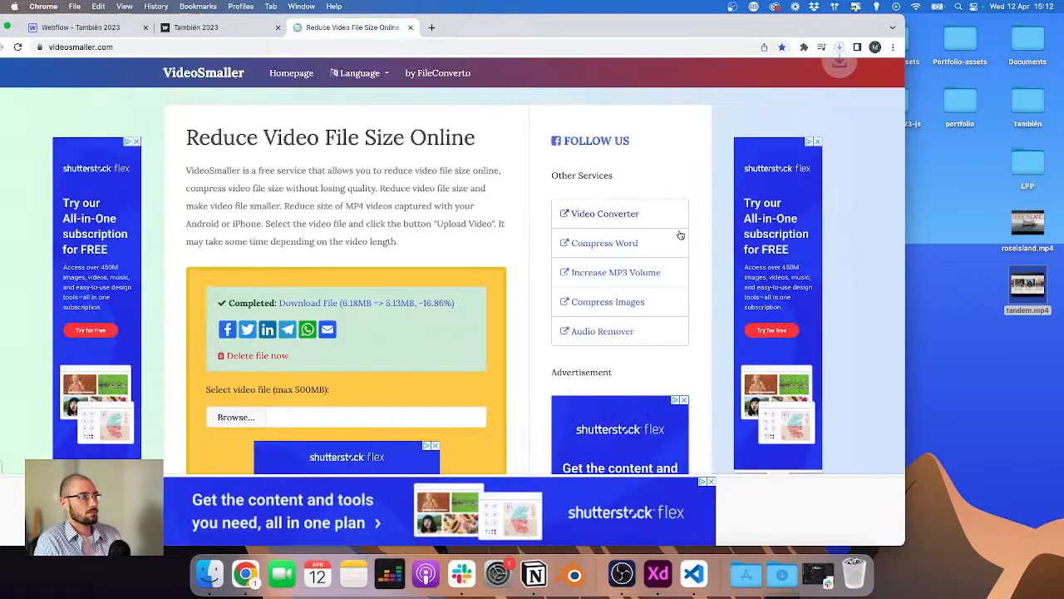
key(ctrl+Up)
click(152, 213)
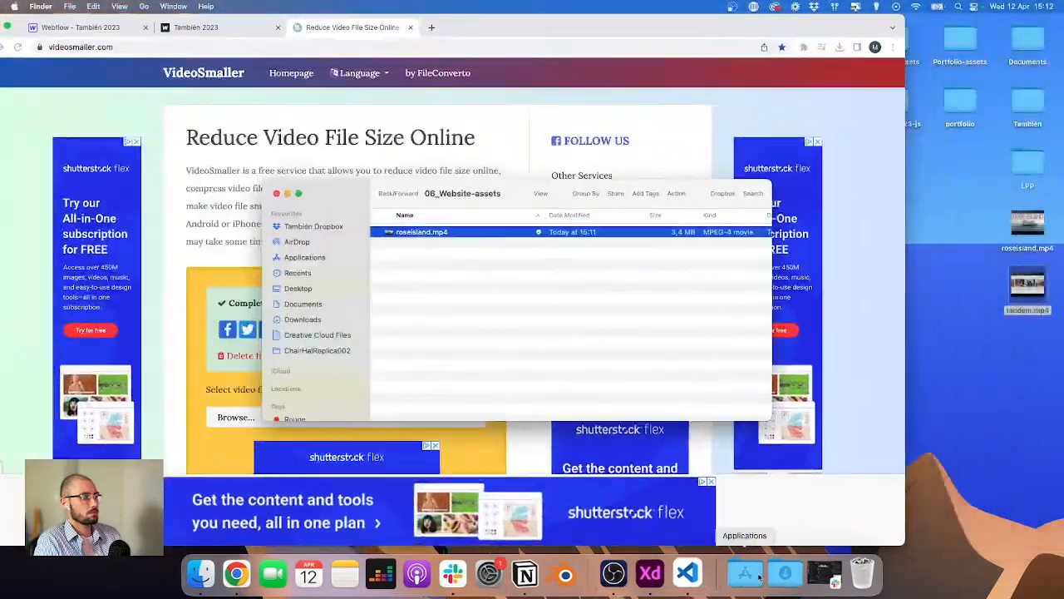
click(782, 574)
drag(787, 523, 553, 373)
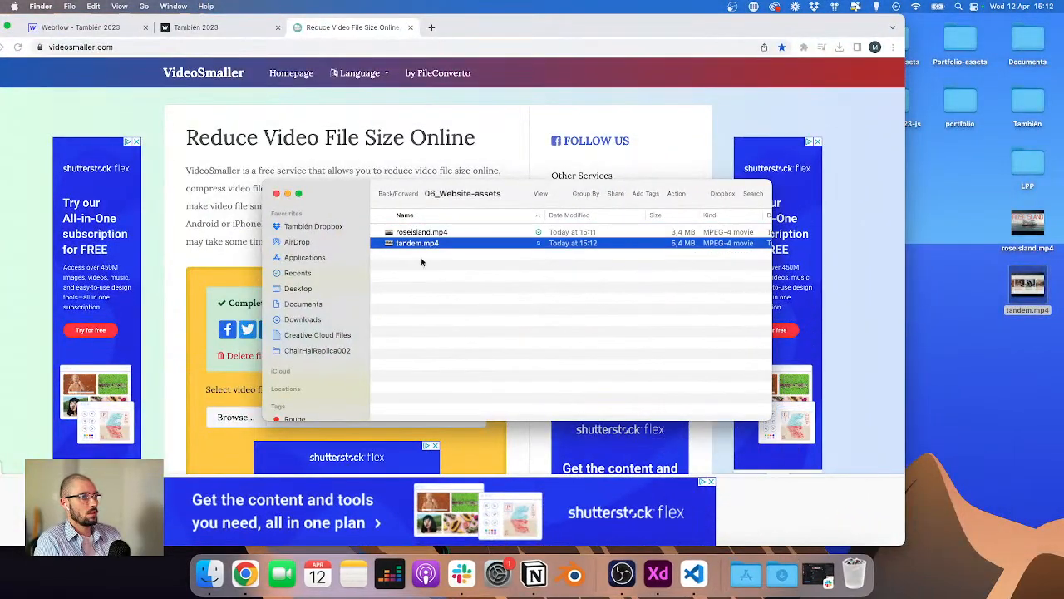
Step: Move the Desktop copies of roseisland.mp4 and tandem.mp4 to the Trash
drag(1038, 220, 1048, 293)
drag(1032, 353, 855, 574)
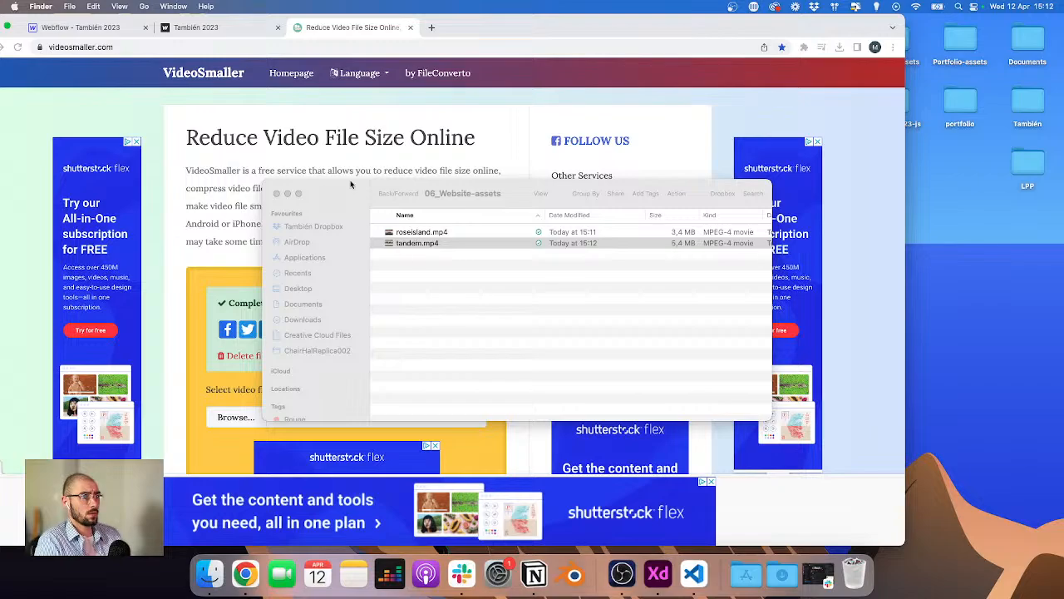
Step: Copy the Dropbox link of roseisland.mp4 in the 06_Website-assets folder
click(408, 243)
click(409, 232)
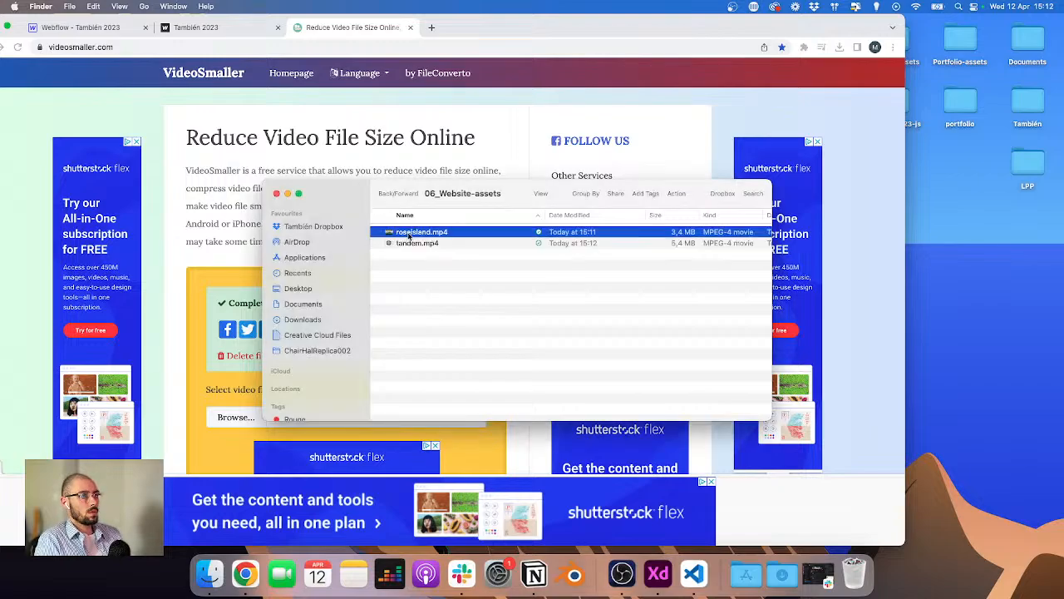
right_click(410, 233)
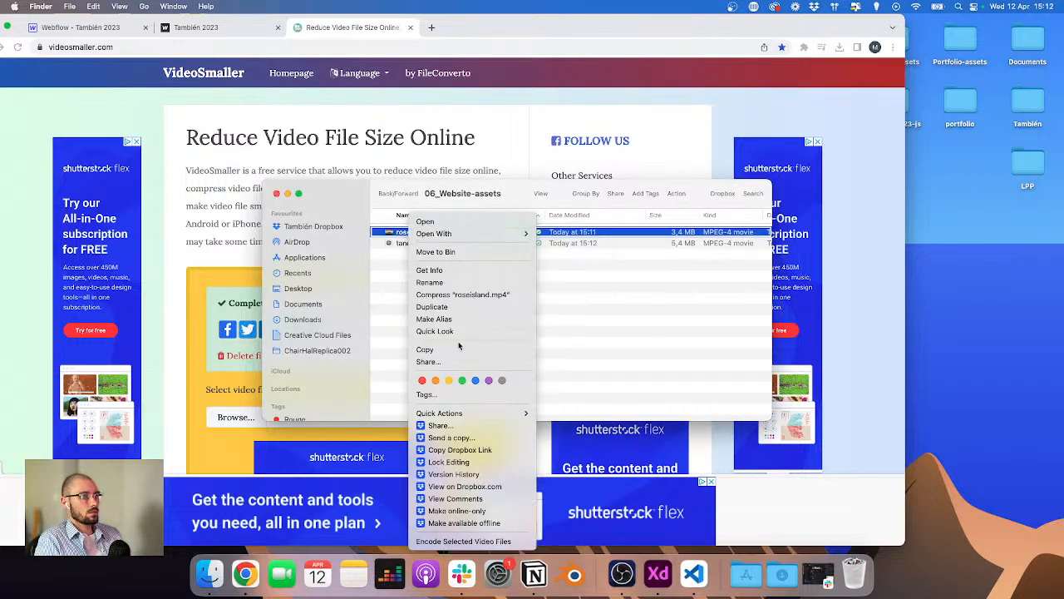
click(463, 449)
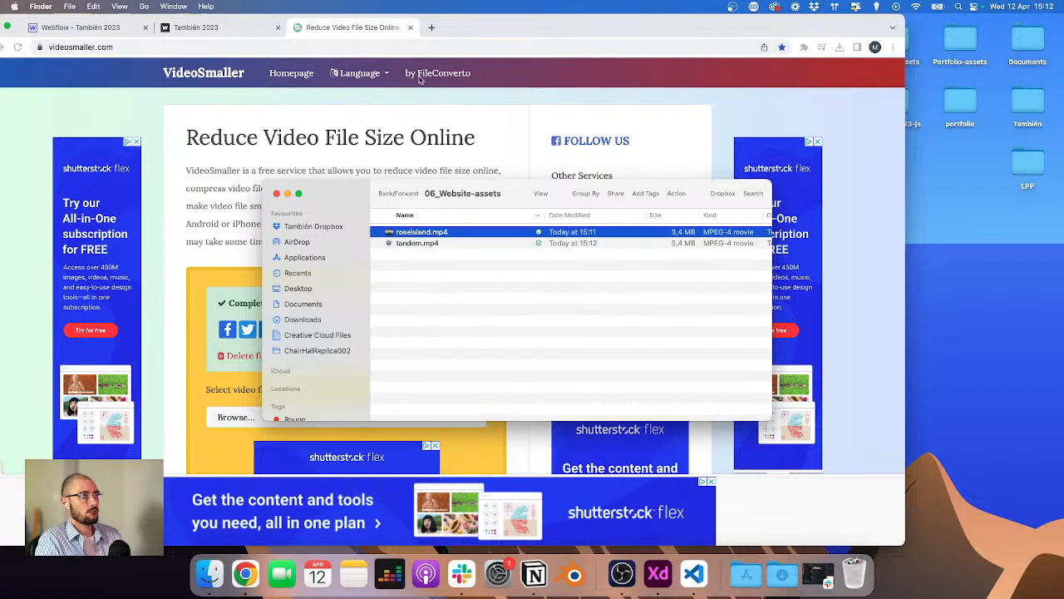
Step: Open the copied roseisland.mp4 Dropbox link in a new browser tab
click(431, 27)
key(super+v)
key(Return)
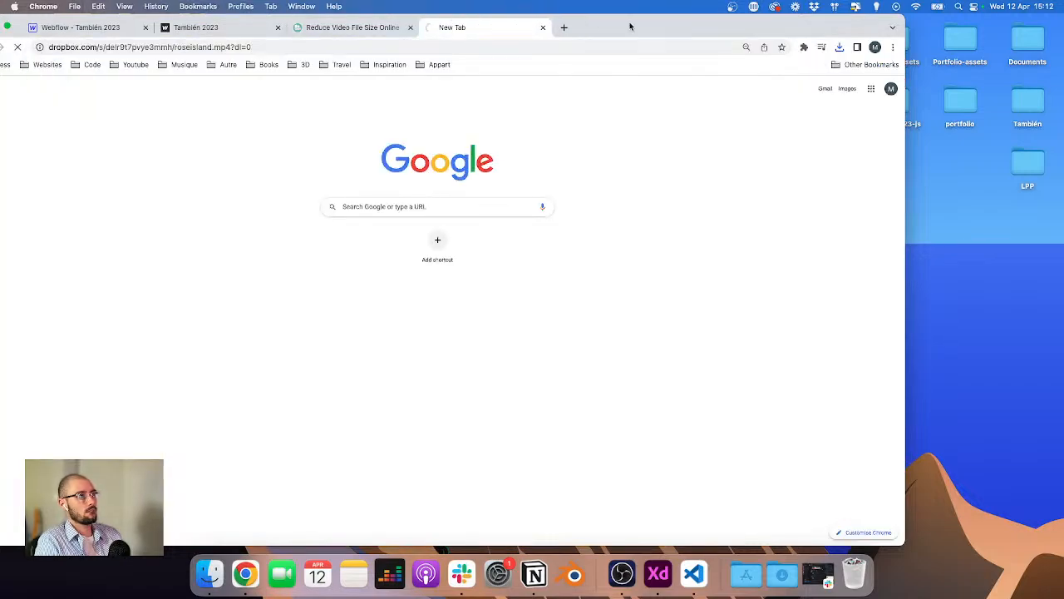
drag(629, 27, 721, 13)
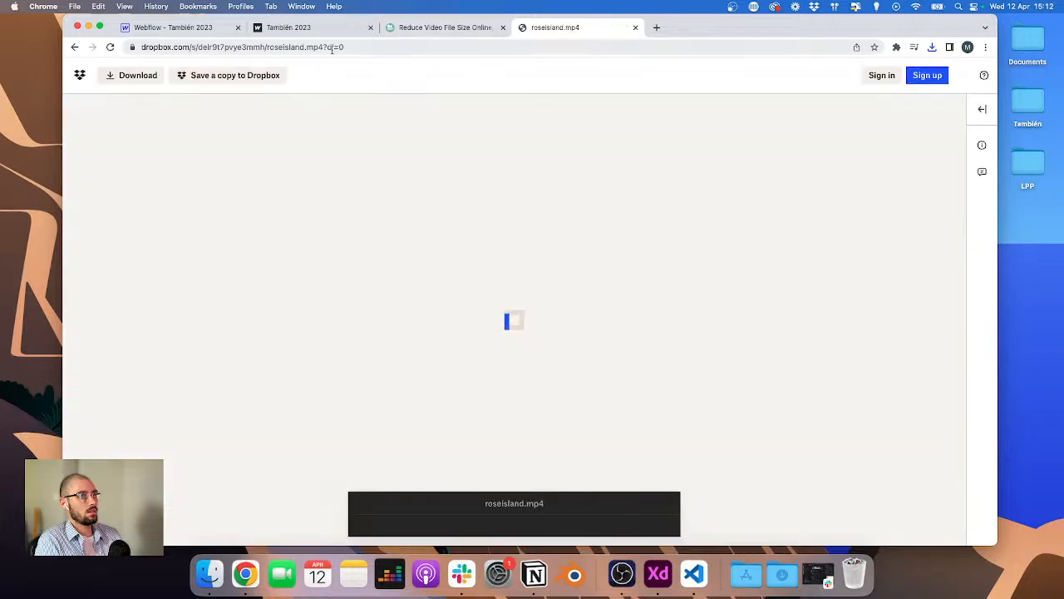
Step: Replace www with dl in the link's domain to open the direct video URL
click(333, 48)
key(Left)
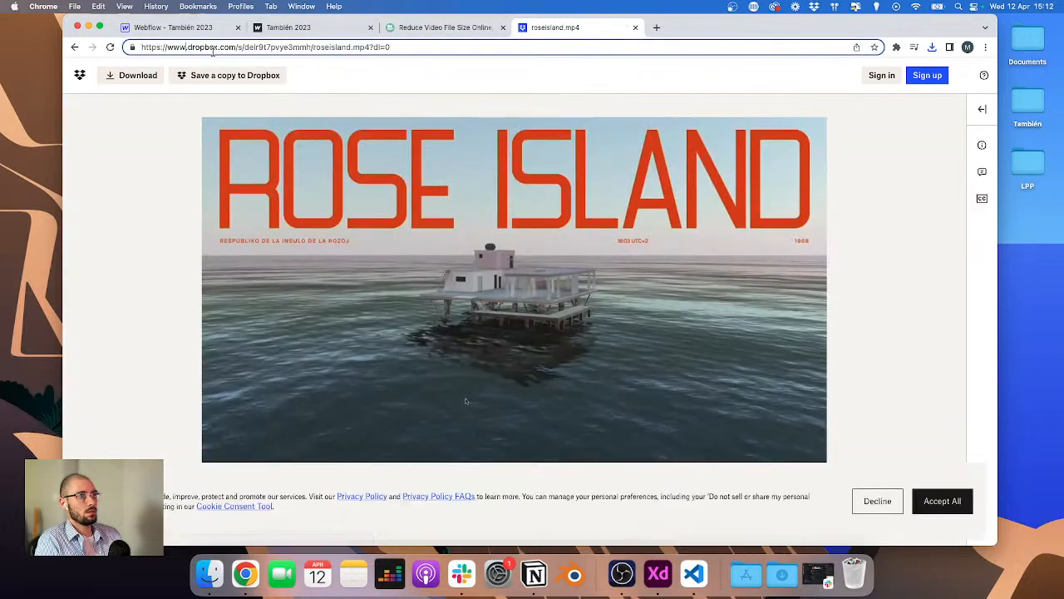
key(BackSpace)
key(BackSpace)
key(BackSpace)
text(dl)
key(super+a)
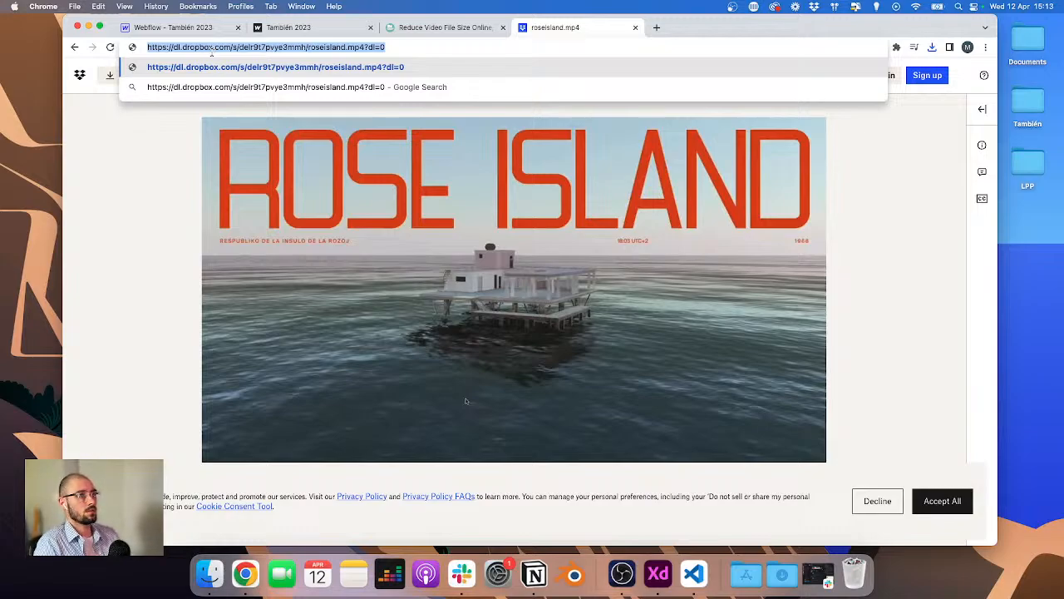
key(Return)
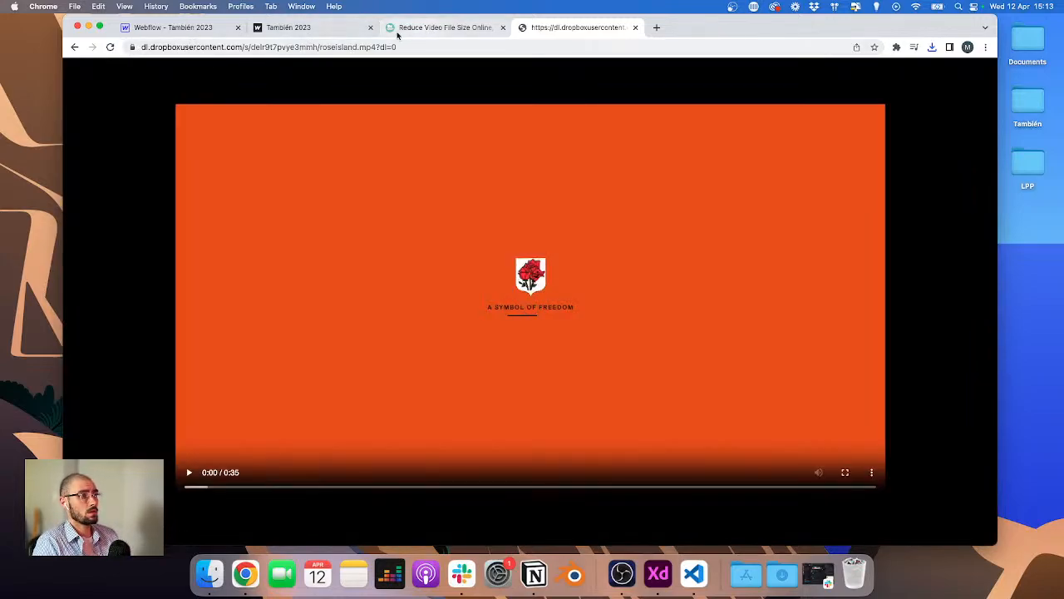
Step: Paste the Dropbox link again and switch www to dl to reload the direct roseisland.mp4 URL
key(ctrl+Up)
click(207, 235)
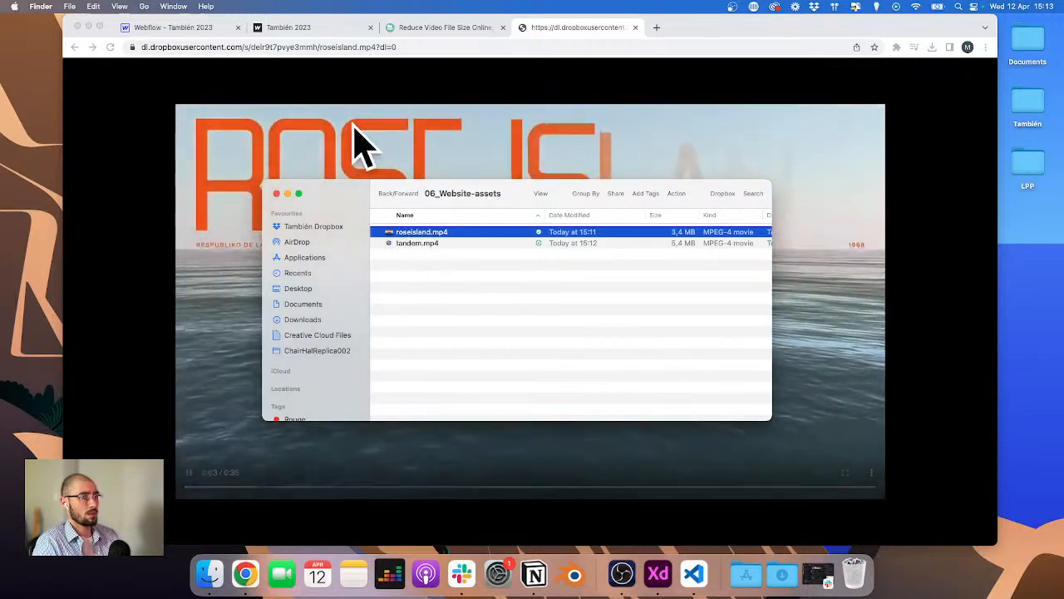
right_click(407, 233)
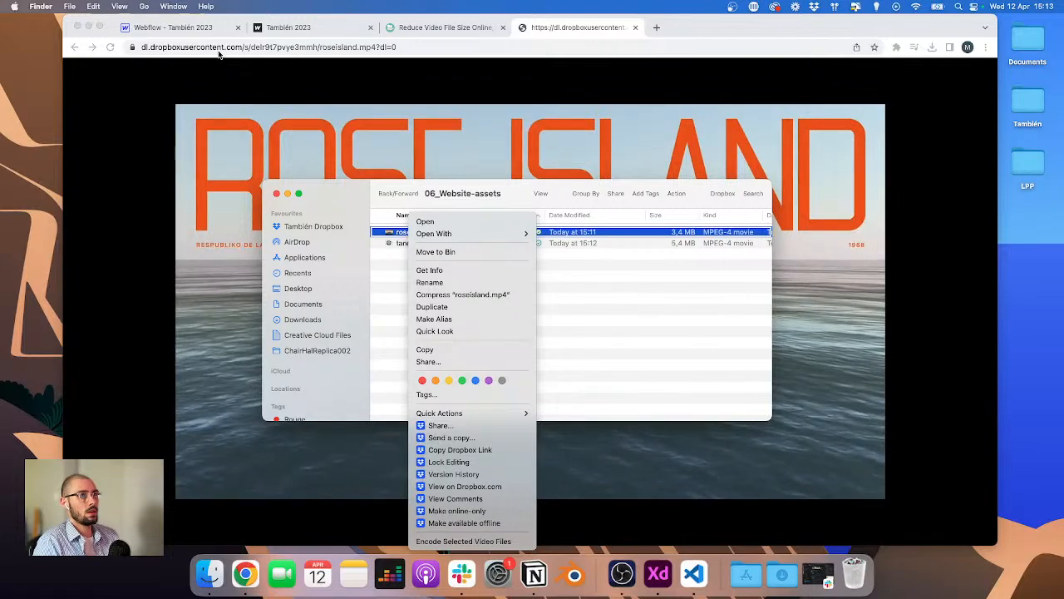
click(162, 46)
key(super+v)
text(wwwdl)
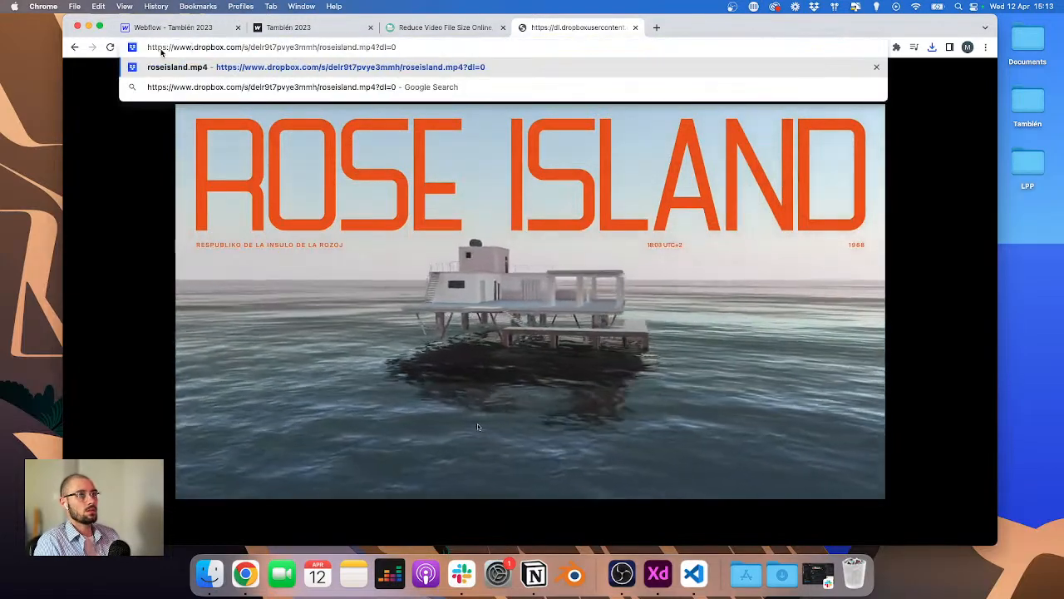
key(BackSpace)
key(BackSpace)
key(BackSpace)
key(BackSpace)
key(BackSpace)
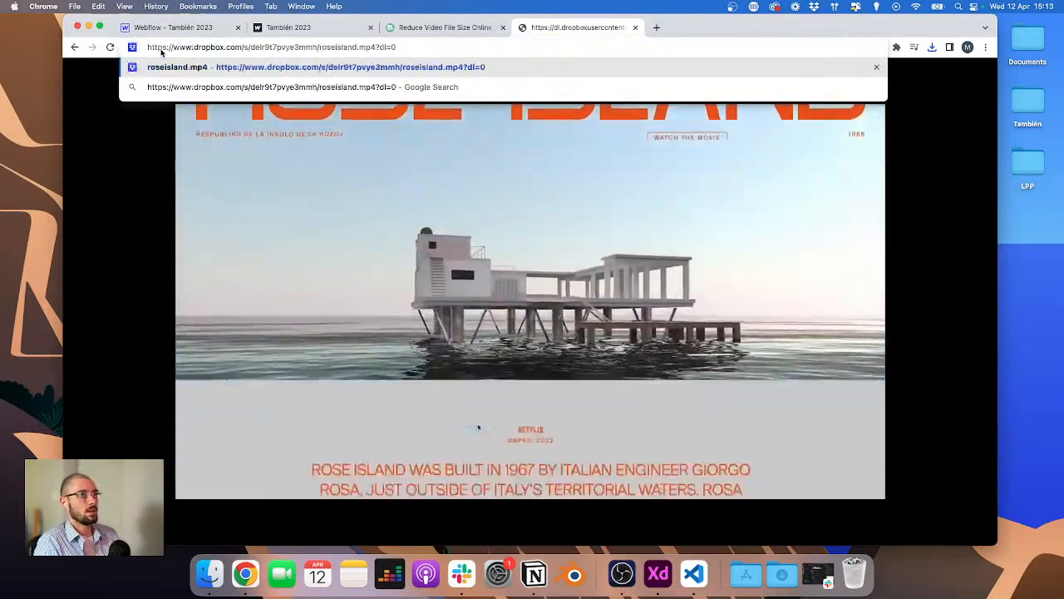
text(dl)
key(super+a)
key(Return)
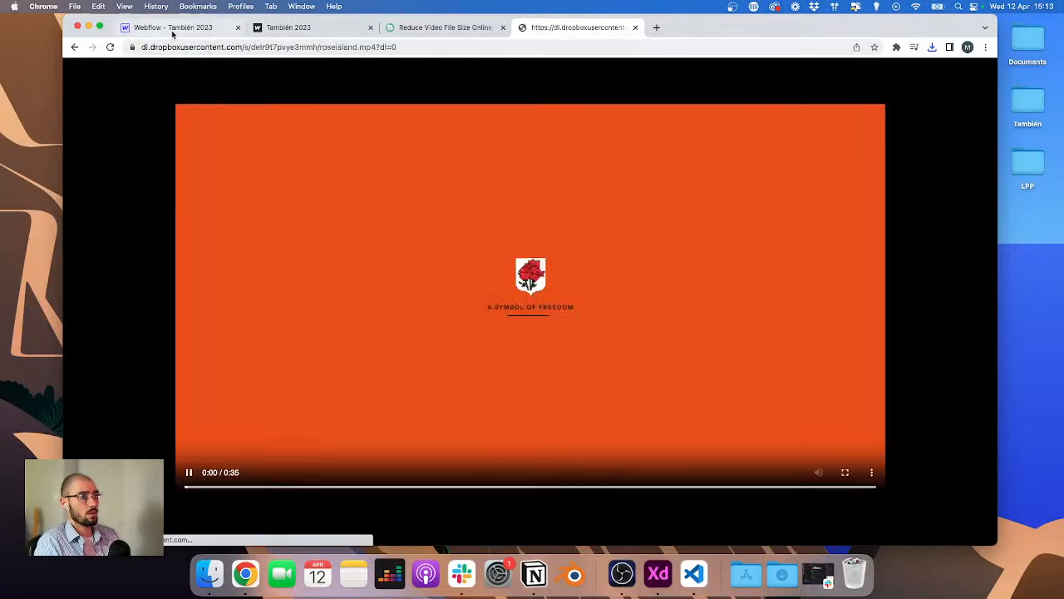
Step: Update the Rose island project's Video n°1 link in the Projects CMS collection and save the item
key(super+1)
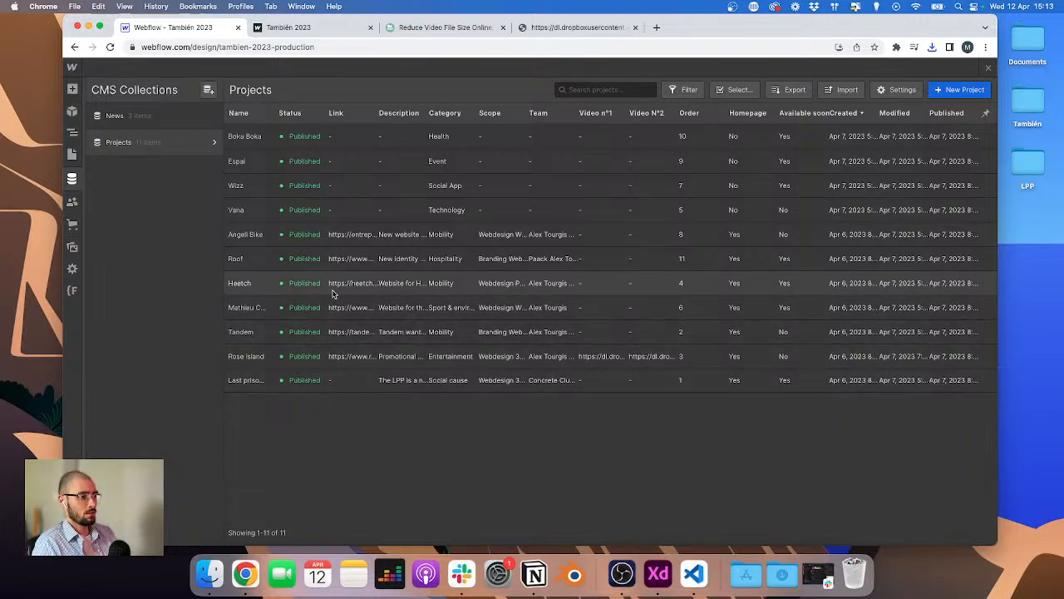
click(300, 367)
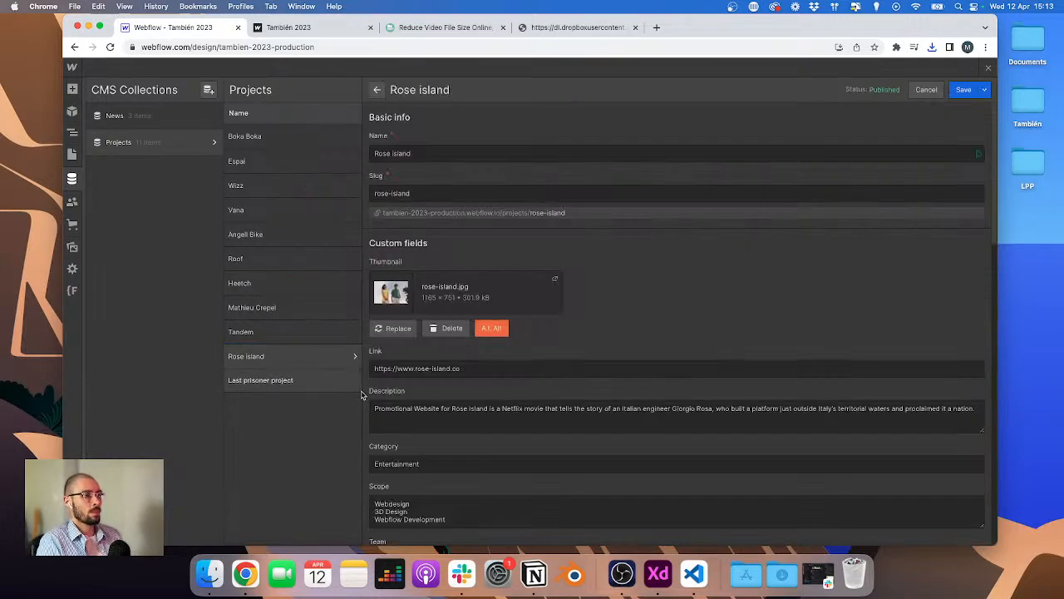
scroll(487, 399, down, 5)
scroll(453, 408, down, 10)
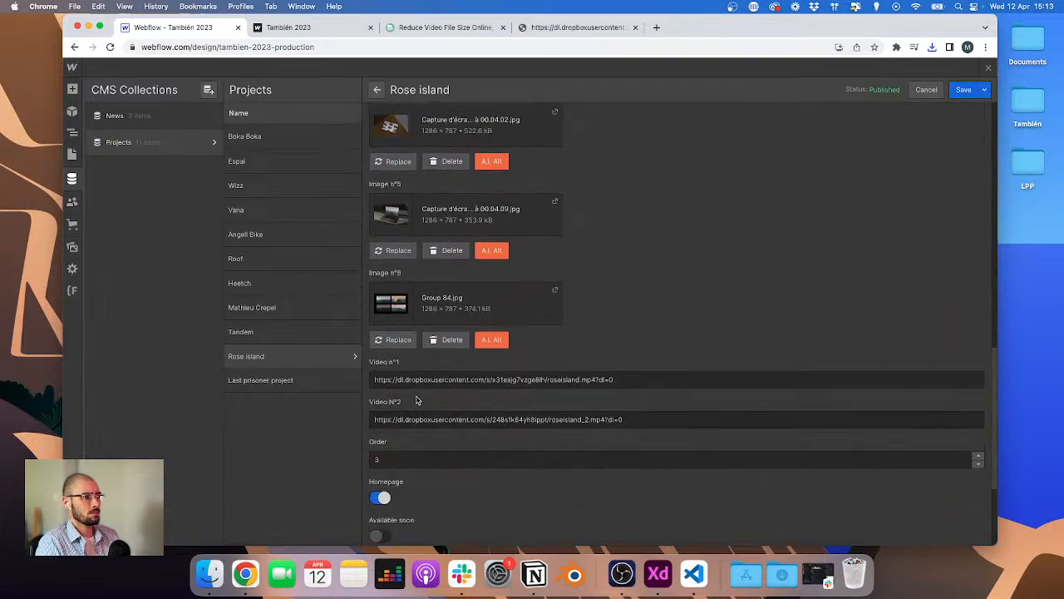
triple_click(663, 378)
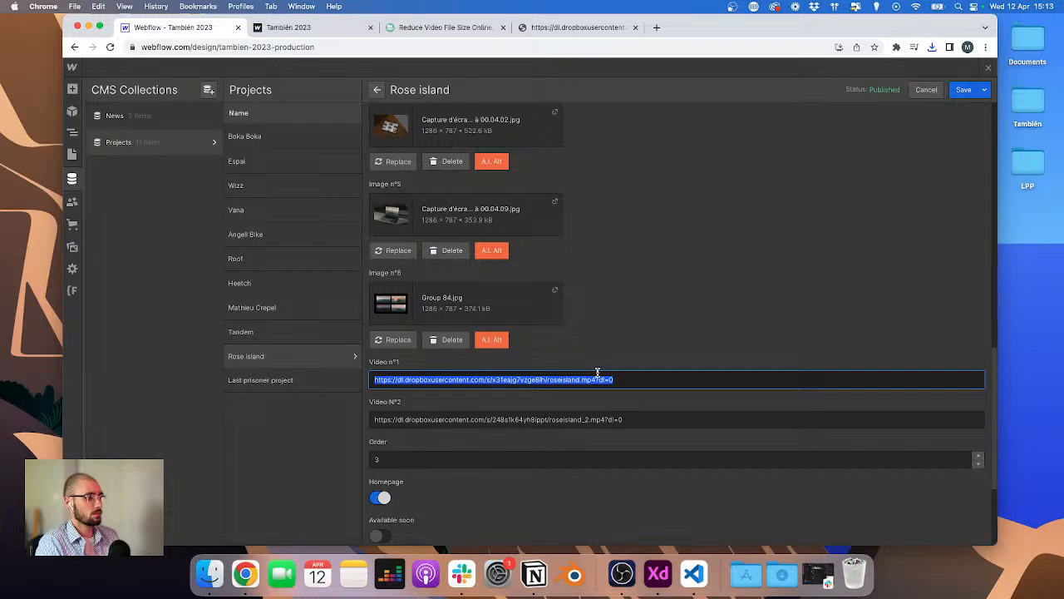
click(965, 90)
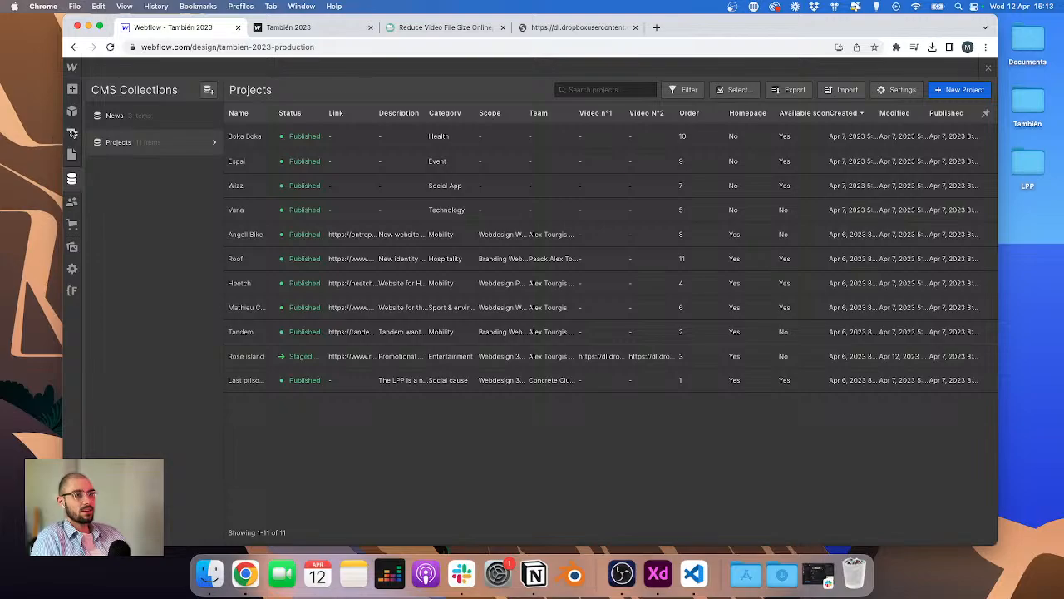
Step: Open the Home page in the Designer and preview it at the desktop, tablet and mobile breakpoints
click(72, 133)
click(71, 154)
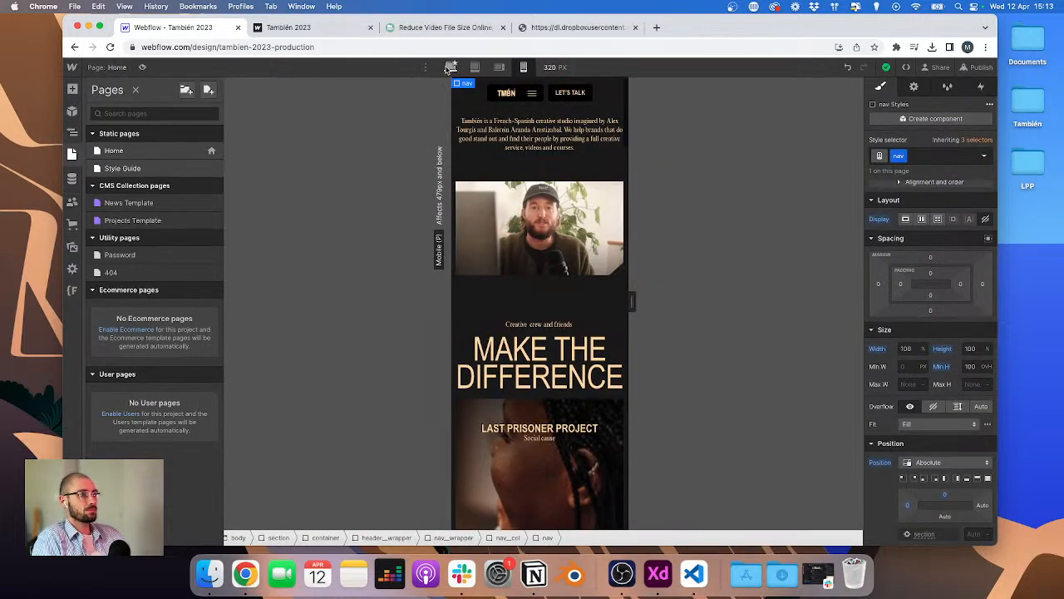
click(450, 68)
scroll(468, 266, down, 5)
key(ctrl+Up)
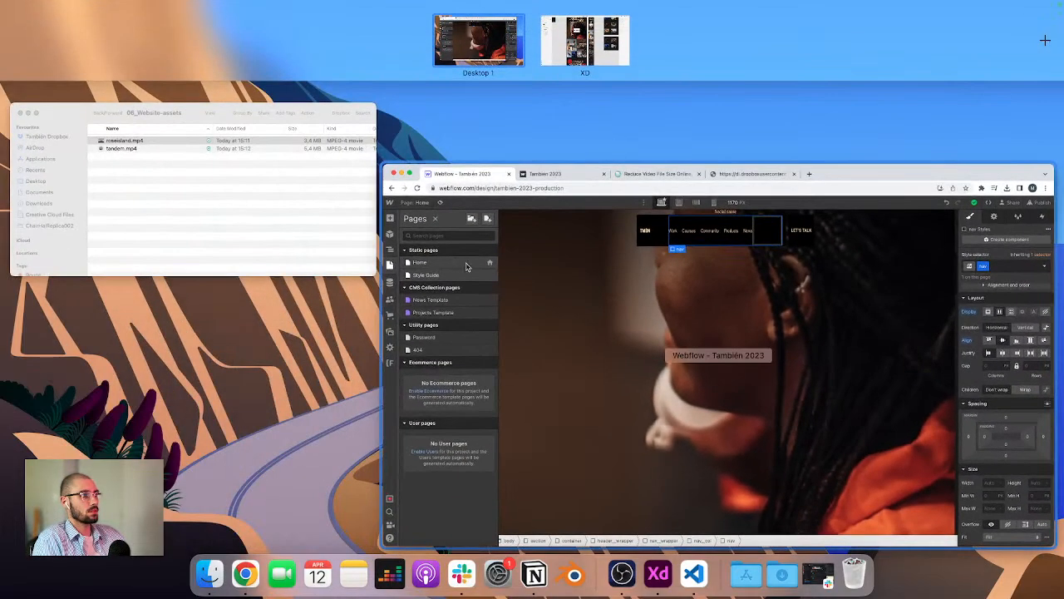
click(581, 330)
click(584, 100)
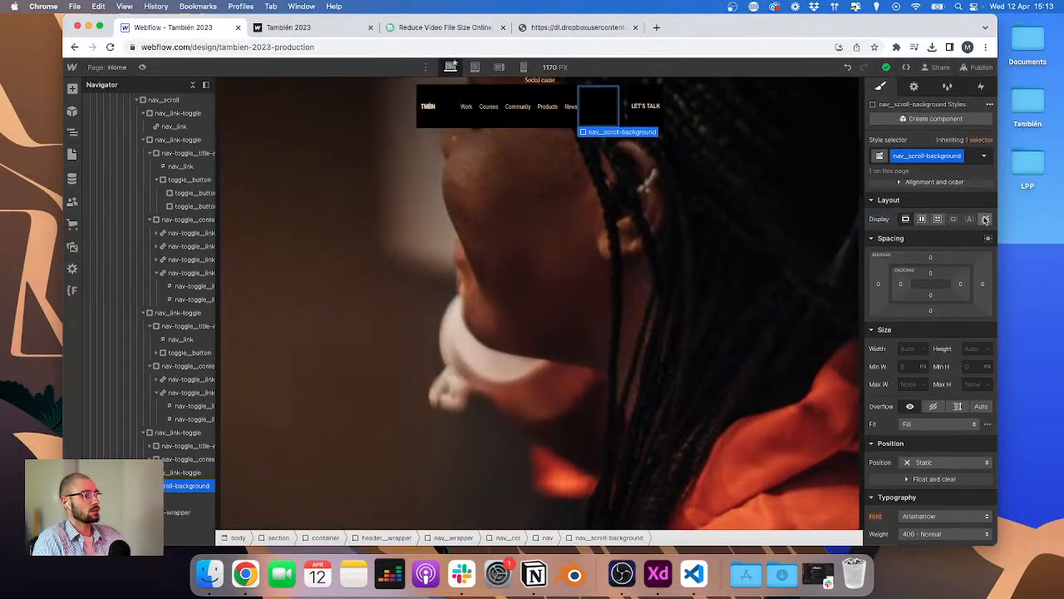
click(474, 67)
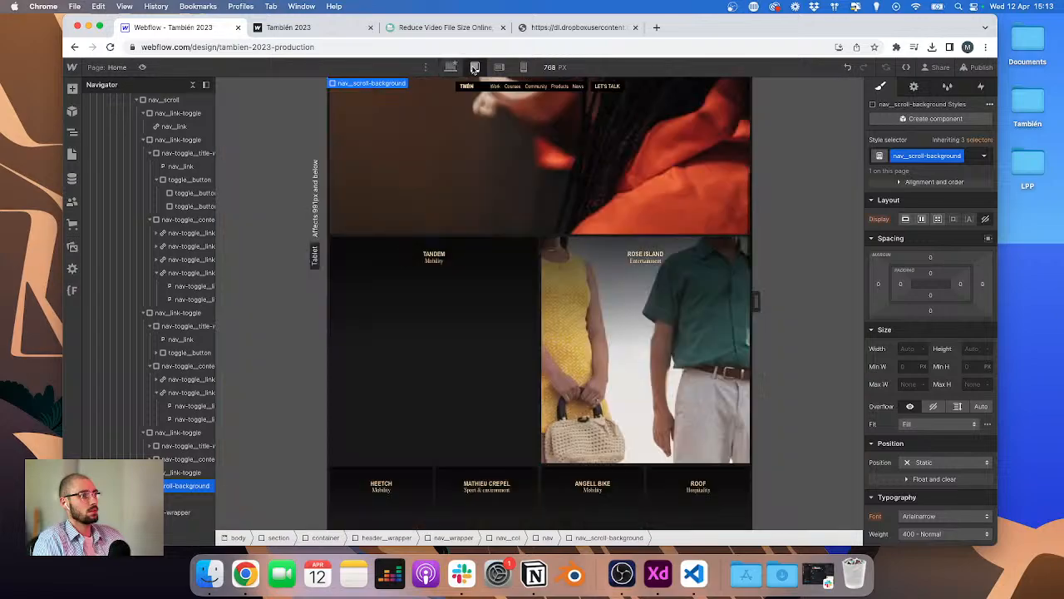
click(522, 67)
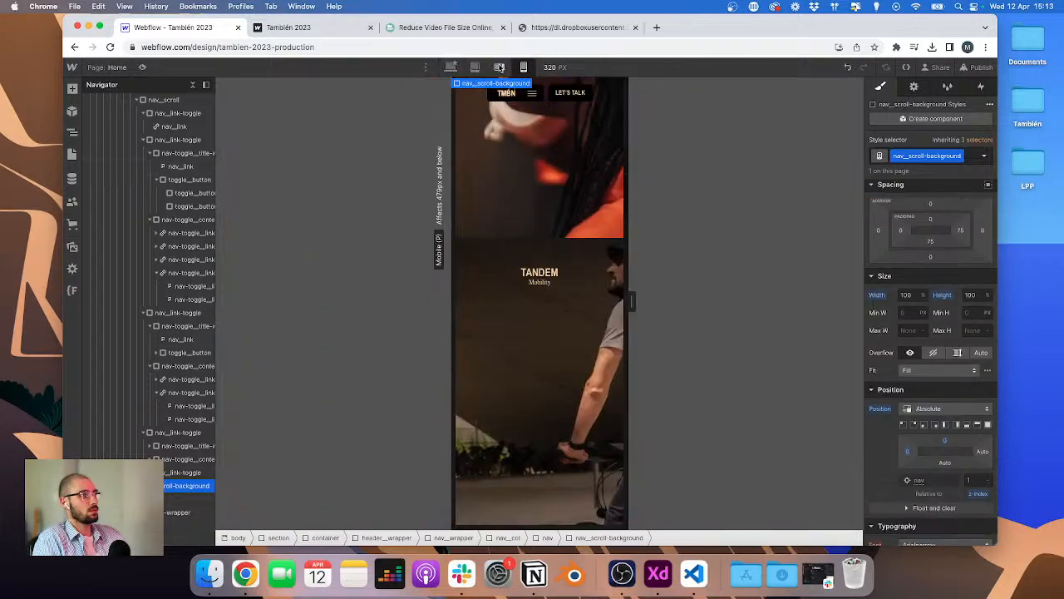
click(499, 67)
click(522, 68)
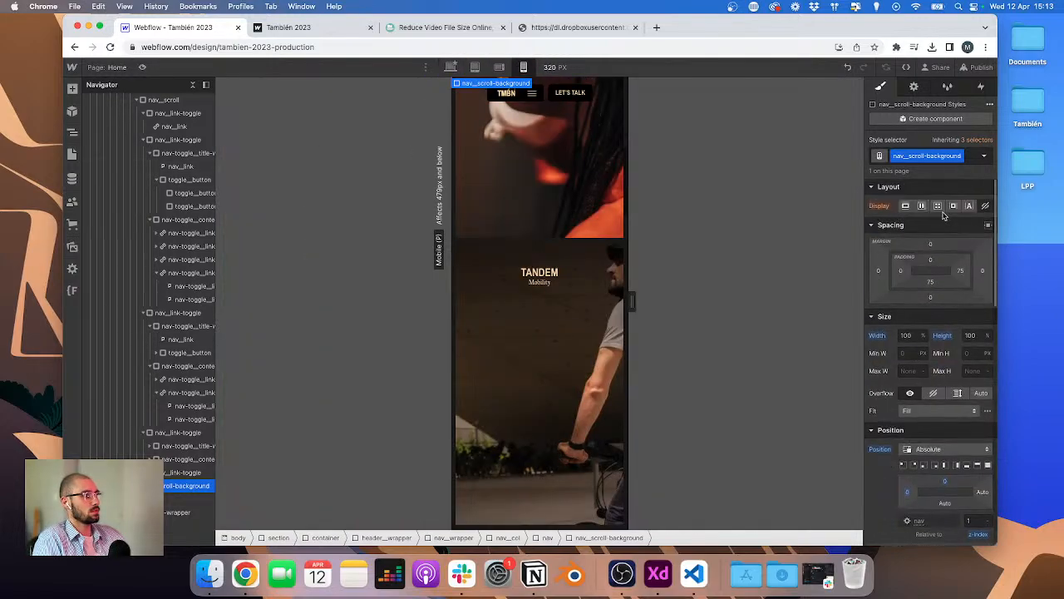
click(451, 67)
Step: Close the Finder window of the Tambien Dropbox folder
key(ctrl+Up)
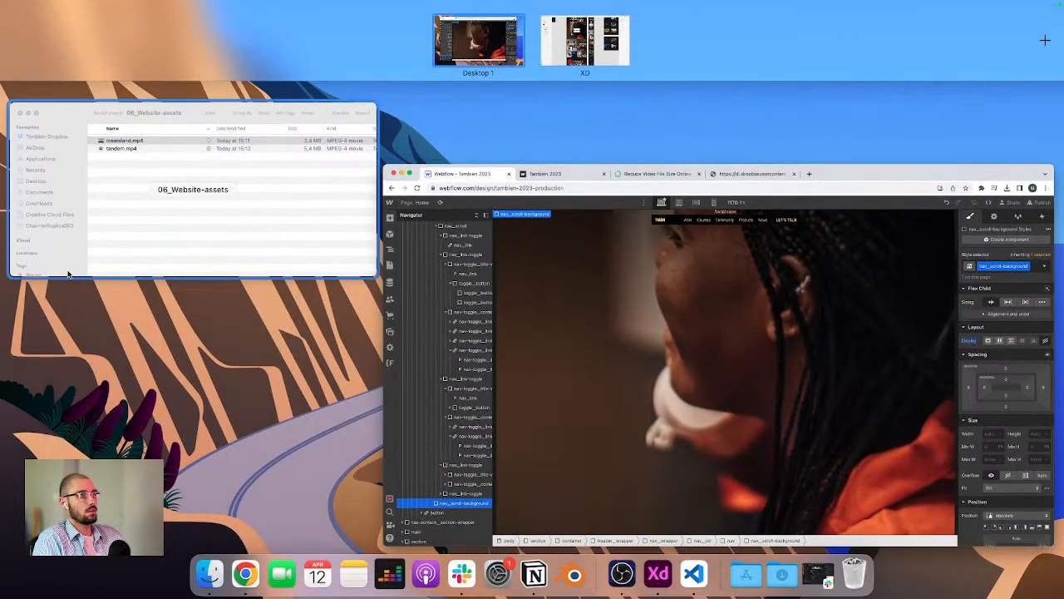
click(172, 205)
click(385, 194)
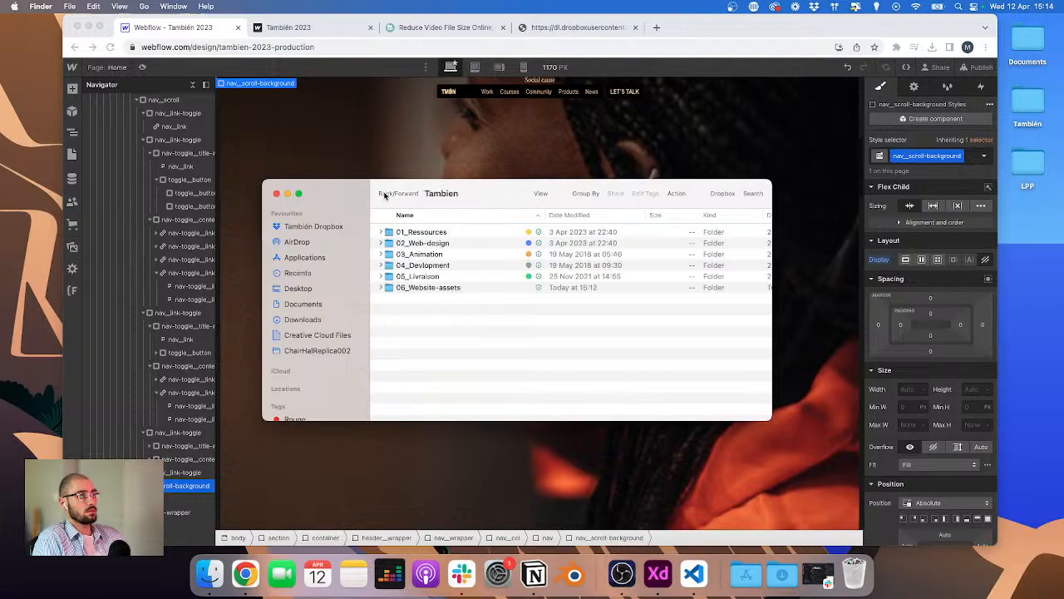
click(276, 195)
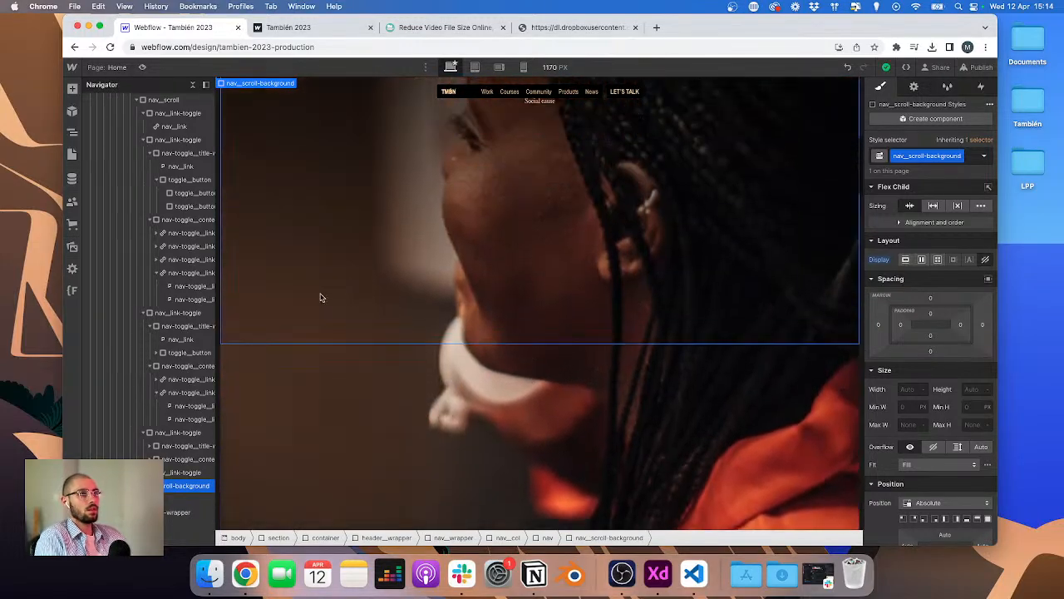
Step: Add an HTML Embed inside the home-projects__cl-link element and save it with empty code
click(337, 395)
scroll(336, 395, down, 1)
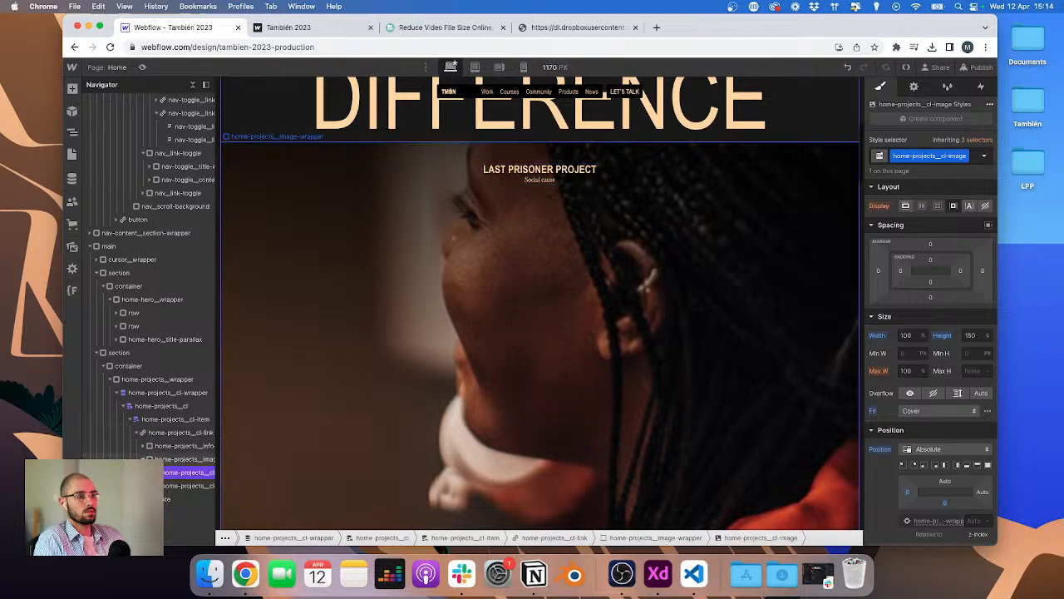
click(152, 459)
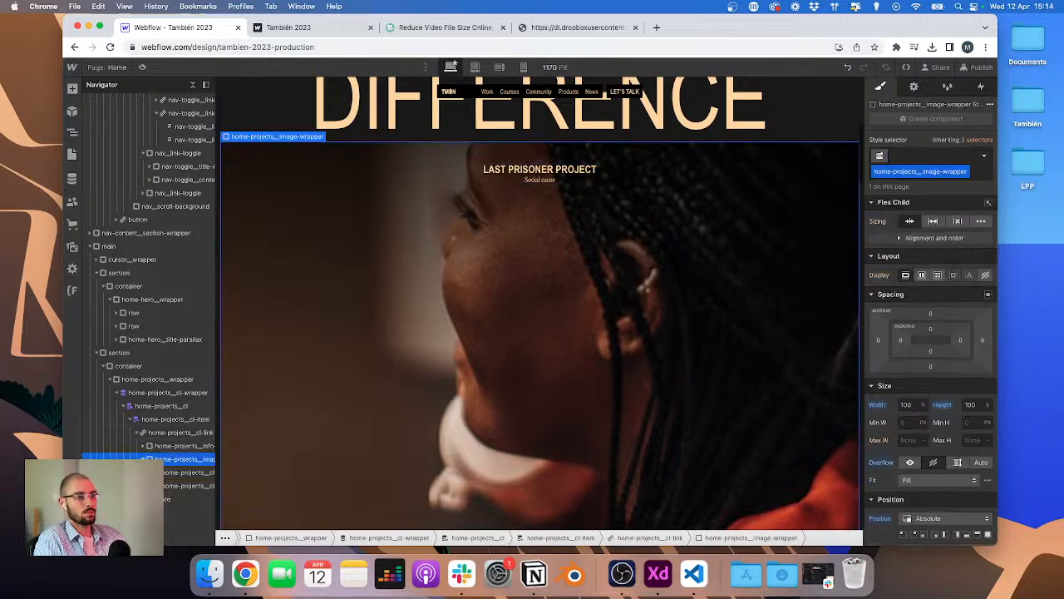
click(149, 459)
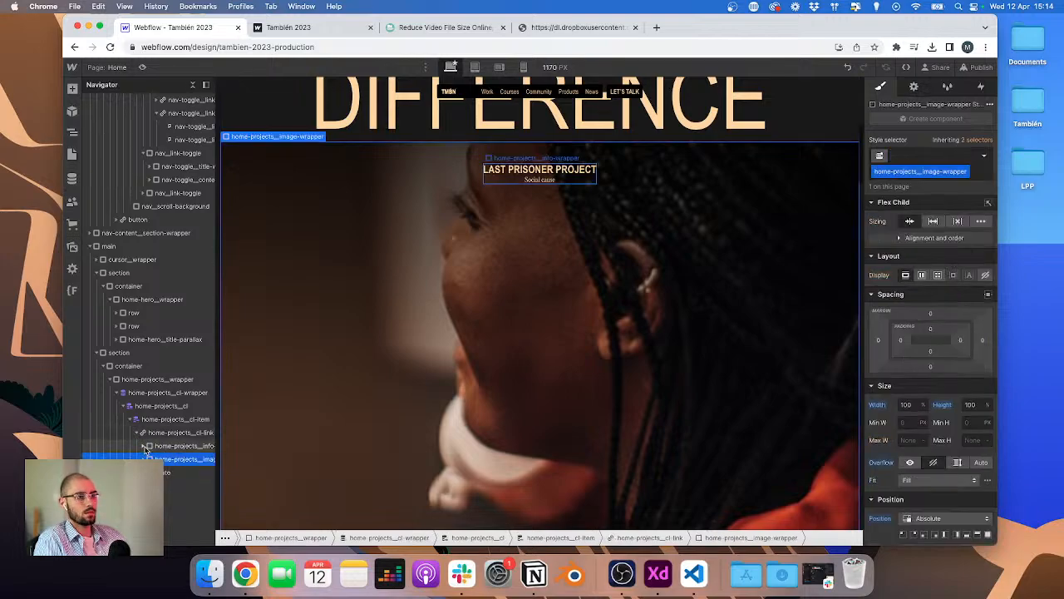
click(158, 433)
scroll(476, 337, down, 3)
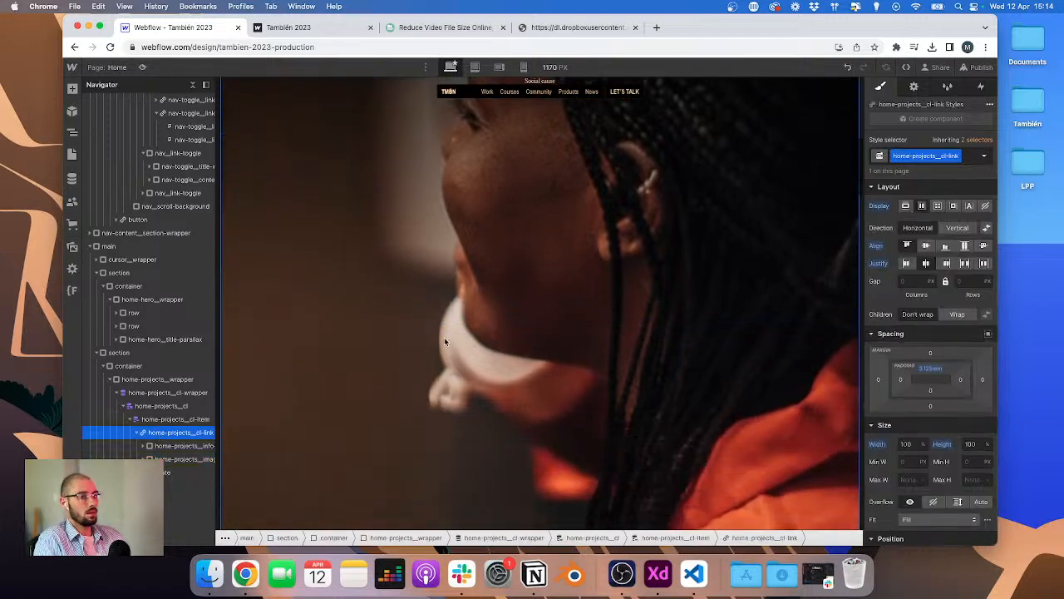
key(super+k)
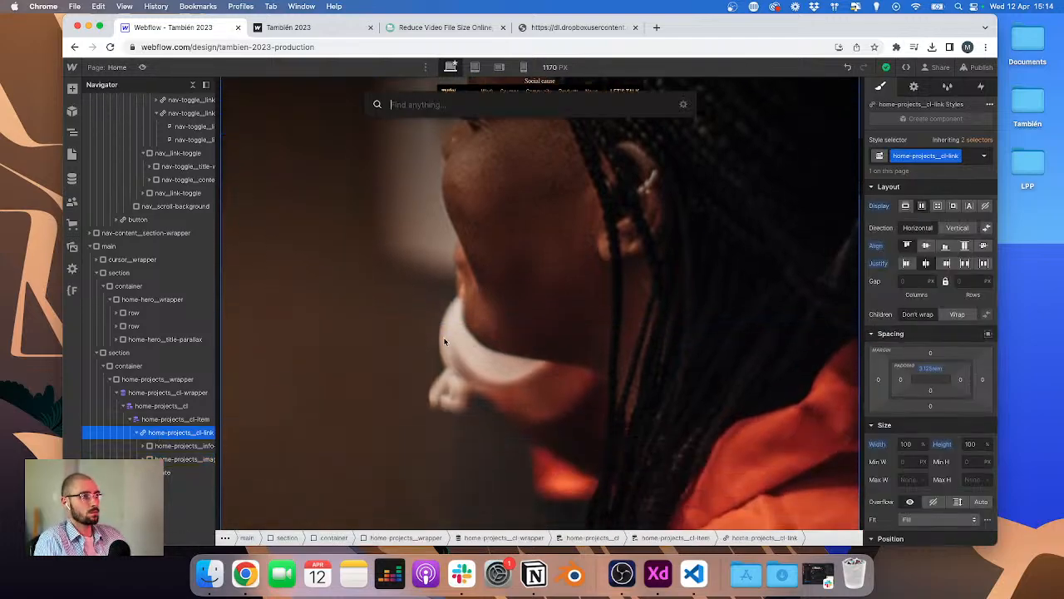
text(eb)
key(BackSpace)
text(mb)
key(Return)
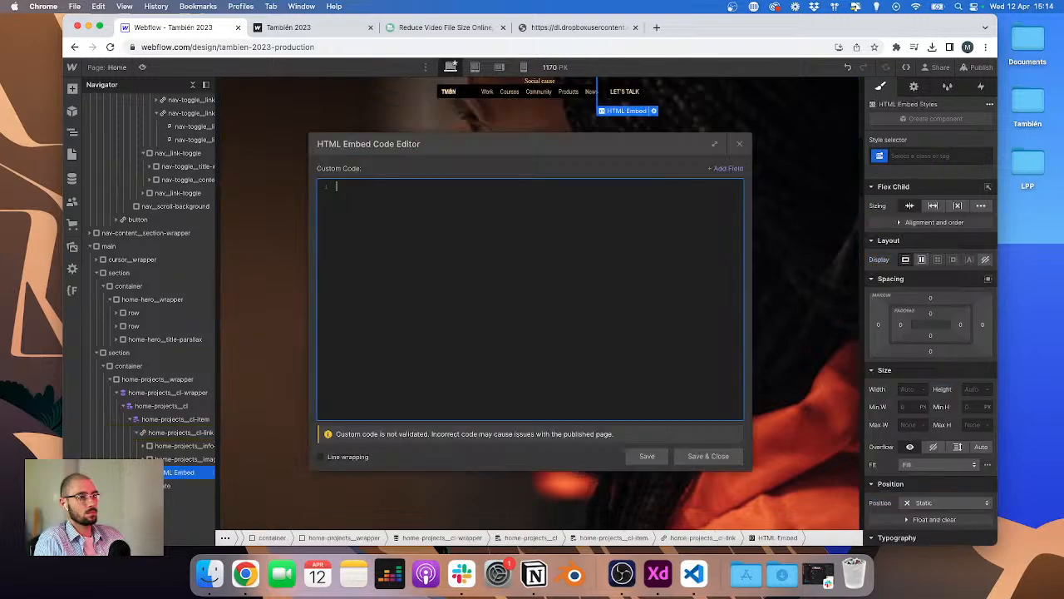
key(super+BackSpace)
key(Escape)
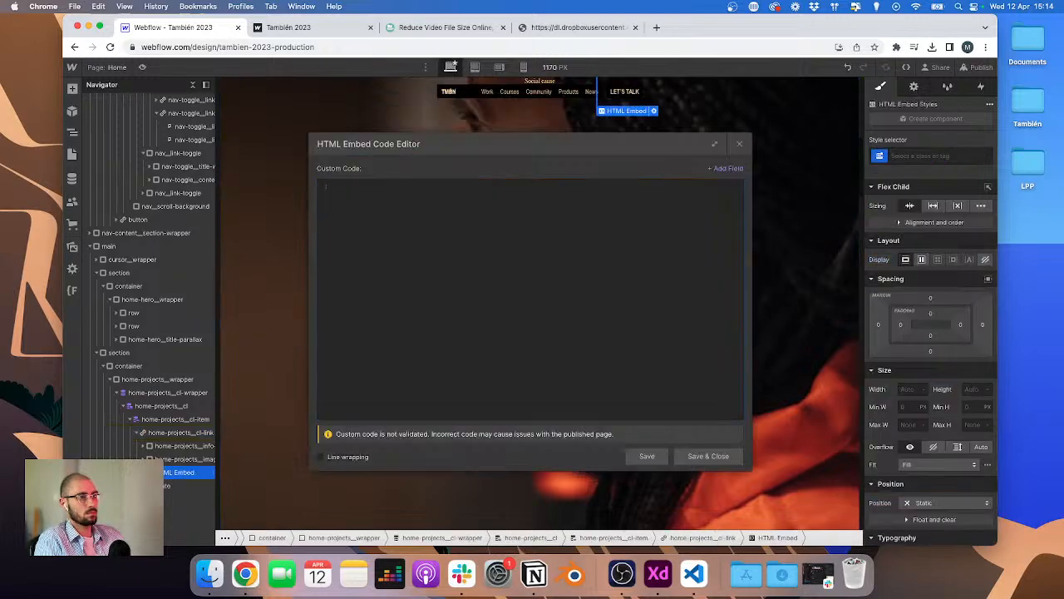
click(708, 455)
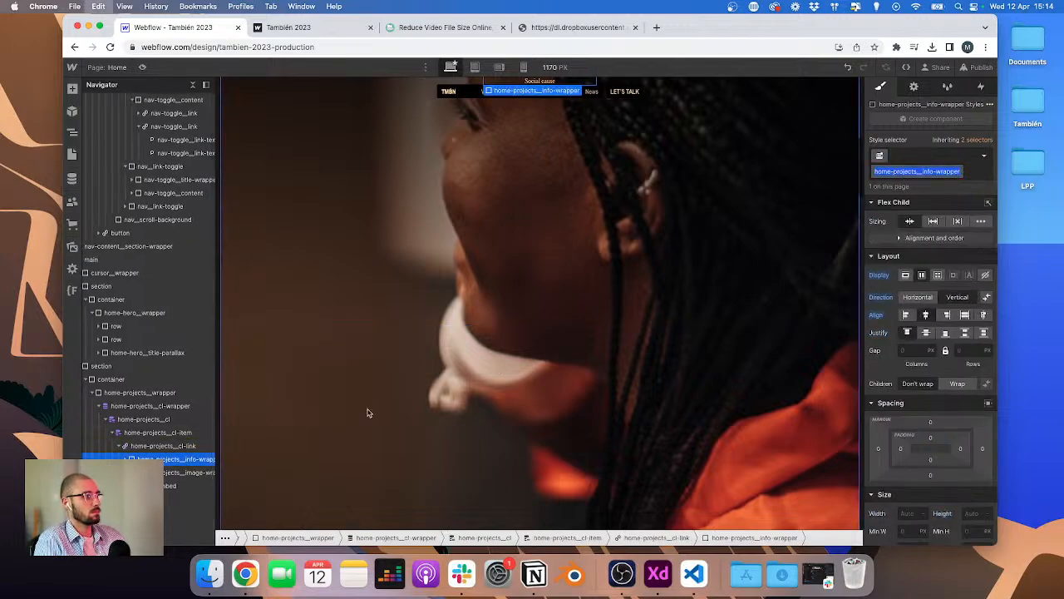
Step: Give the HTML Embed a new class named home-projects__embed
click(171, 486)
key(super+Return)
text(home-projects__i)
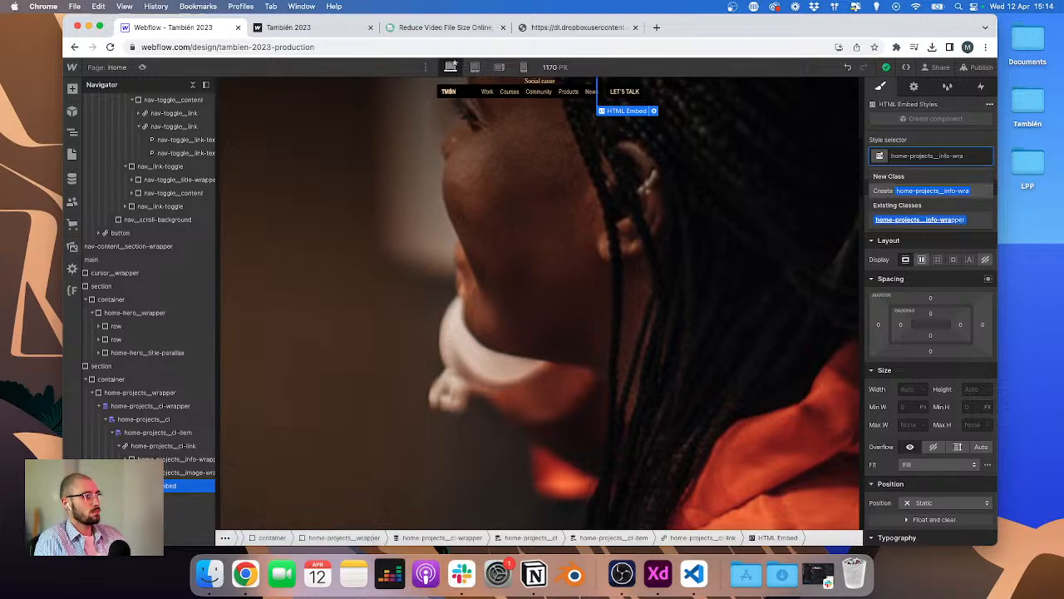
key(BackSpace)
text(embed)
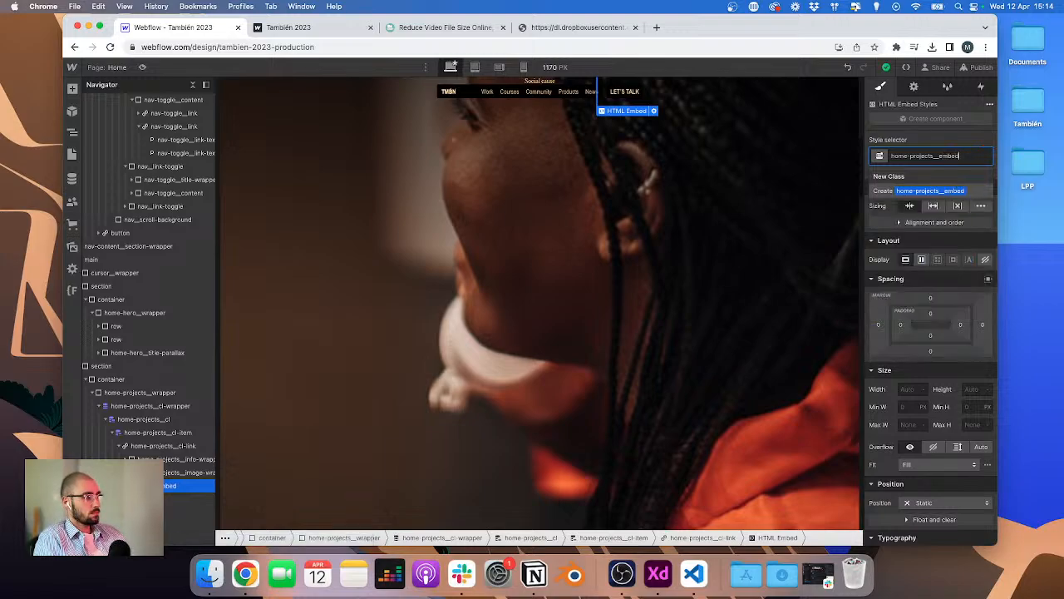
key(Return)
Step: Set the embed's position to Absolute, with offsets of 0 and a top offset of 50%
scroll(915, 487, down, 1)
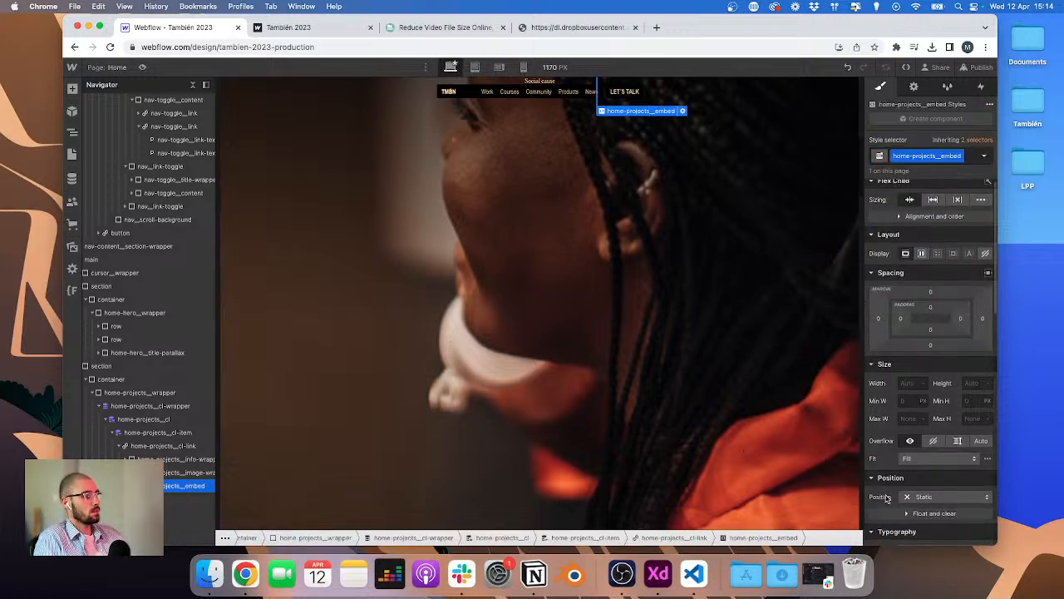
click(915, 485)
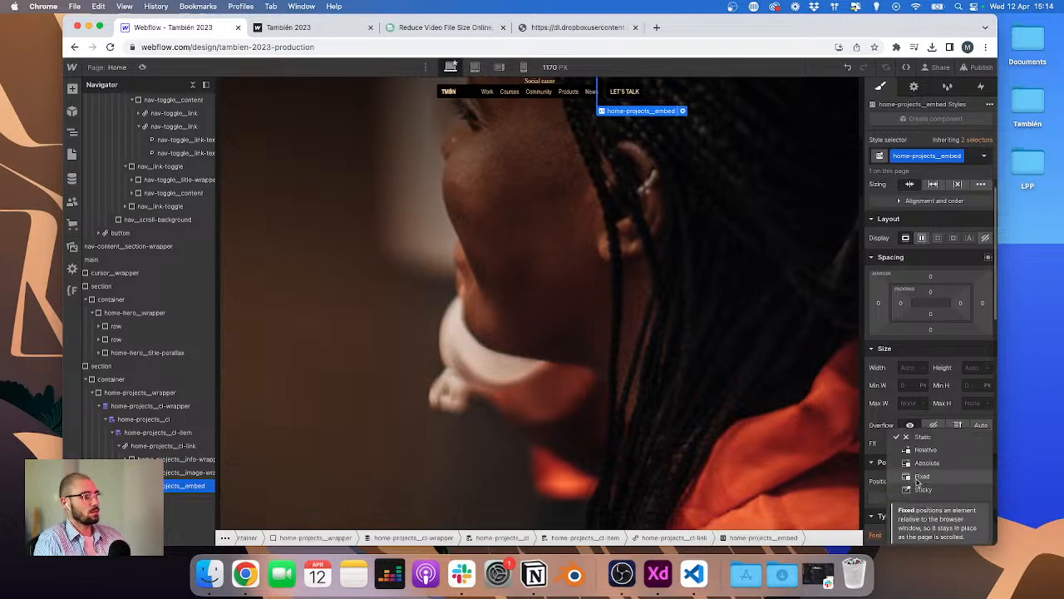
click(927, 464)
click(905, 524)
text(0)
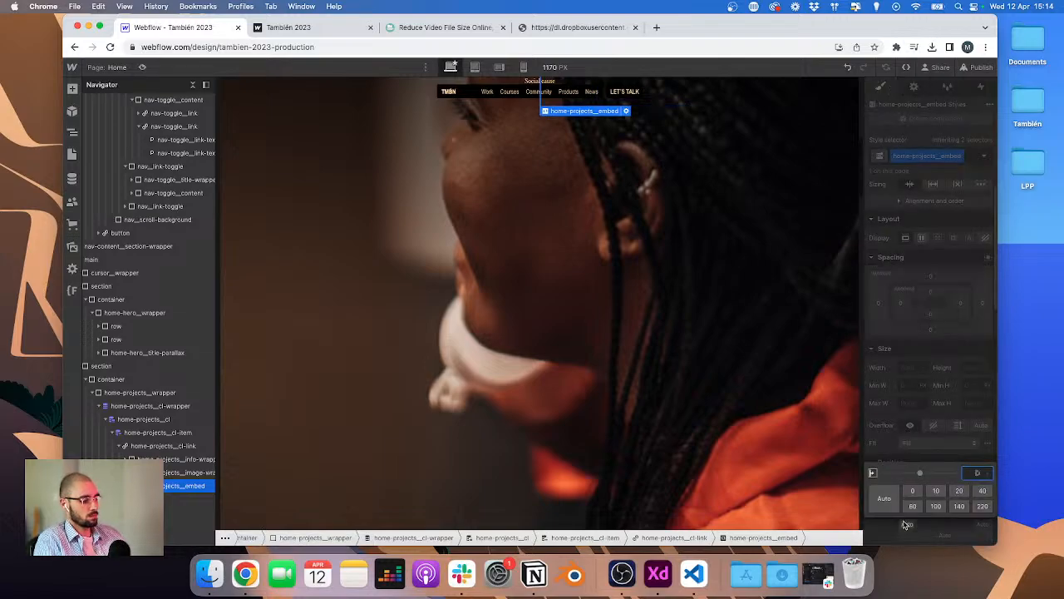
key(Return)
click(944, 515)
text(0)
key(Return)
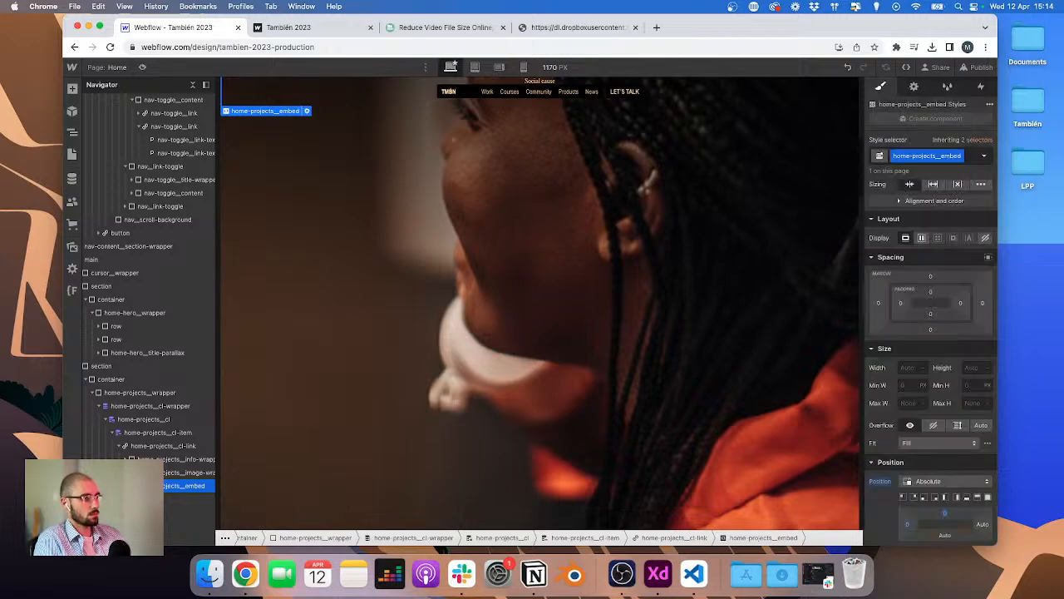
click(948, 517)
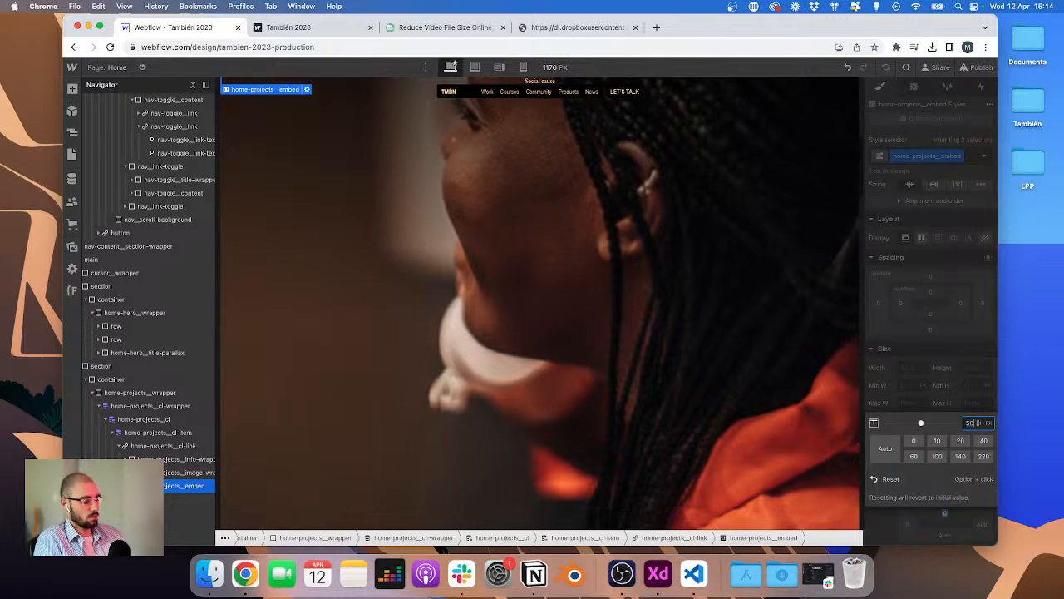
text(50%)
key(Return)
click(910, 526)
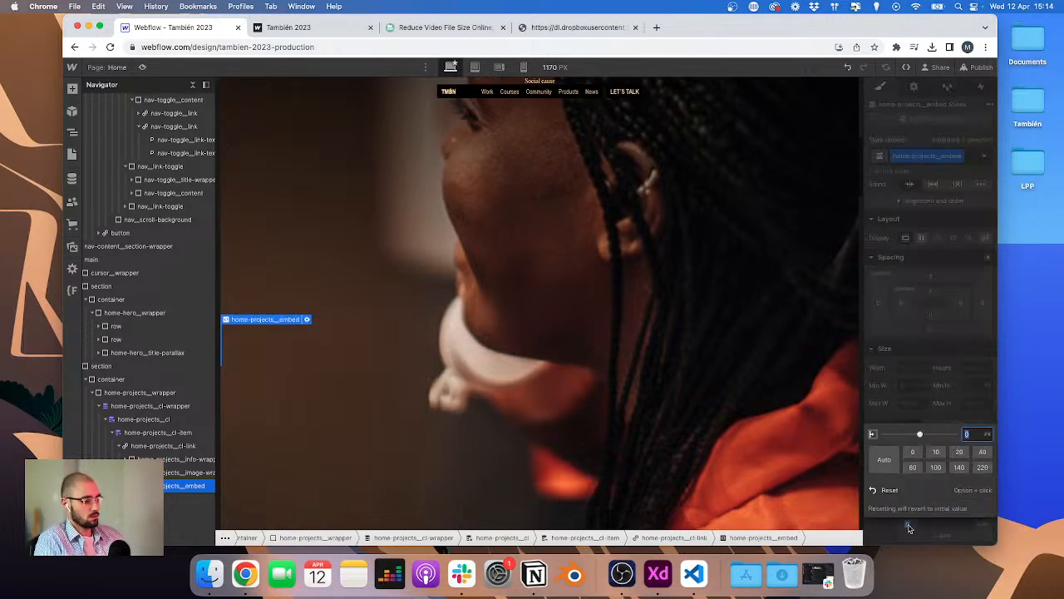
key(Return)
Step: Add a 2D move transform of -50% on both X and Y to the embed
scroll(933, 491, down, 10)
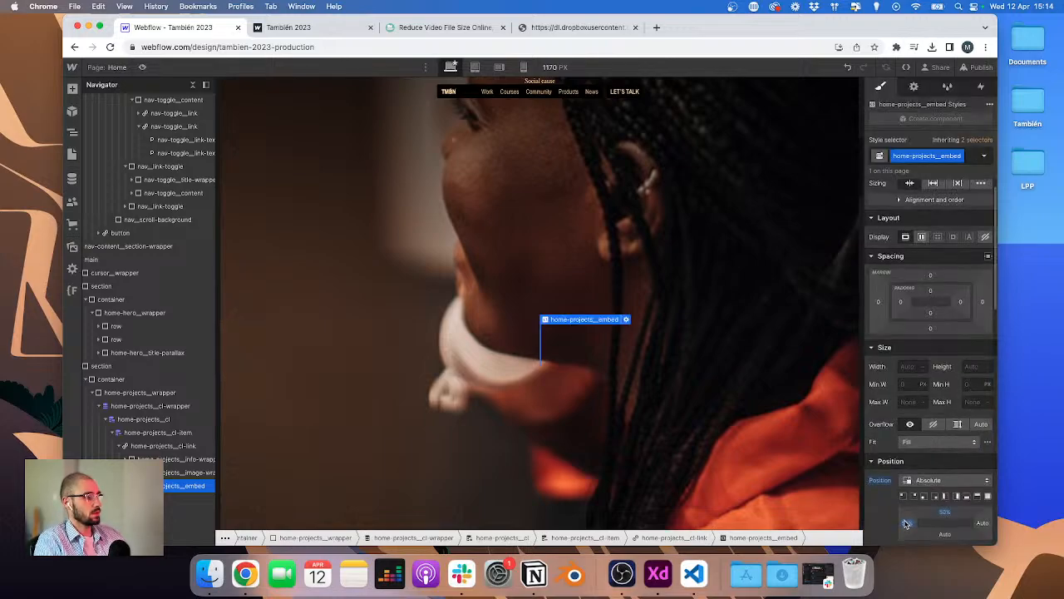
click(988, 431)
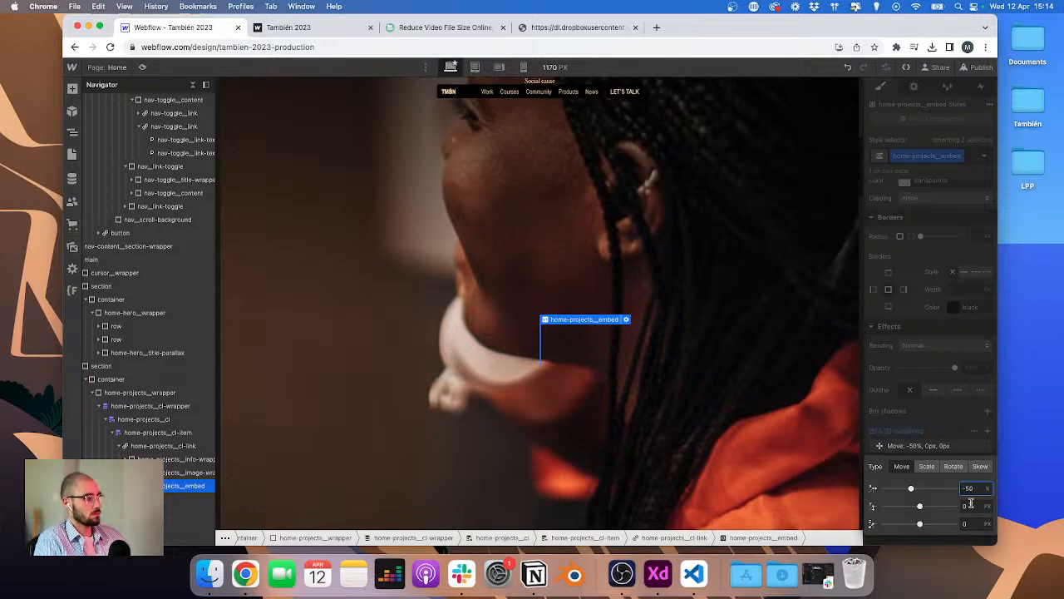
key(Return)
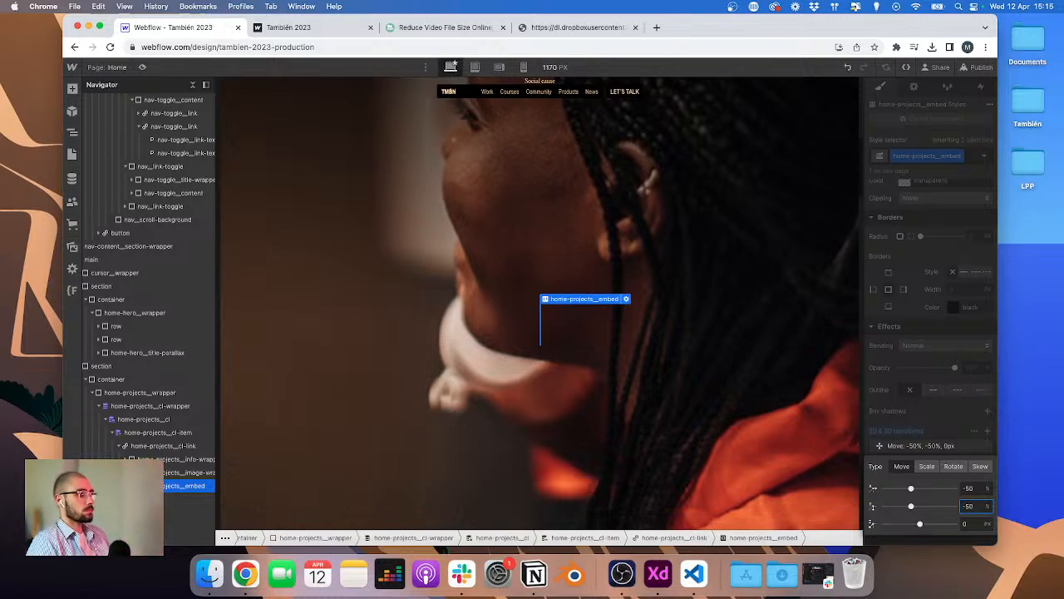
click(941, 408)
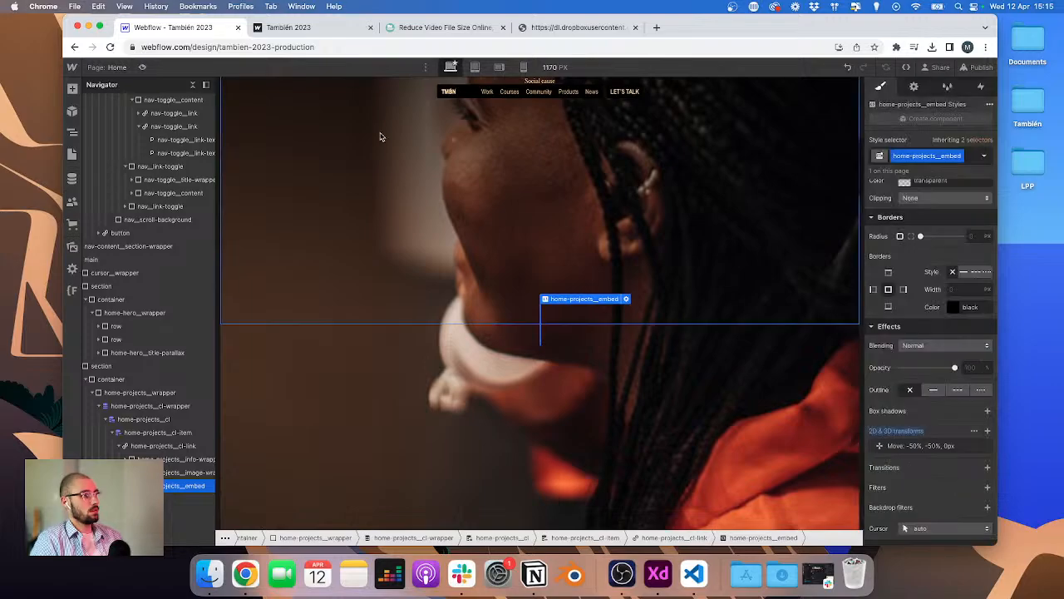
Step: Open GitHub in a new tab and browse the tambien-2023-js repository's src folder, then close the tab
click(656, 28)
text(github.com)
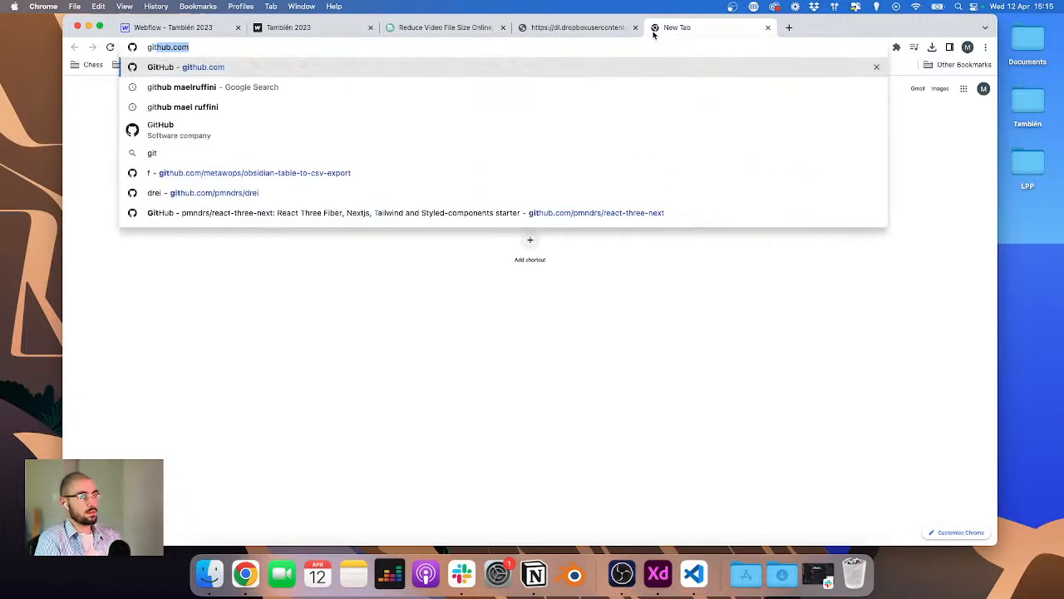
key(Return)
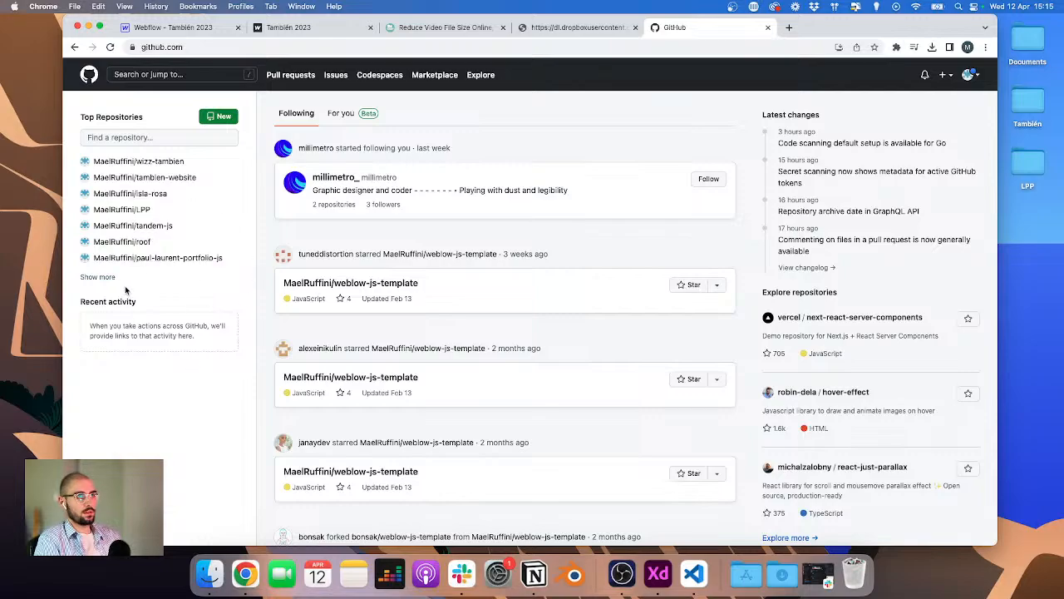
click(99, 278)
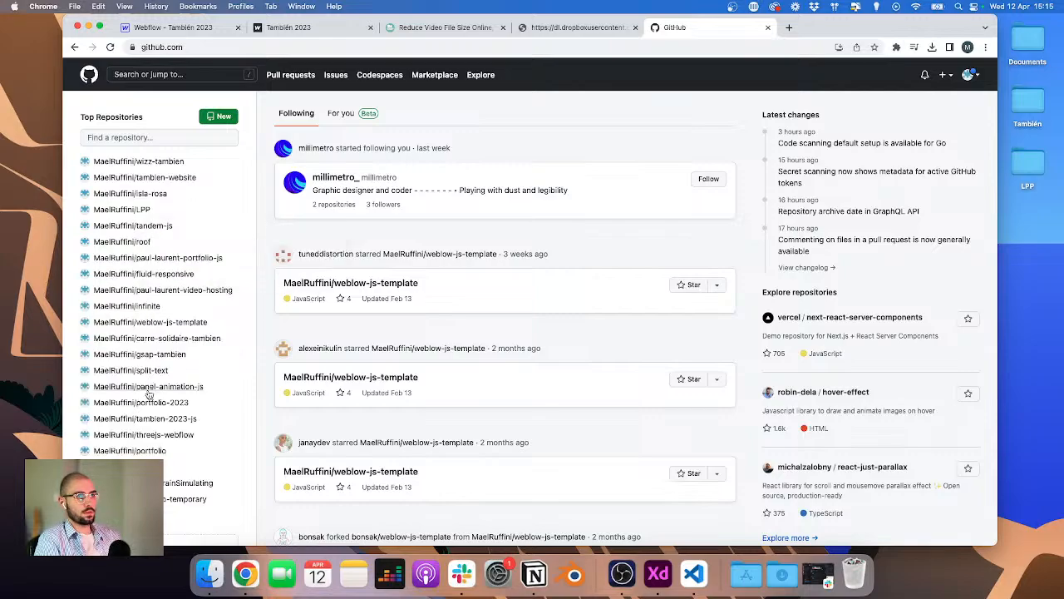
click(112, 418)
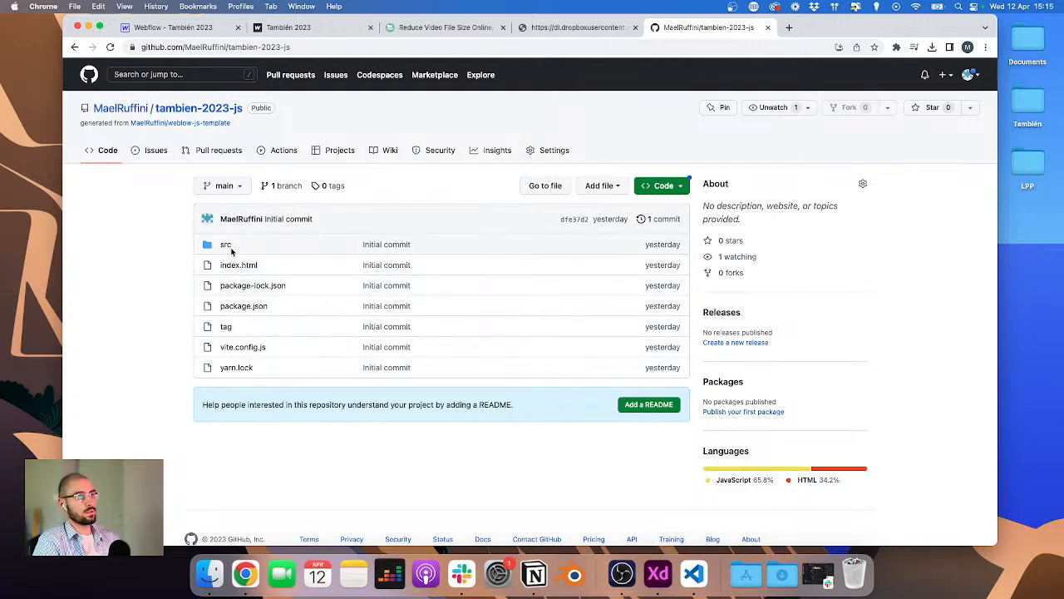
click(222, 245)
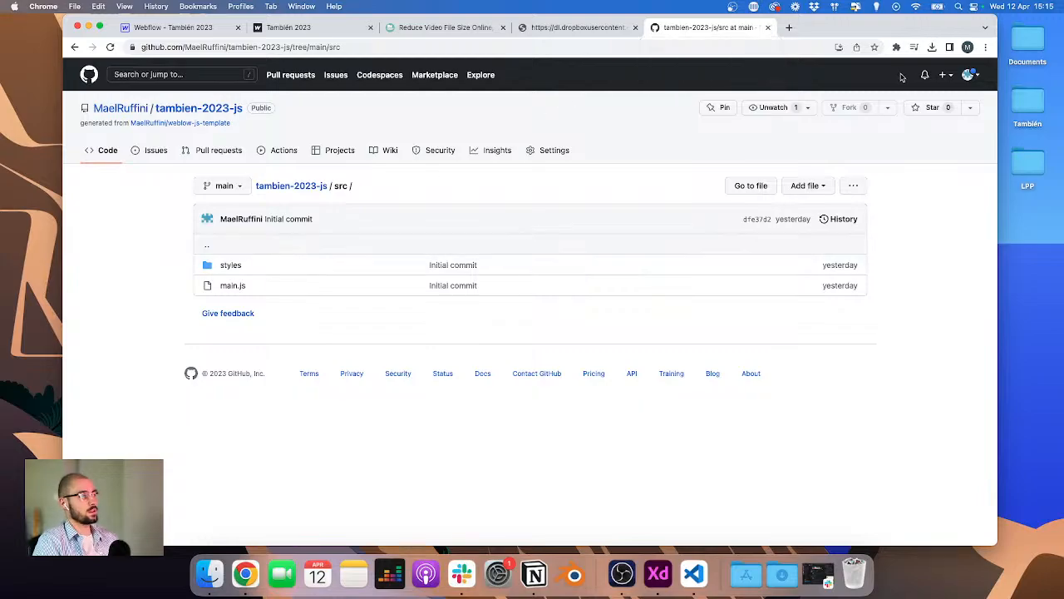
click(769, 27)
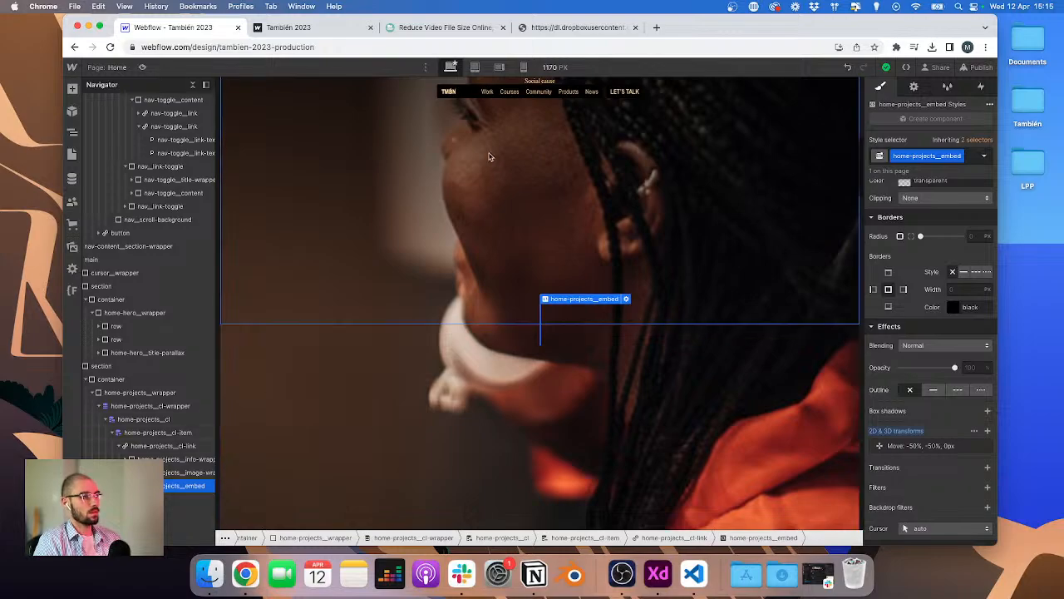
Step: Search the web for the W3Schools HTML video page and copy its example video tag code
click(560, 32)
click(496, 50)
text(vide)
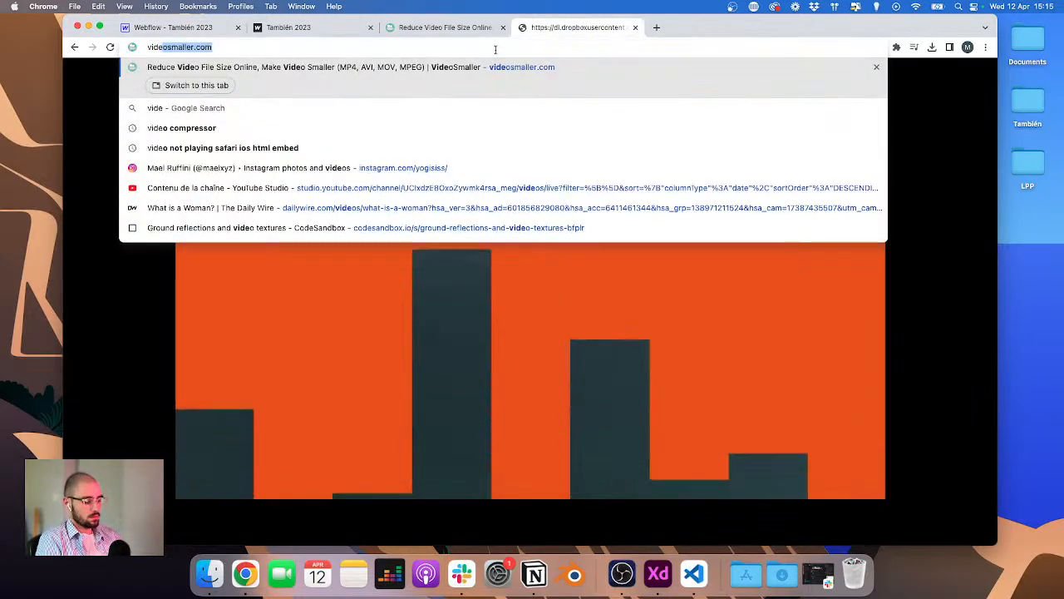
key(super+a)
text(html vido)
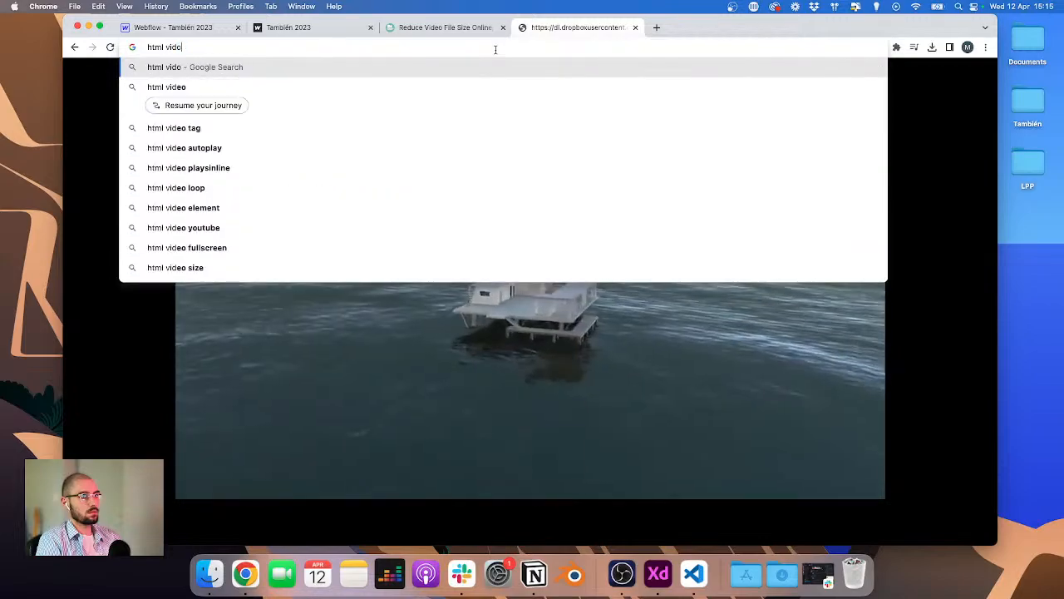
key(BackSpace)
text(eo w3)
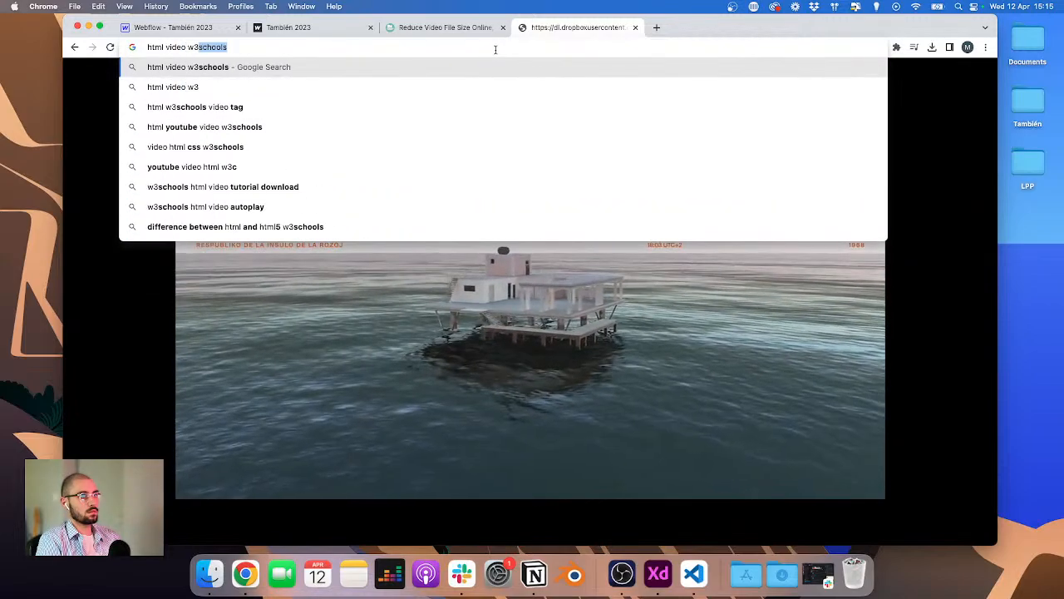
key(Return)
click(221, 188)
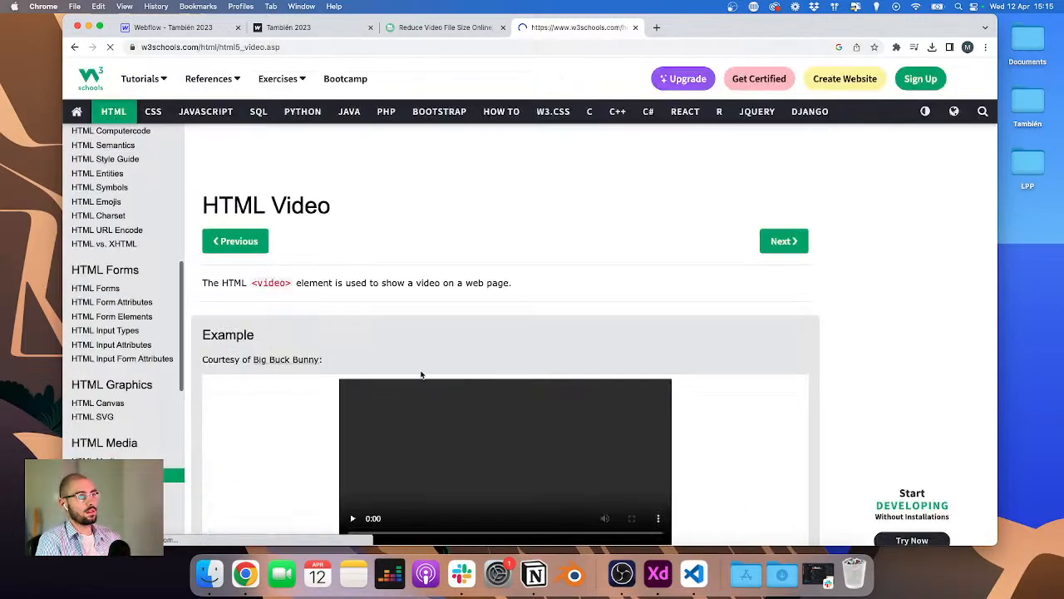
scroll(431, 372, down, 6)
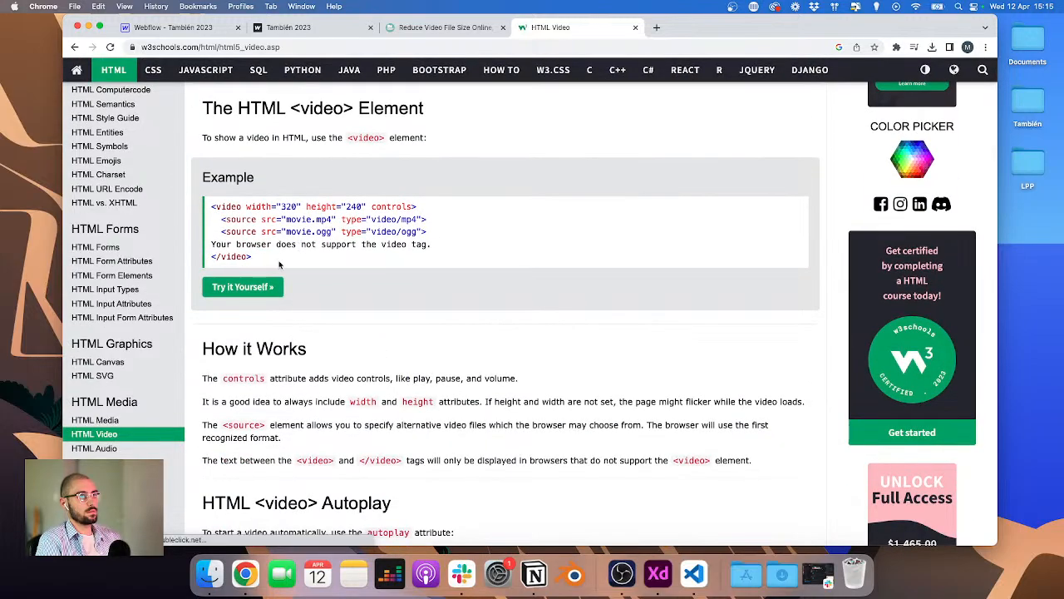
triple_click(247, 214)
key(super+c)
key(ctrl+Tab)
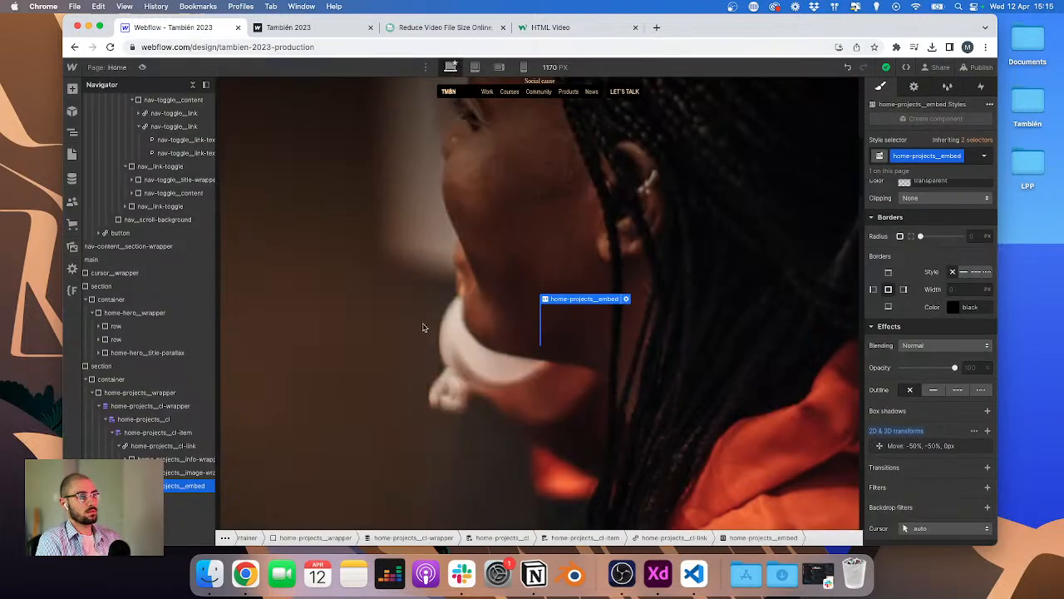
Step: Paste the video code into the HTML Embed, replacing its size attributes with class home-projects__video and deleting the ogg source
click(626, 299)
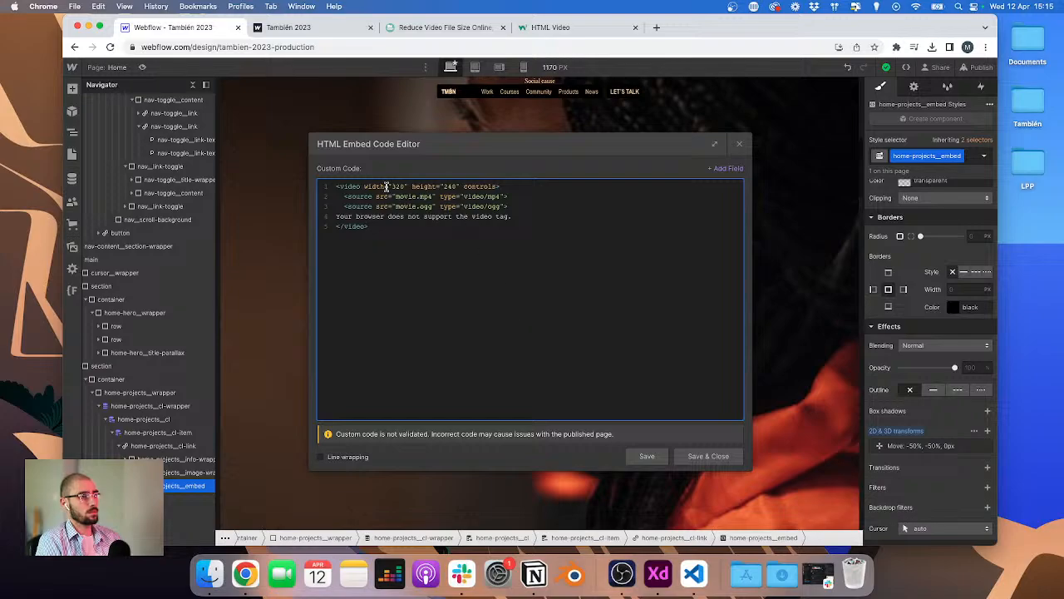
drag(363, 186, 499, 186)
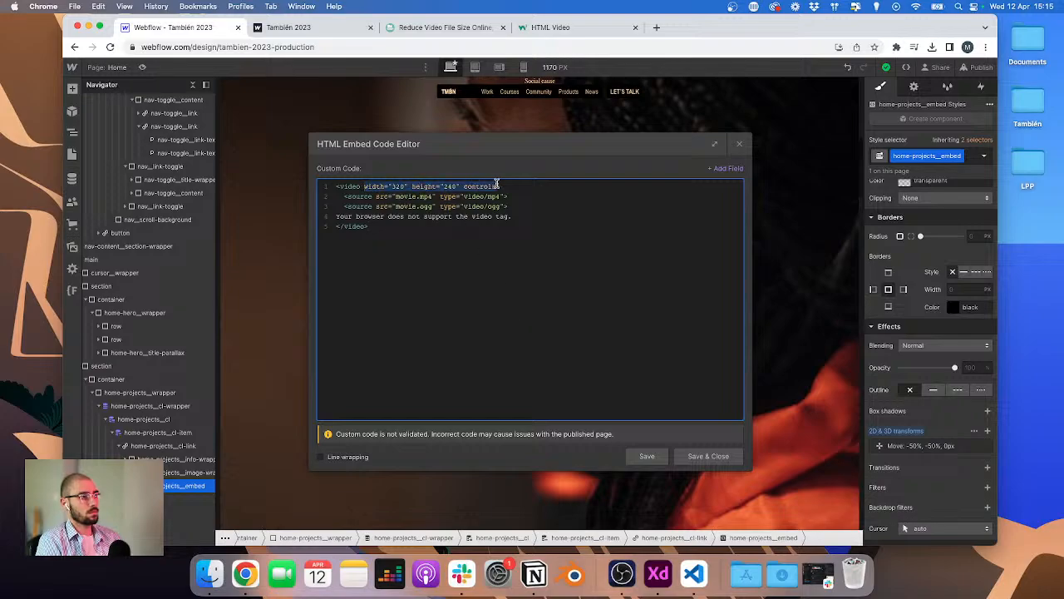
key(BackSpace)
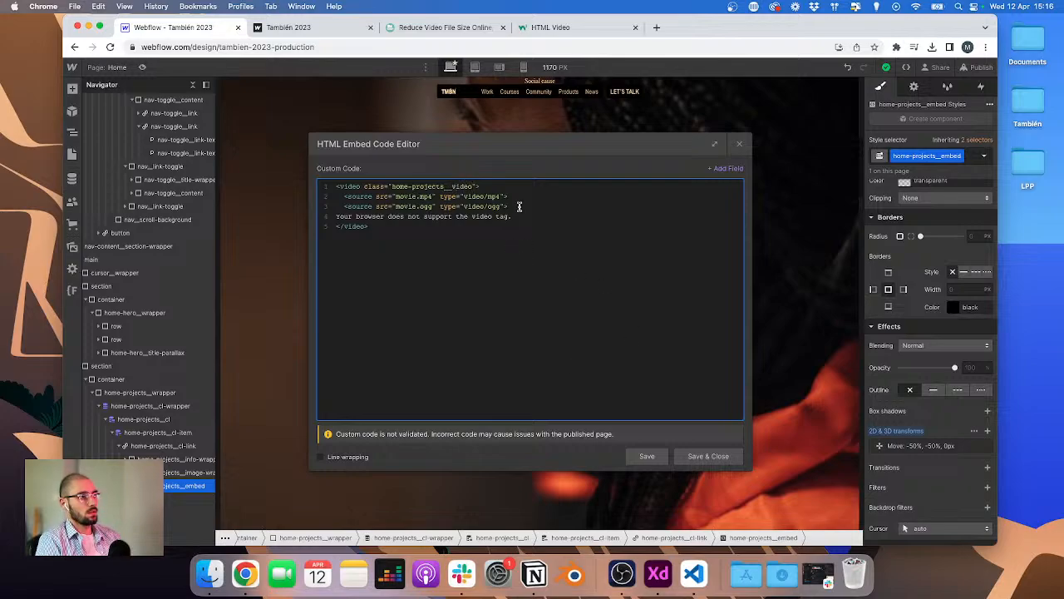
key(shift+Up)
key(BackSpace)
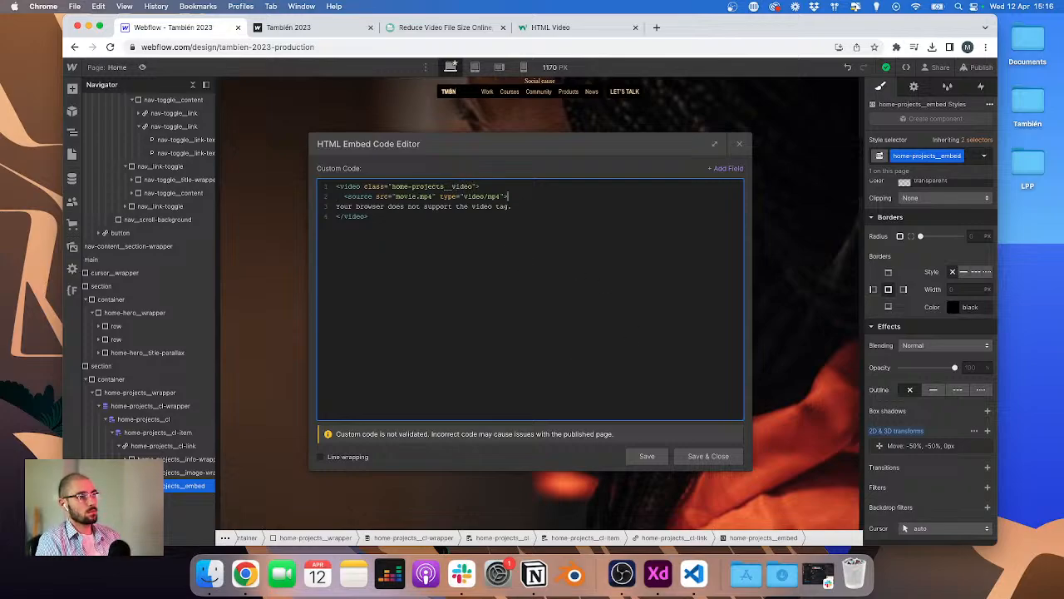
Step: Set the source's src to the Video n°1 CMS field and remove its type attribute
double_click(406, 197)
key(BackSpace)
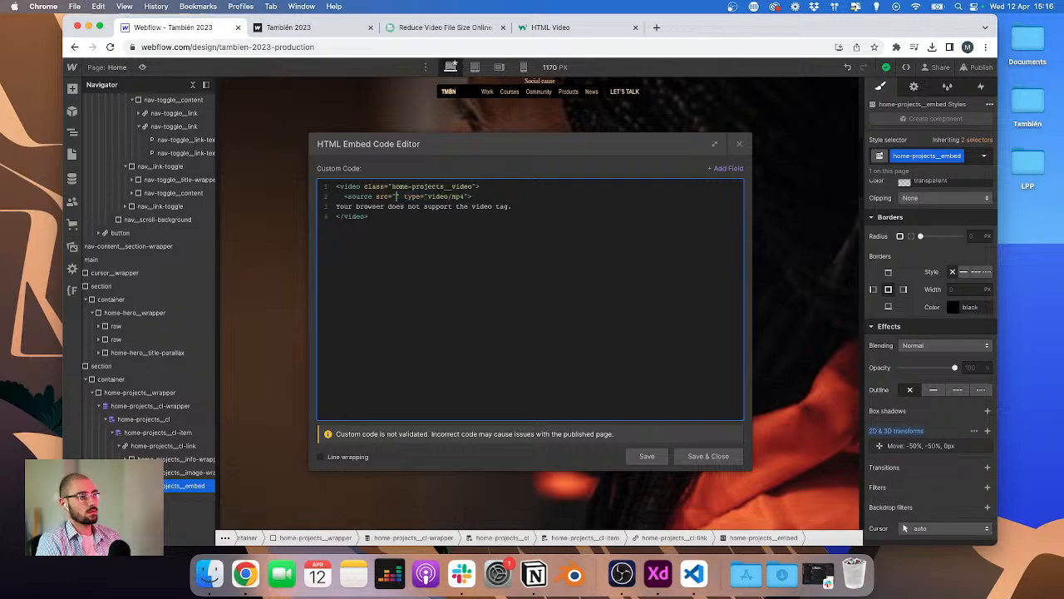
click(730, 169)
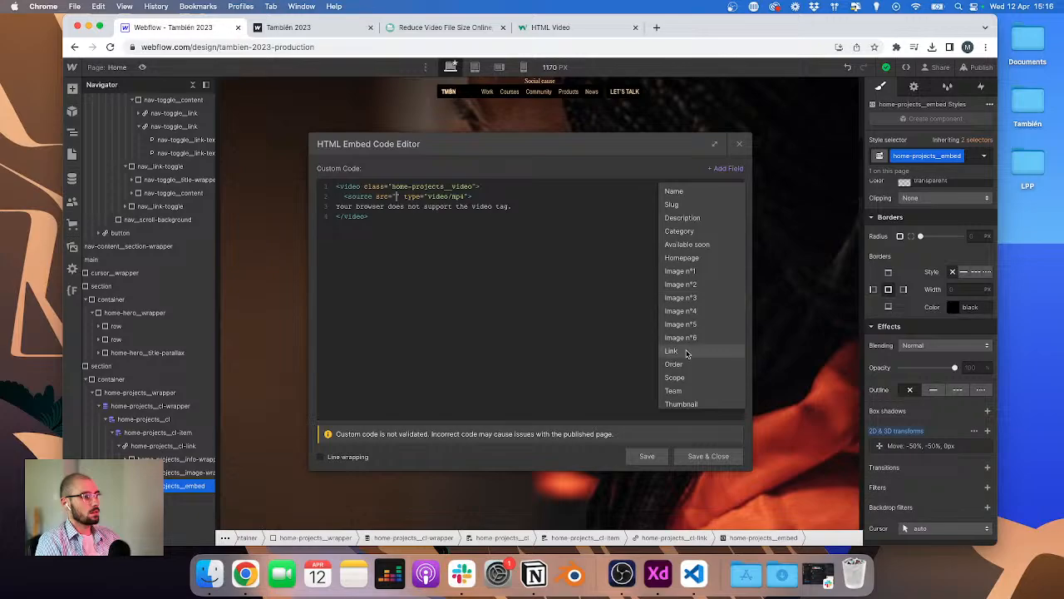
scroll(687, 354, down, 1)
scroll(687, 354, down, 2)
click(680, 395)
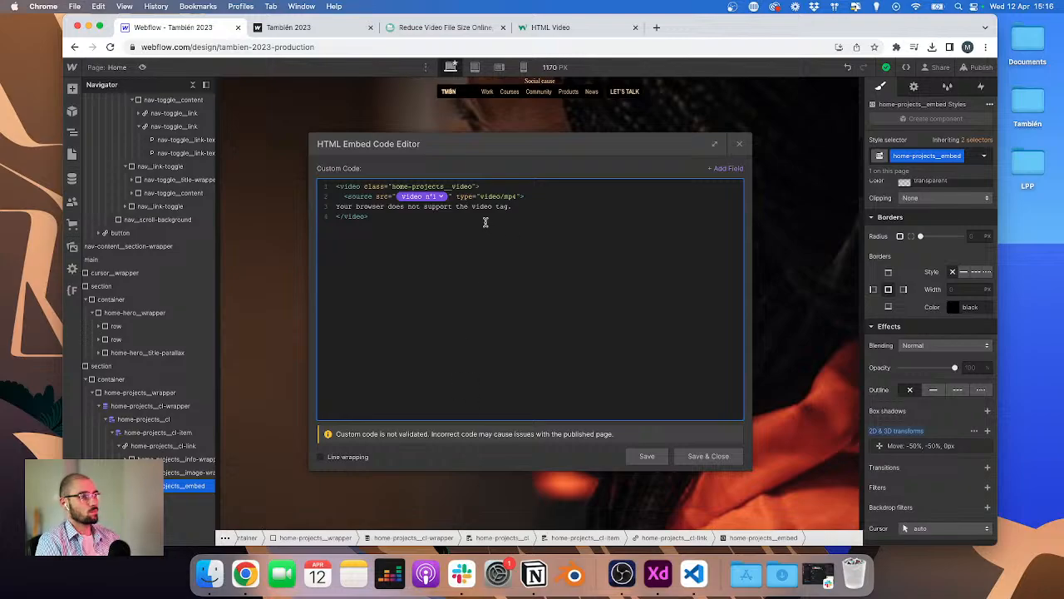
drag(456, 196, 525, 197)
key(BackSpace)
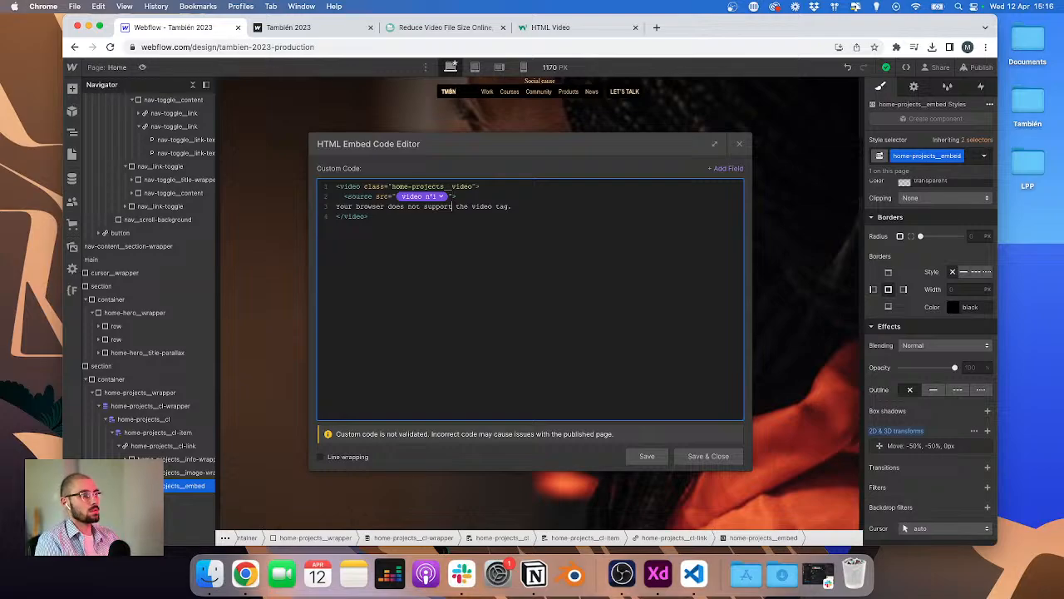
Step: Delete the fallback text line from the video code and save the embed
key(super+Right)
key(super+shift+Left)
key(BackSpace)
key(BackSpace)
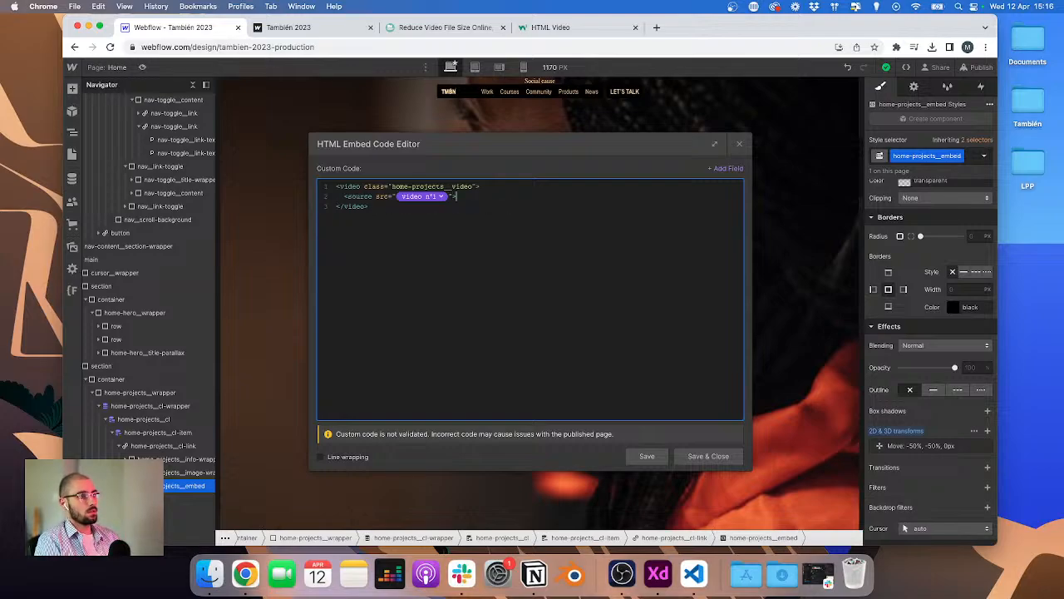
click(703, 456)
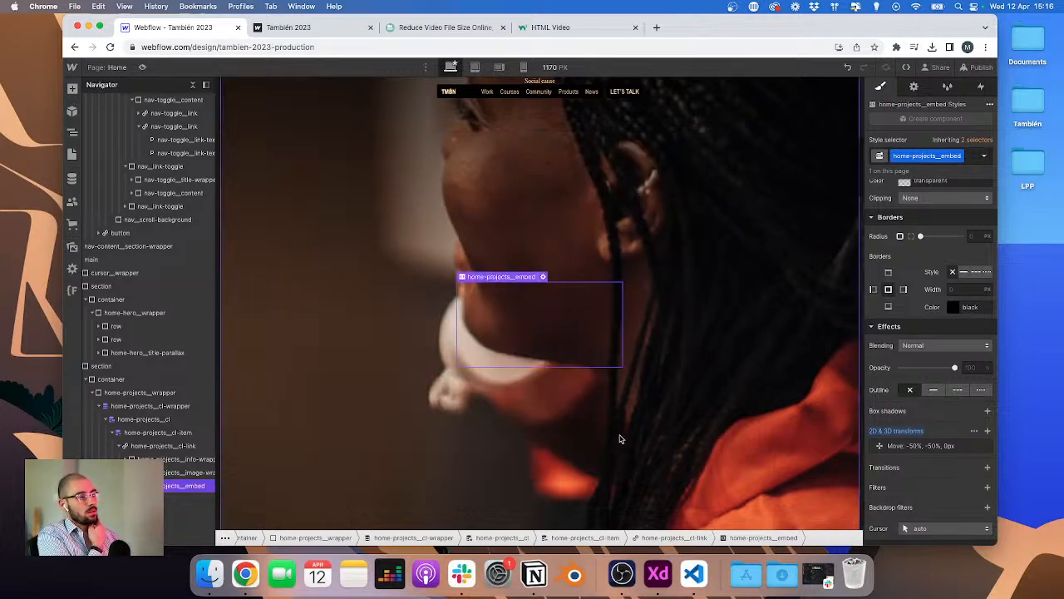
Step: Check the z-index of the embed and of the project image wrapper
scroll(967, 324, up, 5)
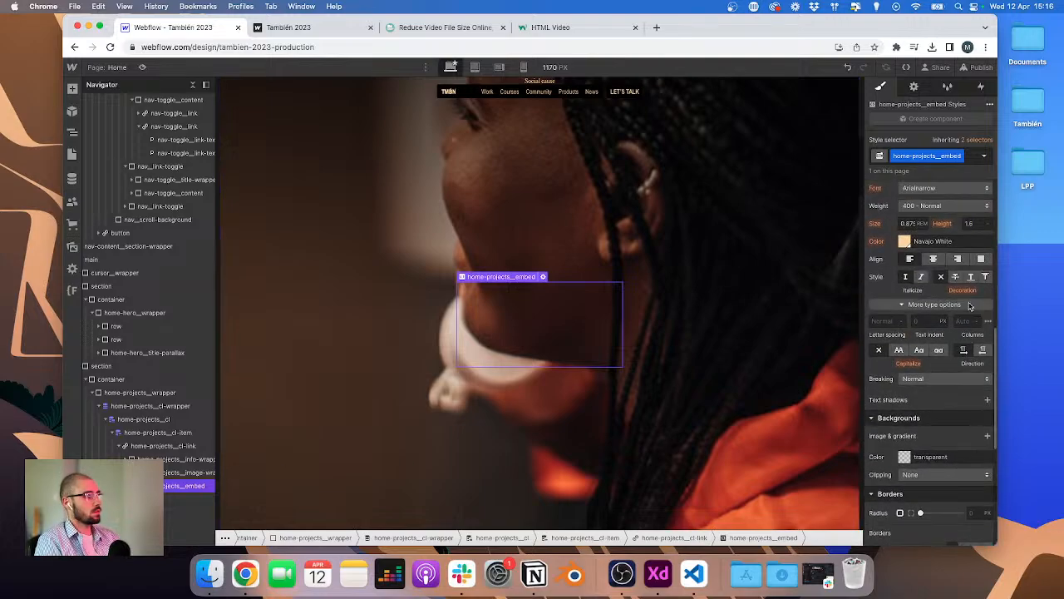
scroll(969, 307, up, 2)
click(971, 252)
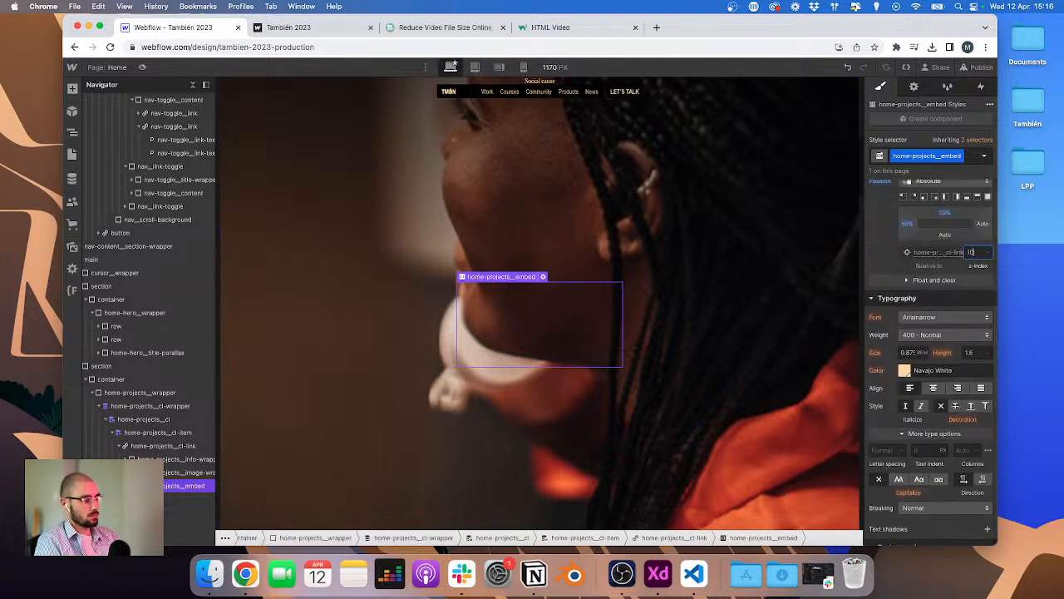
click(137, 459)
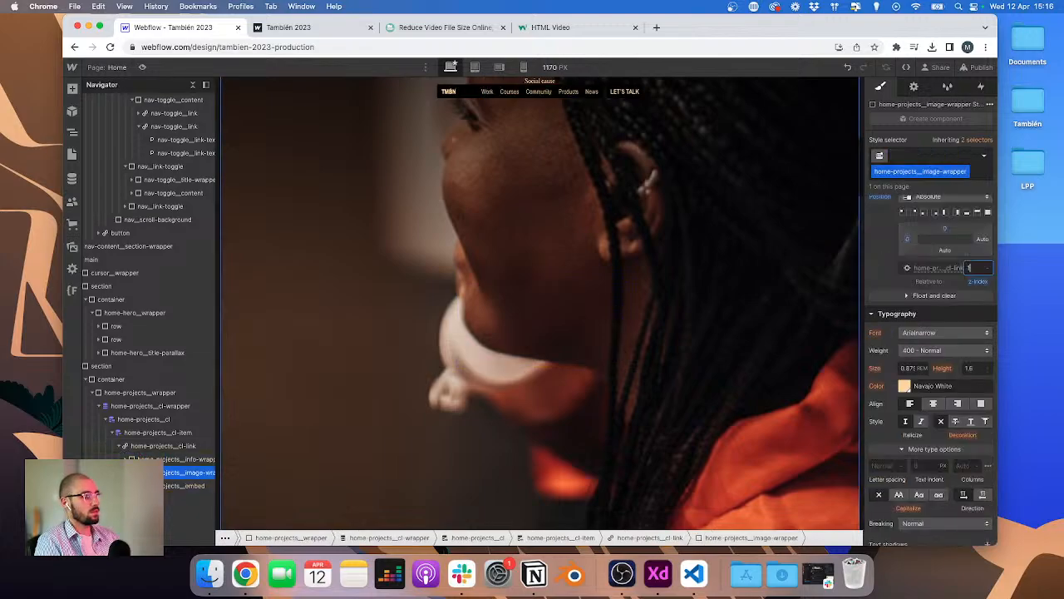
click(612, 287)
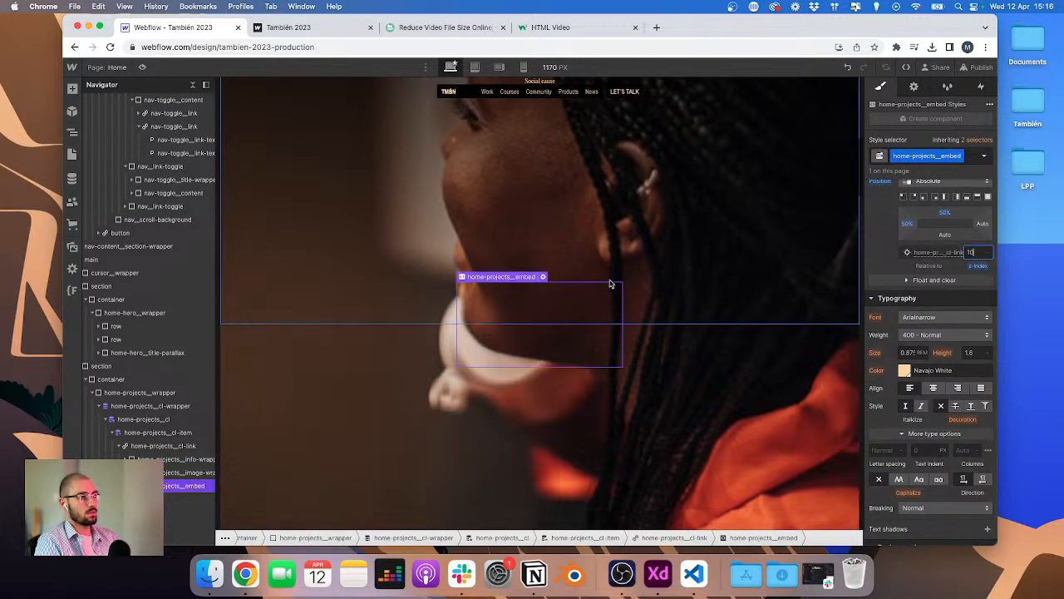
Step: Add a style block to the embed setting .home-projects__video to width 100% and height 100%, then save
click(543, 279)
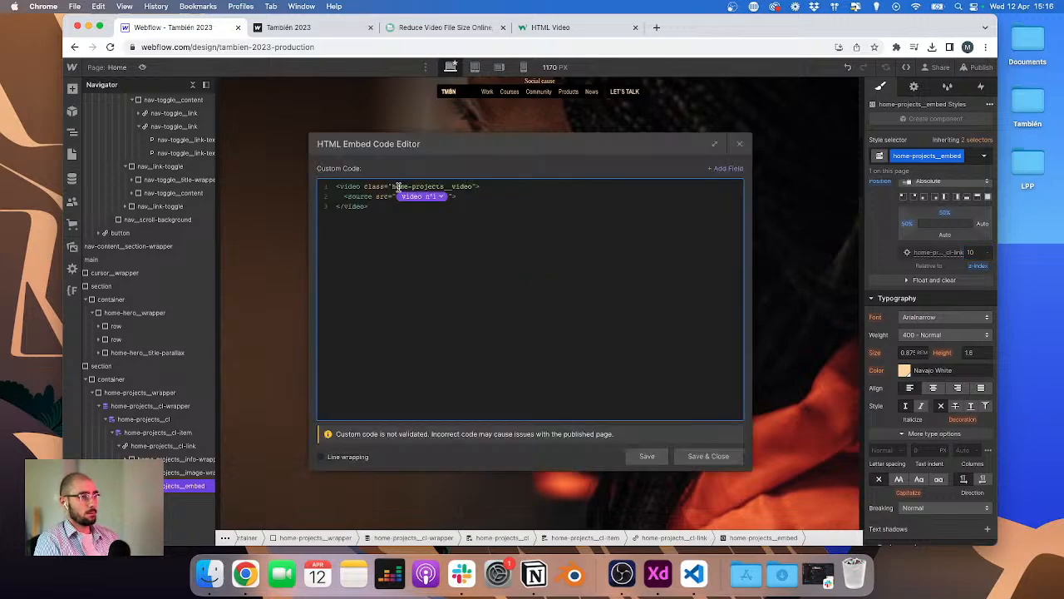
drag(394, 186, 472, 186)
key(super+c)
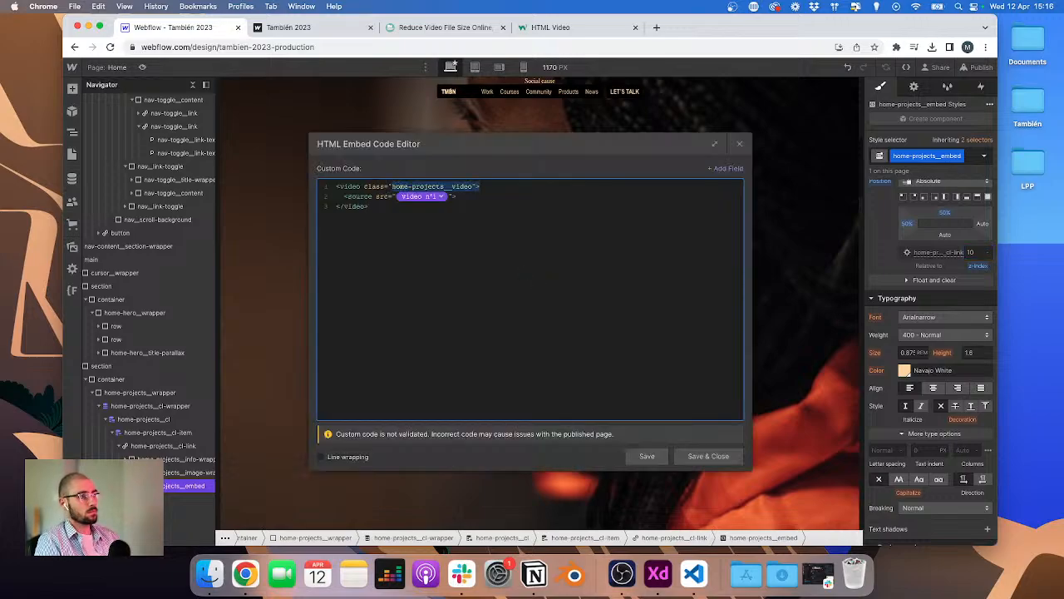
key(Right)
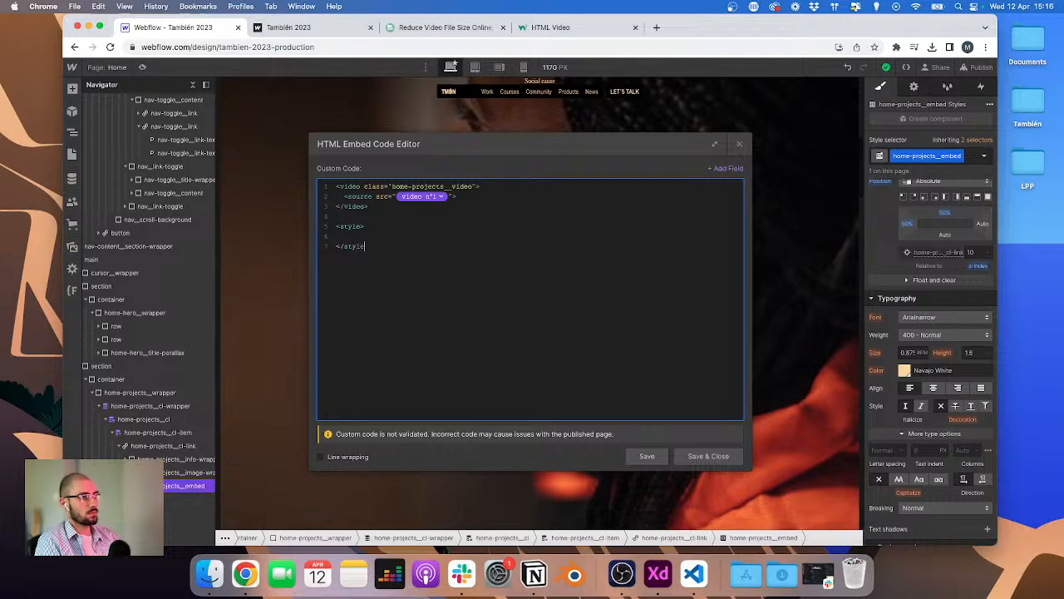
key(Up)
key(Return)
key(Up)
key(Return)
text(.)
key(super+v)
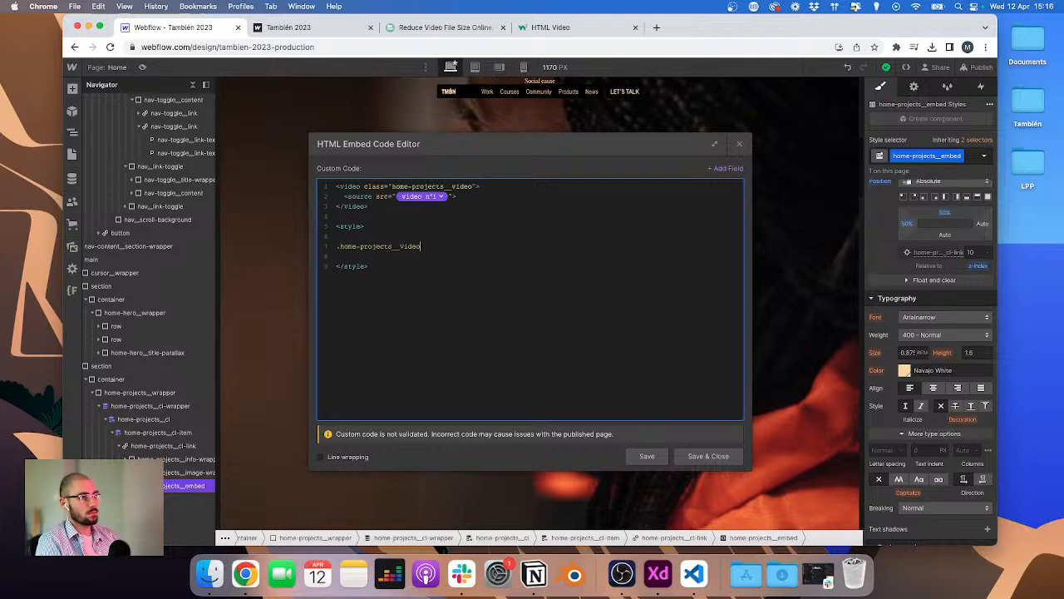
text({)
key(Return)
text(width: 100)
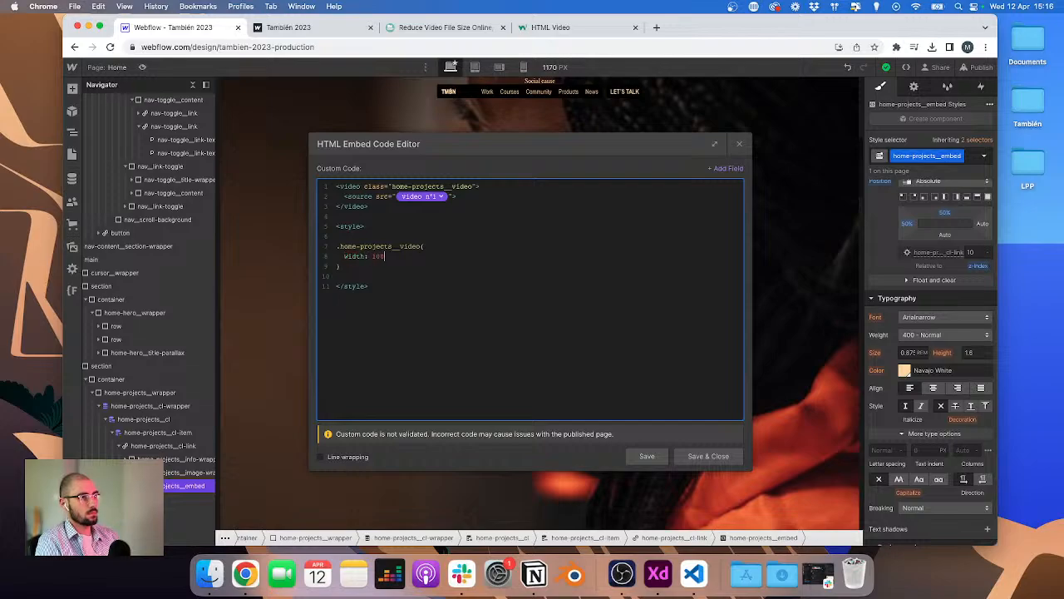
text(%;)
key(Return)
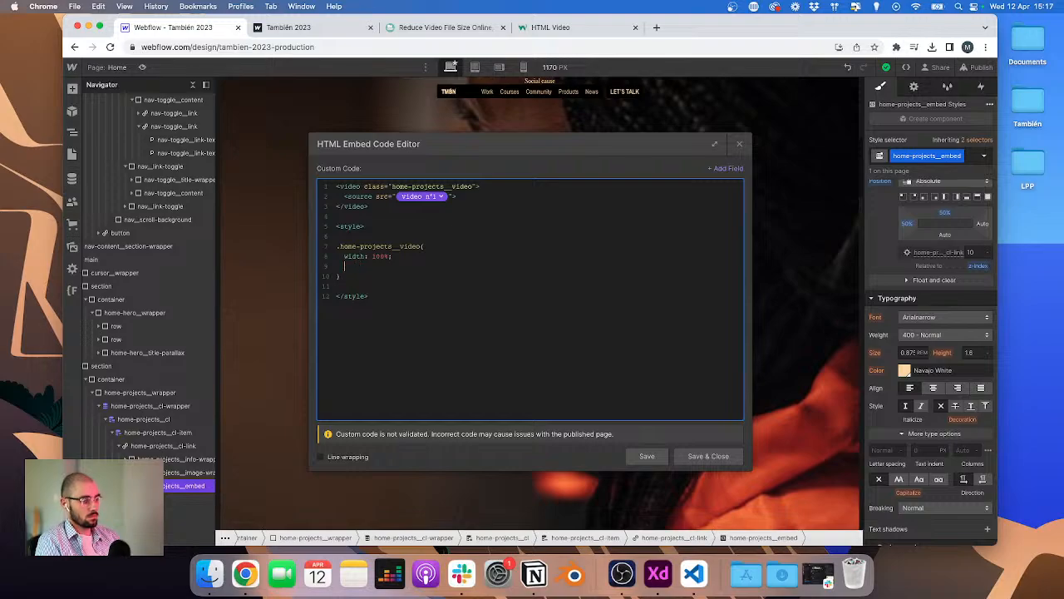
text(height: 100%;)
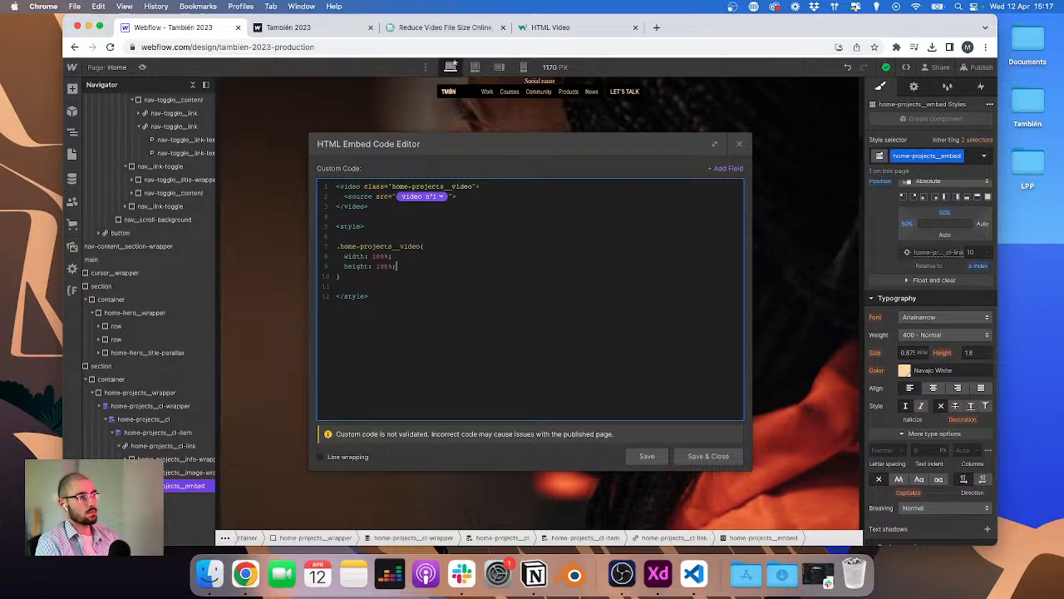
drag(551, 143, 985, 175)
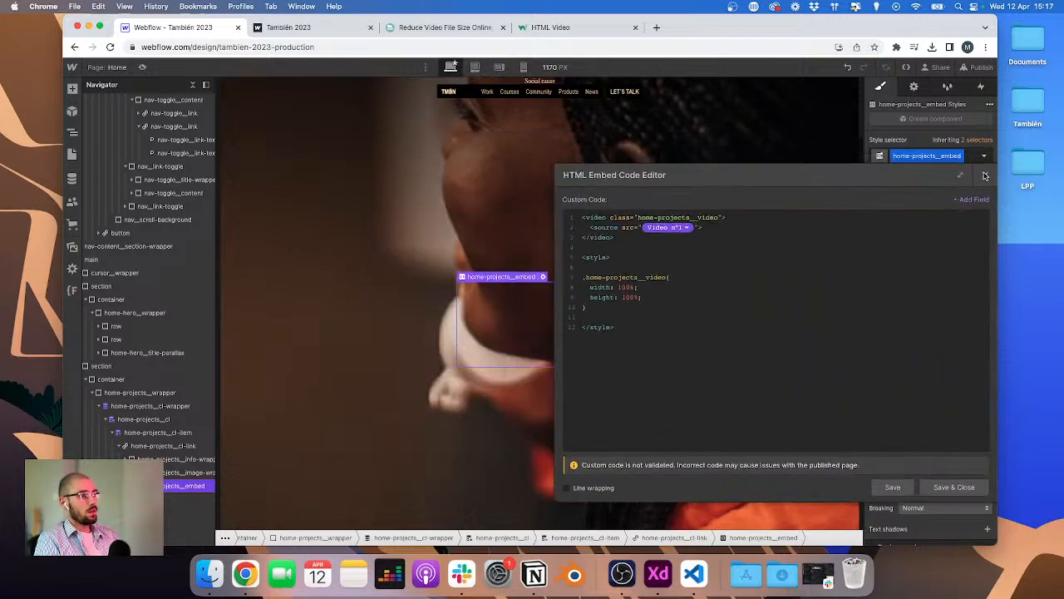
drag(786, 174, 454, 142)
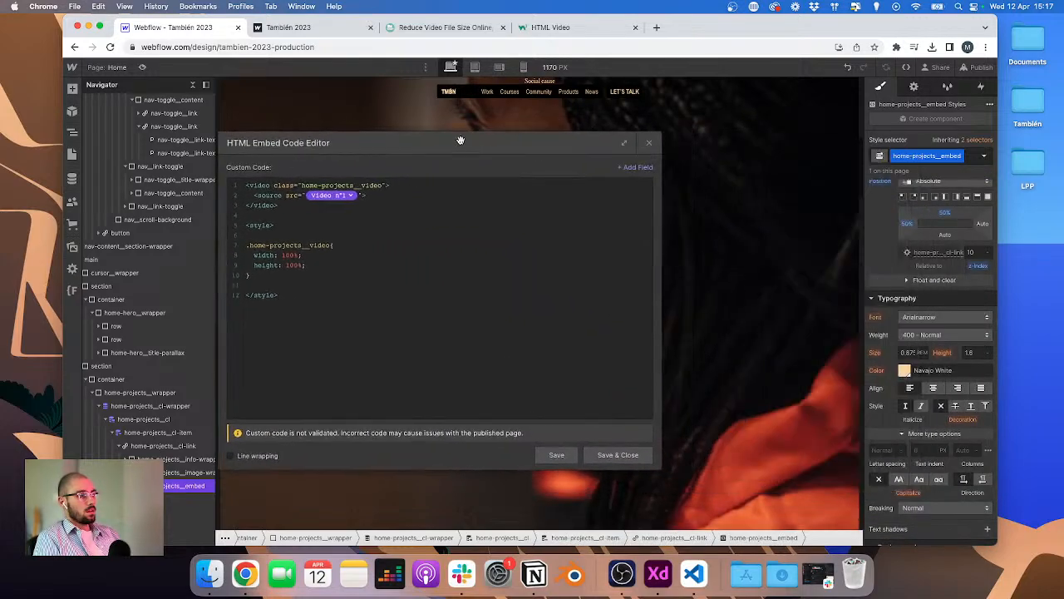
click(632, 461)
Step: Reopen the embed code to review it and close the editor
double_click(539, 277)
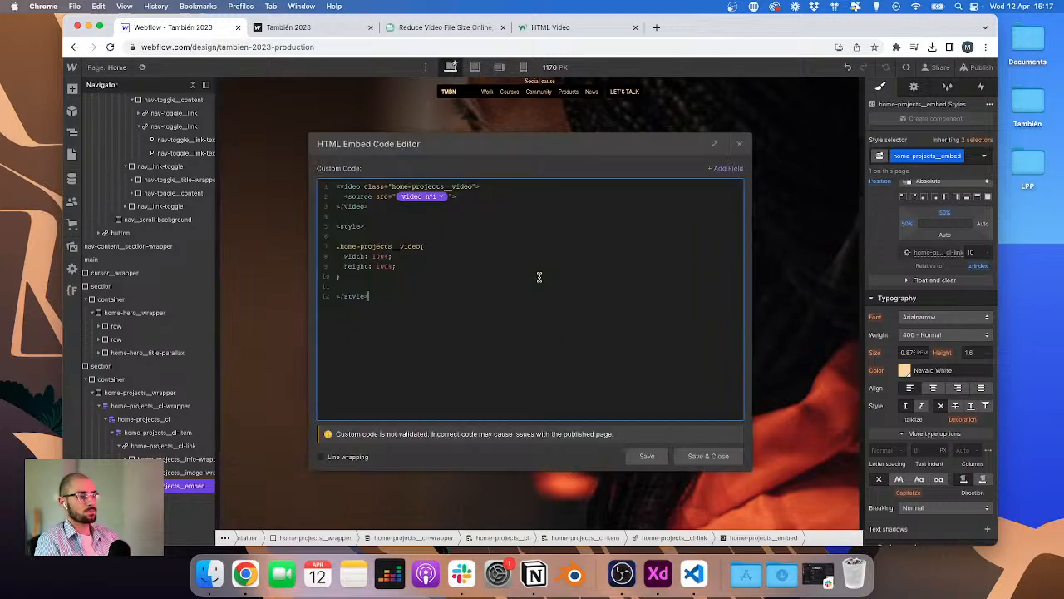
key(ctrl+Up)
key(ctrl+Up)
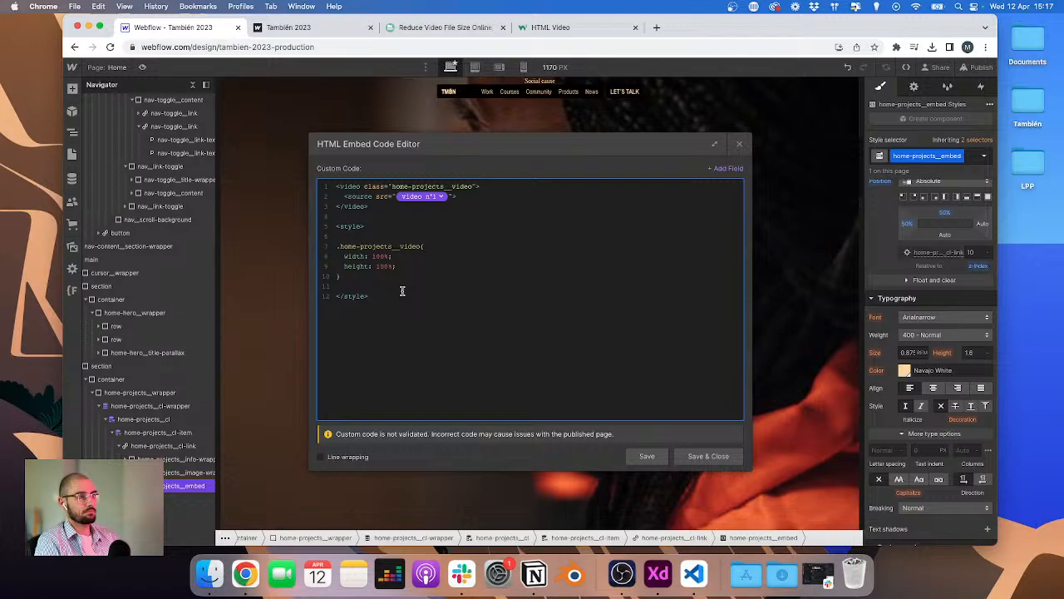
click(701, 455)
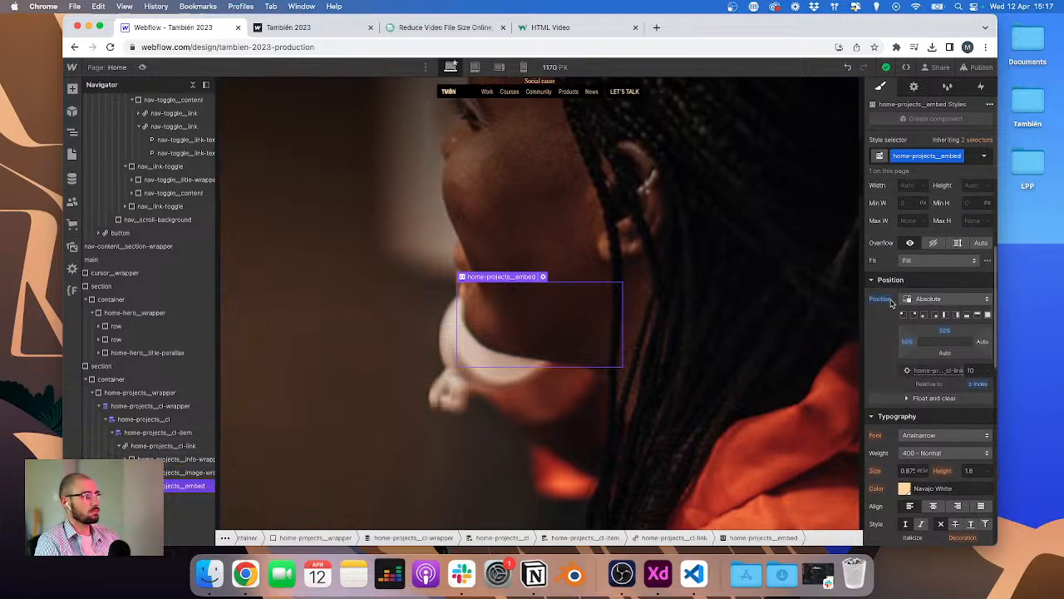
click(542, 277)
click(711, 457)
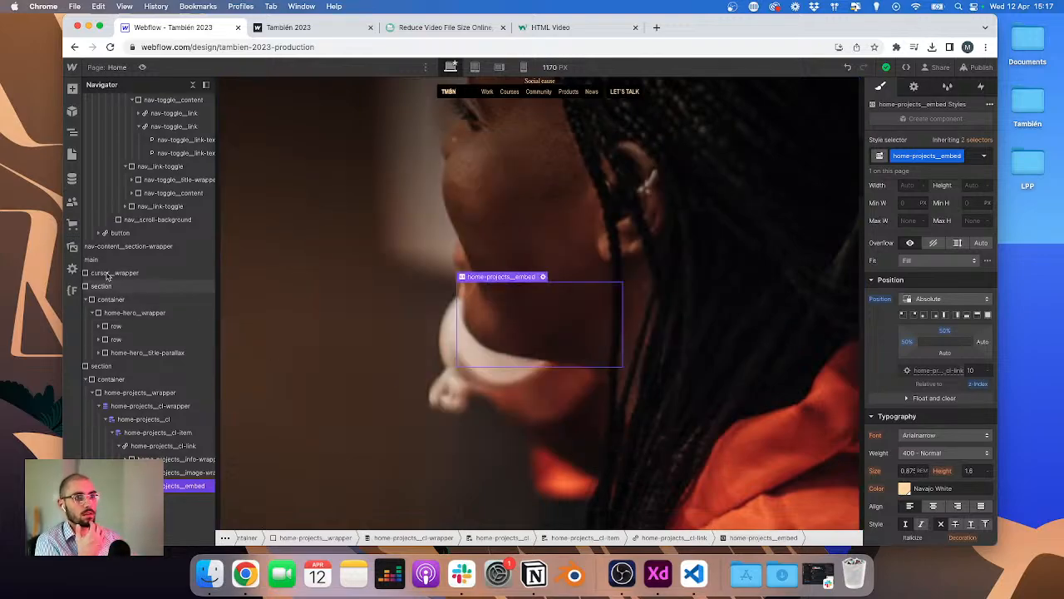
Step: Open the Projects collection in the CMS
click(71, 180)
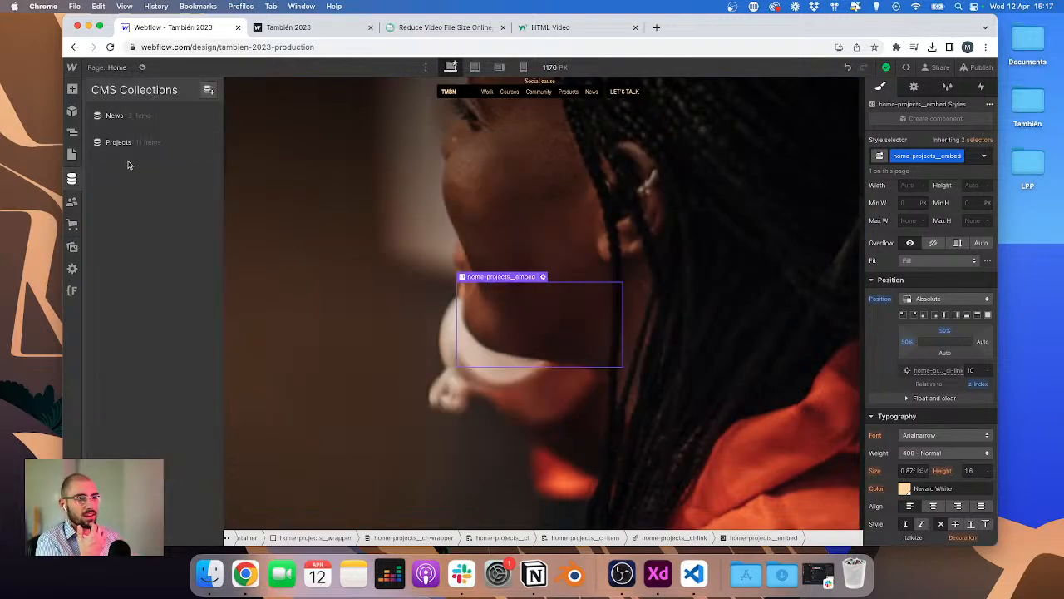
click(136, 142)
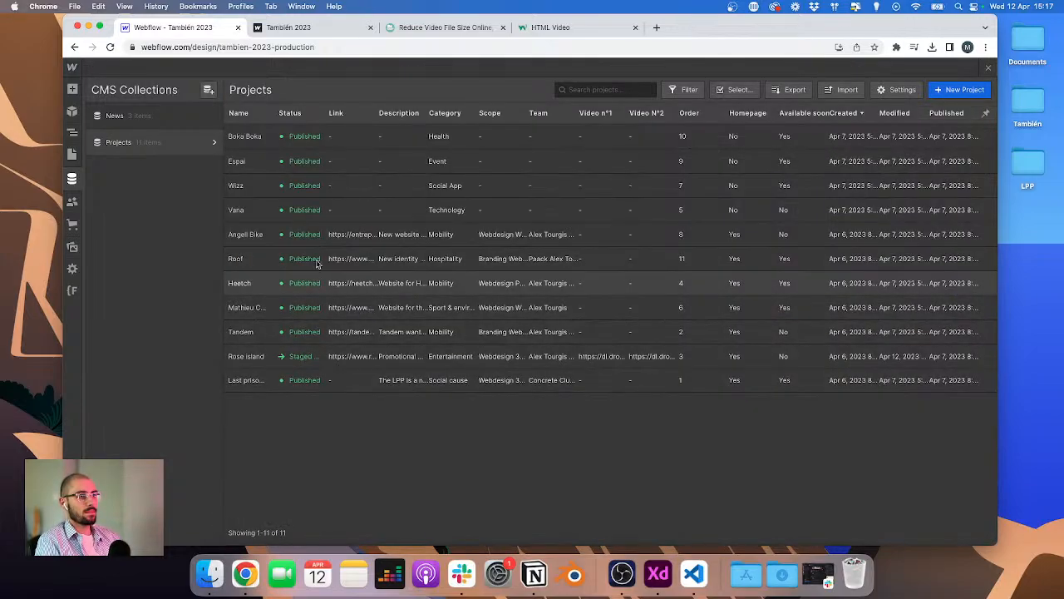
Step: Open the Tandem project item and scroll through its fields
click(294, 337)
scroll(435, 391, down, 2)
scroll(449, 341, down, 10)
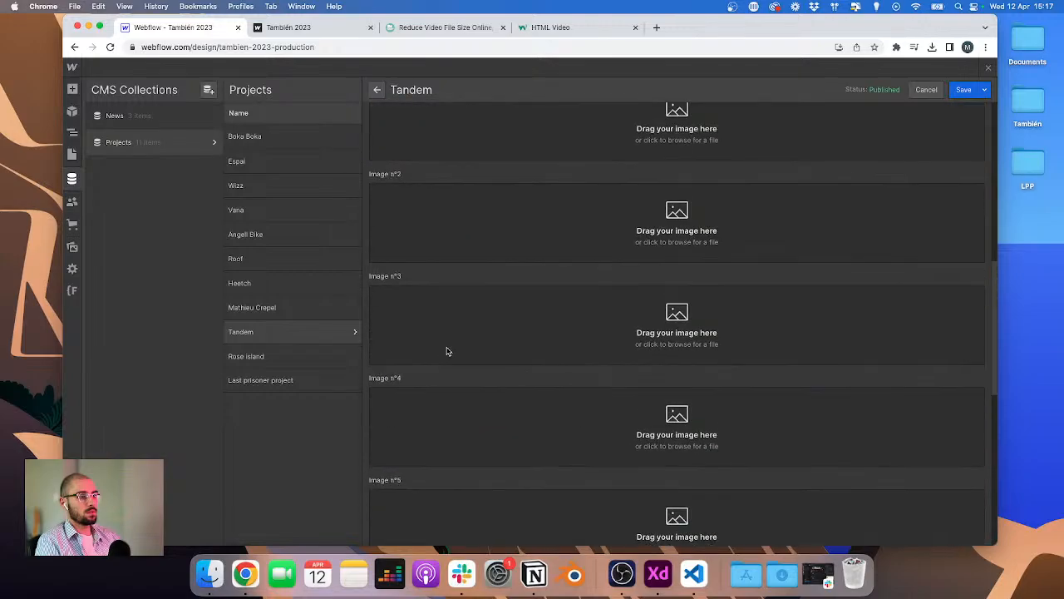
scroll(441, 358, down, 3)
scroll(440, 354, up, 8)
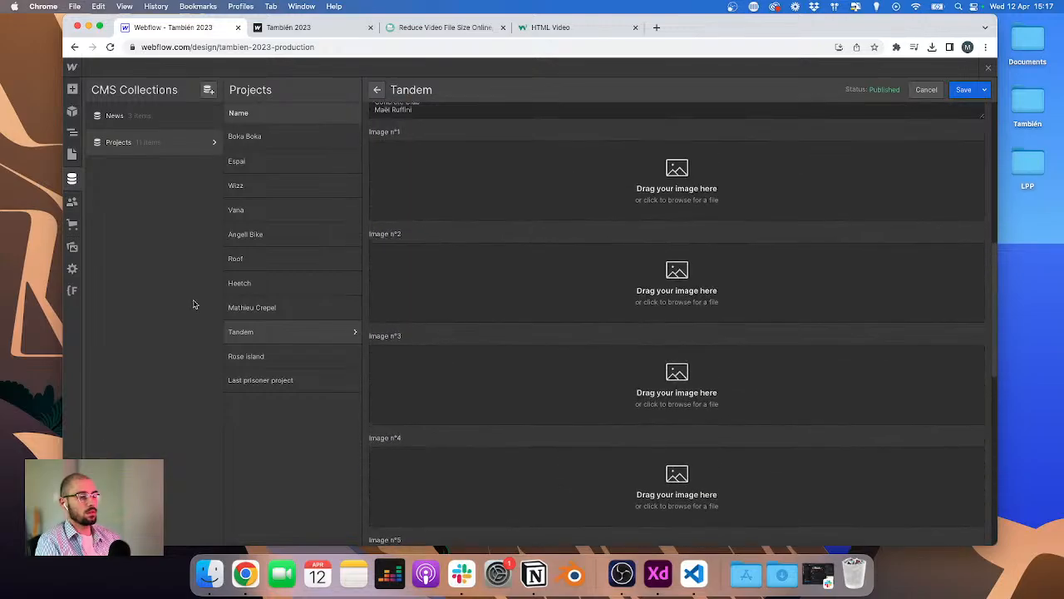
Step: Copy the Rose island project's link URL, paste it into the Last prisoner project's Video n°1 field, and save
click(306, 360)
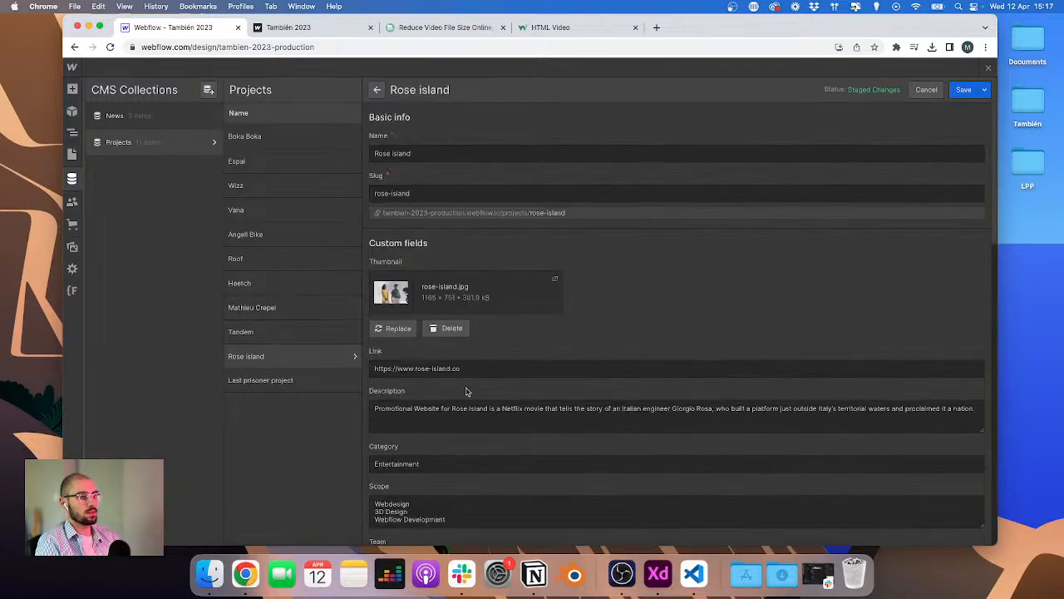
click(477, 370)
key(super+a)
key(super+c)
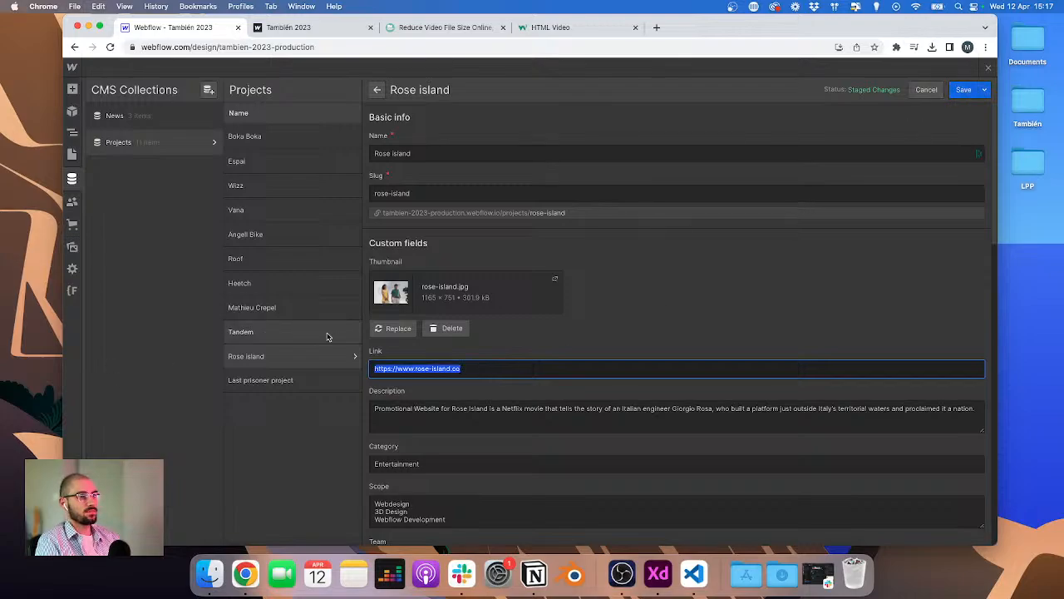
click(287, 380)
scroll(453, 400, down, 3)
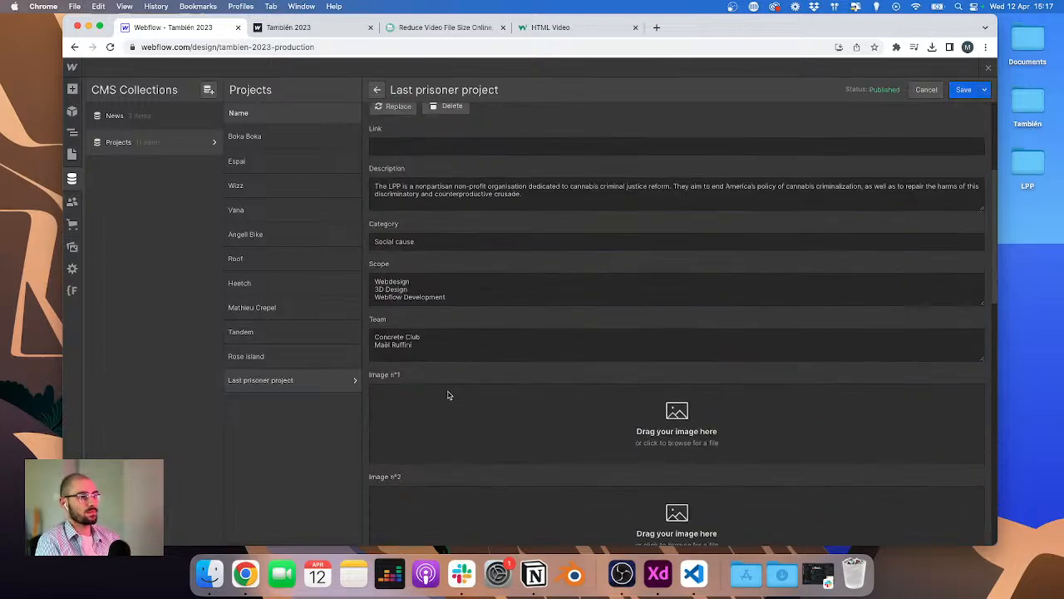
scroll(448, 395, down, 9)
click(423, 363)
key(super+v)
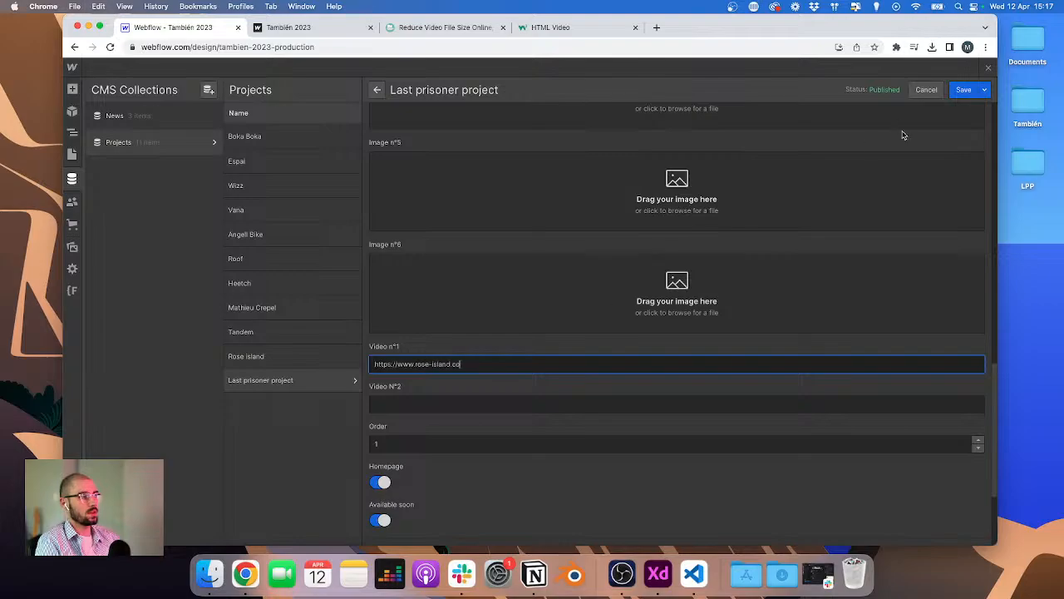
click(964, 89)
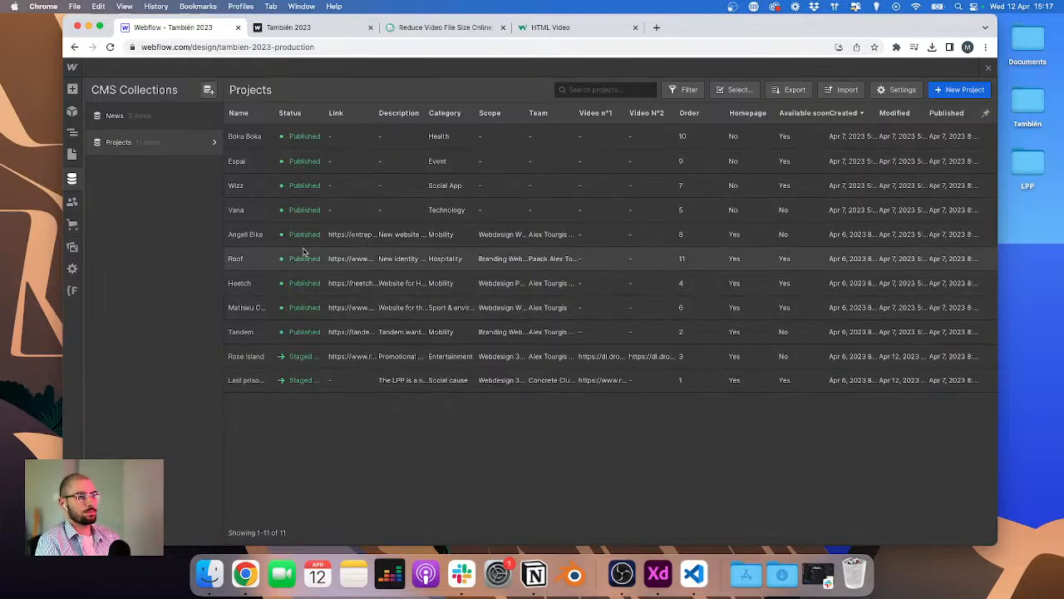
Step: Paste the same link URL into the Tandem project's Video n°1 field and save
click(304, 336)
scroll(517, 334, down, 5)
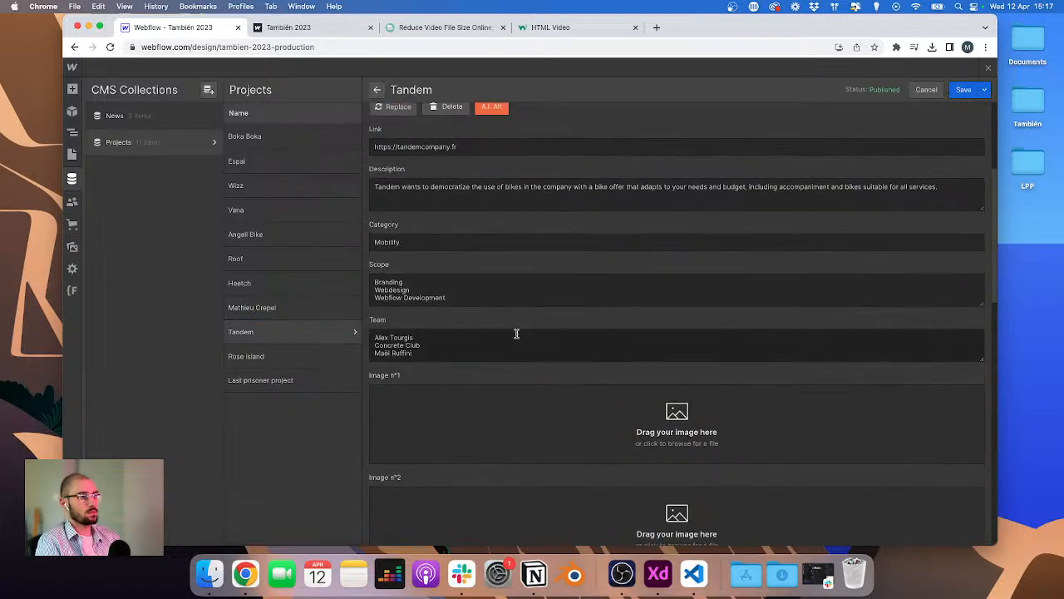
scroll(517, 334, up, 3)
scroll(510, 333, down, 15)
click(505, 347)
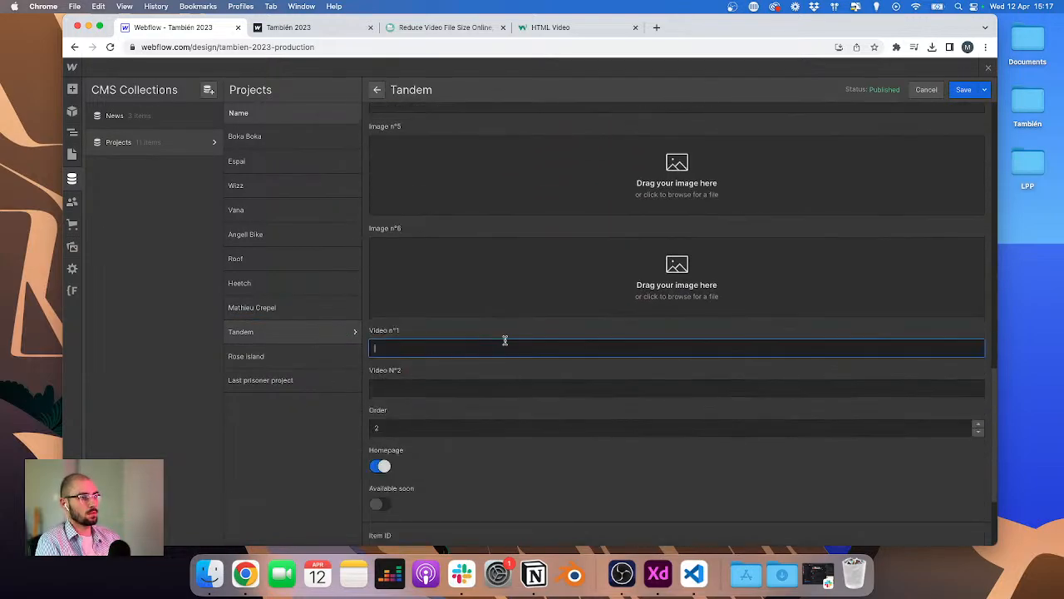
key(super+v)
click(964, 89)
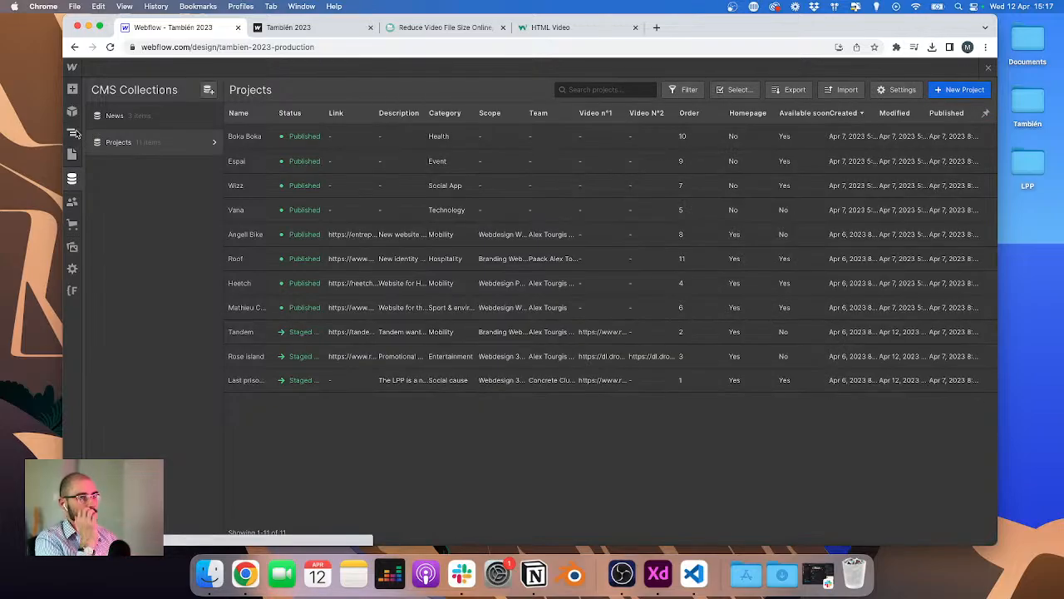
click(73, 133)
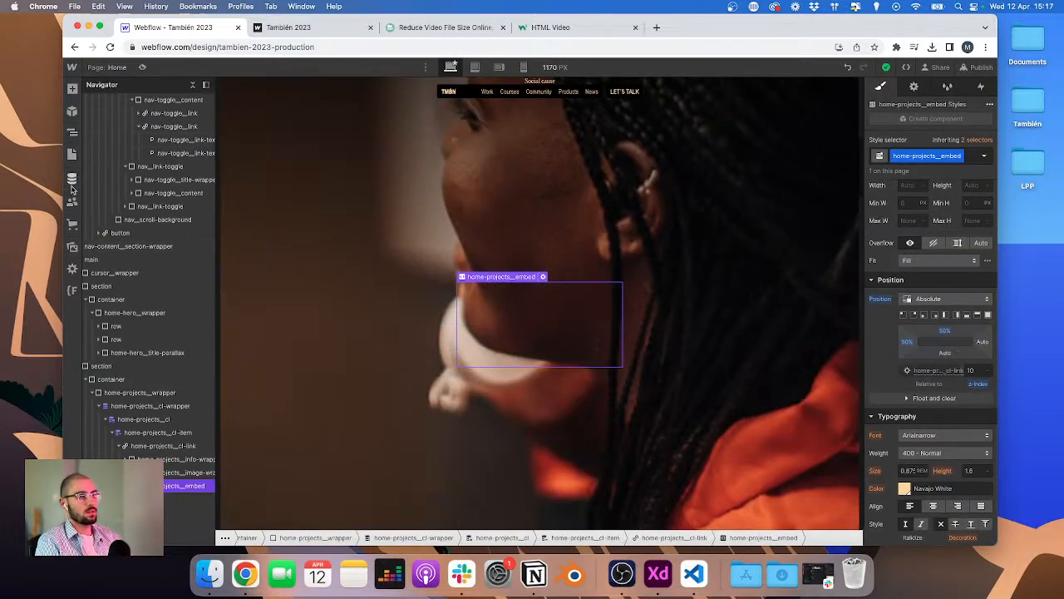
click(71, 179)
click(158, 145)
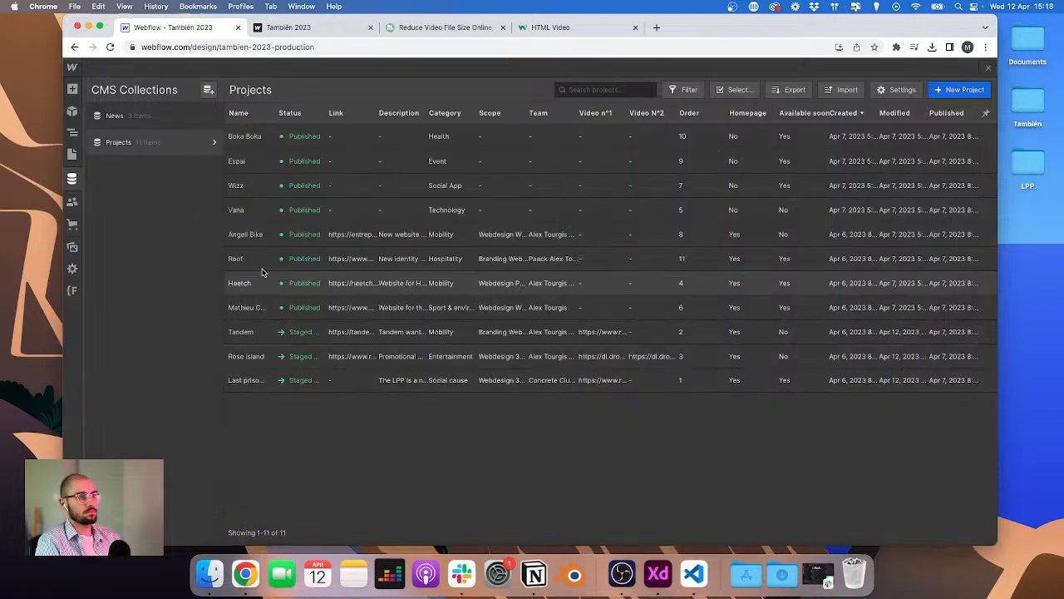
Step: Open the Last prisoner project item and inspect its Video n°1 field
click(566, 380)
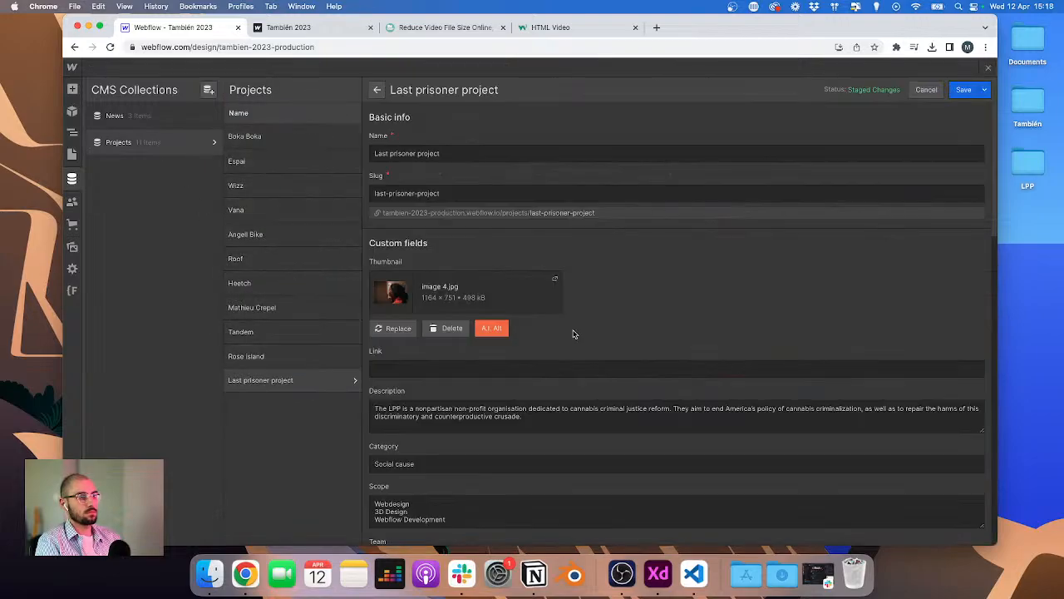
scroll(572, 334, down, 5)
scroll(570, 334, up, 1)
scroll(567, 335, down, 10)
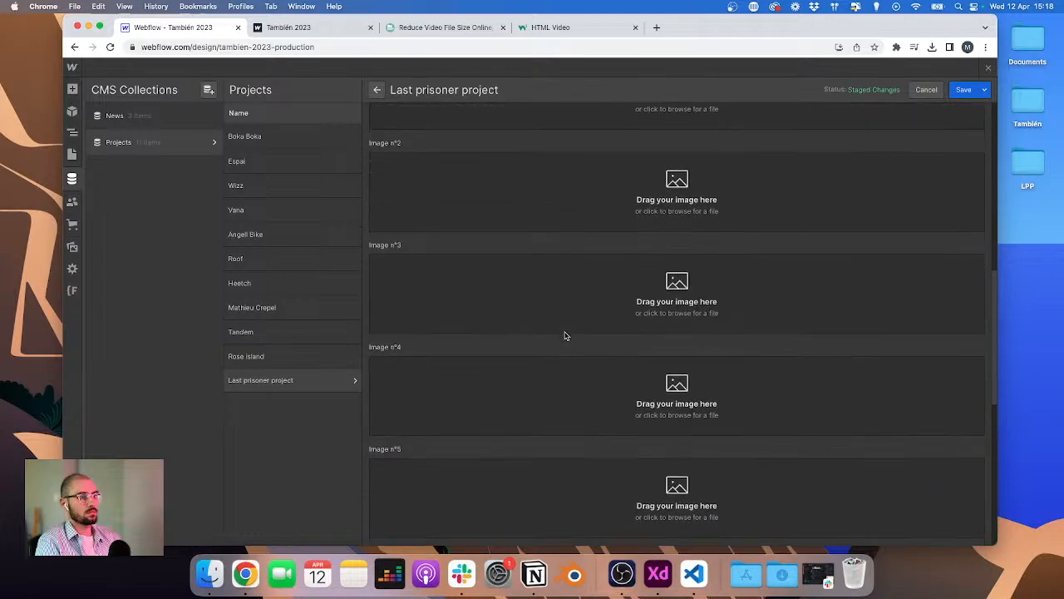
scroll(565, 335, down, 5)
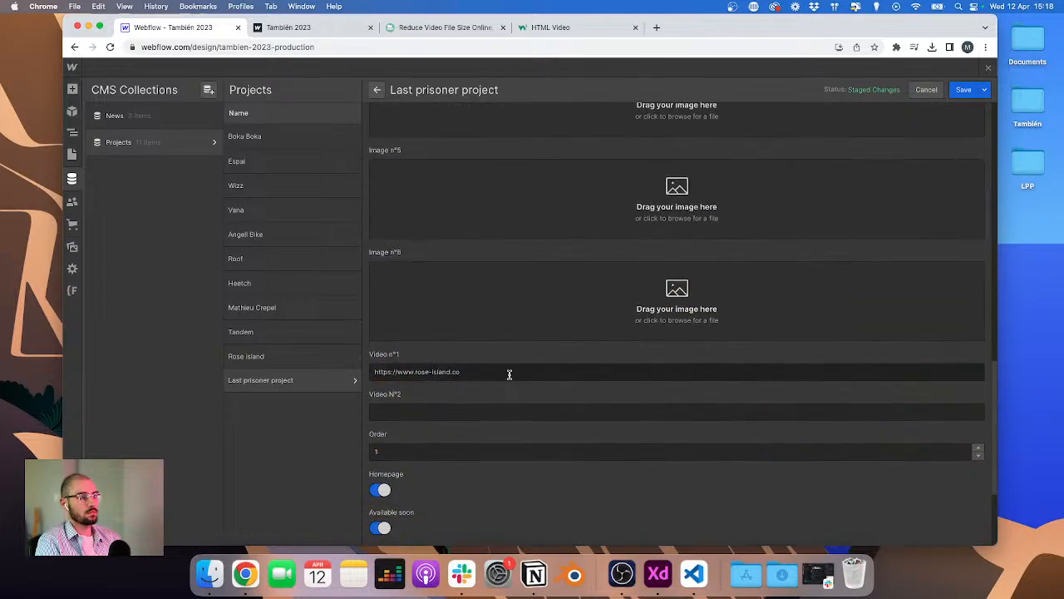
click(509, 372)
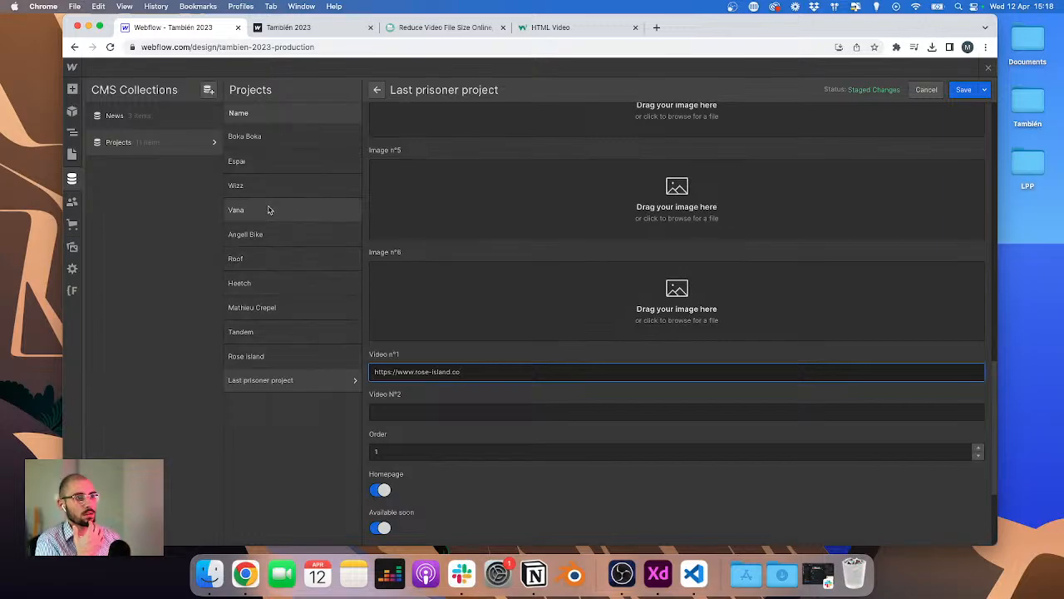
Step: Copy the Dropbox video URL from the Rose island project's Video n°1 field and close the item
click(280, 355)
scroll(552, 351, down, 15)
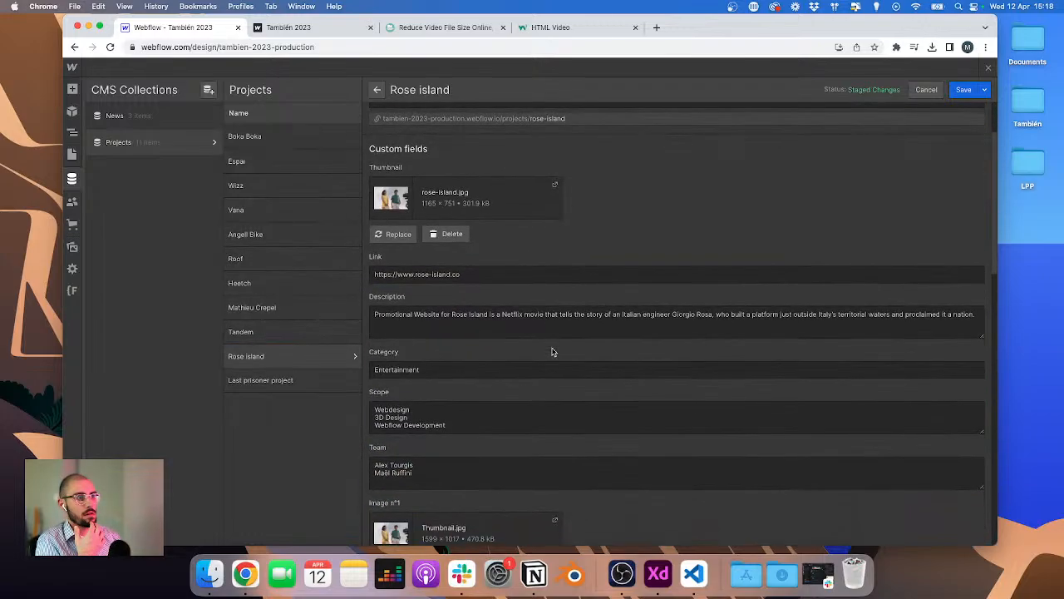
triple_click(465, 411)
key(cmd+c)
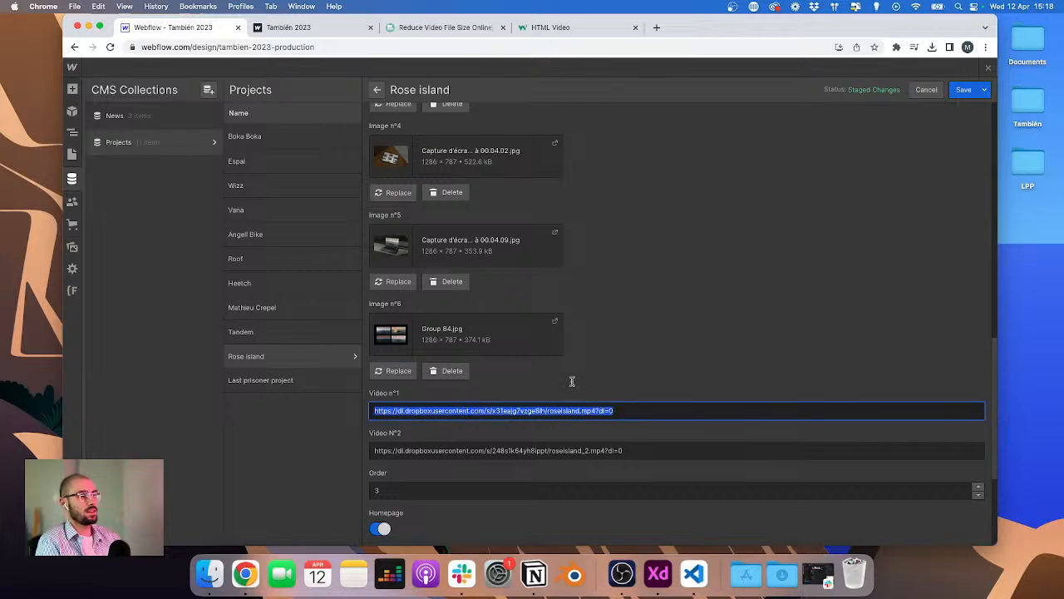
click(963, 89)
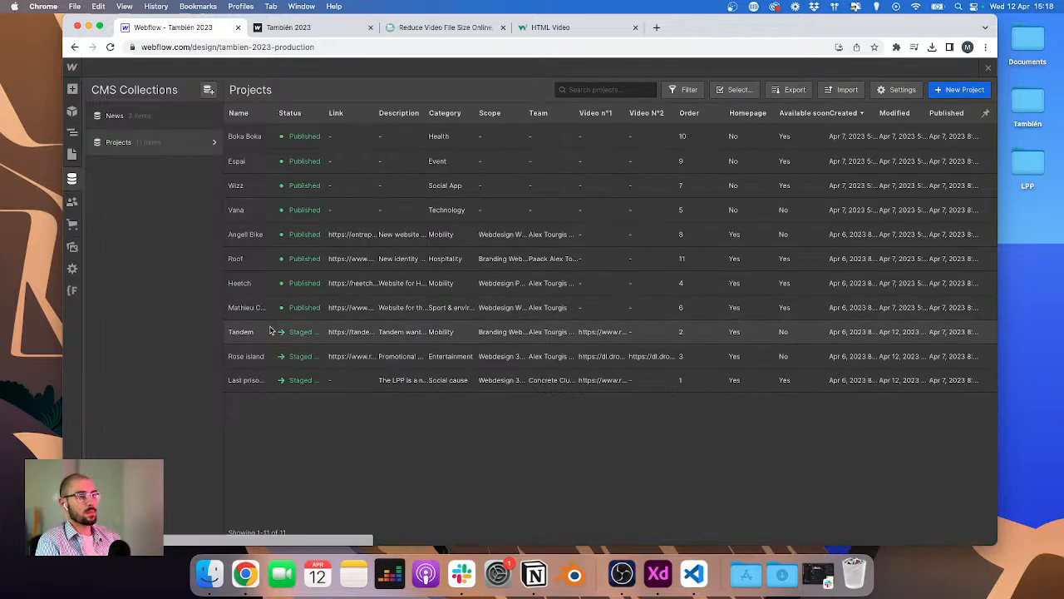
Step: Replace the Tandem project's Video n°1 value with the copied Dropbox URL and save
click(433, 332)
scroll(441, 374, down, 15)
triple_click(480, 311)
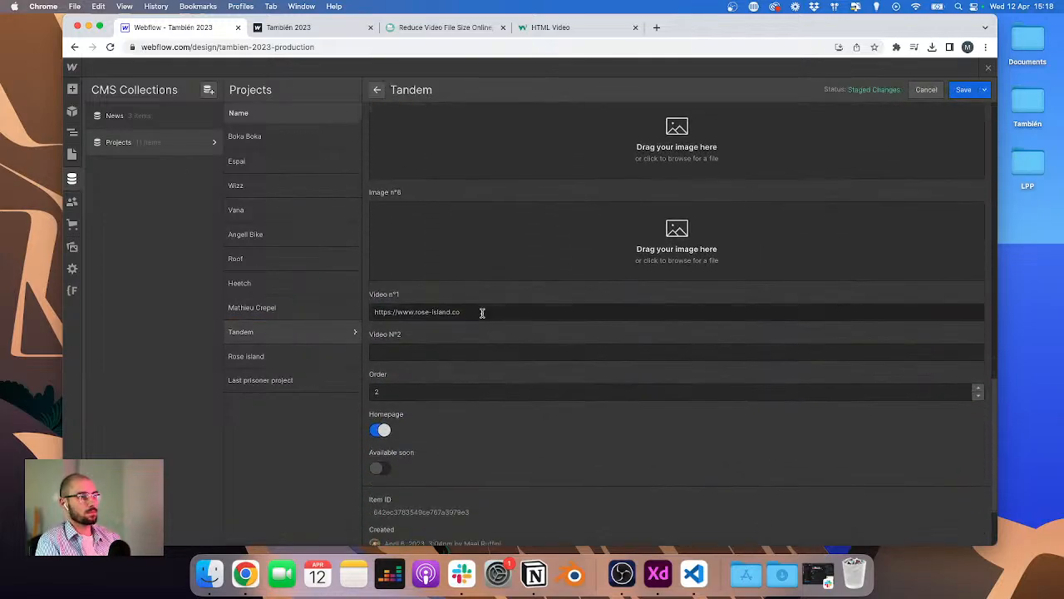
key(cmd+v)
click(962, 90)
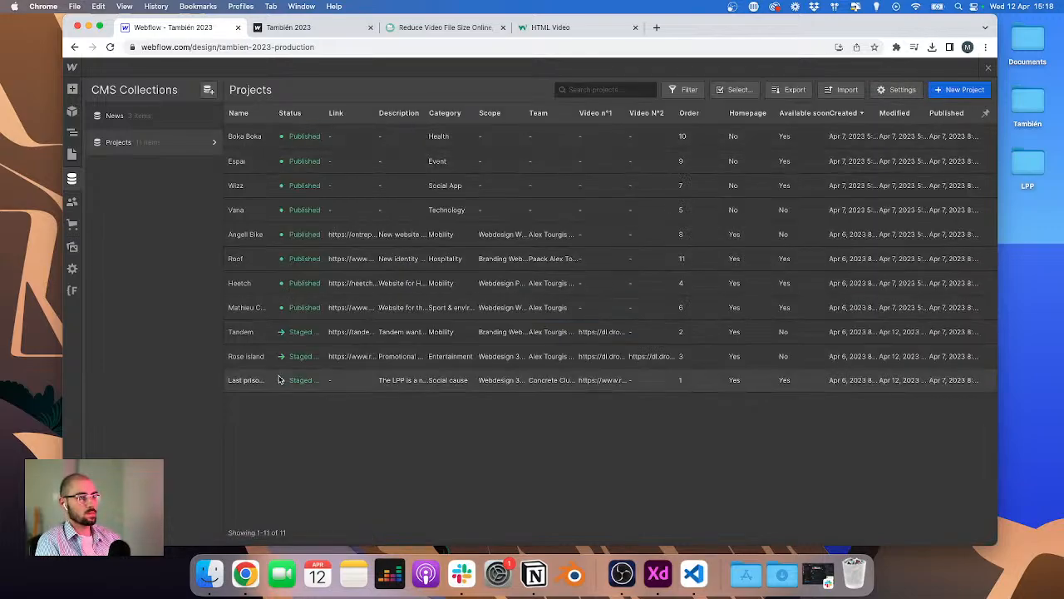
Step: Replace the Last prisoner project's Video n°1 value with the copied Dropbox URL and save
click(251, 380)
scroll(499, 382, down, 10)
scroll(465, 402, down, 5)
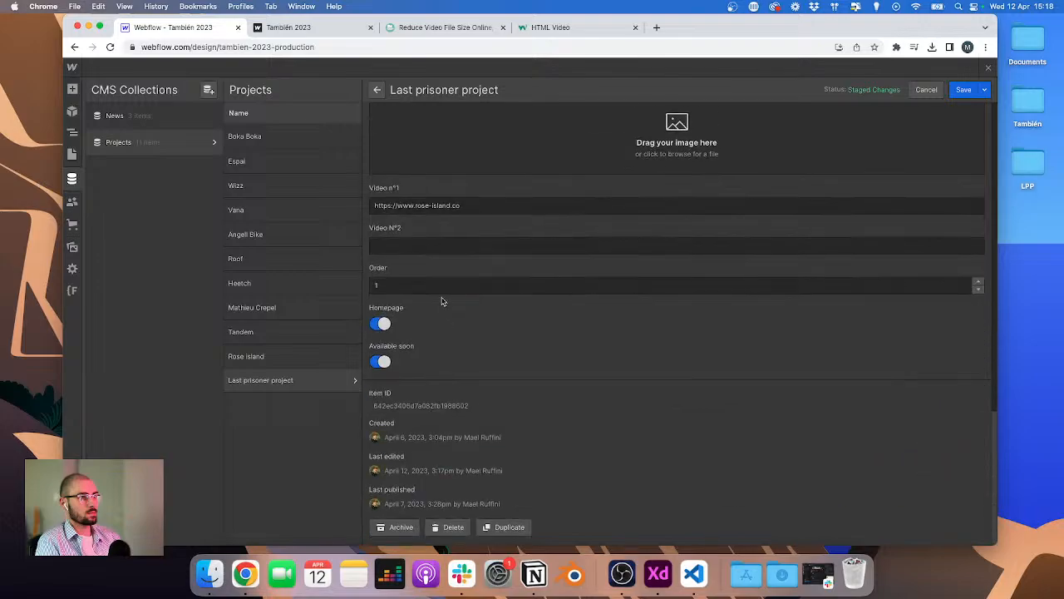
triple_click(442, 207)
key(super+v)
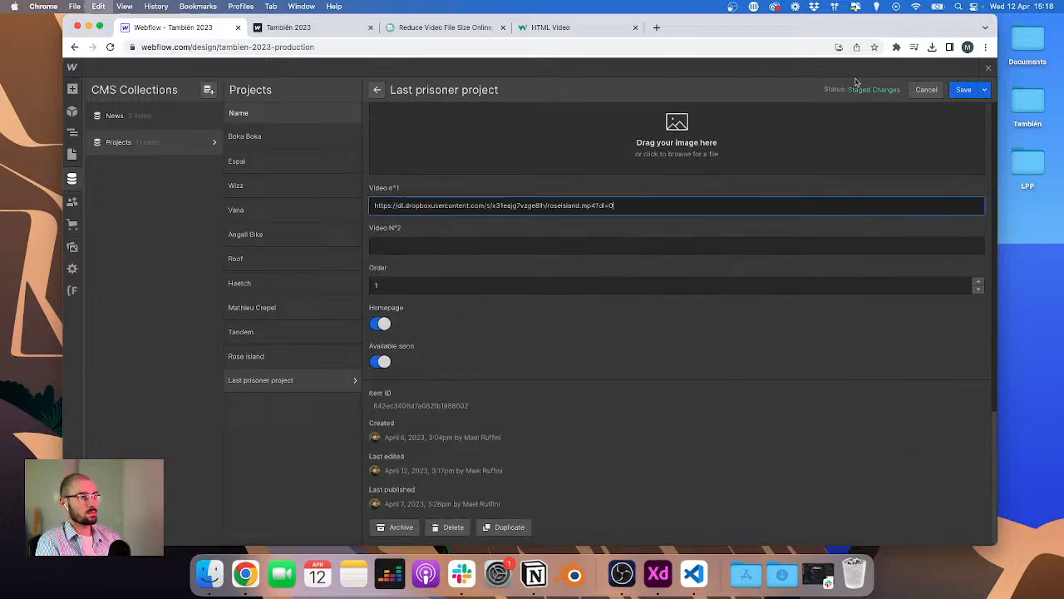
click(962, 90)
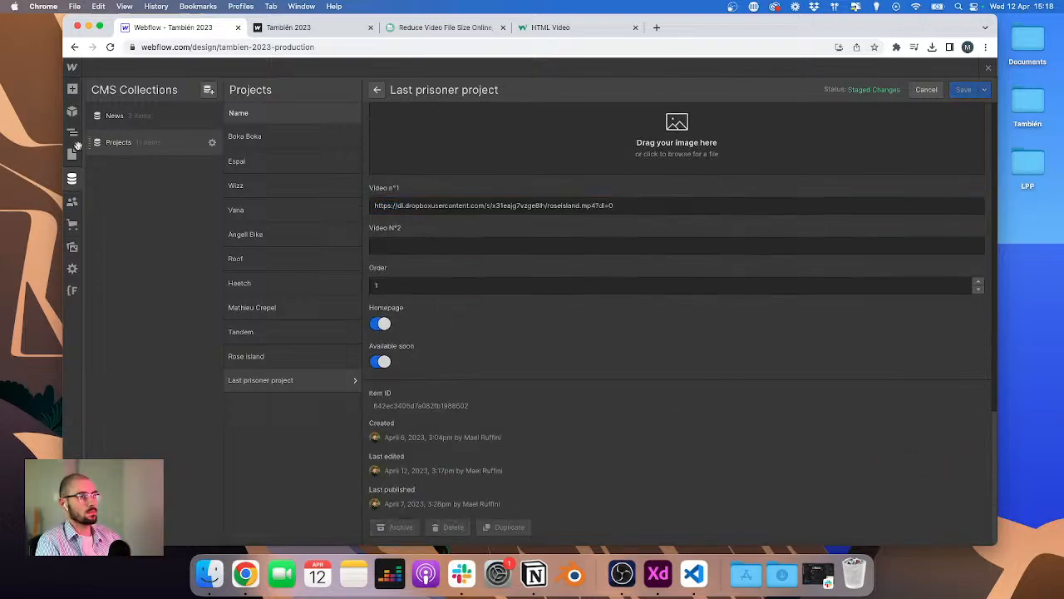
Step: Close the CMS, open the embed code, add object-fit: cover to .home-projects__video, and save
key(Escape)
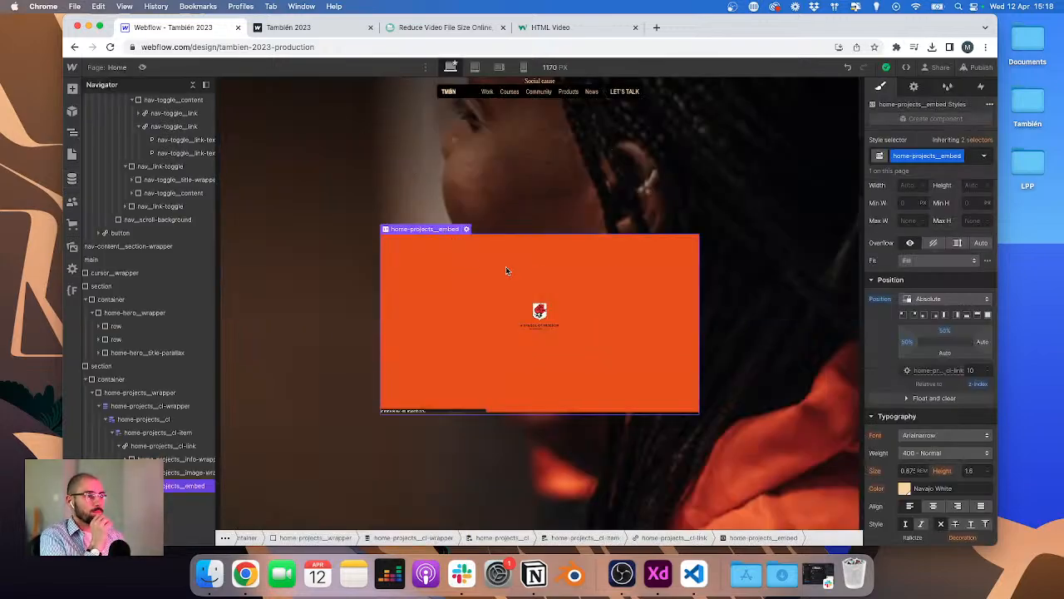
double_click(419, 275)
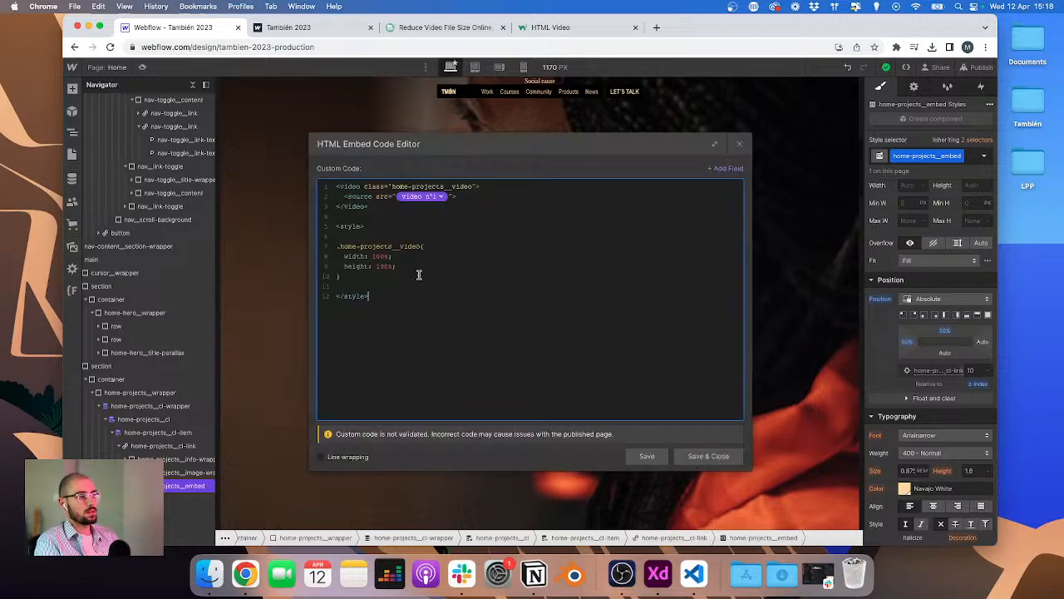
key(Return)
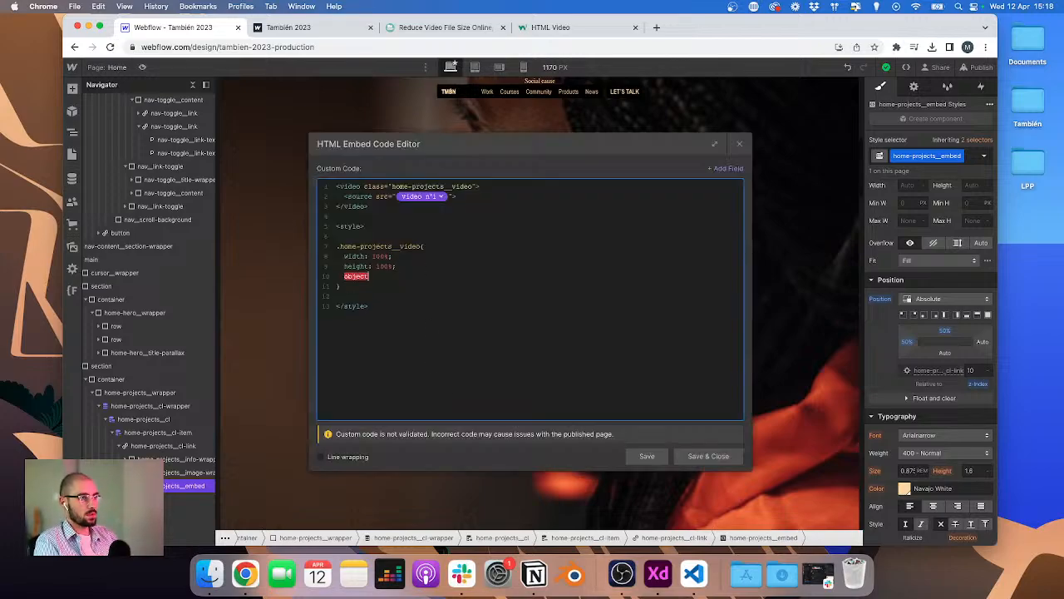
text(object-fit)
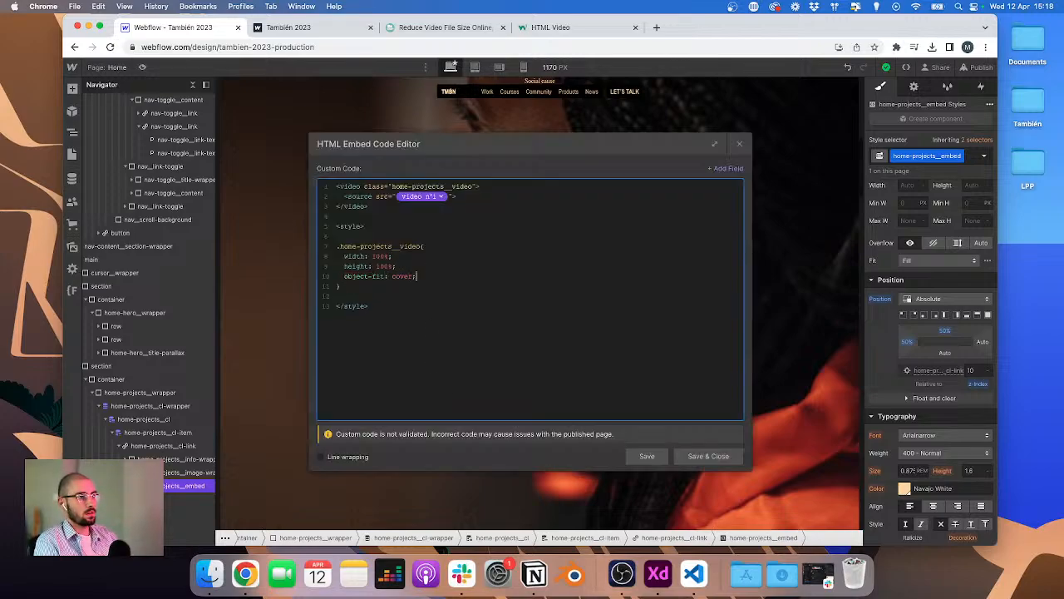
drag(463, 147, 710, 124)
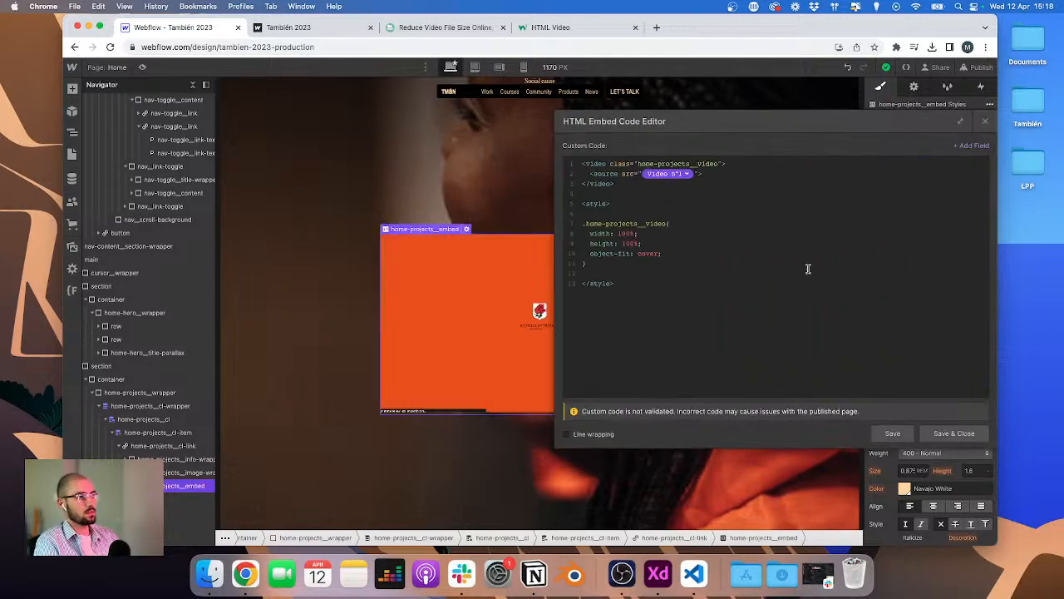
click(892, 434)
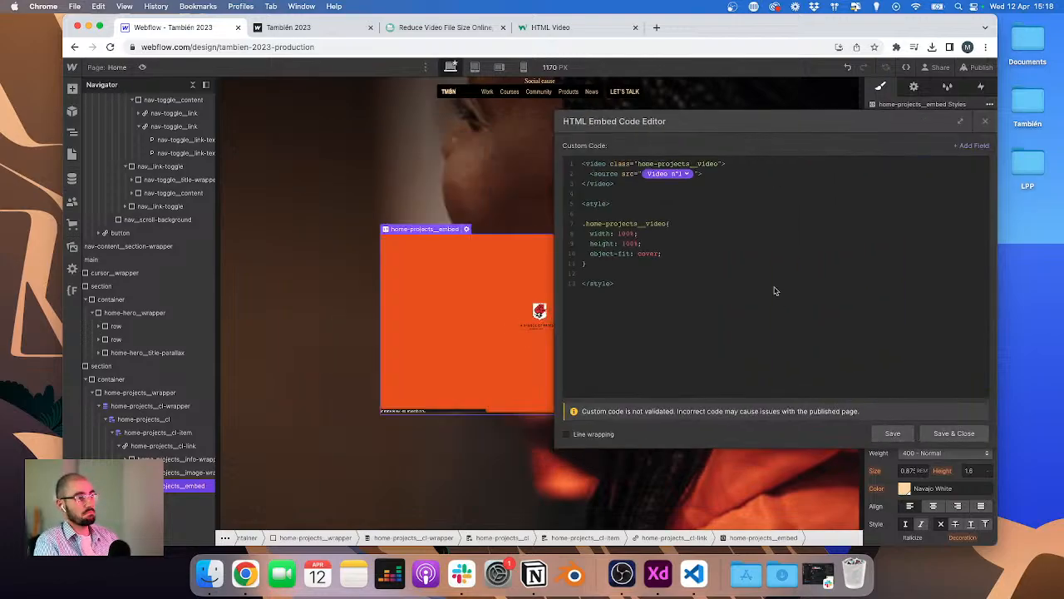
Step: Change the video's object-fit to contain and save the embed
double_click(651, 253)
text(c)
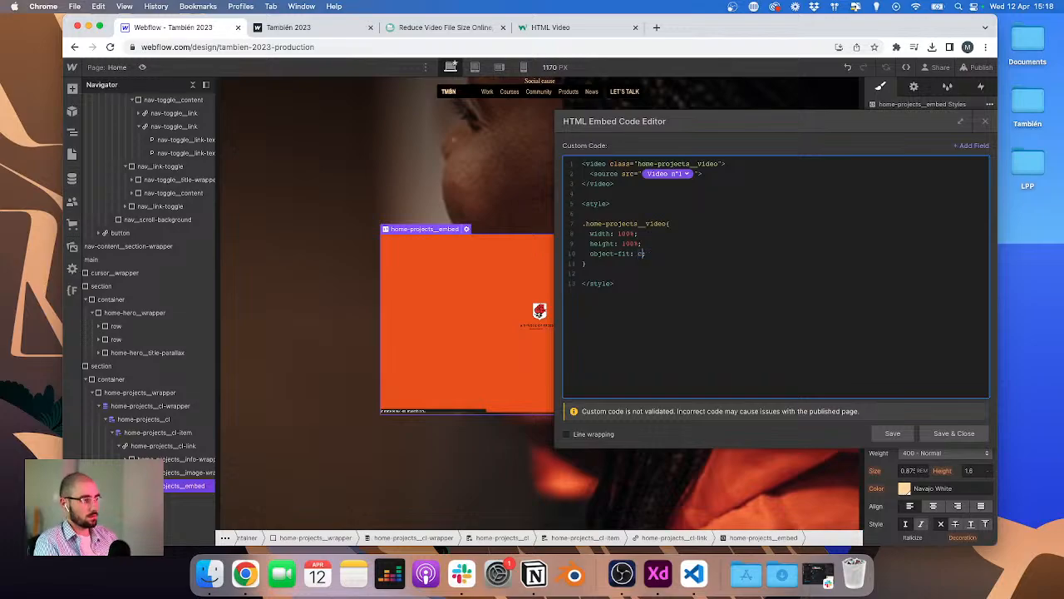
text(ontain)
click(894, 432)
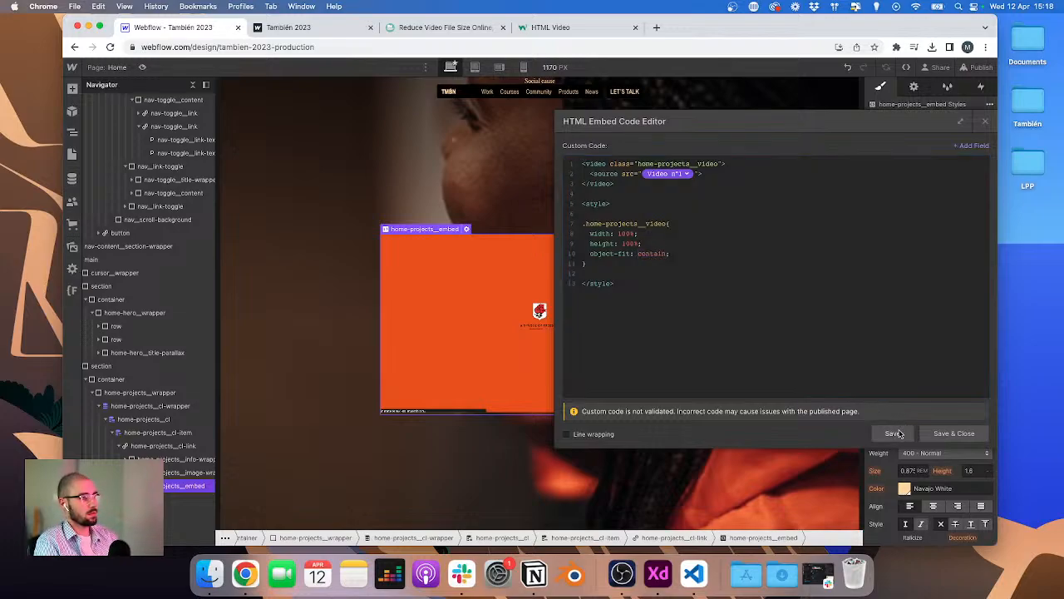
Step: Set the video's width to 200% in the embed style and save
click(618, 233)
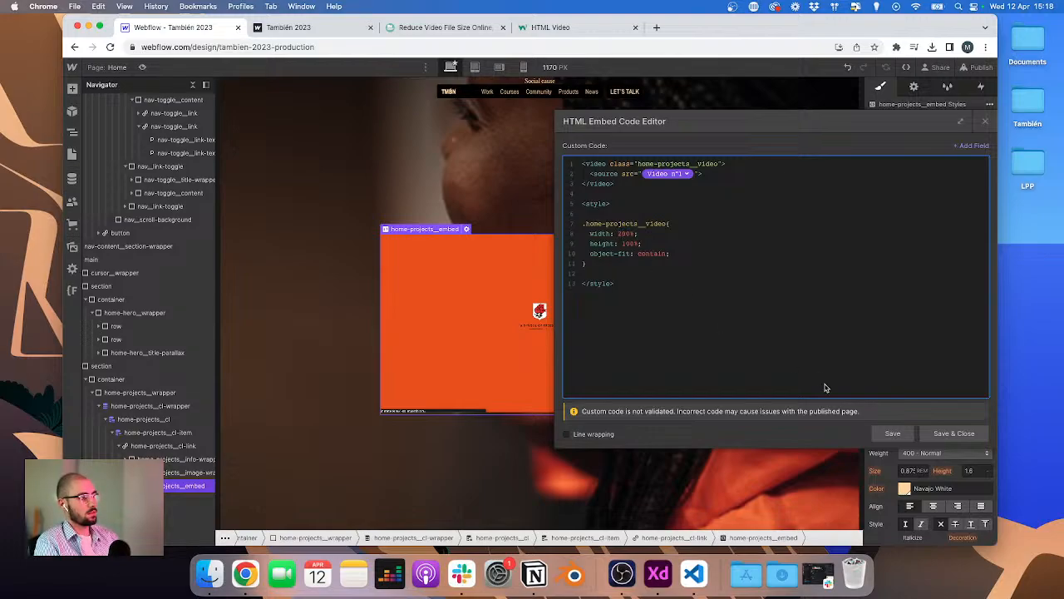
text(2)
click(892, 433)
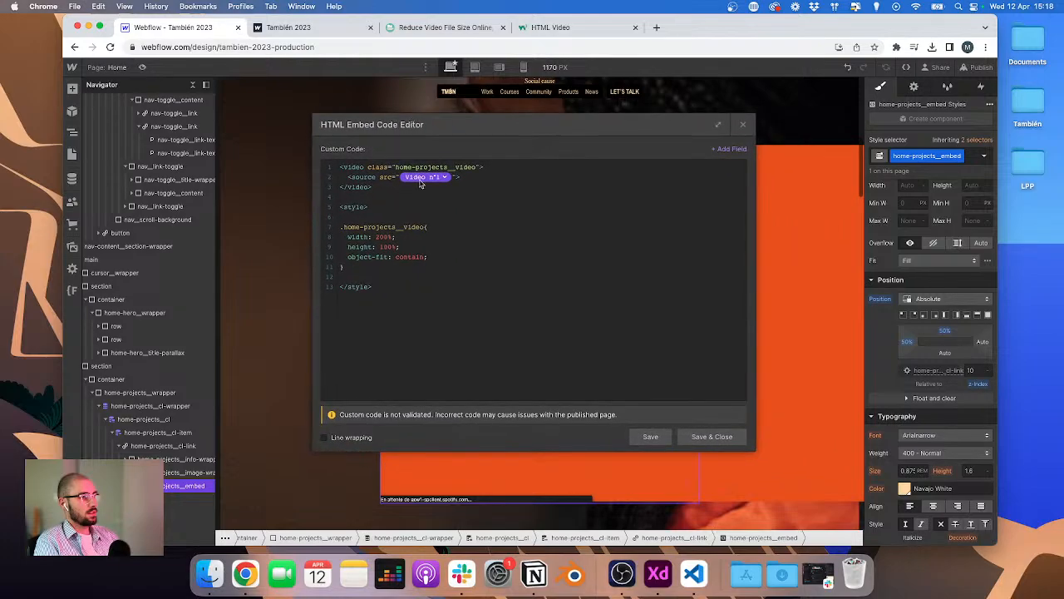
Step: Change the video's object-fit back to cover in the embed style and save
double_click(410, 257)
text(co)
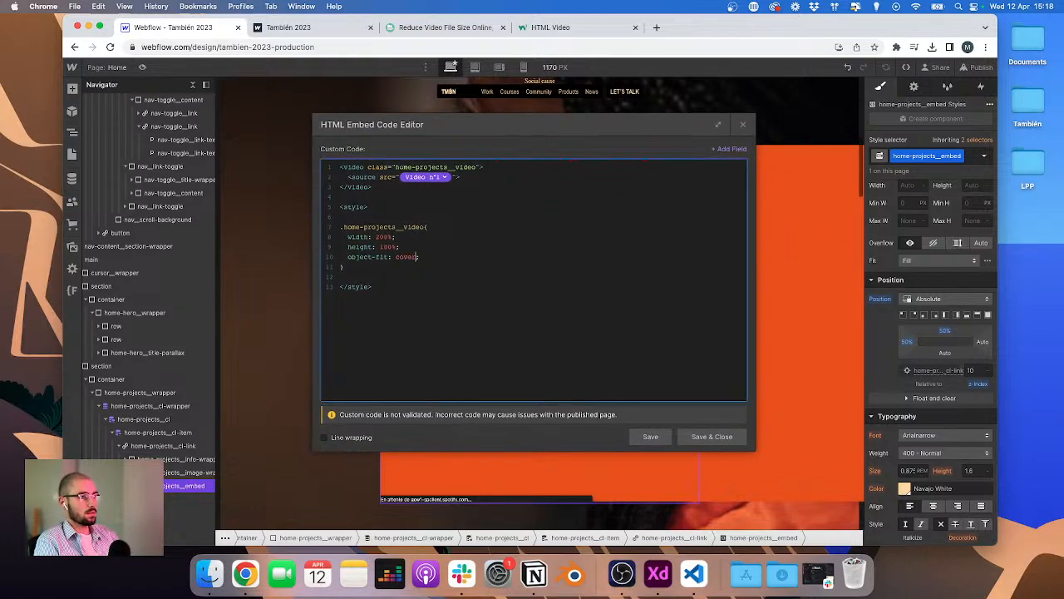
text(ver)
click(650, 437)
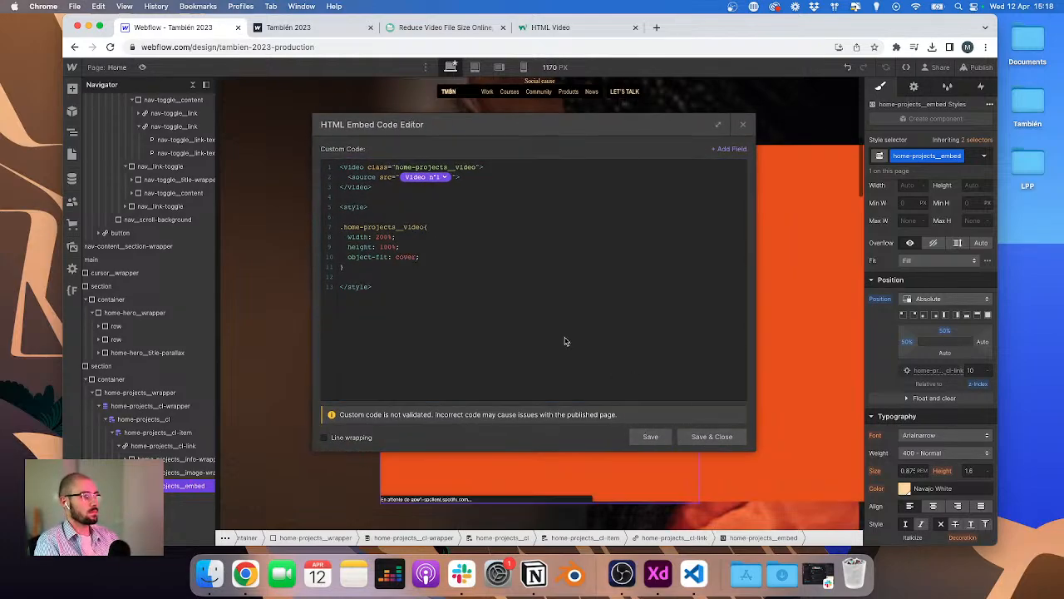
Step: Set the video's width to 100%, remove the whole style block from the embed, and save and close it
click(380, 237)
key(BackSpace)
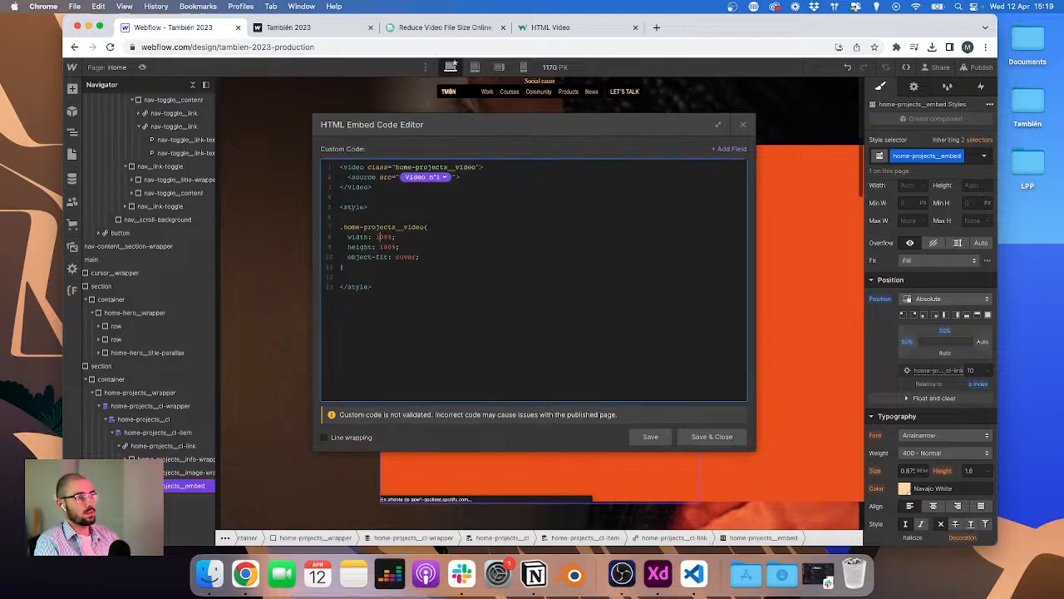
drag(359, 262, 340, 196)
key(BackSpace)
key(BackSpace)
key(BackSpace)
key(BackSpace)
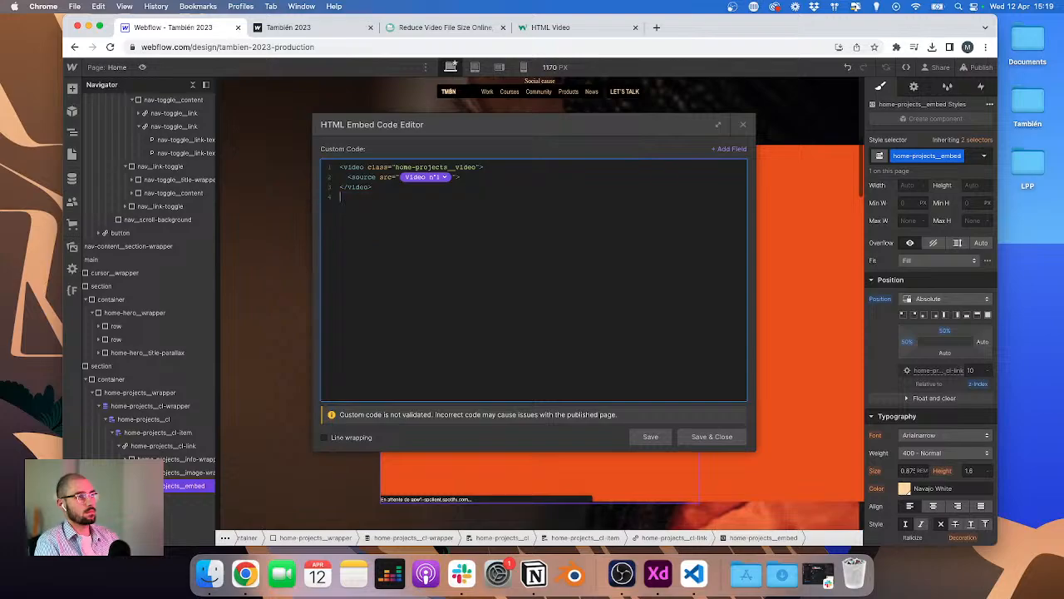
click(712, 436)
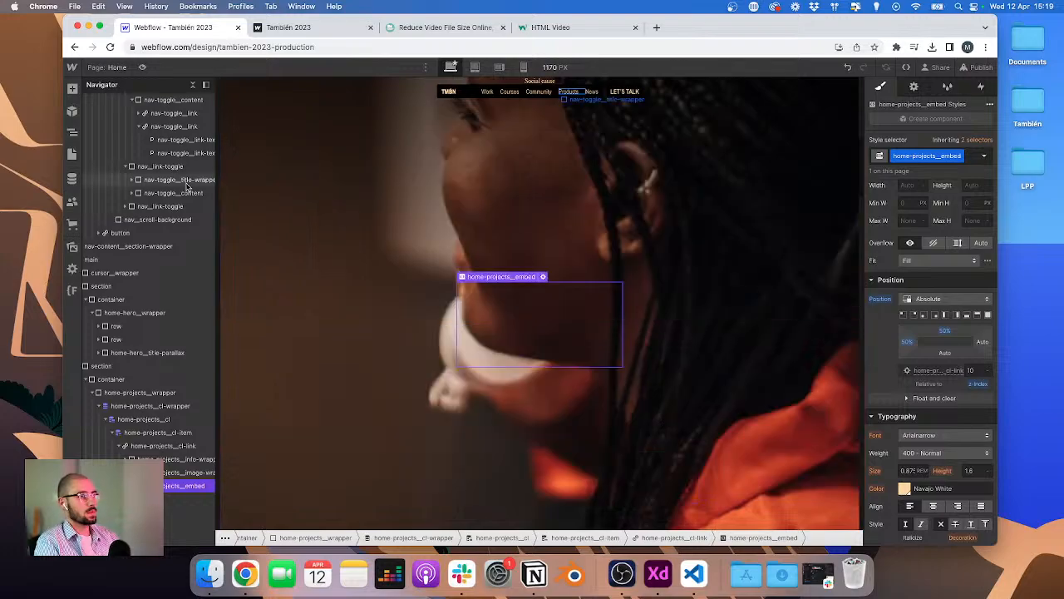
Step: Open the global CSS embed component's code and paste the .home-projects__video rules at the end, then save and close
scroll(106, 138, up, 5)
scroll(106, 138, up, 5)
click(108, 111)
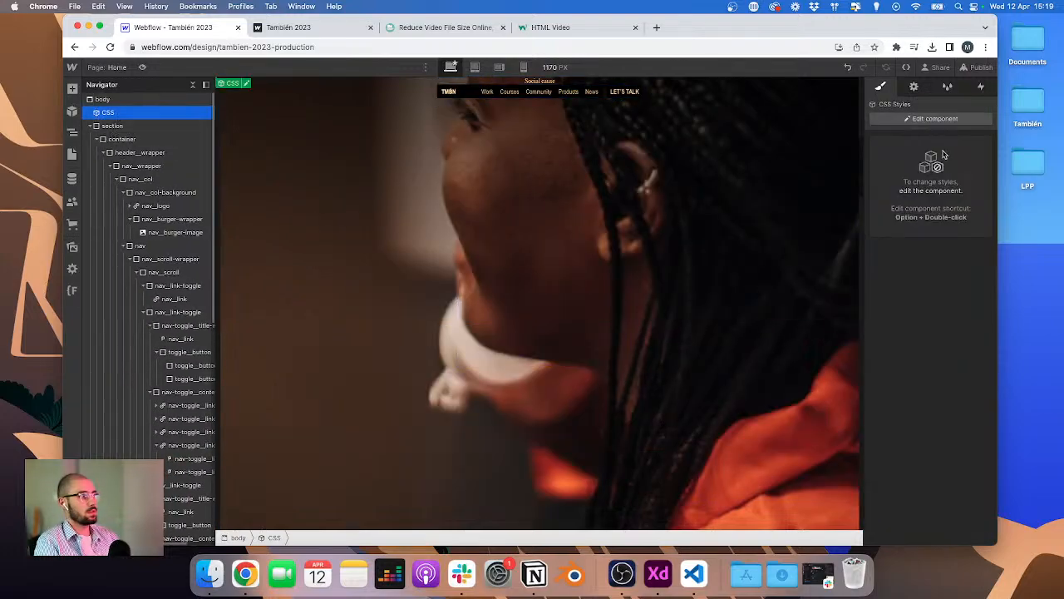
click(913, 86)
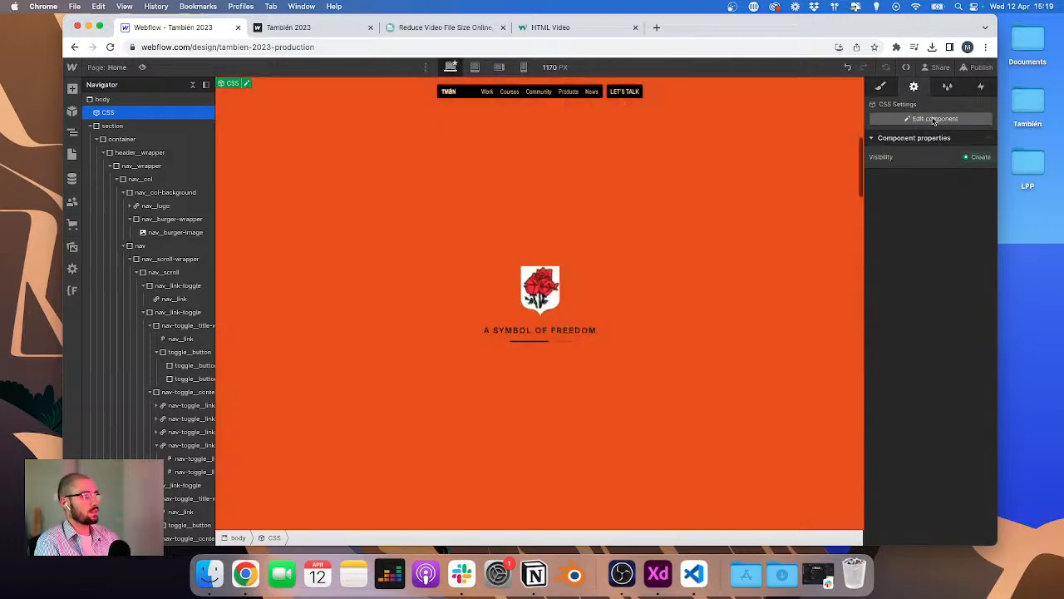
click(933, 120)
click(926, 484)
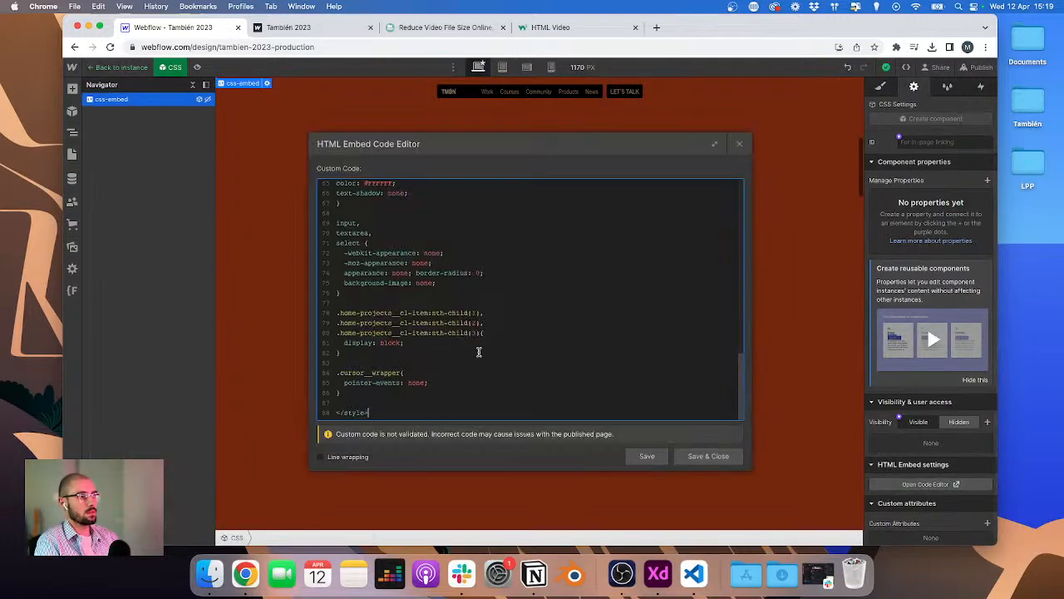
key(Return)
key(Return)
text(.home-projects__video{   width: 100%;   height: 100%;   object-fit: cover; })
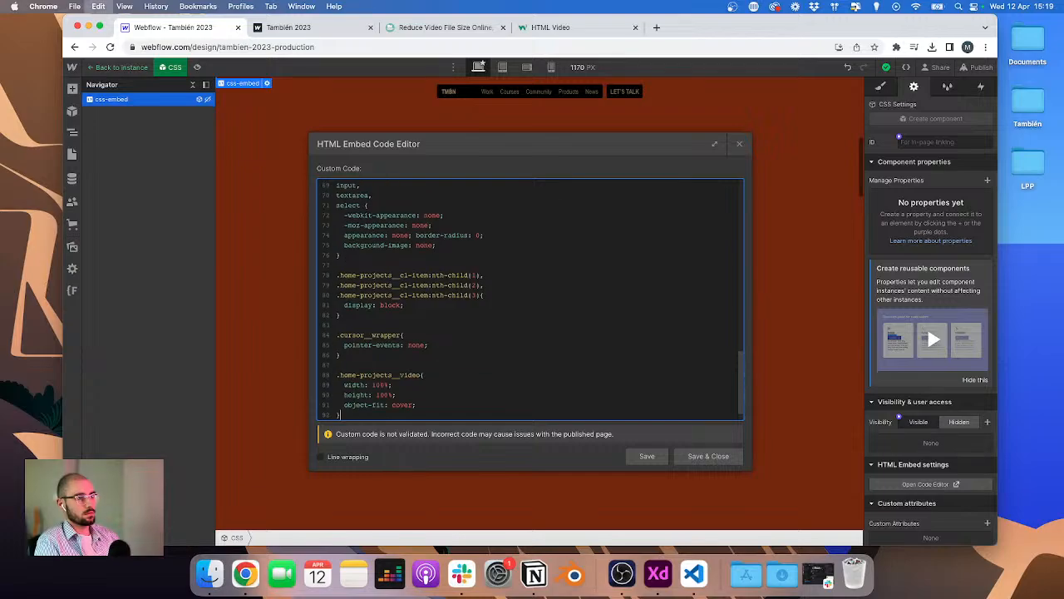
click(695, 457)
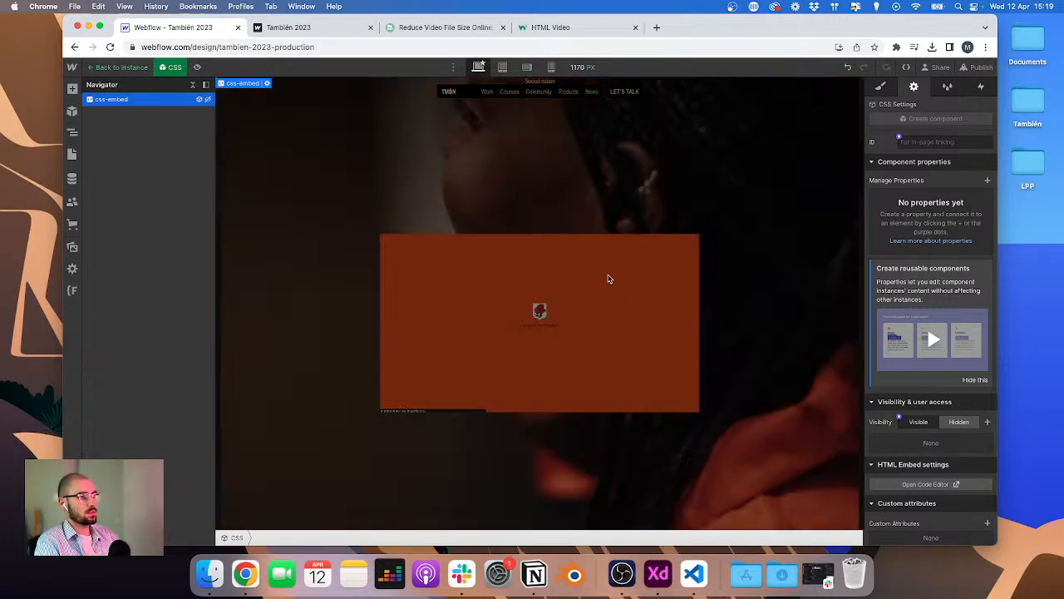
Step: Set the home-projects__embed element's height to 30/16 rem and width to 45/16 rem
click(608, 278)
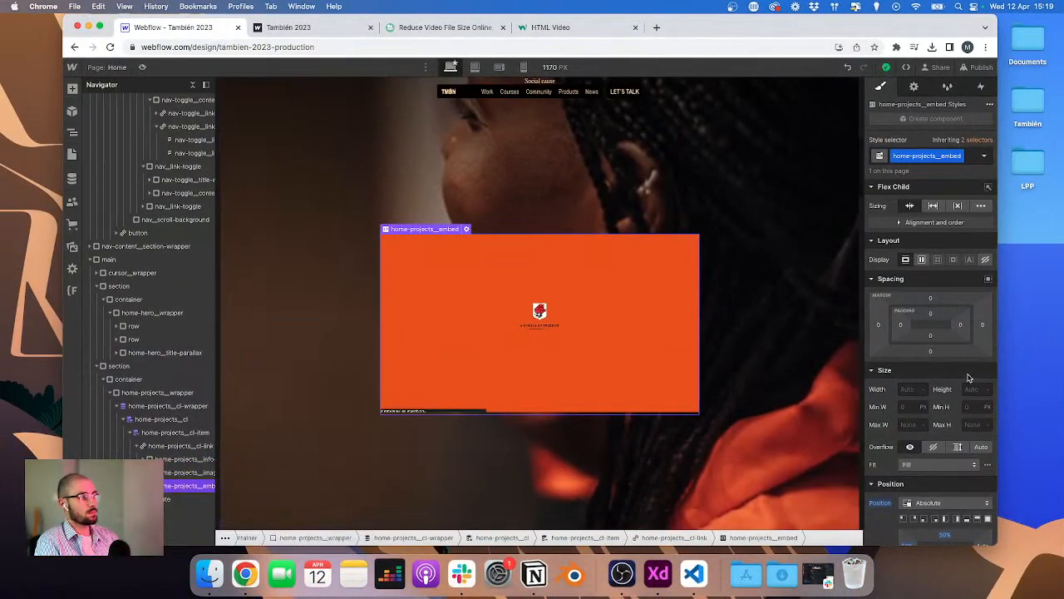
click(972, 389)
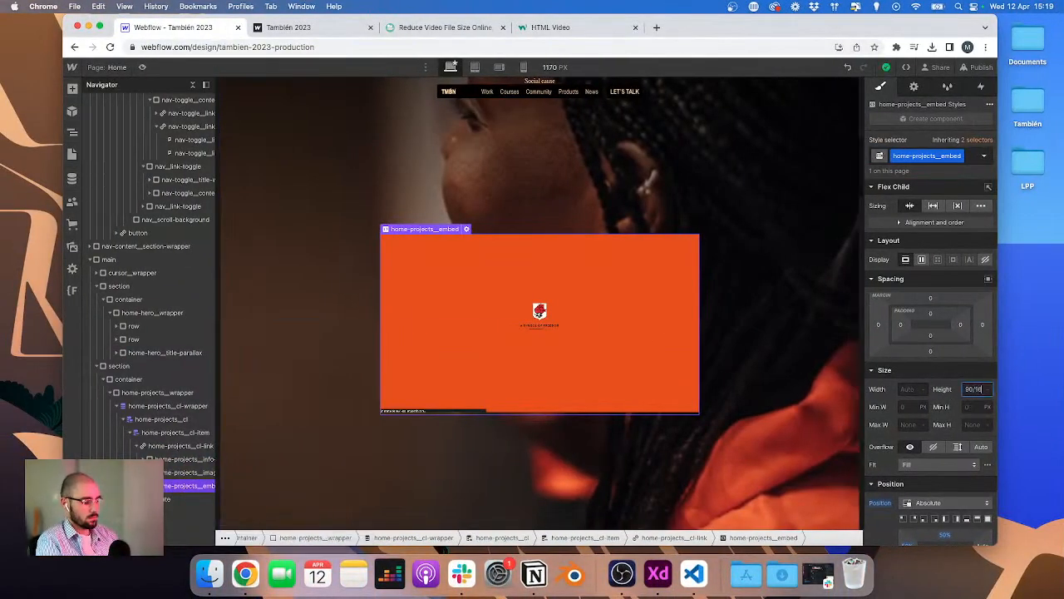
key(Return)
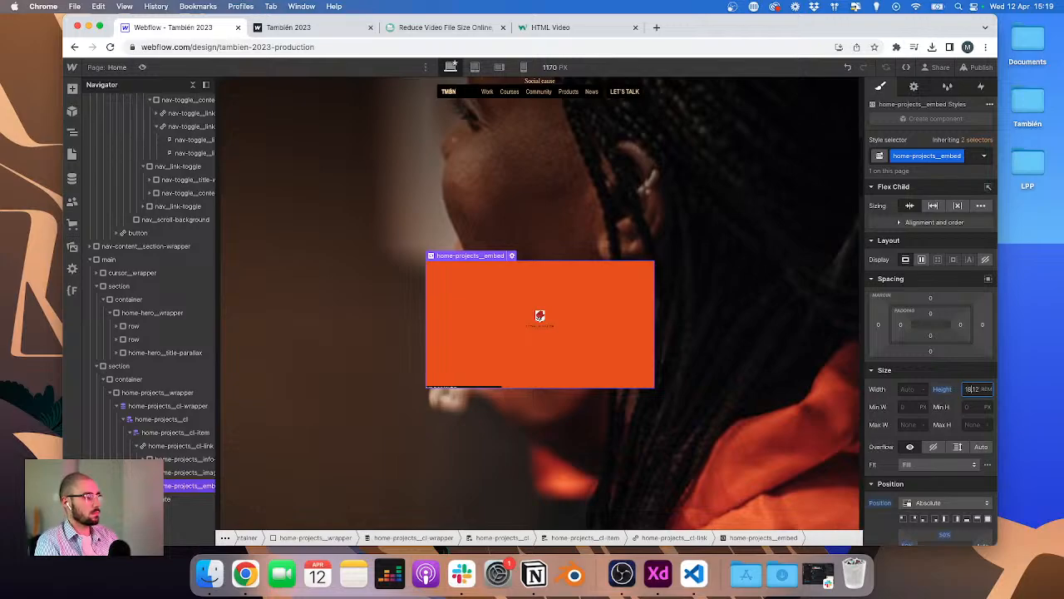
click(910, 388)
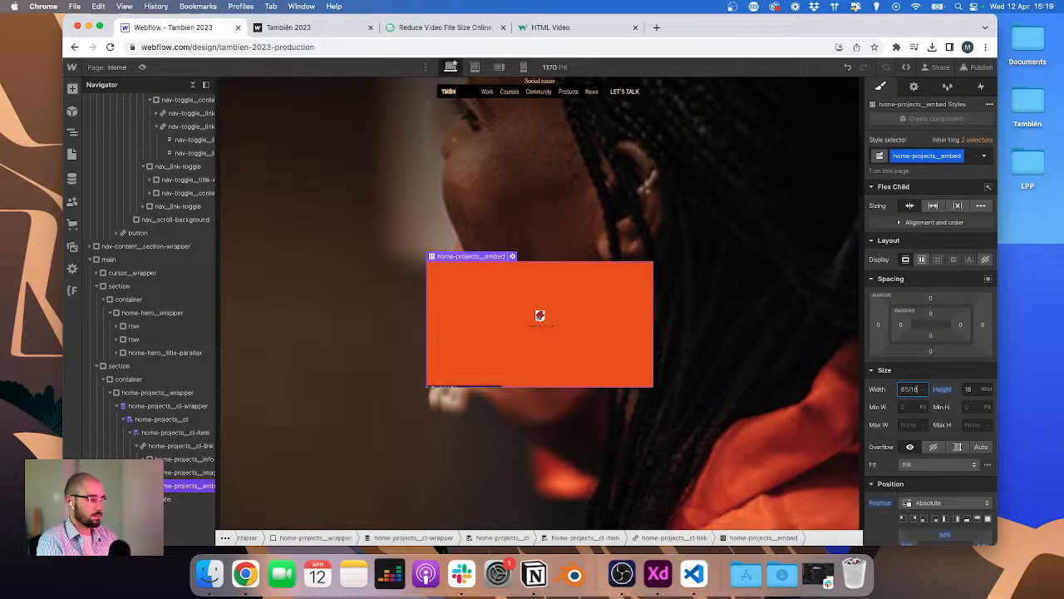
key(Return)
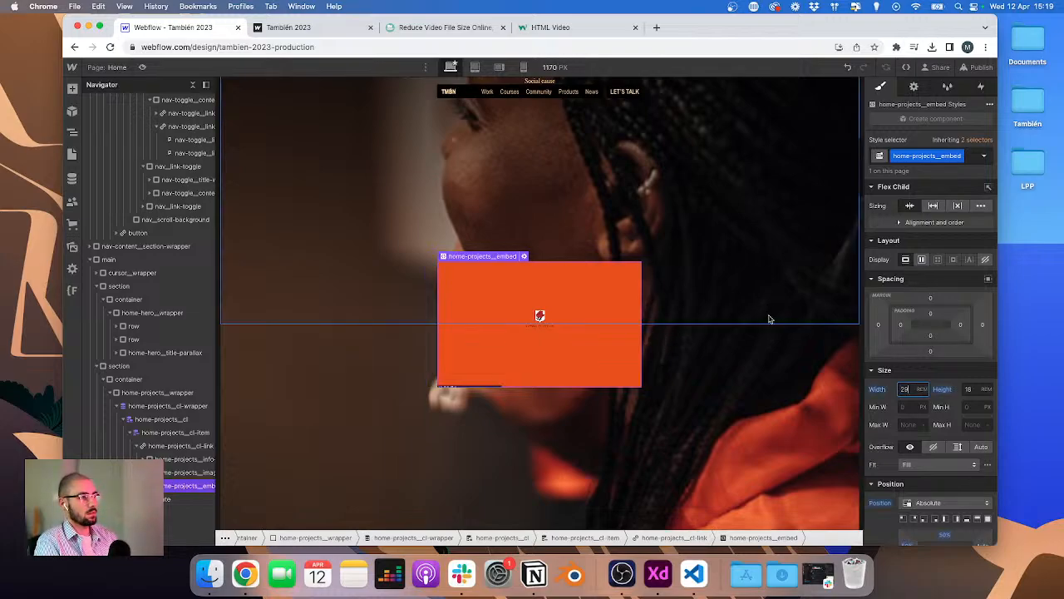
Step: Publish the site to the selected domains
click(973, 67)
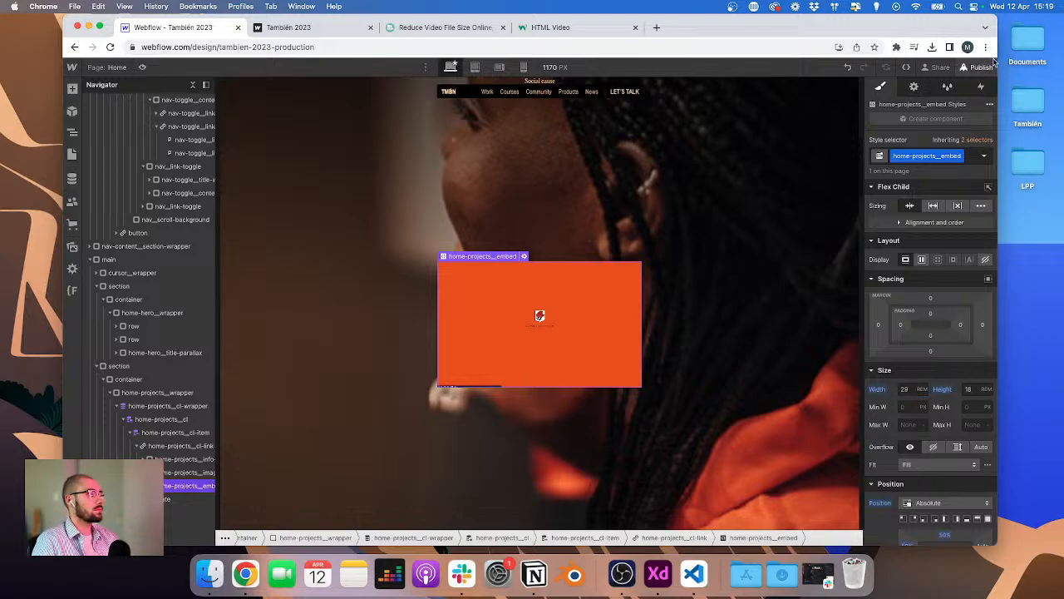
click(927, 256)
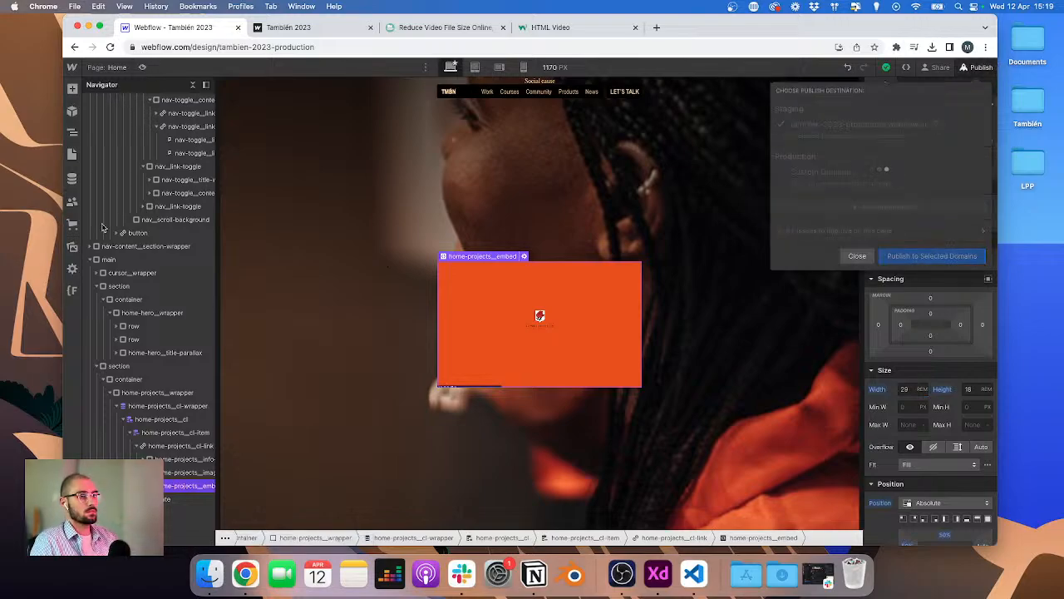
Step: Add a Switch field named Display video on Homepage to the Projects collection and save the collection
click(72, 179)
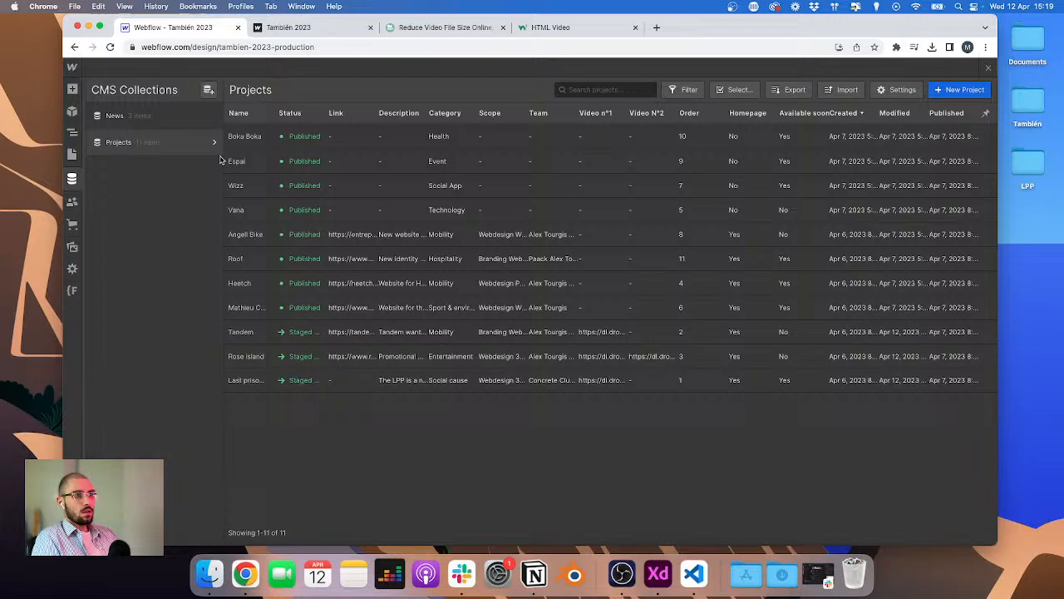
click(141, 145)
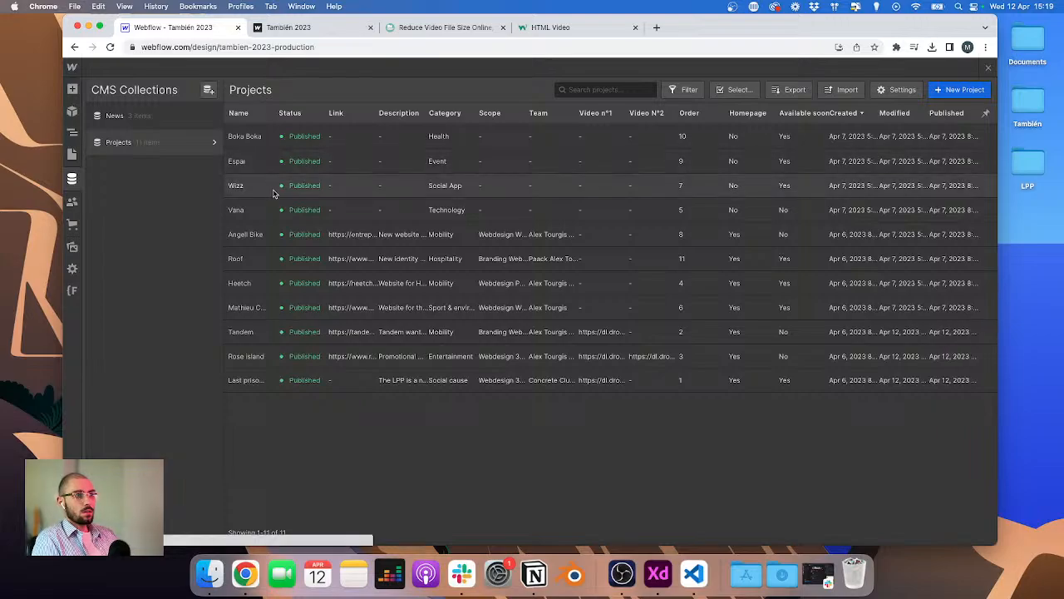
click(212, 145)
scroll(347, 266, down, 5)
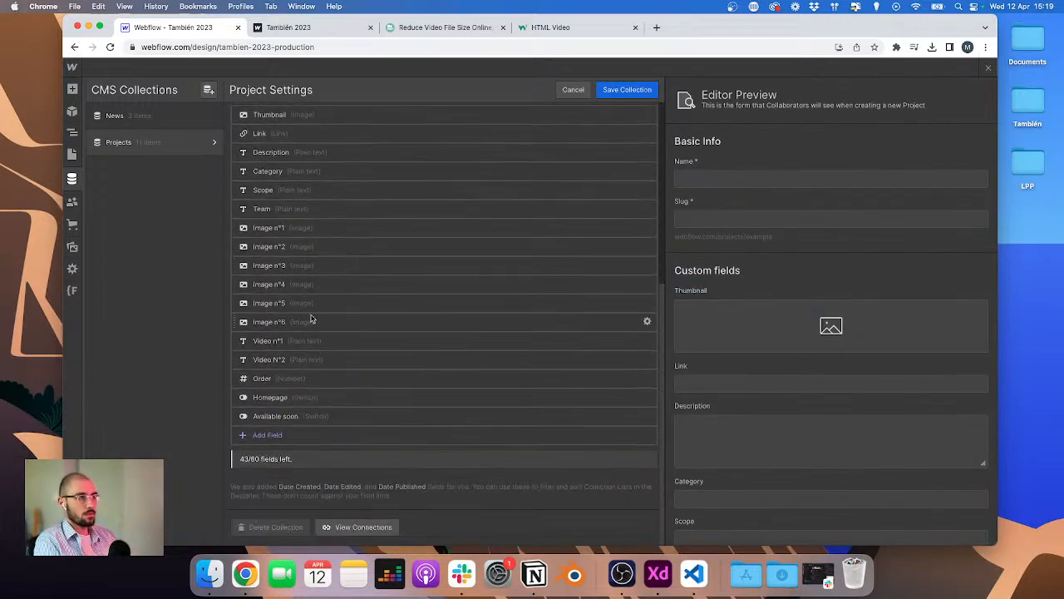
click(263, 435)
scroll(380, 425, down, 5)
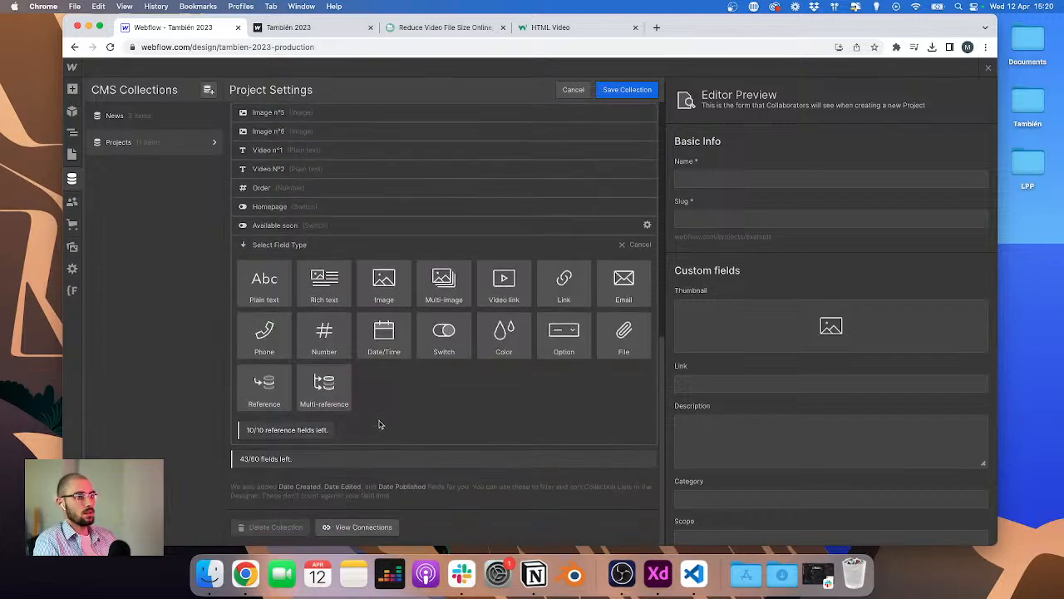
click(447, 333)
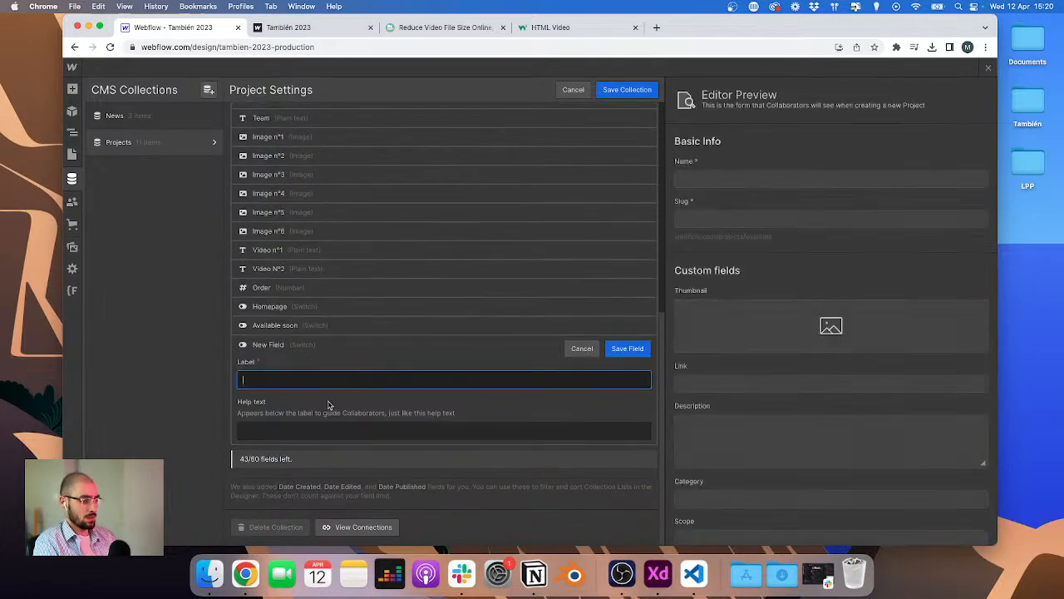
text(Display video)
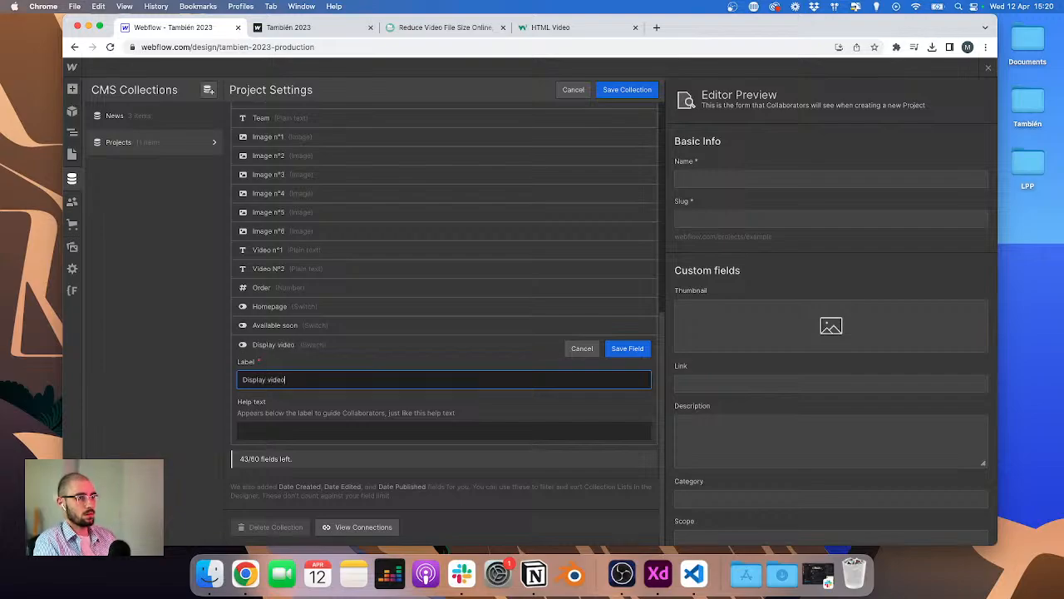
key(Tab)
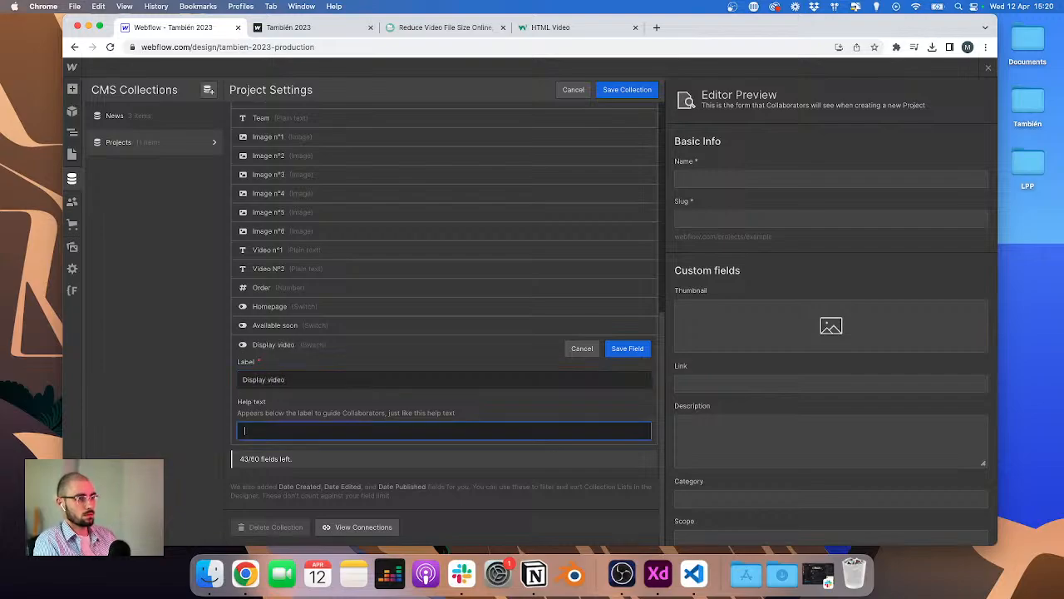
click(350, 381)
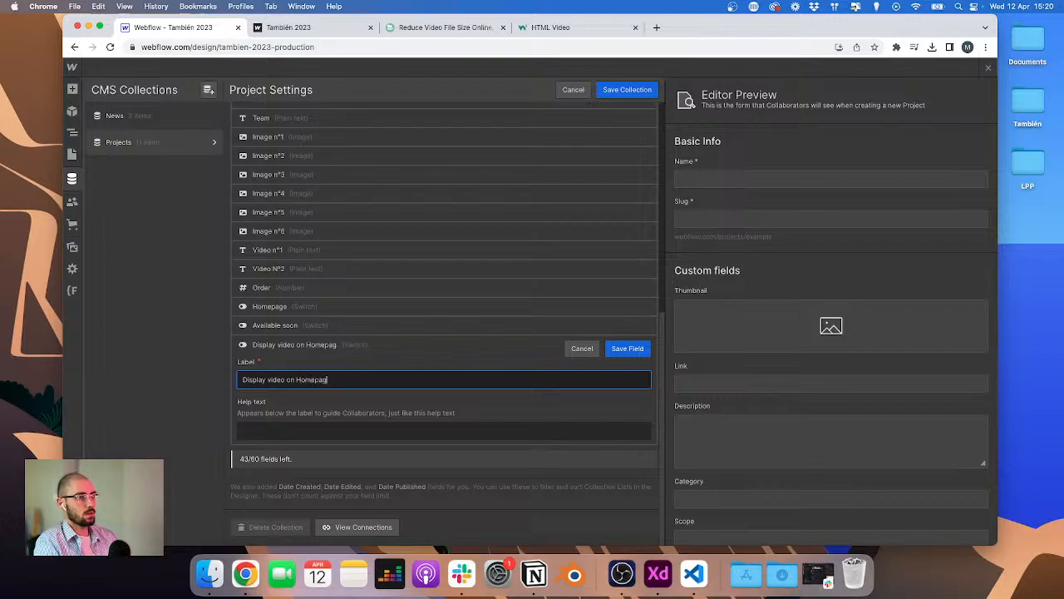
text(e)
key(Return)
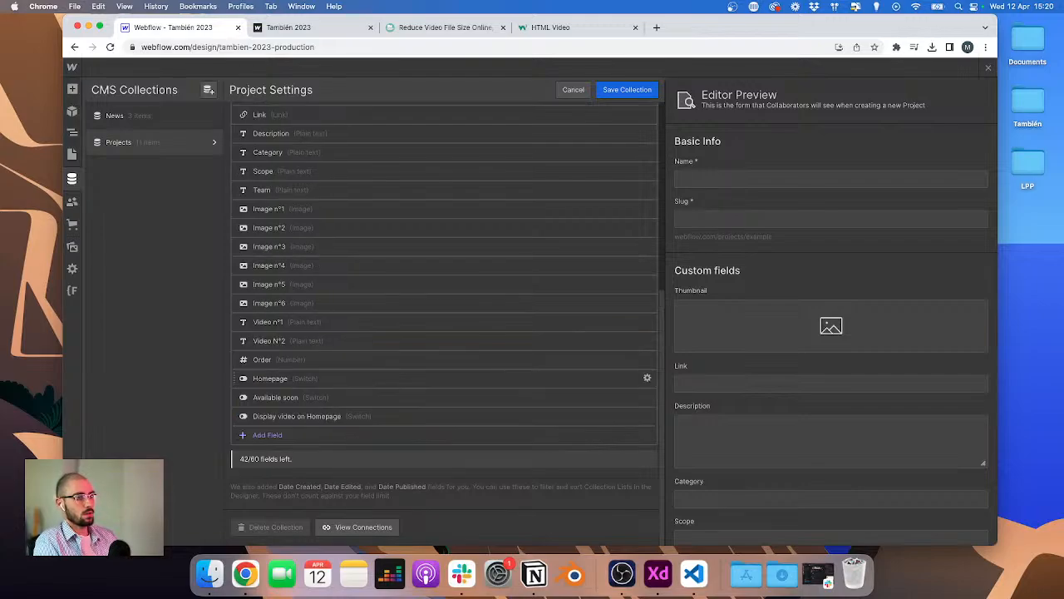
click(619, 95)
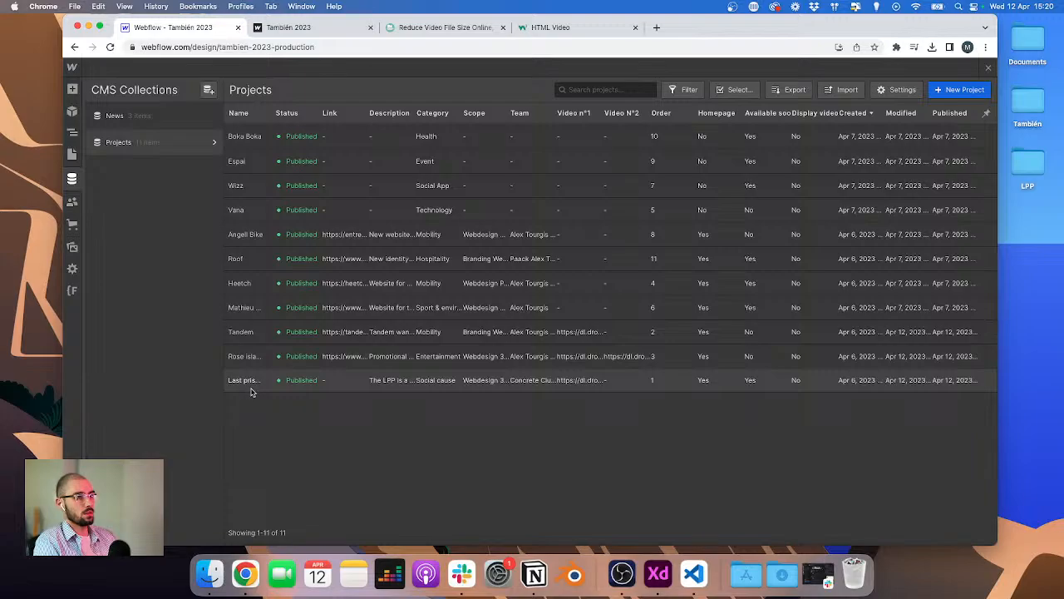
Step: Turn on Display video on Homepage for the Last prisoner project item and save
click(330, 388)
scroll(400, 432, down, 2)
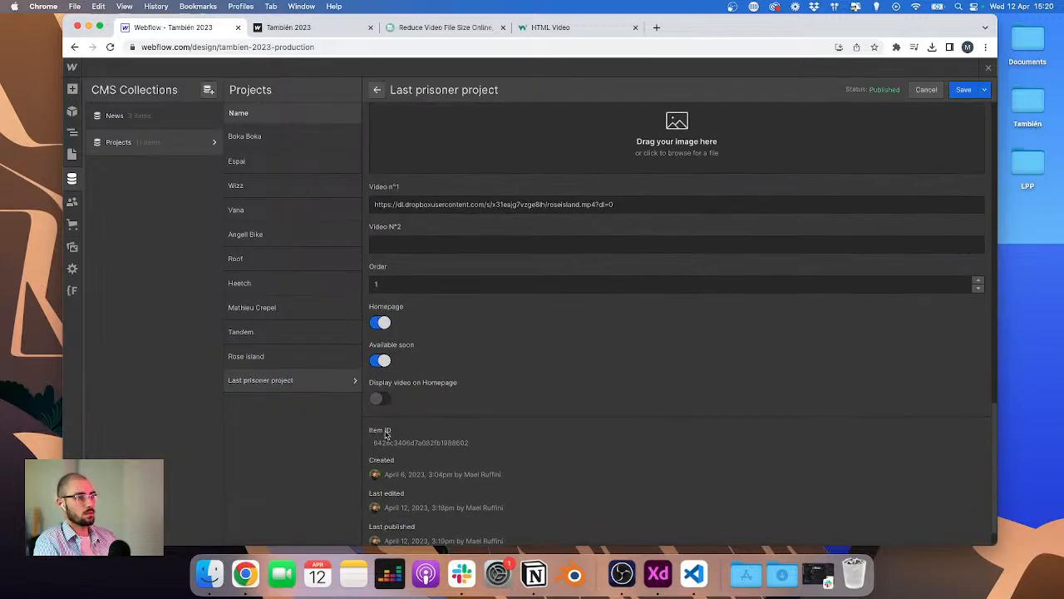
click(376, 391)
click(963, 89)
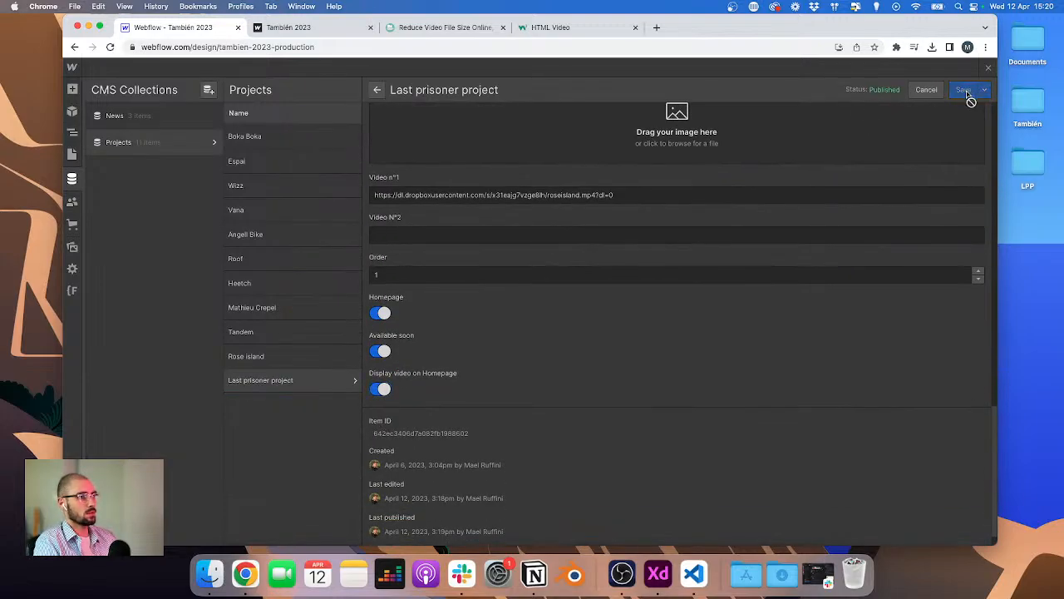
Step: Turn on Display video on Homepage for the Tandem item and save
click(372, 330)
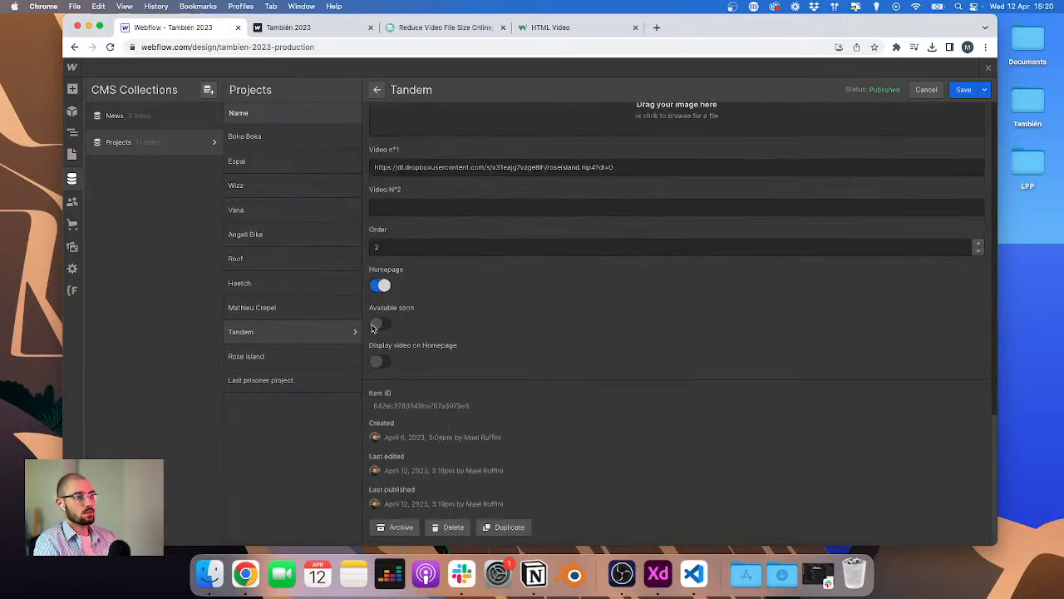
click(379, 361)
click(962, 89)
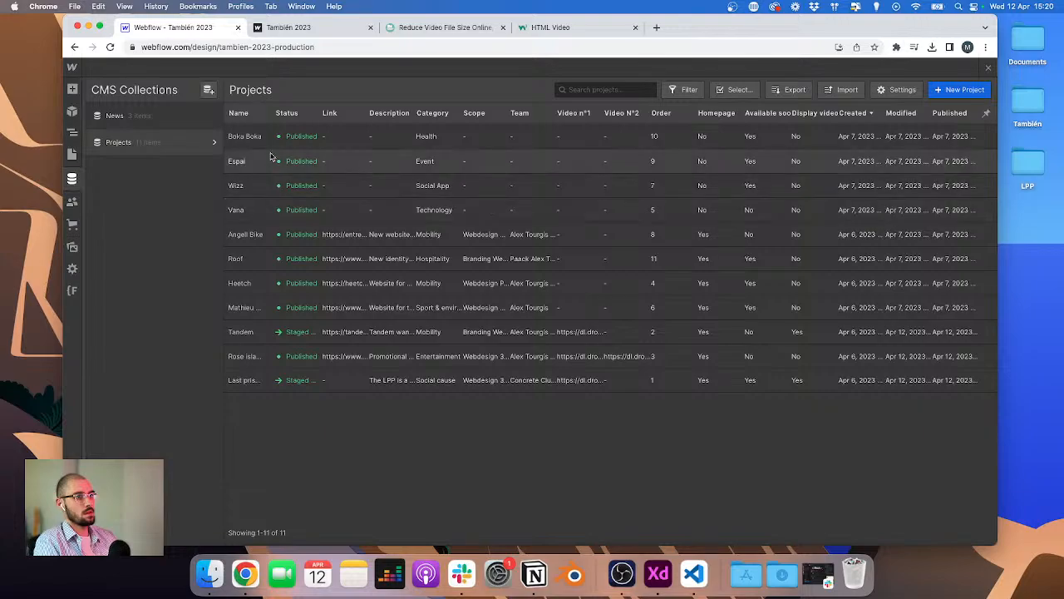
Step: Turn on Display video on Homepage for the Rose island item and save
click(265, 354)
scroll(432, 350, down, 5)
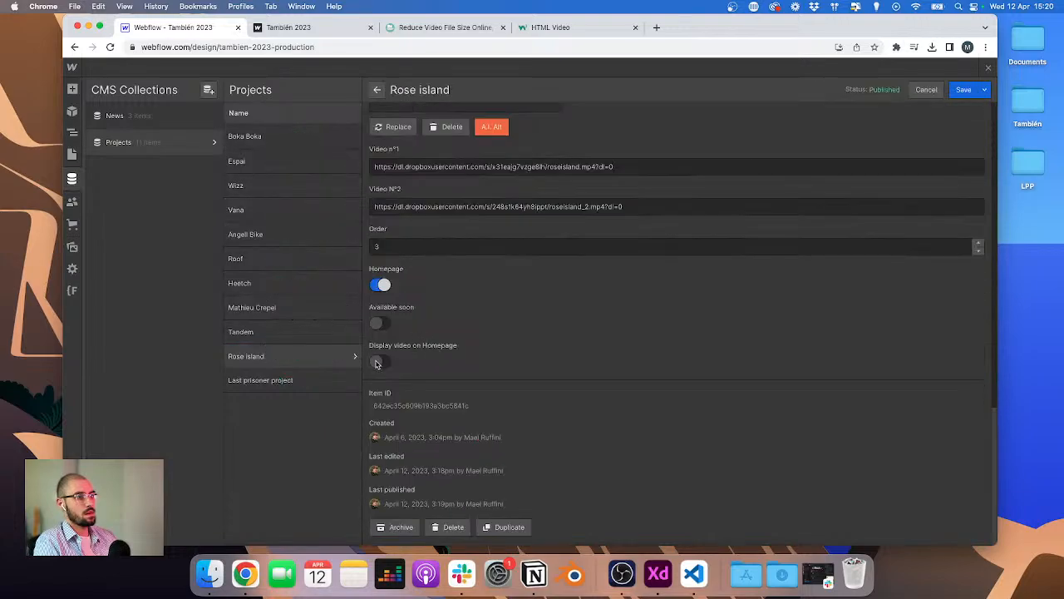
click(380, 360)
click(962, 89)
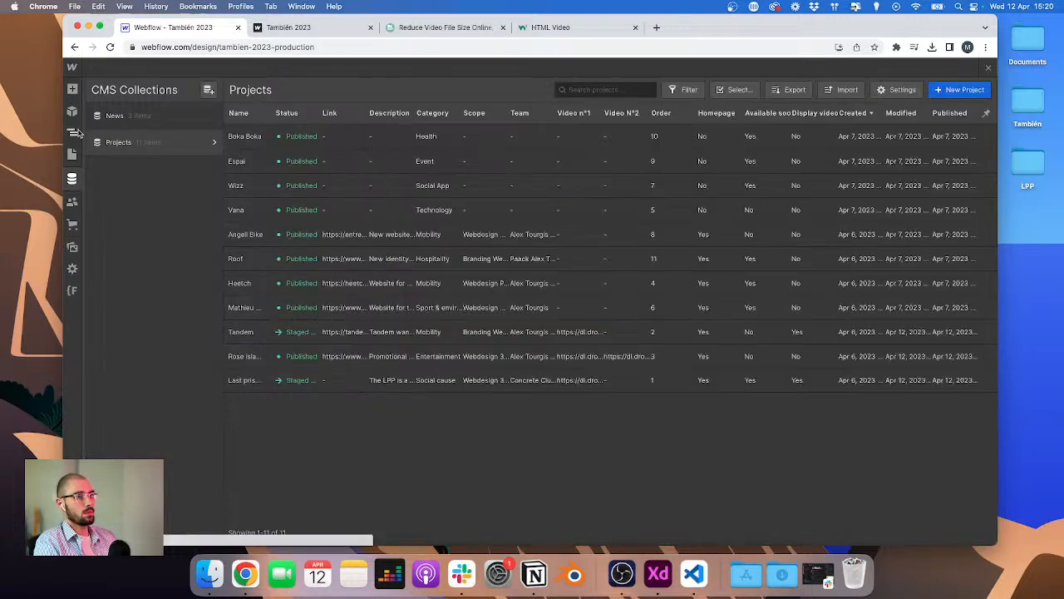
Step: Add a conditional visibility to the home project video embed: visible when Display video on Homepage is on
key(Escape)
scroll(317, 293, down, 2)
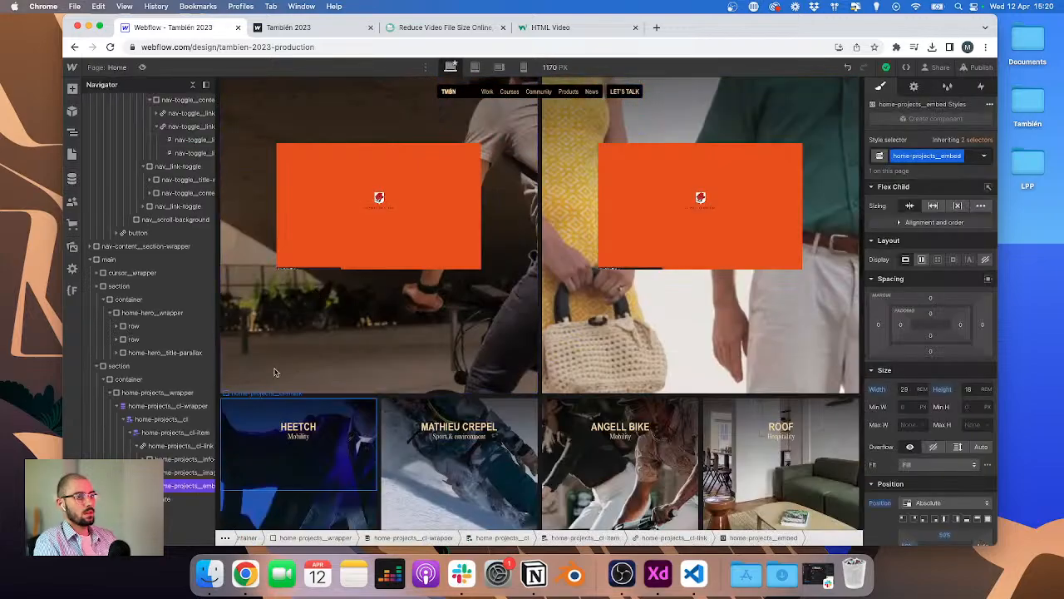
click(161, 407)
click(914, 86)
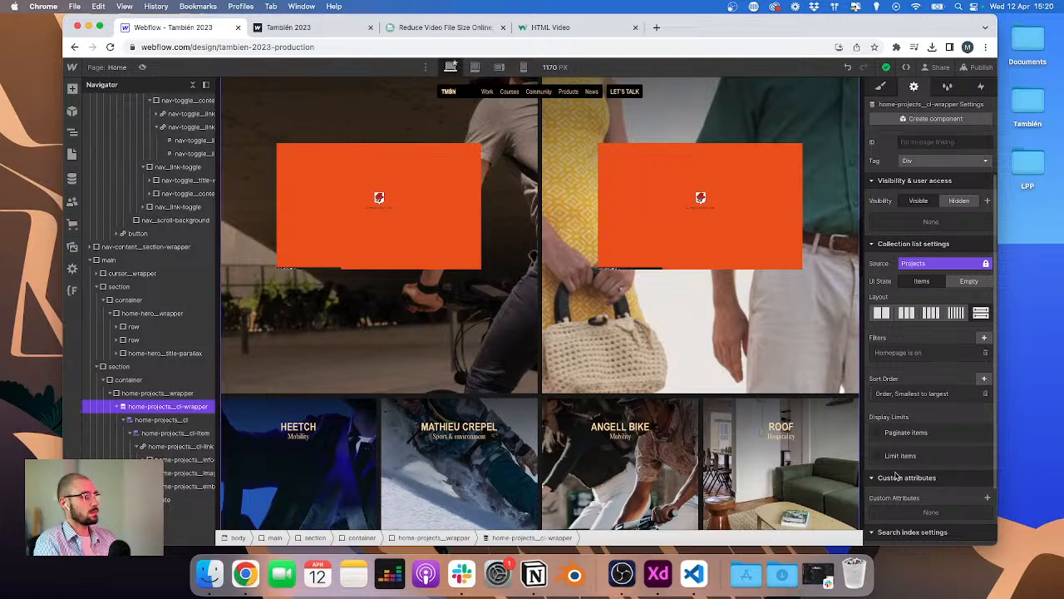
scroll(896, 474, down, 2)
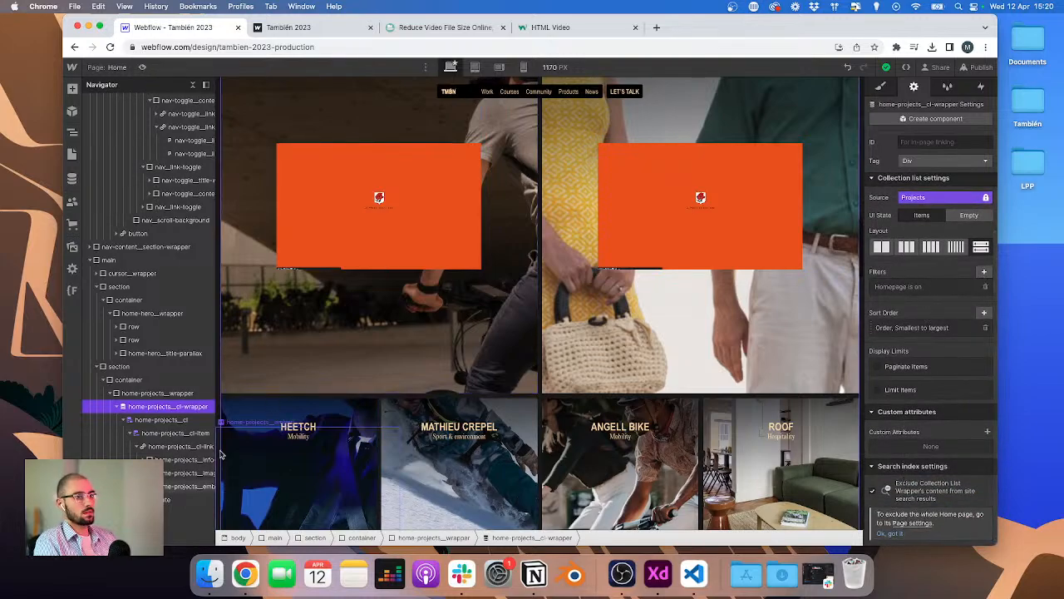
click(175, 486)
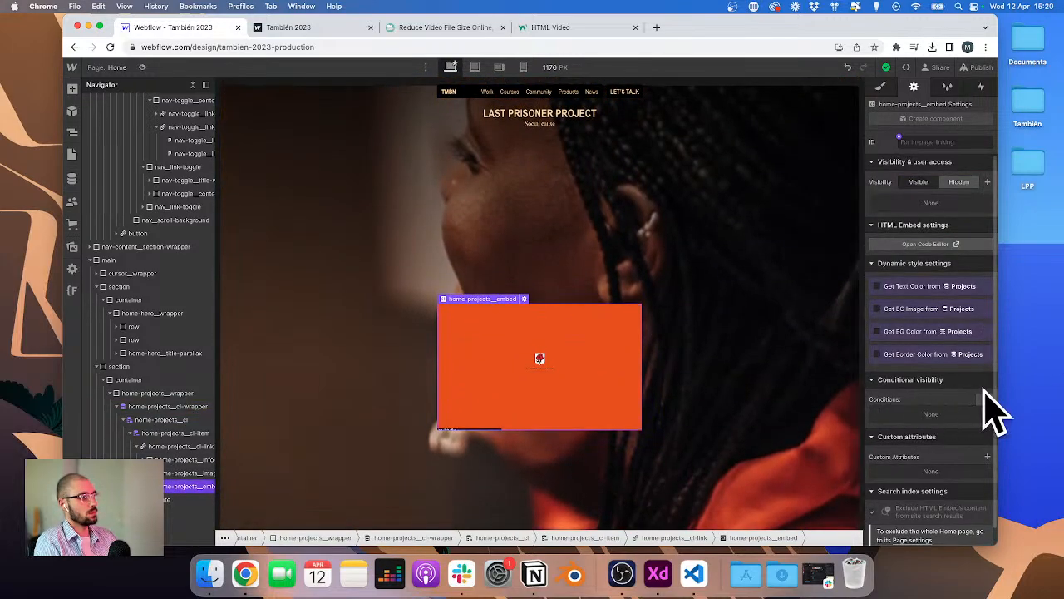
click(984, 400)
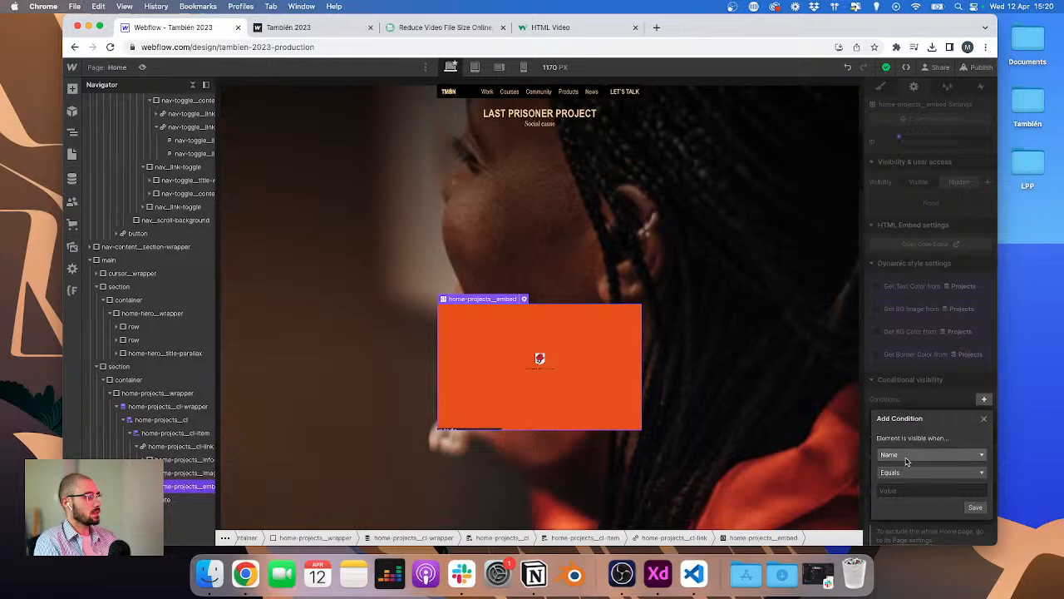
click(914, 455)
scroll(910, 495, down, 5)
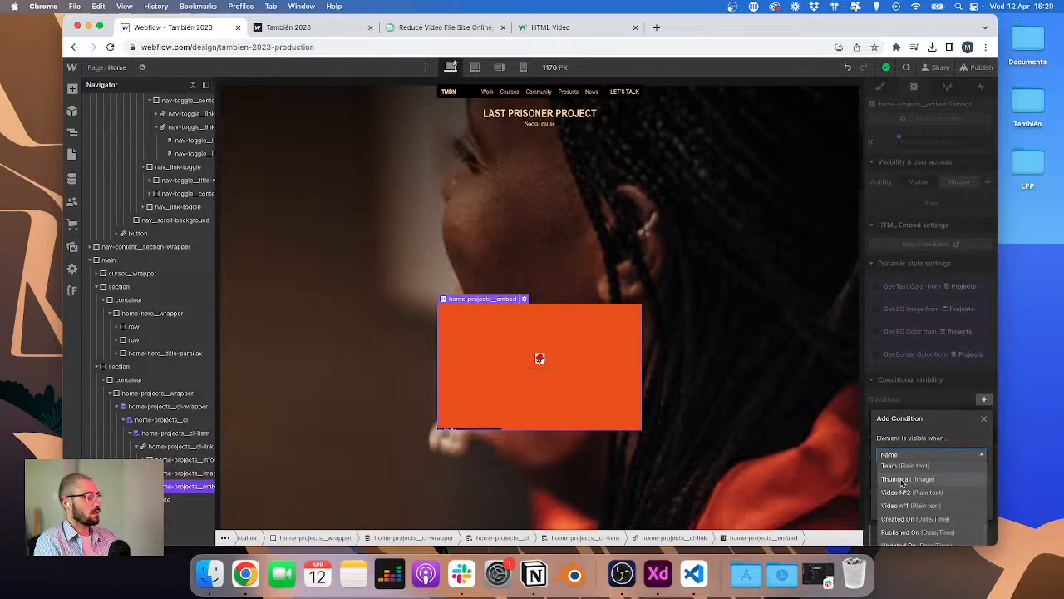
click(932, 335)
scroll(932, 322, down, 1)
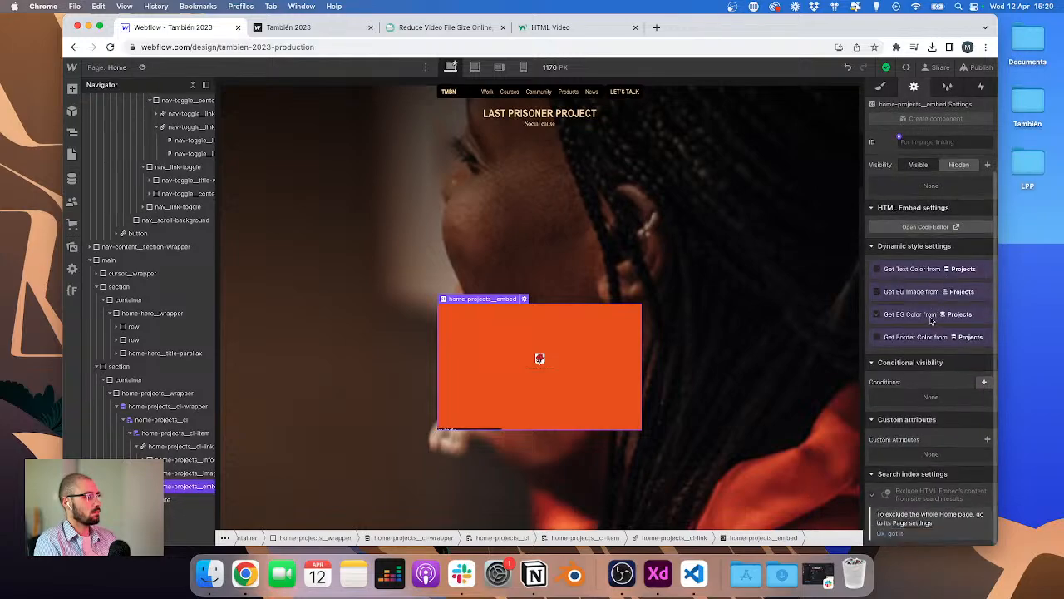
click(982, 386)
click(923, 436)
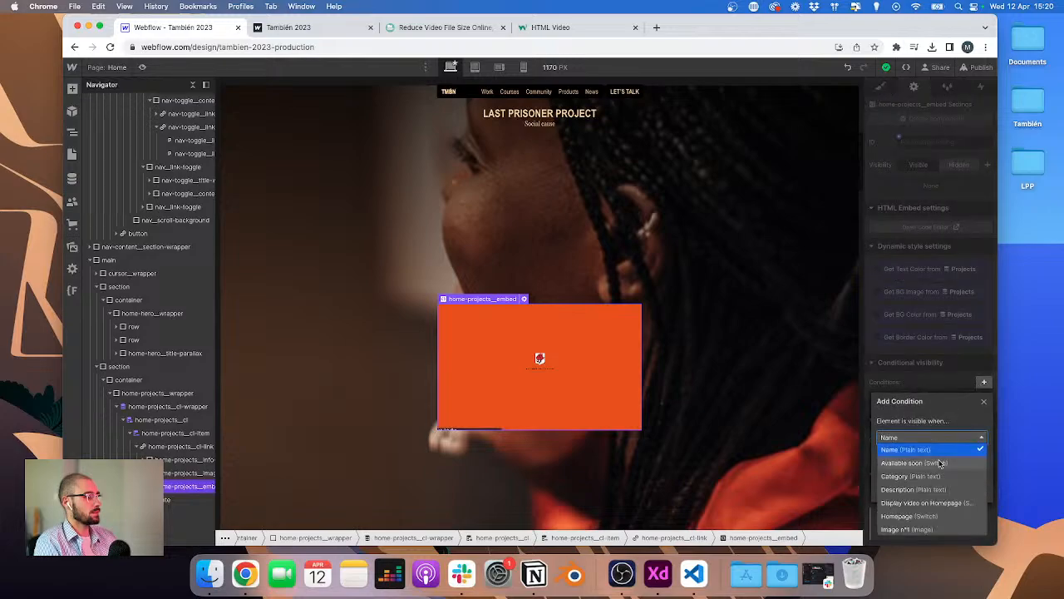
scroll(940, 486, down, 5)
scroll(945, 487, down, 1)
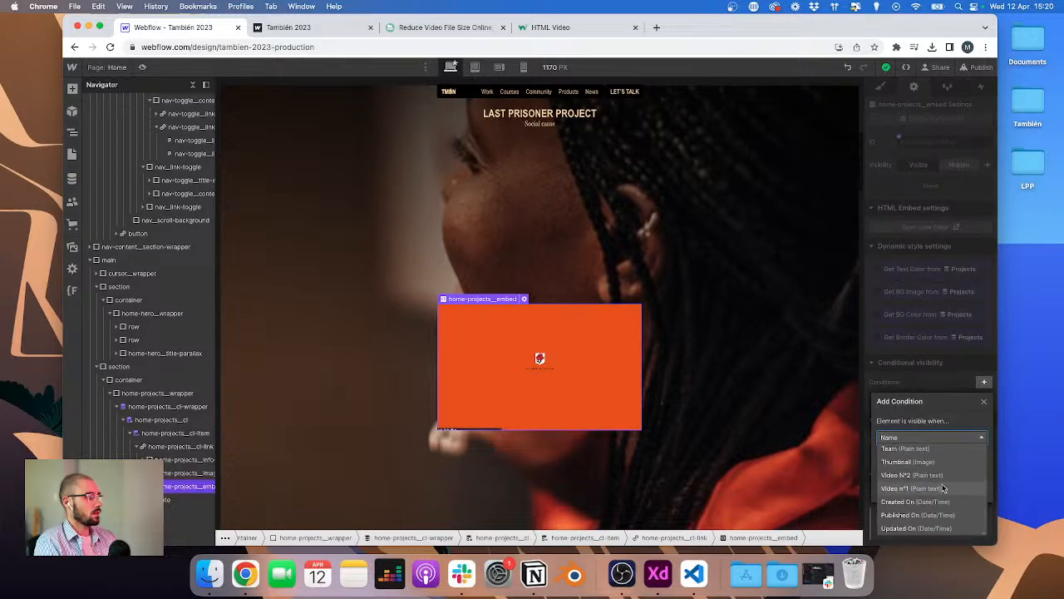
scroll(943, 488, up, 3)
click(937, 499)
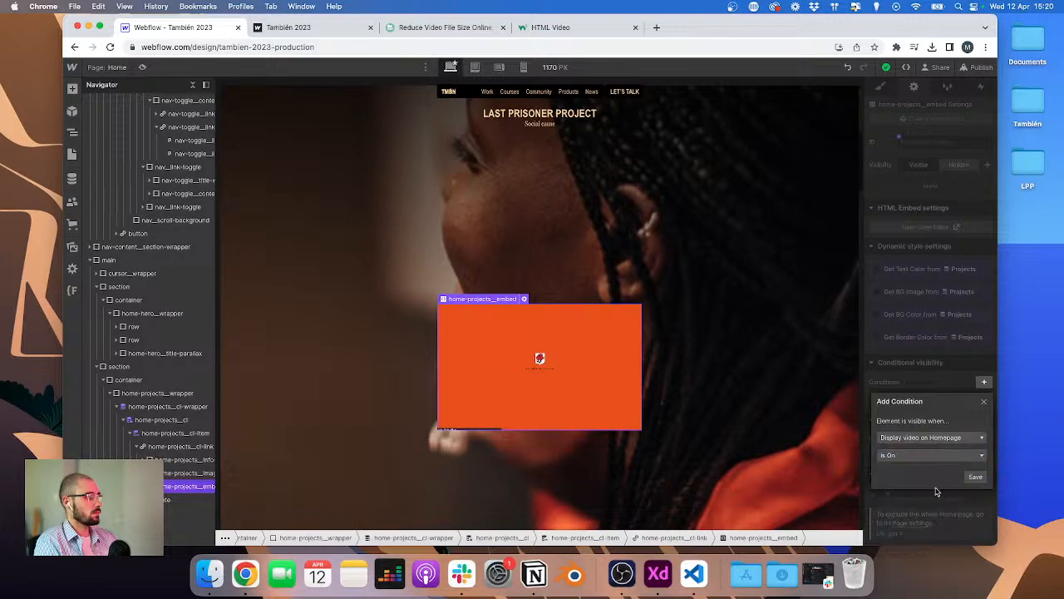
click(975, 477)
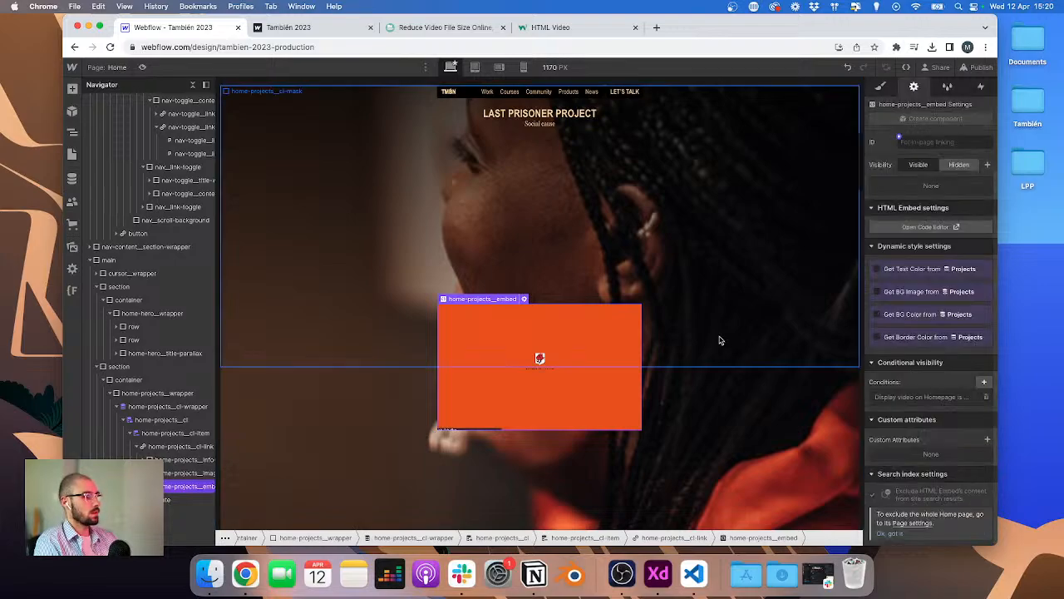
scroll(720, 340, down, 10)
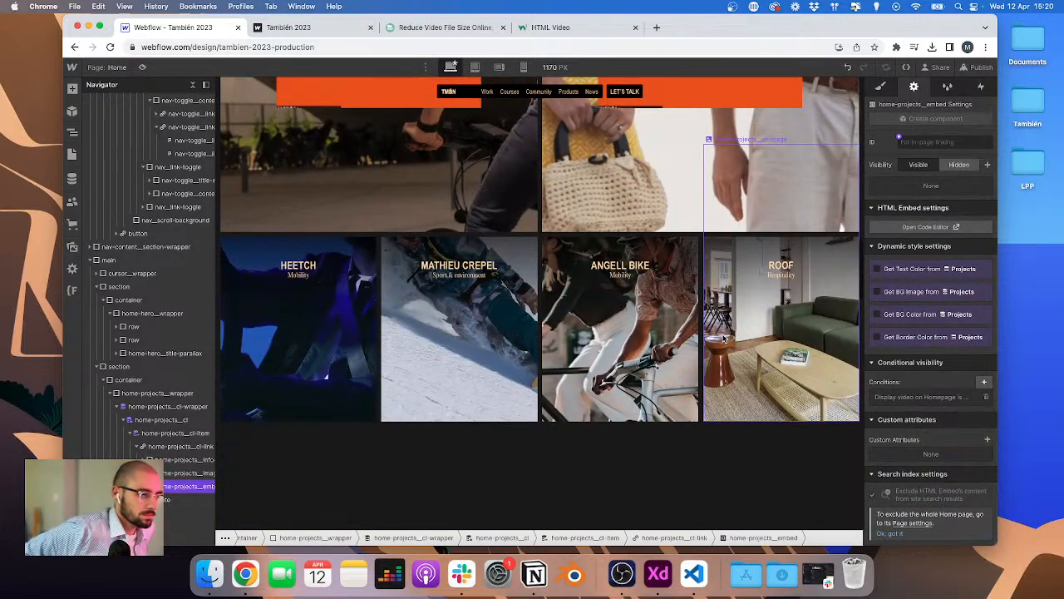
click(981, 66)
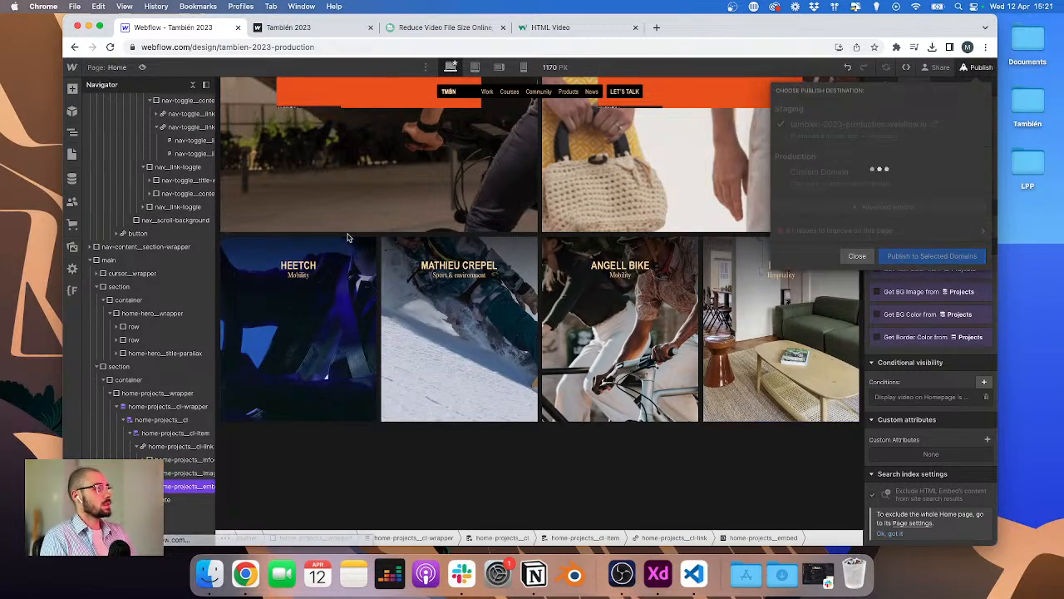
scroll(340, 233, up, 3)
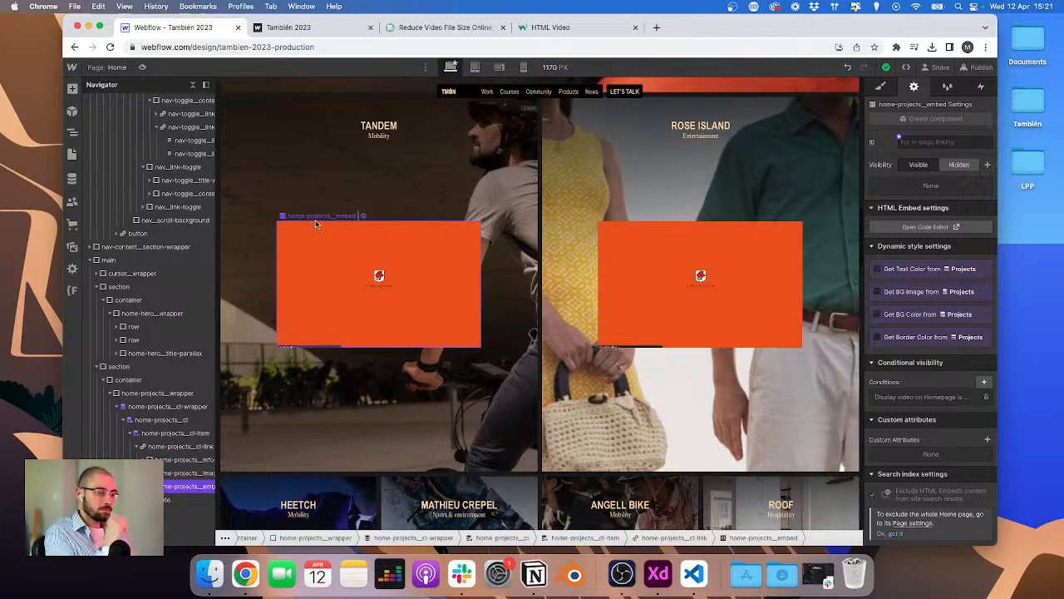
Step: Try removing autoplay from the embed's video tag and save the embed code
click(366, 217)
click(365, 216)
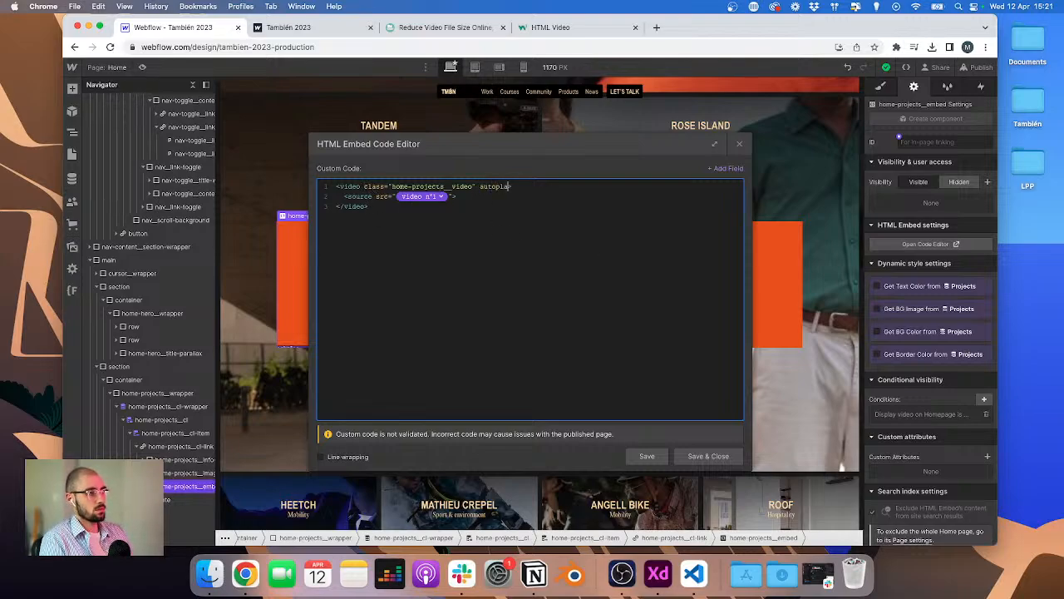
drag(536, 152, 735, 187)
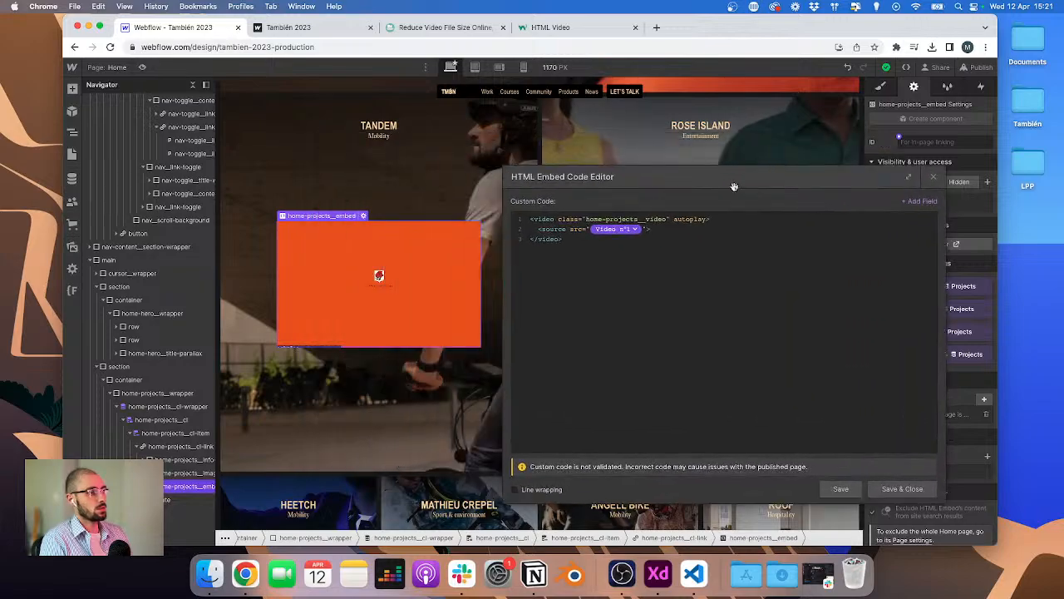
click(840, 487)
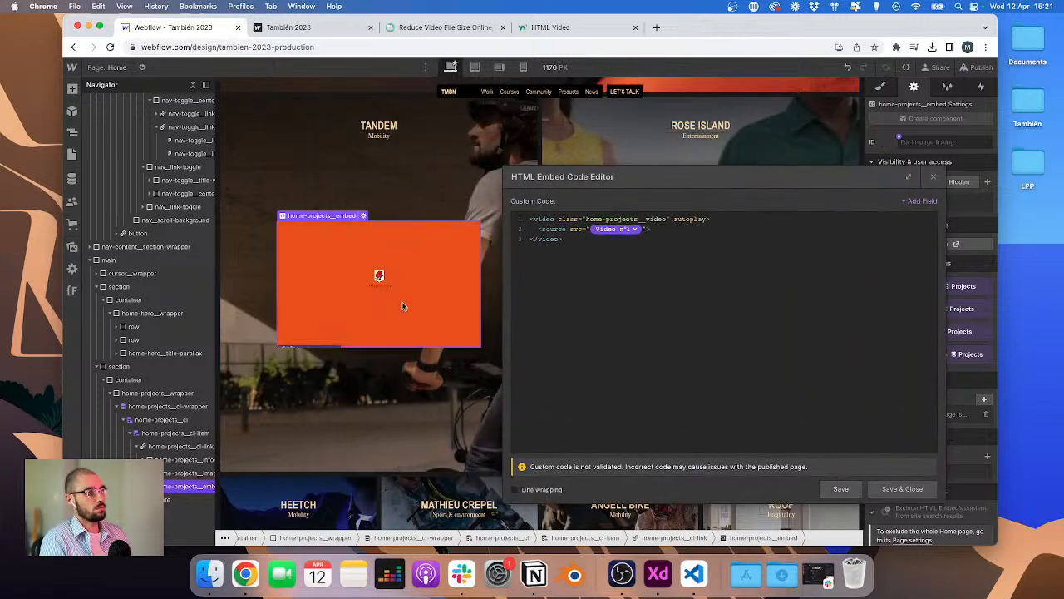
click(692, 221)
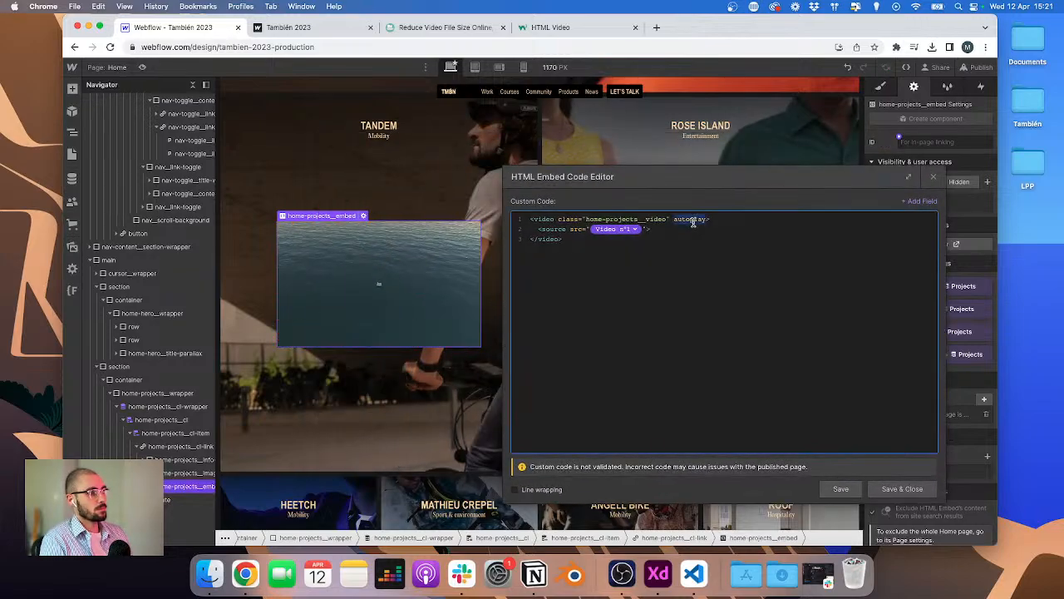
key(BackSpace)
key(BackSpace)
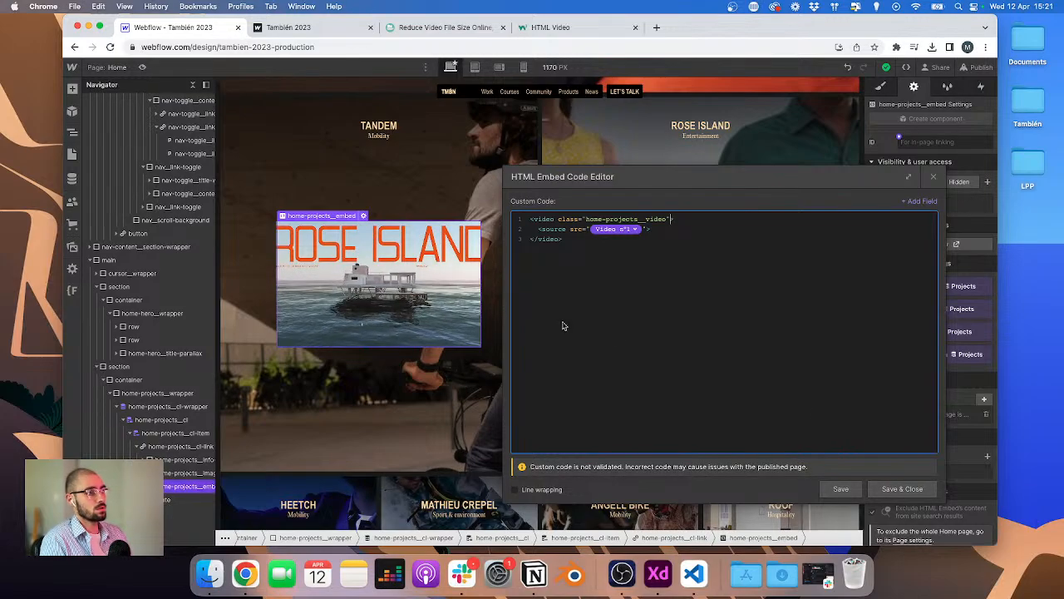
click(902, 488)
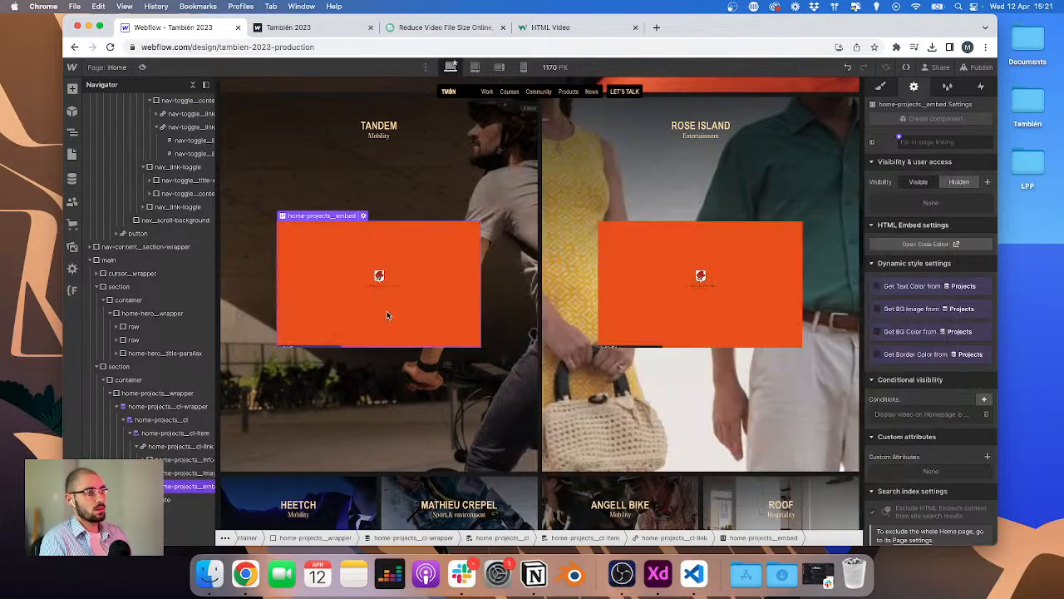
click(363, 217)
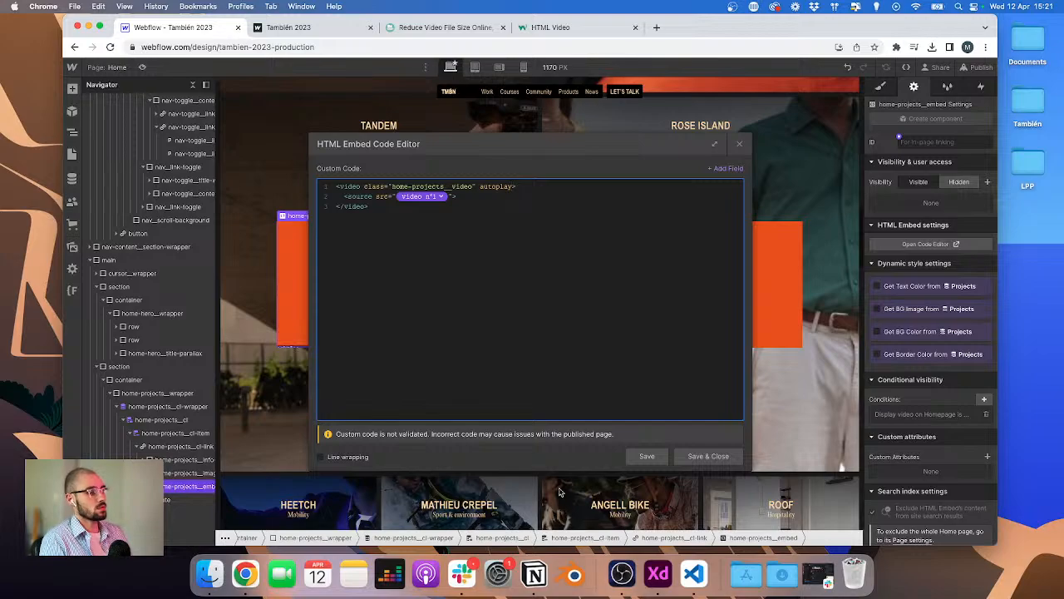
click(709, 456)
Step: Set the home-projects__embed height to 16.2 REM
click(881, 87)
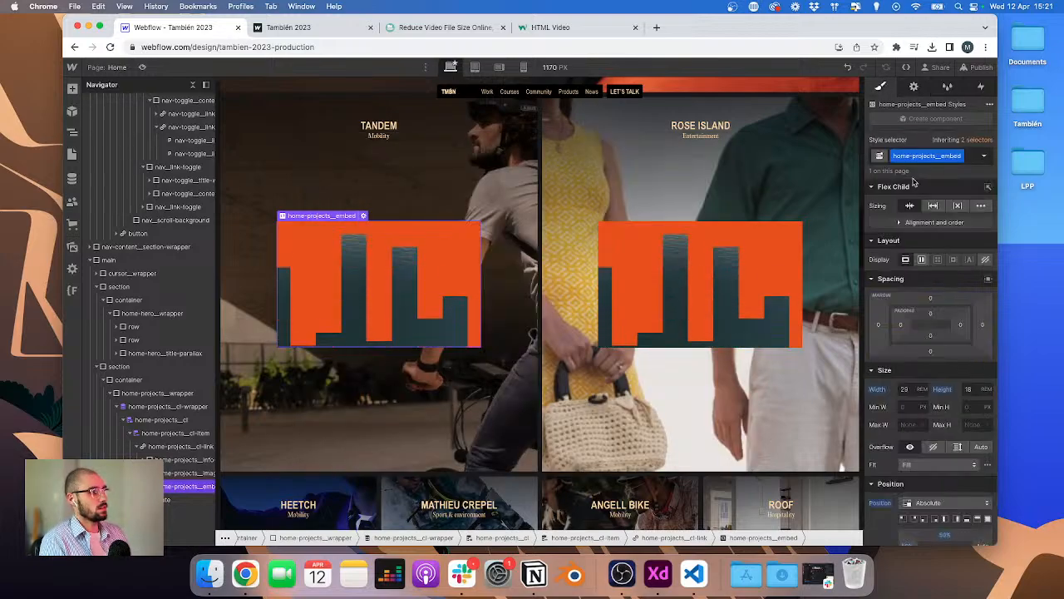
click(969, 389)
key(Down)
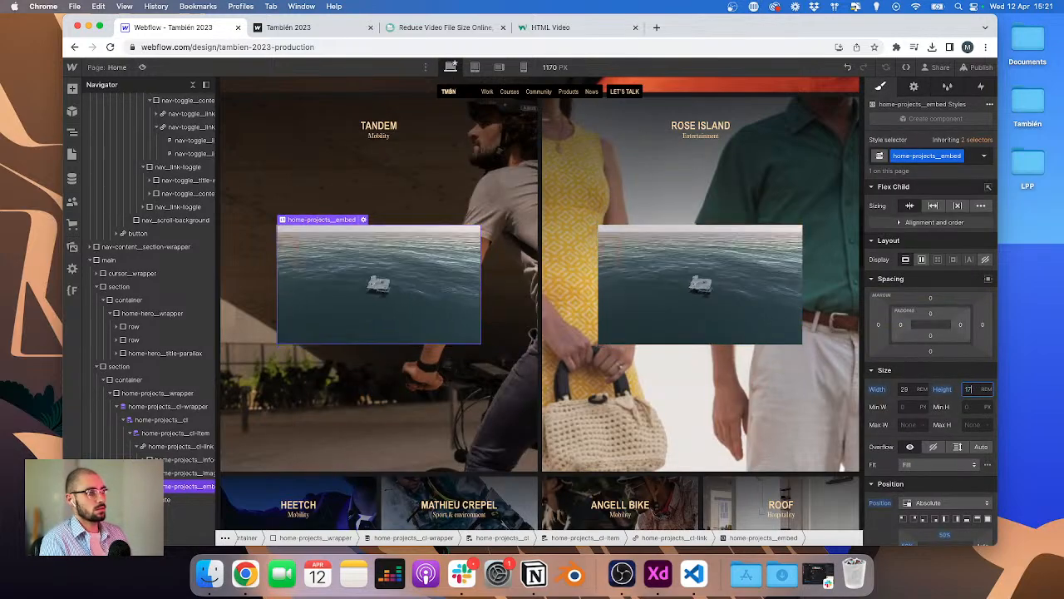
text(18.5)
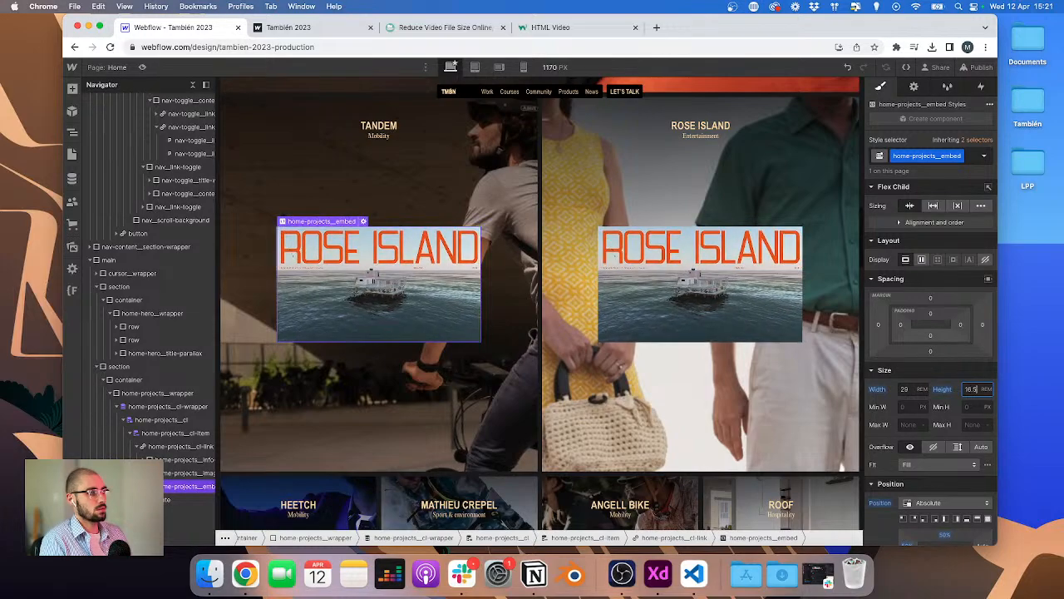
key(BackSpace)
text(2)
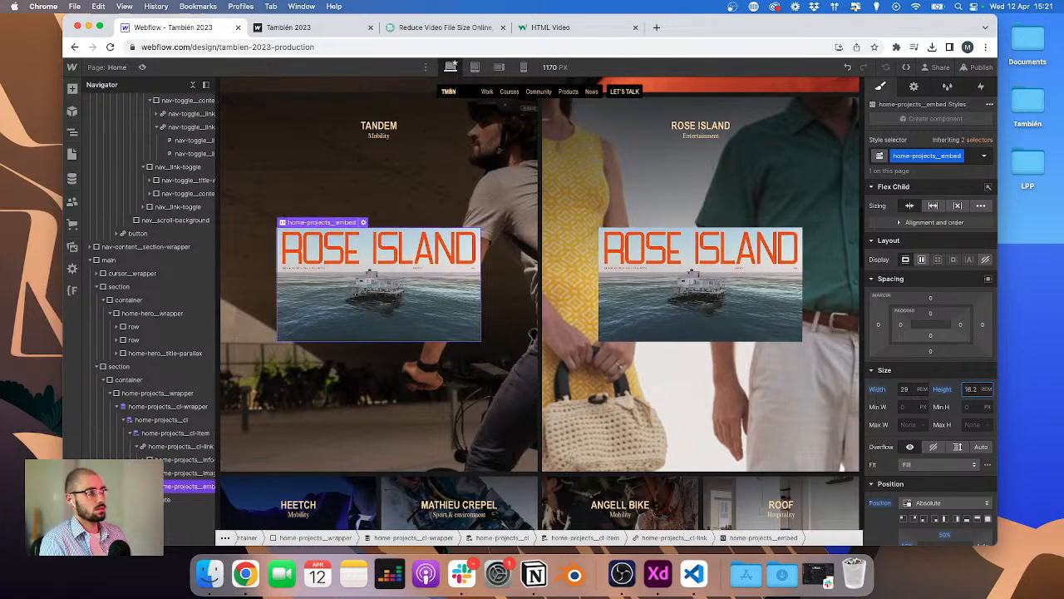
Step: Remove autoplay from the embed's video tag, save the code, and publish the site to the selected domains
click(363, 223)
click(479, 186)
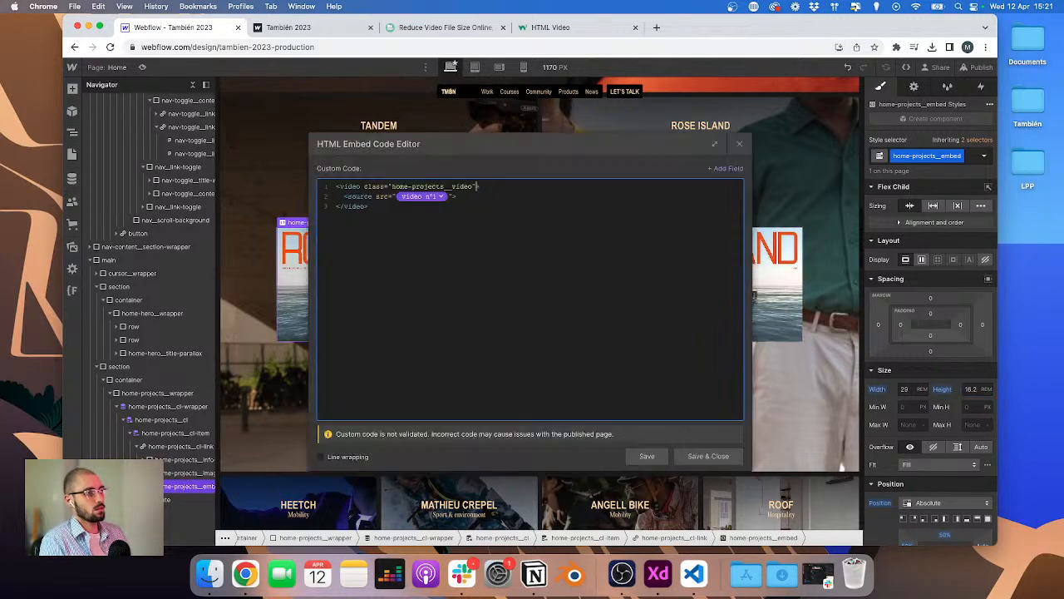
click(707, 457)
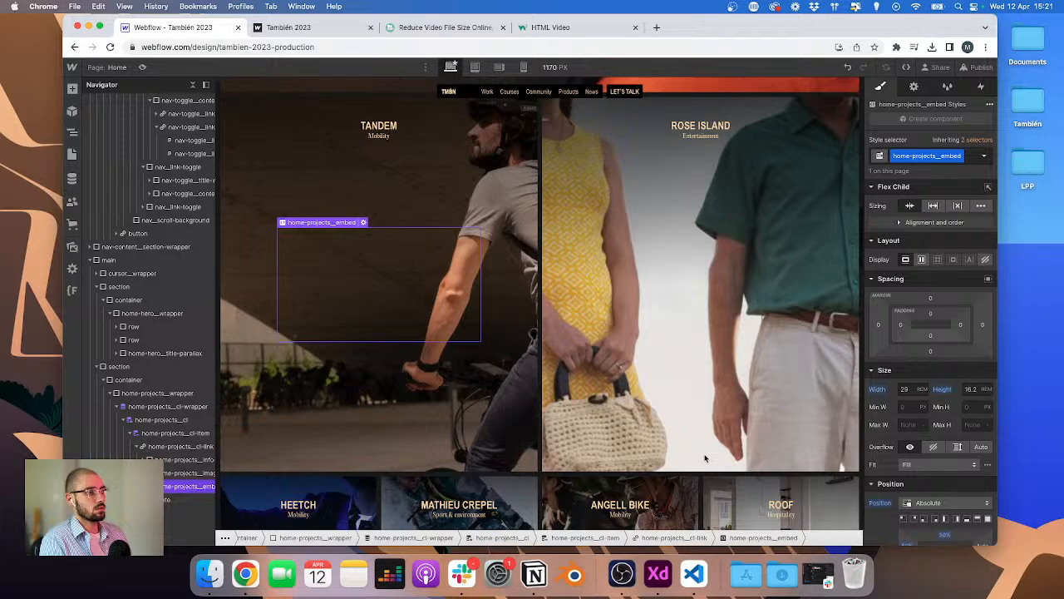
click(990, 67)
click(937, 256)
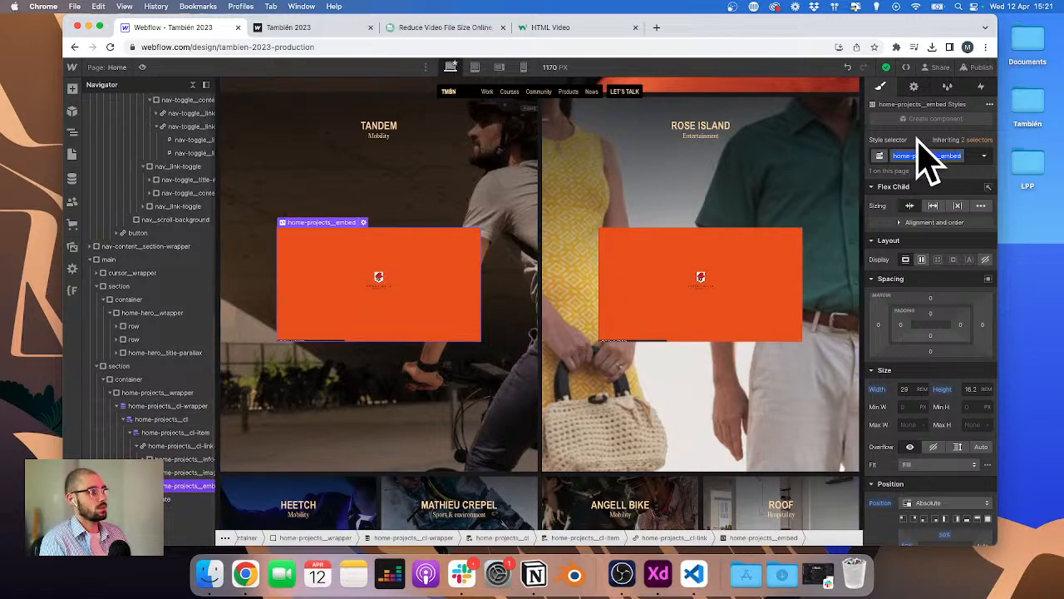
Step: Switch to VS Code and open src/pages/home/home.js
key(ctrl+Up)
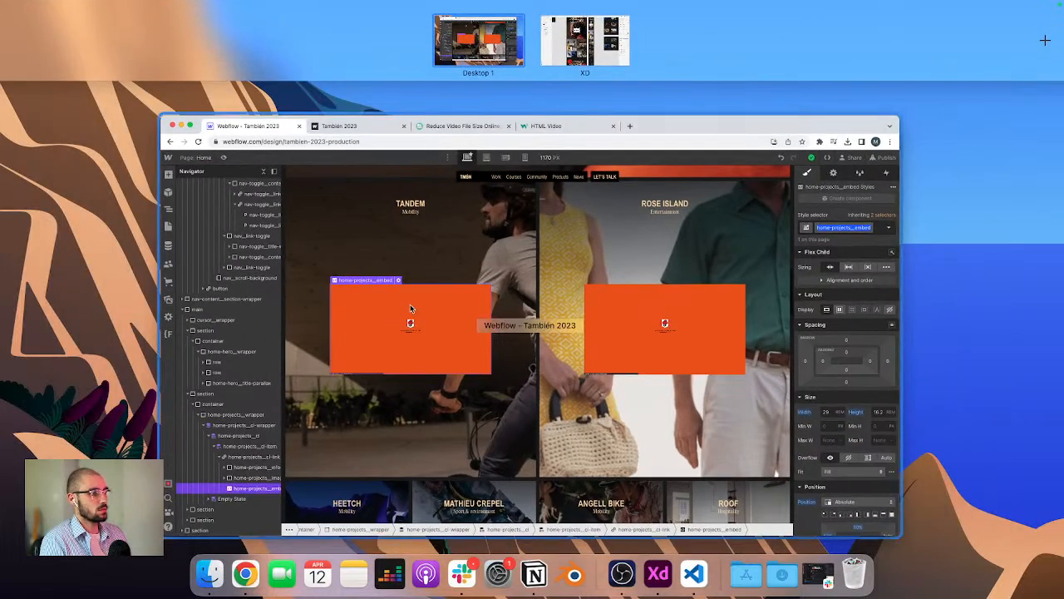
click(686, 574)
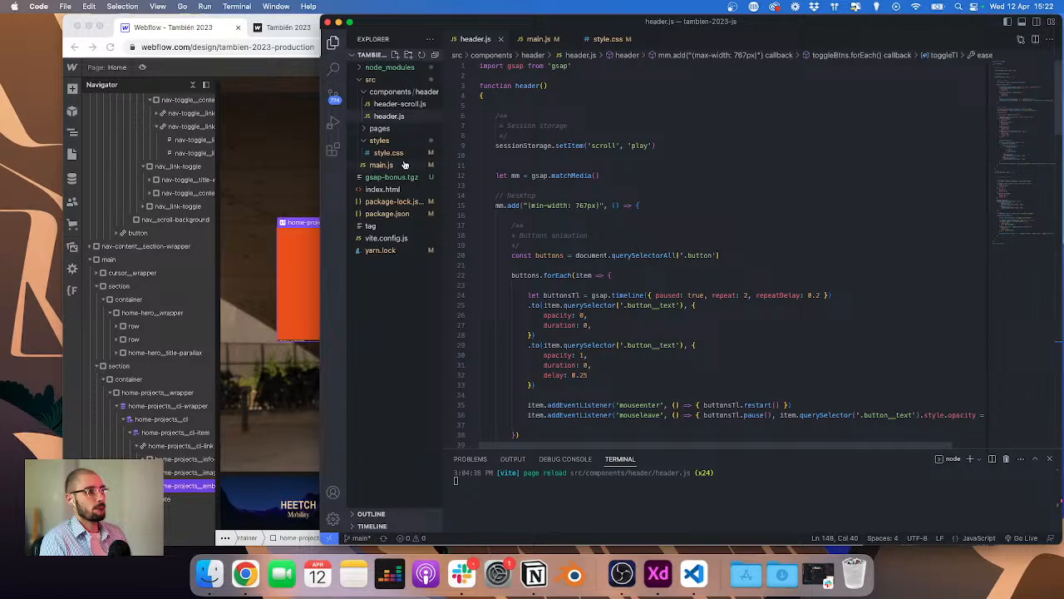
click(385, 128)
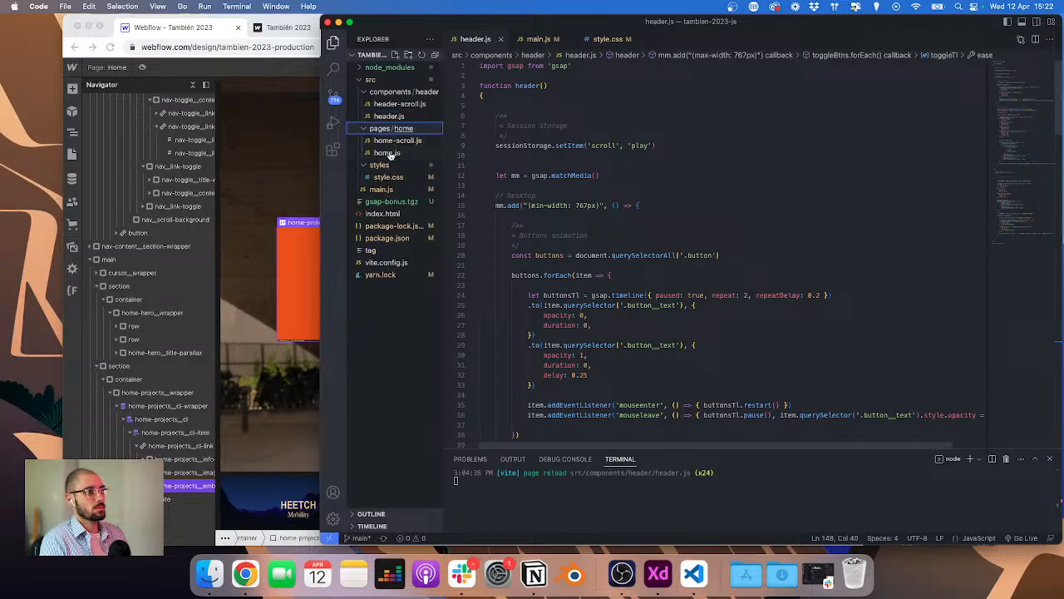
click(387, 153)
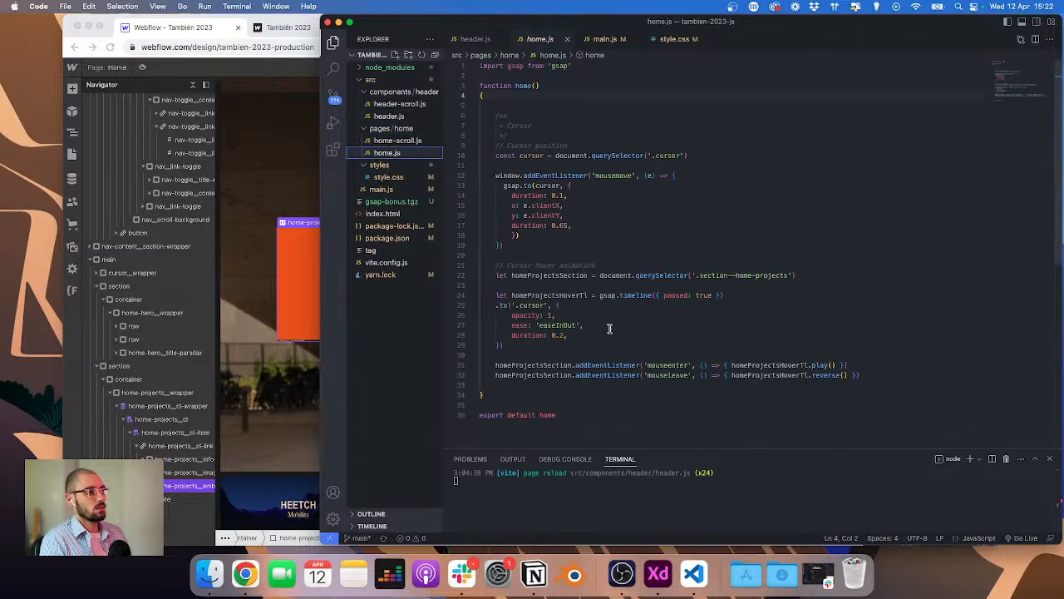
Step: Add a "Video player" comment block below the cursor hover listeners in home.js
click(857, 379)
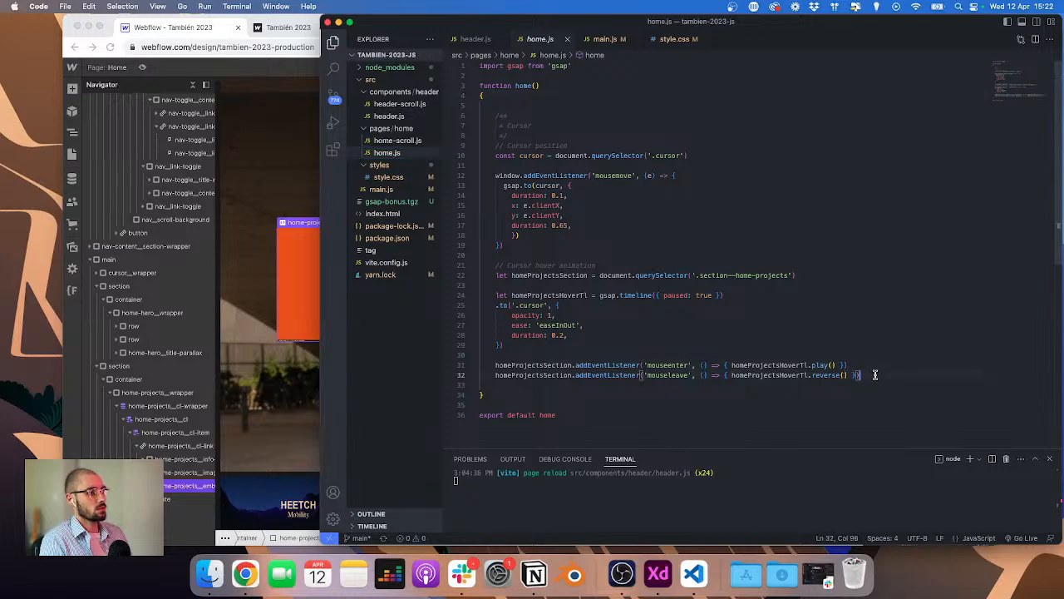
key(Return)
key(Return)
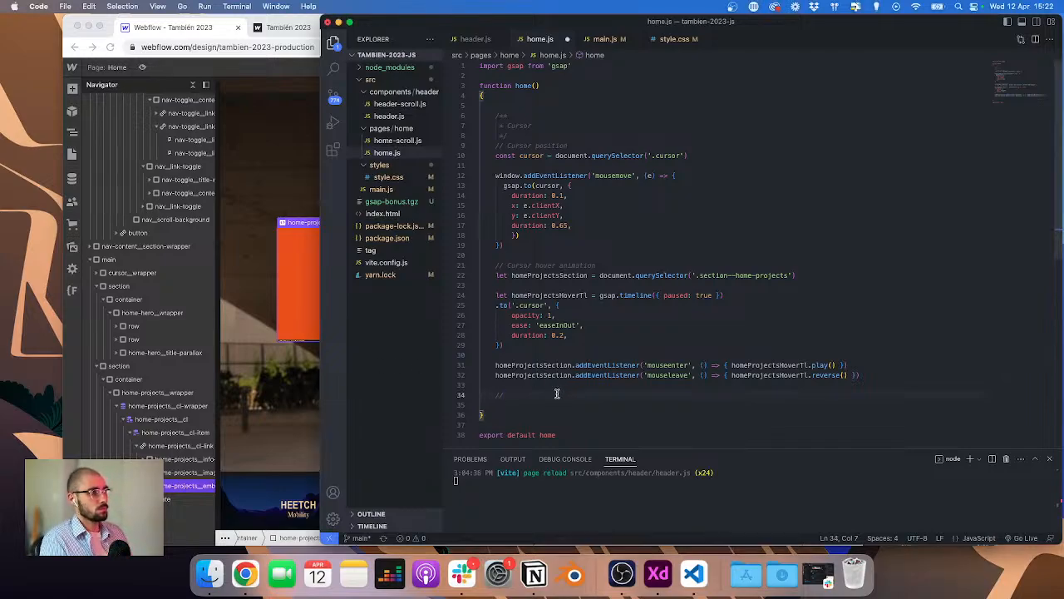
text(**)
key(Return)
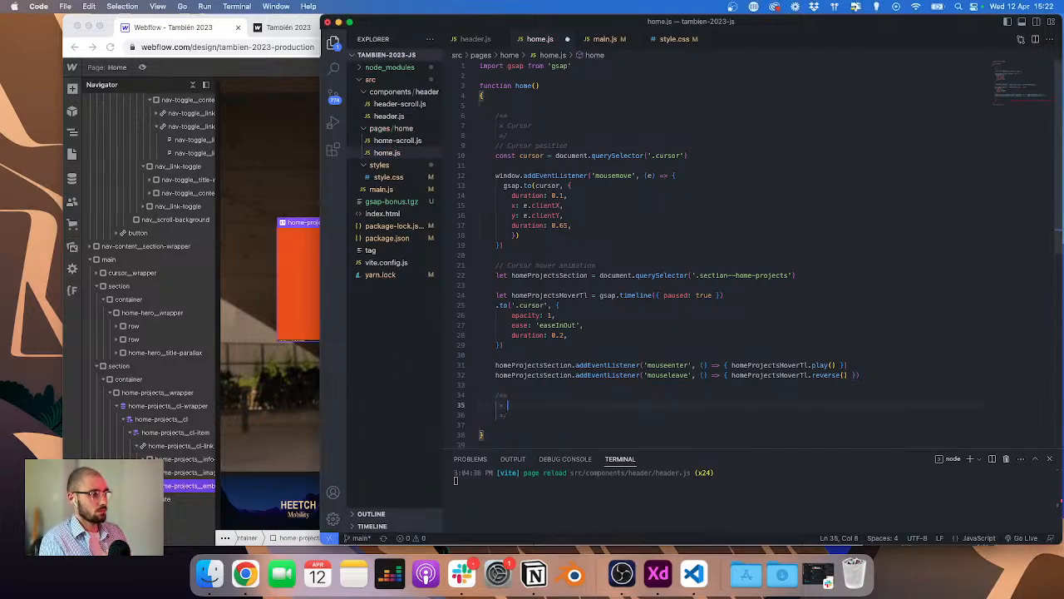
text(Video player)
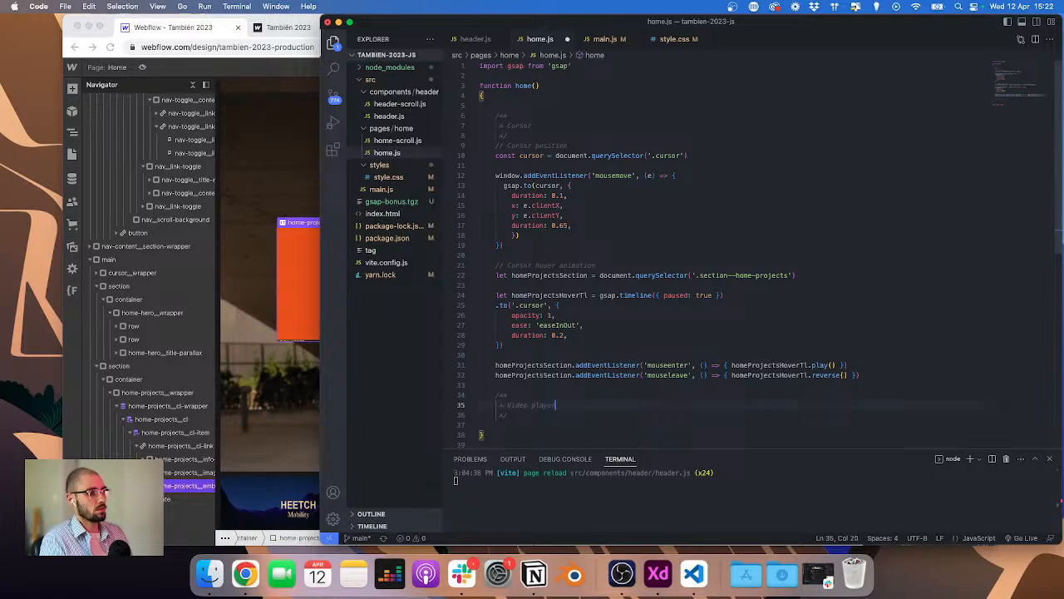
key(Down)
key(Return)
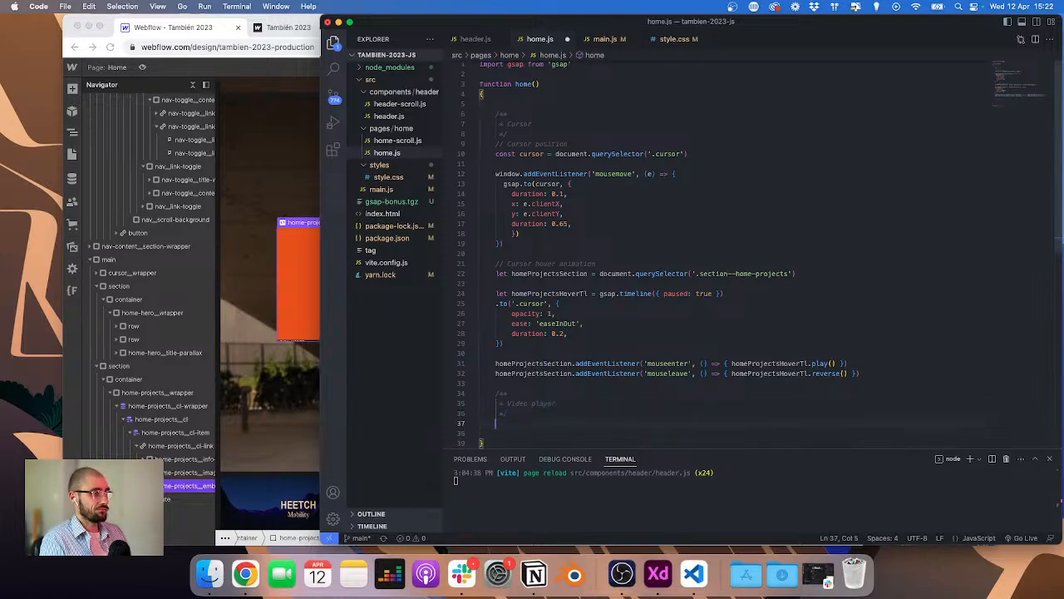
Step: Declare a videos constant that selects all '.home-projects__embed' elements with document.querySelectorAll
text(const vi)
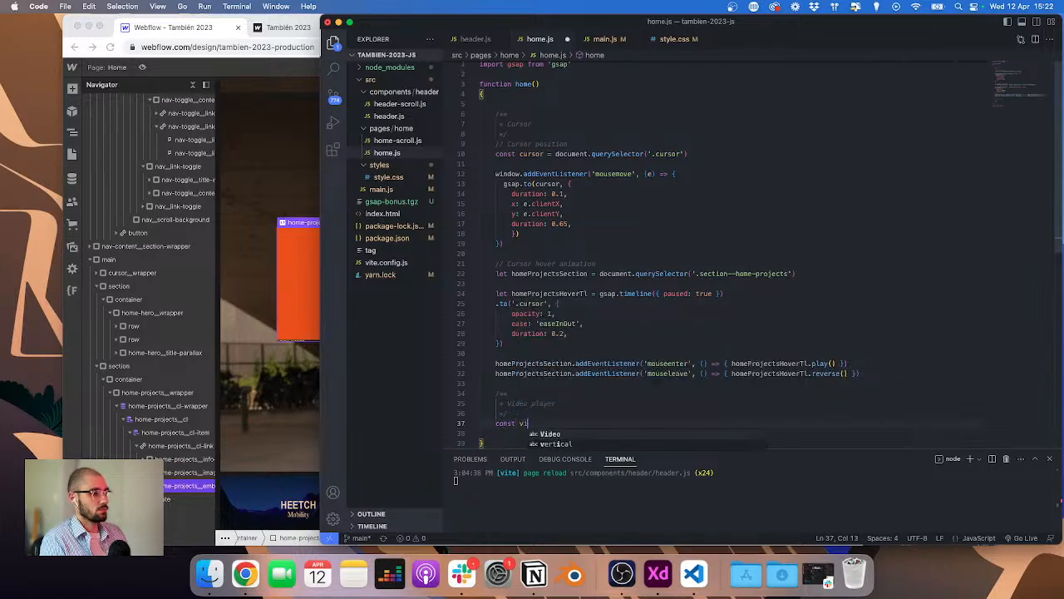
text(deos = )
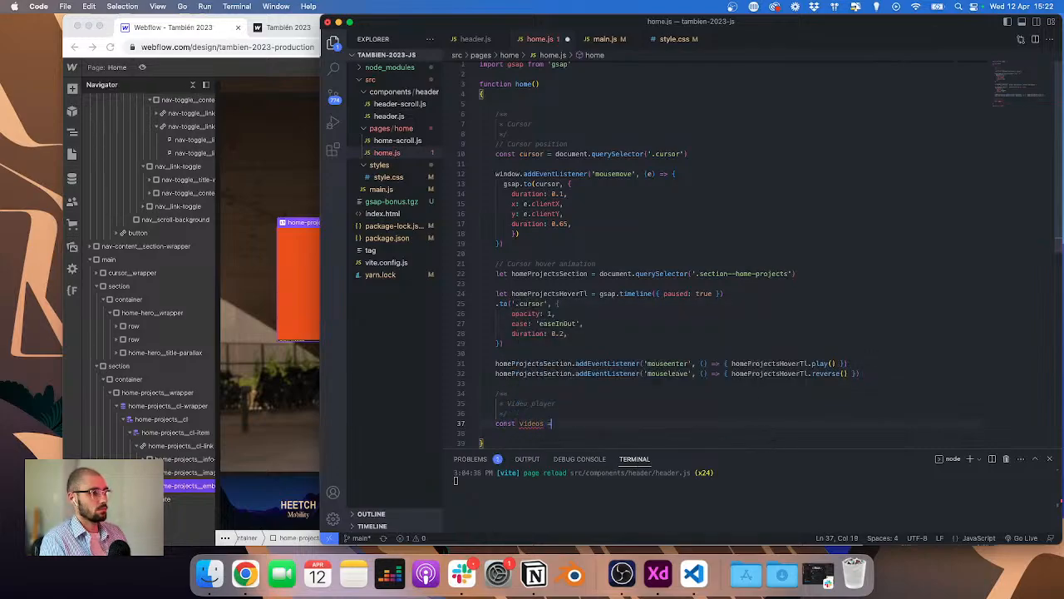
text(document.q)
text(uery)
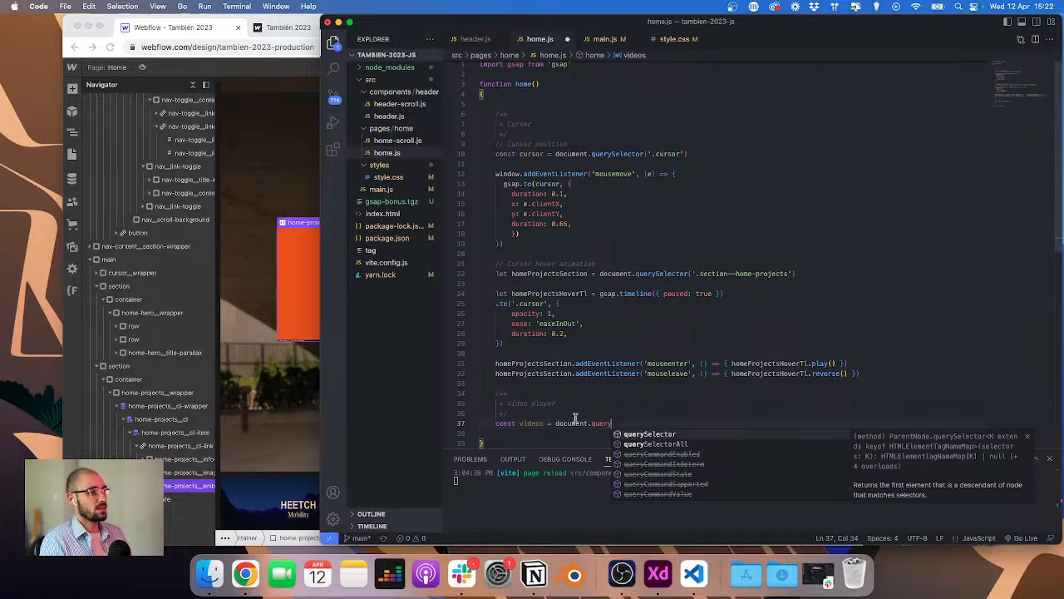
scroll(521, 268, down, 2)
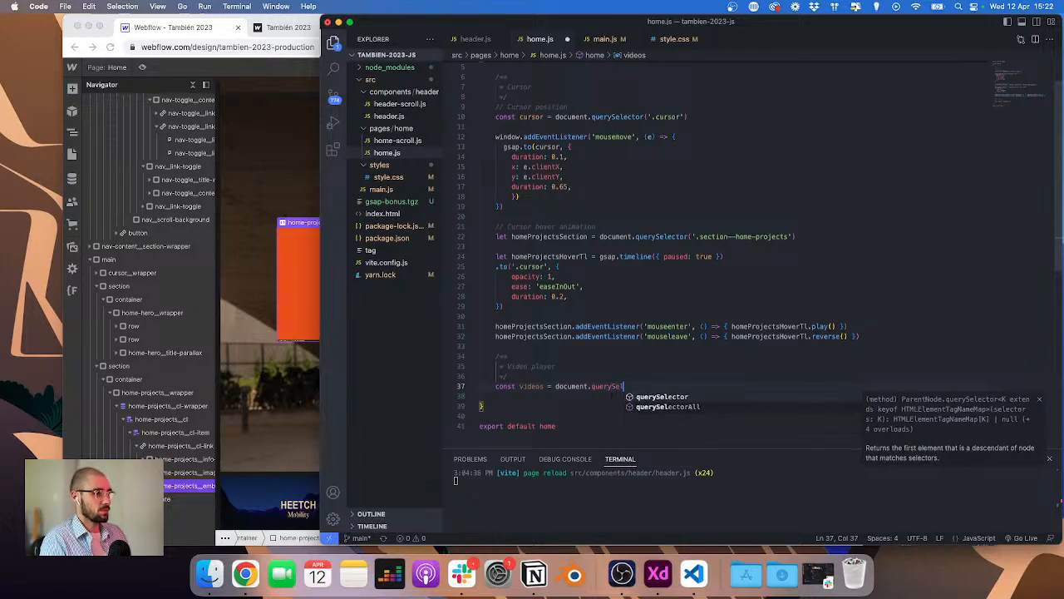
key(Tab)
text(('.)
text(home-projects__embed)
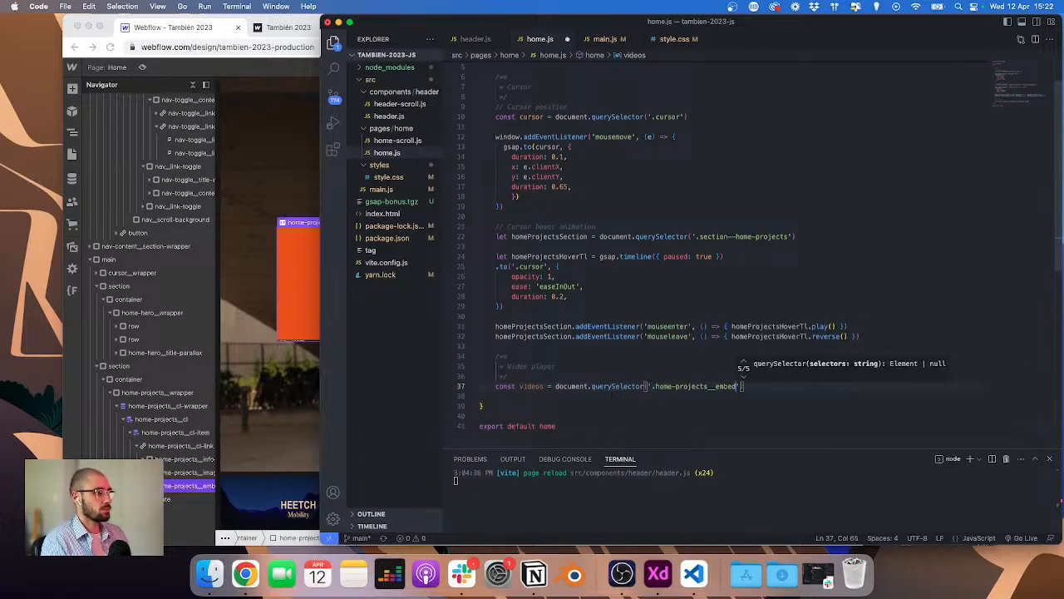
key(Right)
key(Right)
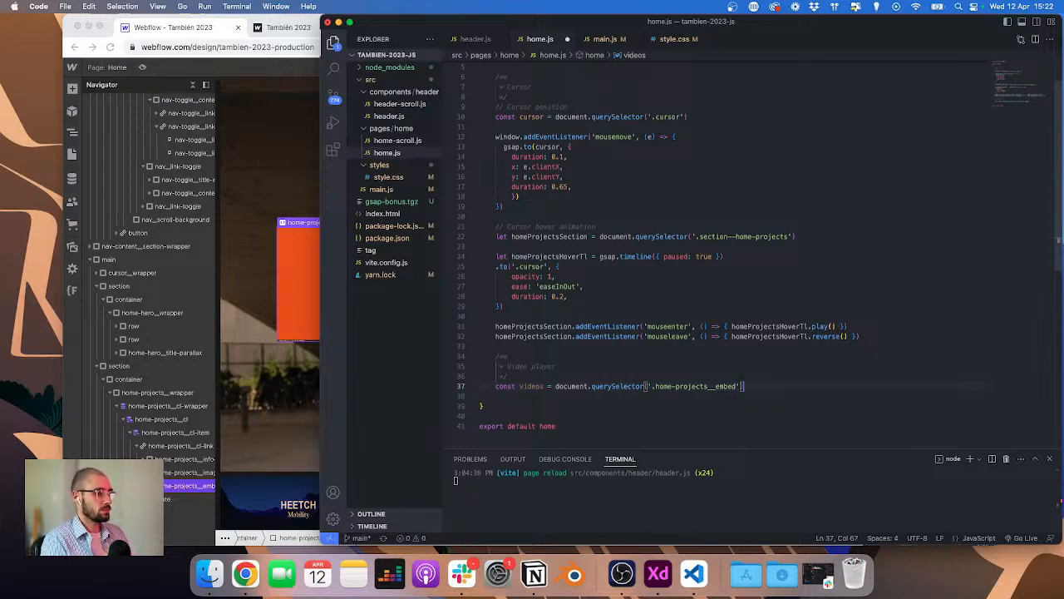
click(641, 383)
text(All)
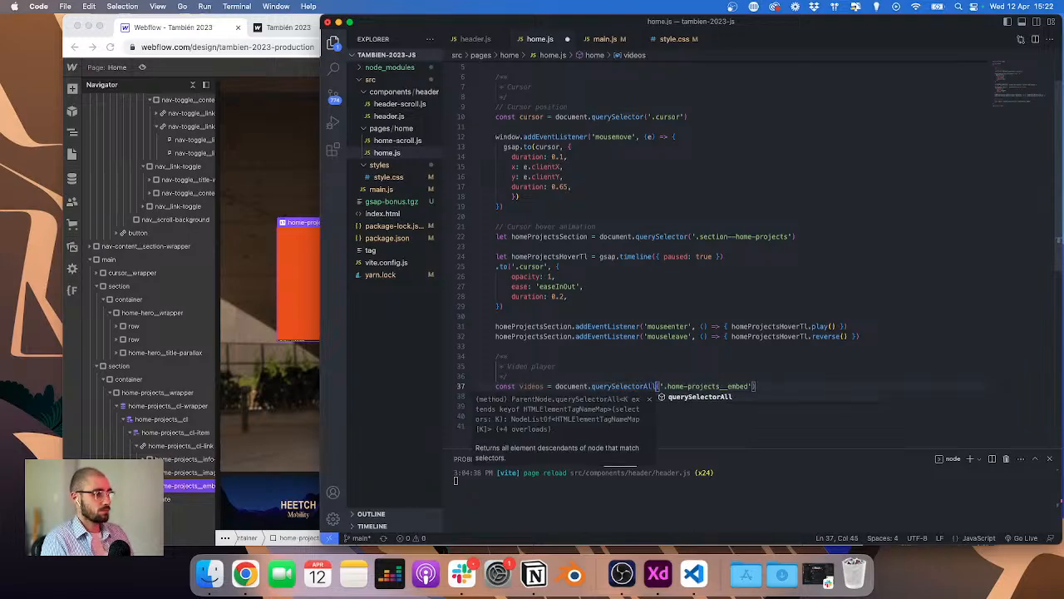
Step: Copy the video class home-projects__video from the Webflow embed code and use it as the videos selector
click(292, 250)
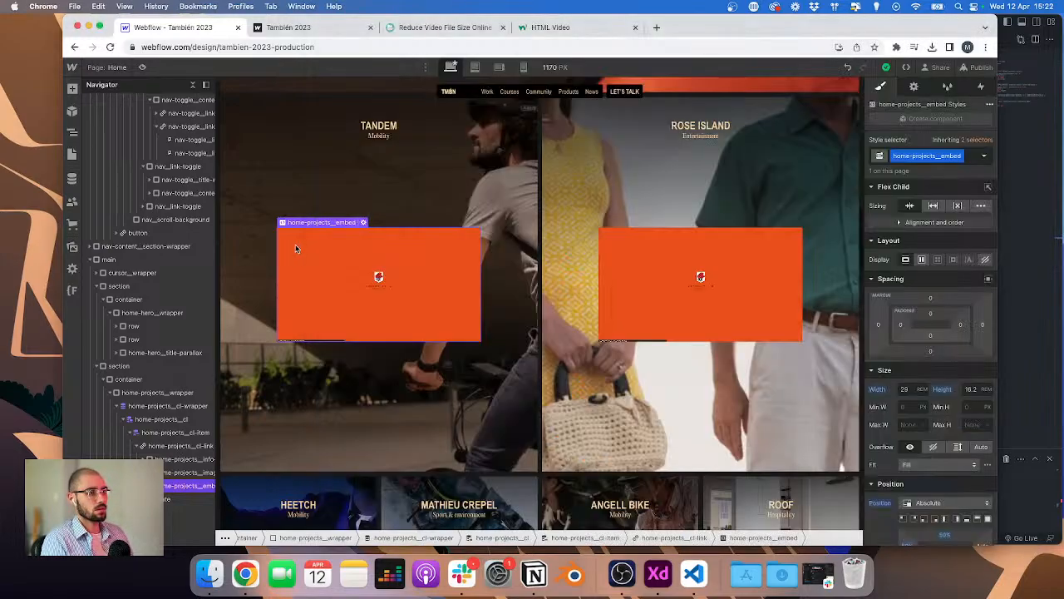
double_click(369, 225)
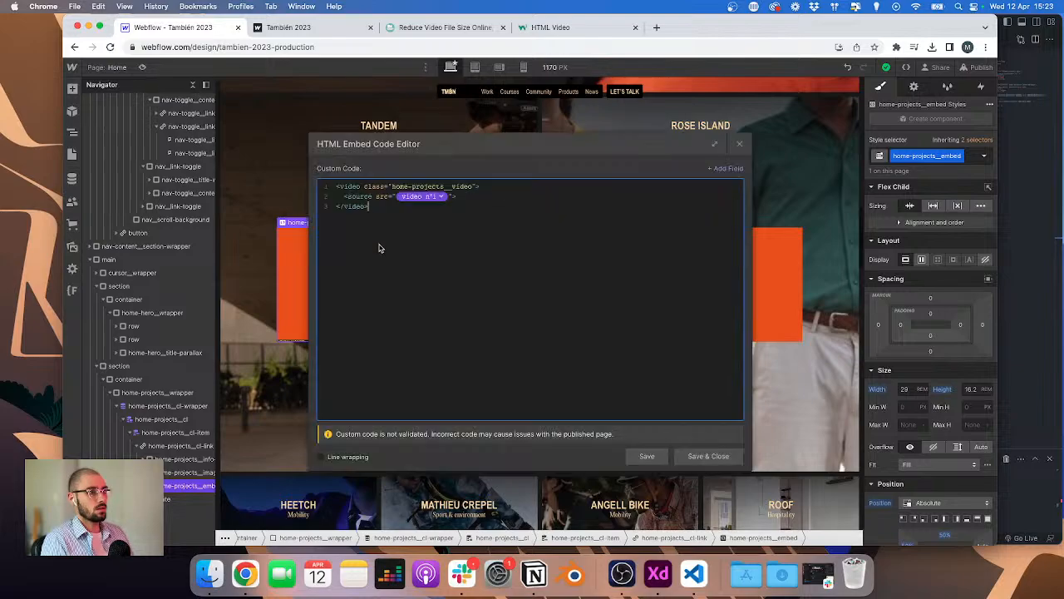
double_click(405, 187)
key(super+c)
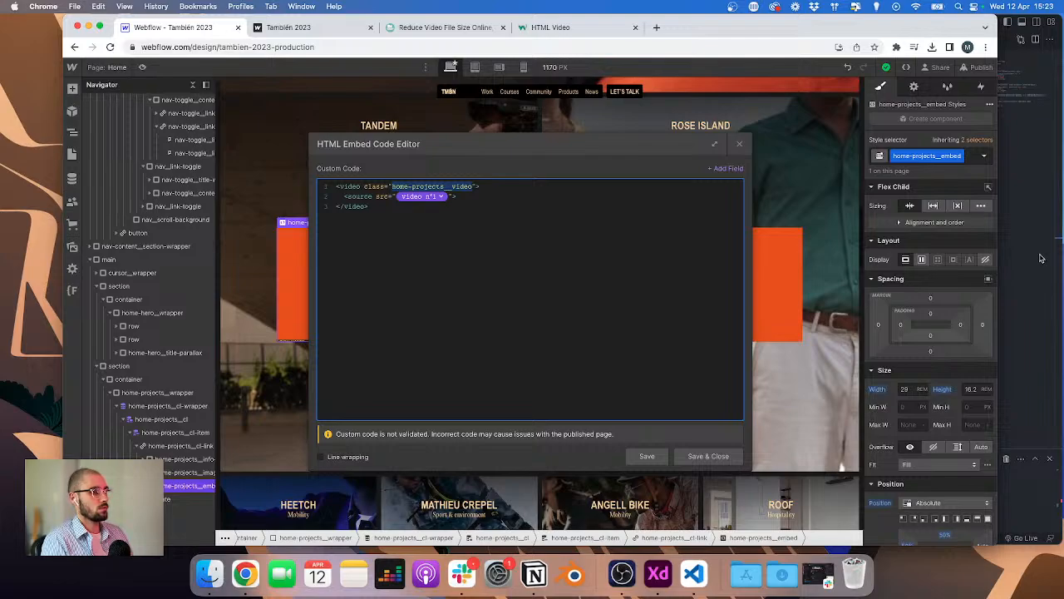
click(1040, 259)
drag(668, 220, 750, 220)
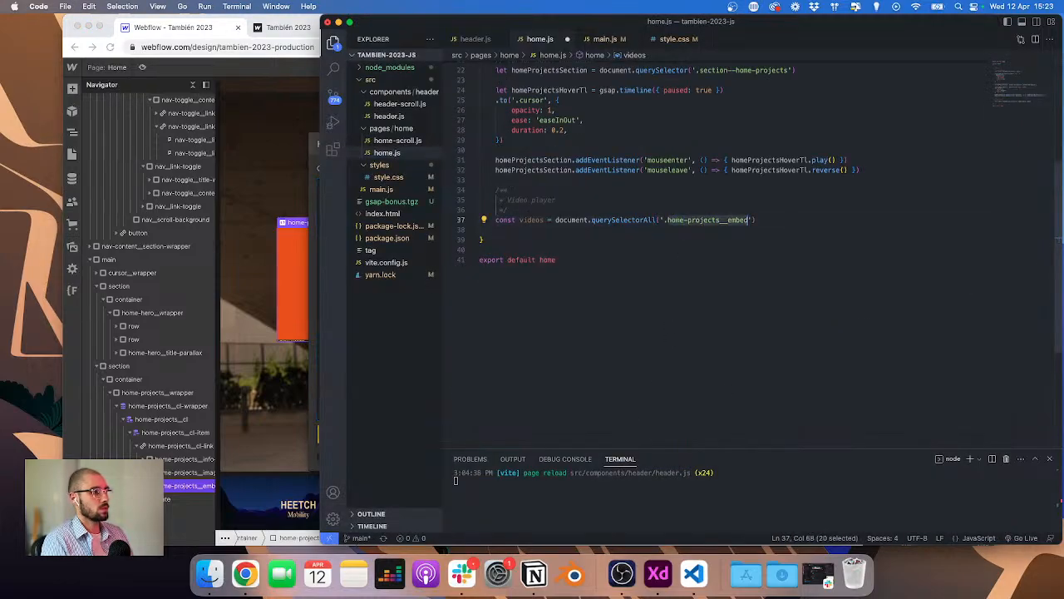
key(super+v)
Step: Add a videos.forEach loop that calls play() on each item
key(Return)
text(videos.fo)
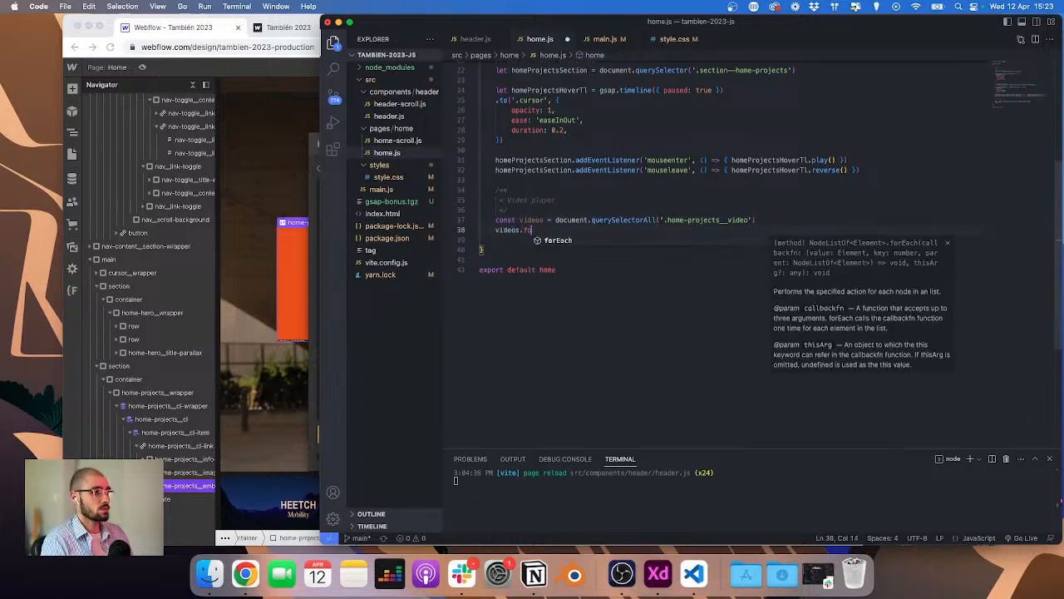
key(Return)
text(()
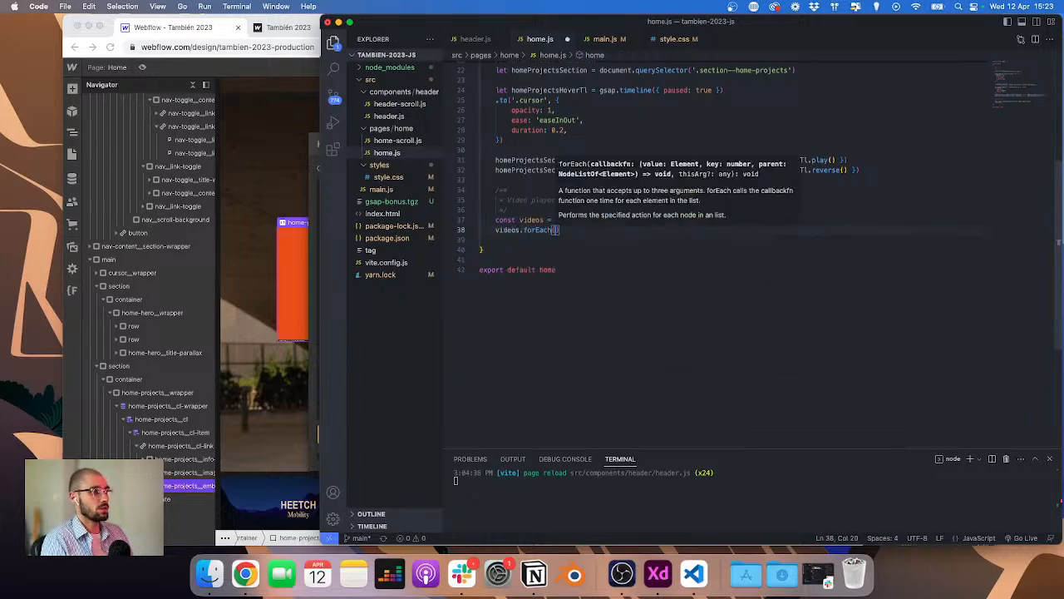
text(item =)
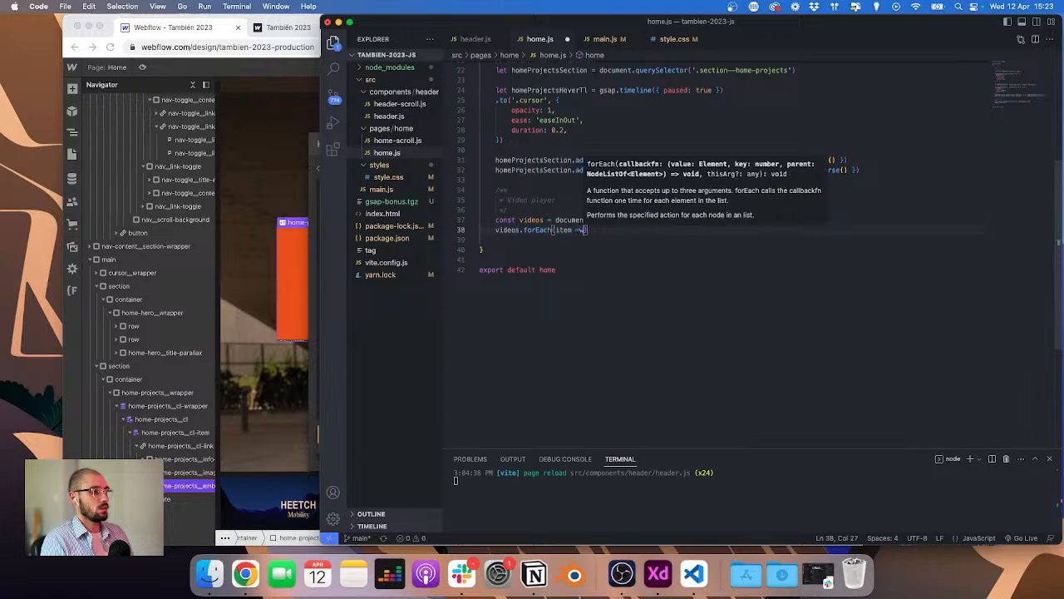
text(> )
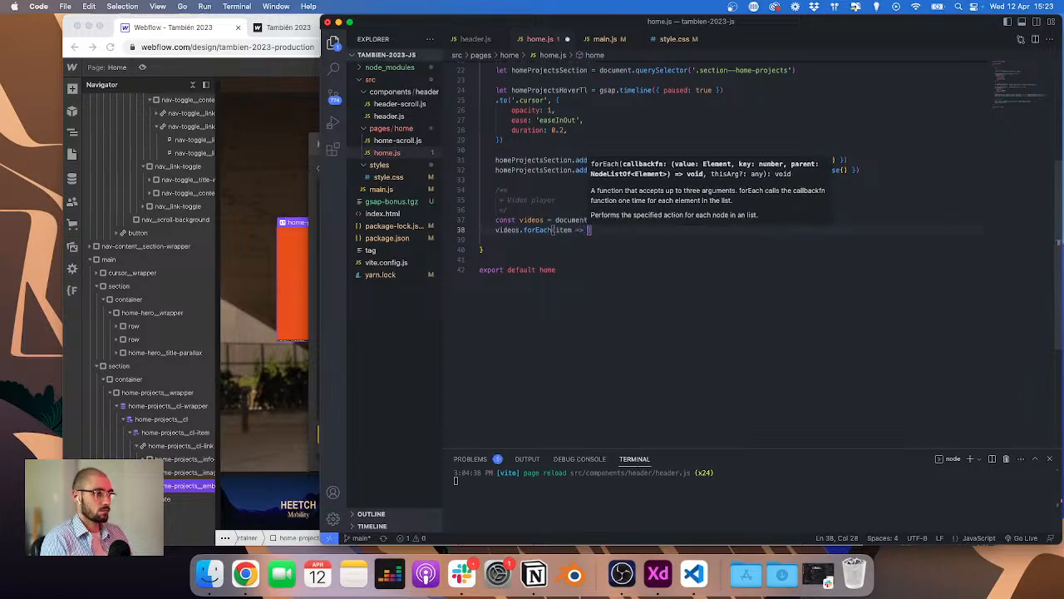
text({)
key(Return)
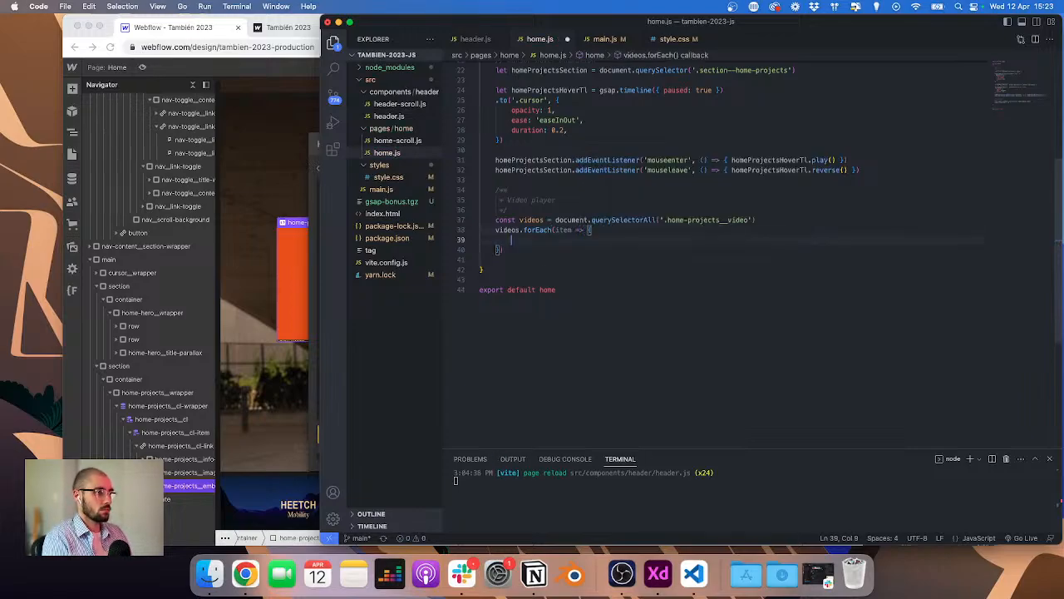
text(item.play()
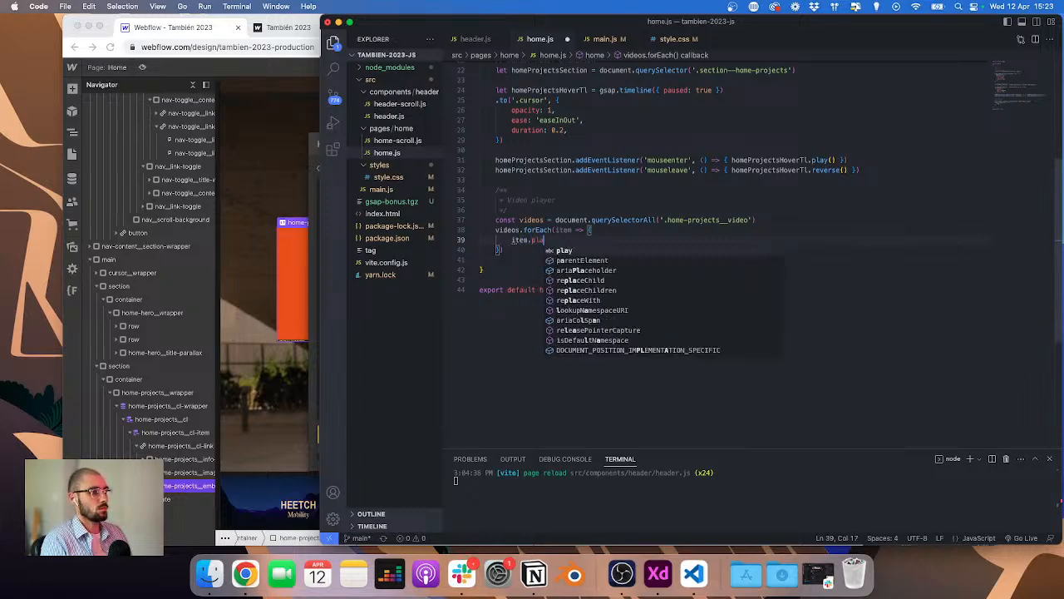
Step: Open the published site with developer tools in desktop view to check the console for playback errors
click(281, 32)
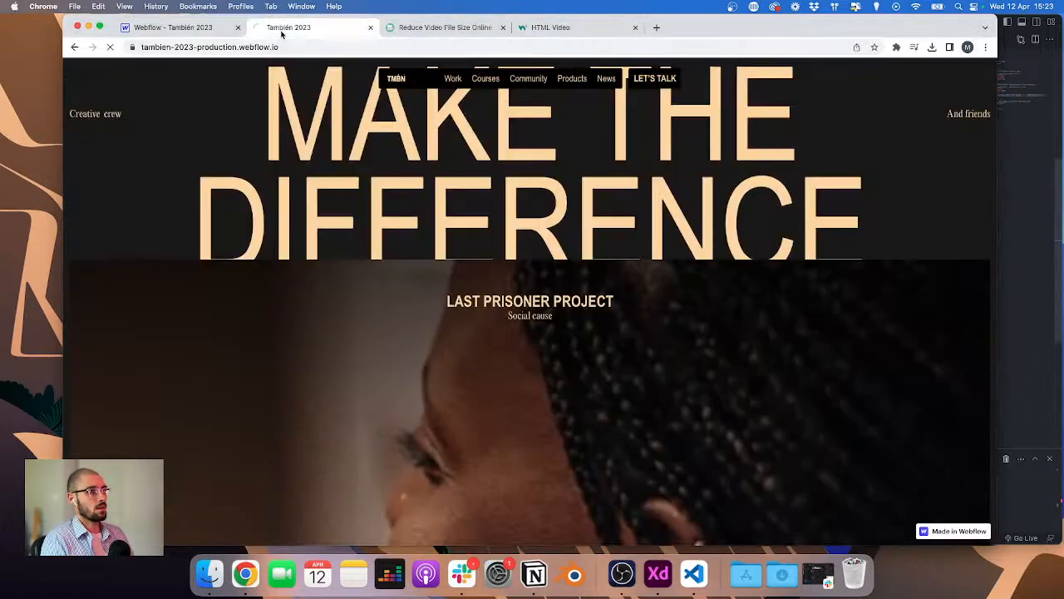
key(super+alt+i)
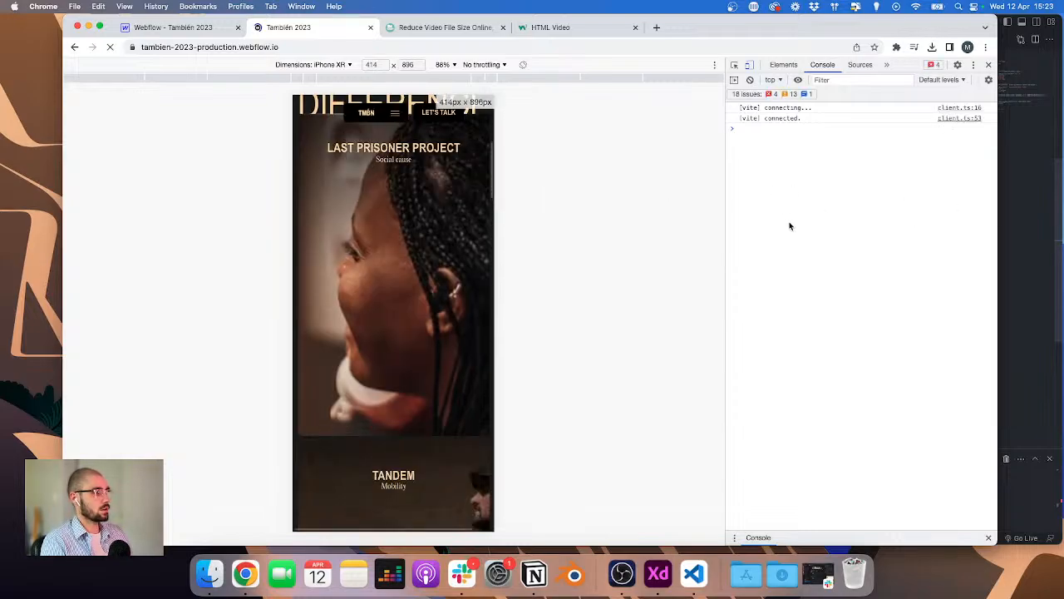
click(748, 65)
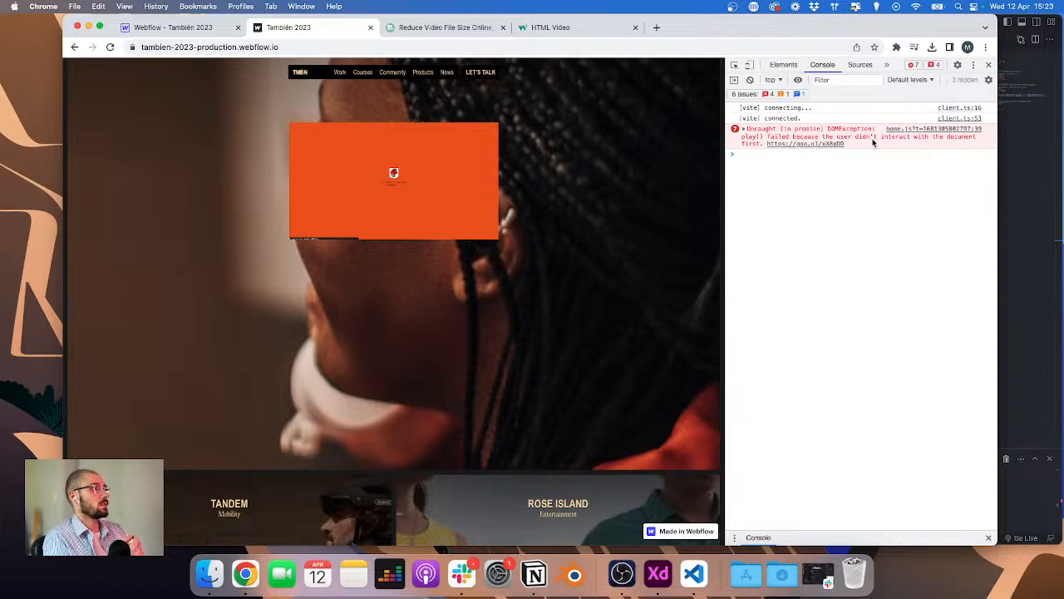
Step: Add the muted attribute to the embed's video tag, save the code, and publish to the selected domains
click(170, 27)
click(477, 187)
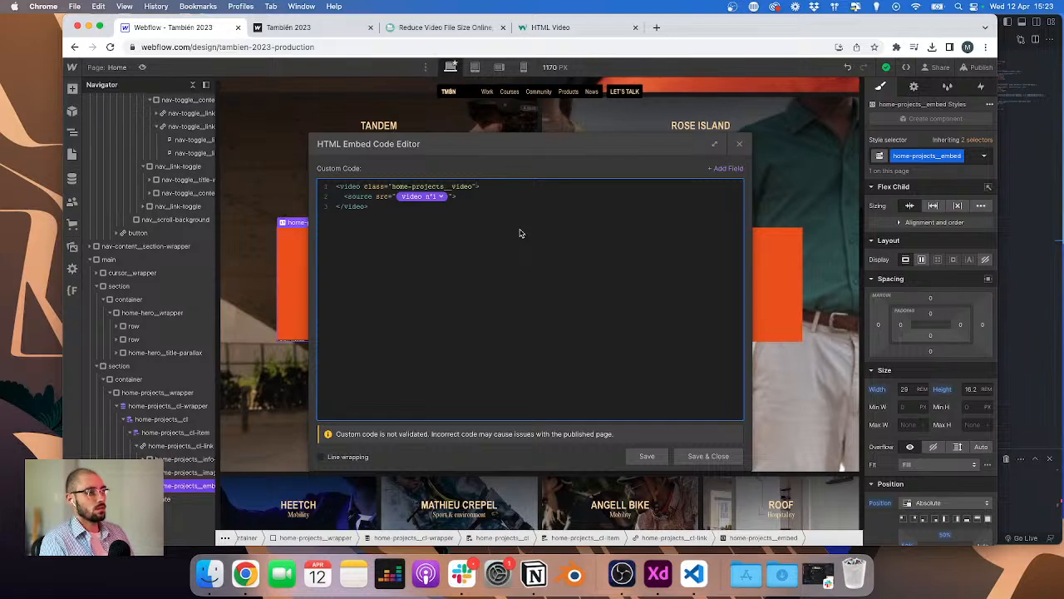
text(muted)
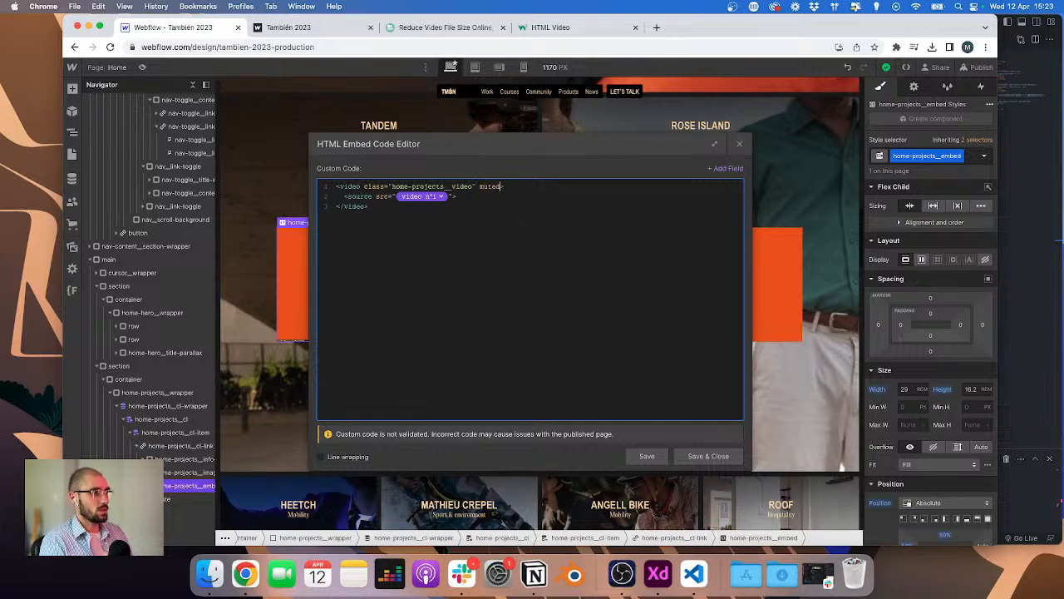
click(708, 456)
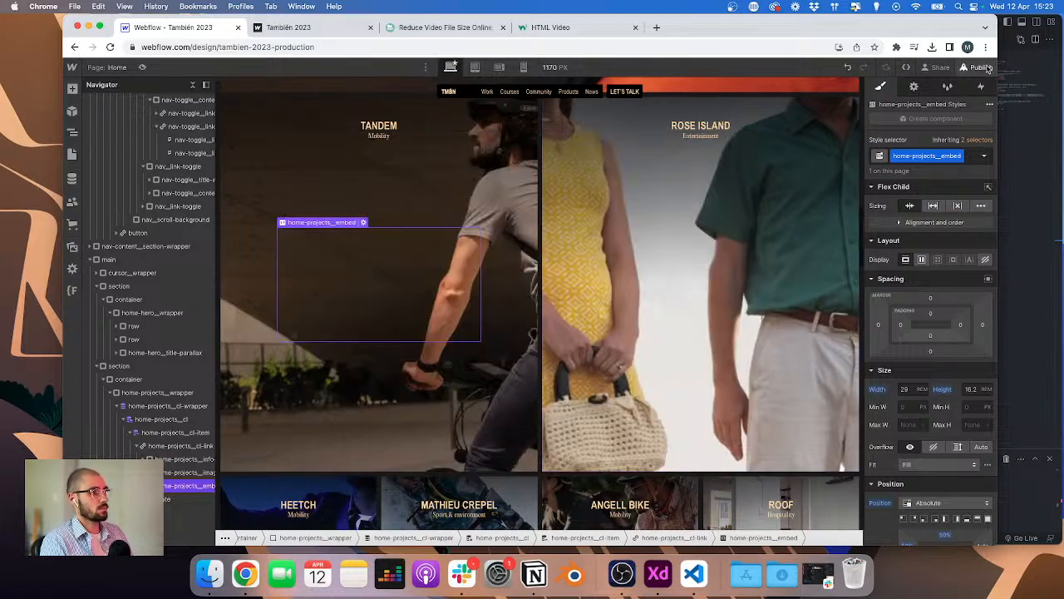
click(363, 222)
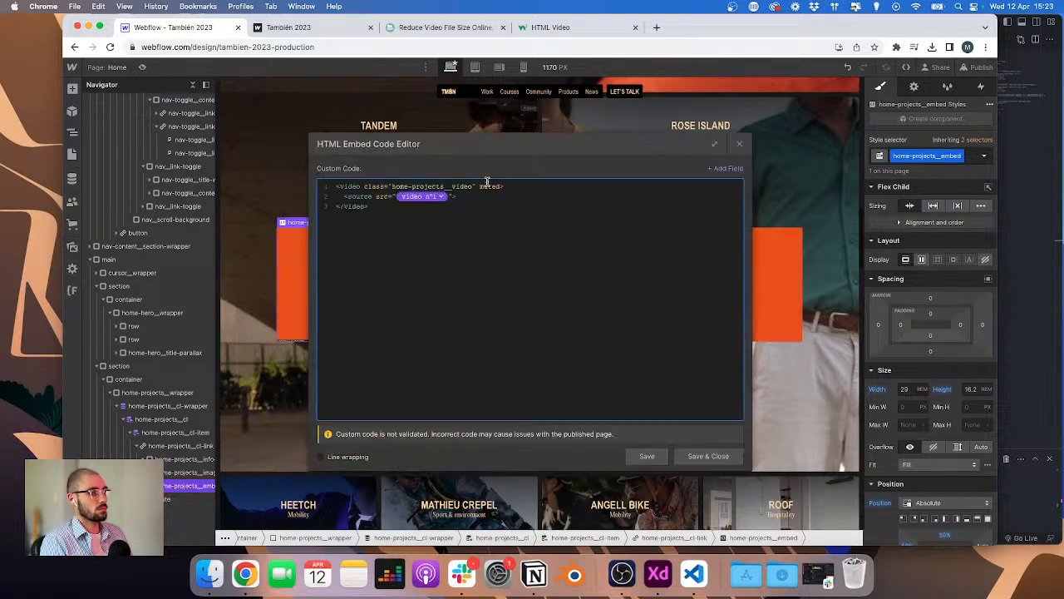
click(709, 456)
click(977, 66)
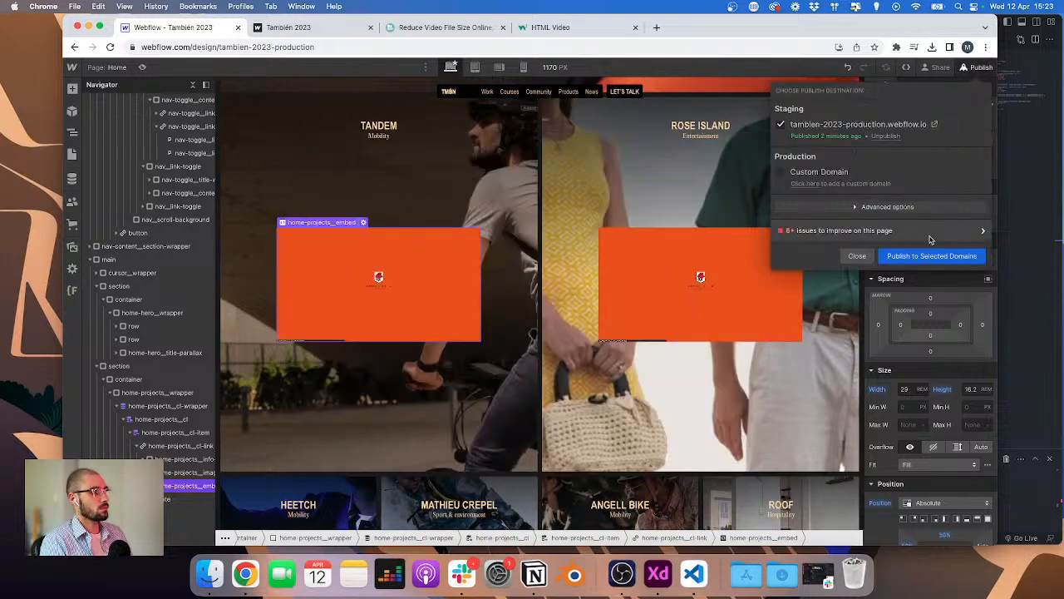
click(923, 257)
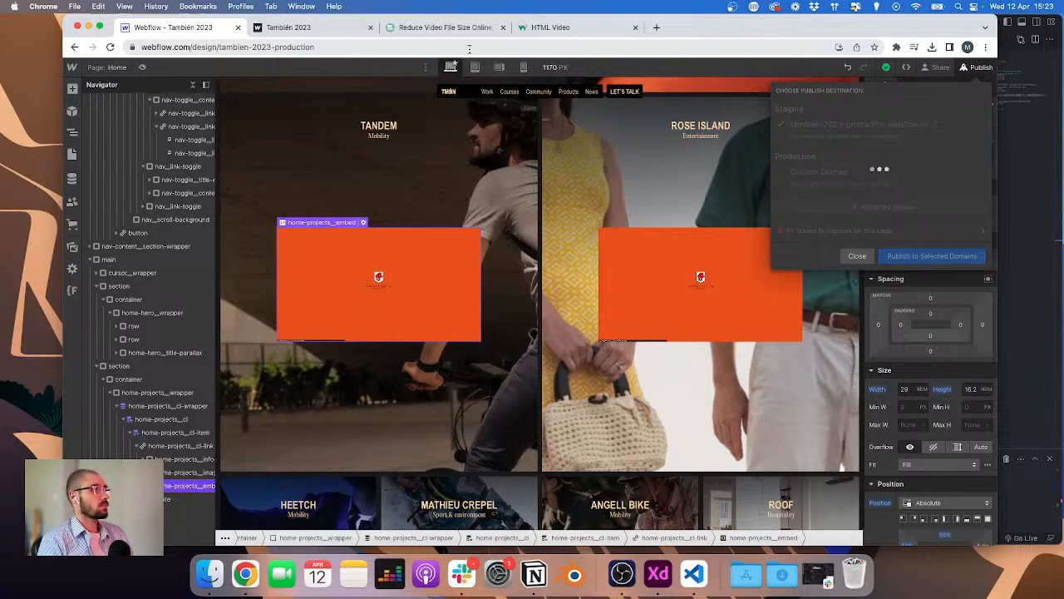
Step: Reload the published site and scroll through the project section to check the video playback
click(289, 27)
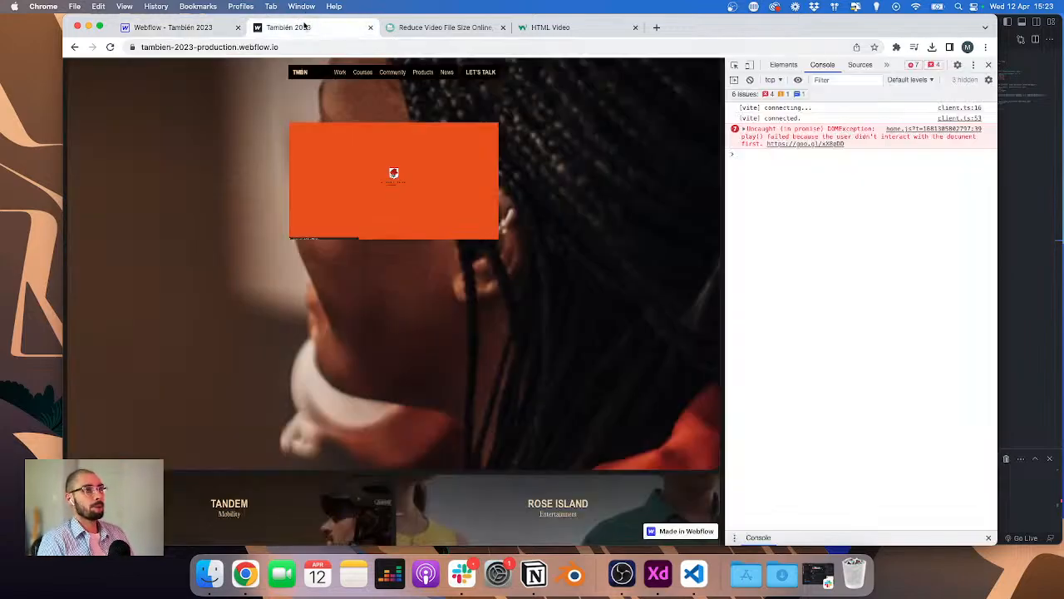
click(111, 47)
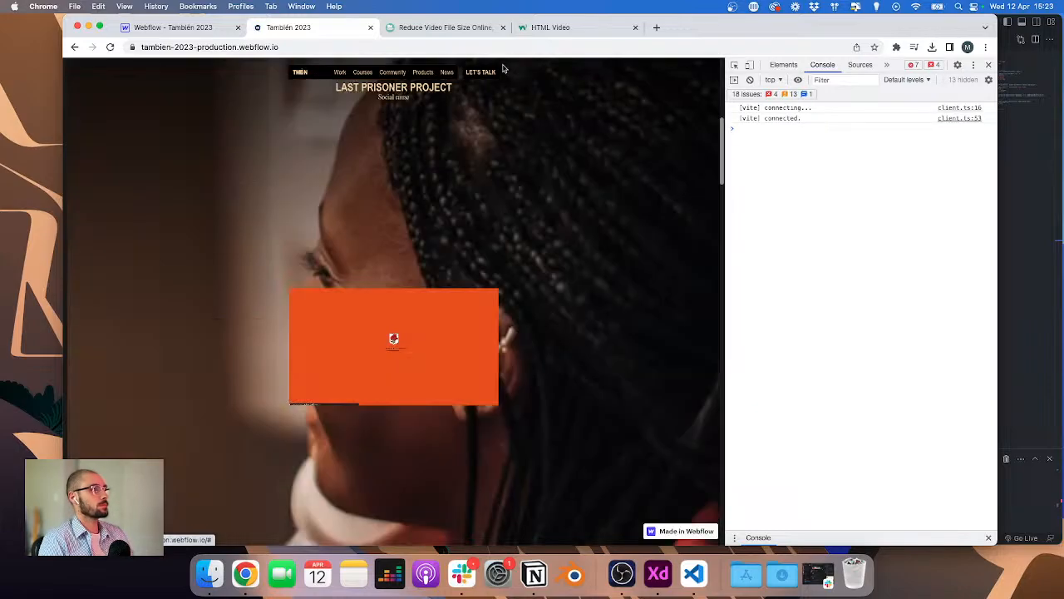
scroll(403, 281, down, 3)
scroll(403, 281, up, 4)
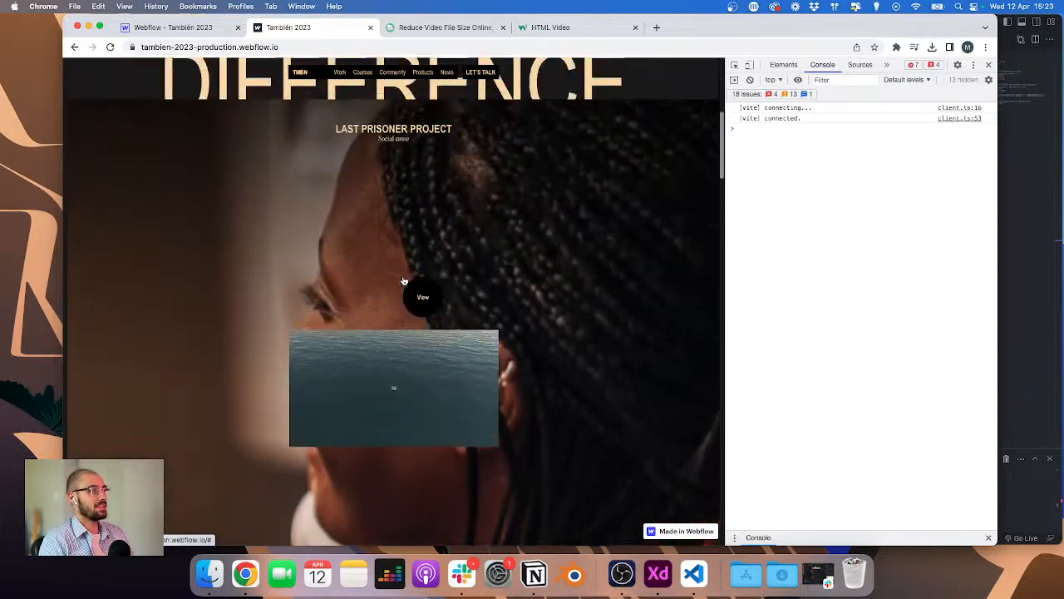
scroll(404, 282, down, 2)
scroll(404, 281, down, 3)
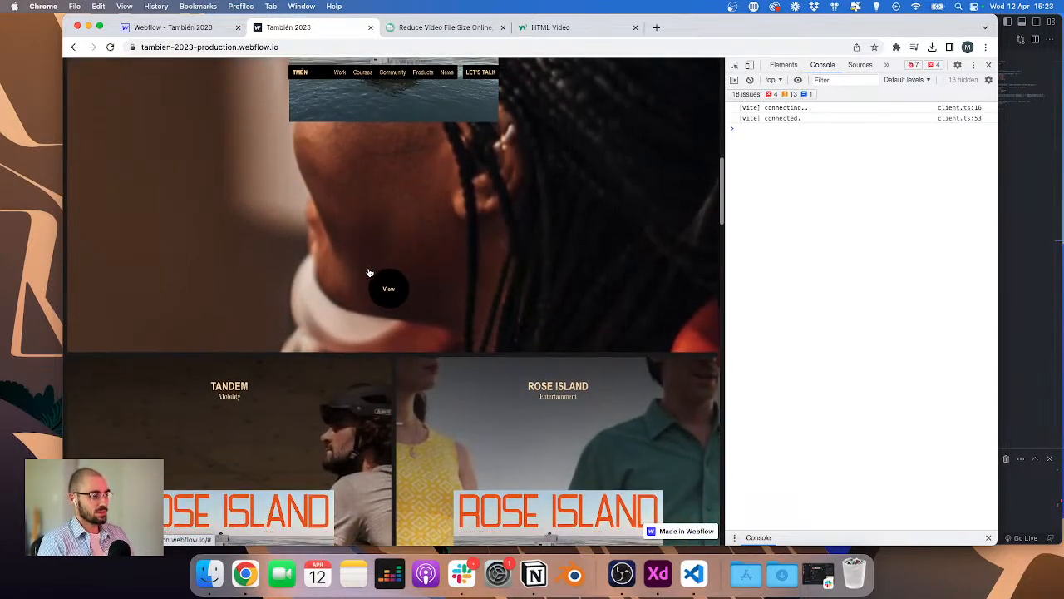
scroll(370, 272, up, 2)
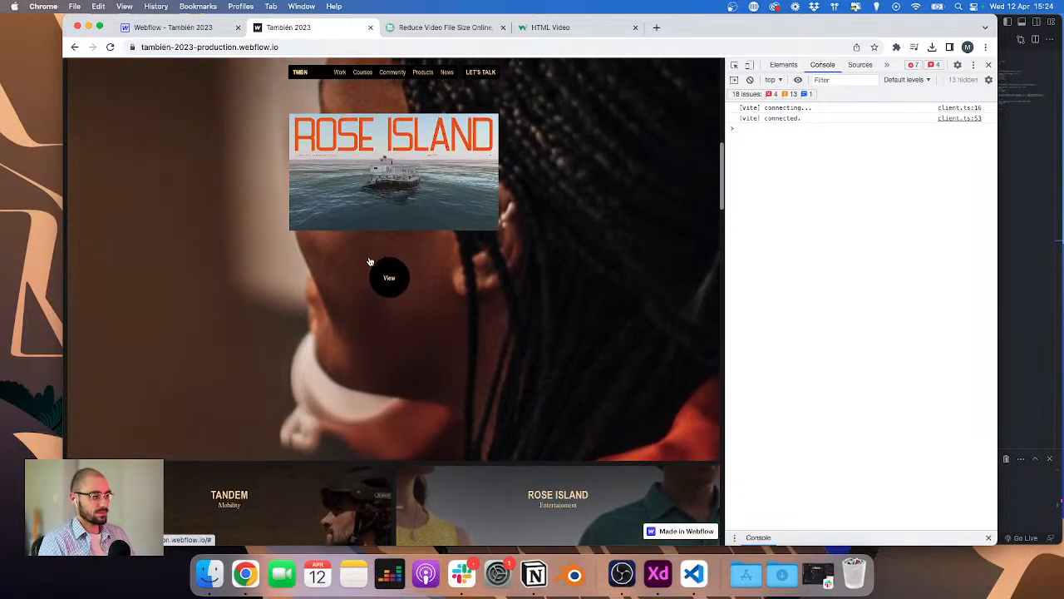
scroll(370, 262, down, 2)
scroll(370, 262, up, 3)
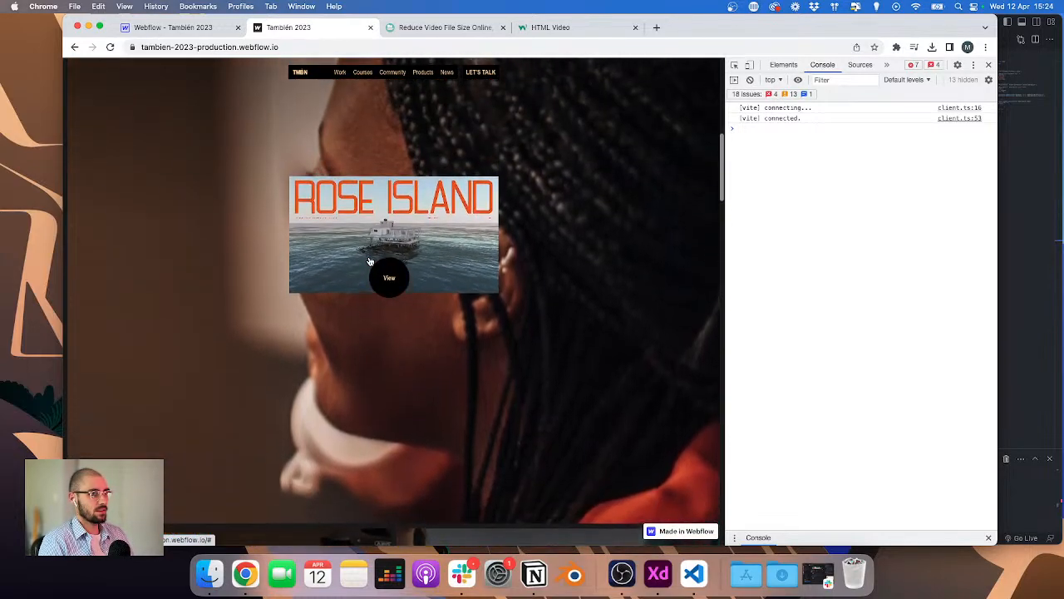
scroll(370, 262, up, 2)
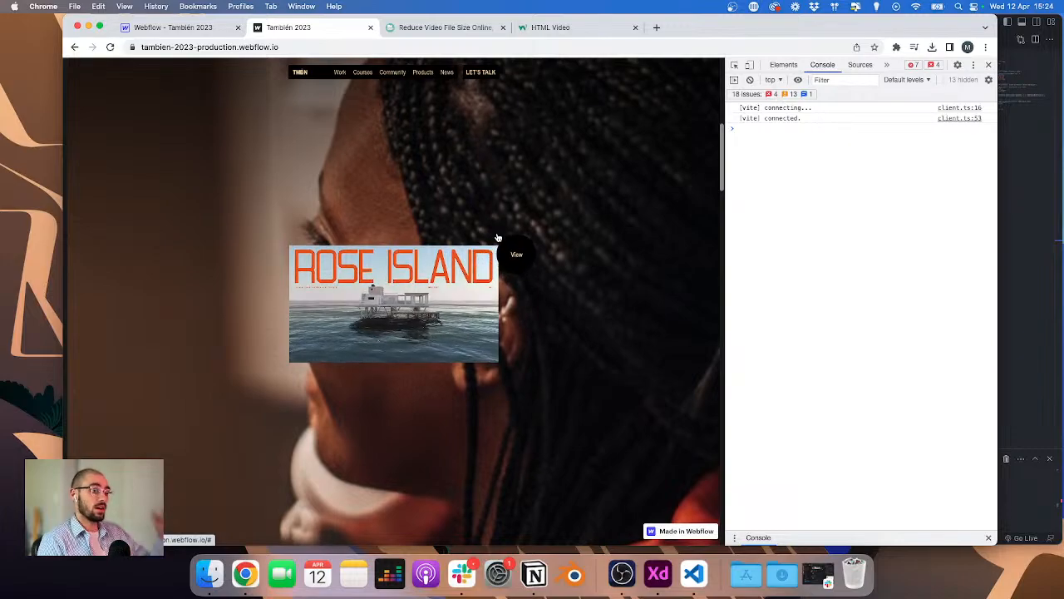
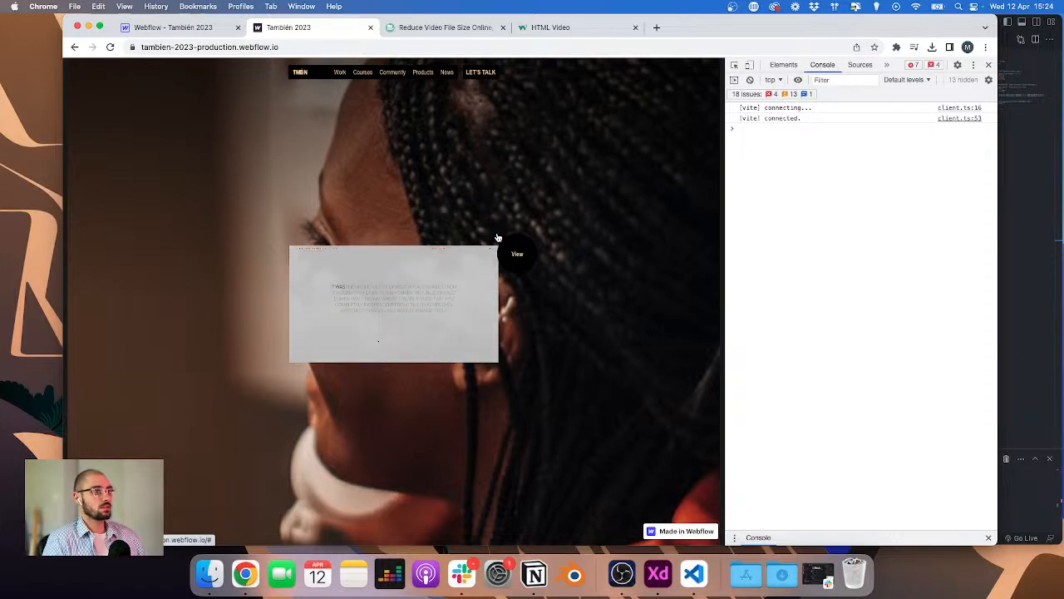
Step: Scroll through the rest of the published home page to check the project videos, then close the developer tools
scroll(498, 239, down, 5)
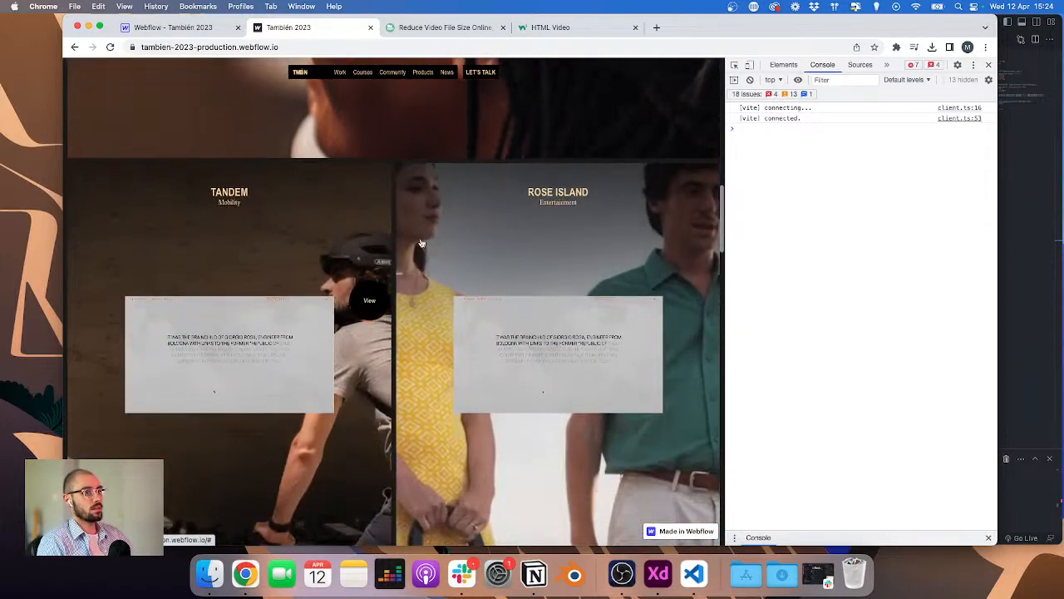
scroll(475, 354, up, 2)
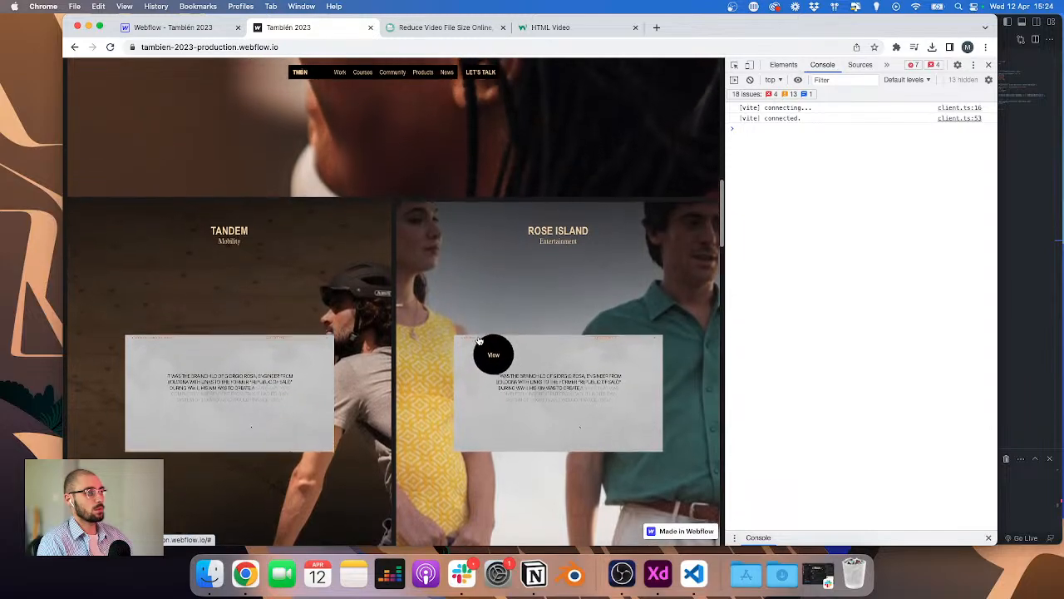
scroll(479, 341, down, 4)
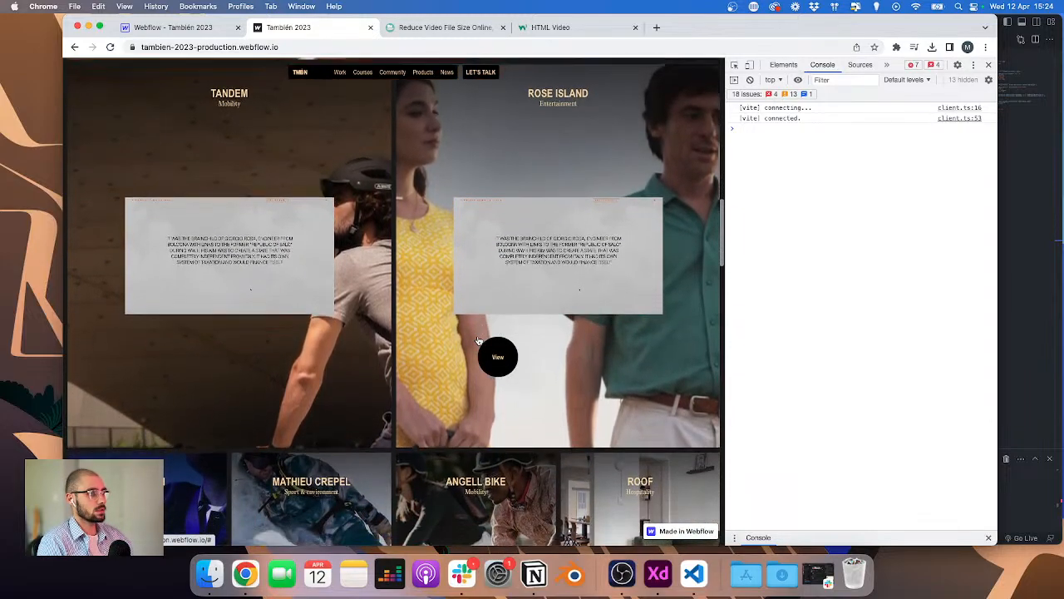
scroll(478, 342, up, 2)
scroll(478, 342, down, 6)
scroll(470, 339, up, 6)
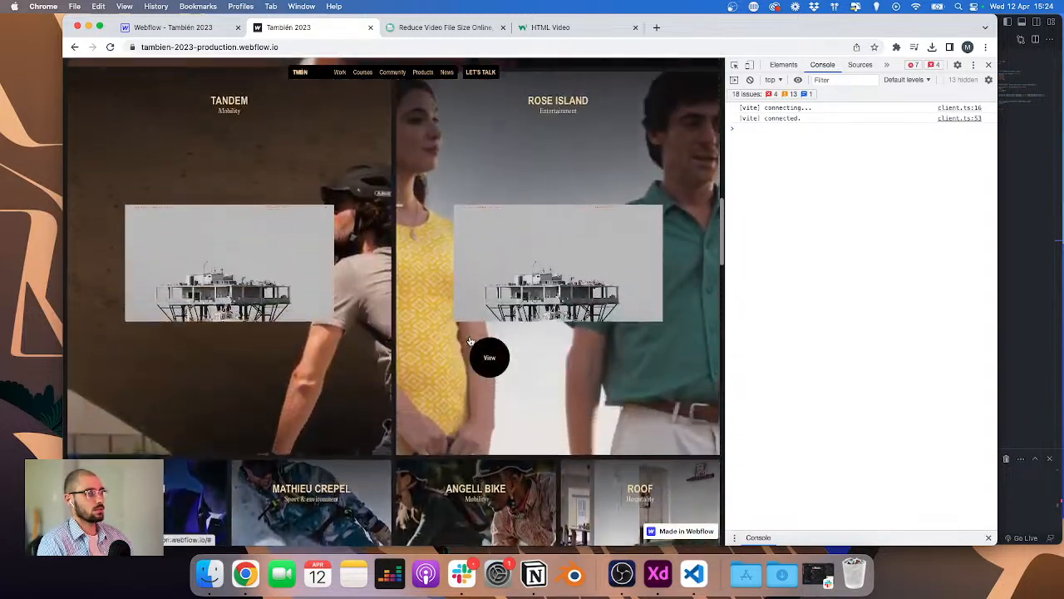
scroll(316, 290, up, 5)
scroll(333, 302, down, 8)
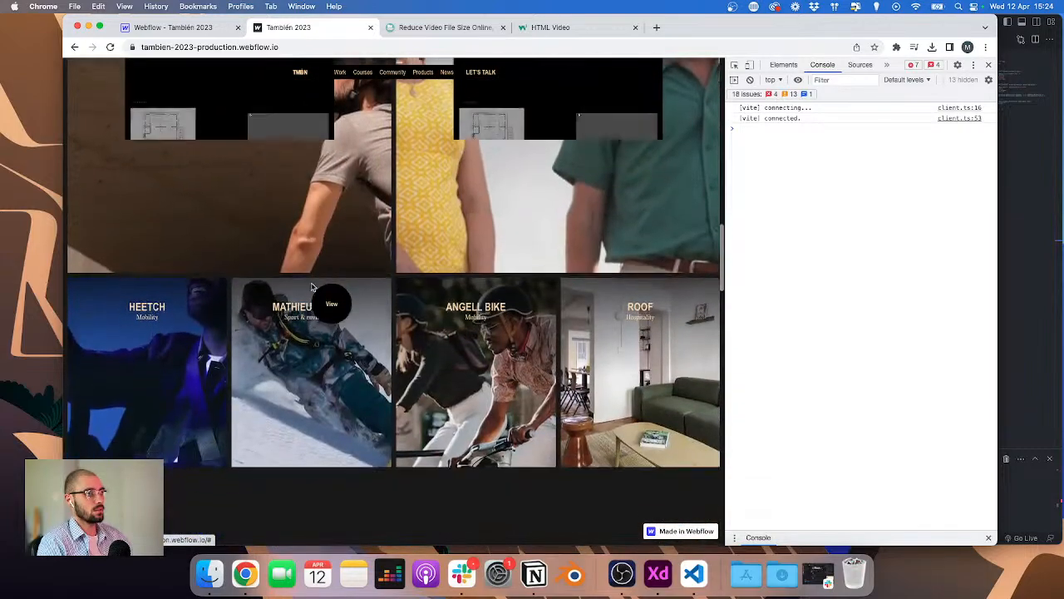
scroll(324, 295, up, 3)
scroll(312, 287, up, 5)
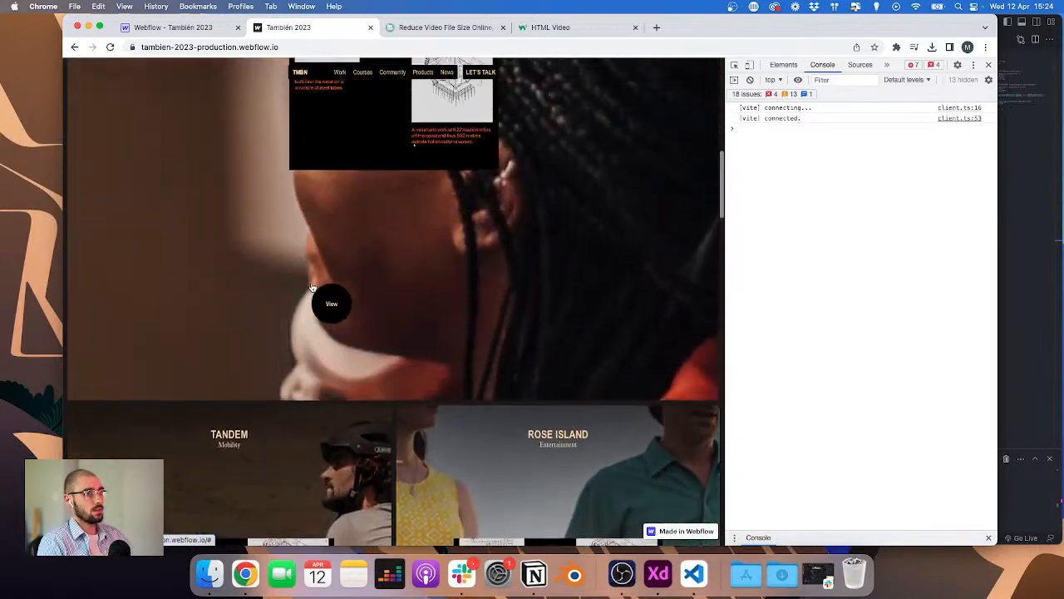
scroll(312, 287, up, 2)
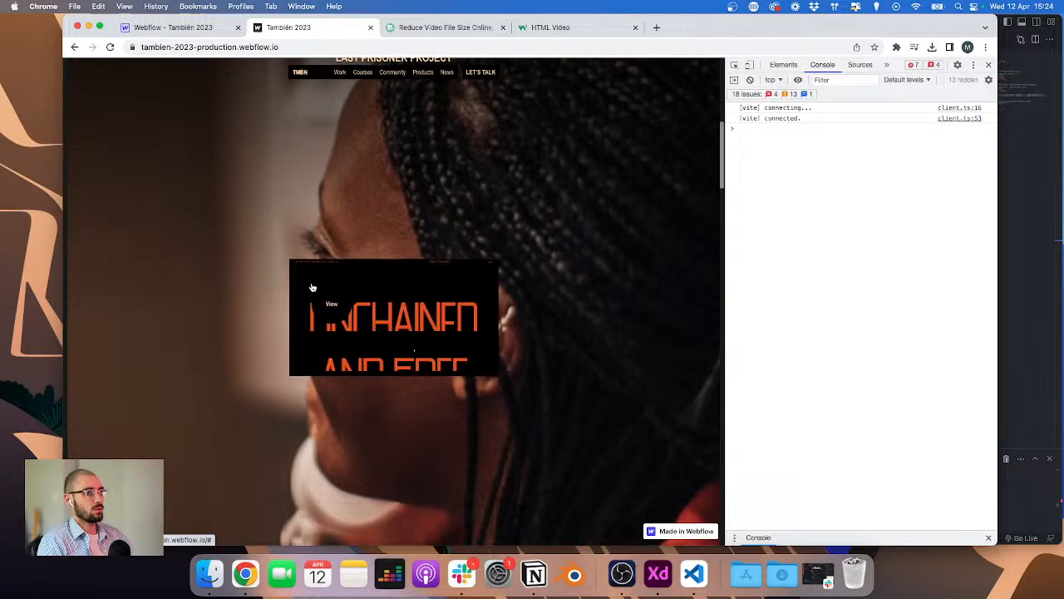
scroll(311, 286, up, 3)
scroll(311, 287, down, 4)
scroll(307, 291, down, 15)
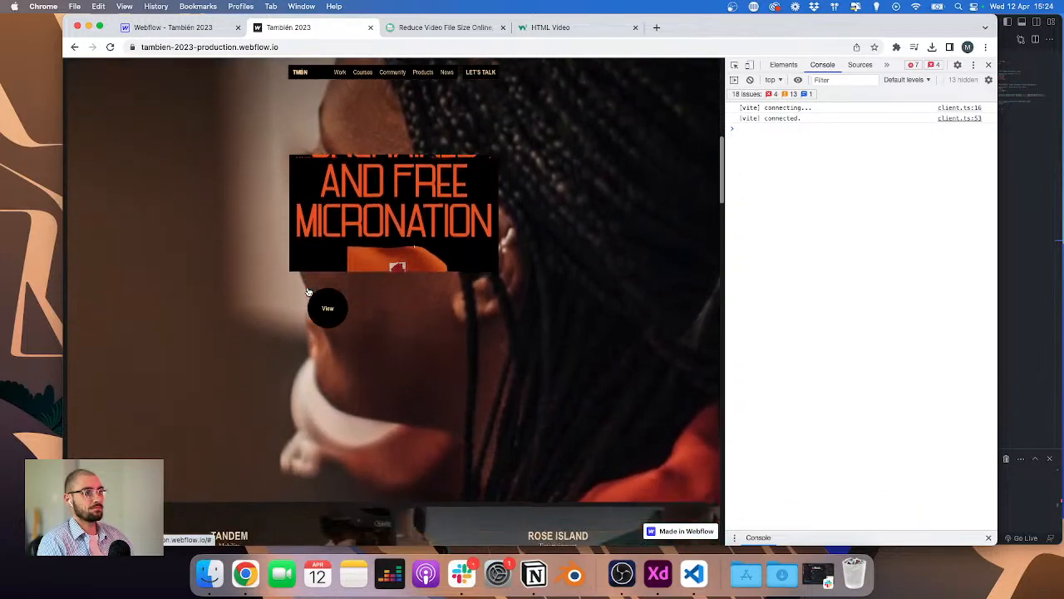
scroll(308, 292, down, 10)
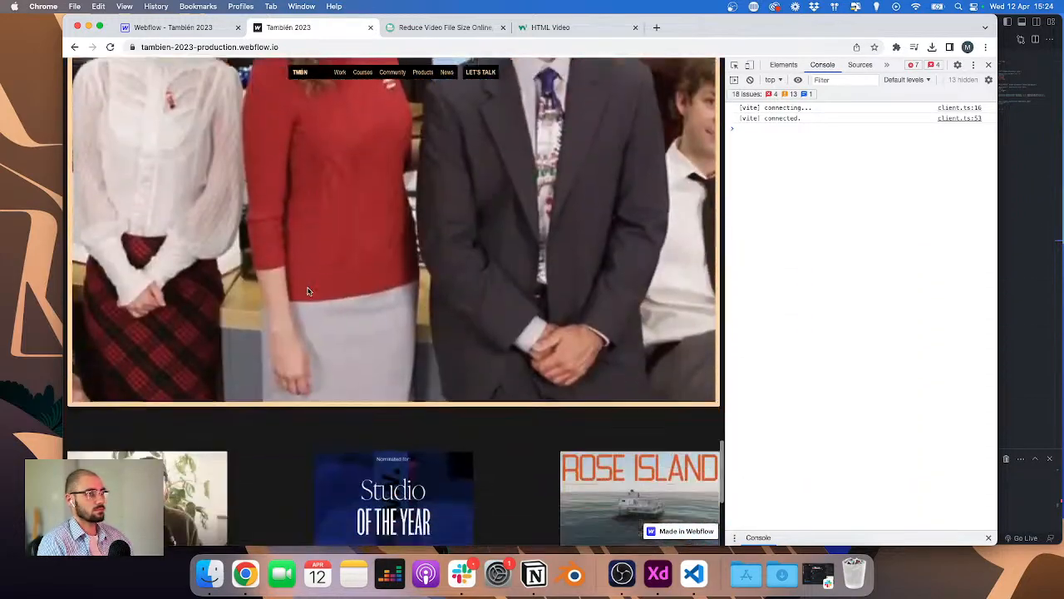
scroll(308, 292, up, 2)
scroll(308, 291, down, 2)
scroll(308, 291, down, 1)
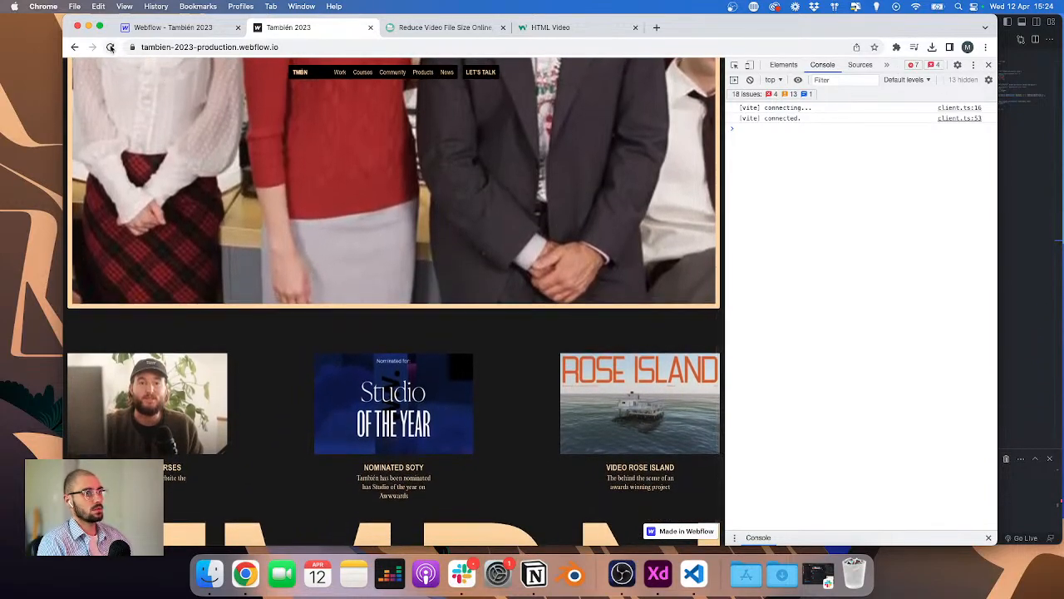
scroll(475, 292, down, 5)
scroll(475, 292, down, 1)
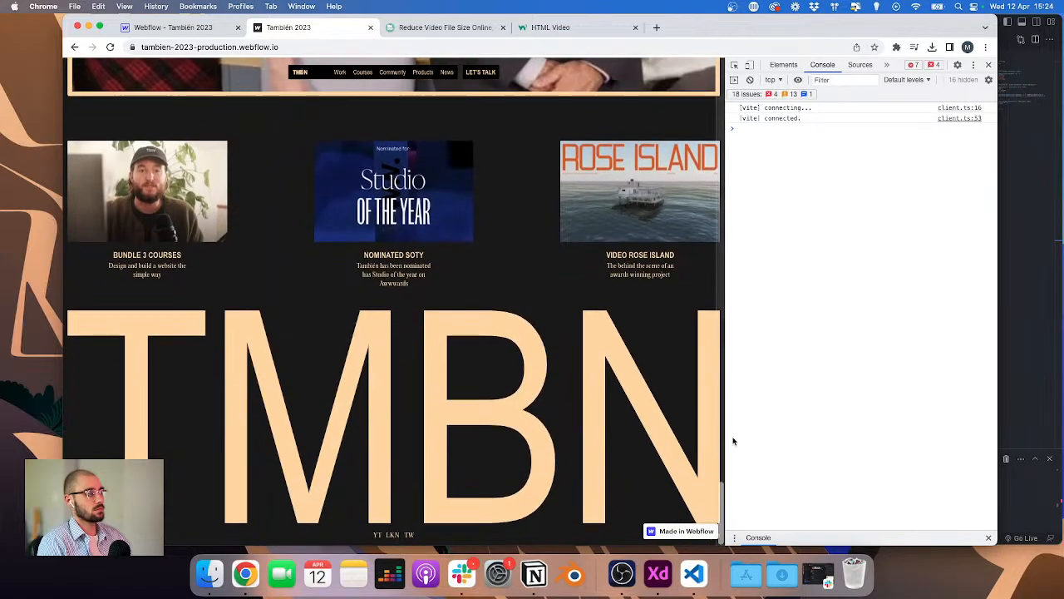
click(988, 65)
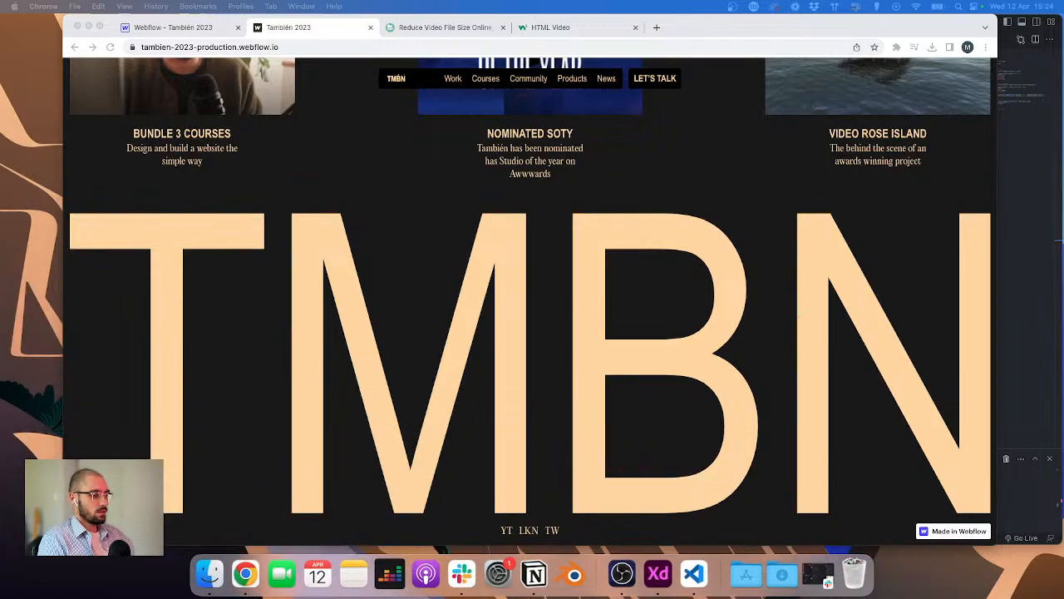
Step: Switch to Adobe XD and examine the Projects page artboard layout in the TMBN_2023_V3 design
key(super+Tab)
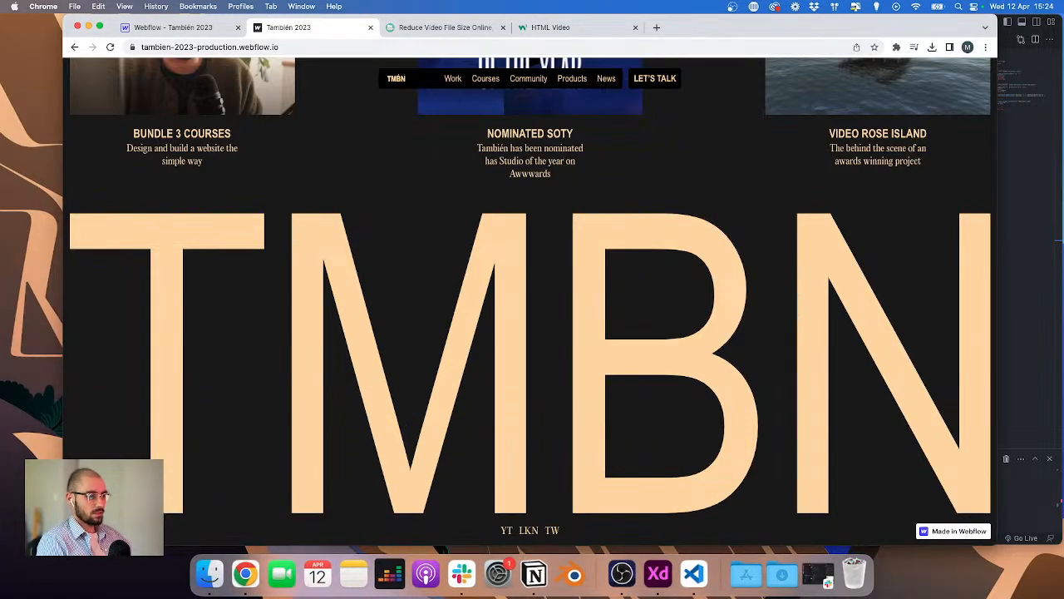
key(super+Tab)
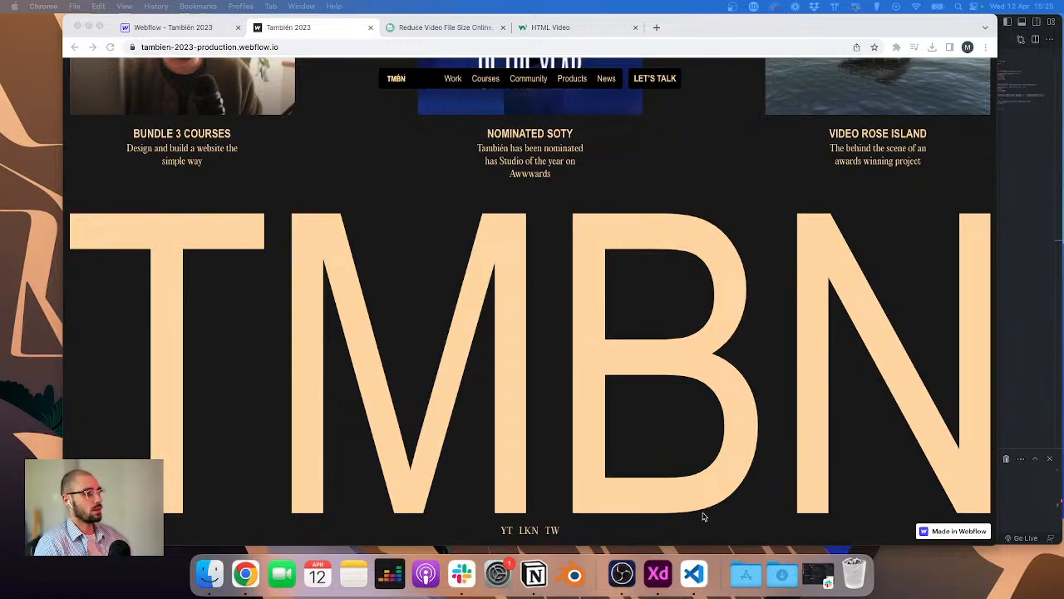
click(658, 574)
scroll(713, 226, down, 3)
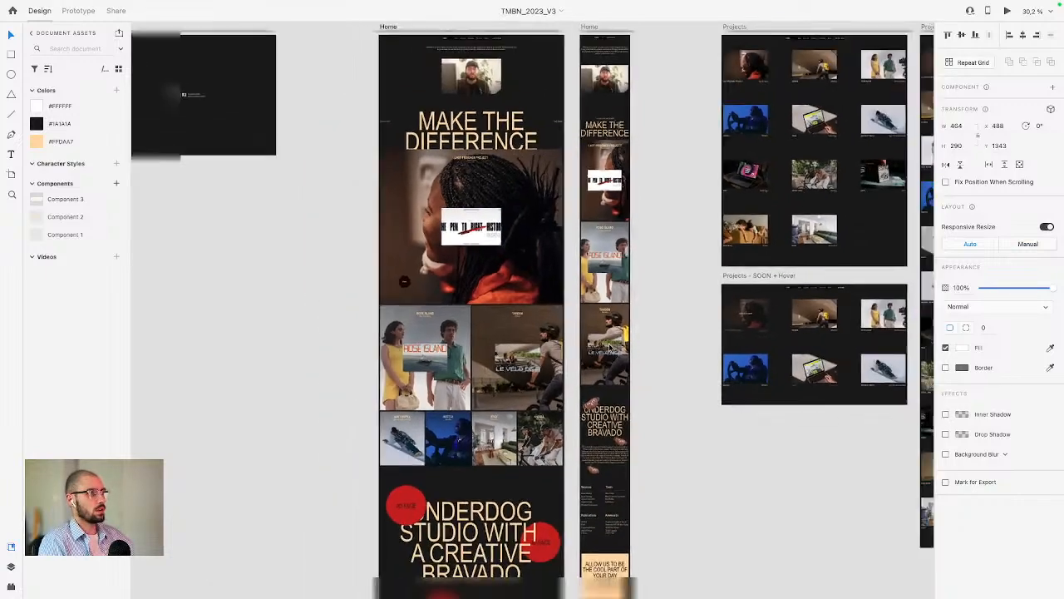
scroll(713, 227, right, 5)
scroll(663, 134, up, 3)
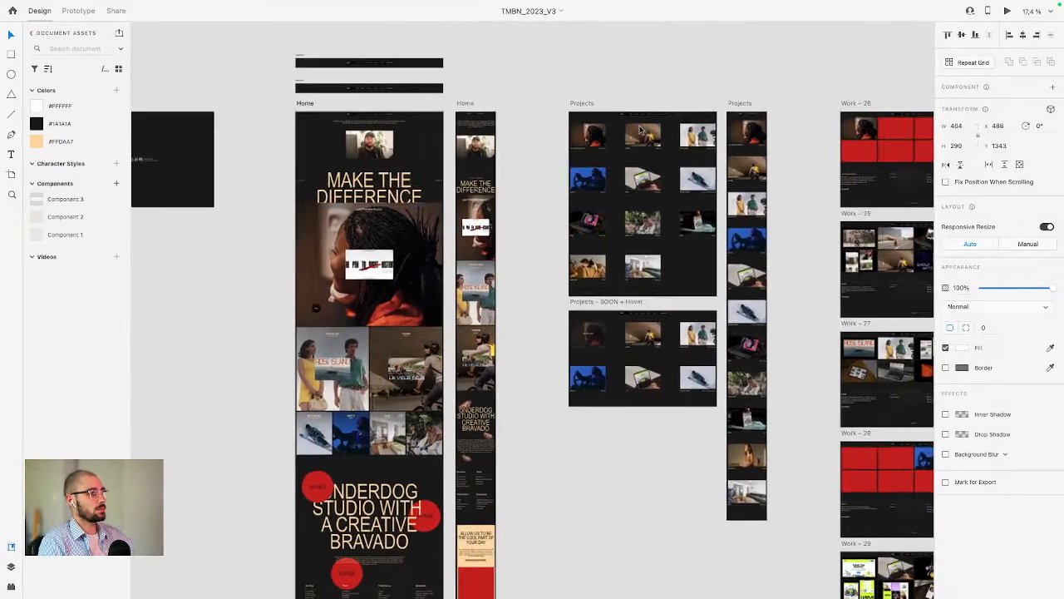
scroll(663, 134, up, 2)
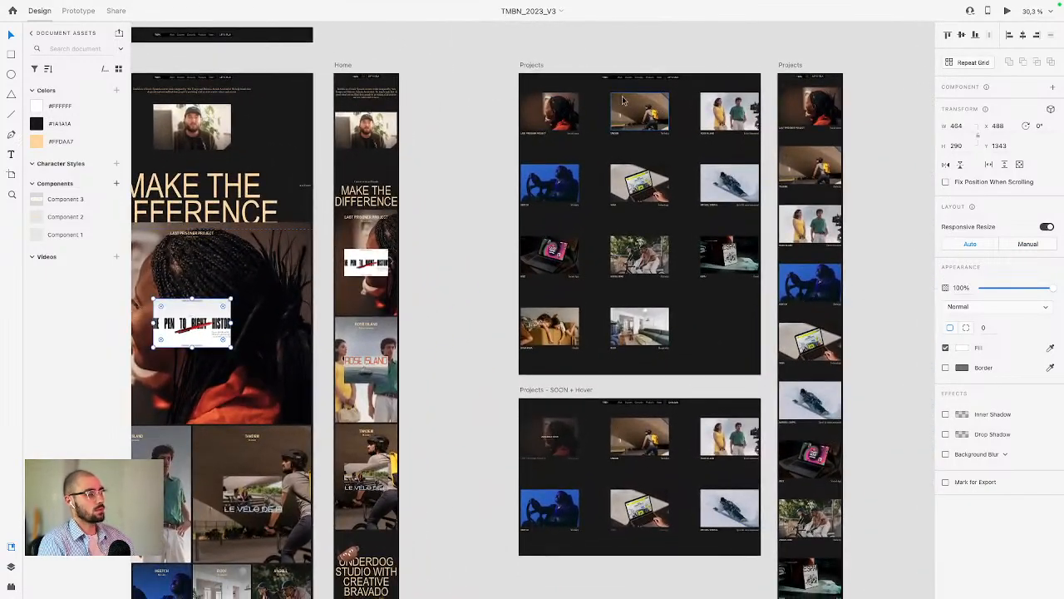
scroll(609, 99, up, 2)
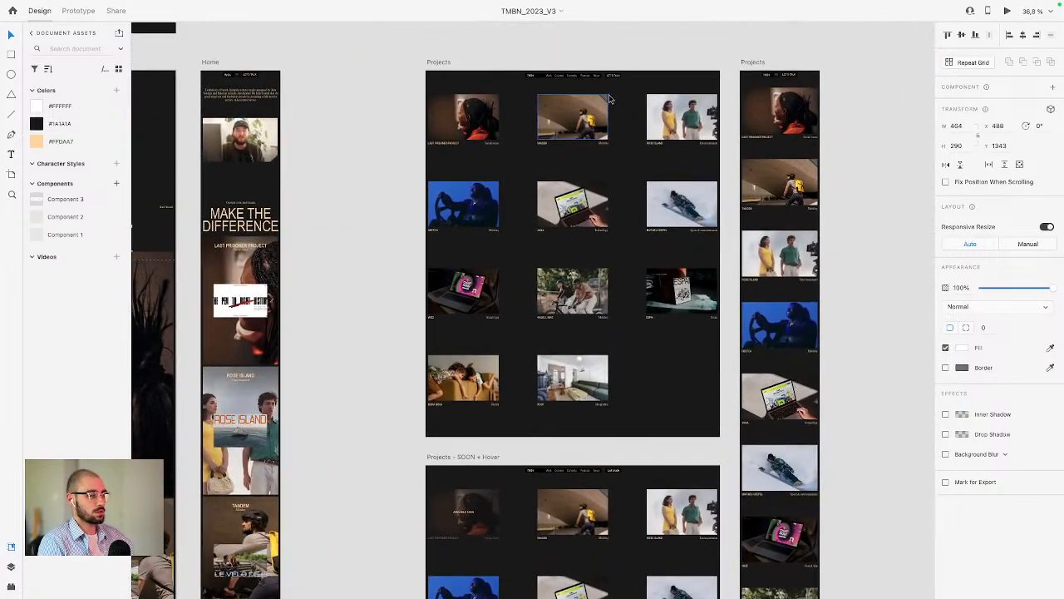
scroll(610, 99, up, 3)
scroll(489, 137, down, 3)
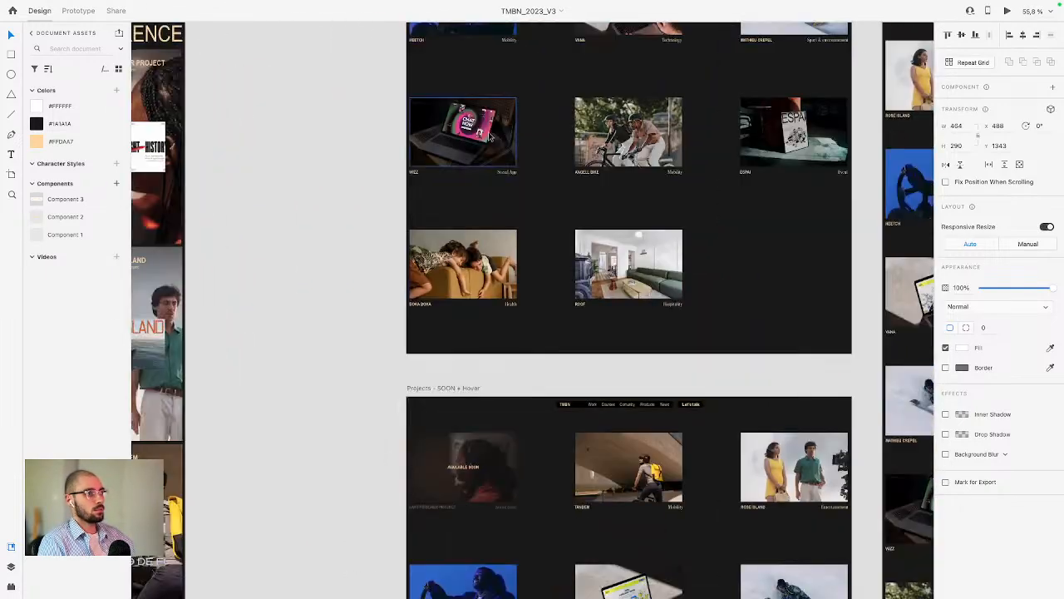
scroll(489, 137, up, 2)
scroll(489, 138, up, 2)
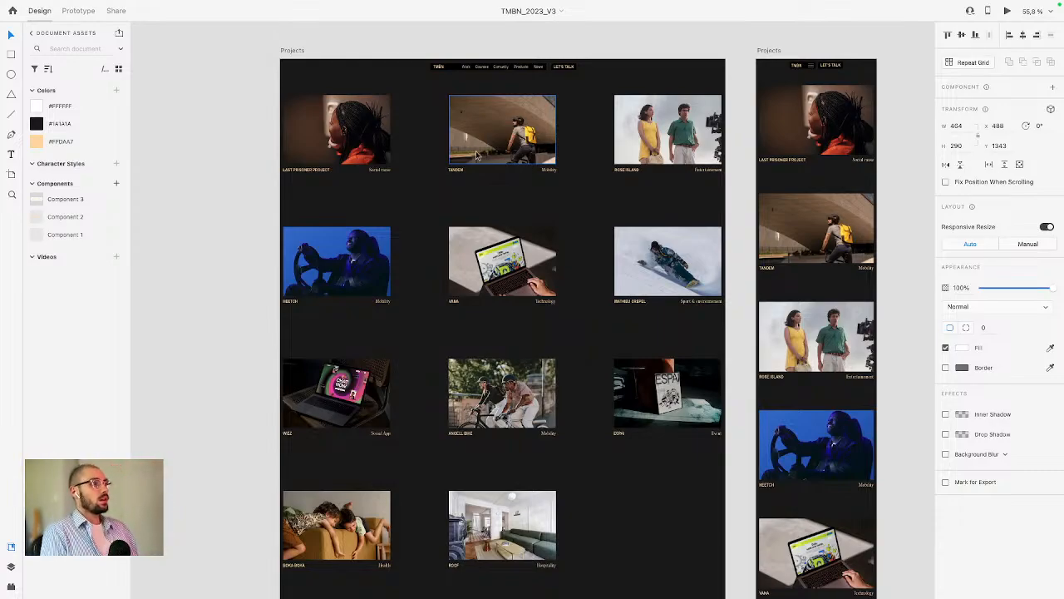
scroll(491, 158, down, 3)
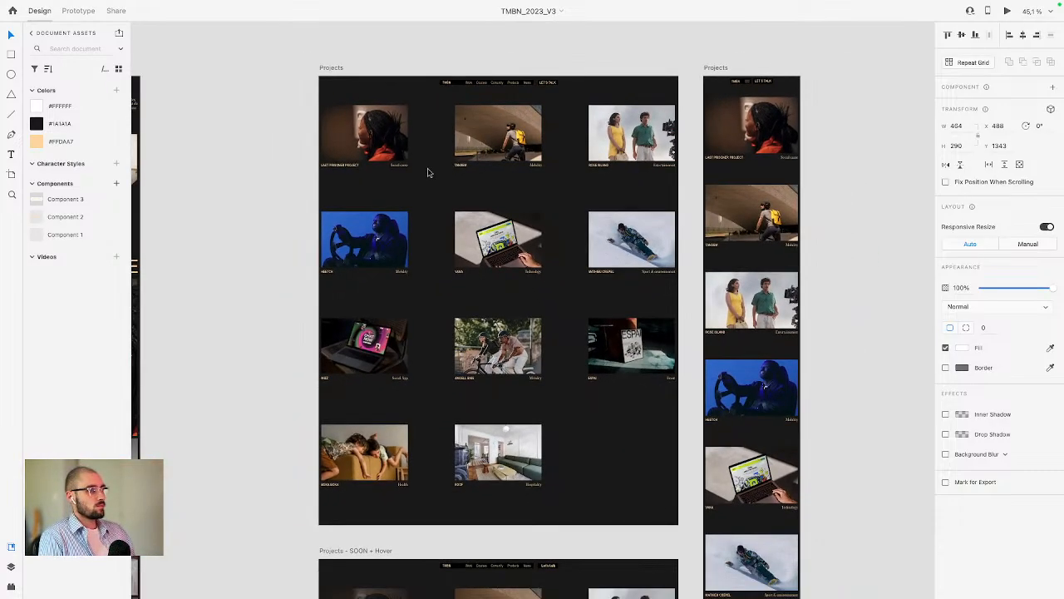
click(427, 178)
click(945, 348)
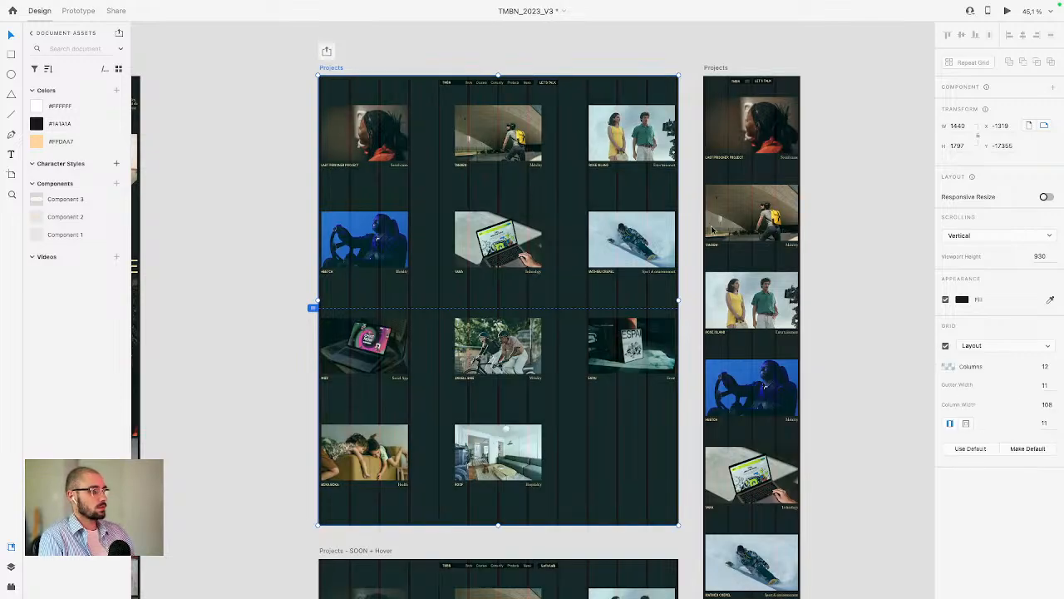
scroll(418, 146, up, 2)
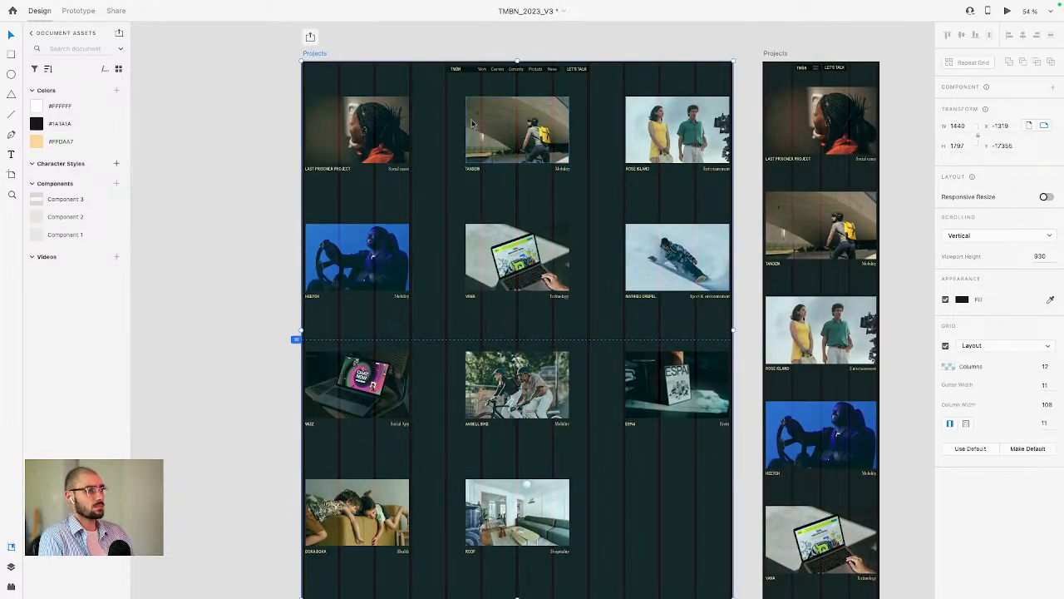
scroll(472, 123, down, 4)
scroll(497, 298, right, 1)
scroll(497, 295, left, 1)
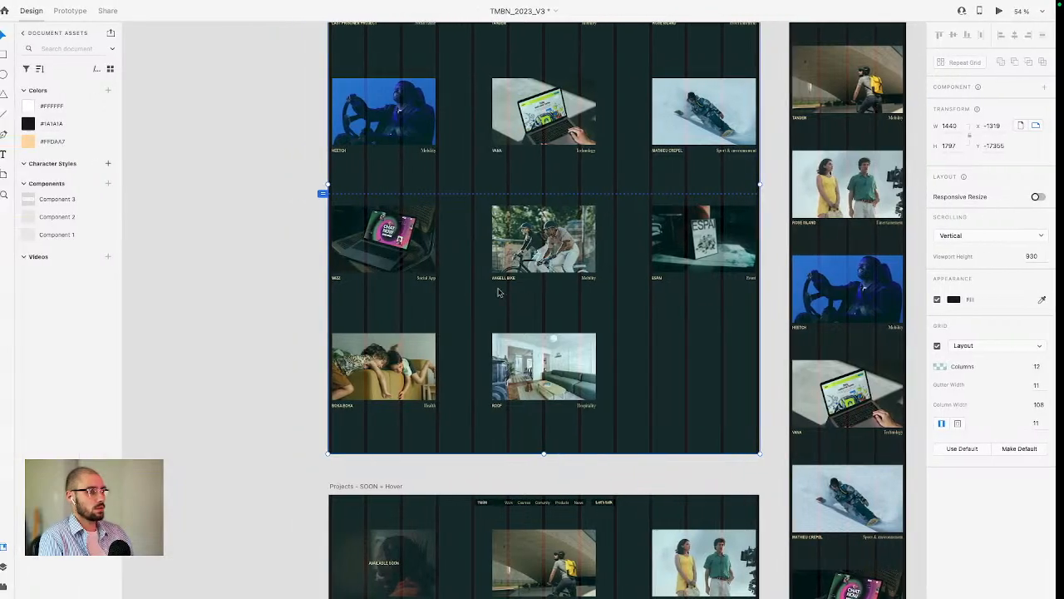
key(ctrl+Left)
Step: Return to the Webflow Designer and create a new static page named Projects
click(159, 27)
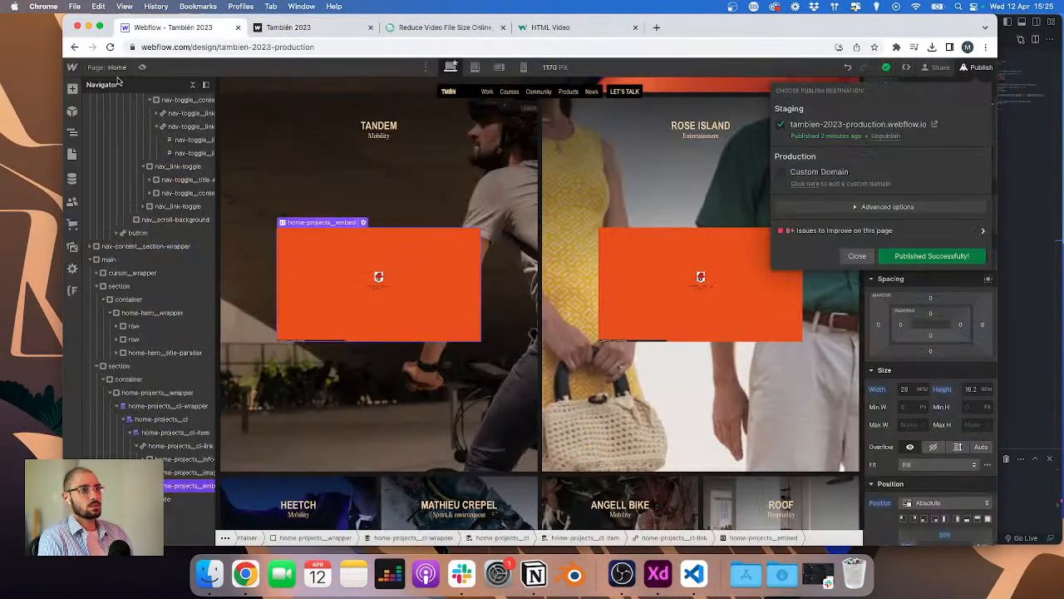
key(p)
click(314, 161)
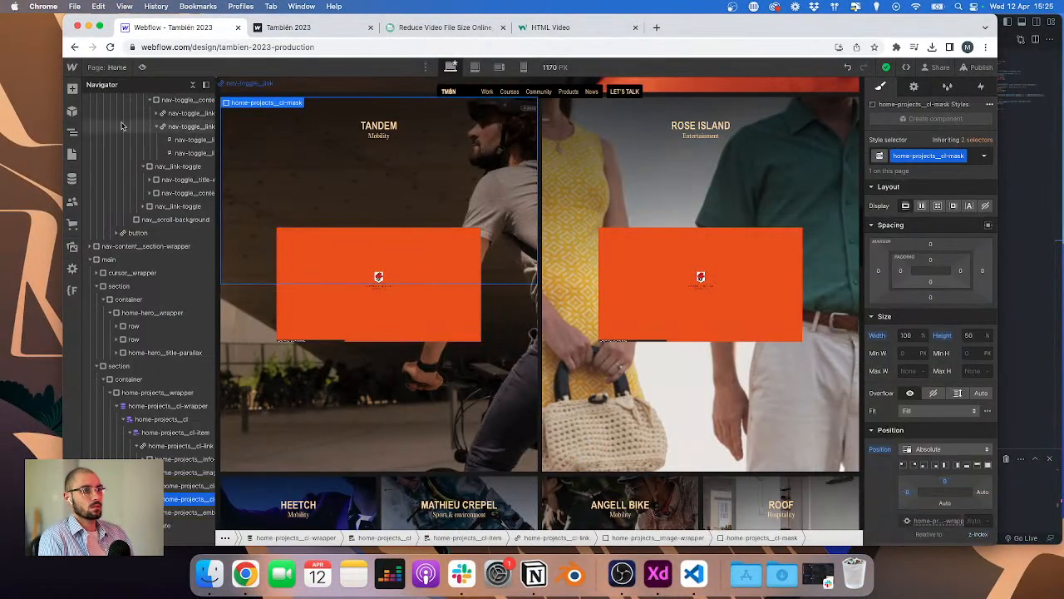
scroll(121, 131, up, 6)
click(91, 127)
click(90, 140)
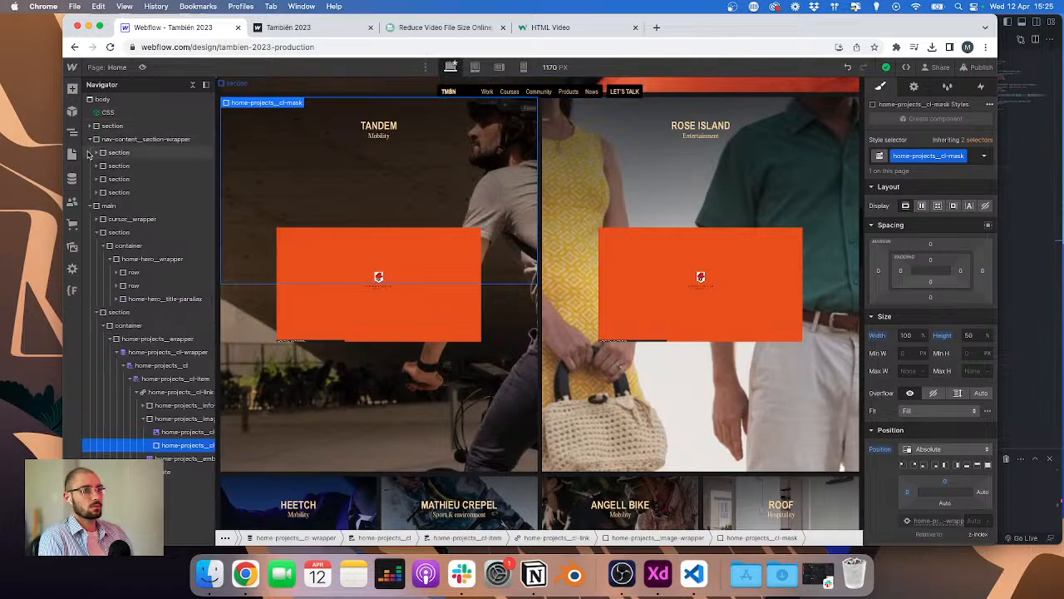
click(90, 139)
click(89, 153)
click(71, 153)
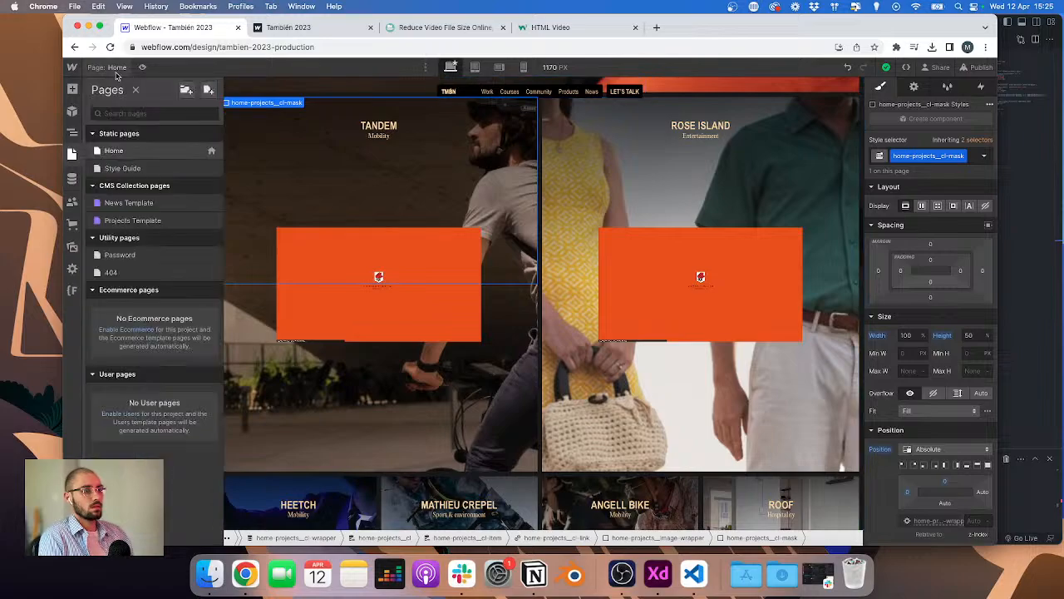
click(209, 90)
text(Projec)
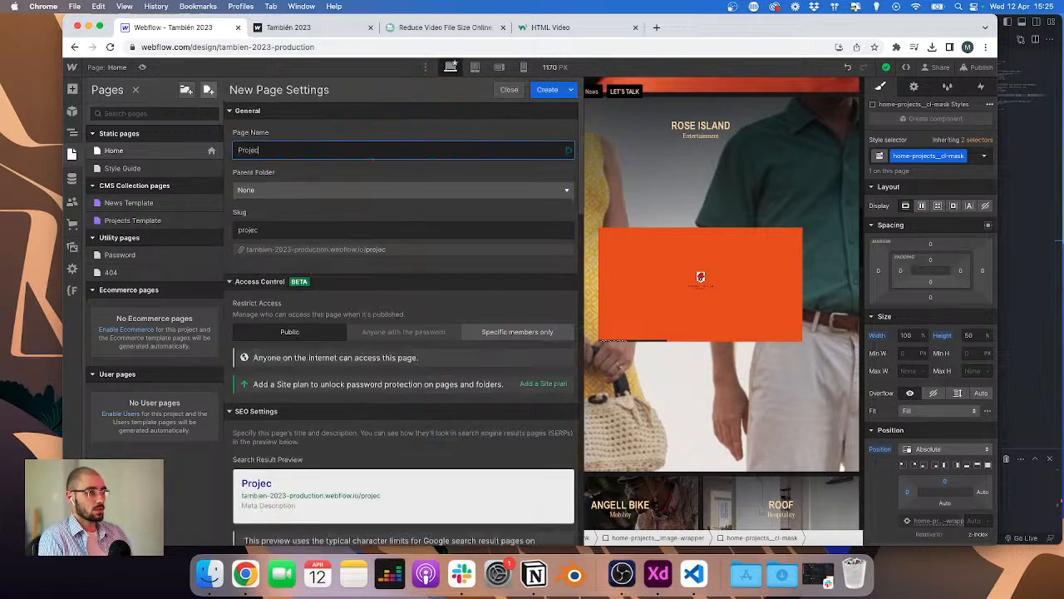
text(ts)
click(548, 90)
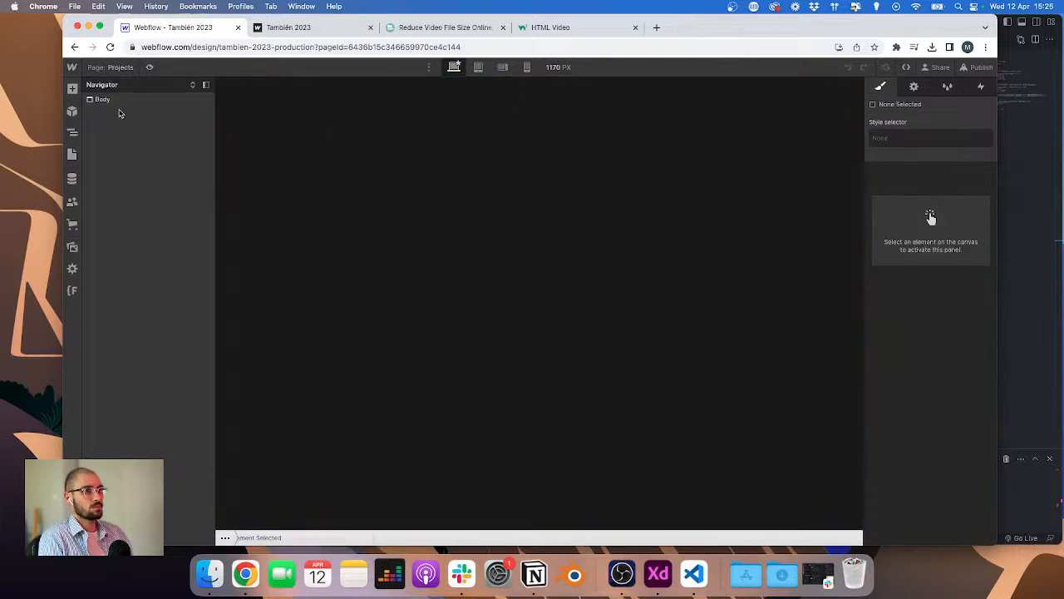
Step: Add the CSS component to the new Projects page
click(72, 112)
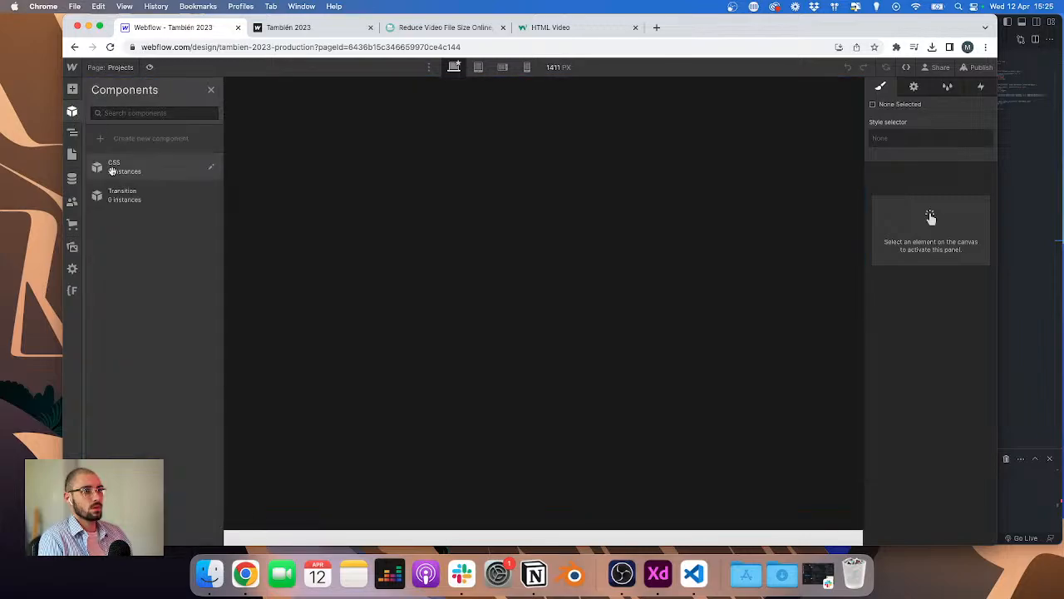
drag(103, 166, 119, 170)
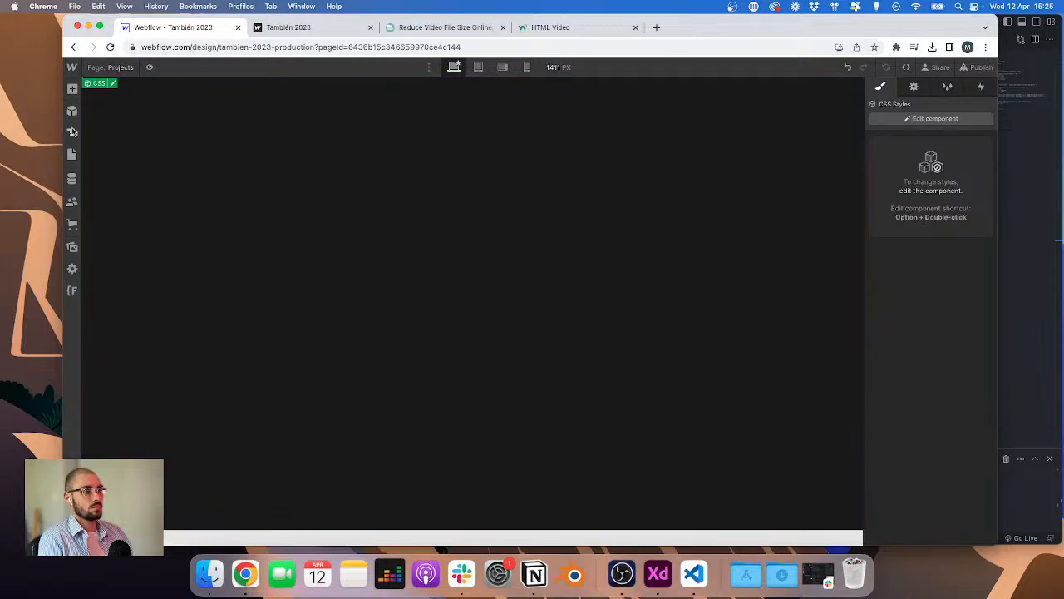
click(72, 131)
Step: Give the Projects page body the class body plus a new combo class body--projects
click(126, 111)
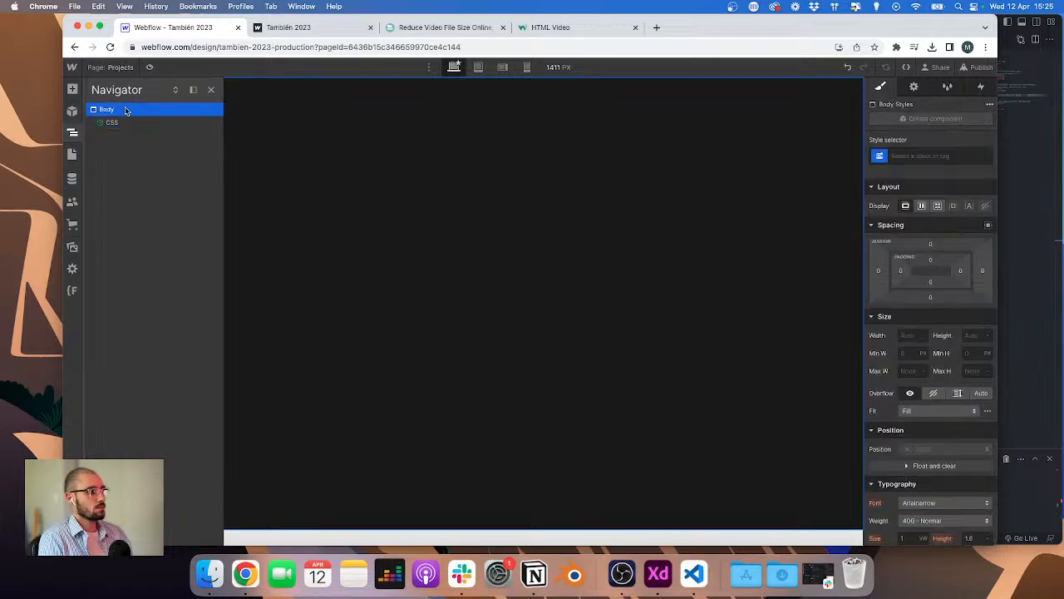
key(super+Return)
text(body)
key(Return)
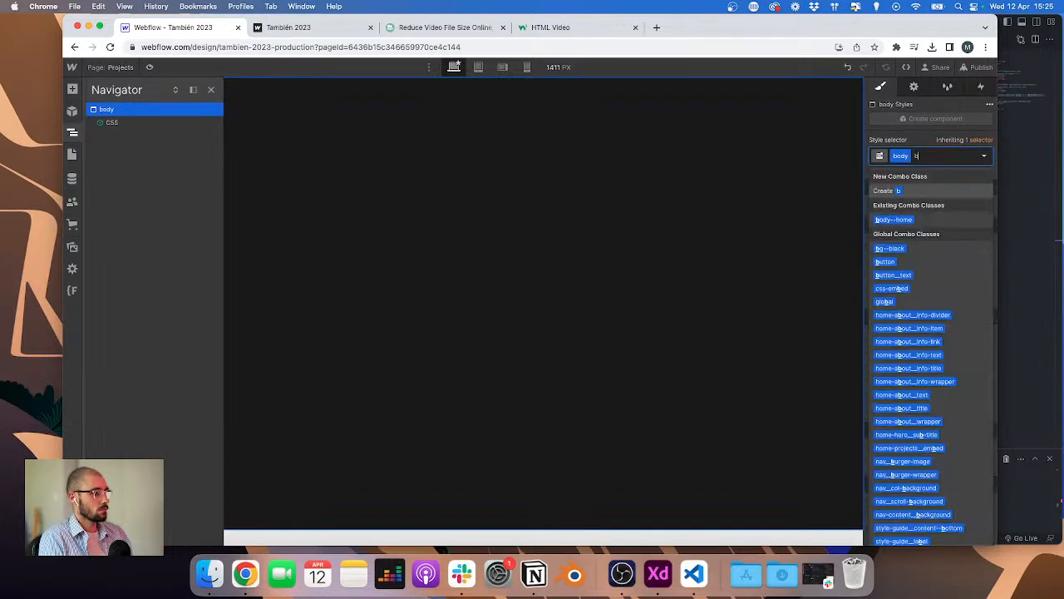
text(body--rp)
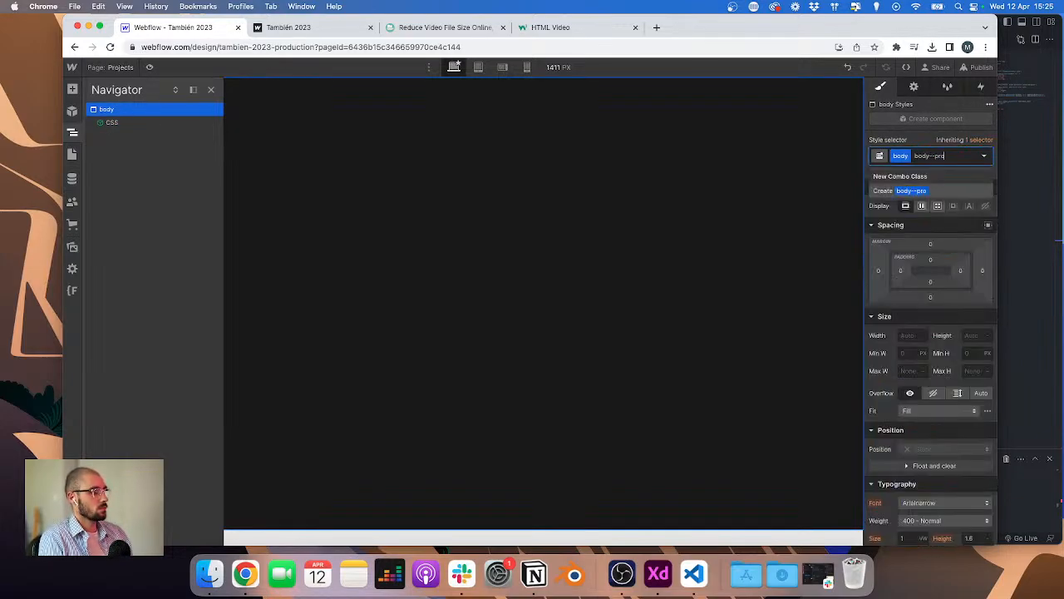
text(ojects)
key(Return)
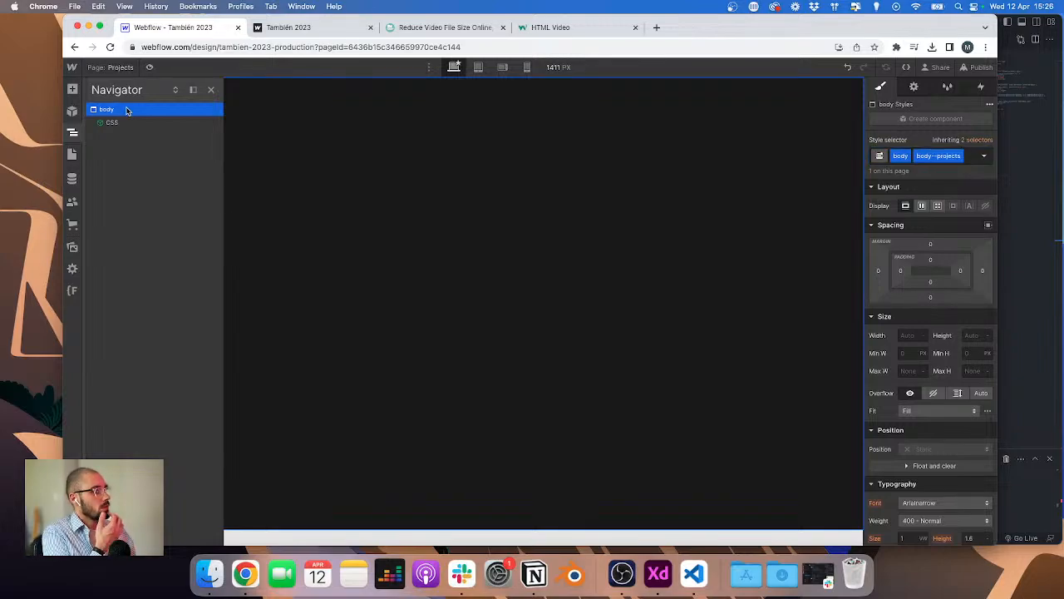
Step: Publish the site to the selected domains
click(977, 67)
click(888, 235)
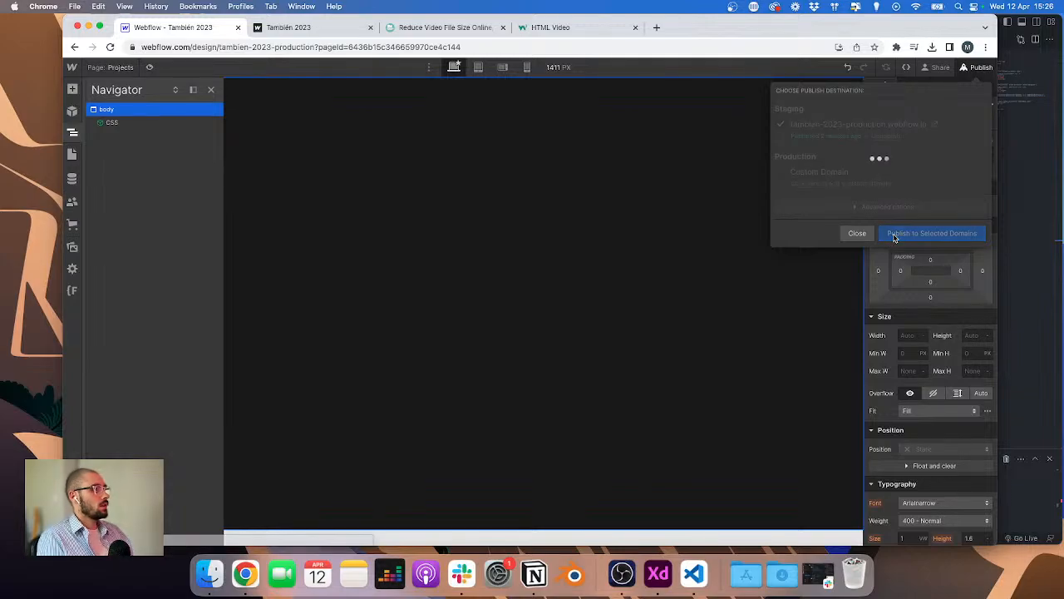
Step: Switch to VS Code and create a new projects folder inside src/pages
click(1013, 238)
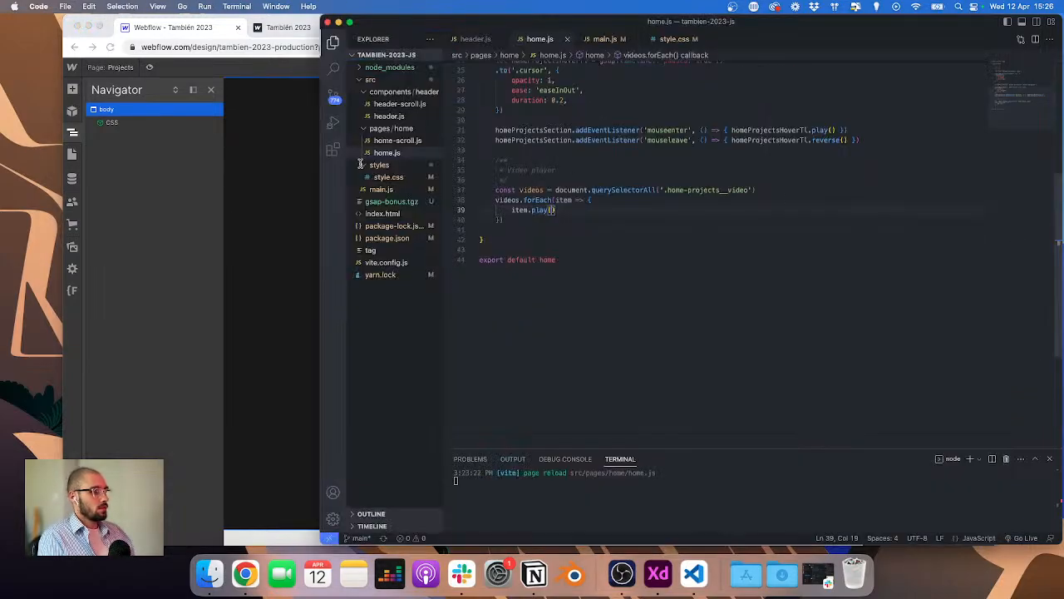
click(376, 93)
right_click(396, 106)
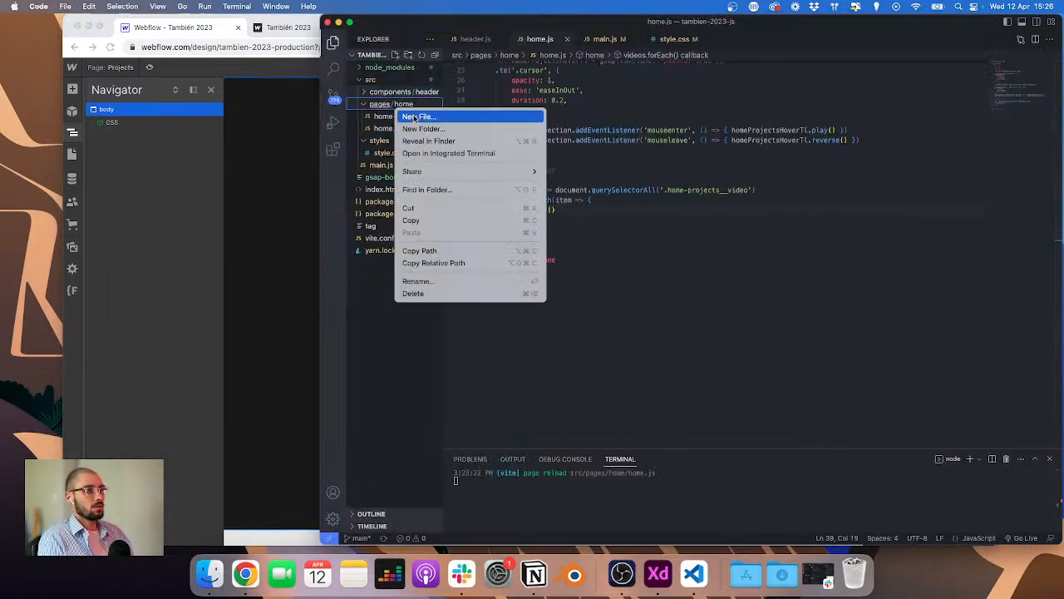
click(422, 130)
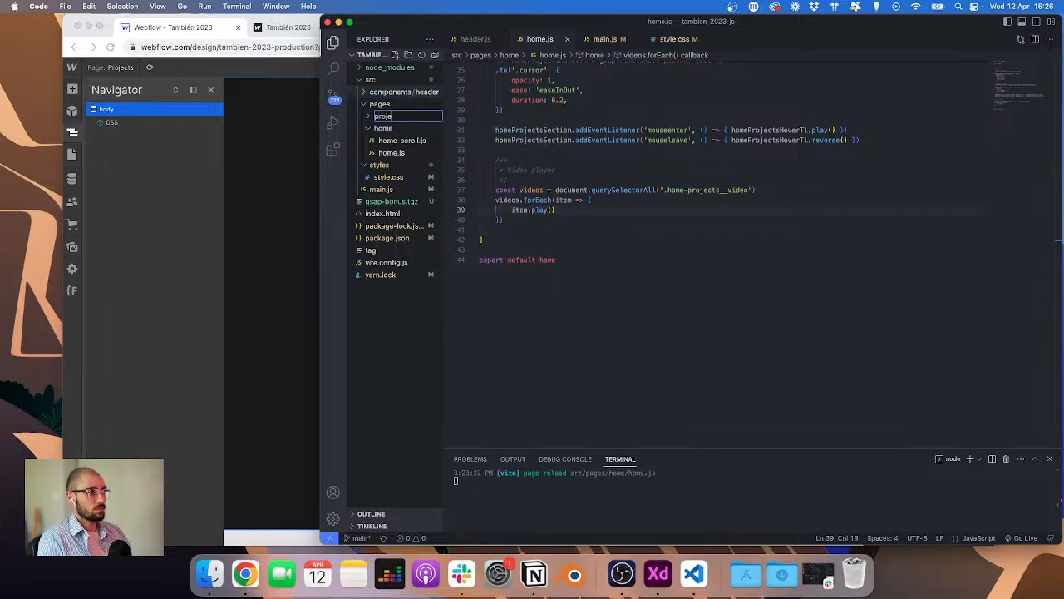
key(Return)
Step: Create a new file projects.js inside the projects folder
right_click(379, 152)
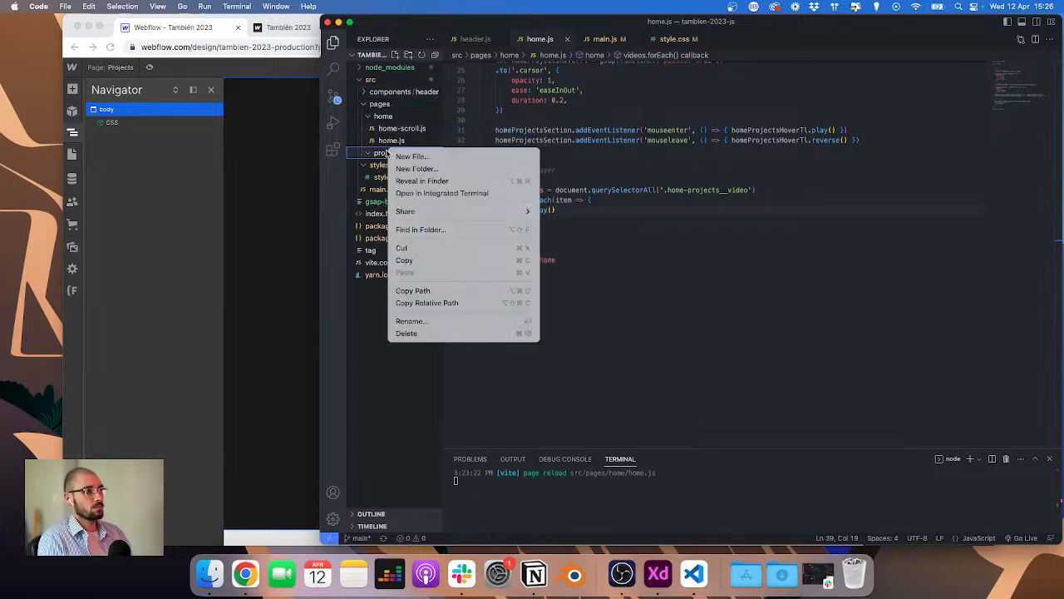
click(410, 157)
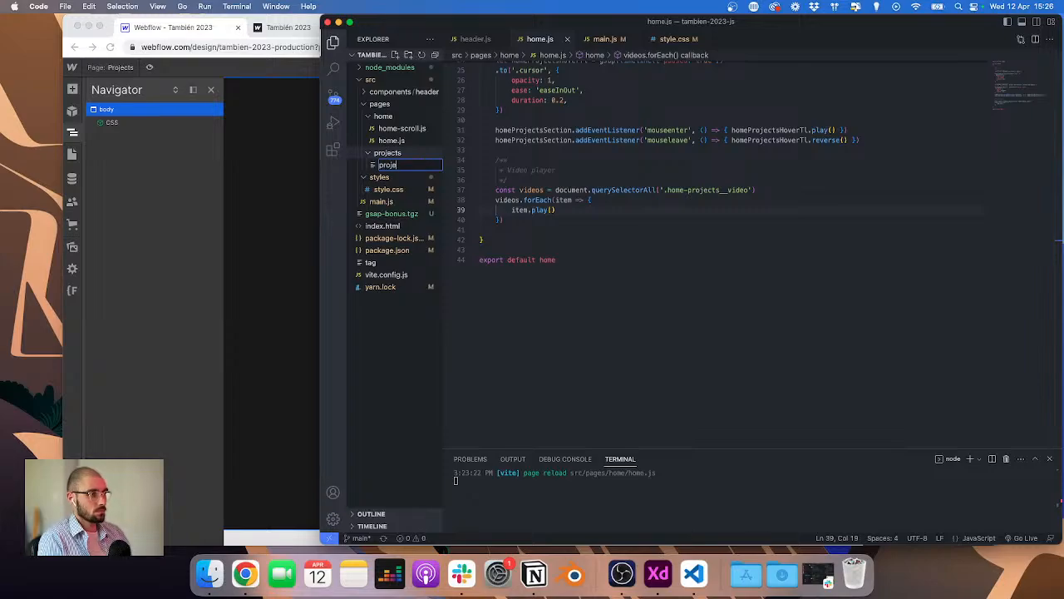
text(projects.js)
key(Return)
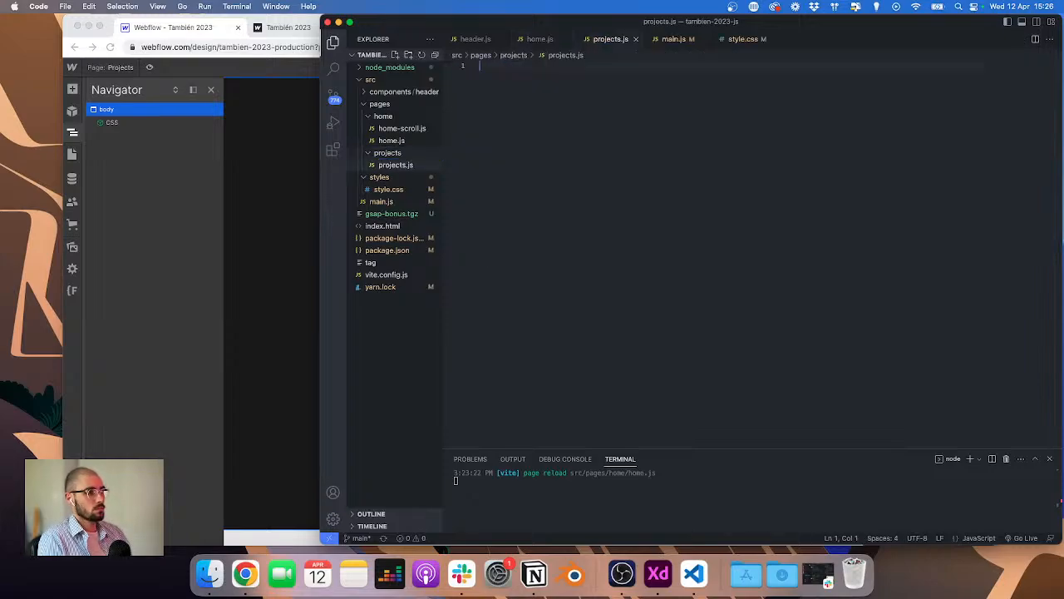
Step: Write a projects function logging 'projects' in projects.js and export it as default
click(296, 30)
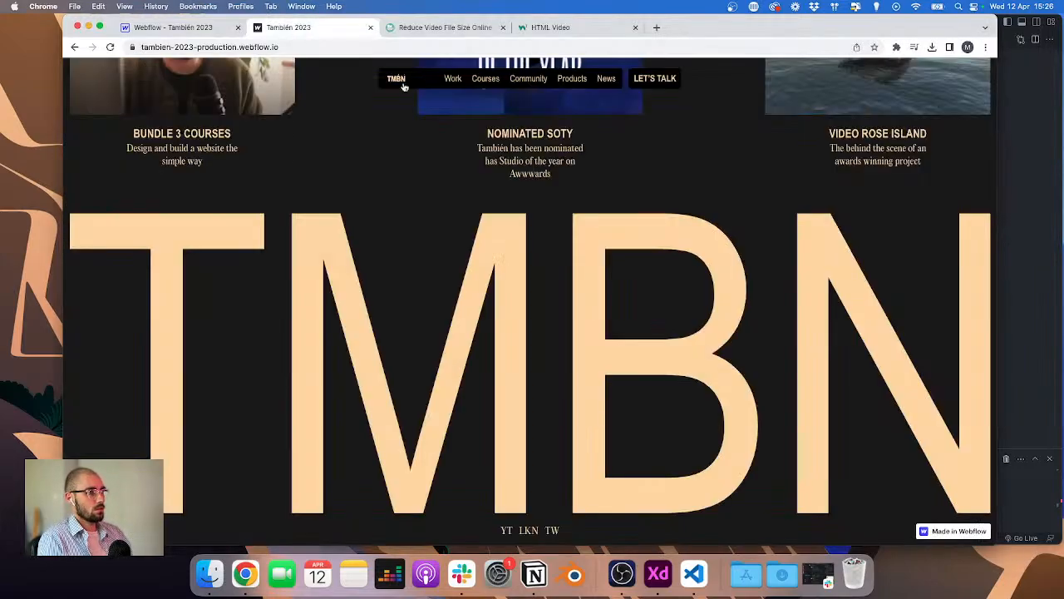
key(ctrl+Up)
click(677, 360)
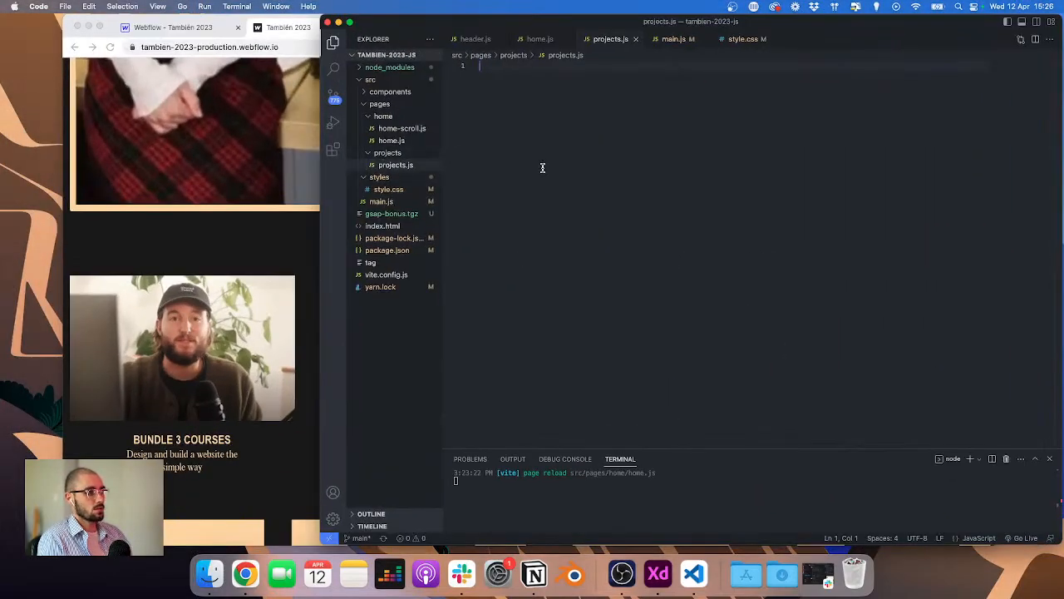
text(function )
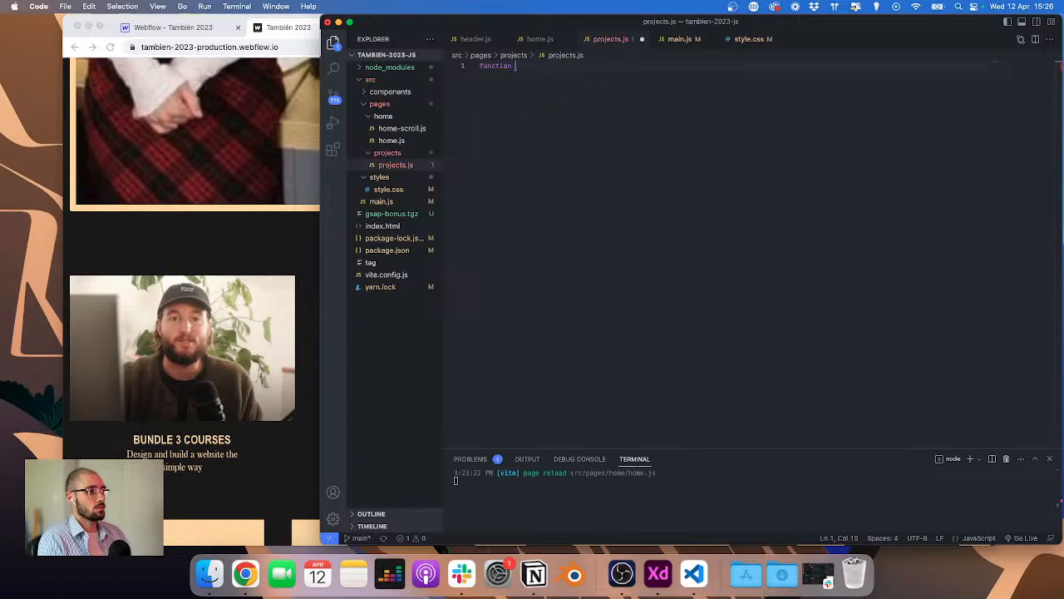
text(projects())
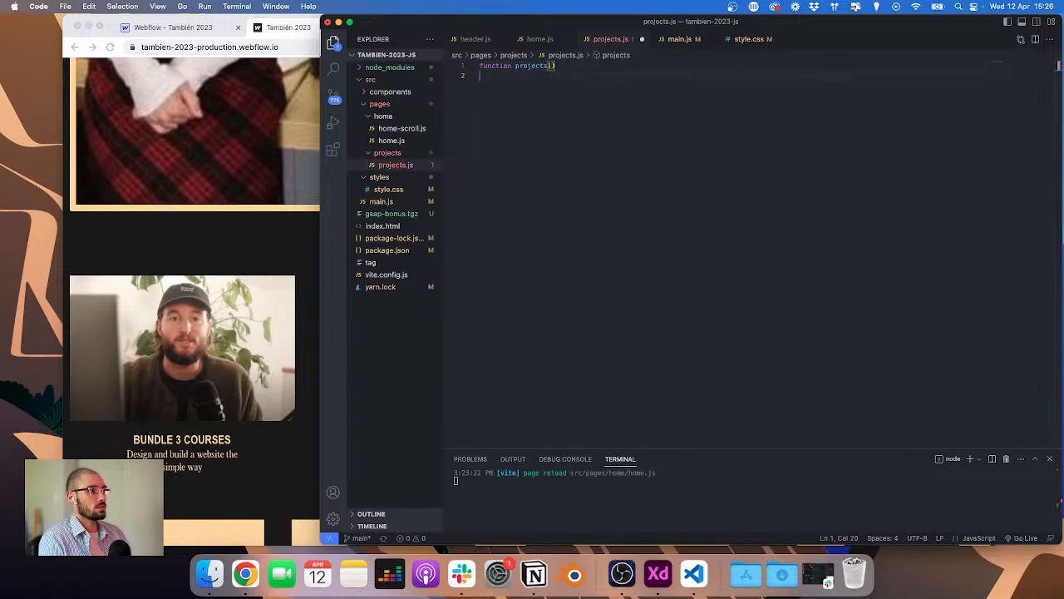
key(Return)
text({console)
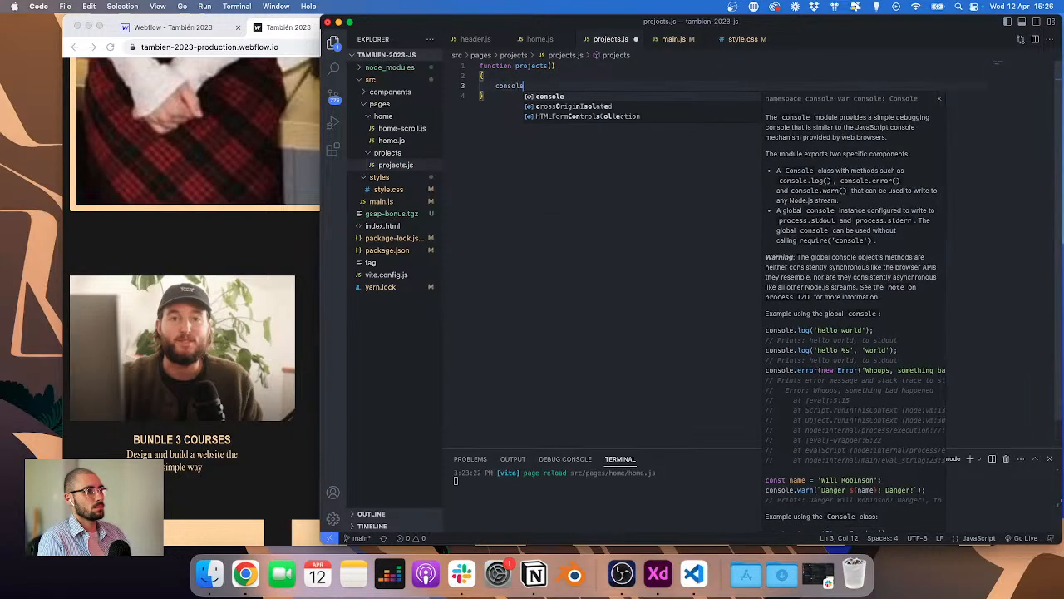
text(.log('projects)
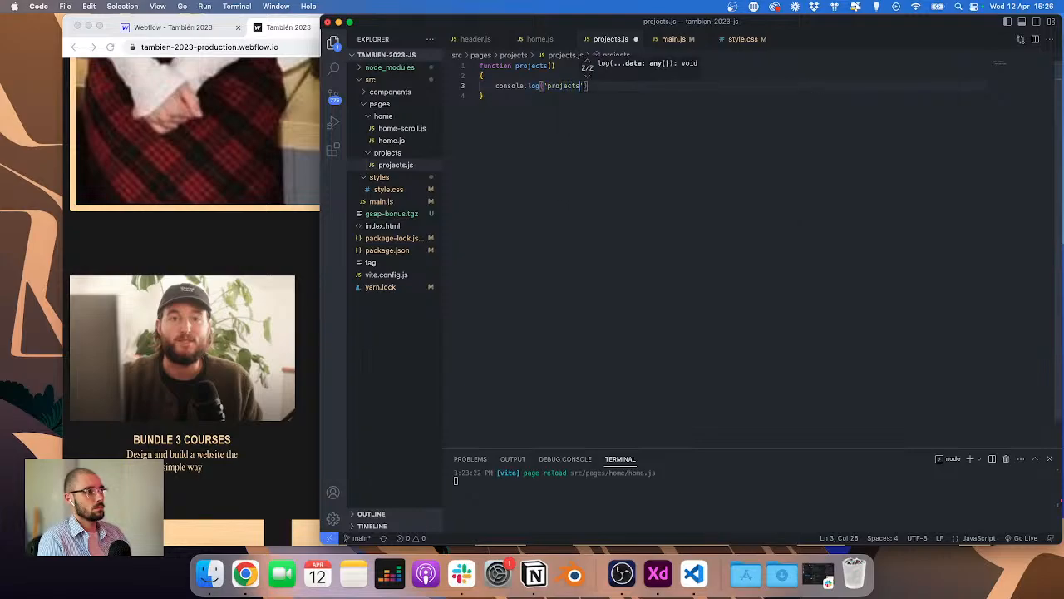
key(Down)
key(Return)
key(Return)
text(export df)
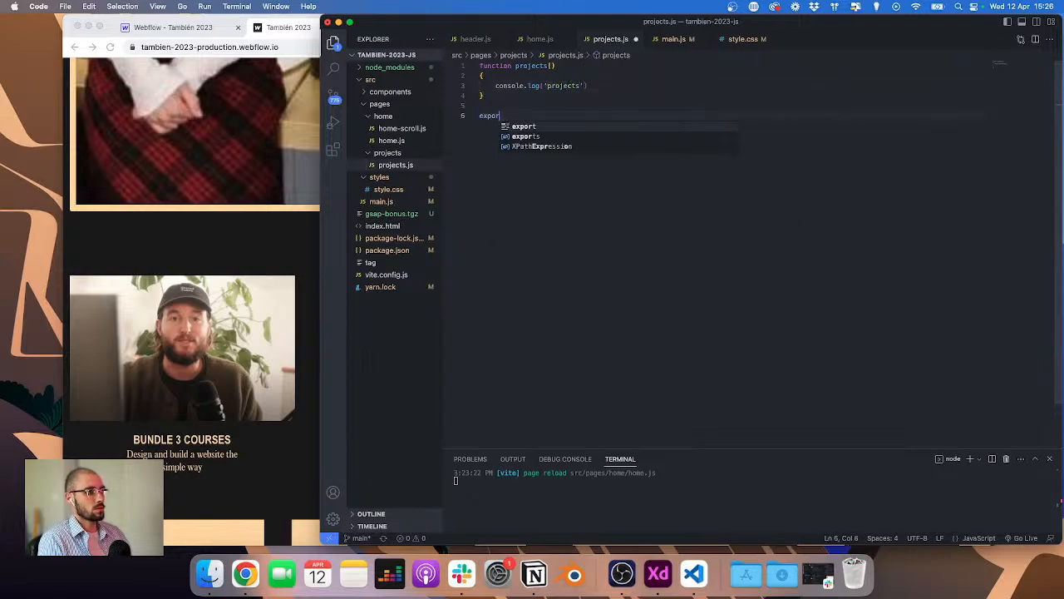
key(Return)
text(pro)
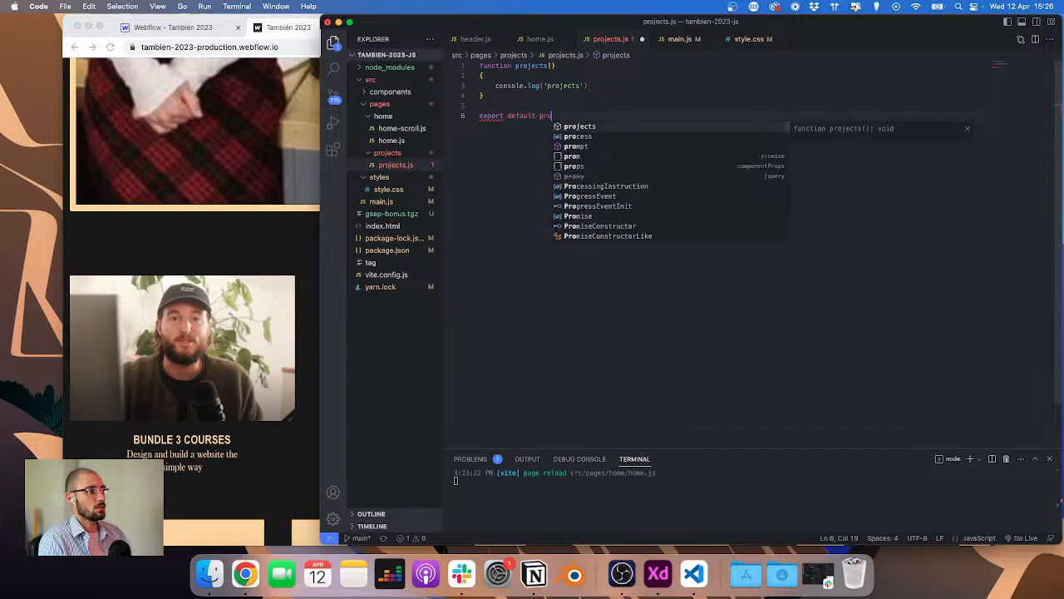
text(jects)
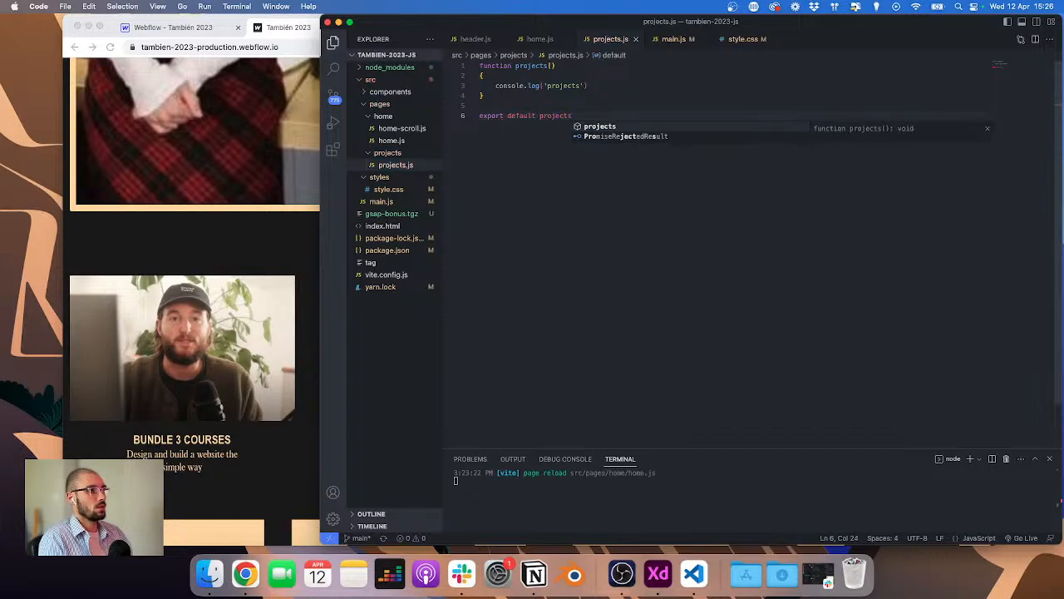
Step: In main.js, add the import line: import projects from './pages/projects/projects'
click(532, 39)
scroll(548, 104, up, 5)
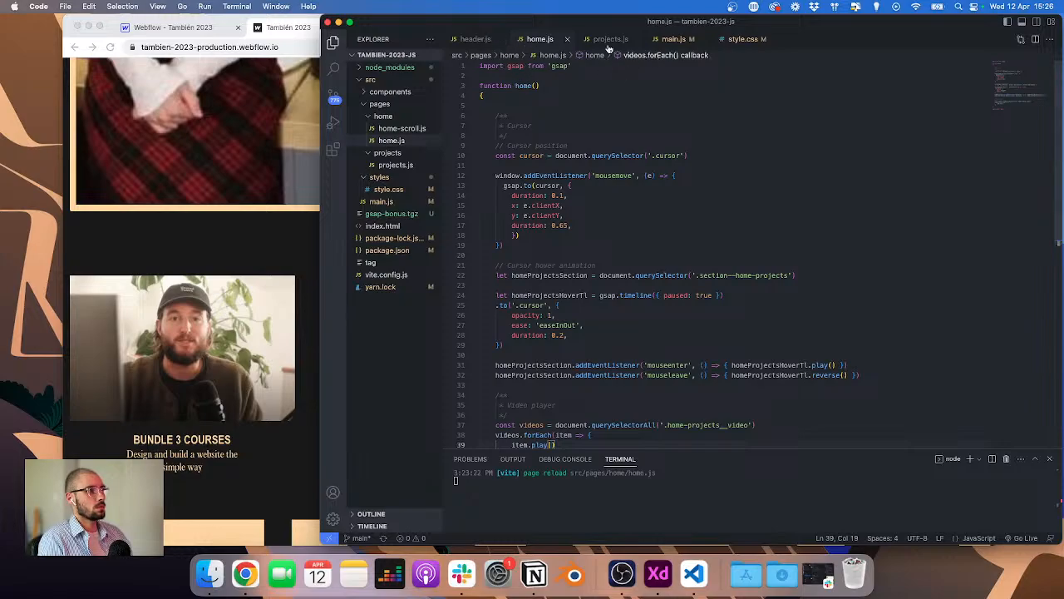
click(673, 39)
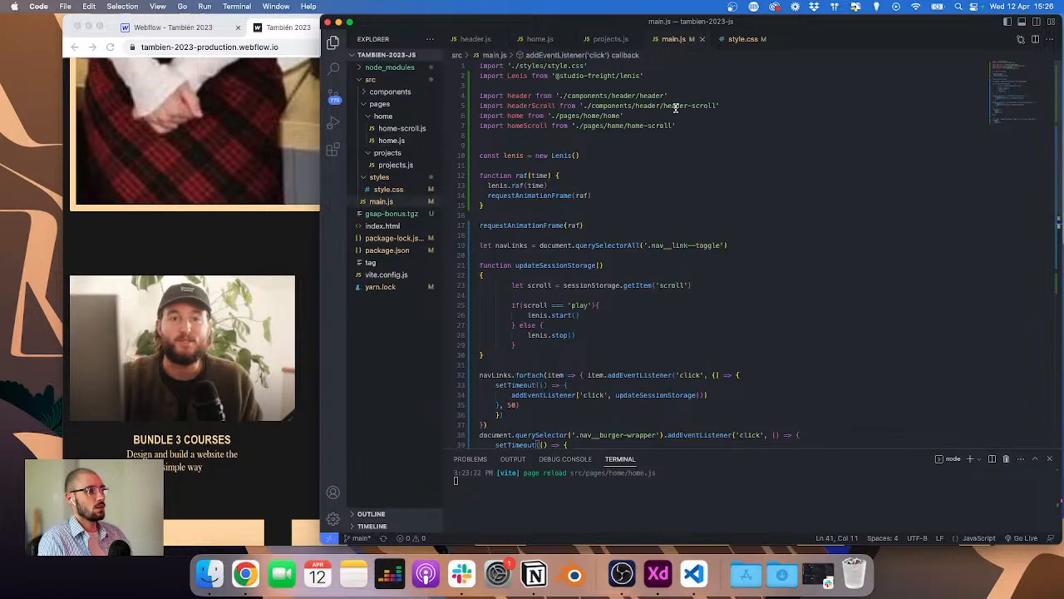
click(697, 122)
key(Return)
text(import pr)
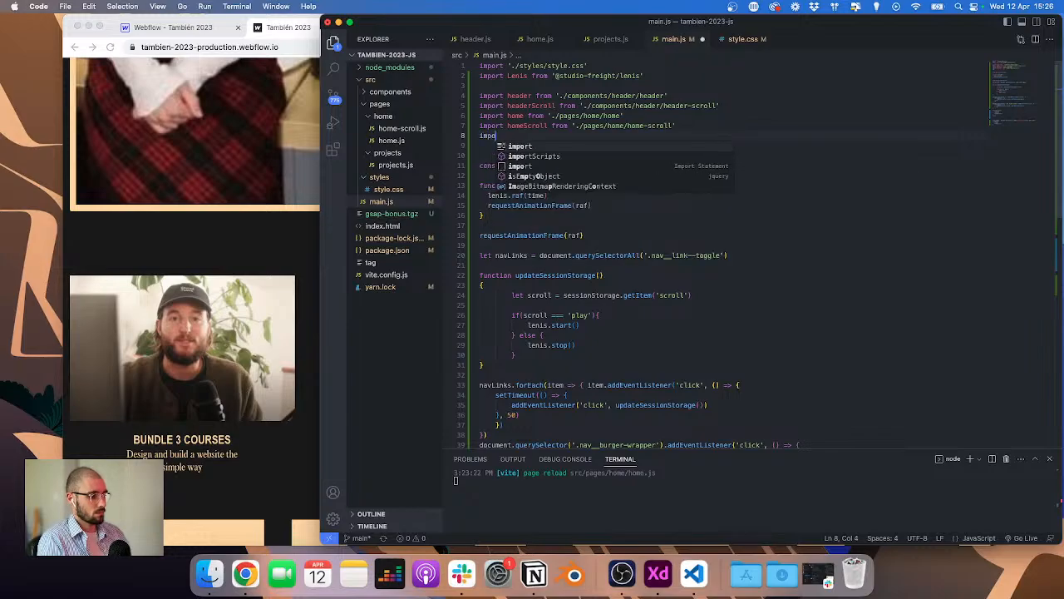
text(ojects from './pages/projects/projects')
key(Return)
Step: Duplicate the isHome condition block at the end of main.js below the original
scroll(618, 288, down, 5)
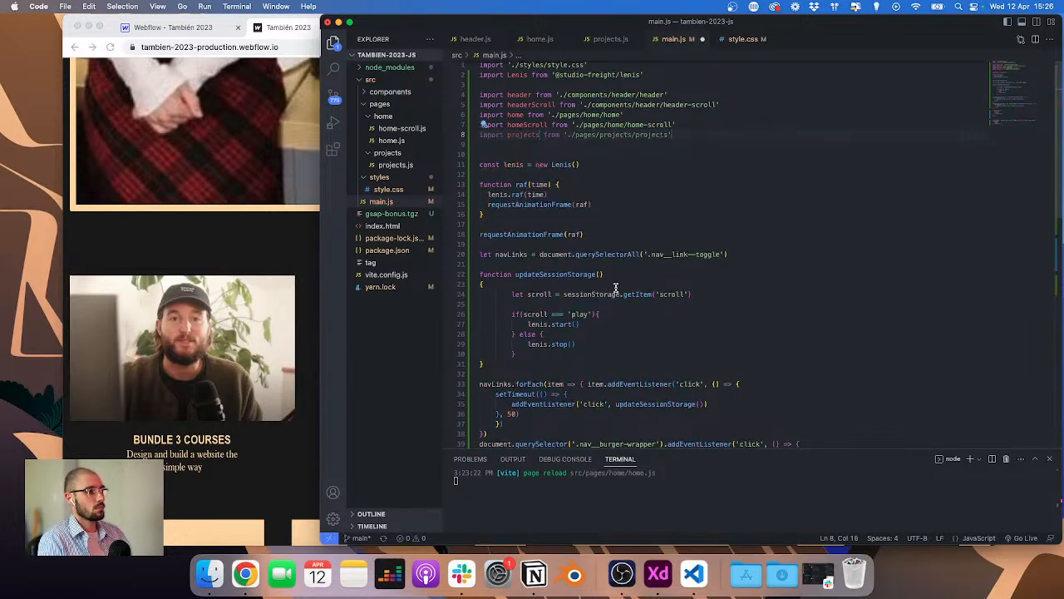
scroll(615, 287, down, 5)
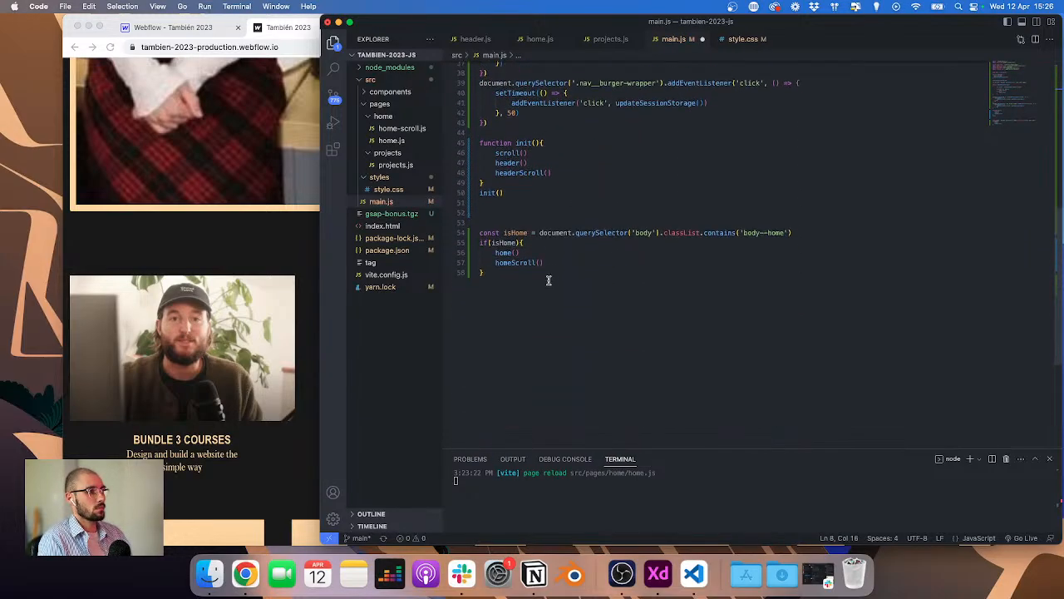
drag(496, 275, 474, 226)
key(super+c)
key(Right)
key(Return)
key(Return)
key(super+v)
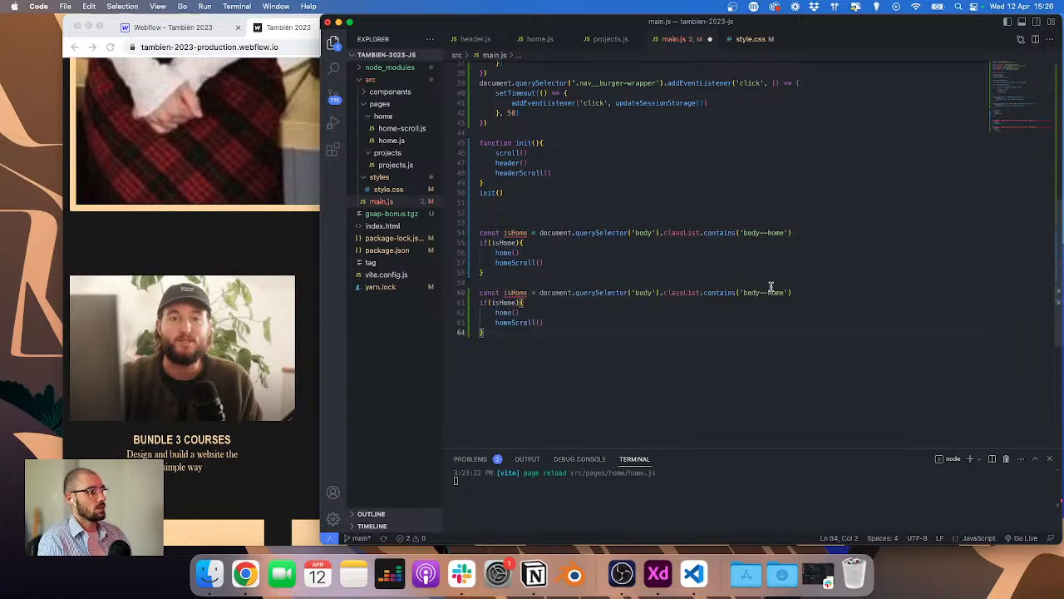
Step: Make the duplicated block check for 'body--projects' and rename its variable and condition to isProjects
double_click(772, 292)
text(project)
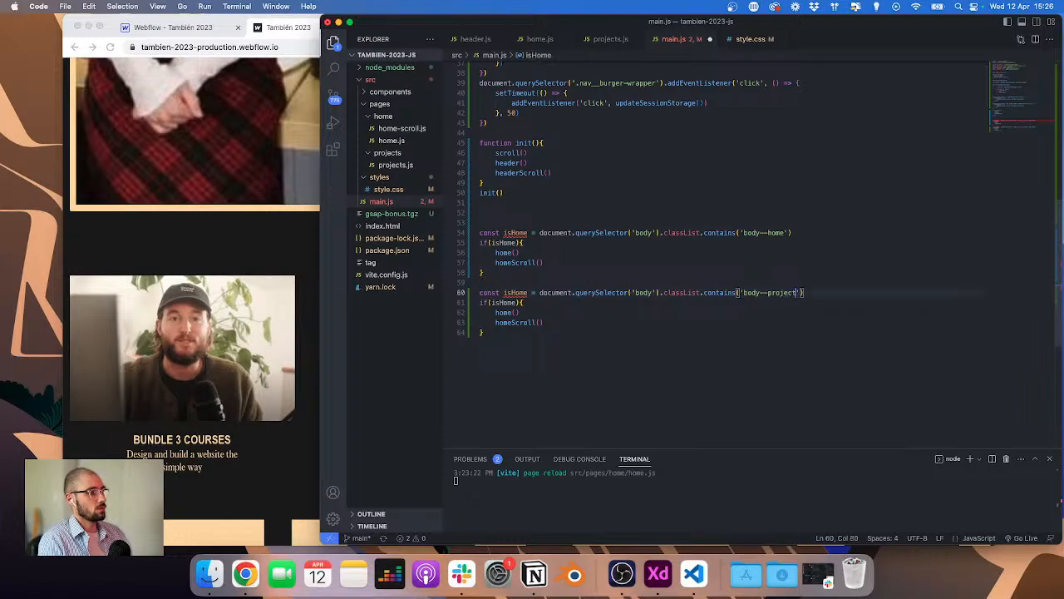
text(s)
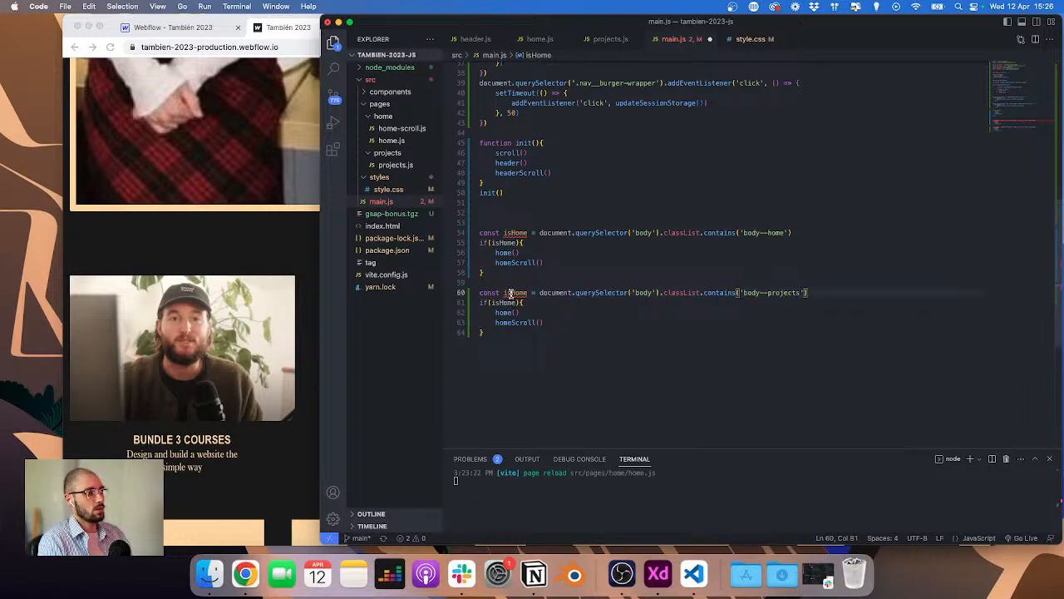
double_click(512, 293)
text(isProject)
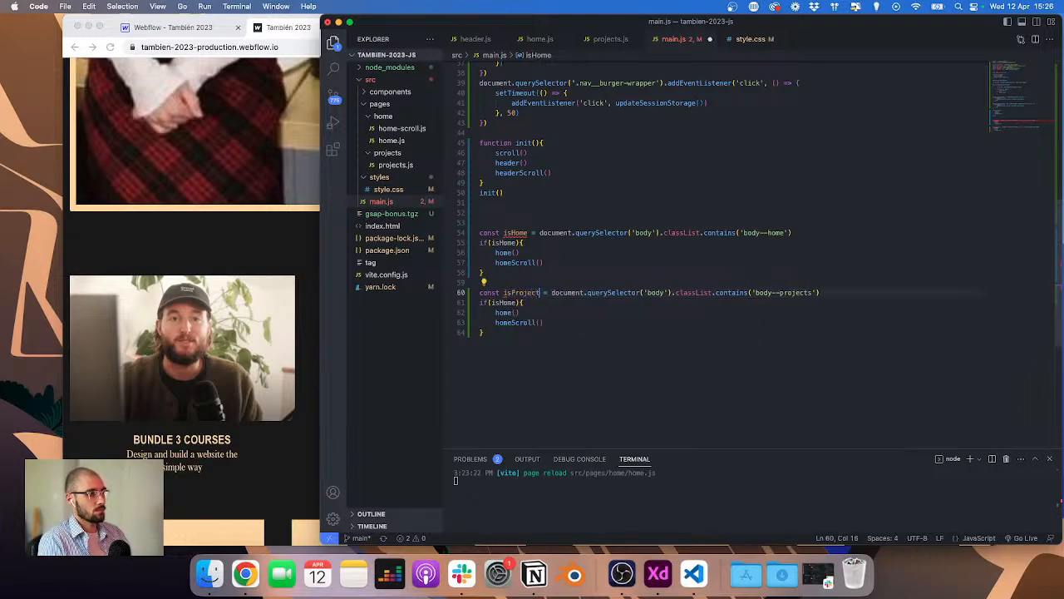
text(s)
scroll(522, 316, up, 1)
double_click(507, 306)
text(isProjects)
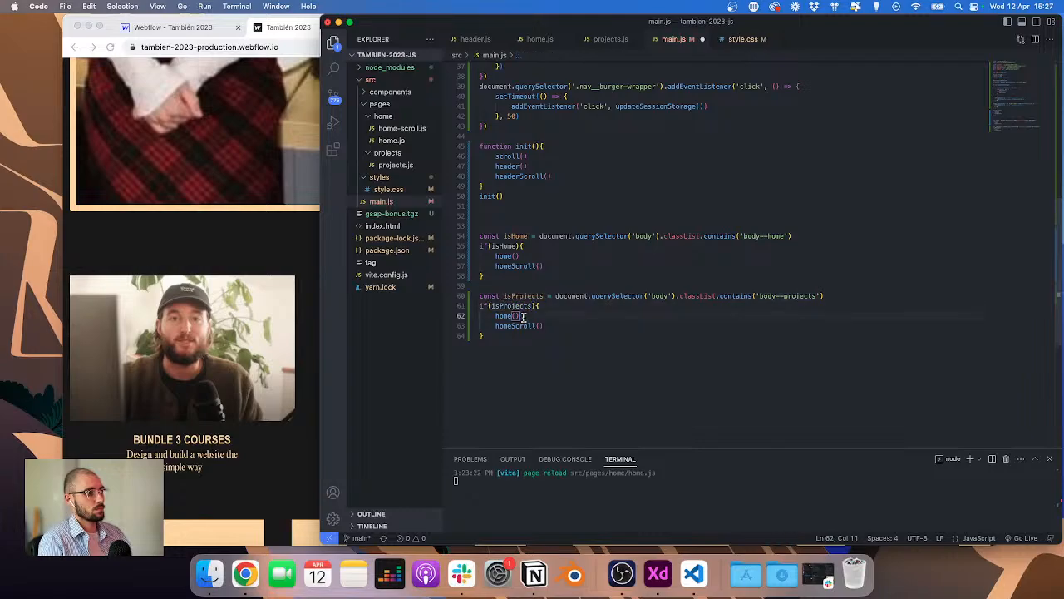
Step: Replace the duplicated block's calls with a single projects() call and save main.js
key(super+shift+Left)
text(projects()
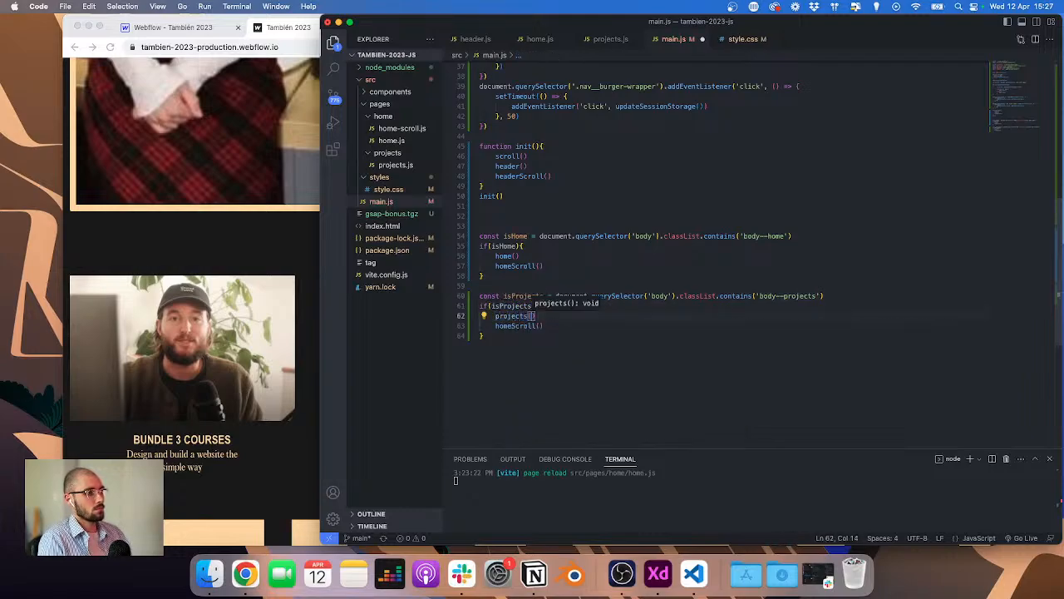
key(Down)
key(super+Right)
key(super+shift+Left)
key(BackSpace)
key(BackSpace)
key(BackSpace)
key(super+s)
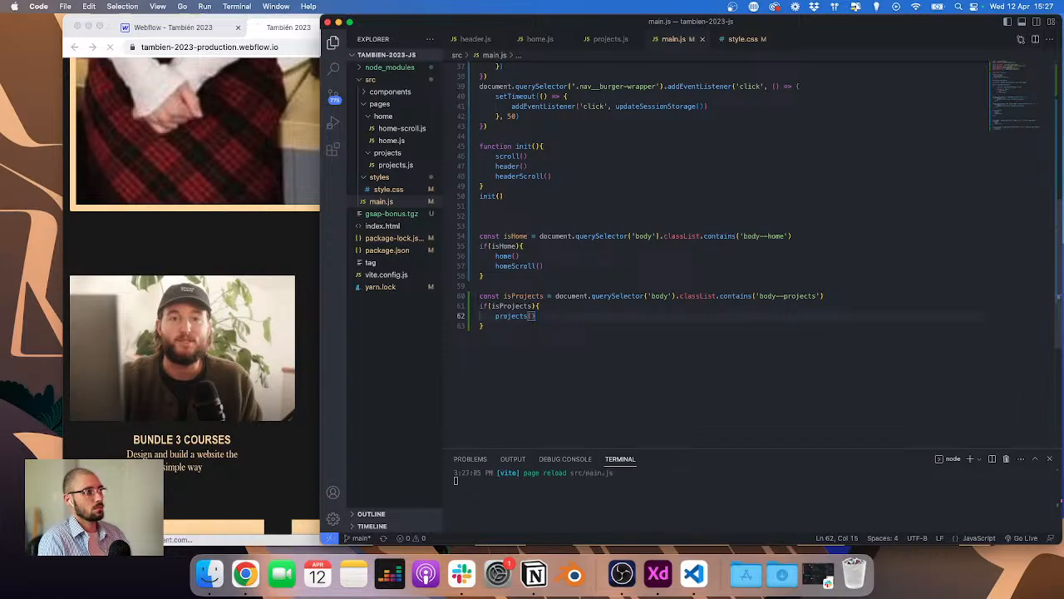
Step: Return to the Webflow Designer, close the publish dialog, and open the Home page
click(189, 29)
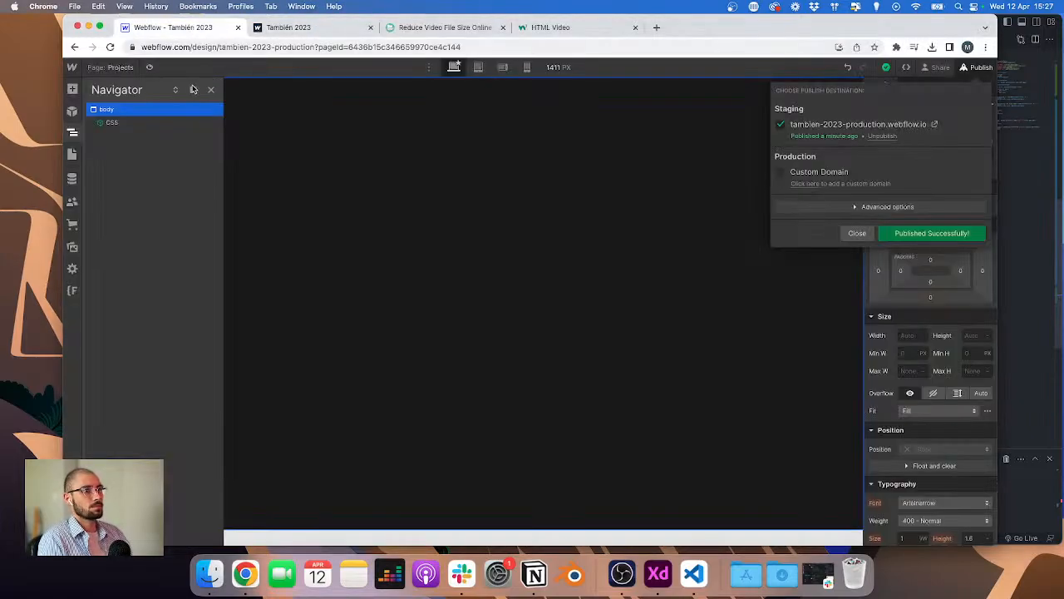
click(111, 69)
click(104, 68)
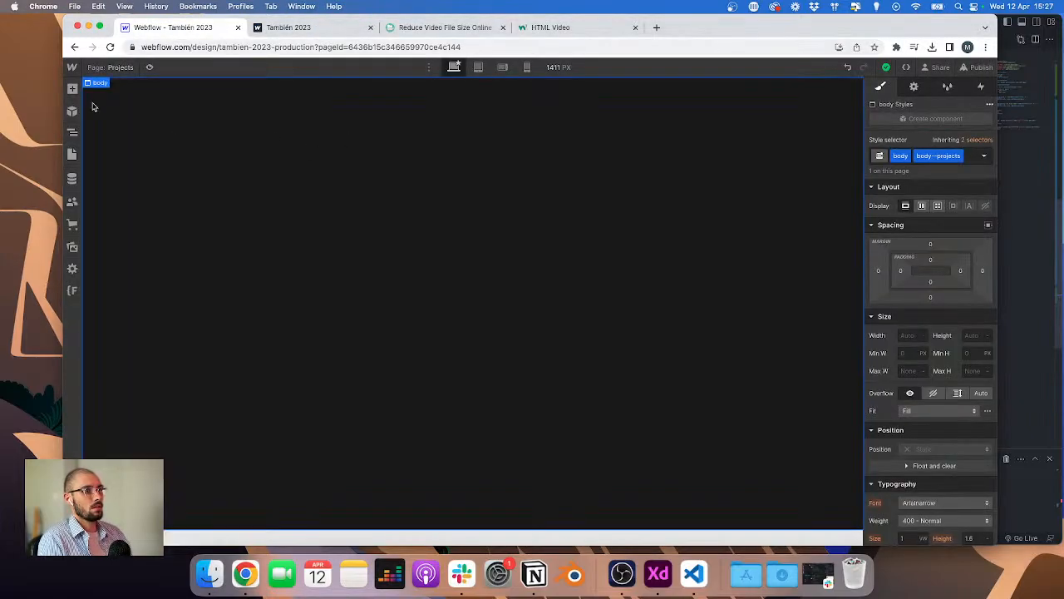
click(102, 68)
click(138, 151)
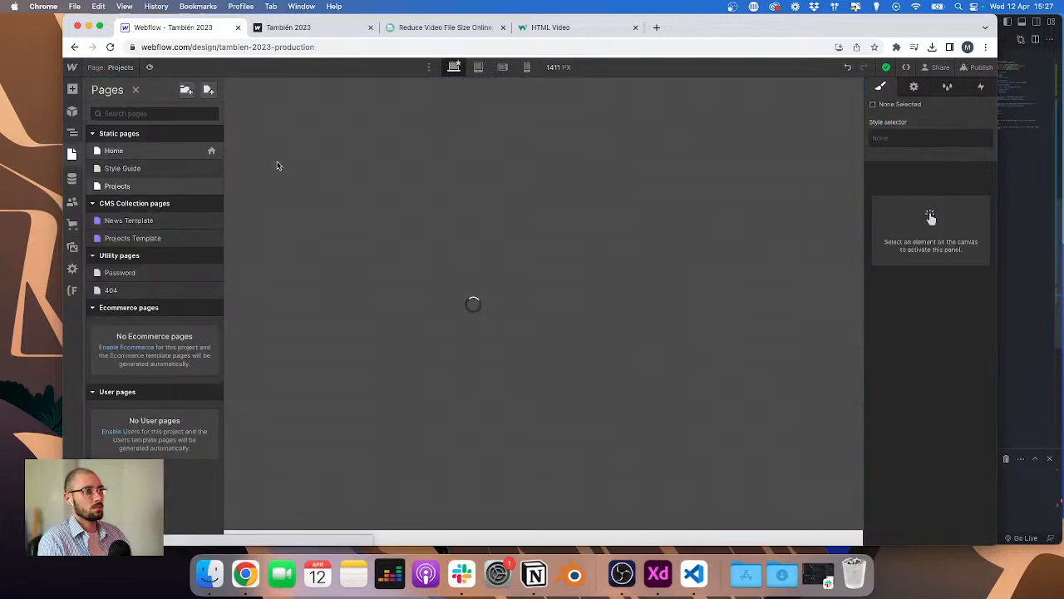
Step: Link the Work navigation link to the Projects page
click(409, 96)
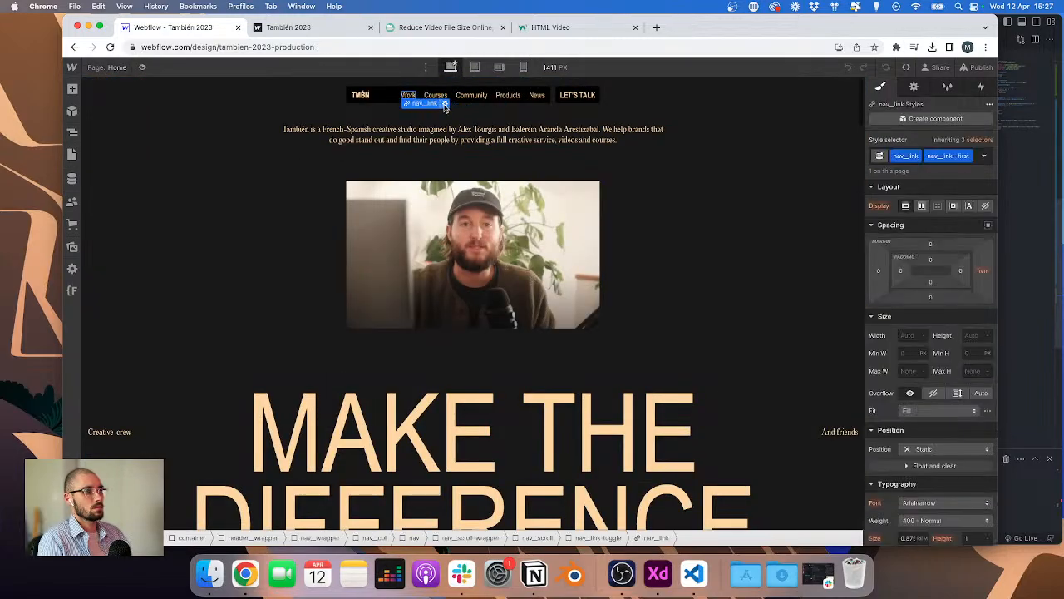
click(445, 104)
click(437, 131)
click(454, 152)
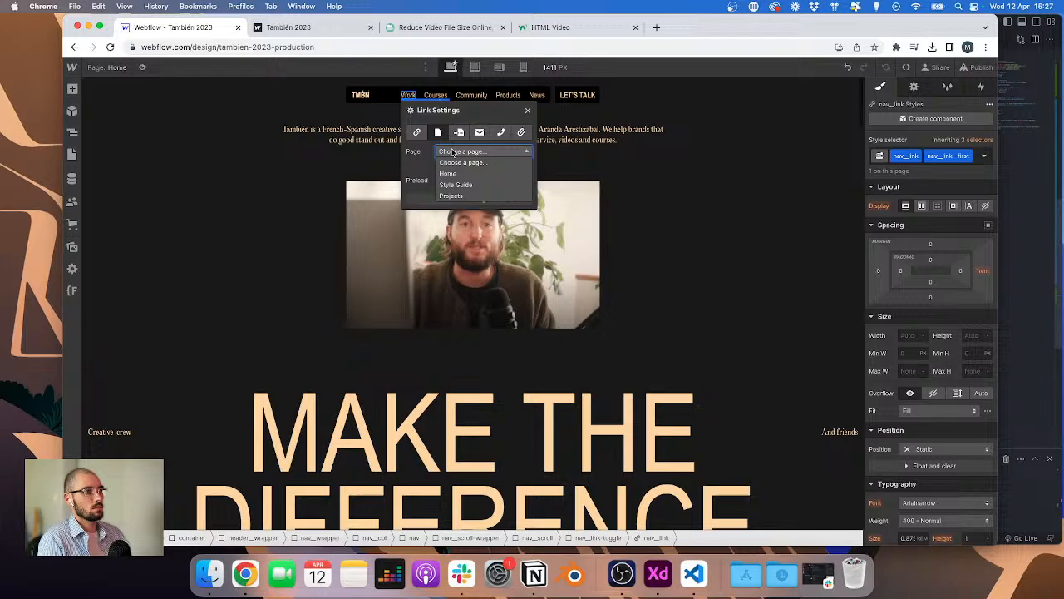
click(459, 197)
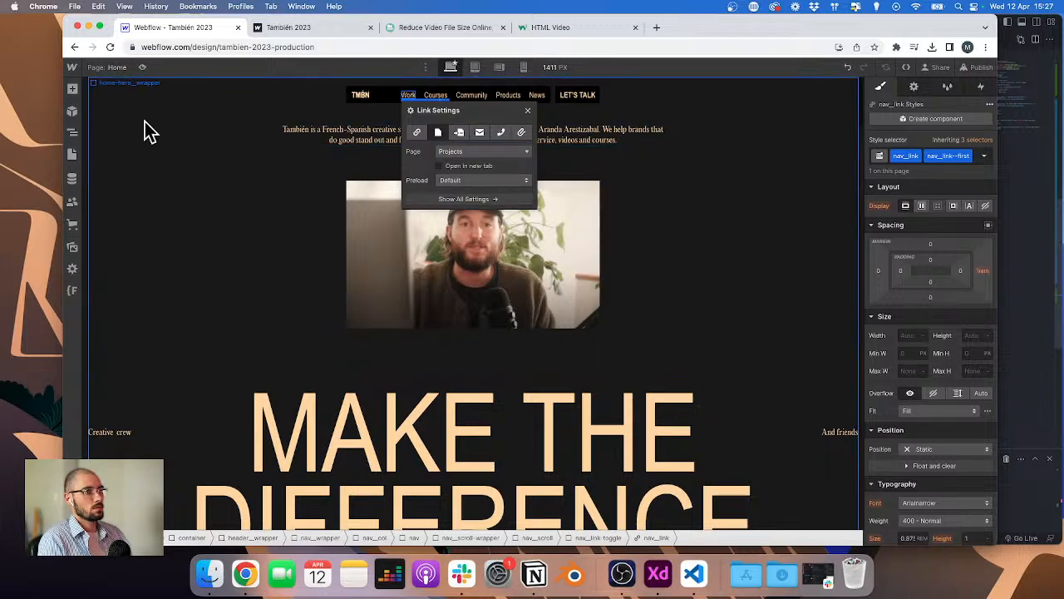
Step: Rename the Projects page to Work, set its slug to work, and save the page settings
click(70, 133)
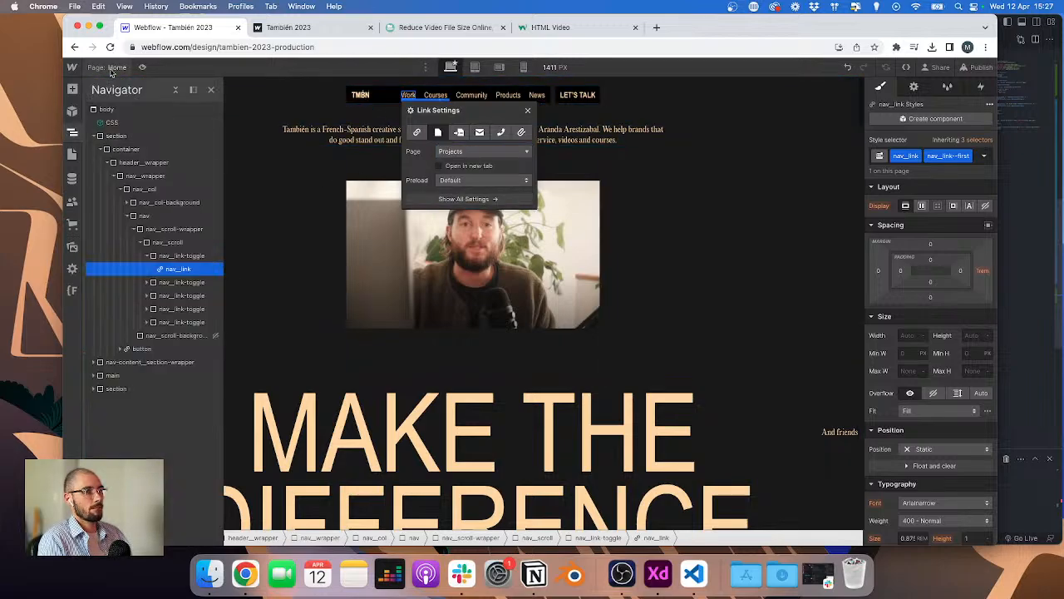
click(73, 154)
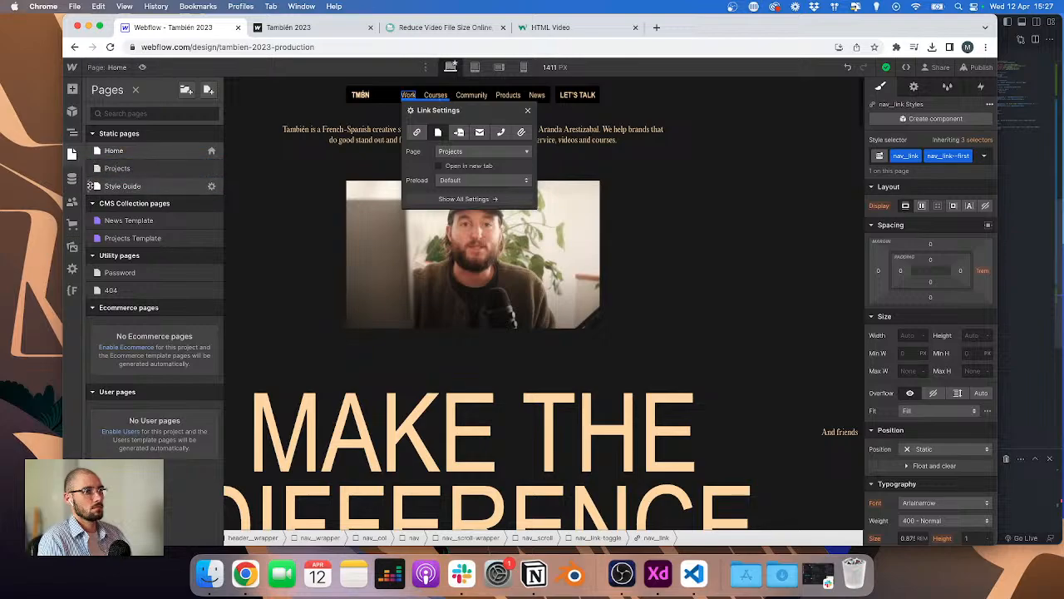
click(210, 168)
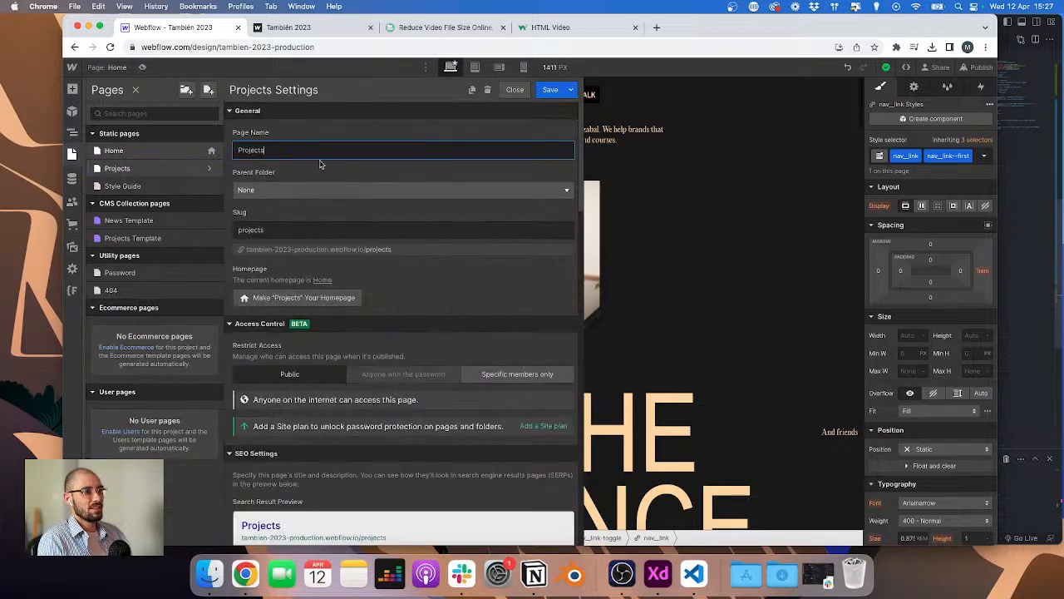
key(super+a)
text(Work)
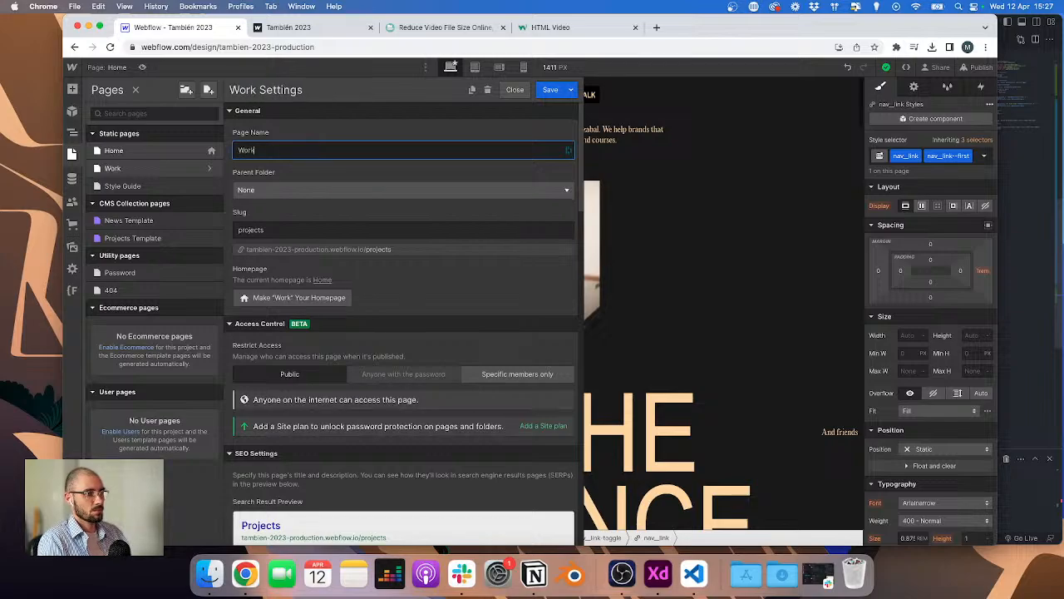
click(294, 230)
text(work)
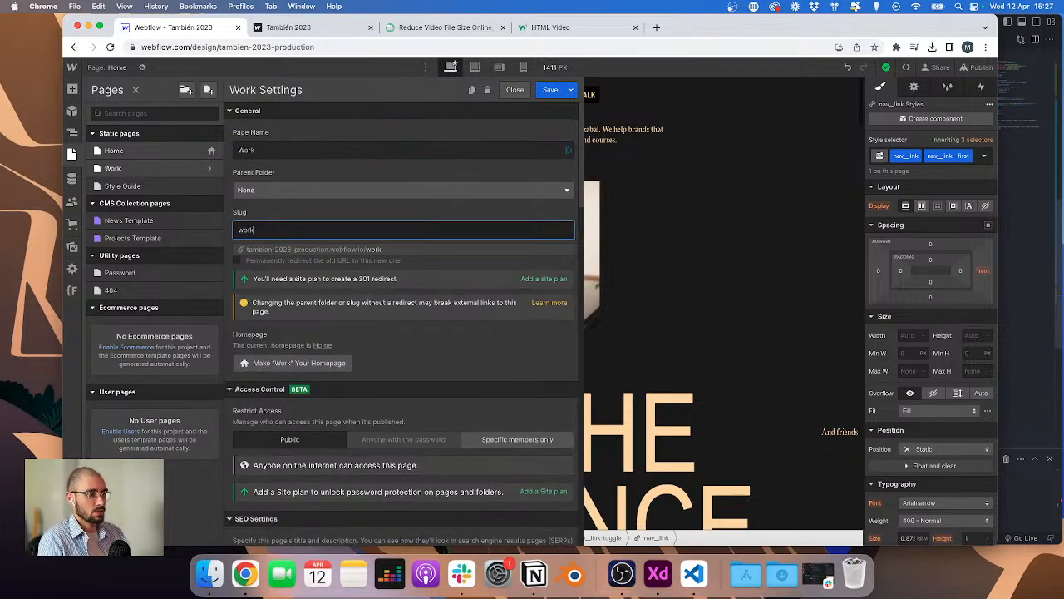
click(550, 89)
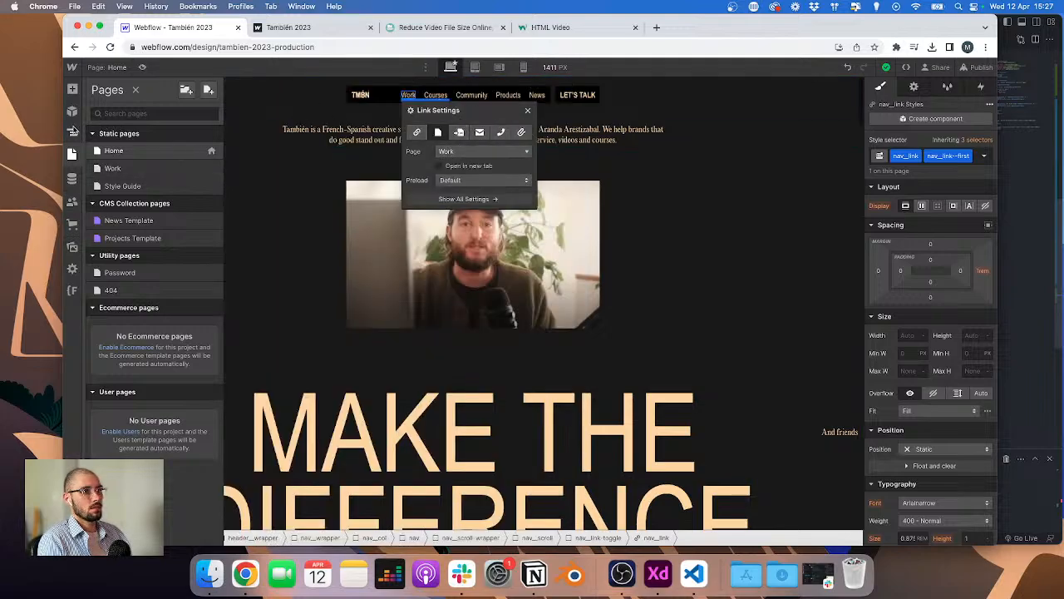
Step: Select the top nav section on the Home page and set its HTML tag to Section
click(73, 130)
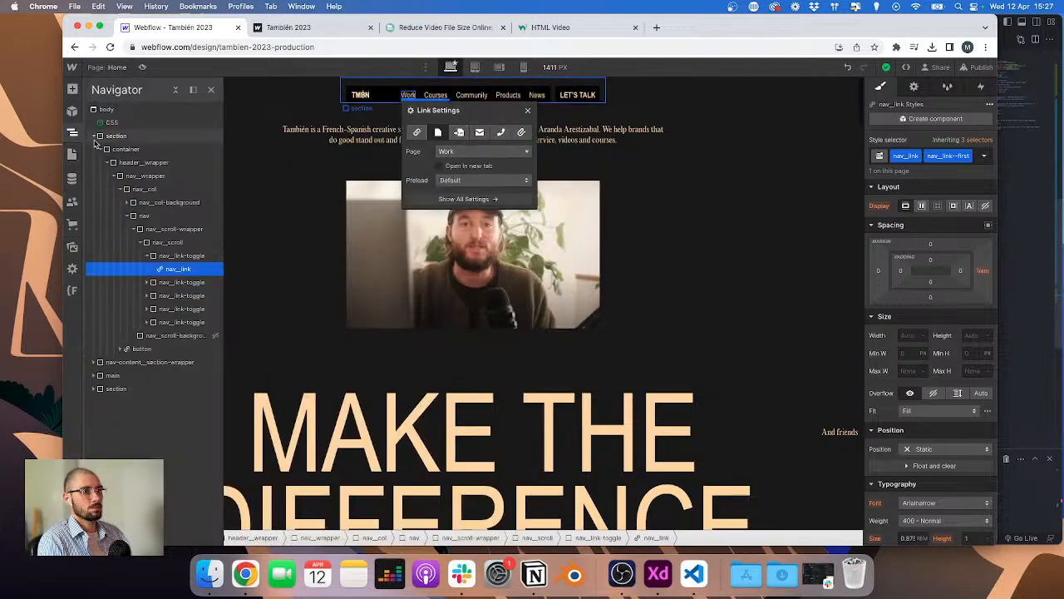
click(94, 137)
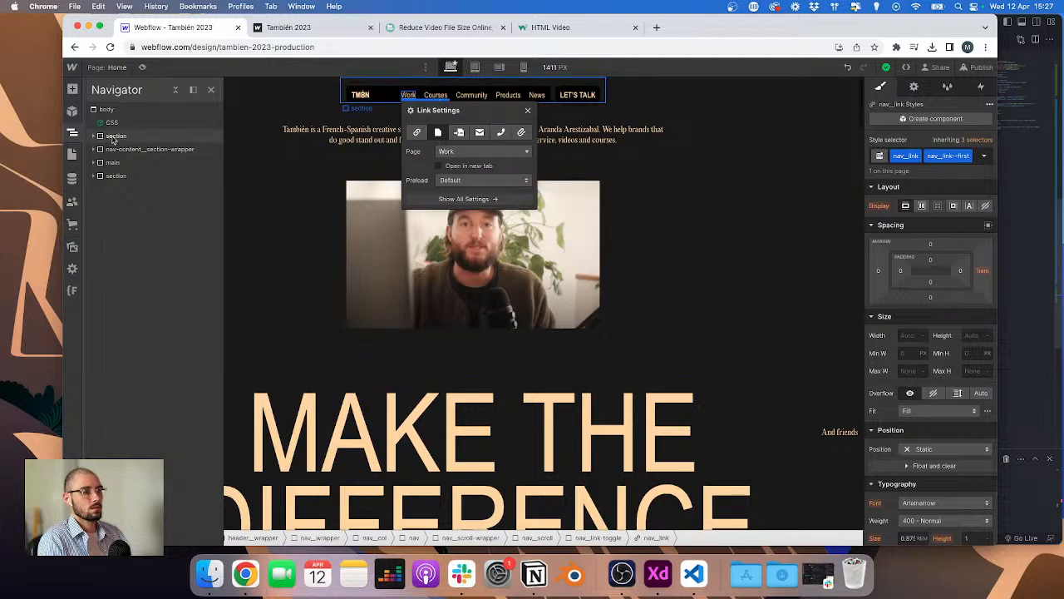
click(107, 137)
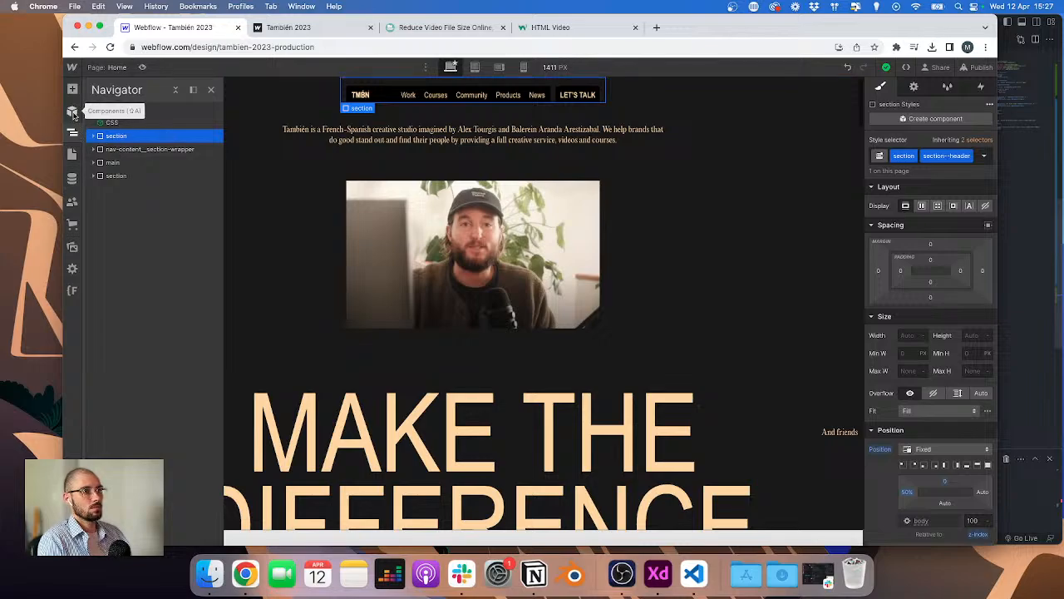
click(932, 68)
click(936, 68)
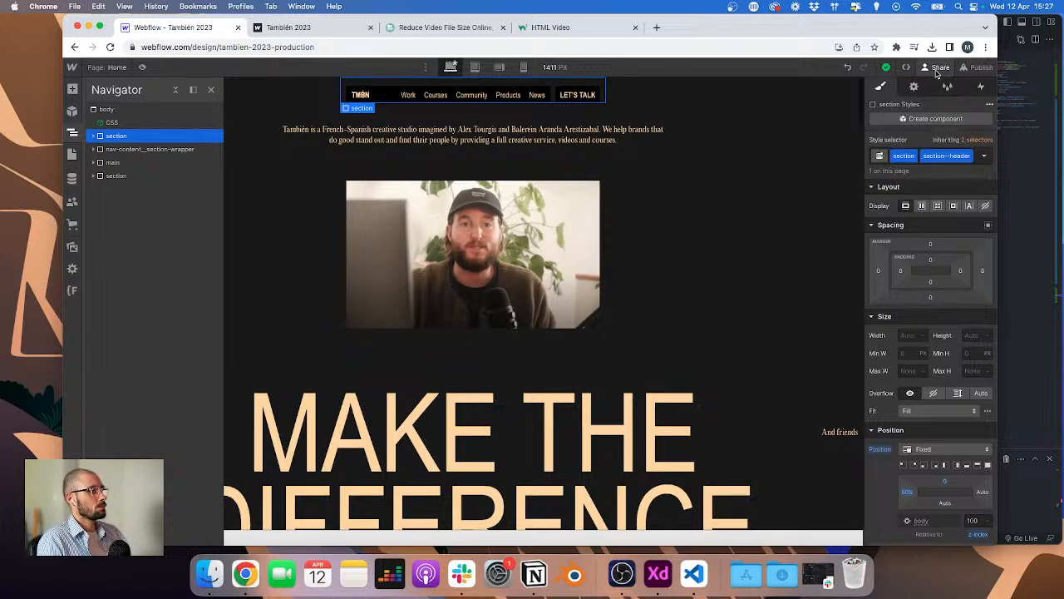
click(977, 67)
click(938, 69)
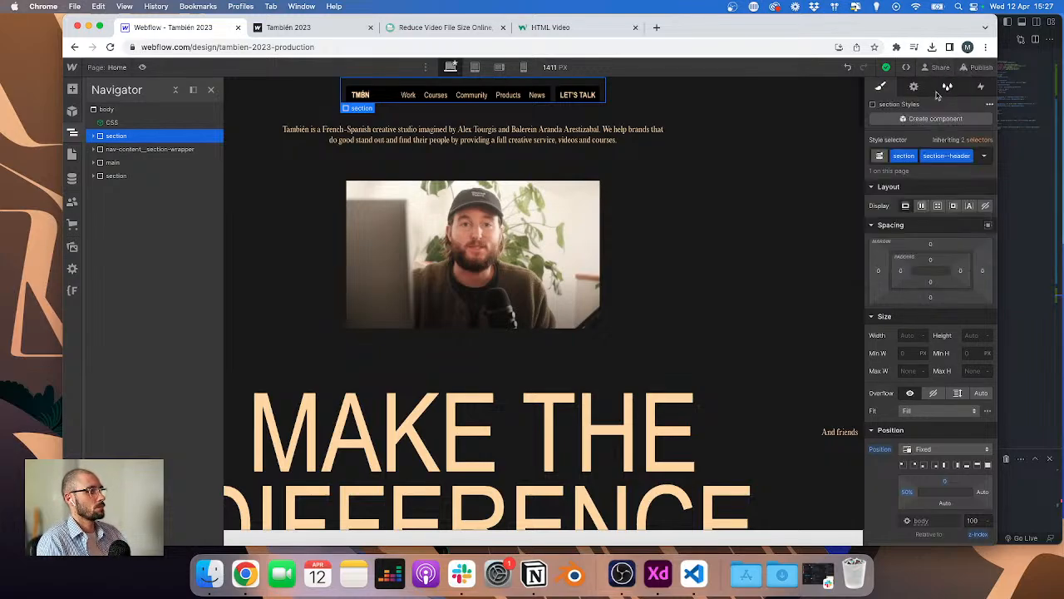
click(913, 86)
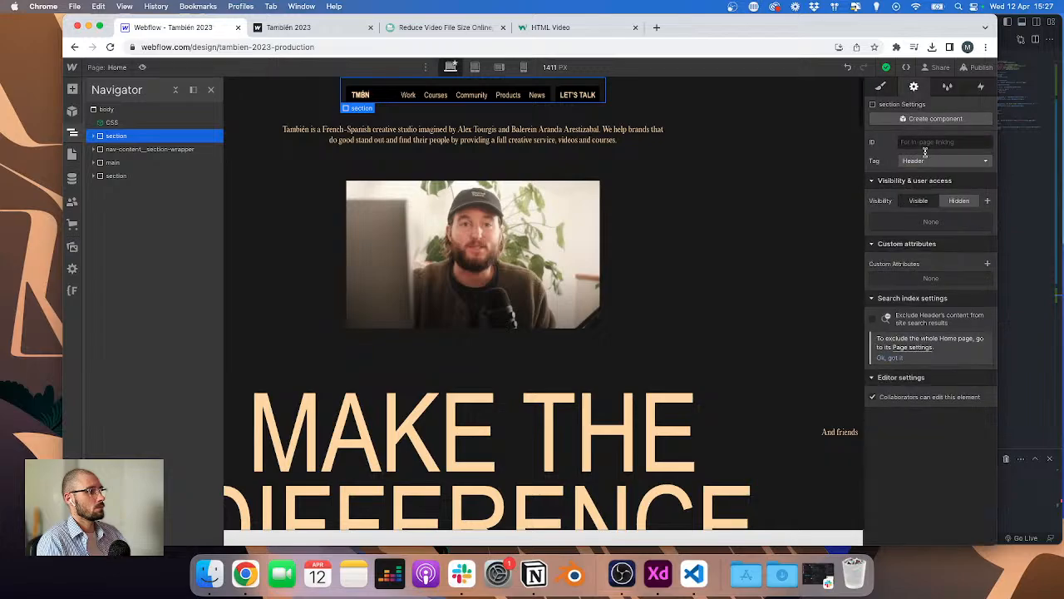
click(944, 161)
click(864, 176)
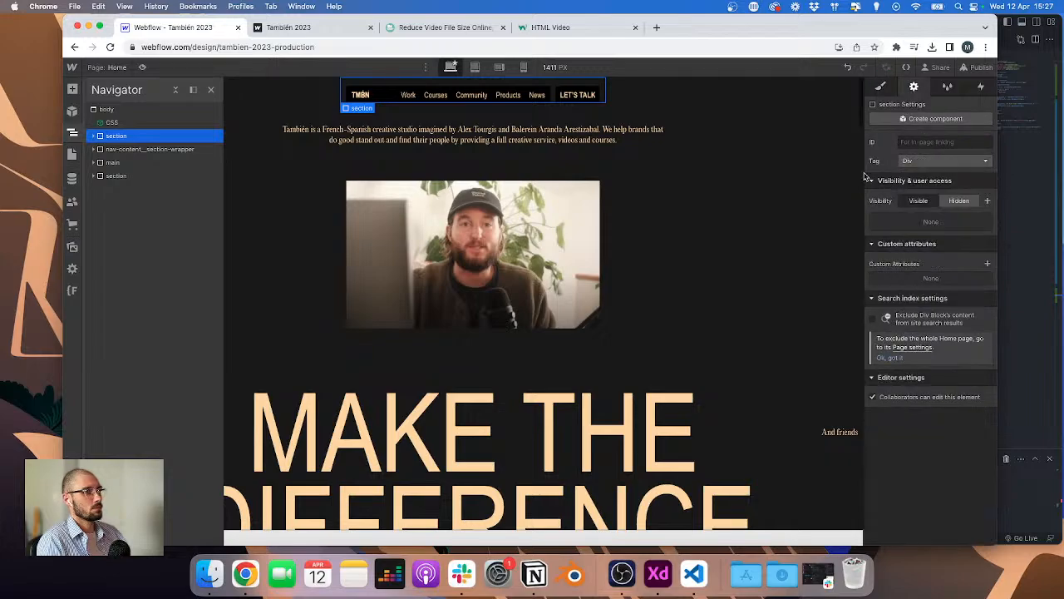
click(944, 161)
click(932, 246)
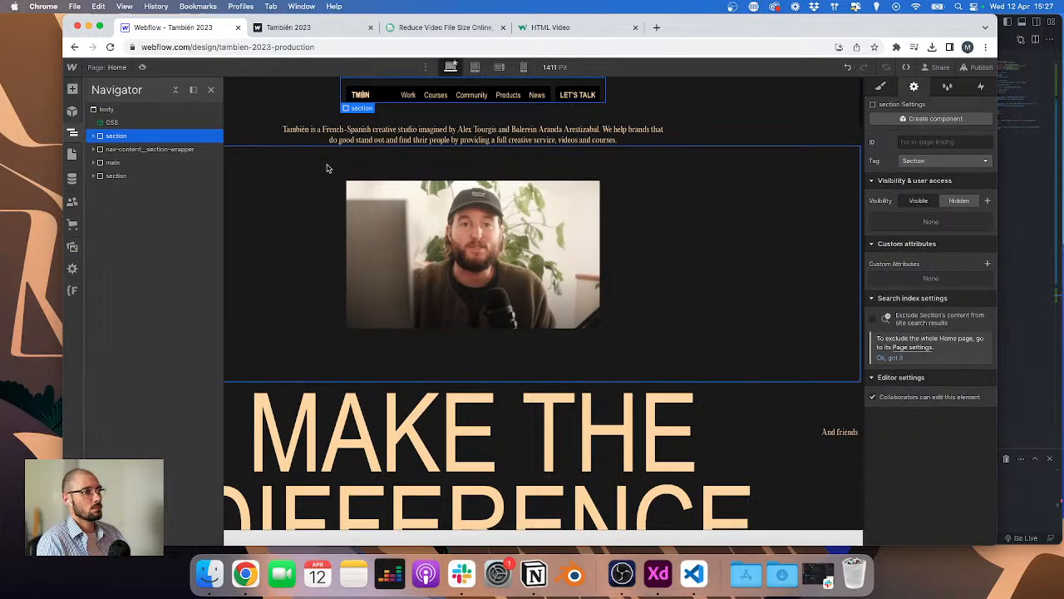
Step: Add a div with class header to the body and nest the nav section and nav content wrapper inside it
click(166, 109)
key(super+e)
text(div)
key(Return)
key(super+Return)
text(header)
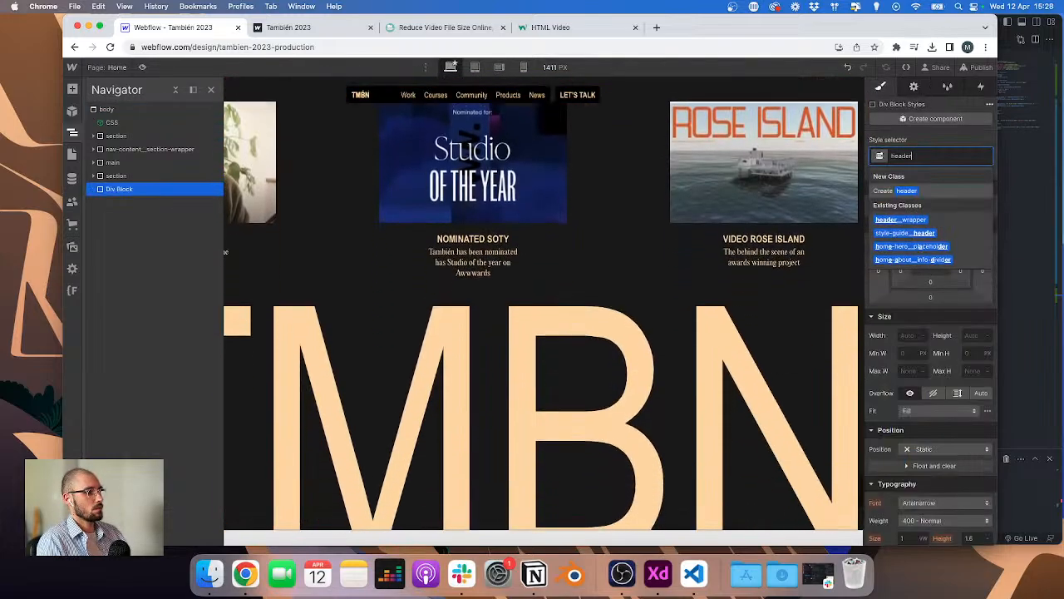
key(Return)
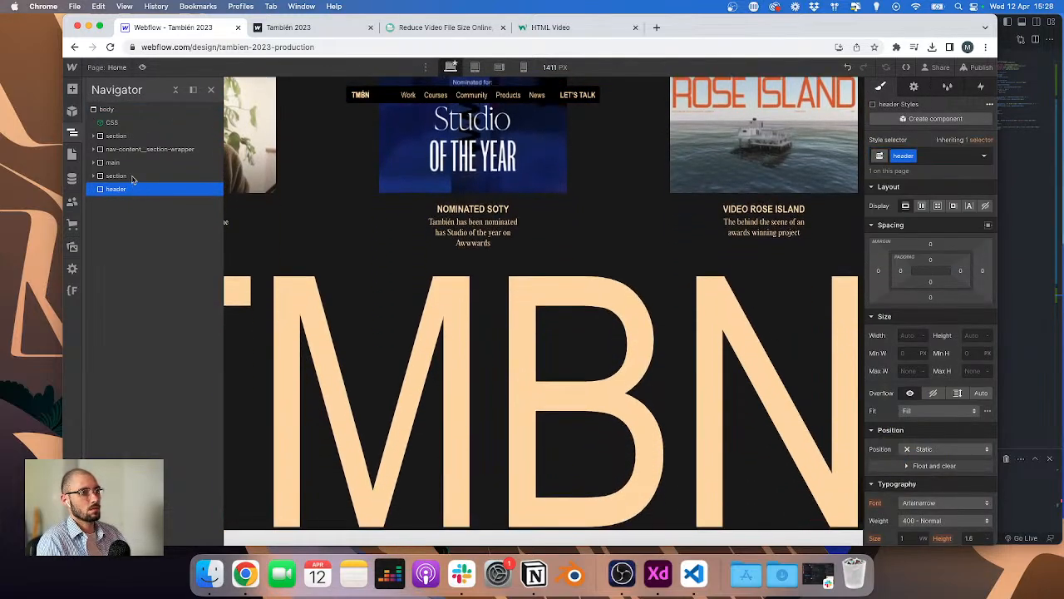
drag(130, 187, 128, 164)
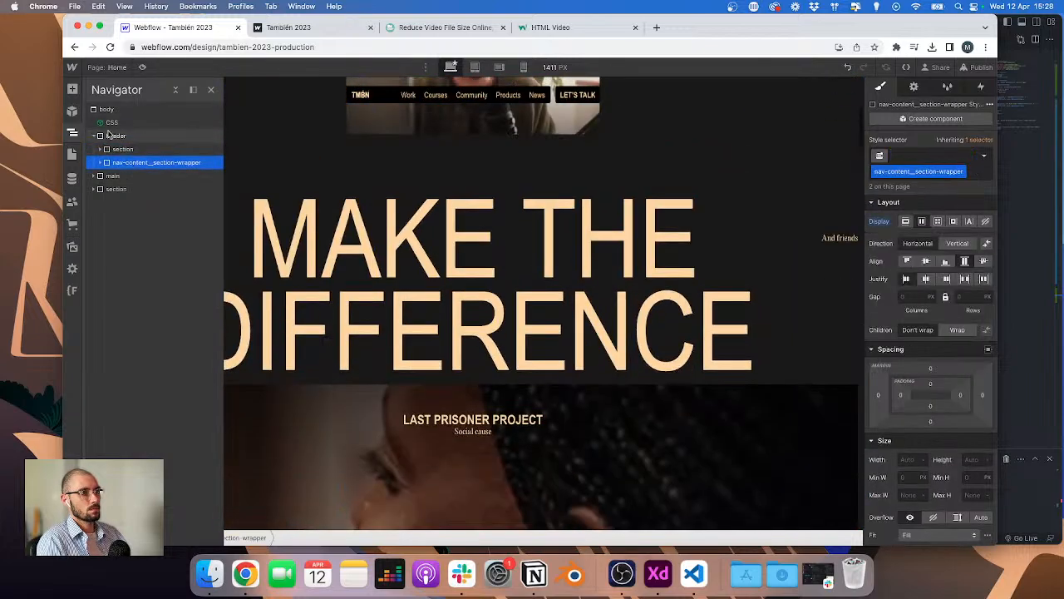
click(109, 135)
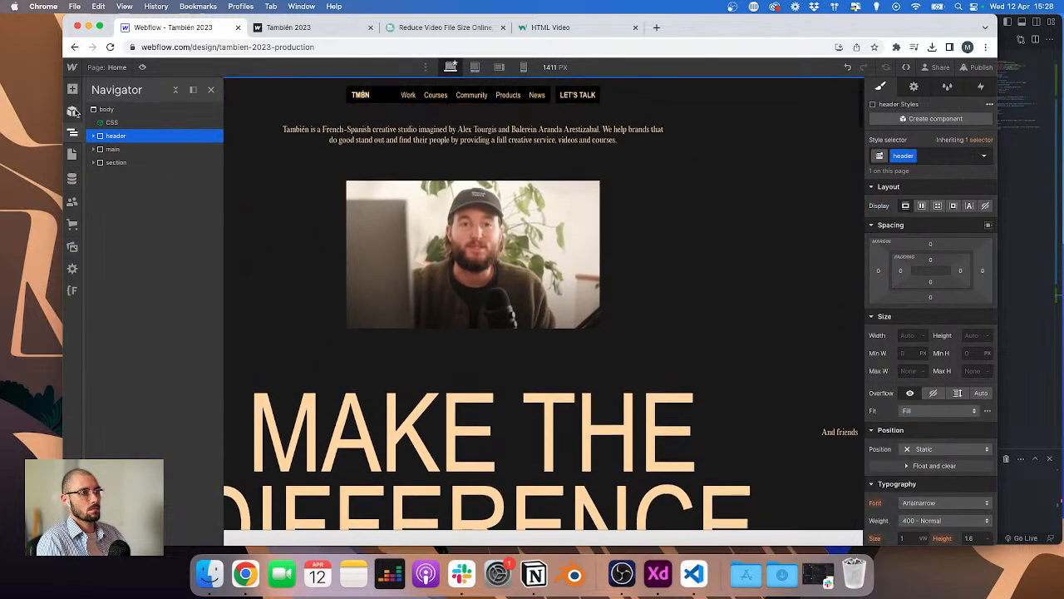
Step: Convert the header div into a component named Header
click(73, 111)
click(148, 135)
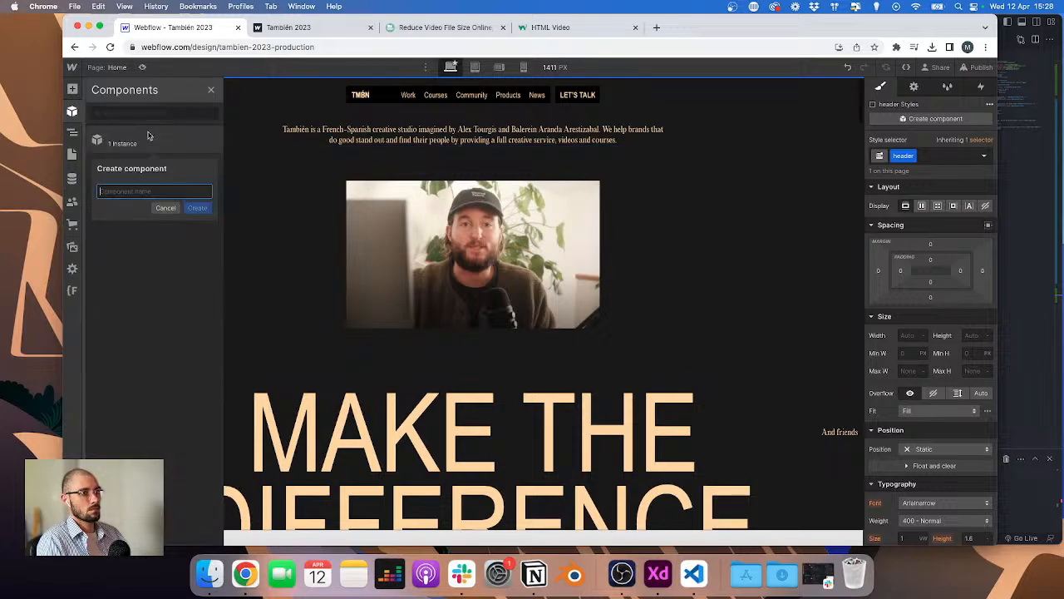
text(Header)
key(Return)
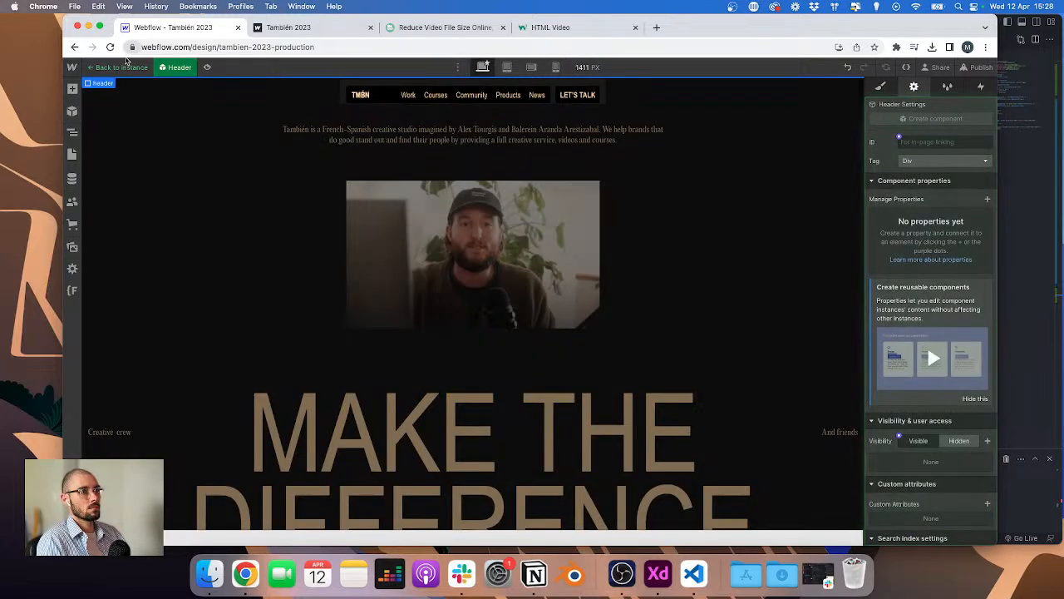
Step: Open the Work page and insert the Header component into it
click(118, 69)
click(118, 71)
click(108, 168)
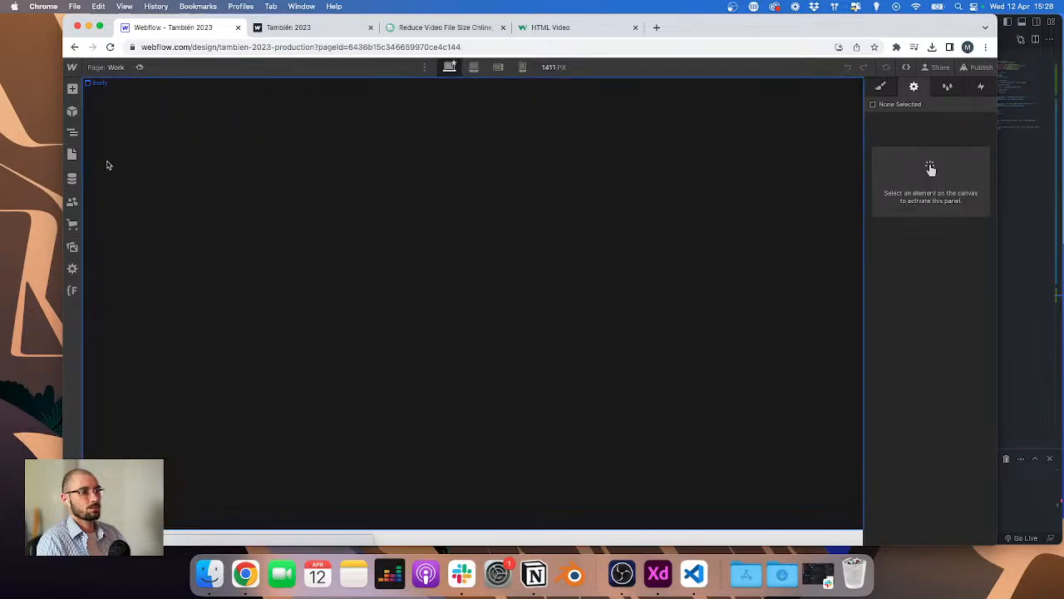
click(111, 67)
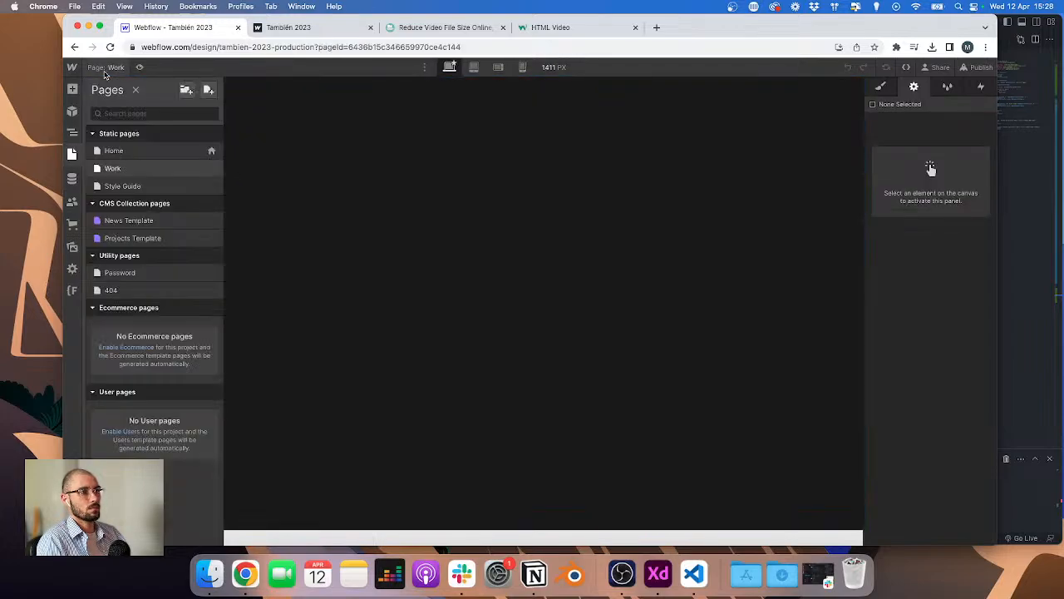
click(73, 113)
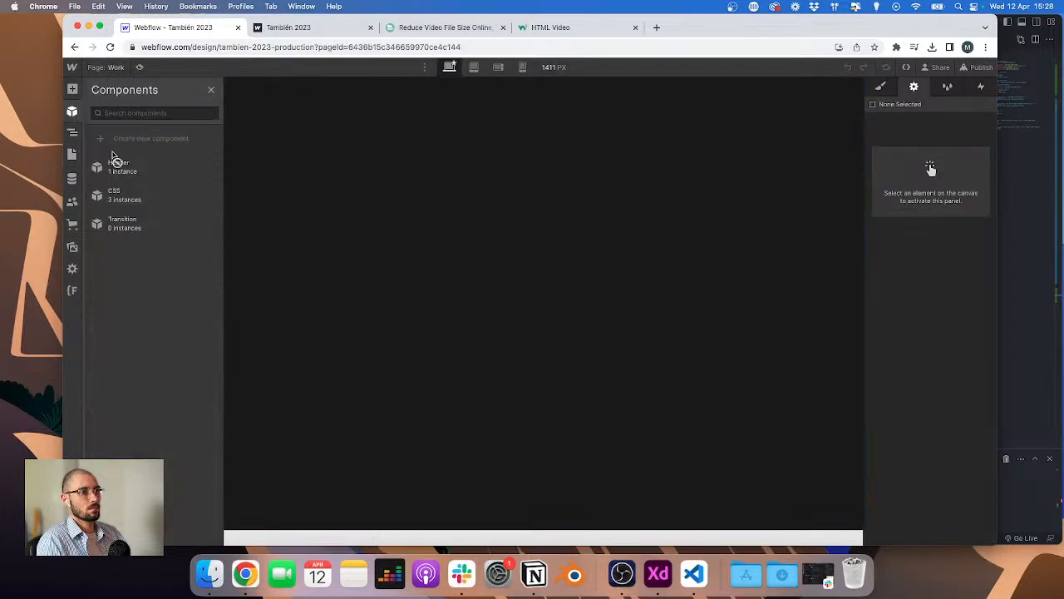
drag(107, 165, 96, 105)
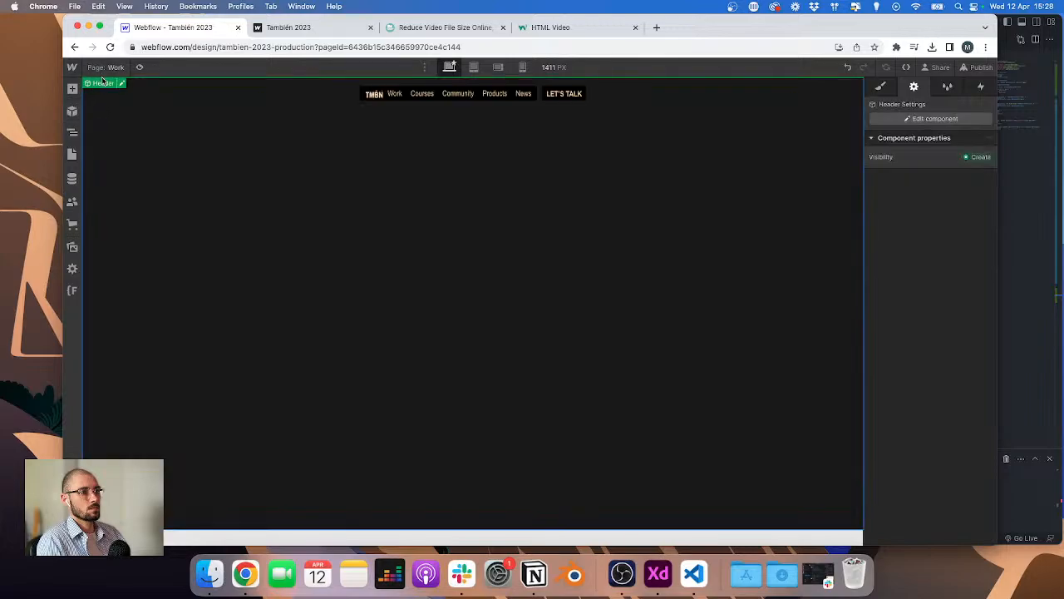
Step: Select the Work page body and publish the site to the staging domain
click(72, 134)
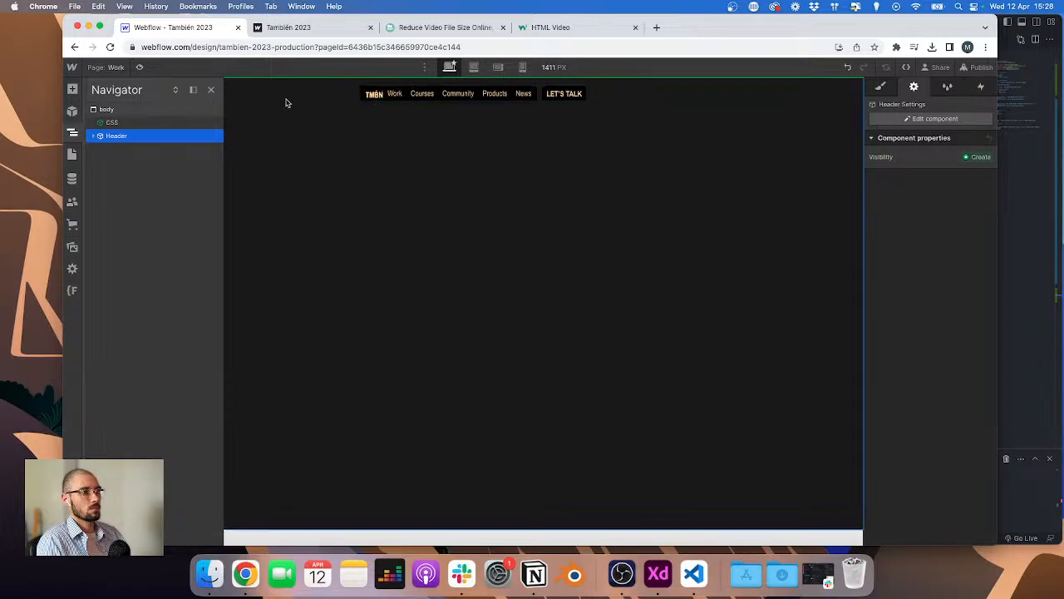
click(128, 111)
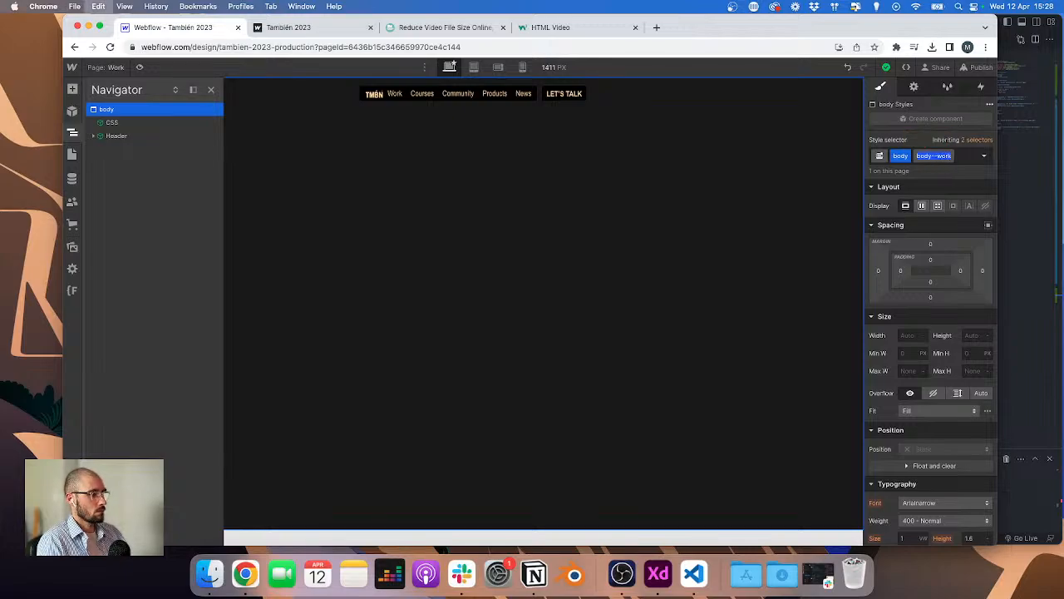
click(978, 66)
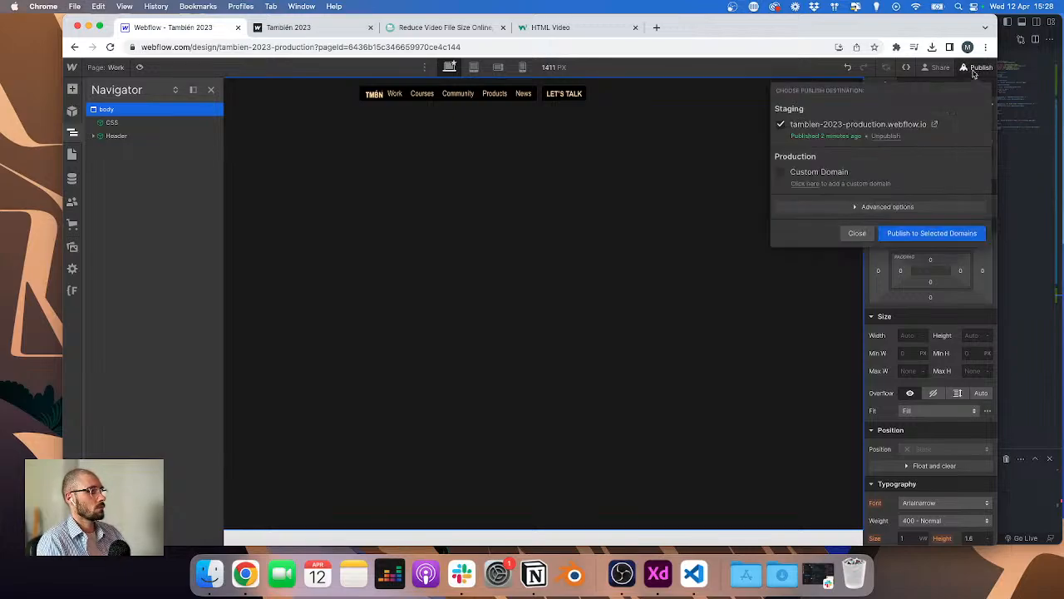
click(932, 233)
Step: In main.js, make the duplicated block check for 'body--work' and rename its variable and condition to isWork
click(693, 573)
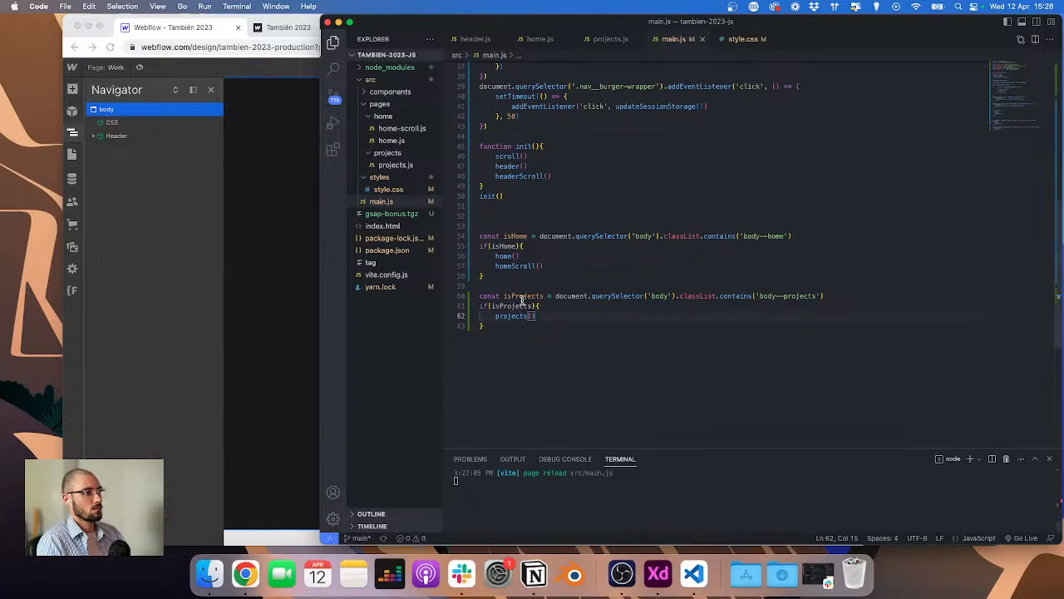
double_click(800, 296)
text(work)
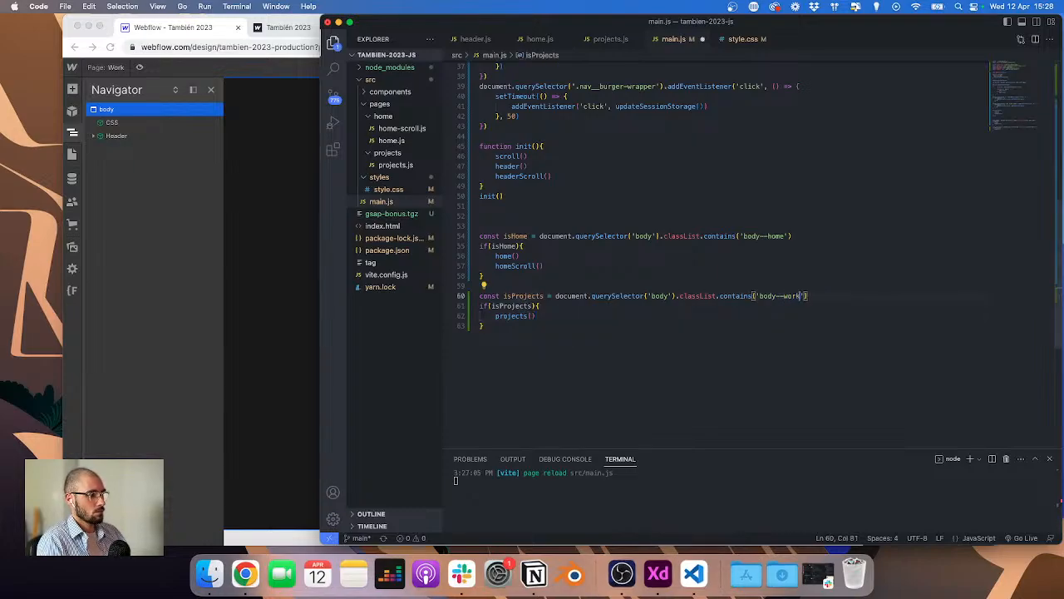
double_click(537, 296)
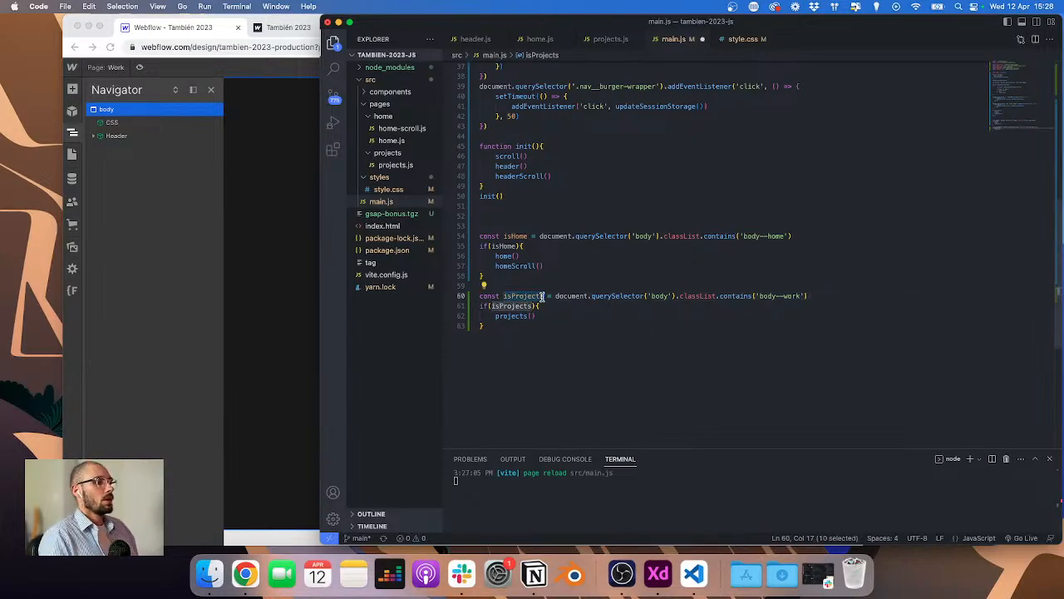
text(isWork)
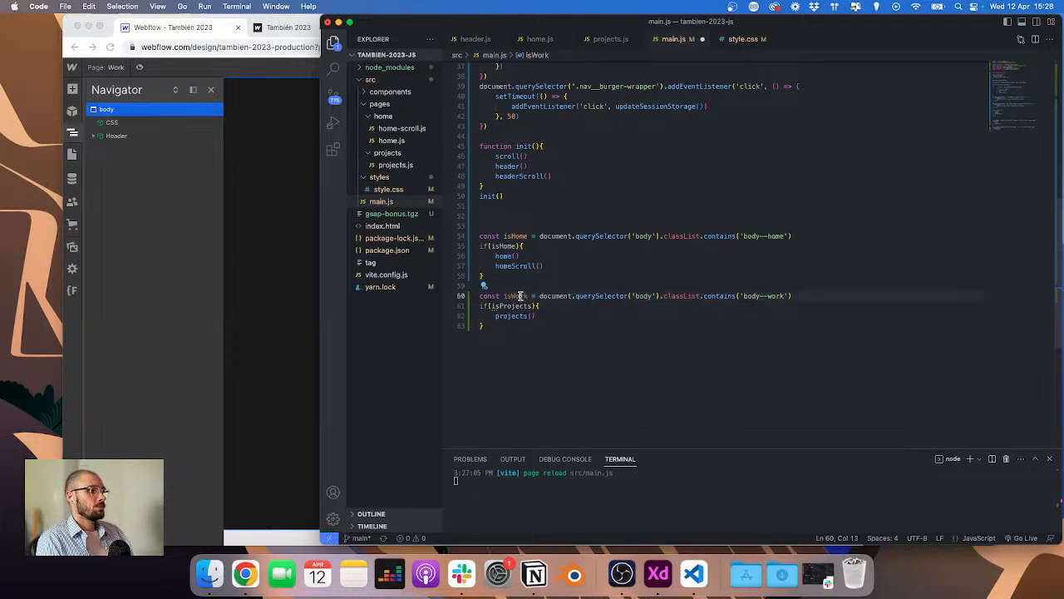
double_click(509, 306)
text(isWork)
Step: Call work() in the isWork block and rename the projects folder to work, accepting the import update
double_click(510, 316)
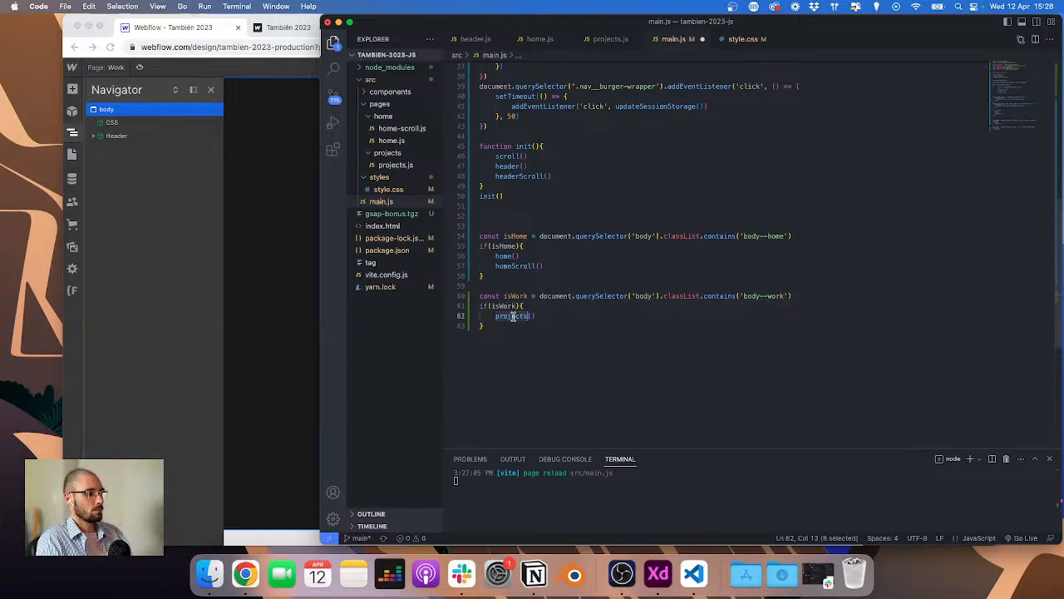
text(work)
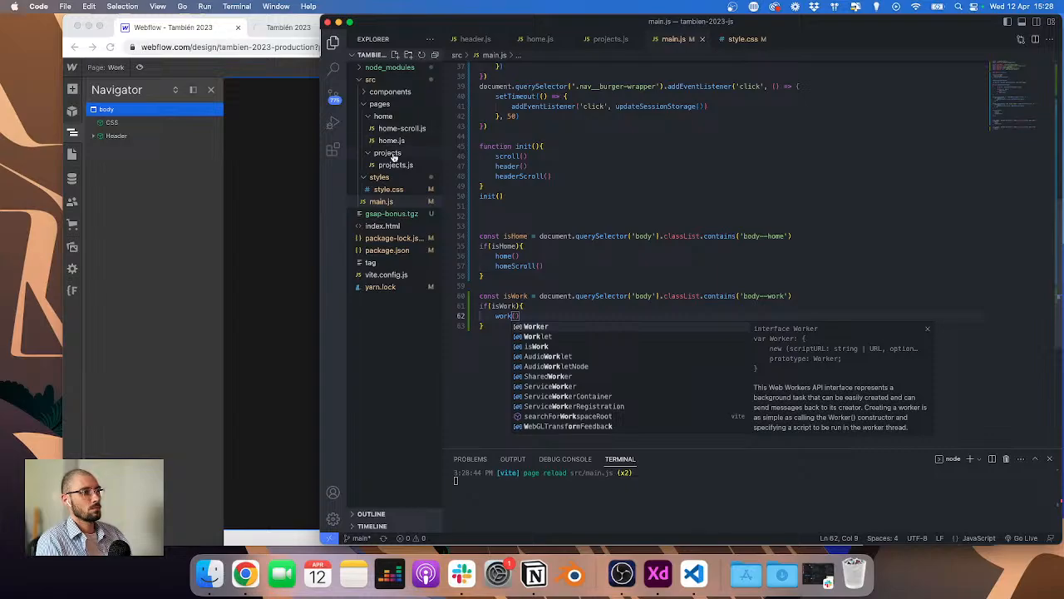
right_click(394, 157)
click(442, 321)
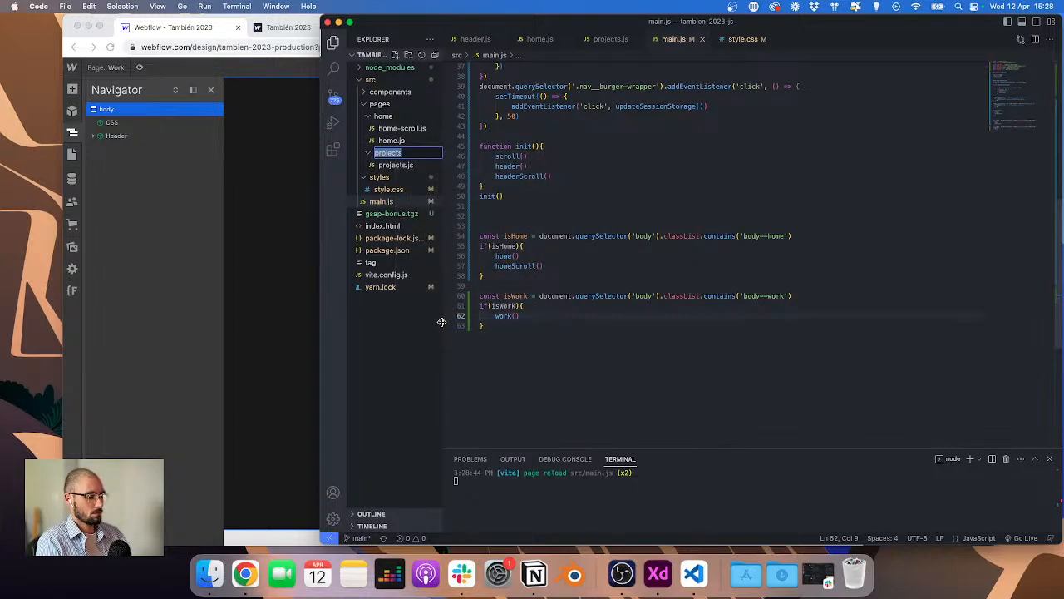
text(work)
key(Return)
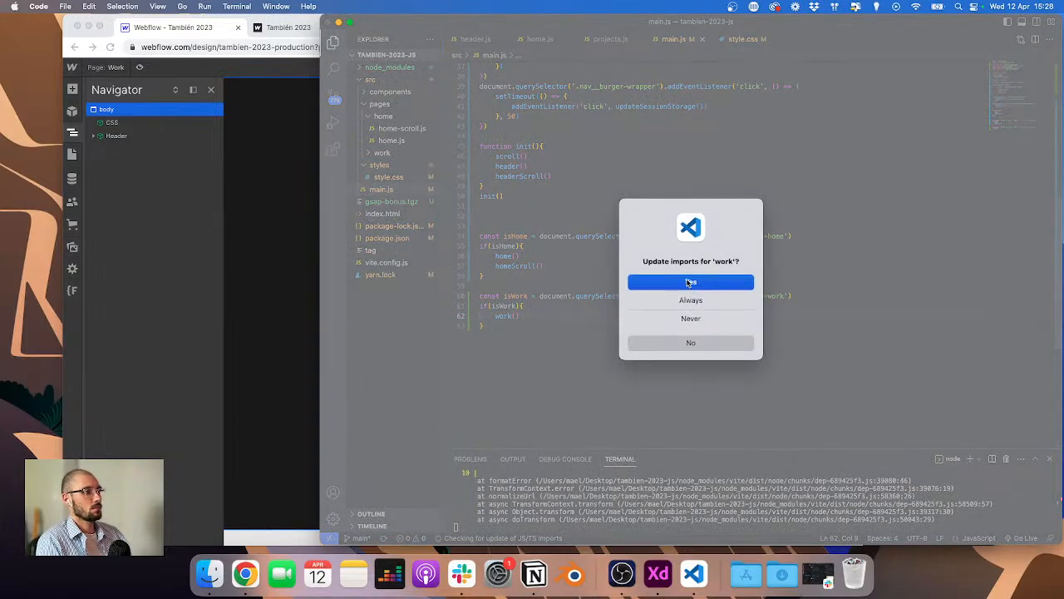
click(689, 283)
Step: Rename projects.js in the work folder to work.js, updating imports
click(398, 154)
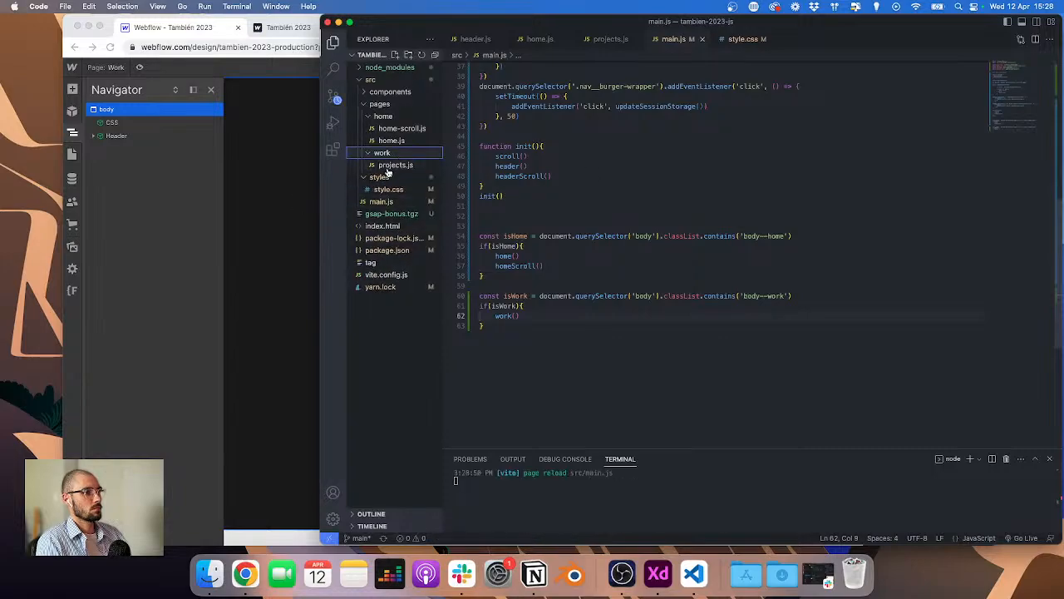
click(389, 166)
right_click(391, 166)
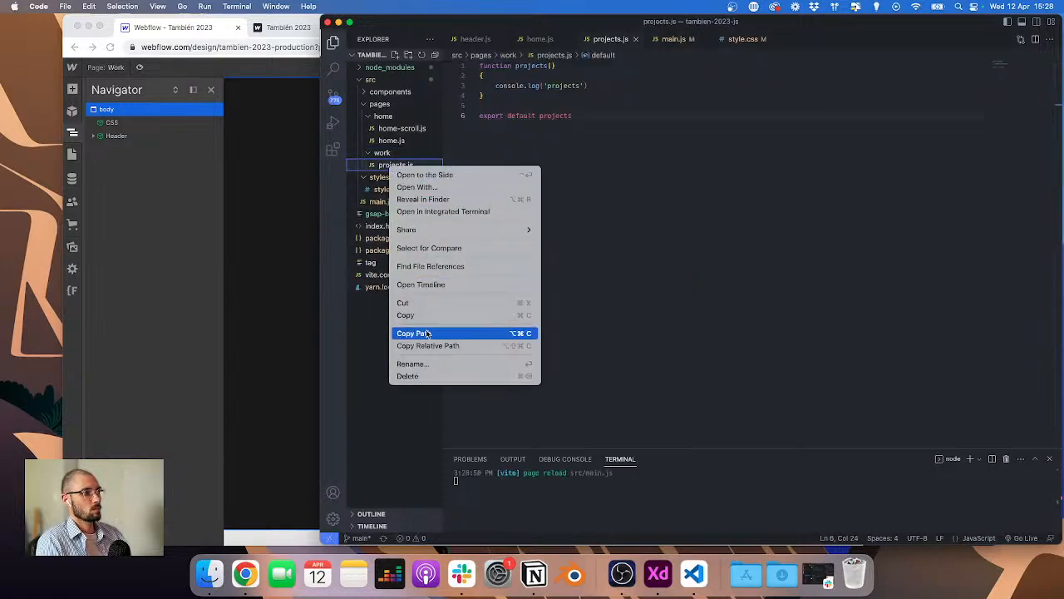
click(450, 364)
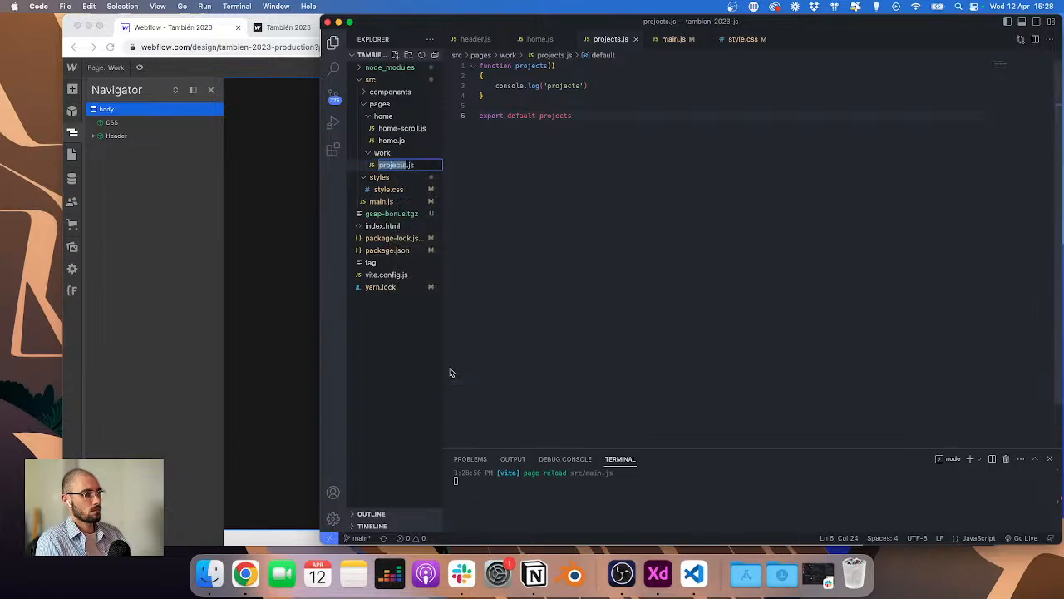
text(worl)
key(Return)
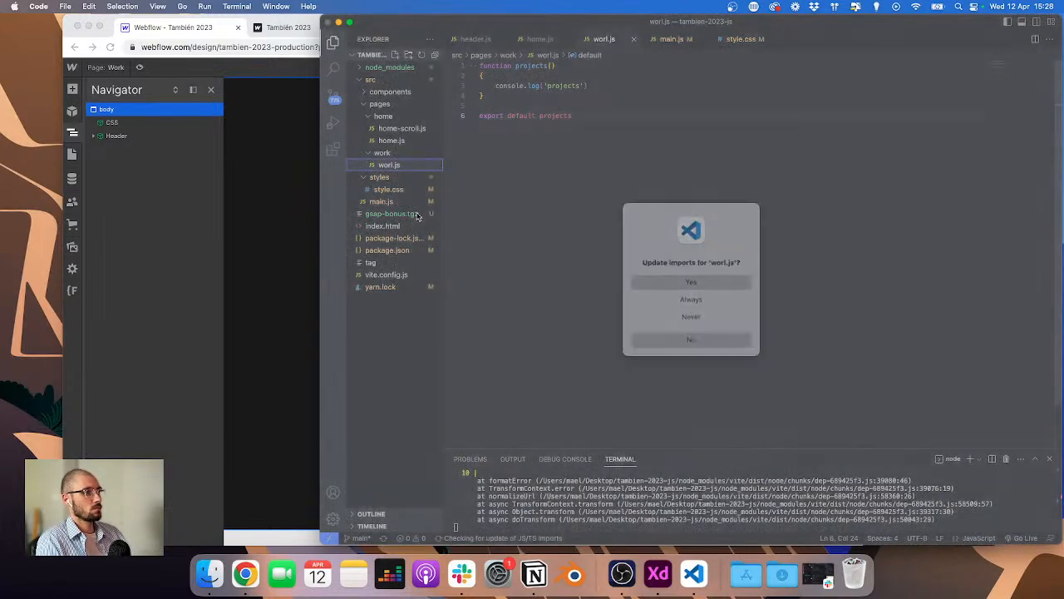
key(Return)
right_click(387, 169)
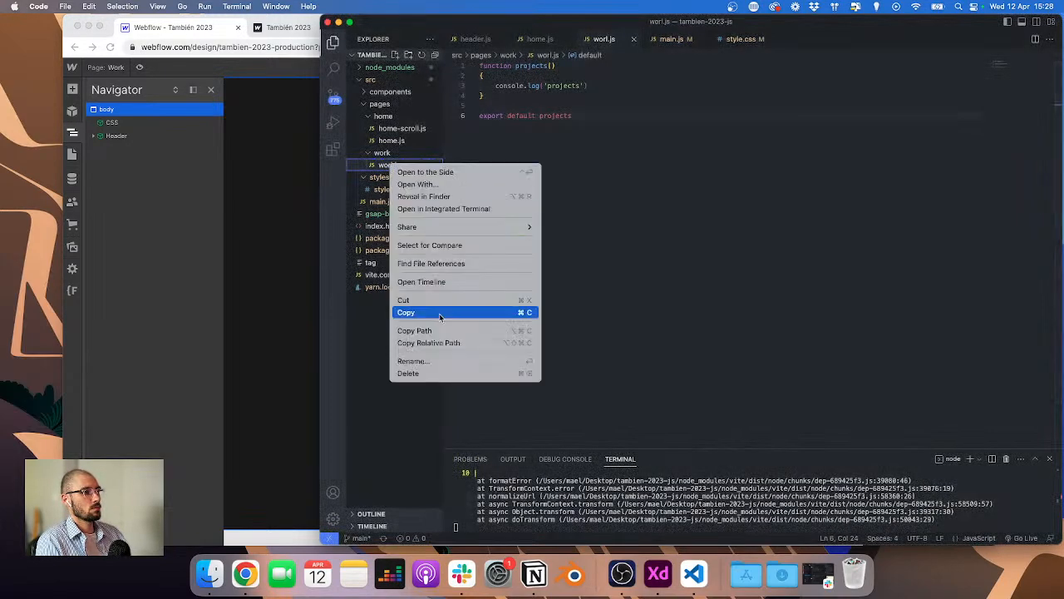
click(440, 363)
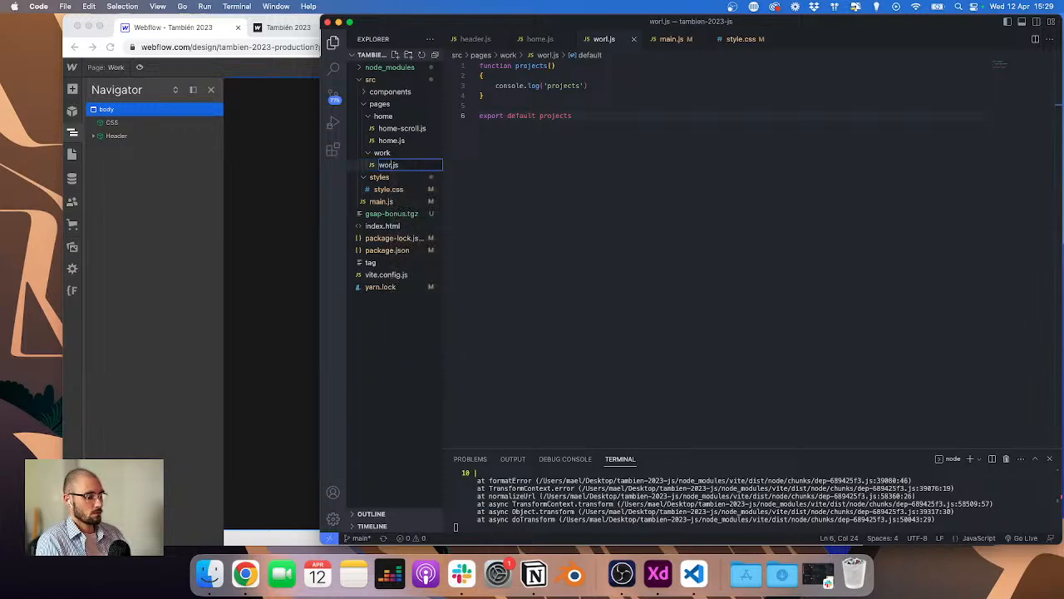
text(work)
key(Return)
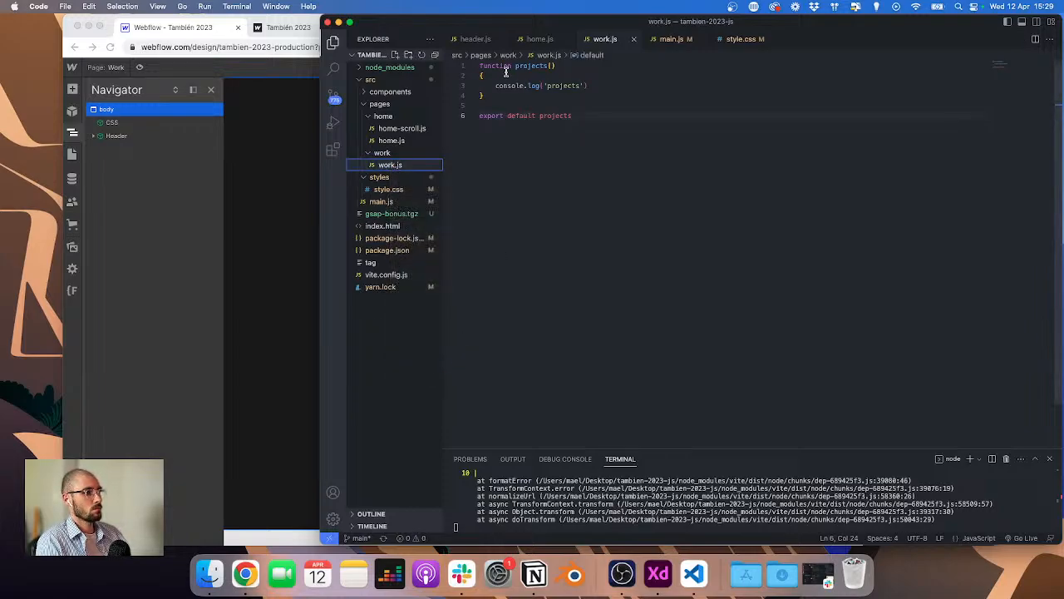
Step: In work.js, rename the function and its default export to work and log 'work' to the console
click(531, 66)
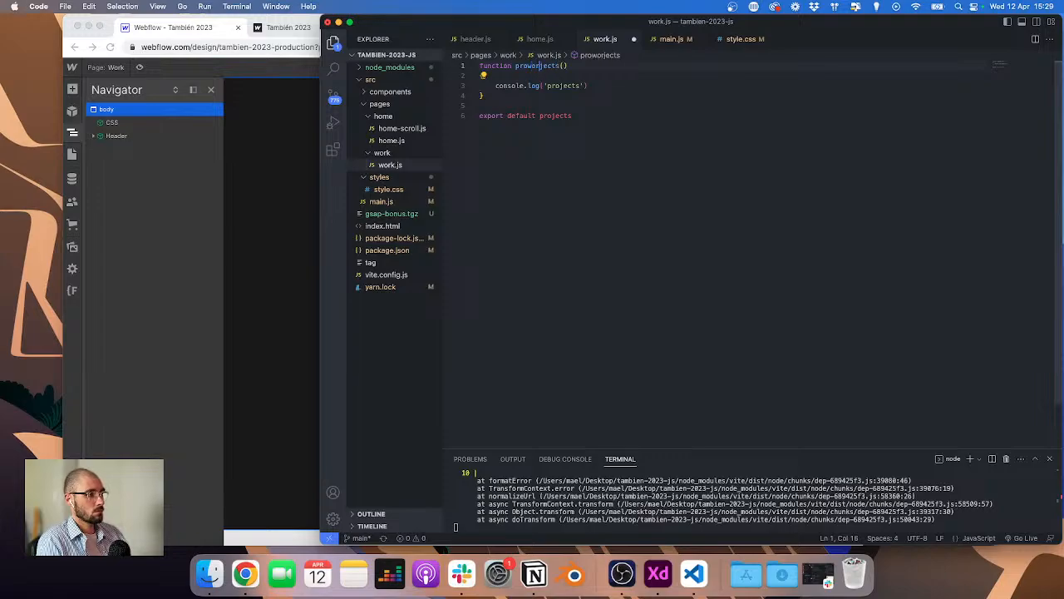
text(wor)
double_click(529, 65)
text(wo)
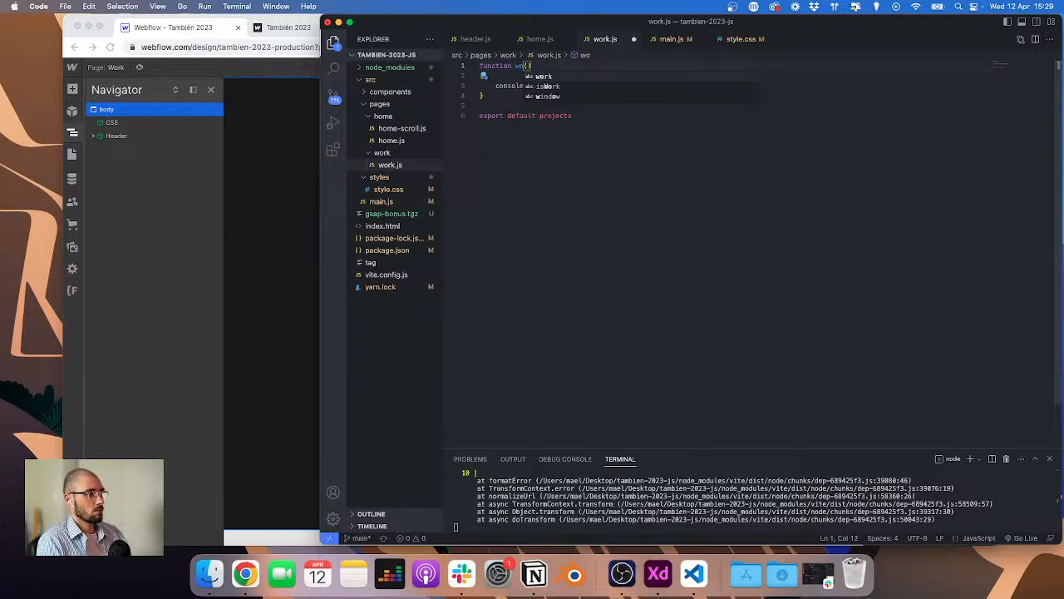
text(rk)
key(super+a)
click(542, 116)
double_click(545, 116)
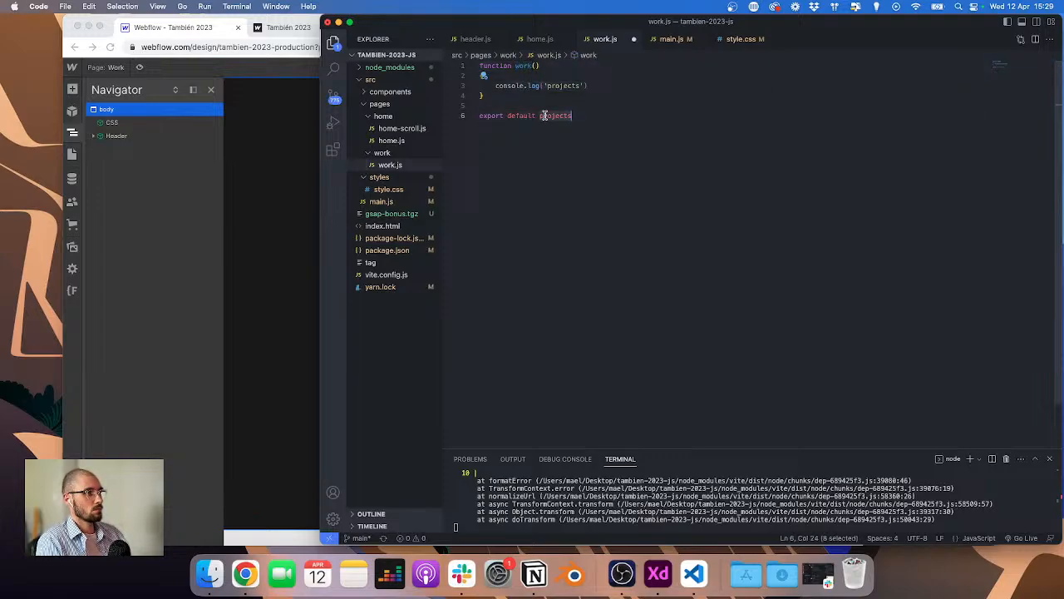
text(work)
double_click(573, 86)
text(work)
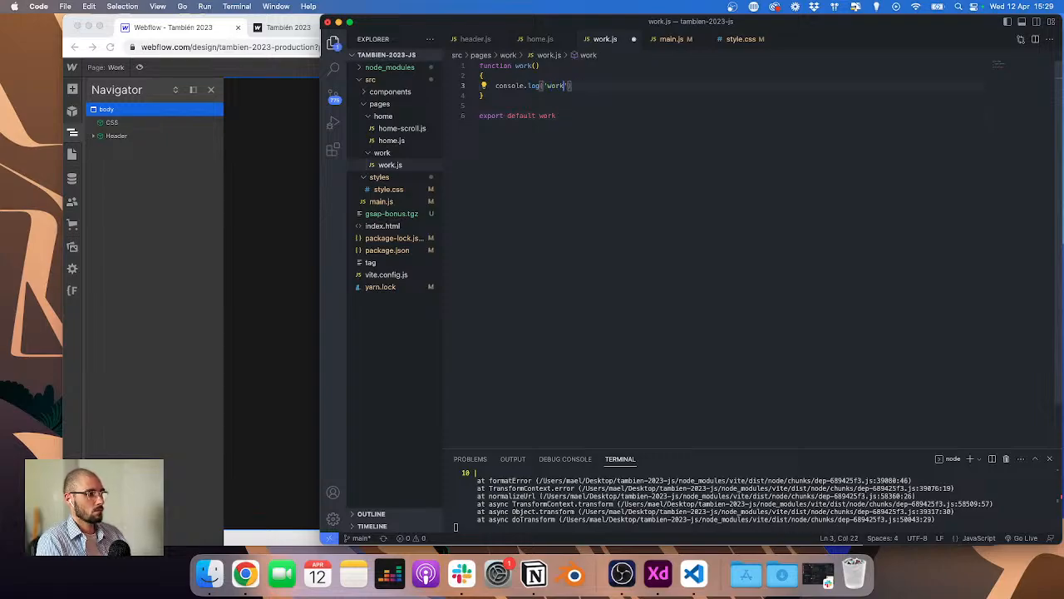
Step: In main.js, import work from './pages/work/work' and save the file
click(667, 39)
scroll(574, 136, up, 10)
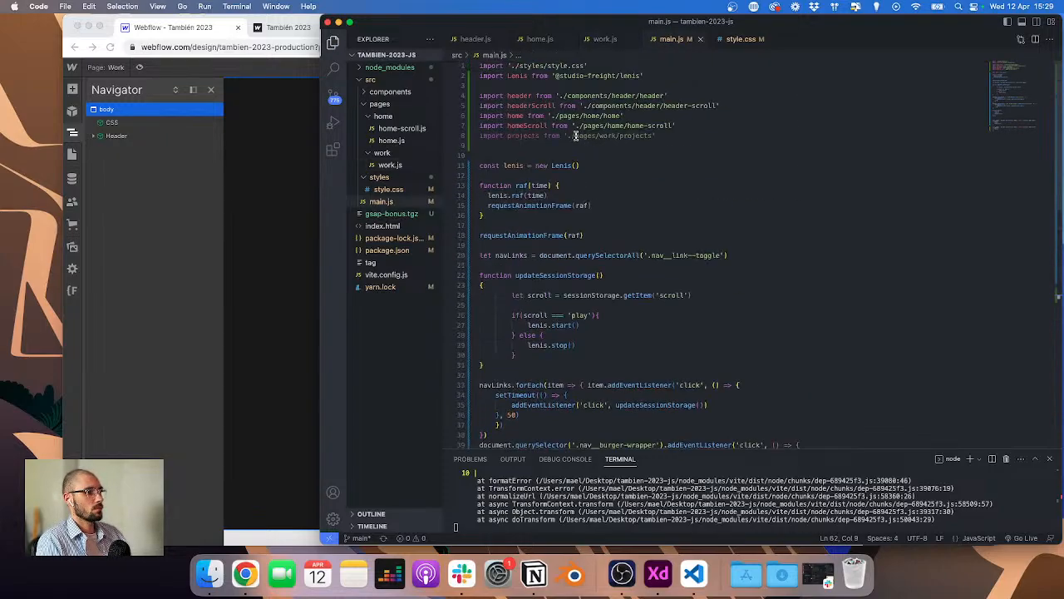
double_click(522, 135)
text(k)
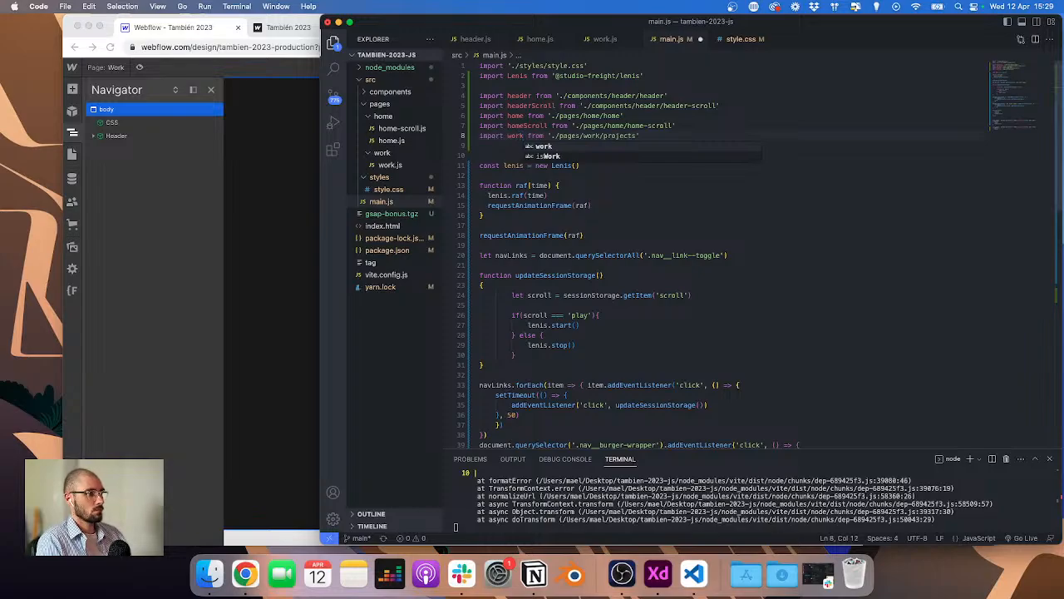
key(alt+shift+Left)
key(super+c)
double_click(622, 136)
key(super+v)
scroll(582, 233, down, 10)
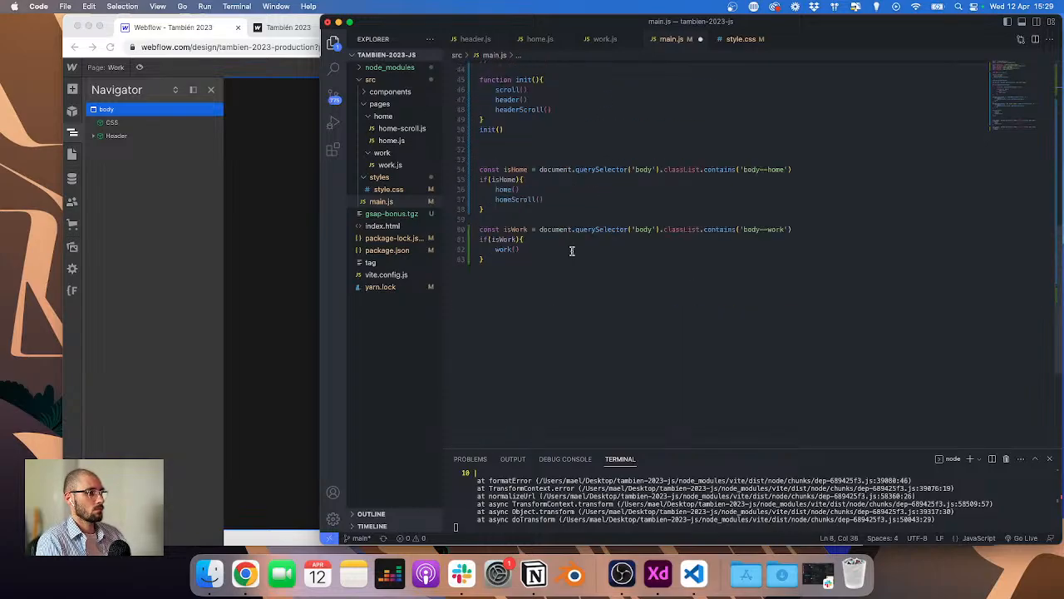
key(super+s)
Step: Open the staging Work page in the browser and check its developer console output
key(super+Tab)
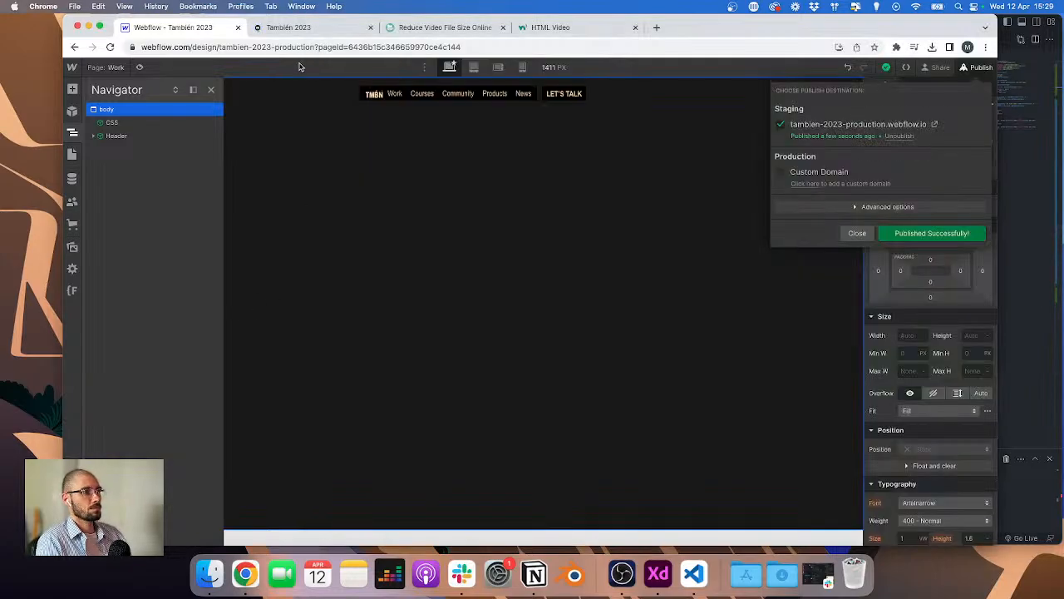
click(928, 124)
click(502, 28)
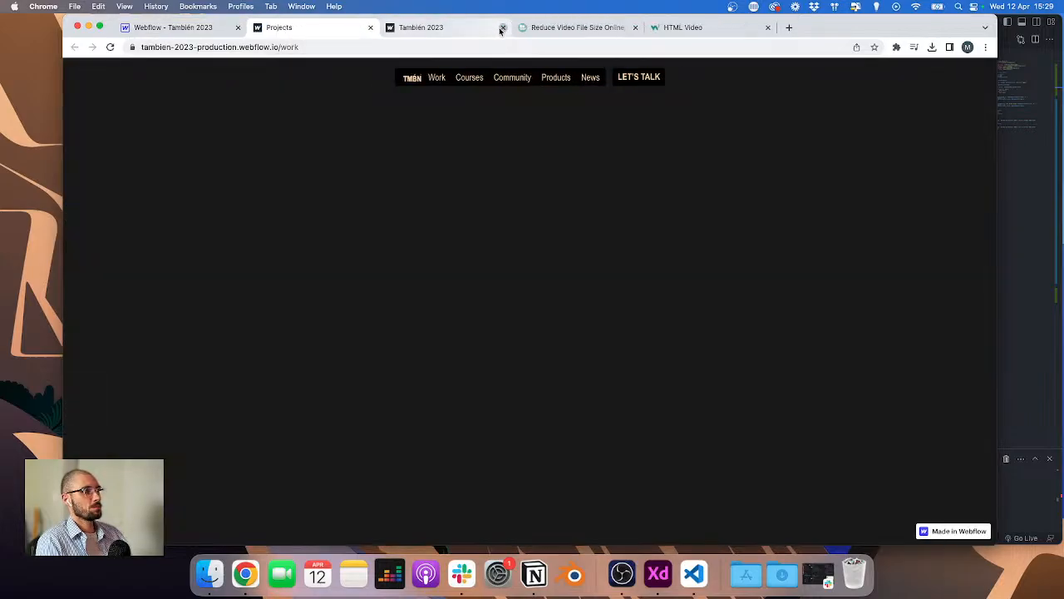
click(502, 27)
click(503, 27)
key(super+alt+j)
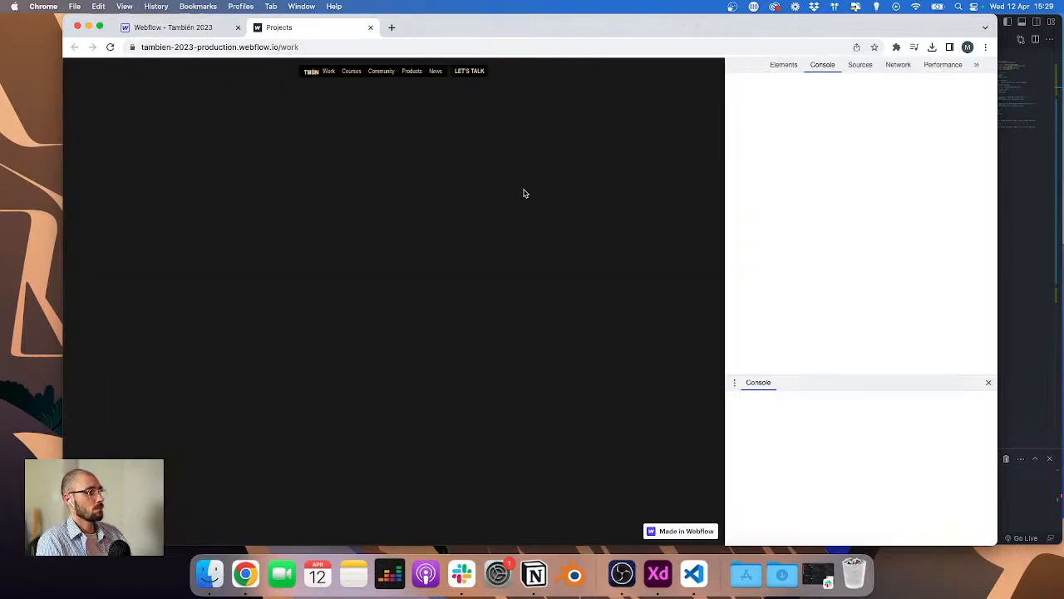
double_click(742, 131)
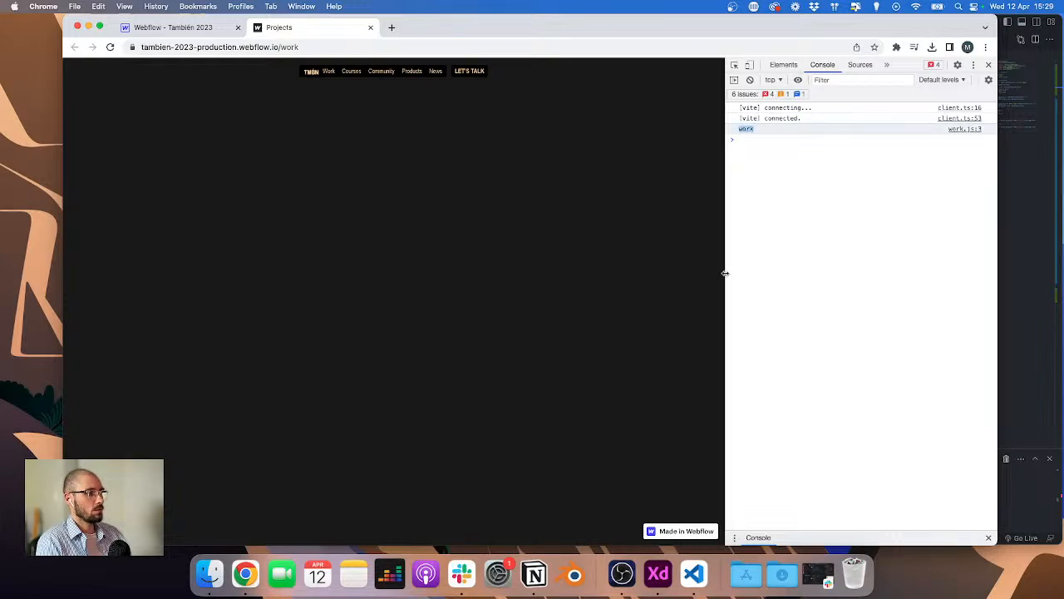
drag(725, 276, 766, 270)
Step: On the Work page in Webflow, add a div block after the Header and give it the class main
click(191, 27)
click(513, 197)
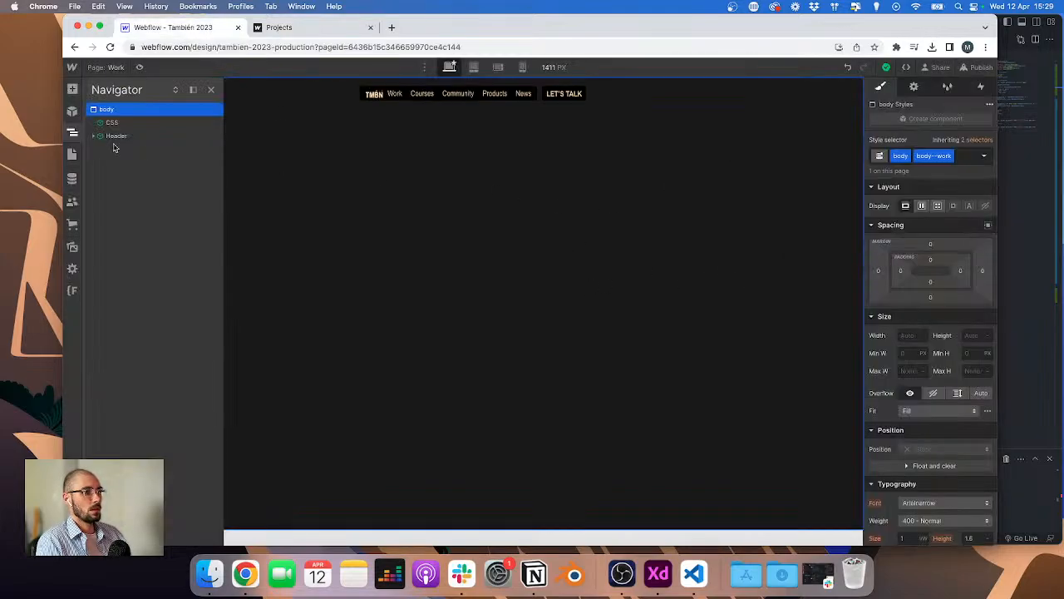
key(super+k)
text(div)
key(Return)
key(super+Return)
text(main)
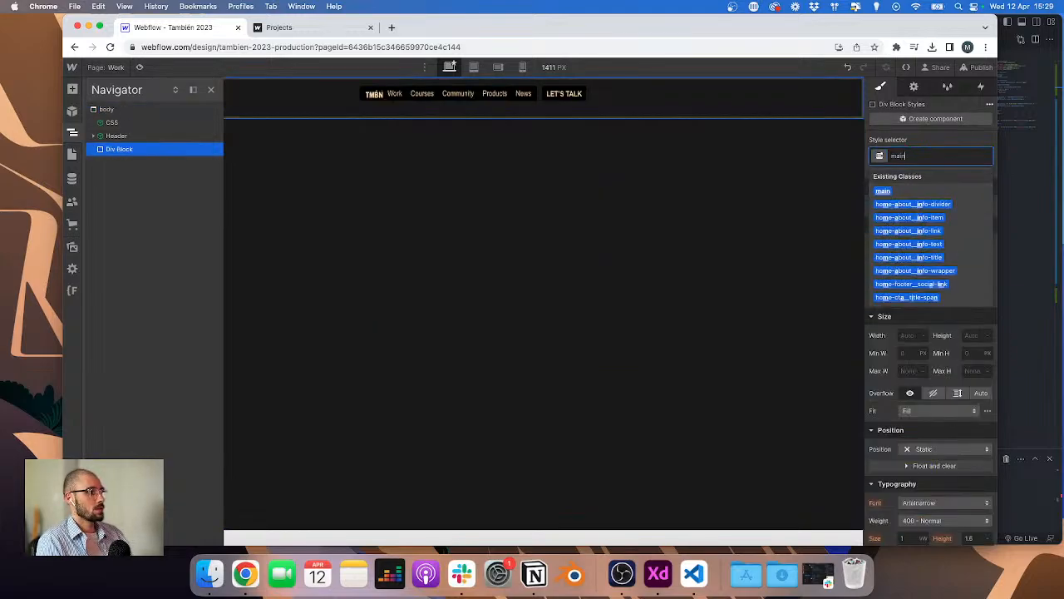
key(Return)
Step: Add a div block inside main with the class section
key(super+k)
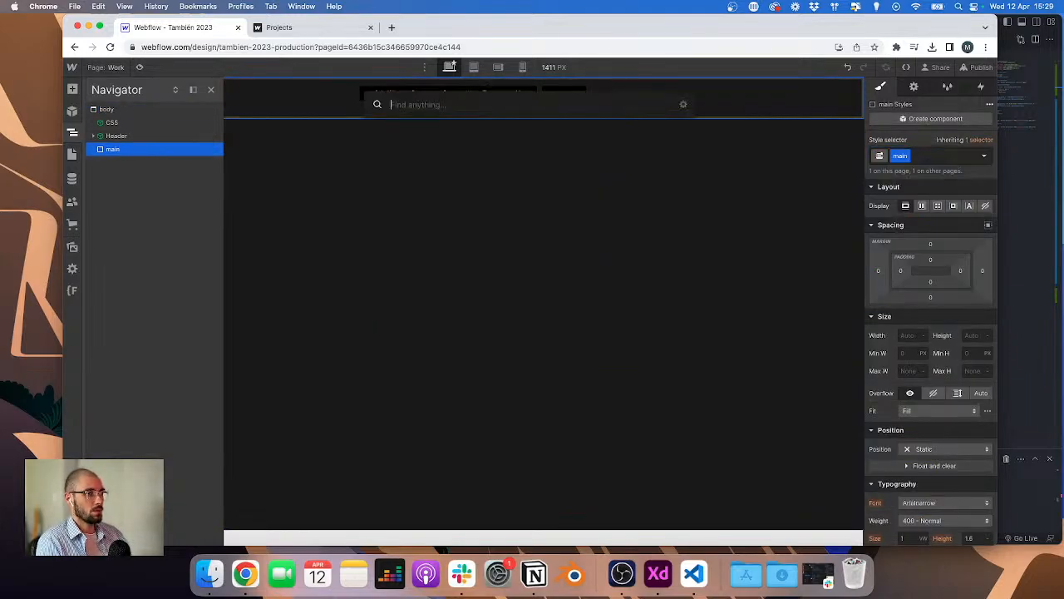
text(div)
key(Return)
key(super+Return)
text(secio)
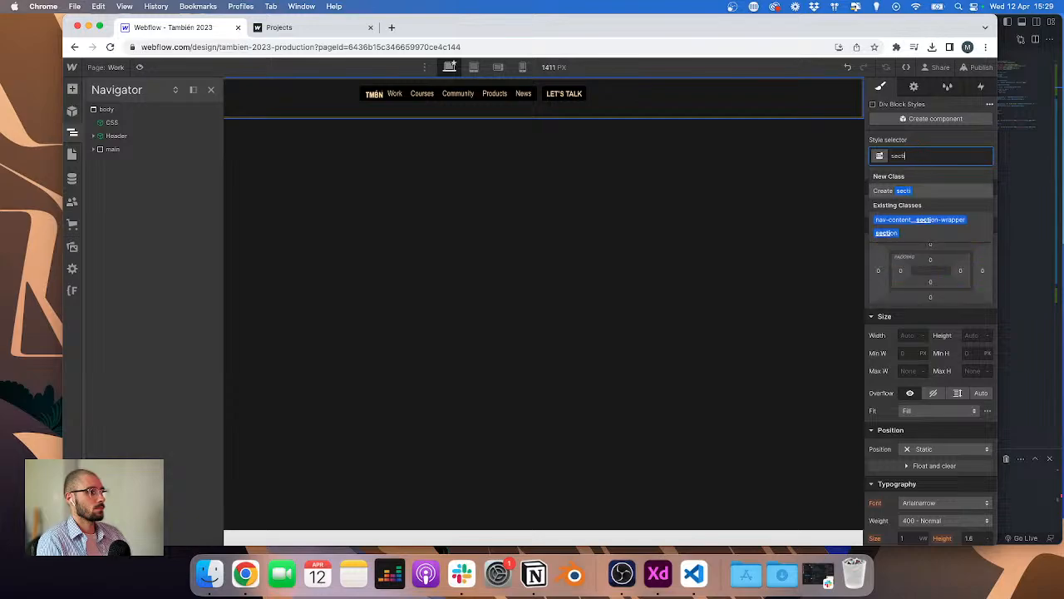
key(Return)
Step: Add a div block inside section with the class container
key(super+k)
text(div)
key(Return)
key(super+Return)
text(contain)
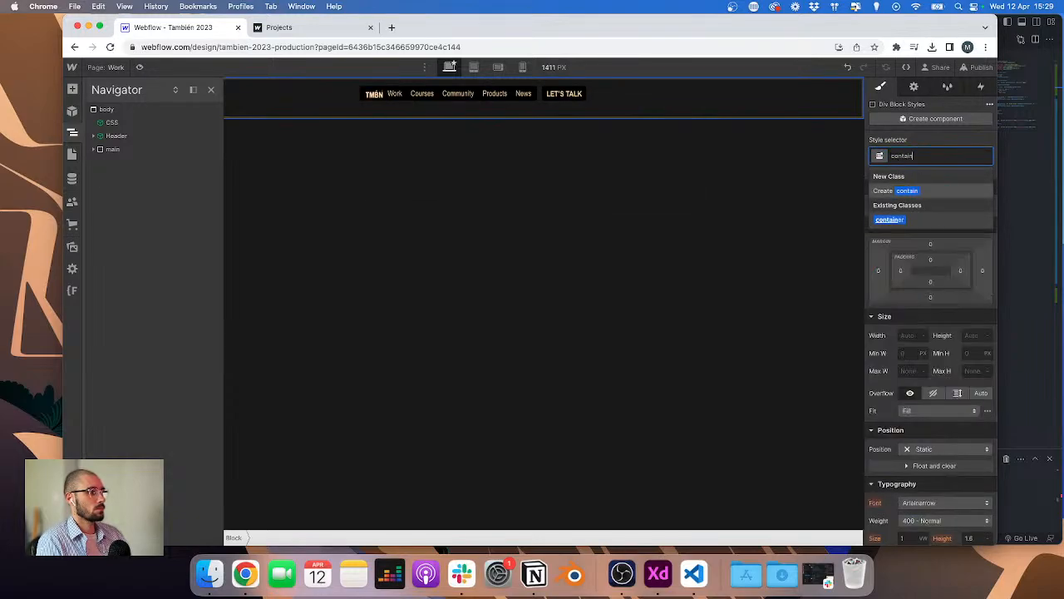
key(Return)
Step: Add a div block inside container with the class work-hero_wrapper
key(super+k)
text(div)
key(Return)
key(super+Return)
text(work-hero__wrapper)
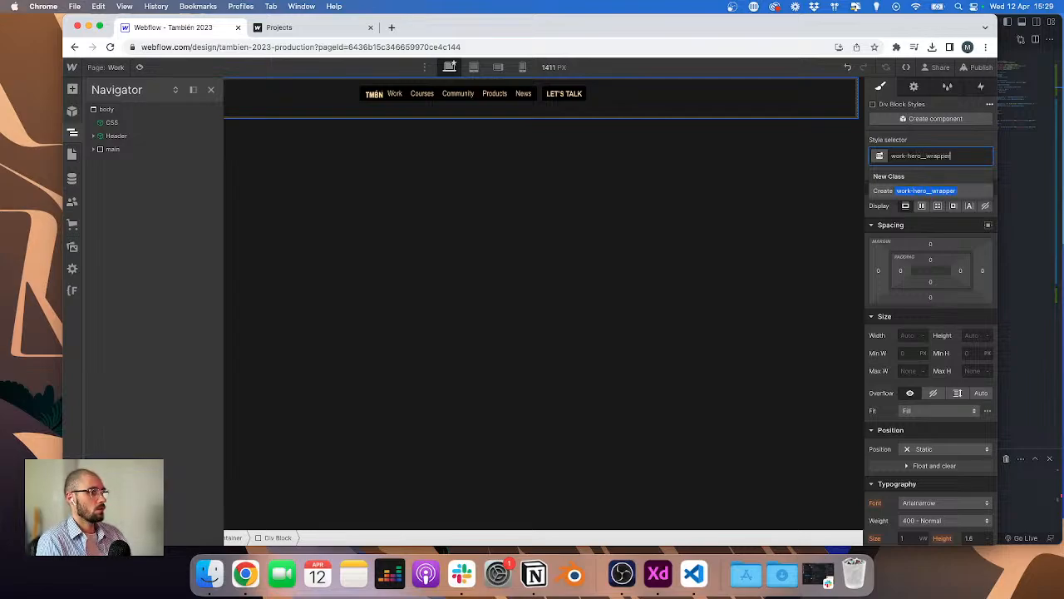
key(Return)
Step: Set the main div's HTML tag to Main
click(94, 150)
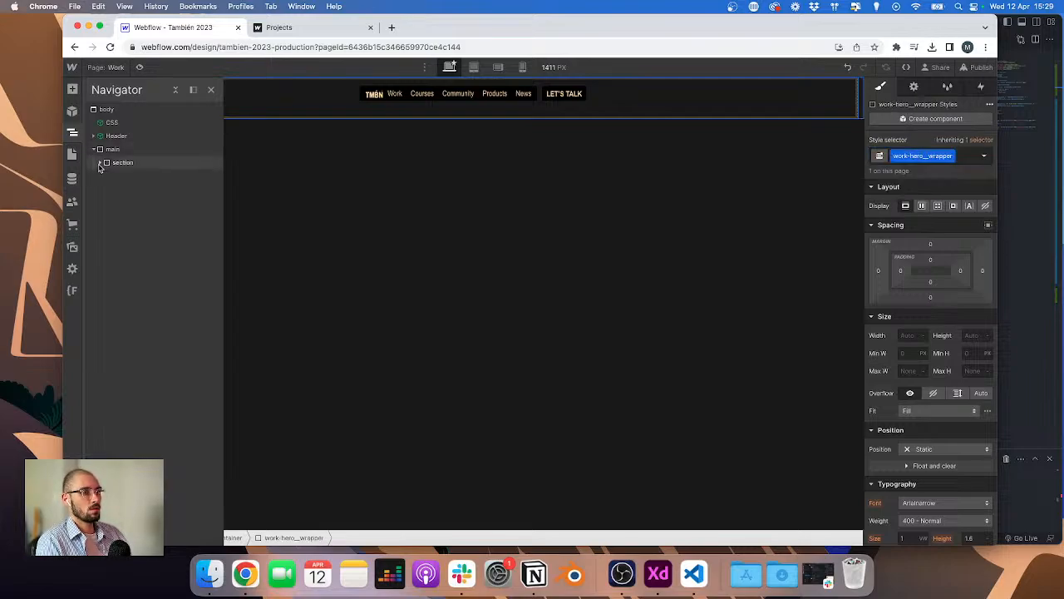
click(101, 163)
click(113, 150)
click(915, 87)
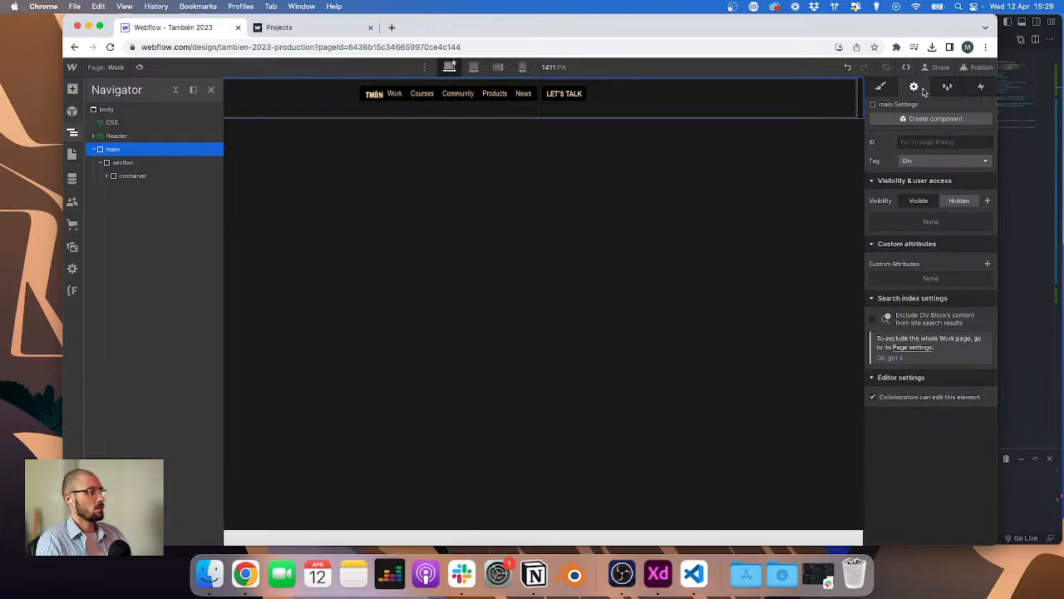
click(923, 161)
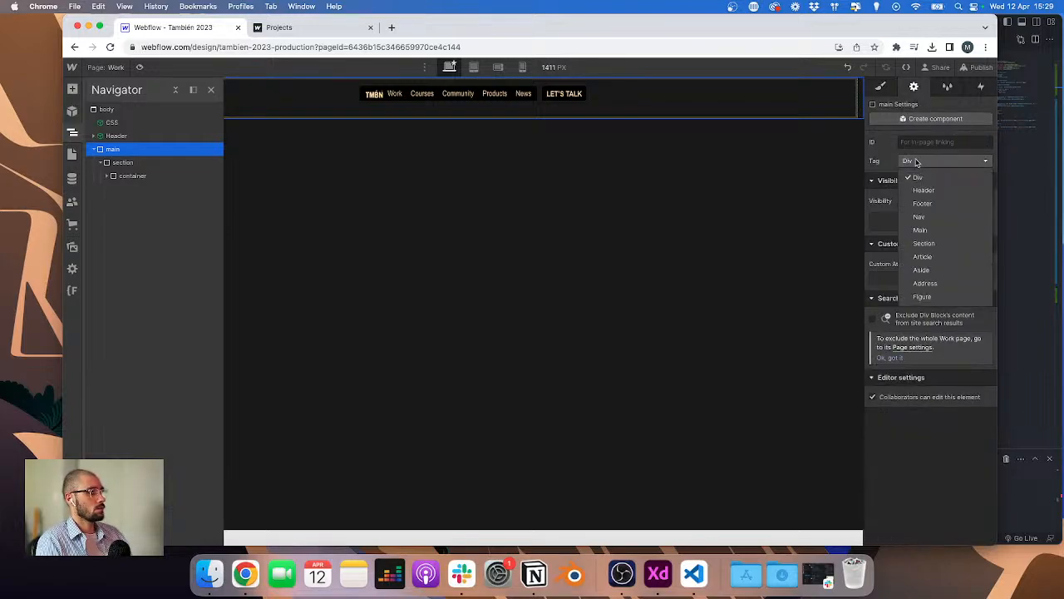
click(925, 231)
Step: Set the section div's HTML tag to Section
click(124, 163)
click(936, 161)
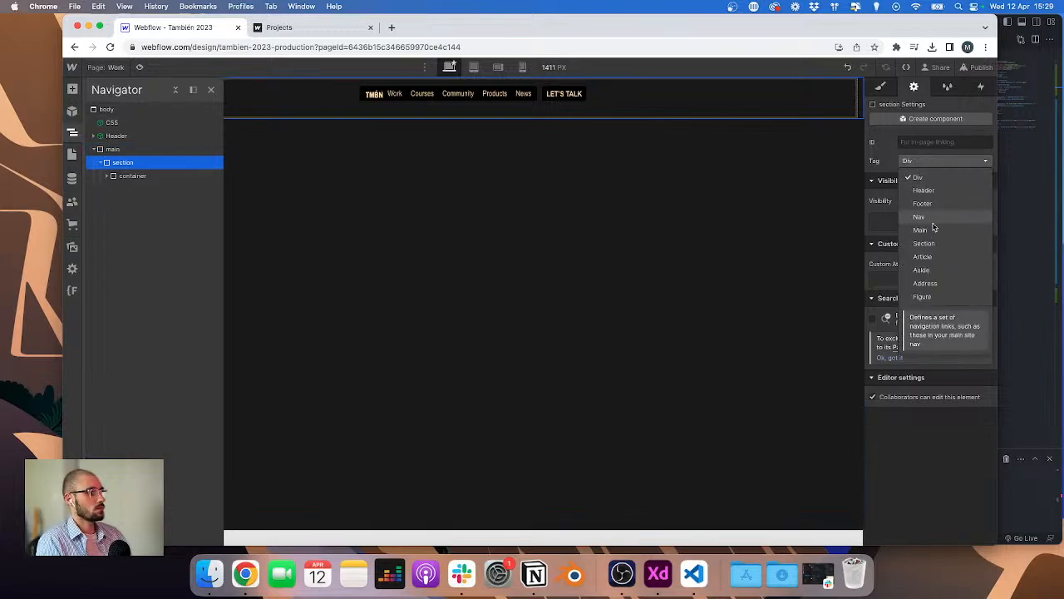
click(113, 176)
click(113, 175)
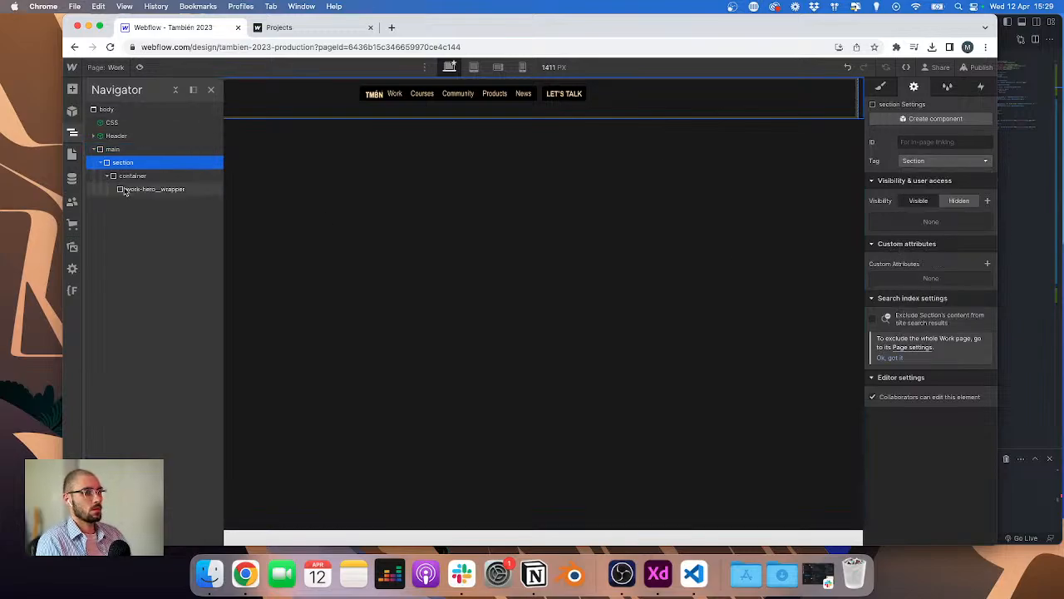
Step: Examine the Projects page layout in the XD design
click(133, 189)
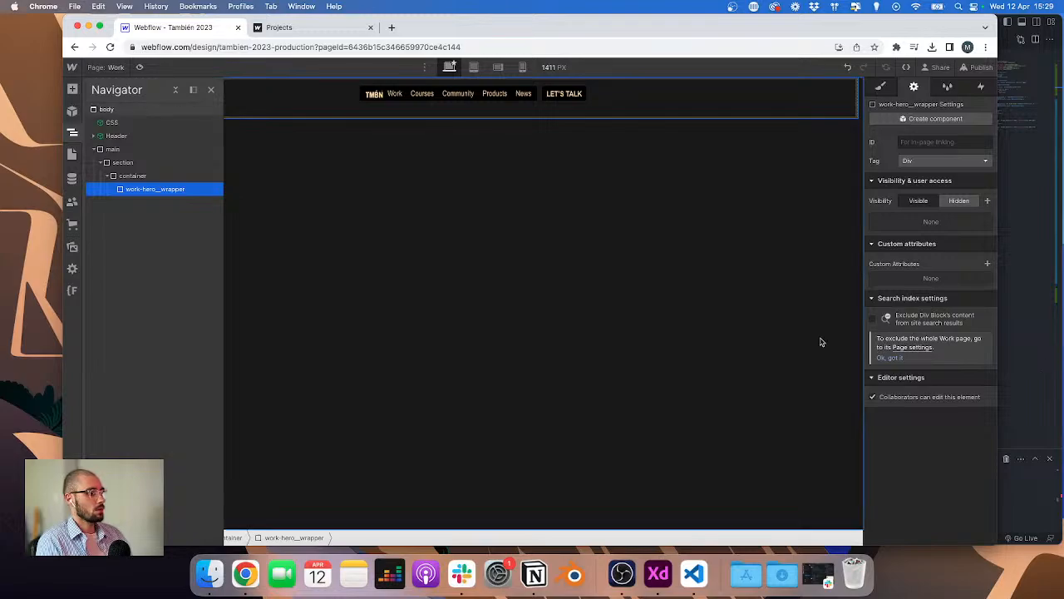
key(super+Tab)
scroll(446, 261, up, 4)
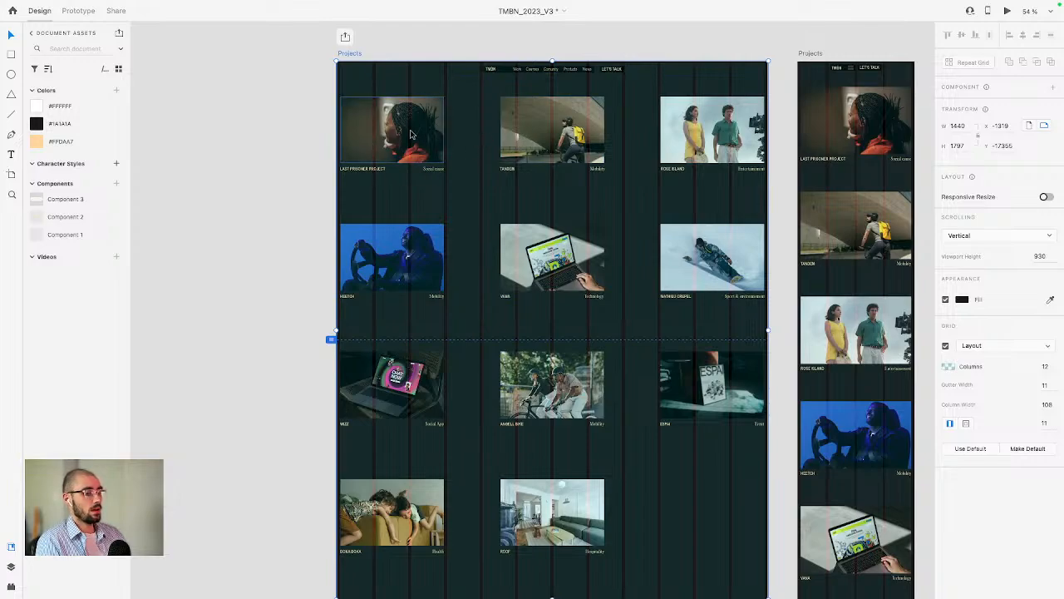
scroll(655, 146, down, 3)
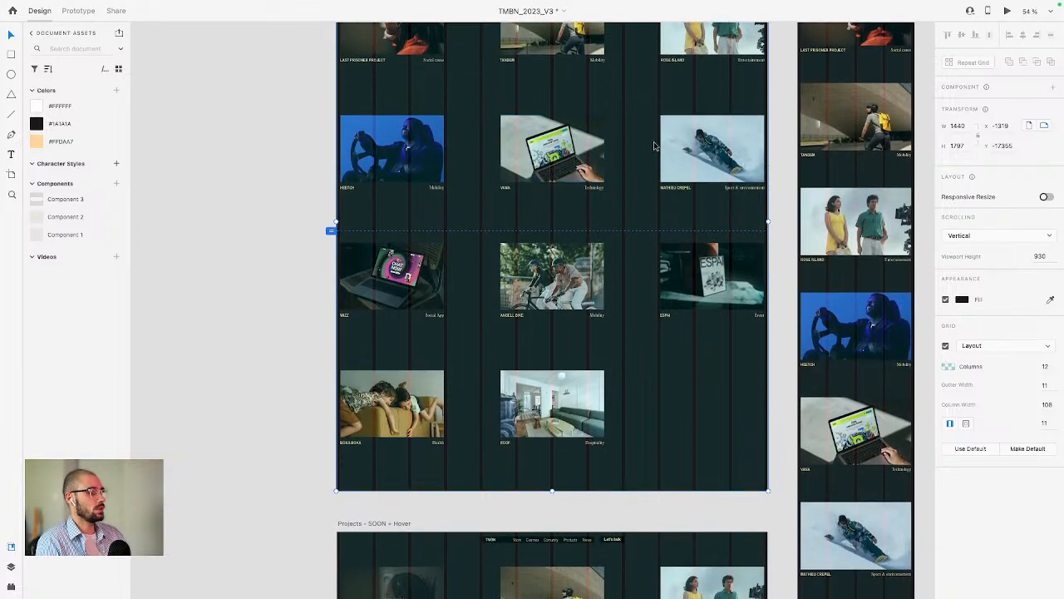
scroll(586, 230, up, 2)
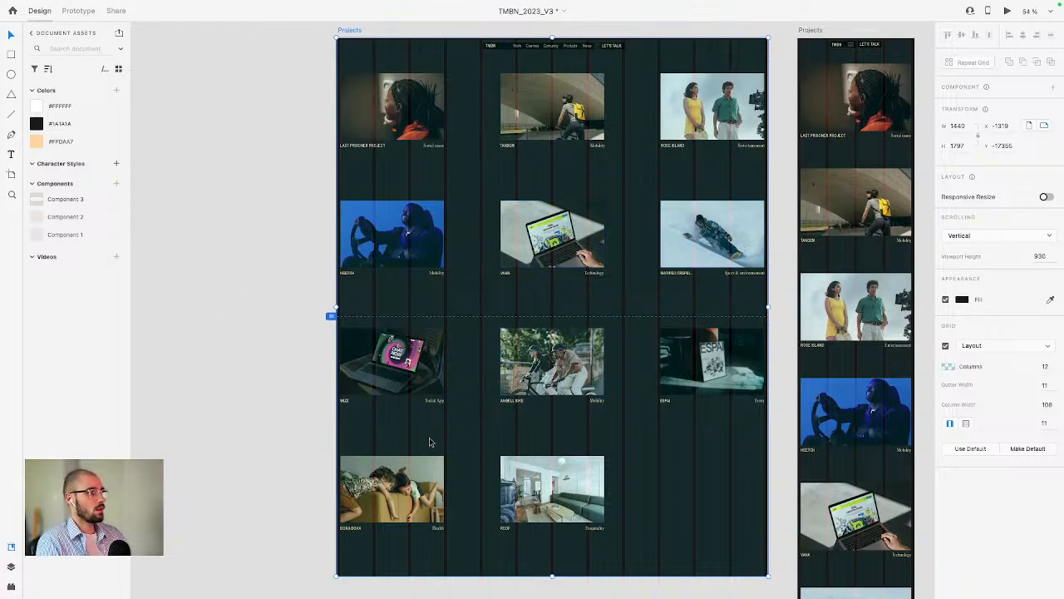
scroll(430, 441, up, 1)
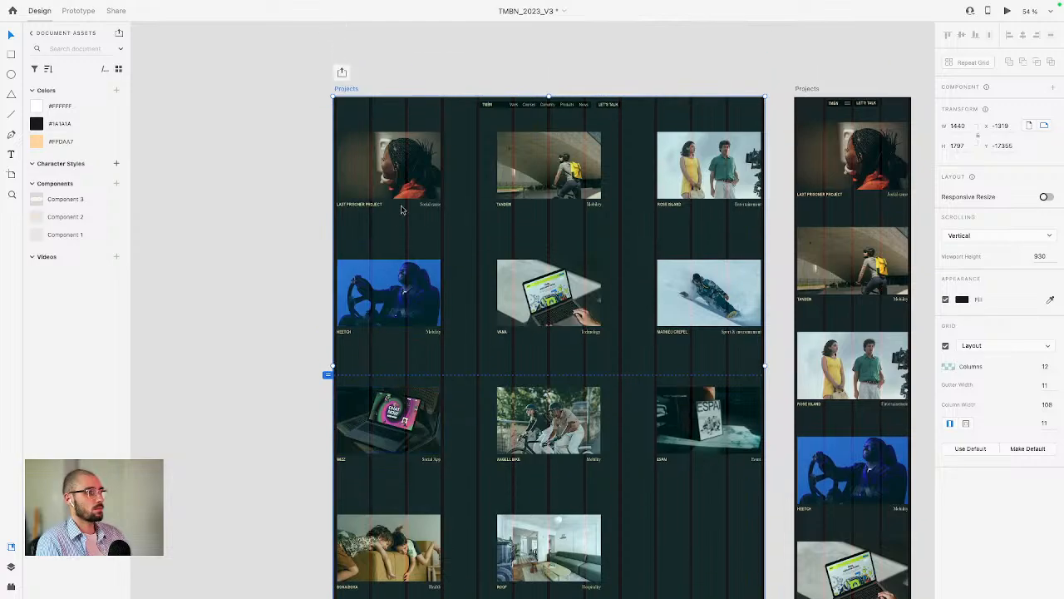
click(400, 183)
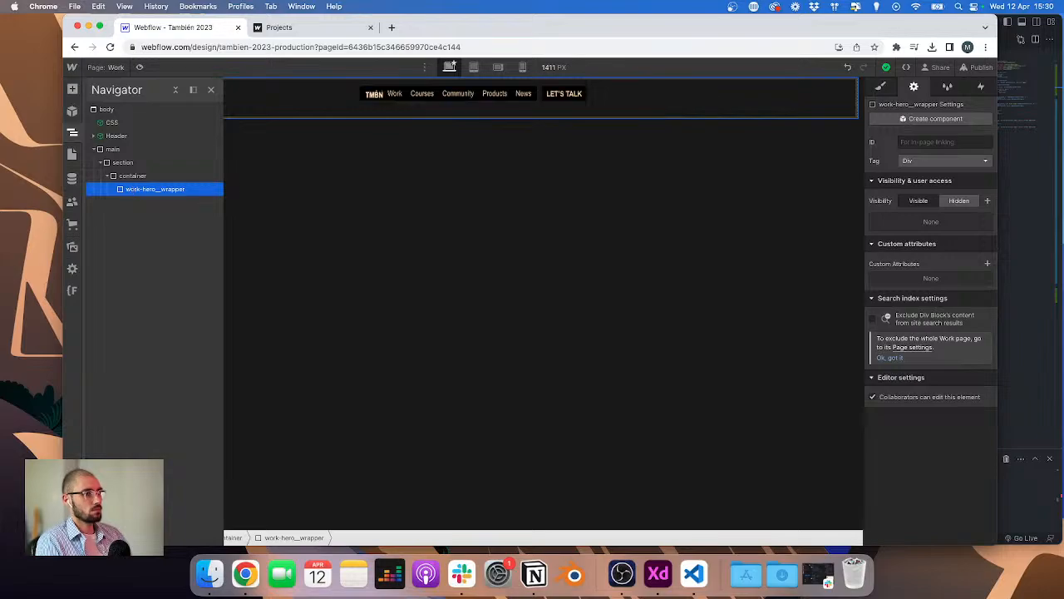
Step: Add a grid inside work-hero_wrapper and give it the class work-hero_grid
click(881, 86)
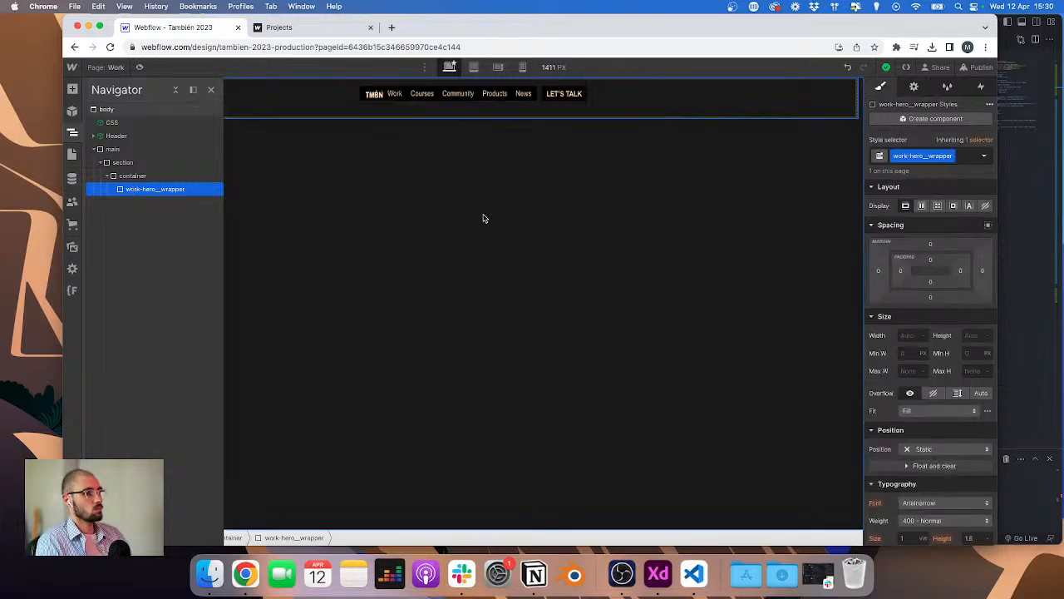
key(super+e)
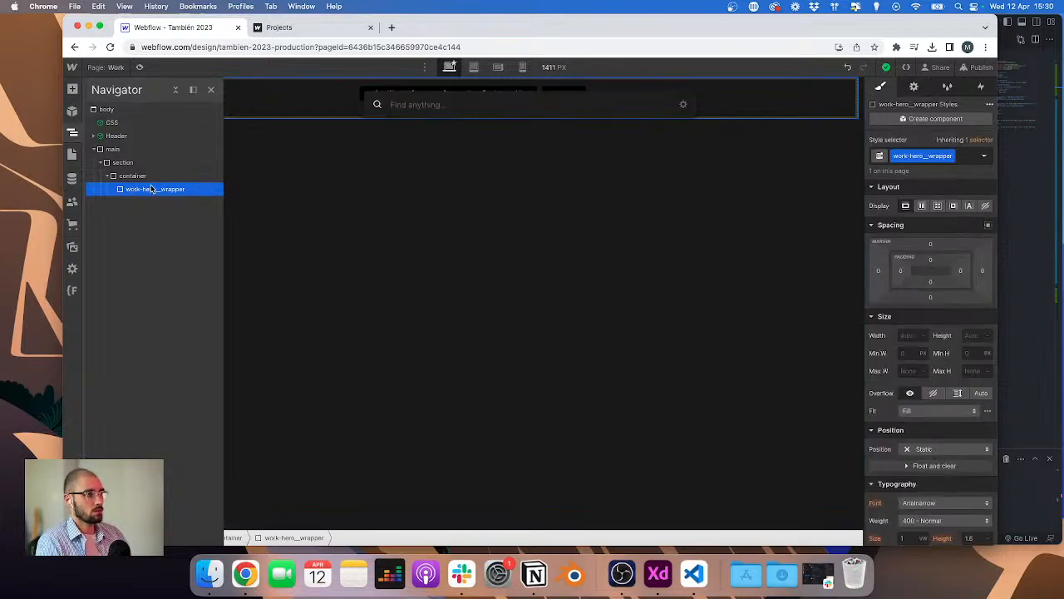
text(gr)
key(Return)
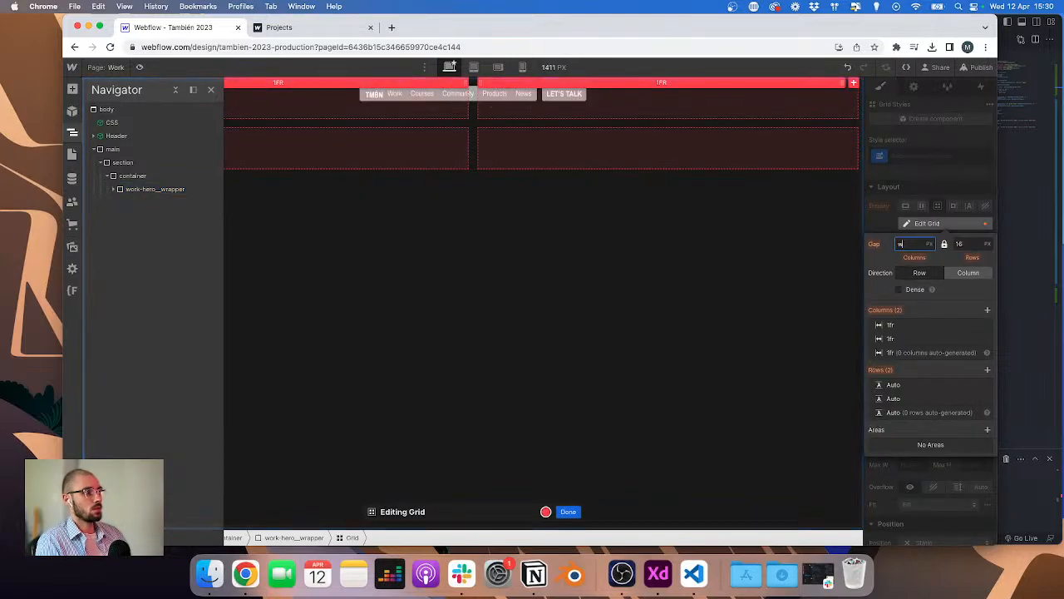
key(super+Return)
text(work)
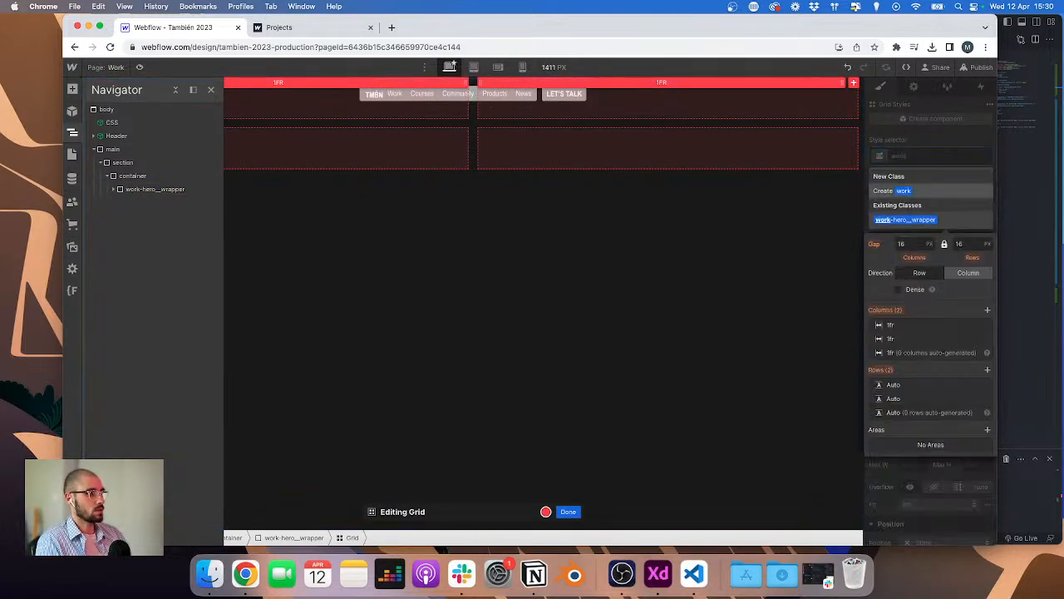
text(-hero)
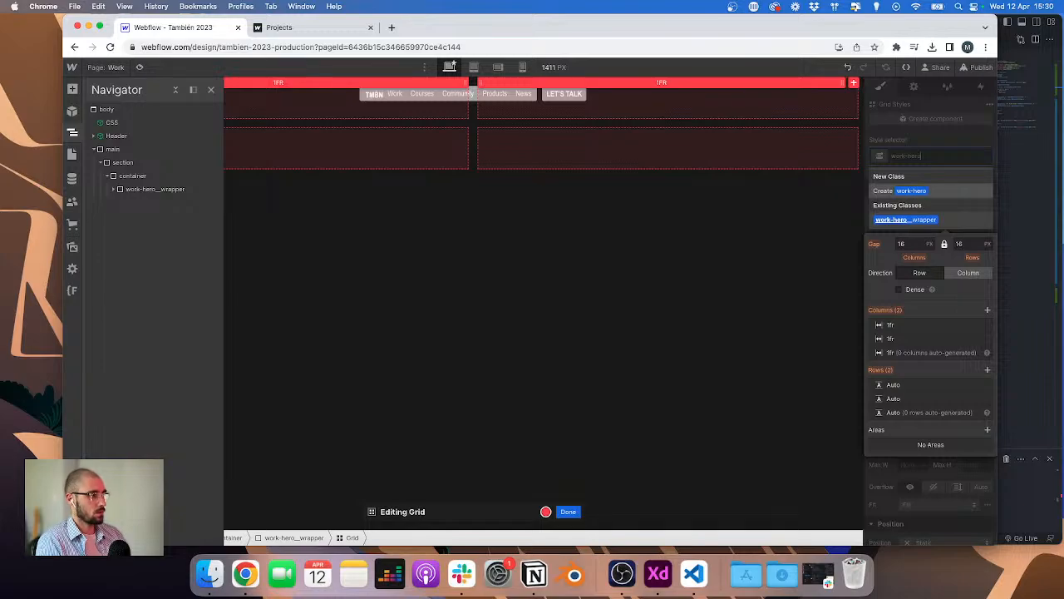
text(_grid)
key(Return)
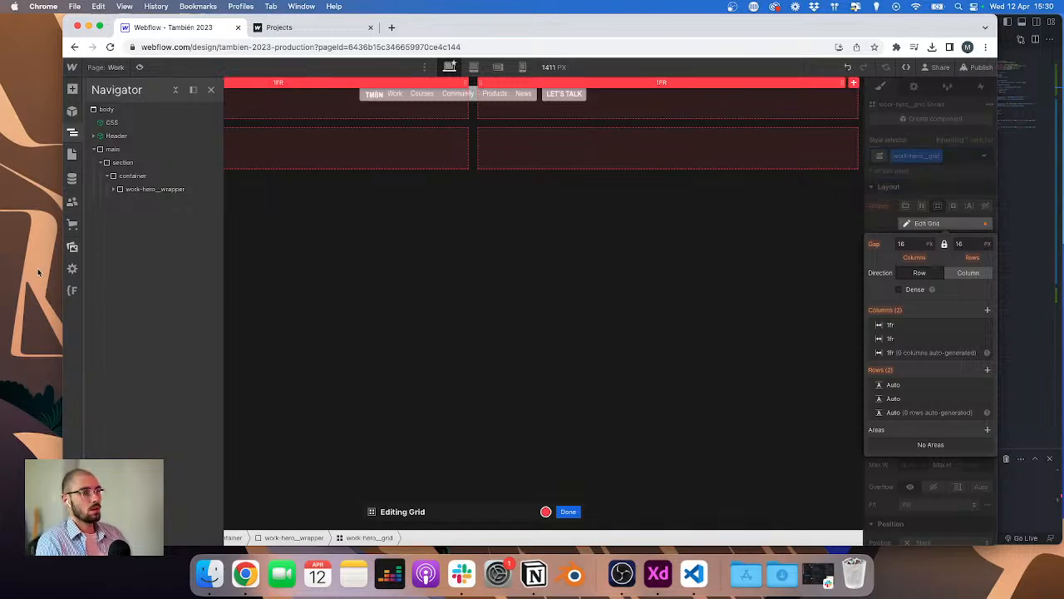
Step: Measure the spacing above the first project image in the XD design
click(114, 191)
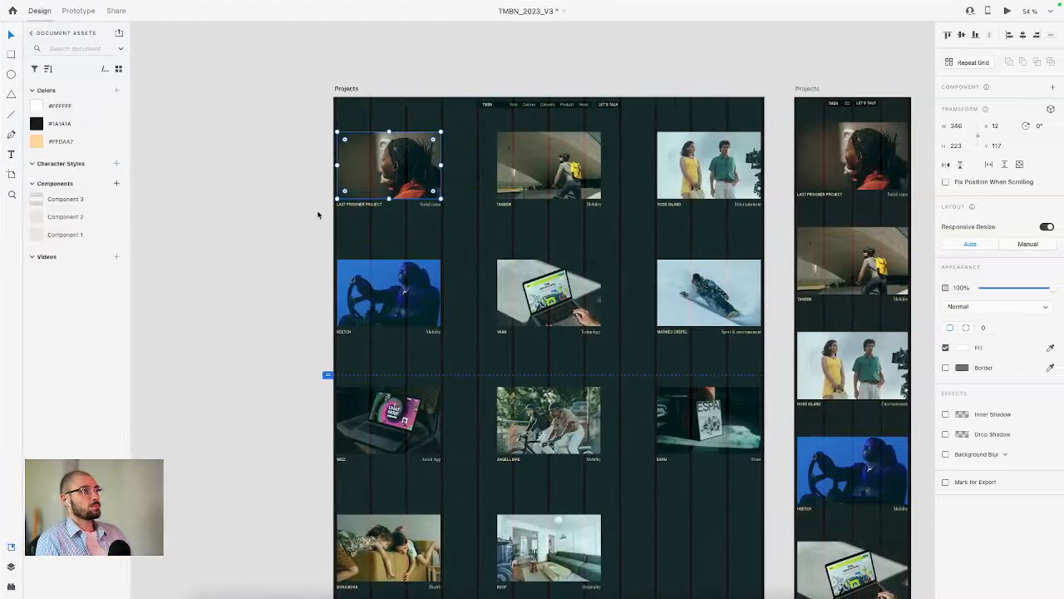
click(541, 147)
click(395, 136)
key(ctrl+Left)
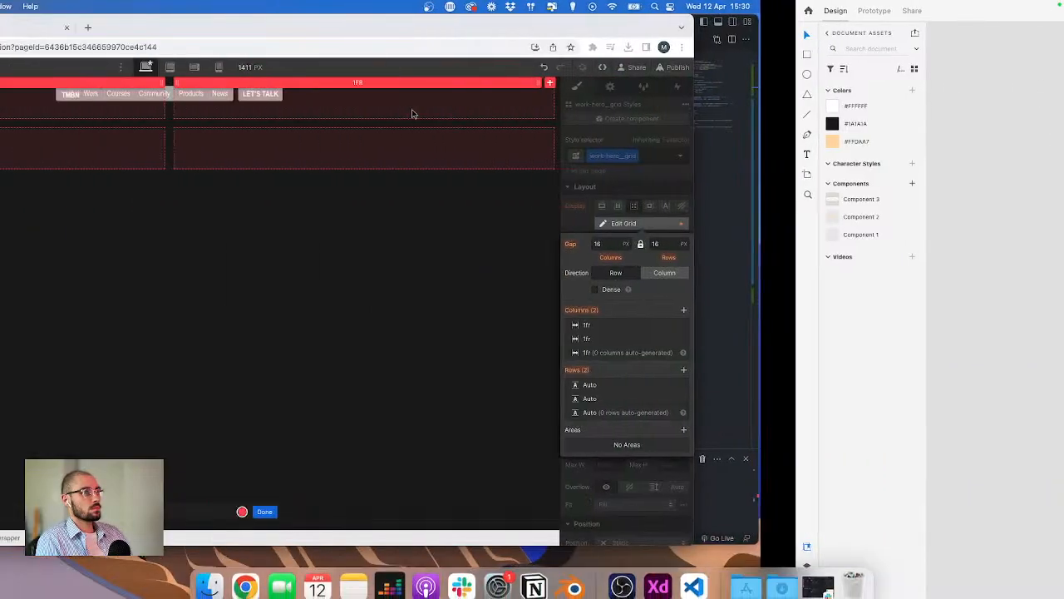
key(ctrl+Right)
scroll(397, 108, up, 5)
key(alt)
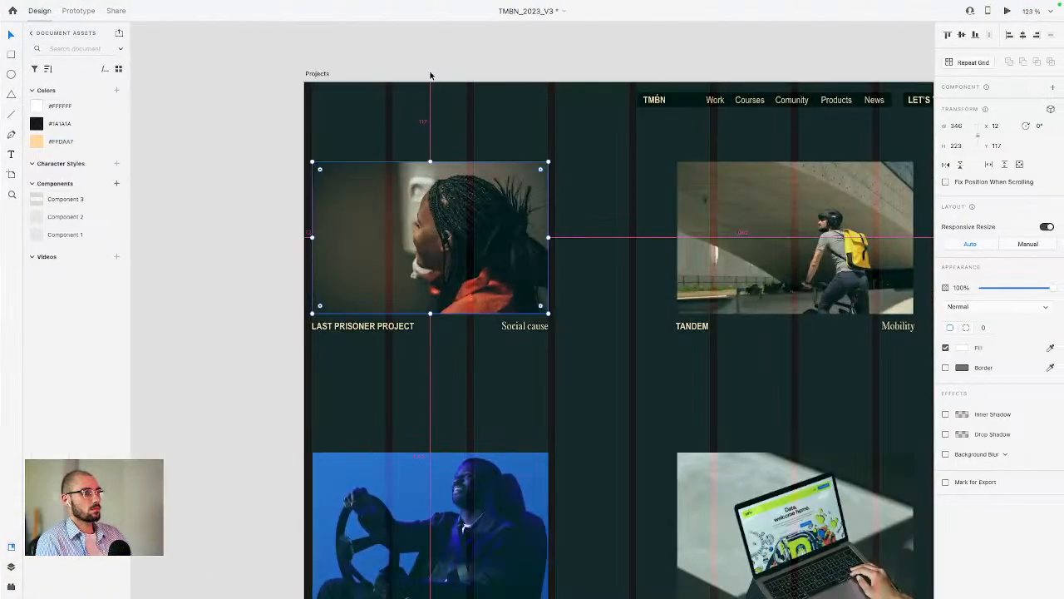
key(ctrl+Left)
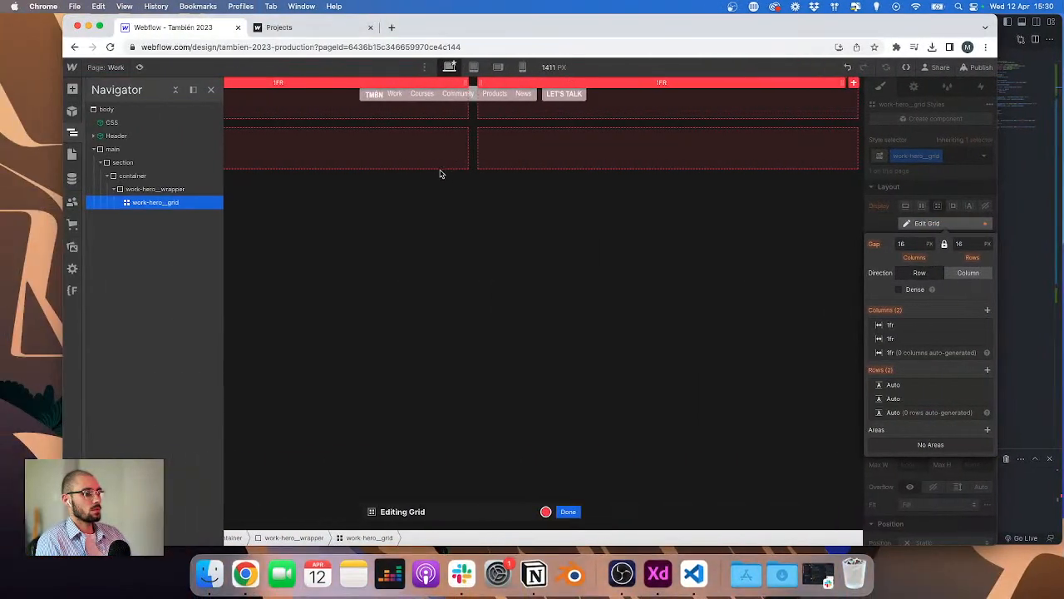
Step: Set work-hero_wrapper's top padding to 120/16rem
click(151, 190)
click(151, 190)
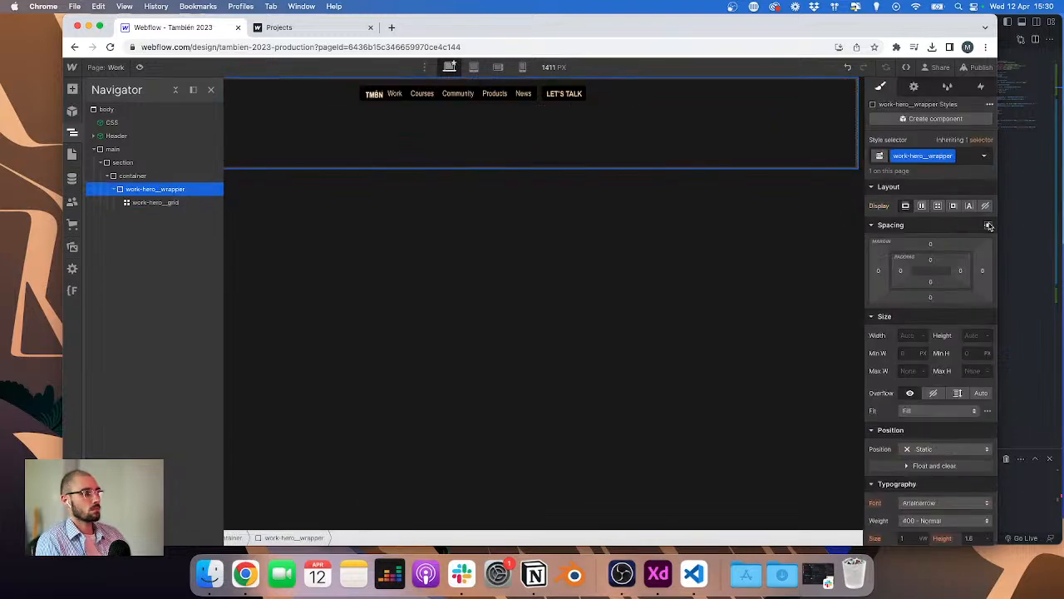
click(930, 261)
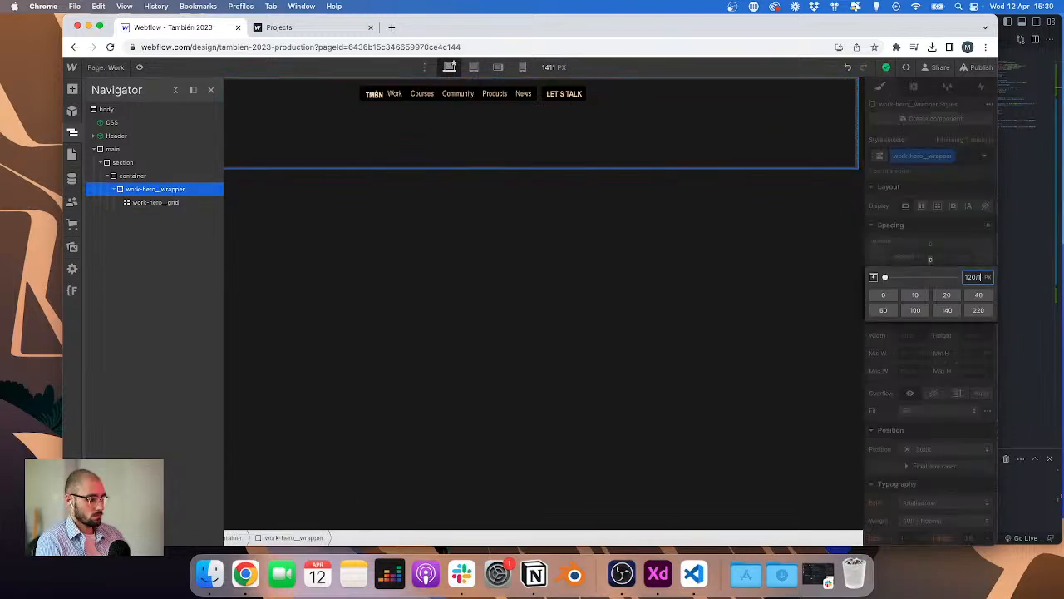
text(120/16rem)
key(Return)
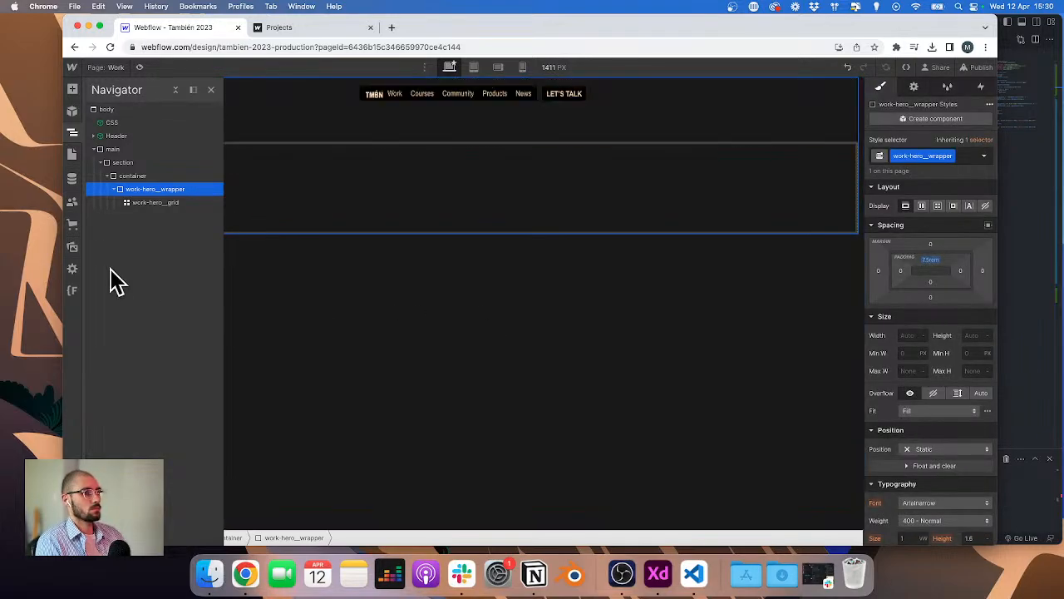
Step: Open the grid editor for work-hero_grid and set the first column width to 3*8.33%
click(155, 202)
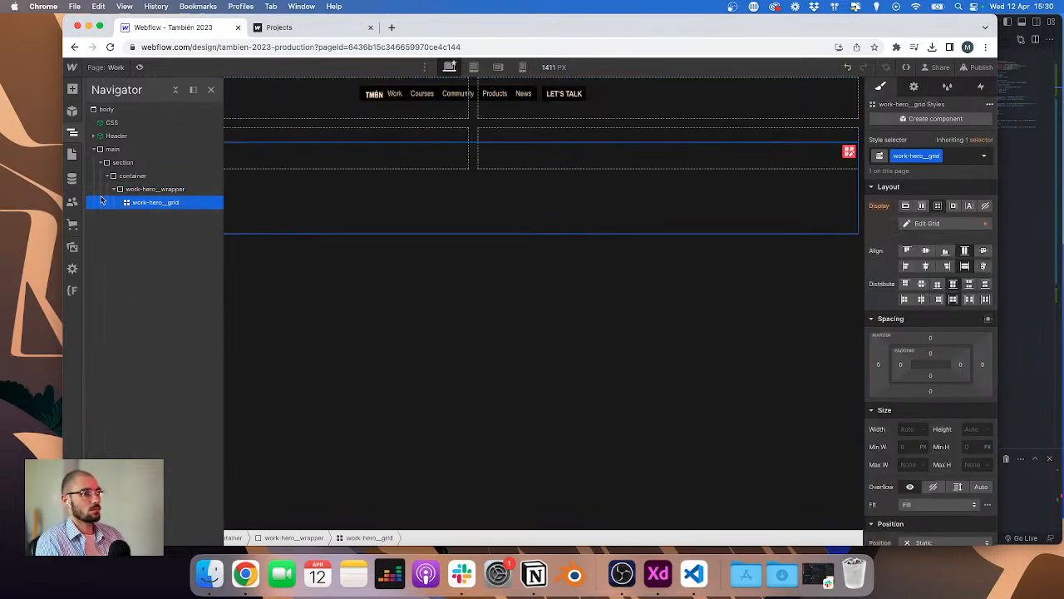
click(191, 190)
click(154, 203)
click(172, 190)
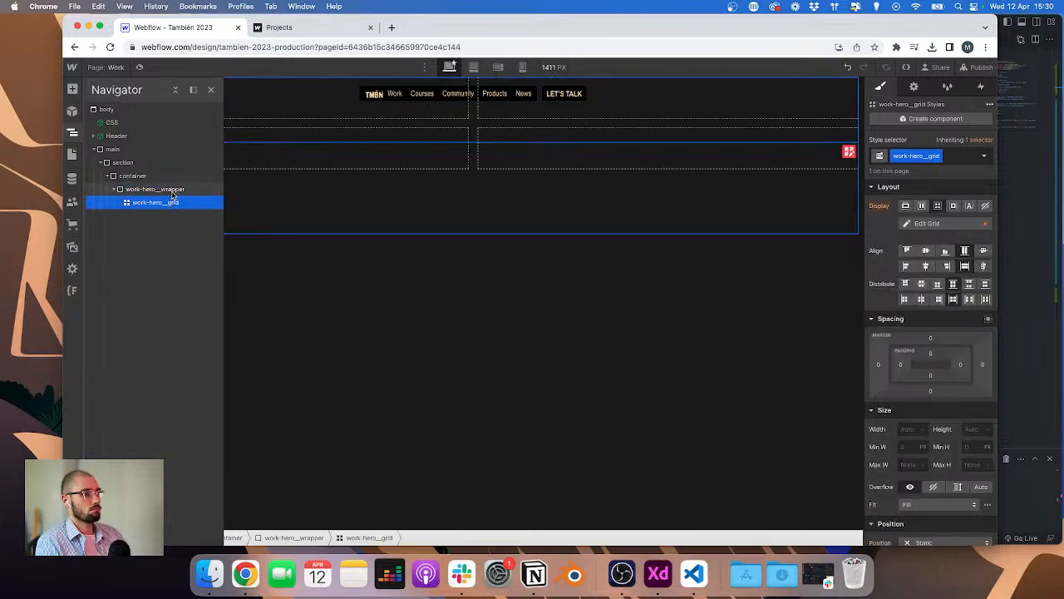
click(166, 202)
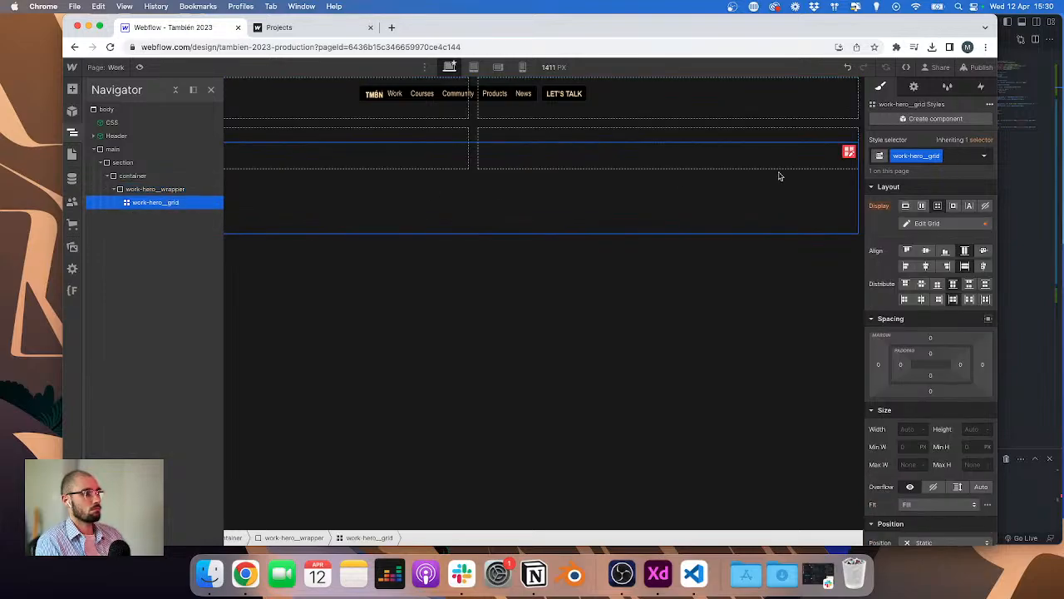
click(849, 151)
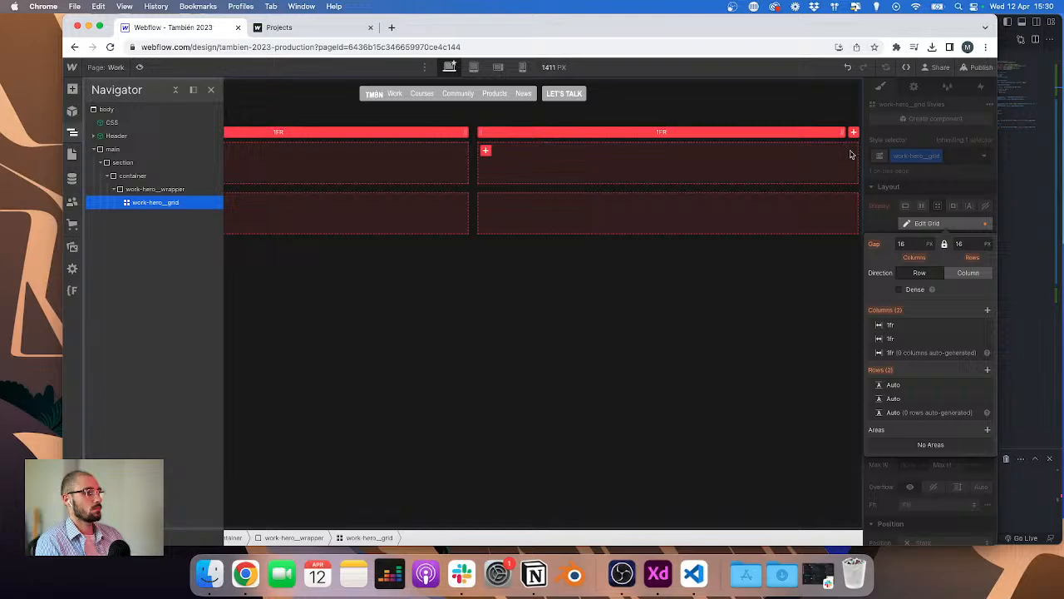
click(892, 326)
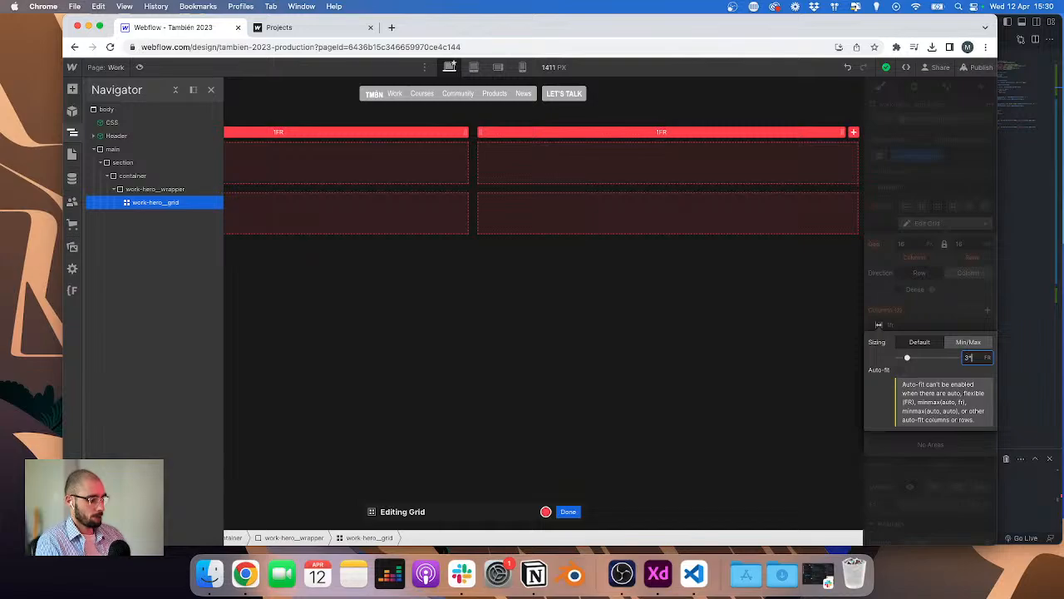
text(3*8.33%)
key(super+a)
key(Return)
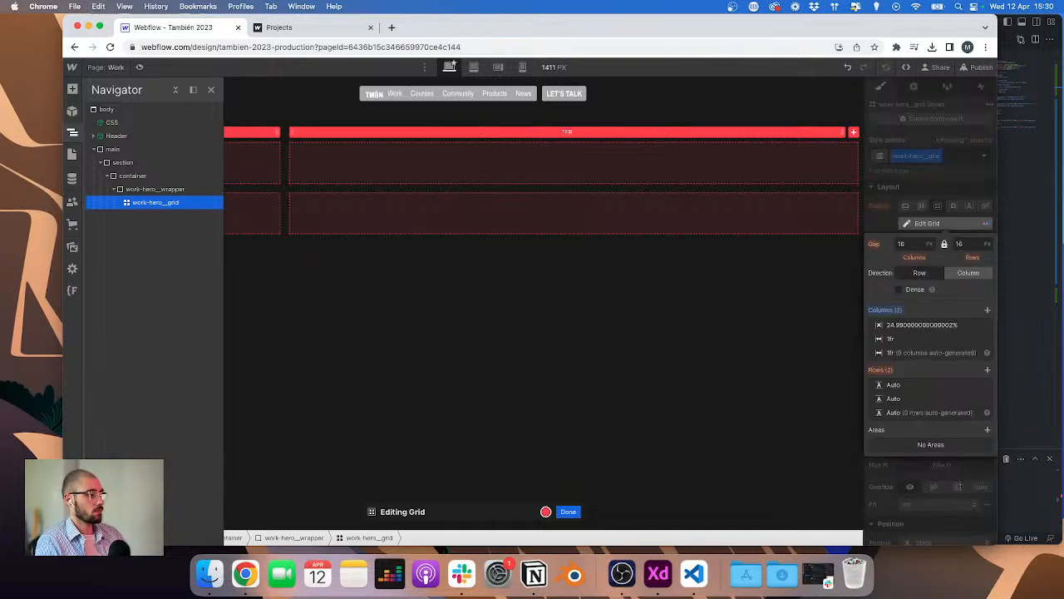
click(572, 268)
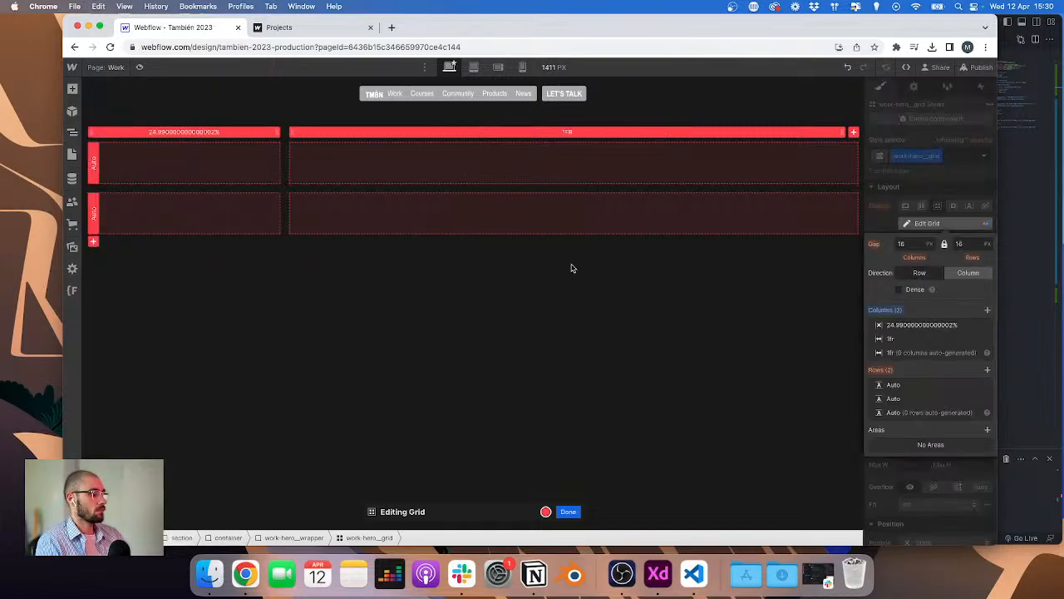
Step: Set the grid's first and second column widths to 25%
click(905, 324)
text(2)
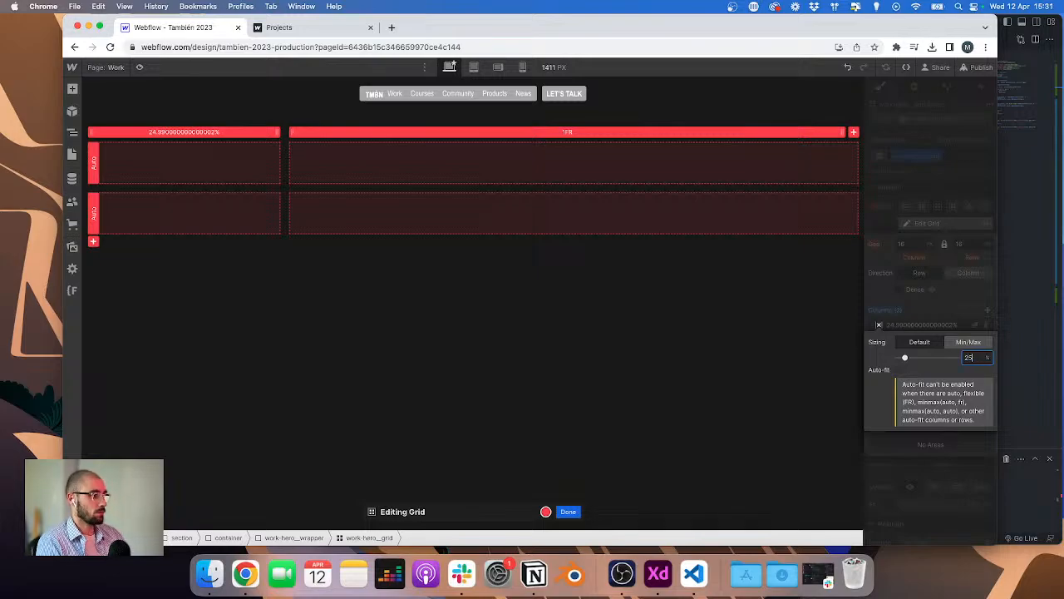
text(5)
key(Return)
click(890, 340)
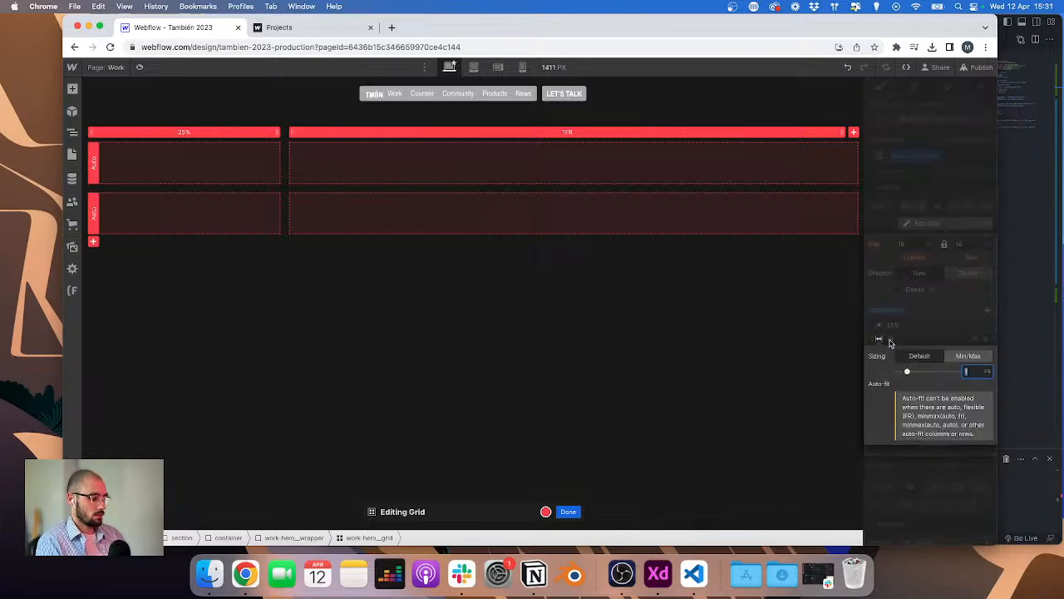
text(25%)
key(Return)
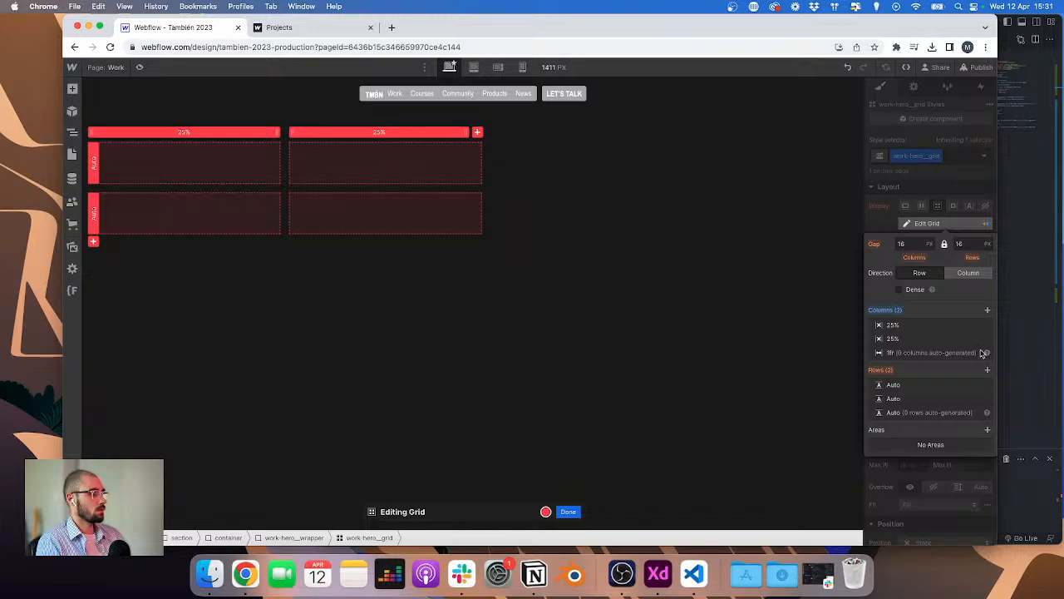
Step: Add a third grid column and set its width to 25%
click(988, 310)
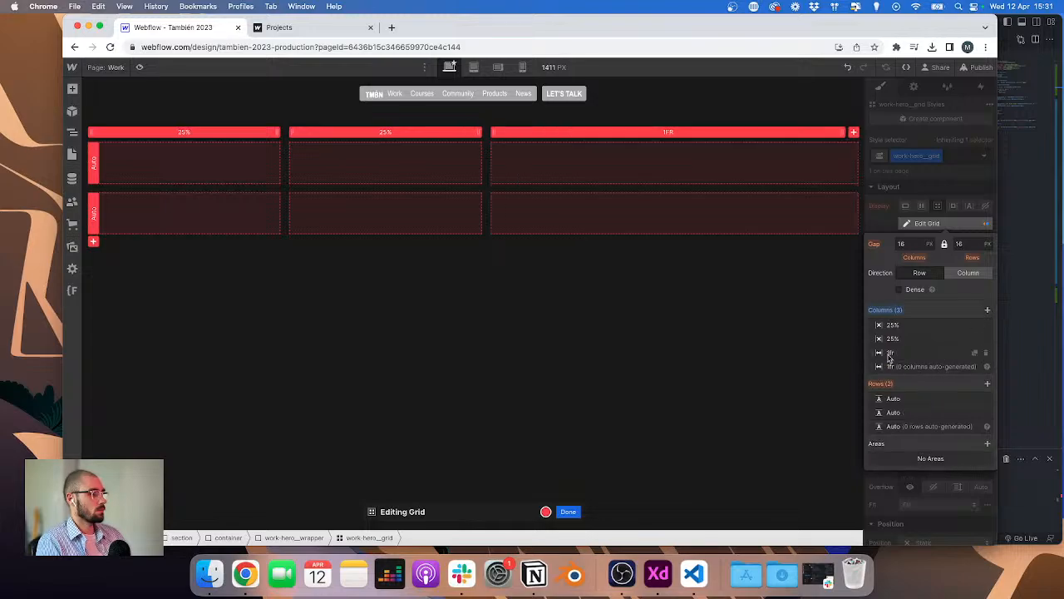
click(893, 353)
text(25)
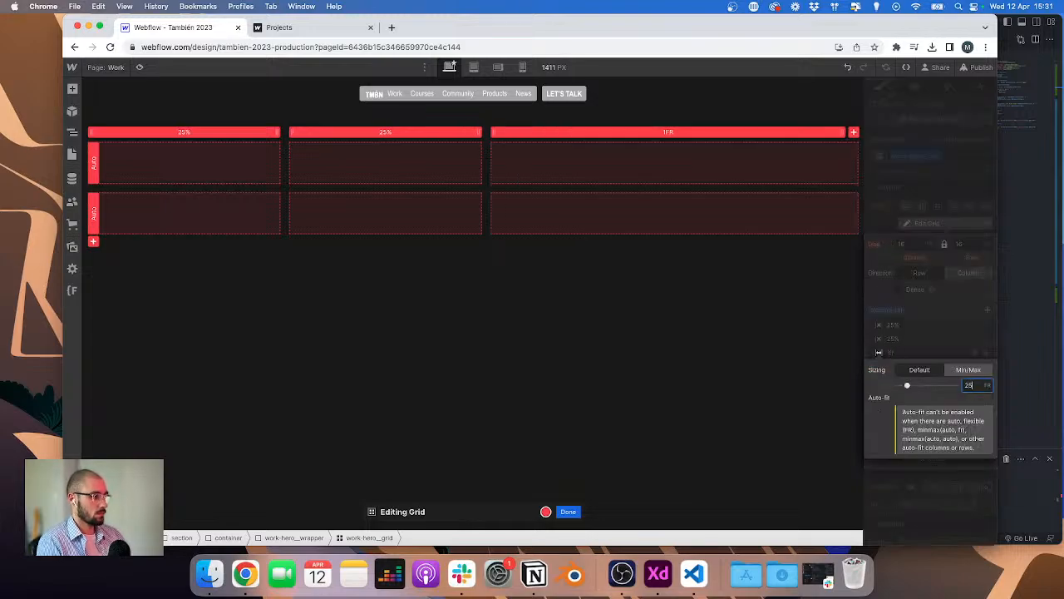
text(%)
key(Return)
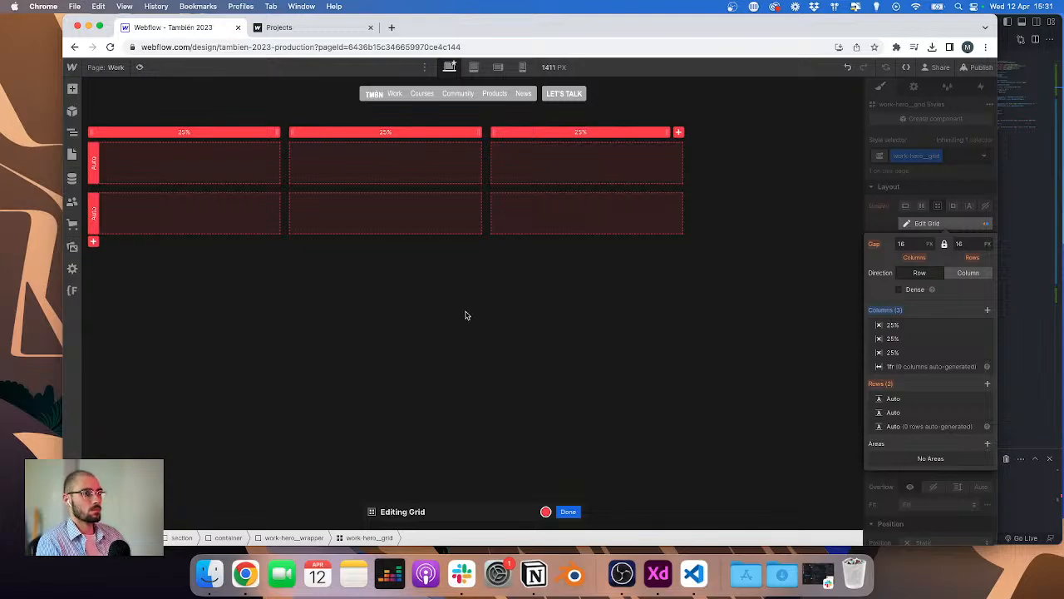
Step: Finish grid editing and distribute the grid columns with space between them
click(569, 511)
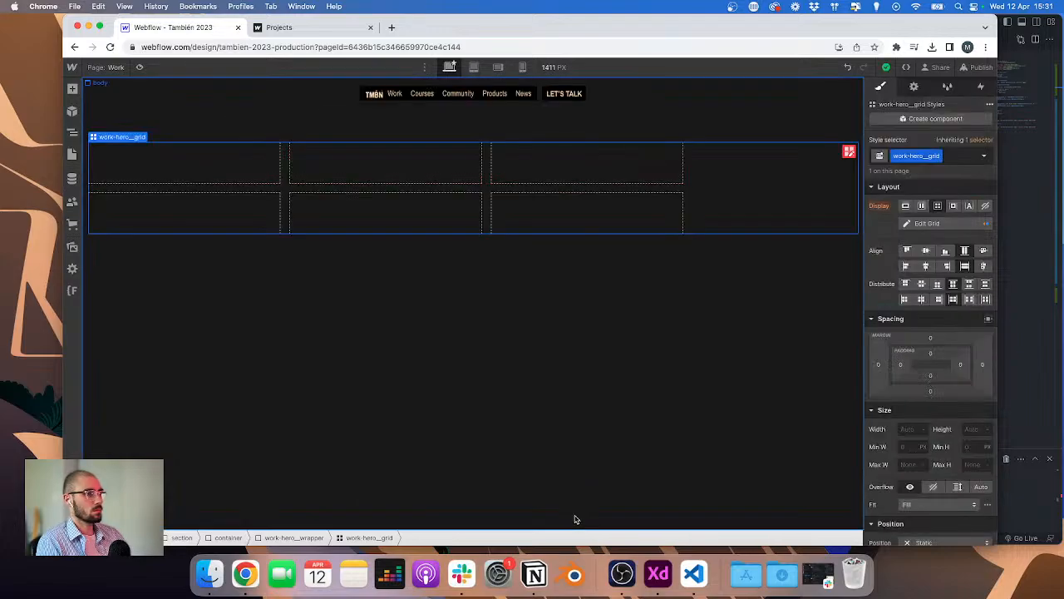
click(72, 134)
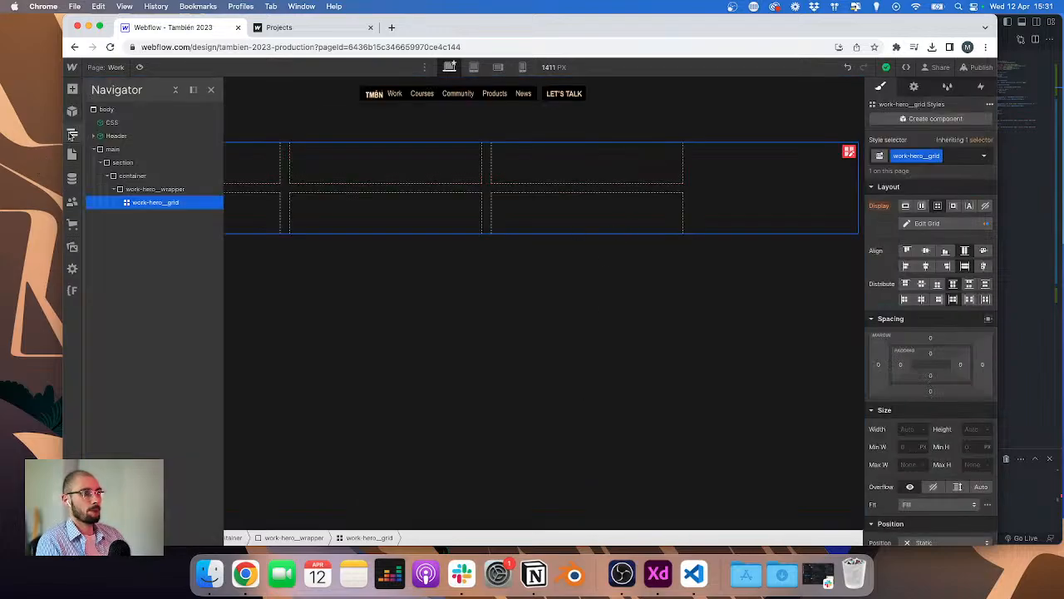
click(971, 301)
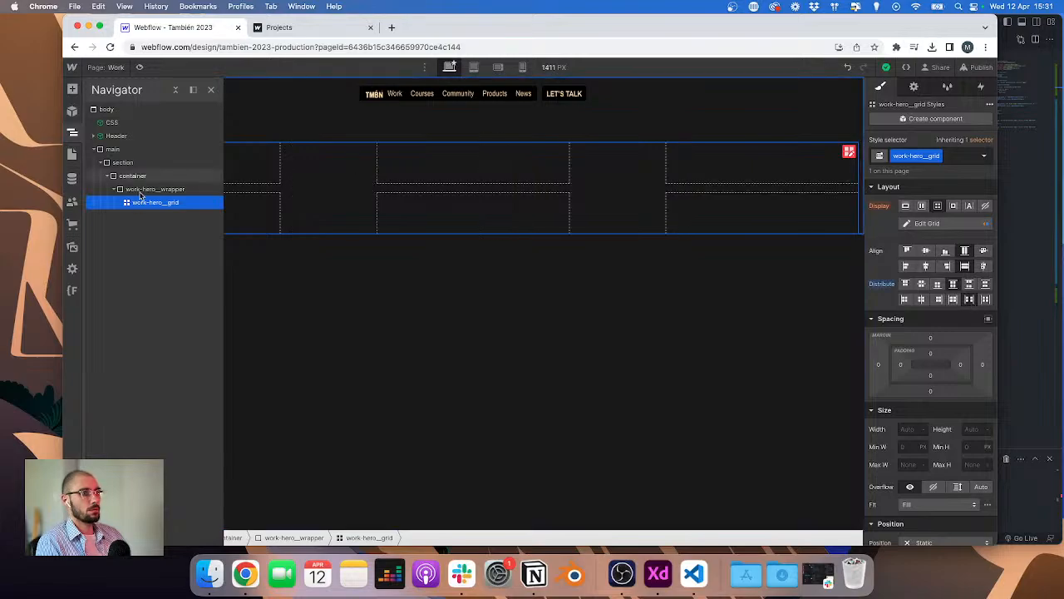
Step: Add a div block inside work-hero__grid and give it the class work-hero__grid-element
key(super+e)
text(di)
key(Return)
key(super+Return)
text(wor)
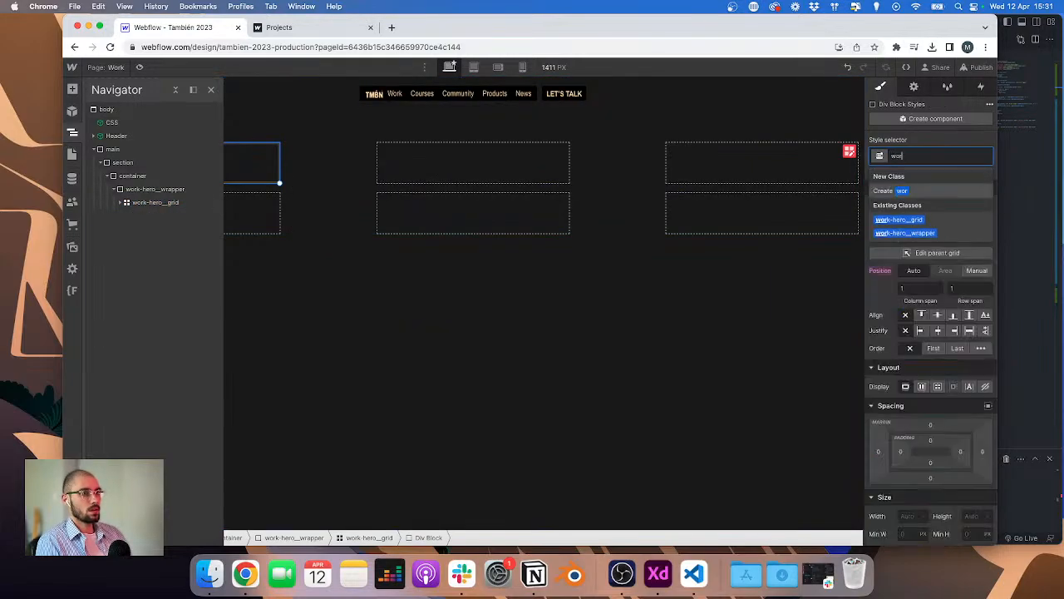
text(k-hero__)
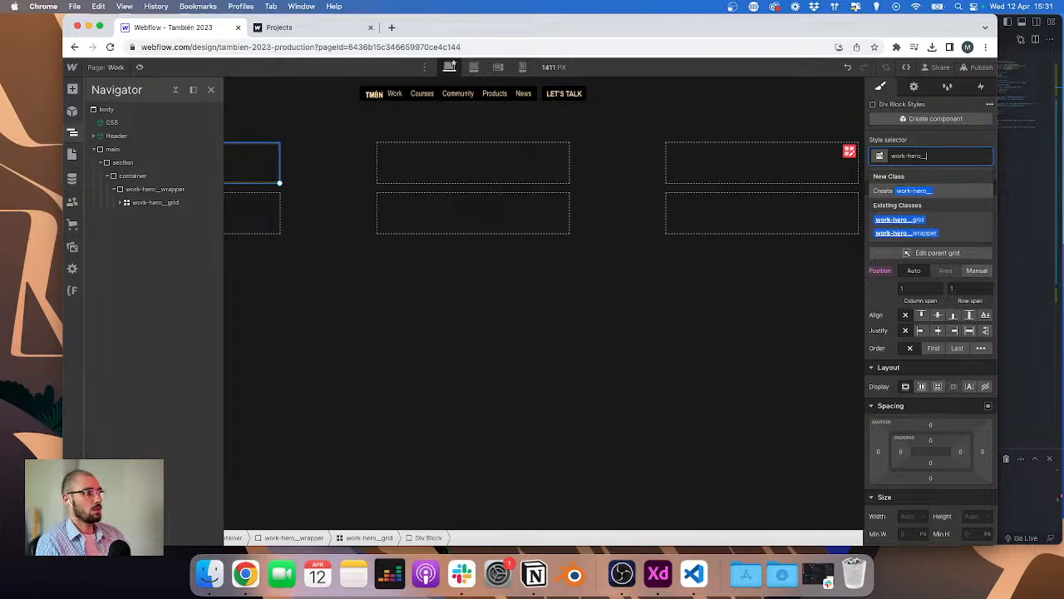
text(gr)
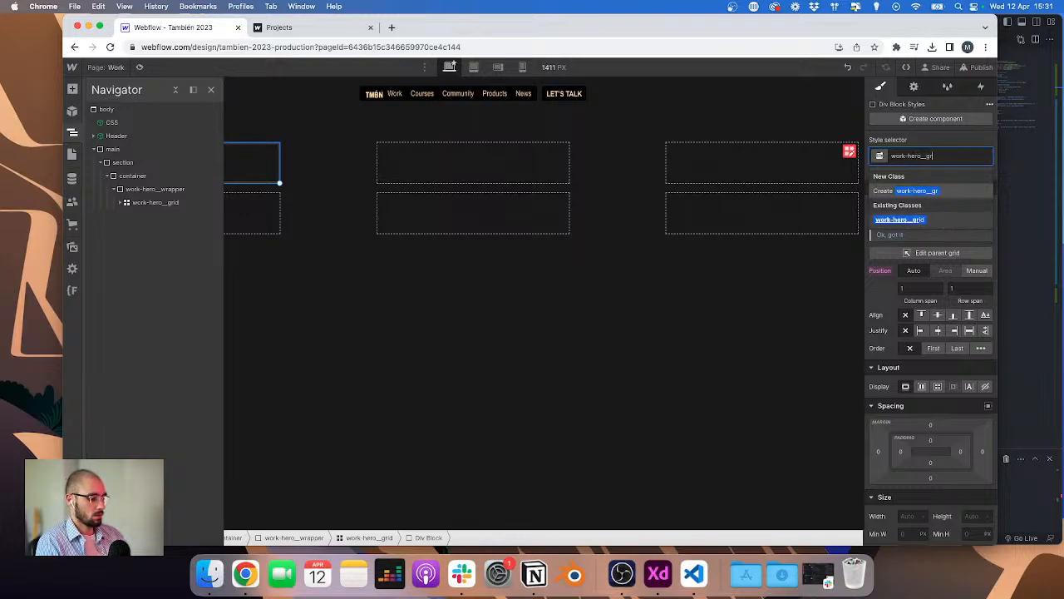
text(oid-element)
key(Return)
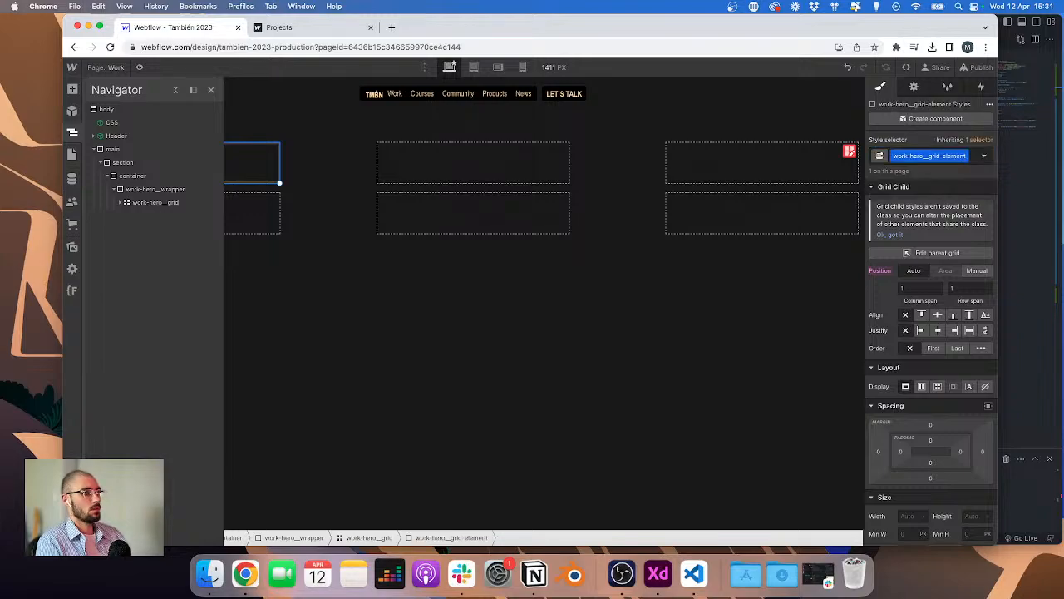
Step: Select the new work-hero__grid-element div block and delete it
click(126, 202)
click(156, 216)
key(super+e)
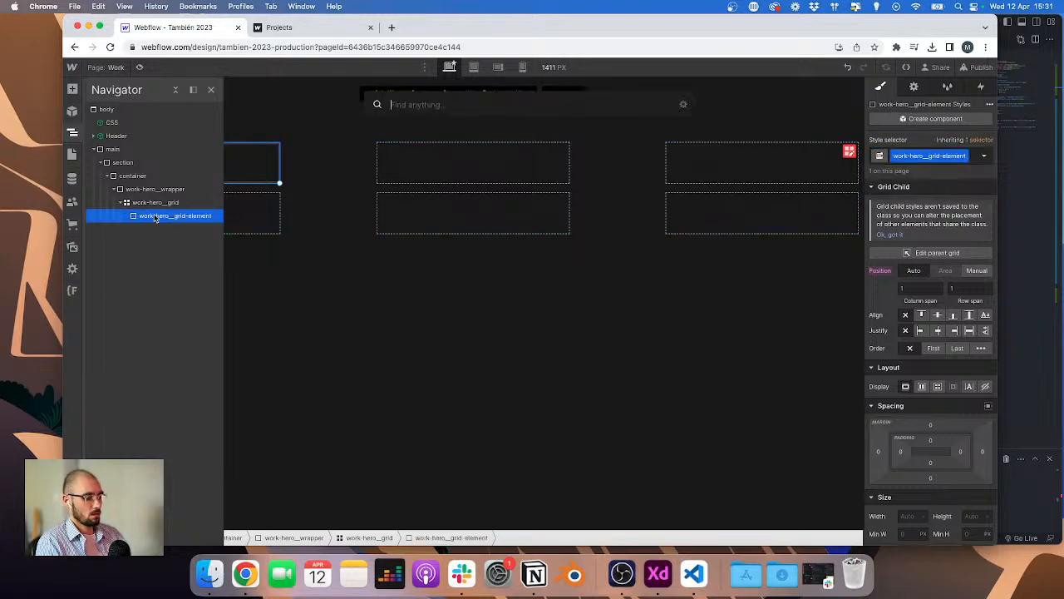
key(Escape)
key(BackSpace)
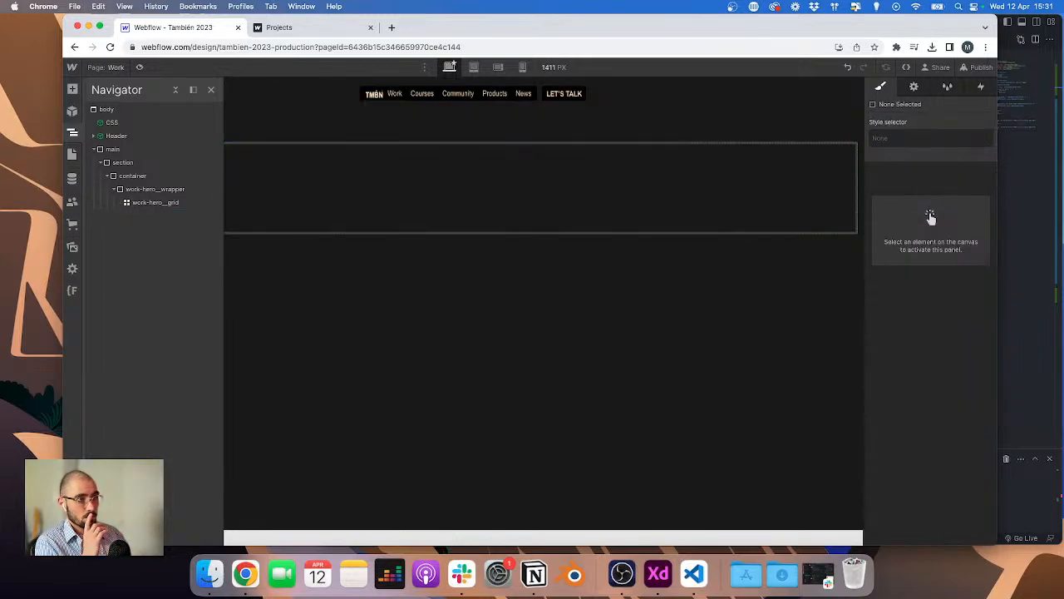
Step: Add a Collection List inside the work-hero__wrapper div
click(151, 189)
key(super+e)
text(colec)
key(BackSpace)
key(BackSpace)
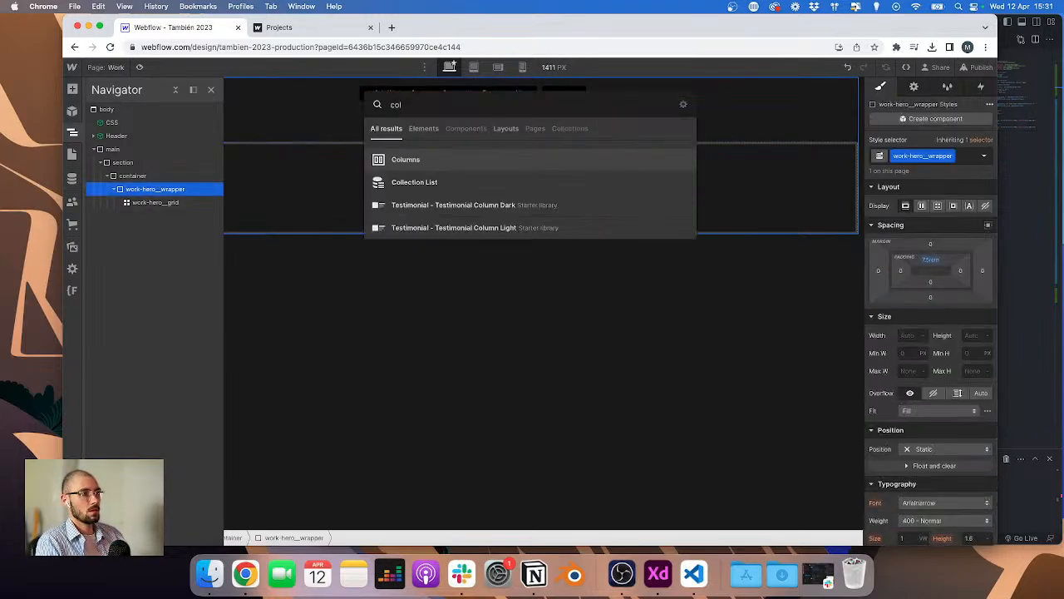
text(ec)
key(BackSpace)
key(BackSpace)
text(le)
key(Return)
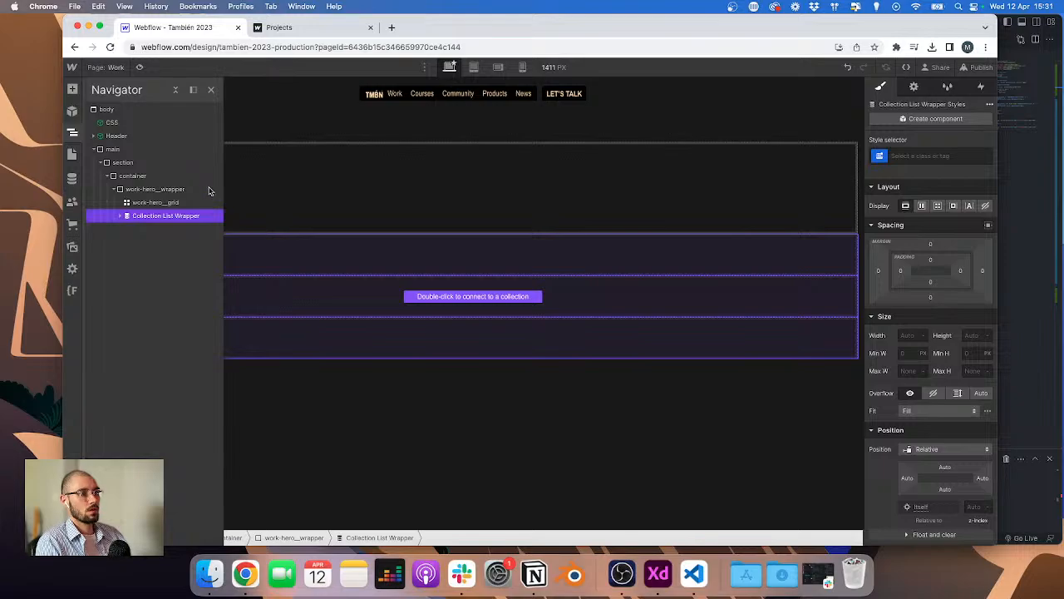
Step: Copy the work-hero__wrapper class name and apply it to the Collection List Wrapper
click(158, 188)
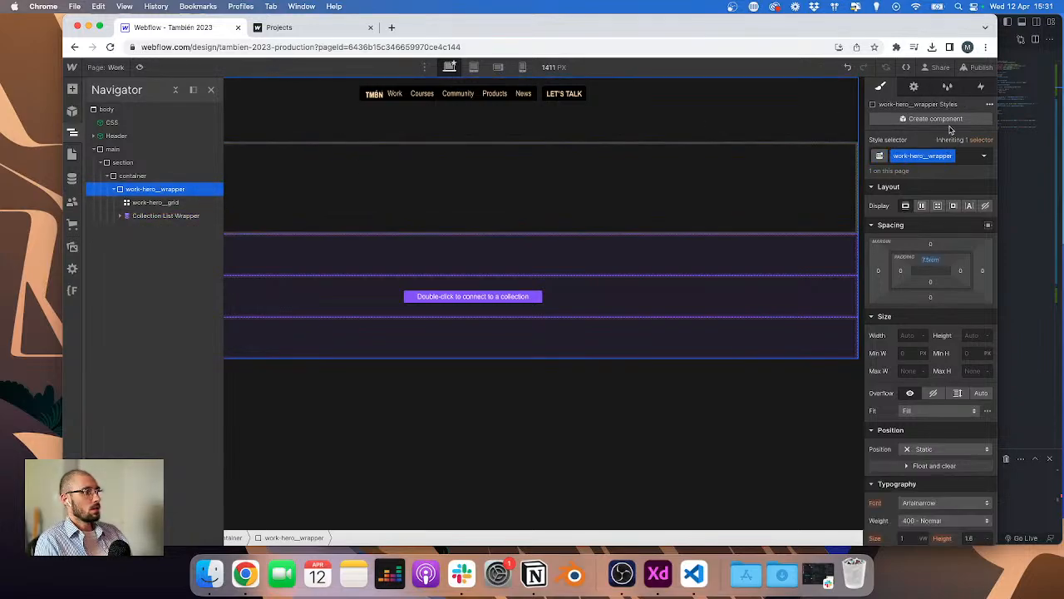
double_click(923, 155)
key(super+c)
click(170, 217)
key(super+Return)
key(super+v)
key(Return)
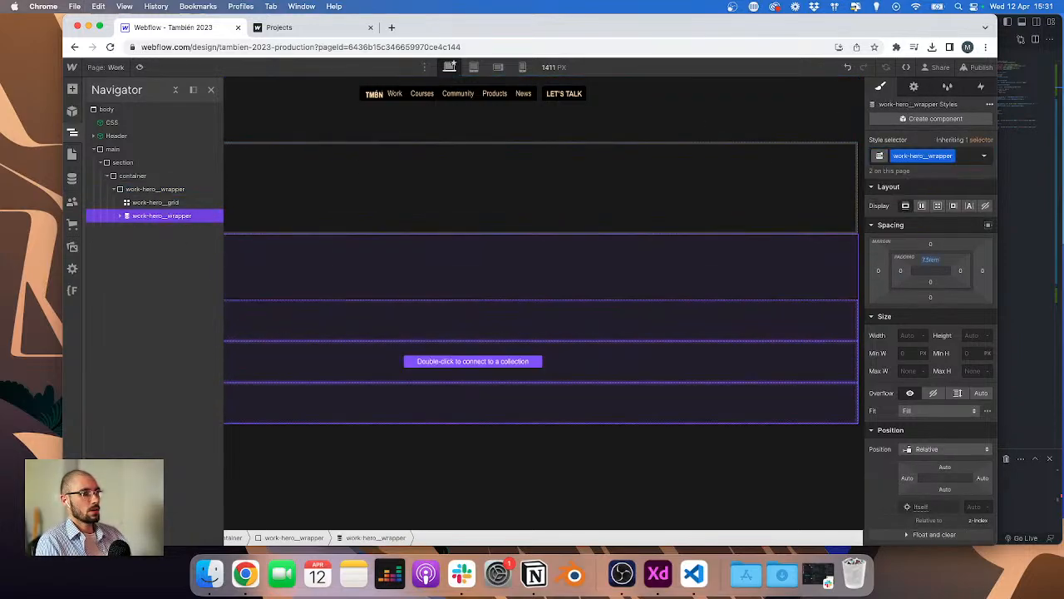
Step: Copy the work-hero__grid class name and apply it to the Collection List inside the new wrapper
click(143, 204)
double_click(905, 156)
key(super+c)
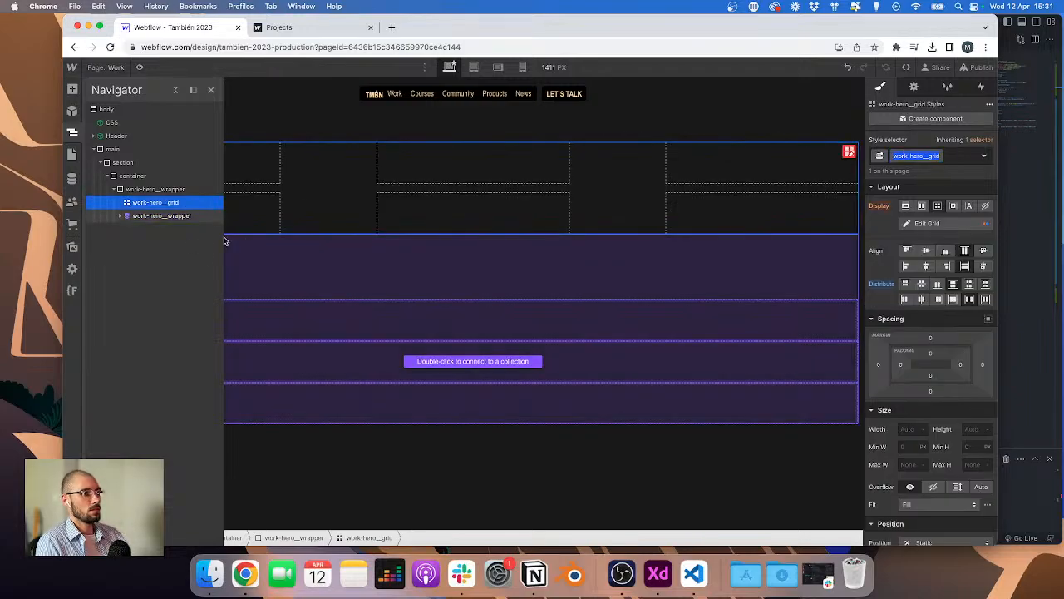
click(119, 217)
click(162, 229)
key(super+Return)
key(super+v)
key(Return)
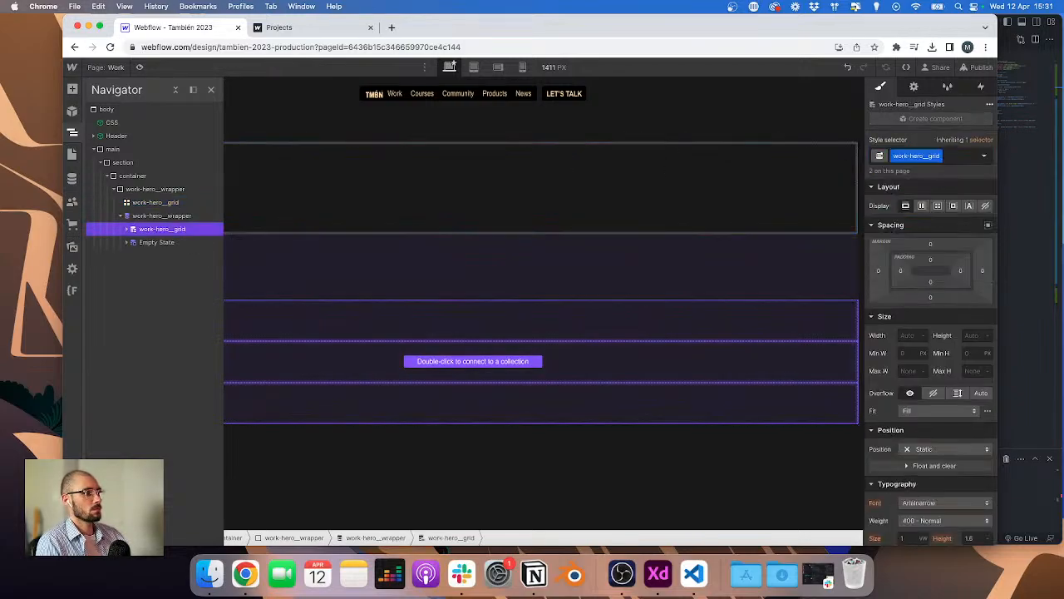
Step: Delete the original static work-hero__wrapper div with its grid, leaving the collection-based wrapper
click(937, 205)
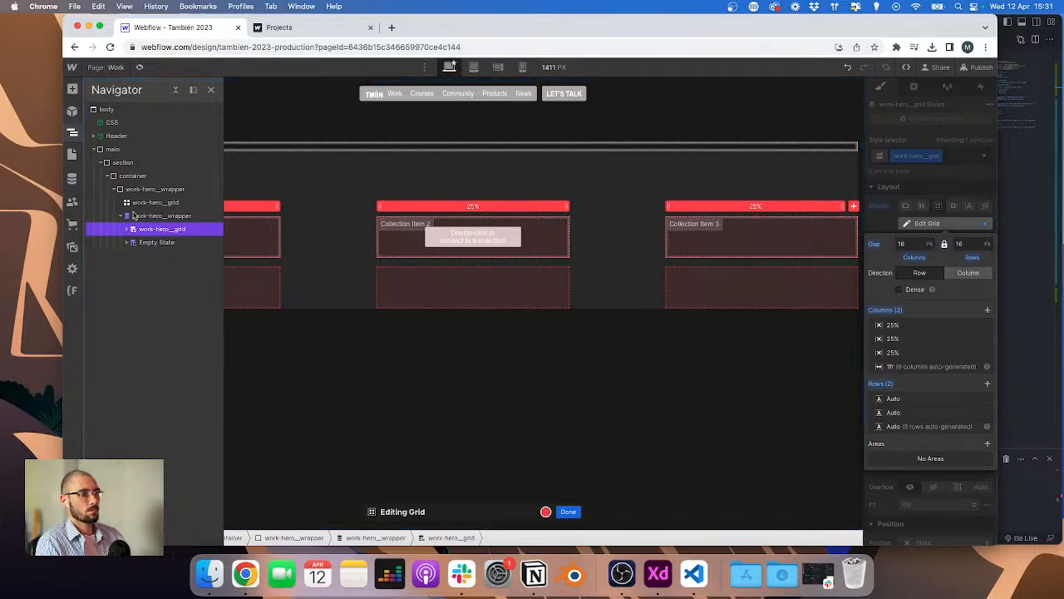
key(Escape)
click(138, 188)
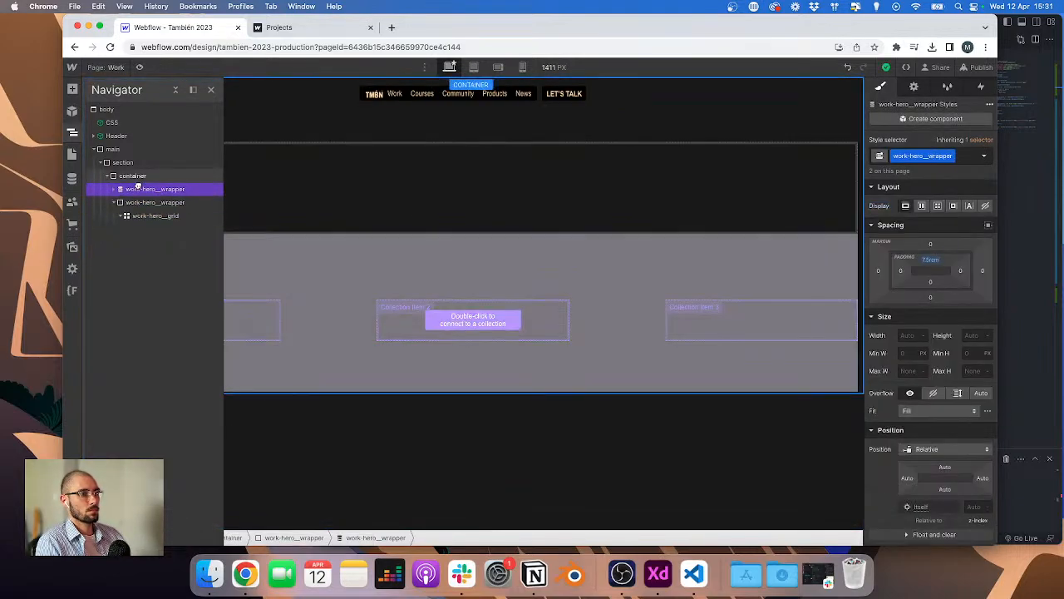
key(Delete)
click(115, 190)
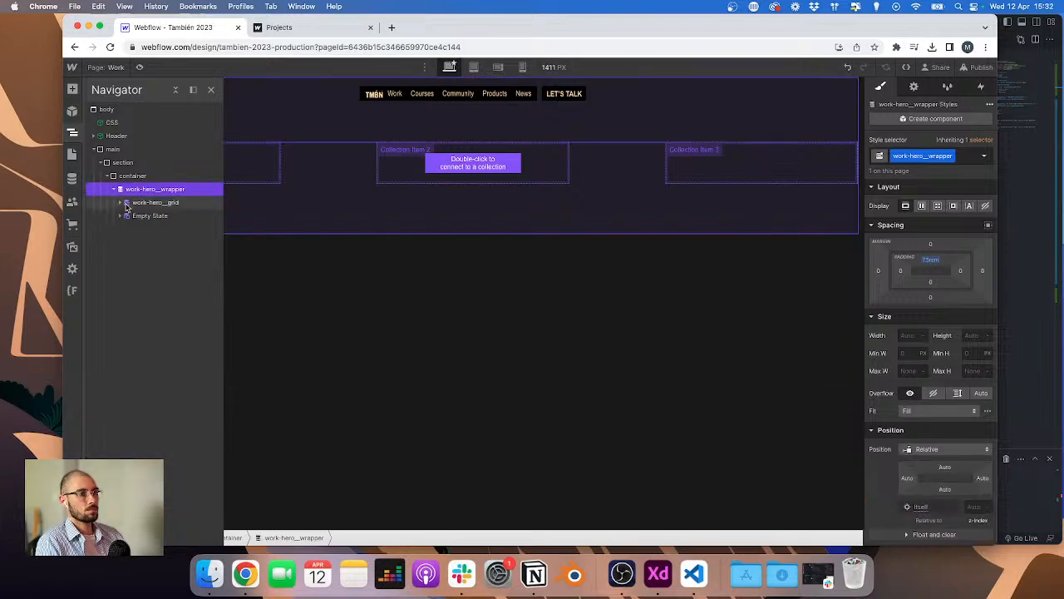
Step: Give the Collection Item the class work-hero__grid-element
click(122, 203)
click(145, 215)
key(super+Return)
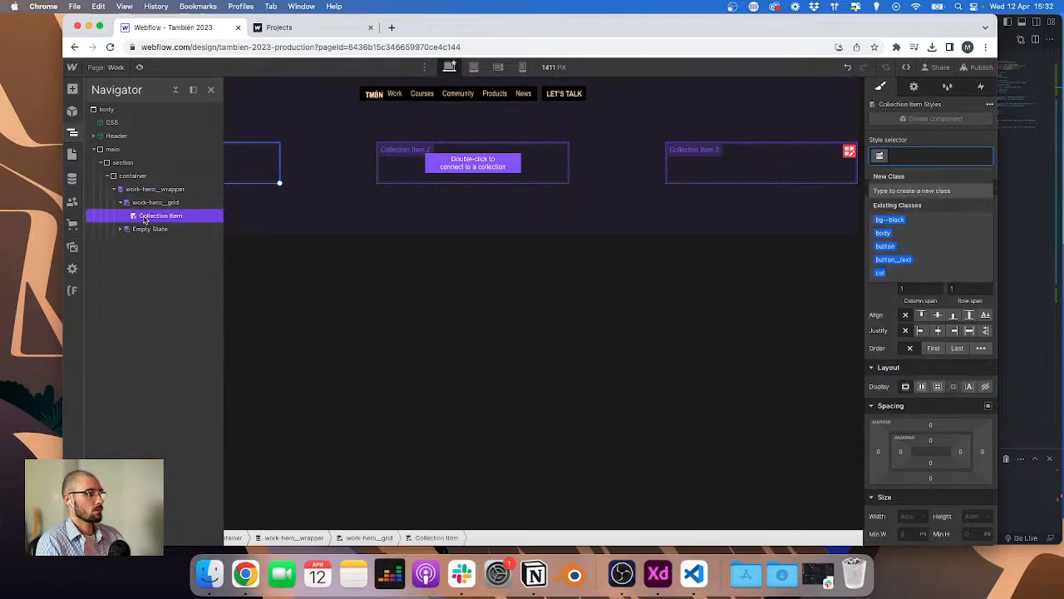
text(work-hero__grid-element)
key(Return)
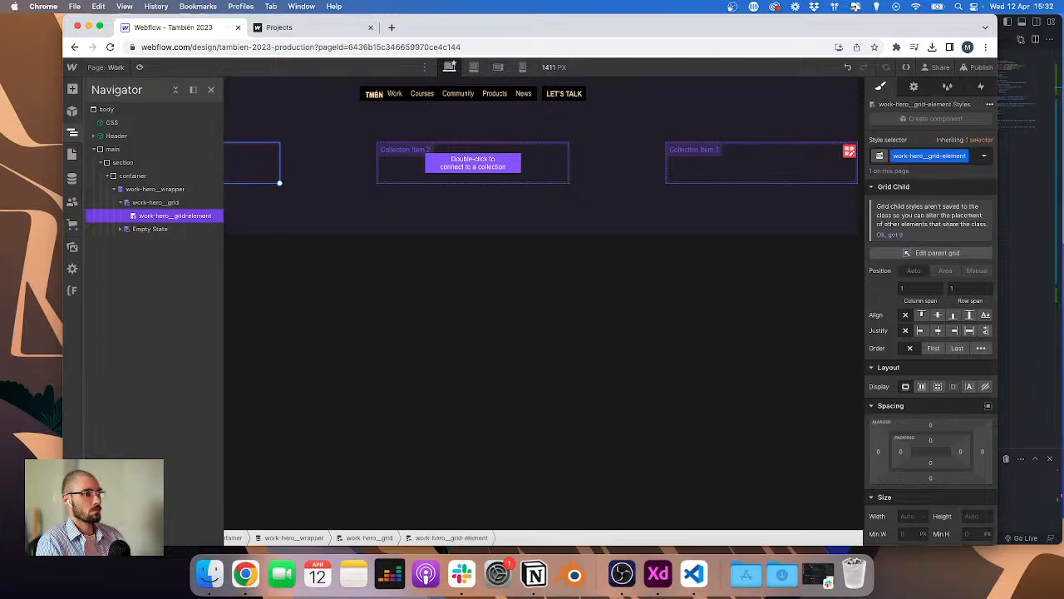
Step: Connect the collection list wrapper to the Projects collection as its source
key(super+e)
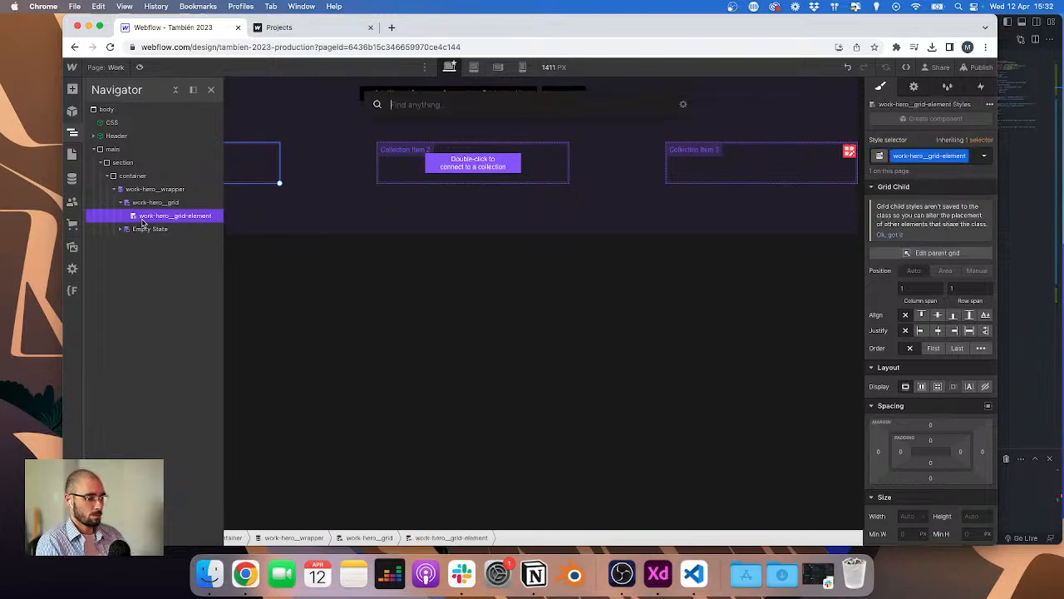
key(Escape)
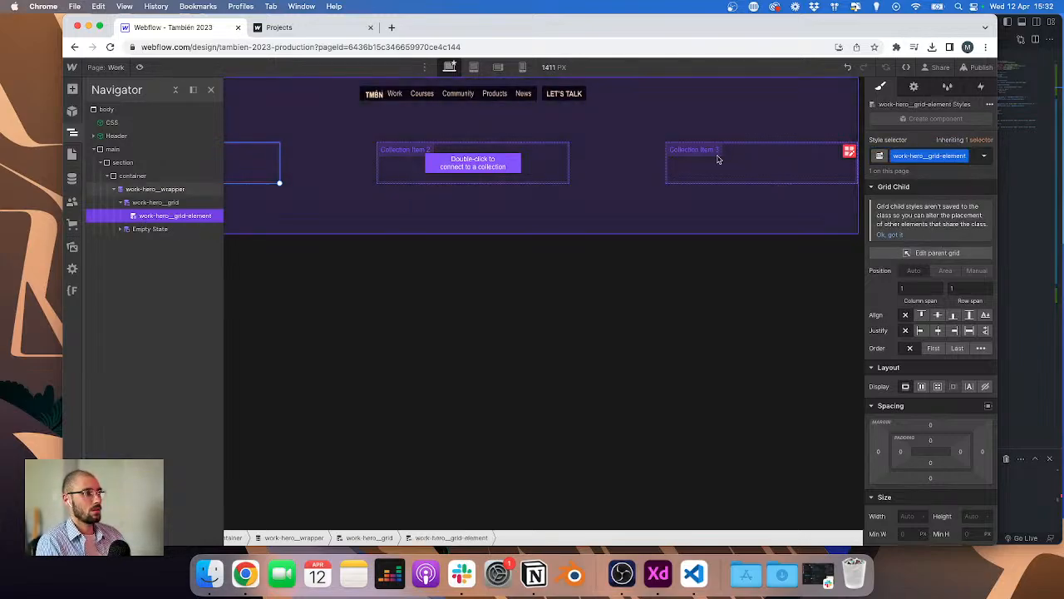
click(914, 87)
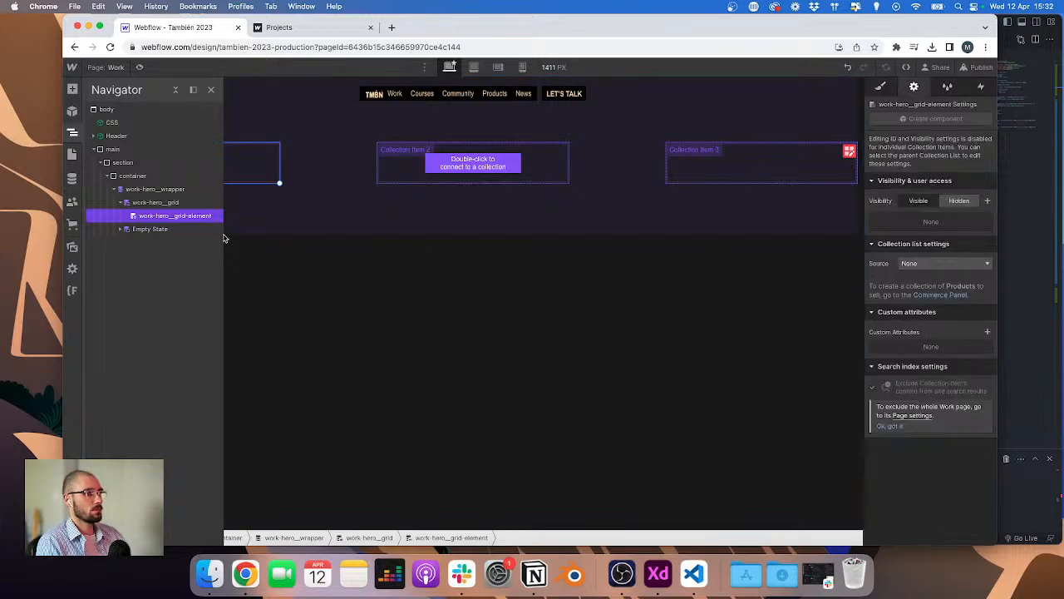
click(169, 189)
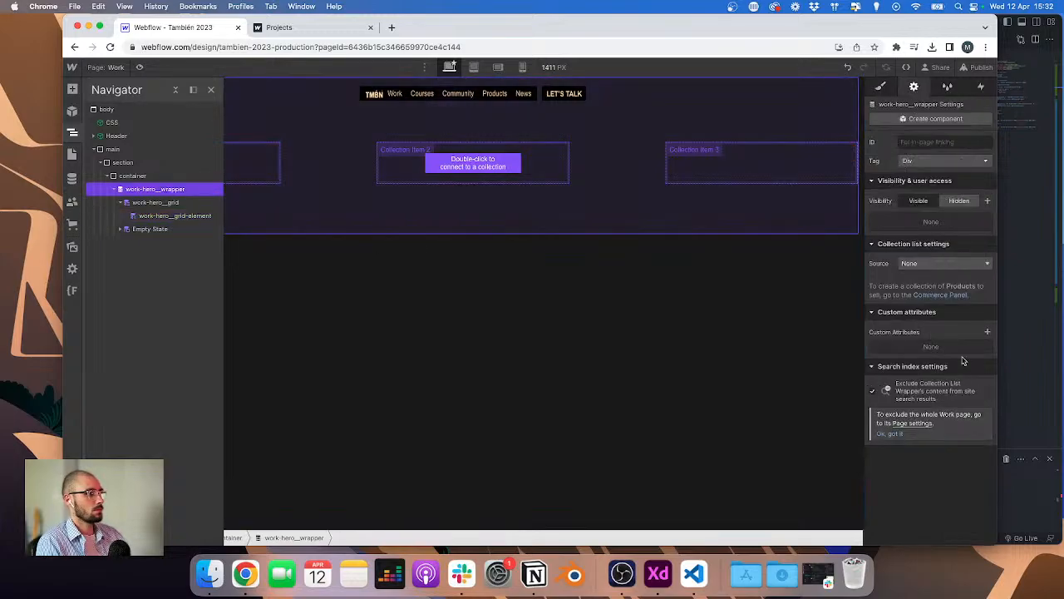
click(938, 266)
click(932, 312)
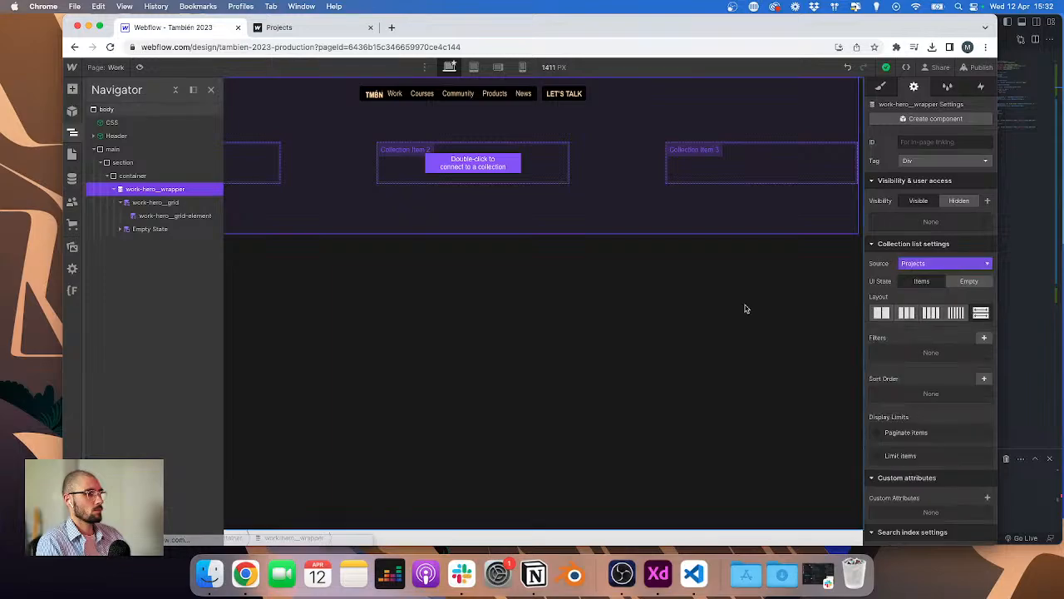
Step: Add a div block inside the collection item with the class work-hero__image-wrapper
click(165, 216)
key(super+e)
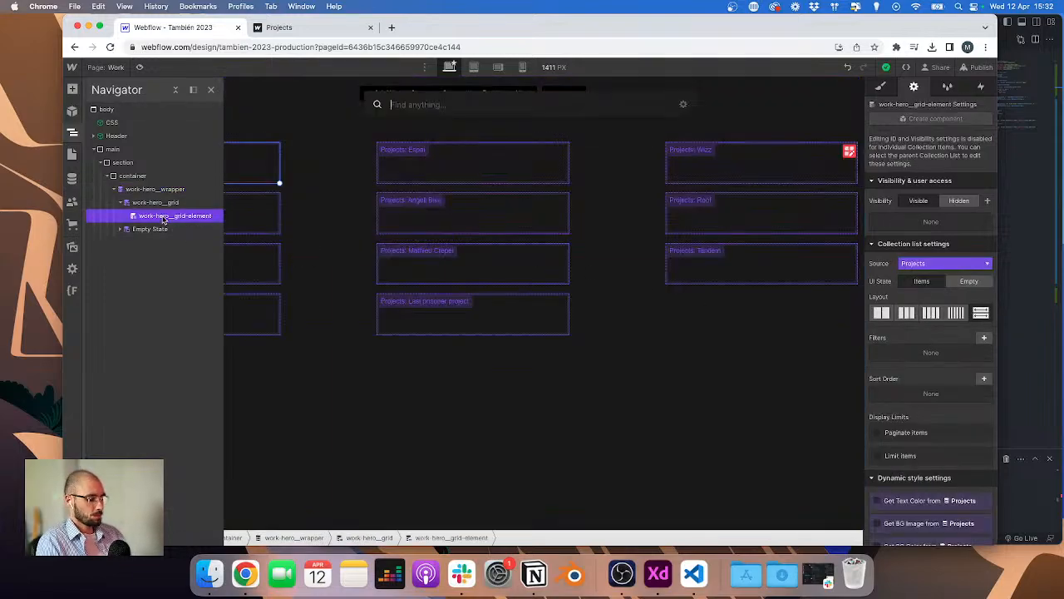
text(div)
key(Return)
key(super+Return)
text(wor)
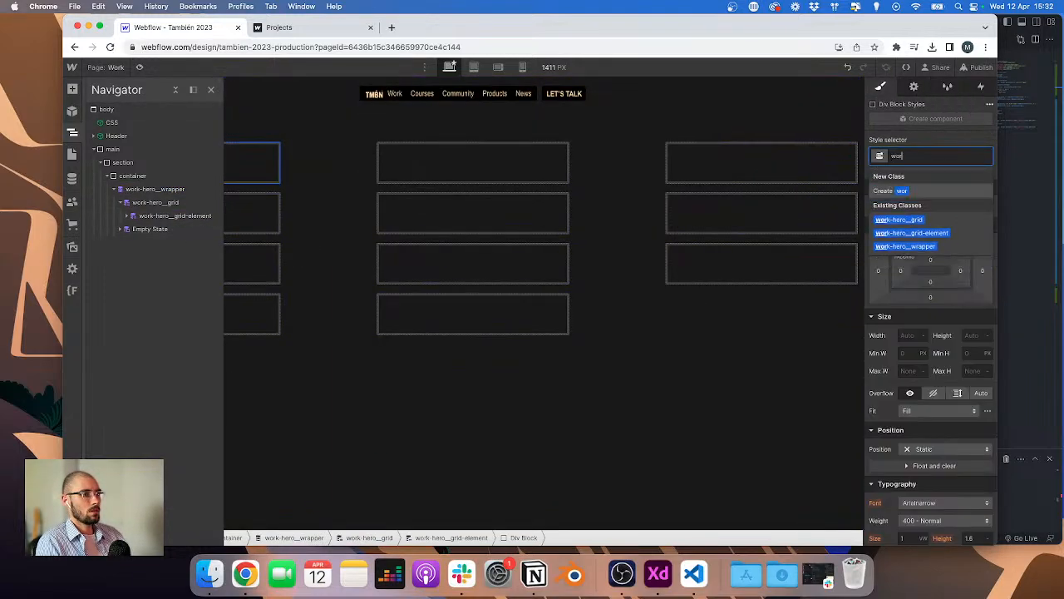
text(k-hero)
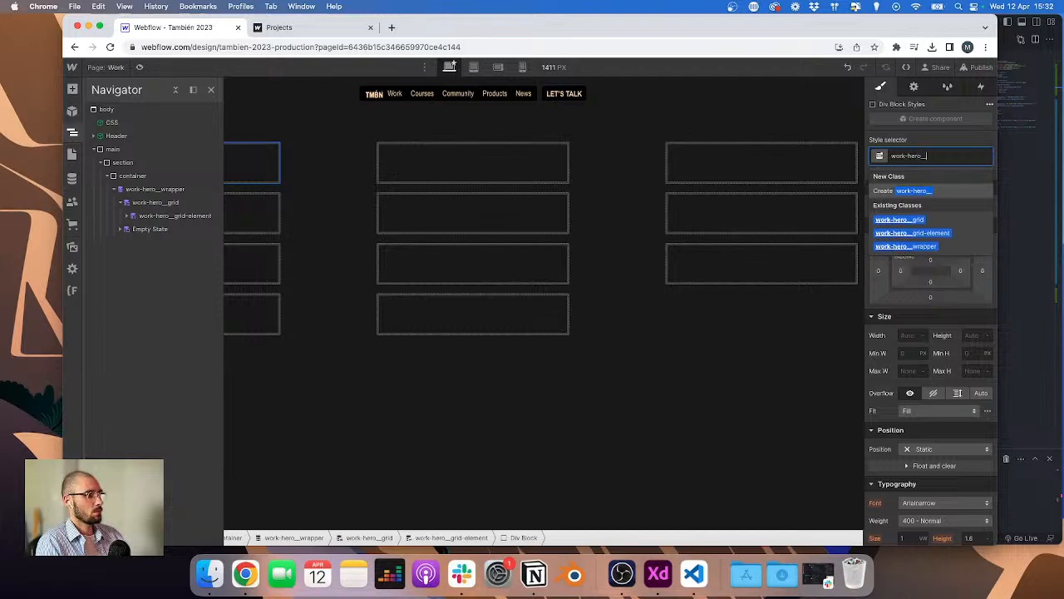
text(__image-)
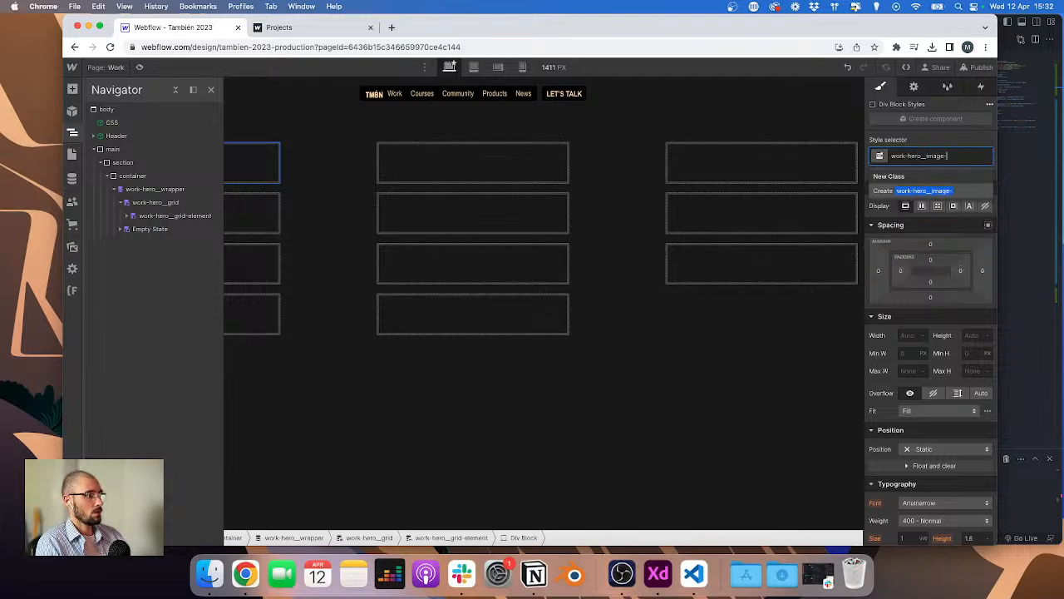
text(wrapper)
key(Return)
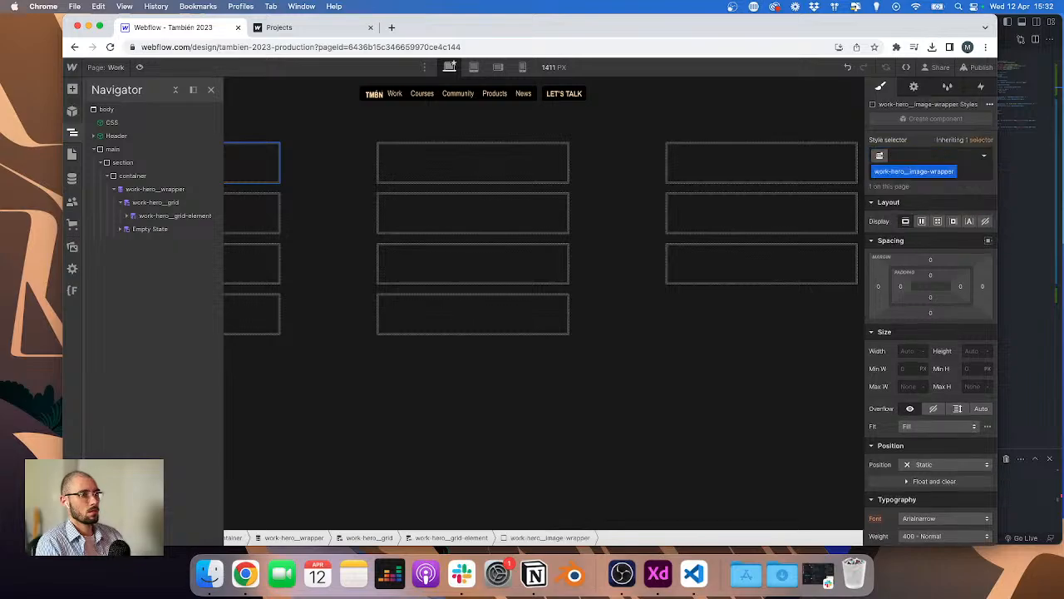
Step: Add an image inside the image wrapper and give it the class work-hero__image
click(126, 216)
key(super+k)
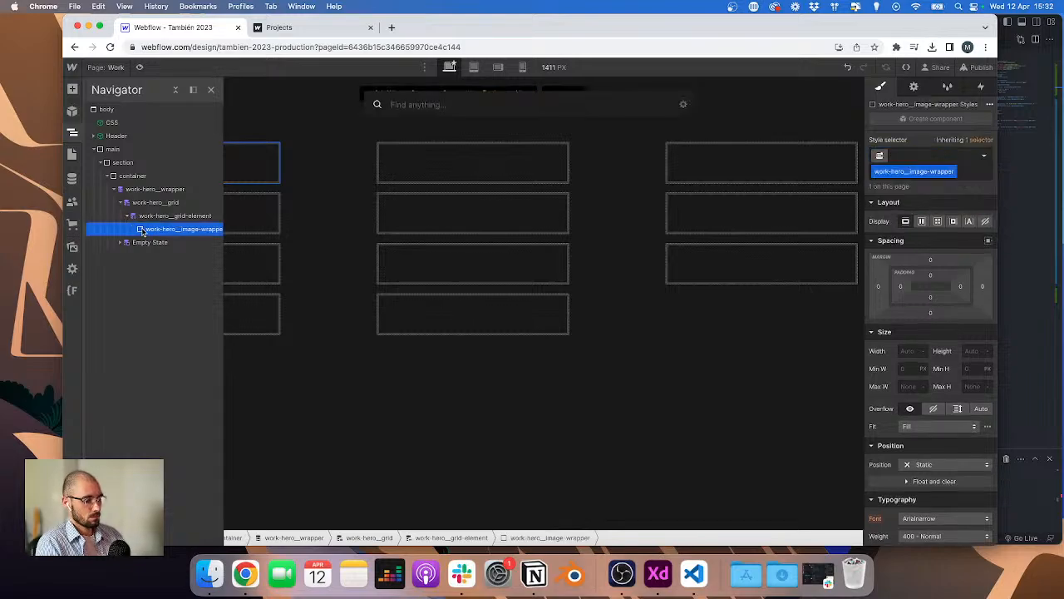
text(im)
key(Return)
key(super+Return)
text(work)
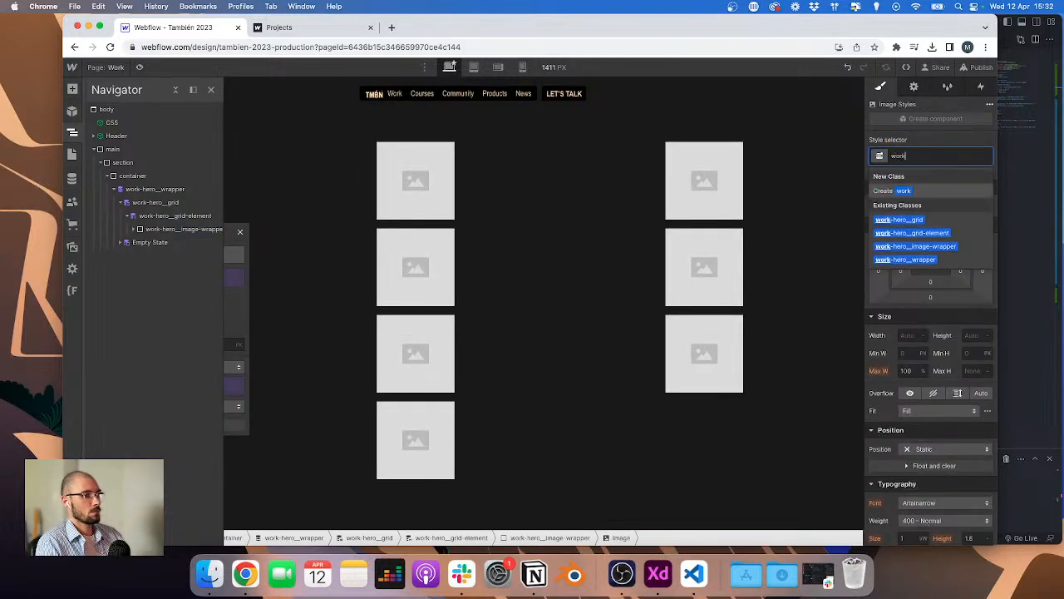
text(-hero_)
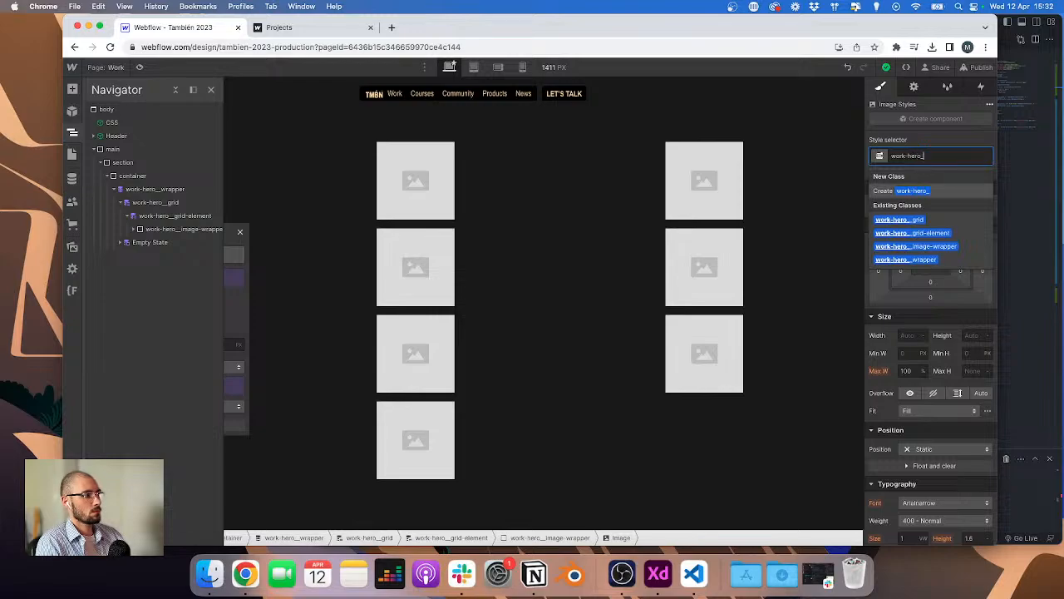
text(_image)
key(Return)
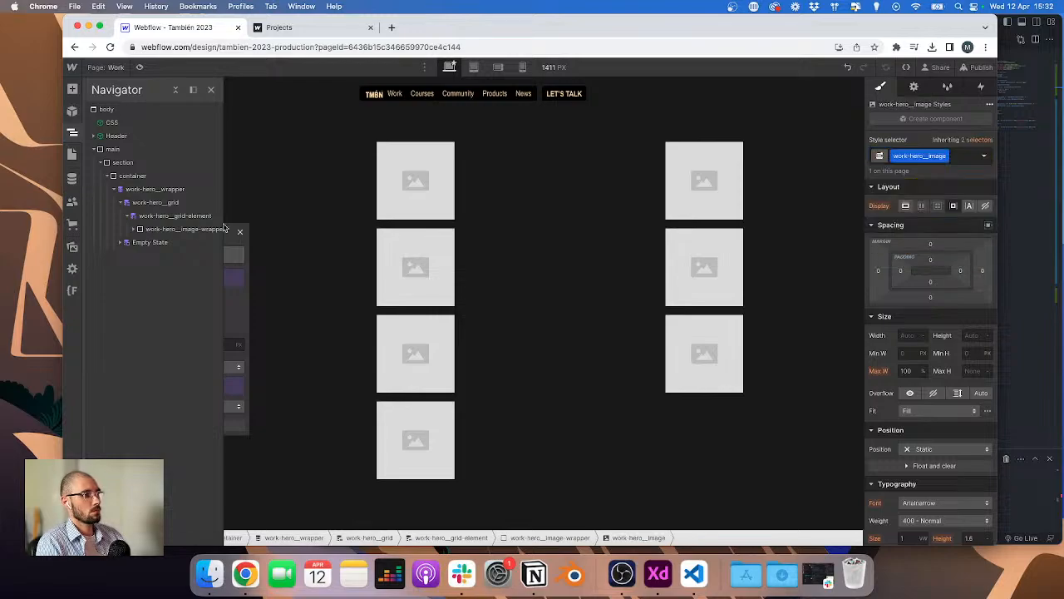
Step: Set the work-hero__image-wrapper width to 100% and switch to the XD design to compare
click(136, 231)
click(148, 243)
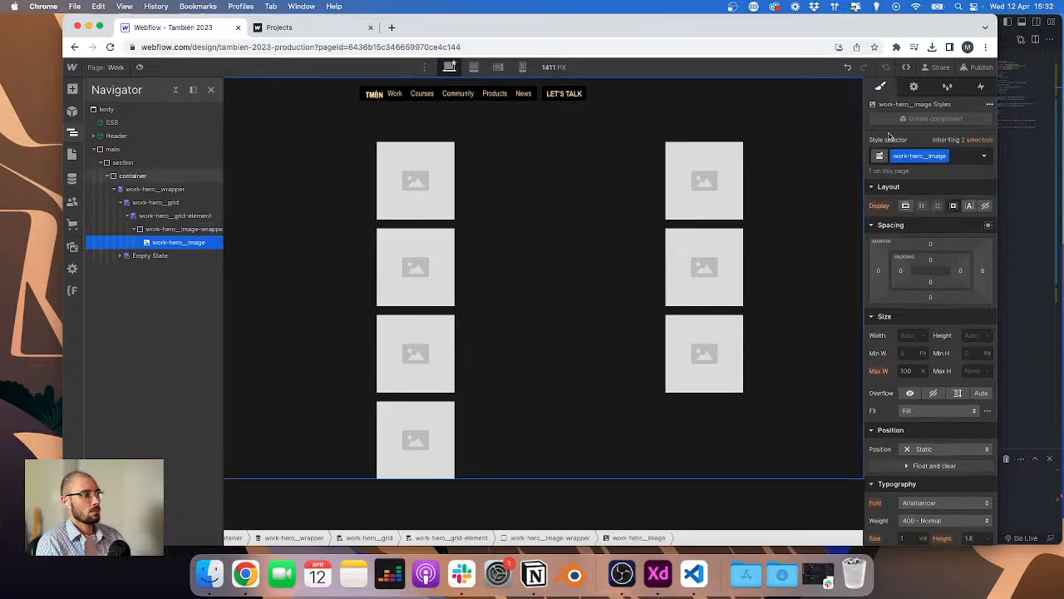
click(196, 229)
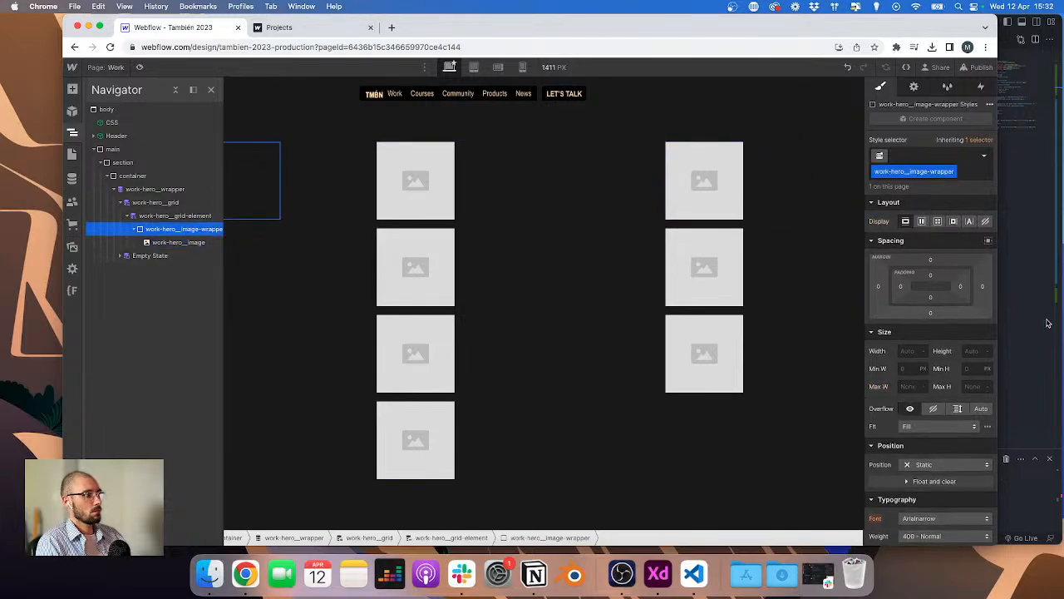
text(100%)
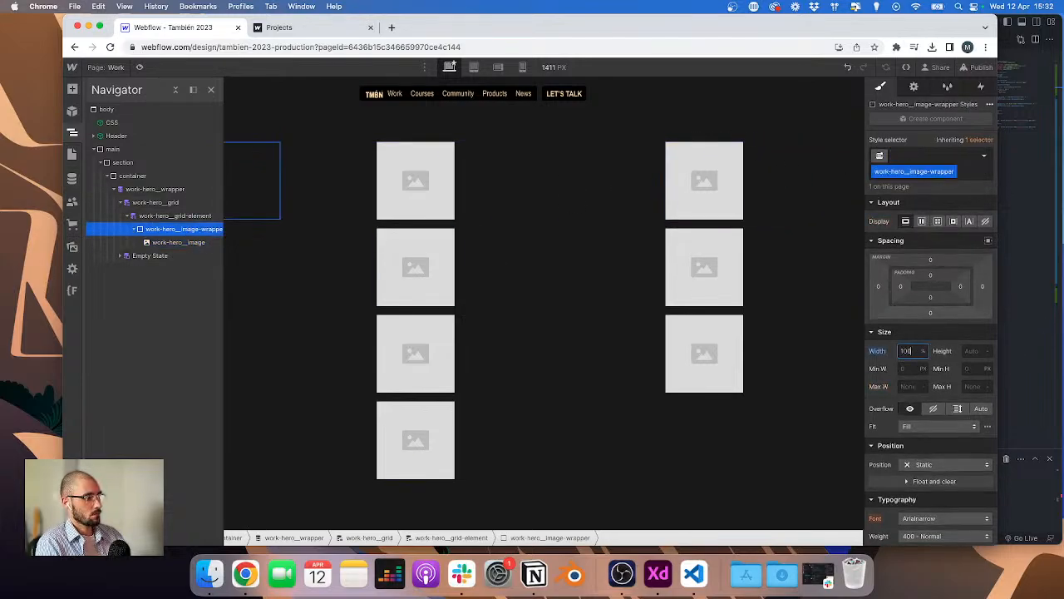
key(ctrl+Right)
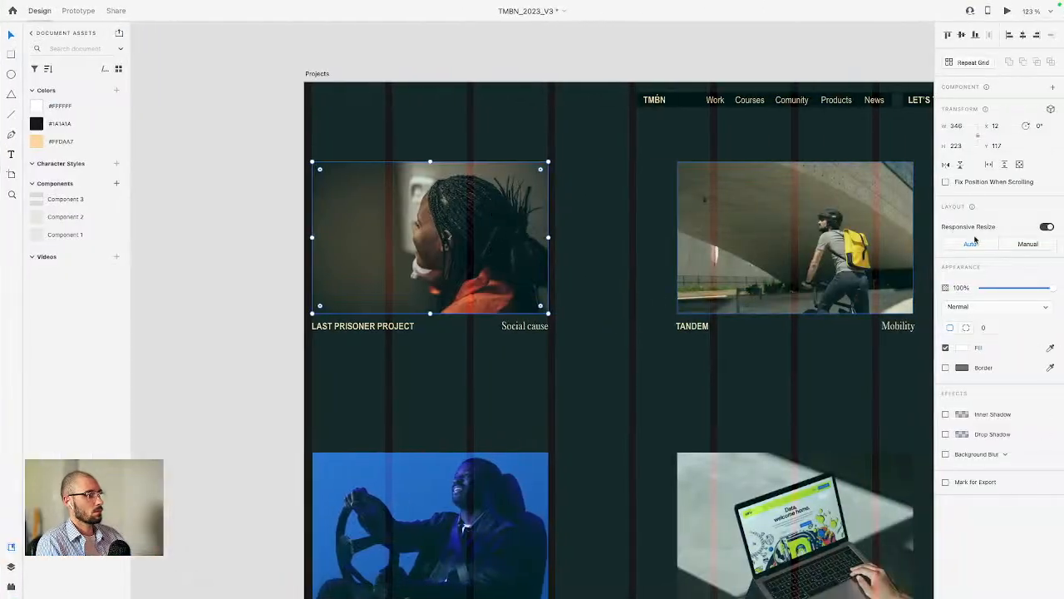
Step: Set the image wrapper's height to 220/16 rem
key(ctrl+Left)
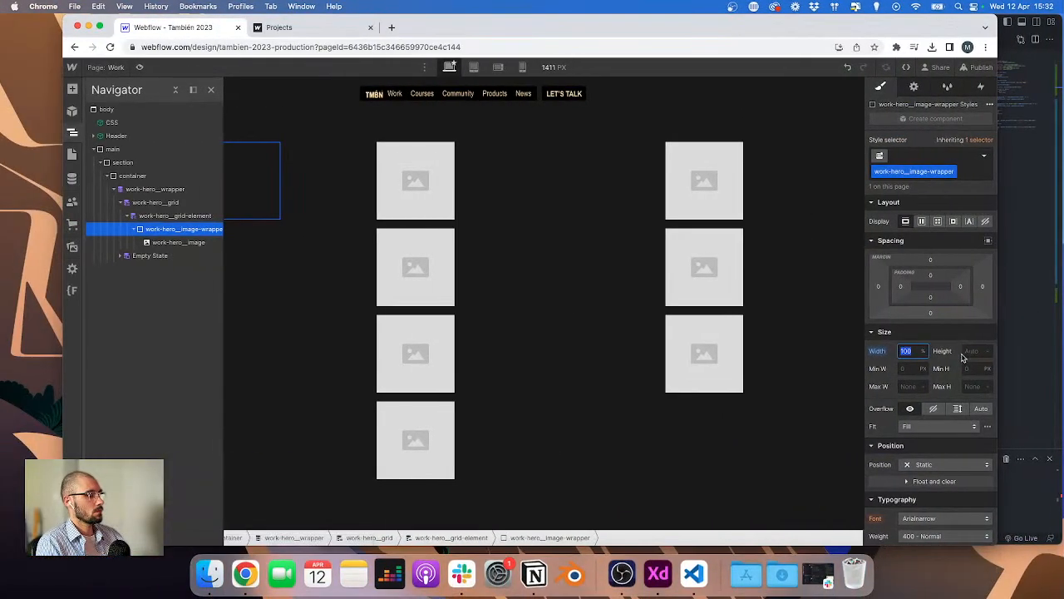
text(220/16rem)
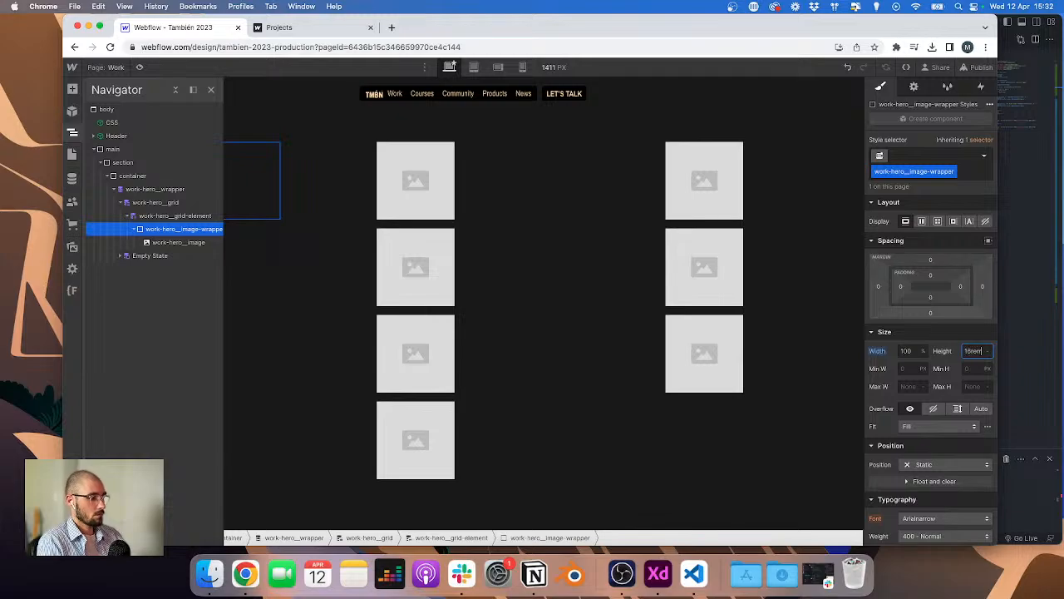
key(Return)
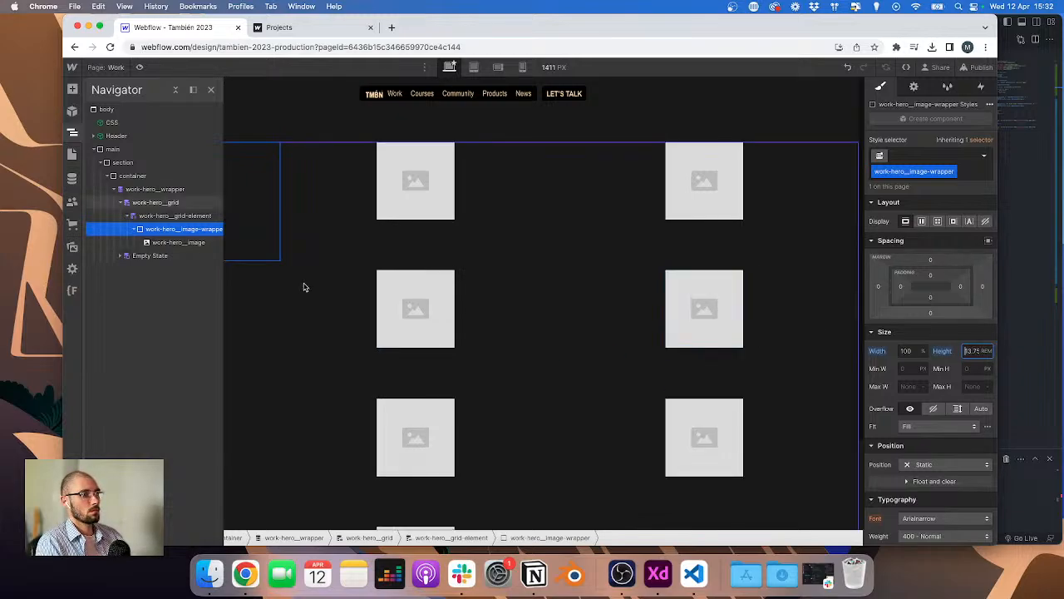
Step: Give work-hero__image a width and height of 100% and set its fit to Cover
click(187, 242)
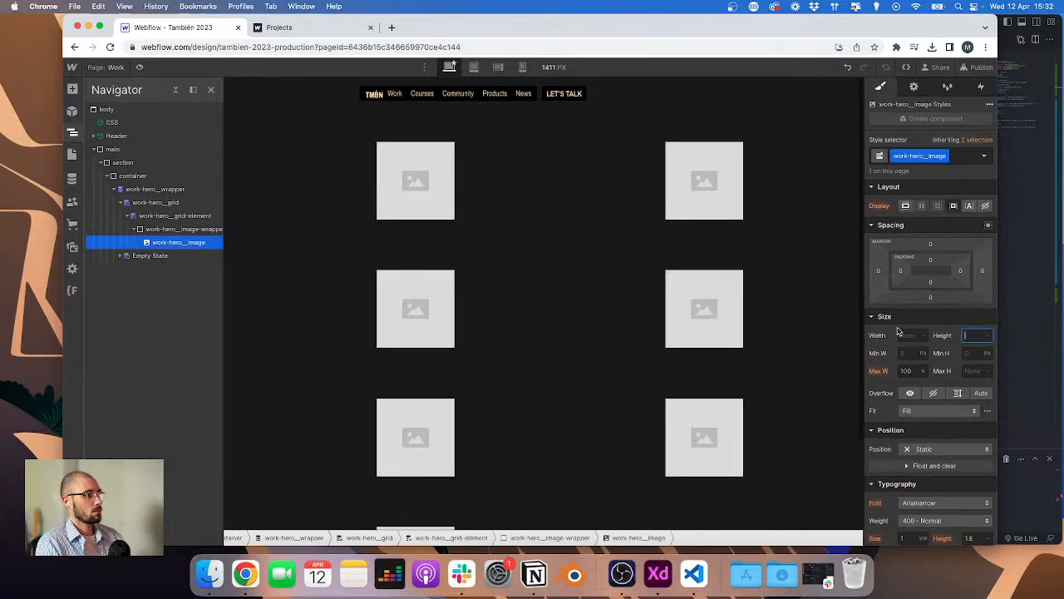
text(100%)
key(Tab)
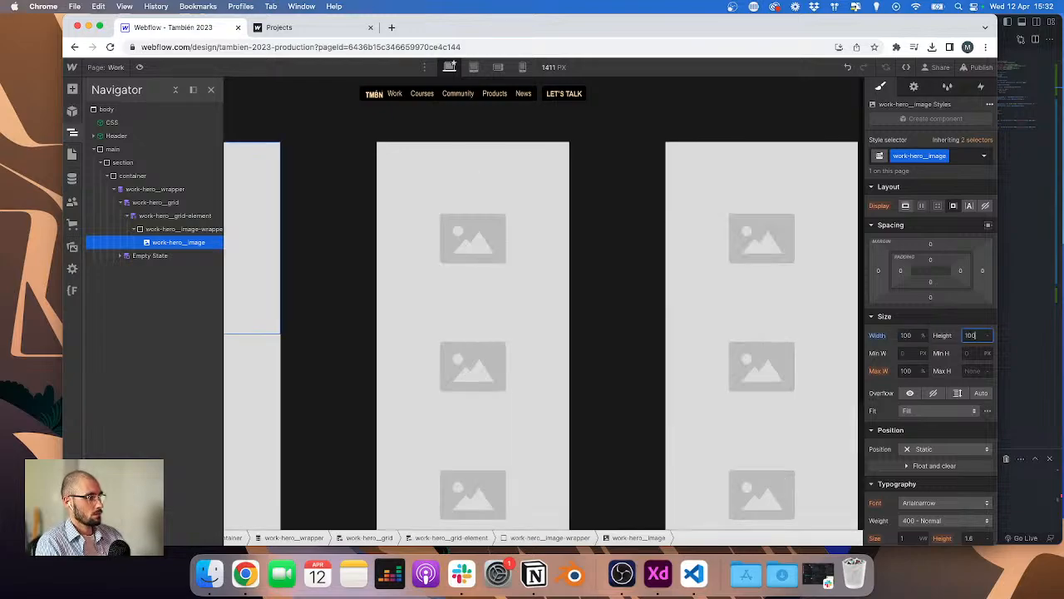
text(100%)
key(Return)
click(923, 410)
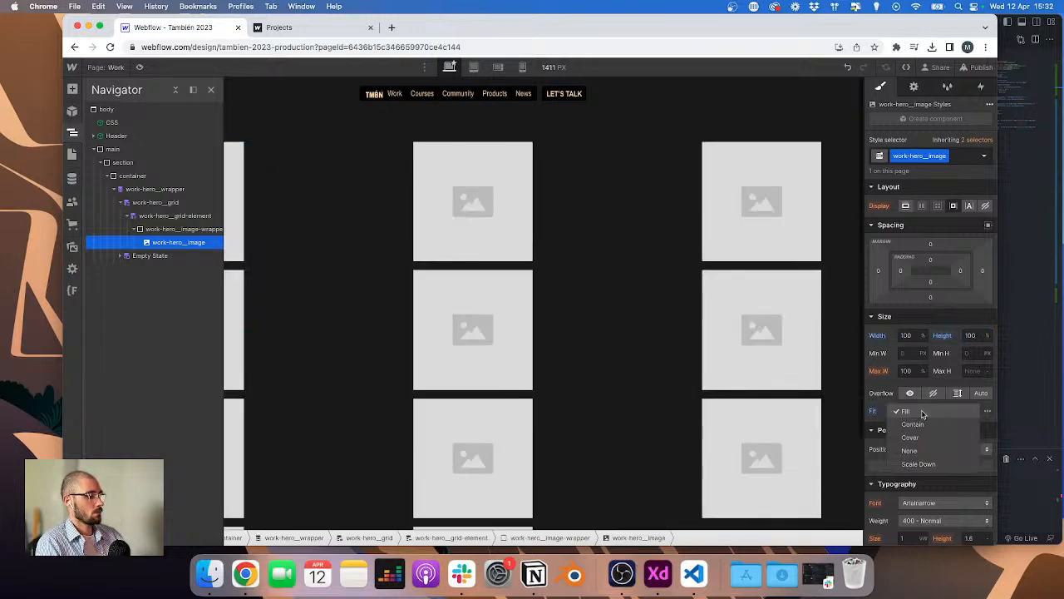
click(912, 437)
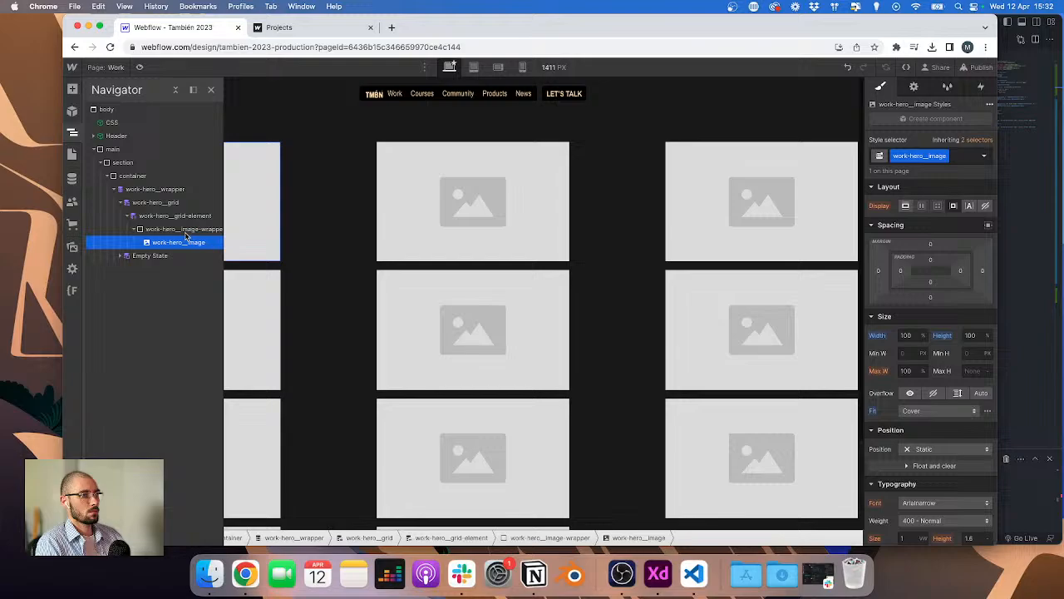
Step: Bind the image's source to the Projects collection's Image n°1 field
click(499, 149)
click(449, 137)
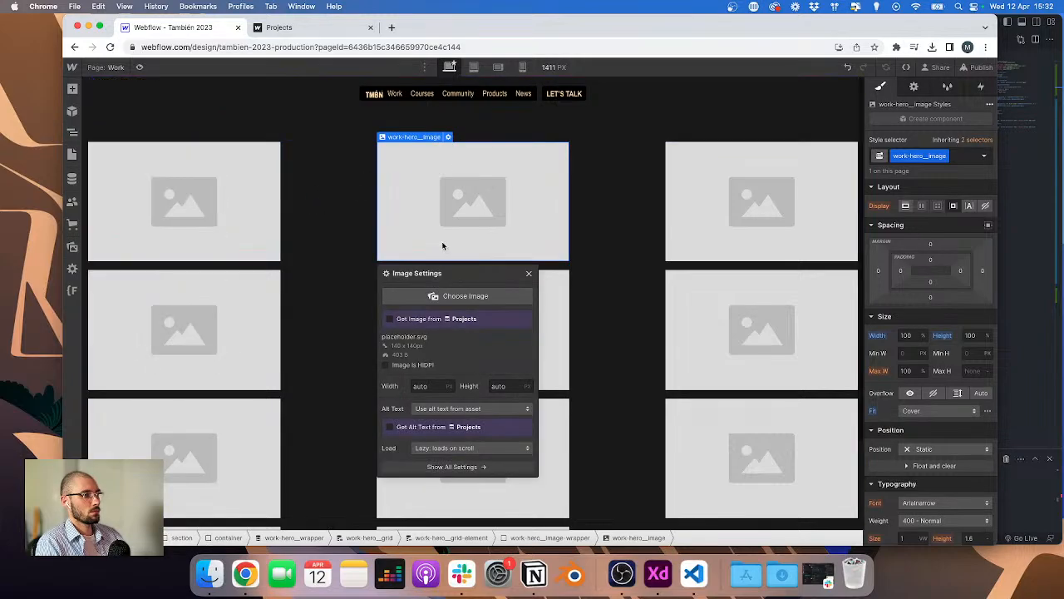
click(422, 320)
click(425, 332)
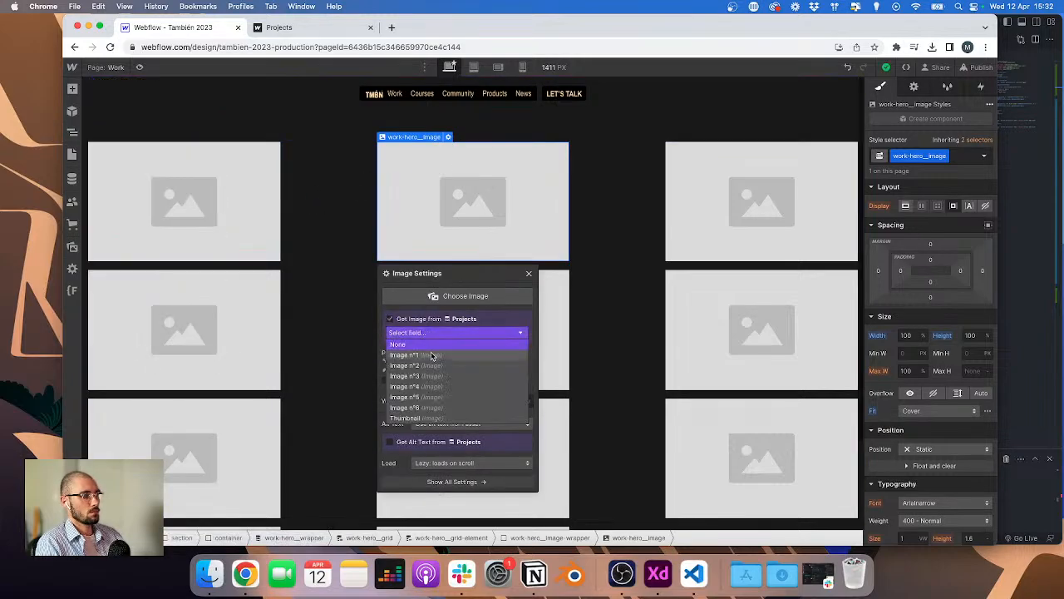
click(432, 356)
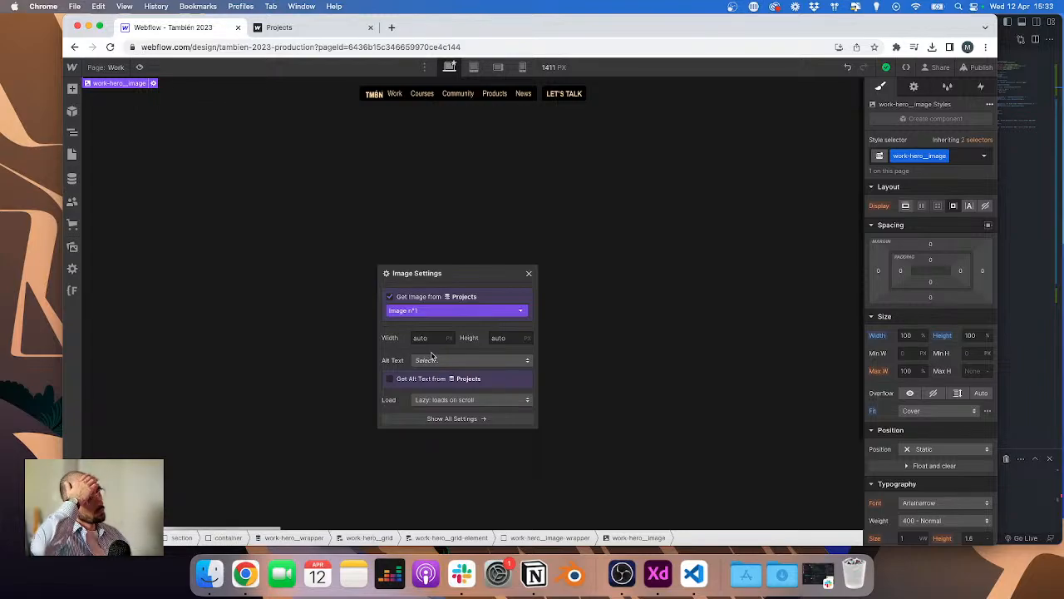
Step: Inspect the image fields of a Projects collection item in the CMS panel
click(153, 83)
click(376, 148)
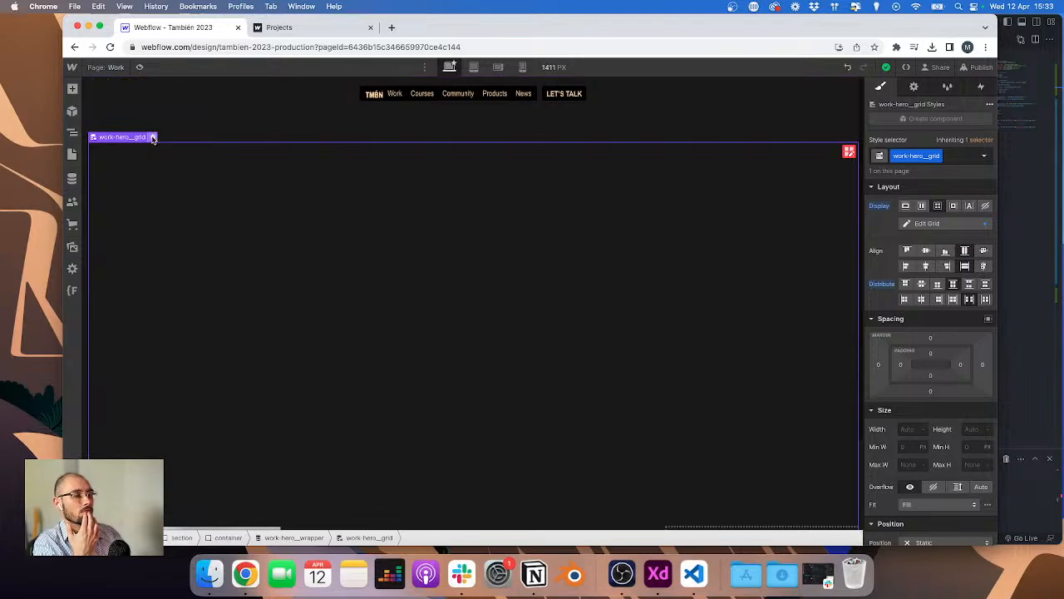
click(153, 136)
click(75, 172)
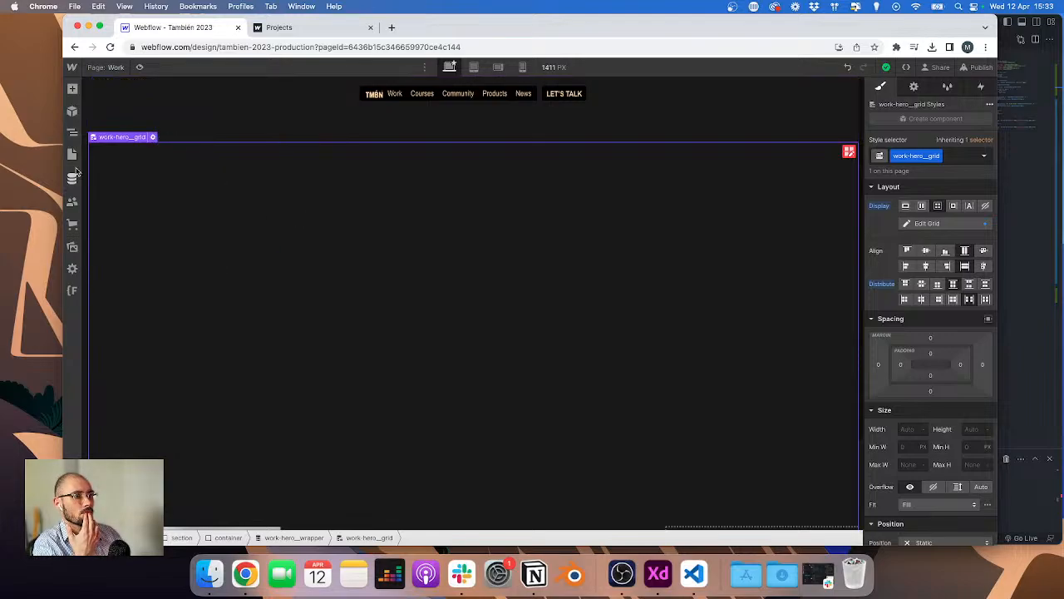
click(72, 178)
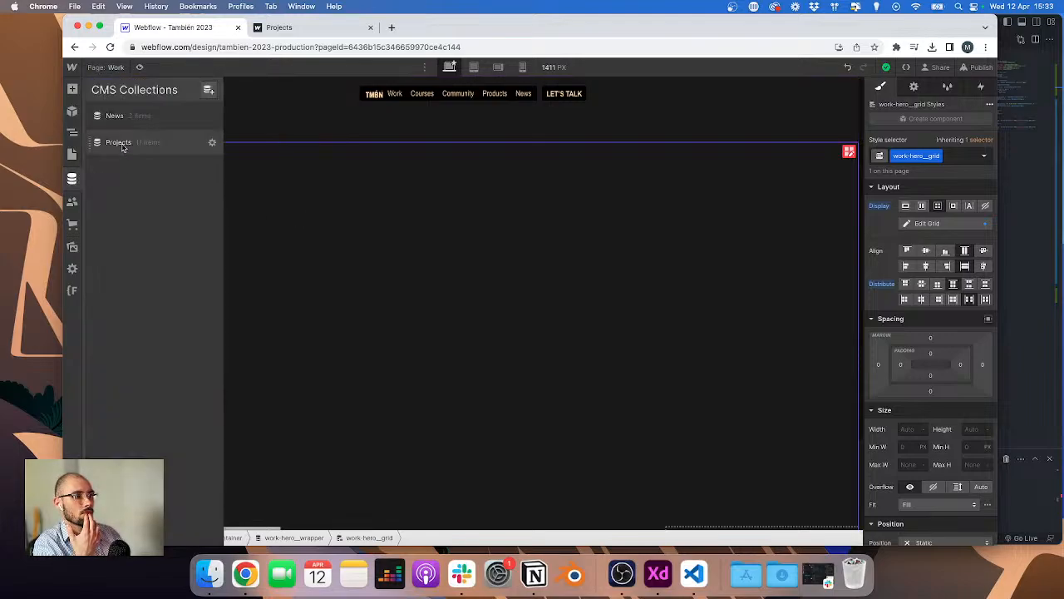
click(118, 143)
click(332, 141)
scroll(411, 250, down, 2)
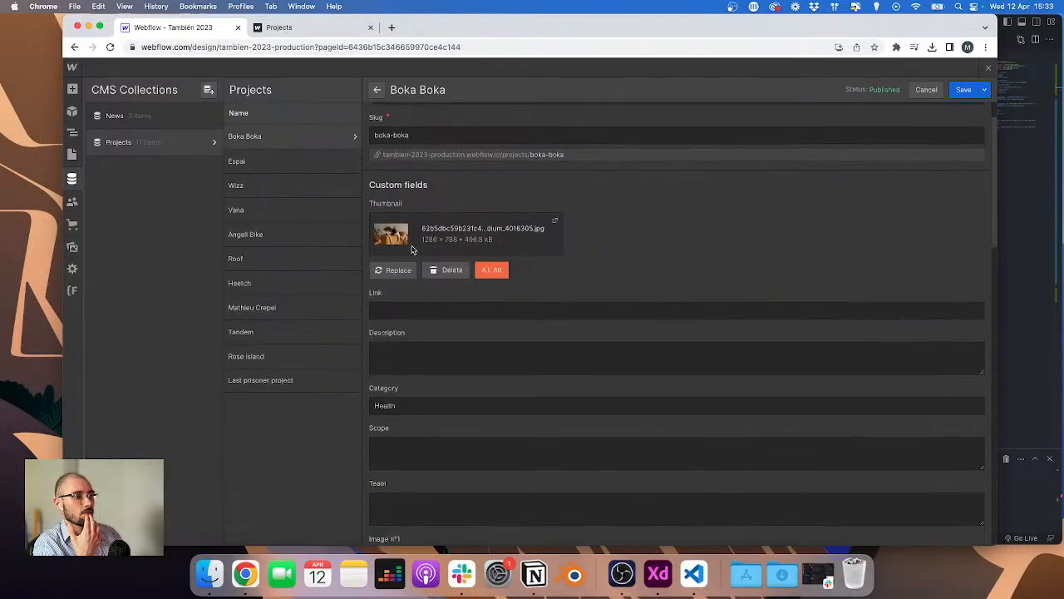
click(72, 132)
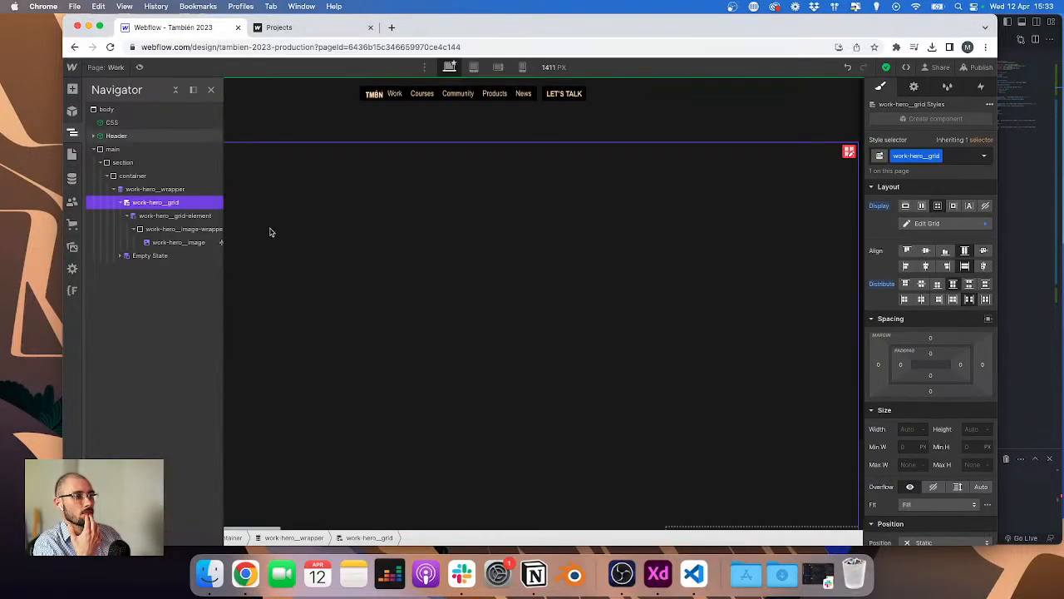
Step: Change the image's bound Projects field to Thumbnail
click(170, 243)
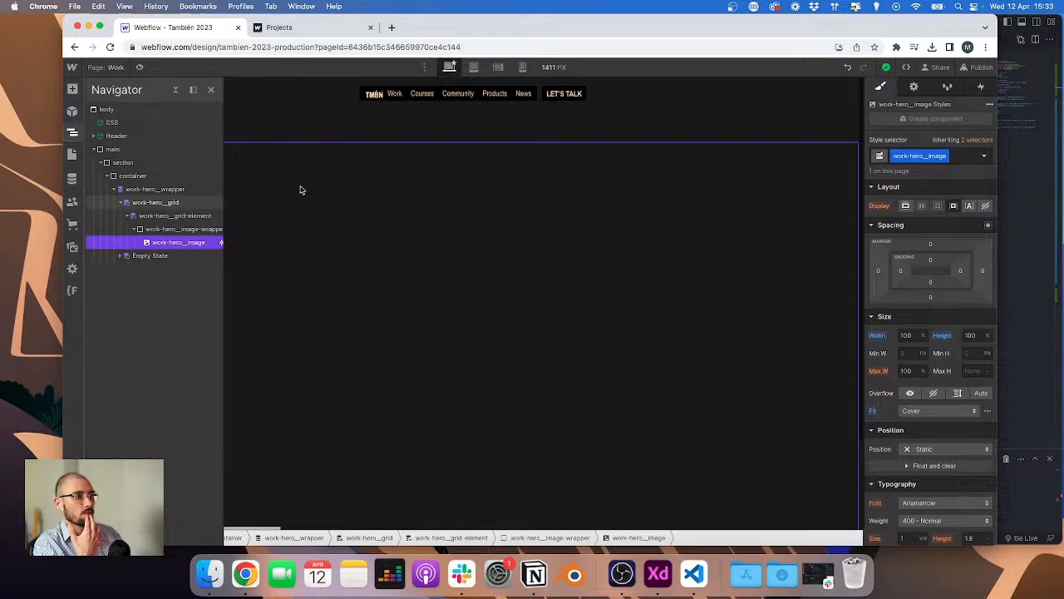
click(914, 87)
click(919, 262)
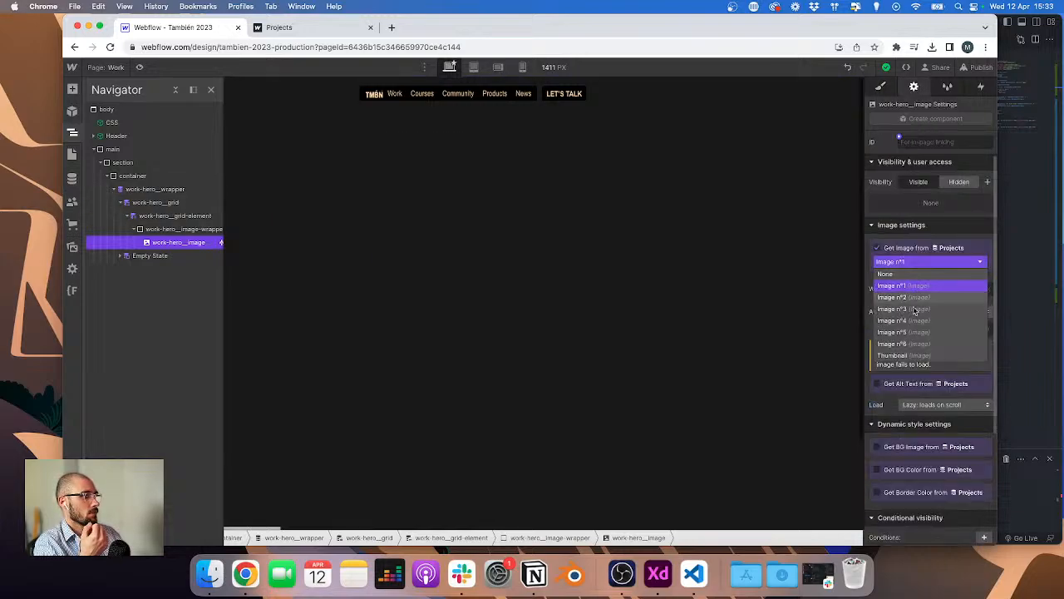
scroll(914, 311, down, 1)
click(913, 308)
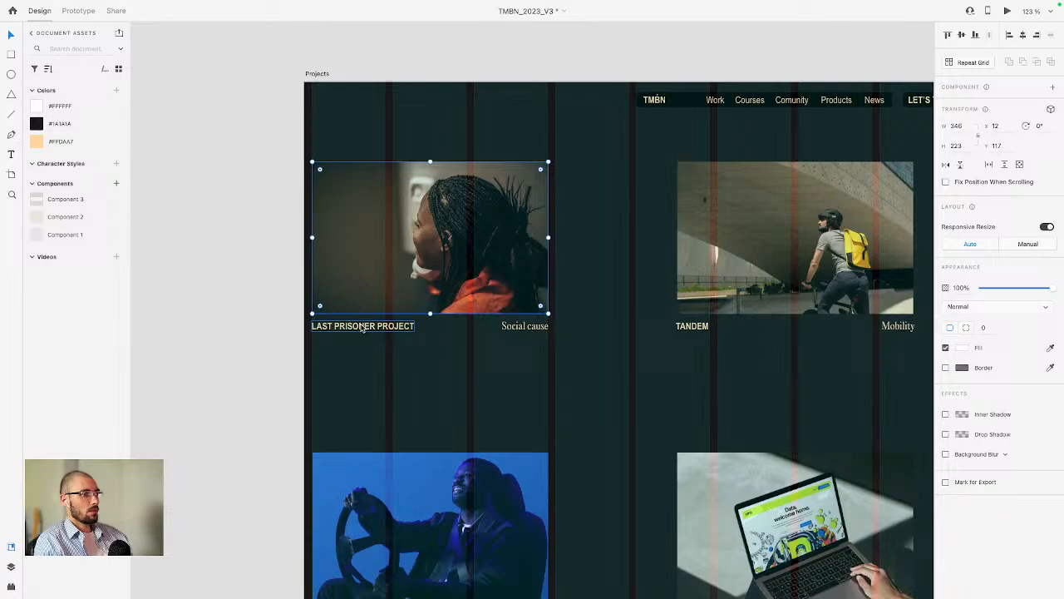
Step: Add a div block after the image wrapper inside the collection item with the class work-hero__info-wrapper
scroll(362, 329, up, 5)
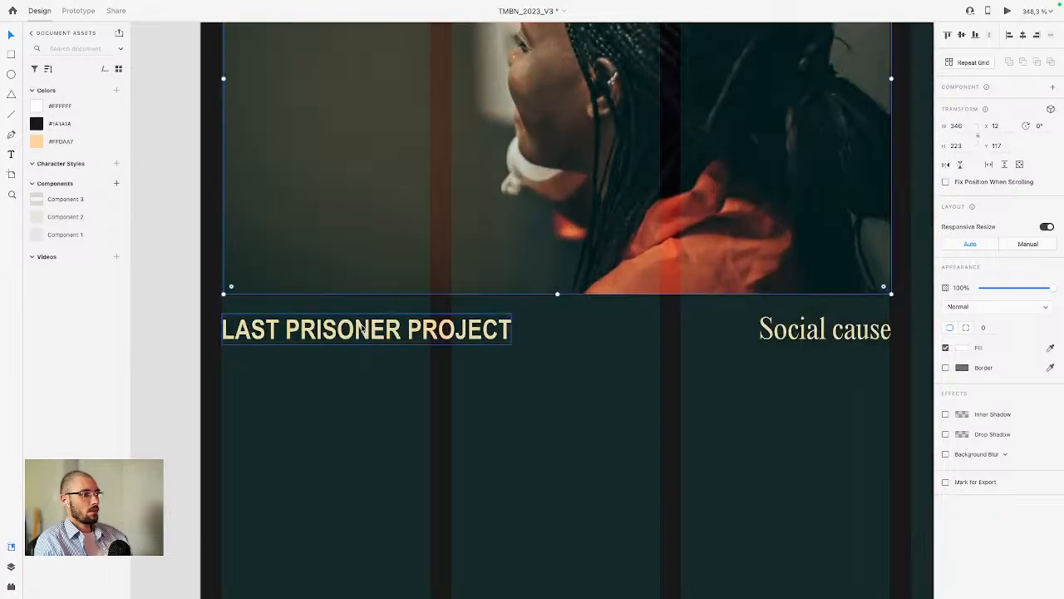
click(364, 337)
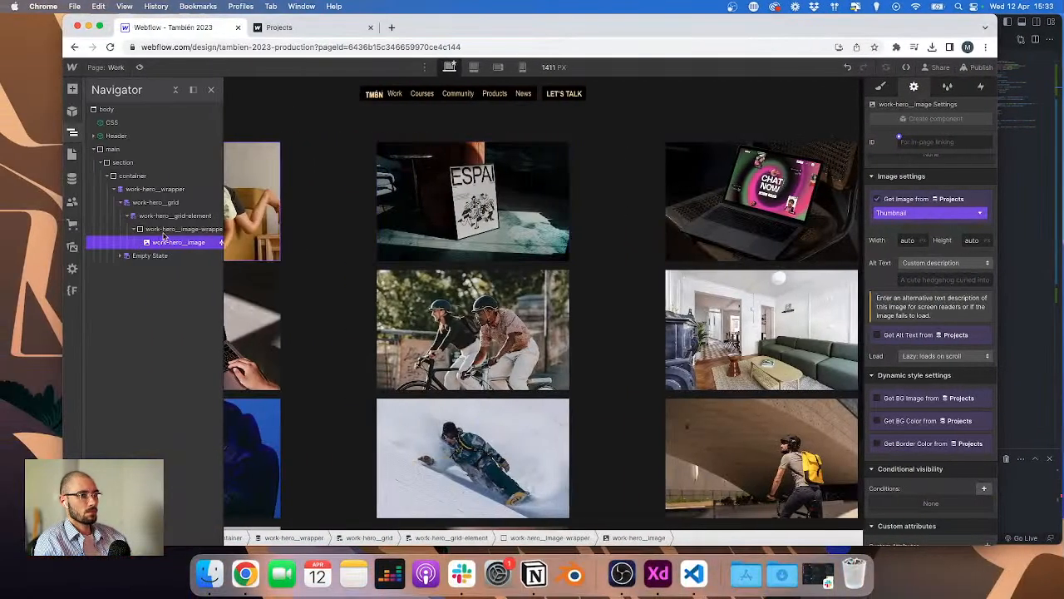
click(166, 230)
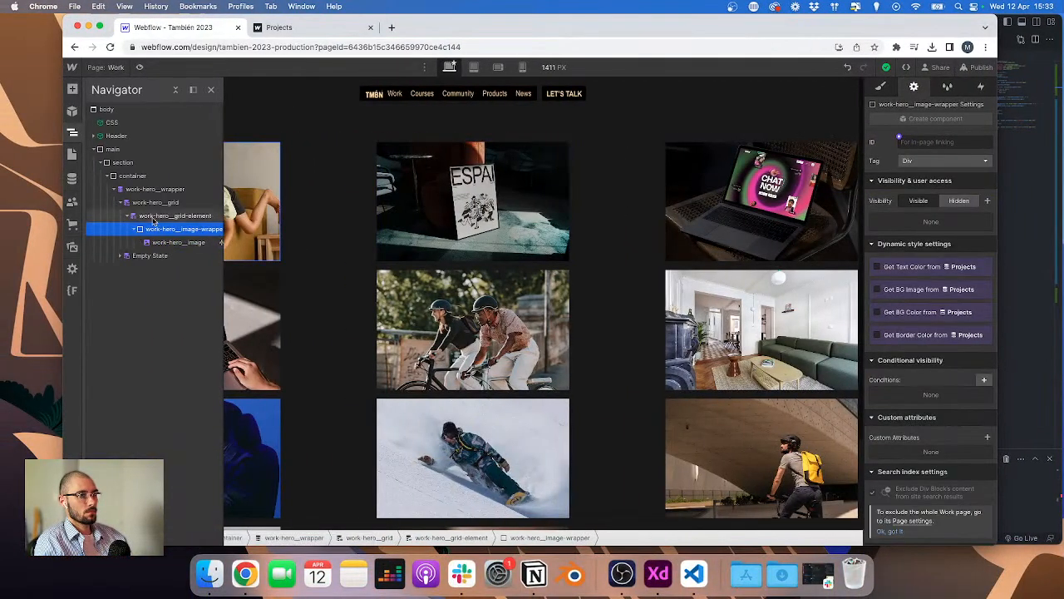
click(166, 216)
click(138, 230)
key(super+e)
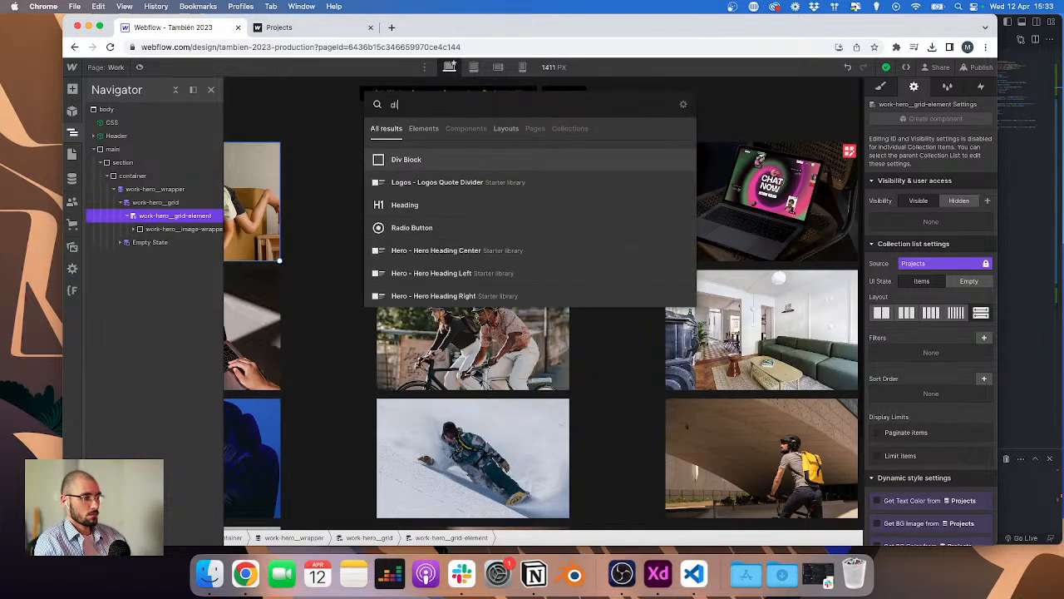
key(Return)
key(super+Return)
text(work)
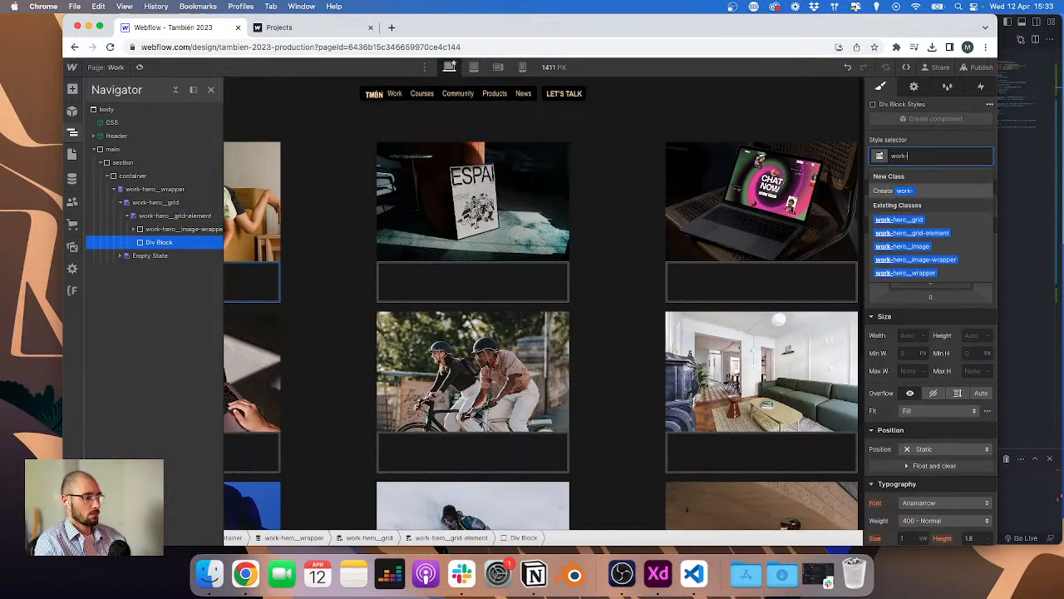
text(-hero__info-wrapper)
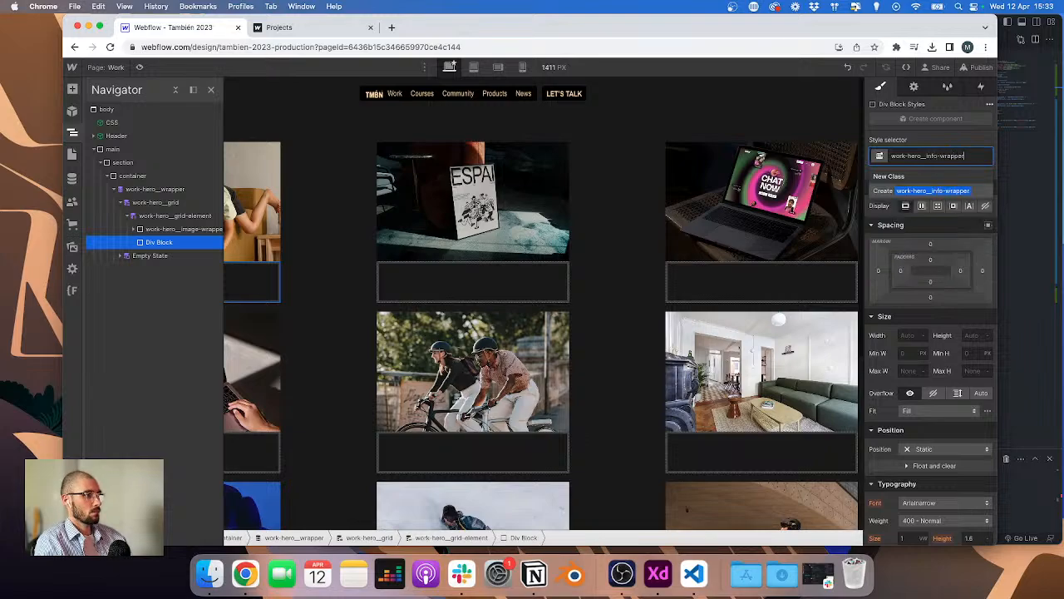
key(Return)
Step: Add a paragraph inside the info wrapper and give it the class work-hero__info-text
key(super+e)
text(par)
key(Return)
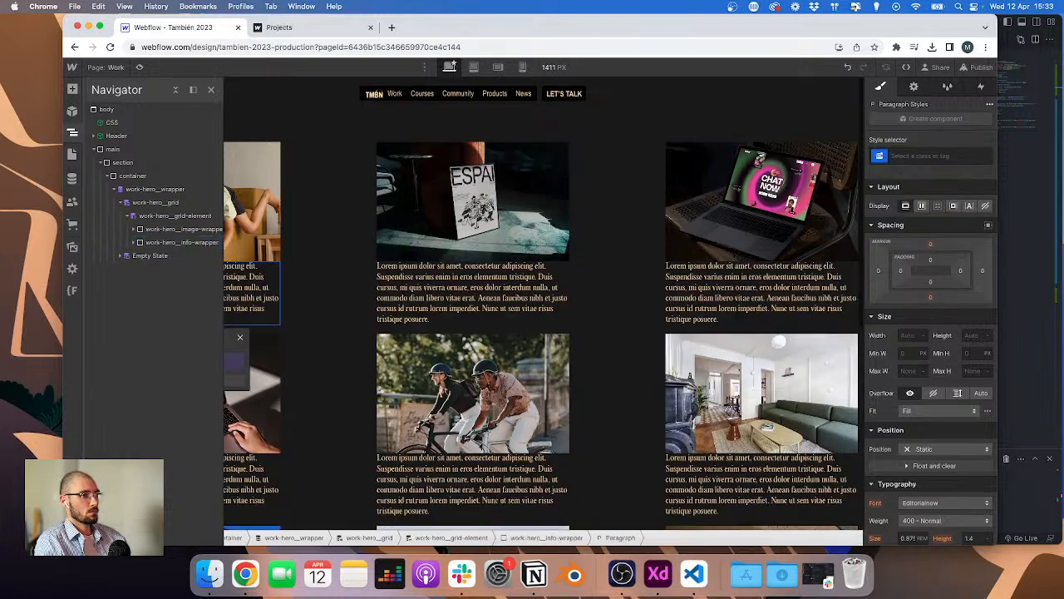
key(super+Return)
text(work-hero_)
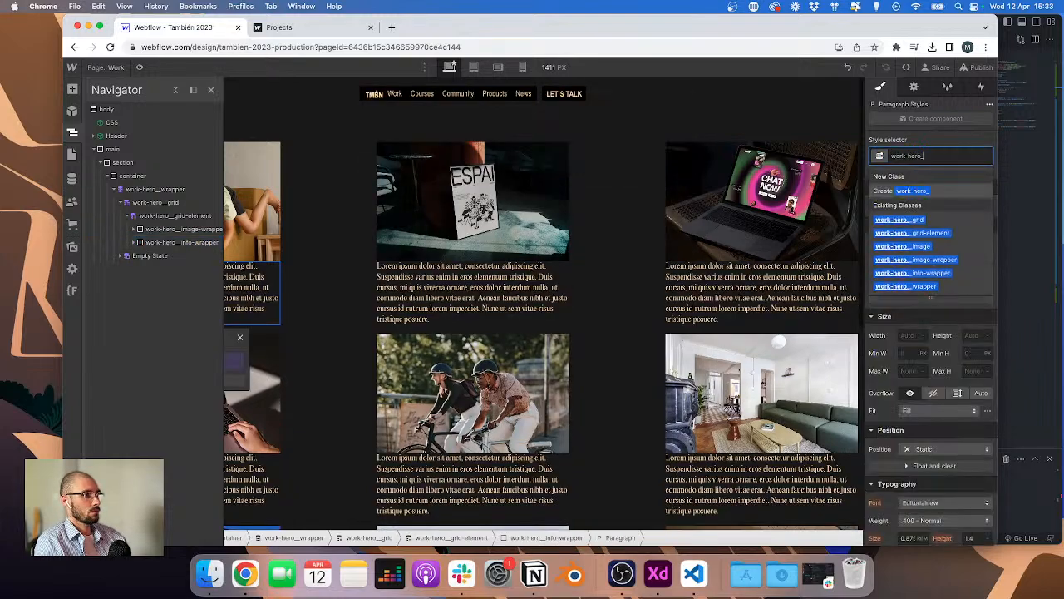
text(_info-text)
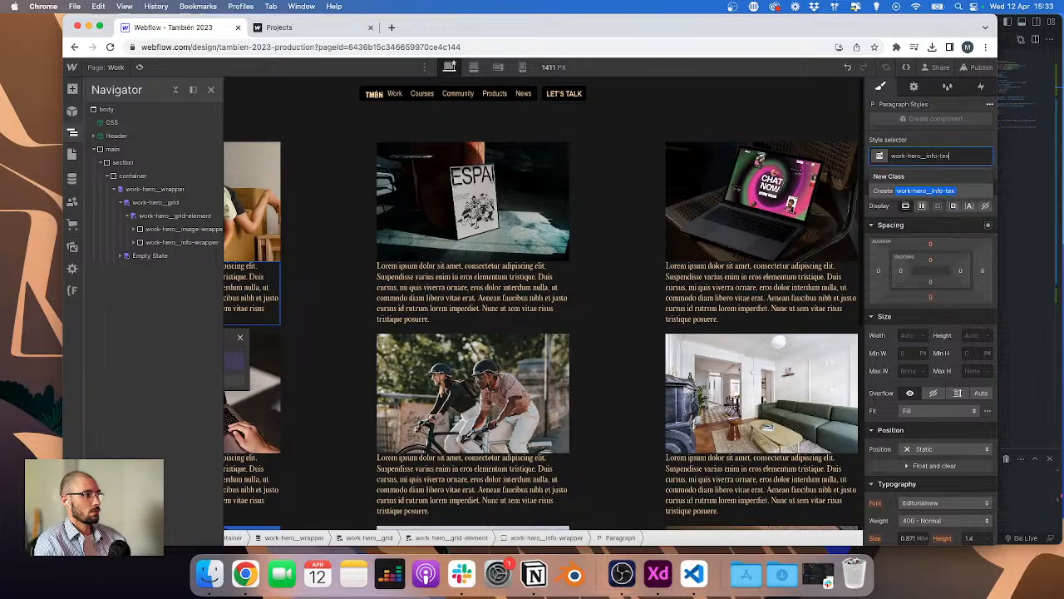
key(Return)
Step: Review the XD artboards for the Home and Projects page project layouts
key(super+Tab)
key(ctrl+Left)
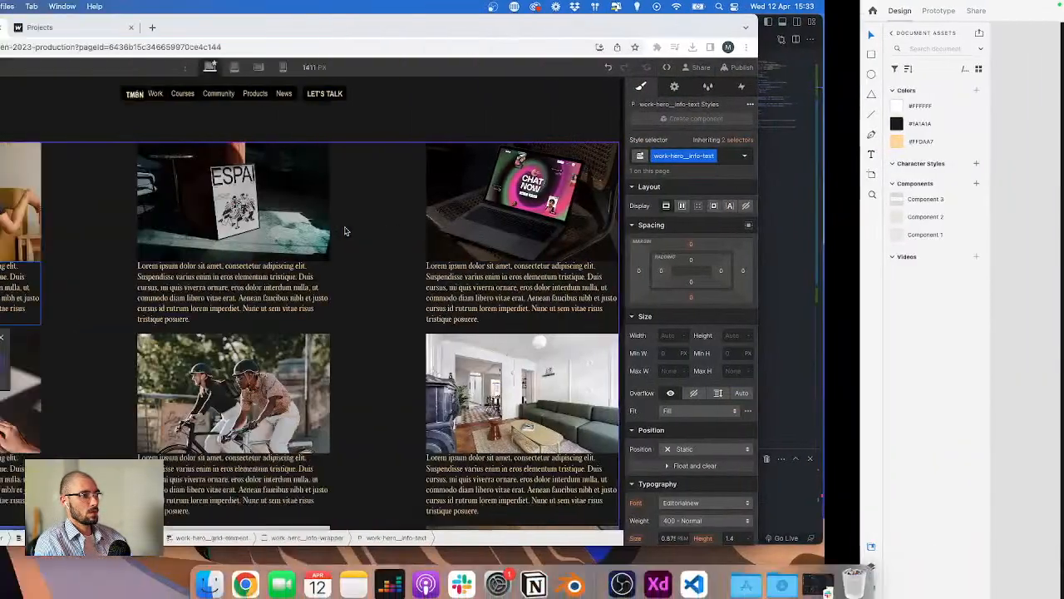
click(243, 279)
key(ctrl+Right)
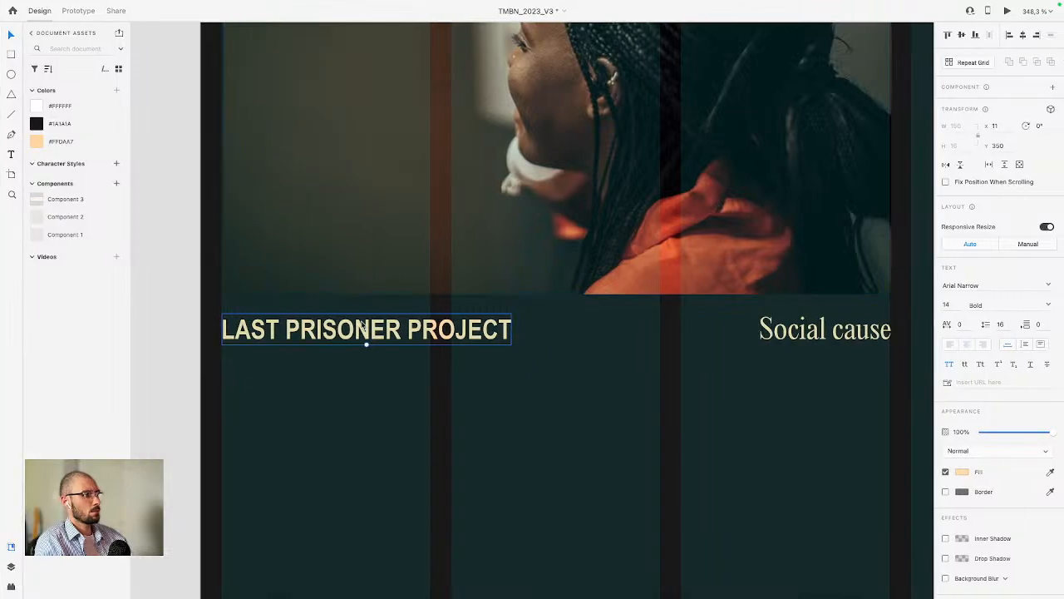
scroll(858, 304, down, 10)
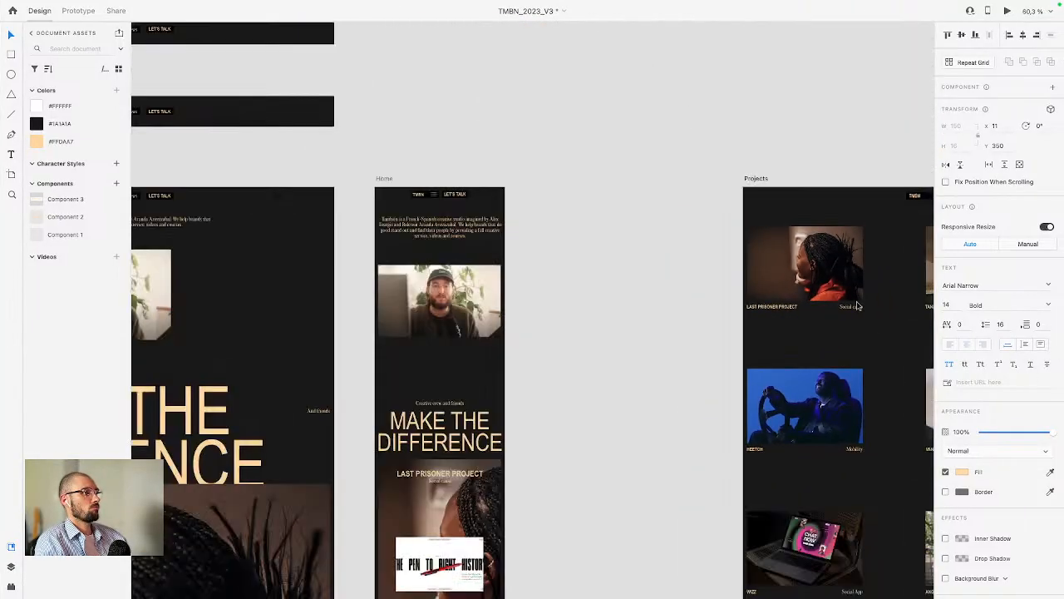
key(ctrl+Left)
Step: Open the Home page and scroll through its projects section to compare
click(118, 72)
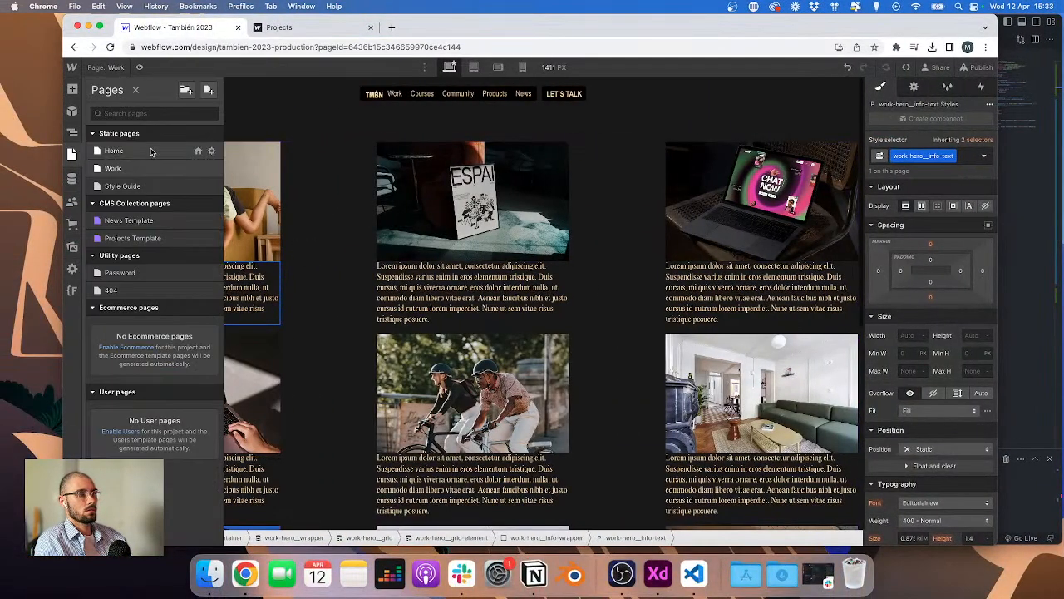
click(152, 150)
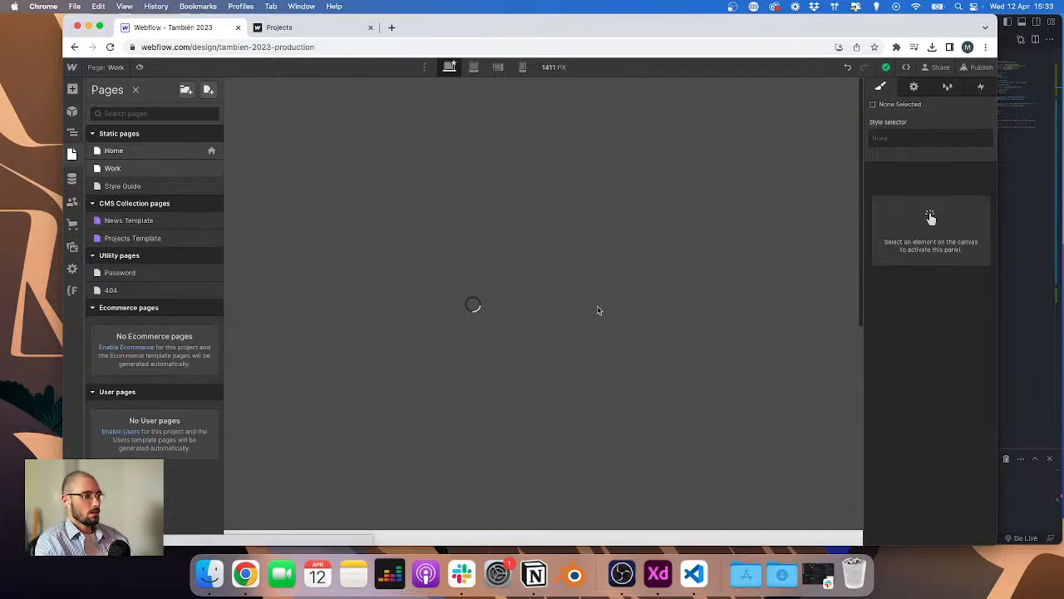
key(ctrl+Right)
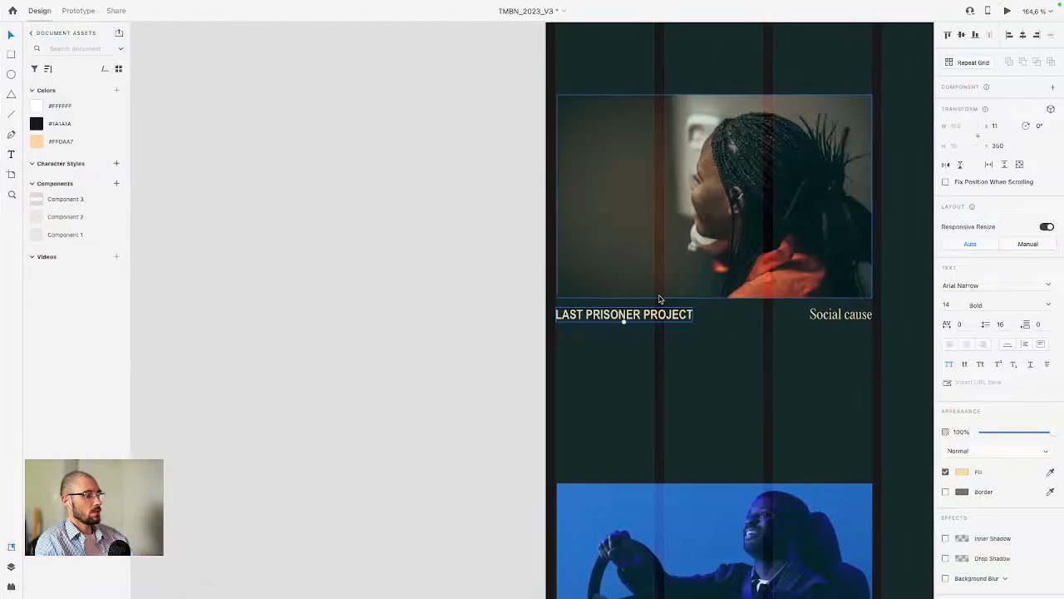
key(ctrl+Left)
scroll(448, 322, down, 10)
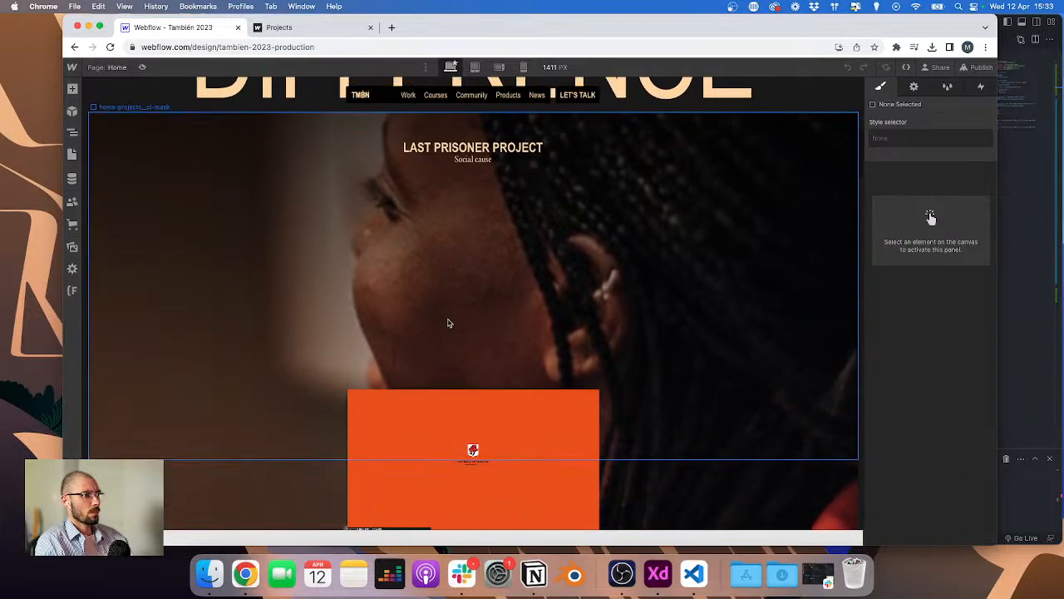
scroll(416, 150, down, 15)
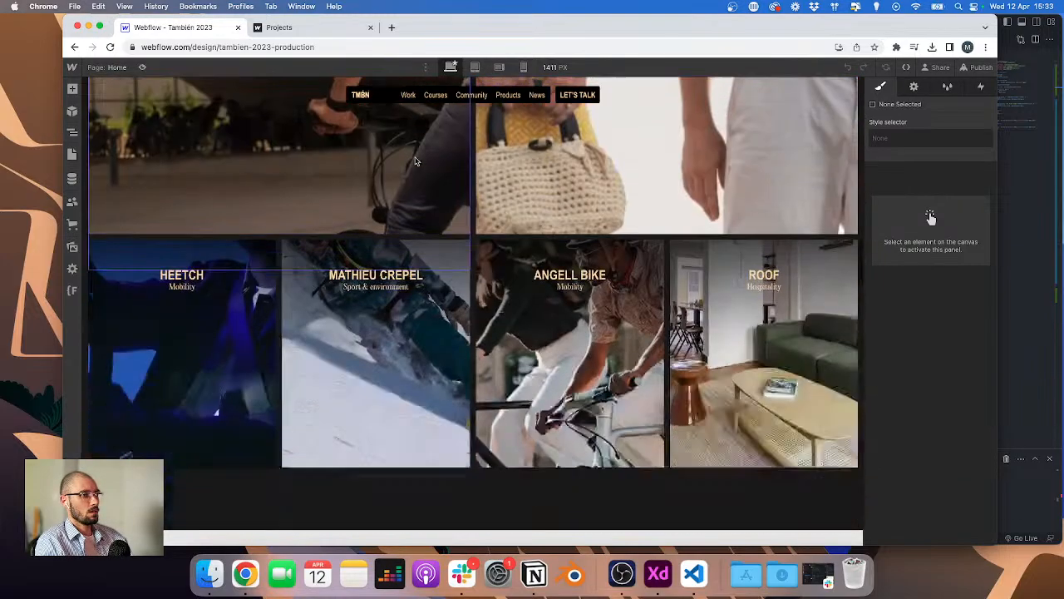
Step: Inspect the typography settings of the footer title on the Home page
scroll(416, 163, down, 15)
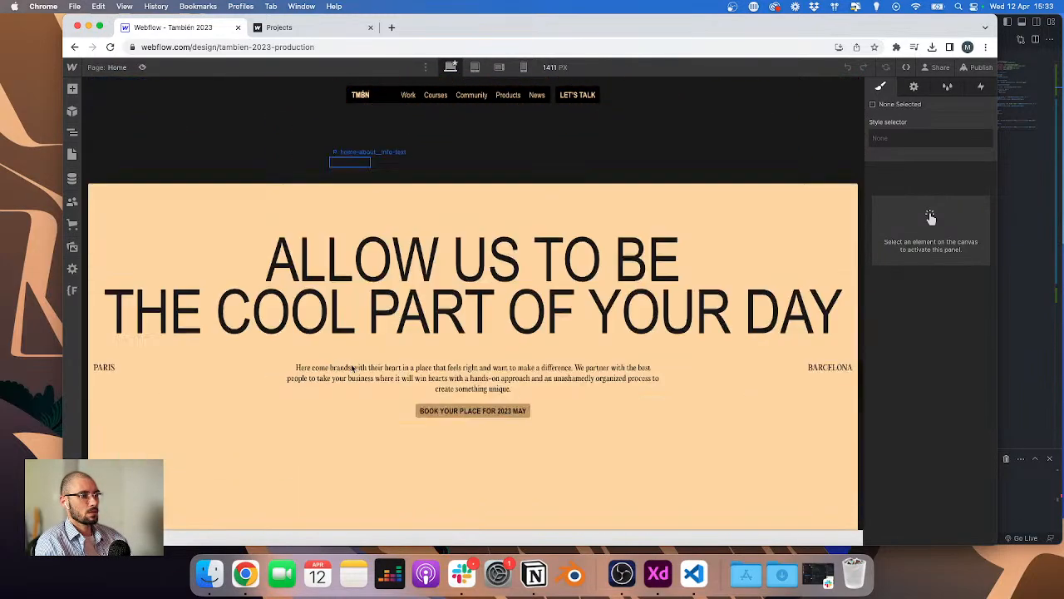
scroll(356, 365, down, 2)
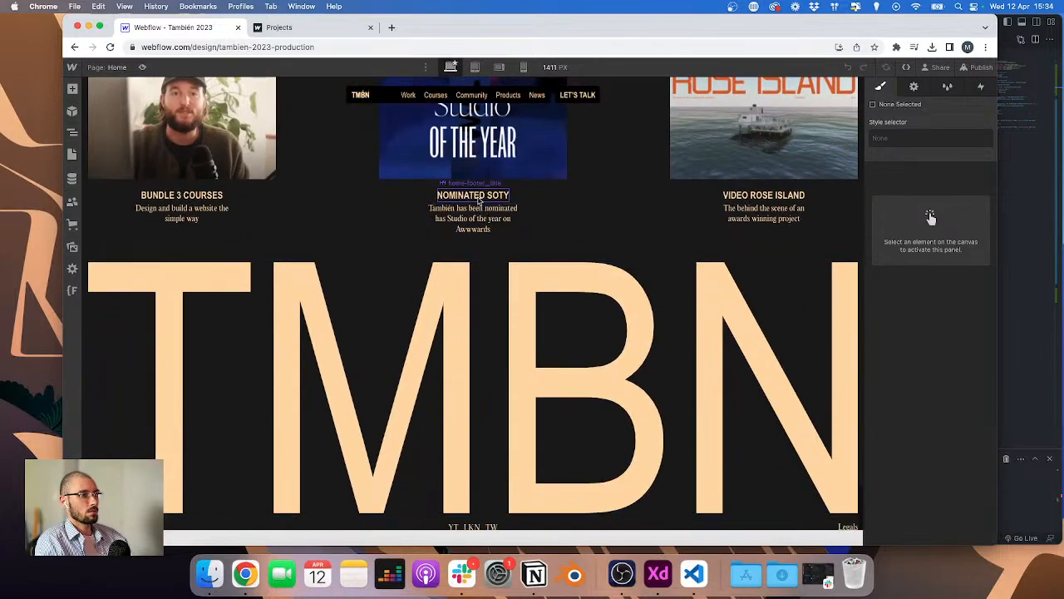
click(474, 195)
scroll(911, 425, down, 4)
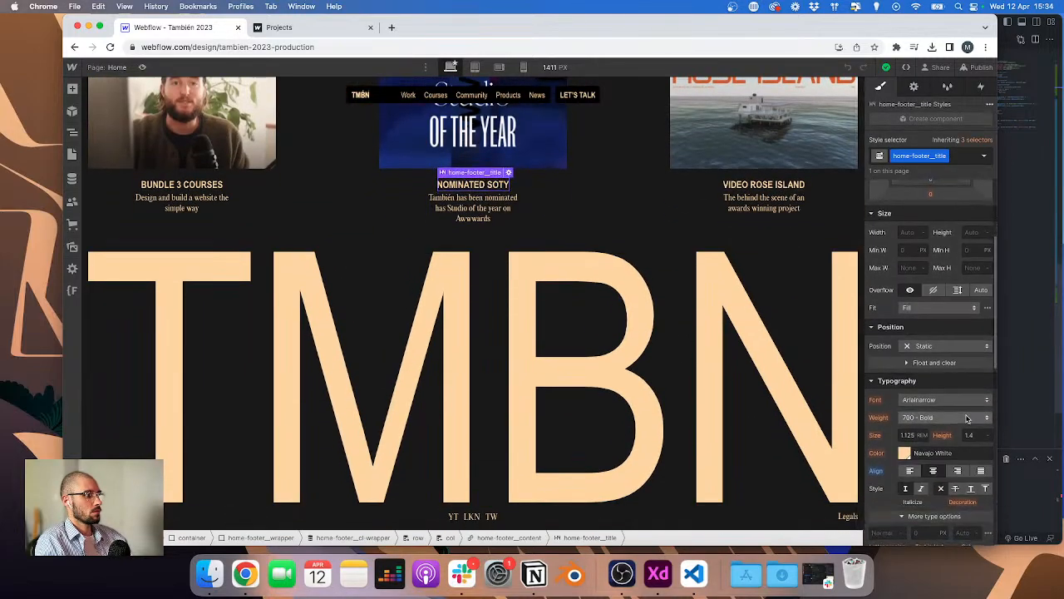
scroll(900, 425, up, 4)
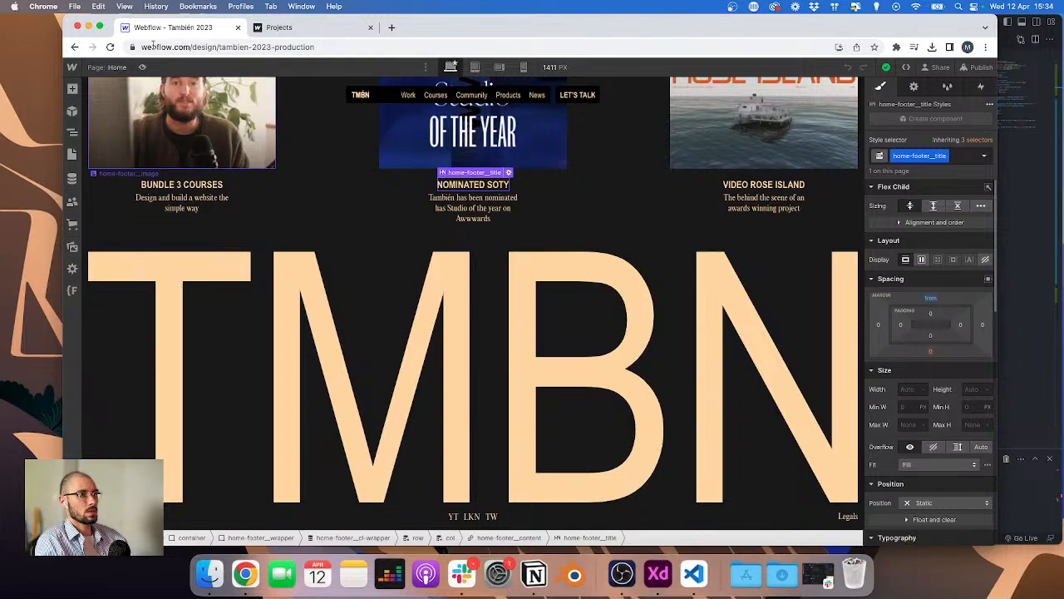
Step: Open the Work page and bind the info text paragraph to the Projects collection's Name field
click(71, 153)
click(114, 168)
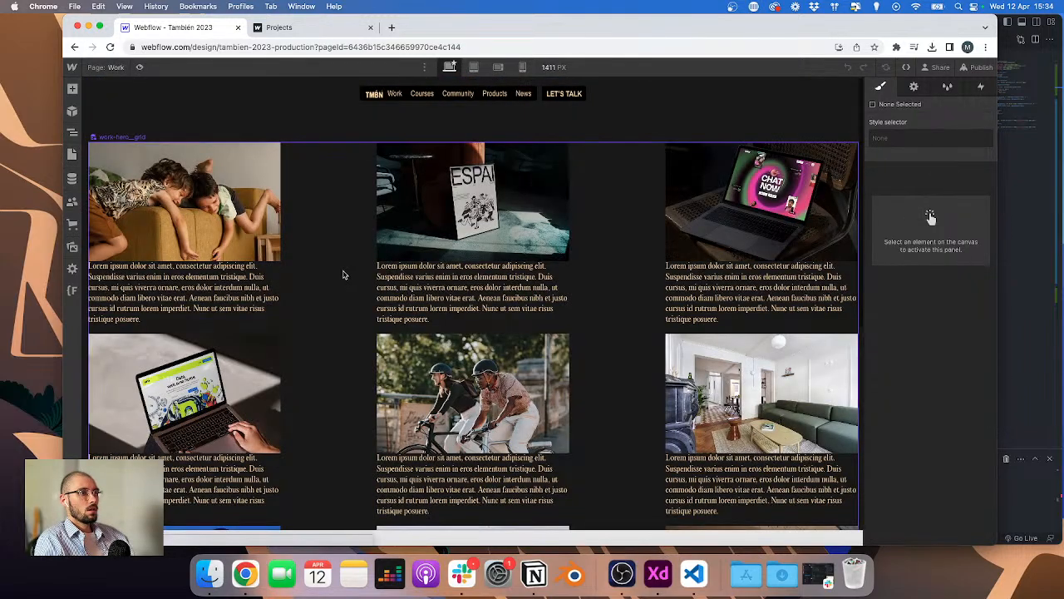
click(196, 279)
click(168, 257)
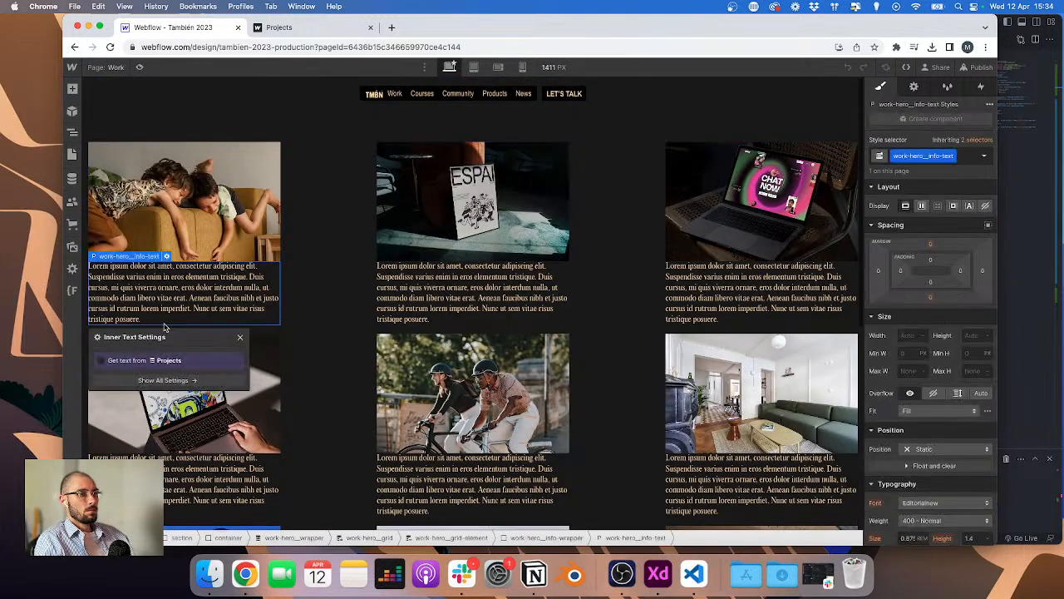
click(140, 363)
click(137, 374)
click(133, 399)
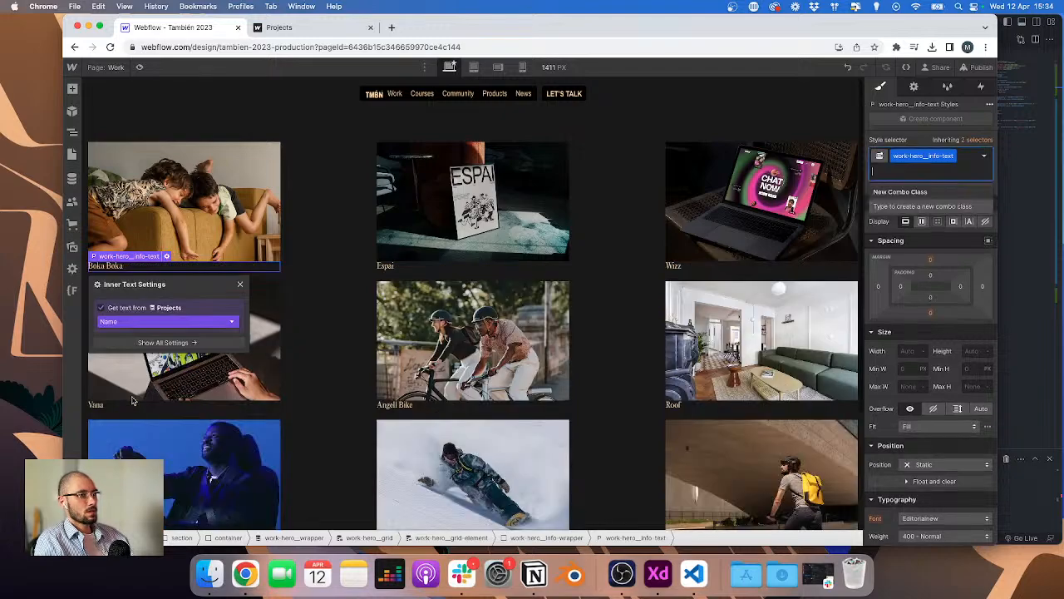
Step: Style the paragraph as work-hero__info-title with Arialnarrow font, 700 Bold weight and uppercase capitalization
click(883, 174)
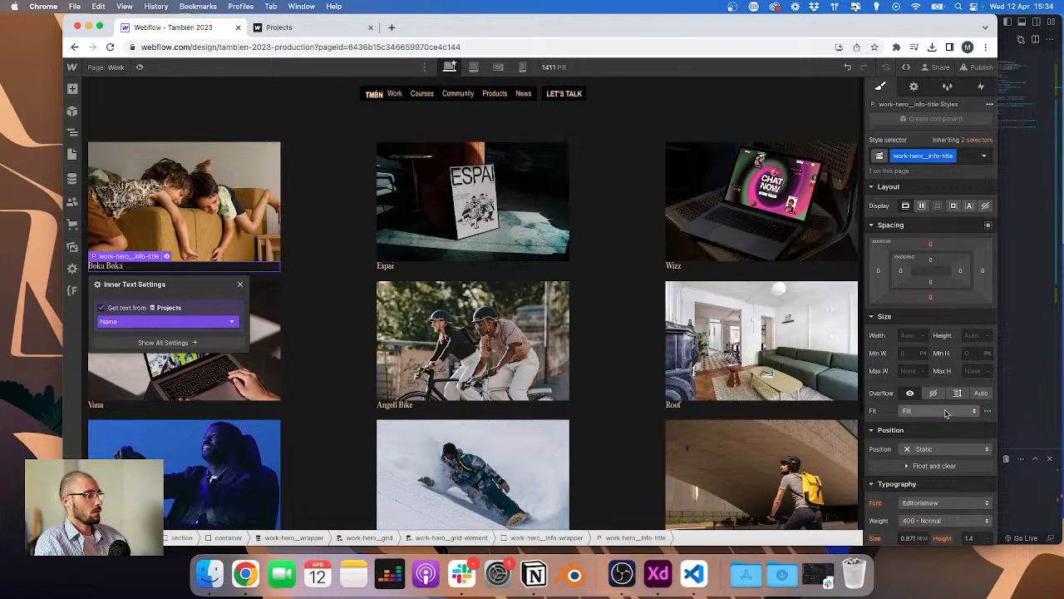
click(932, 498)
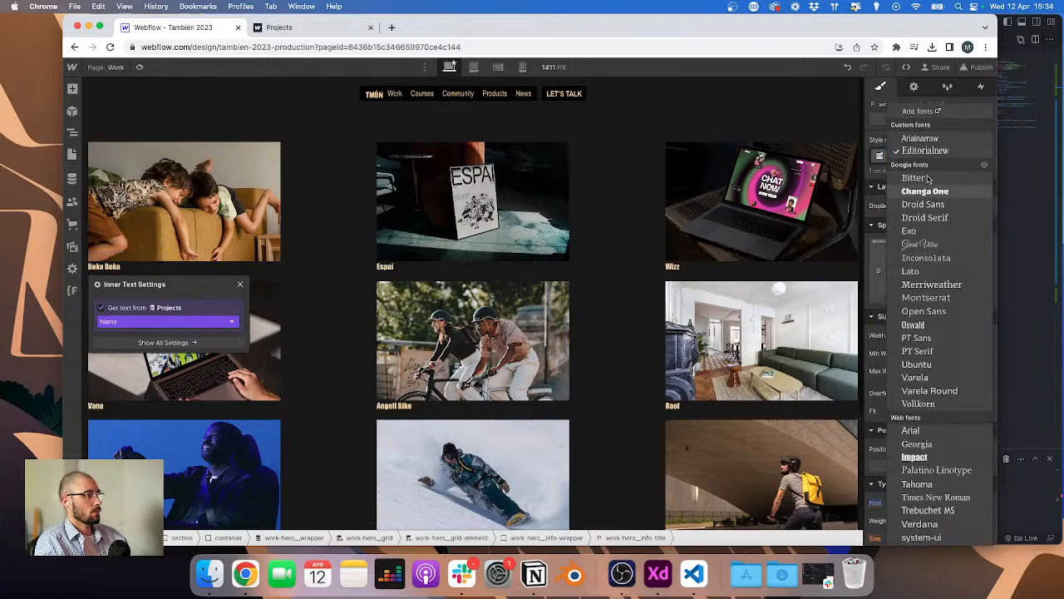
click(935, 138)
click(935, 521)
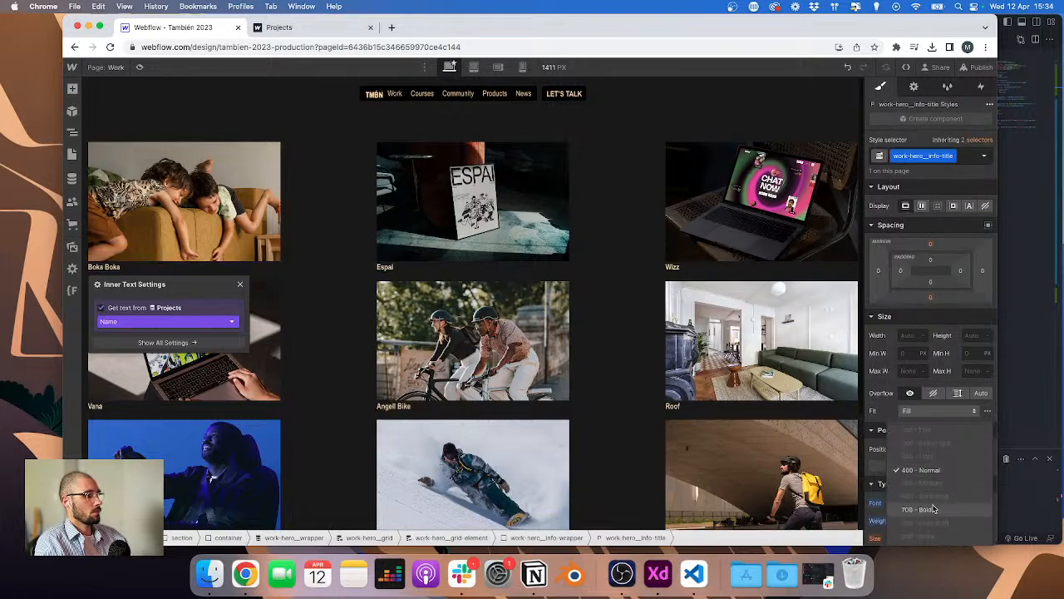
click(936, 510)
scroll(936, 503, down, 3)
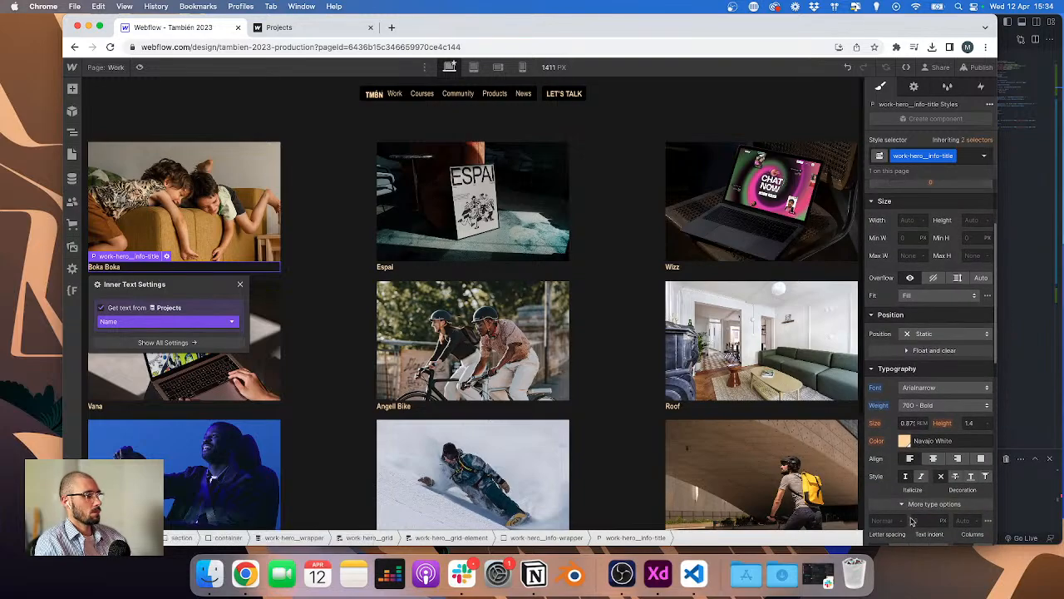
click(915, 507)
scroll(902, 500, down, 1)
click(900, 500)
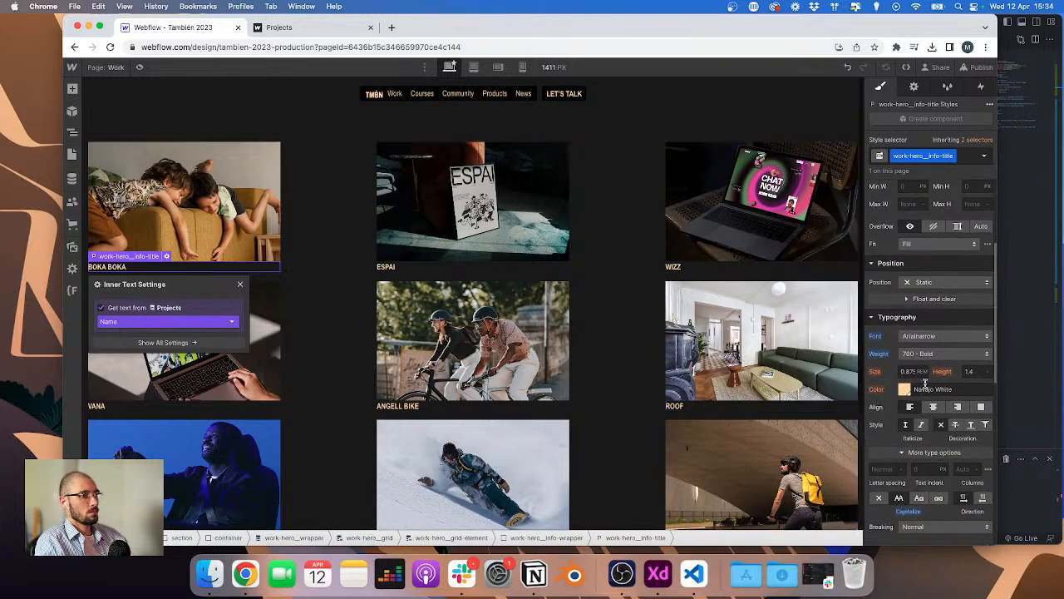
Step: Paste a copy of the title paragraph inside the info wrapper
click(1041, 367)
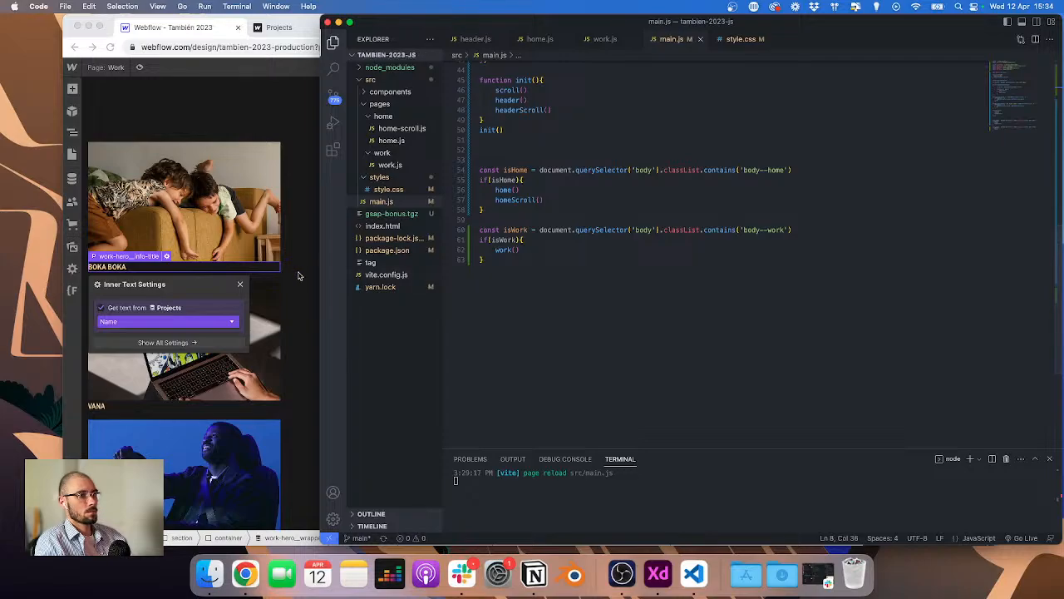
click(188, 268)
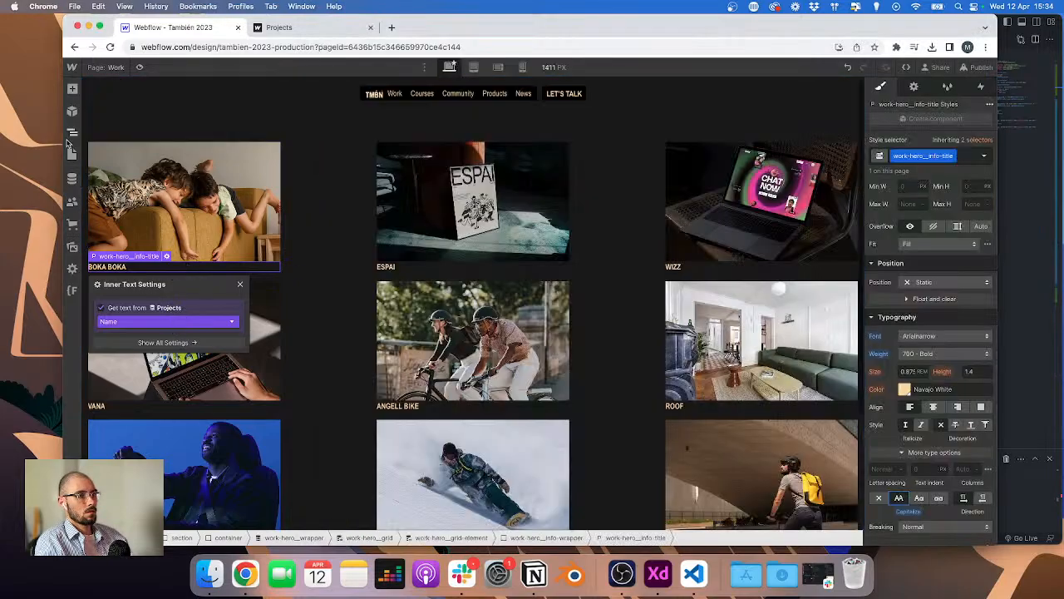
key(z)
key(super+v)
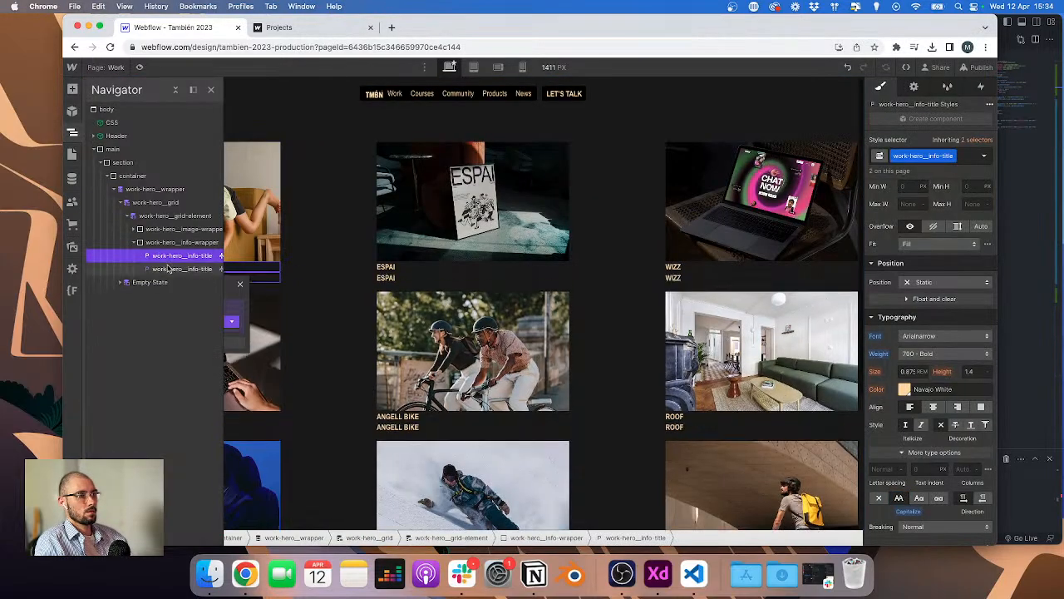
Step: Give the duplicated paragraph the class work-hero__info-text
click(168, 269)
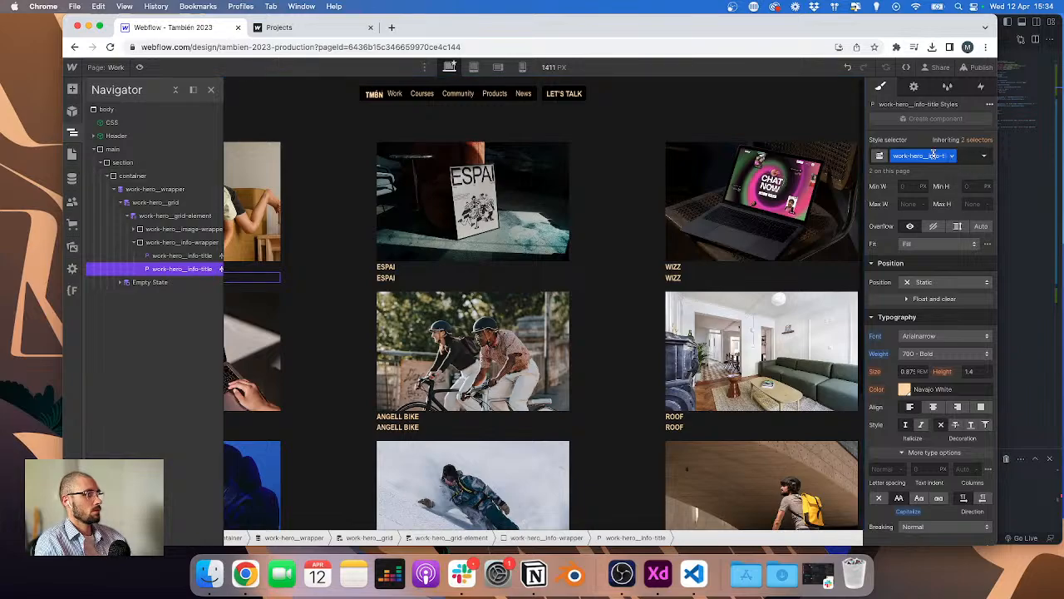
click(968, 161)
click(918, 156)
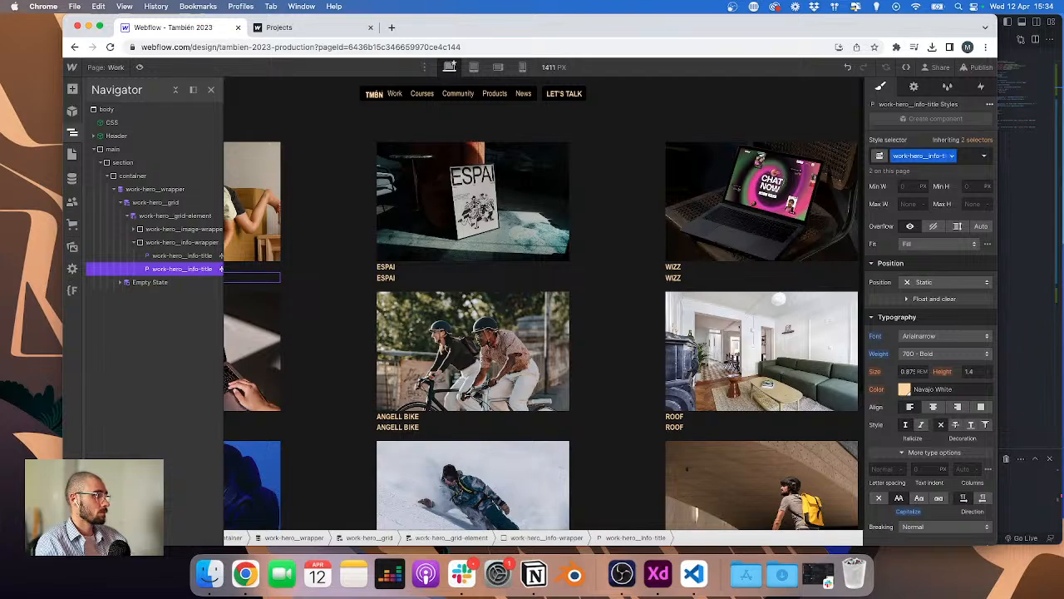
click(968, 157)
key(BackSpace)
key(BackSpace)
key(BackSpace)
key(BackSpace)
key(BackSpace)
text(ext)
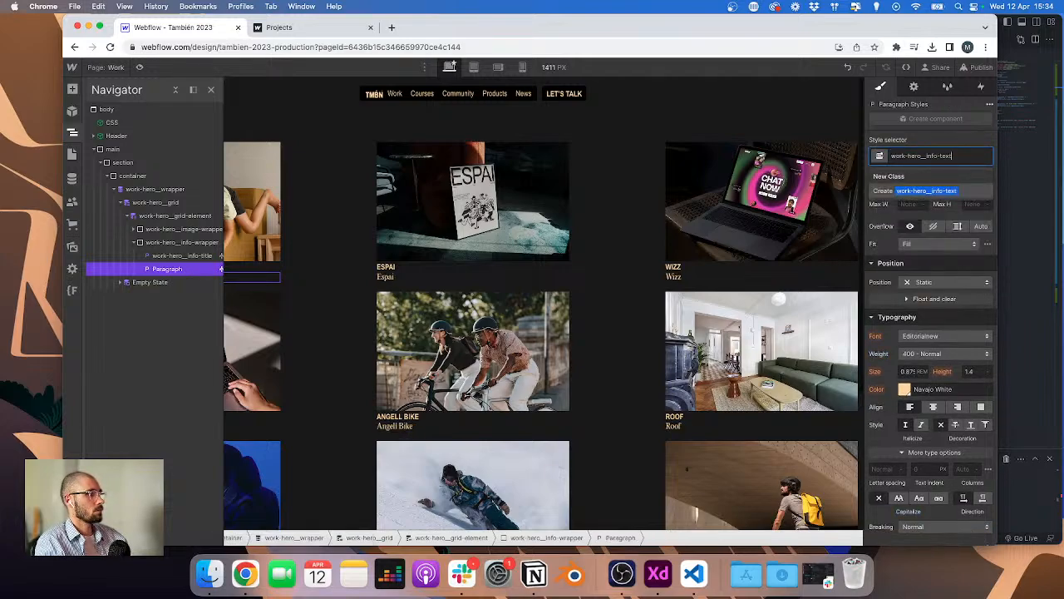
key(Return)
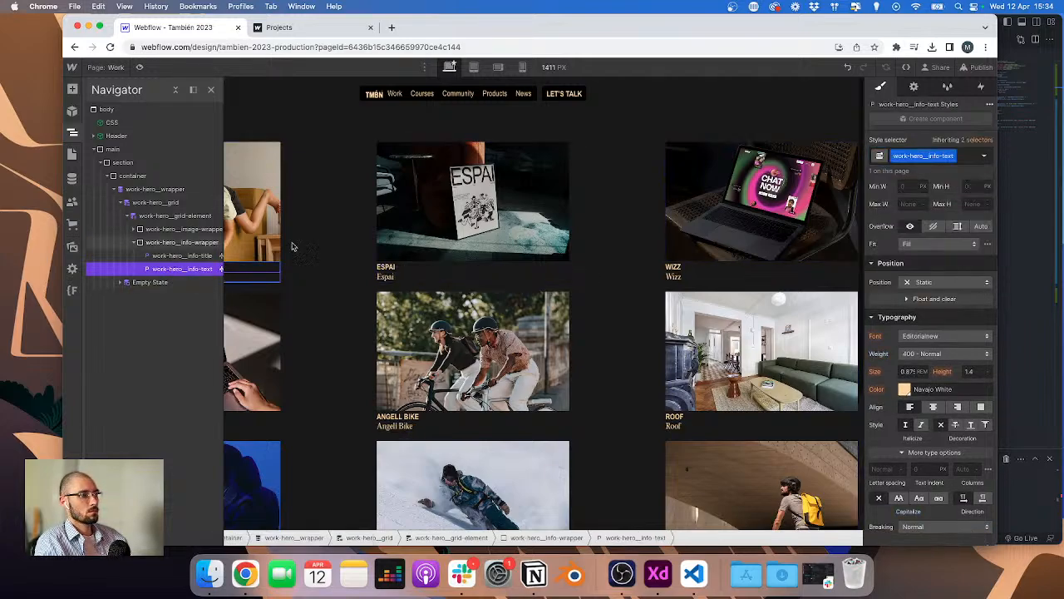
Step: Set the info wrapper to a horizontal flex layout with space-between justification
click(183, 242)
click(921, 207)
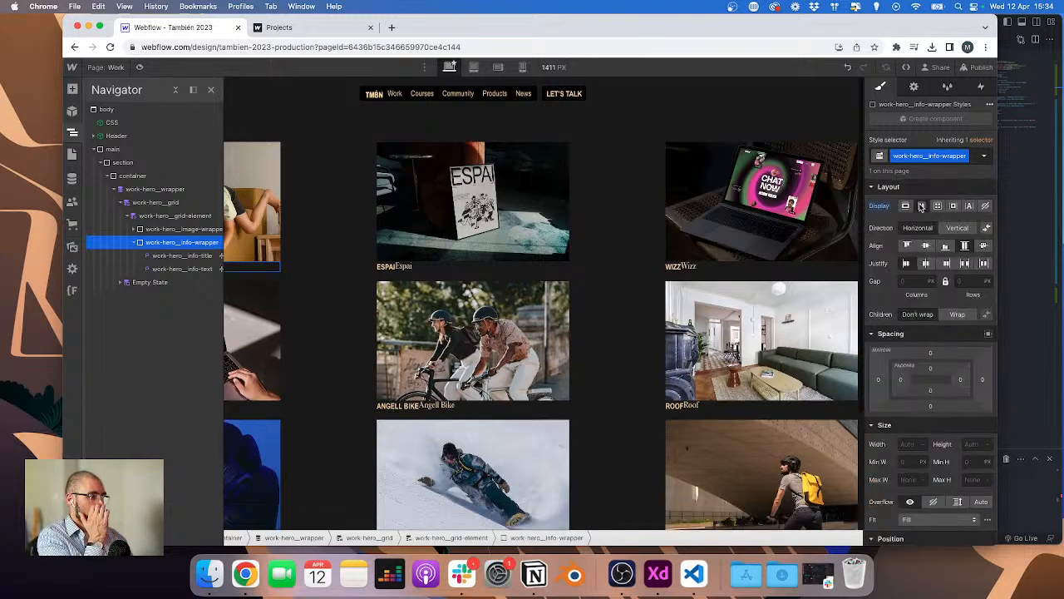
click(965, 264)
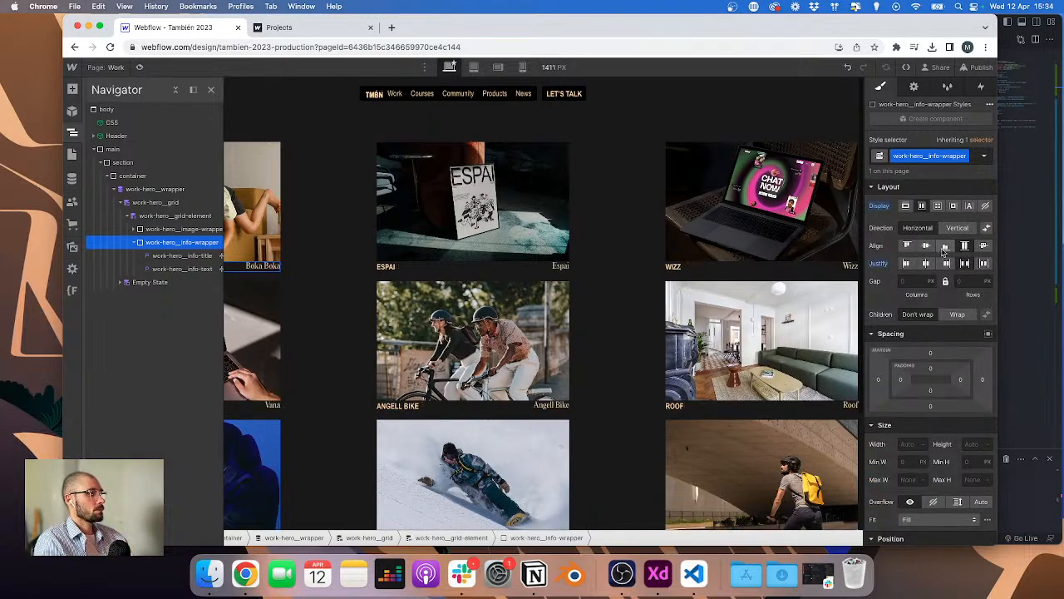
Step: Give the info wrapper a top margin of 10/16 rem (0.625 rem)
click(444, 267)
click(932, 355)
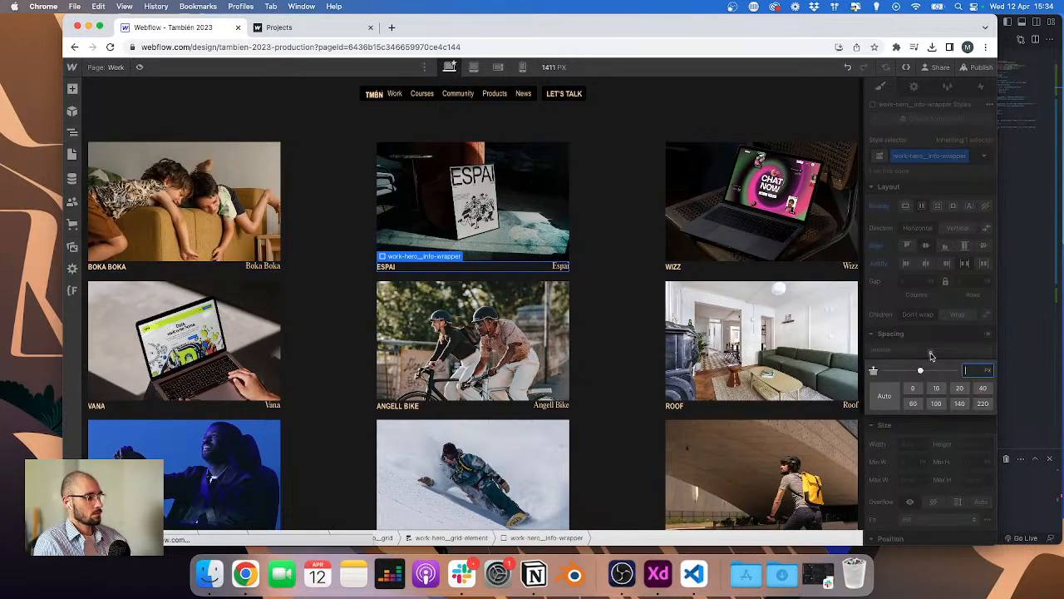
text(10/16)
key(Return)
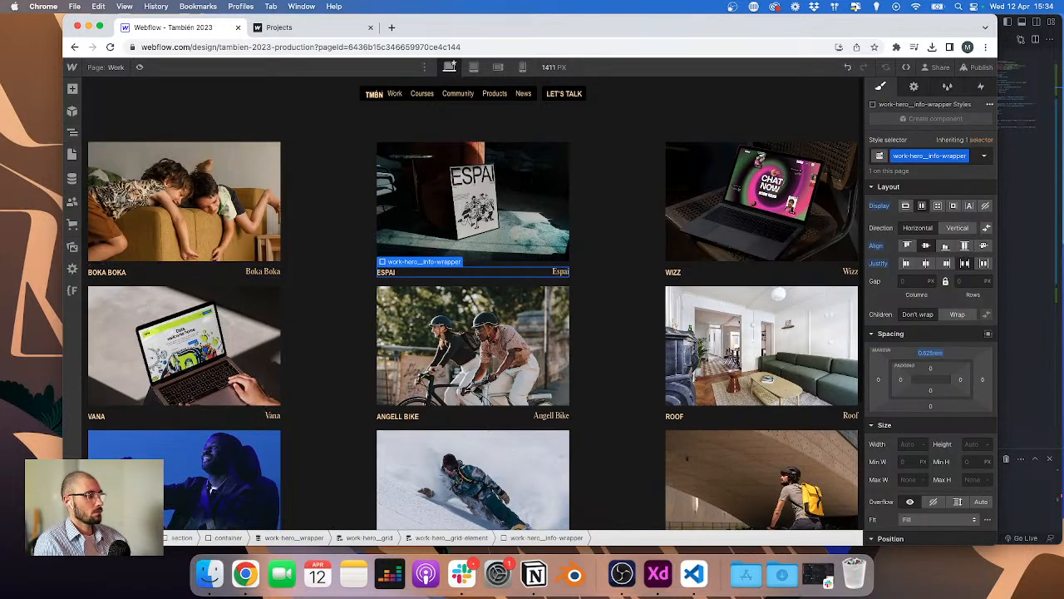
Step: Check the vertical spacing between project rows on the XD Projects artboard
key(ctrl+Right)
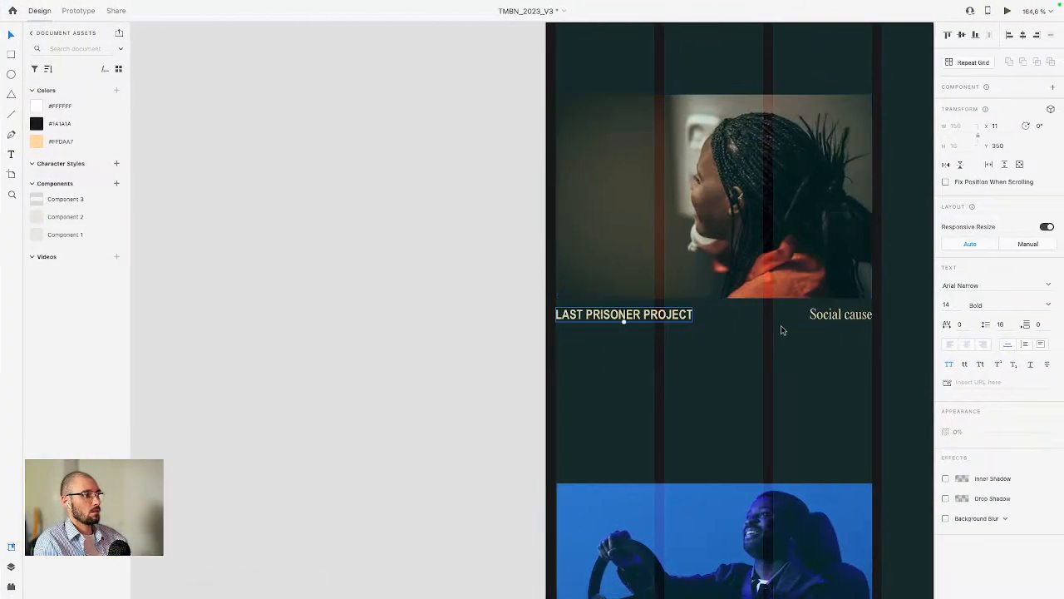
click(781, 326)
scroll(686, 316, down, 2)
click(499, 314)
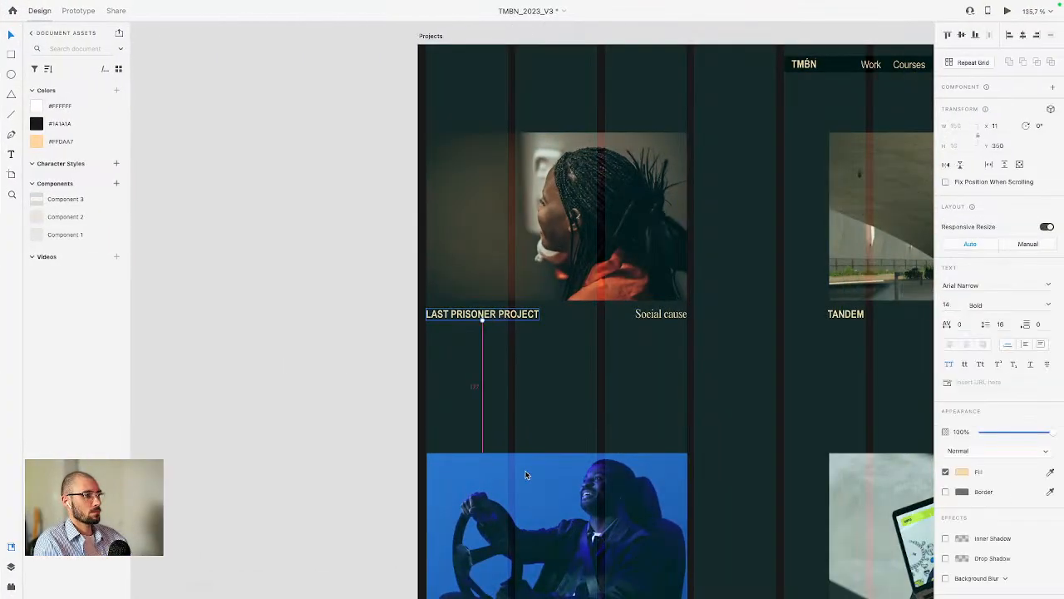
key(ctrl+Left)
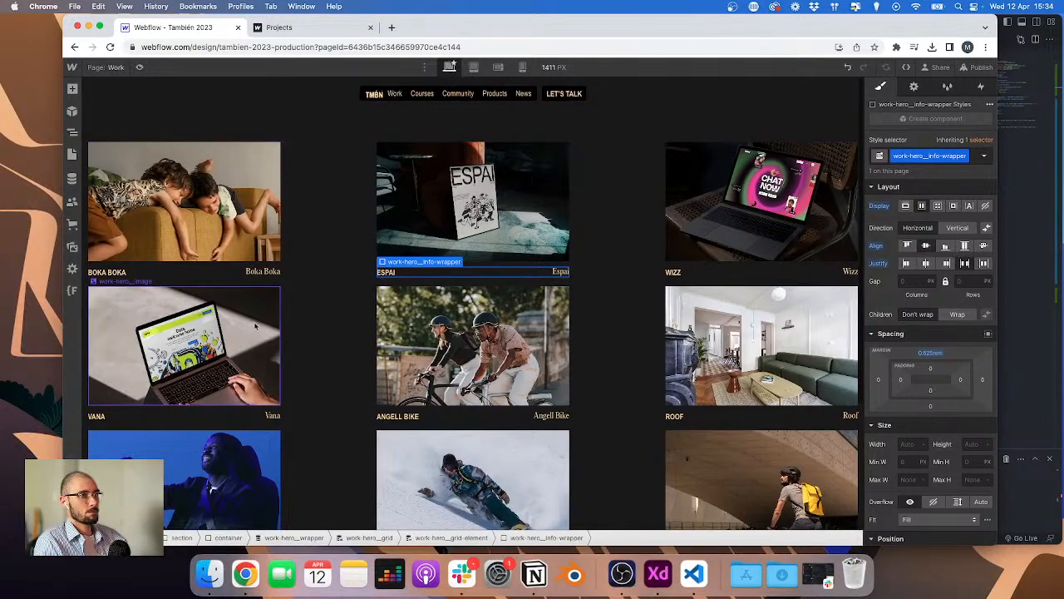
Step: Open the work hero grid's grid editor and compare its row gap with the Projects layouts in XD
click(582, 263)
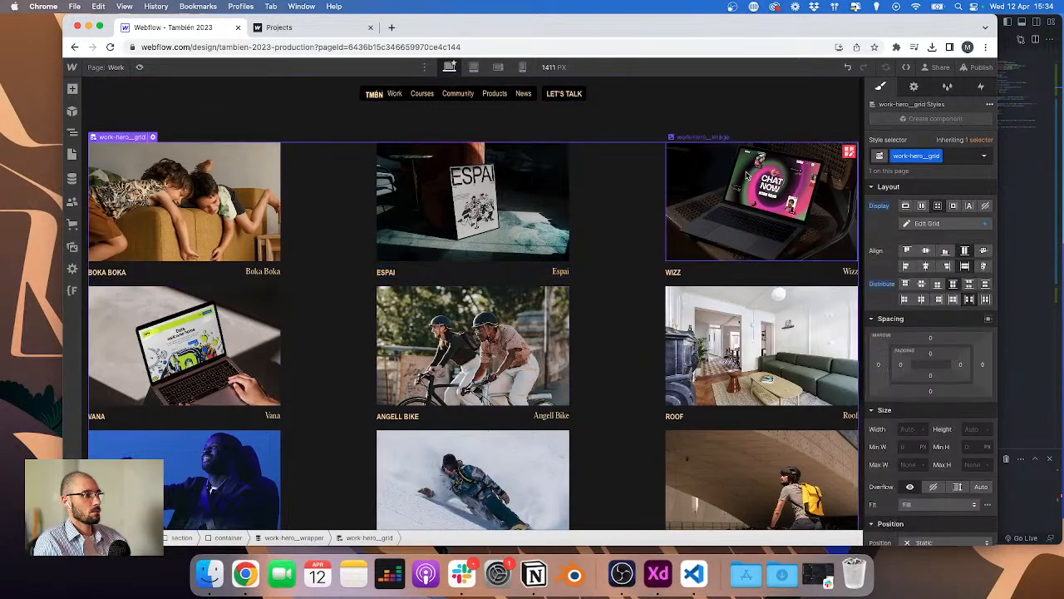
click(843, 153)
scroll(639, 247, down, 3)
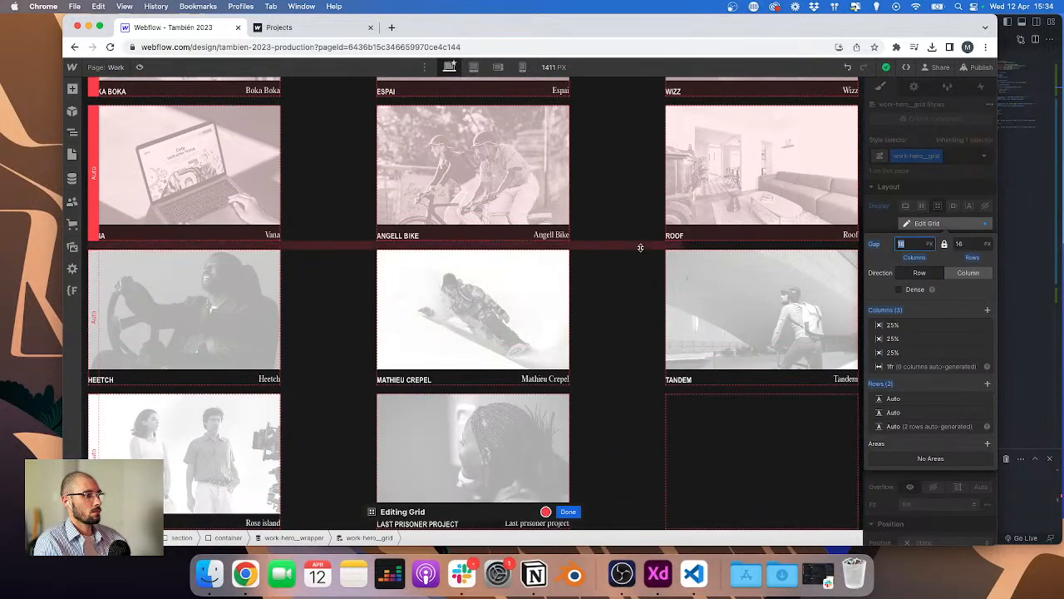
key(ctrl+Right)
scroll(644, 312, down, 5)
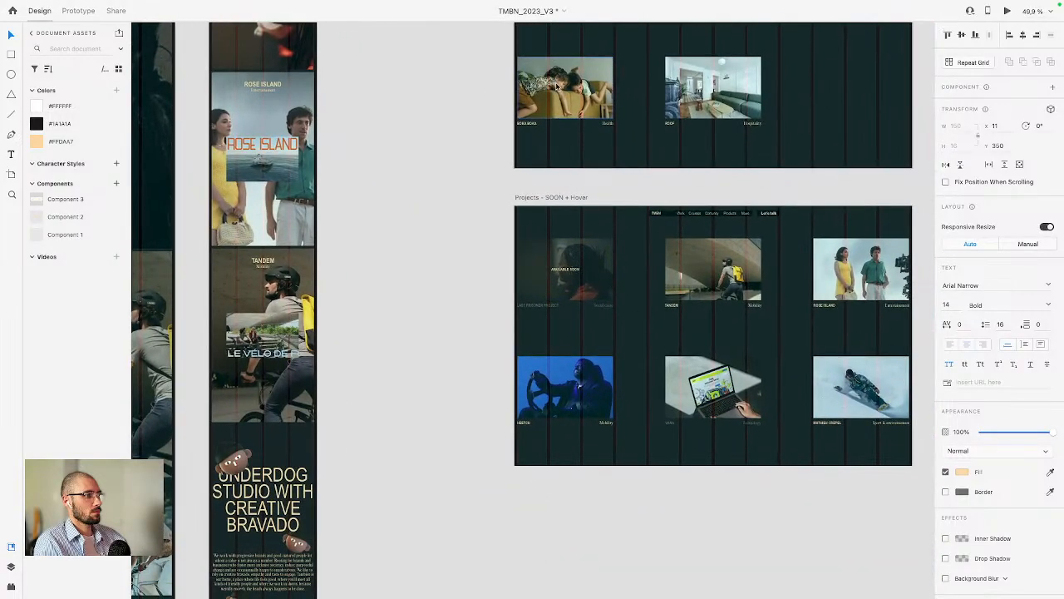
click(557, 86)
key(ctrl+Left)
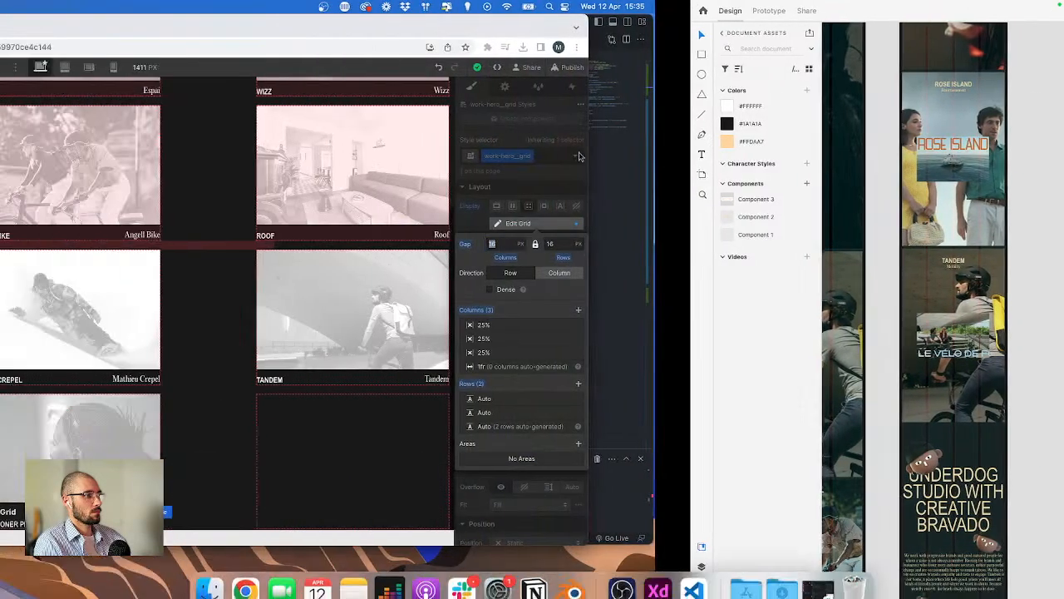
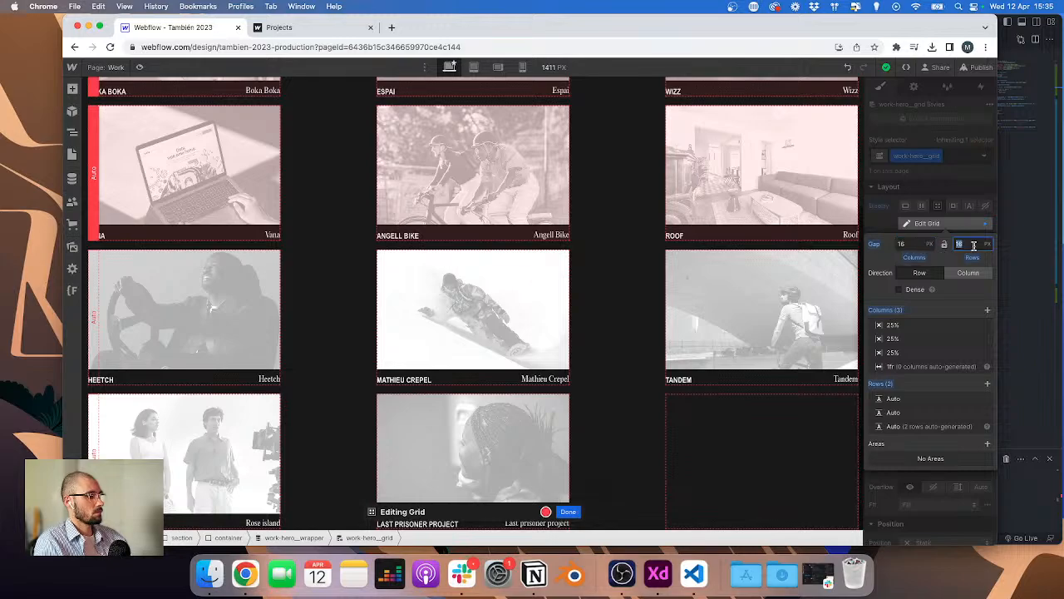
Step: Set the work grid's row gap to 7.5 rem and close grid editing
key(Return)
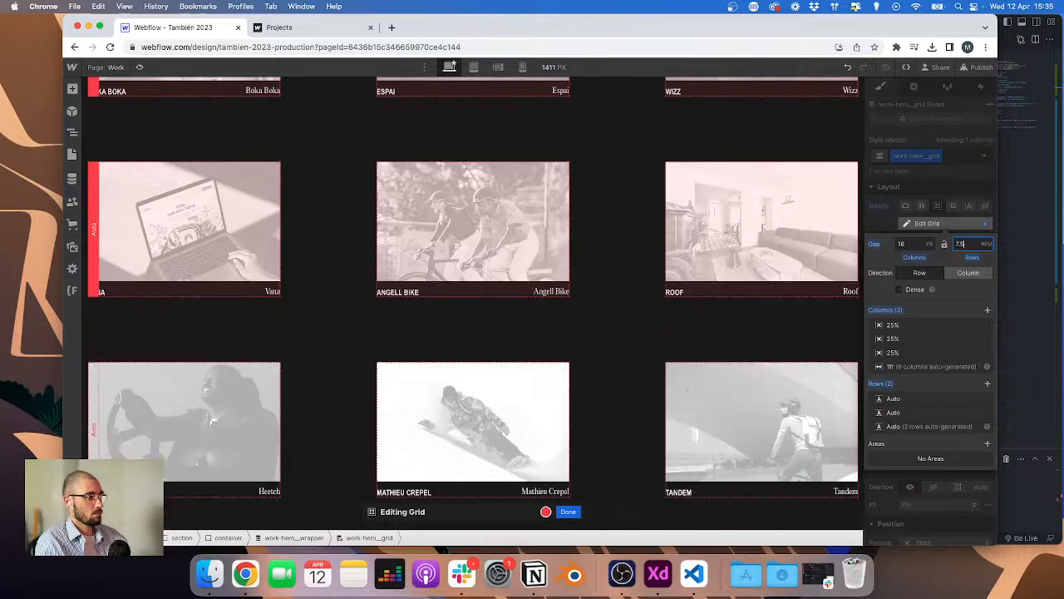
scroll(616, 259, up, 4)
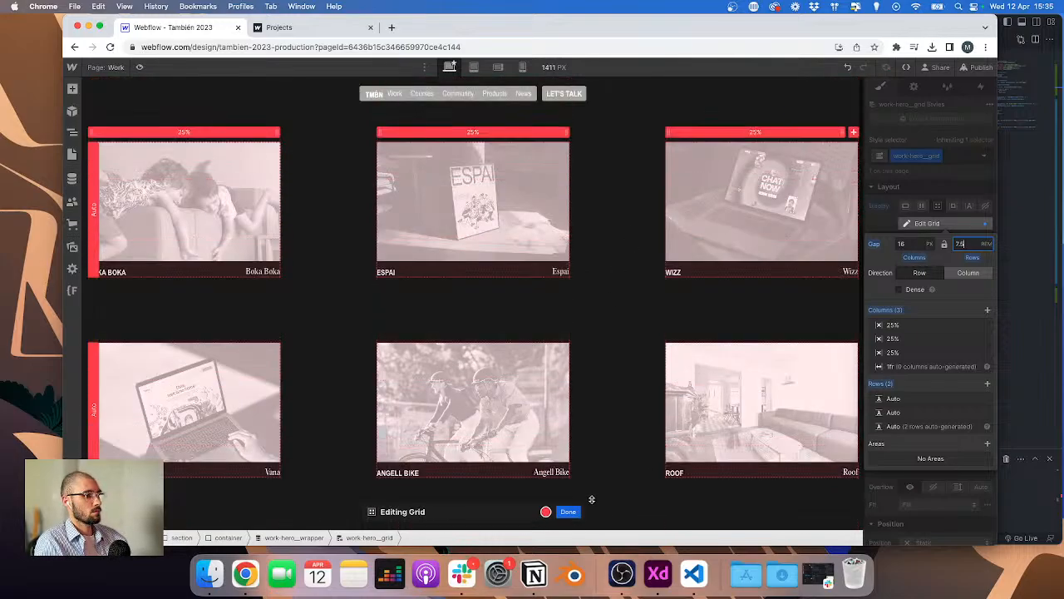
click(570, 512)
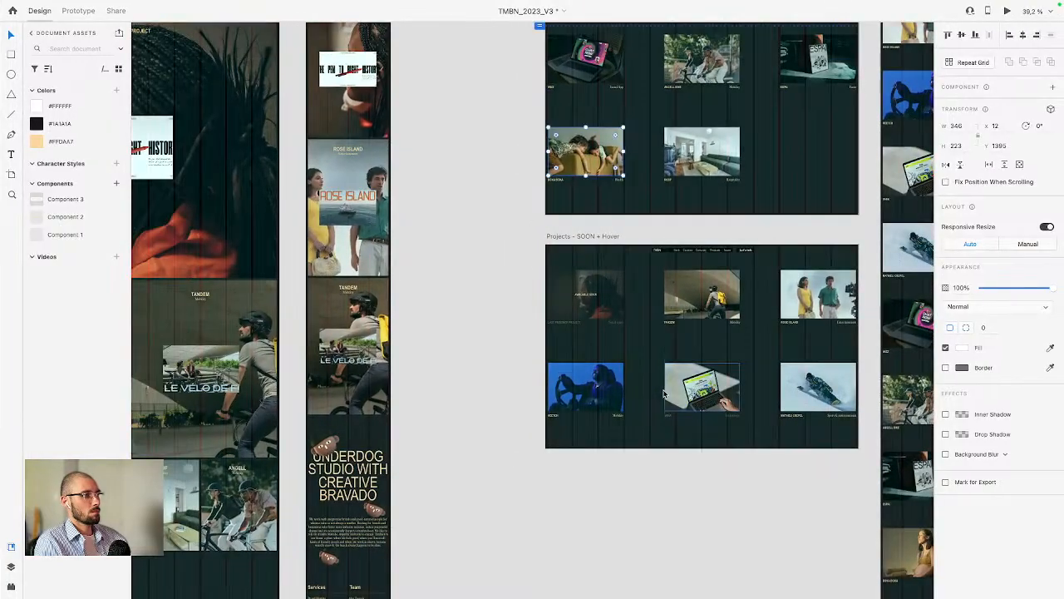
Step: Compare the grid with the XD design, then set the hero wrapper's top and bottom padding to 7.5 rem
scroll(664, 394, up, 3)
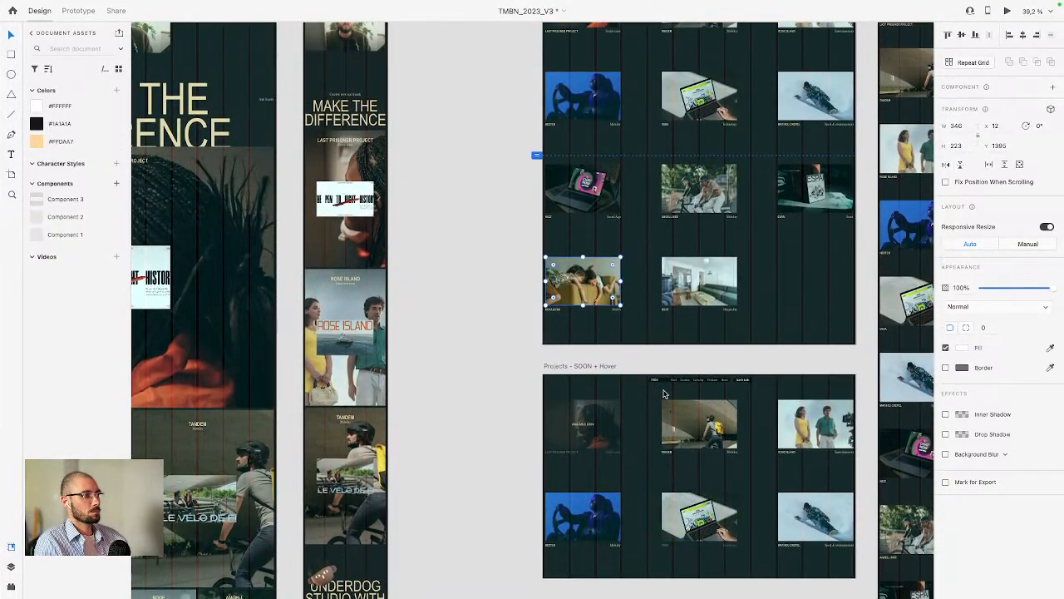
scroll(662, 387, up, 3)
scroll(662, 387, up, 5)
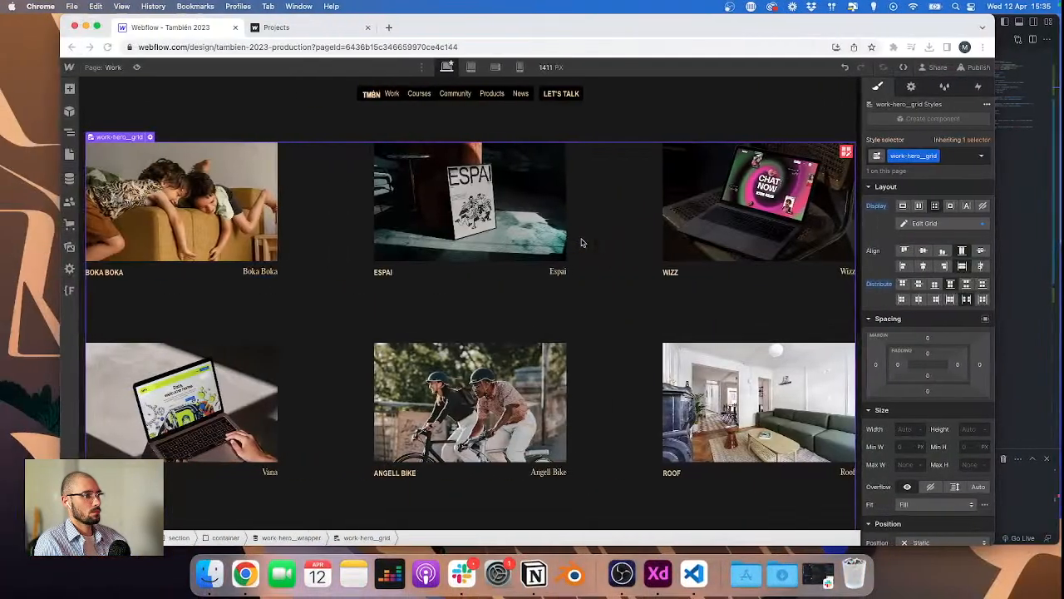
scroll(582, 242, down, 5)
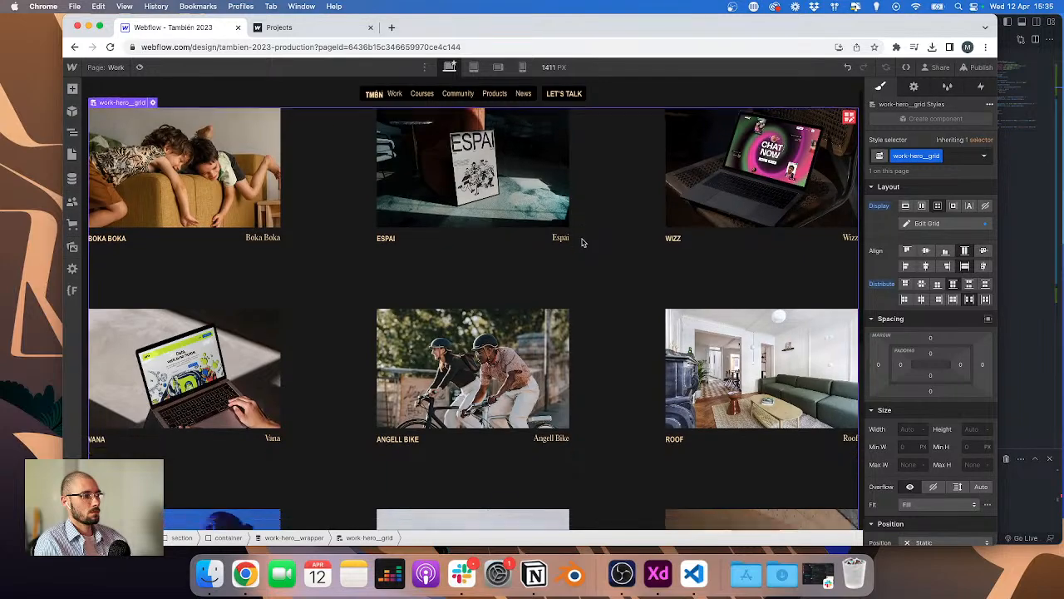
scroll(589, 349, up, 5)
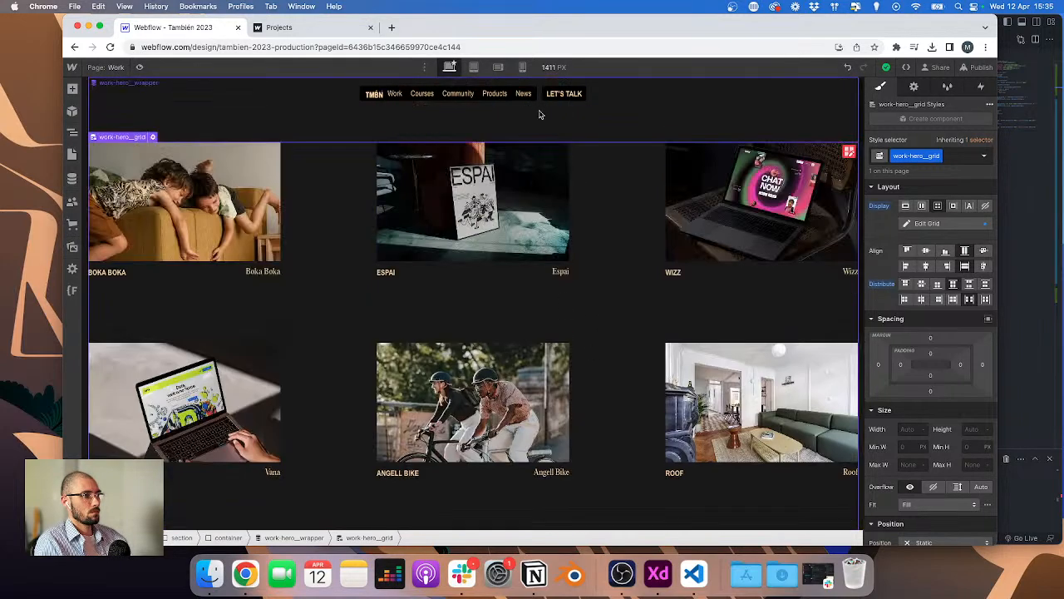
click(623, 119)
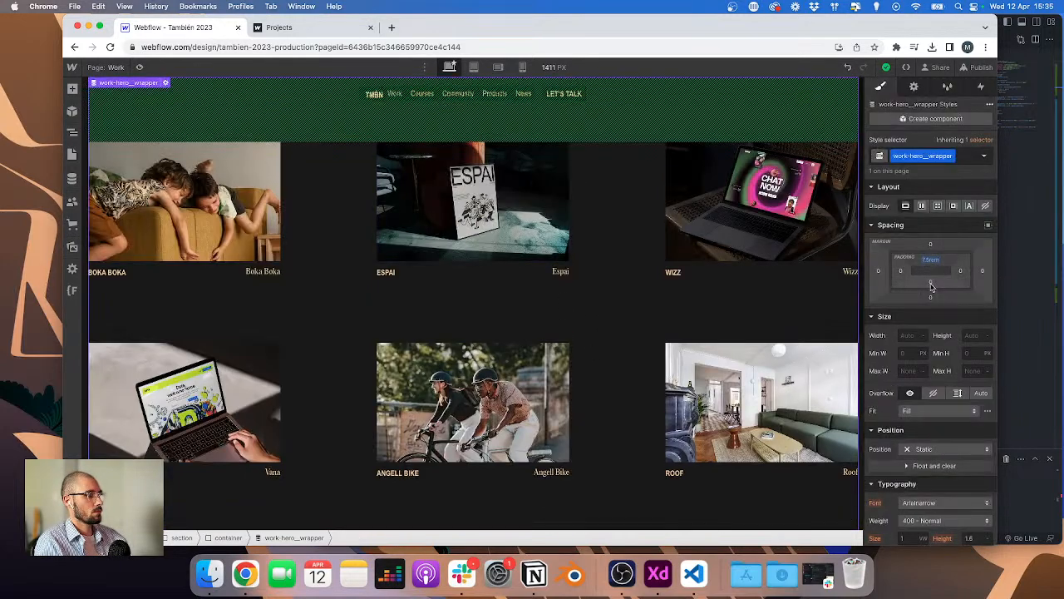
click(931, 283)
text(7.5re)
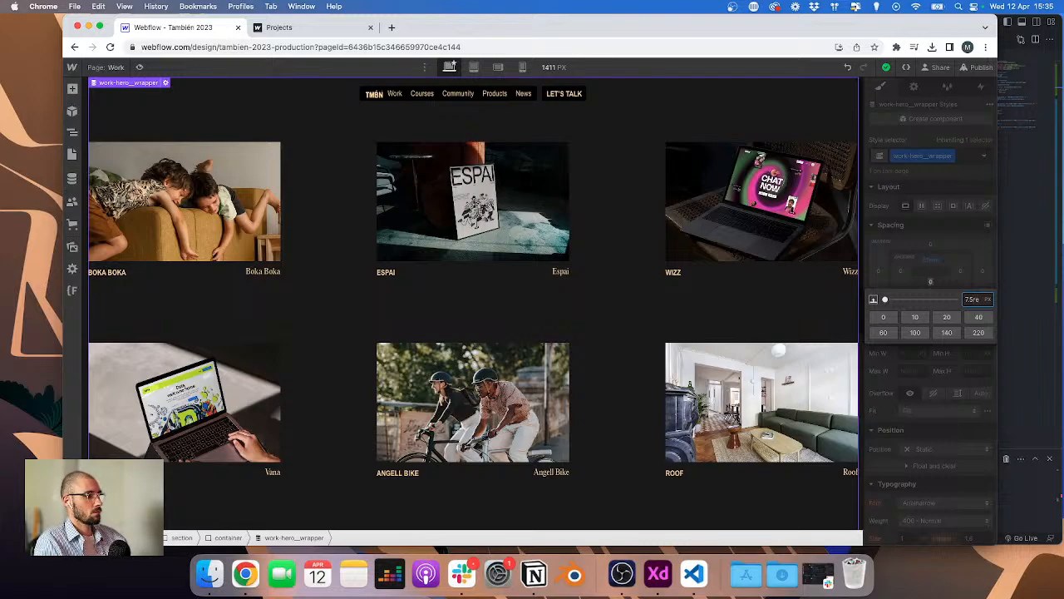
text(m)
key(Return)
Step: Preview the work page at full width and compare its project grid with the XD designs
scroll(629, 240, down, 5)
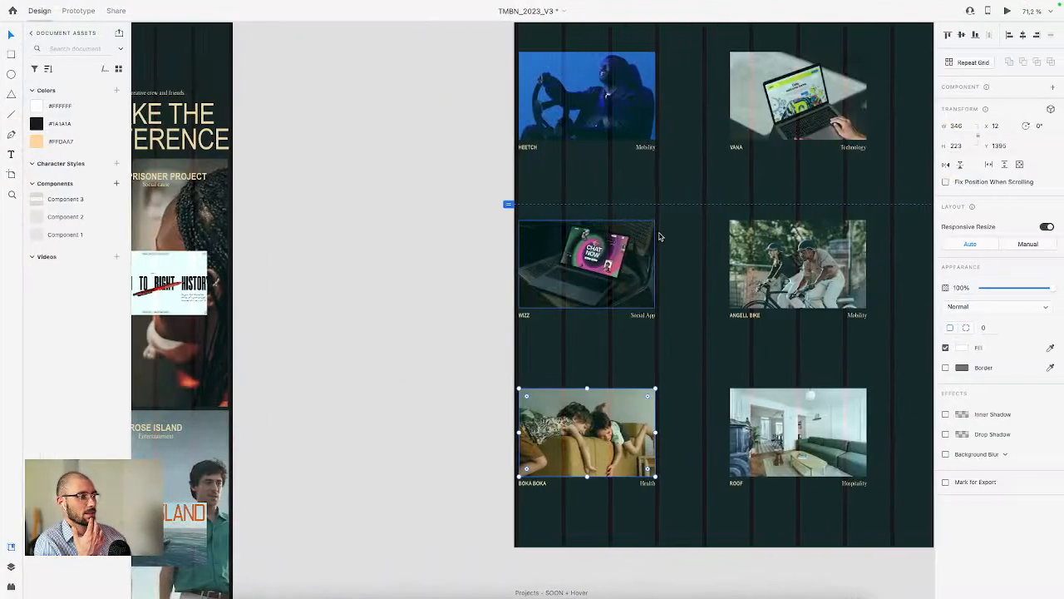
scroll(595, 244, down, 5)
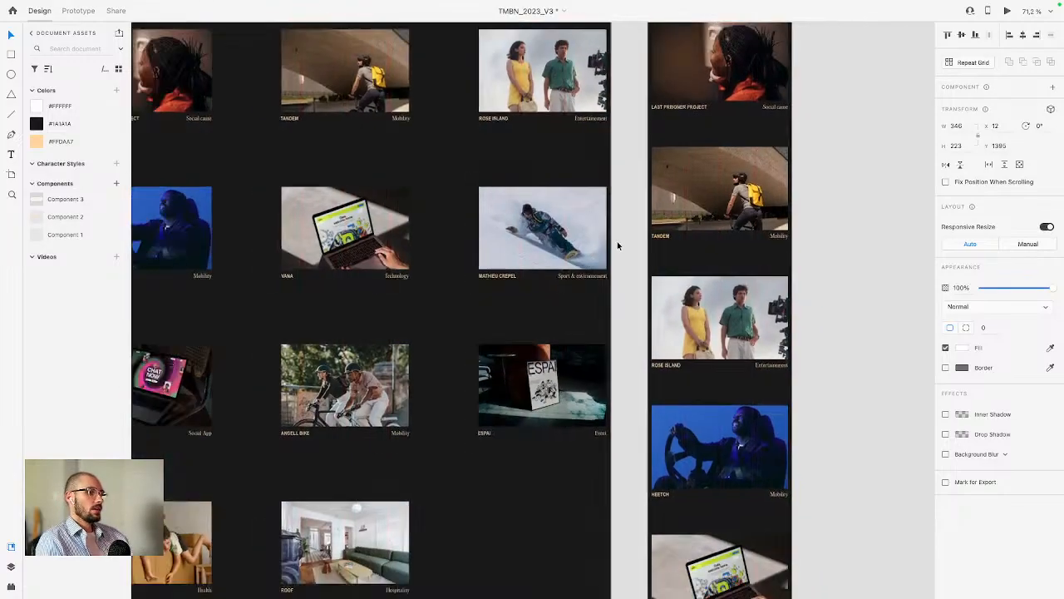
scroll(596, 243, down, 5)
scroll(579, 255, left, 2)
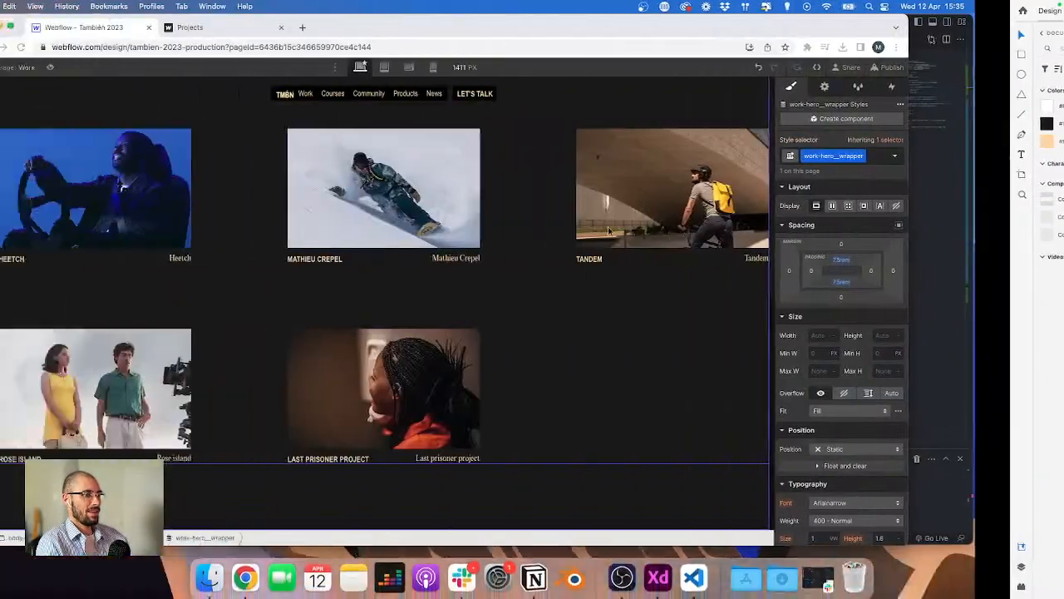
scroll(474, 291, up, 10)
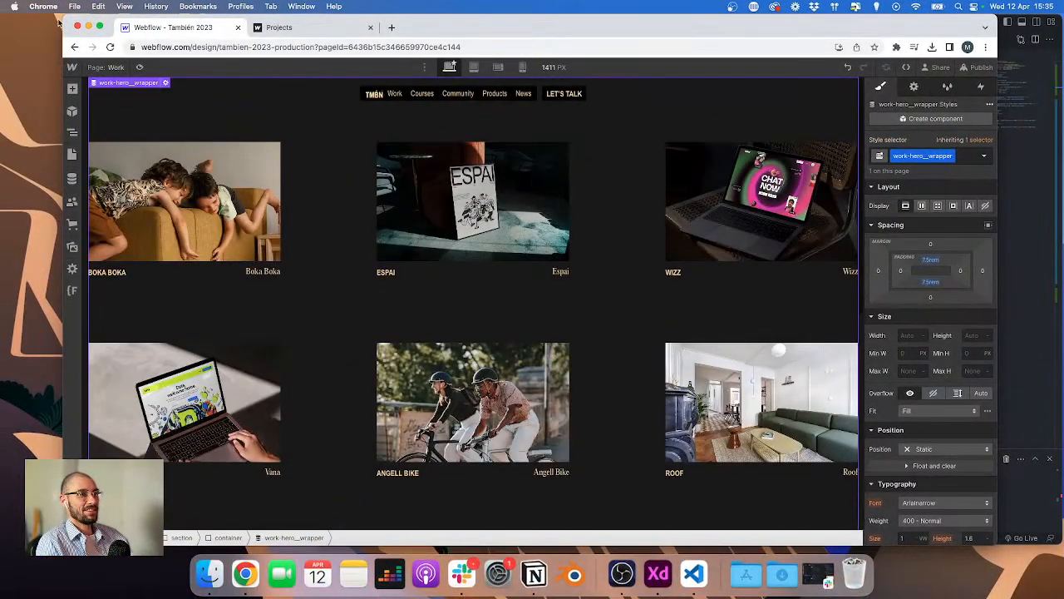
drag(62, 16, 5, 11)
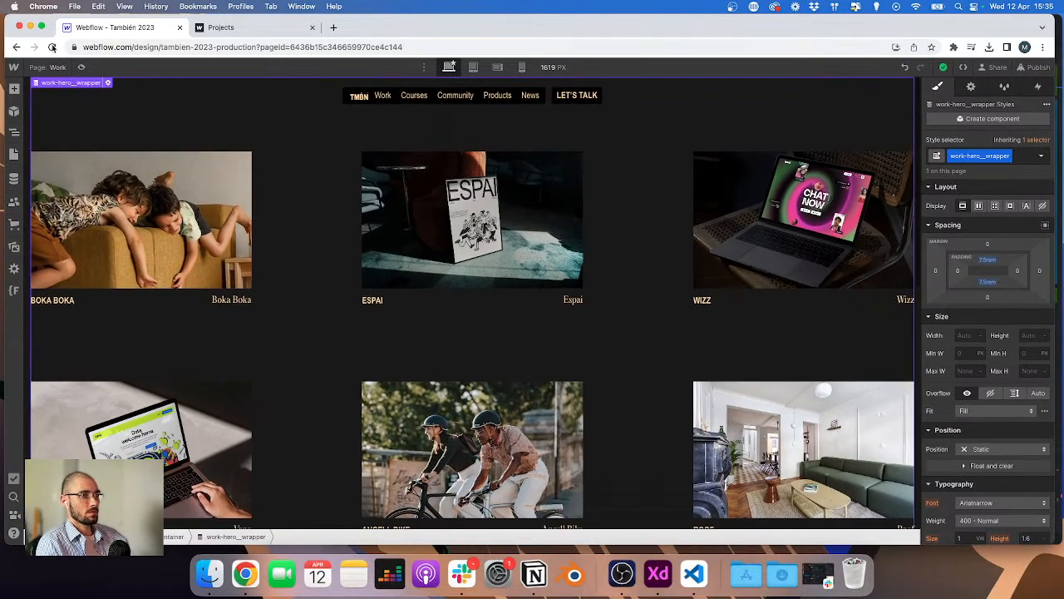
click(80, 66)
scroll(195, 143, down, 10)
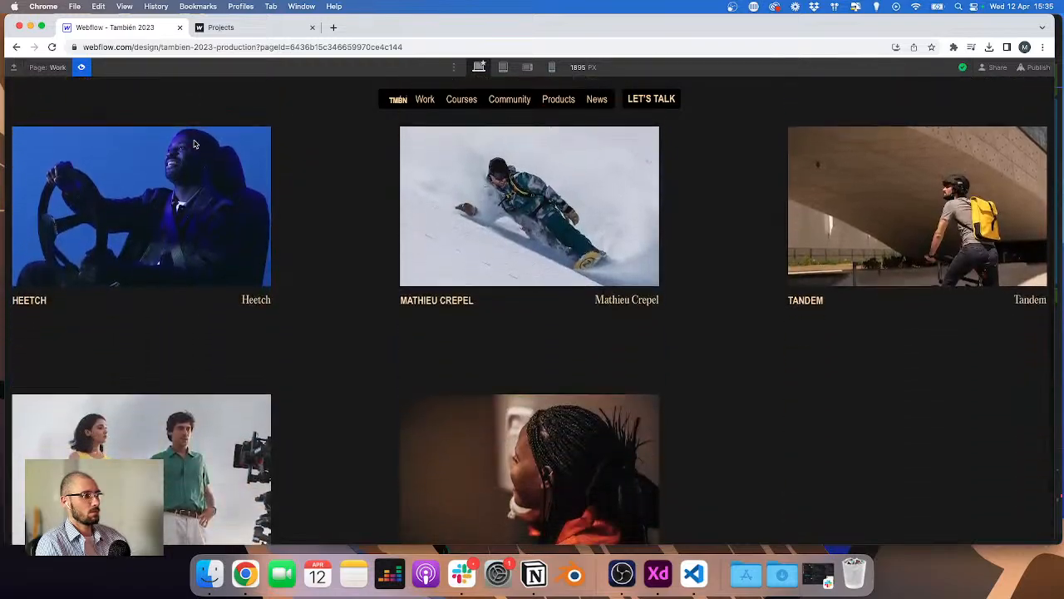
scroll(194, 144, up, 10)
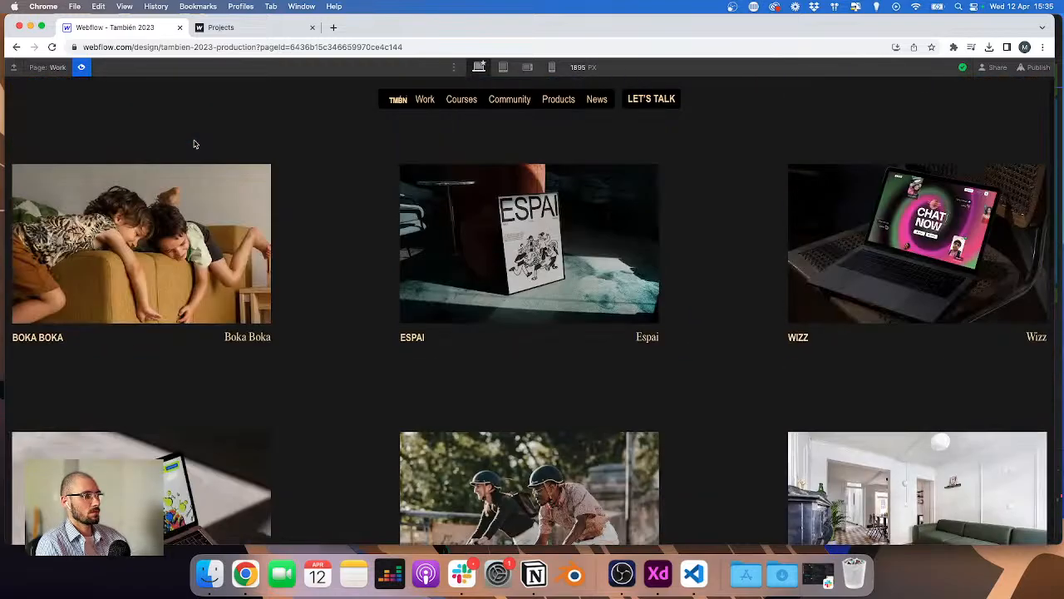
click(82, 68)
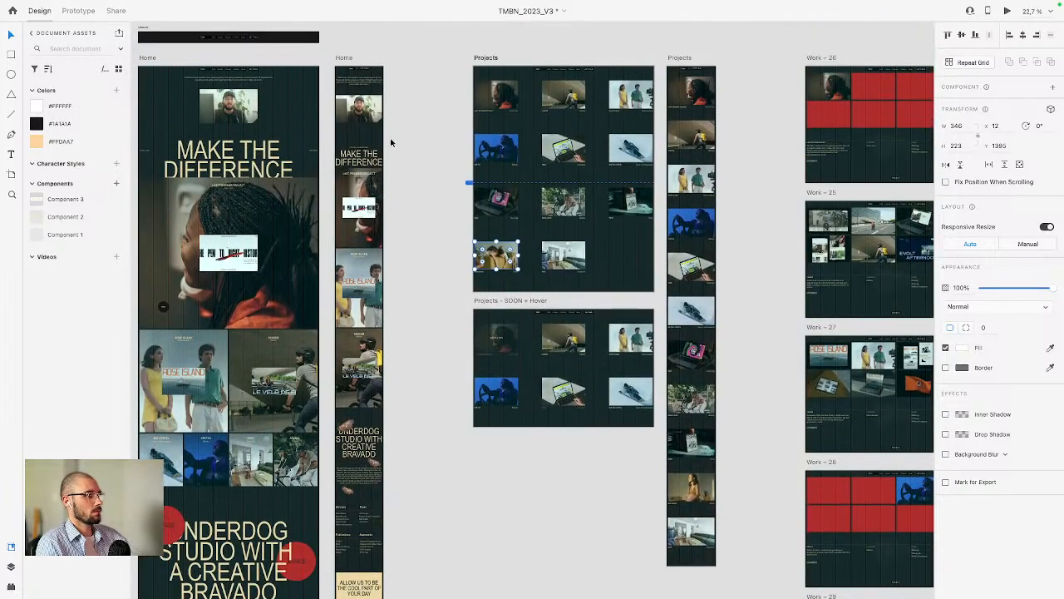
scroll(391, 143, up, 1)
scroll(594, 113, up, 5)
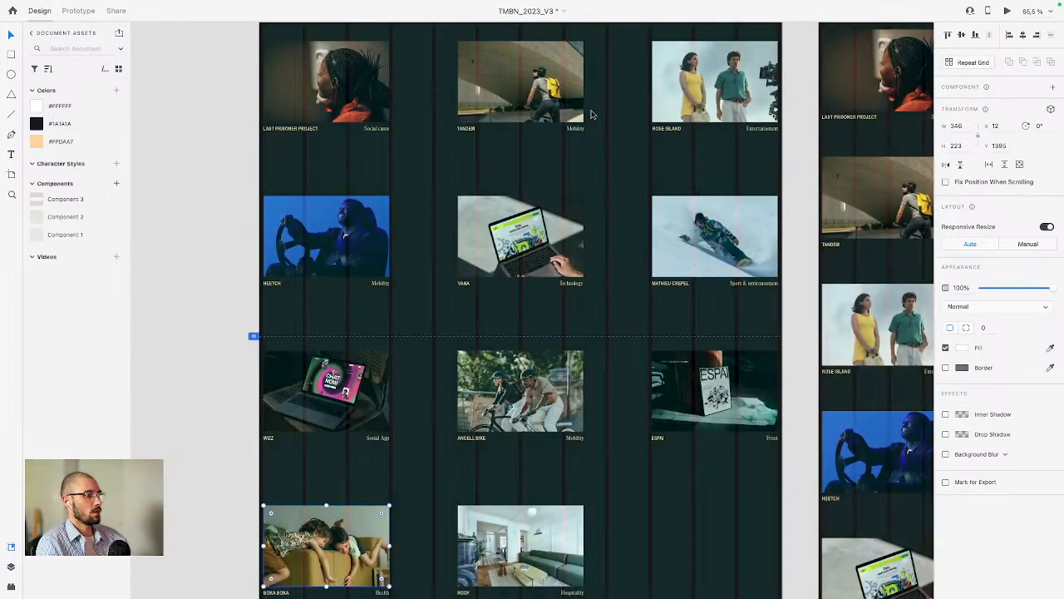
scroll(594, 113, down, 4)
scroll(598, 113, right, 3)
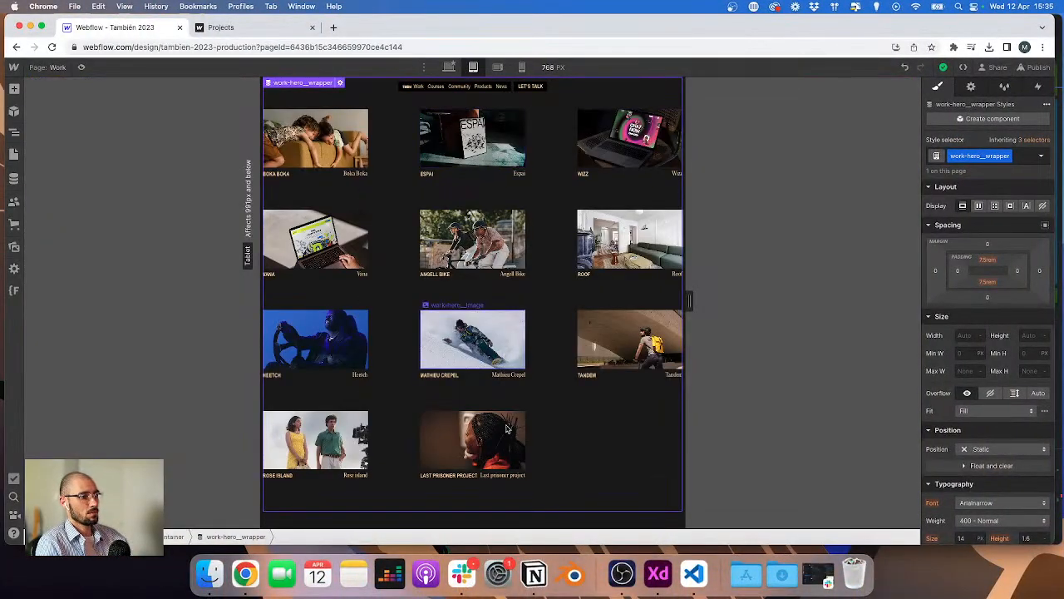
Step: At the tablet breakpoint, set the hero wrapper's top and bottom padding to 10 rem
click(487, 520)
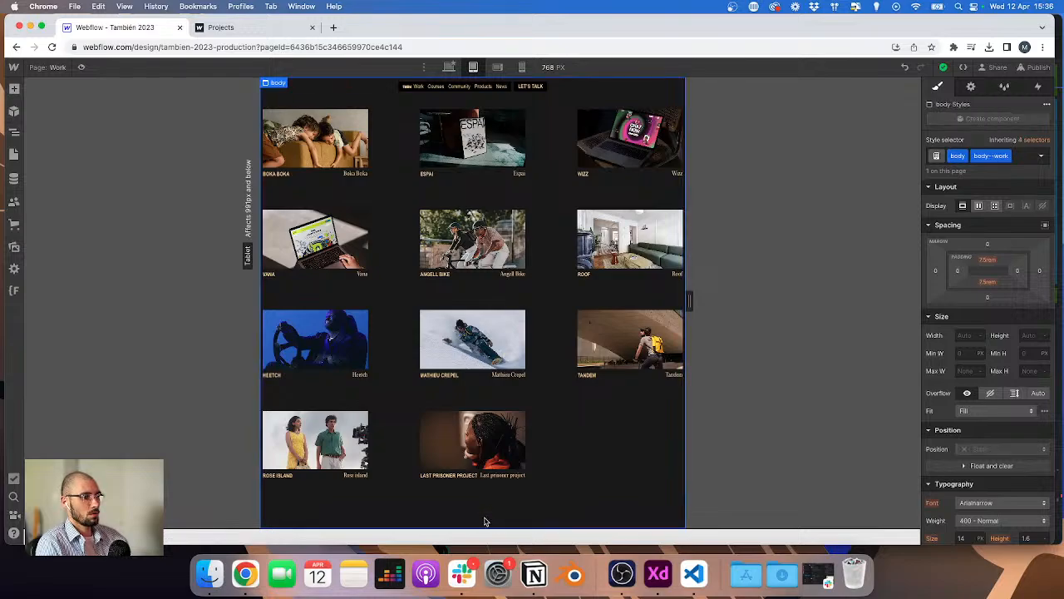
click(496, 508)
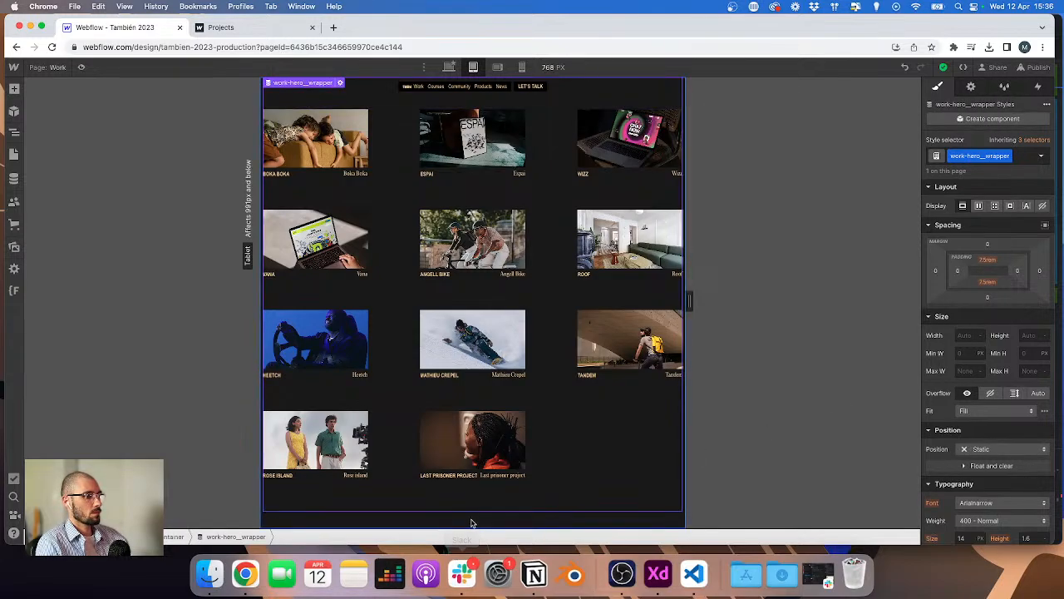
click(594, 447)
click(658, 90)
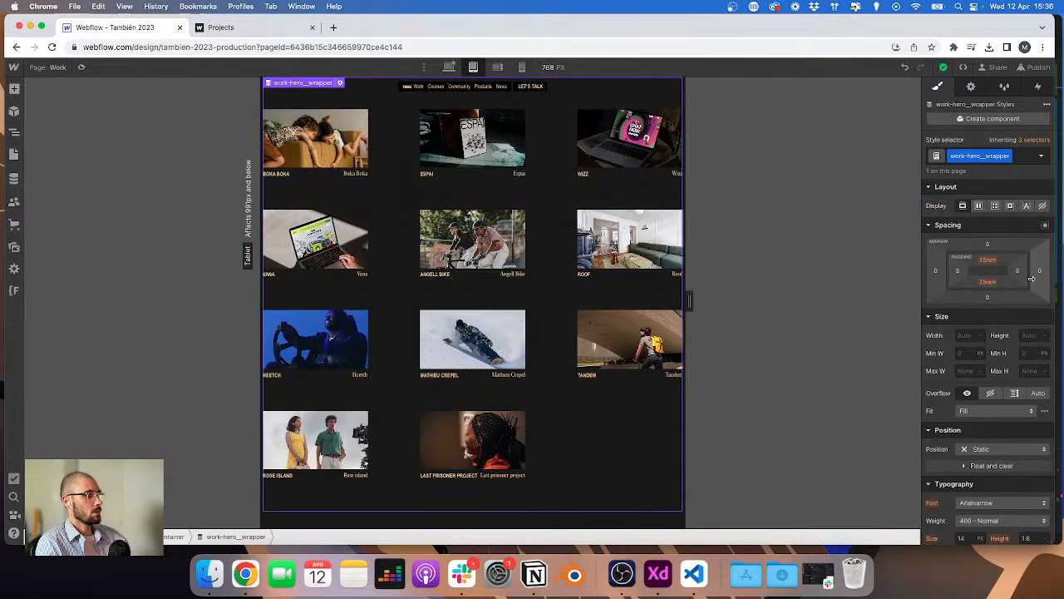
click(988, 260)
text(10)
key(Return)
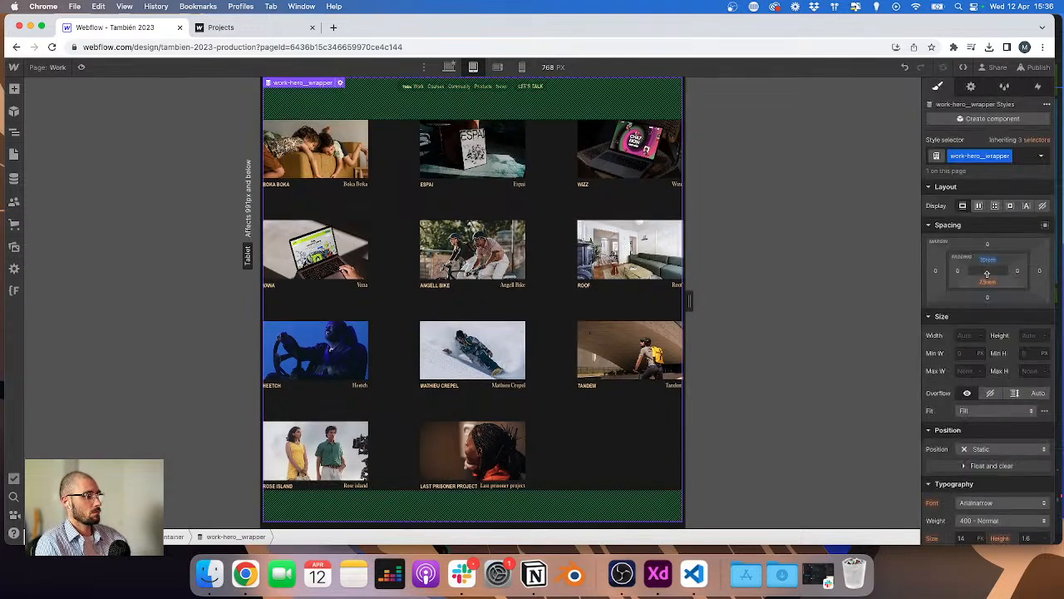
click(987, 283)
text(10)
key(Return)
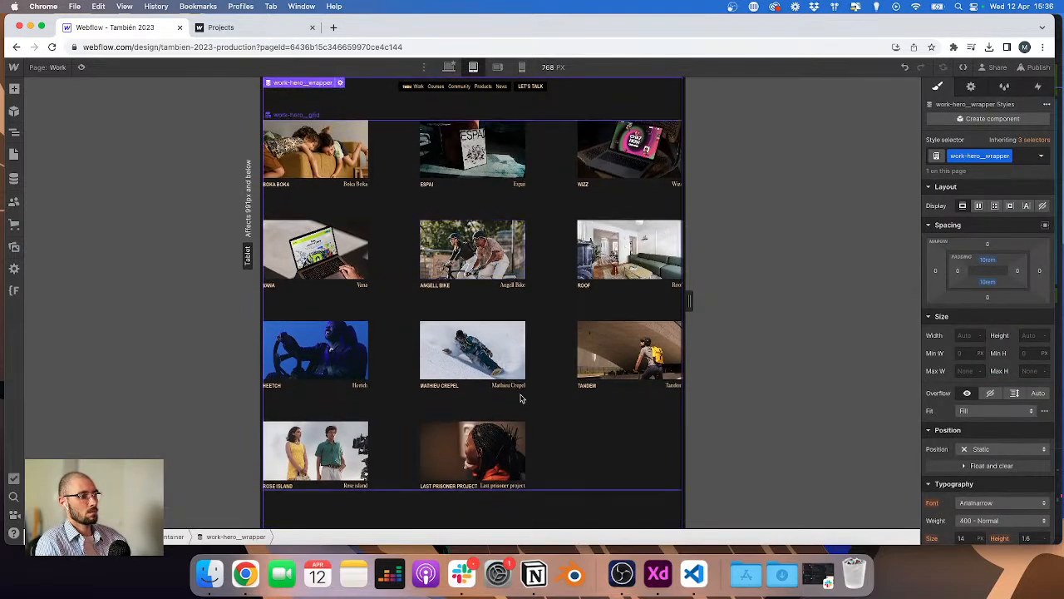
Step: At the mobile portrait breakpoint, edit the grid down to a single column of 100%
click(522, 67)
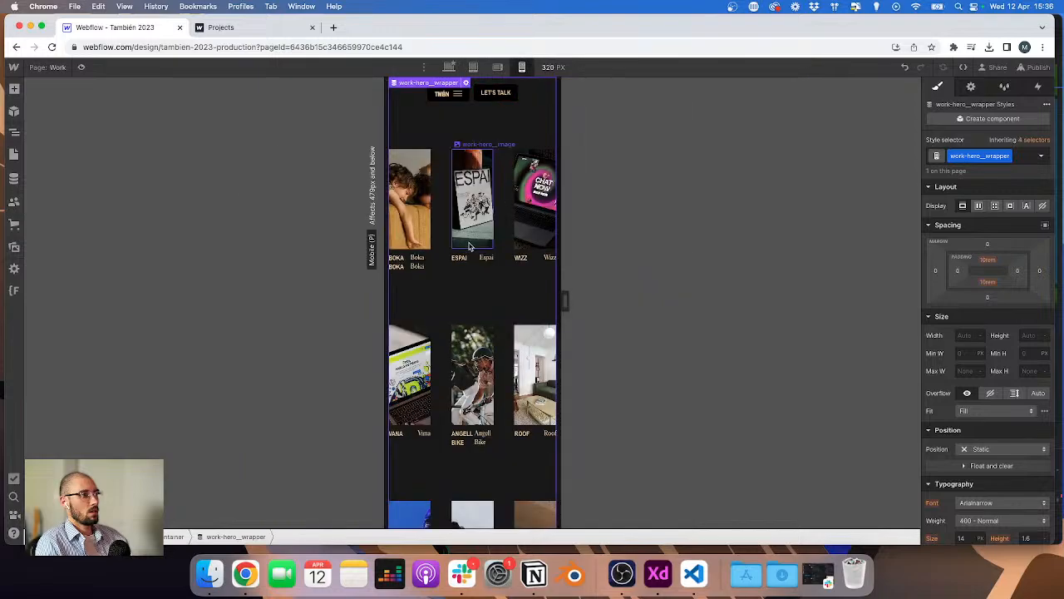
click(479, 309)
click(547, 158)
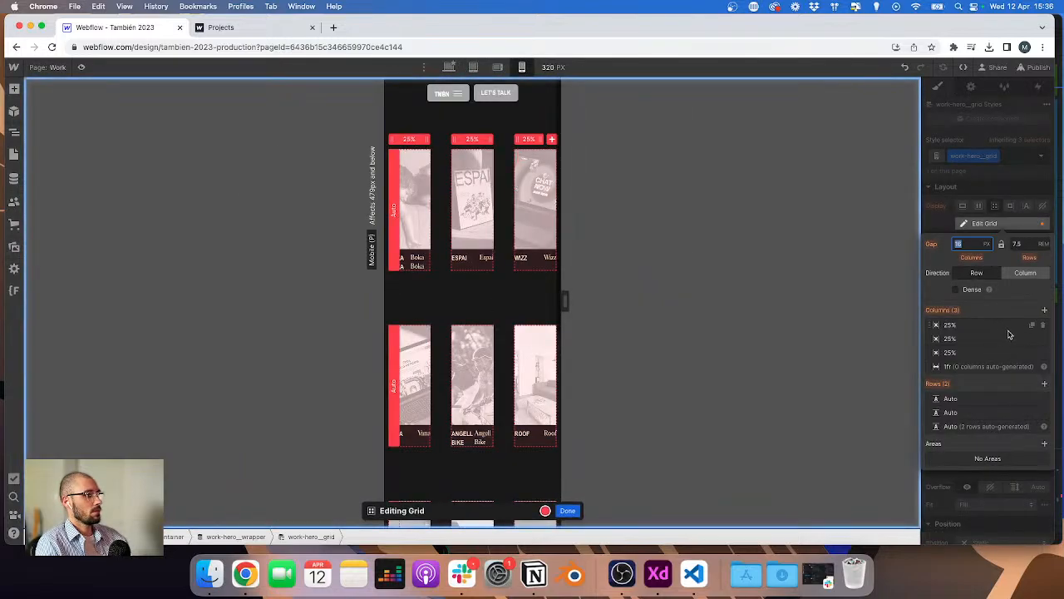
click(1044, 325)
click(1043, 325)
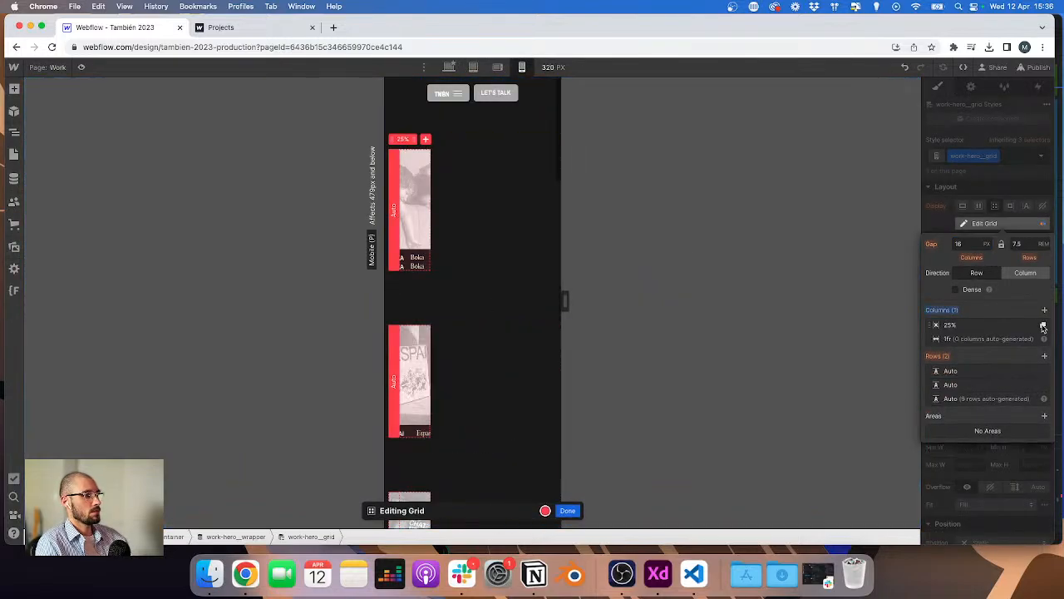
click(952, 328)
text(100)
key(Return)
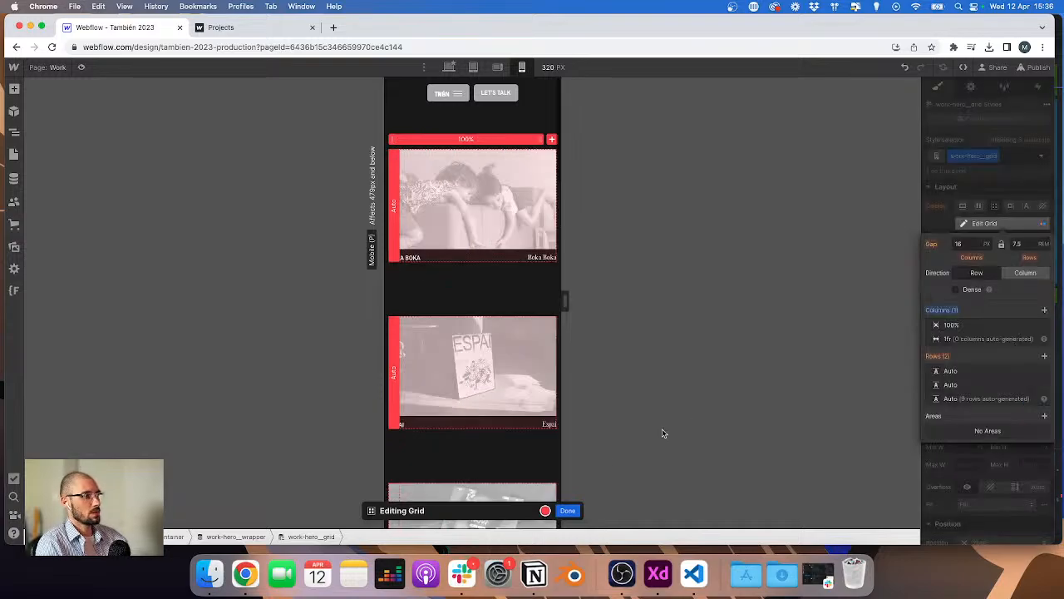
Step: Set the mobile grid's row gap to 100/16 rem and close grid editing
key(ctrl+Right)
scroll(566, 154, up, 8)
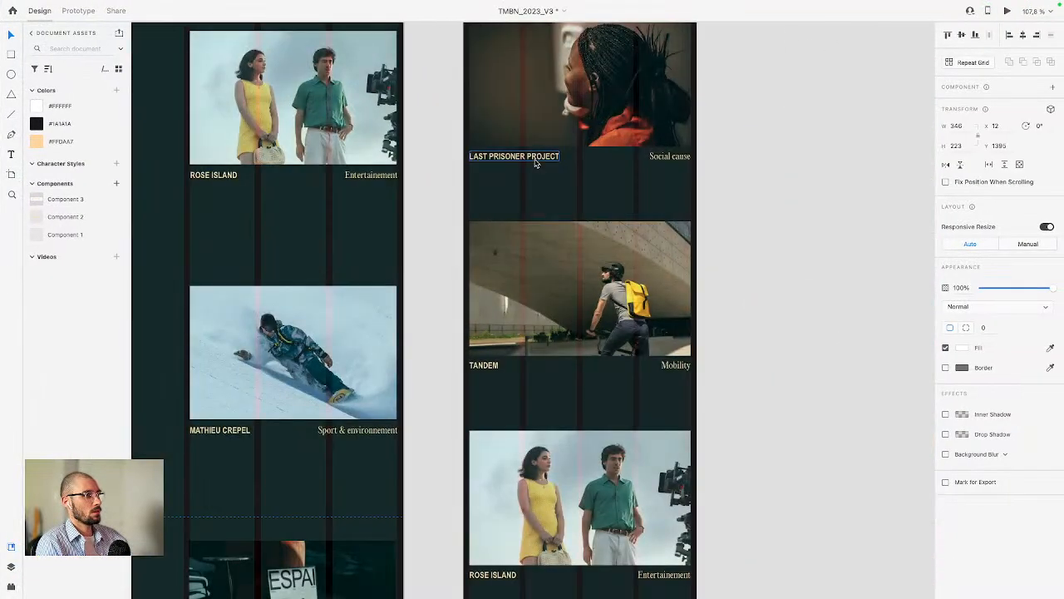
key(ctrl+Left)
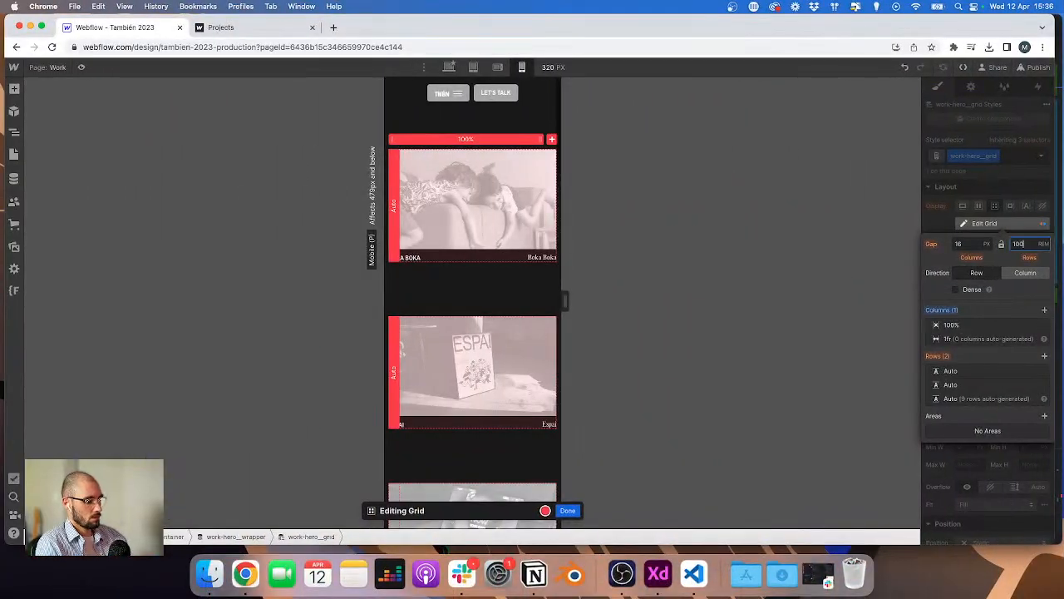
text(100/16)
key(Return)
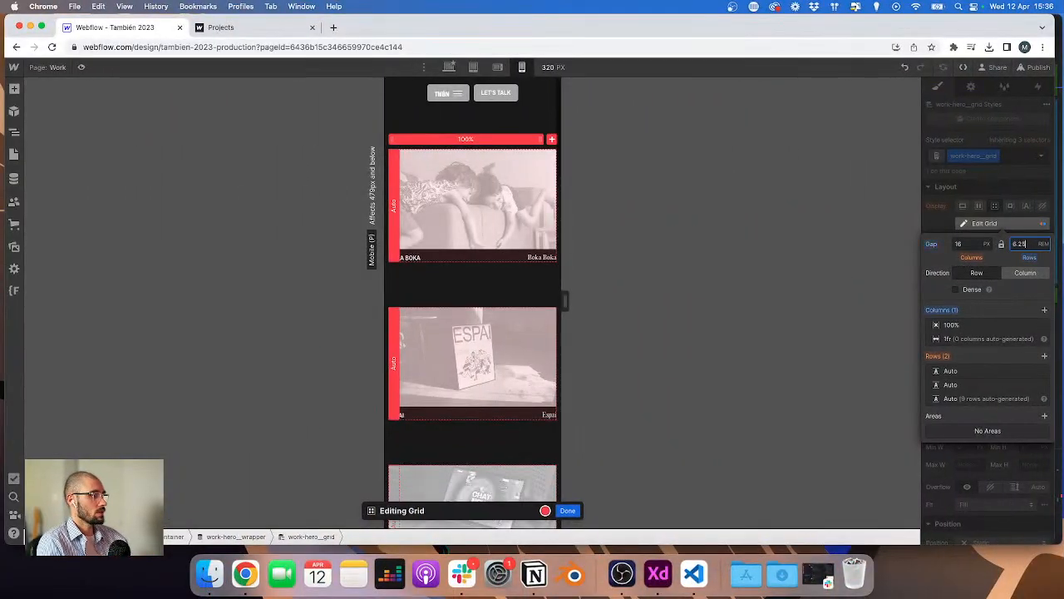
click(569, 510)
Step: At the mobile breakpoint, set the hero wrapper's top and bottom padding to 6.5 rem to match the XD mobile design
key(ctrl+Right)
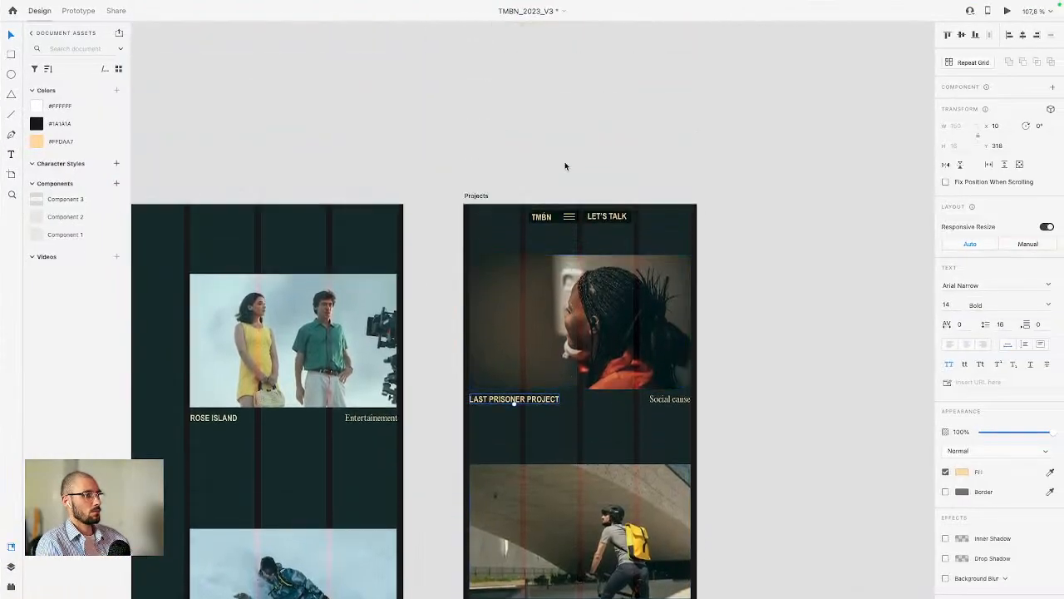
click(522, 279)
key(ctrl+Left)
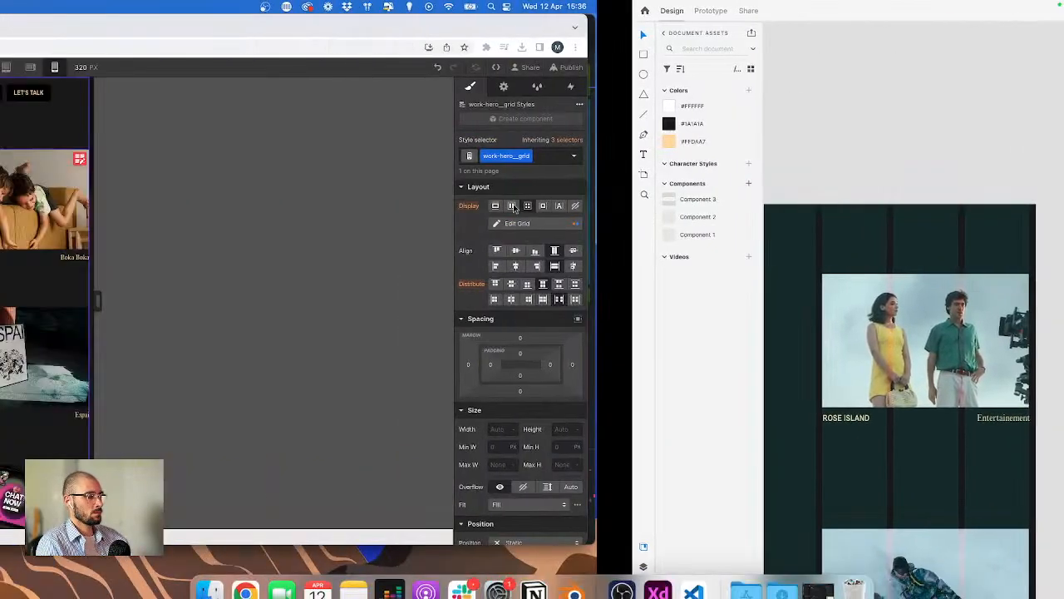
click(989, 260)
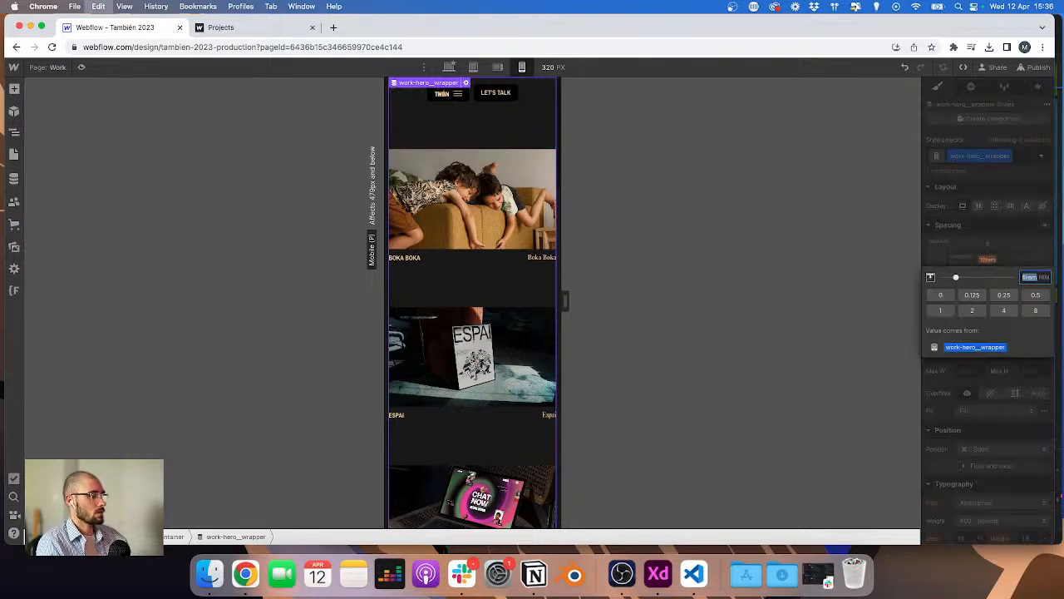
key(Return)
click(990, 261)
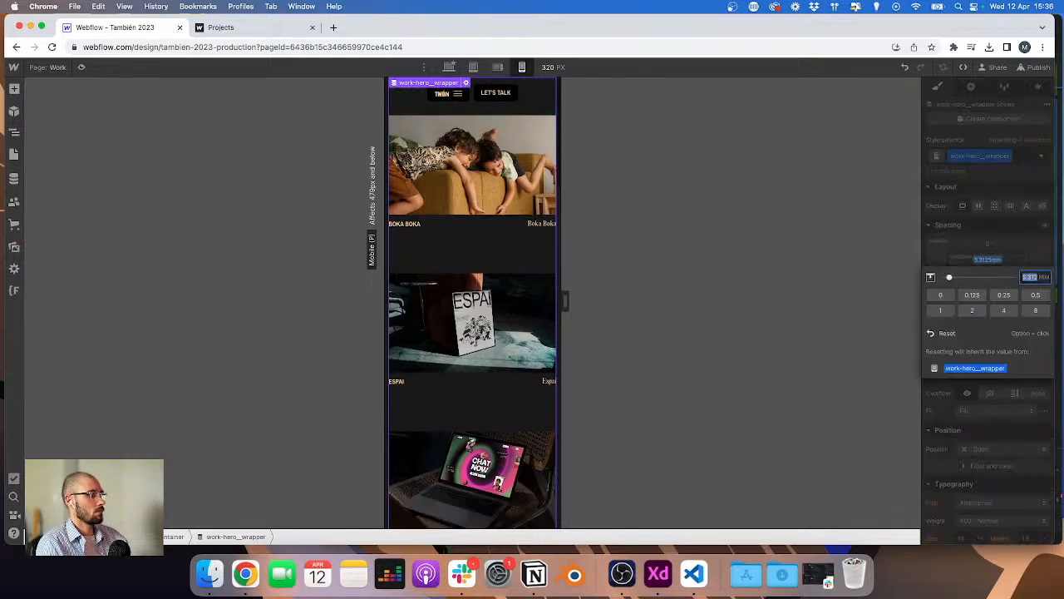
text(5)
key(Return)
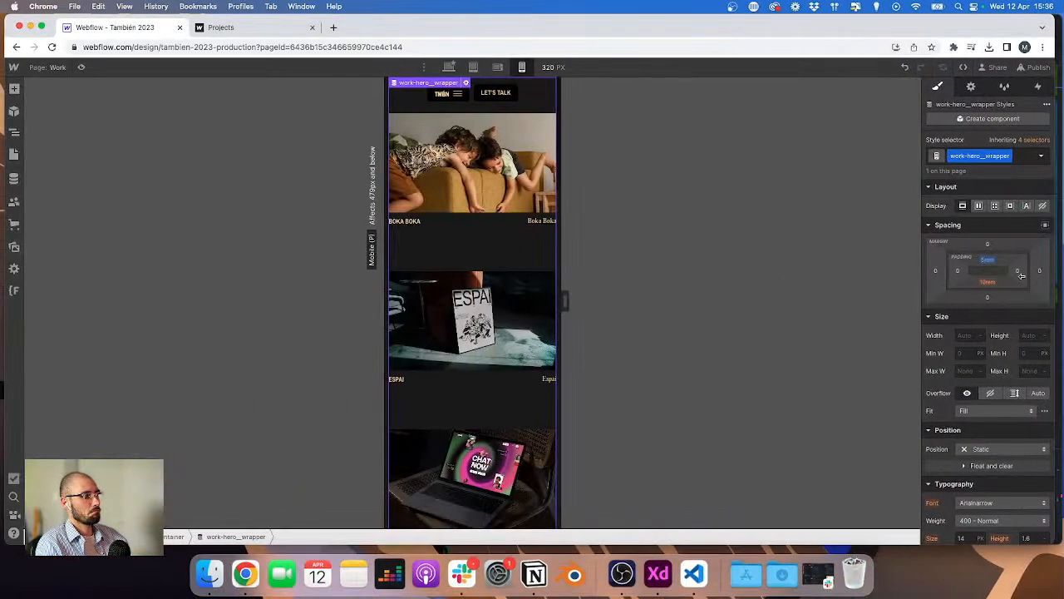
click(989, 260)
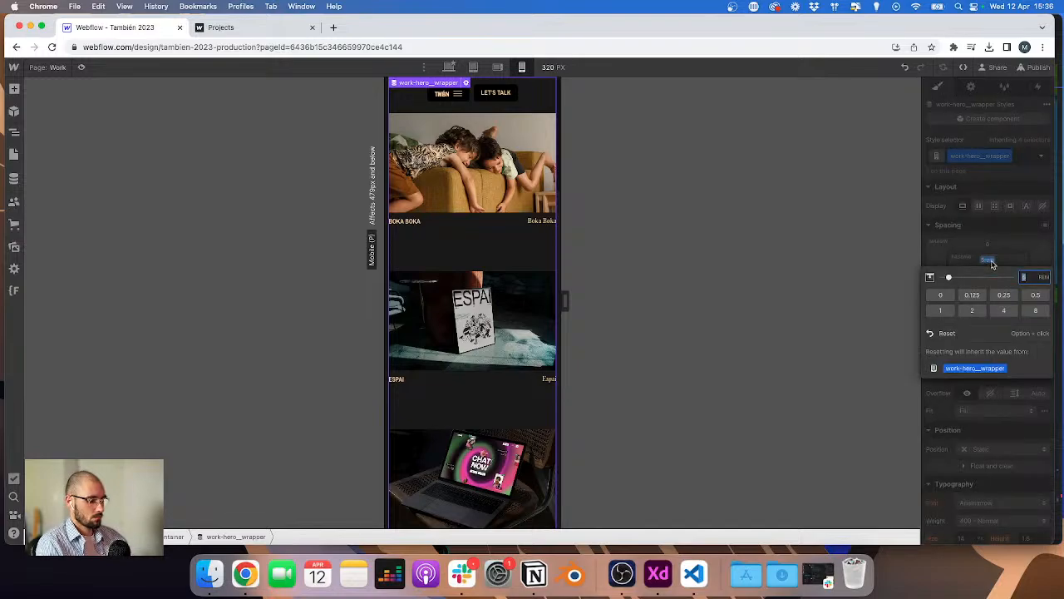
key(Return)
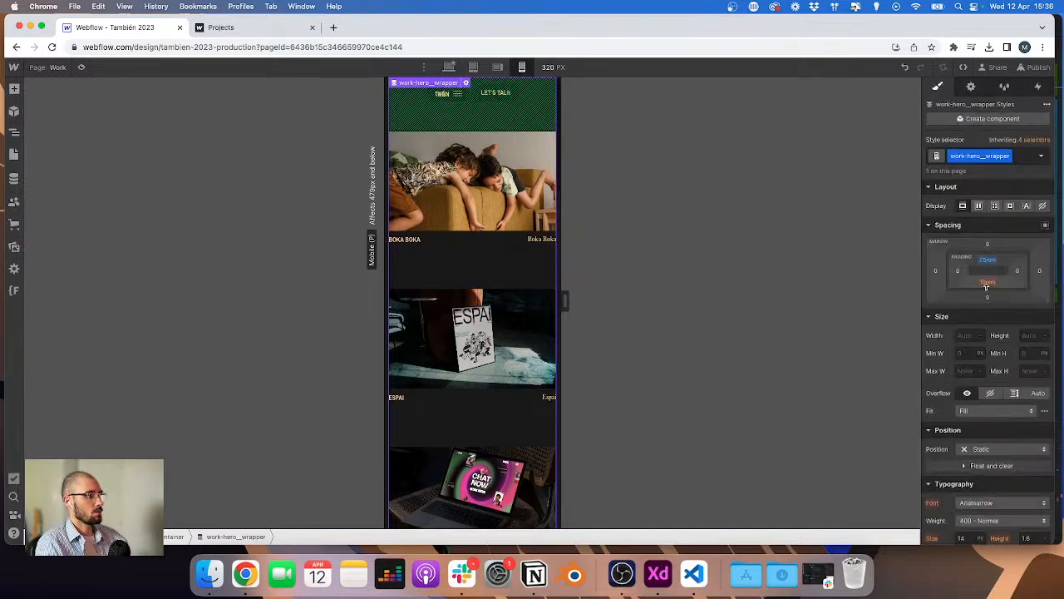
click(988, 261)
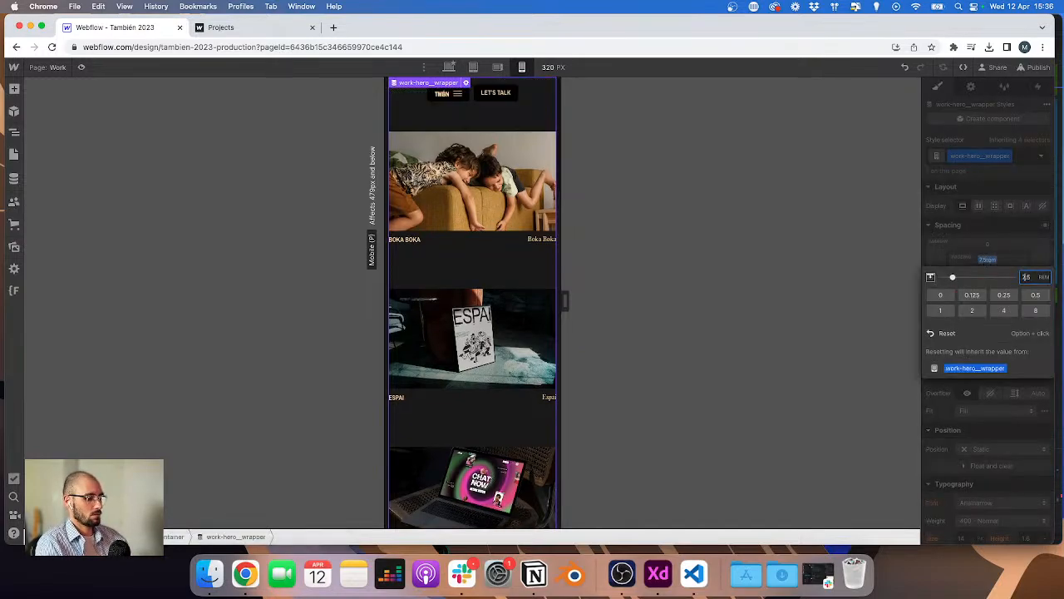
text(6.5)
key(Return)
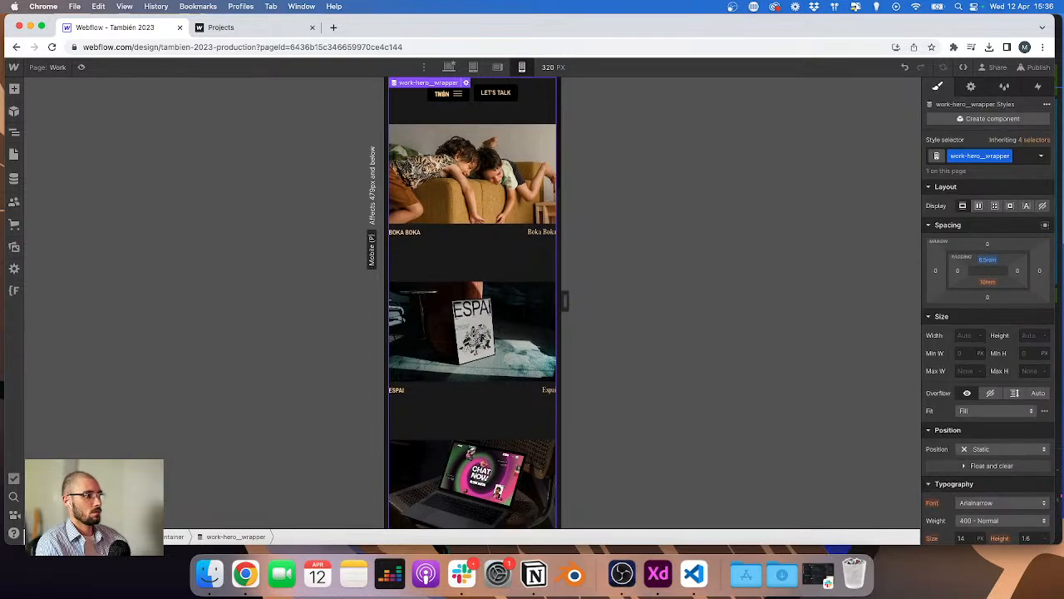
click(987, 282)
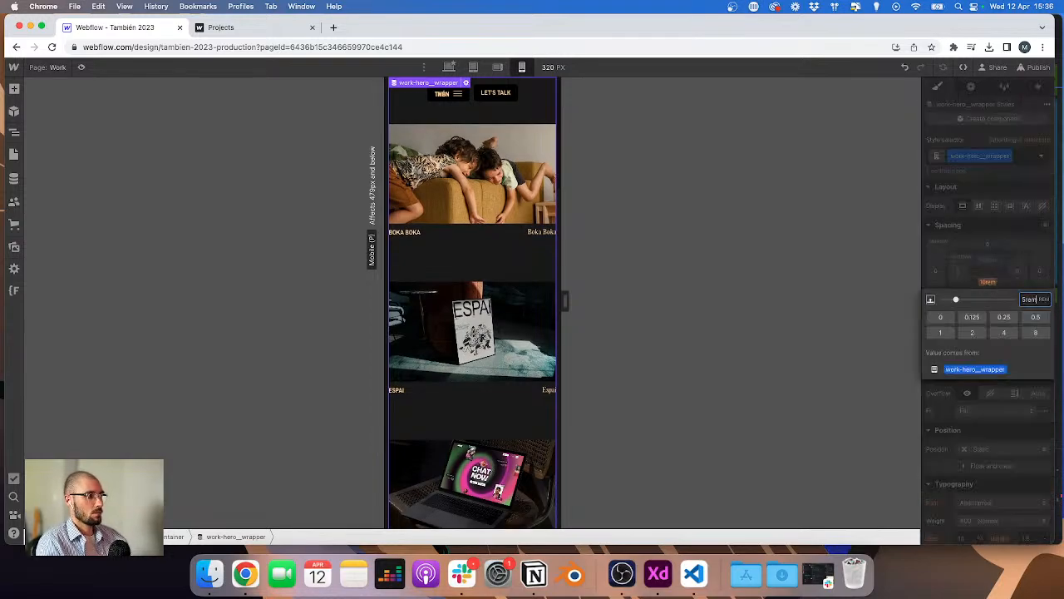
key(Return)
Step: Scroll through the mobile work page and compare its project spacing with the XD mobile artboard
scroll(443, 202, down, 15)
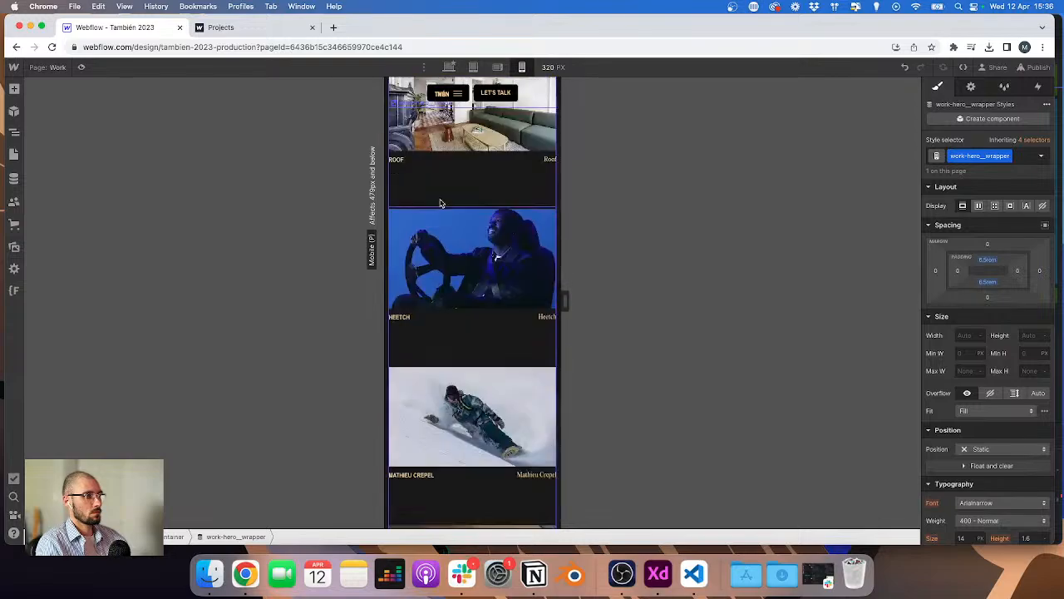
key(ctrl+Right)
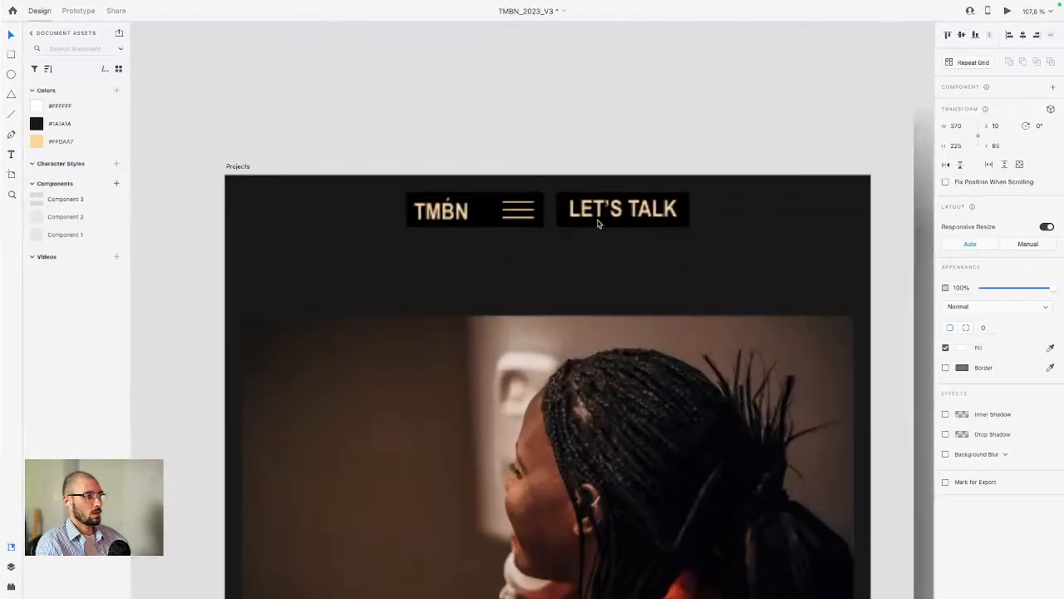
key(ctrl+Left)
scroll(503, 197, up, 6)
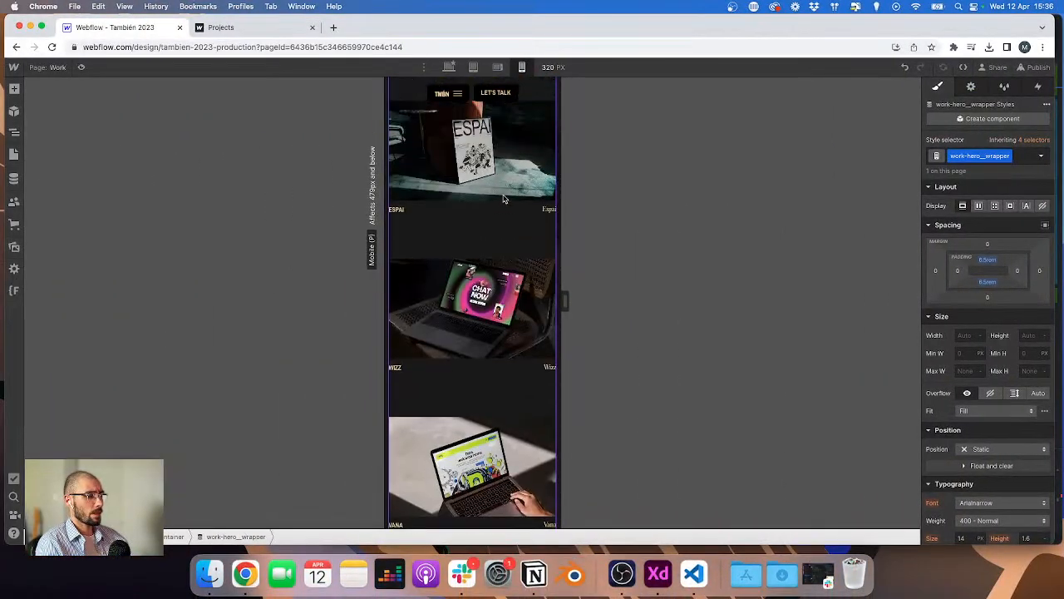
scroll(504, 197, up, 4)
key(ctrl+Right)
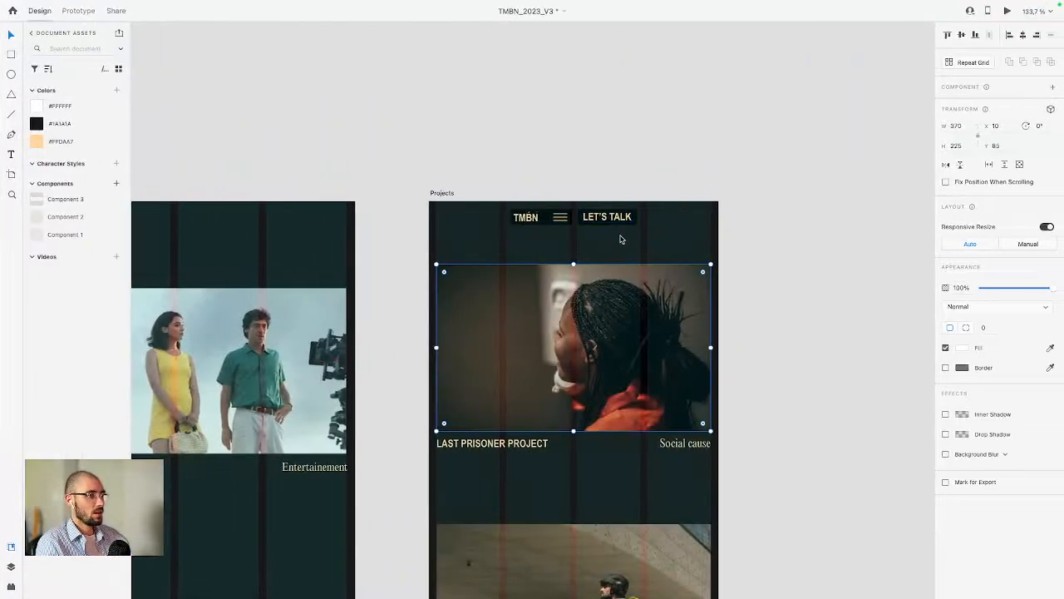
scroll(648, 237, left, 10)
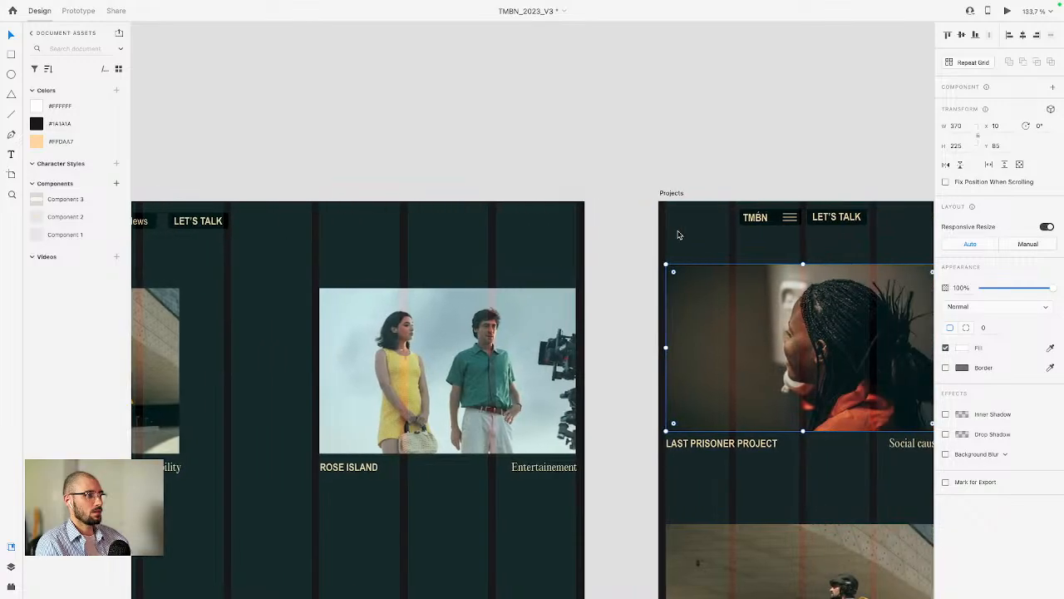
scroll(698, 251, right, 8)
key(ctrl+Left)
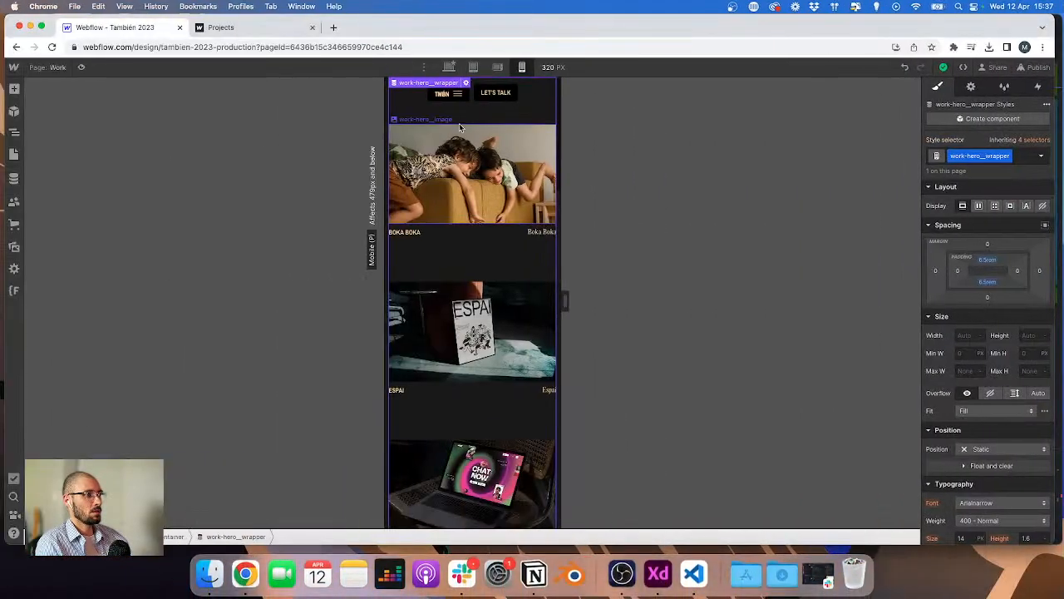
scroll(440, 149, down, 10)
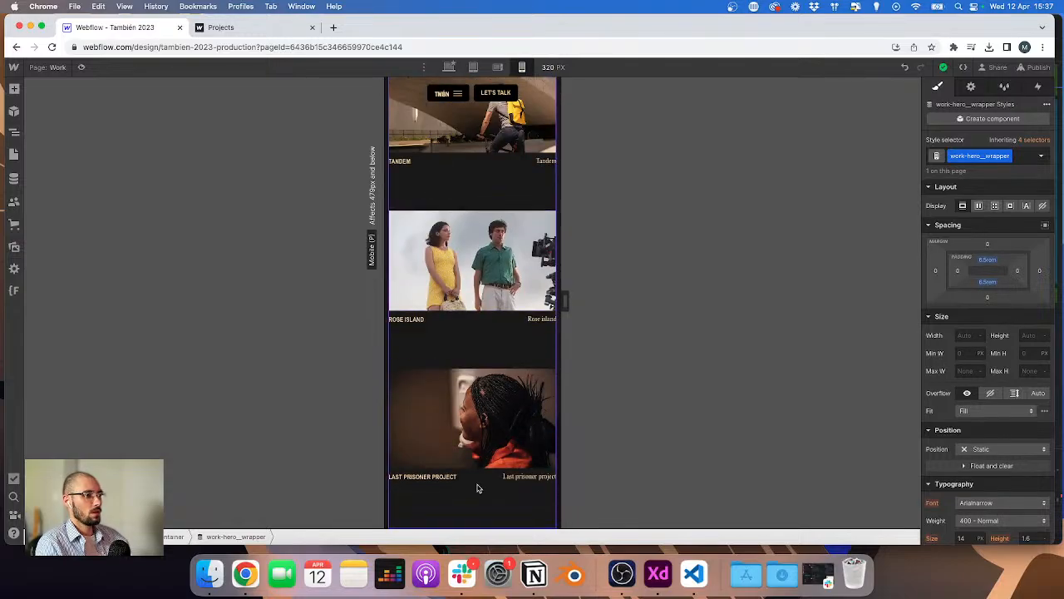
key(ctrl+Right)
scroll(483, 409, up, 15)
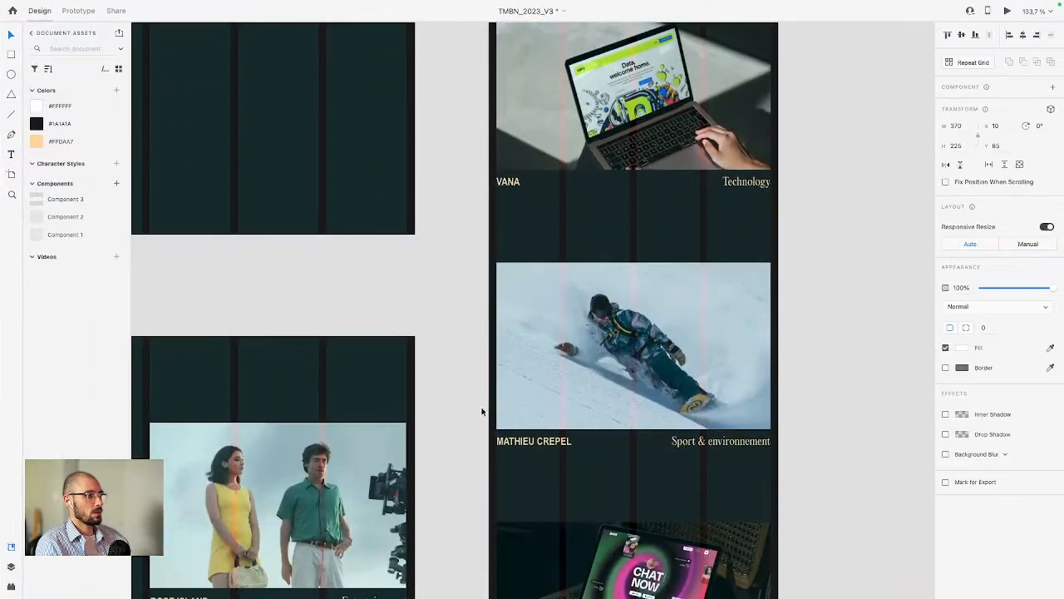
scroll(484, 406, down, 15)
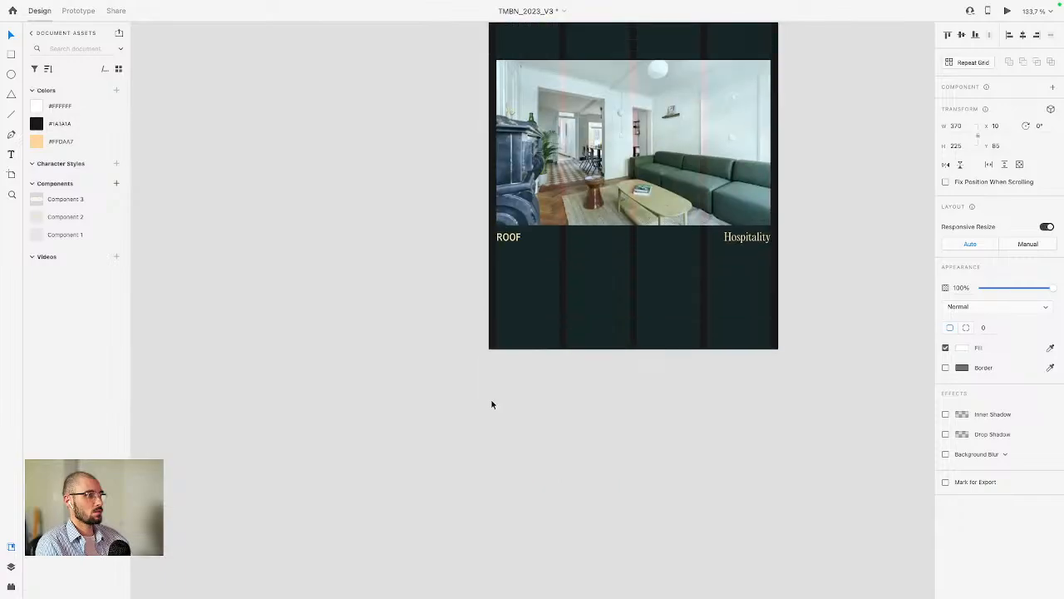
click(509, 277)
key(ctrl+Left)
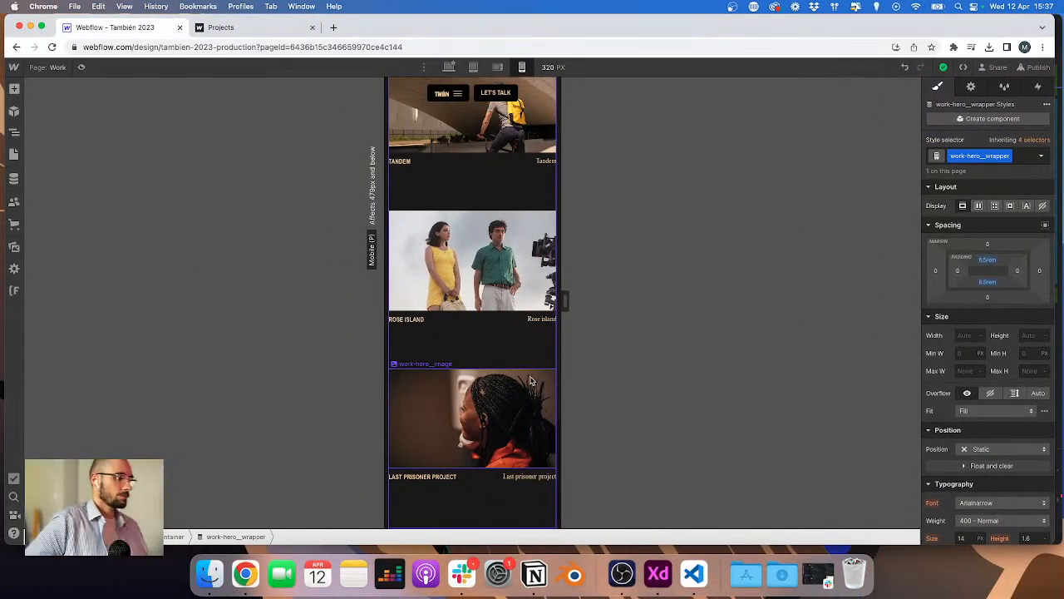
scroll(536, 382, down, 10)
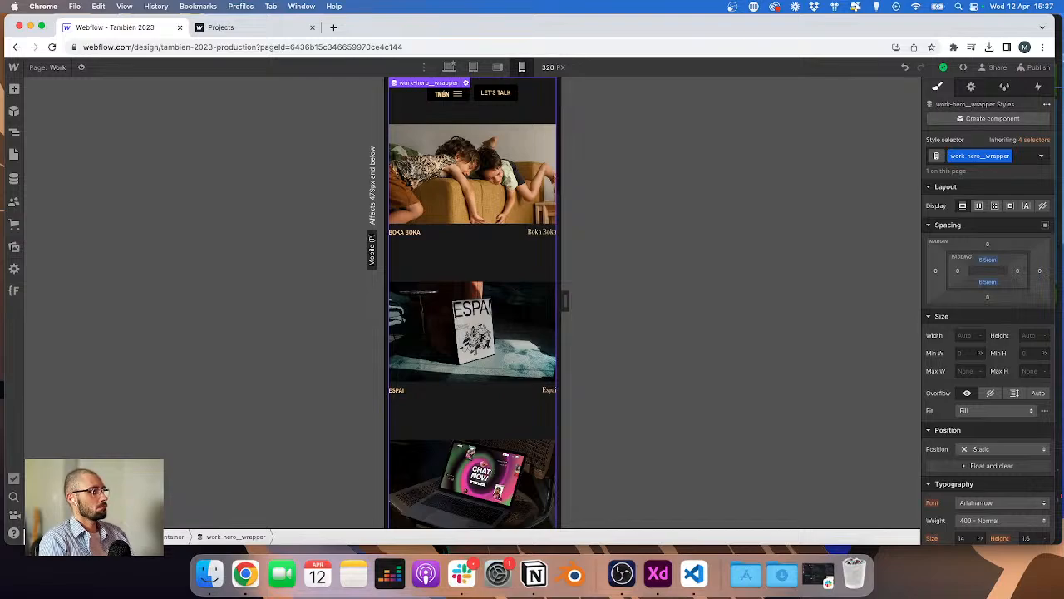
Step: Review the desktop, hover and mobile project grid artboards in the XD file
click(1039, 67)
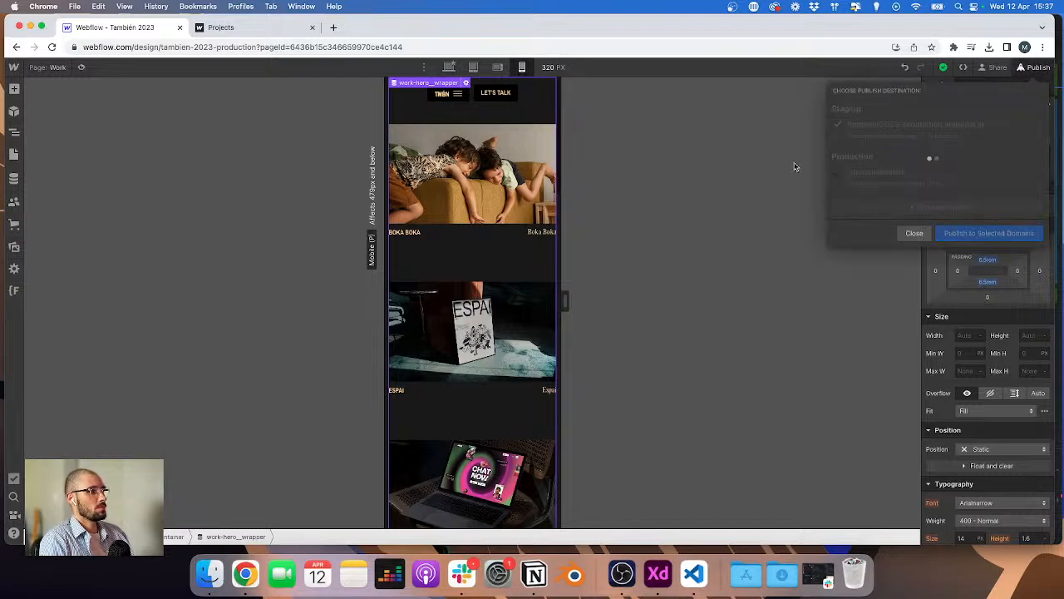
click(449, 67)
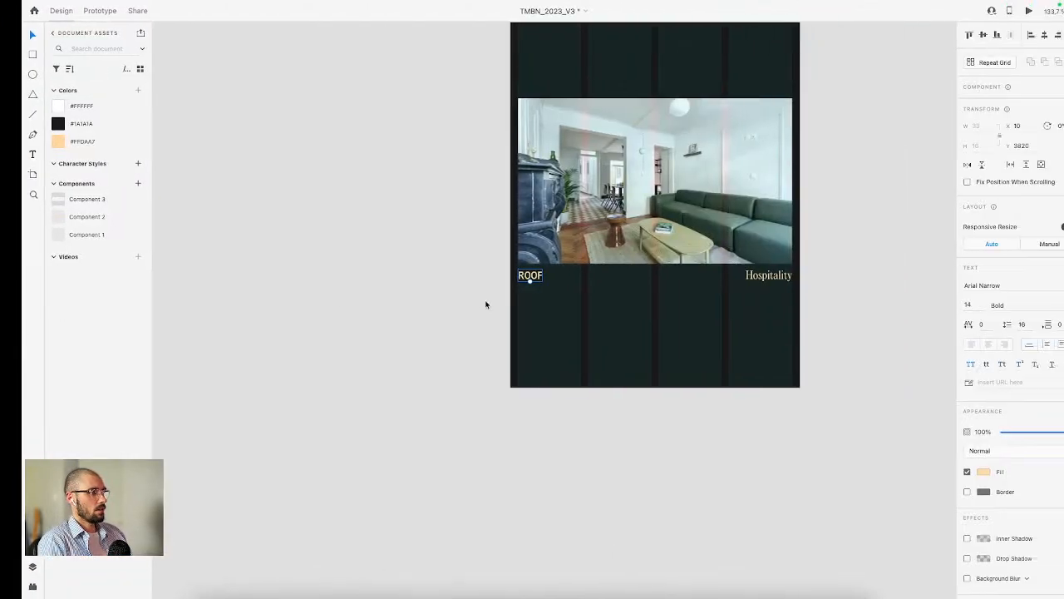
scroll(449, 219, up, 5)
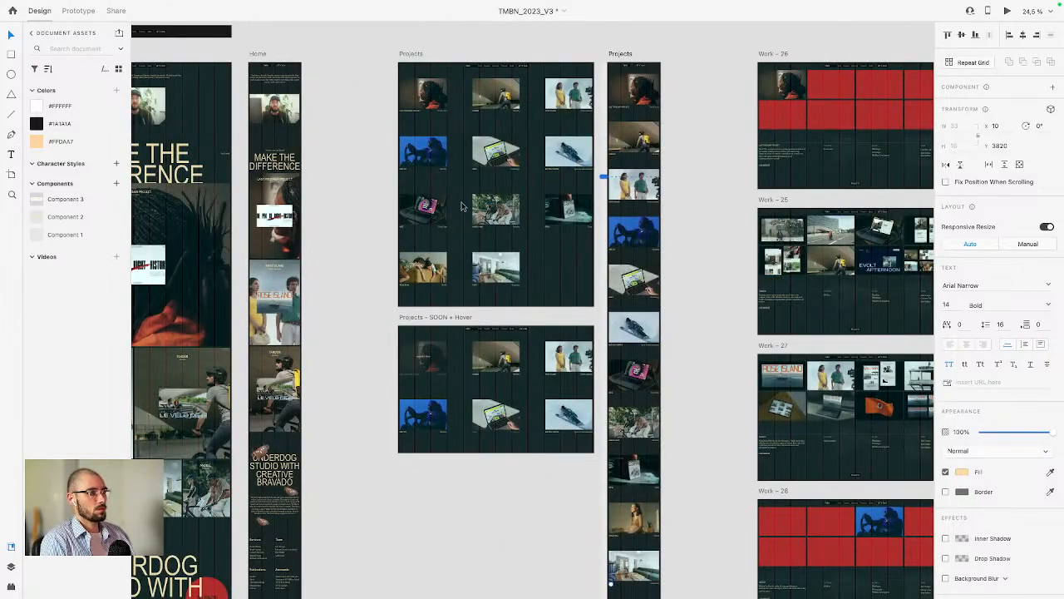
scroll(463, 207, up, 5)
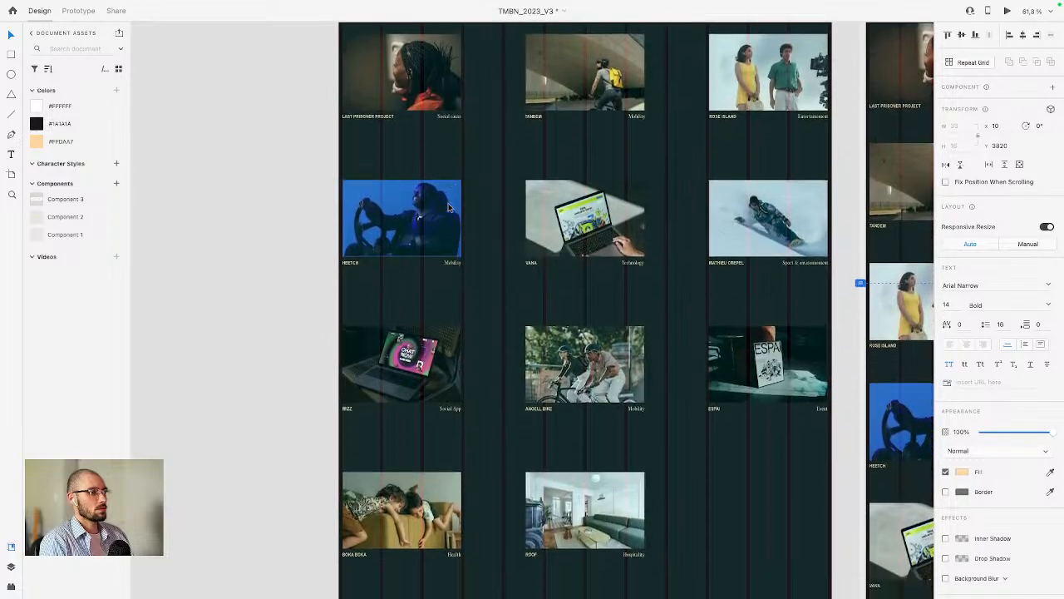
scroll(453, 217, down, 10)
scroll(491, 253, left, 1)
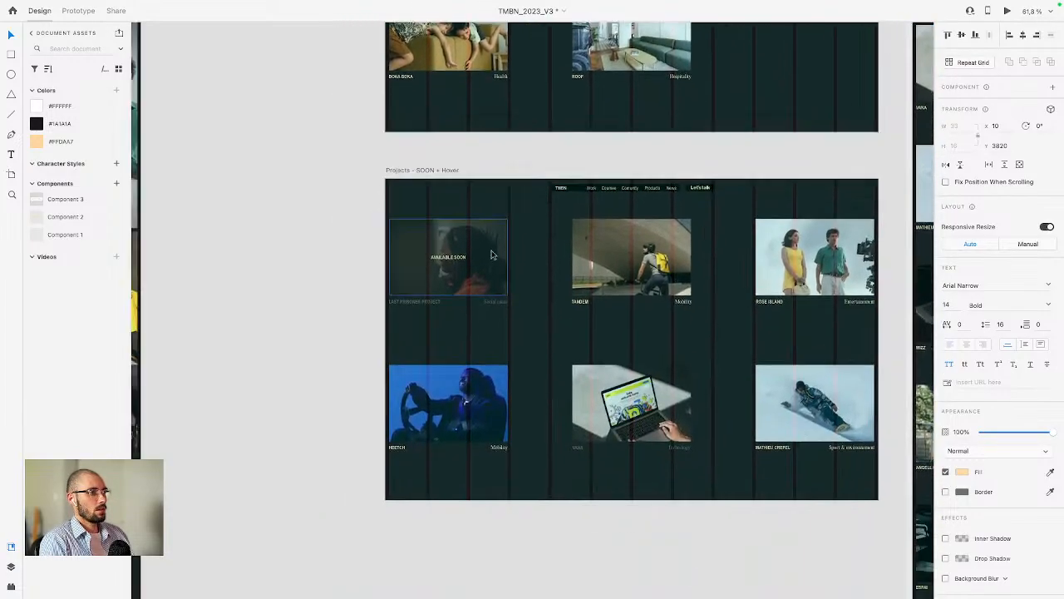
scroll(491, 255, right, 2)
scroll(491, 254, down, 1)
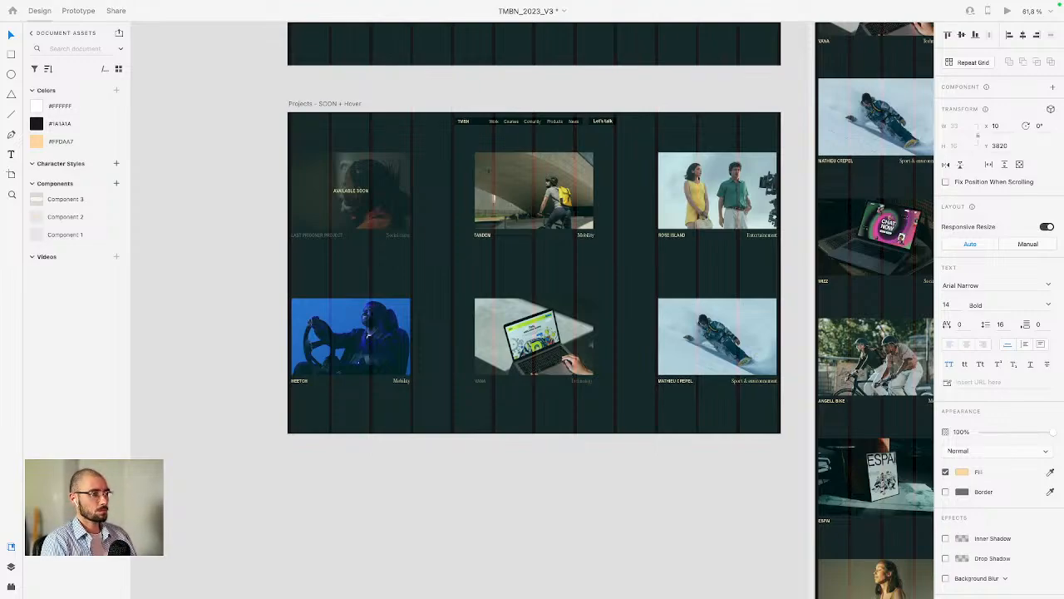
scroll(457, 266, up, 2)
scroll(374, 299, up, 5)
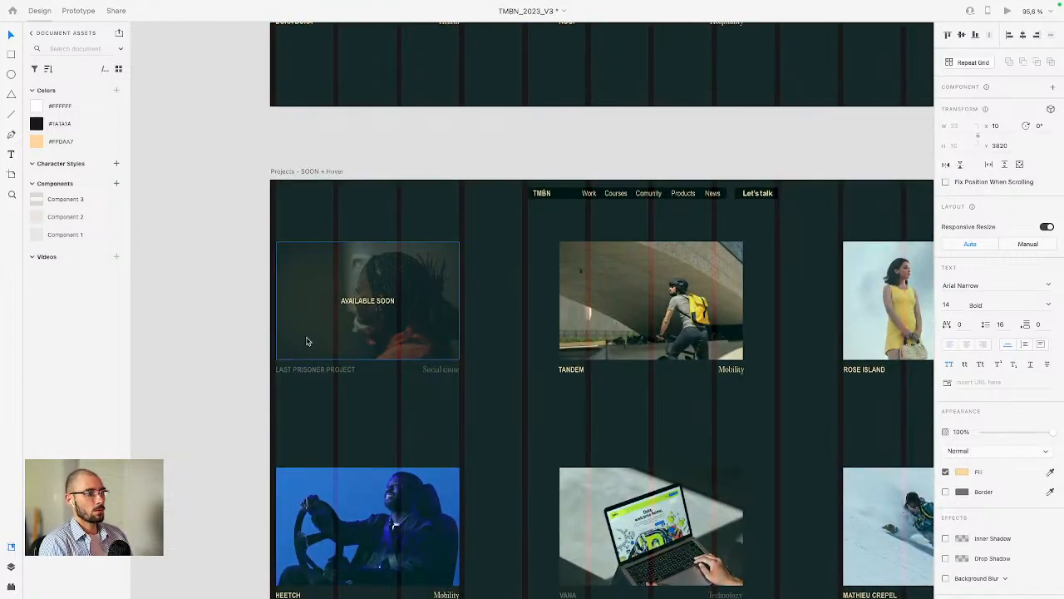
scroll(407, 348, up, 2)
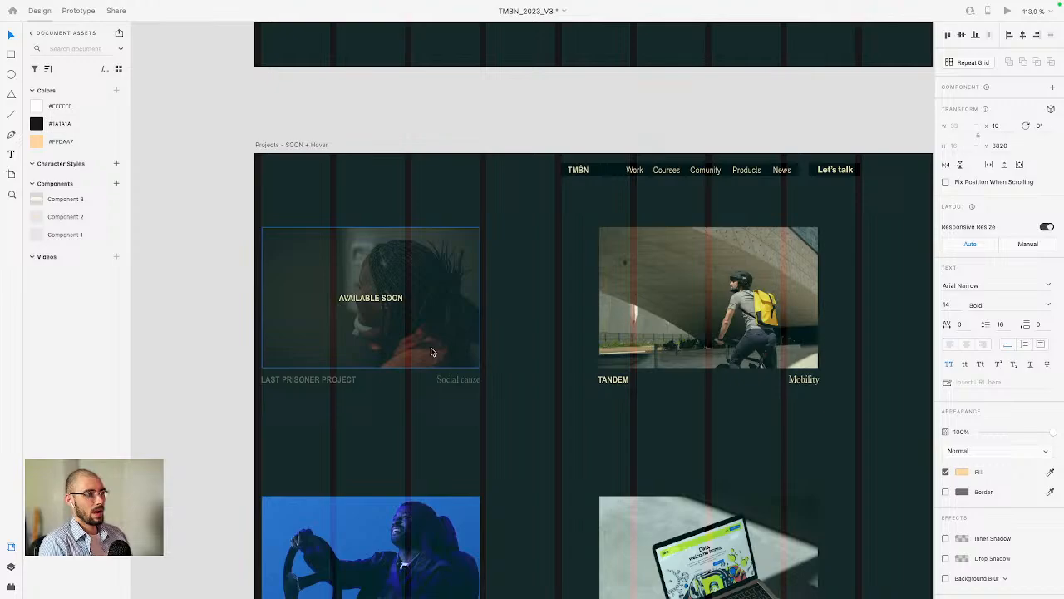
scroll(430, 352, up, 10)
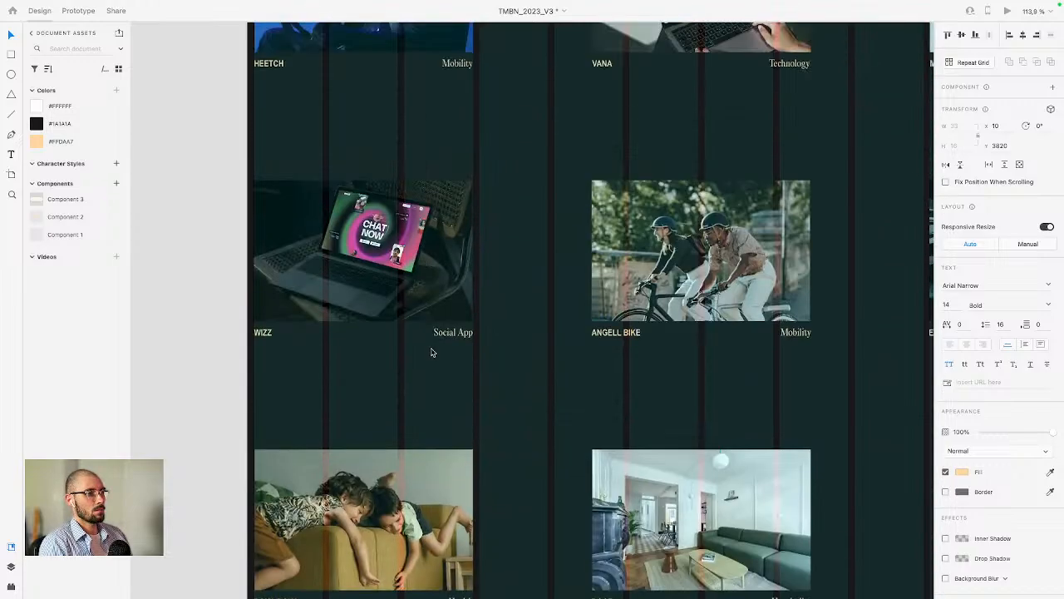
scroll(430, 353, right, 2)
scroll(431, 353, down, 6)
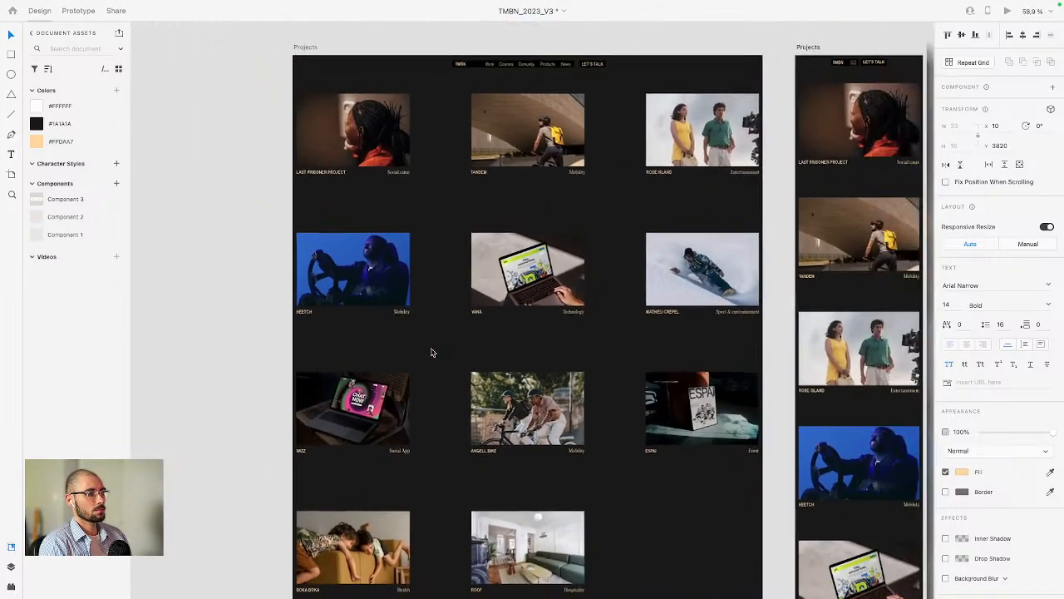
scroll(430, 353, up, 2)
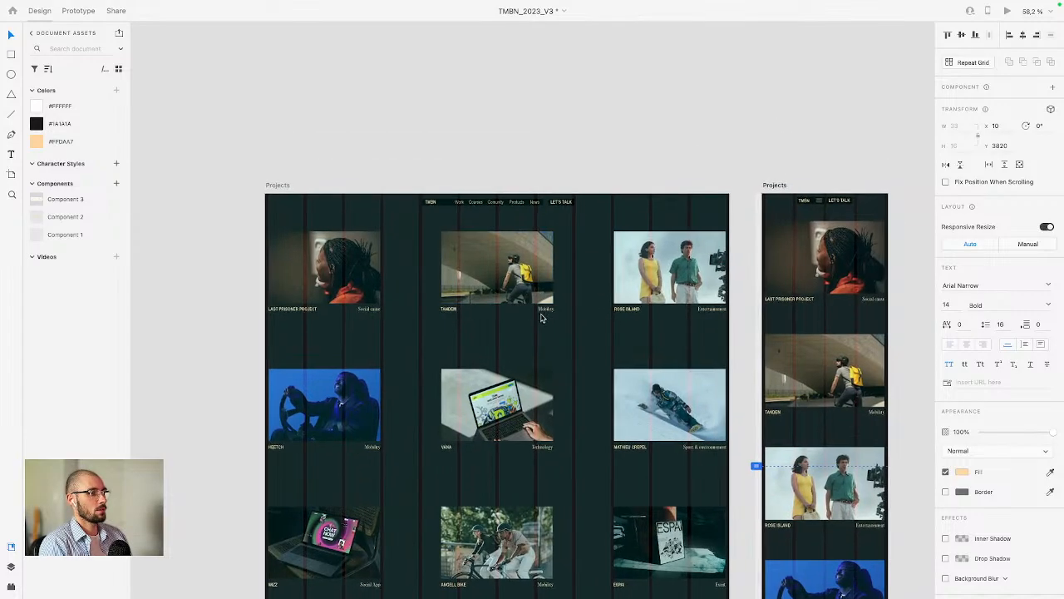
scroll(429, 277, right, 2)
scroll(481, 309, up, 3)
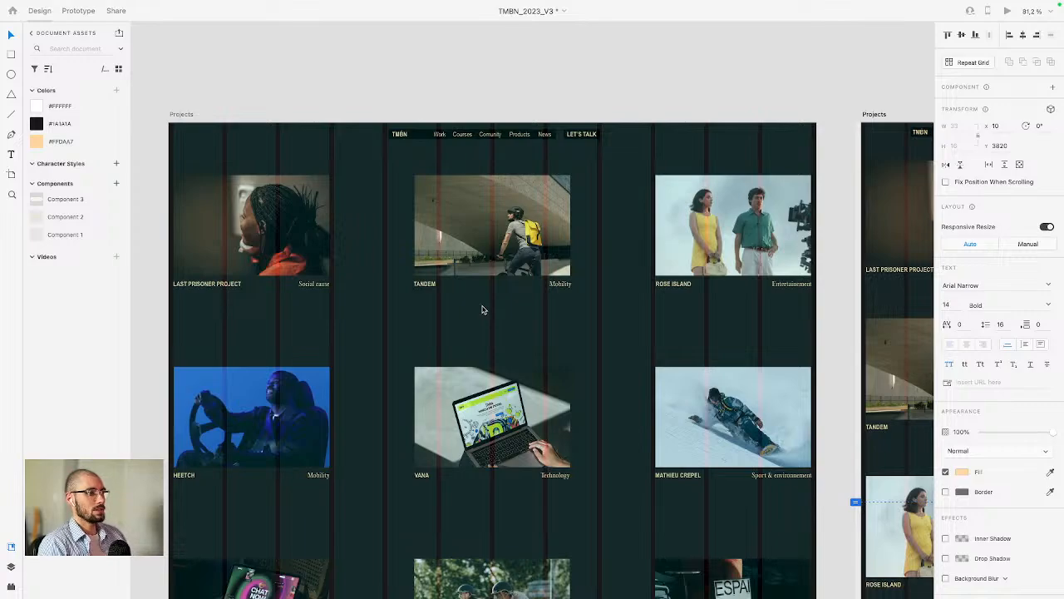
scroll(482, 306, down, 5)
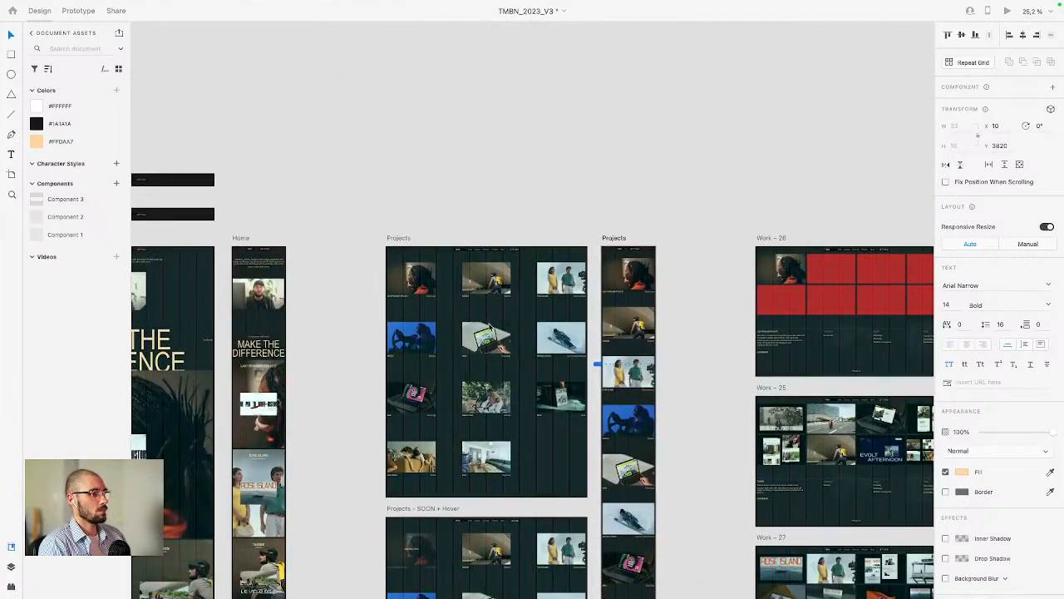
click(484, 282)
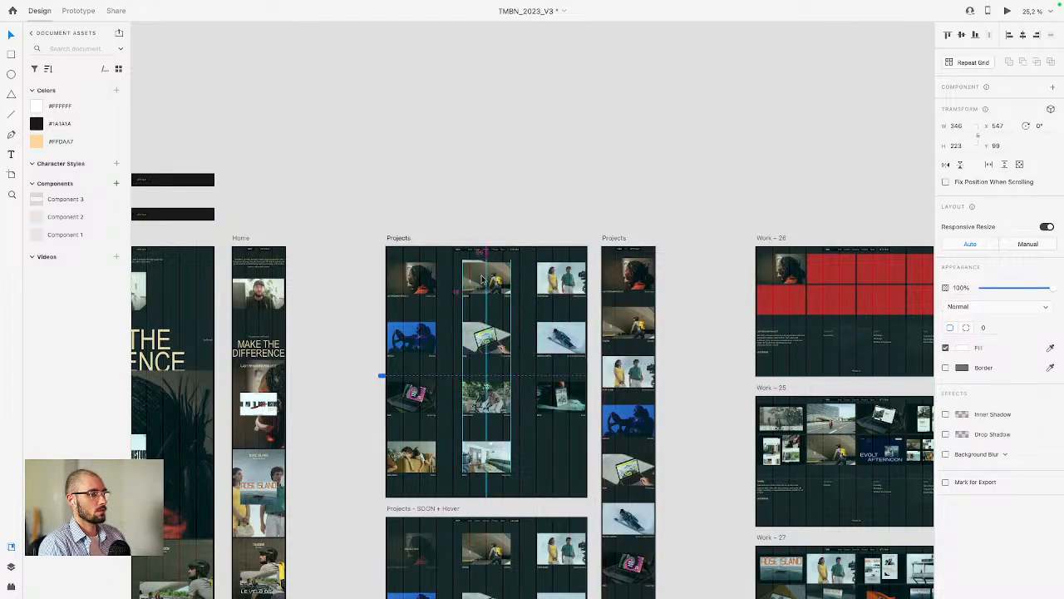
Step: Delete the stacked images inside the Tandem card of the XD Projects artboard
drag(581, 285, 485, 293)
scroll(484, 289, up, 6)
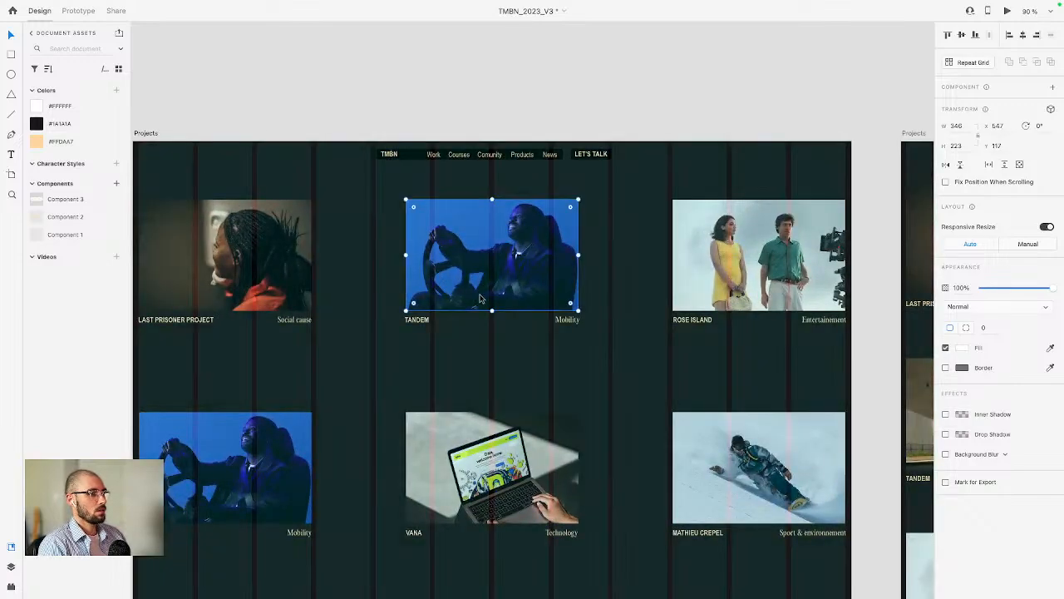
scroll(591, 432, down, 7)
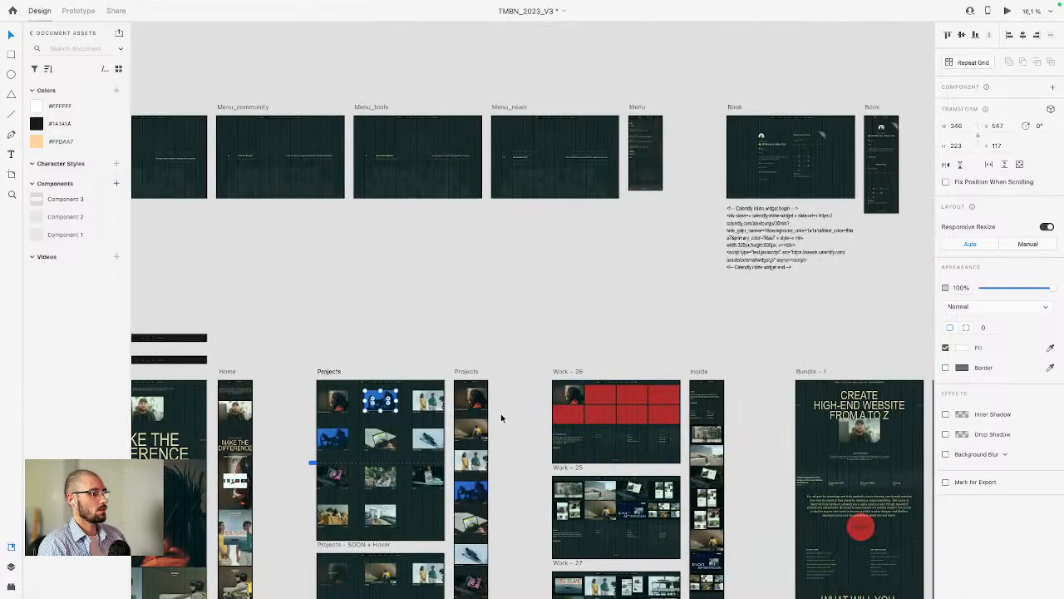
scroll(603, 444, up, 6)
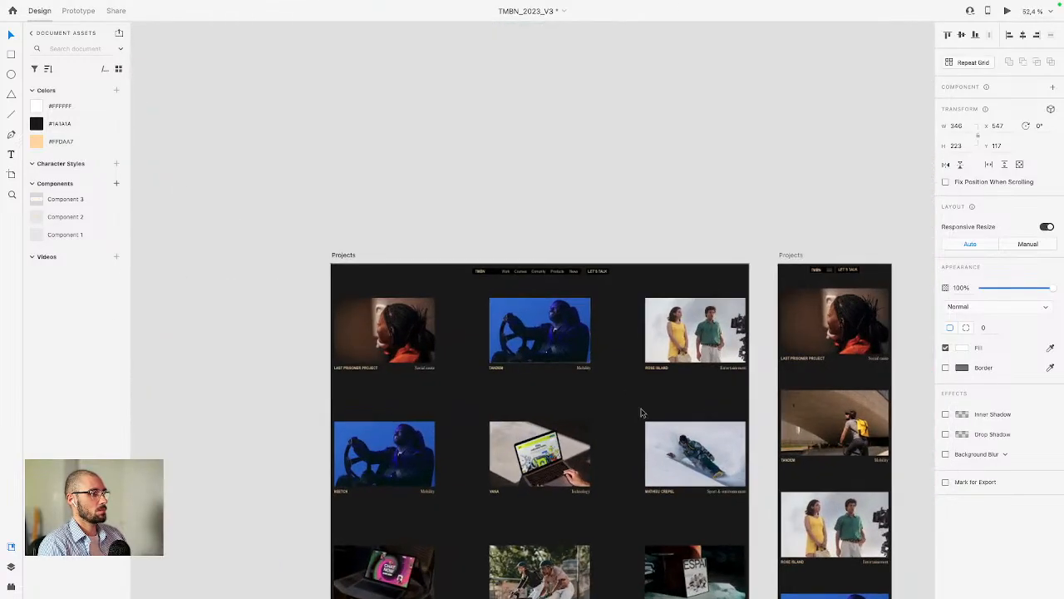
drag(690, 468, 616, 333)
scroll(510, 352, up, 4)
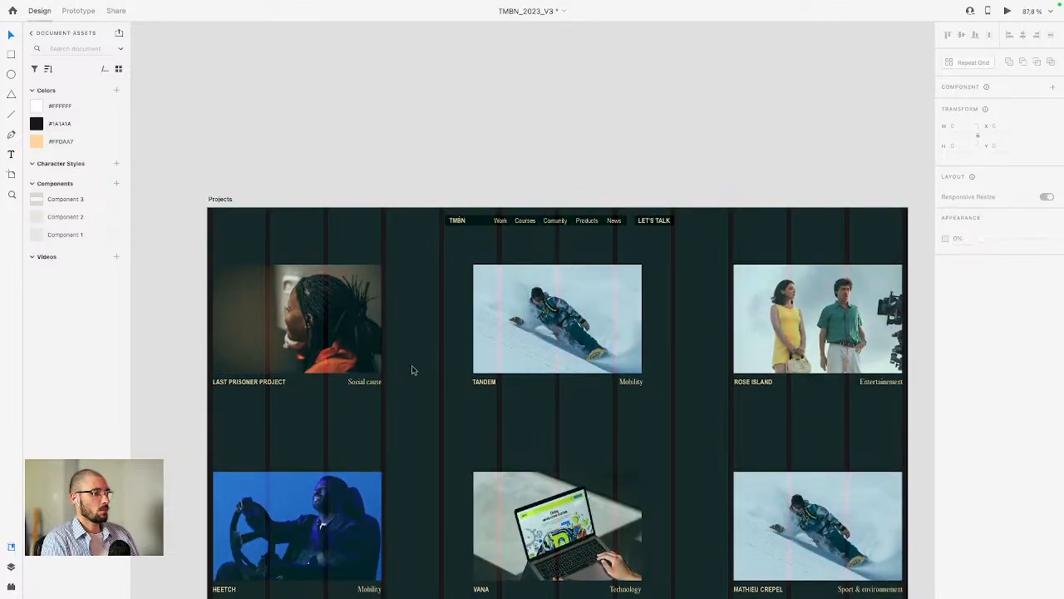
click(605, 319)
key(Delete)
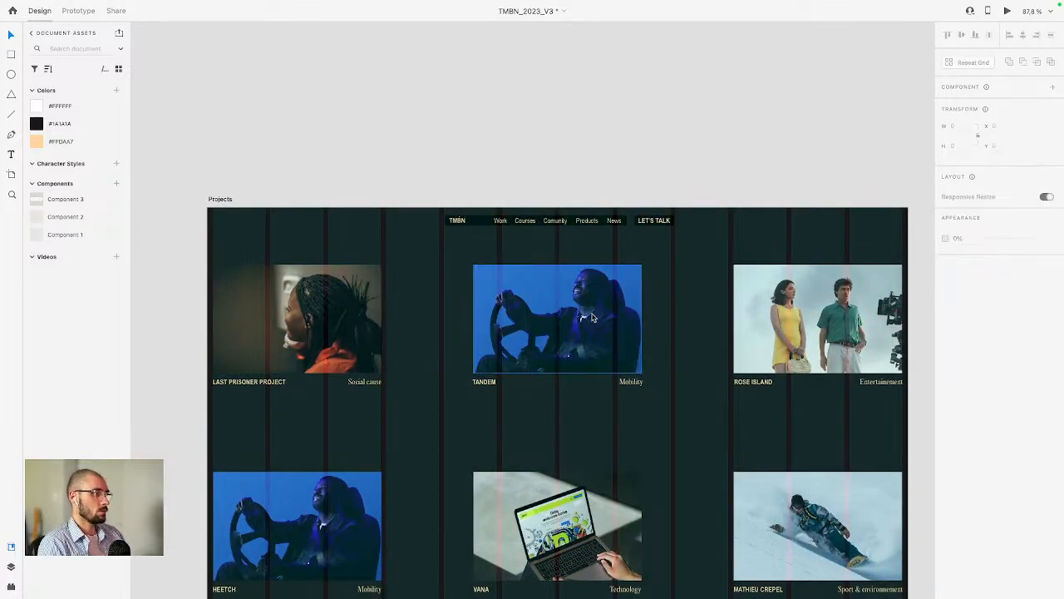
click(593, 318)
key(Delete)
click(593, 318)
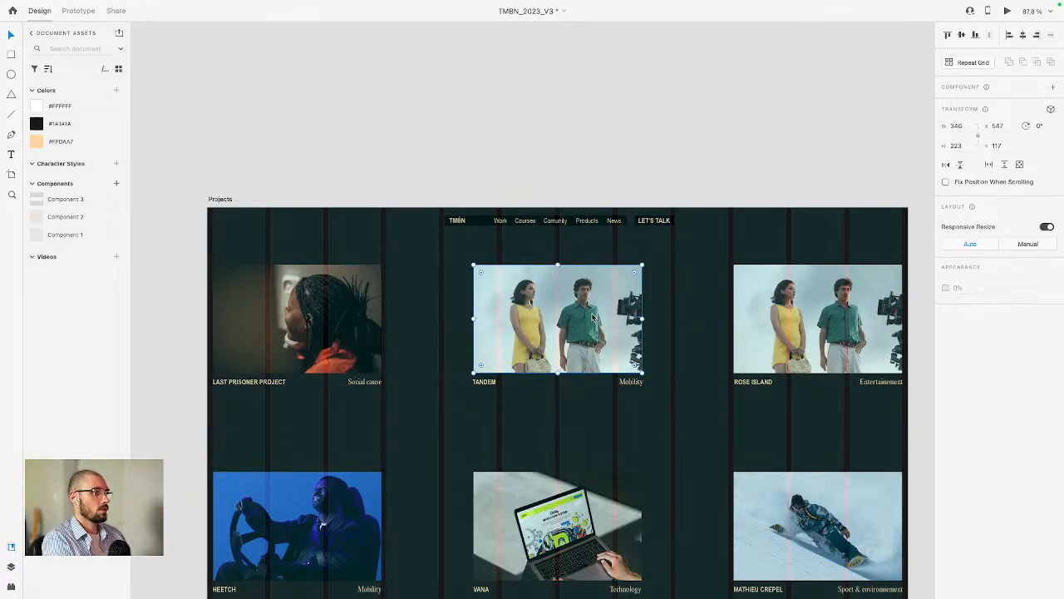
key(Delete)
click(593, 318)
key(Delete)
click(593, 317)
key(Delete)
click(593, 318)
key(Delete)
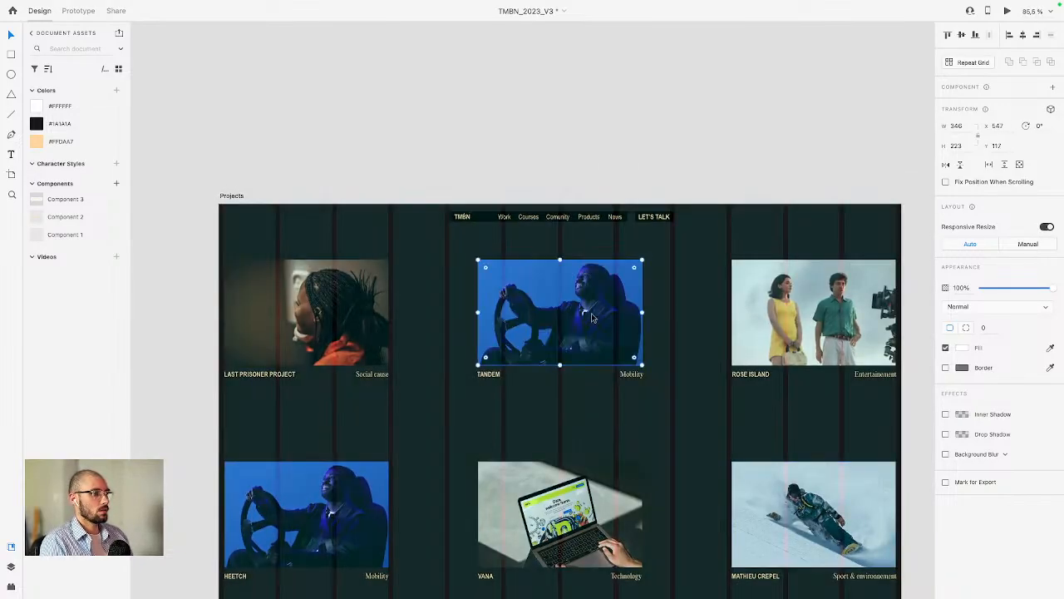
key(Delete)
click(593, 317)
key(Delete)
click(593, 317)
key(Delete)
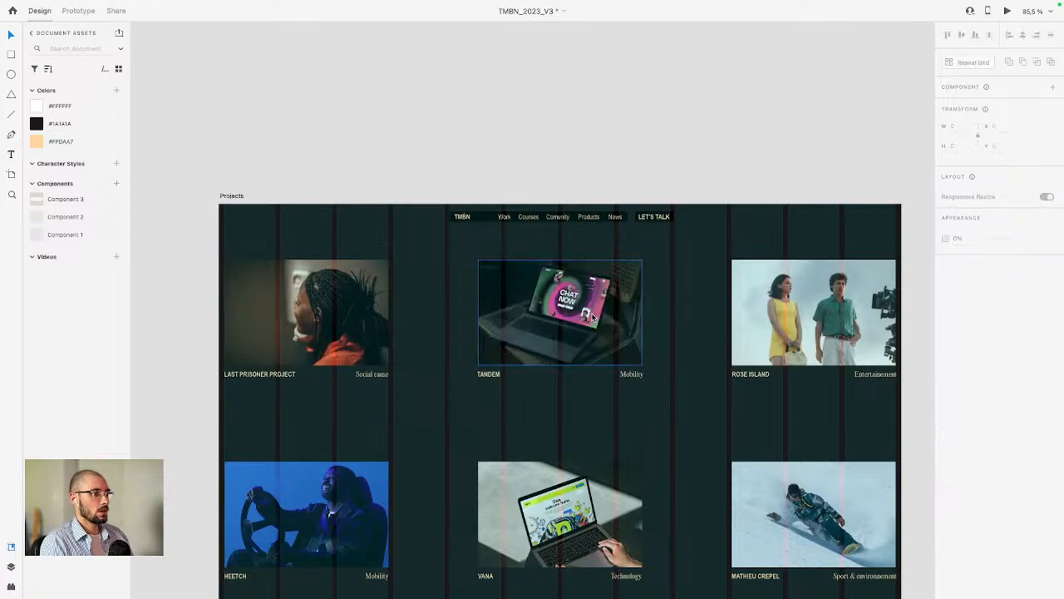
click(593, 318)
key(Delete)
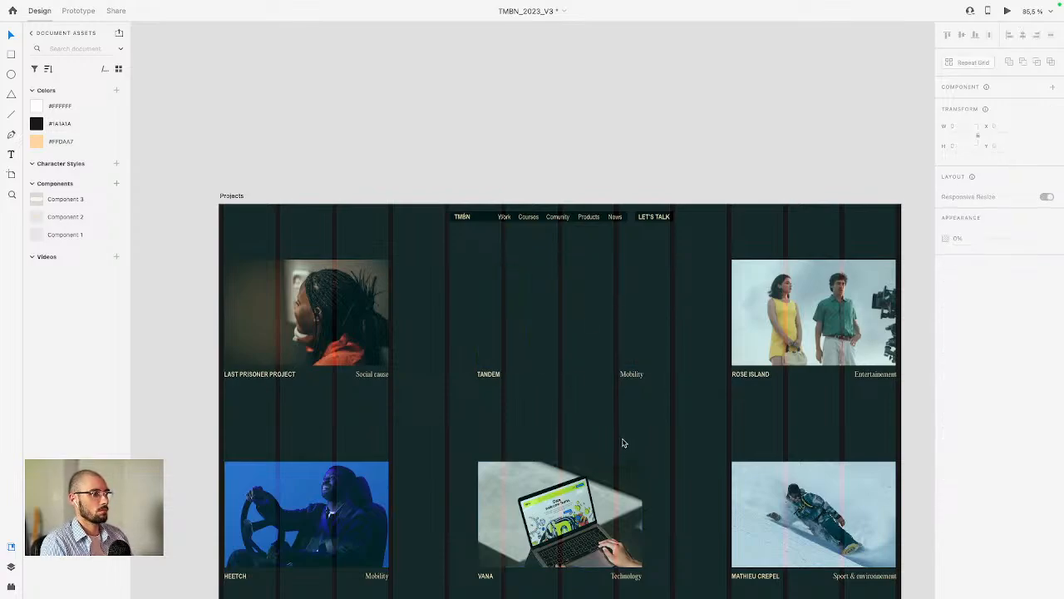
Step: Place the cyclist photo in the Tandem card, remove the leftover nested image, and align the photo with the card's column
scroll(624, 442, down, 5)
drag(623, 449, 614, 241)
scroll(614, 241, down, 2)
scroll(750, 311, down, 1)
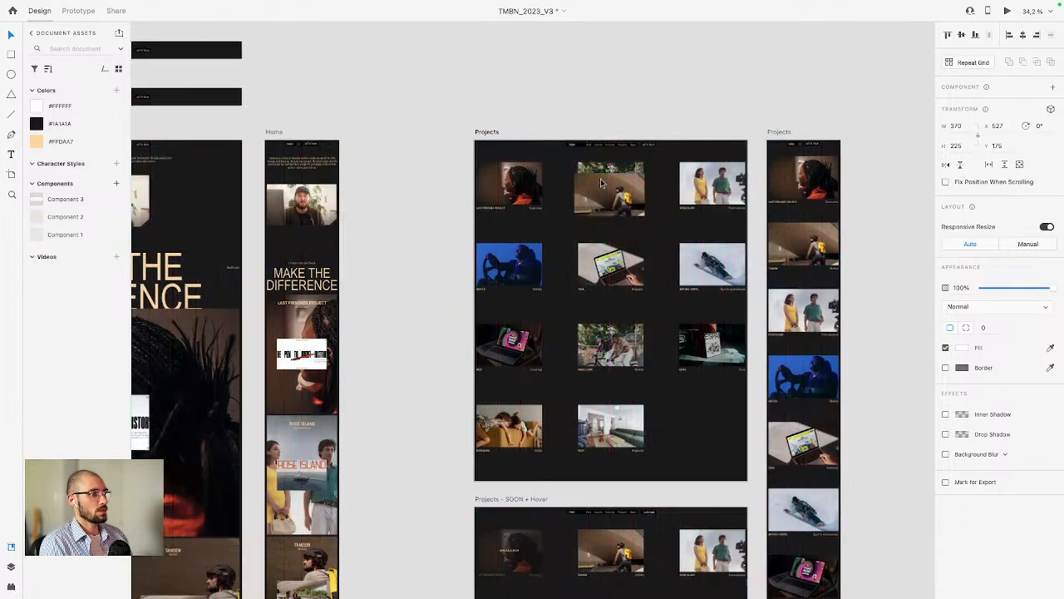
scroll(594, 189, up, 6)
drag(594, 190, 609, 163)
double_click(517, 179)
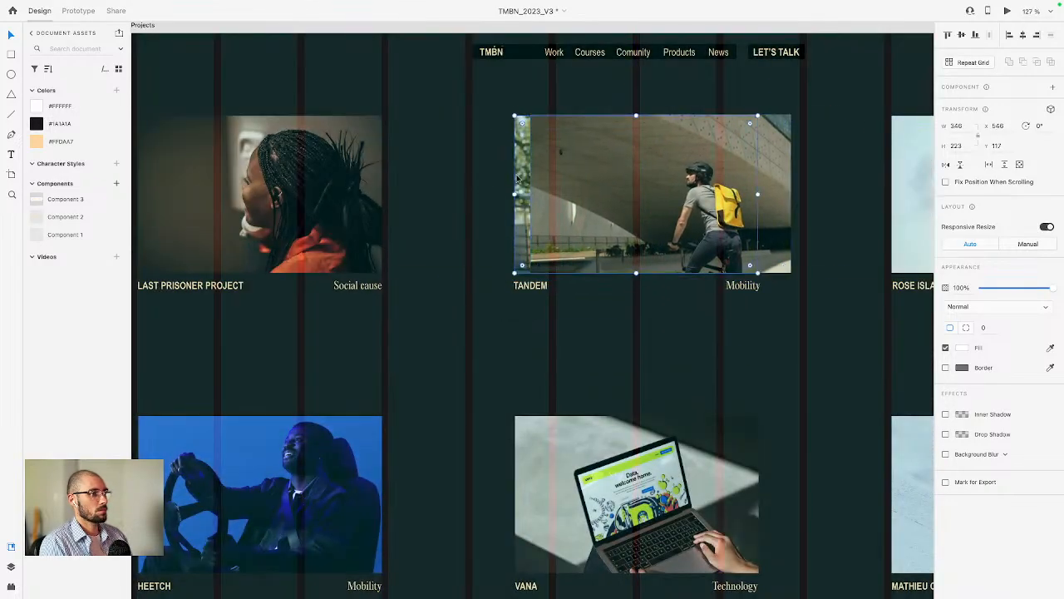
key(Escape)
key(Delete)
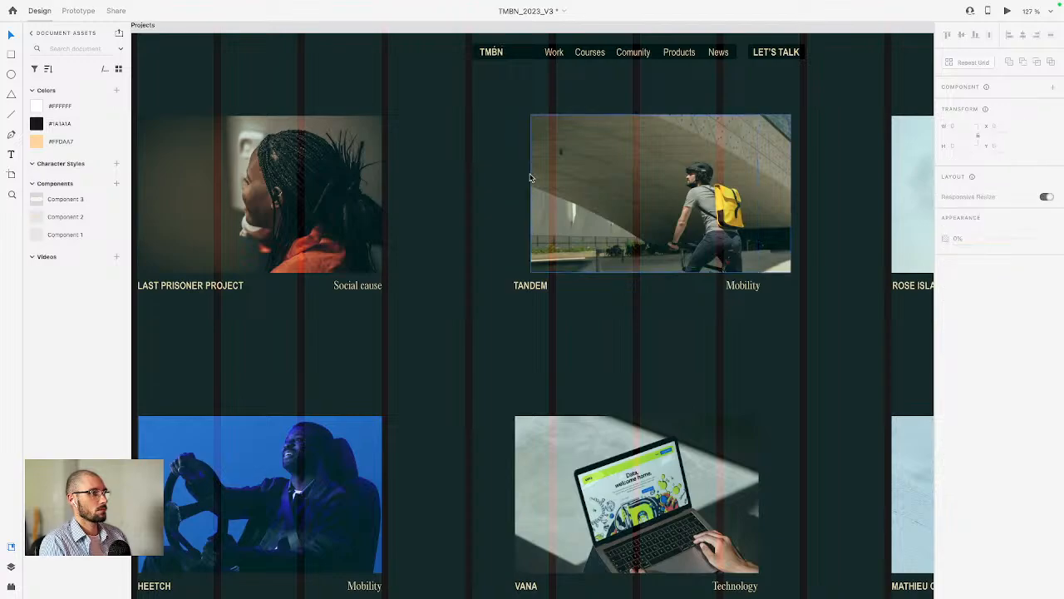
drag(578, 190, 561, 185)
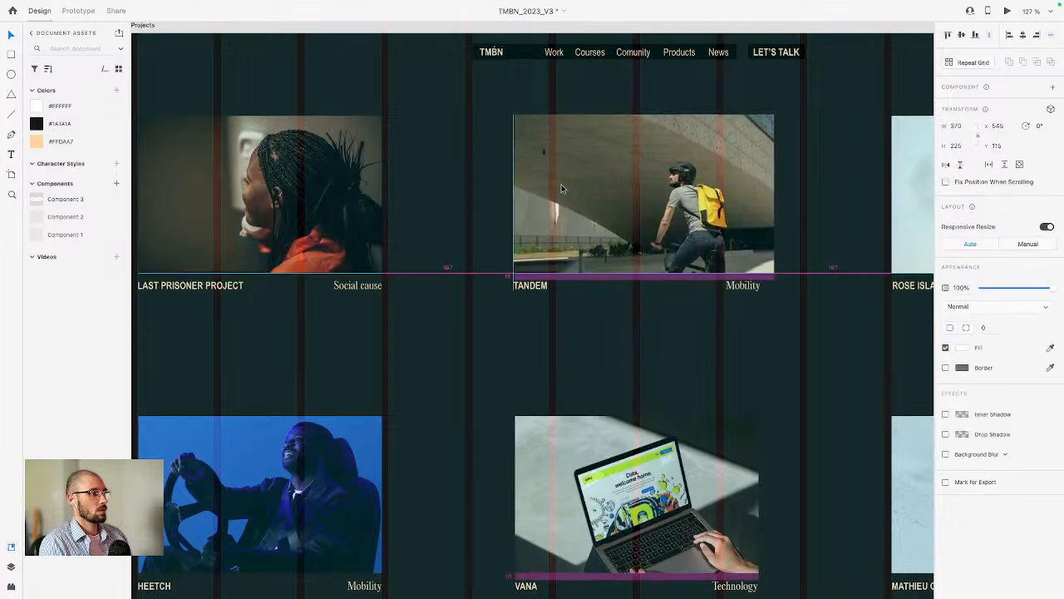
Step: Switch to Webflow, open the Projects CMS collection, and inspect several project items' thumbnails and image fields
scroll(562, 185, down, 5)
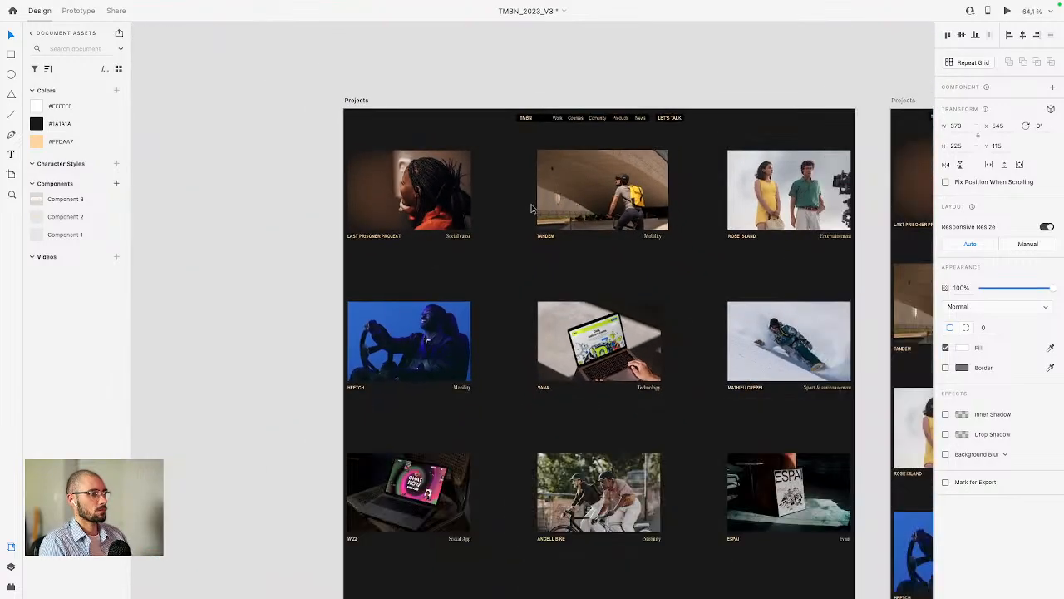
click(525, 207)
scroll(383, 383, down, 2)
scroll(374, 401, down, 2)
scroll(494, 327, left, 2)
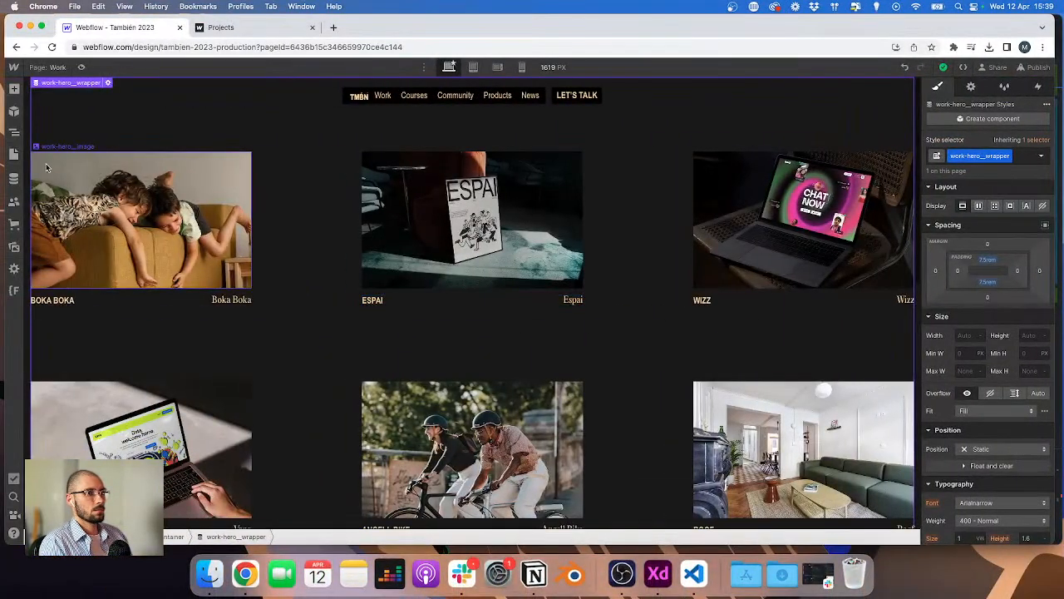
click(13, 178)
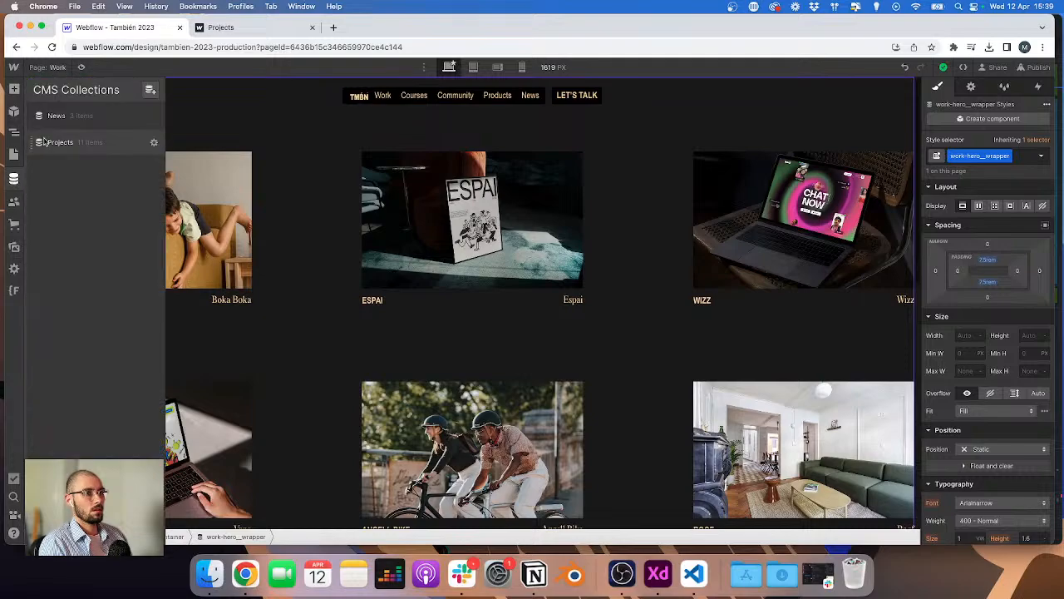
click(60, 143)
click(224, 245)
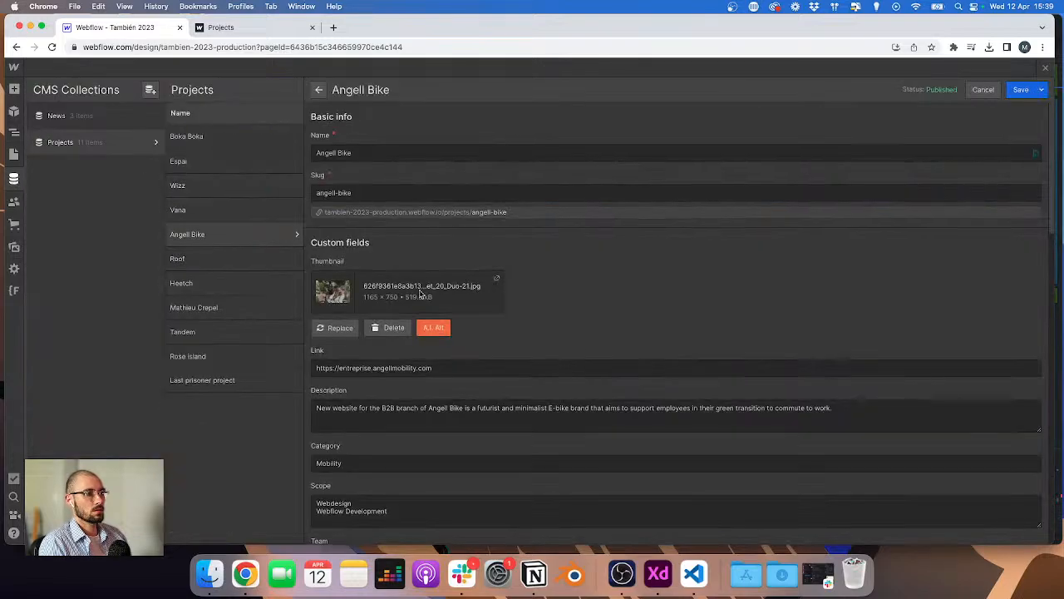
scroll(418, 292, down, 10)
scroll(403, 293, up, 1)
scroll(350, 283, up, 5)
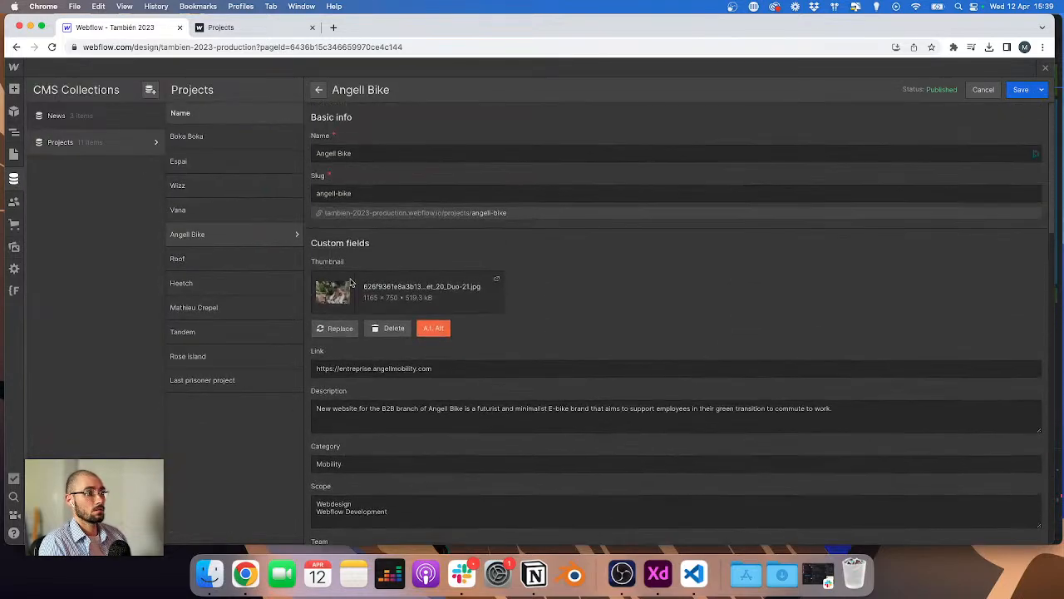
scroll(352, 283, down, 15)
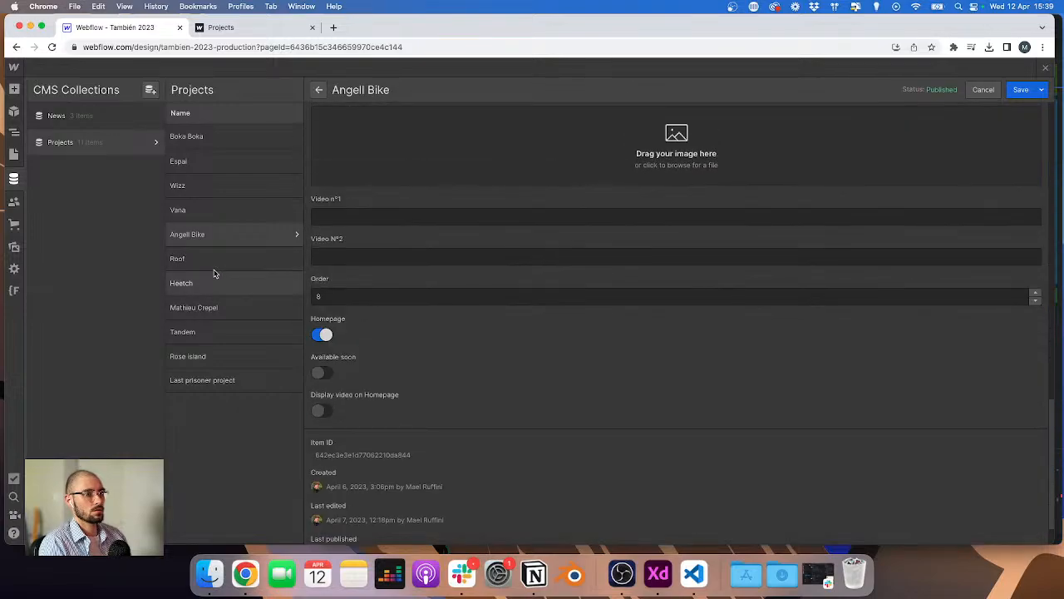
click(189, 314)
scroll(446, 261, down, 5)
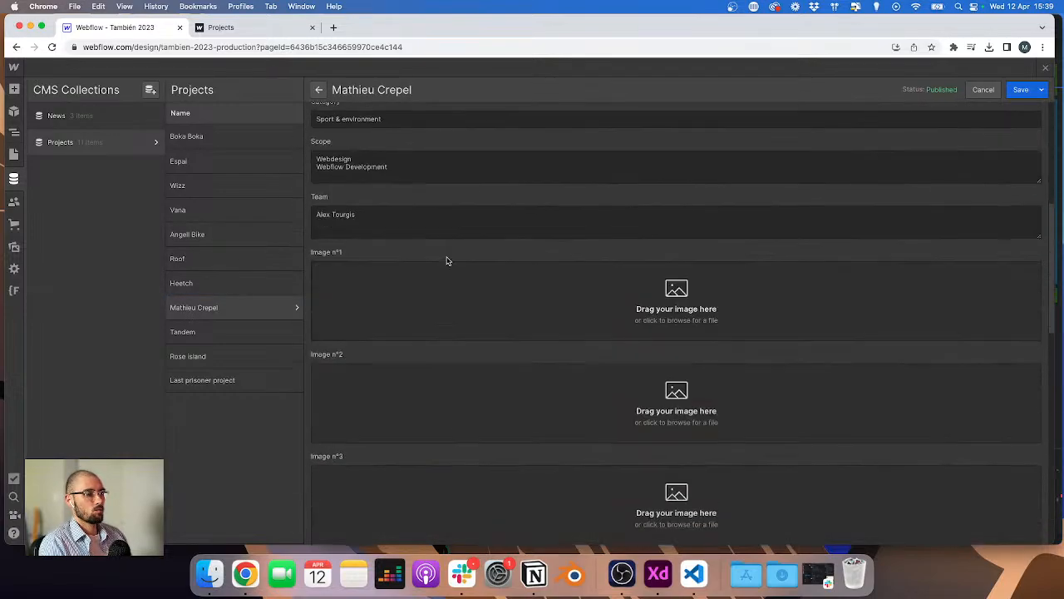
scroll(446, 261, down, 5)
click(229, 139)
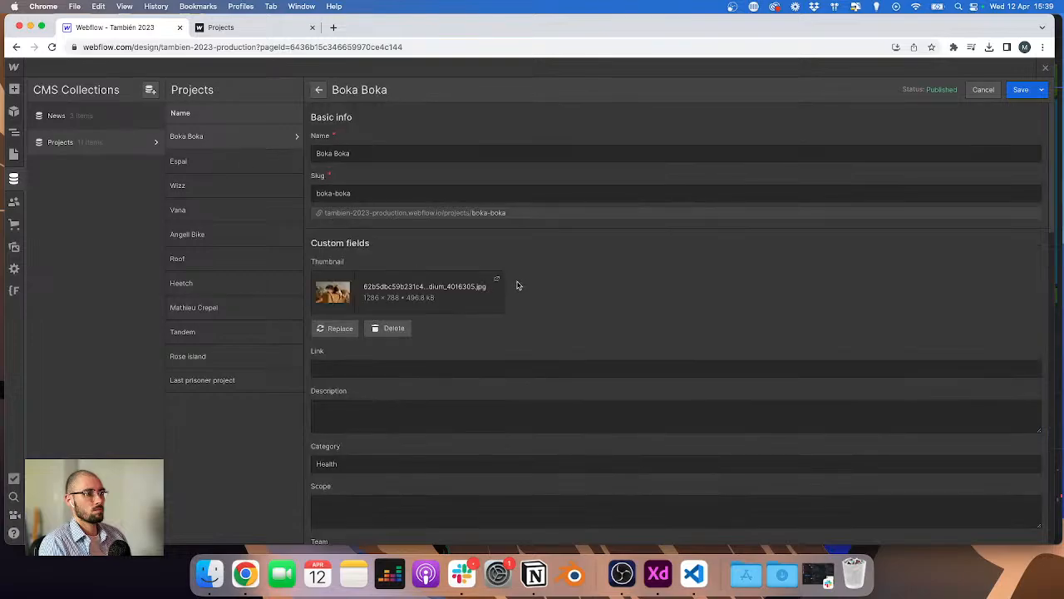
click(233, 185)
scroll(378, 251, down, 3)
scroll(382, 245, down, 3)
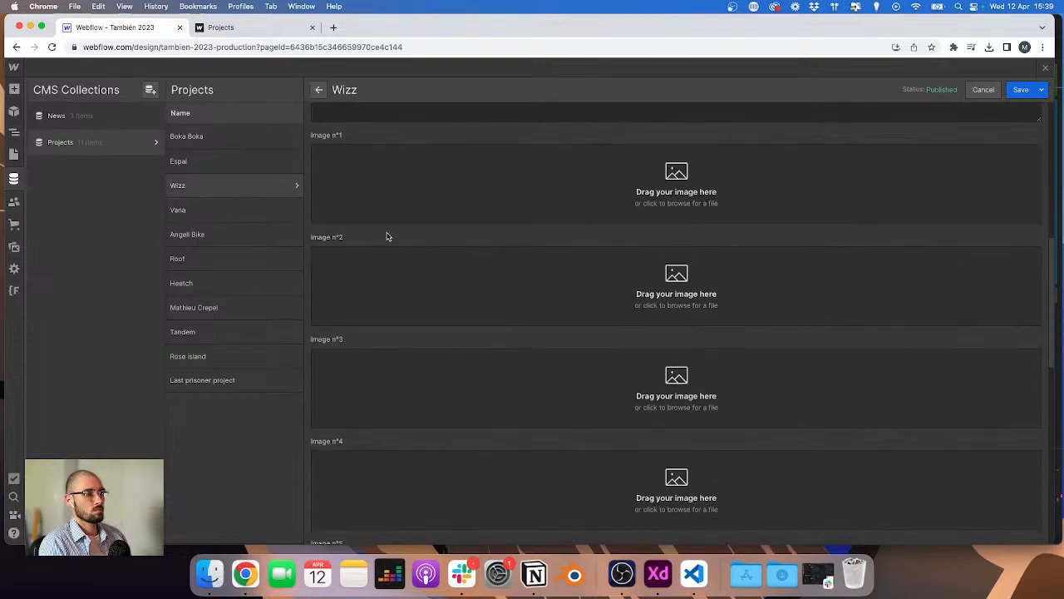
scroll(391, 233, up, 6)
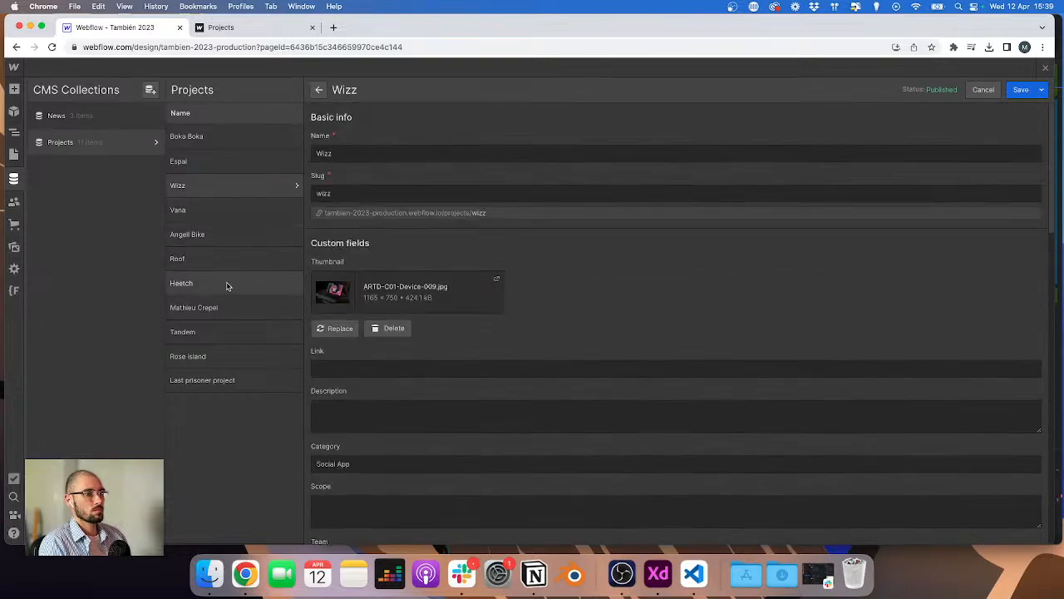
click(213, 355)
scroll(445, 313, down, 15)
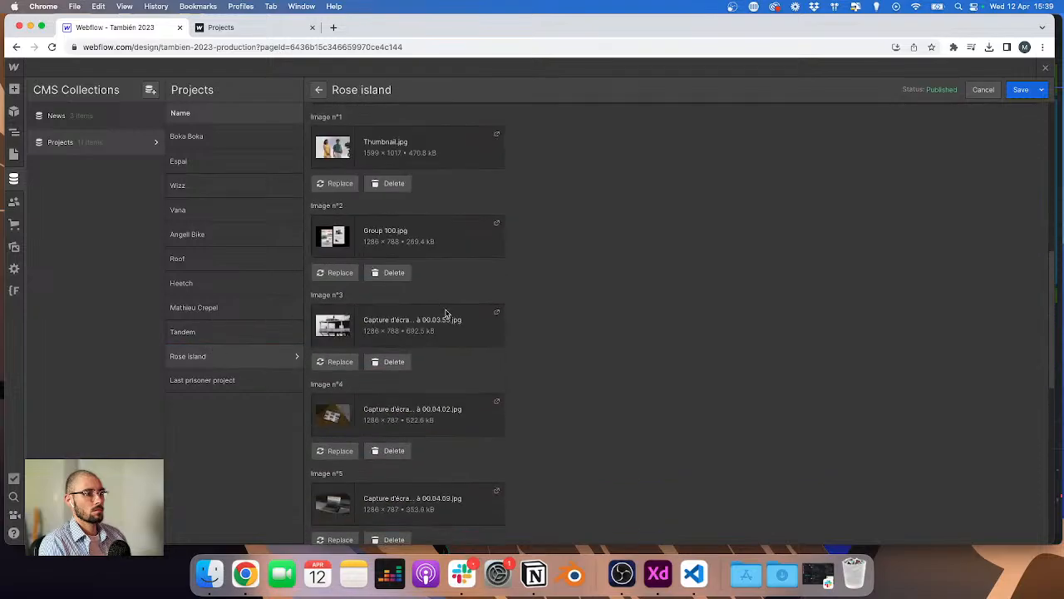
Step: Sort the work-hero_grid collection list by Order (Number), smallest to largest
click(16, 132)
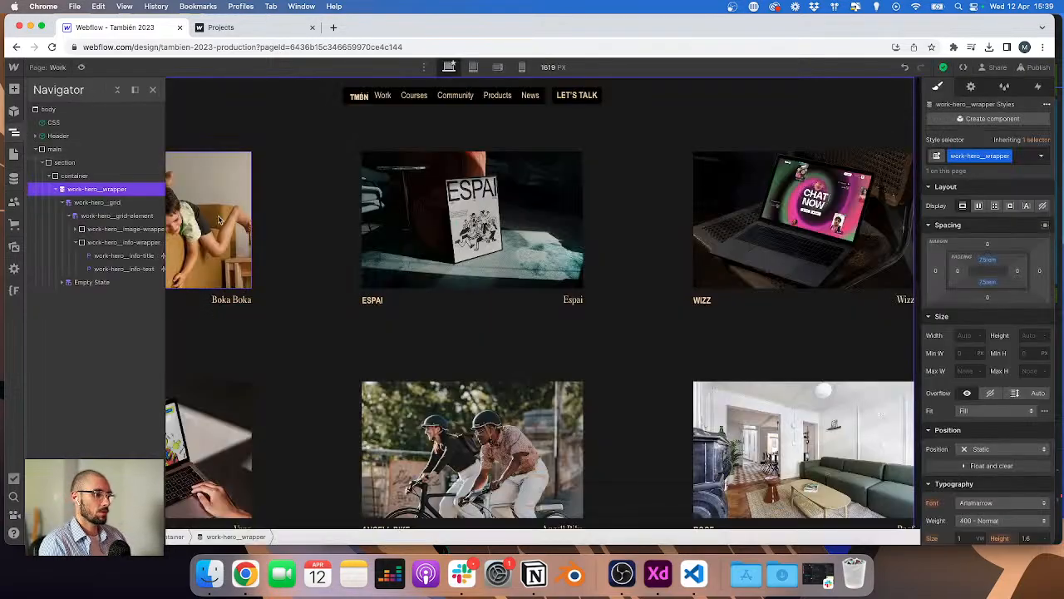
click(321, 261)
click(95, 147)
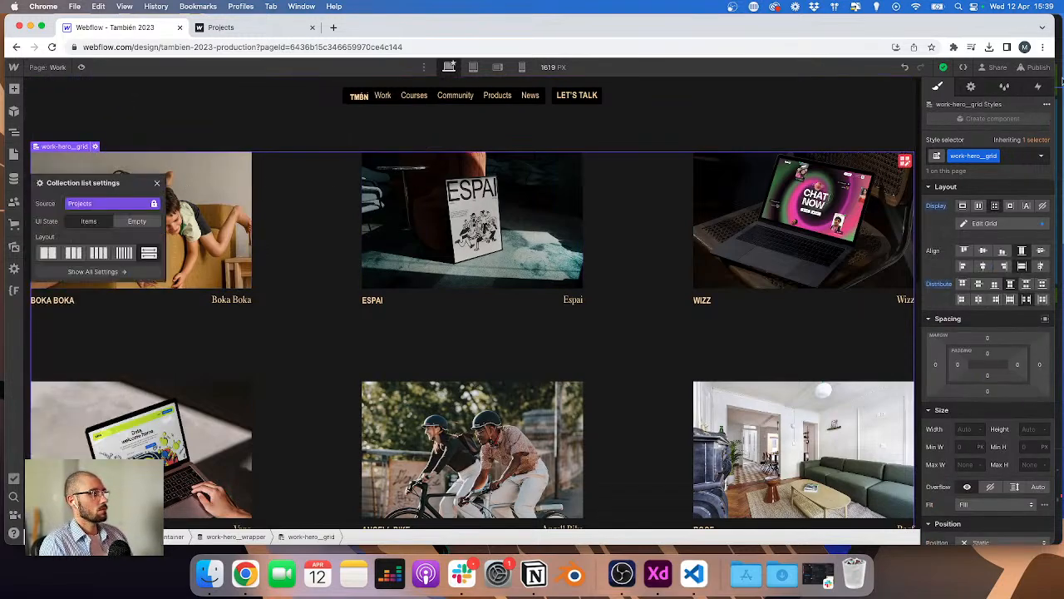
click(972, 86)
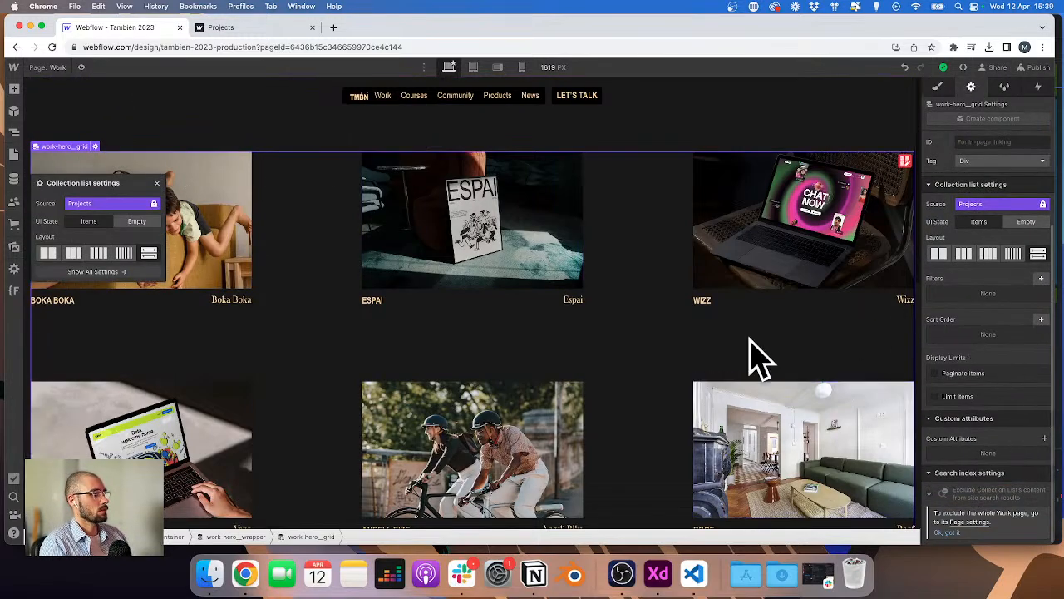
click(1041, 321)
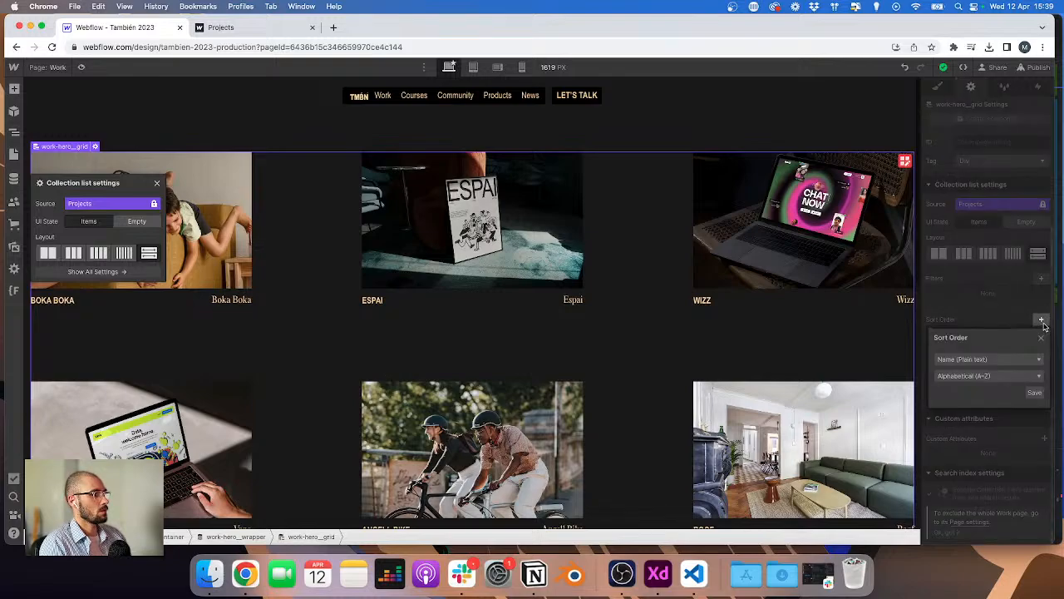
click(979, 363)
scroll(956, 387, down, 3)
scroll(957, 385, up, 2)
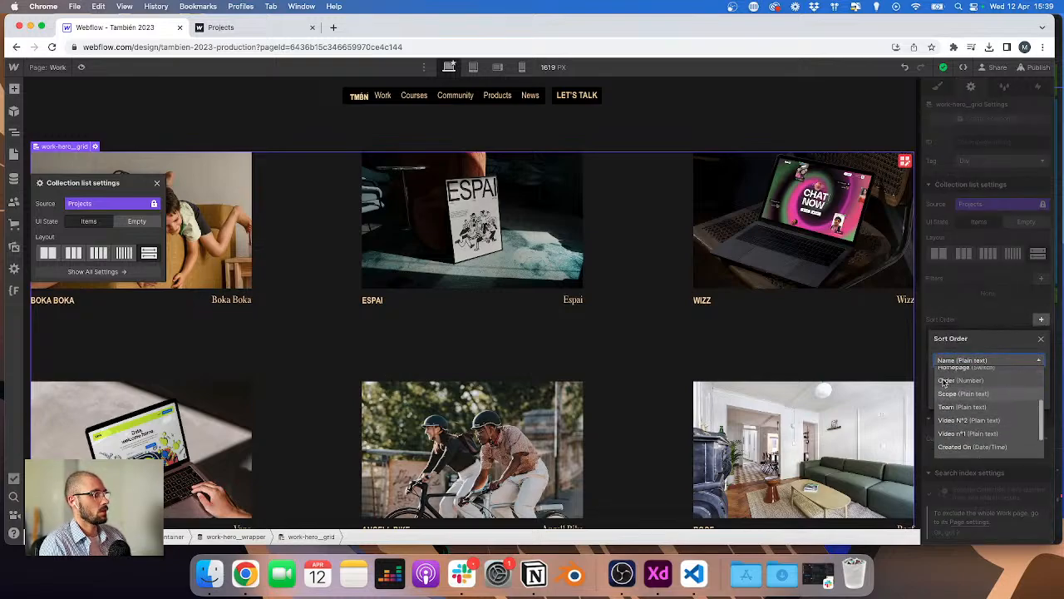
click(956, 387)
click(961, 378)
click(965, 388)
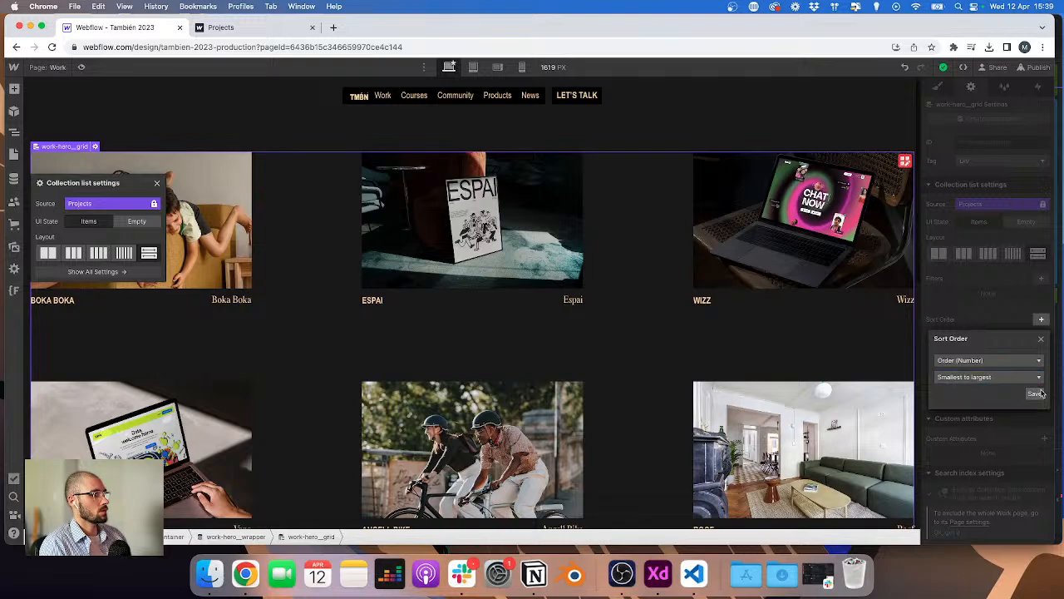
click(1037, 392)
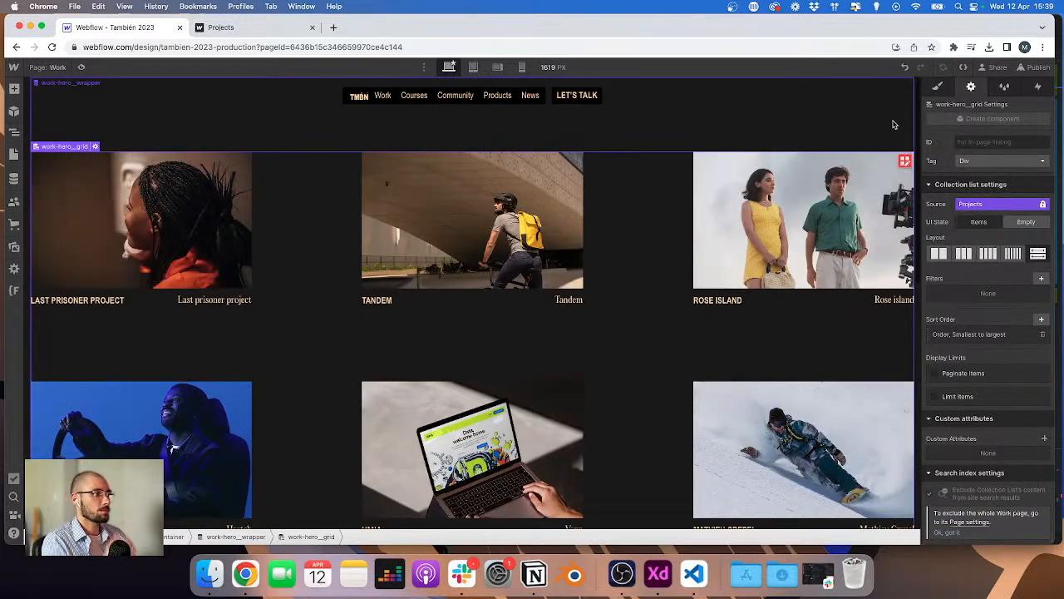
Step: Publish the site to the selected domains
click(1037, 66)
click(961, 236)
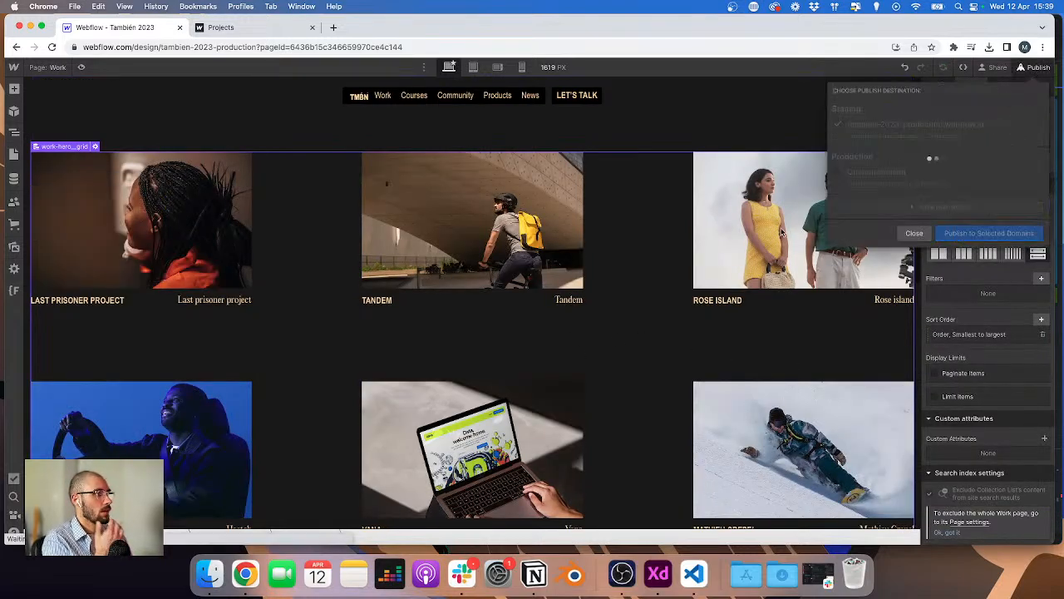
click(782, 232)
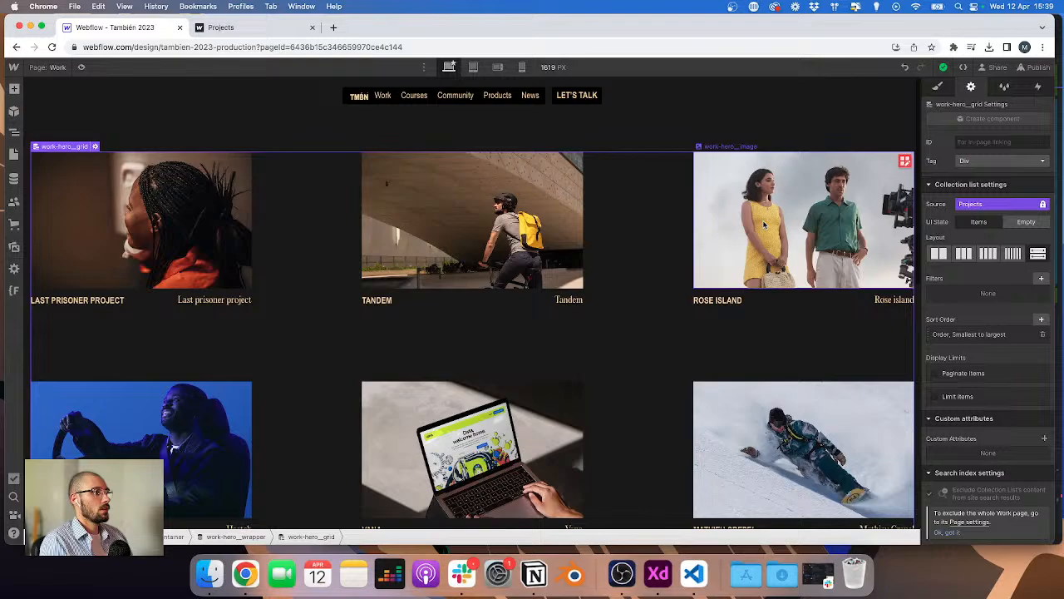
Step: Duplicate the work-hero_image element three times inside the image wrapper
click(14, 131)
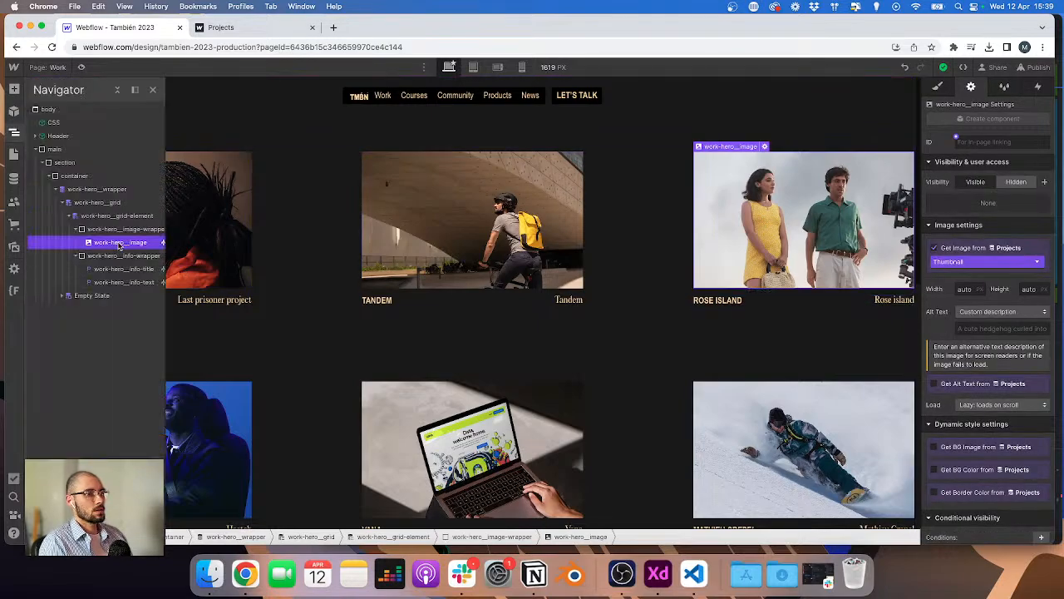
key(super+d)
key(super+d)
key(super+d)
key(super+d)
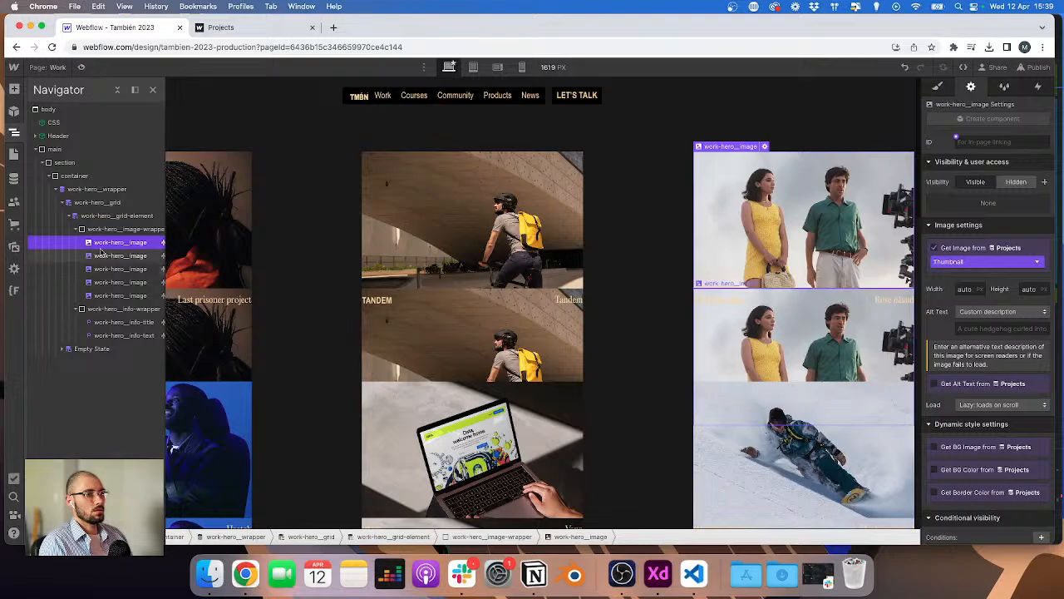
Step: Review the duplicated image layers and compare them with the hover-state project frames in the Adobe XD design
click(108, 255)
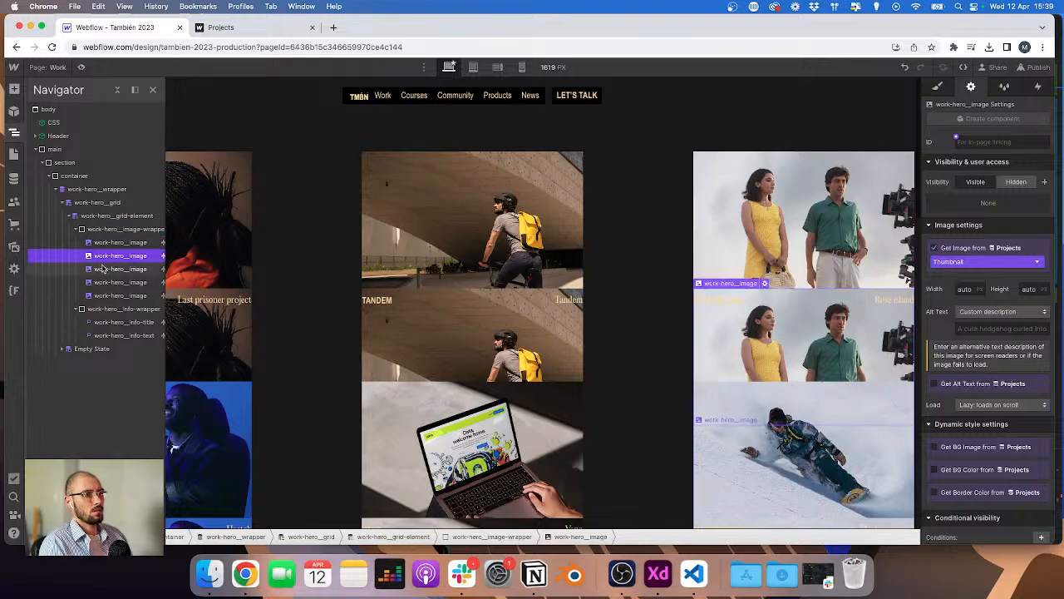
click(103, 269)
click(101, 282)
click(101, 296)
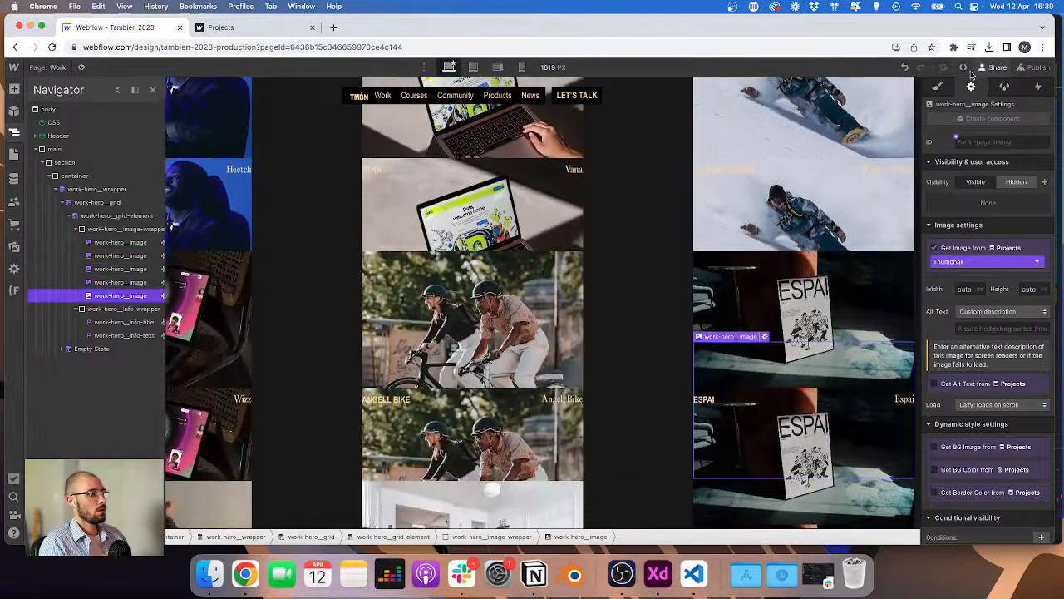
scroll(790, 214, up, 5)
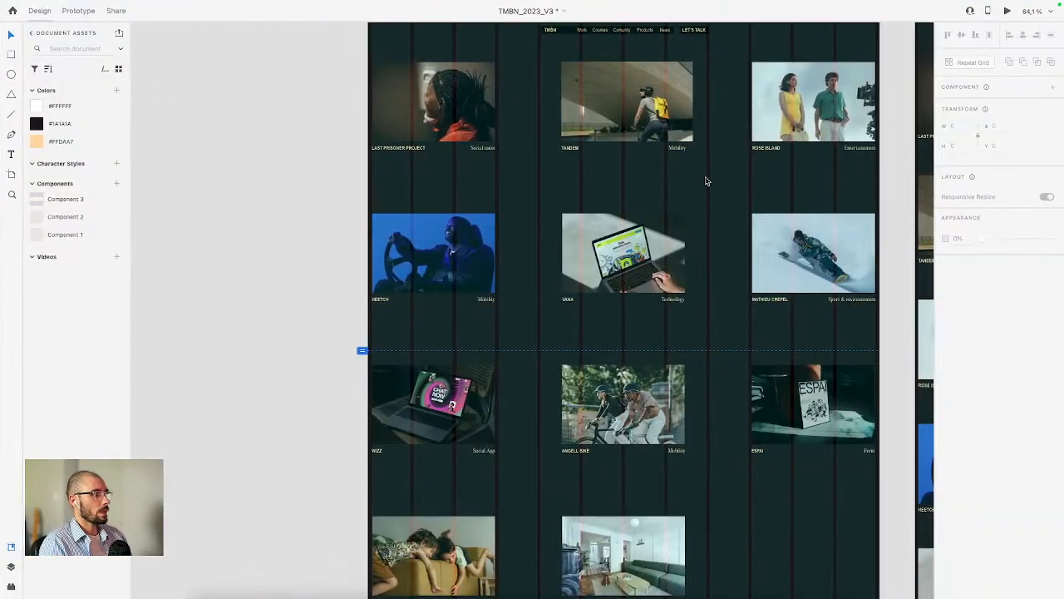
scroll(706, 178, down, 10)
scroll(626, 224, down, 3)
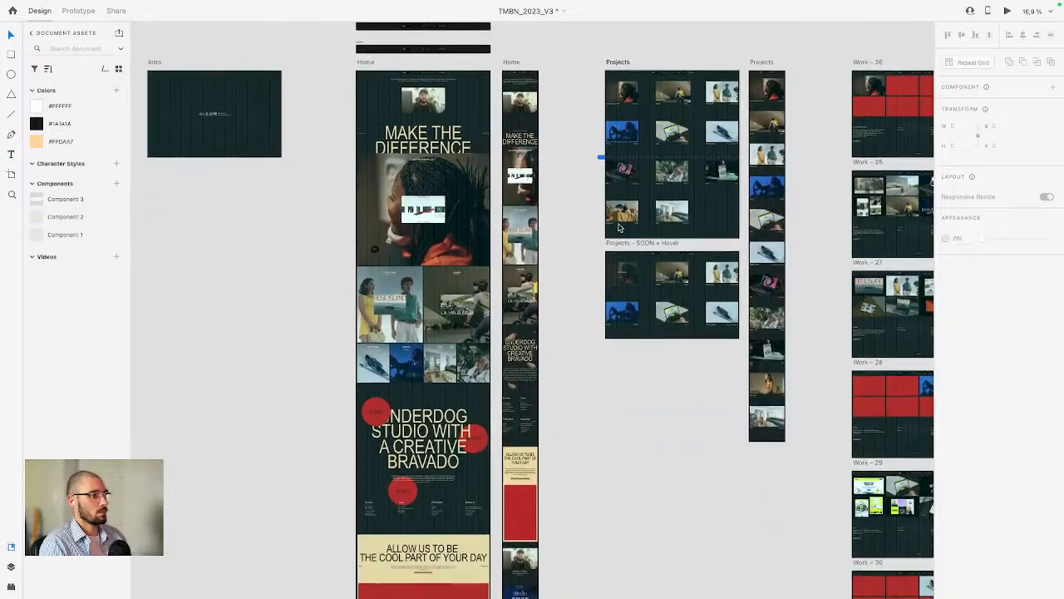
scroll(627, 225, right, 5)
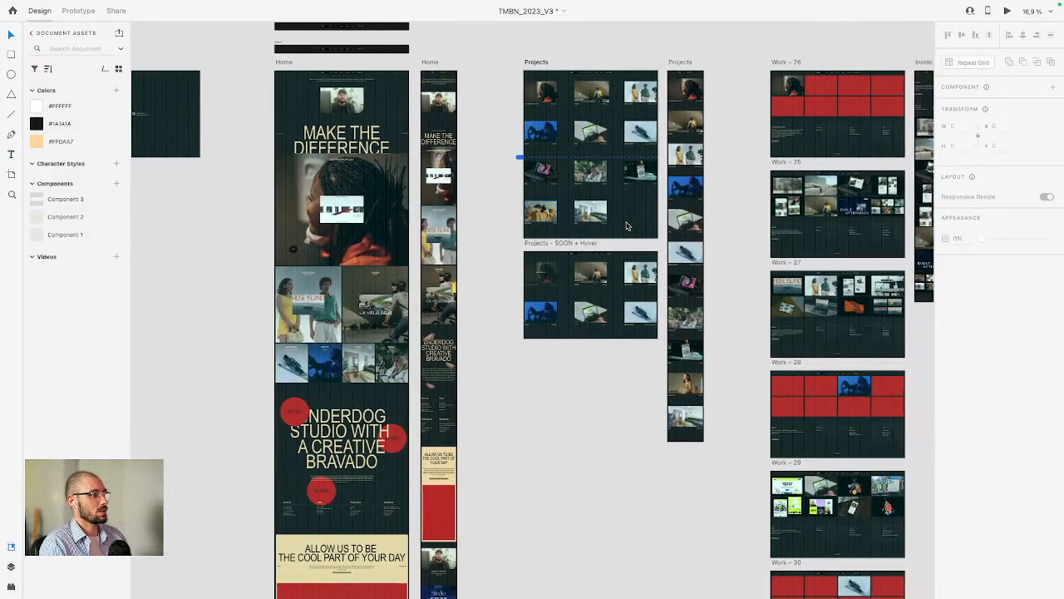
scroll(729, 305, up, 4)
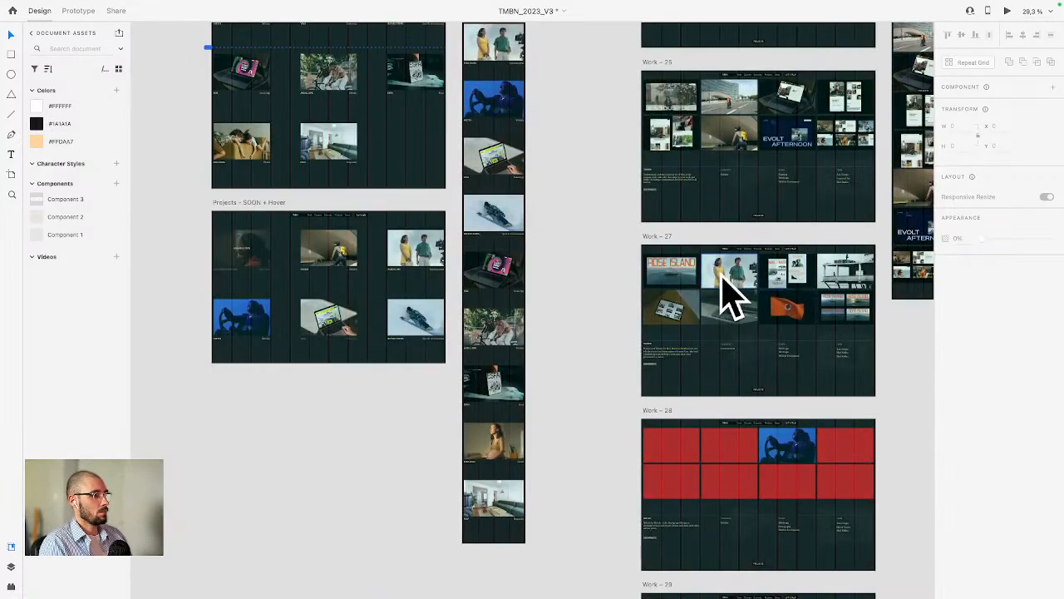
scroll(707, 277, up, 3)
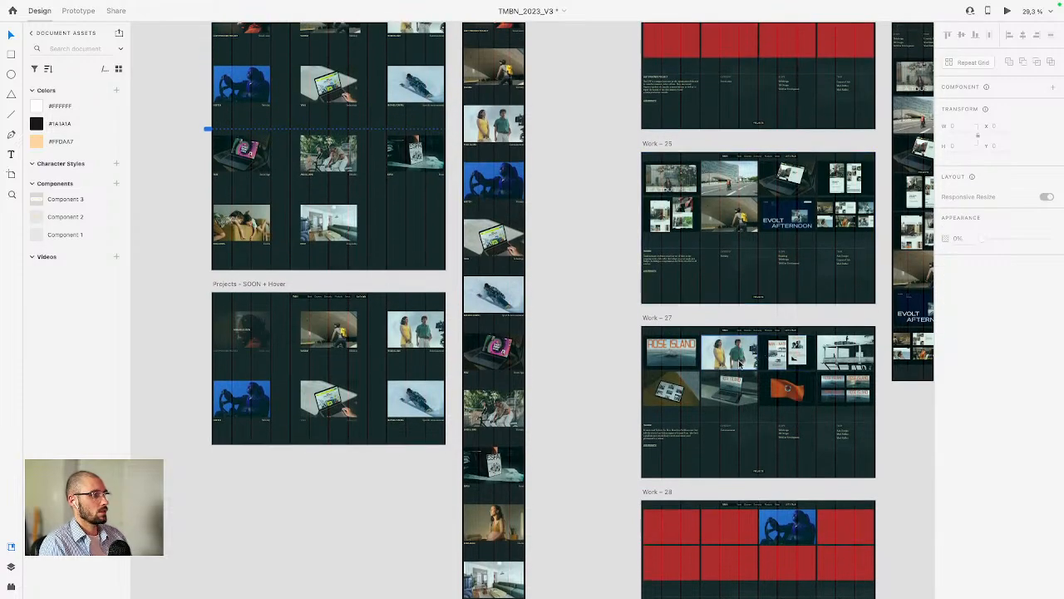
click(837, 360)
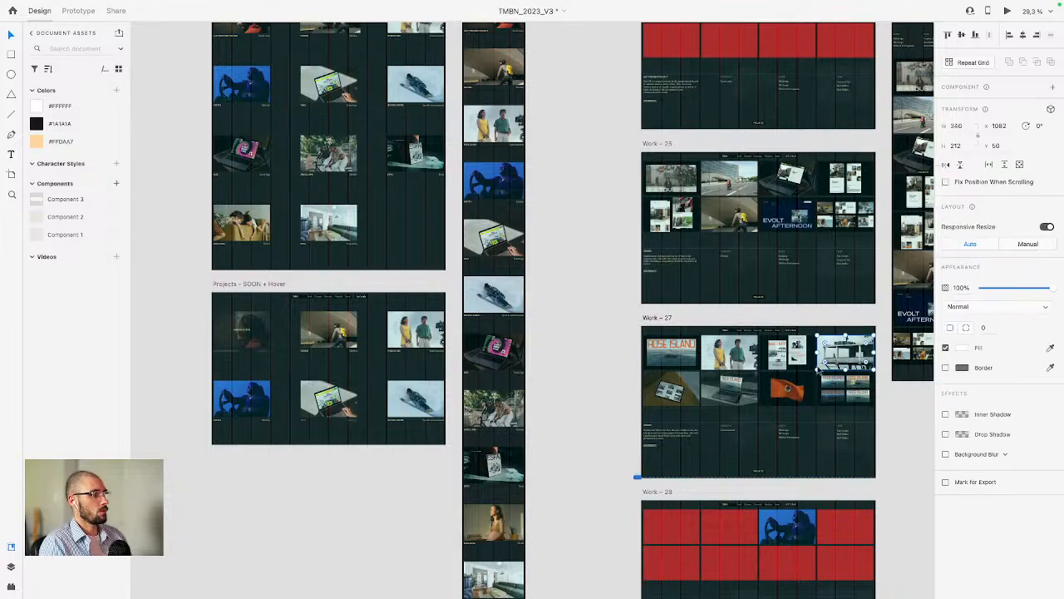
click(677, 389)
click(737, 391)
click(825, 390)
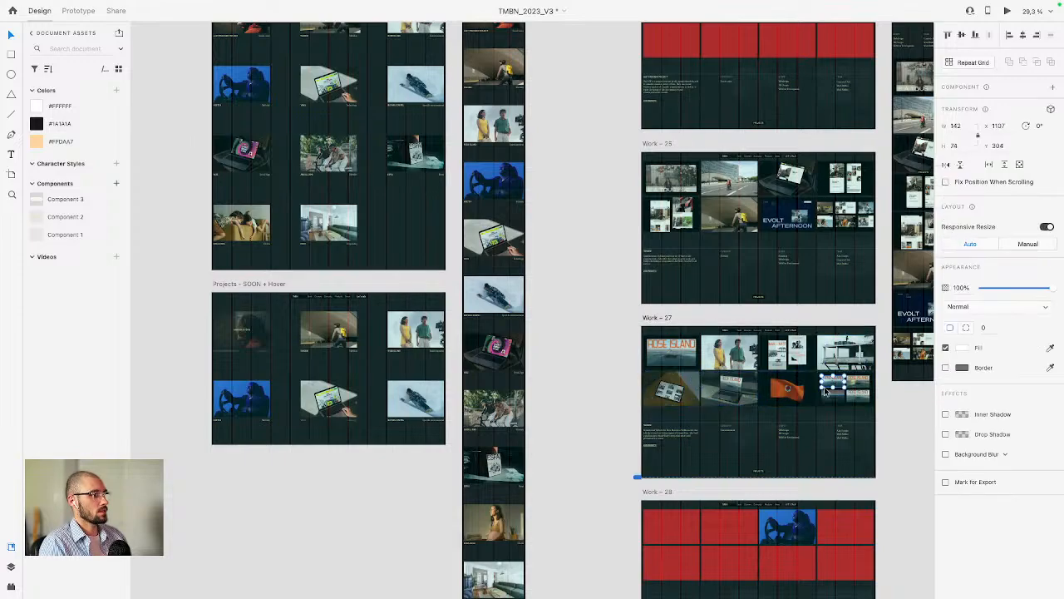
key(ctrl+Left)
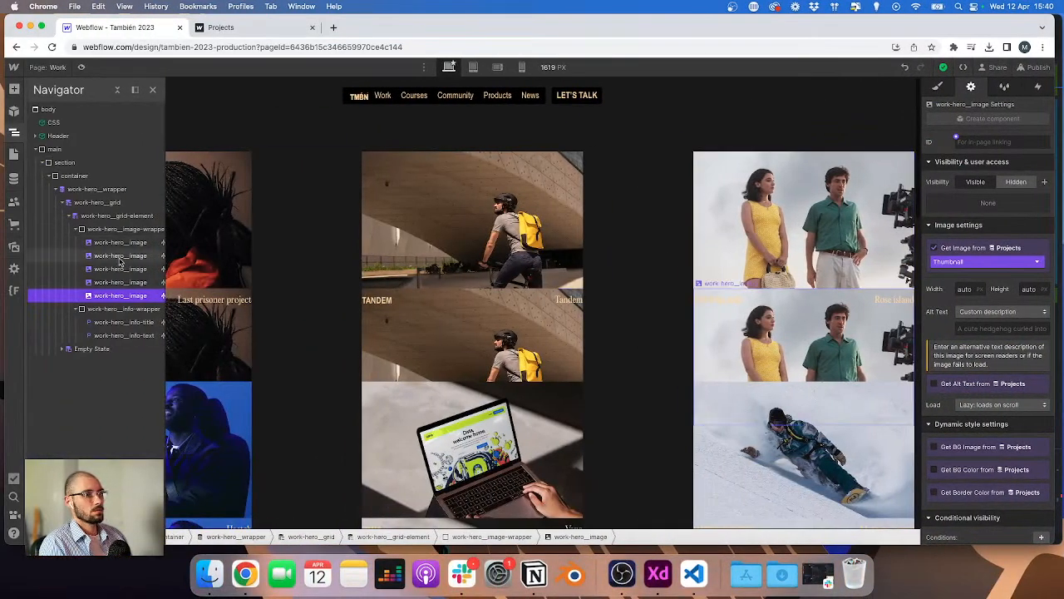
Step: Bind the second and third image layers to the Projects fields Image n°4 and Image n°5
click(121, 256)
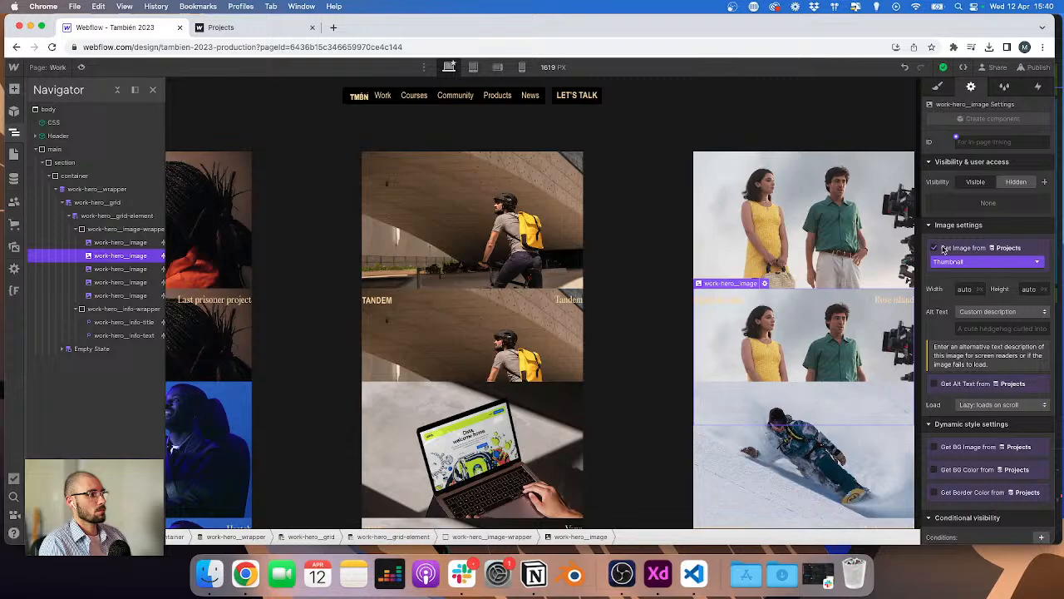
click(986, 261)
click(973, 339)
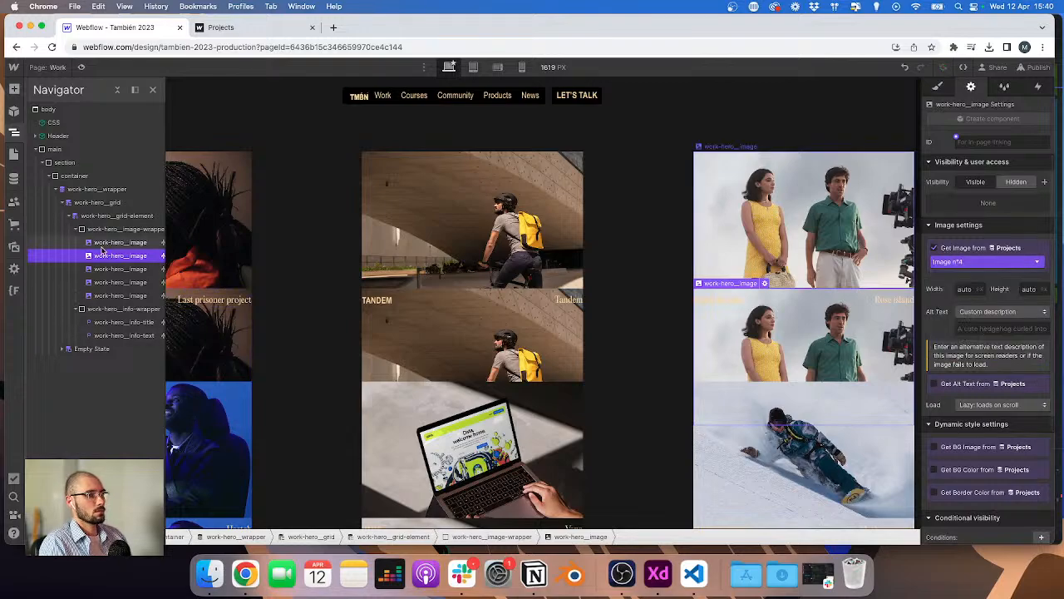
click(109, 269)
click(986, 261)
click(973, 335)
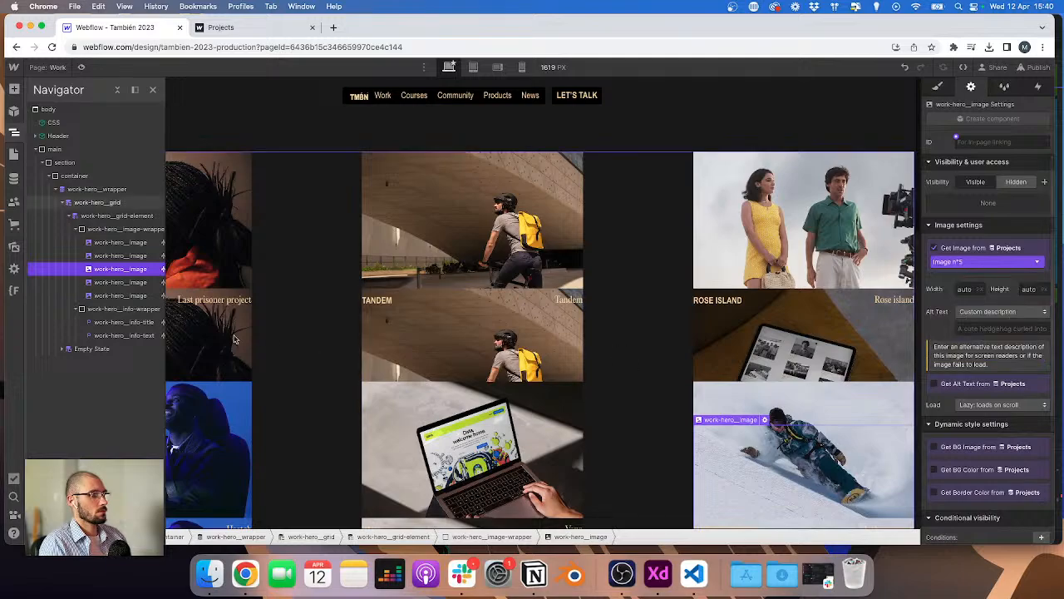
Step: Bind the fourth and fifth image layers to further Projects image fields, the last to Image n°6
click(135, 283)
click(986, 261)
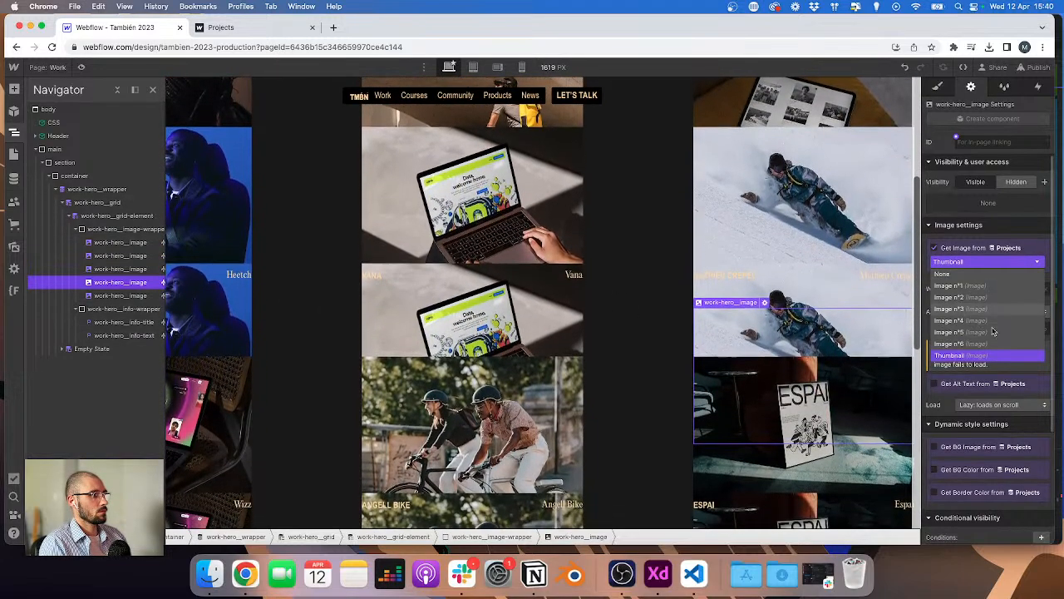
click(973, 347)
click(200, 297)
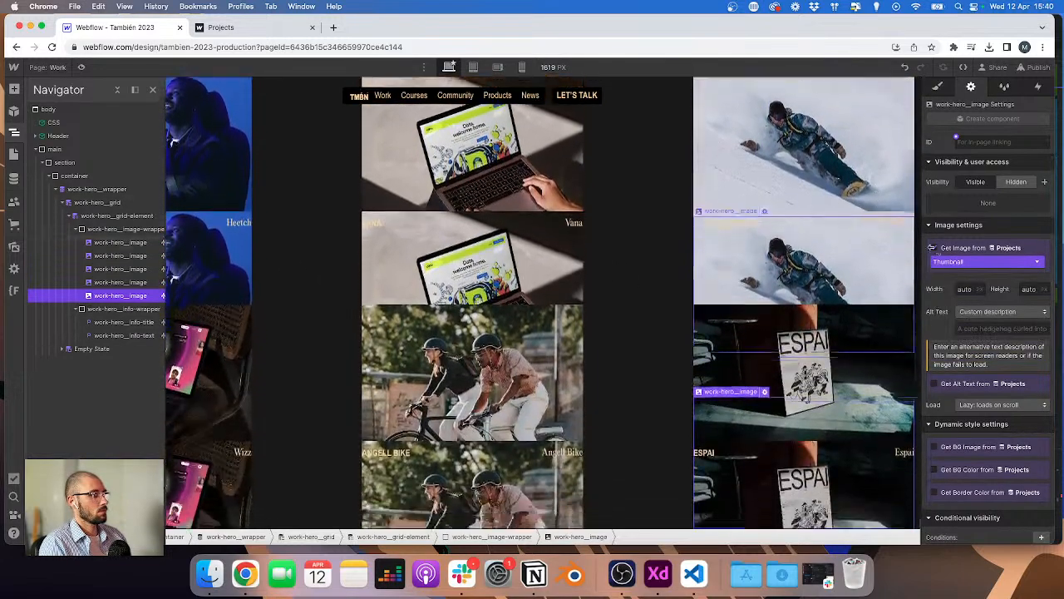
click(986, 261)
click(978, 336)
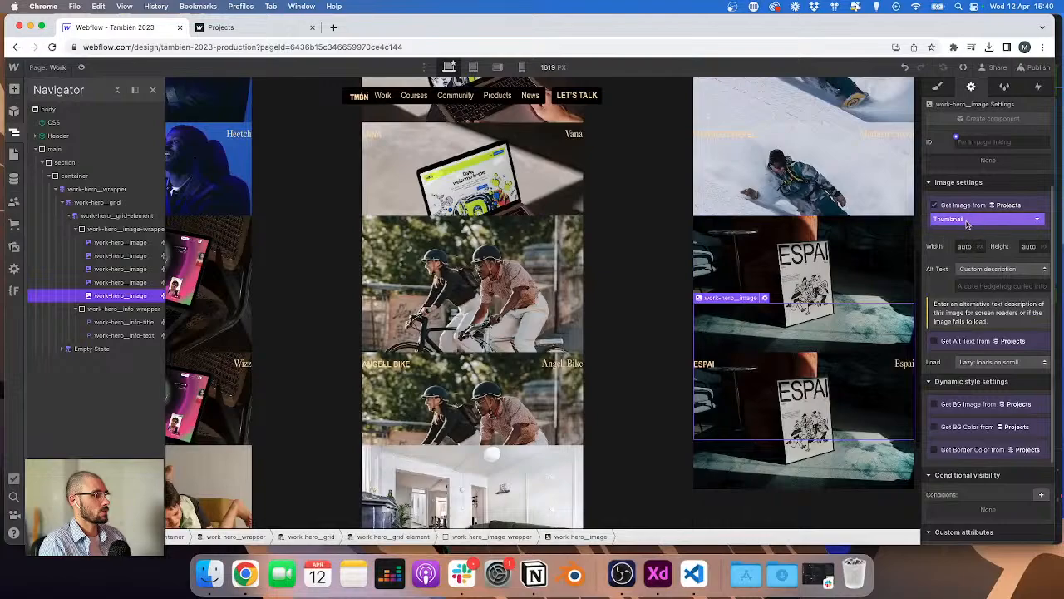
click(967, 221)
click(969, 301)
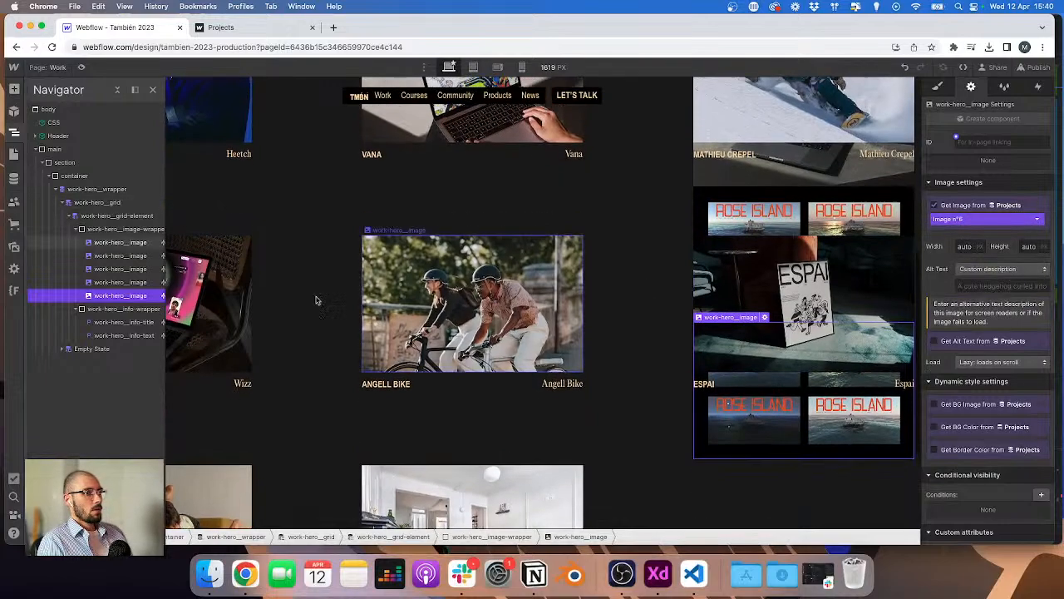
Step: Set the image layer's position to Absolute with all offsets at 0
scroll(317, 301, up, 1)
click(939, 87)
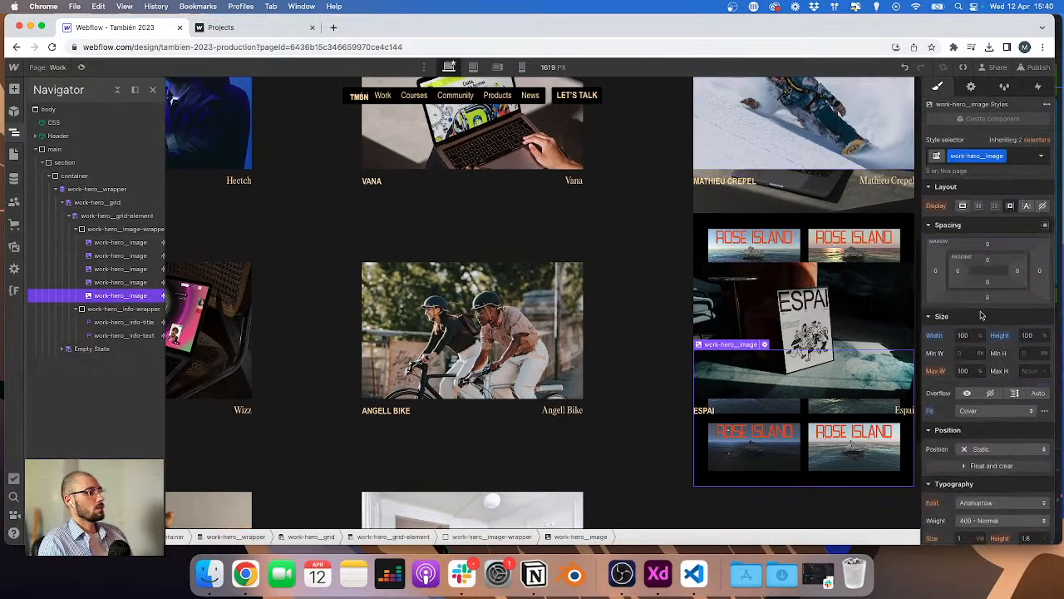
click(976, 453)
click(987, 474)
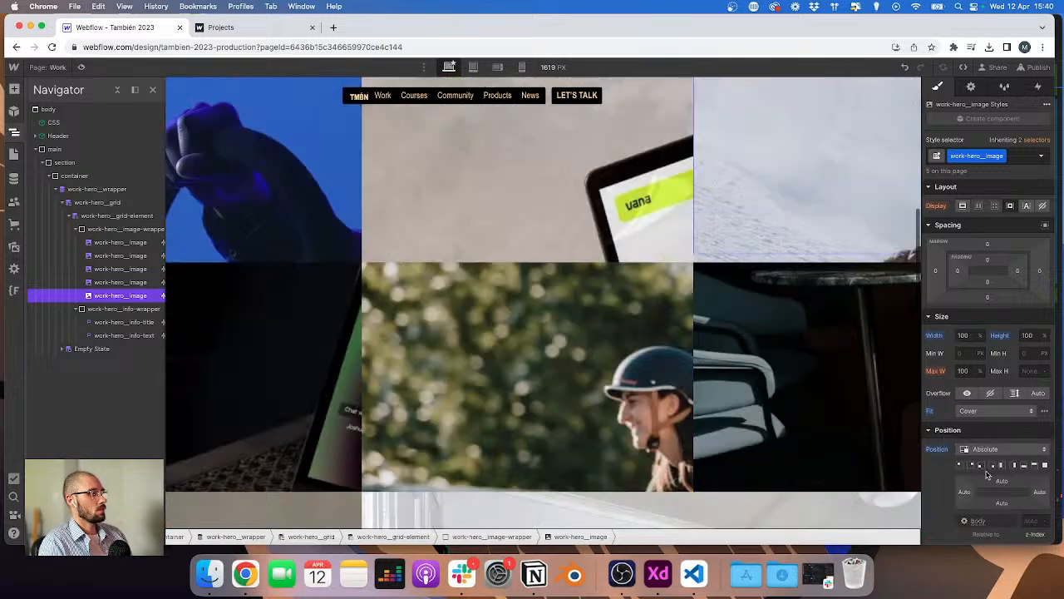
click(1002, 482)
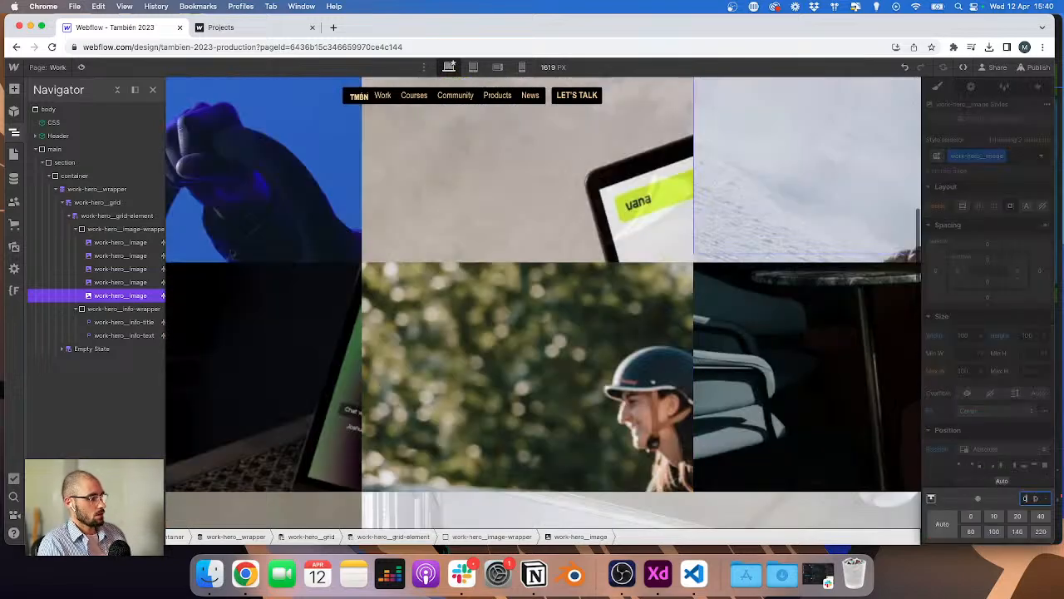
text(0)
key(Return)
click(962, 490)
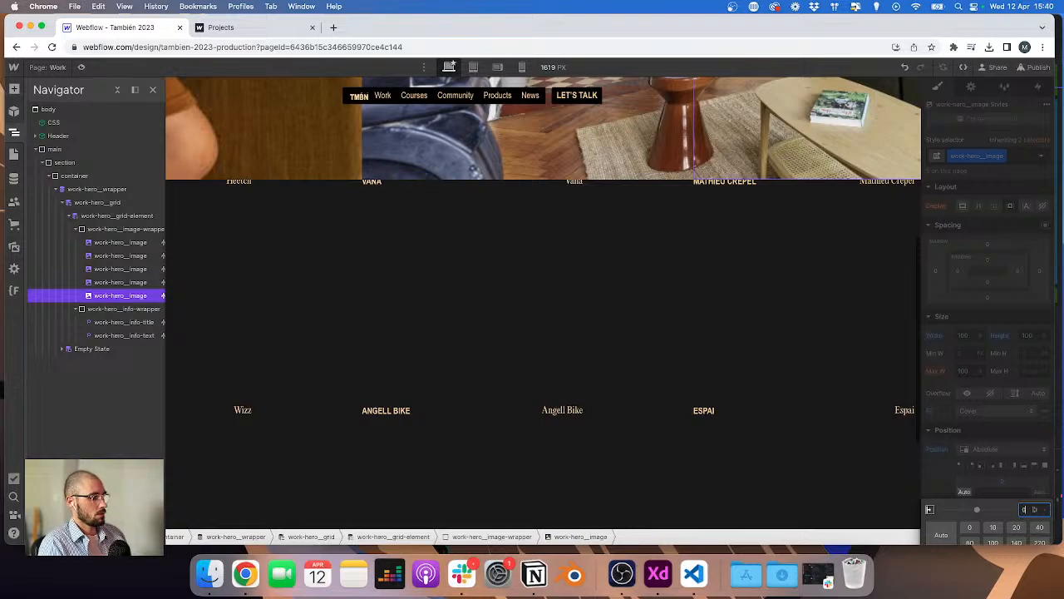
key(Return)
Step: Set the work-hero_image-wrapper position to Relative
click(131, 230)
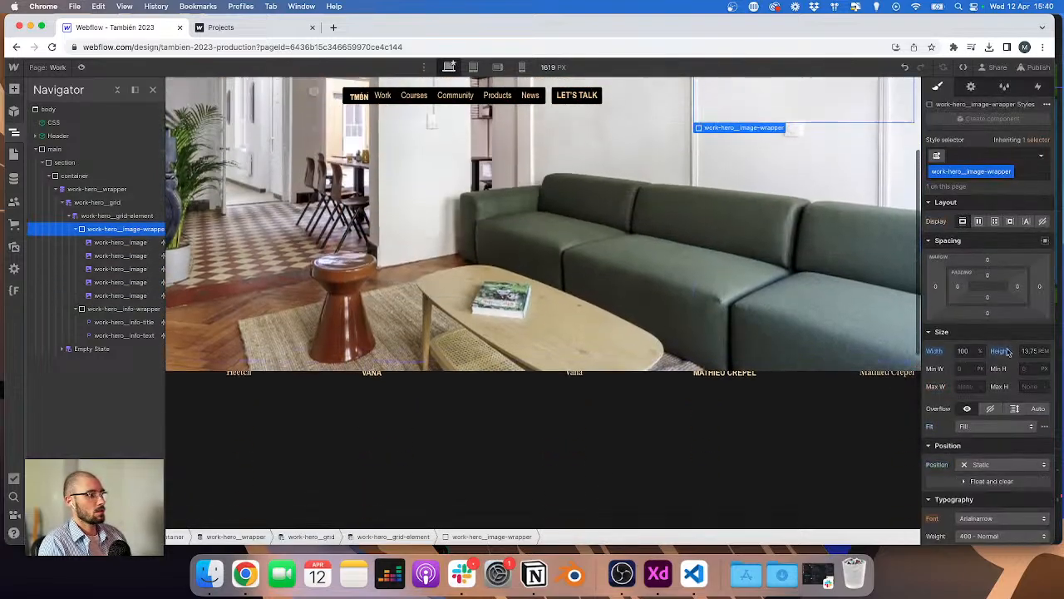
click(1002, 464)
click(1005, 452)
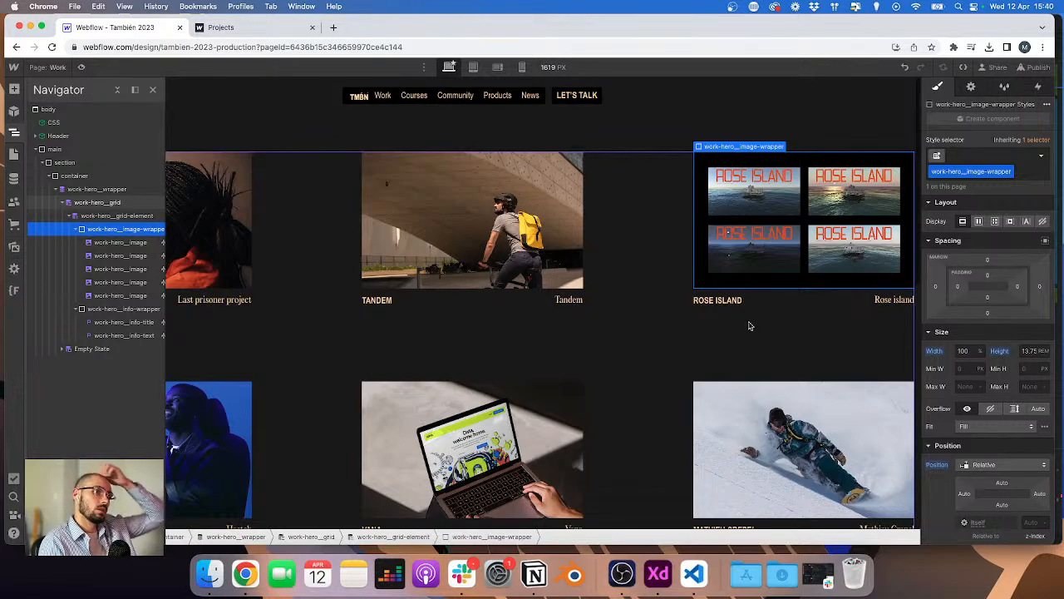
Step: Hide the work-hero_image class and add a work-hero_image--first combo class on the first image displayed as block
click(125, 242)
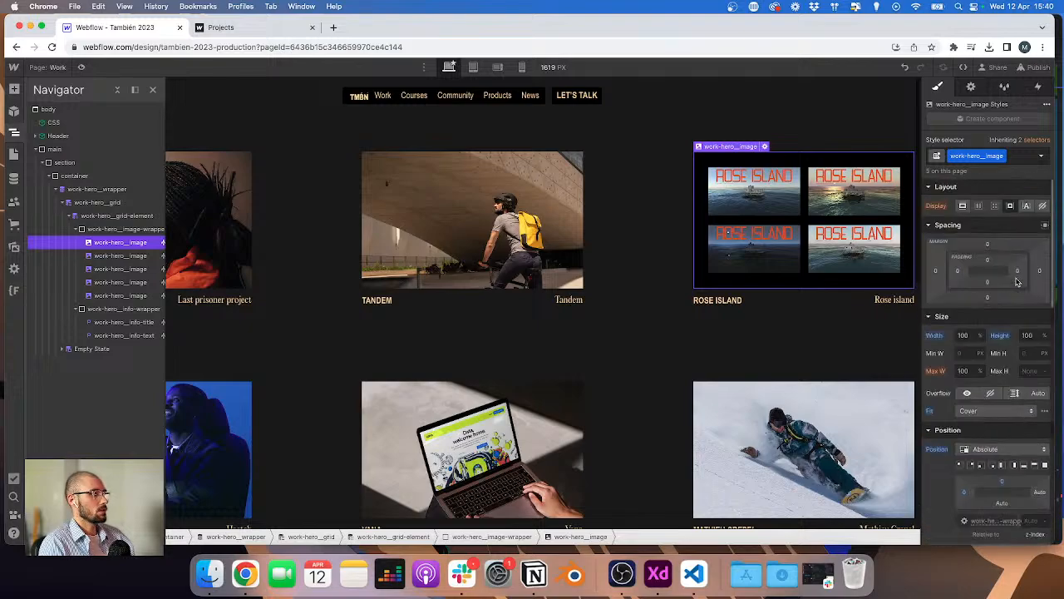
click(1044, 206)
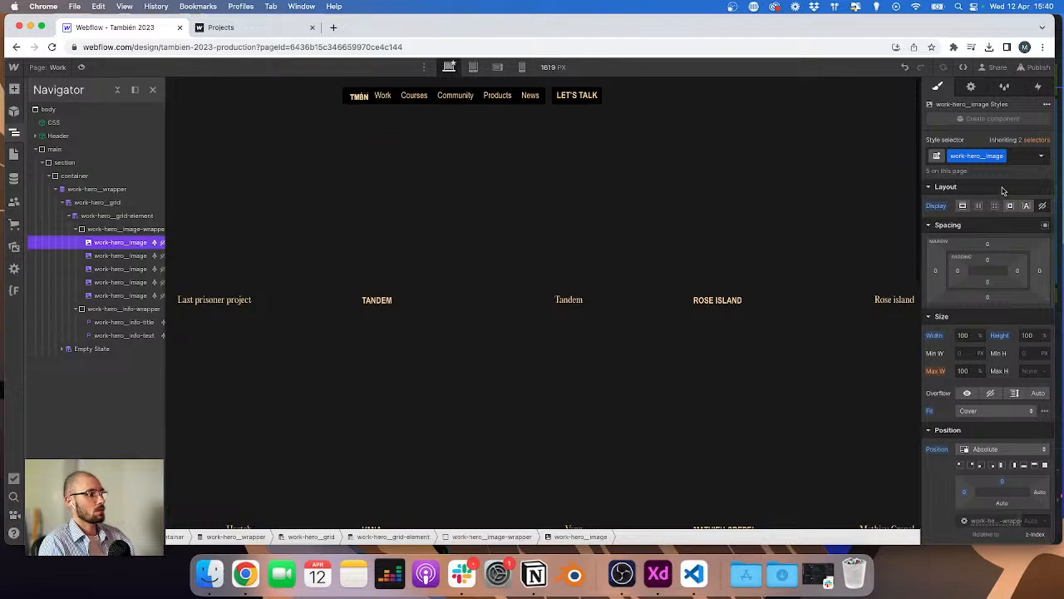
click(1016, 155)
key(super+v)
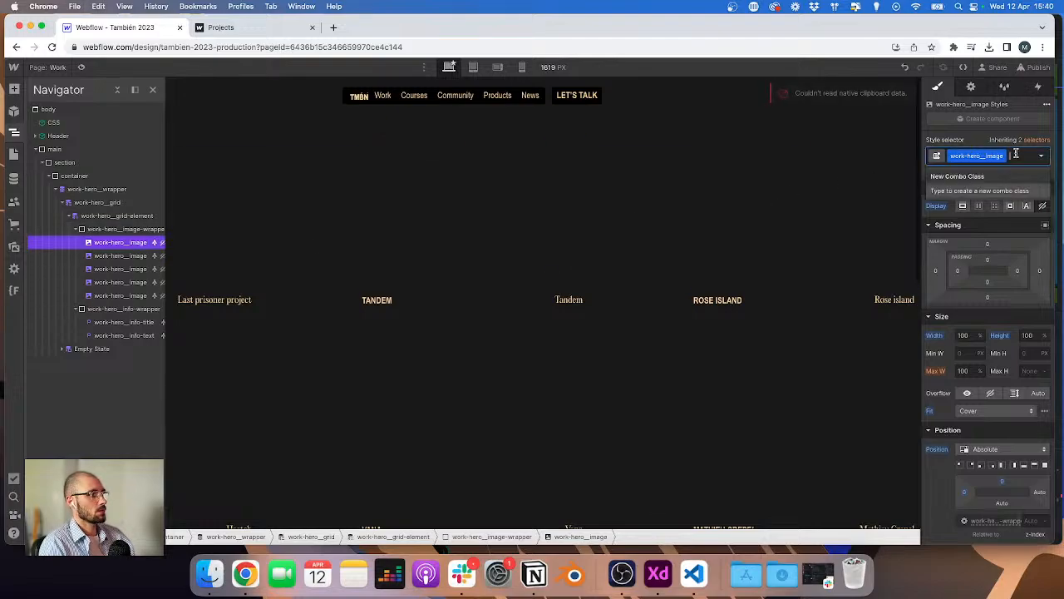
double_click(993, 156)
key(super+c)
click(1016, 154)
key(super+v)
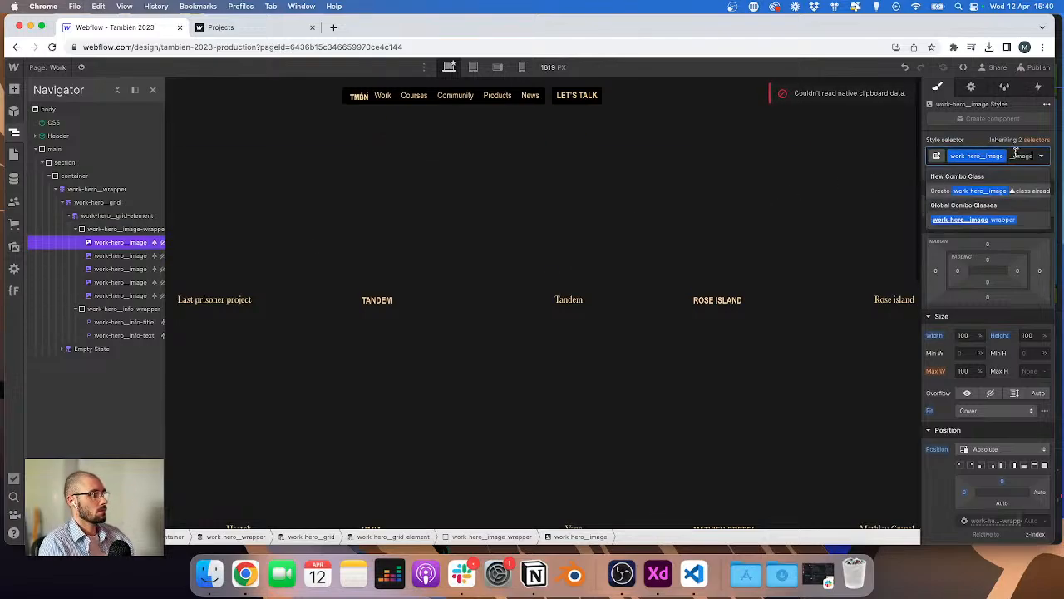
text(--l)
text(ir)
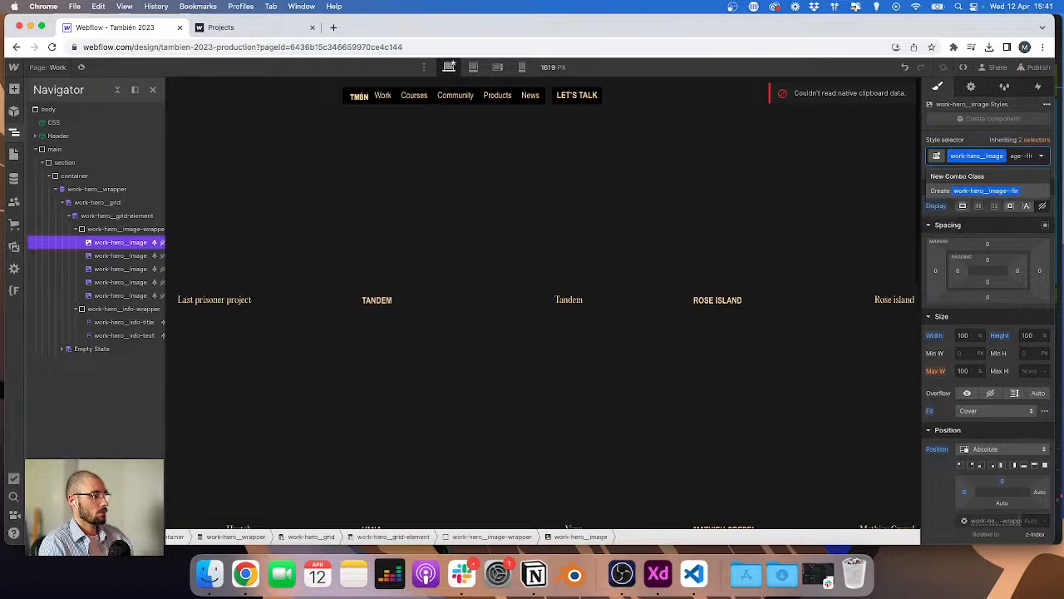
text(st)
key(Return)
click(965, 220)
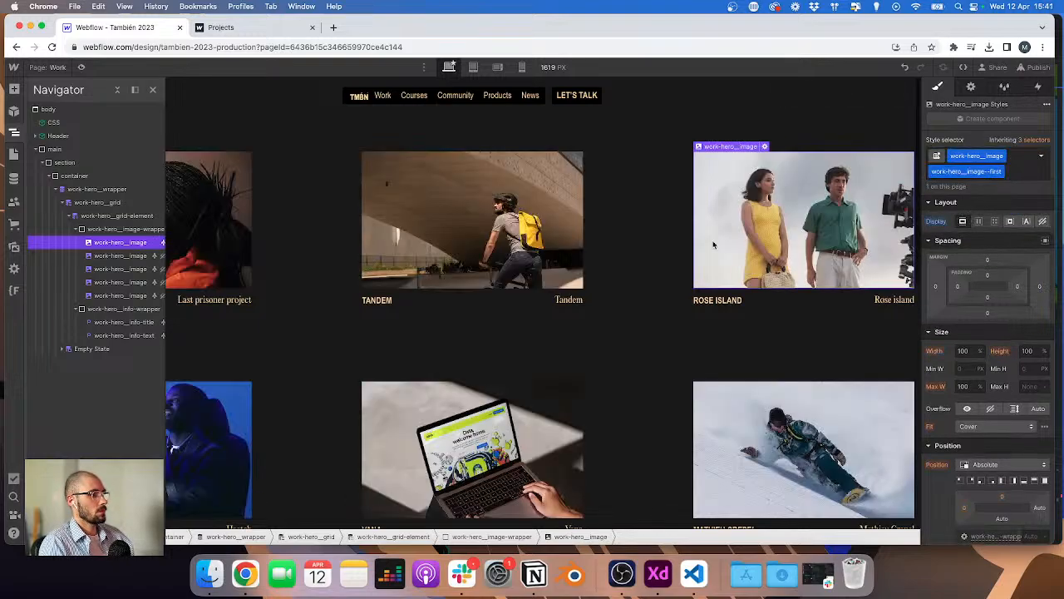
Step: Publish the site to the selected domains
click(134, 243)
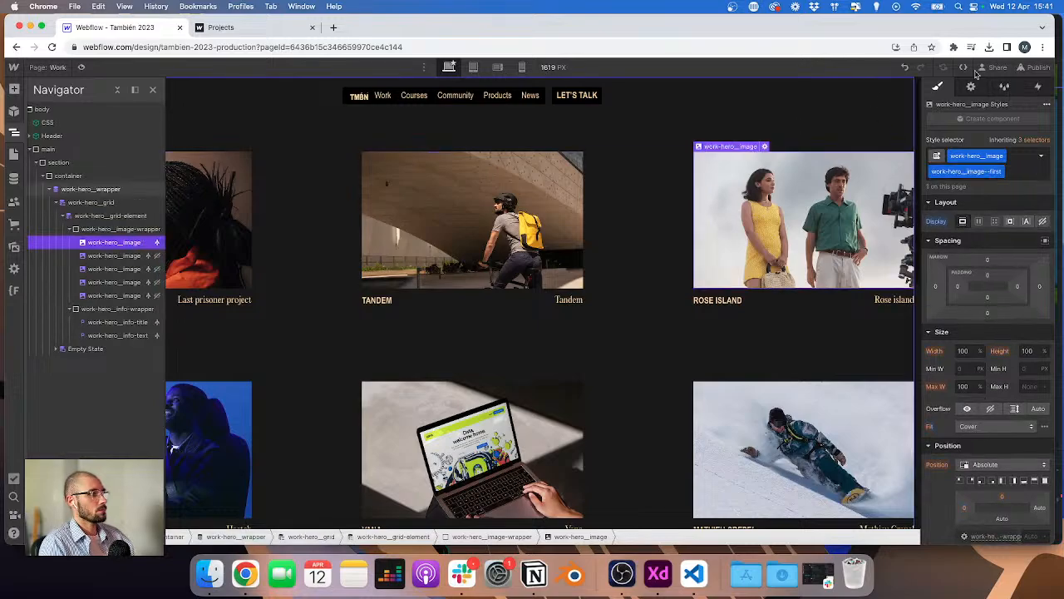
click(1037, 66)
click(986, 236)
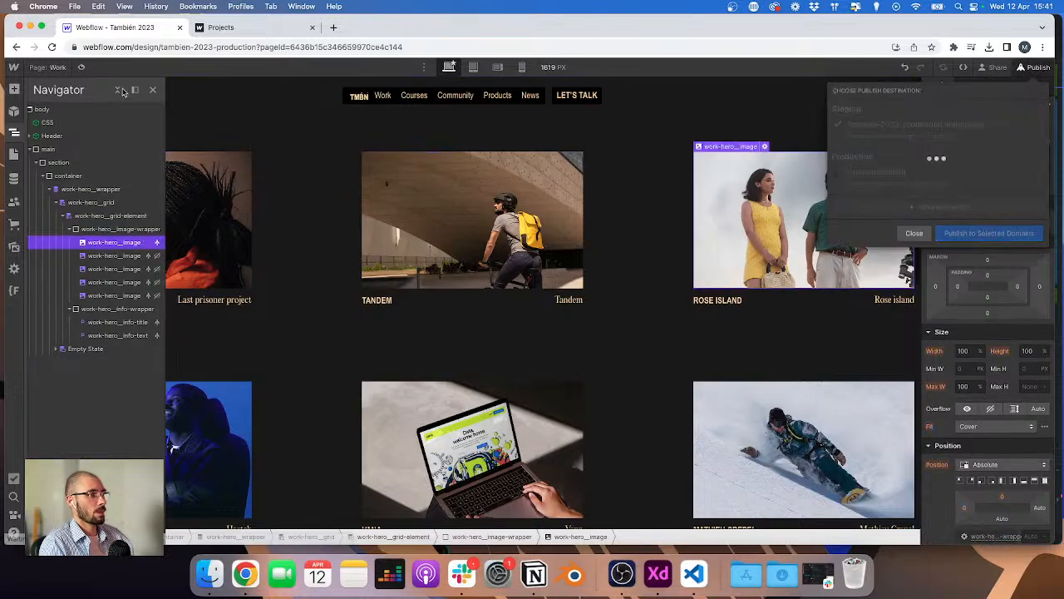
Step: Switch to VS Code and arrange it beside the narrowed Webflow browser window
key(super+Tab)
drag(964, 90, 940, 88)
click(960, 32)
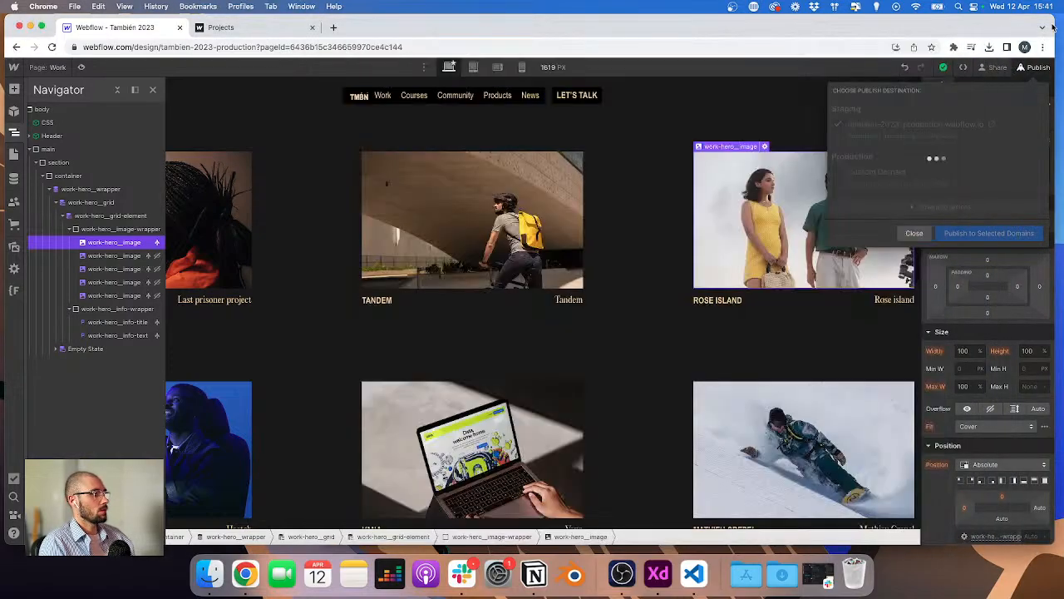
mouse_move(1053, 25)
mouse_down()
mouse_move(784, 25)
mouse_move(1037, 20)
mouse_up()
drag(758, 26, 778, 20)
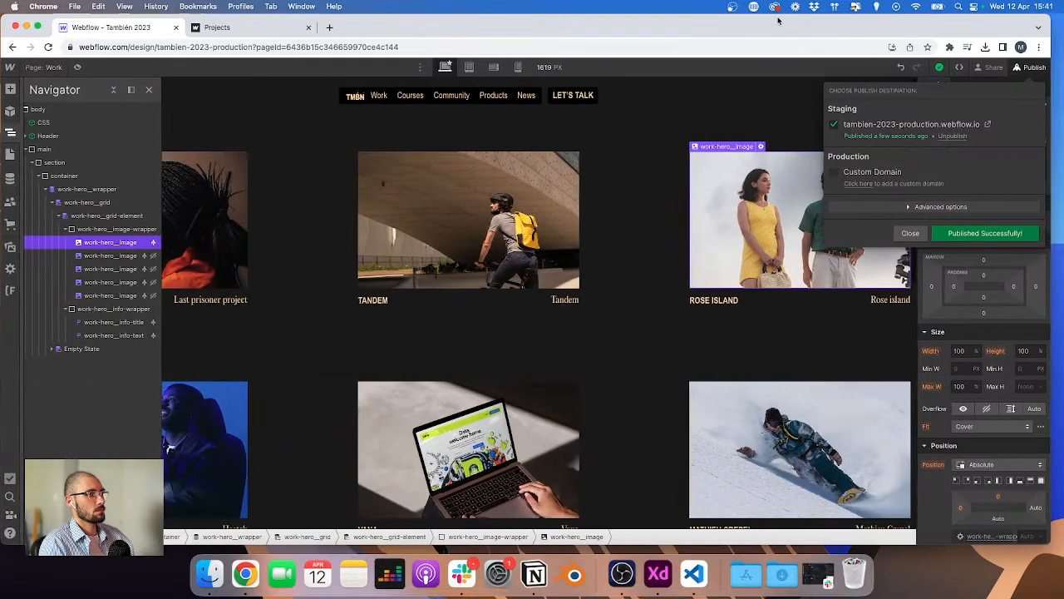
drag(1050, 65, 713, 64)
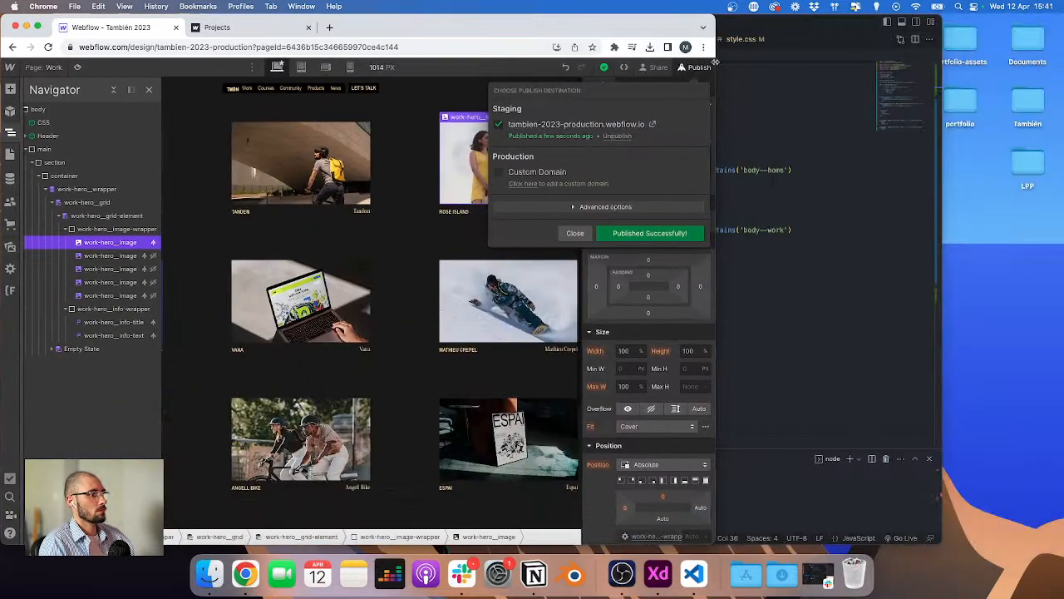
click(788, 46)
drag(789, 31, 906, 26)
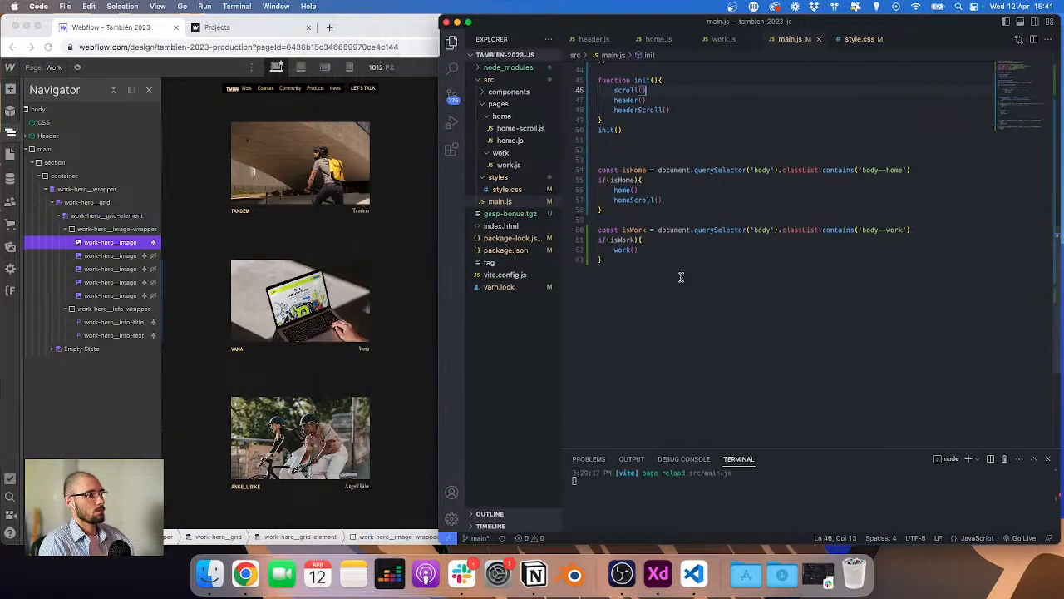
Step: Open work.js and delete the console.log line inside the work function
click(730, 42)
click(816, 39)
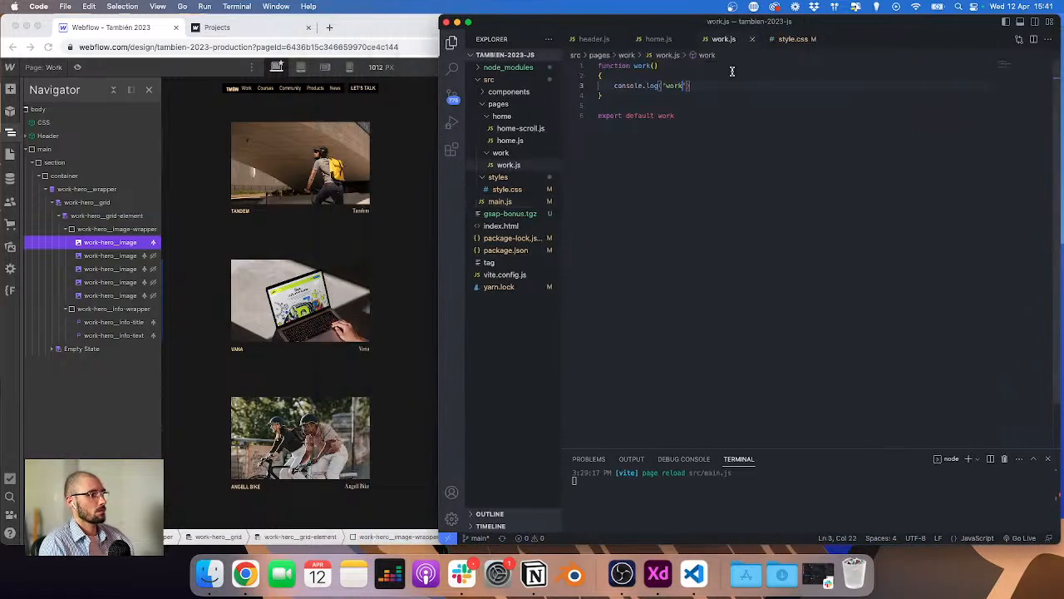
key(super+shift+Left)
key(BackSpace)
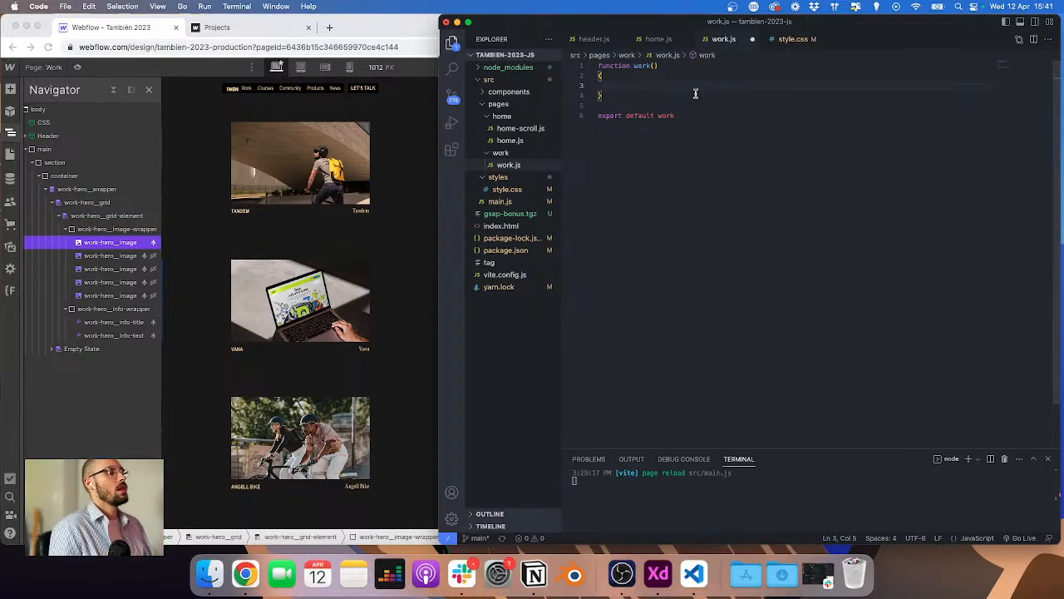
Step: Add an import of gsap from "gsap" at the top of work.js
click(594, 40)
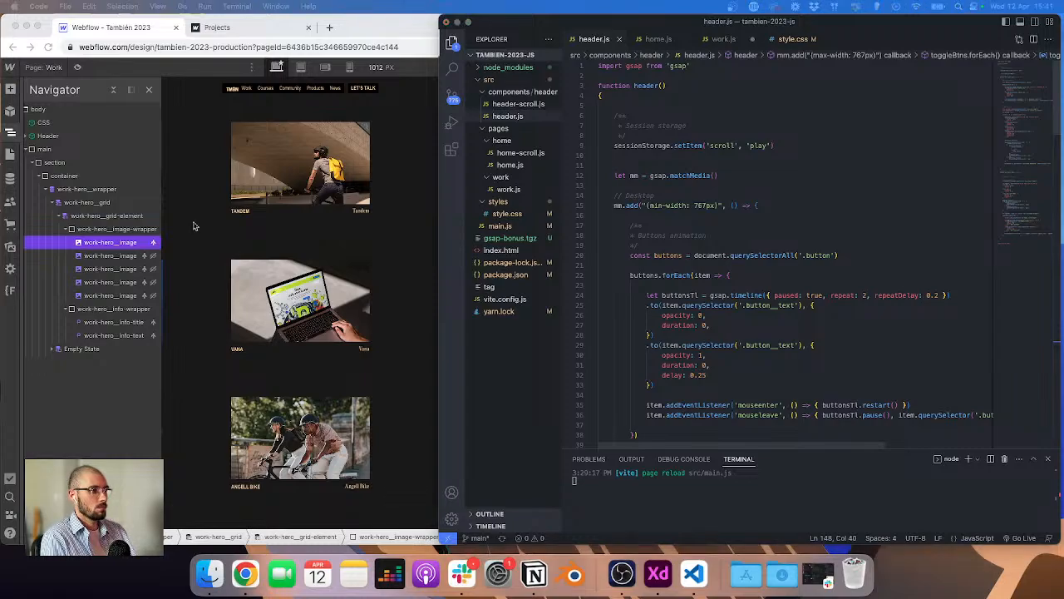
click(725, 40)
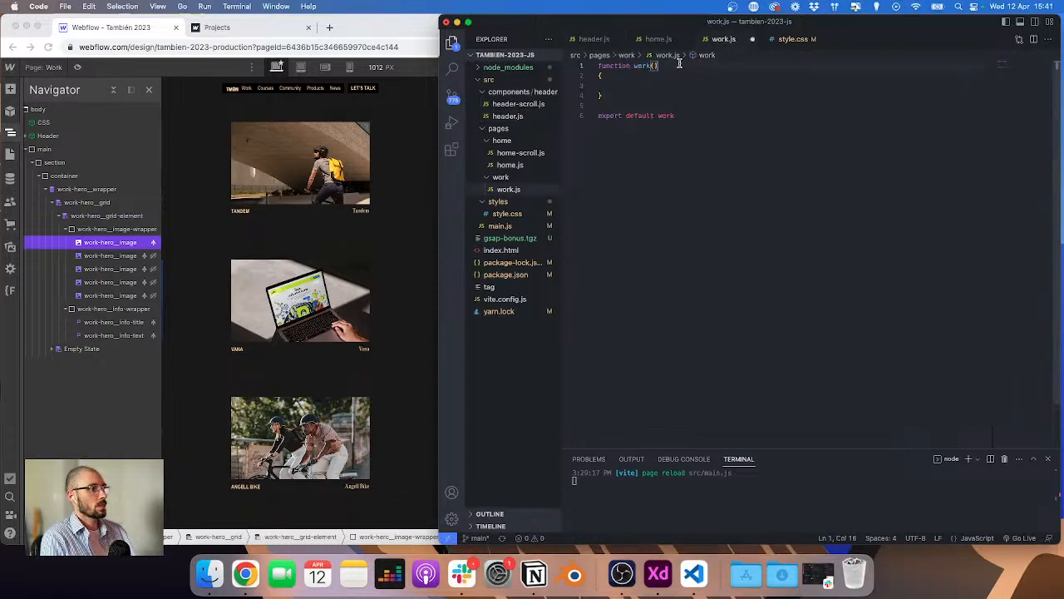
key(super+Left)
key(Return)
key(Return)
text(imp)
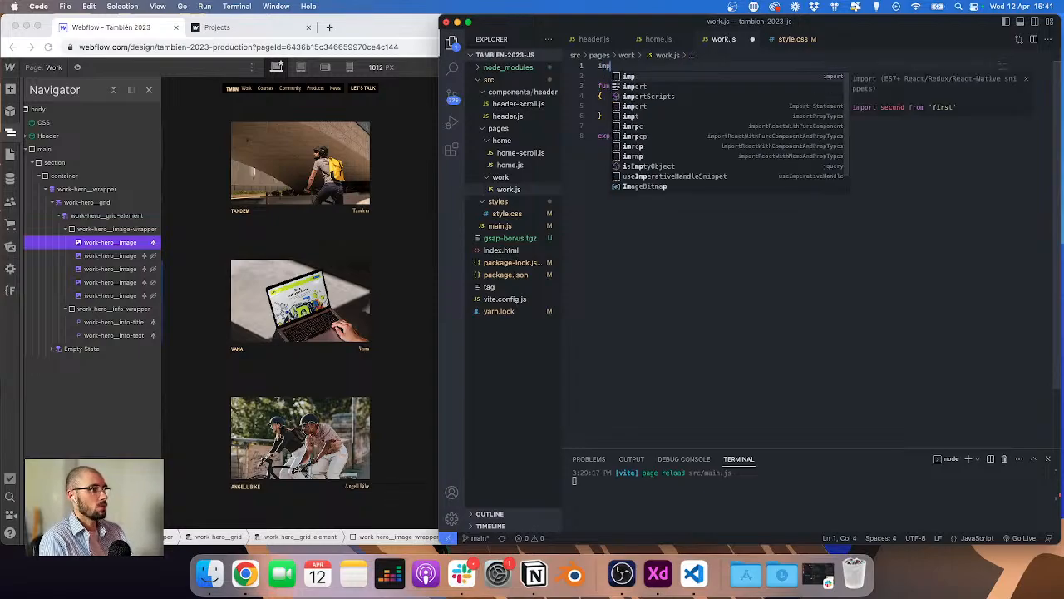
text(ort { gsap)
key(Return)
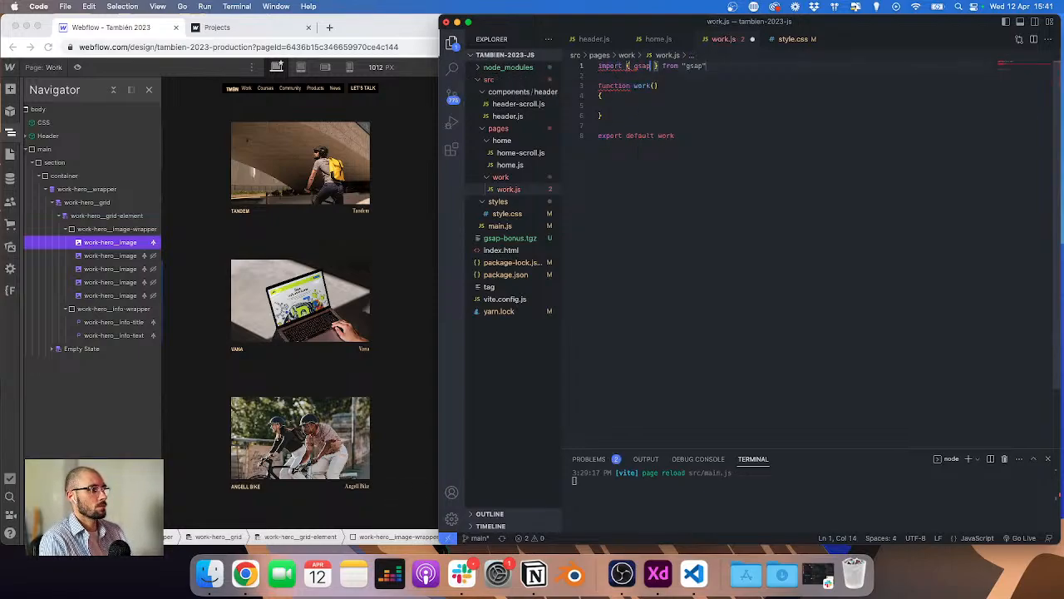
key(Delete)
key(Delete)
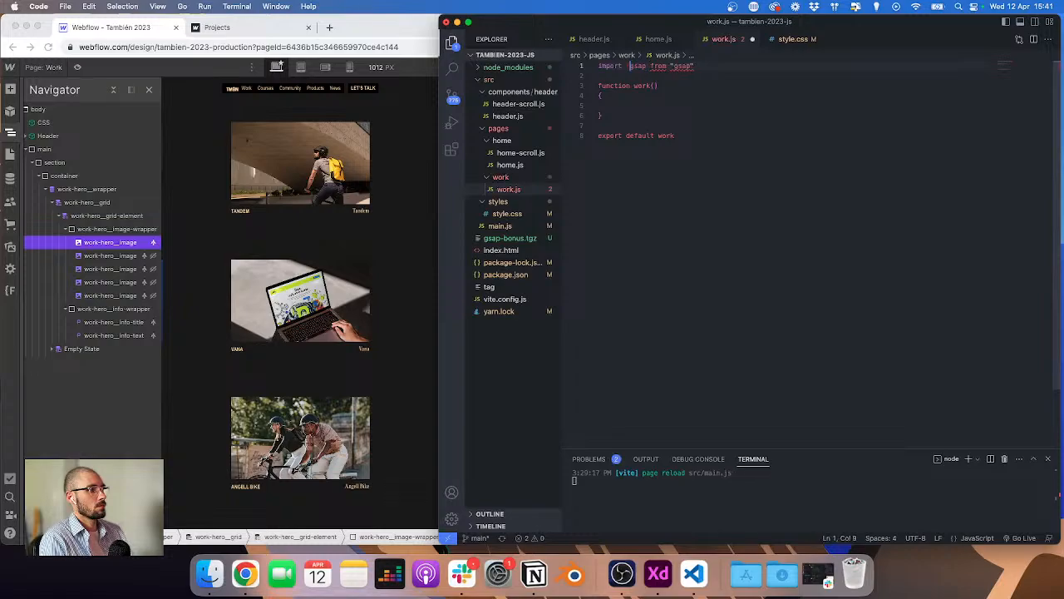
key(alt+Left)
key(BackSpace)
key(BackSpace)
Step: Paste a gsap.matchMedia setup into the work function, keeping only the desktop (min-width: 992px) and max-width: 991px breakpoints
click(613, 105)
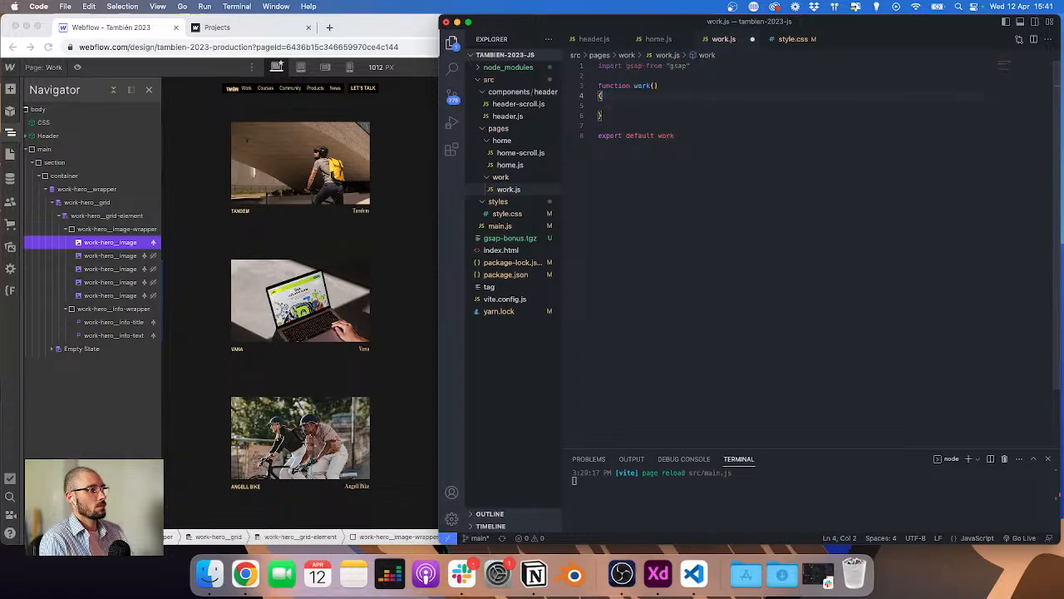
text(let mm = gsap.matchMedia()  // Desktop mm.add("(min-width: 992px)", () => {   })  // Tablet mm.add("(min-width: 767px) and (max-width: 991px)", () => {   })  // Phone mm.add("(max-width: 767px)", () => {   }))
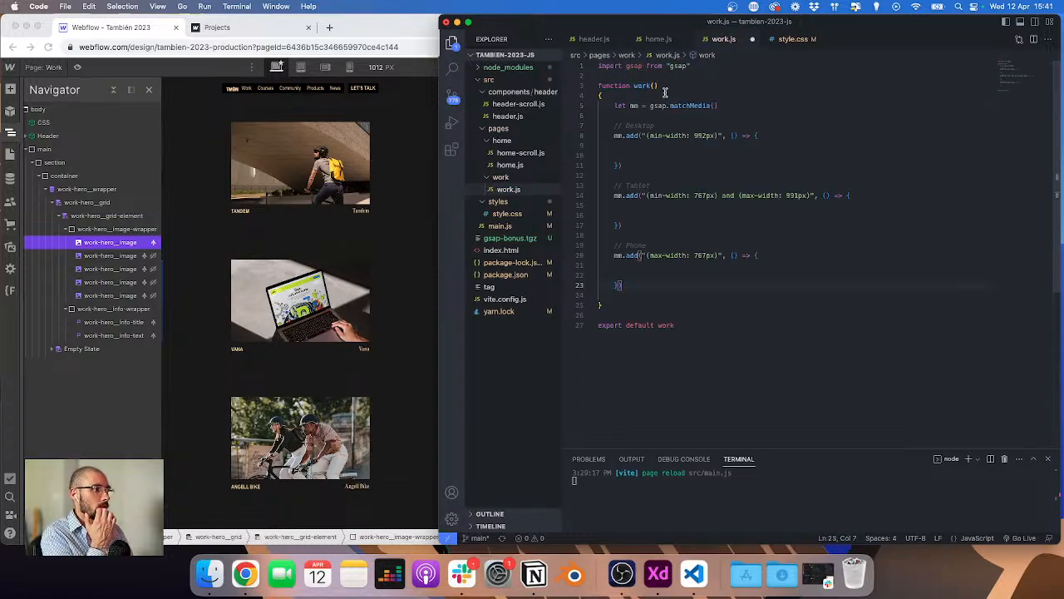
drag(624, 221, 570, 189)
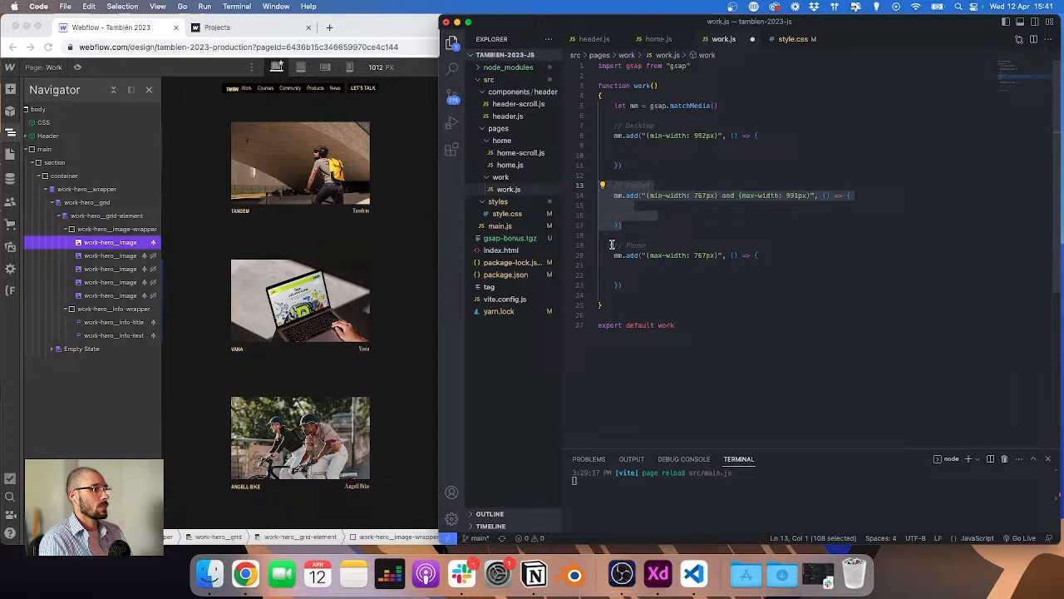
click(709, 258)
key(BackSpace)
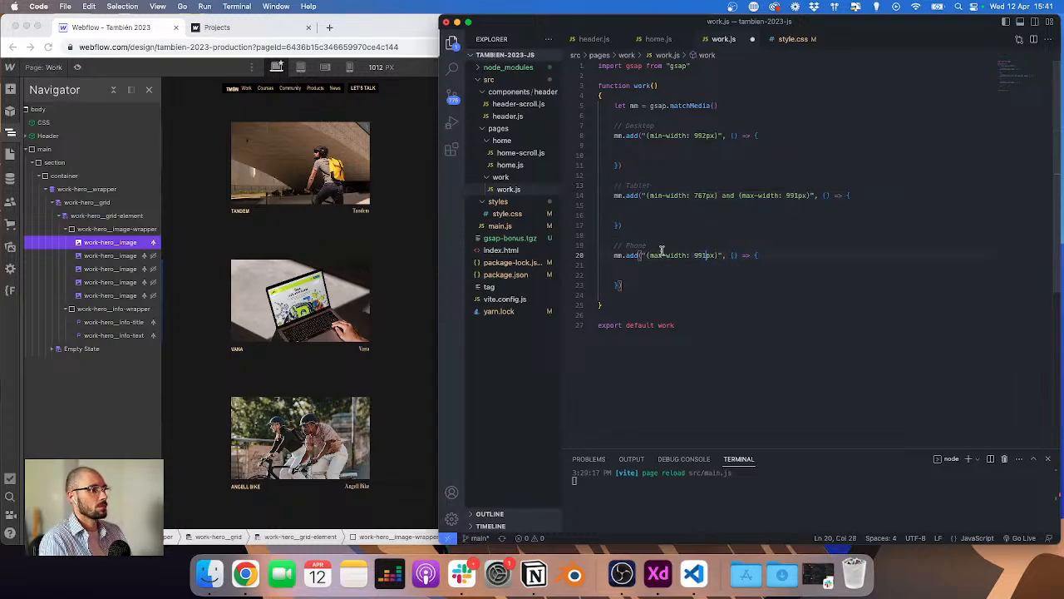
drag(660, 243, 564, 173)
key(BackSpace)
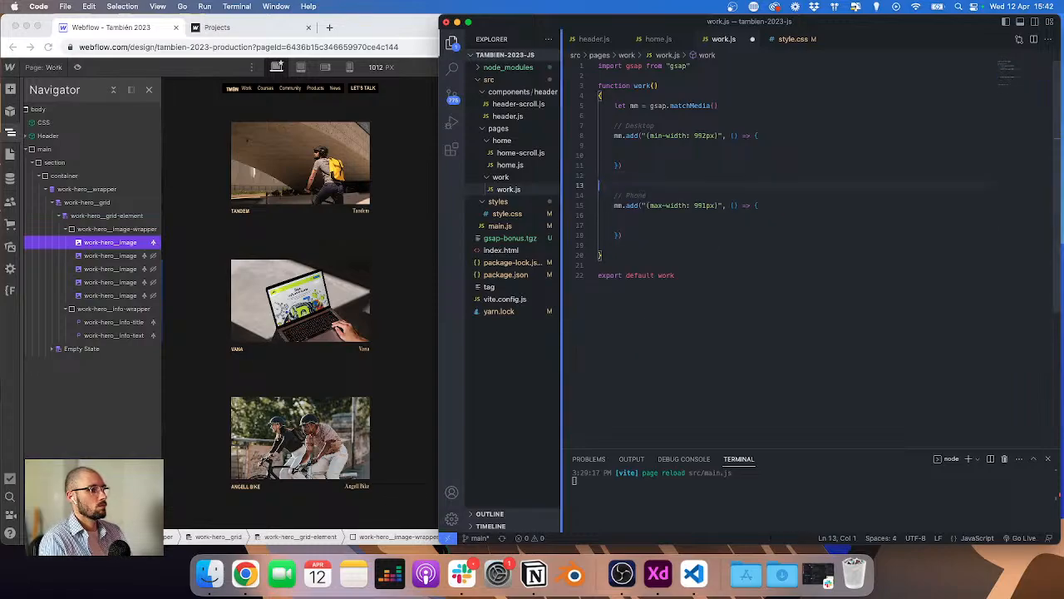
key(BackSpace)
click(650, 126)
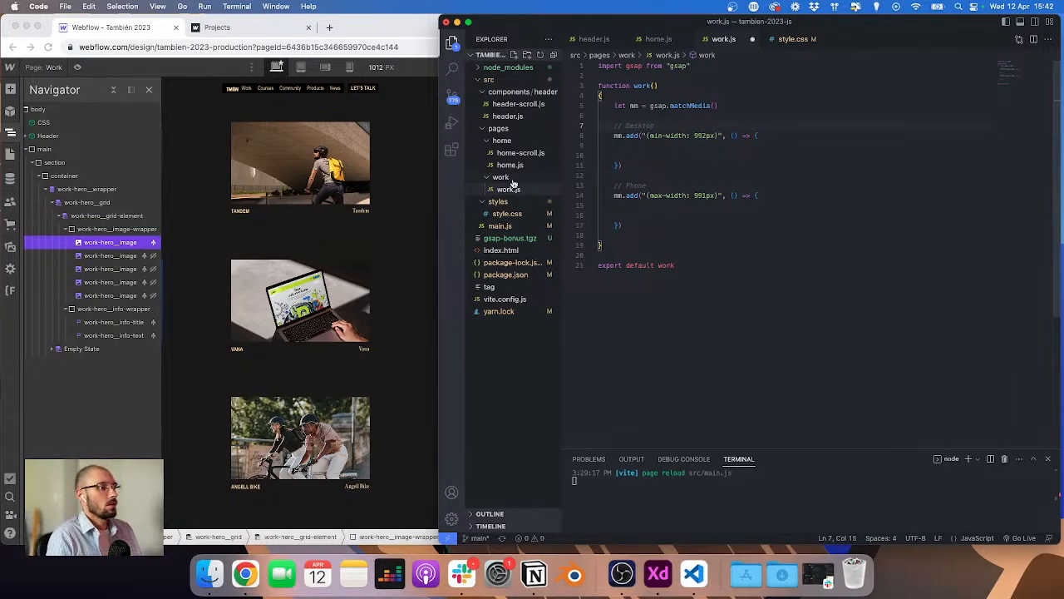
Step: Check the published work page and its console in the browser, reload it, and return to the Designer
click(242, 33)
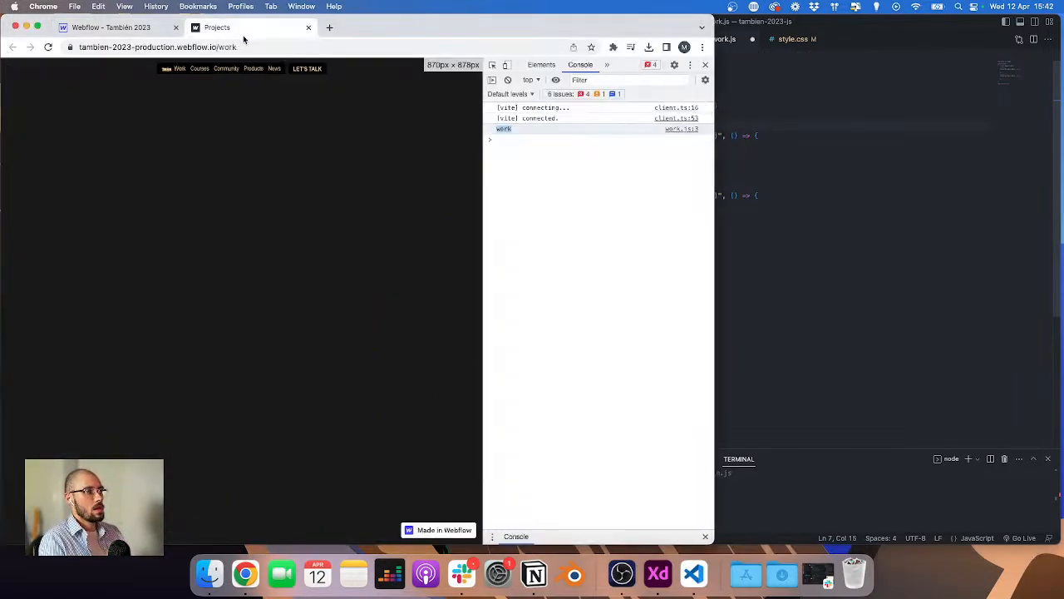
click(126, 28)
click(286, 31)
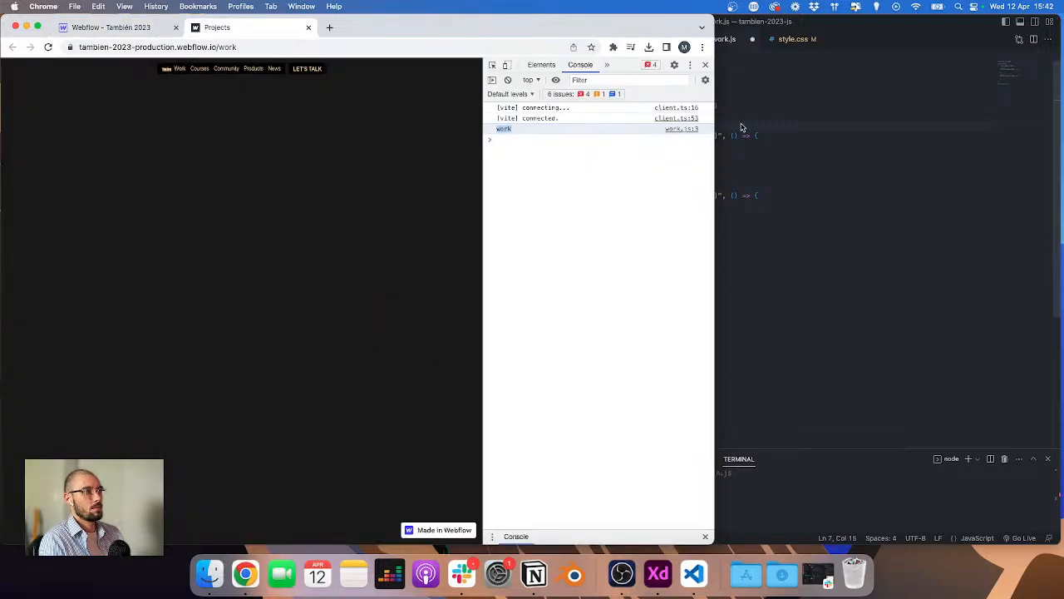
click(705, 65)
click(116, 27)
click(223, 28)
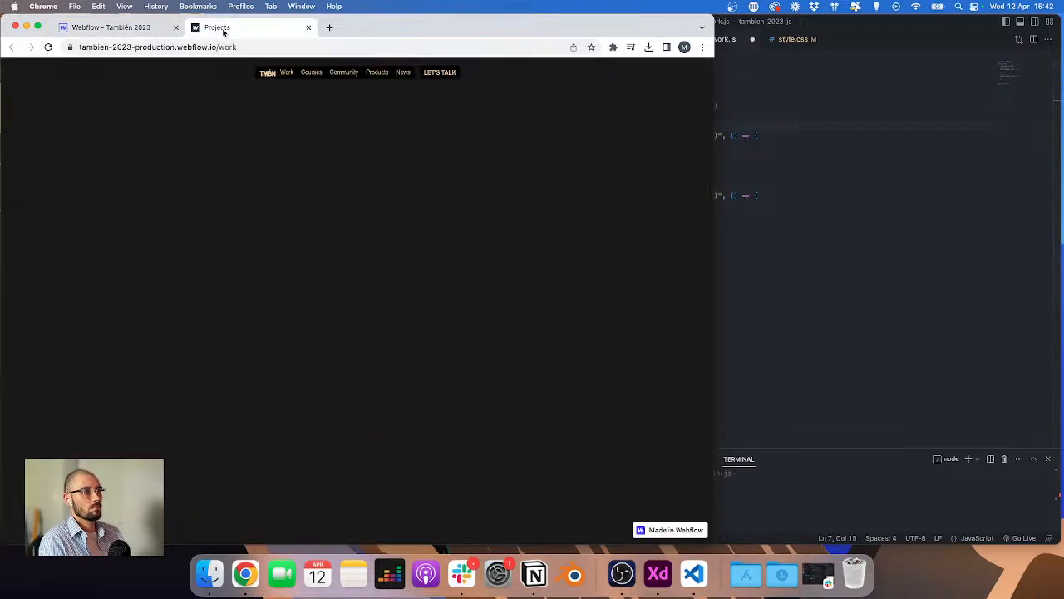
key(super+r)
click(116, 27)
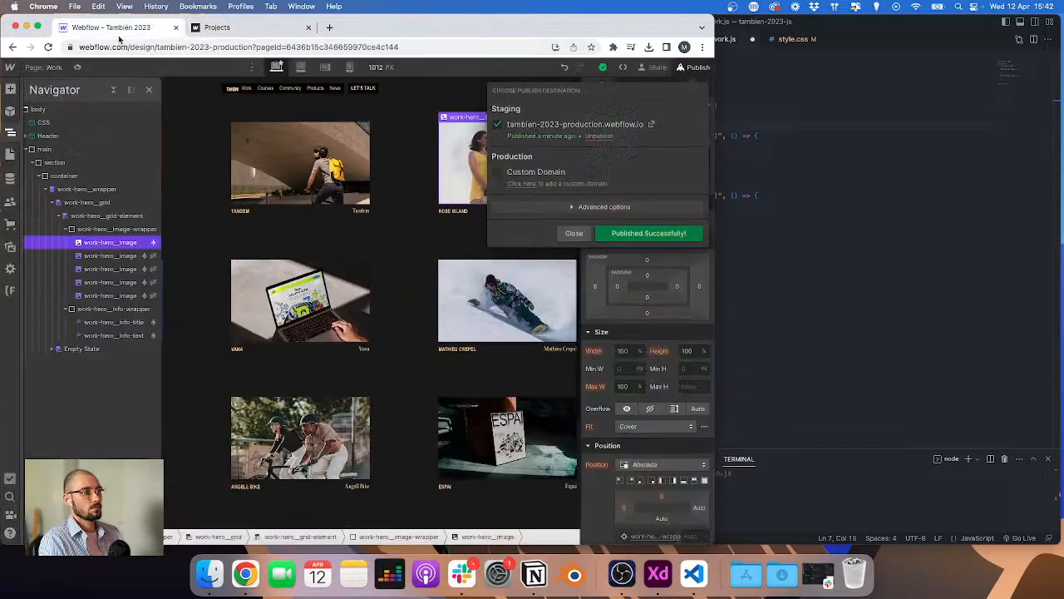
Step: Copy the work-hero__grid-element class name and declare projects as querySelectorAll('.work-hero__grid-element') in the desktop breakpoint
click(111, 239)
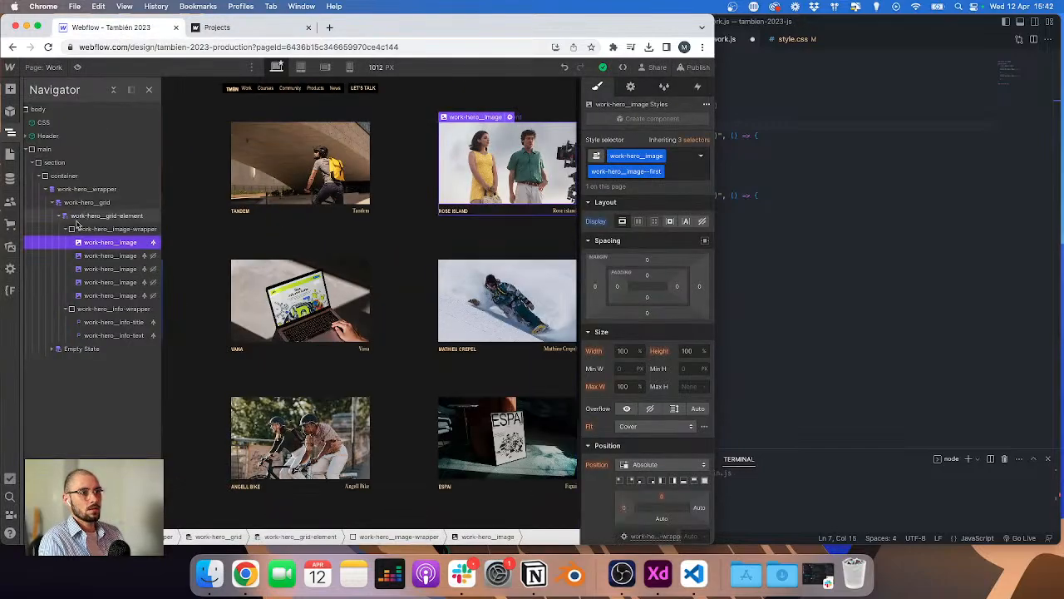
click(59, 217)
click(106, 216)
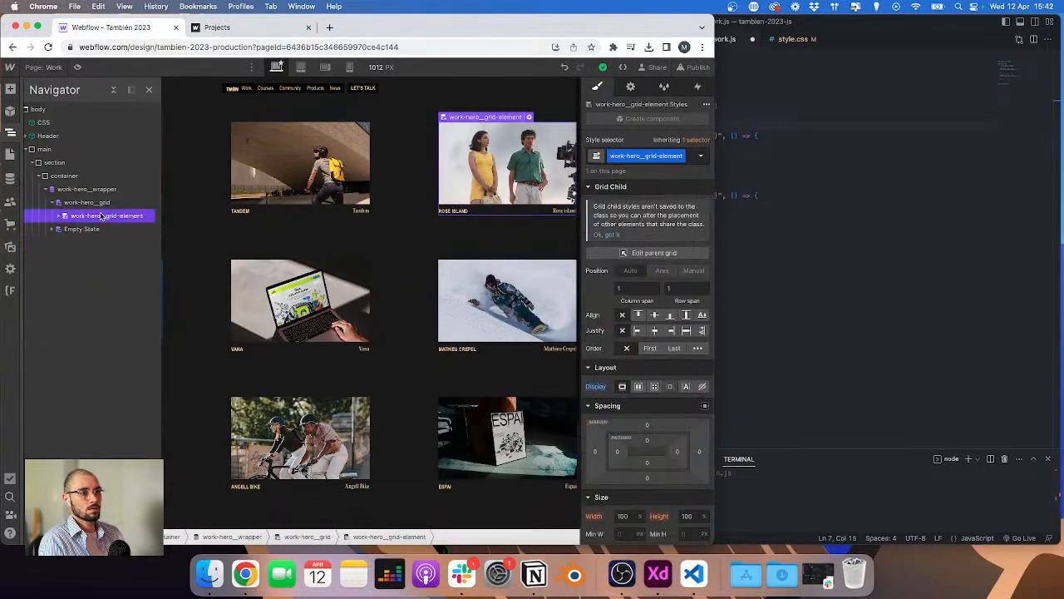
double_click(657, 156)
key(super+c)
click(770, 167)
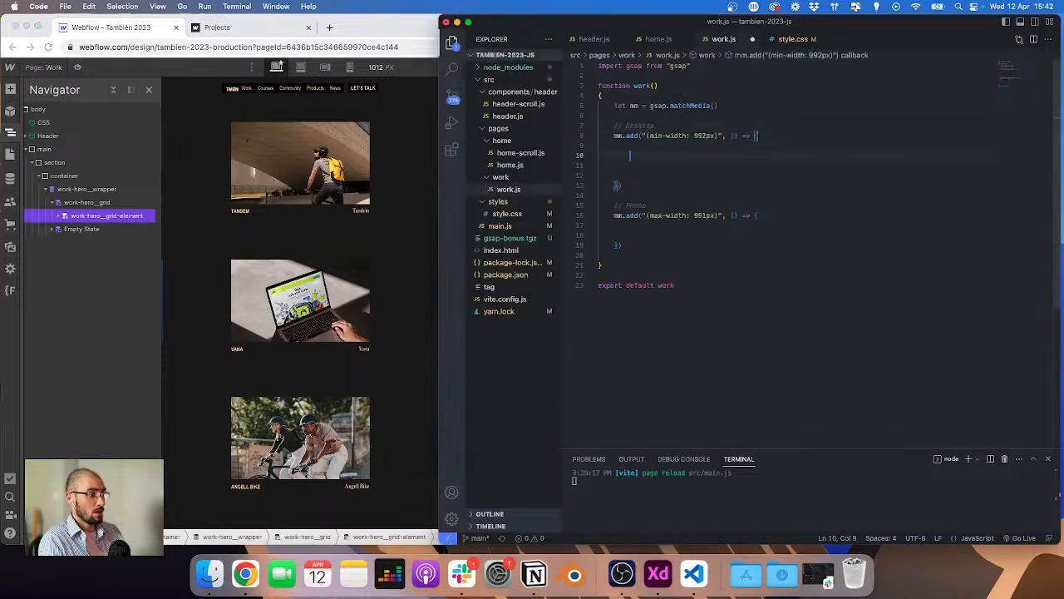
text(let proje)
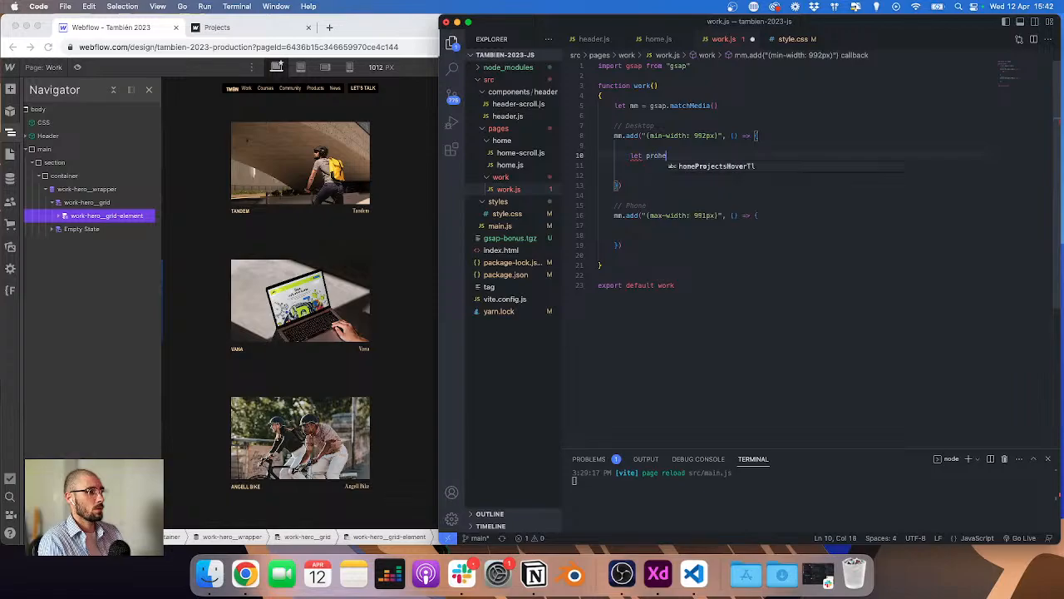
text(cts = document.que)
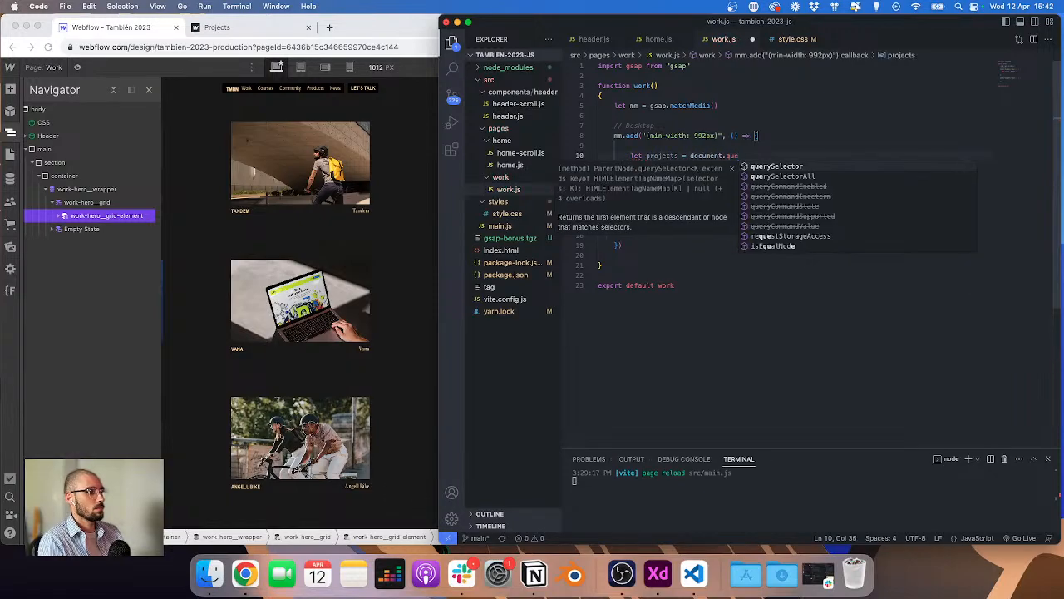
key(Down)
key(Return)
text(('.)
key(super+v)
key(Right)
key(Right)
key(Return)
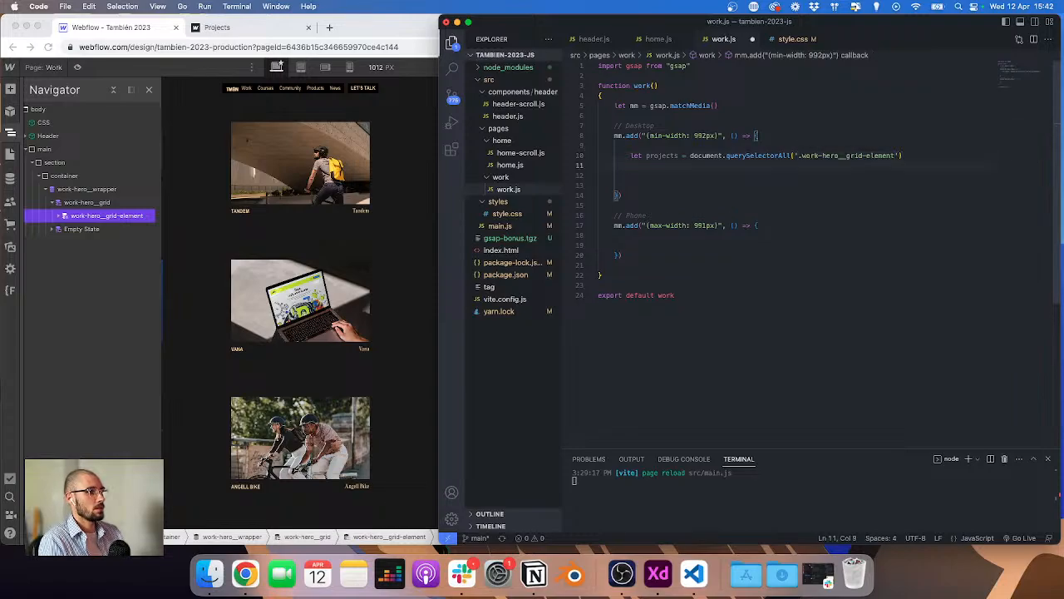
Step: Add a projects.forEach loop with an item arrow function below the projects declaration
key(Return)
text(projects.forEach(')
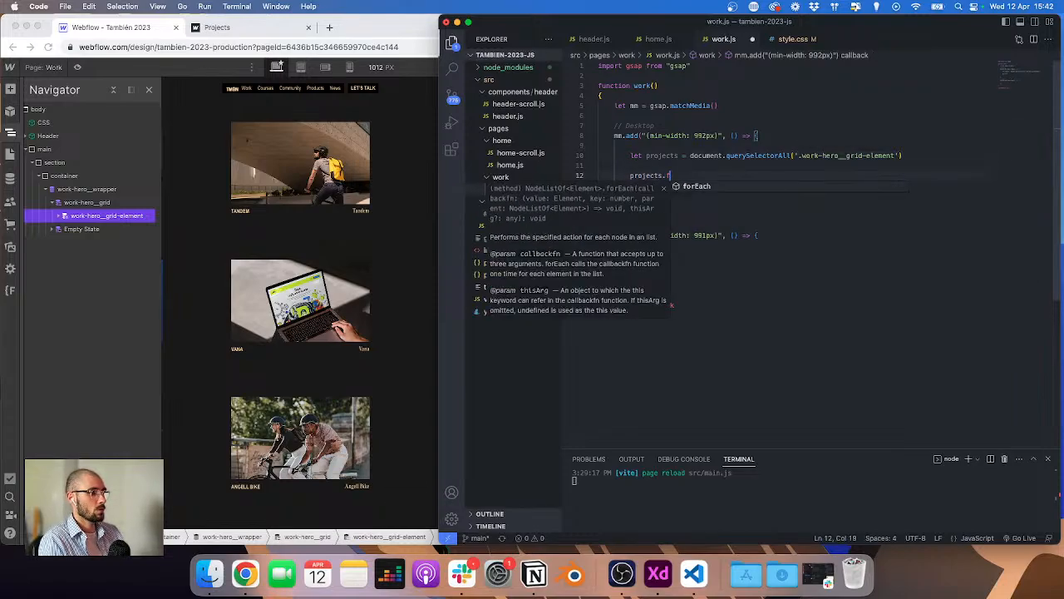
text(item => {)
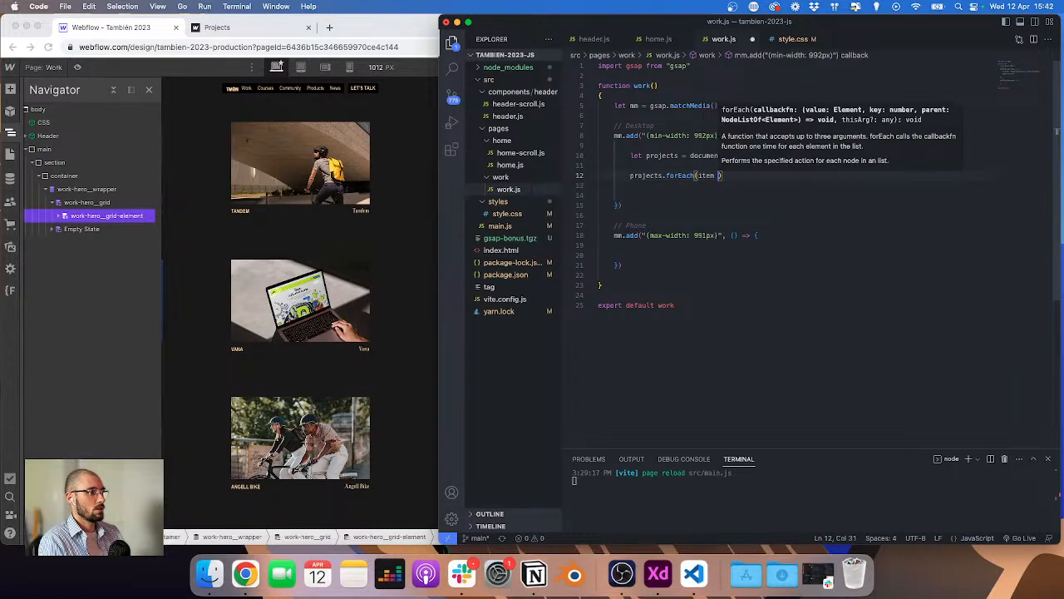
key(Return)
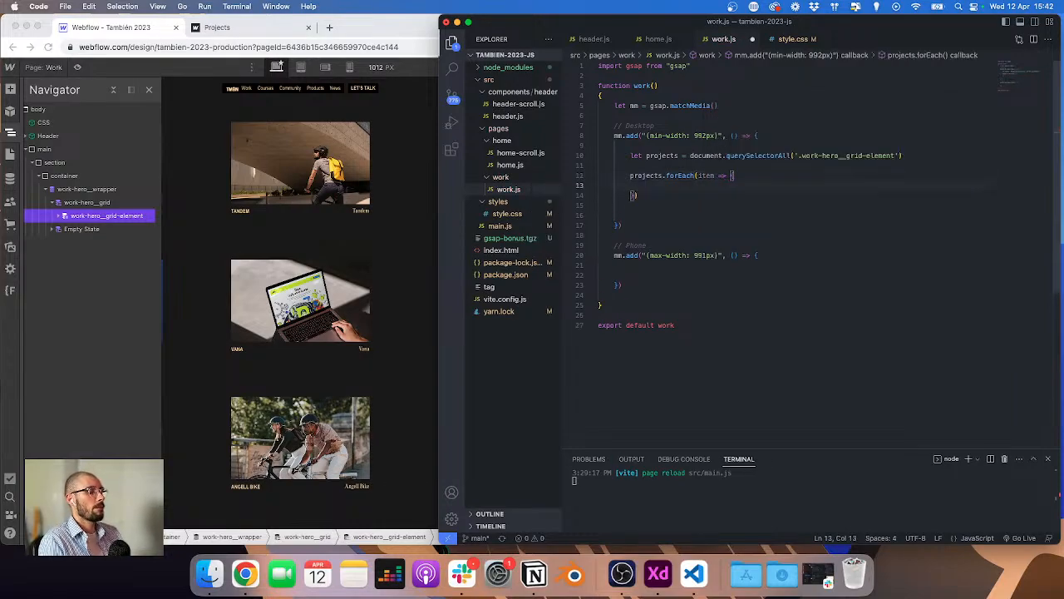
key(Return)
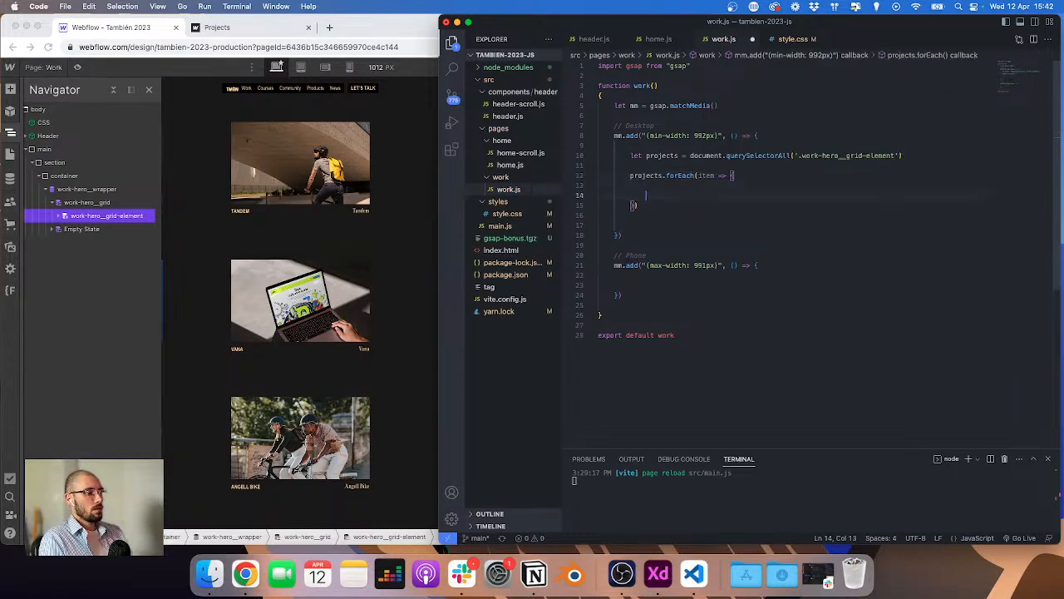
key(Up)
key(Return)
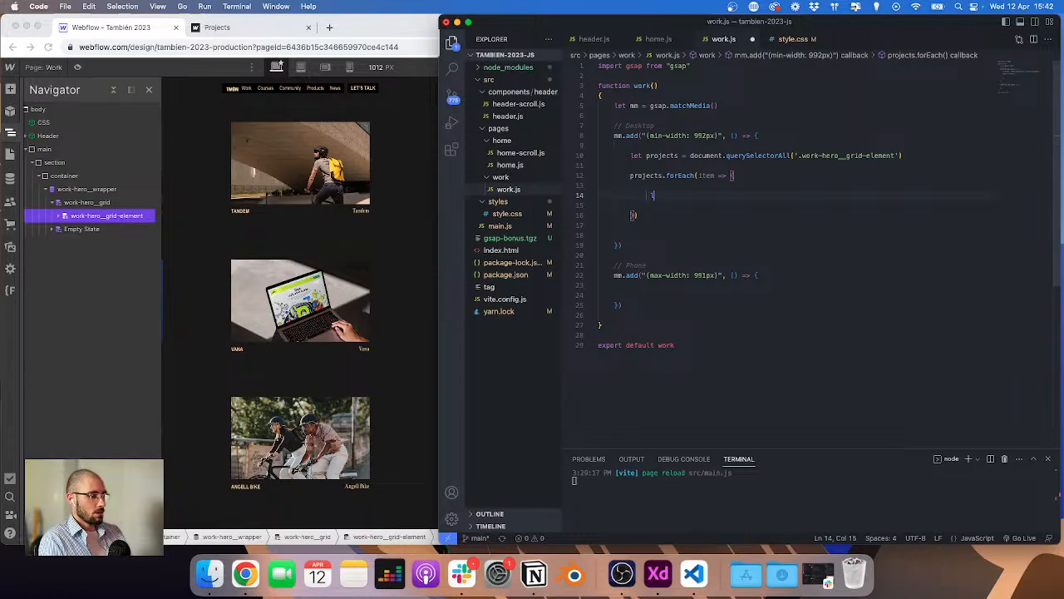
Step: Inside the loop, create projectsTl as a gsap.timeline with paused: true and reversed: true
text(let projectsTl)
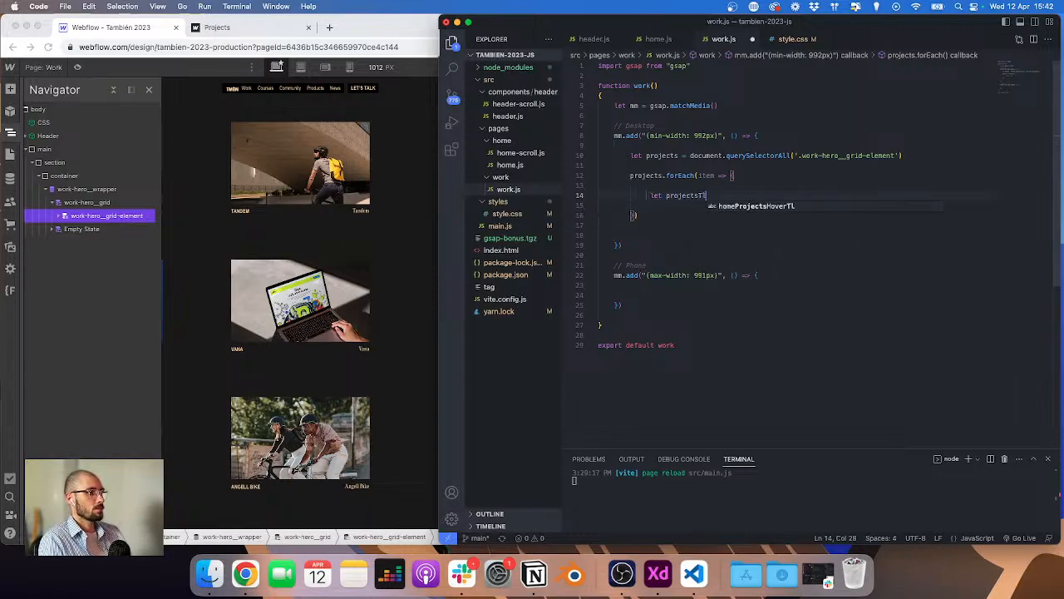
text( = gsap)
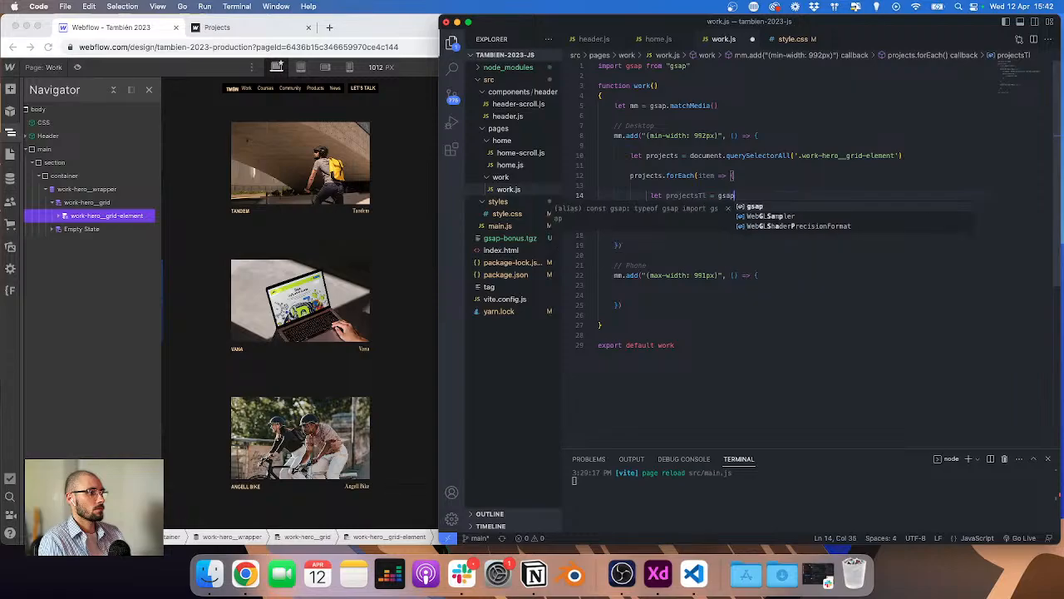
text(.ticker(")
key(BackSpace)
key(BackSpace)
key(BackSpace)
key(BackSpace)
key(BackSpace)
key(BackSpace)
key(BackSpace)
key(BackSpace)
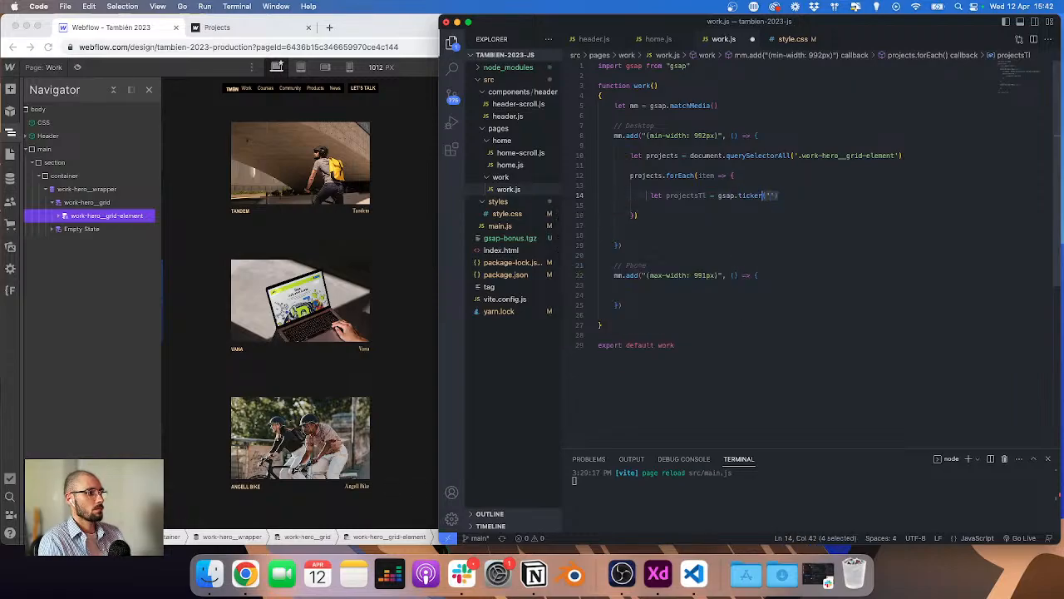
text(timeline()
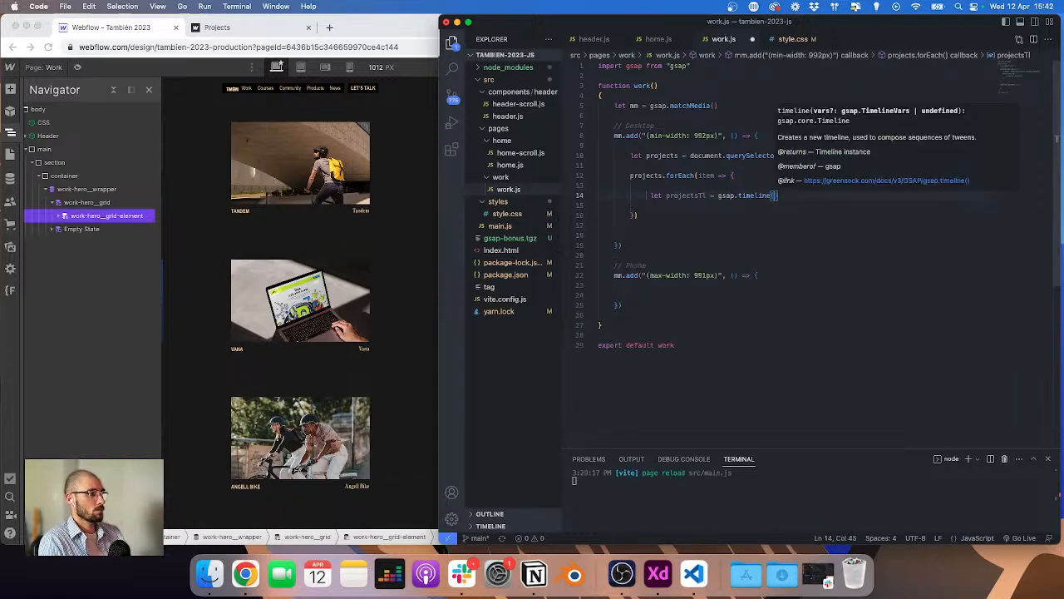
text({ paused: true)
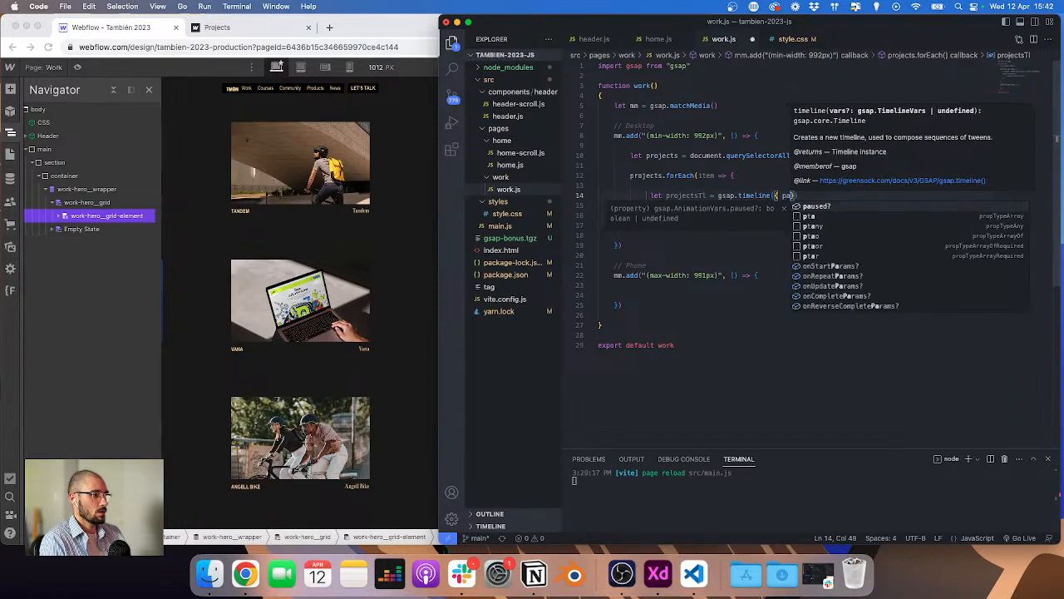
text(, reversed)
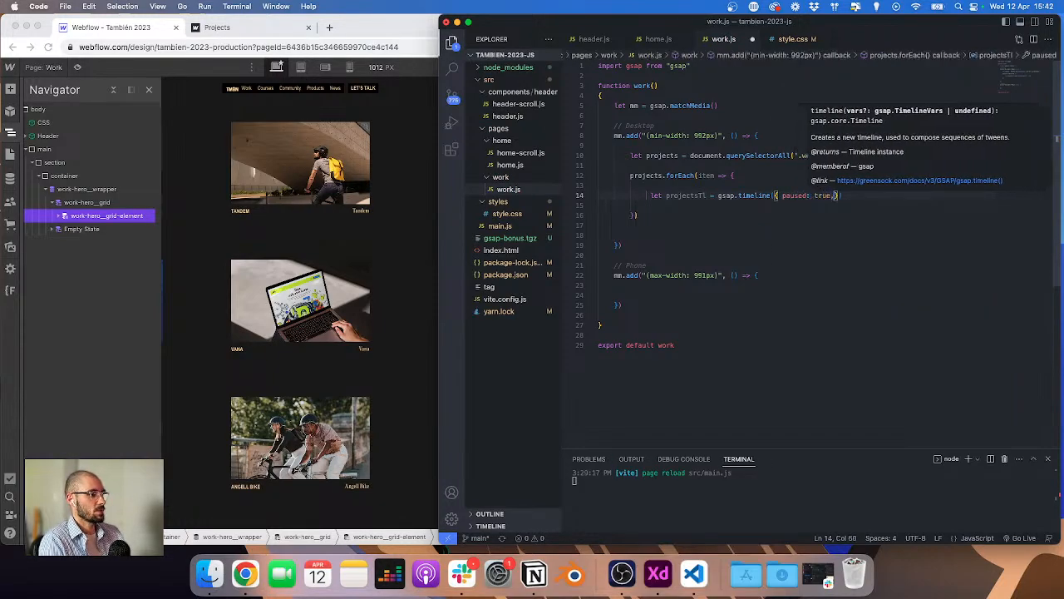
text(: true })
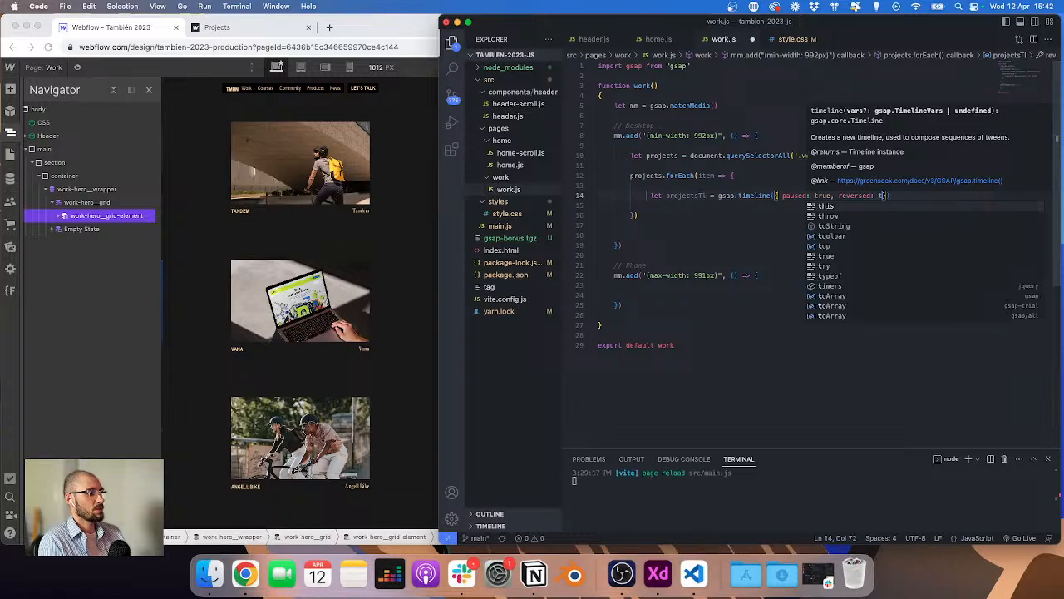
Step: Start chaining a .to() call onto the projectsTl timeline on the line below it
key(Return)
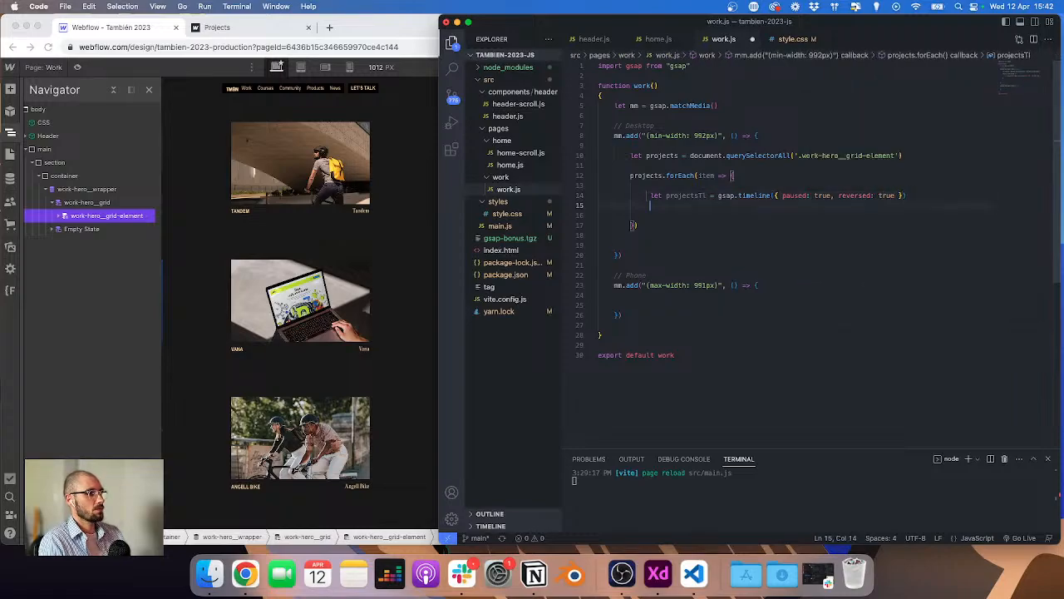
text(.t)
key(Left)
key(Left)
key(BackSpace)
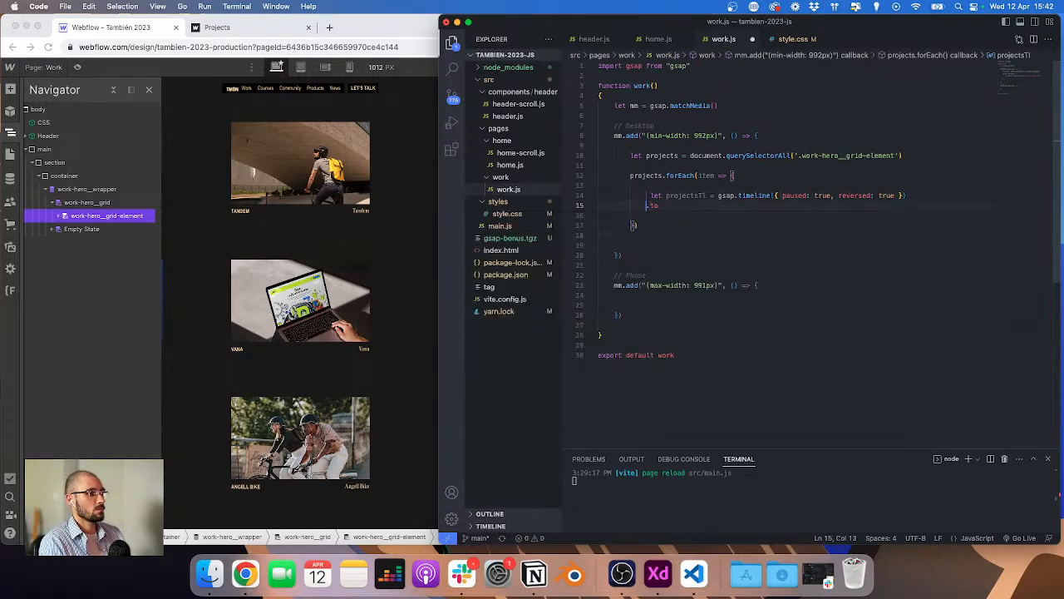
key(Up)
key(Right)
key(BackSpace)
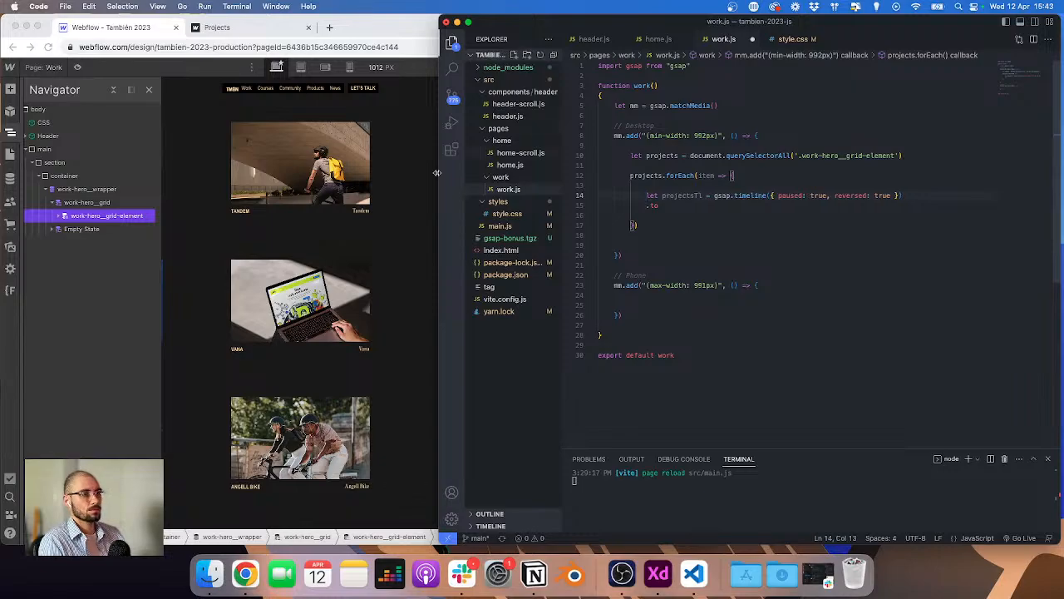
Step: Give a project image the combo class work-hero__image--animation in the Navigator, check the other images, and publish the site
click(57, 215)
click(89, 242)
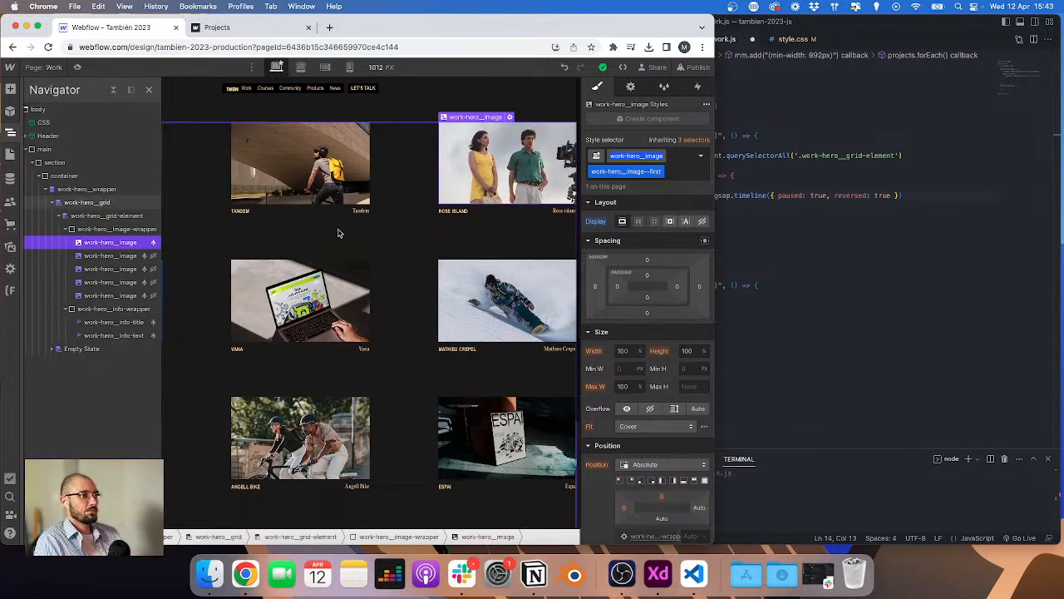
click(130, 257)
click(701, 155)
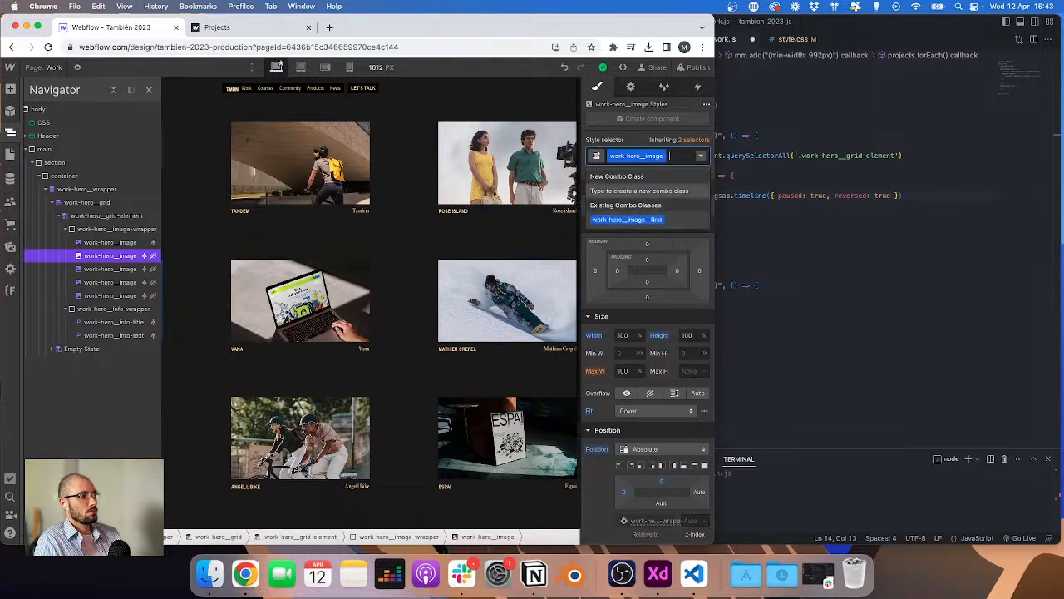
text(image--)
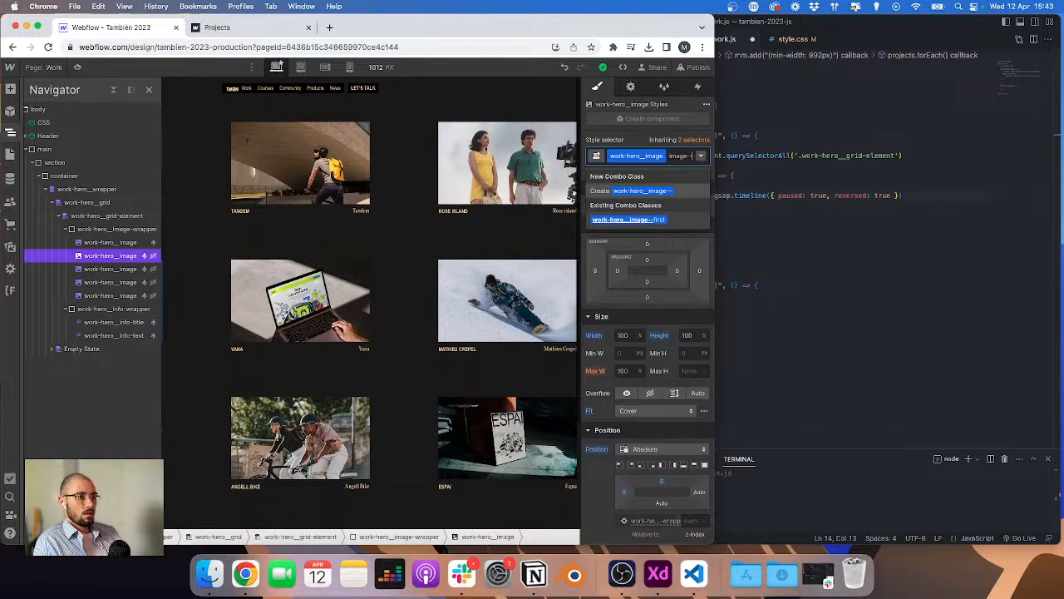
text(animatio)
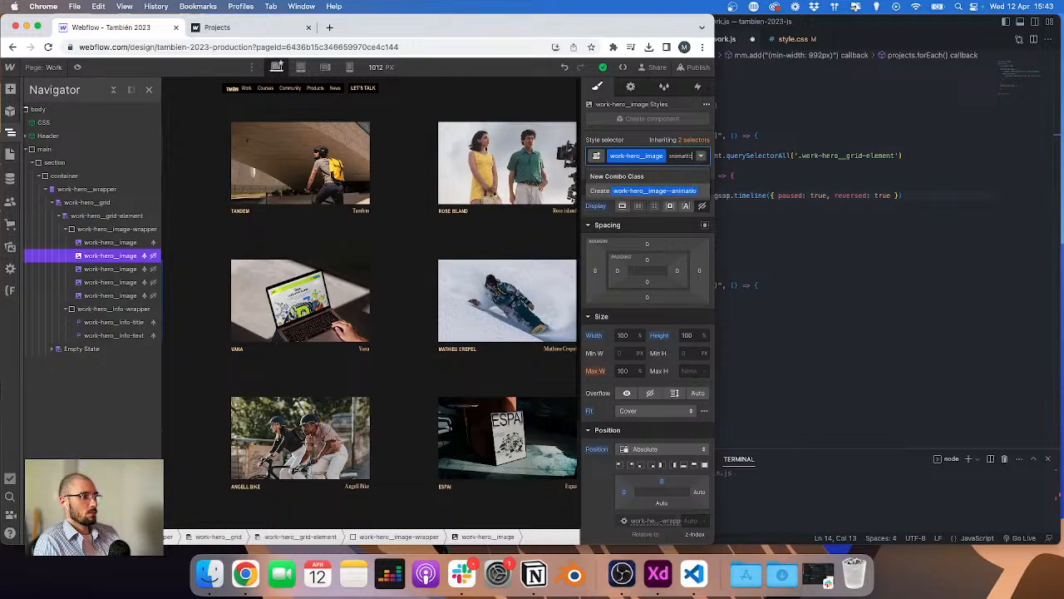
click(126, 269)
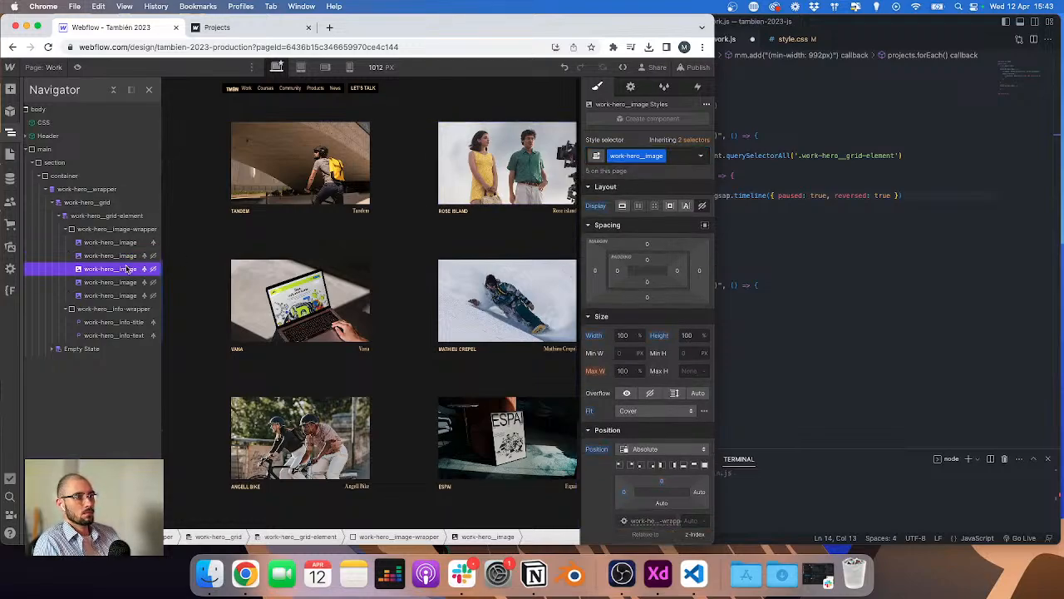
click(133, 283)
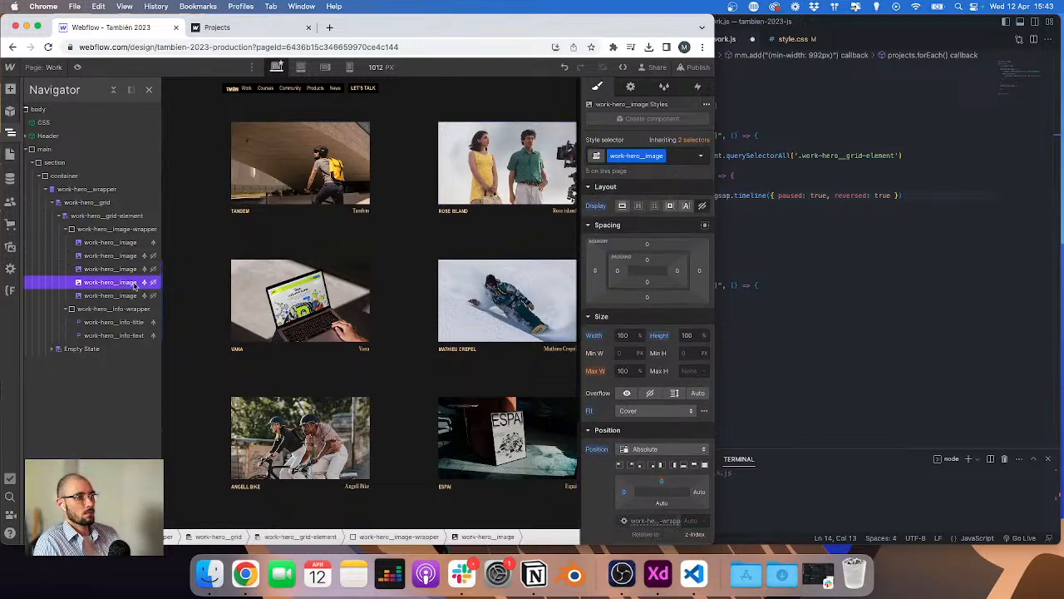
click(131, 296)
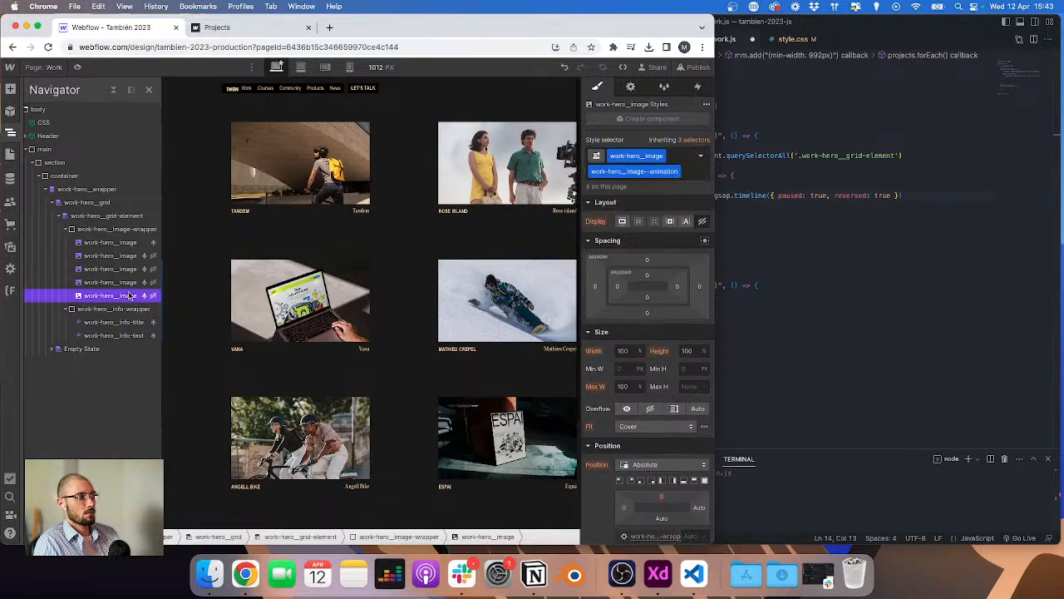
click(694, 66)
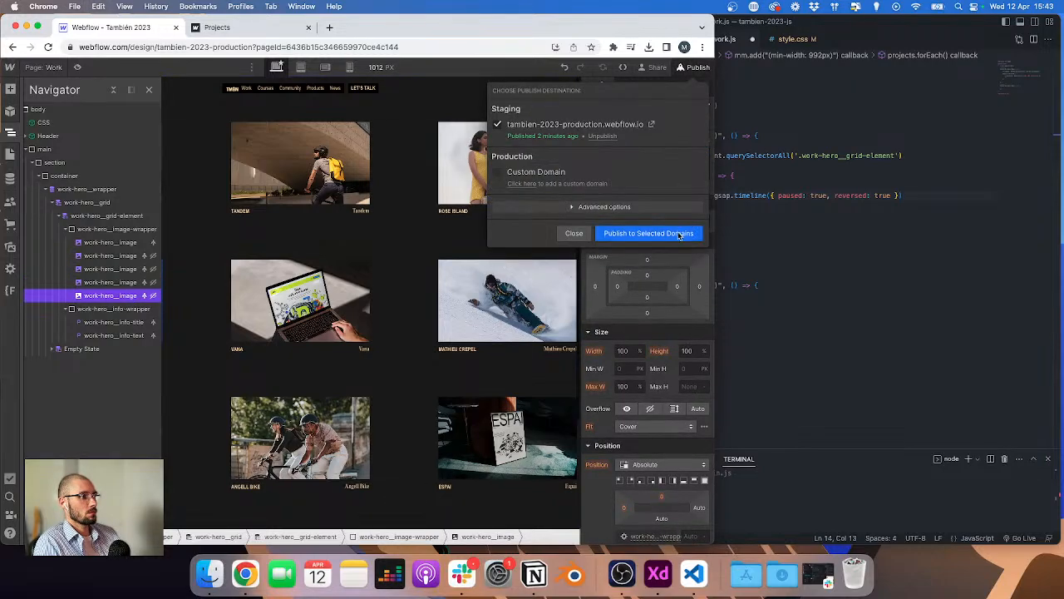
Step: Target '.work-hero__image--animation' in the .to() call and open its vars object
click(823, 195)
click(721, 208)
text(('.)
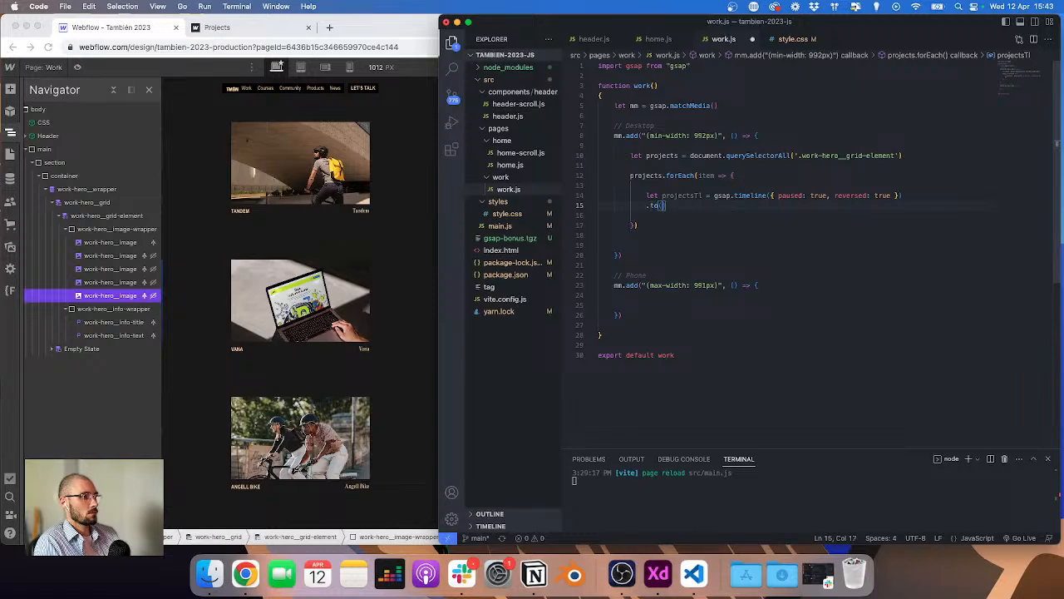
text(work-hero__image--animation)
text(, {)
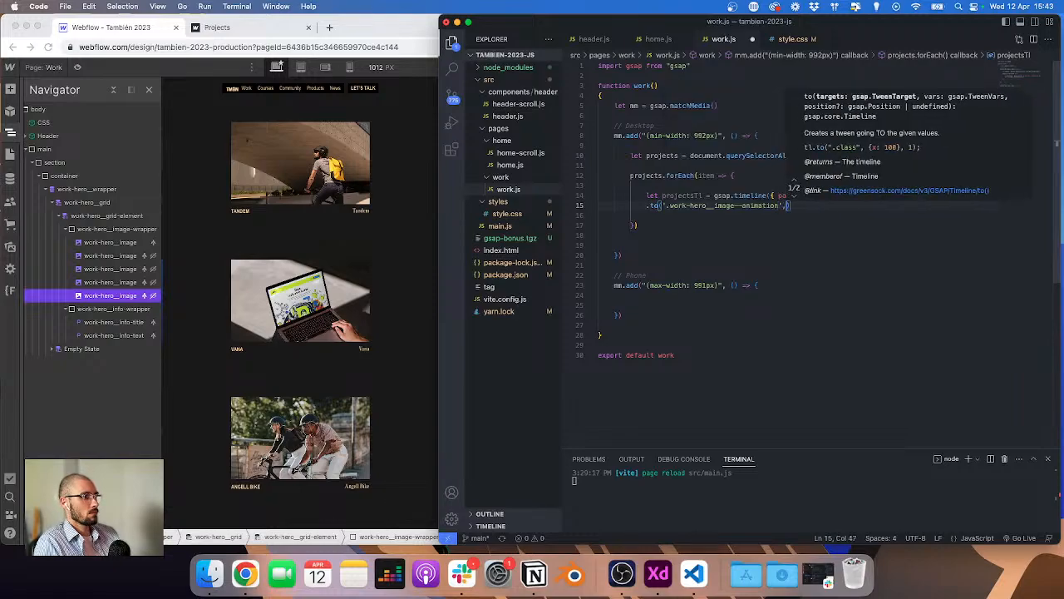
Step: Add display: 'block' and delay: 0.5 to the tween's vars
key(Return)
text(display: )
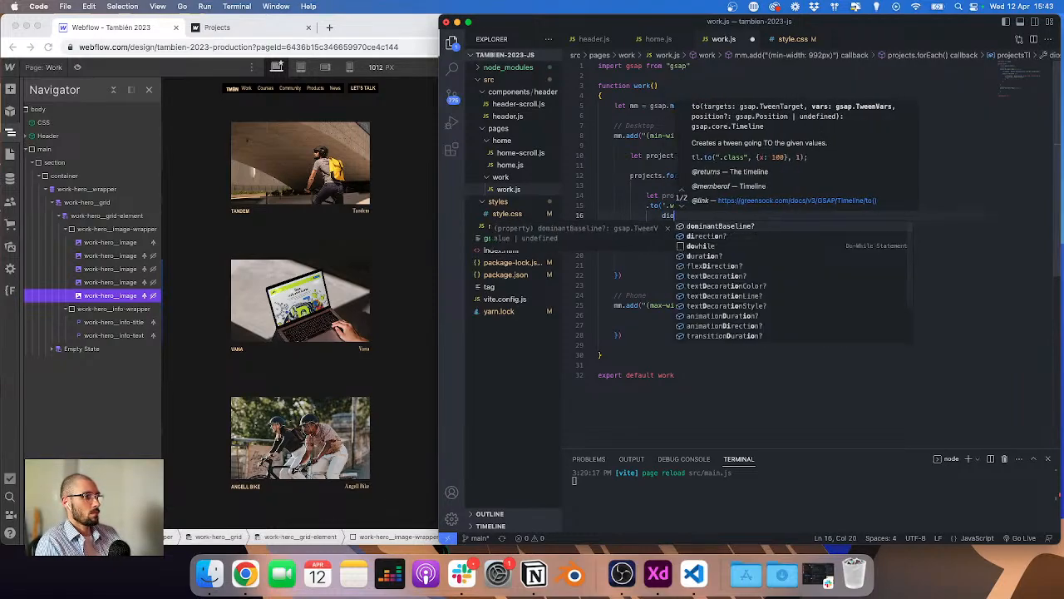
text('block',)
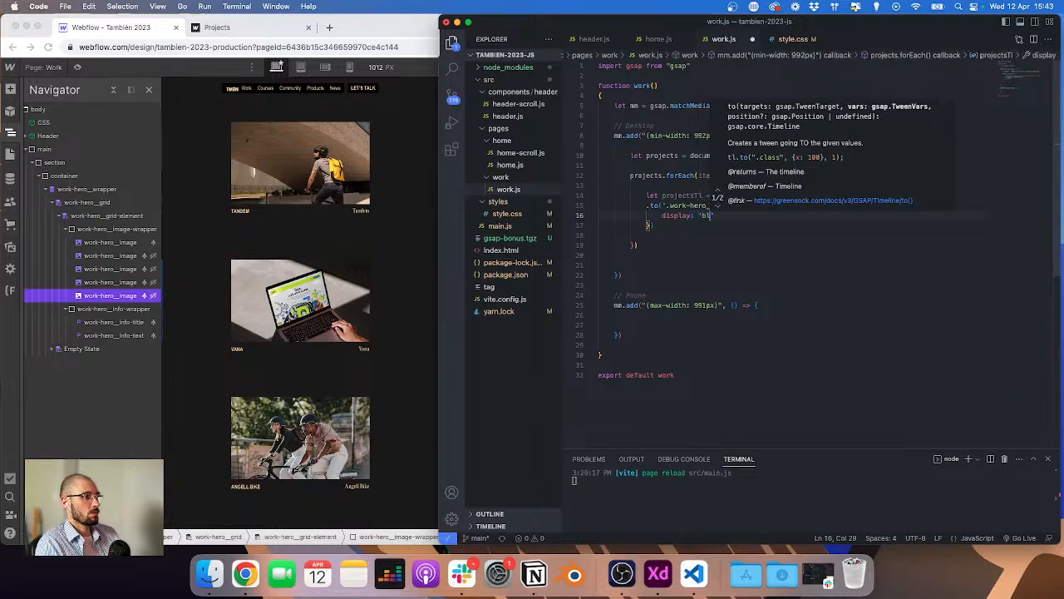
key(Return)
text(delay: )
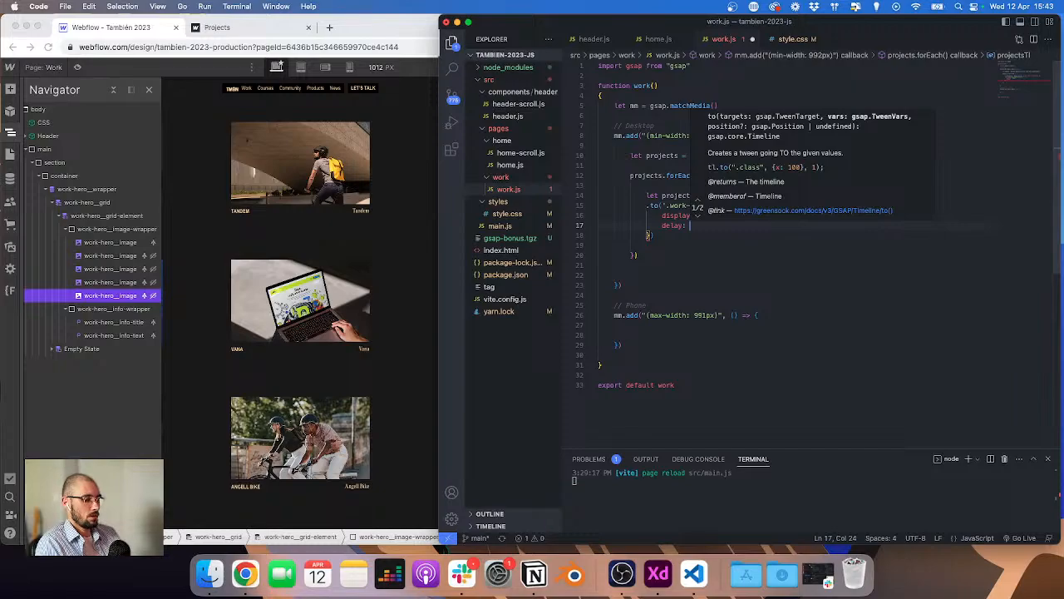
text(0.5,)
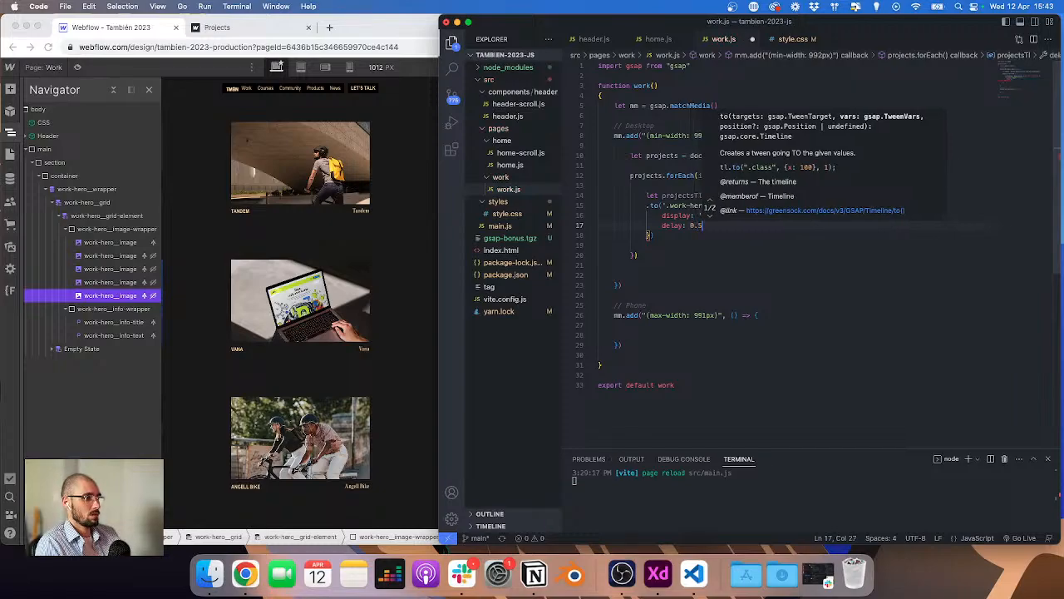
key(Return)
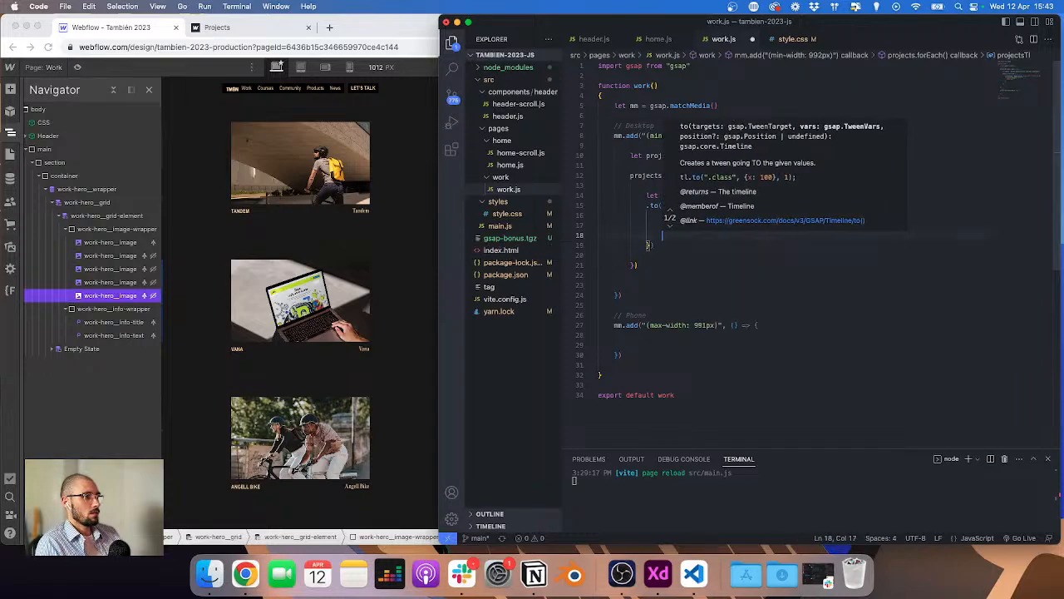
Step: Replace the delay line in the tween's vars with stagger: 1
key(shift+super+Left)
key(BackSpace)
key(BackSpace)
key(shift+super+Left)
key(BackSpace)
text(sta)
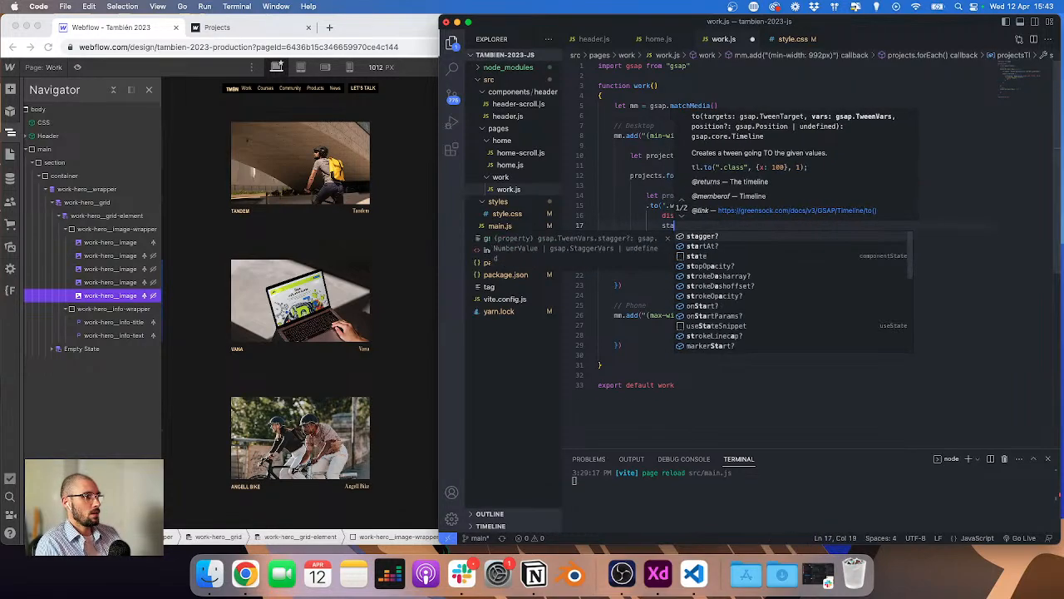
text(gger: 1)
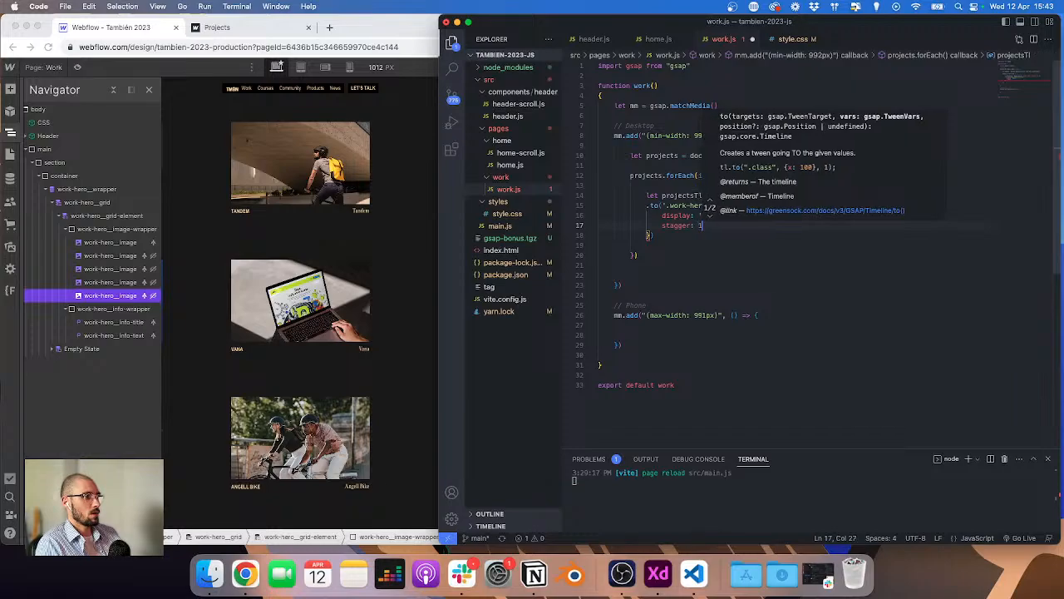
key(Escape)
Step: Check the published work page with its console open, then return to the code editor
click(259, 27)
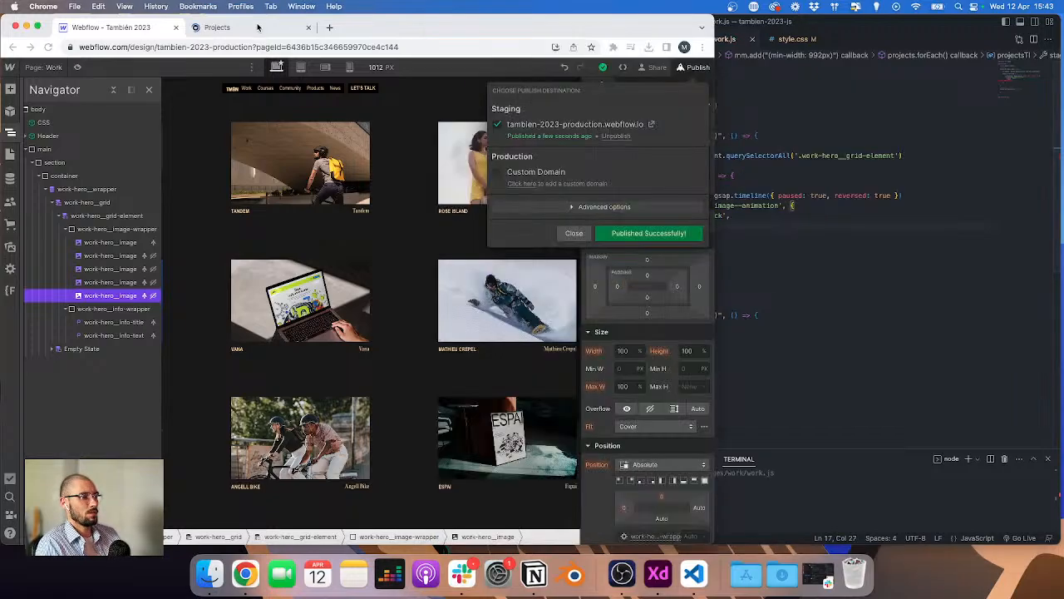
key(super+alt+j)
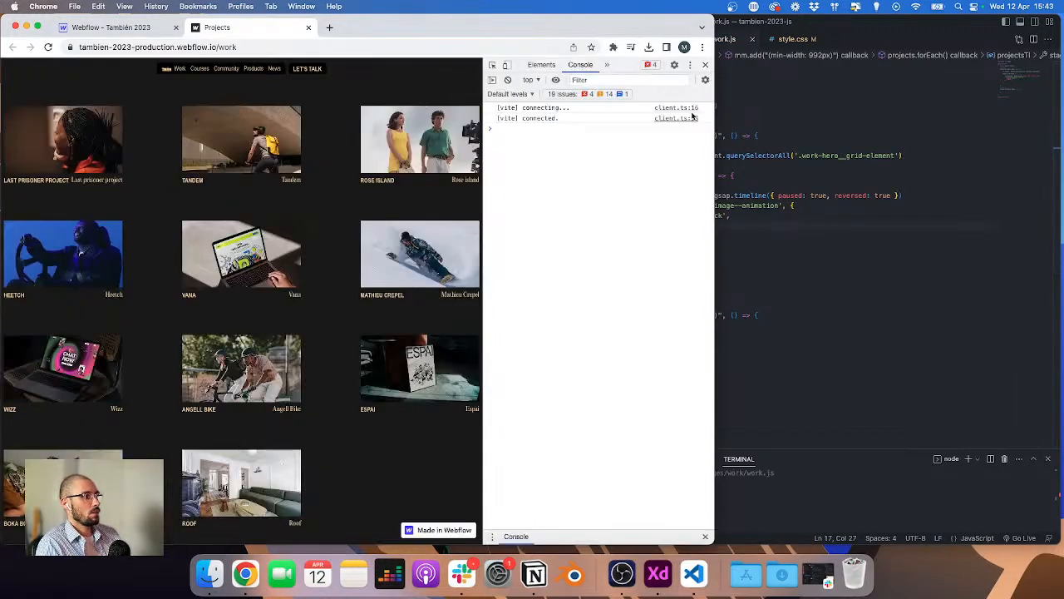
drag(716, 119, 843, 125)
click(868, 204)
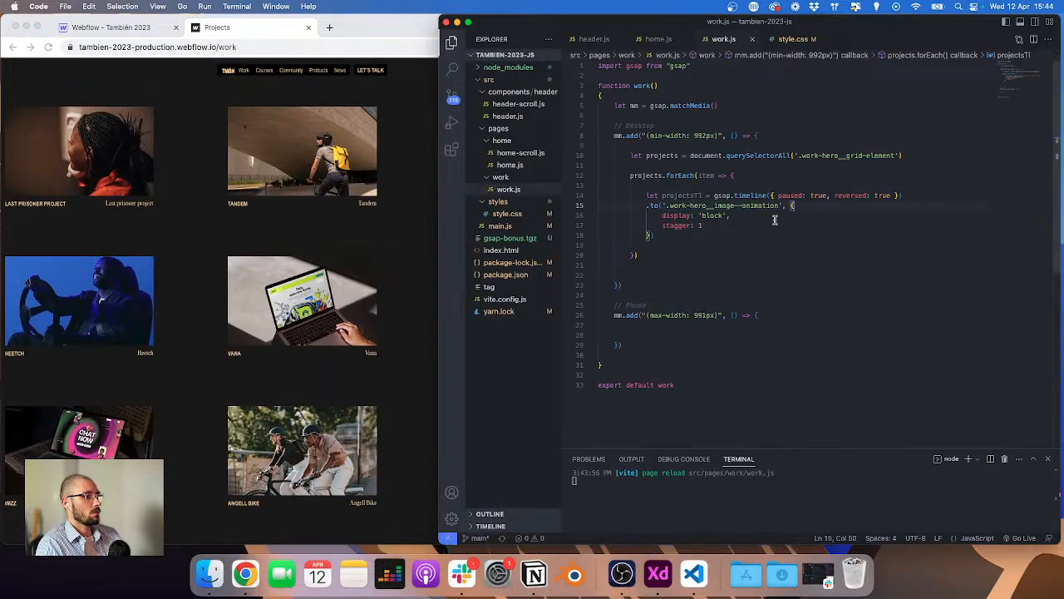
Step: Below the tween, add item.addEventListener('mouseenter', () => { }) inside the forEach loop
click(699, 240)
key(Return)
key(Return)
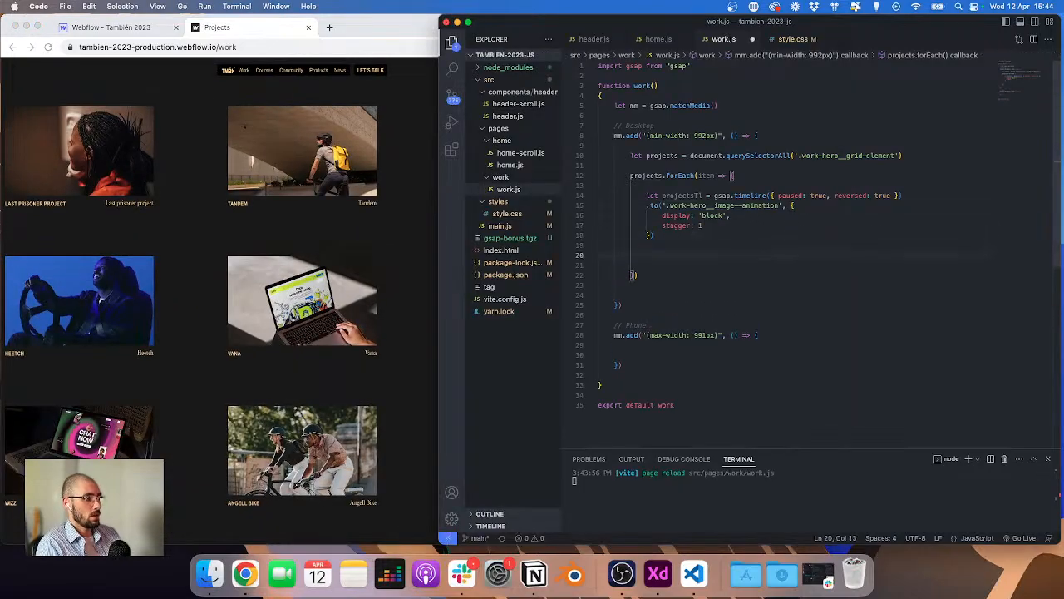
text(projects.for)
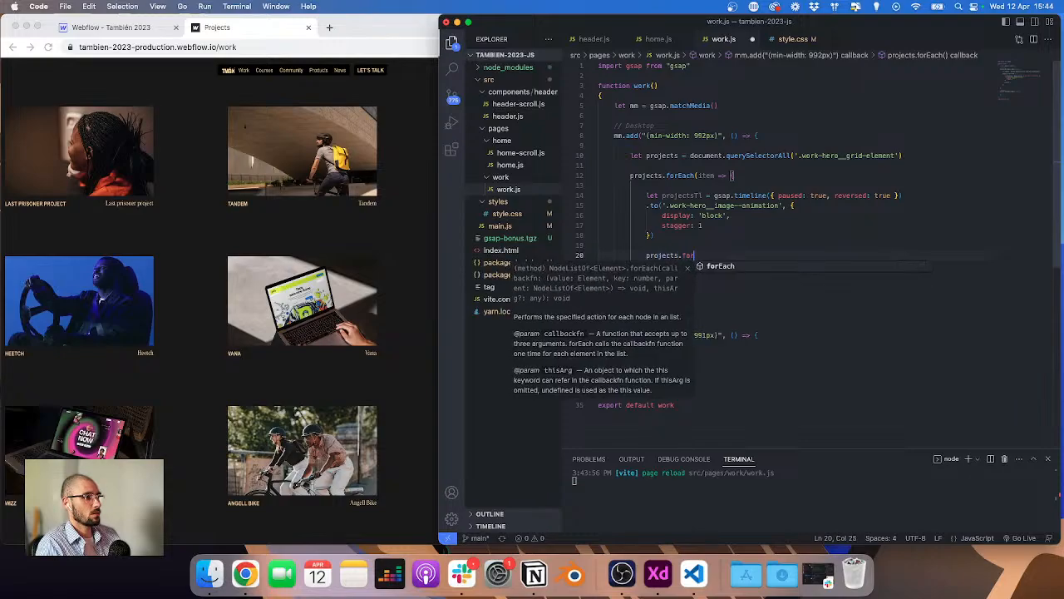
key(Tab)
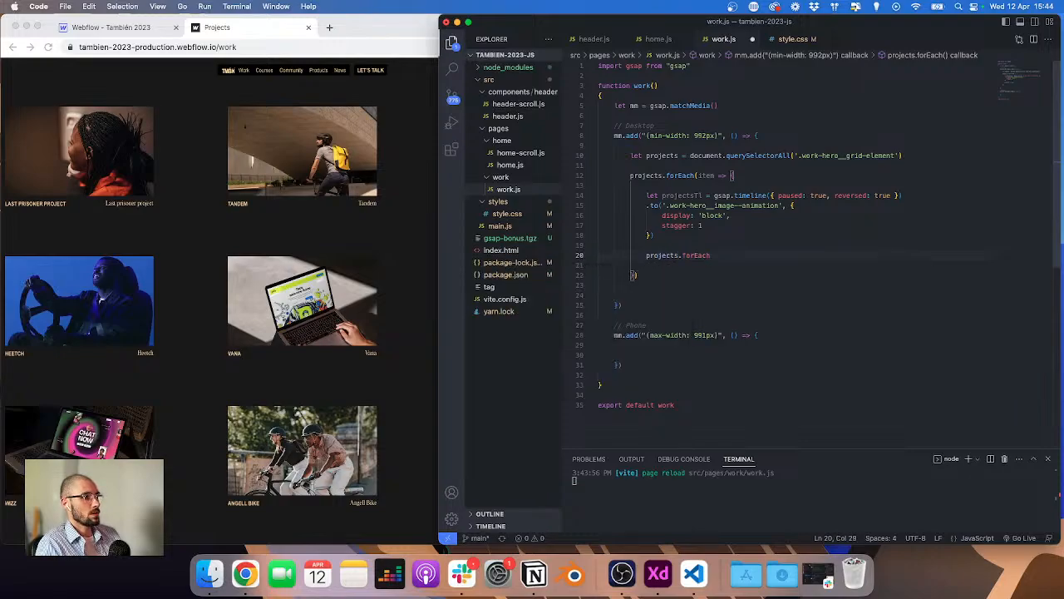
key(super+shift+Left)
text(item.)
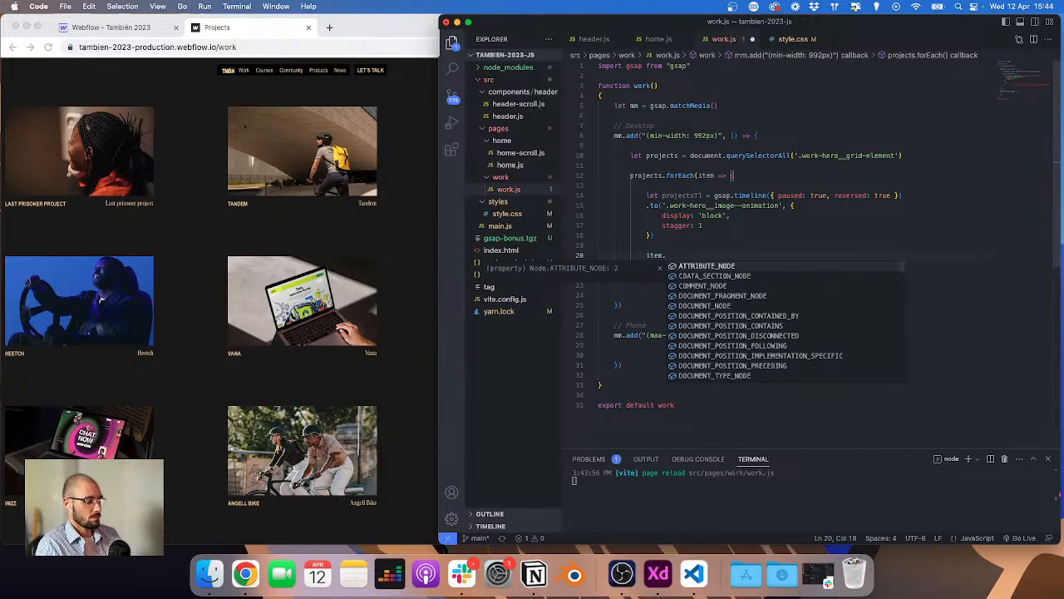
text(addEventListener('m)
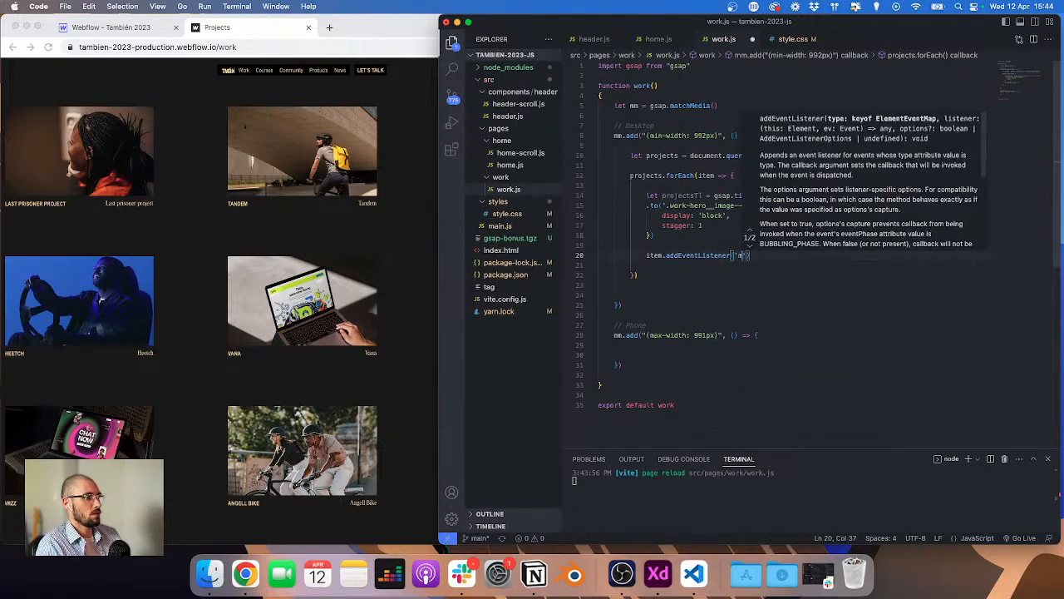
text(ouseenter')
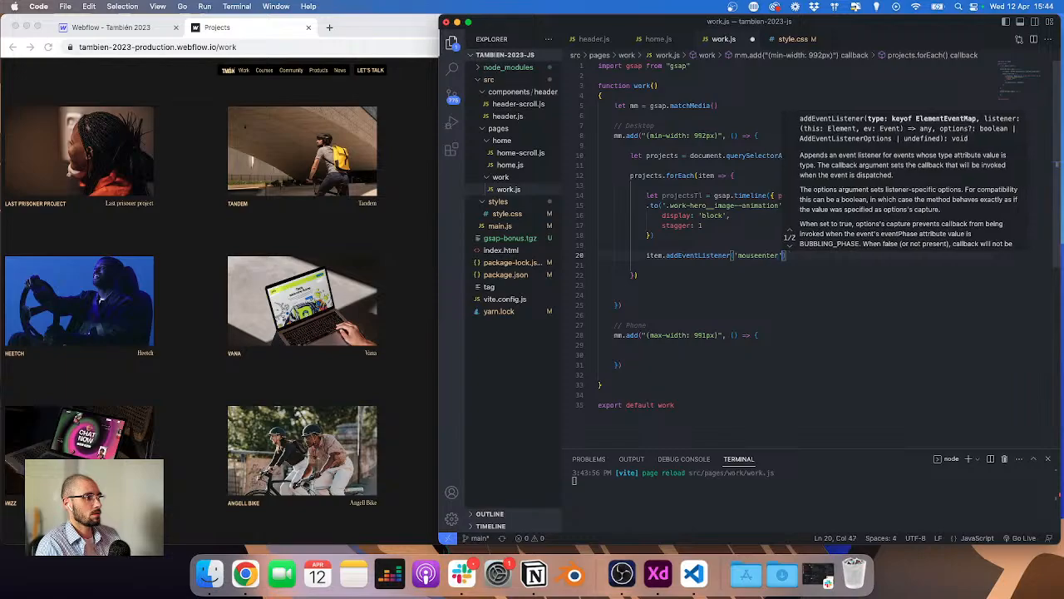
text(, () =>)
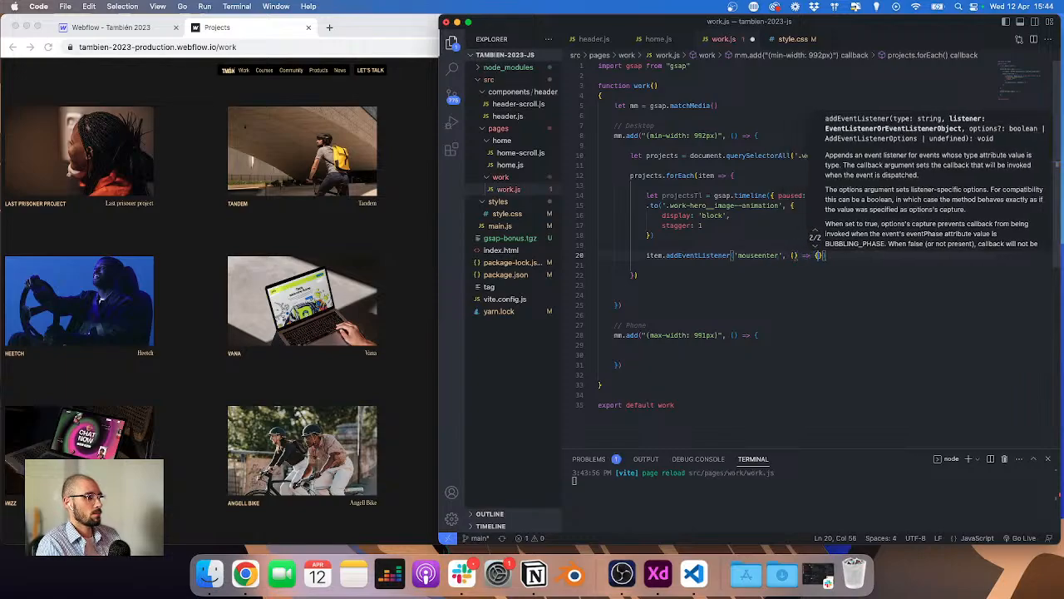
text( { )
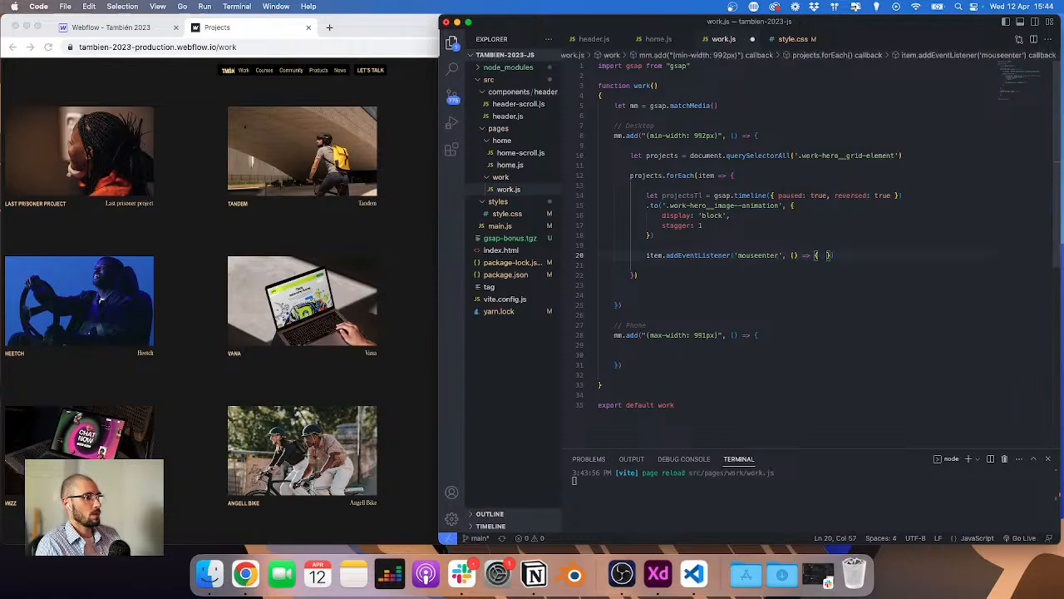
text(projectsTl.aply)
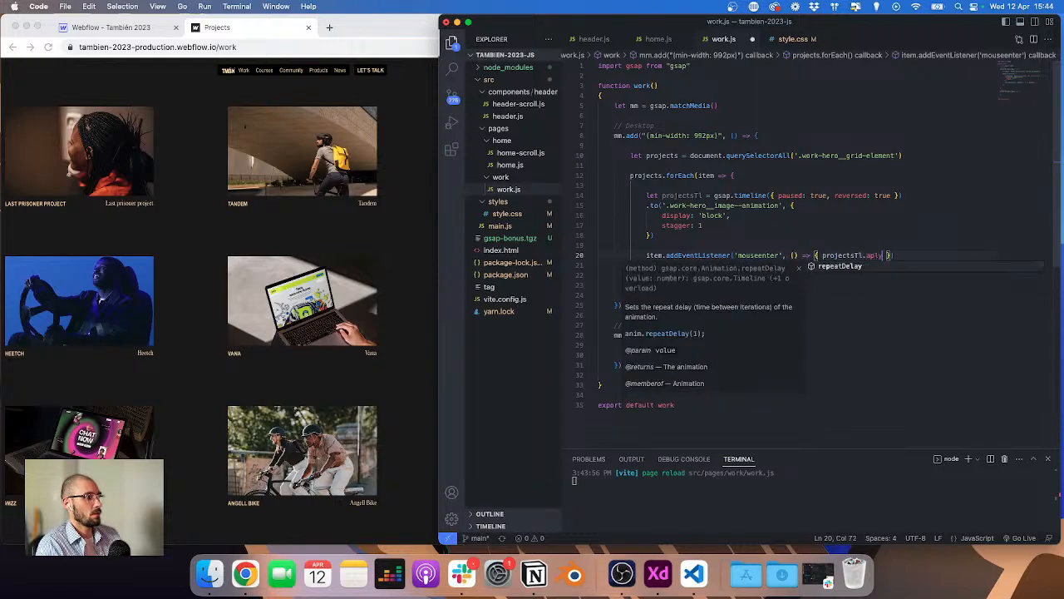
Step: Inside the mouseenter callback, call projectsTl.play()
key(BackSpace)
key(BackSpace)
key(BackSpace)
key(BackSpace)
text(p)
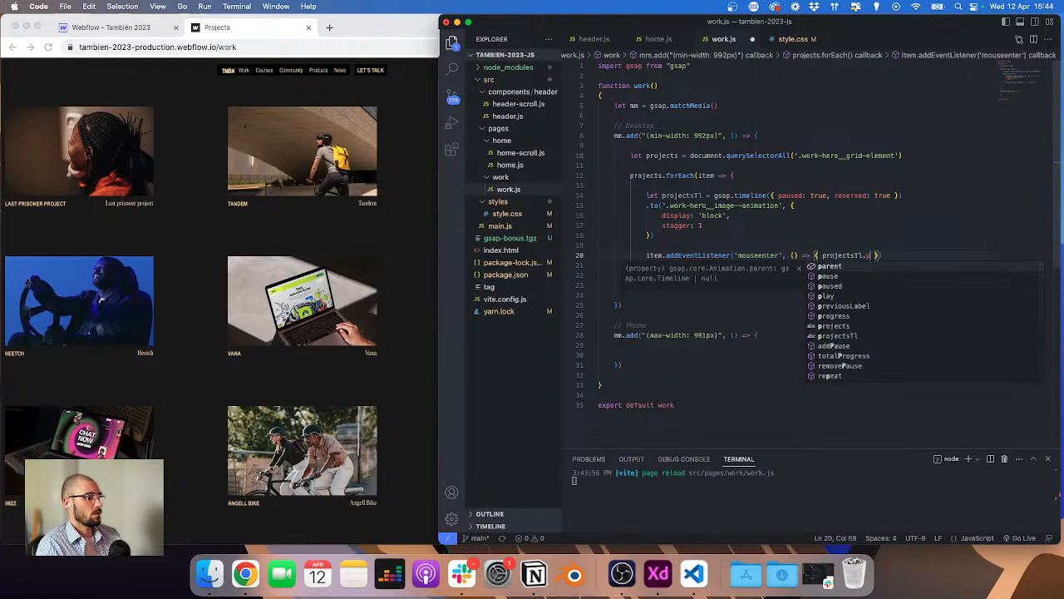
key(BackSpace)
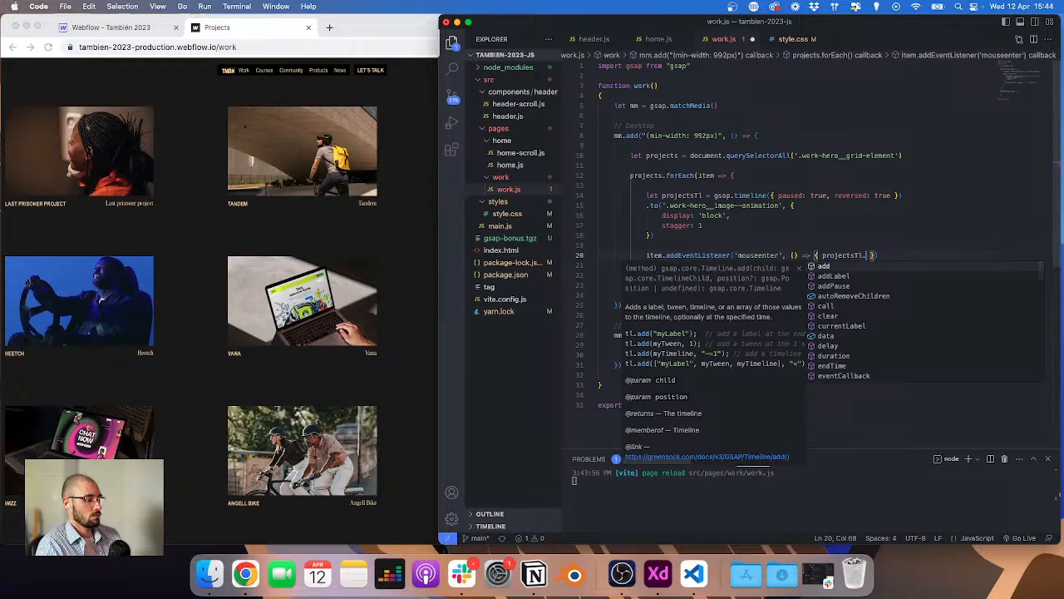
text(play()
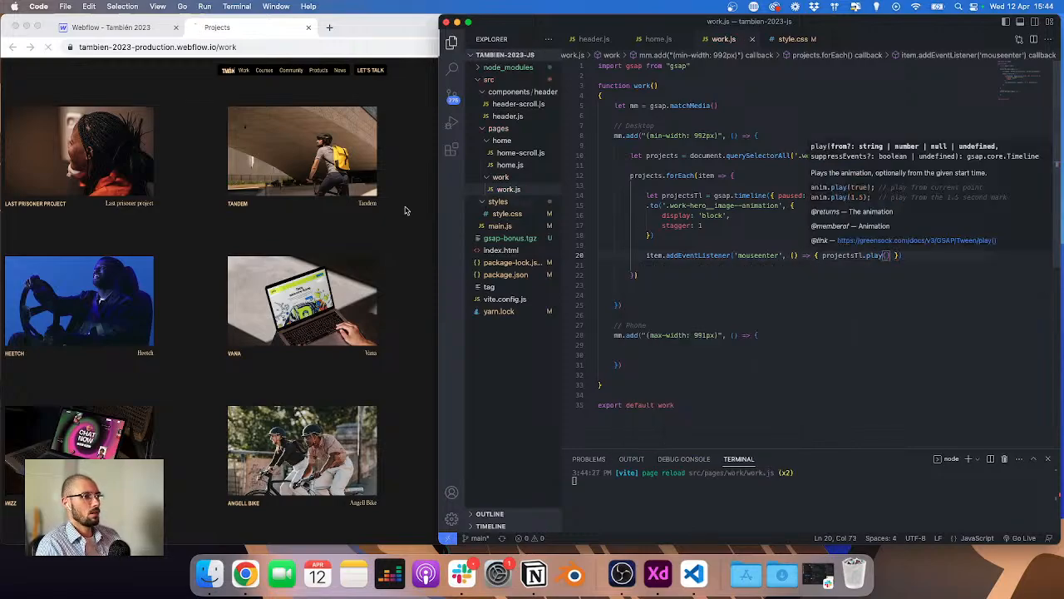
Step: Inspect the work page's project grid elements in the browser's developer tools
click(388, 212)
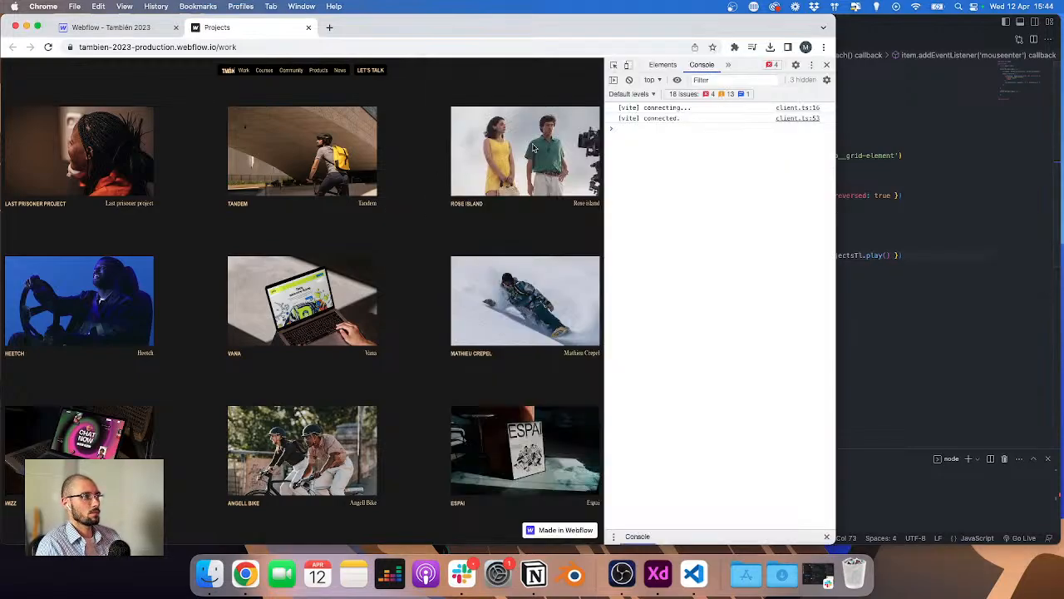
click(614, 65)
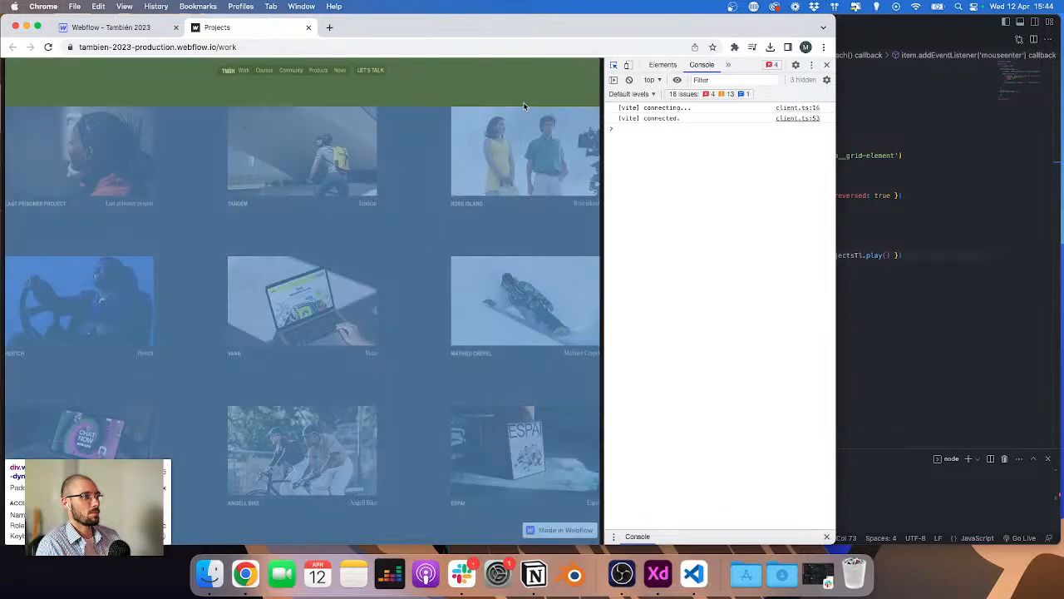
click(523, 105)
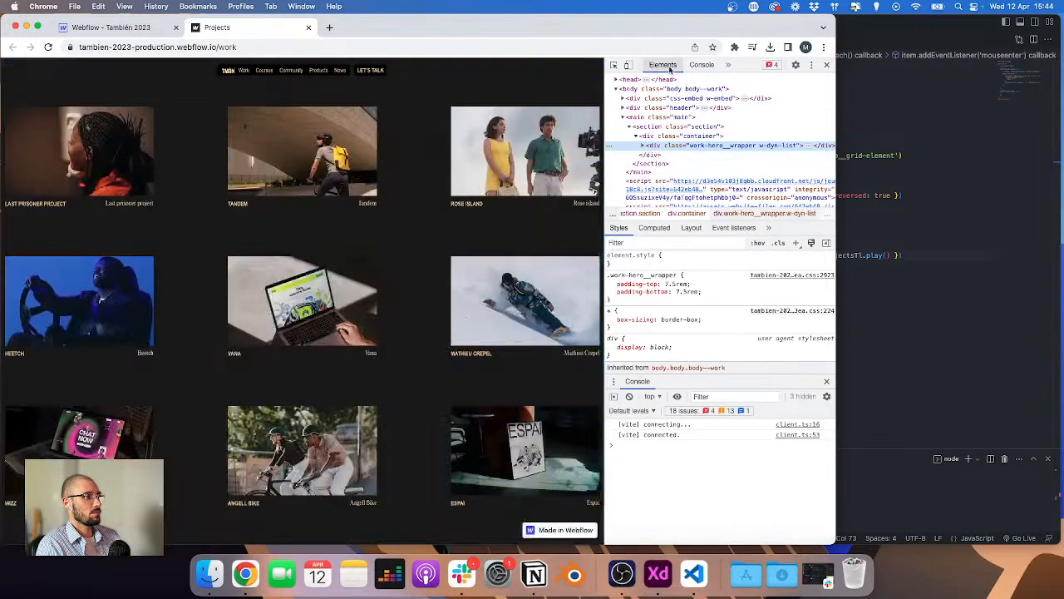
click(696, 65)
click(665, 66)
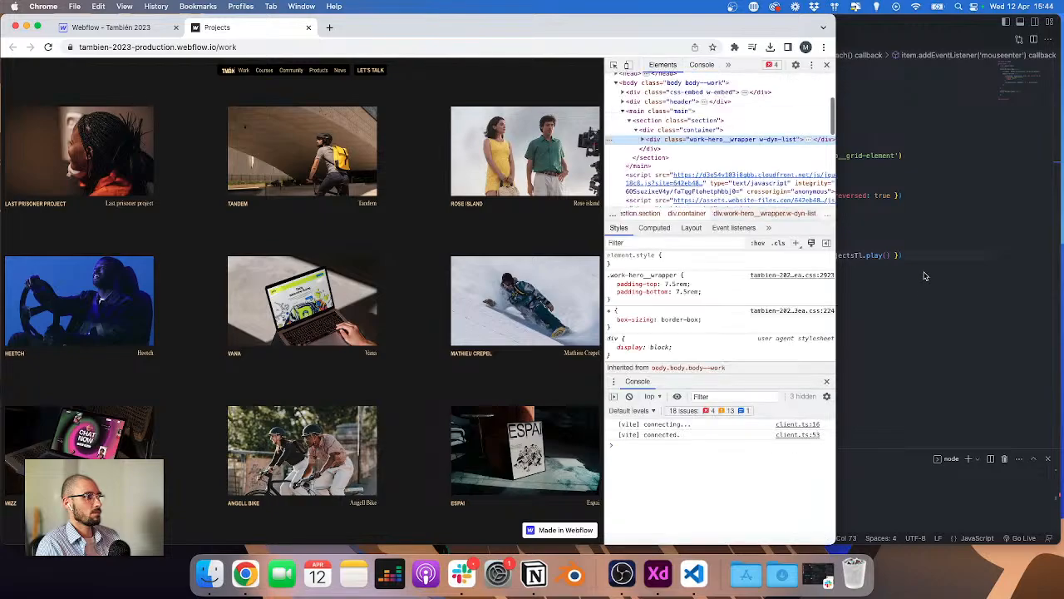
click(909, 248)
click(895, 256)
drag(890, 255, 842, 252)
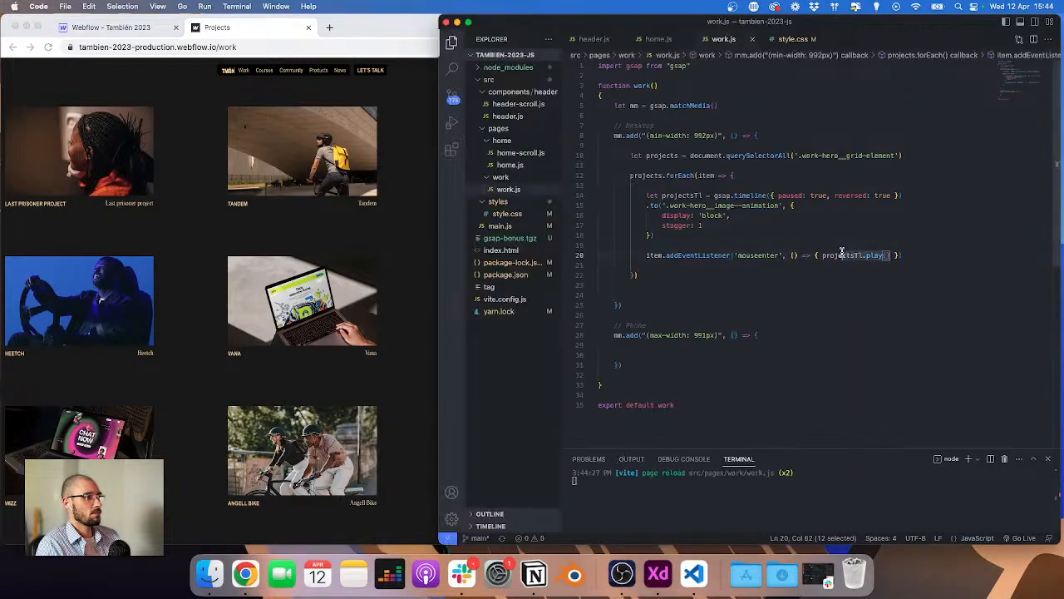
key(super+x)
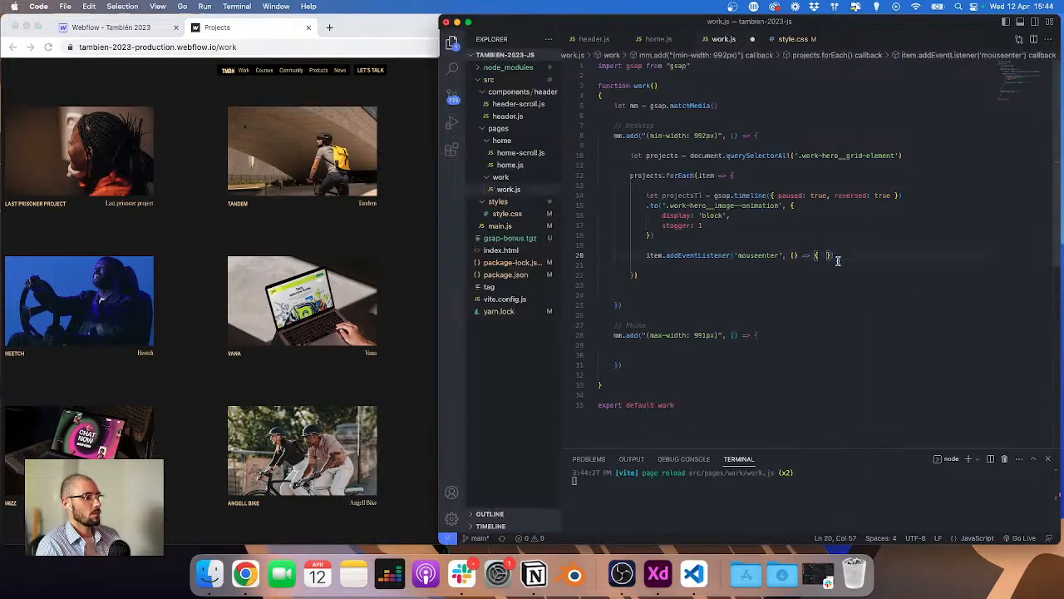
key(super+z)
key(super+s)
Step: Replace projectsTl.play() in the mouseenter callback with console.log('hover') and save the file
click(366, 94)
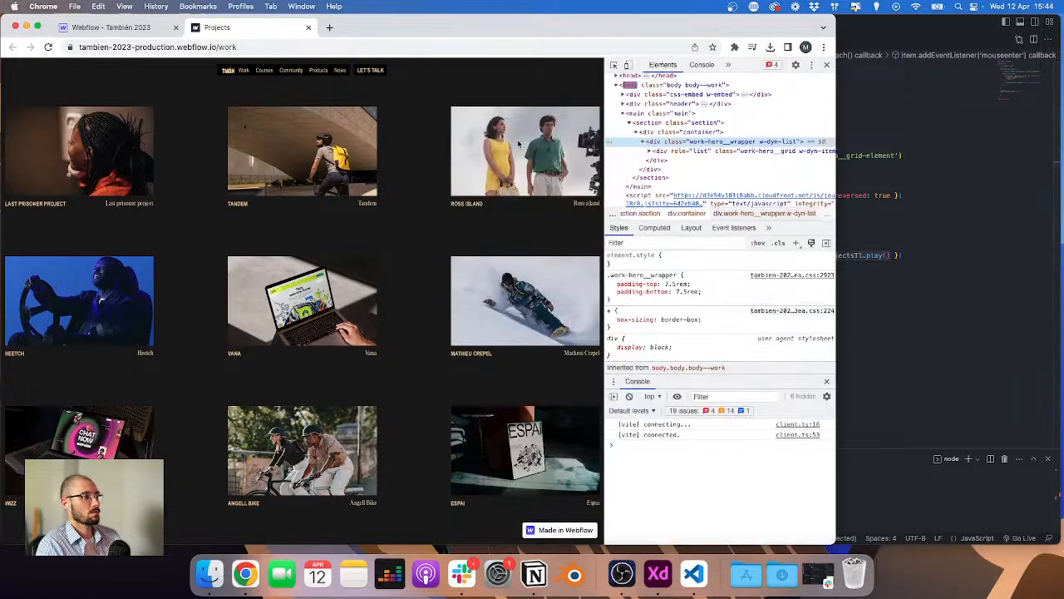
click(879, 212)
double_click(836, 257)
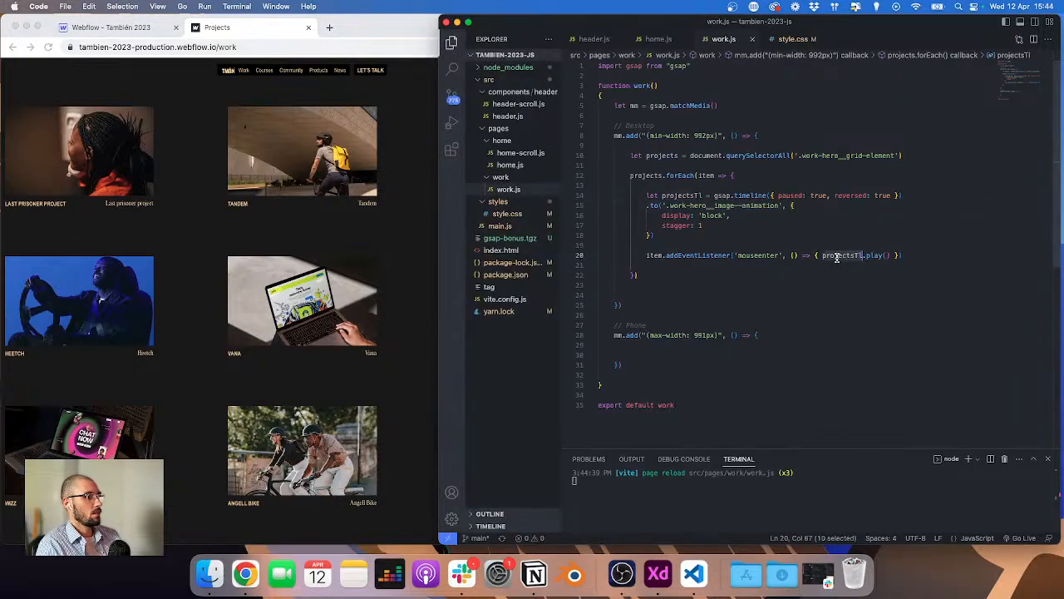
key(shift+alt+Right)
key(shift+alt+Right)
key(BackSpace)
text(console.)
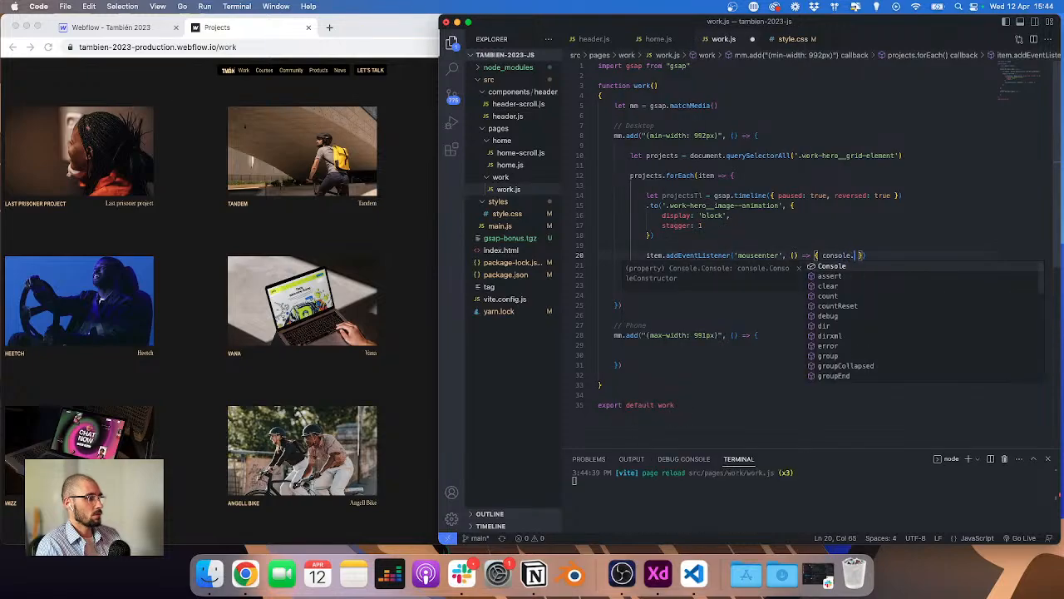
text(log()
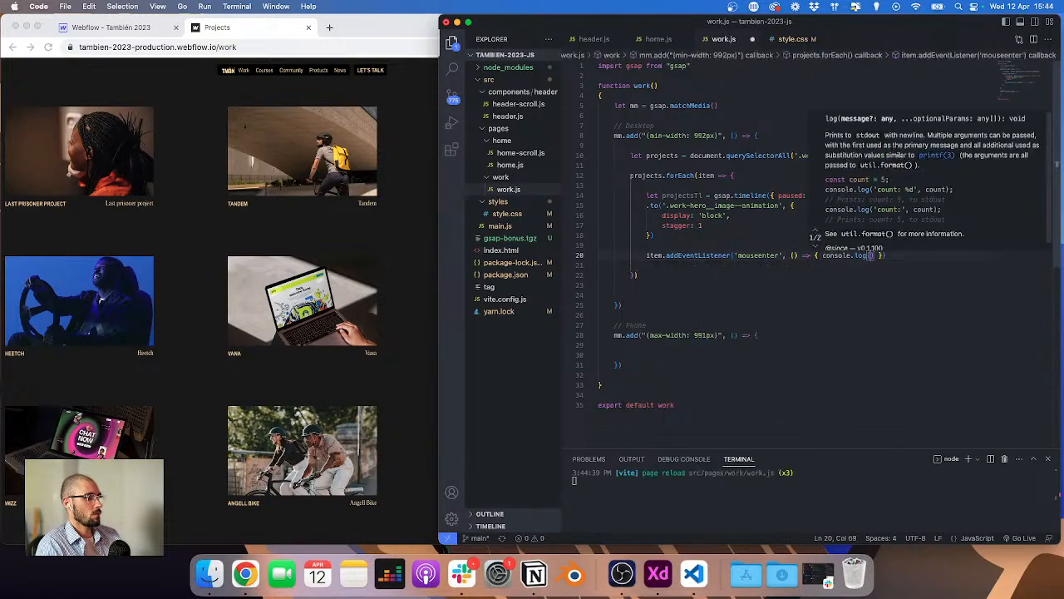
text('hover)
key(super+s)
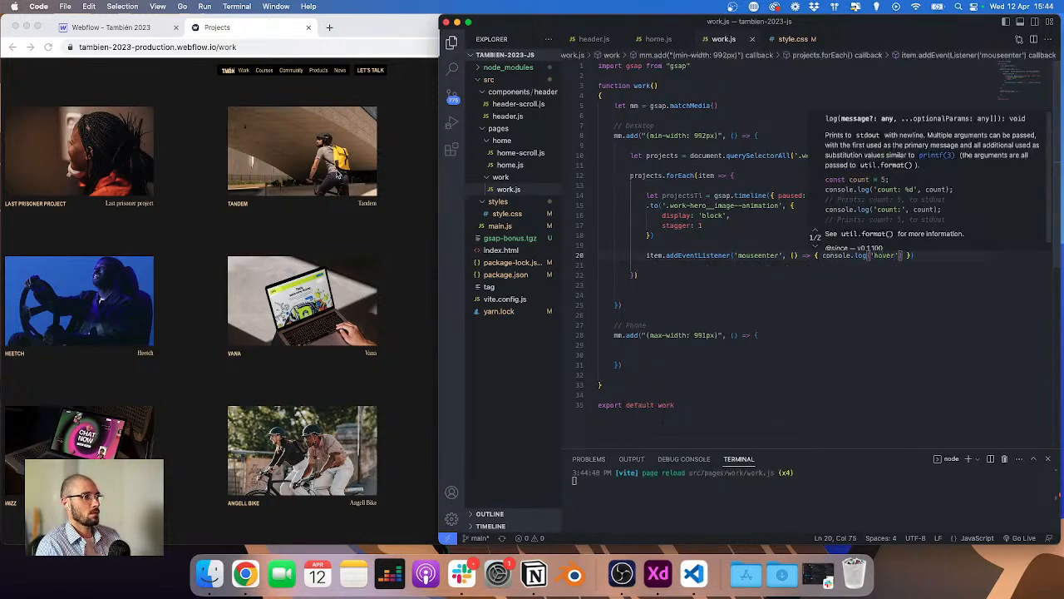
Step: Hover a project on the work page and check the console for the hover log
click(335, 172)
click(701, 64)
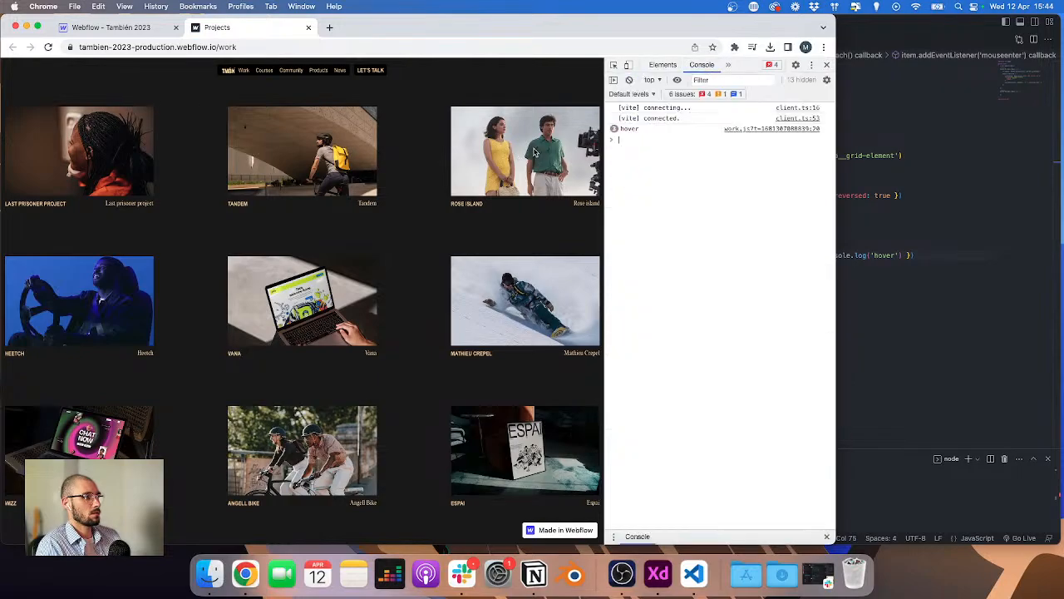
click(929, 302)
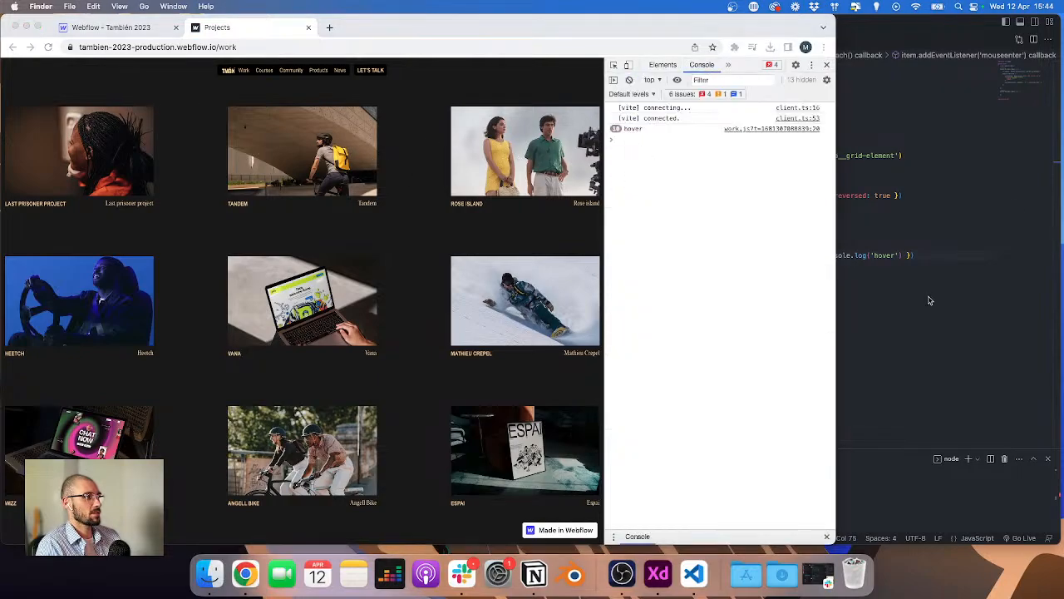
Step: Undo the console.log edit to restore projectsTl.play() in the mouseenter callback
text(g)
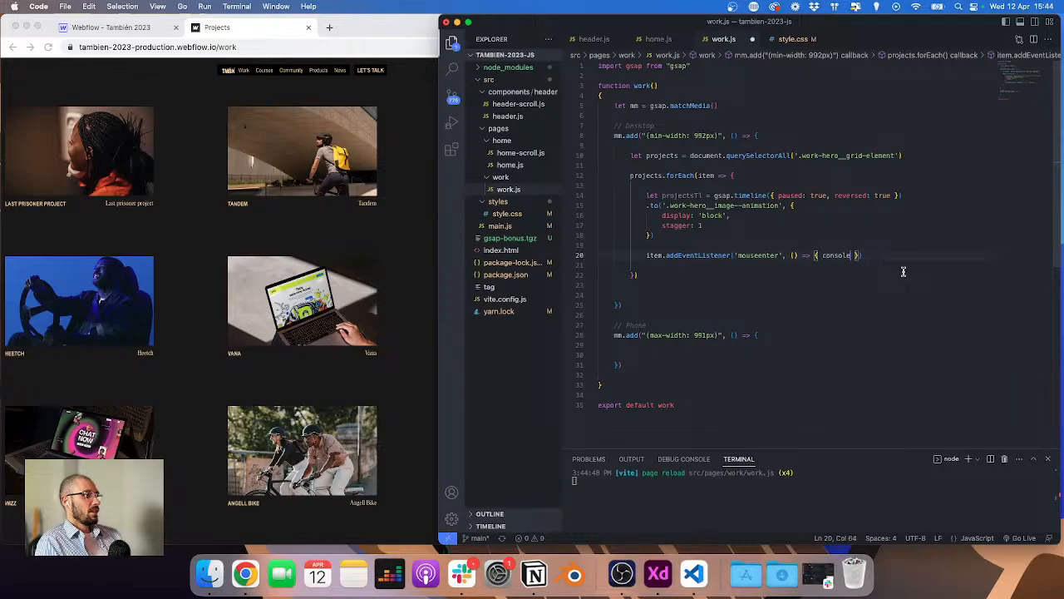
key(super+z)
key(super+z)
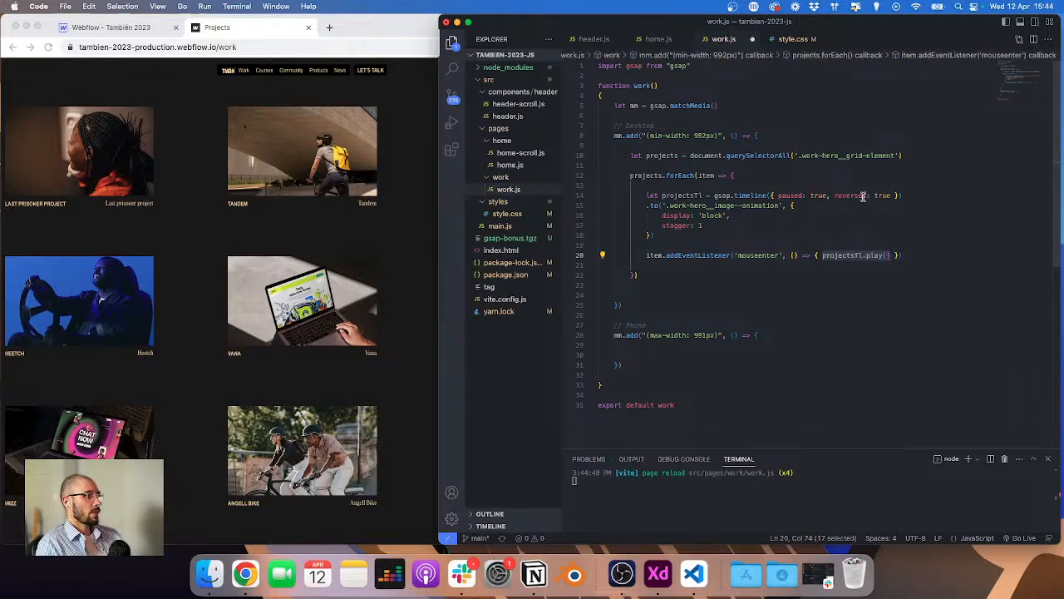
Step: Remove the reversed: true option from the project timeline's settings, leaving only paused: true
drag(835, 194, 894, 195)
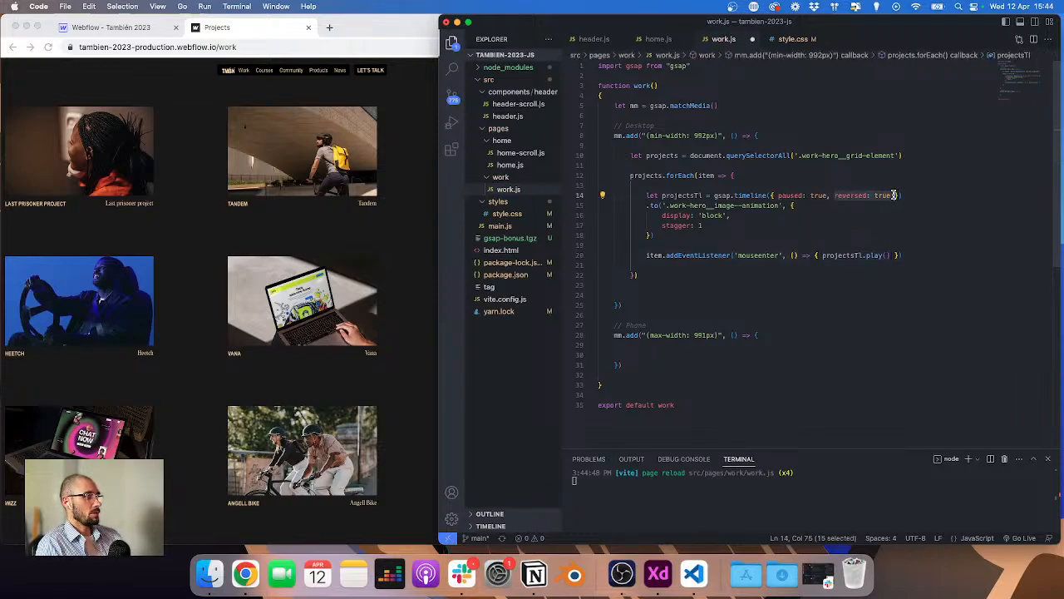
key(BackSpace)
key(BackSpace)
key(BackSpace)
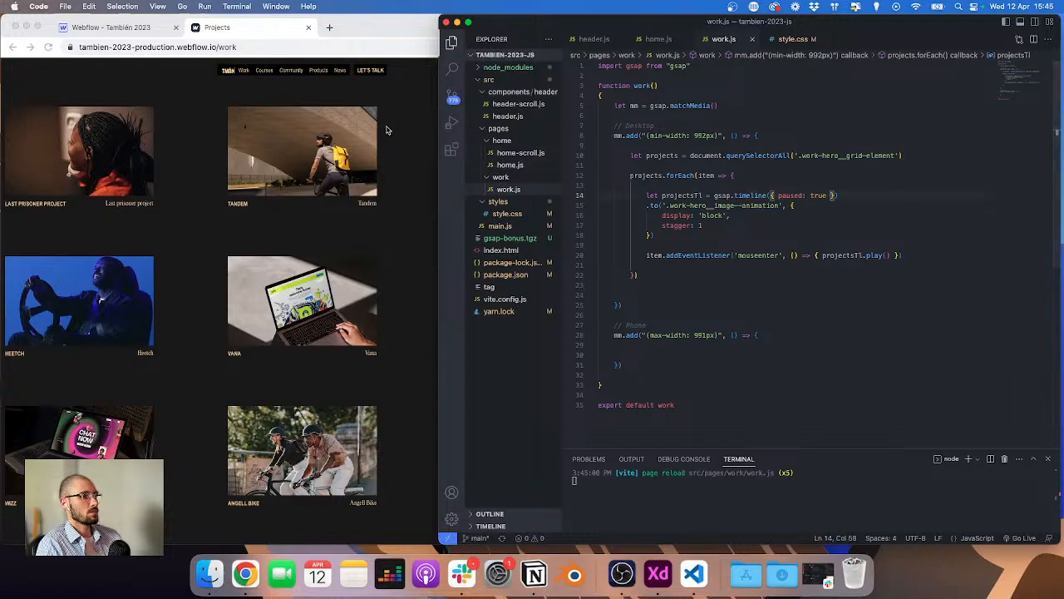
Step: Inspect the grid item and image wrapper elements in the developer tools while hovering a project
click(389, 131)
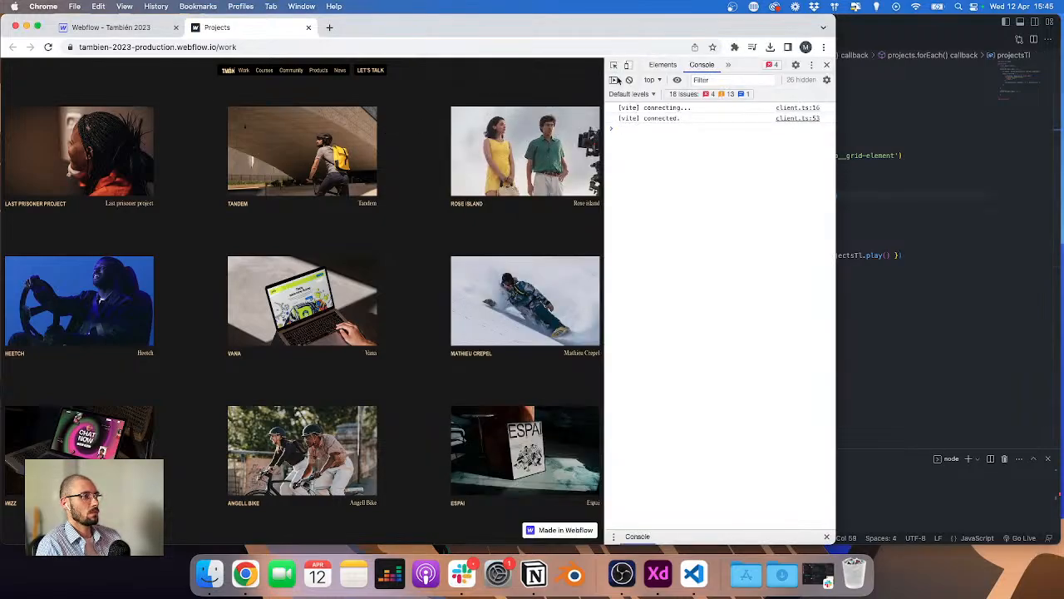
click(663, 65)
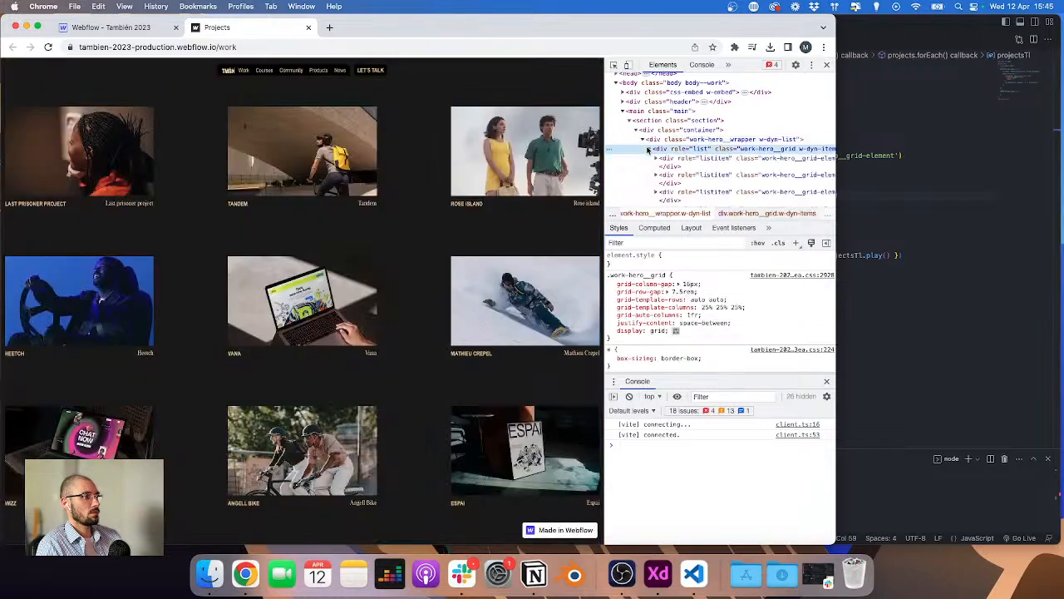
scroll(681, 152, down, 2)
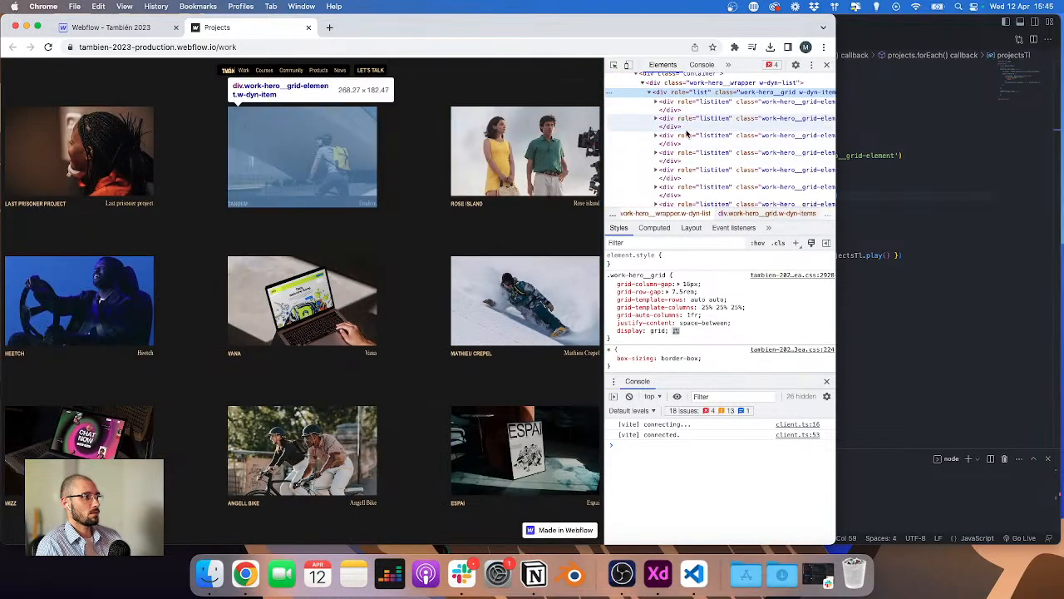
click(657, 139)
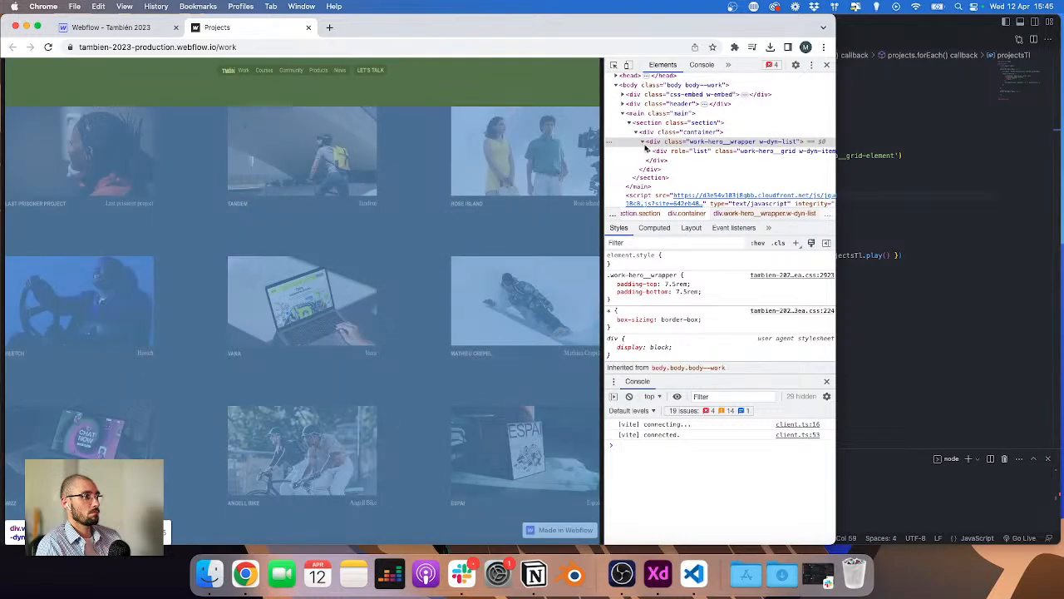
click(651, 150)
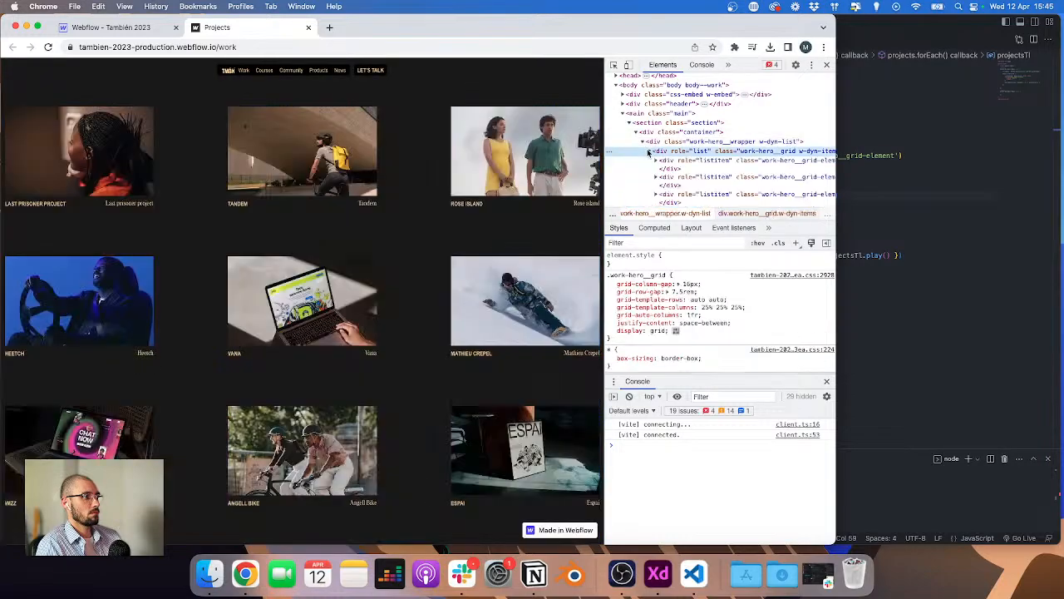
click(695, 196)
scroll(681, 167, down, 2)
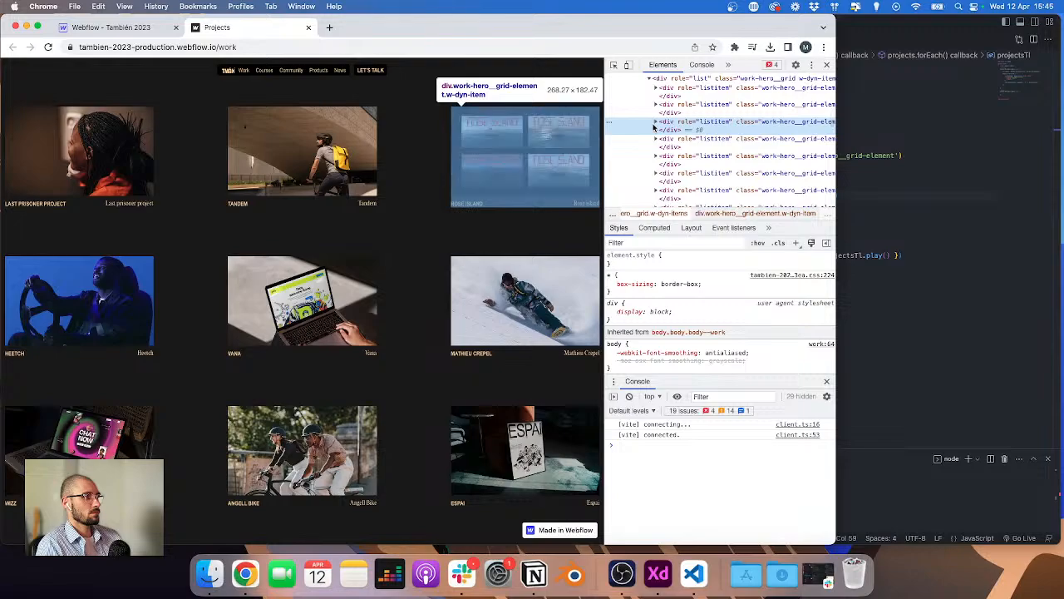
click(866, 163)
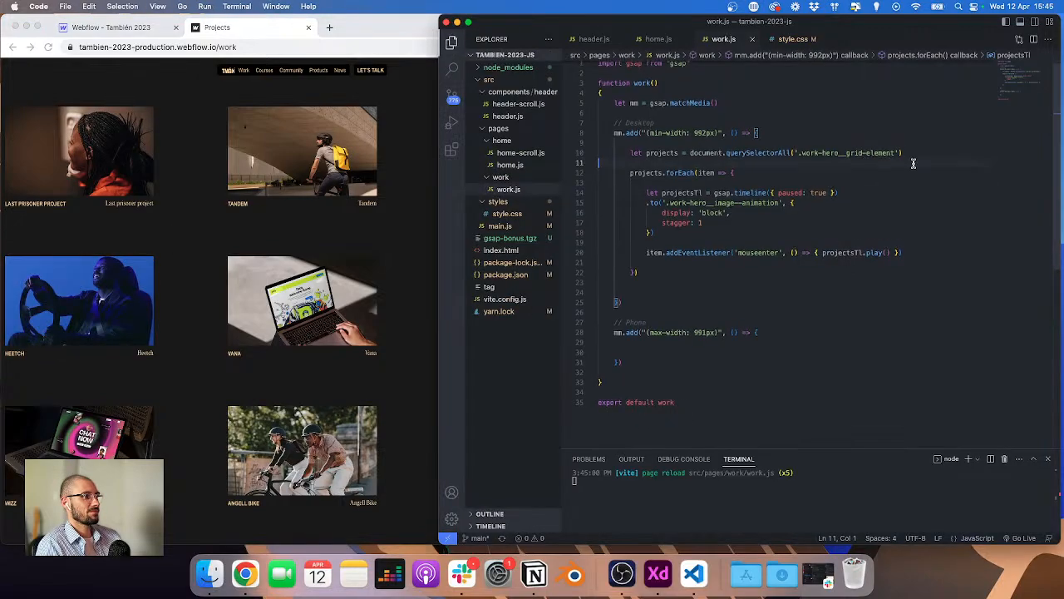
click(389, 241)
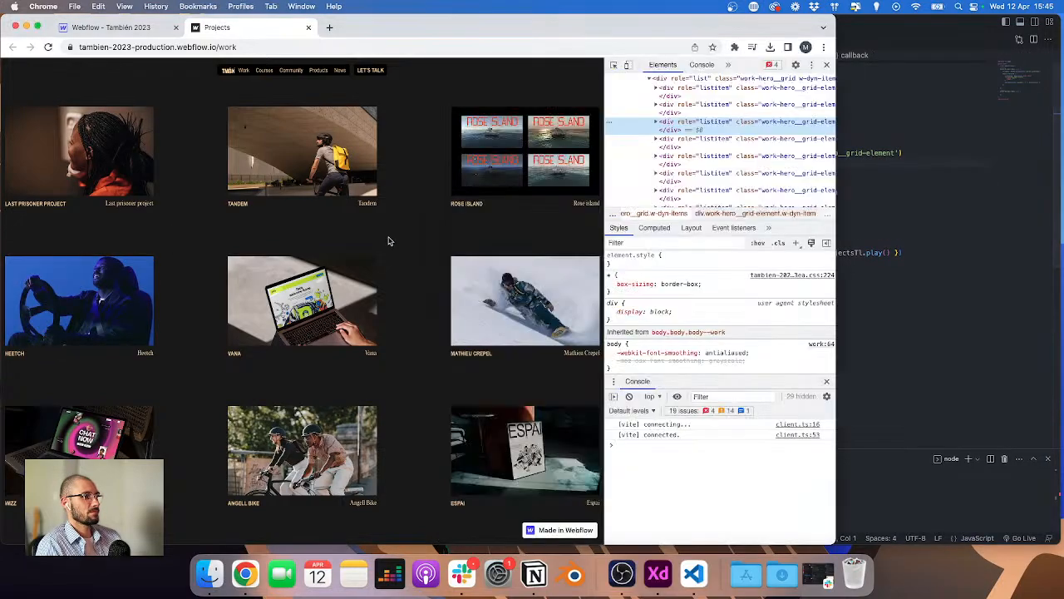
click(986, 240)
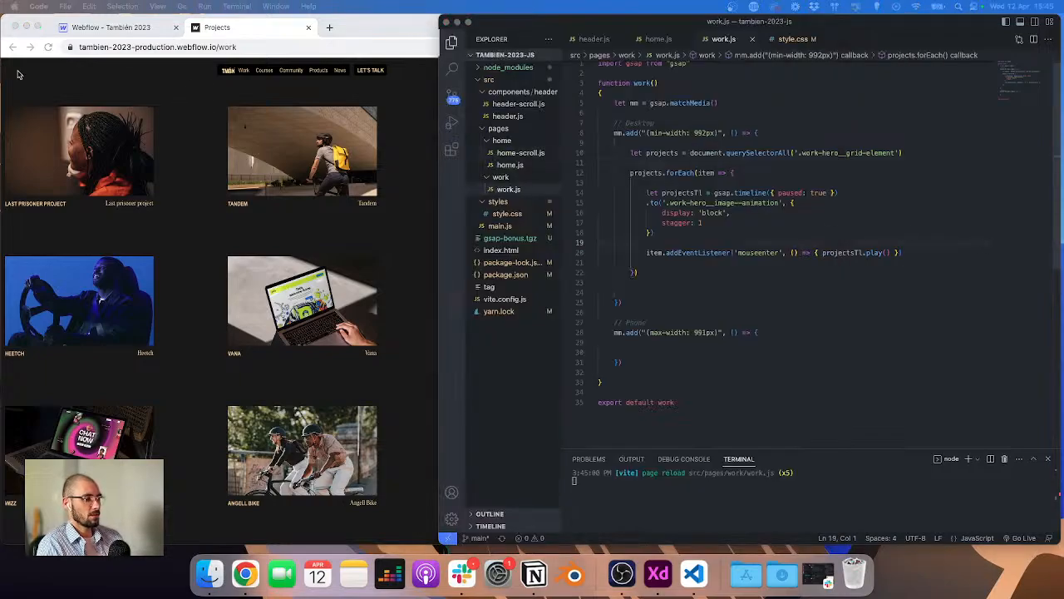
click(414, 138)
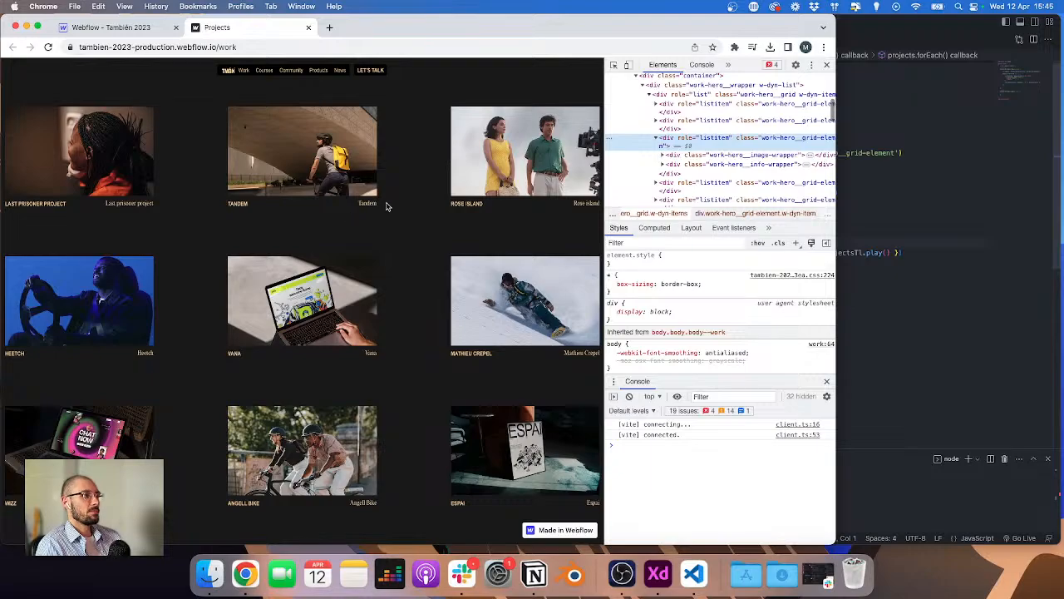
click(865, 183)
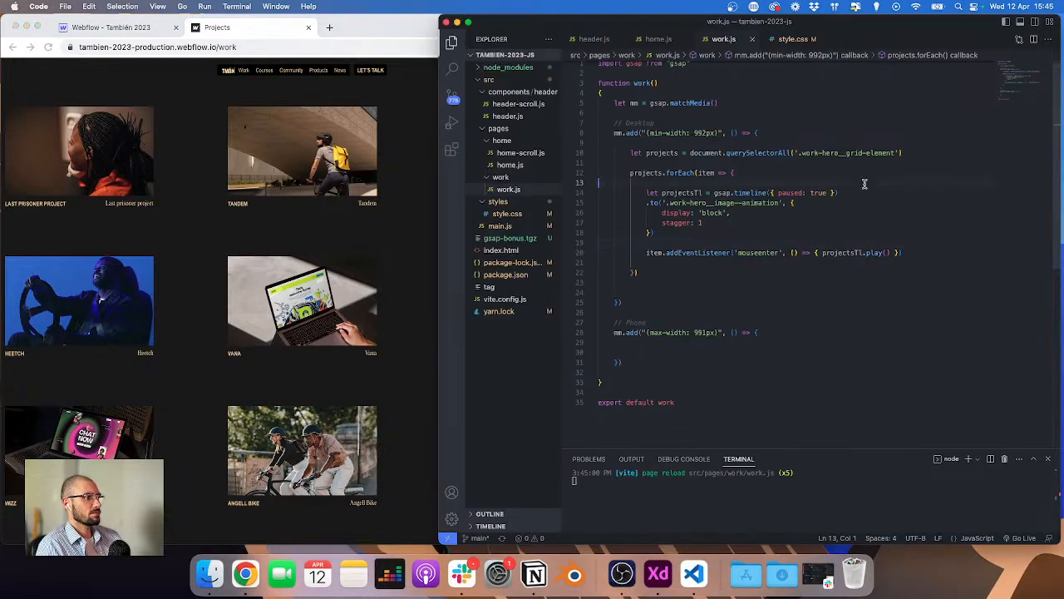
Step: Set the tween's stagger to 0.1 and add duration: 0.1 to its vars
click(728, 221)
key(BackSpace)
text(0.)
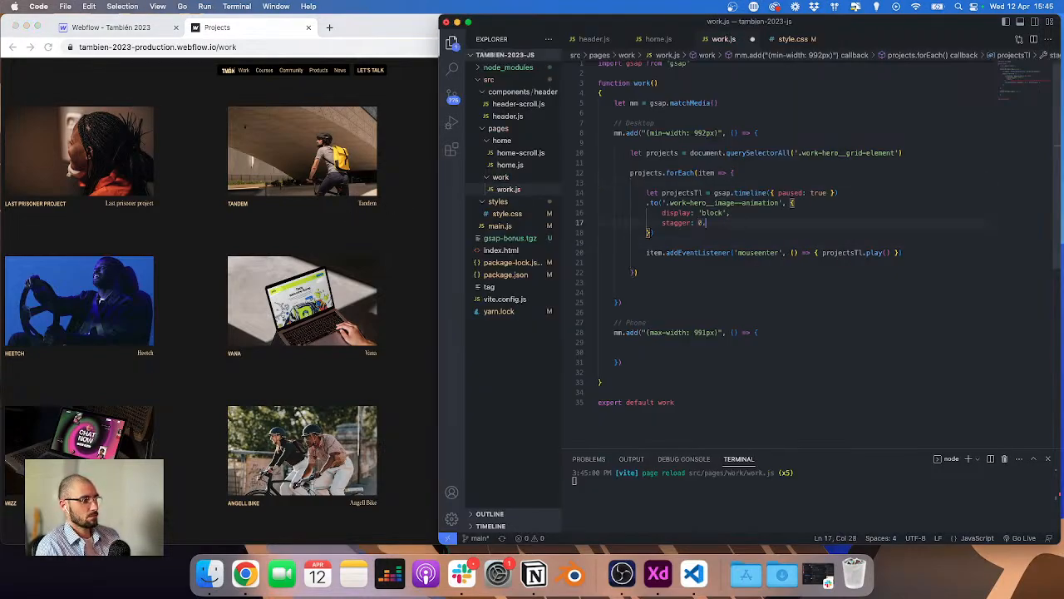
text(1,)
key(Return)
text(d)
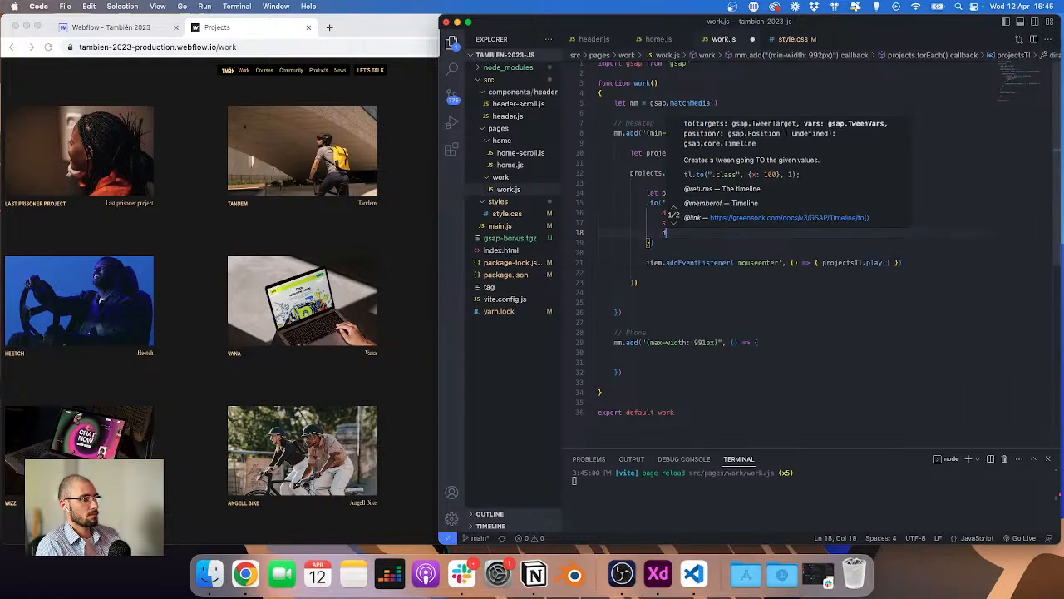
text(uration: 0.1)
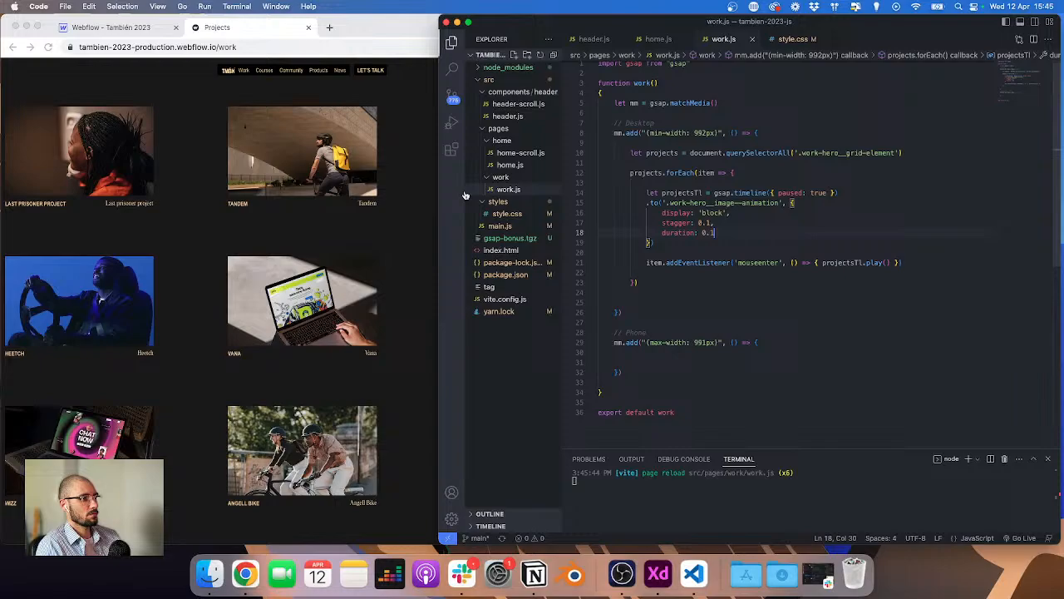
Step: Add ease: 'none' to the tween's vars and save the file
click(403, 188)
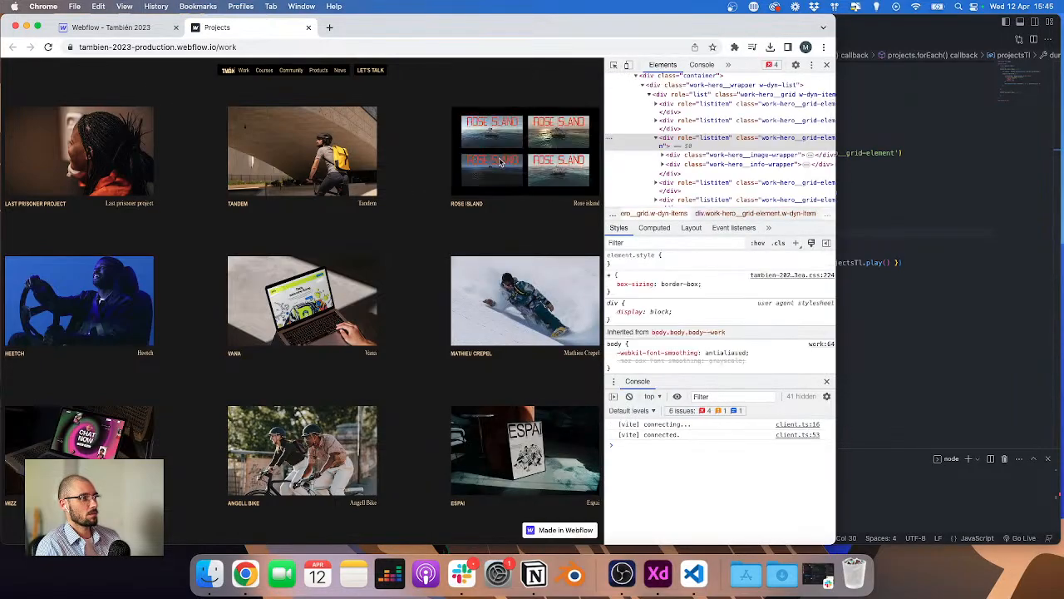
click(920, 200)
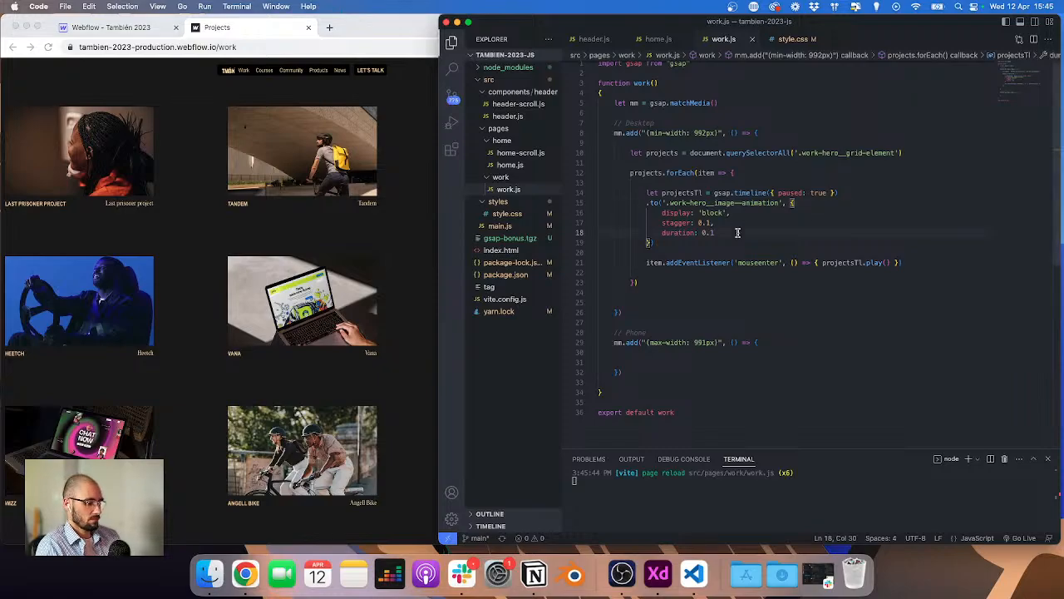
text(,)
key(Return)
text(ease: 'none)
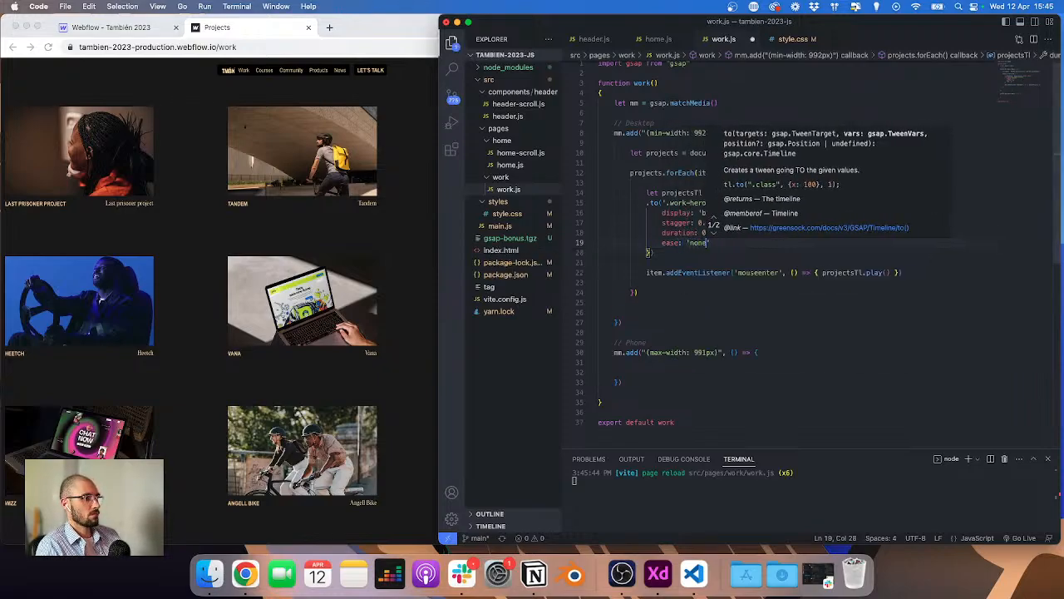
key(super+s)
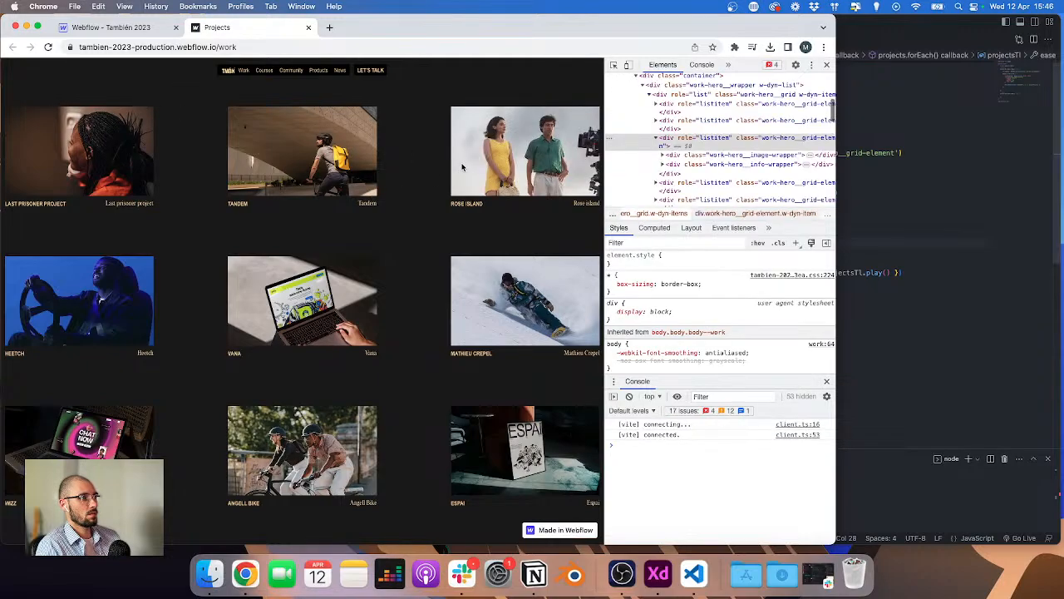
Step: In the Webflow Designer, set the first project image's display to none and the second image's display to block
click(142, 30)
click(506, 202)
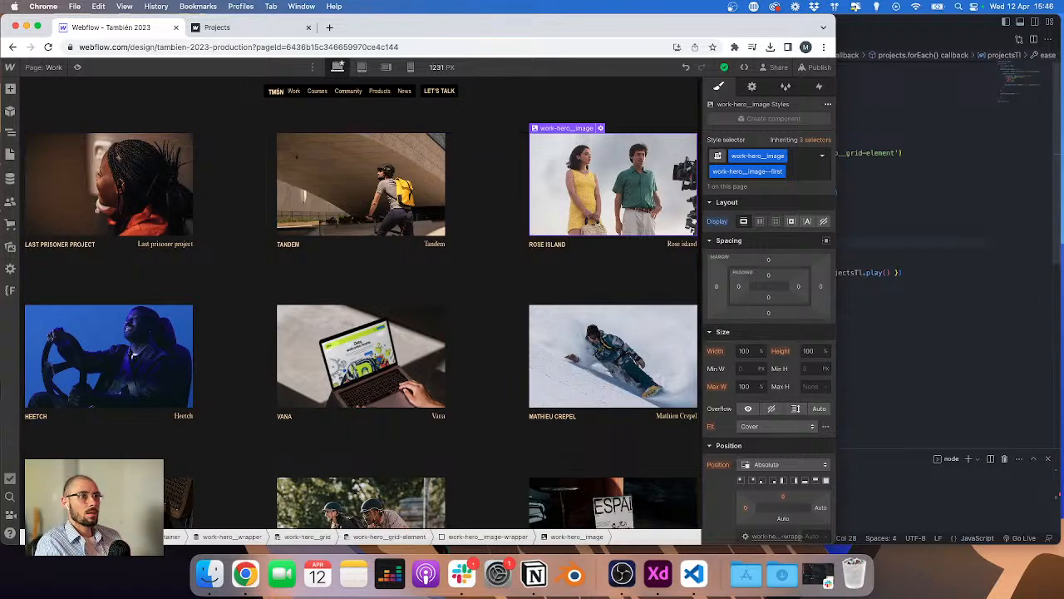
click(10, 131)
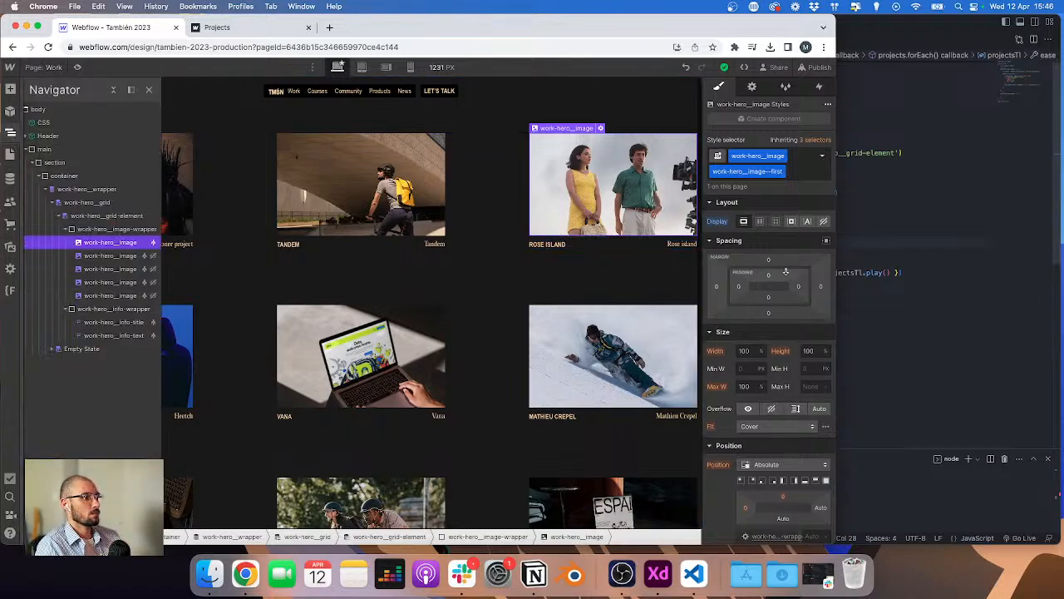
click(824, 222)
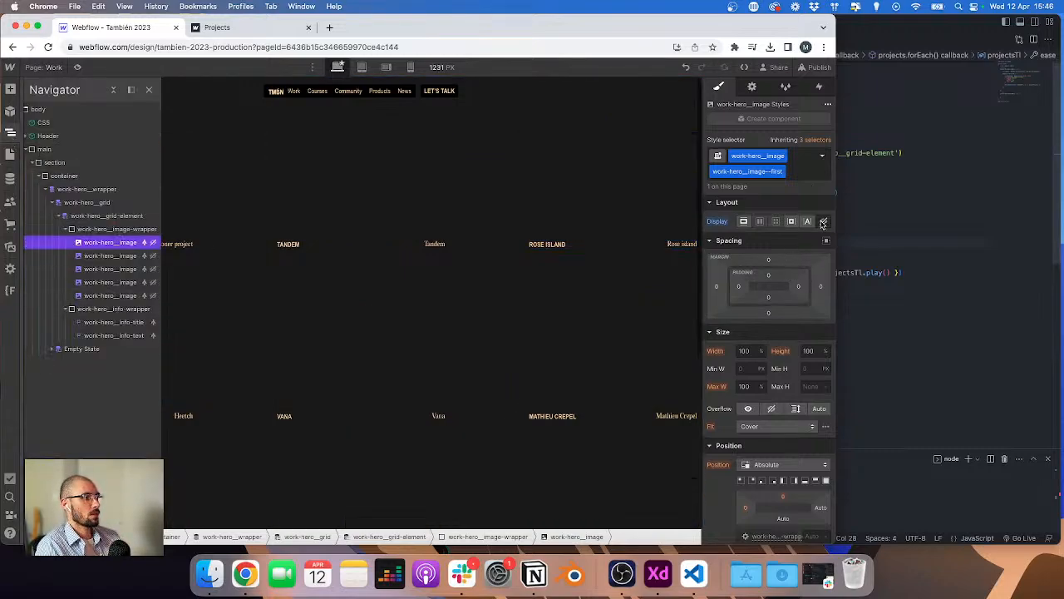
click(109, 256)
click(743, 221)
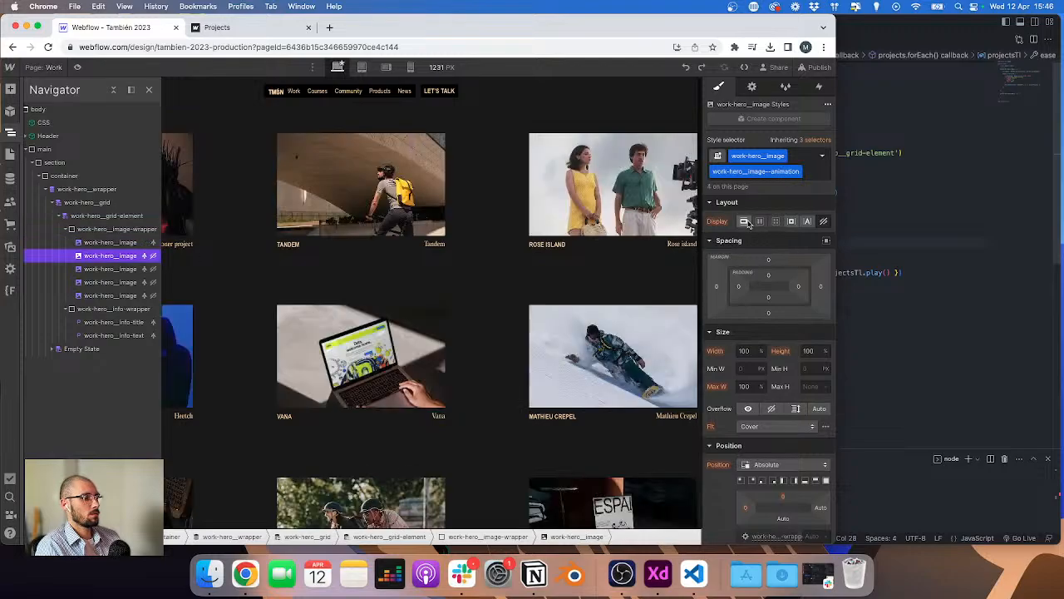
Step: Add a combo class named 2 to the third project image and set its display to block
click(127, 270)
key(super+Return)
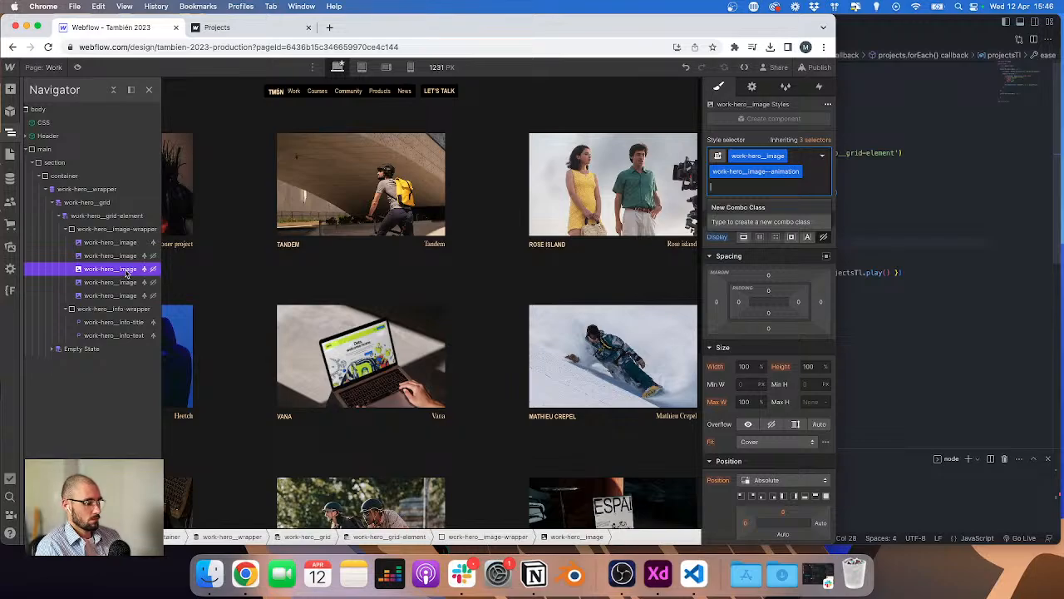
text(2)
key(Return)
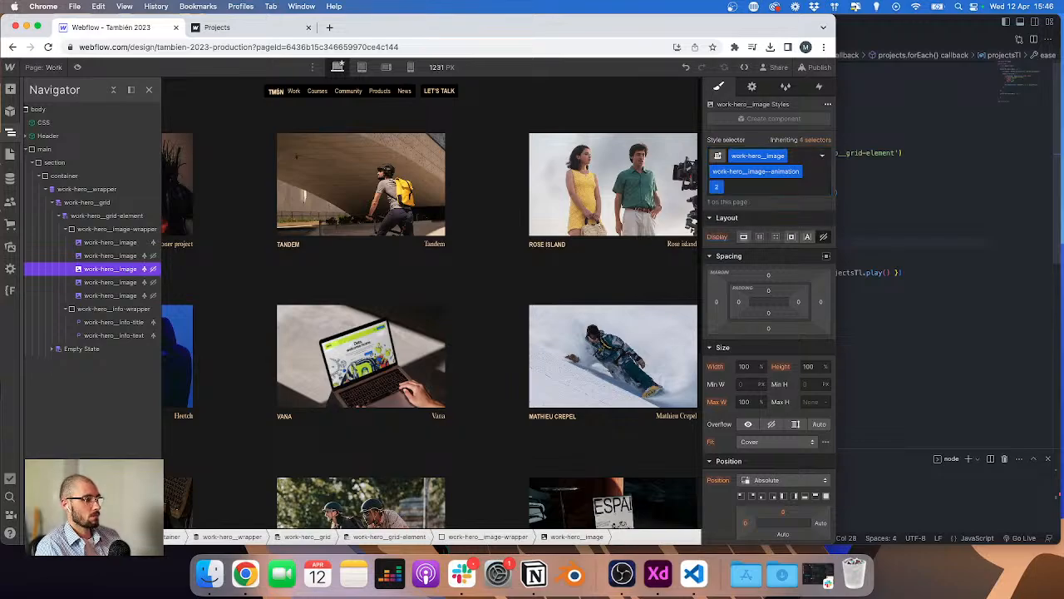
click(744, 237)
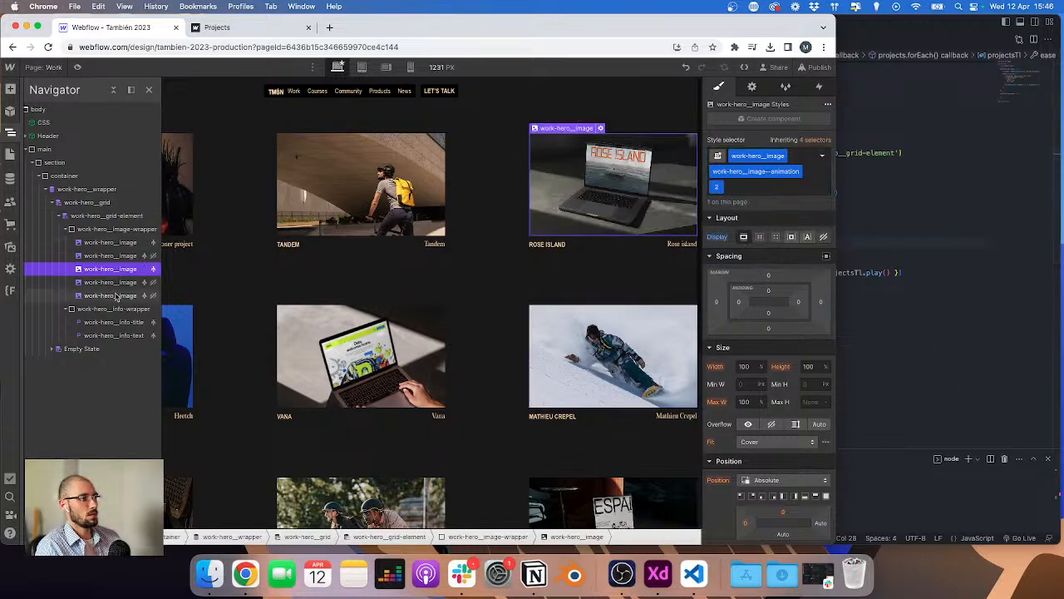
key(super+z)
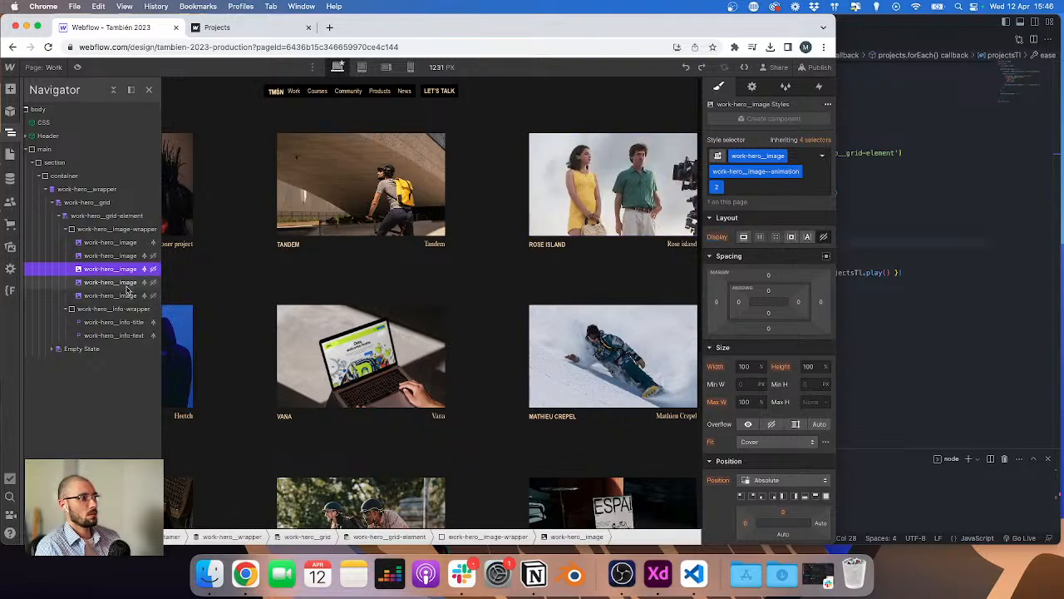
key(super+shift+z)
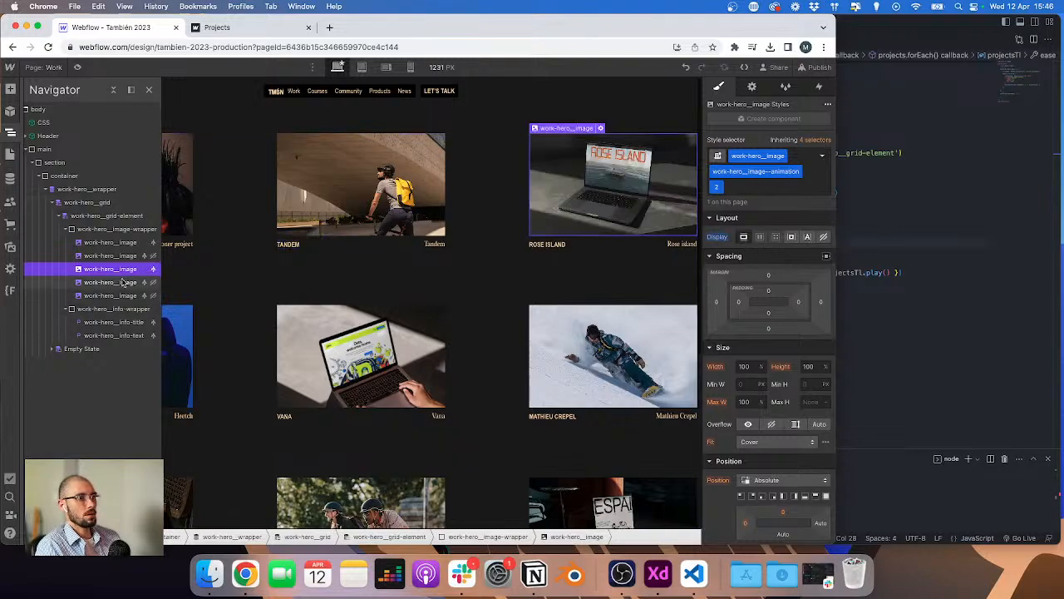
Step: Try to remove the fourth image's combo class 3, then undo the change
click(123, 283)
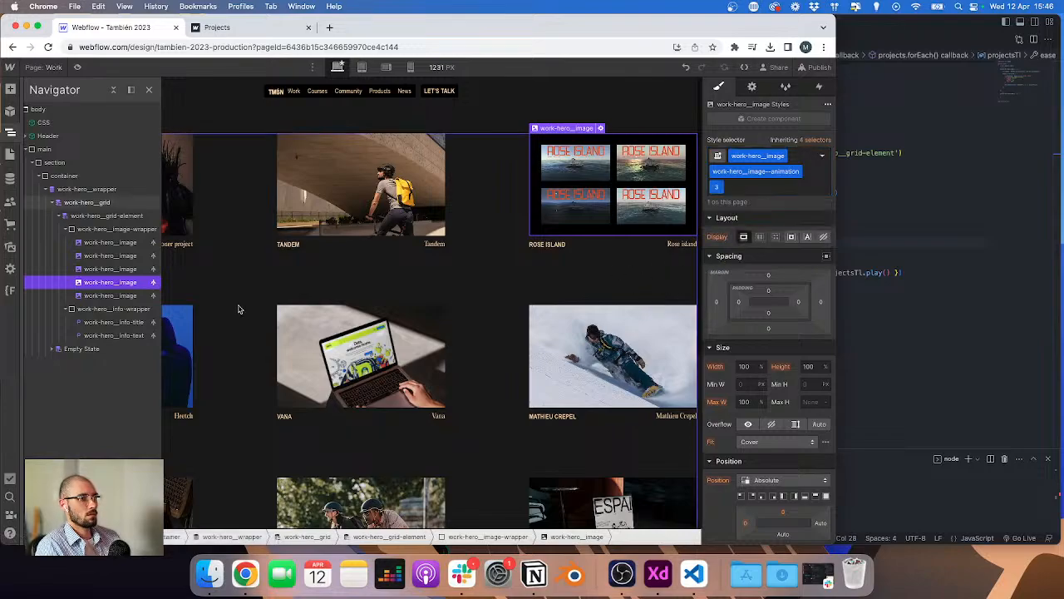
key(super+Return)
key(BackSpace)
key(Escape)
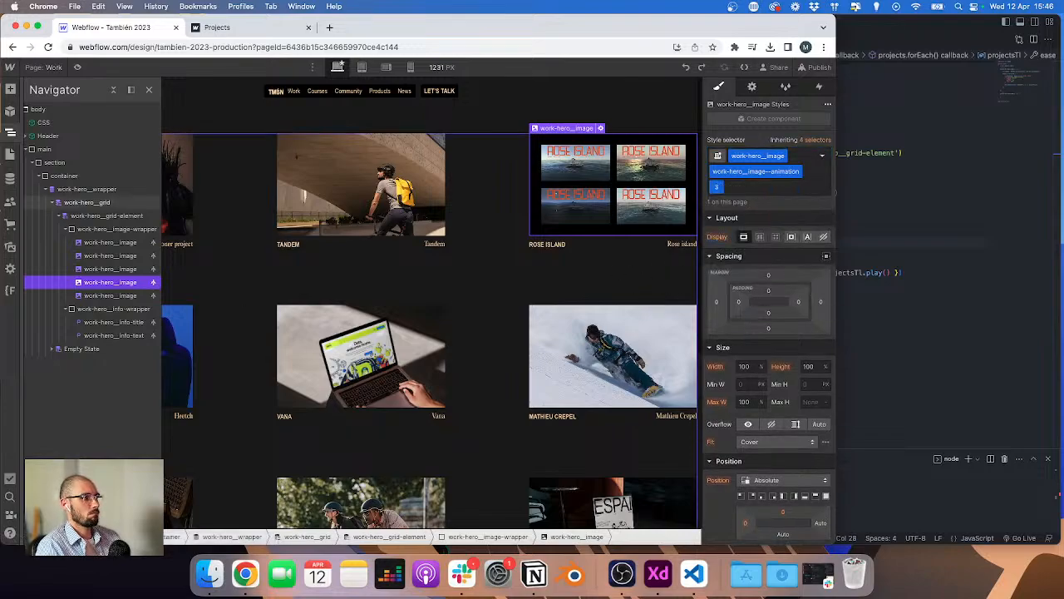
key(super+z)
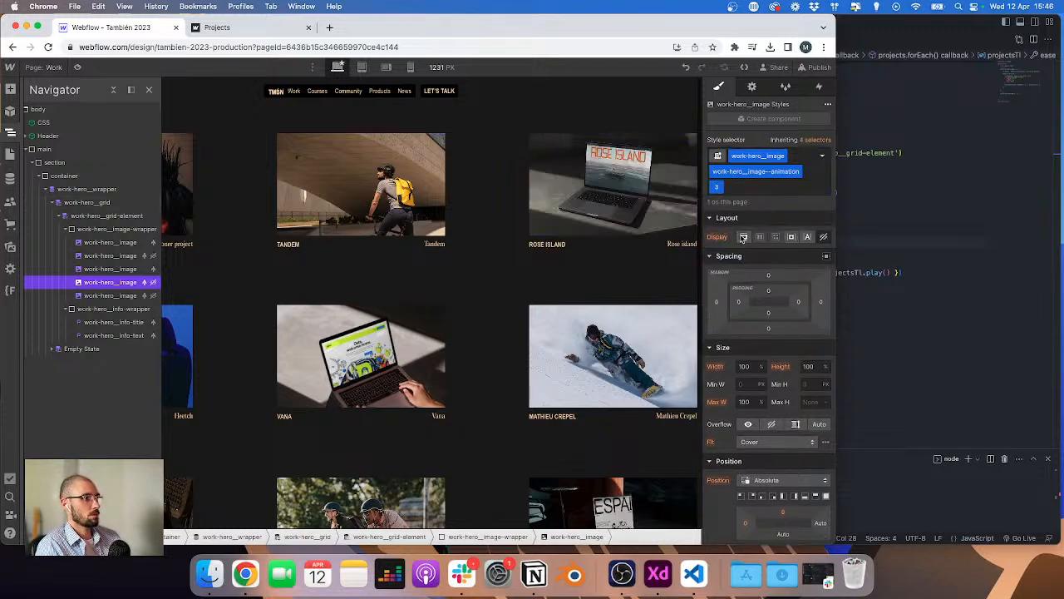
Step: Add a combo class named 4 to the fifth project image and set its display to block
click(110, 296)
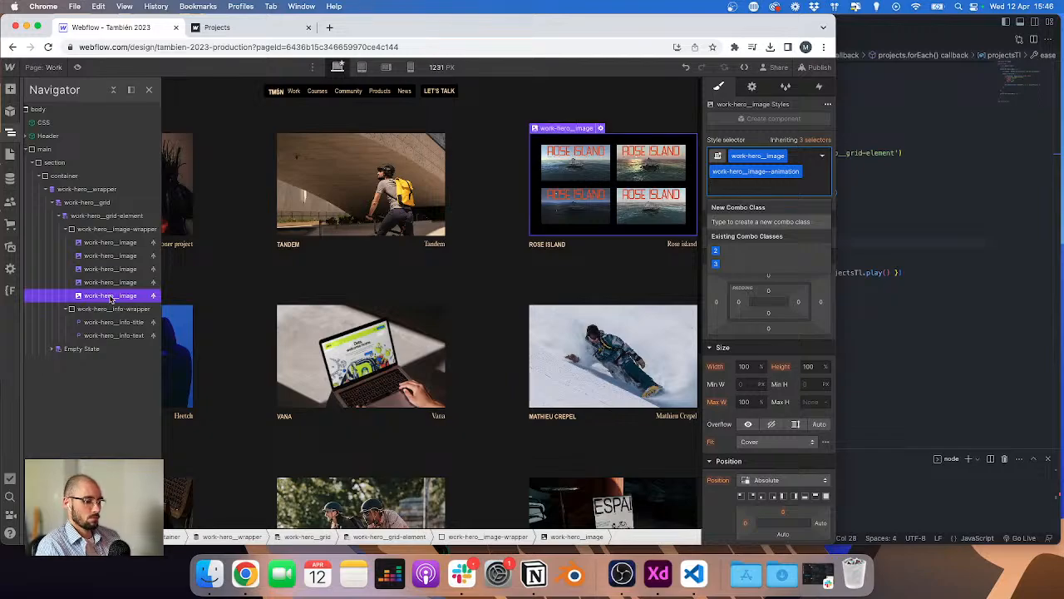
text(4)
key(Return)
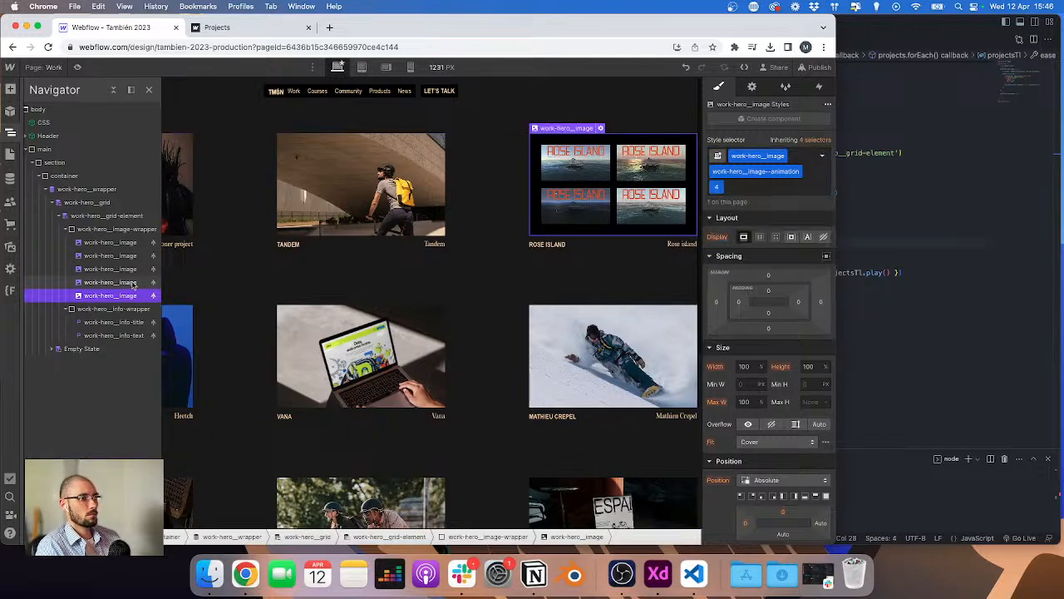
click(823, 237)
key(cmd+z)
key(cmd+z)
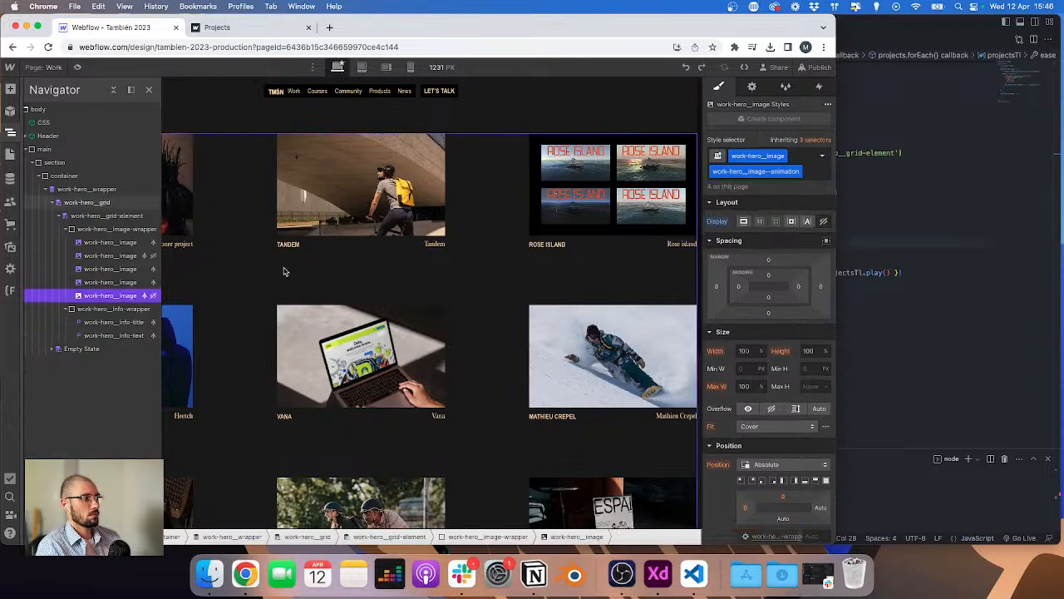
key(super+Return)
text(4)
key(Return)
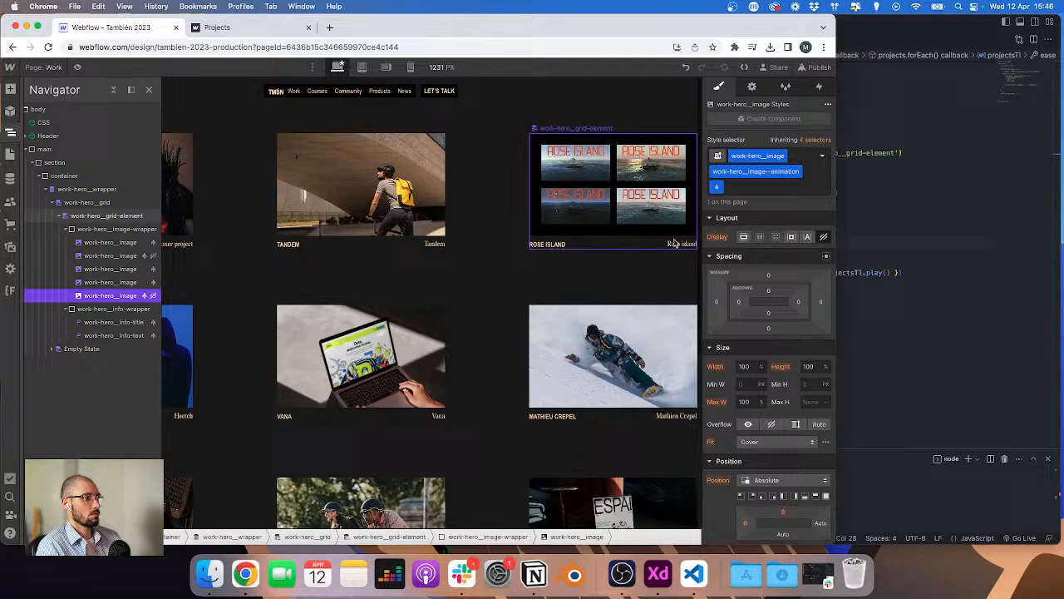
click(745, 237)
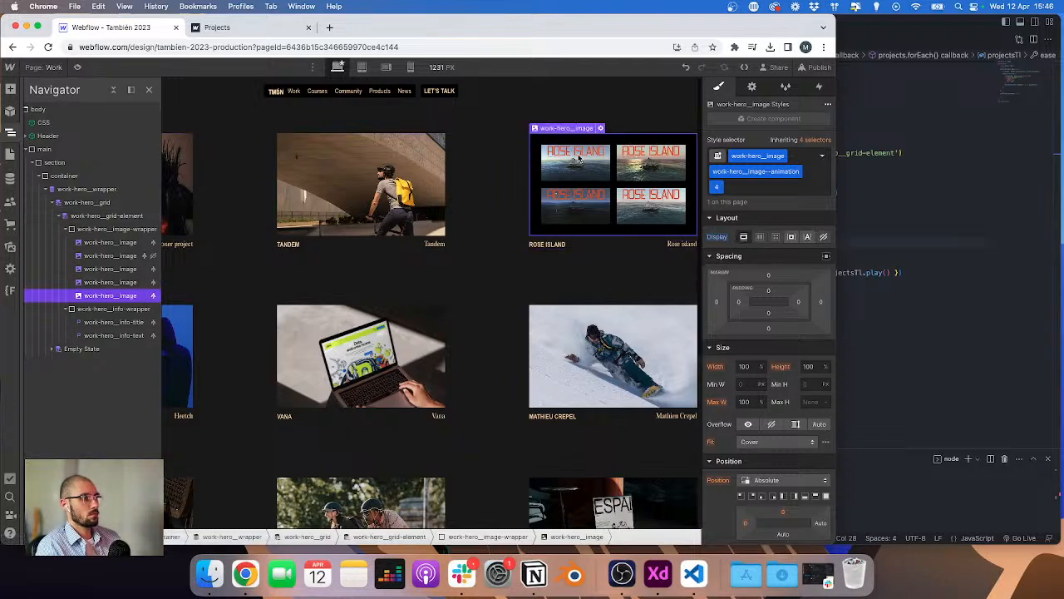
Step: Open the image settings and check which CMS image field each project image in the wrapper uses
click(751, 87)
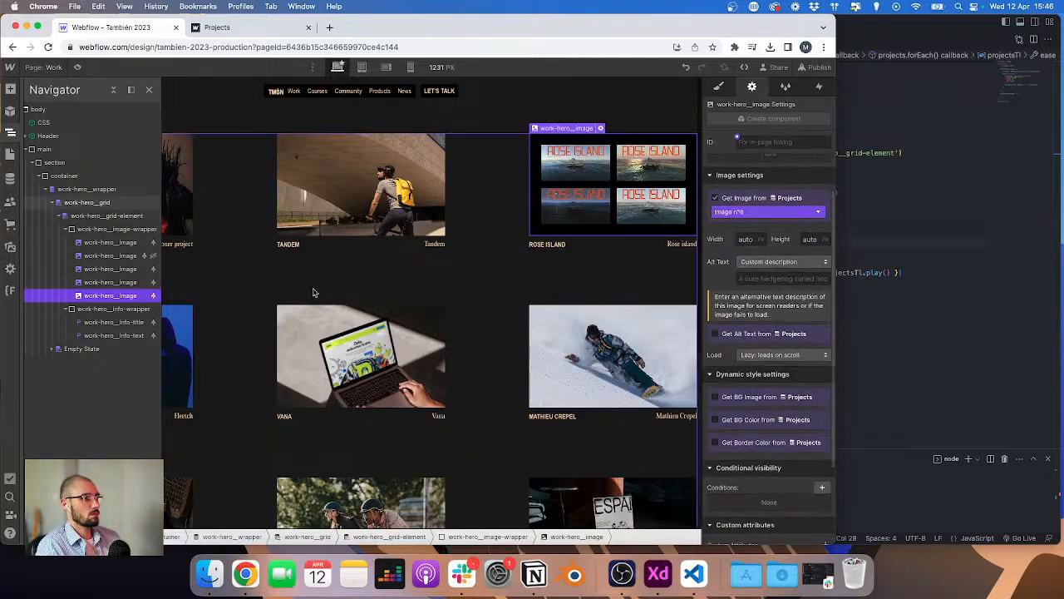
click(108, 282)
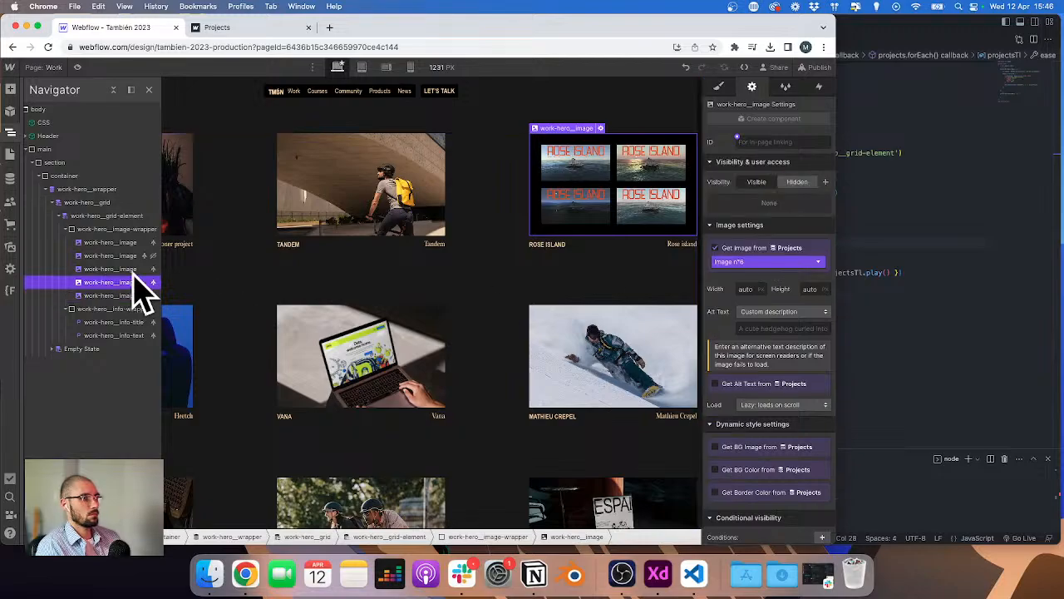
click(123, 244)
click(116, 258)
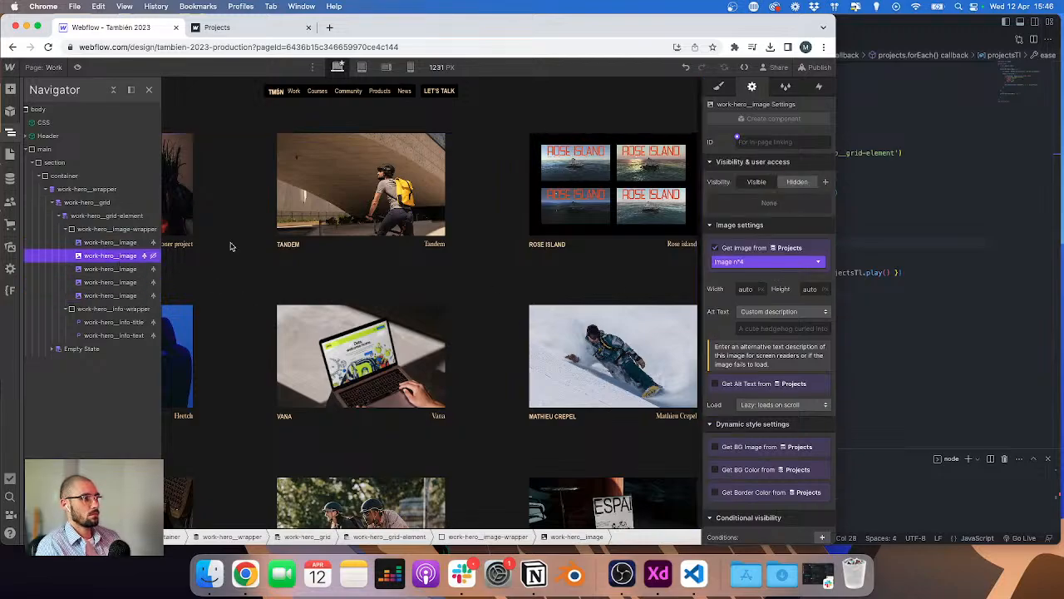
click(105, 267)
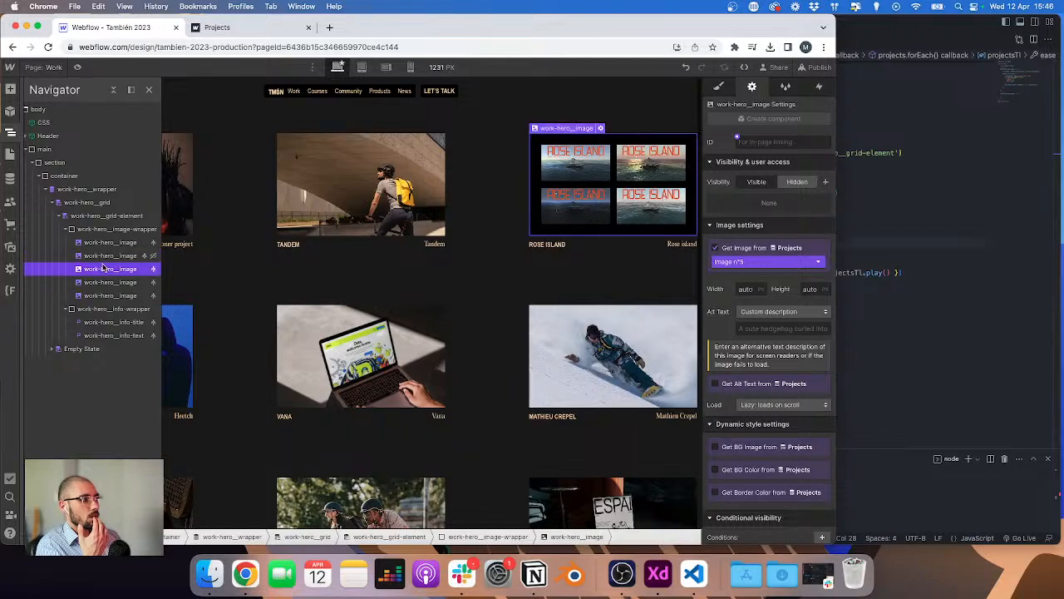
click(104, 281)
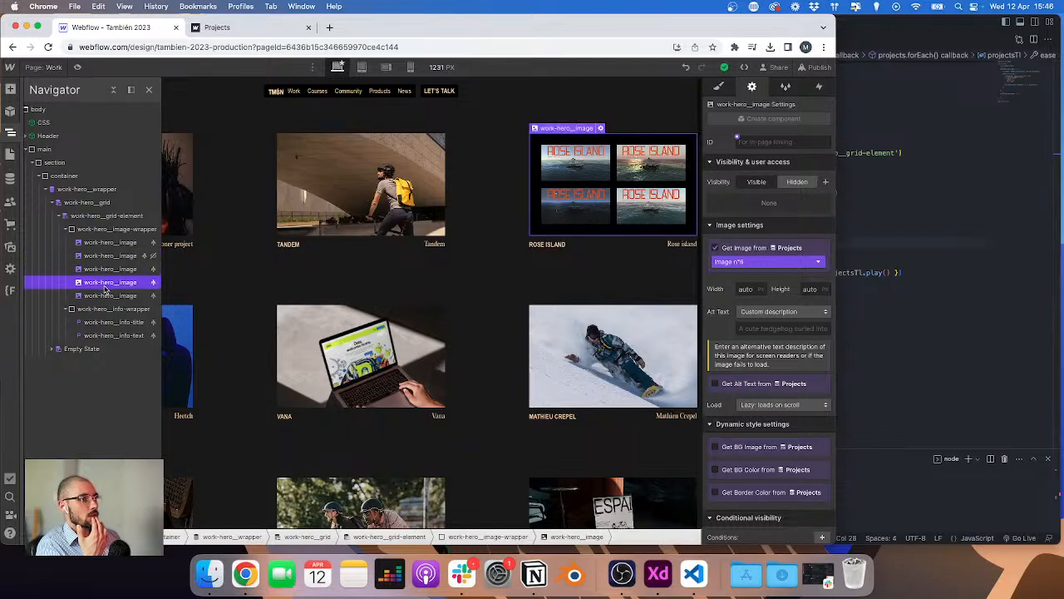
click(106, 296)
Step: Switch to the XD design on the other desktop and scroll through the work page artboards
key(ctrl+Up)
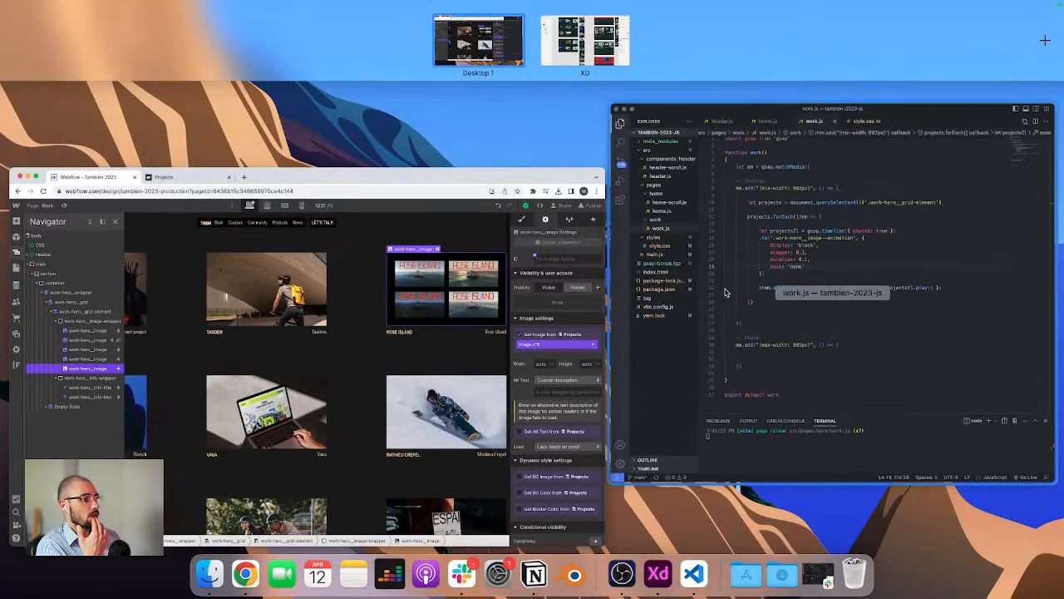
key(ctrl+Right)
scroll(646, 243, down, 2)
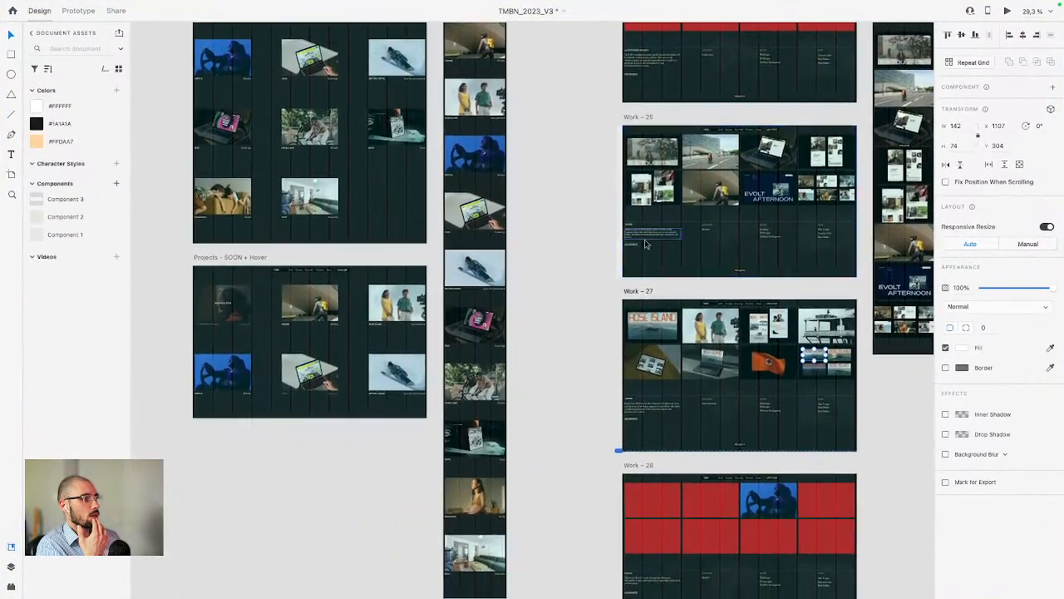
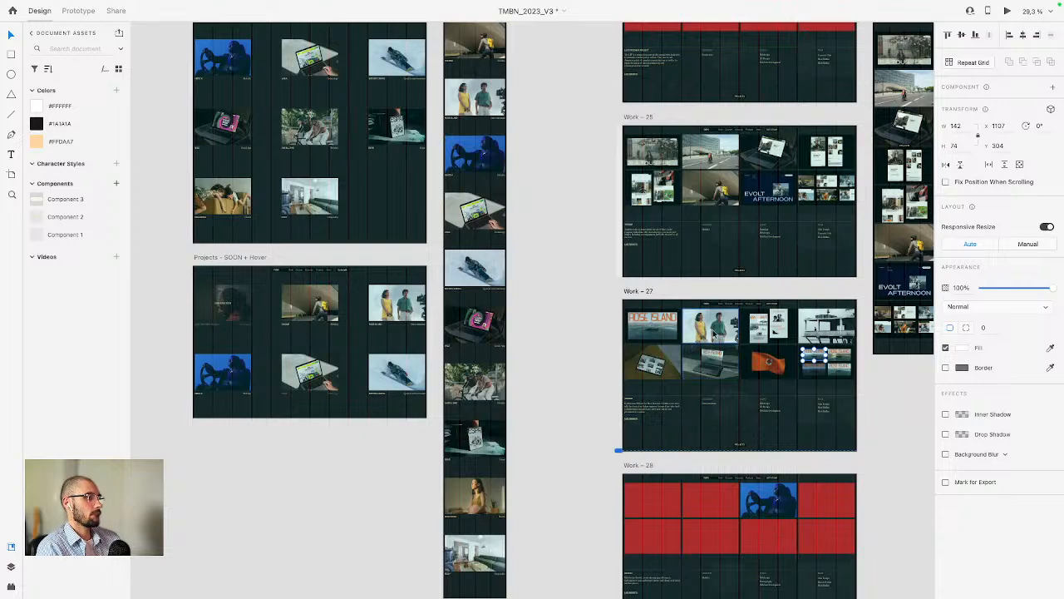
Step: Return to the Webflow designer and review which CMS image field each project image in the wrapper uses
key(ctrl+Up)
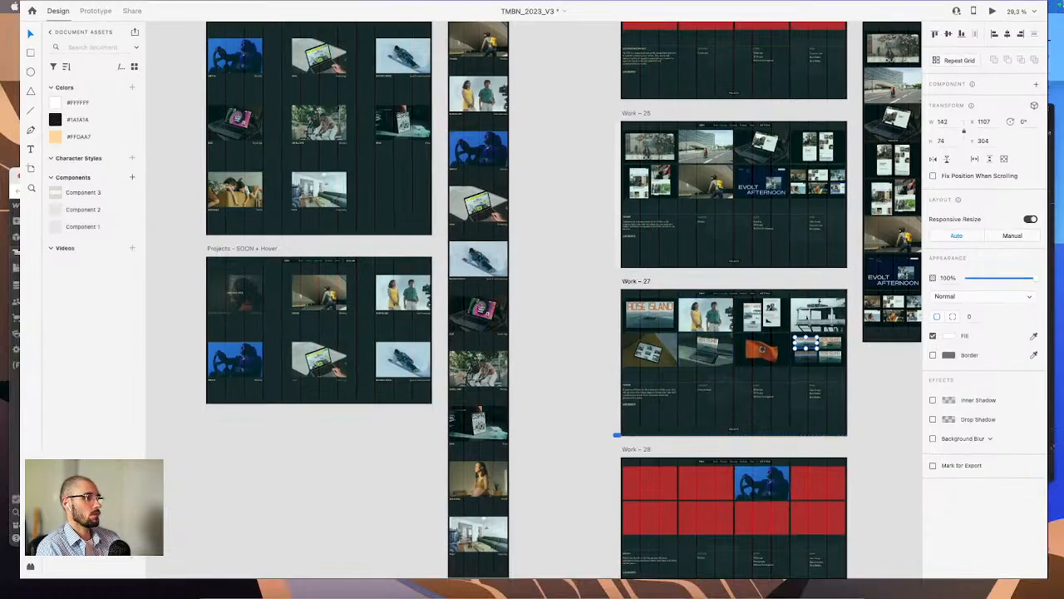
key(ctrl+Left)
click(349, 315)
click(104, 241)
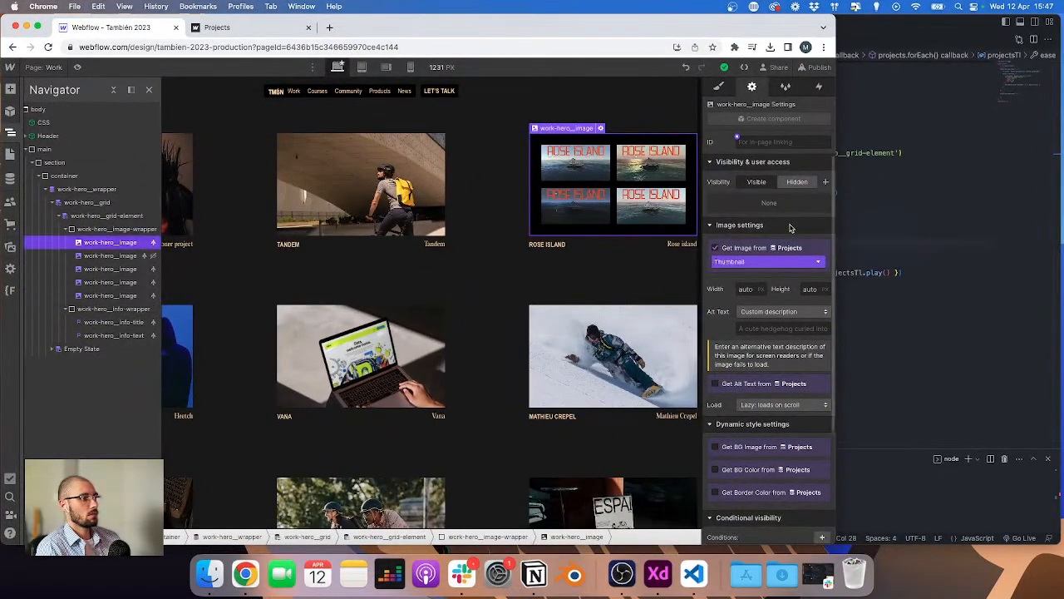
click(111, 255)
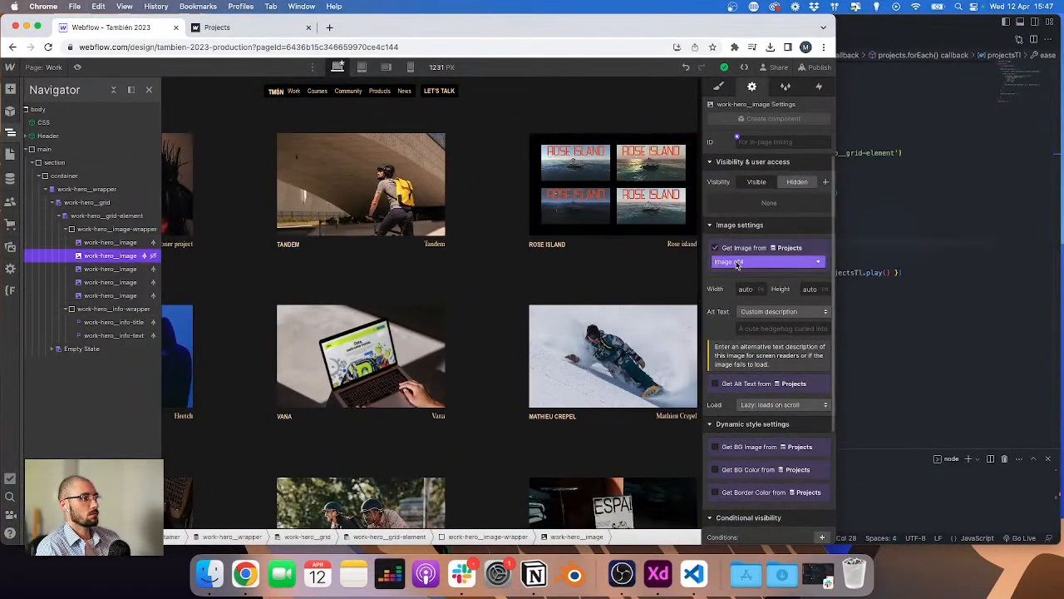
click(766, 261)
click(748, 287)
click(112, 269)
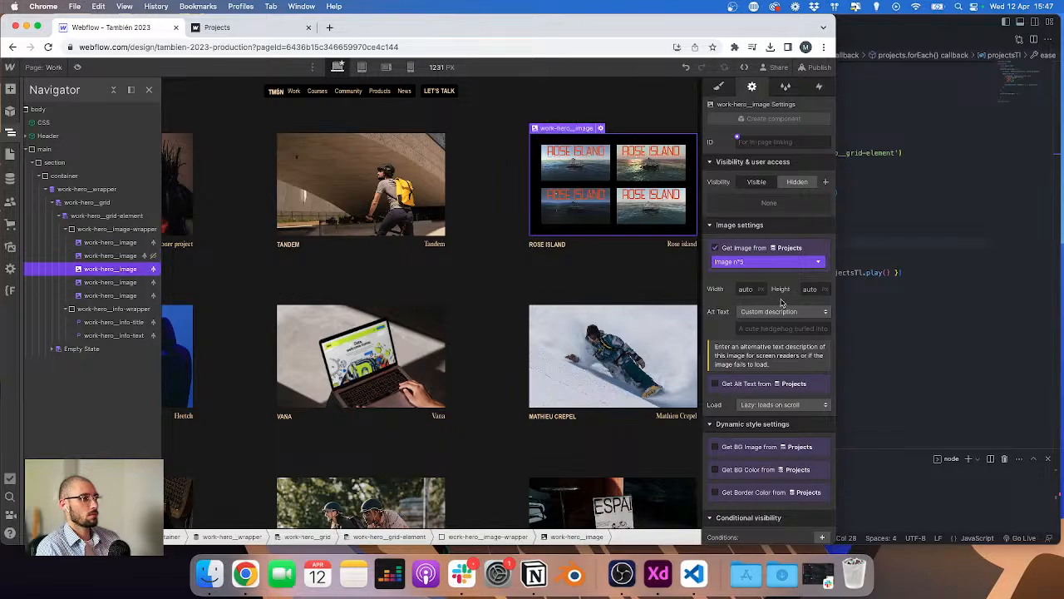
click(765, 261)
key(Escape)
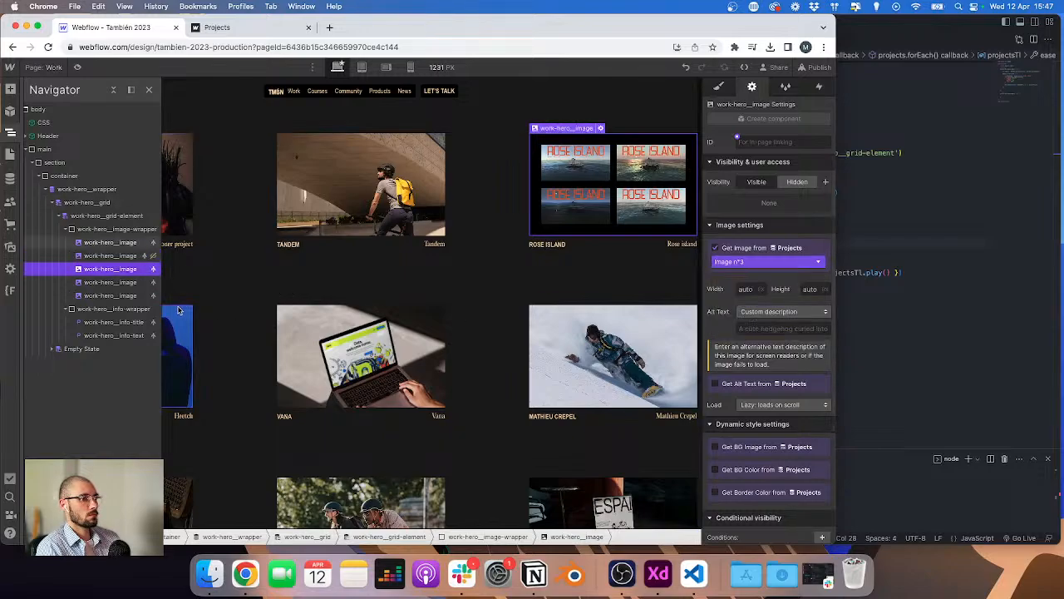
click(111, 282)
click(733, 263)
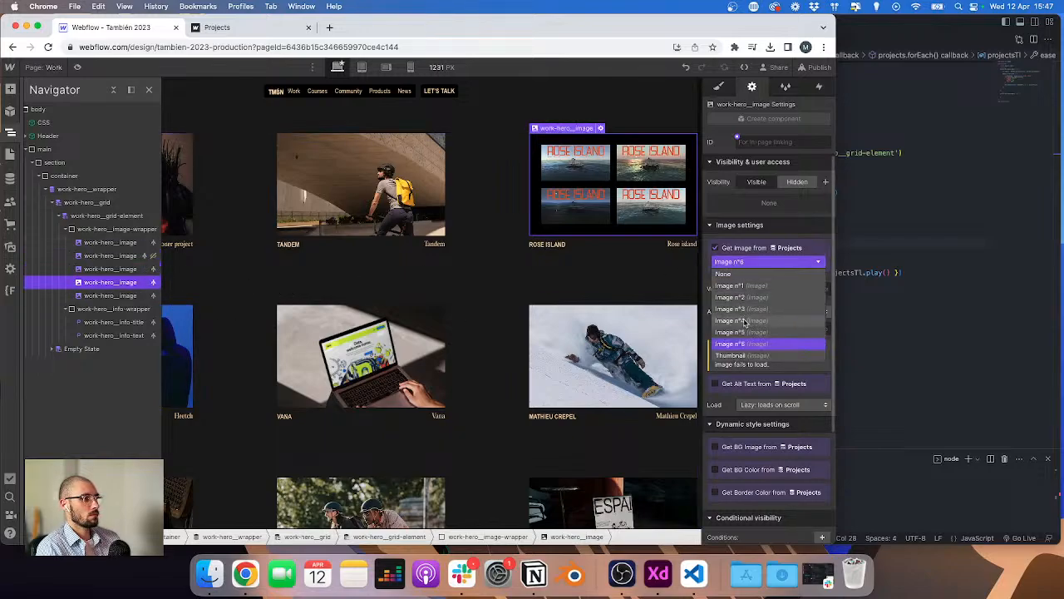
Step: Glance at the XD design on the other desktop and switch back to Webflow
key(ctrl+Right)
key(ctrl+Left)
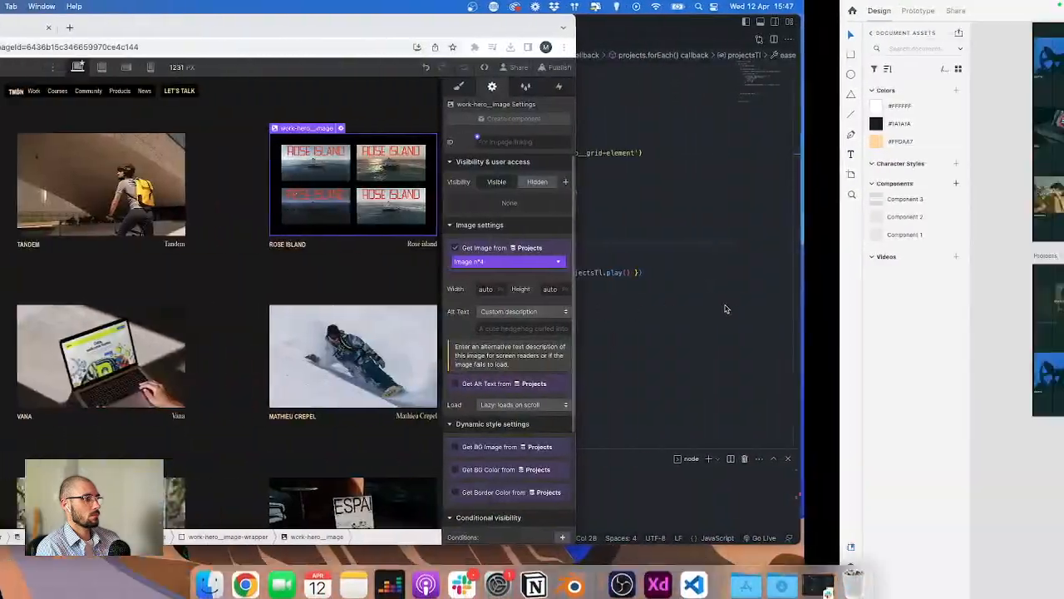
key(ctrl+Right)
key(ctrl+Left)
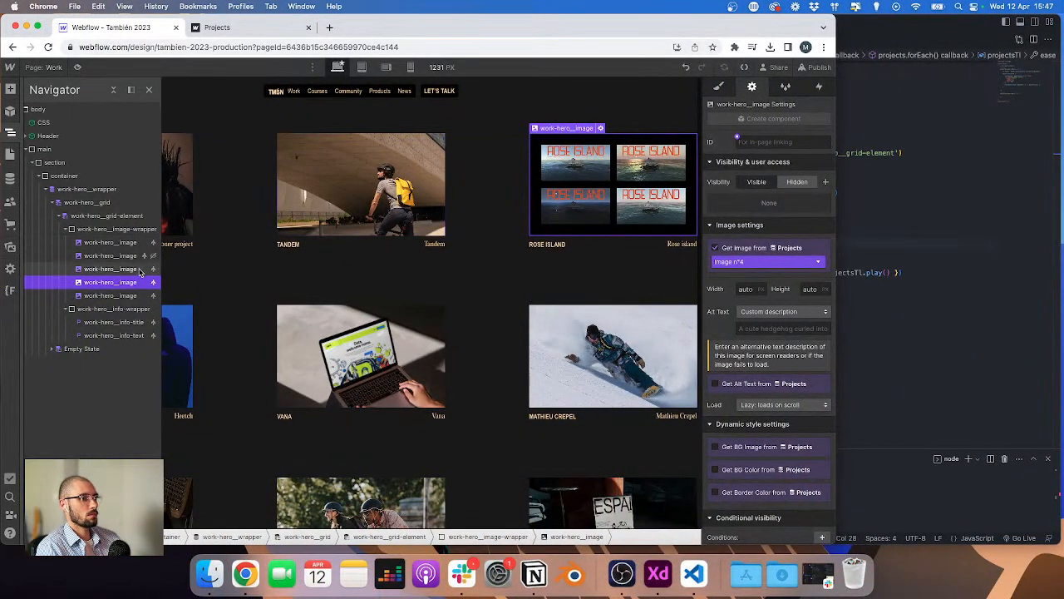
Step: Remove the combo classes from the fifth, fourth and third project images
click(117, 296)
key(super+Return)
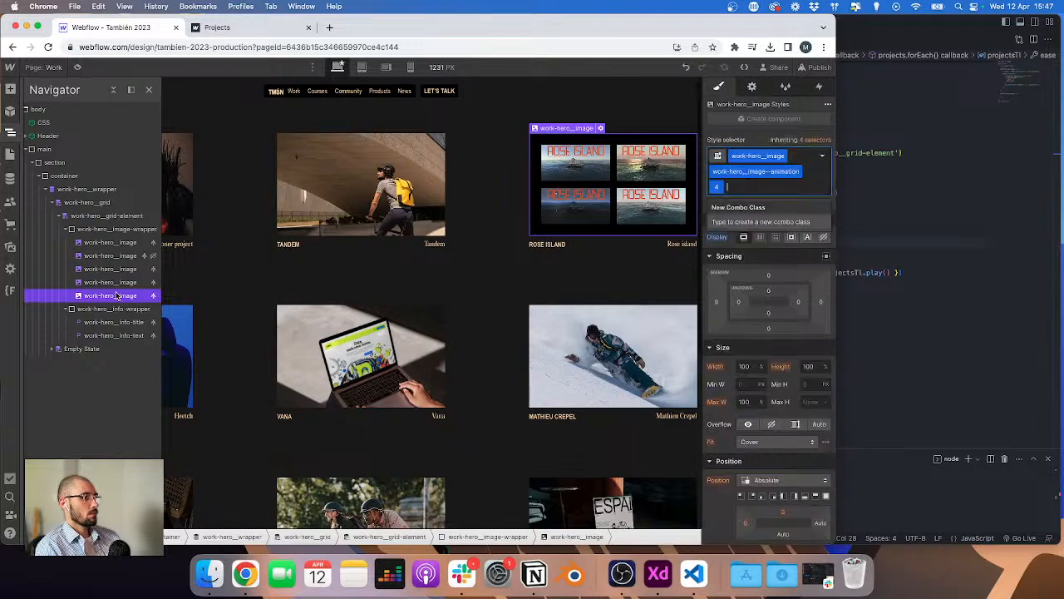
key(BackSpace)
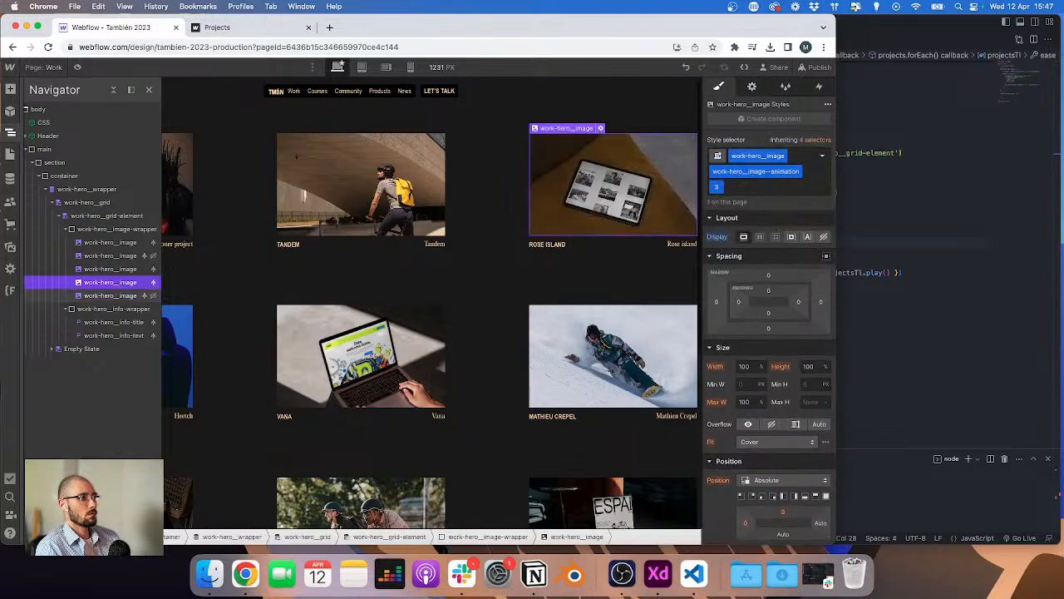
key(Escape)
key(Up)
key(super+Return)
key(BackSpace)
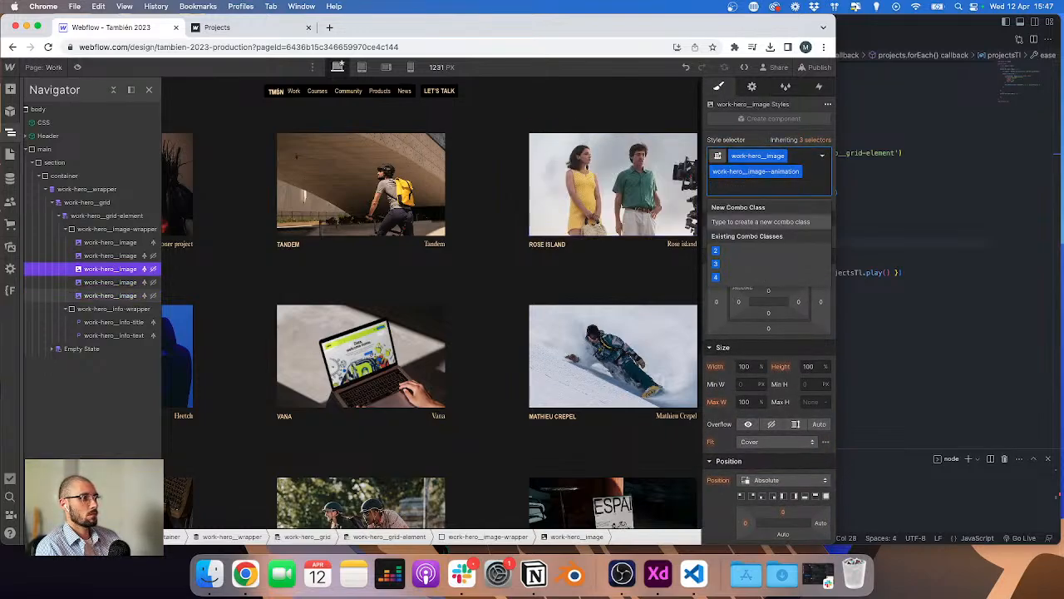
key(Escape)
key(Up)
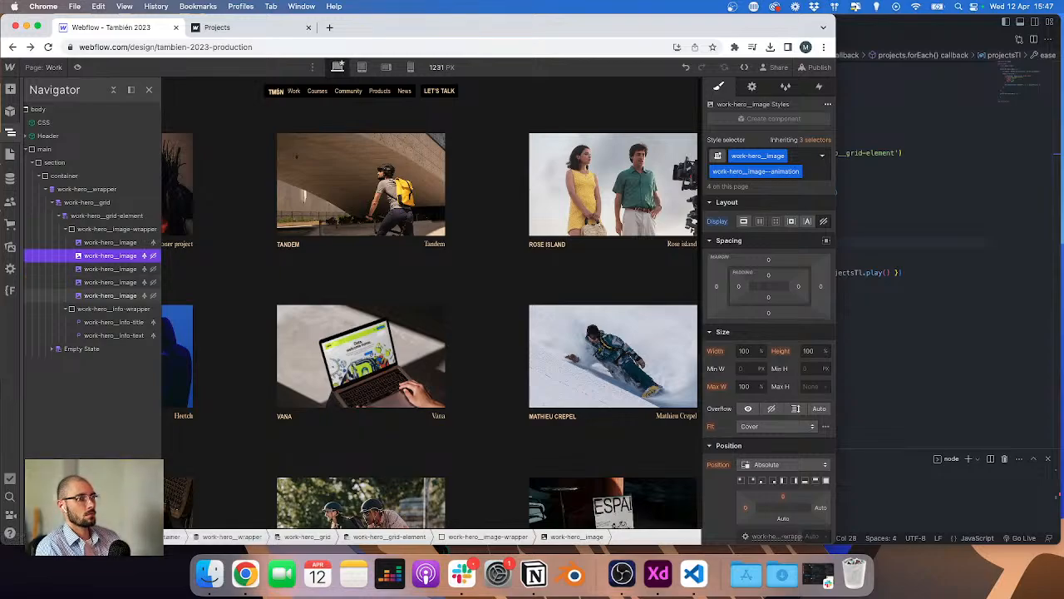
key(super+Return)
key(Escape)
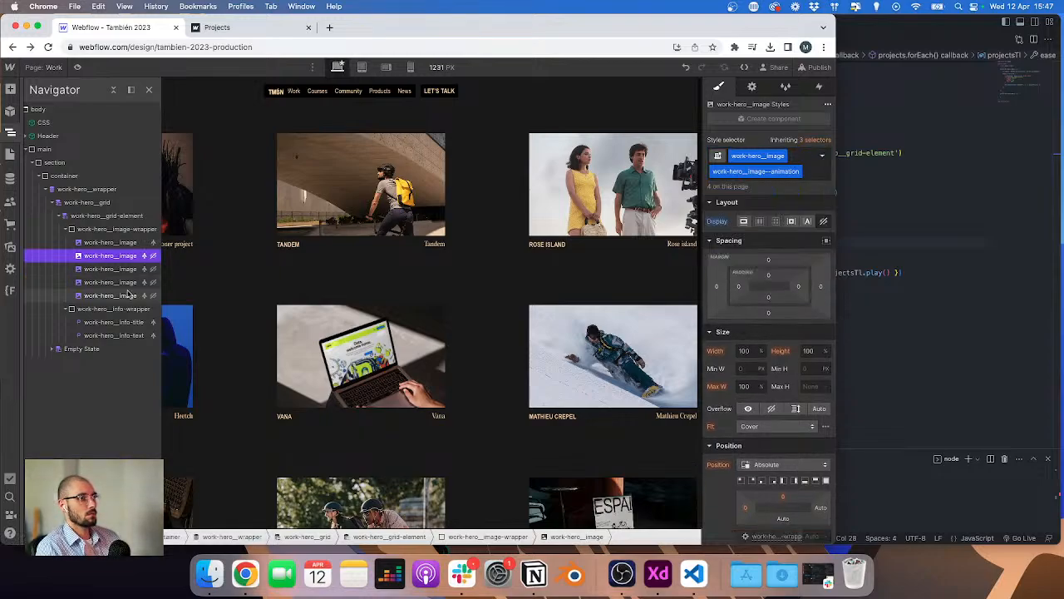
Step: Try adding a combo class eaz with block display to the second project image, then delete it
click(123, 244)
click(123, 254)
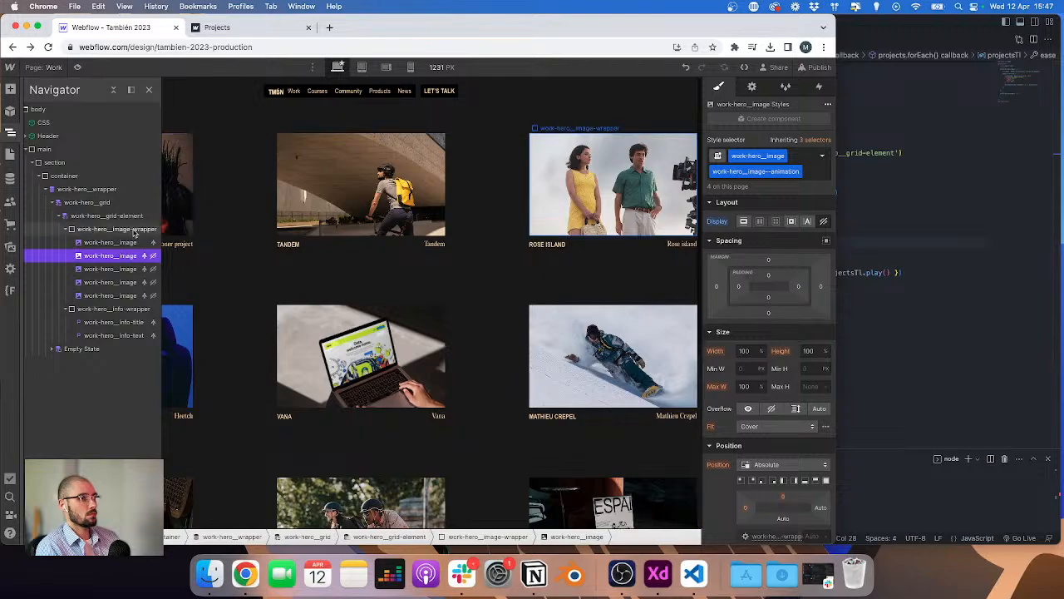
key(d)
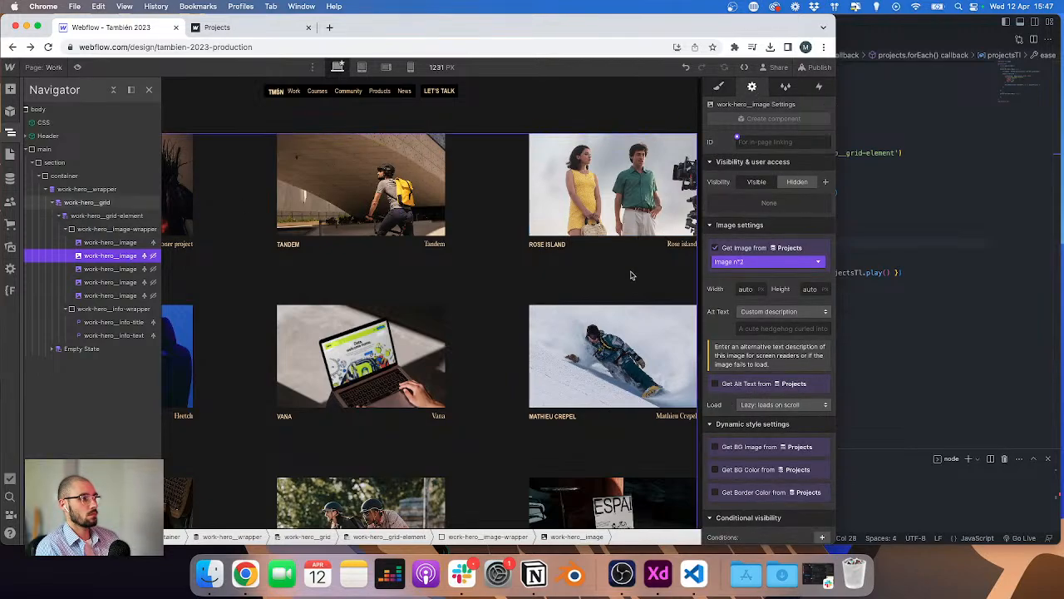
click(720, 88)
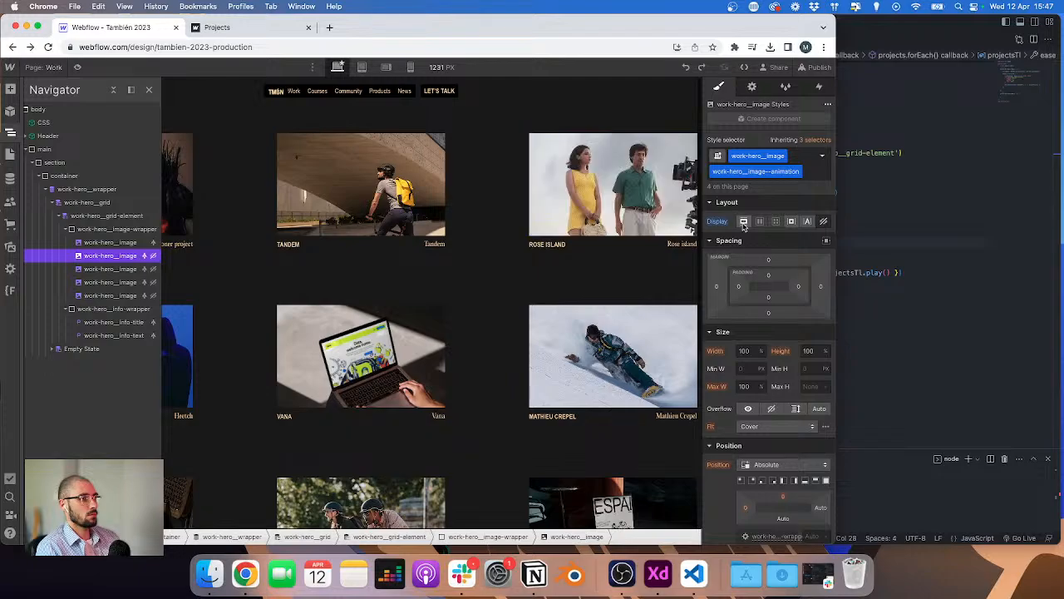
key(super+Return)
key(Escape)
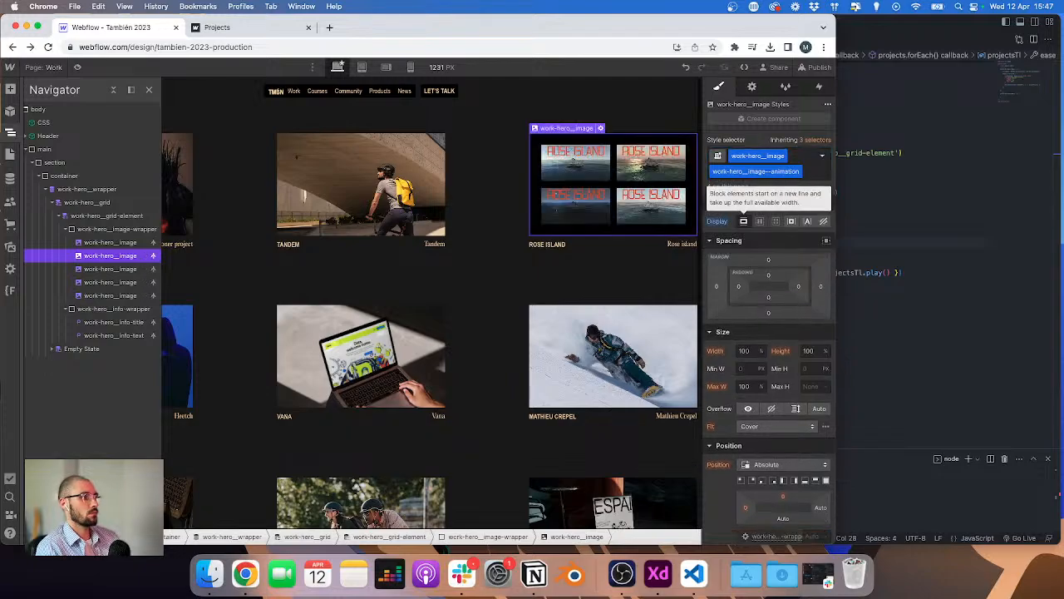
key(super+z)
key(super+Return)
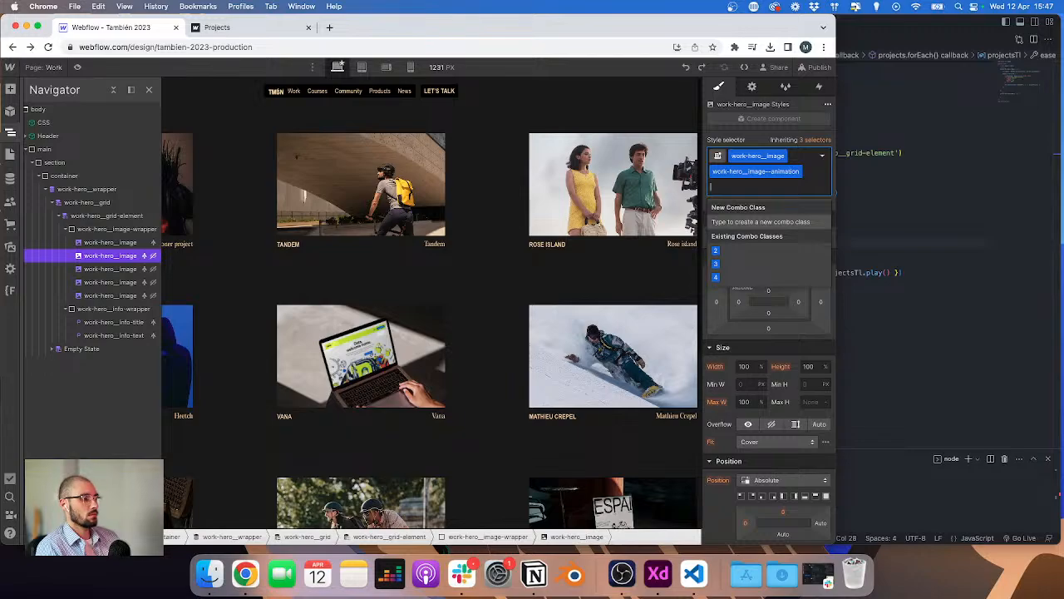
text(eaz)
key(Return)
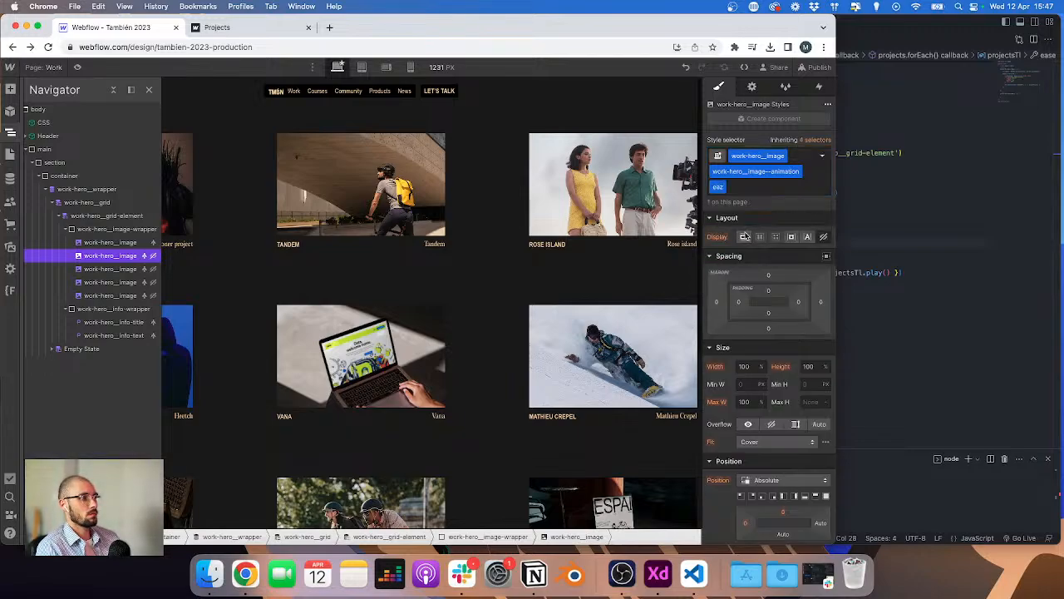
click(745, 237)
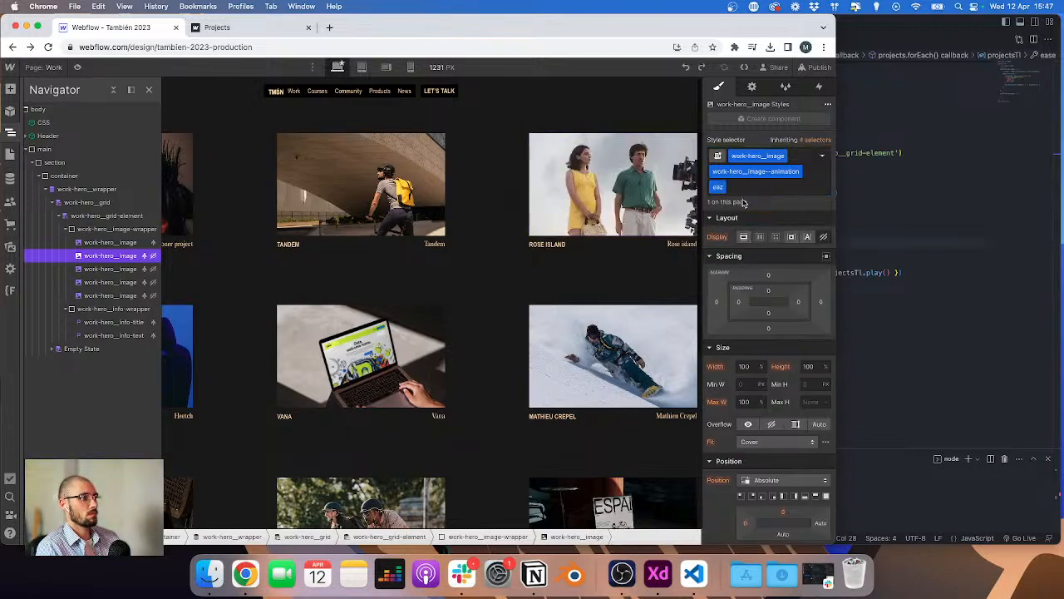
click(744, 202)
key(BackSpace)
Step: Clean up unused classes in the Style Manager
click(808, 48)
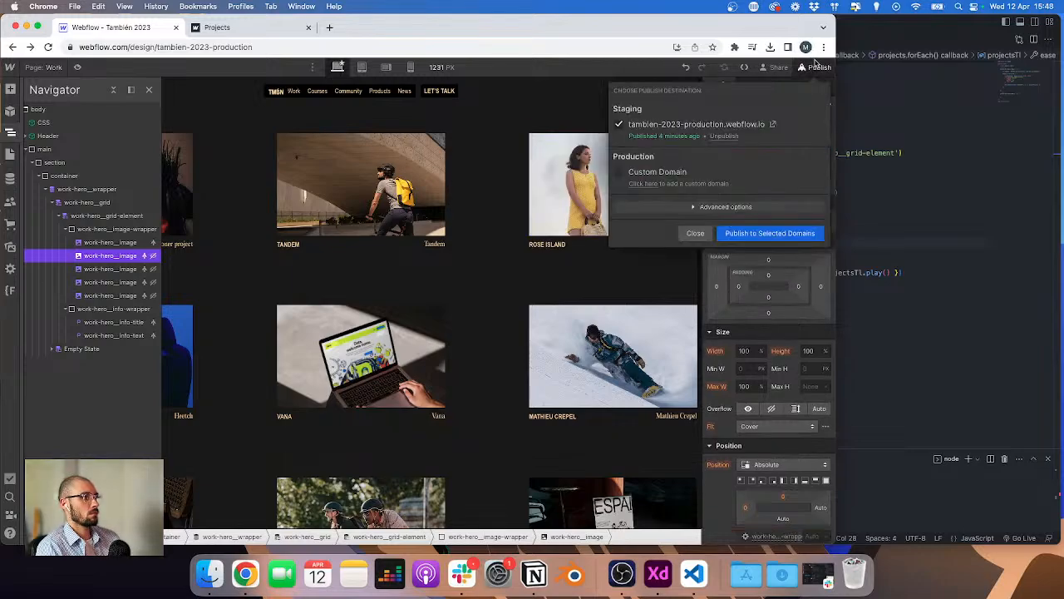
click(764, 90)
click(785, 86)
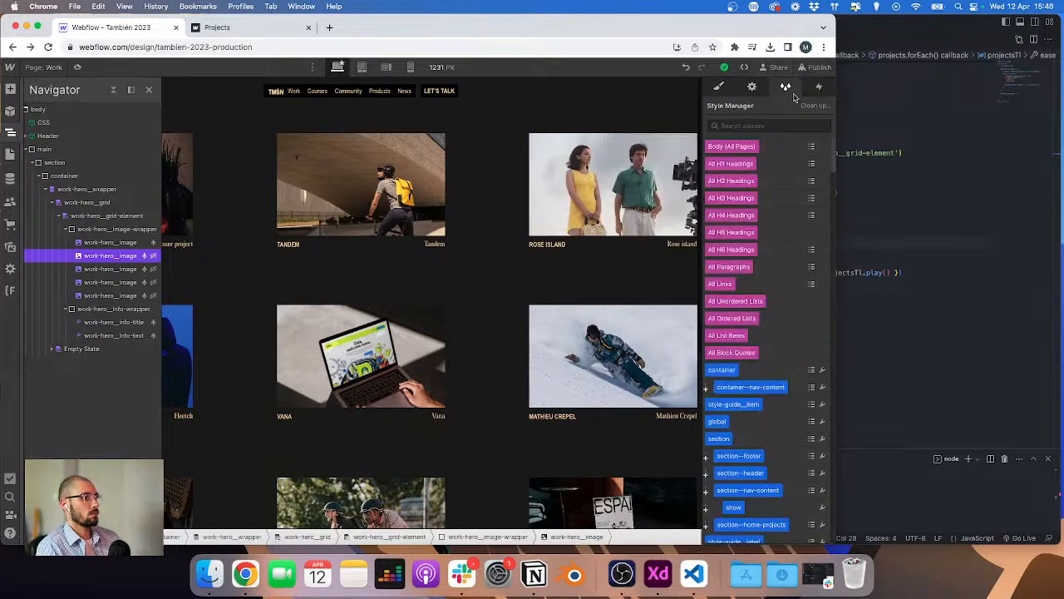
click(811, 106)
click(725, 355)
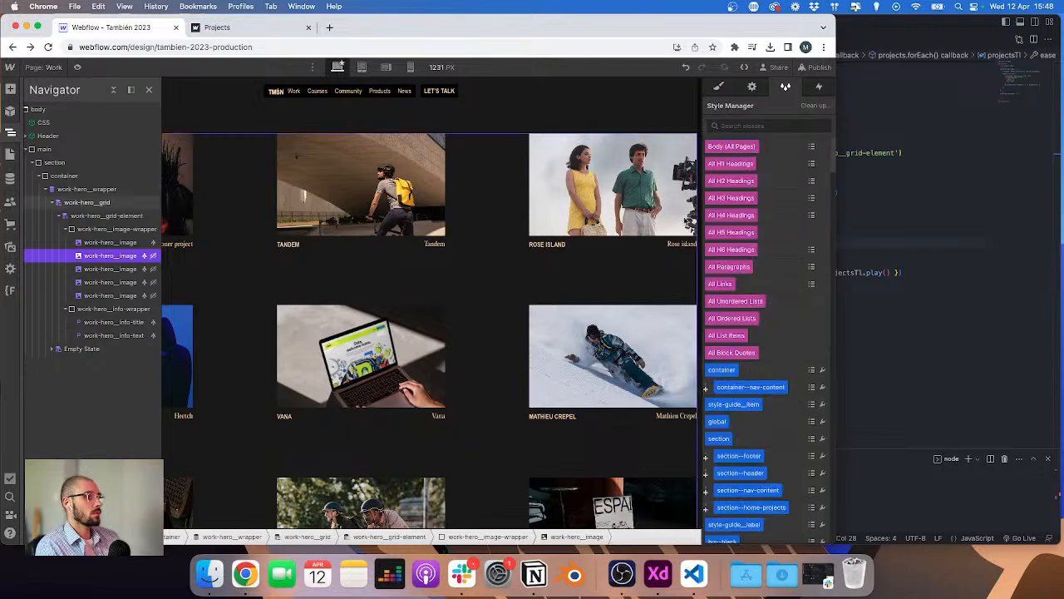
Step: Publish the site to the staging domain and open the live work page
click(752, 86)
click(819, 67)
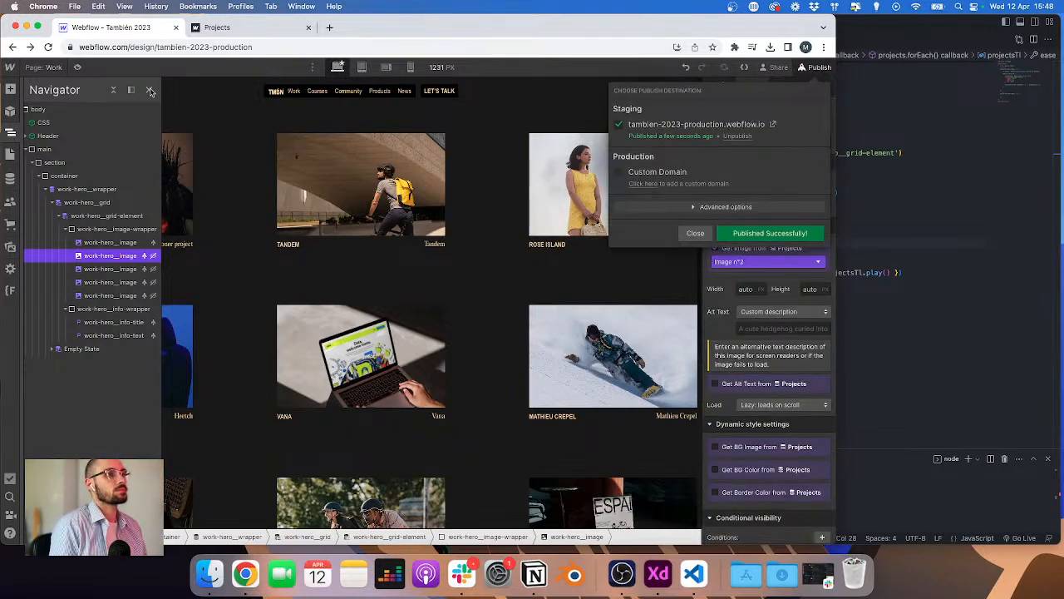
click(749, 120)
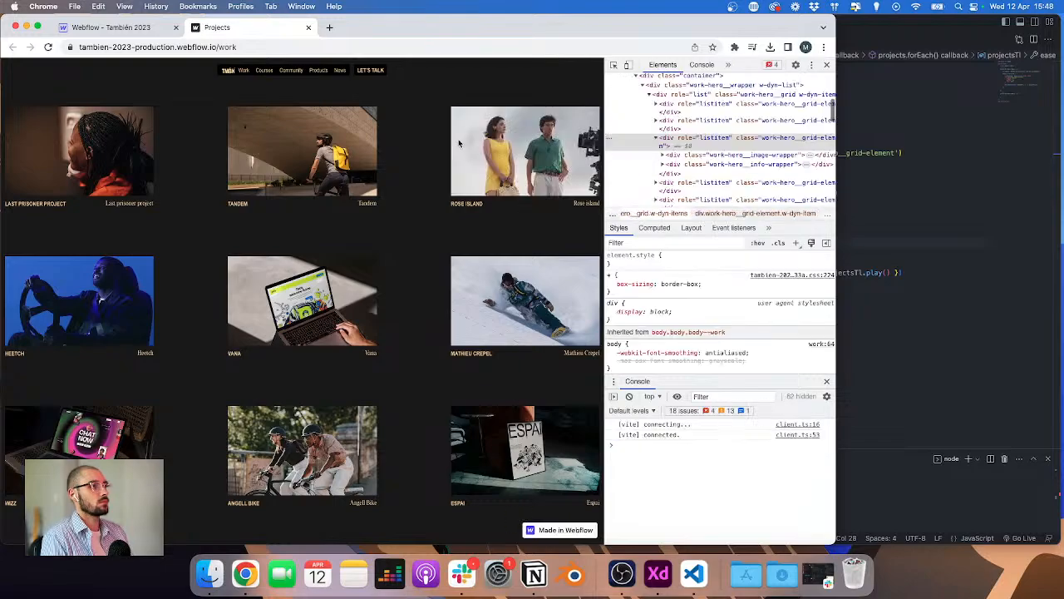
Step: Save work.js and test the project image hover animation on the published work page
click(890, 183)
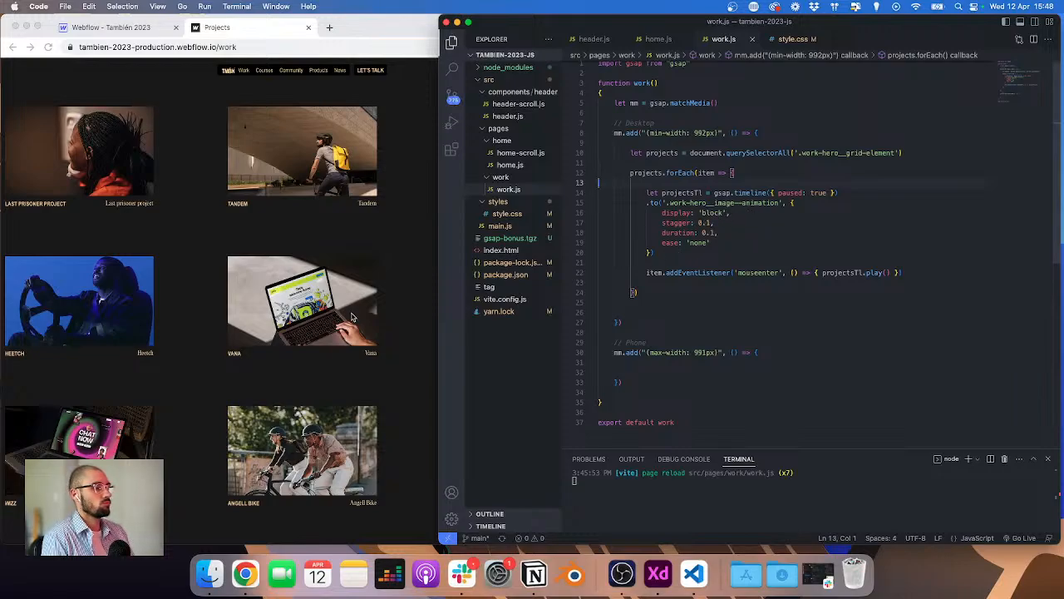
click(374, 259)
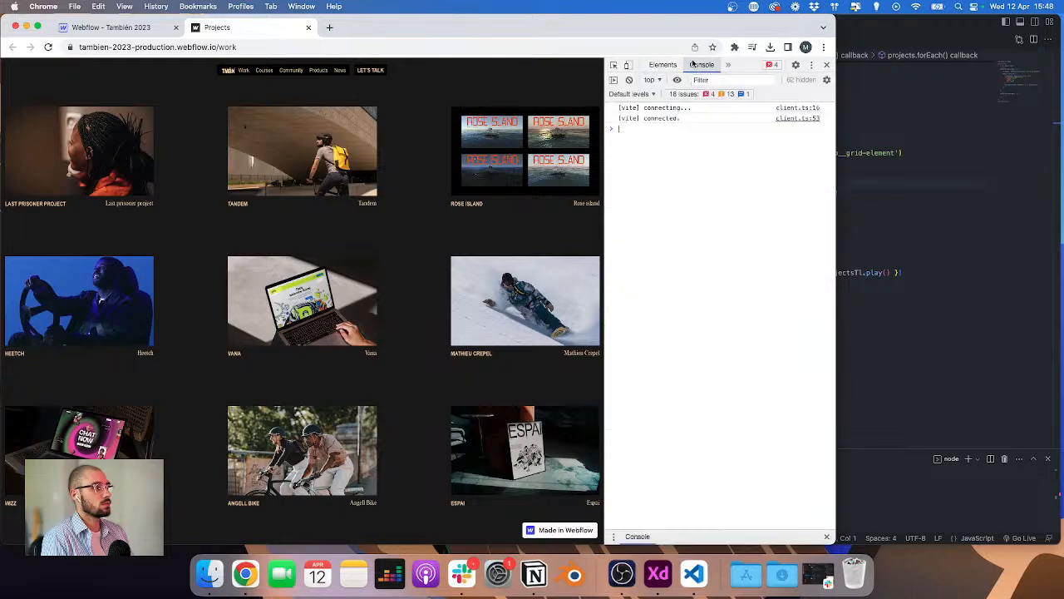
click(909, 194)
key(super+s)
click(407, 243)
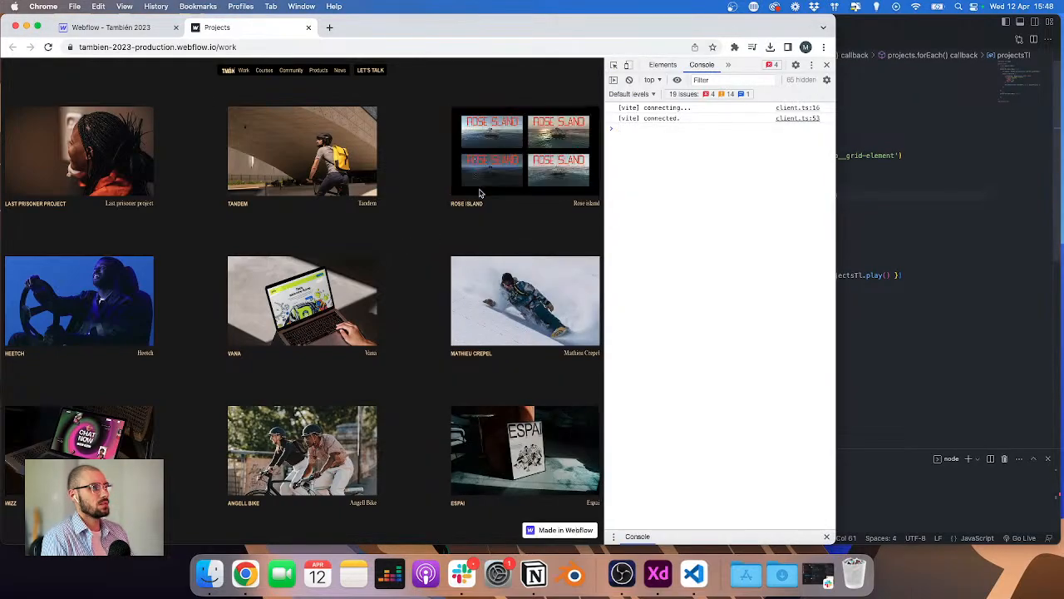
key(super+Tab)
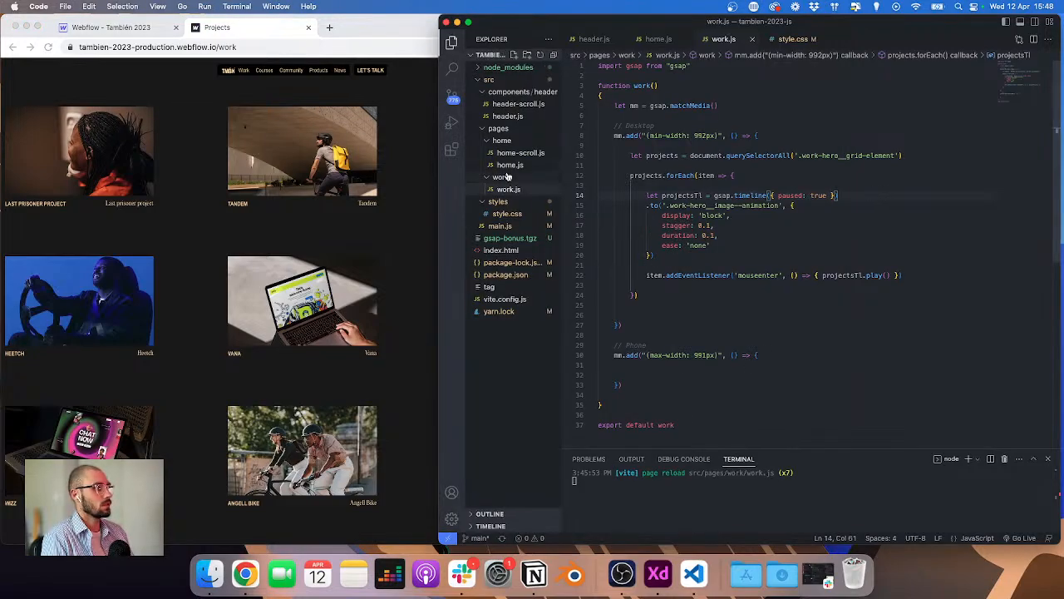
Step: Inspect the classes of the first and second project images and select the grid element
click(108, 28)
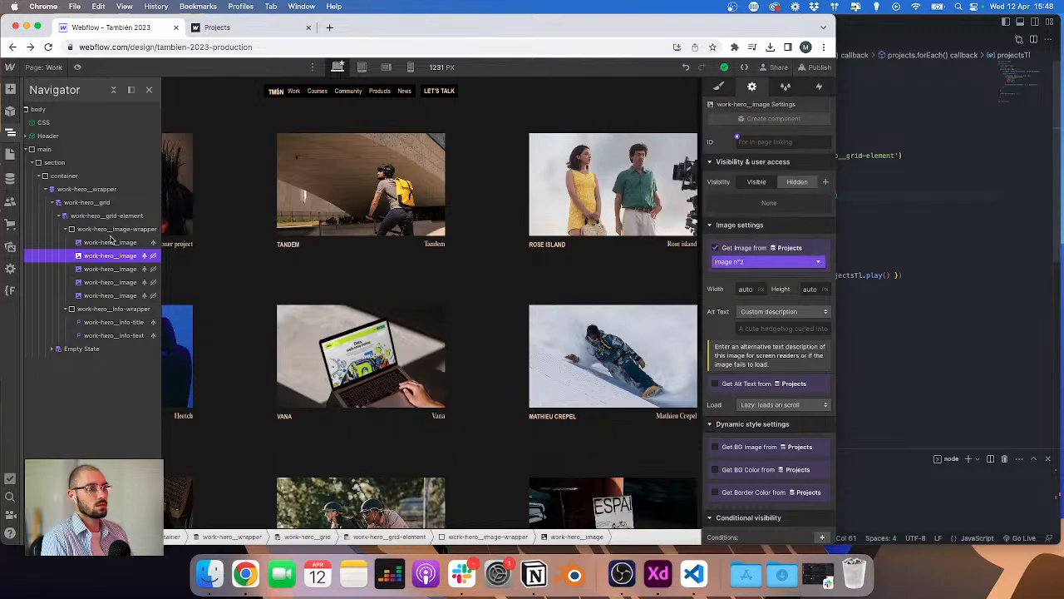
click(111, 242)
click(717, 86)
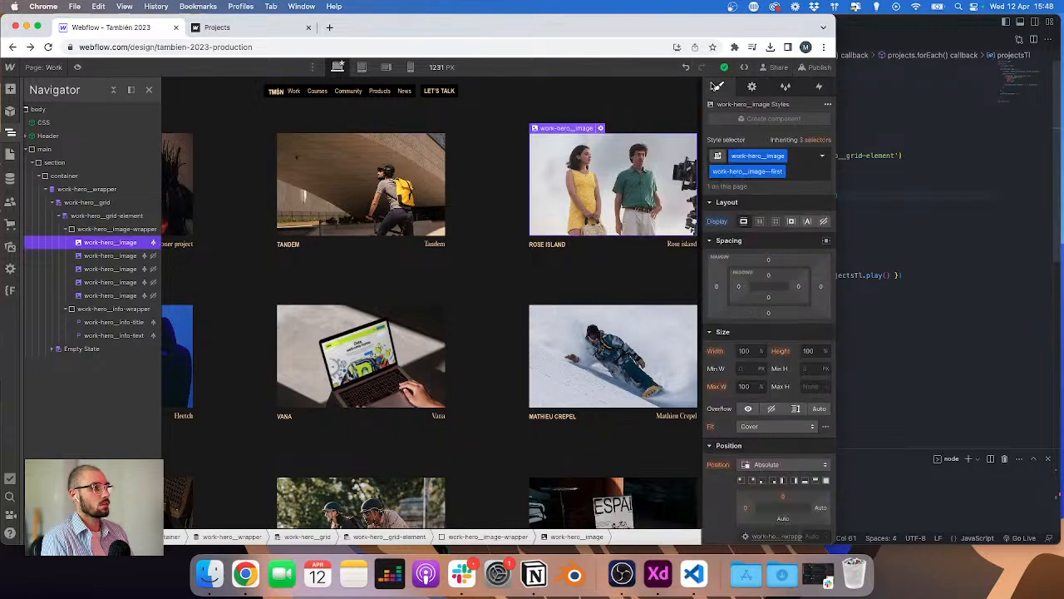
click(100, 253)
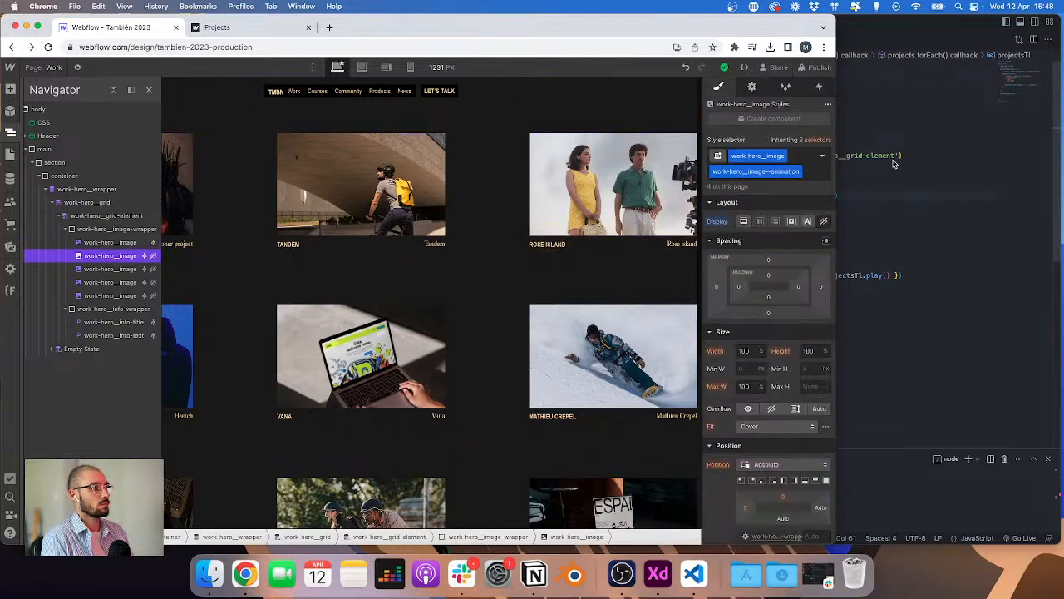
click(918, 169)
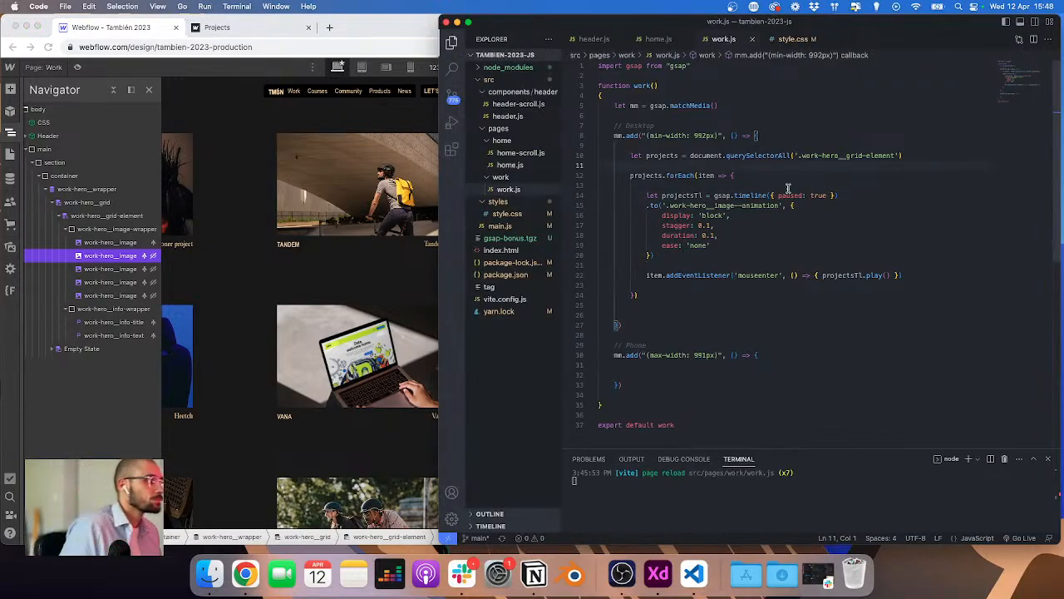
click(117, 237)
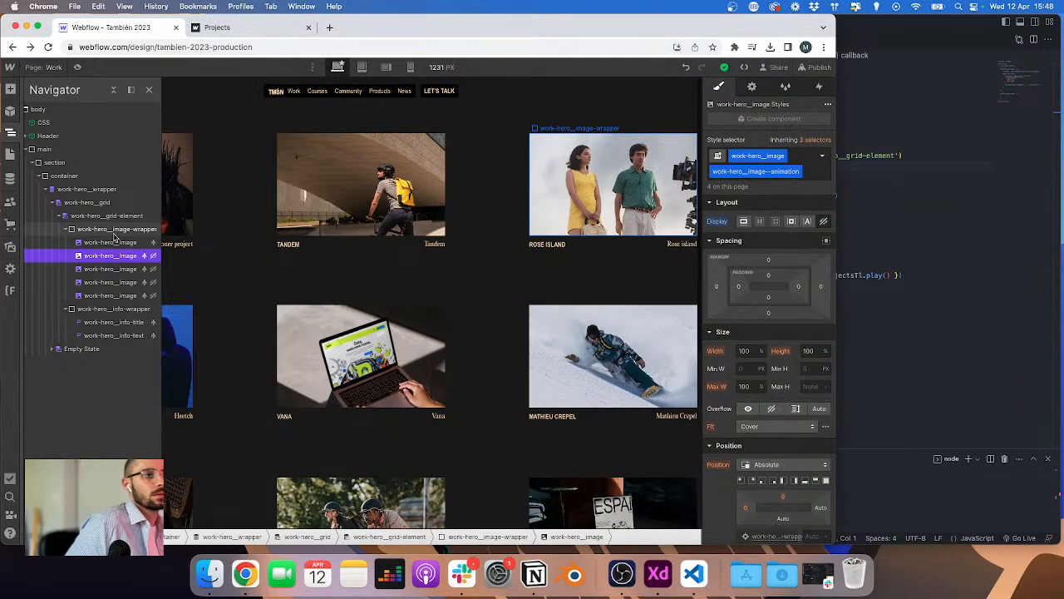
click(117, 217)
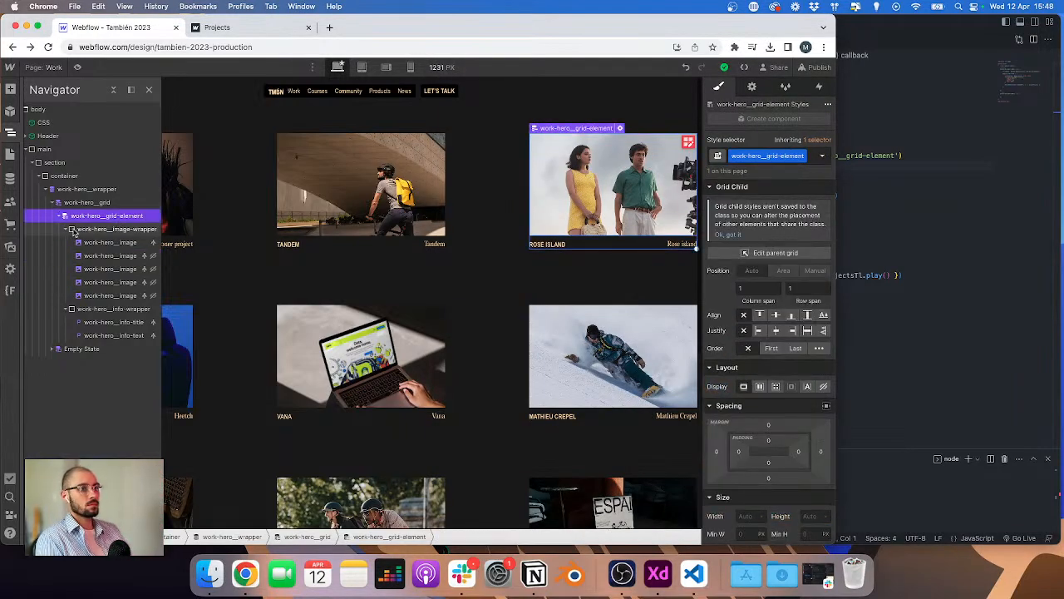
Step: Expand the project grid element in the Navigator and select its image wrapper to inspect the nested images
click(65, 231)
click(66, 242)
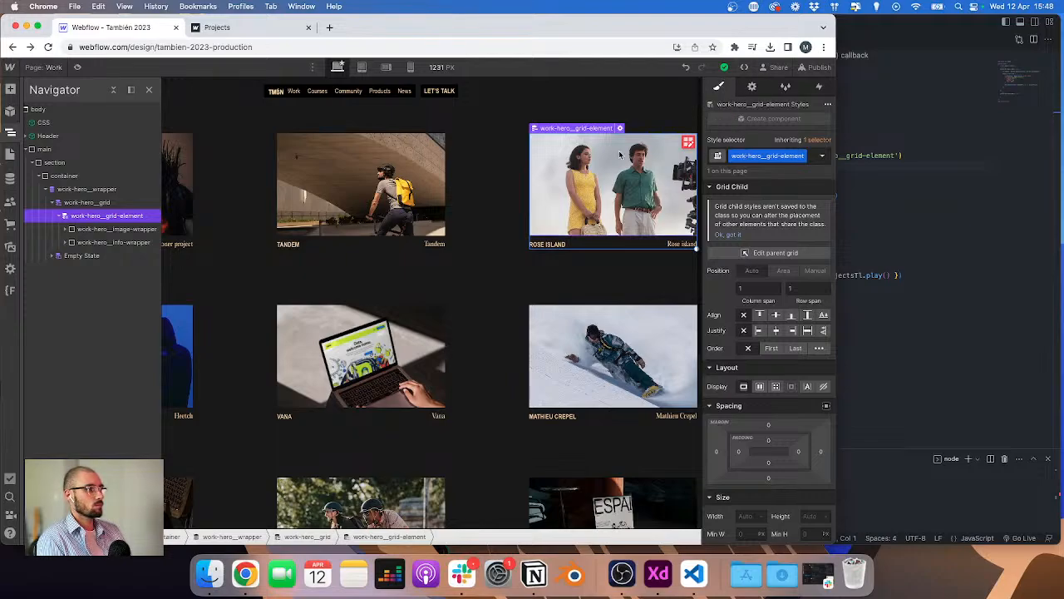
click(152, 230)
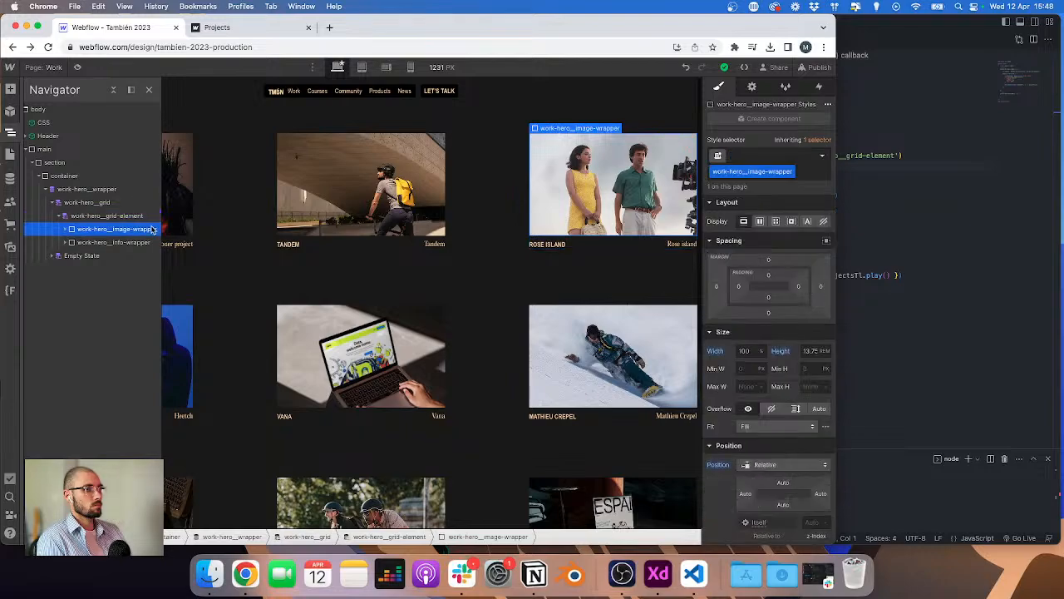
click(68, 230)
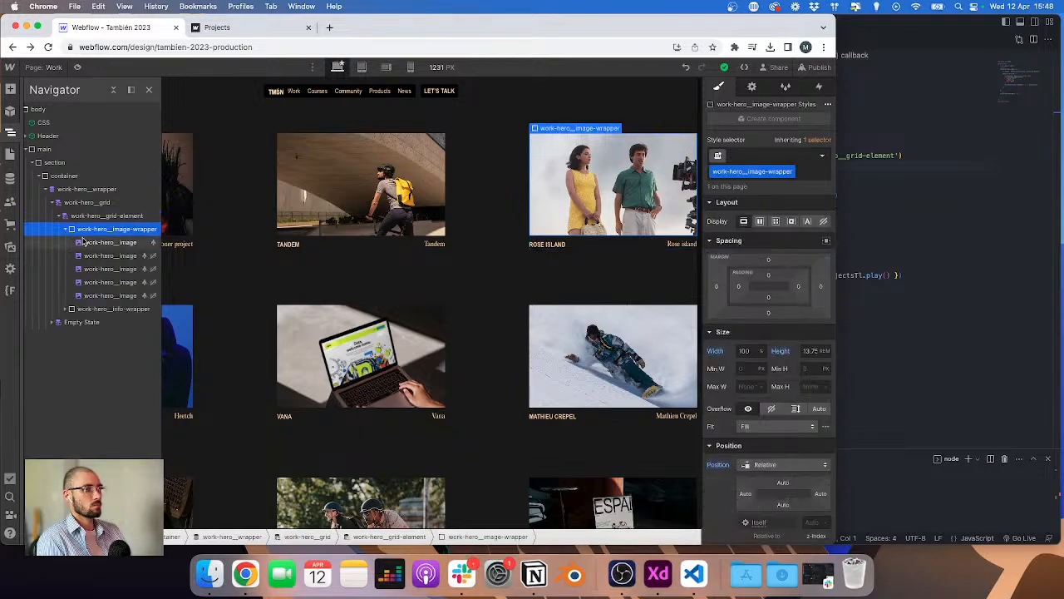
Step: In work.js, add a console.log line inside the forEach and scope the timeline target to item.querySelector('.work-hero__image--animation')
click(900, 316)
click(792, 177)
key(Return)
key(Return)
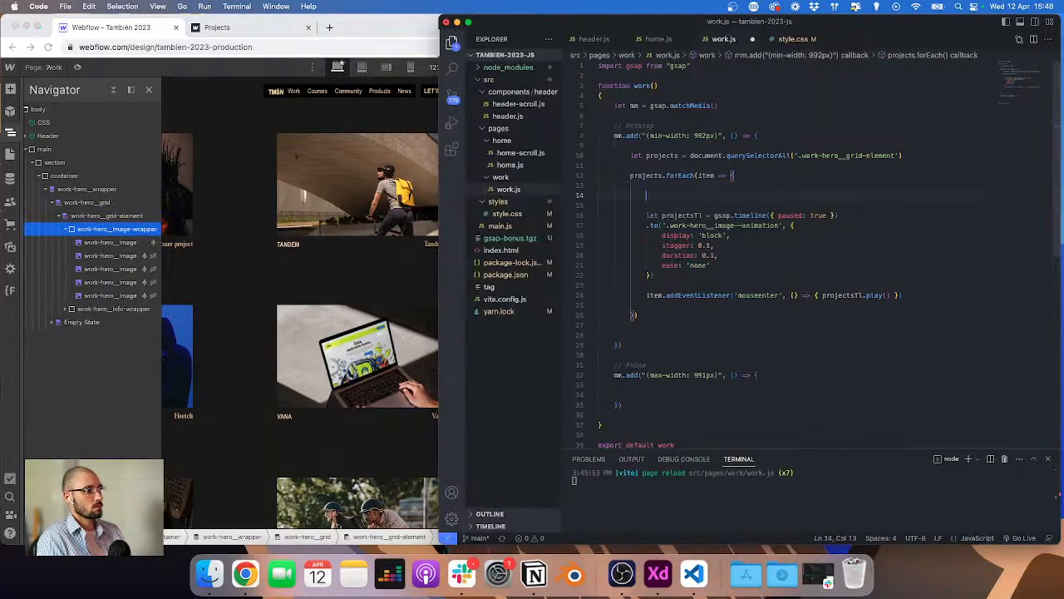
text(console.log()
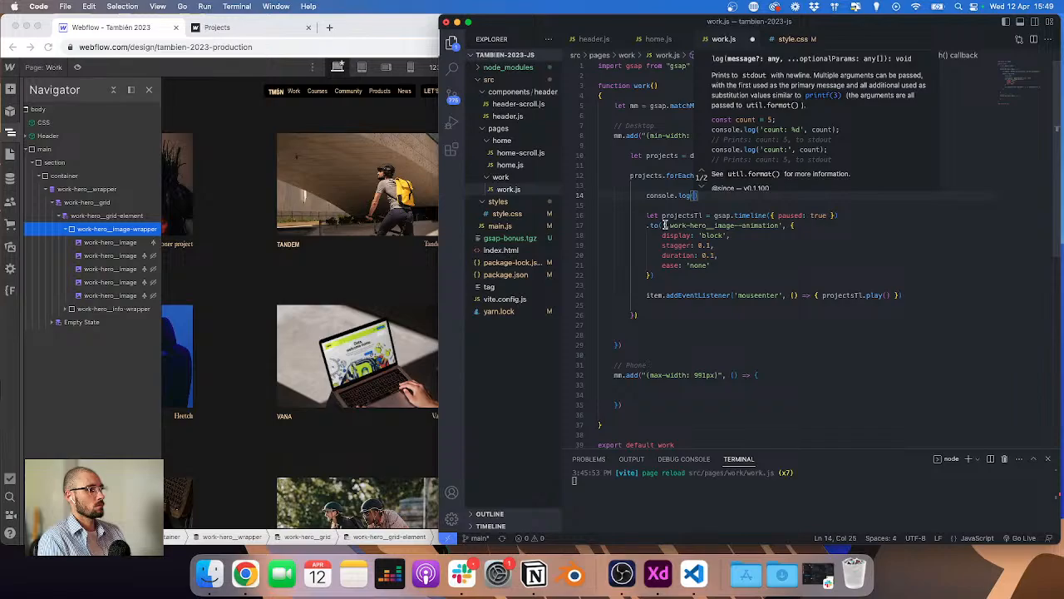
click(664, 225)
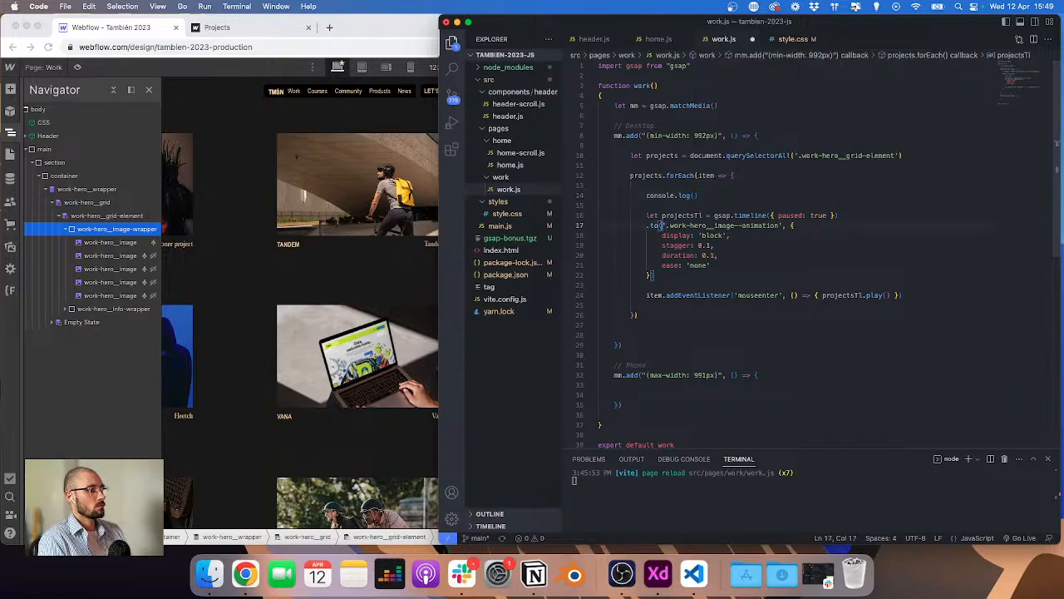
text(item.que)
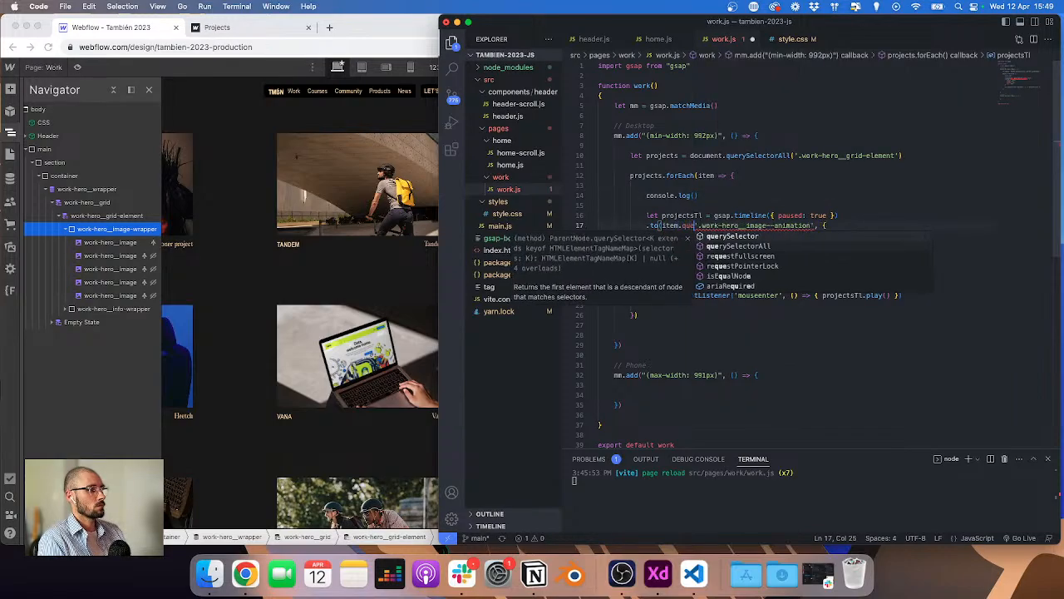
text(rySelector()
key(alt+Right)
key(alt+Right)
key(alt+Right)
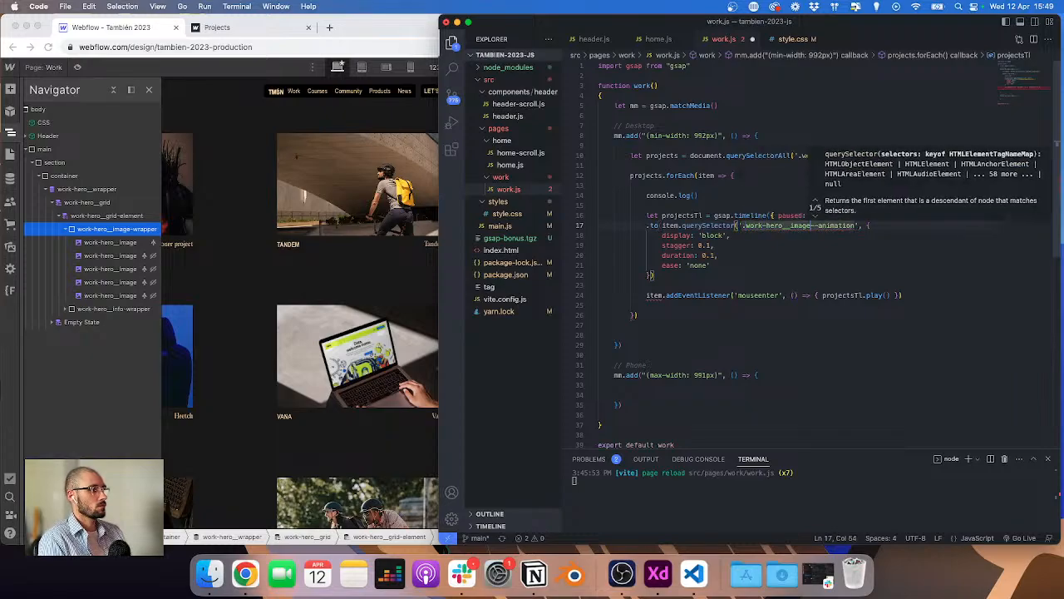
text())
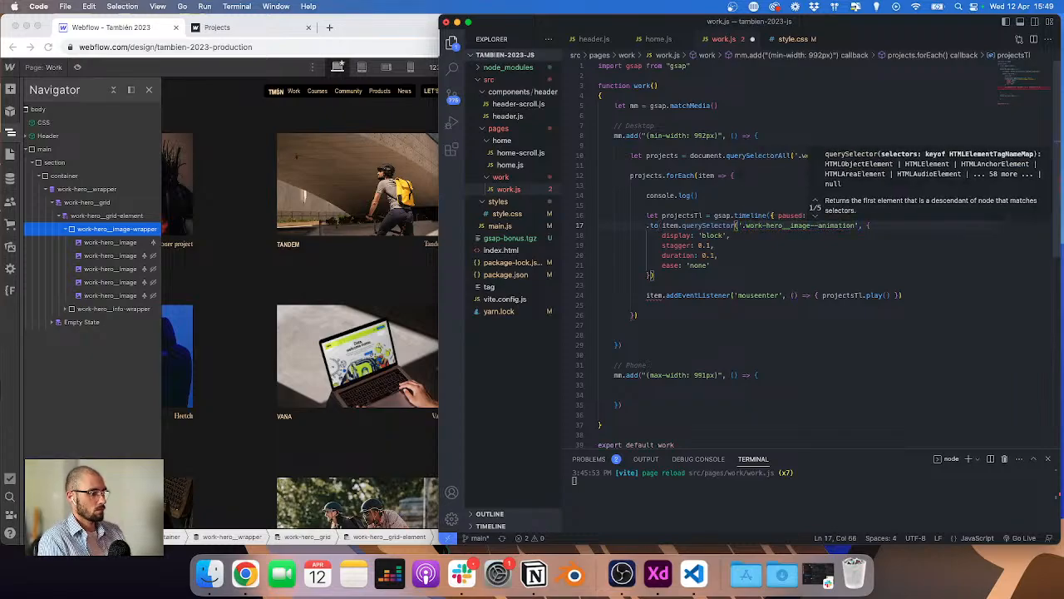
text())
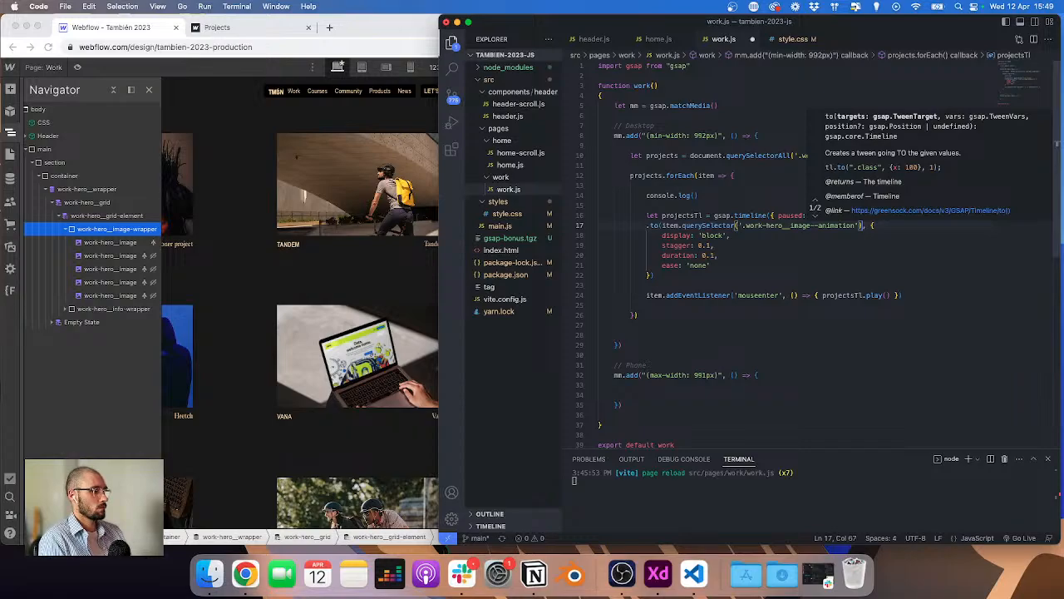
Step: Copy the item.querySelector call into the console.log and save work.js
key(shift+alt+Left)
key(shift+alt+Left)
key(shift+alt+Left)
key(shift+alt+Left)
key(shift+alt+Left)
key(shift+alt+Left)
key(shift+alt+Left)
key(shift+alt+Left)
key(shift+alt+Left)
key(shift+alt+Left)
key(super+c)
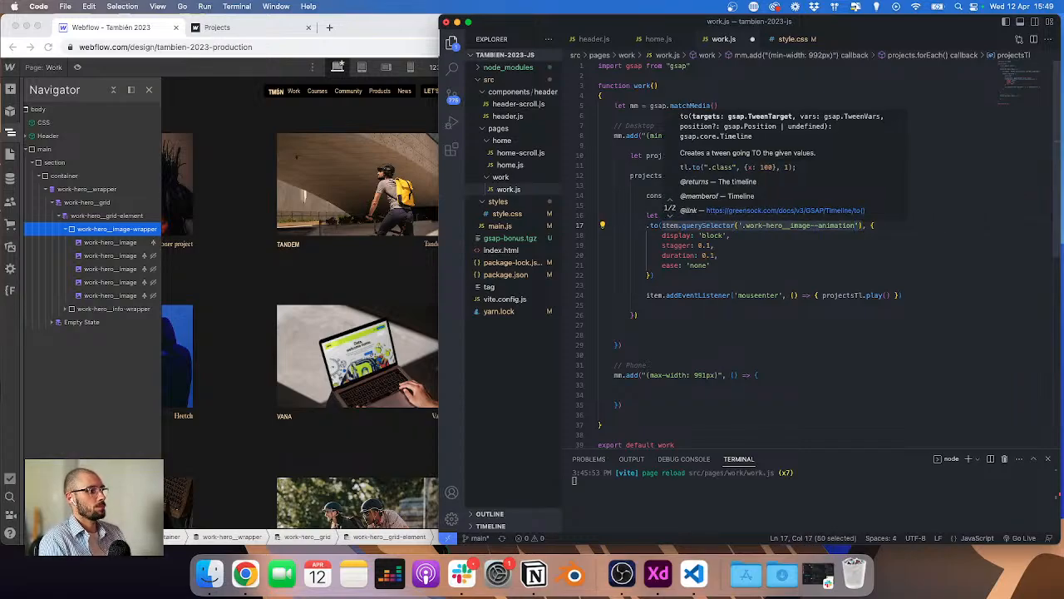
click(695, 195)
key(super+v)
key(super+s)
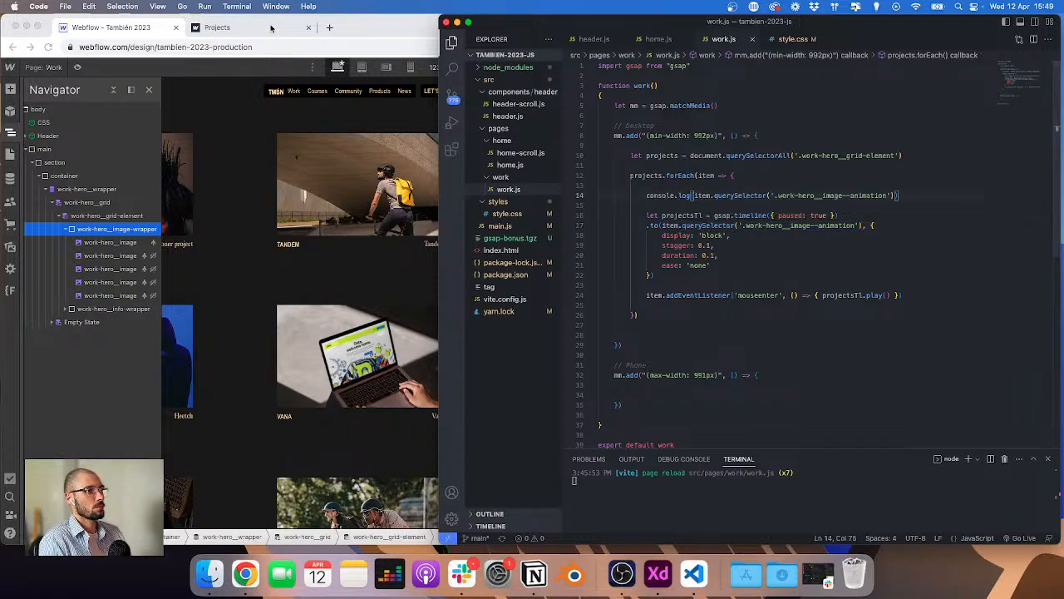
Step: Delete the console.log line from the forEach callback
click(272, 27)
key(super+Tab)
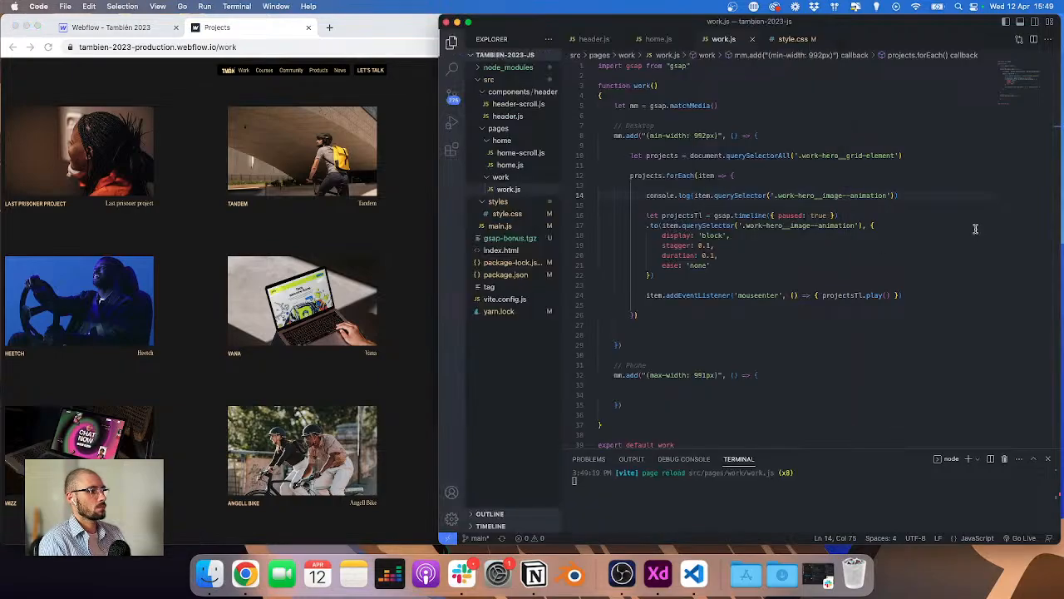
click(905, 197)
key(super+shift+Left)
key(super+c)
key(BackSpace)
key(super+shift+Left)
key(BackSpace)
key(Down)
key(BackSpace)
key(BackSpace)
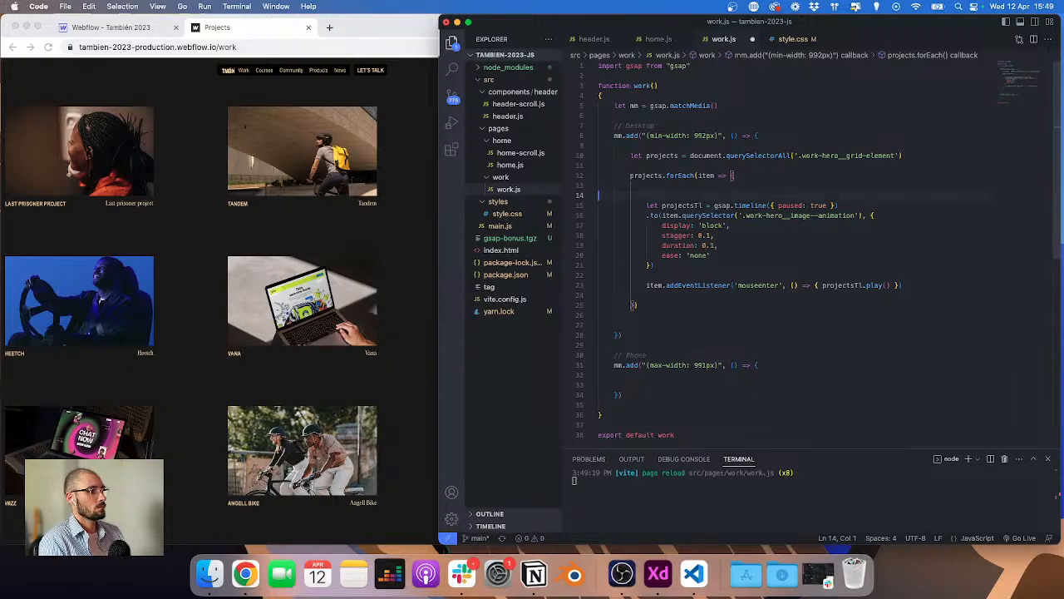
Step: Replace the mouseenter handler body with a console.log of the item query and reload the published work page
drag(823, 275, 892, 275)
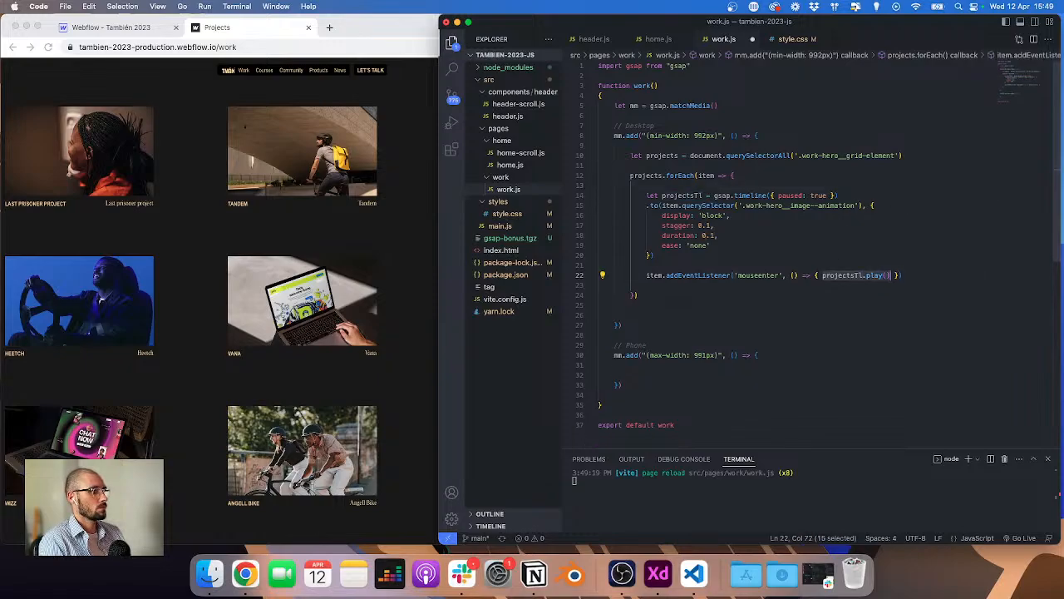
key(super+v)
click(409, 131)
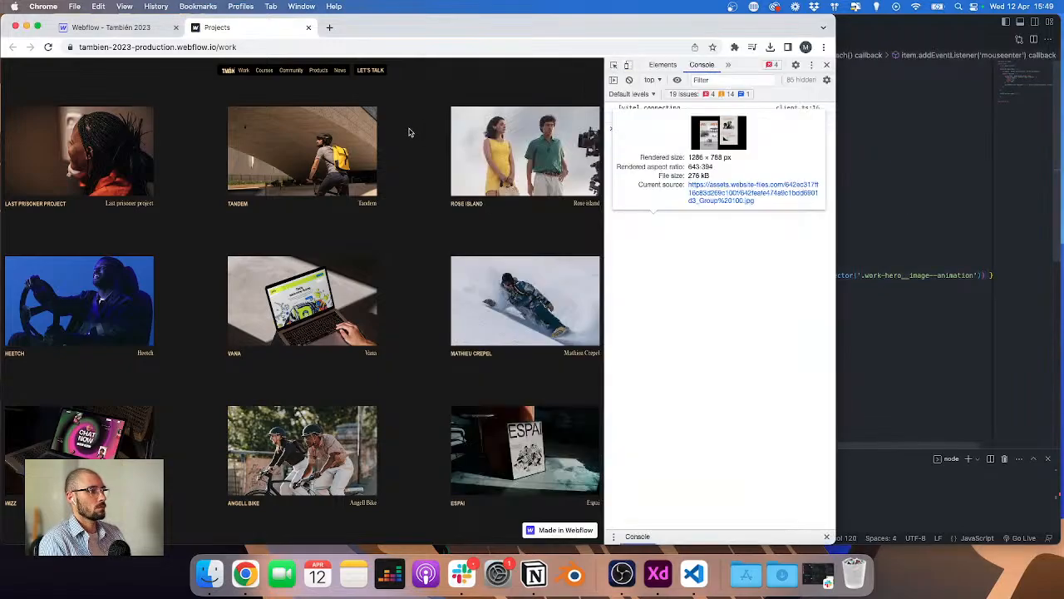
key(Escape)
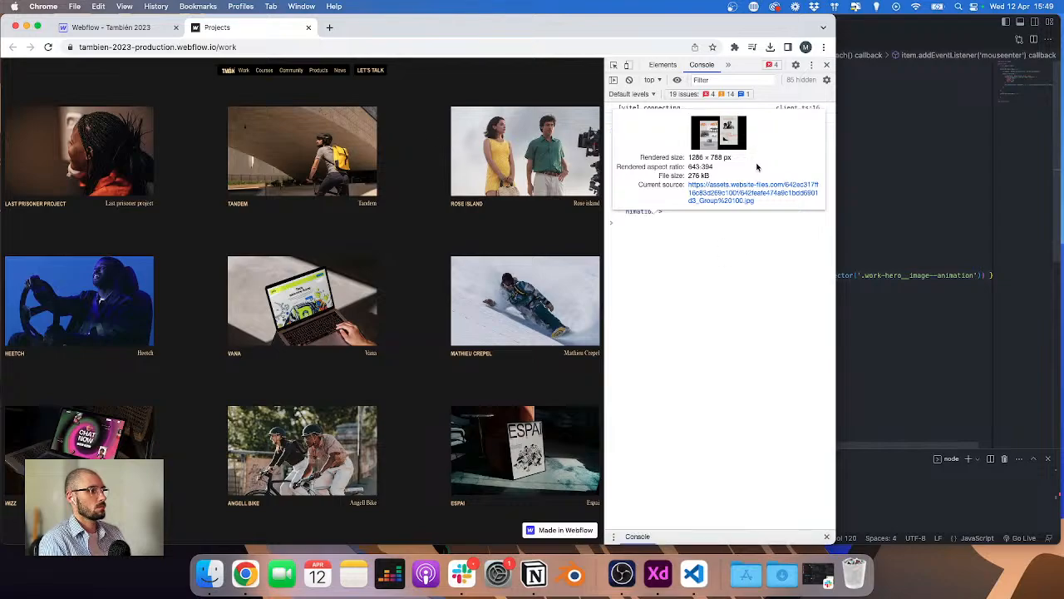
key(super+r)
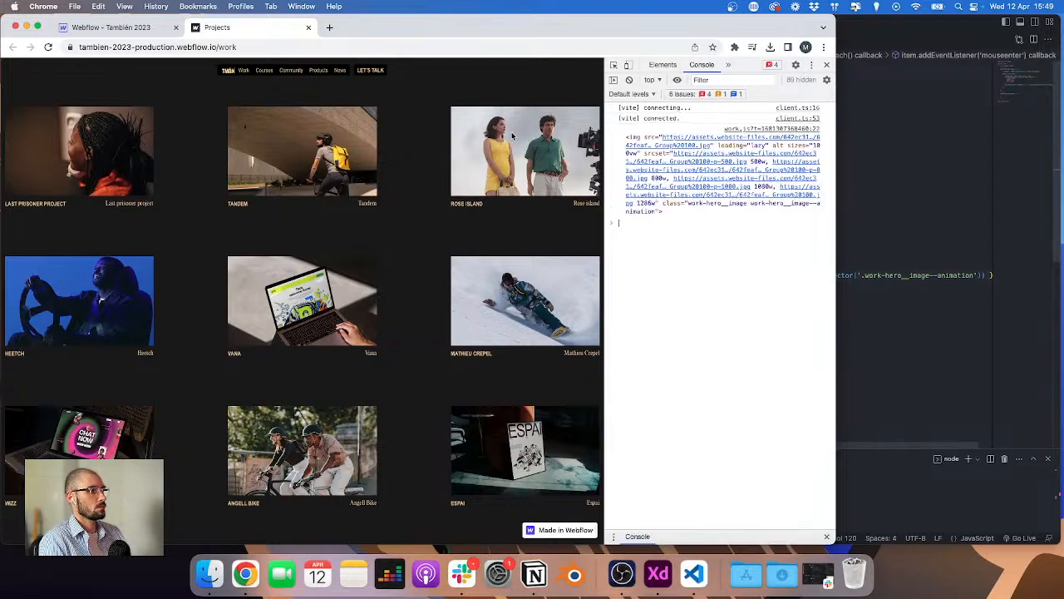
Step: Change the logged query to querySelectorAll, save, and hover a project on the published page
mouse_move(642, 149)
click(945, 194)
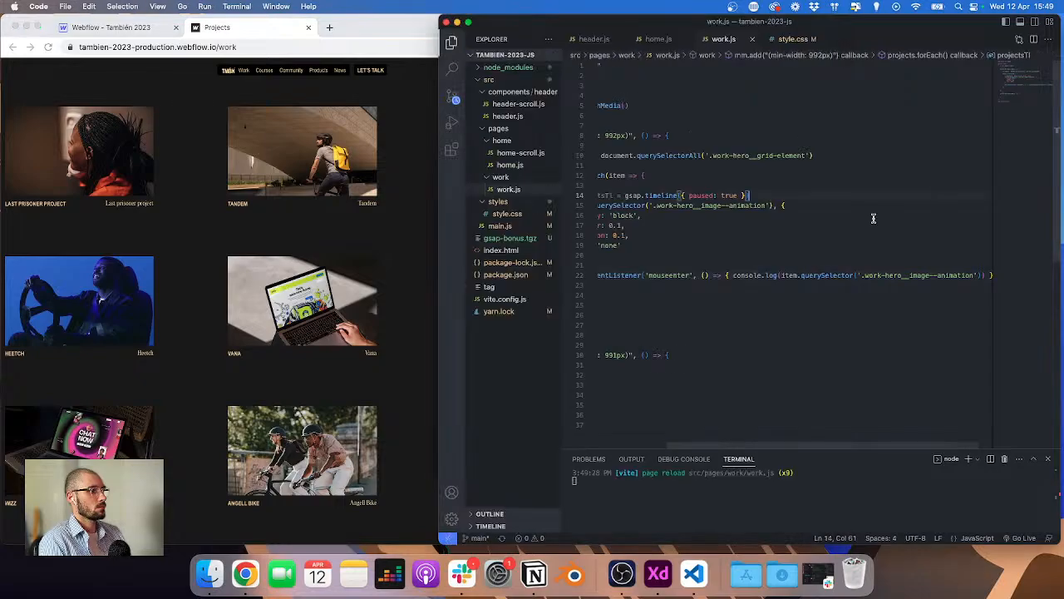
scroll(866, 216, right, 1)
scroll(866, 217, down, 1)
scroll(800, 224, left, 1)
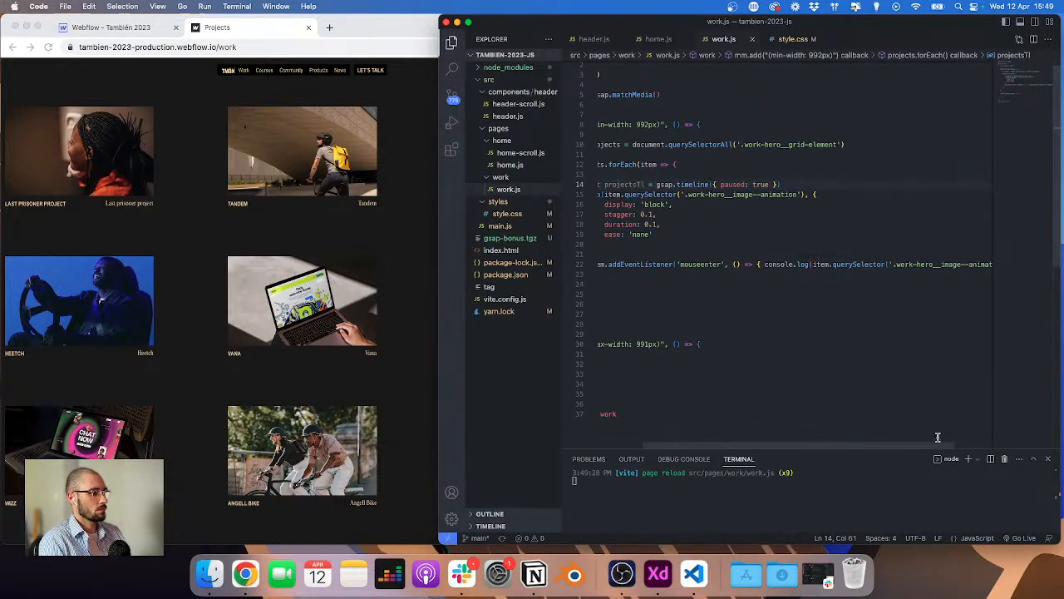
scroll(898, 286, left, 1)
click(905, 264)
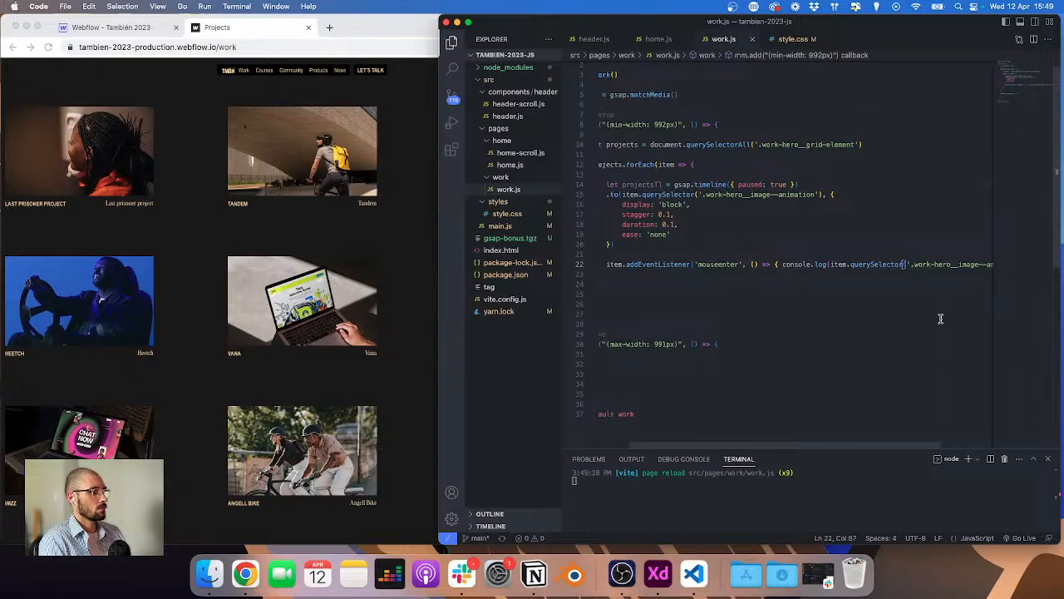
text(All)
key(cmd+s)
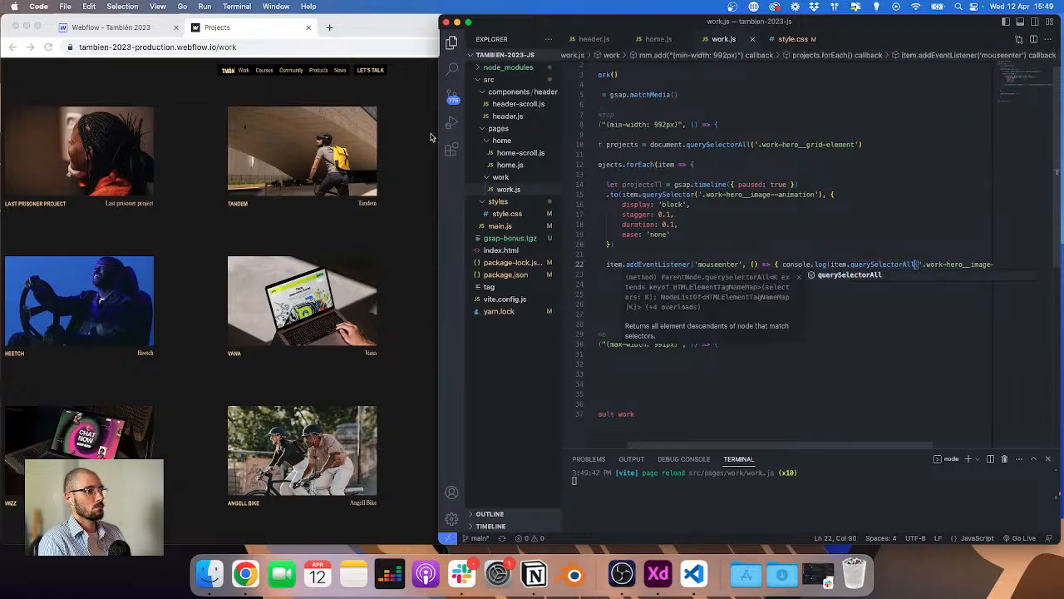
click(430, 136)
Step: Restore projectsTl.play() as the mouseenter handler body and save work.js
click(888, 176)
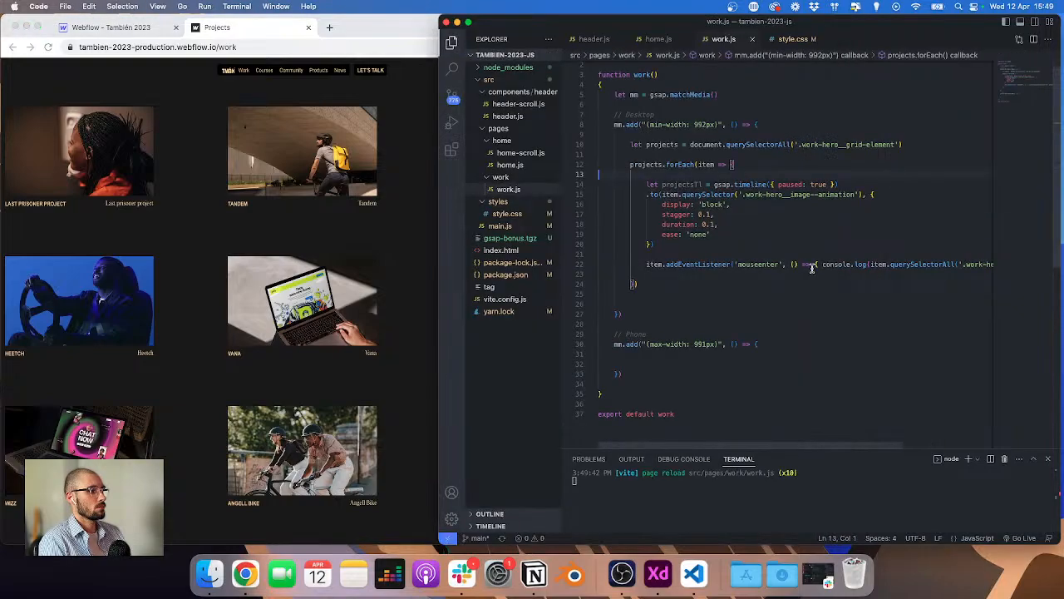
drag(823, 265, 981, 265)
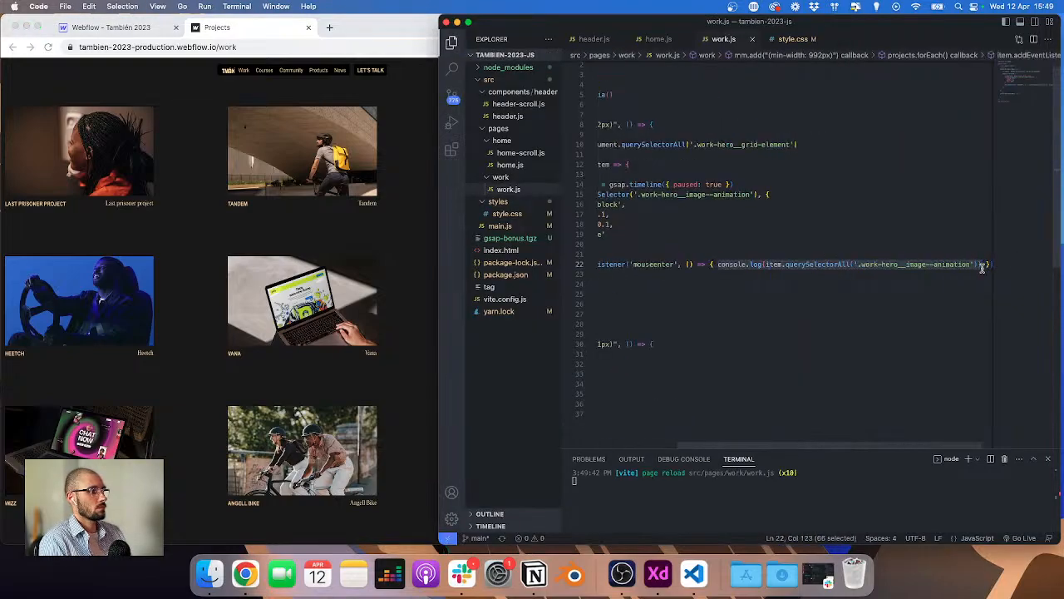
key(BackSpace)
scroll(908, 218, left, 3)
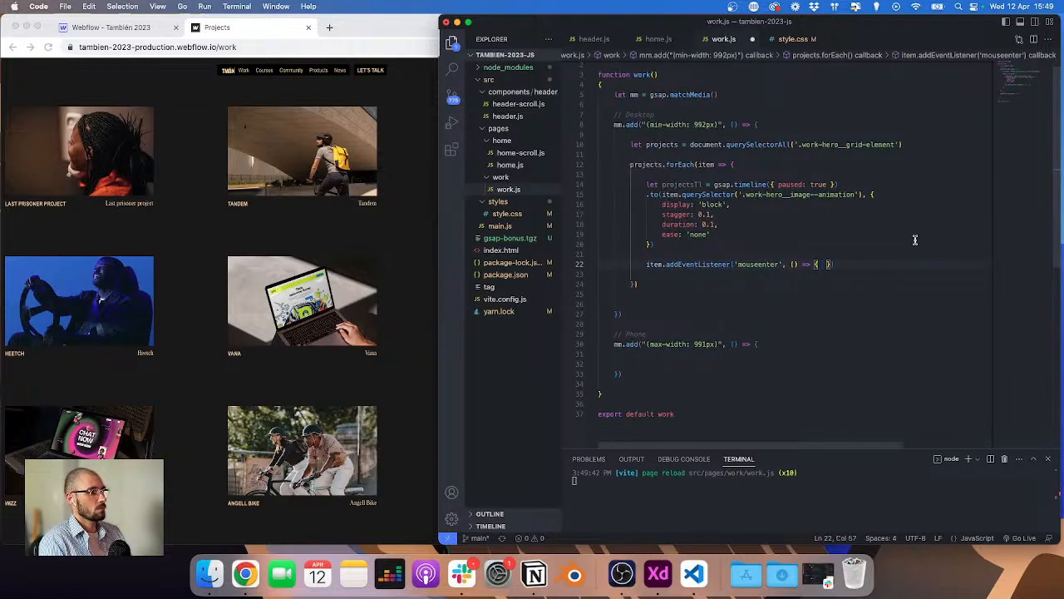
text(projectsTl.pk)
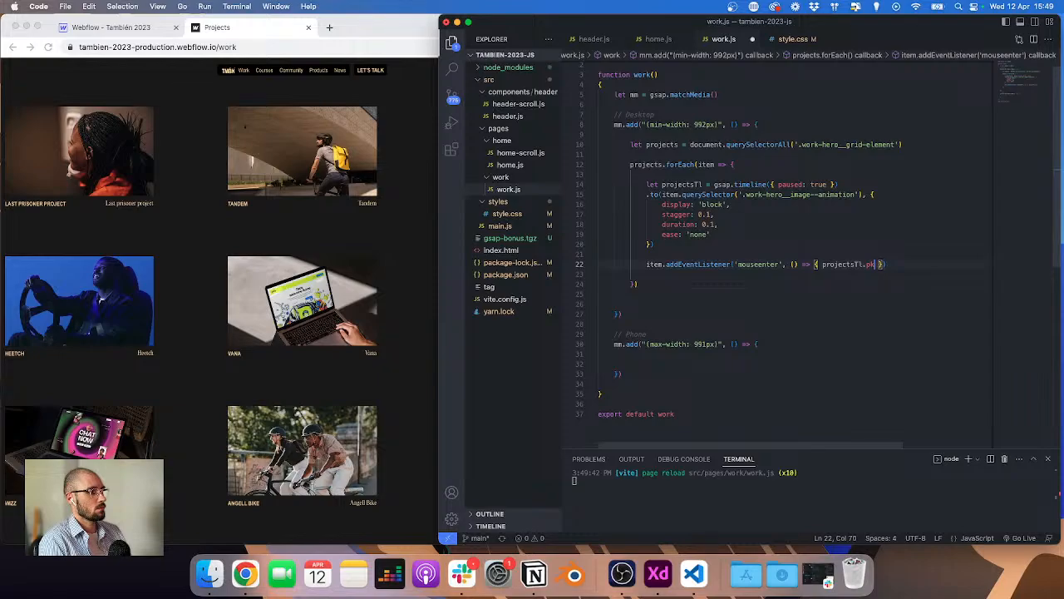
key(Return)
text(()
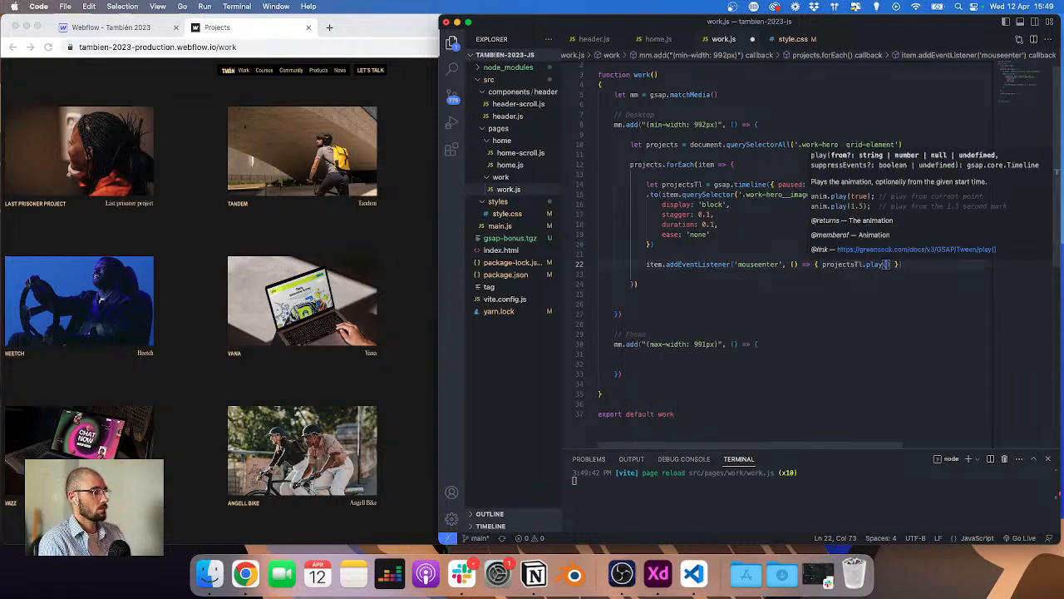
key(super+s)
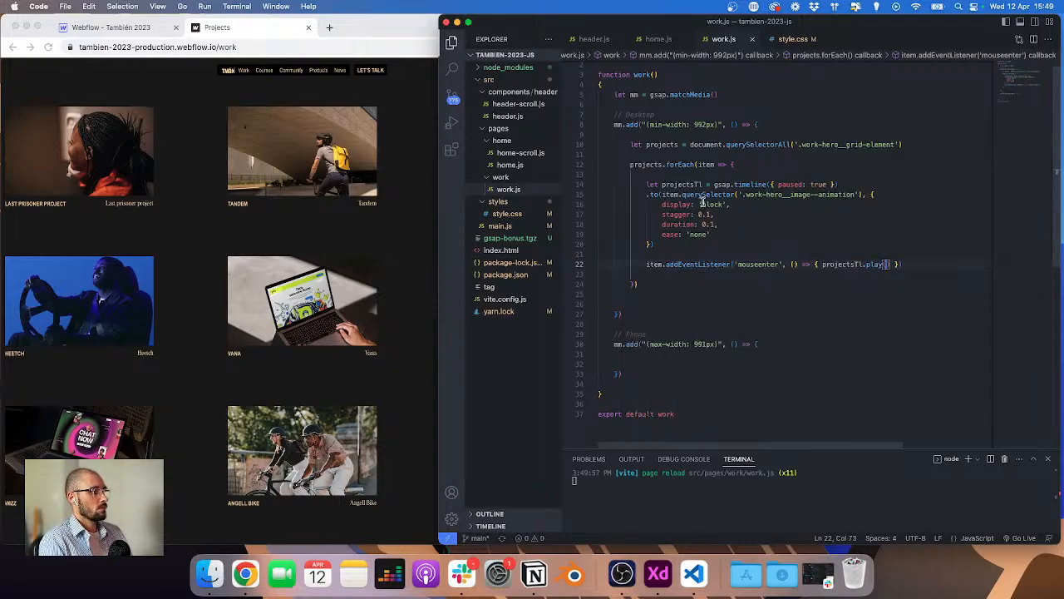
Step: Hover the Rose Island project on the published page to test the image animation
click(405, 233)
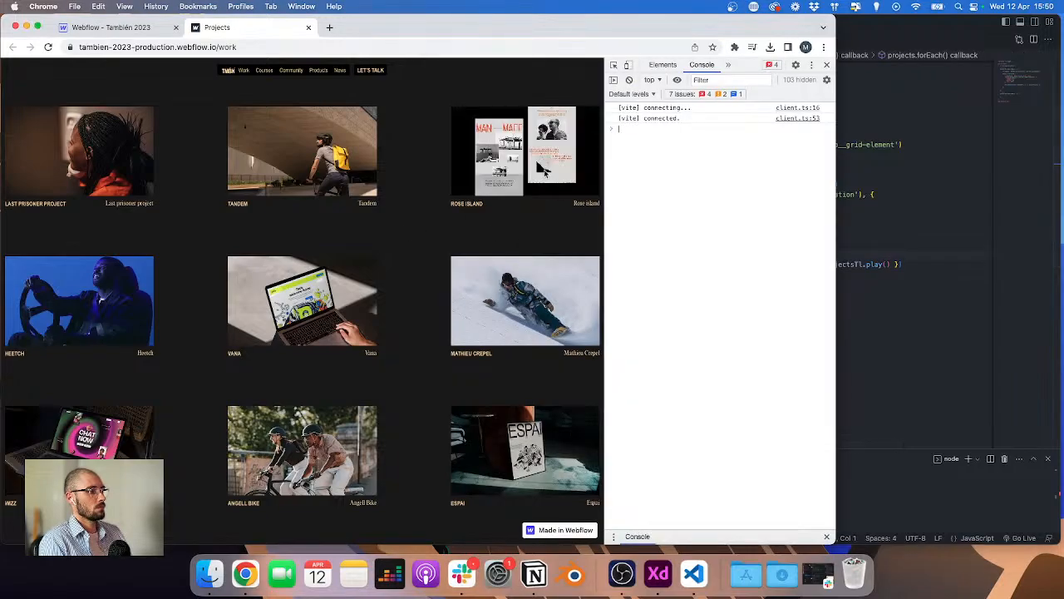
click(965, 197)
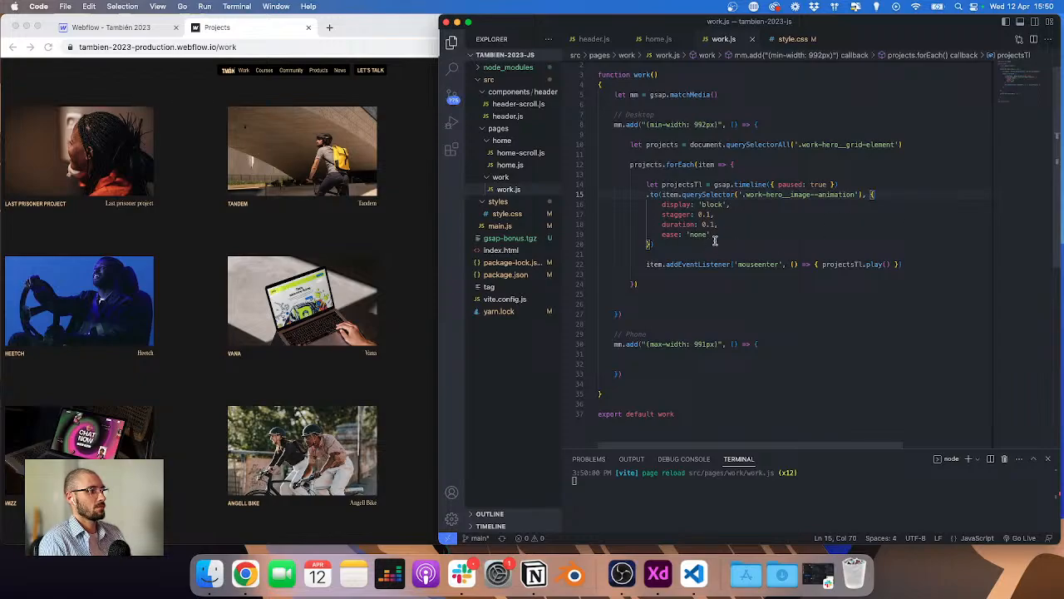
click(428, 265)
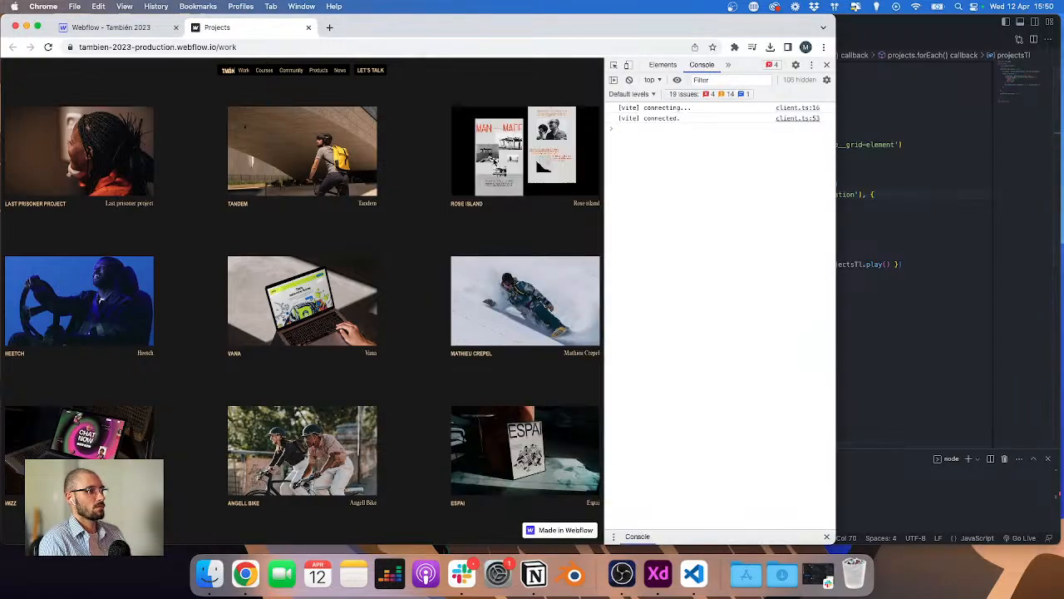
click(990, 218)
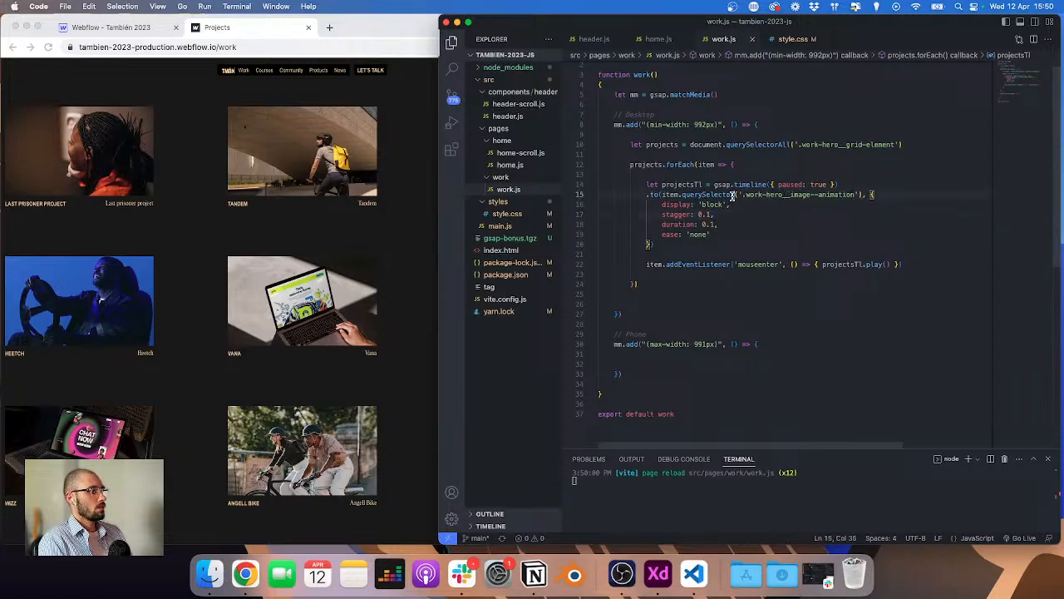
Step: Change the timeline target to item.querySelectorAll and retest the hover on the published page
text(All)
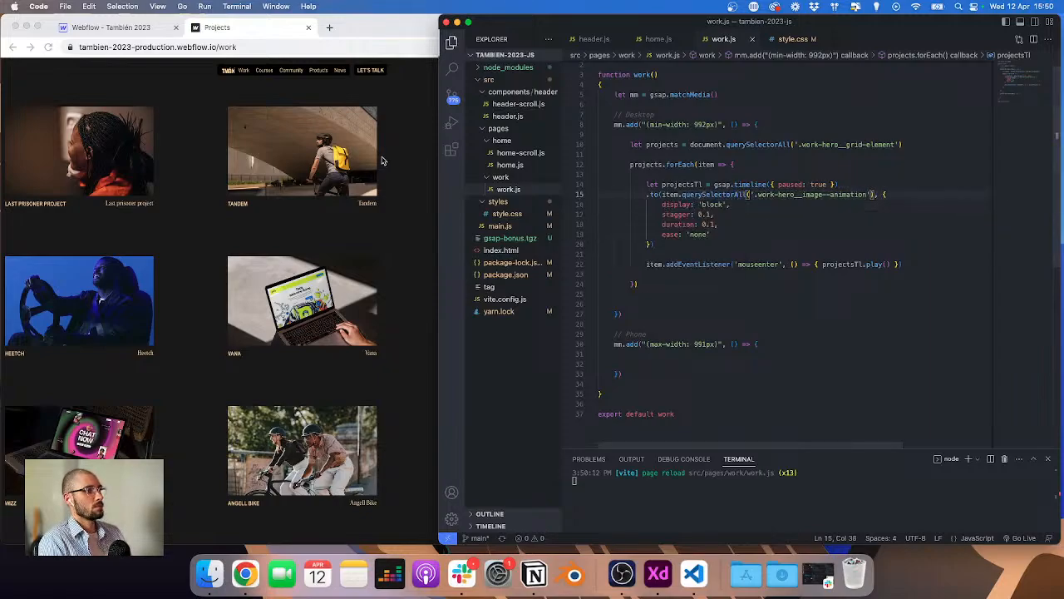
click(383, 160)
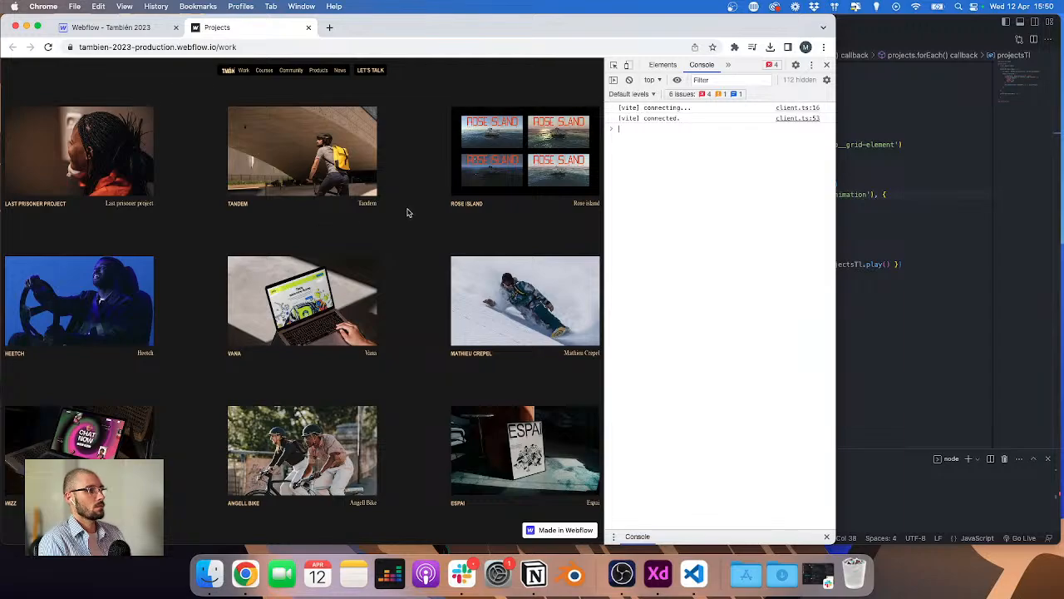
click(987, 201)
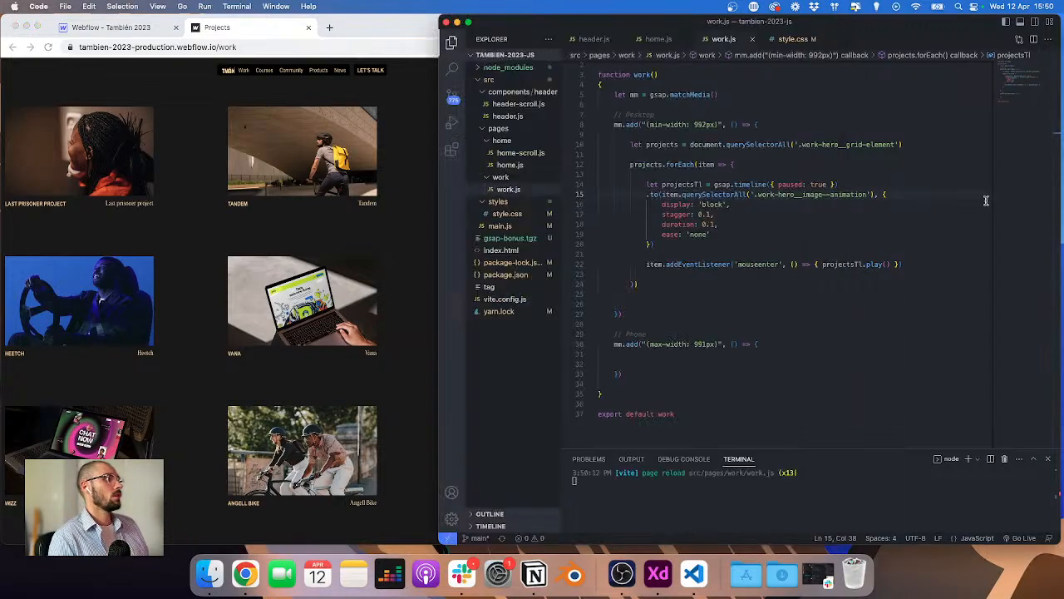
Step: Change the mouseenter handler to call projectsTl.restart() and test the hover on the published page
double_click(873, 264)
text(restart)
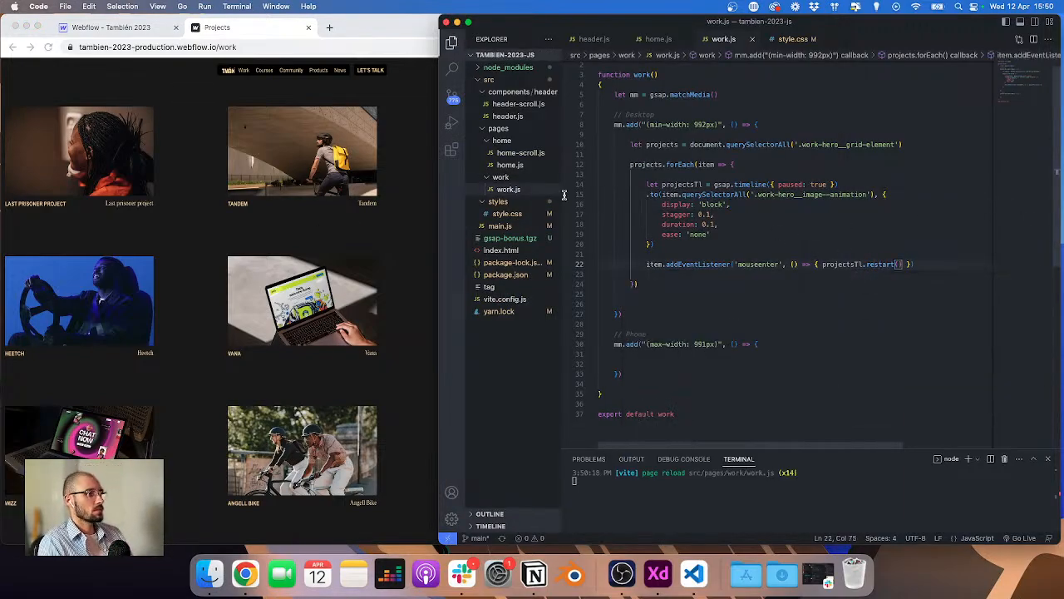
click(409, 227)
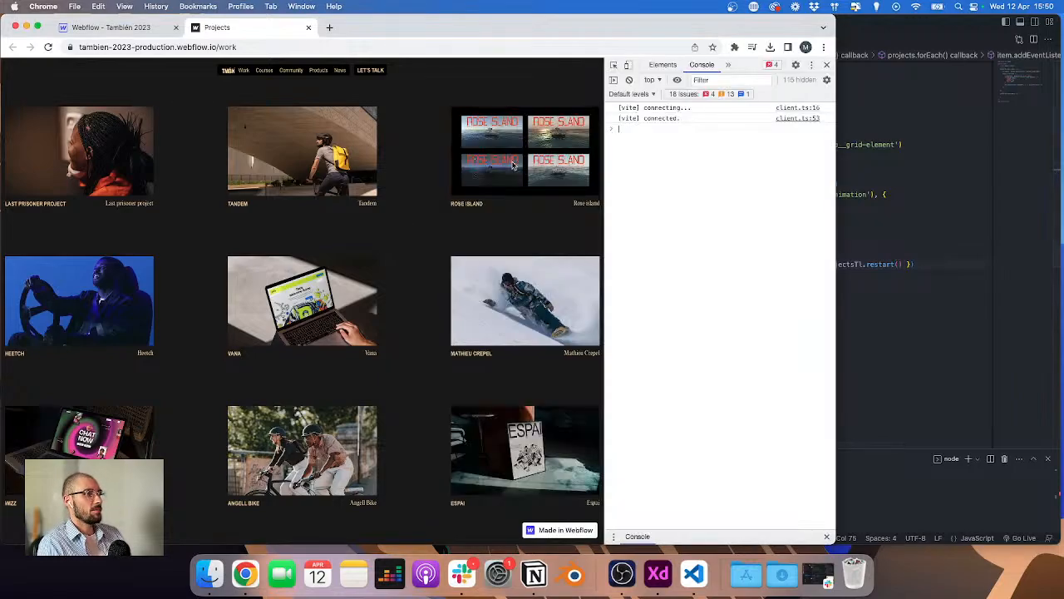
Step: Remove the timeline's duration property, set its stagger to 0.2, and retest the hover on the published page
click(1010, 214)
scroll(708, 132, up, 3)
click(721, 141)
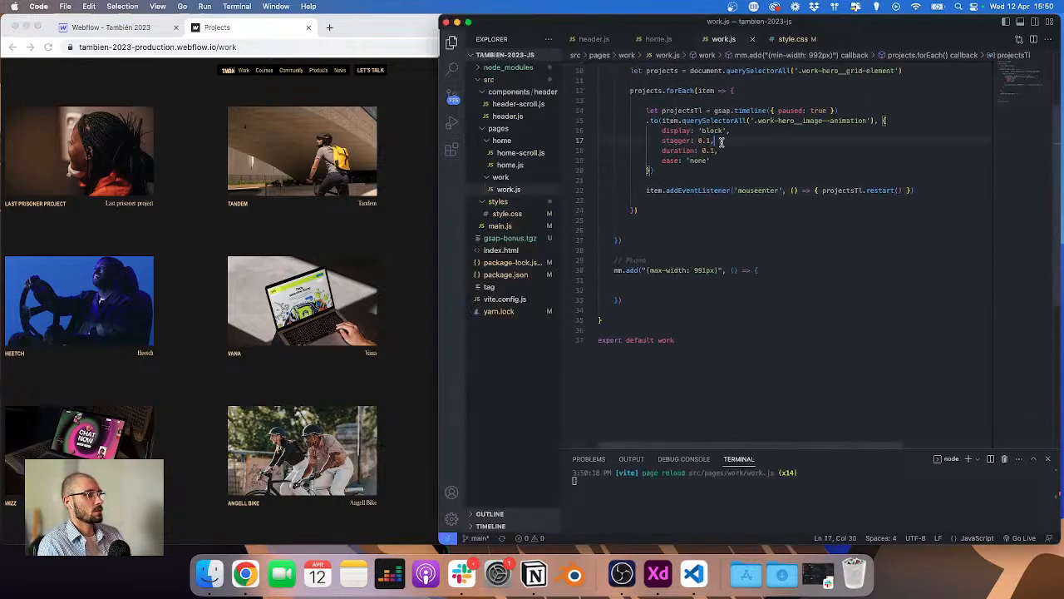
key(Down)
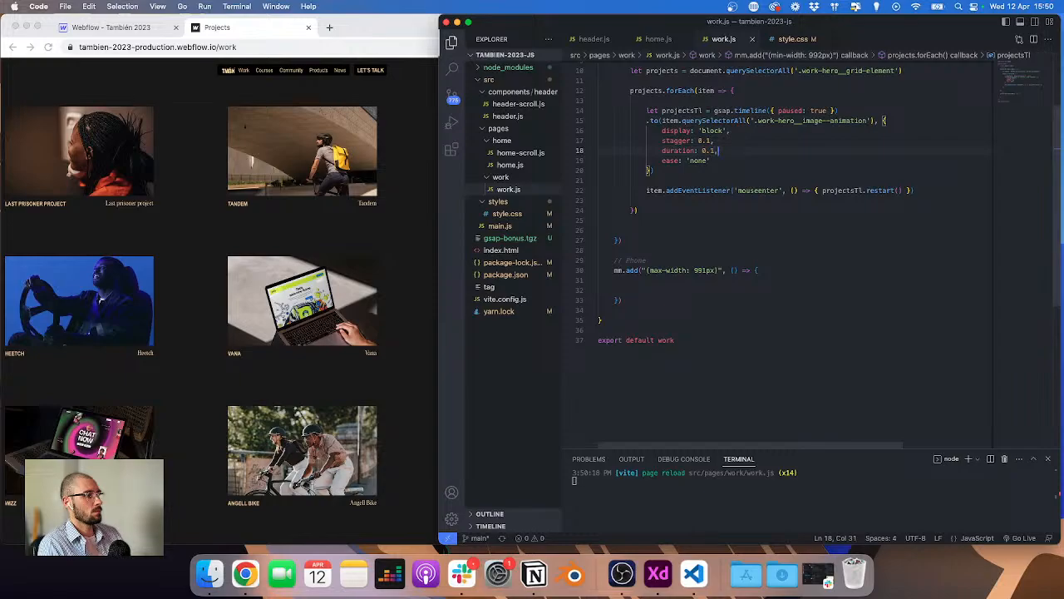
key(shift+super+Left)
key(shift+super+Left)
key(BackSpace)
key(BackSpace)
key(Up)
key(Down)
key(Left)
key(BackSpace)
text(2)
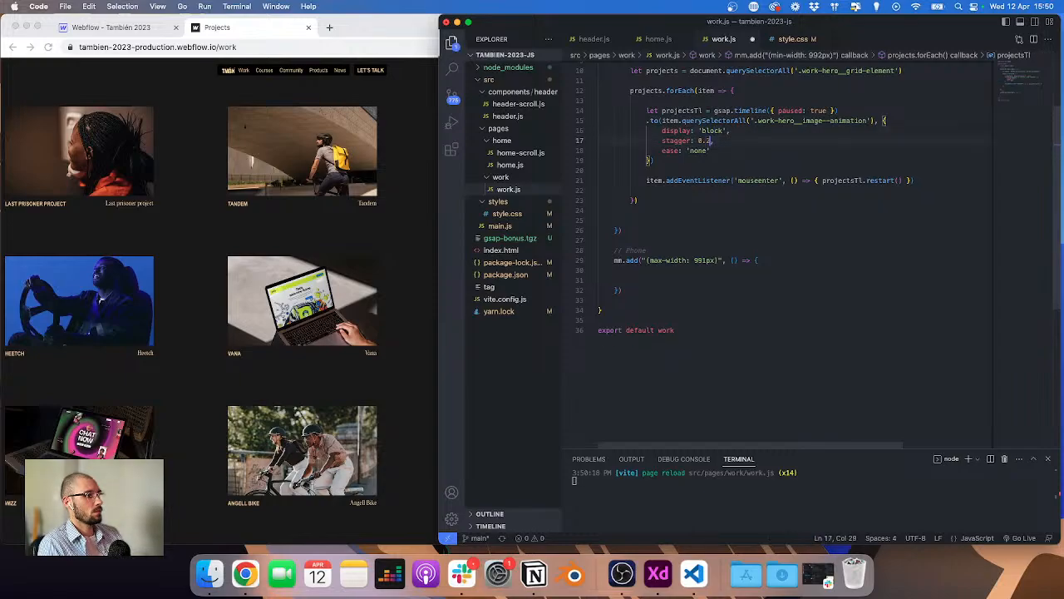
click(390, 177)
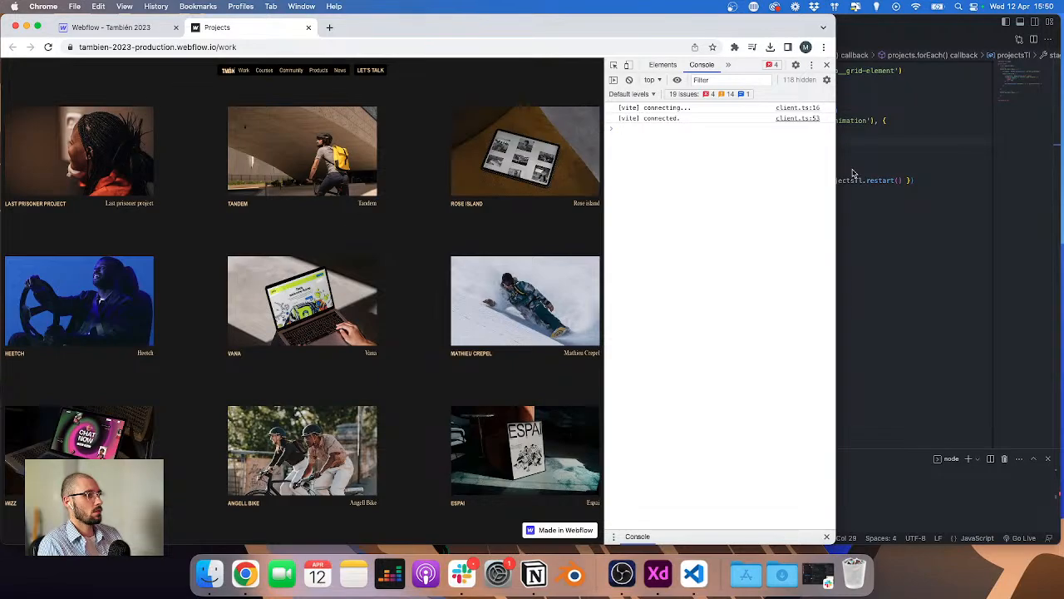
Step: Duplicate the mouseenter listener line and turn the copy into a mouseleave listener with an empty multi-line body
click(891, 174)
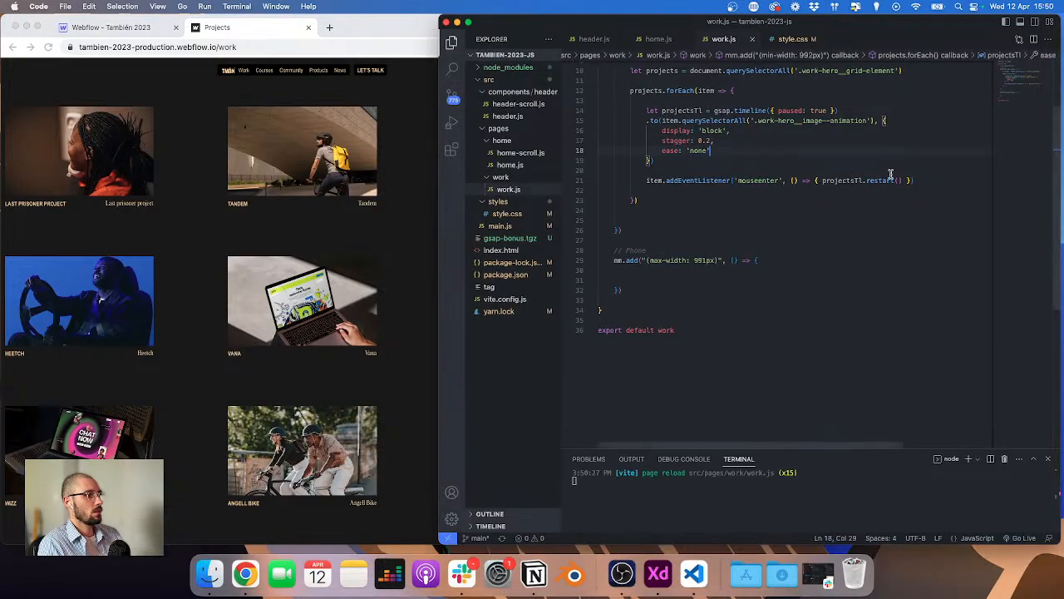
click(926, 179)
key(shift+alt+Down)
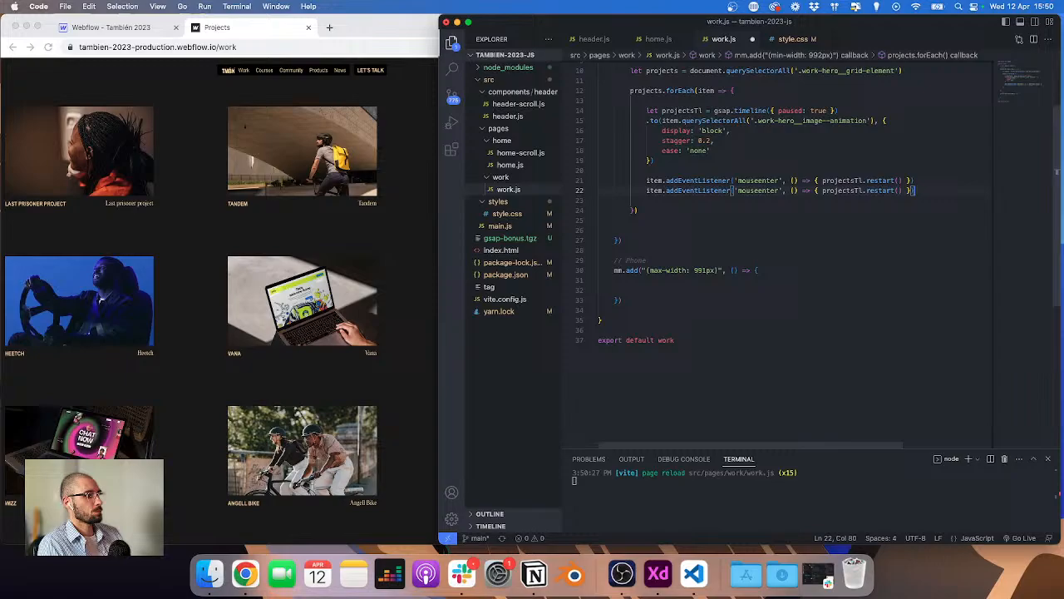
double_click(751, 190)
text(mouselea)
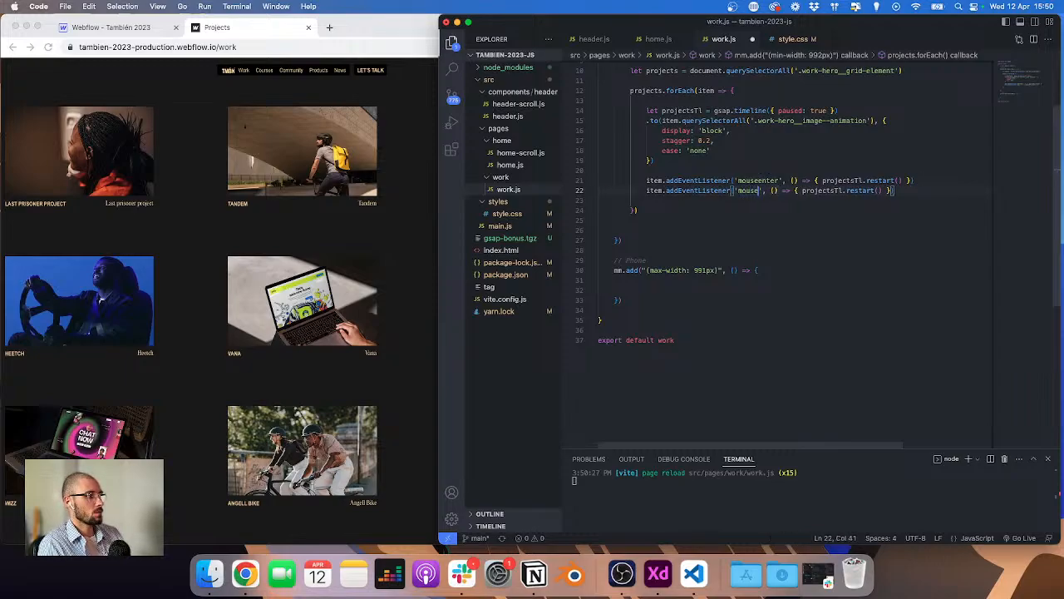
text(ve)
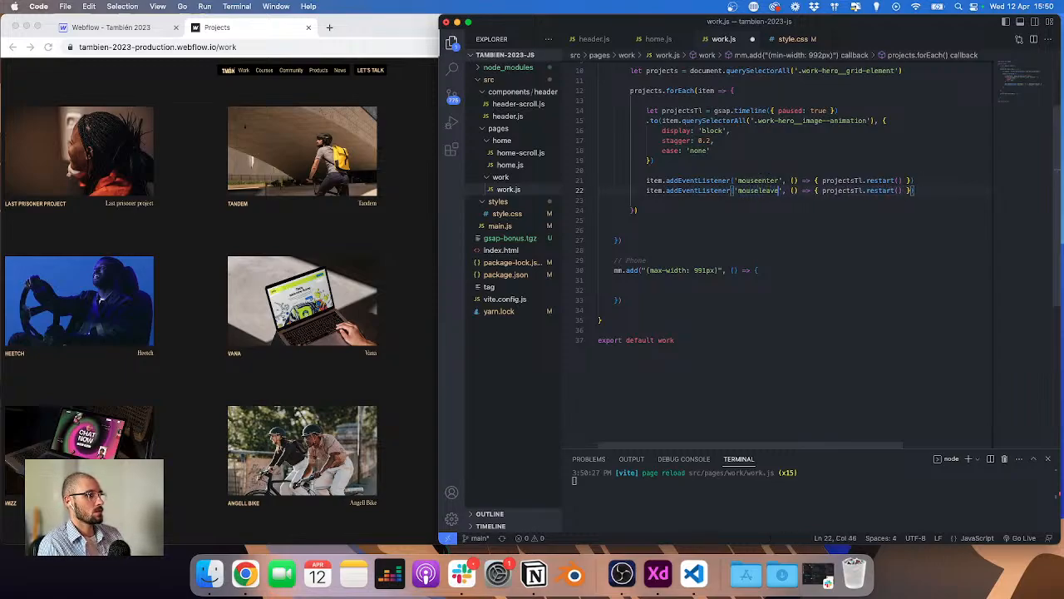
click(823, 191)
key(alt+shift+Right)
key(alt+shift+Right)
key(alt+shift+Right)
key(BackSpace)
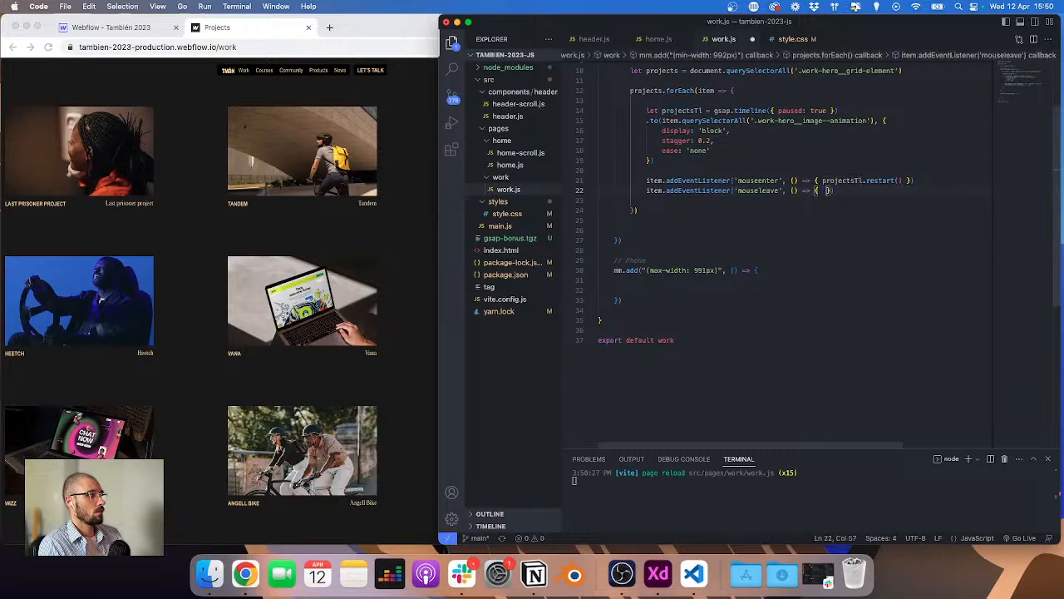
key(Return)
text(mouse)
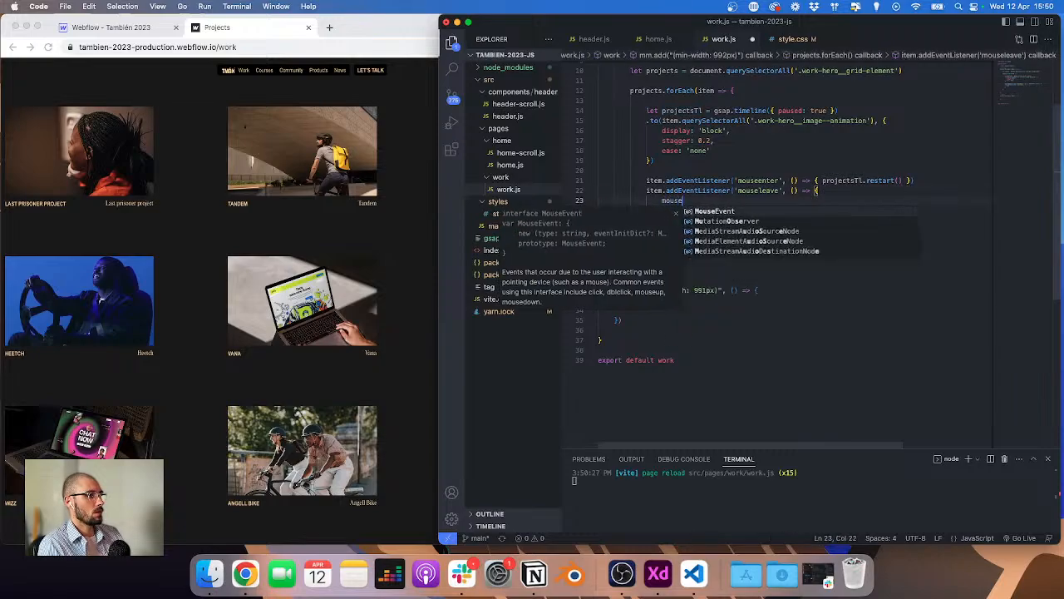
key(Escape)
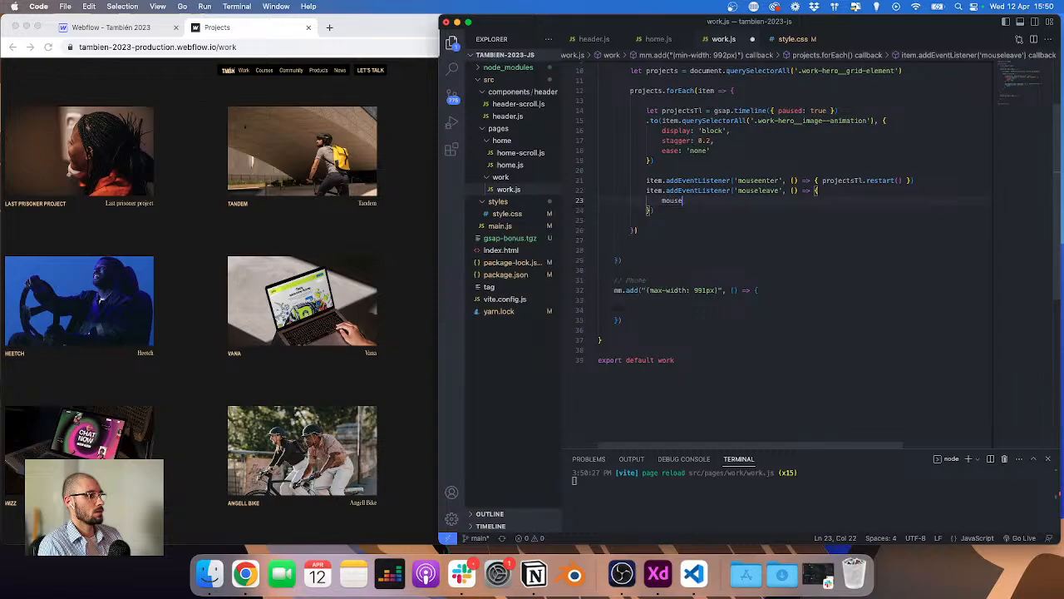
Step: Make the mouseleave handler call projectsTl.pause()
drag(823, 180, 897, 180)
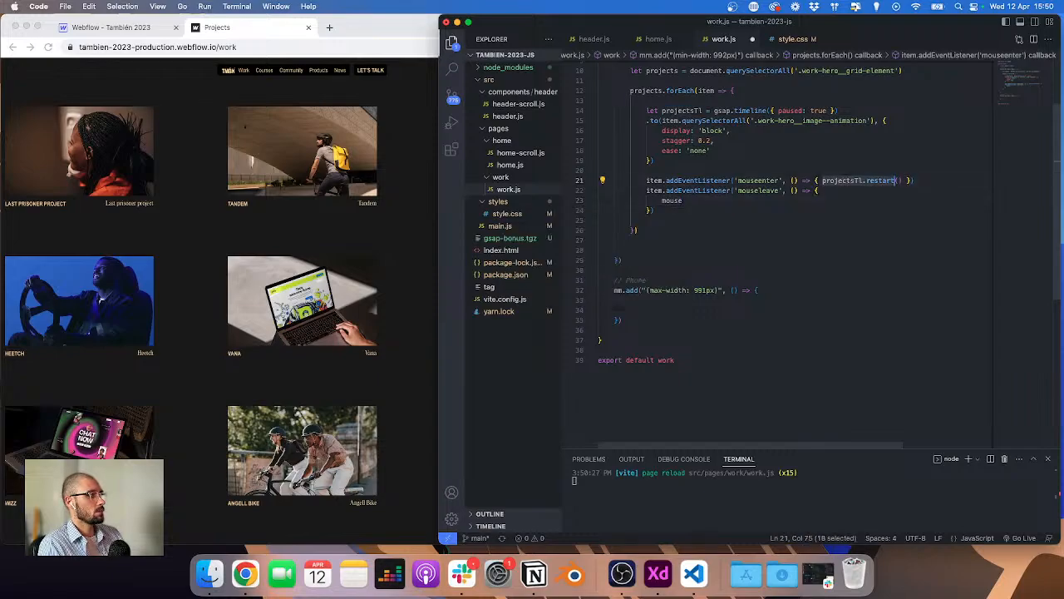
key(ctrl+c)
double_click(723, 202)
key(ctrl+v)
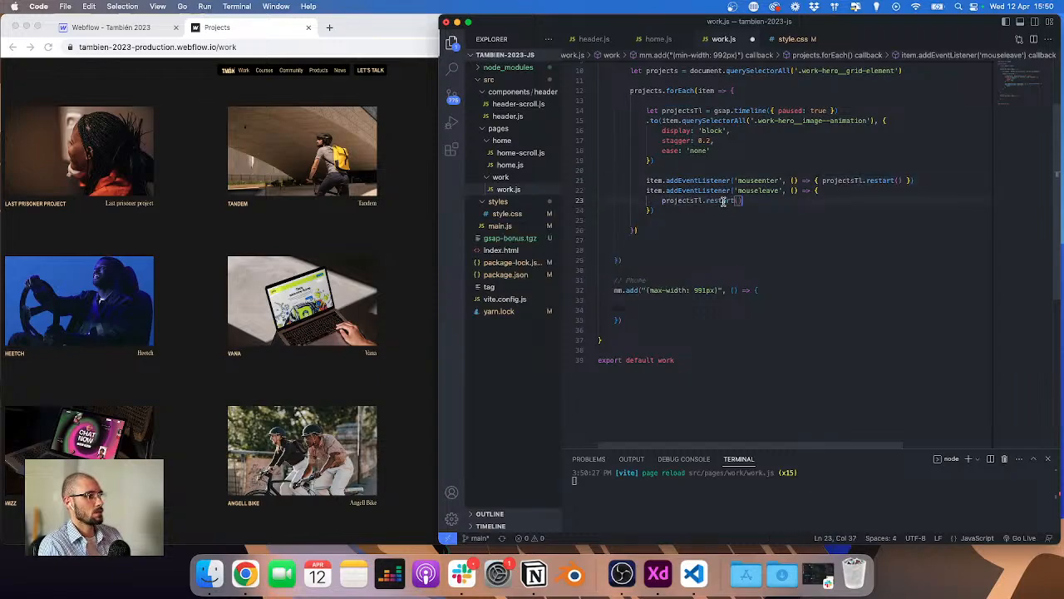
double_click(720, 201)
text(pause)
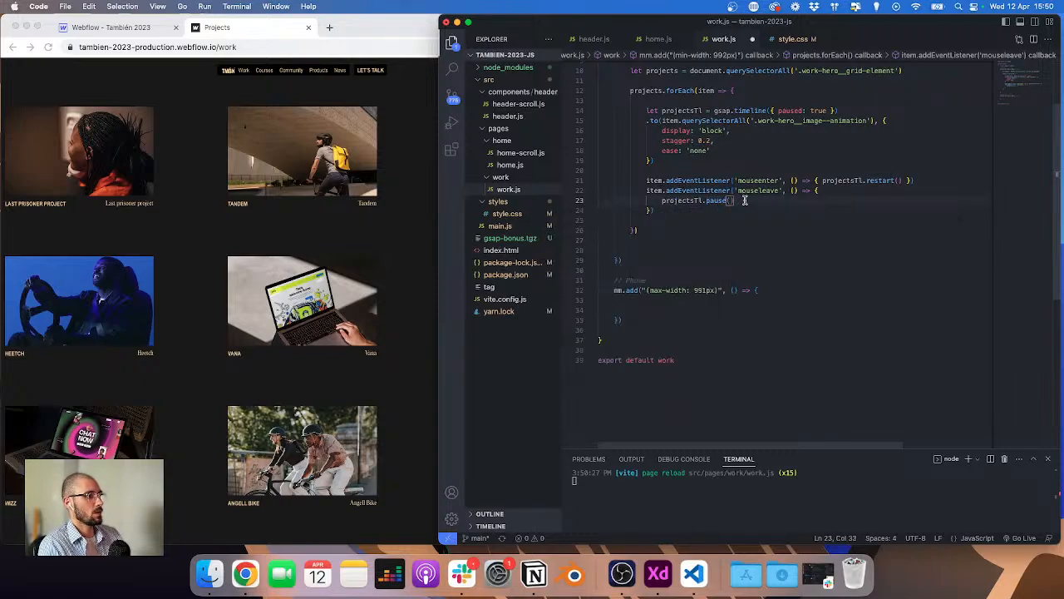
key(Return)
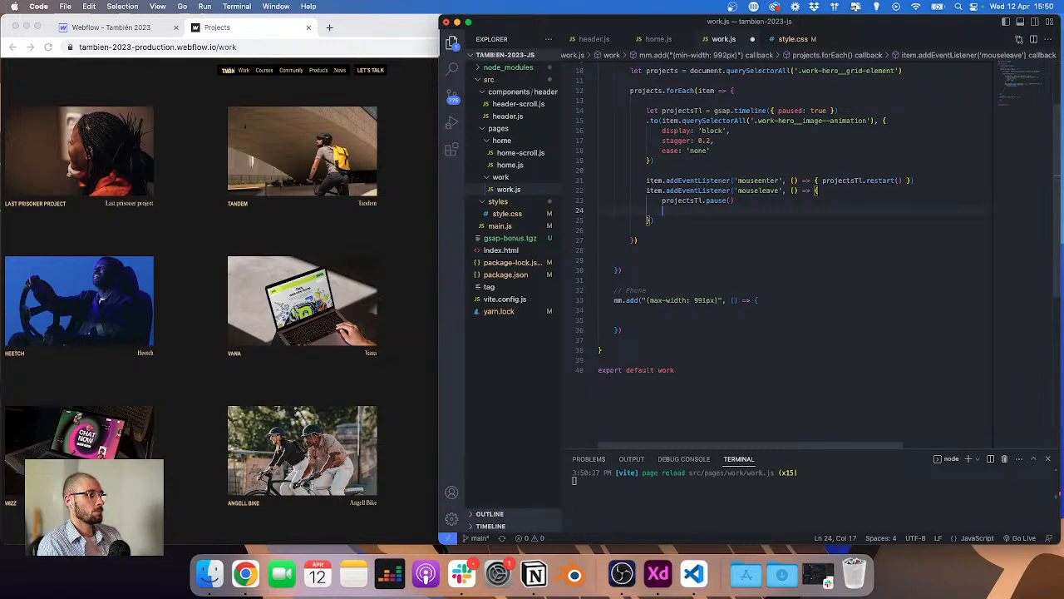
Step: Move the image query into a new images variable, item.querySelectorAll('.work-hero__image--animation'), and use images as the timeline's to() target
scroll(716, 108, up, 1)
click(740, 106)
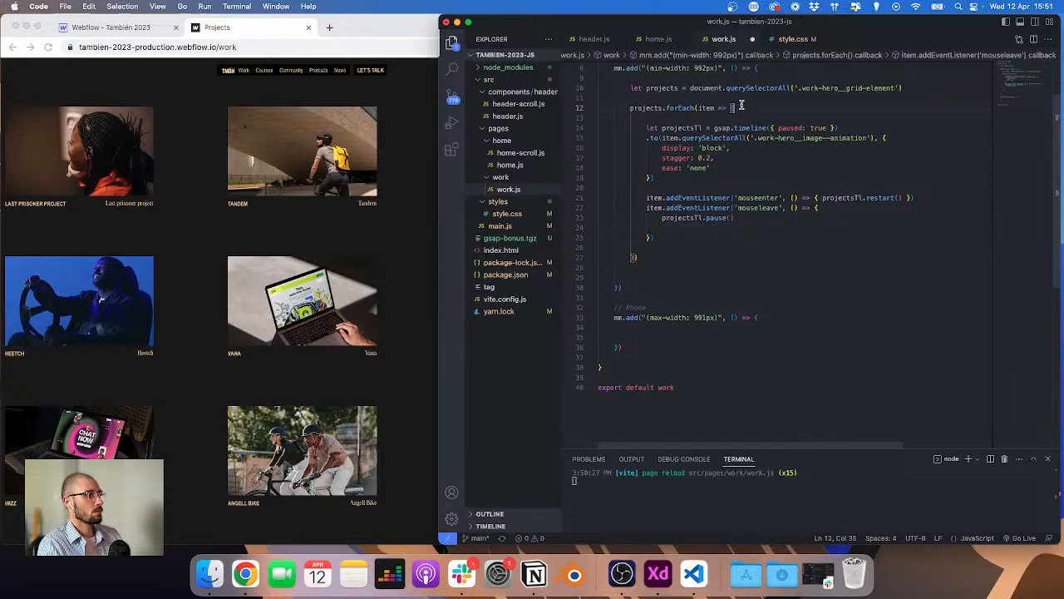
key(Return)
key(Return)
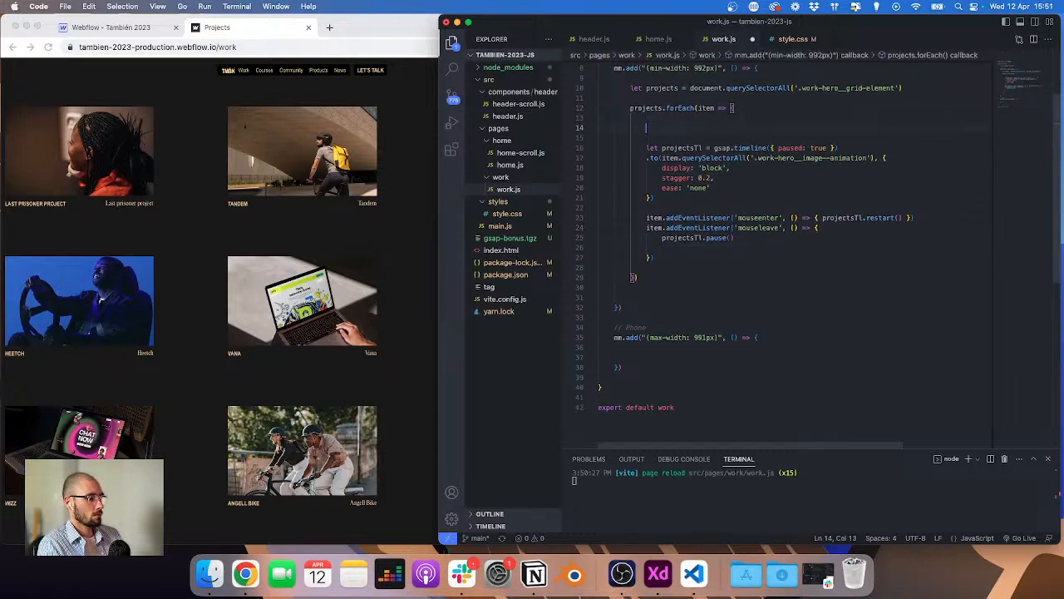
text(let image s)
key(BackSpace)
key(BackSpace)
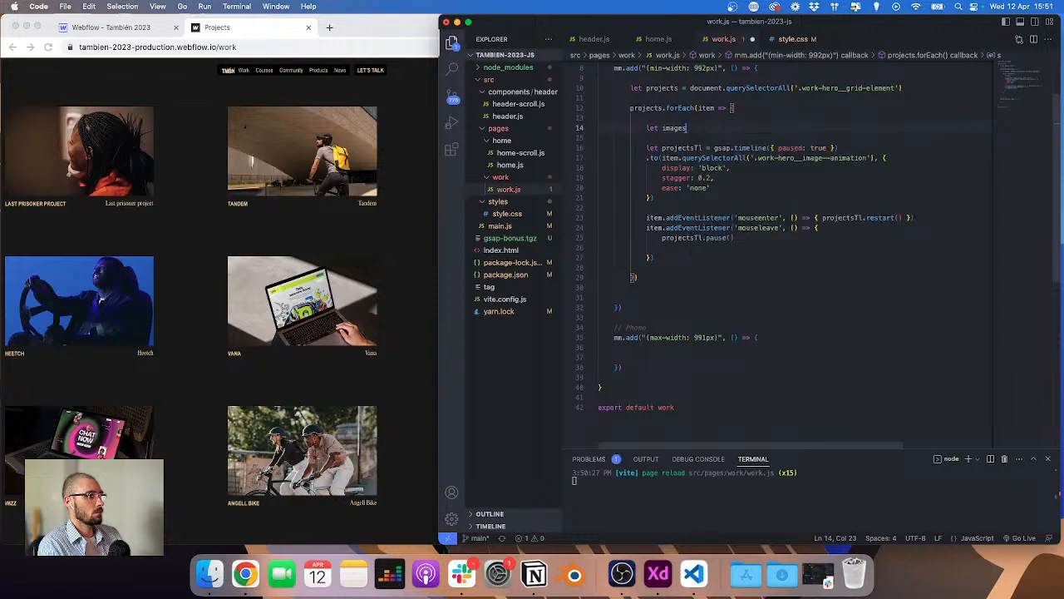
text(s = doc)
key(Escape)
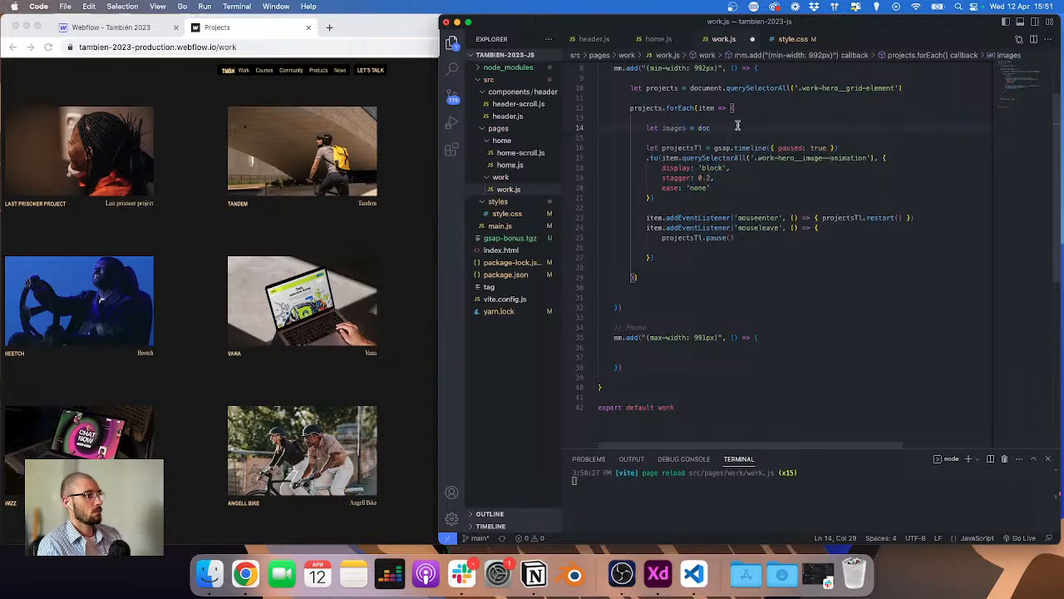
drag(664, 157, 876, 157)
key(BackSpace)
click(753, 137)
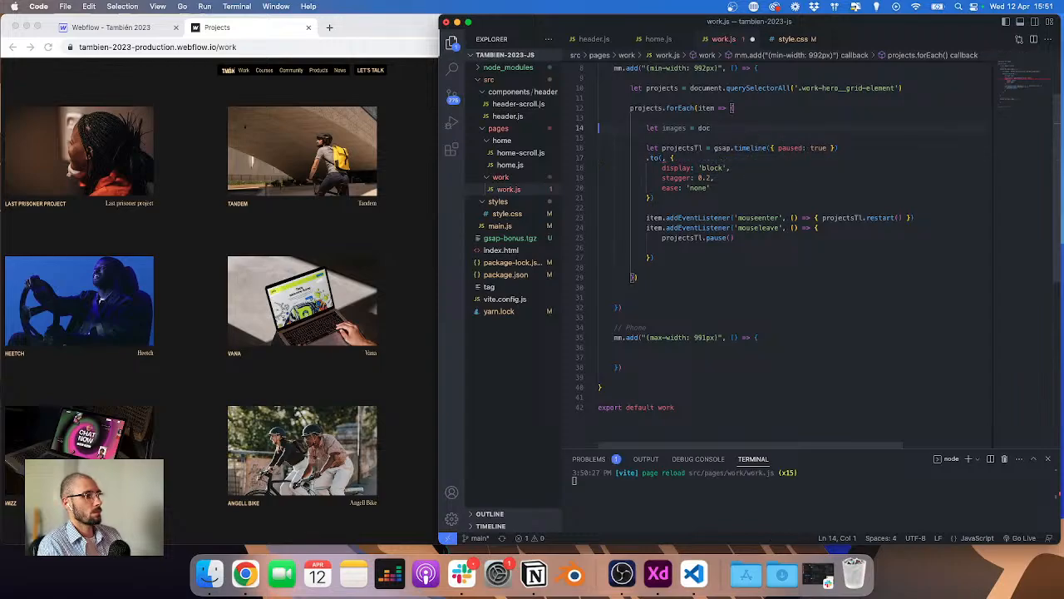
key(super+Right)
key(BackSpace)
key(BackSpace)
key(BackSpace)
key(super+v)
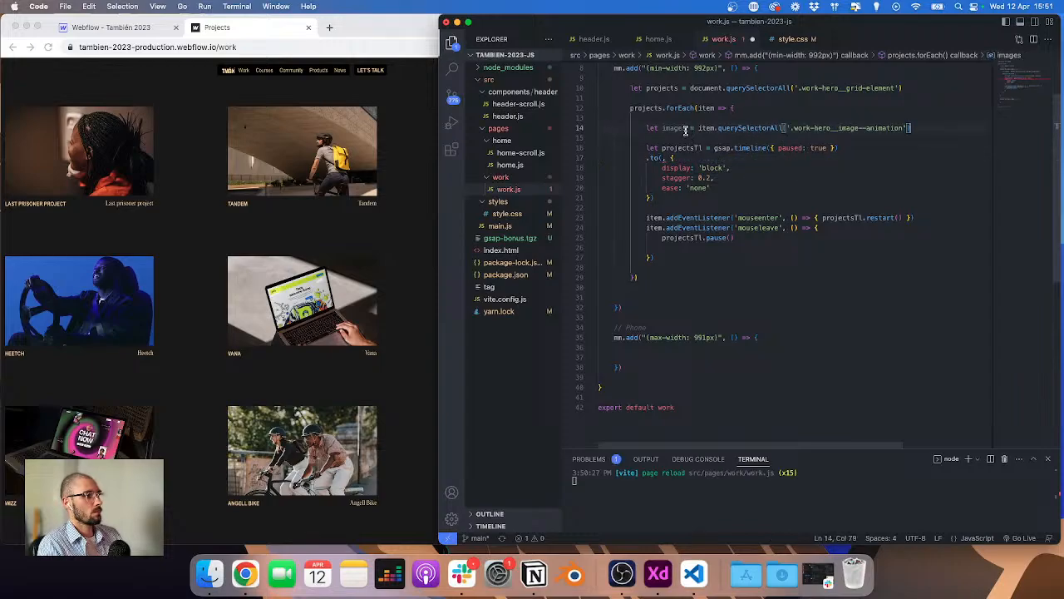
click(657, 157)
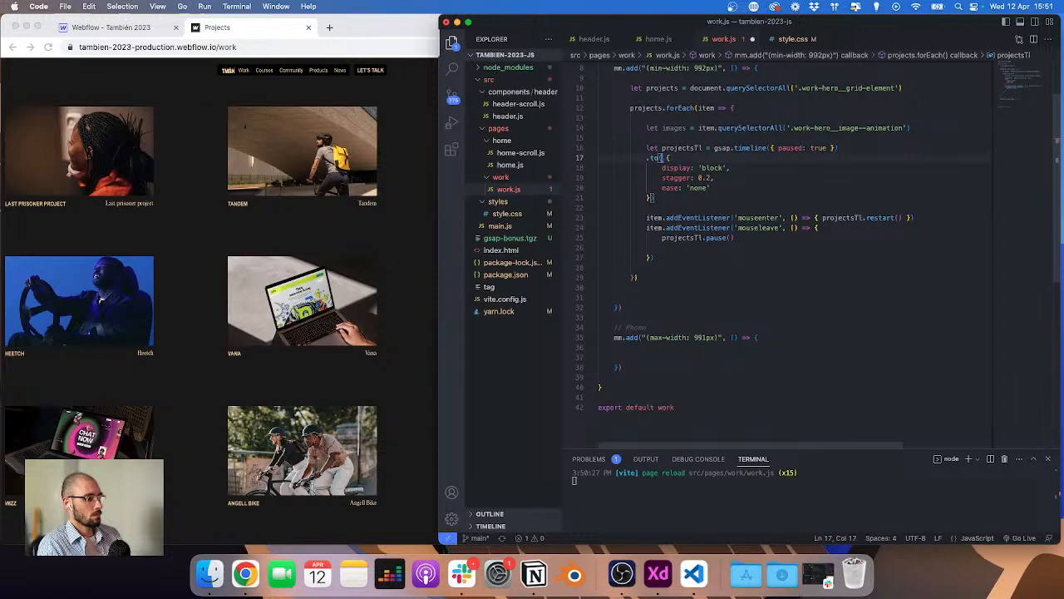
text(images,)
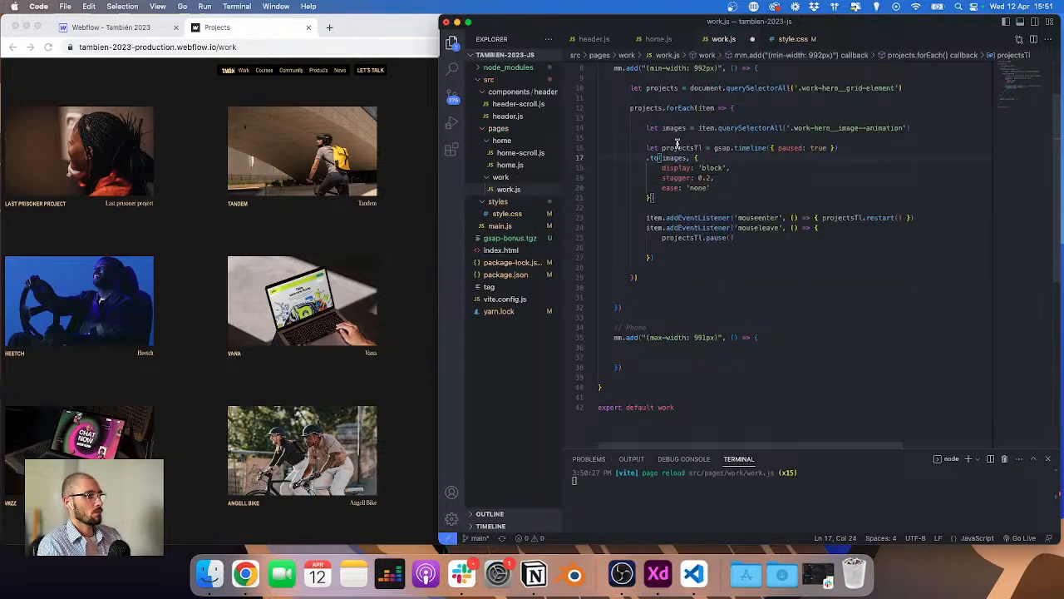
Step: In the mouseleave handler, set every image's style.display to 'none', then test the hover on the published page
click(697, 248)
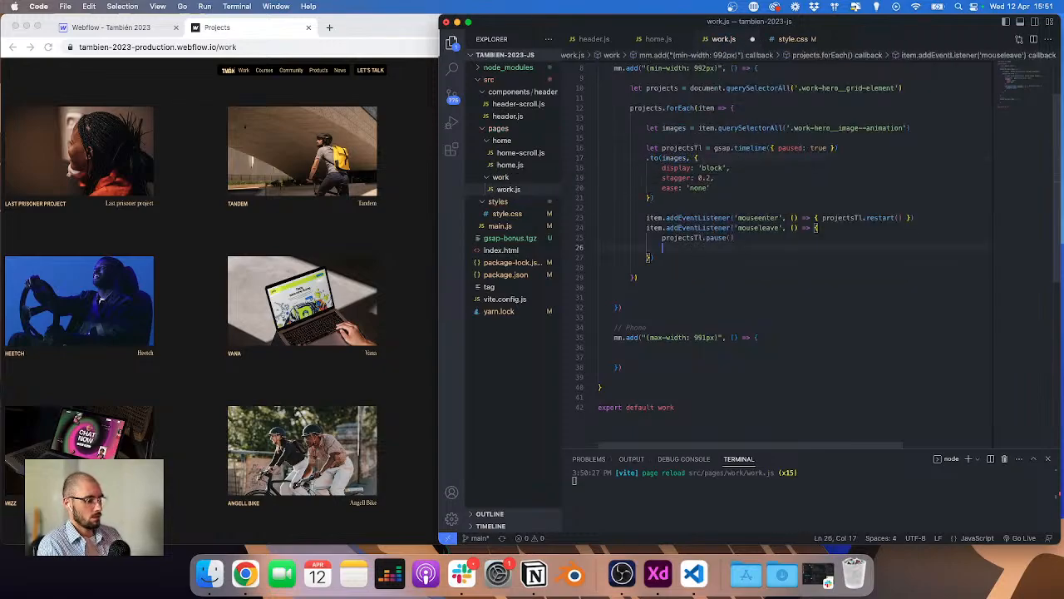
text(images.forEach((ima)
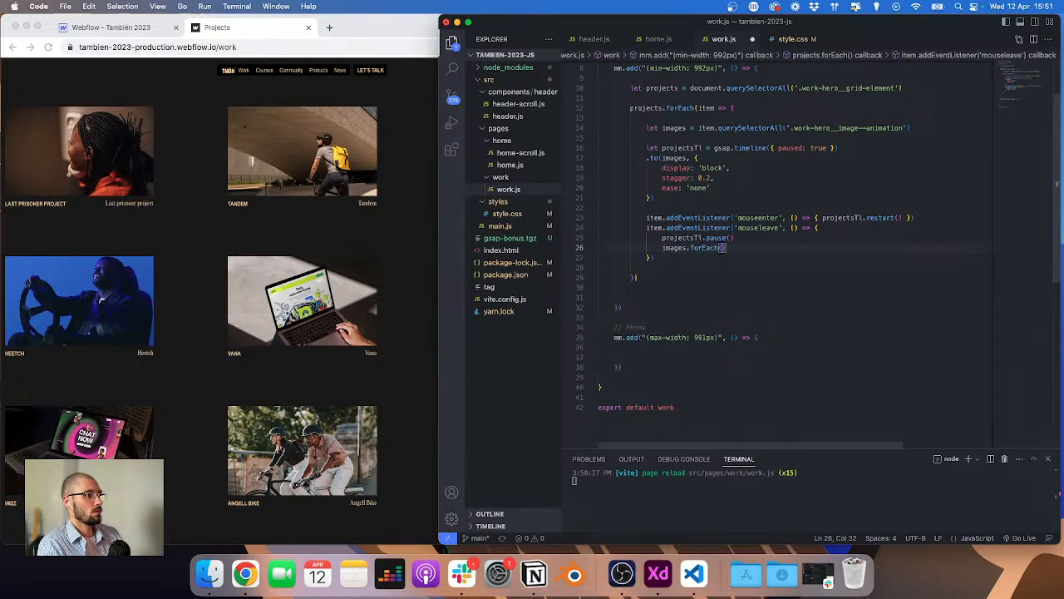
text(g)
key(BackSpace)
key(BackSpace)
key(BackSpace)
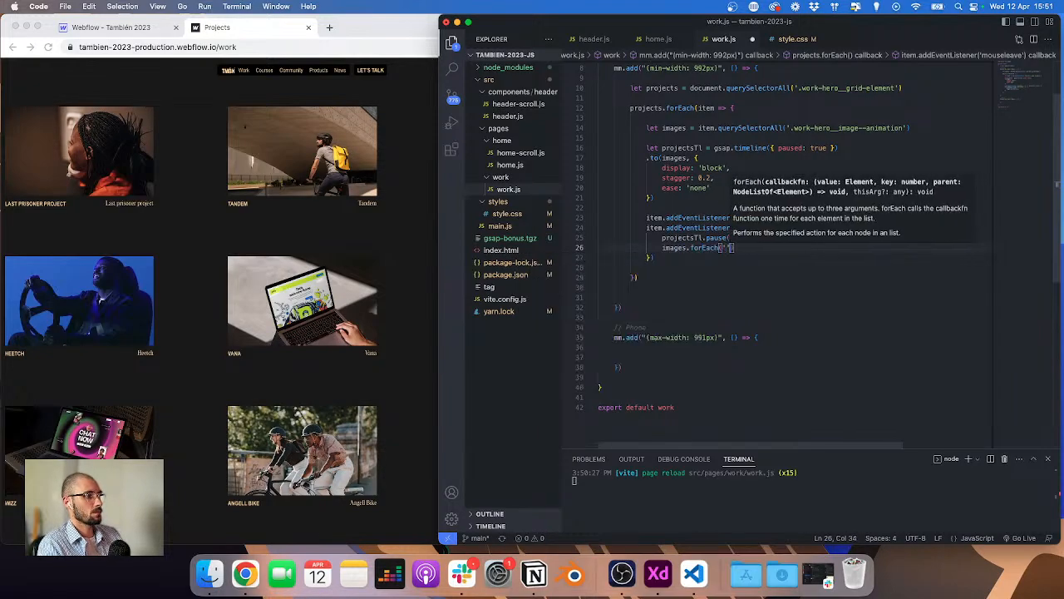
key(BackSpace)
key(BackSpace)
text(image =)
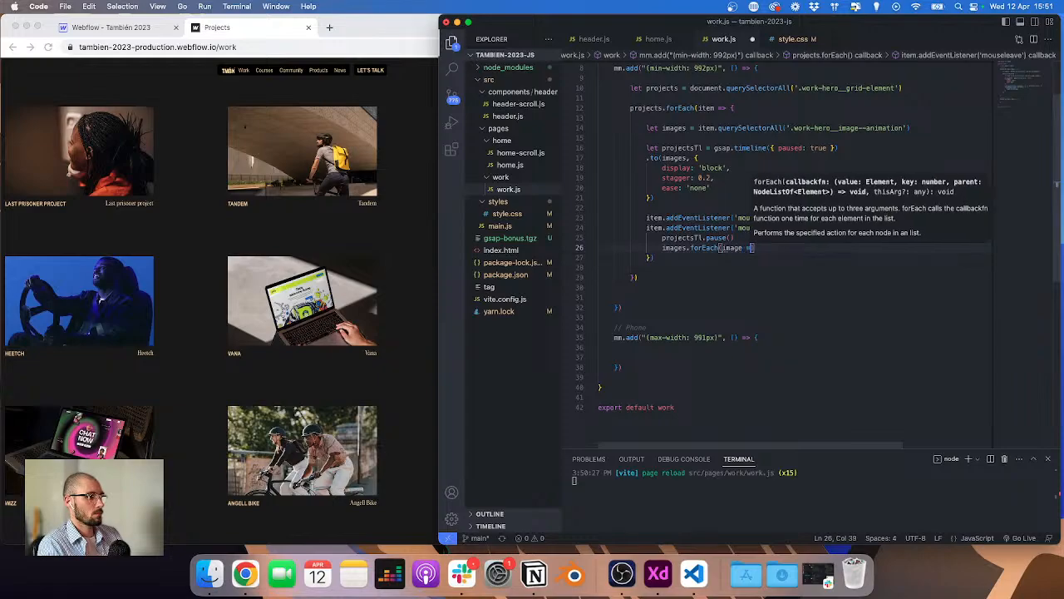
text(> {)
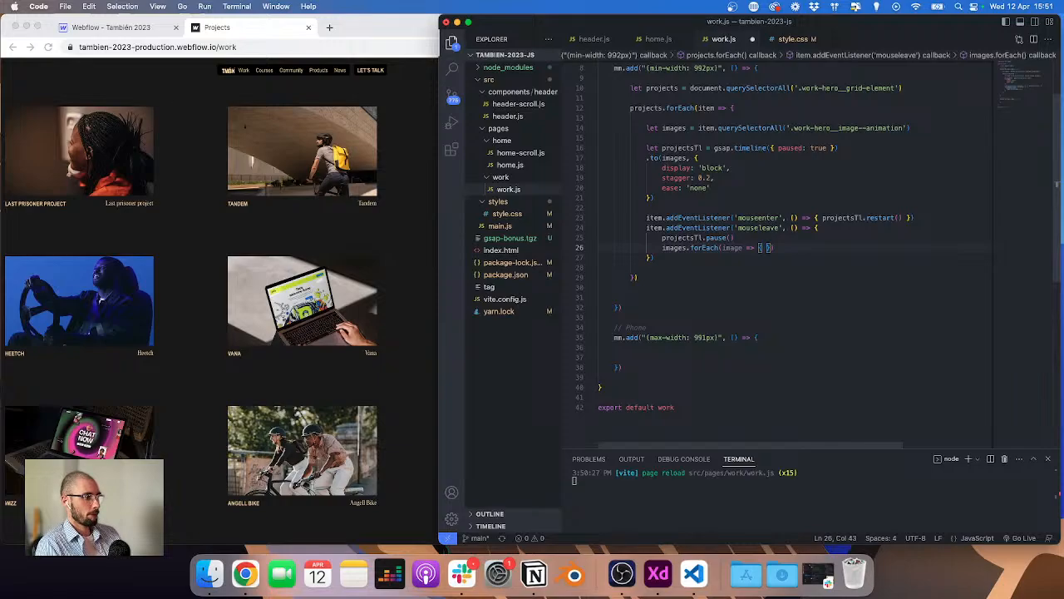
text(image.styke)
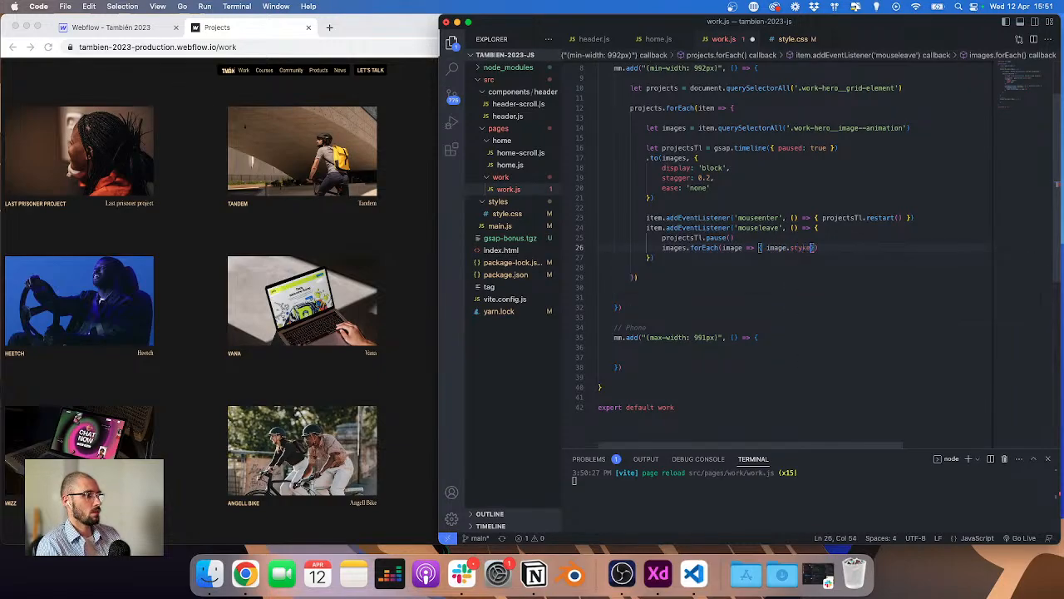
key(BackSpace)
key(BackSpace)
text(le.display)
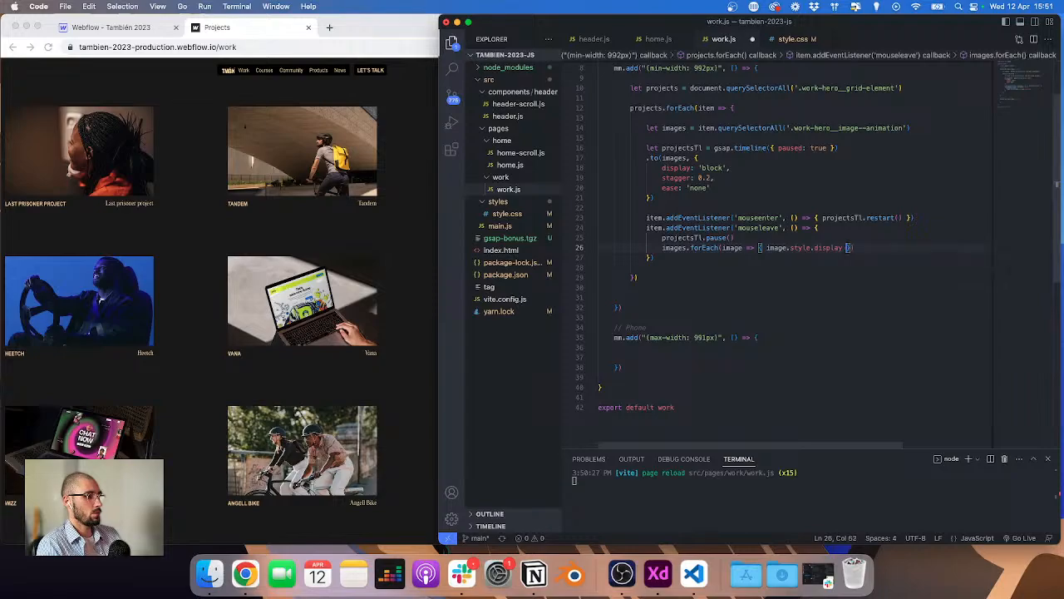
text( = 'noen)
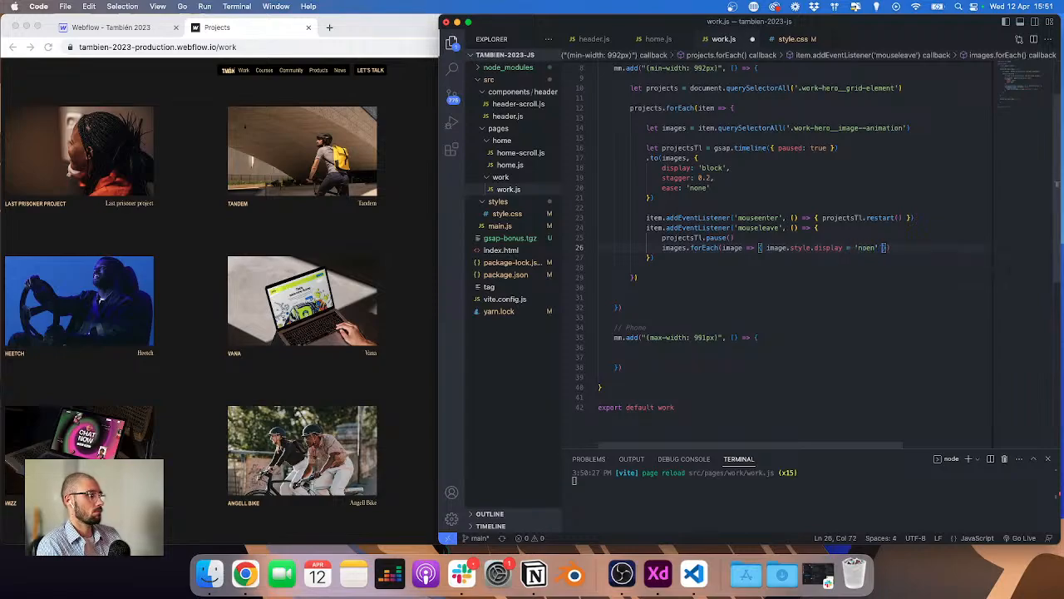
key(BackSpace)
key(BackSpace)
text(ne)
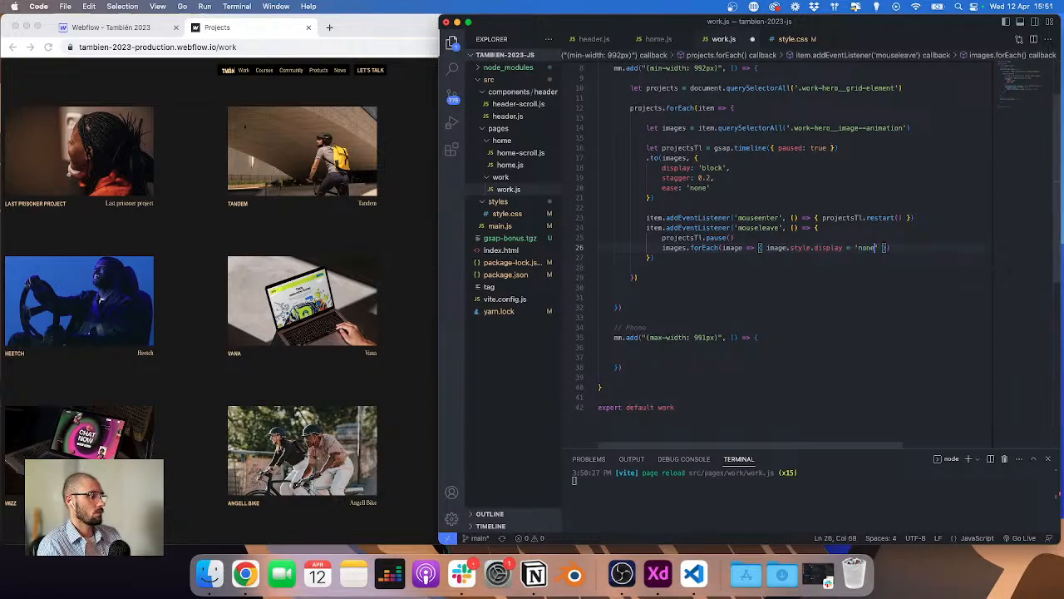
click(424, 293)
mouse_move(502, 176)
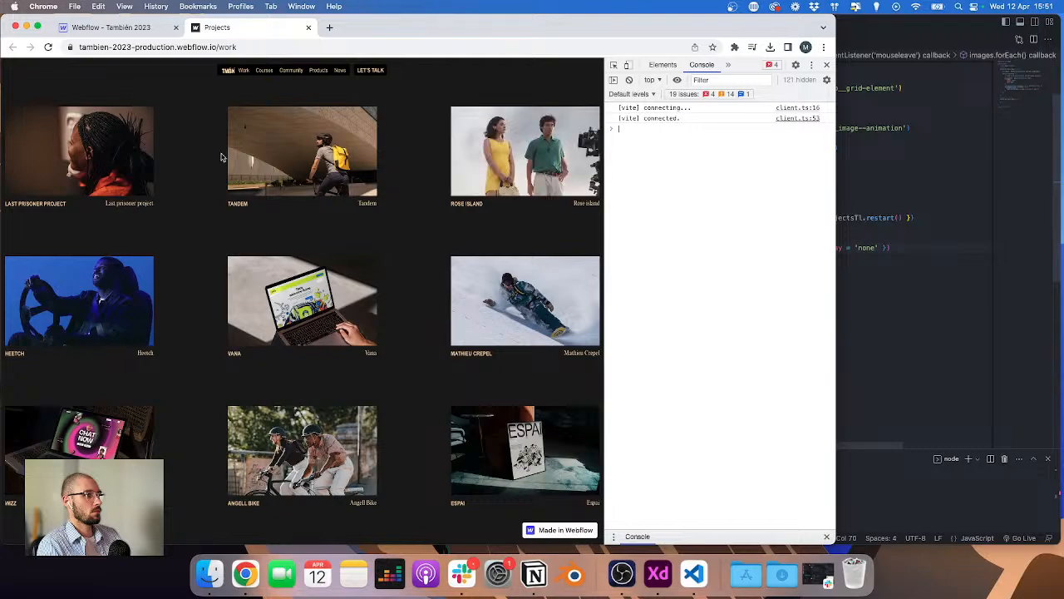
Step: Delete the mouseleave line that hides the images and test the project hover on the published page
click(962, 252)
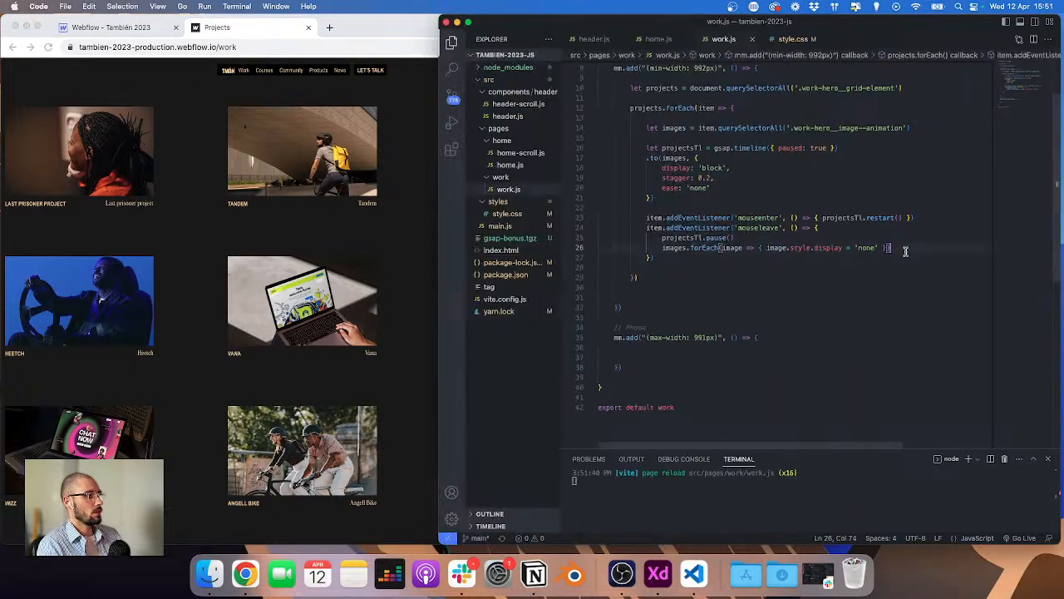
key(shift+Home)
key(BackSpace)
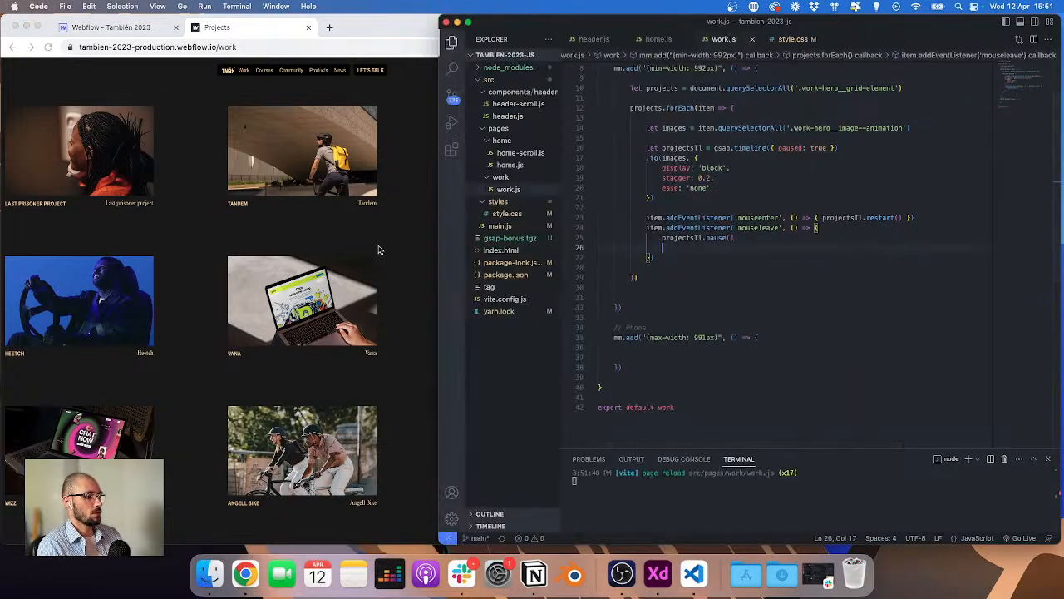
click(380, 249)
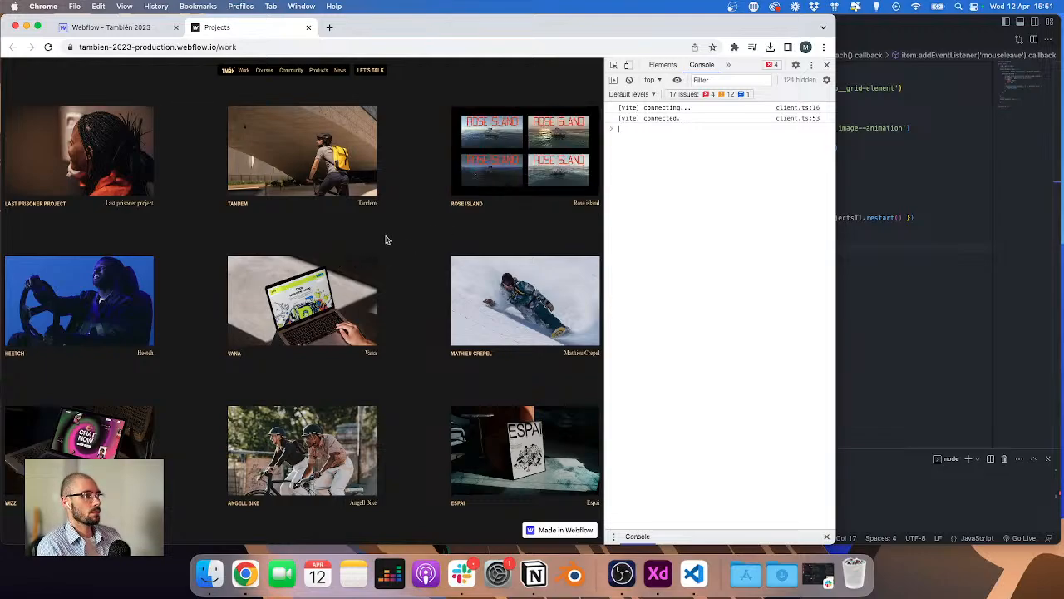
key(super+Tab)
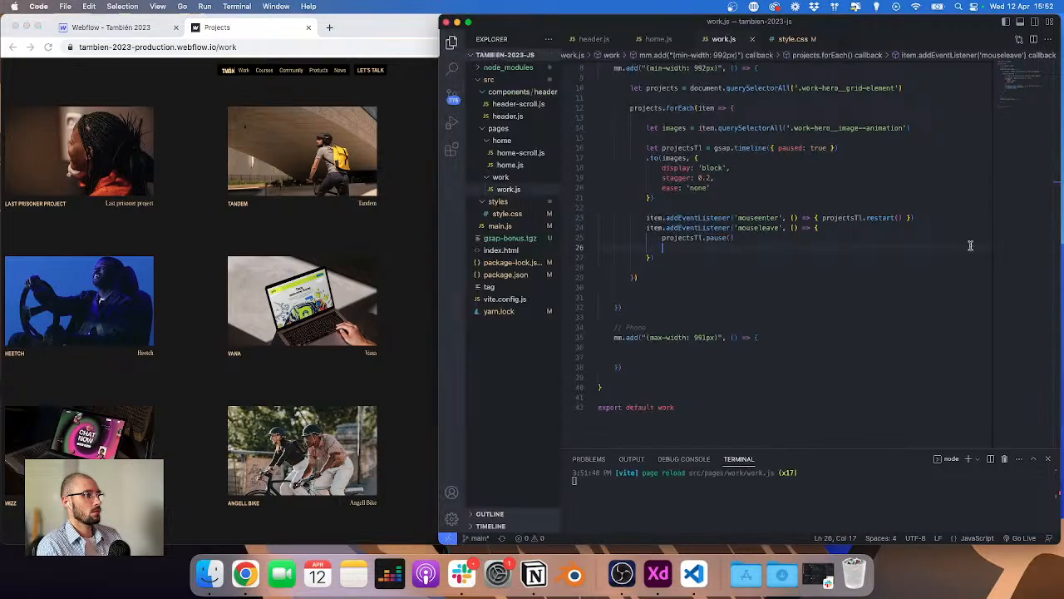
click(341, 214)
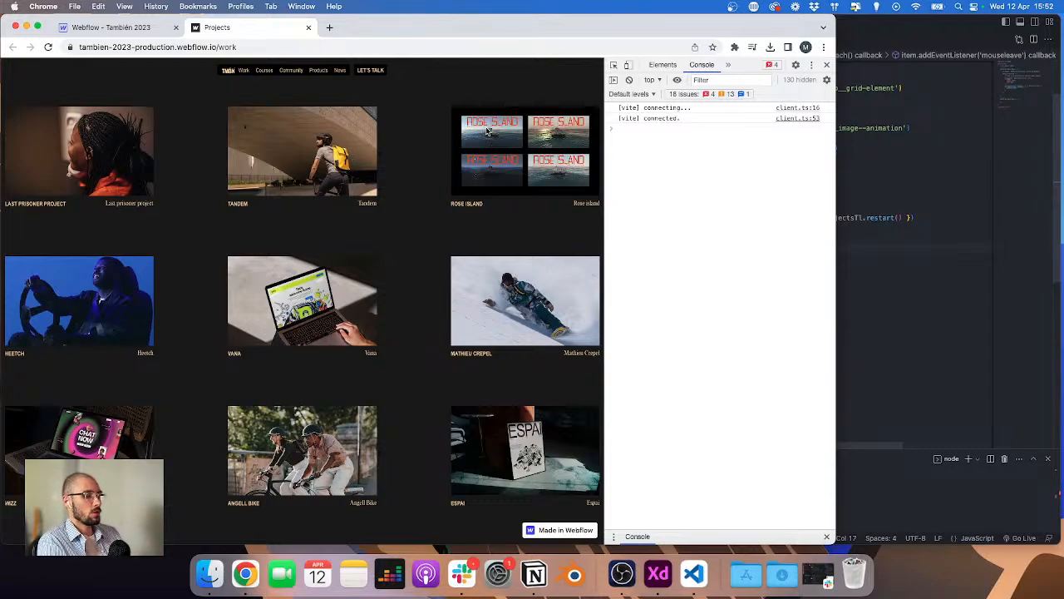
Step: Undo the line deletion and retest the project hover on the published page
click(955, 283)
key(super+z)
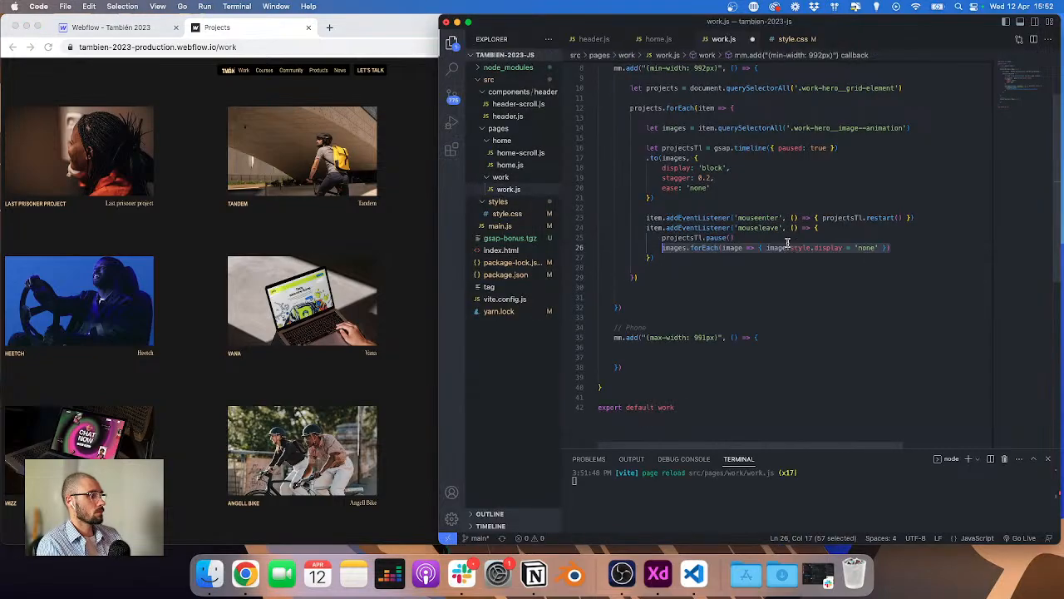
click(674, 249)
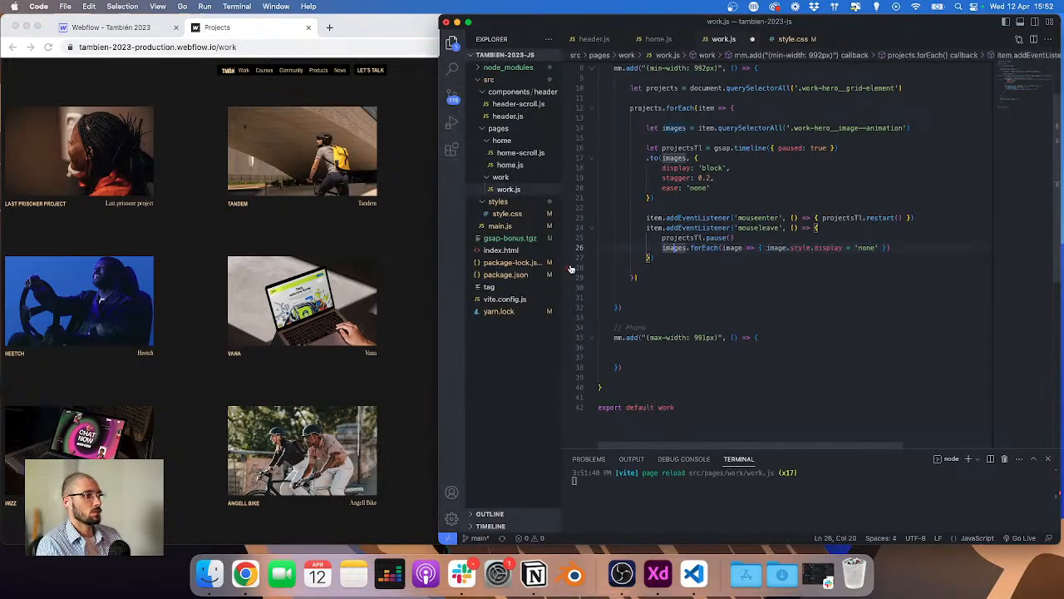
click(421, 257)
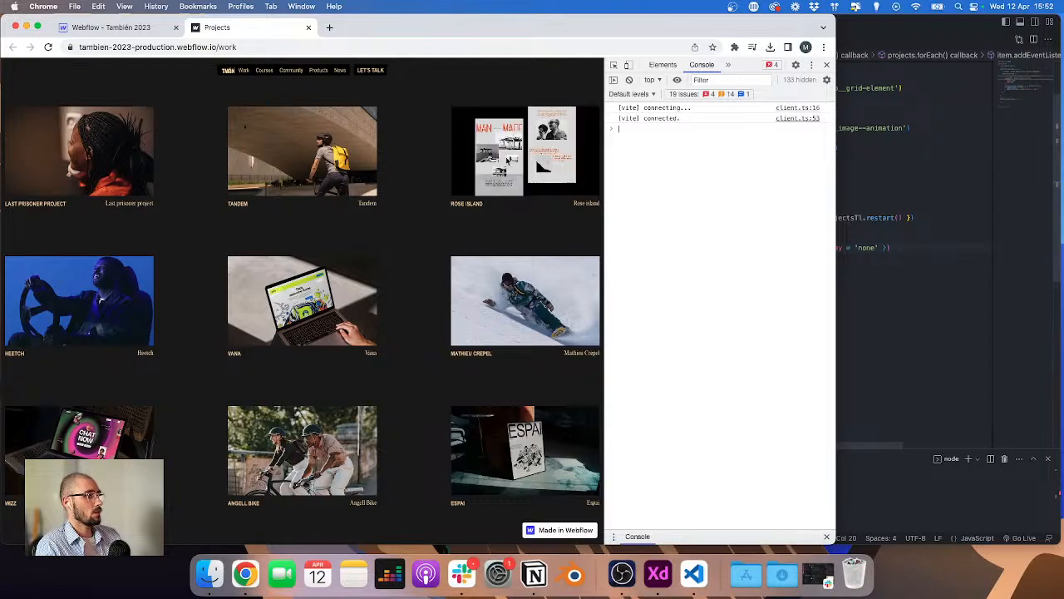
click(969, 280)
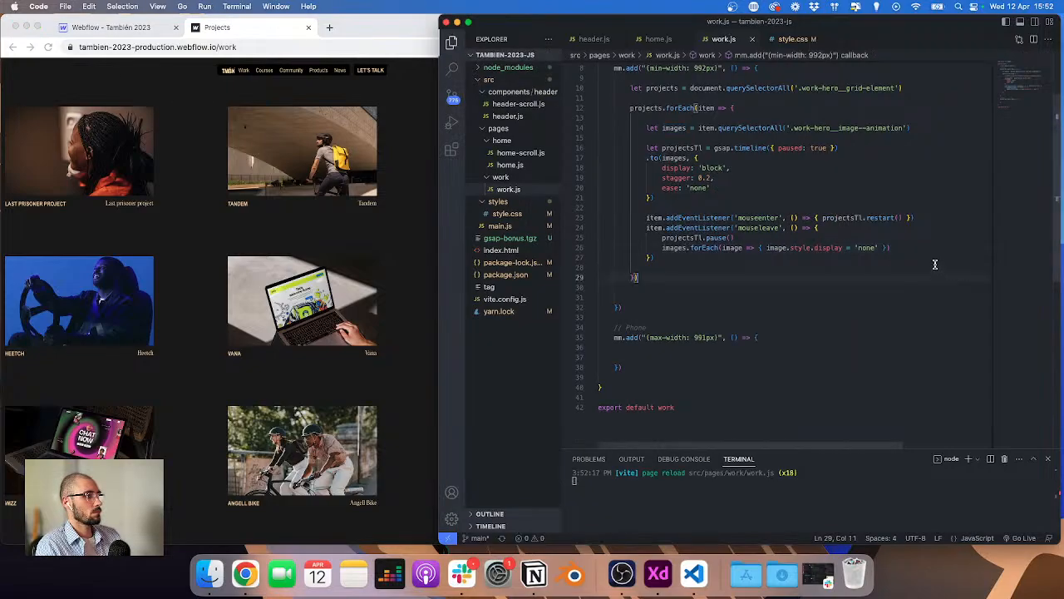
click(332, 248)
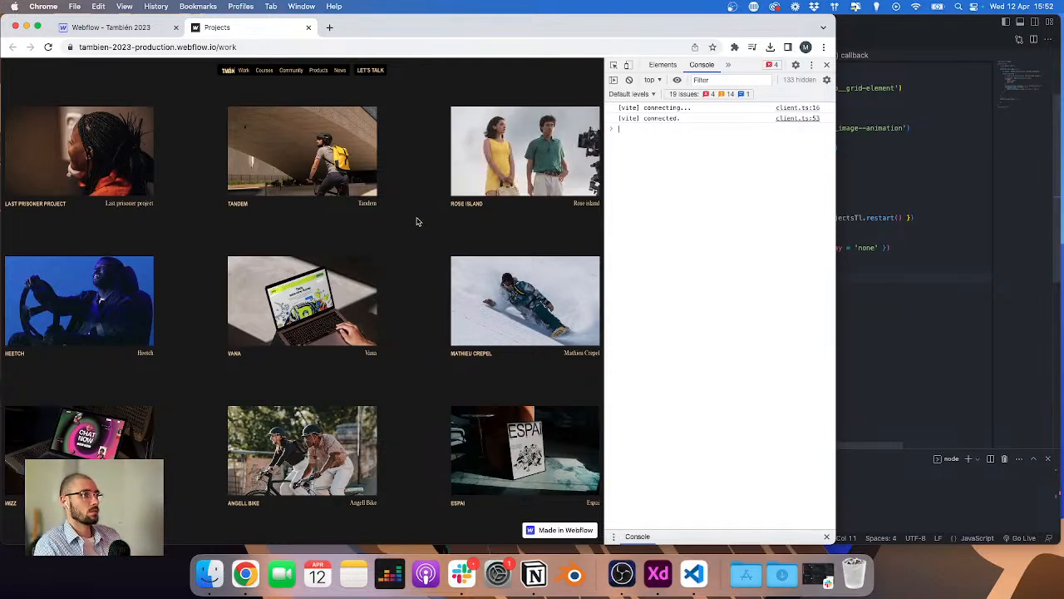
Step: In the Webflow Designer, add a Link Block inside the work-hero__grid-element
click(92, 28)
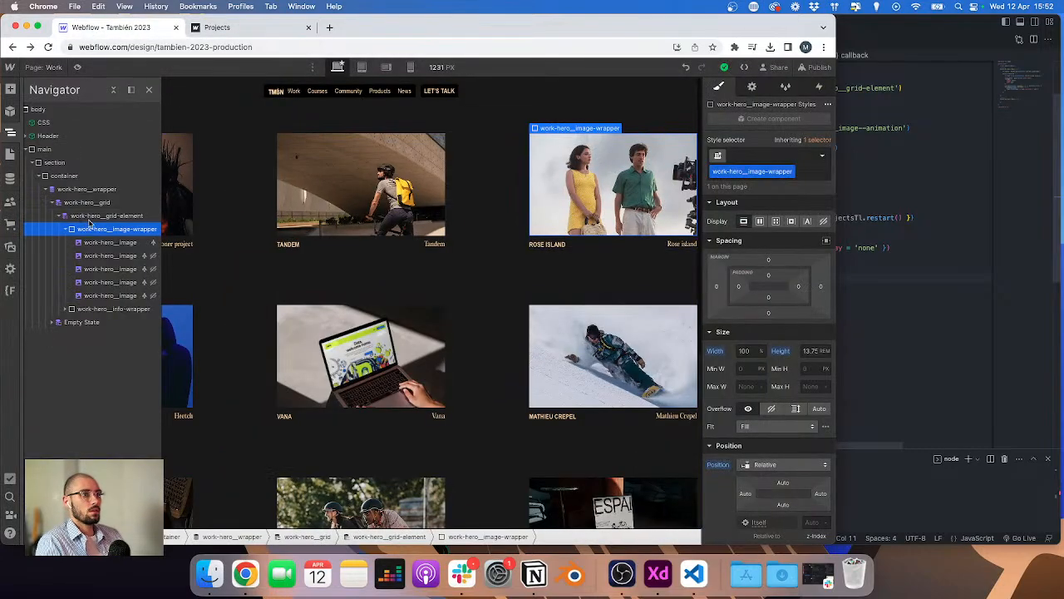
click(67, 230)
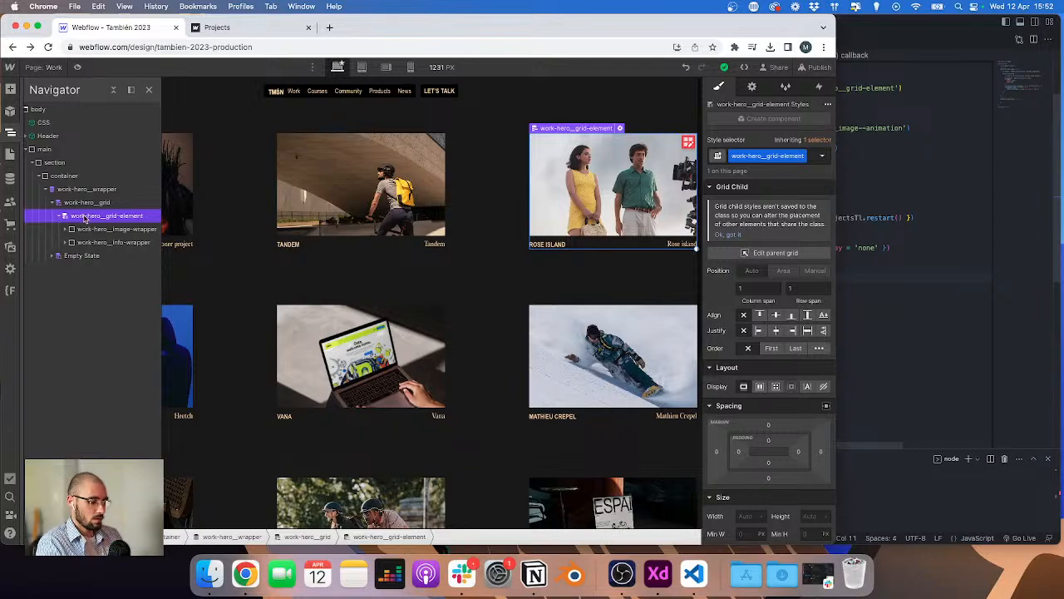
key(super+e)
text(link)
key(Return)
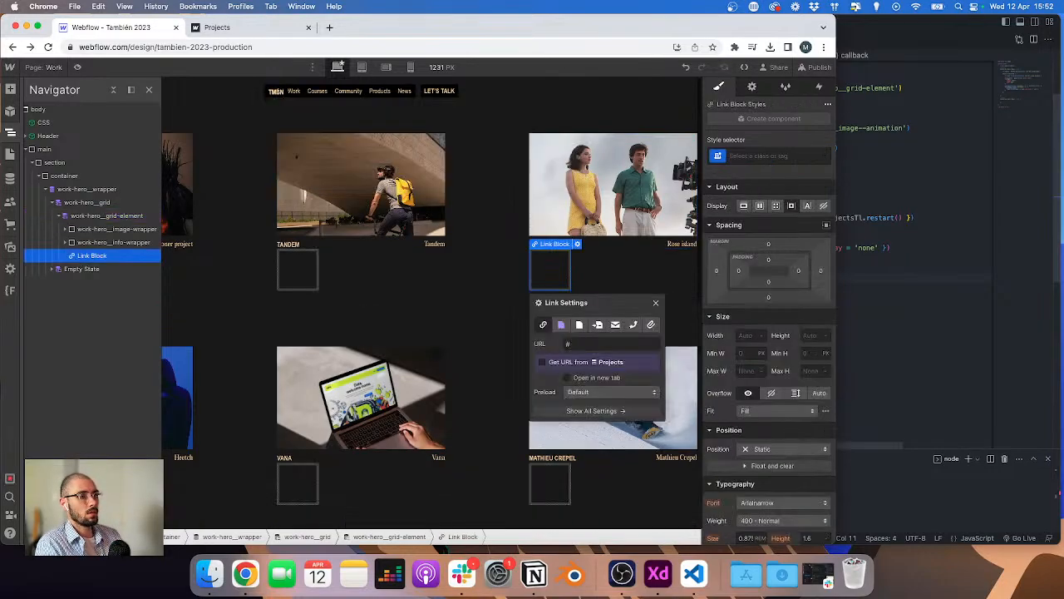
Step: Give the link block a new class named work-hero__grid-link
key(super+Return)
text(work-)
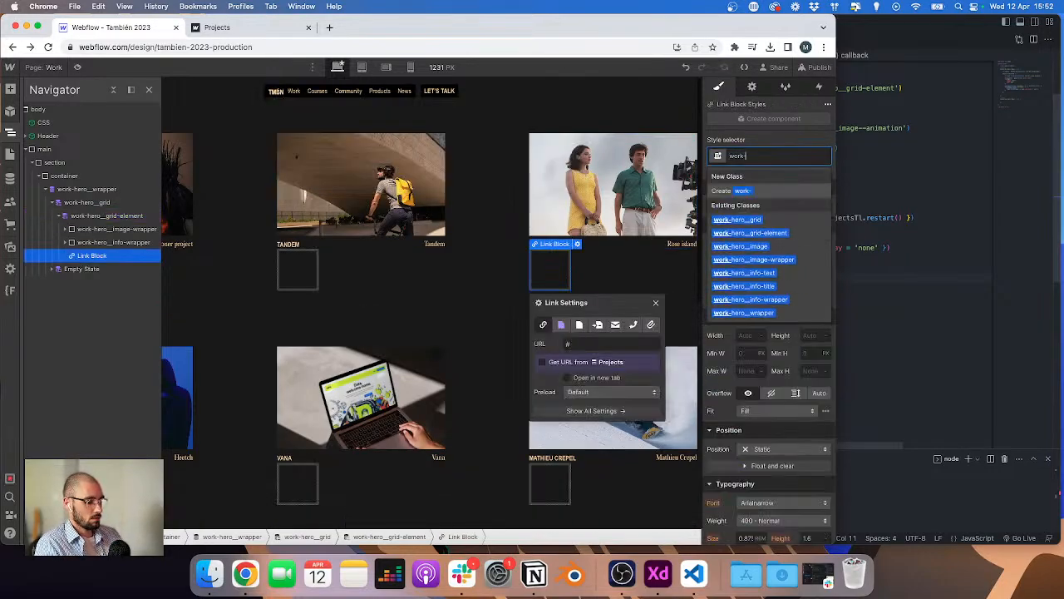
text(hero__gr)
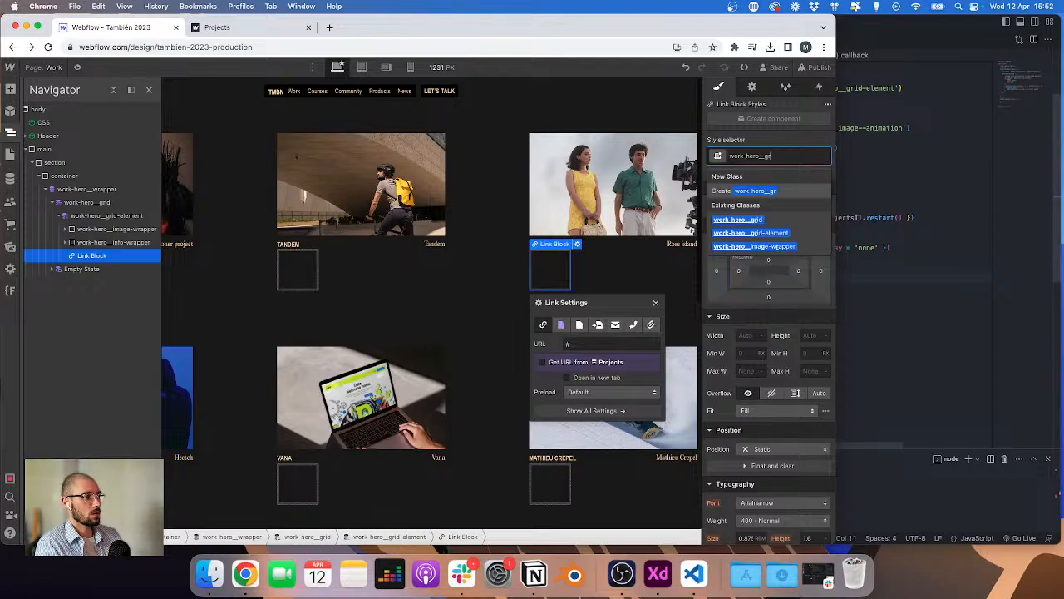
text(id-link)
key(Return)
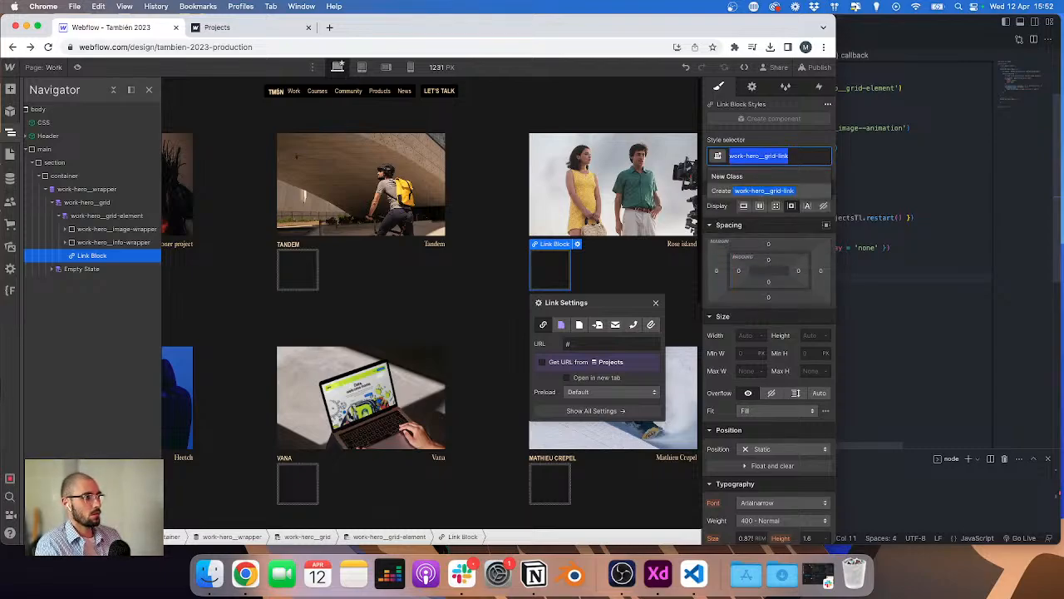
Step: Move the image wrapper and the info wrapper inside the link block
mouse_move(92, 255)
mouse_down()
mouse_move(89, 219)
mouse_move(94, 238)
mouse_up()
drag(94, 243, 95, 260)
click(97, 231)
Step: Set the link block to point to the Current Project collection page
click(607, 128)
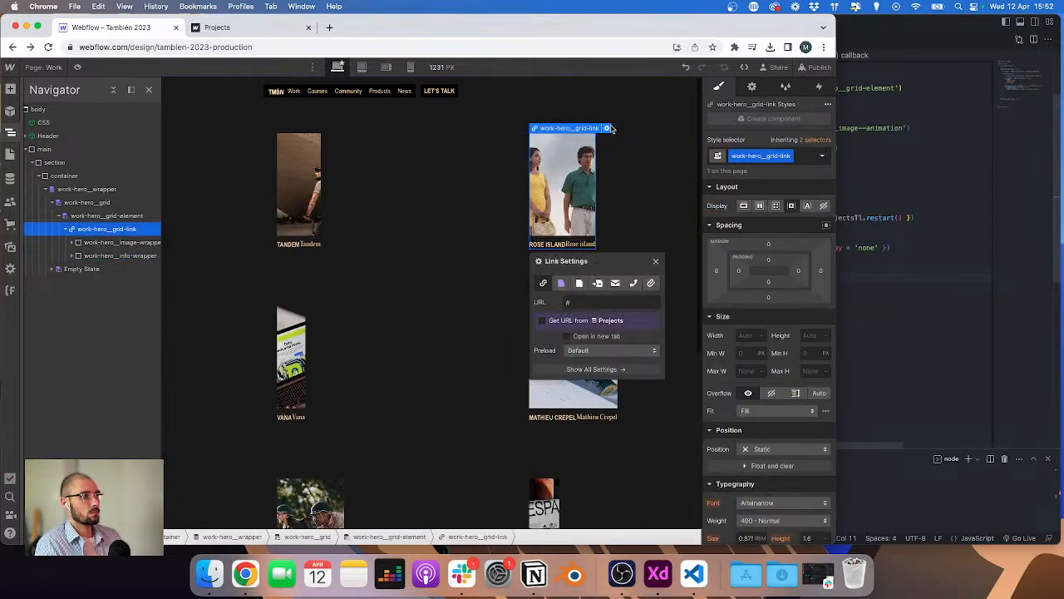
click(562, 283)
click(599, 302)
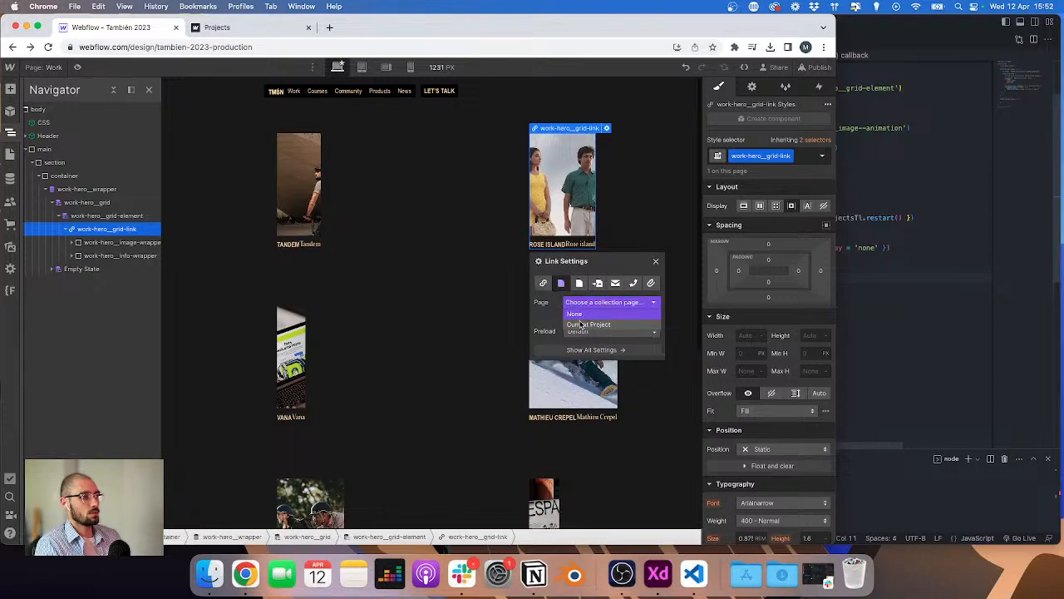
click(586, 324)
Step: Set the link block's width and height to 100%
click(752, 335)
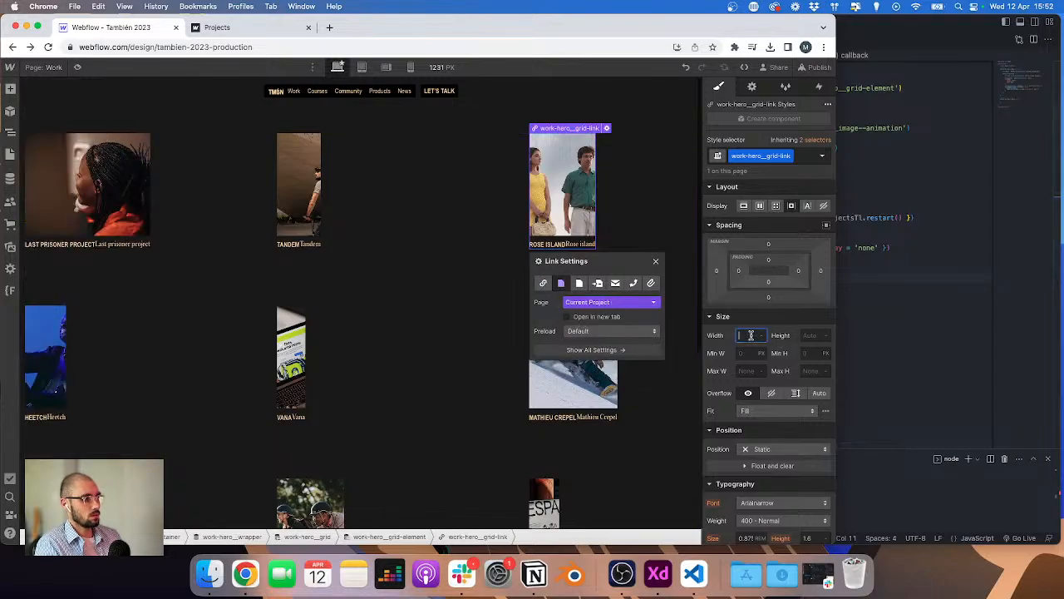
text(100%)
key(Tab)
text(100%)
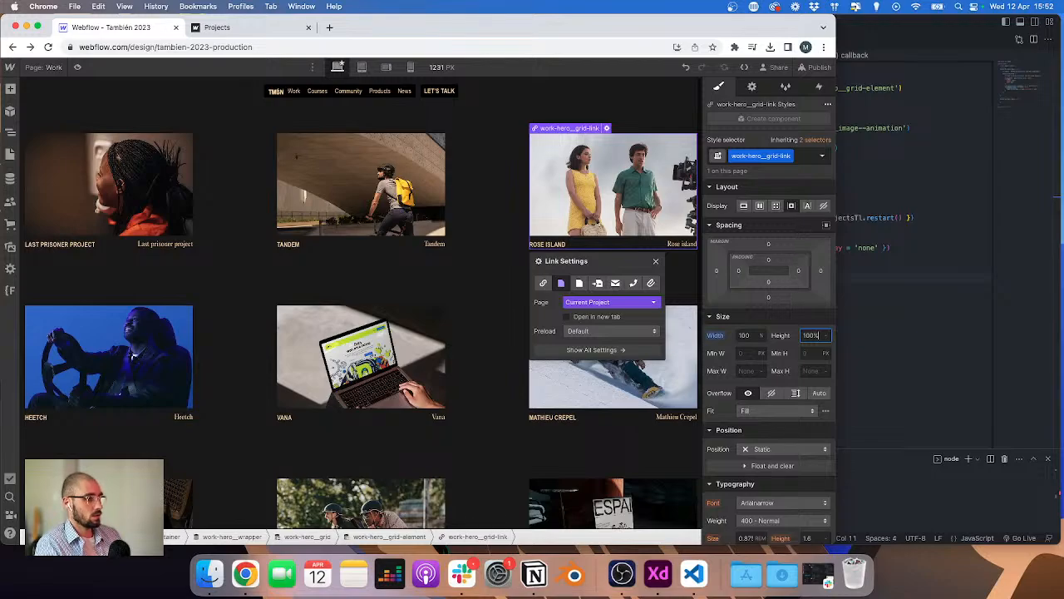
key(Return)
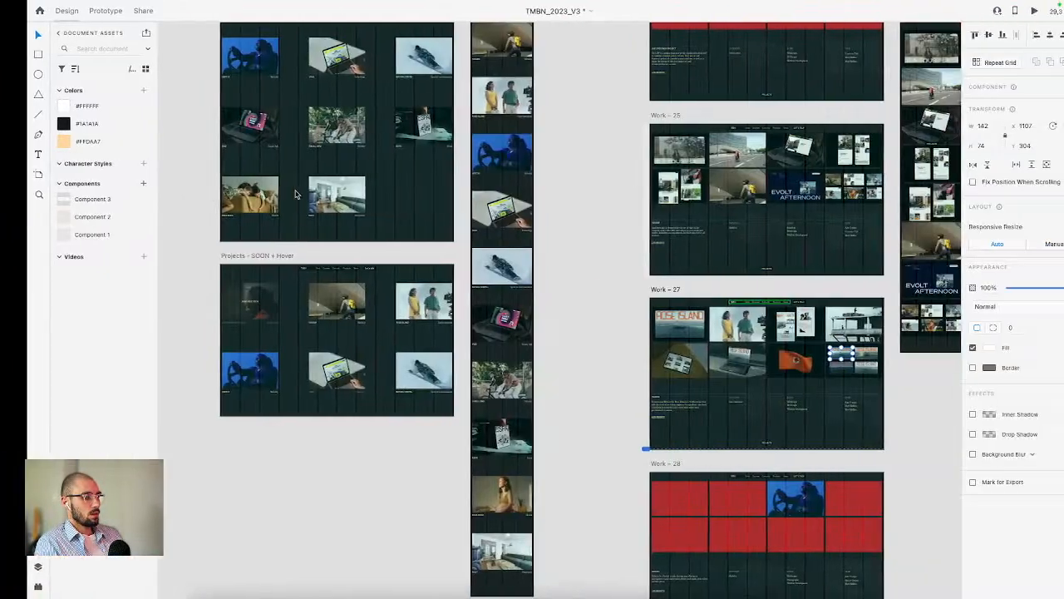
Step: Review the hover state in the XD design and check the class of a project title in Webflow
scroll(368, 81, up, 5)
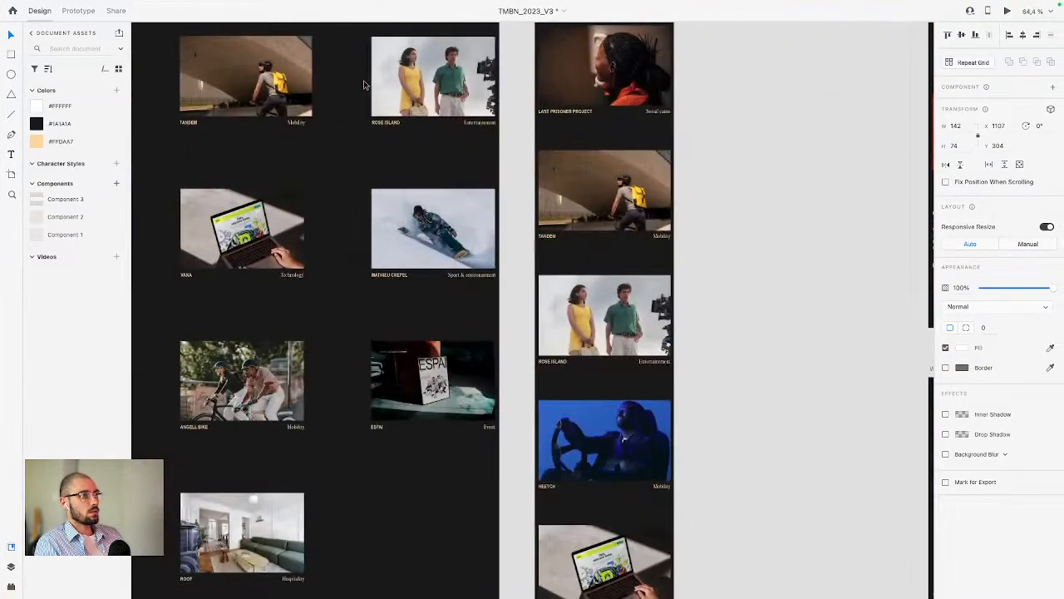
scroll(398, 97, down, 3)
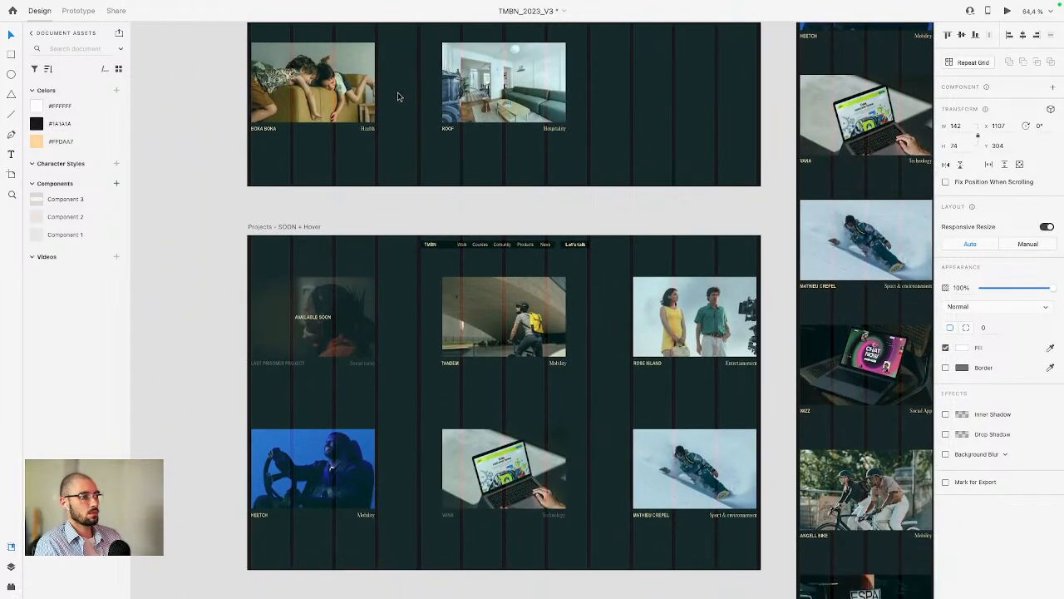
scroll(398, 97, up, 3)
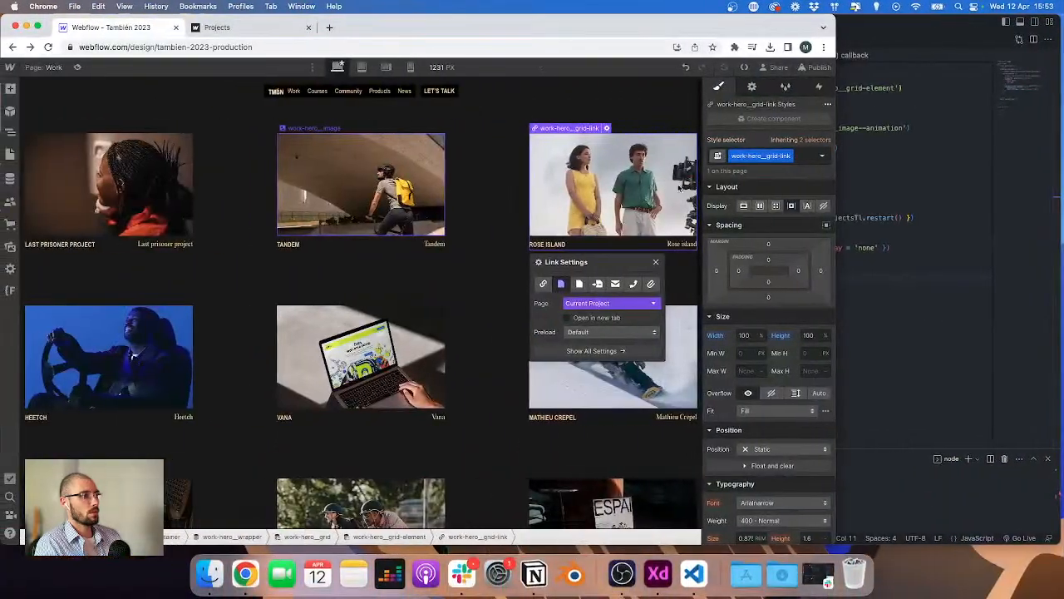
click(549, 244)
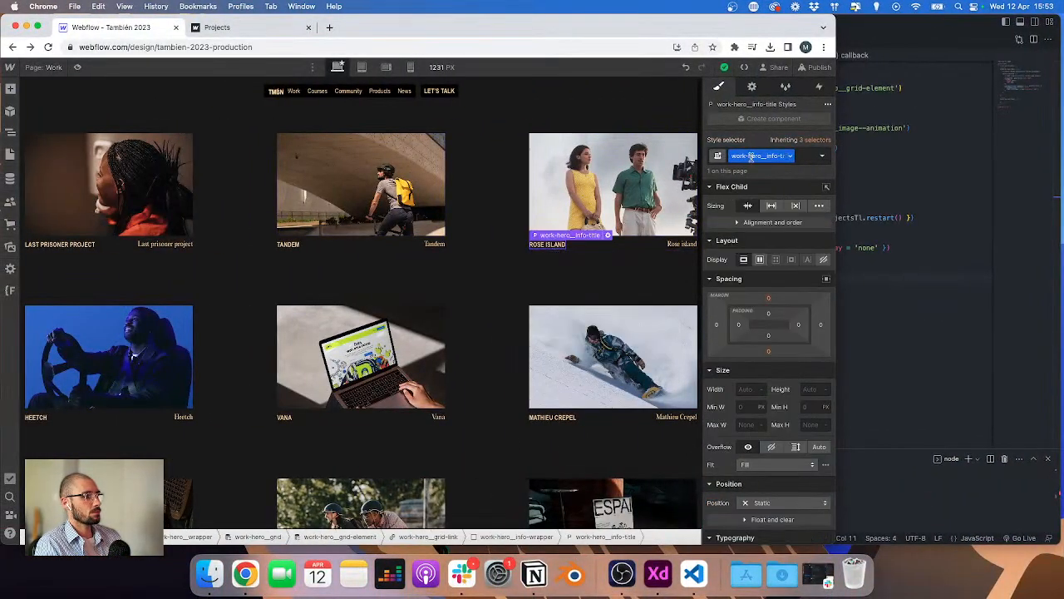
click(923, 187)
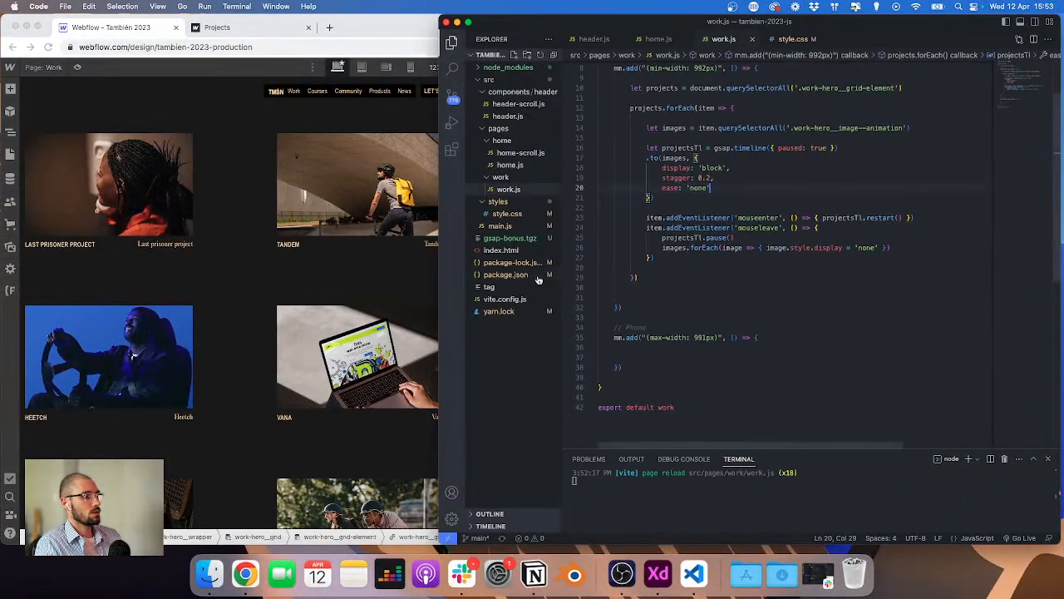
click(259, 278)
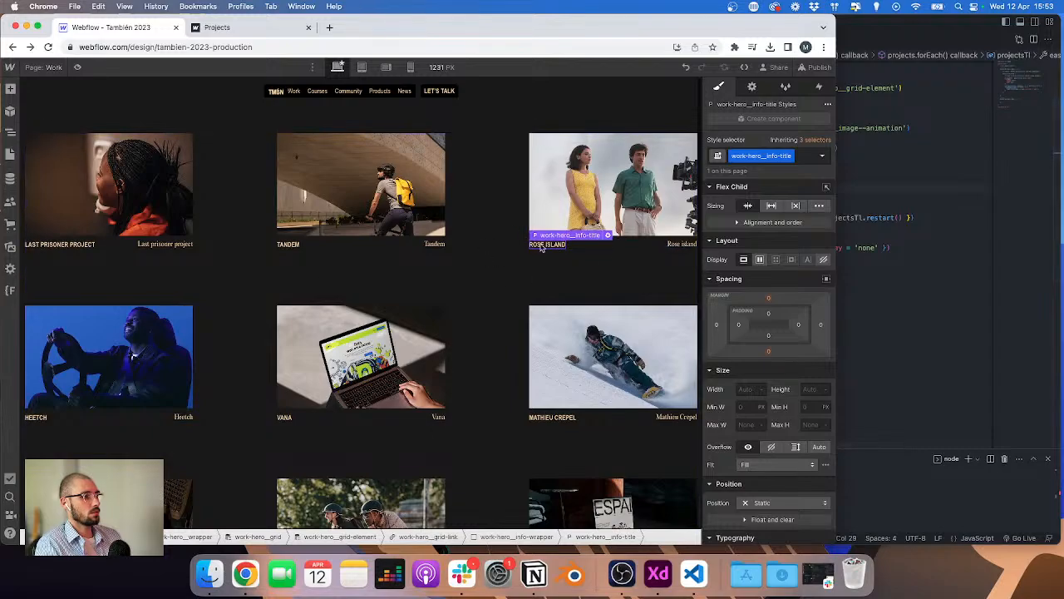
key(super+Tab)
click(700, 200)
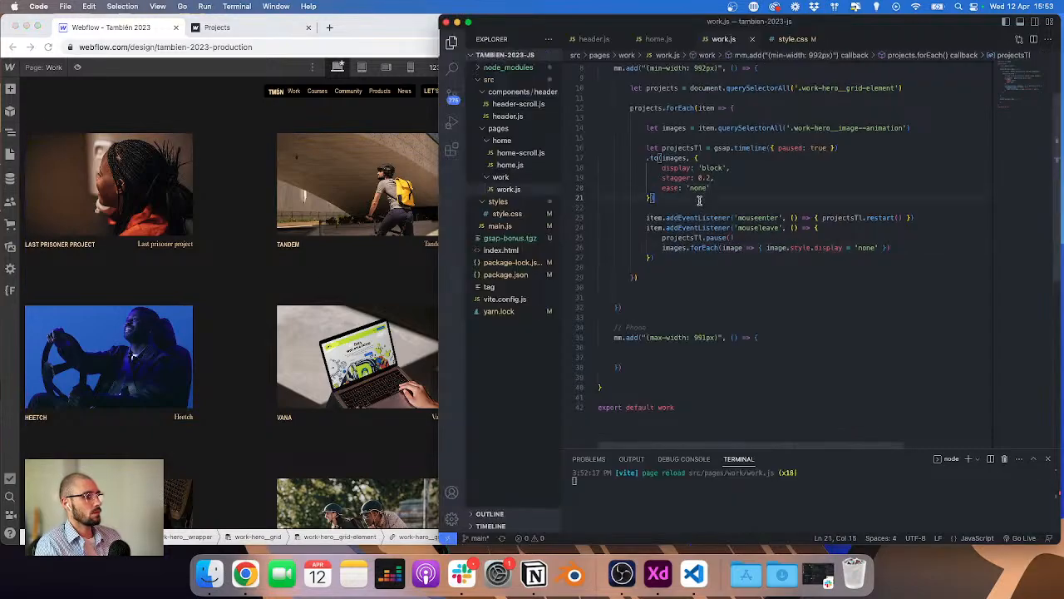
Step: Chain a second .to tween on the timeline targeting '.work-hero__info-title' and '.work-hero__info-text' with opacity 0.5 and a duration property
key(Return)
text(.to()
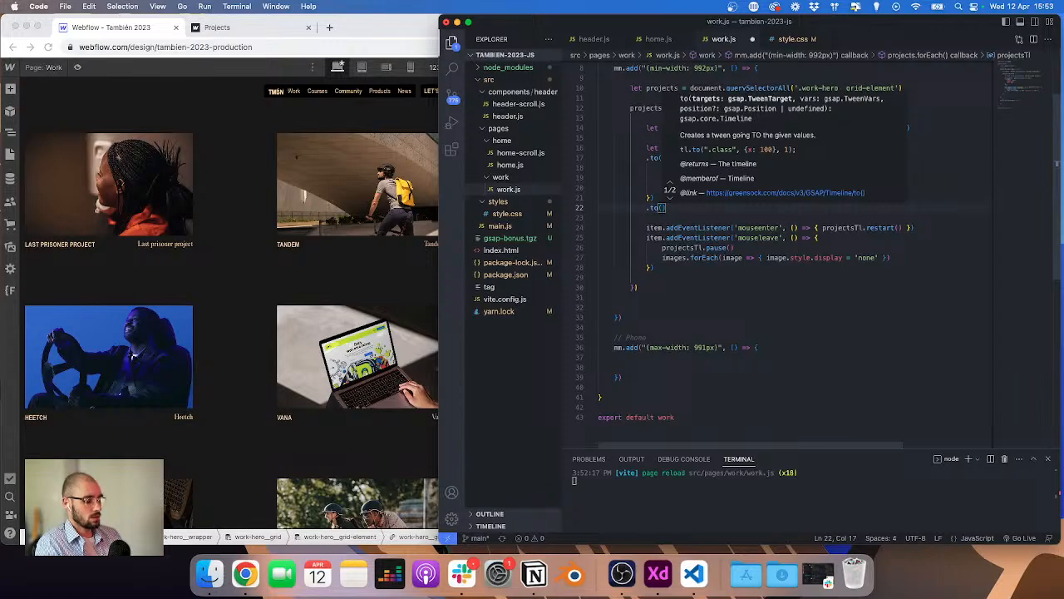
text(['.)
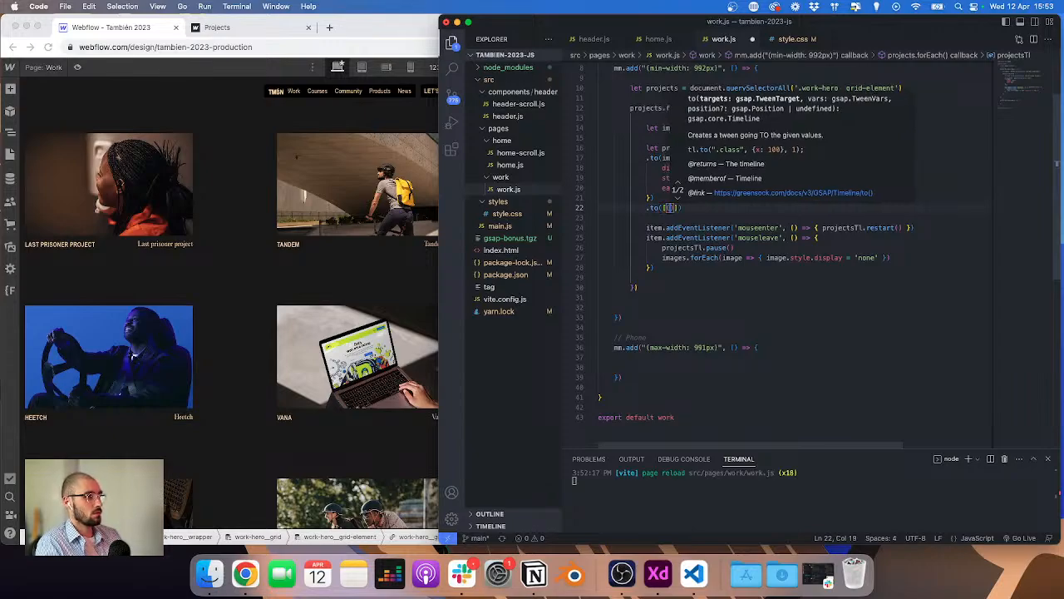
text(work-hero__info-title', ')
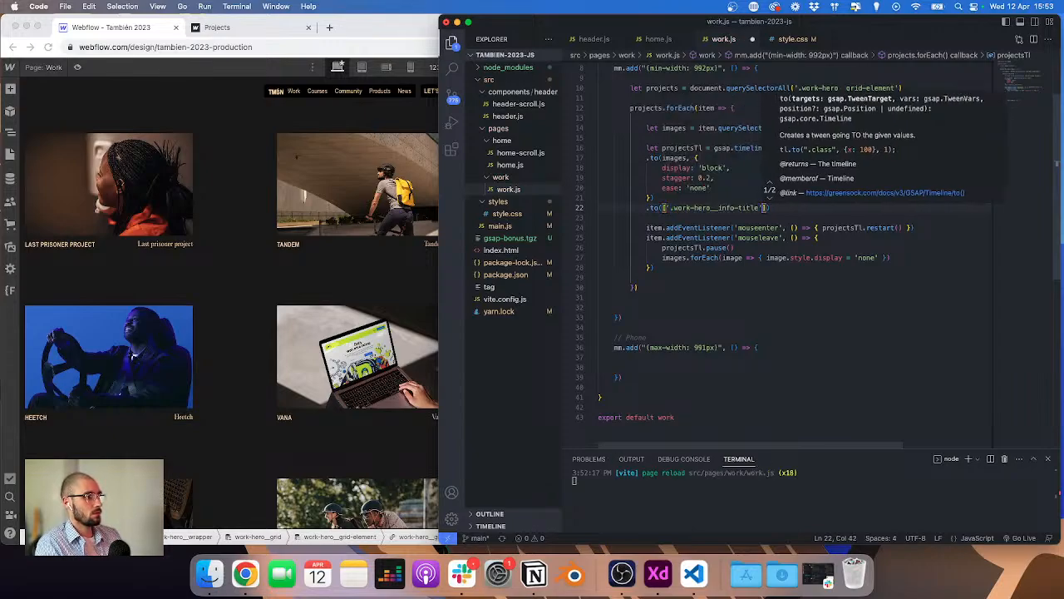
text(.work-hero__info-title)
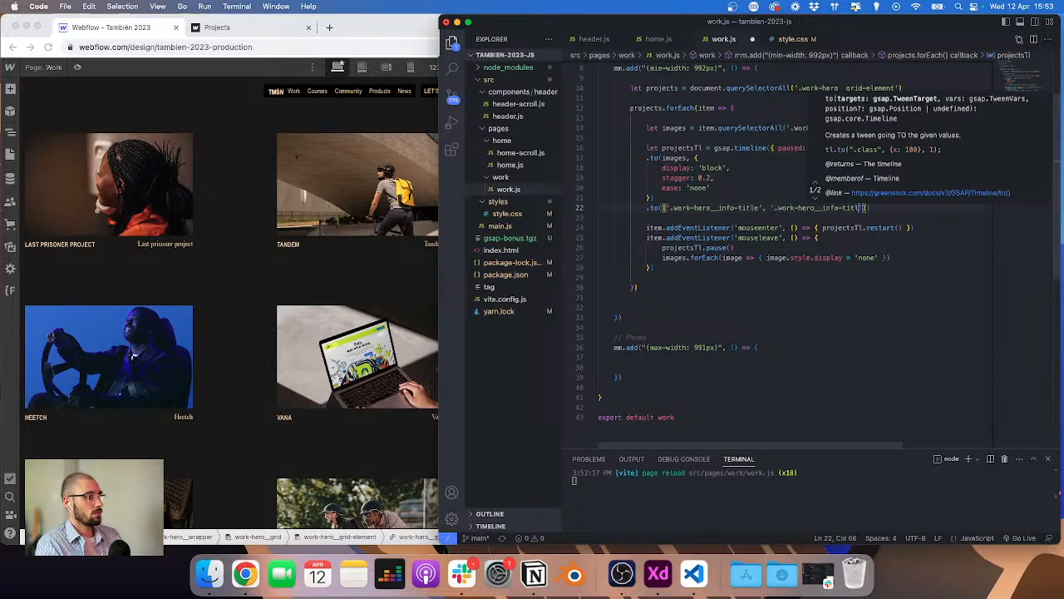
text(t)
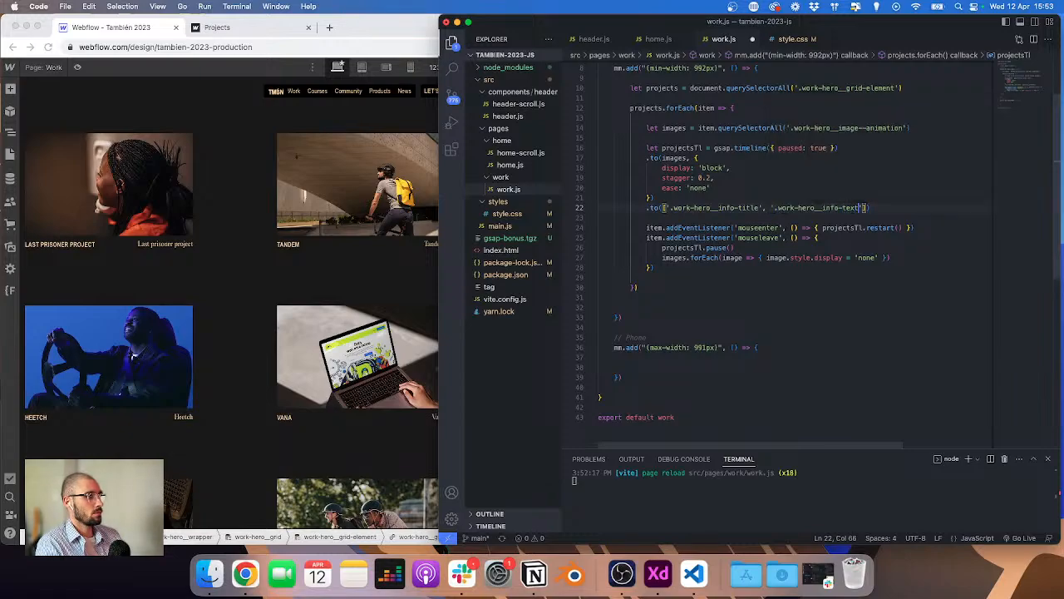
text(, {)
key(Return)
text(opacity)
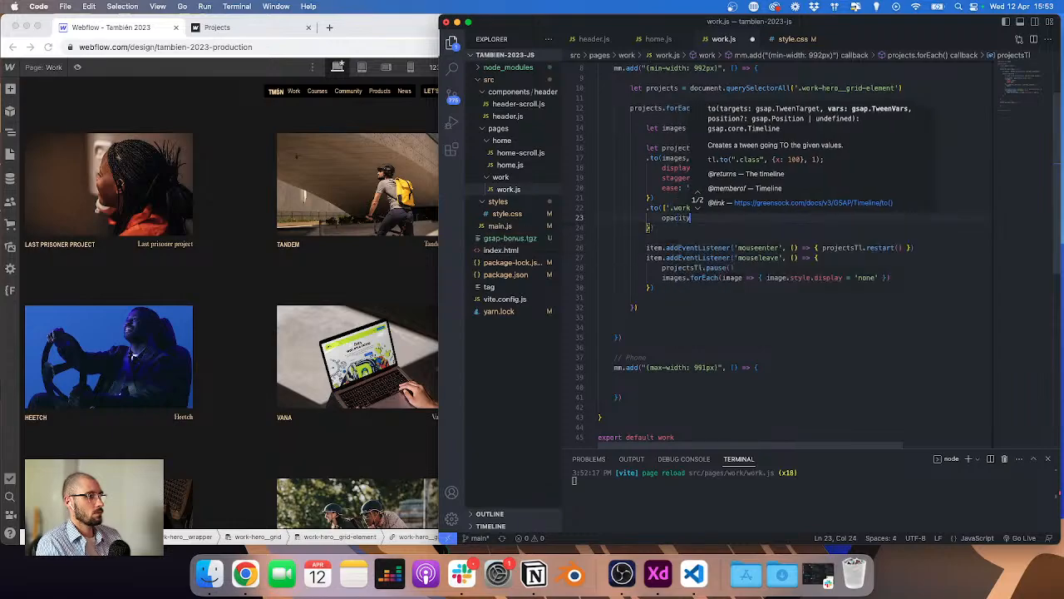
text(: 0.)
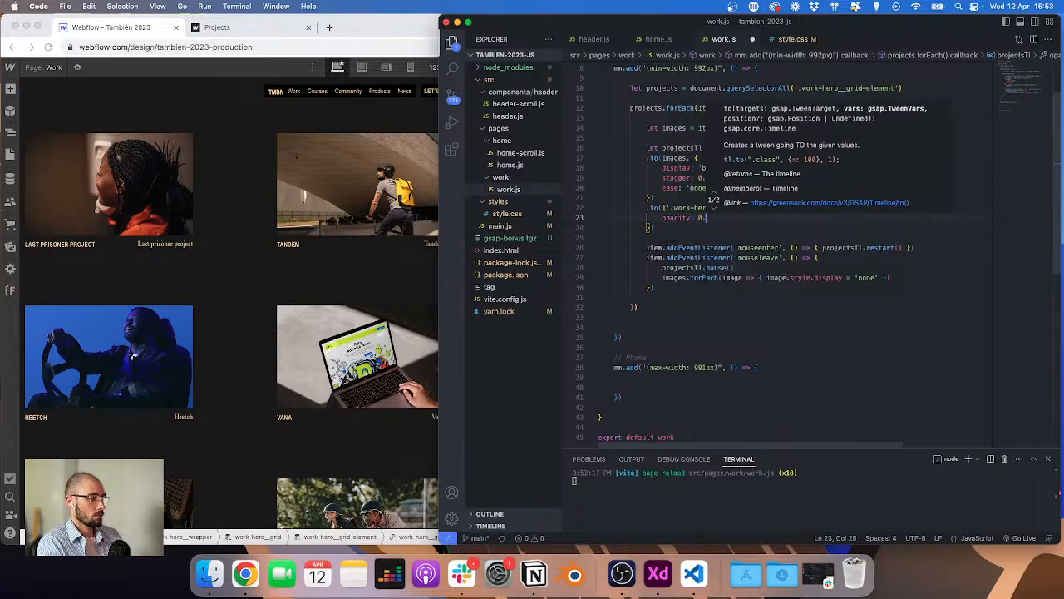
text(5, d)
key(BackSpace)
key(Return)
text(d)
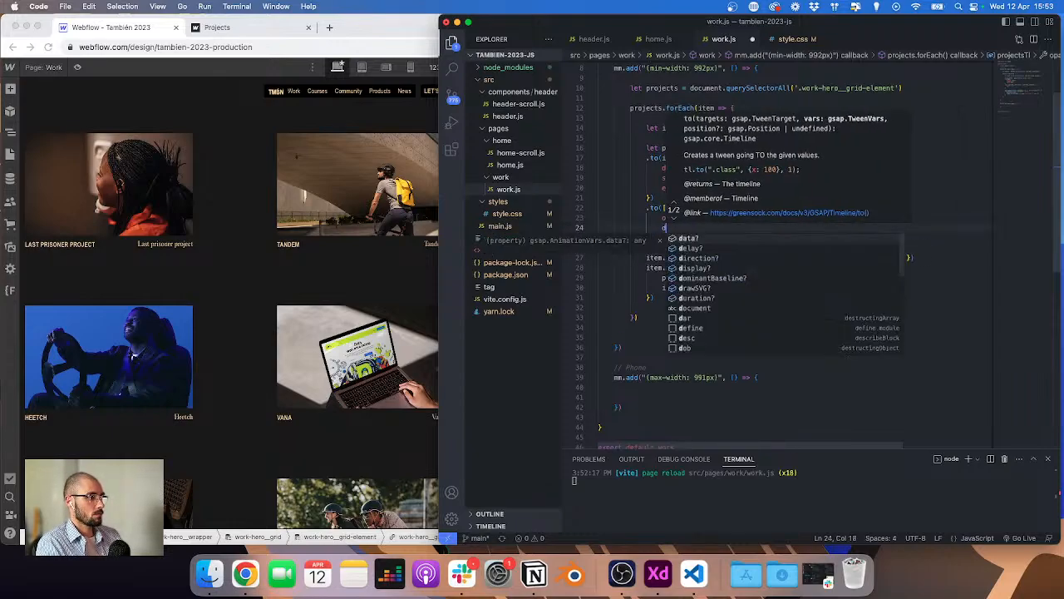
text(uration)
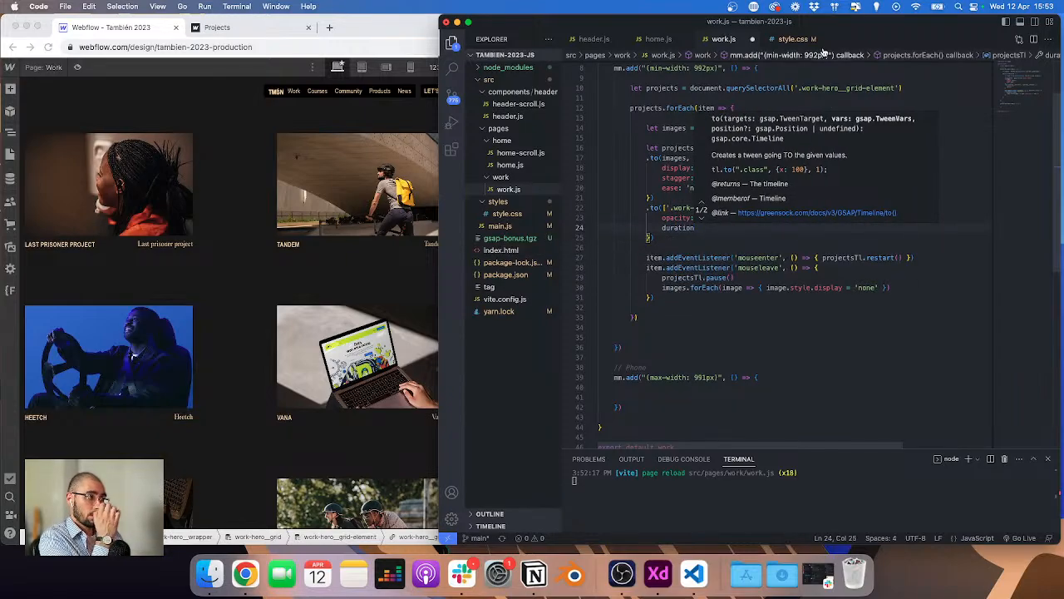
Step: Consult the hover opacity in style.css, then set the text tween's opacity to 0.3
click(803, 42)
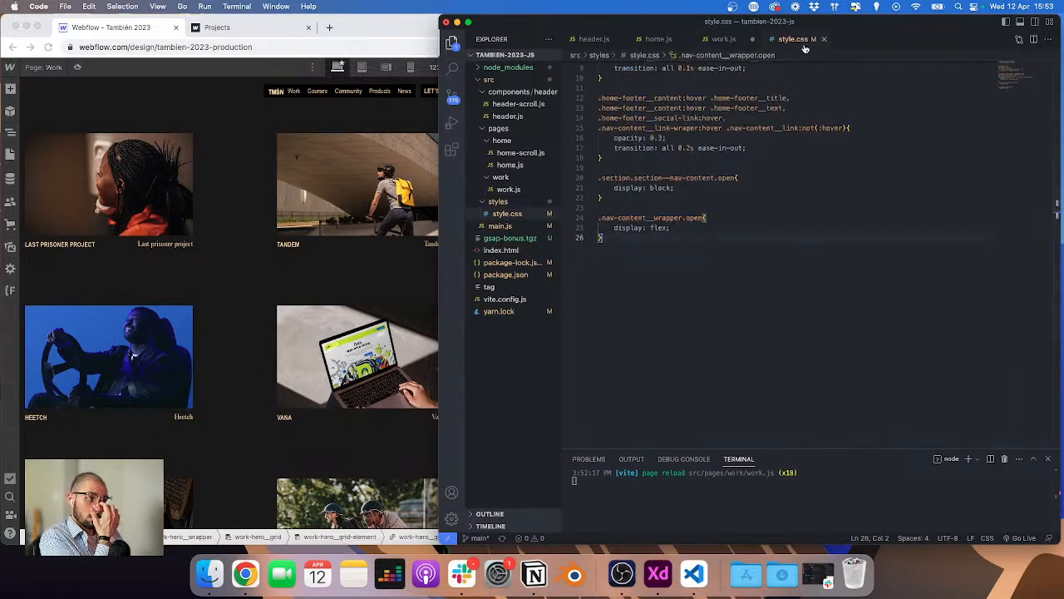
scroll(769, 105, up, 3)
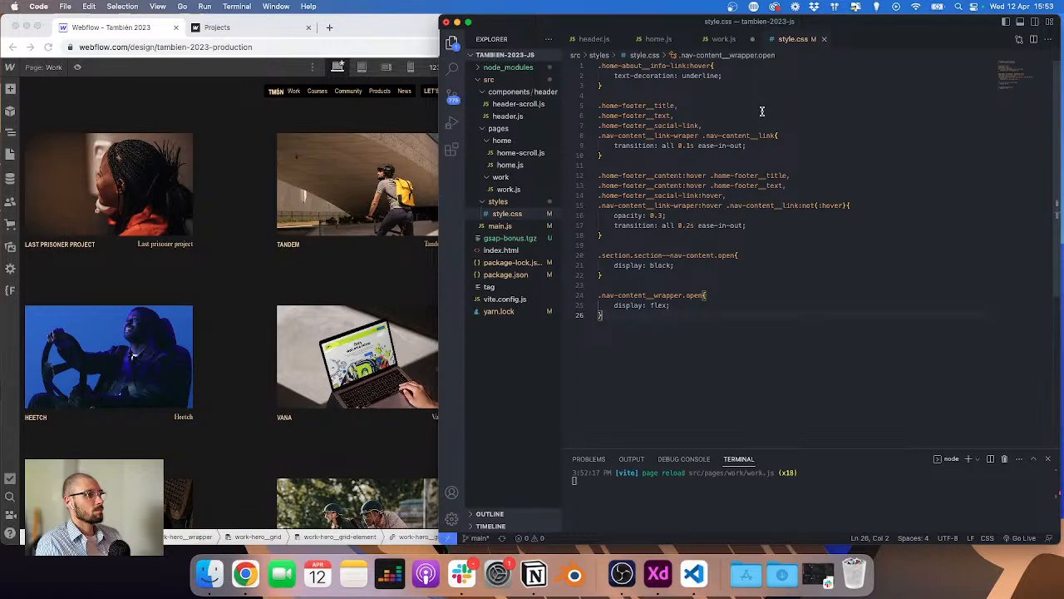
click(724, 39)
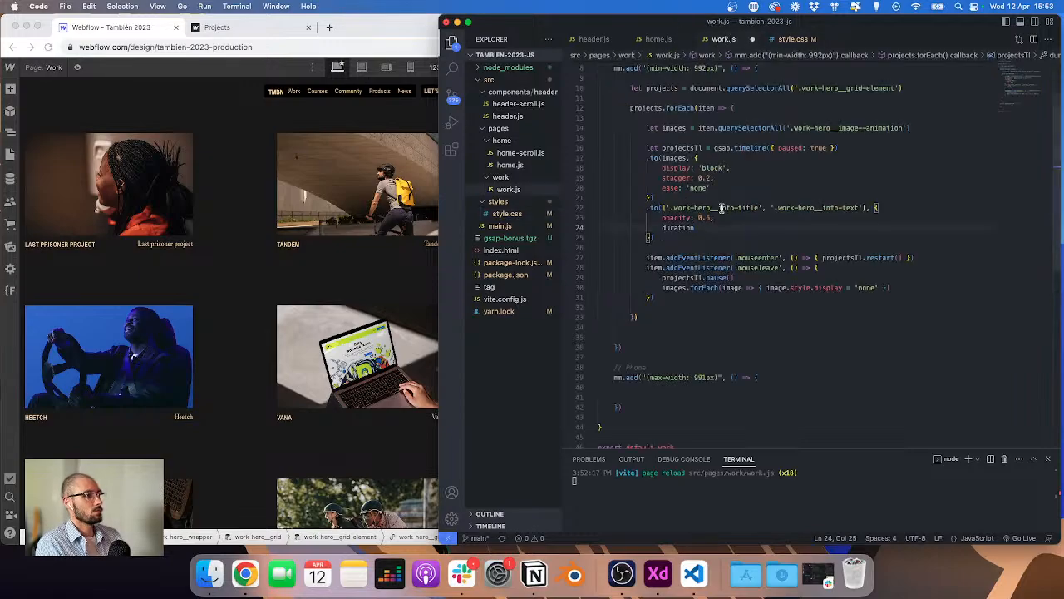
key(Up)
key(Right)
key(Right)
key(Right)
key(Right)
key(BackSpace)
text(3)
key(Down)
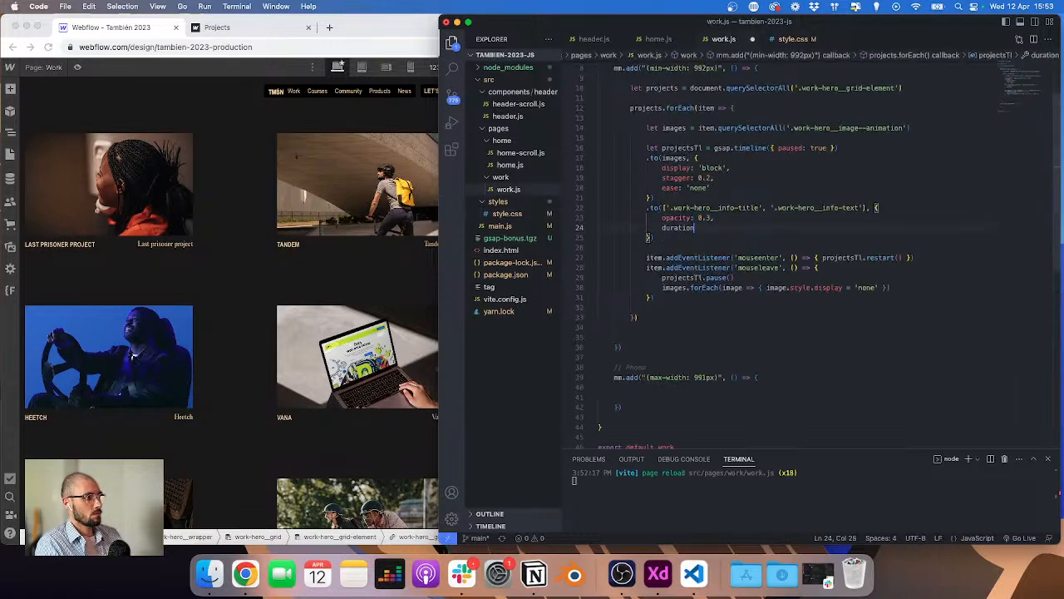
Step: Give the text tween a duration of 0.2 and the ease 'Quart.easeInOut'
key(Return)
text(eas)
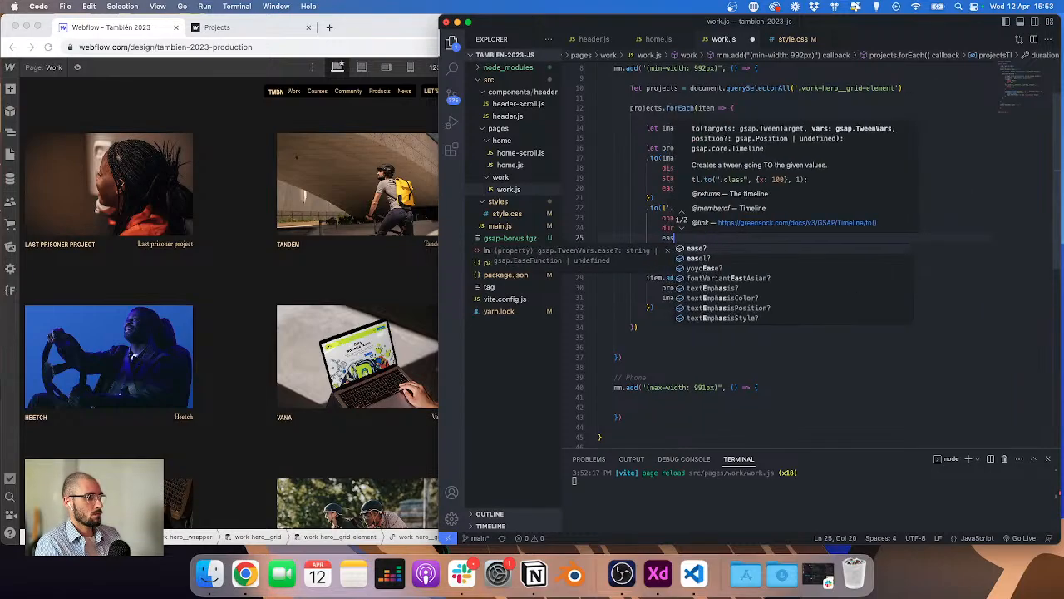
text(e: 'puart.easeIn)
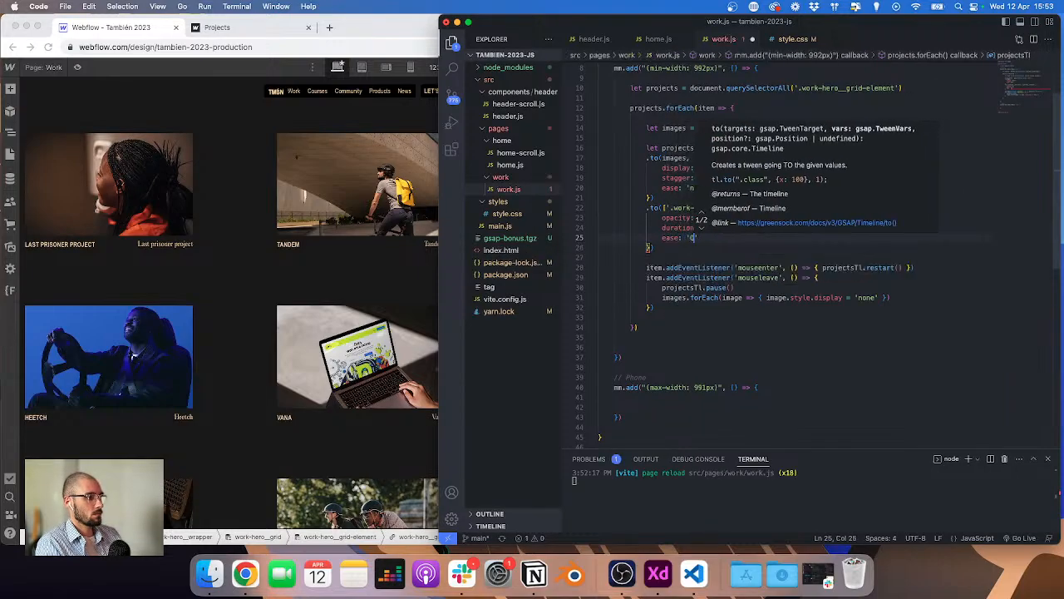
text(Out)
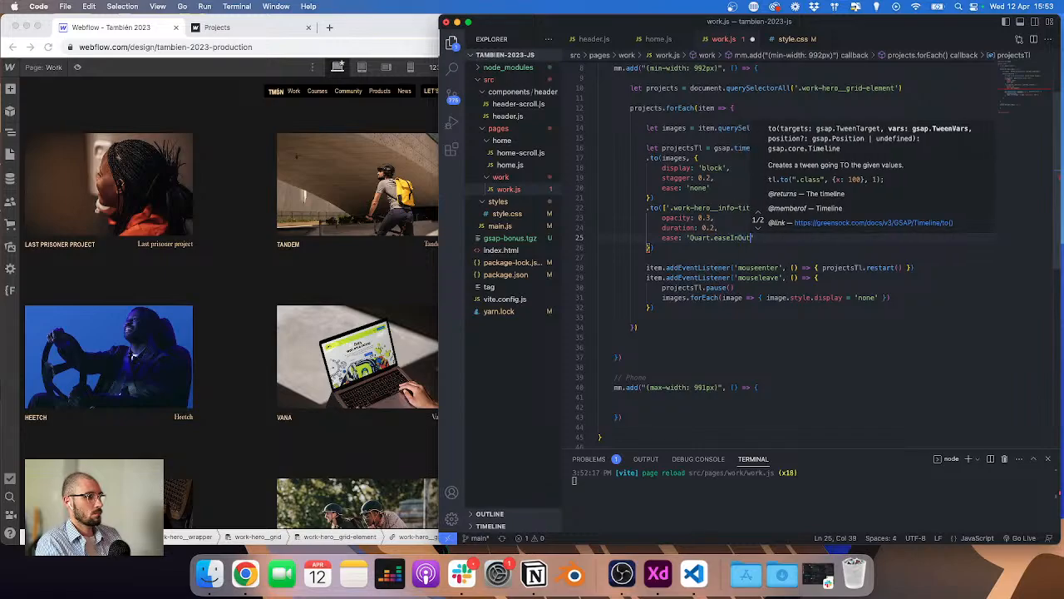
Step: Add a position parameter of 0 to both timeline tweens so they start together
click(656, 196)
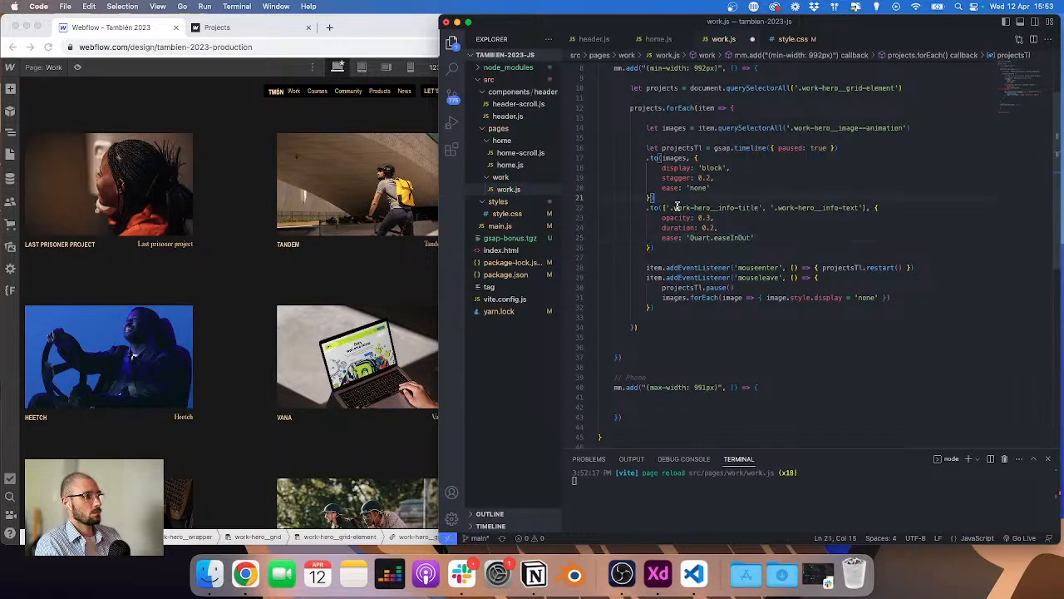
alt+click(664, 248)
text(0)
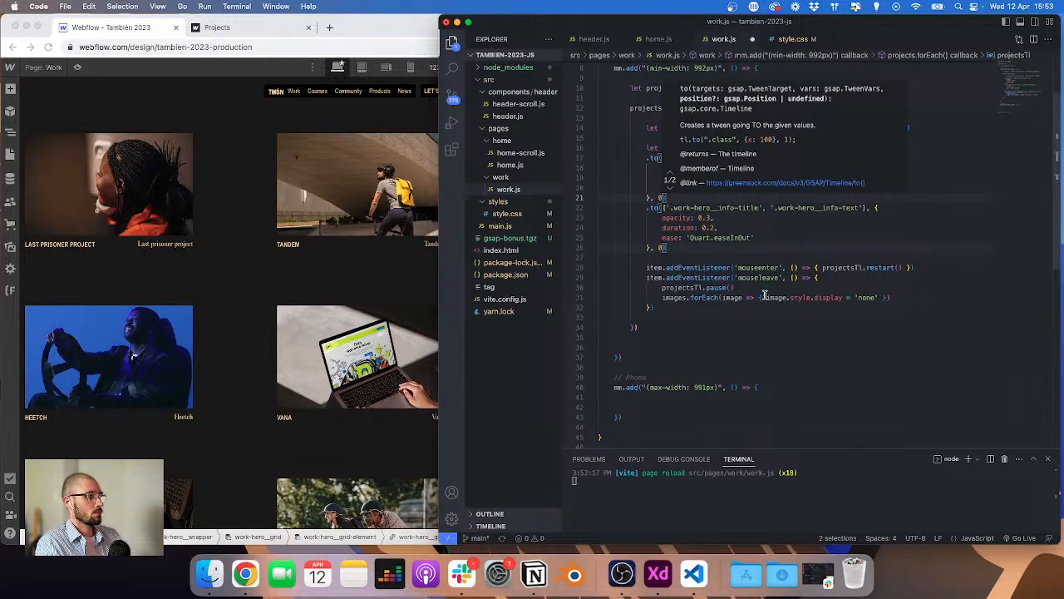
key(Escape)
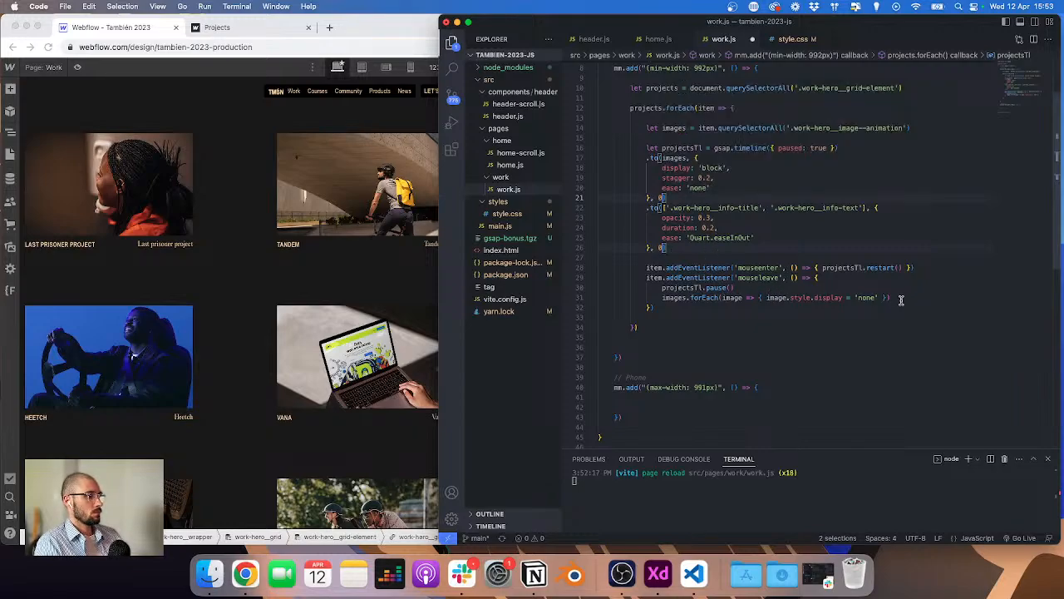
Step: Reformat the mouseleave image forEach callback so its display reset sits on its own line within braces
click(767, 298)
key(BackSpace)
key(Return)
key(super+Right)
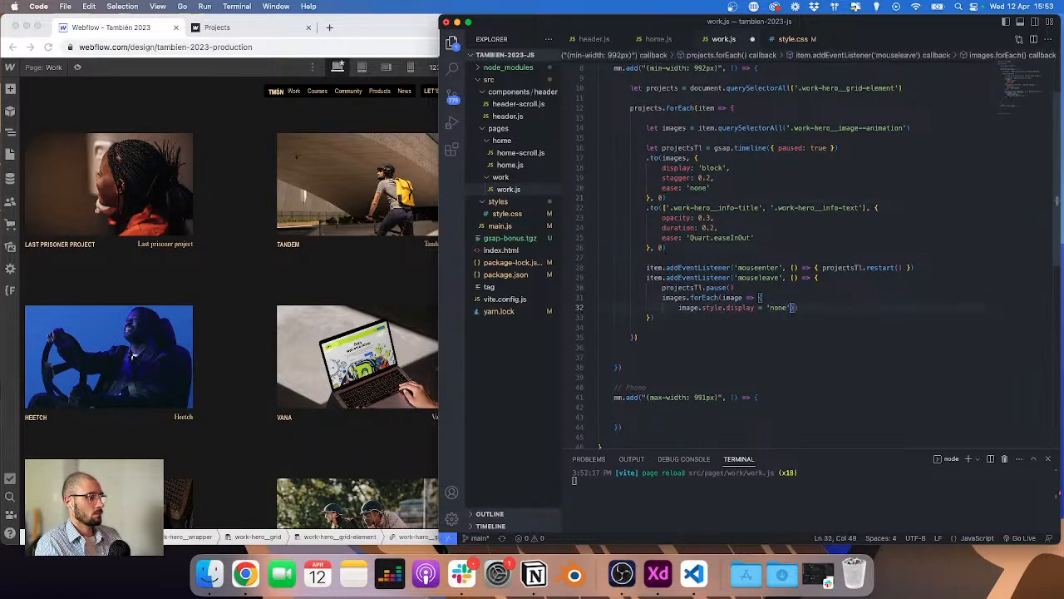
key(Return)
key(Return)
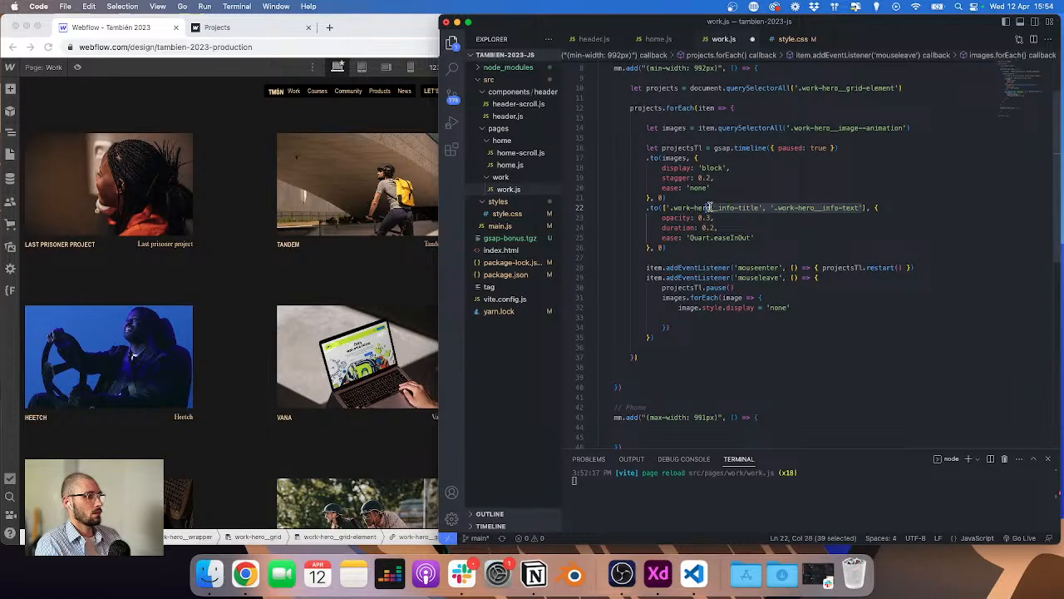
Step: Delete the info-title class name from the second tween's target list
double_click(682, 207)
key(shift+alt+Right)
key(shift+alt+Right)
key(super+c)
key(BackSpace)
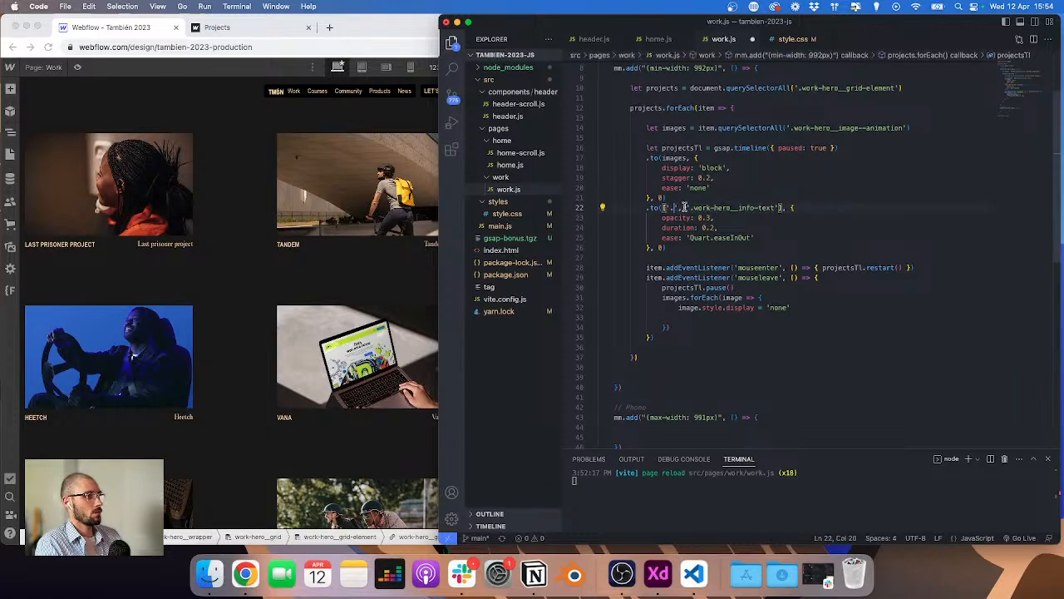
Step: Declare a title variable selecting '.work-hero__info-title' inside each project item
click(909, 132)
key(Return)
text(let )
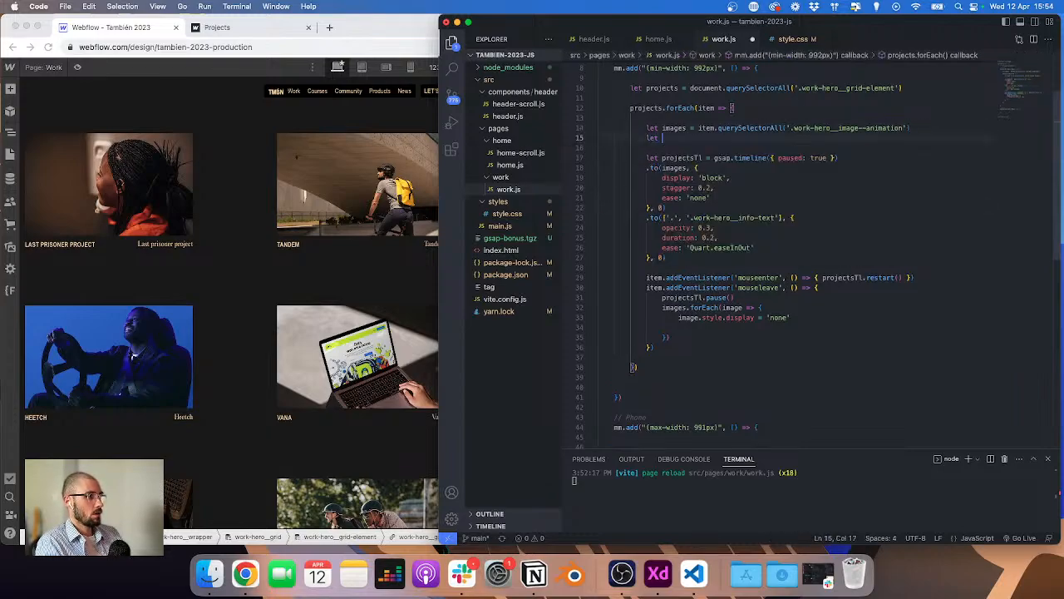
text(titles = )
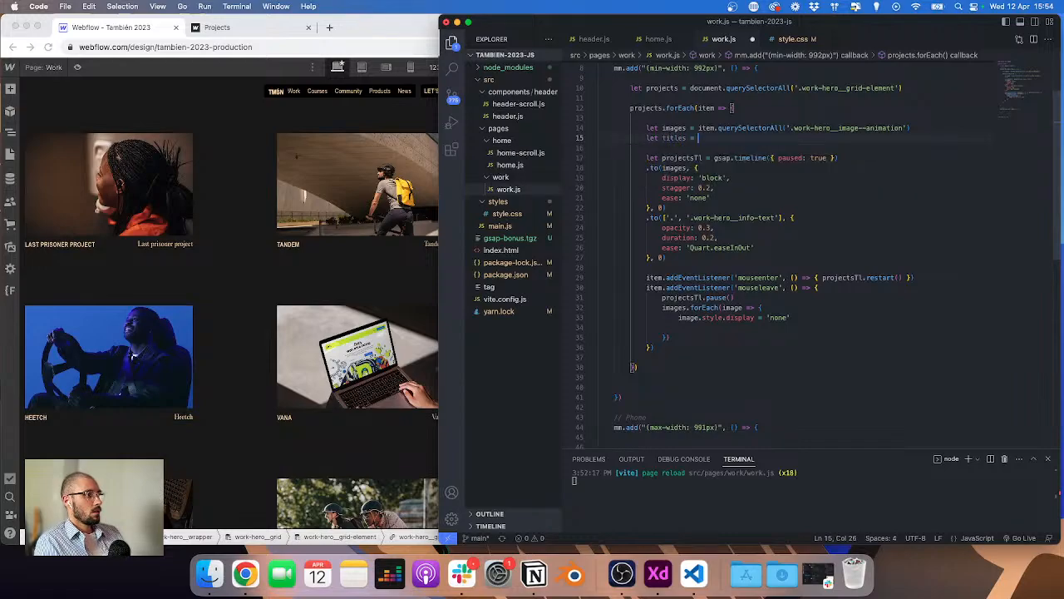
text(item.qu)
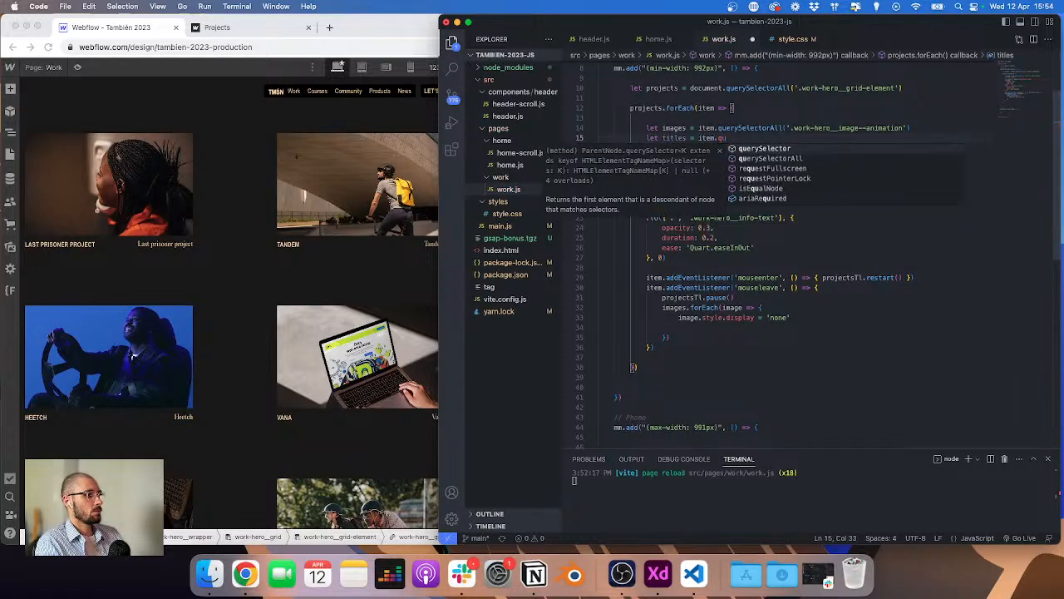
text(erySelector('.)
key(super+v)
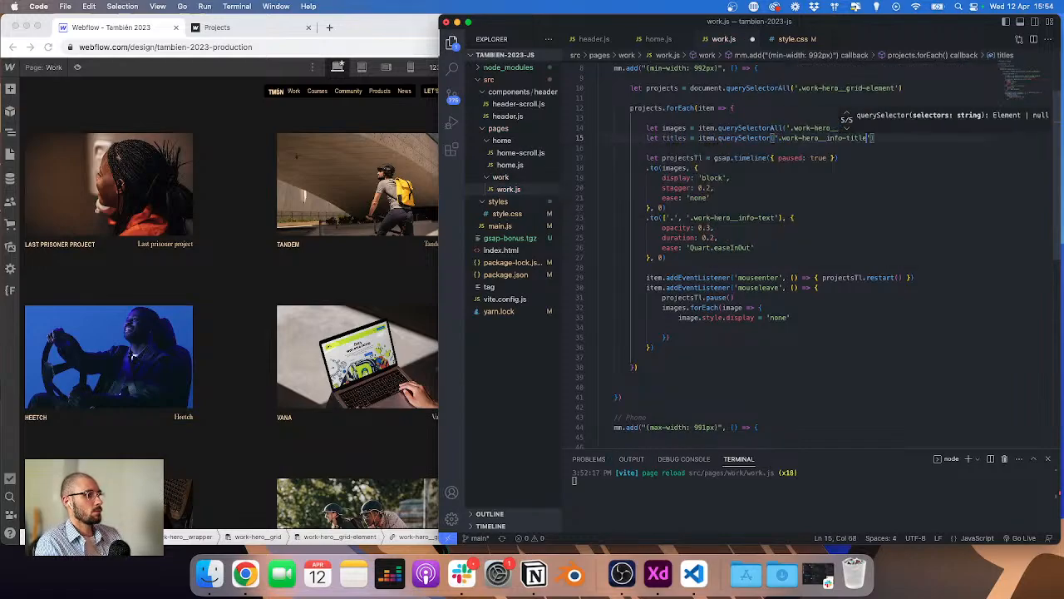
click(687, 138)
key(BackSpace)
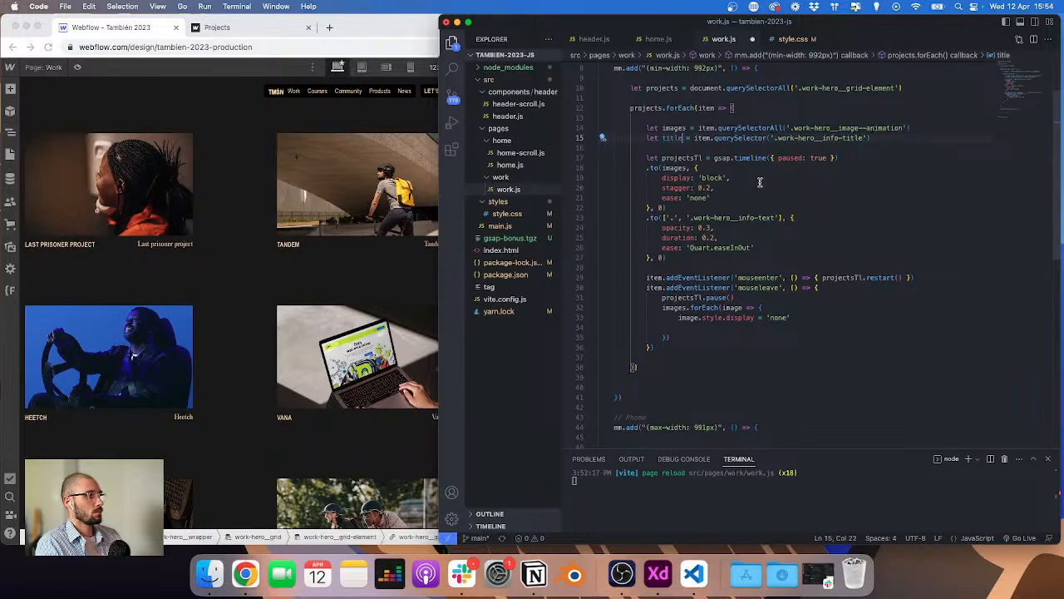
Step: Duplicate the title line as a text variable selecting '.work-hero__info-text'
key(End)
key(shift+alt+Down)
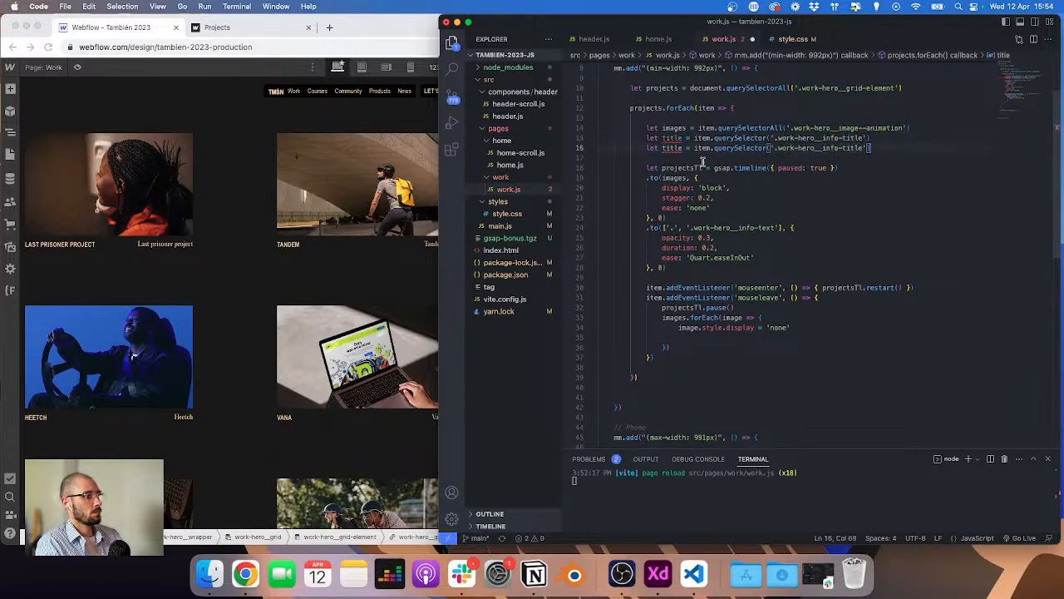
double_click(674, 149)
text(text)
click(666, 146)
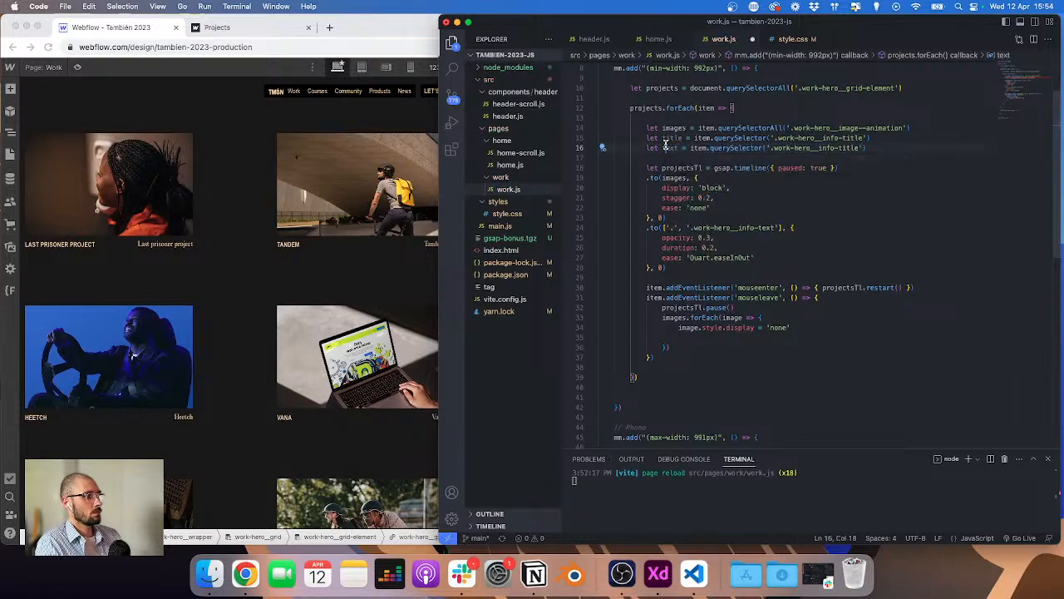
double_click(853, 147)
text(text)
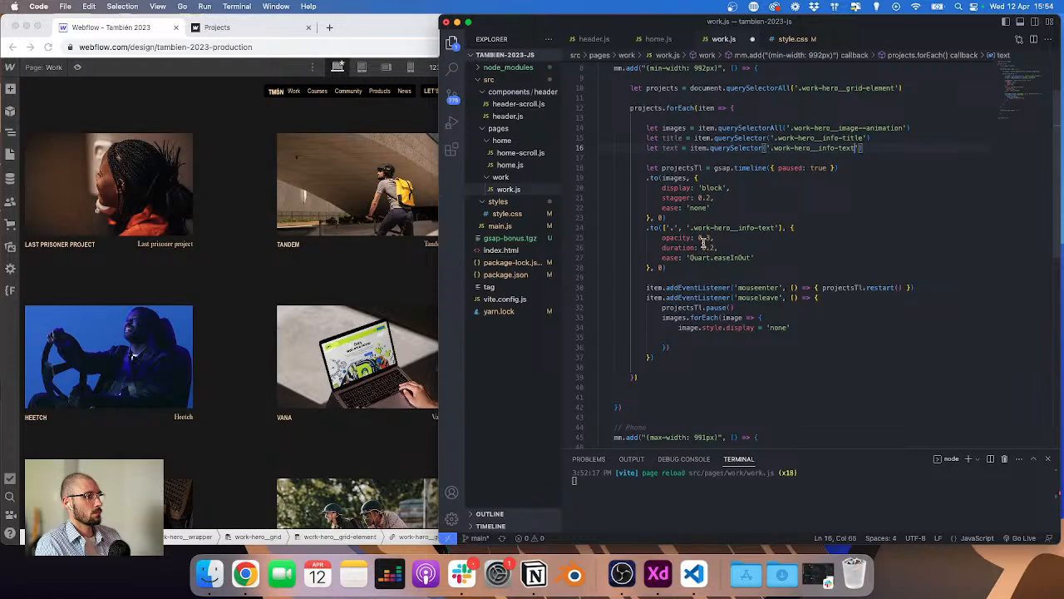
Step: Replace the second tween's target selectors with the title and text variables
drag(667, 227, 780, 226)
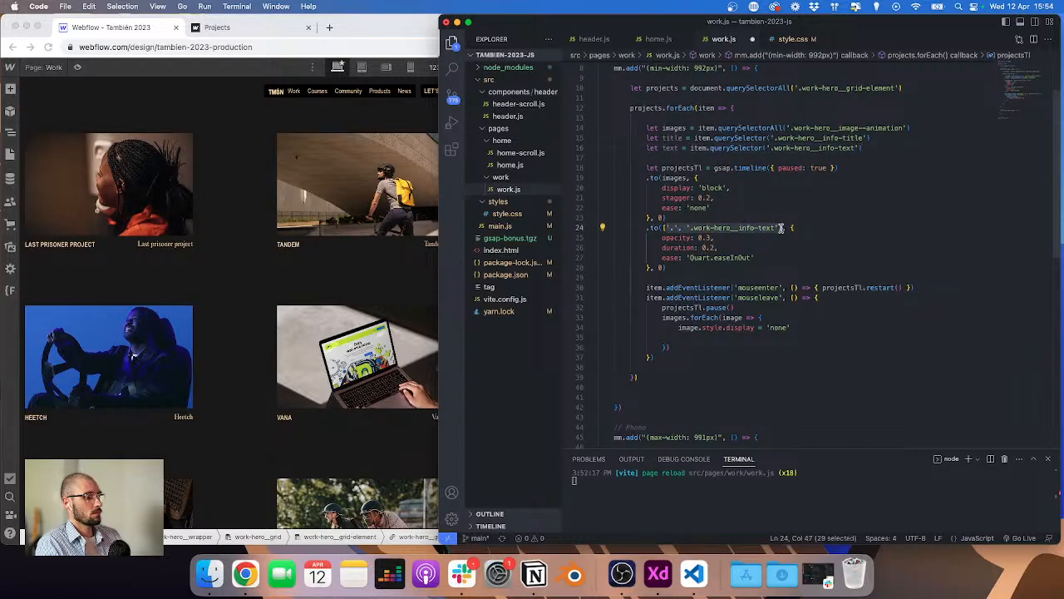
key(BackSpace)
text(to(t)
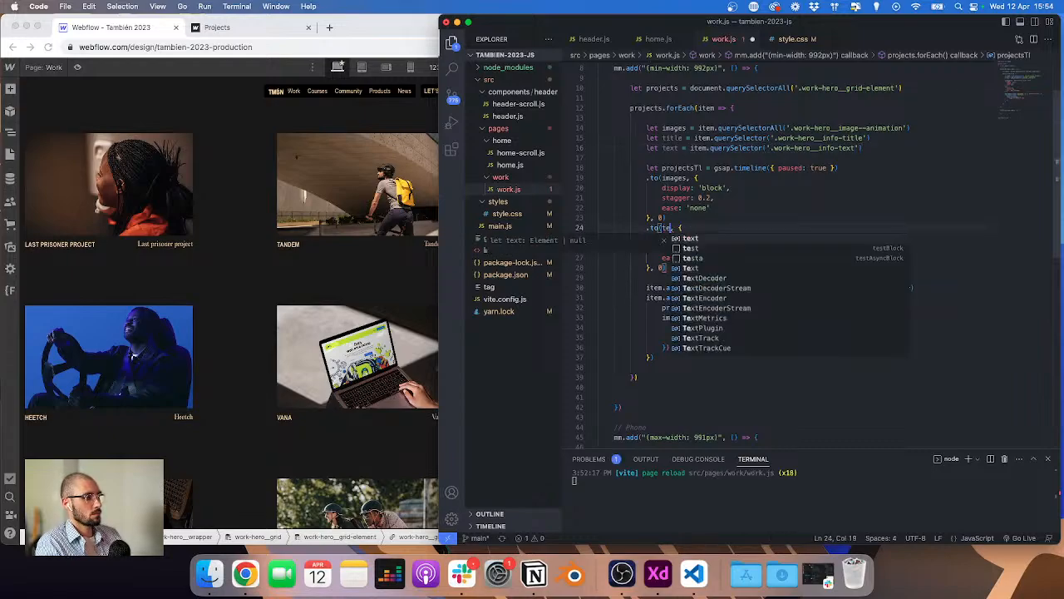
key(BackSpace)
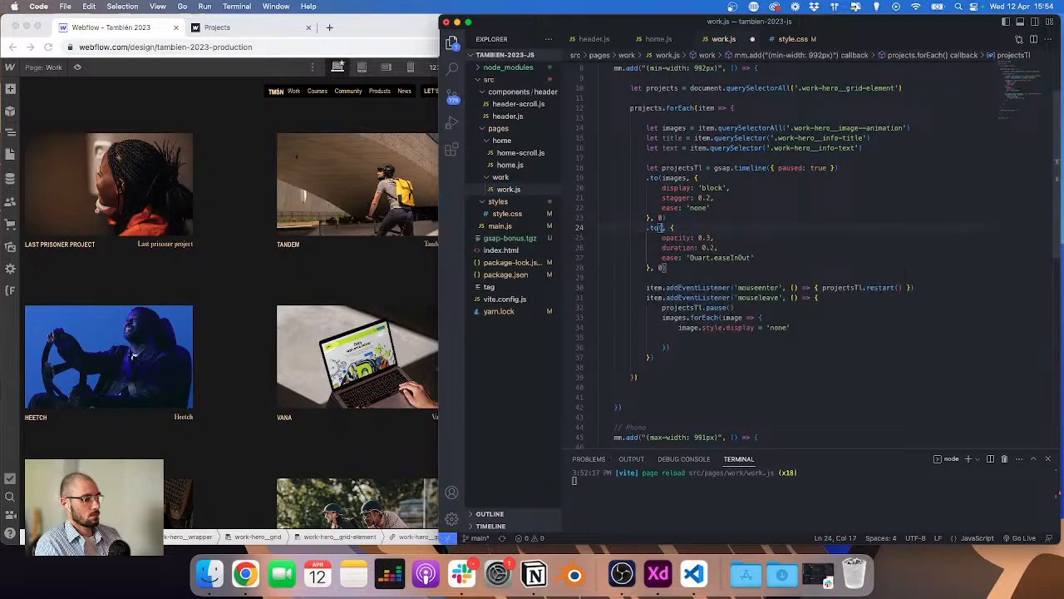
text([title, text)
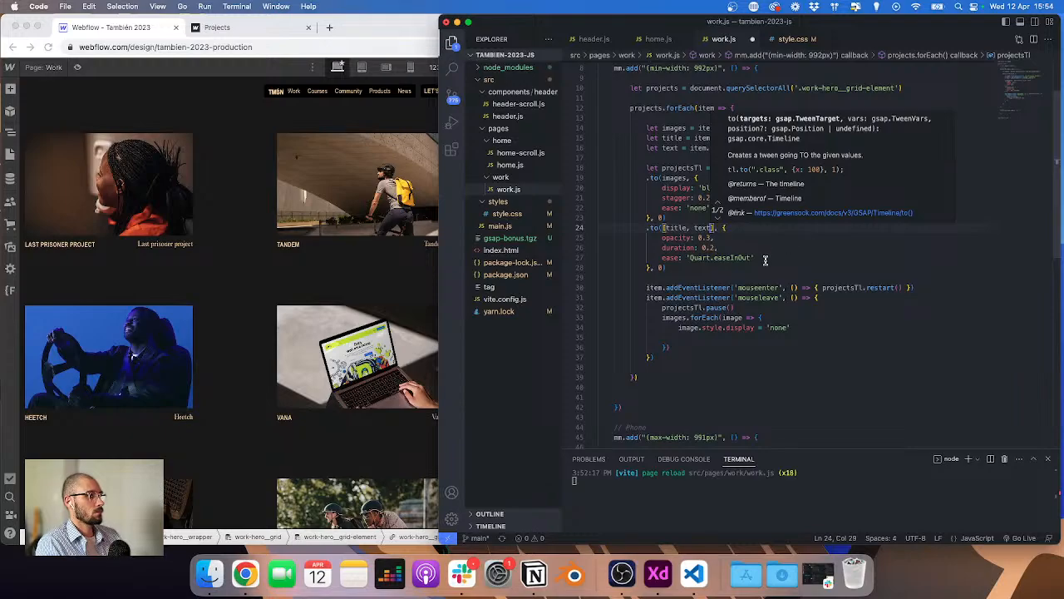
scroll(765, 260, down, 1)
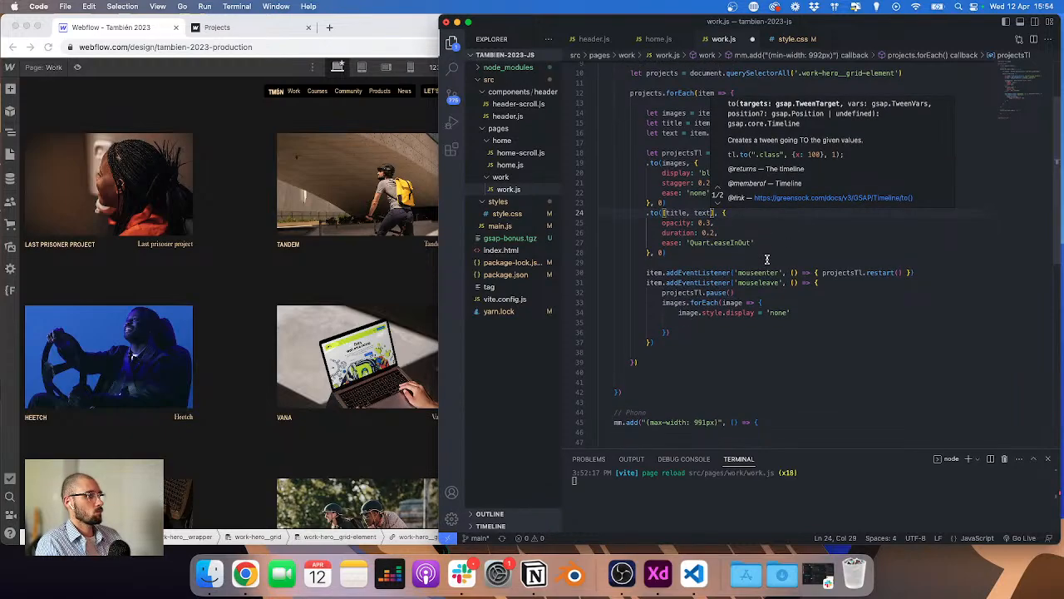
Step: Check the project hover on the published work page and review the mouseleave handler code
click(355, 161)
click(241, 30)
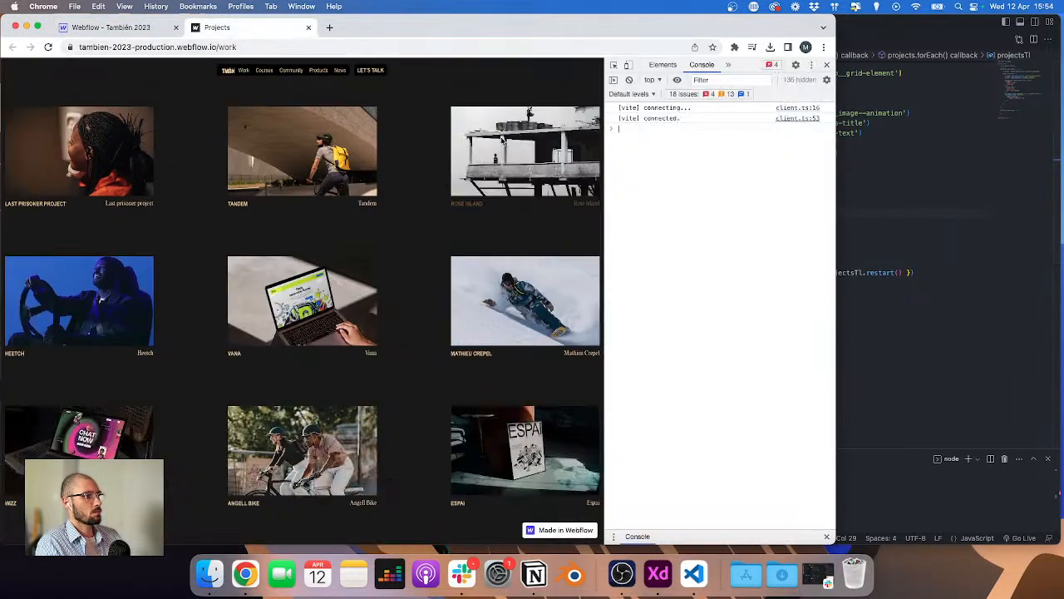
click(992, 344)
scroll(679, 210, up, 10)
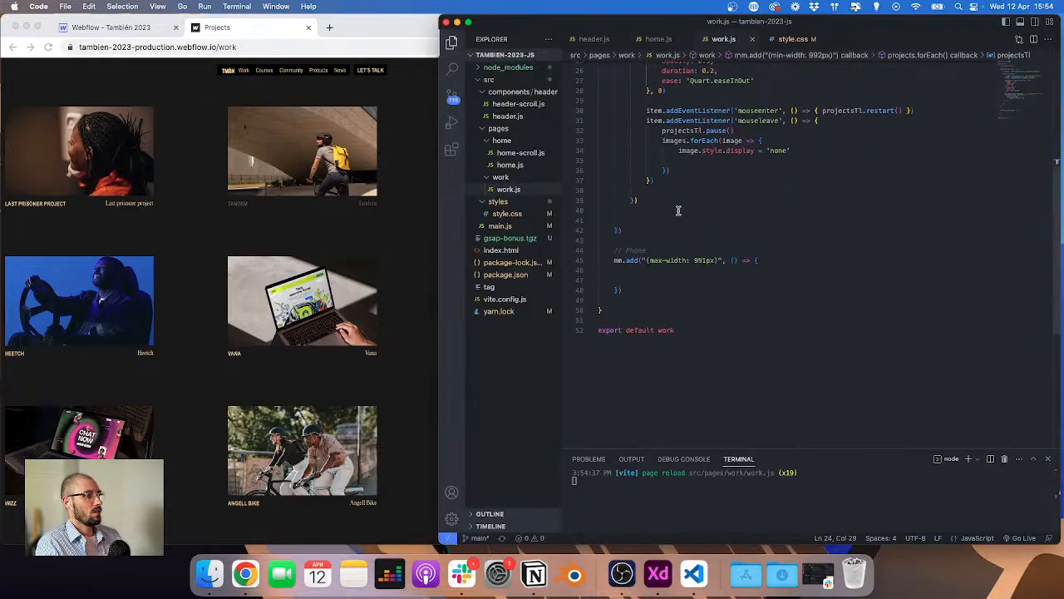
scroll(702, 273, down, 1)
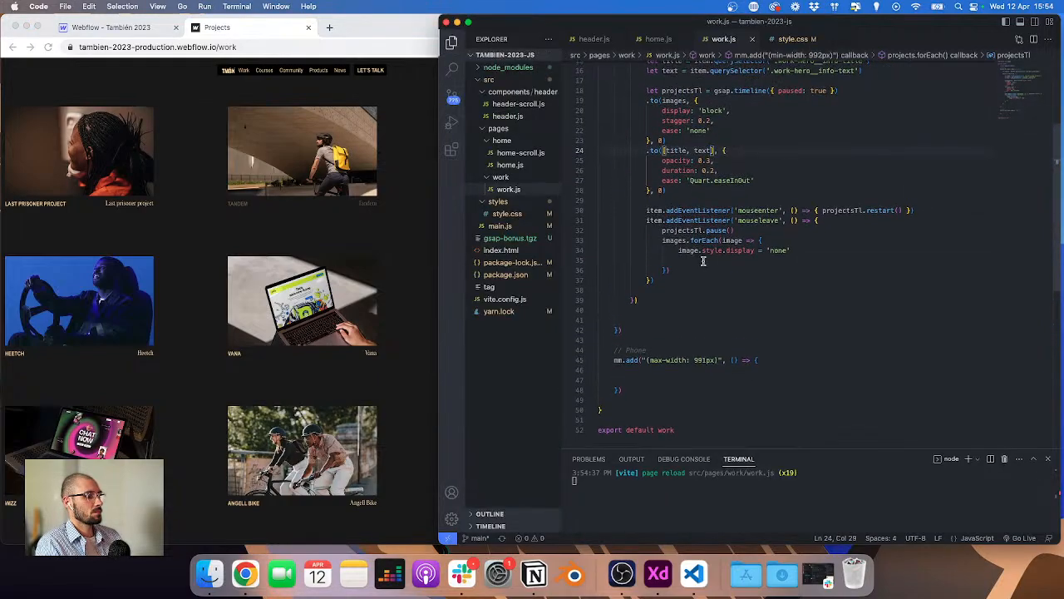
Step: In the mouseleave handler, reset the title's style opacity to '1' after hiding the images
click(737, 262)
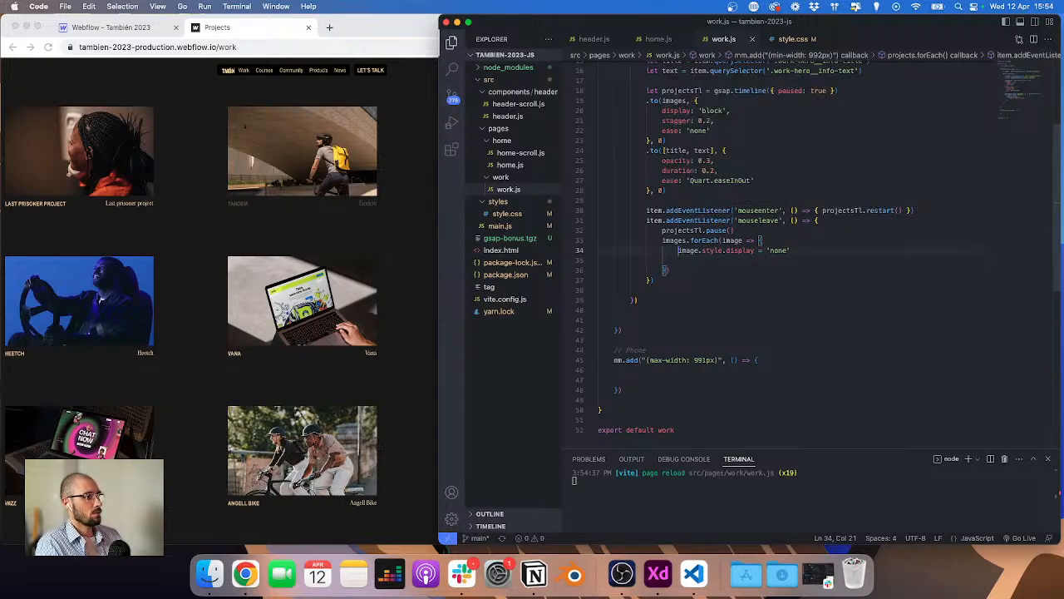
key(Down)
text(title.dis)
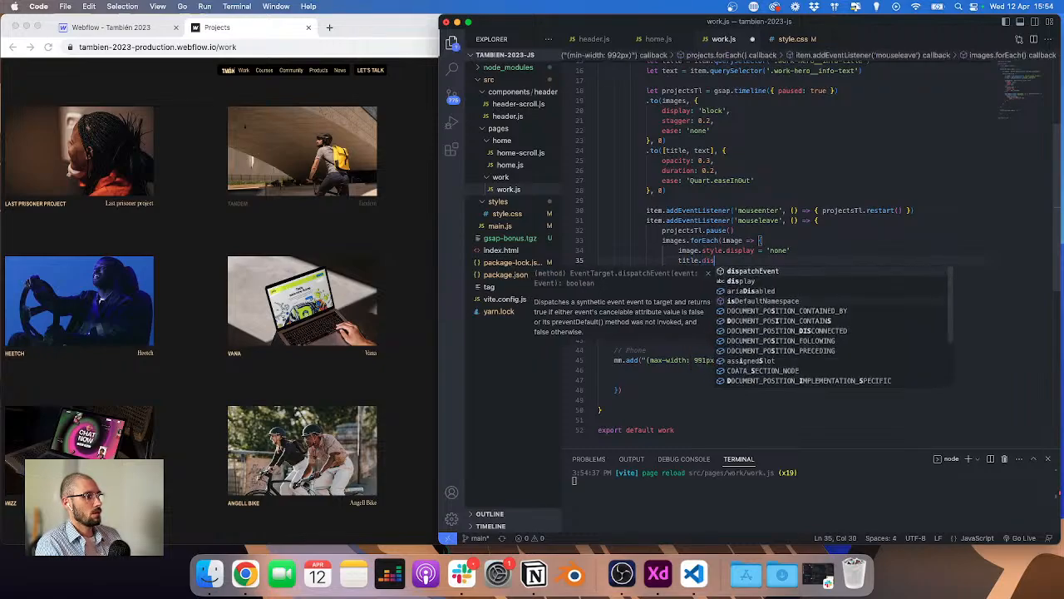
key(BackSpace)
key(BackSpace)
key(BackSpace)
text(style.op)
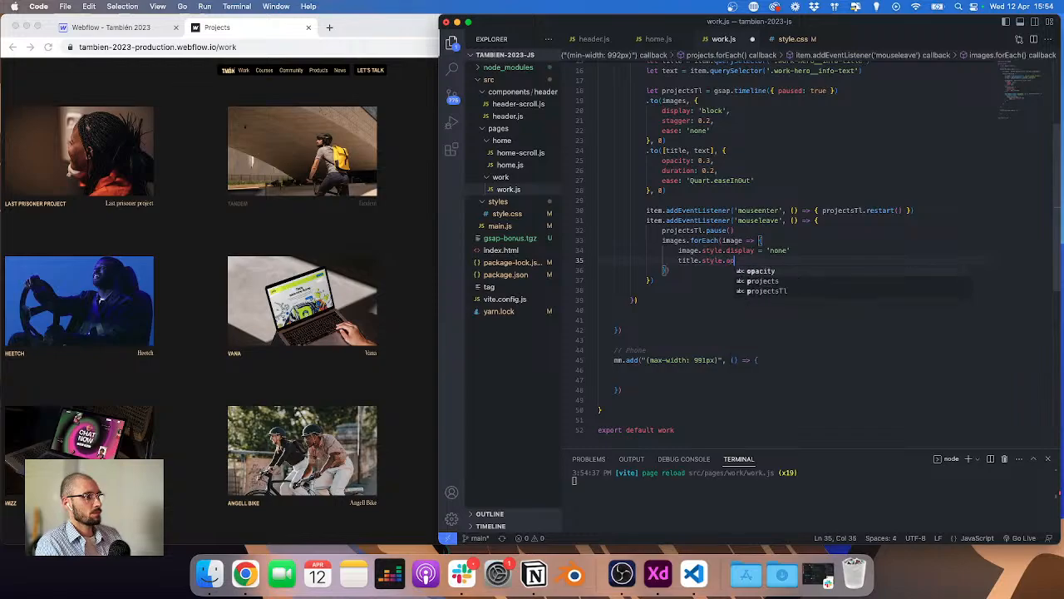
key(Return)
text(= )
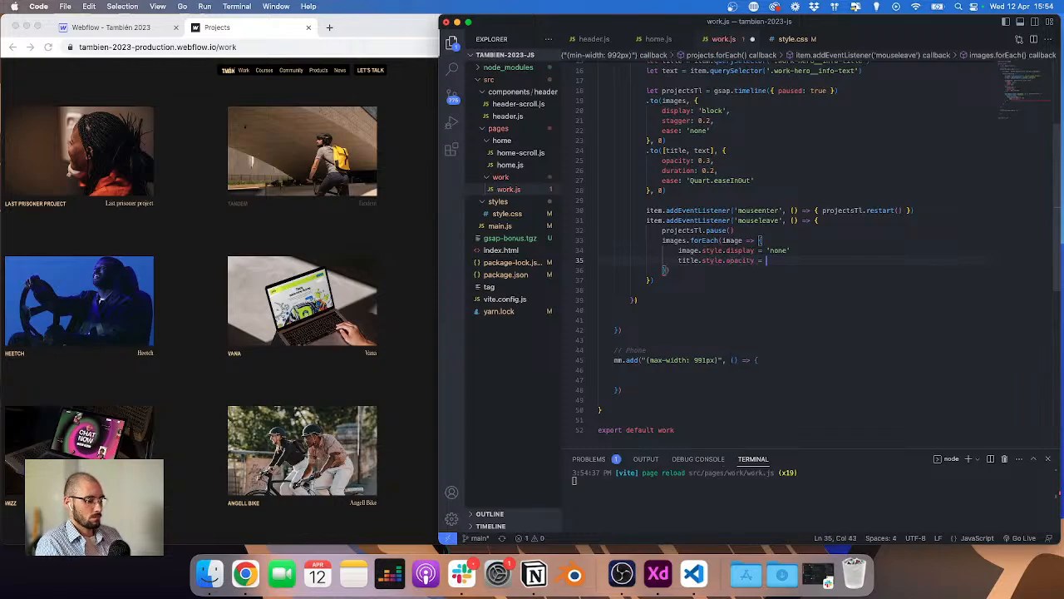
text('0.3)
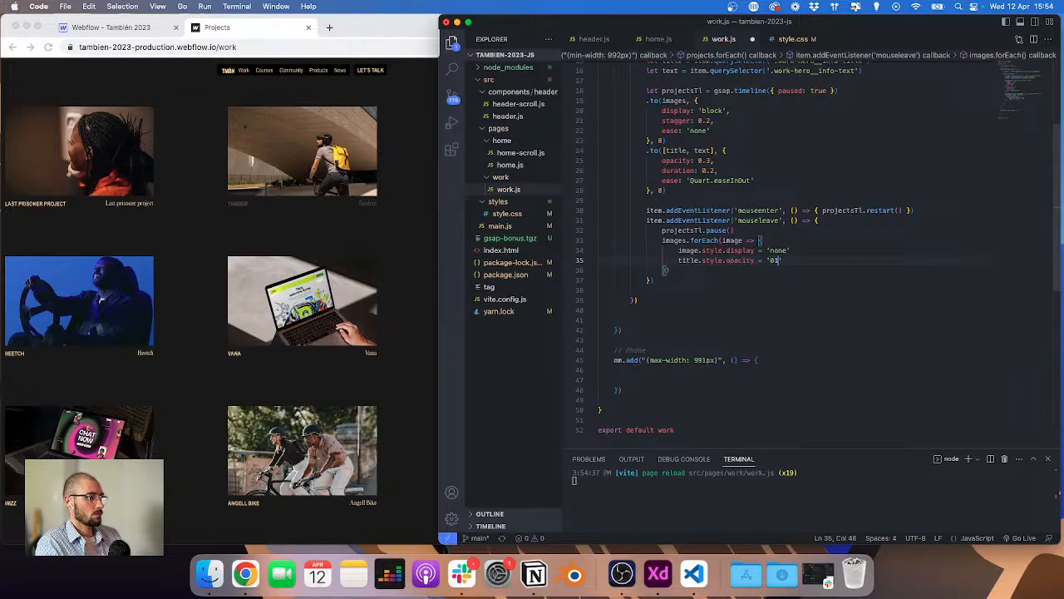
Step: Duplicate the opacity reset line for the text element and save the file
key(shift+alt+Down)
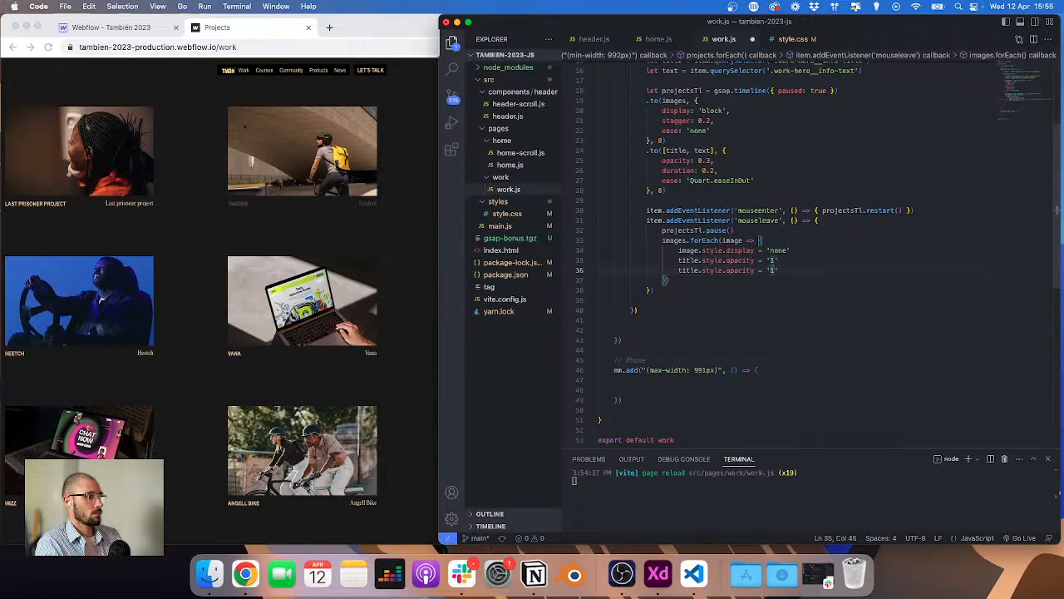
double_click(687, 270)
text(text)
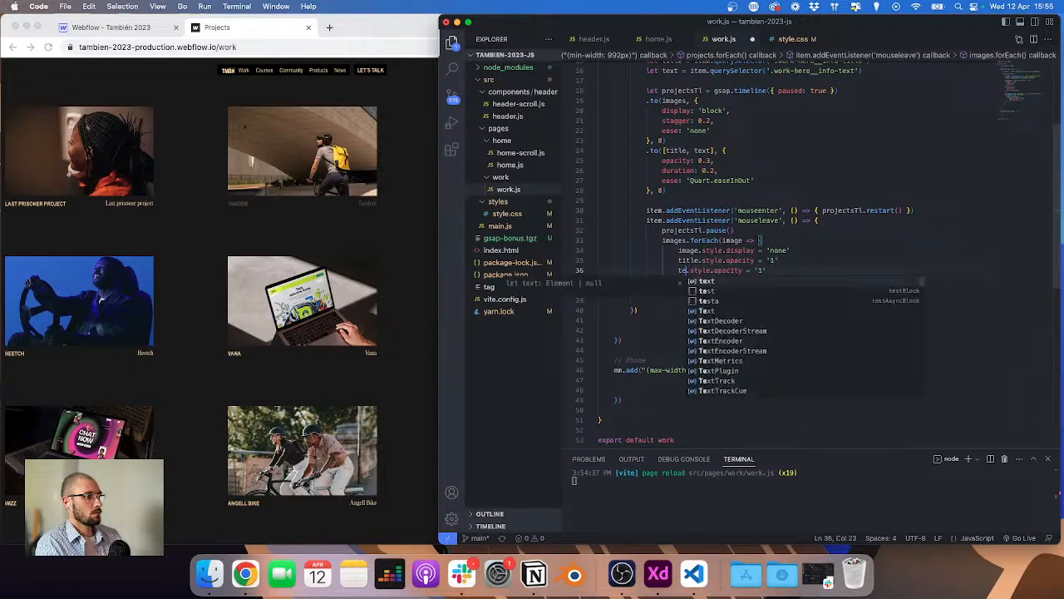
key(super+s)
Step: Test the project hover effect on the published work page against the updated code
click(277, 257)
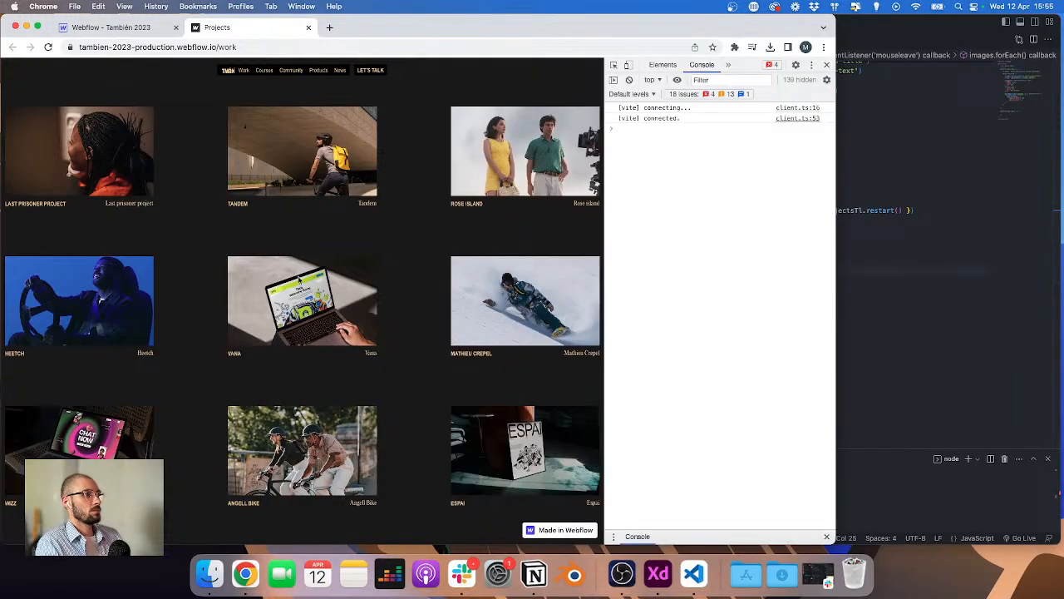
click(979, 246)
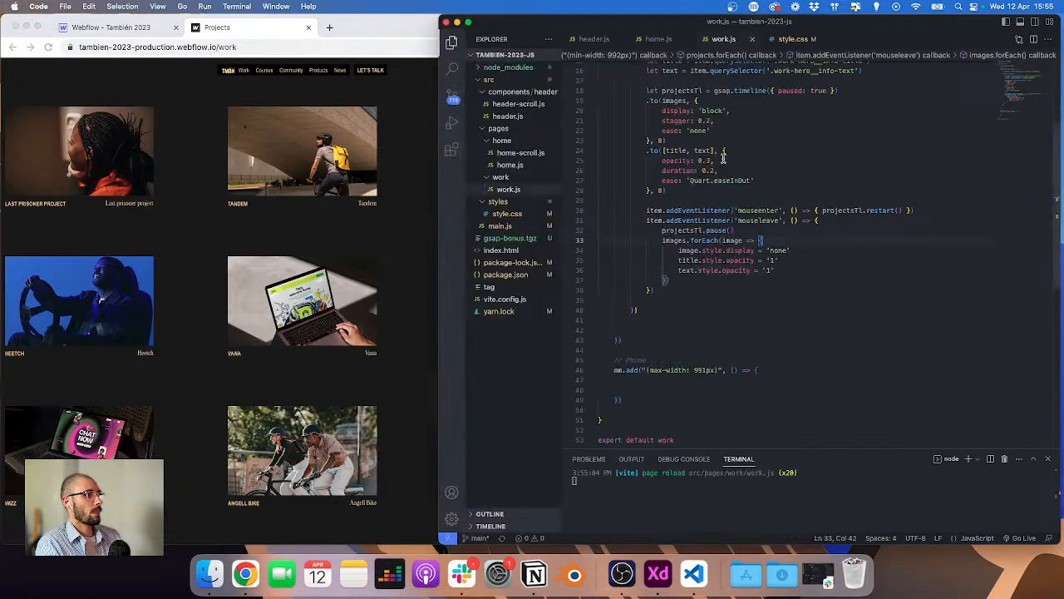
click(432, 217)
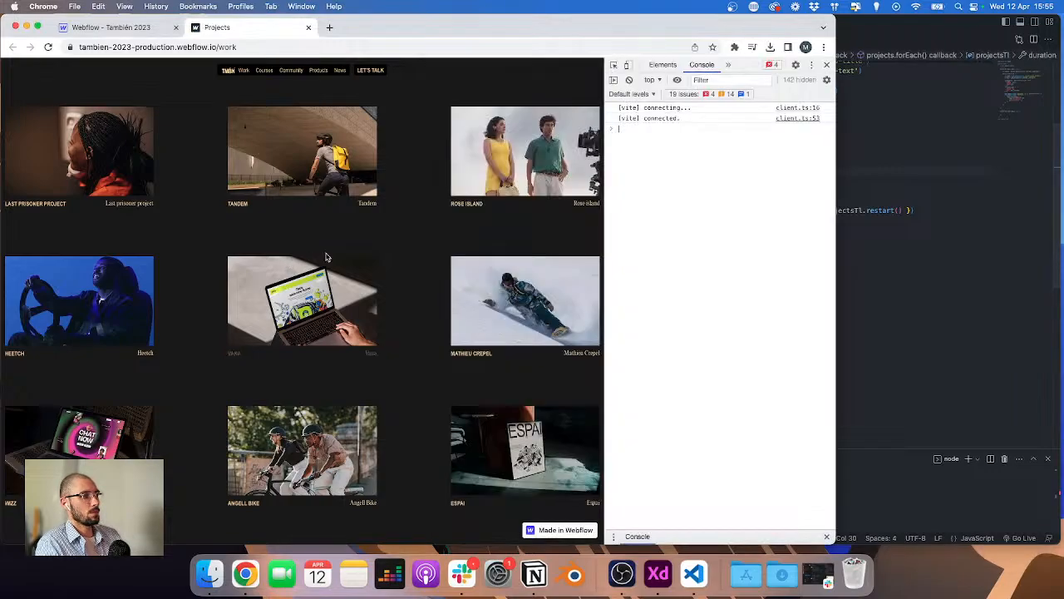
click(979, 206)
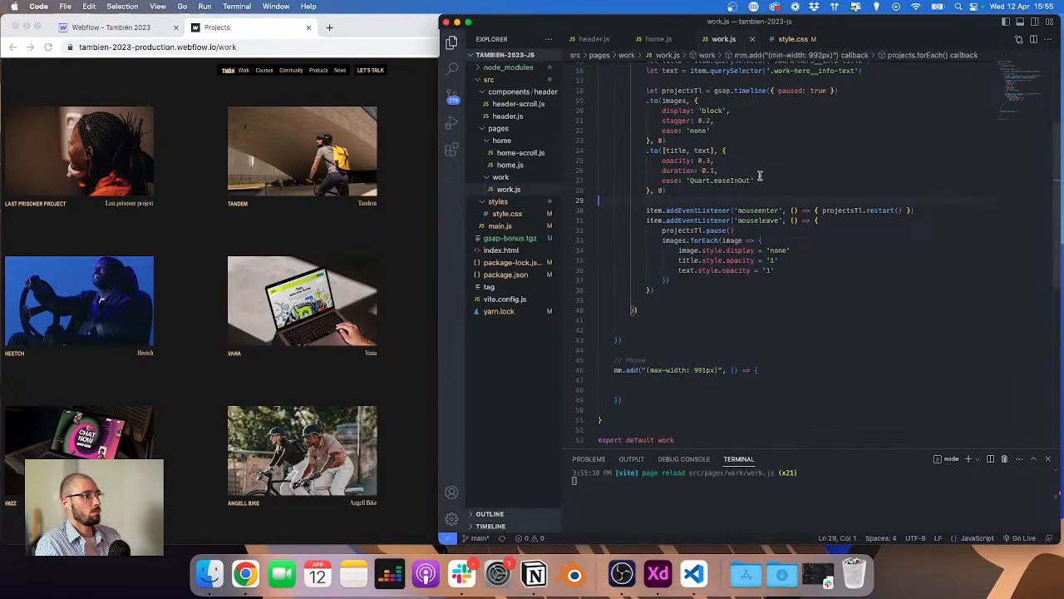
click(327, 233)
Step: Publish the site to the staging webflow.io domain
click(110, 28)
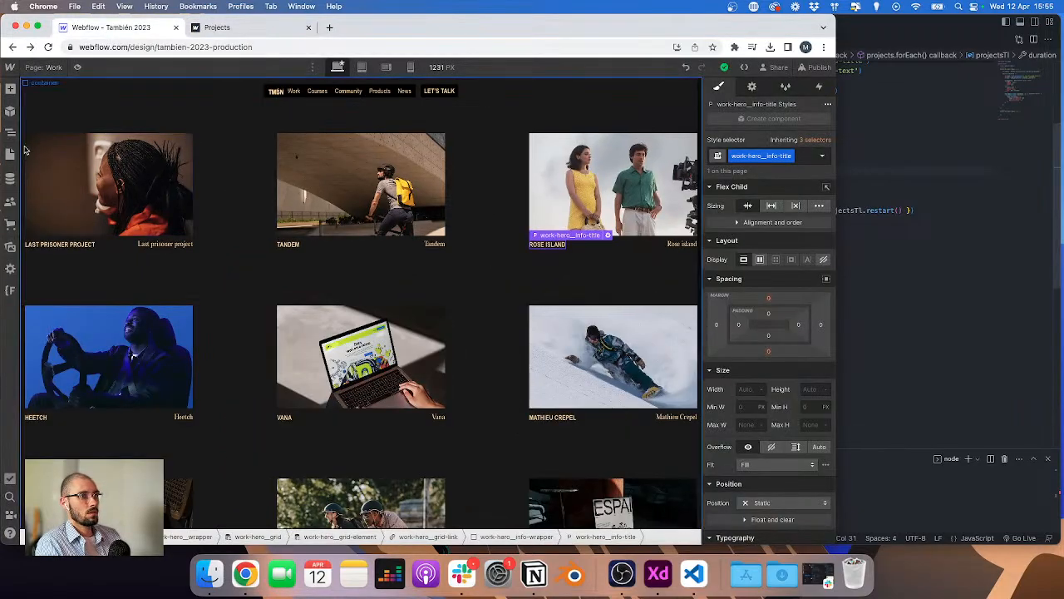
click(815, 66)
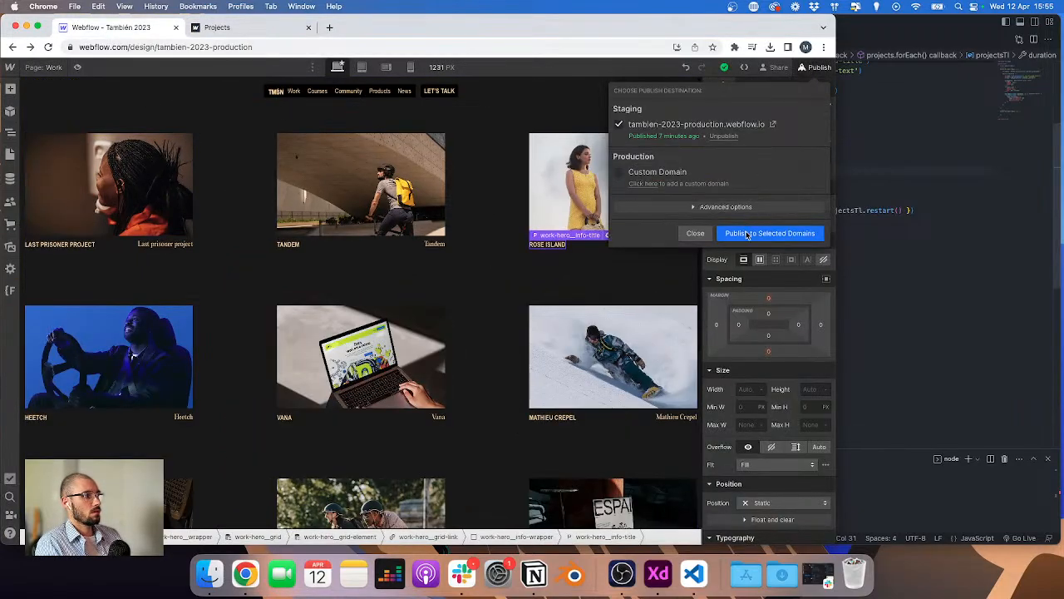
click(753, 233)
Step: Inspect the project item structure in the Navigator and select the work-hero__grid
click(624, 238)
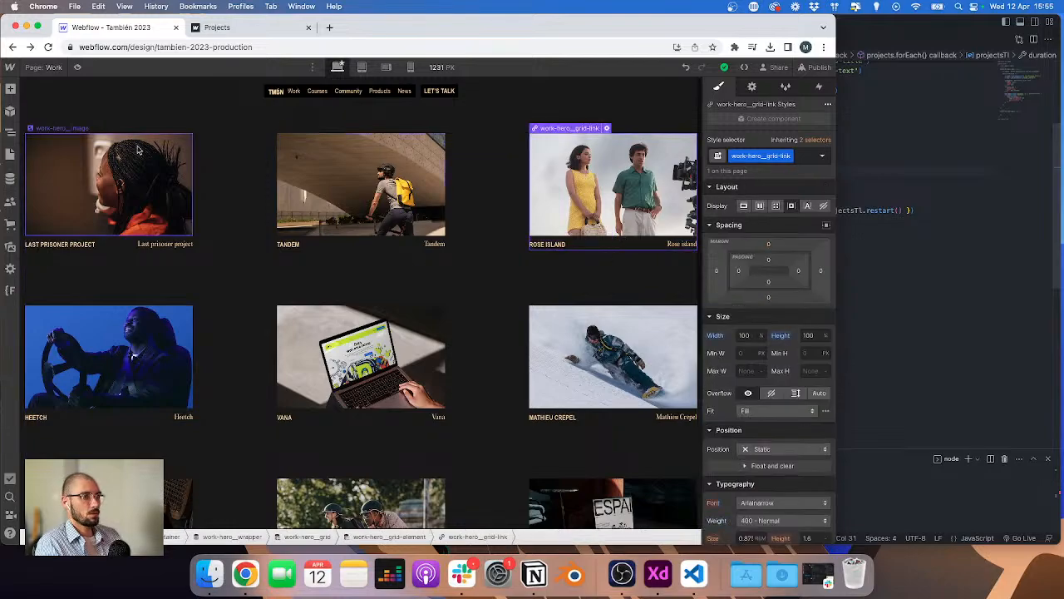
click(10, 132)
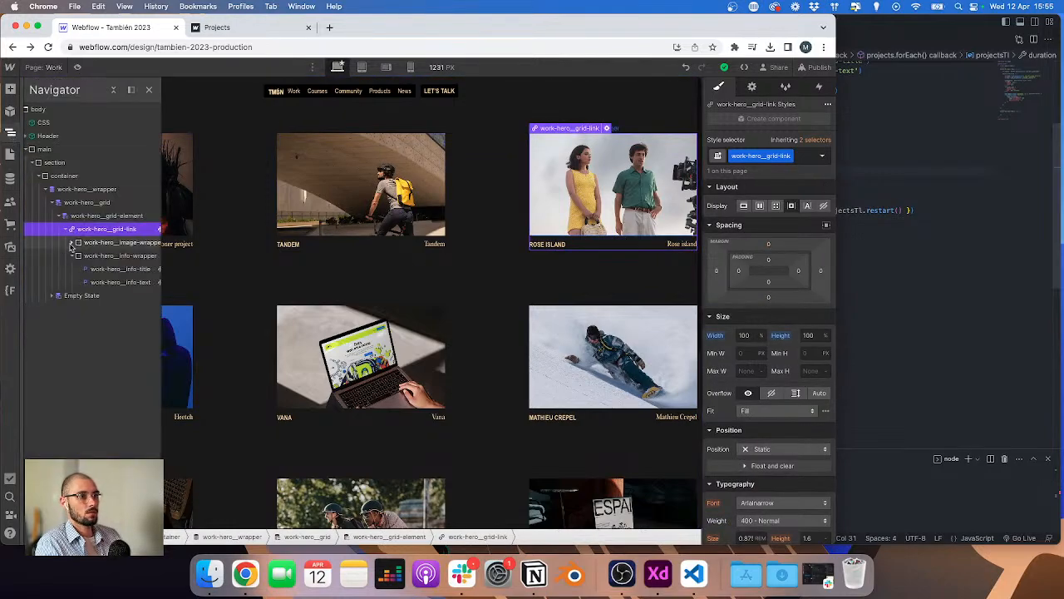
click(72, 256)
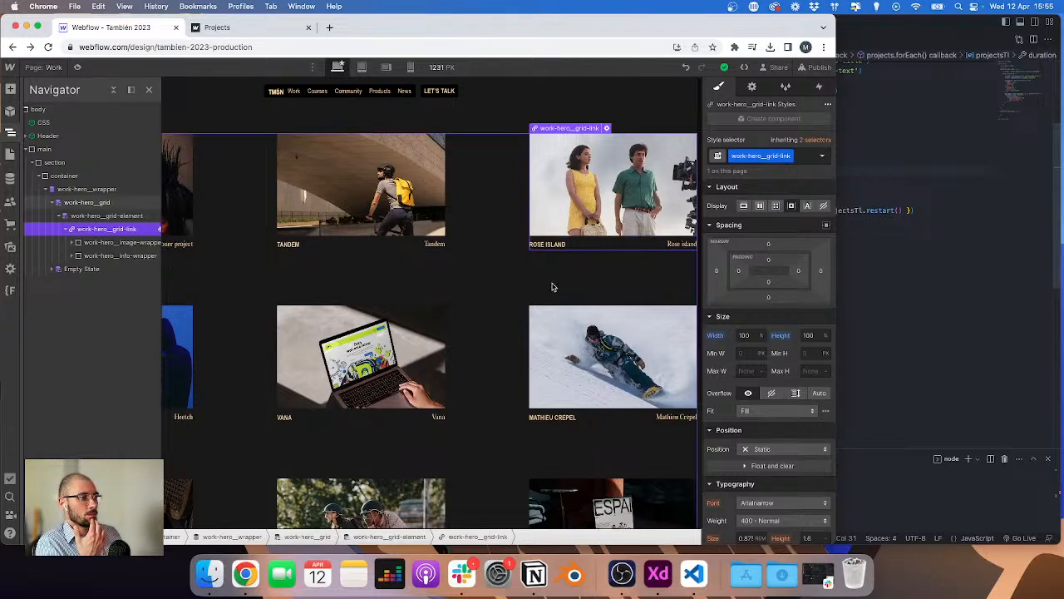
key(z)
click(503, 274)
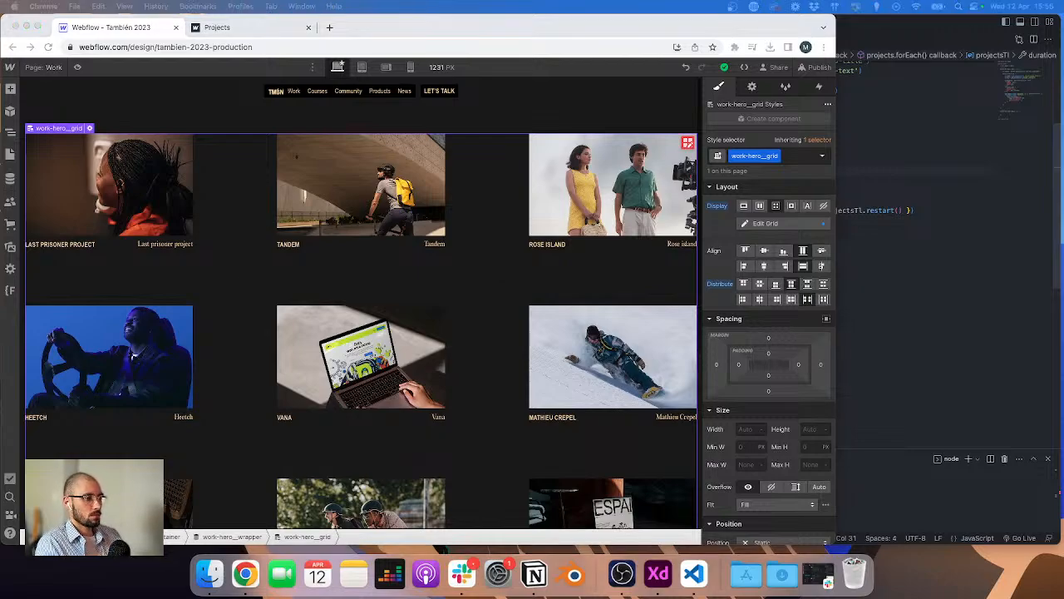
Step: Examine the XD hover design of the project grid with its layout grid shown
click(462, 573)
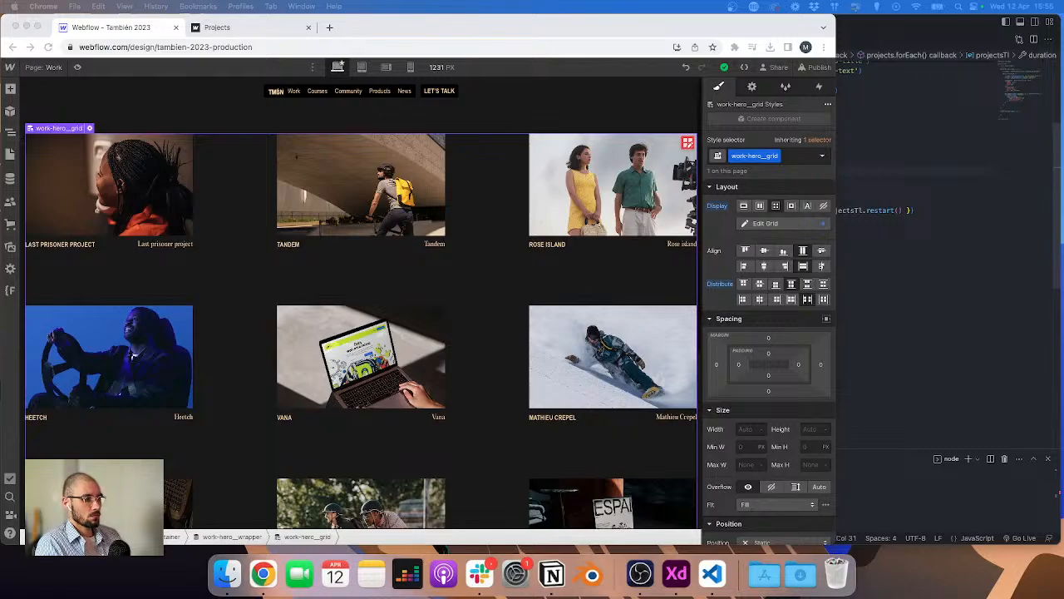
key(super+m)
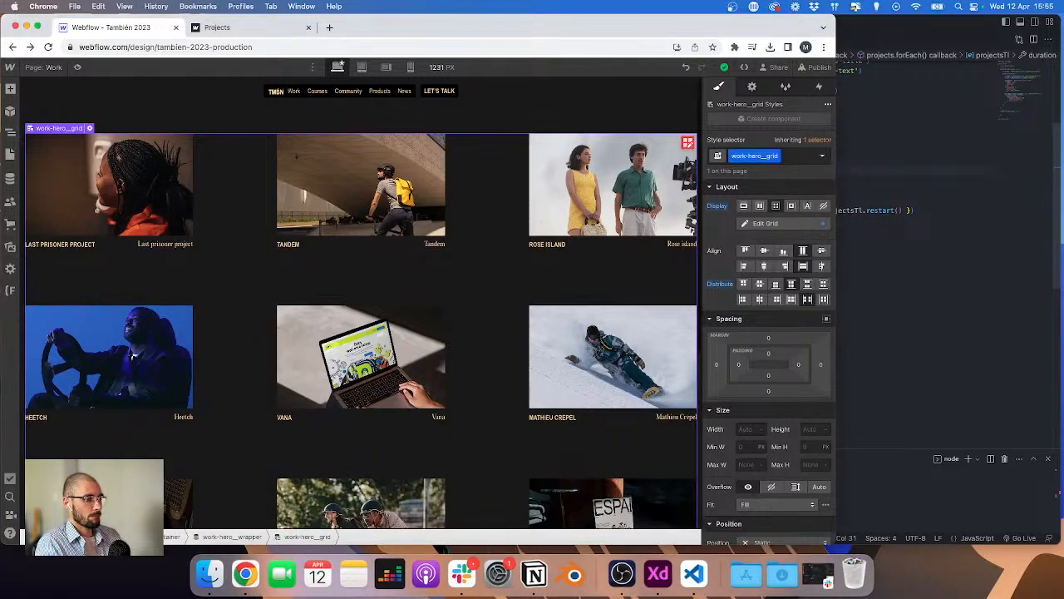
key(super+Tab)
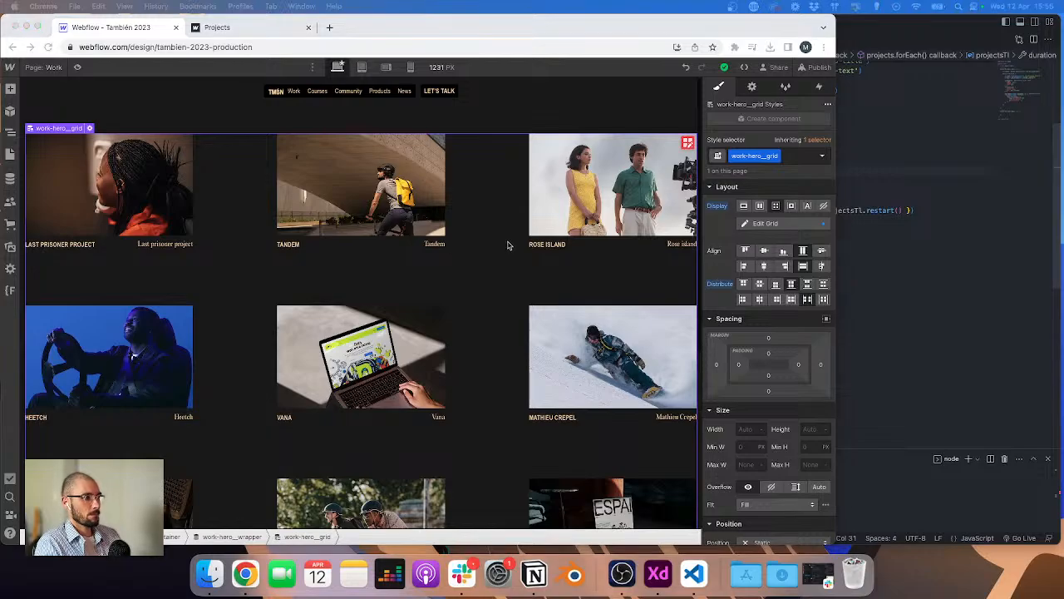
scroll(608, 275, down, 6)
scroll(494, 302, down, 2)
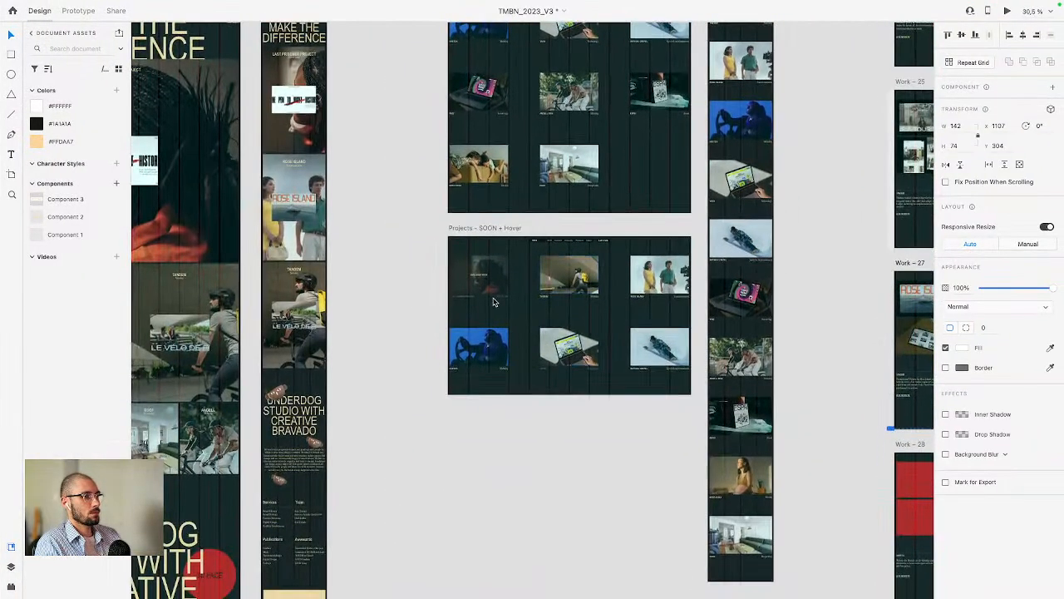
scroll(493, 302, up, 5)
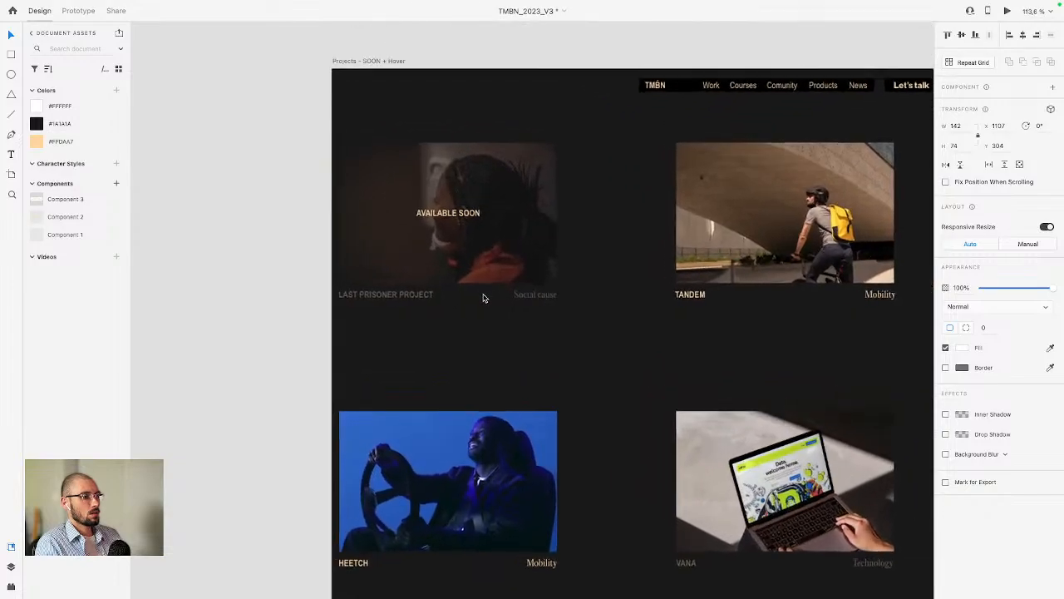
key(super+shift+apostrophe)
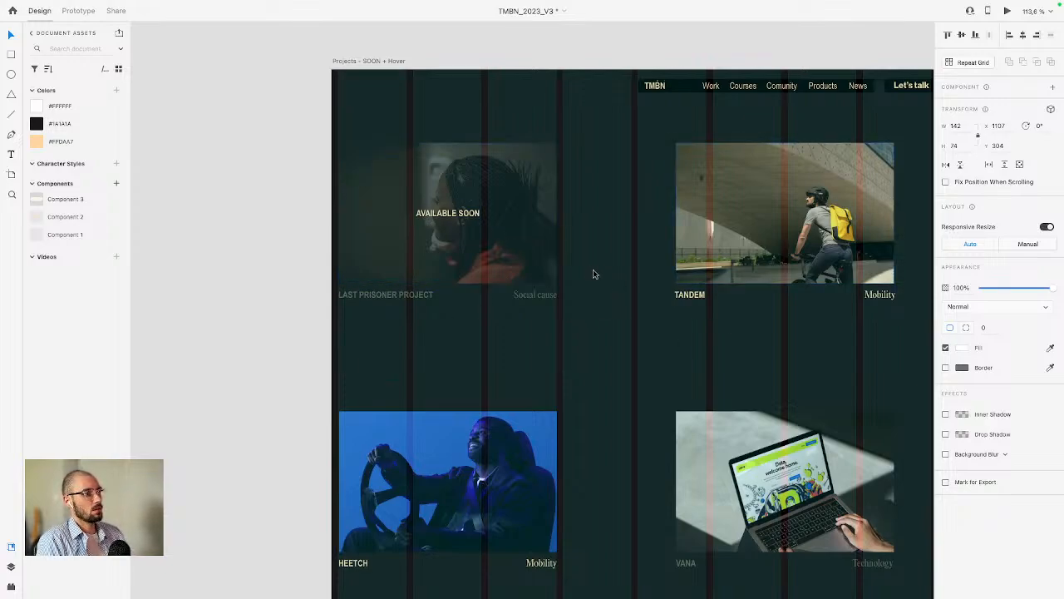
key(ctrl+Left)
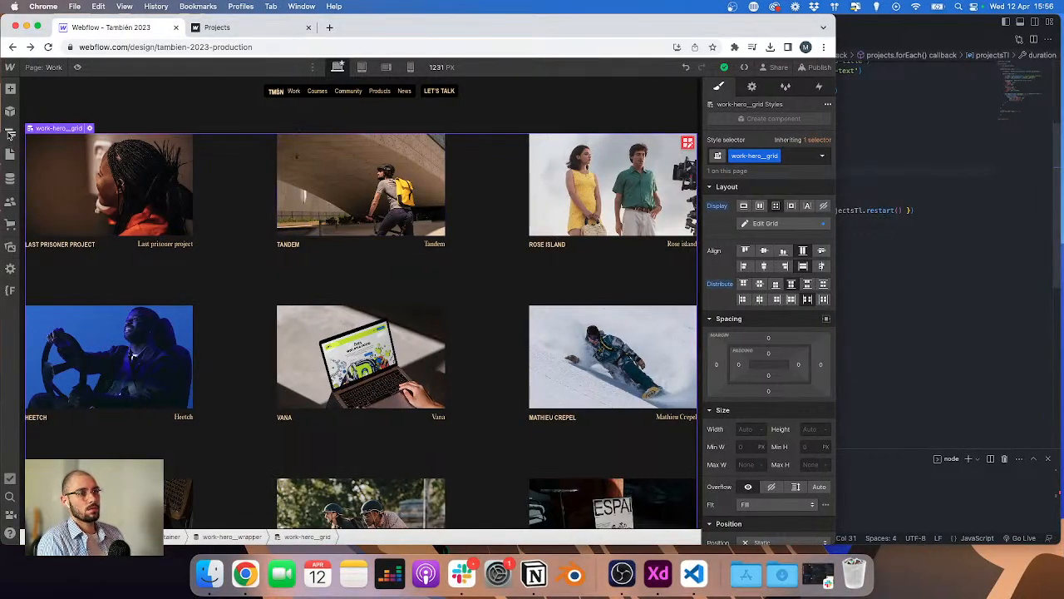
Step: Add a Div Block inside the first work-hero__grid-element, after the grid link
key(z)
drag(543, 31, 596, 31)
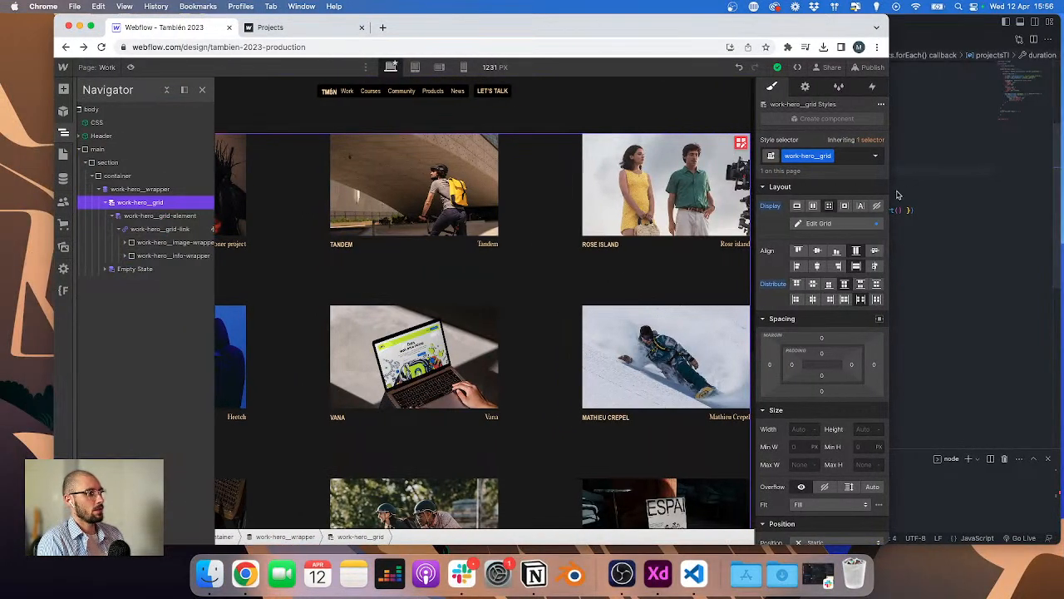
drag(898, 195, 965, 195)
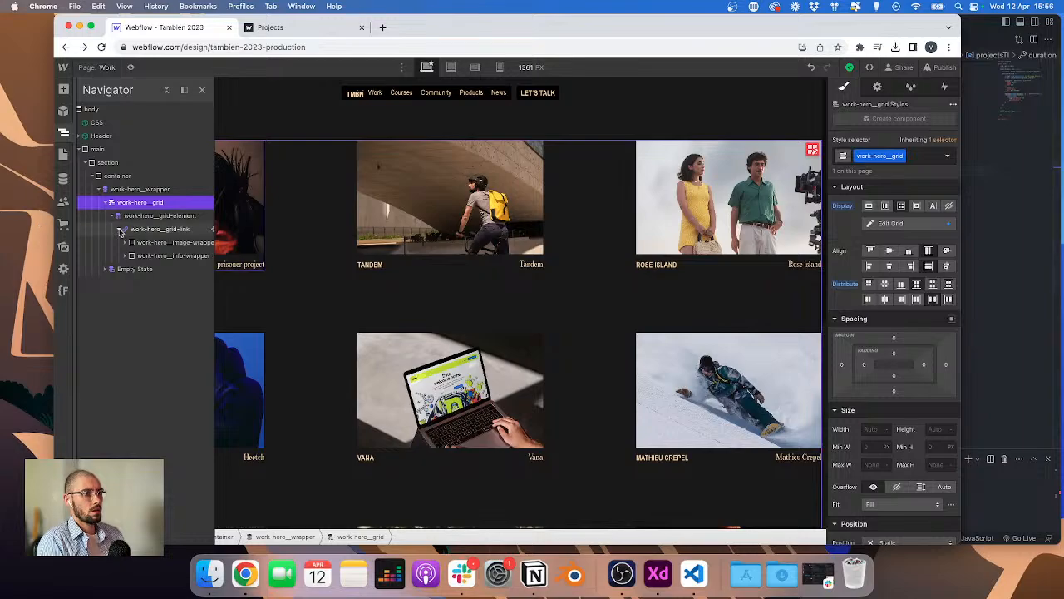
click(122, 231)
click(144, 216)
key(super+e)
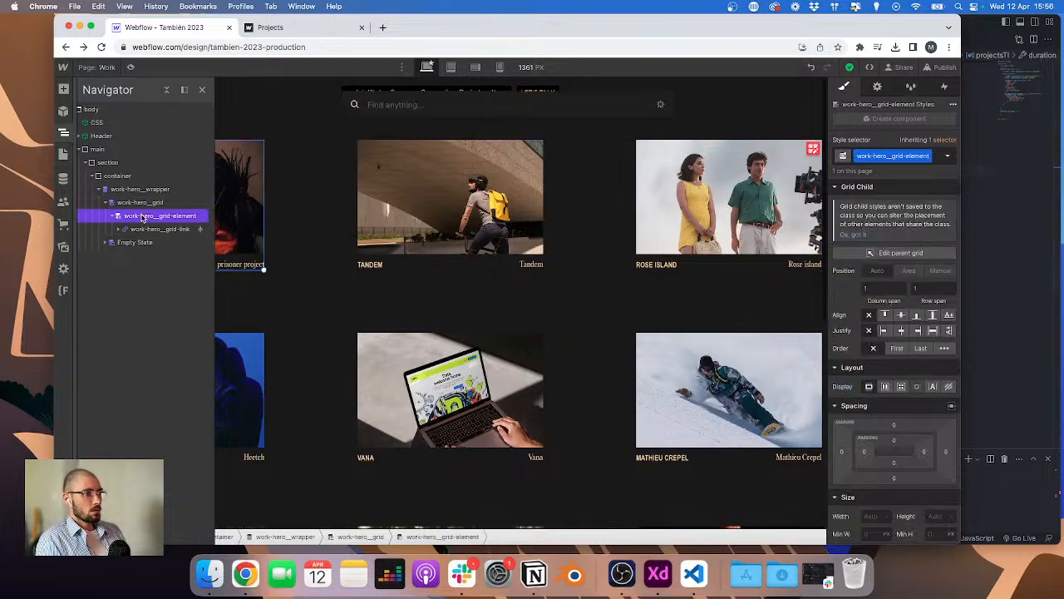
text(div)
key(Return)
Step: Give the new Div Block a new class named work-hero__cursor
key(super+Return)
text(work)
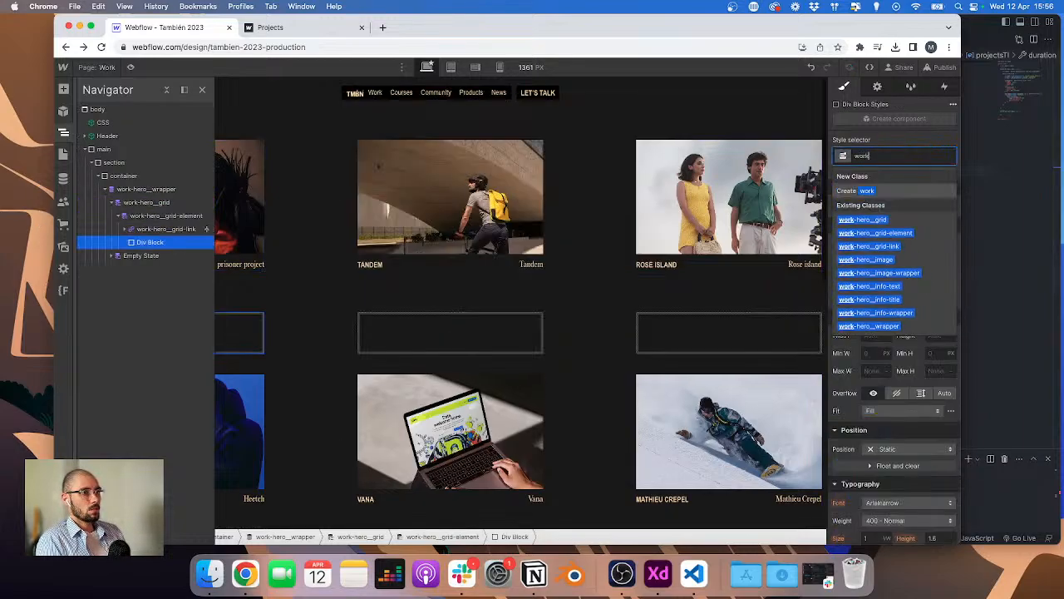
text(-heri)
key(BackSpace)
text(o)
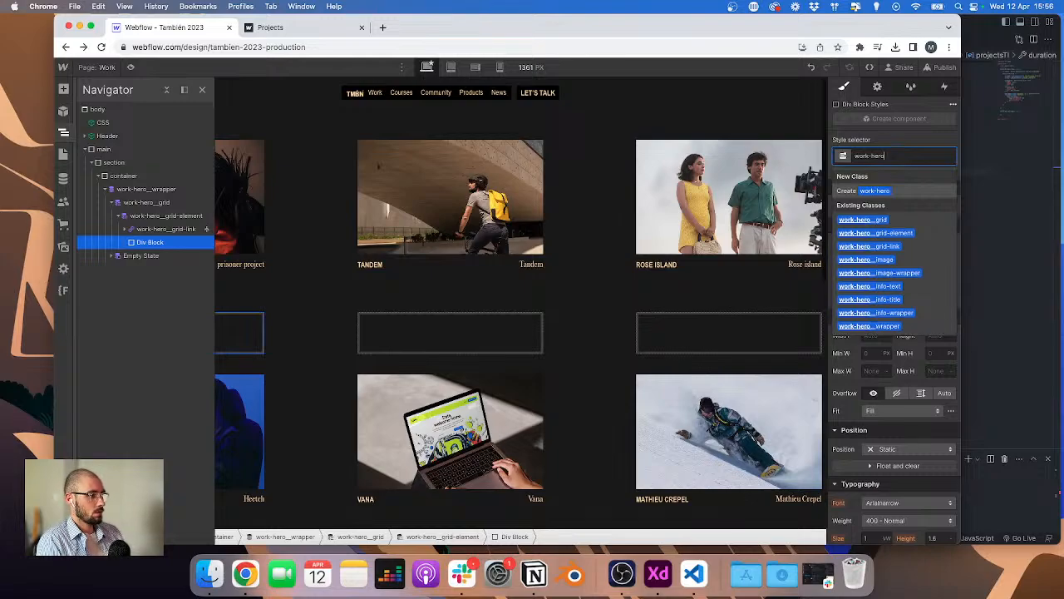
text(__)
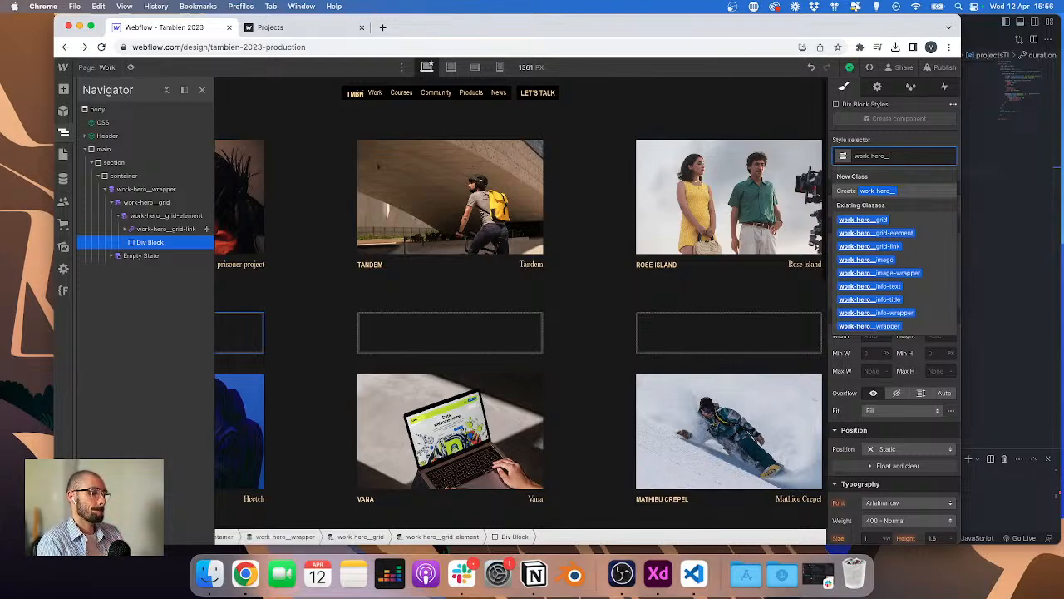
text(po)
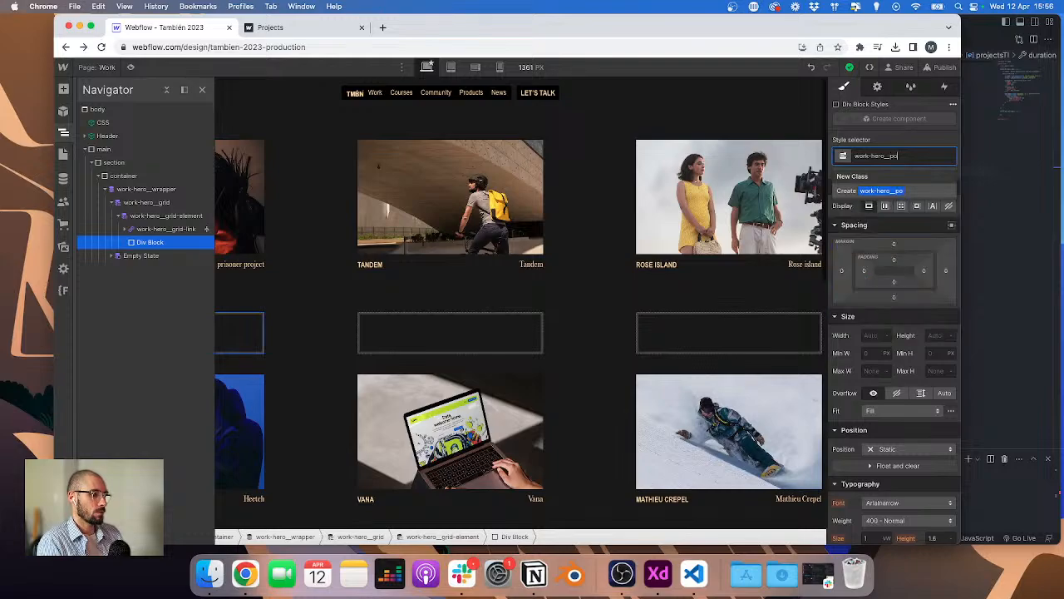
key(BackSpace)
key(BackSpace)
text(cursor)
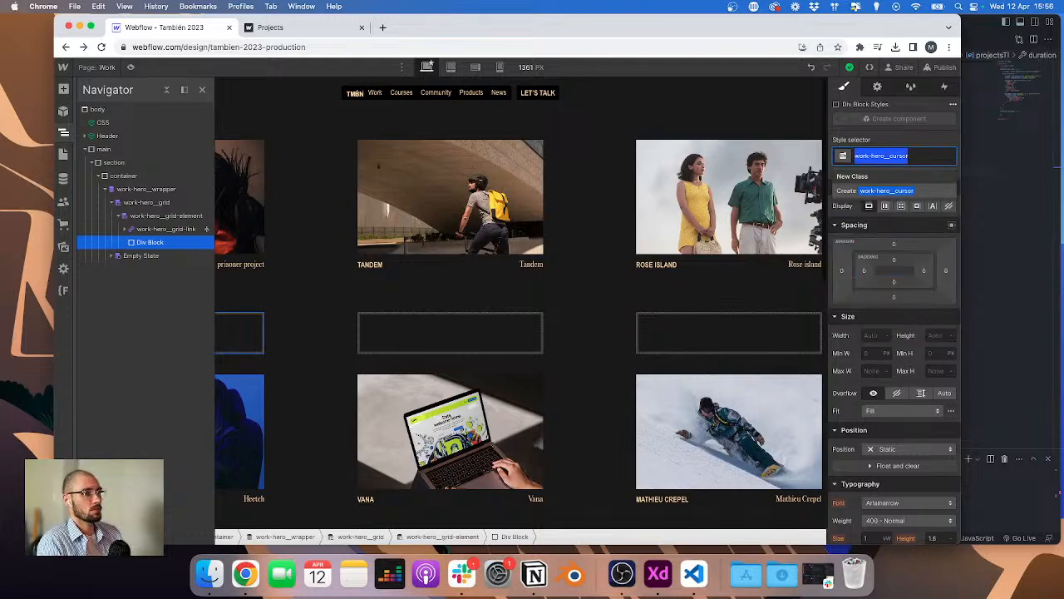
key(Return)
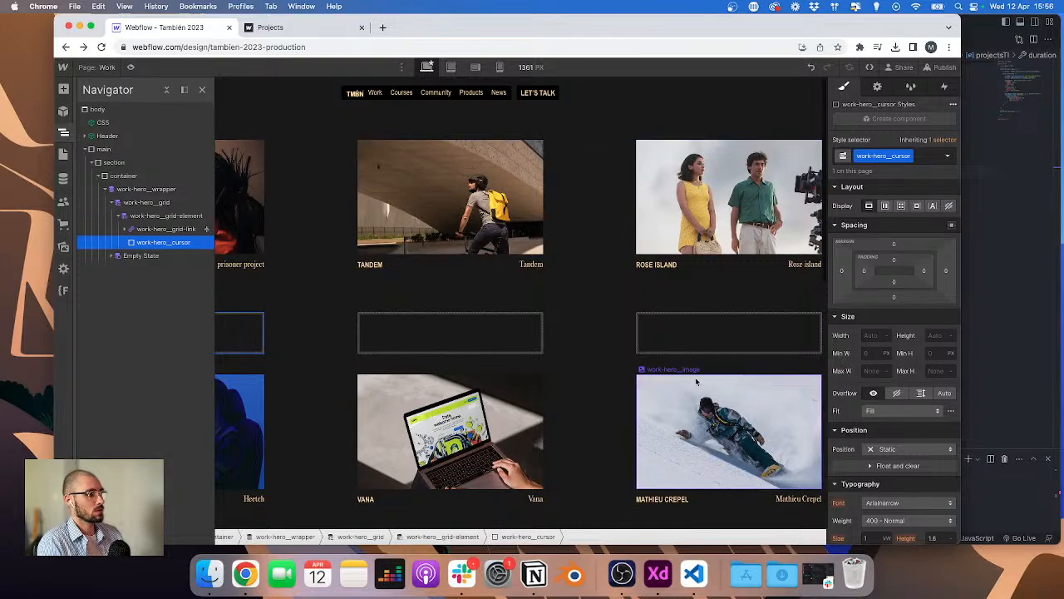
Step: Inspect the styles and position options of the grid element and the grid link
click(135, 218)
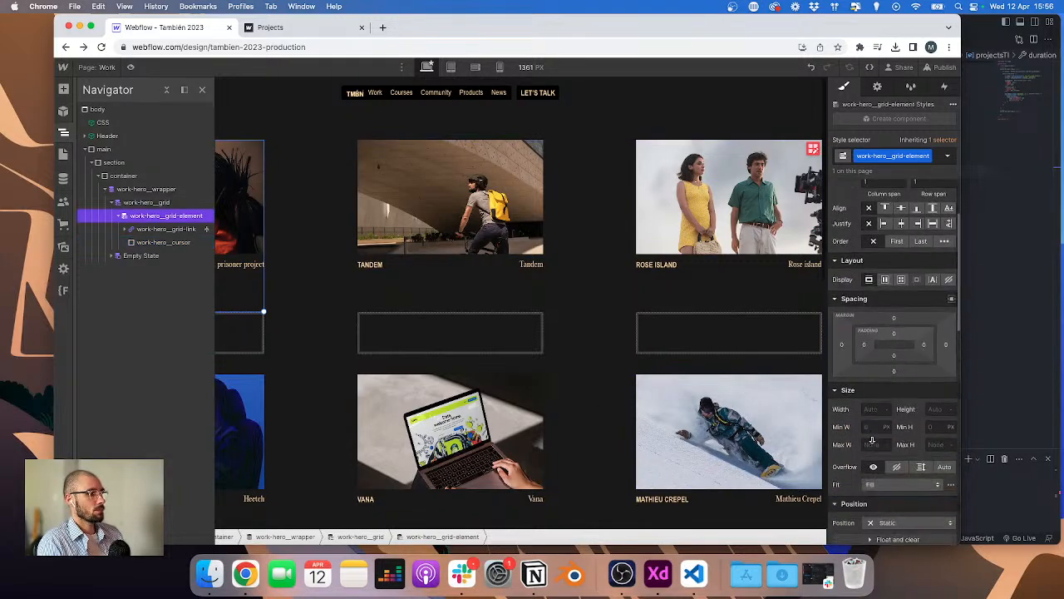
click(140, 230)
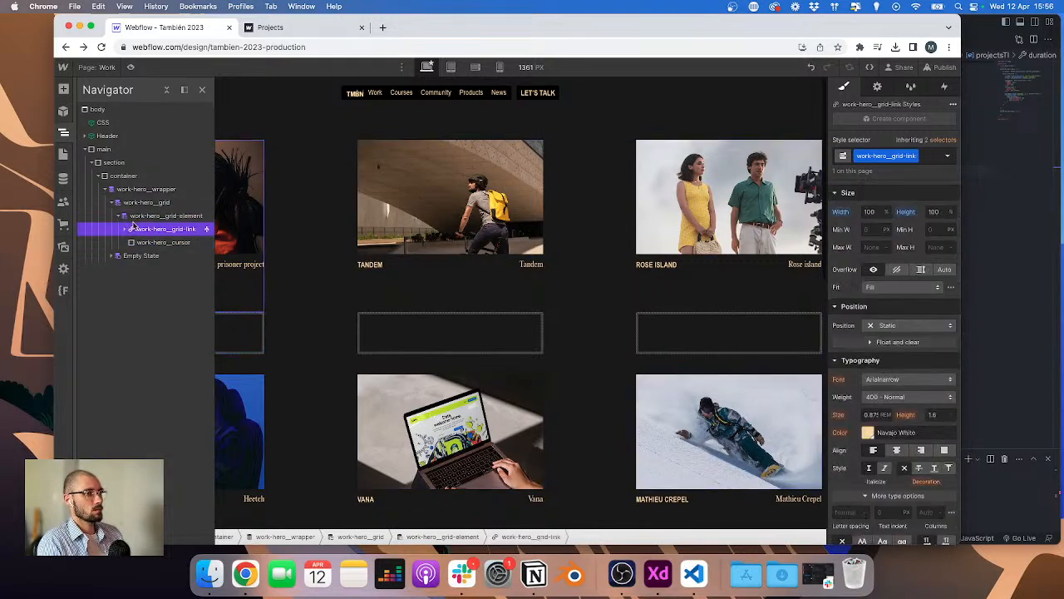
click(133, 218)
click(914, 504)
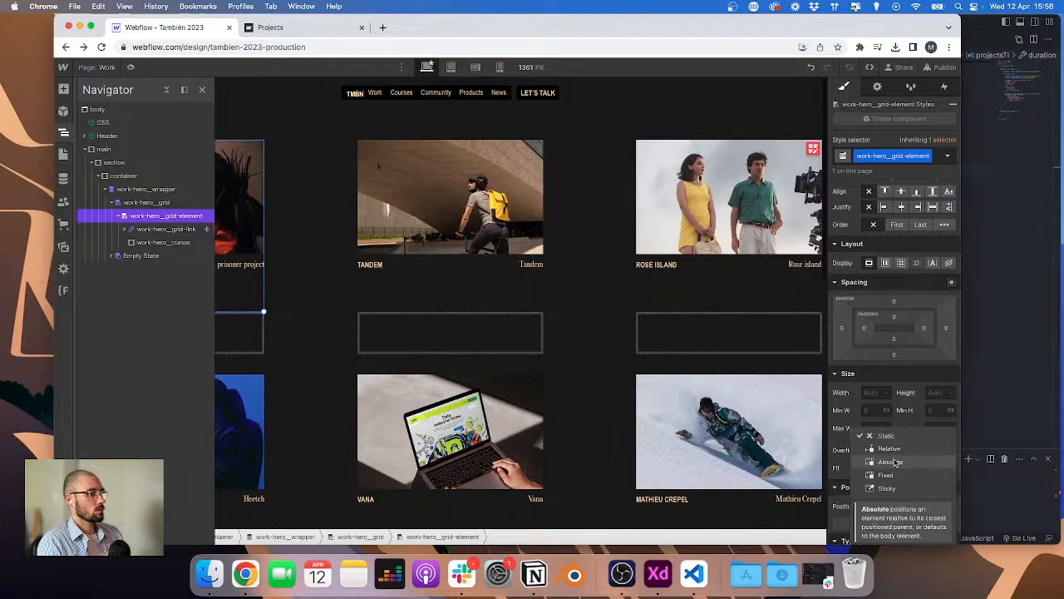
Step: Set the work-hero__cursor width and height to 100%
click(166, 242)
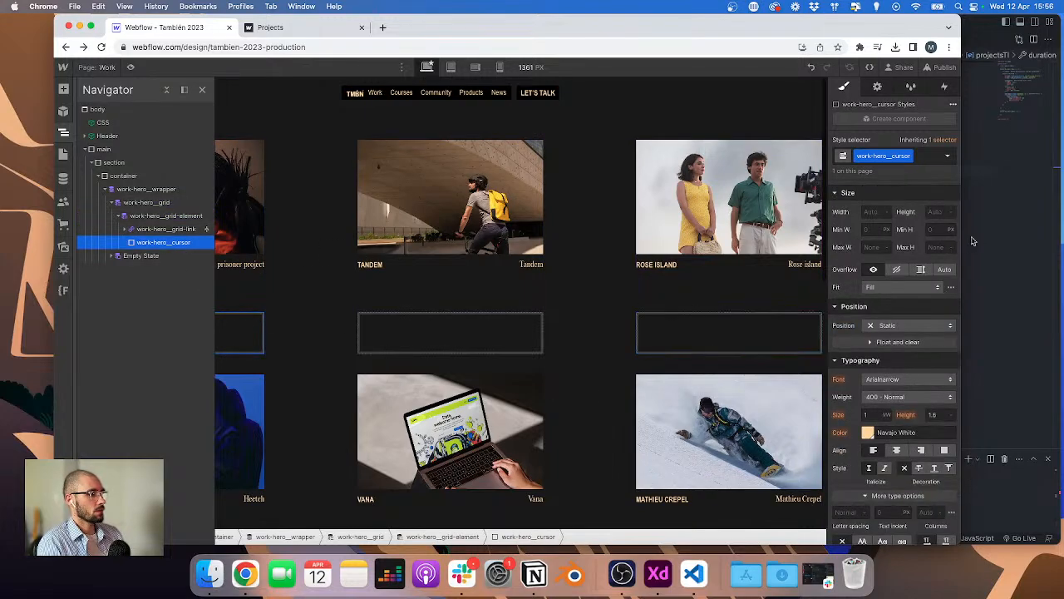
click(873, 211)
text(100%)
key(Tab)
text(1)
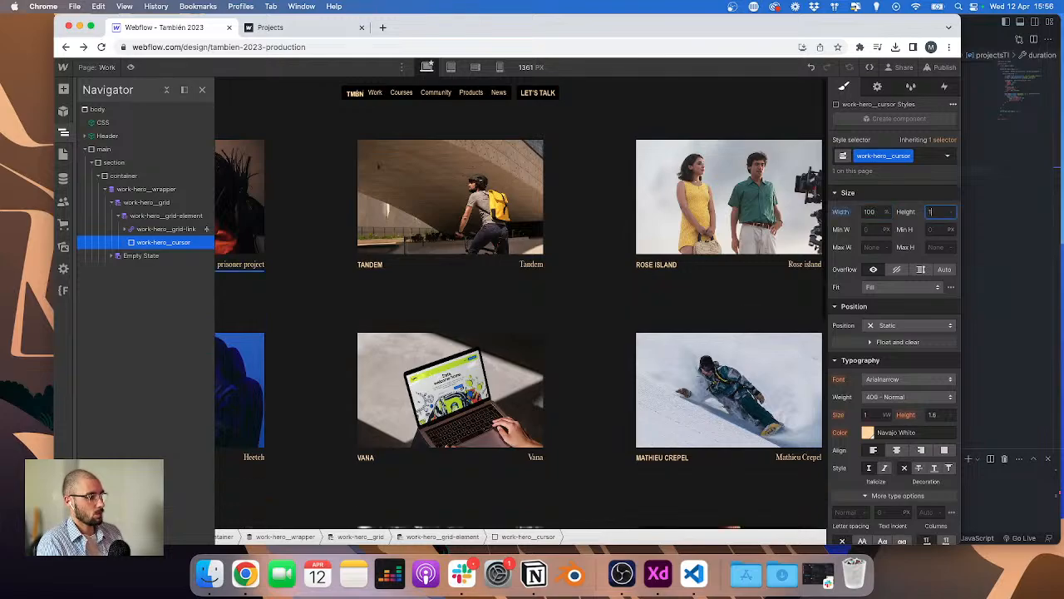
text(00%)
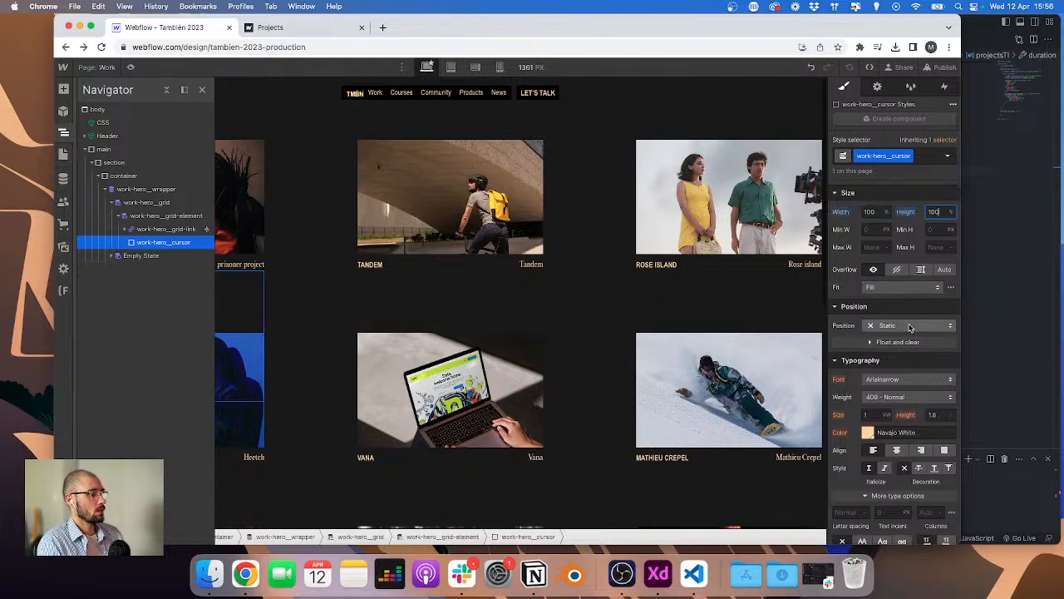
Step: Position the cursor absolutely at the top left of the grid element with z-index 10
click(909, 325)
click(889, 352)
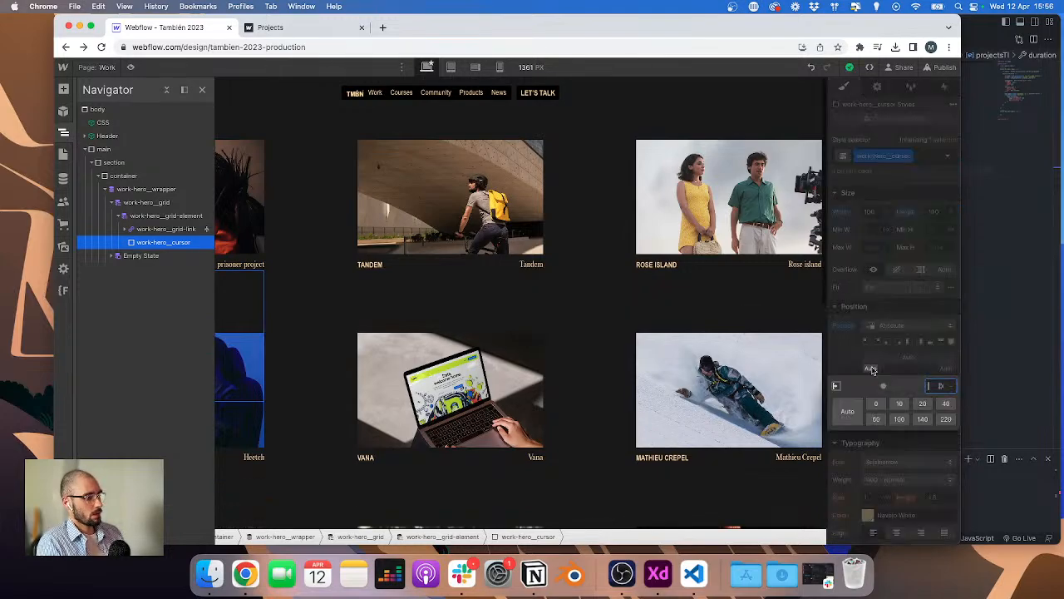
click(908, 359)
text(0)
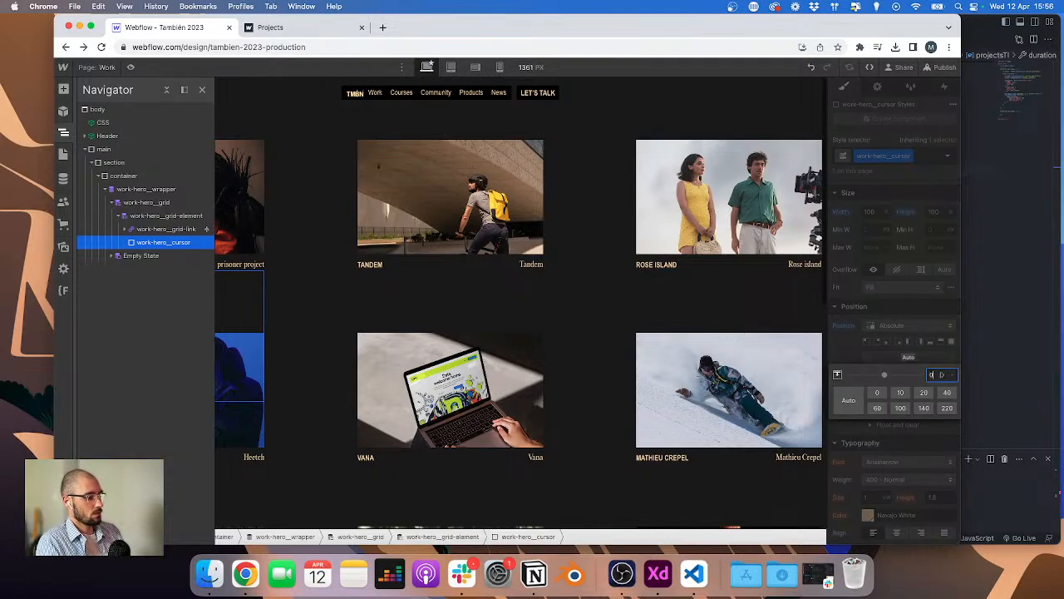
key(Return)
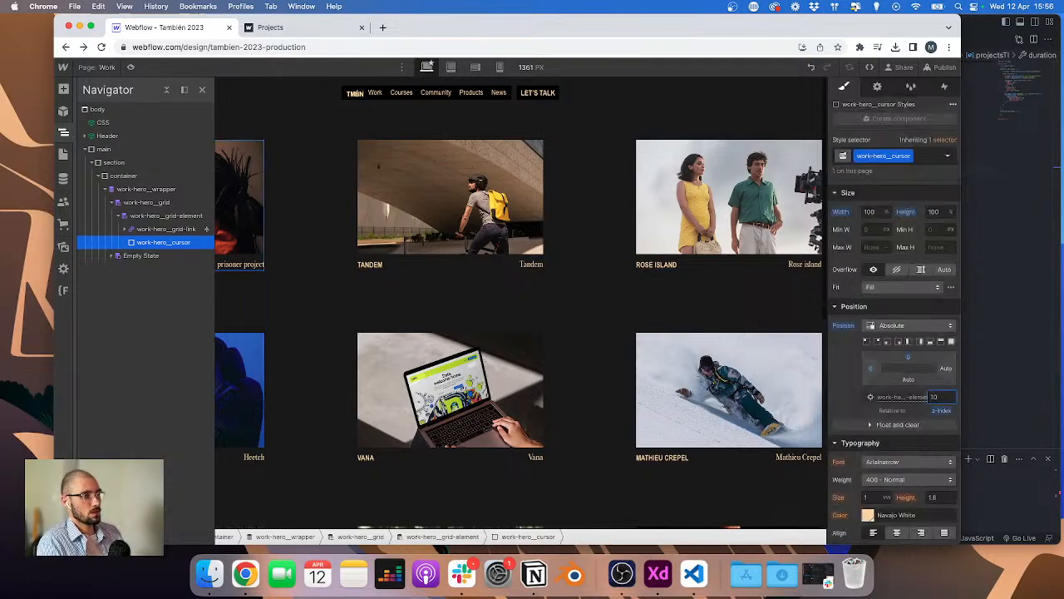
Step: Set the grid link's position to relative with a z-index of 5
click(167, 228)
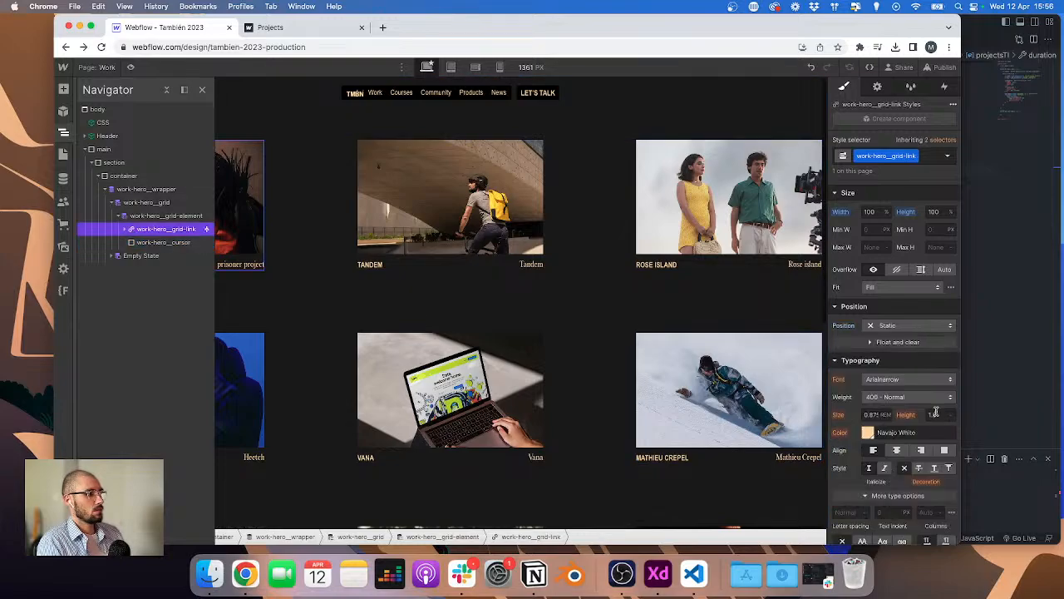
click(916, 326)
click(917, 341)
click(941, 382)
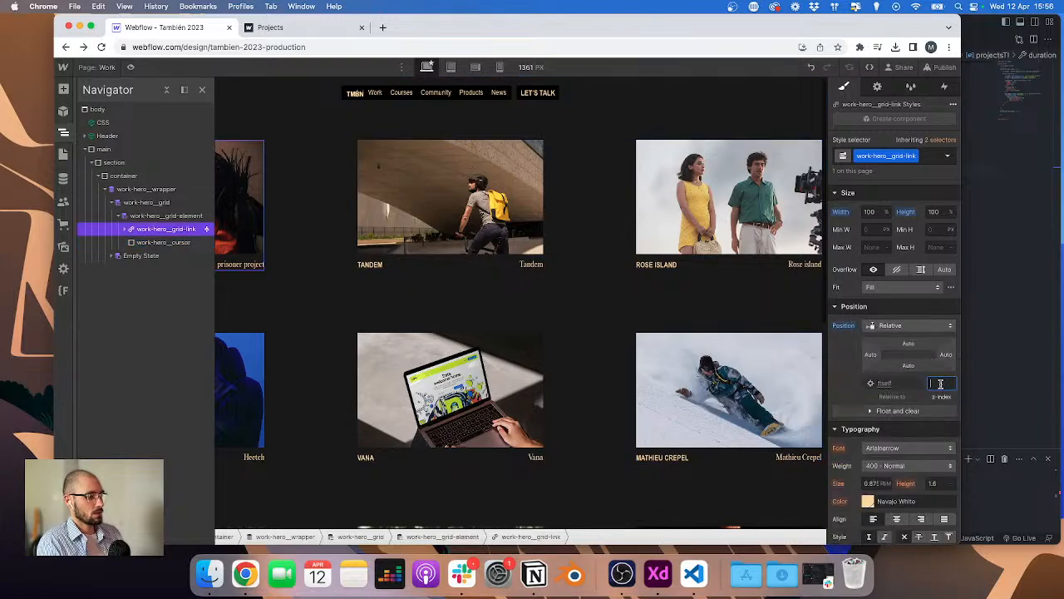
text(5)
Step: Set the cursor's background color to #1a1a1a at 40% alpha, checking the fill opacity in the XD design
click(163, 242)
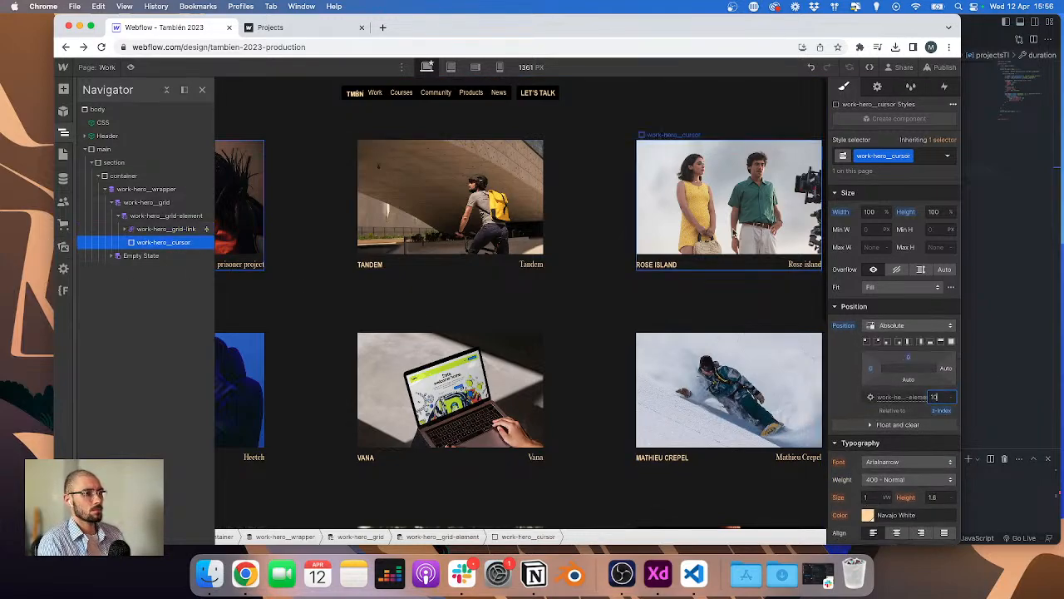
scroll(879, 303, down, 10)
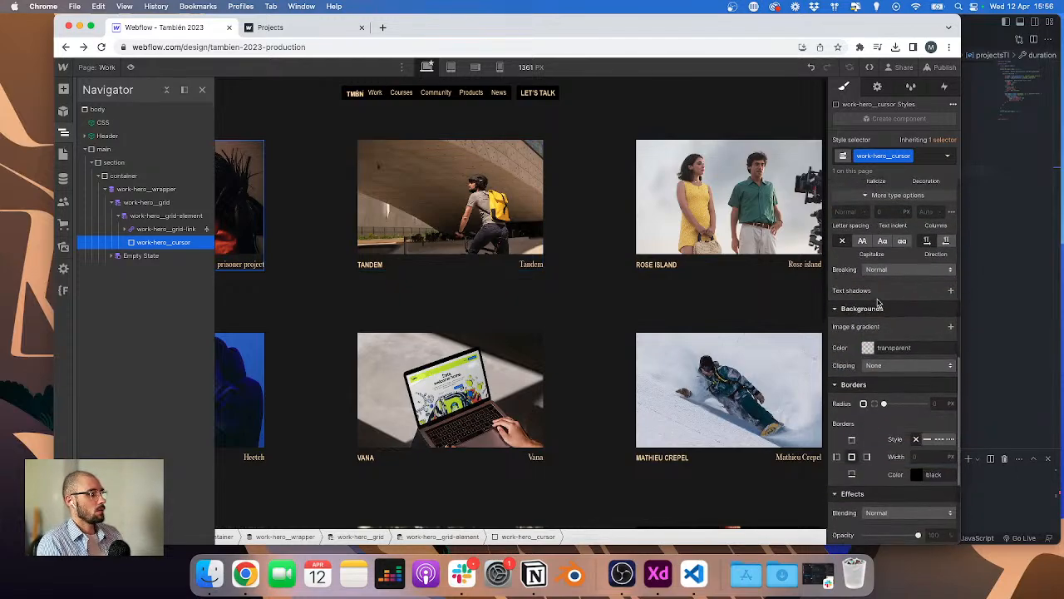
click(869, 348)
click(856, 518)
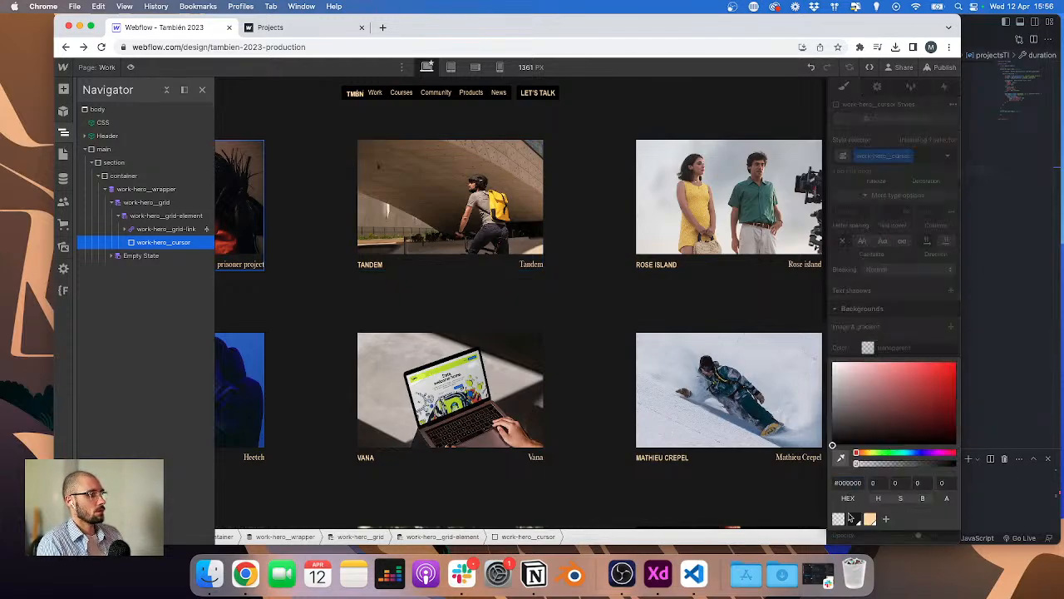
key(ctrl+Right)
click(489, 232)
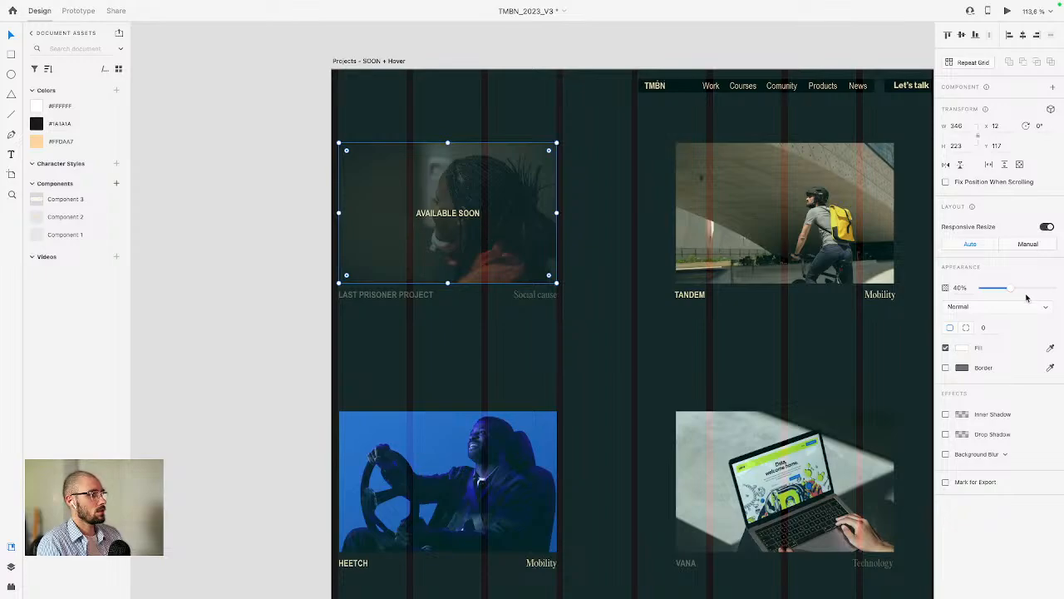
key(ctrl+Left)
click(946, 482)
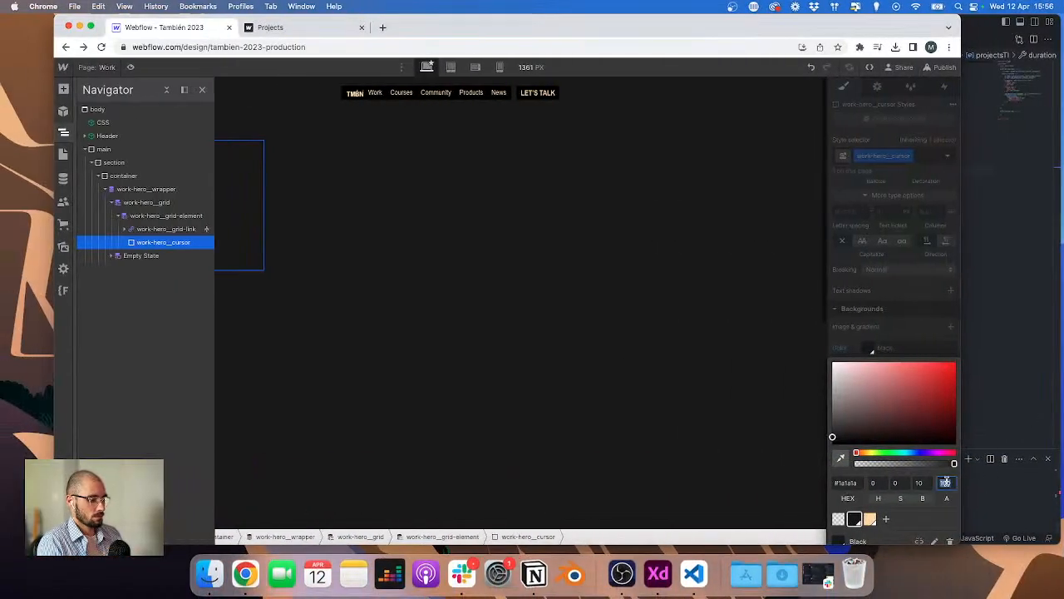
key(Return)
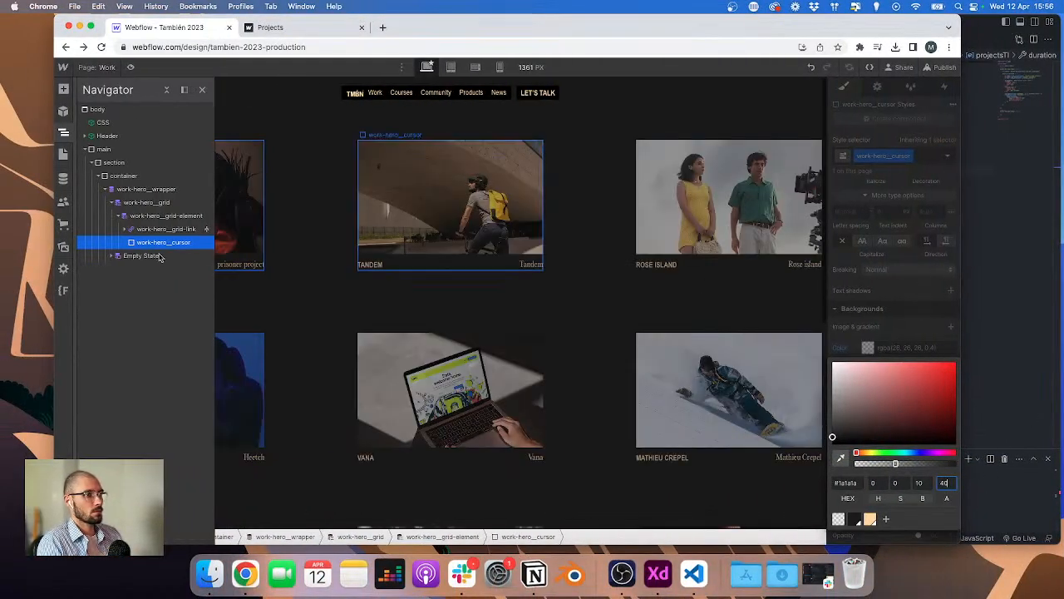
Step: Add the text "Available soon" inside the cursor element
click(232, 223)
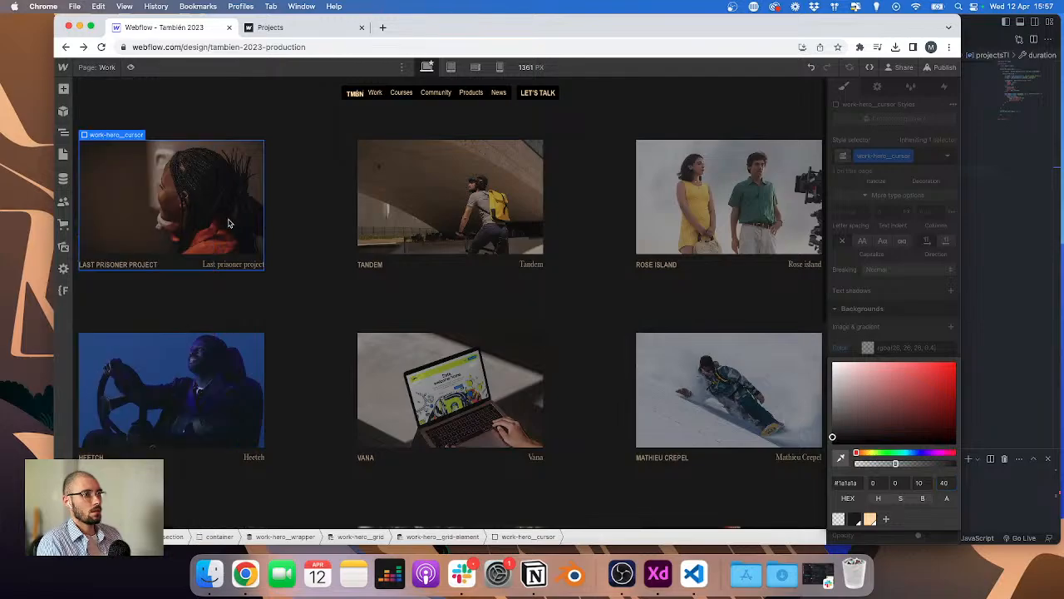
double_click(228, 220)
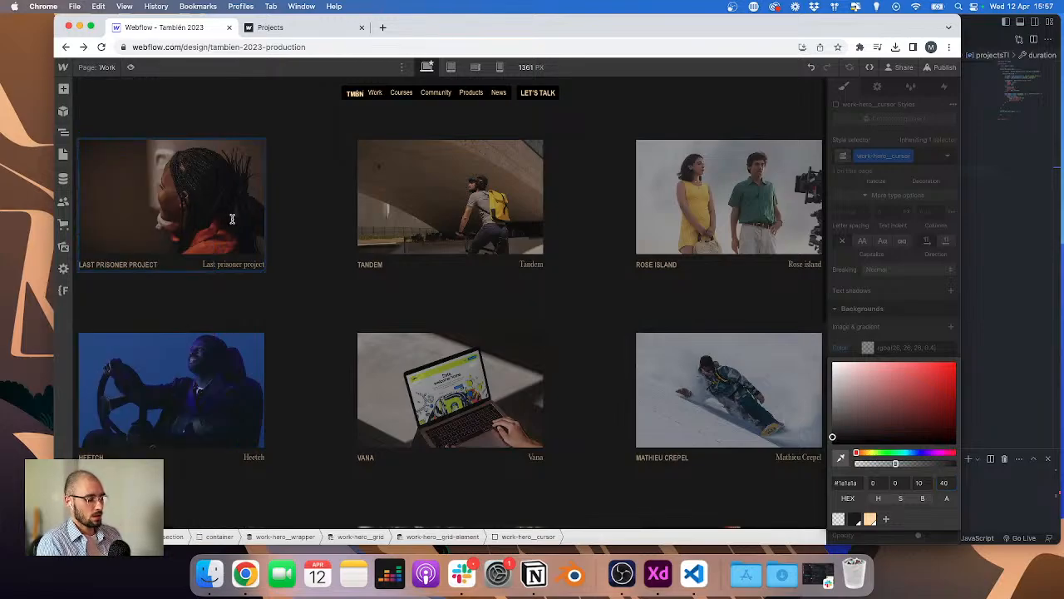
text(Avai)
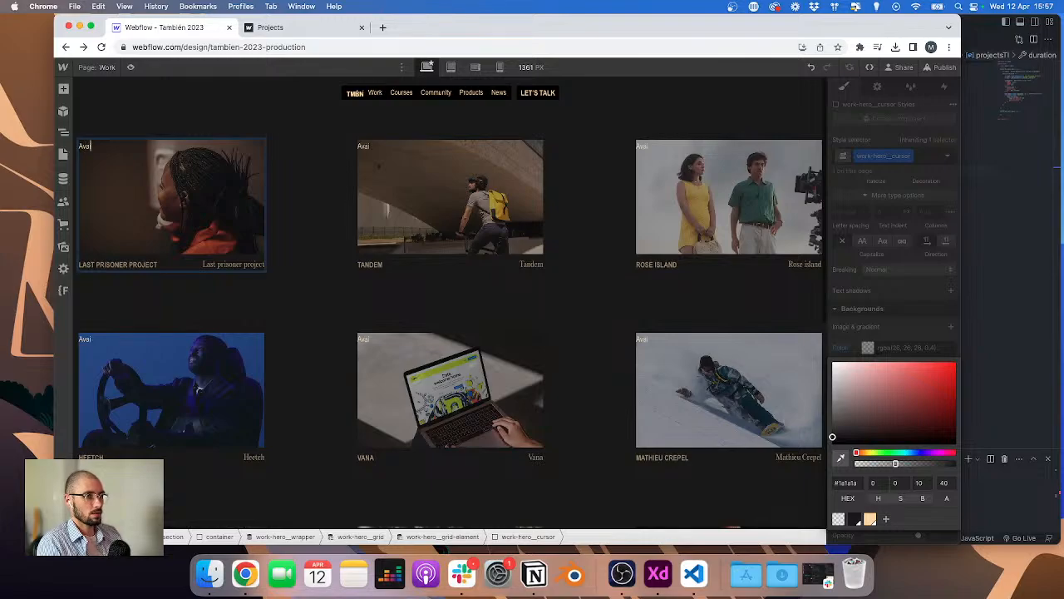
text(lable soon)
key(Escape)
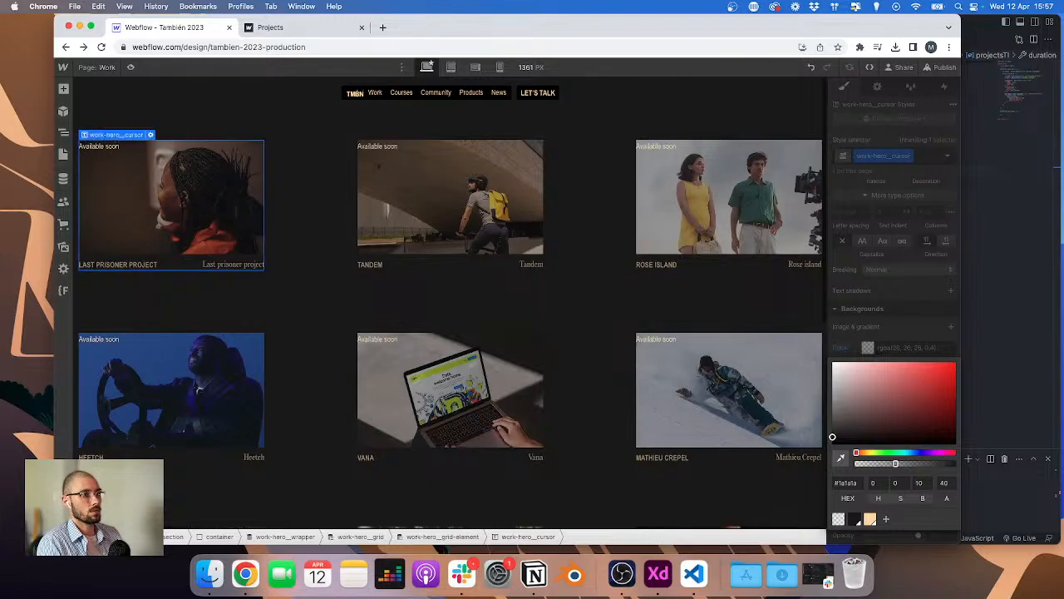
Step: Set the cursor to flex display with items centered both vertically and horizontally
click(955, 260)
scroll(933, 255, up, 10)
click(885, 206)
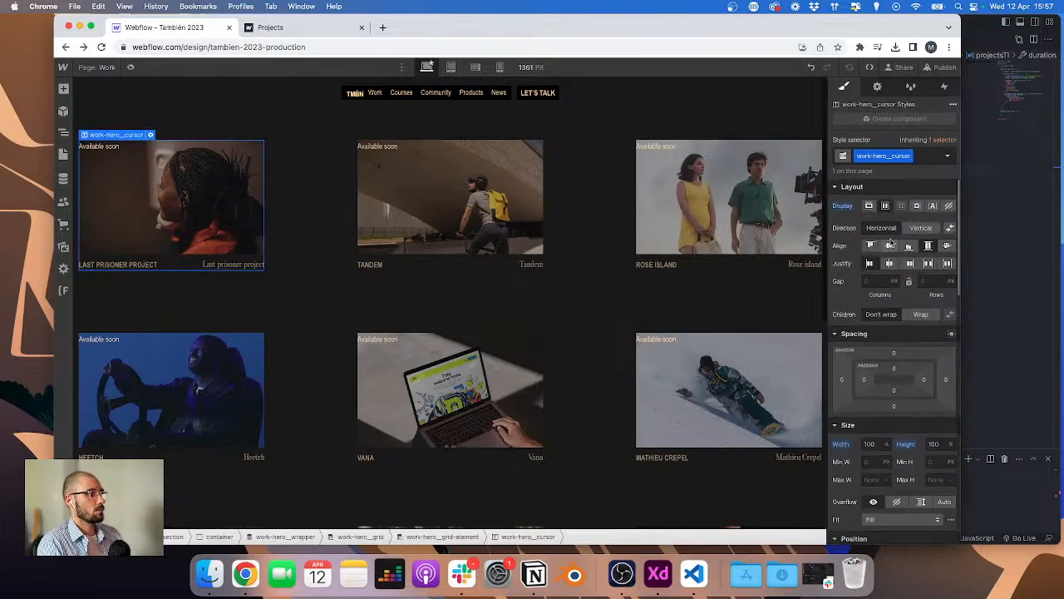
click(890, 246)
click(890, 264)
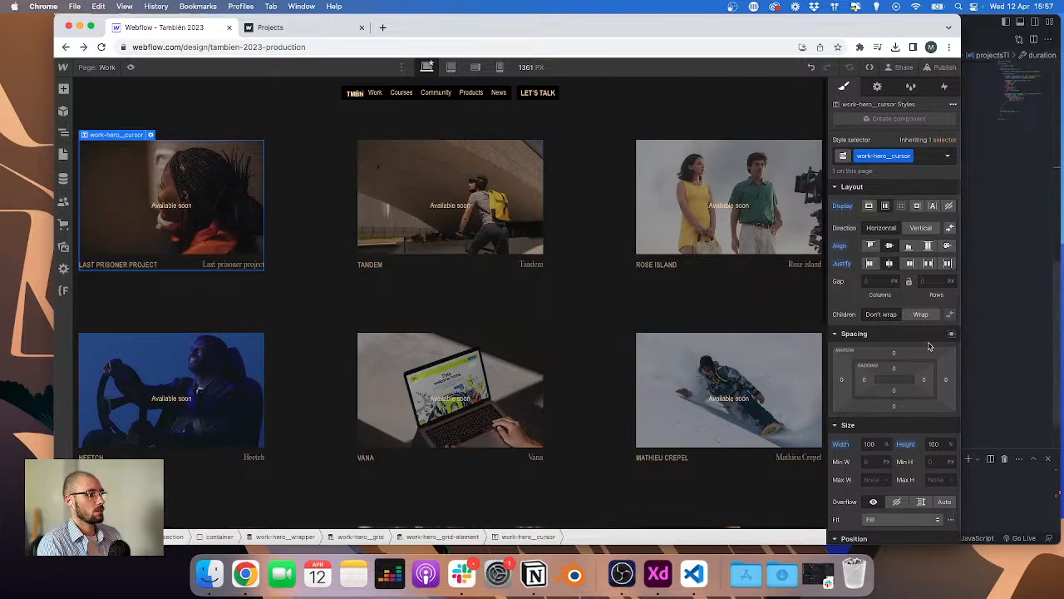
Step: Match the XD label by setting the cursor text weight to 700 Bold and capitalizing it to uppercase
scroll(929, 346, down, 5)
key(ctrl+Right)
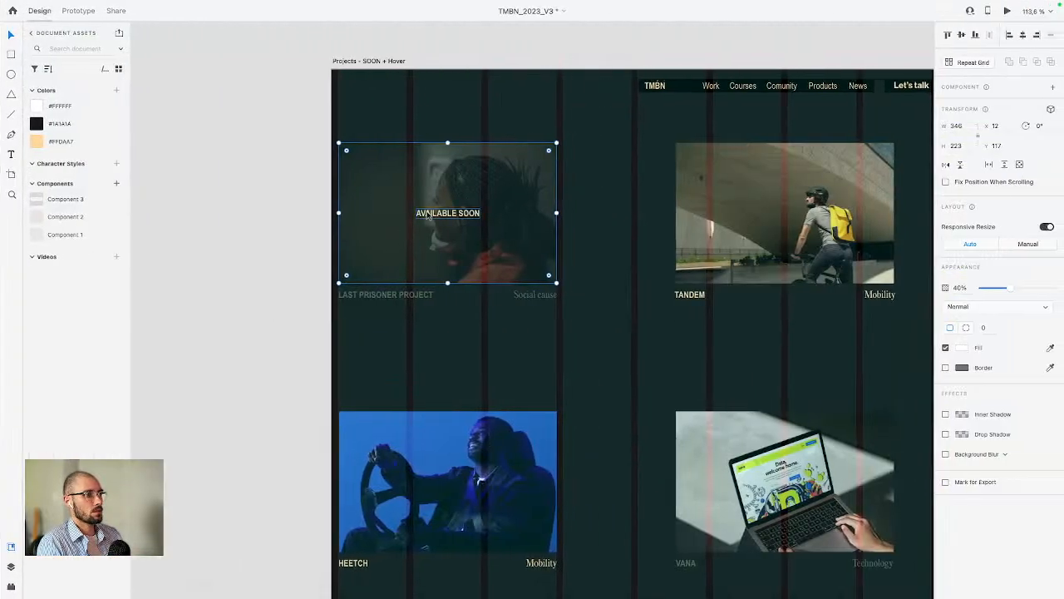
double_click(447, 216)
key(ctrl+Left)
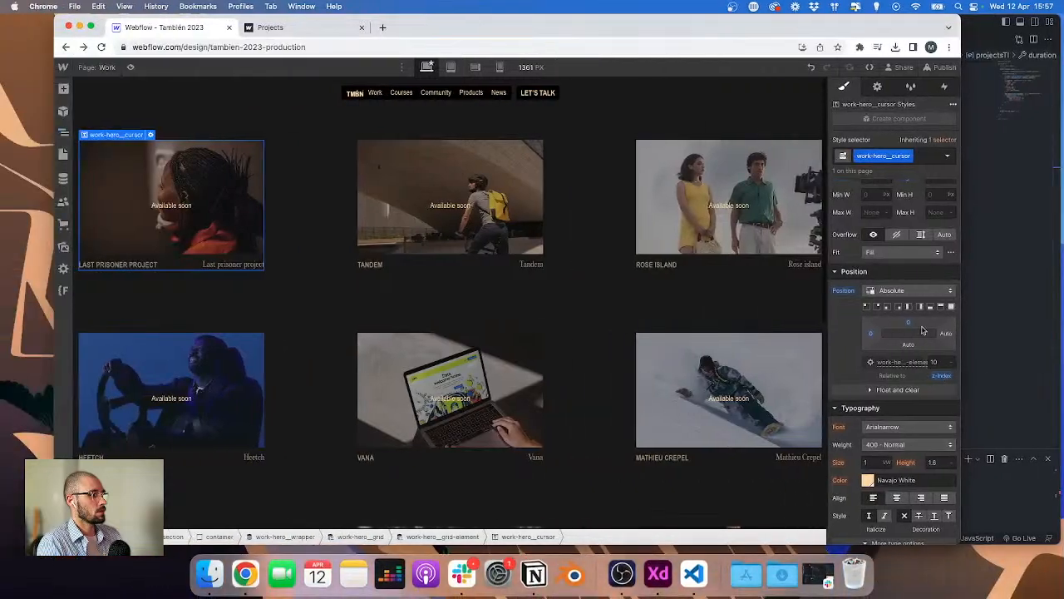
click(890, 447)
click(883, 484)
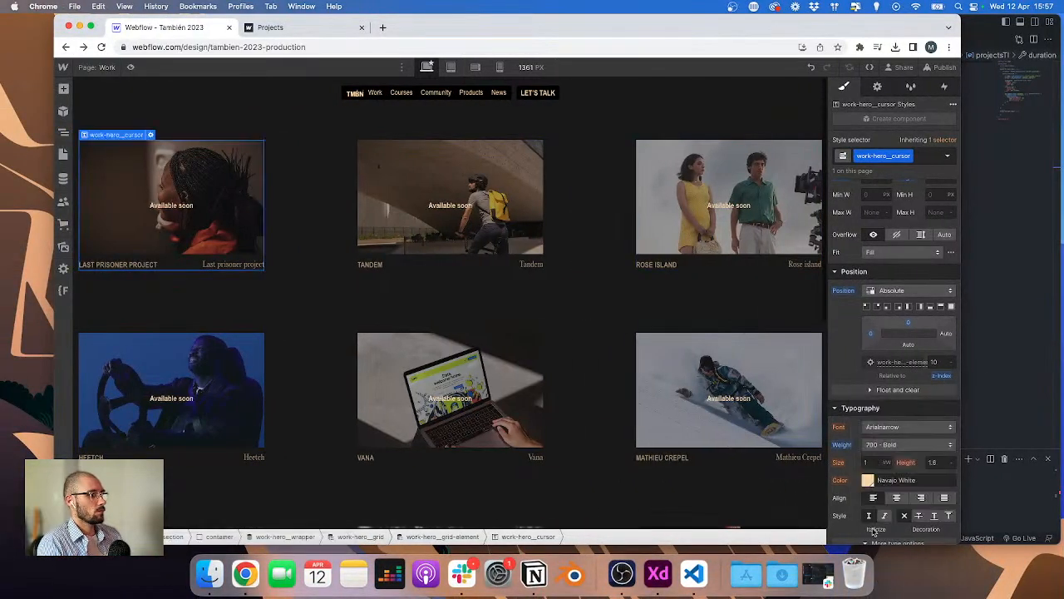
scroll(874, 520, down, 3)
click(863, 513)
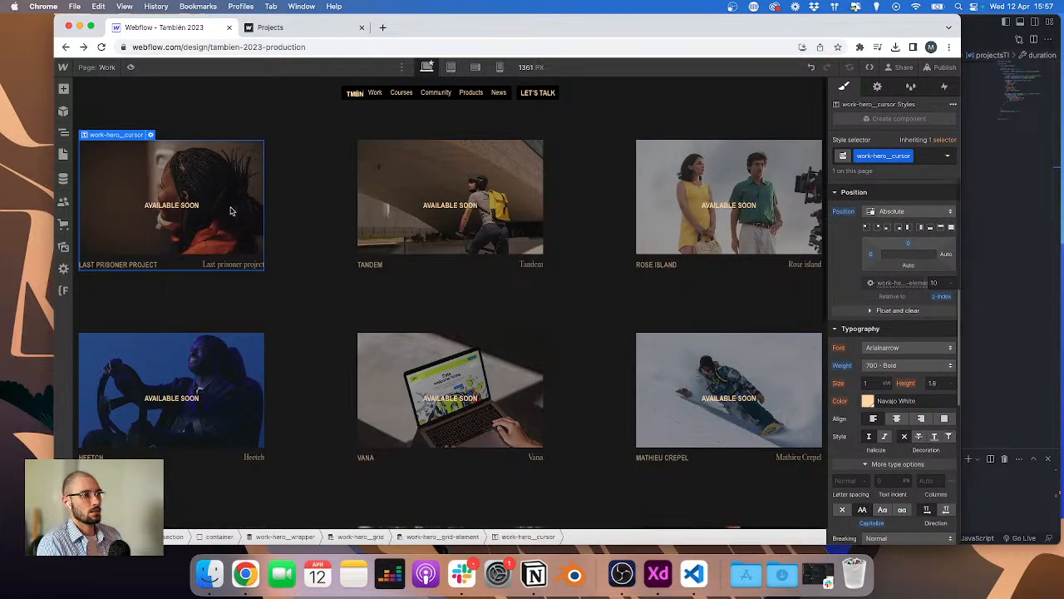
Step: Set the cursor element's bottom padding to 1.5rem
scroll(894, 349, up, 5)
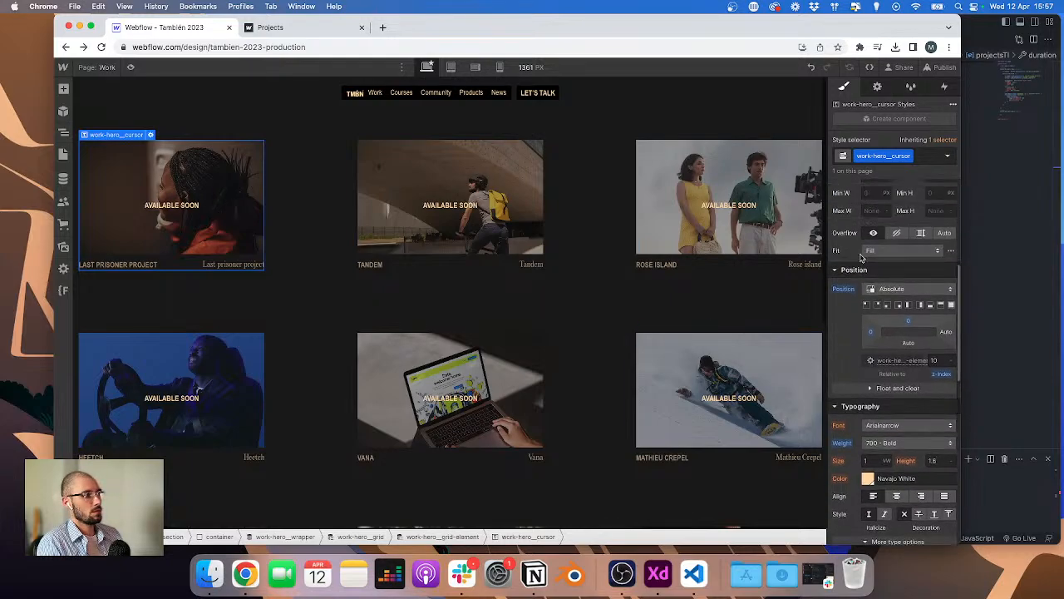
click(896, 391)
text(8rem)
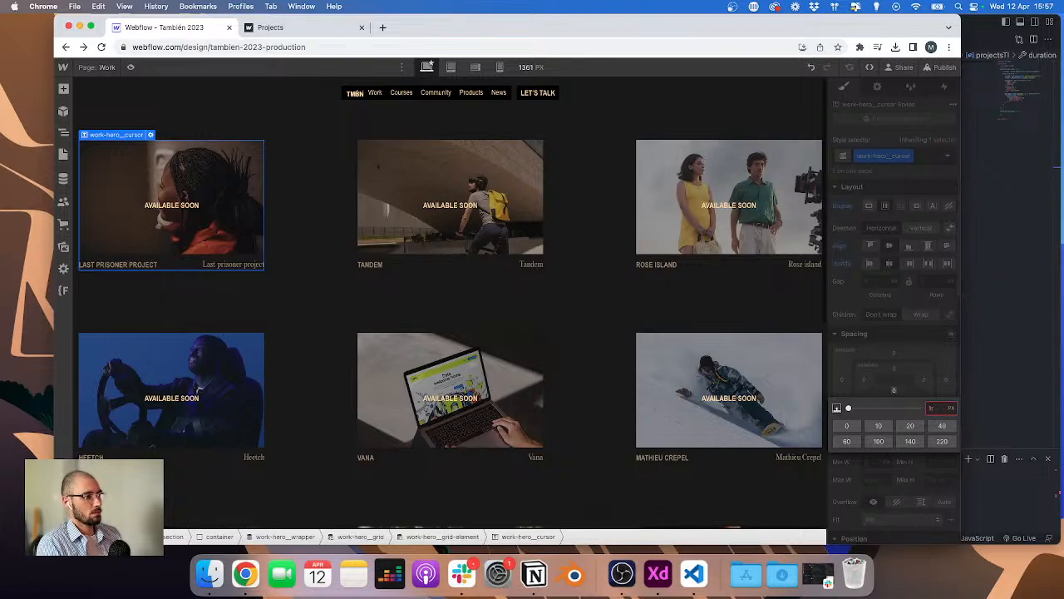
key(Return)
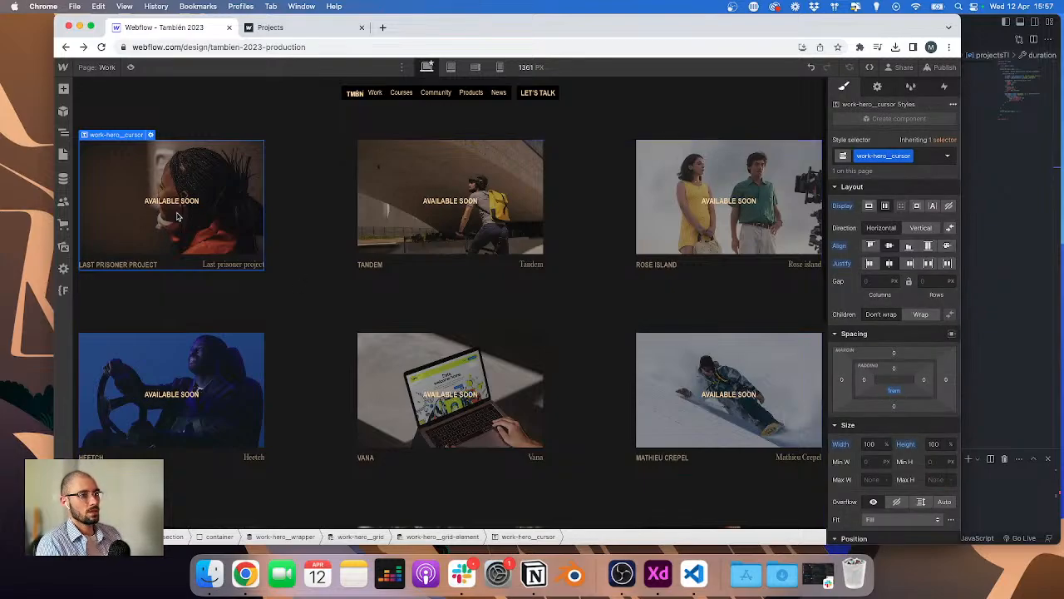
click(892, 394)
text(1.5)
key(Return)
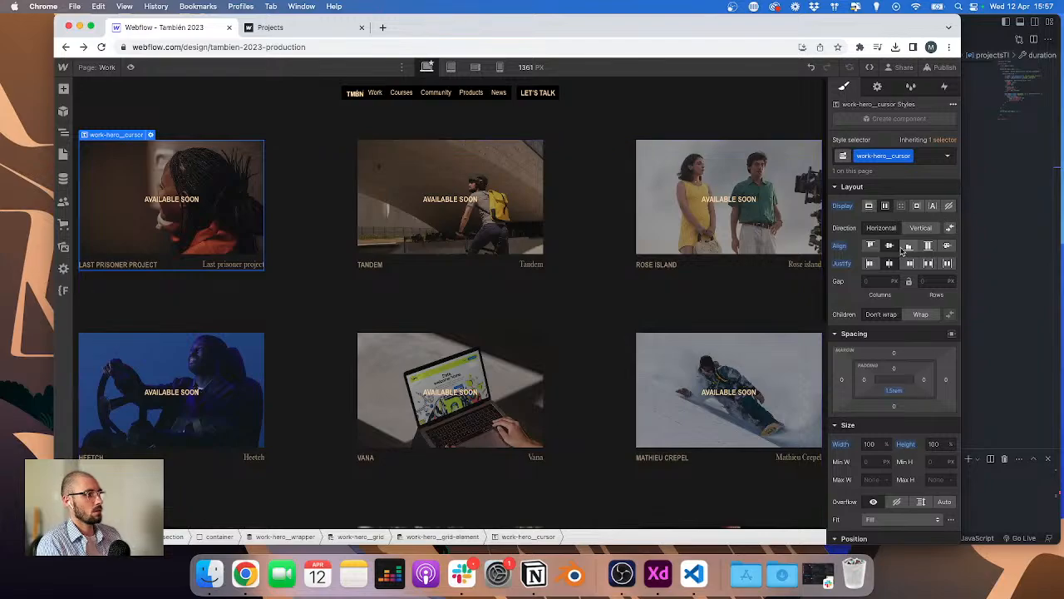
scroll(905, 294, down, 10)
click(918, 504)
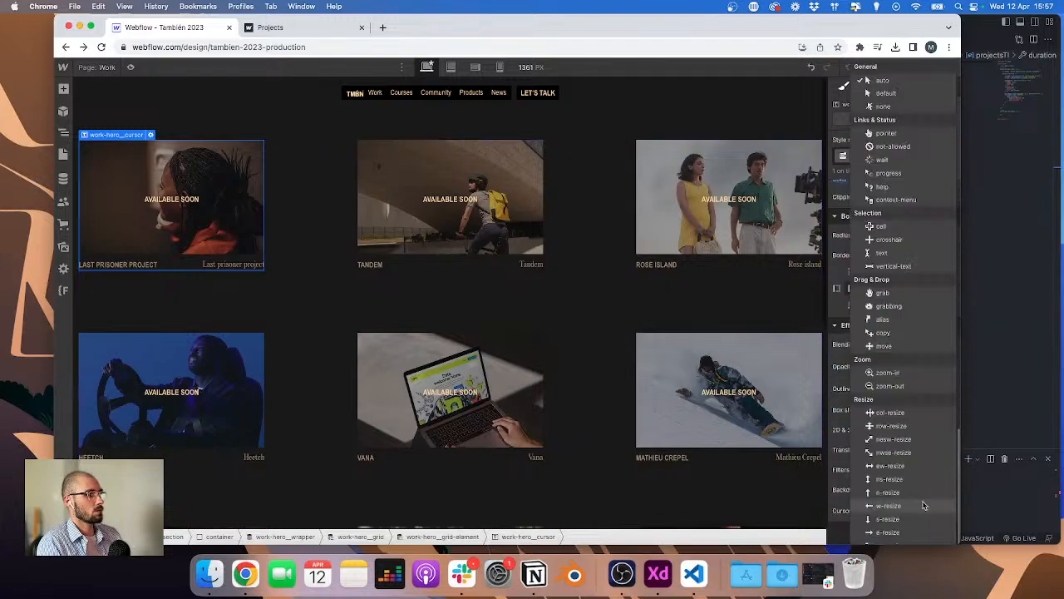
click(898, 107)
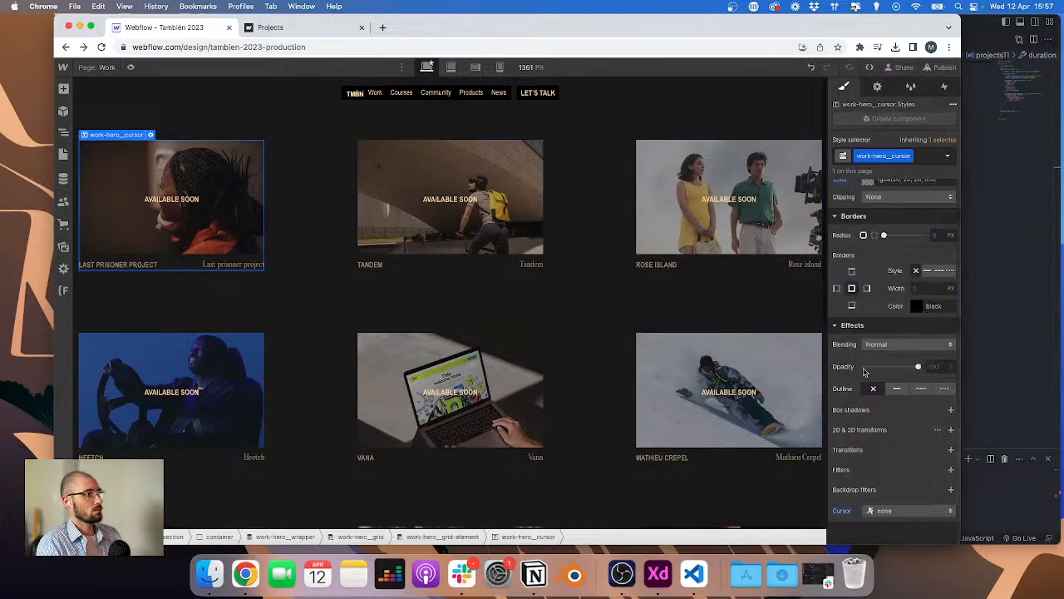
click(911, 509)
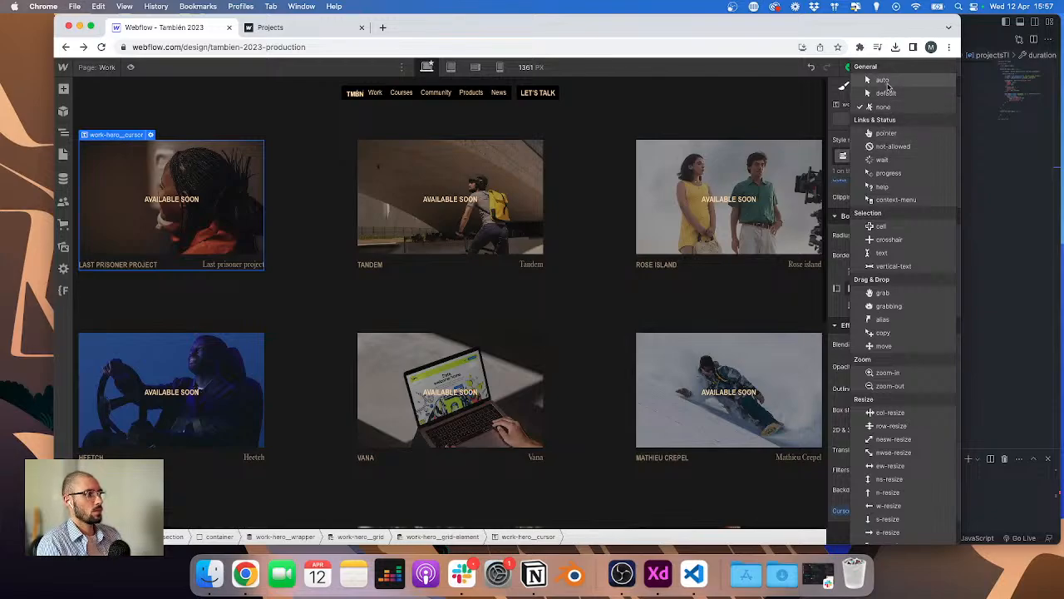
click(837, 518)
click(840, 512)
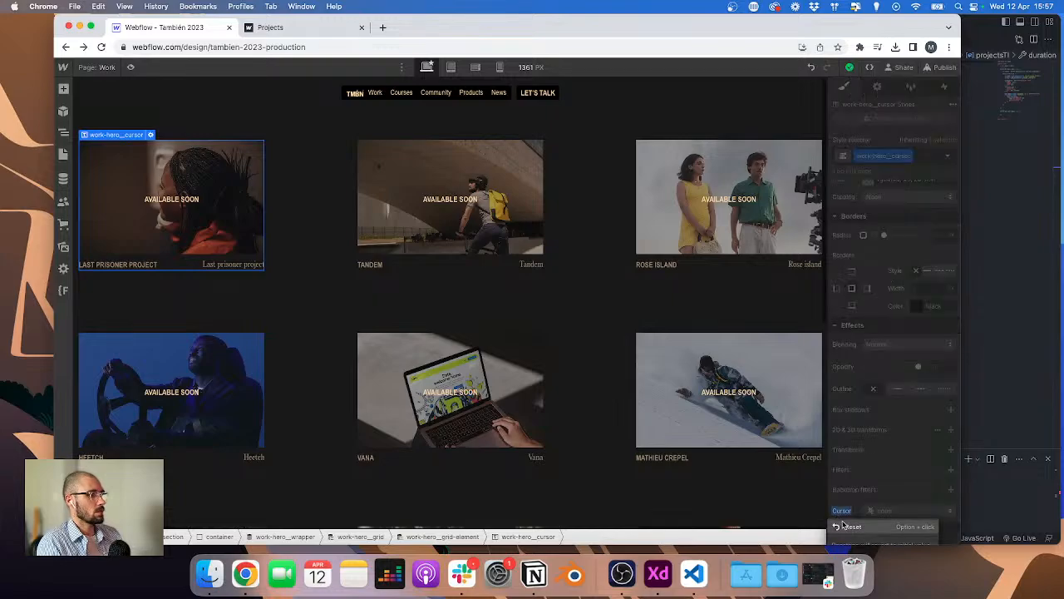
click(846, 526)
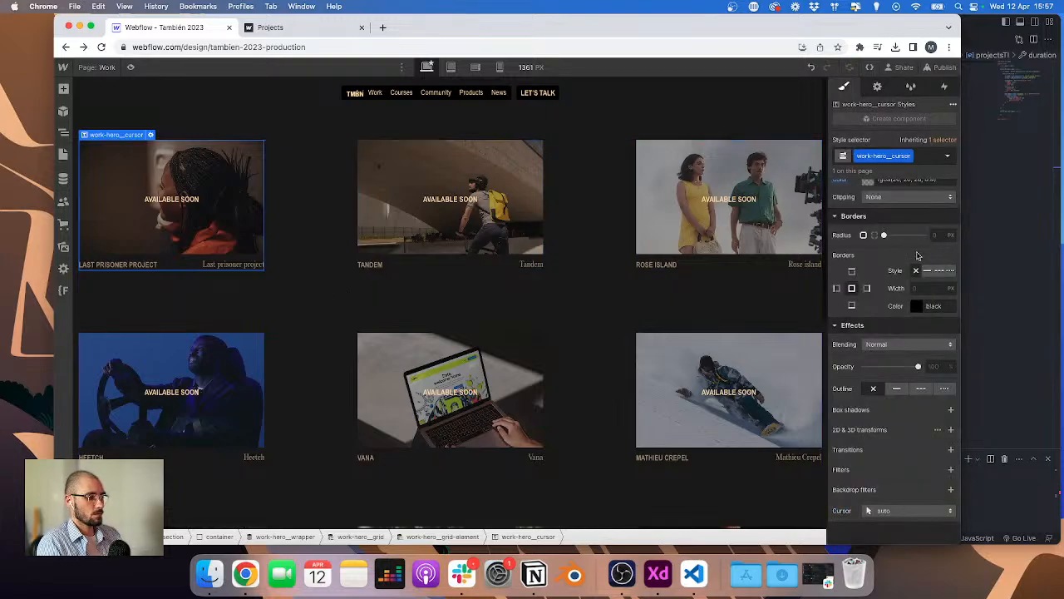
Step: Hide the cursor element by setting its display to none
scroll(913, 276, up, 6)
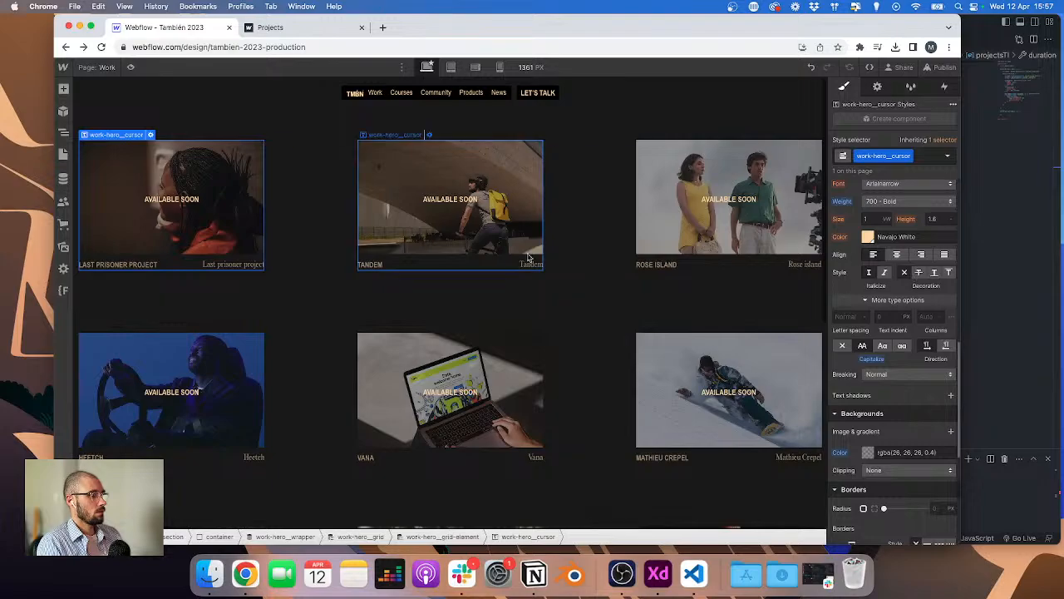
scroll(895, 467, down, 4)
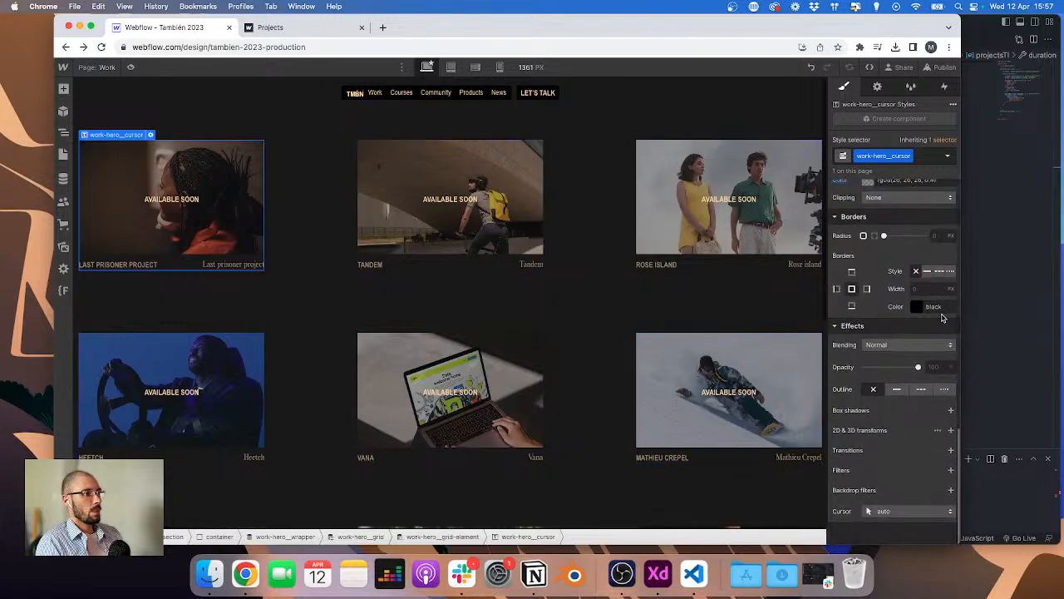
scroll(942, 316, up, 12)
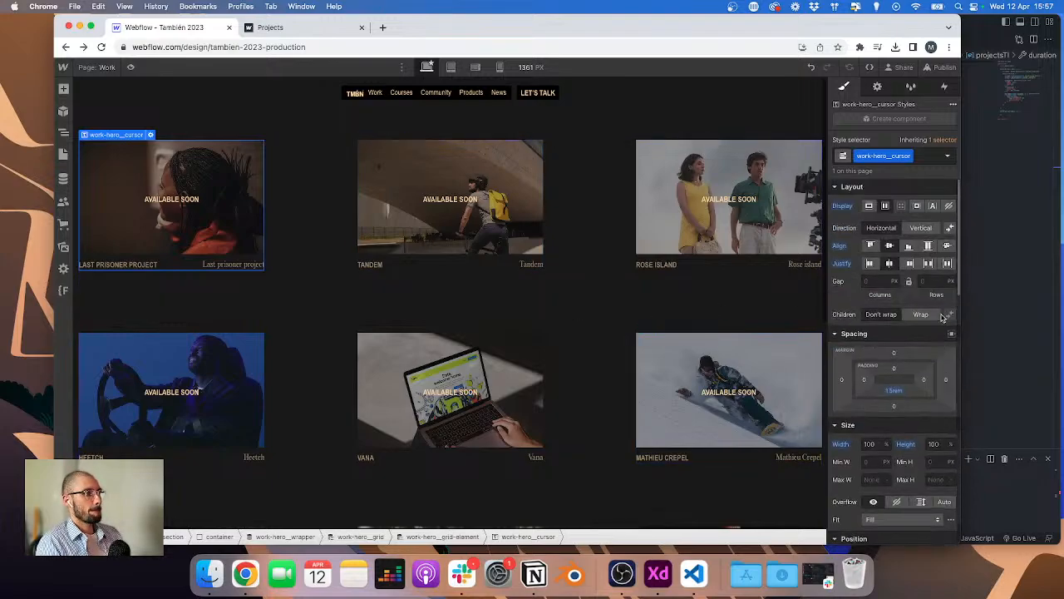
click(949, 207)
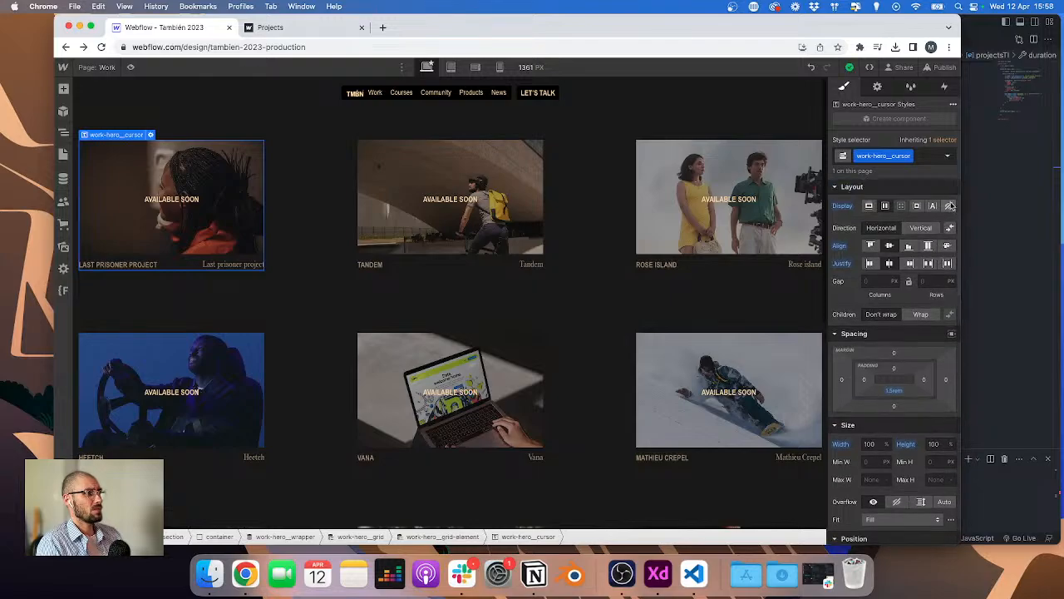
Step: Add a conditional visibility rule showing the cursor element only when Available soon is On
click(878, 87)
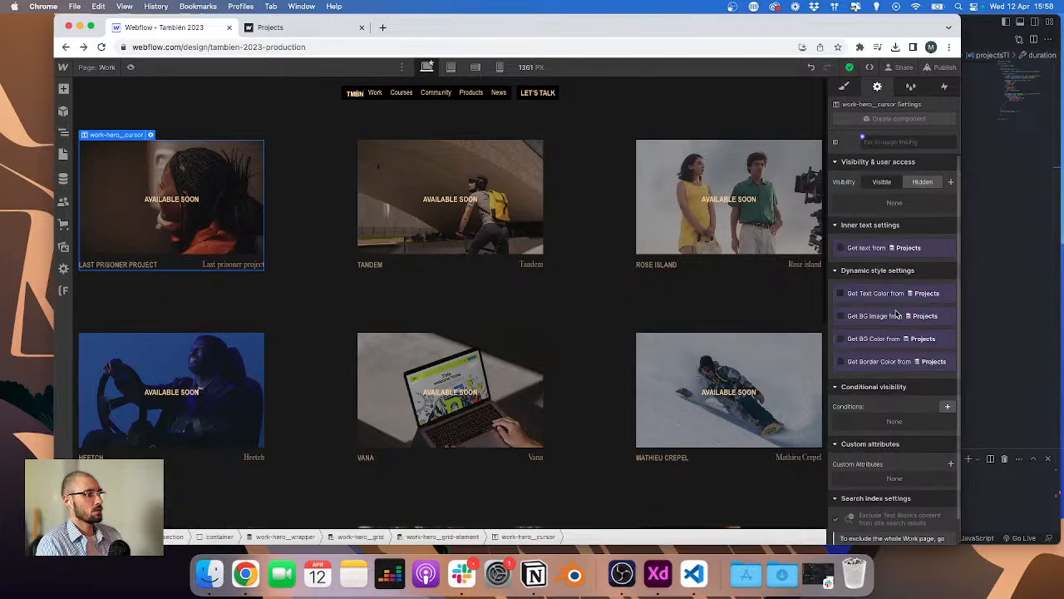
scroll(896, 313, down, 1)
click(947, 380)
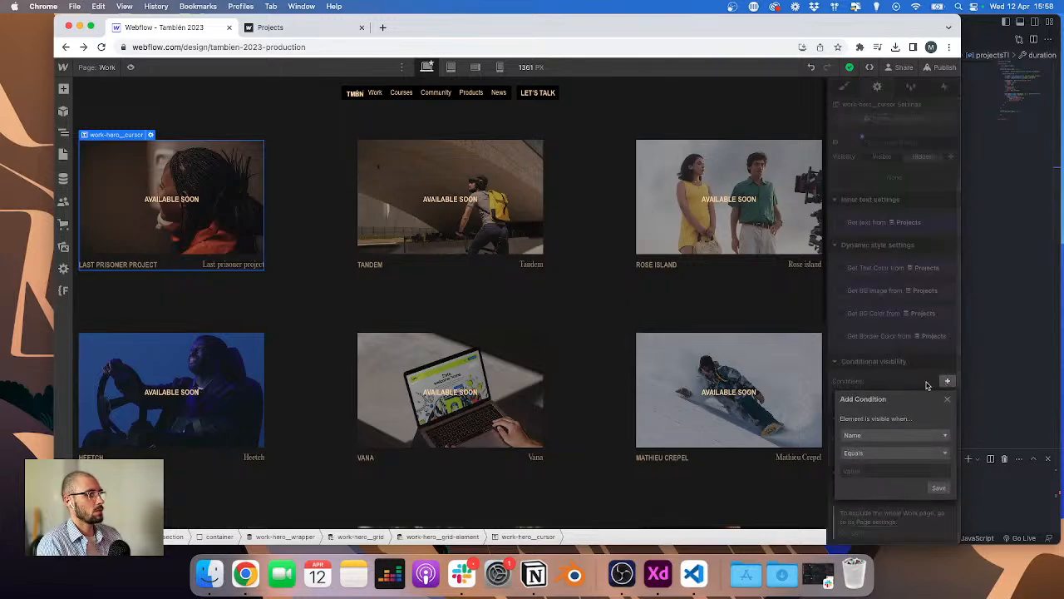
click(882, 435)
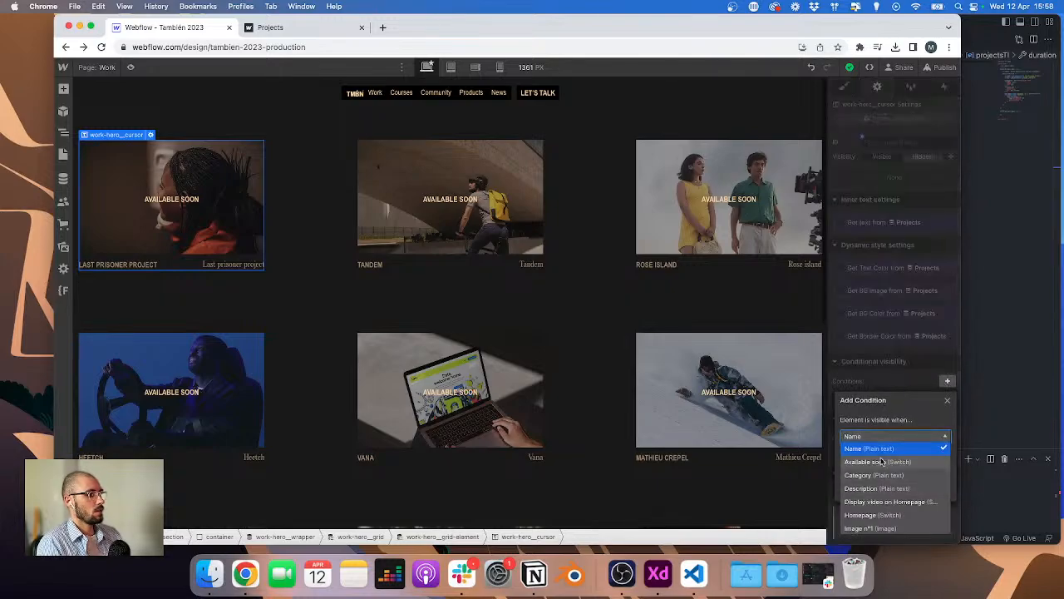
click(863, 464)
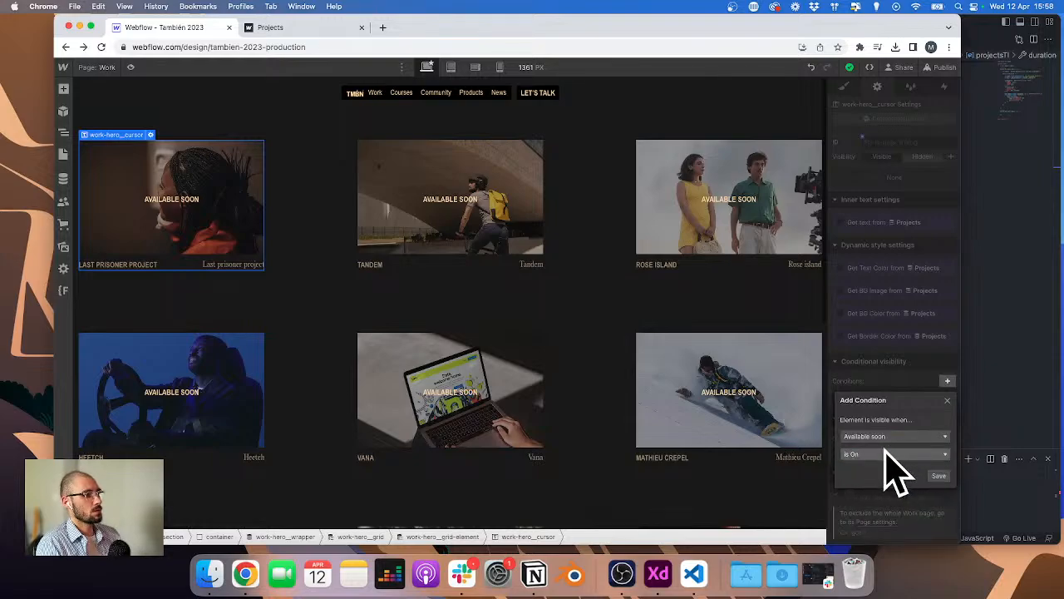
click(938, 476)
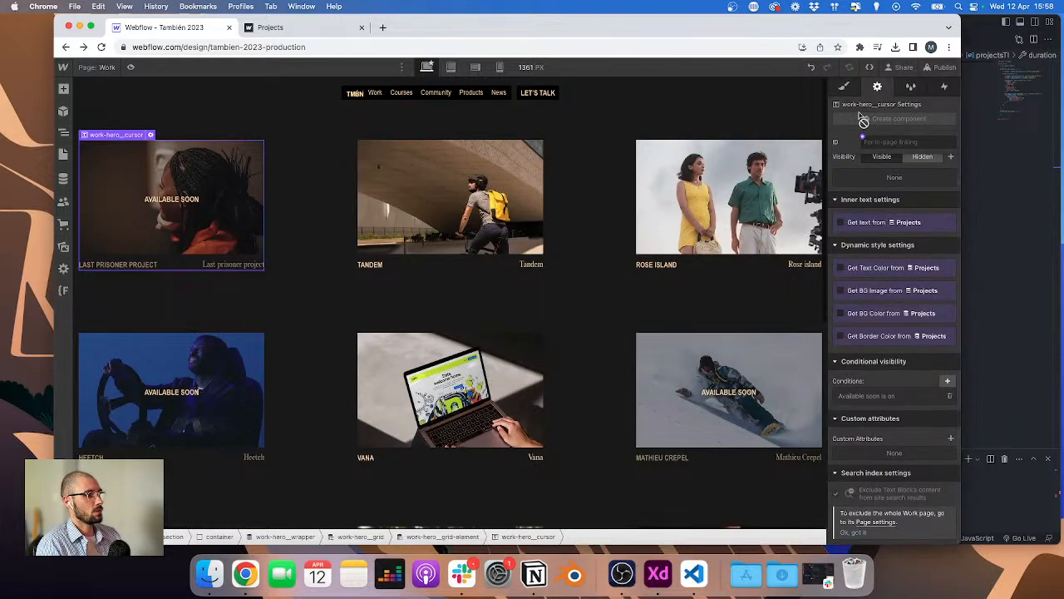
Step: Scroll through the project grid to check which items show the Available soon cursor
scroll(592, 332, down, 1)
scroll(592, 333, down, 6)
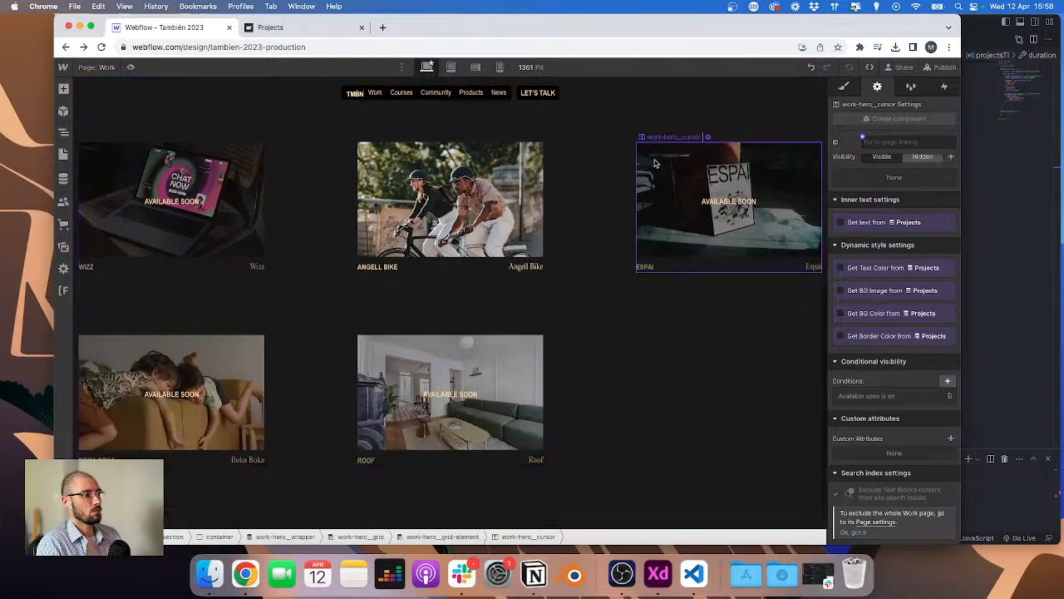
scroll(345, 367, up, 2)
scroll(344, 366, down, 2)
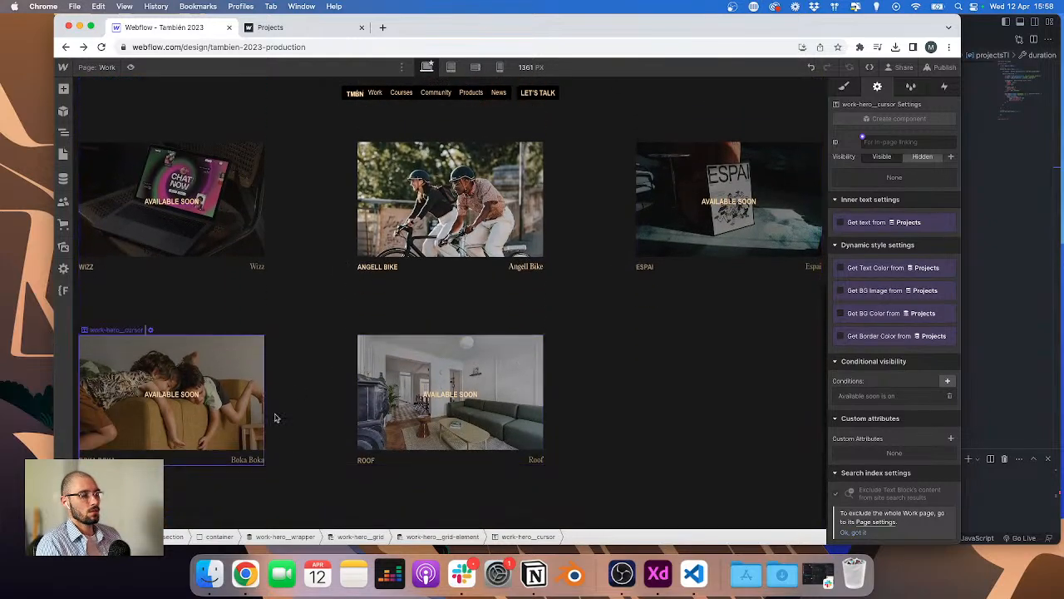
scroll(277, 449, up, 2)
scroll(382, 403, up, 8)
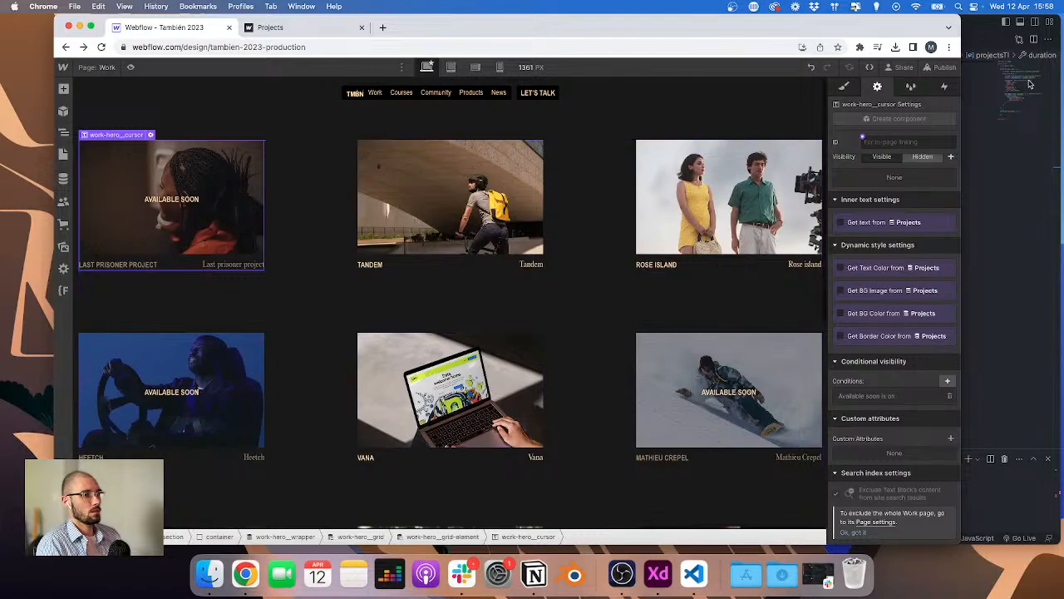
Step: Switch to the code editor and review the GSAP hover code in work.js
click(844, 86)
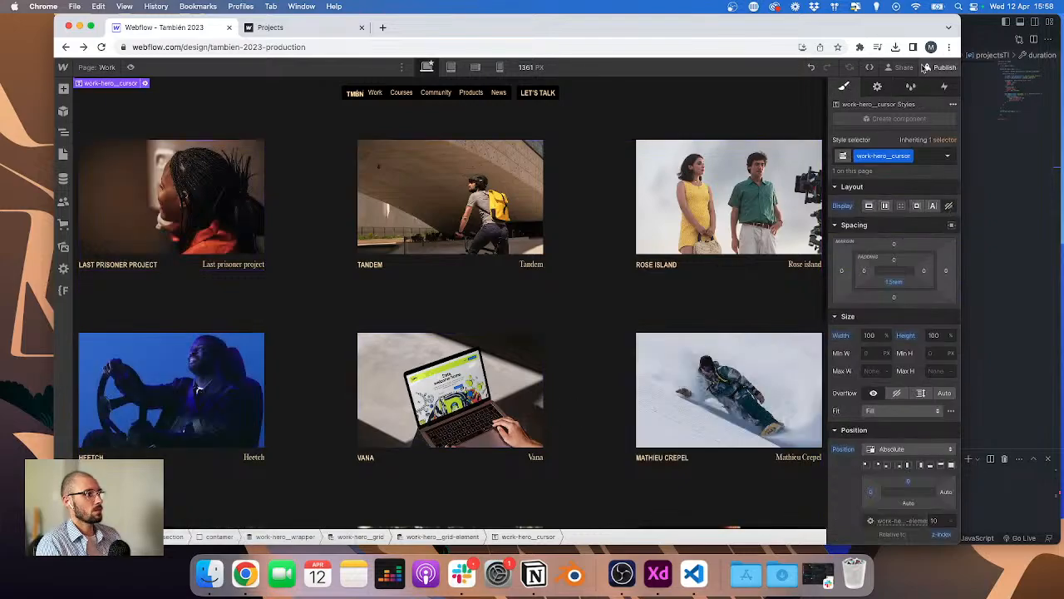
click(939, 67)
click(900, 236)
key(super+Tab)
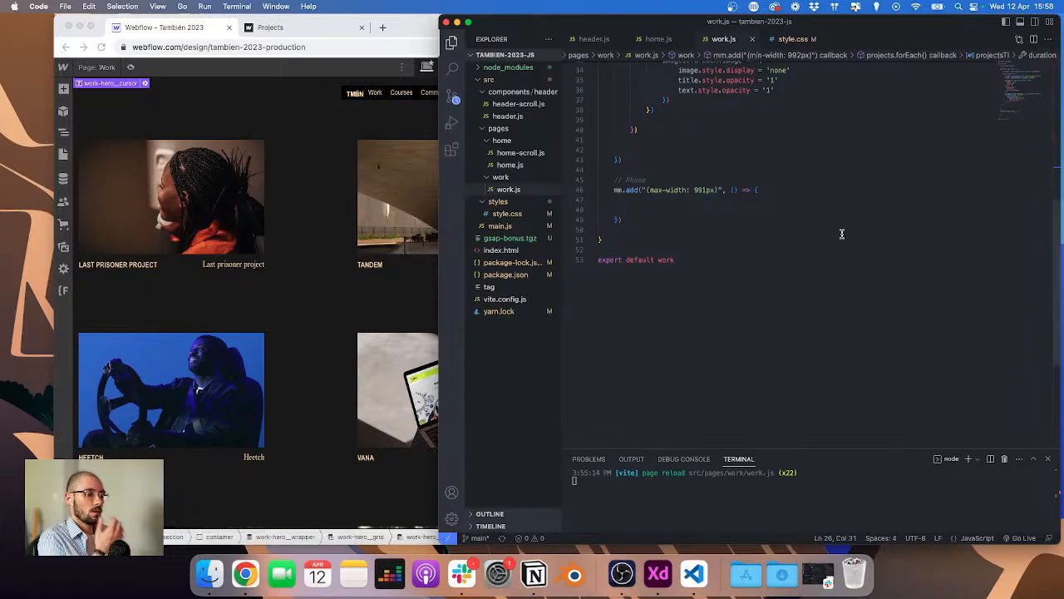
scroll(839, 233, up, 5)
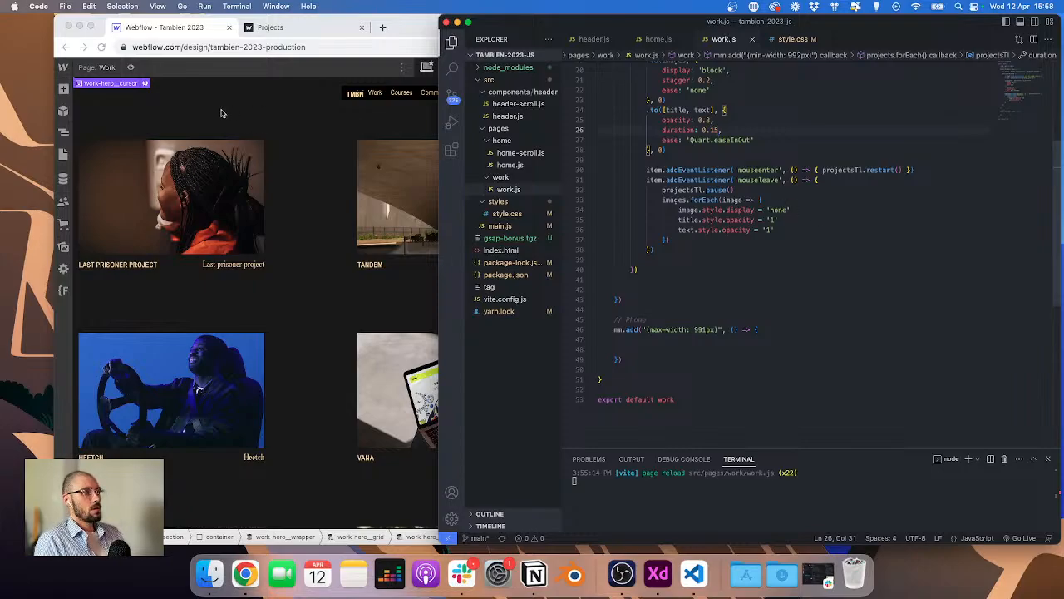
Step: Open the Navigator and expand the grid link to inspect the grid item's structure
click(67, 136)
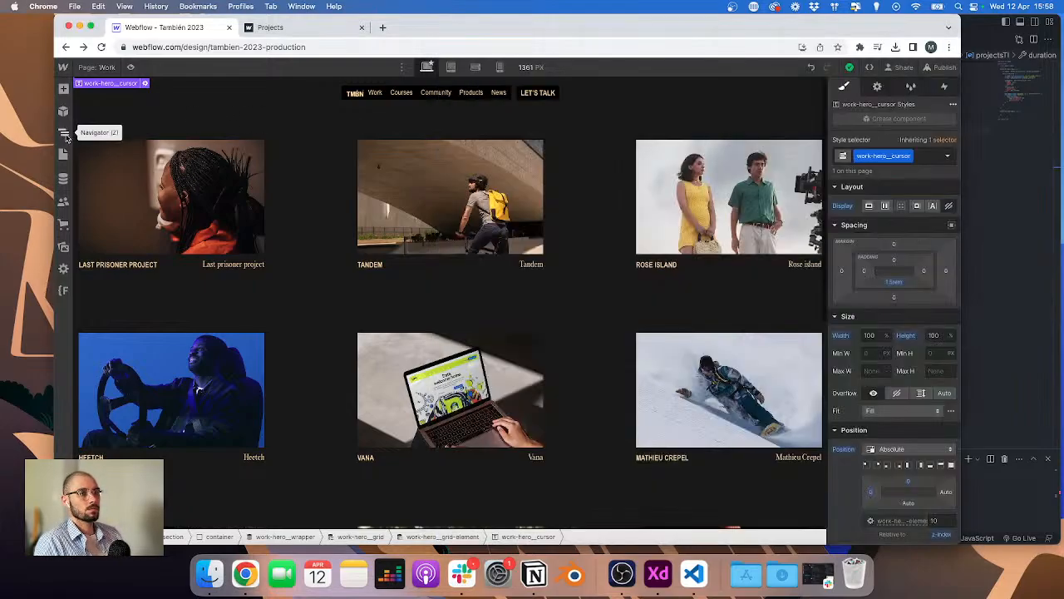
click(64, 134)
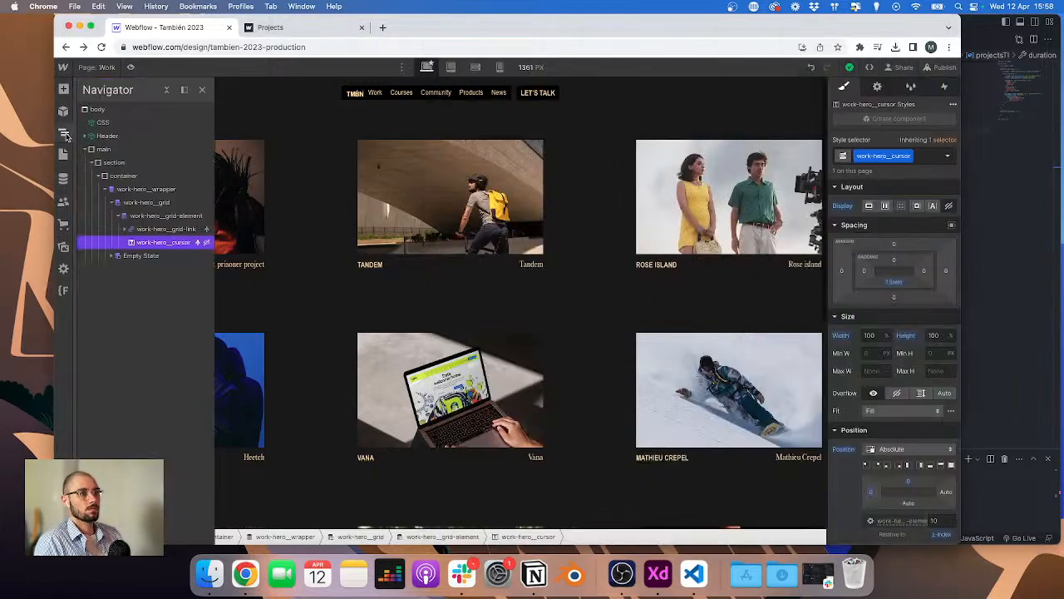
click(125, 231)
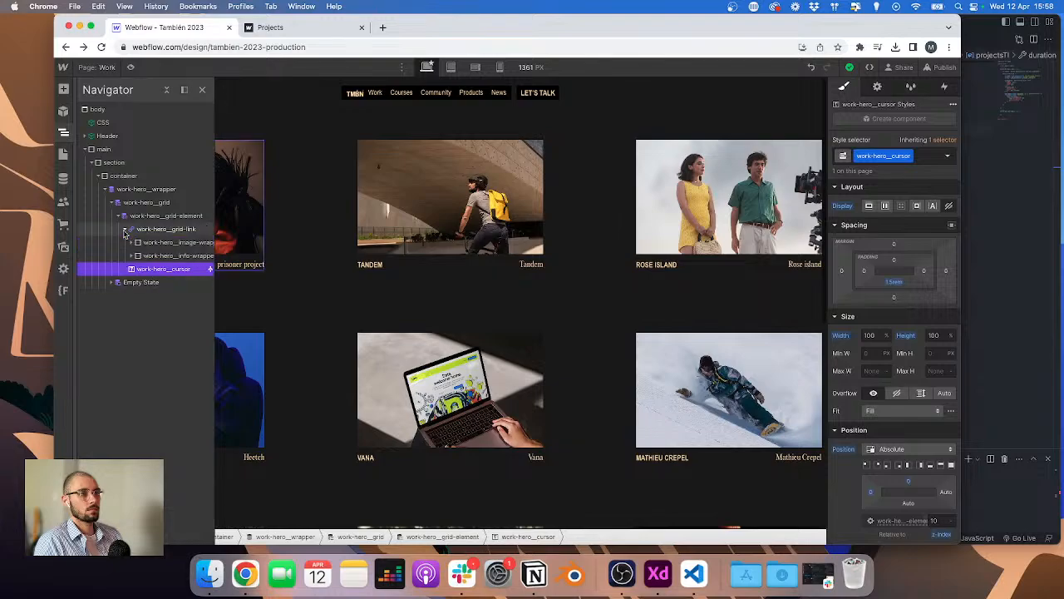
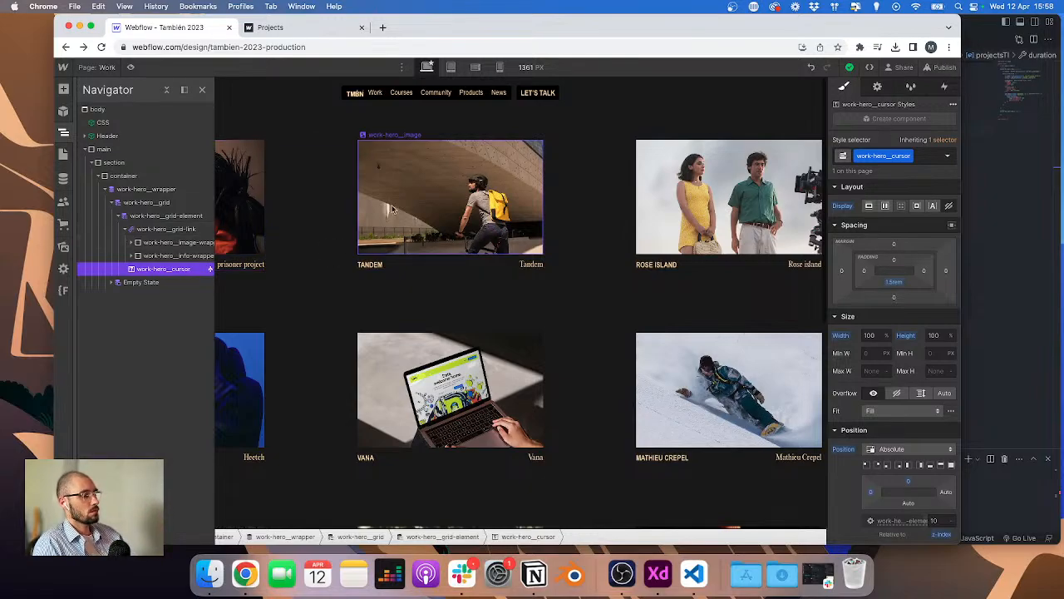
Step: Change the projects selector in work.js to '.work-hero__grid-link' and save the file
click(125, 229)
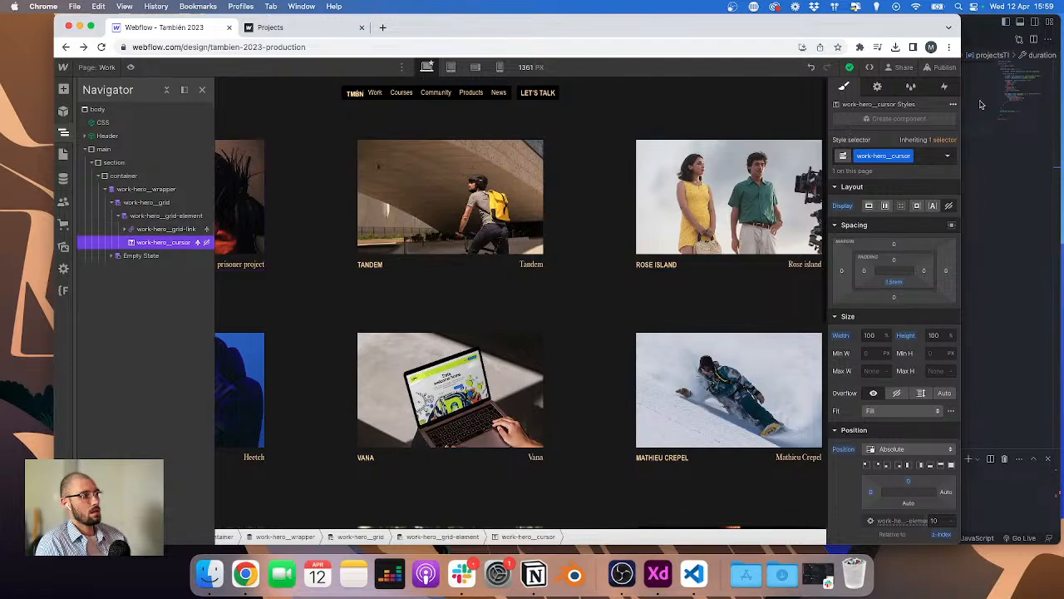
click(940, 67)
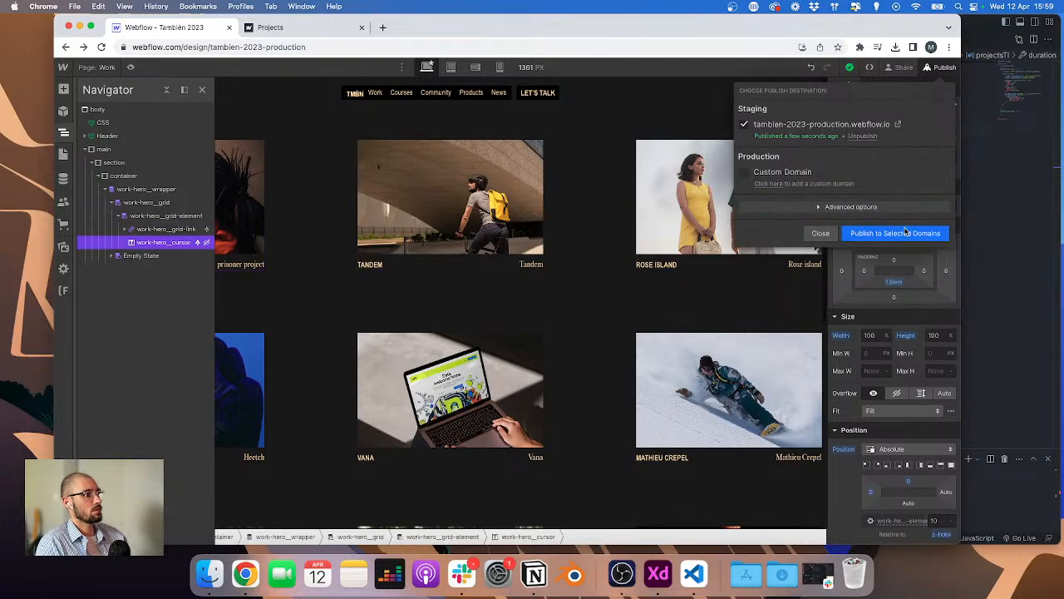
click(177, 230)
click(171, 230)
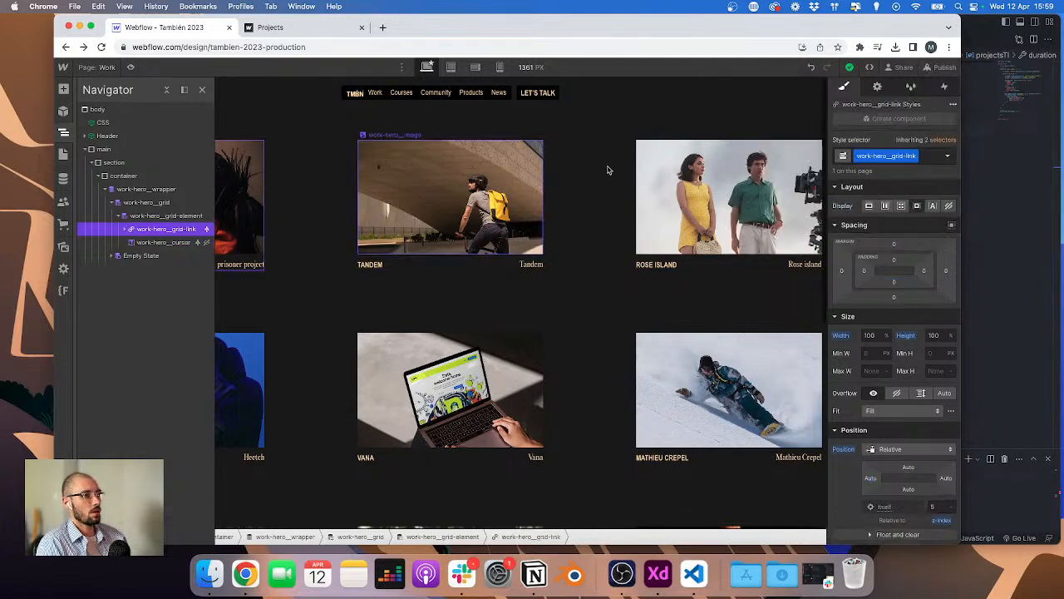
click(1002, 182)
scroll(691, 208, up, 5)
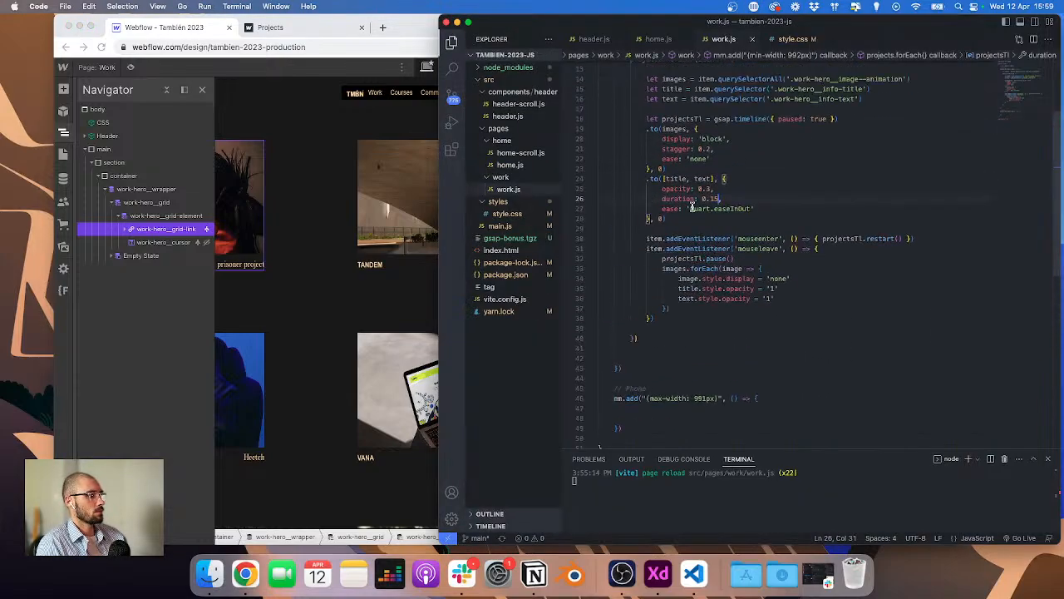
scroll(691, 208, up, 3)
drag(803, 109, 896, 109)
text(work-hero__grid-link)
key(super+s)
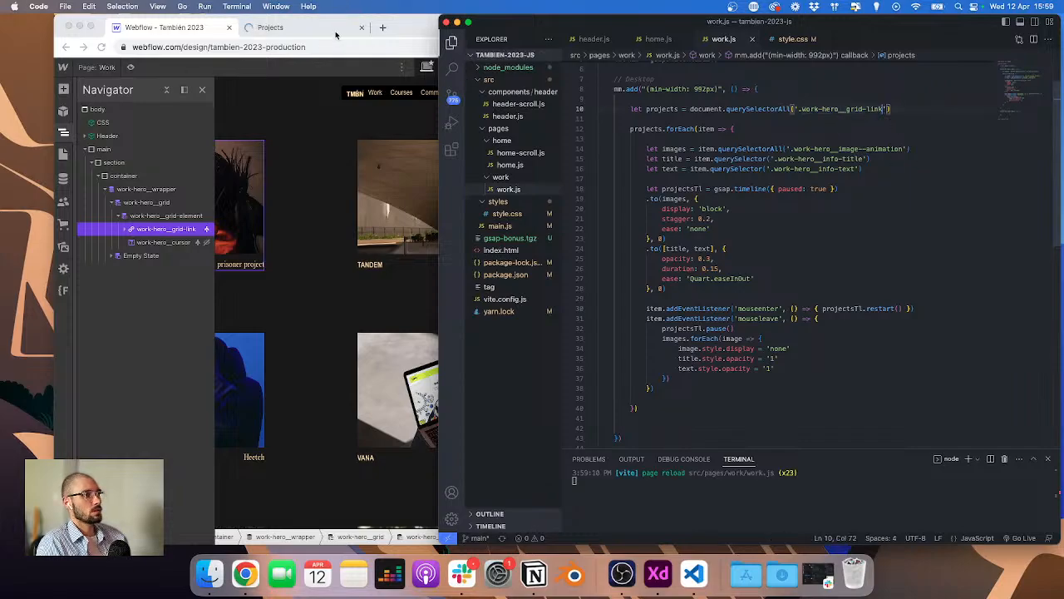
Step: Compare the live work page with the grid element, cursor settings and the hover code
click(336, 34)
mouse_move(642, 168)
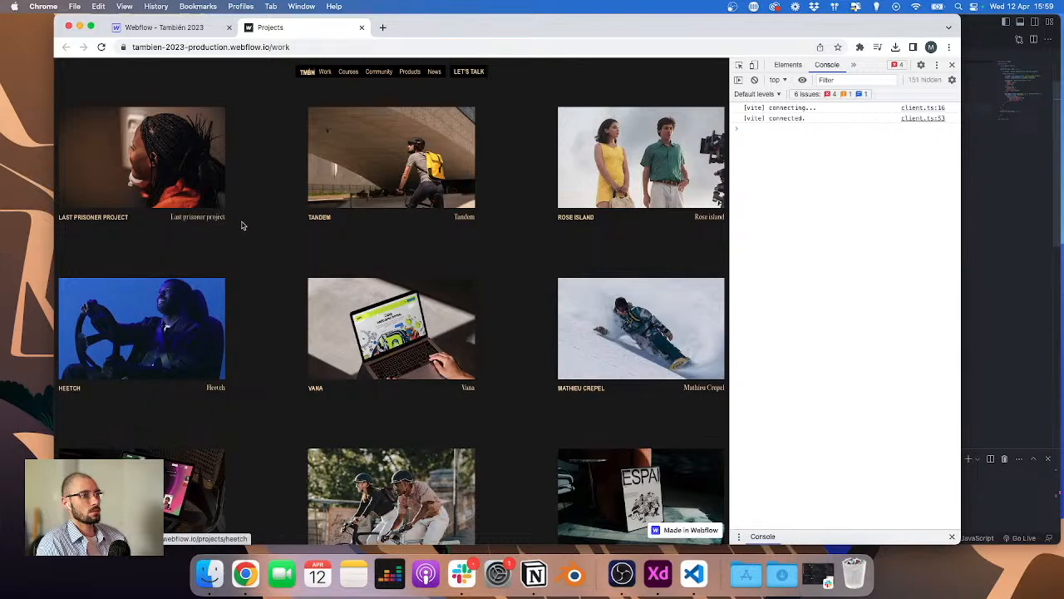
click(130, 27)
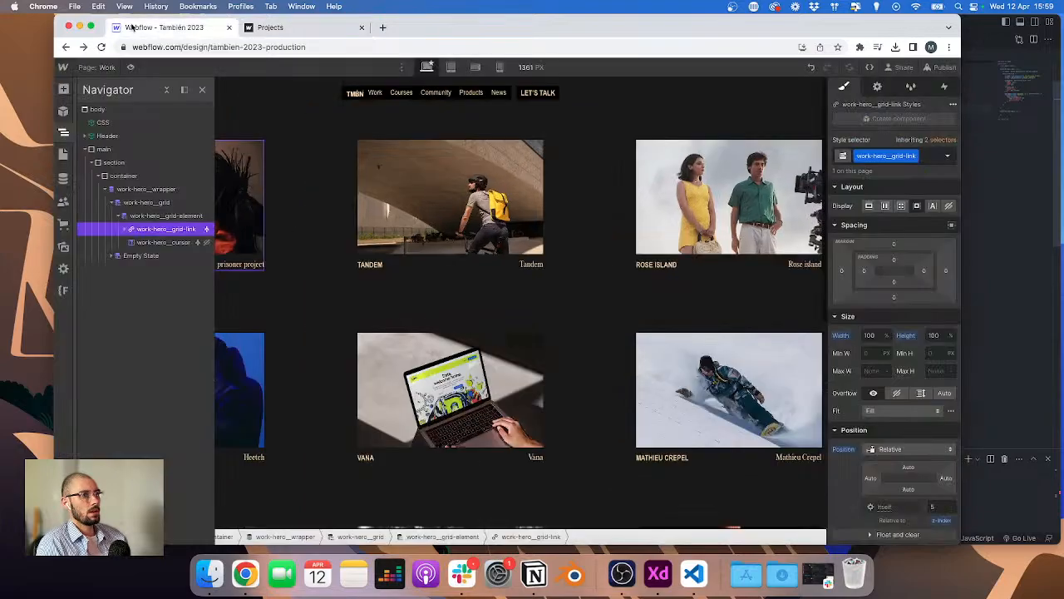
click(178, 243)
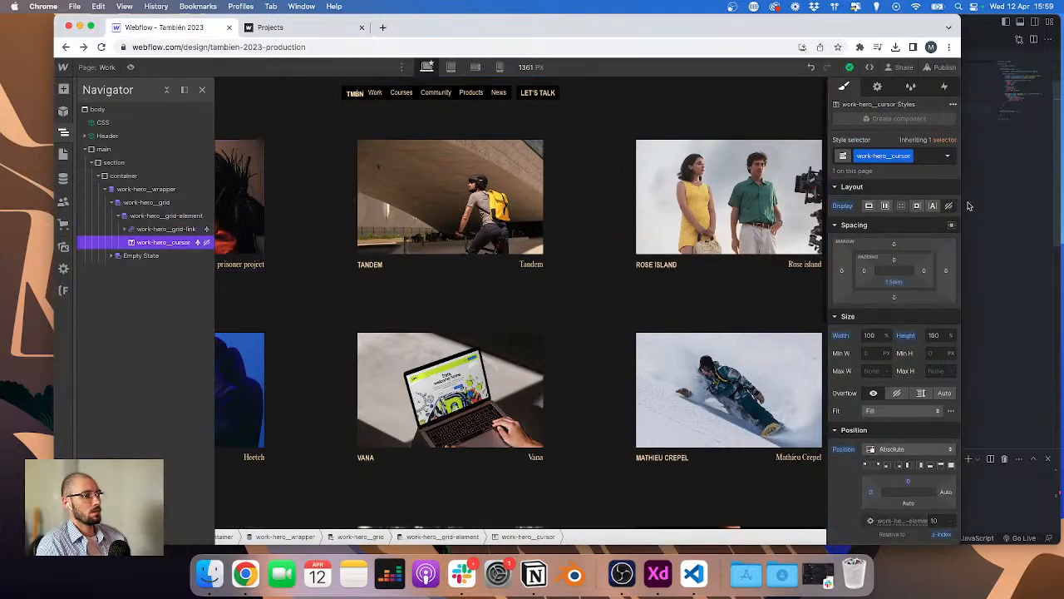
click(179, 217)
click(906, 156)
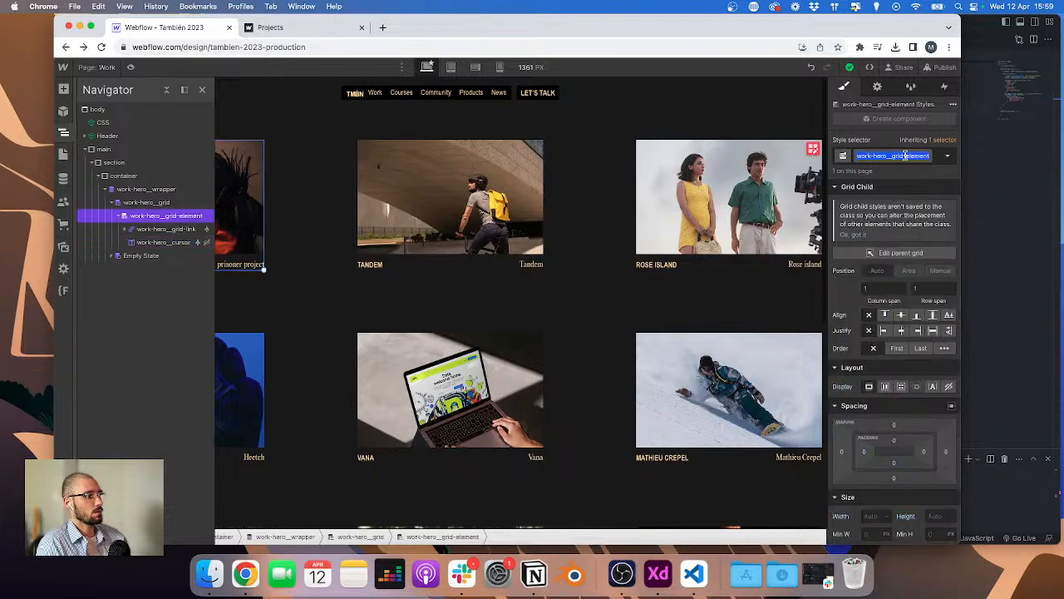
key(super+Tab)
scroll(900, 183, up, 5)
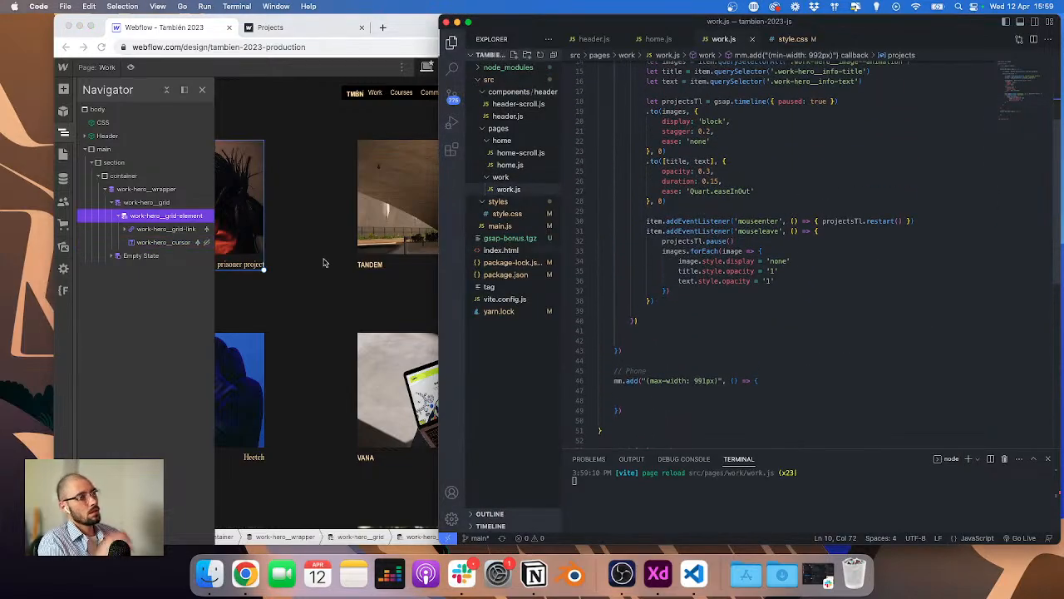
click(279, 244)
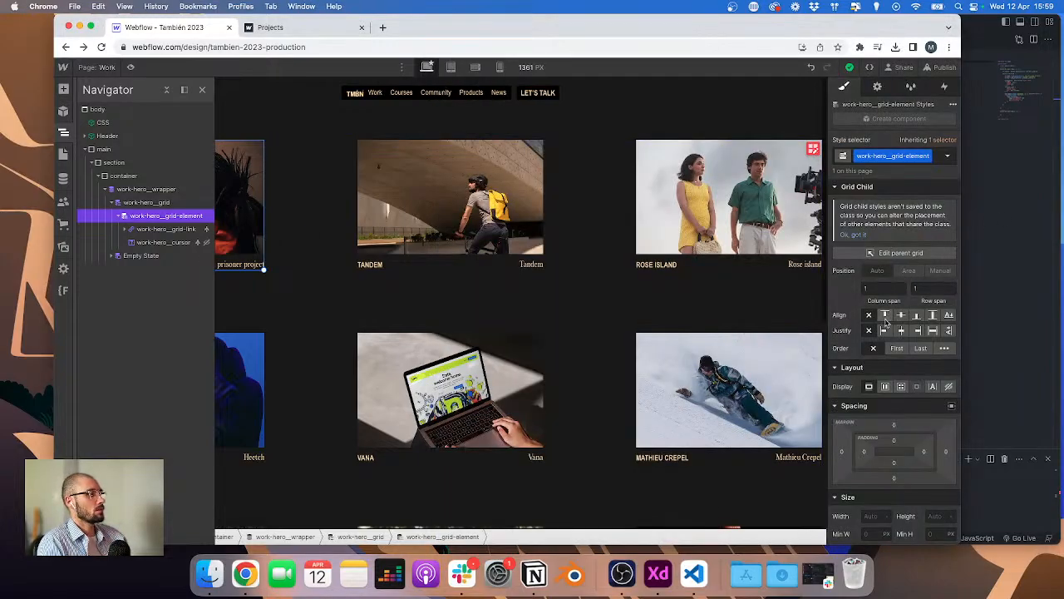
Step: Select the cursor element and publish the site to the staging domain
click(164, 242)
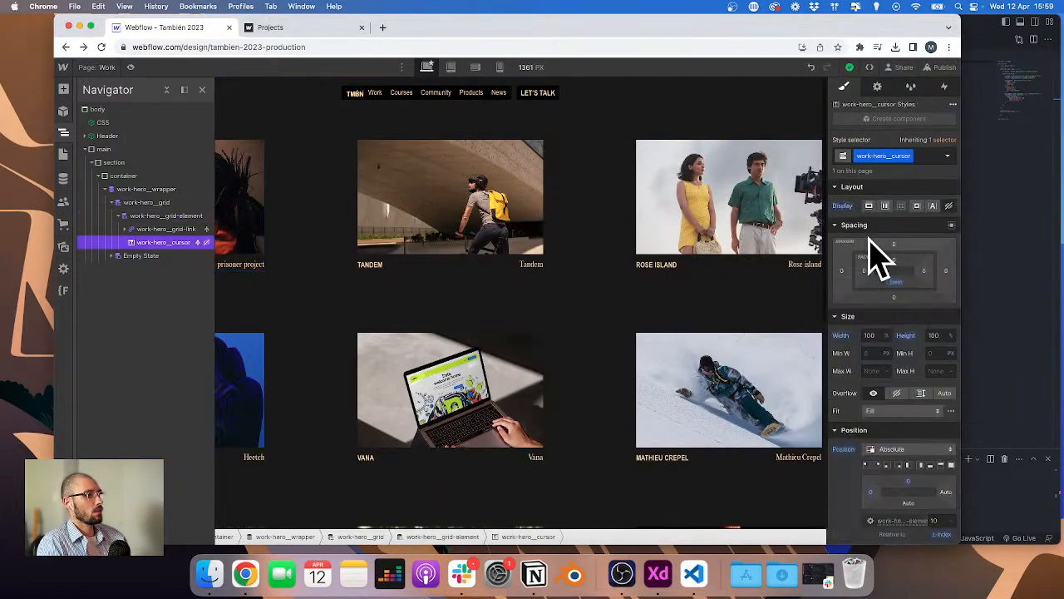
click(940, 67)
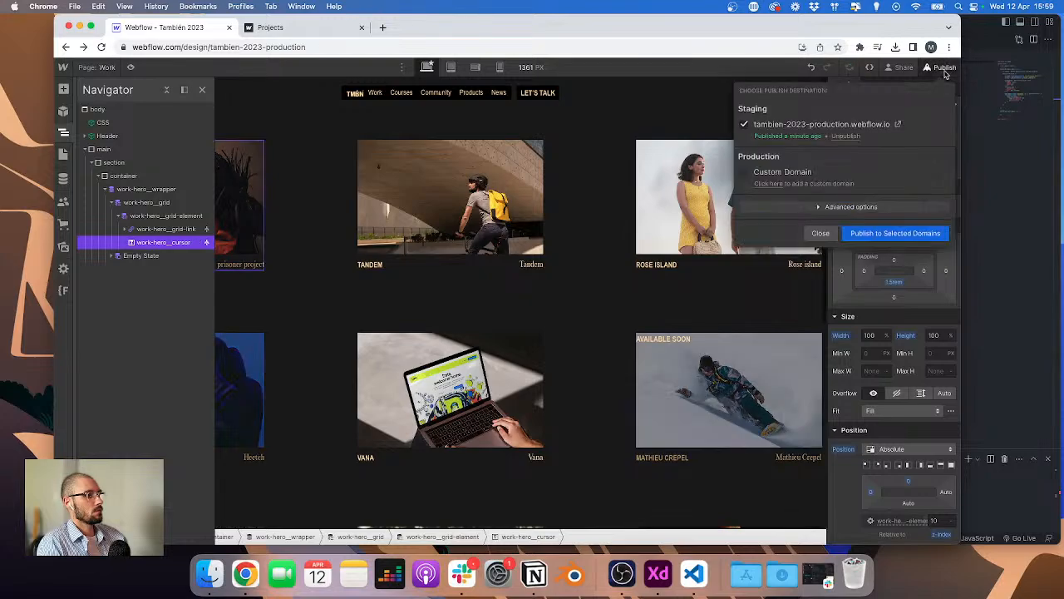
click(888, 236)
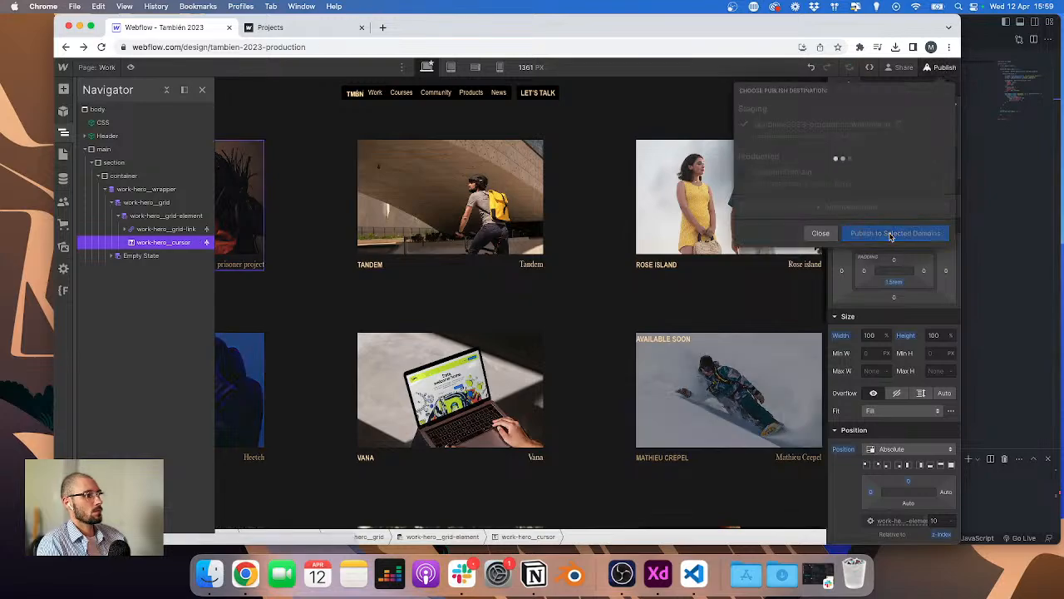
Step: Try switching the project grid's display to Flex, then undo it
click(338, 284)
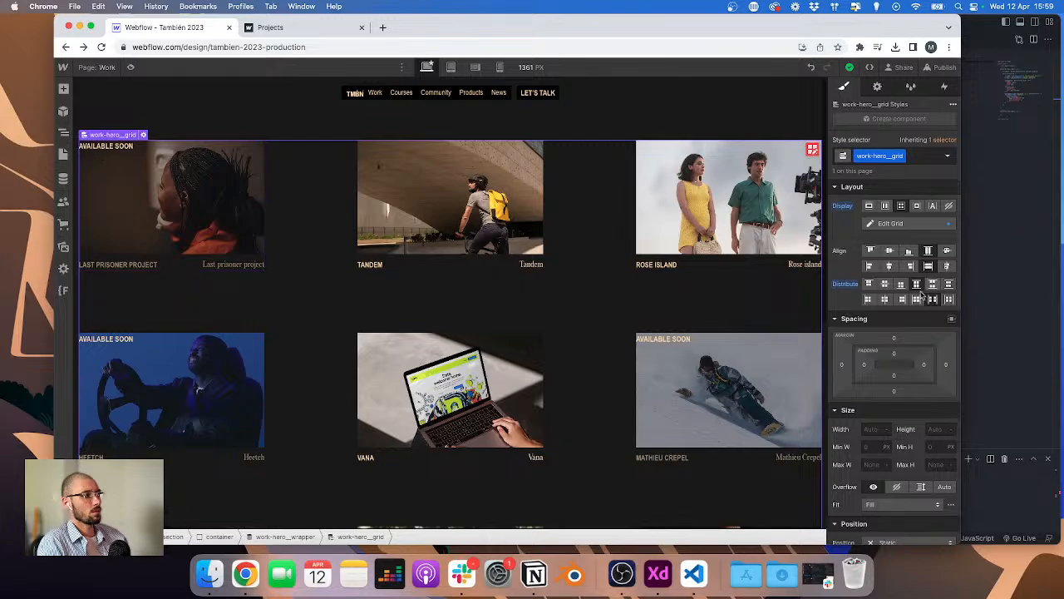
click(885, 205)
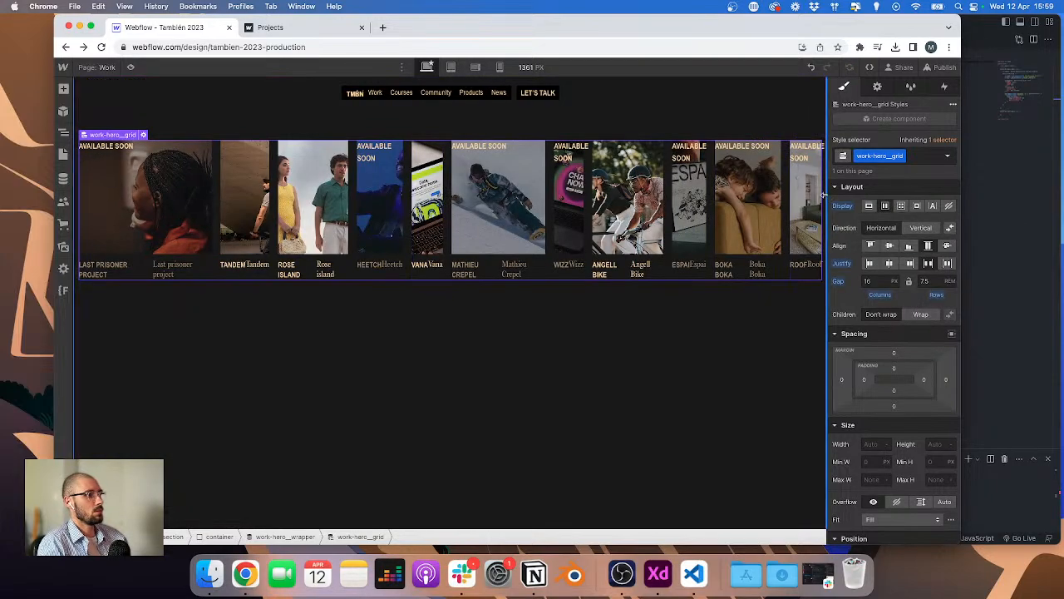
key(super+z)
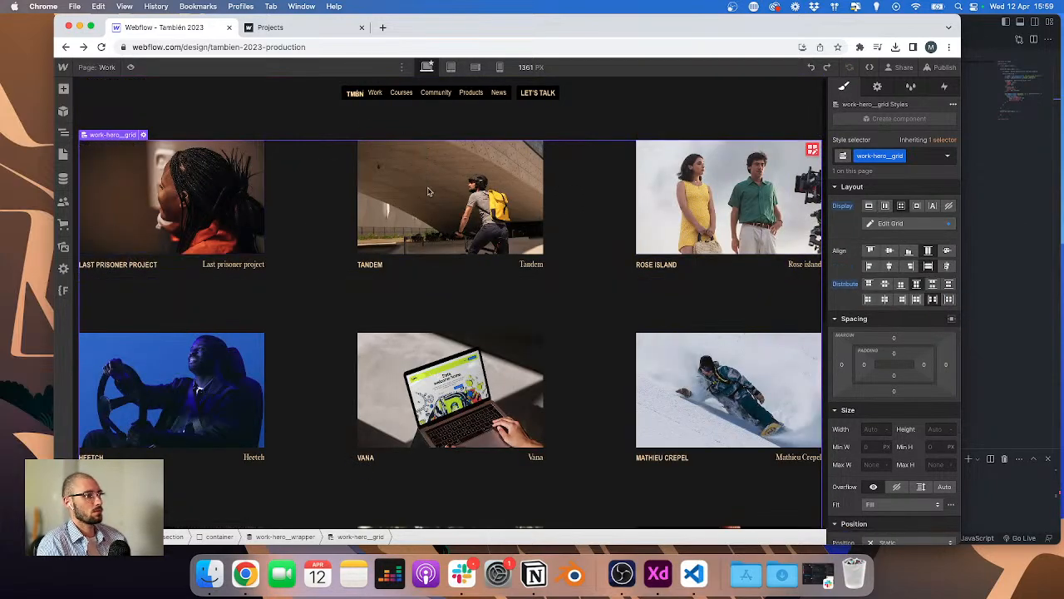
Step: Set the cursor element's display to Flex to center its label, and publish the site to staging
click(63, 133)
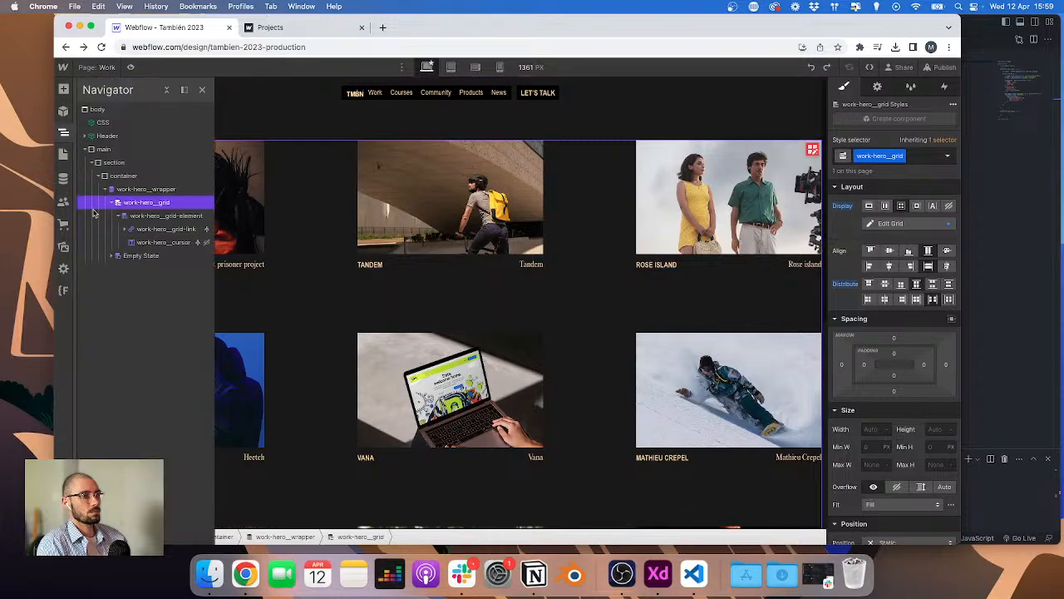
click(152, 243)
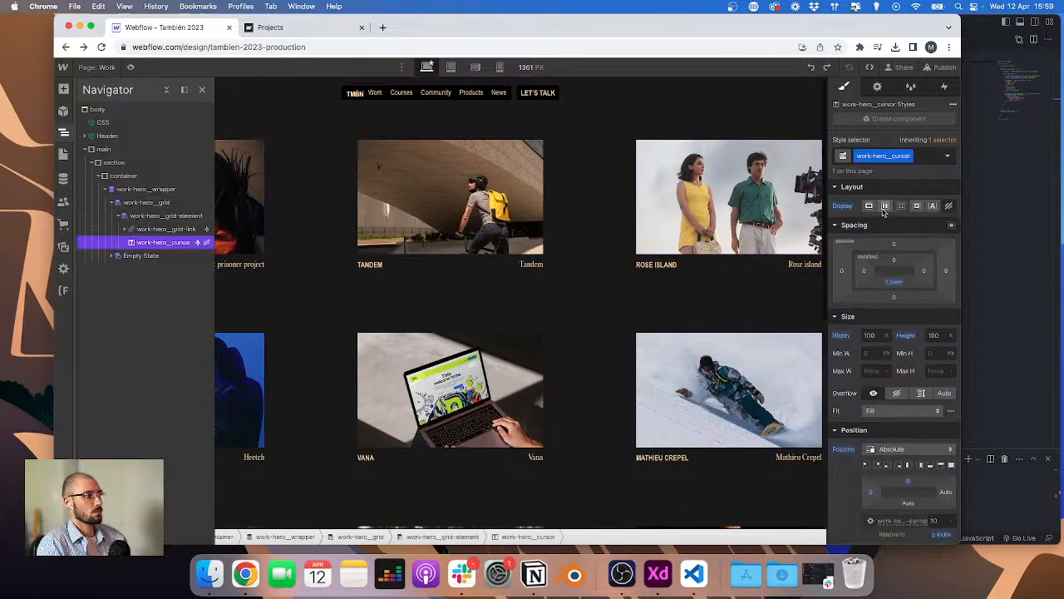
click(940, 67)
click(896, 233)
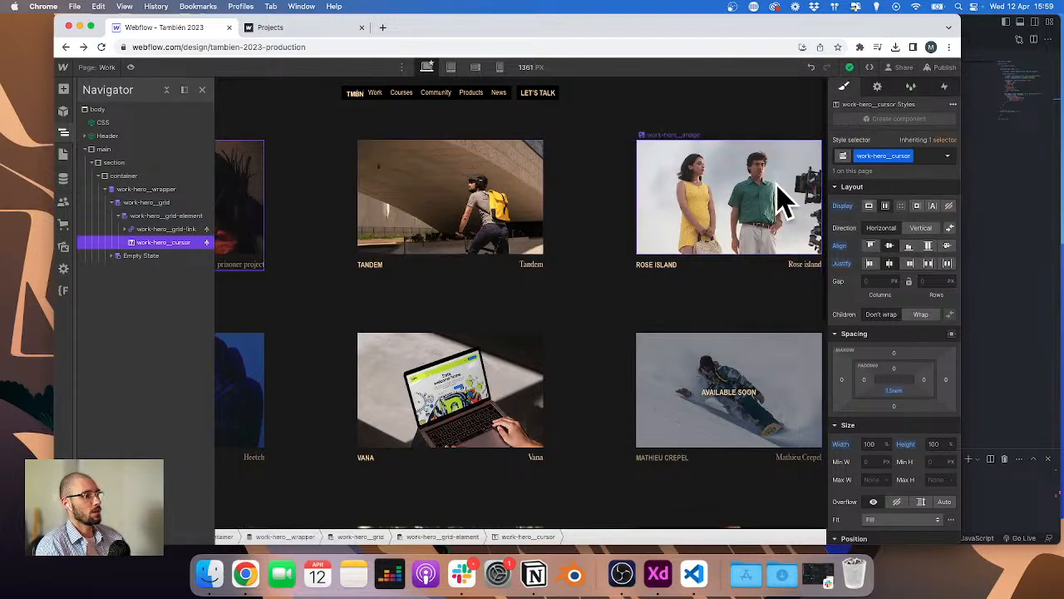
Step: Open the staging site and scroll the work page to check the Available soon cursors
click(940, 66)
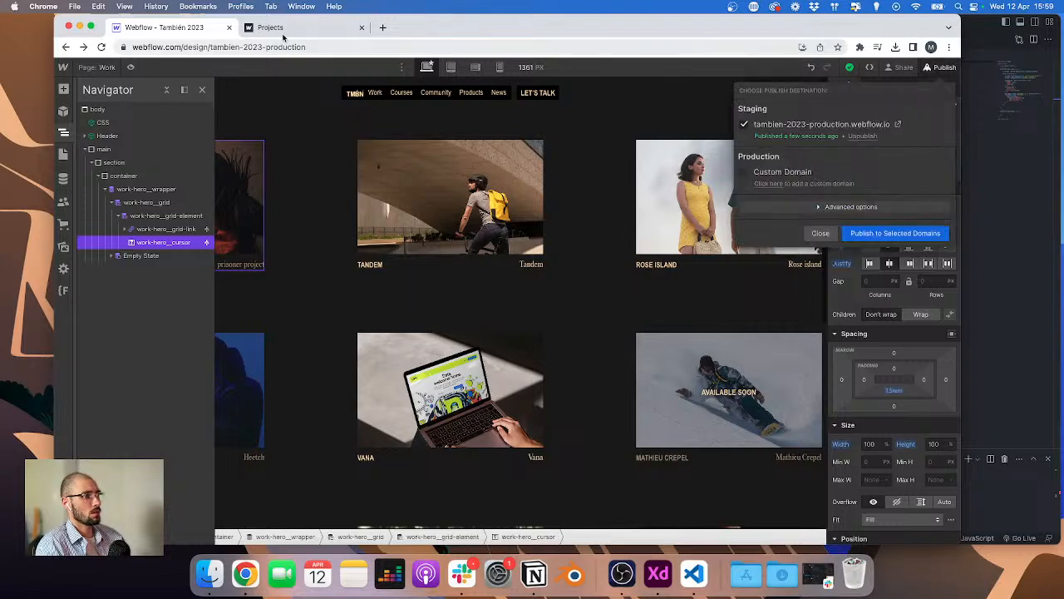
click(821, 124)
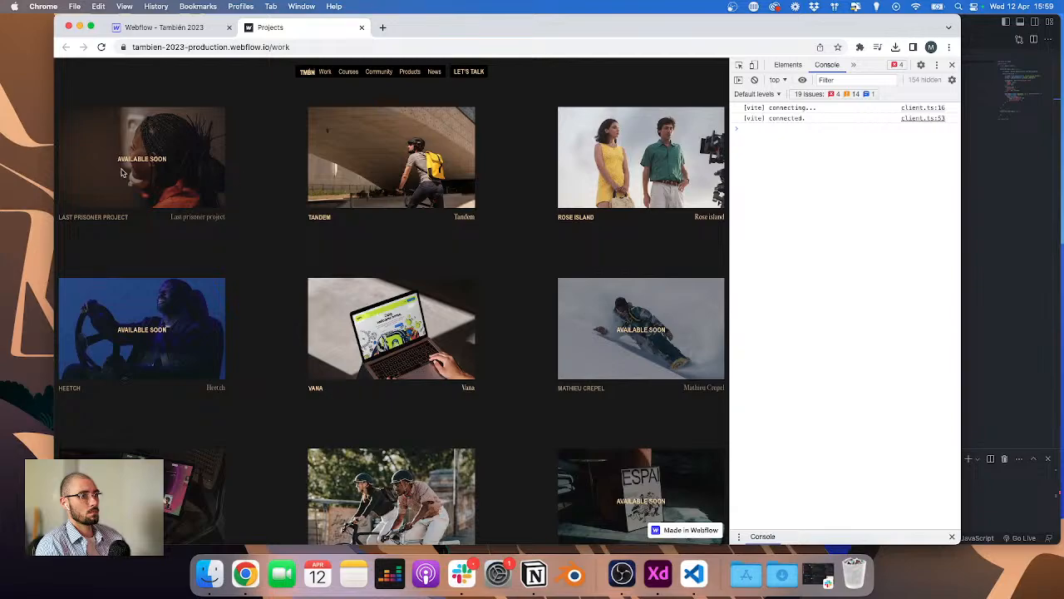
scroll(148, 360, down, 3)
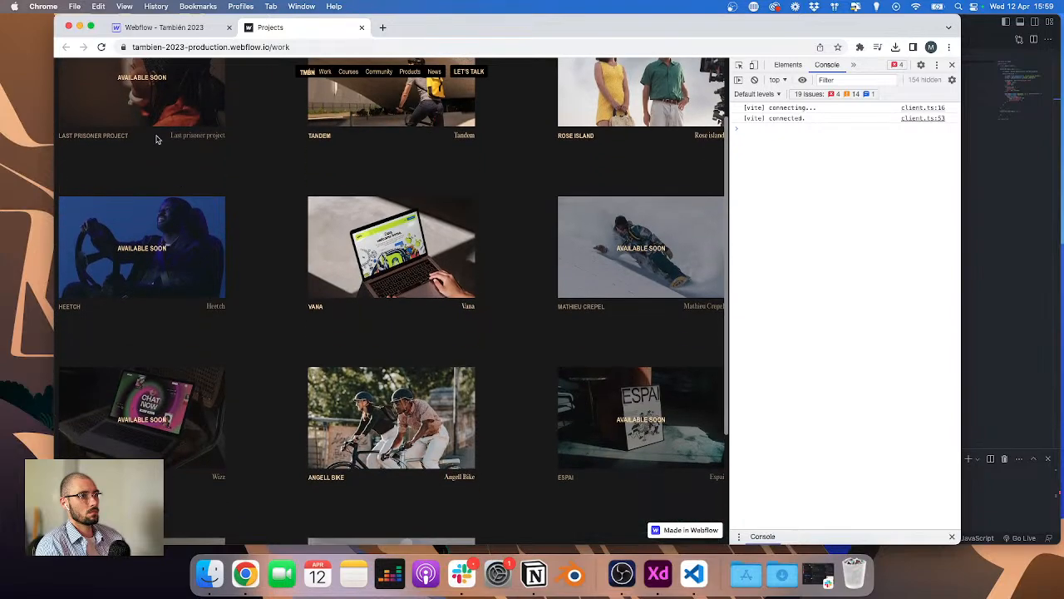
scroll(408, 200, up, 3)
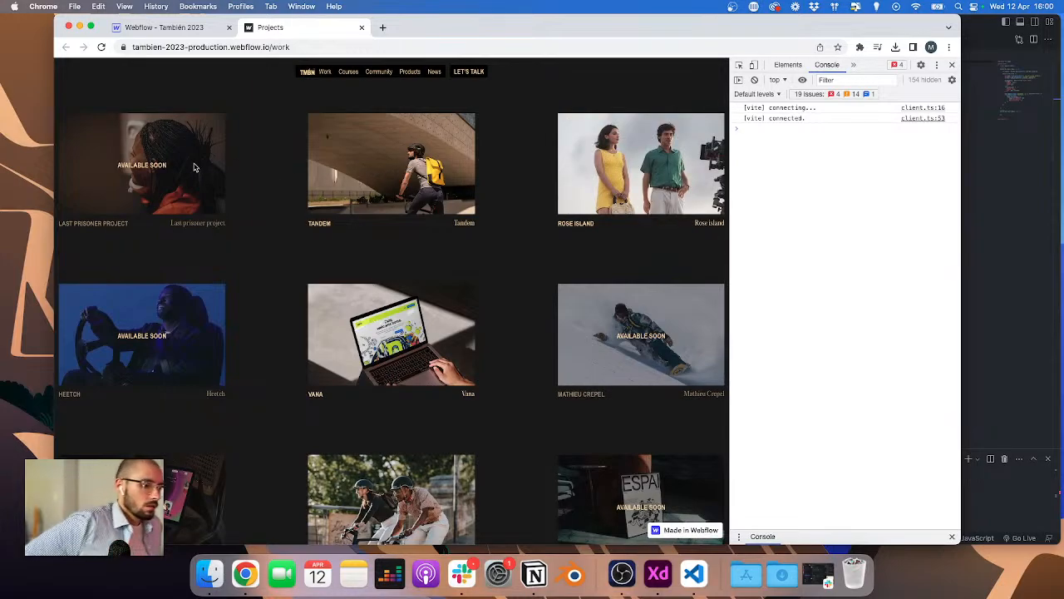
Step: Review the desktop hover event code in work.js
click(1054, 211)
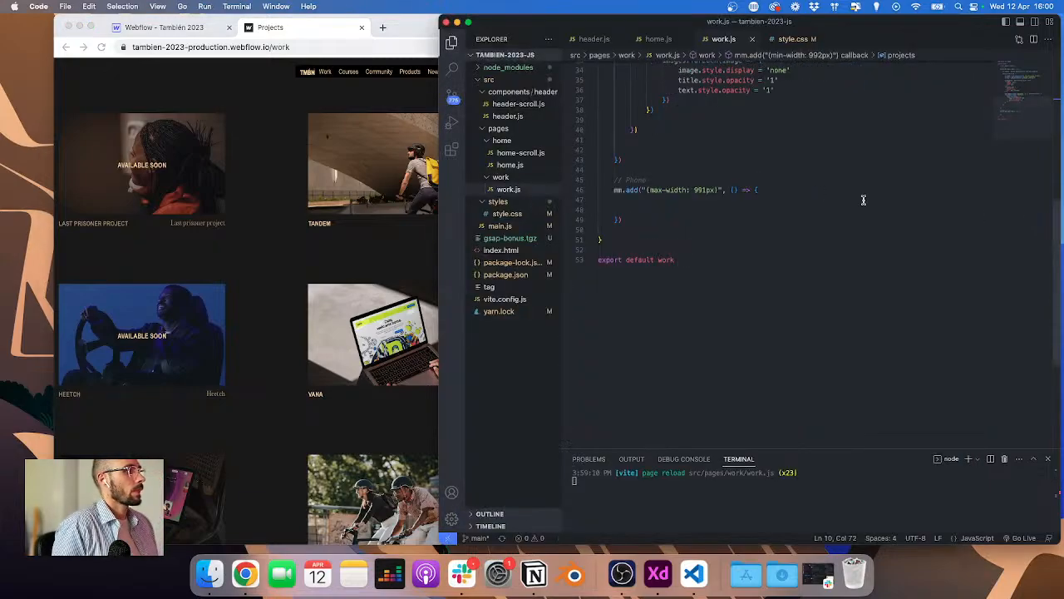
scroll(784, 192, up, 3)
scroll(785, 191, up, 6)
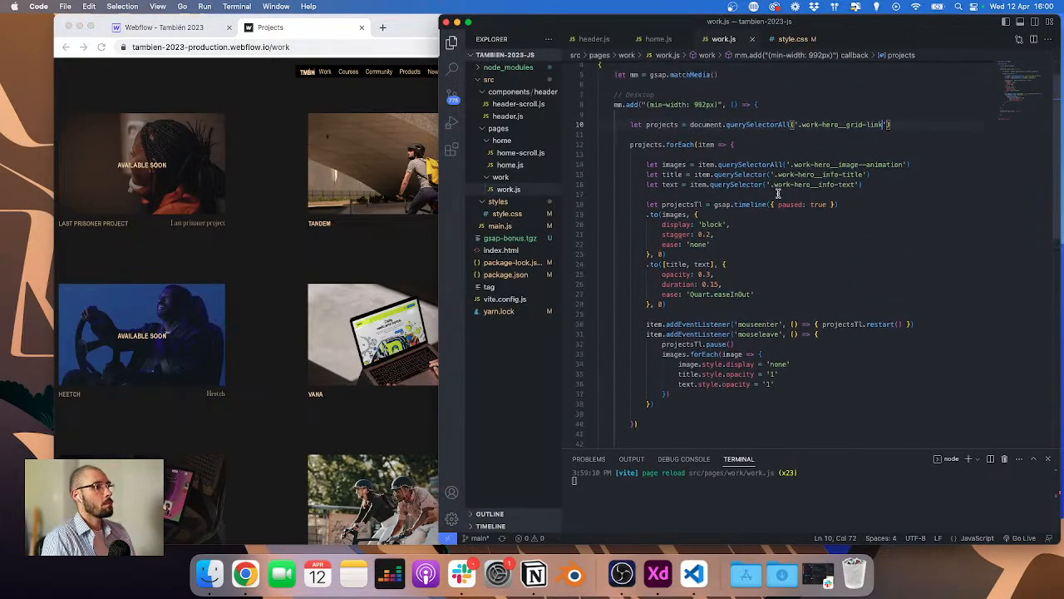
scroll(749, 301, down, 3)
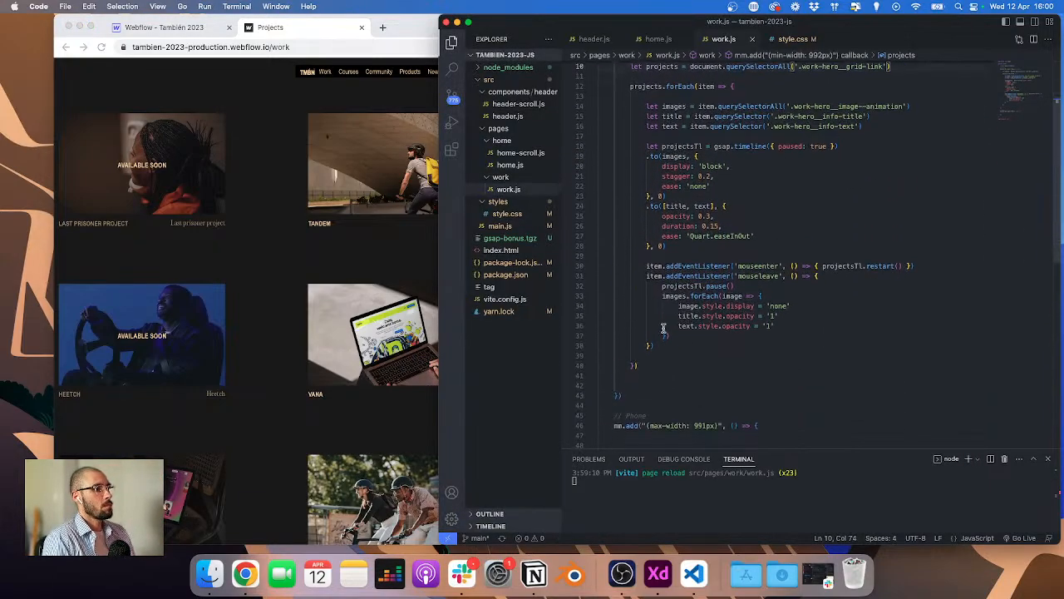
click(928, 266)
click(828, 275)
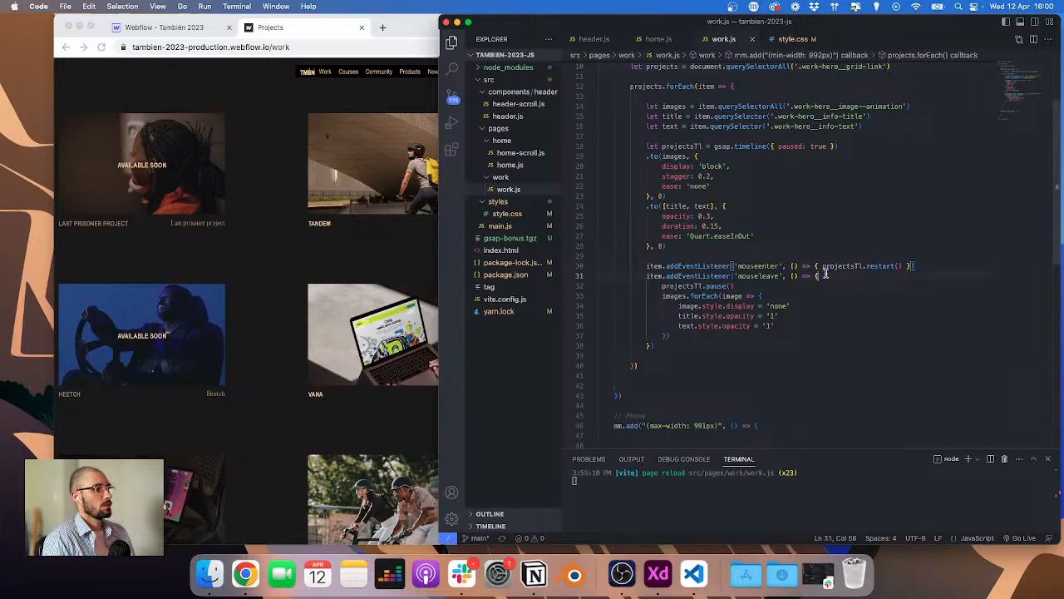
scroll(678, 348, up, 2)
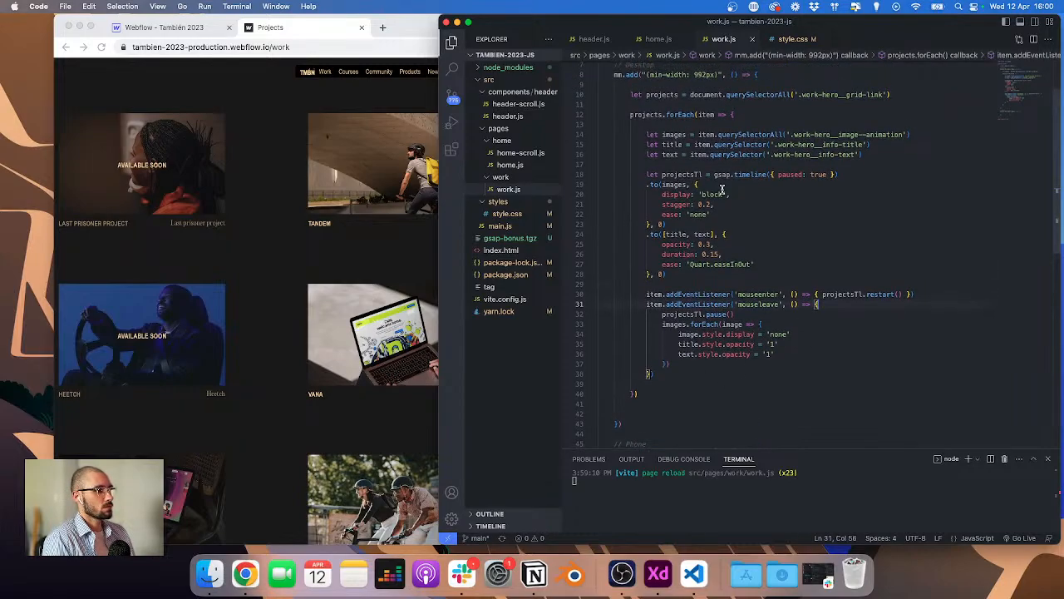
click(742, 116)
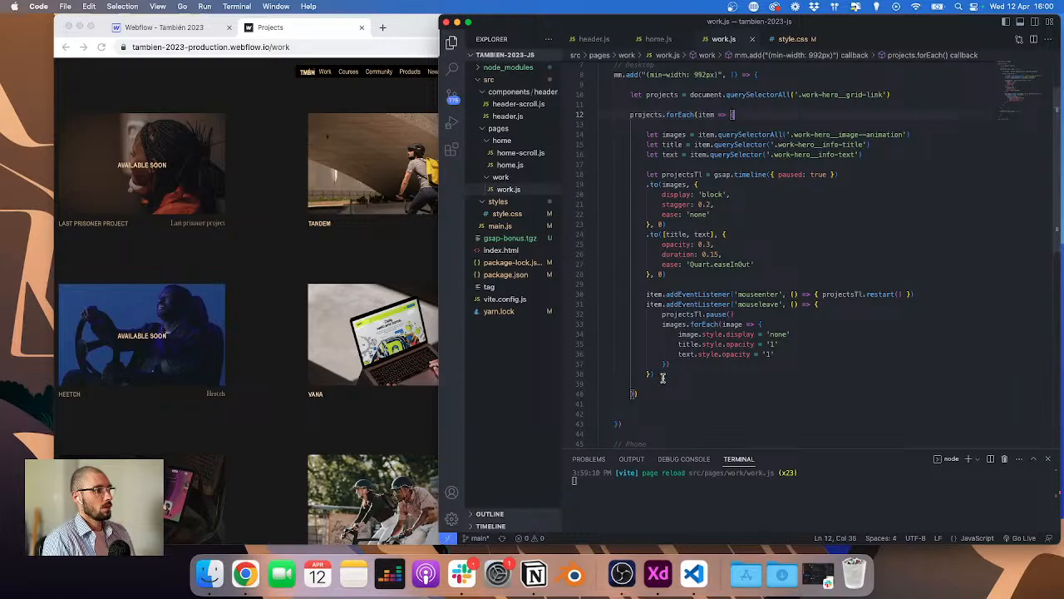
Step: Duplicate the projects selector line below the desktop forEach block in work.js
drag(629, 94, 895, 94)
key(super+c)
click(809, 115)
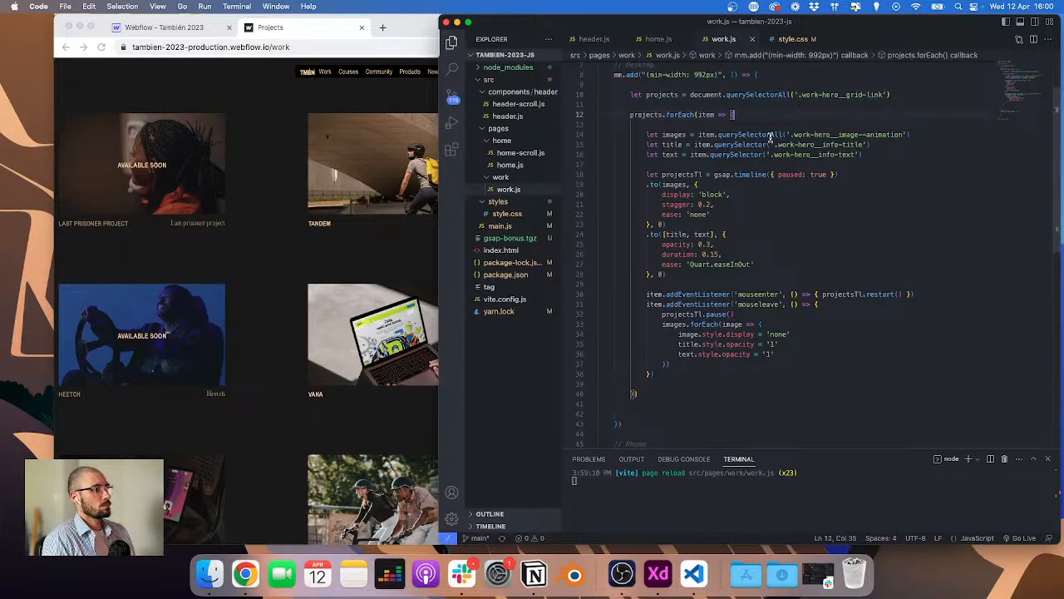
click(668, 386)
key(Down)
key(Down)
key(Return)
key(Return)
key(Return)
key(Up)
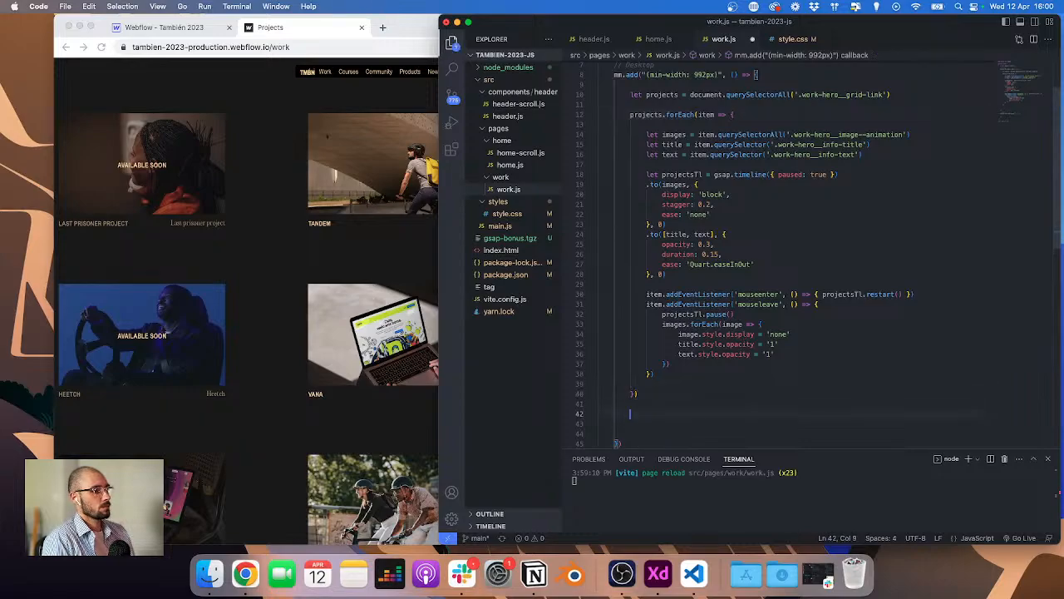
key(super+v)
Step: Change the duplicated line to select all '.work-hero__grid-element' elements into a variable named tests
click(142, 27)
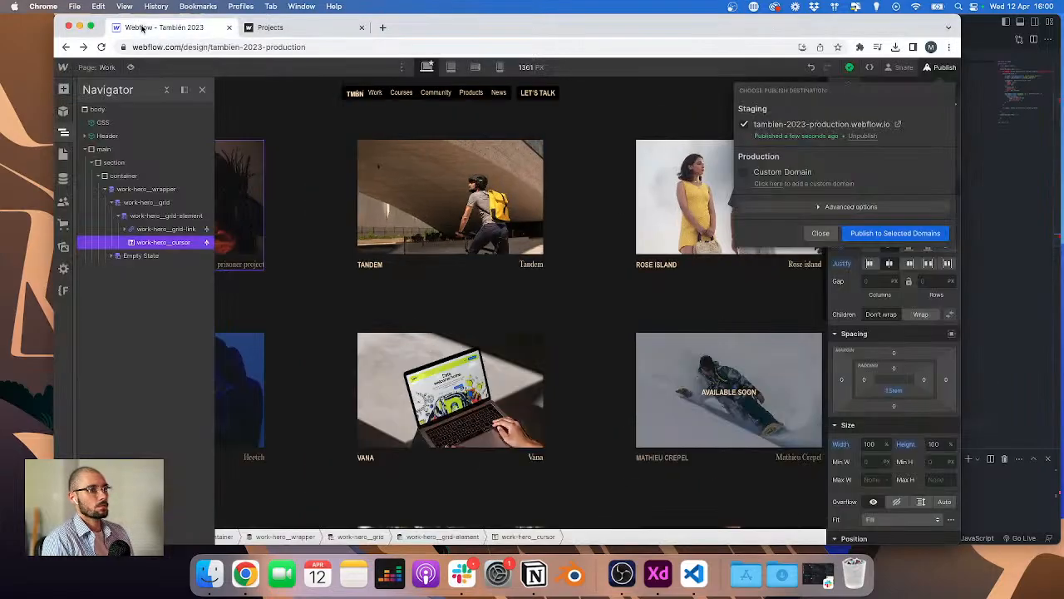
click(162, 215)
click(985, 204)
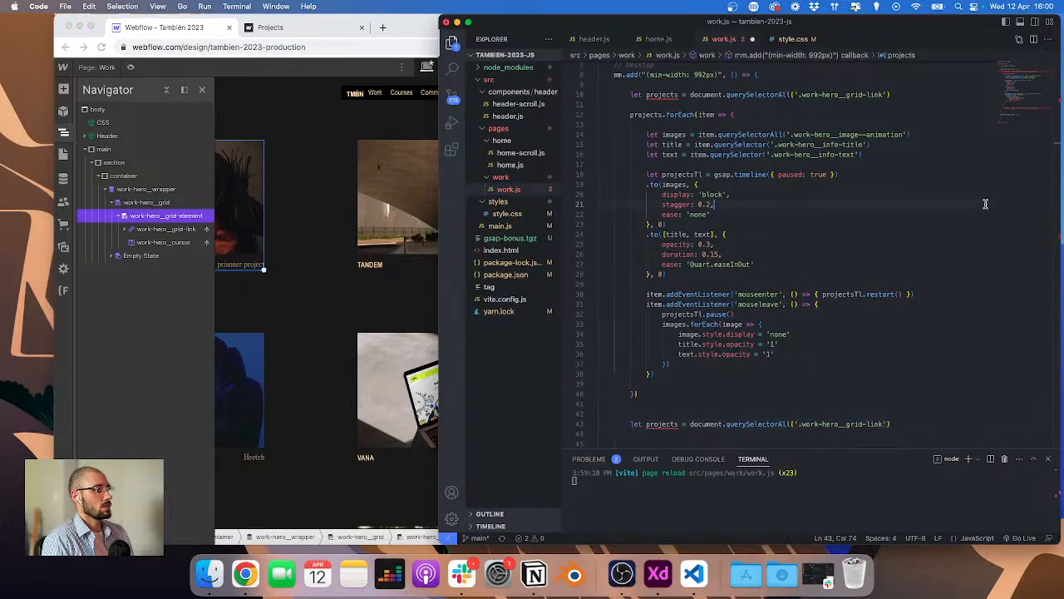
drag(802, 424, 884, 424)
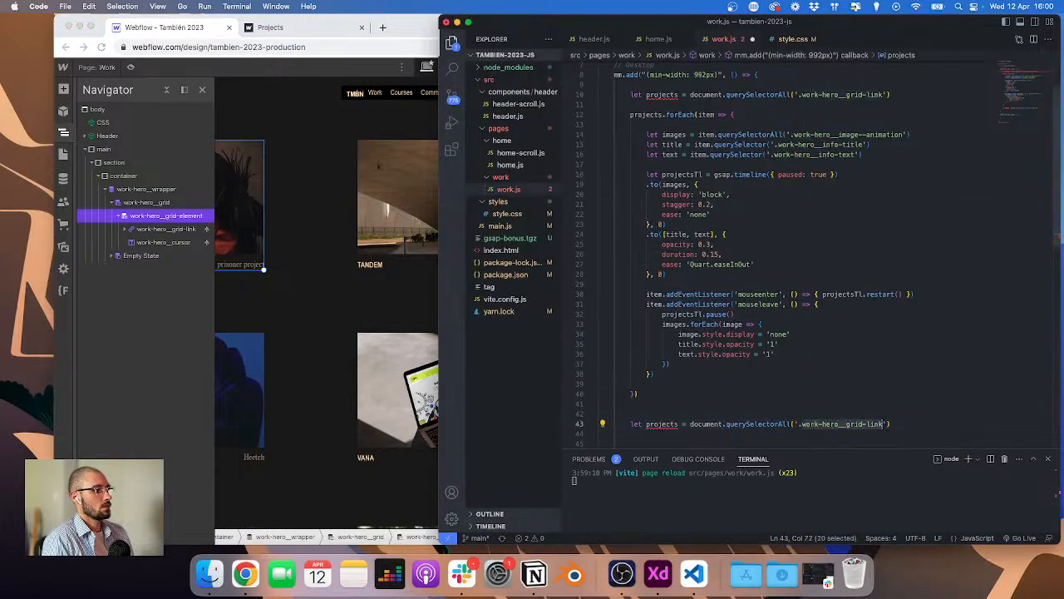
text(work-hero__grid-element)
click(675, 424)
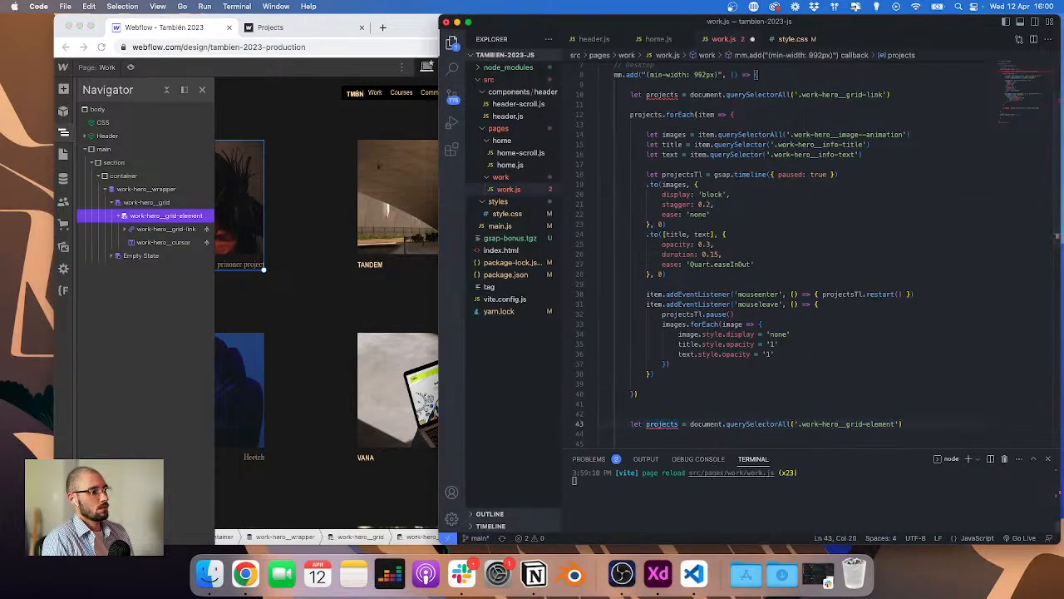
double_click(675, 425)
text(tests)
Step: Start a tests.forEach loop that iterates over each test element
click(715, 434)
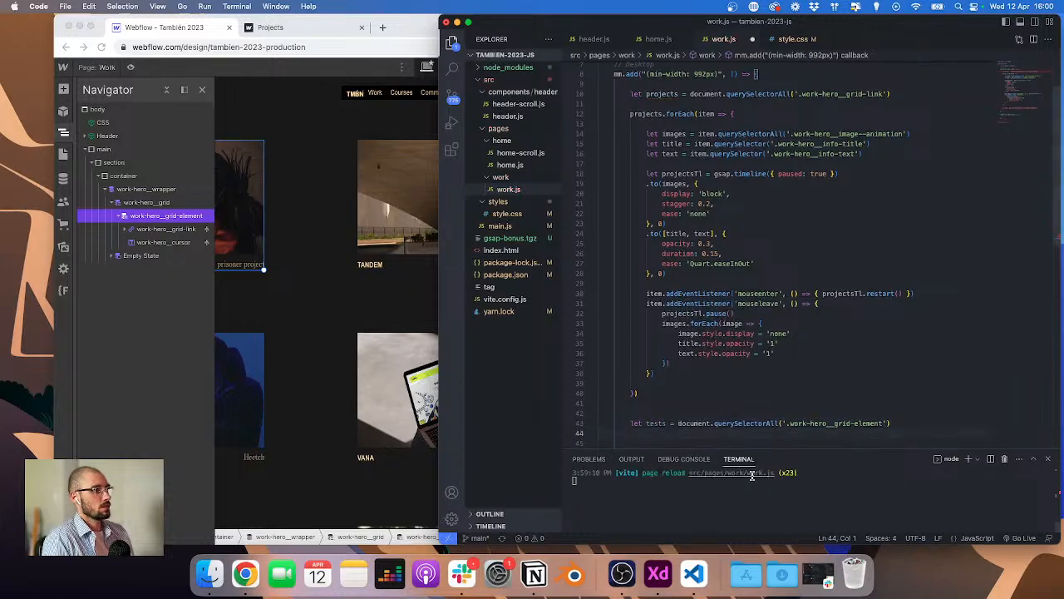
text(testw)
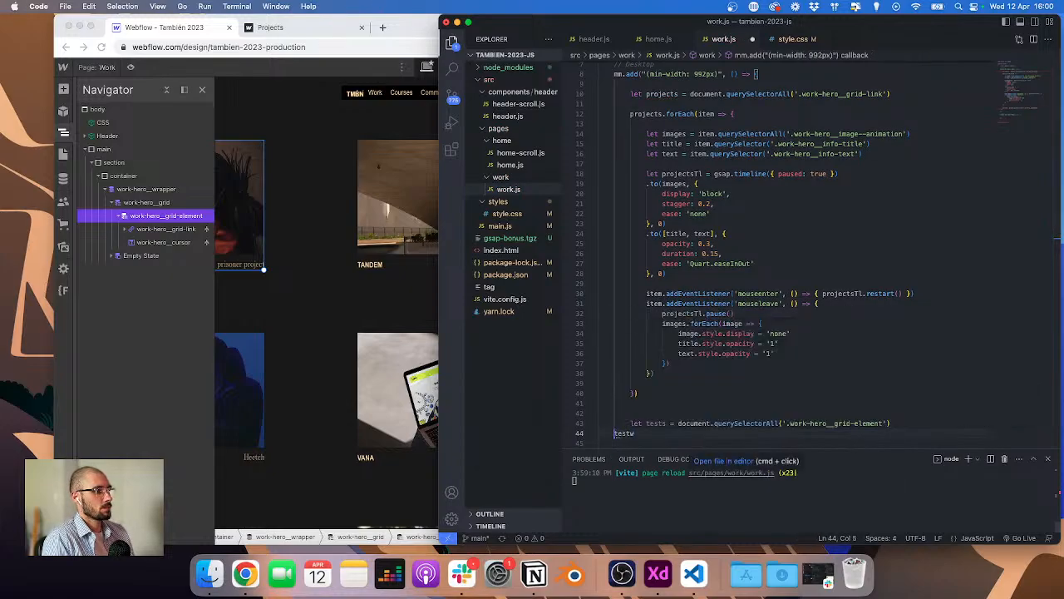
key(Left)
key(Tab)
key(Right)
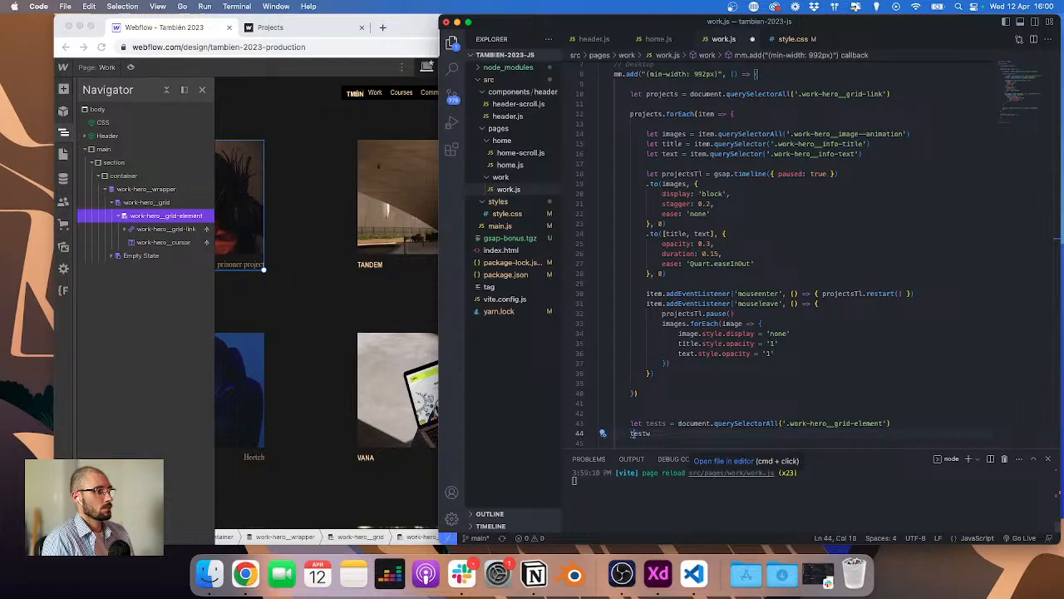
text(.forEach(test)
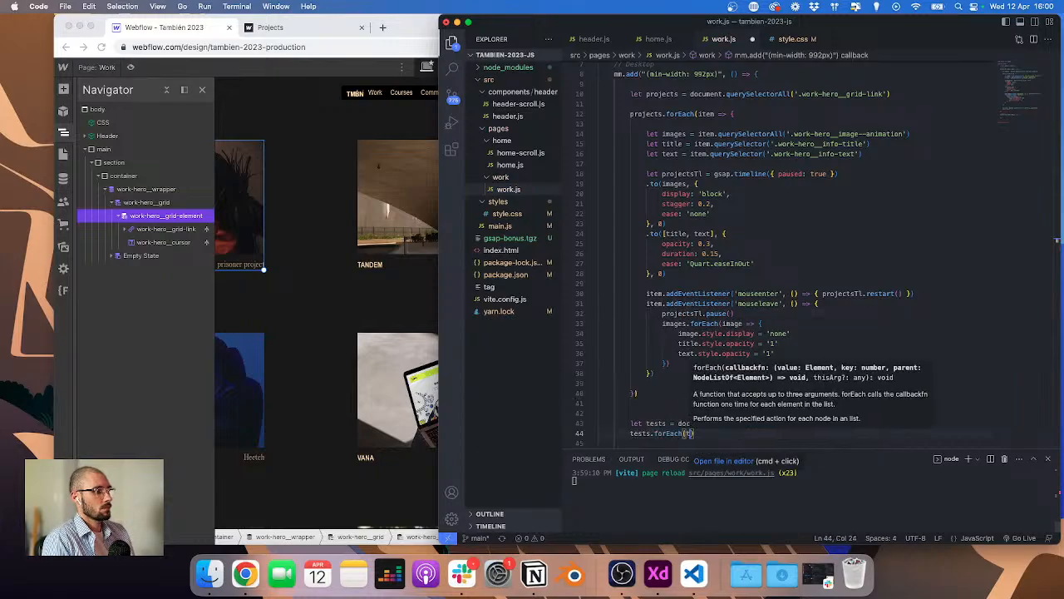
text( => {)
key(Return)
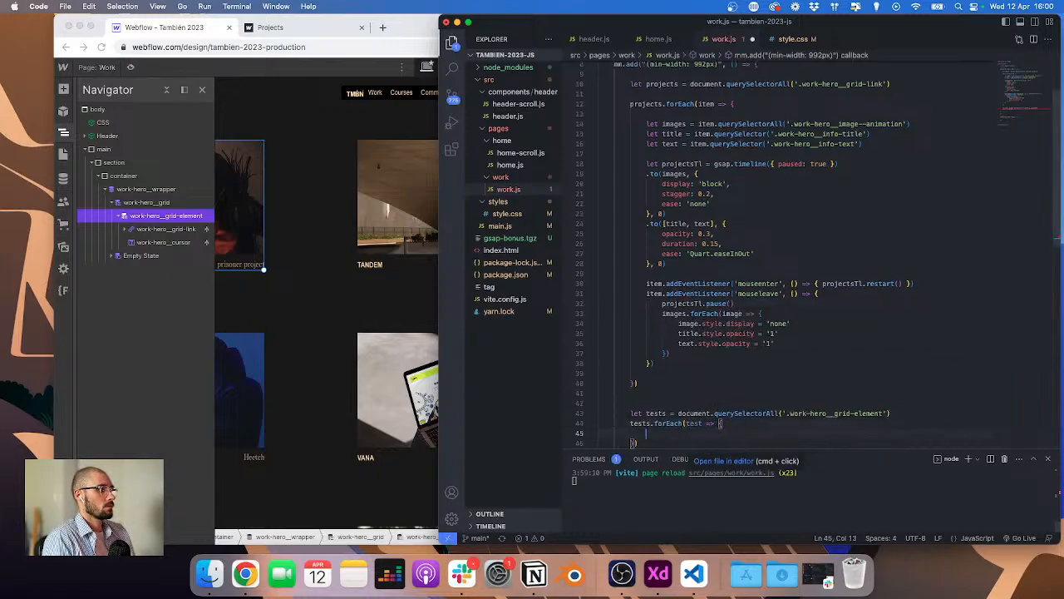
Step: Inside the loop, create a paused GSAP timeline named testTl
text(let tes)
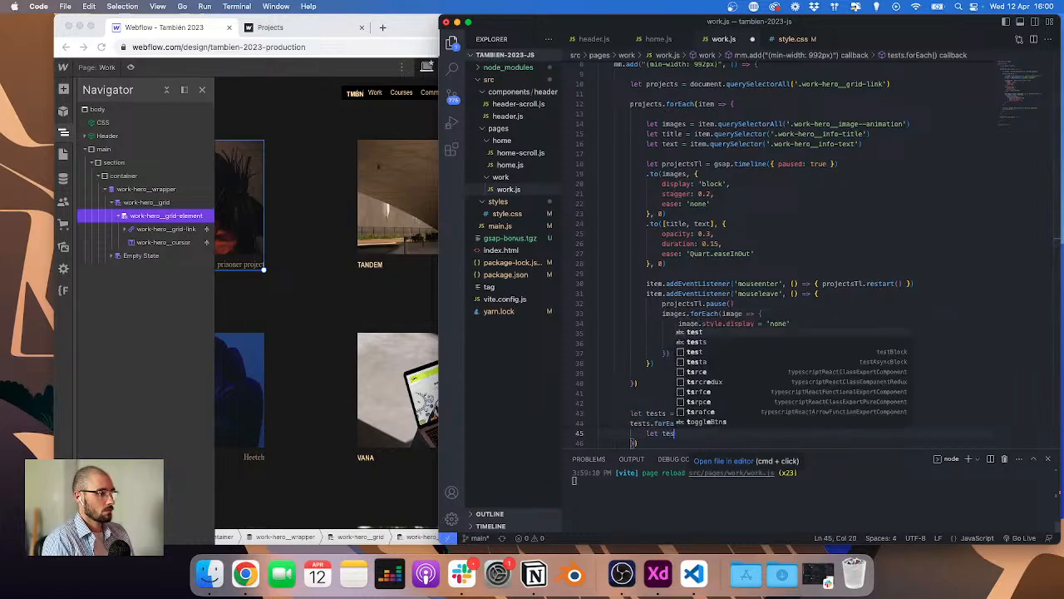
text(tTl = gsap.ti)
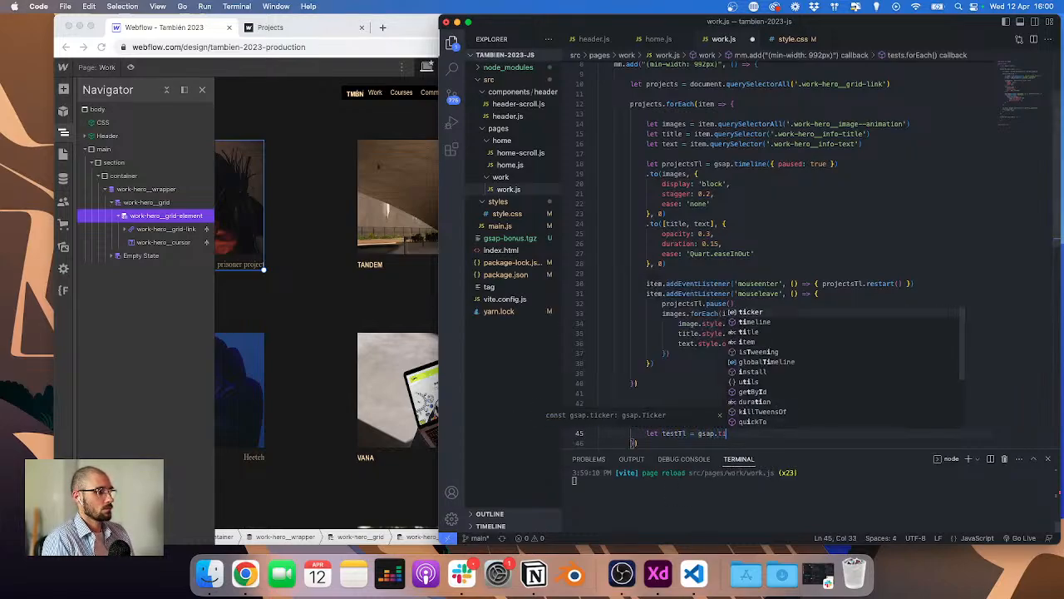
text(meline({ paused: treu)
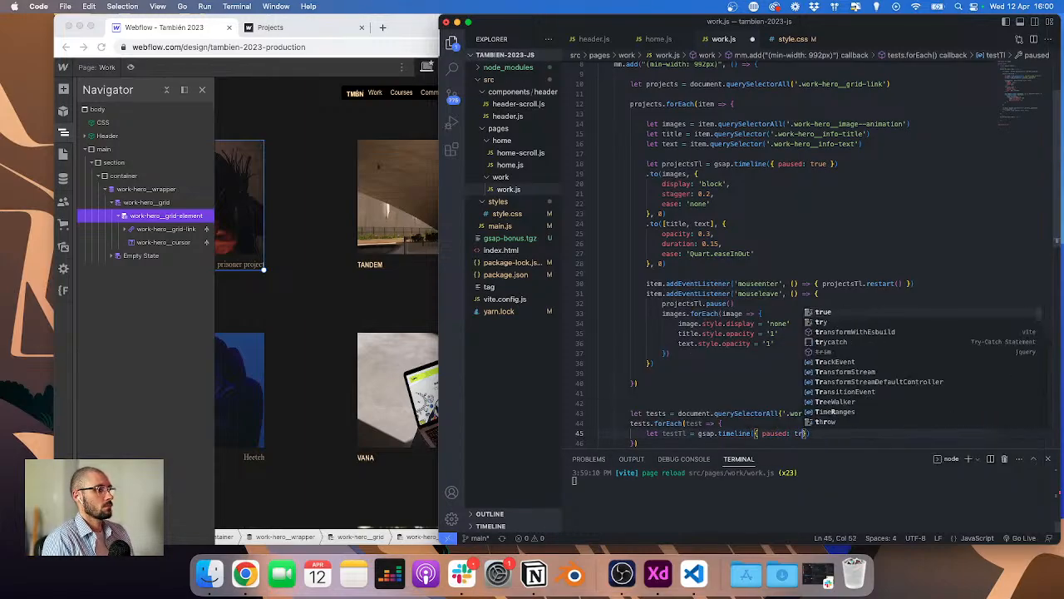
key(Return)
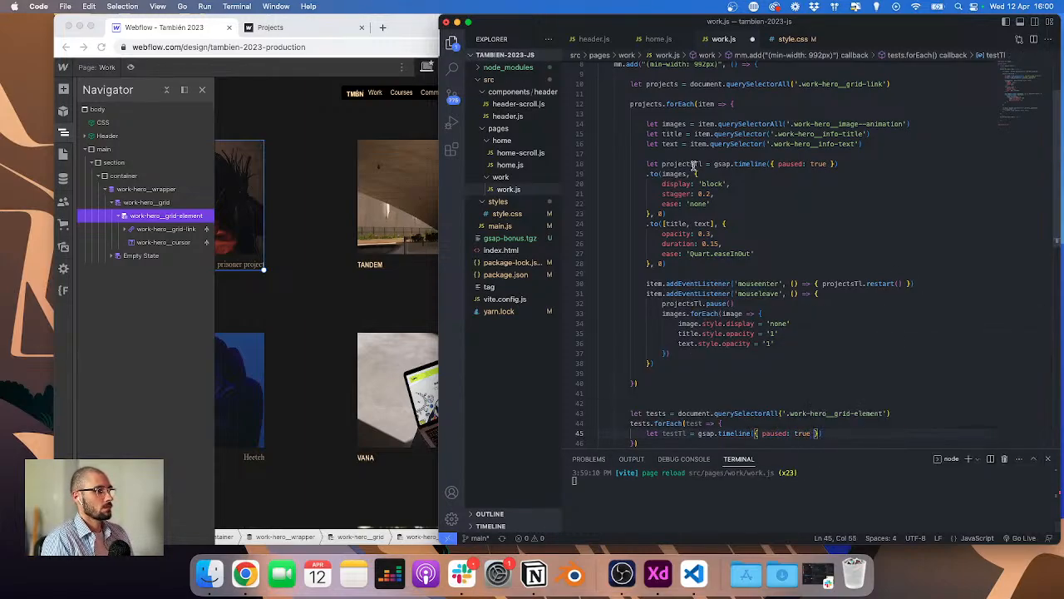
Step: Copy the images .to() tween from the projects timeline and paste it after the testTl declaration
click(839, 163)
drag(672, 213, 592, 183)
drag(667, 214, 580, 174)
key(super+c)
scroll(659, 429, down, 2)
click(829, 383)
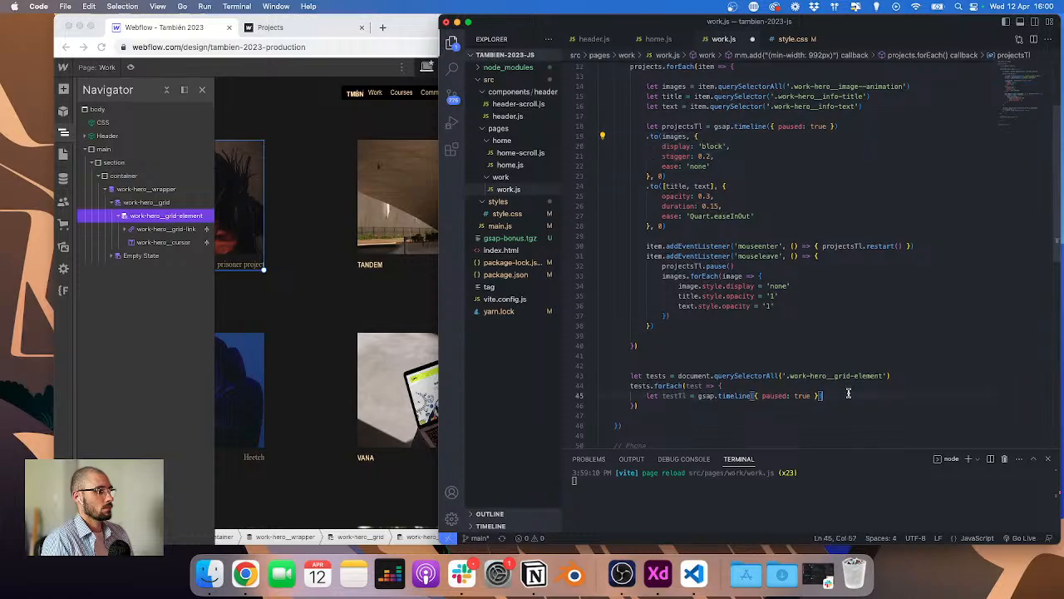
key(Return)
key(super+v)
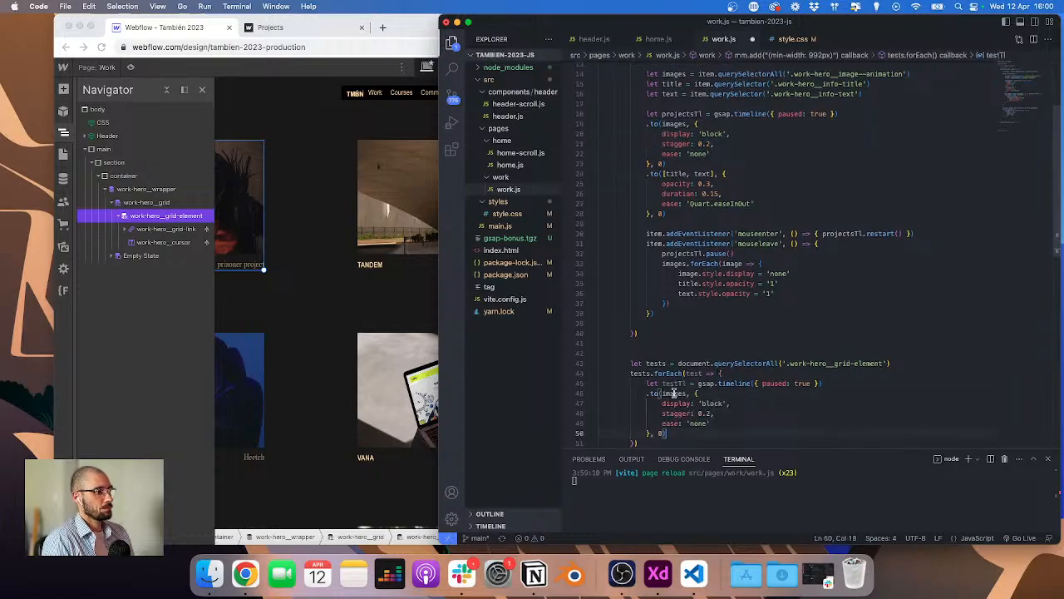
Step: Retarget the pasted tween to test.querySelector('work-hero__cursor'), using the cursor class name from the Webflow Navigator
double_click(674, 394)
click(186, 248)
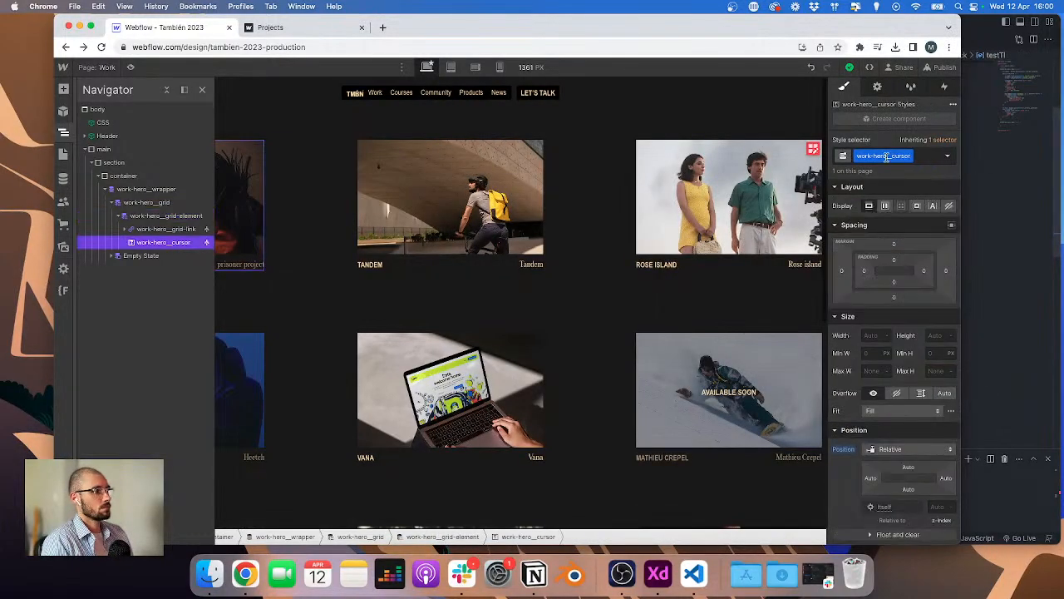
key(super+Tab)
scroll(780, 394, down, 10)
scroll(688, 244, up, 3)
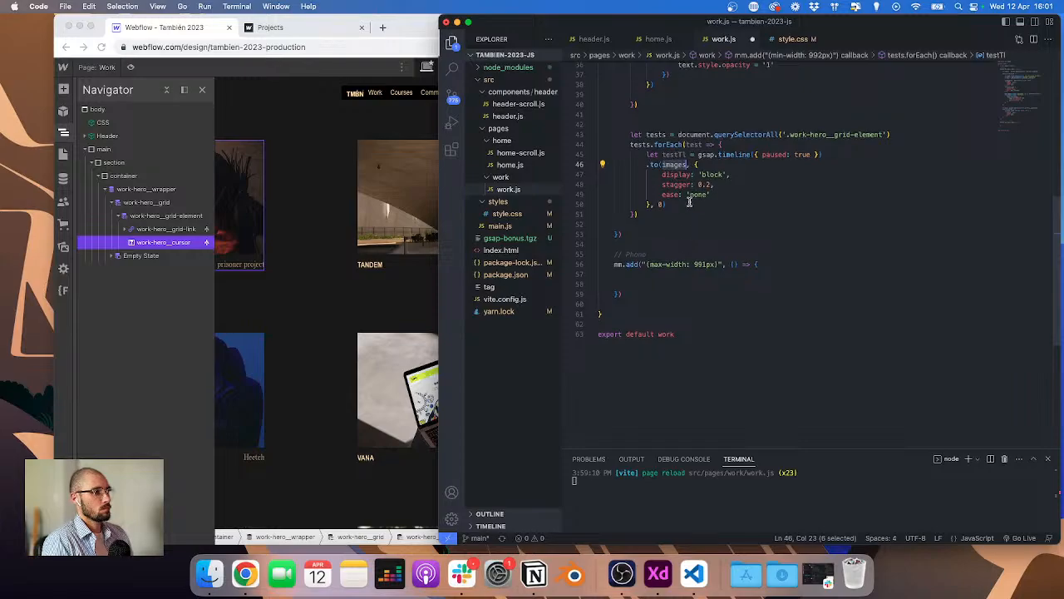
scroll(686, 193, down, 1)
text(test)
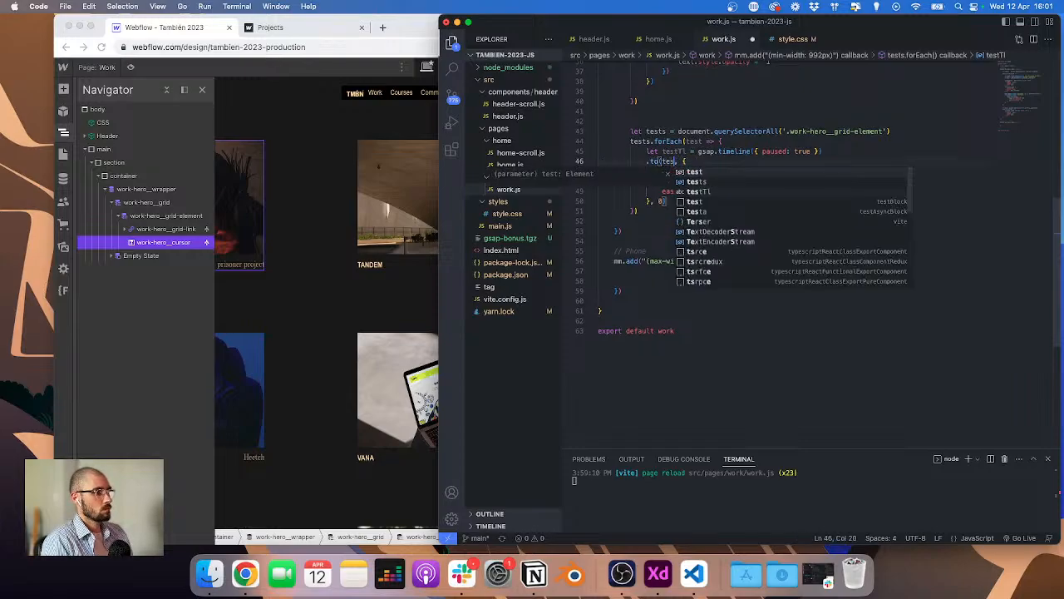
text(.querySelector('work-hero__cursor)
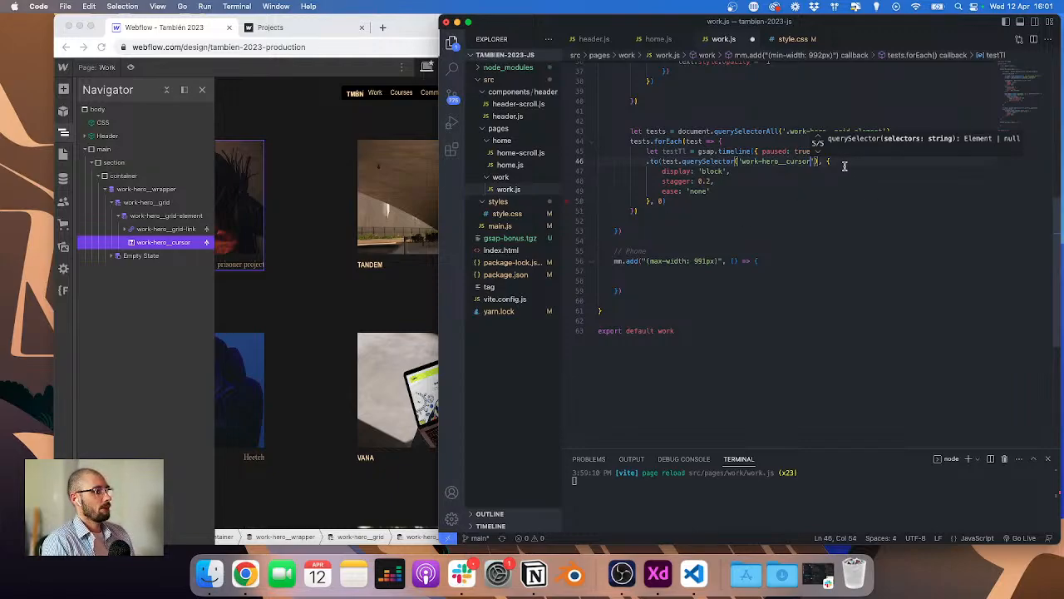
Step: Set the tween's display to 'flex' and remove the stagger line, keeping ease 'none'
double_click(715, 172)
text(flex)
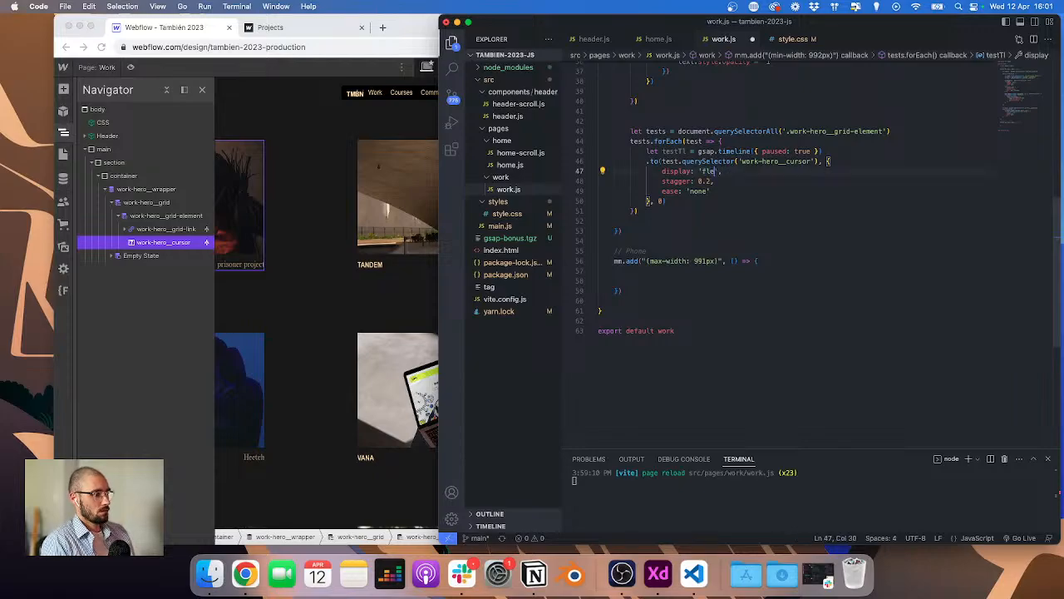
click(711, 182)
key(BackSpace)
key(shift+super+Left)
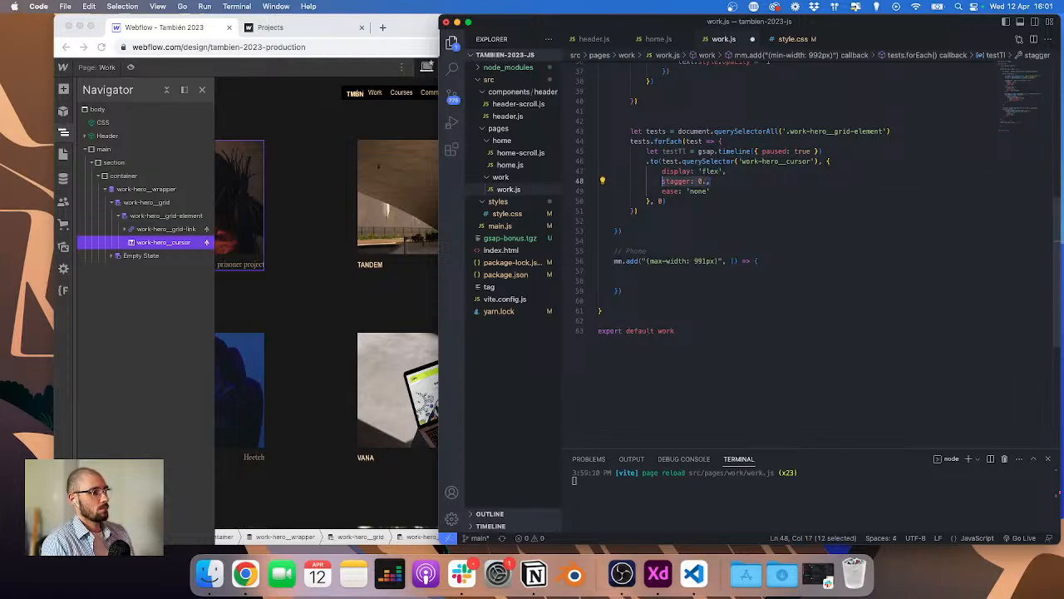
key(BackSpace)
text(duration: 0)
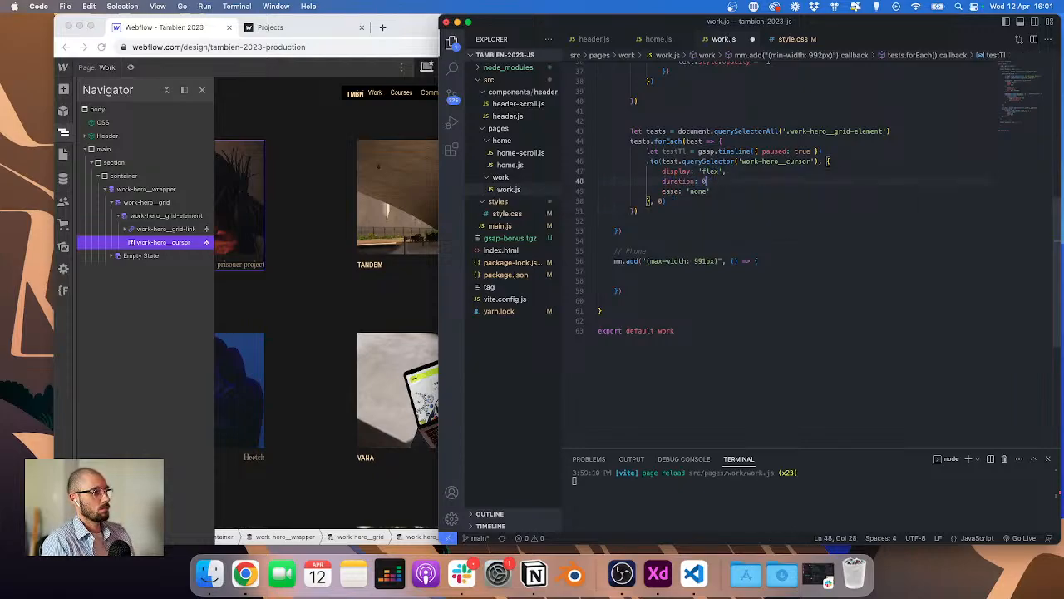
key(shift+super+Left)
key(shift+super+Left)
key(BackSpace)
key(BackSpace)
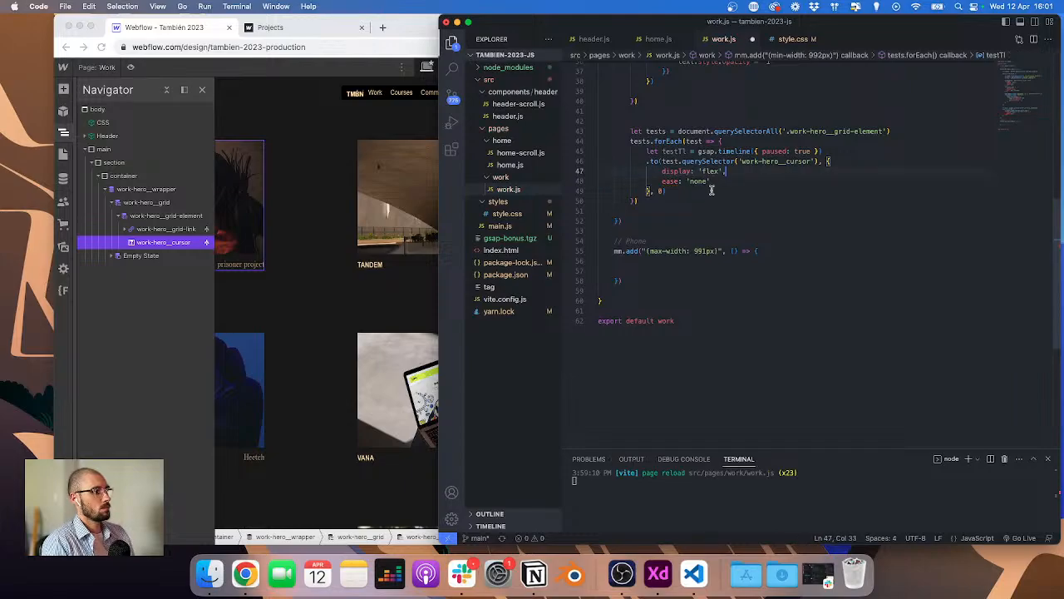
Step: Add a mouseenter listener on test that calls testTl.play()
click(866, 139)
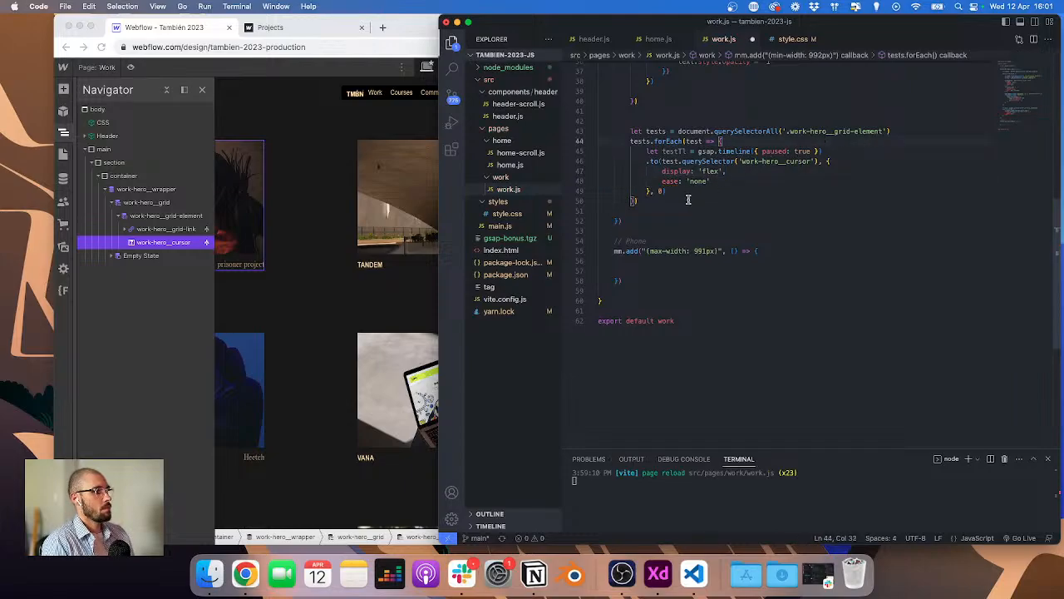
click(691, 192)
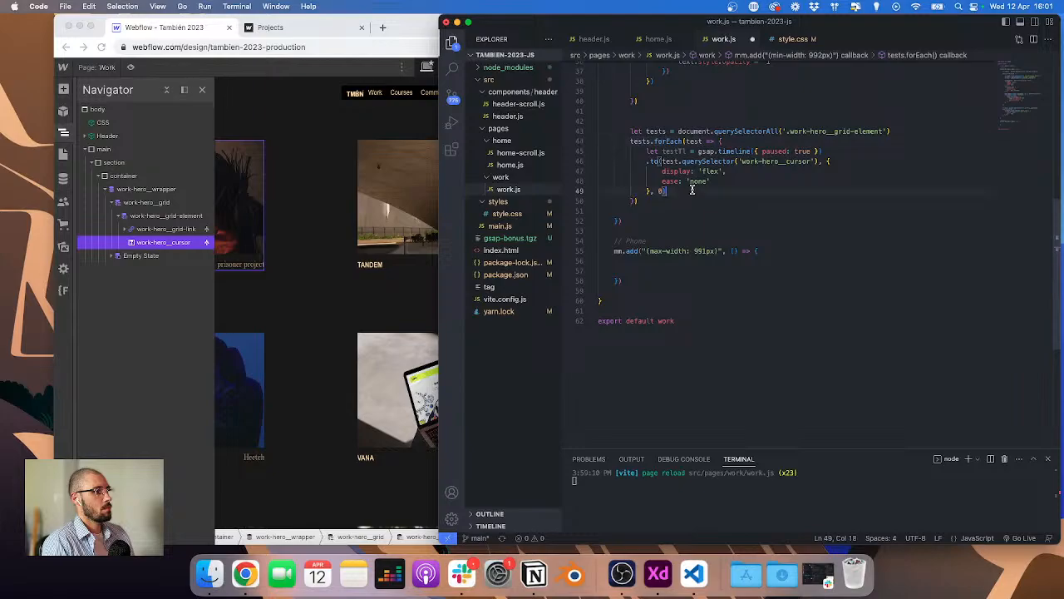
key(Return)
key(Return)
text(test.)
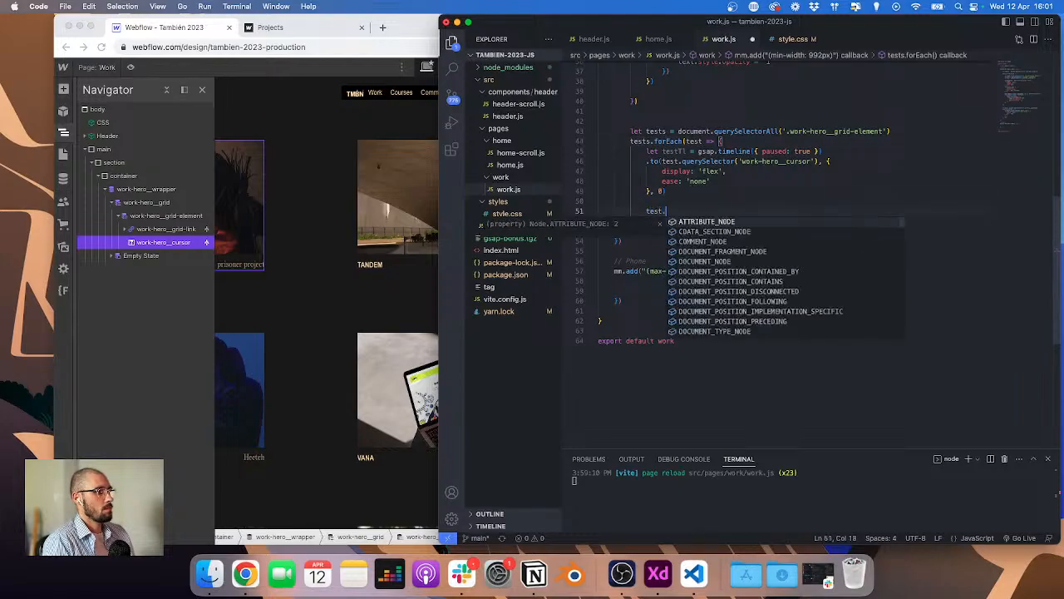
text(addEventListener('mouseenter');)
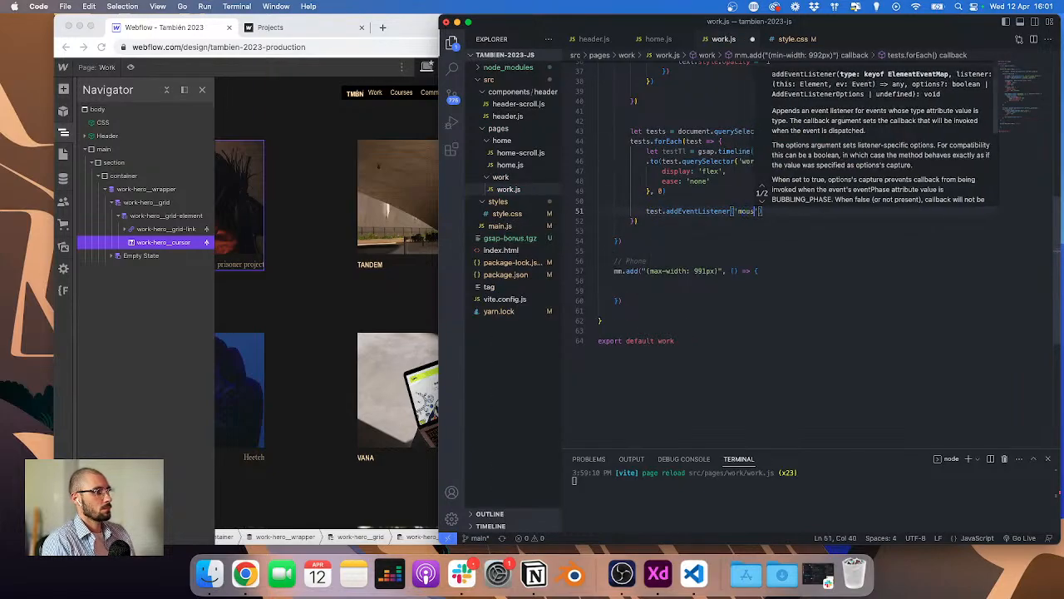
key(Left)
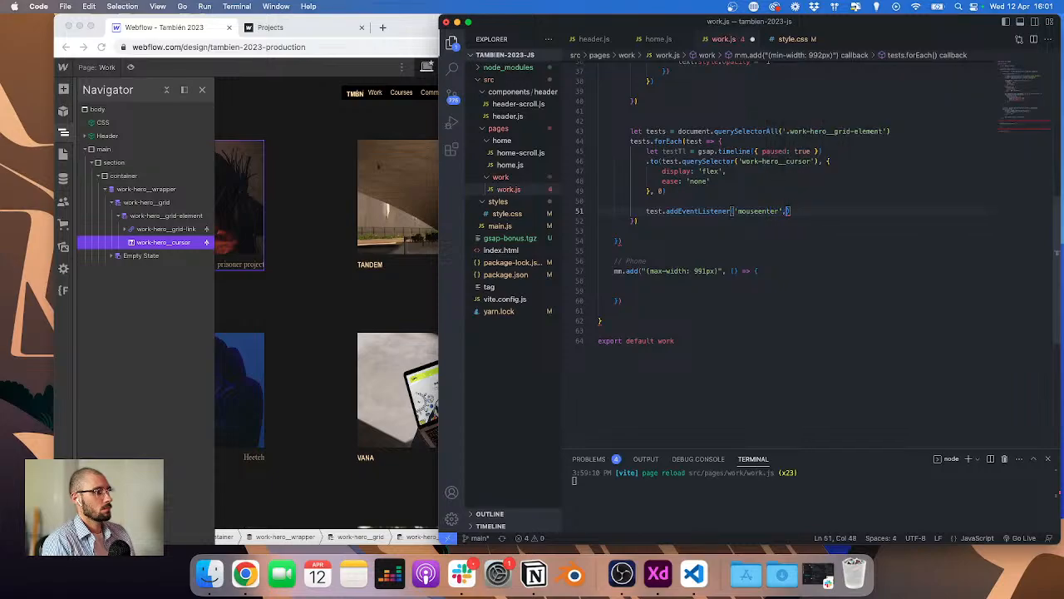
text(, () => { )
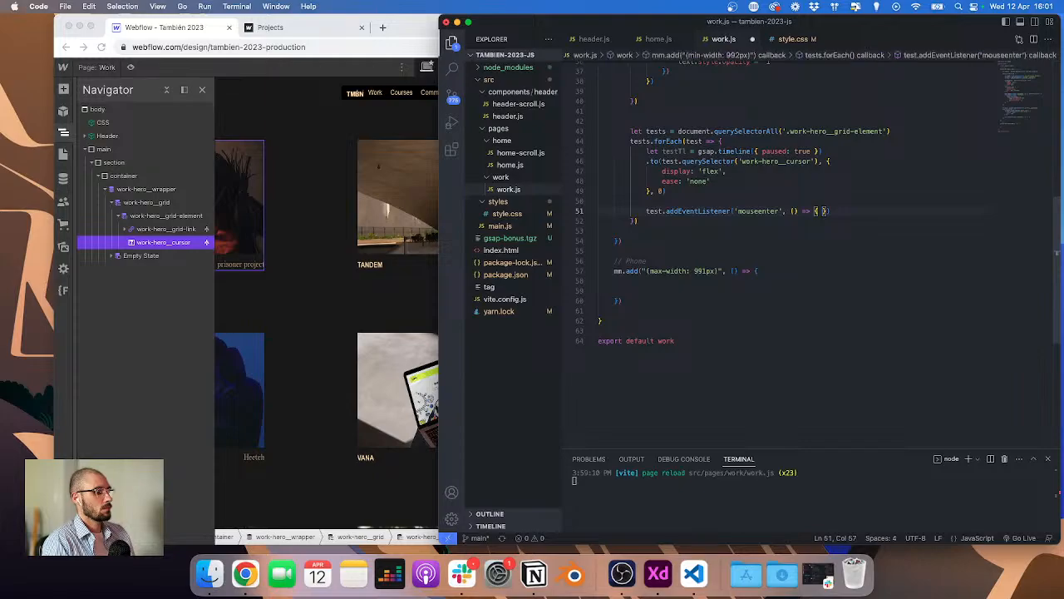
text(testTl)
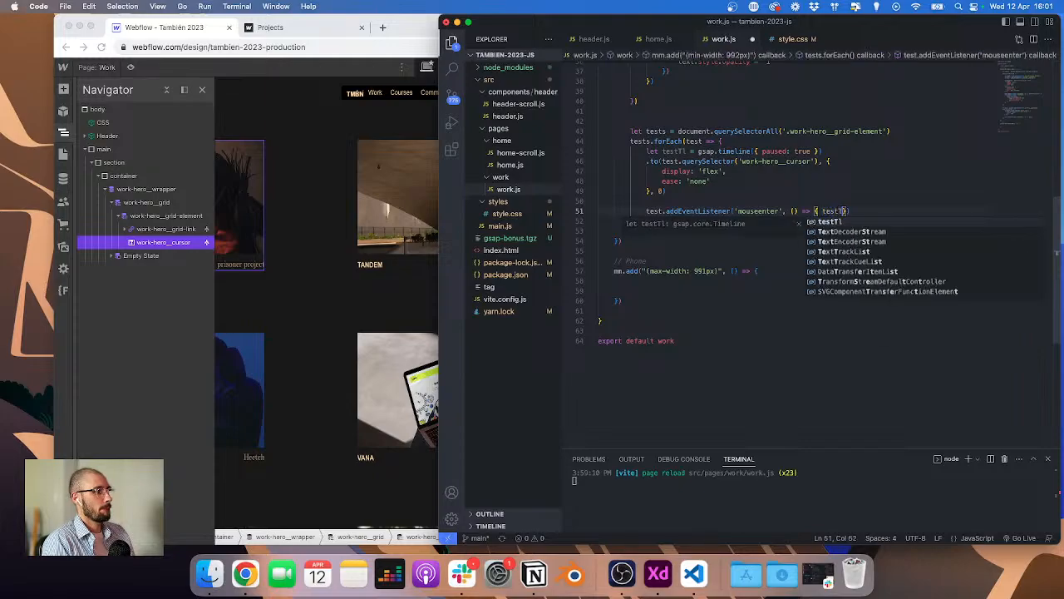
text(.play()
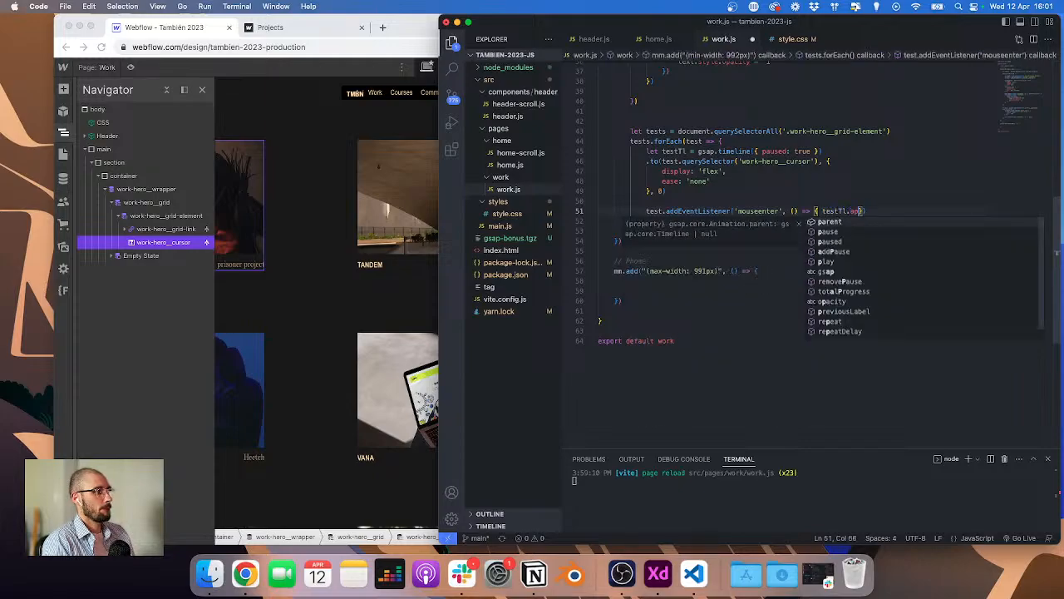
text())
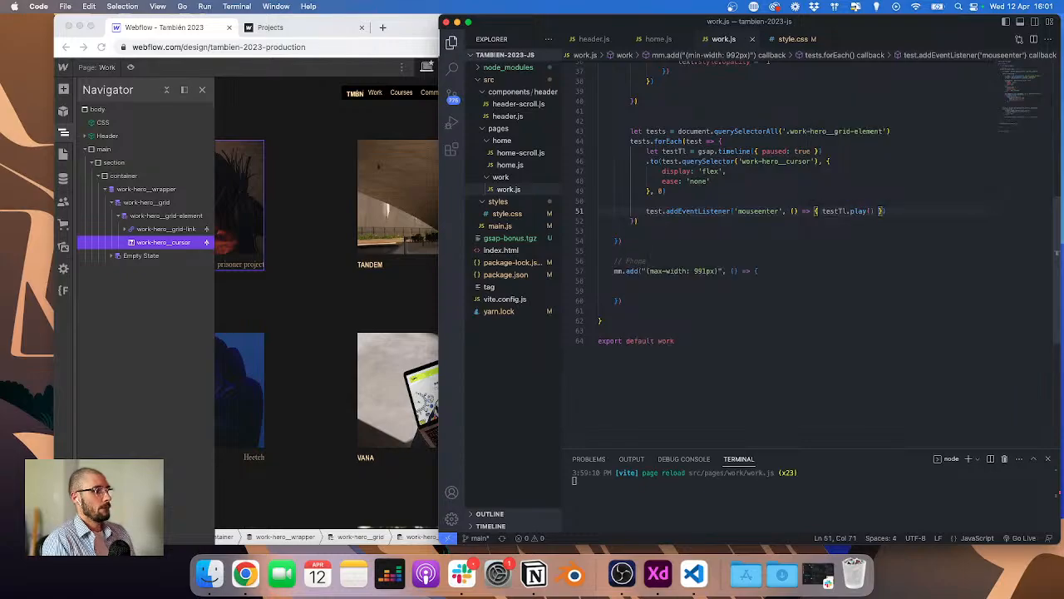
Step: Inspect the GSAP target not found error and its stack trace in the browser console
click(336, 30)
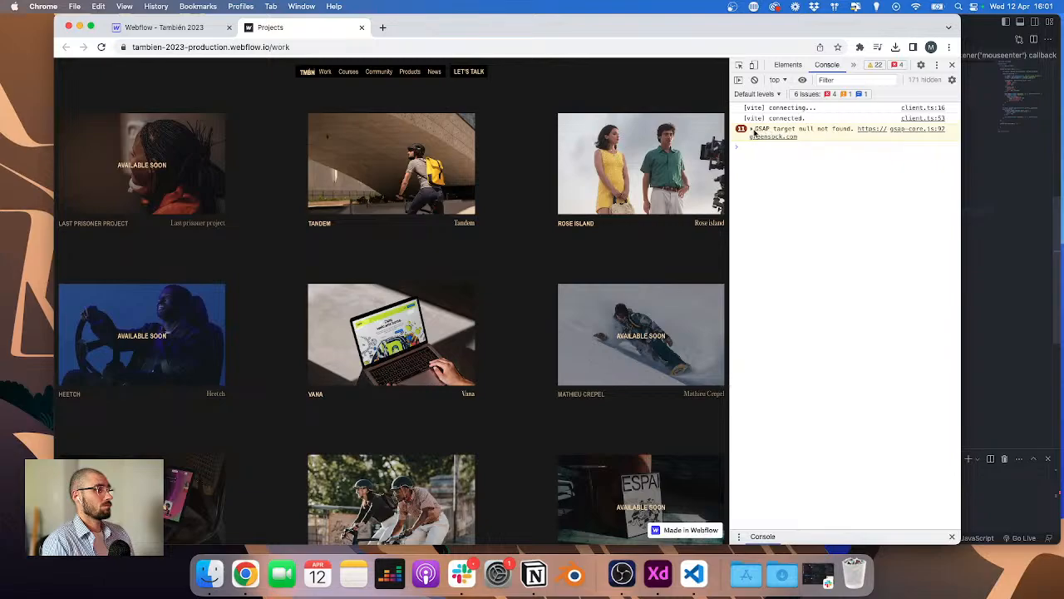
click(753, 131)
scroll(452, 230, down, 5)
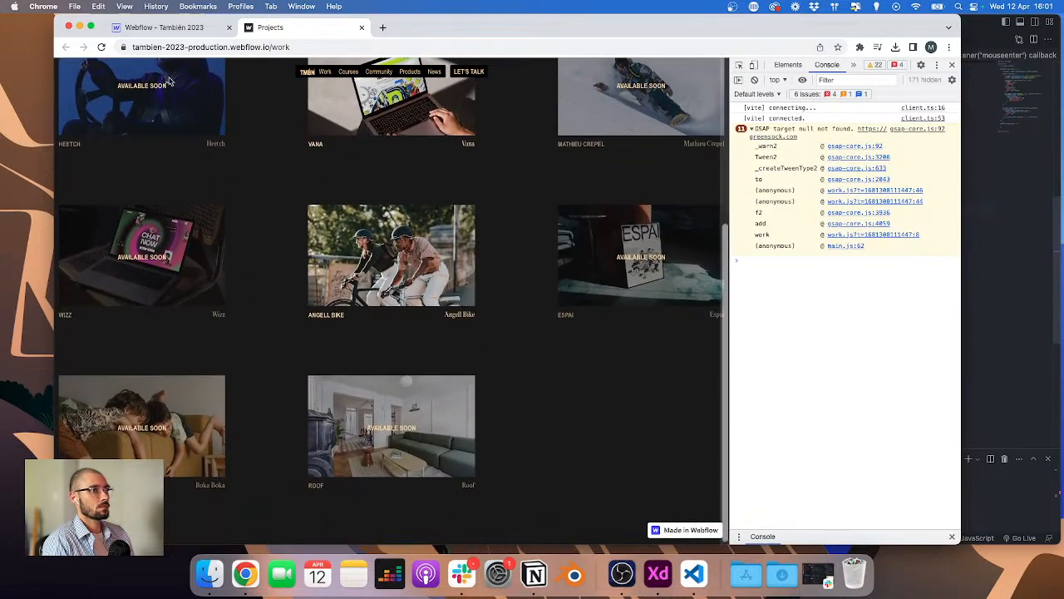
Step: Publish the Webflow site to the selected domains
click(206, 31)
right_click(944, 69)
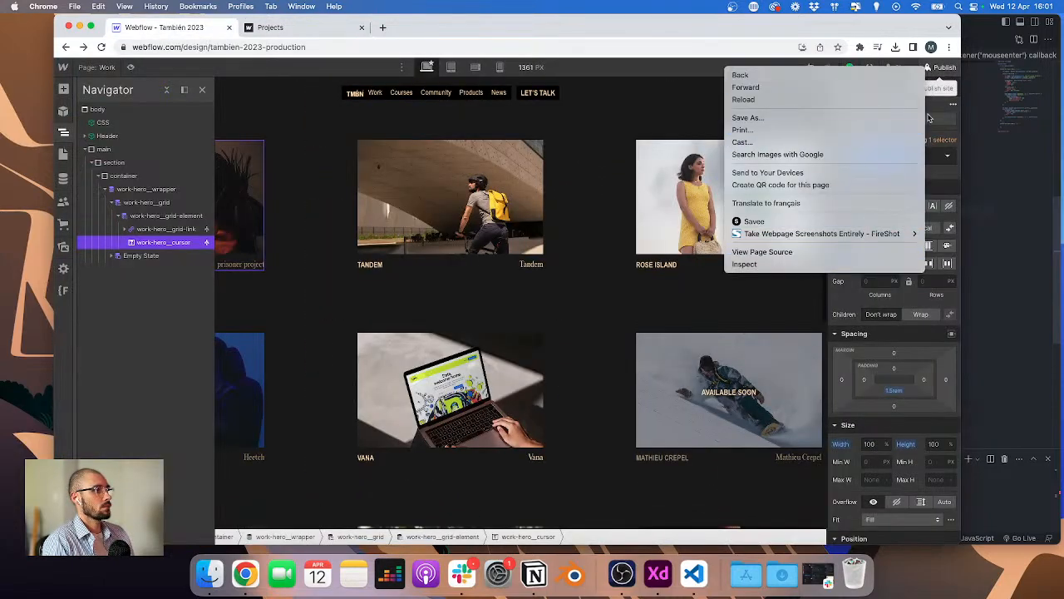
key(Escape)
click(942, 67)
click(880, 236)
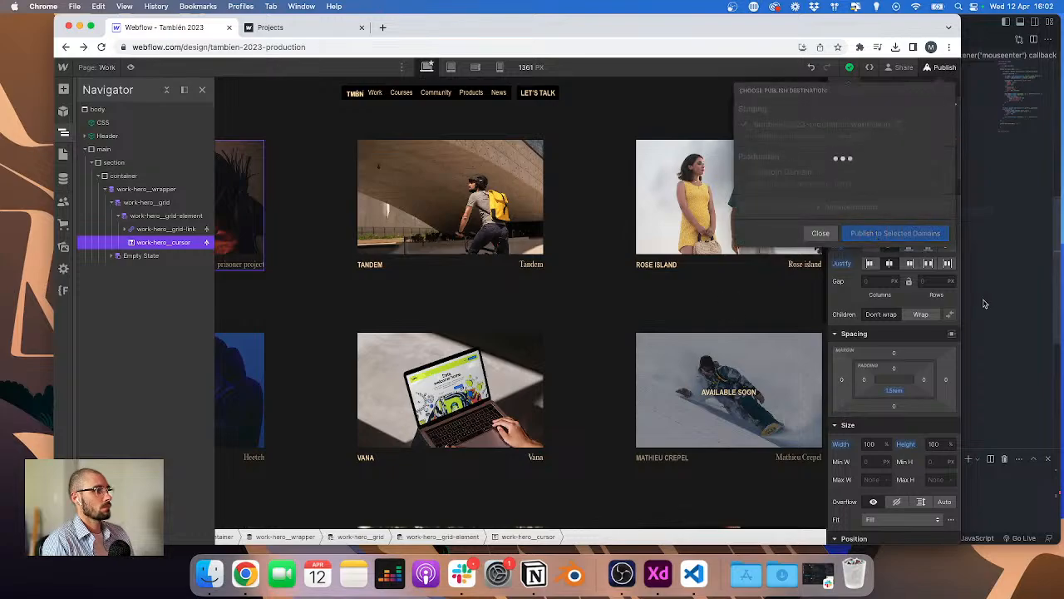
Step: Add the missing dot before work-hero__cursor in the cursor querySelector and check the live page
key(super+Tab)
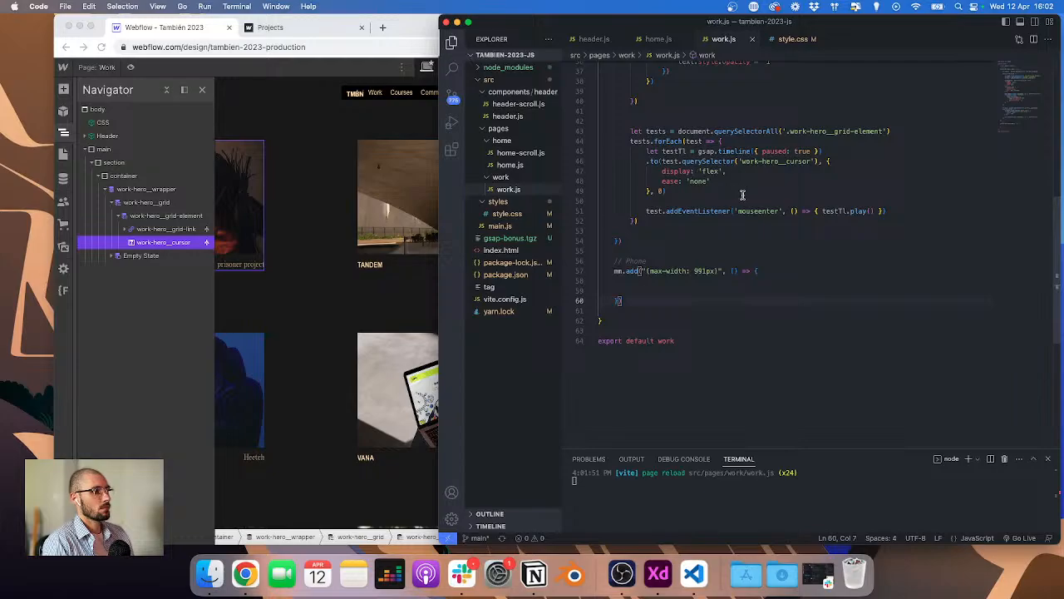
click(739, 160)
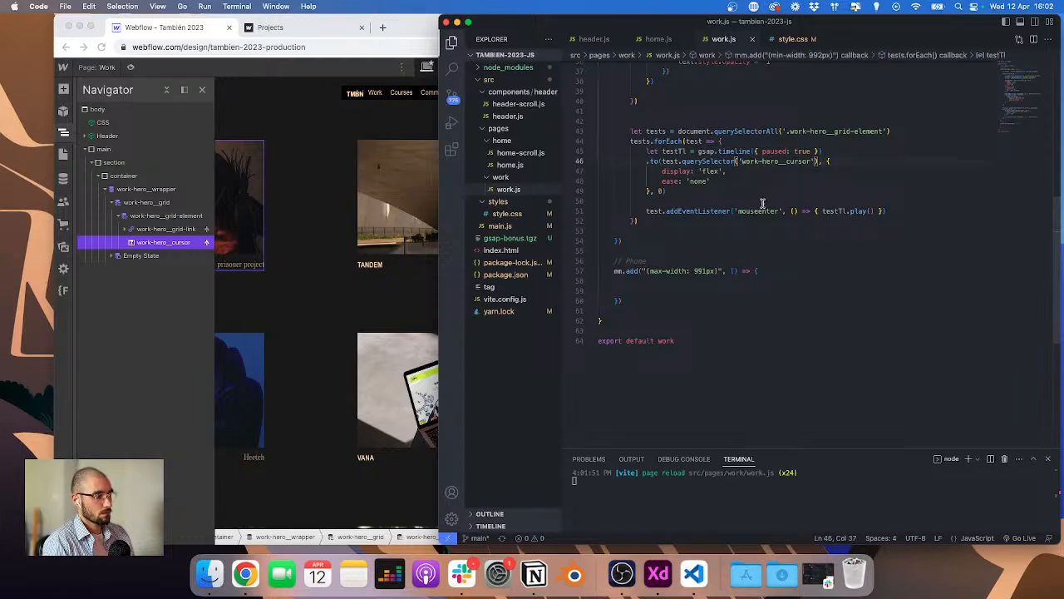
text(.)
click(304, 28)
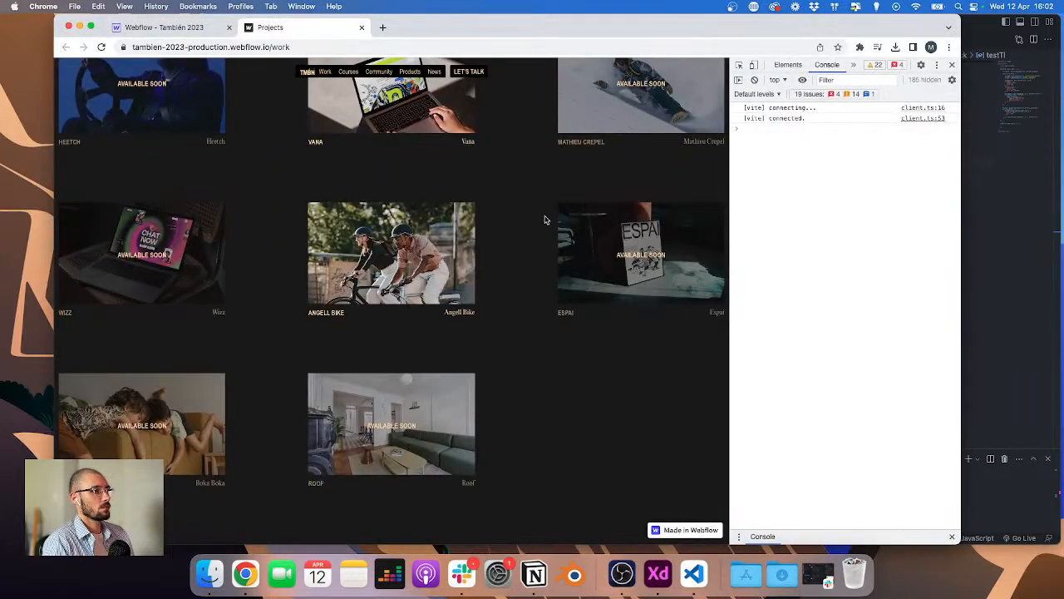
scroll(511, 238, up, 2)
click(1006, 241)
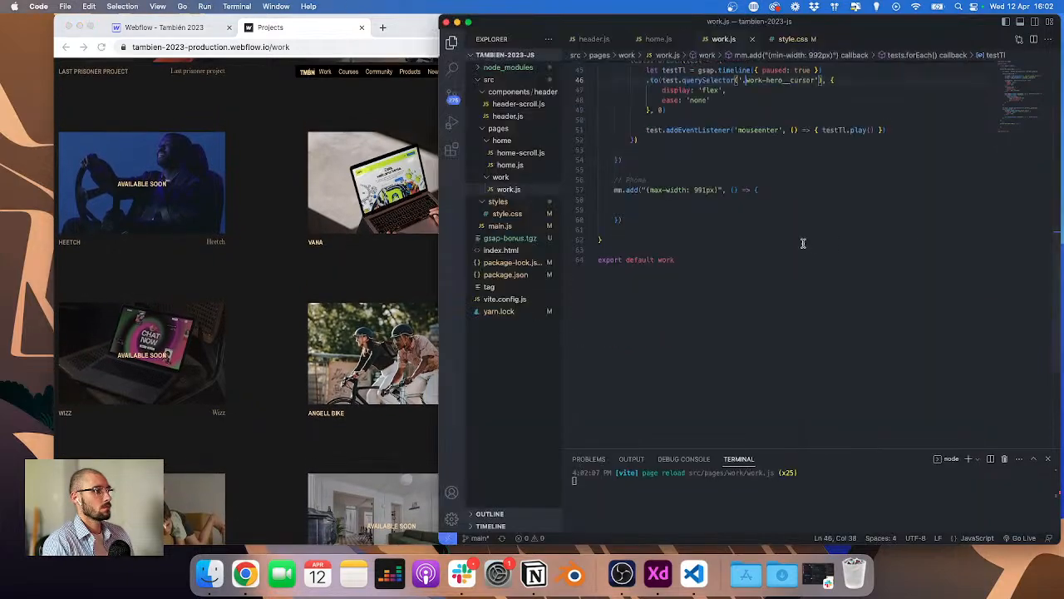
Step: Change the cursor tween from .to() to .from() with display 'none', and save the file
scroll(660, 130, up, 1)
double_click(654, 122)
text(from)
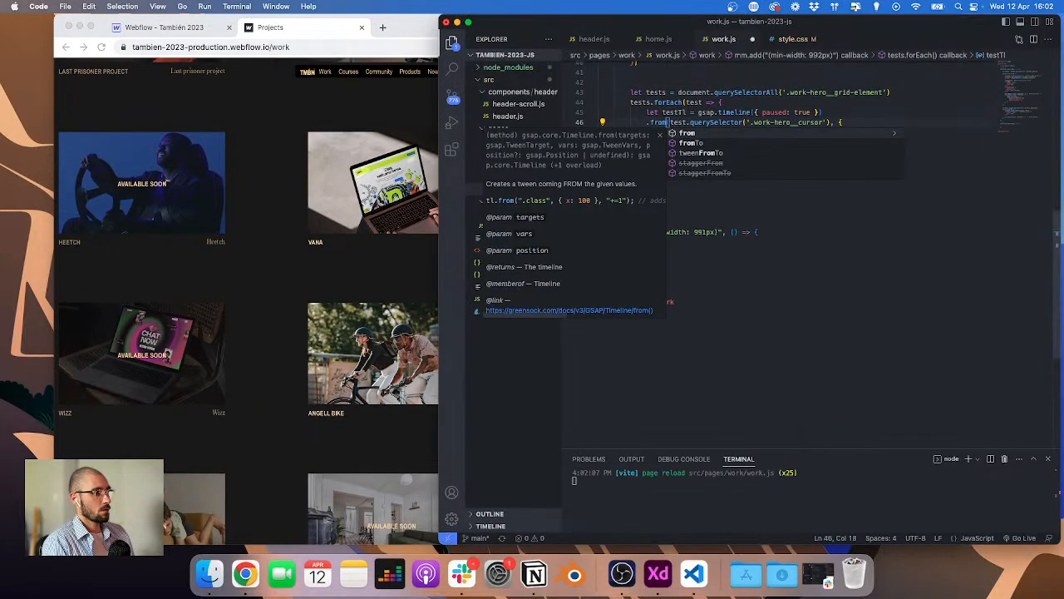
double_click(708, 132)
text(none)
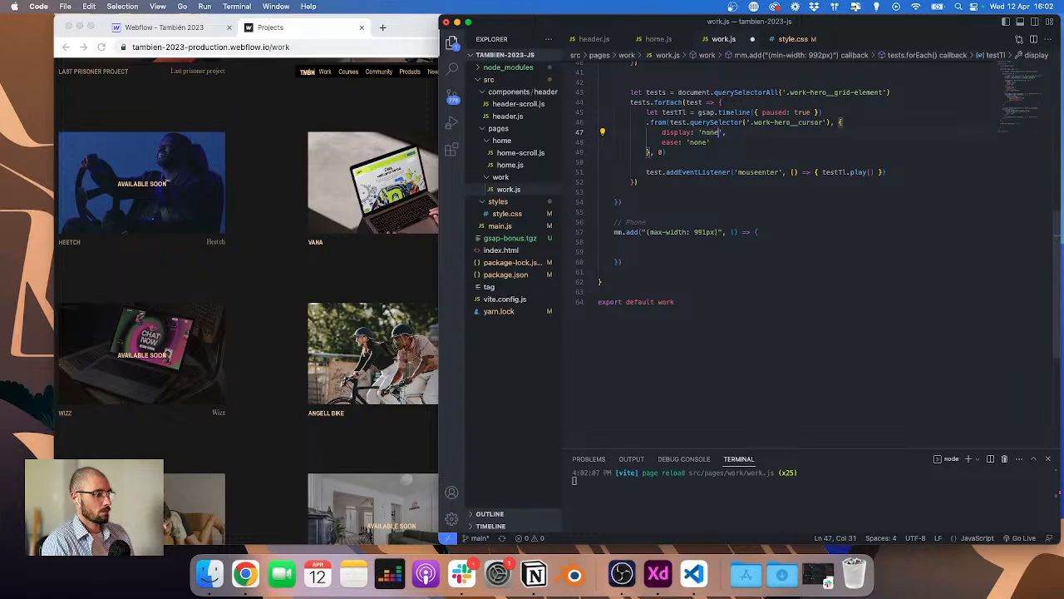
key(super+s)
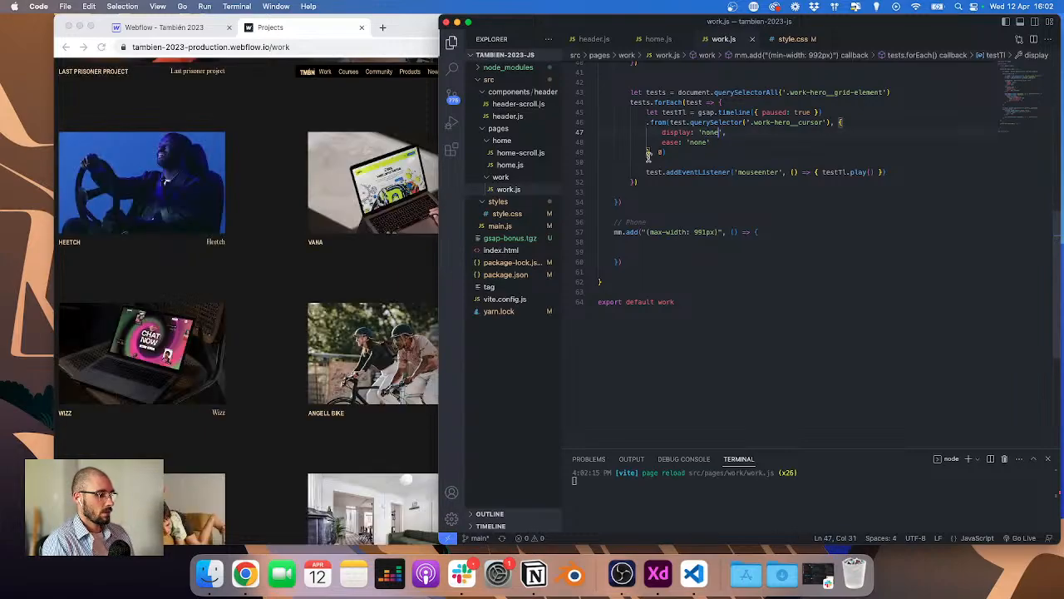
Step: Reload the live work page and hover over the project cards to test the Available soon cursor
click(168, 32)
key(super+r)
click(271, 28)
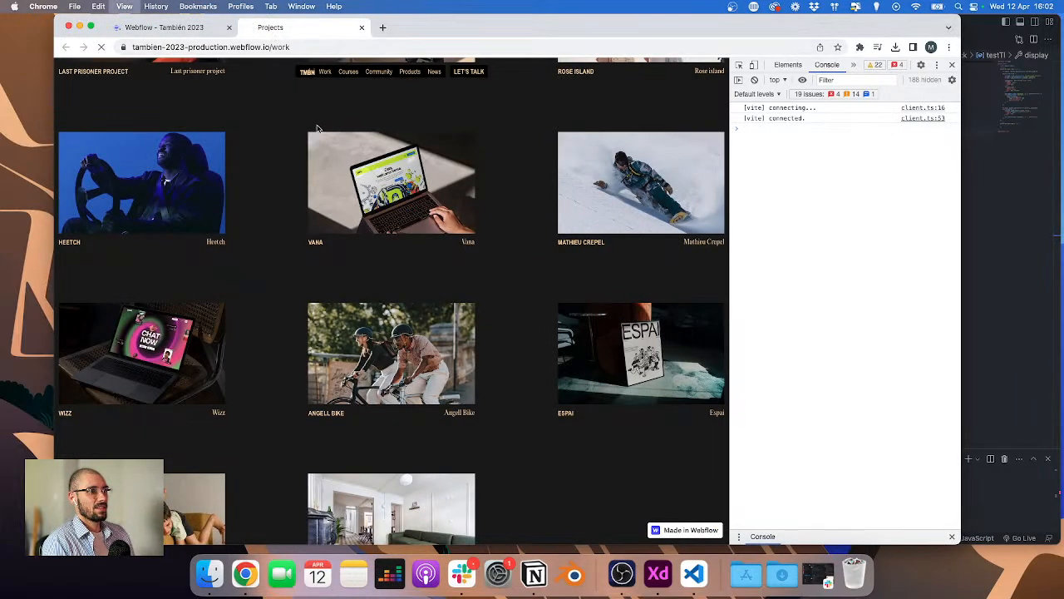
scroll(287, 166, up, 2)
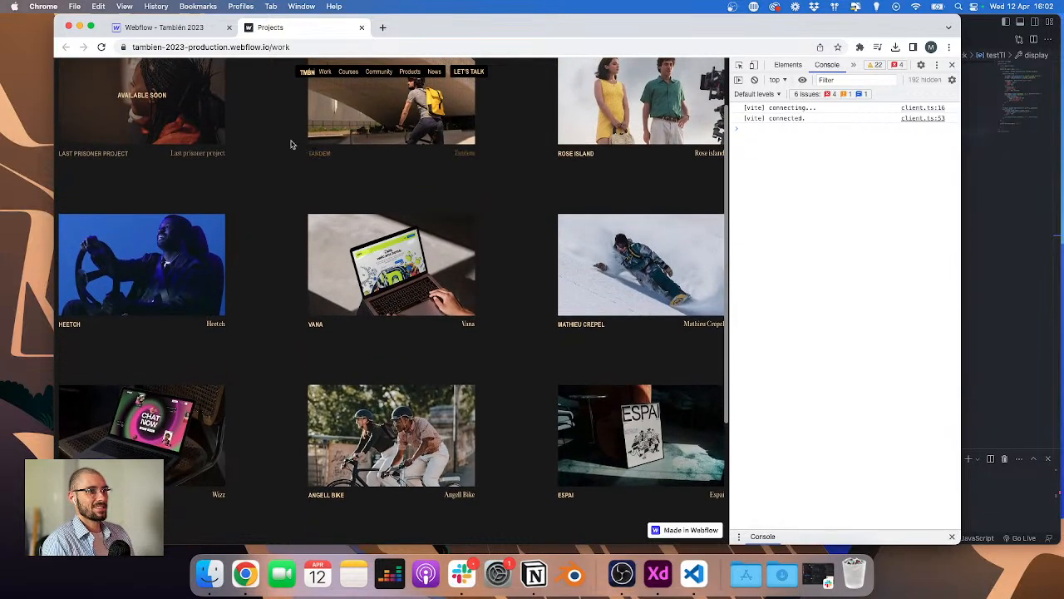
scroll(402, 101, up, 2)
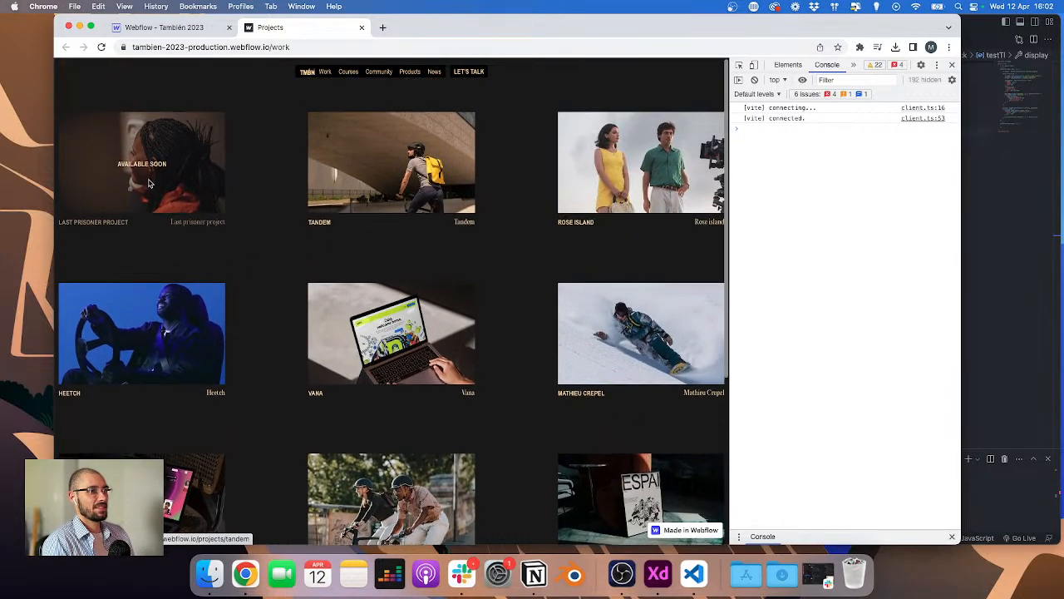
click(981, 233)
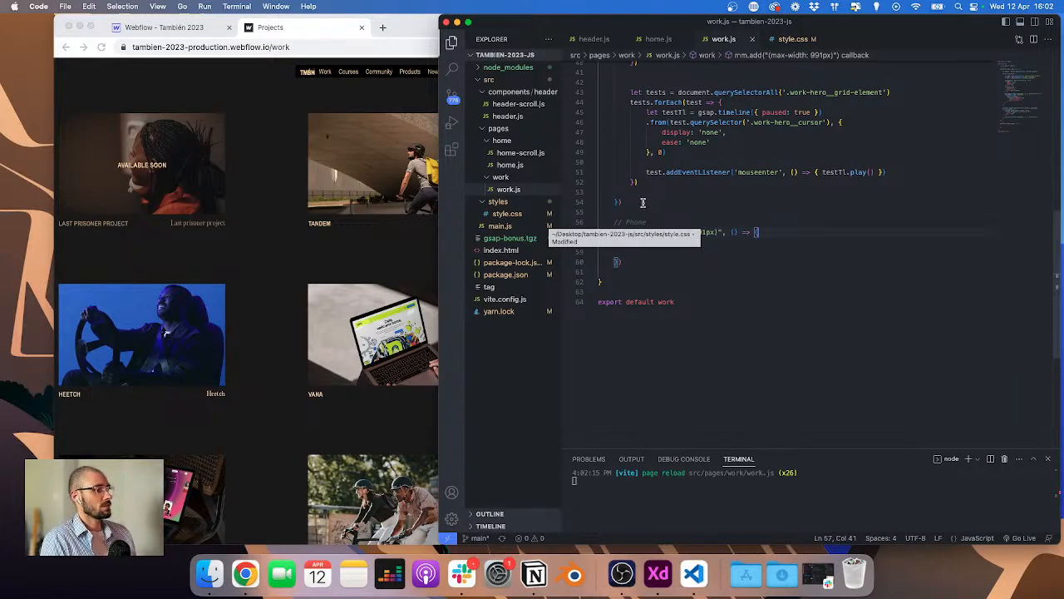
Step: Review the Available soon hover state in the XD design and return to the code
key(ctrl+Right)
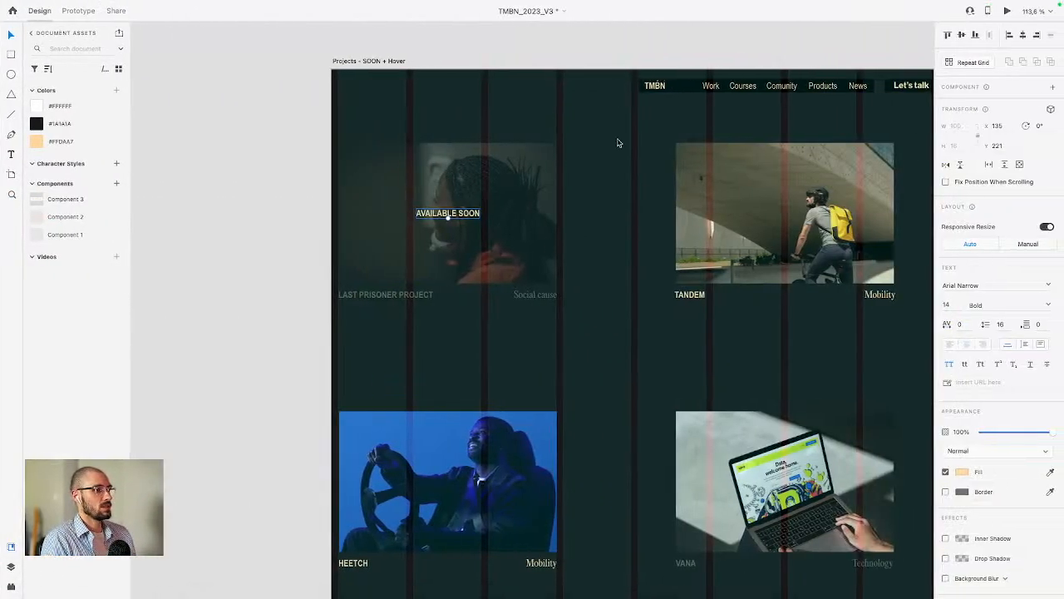
key(ctrl+Left)
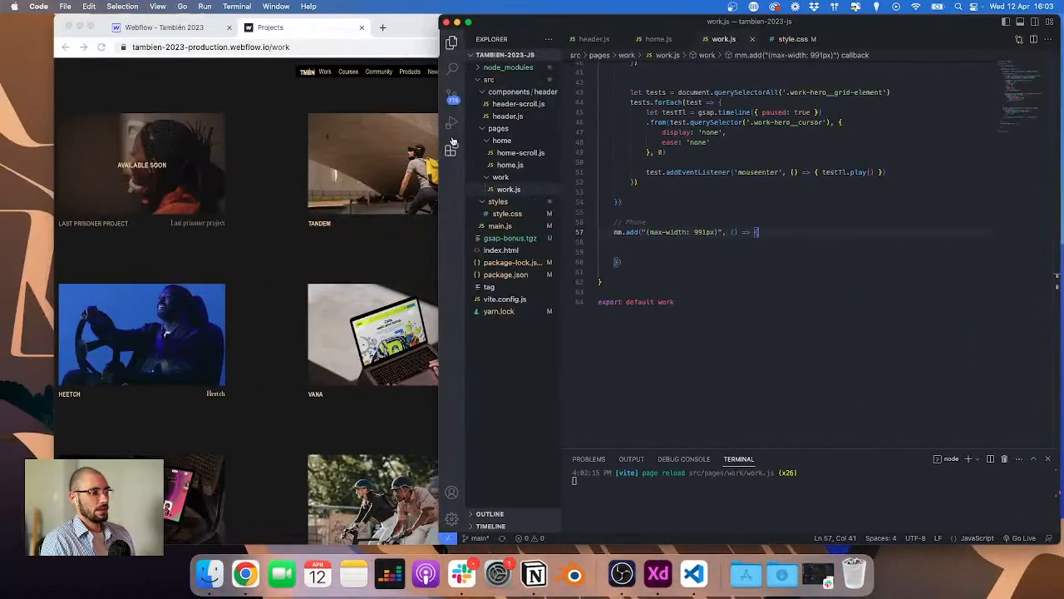
click(239, 170)
click(1032, 195)
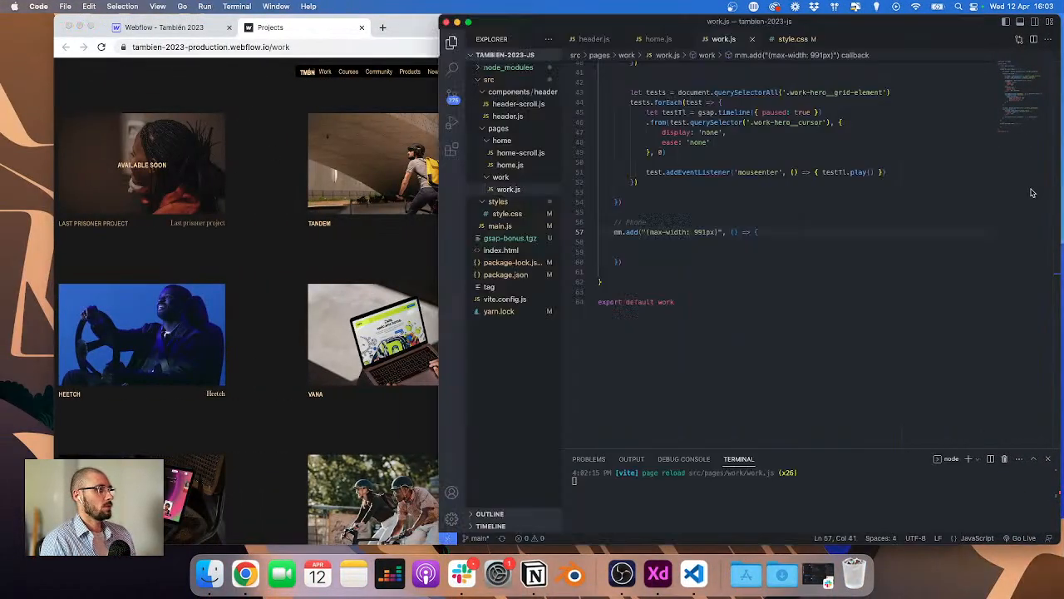
Step: Duplicate the mouseenter listener as a mouseleave listener calling testTl.reverse(), and save
scroll(791, 234, down, 1)
scroll(793, 154, up, 1)
click(914, 137)
key(shift+alt+Down)
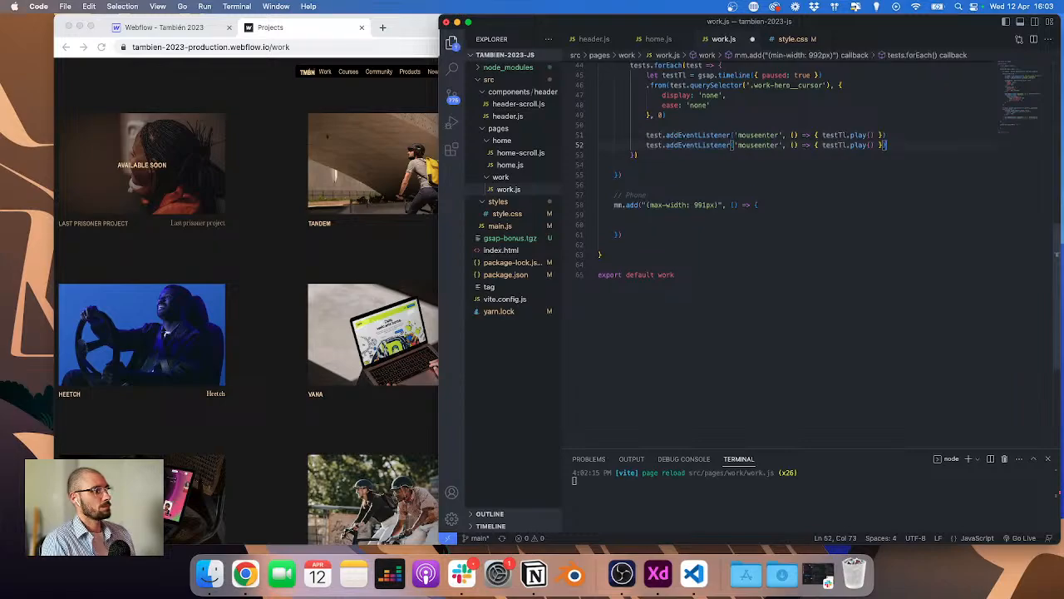
double_click(745, 145)
text(mouse)
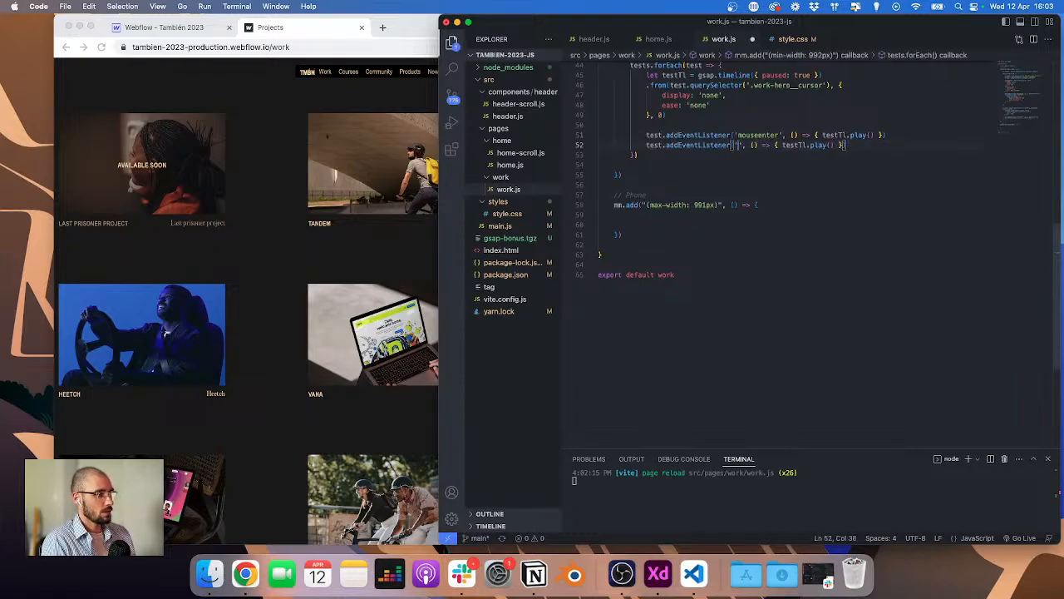
text(leave)
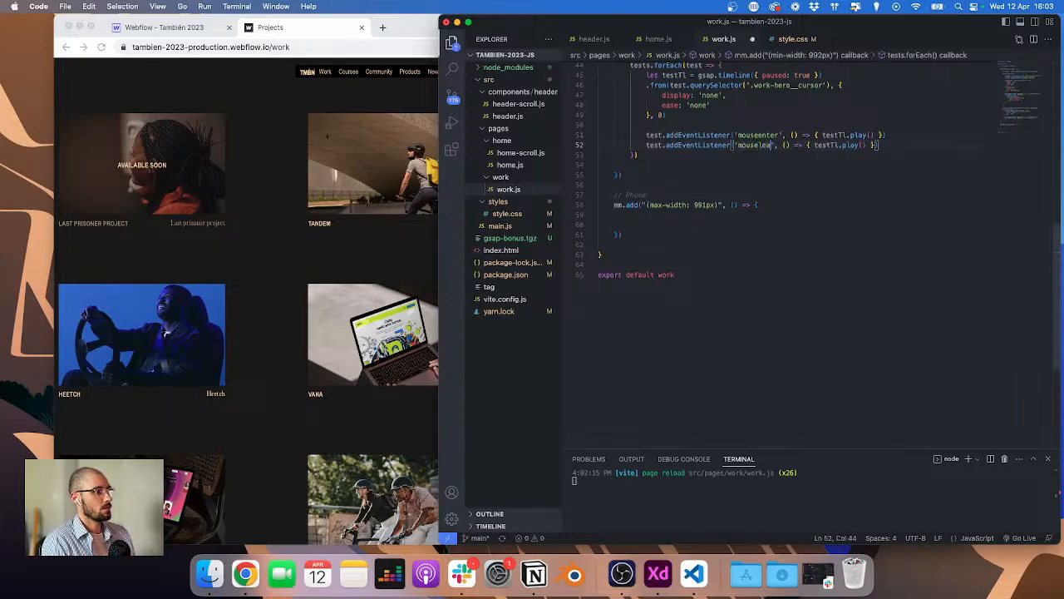
double_click(857, 145)
text(reverse)
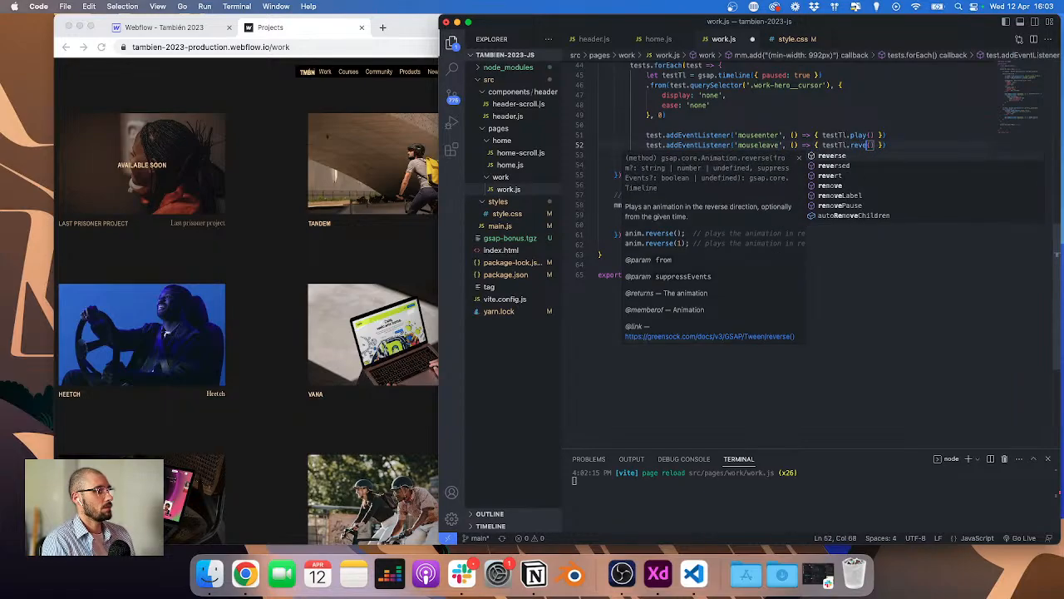
key(super+s)
Step: Hover the project cards on the live page to test the cursor leaving behaviour
click(200, 187)
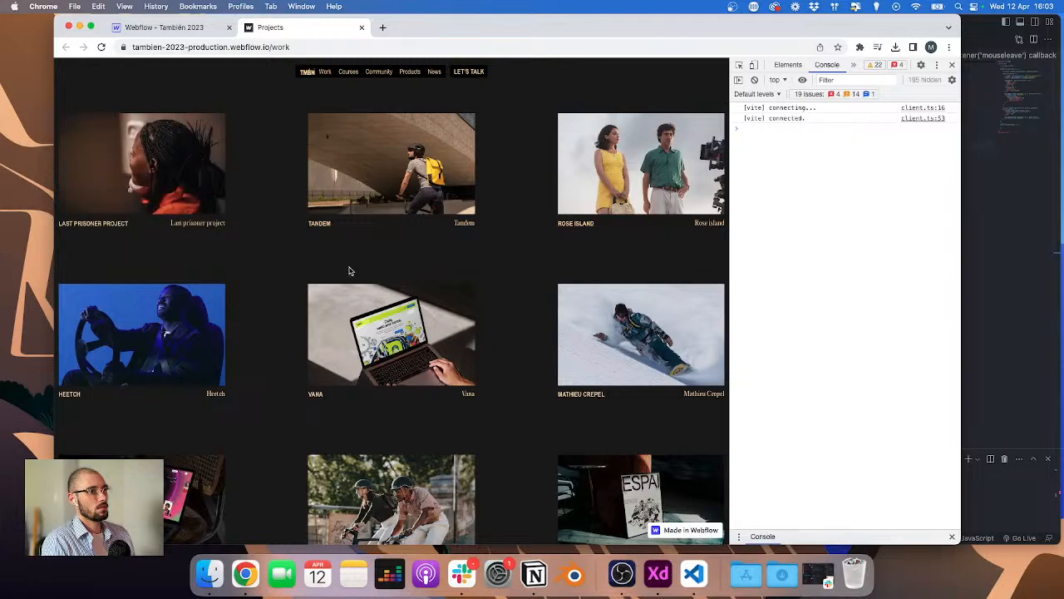
click(1002, 249)
scroll(735, 159, up, 3)
Step: Add duration: 0 to the cursor from tween and save
click(734, 166)
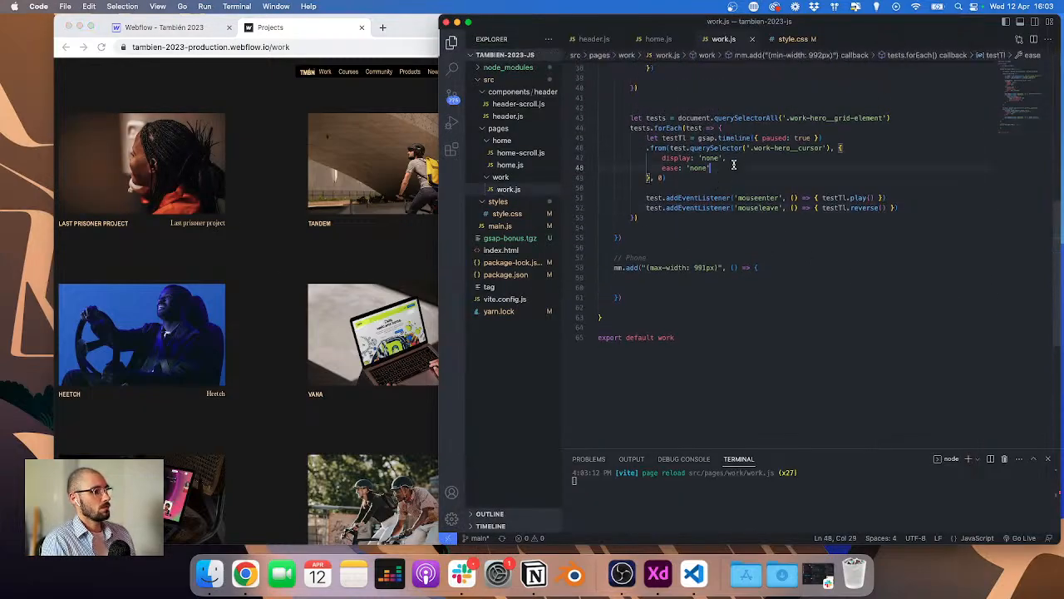
text(,)
key(Return)
text(duration:)
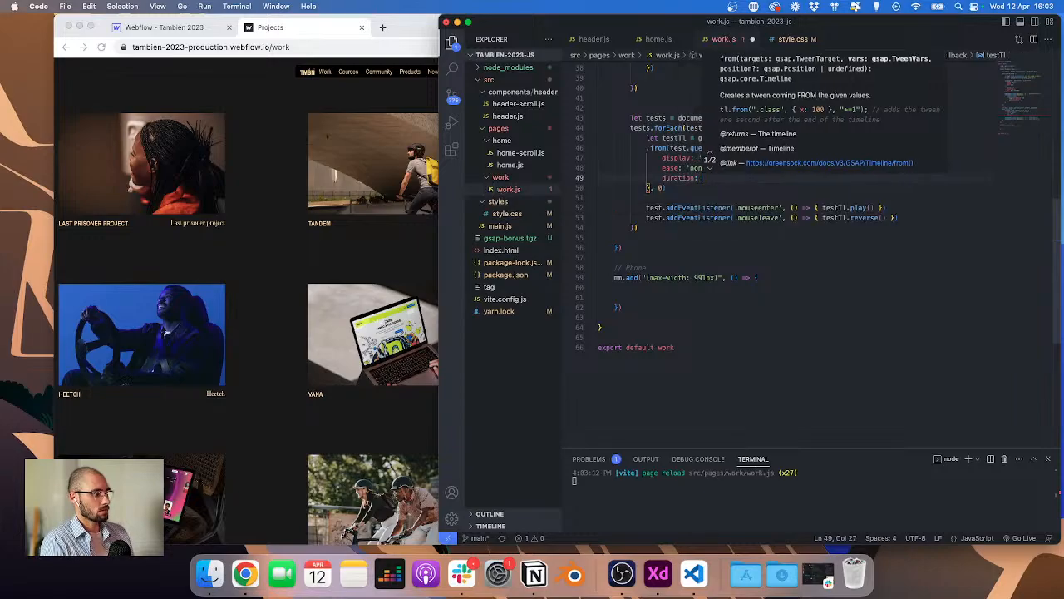
text( 0)
key(cmd+s)
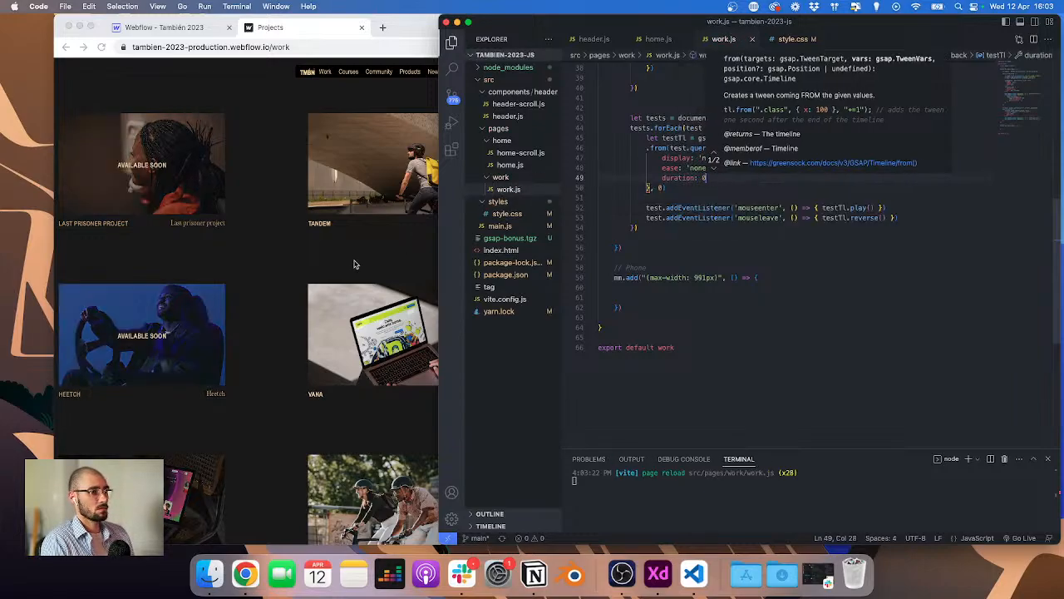
key(Escape)
key(cmd+s)
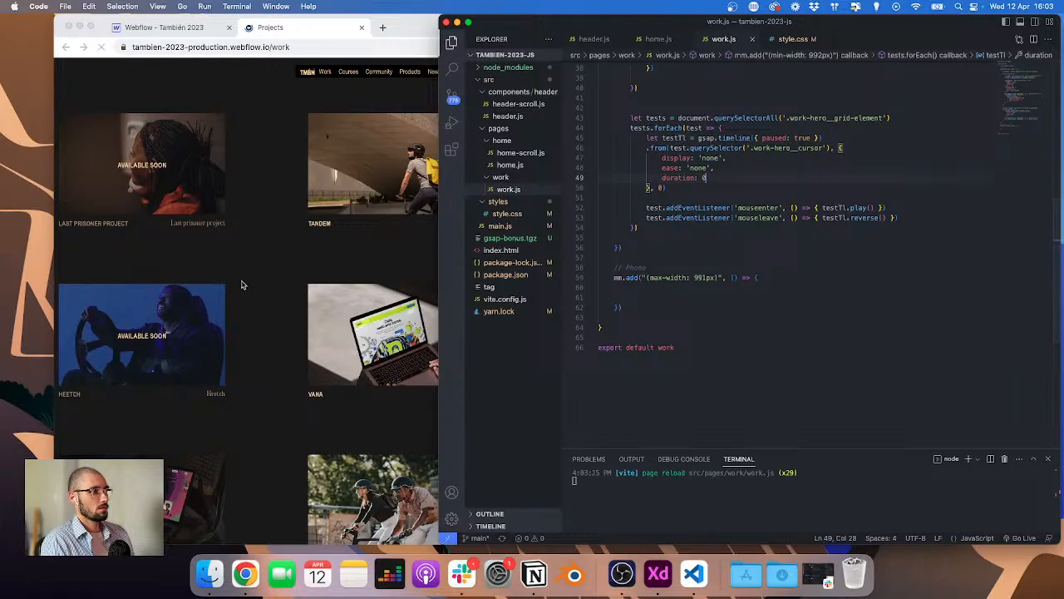
Step: Hover the project cards on the live page to test the zero-duration cursor
click(241, 284)
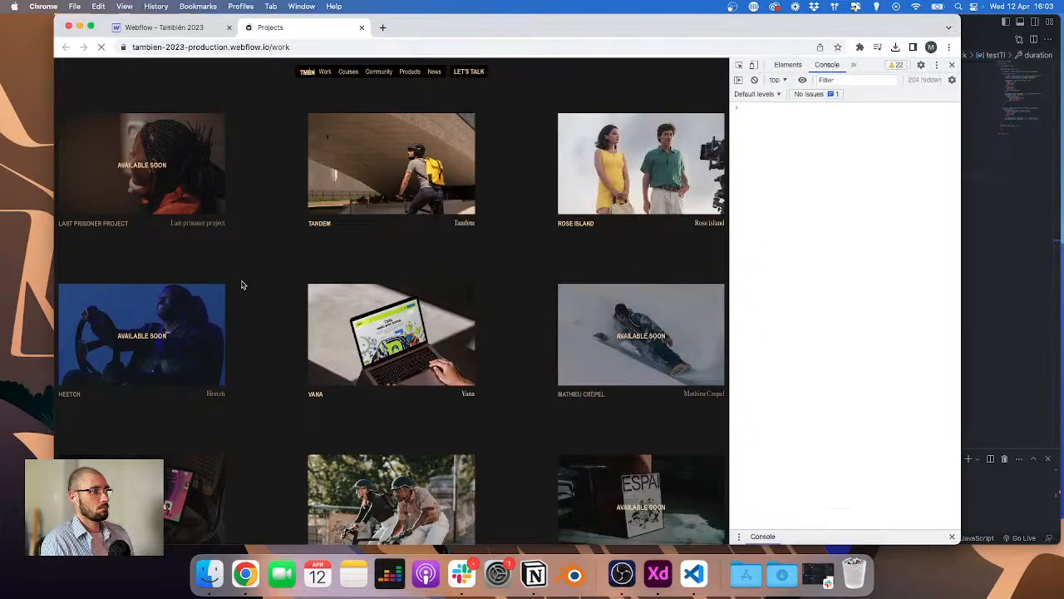
click(1004, 264)
scroll(819, 210, up, 3)
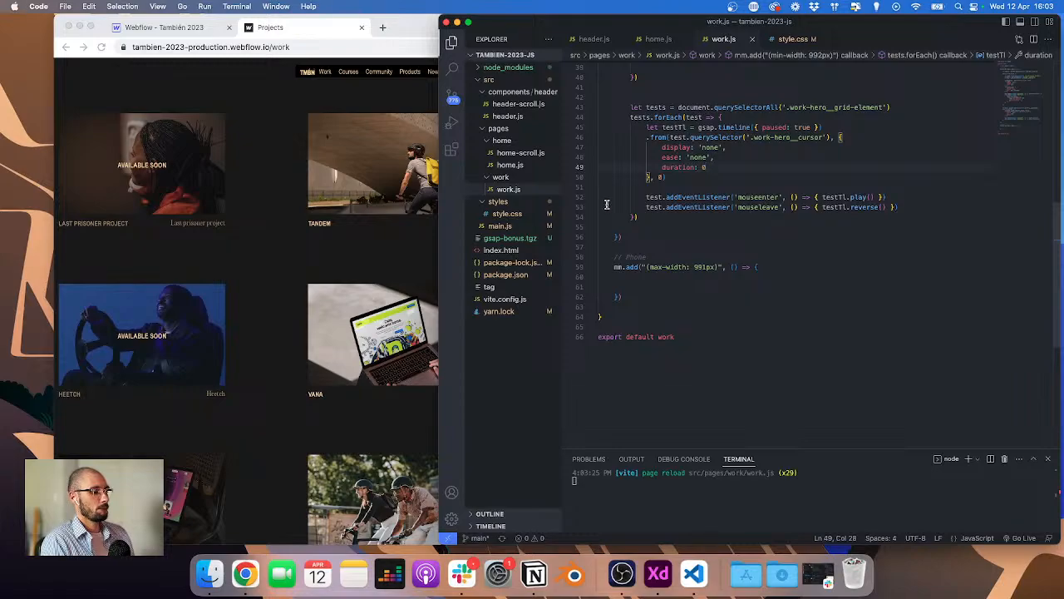
Step: Delete the duration line from the cursor tween and save
key(BackSpace)
key(BackSpace)
key(BackSpace)
key(BackSpace)
key(BackSpace)
key(BackSpace)
key(BackSpace)
key(BackSpace)
key(BackSpace)
key(BackSpace)
key(BackSpace)
key(BackSpace)
key(BackSpace)
key(BackSpace)
key(BackSpace)
key(BackSpace)
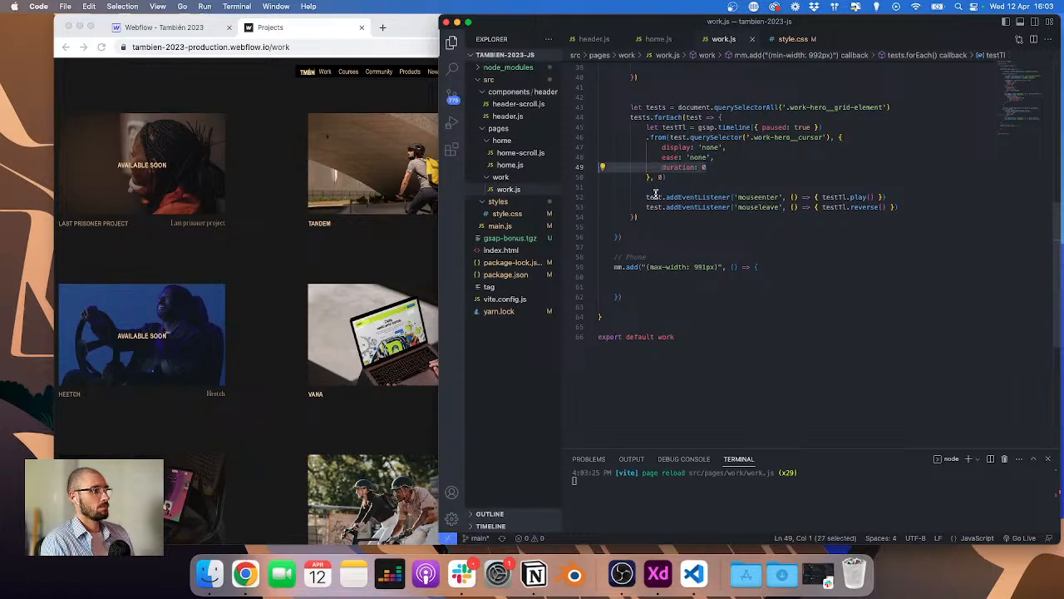
key(cmd+s)
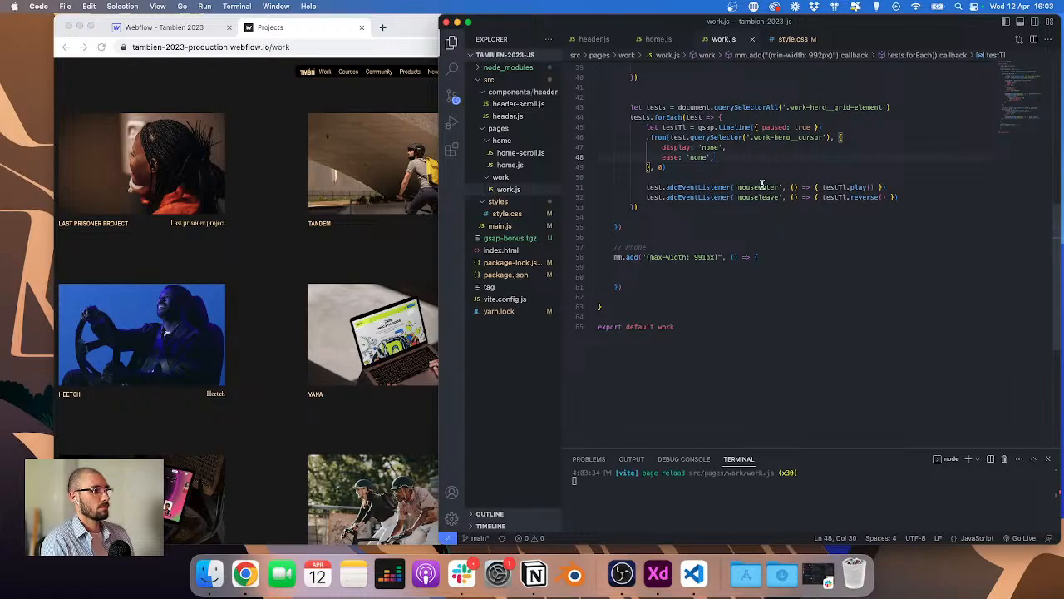
Step: Delete the testTl timeline declaration and its from tween inside the tests forEach loop
click(364, 251)
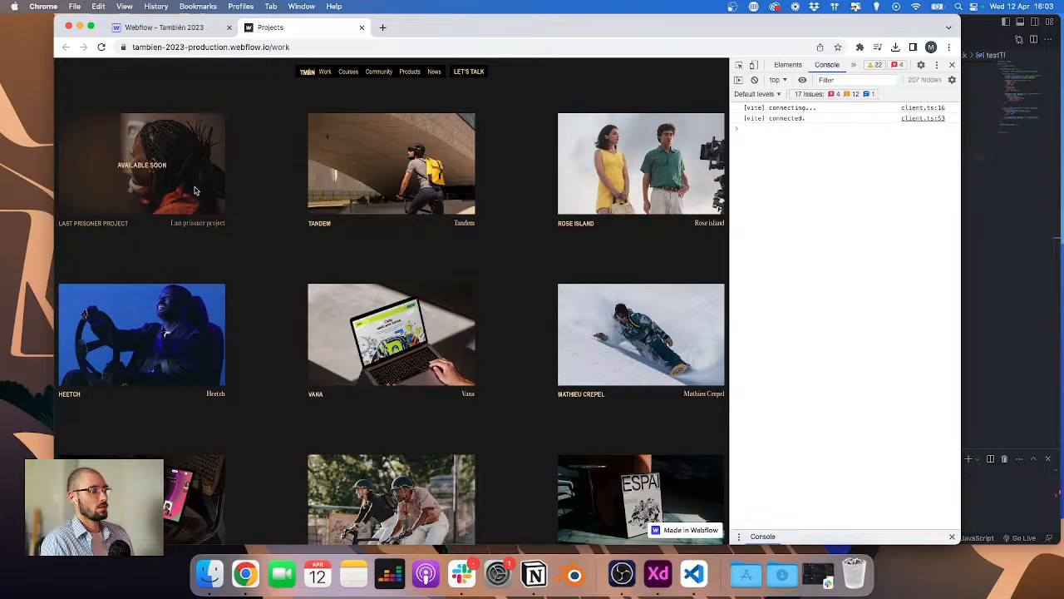
click(973, 310)
scroll(735, 226, up, 2)
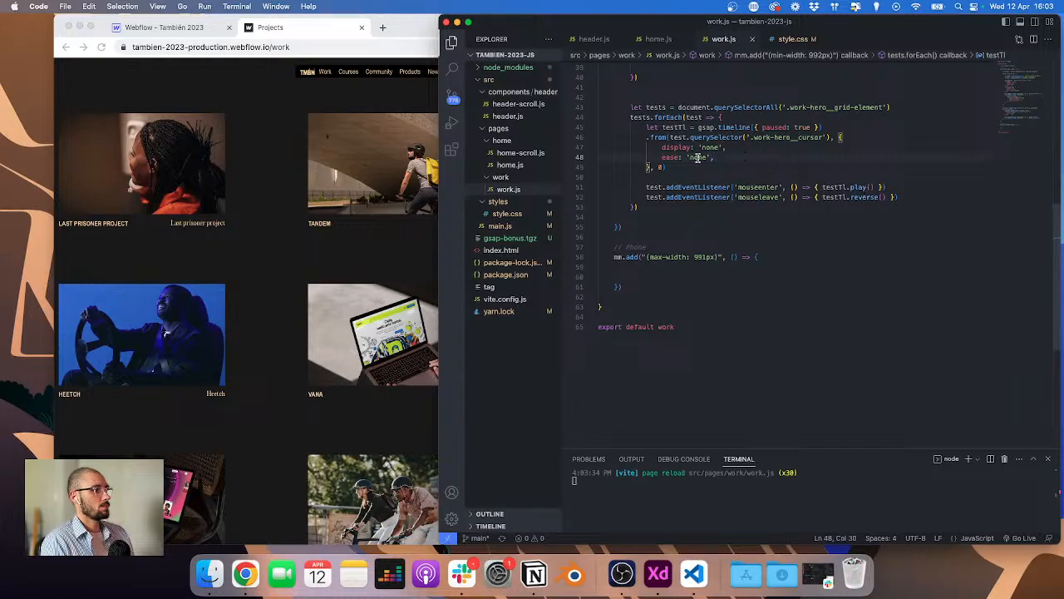
drag(686, 166, 599, 127)
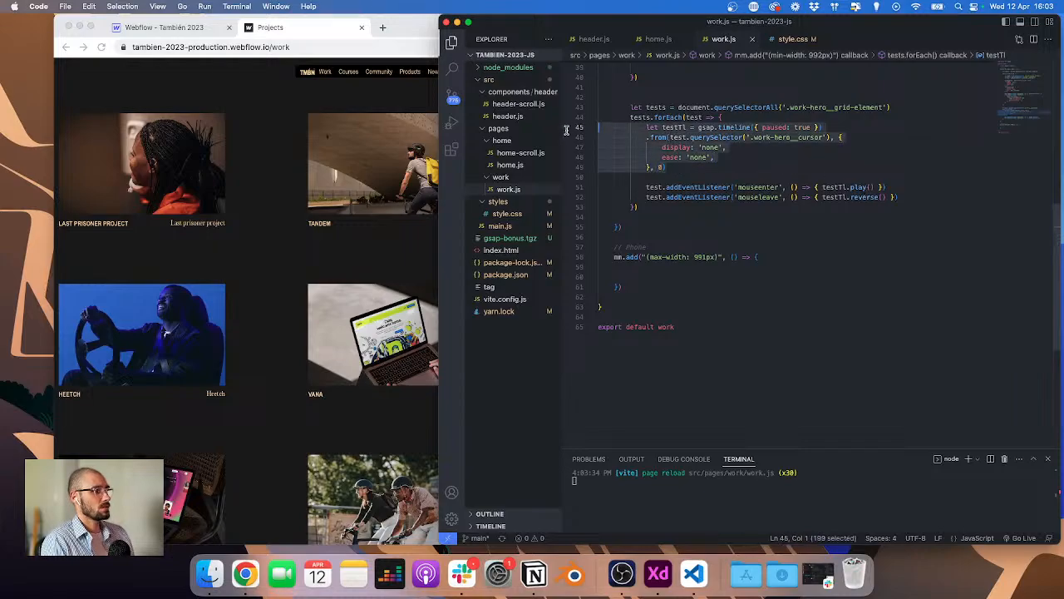
key(BackSpace)
key(BackSpace)
scroll(668, 155, up, 10)
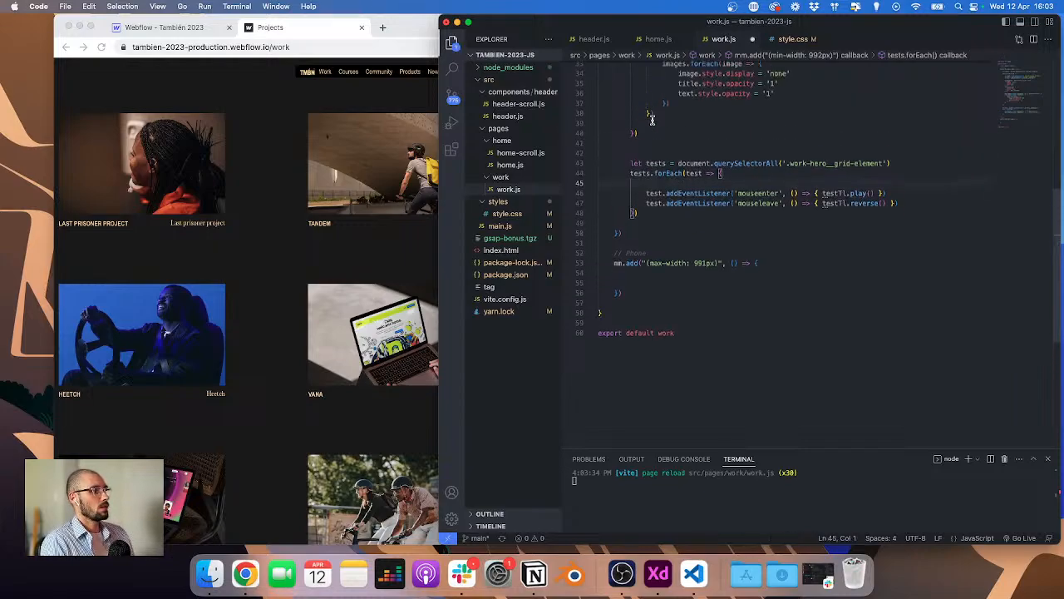
Step: Rename the first projects variable to projectLinks and use the new name in its forEach call
click(676, 131)
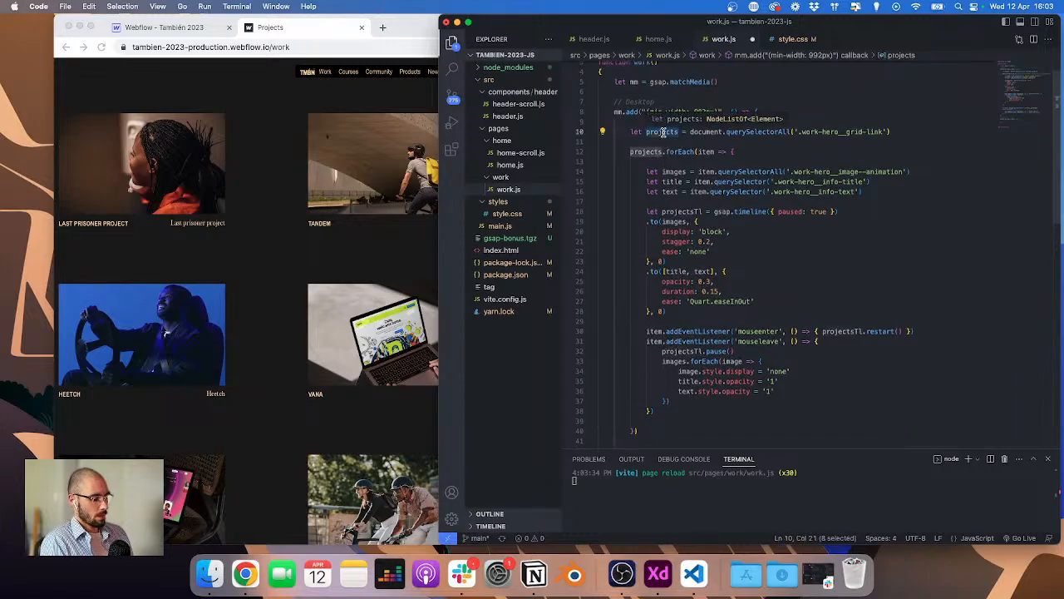
key(BackSpace)
text(Links)
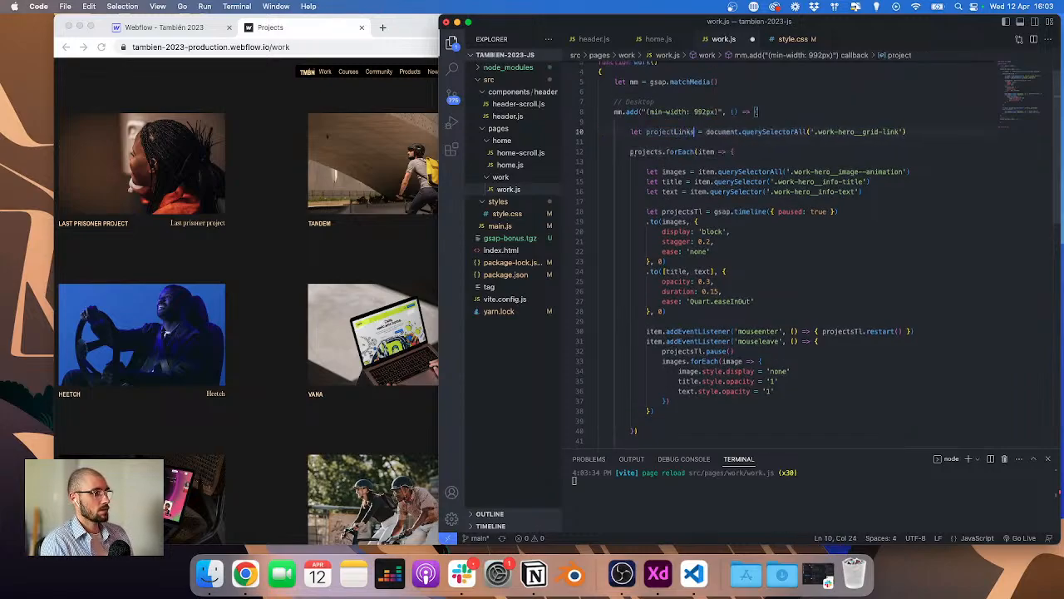
double_click(664, 131)
key(ctrl+c)
double_click(649, 152)
key(ctrl+v)
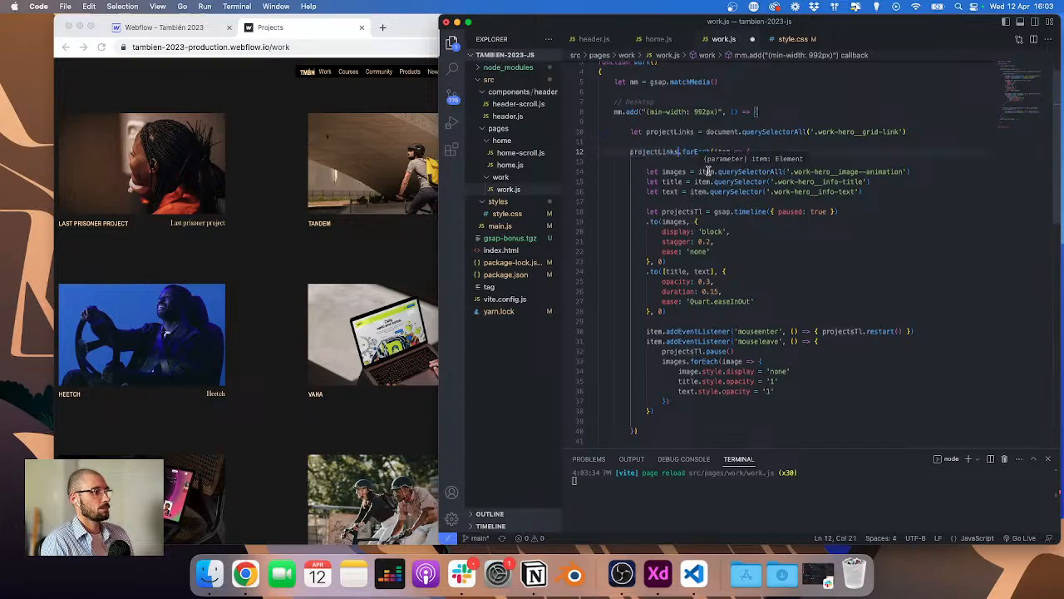
Step: Rename the tests variable and loop to projects, with item as the loop parameter
scroll(635, 360, down, 5)
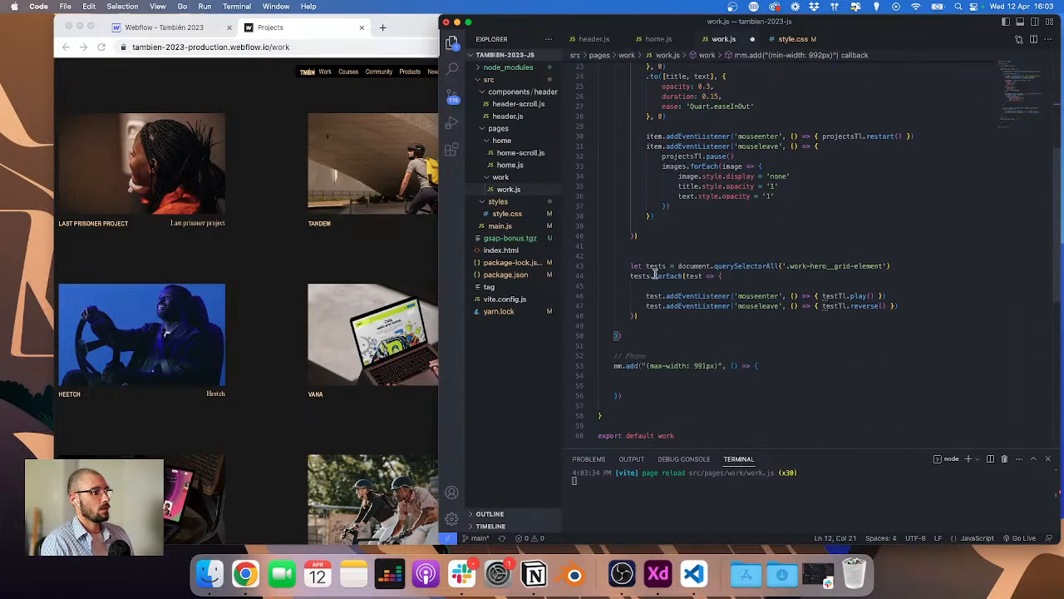
double_click(656, 266)
text(project)
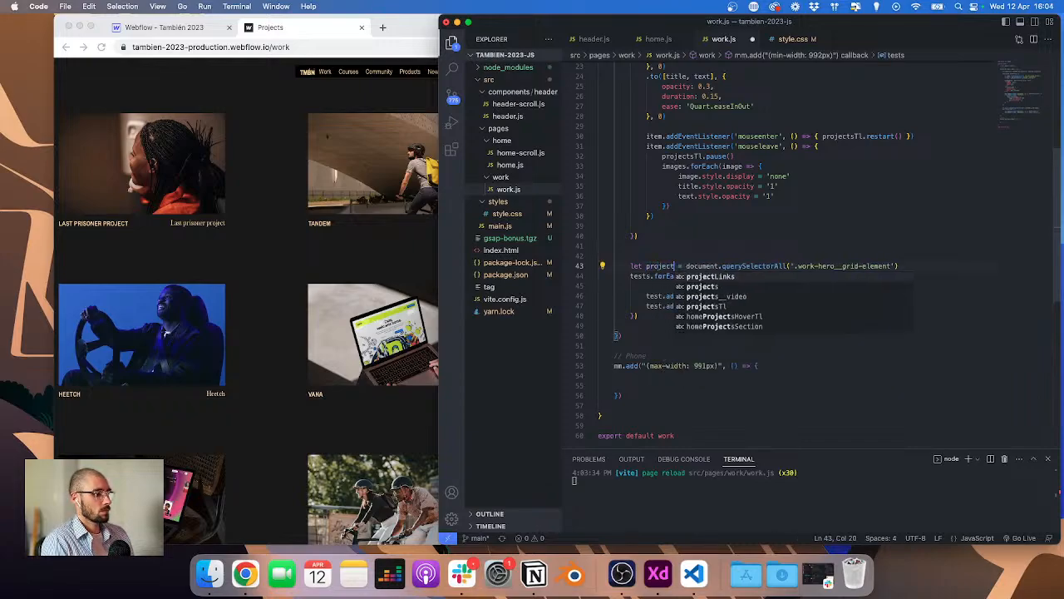
text(s)
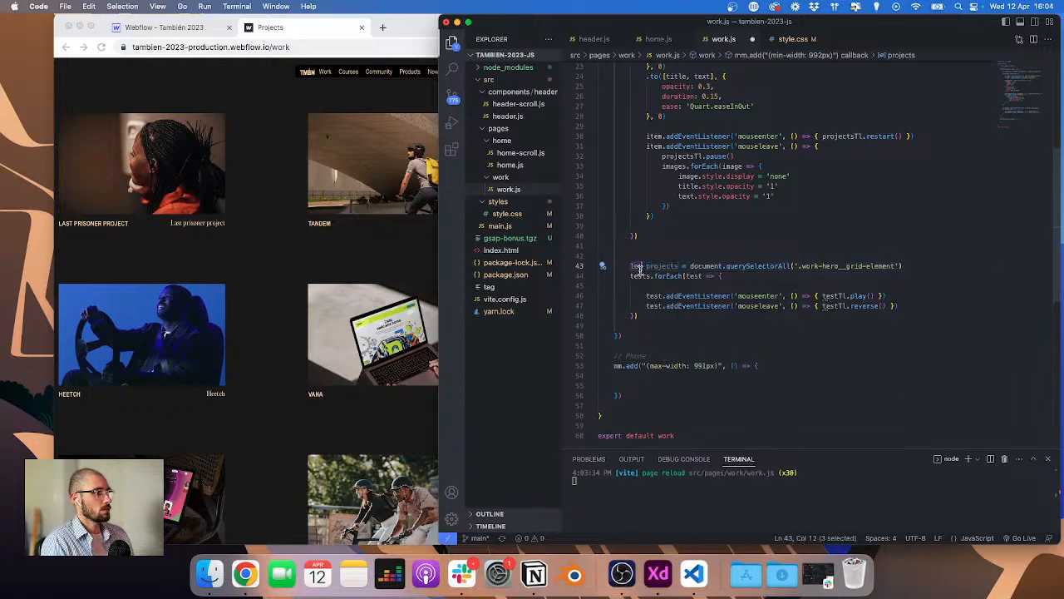
click(639, 276)
double_click(639, 276)
text(projects)
double_click(707, 277)
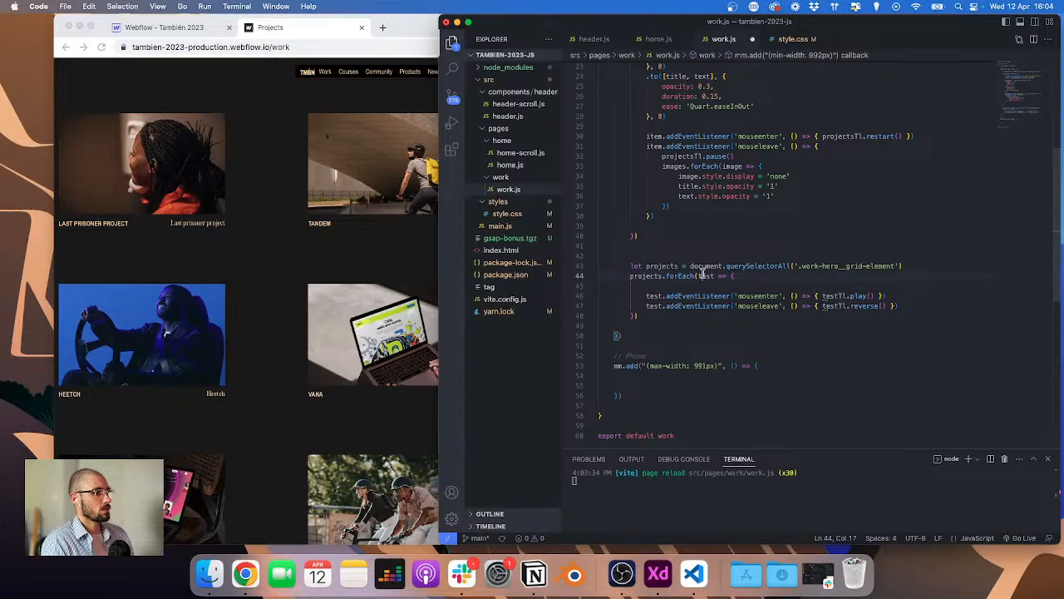
text(item)
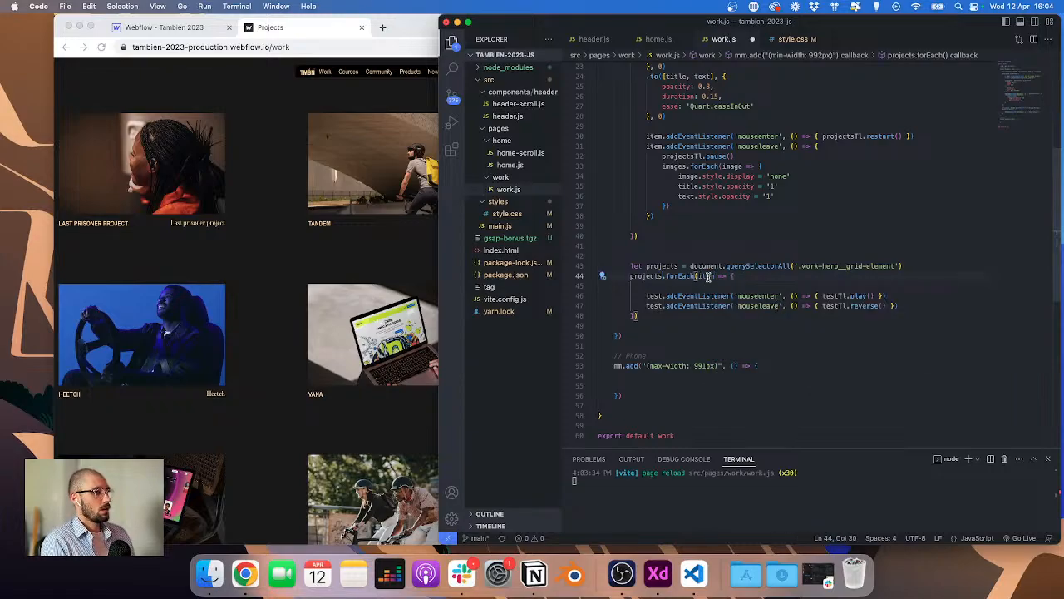
Step: Replace test with item in both event listeners and empty the mouseenter callback body
double_click(654, 296)
text(item)
double_click(653, 306)
text(item)
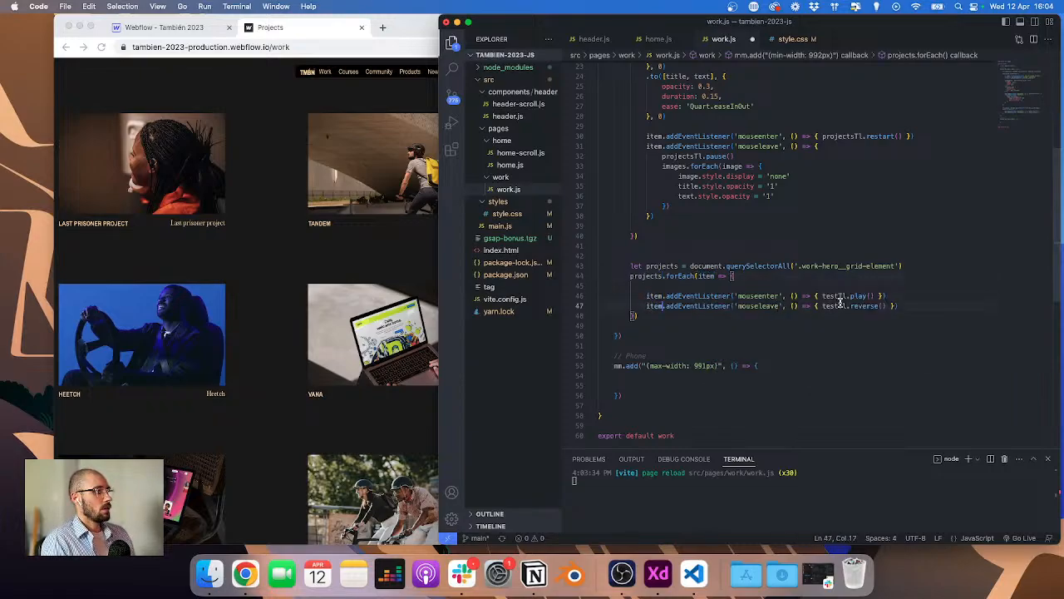
drag(823, 296, 877, 296)
key(BackSpace)
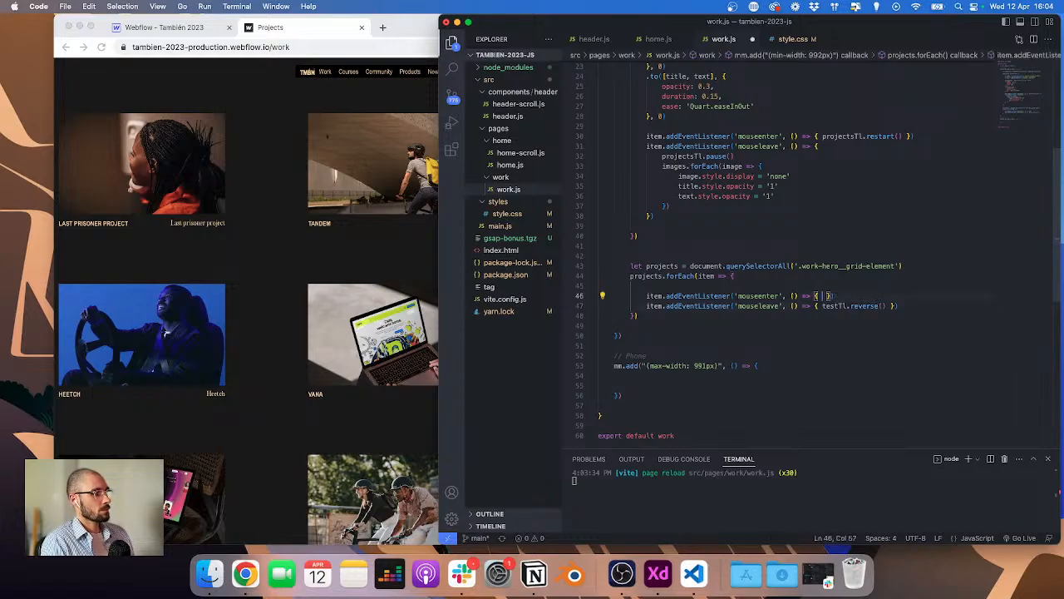
Step: Add a line inside the loop declaring let cursor = item.querySelector(' with a class selector started
click(735, 276)
key(Return)
key(Return)
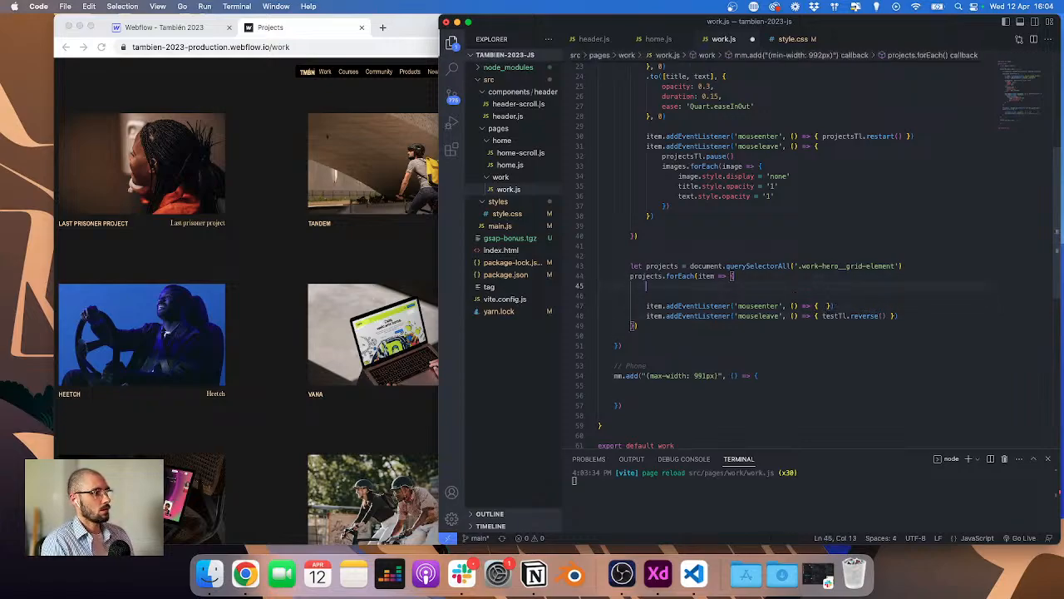
text(let )
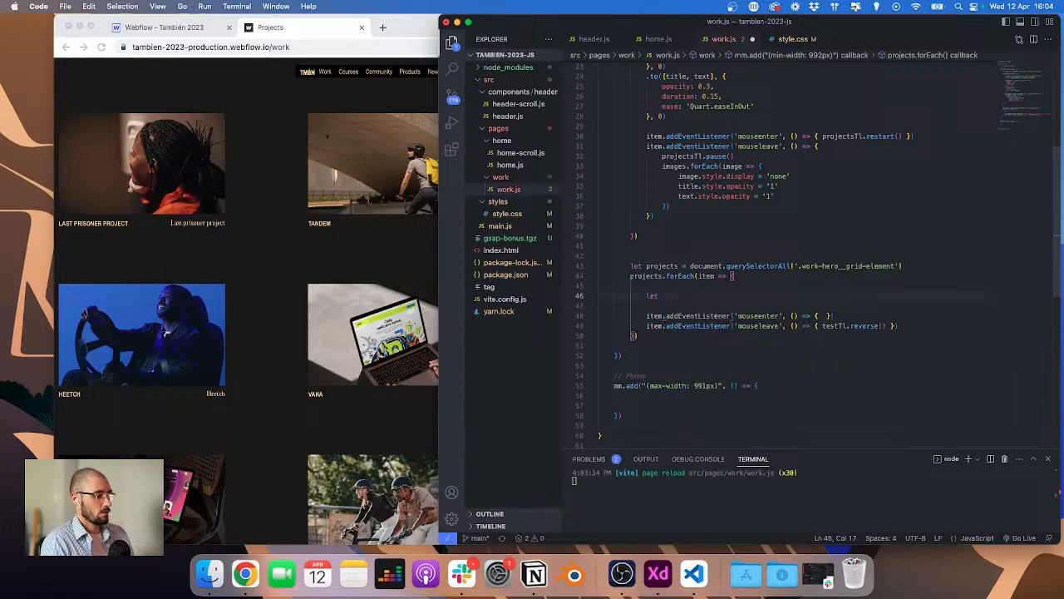
text(cursor)
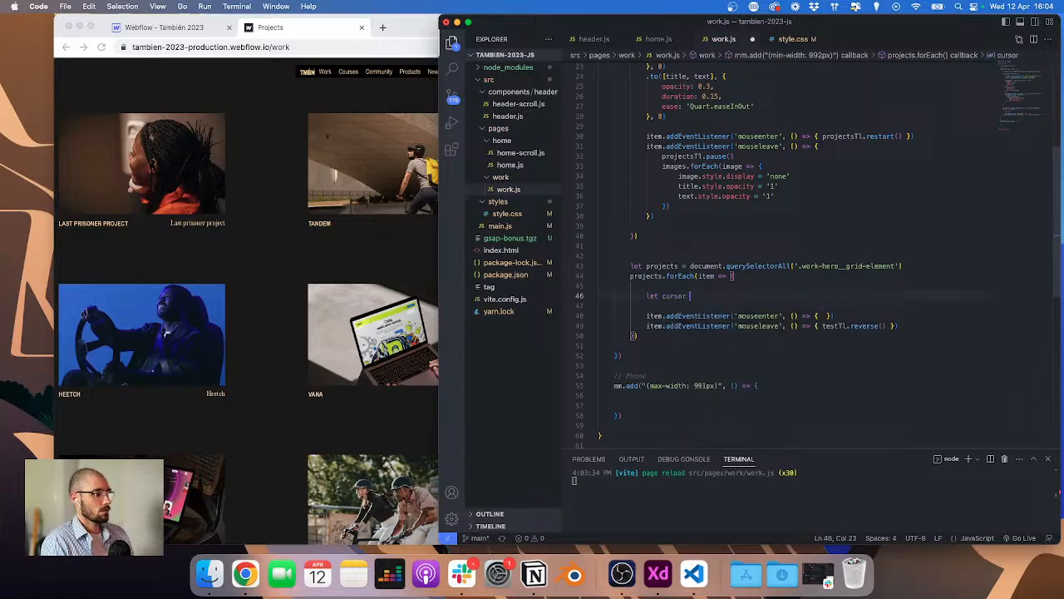
text( = item.qu)
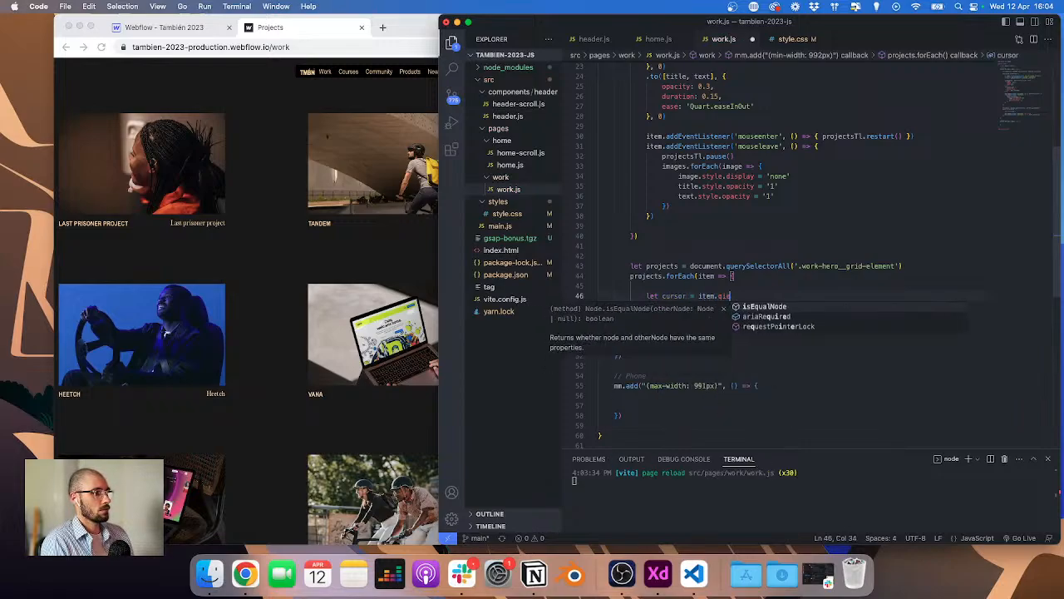
key(Tab)
text(('.)
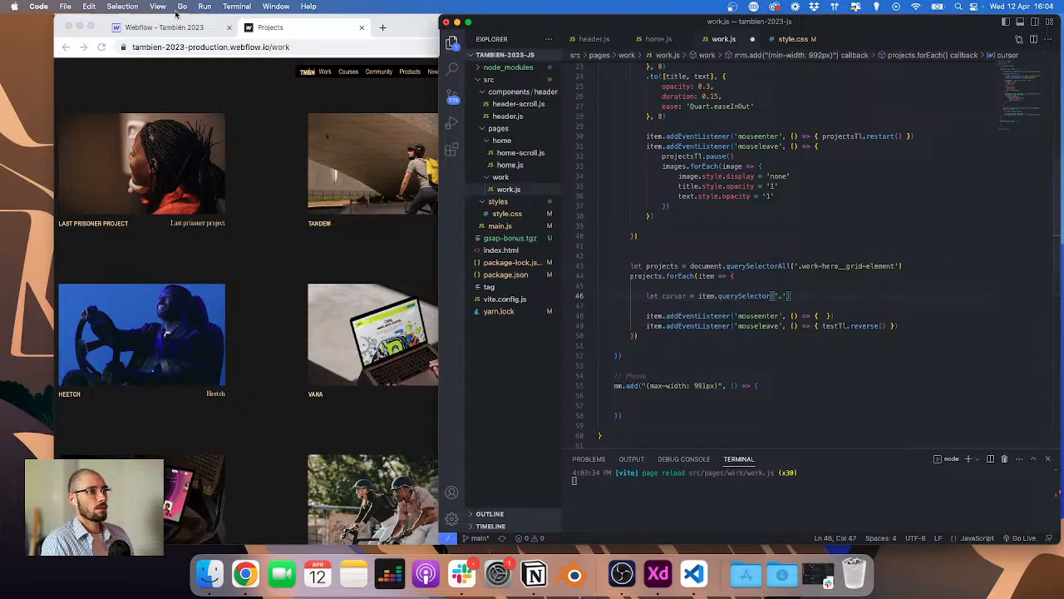
Step: Switch to the Webflow Designer, open the Work page and select the work-hero__cursor element on the first card
click(195, 29)
click(65, 134)
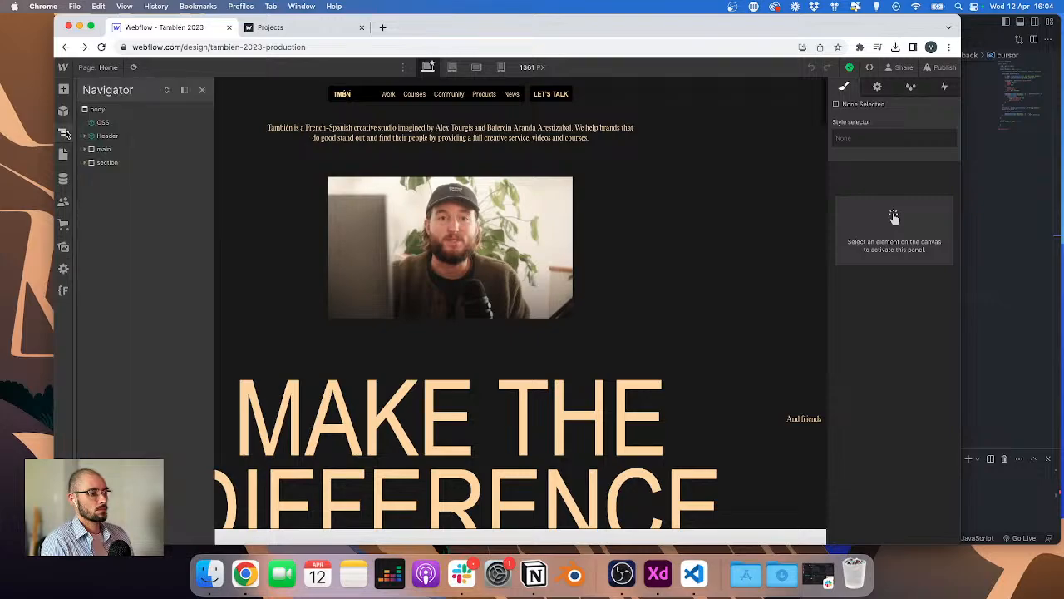
click(100, 67)
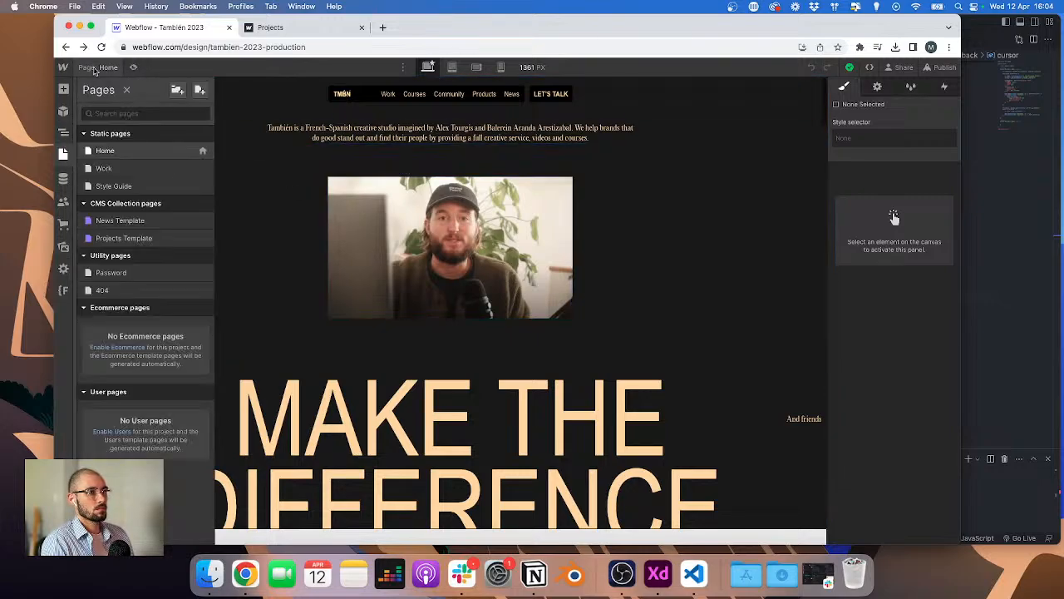
click(120, 170)
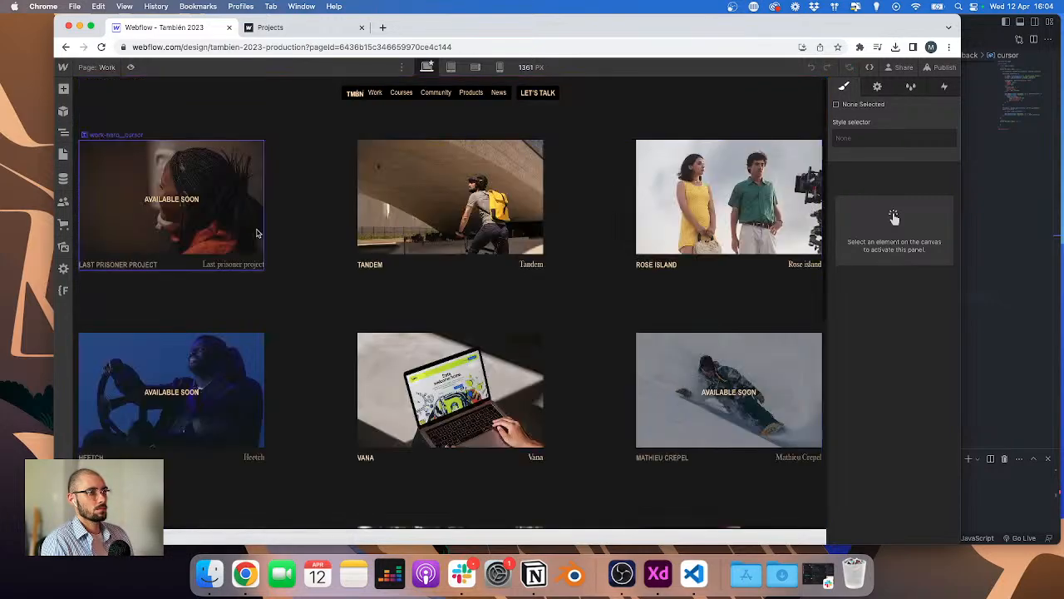
click(254, 234)
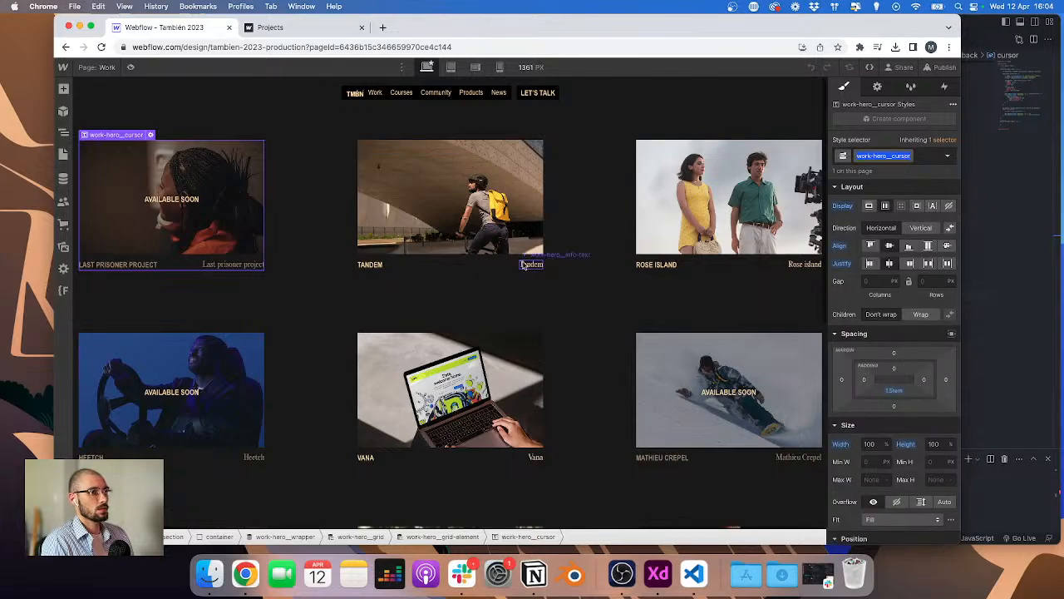
Step: Try hiding the cursor element and publishing to the staging domain, then undo the display change
click(949, 205)
click(949, 68)
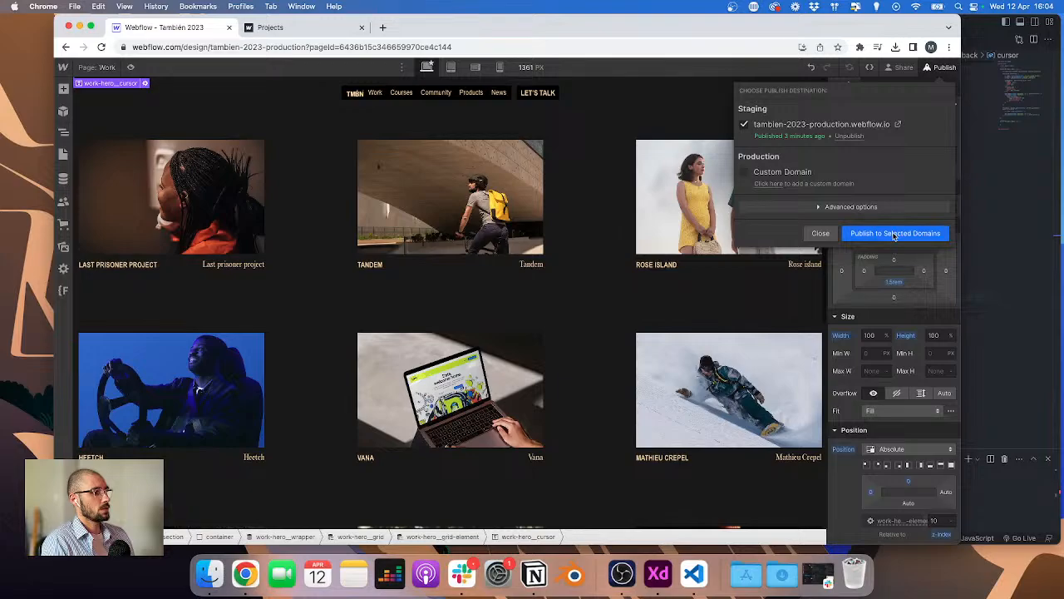
click(895, 234)
key(super+z)
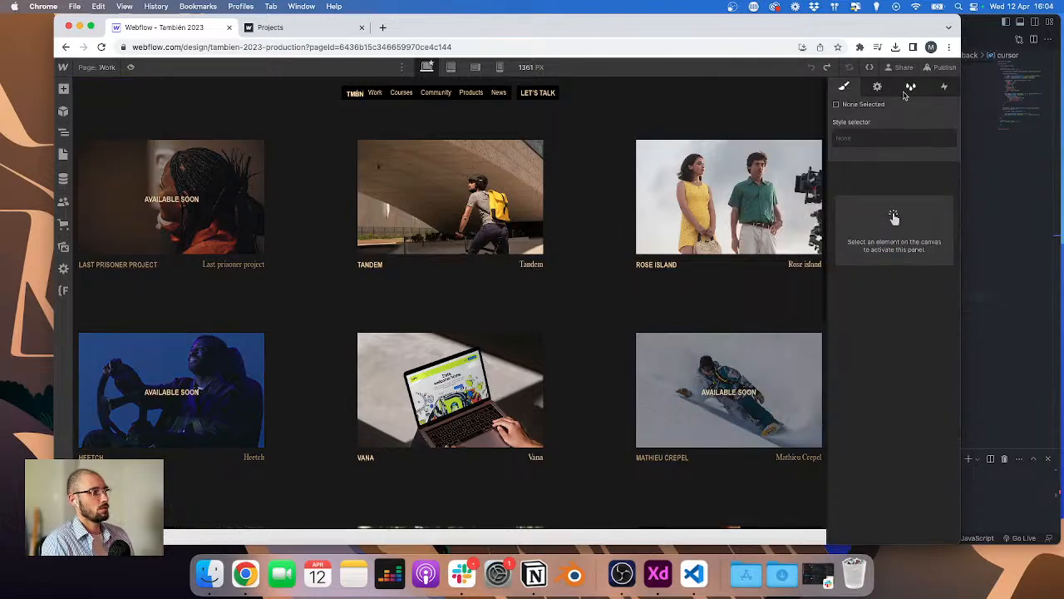
Step: Set the work-hero__cursor element's display to none
click(948, 68)
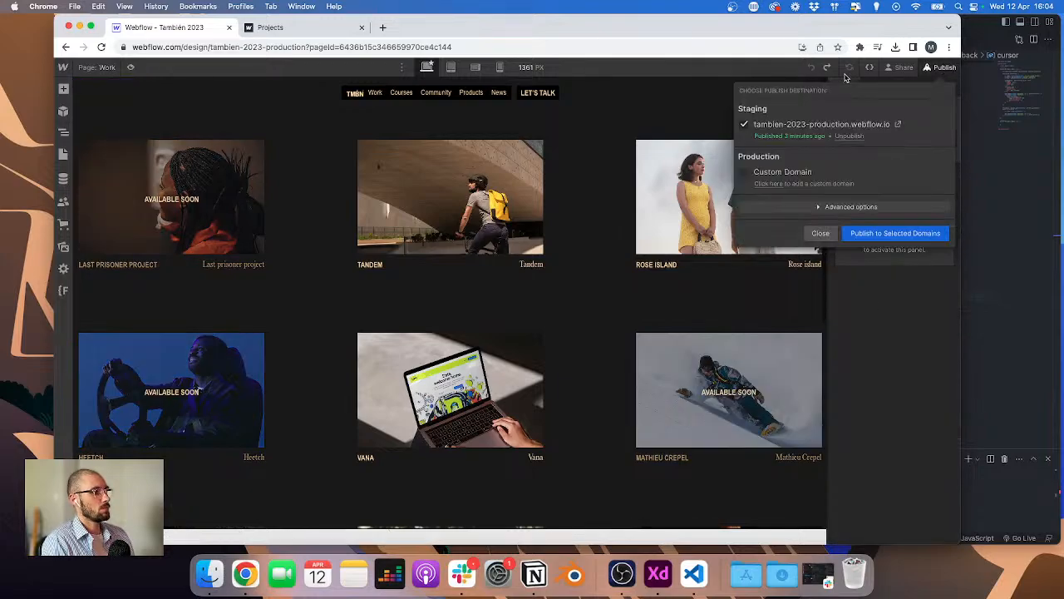
click(841, 71)
click(944, 86)
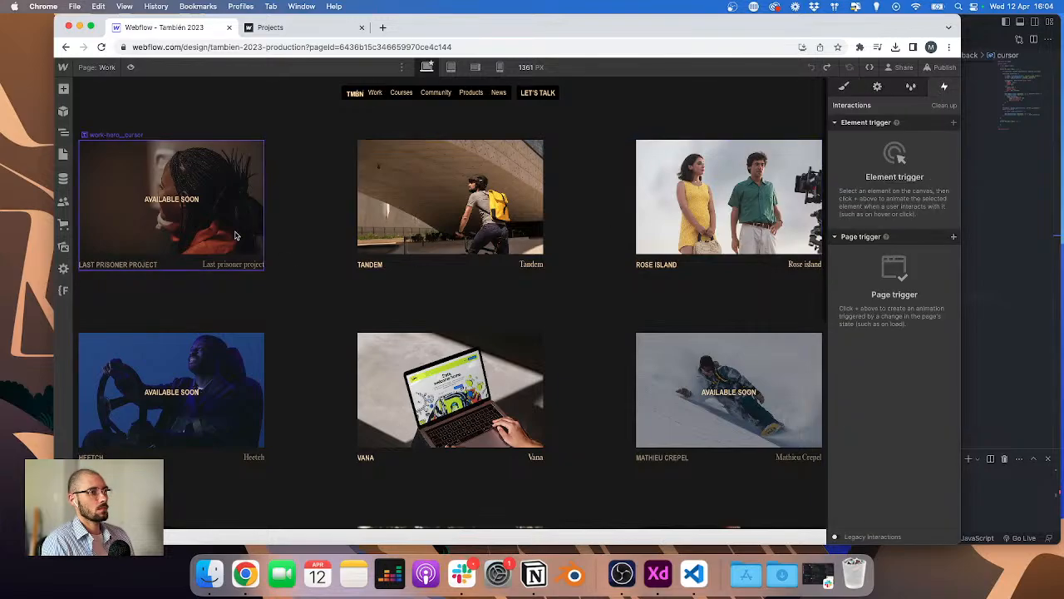
click(847, 88)
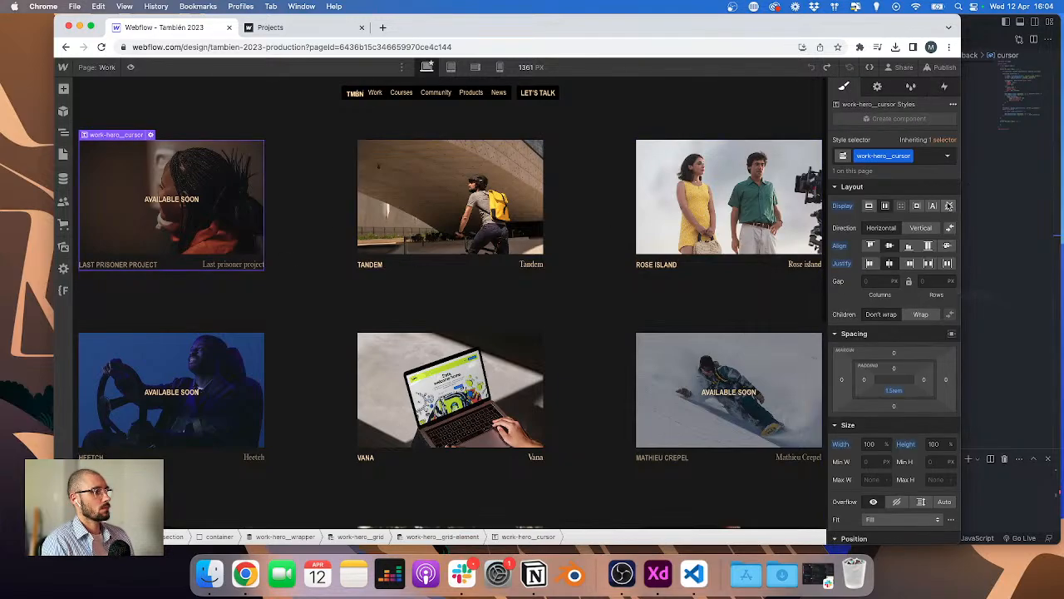
click(950, 206)
Step: Complete the cursor selector as '.work-hero__cursor' and set cursor.style.display to 'flex' on mouseenter
click(997, 212)
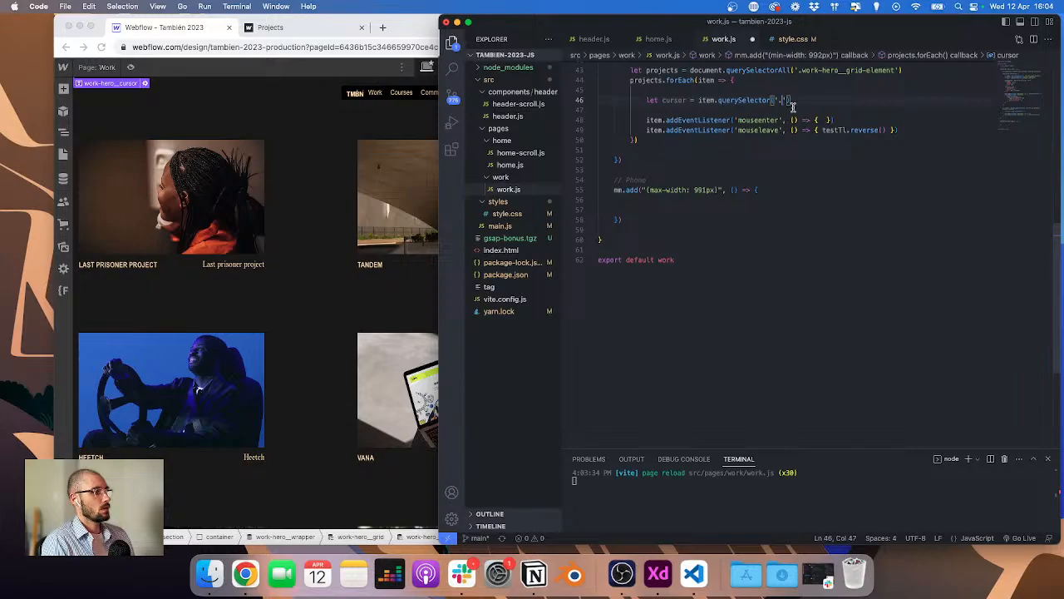
text(work-hero__cursor)
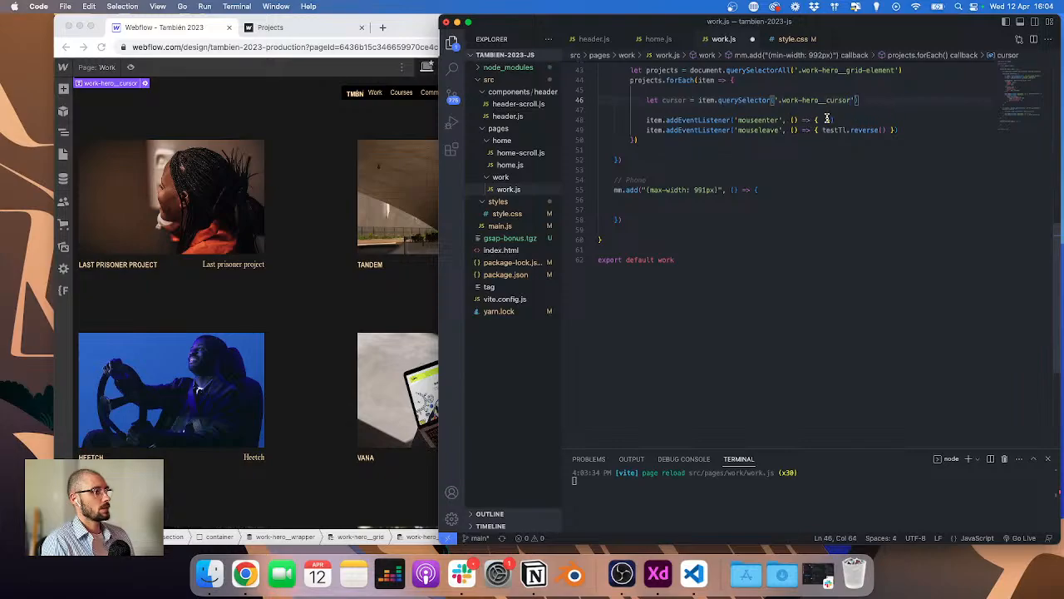
click(827, 118)
text(cursor.s)
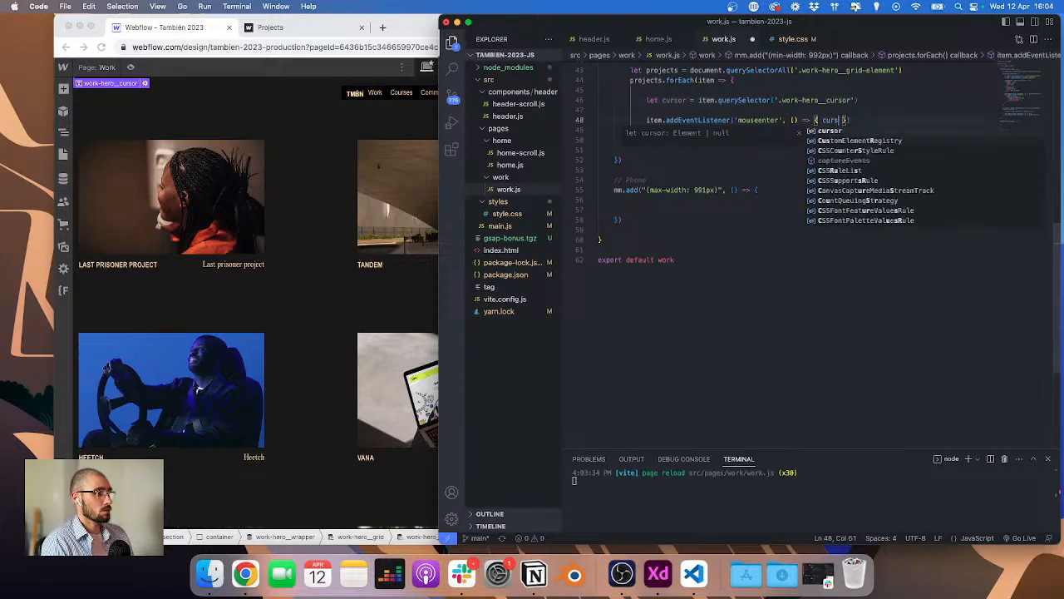
text(tyle.display)
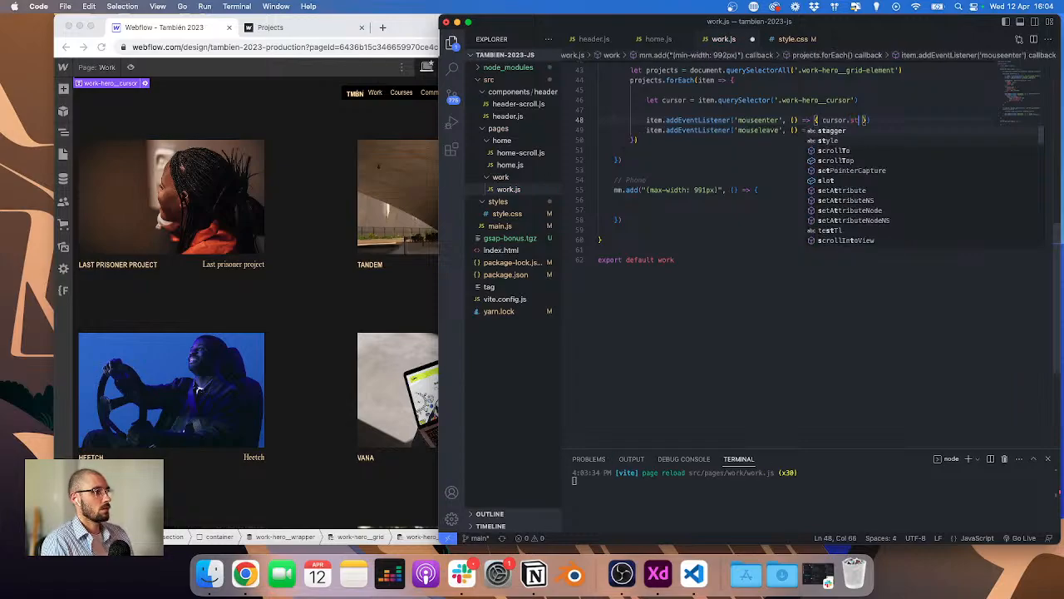
text([)
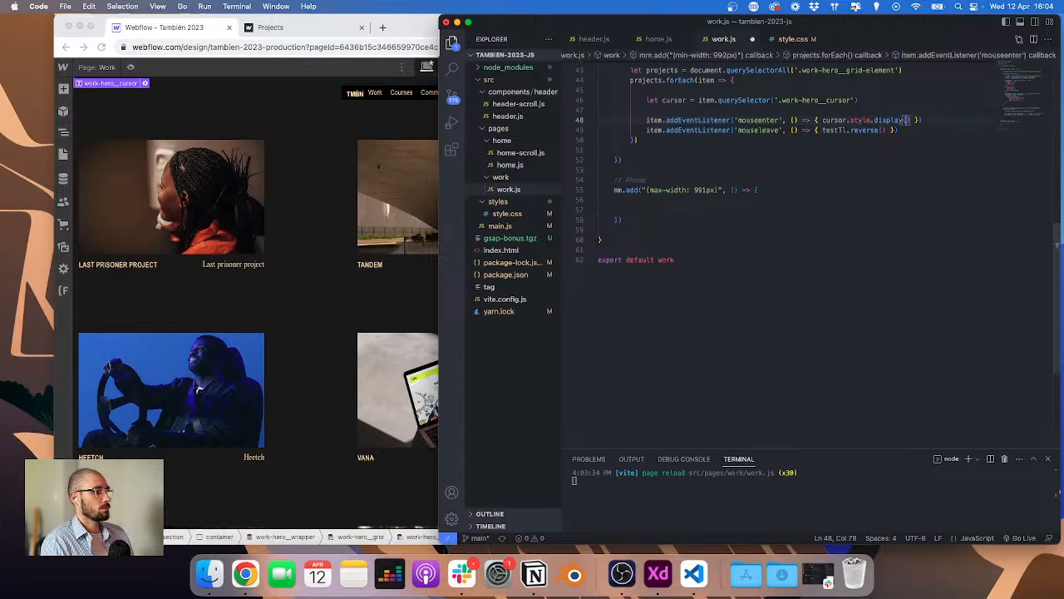
text( = 'fle)
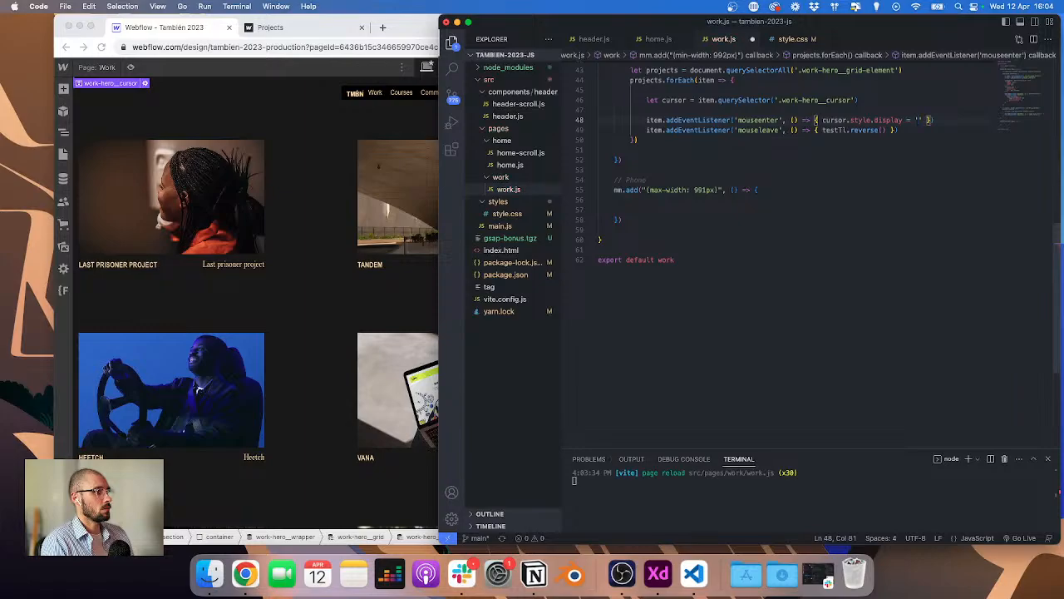
text(x)
Step: Copy the display statement into the mouseleave callback, change its value to 'none', and save
key(Right)
key(shift+alt+Left)
key(shift+alt+Left)
key(shift+alt+Left)
key(shift+alt+Left)
key(shift+alt+Left)
key(shift+alt+Left)
key(shift+alt+Left)
key(shift+alt+Left)
key(shift+alt+Left)
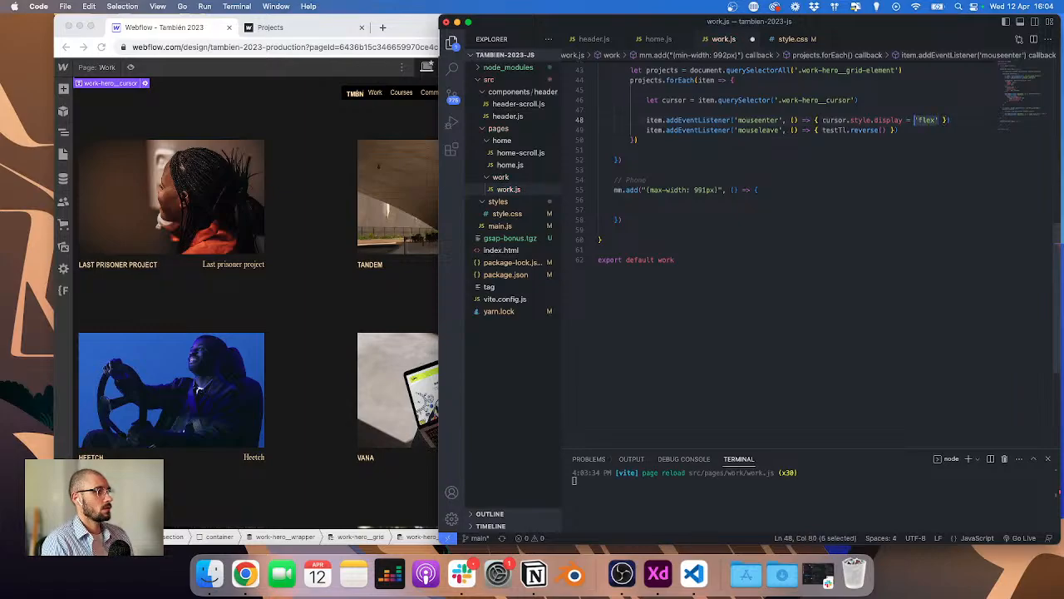
key(super+c)
double_click(840, 133)
key(shift+alt+Right)
key(shift+alt+Right)
key(super+v)
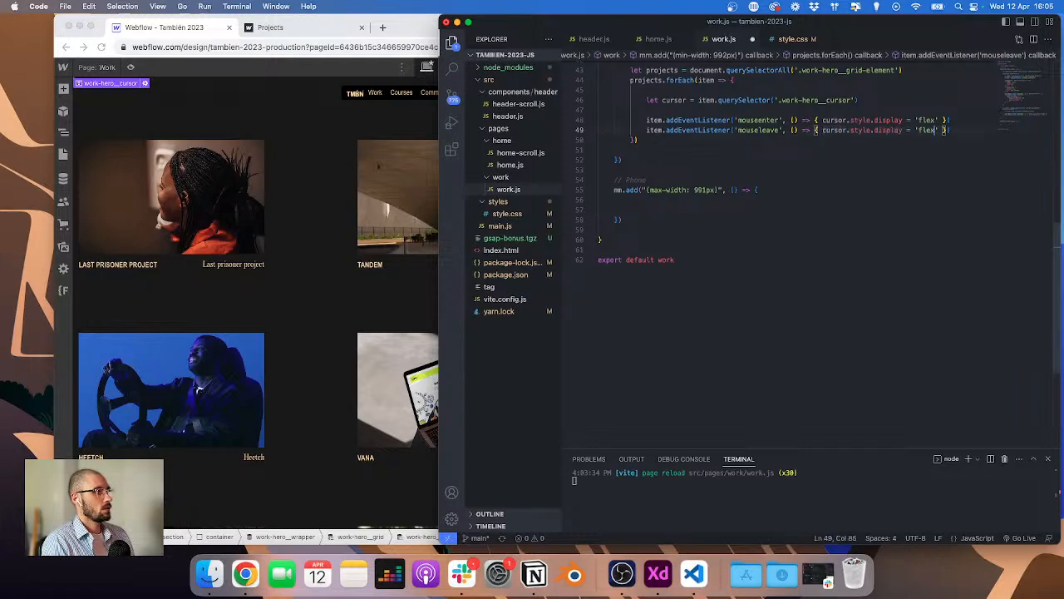
key(BackSpace)
key(BackSpace)
key(BackSpace)
key(BackSpace)
text(none)
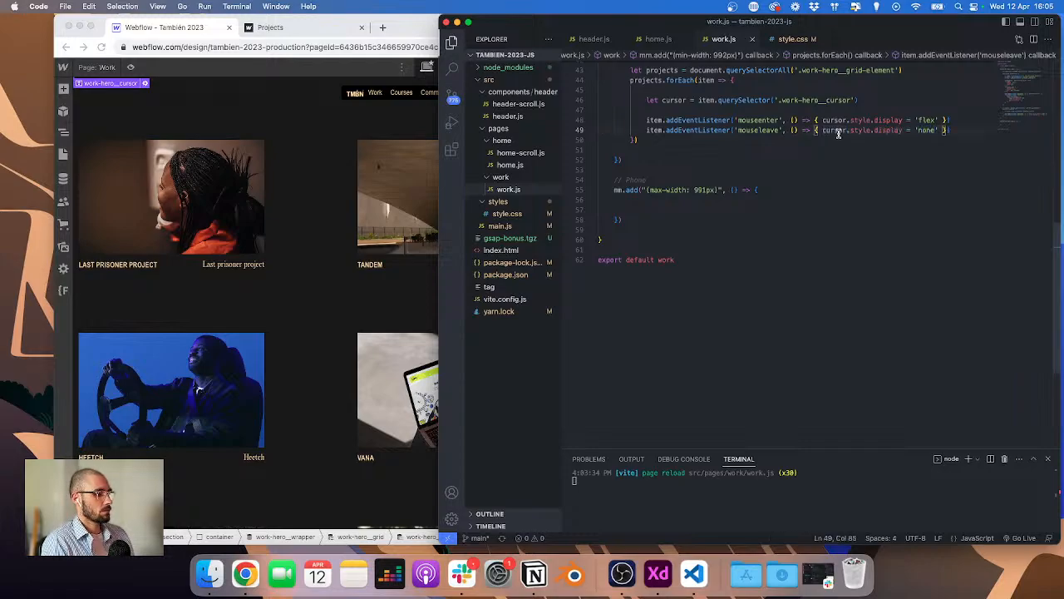
key(super+s)
Step: Switch back to the live work page in the browser
click(832, 174)
scroll(832, 173, up, 2)
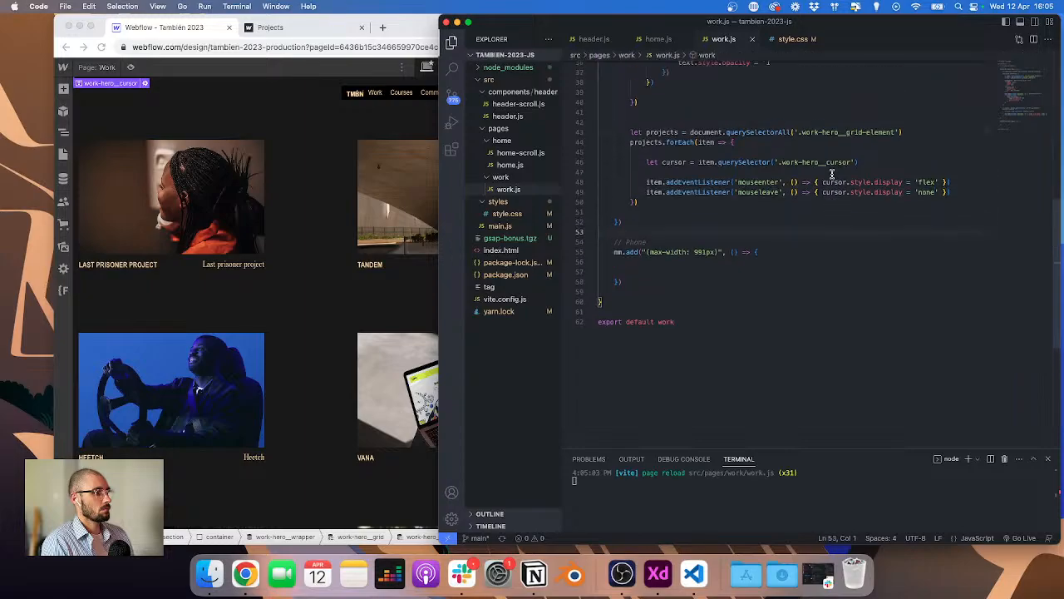
click(270, 122)
key(ctrl+Tab)
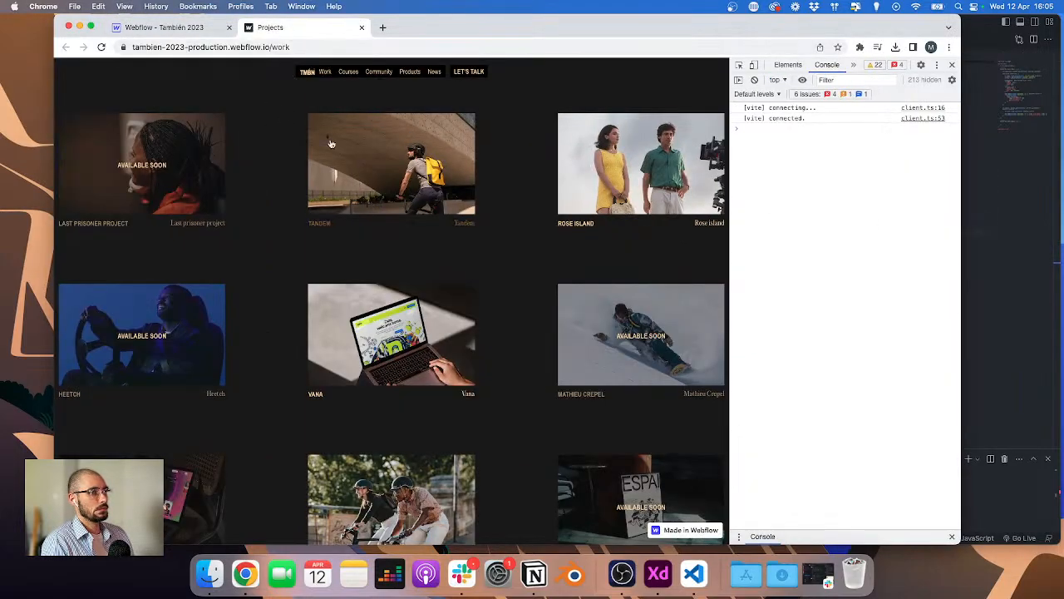
Step: Publish the site to the staging domain and open the live work page
key(ctrl+Tab)
click(937, 68)
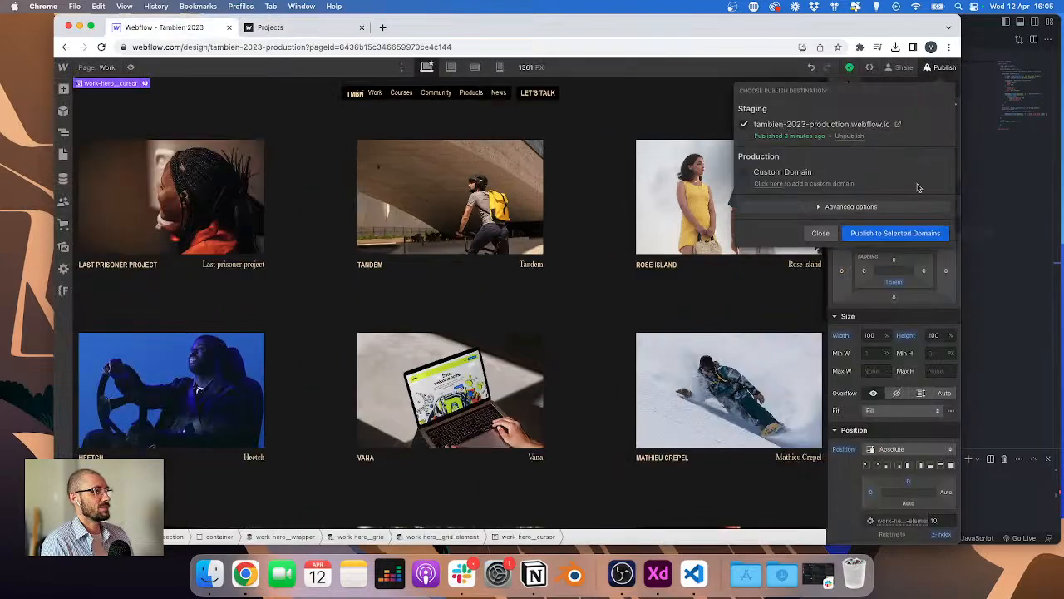
click(895, 233)
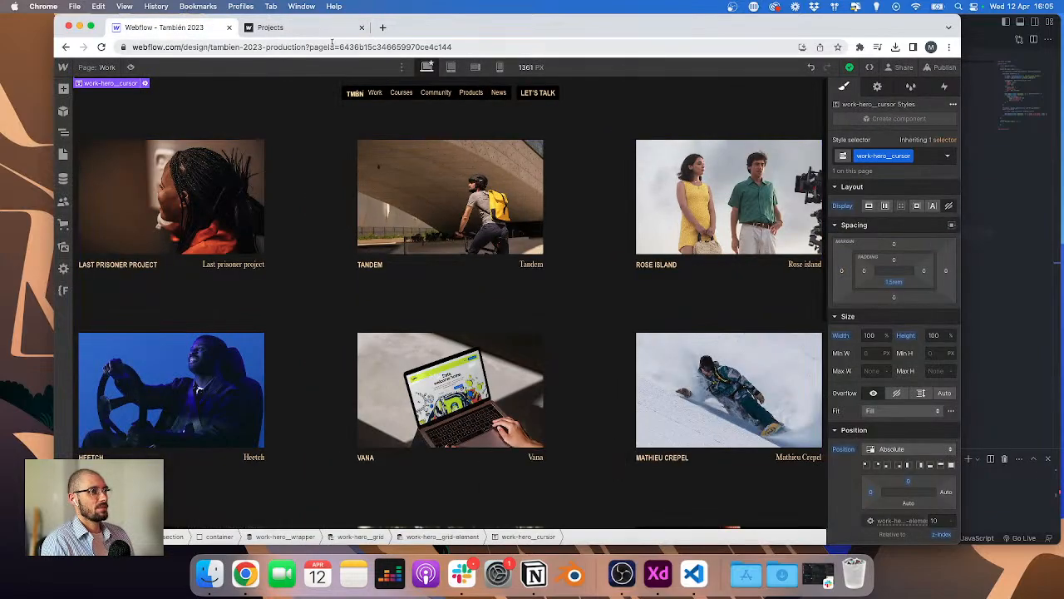
key(super+r)
click(250, 29)
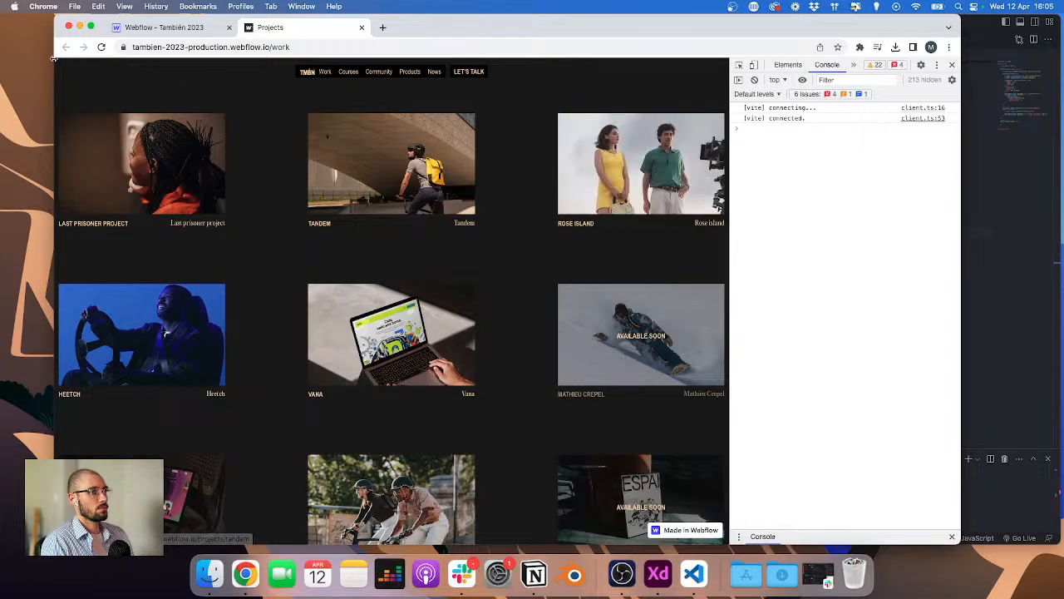
Step: Turn on Available soon for the Rose island project in the Projects collection and save it
click(162, 27)
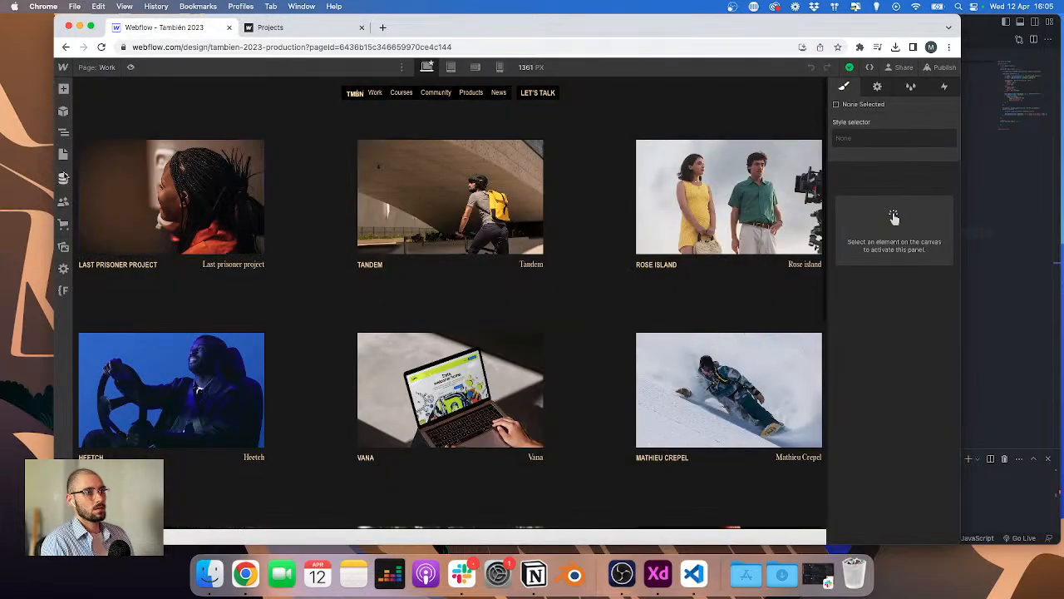
click(63, 177)
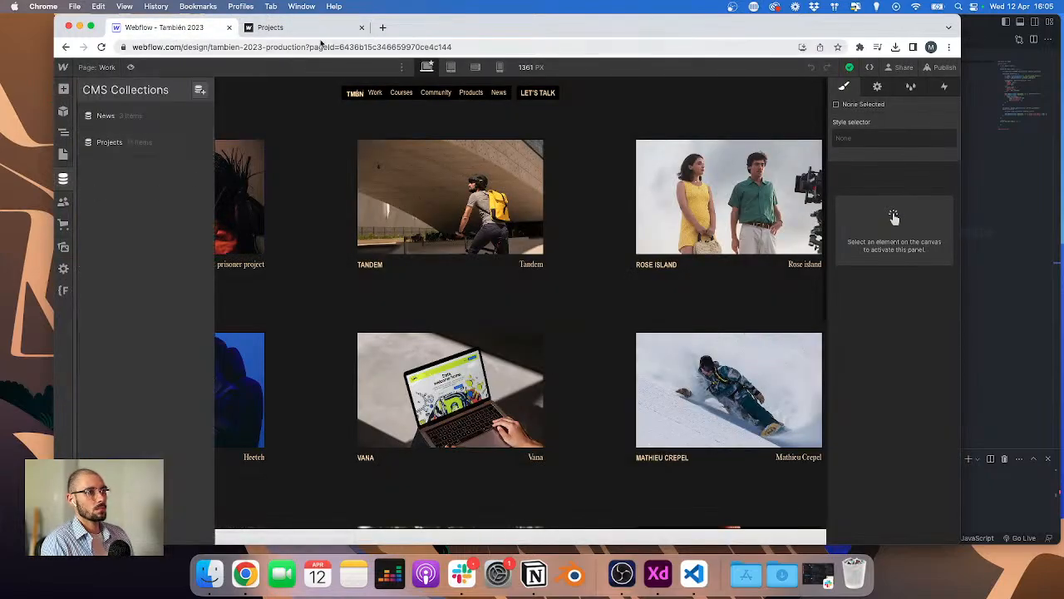
click(133, 142)
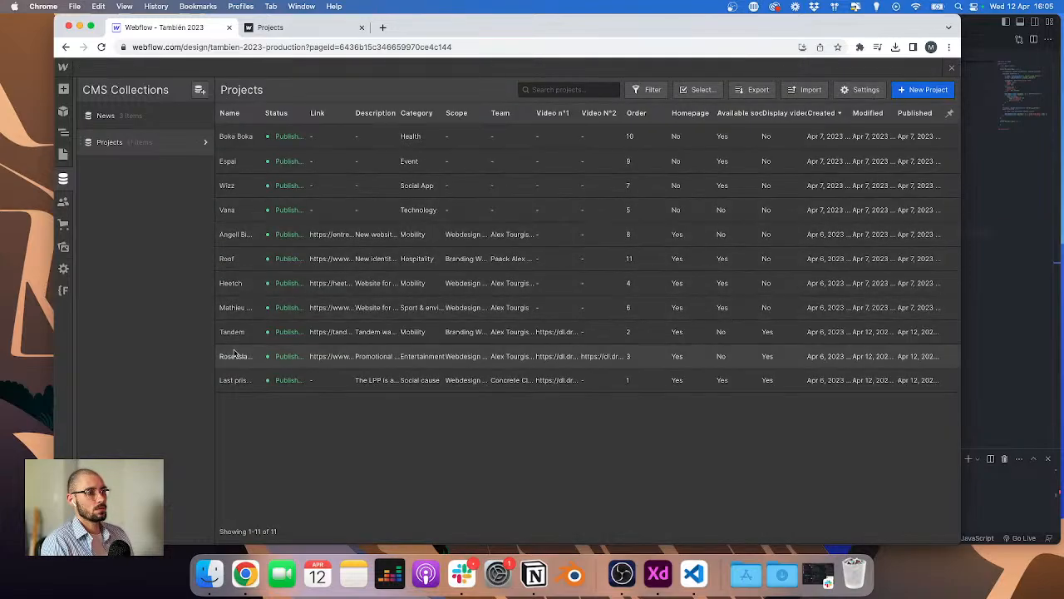
click(234, 356)
scroll(424, 376, down, 10)
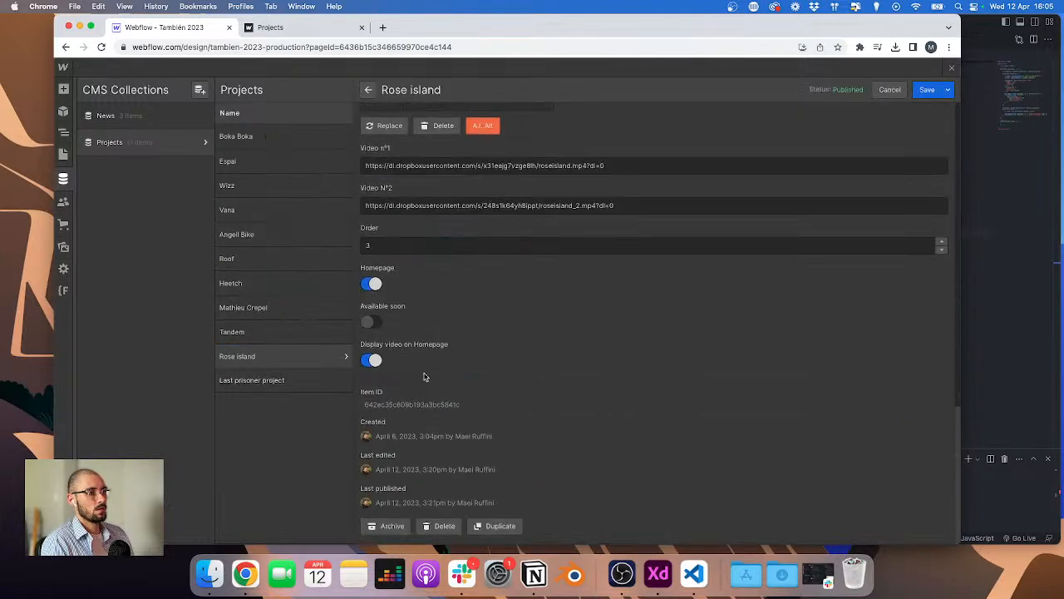
click(371, 322)
click(926, 89)
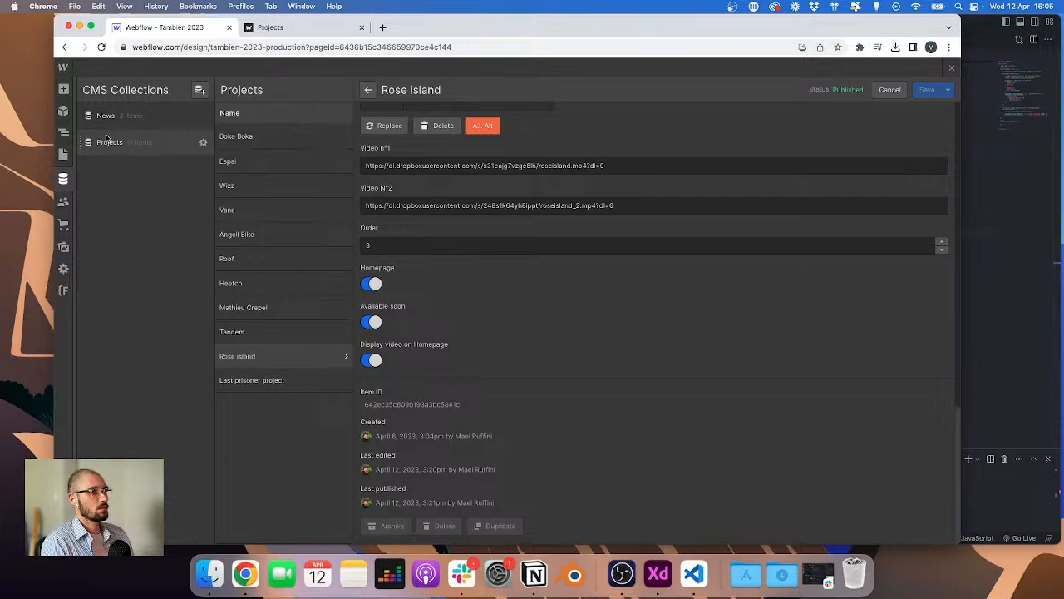
key(Escape)
Step: Publish the site to the staging domain again and view the live work page
click(939, 67)
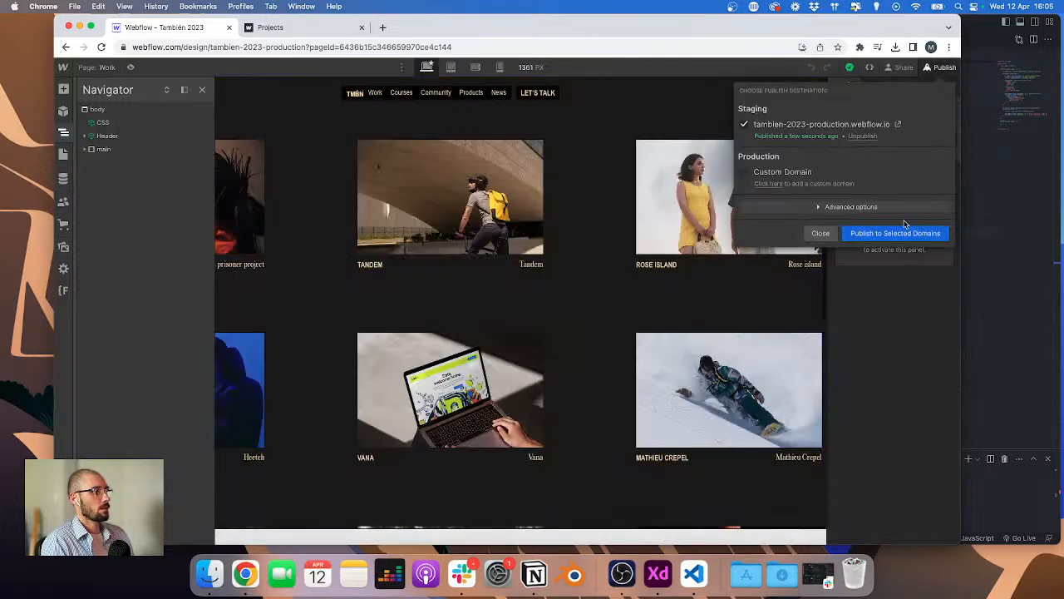
click(906, 235)
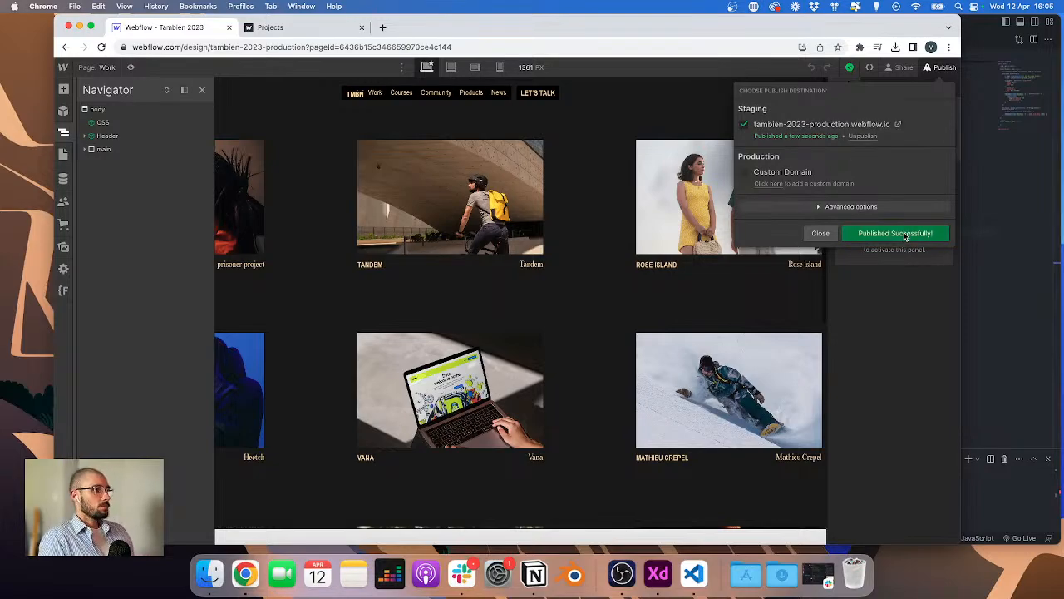
click(274, 29)
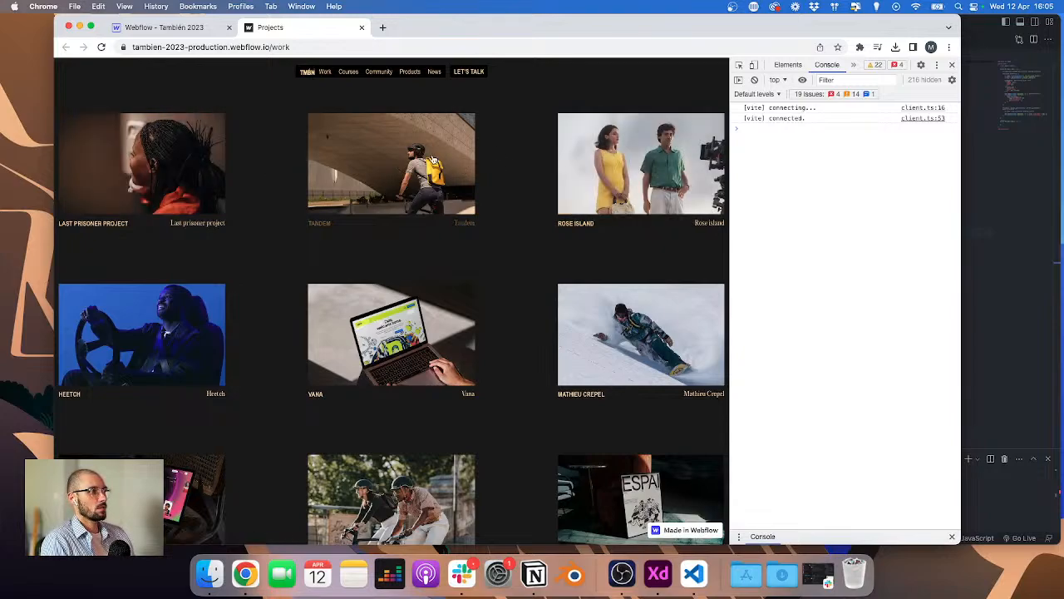
Step: Turn Available soon back off for the Rose island project in the Projects collection and save it
click(162, 28)
click(63, 178)
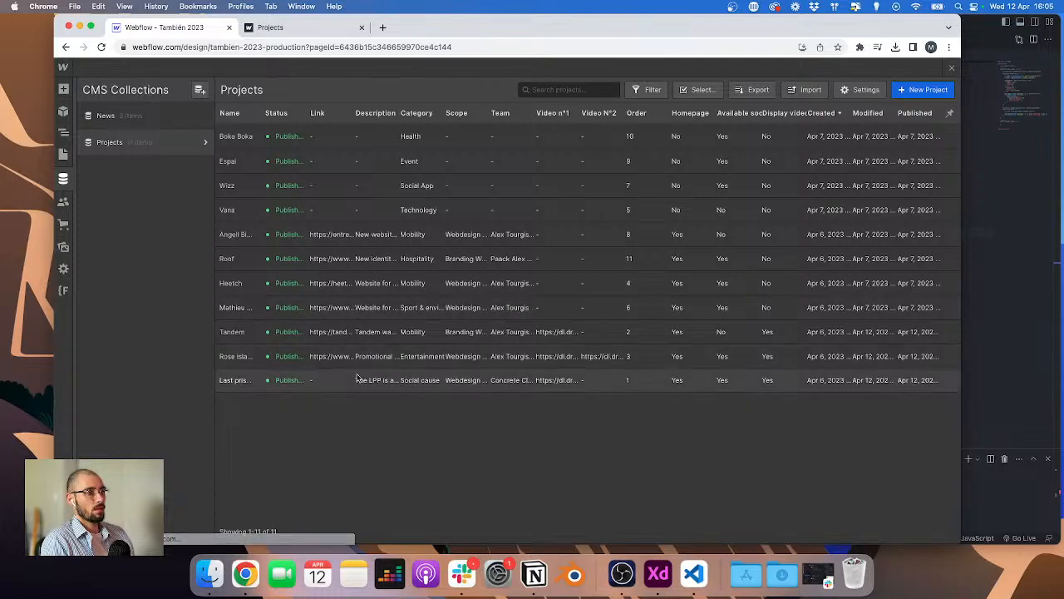
click(356, 358)
scroll(441, 408, down, 10)
scroll(441, 408, down, 10)
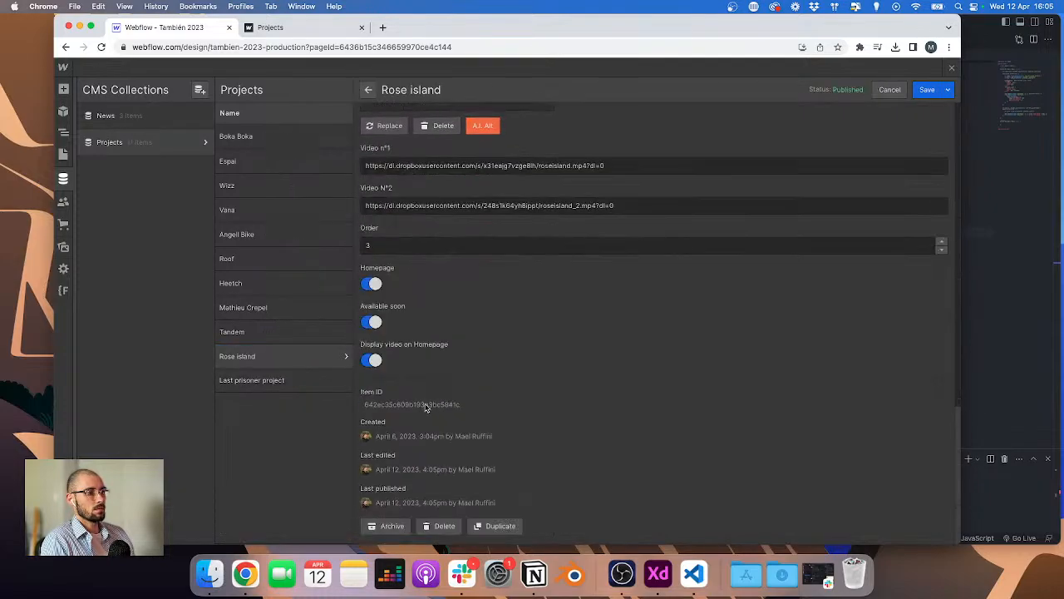
click(371, 322)
click(926, 91)
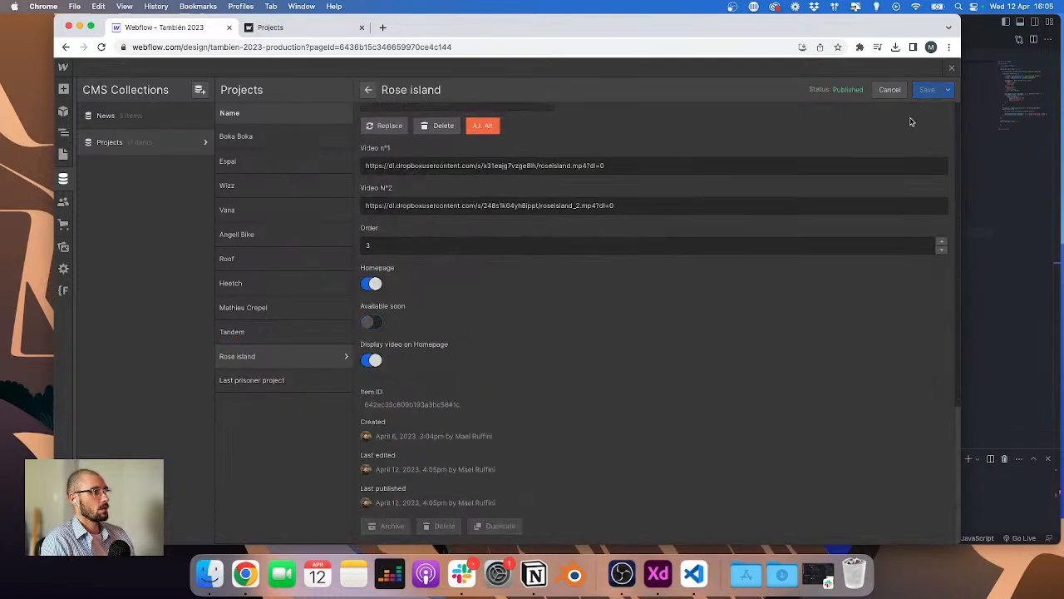
Step: Switch to Adobe XD and examine the Available soon hover overlay on the project cards in the design
click(63, 153)
key(ctrl+Right)
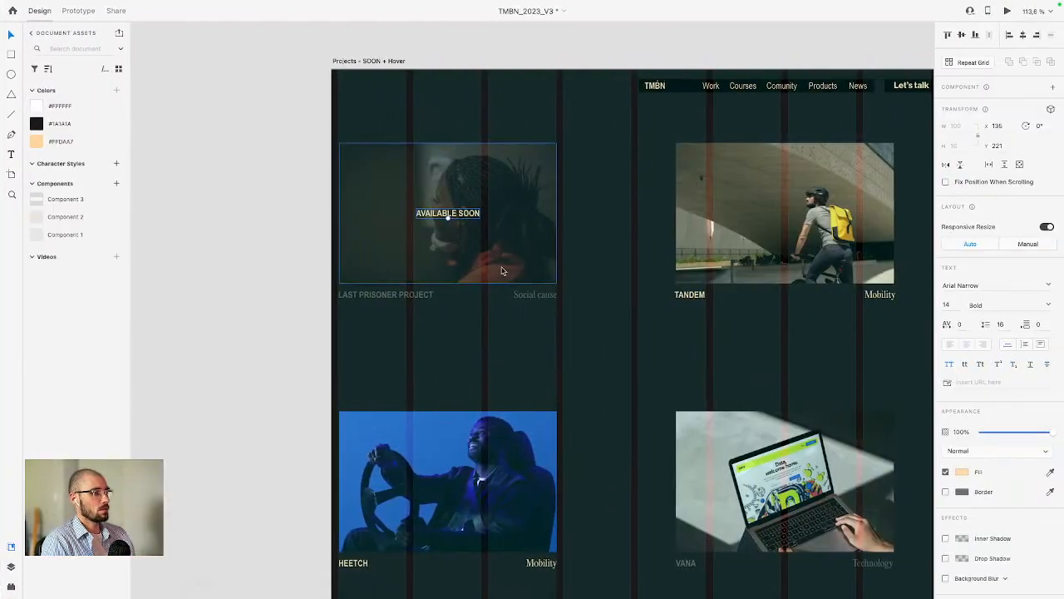
click(493, 261)
scroll(445, 254, down, 5)
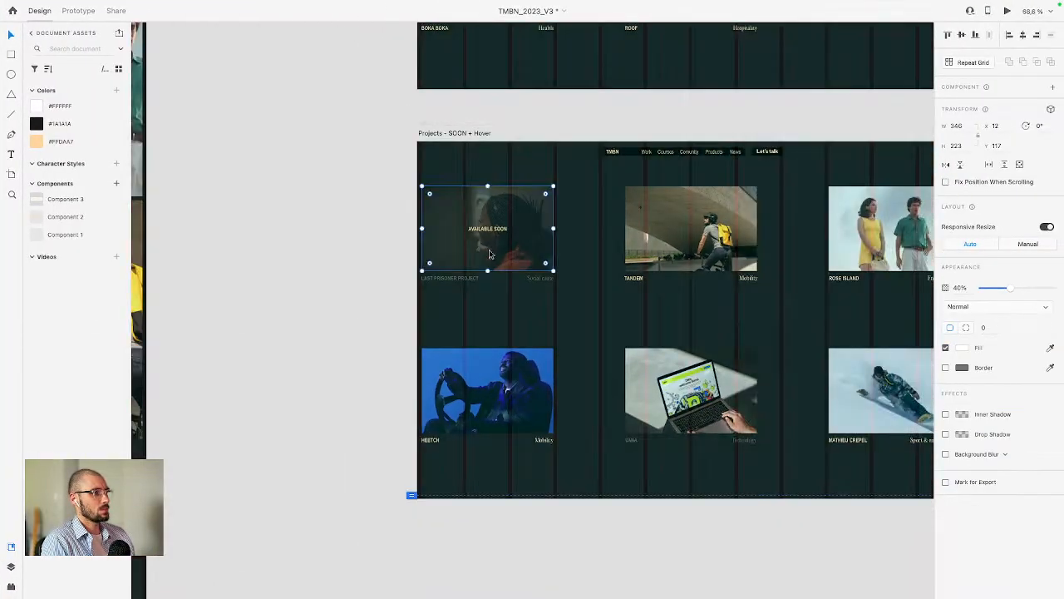
drag(490, 254, 682, 257)
key(super+z)
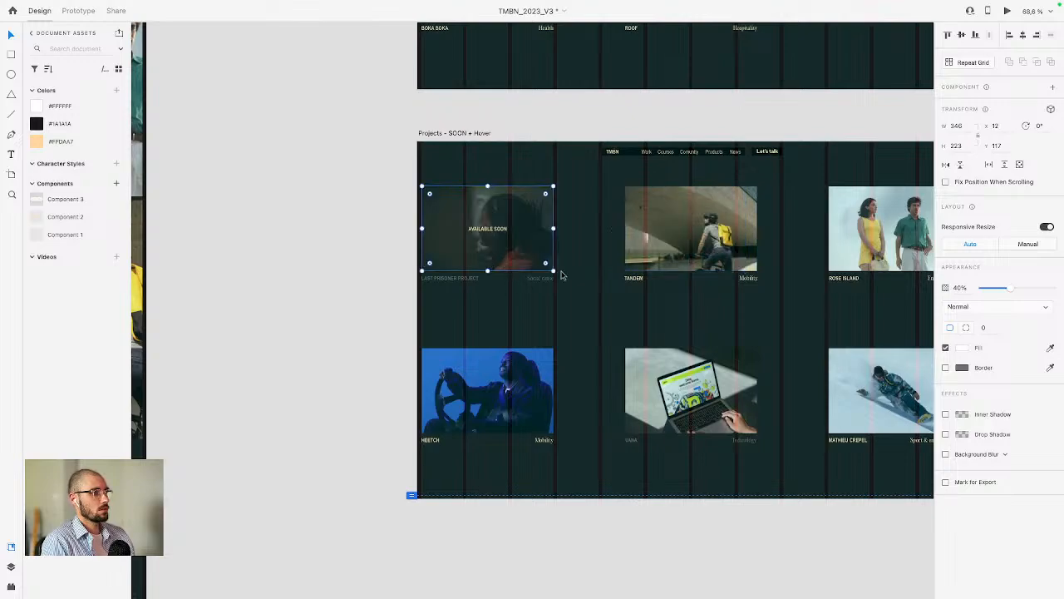
click(563, 274)
click(540, 256)
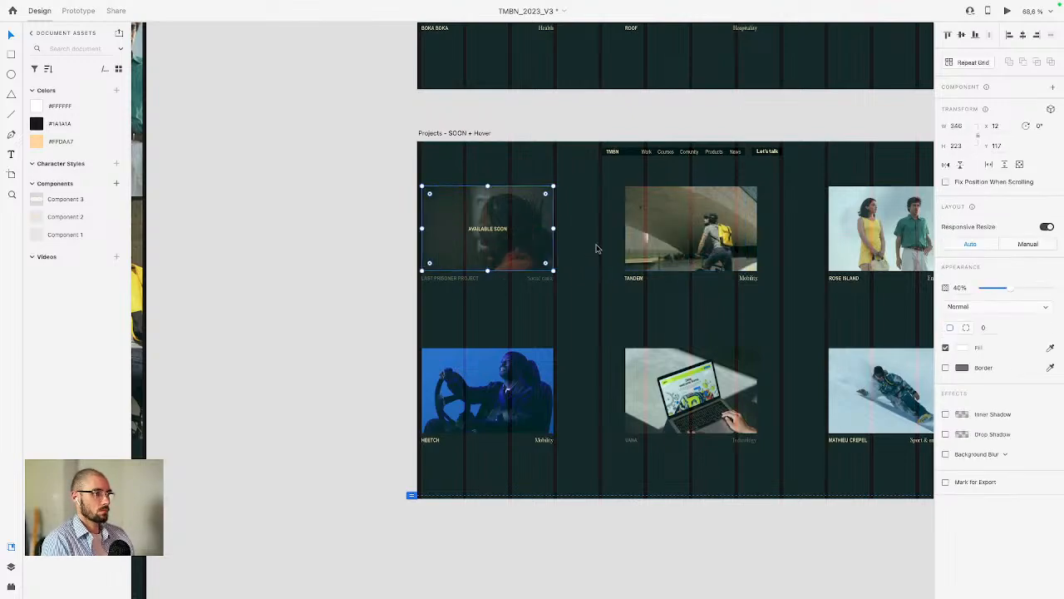
drag(509, 235, 647, 236)
key(super+z)
click(589, 248)
drag(506, 226, 562, 226)
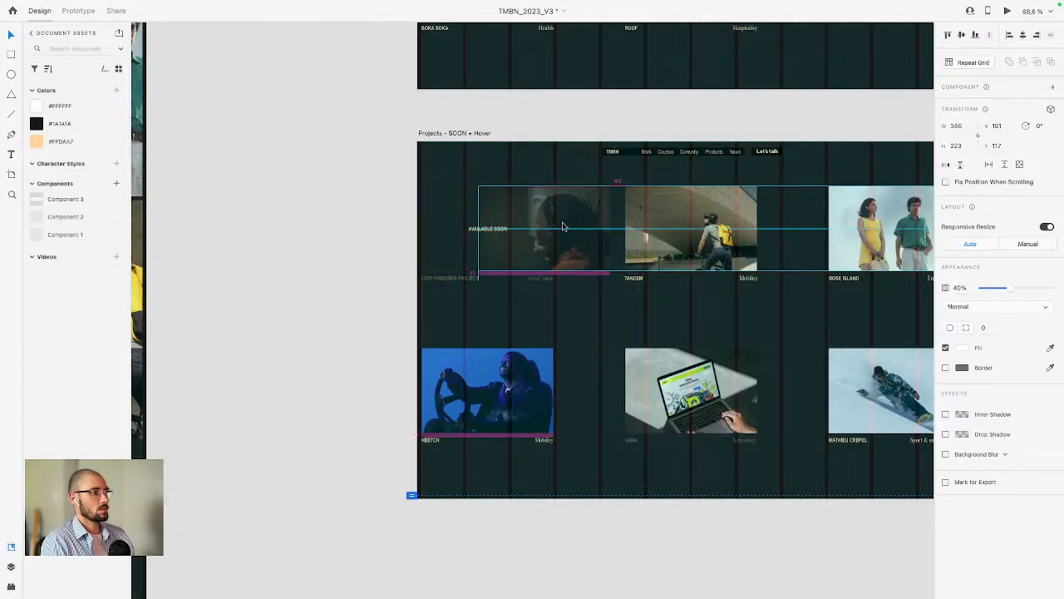
key(super+z)
scroll(685, 238, right, 4)
Step: Try a #1A1A1A overlay fill with reduced opacity on the Rose island image in the design
click(682, 221)
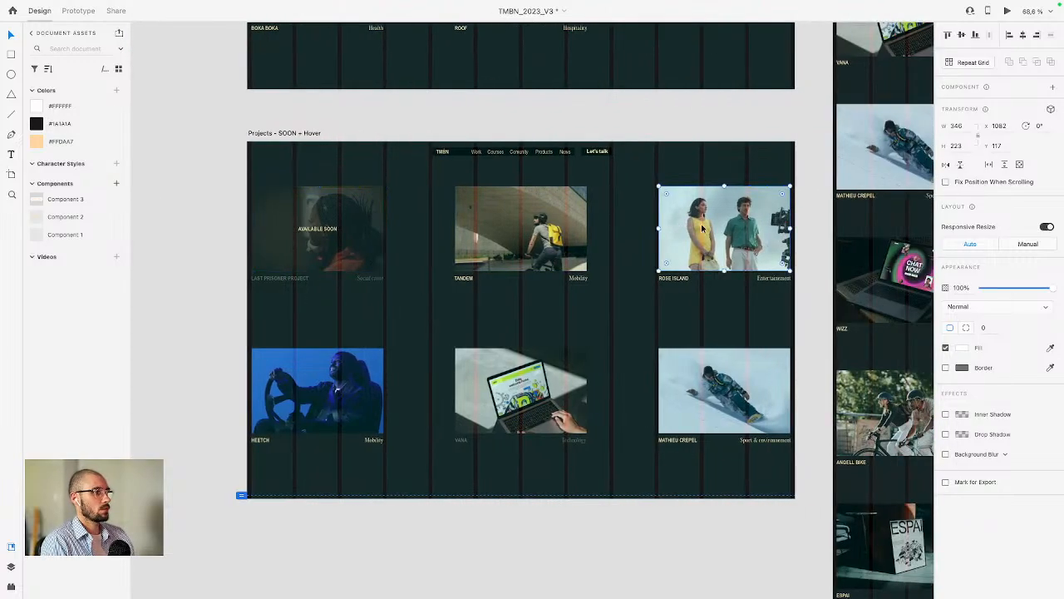
click(70, 125)
scroll(749, 233, up, 5)
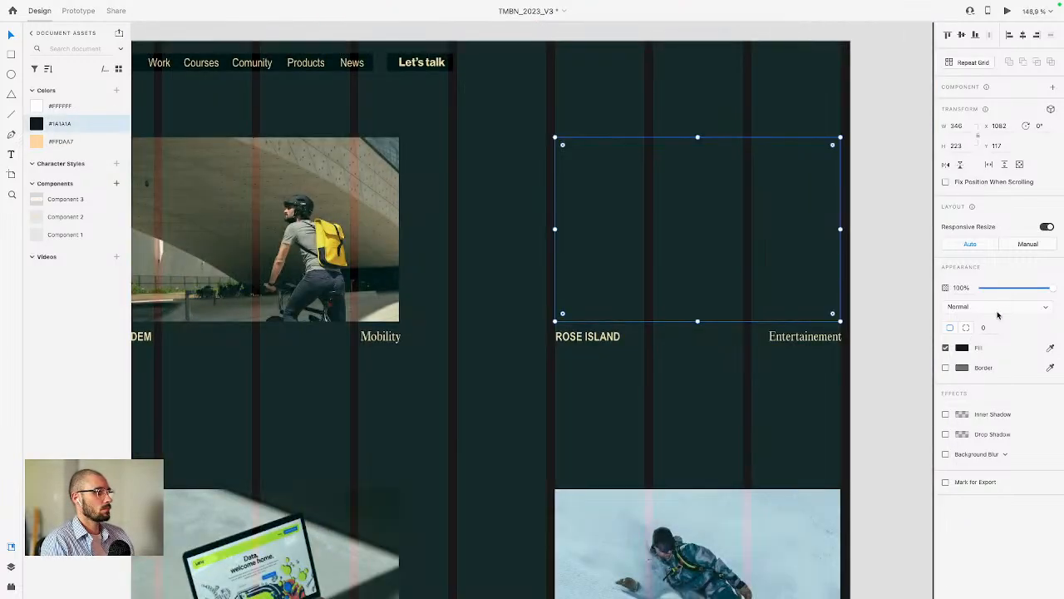
drag(1015, 290, 1034, 290)
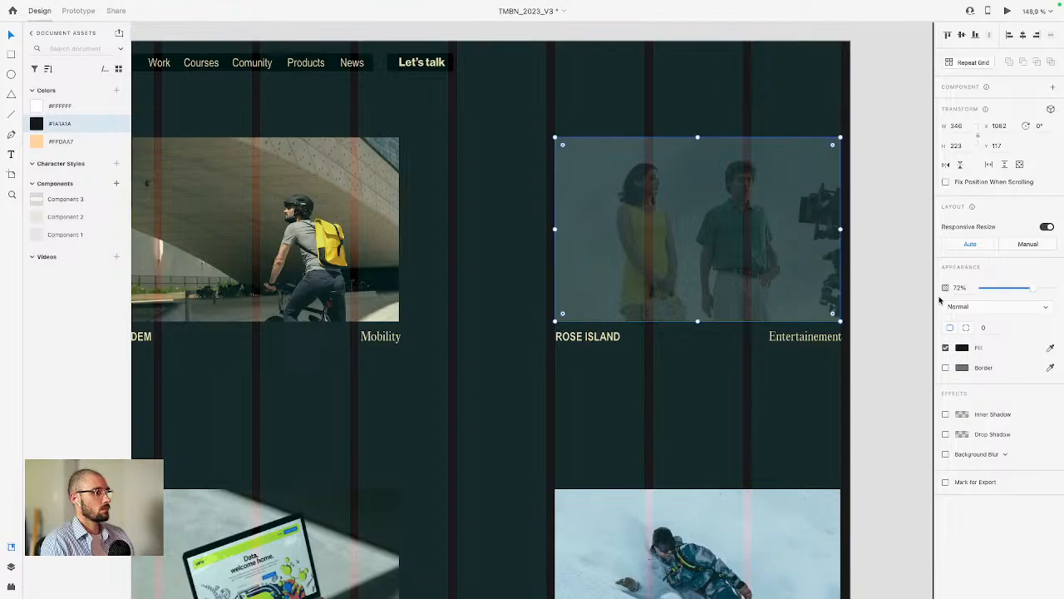
key(Escape)
click(734, 256)
key(super+z)
key(super+shift+z)
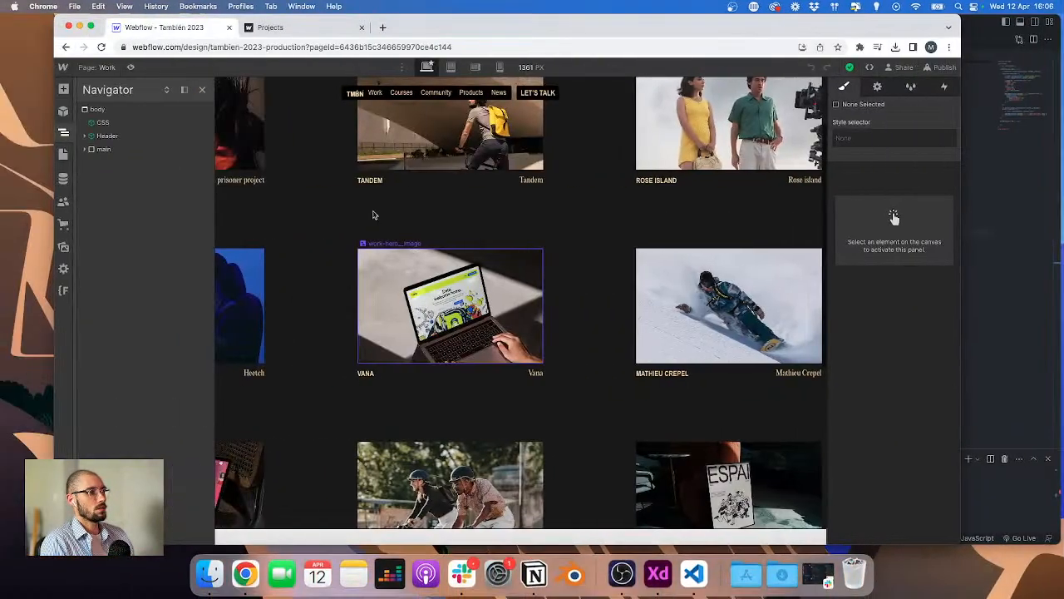
Step: Return to Webflow, select the work-hero__cursor element and examine its background colour settings
click(237, 173)
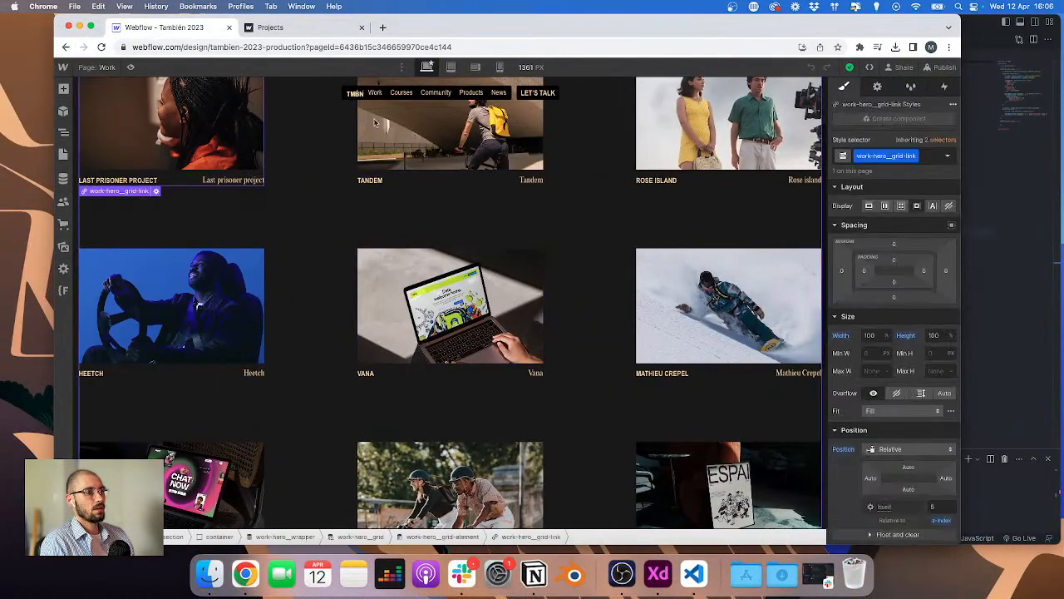
click(63, 131)
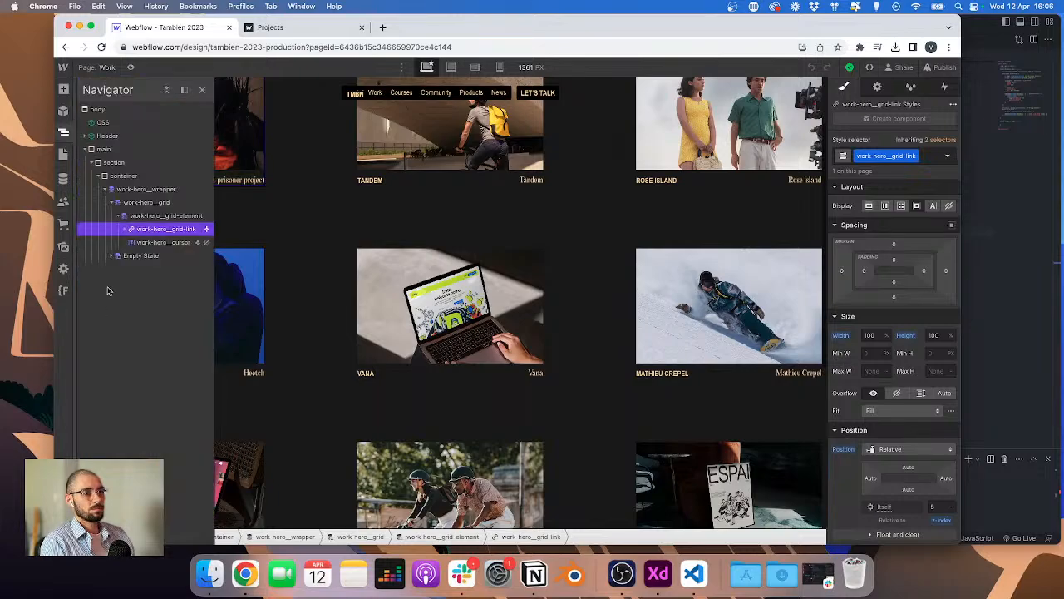
click(163, 242)
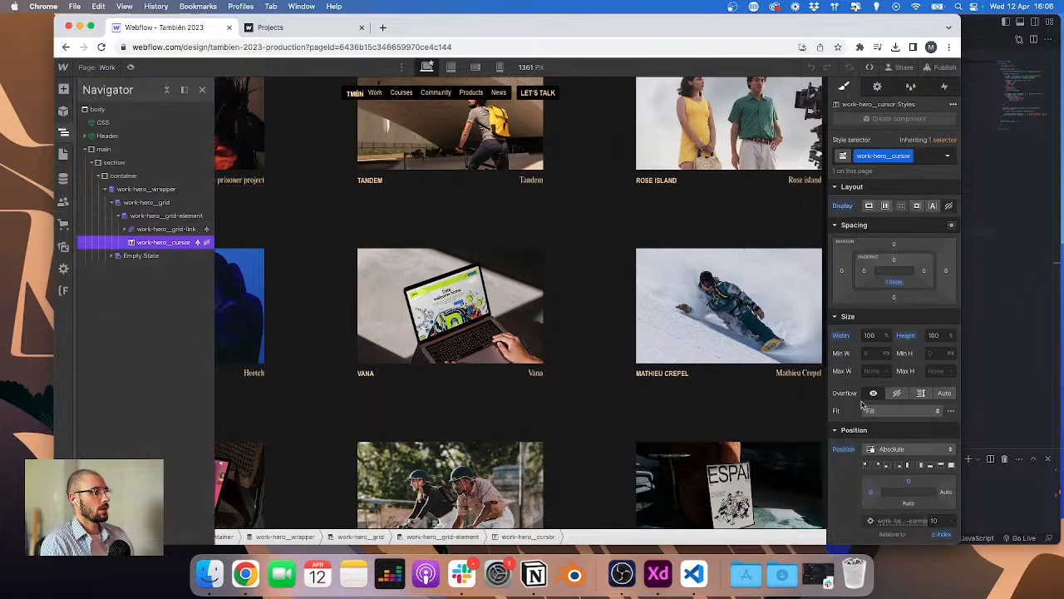
scroll(870, 382, down, 1)
scroll(867, 300, up, 1)
scroll(907, 399, down, 4)
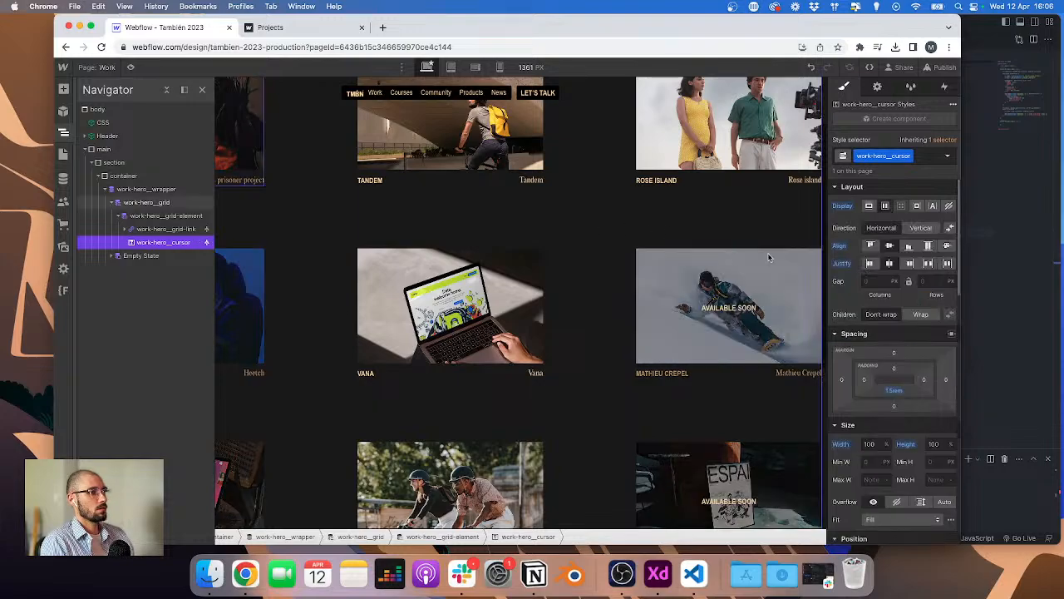
scroll(910, 425, down, 6)
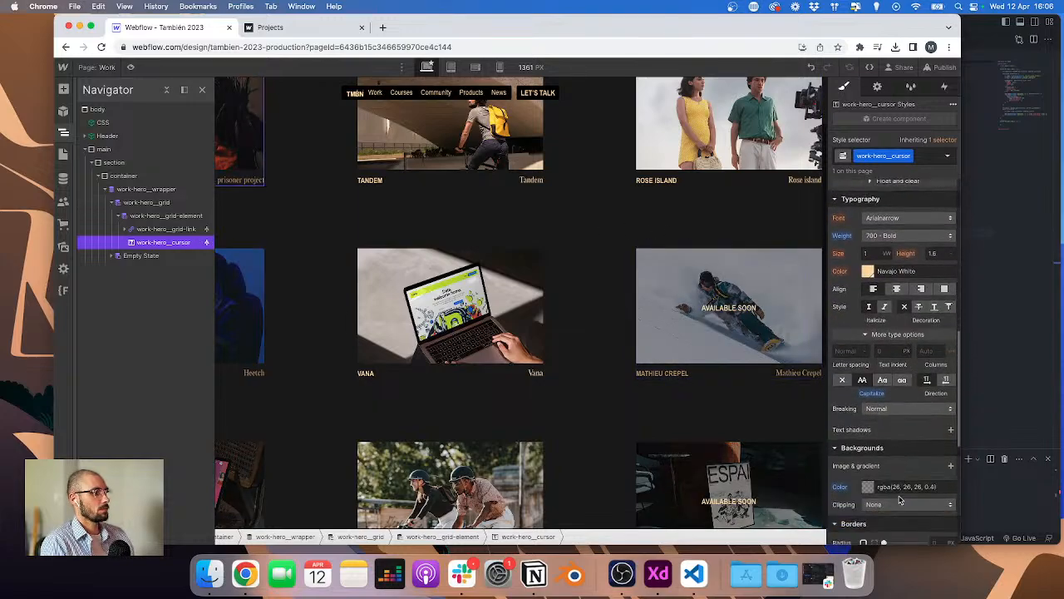
click(870, 441)
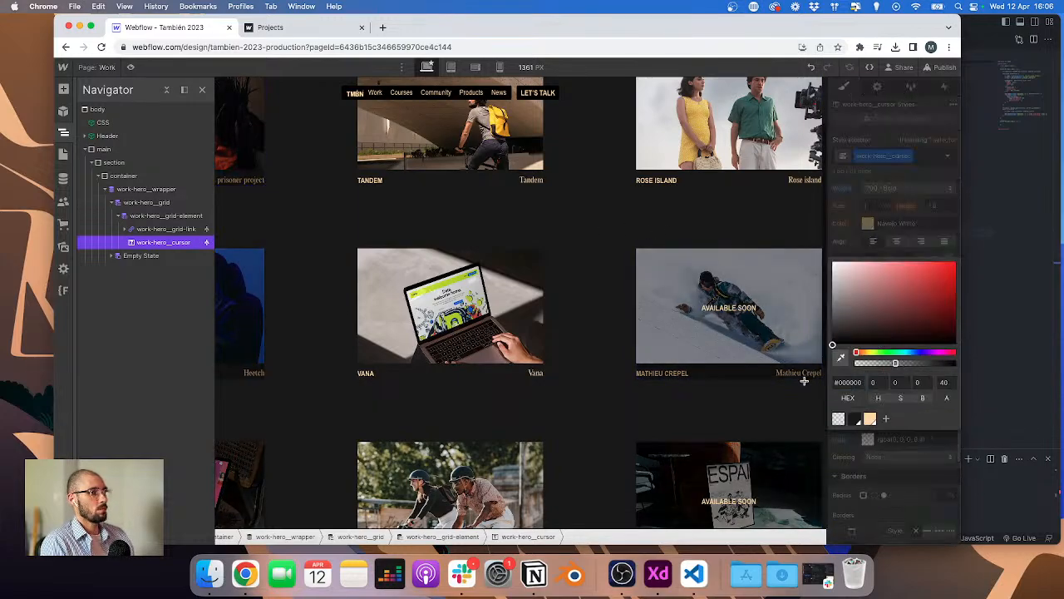
Step: Set the work-hero__grid background colour to #1a1a1a with alpha 40
click(339, 185)
scroll(336, 186, up, 2)
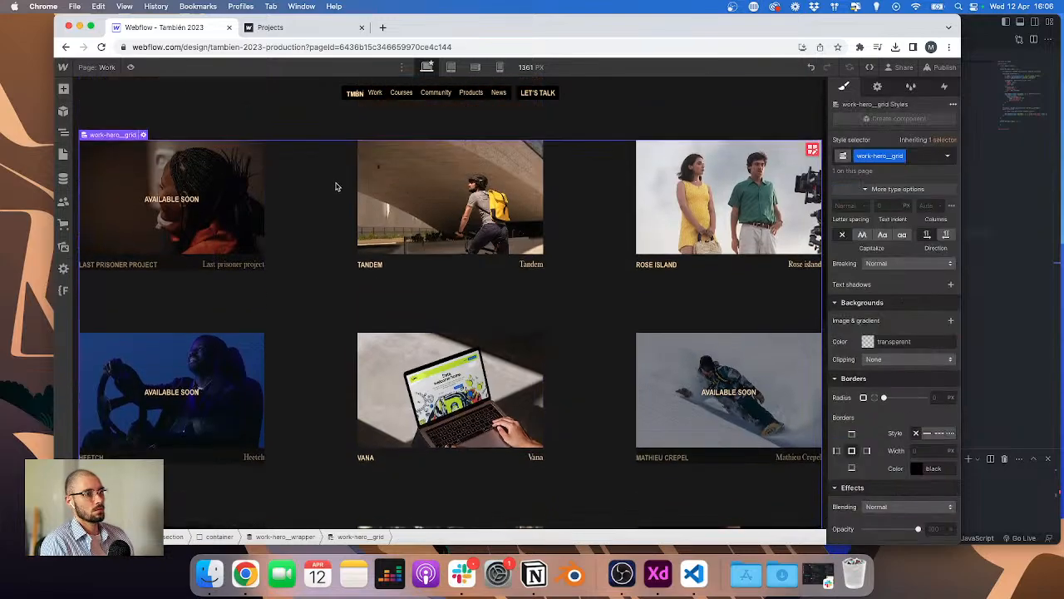
scroll(886, 359, down, 3)
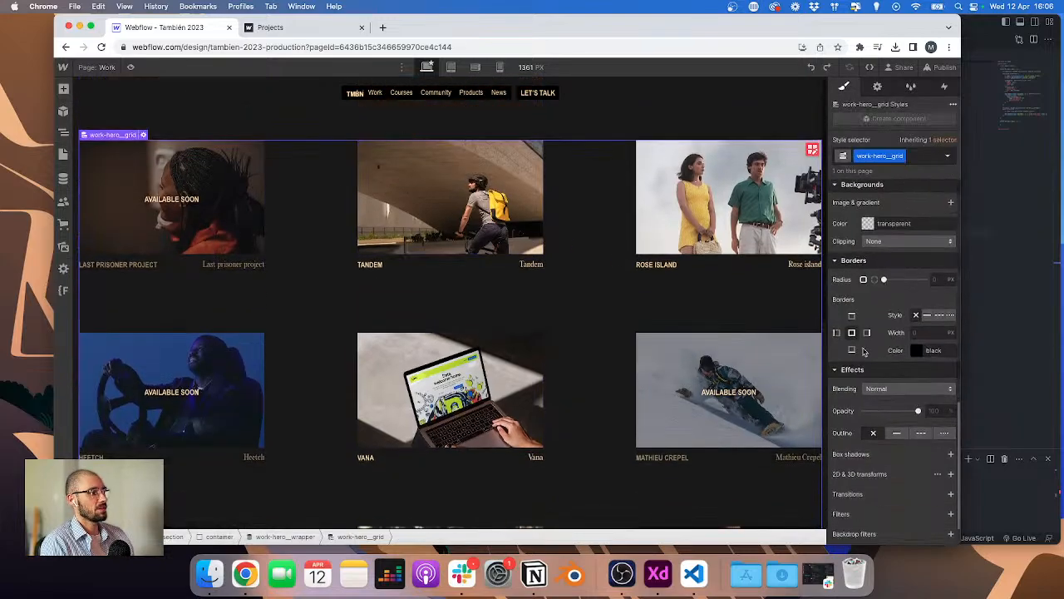
click(867, 229)
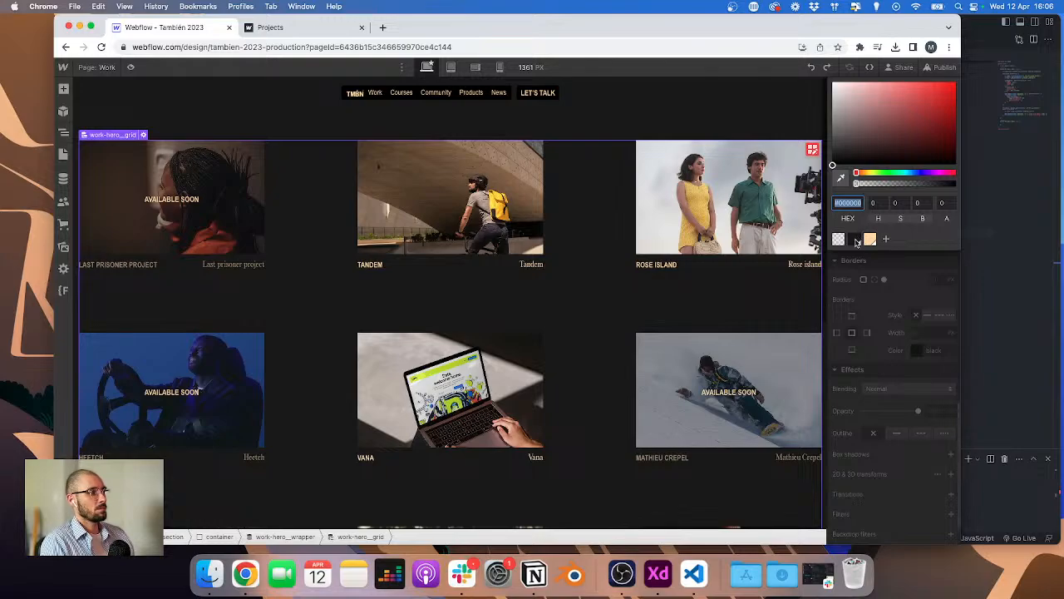
click(855, 239)
click(943, 204)
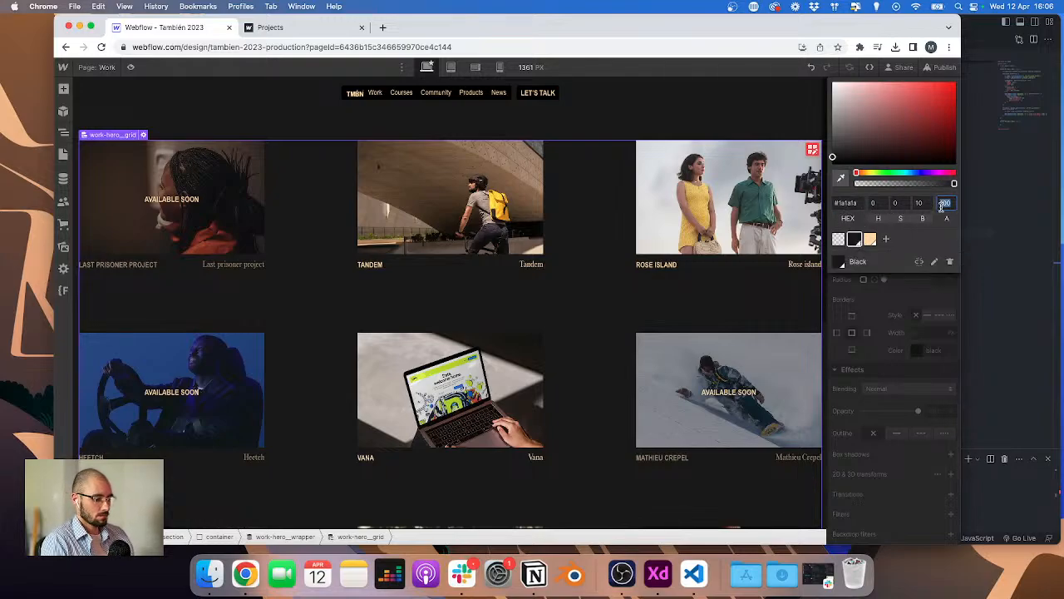
text(40)
key(Return)
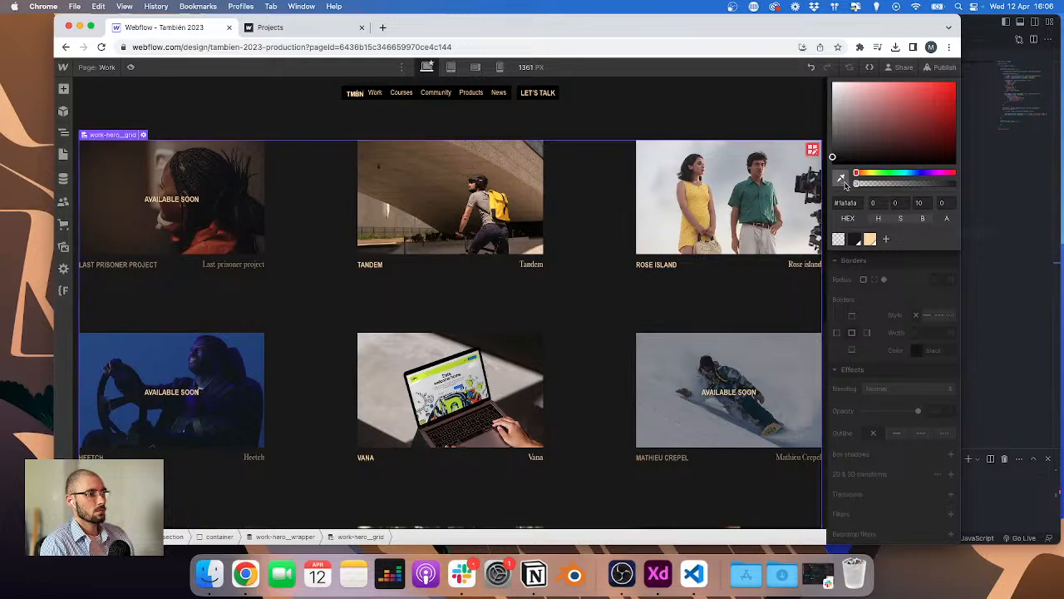
click(894, 295)
scroll(895, 296, up, 6)
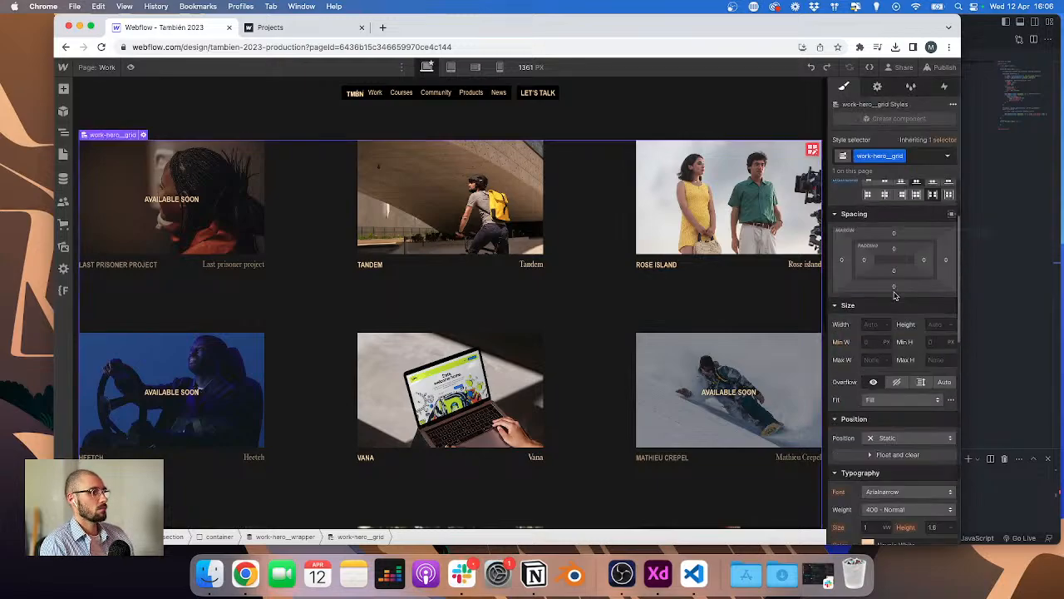
Step: Select the work-hero__cursor element in the Navigator and set its background colour to #1a1a1a with alpha 40
scroll(895, 295, down, 1)
scroll(894, 316, down, 5)
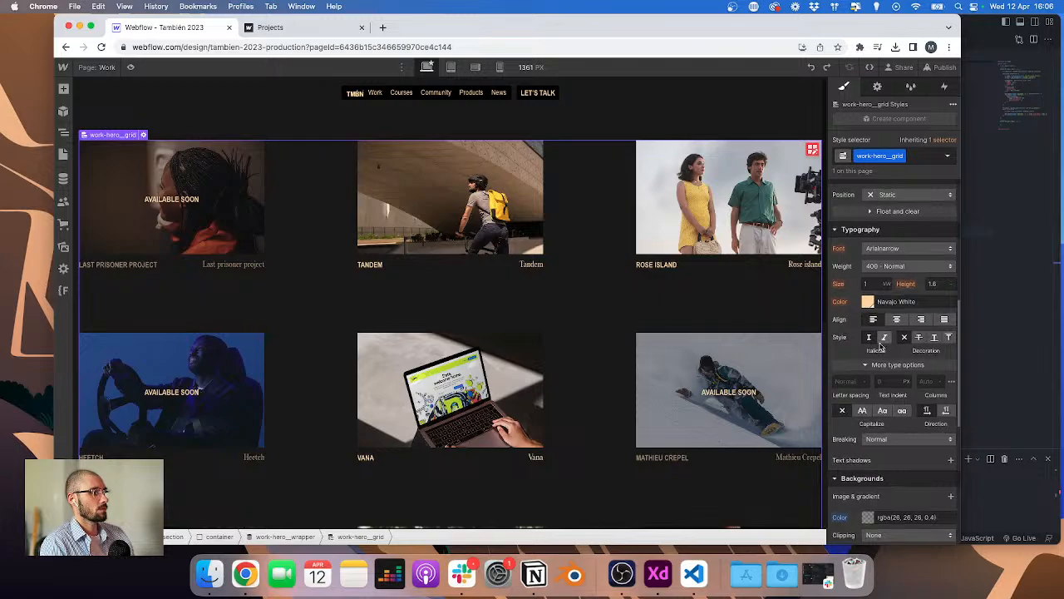
click(63, 132)
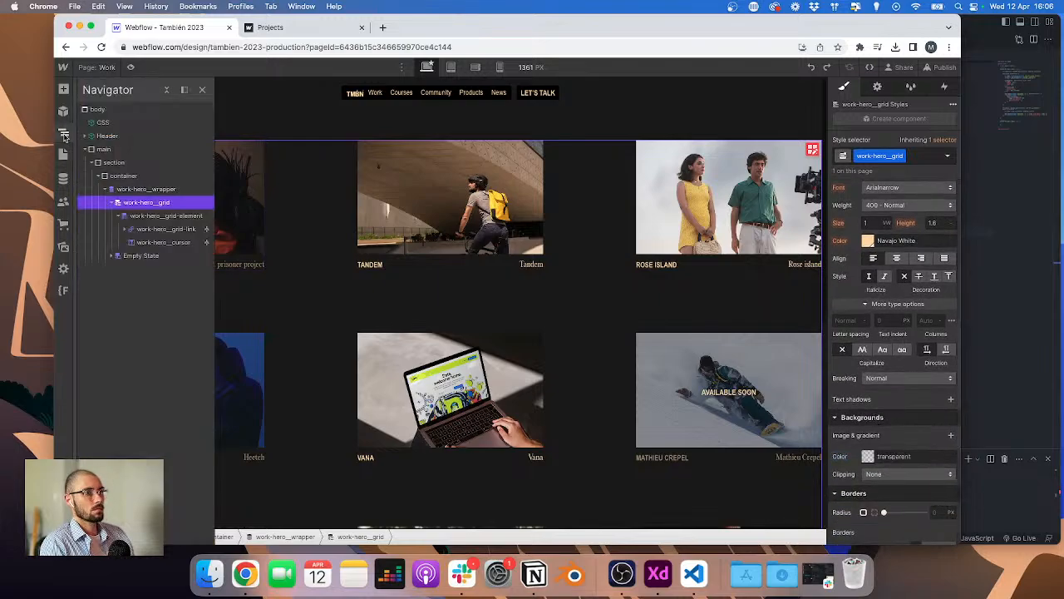
click(150, 229)
click(158, 242)
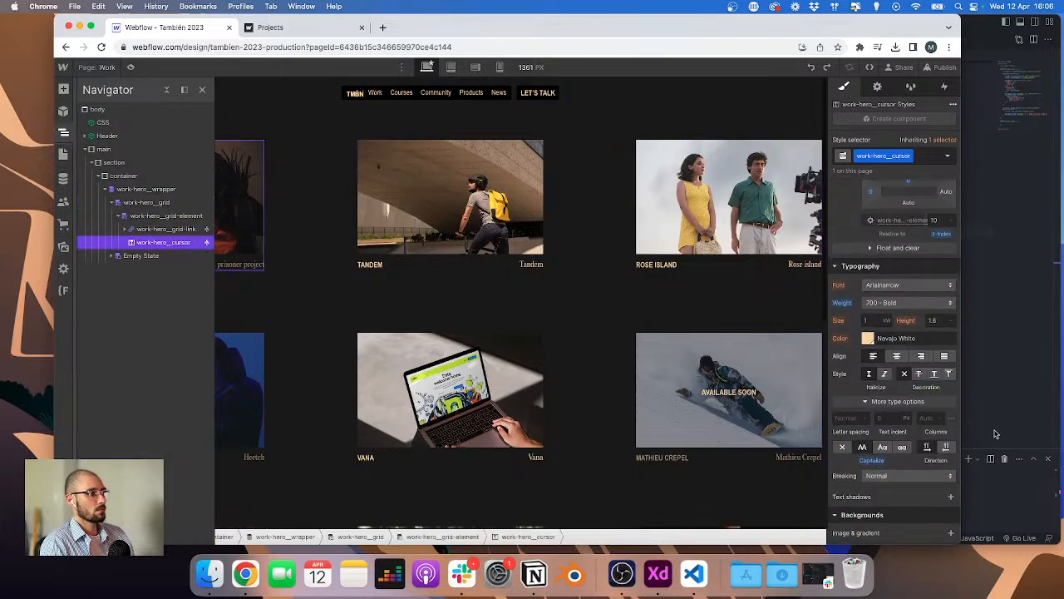
scroll(904, 432, down, 1)
click(868, 441)
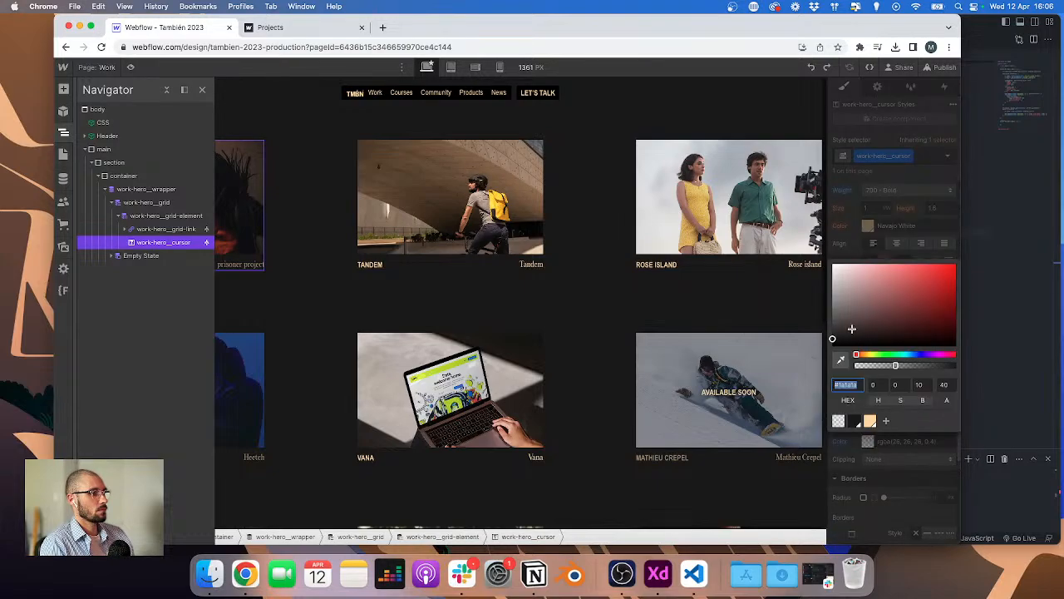
scroll(565, 292, down, 5)
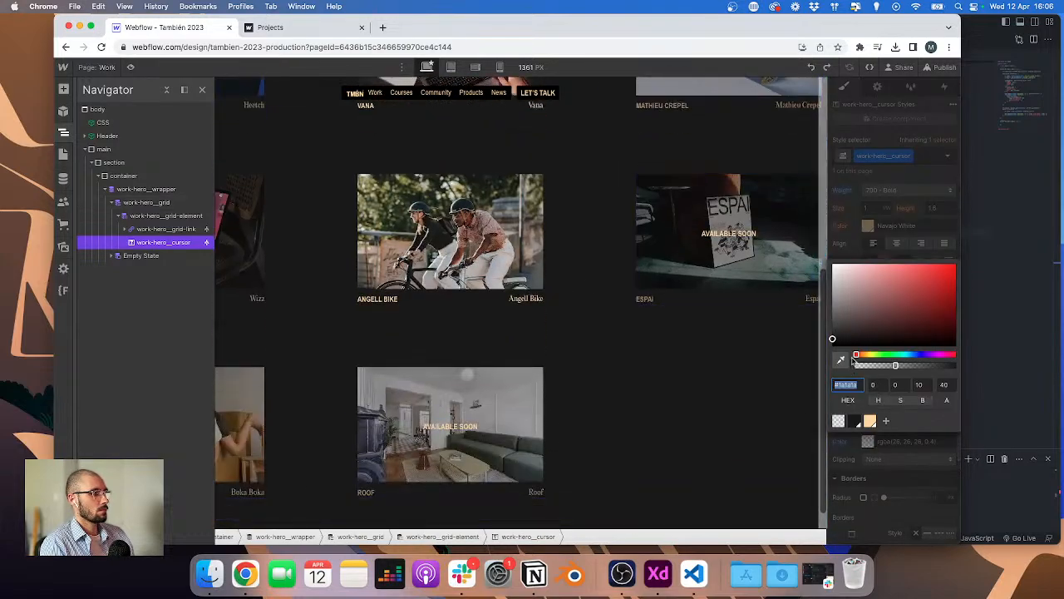
drag(833, 338, 831, 351)
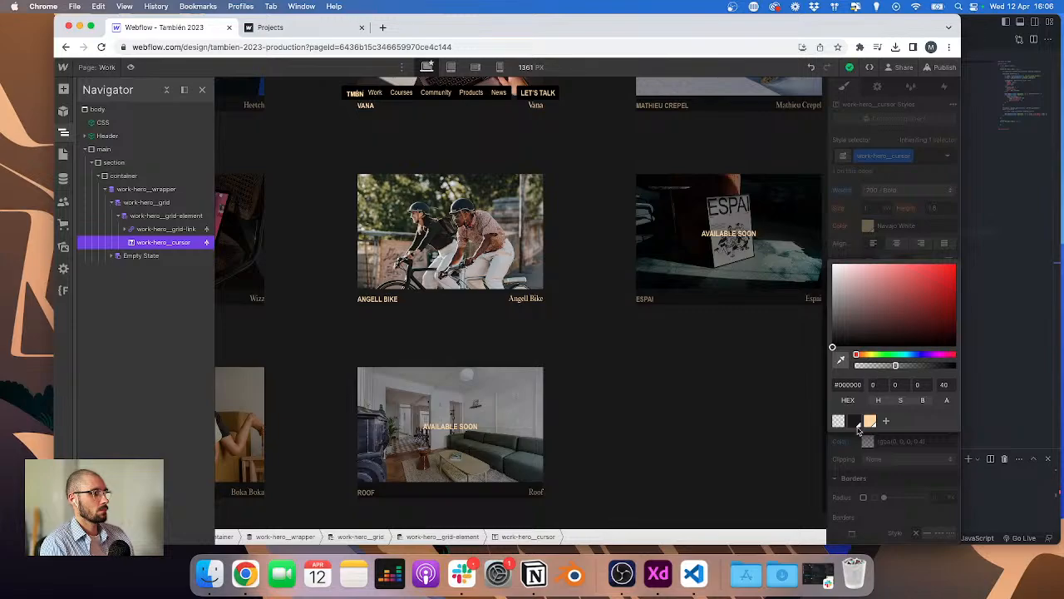
click(857, 423)
click(949, 361)
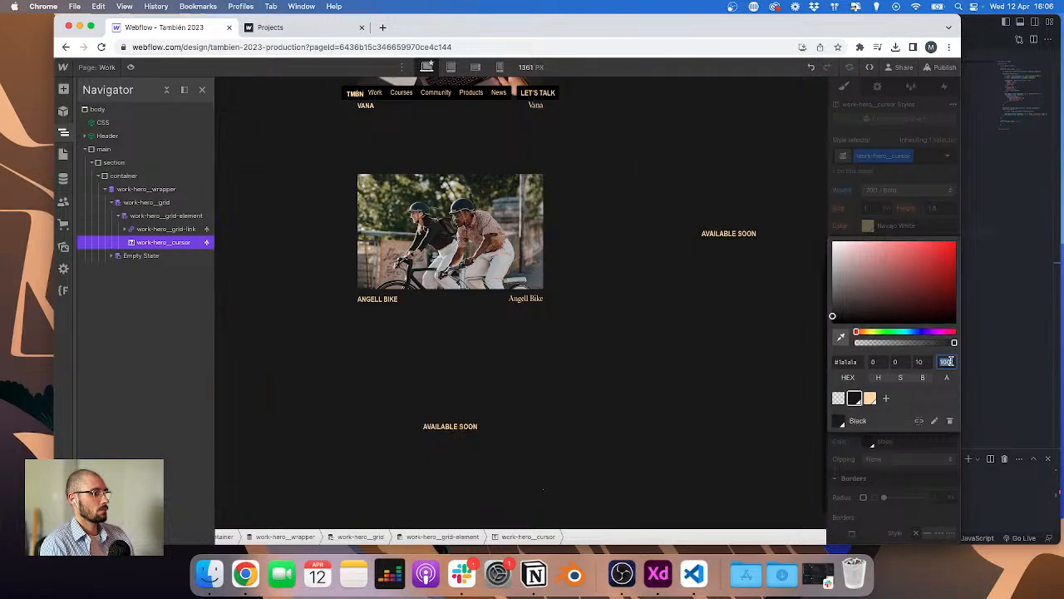
text(40)
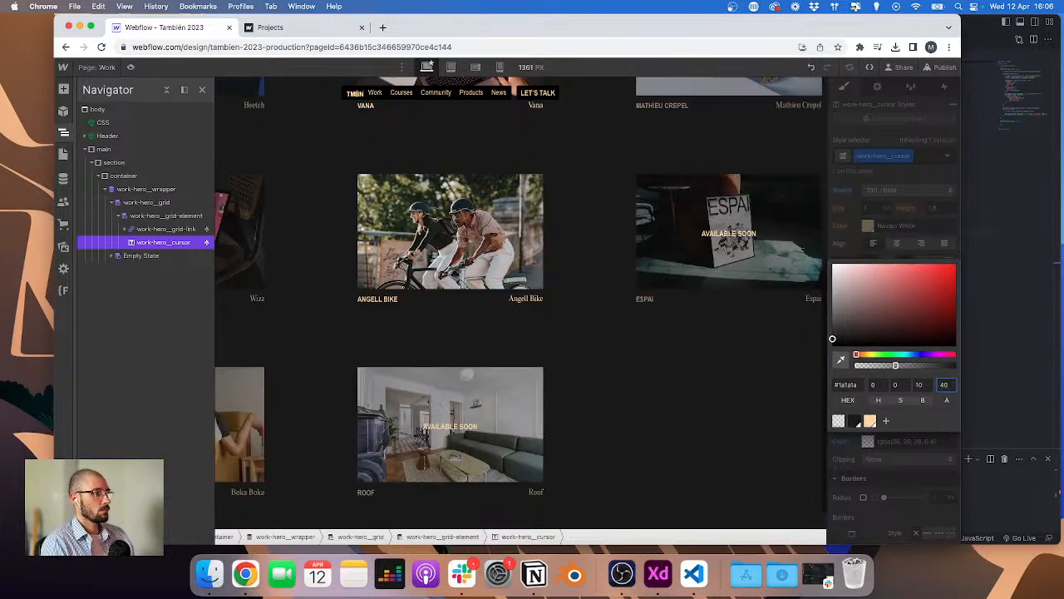
Step: Raise the cursor overlay background's alpha to 60
drag(898, 365, 908, 365)
click(947, 385)
text(6)
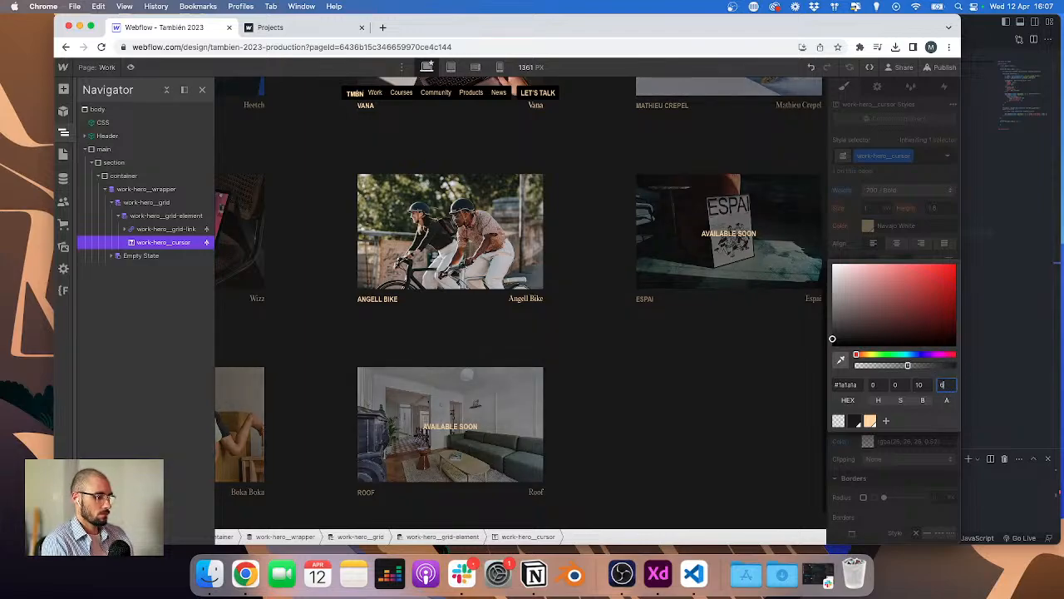
text(0)
Step: Select the work-hero__cursor overlay on a card and set its display to none
scroll(769, 351, up, 2)
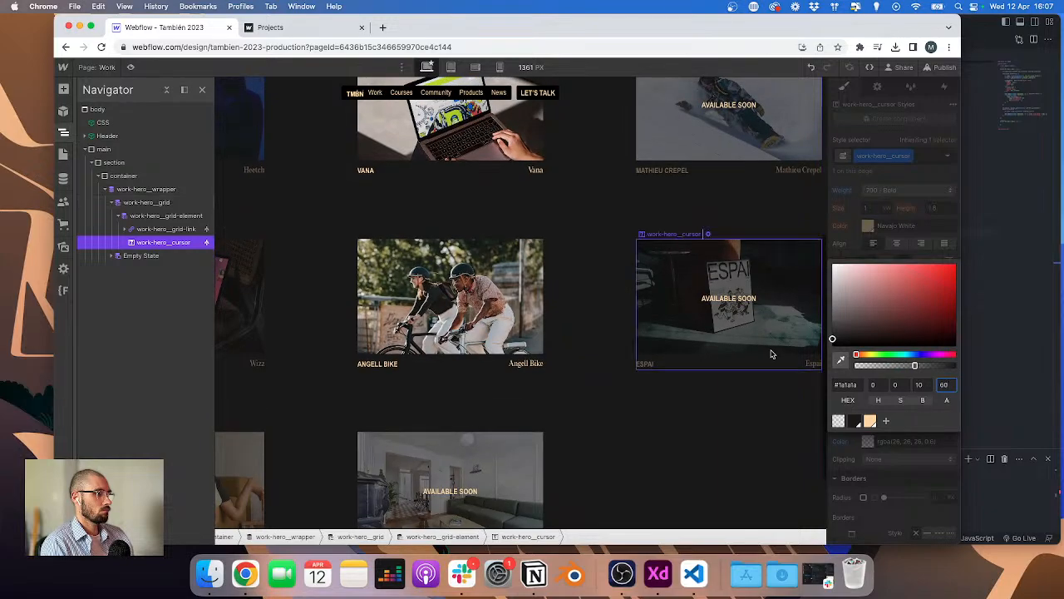
scroll(770, 354, up, 2)
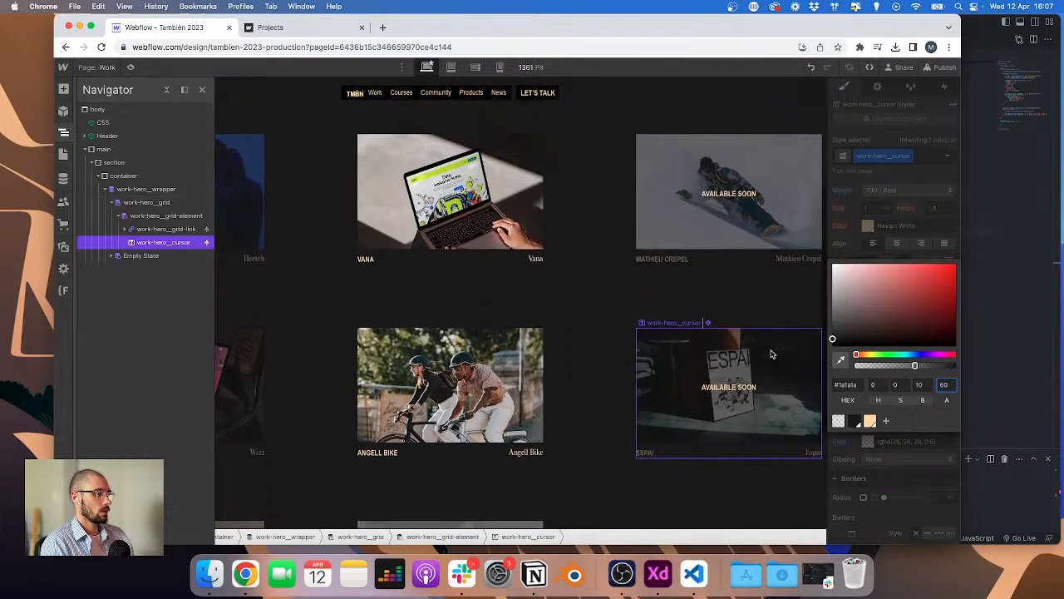
click(769, 297)
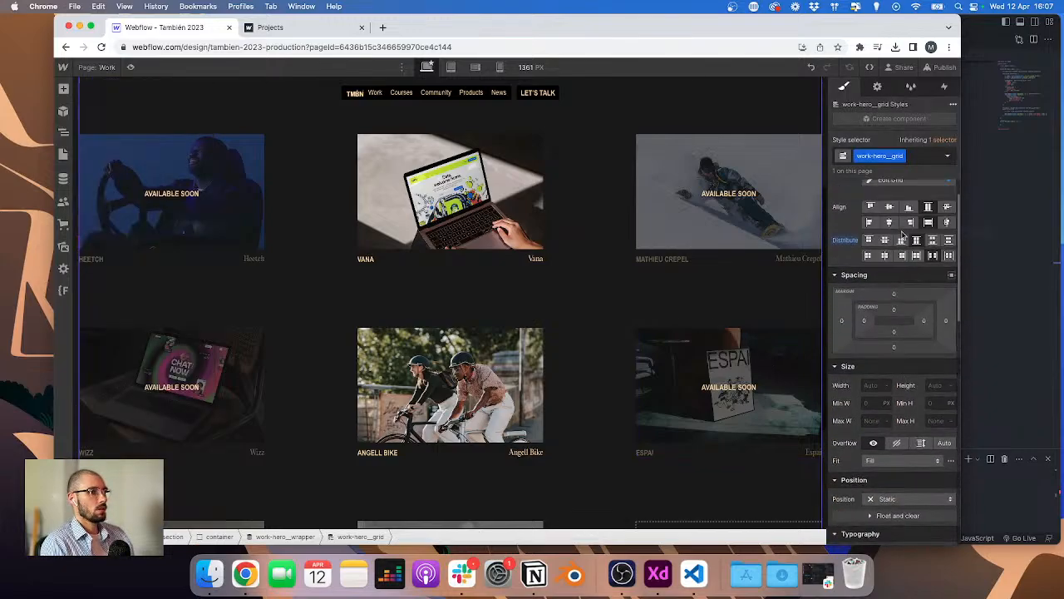
click(131, 162)
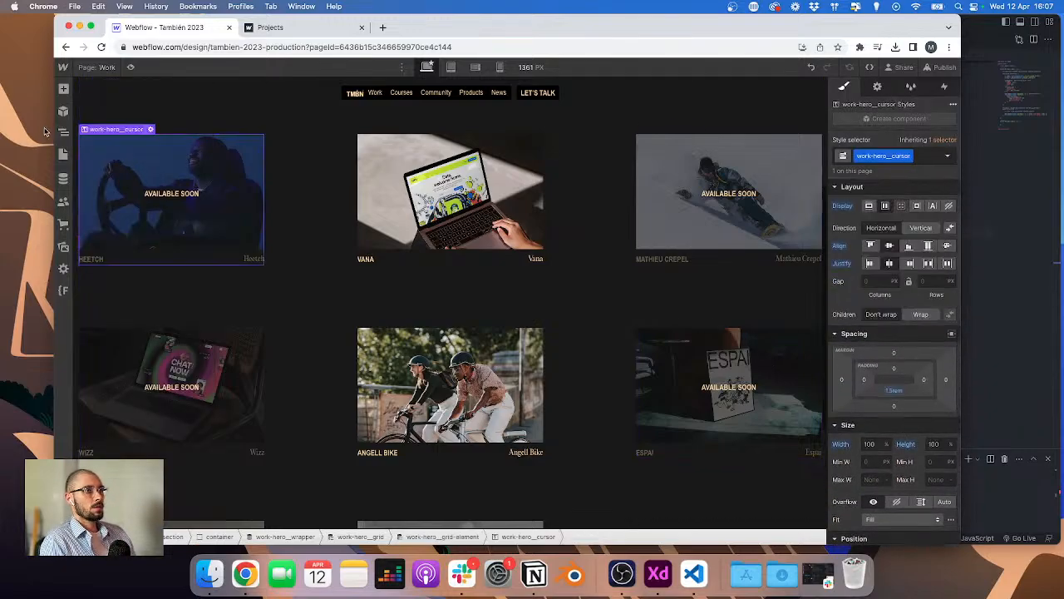
click(949, 206)
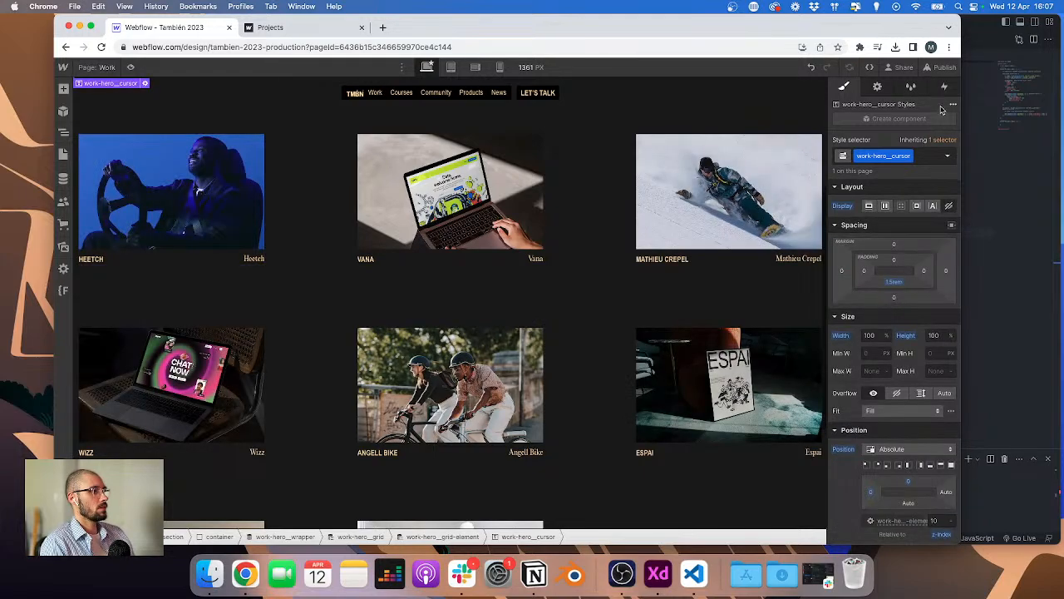
Step: Publish the site to the selected domains
click(947, 67)
click(878, 232)
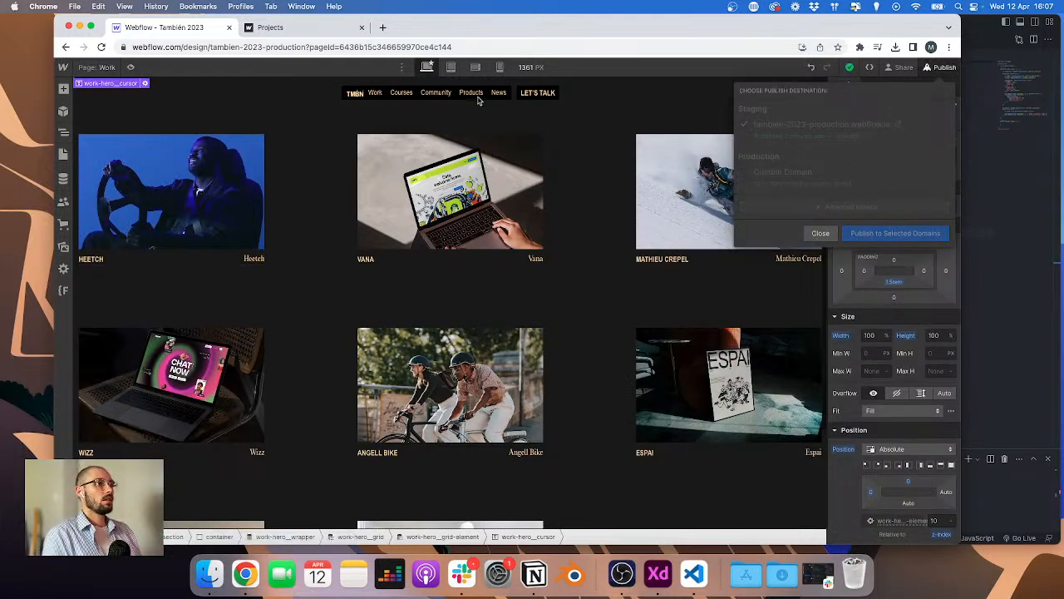
Step: Switch to VS Code and review the cursor mouseenter and mouseleave code in work.js
key(super+Tab)
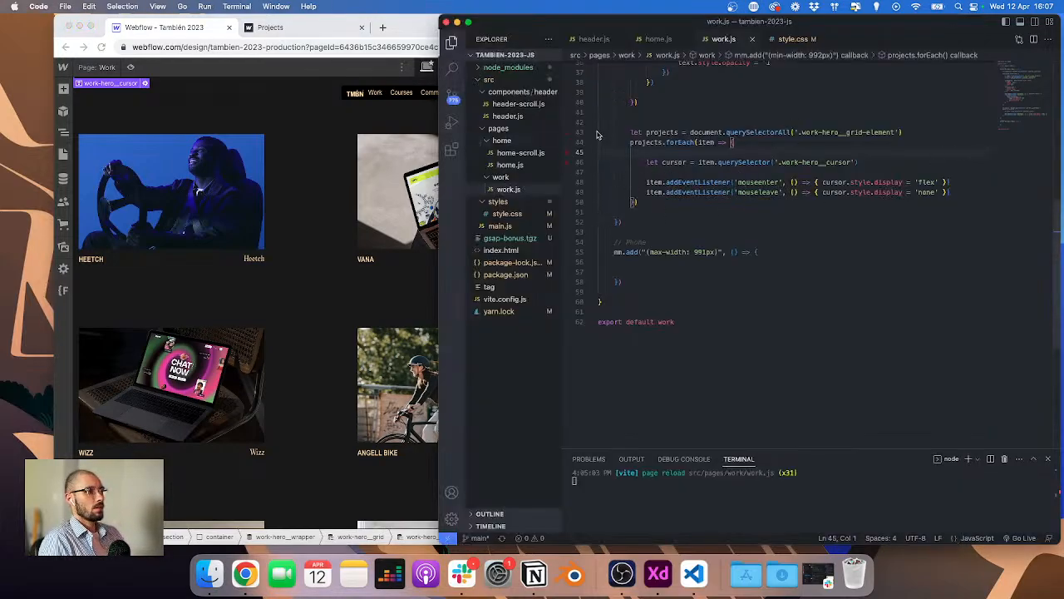
scroll(691, 287, up, 5)
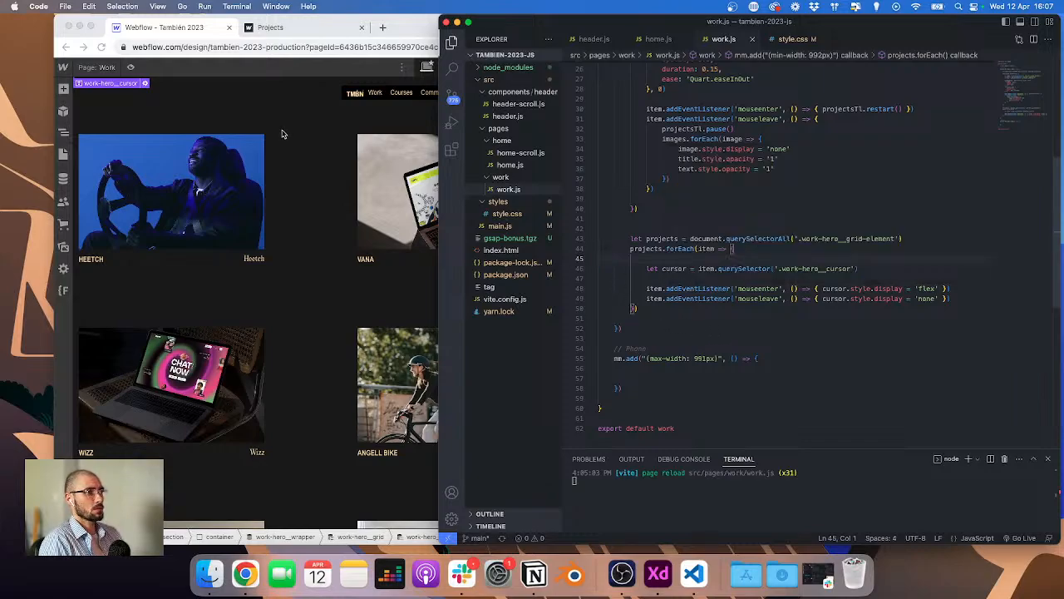
scroll(697, 291, down, 1)
mouse_move(674, 299)
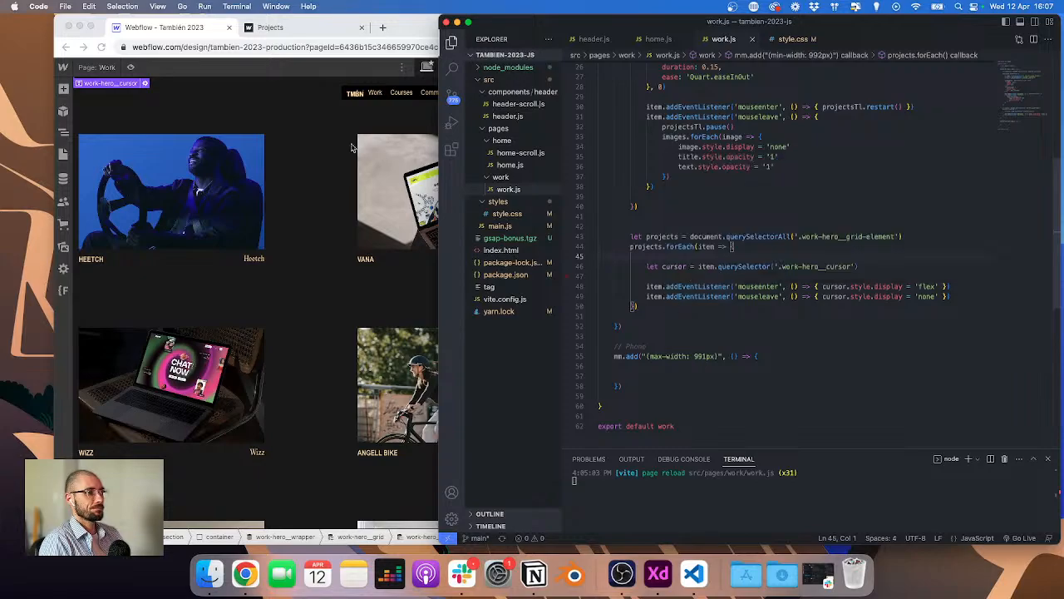
Step: Open the published Projects page and preview it in DevTools' mobile device mode
click(302, 35)
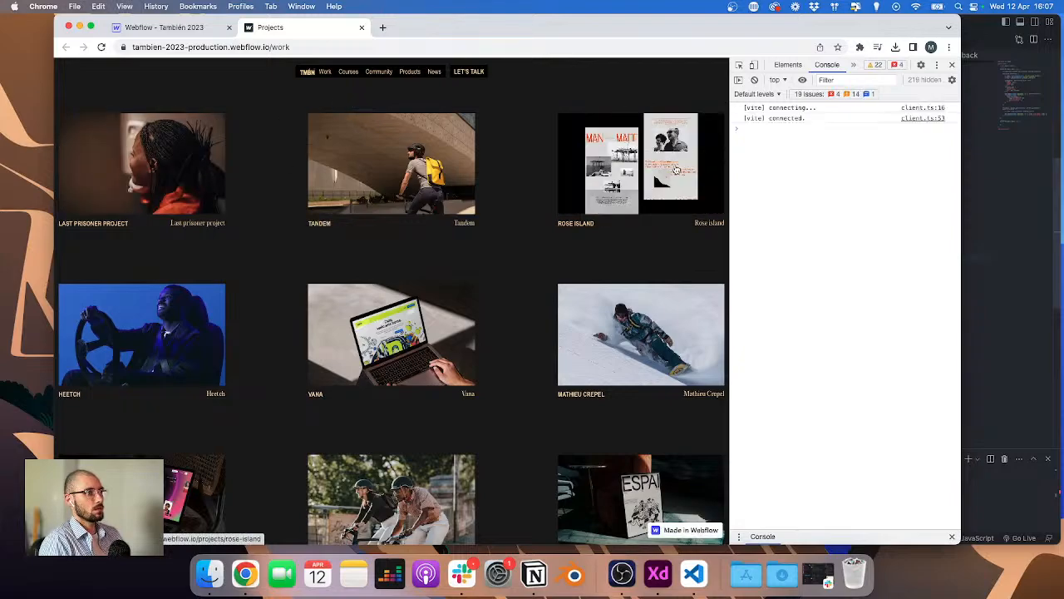
key(super+alt+i)
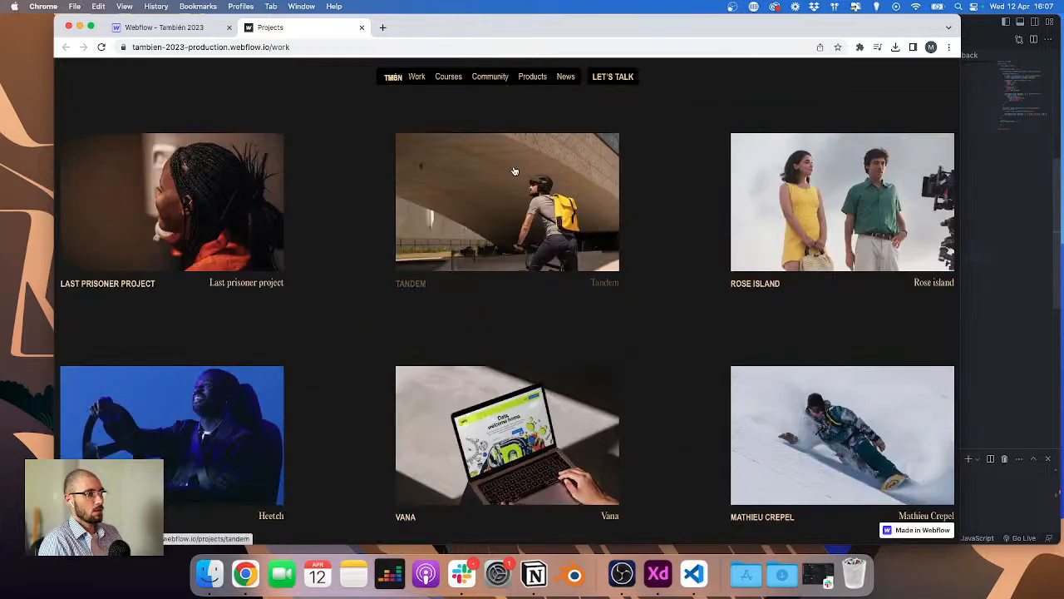
key(super+alt+i)
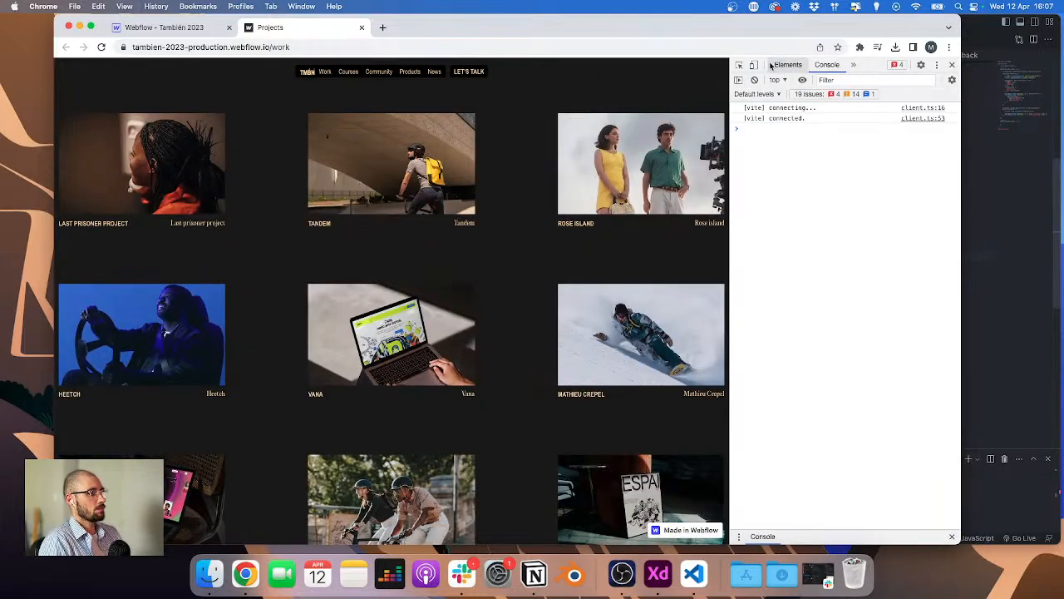
click(754, 65)
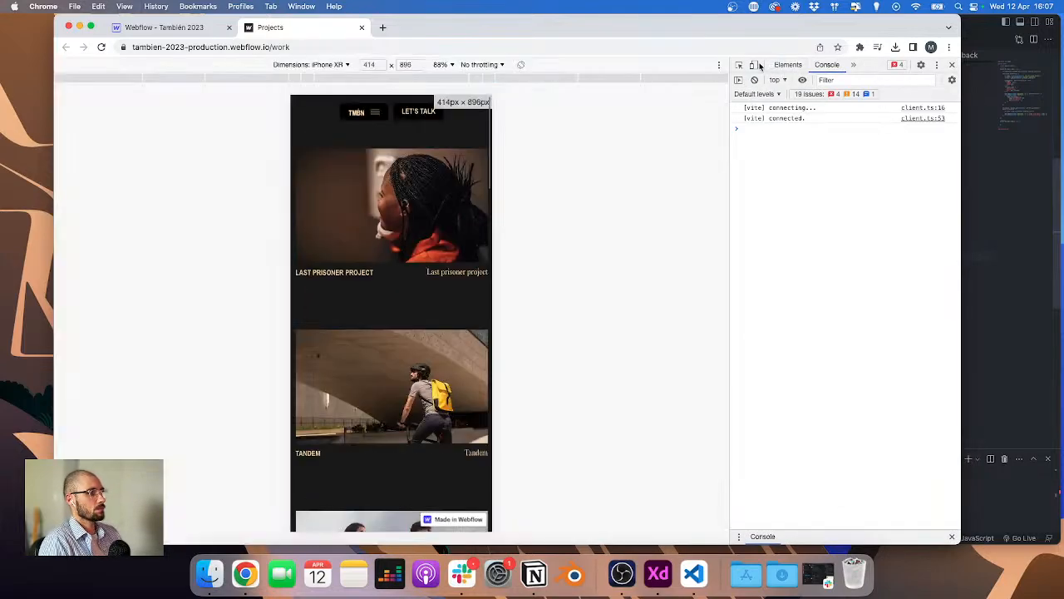
Step: Return to Webflow, switch to the tablet breakpoint, select work-hero__cursor and set its display to flex
click(164, 27)
click(446, 71)
click(450, 67)
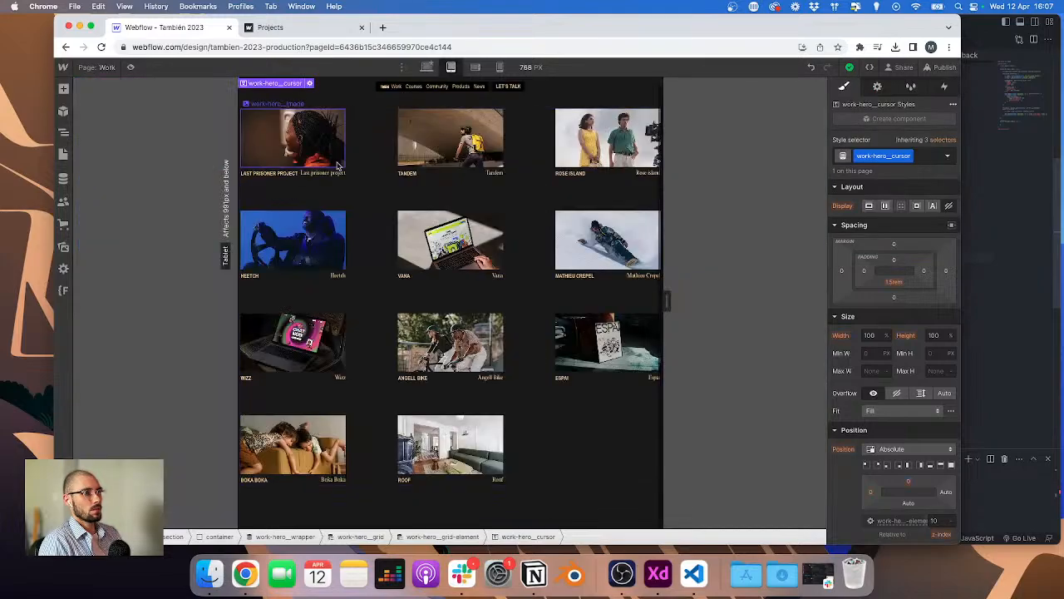
click(330, 170)
click(63, 131)
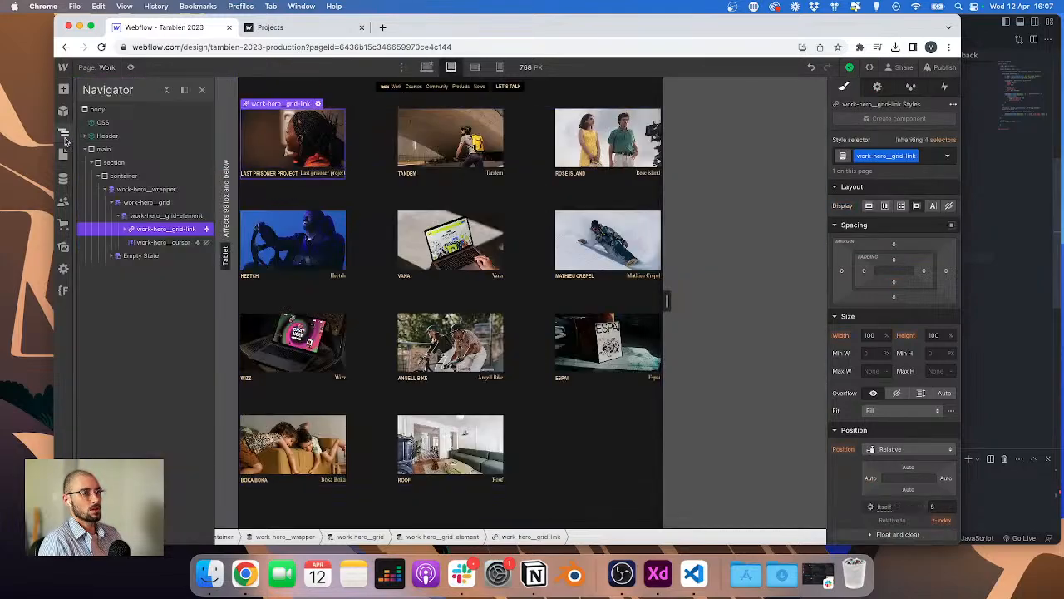
click(161, 243)
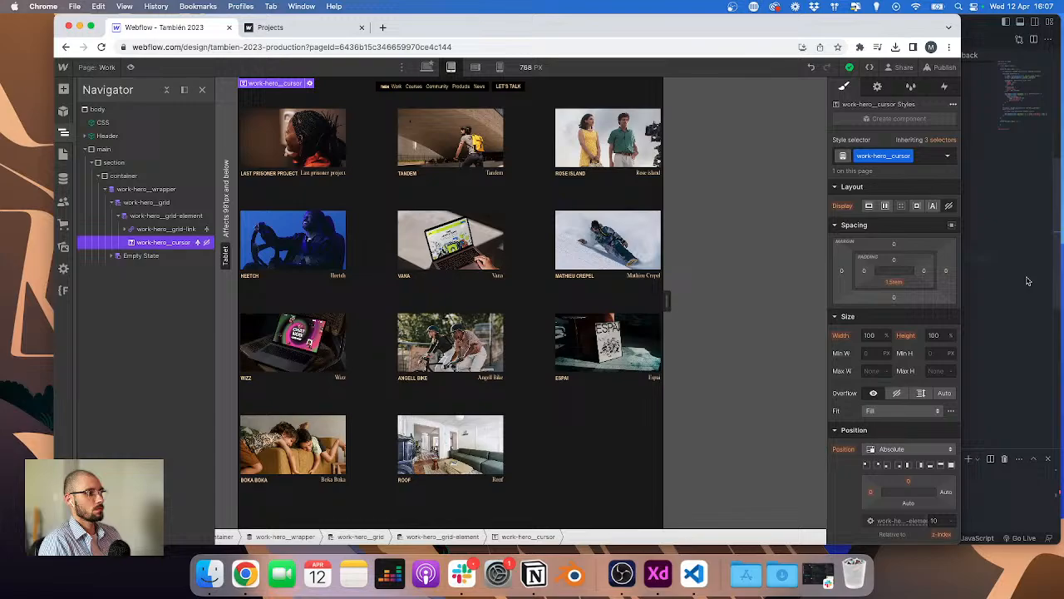
click(884, 206)
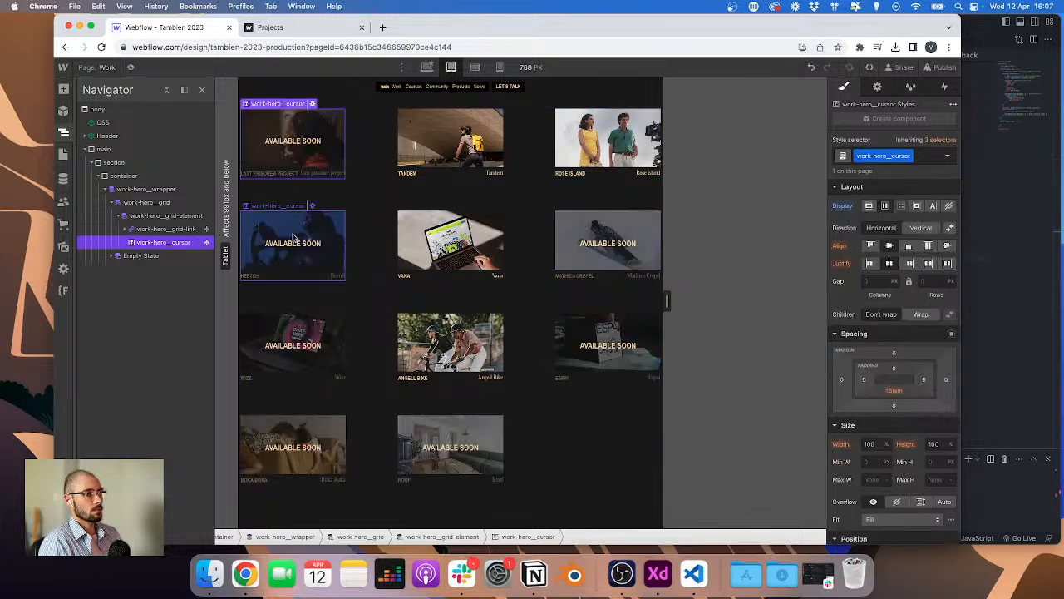
Step: Set the work-hero__cursor font size to 1 rem at the tablet breakpoint
scroll(905, 406, down, 5)
click(869, 433)
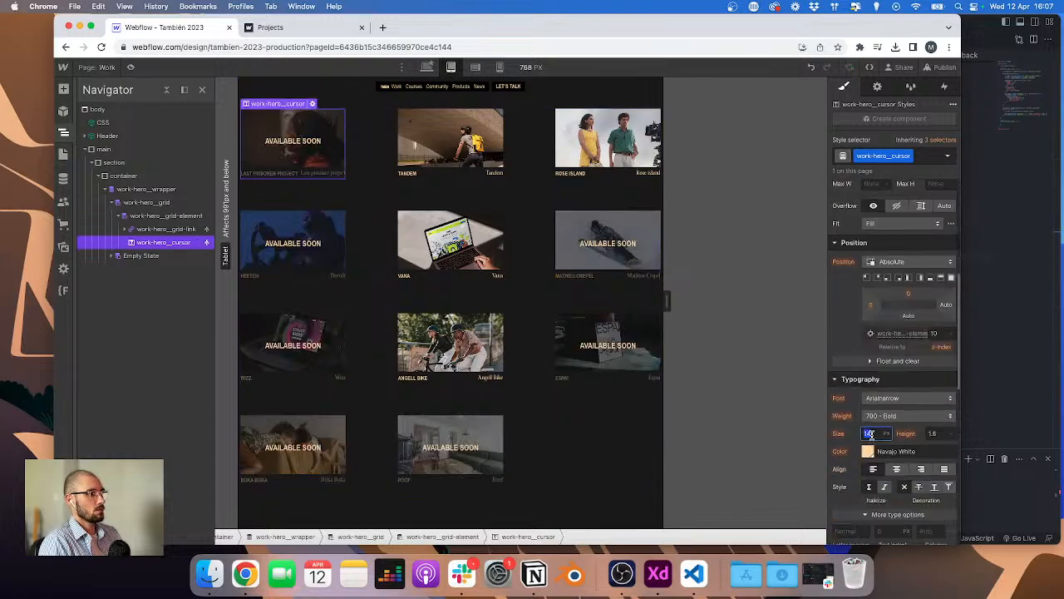
text(12/16)
key(Return)
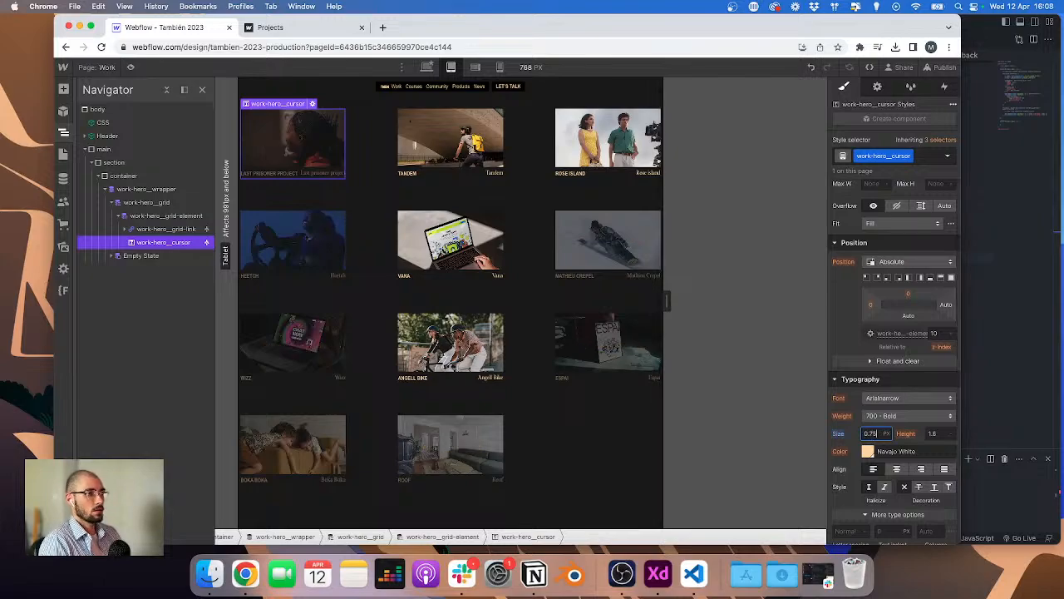
key(super+a)
text(12/16rem)
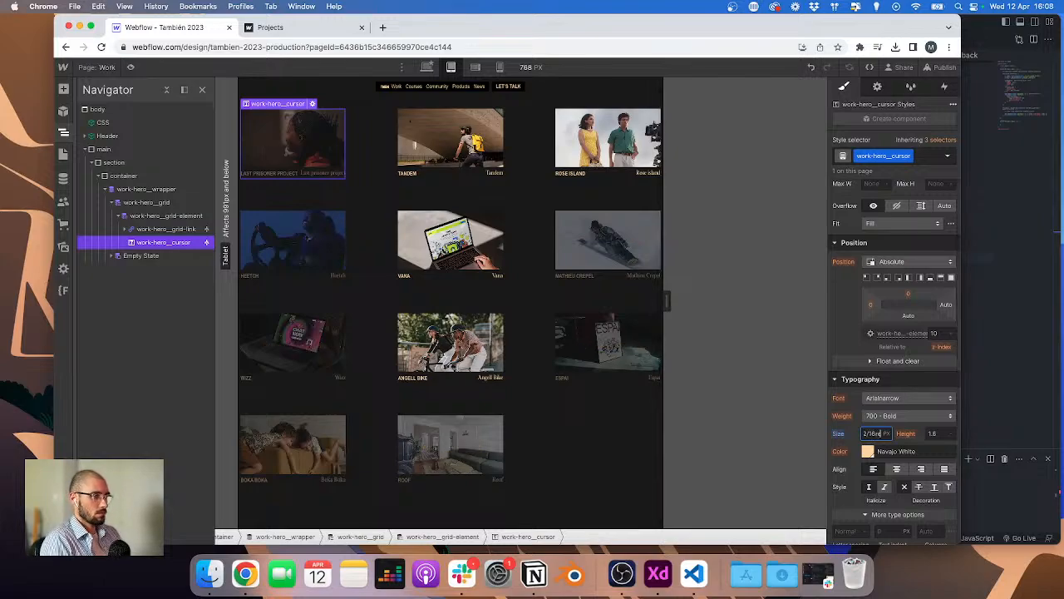
key(Return)
key(super+a)
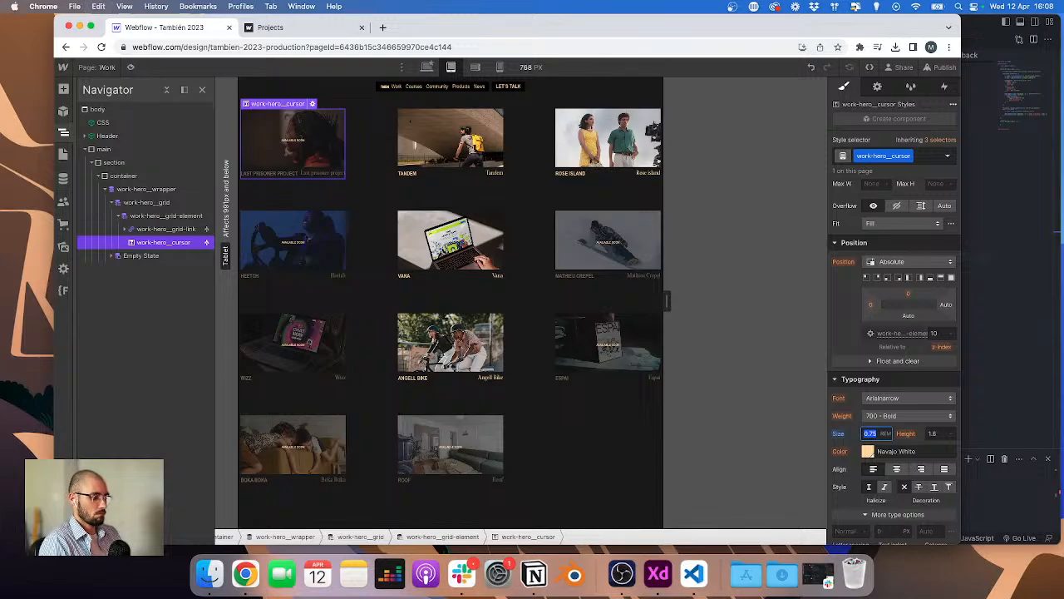
text(14/16)
key(Return)
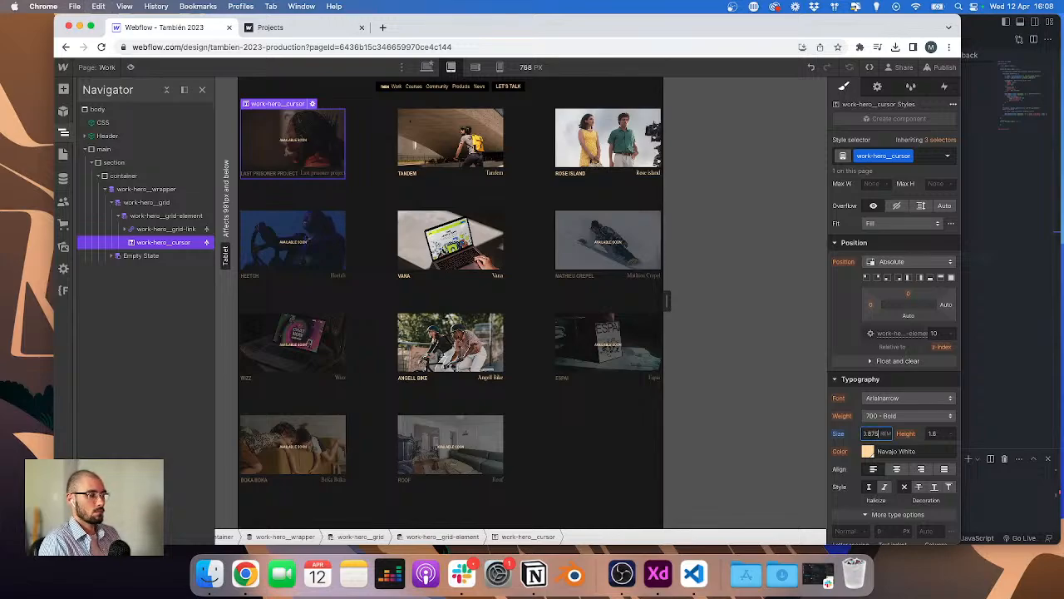
key(super+a)
text(1)
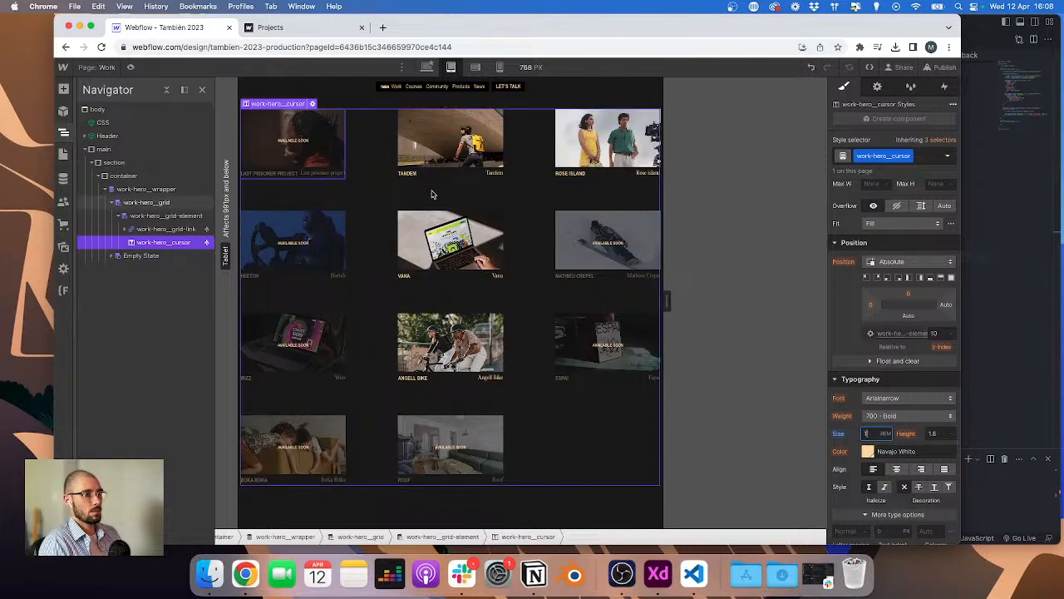
Step: Select the Tandem project title element and set its line height to 1 at the tablet breakpoint
click(295, 175)
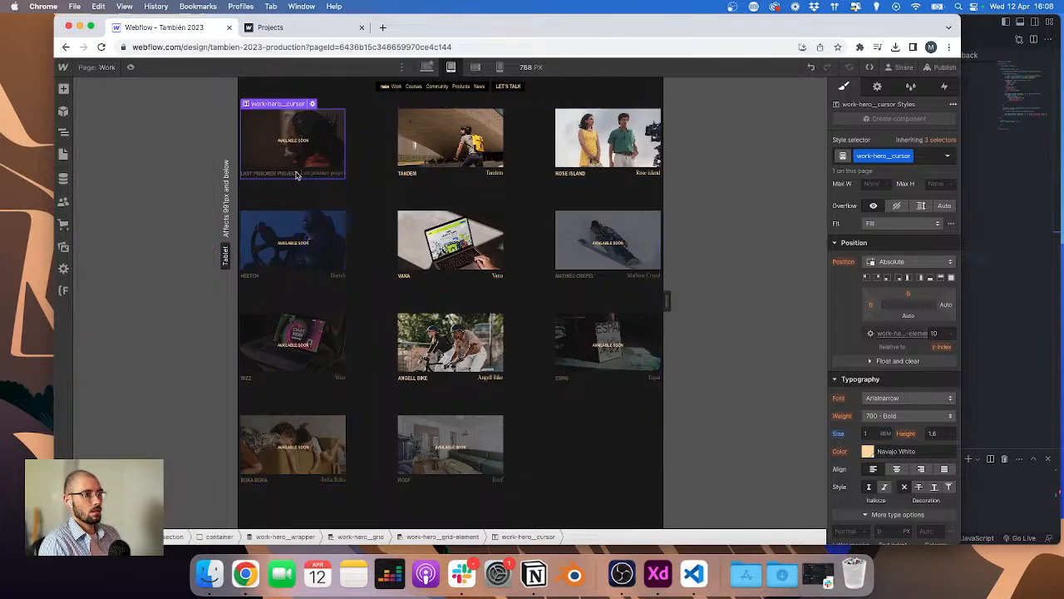
click(445, 173)
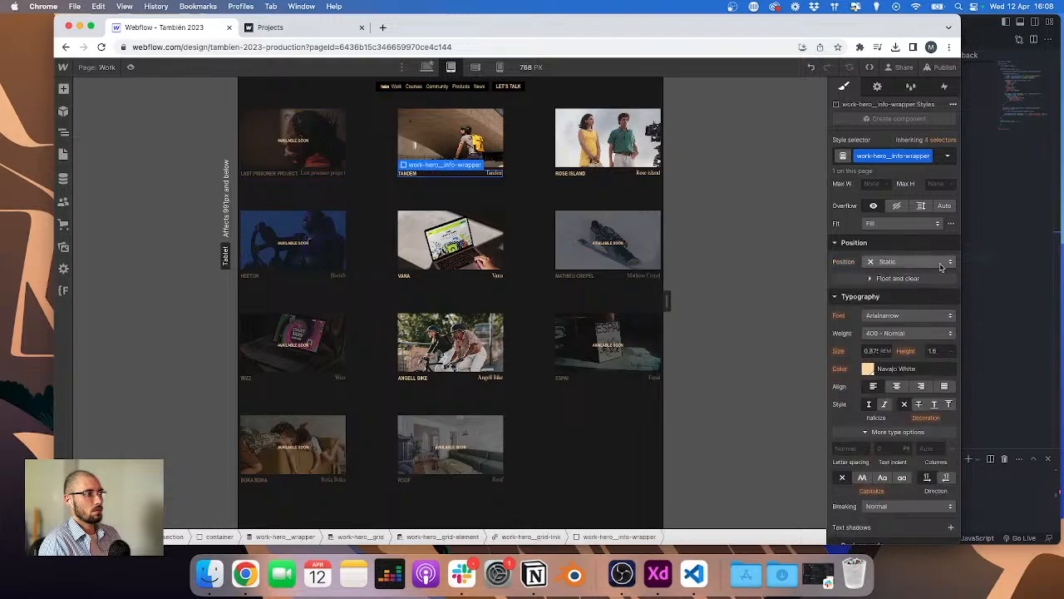
click(499, 175)
scroll(898, 332, down, 3)
click(935, 330)
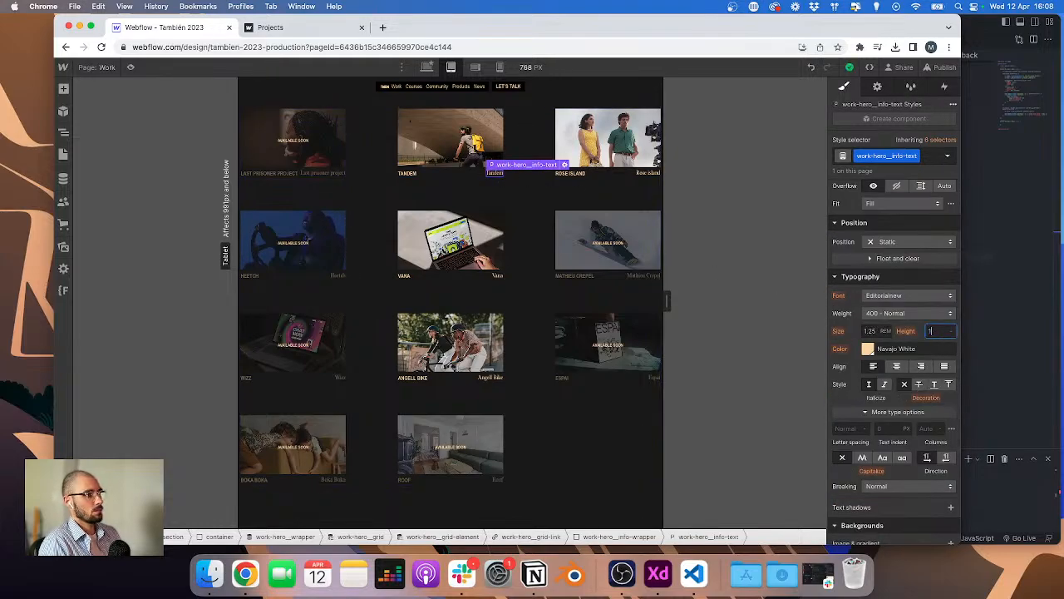
click(408, 173)
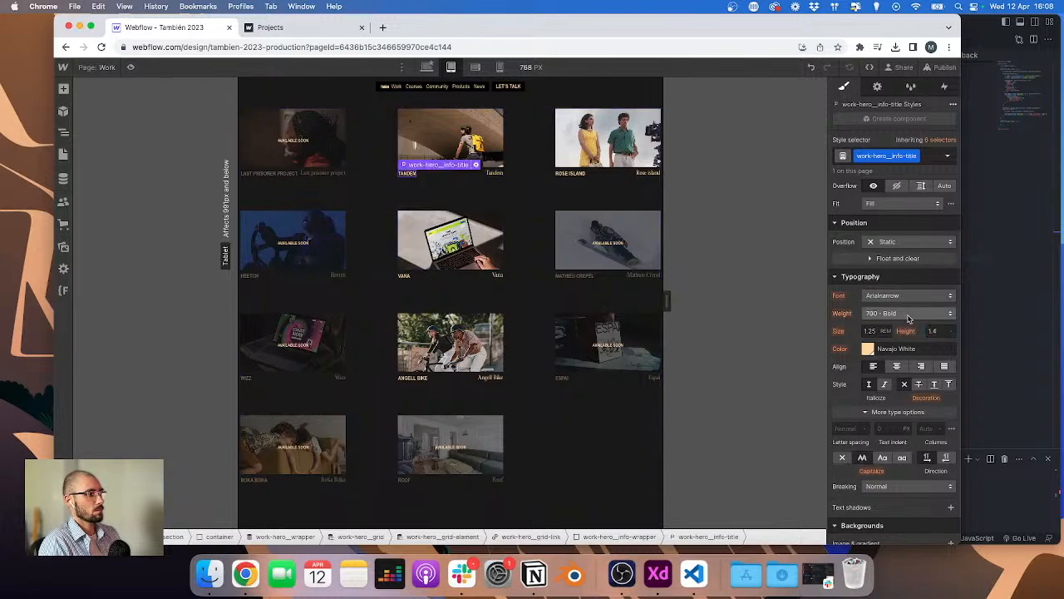
click(933, 331)
text(14)
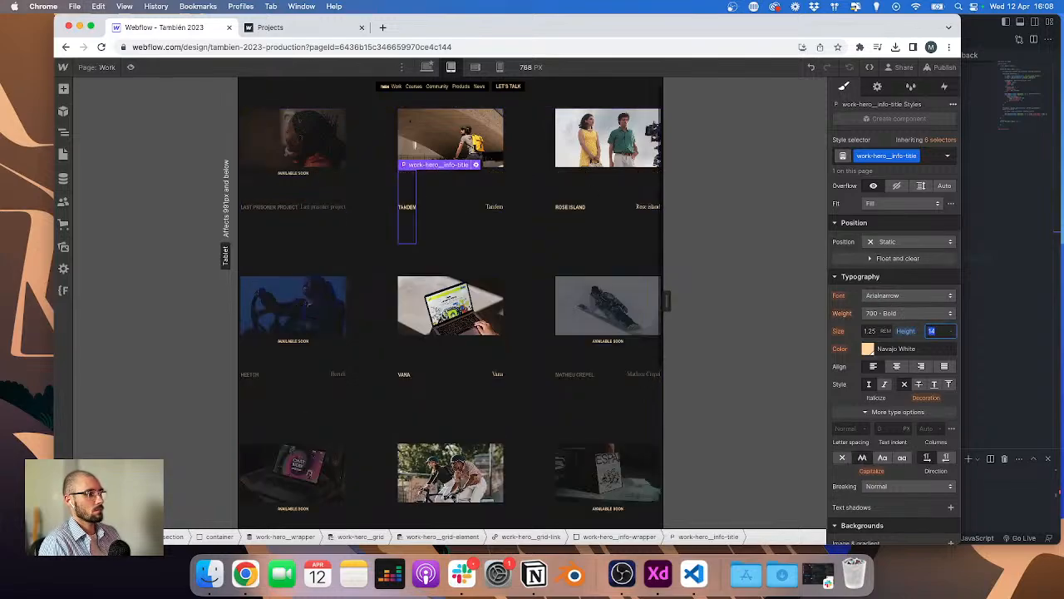
key(BackSpace)
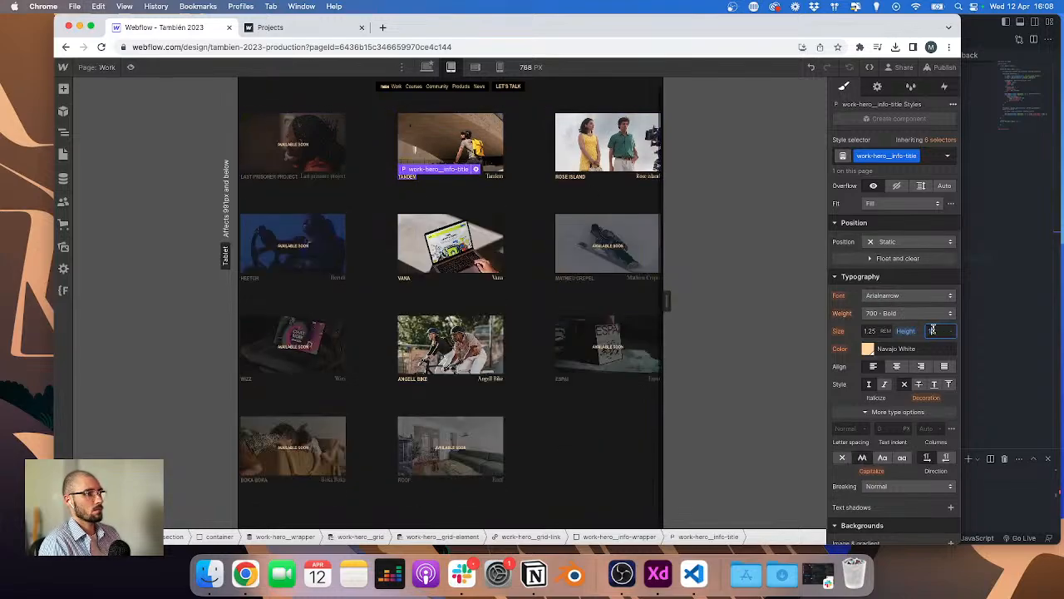
Step: Inspect the info wrapper, info text and cursor elements, then preview the mobile breakpoint
click(468, 177)
scroll(857, 270, up, 5)
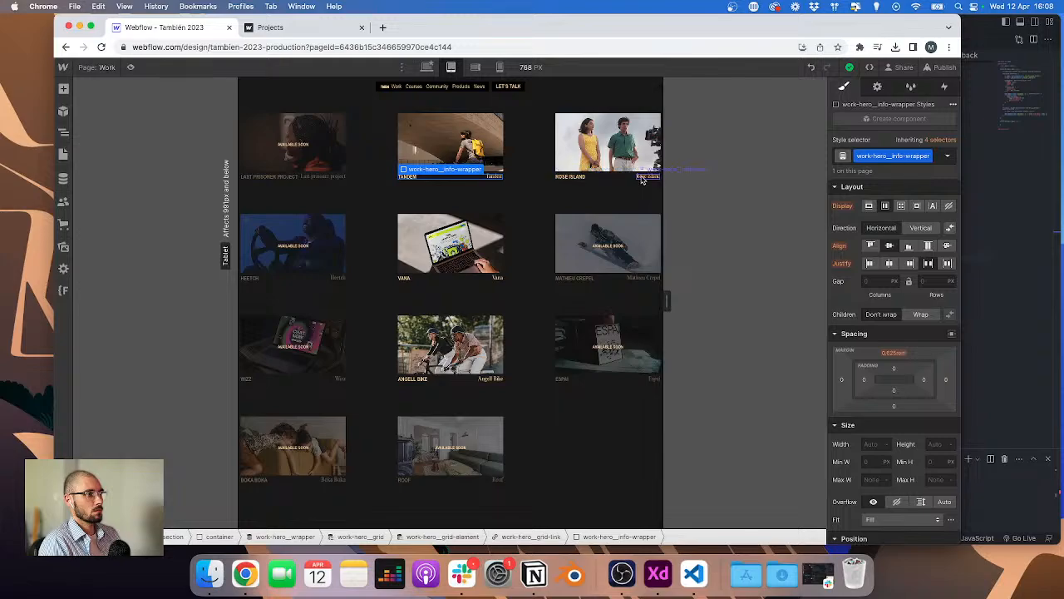
click(644, 177)
scroll(932, 266, down, 3)
scroll(933, 261, up, 3)
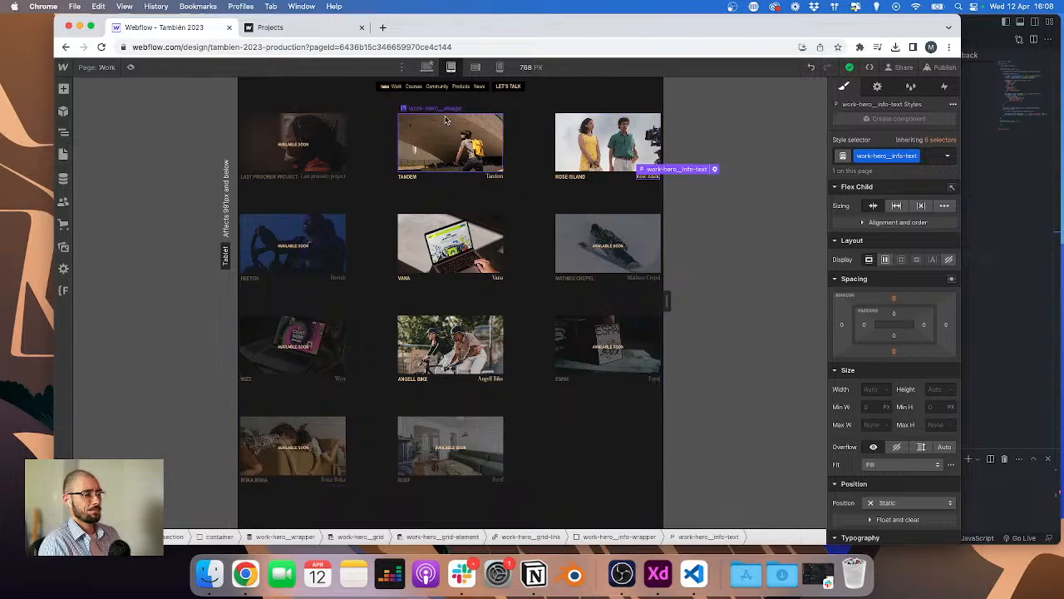
click(297, 160)
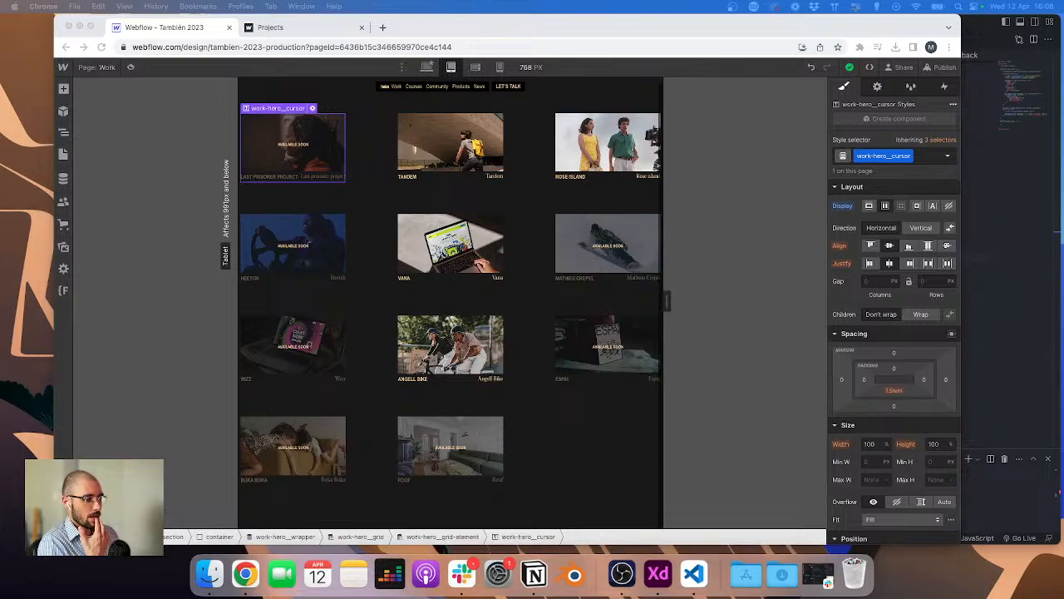
click(499, 67)
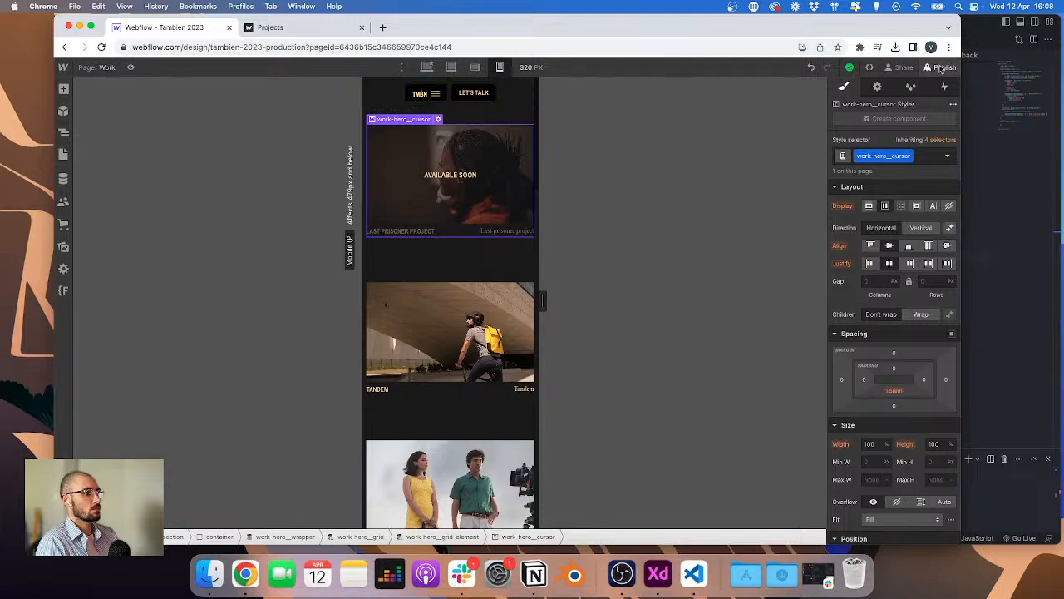
Step: Publish the site to the staging domain
click(940, 69)
click(886, 232)
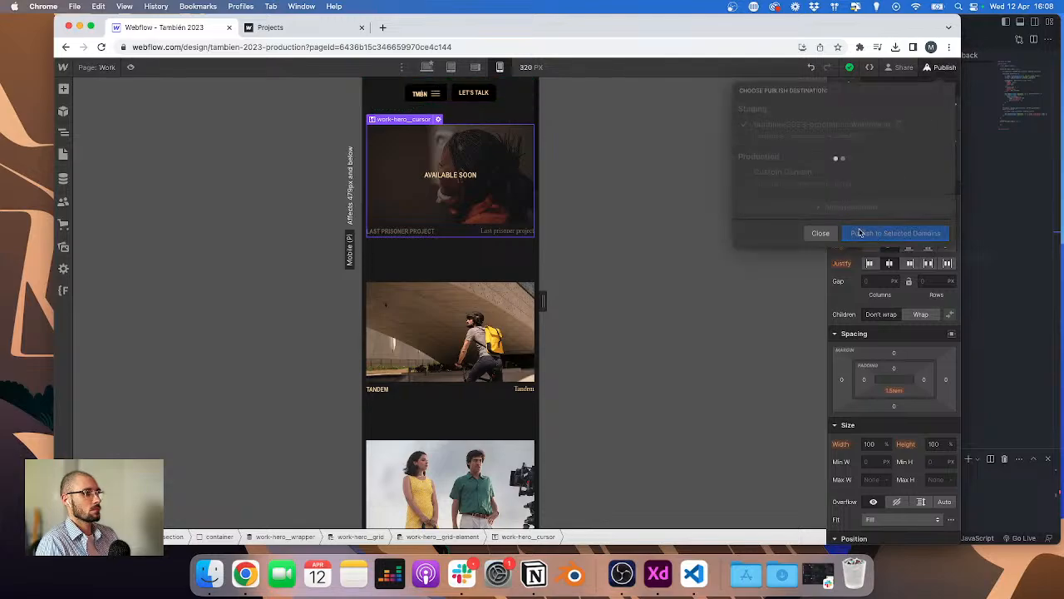
click(1059, 293)
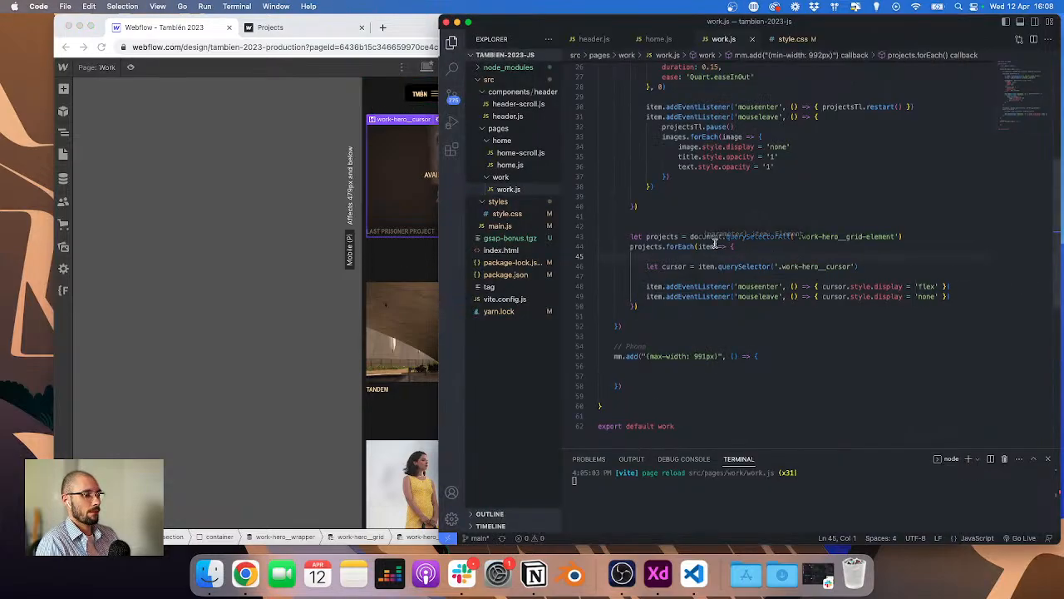
mouse_move(707, 286)
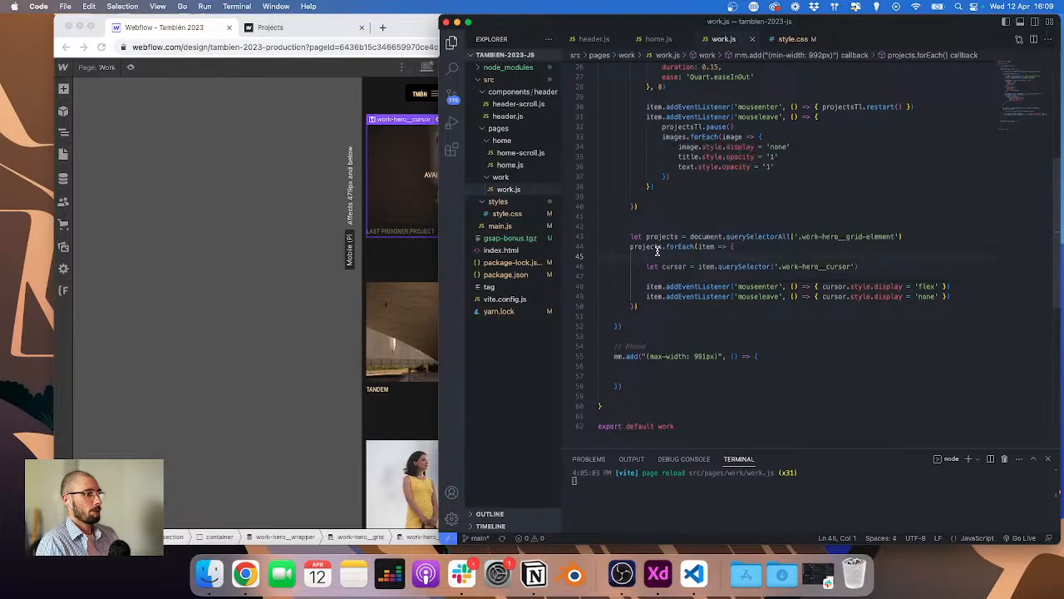
click(258, 227)
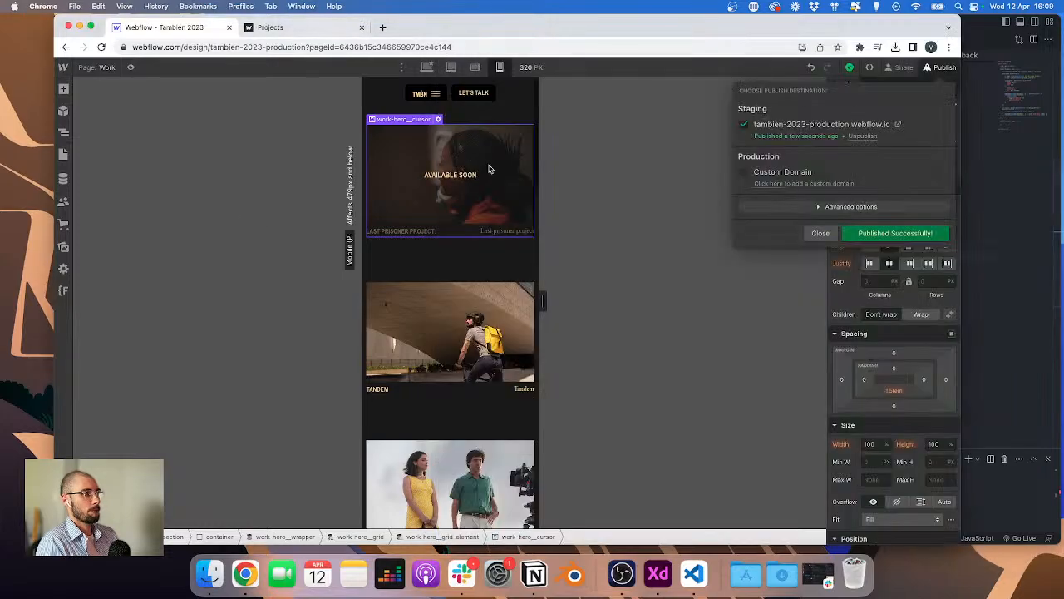
Step: Open the published Projects page in DevTools mobile mode and test the Tandem and Rose Island project links
click(326, 31)
key(super+alt+i)
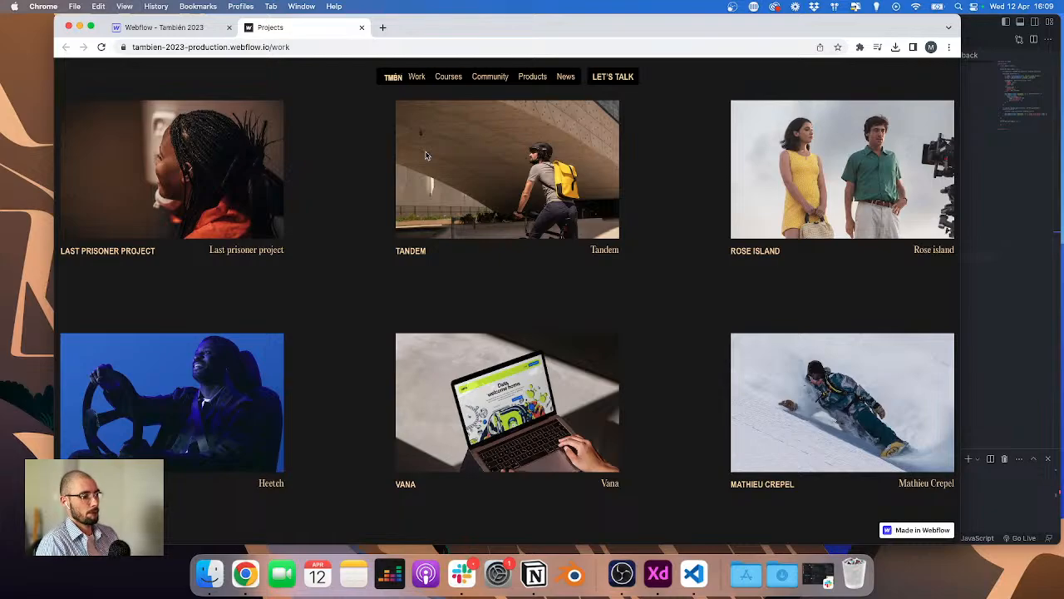
key(super+alt+i)
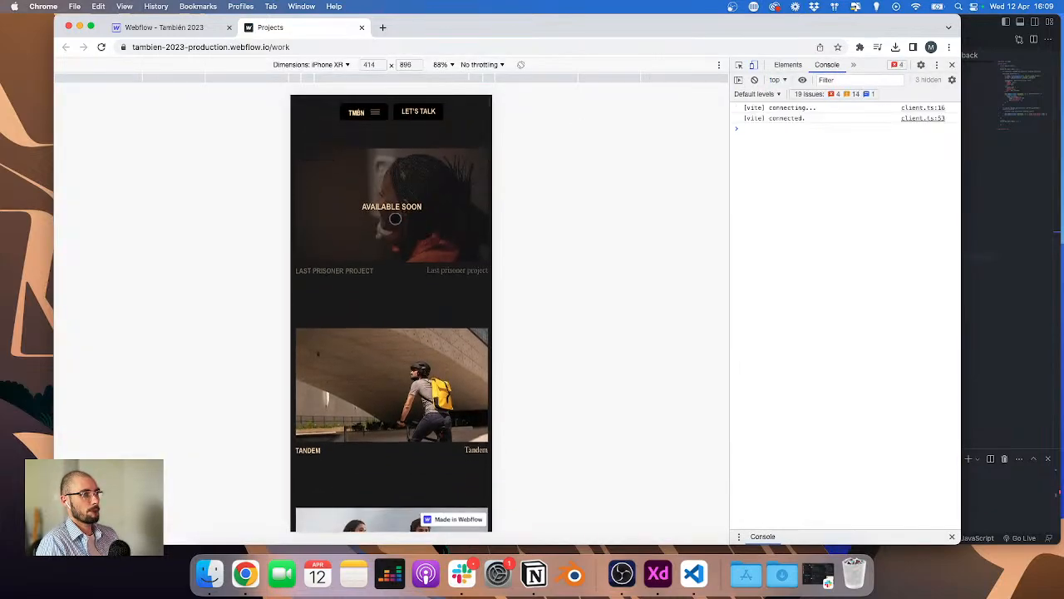
scroll(396, 224, down, 2)
click(391, 299)
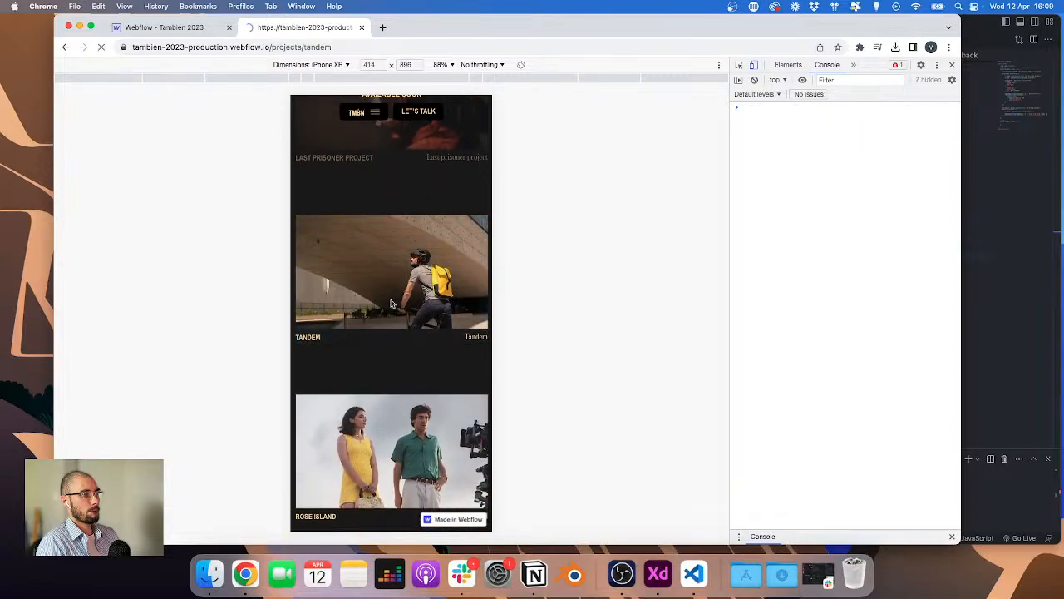
click(66, 46)
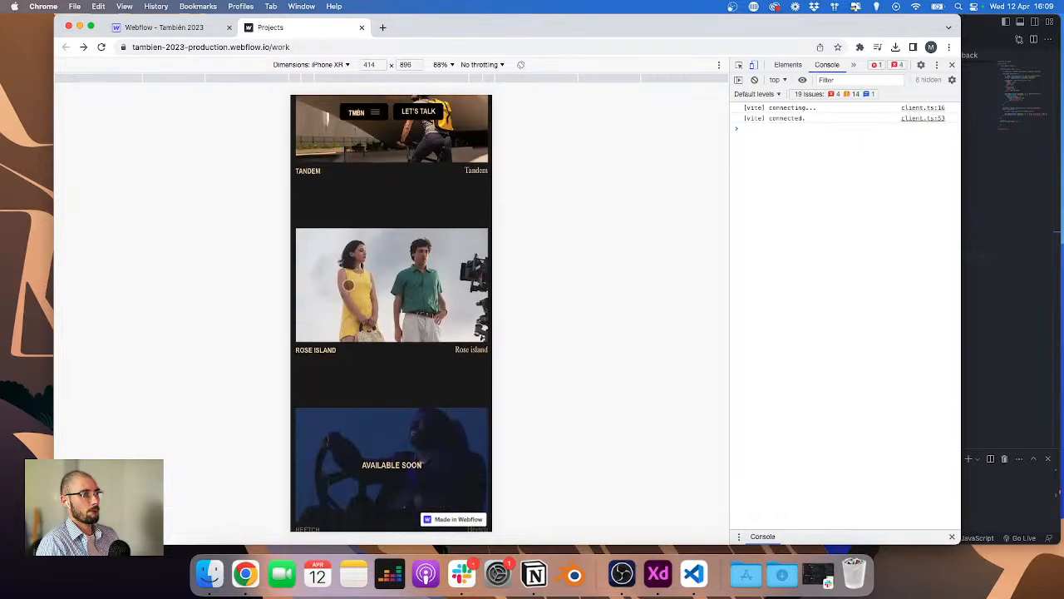
click(358, 273)
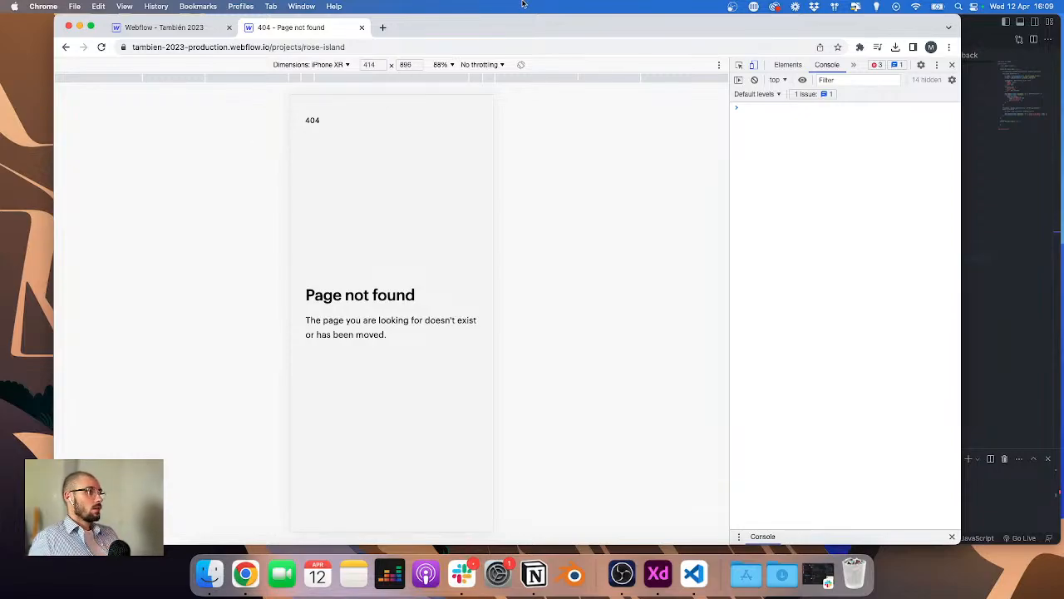
Step: Return to the Webflow designer, switch to the desktop breakpoint and close the page-not-found tab
click(162, 27)
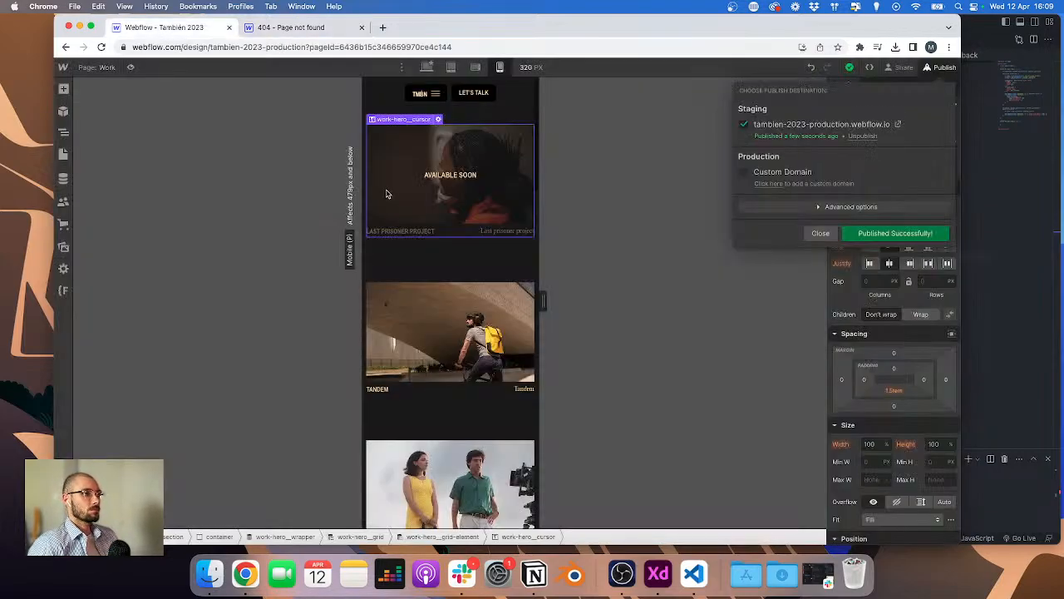
click(402, 250)
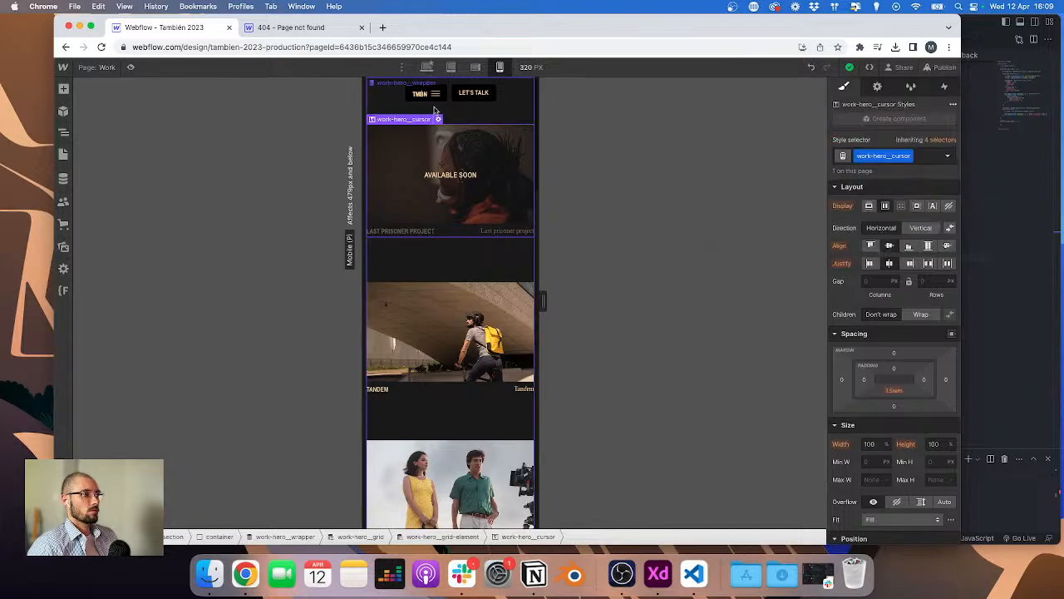
click(385, 112)
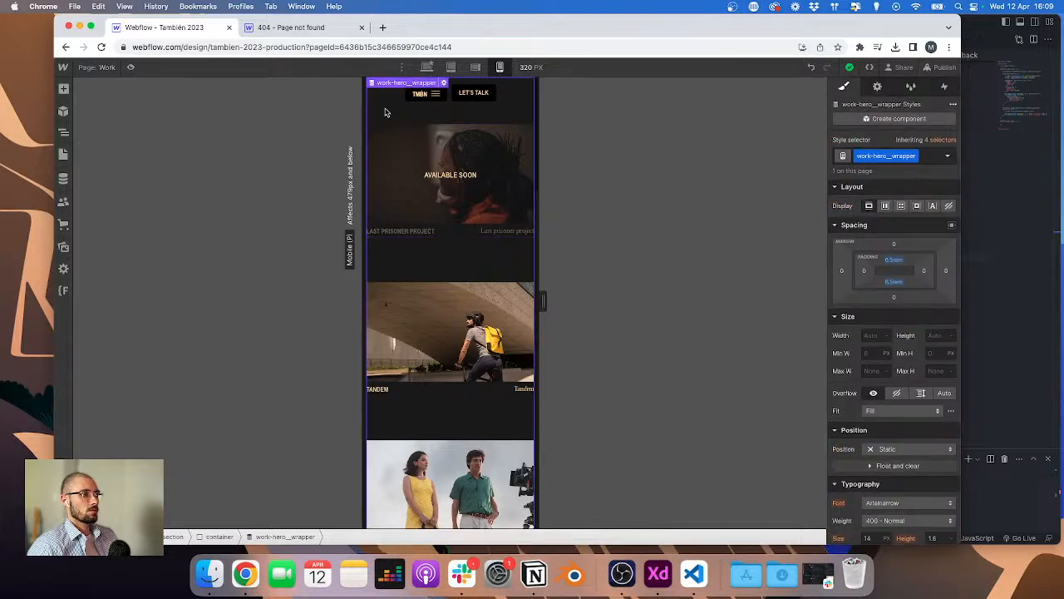
click(425, 66)
click(345, 27)
click(361, 27)
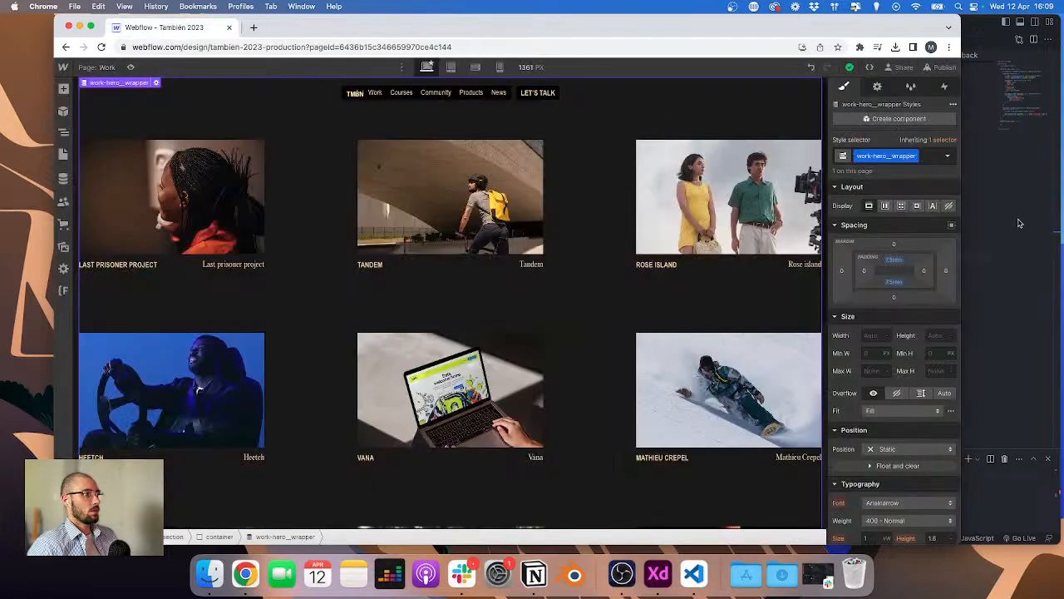
Step: In work.js, delete the empty phone max-width 991px matchMedia block and save the file
click(1003, 219)
scroll(807, 200, up, 5)
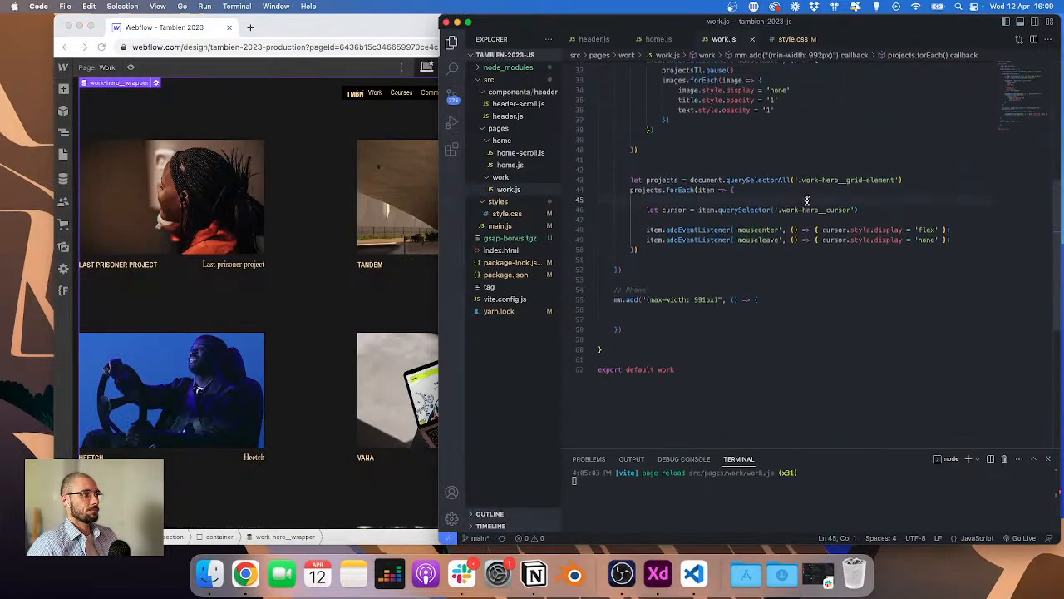
scroll(805, 201, up, 4)
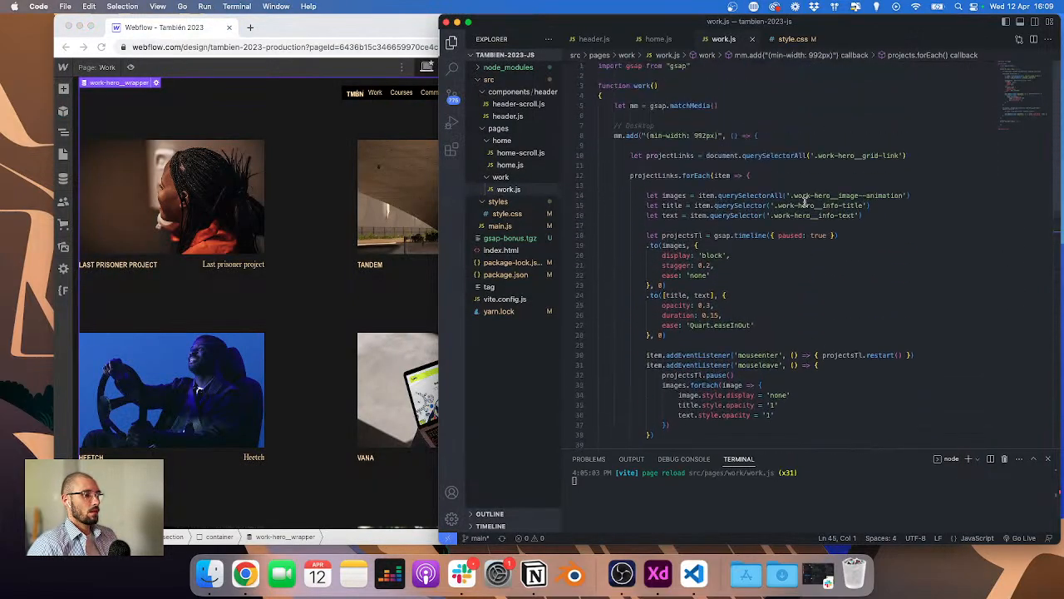
scroll(805, 201, down, 7)
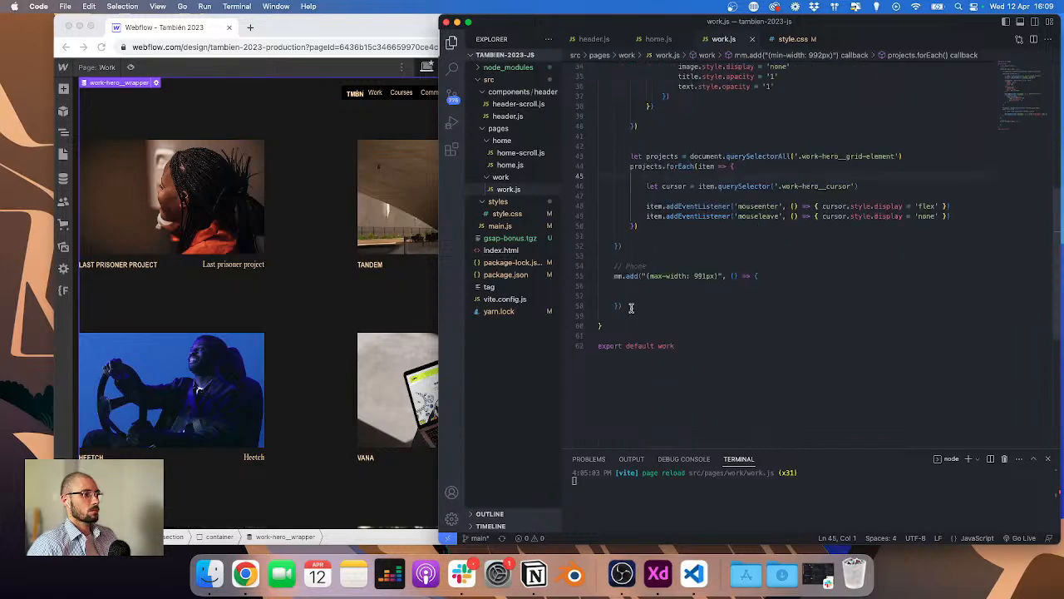
drag(632, 308, 546, 262)
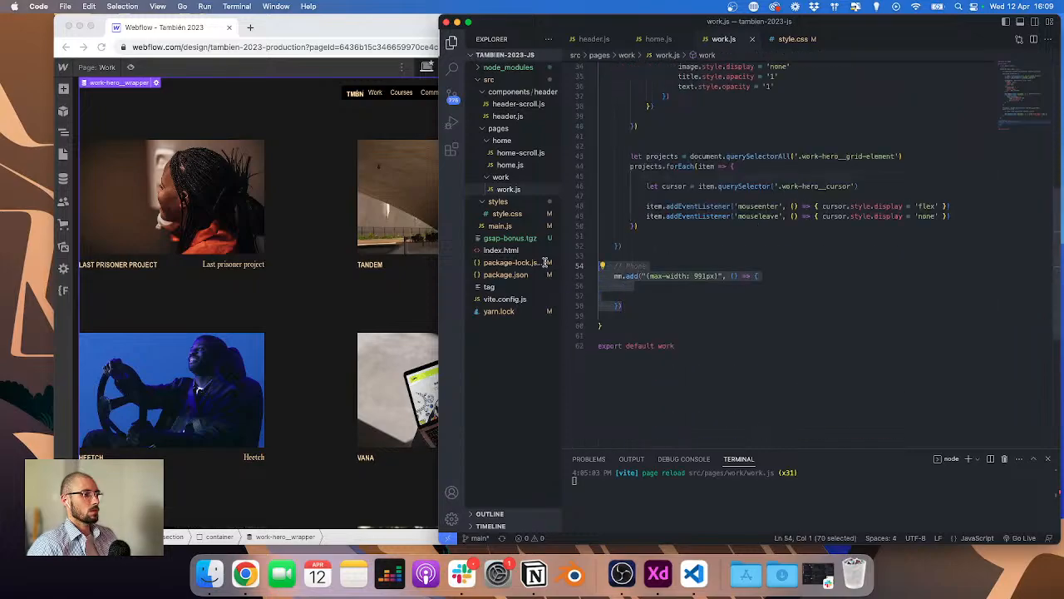
key(BackSpace)
click(669, 277)
key(BackSpace)
key(BackSpace)
key(super+s)
Step: Publish the site to the staging domain again
click(305, 24)
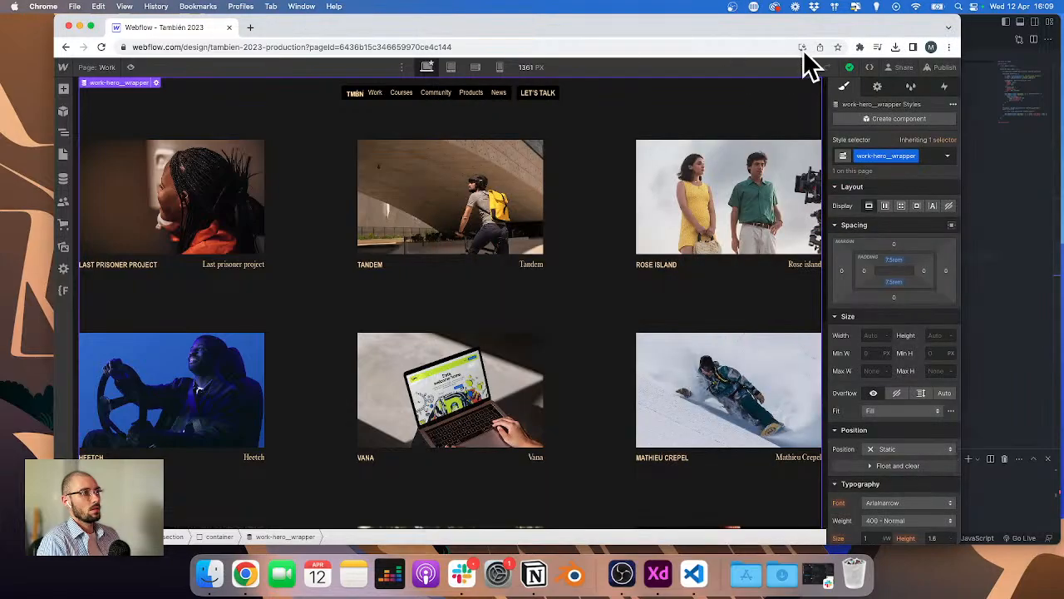
click(942, 67)
click(890, 125)
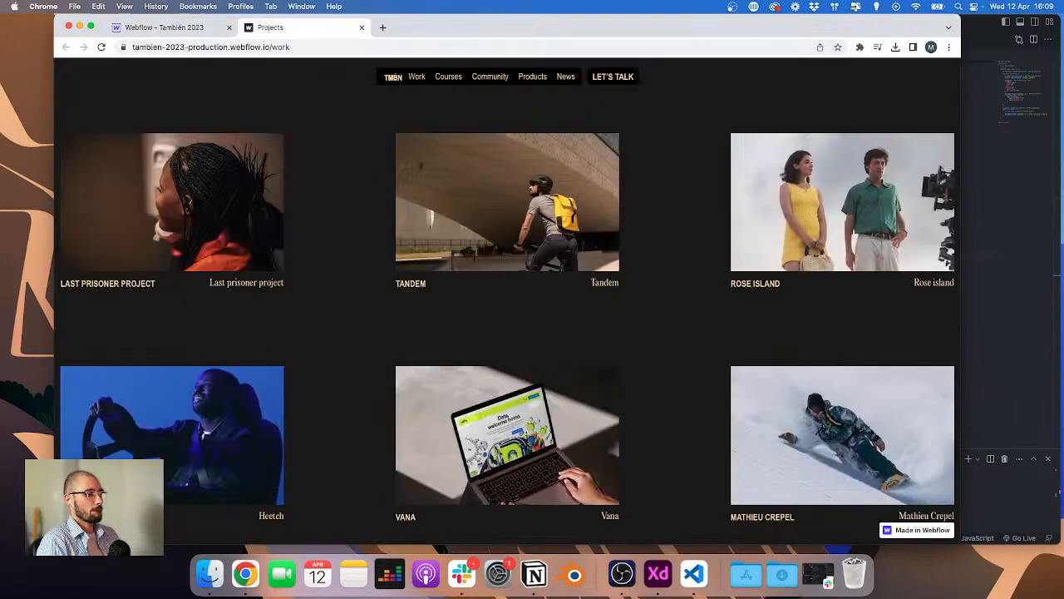
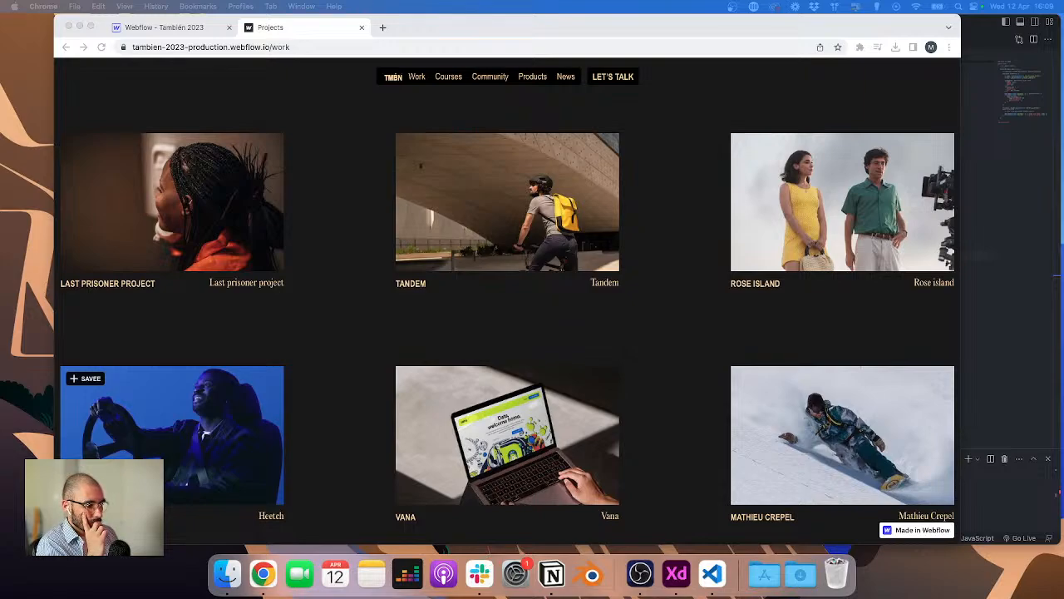
Step: Test the TMBN logo link on the published Projects page
key(super+m)
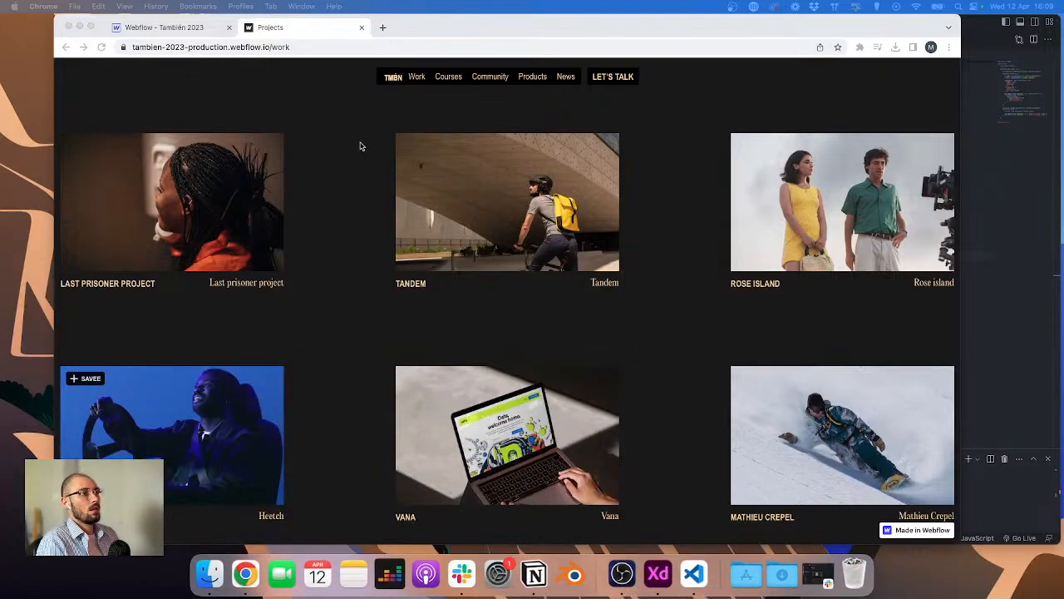
click(475, 111)
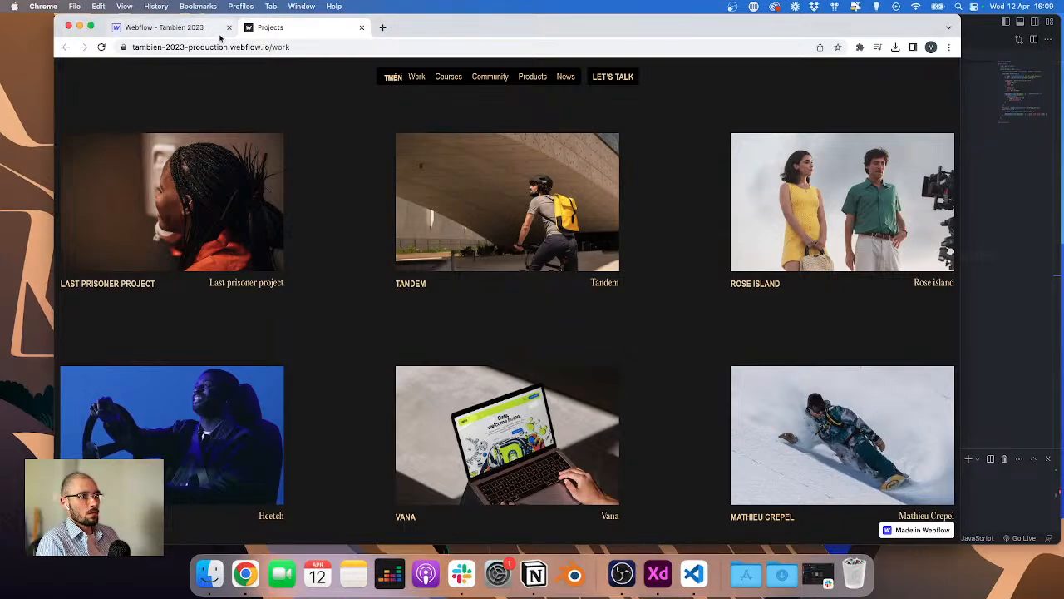
click(390, 77)
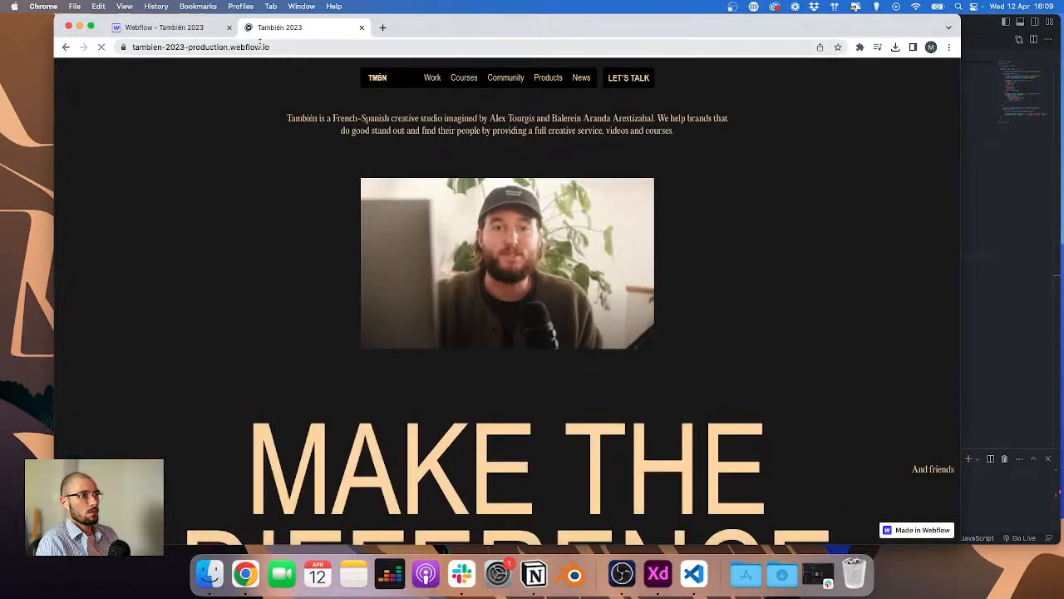
Step: Return to the Webflow designer and open the Home page
click(196, 32)
click(398, 108)
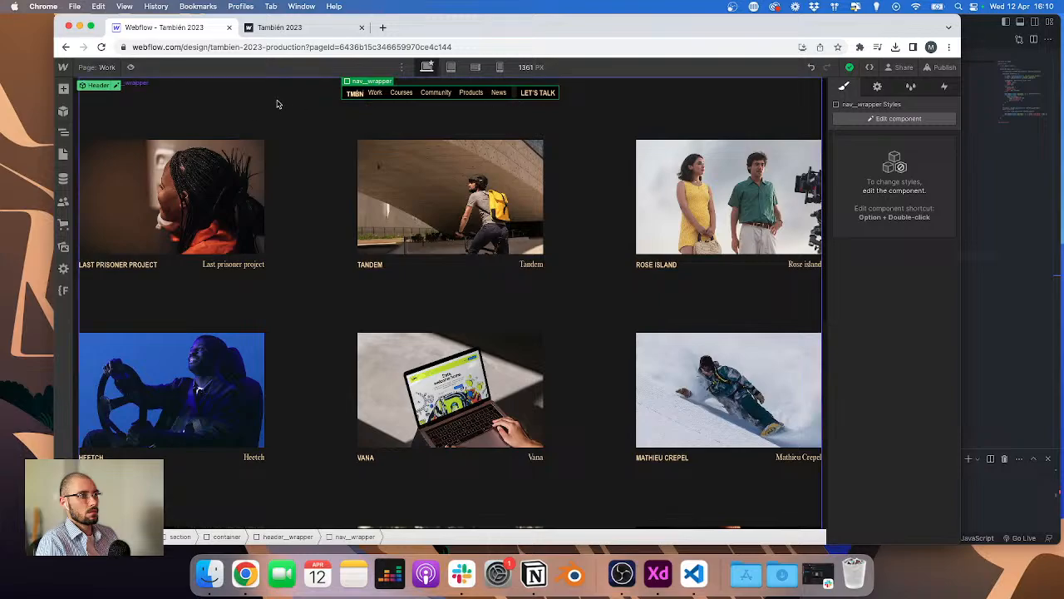
click(100, 67)
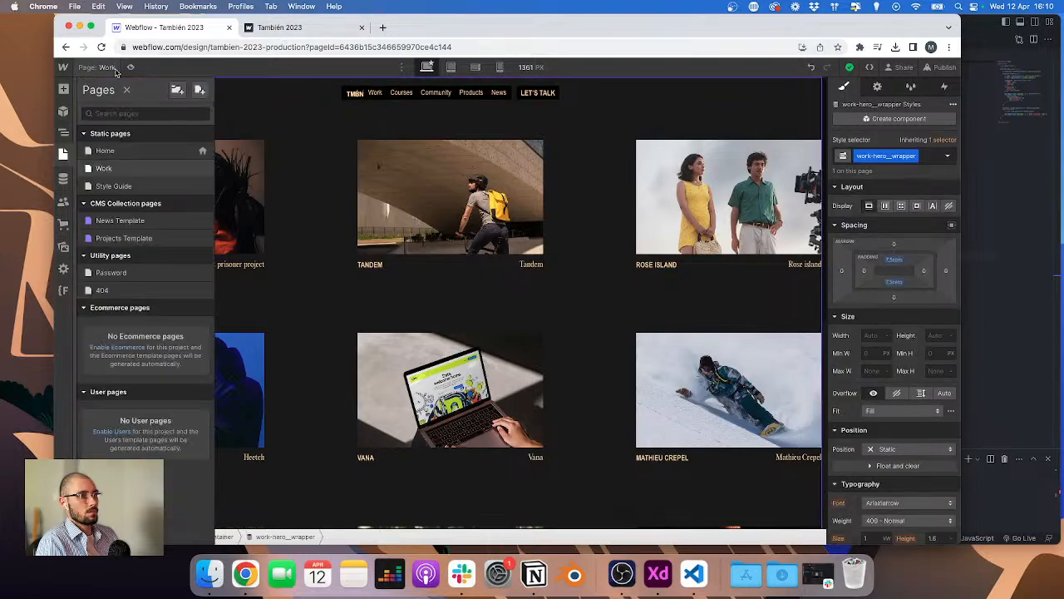
click(110, 148)
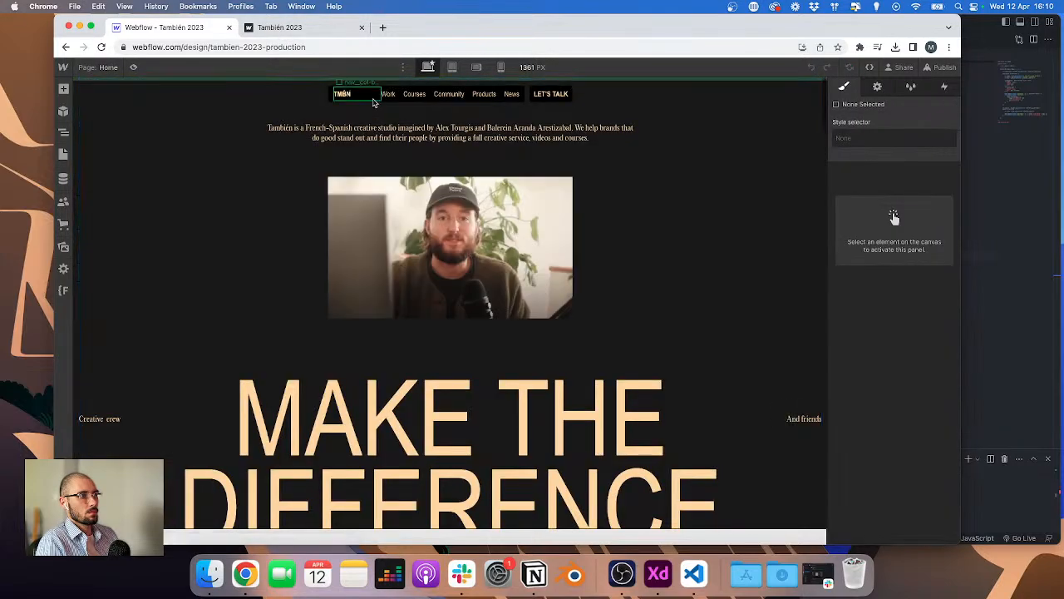
Step: Open the Header component on Home for editing and select the nav_logo element in the Navigator
click(372, 99)
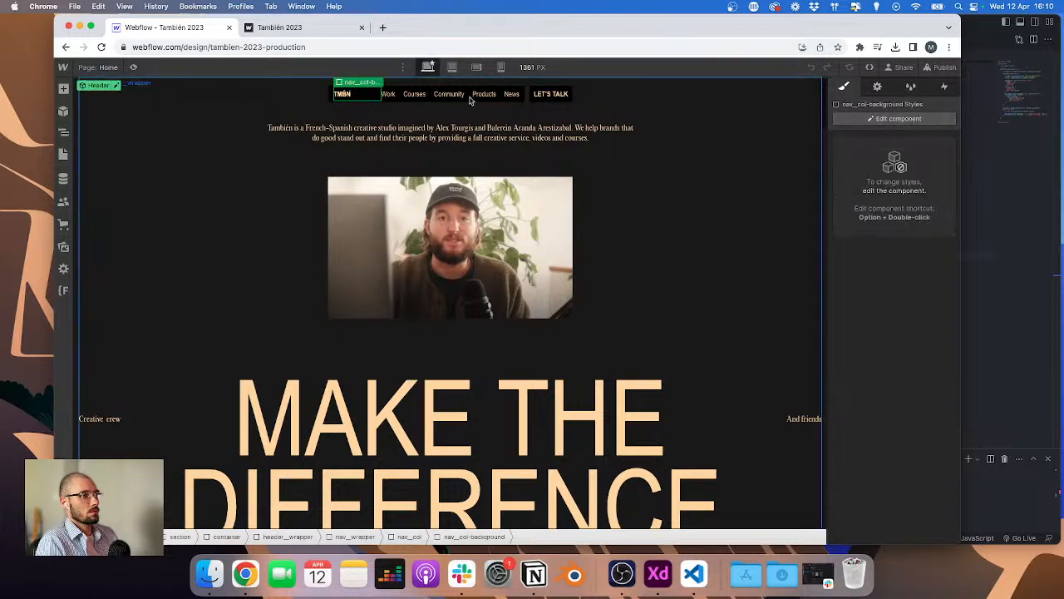
click(63, 132)
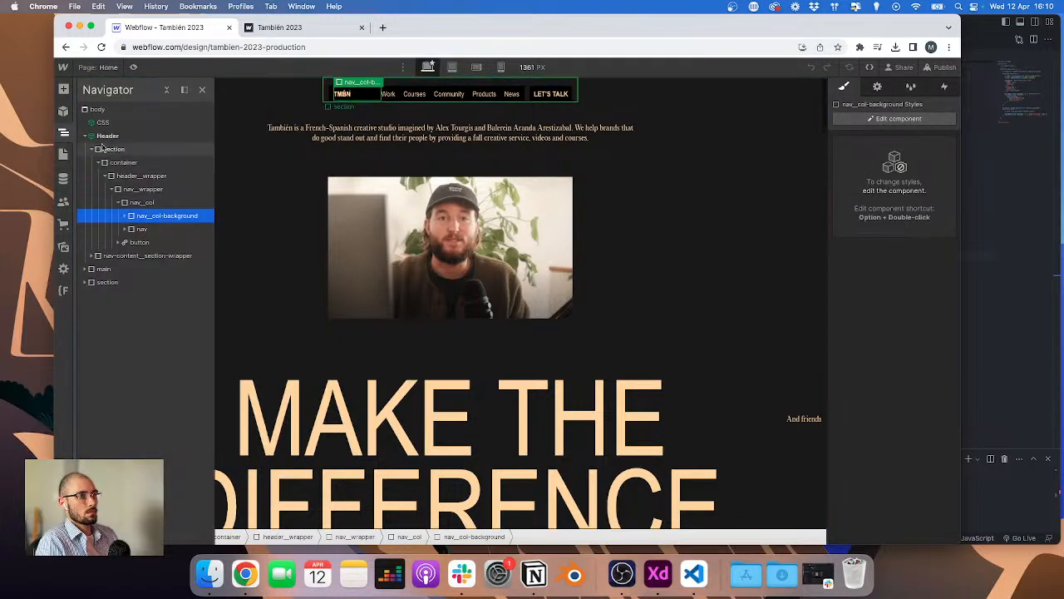
click(86, 136)
click(105, 137)
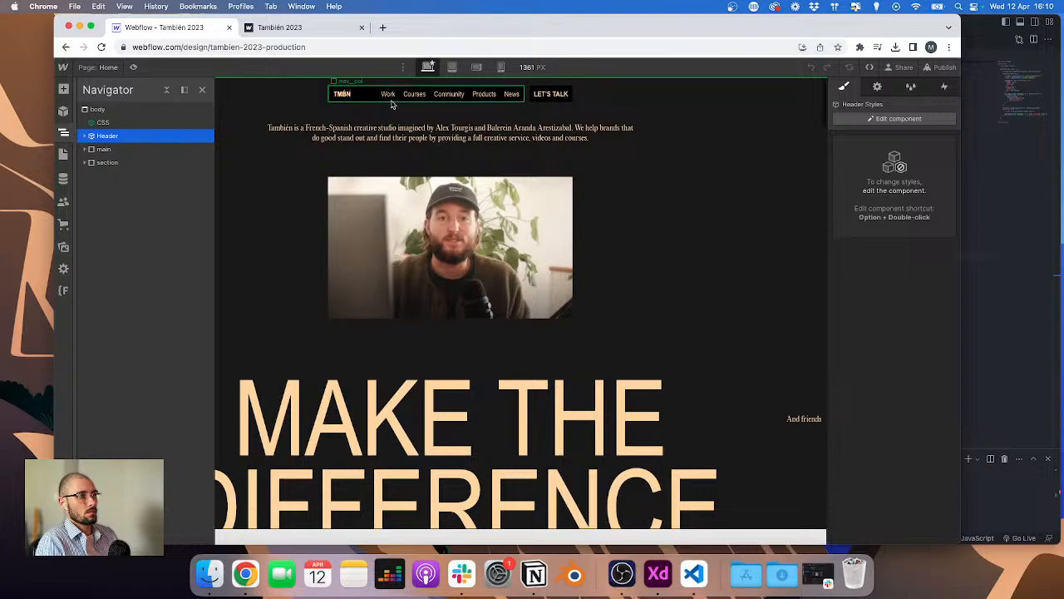
click(370, 101)
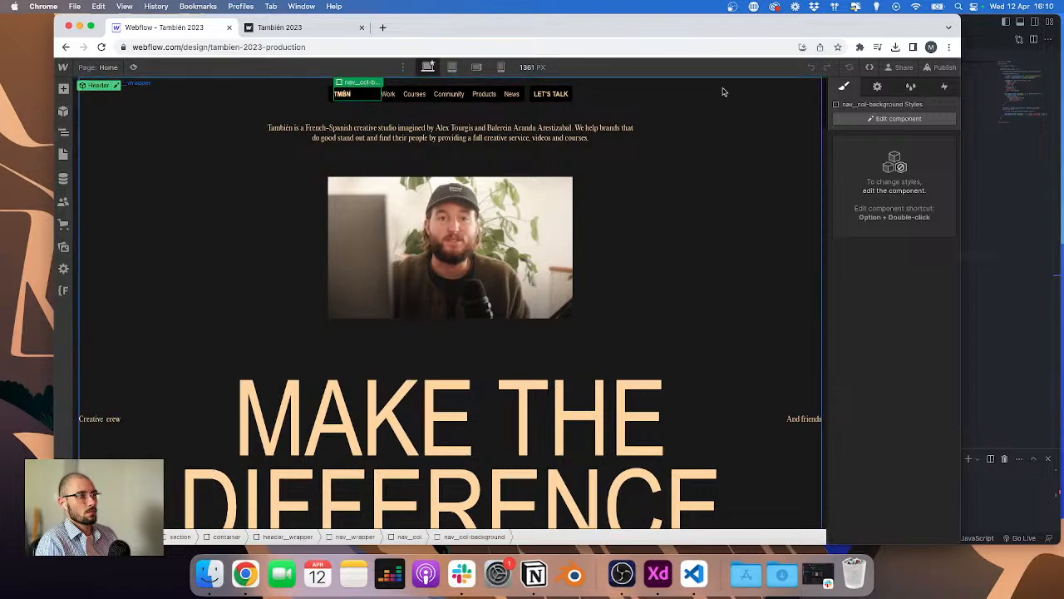
click(866, 119)
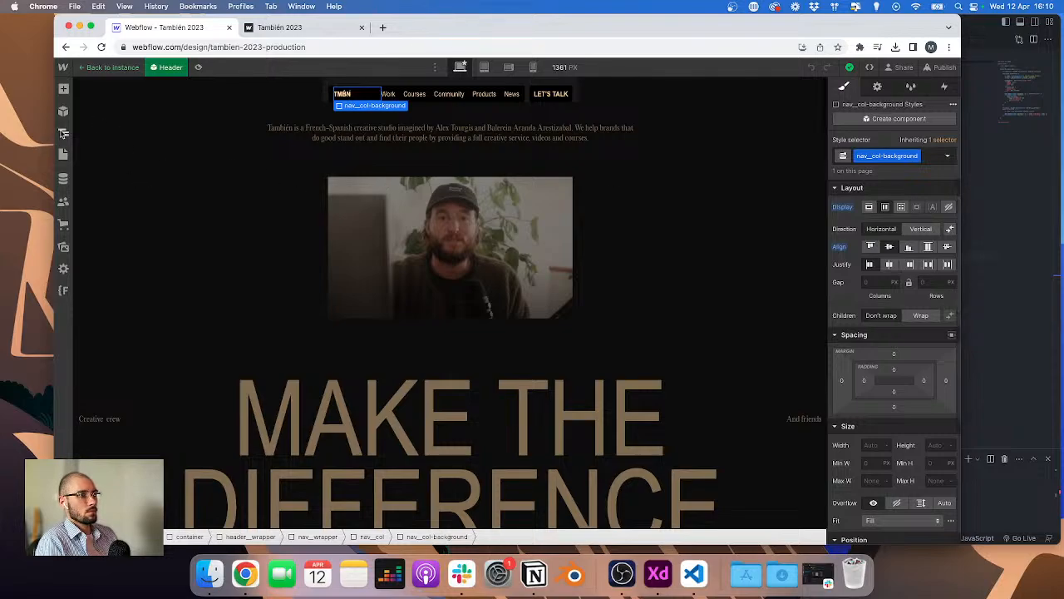
click(63, 133)
click(136, 175)
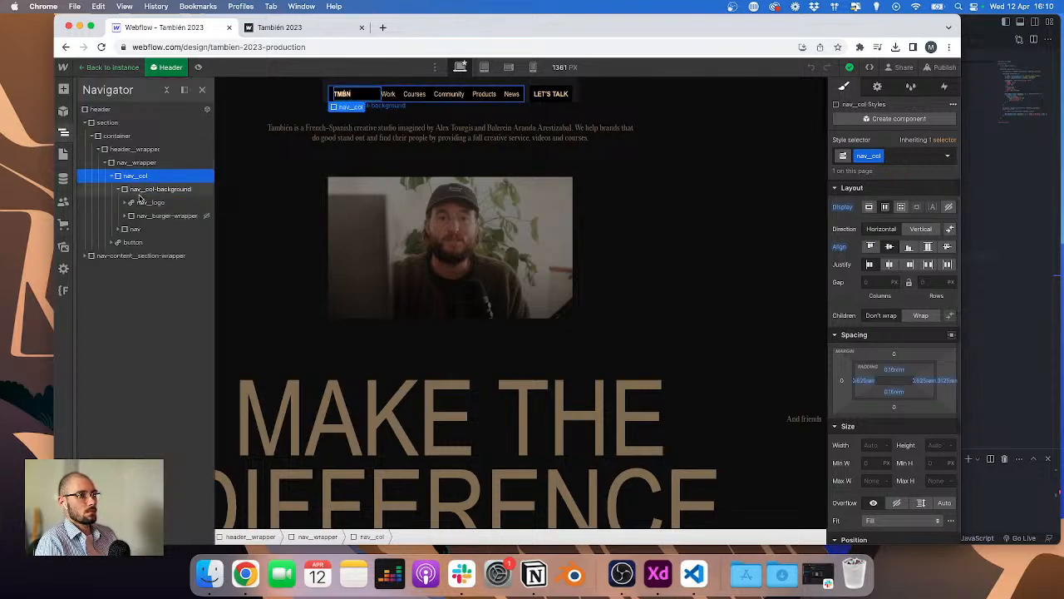
click(143, 202)
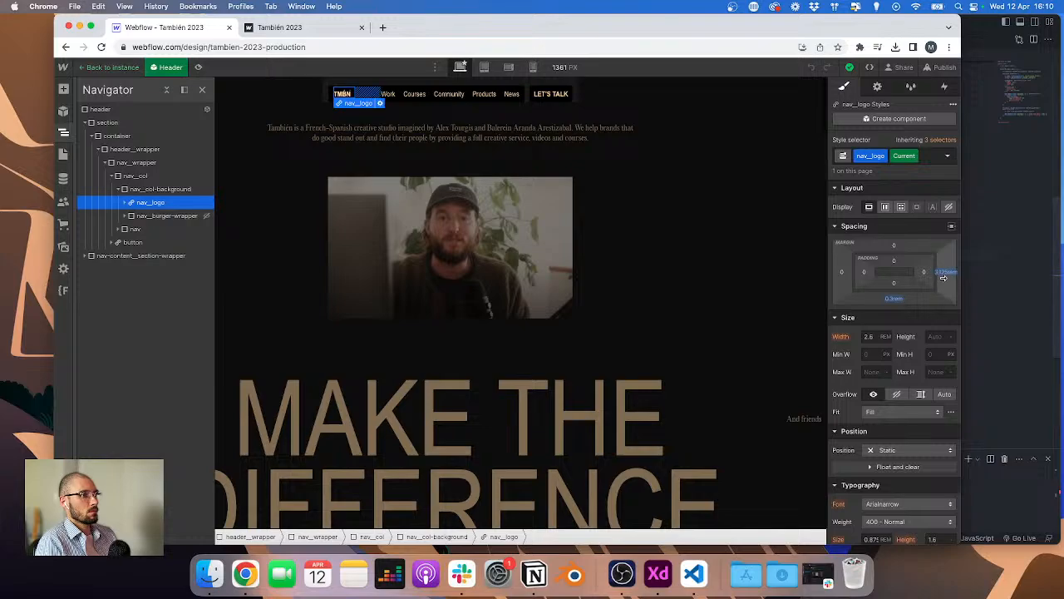
Step: Switch to the Work page, edit the Header component and inspect the nav_logo, logo image and burger wrapper elements
click(108, 67)
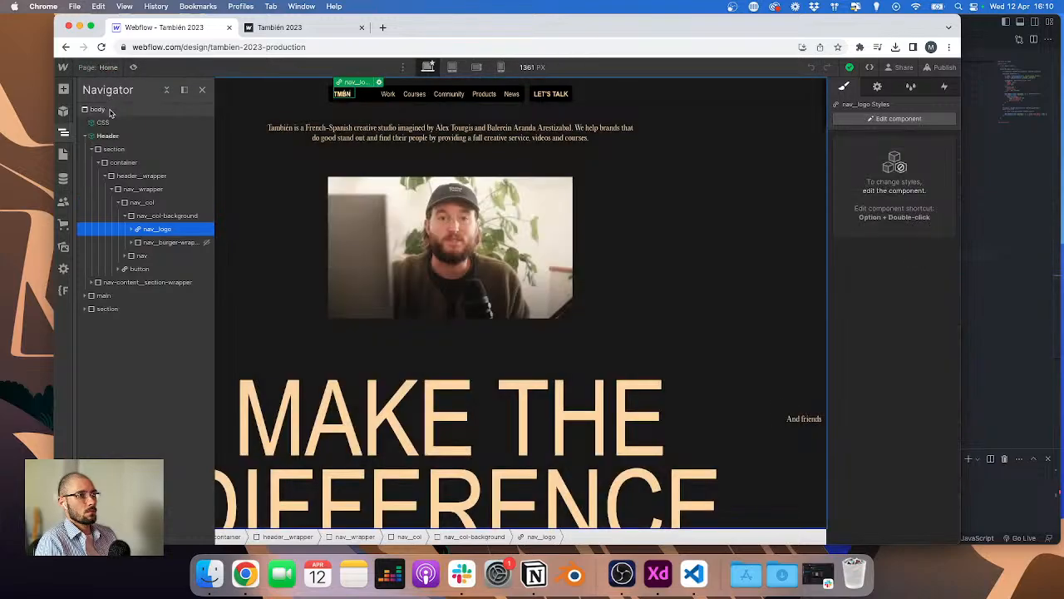
click(99, 67)
click(135, 170)
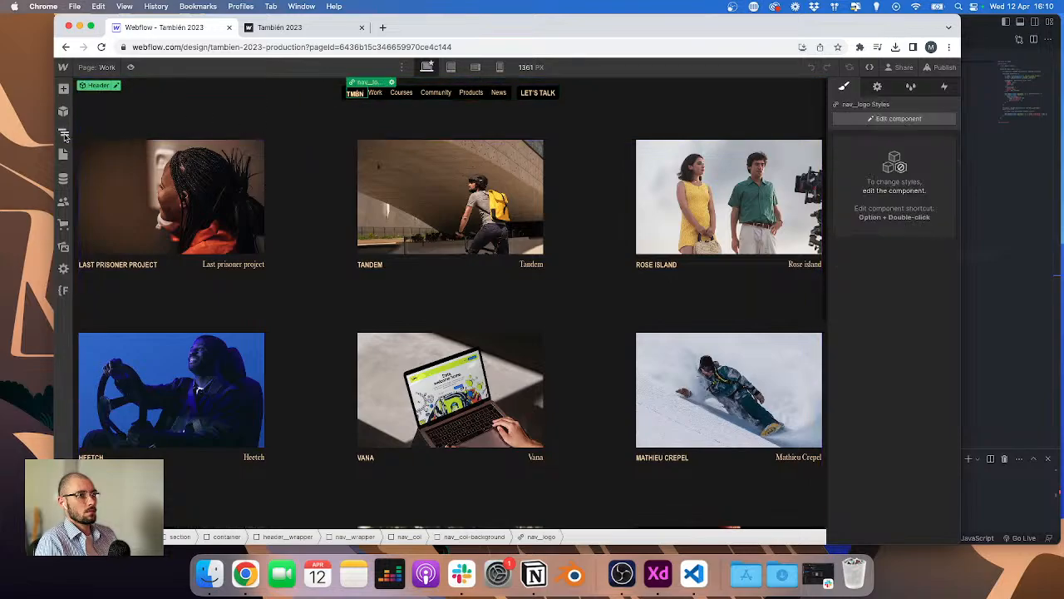
click(915, 119)
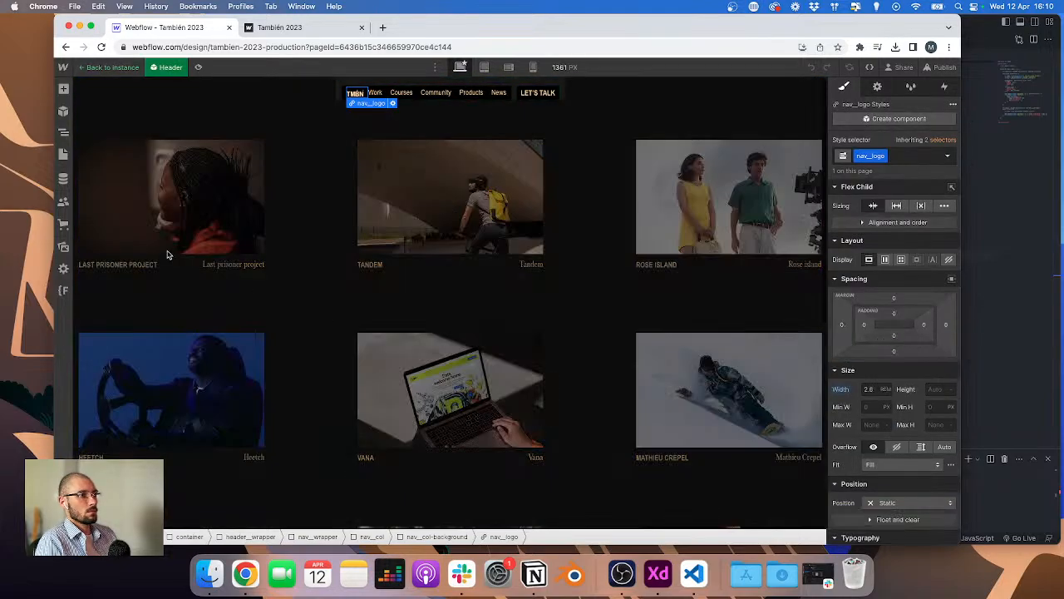
click(64, 133)
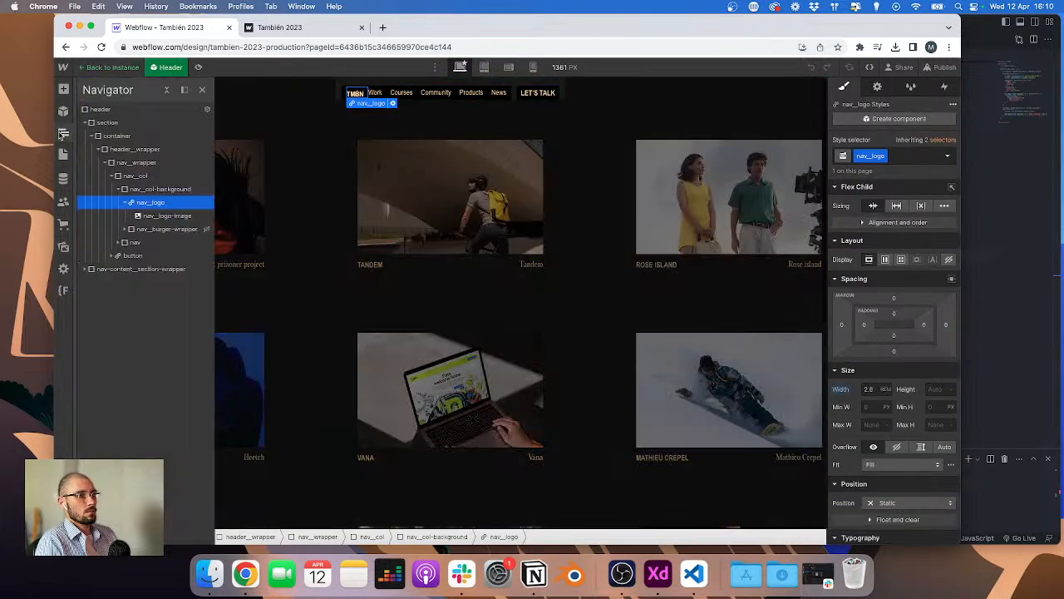
click(150, 189)
click(149, 203)
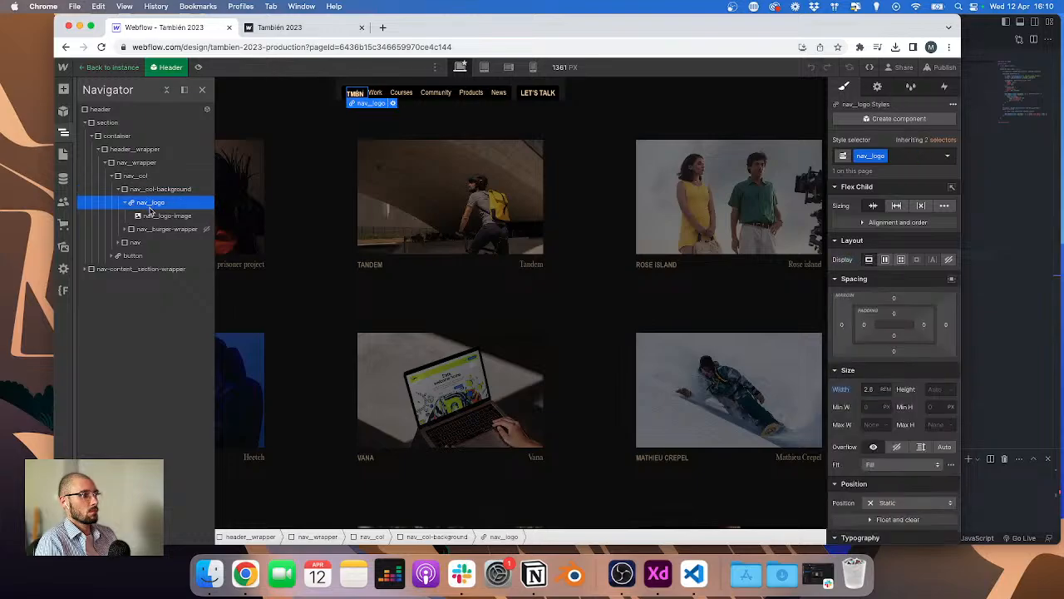
click(150, 214)
click(151, 203)
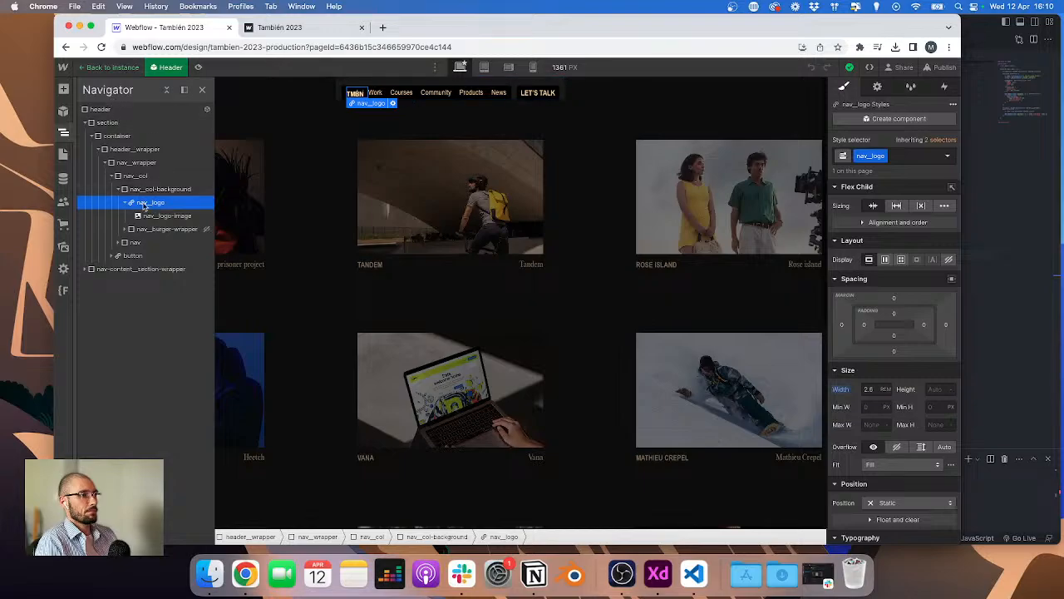
click(162, 229)
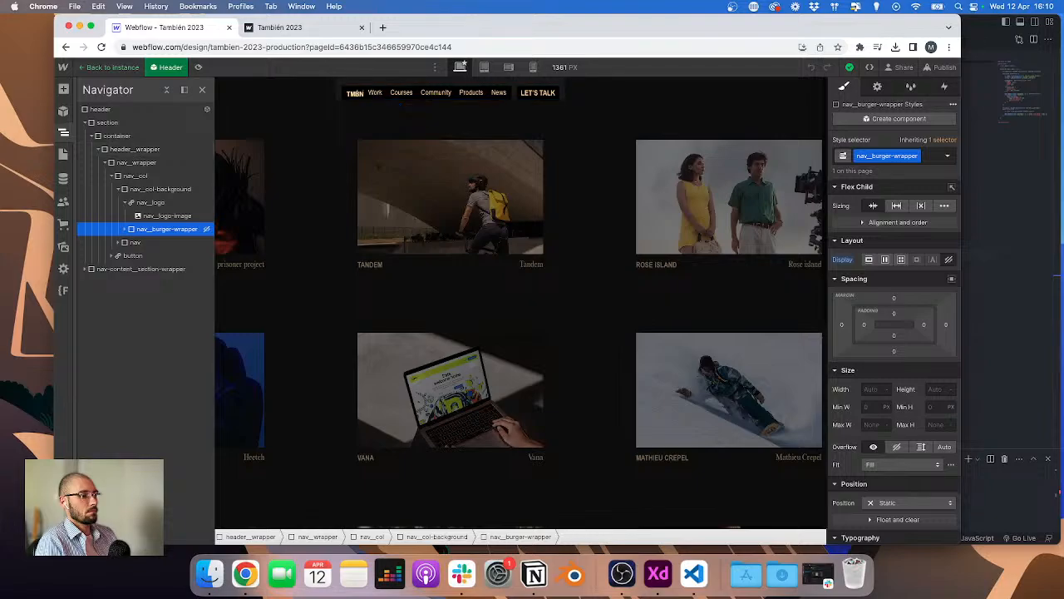
Step: Go back to the Home page, edit the Header component and select nav_logo
click(137, 83)
double_click(113, 69)
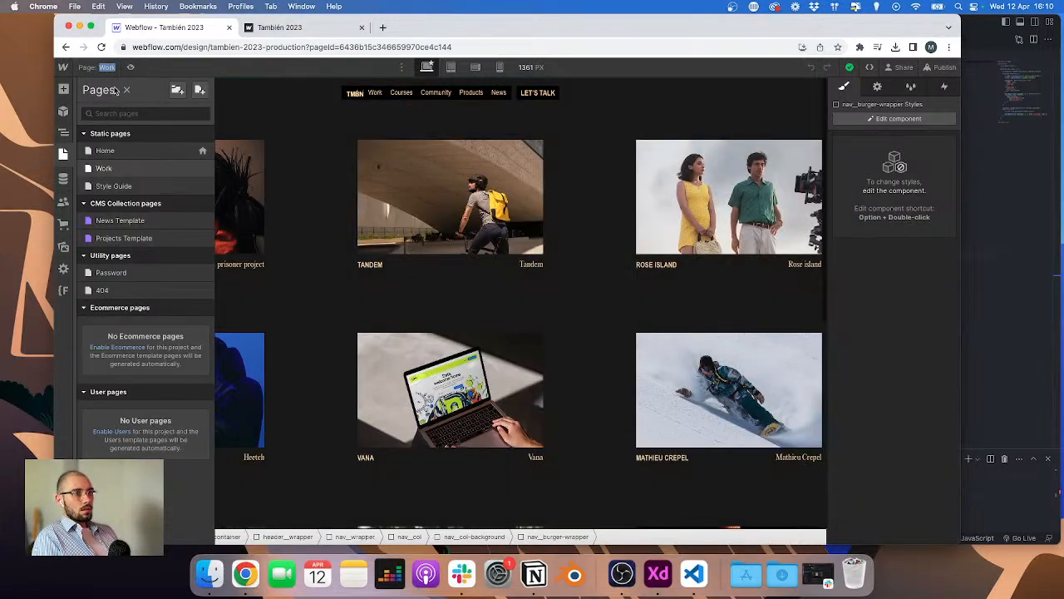
click(106, 151)
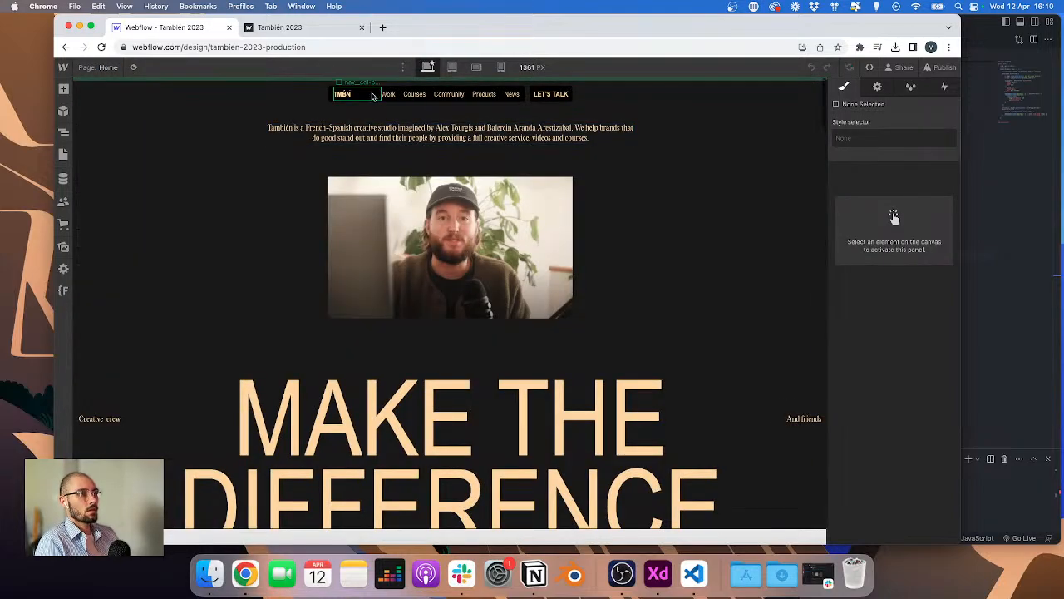
double_click(371, 95)
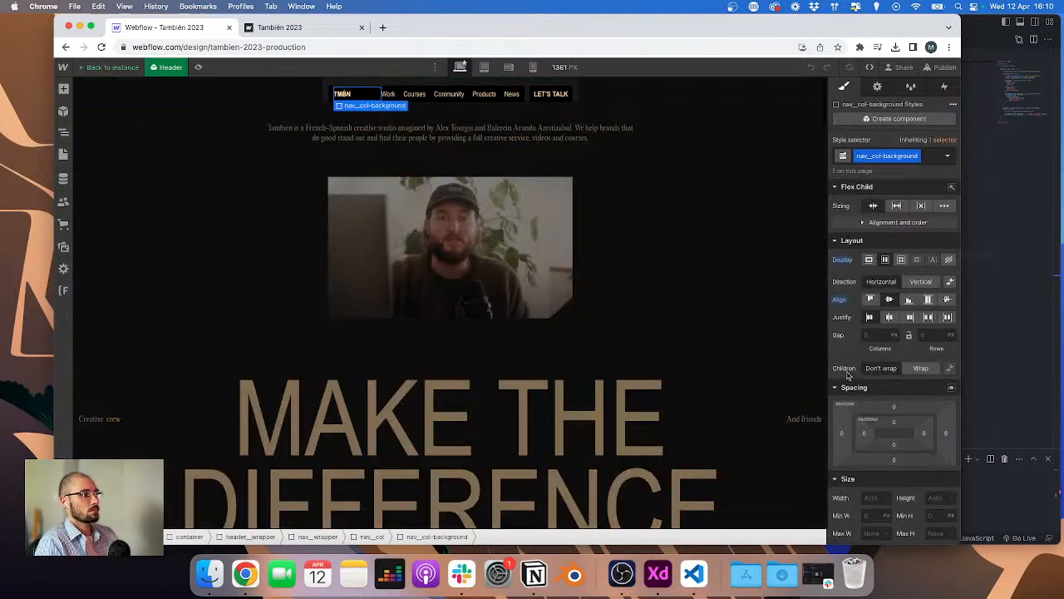
click(64, 131)
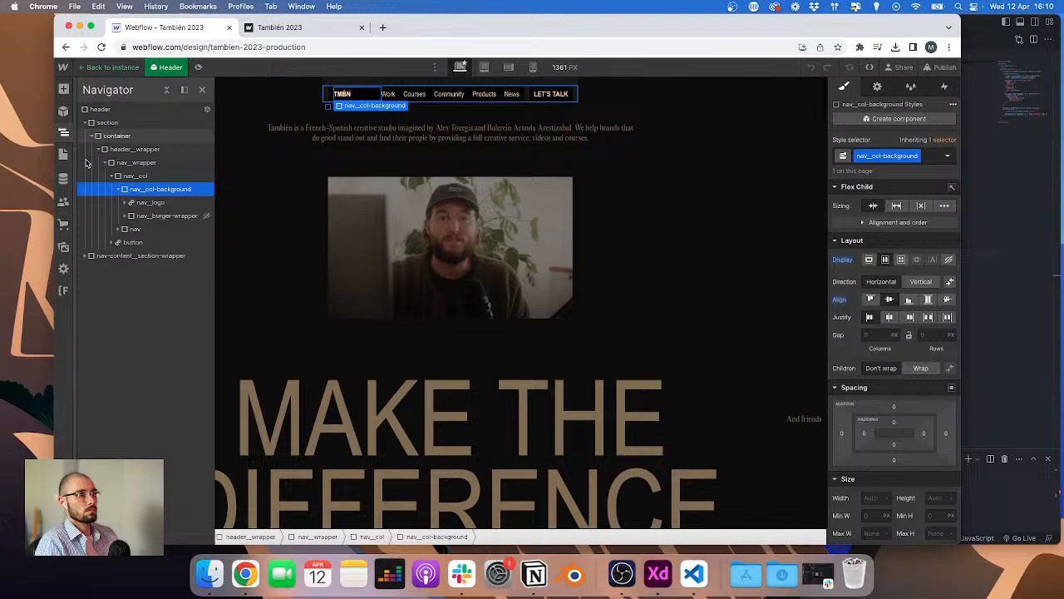
click(151, 202)
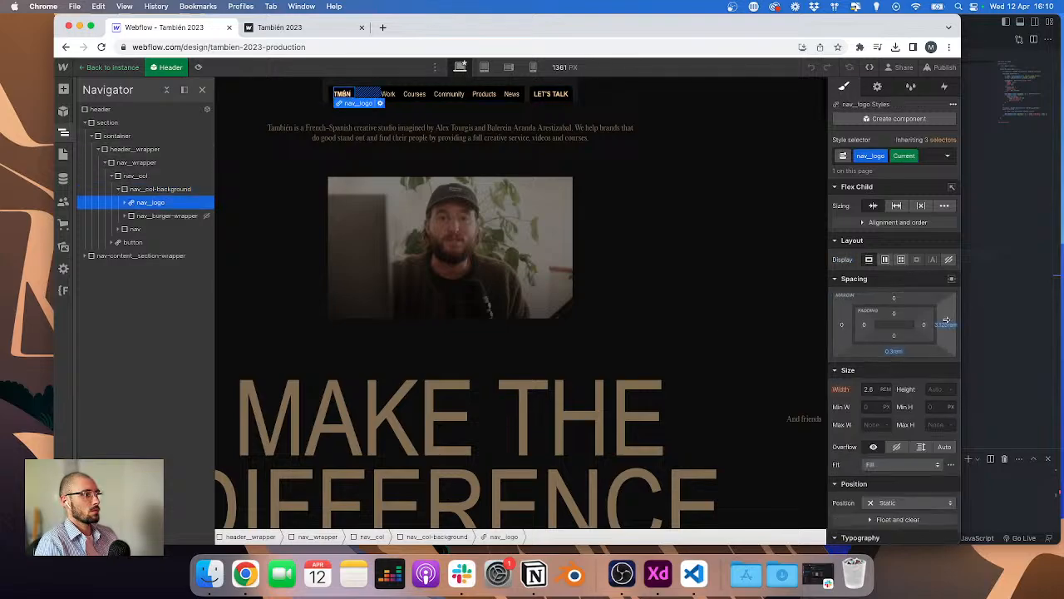
Step: Reset the nav_logo's right padding and bottom margin
click(950, 158)
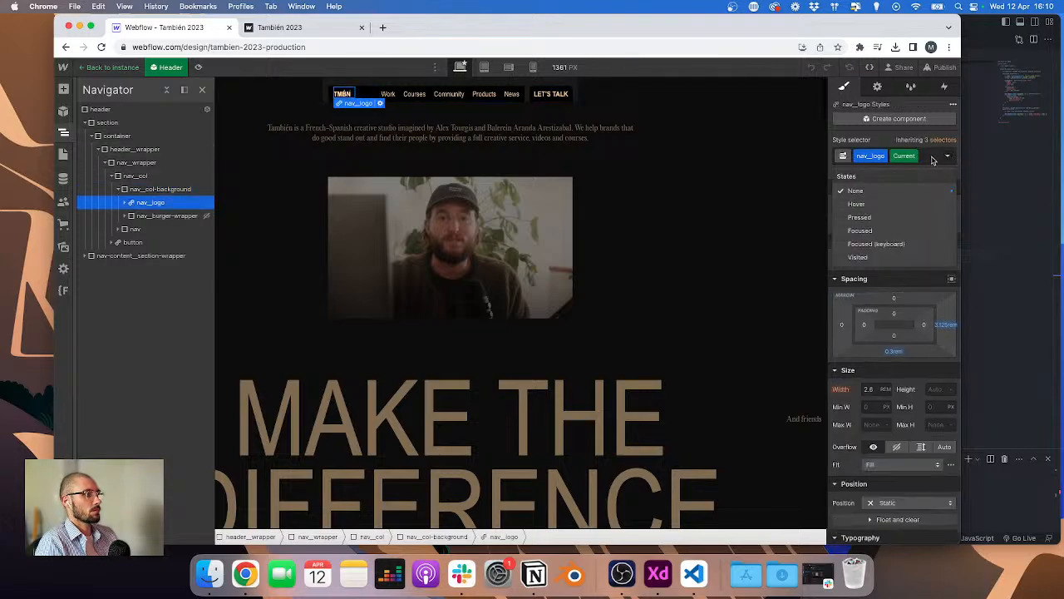
click(945, 325)
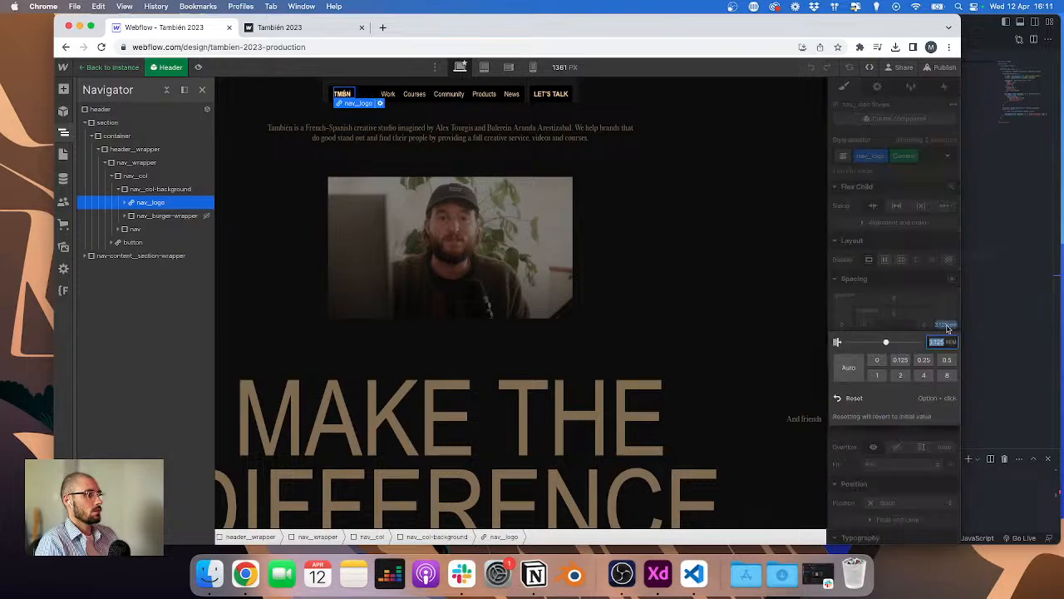
click(853, 398)
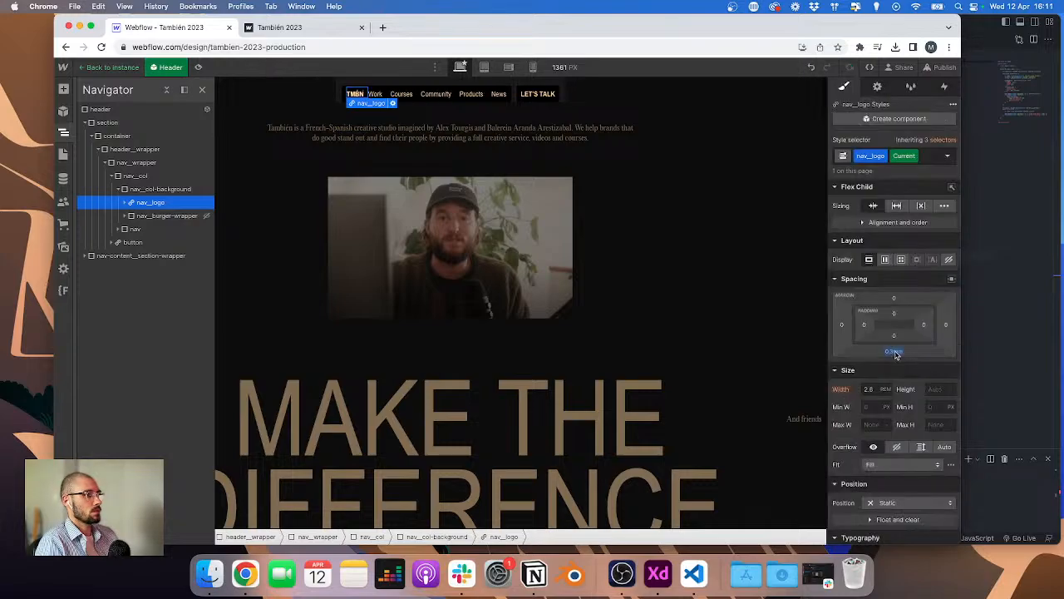
click(895, 352)
click(851, 424)
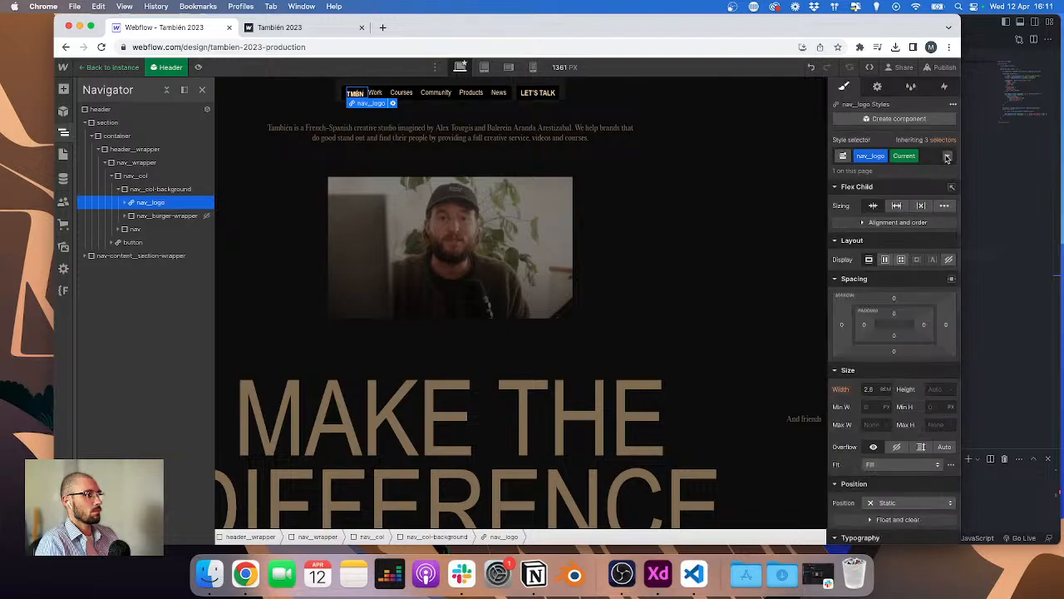
Step: Add a new Div Block inside the header
click(947, 157)
click(173, 180)
click(125, 110)
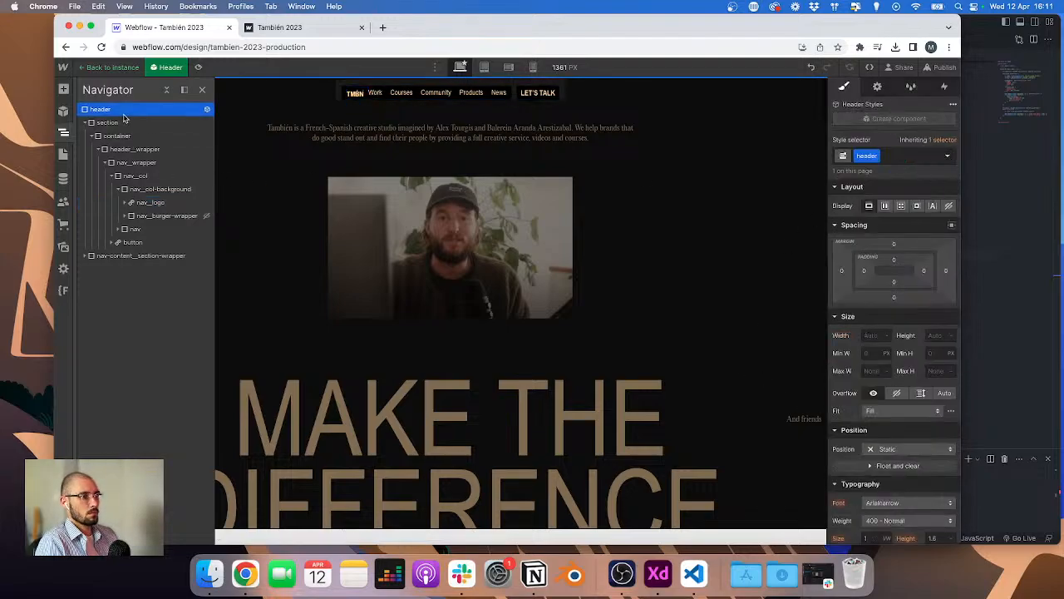
key(super+e)
text(div)
key(Return)
Step: Assign the nav_logo class to the new div block
key(super+Return)
text(3.125)
key(Return)
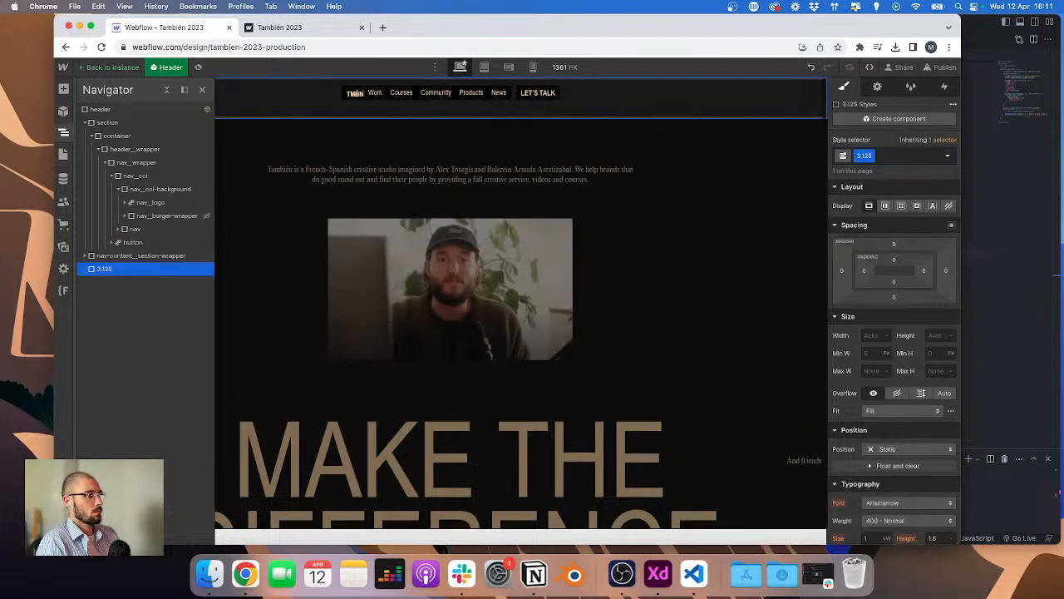
key(BackSpace)
text(nav_l)
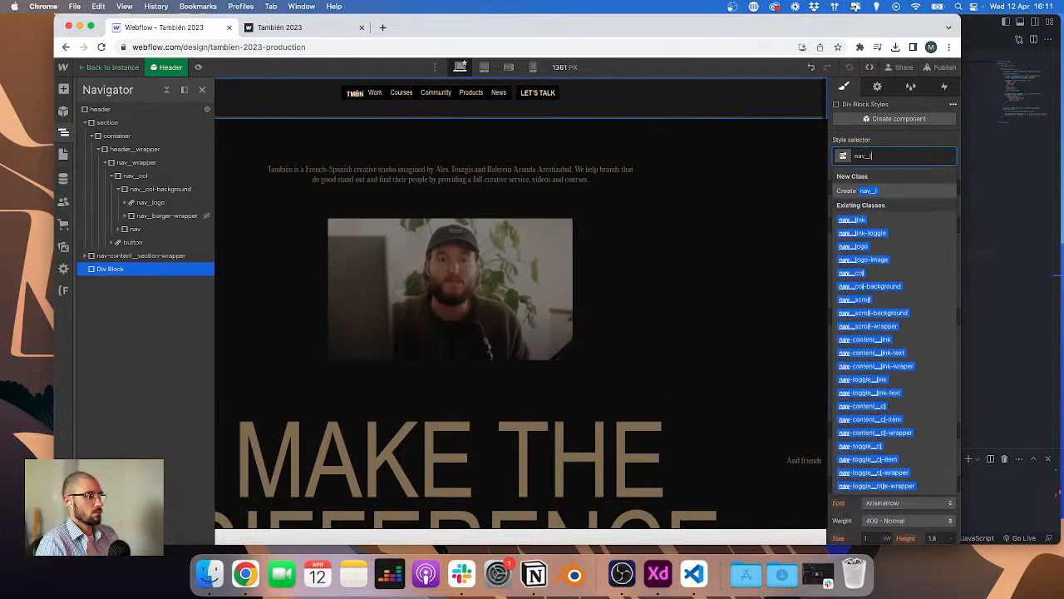
text(ogo)
key(Return)
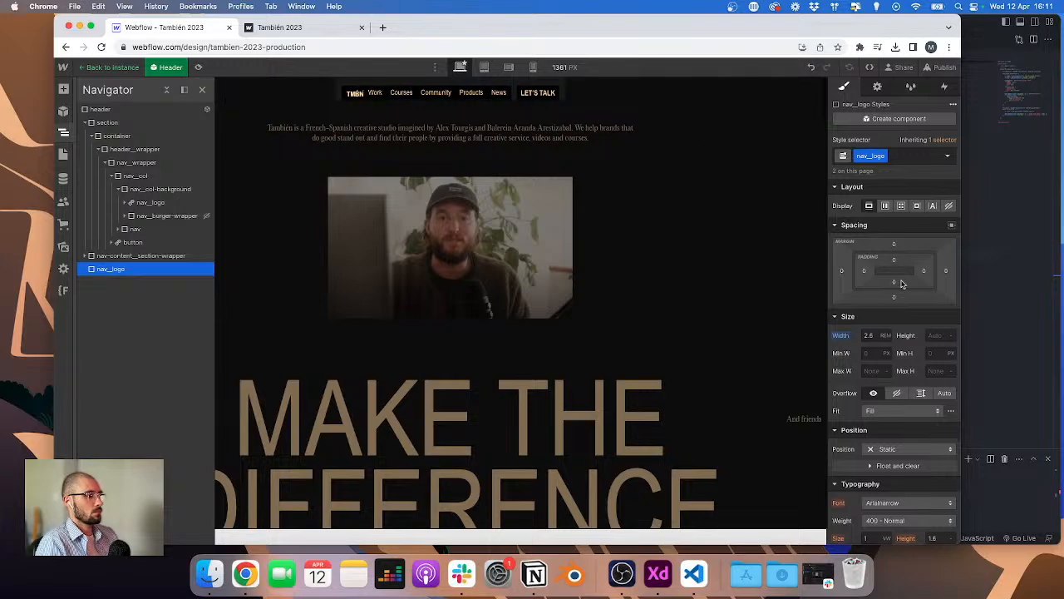
Step: Set the new nav_logo div's right margin to 0.125rem and its bottom margin to 0.3rem
click(946, 272)
text(rem)
key(Return)
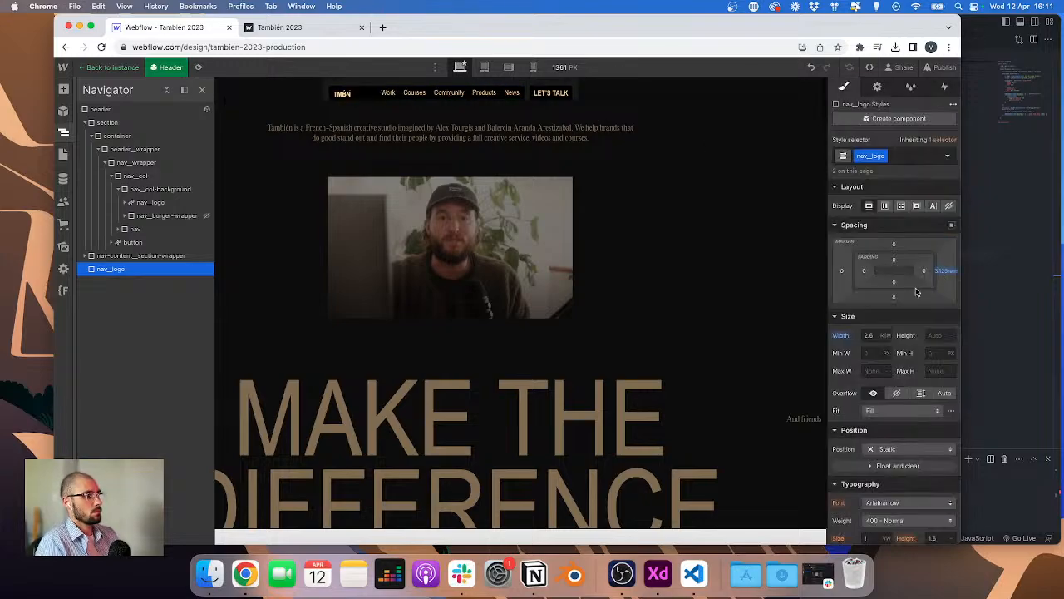
click(895, 297)
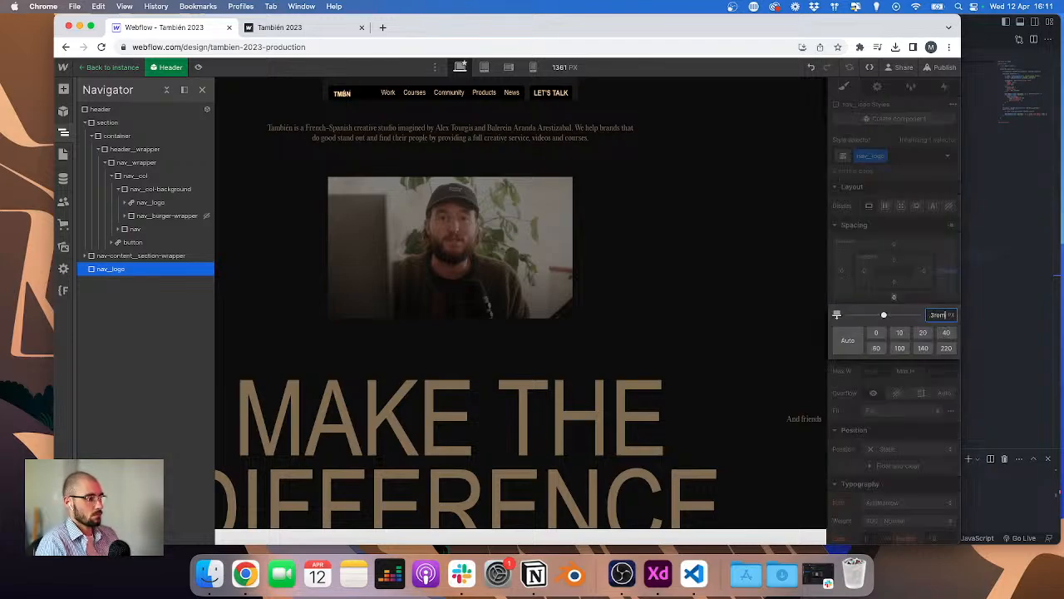
text(0.3rem)
key(Return)
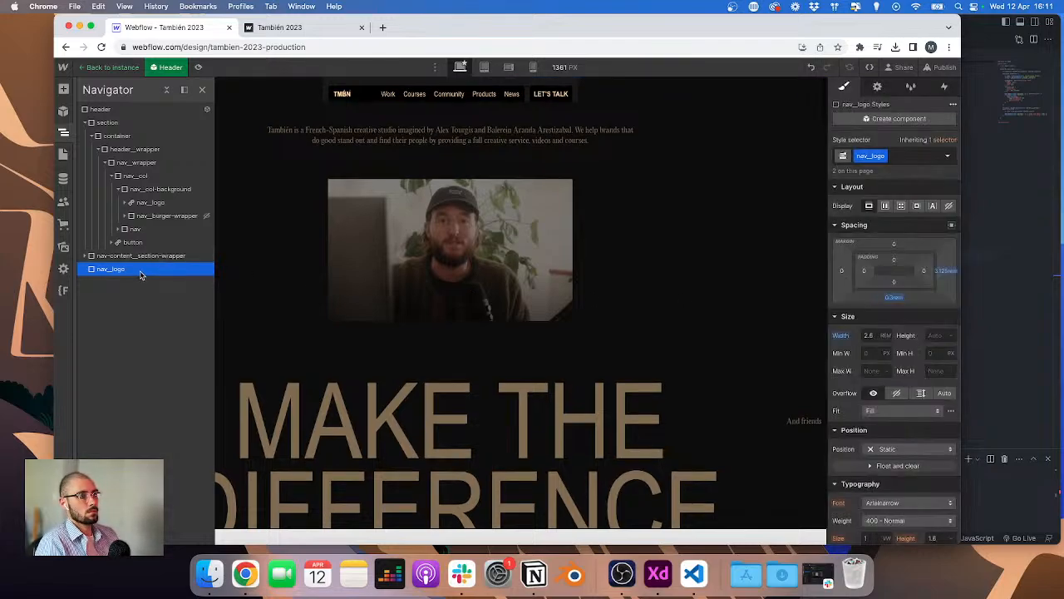
Step: Select the nav_logo link, leave the Header component editing and switch to the Work page
click(341, 97)
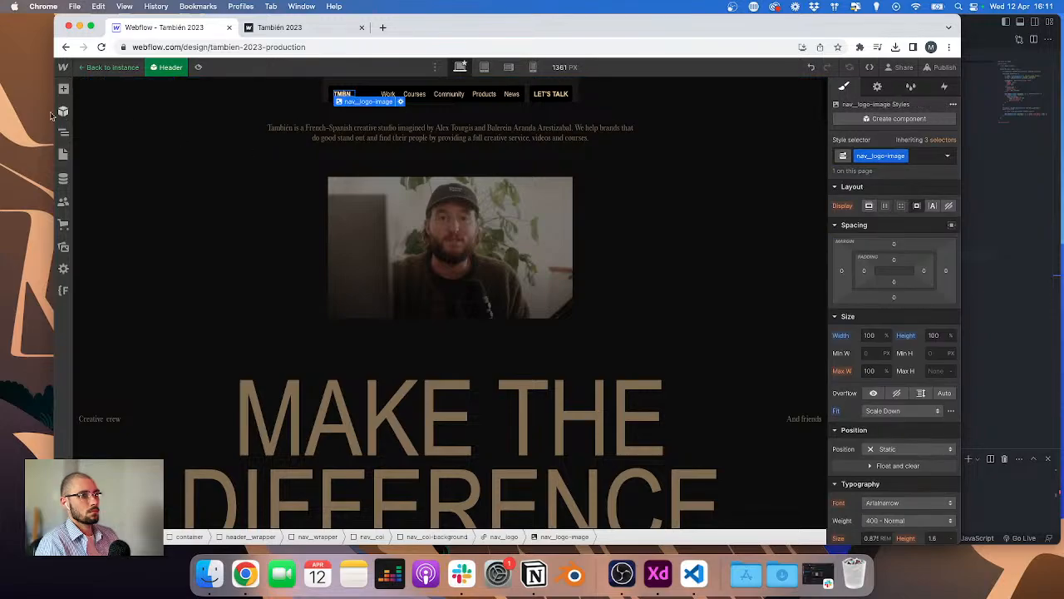
click(63, 131)
click(143, 204)
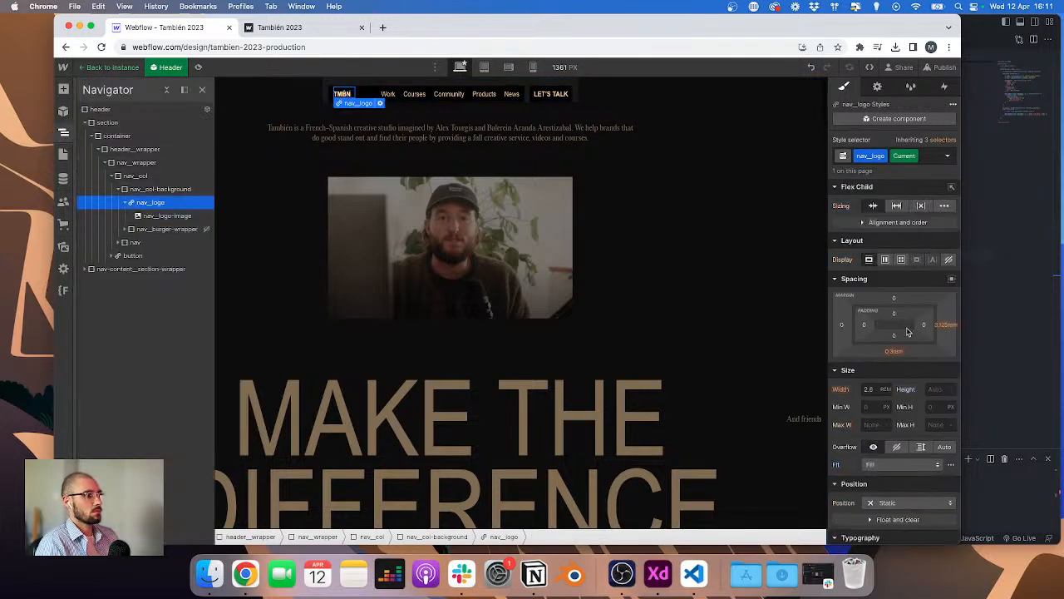
click(111, 68)
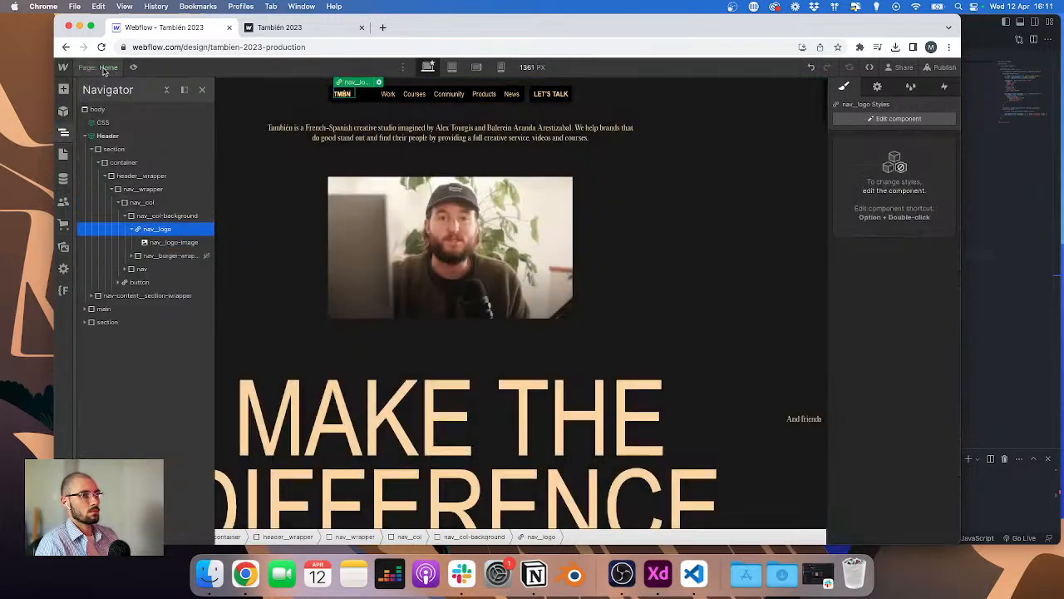
click(109, 68)
click(120, 167)
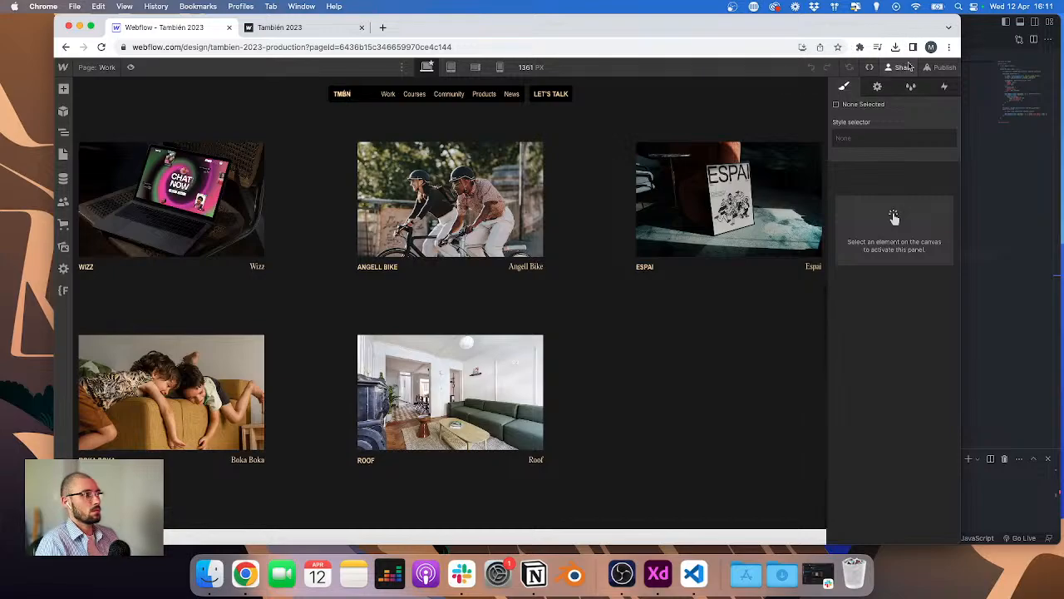
Step: Publish the site to the selected domains
click(940, 67)
click(874, 230)
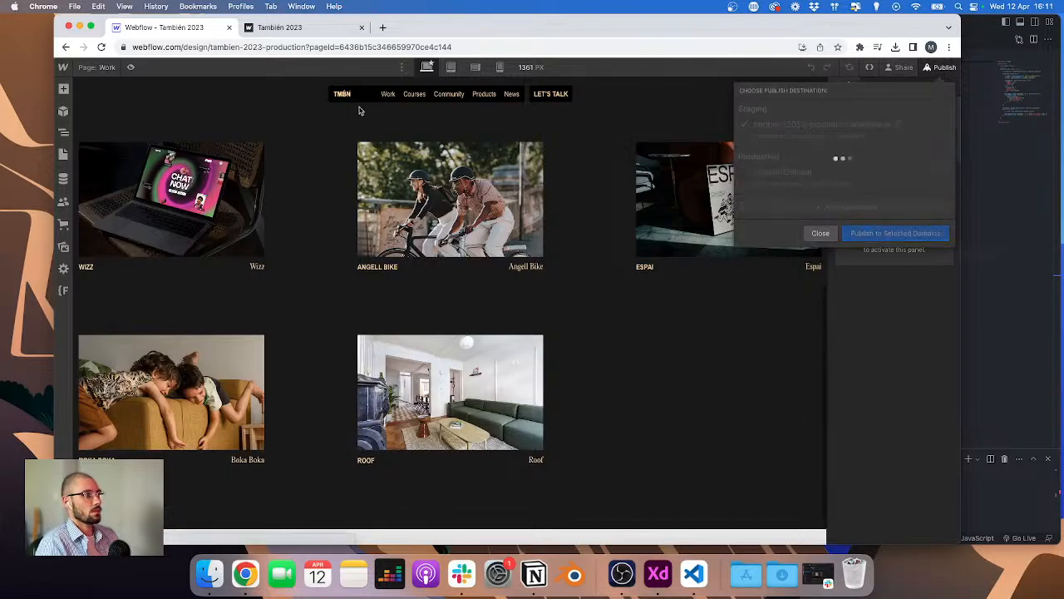
Step: Reload and review the published home page in the live site tab, then return to the designer
click(282, 27)
scroll(356, 114, down, 15)
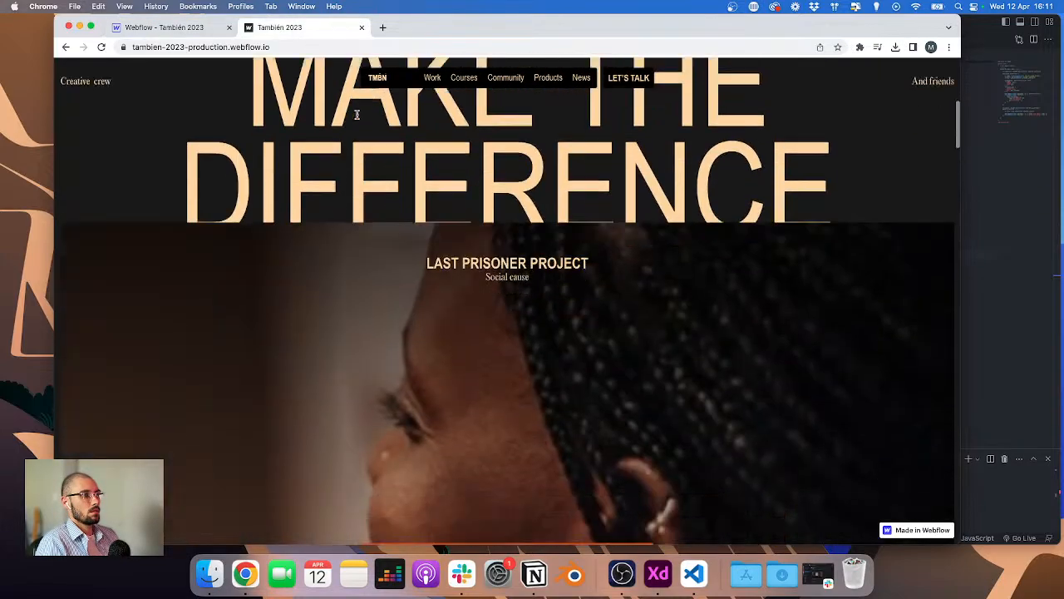
scroll(358, 120, up, 4)
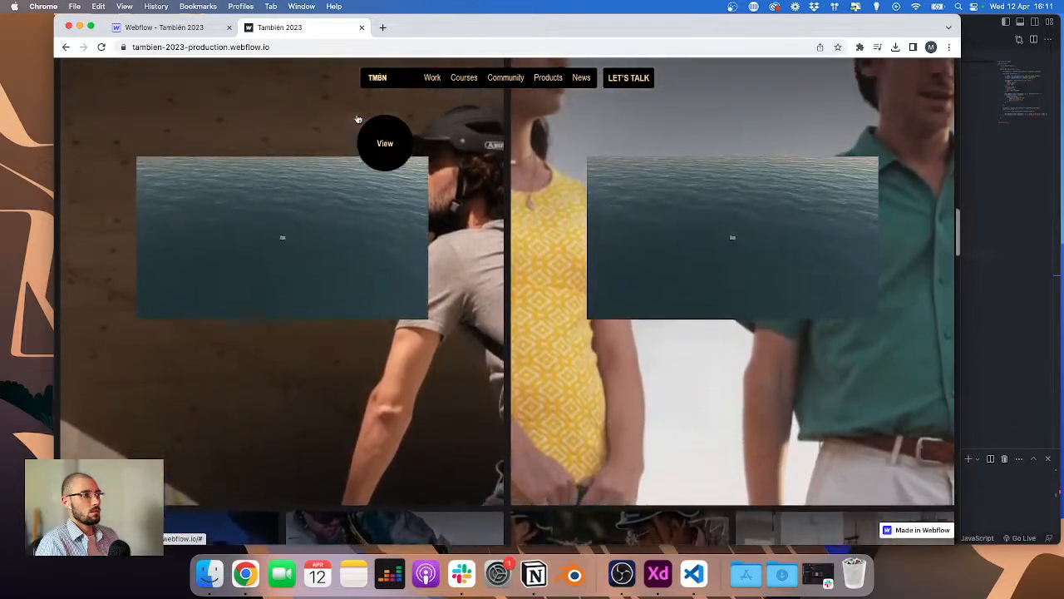
scroll(359, 119, down, 2)
scroll(523, 278, down, 10)
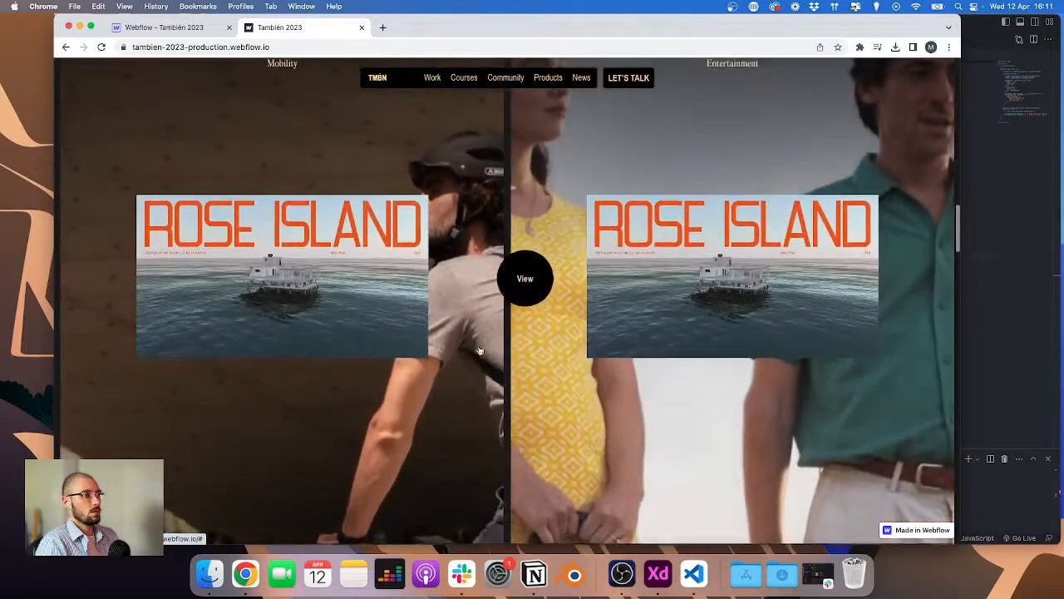
scroll(483, 219, down, 15)
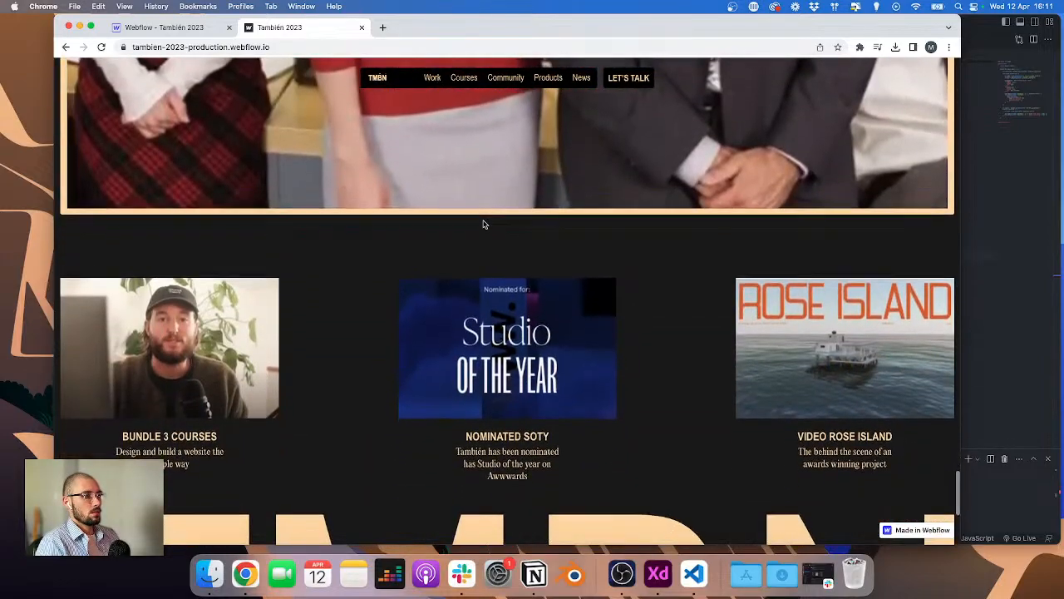
key(super+r)
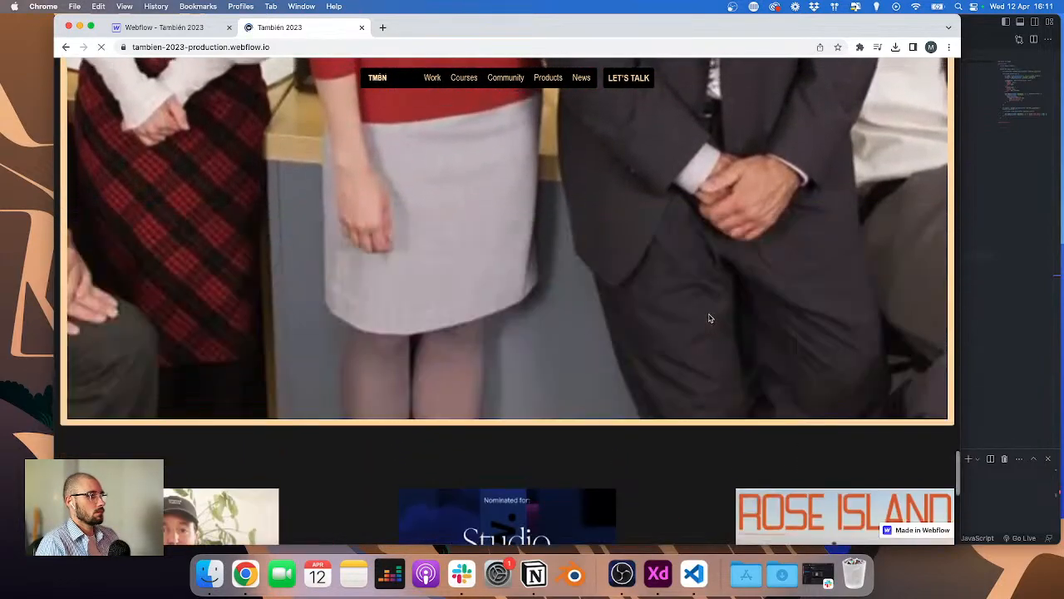
scroll(696, 313, down, 20)
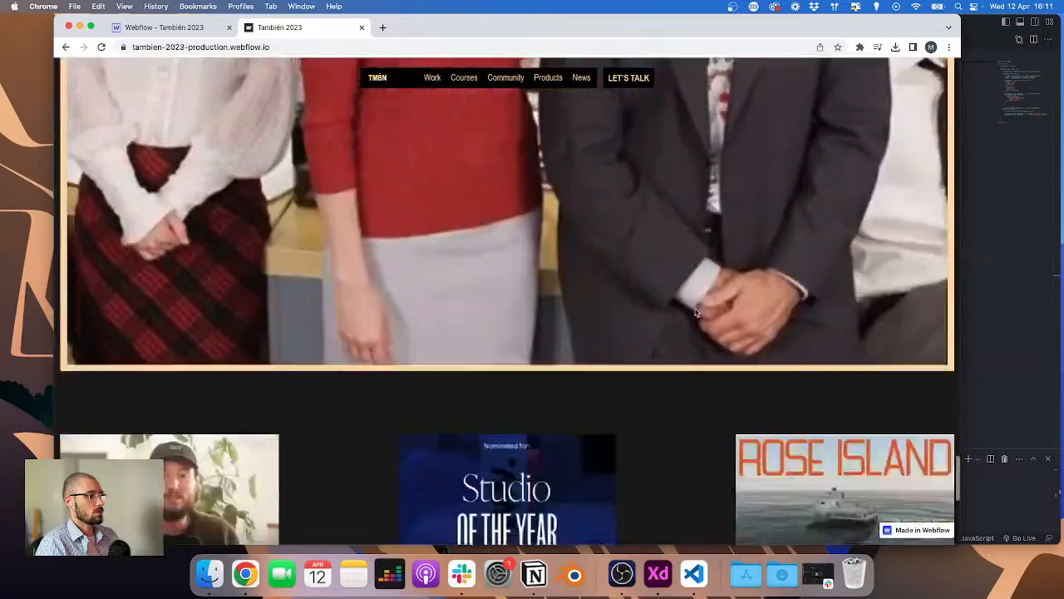
click(378, 77)
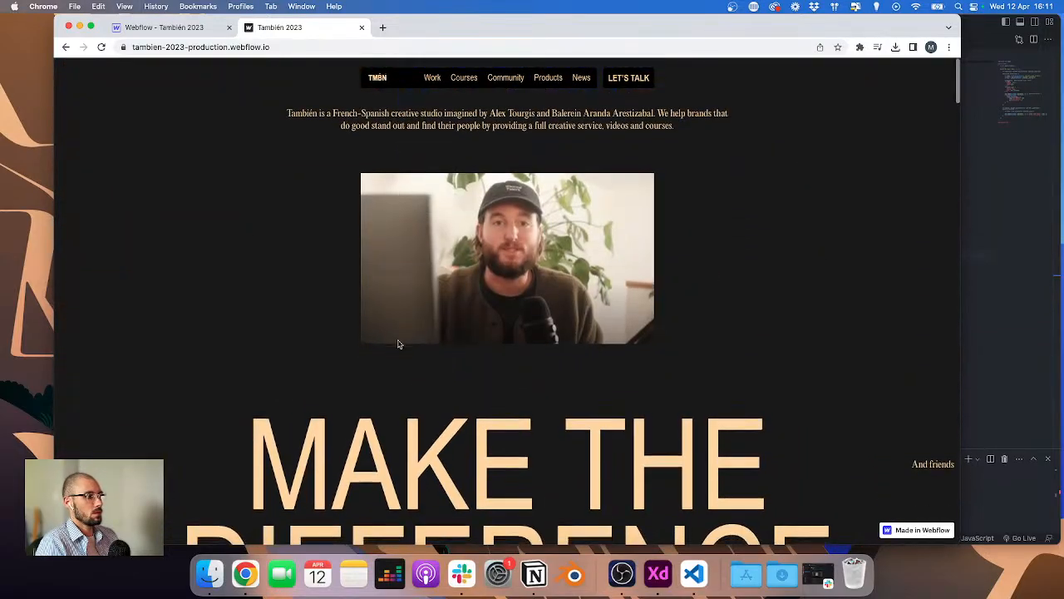
scroll(370, 346, down, 20)
scroll(398, 344, down, 10)
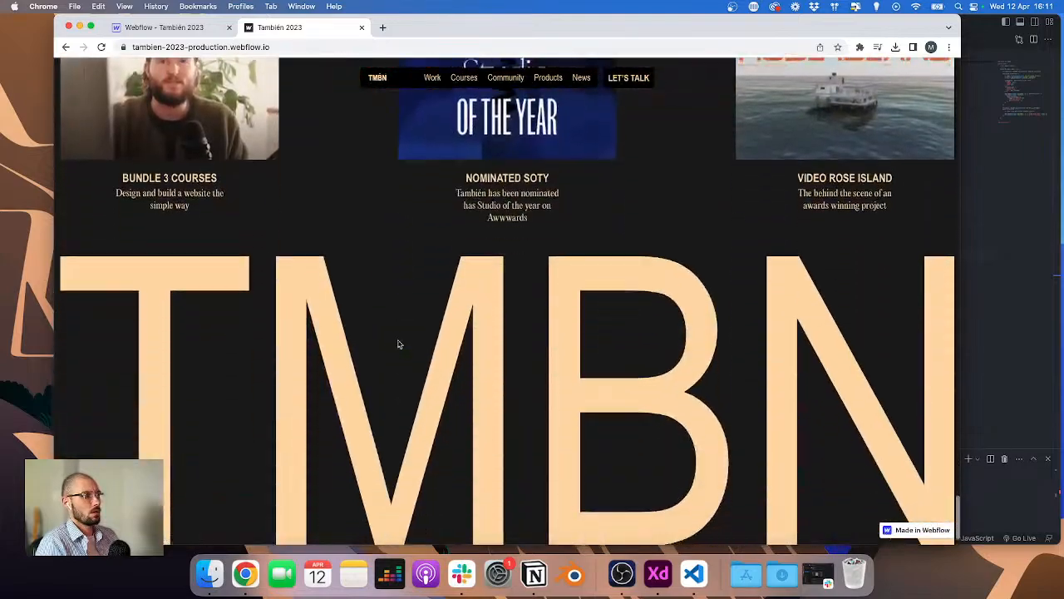
key(ctrl+Tab)
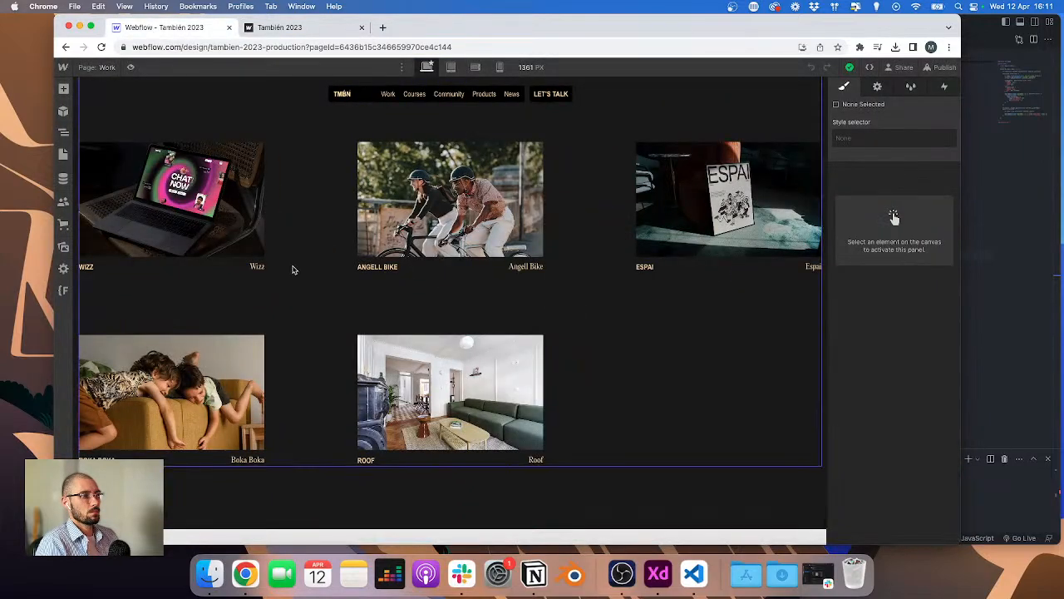
Step: Open the Work page on the live site and review the project grid and its hover states
click(292, 269)
scroll(292, 271, up, 1)
scroll(292, 271, down, 1)
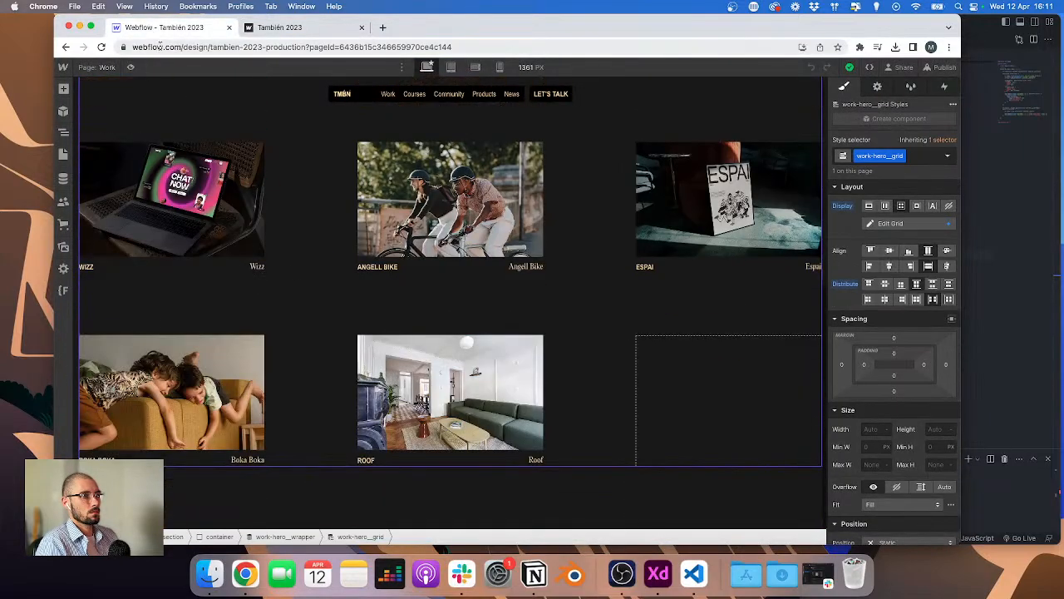
click(106, 66)
click(275, 28)
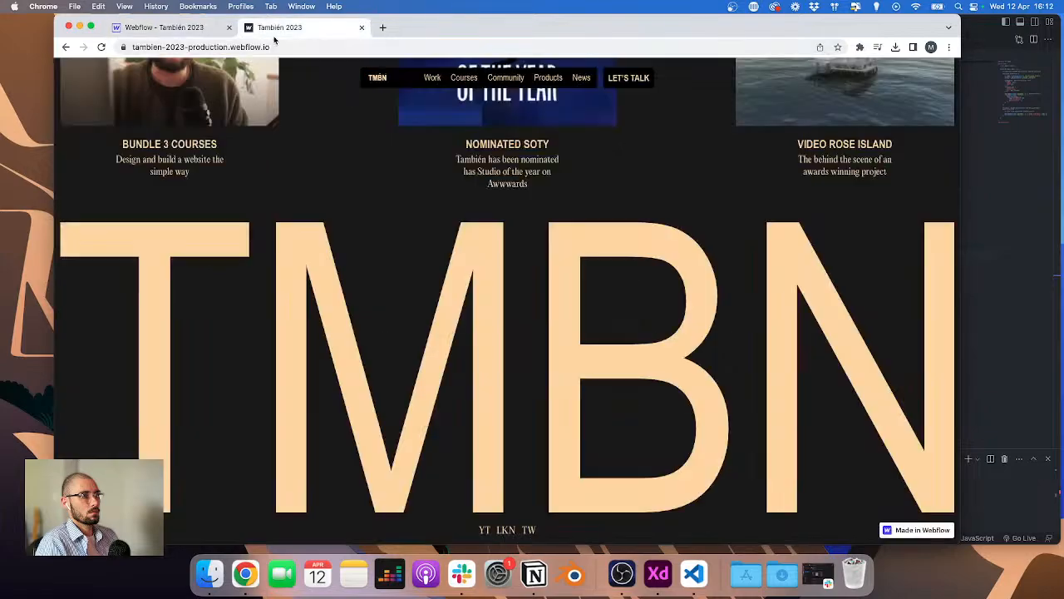
click(433, 79)
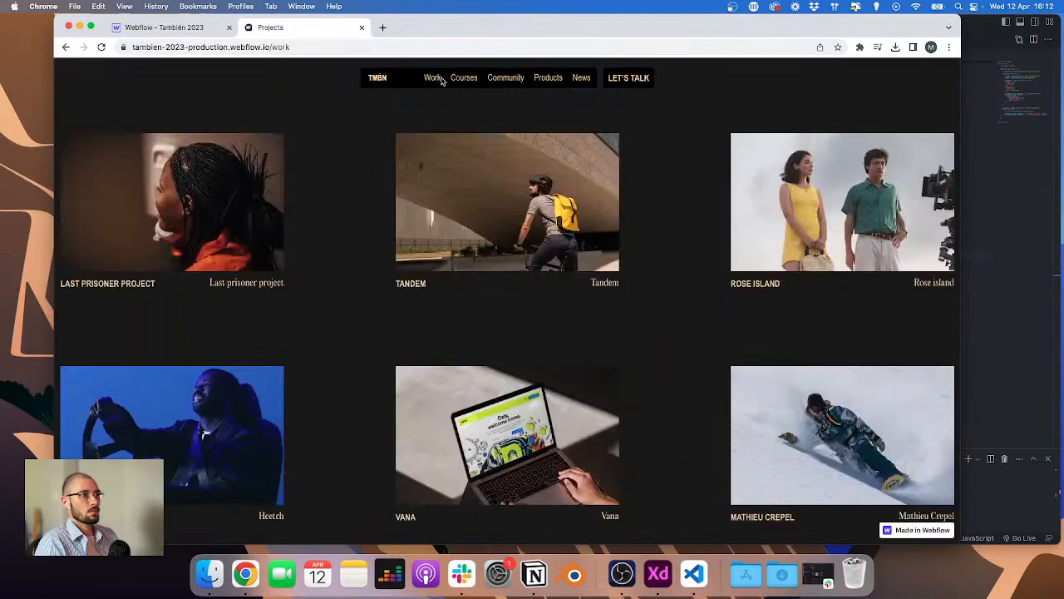
scroll(372, 117, down, 10)
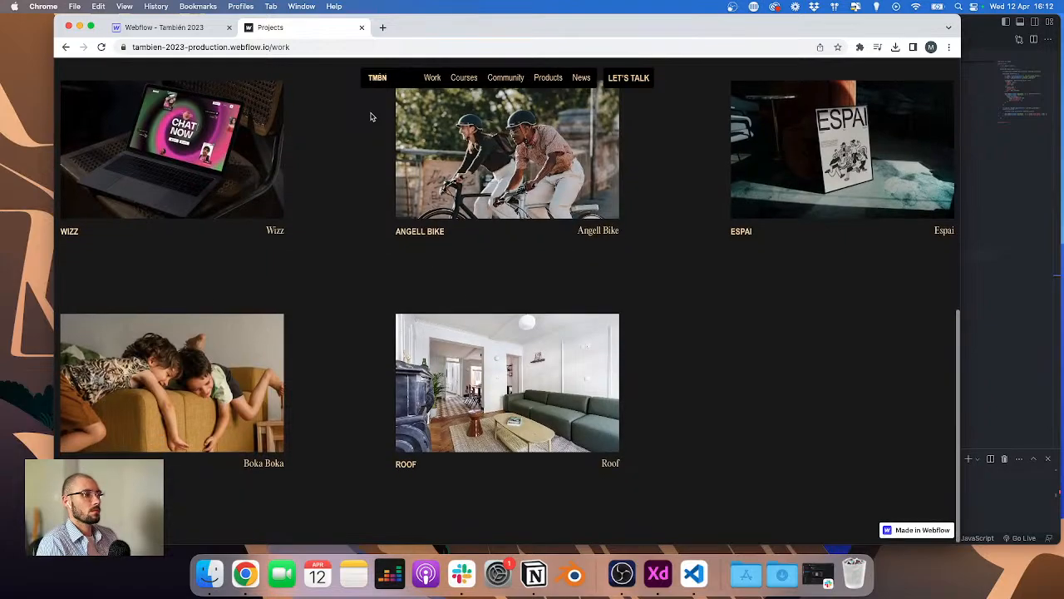
scroll(371, 116, up, 8)
scroll(372, 117, down, 6)
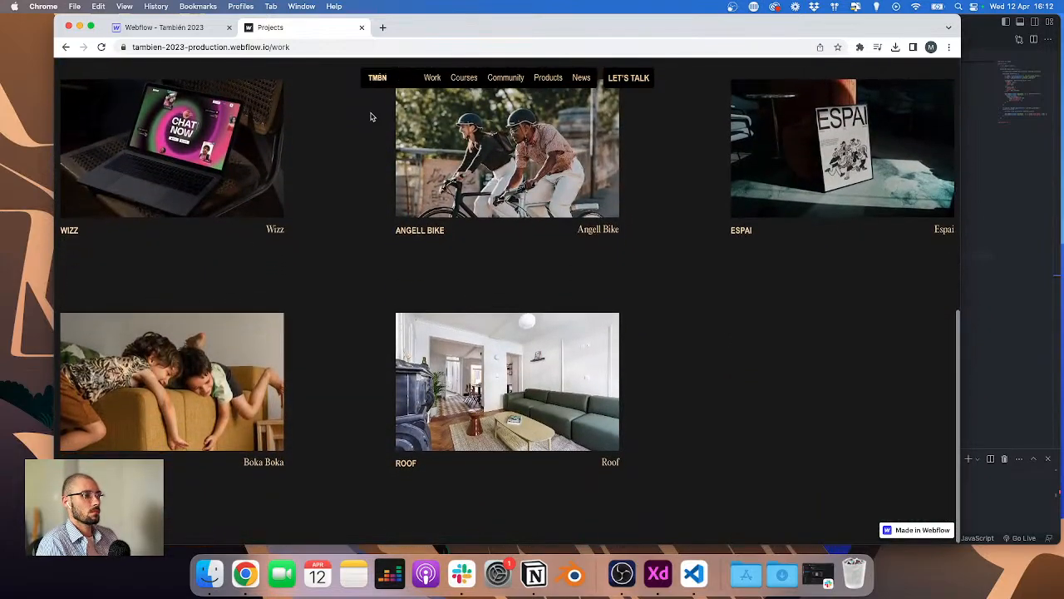
scroll(371, 116, up, 6)
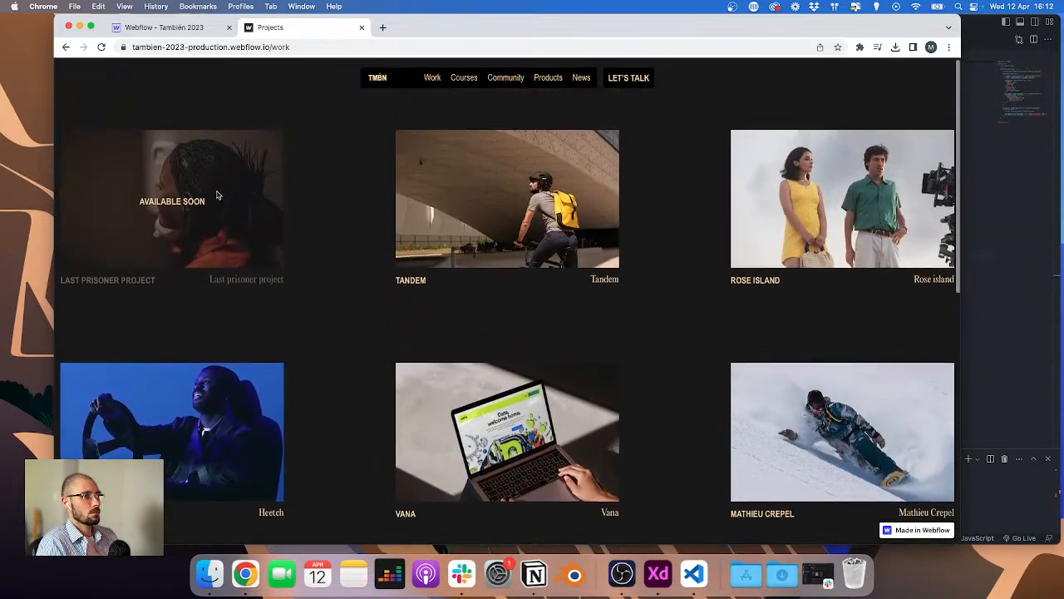
scroll(483, 379, down, 5)
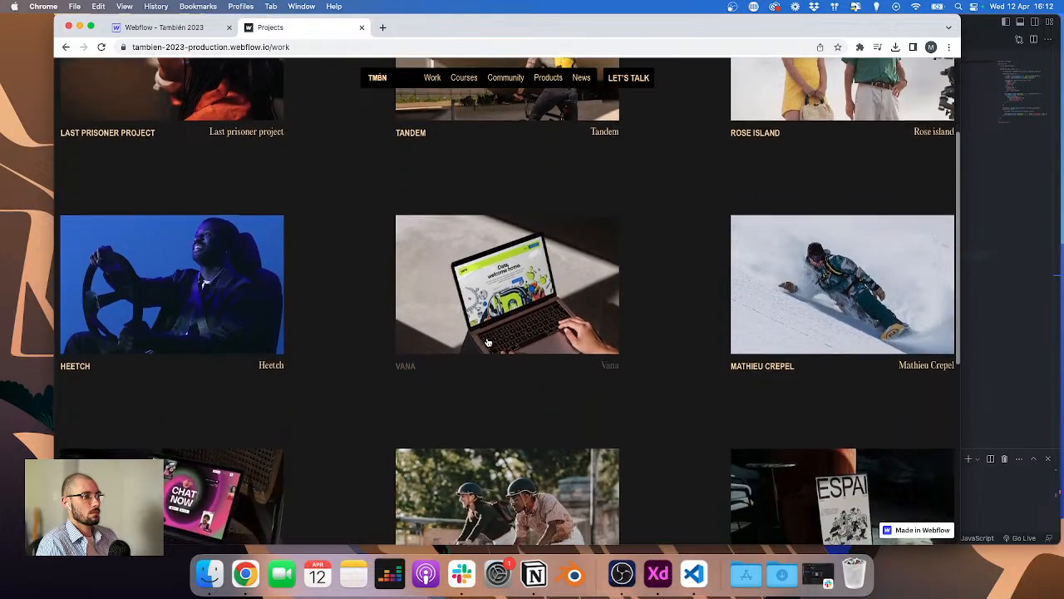
scroll(790, 216, up, 4)
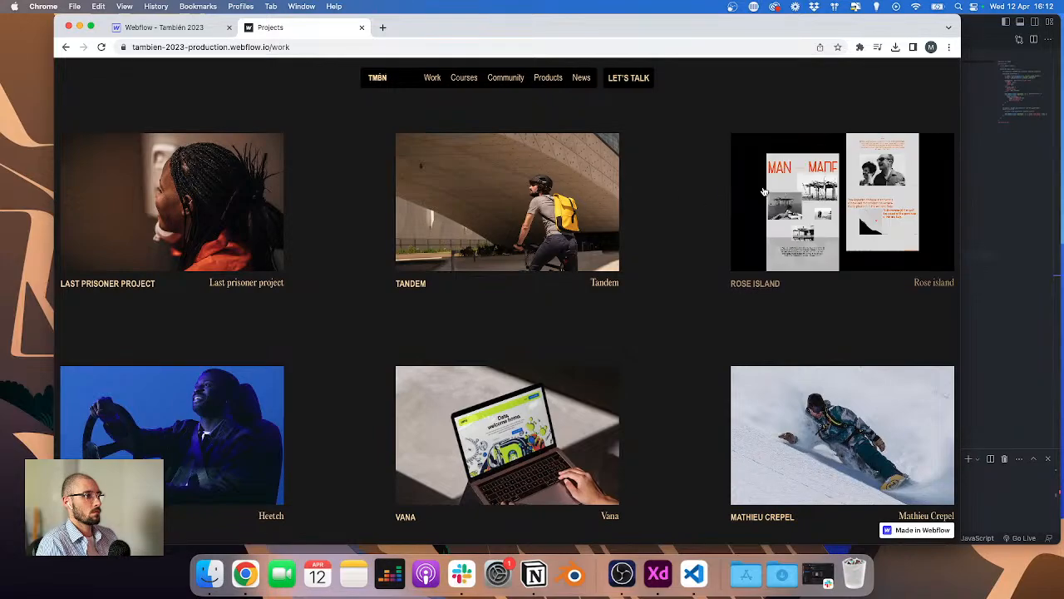
Step: Return to the live home page and review its lower sections
click(377, 77)
scroll(485, 141, down, 5)
scroll(485, 143, down, 10)
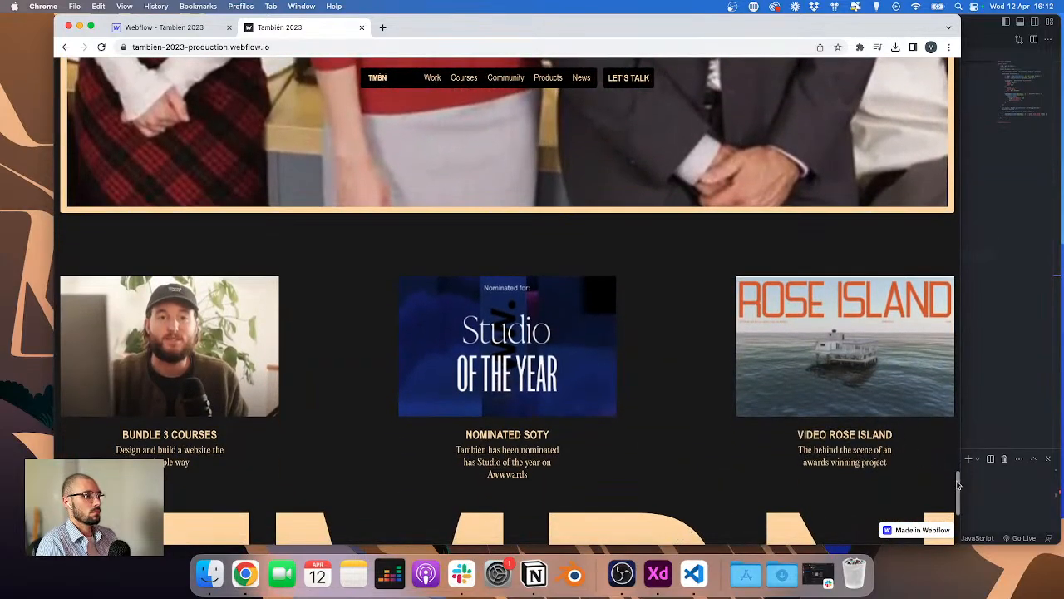
scroll(956, 516, down, 4)
scroll(948, 509, up, 5)
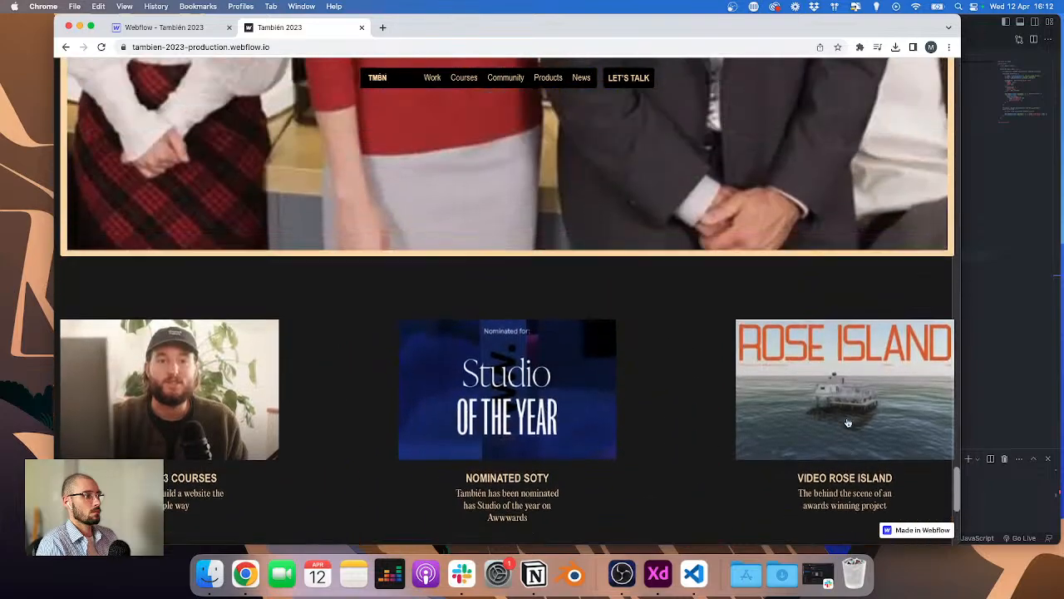
scroll(508, 332, down, 1)
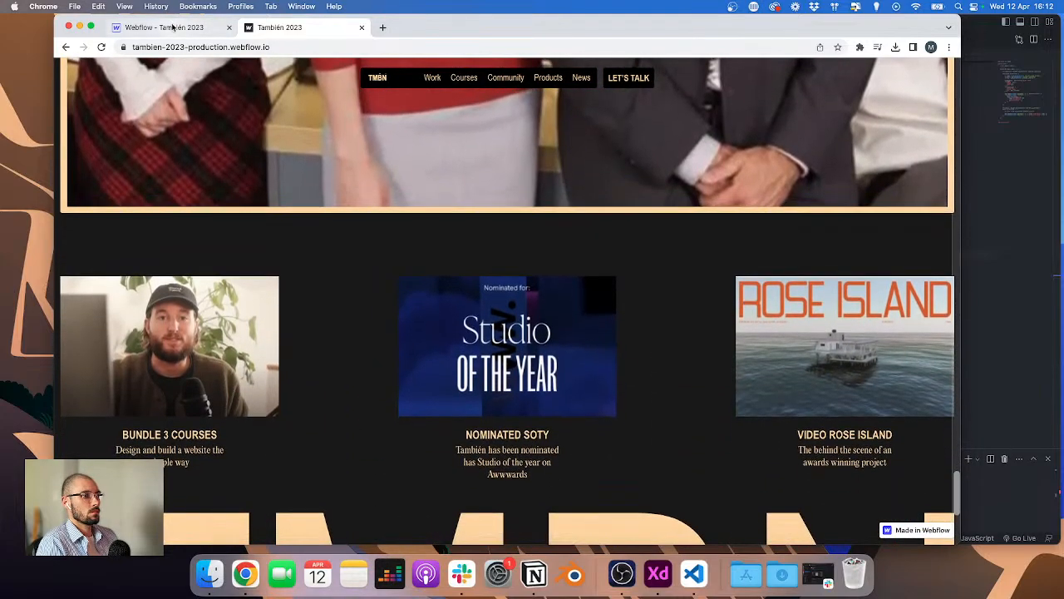
Step: Open the Home page in the designer and add a Div Block inside the home-footer_wrapper
click(172, 27)
click(90, 67)
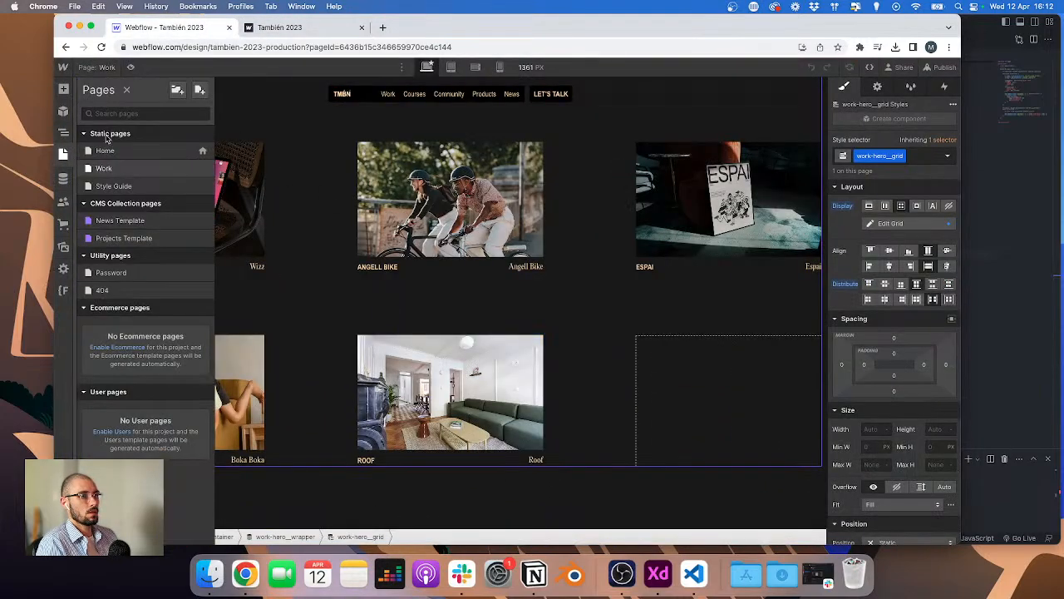
click(116, 153)
scroll(426, 249, down, 15)
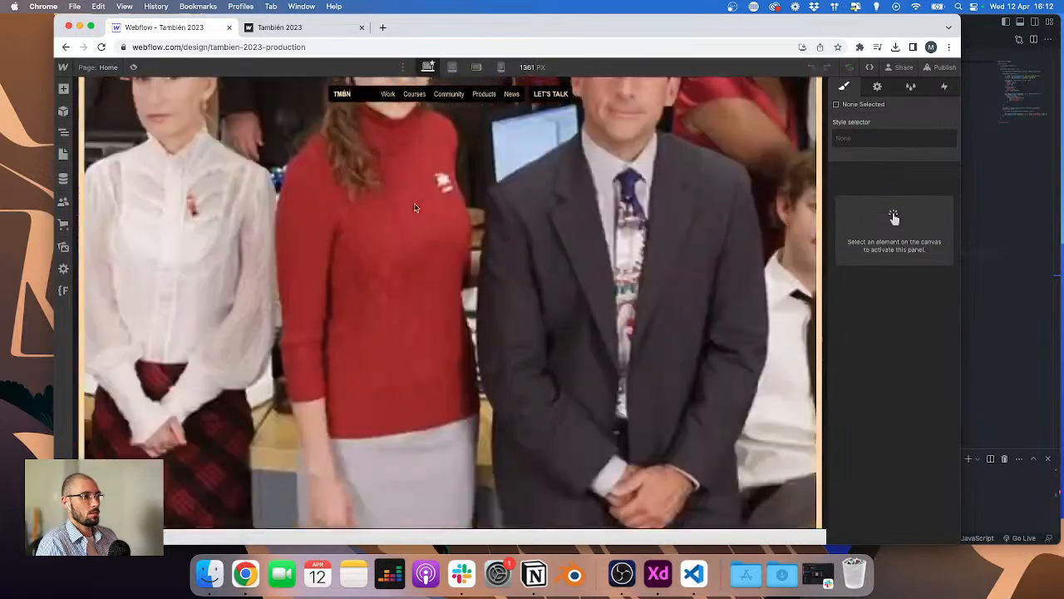
click(424, 287)
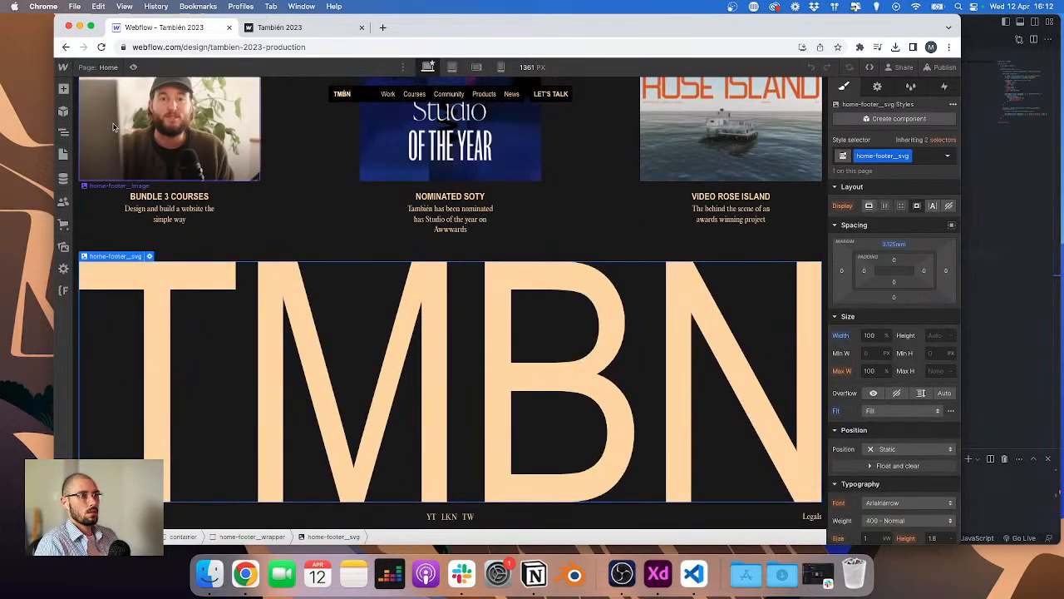
click(64, 132)
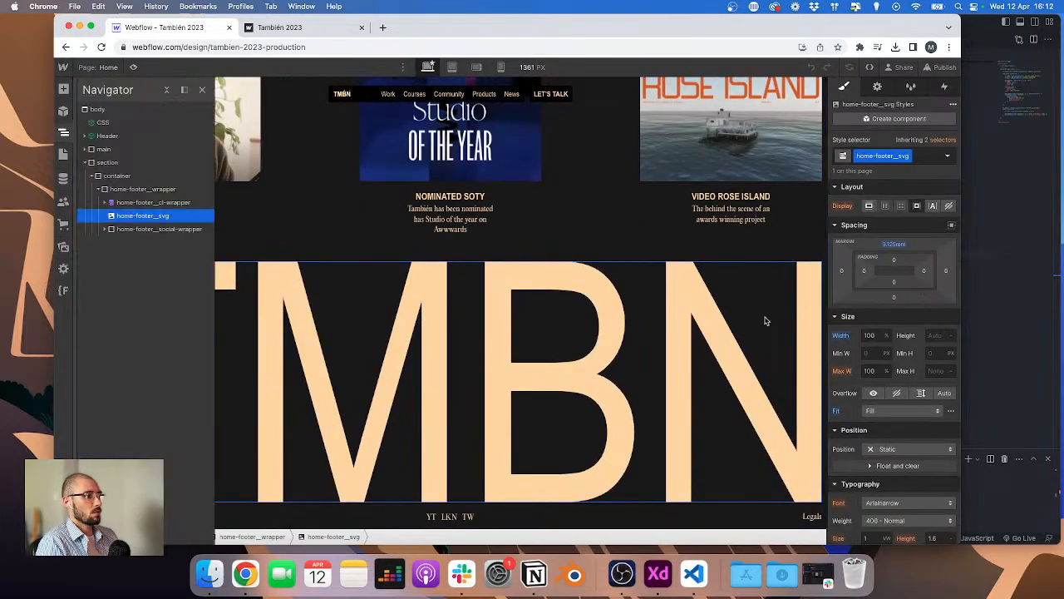
click(125, 191)
key(super+e)
text(div)
key(Return)
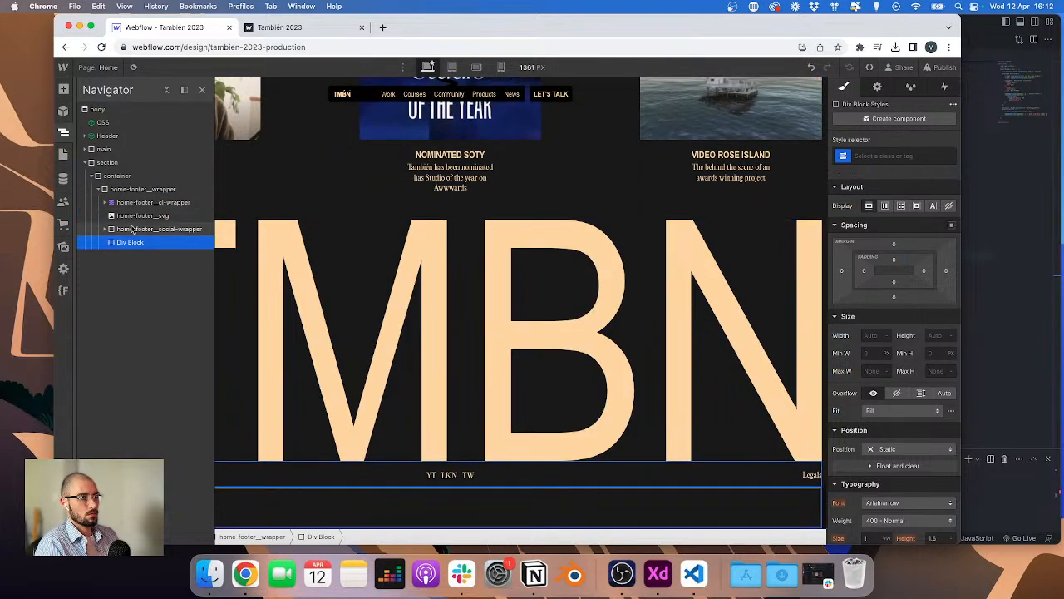
Step: Move the home-footer_svg into the new Div Block
drag(138, 242, 139, 217)
drag(140, 224, 149, 229)
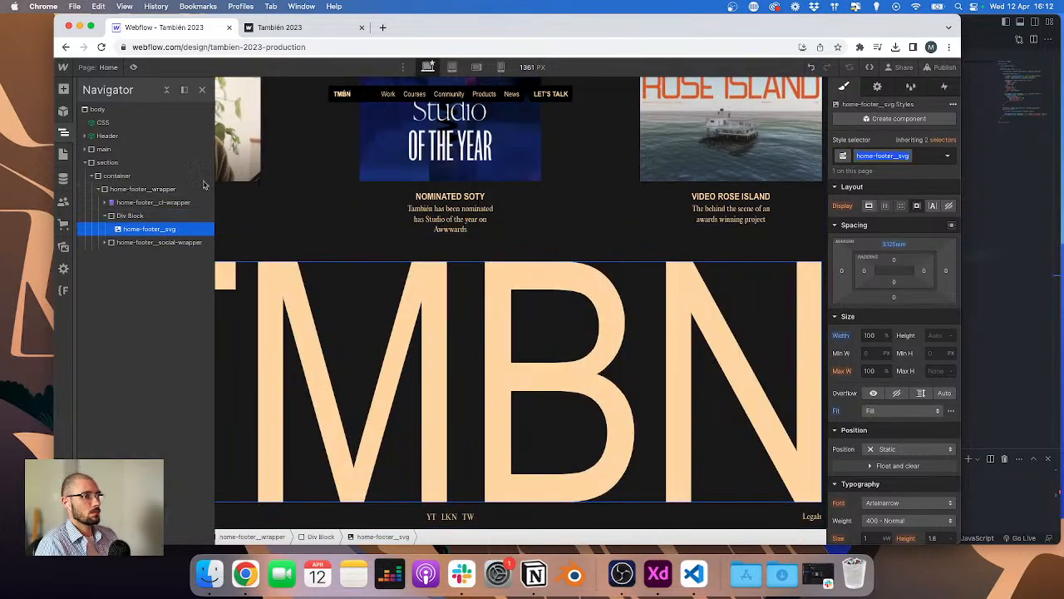
Step: Try to give the footer SVG a home-footer_svg-wrapper combo class, then remove that combo class
key(super+v)
key(super+Return)
text(home-footer__svg)
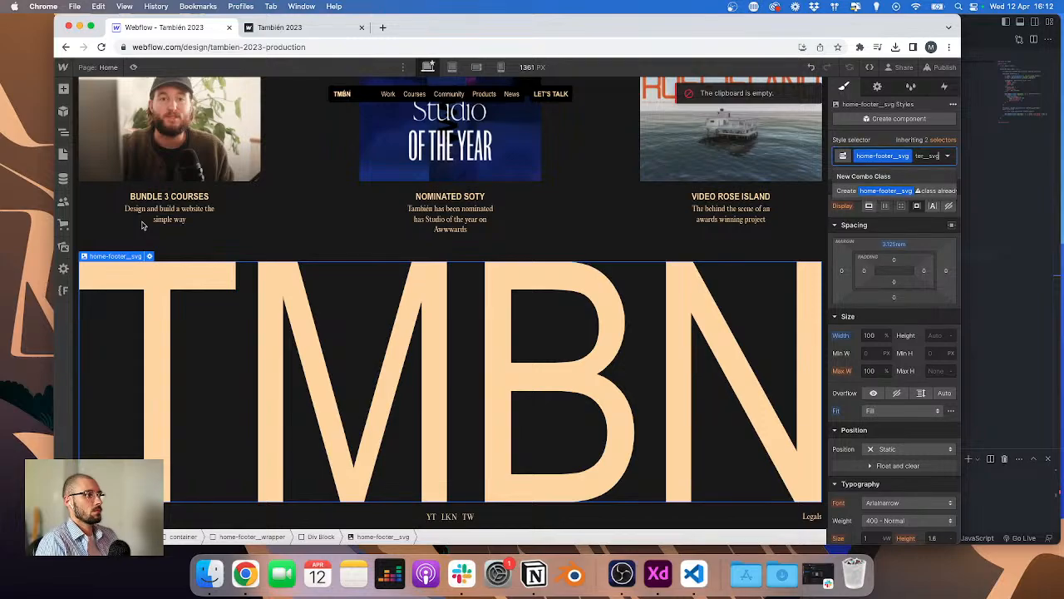
text(--w)
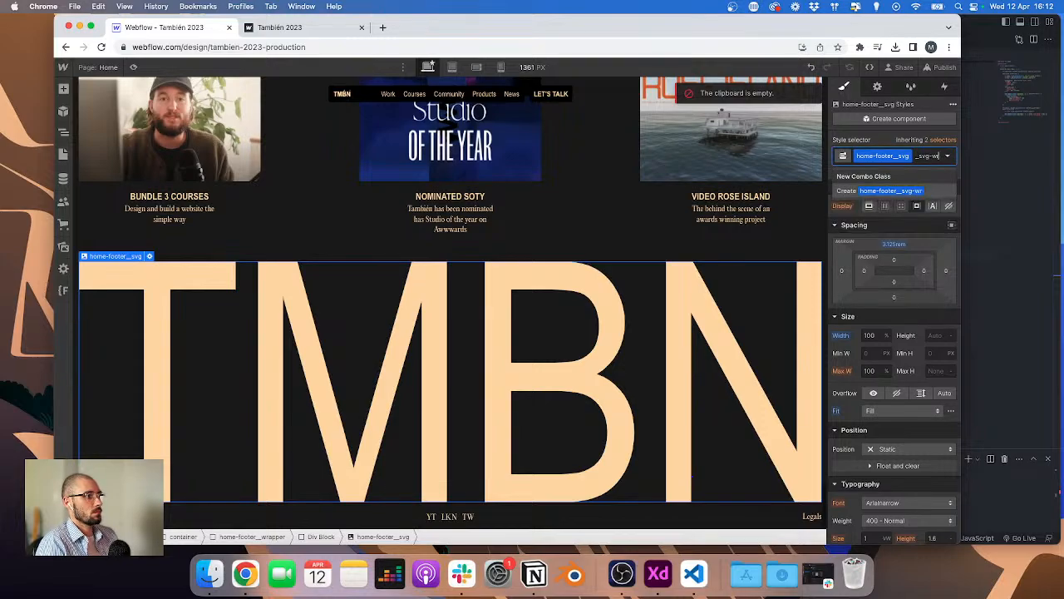
key(Return)
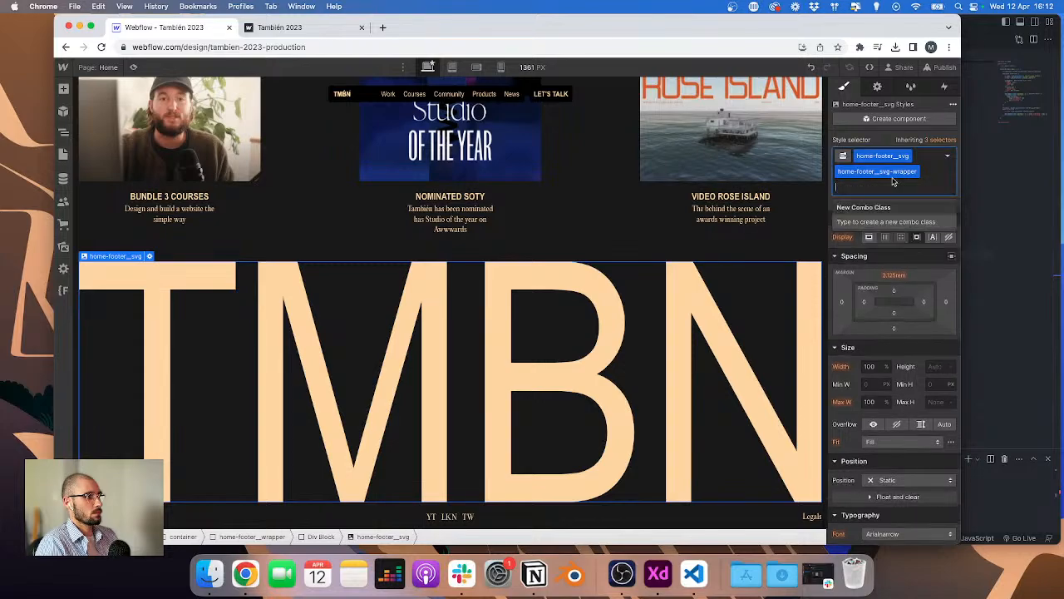
click(921, 171)
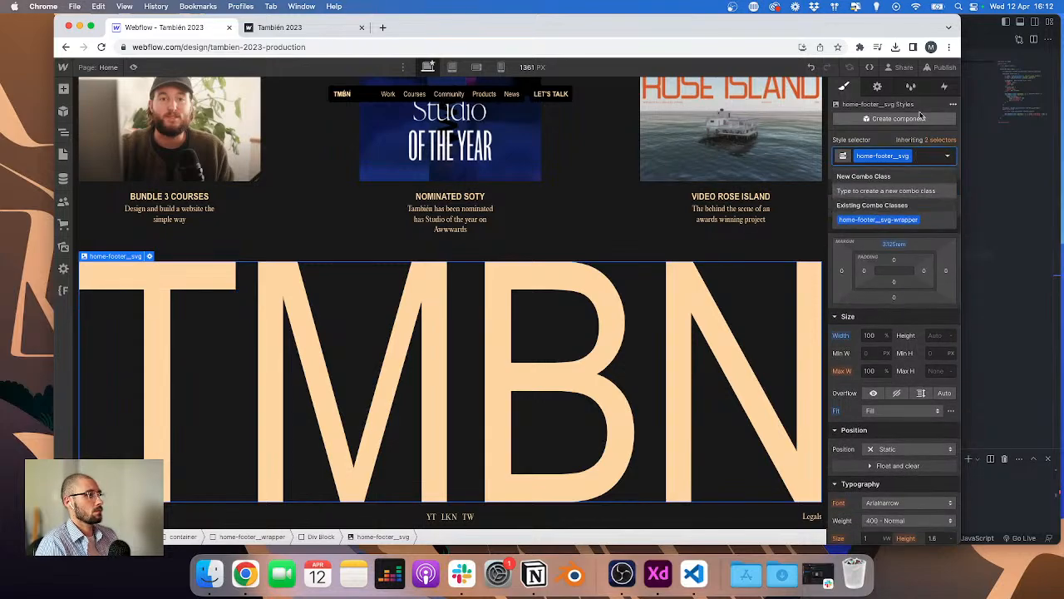
Step: Clean up the unused styles in the Style Manager and return to the style settings
click(911, 86)
click(940, 104)
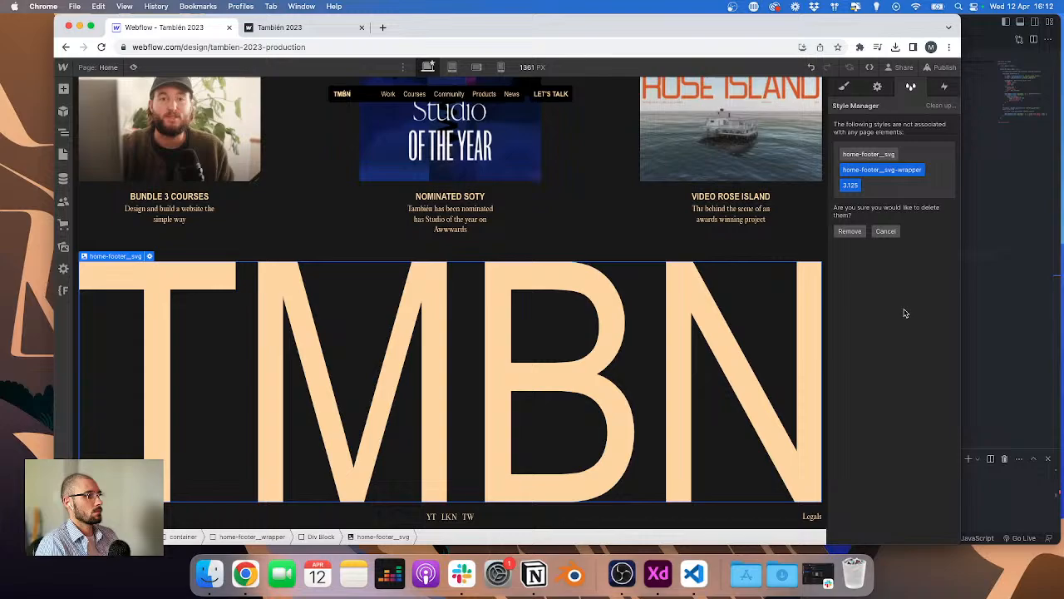
click(849, 231)
click(842, 85)
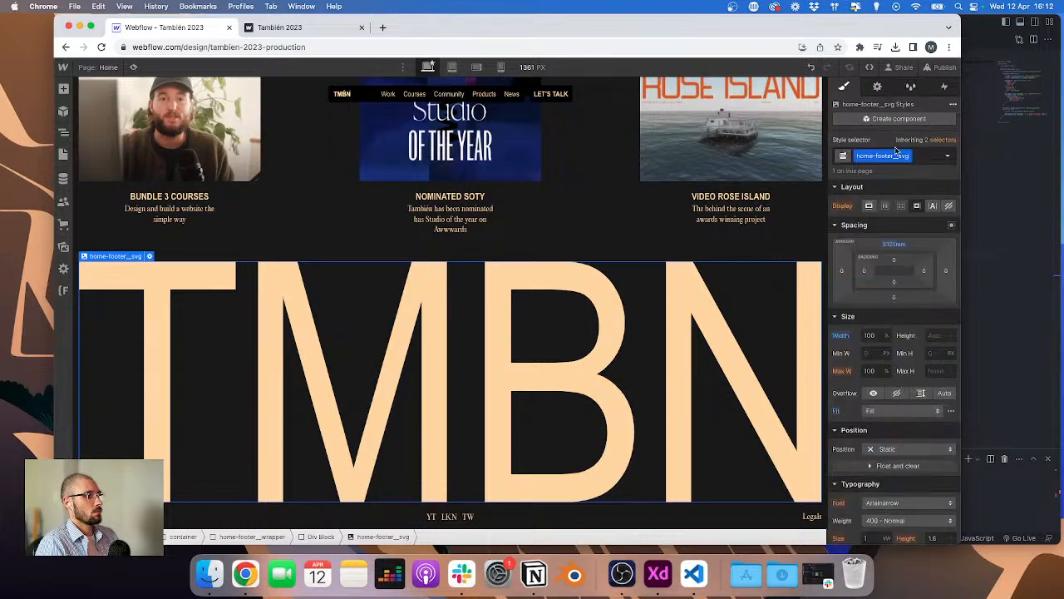
Step: Select the footer logo's home-footer_svg-wrapper element and set its height to 32 rem
click(888, 184)
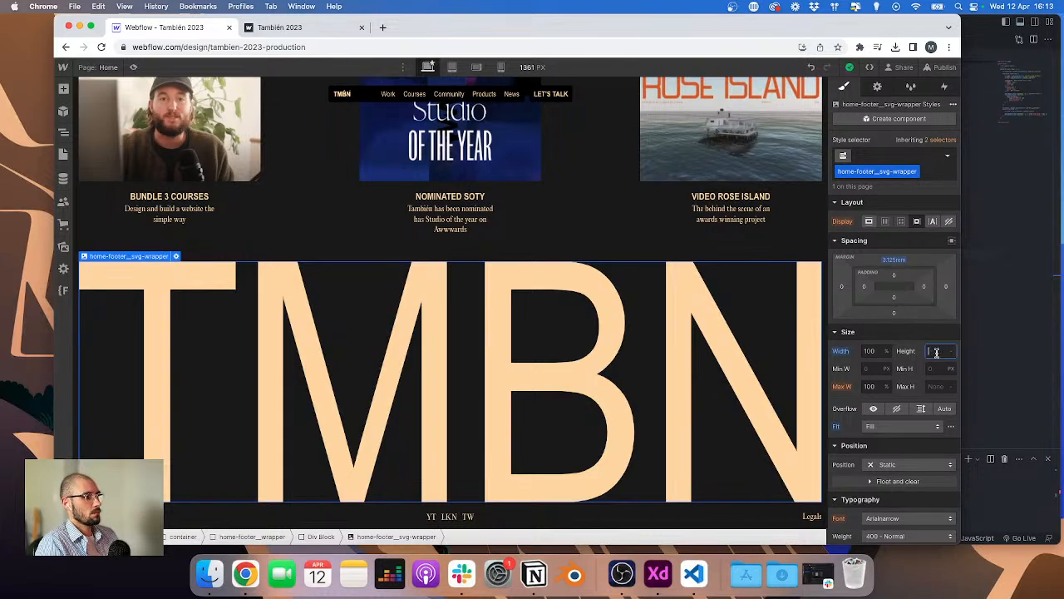
text(15rem)
key(Return)
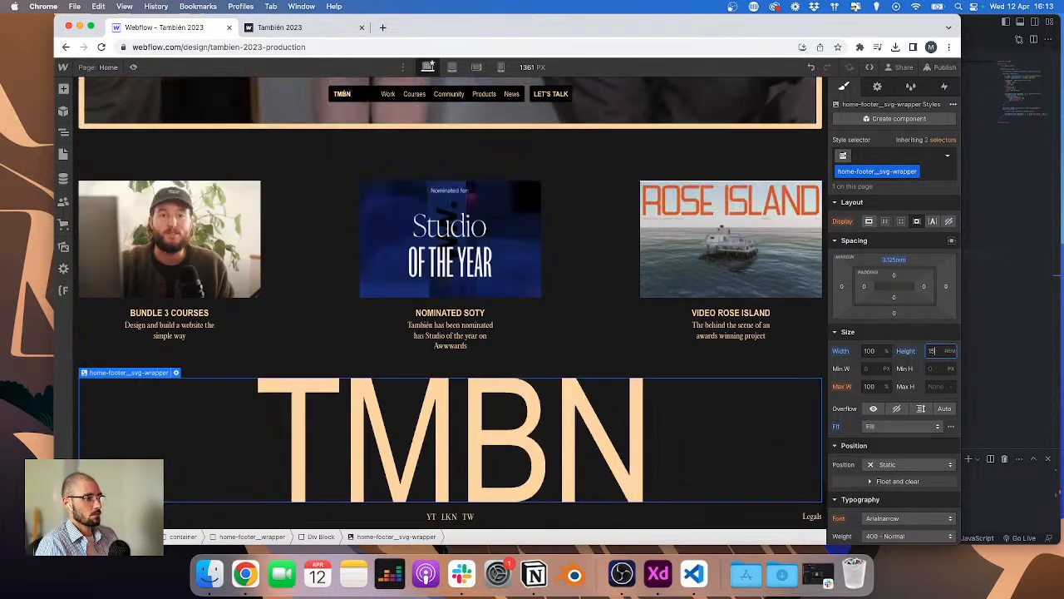
key(Up)
key(Up)
key(Up)
key(Up)
key(Up)
key(Up)
key(Up)
key(Up)
key(Up)
key(Up)
key(Up)
key(Up)
key(Up)
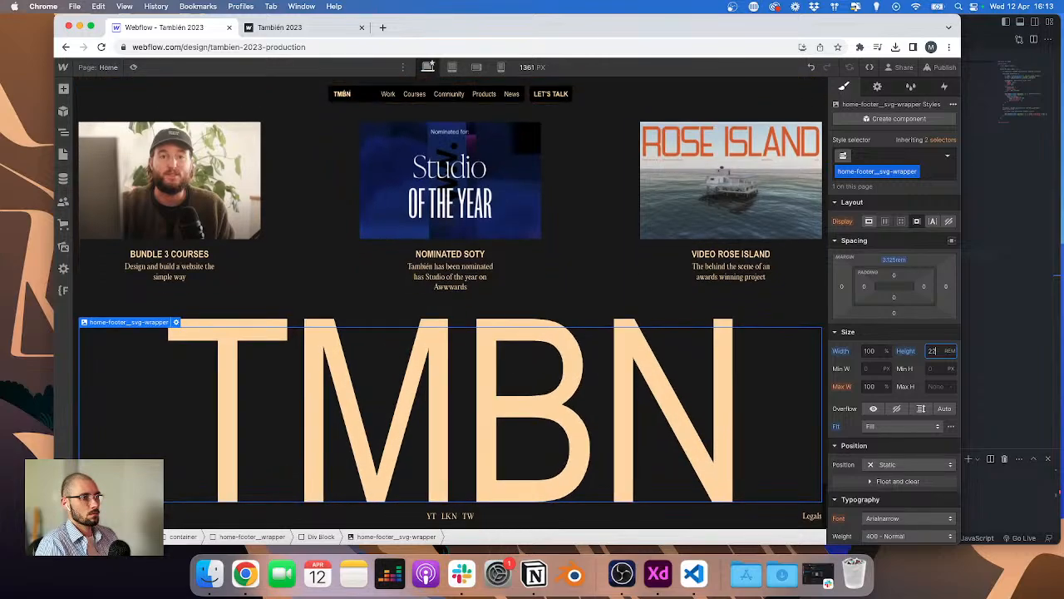
key(Up)
key(Up)
key(Up)
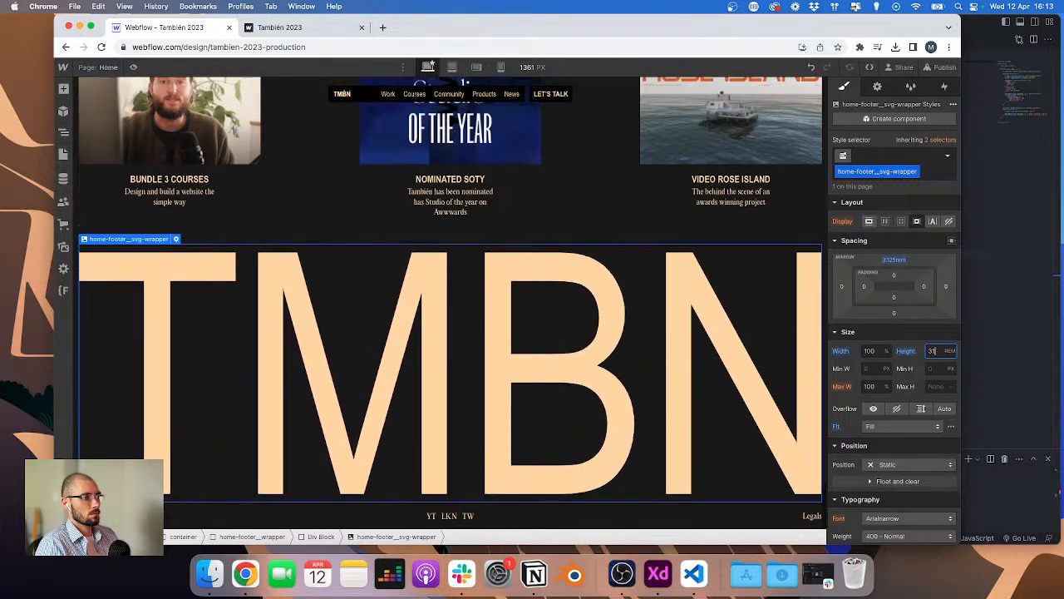
key(Up)
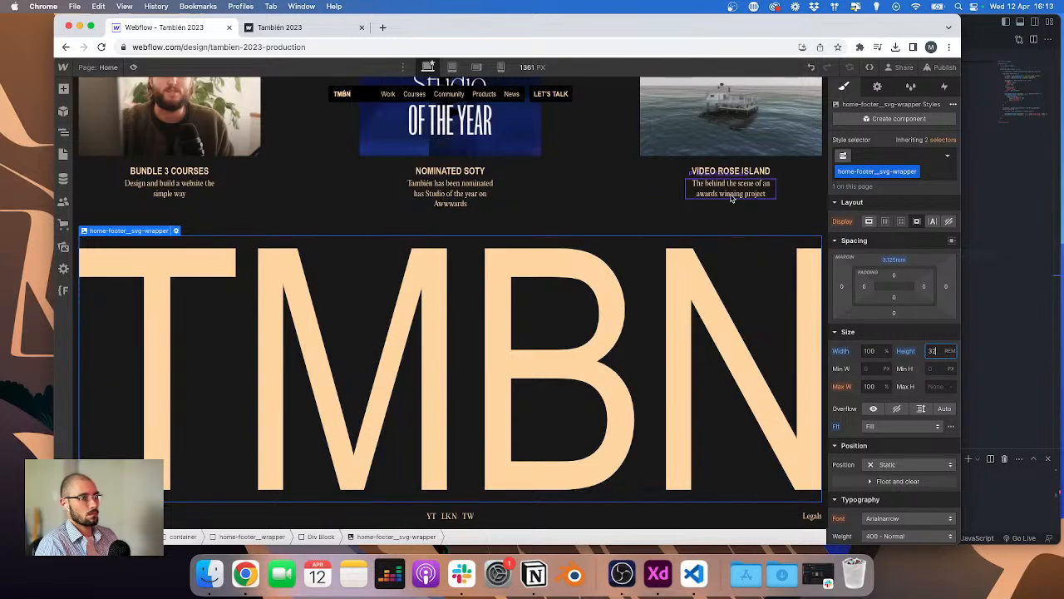
Step: Publish the site to the staging domain
click(941, 67)
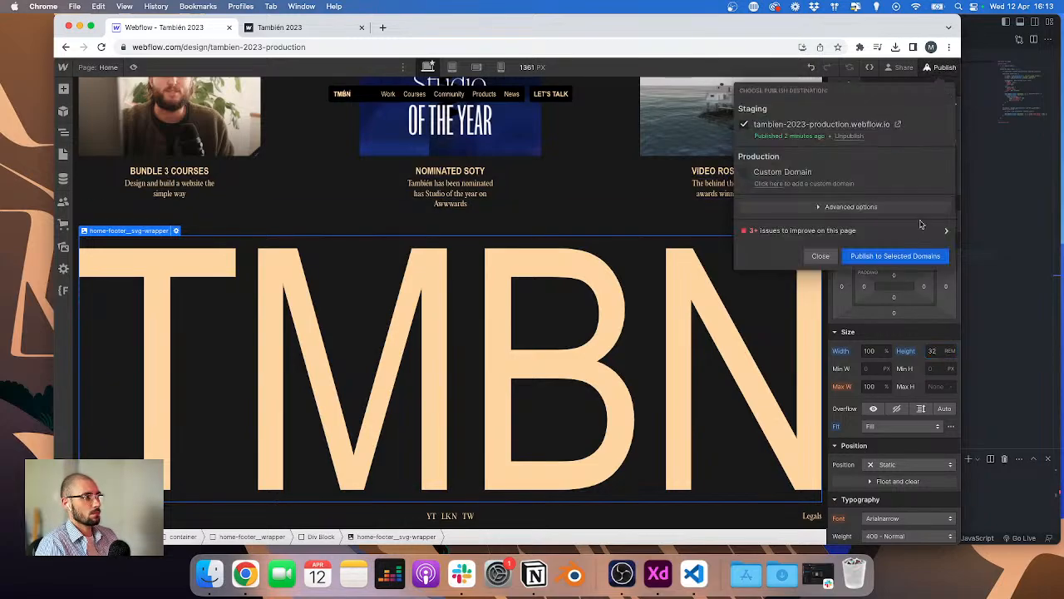
click(912, 256)
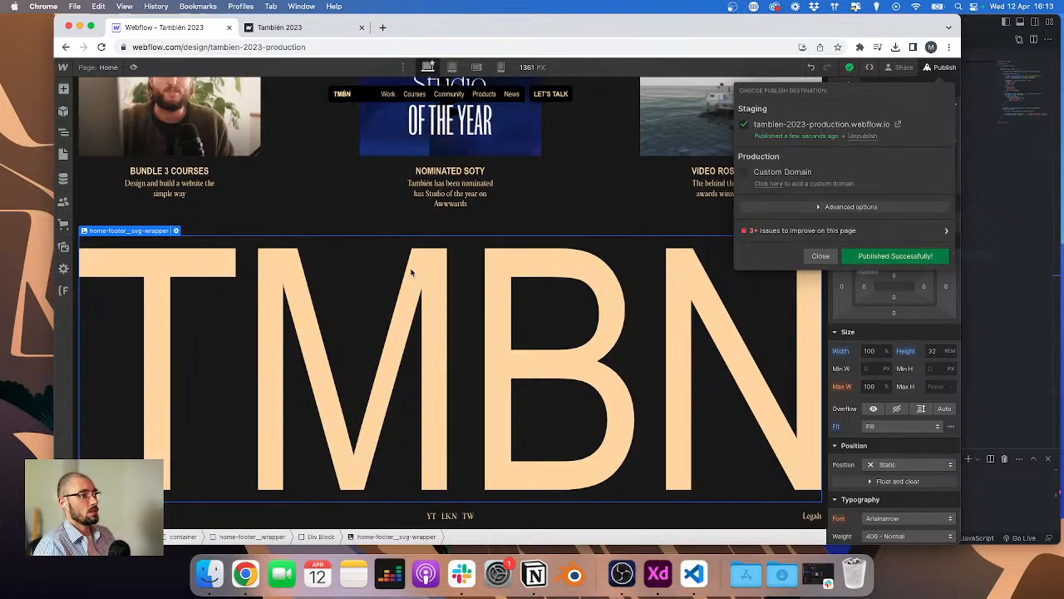
Step: Switch to the live site tab and check the enlarged footer logo on the home page
click(301, 30)
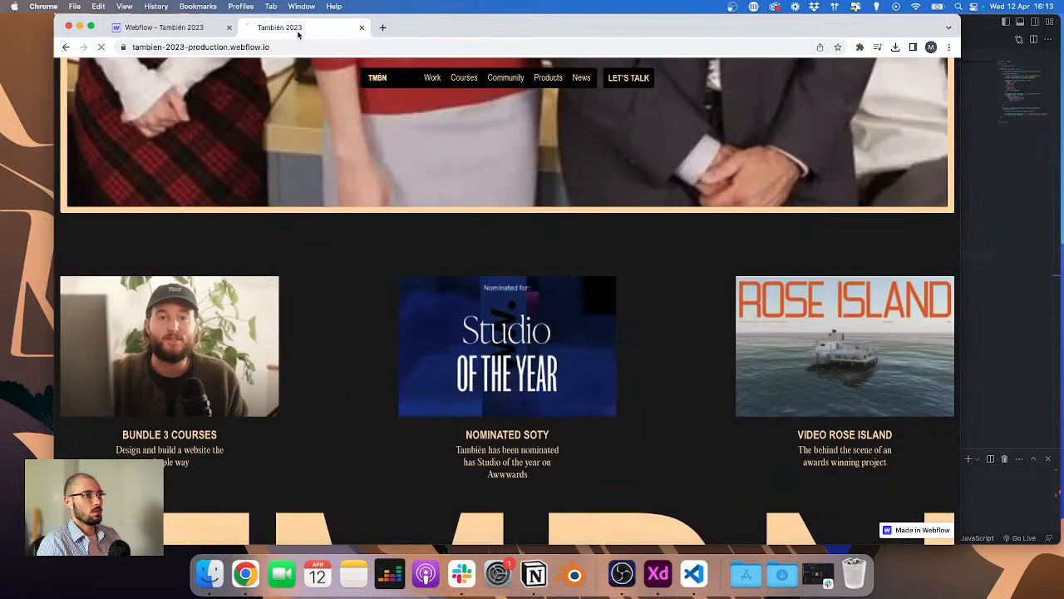
scroll(285, 244, down, 5)
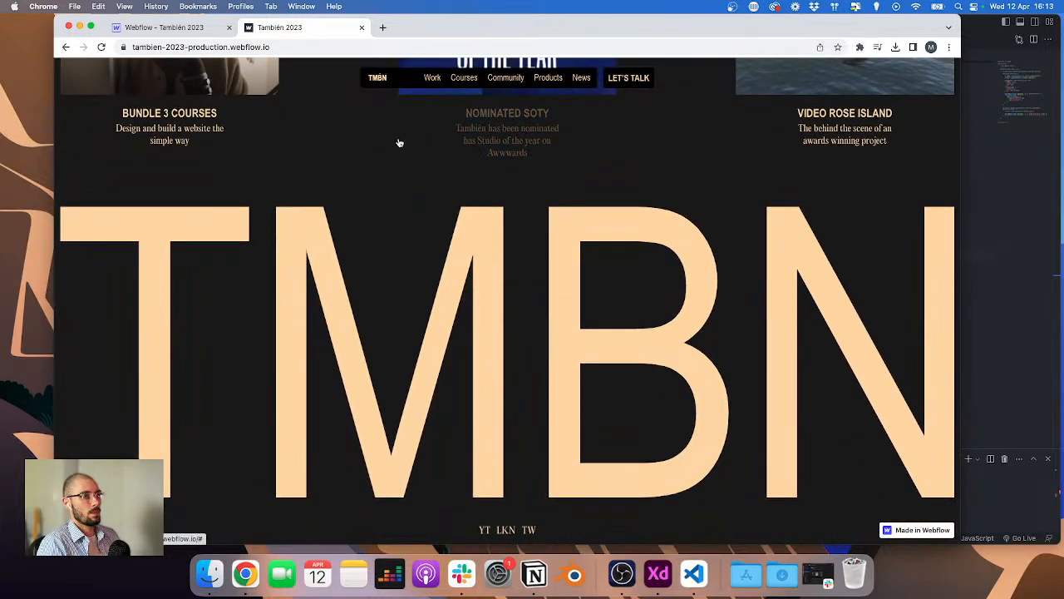
scroll(359, 133, up, 2)
Step: Visit the Courses page and then the Work page on the live site
click(464, 77)
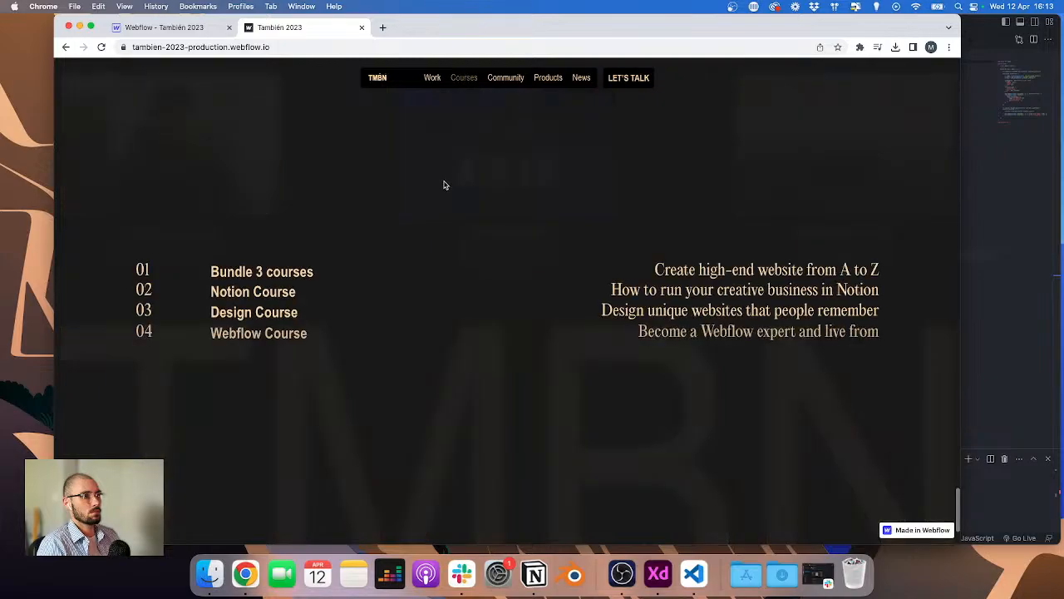
click(431, 77)
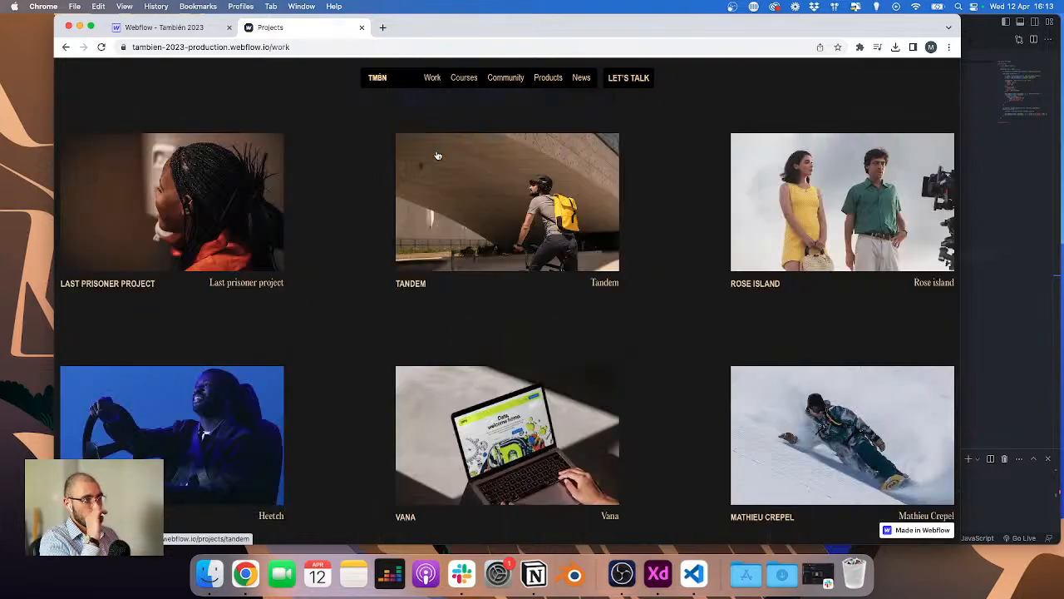
scroll(416, 164, down, 10)
scroll(391, 99, up, 10)
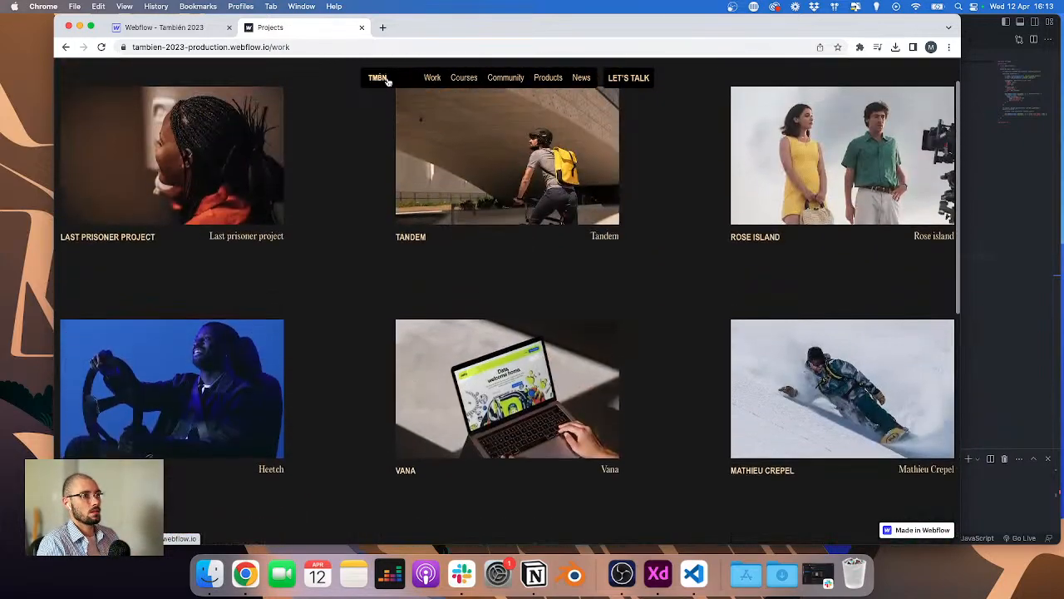
Step: Return to the live home page and scroll through its sections and project hovers
click(385, 78)
scroll(383, 213, down, 20)
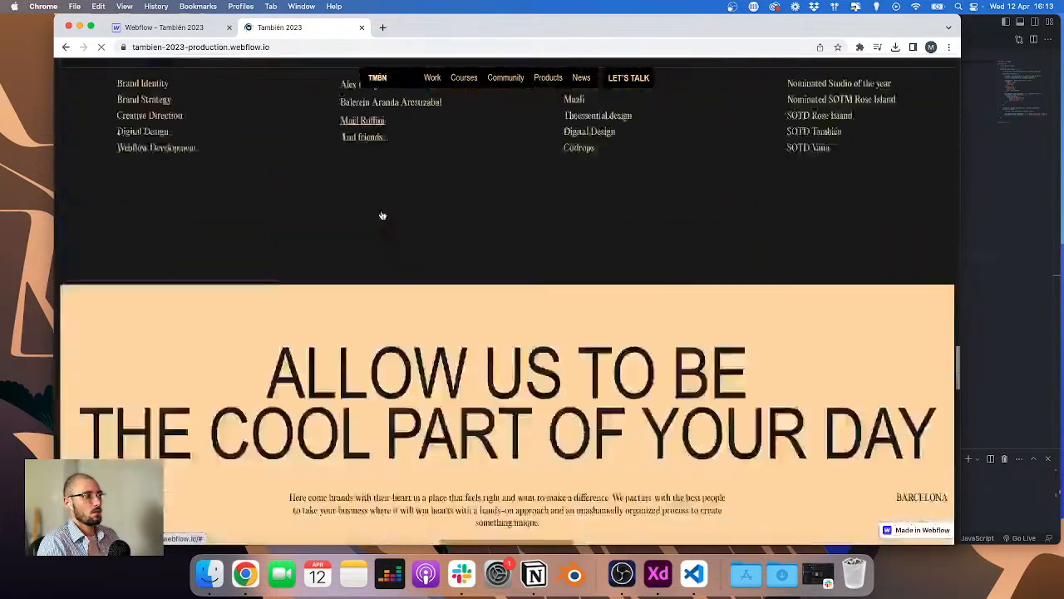
scroll(382, 214, up, 3)
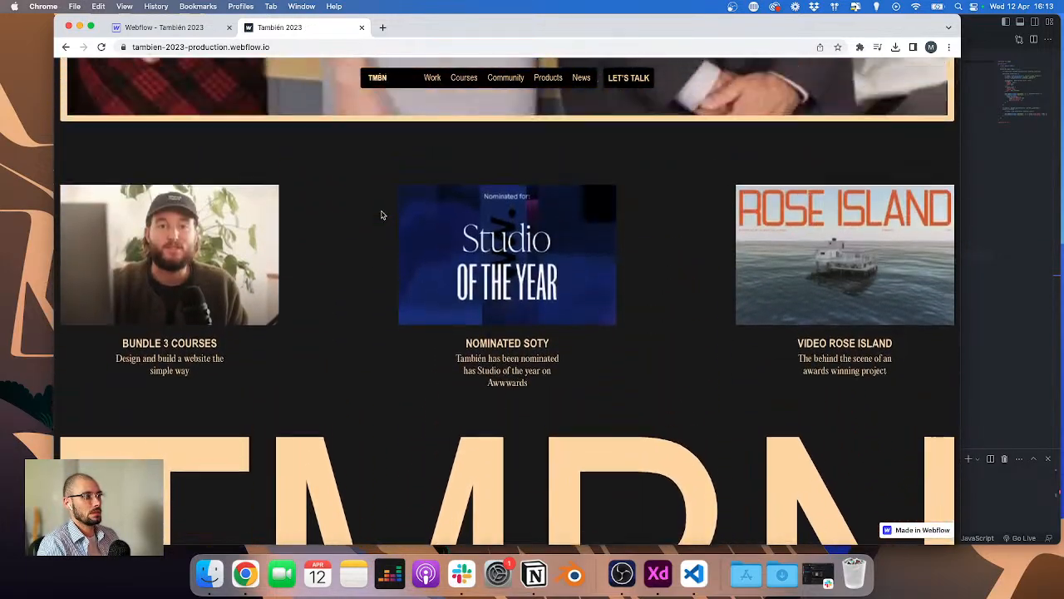
scroll(381, 215, down, 3)
scroll(382, 214, up, 15)
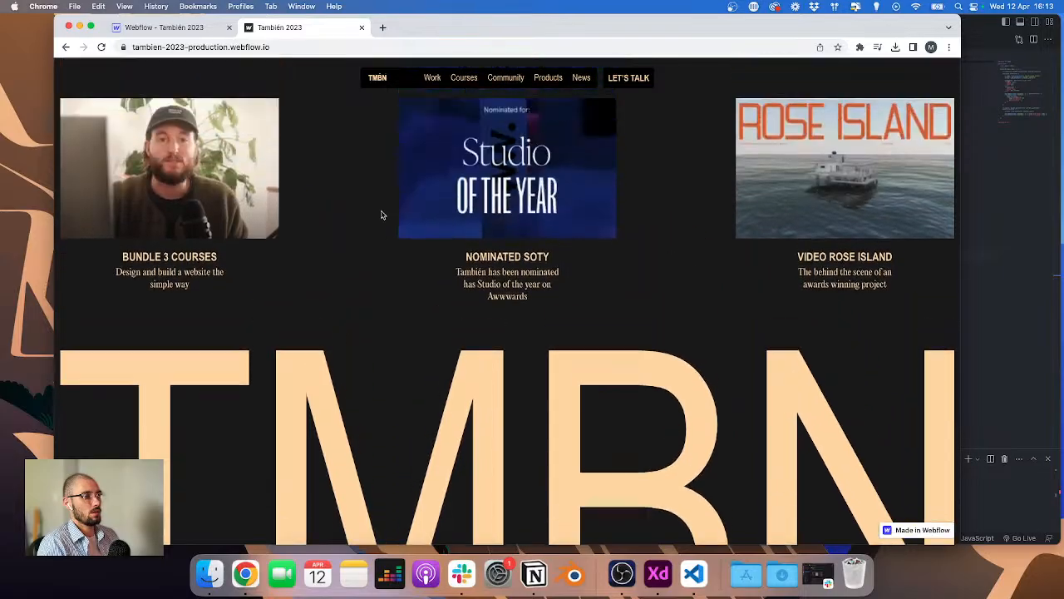
scroll(382, 213, down, 10)
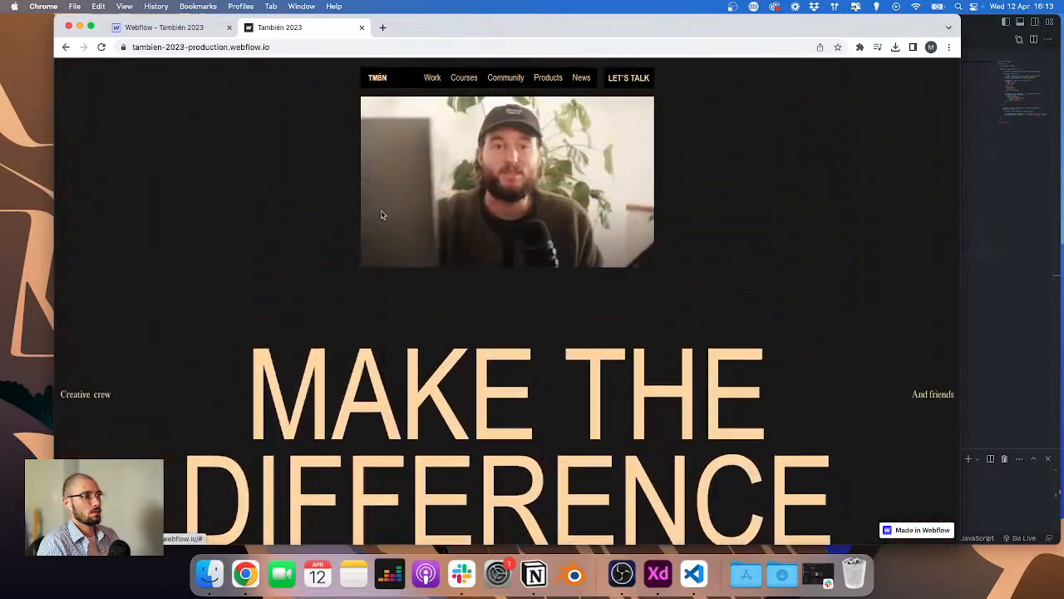
scroll(382, 215, down, 15)
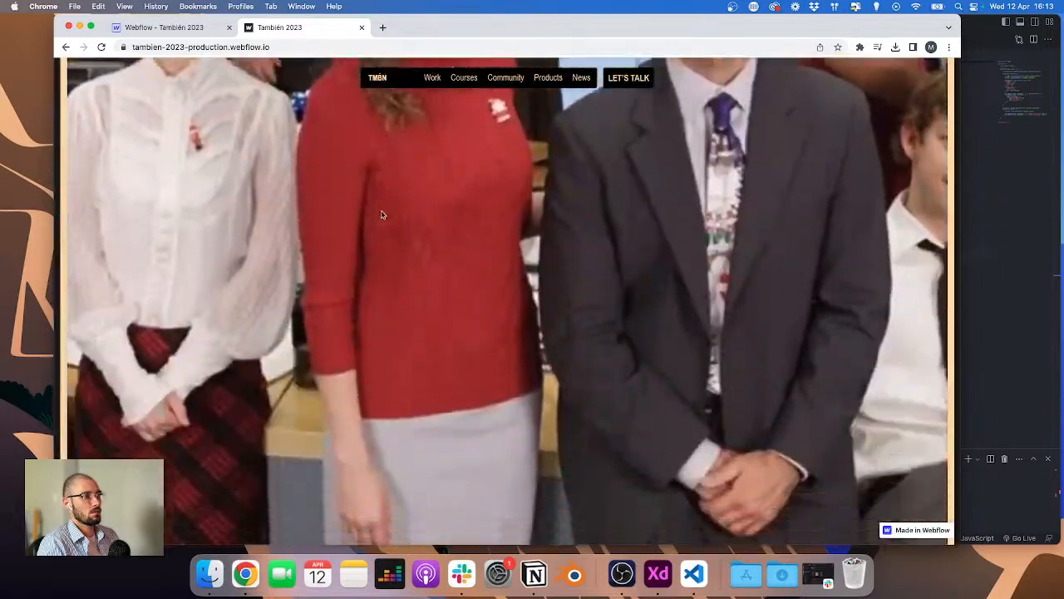
scroll(381, 215, up, 15)
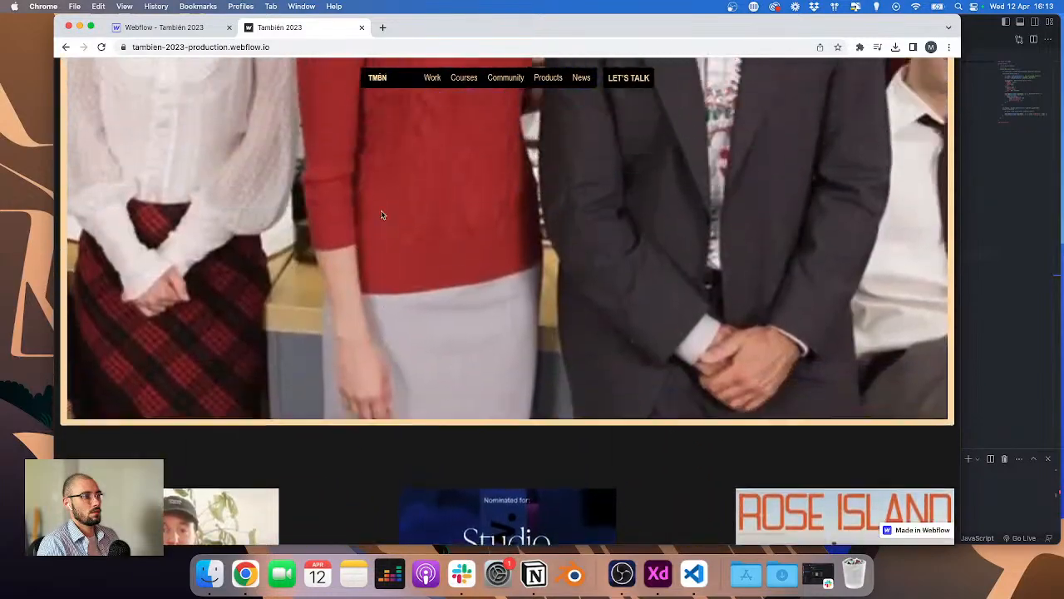
scroll(382, 217, up, 5)
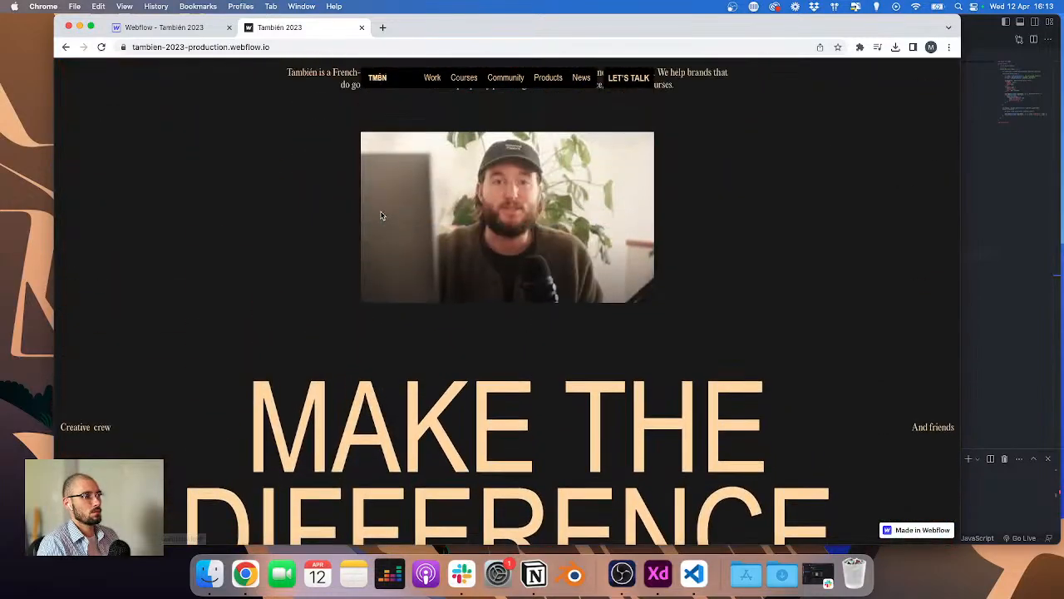
scroll(382, 216, down, 10)
scroll(382, 214, down, 10)
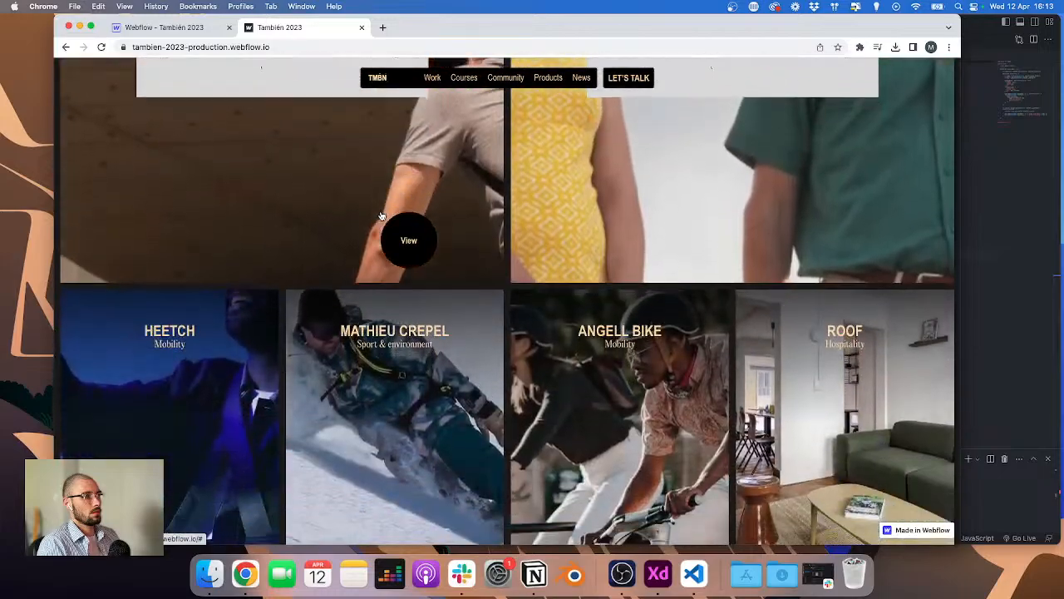
scroll(382, 215, up, 5)
scroll(525, 89, up, 3)
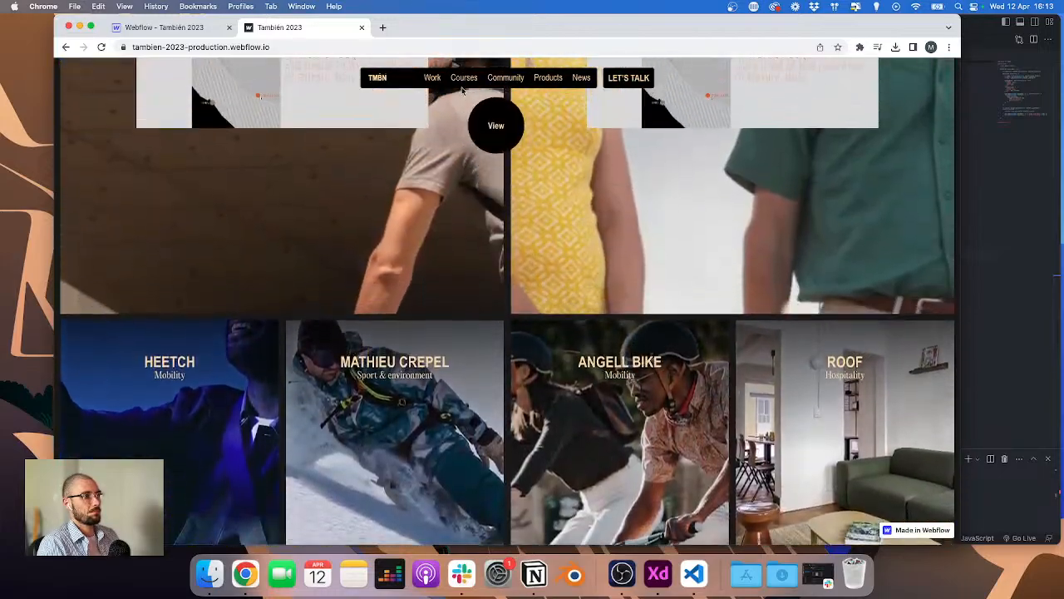
scroll(432, 142, down, 10)
scroll(432, 142, up, 3)
Step: Open the live Work page and review the project grid, including in full screen
click(432, 78)
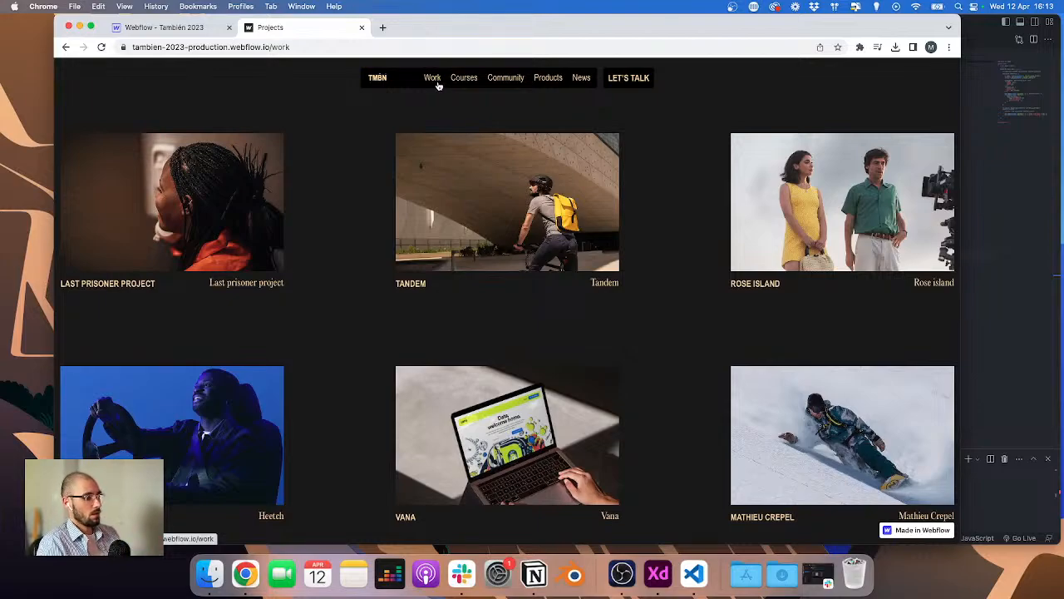
scroll(490, 171, down, 10)
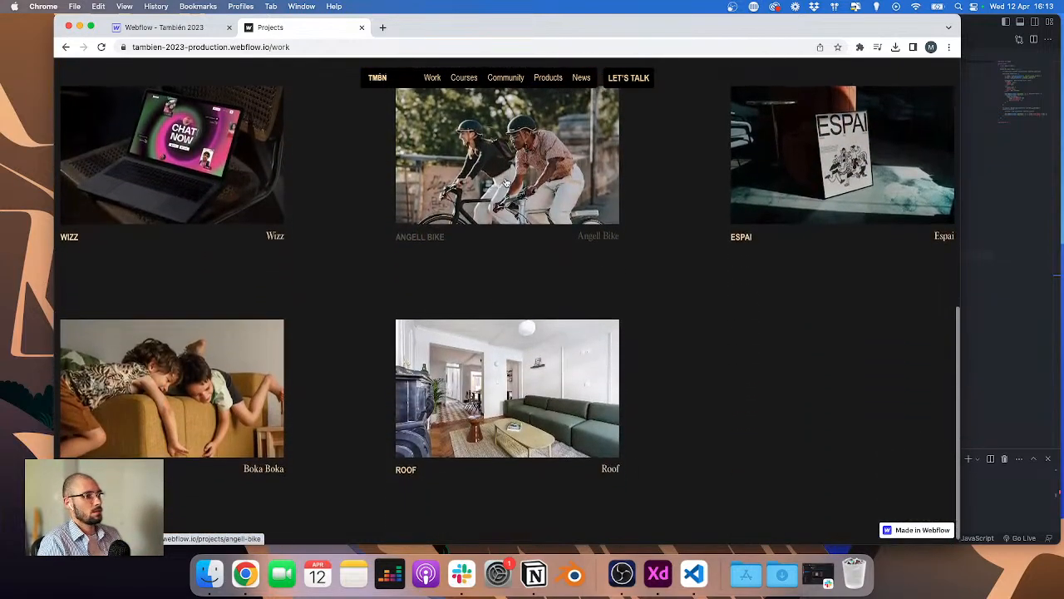
scroll(584, 231, up, 8)
scroll(584, 230, up, 3)
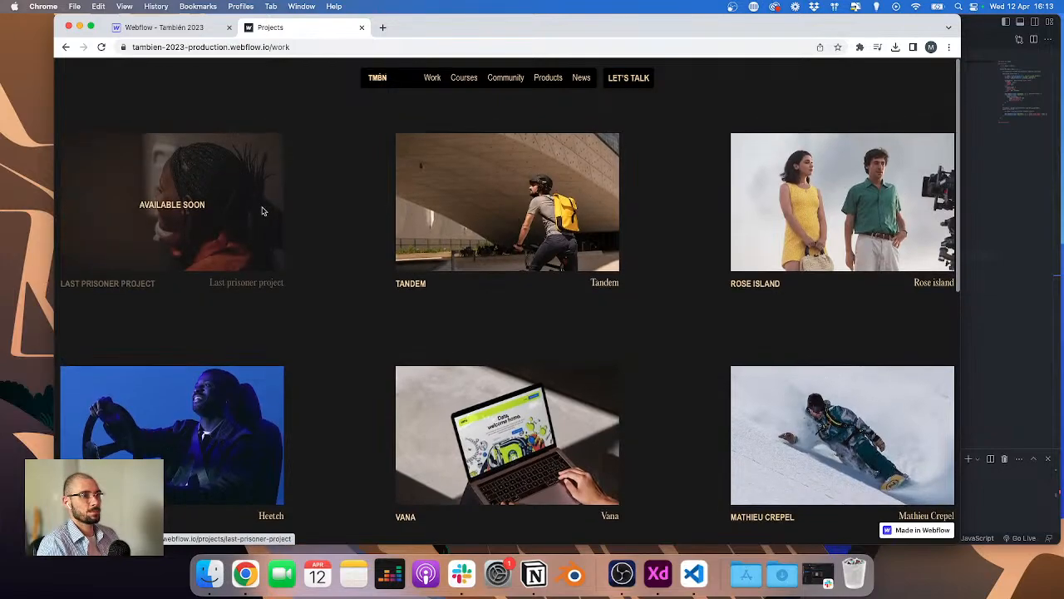
scroll(391, 162, down, 5)
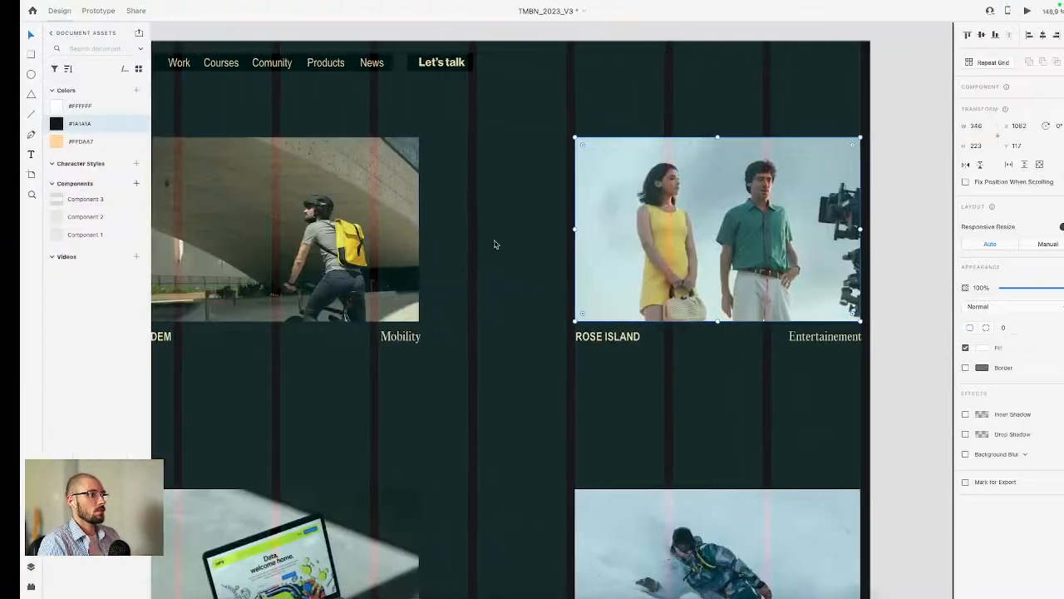
scroll(363, 124, up, 3)
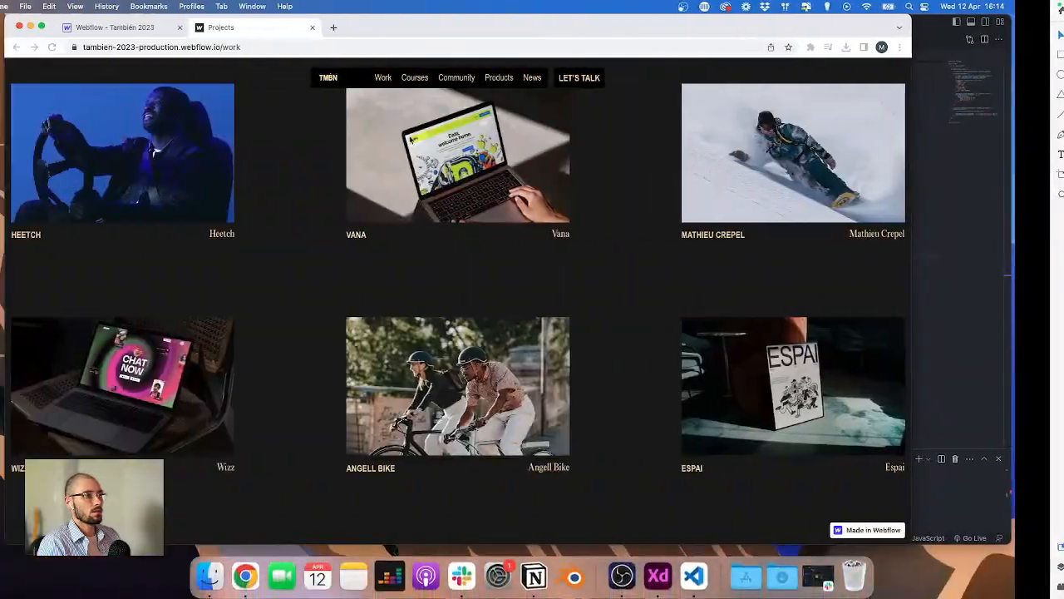
scroll(449, 166, up, 5)
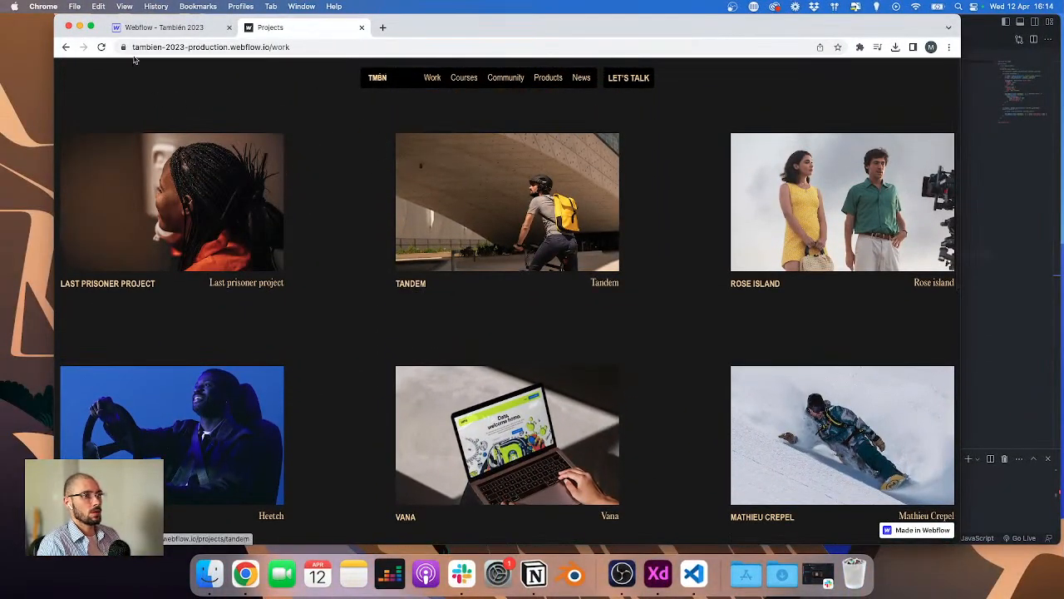
click(90, 27)
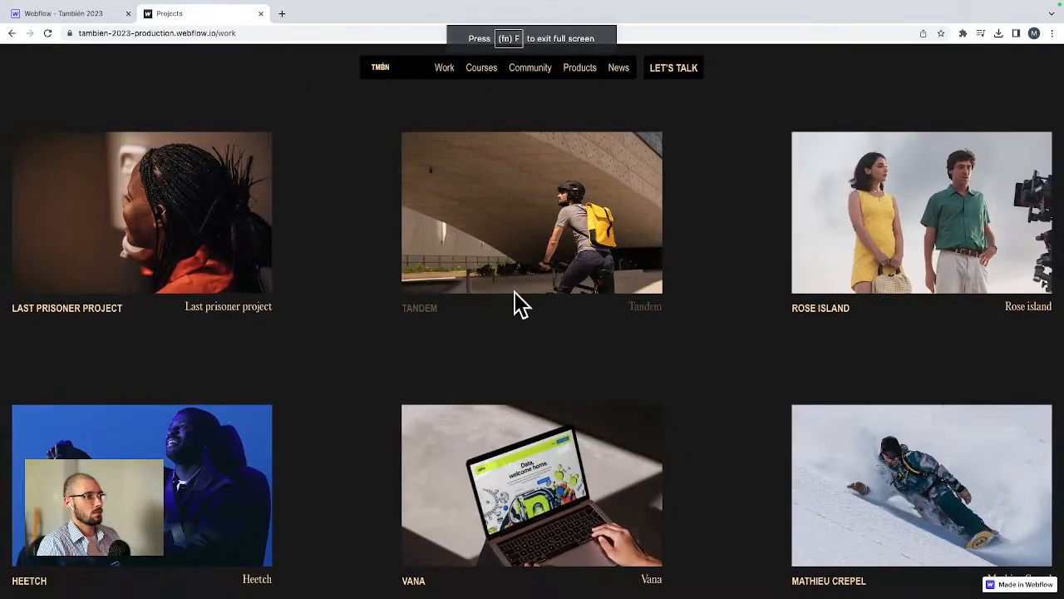
scroll(516, 304, down, 5)
scroll(514, 296, up, 10)
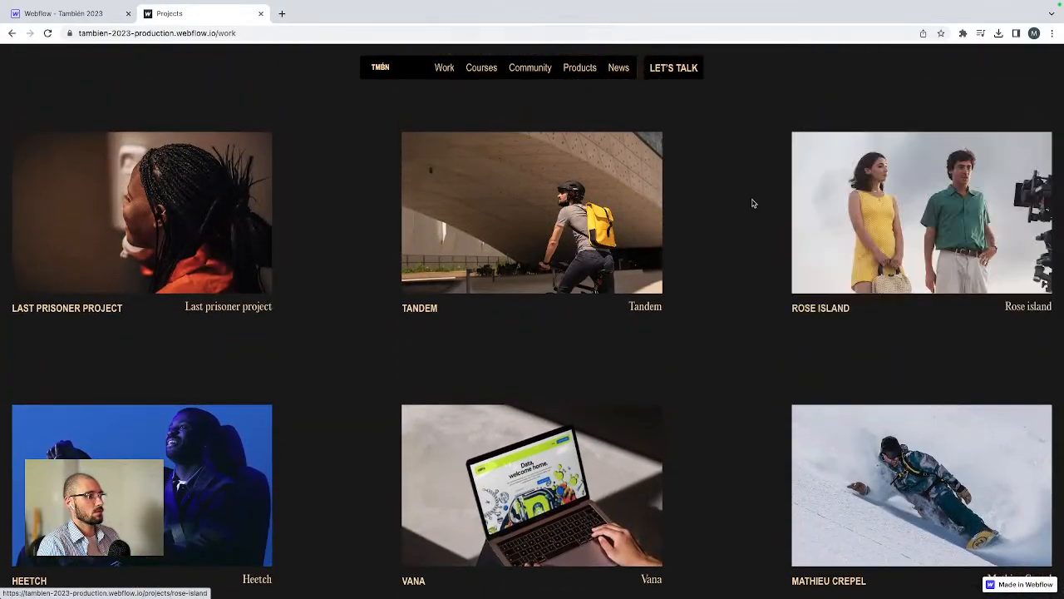
Step: Return to the live home page and scroll down to the footer logo
mouse_move(888, 209)
click(383, 67)
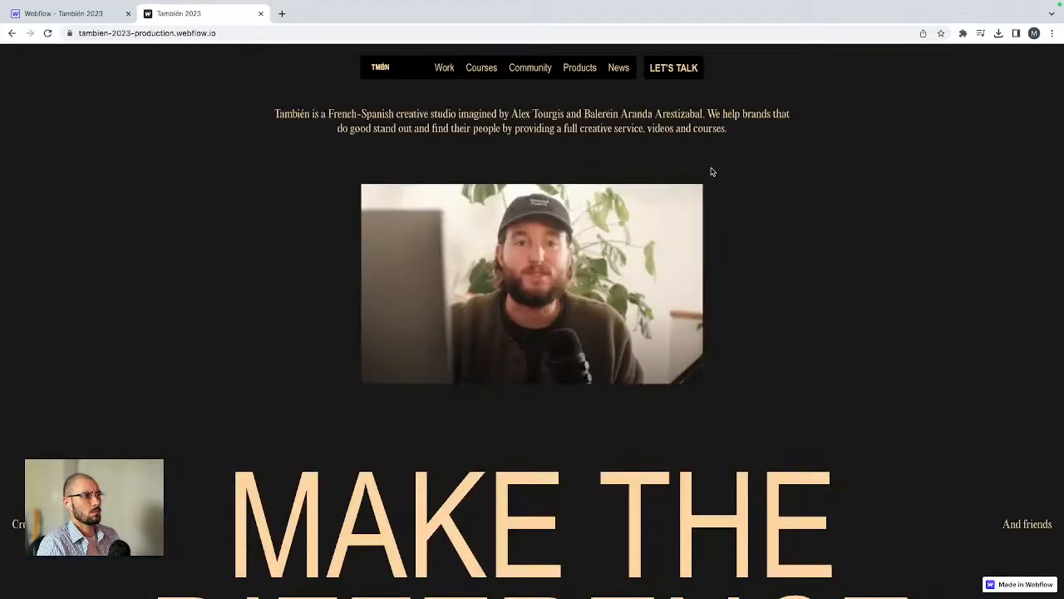
scroll(701, 236, down, 20)
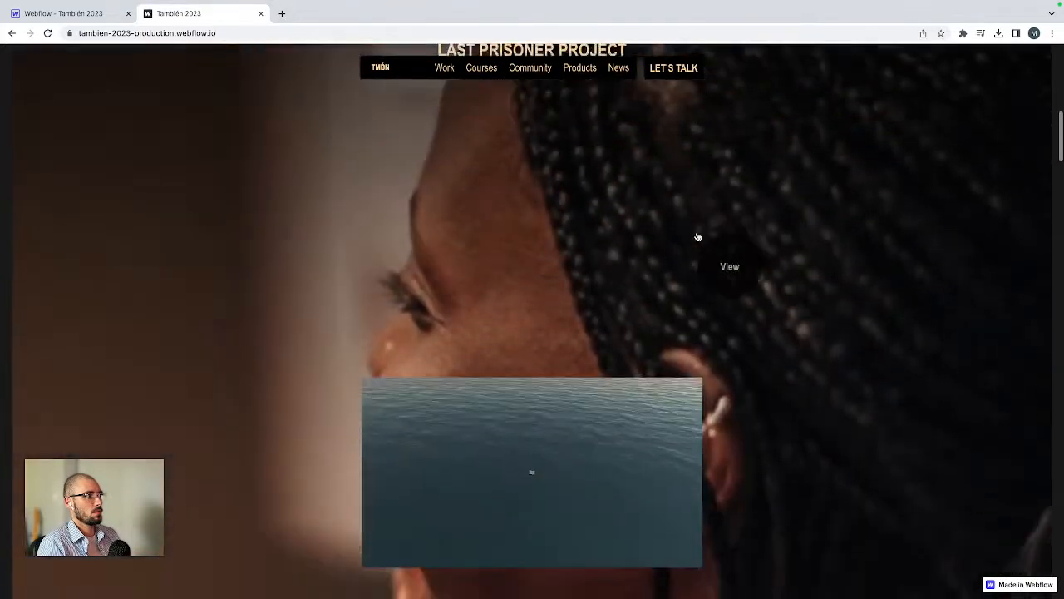
scroll(697, 233, down, 15)
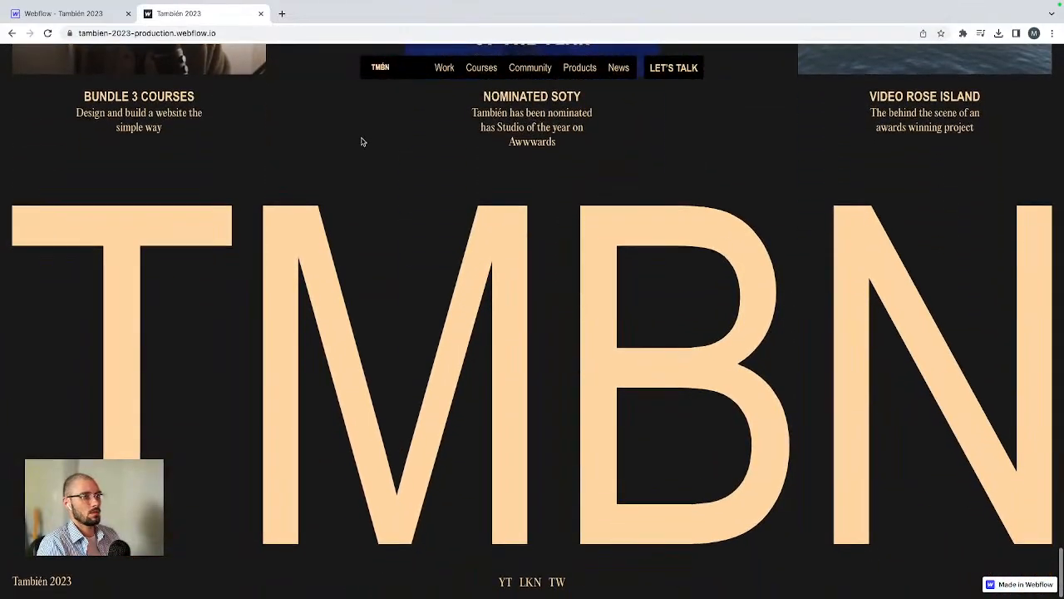
Step: Set the home footer logo wrapper's height to 30 rem on desktop, check narrower canvas widths, and publish the site
click(63, 14)
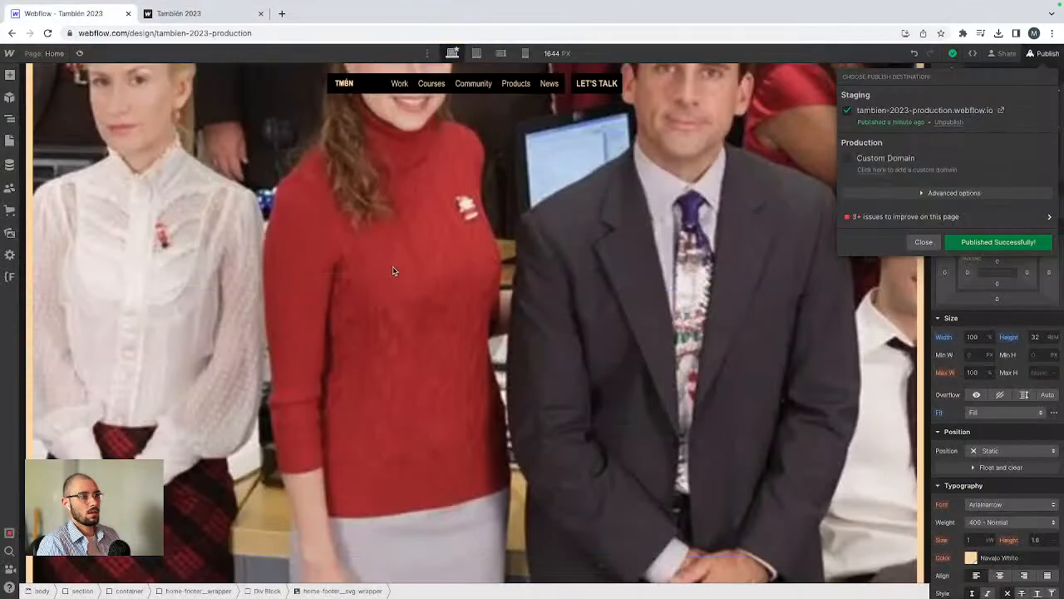
click(406, 320)
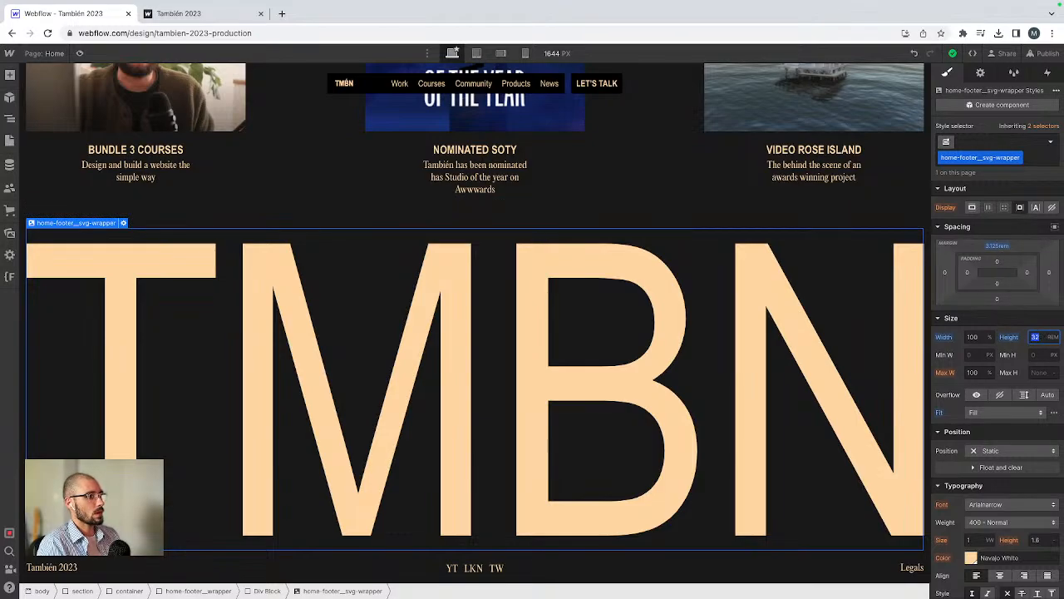
text(30)
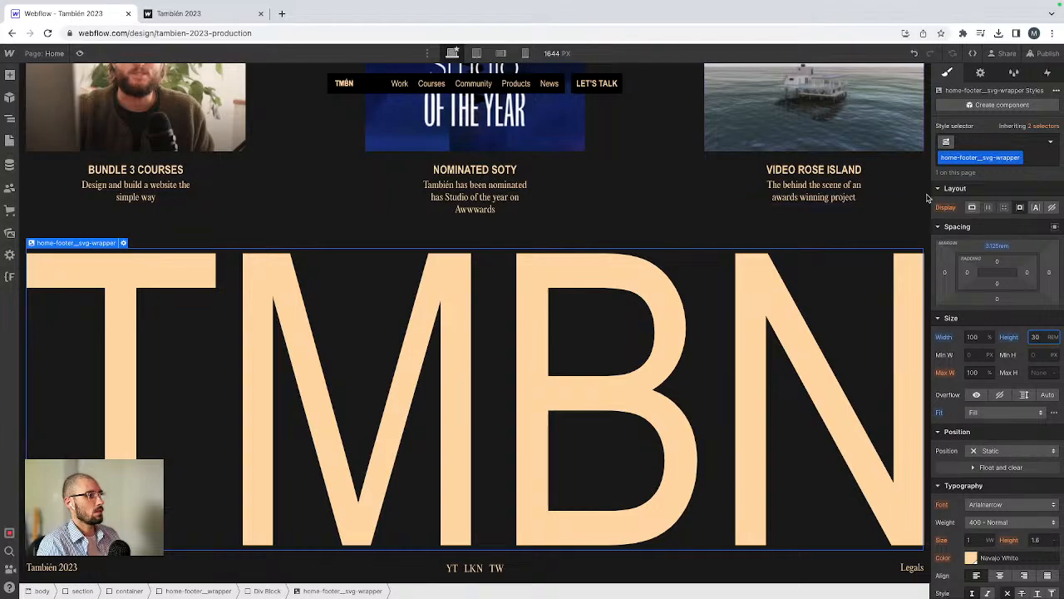
drag(928, 197, 759, 321)
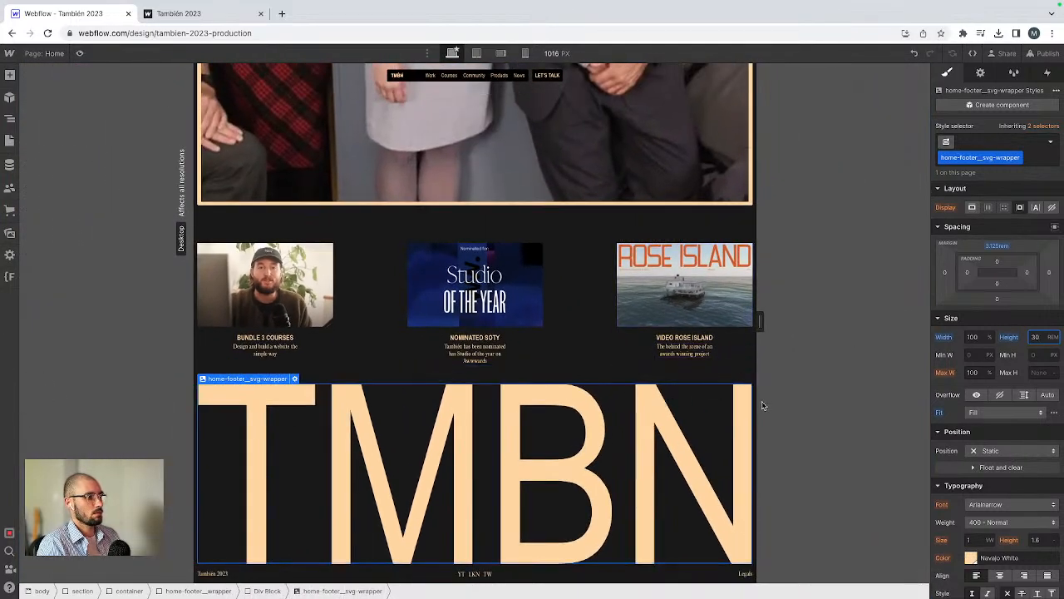
drag(758, 405, 904, 385)
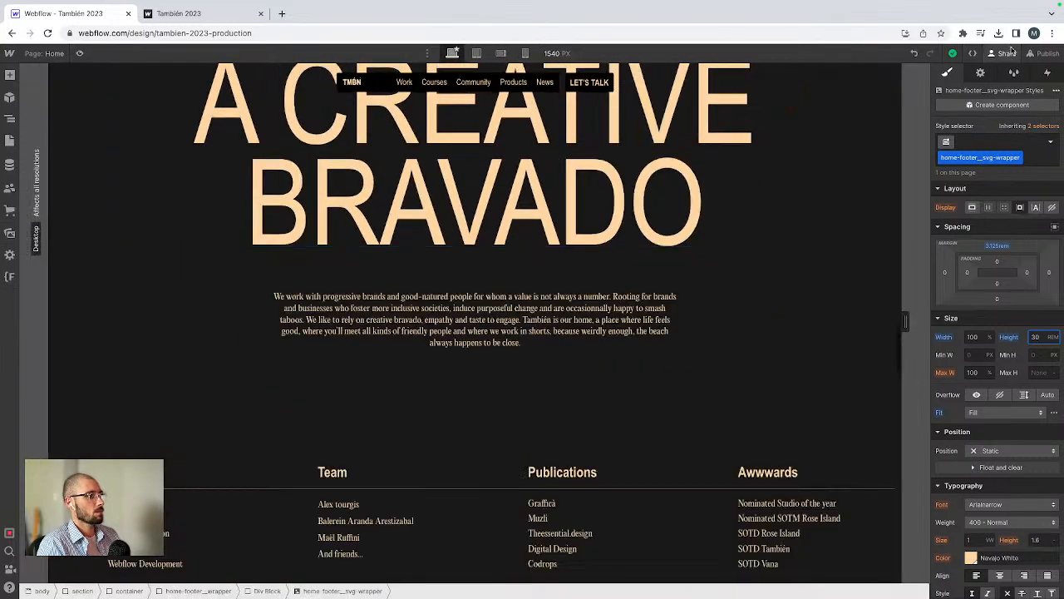
click(1041, 53)
click(963, 242)
Step: Switch to the tablet breakpoint and set the footer logo wrapper's height to 35 rem
click(476, 53)
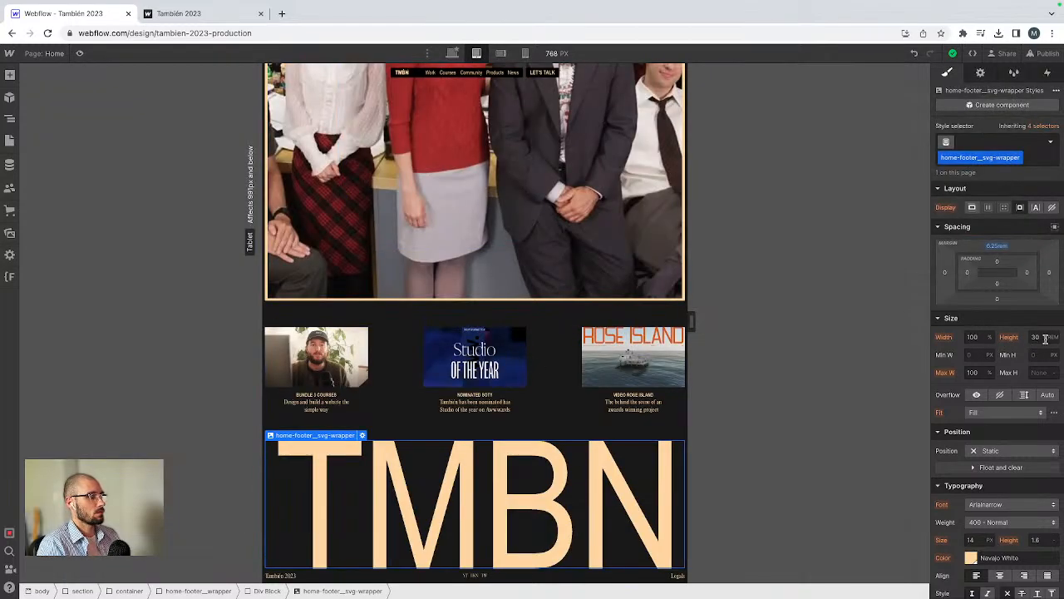
text(30)
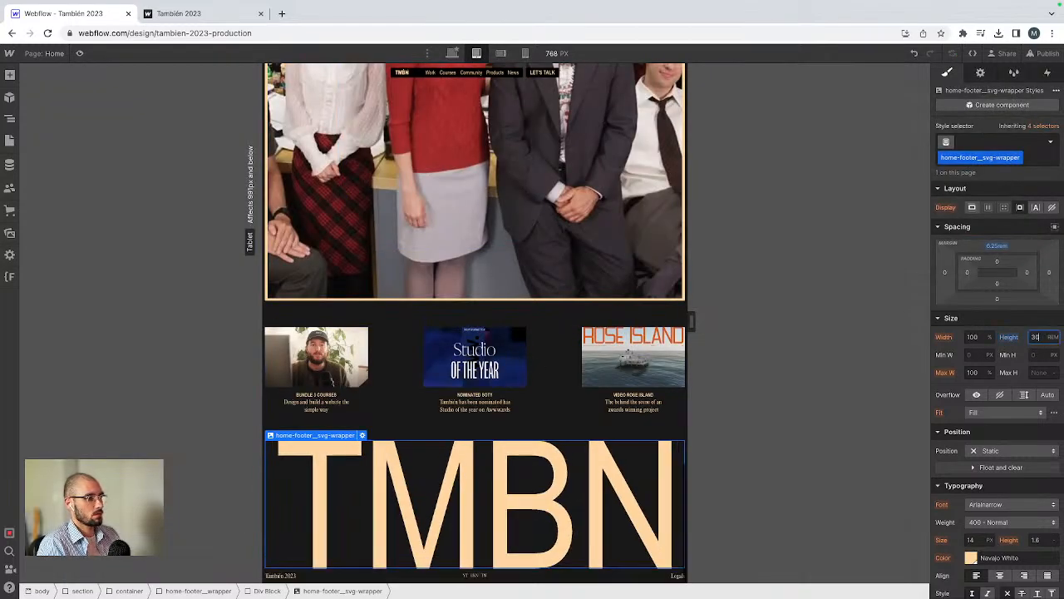
key(BackSpace)
text(2)
key(BackSpace)
text(5)
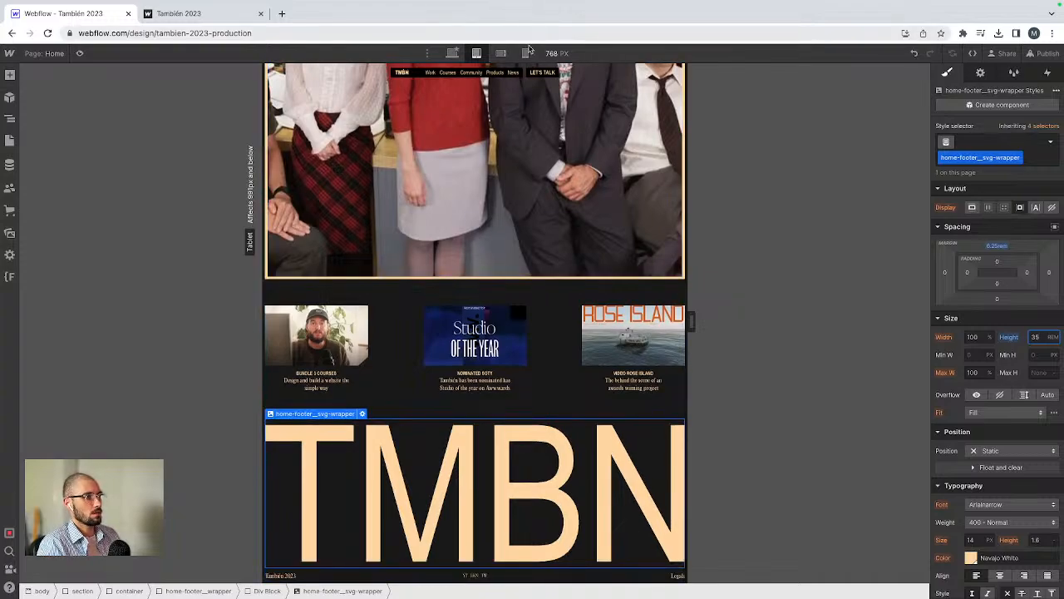
Step: Switch to the mobile breakpoint and set the footer logo wrapper's height to 10 rem
click(527, 52)
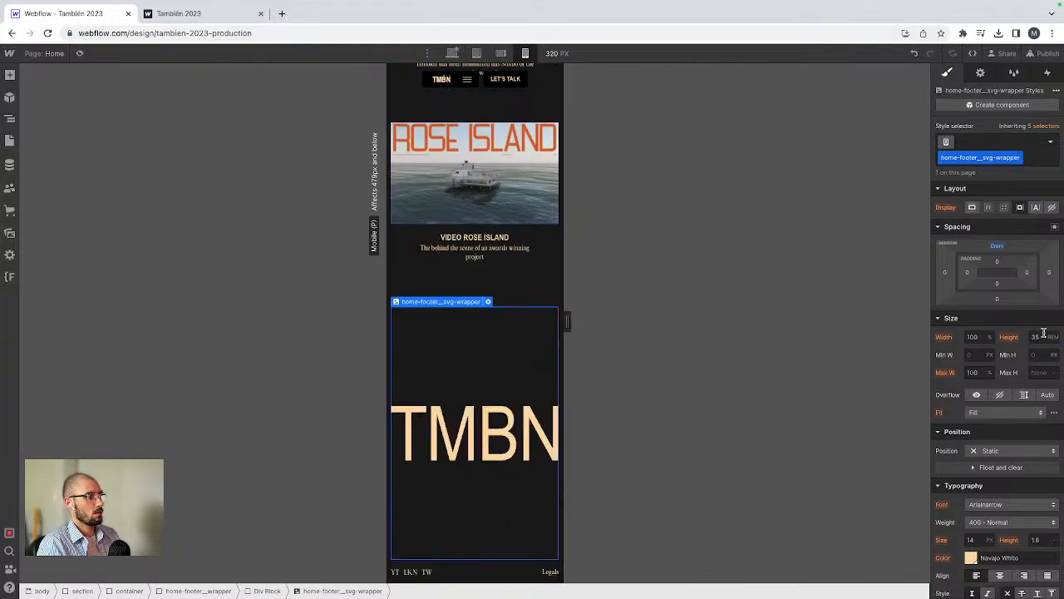
text(12)
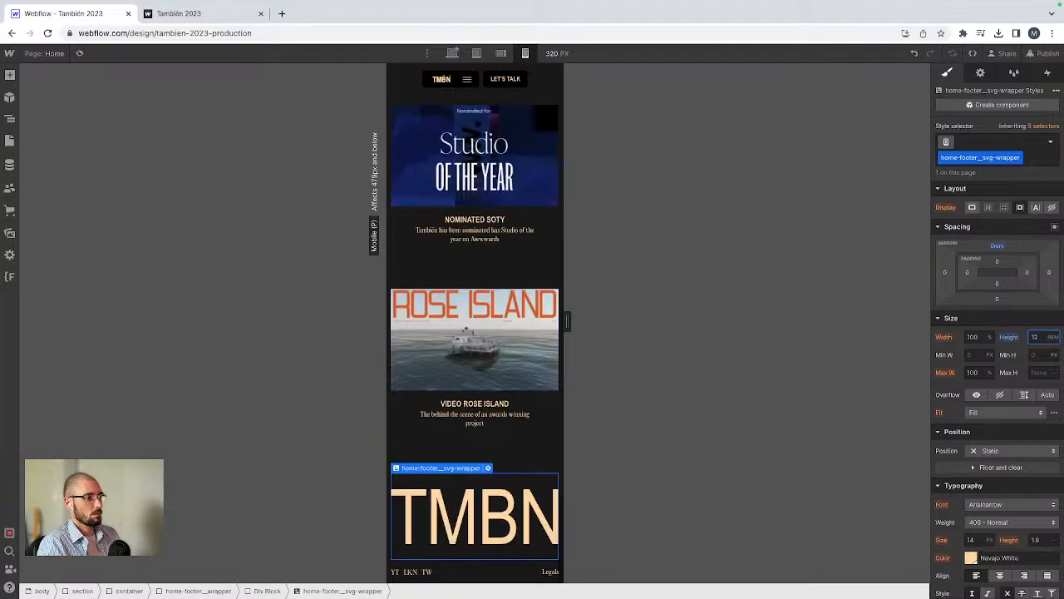
key(BackSpace)
key(BackSpace)
text(8)
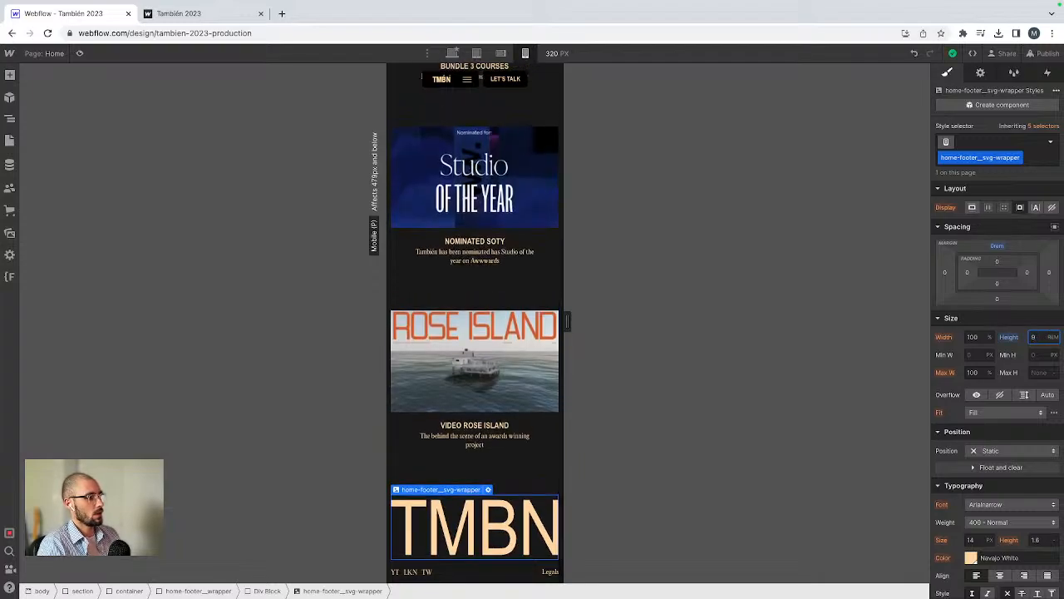
key(BackSpace)
text(10)
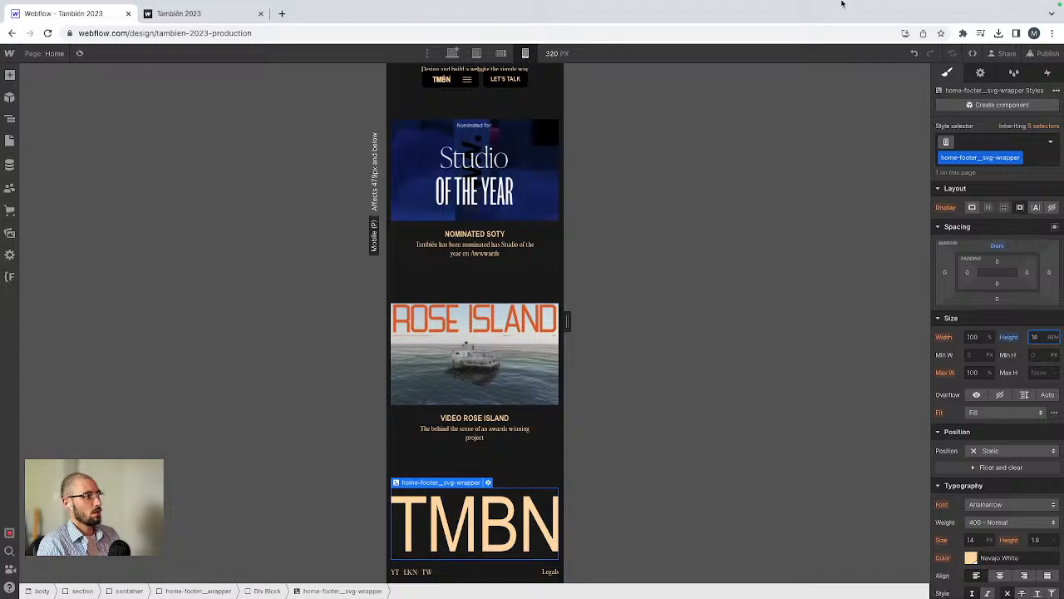
Step: Publish the site again and return the canvas to the desktop breakpoint
click(1043, 53)
click(1005, 246)
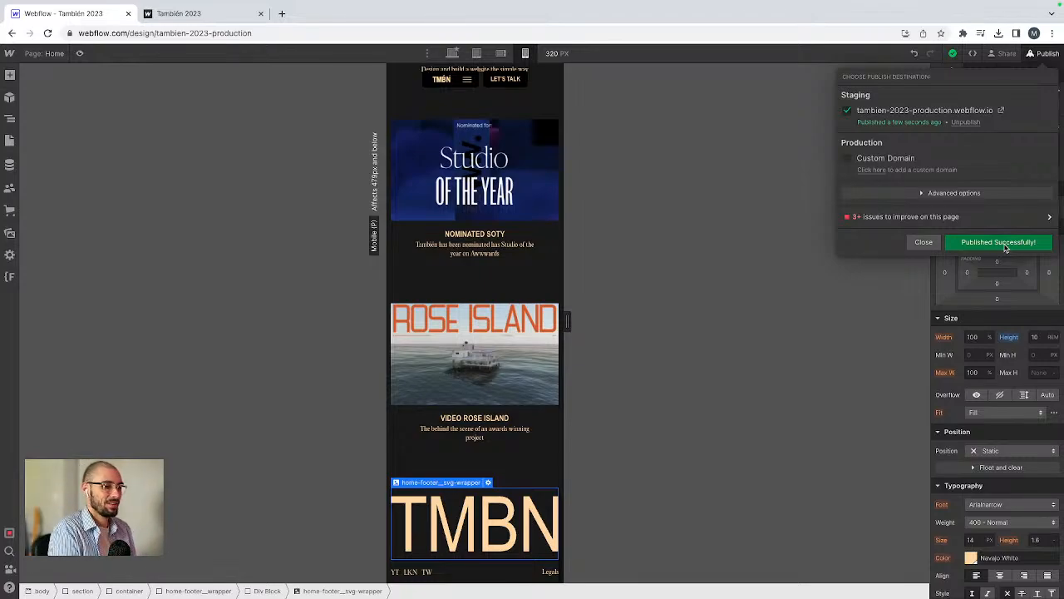
click(675, 149)
click(453, 53)
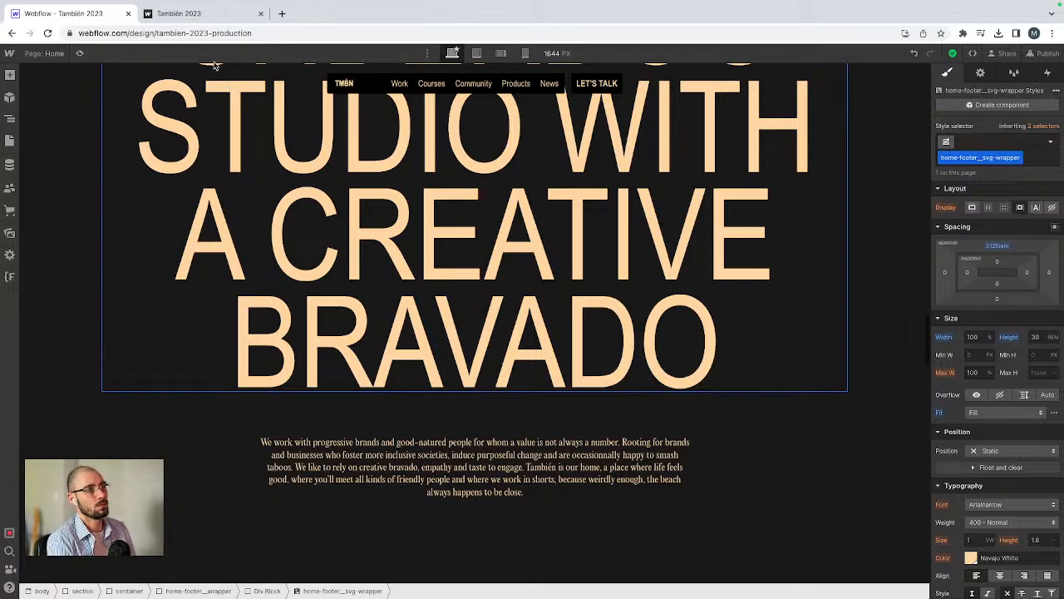
scroll(682, 152, up, 10)
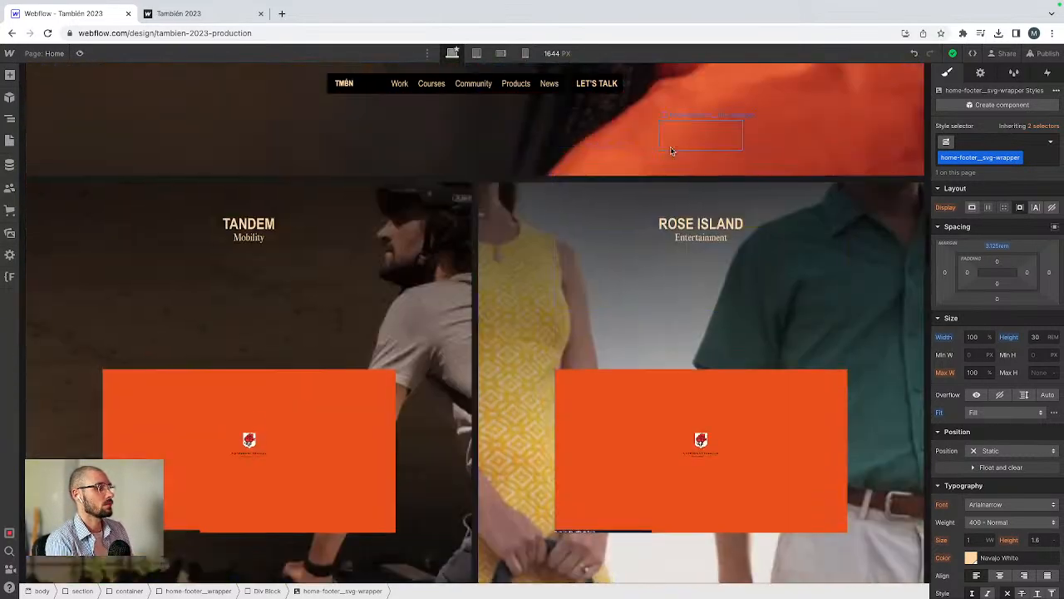
scroll(672, 151, up, 10)
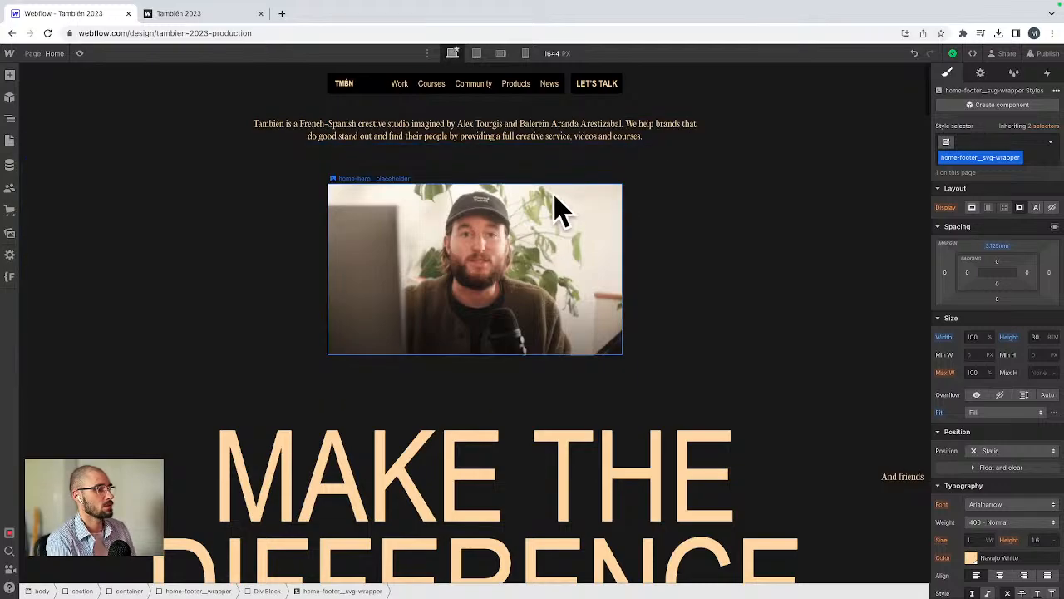
Step: Switch to the live site tab, scroll down to the footer logo, and open the Work page
click(178, 14)
scroll(345, 193, up, 15)
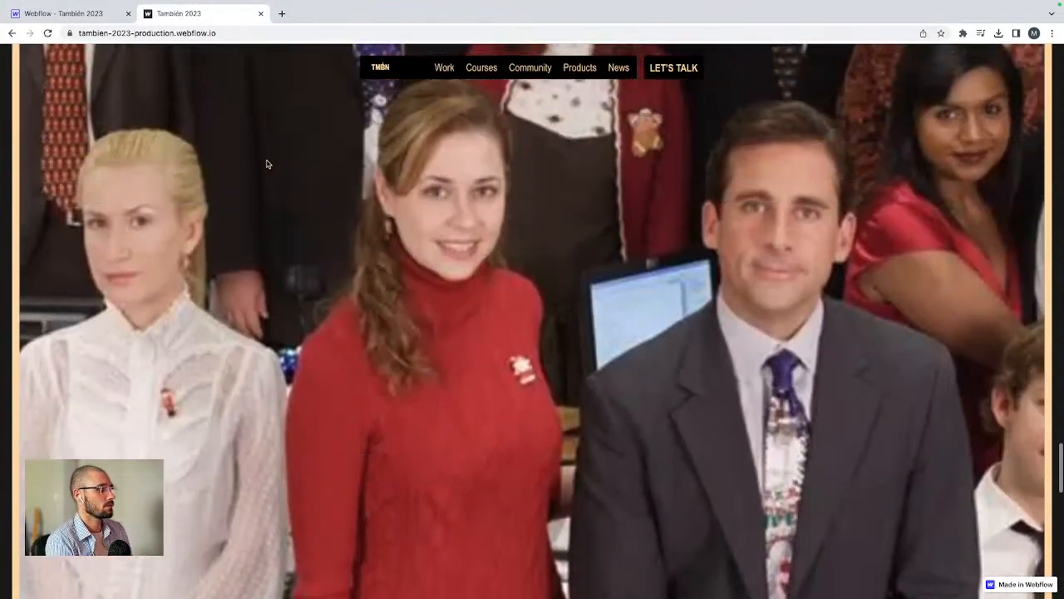
scroll(268, 163, up, 8)
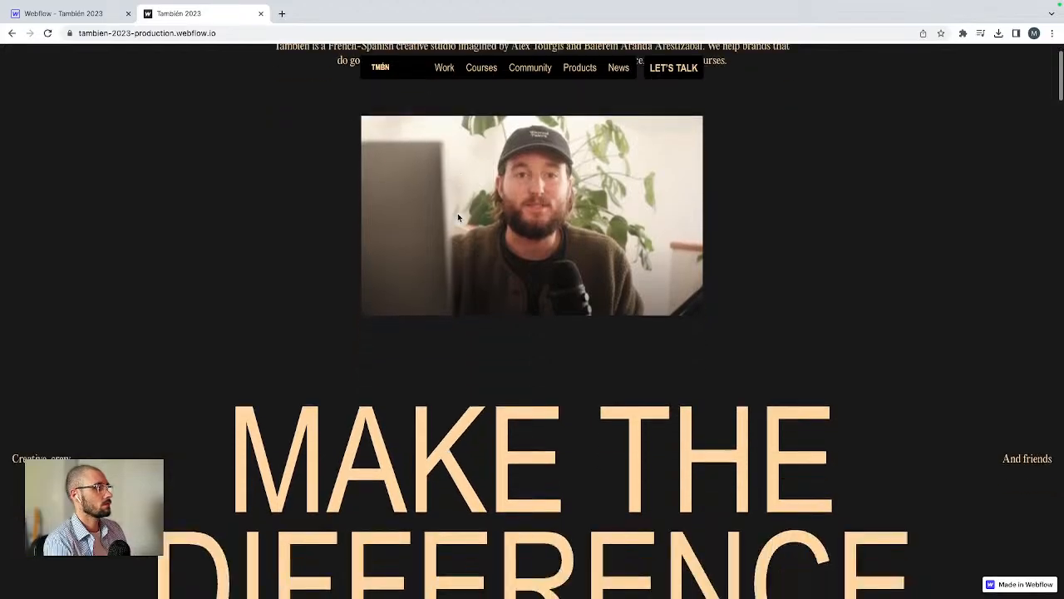
scroll(458, 218, down, 20)
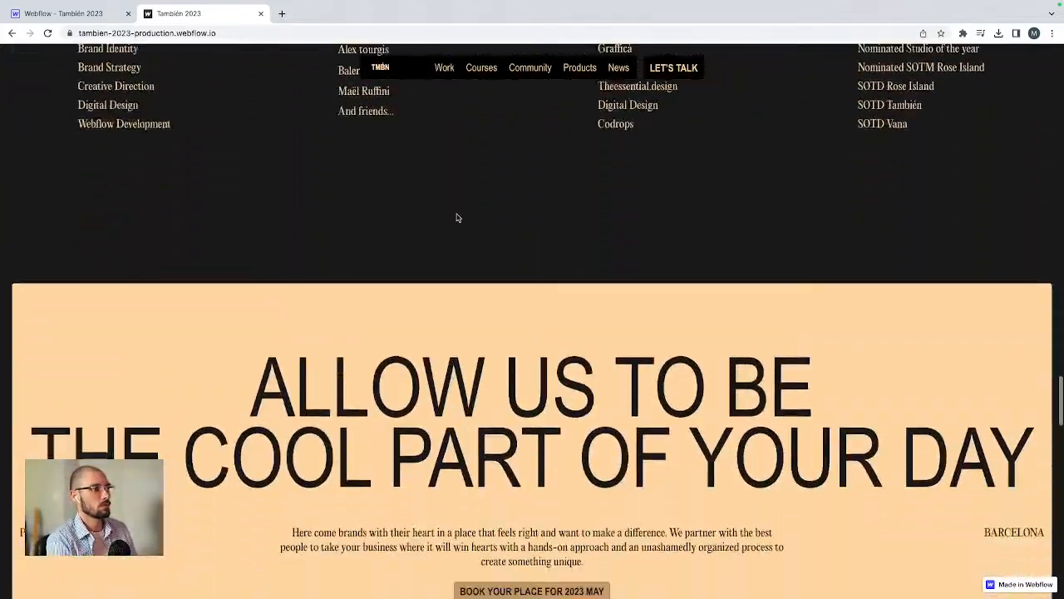
scroll(457, 217, down, 18)
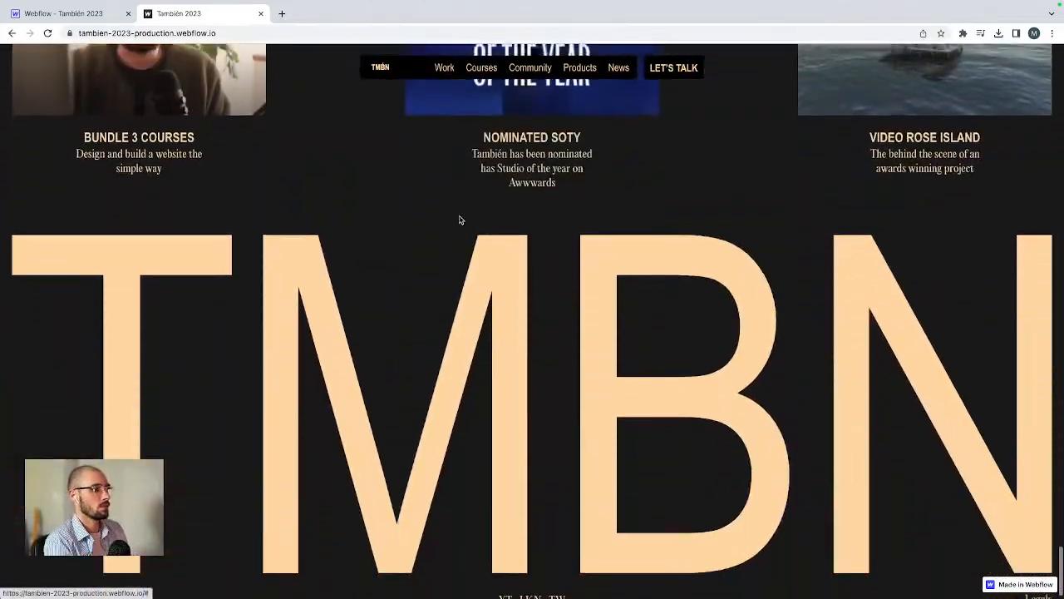
scroll(460, 219, down, 1)
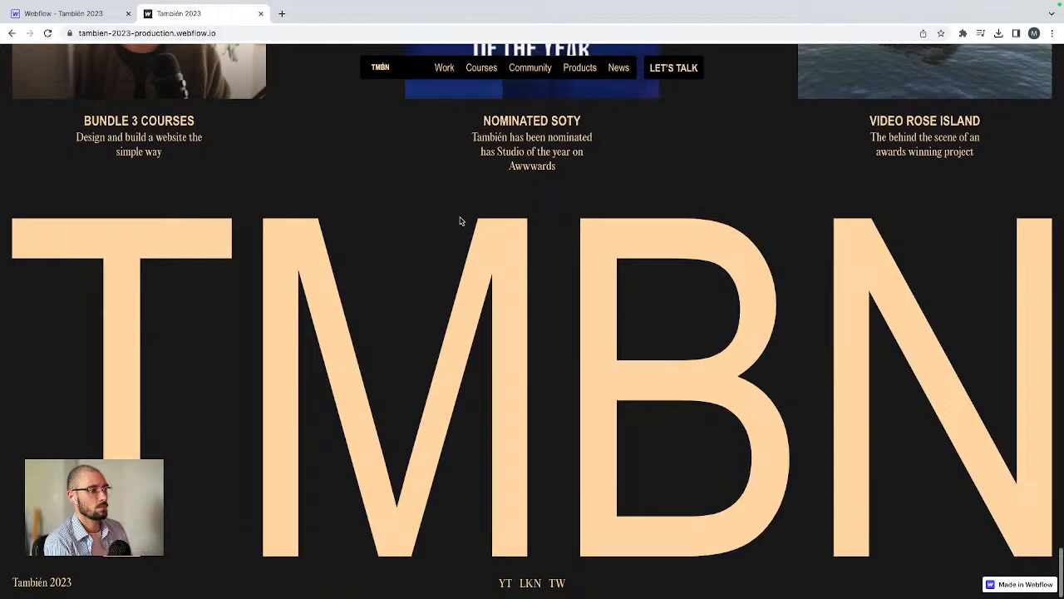
click(445, 69)
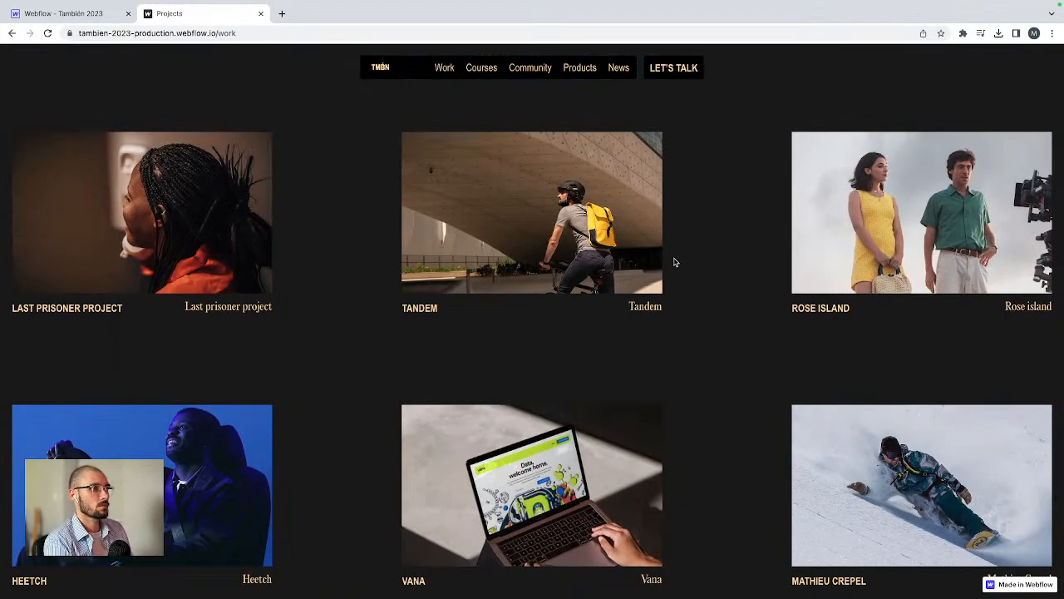
Step: Open the Courses, Community and Products menus from the live Work page navigation
click(480, 67)
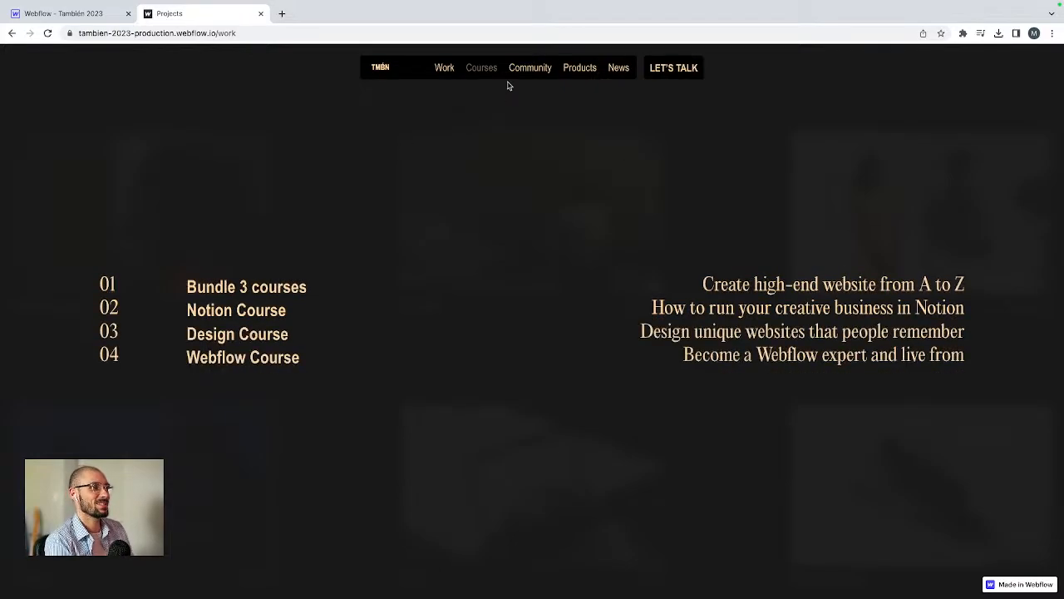
click(540, 70)
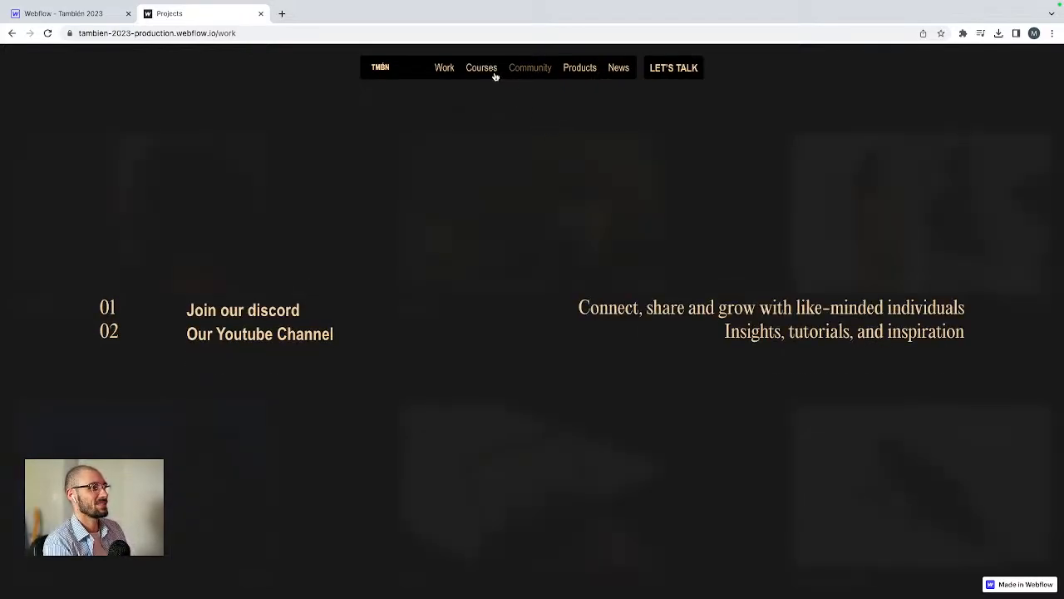
click(494, 74)
click(579, 69)
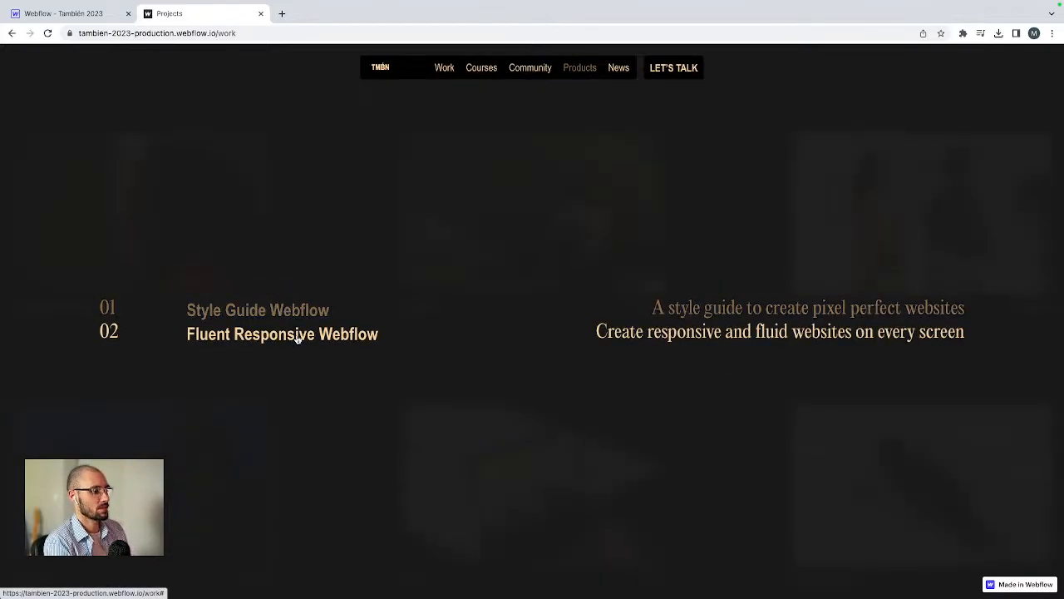
click(529, 71)
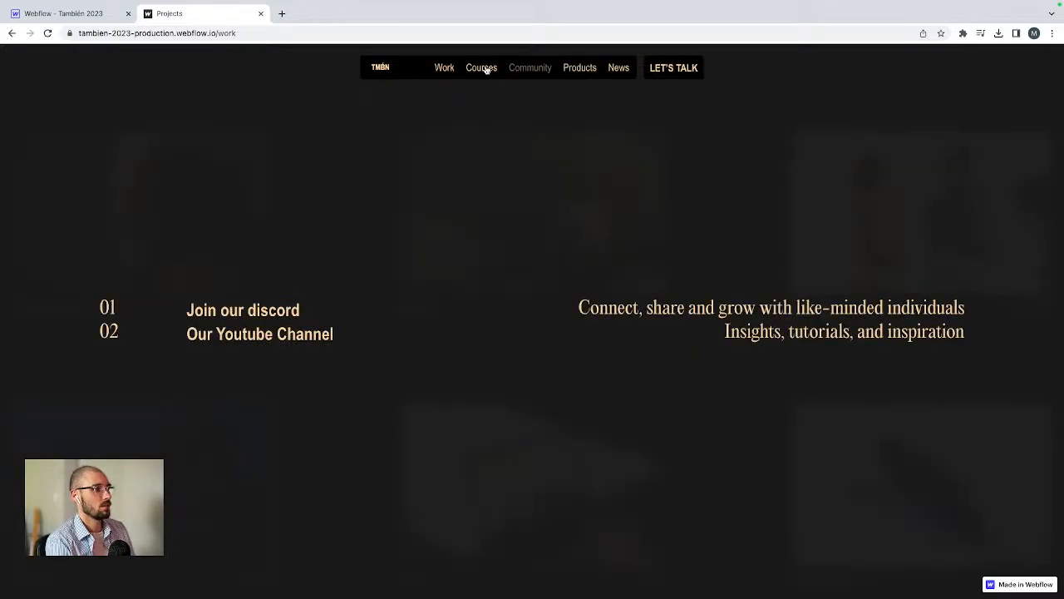
click(484, 69)
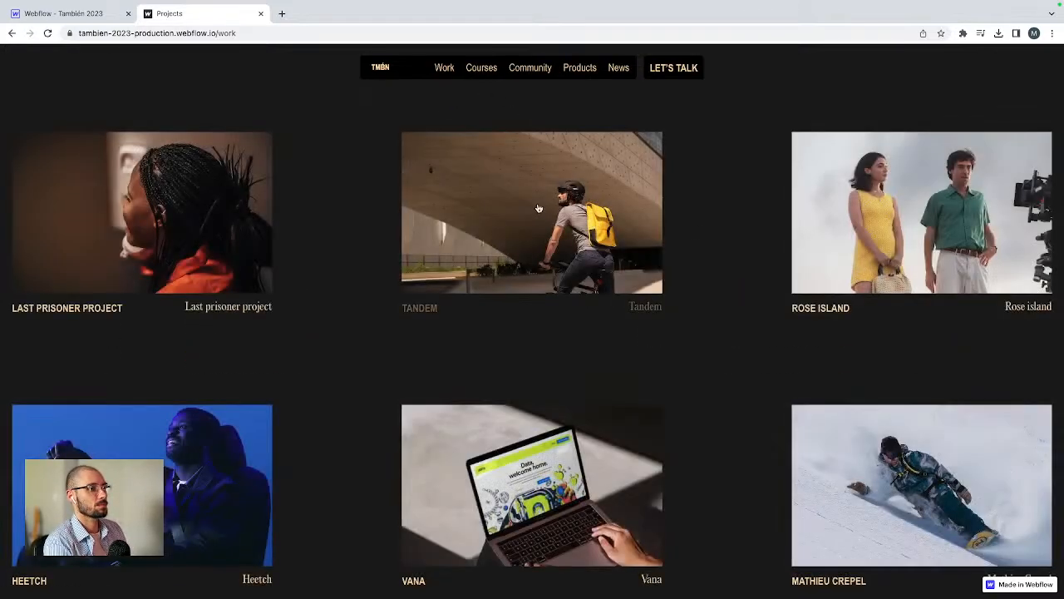
Step: Switch to the design file in Adobe XD and browse the Work page artboards
scroll(534, 209, down, 7)
scroll(535, 208, up, 6)
scroll(906, 227, up, 1)
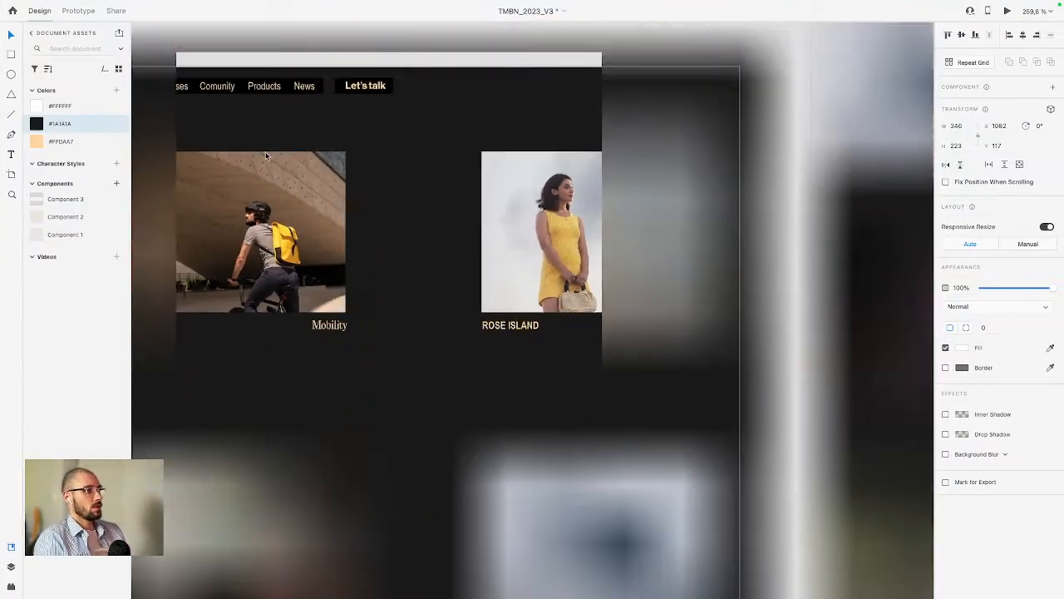
scroll(266, 155, down, 10)
scroll(273, 145, up, 3)
scroll(273, 144, right, 2)
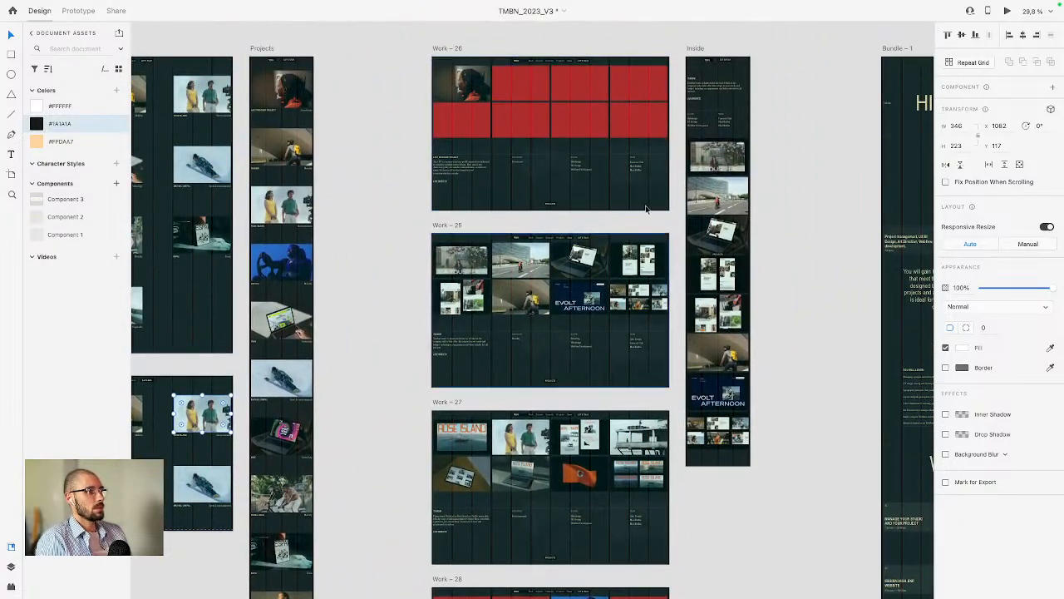
scroll(647, 208, down, 4)
scroll(511, 264, up, 5)
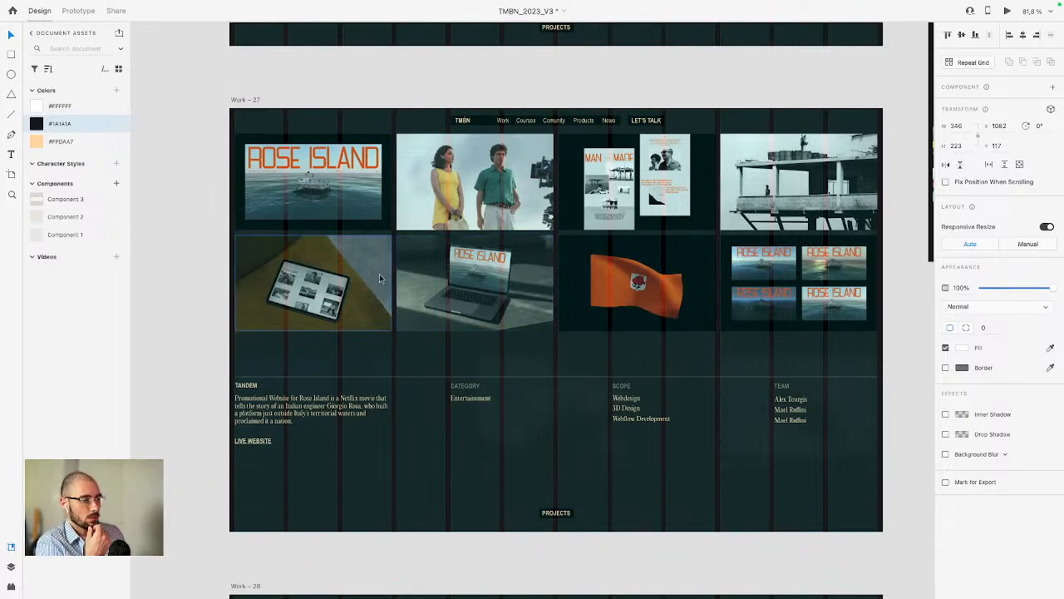
scroll(471, 253, right, 1)
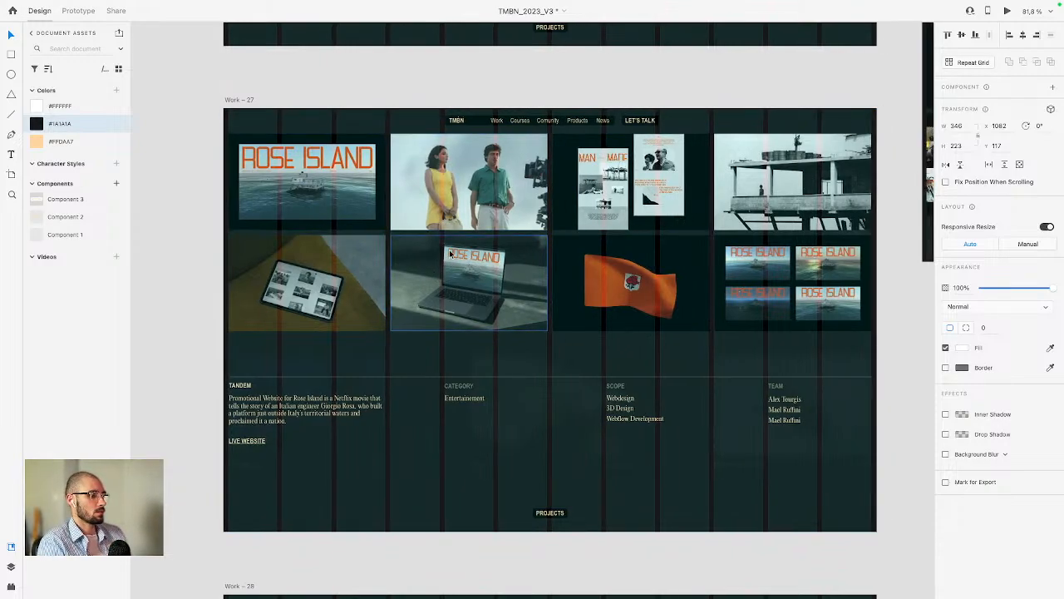
scroll(450, 253, down, 5)
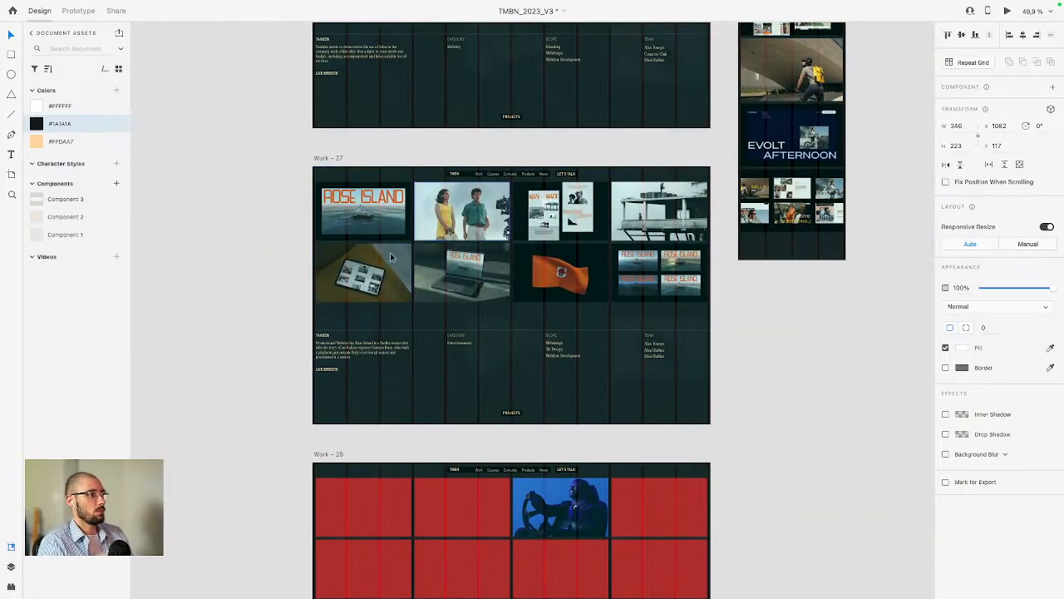
Step: Examine the Rose Island project case study artboard (Work – 27) in the design file, zooming into its layout
scroll(526, 225, down, 5)
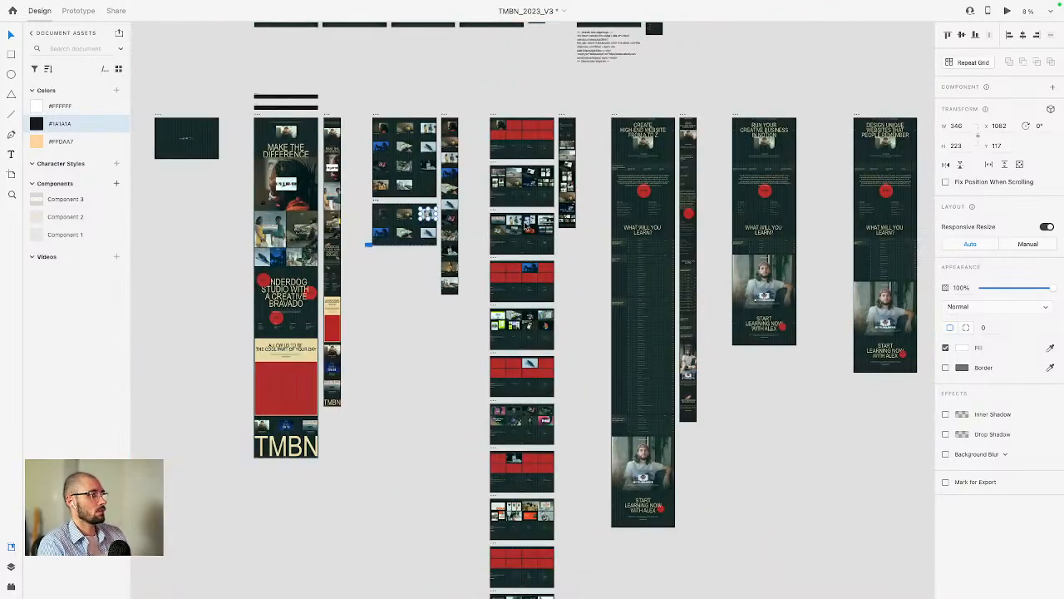
scroll(526, 227, right, 10)
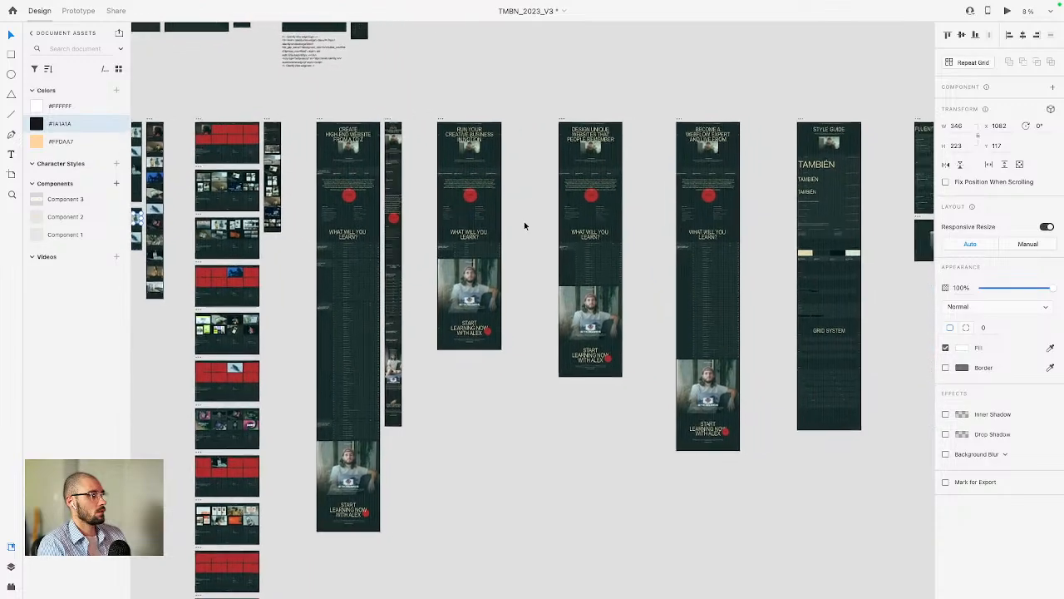
scroll(523, 224, left, 11)
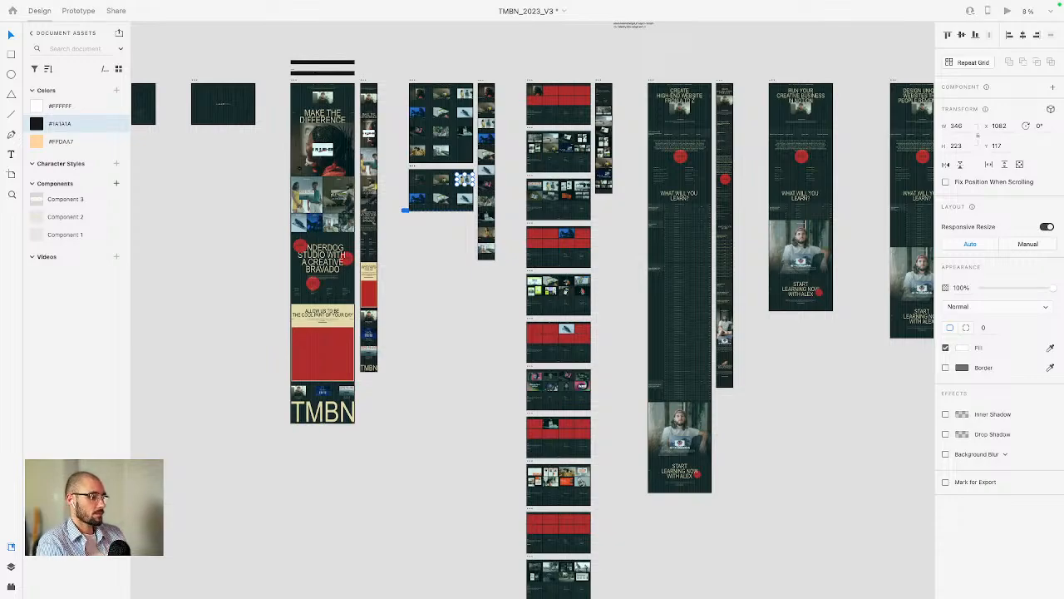
scroll(227, 223, up, 2)
scroll(227, 223, left, 1)
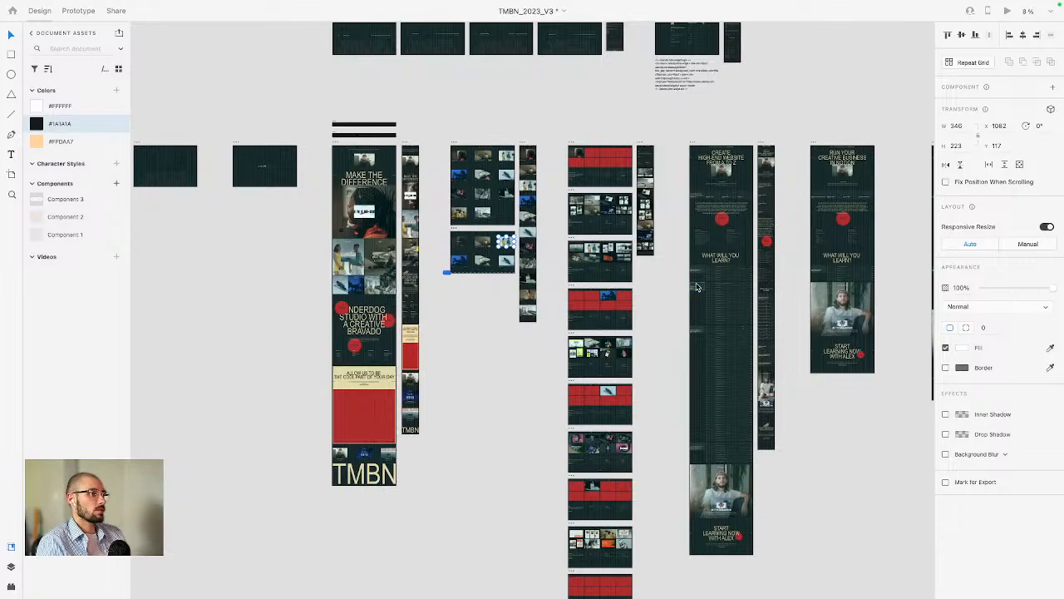
scroll(657, 280, up, 5)
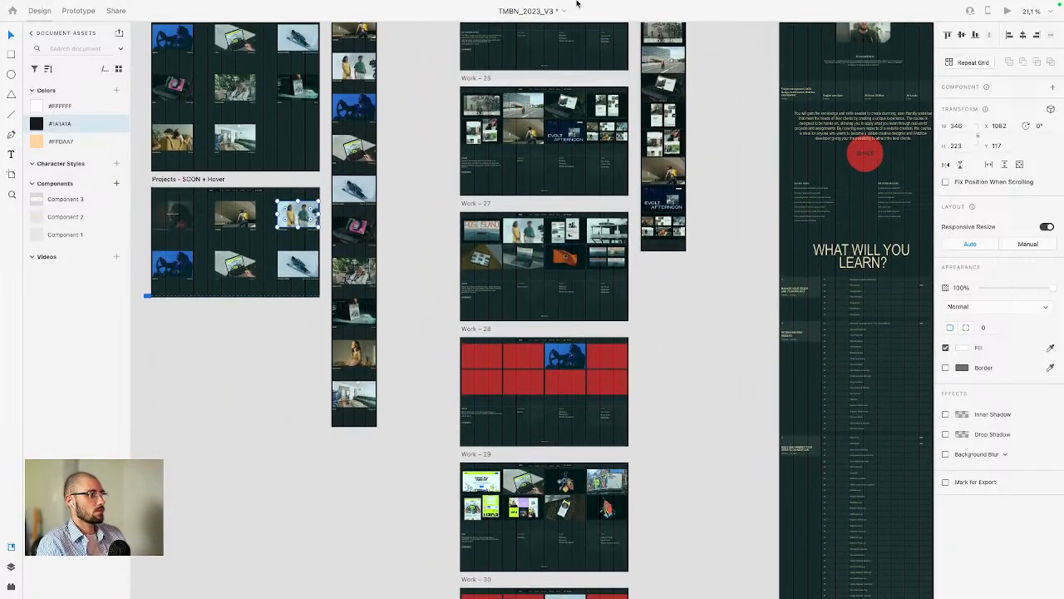
scroll(553, 241, up, 5)
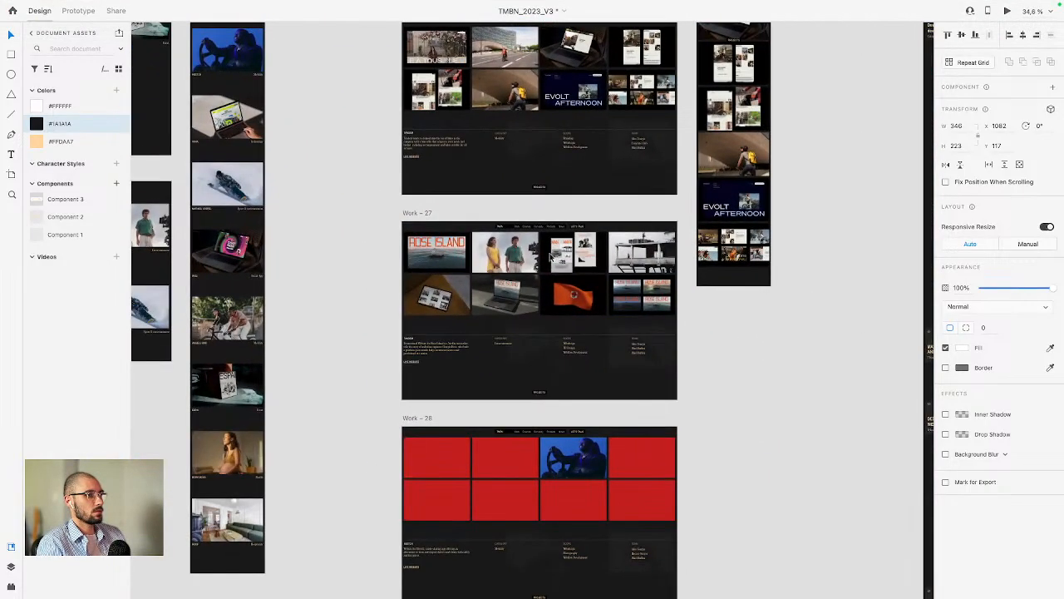
key(super+shift+apostrophe)
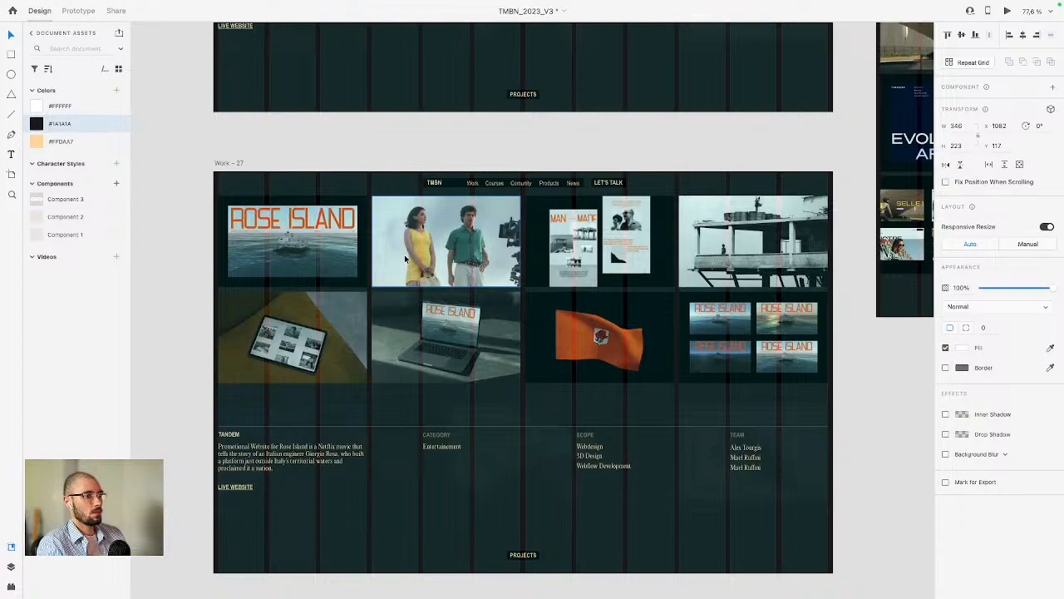
scroll(395, 265, down, 1)
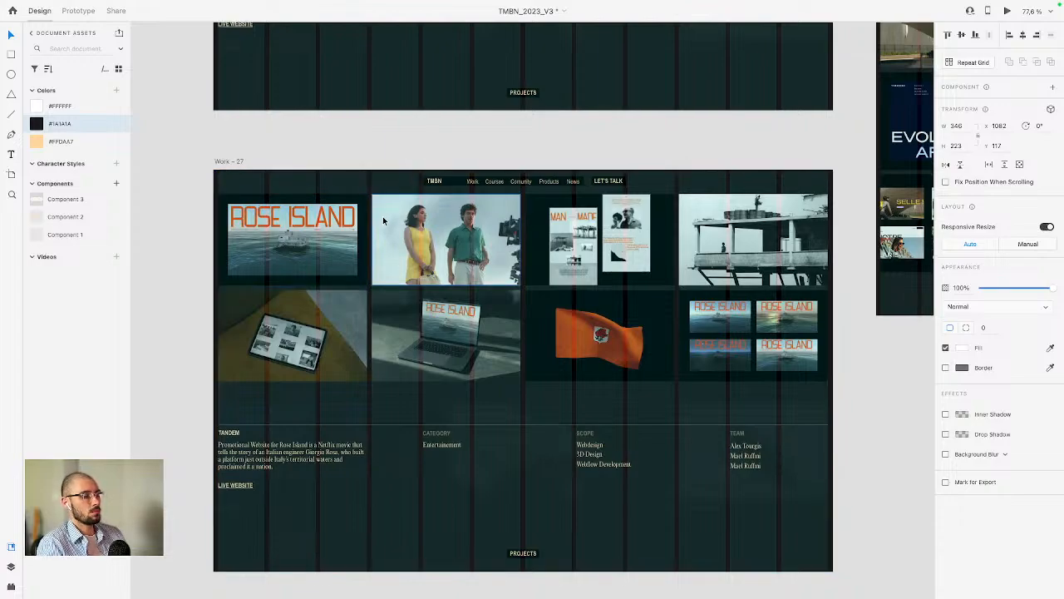
click(385, 221)
scroll(385, 206, up, 3)
scroll(385, 207, up, 2)
scroll(385, 207, down, 5)
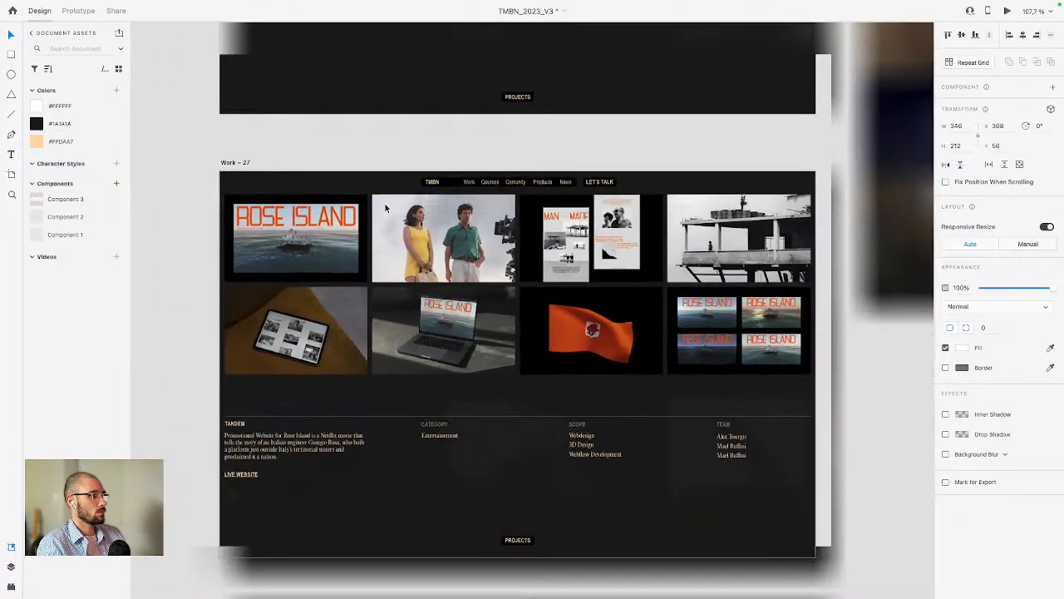
scroll(384, 207, up, 3)
scroll(385, 205, down, 2)
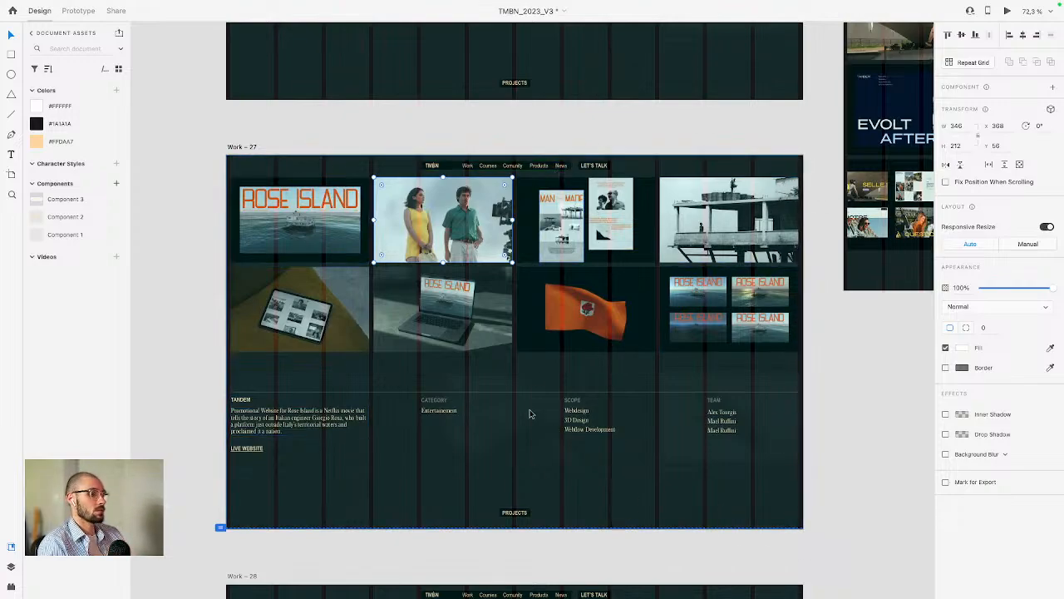
Step: Move the browser window onto the design file's desktop and widen it
key(ctrl+Up)
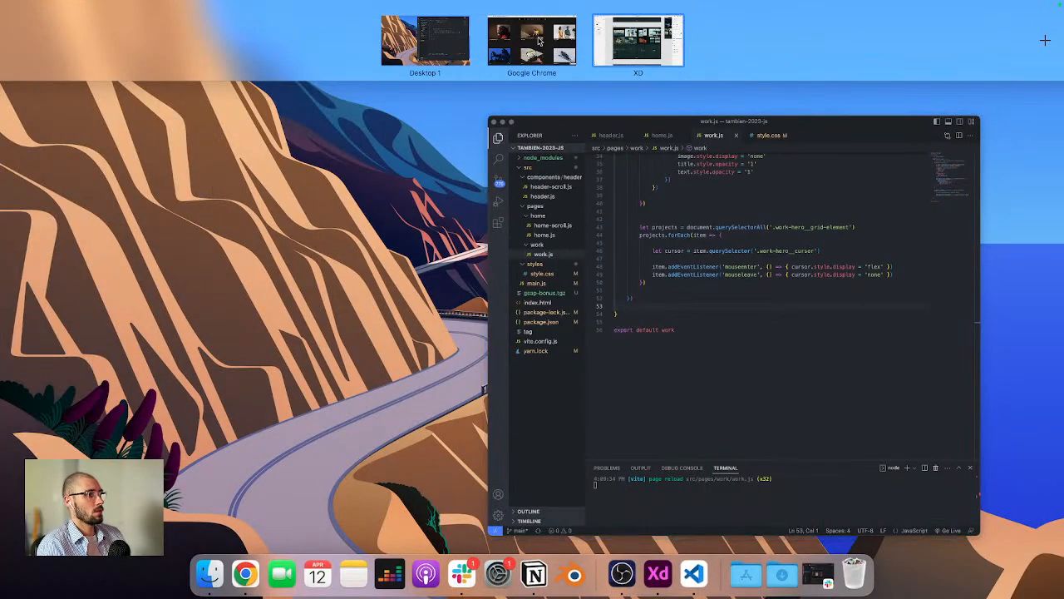
drag(555, 46, 559, 206)
click(559, 209)
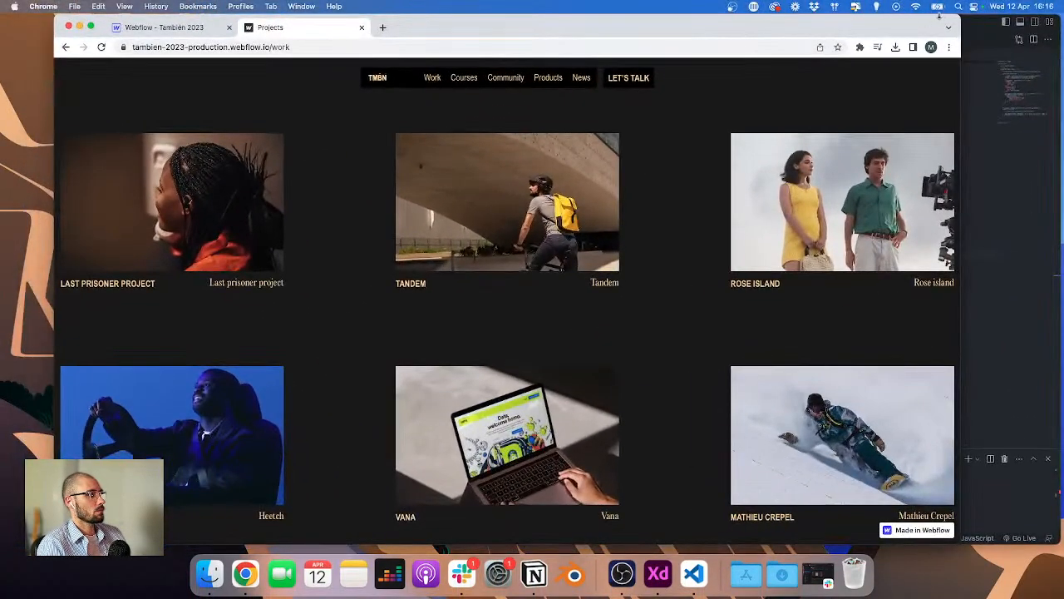
drag(960, 18, 1021, 19)
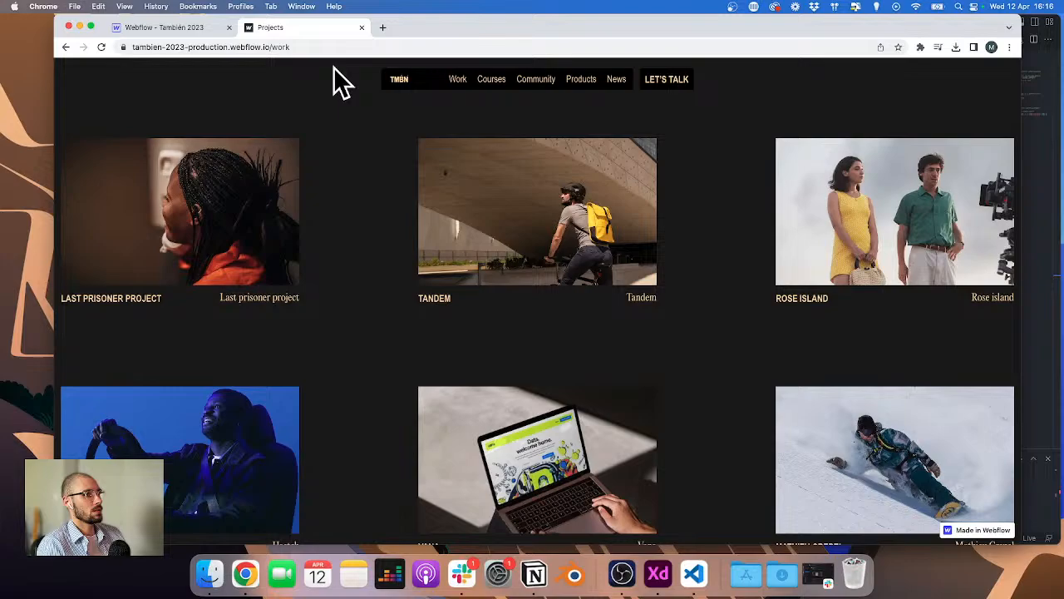
Step: Open the Projects Template CMS page in the Webflow Designer
click(173, 28)
click(100, 66)
click(64, 177)
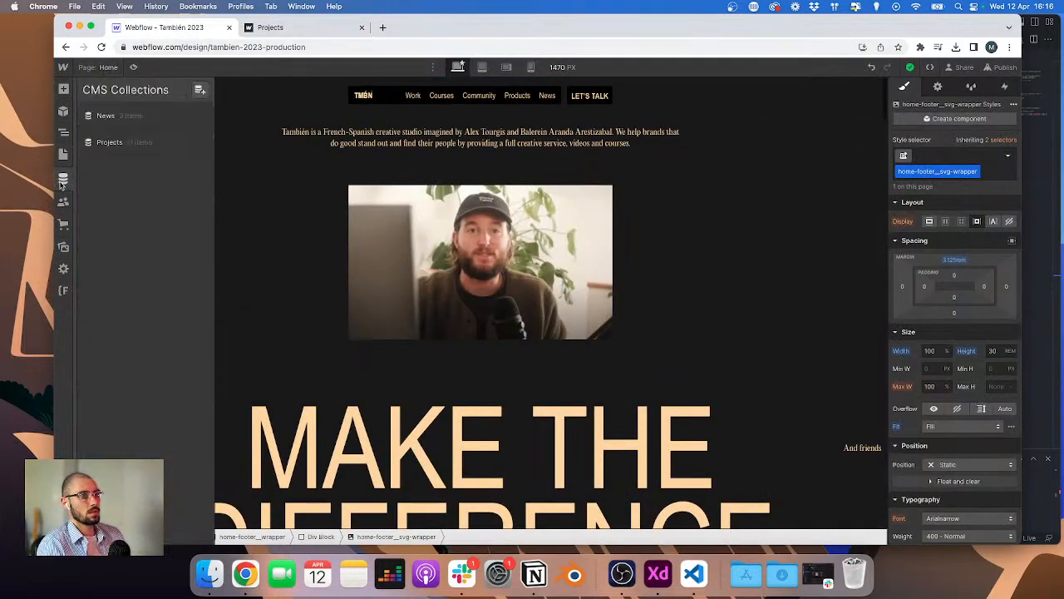
click(100, 66)
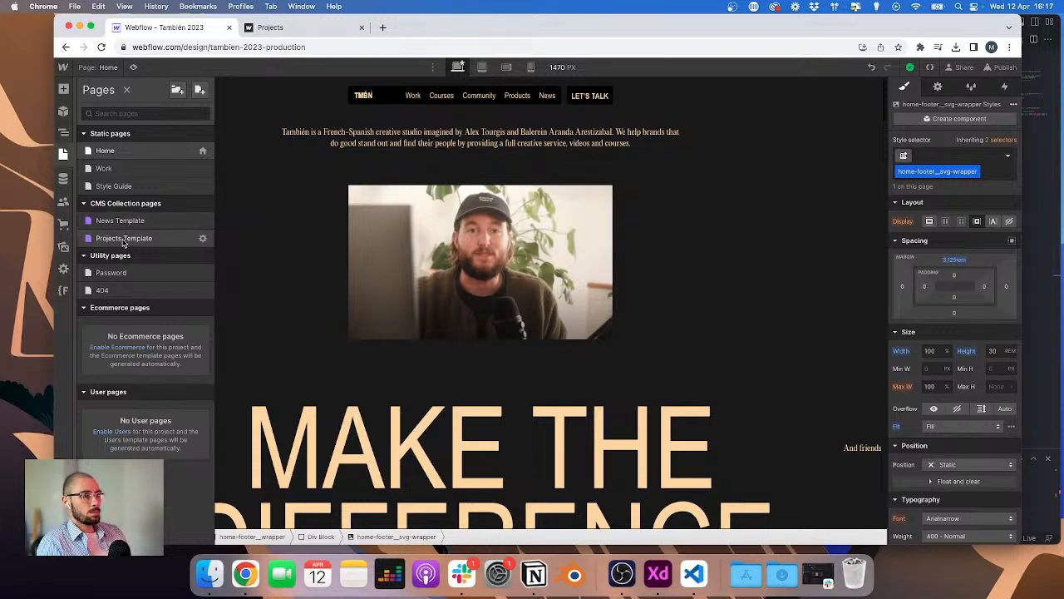
click(123, 240)
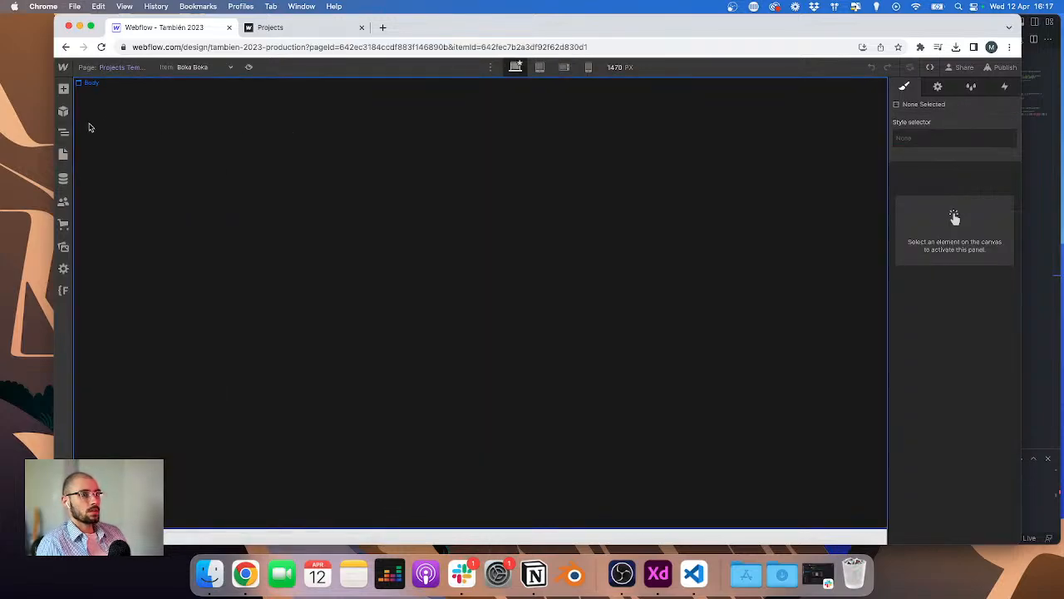
Step: Insert the Header and CSS components onto the Projects Template page
click(63, 110)
click(105, 170)
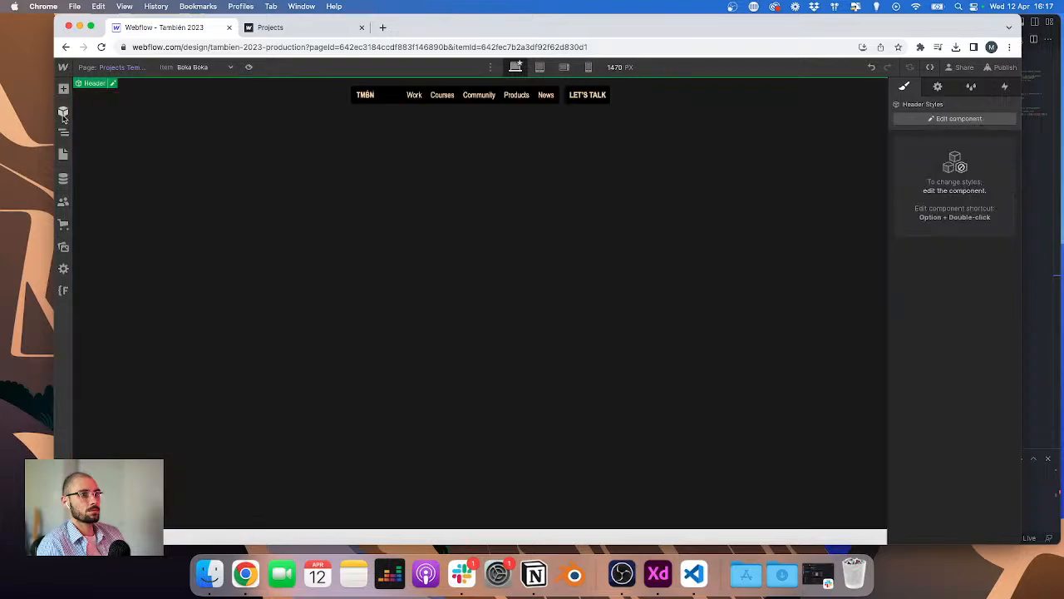
click(63, 112)
click(94, 192)
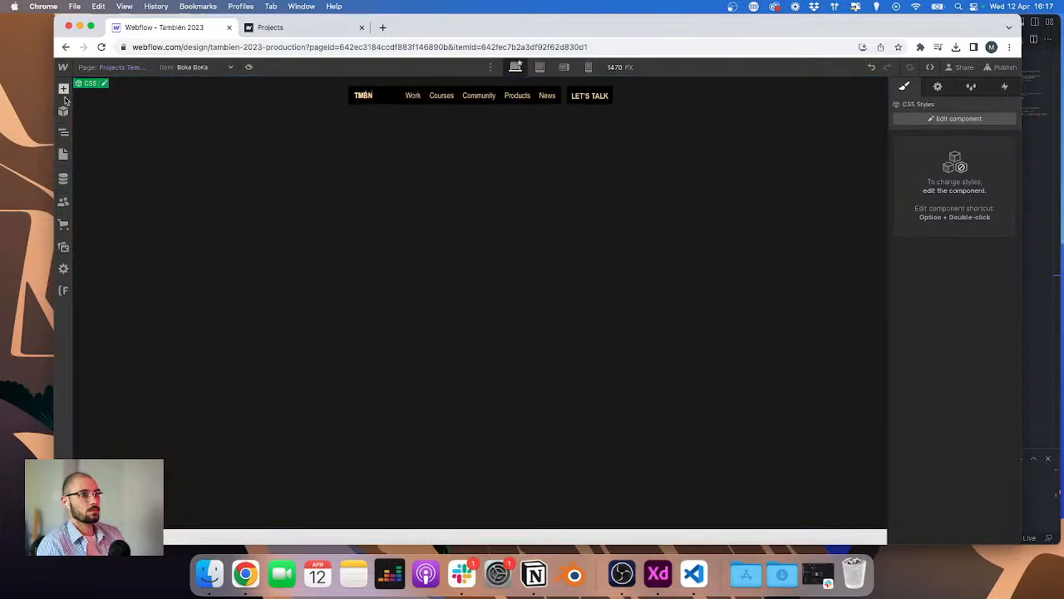
Step: Move the CSS component above the Header in the Navigator and pin the Navigator panel open
click(64, 134)
click(91, 27)
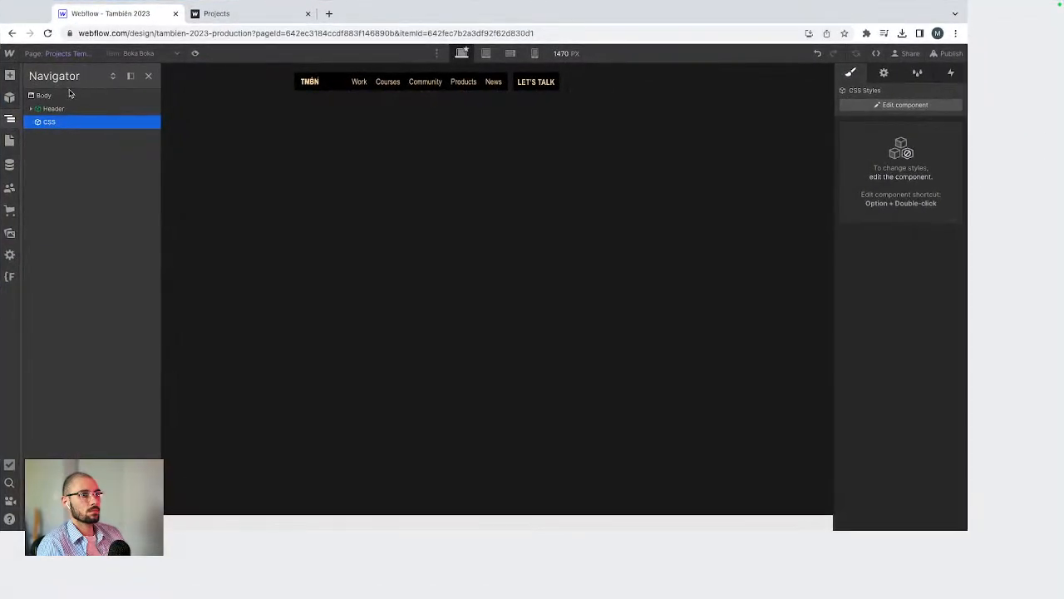
drag(44, 121, 53, 100)
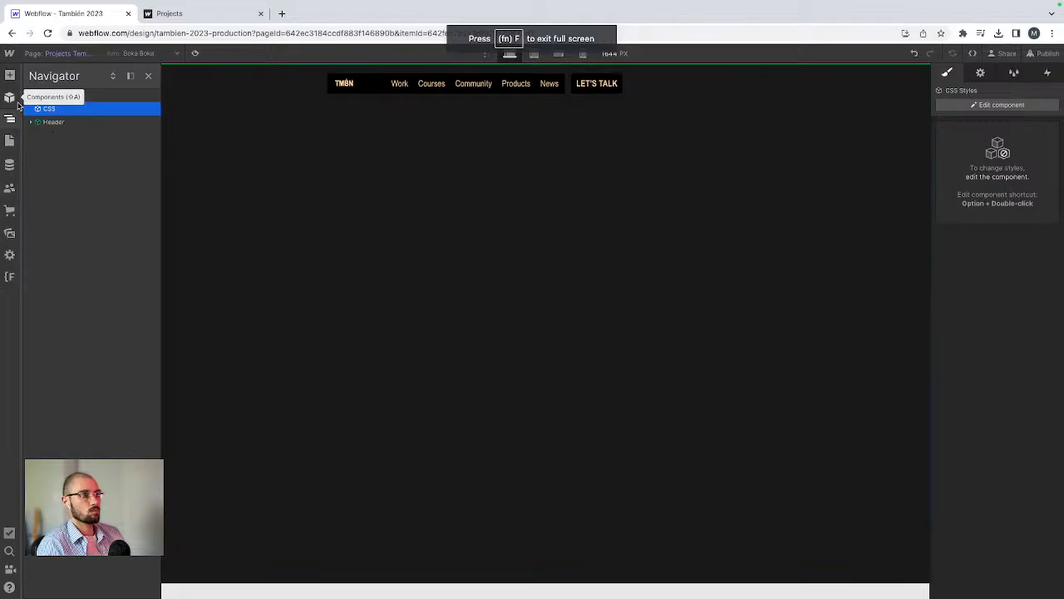
click(130, 76)
Step: Add a div block to the Body and give it the main class
click(41, 86)
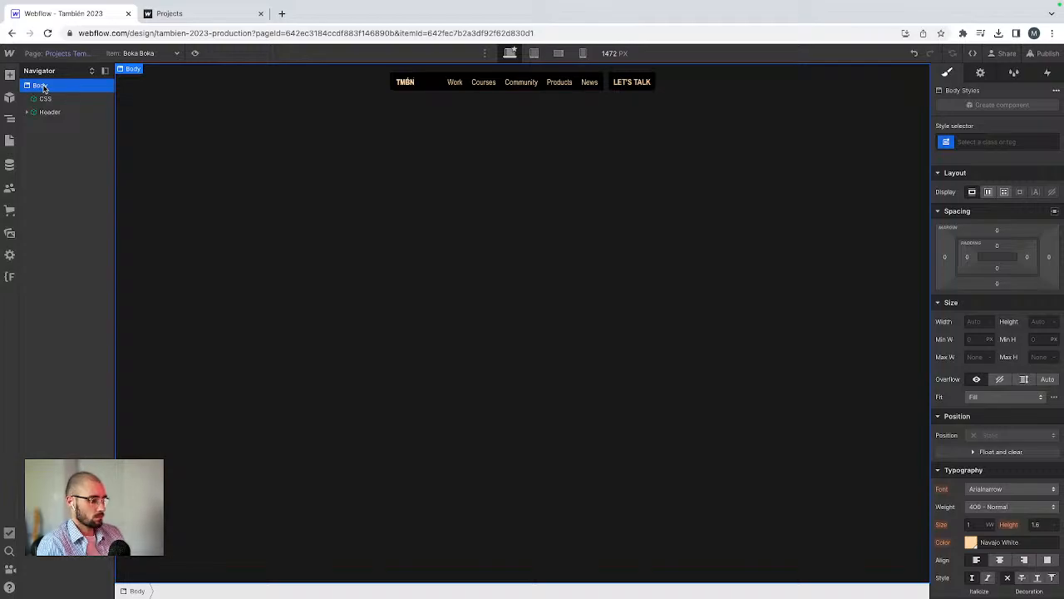
key(super+e)
text(div)
key(Return)
key(super+Return)
text(se)
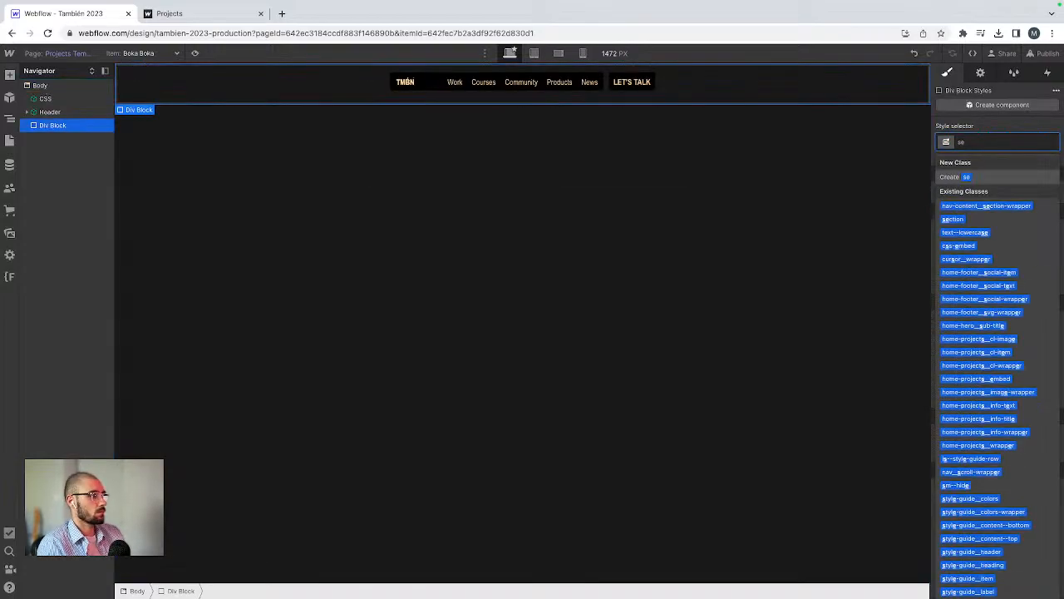
key(BackSpace)
key(BackSpace)
text(main)
key(Return)
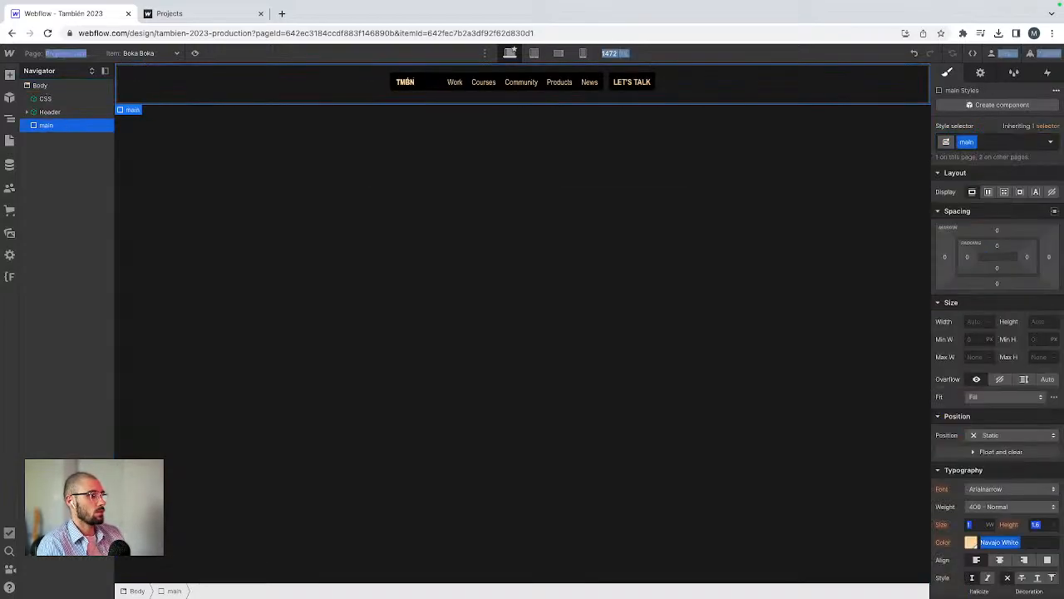
Step: Add another div block below it and apply the existing section class
key(super+e)
text(div)
key(Return)
key(super+Return)
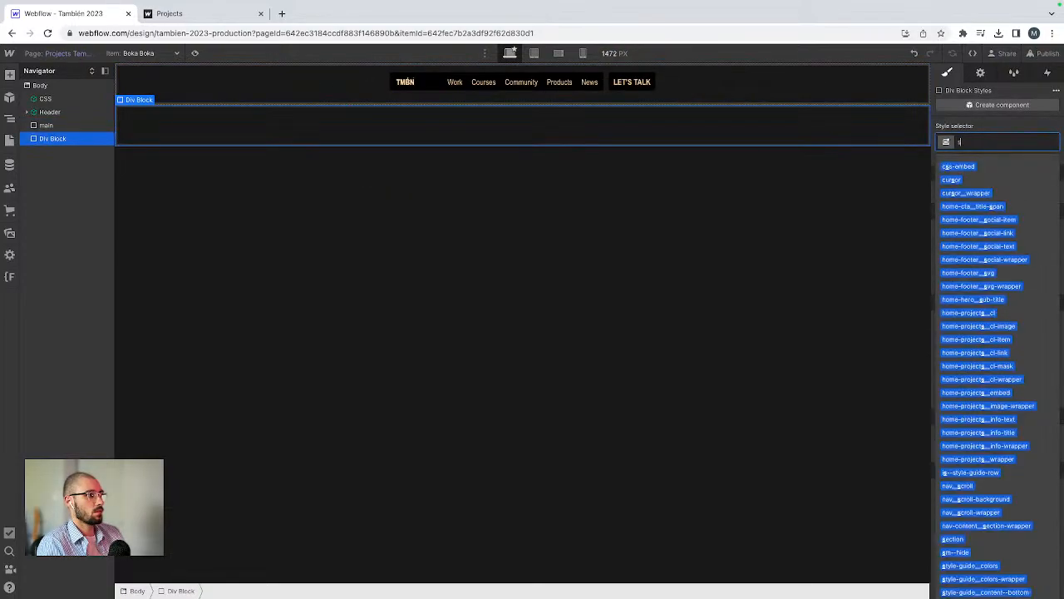
text(sectiont)
key(alt+BackSpace)
text(section)
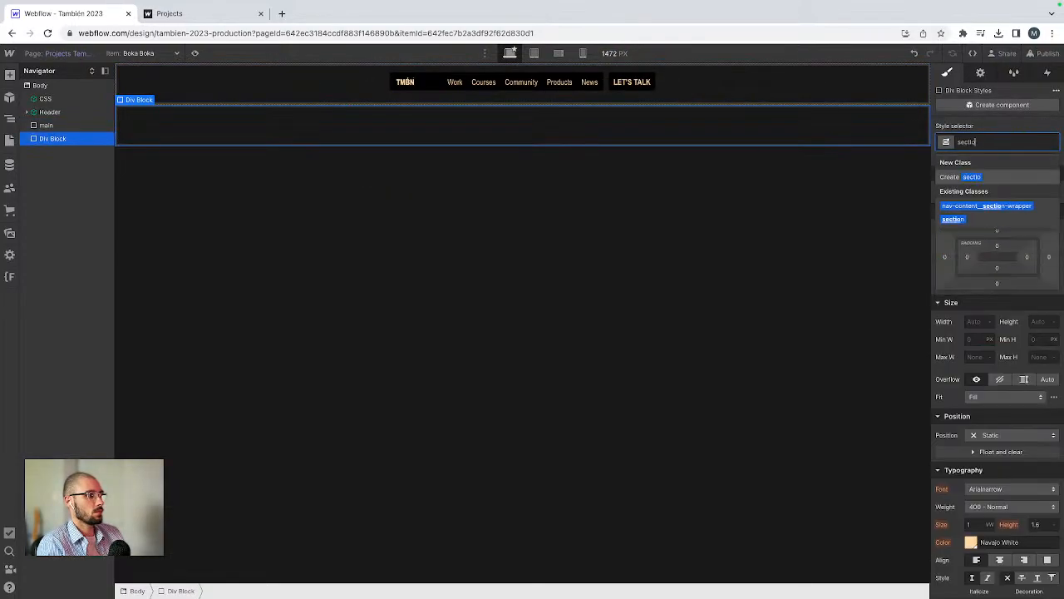
key(Return)
Step: Add a div block inside the section and apply the container class
key(super+e)
text(div)
key(Return)
key(super+Return)
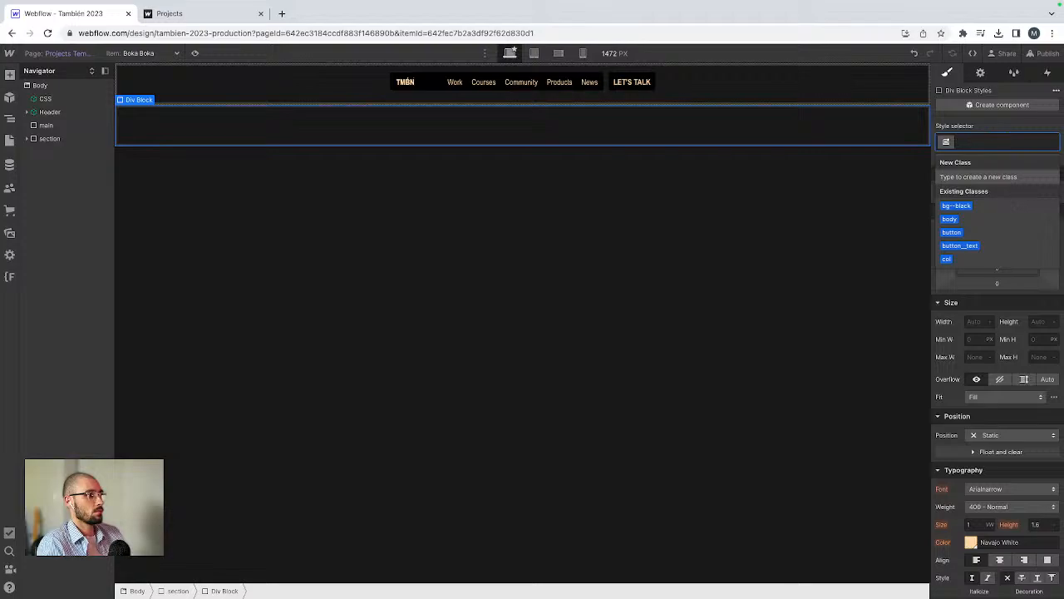
text(container)
key(Return)
Step: Add a div block inside the container
key(super+e)
text(div)
key(Return)
key(super+Return)
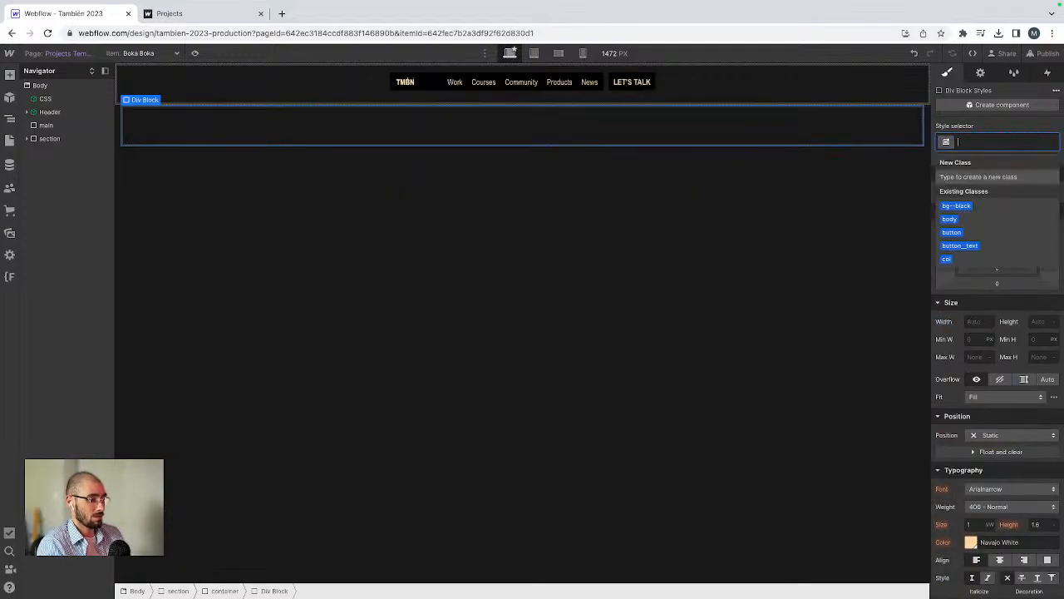
Step: Compare with the XD design, then create and apply a new class cs-hero__wrapper to the new div block
key(ctrl+Right)
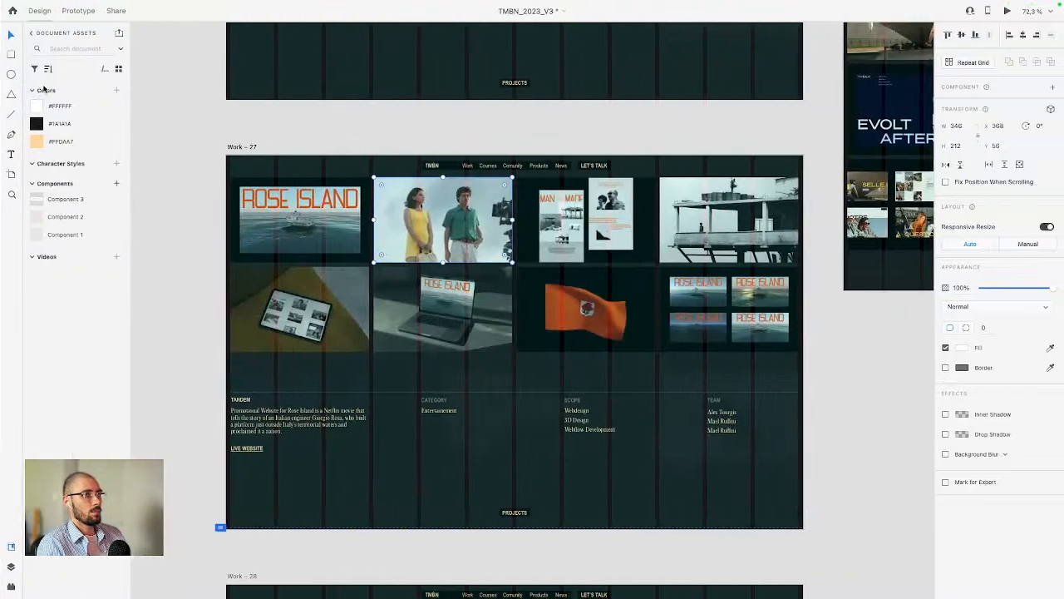
scroll(301, 208, up, 3)
scroll(301, 207, down, 3)
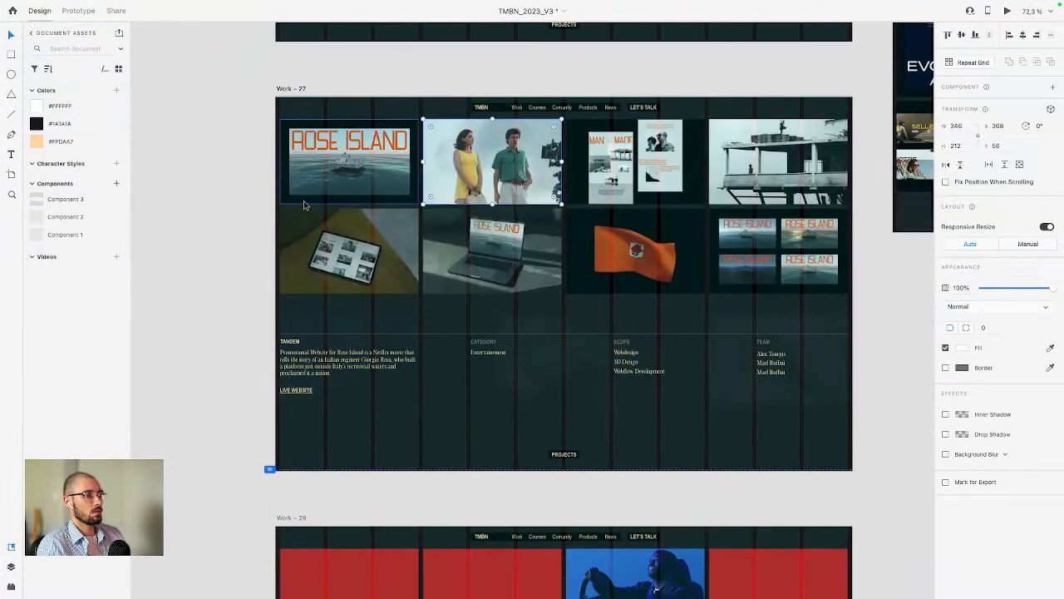
key(ctrl+Left)
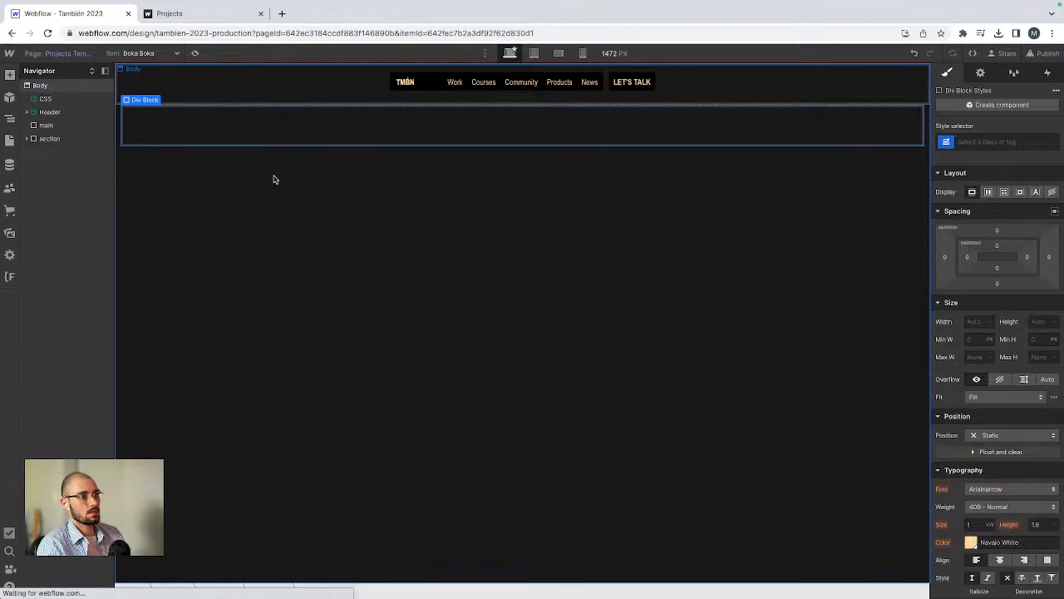
click(32, 151)
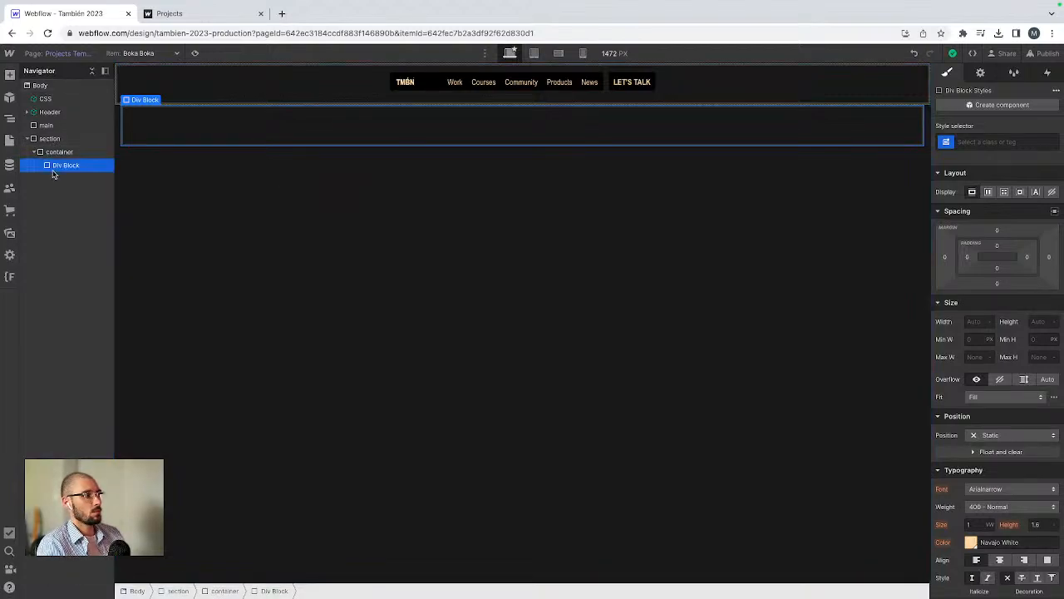
key(super+Return)
text(cs_w)
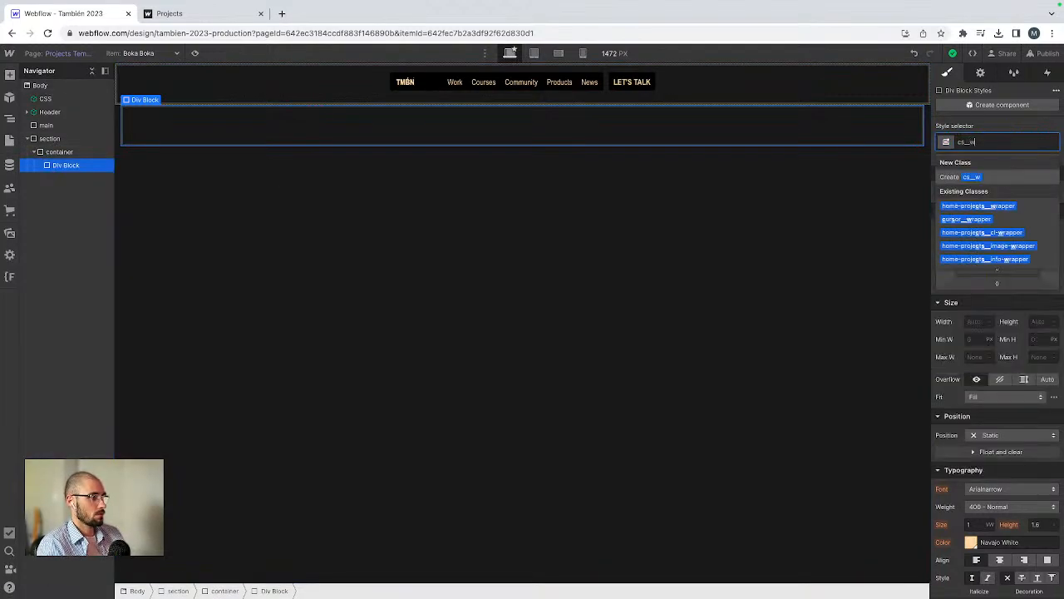
text(rapper)
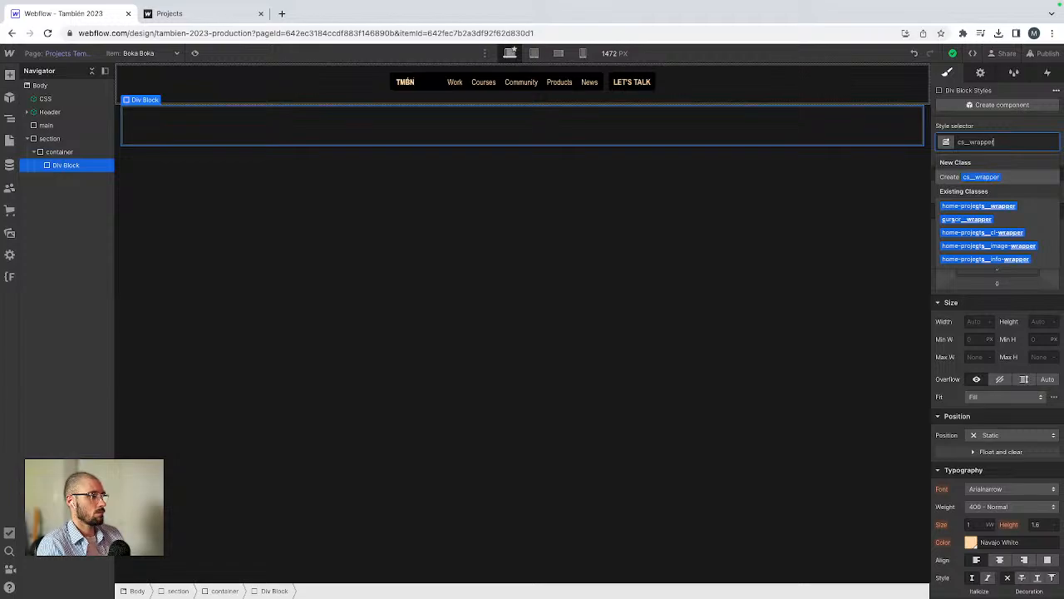
click(963, 142)
text(-)
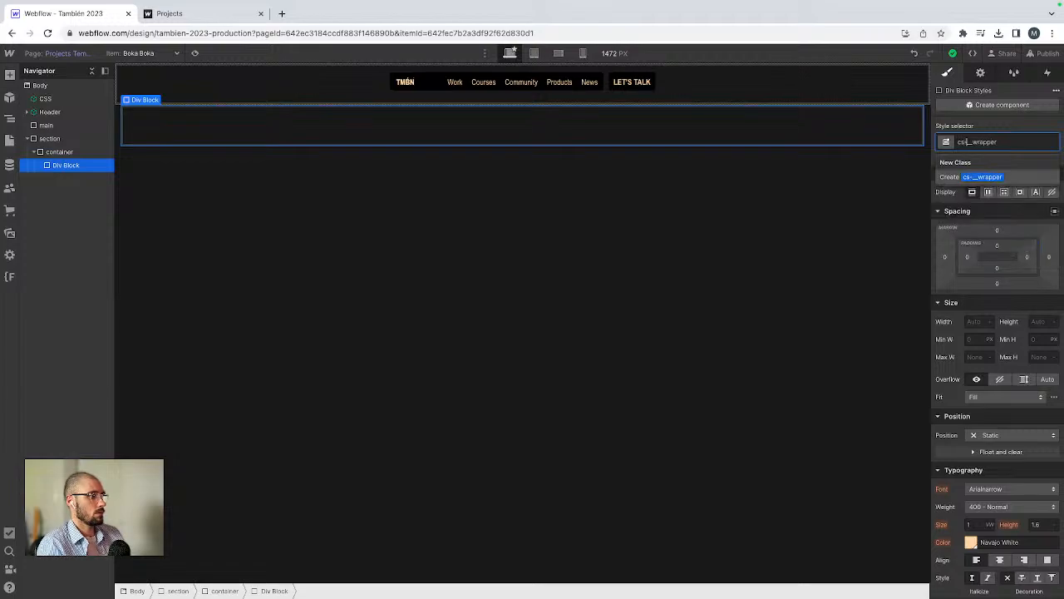
text(hero_)
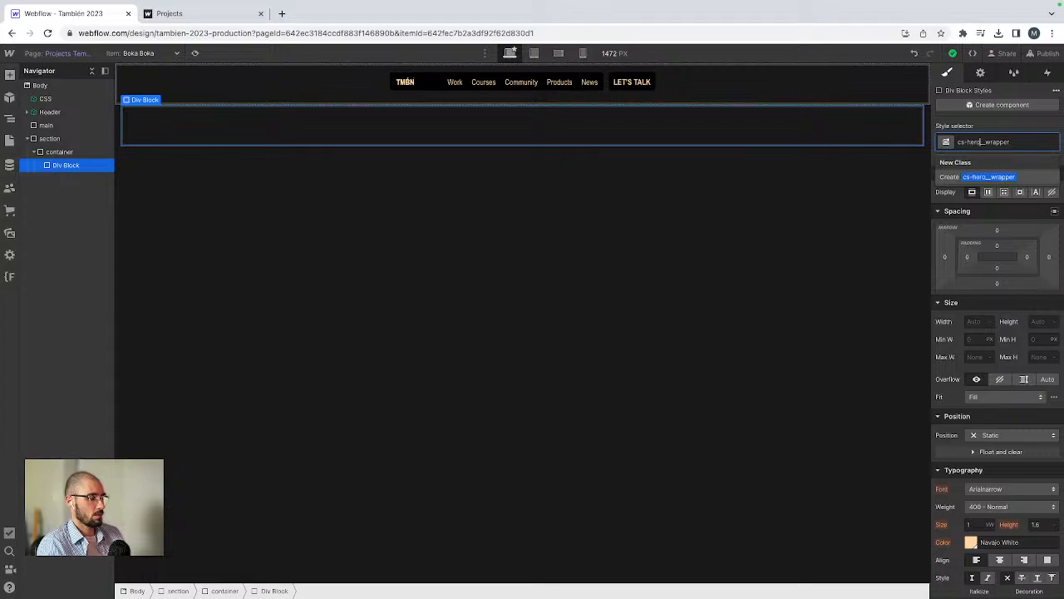
key(Return)
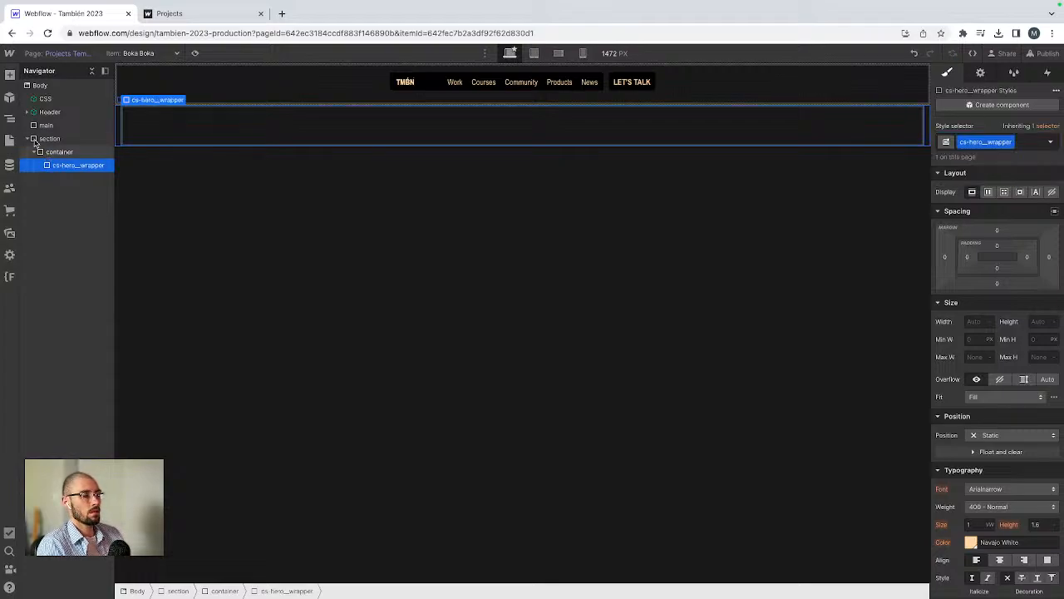
Step: Set the HTML tag of the main div block to Main
click(48, 138)
click(28, 138)
click(46, 126)
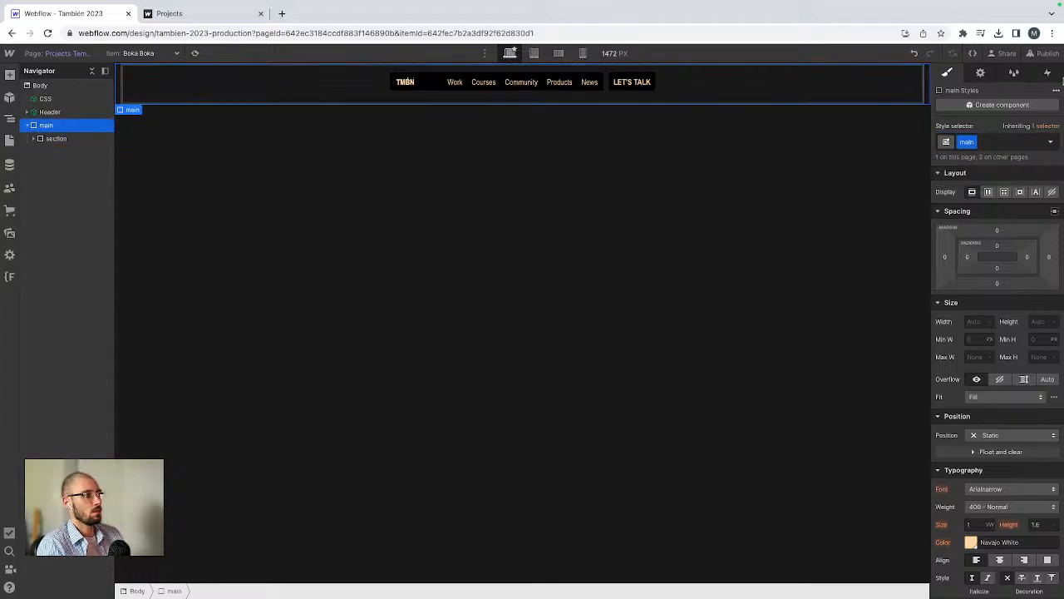
click(981, 74)
click(987, 147)
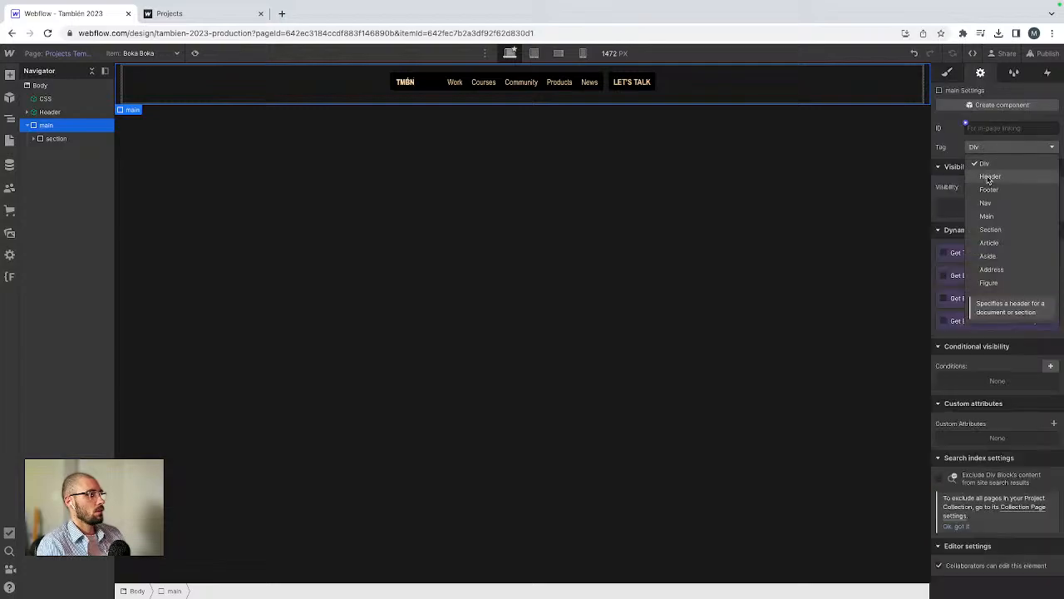
click(986, 216)
Step: Set the HTML tag of the section div block inside main to Section
click(34, 138)
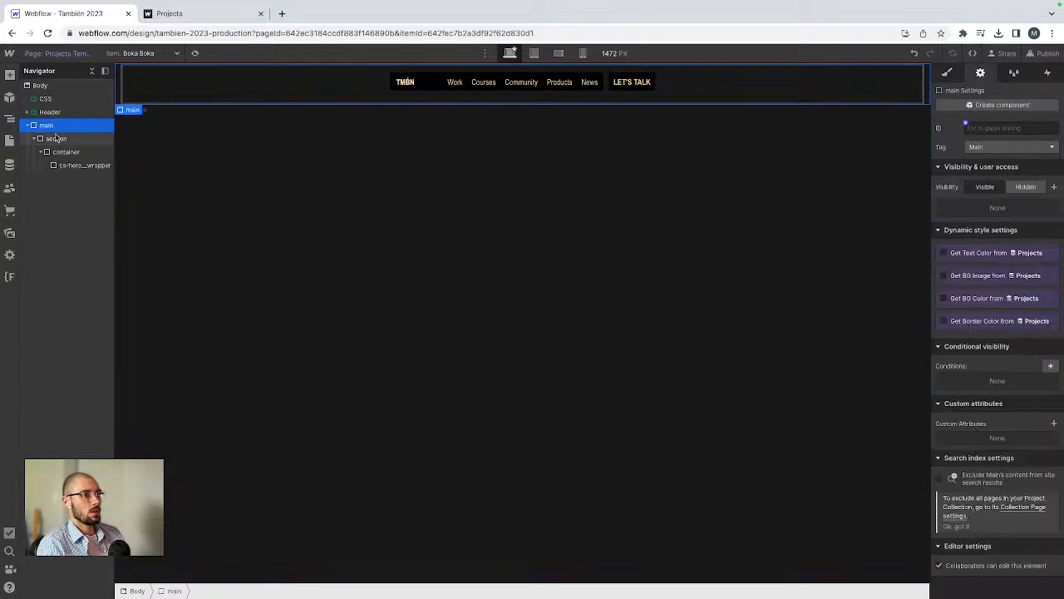
click(57, 139)
click(990, 147)
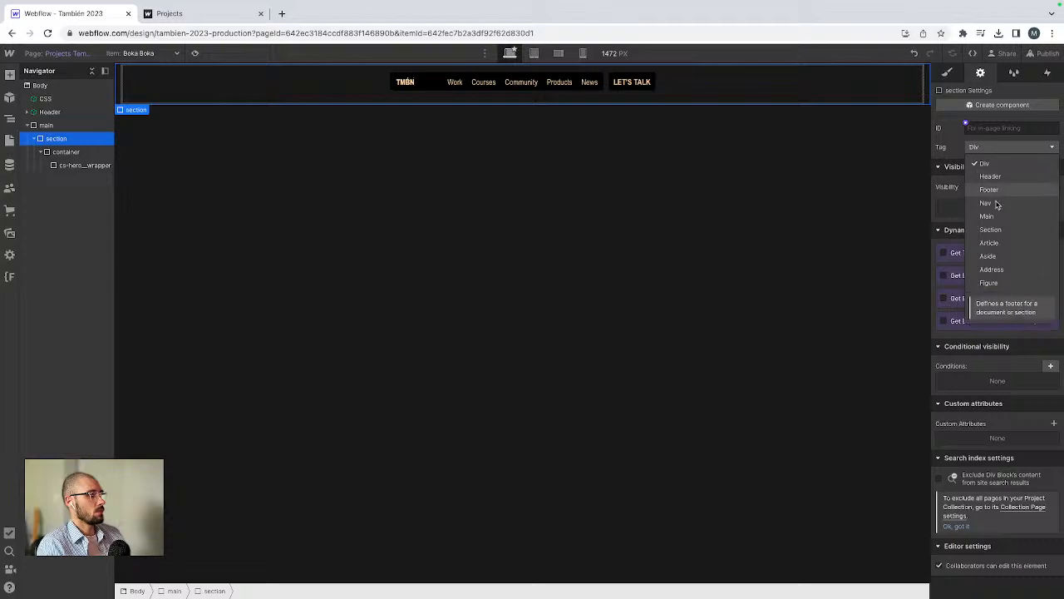
click(991, 229)
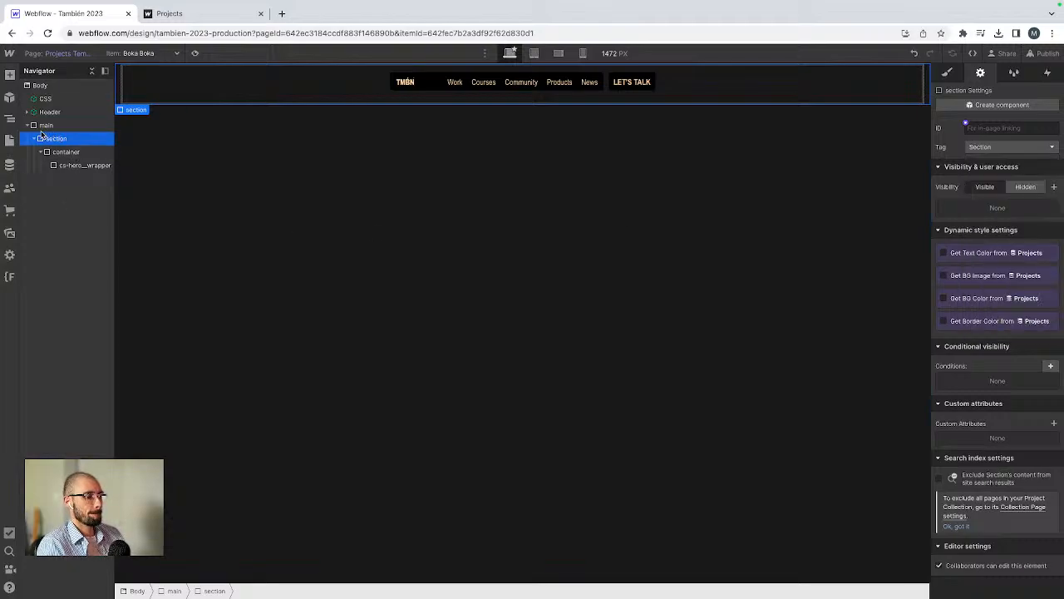
Step: Select the Body and apply the existing body class to it
click(45, 87)
key(super+Return)
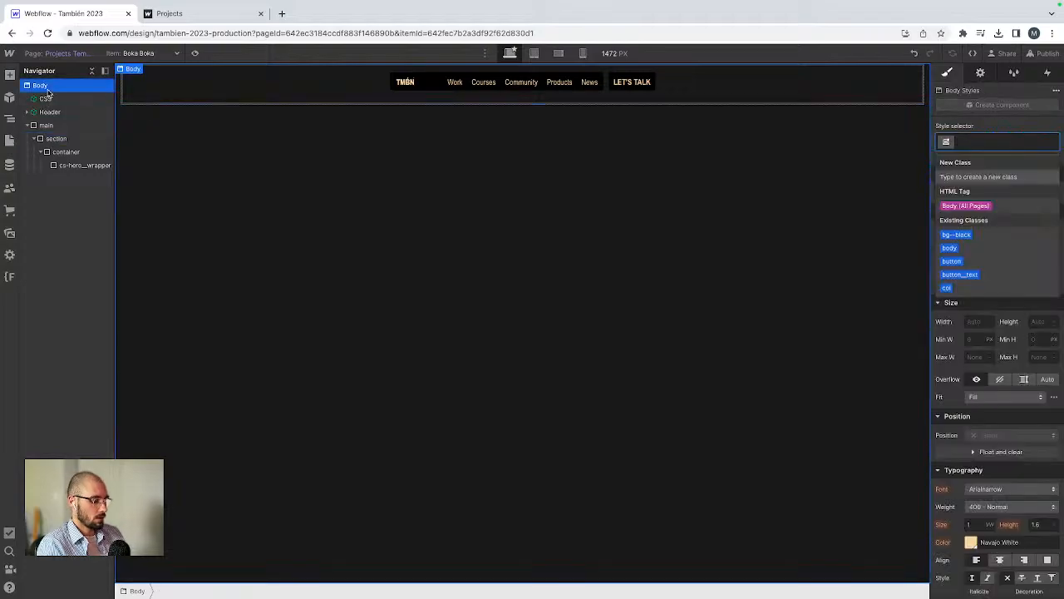
key(Escape)
key(ctrl+Right)
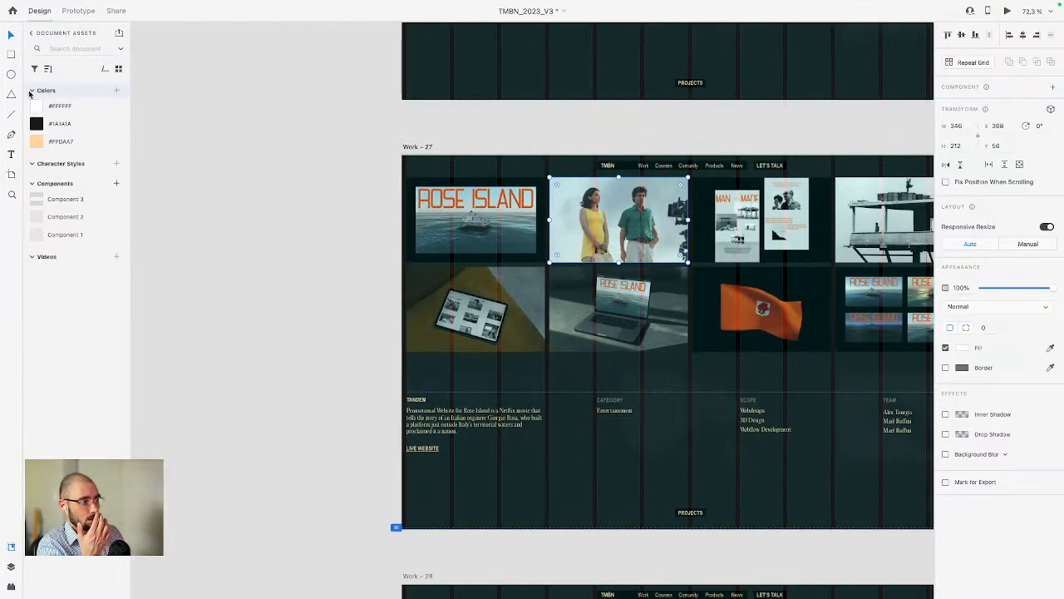
scroll(176, 215, right, 3)
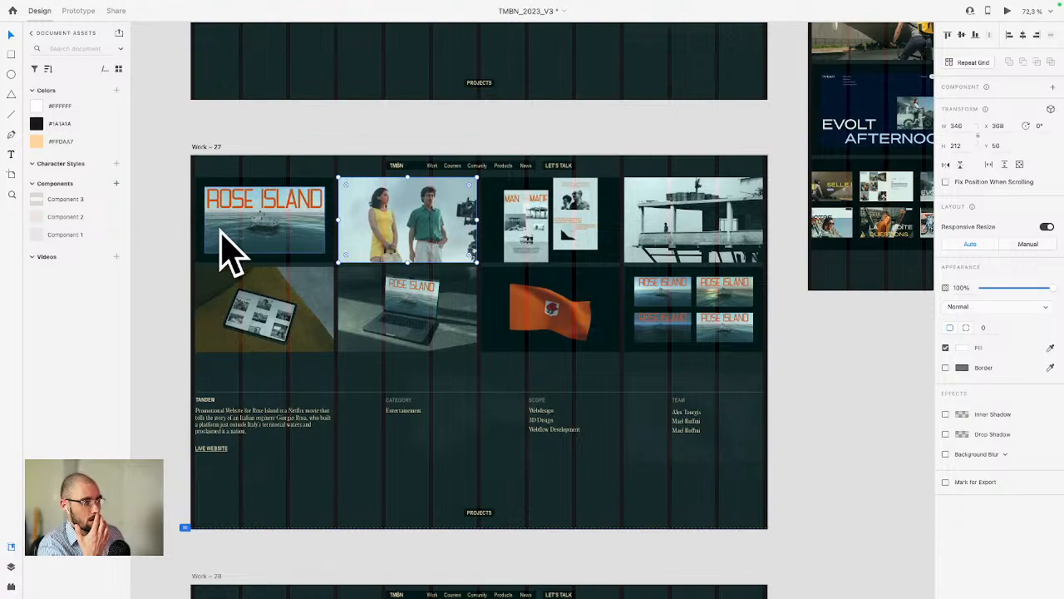
key(ctrl+Left)
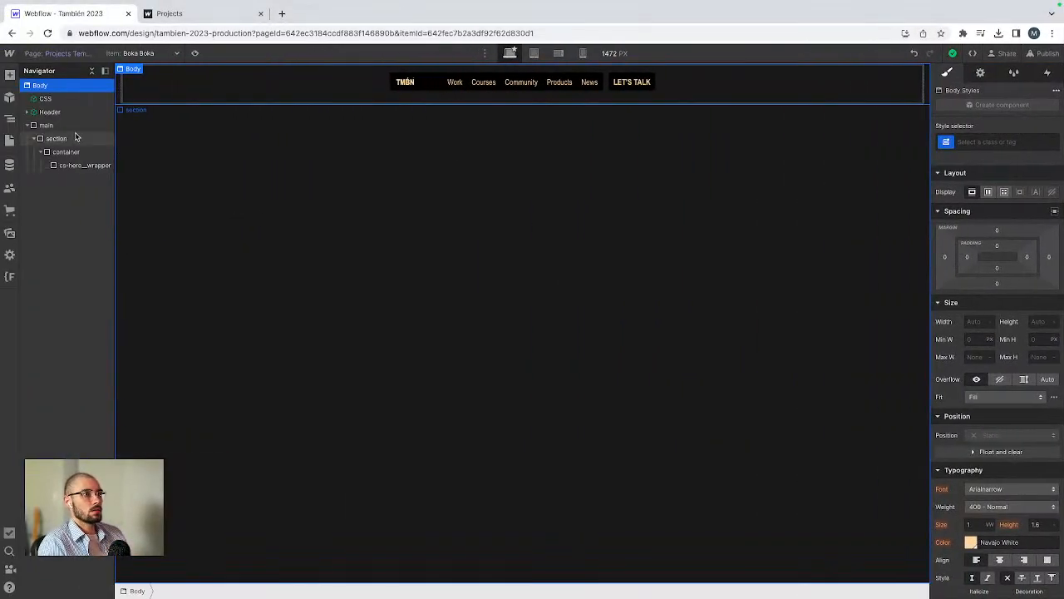
key(ctrl+Return)
text(body)
key(Return)
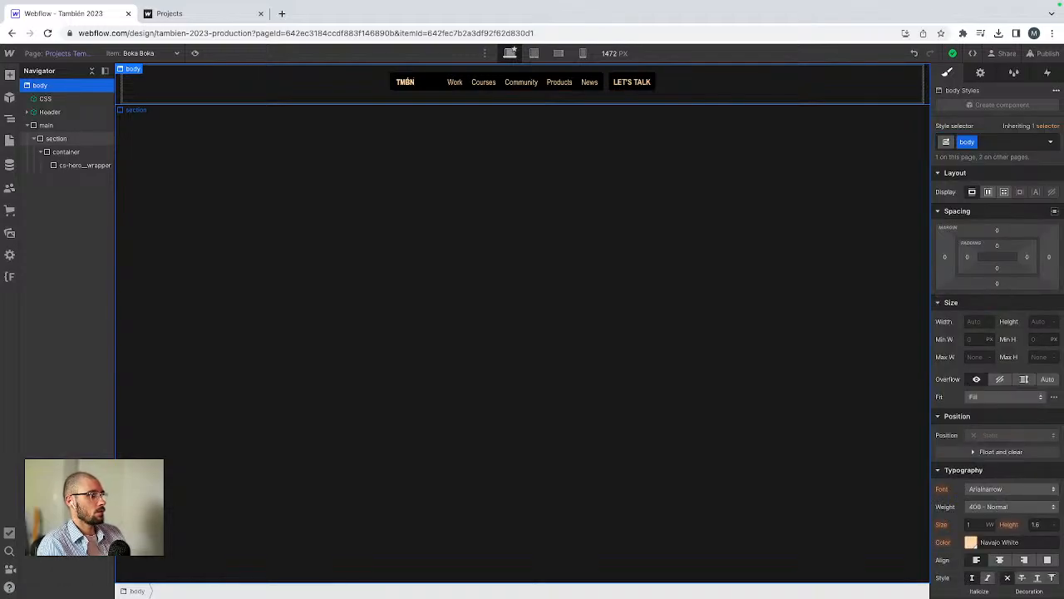
Step: Add a combo class body--cs to the Body
key(super+Return)
text(body--cs)
key(Return)
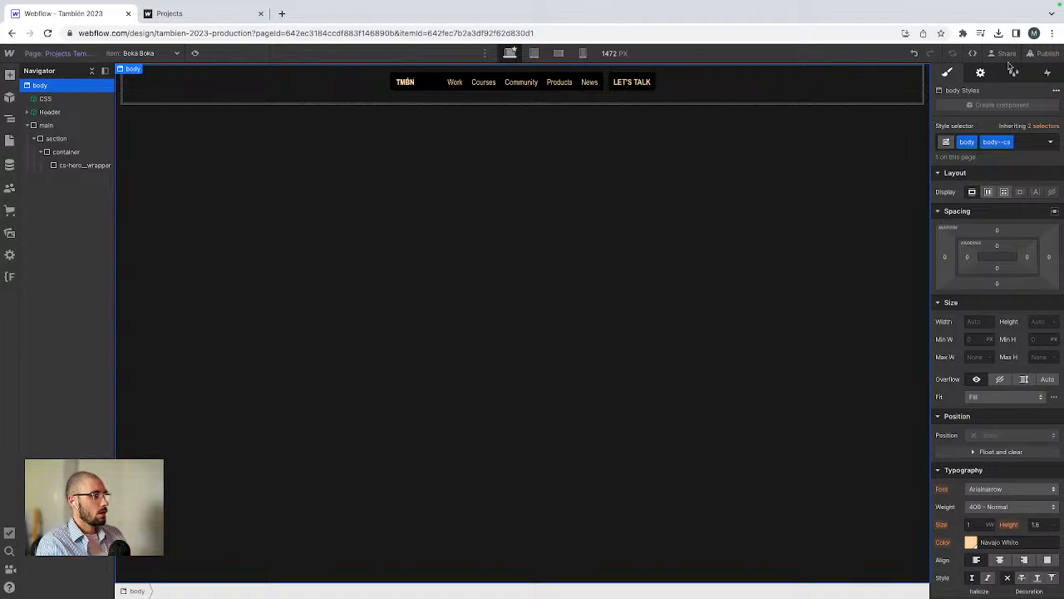
click(1040, 53)
click(972, 218)
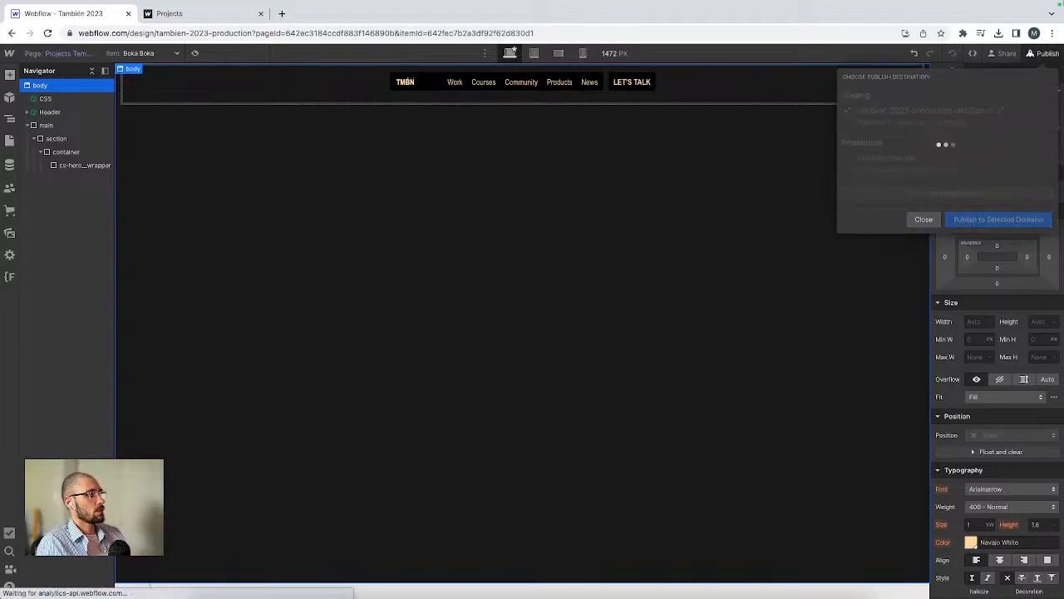
key(ctrl+Up)
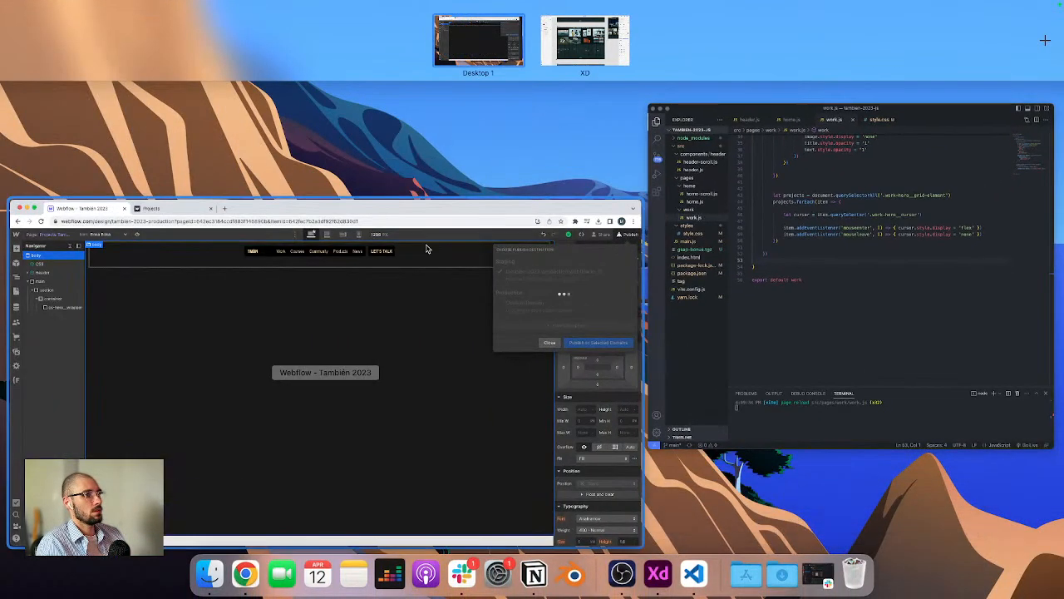
click(427, 249)
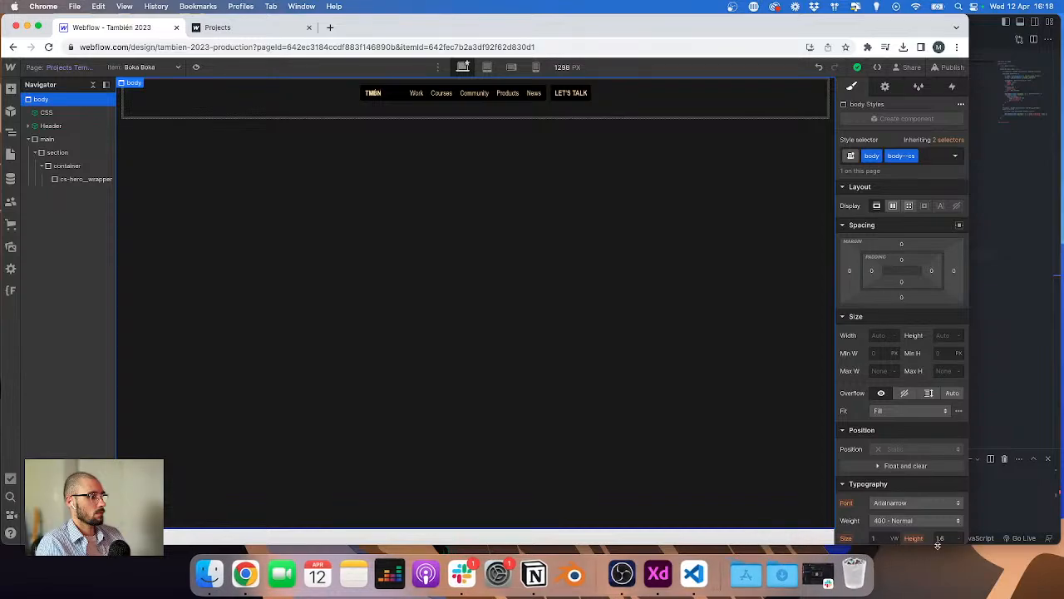
Step: Switch to VS Code and create a new folder named cs inside src/pages
drag(963, 543, 938, 542)
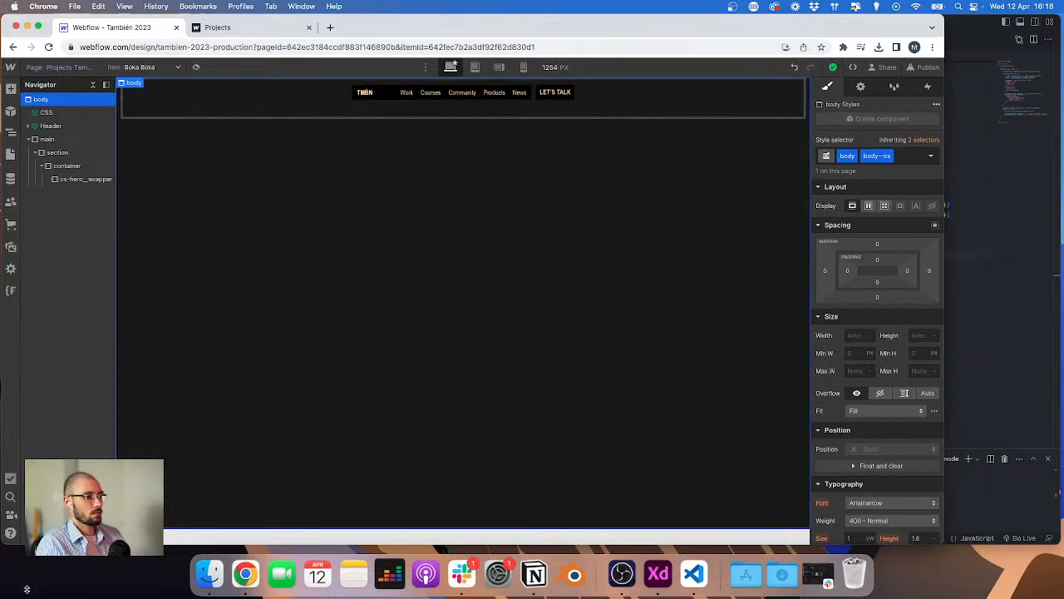
click(957, 319)
scroll(661, 133, up, 3)
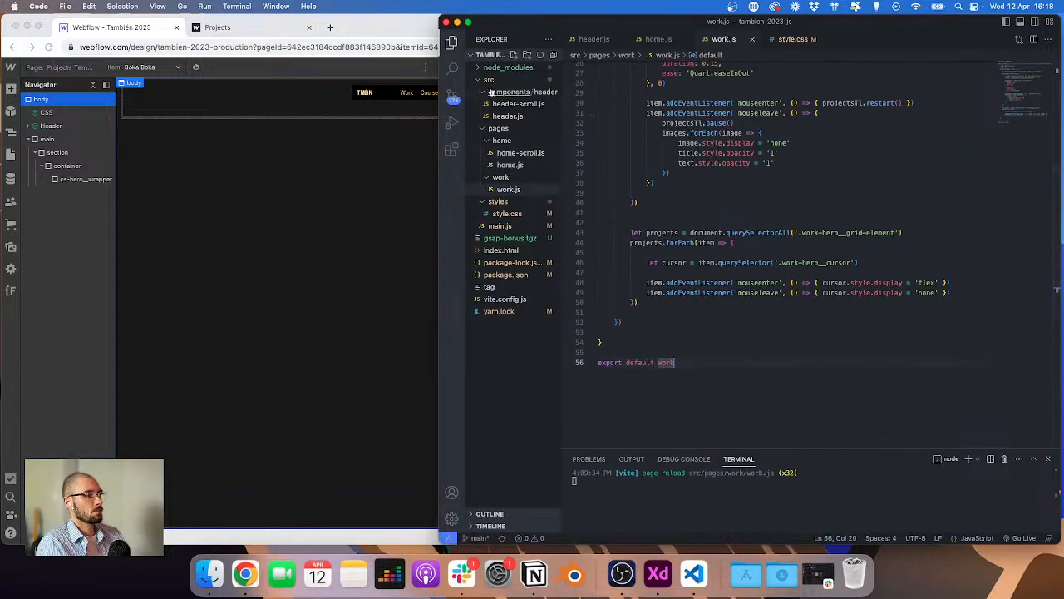
click(491, 140)
click(484, 154)
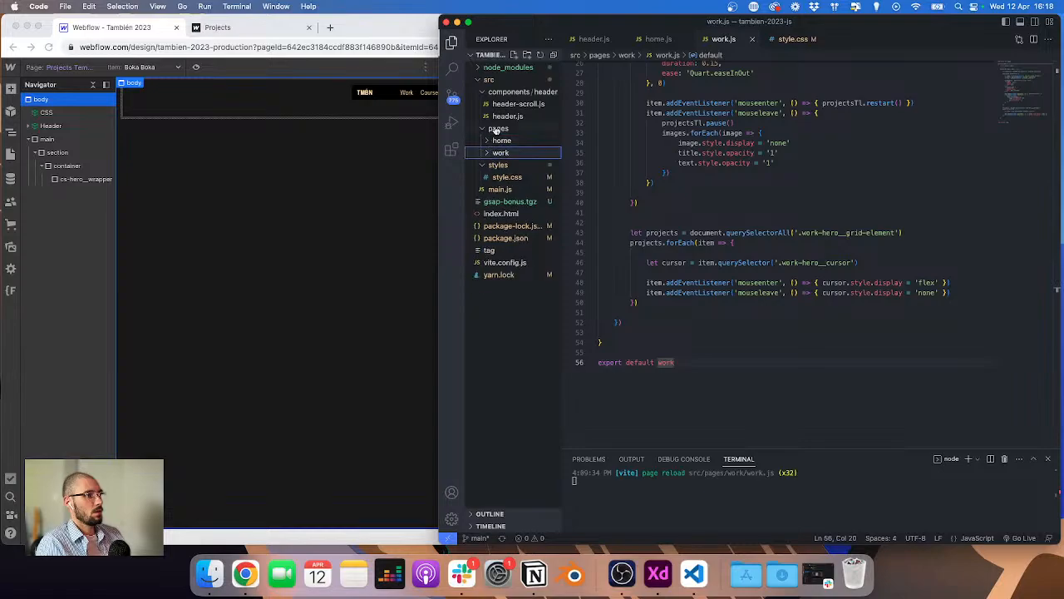
right_click(494, 128)
click(522, 143)
text(cs)
key(Return)
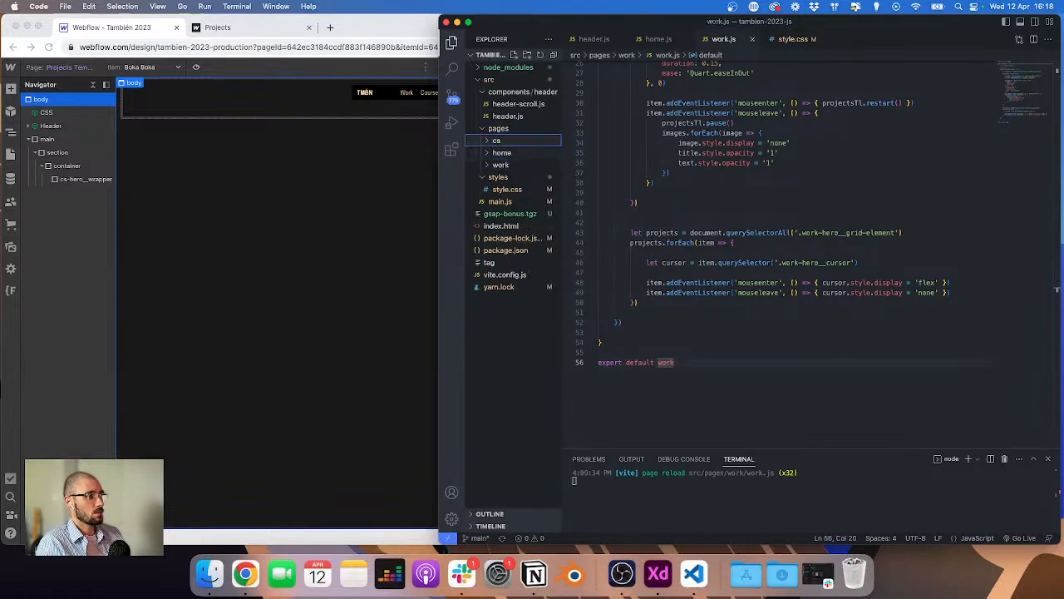
Step: Create a new file cs.js inside the cs folder
right_click(504, 146)
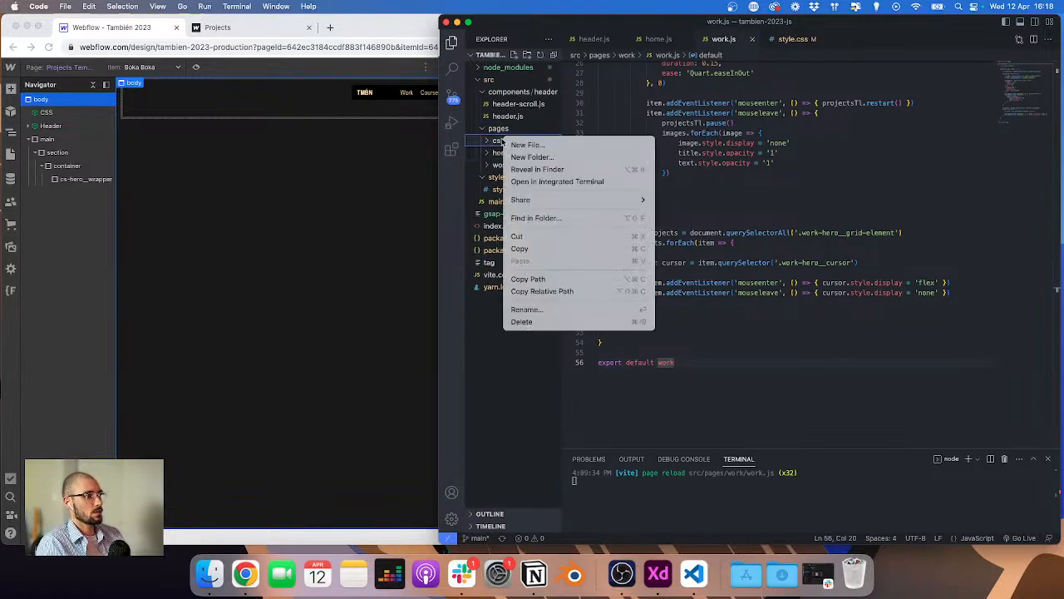
click(521, 146)
text(cs.js)
key(Return)
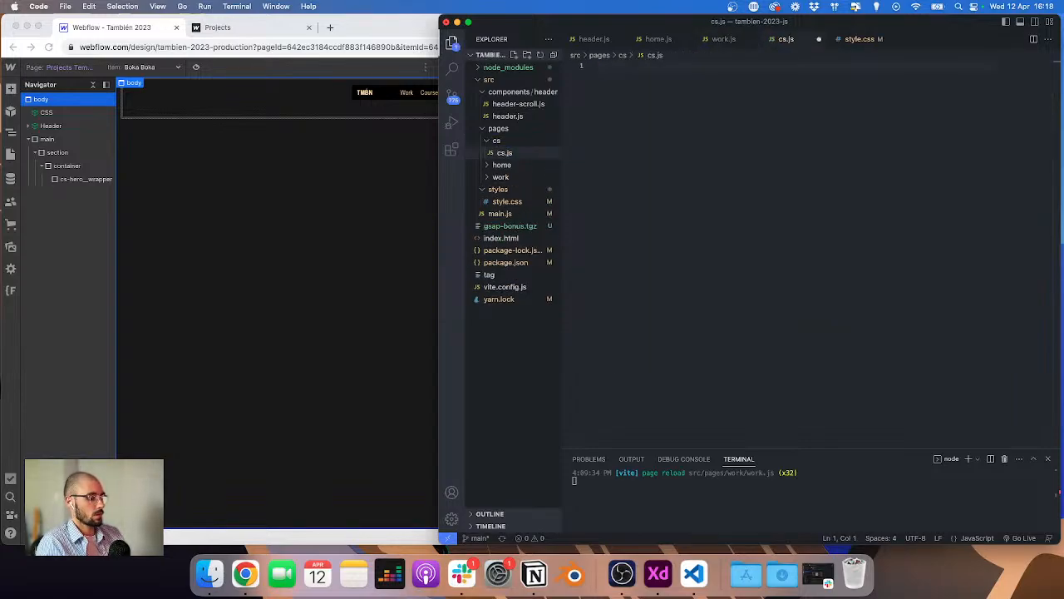
Step: Write a cs function that logs 'cs' to the console and export it as the default
text(function cs())
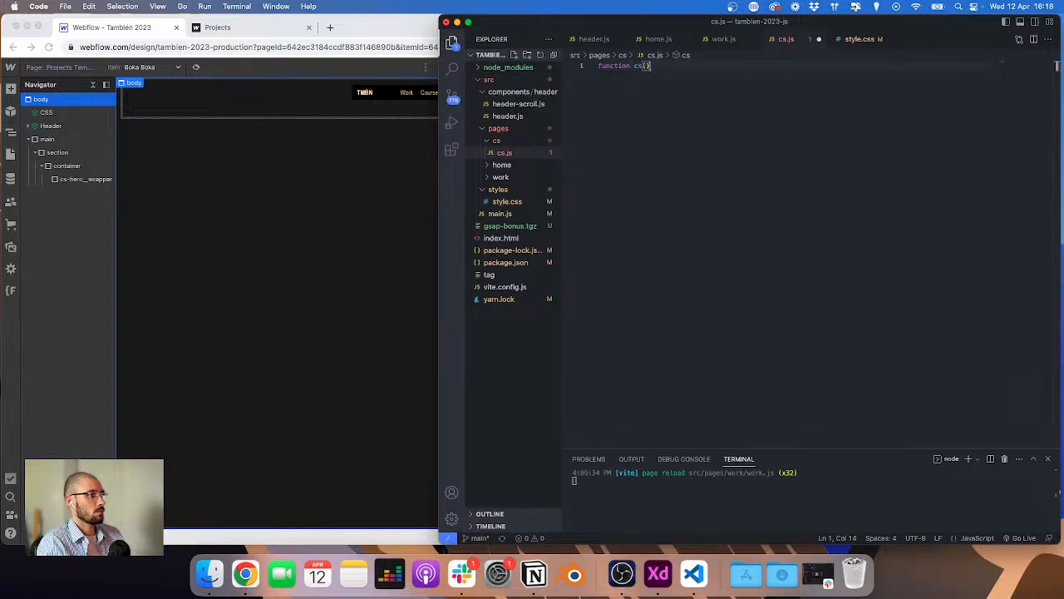
key(Return)
text({console.log(c)
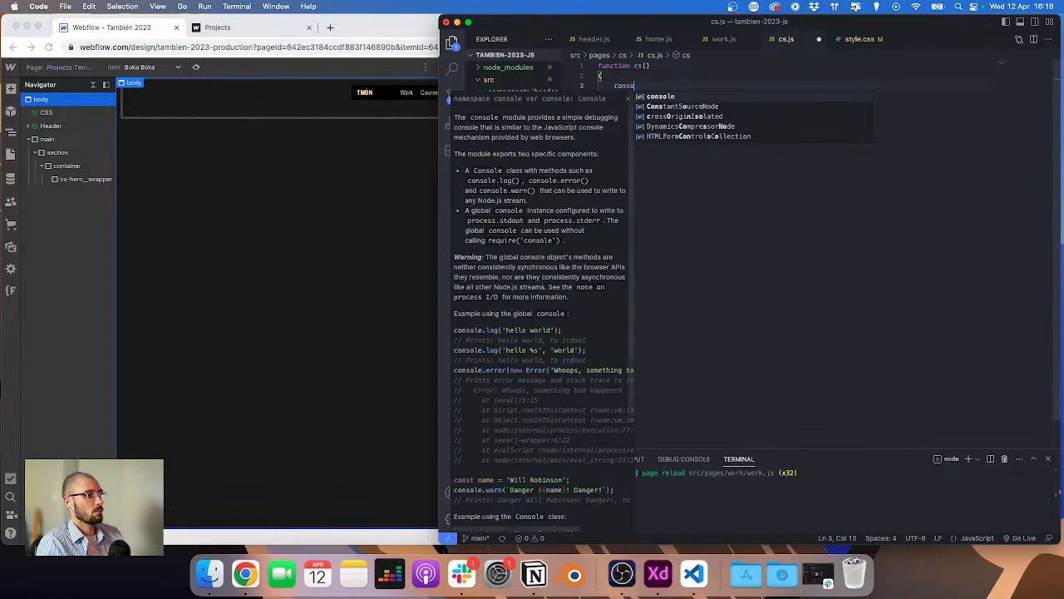
key(BackSpace)
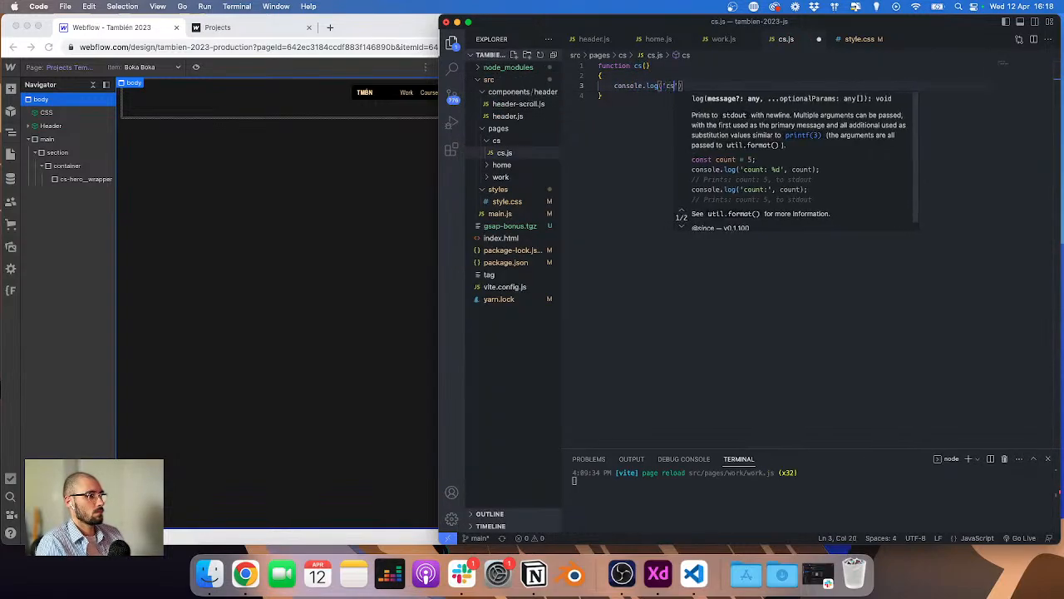
text('cs')
key(Down)
key(Return)
key(Return)
text(e)
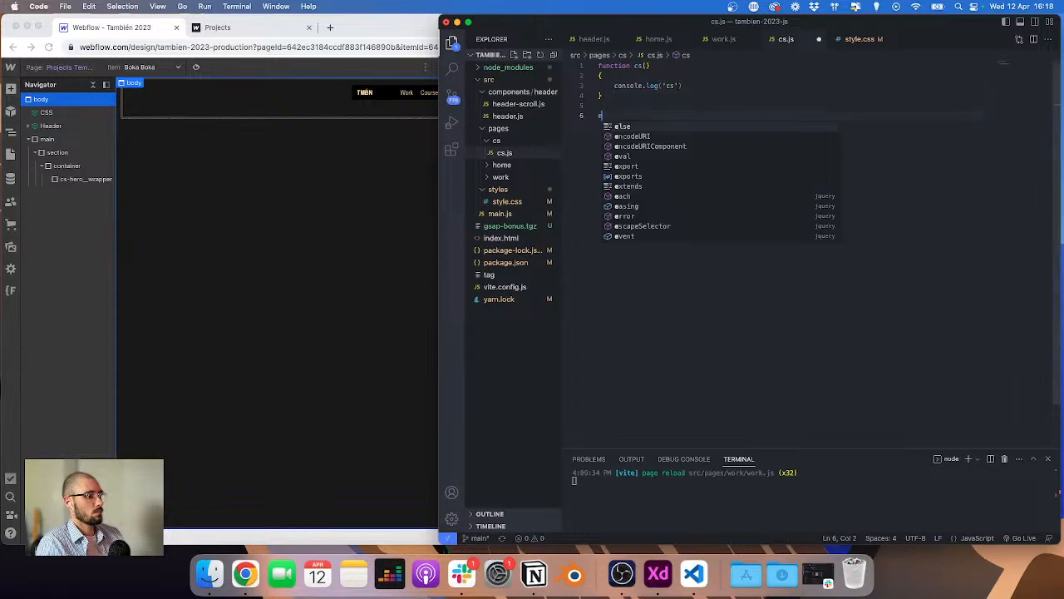
text(xport default cs)
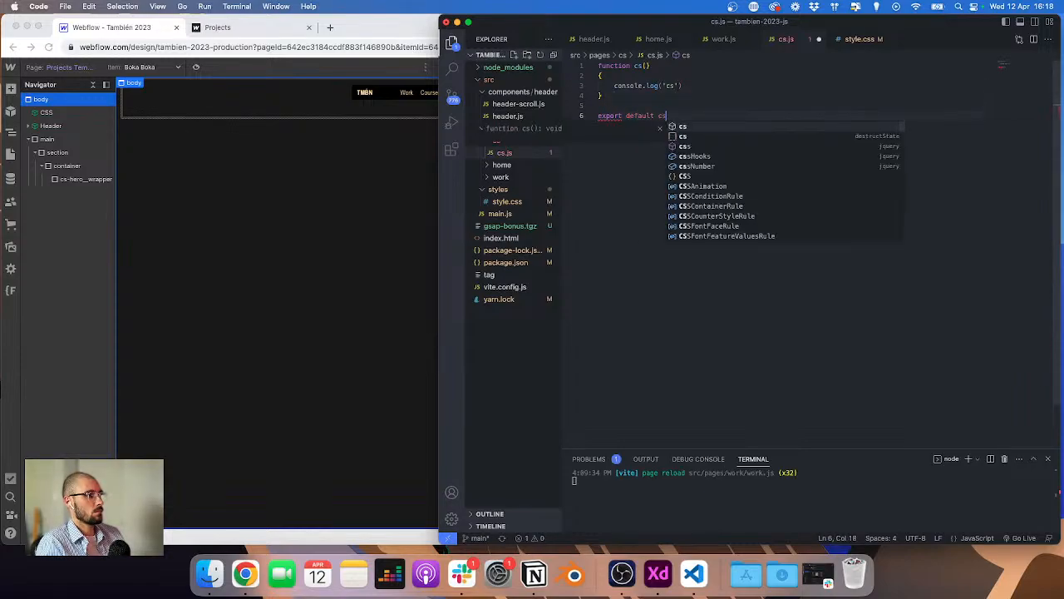
Step: Close the header.js, home.js and work.js editor tabs
click(620, 39)
click(621, 39)
click(619, 39)
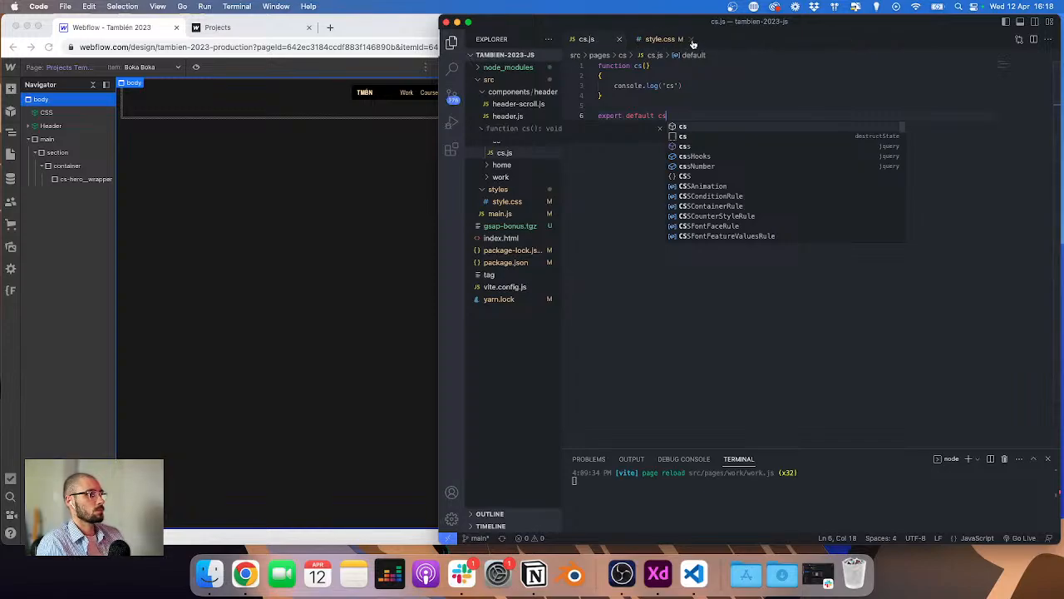
Step: Open main.js and duplicate the isWork condition block at the end of the file
click(689, 39)
key(super+shift+Left)
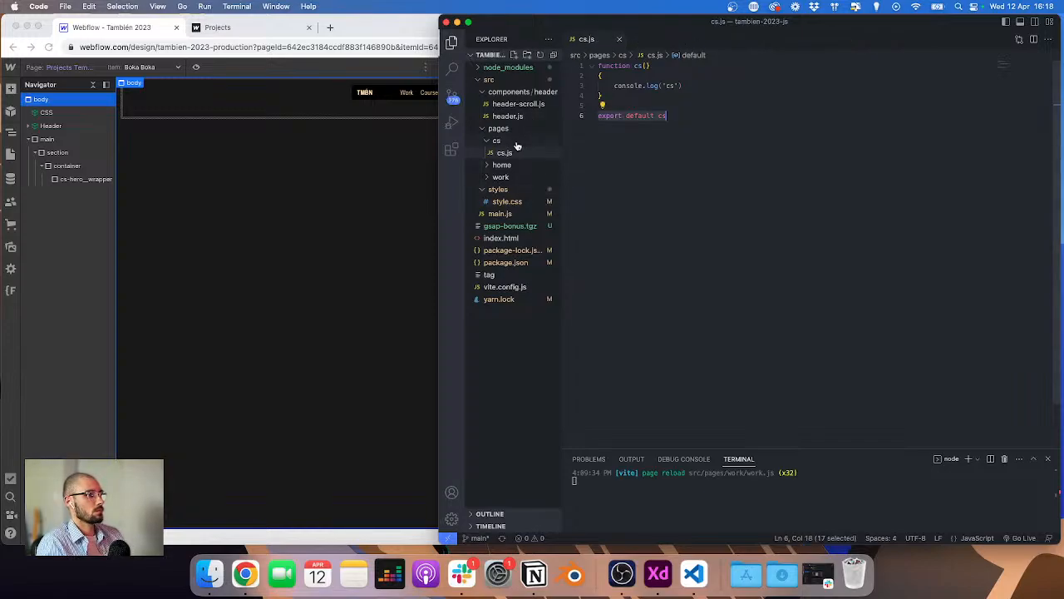
click(500, 214)
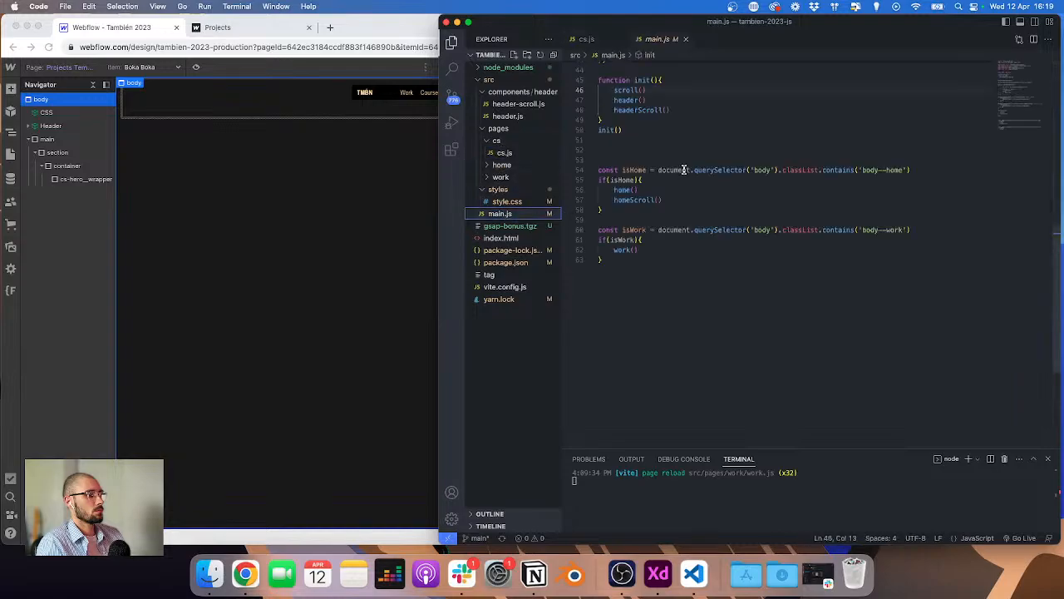
drag(648, 253, 594, 237)
key(super+c)
key(Right)
key(Return)
key(Return)
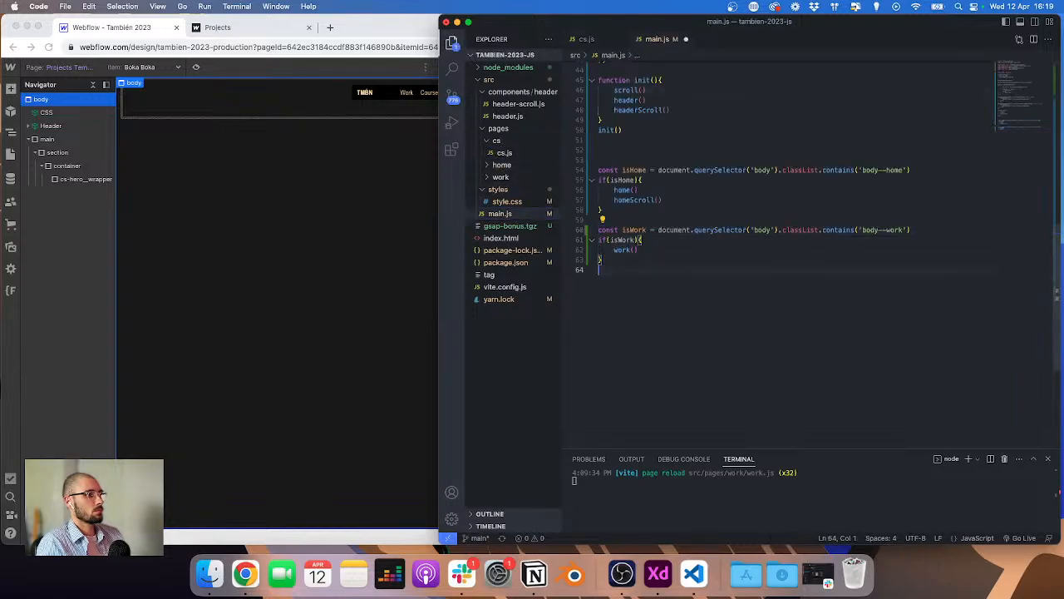
key(super+v)
Step: Rename the copied constant and its if condition to isCs and change the class check to body--cs
double_click(634, 279)
text(isCs)
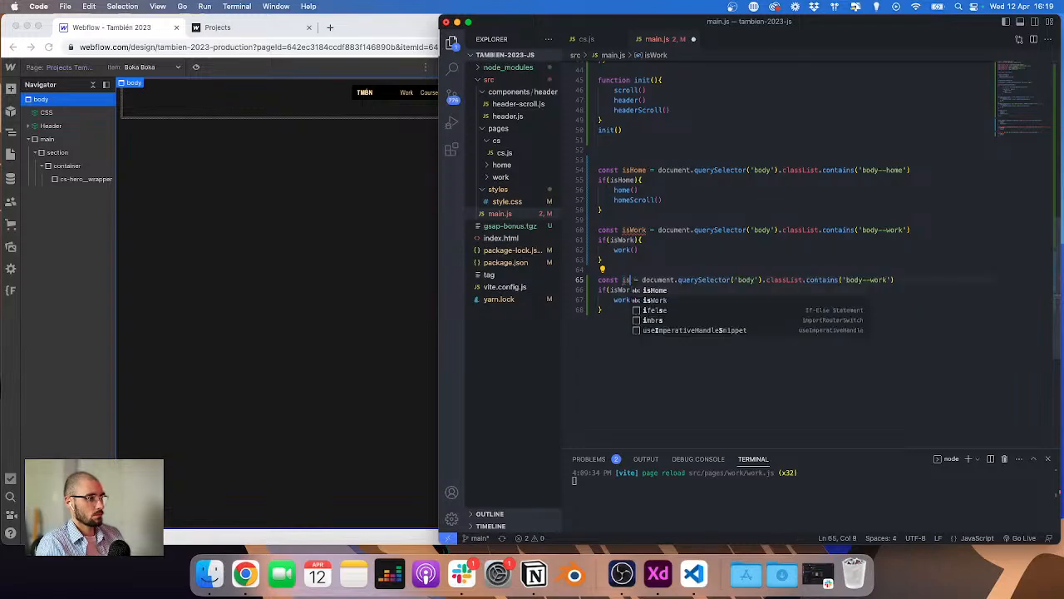
double_click(625, 280)
key(super+c)
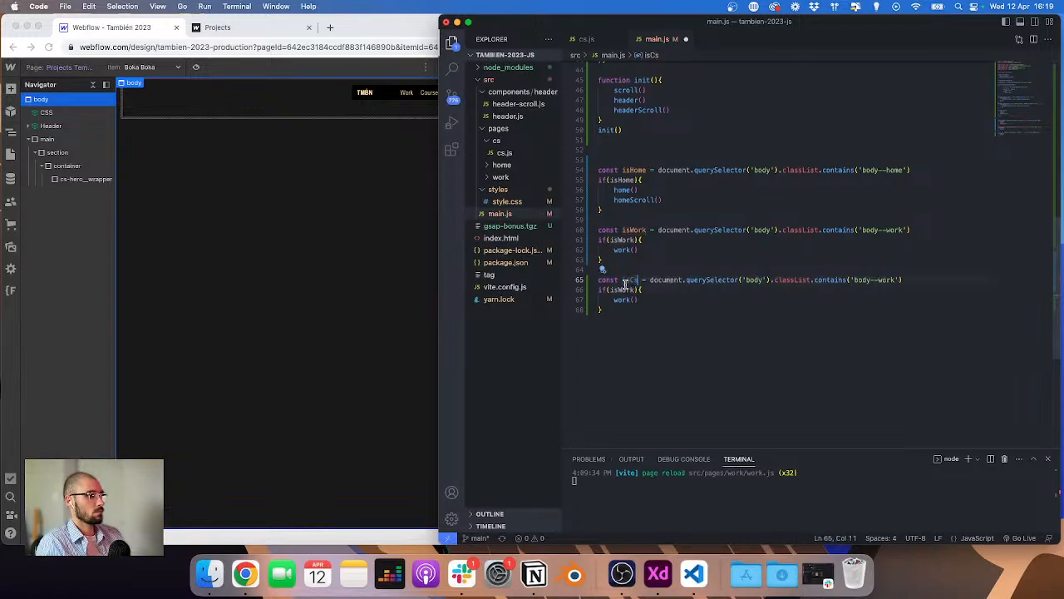
double_click(628, 290)
key(super+v)
double_click(891, 279)
text(cs)
Step: Add an import of cs from './pages/cs/cs' below the other page imports and save main.js
key(Right)
scroll(698, 204, up, 15)
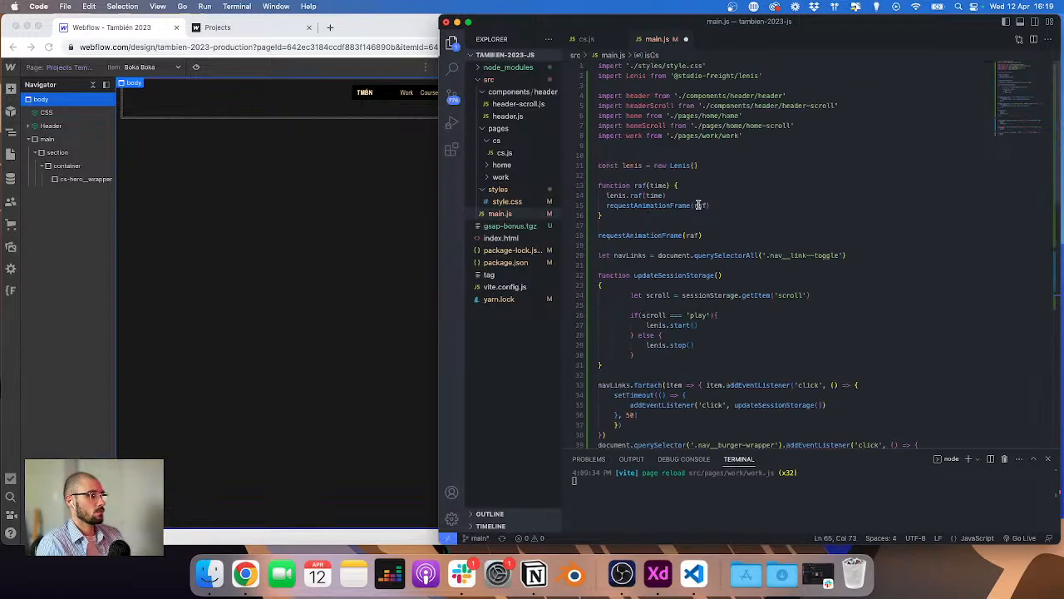
key(Return)
text(import cs)
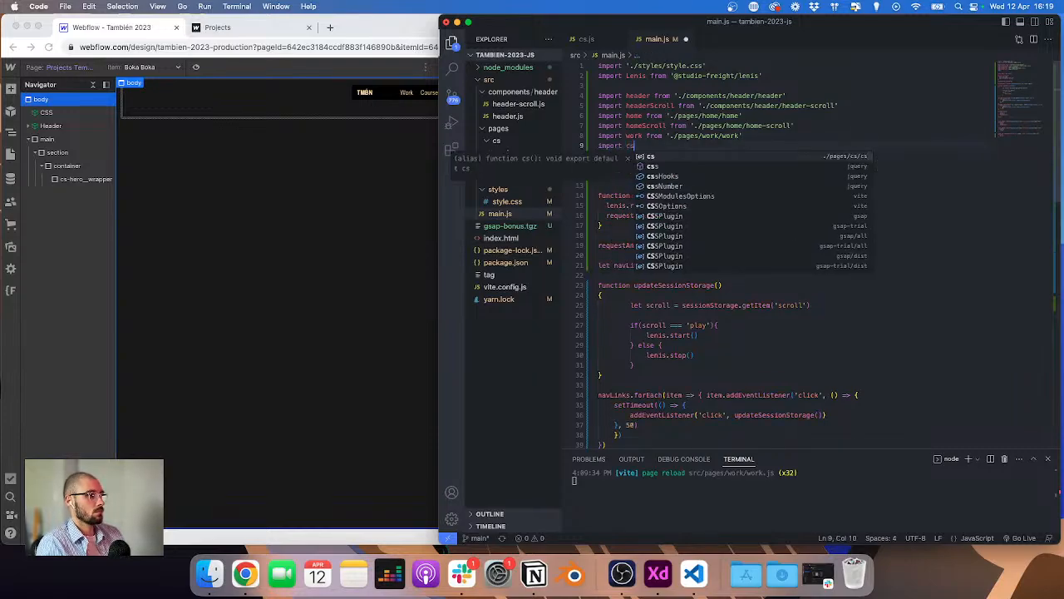
key(Return)
key(super+s)
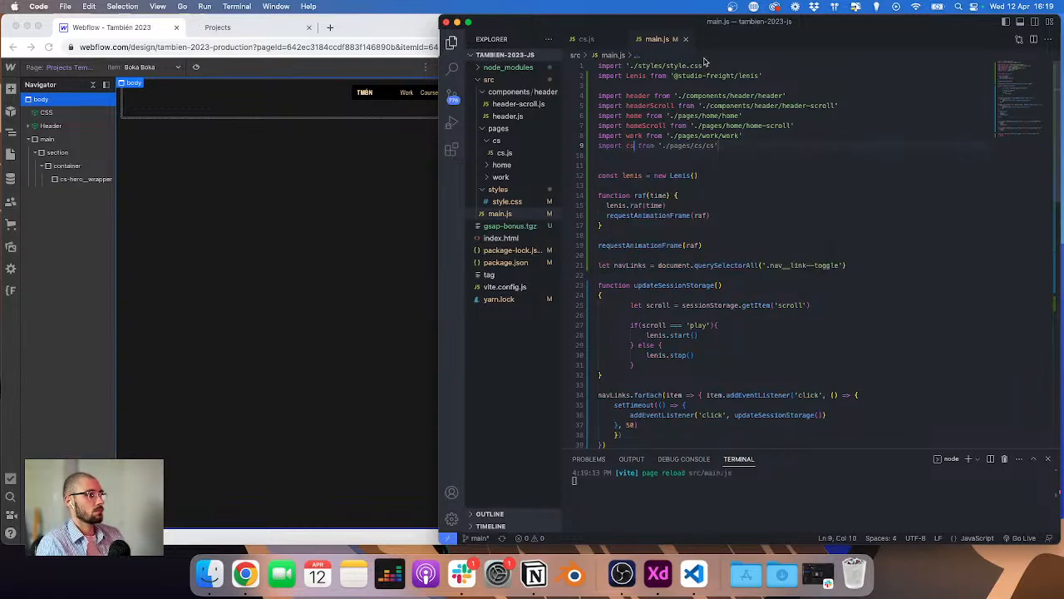
Step: Open the Rose Island project page in the browser with the developer console showing at desktop size
click(686, 39)
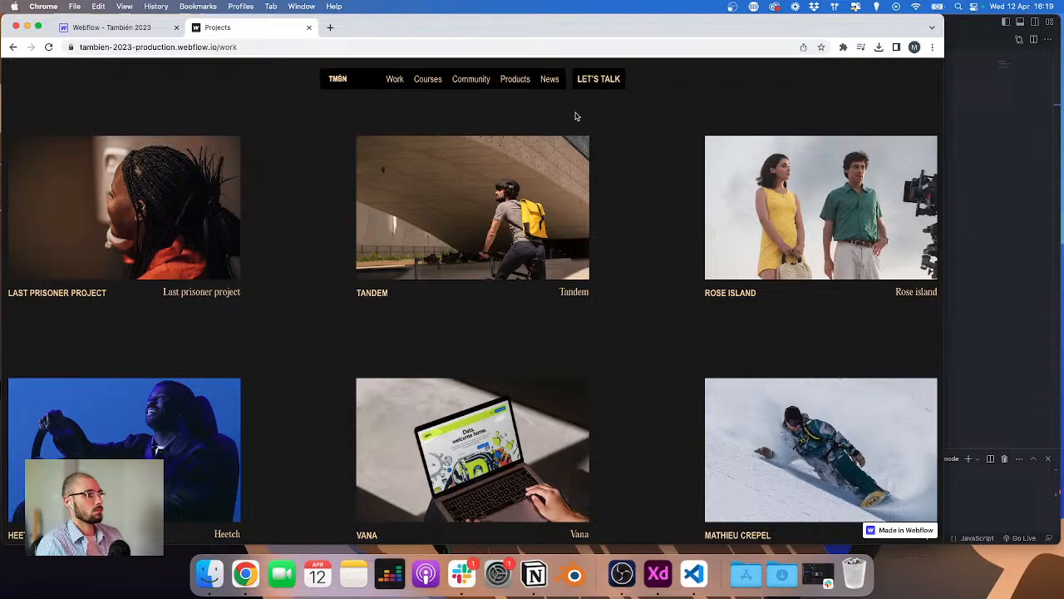
click(736, 219)
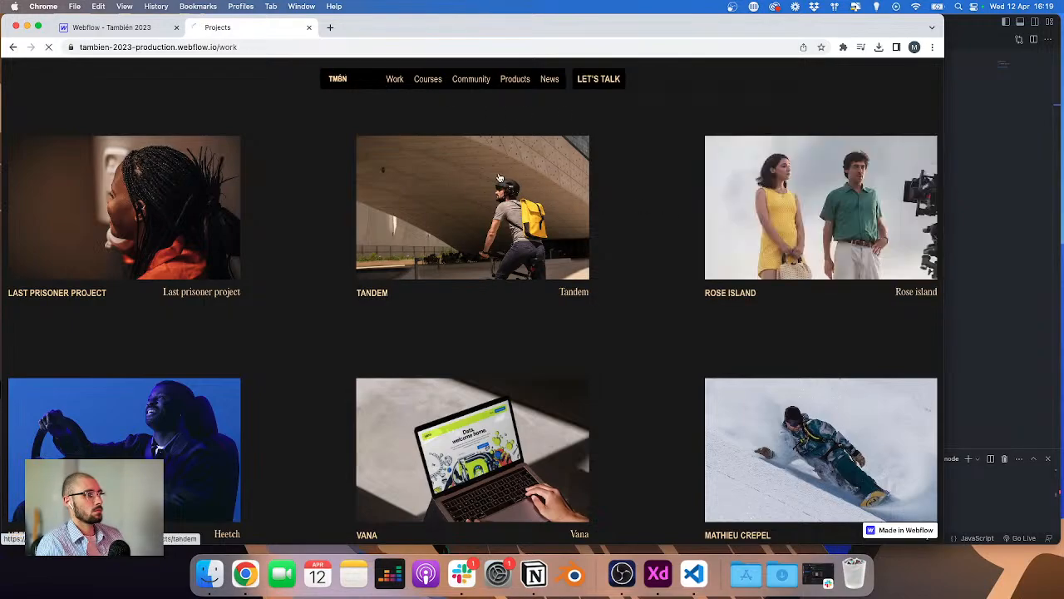
key(super+alt+i)
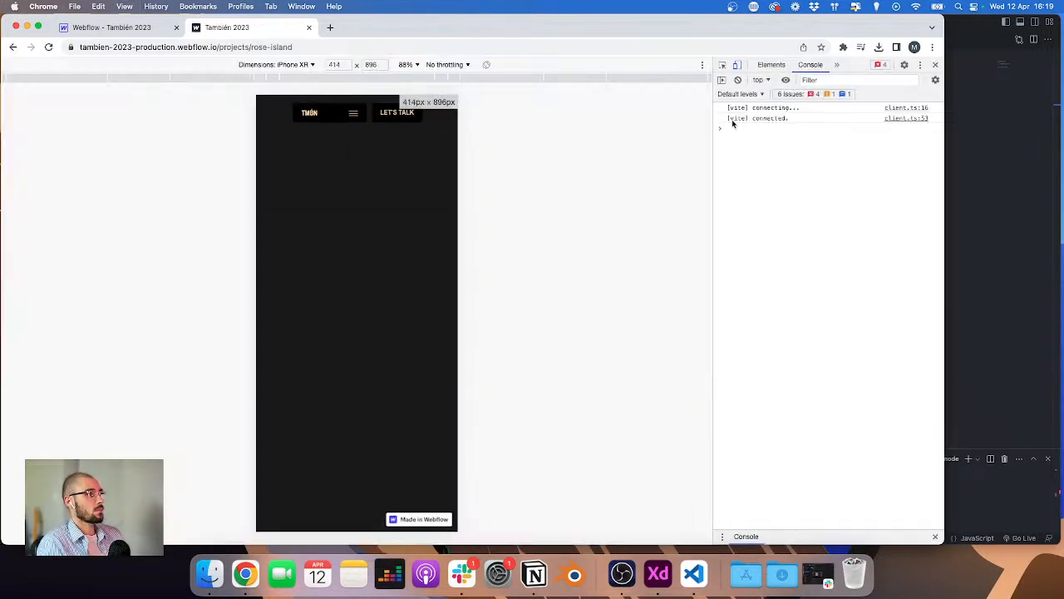
click(736, 64)
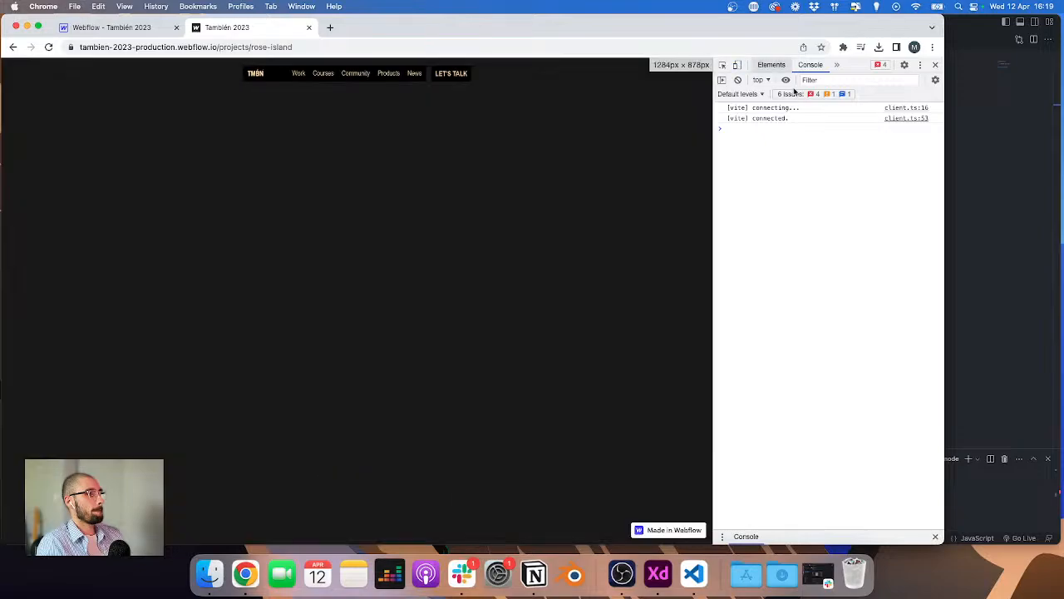
Step: In main.js, call cs() instead of work() inside the isCs block and save
click(976, 178)
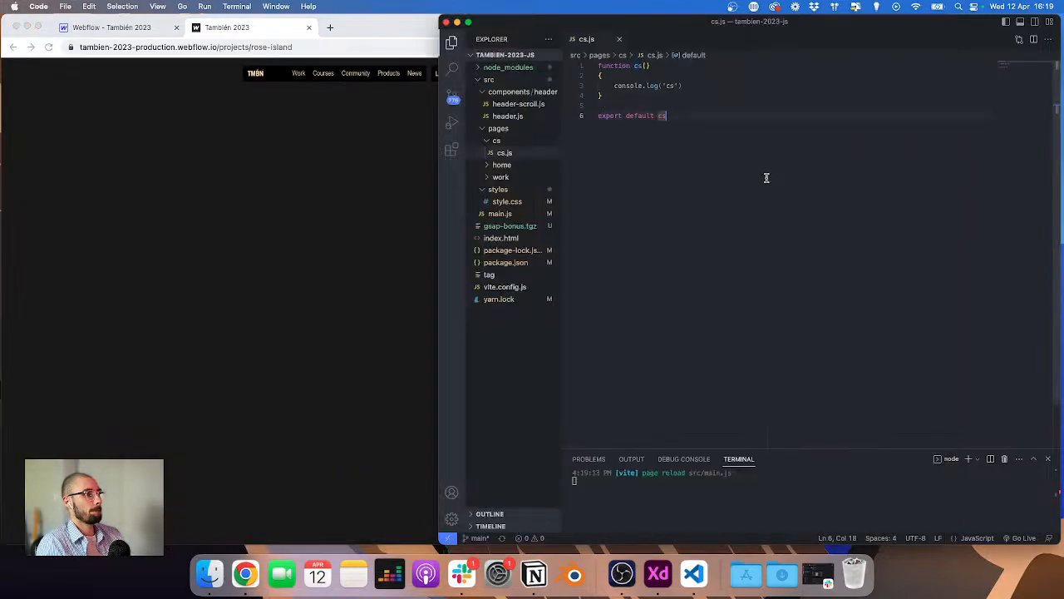
click(500, 215)
scroll(711, 234, down, 10)
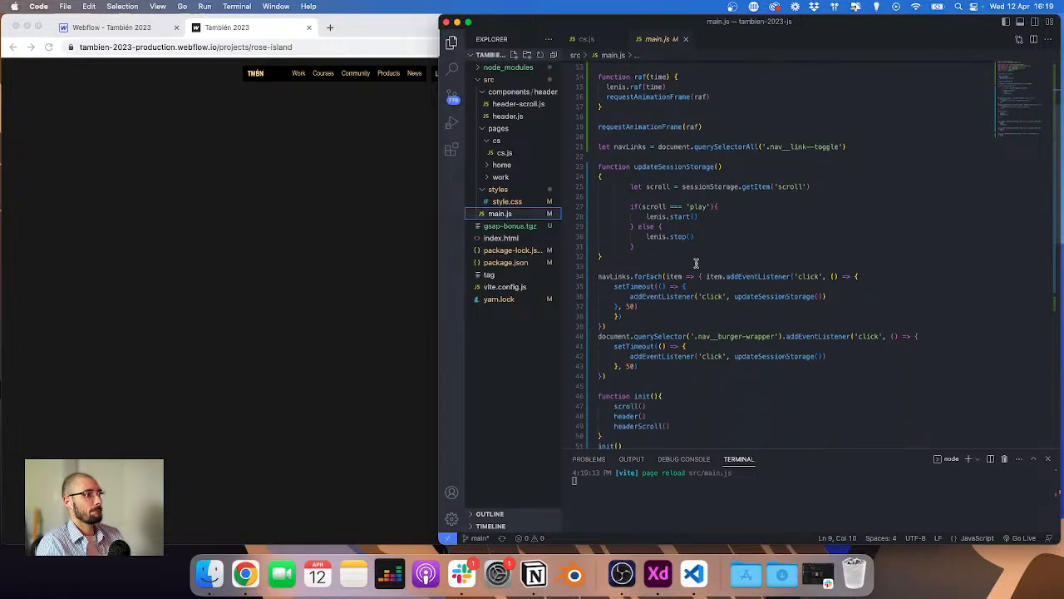
scroll(651, 348, down, 3)
click(649, 387)
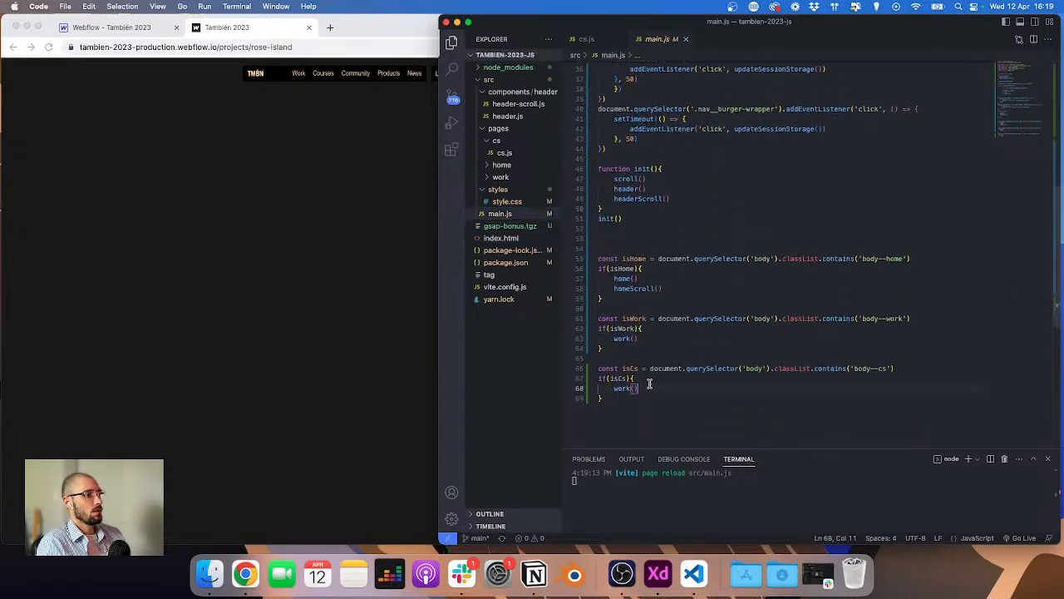
text(cs()
key(super+s)
Step: Check the browser console for the cs message, then return to the Webflow designer tab
click(275, 261)
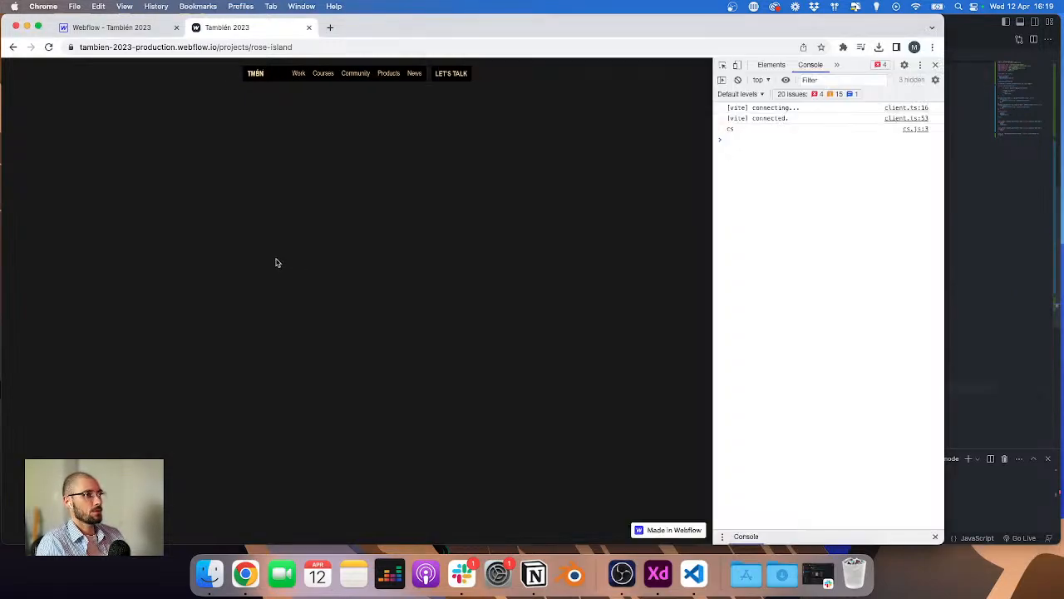
drag(743, 133, 711, 150)
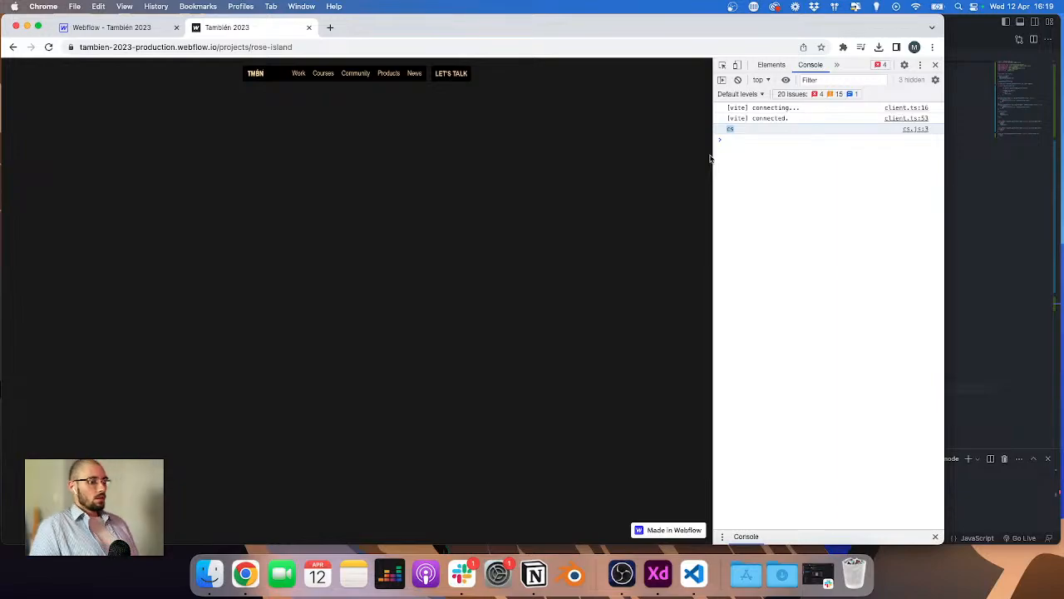
click(156, 31)
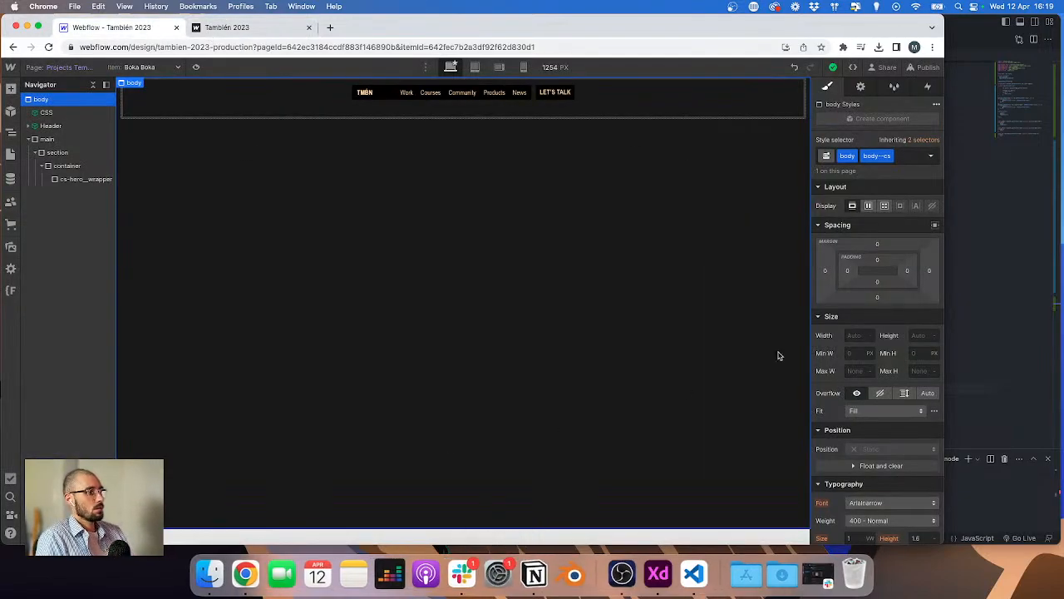
Step: Switch to the Adobe XD design and examine the Rose Island case study page layout
key(ctrl+Right)
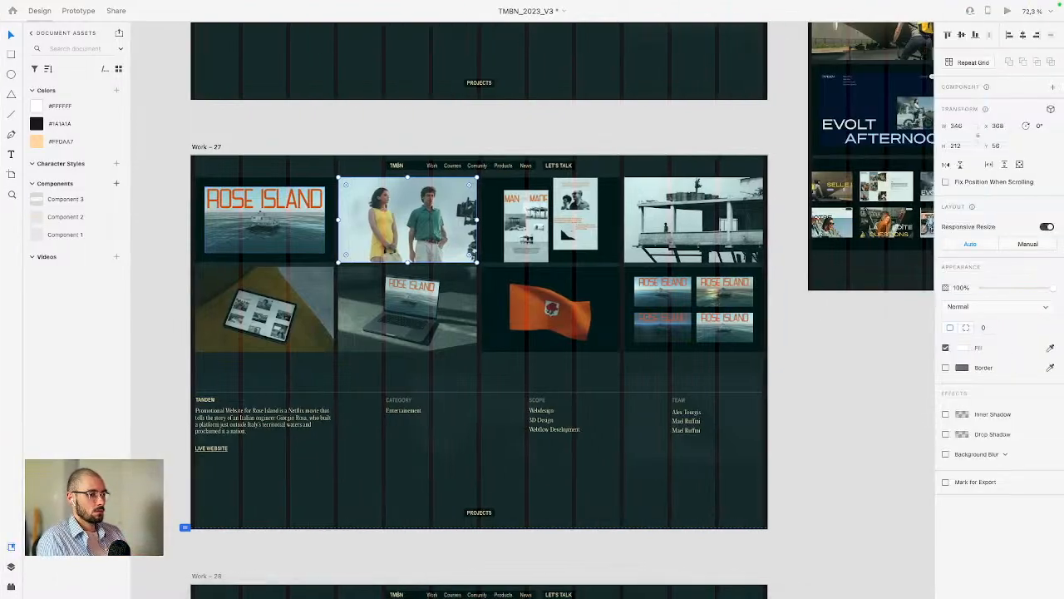
key(ctrl+Up)
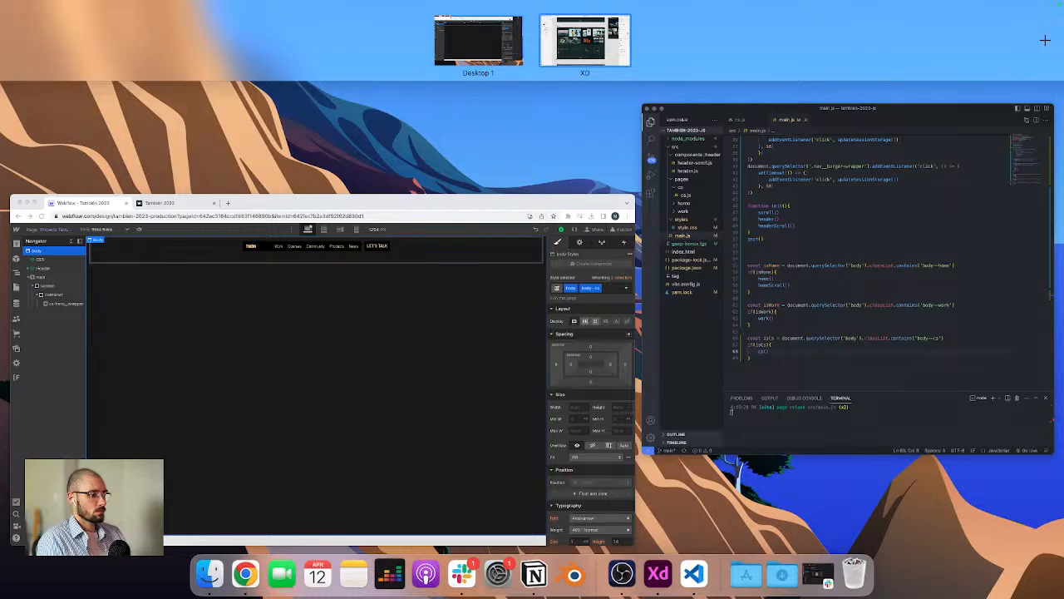
key(ctrl+Right)
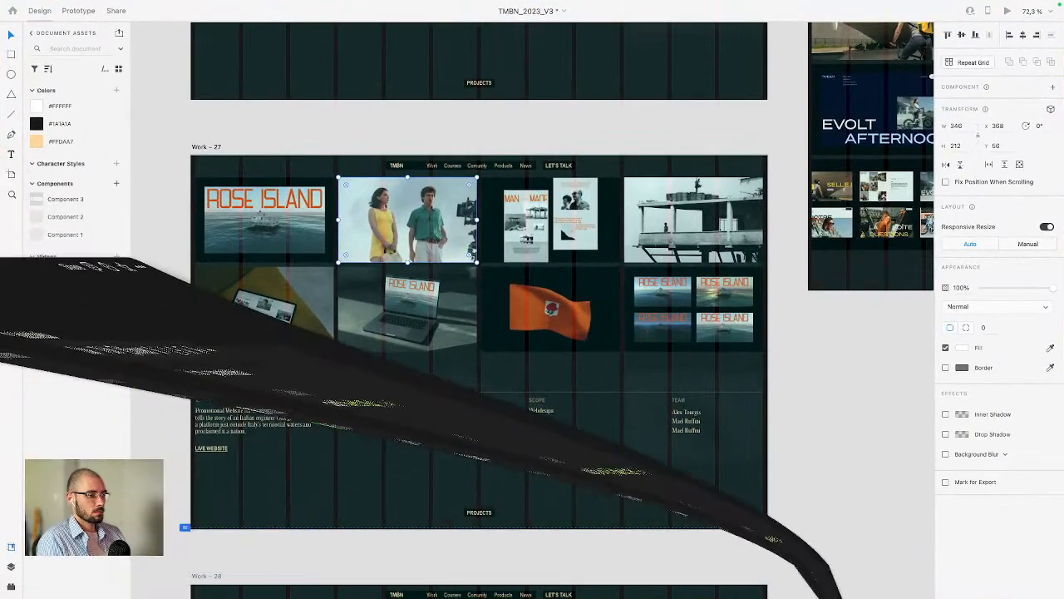
key(ctrl+Left)
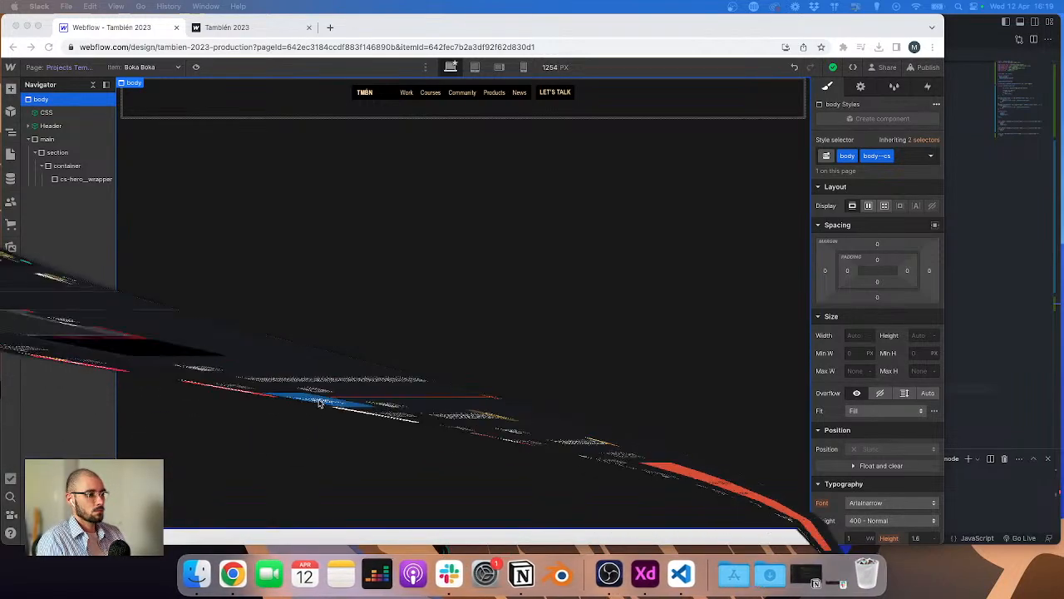
key(ctrl+Right)
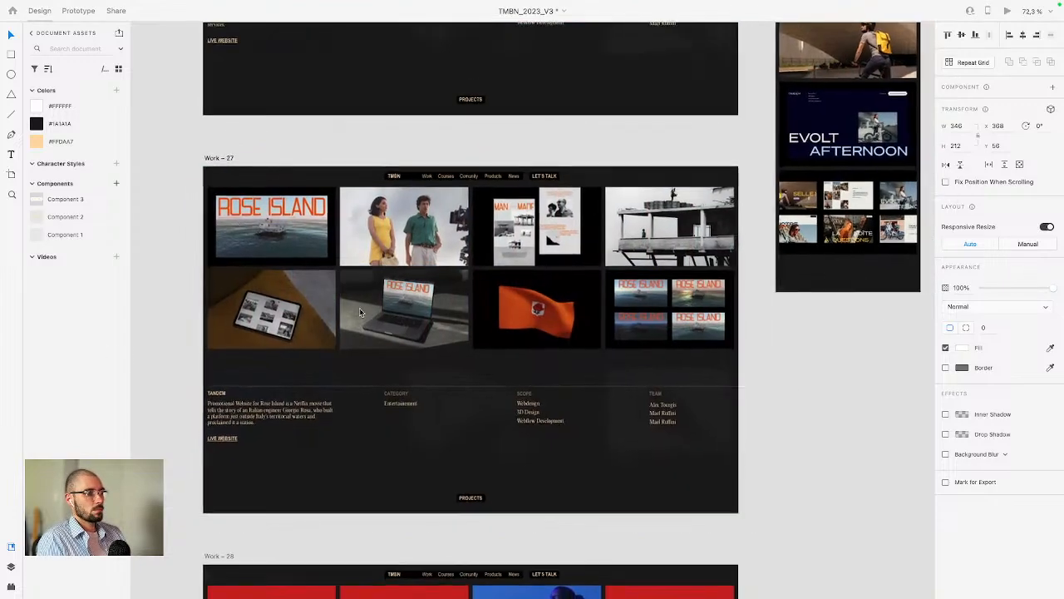
scroll(353, 315, up, 2)
scroll(350, 316, down, 3)
scroll(357, 311, left, 1)
scroll(357, 311, up, 2)
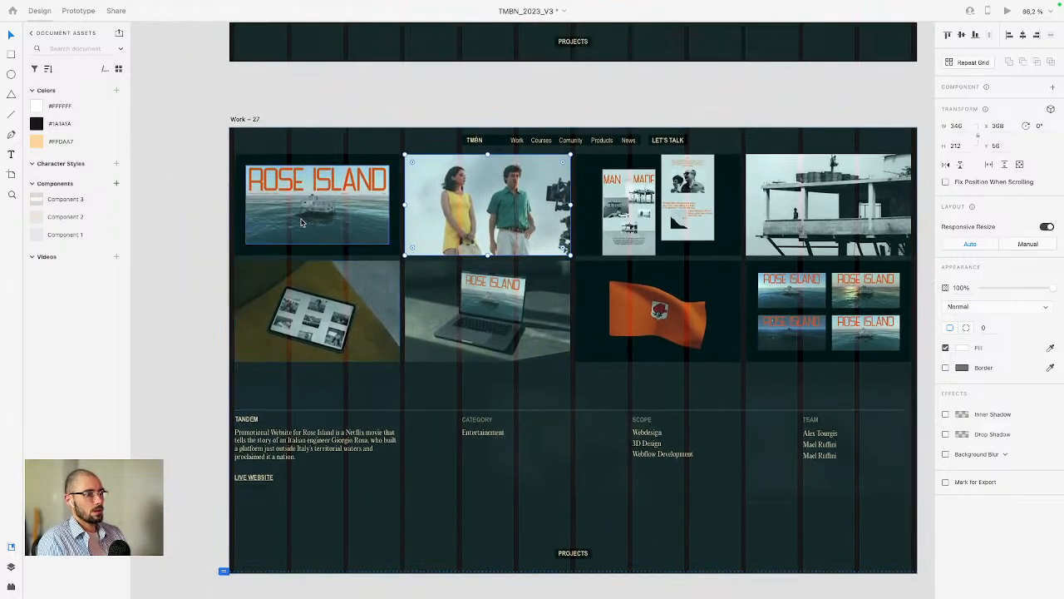
scroll(302, 222, left, 3)
scroll(499, 208, right, 2)
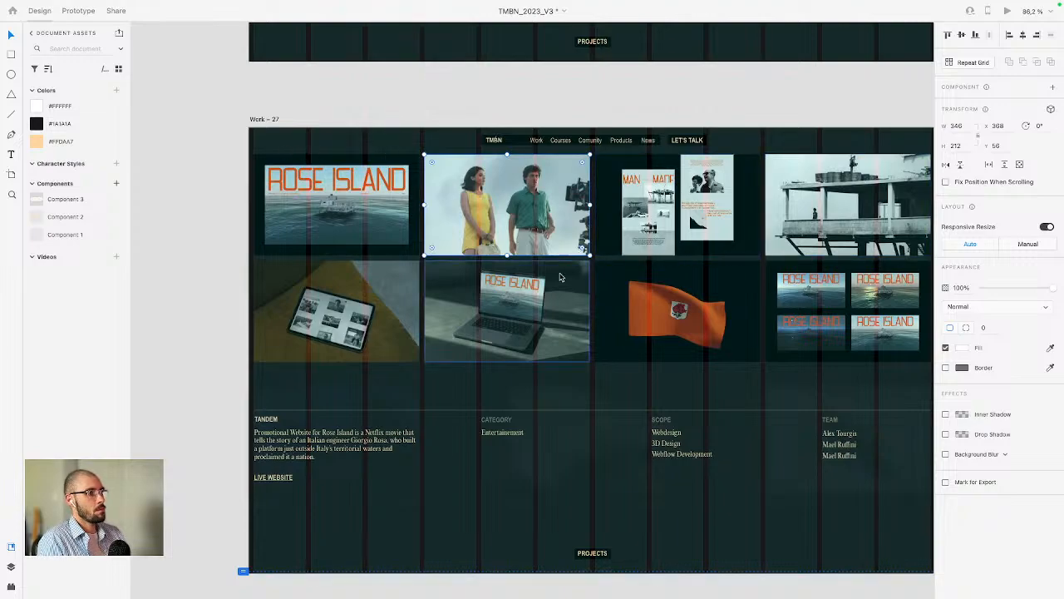
scroll(441, 297, down, 2)
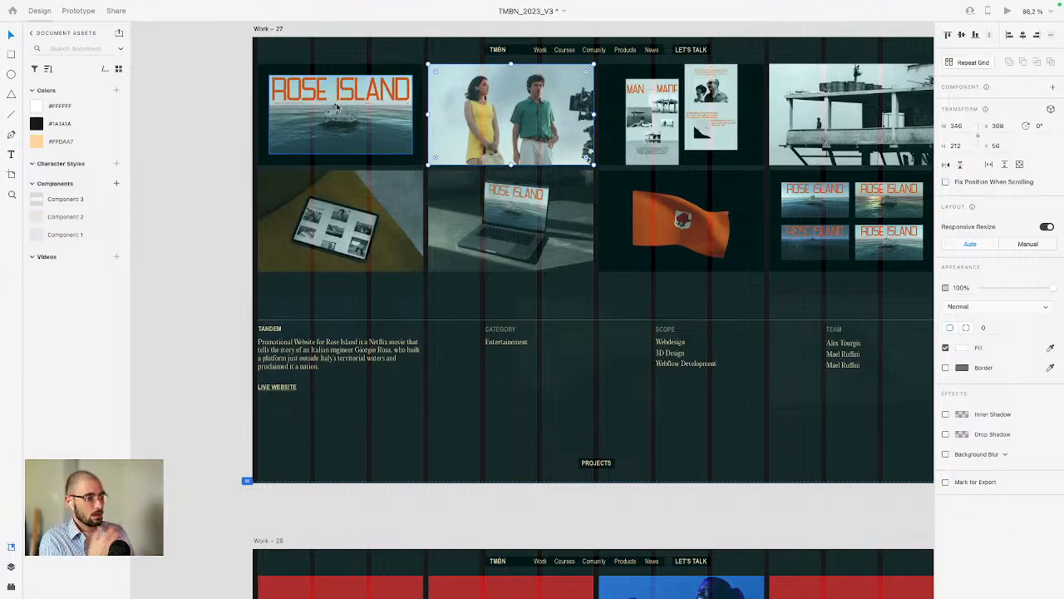
scroll(599, 108, right, 2)
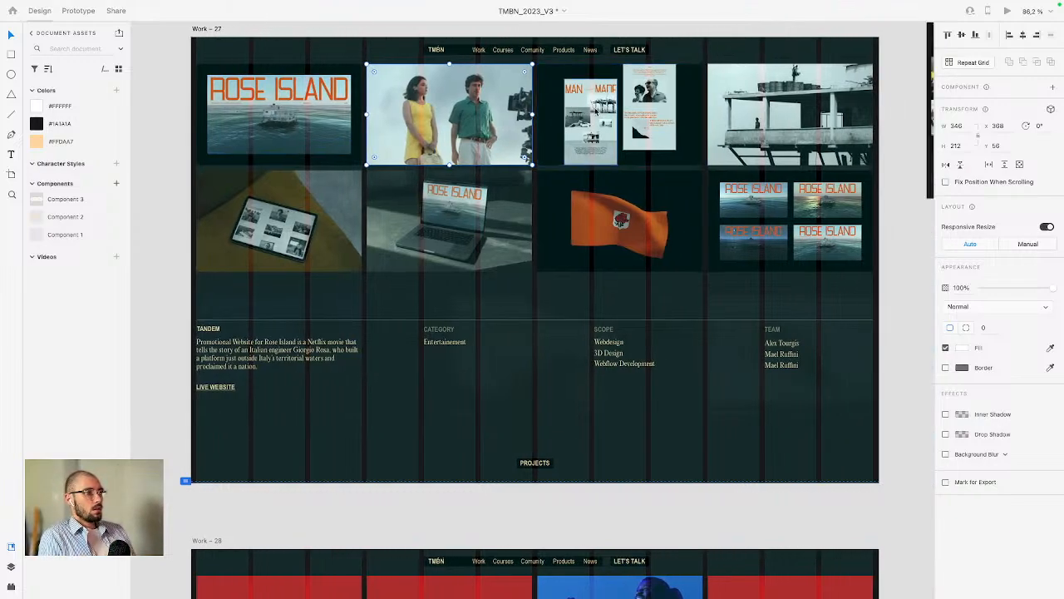
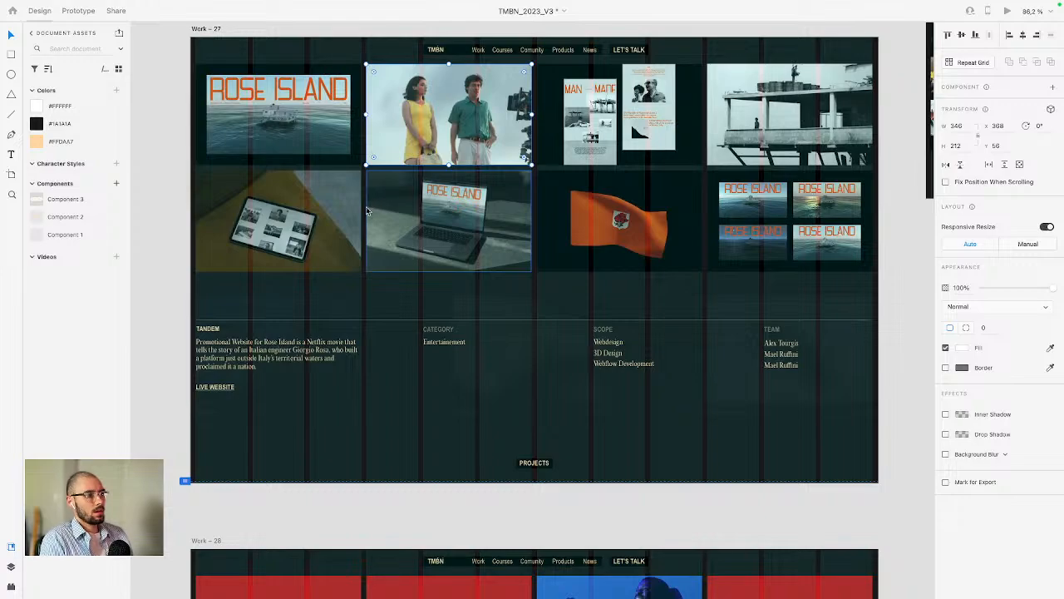
Step: Examine the Work – 27 Rose Island project layout and its first image in the XD design
scroll(358, 225, down, 2)
scroll(340, 256, down, 2)
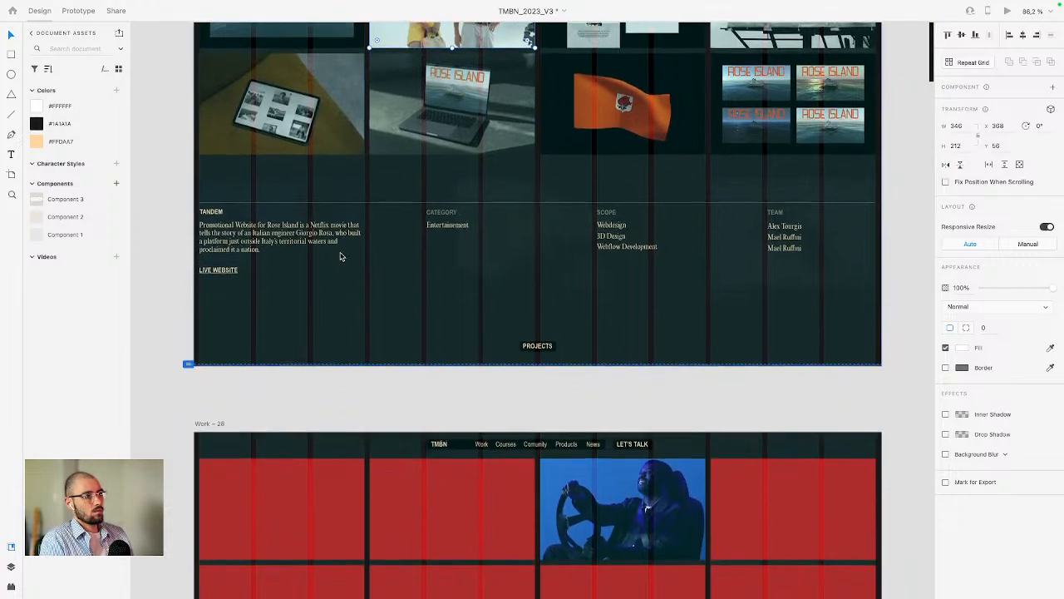
scroll(340, 256, up, 5)
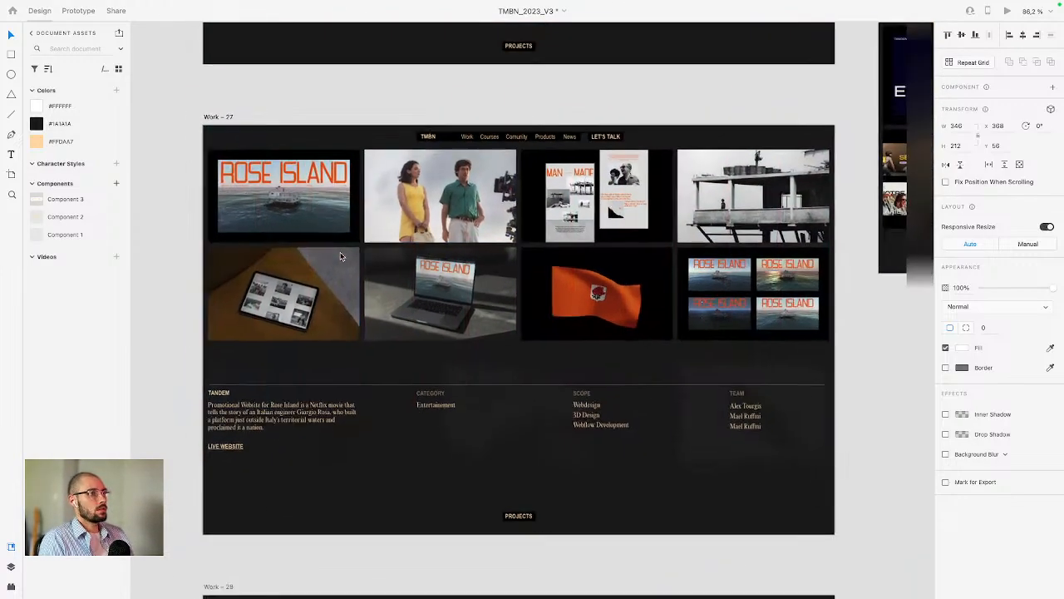
scroll(340, 256, down, 2)
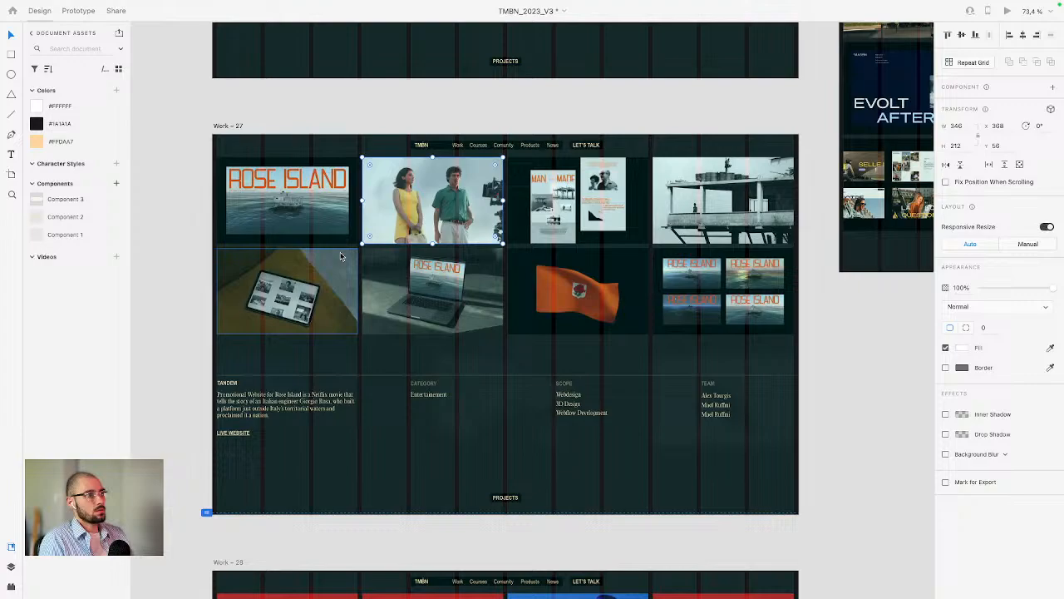
click(291, 177)
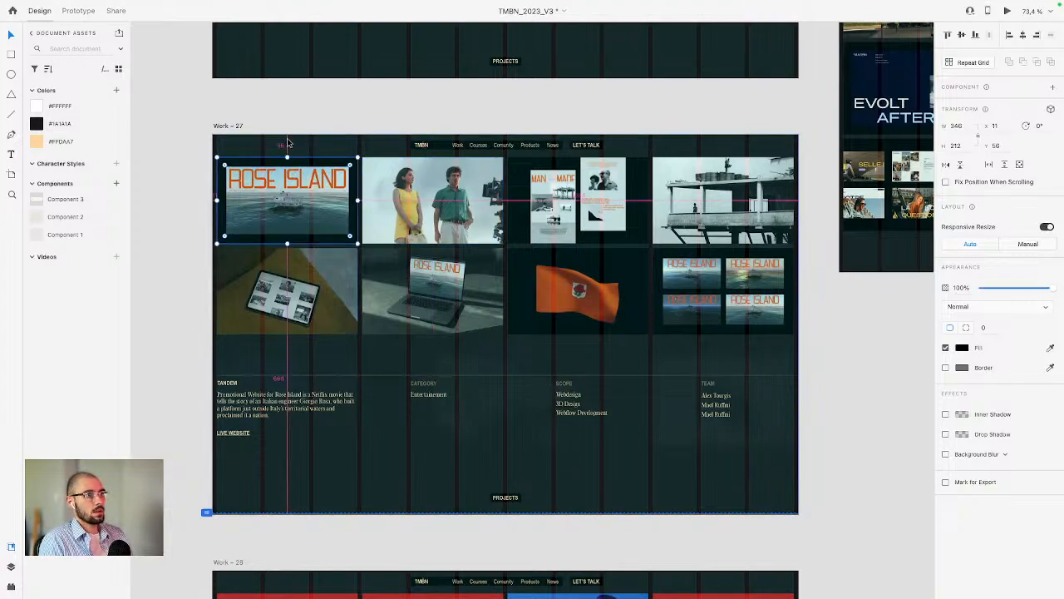
key(ctrl+Left)
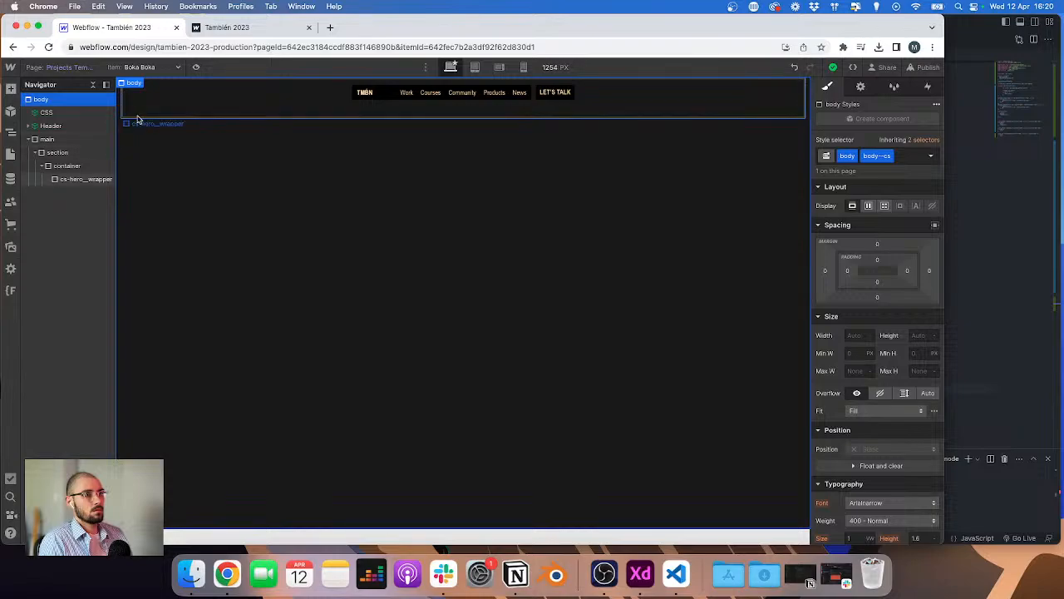
Step: Set the cs-hero_wrapper's top padding to 3.4rem
click(297, 173)
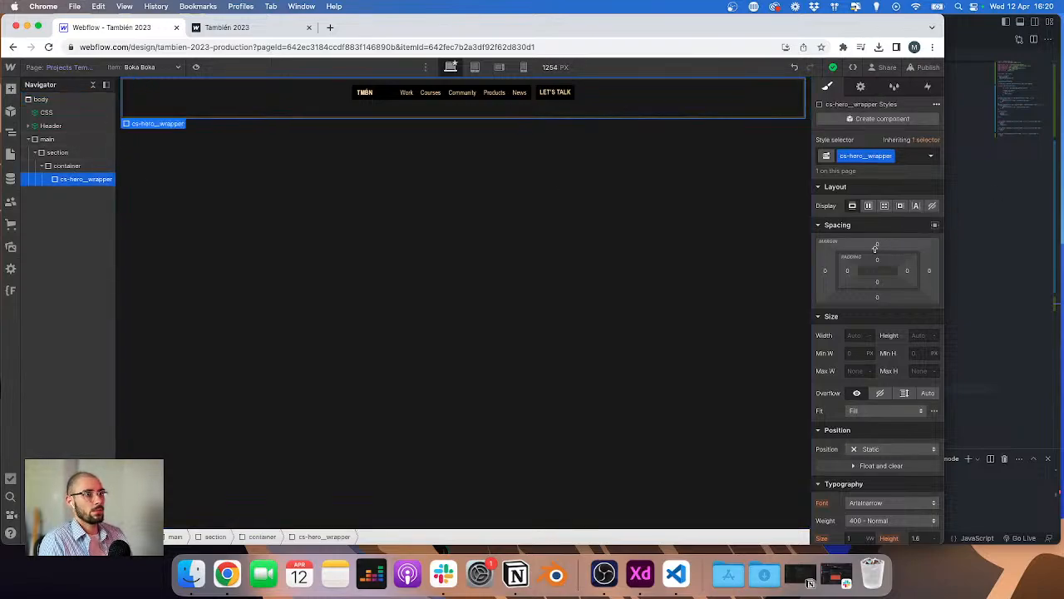
click(877, 259)
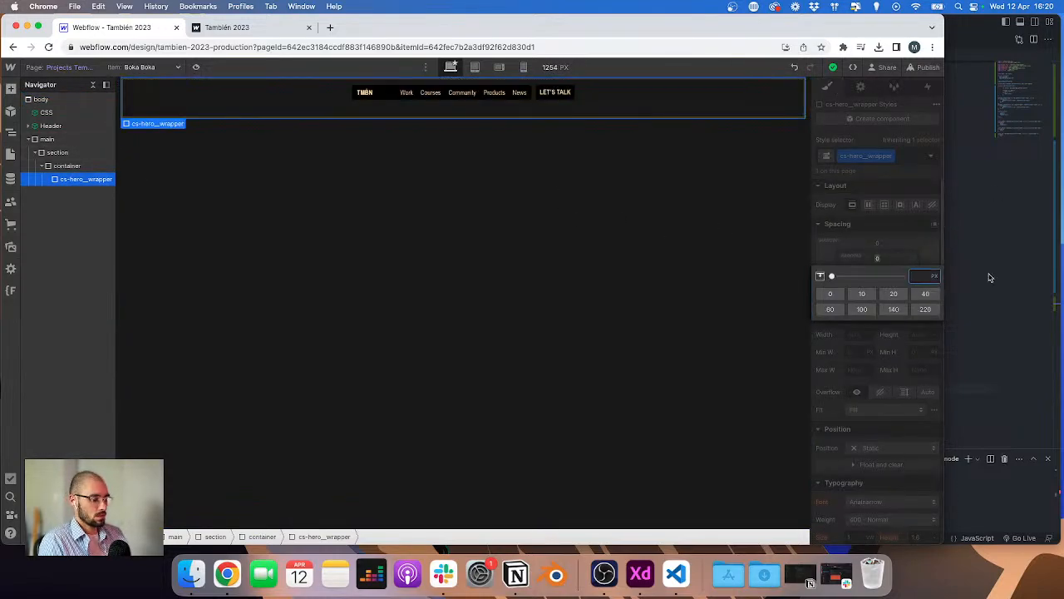
text(55/16rem)
key(Return)
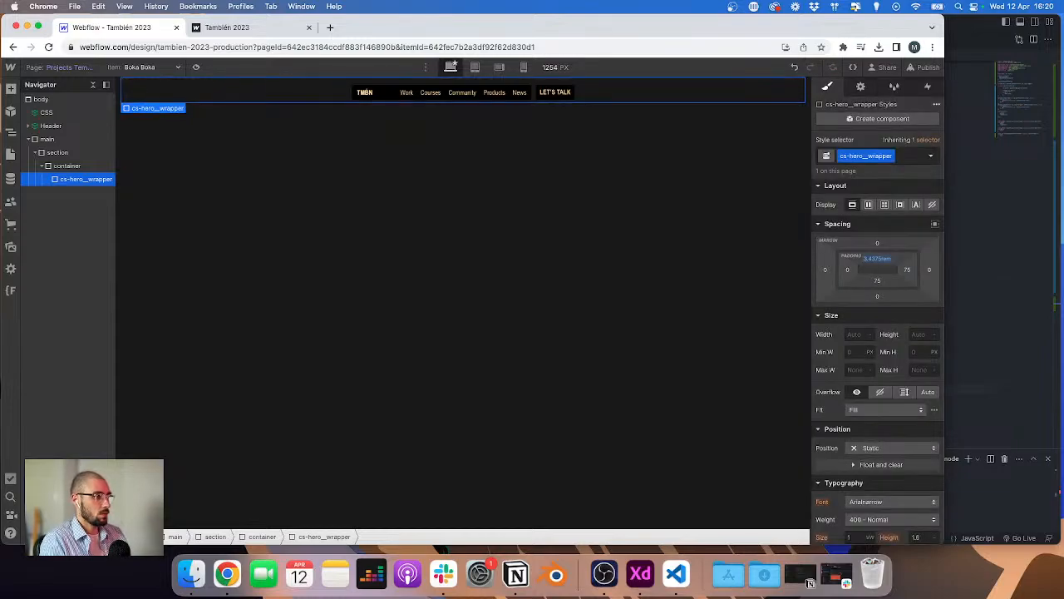
click(991, 276)
click(228, 169)
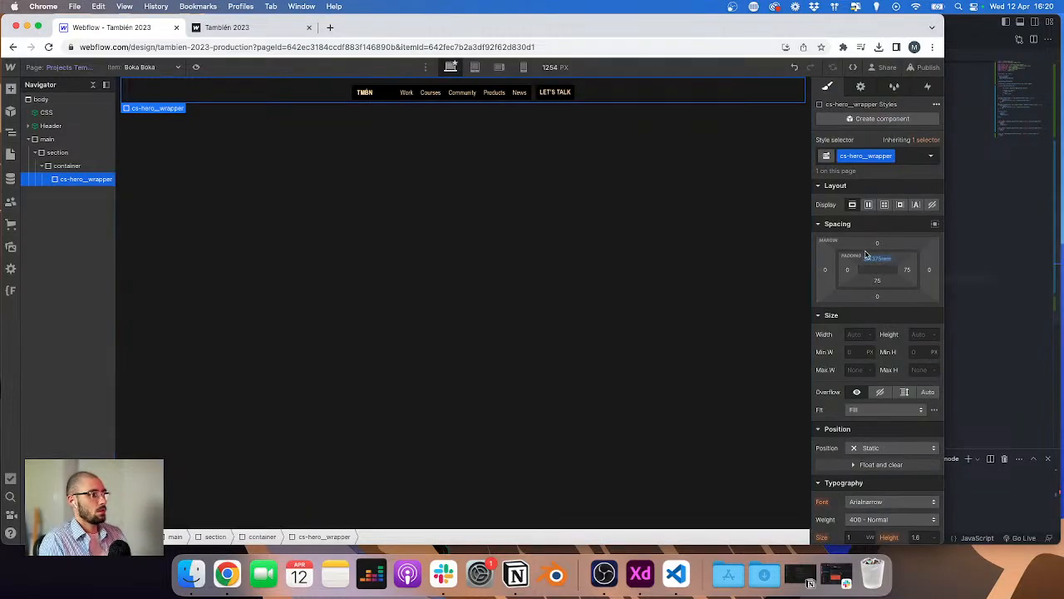
click(874, 258)
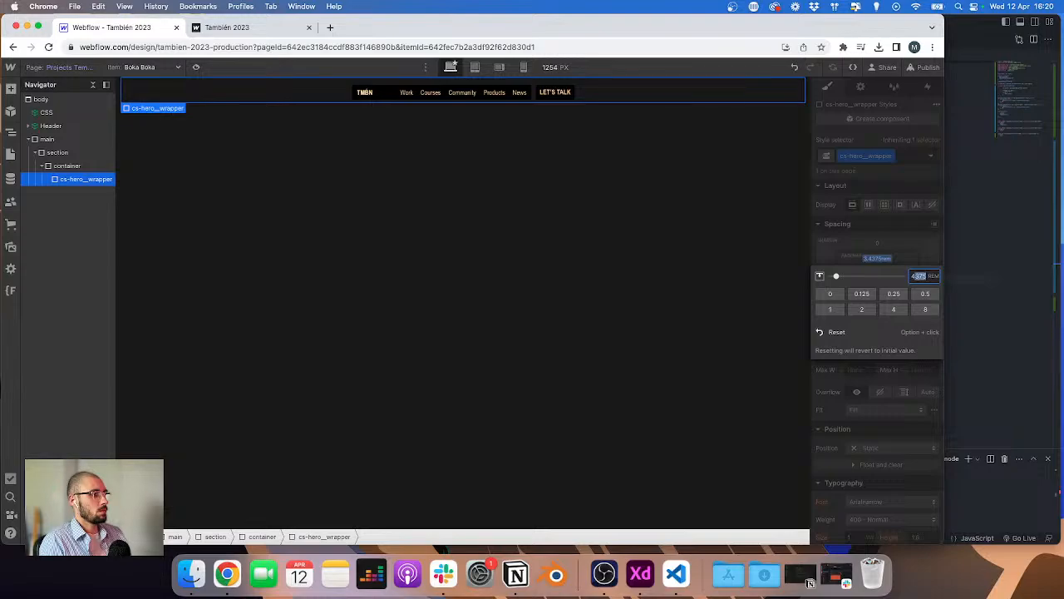
key(BackSpace)
key(Return)
Step: Review the Projects and Work page layouts across the XD design canvas
key(super+e)
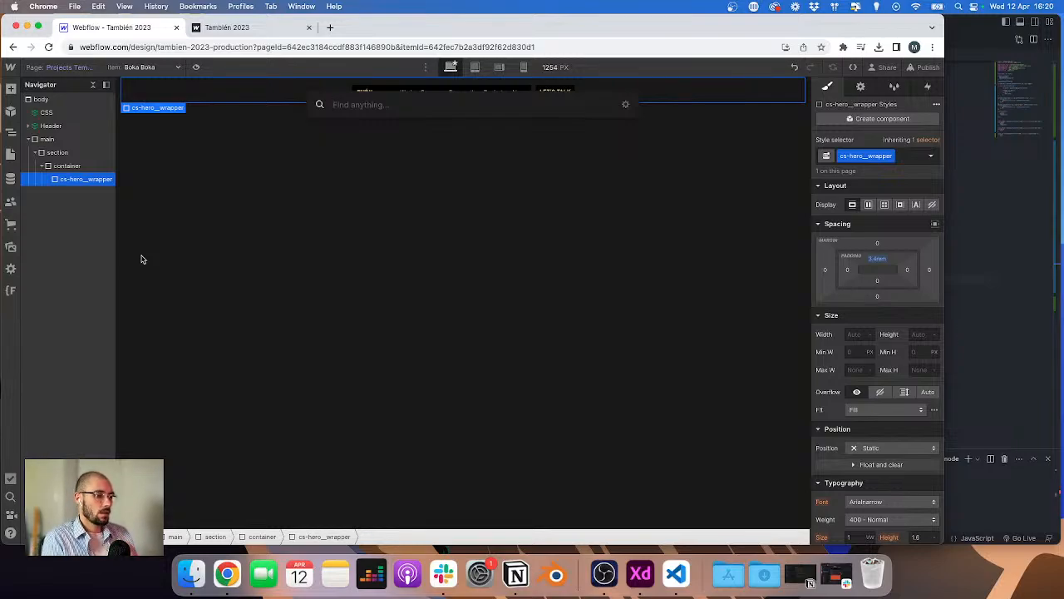
key(ctrl+Right)
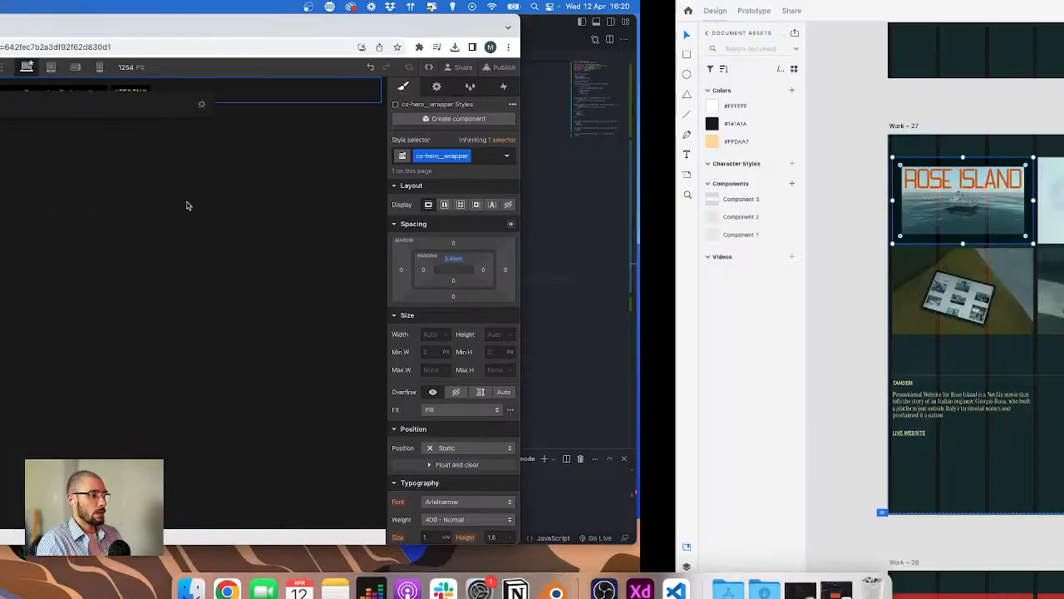
scroll(199, 191, up, 4)
scroll(199, 191, down, 6)
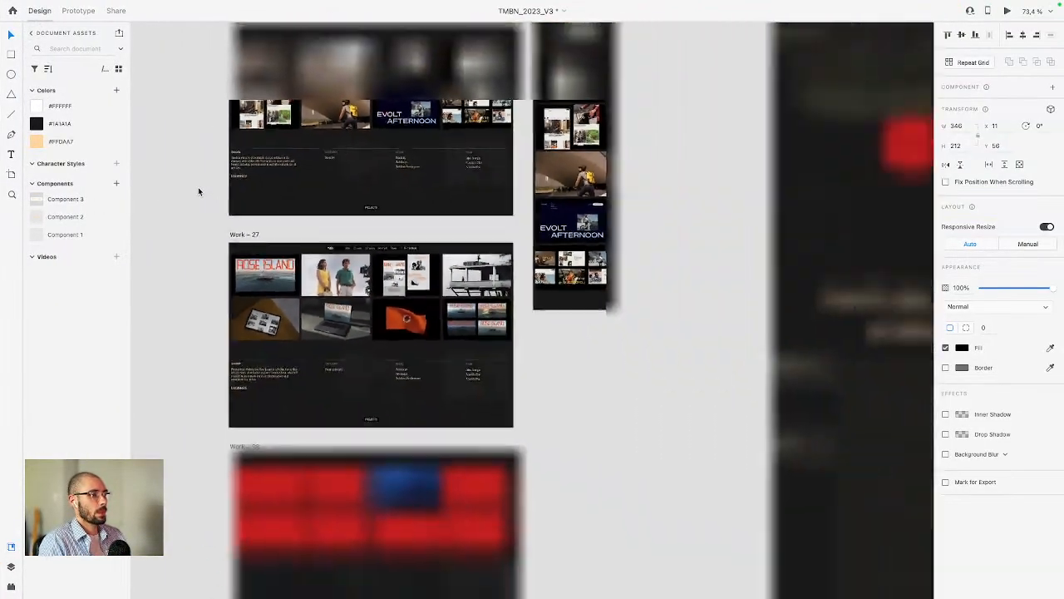
scroll(200, 190, left, 4)
scroll(203, 191, left, 2)
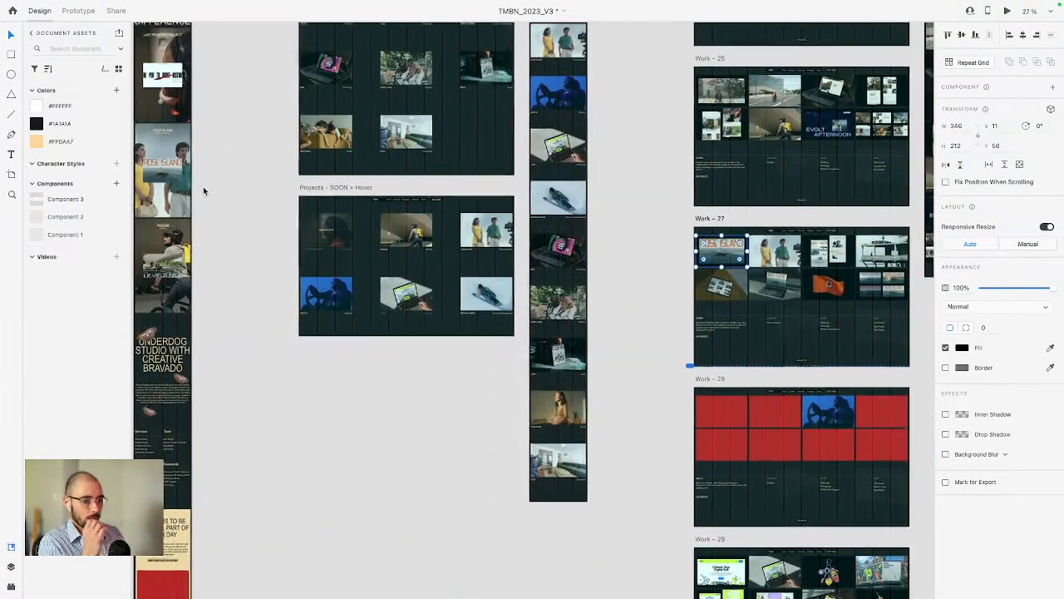
scroll(203, 191, up, 3)
scroll(202, 190, up, 4)
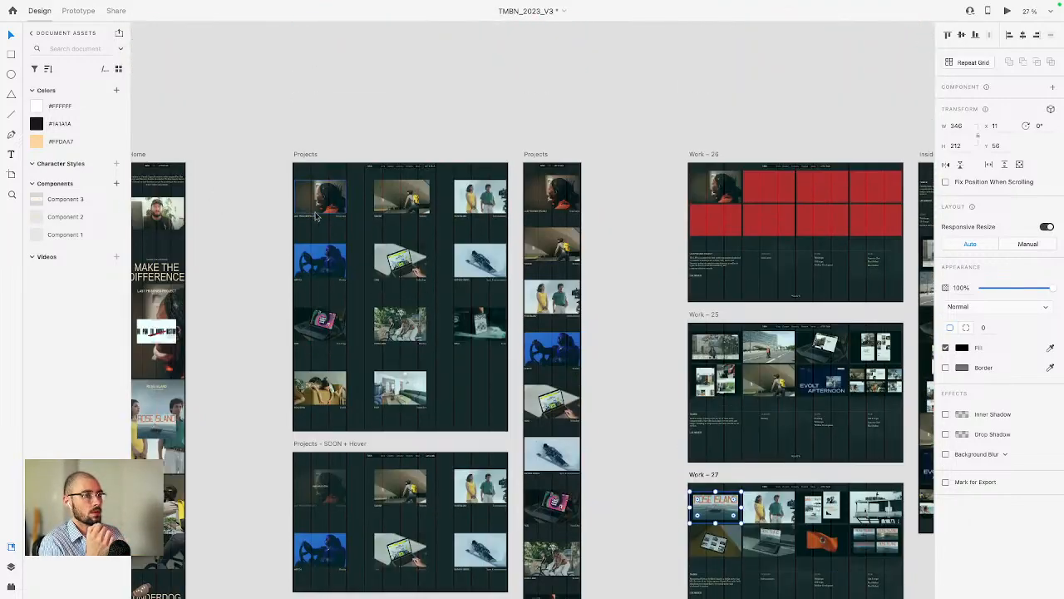
scroll(365, 210, up, 3)
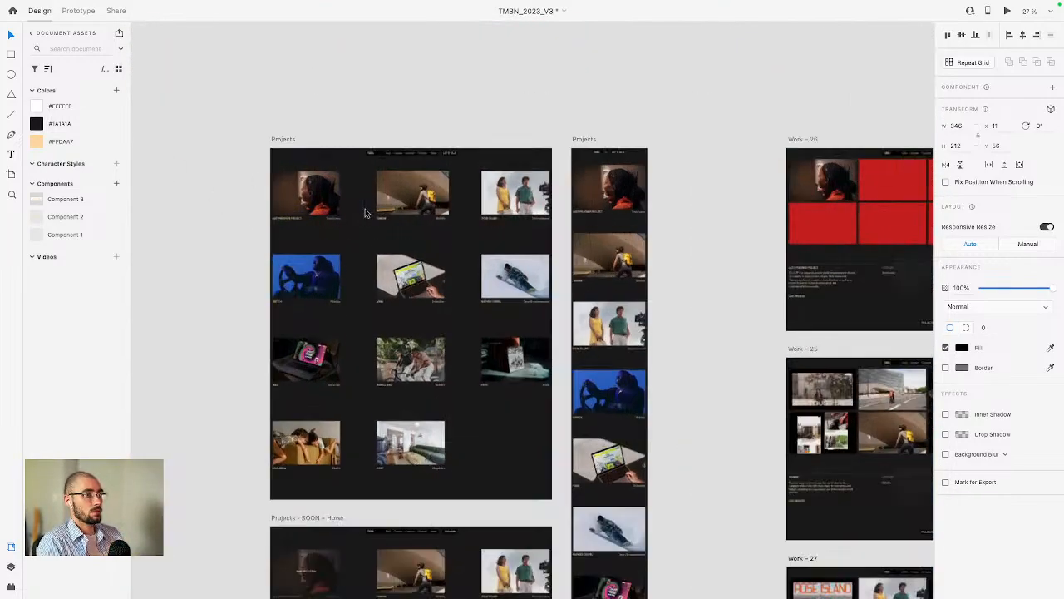
key(ctrl+Right)
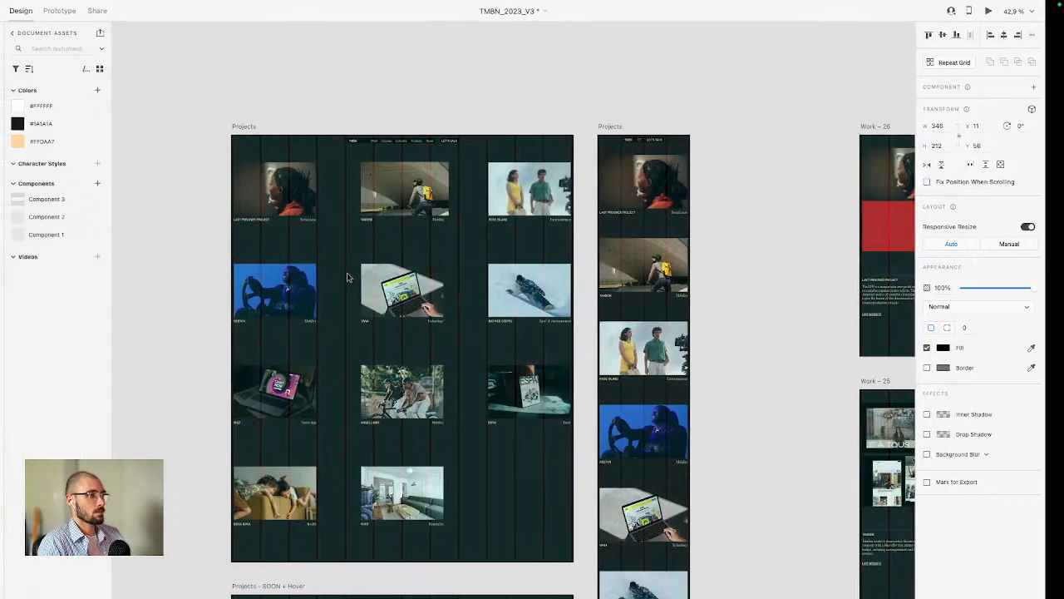
key(ctrl+Left)
Step: Inspect the Work page's work-hero_grid collection list settings, then return to the Projects Template page
click(85, 69)
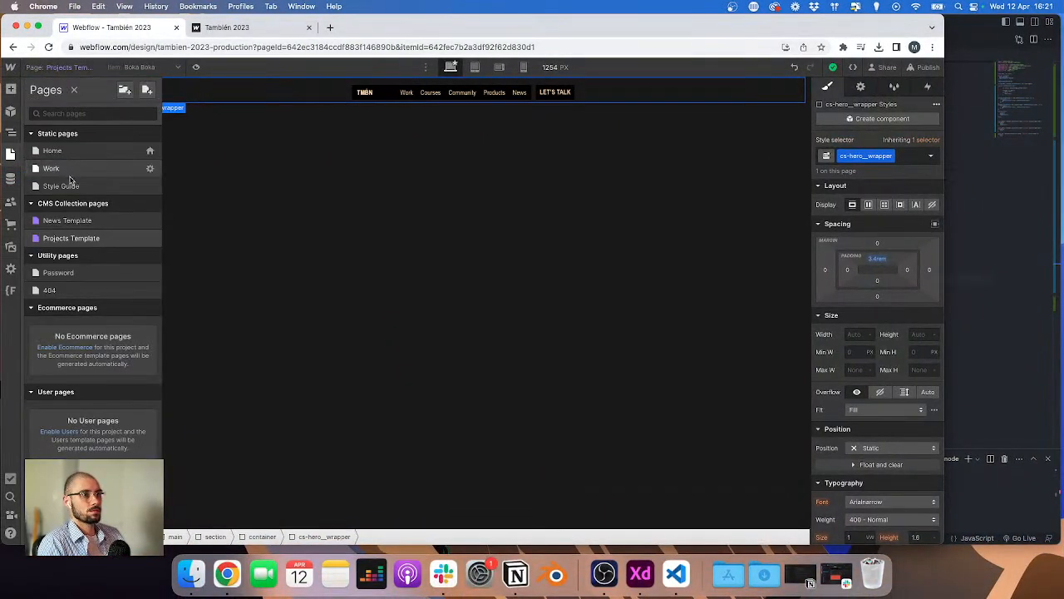
click(46, 166)
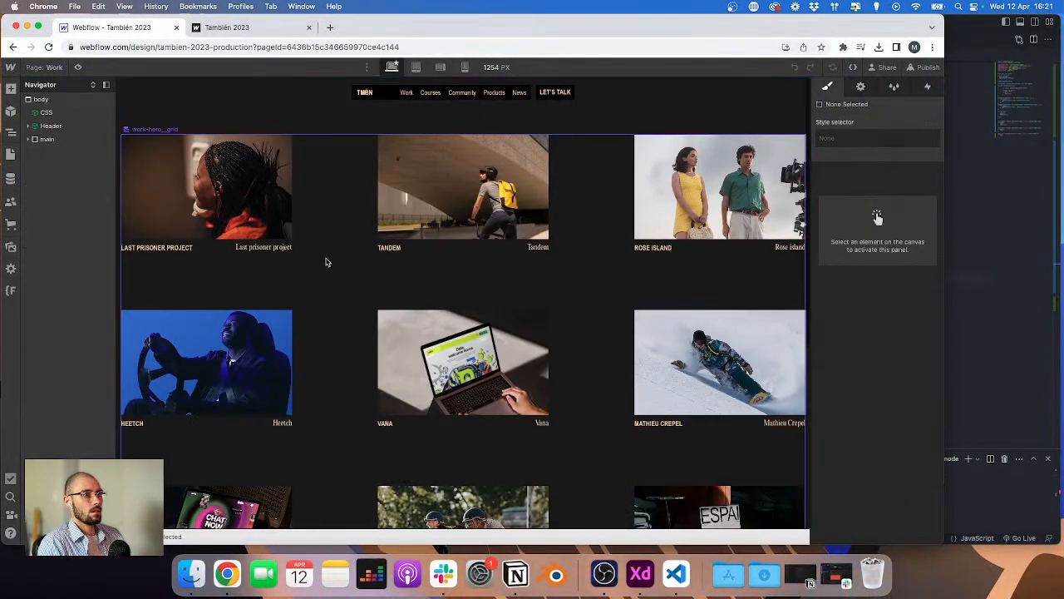
click(326, 262)
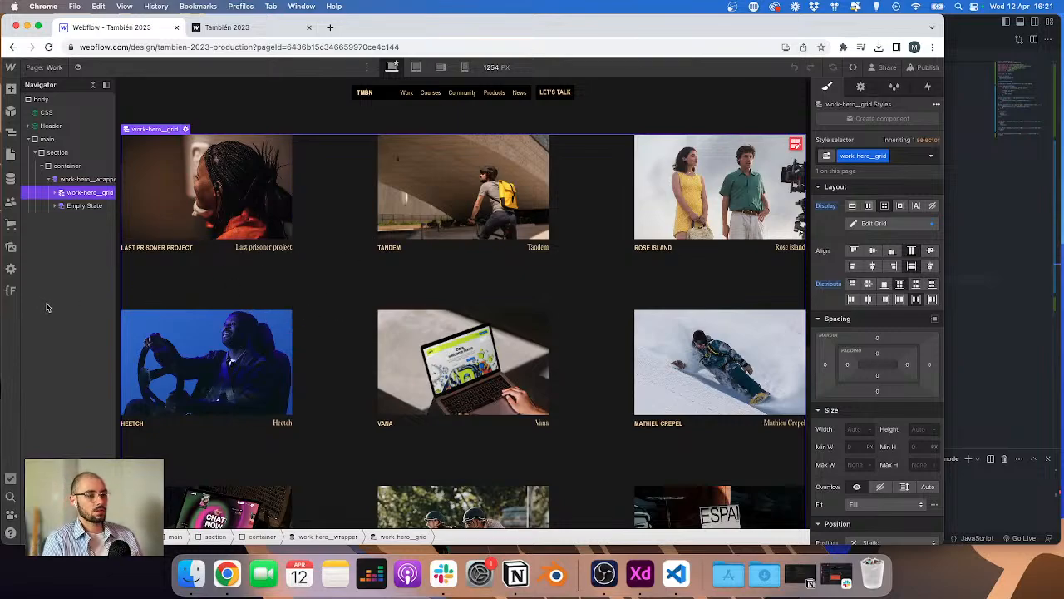
click(185, 130)
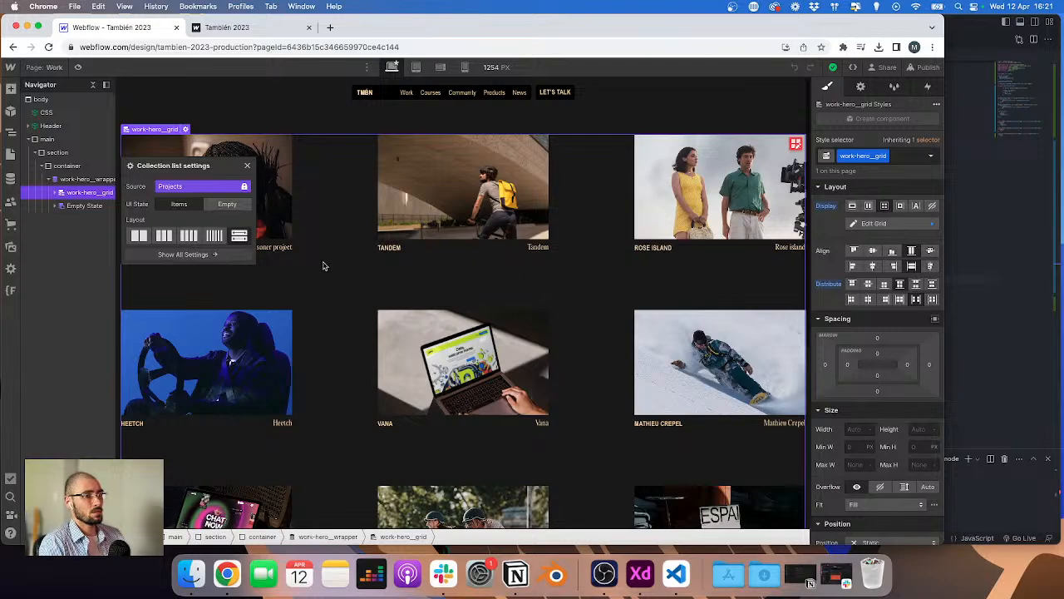
scroll(325, 266, down, 5)
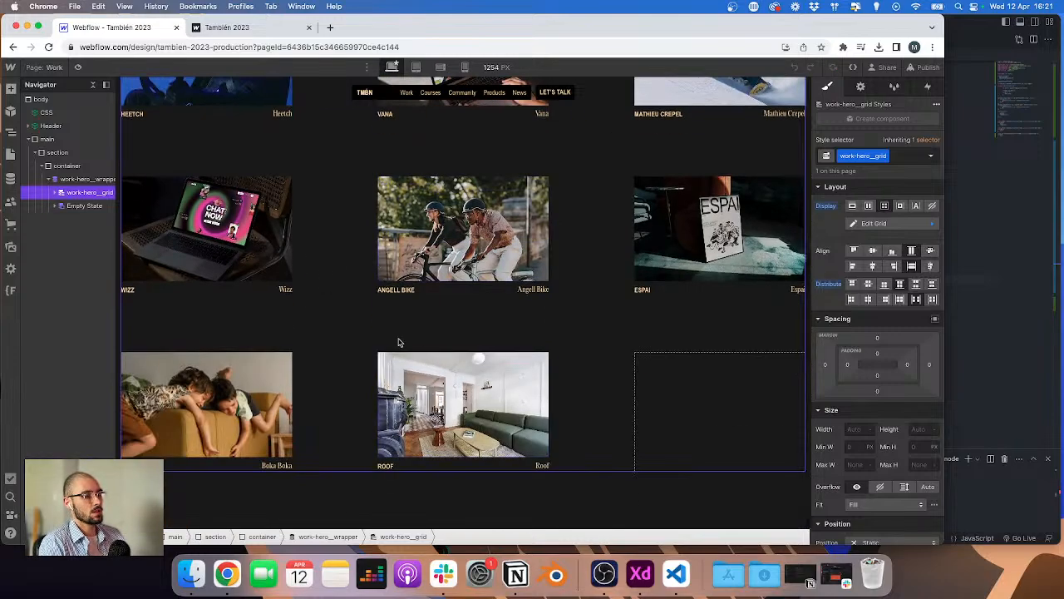
scroll(398, 341, up, 5)
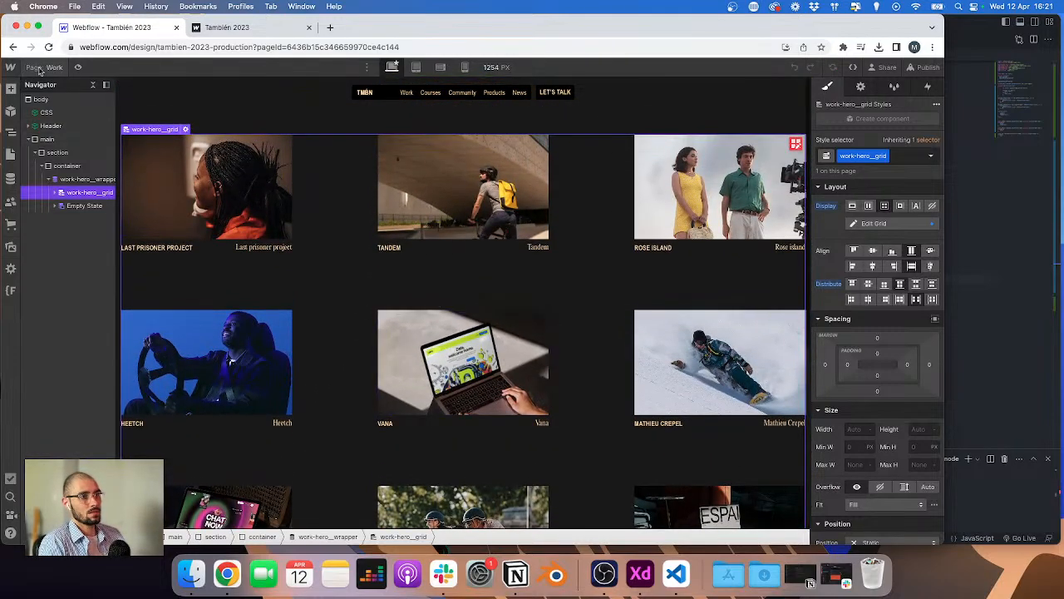
click(39, 69)
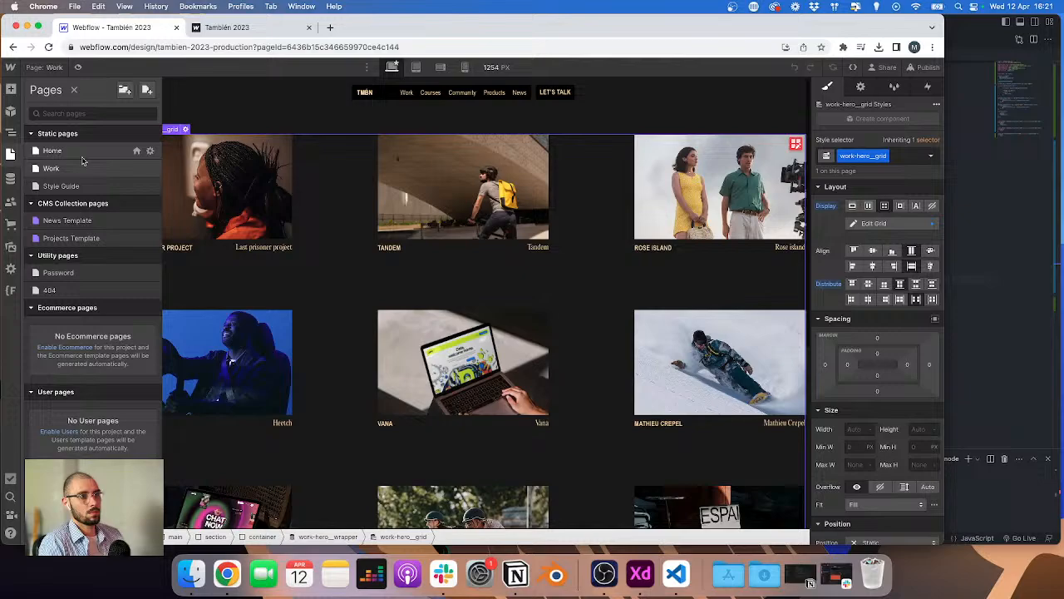
click(65, 238)
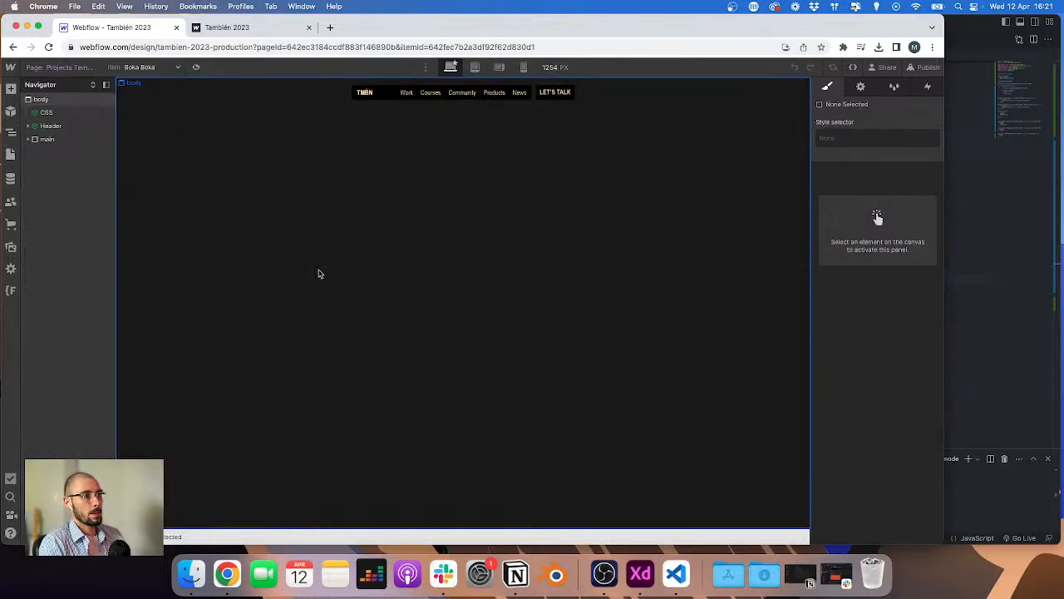
Step: Compare the Work – 27 Rose Island hero grid in the XD design once more
key(ctrl+Right)
scroll(523, 316, right, 7)
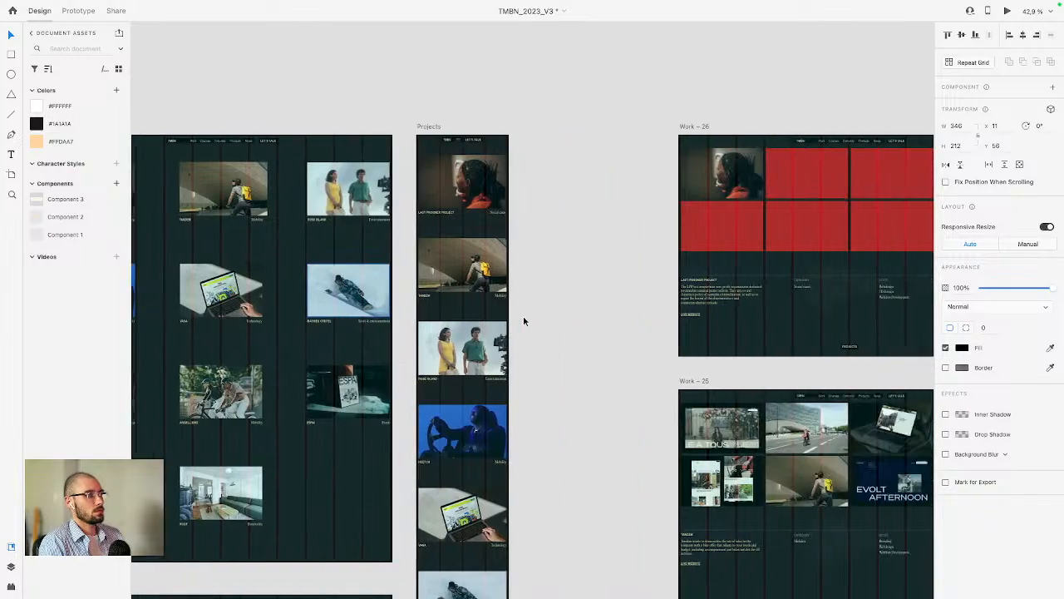
scroll(524, 321, down, 4)
scroll(486, 431, up, 5)
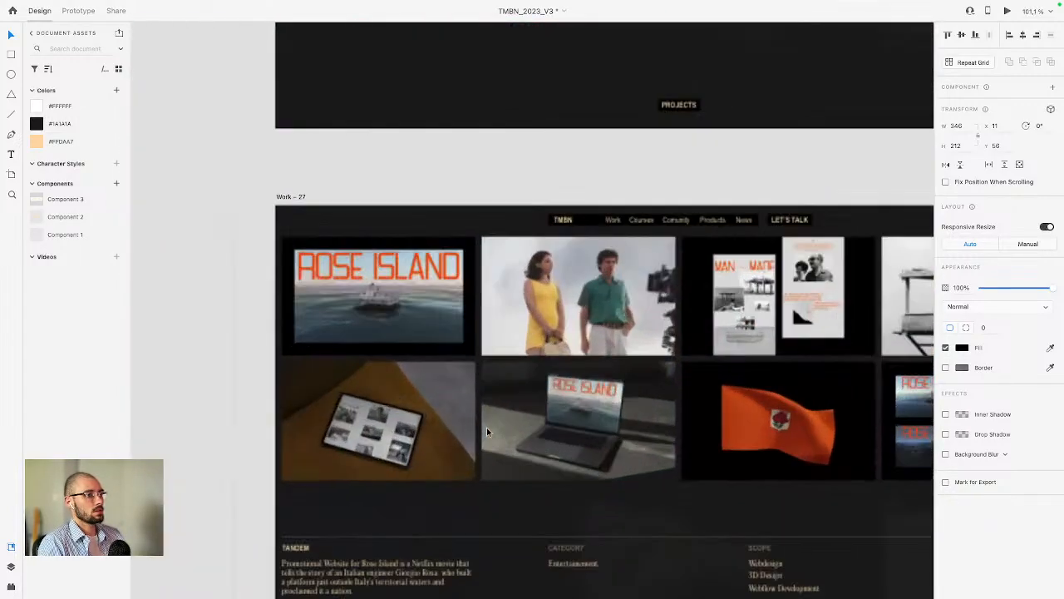
scroll(709, 360, right, 3)
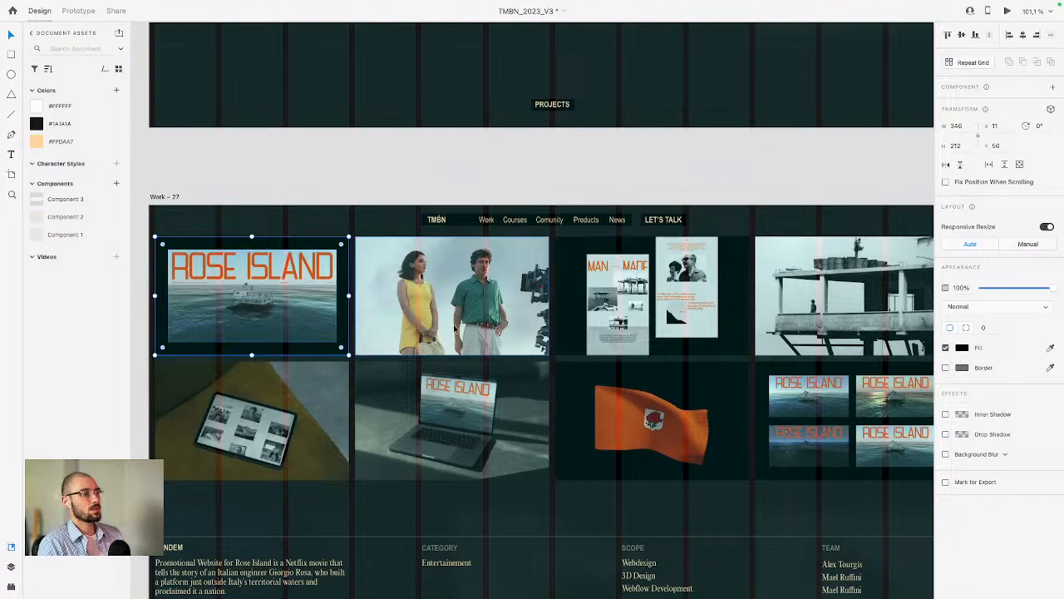
key(ctrl+Left)
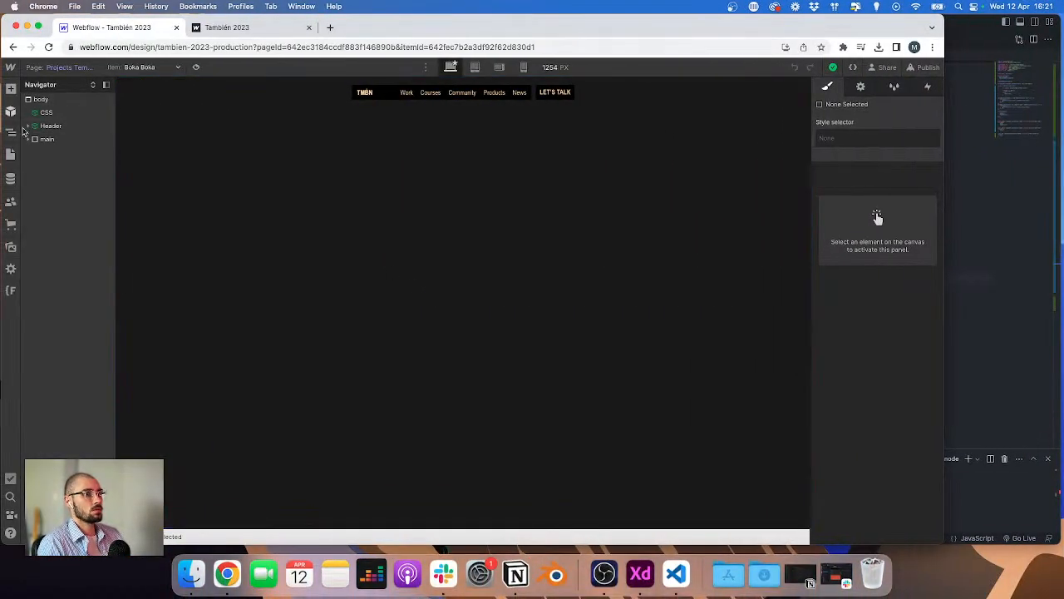
Step: Add a Div Block inside cs-hero_wrapper and give it the class row
click(27, 139)
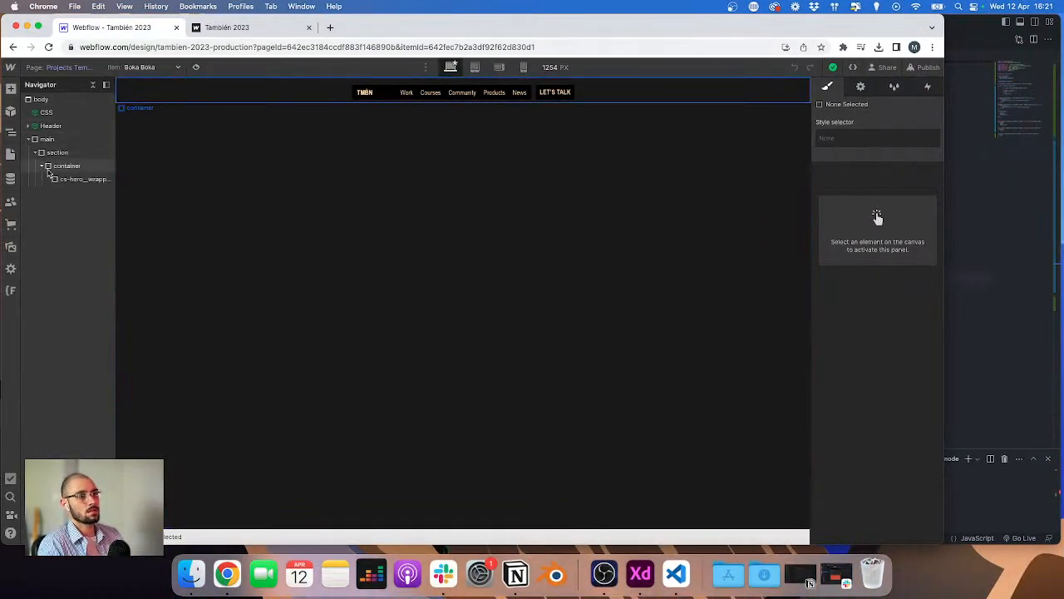
click(55, 179)
key(super+k)
text(div)
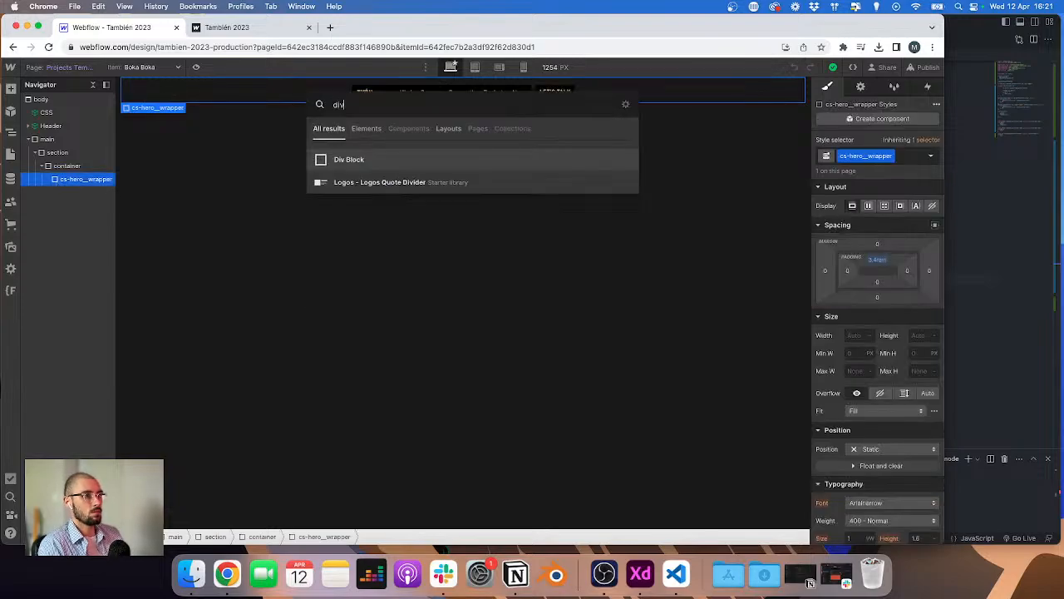
key(Return)
key(super+Return)
text(row)
key(Return)
Step: Add a Div Block inside the row and give it the class col
key(super+e)
text(div)
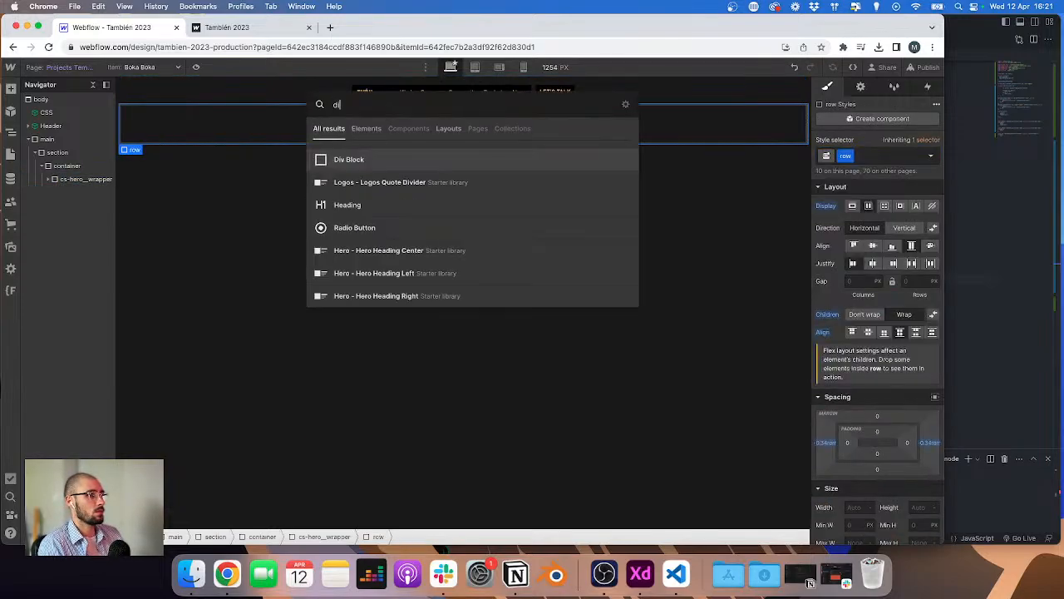
key(Return)
key(super+Return)
text(col)
key(Return)
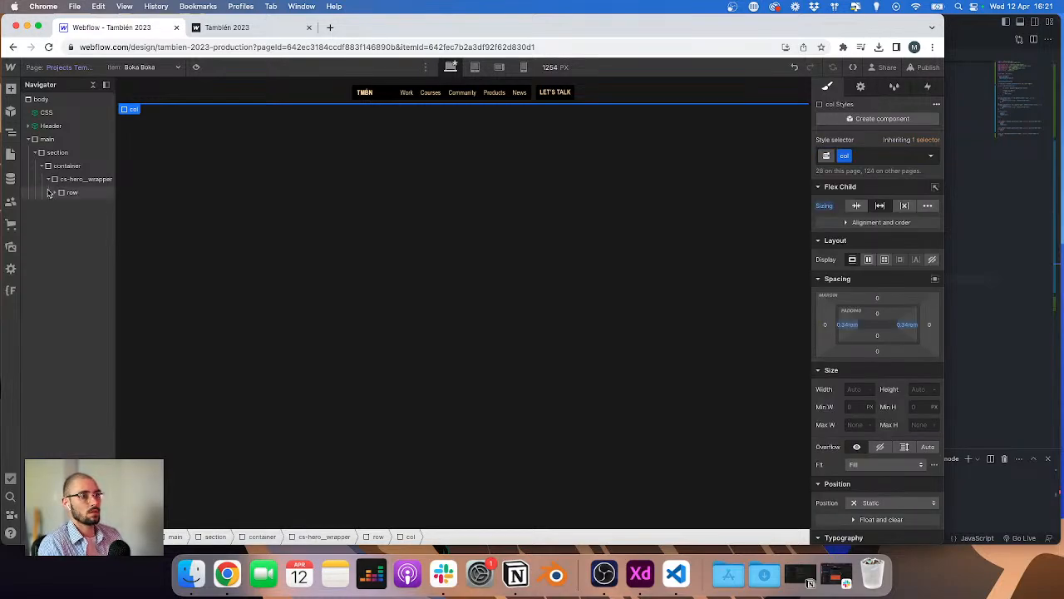
Step: Duplicate the col block three times to get four columns in the row
click(52, 193)
click(55, 196)
click(75, 208)
key(super+d)
key(super+d)
key(super+d)
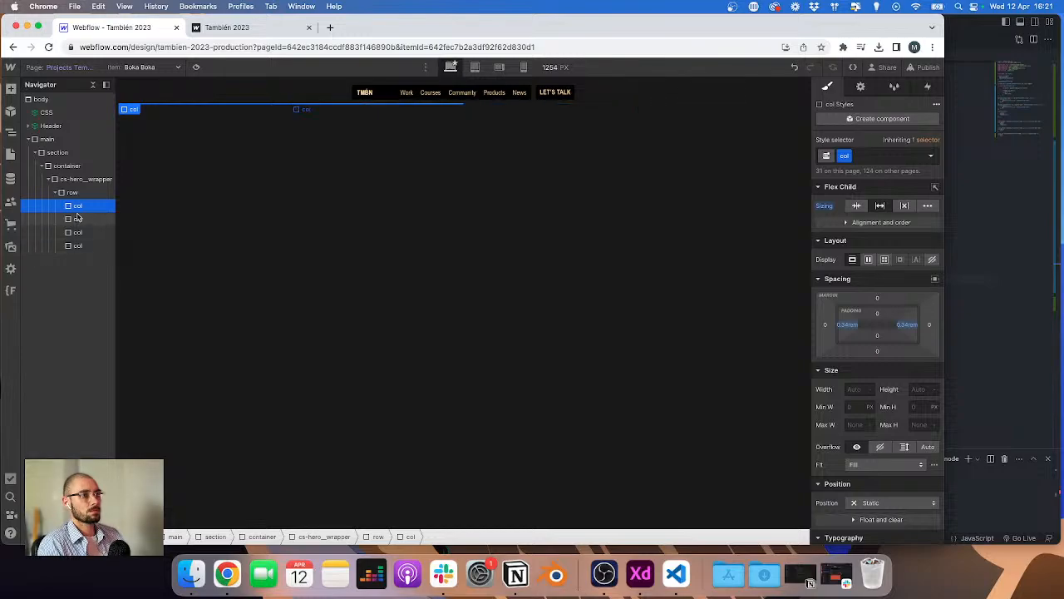
Step: Add a Div Block inside the first col
key(super+e)
text(d)
key(Return)
key(super+Return)
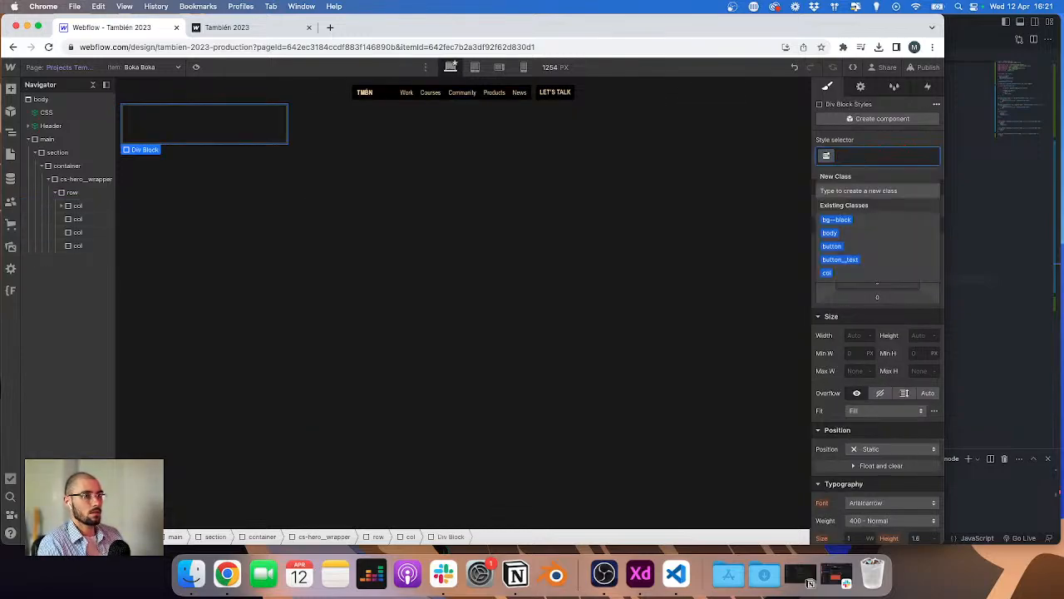
key(Escape)
Step: Add a Div Block inside cs-hero_wrapper and give it the class cs-hero__images-container
click(72, 179)
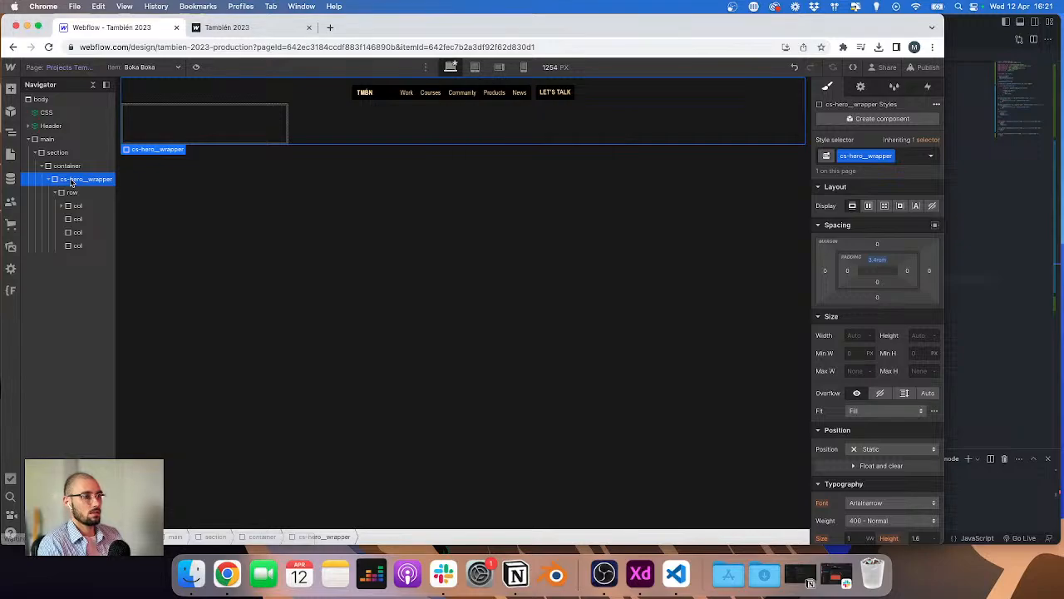
key(super+e)
text(d)
key(Return)
key(super+Return)
text(cs)
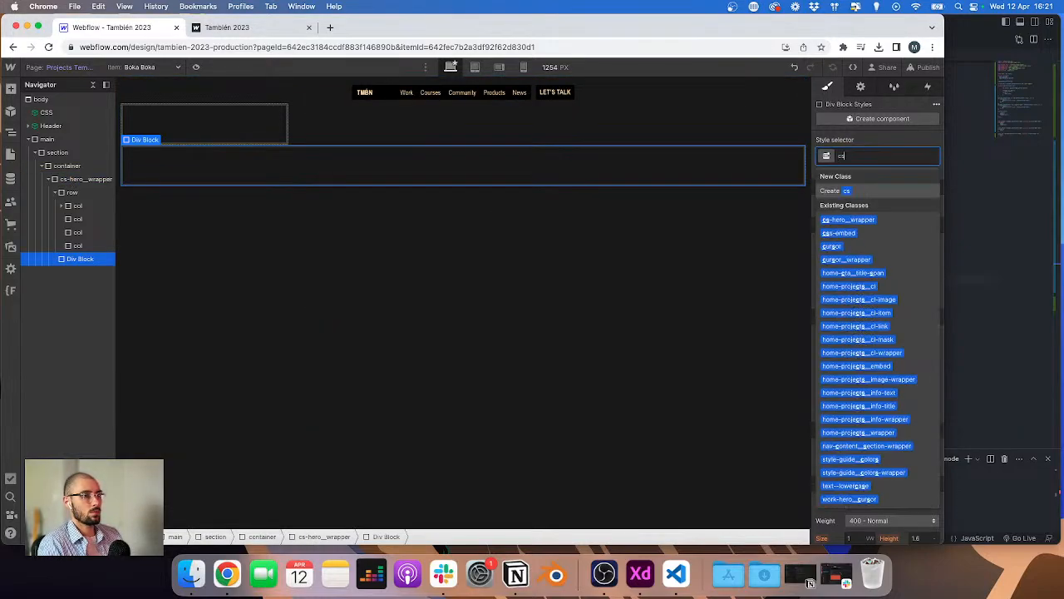
text(-je)
key(BackSpace)
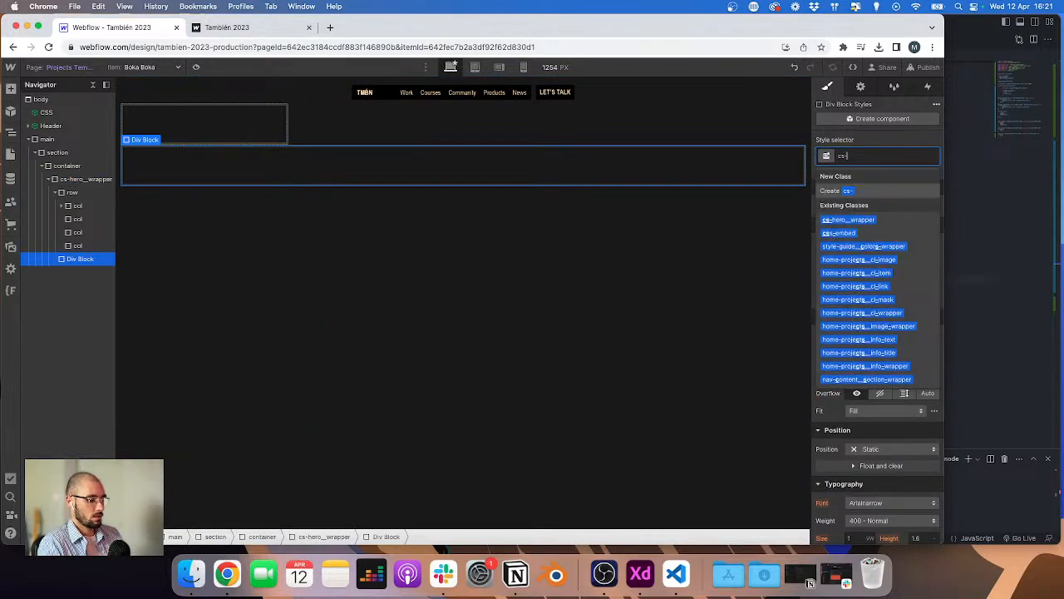
text(hero_im)
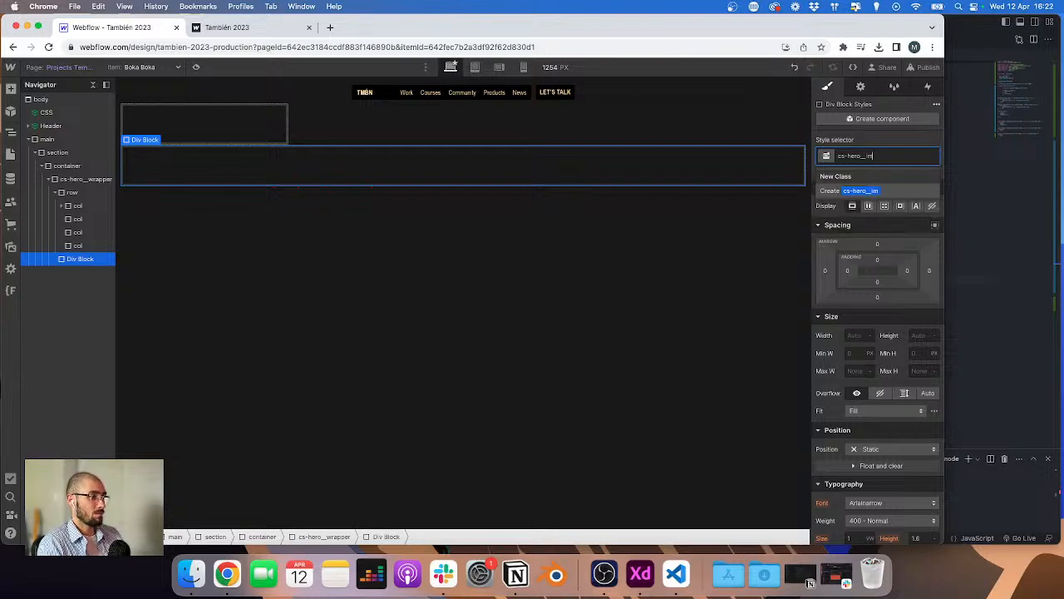
key(BackSpace)
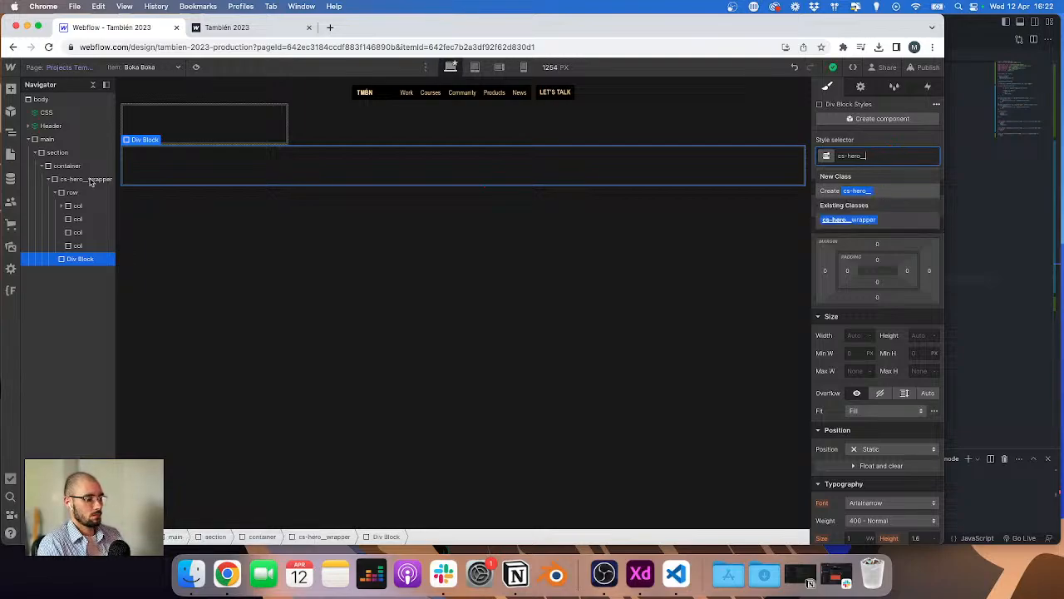
text(image)
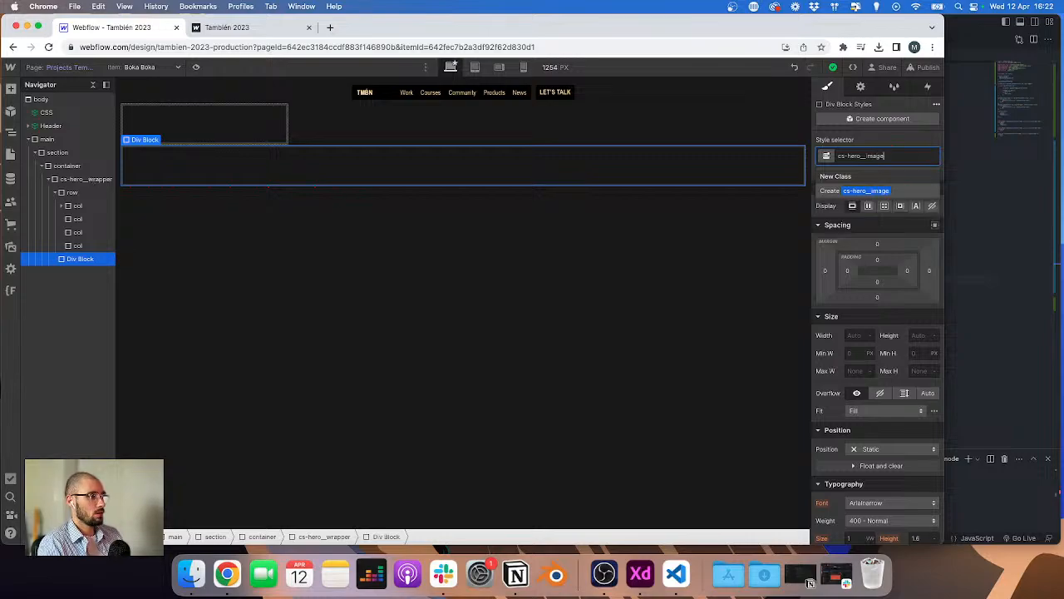
text(s-contain)
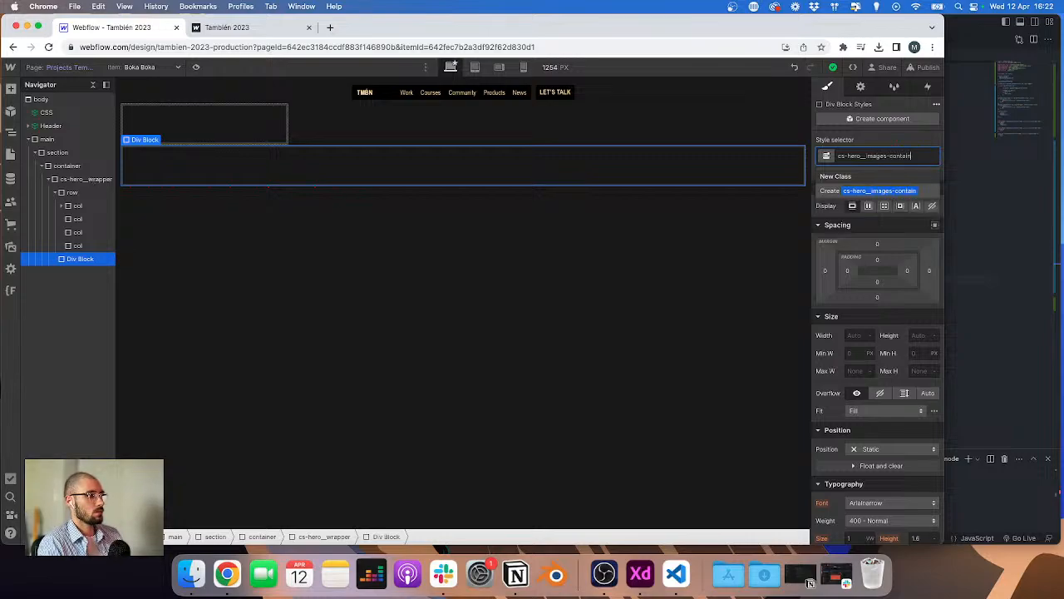
text(er)
key(Return)
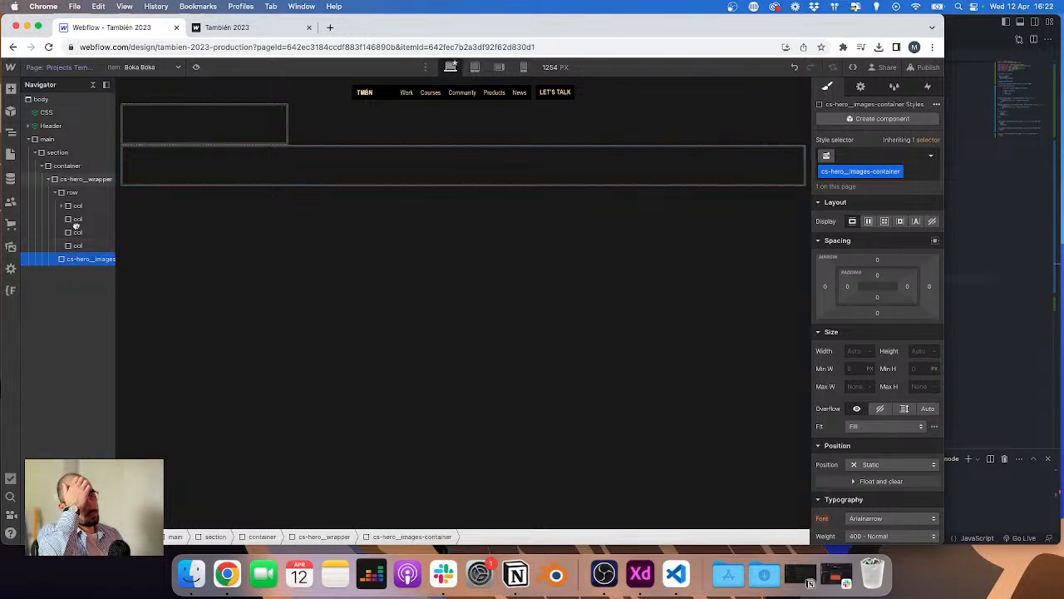
Step: Move the row into cs-hero__images-container
drag(76, 225, 73, 199)
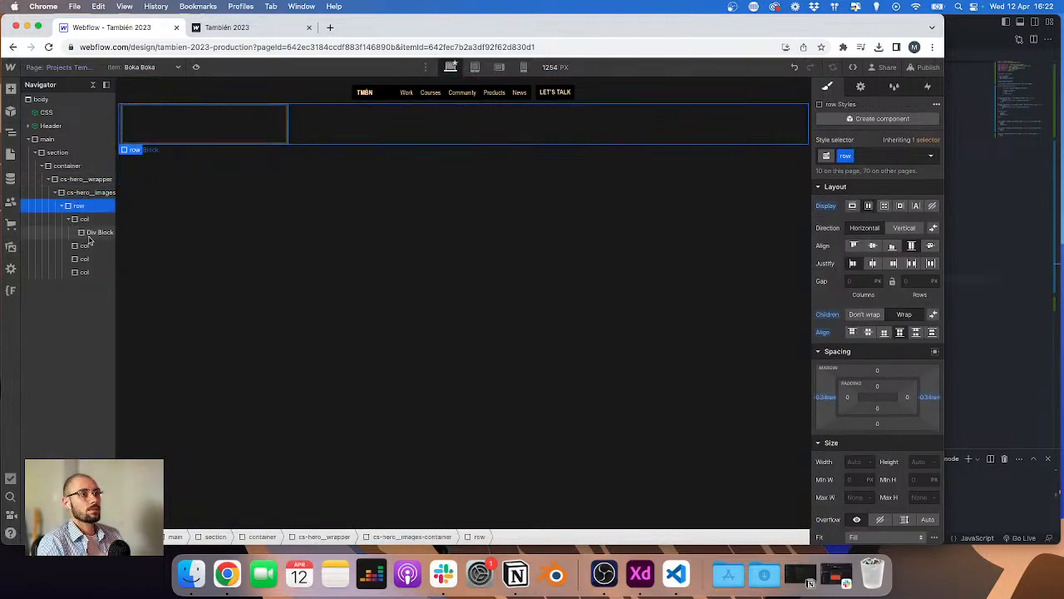
Step: Give the Div Block inside the first col the class cs-hero__image-wrapper
click(89, 235)
key(super+Return)
text(cs-her)
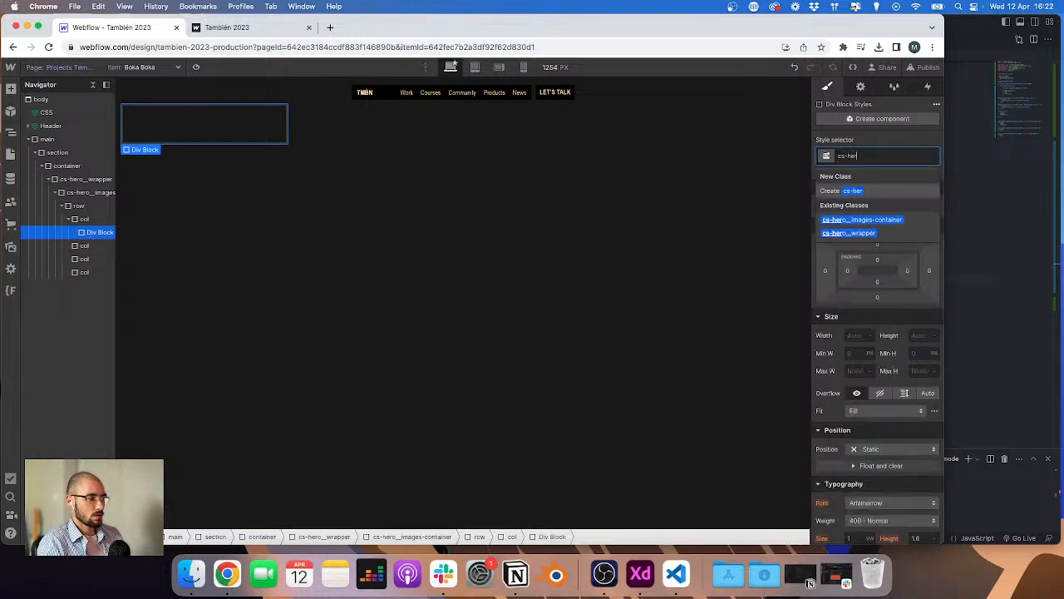
text(o__ima)
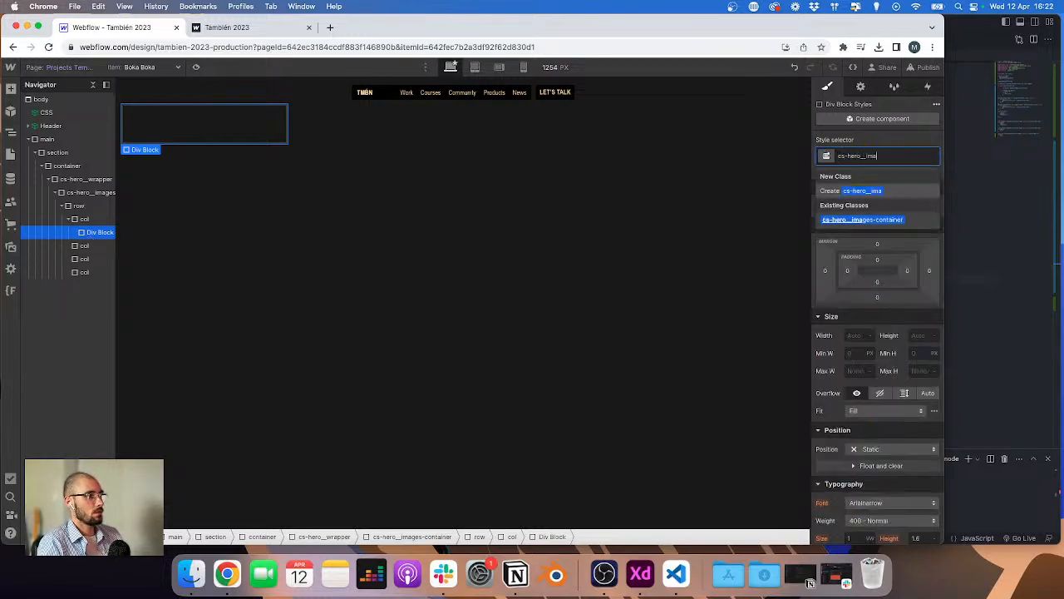
text(ge-wrapper)
key(Return)
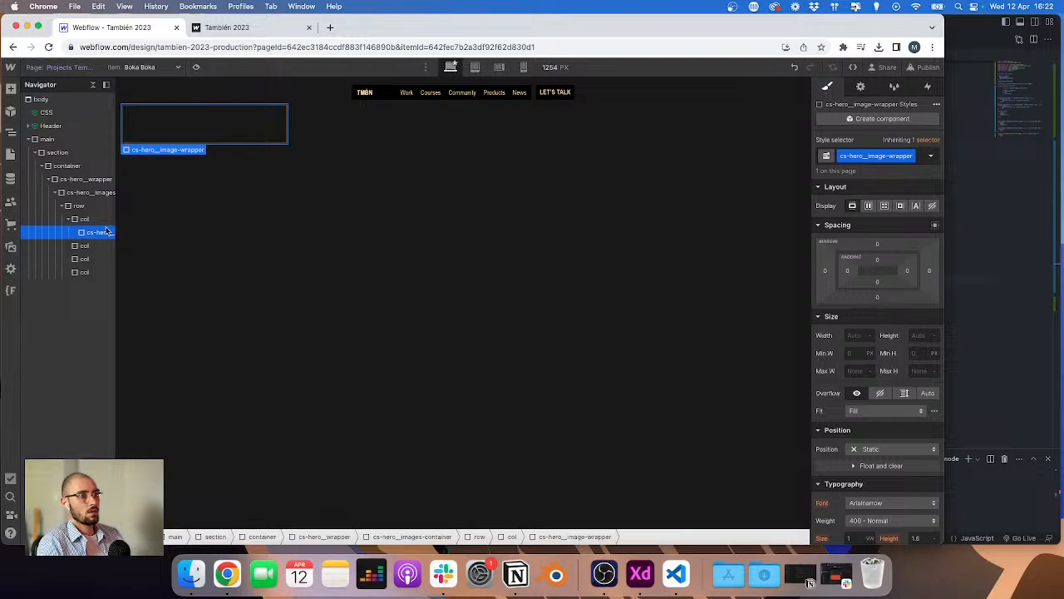
Step: Add an Image inside cs-hero__image-wrapper and bind it to the Projects field Image n°1
key(super+e)
text(iam)
key(BackSpace)
key(BackSpace)
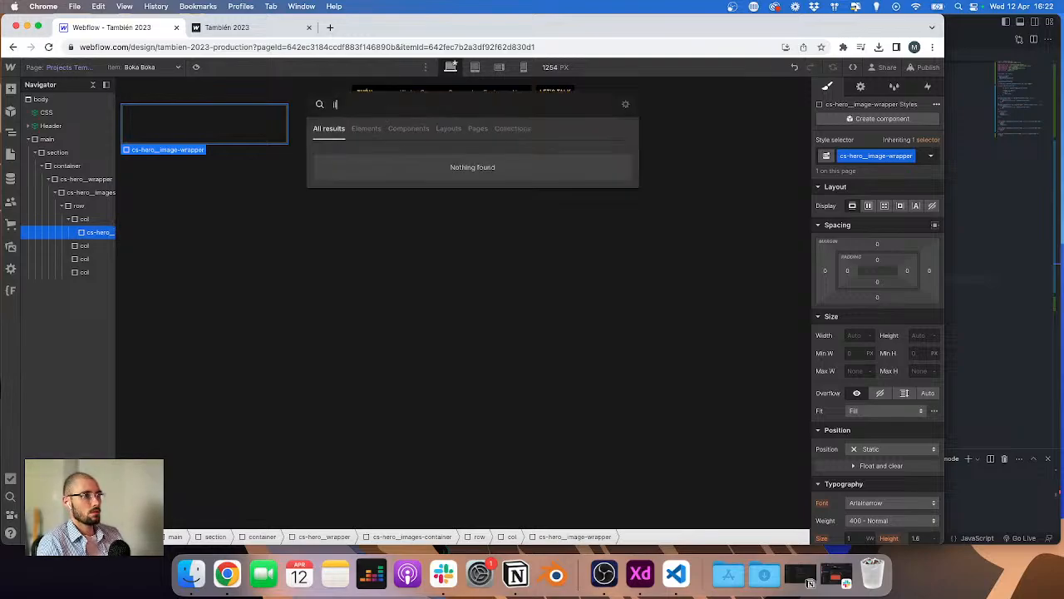
text(mama)
key(Return)
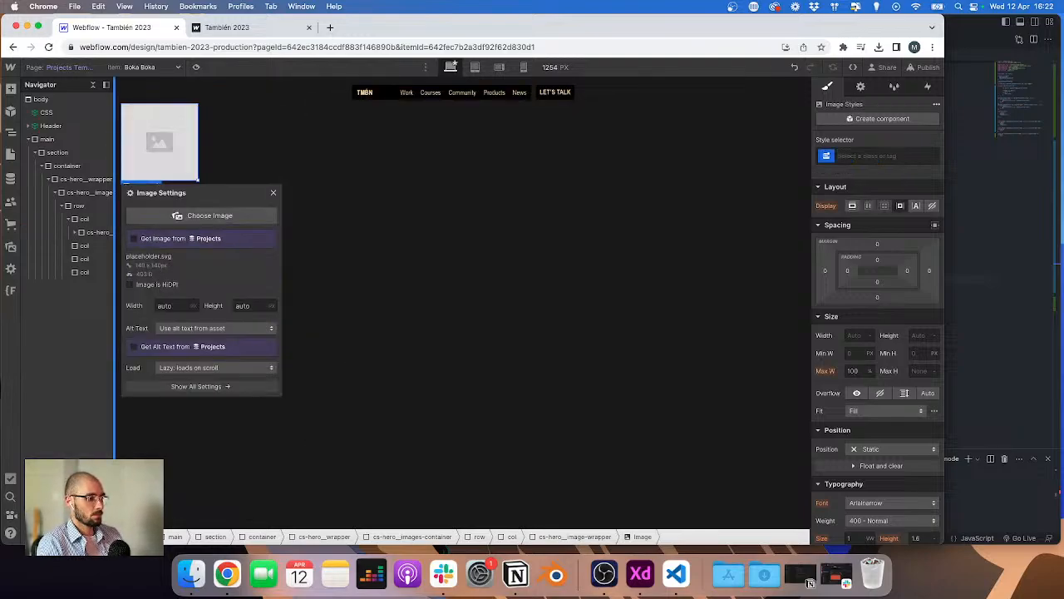
click(147, 239)
click(161, 253)
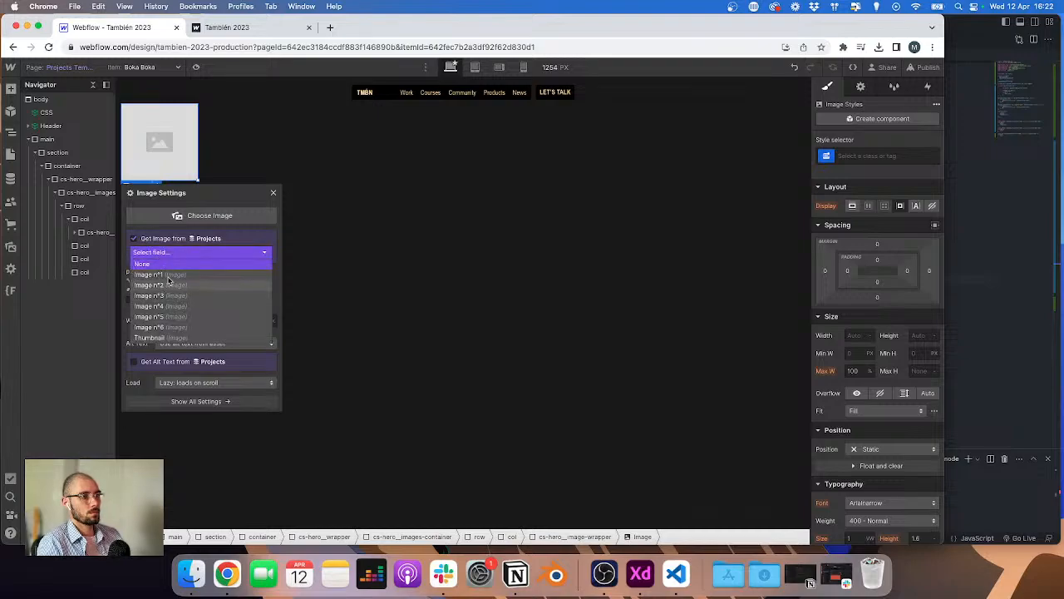
click(169, 278)
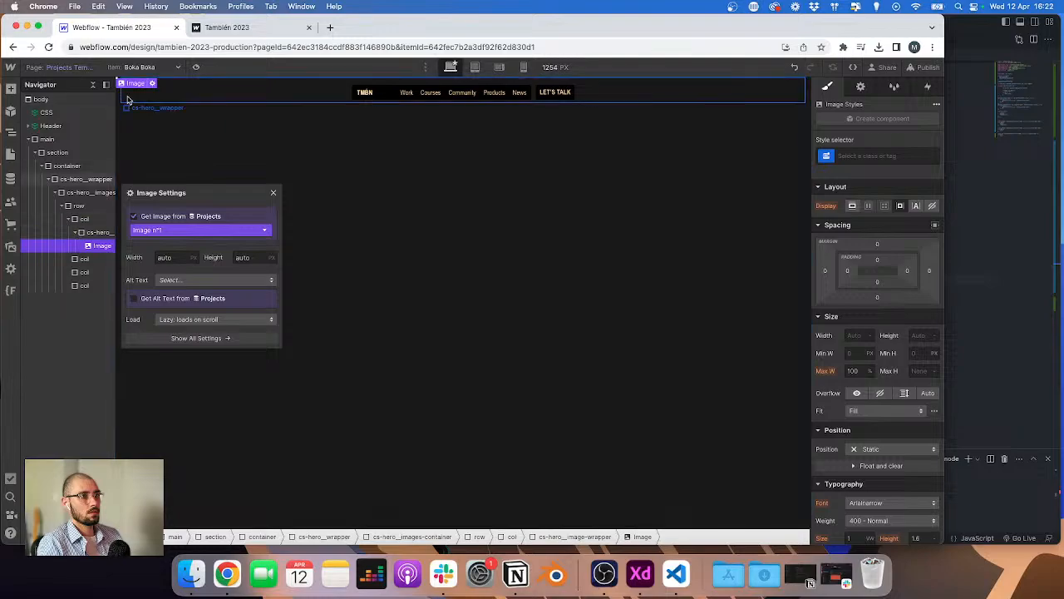
Step: Preview with the Rose Island item and set cs-hero__image-wrapper's width to 100% and height to 210/16
click(142, 67)
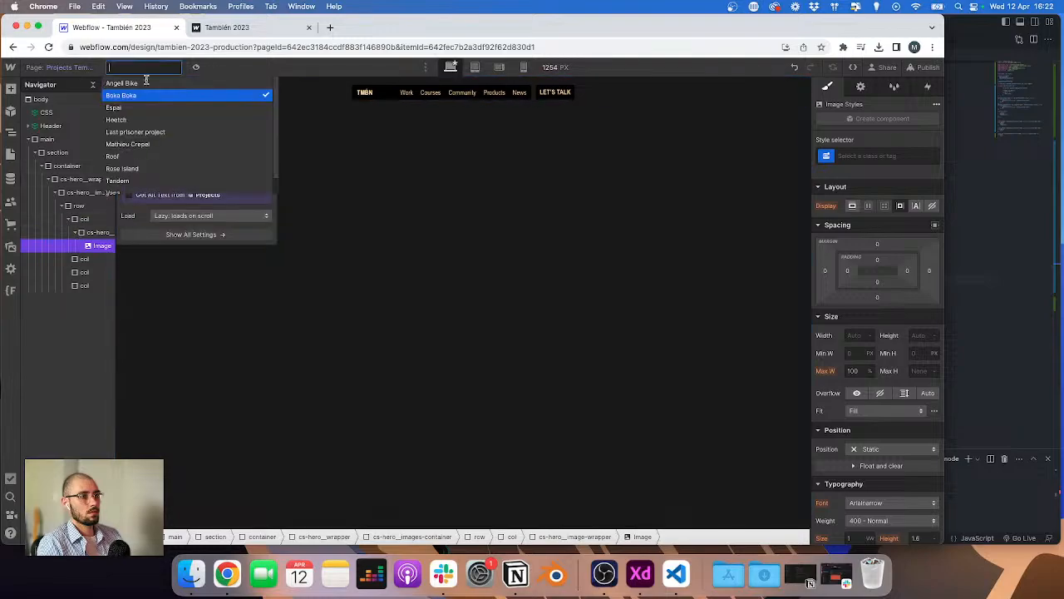
click(137, 169)
click(99, 232)
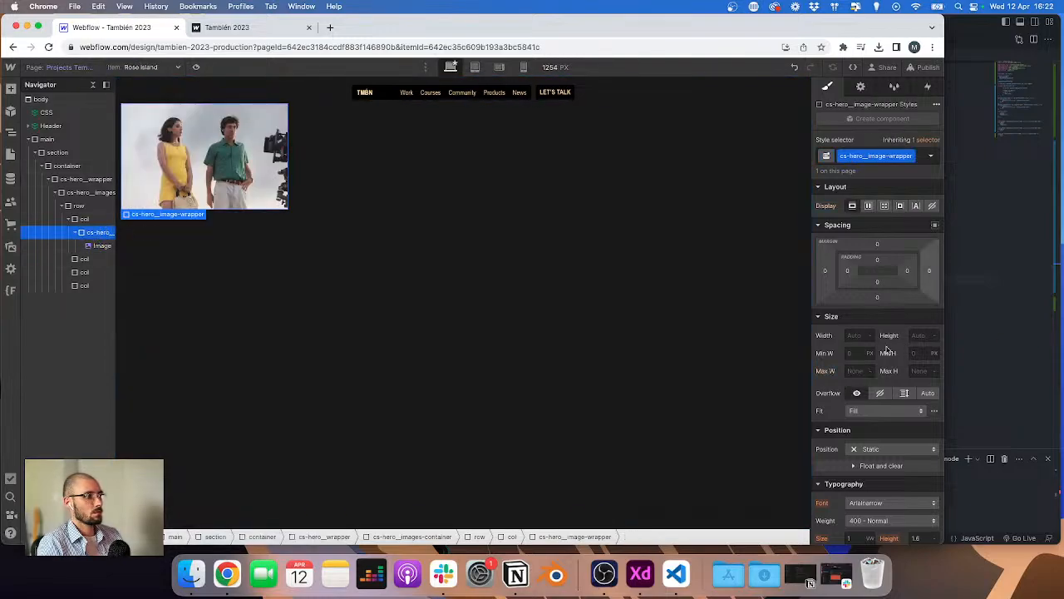
click(855, 335)
text(100%)
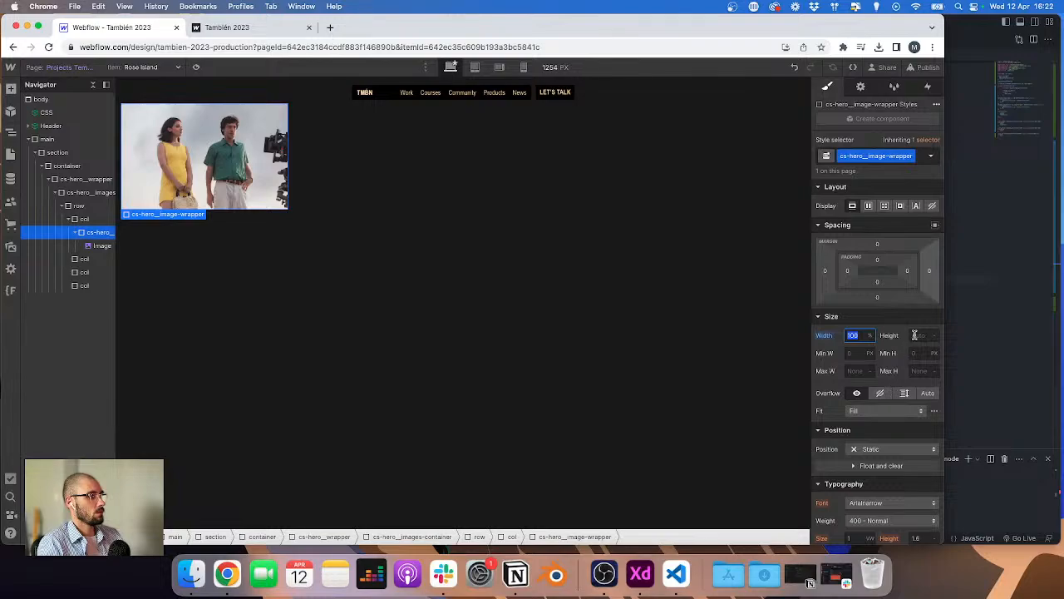
click(914, 334)
text(210/1)
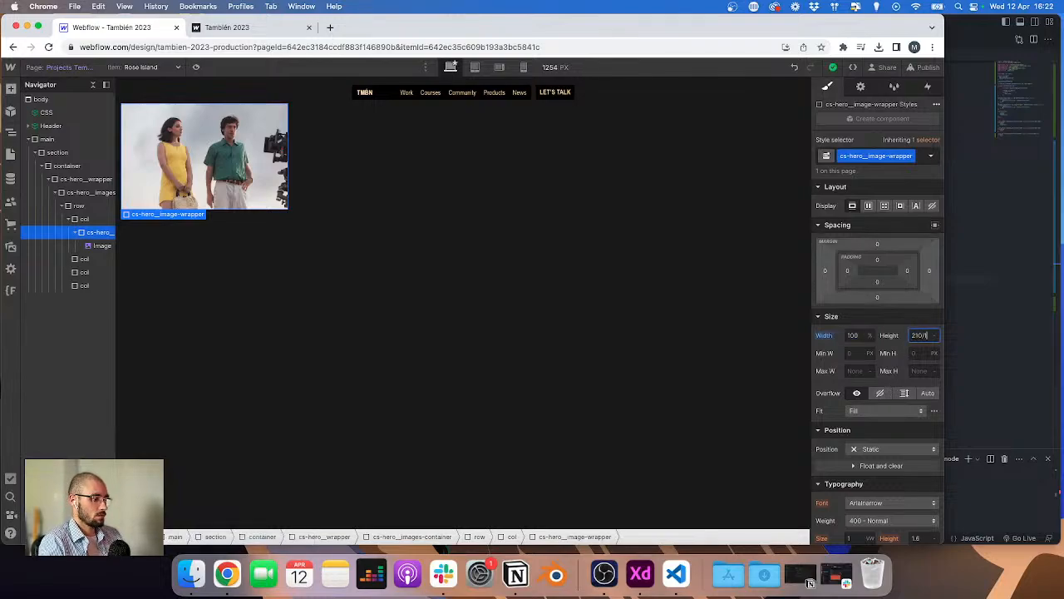
text(6)
key(Return)
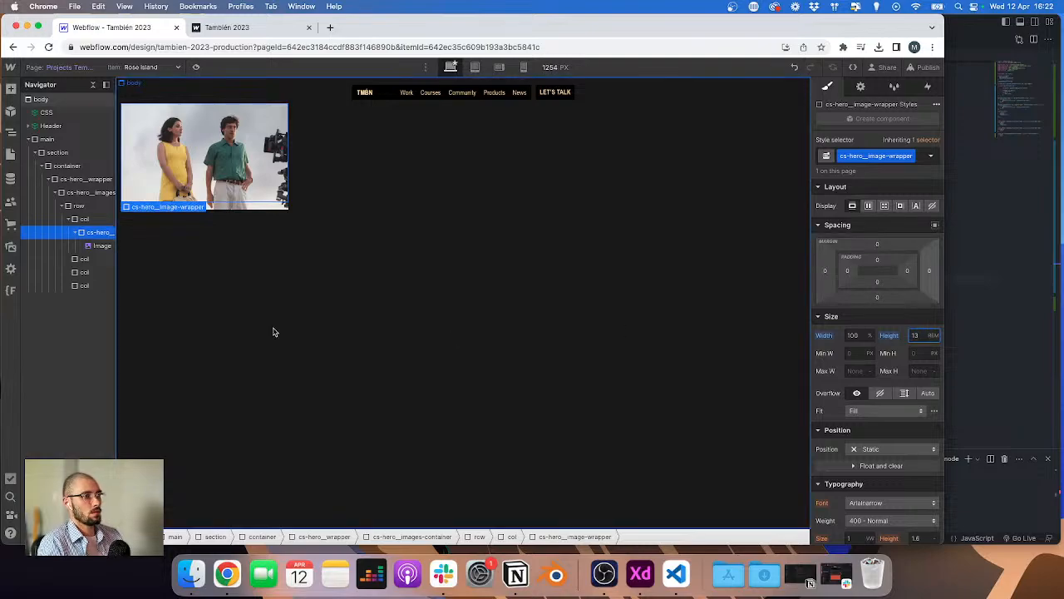
Step: Set the Image's width and height to 100% and its fit to Cover
click(100, 246)
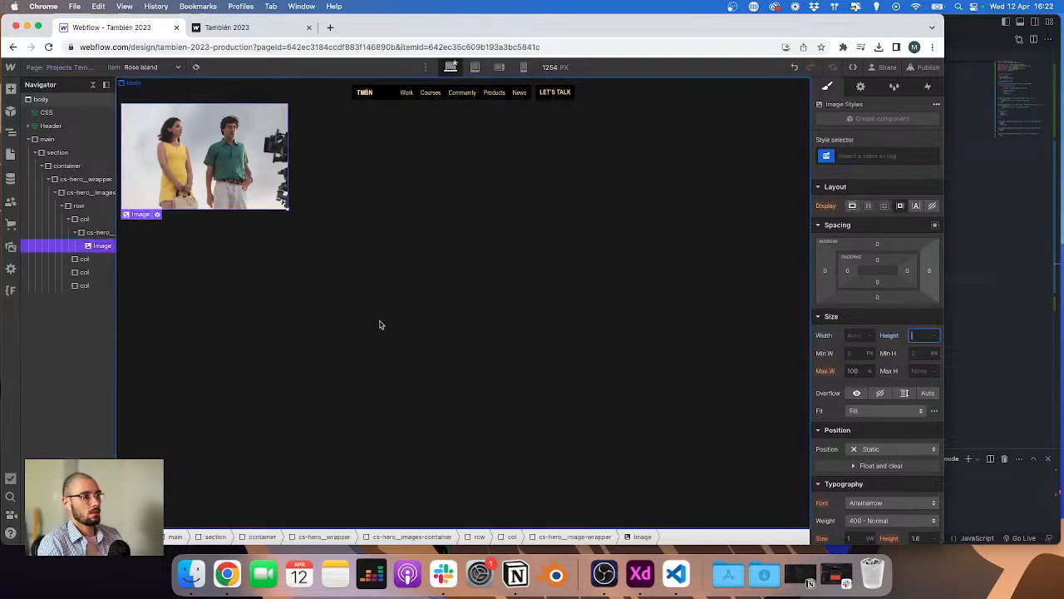
text(100%)
key(Return)
click(851, 336)
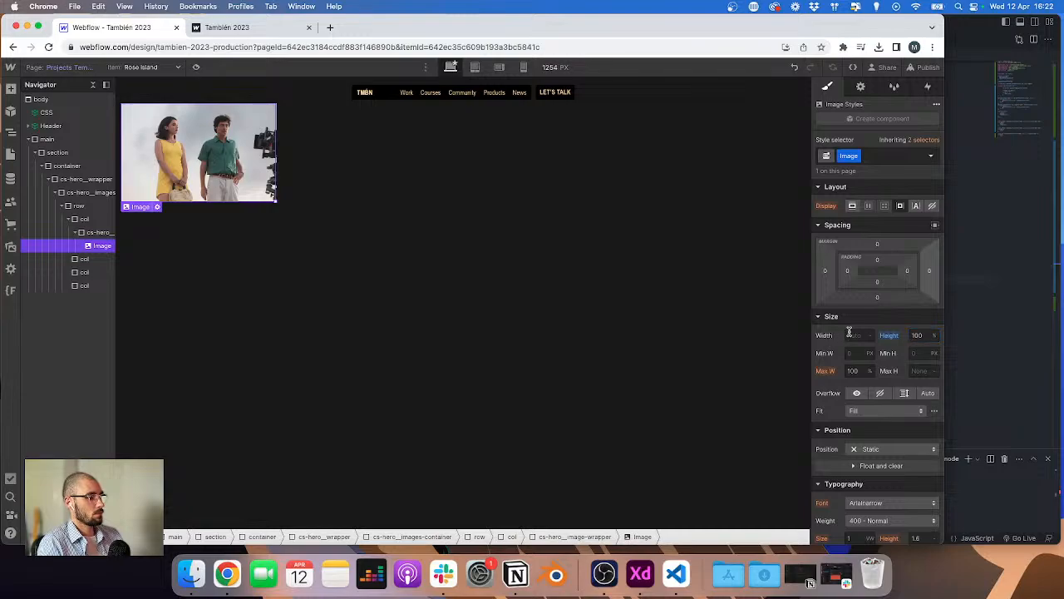
text(100%)
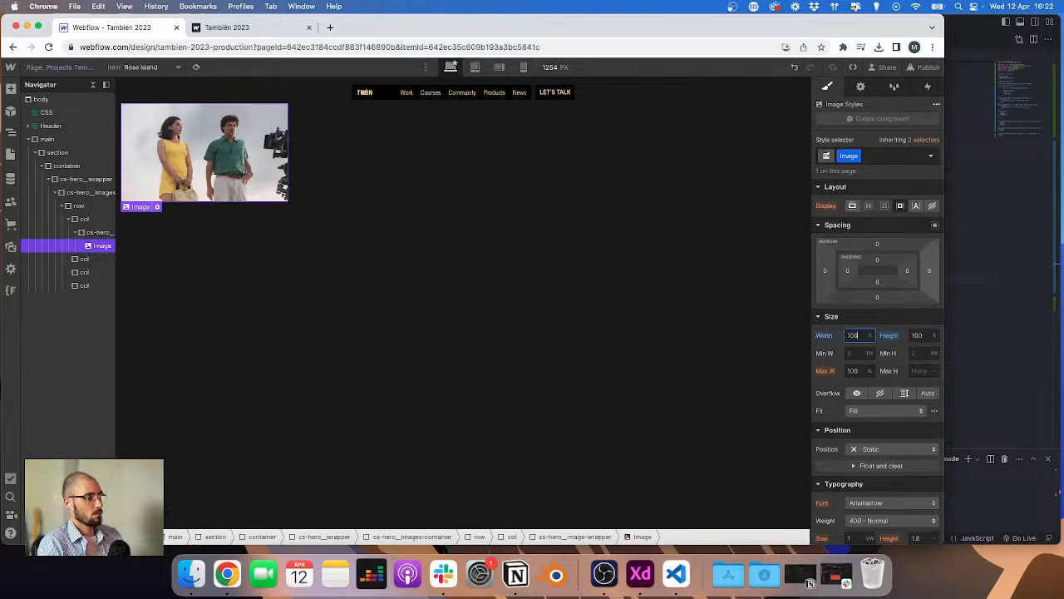
click(873, 411)
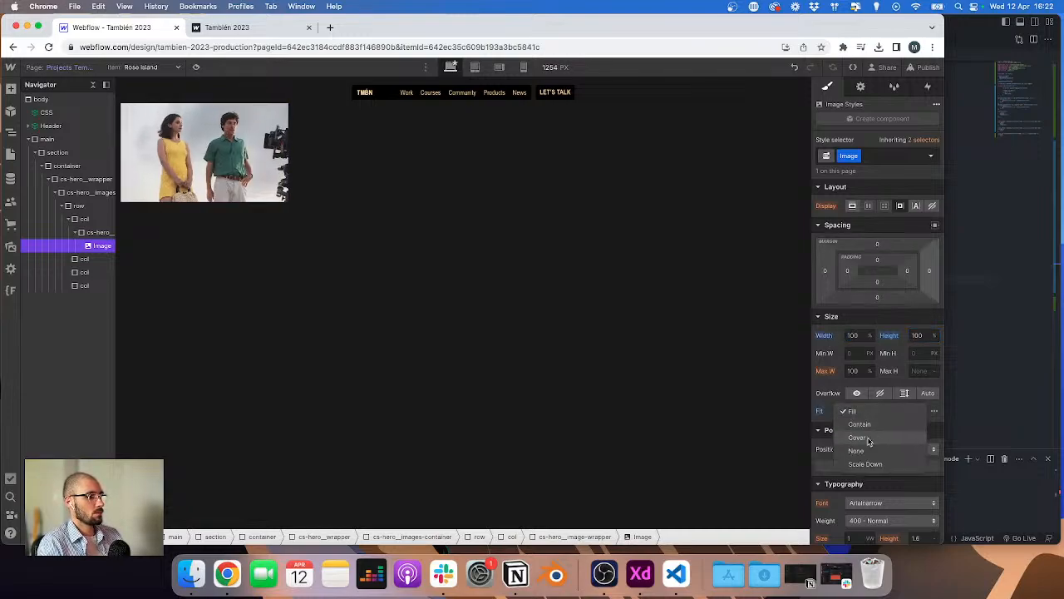
click(857, 437)
Step: Delete the three empty col blocks from the row
click(73, 234)
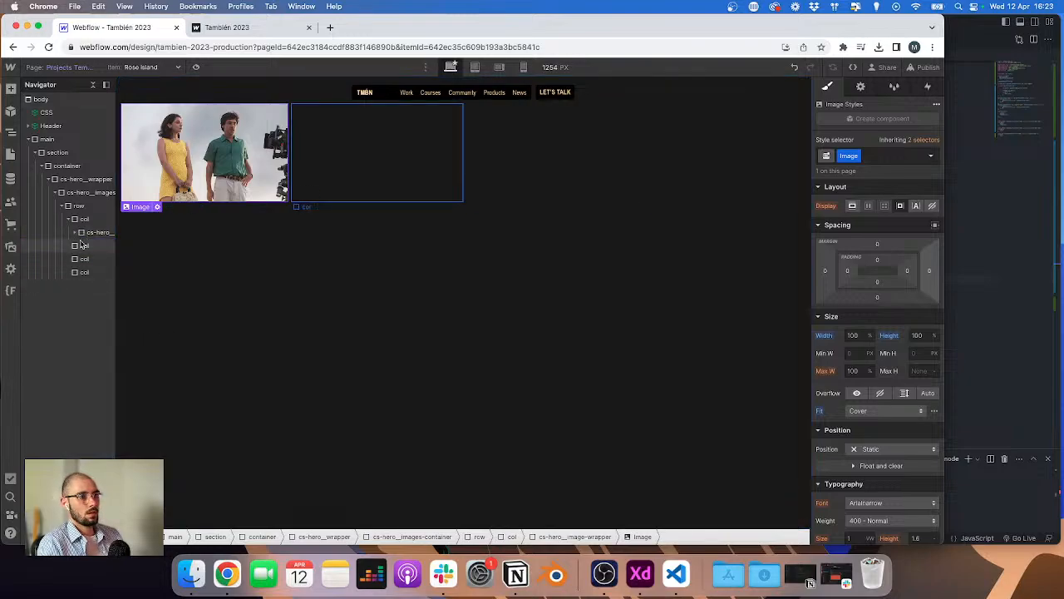
click(82, 243)
key(Delete)
key(Delete)
key(Delete)
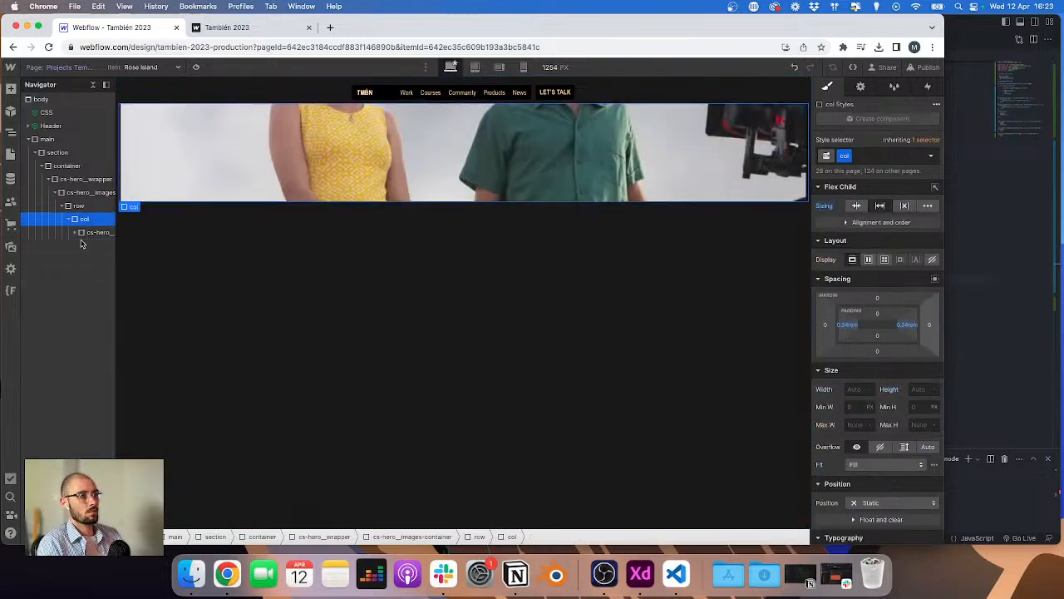
Step: Duplicate the col containing the image three times to get four image columns
key(super+d)
key(super+d)
key(super+d)
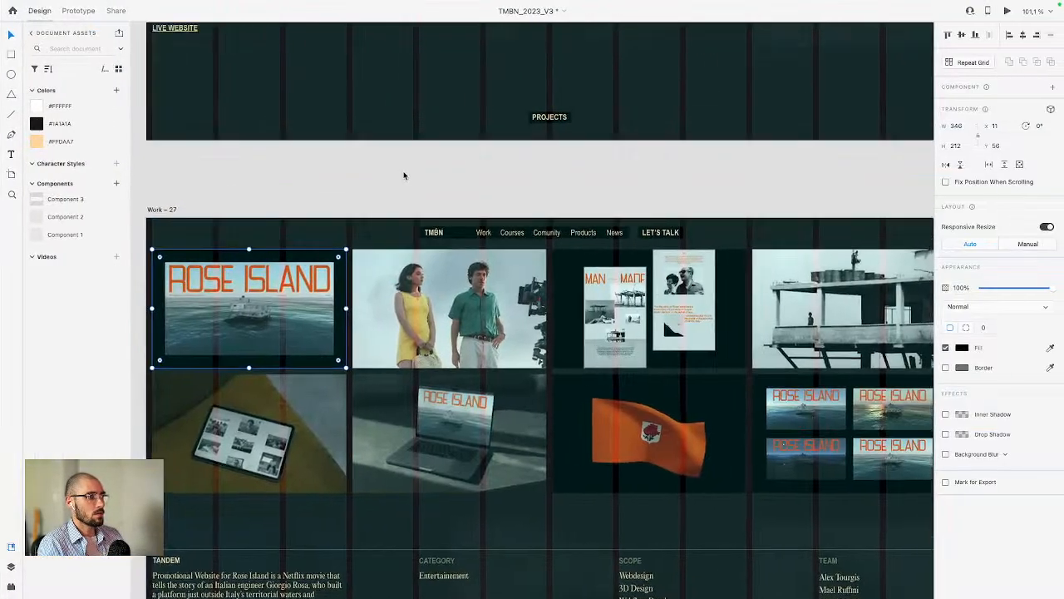
Step: Compare the hero image row against the XD design
scroll(460, 346, up, 2)
scroll(460, 346, up, 5)
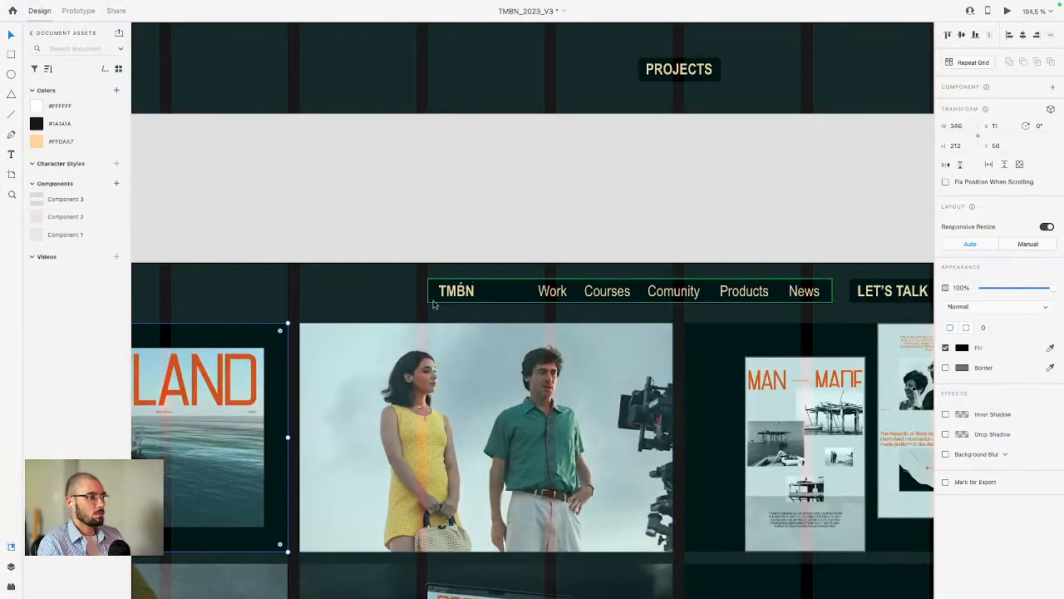
scroll(433, 304, down, 3)
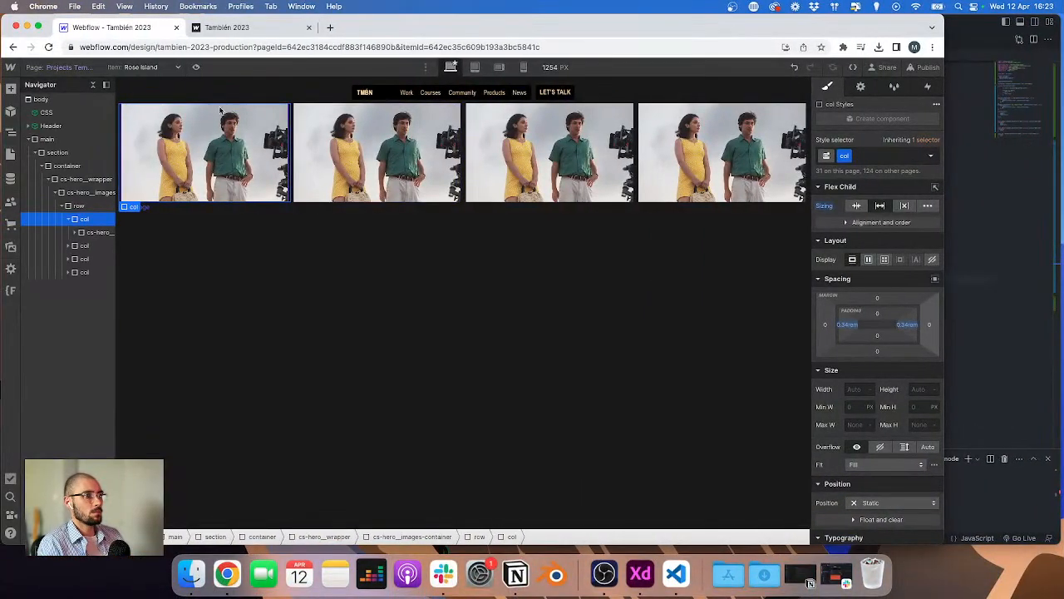
Step: Set the top padding of cs-hero_wrapper to 5
click(213, 100)
click(879, 260)
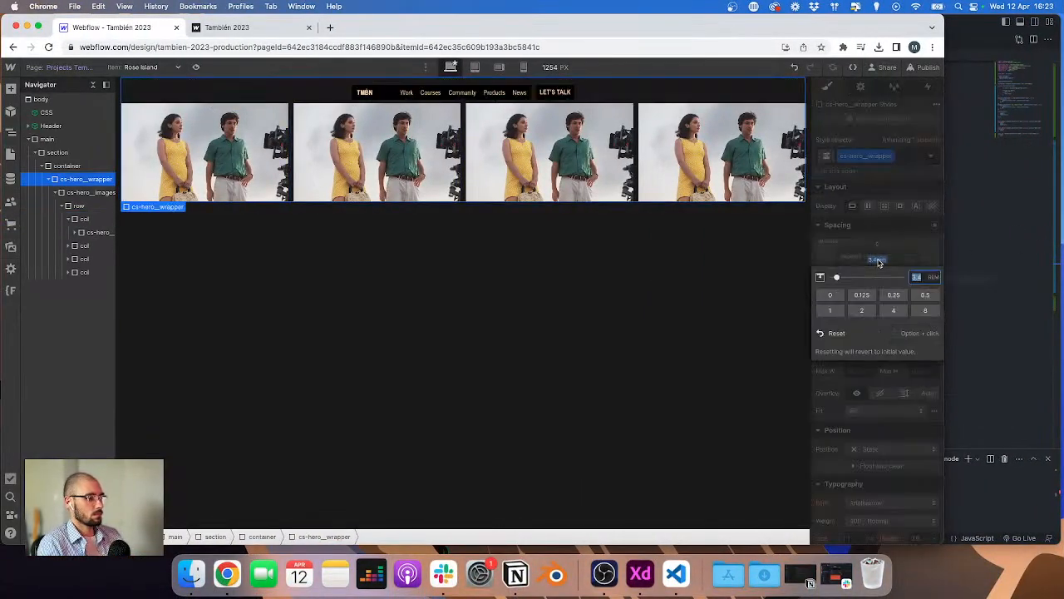
text(4)
key(Return)
click(879, 262)
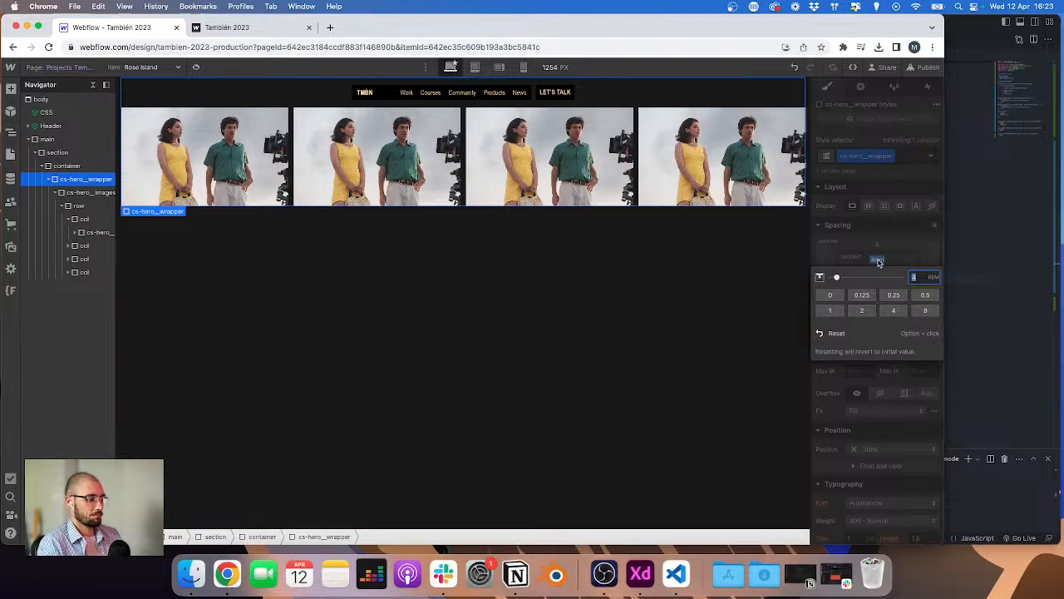
text(5)
key(Return)
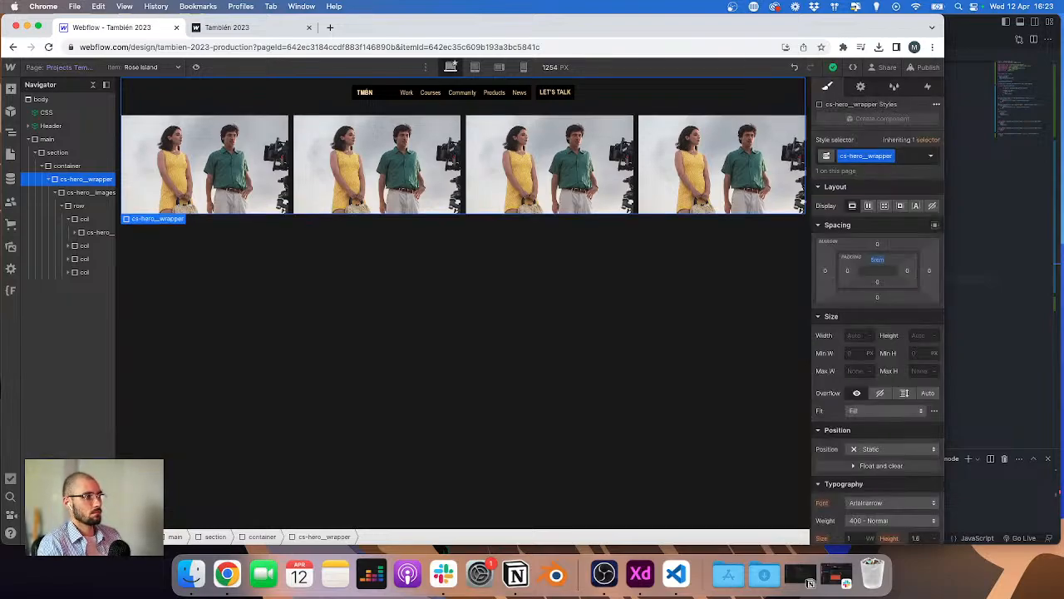
key(ctrl+Right)
key(ctrl+Left)
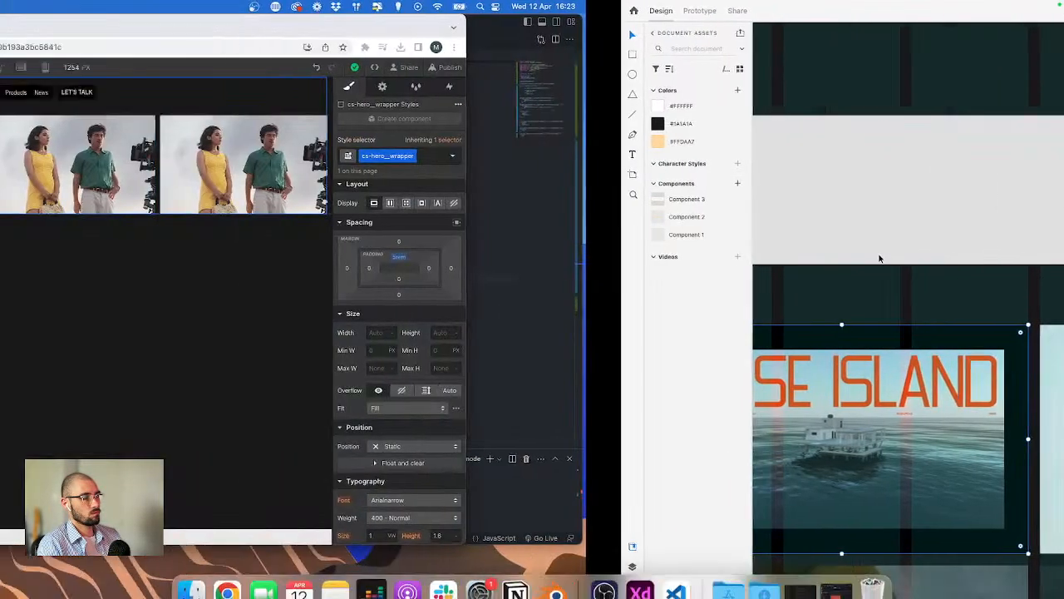
Step: Set the top padding of cs-hero_wrapper to 4.5 rem
click(879, 258)
text(4)
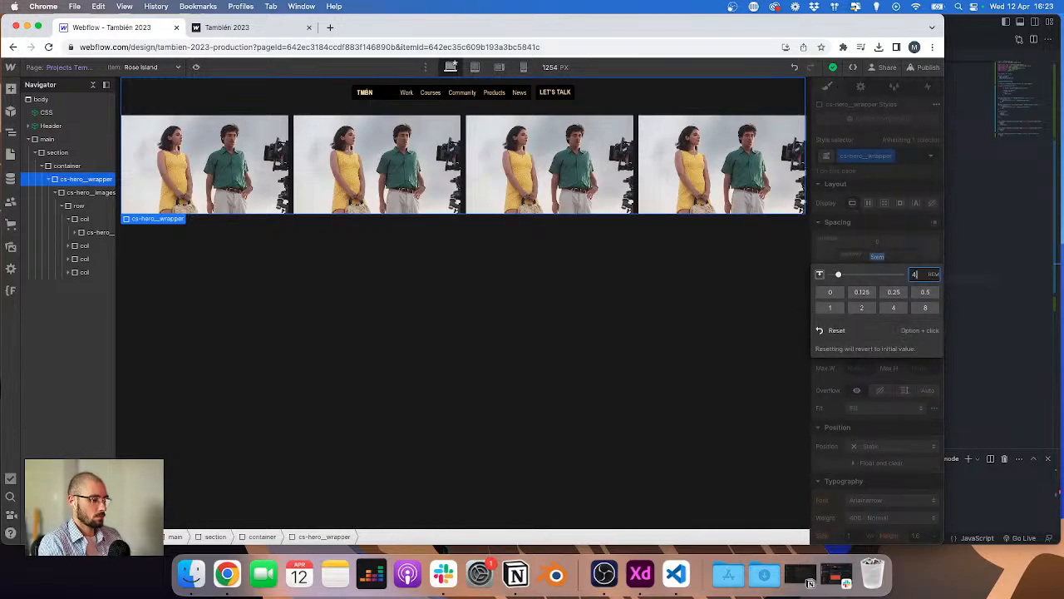
text(.5)
key(Return)
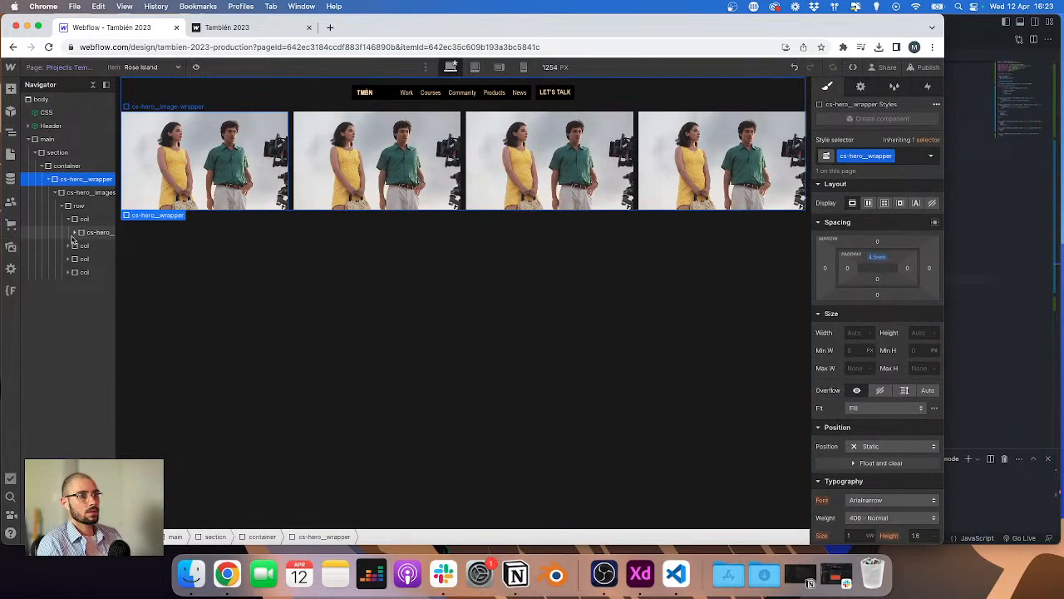
Step: Copy and paste the row so the image row appears twice
click(61, 205)
click(80, 206)
key(super+c)
key(super+v)
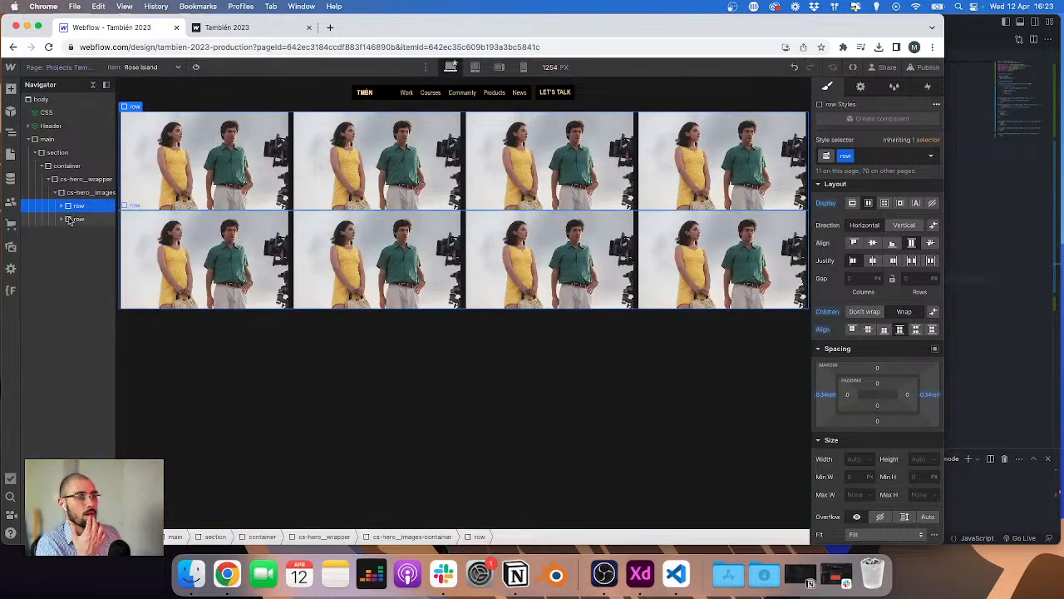
Step: Add a div block inside cs-hero_images-container and give it the new class cs-hero__row-wrapper
click(83, 192)
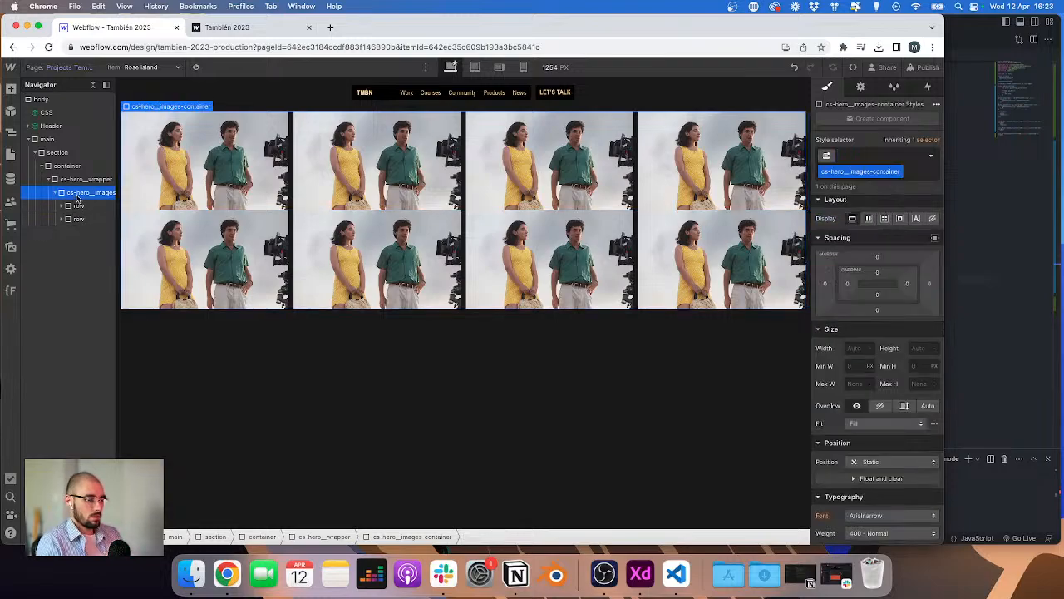
key(super+e)
key(Return)
key(super+Return)
text(cs)
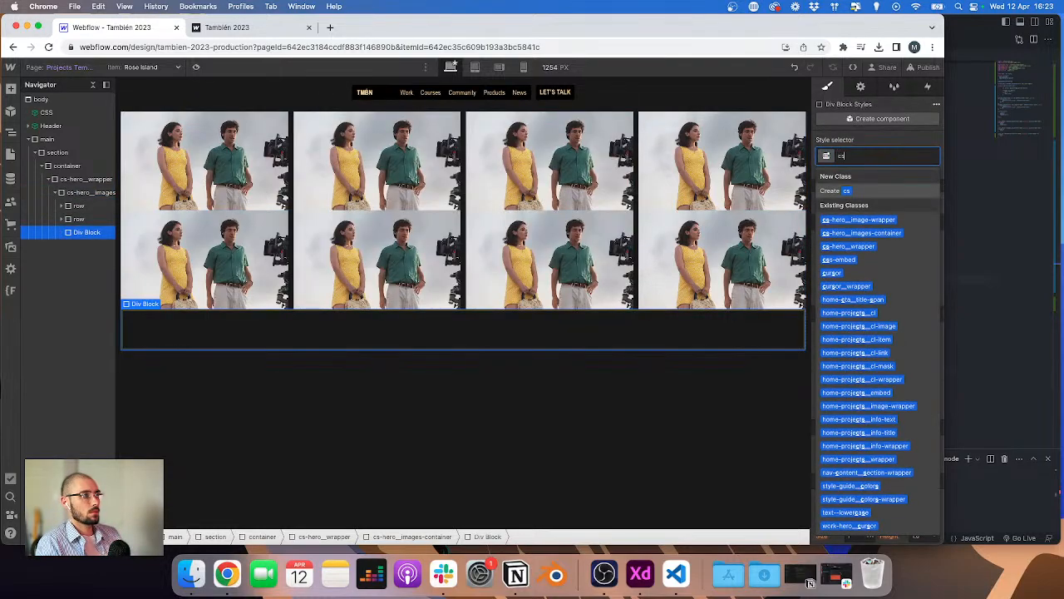
text(-he)
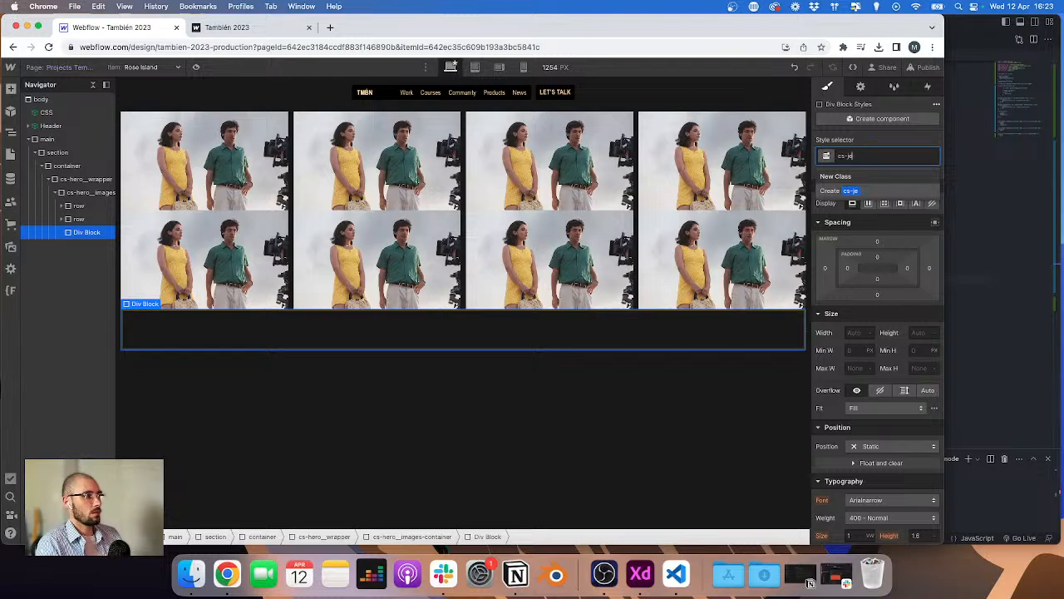
text(r)
text(o__row-)
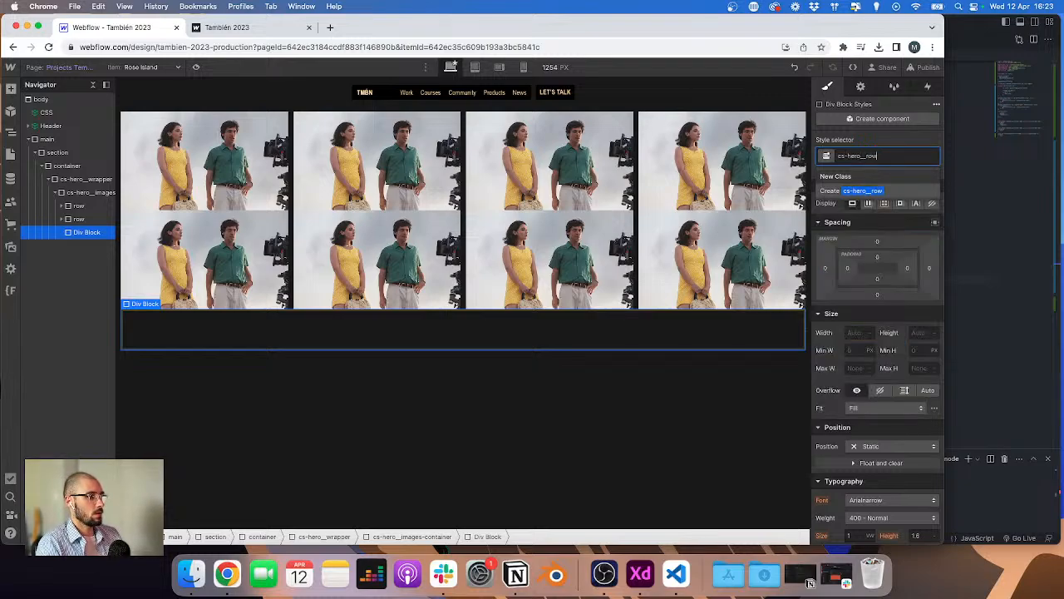
text(wrapper)
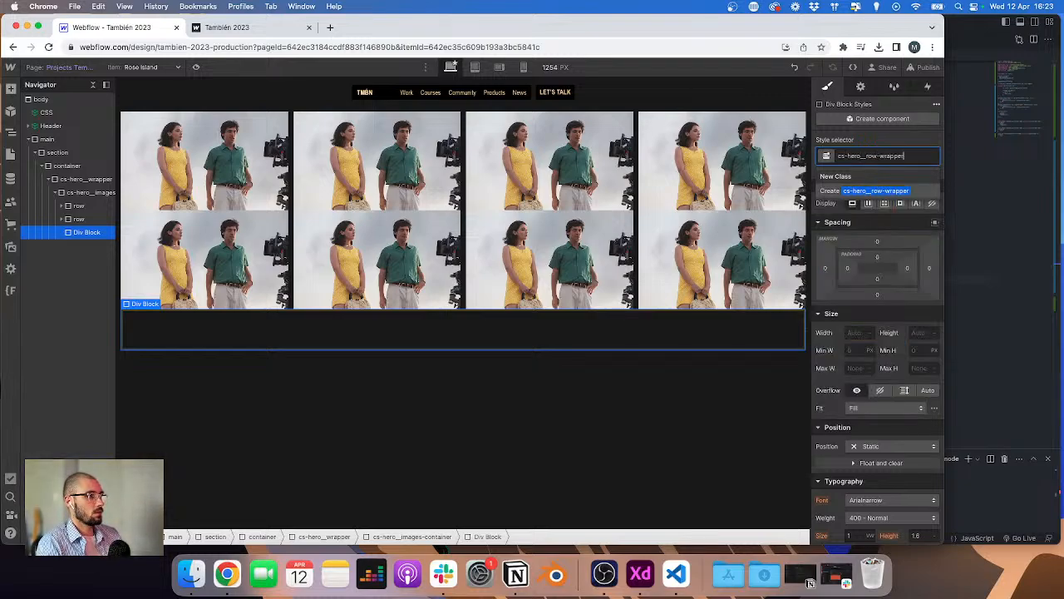
key(Return)
Step: Move the second row inside the cs-hero__row-wrapper div block
click(79, 220)
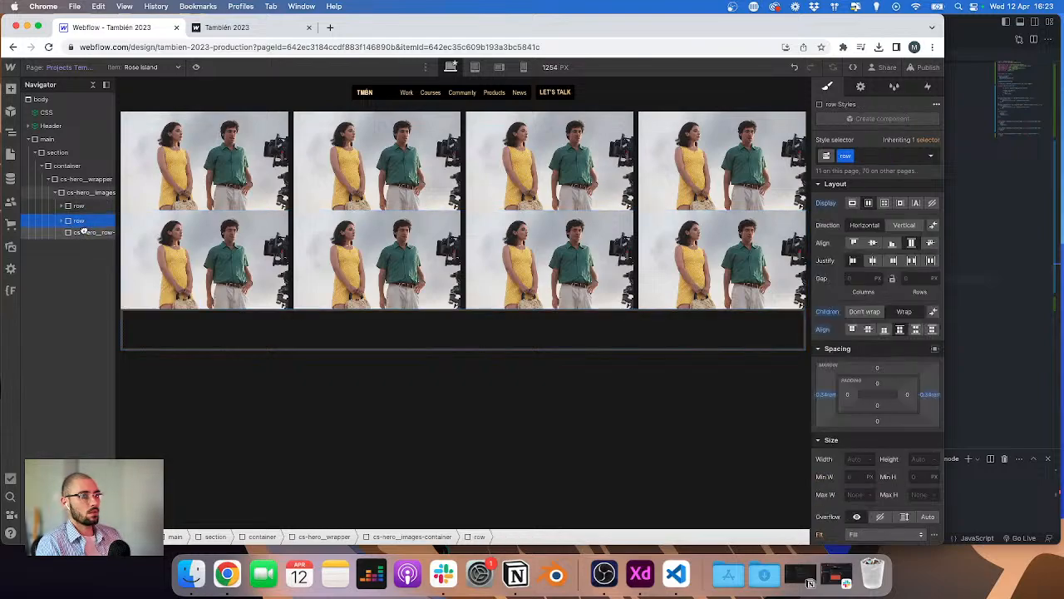
drag(84, 230, 87, 233)
click(104, 221)
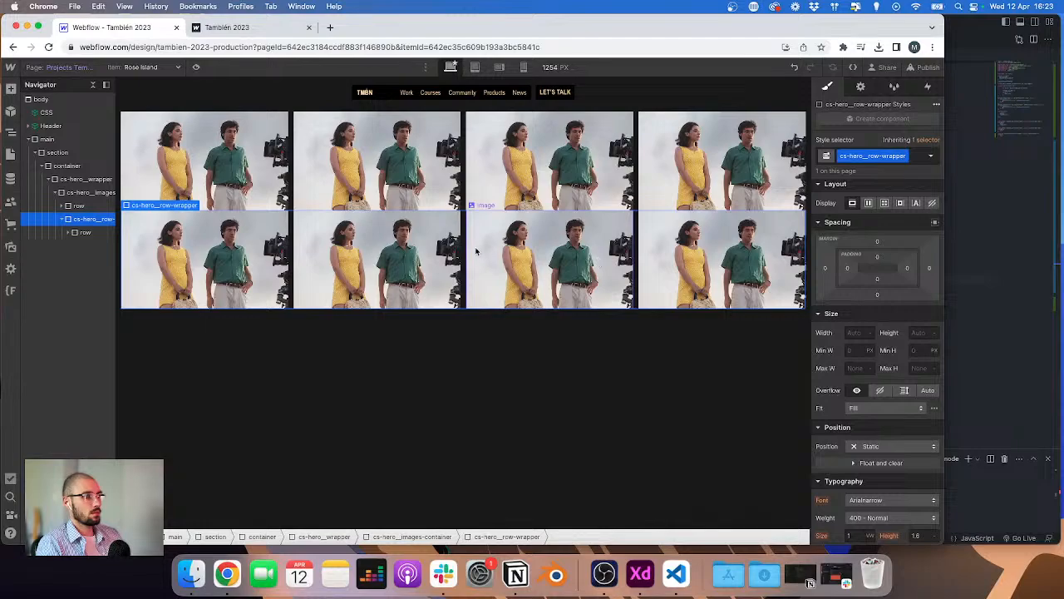
Step: Check the col padding, then give cs-hero__row-wrapper a top margin of 0.34
click(460, 251)
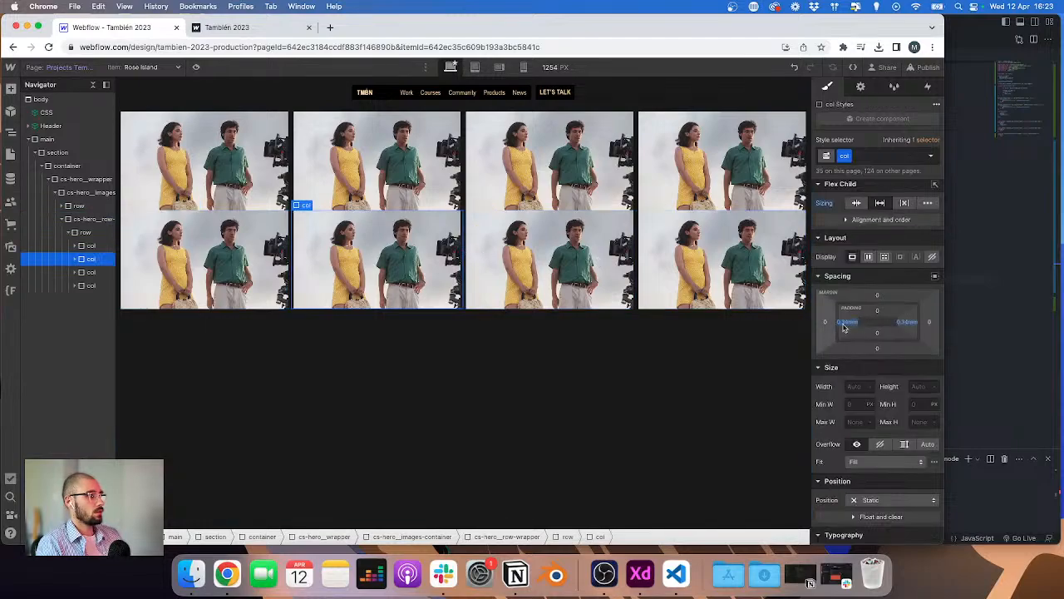
click(846, 326)
click(75, 221)
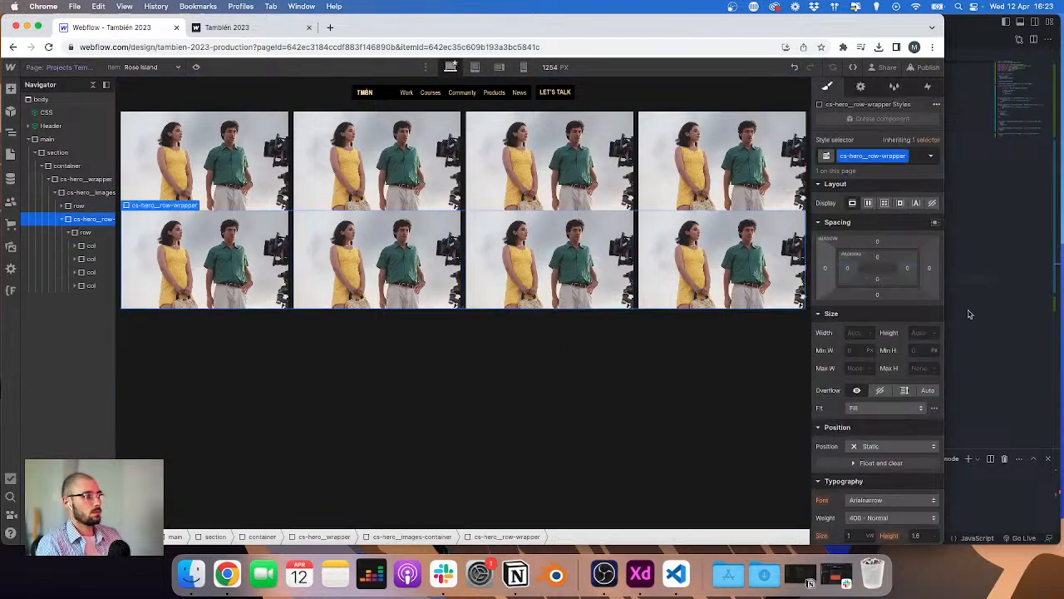
click(878, 242)
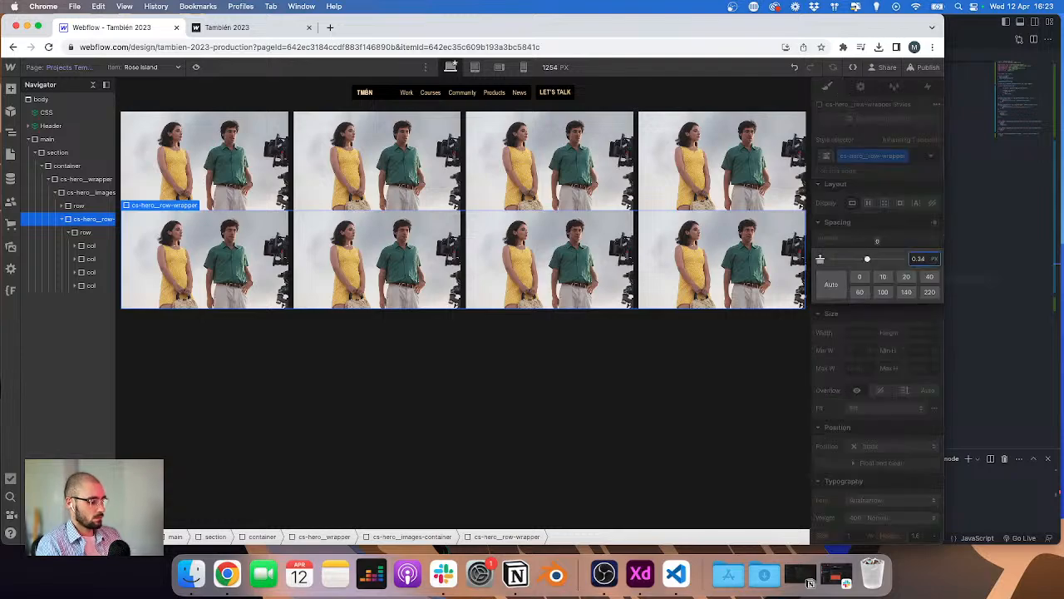
key(Return)
click(473, 408)
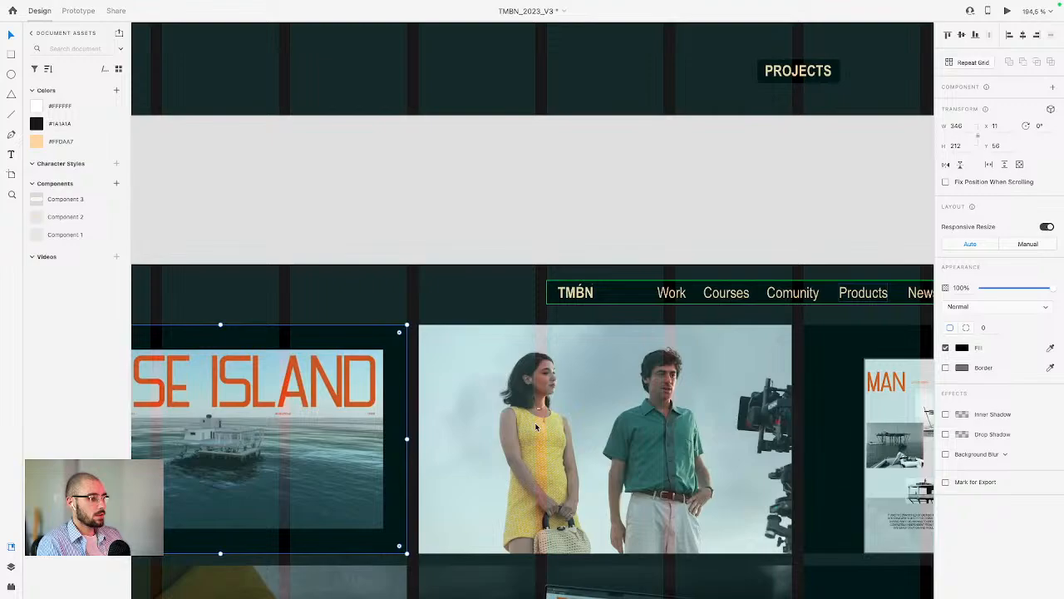
Step: Compare the Work – 27 image grid in the XD design with the Webflow page
scroll(544, 437, down, 10)
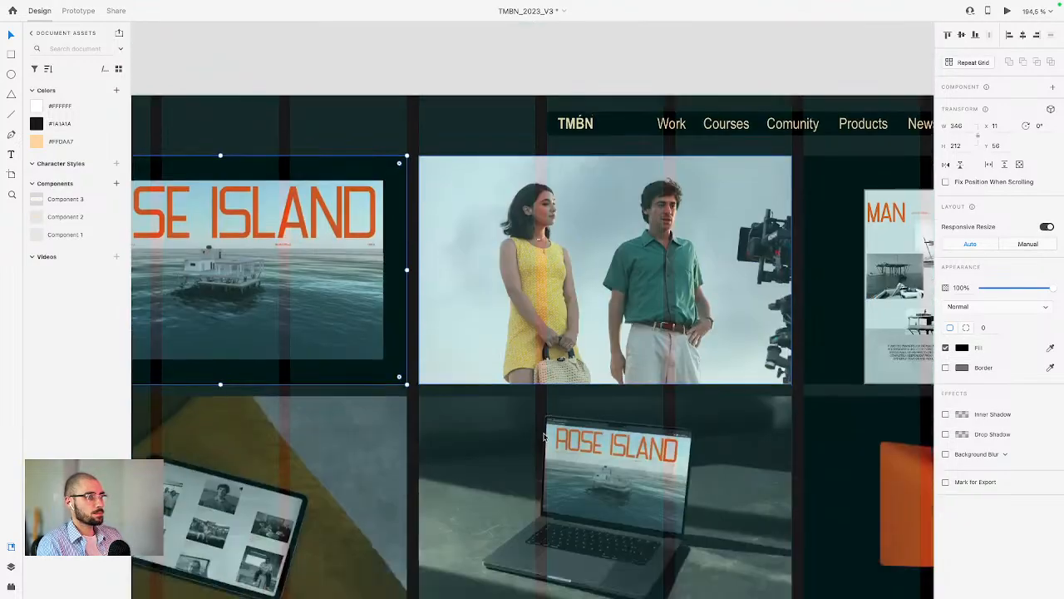
scroll(544, 437, down, 6)
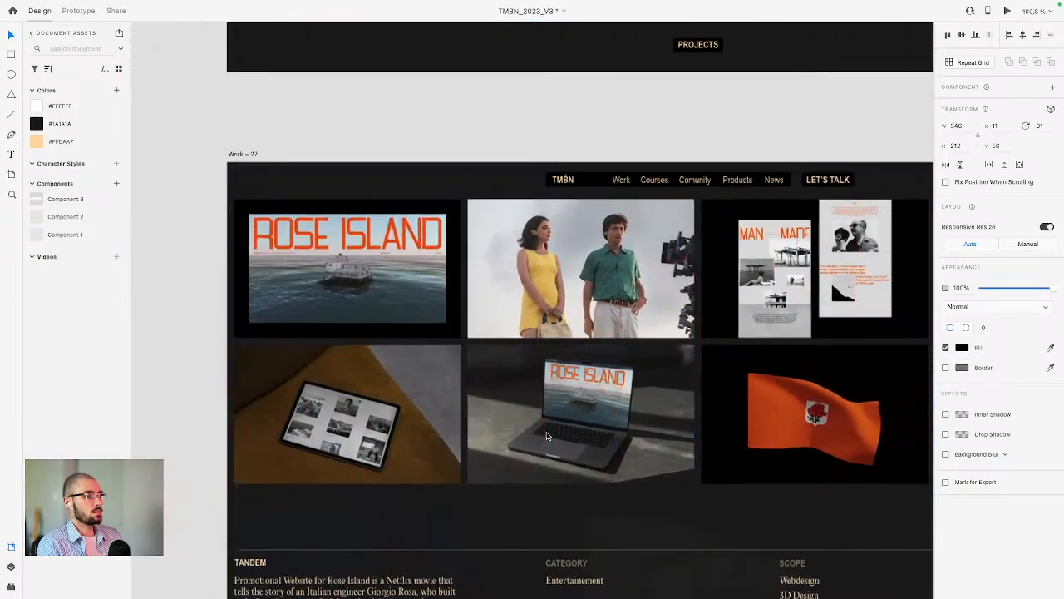
scroll(417, 319, right, 3)
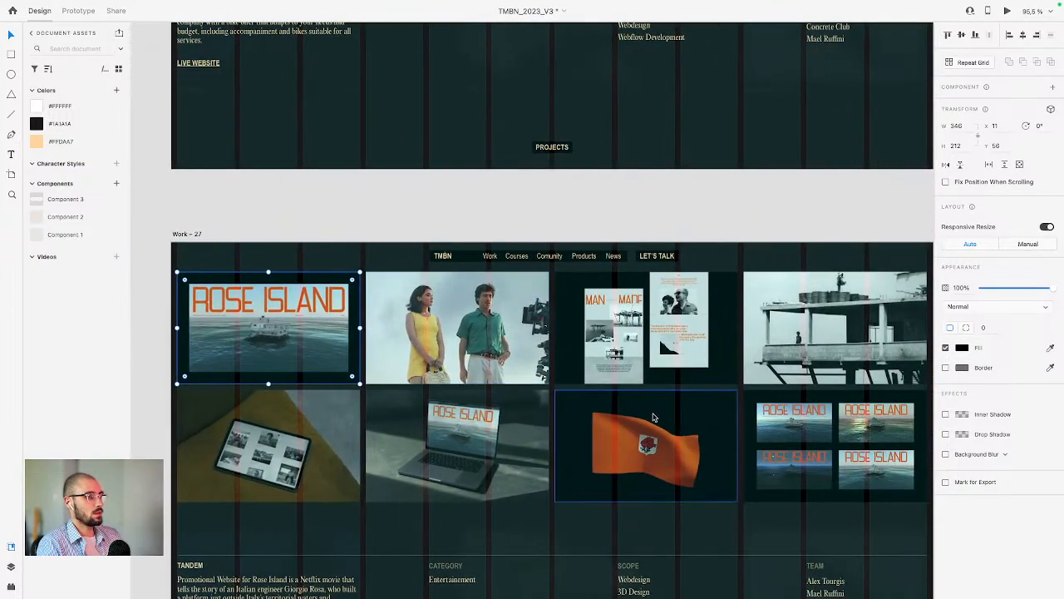
key(ctrl+Left)
Step: Bind the third image of the top row to the Image n°2 field of Projects
click(342, 117)
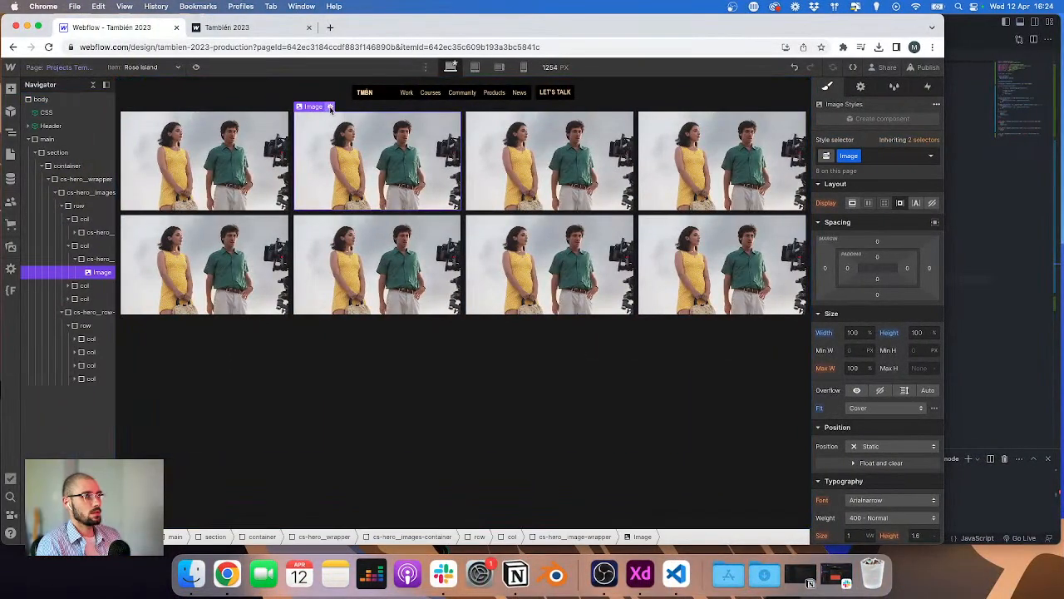
click(331, 107)
click(565, 143)
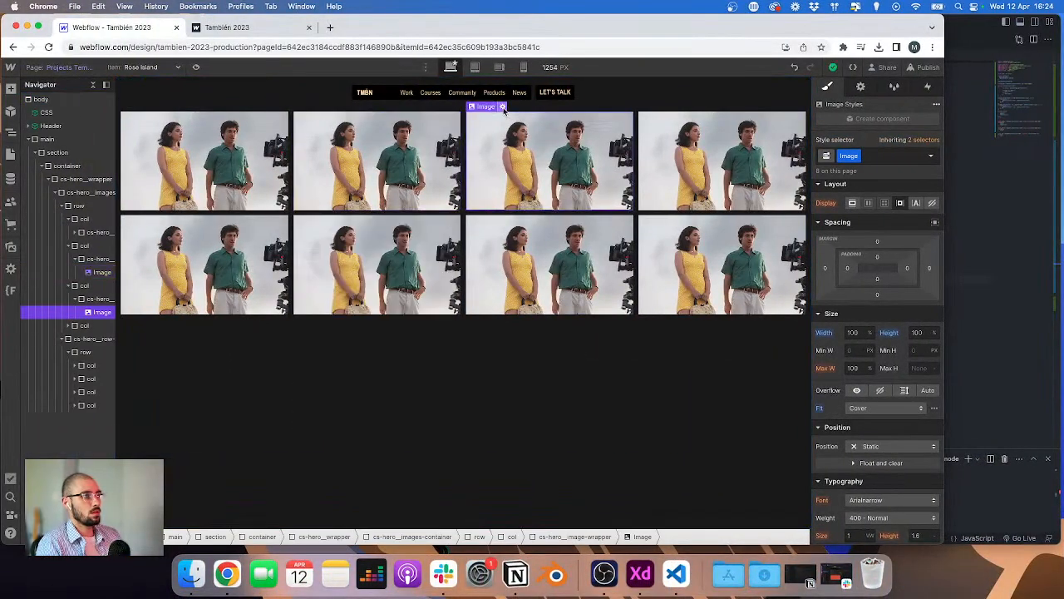
click(502, 106)
click(509, 259)
click(510, 294)
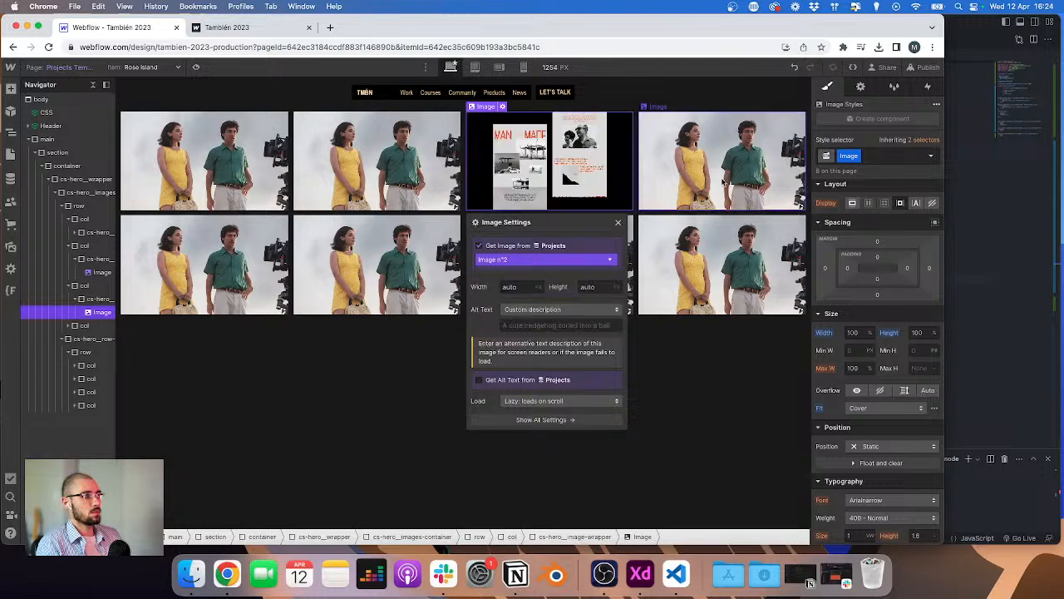
Step: Bind the fourth image of the top row to the Image n°3 field of Projects
click(695, 143)
click(675, 106)
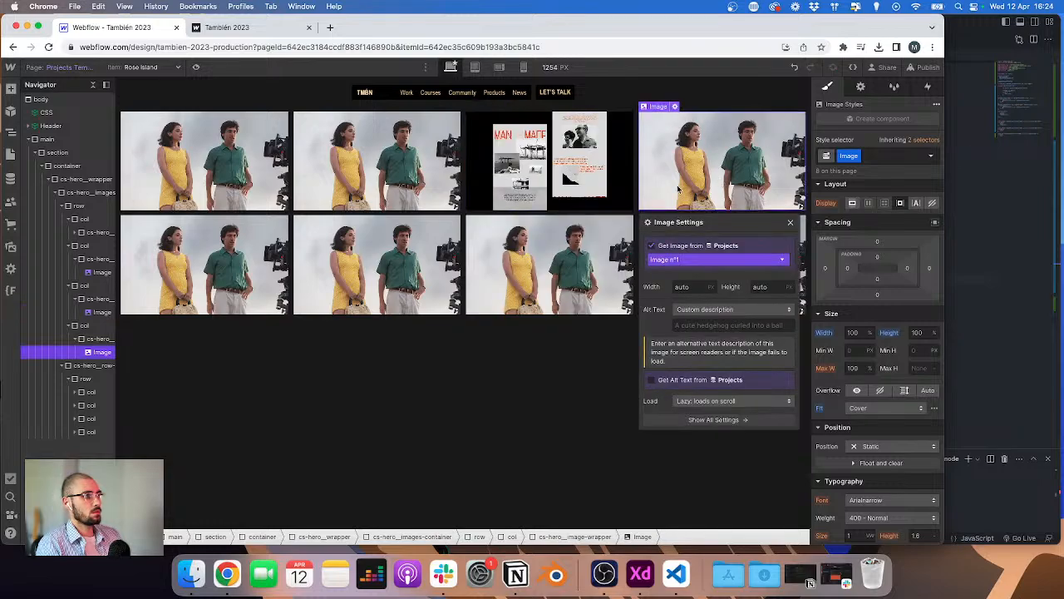
click(679, 260)
click(679, 303)
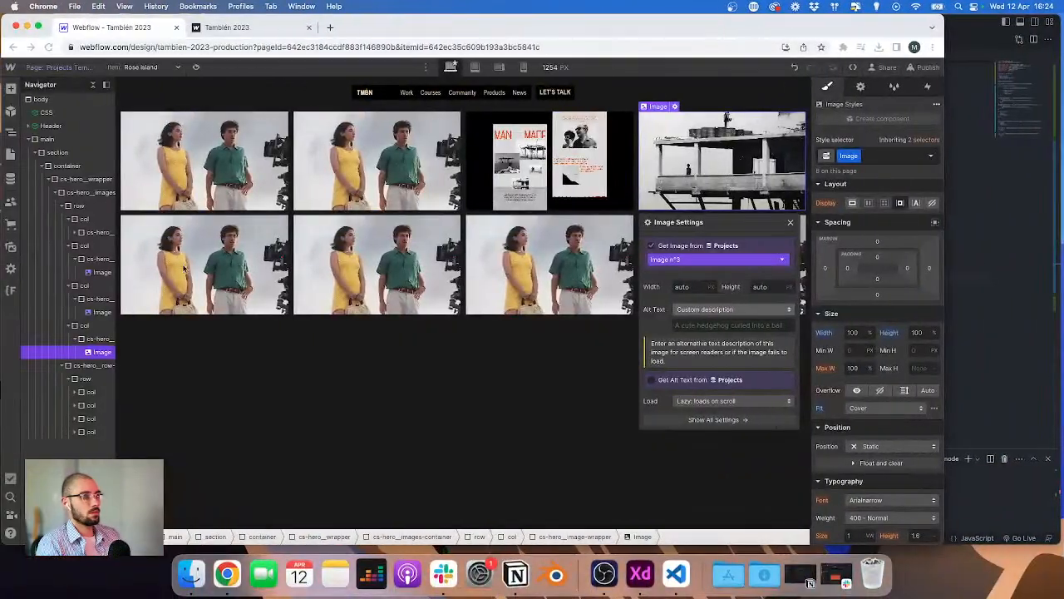
Step: Bind the first image of the second row to the Image n°4 field of Projects
click(183, 268)
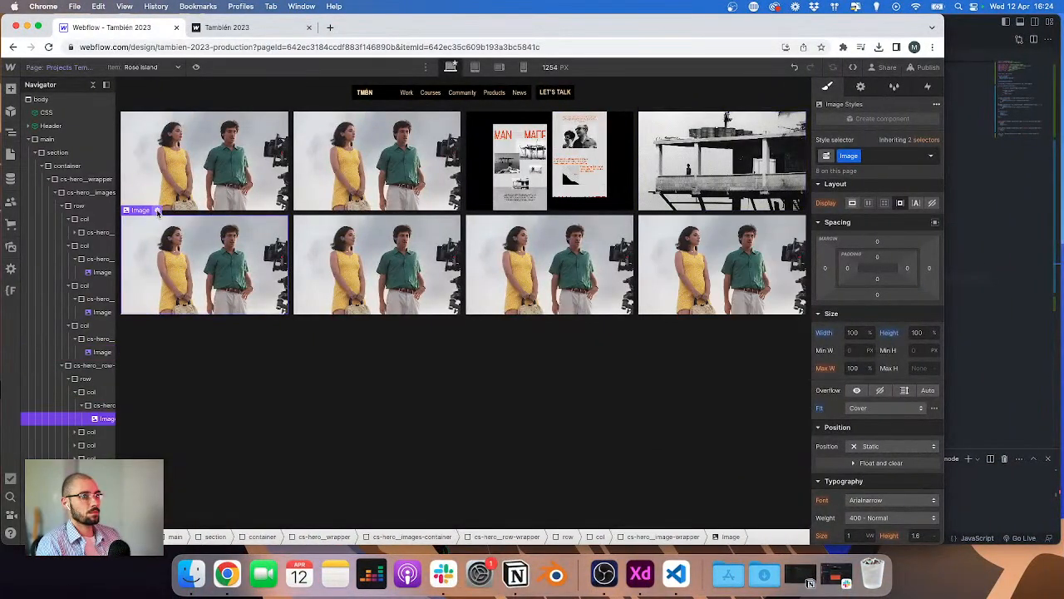
click(158, 211)
click(163, 283)
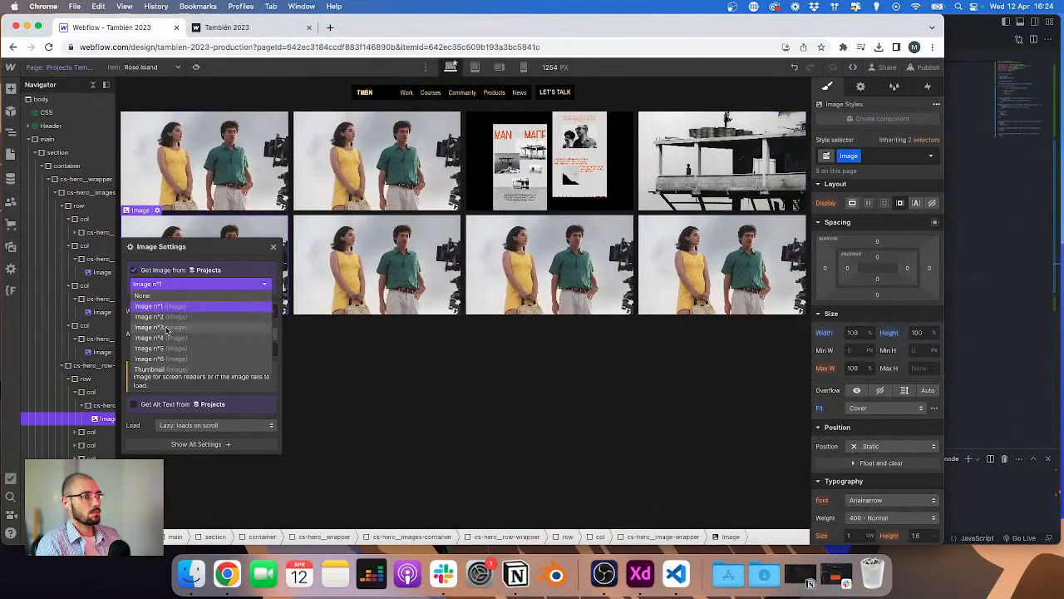
click(166, 338)
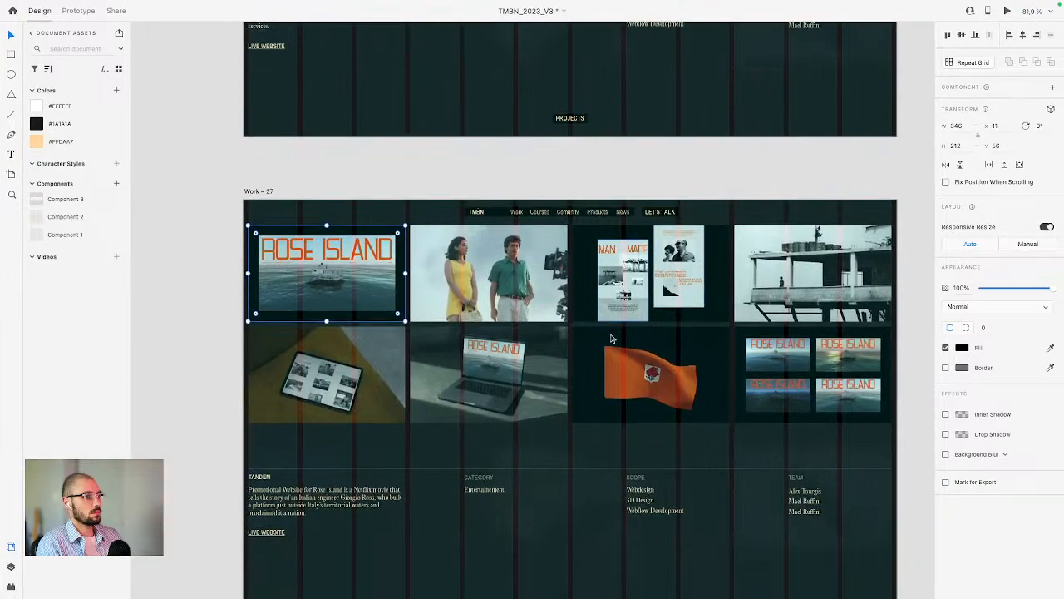
Step: Bind the second image of the second row to the Projects image field showing the laptop
scroll(610, 338, right, 4)
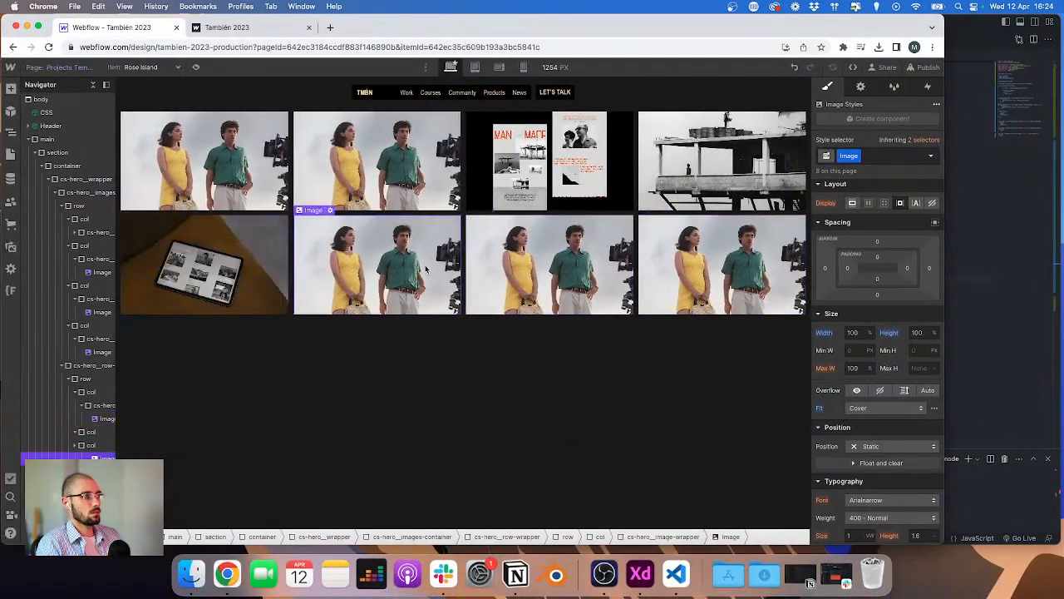
click(330, 210)
click(370, 283)
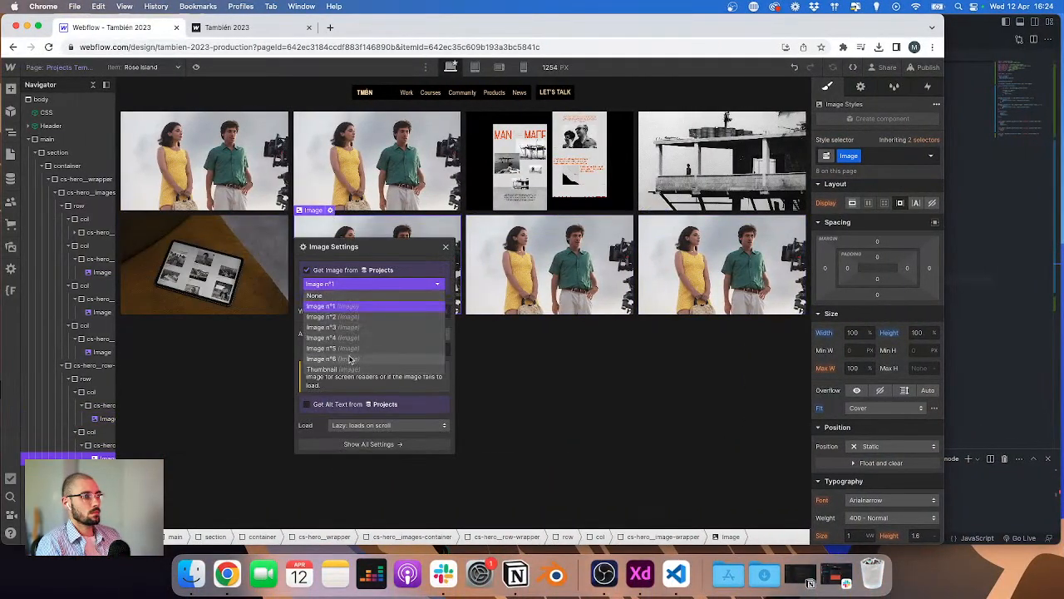
click(349, 358)
Step: Bind the fourth image of the second row to the Projects image field showing the Rose Island grid
click(770, 276)
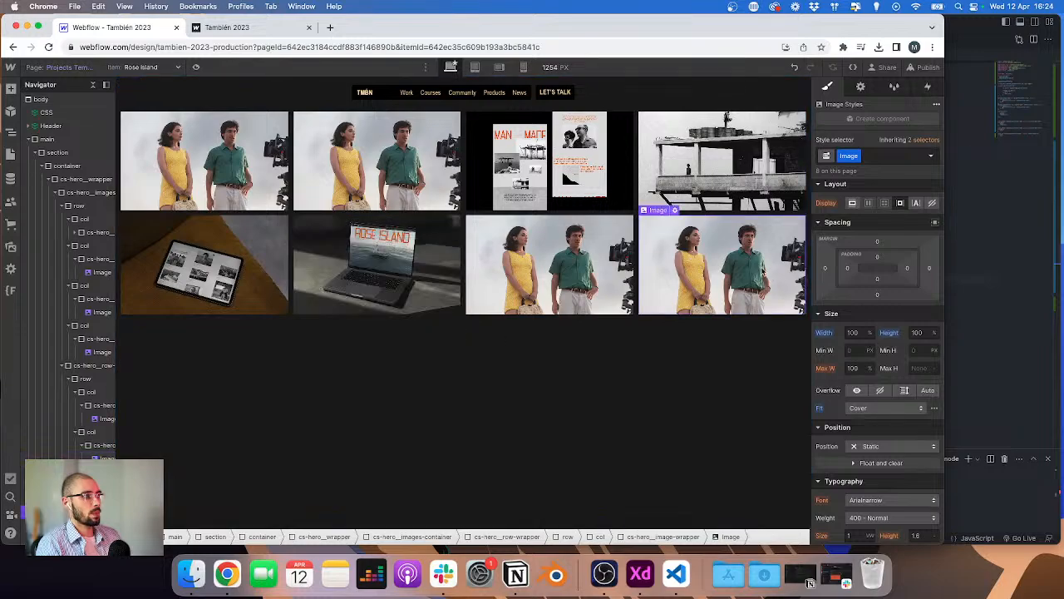
click(673, 211)
click(682, 284)
click(682, 355)
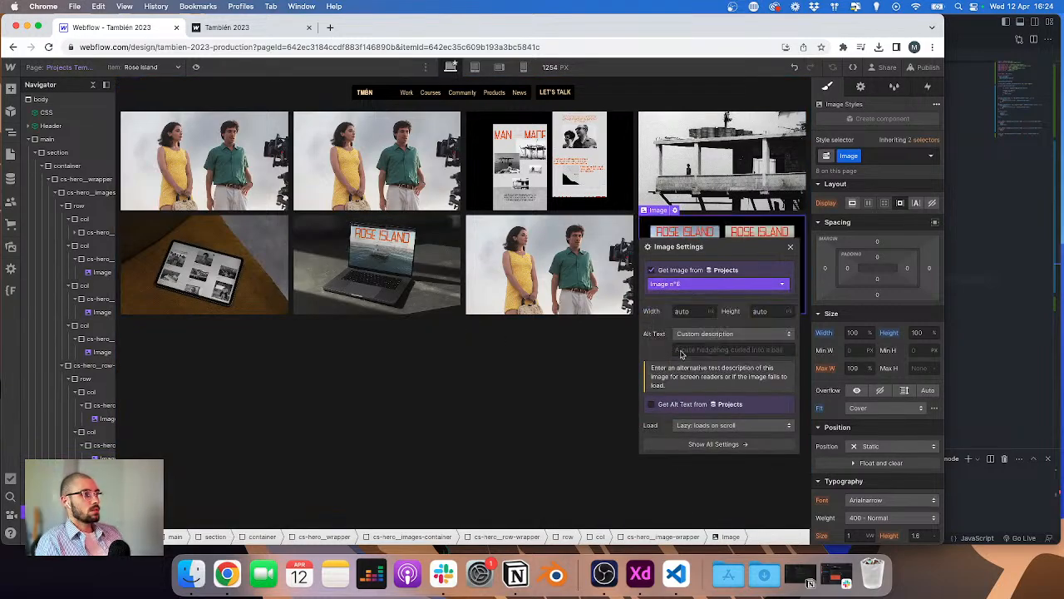
Step: Give the grid images the class cs-hero__image
text(cs-hero_)
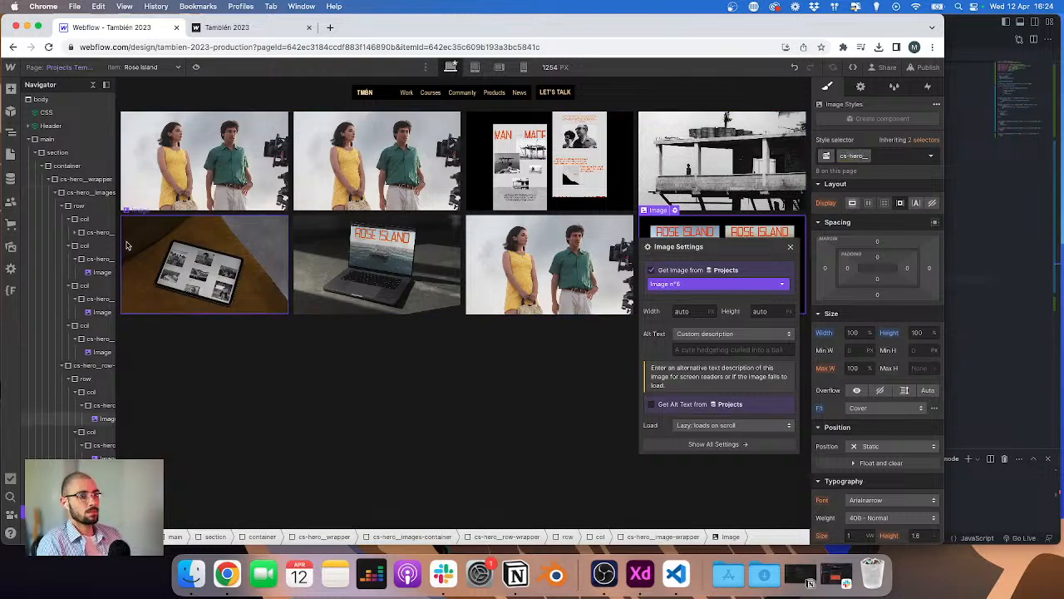
scroll(53, 283, right, 3)
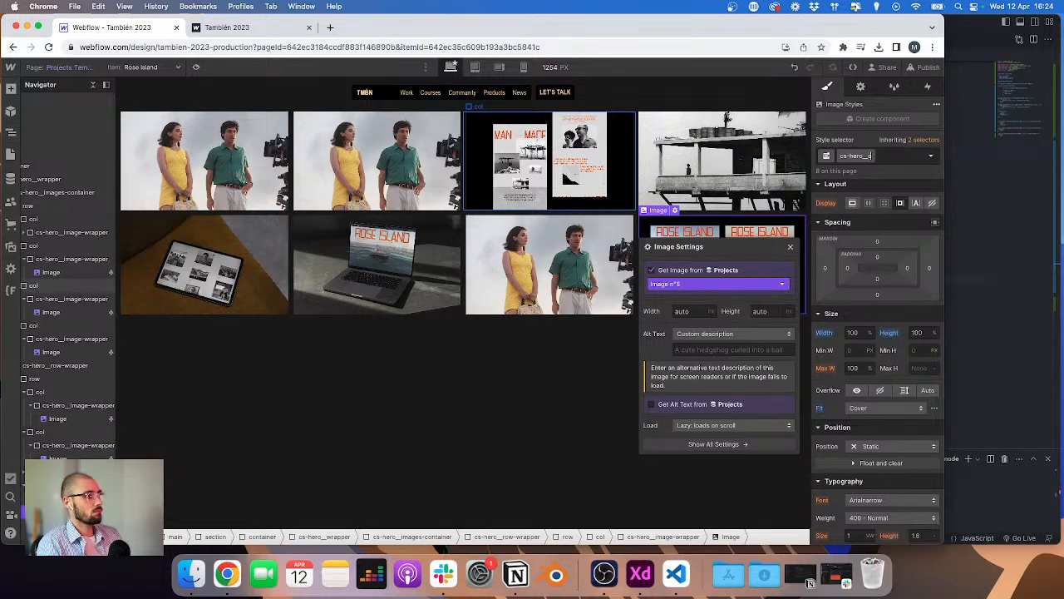
key(BackSpace)
key(BackSpace)
key(BackSpace)
key(BackSpace)
text(image)
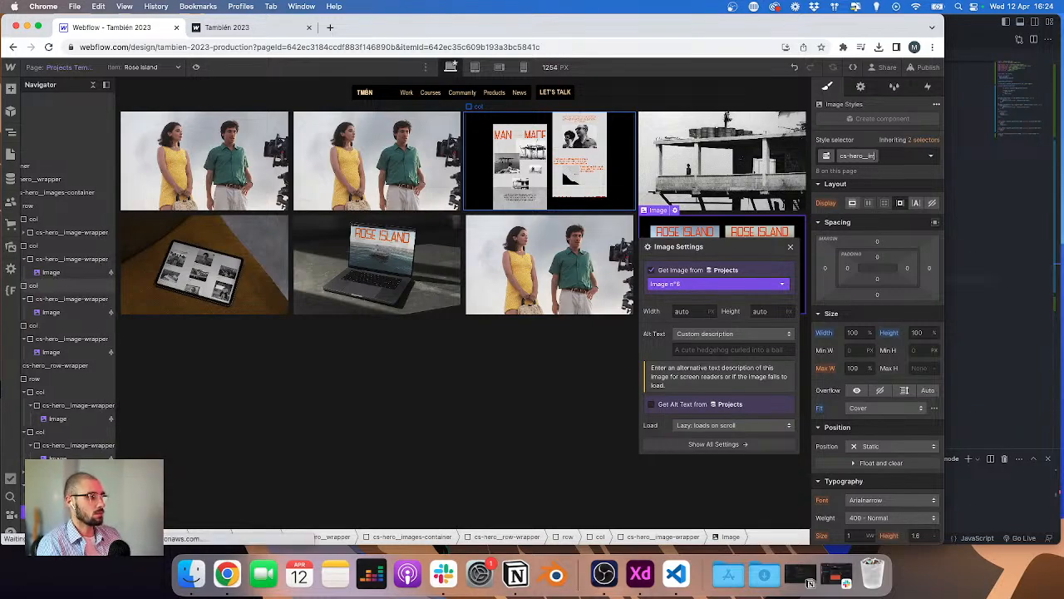
key(Return)
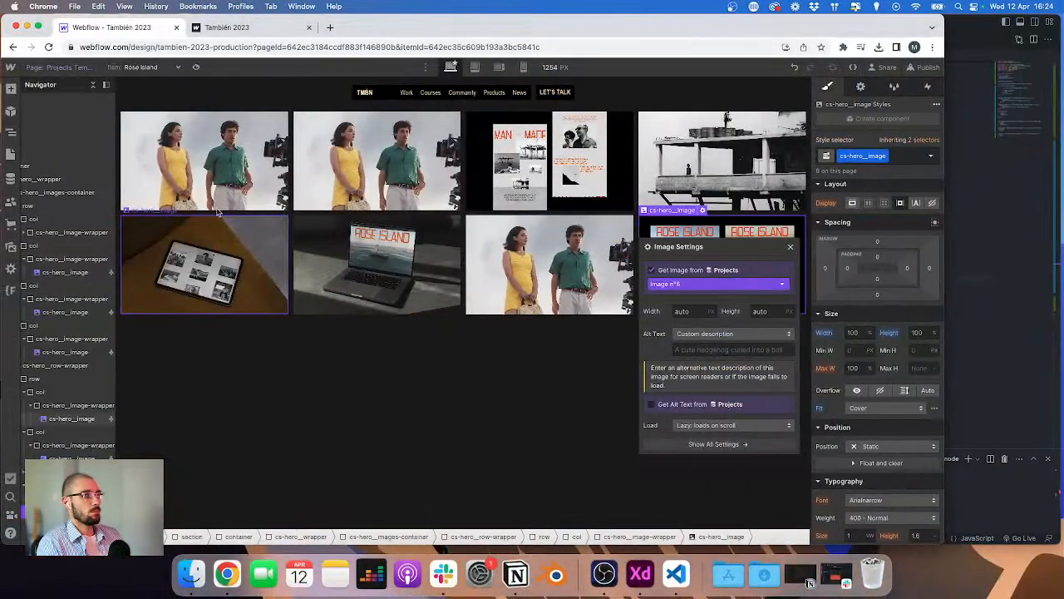
Step: Add an HTML Embed to the first column of the top row, placed above its image wrapper
click(213, 186)
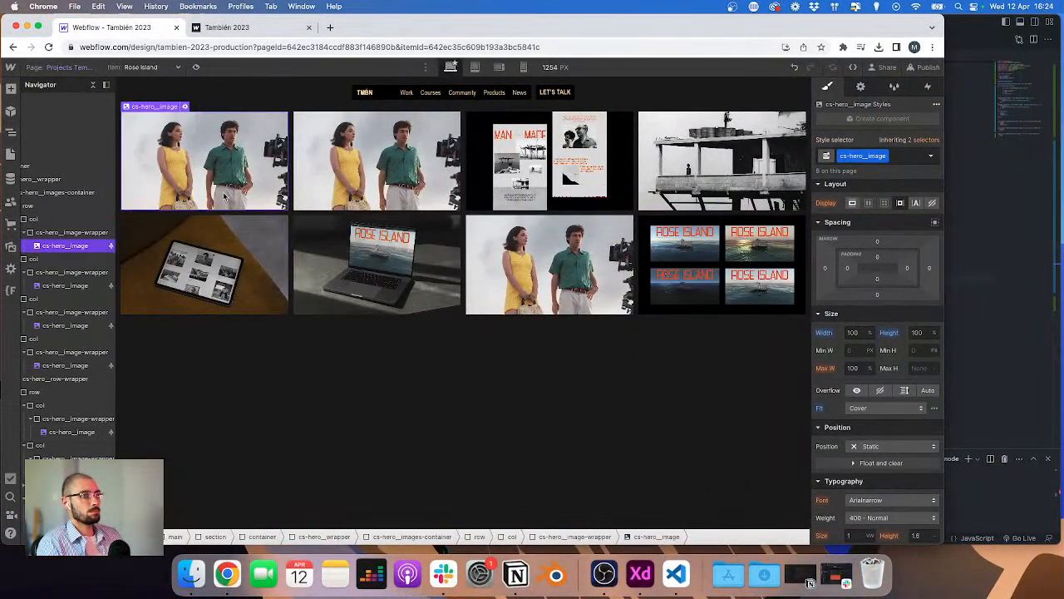
drag(118, 238, 133, 236)
click(92, 232)
key(super+e)
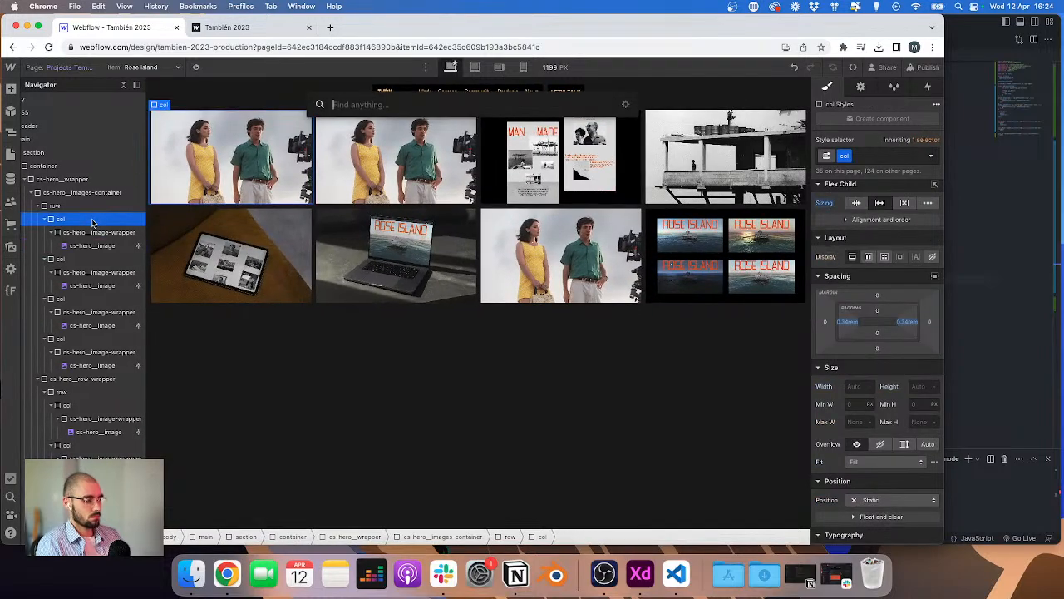
text(embed)
key(Return)
drag(78, 259, 82, 232)
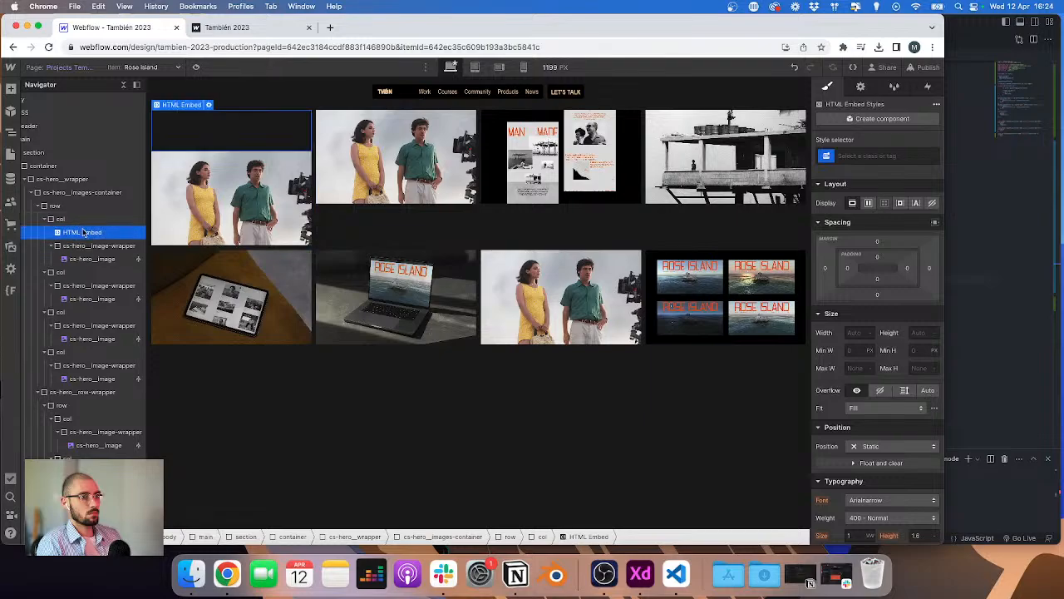
Step: Give the embed a new class cs-hero__video-wrapper
key(super+Return)
text(cs-hero)
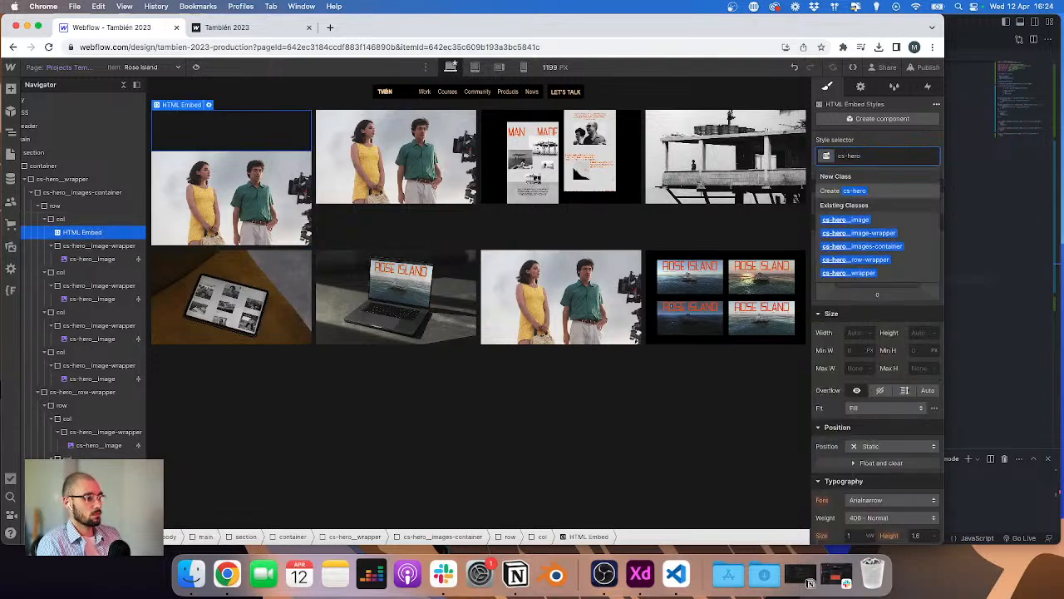
text(__video-w)
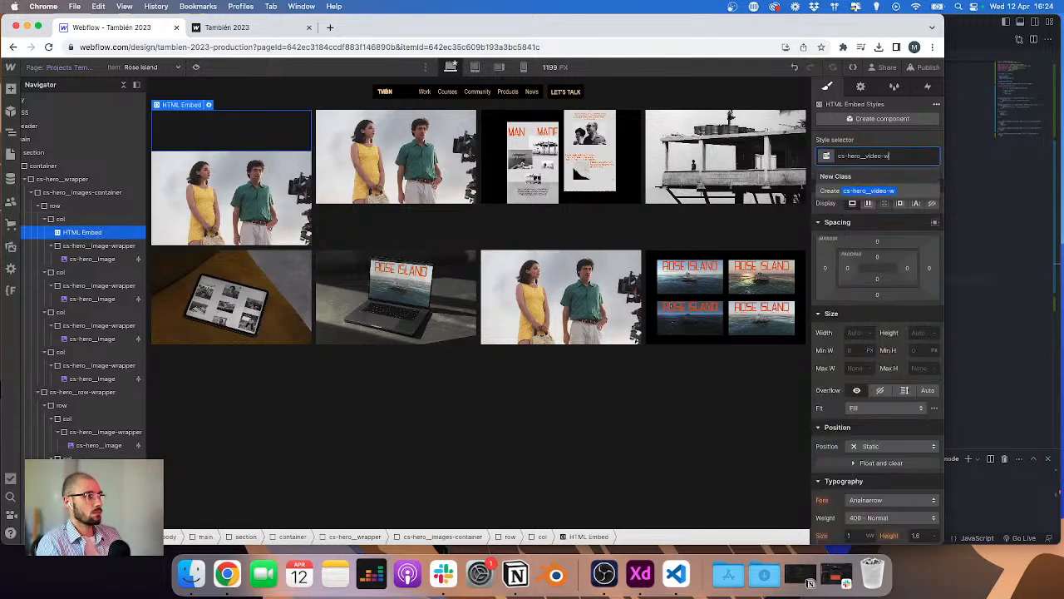
text(rapper)
key(Return)
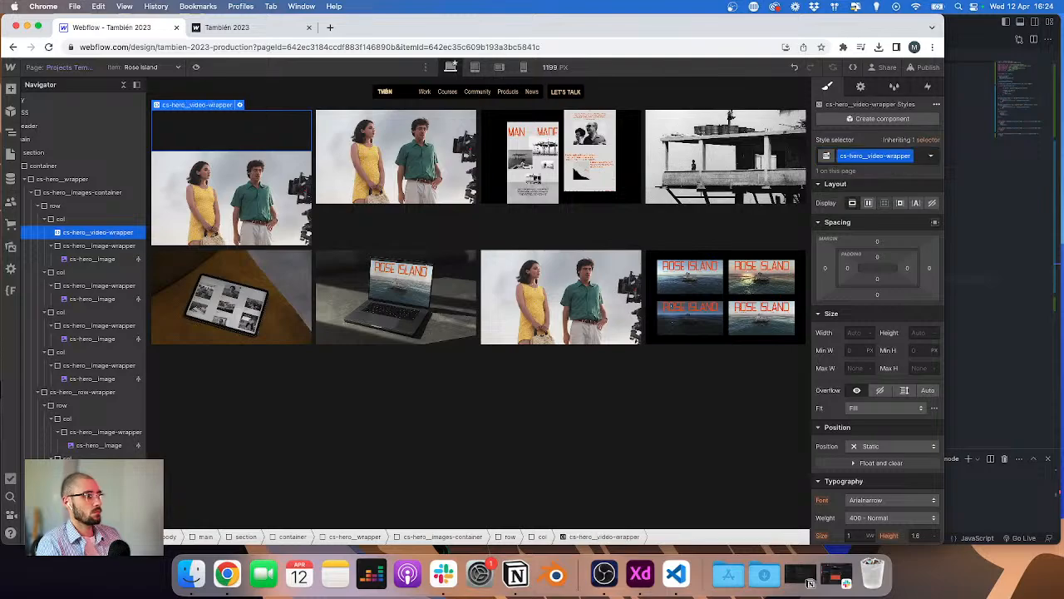
Step: Set the video wrapper's width and height to 100%
click(861, 333)
text(100%)
key(Tab)
text(1)
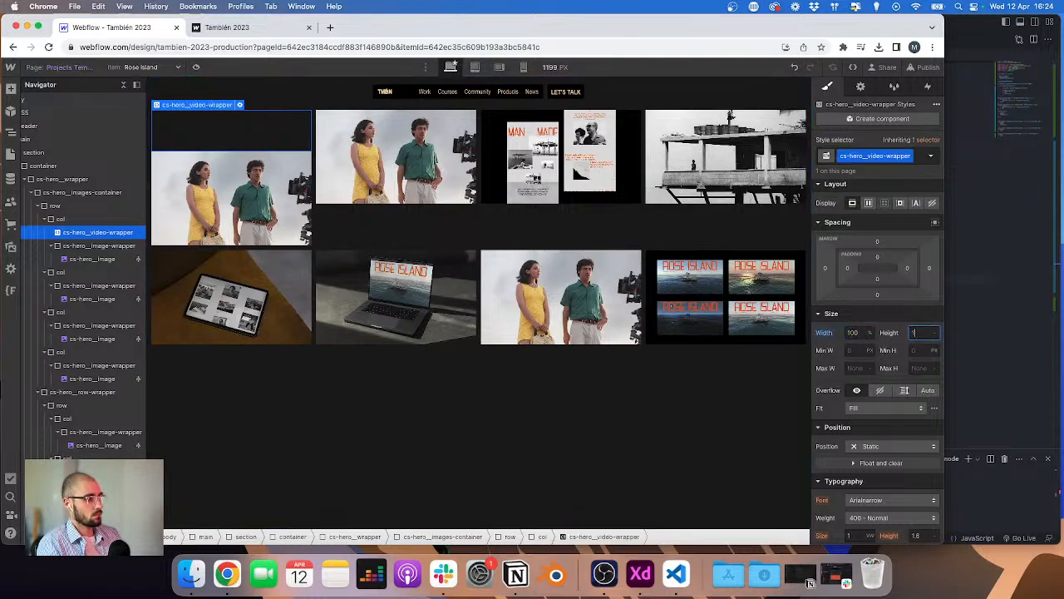
text(00%)
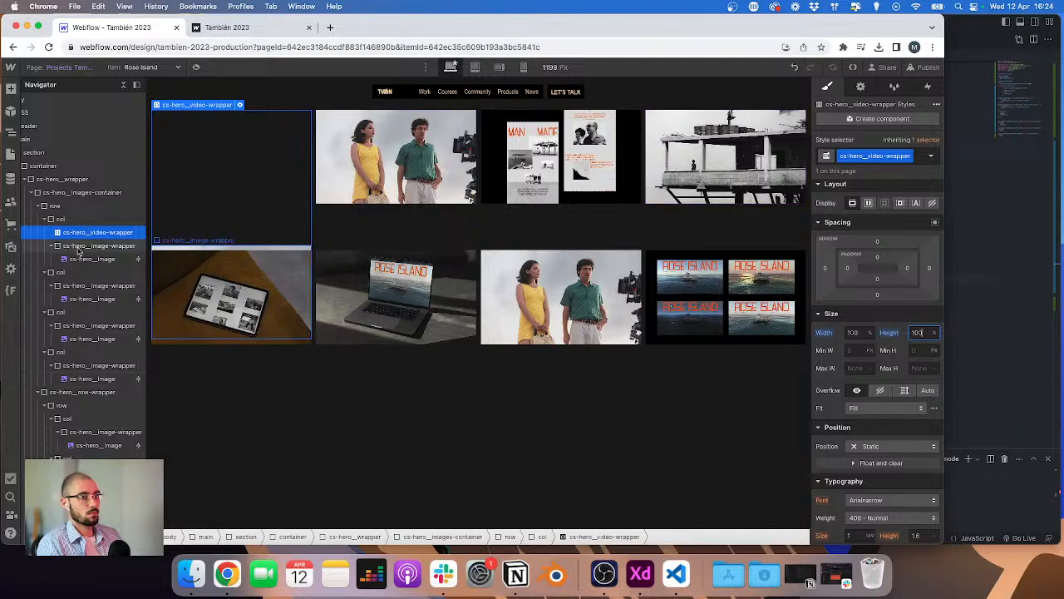
Step: Set the cs-hero__image-wrapper height to 13
click(80, 246)
key(Return)
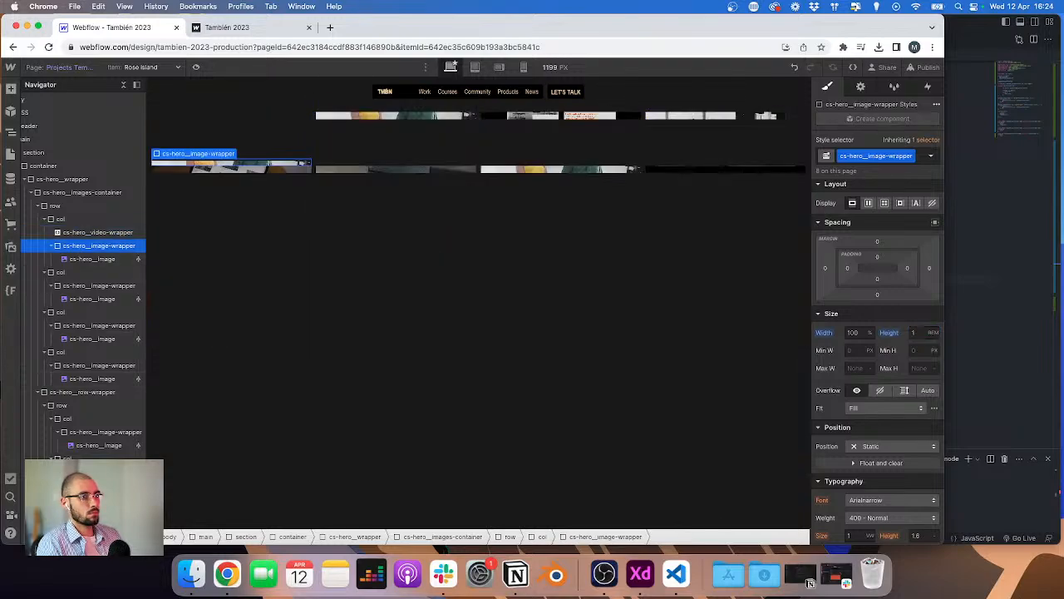
click(221, 141)
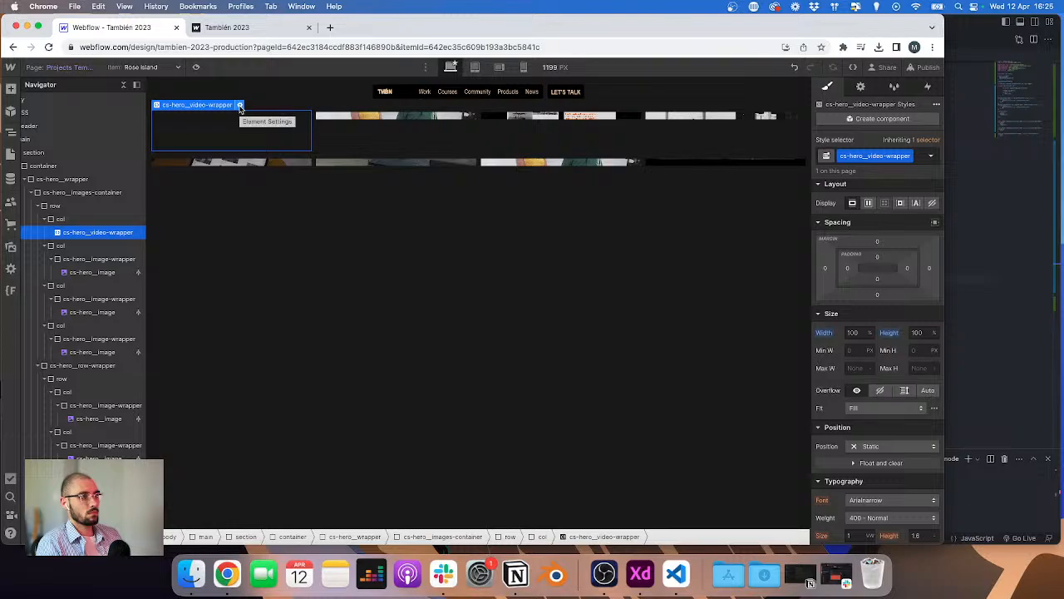
click(93, 258)
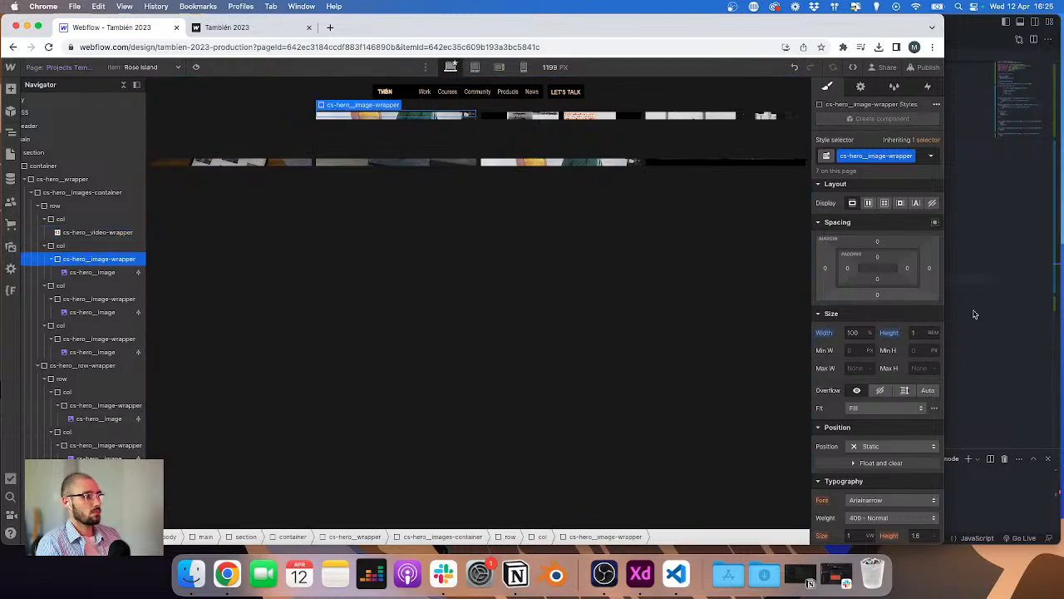
key(super+z)
click(921, 332)
text(13)
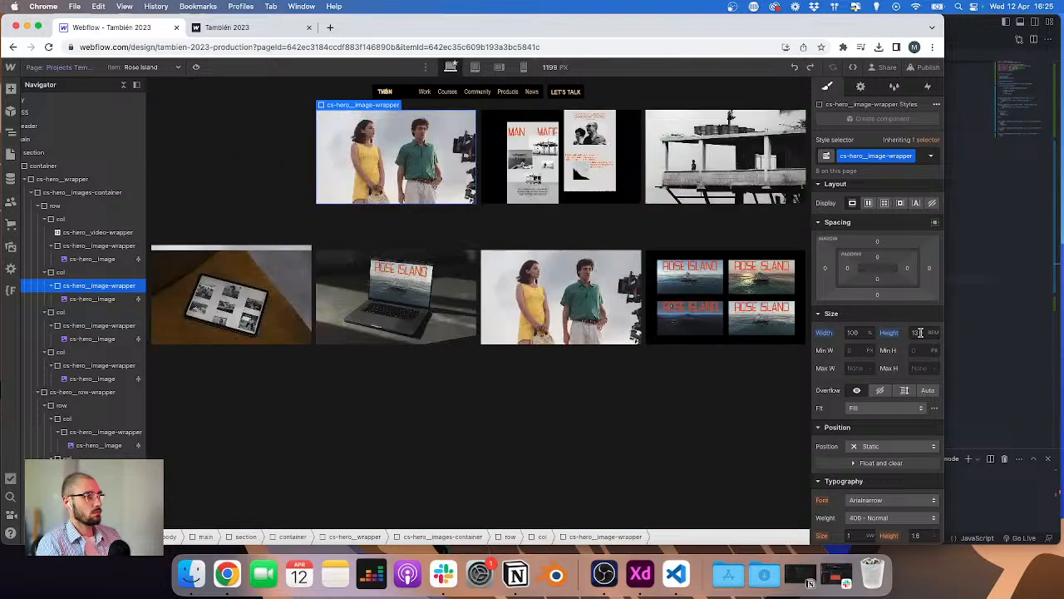
Step: Delete the image wrapper from the first column
click(92, 246)
key(Delete)
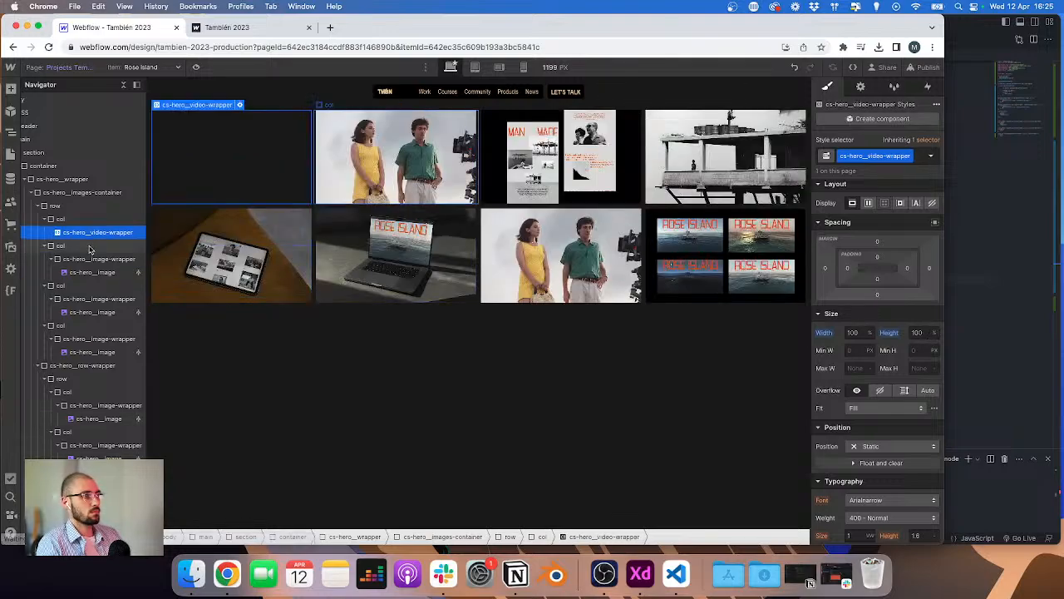
Step: Open the embed's code editor and paste the HTML video example code copied from the W3Schools HTML Video page
double_click(298, 183)
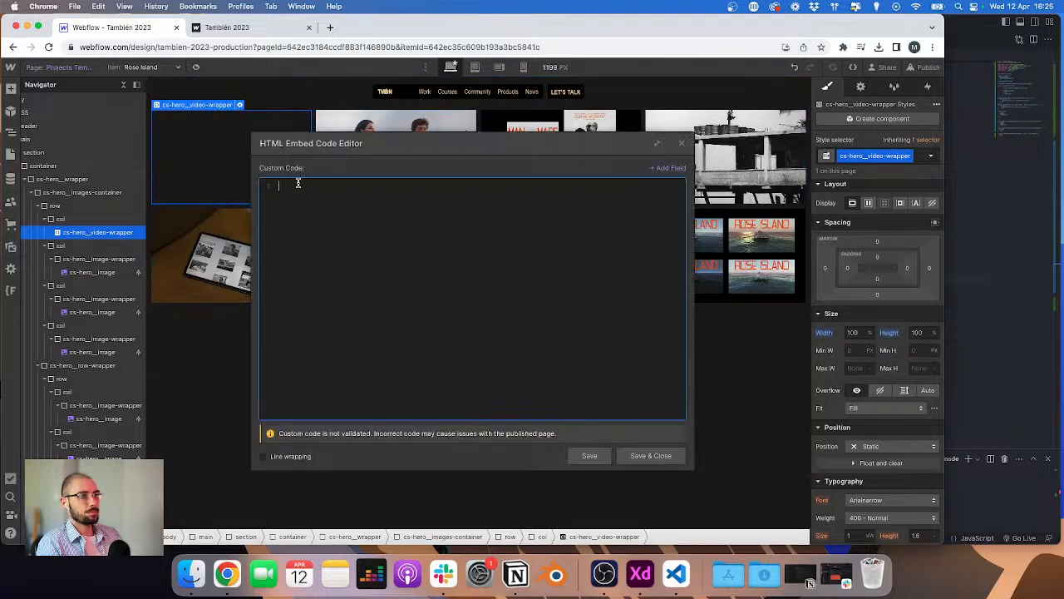
key(ctrl+Right)
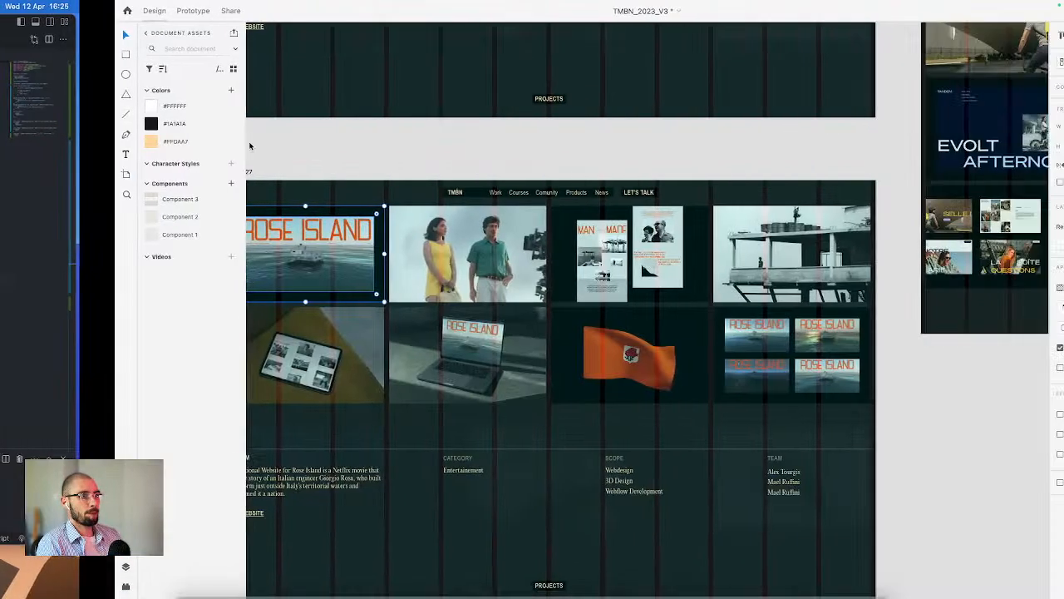
key(ctrl+Left)
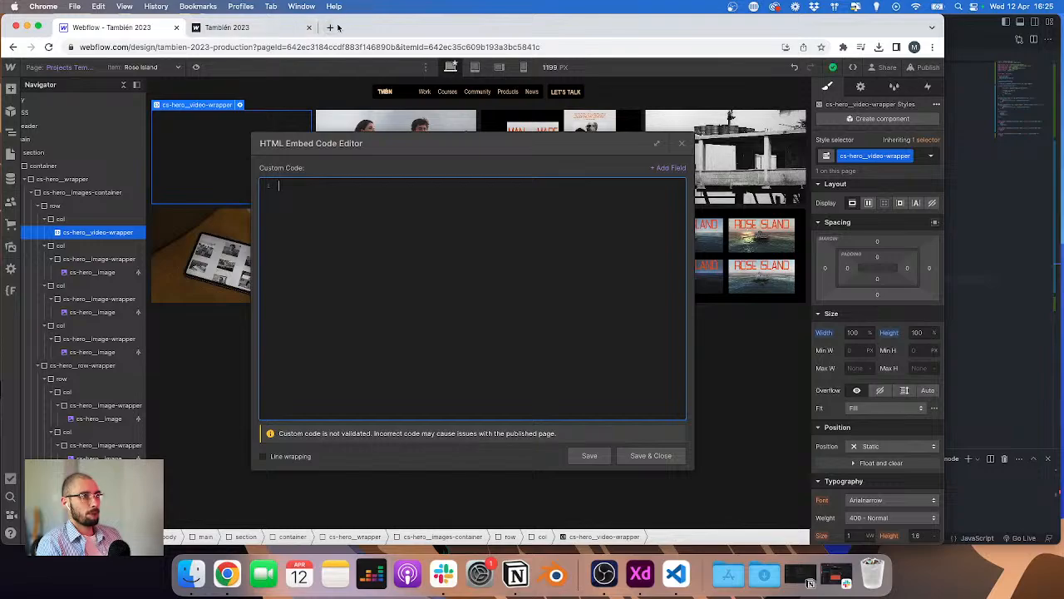
click(327, 28)
text(html)
key(Return)
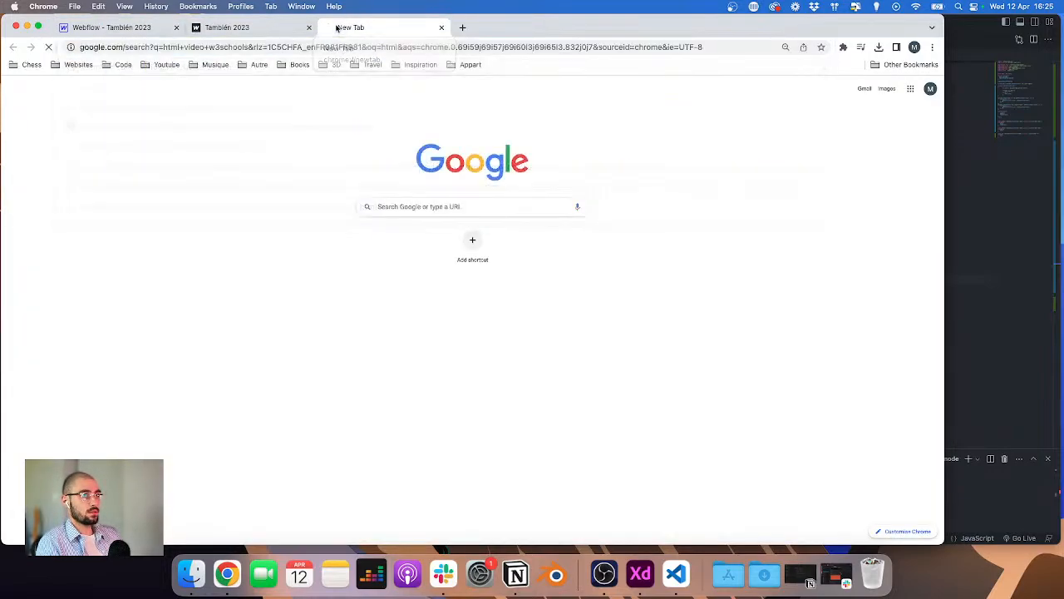
click(188, 192)
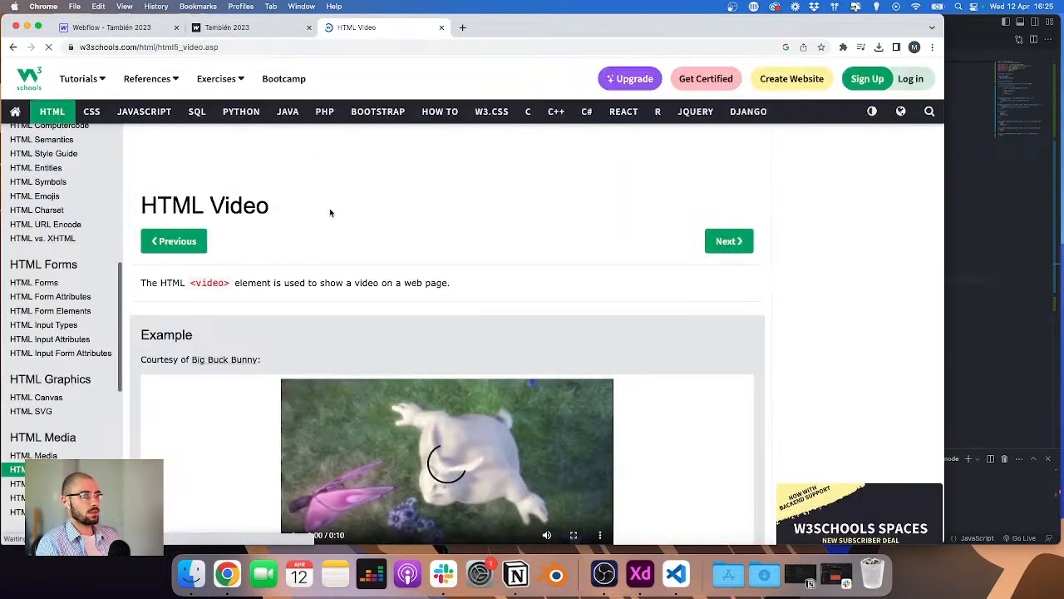
scroll(329, 208, down, 5)
drag(191, 258, 147, 208)
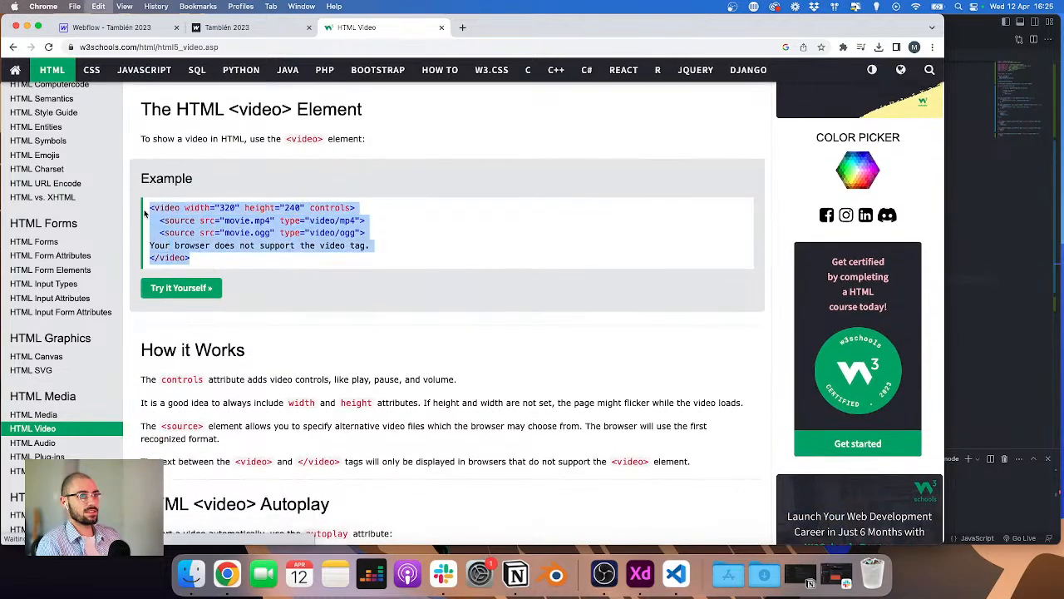
key(super+c)
click(111, 28)
key(super+v)
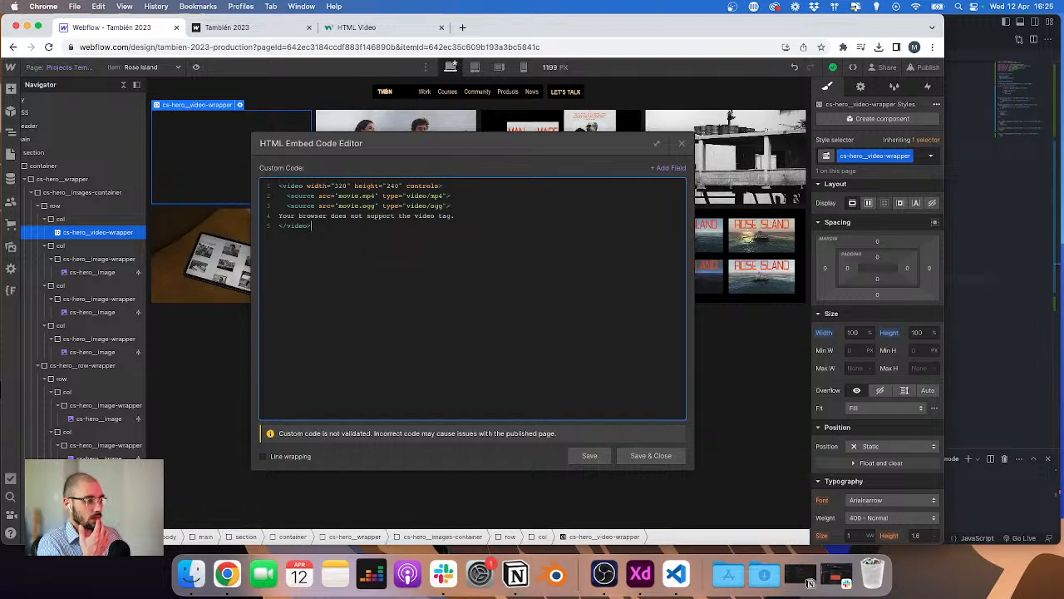
Step: Remove the movie.ogg source line from the video code
click(811, 583)
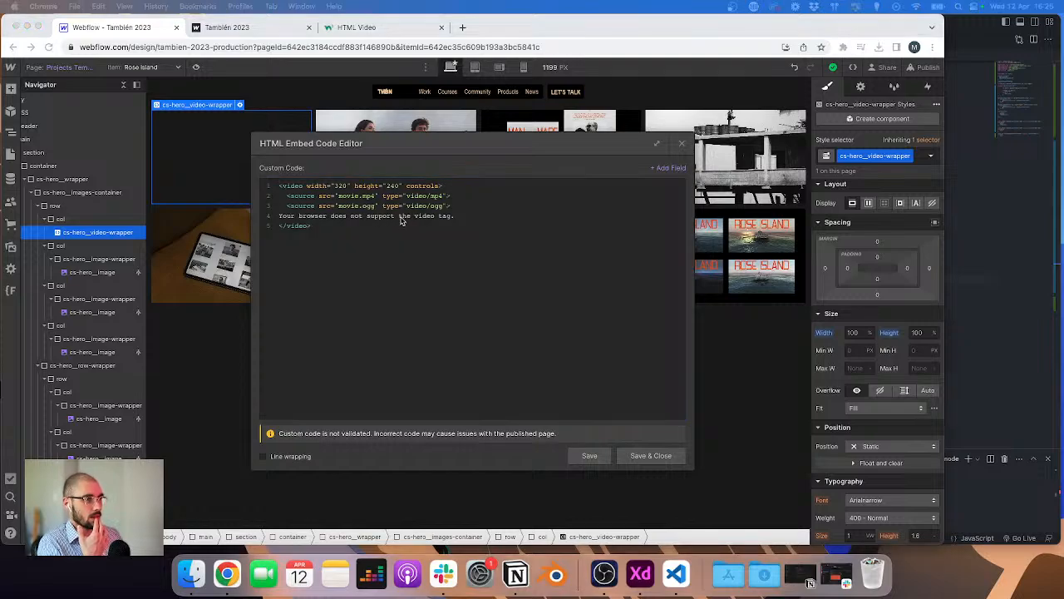
click(462, 206)
key(shift+super+Left)
key(BackSpace)
key(BackSpace)
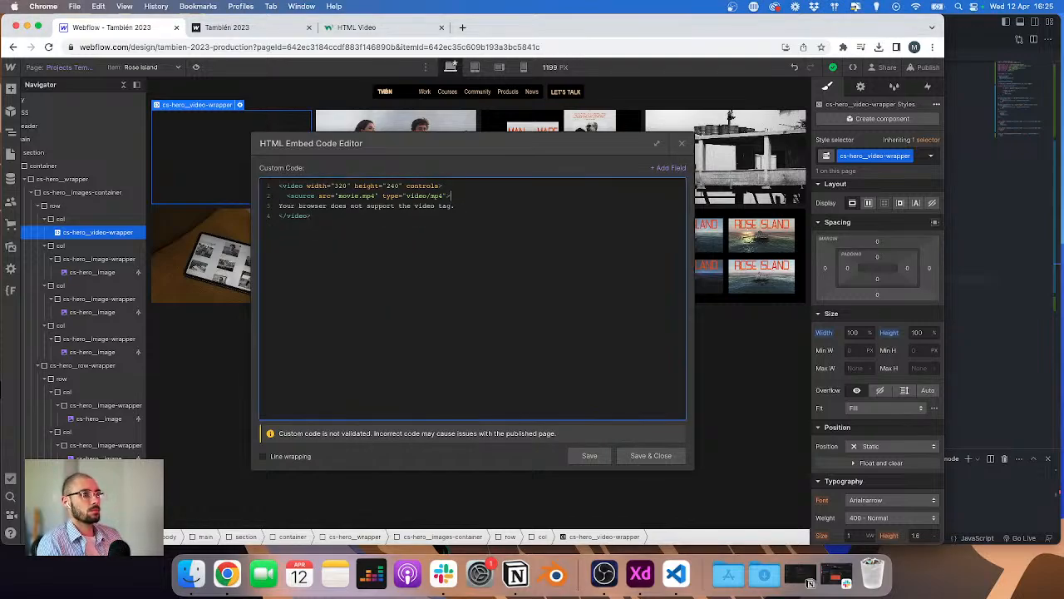
Step: Delete the width and height attributes from the video tag
double_click(437, 187)
key(Left)
key(alt+shift+Left)
key(alt+shift+Left)
key(alt+shift+Left)
key(alt+shift+Left)
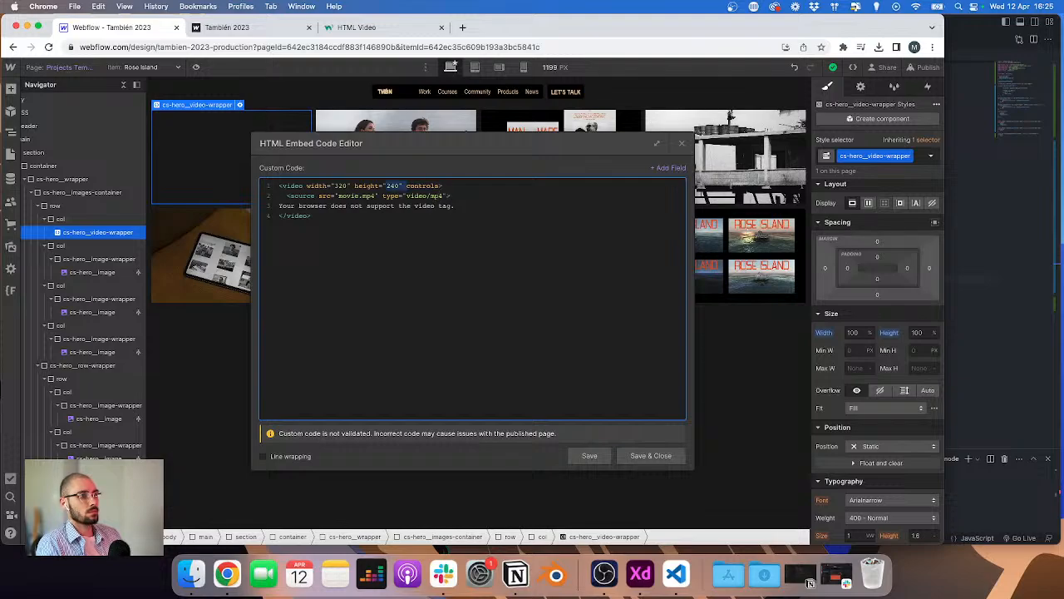
key(alt+shift+Left)
key(alt+shift+Left)
key(alt+shift+Left)
key(alt+shift+Left)
key(BackSpace)
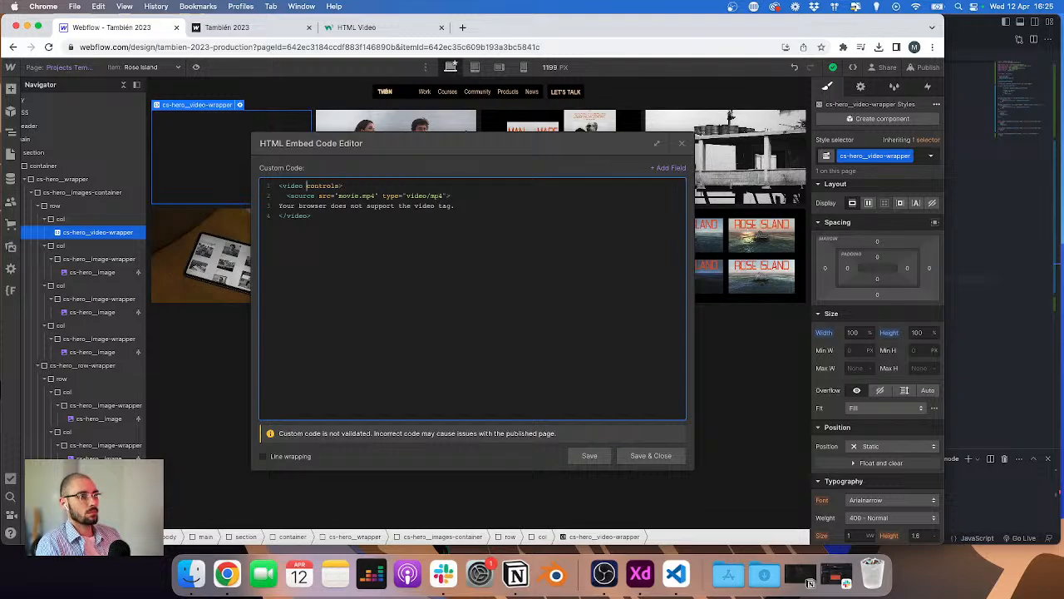
Step: Replace the controls attribute with class "cs-hero__video" and muted
key(alt+shift+Right)
key(BackSpace)
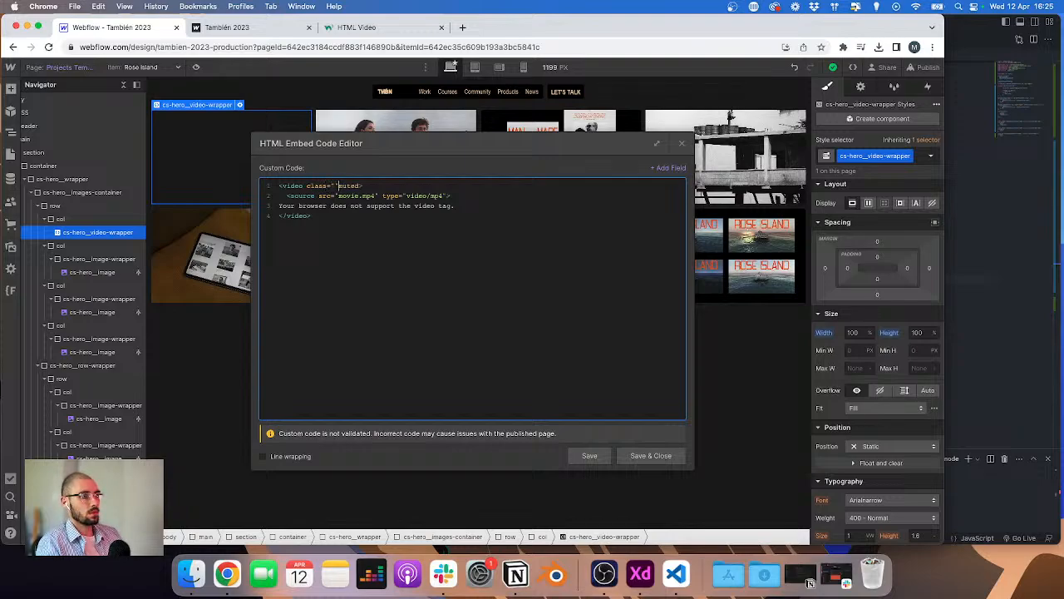
text(cs-hero__video)
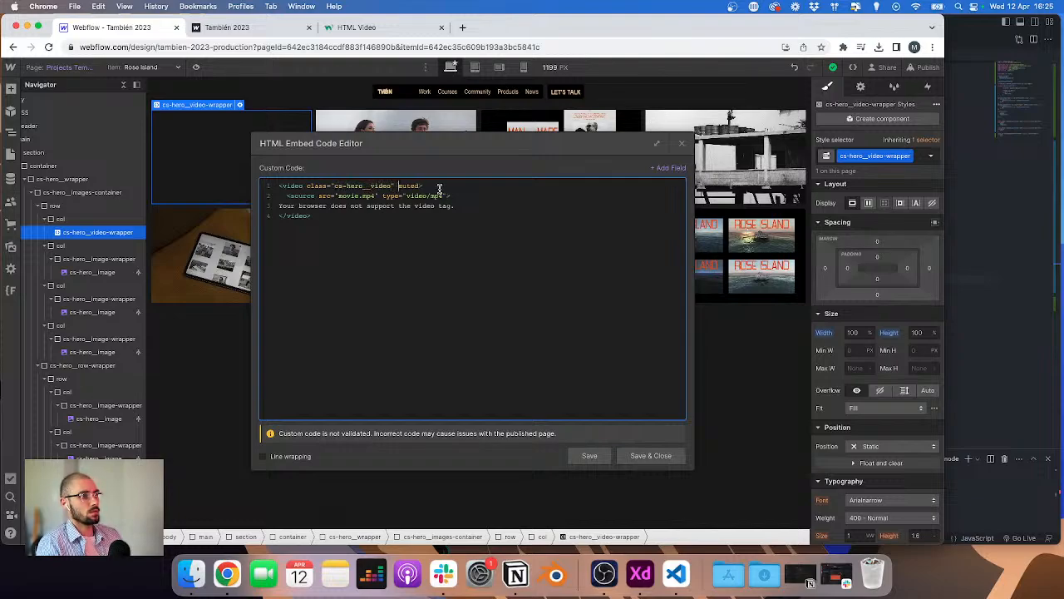
Step: Replace the source's movie.mp4 path with the Video n°1 CMS field
drag(339, 196, 375, 195)
key(BackSpace)
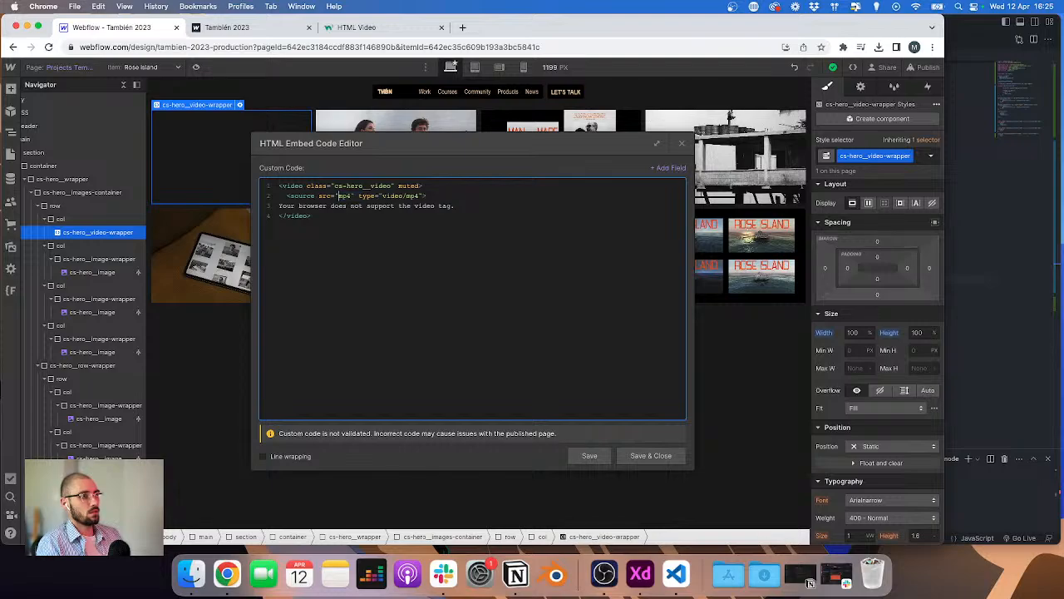
click(661, 169)
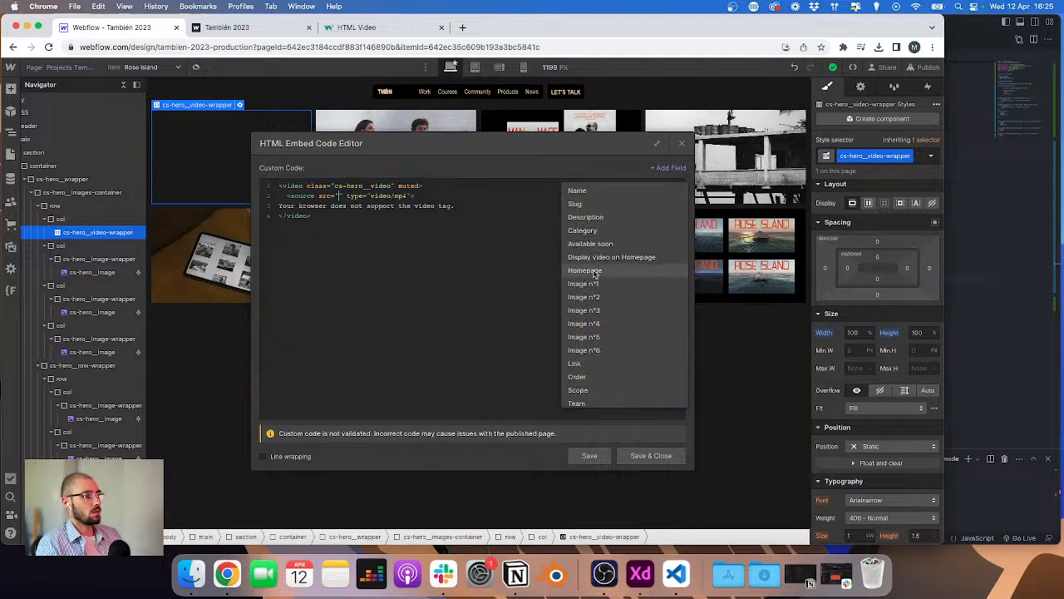
scroll(601, 354, down, 2)
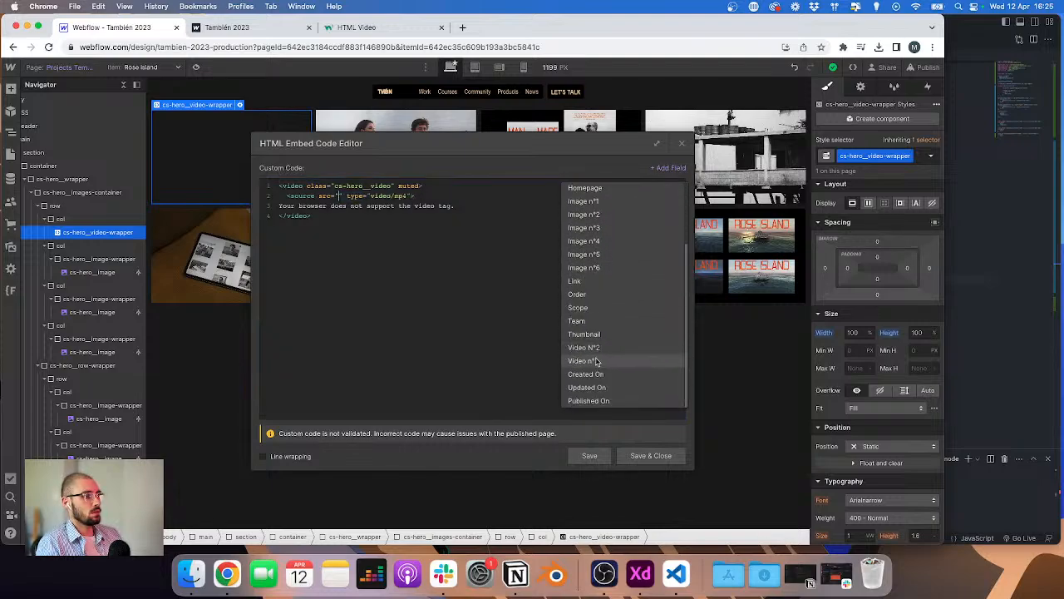
click(596, 361)
Step: Open YouTube and browse the También channel's live streams
key(shift+super+Left)
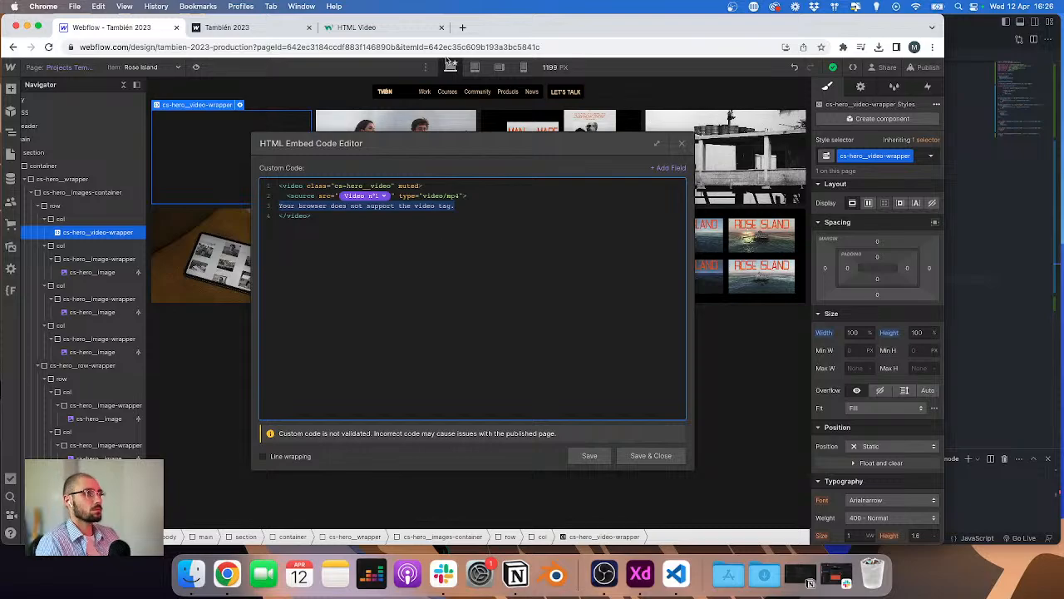
click(462, 28)
text(youtube.com)
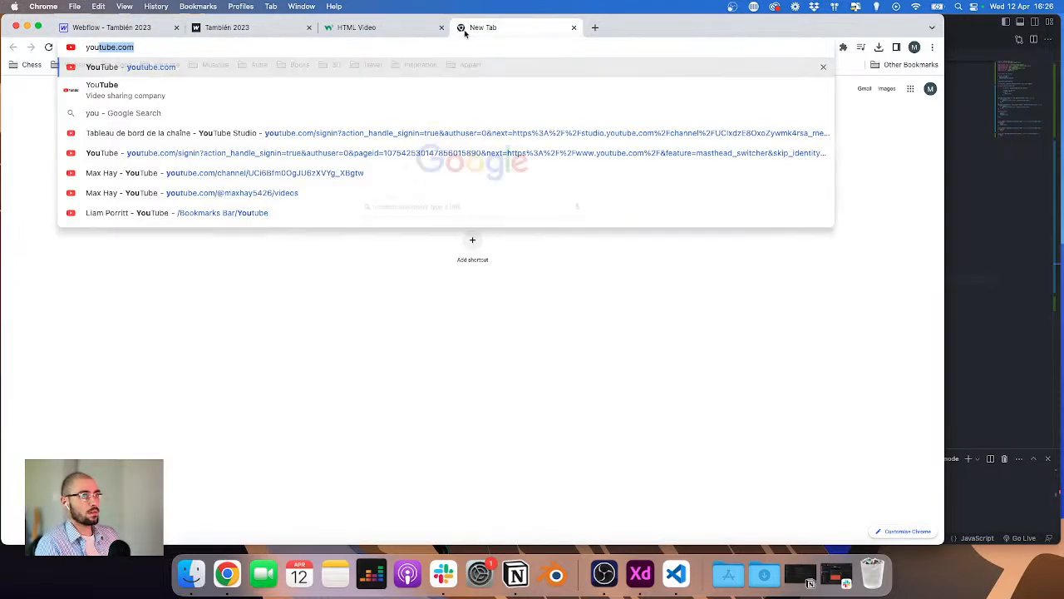
key(Return)
key(super+w)
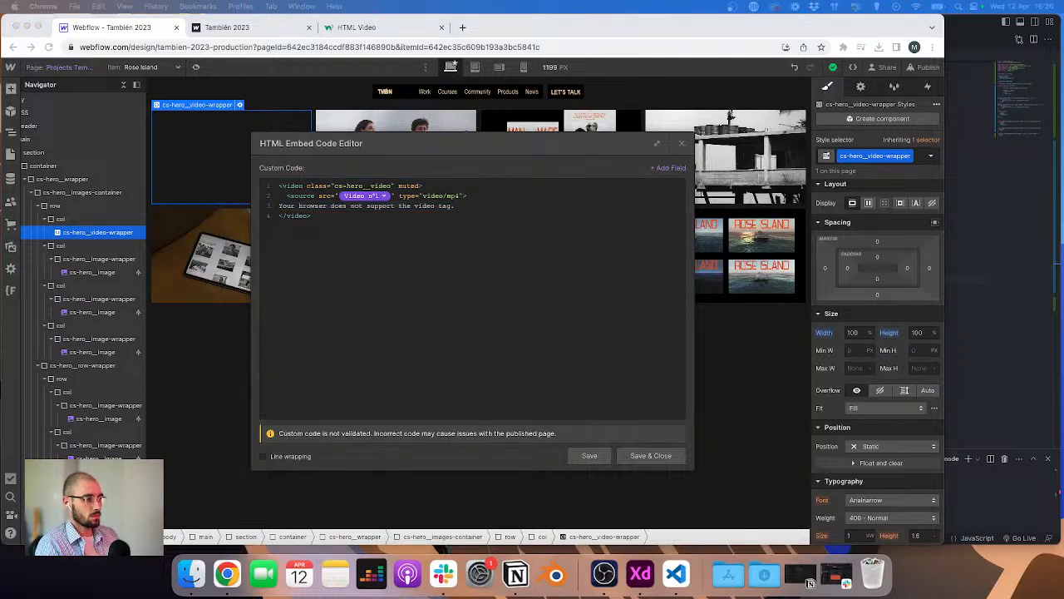
key(super+Tab)
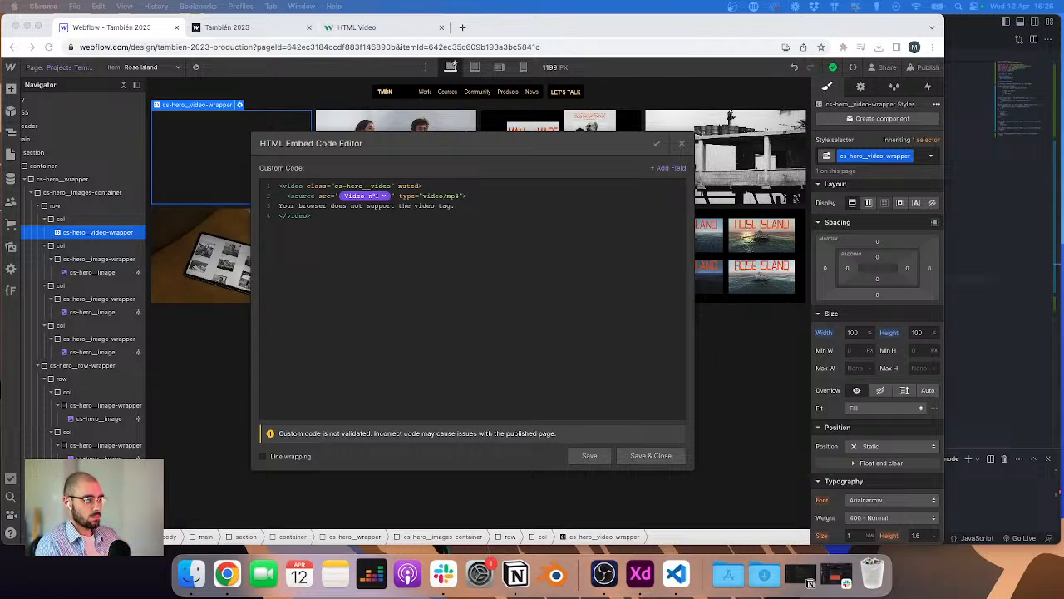
drag(1, 117, 133, 28)
scroll(282, 234, down, 2)
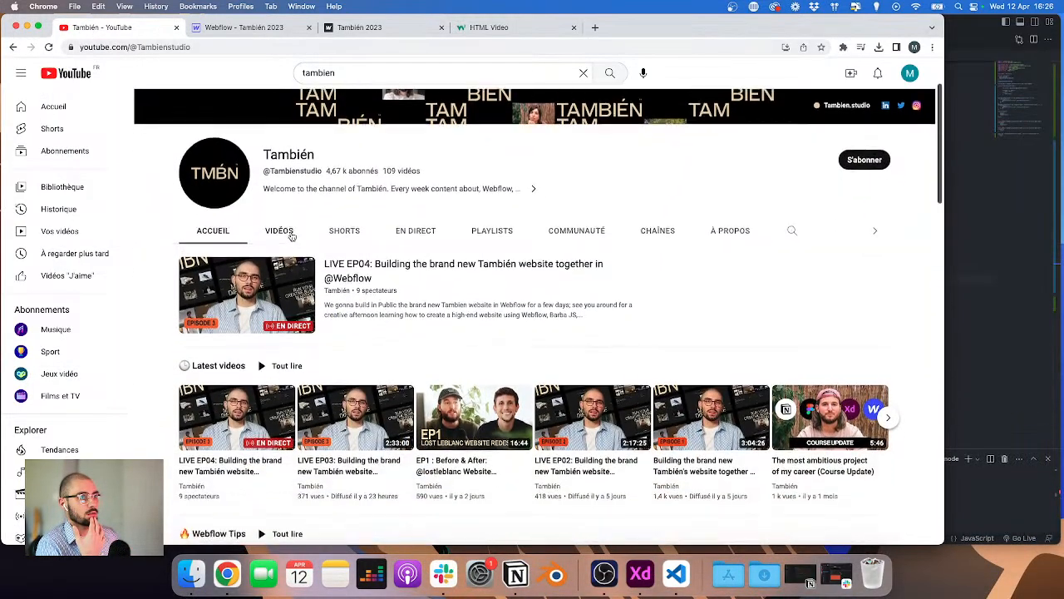
click(426, 230)
scroll(402, 237, down, 5)
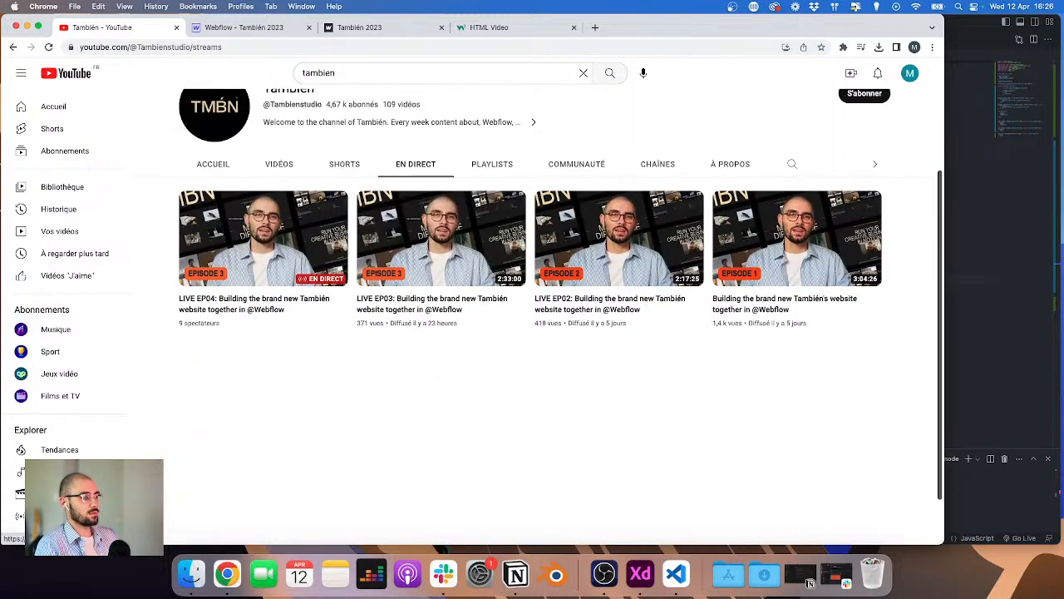
Step: Close the YouTube tab and delete the fallback text line from the video embed code, then save
click(811, 584)
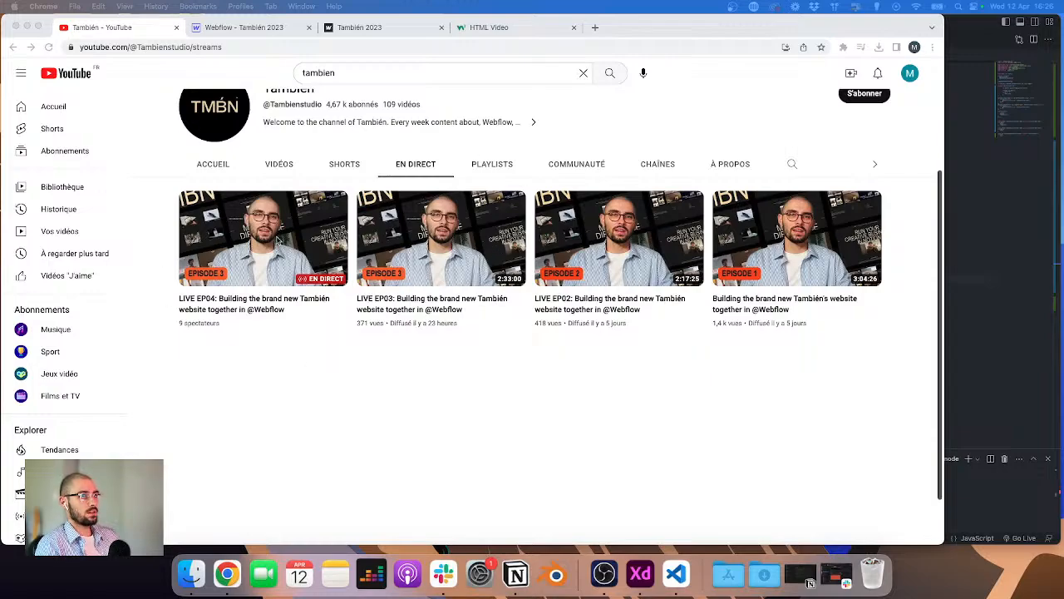
click(176, 27)
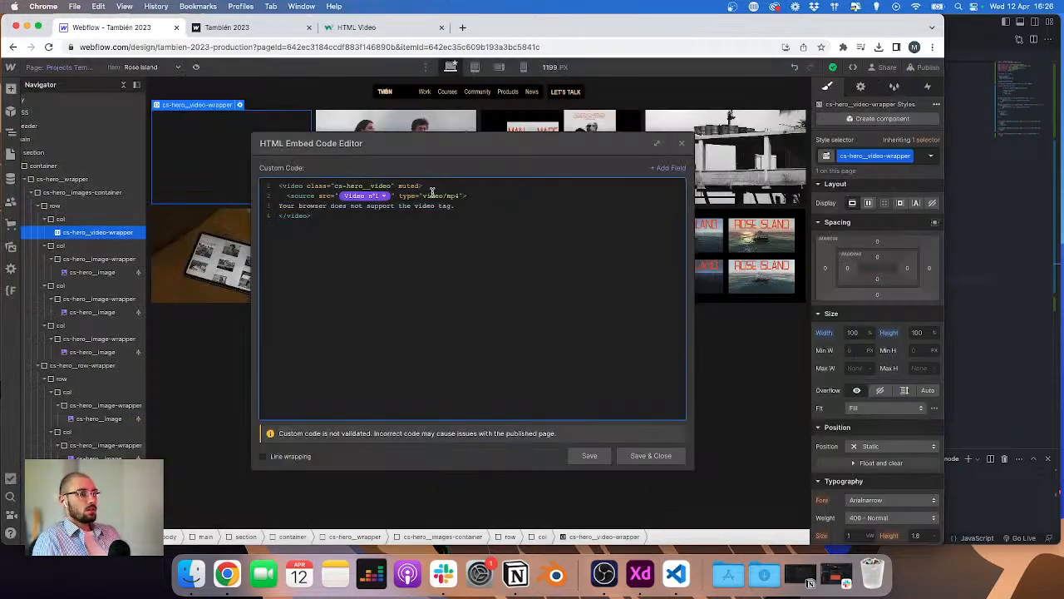
drag(400, 195, 466, 197)
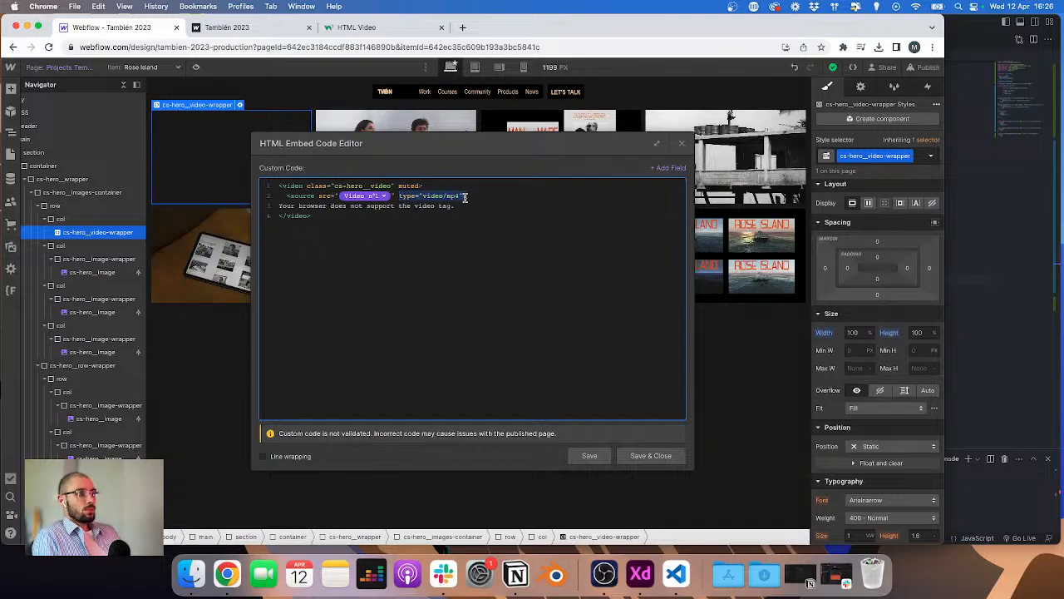
click(405, 198)
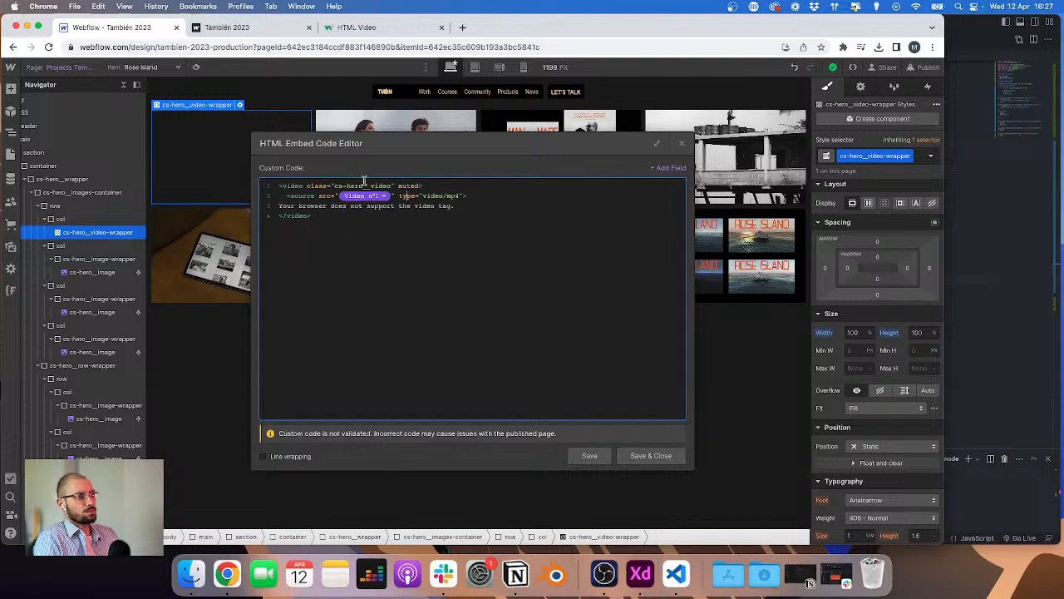
click(368, 197)
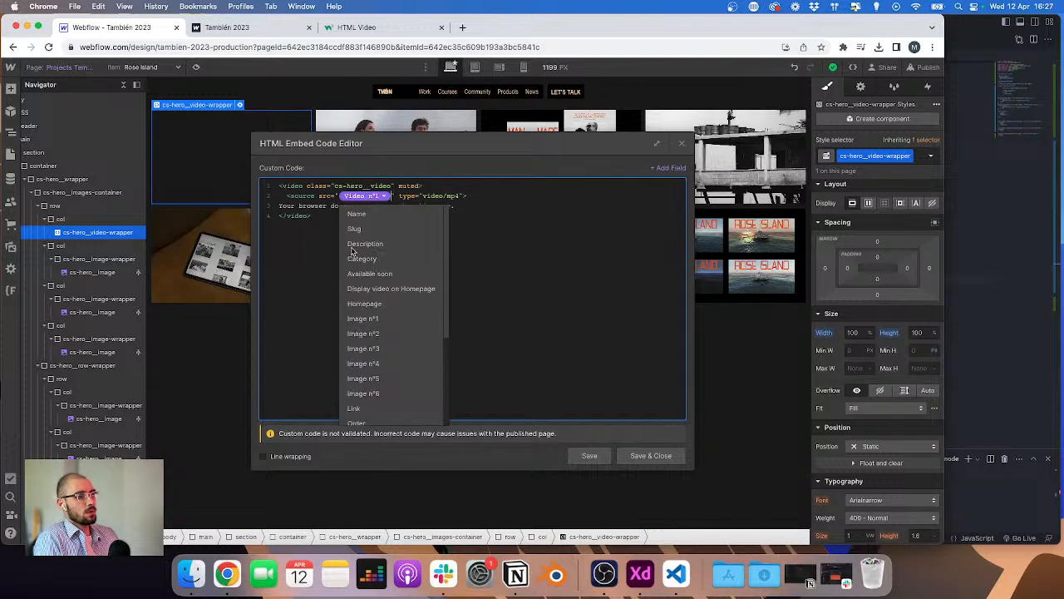
click(511, 243)
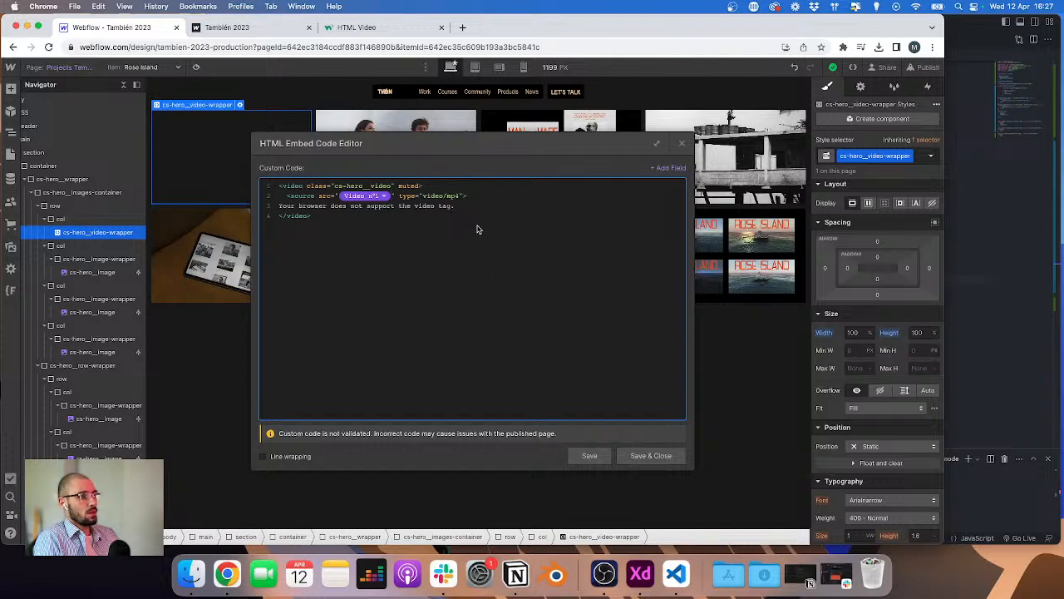
key(shift+super+Left)
key(BackSpace)
key(BackSpace)
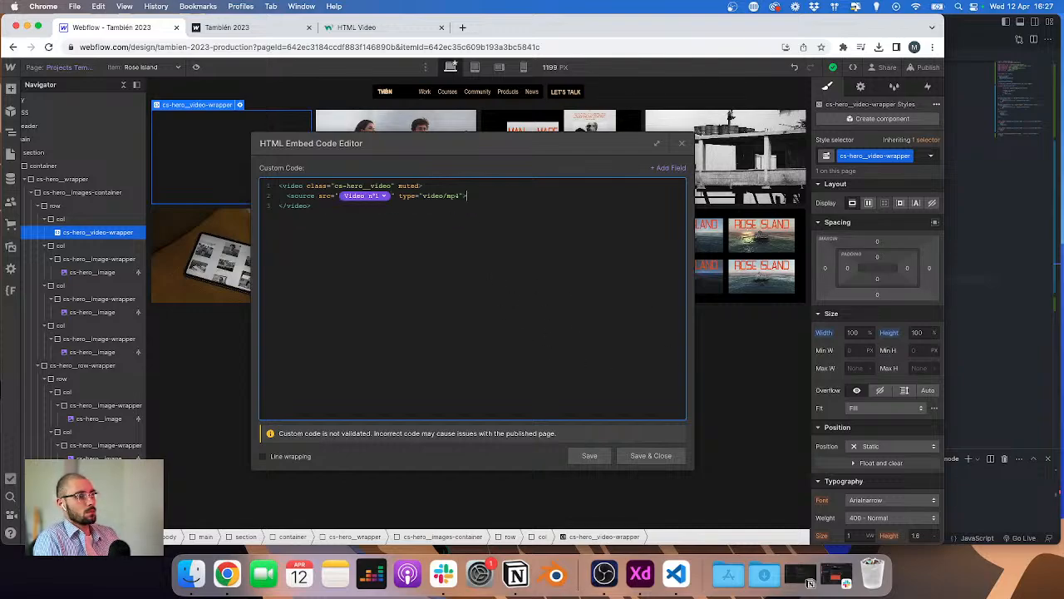
click(667, 457)
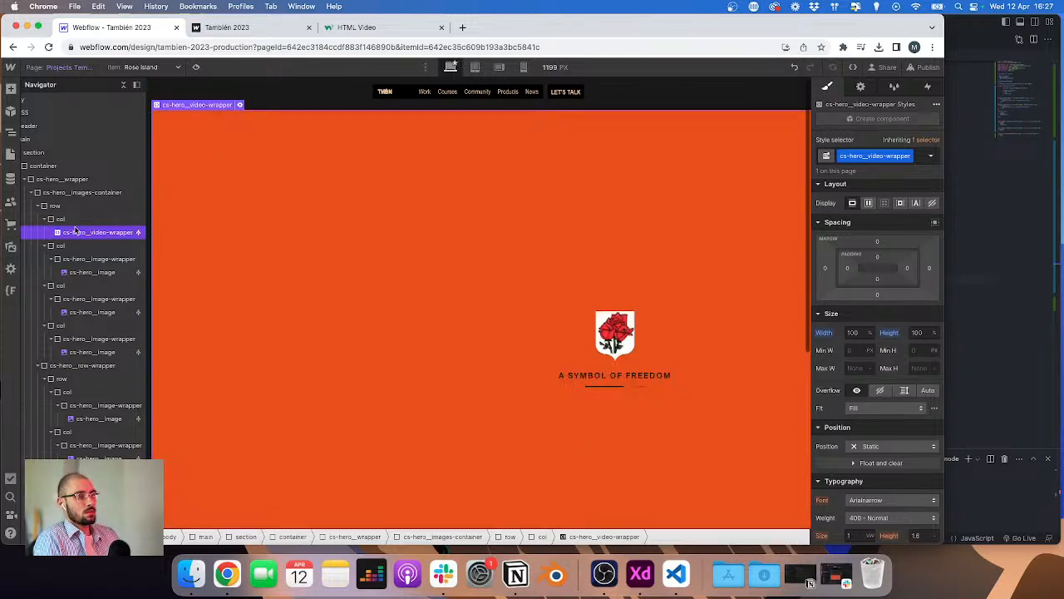
Step: Add the .cs-hero__video selector to the .home-projects__video rule in the CSS component's embed code
click(240, 105)
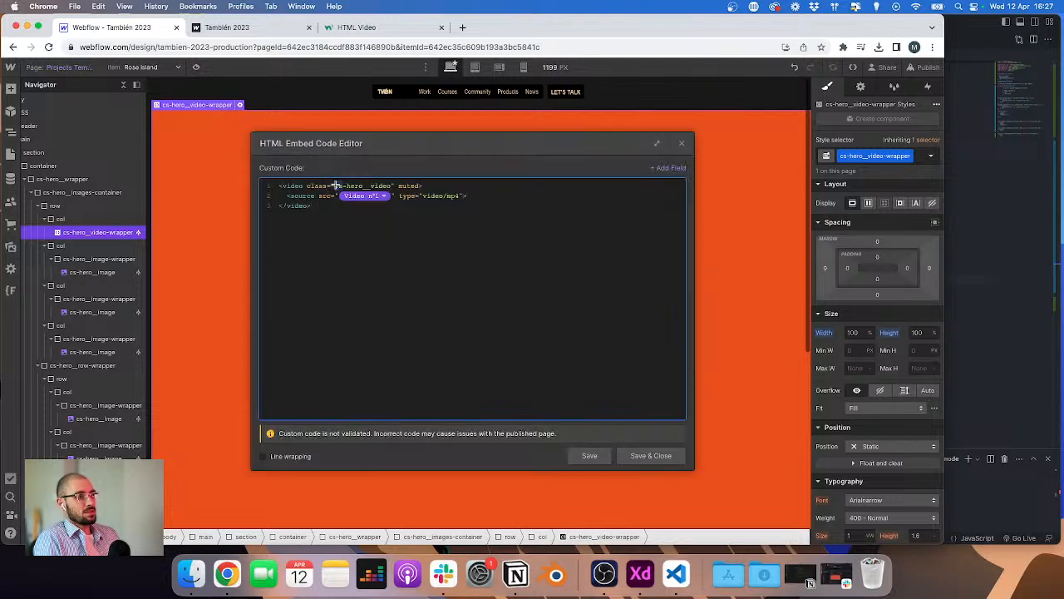
drag(335, 185, 394, 185)
click(636, 460)
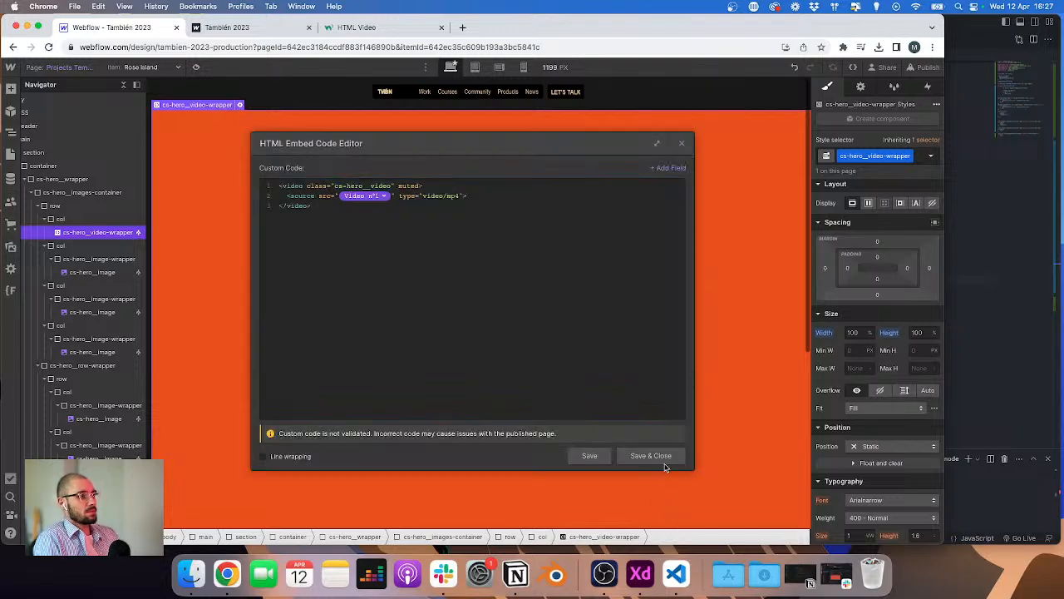
scroll(99, 208, left, 1)
click(68, 113)
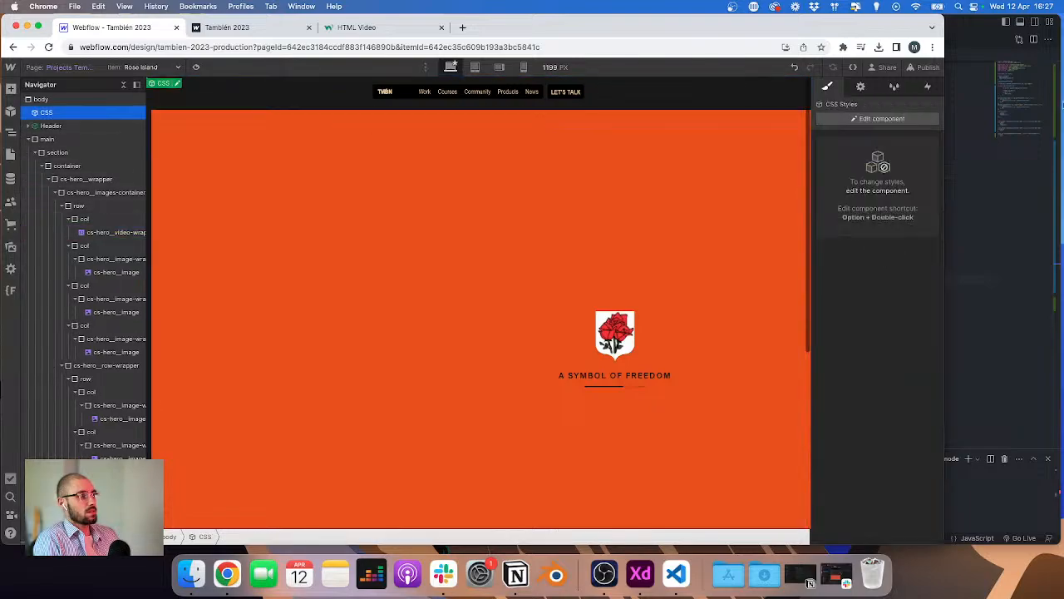
click(861, 87)
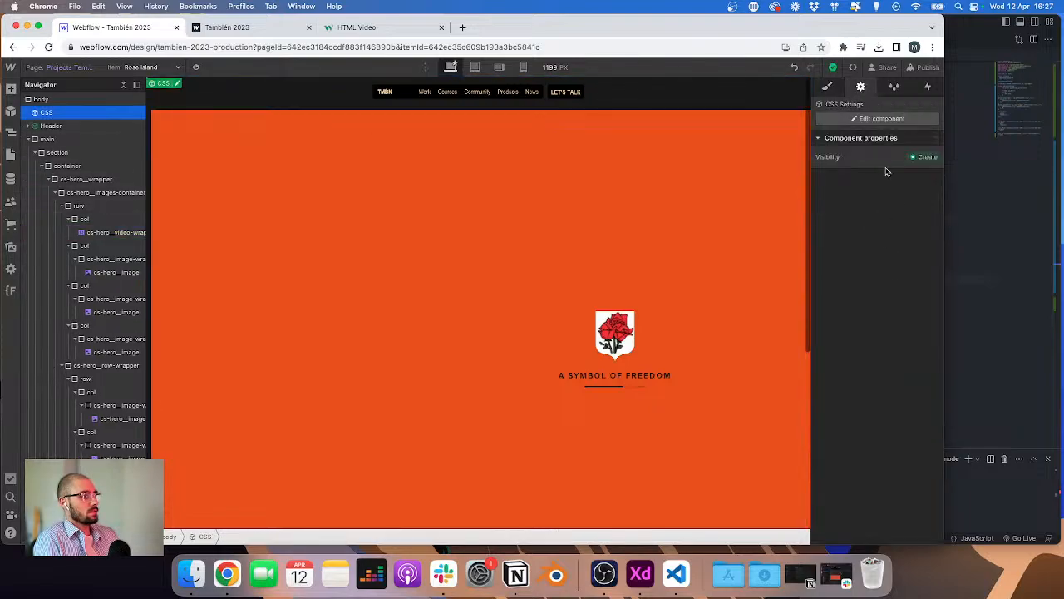
click(879, 120)
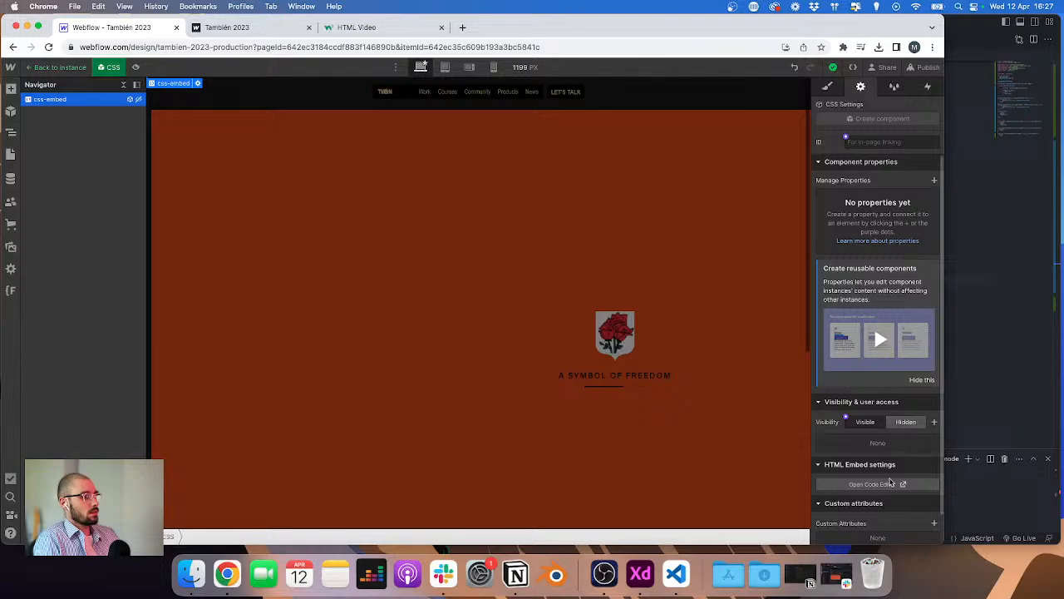
click(896, 483)
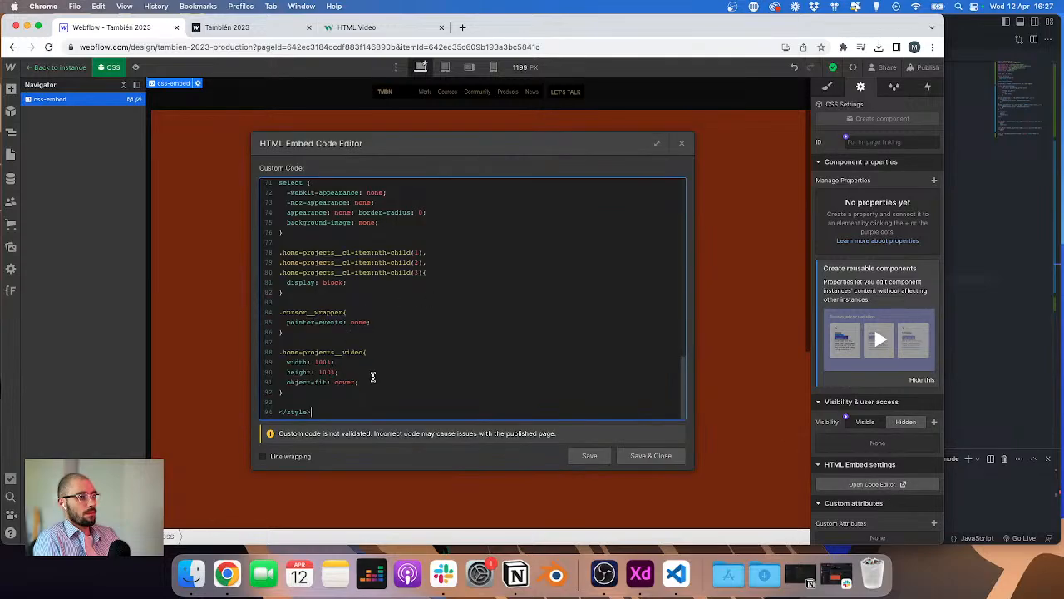
click(376, 355)
text(,)
key(Return)
text(.cs-hero__video{)
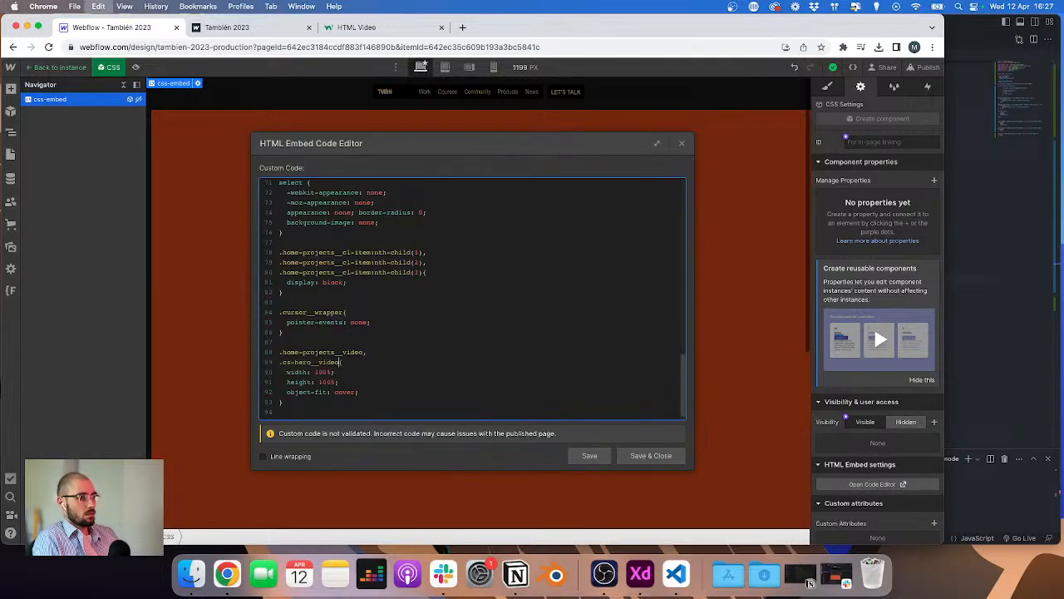
click(590, 455)
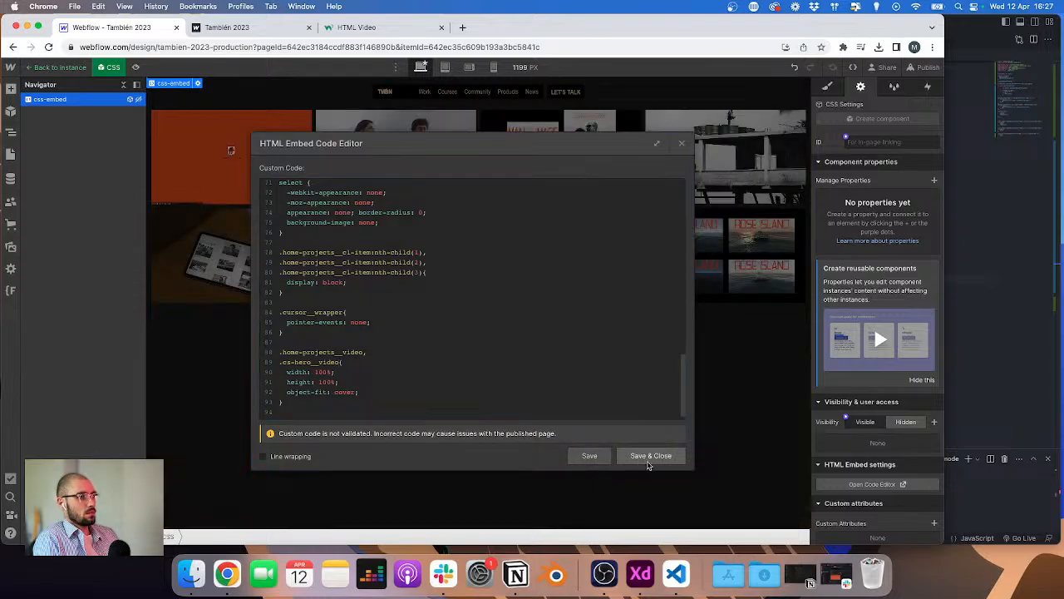
click(647, 458)
click(53, 67)
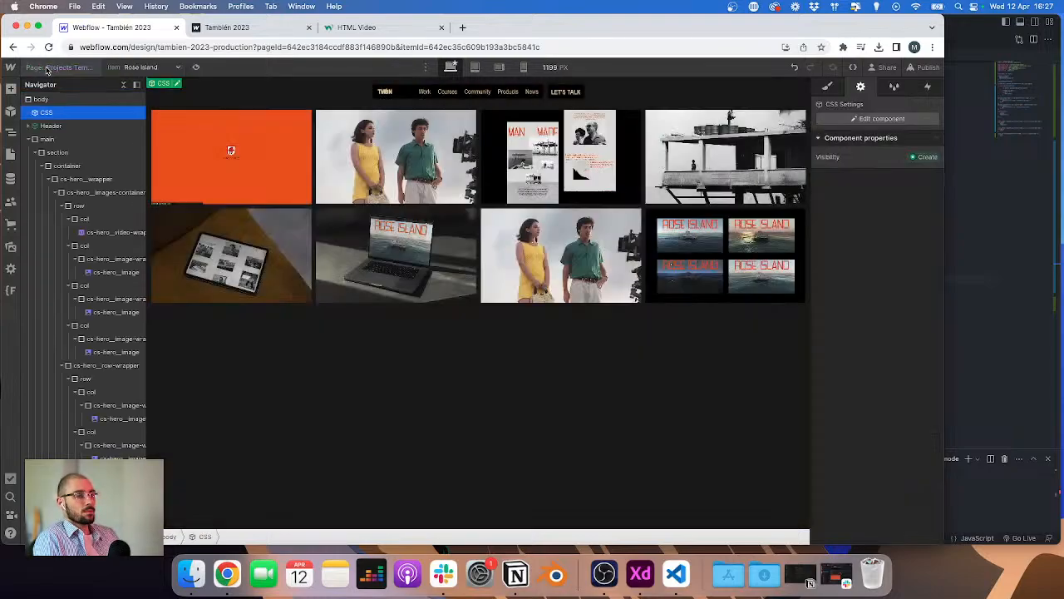
Step: Replace the third image in the second row with a pasted copy of the video embed
click(231, 150)
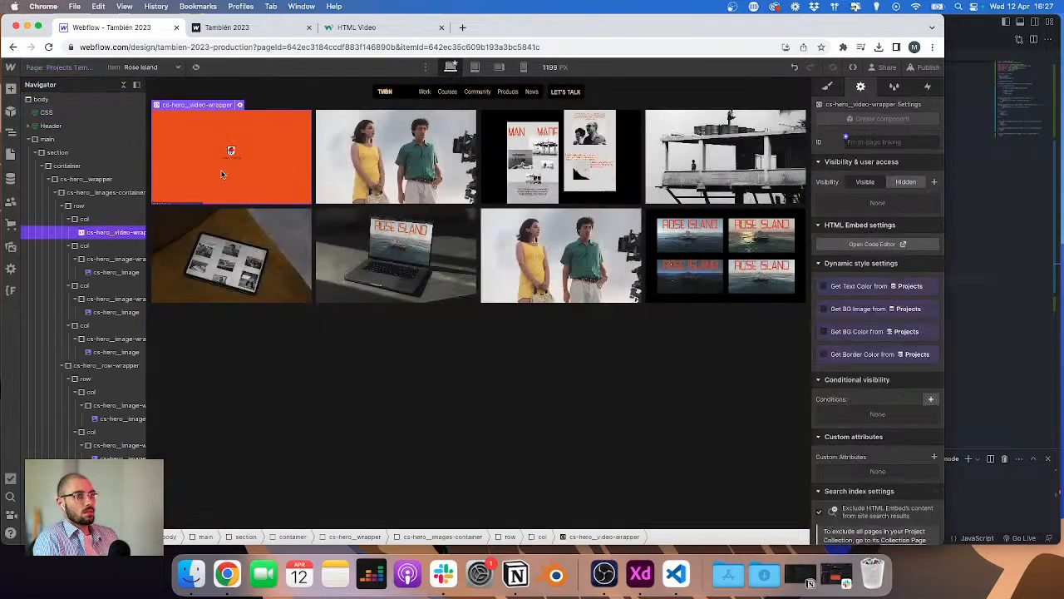
click(509, 263)
key(Delete)
click(538, 254)
key(super+v)
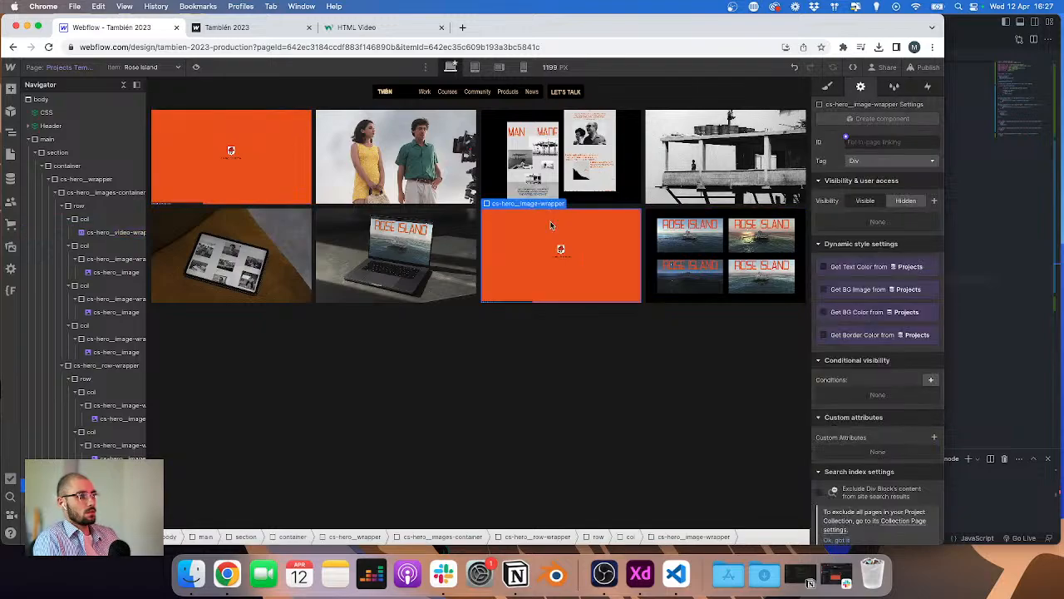
Step: Bind the pasted video's source to the Video n°2 CMS field
scroll(86, 491, right, 1)
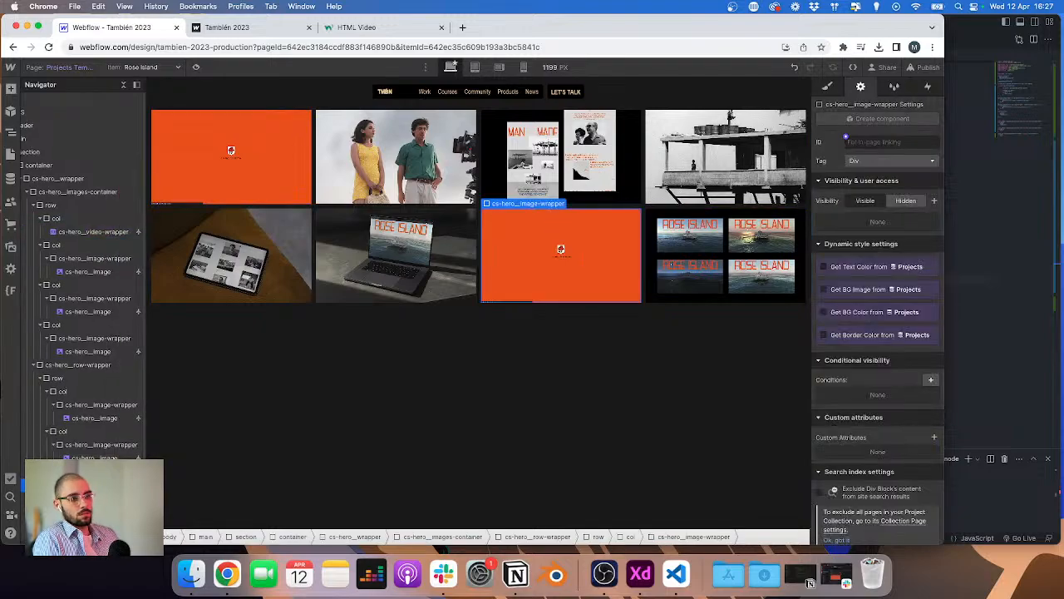
click(91, 498)
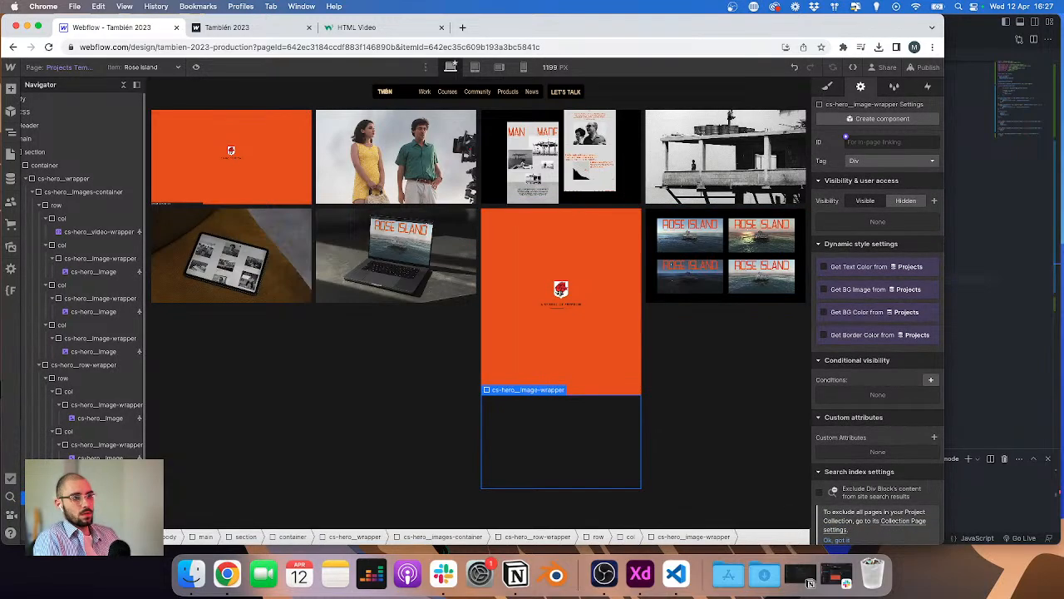
click(567, 203)
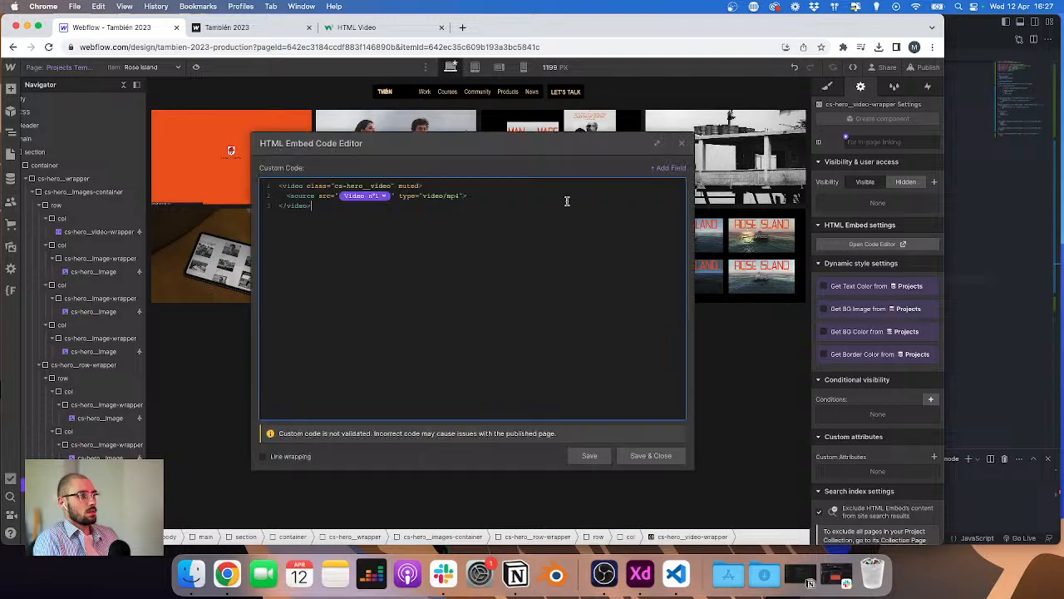
click(386, 197)
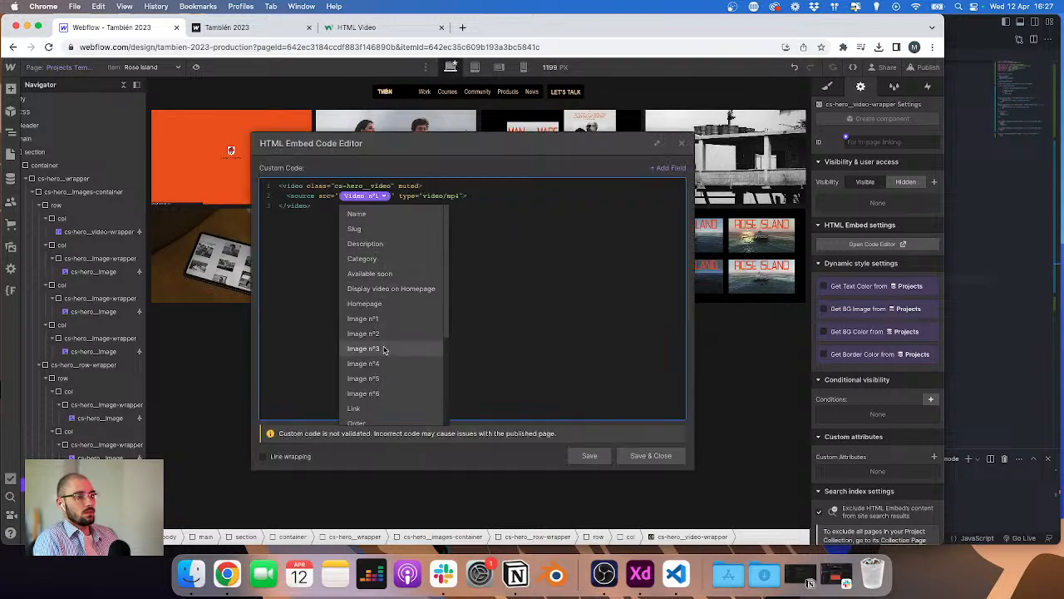
scroll(380, 349, down, 3)
click(379, 385)
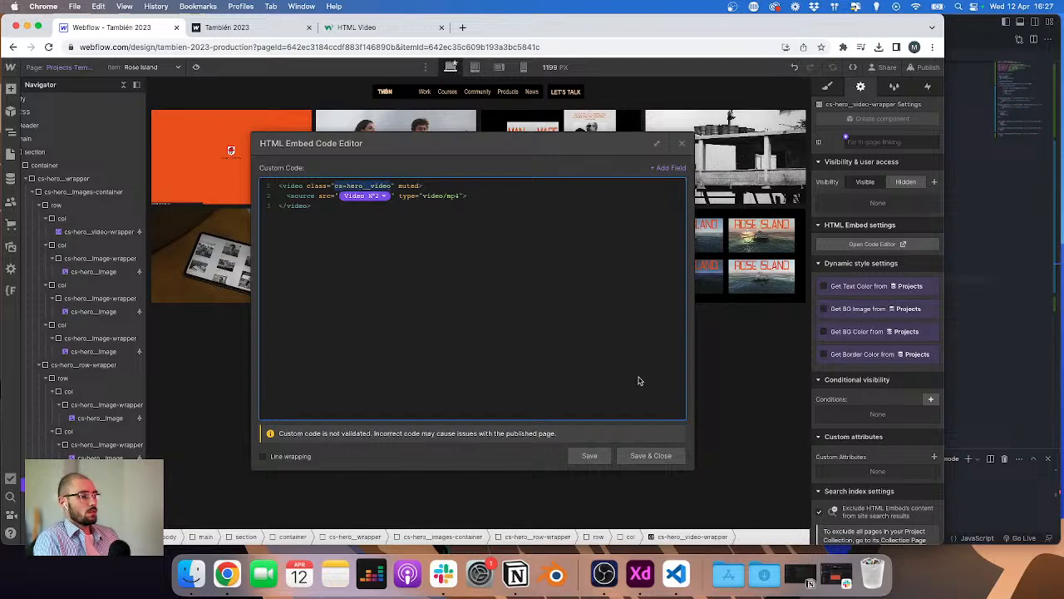
click(657, 455)
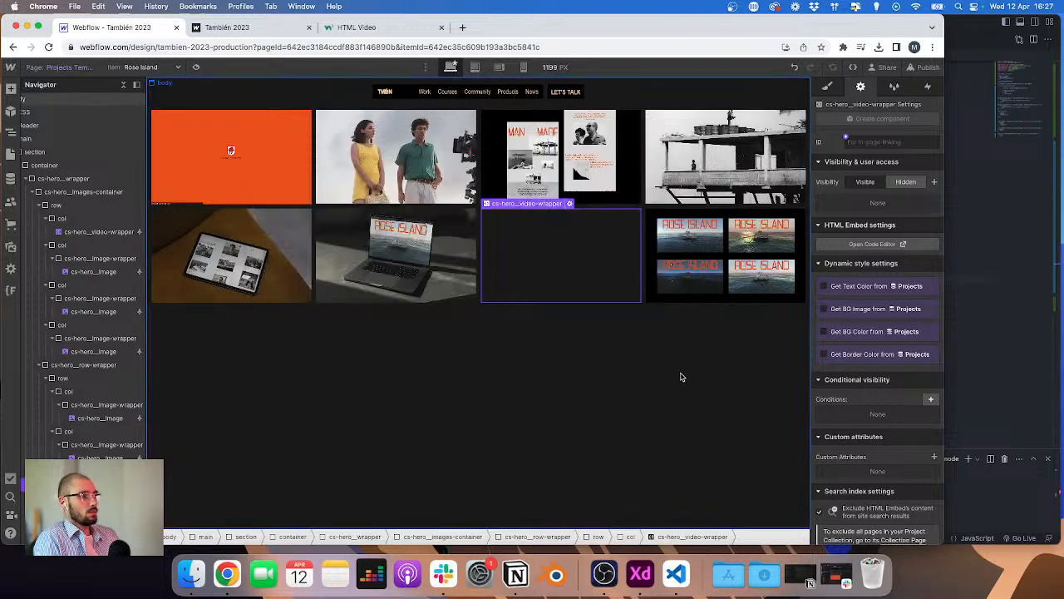
Step: Add the autoplay attribute to the second video's tag and save the embed
double_click(535, 217)
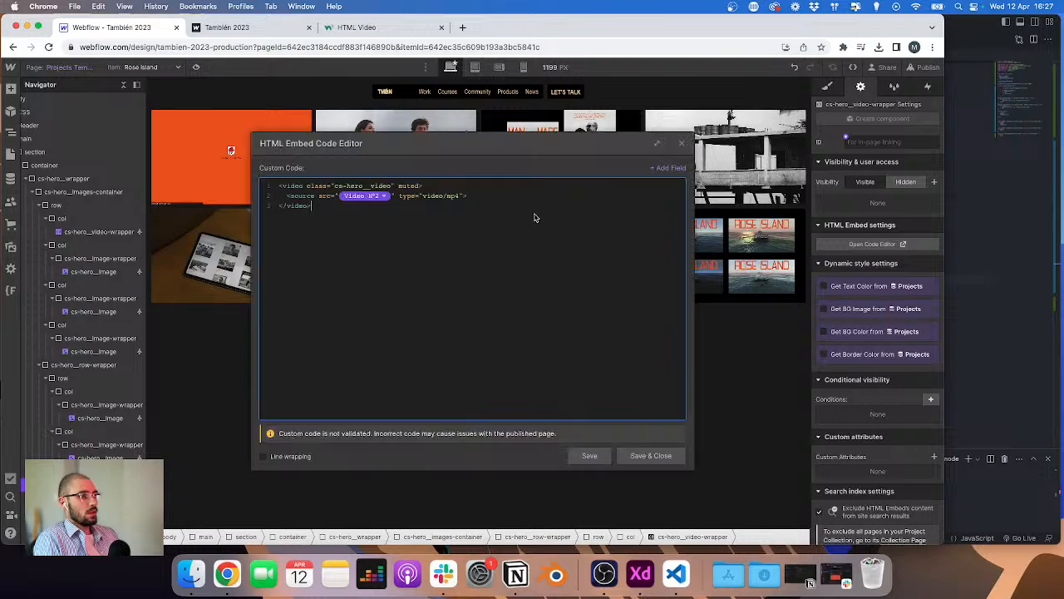
click(422, 186)
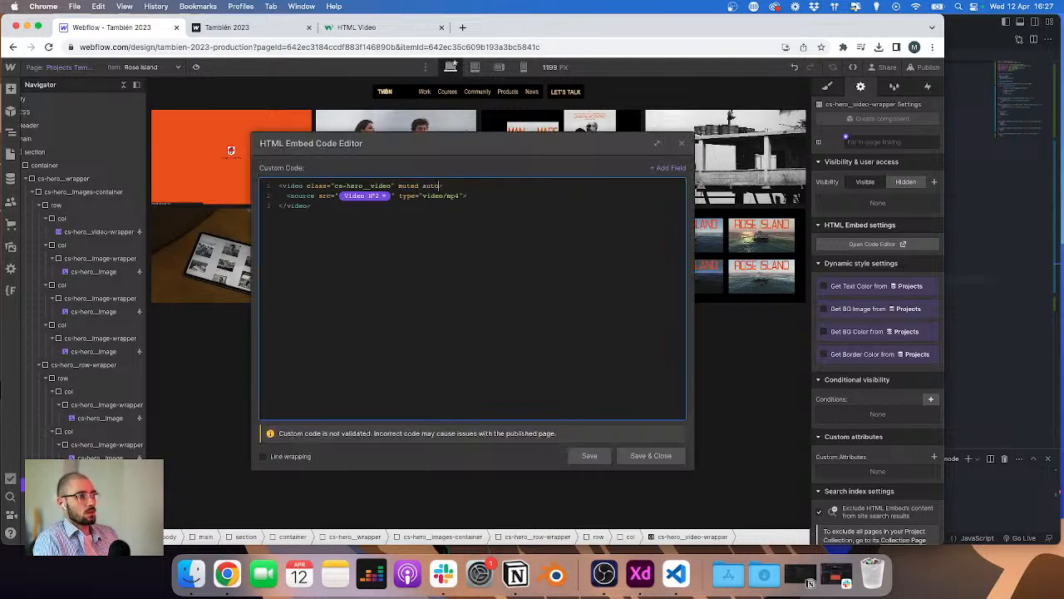
click(651, 456)
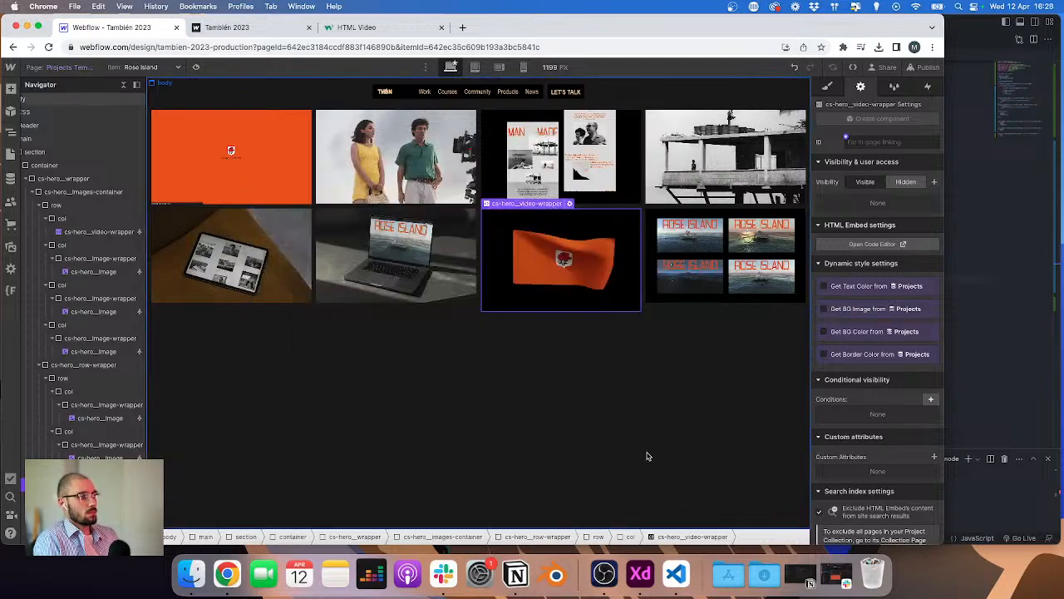
click(305, 181)
click(562, 220)
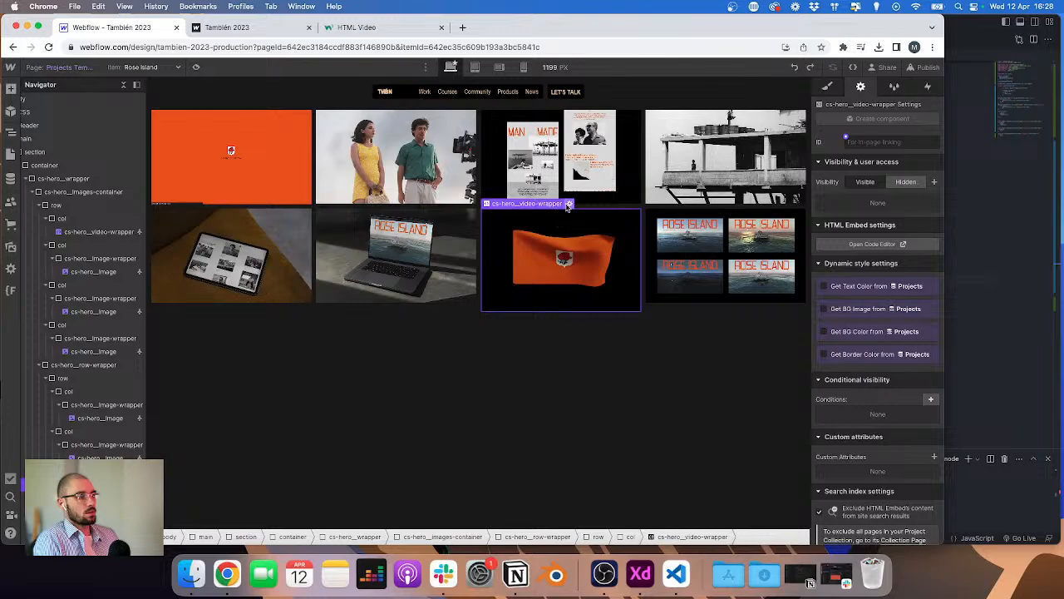
click(572, 203)
click(651, 455)
Step: Add the autoplay attribute to the first video's tag and save the embed
click(274, 158)
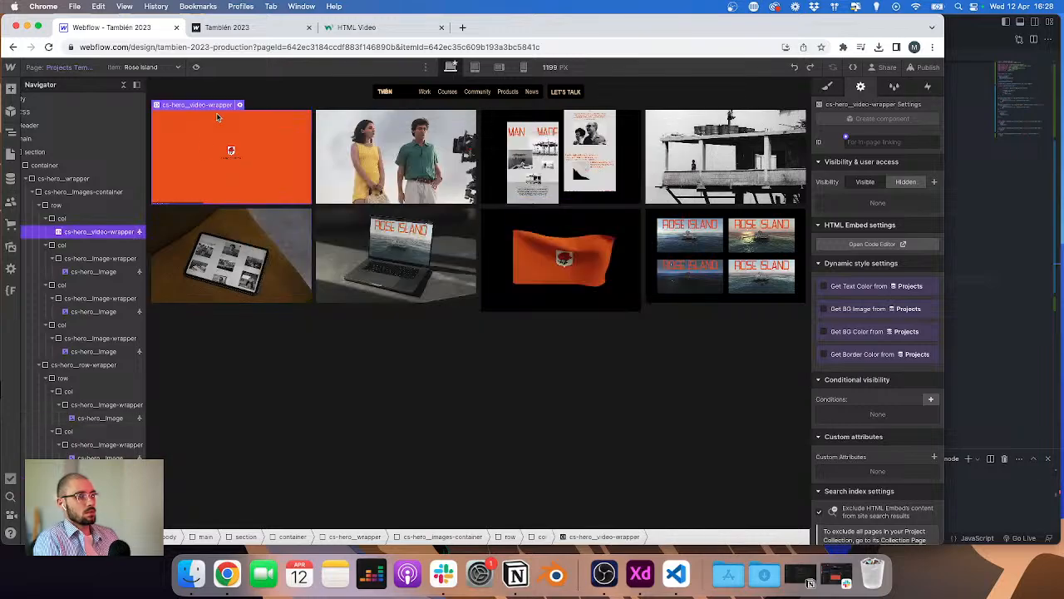
click(239, 105)
click(419, 185)
text(aut)
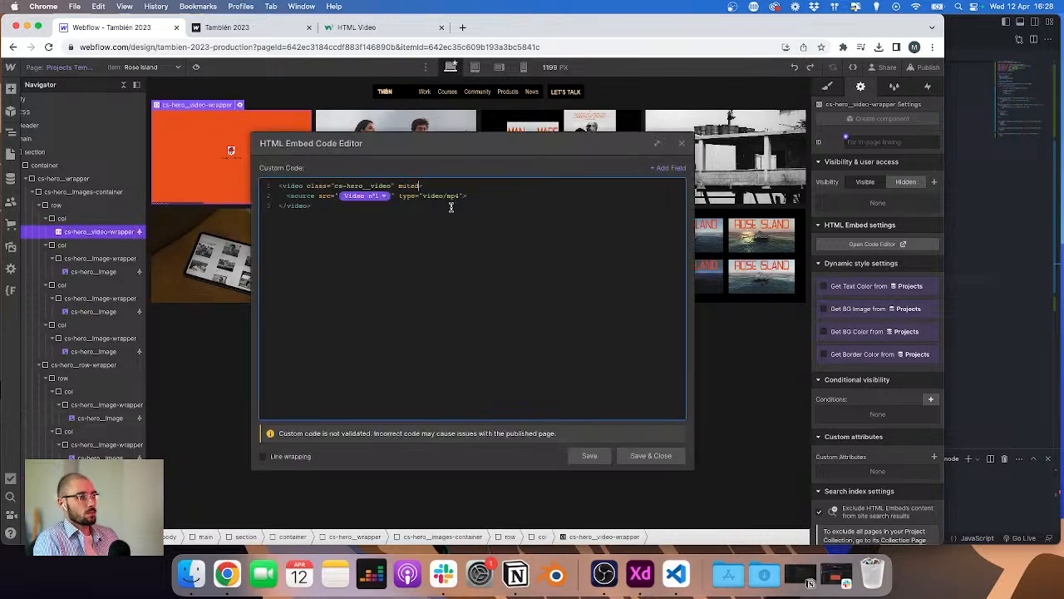
text(oplay)
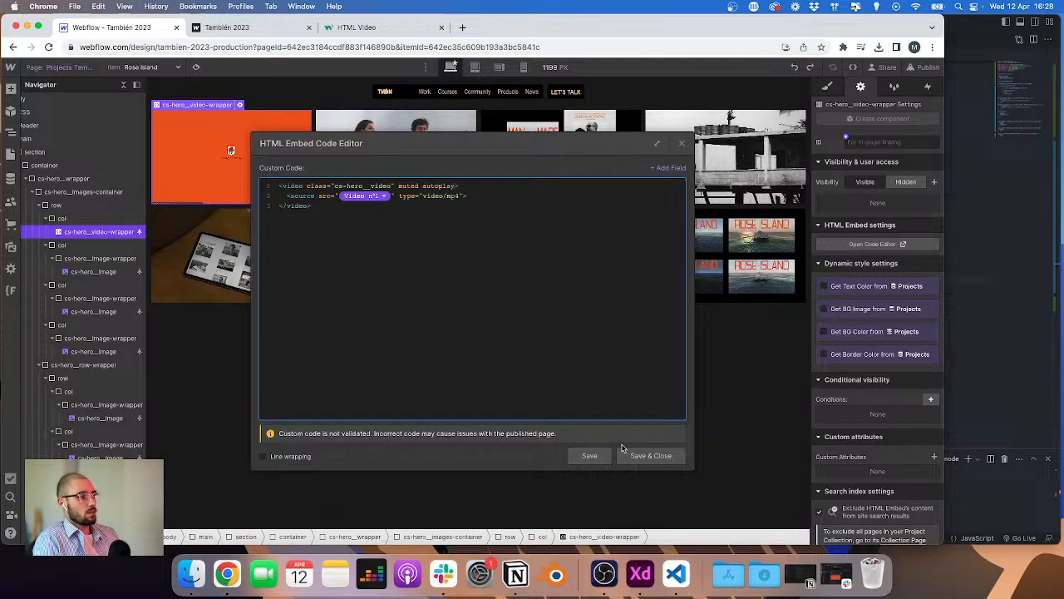
click(645, 456)
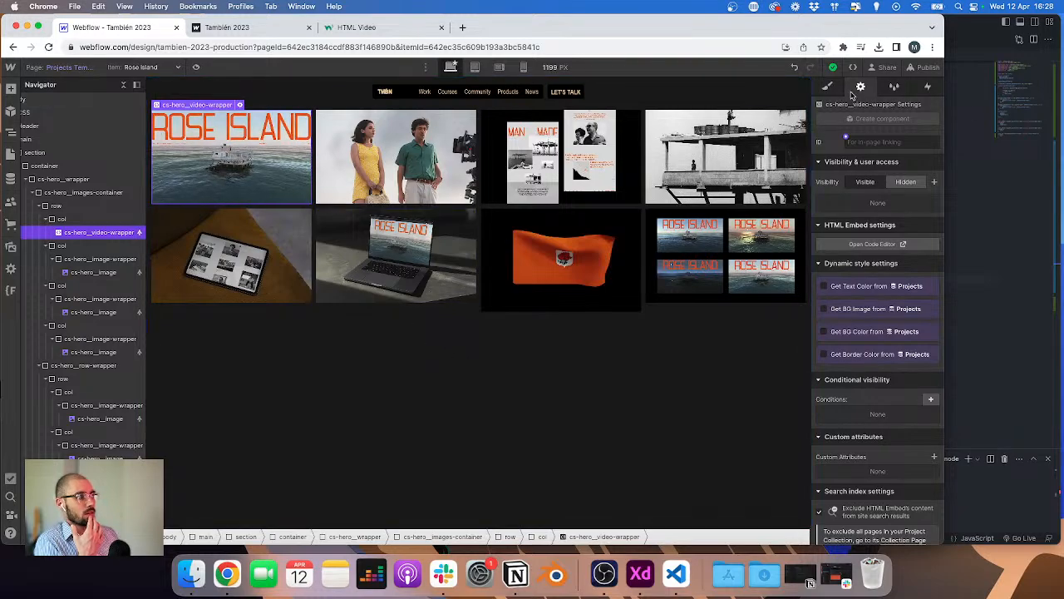
Step: Set the second column's image wrapper height to 12.5 rem
key(s)
click(408, 151)
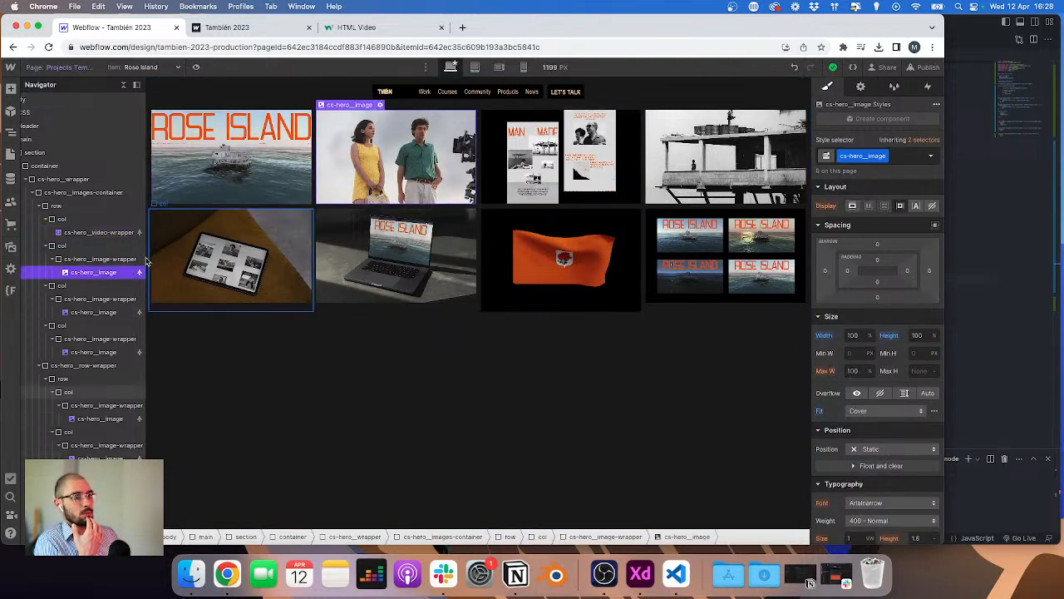
click(100, 259)
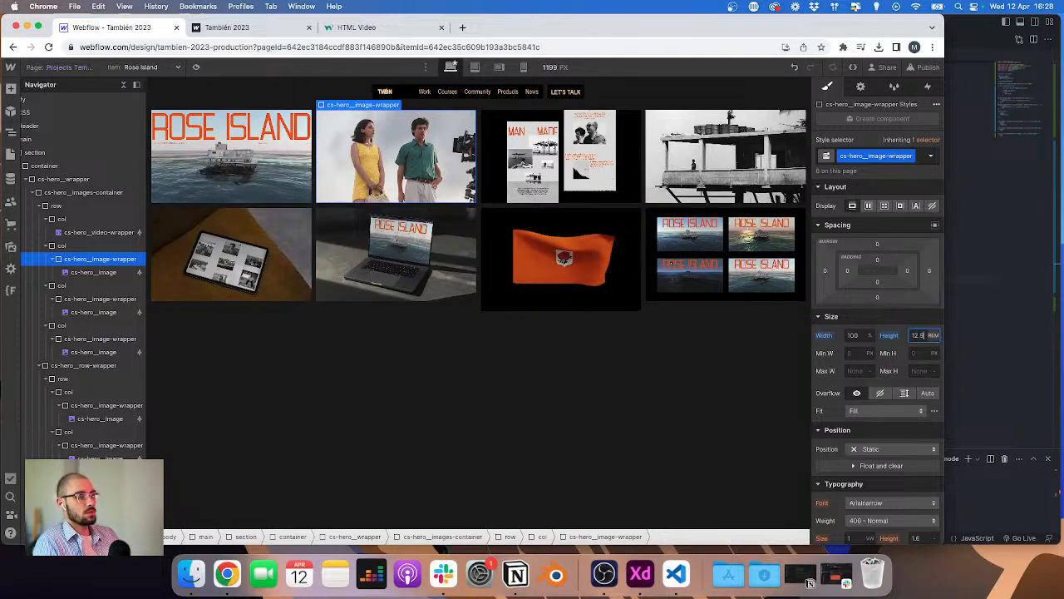
text(12.5)
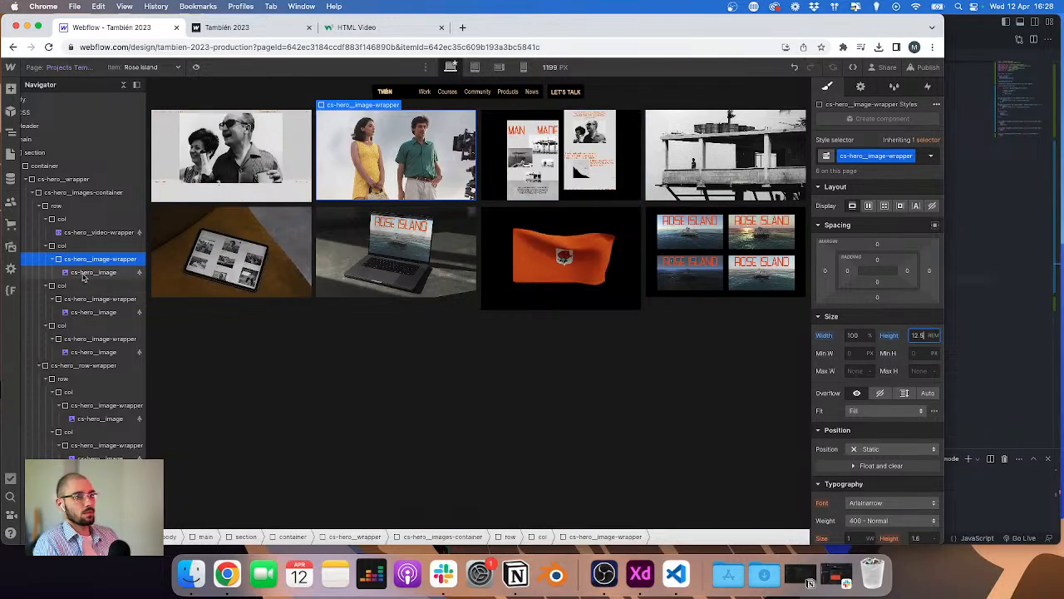
Step: Set the first column's video wrapper height to 12.5 rem
click(96, 232)
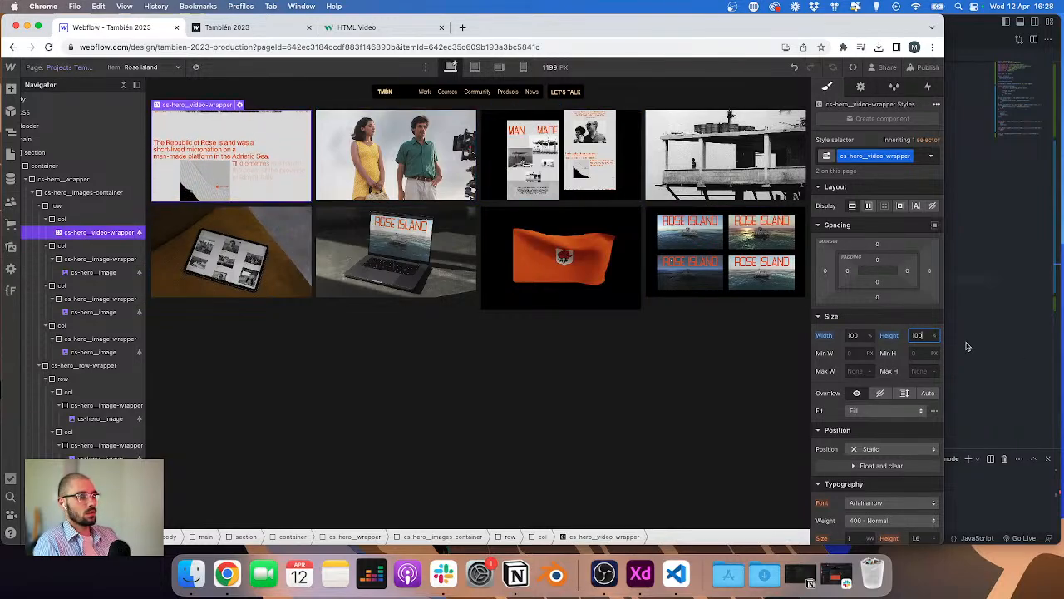
text(12.5r)
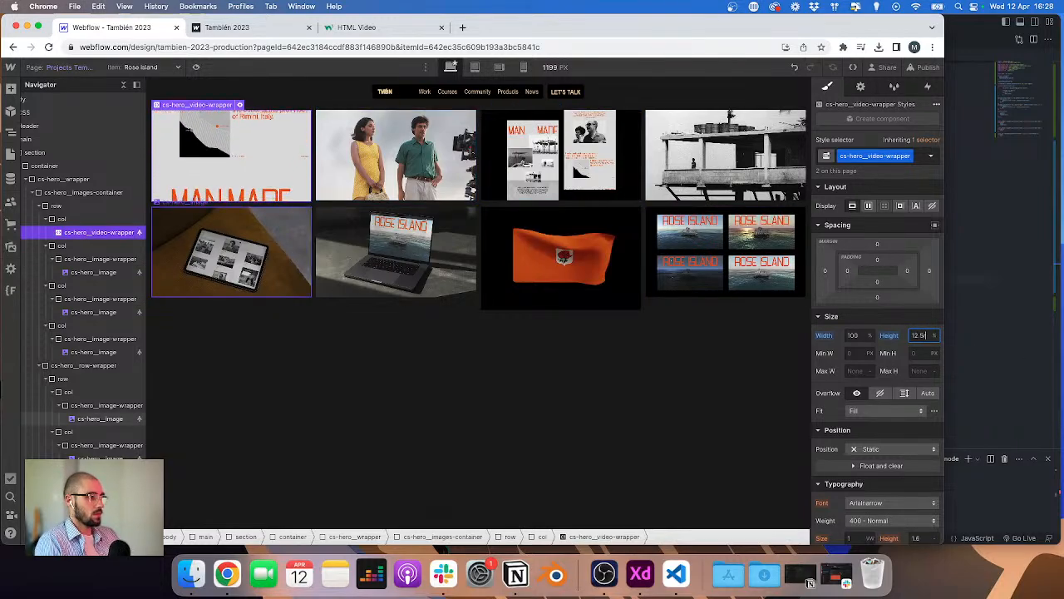
text(em)
key(Return)
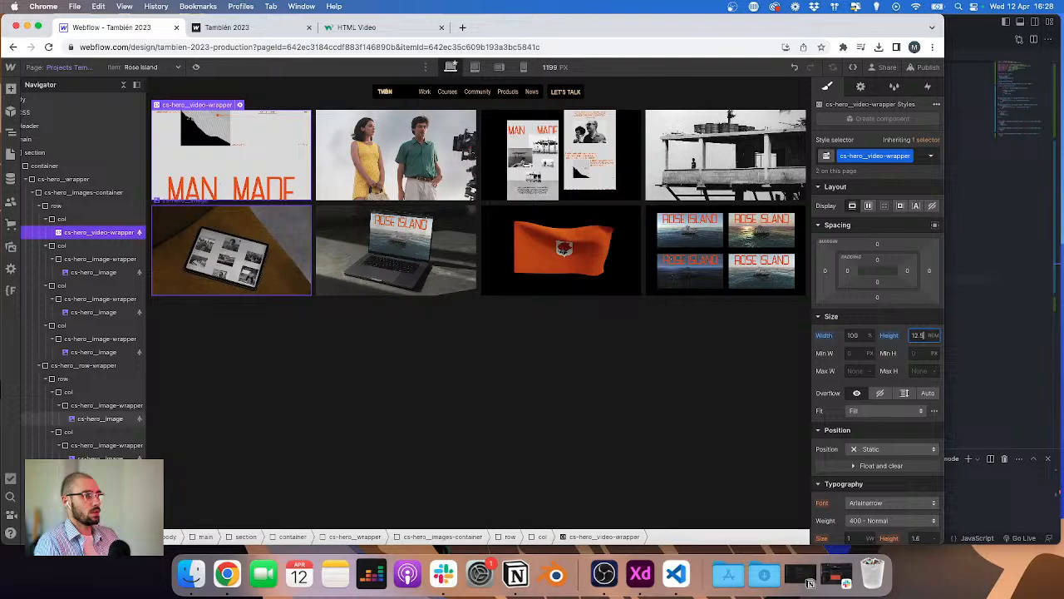
Step: Remove the autoplay attribute from the first video's tag and save the embed
click(240, 105)
double_click(430, 185)
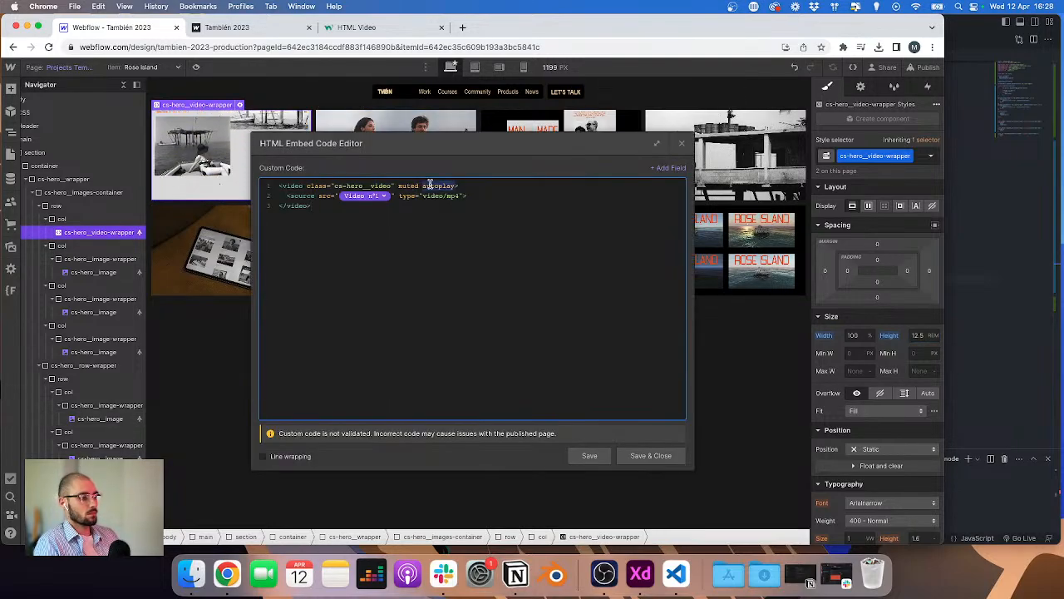
key(BackSpace)
key(BackSpace)
click(668, 459)
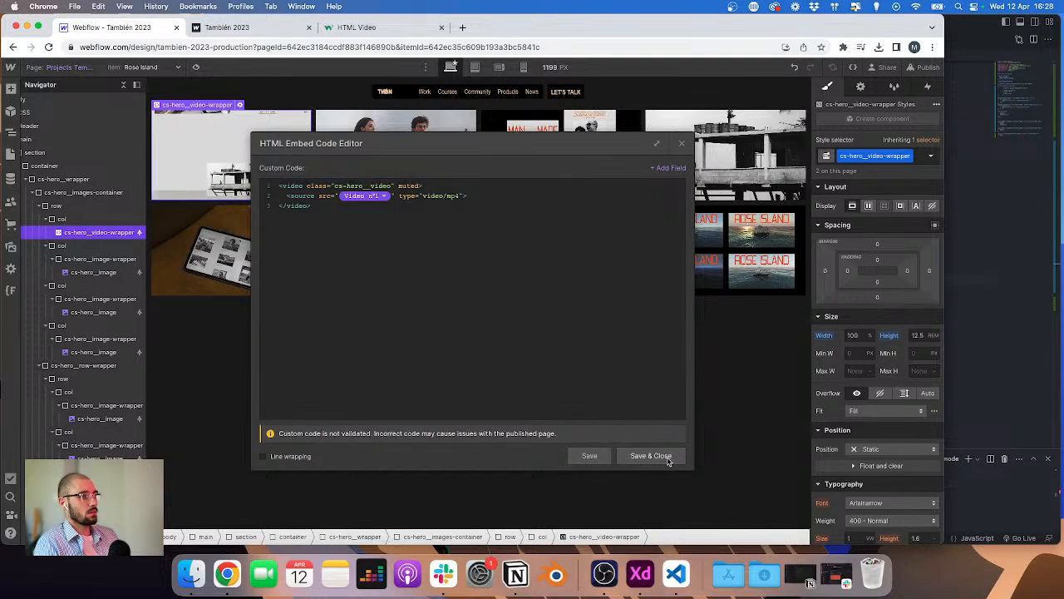
Step: Publish the site to the staging domain
click(923, 66)
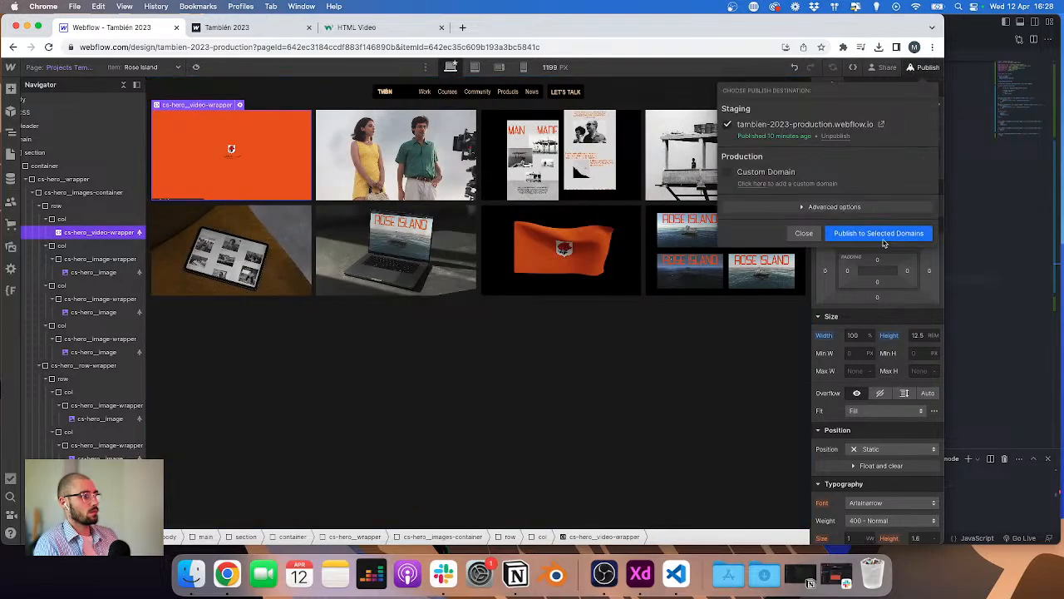
click(883, 238)
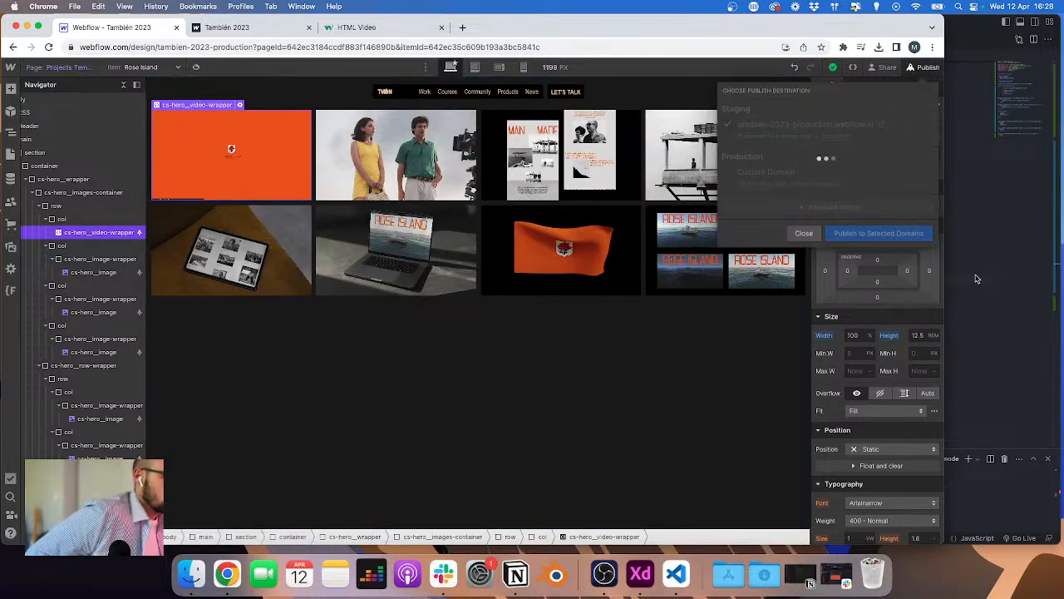
click(434, 350)
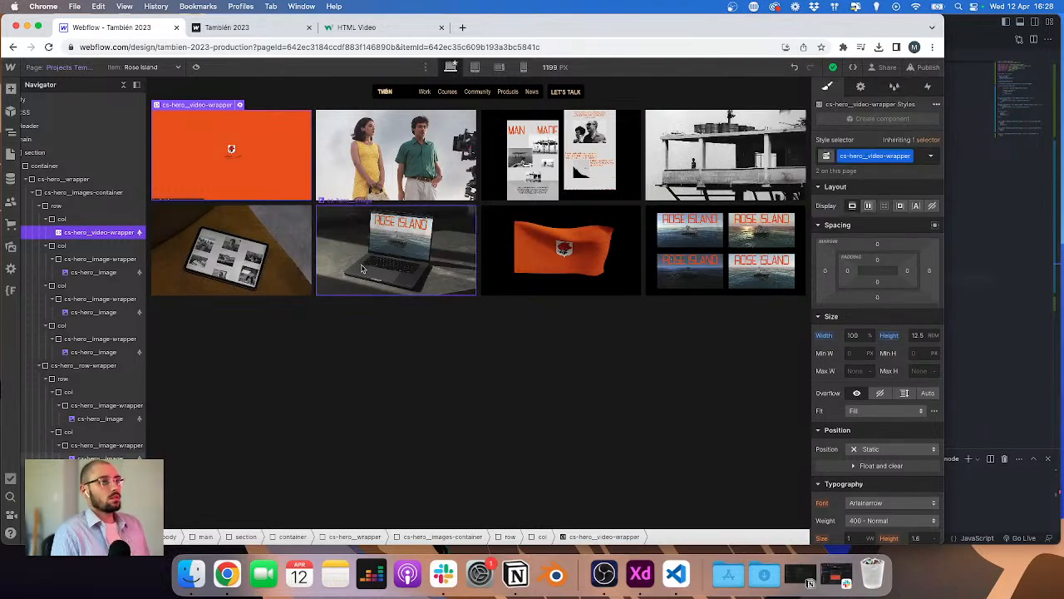
Step: Examine the project info section below the image grid in the XD design
key(ctrl+Right)
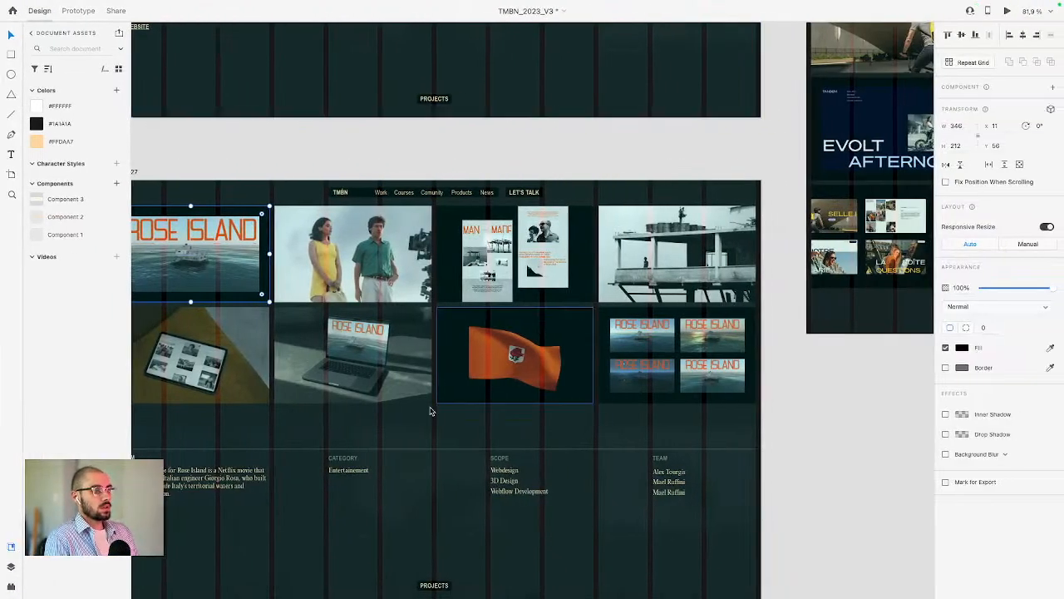
click(408, 394)
scroll(416, 399, down, 5)
scroll(416, 399, left, 4)
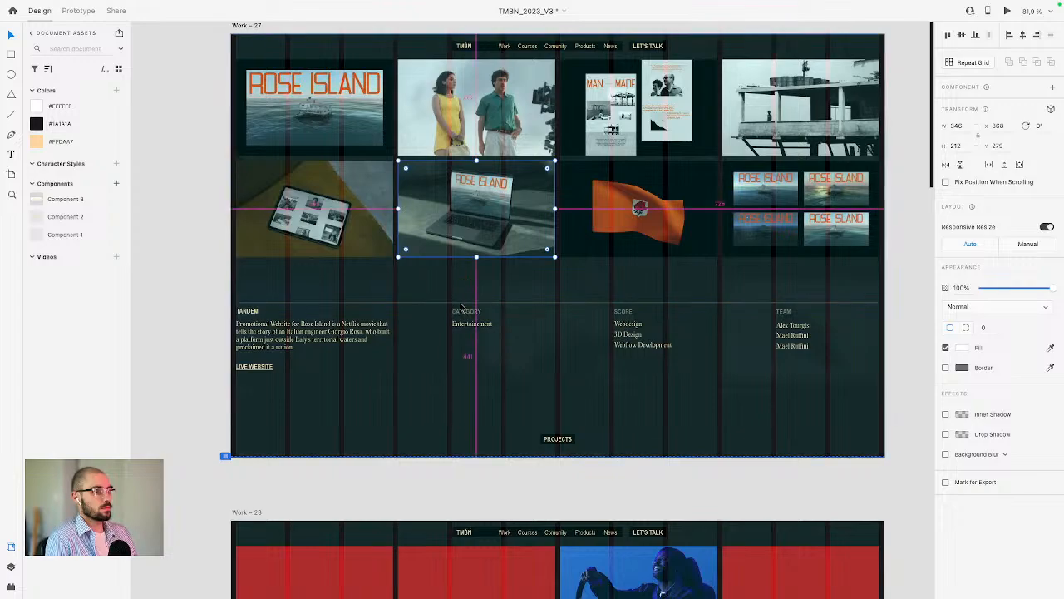
key(ctrl+Left)
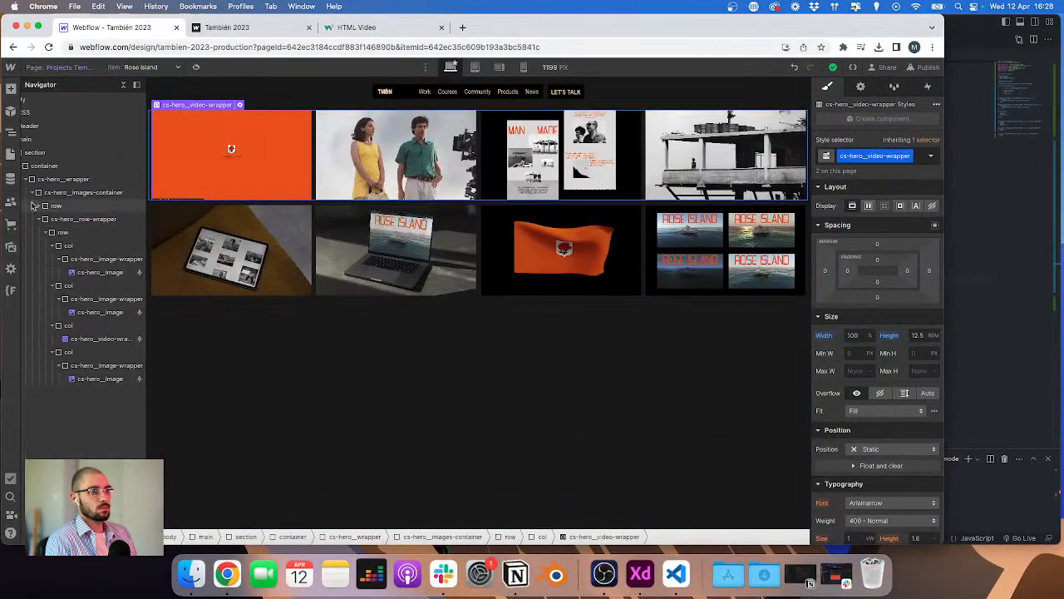
Step: Add a div block inside the hero wrapper with the class cs-hero_info-wrapper
click(33, 206)
click(66, 181)
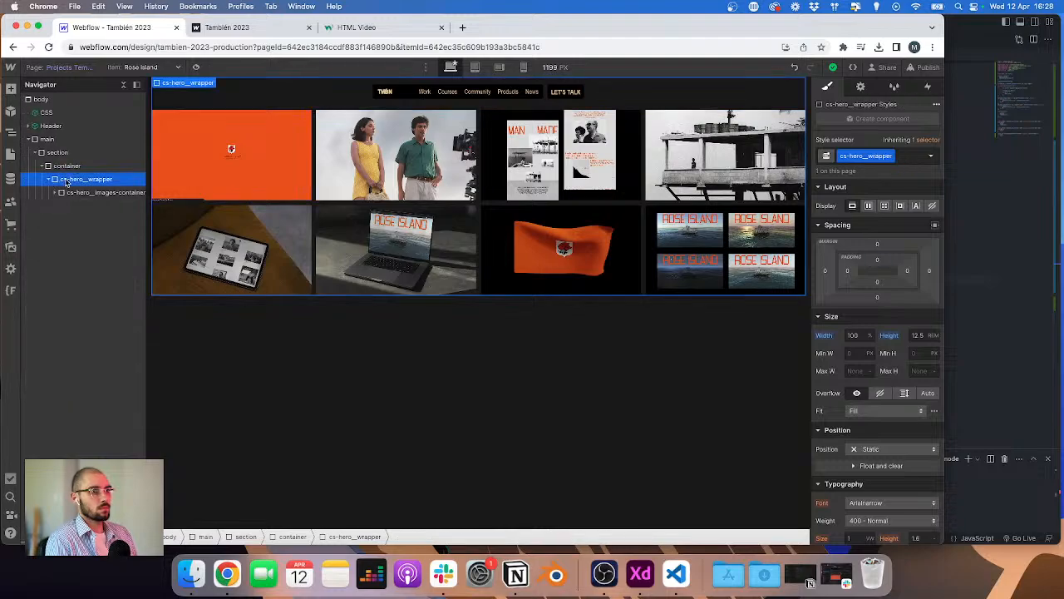
key(super+e)
key(Return)
key(super+Return)
text(cs-)
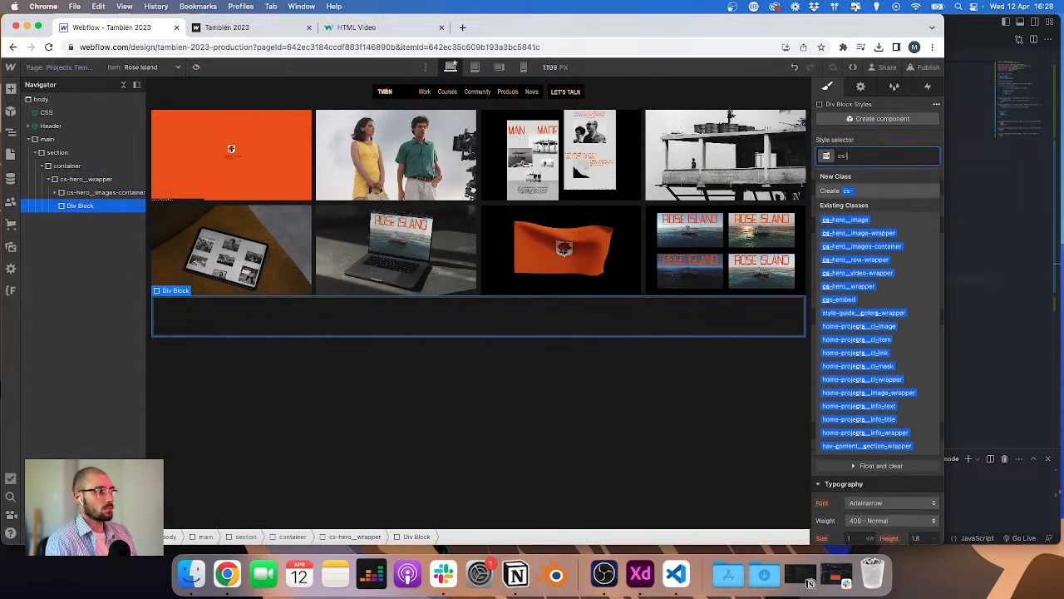
text(hero_info-)
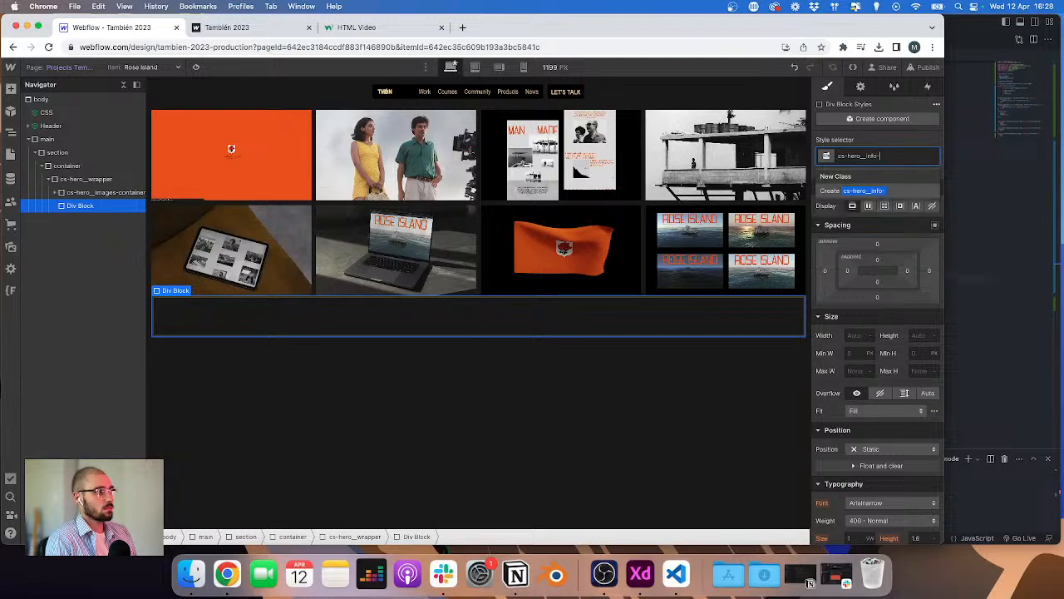
text(wrapper)
key(Return)
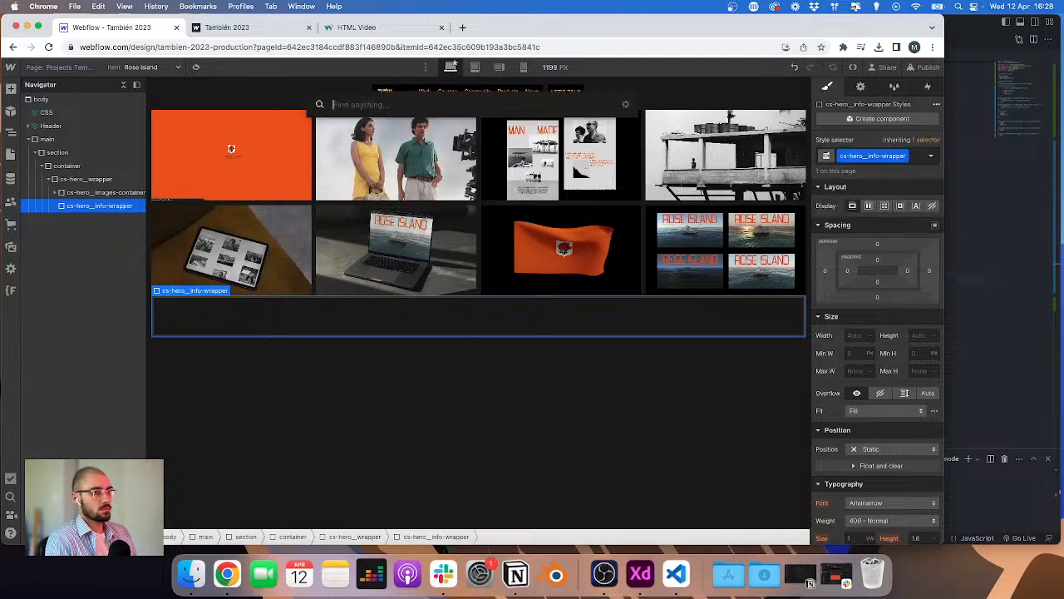
Step: Nest a div with class row in the info wrapper, with a div of class col inside it
key(super+Return)
text(row)
key(Return)
key(super+e)
key(Return)
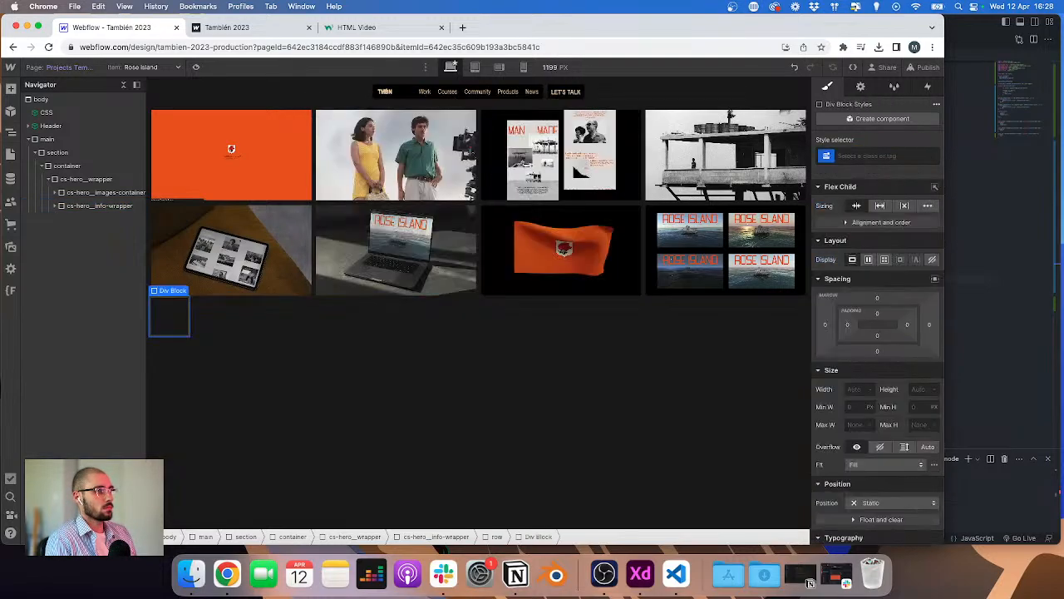
key(super+Return)
text(col)
key(Return)
key(Escape)
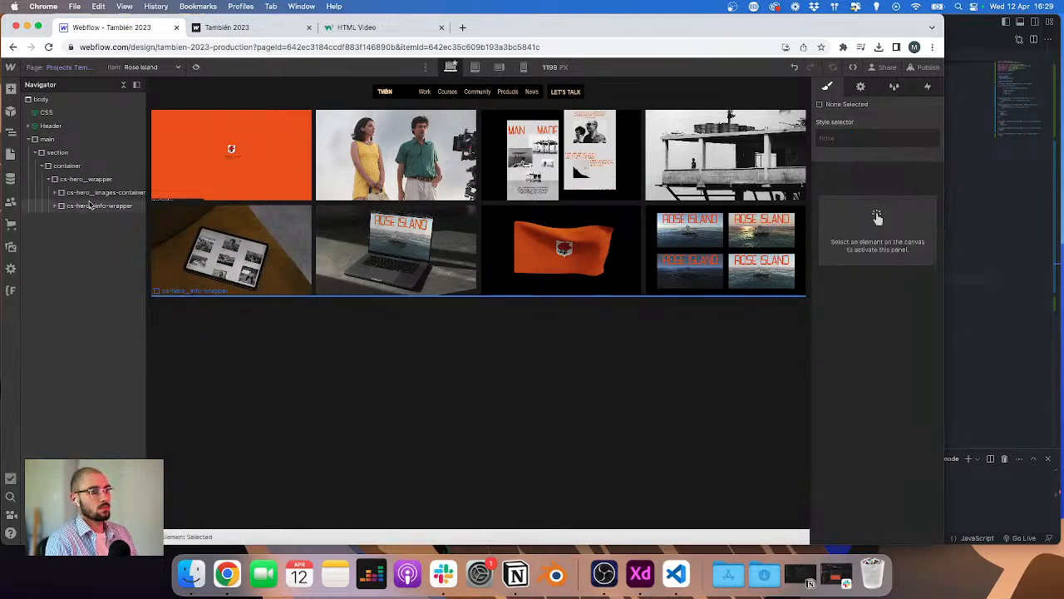
Step: Set the info wrapper's top padding to 100/16 rem
click(91, 206)
click(877, 261)
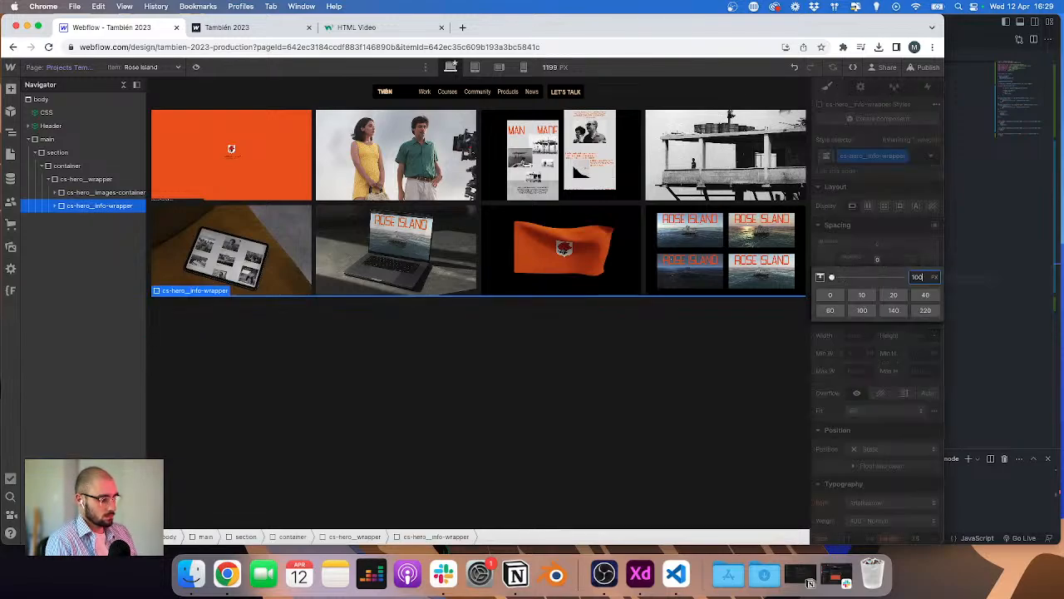
text(100/16rem)
key(Return)
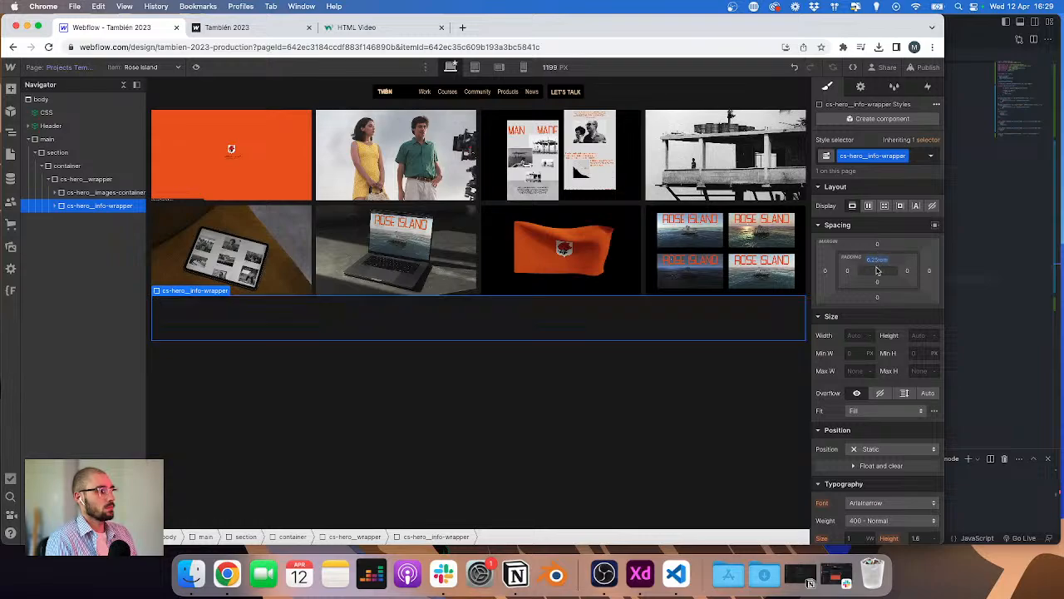
Step: Add the combo class col-lg-4 to the column inside the info row
key(ctrl+Right)
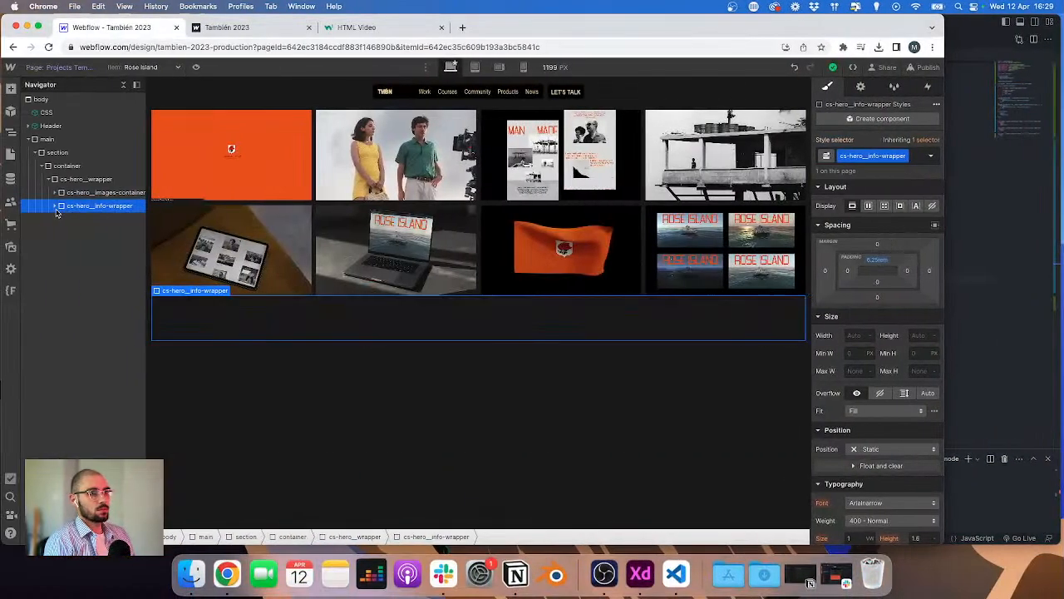
click(55, 206)
click(62, 220)
click(75, 231)
key(super+Return)
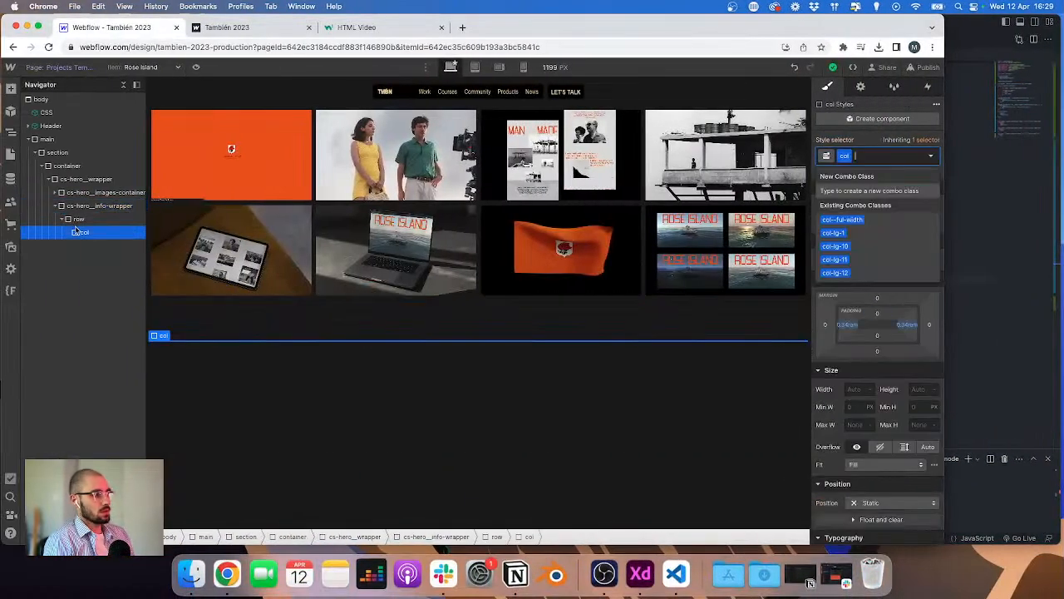
text(col-lg-4)
key(Return)
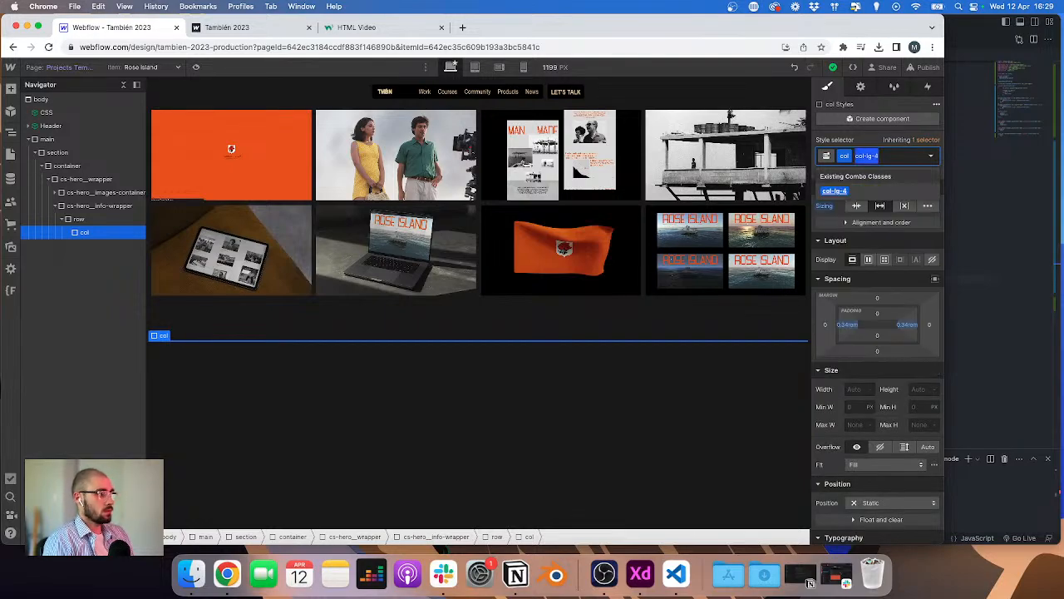
Step: Copy the column and paste three duplicates into the info row
key(super+c)
key(super+v)
key(super+v)
key(super+v)
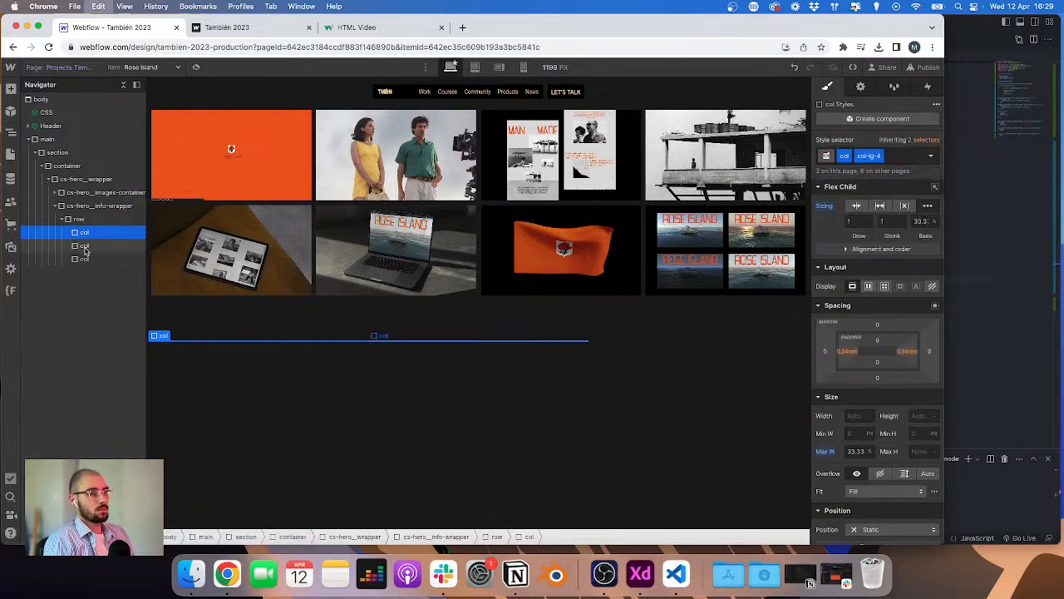
Step: Change the second column's combo class to col-lg-3
click(900, 156)
key(BackSpace)
text(col-lg-3)
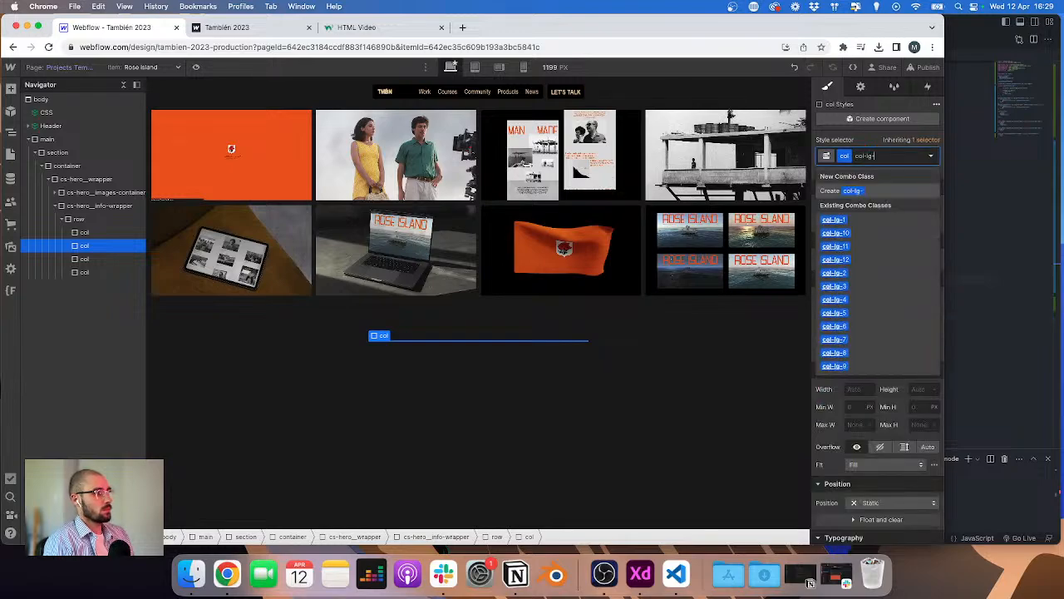
key(Return)
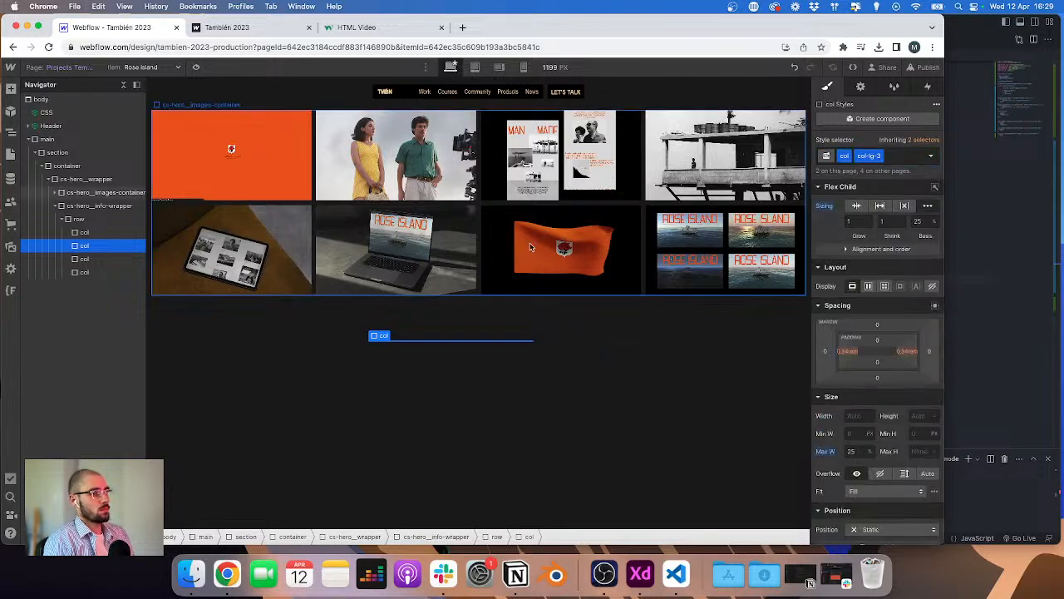
Step: Give the third column the col-lg-3 combo class
click(92, 260)
key(super+Return)
key(super+v)
key(super+a)
key(Return)
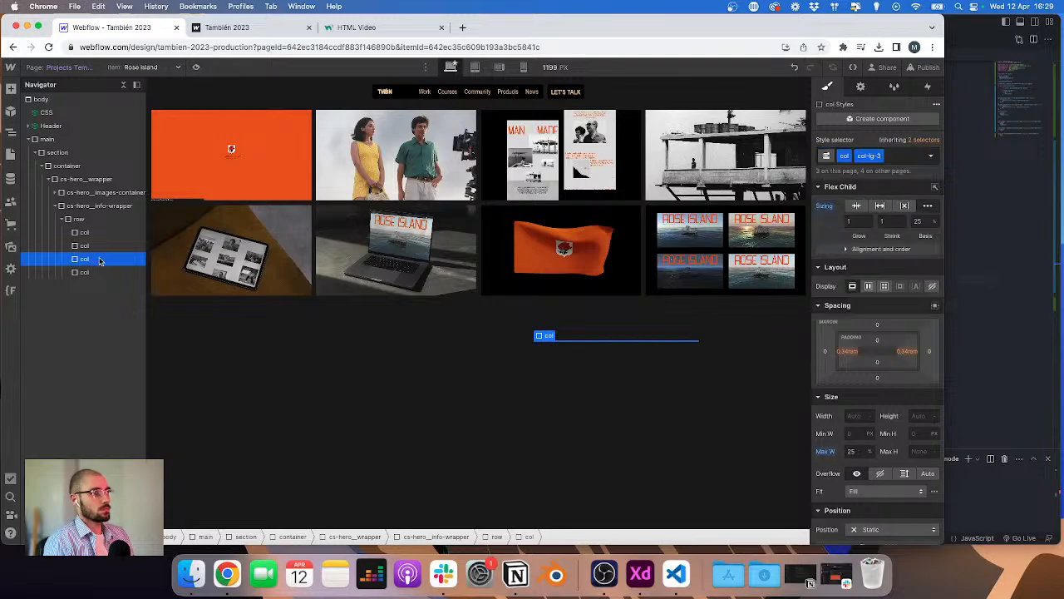
Step: Change the fourth column's combo class to col-lg-2
click(97, 273)
key(super+Return)
key(super+v)
key(BackSpace)
key(BackSpace)
key(BackSpace)
key(BackSpace)
key(BackSpace)
key(BackSpace)
key(BackSpace)
key(BackSpace)
key(BackSpace)
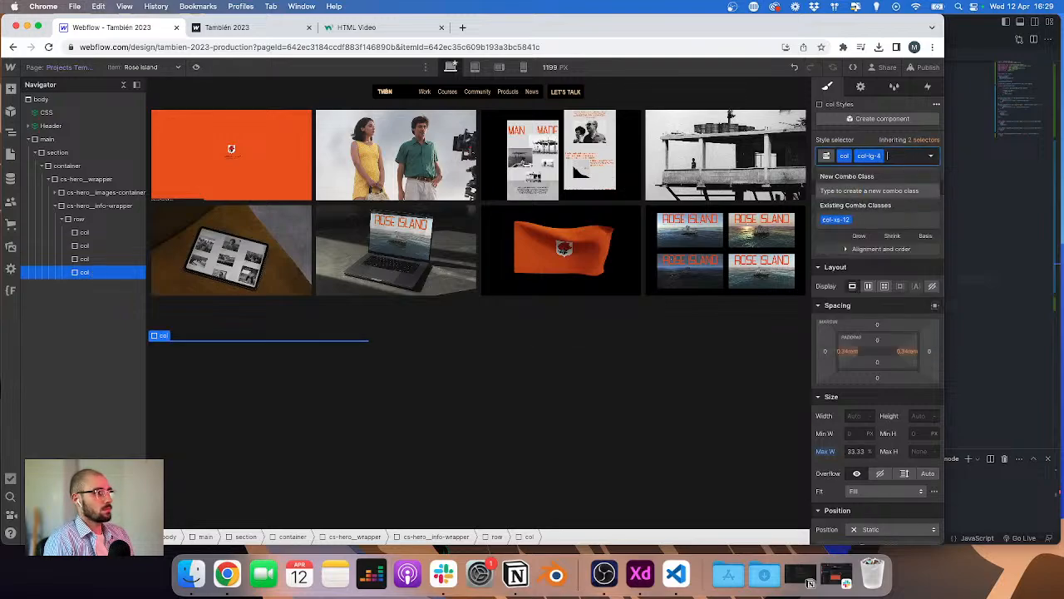
key(super+v)
key(BackSpace)
text(2)
key(Return)
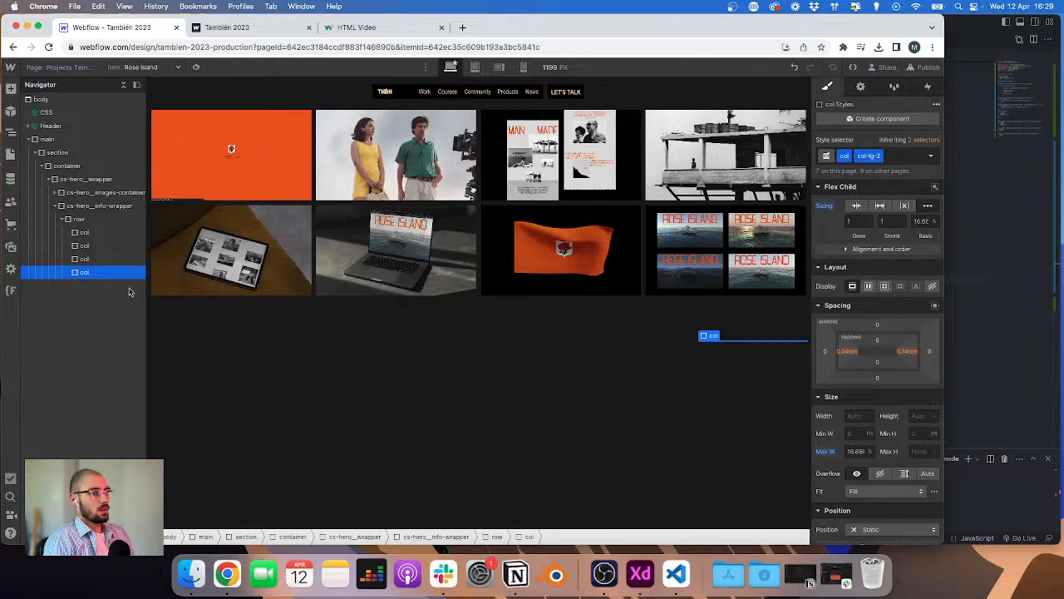
Step: Inspect the info section's heading text in the XD design and select the info wrapper
key(ctrl+Right)
key(ctrl+Left)
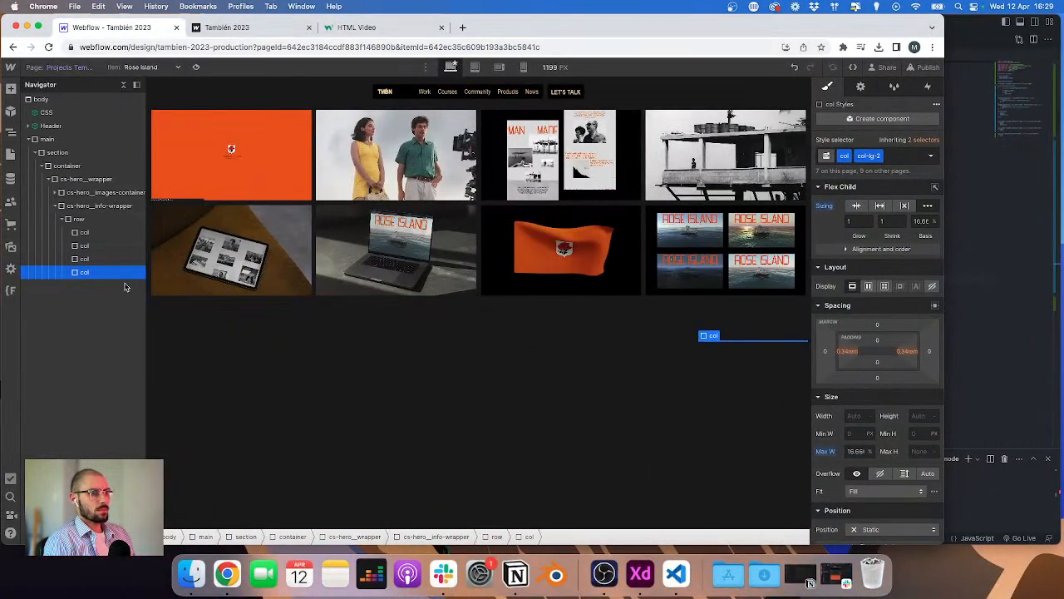
key(ctrl+Right)
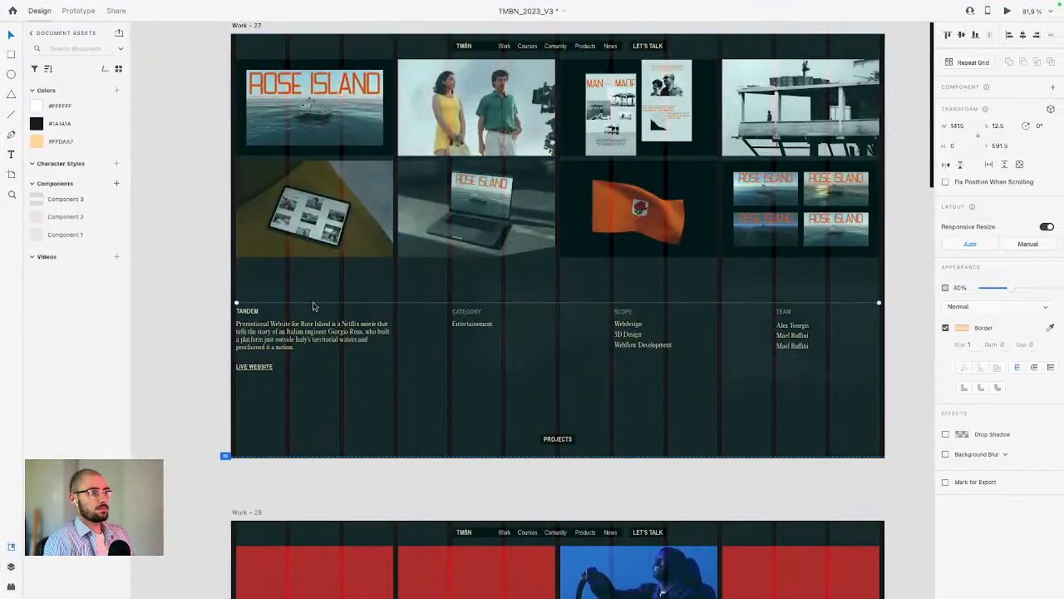
double_click(258, 305)
key(ctrl+Left)
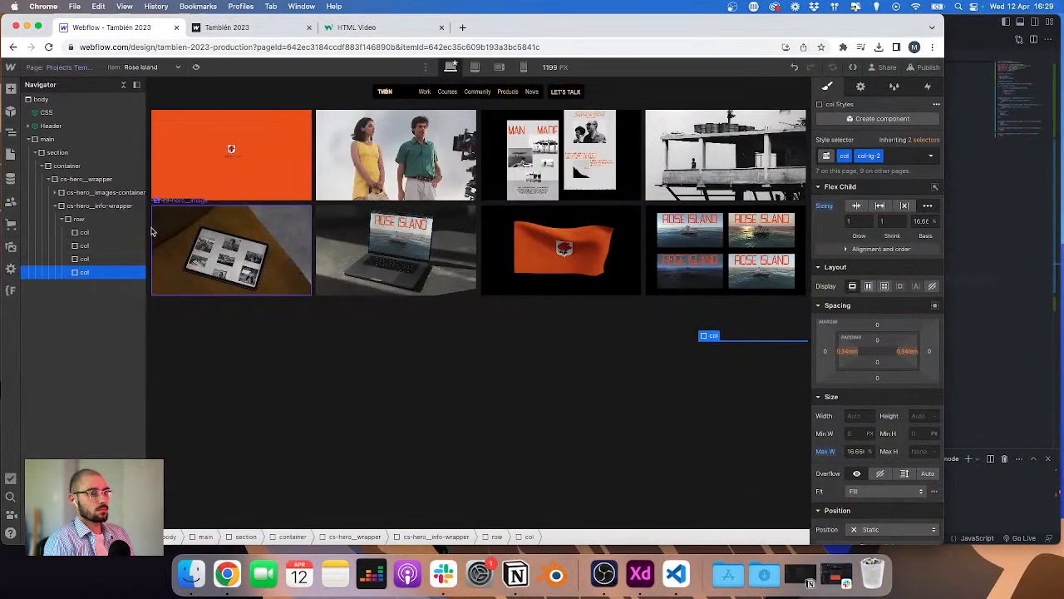
click(95, 208)
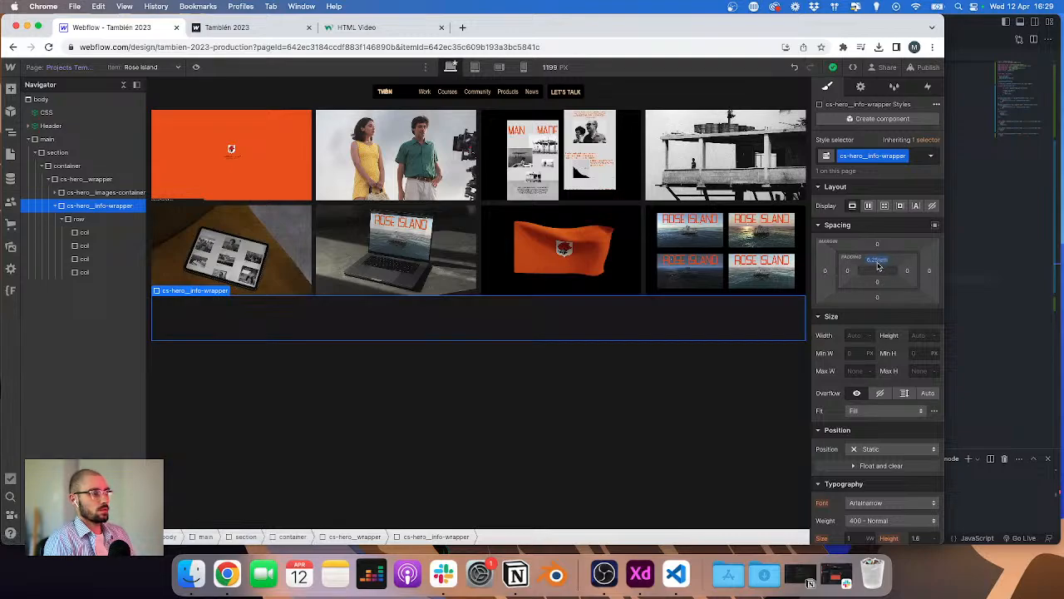
Step: Set the info wrapper's top padding to 10/16rem and its top margin to 5rem
click(879, 262)
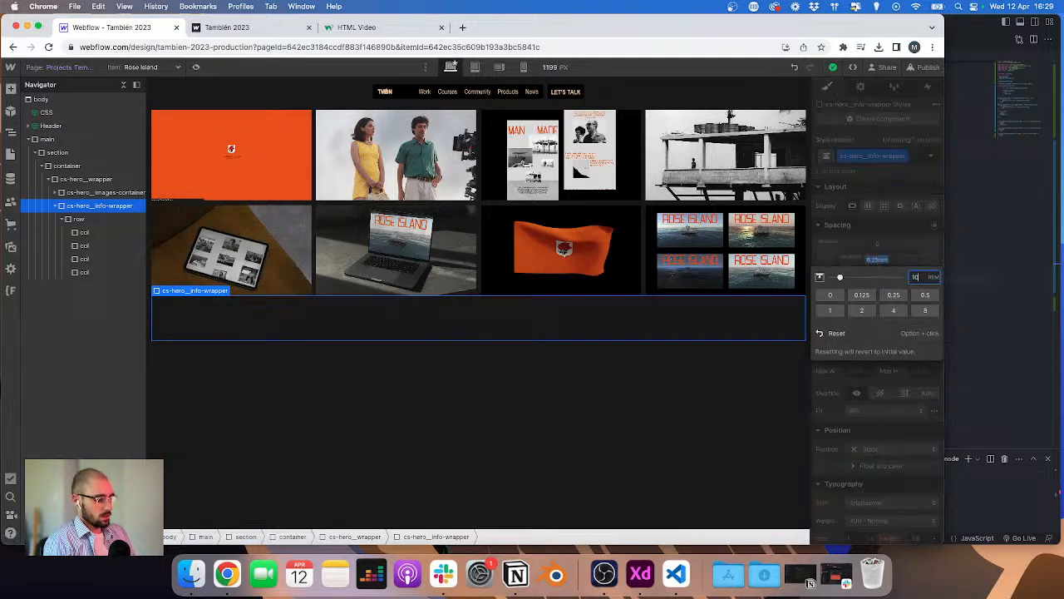
text(10/16rem)
key(Return)
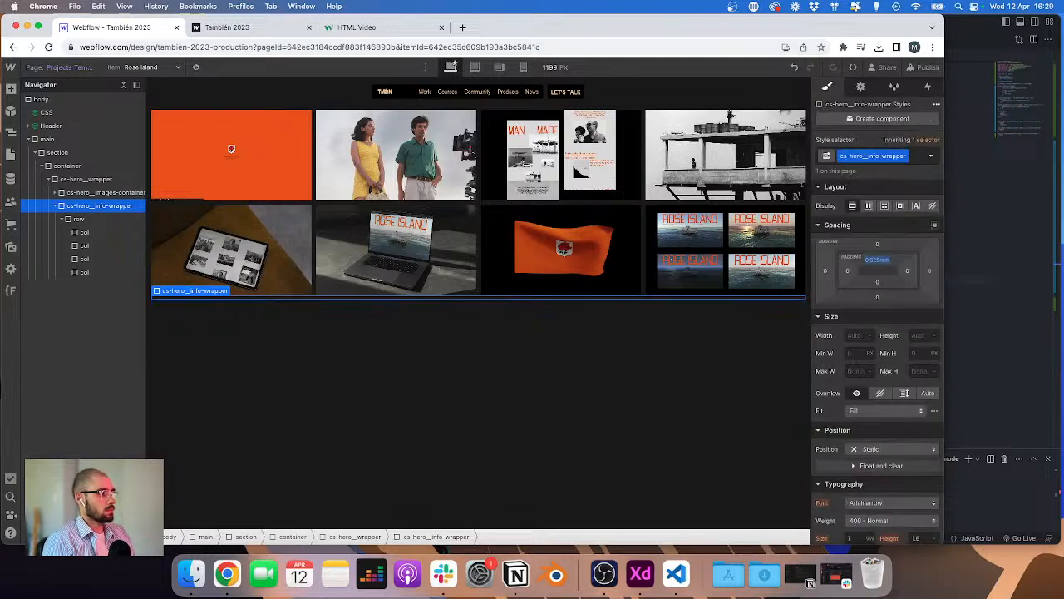
click(878, 245)
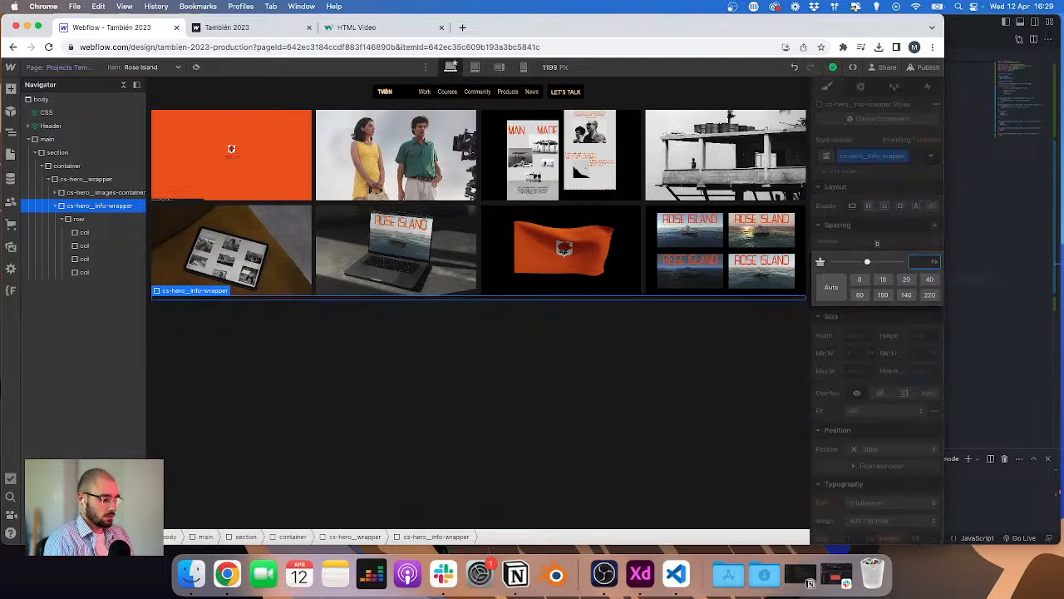
text(5rem)
key(Return)
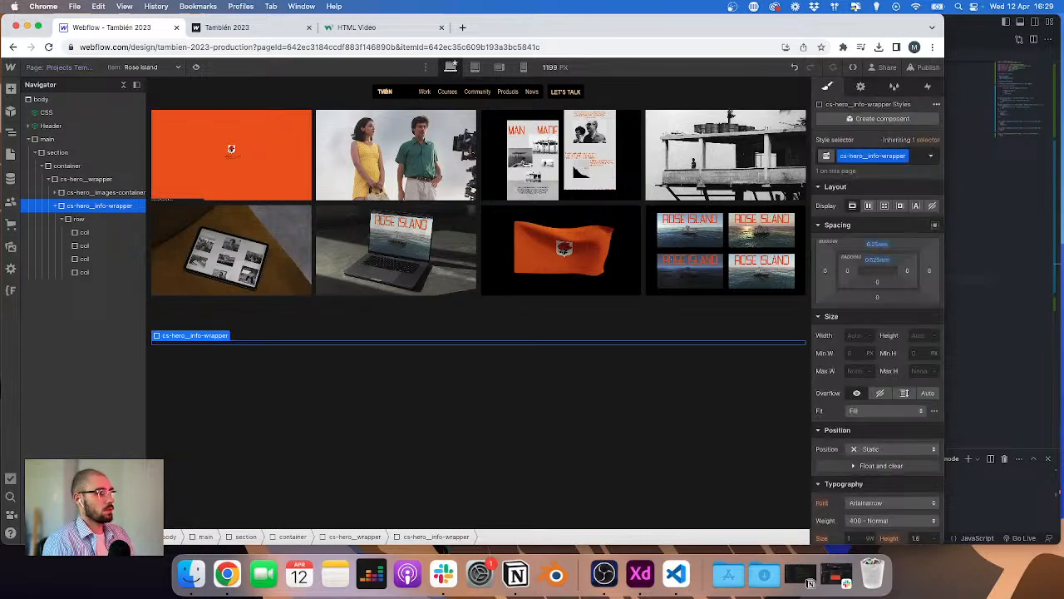
Step: Give the info wrapper a solid top border in Navajo White (#FFDAA7)
scroll(854, 469, down, 8)
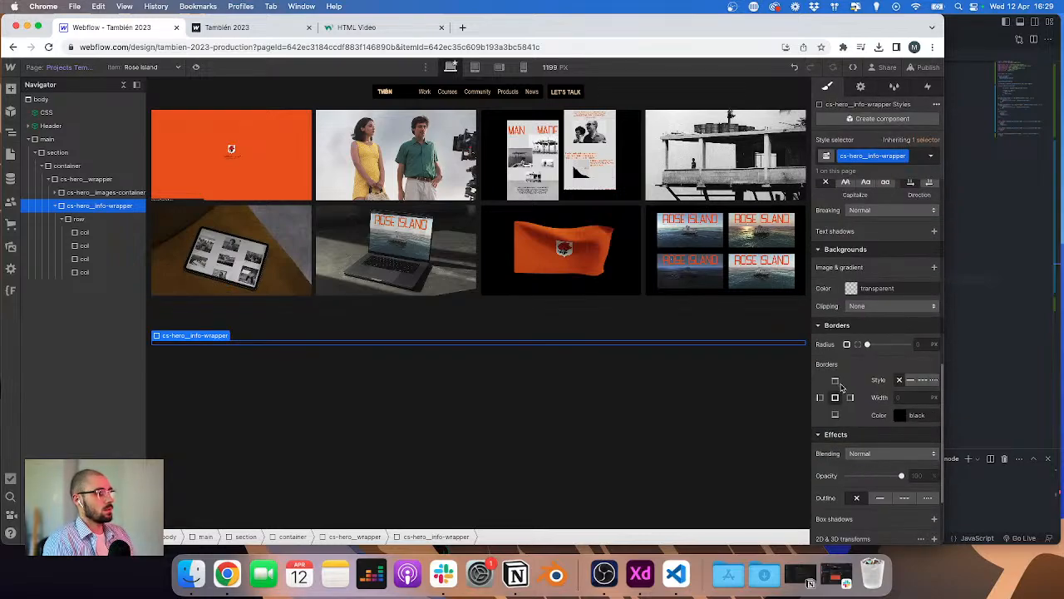
click(910, 382)
click(900, 415)
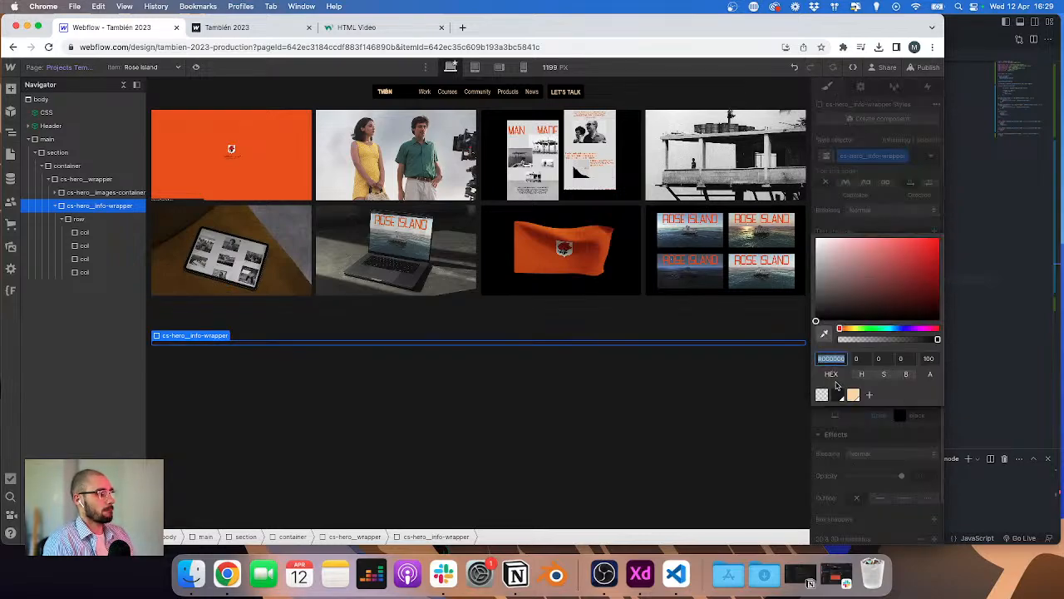
click(856, 394)
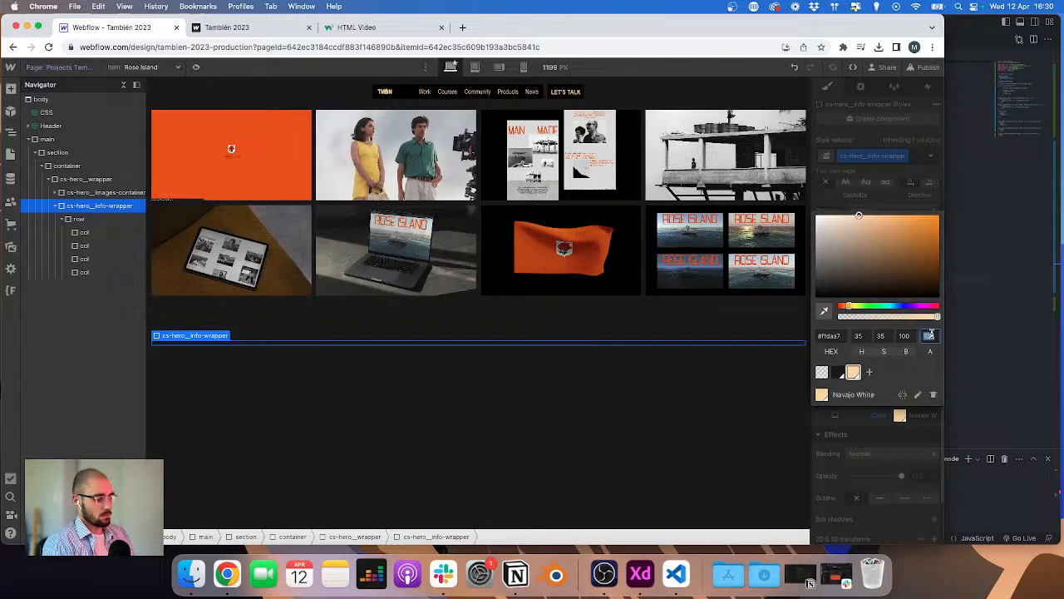
click(562, 283)
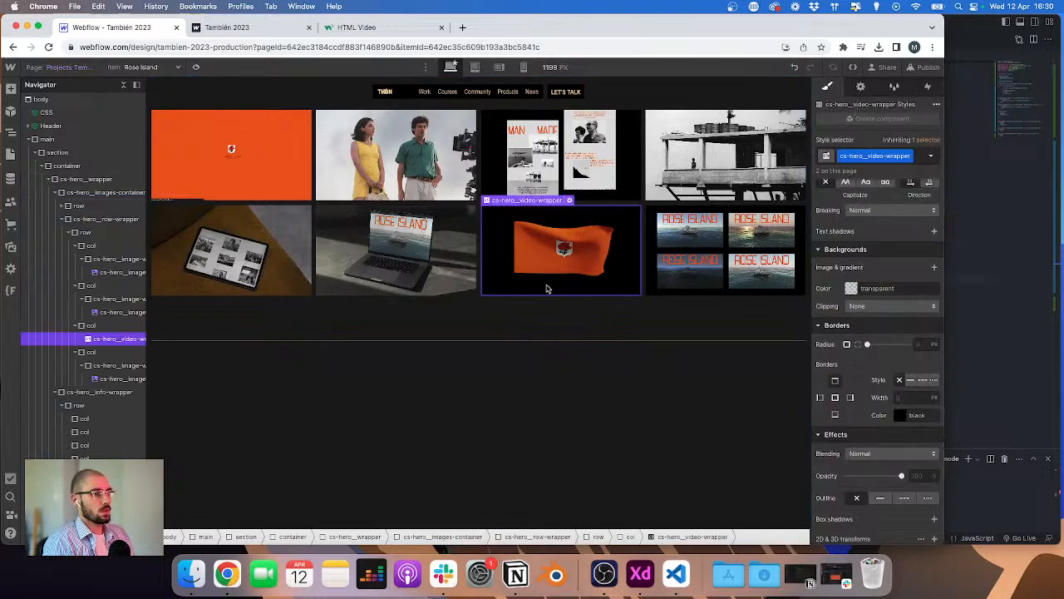
Step: Examine the project info section layouts across the project frames in the XD design
key(super+Tab)
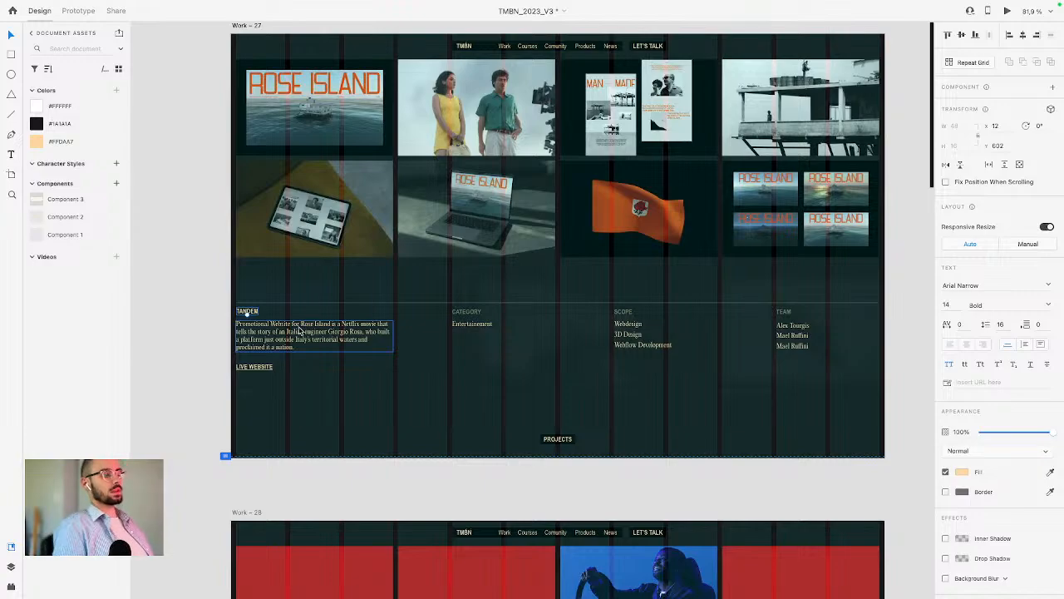
click(422, 404)
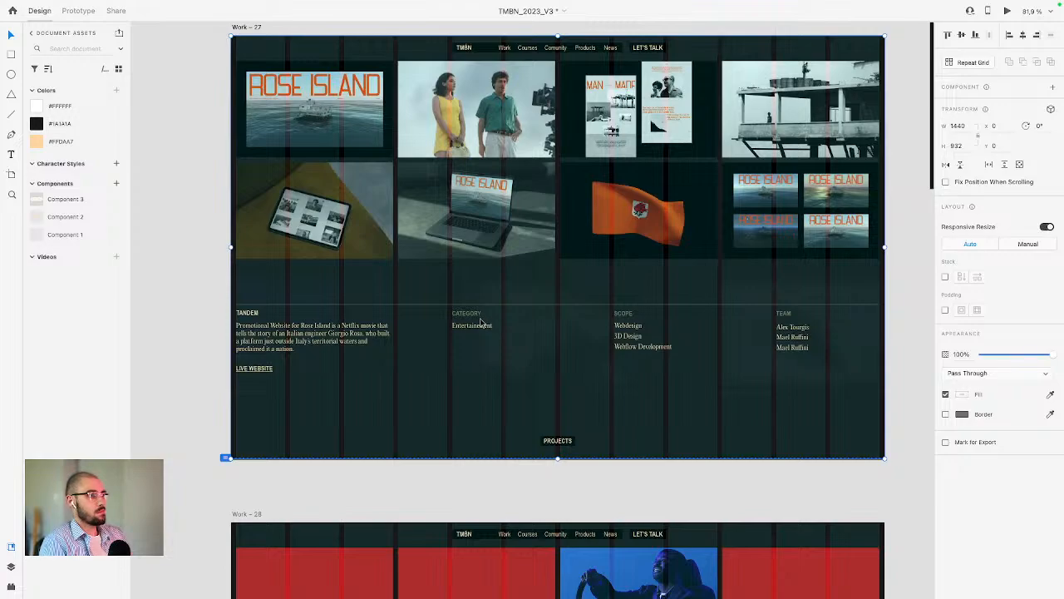
ctrl+scroll(480, 322, down, 4)
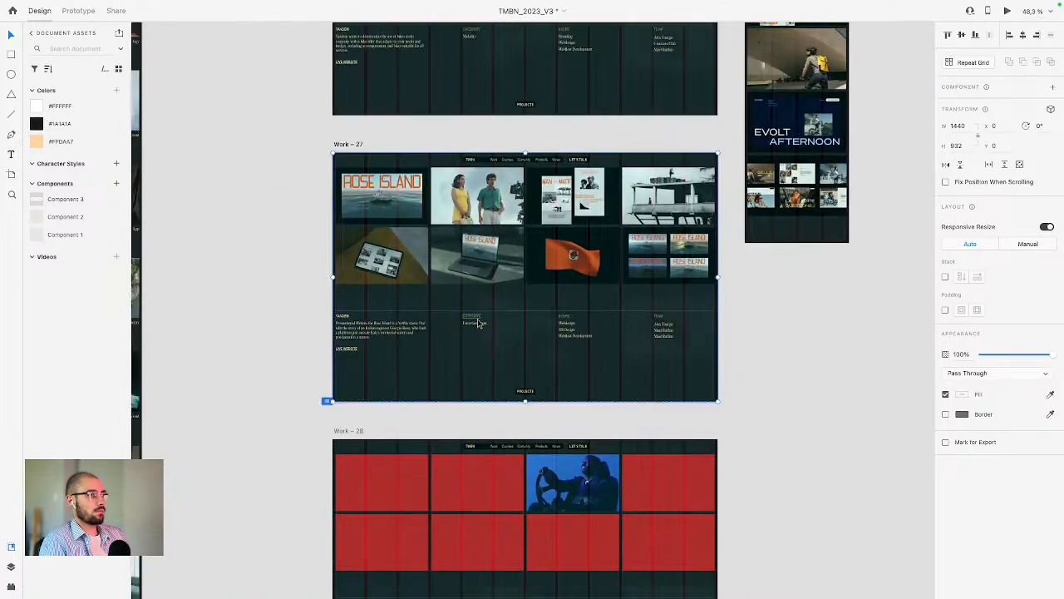
ctrl+scroll(479, 323, down, 10)
scroll(479, 323, up, 5)
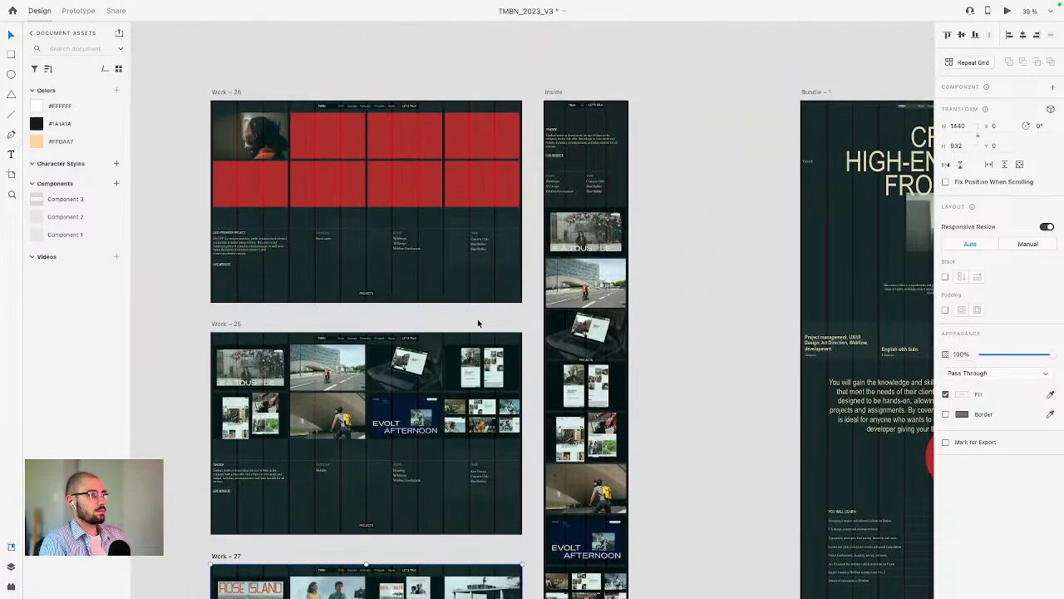
scroll(479, 322, down, 6)
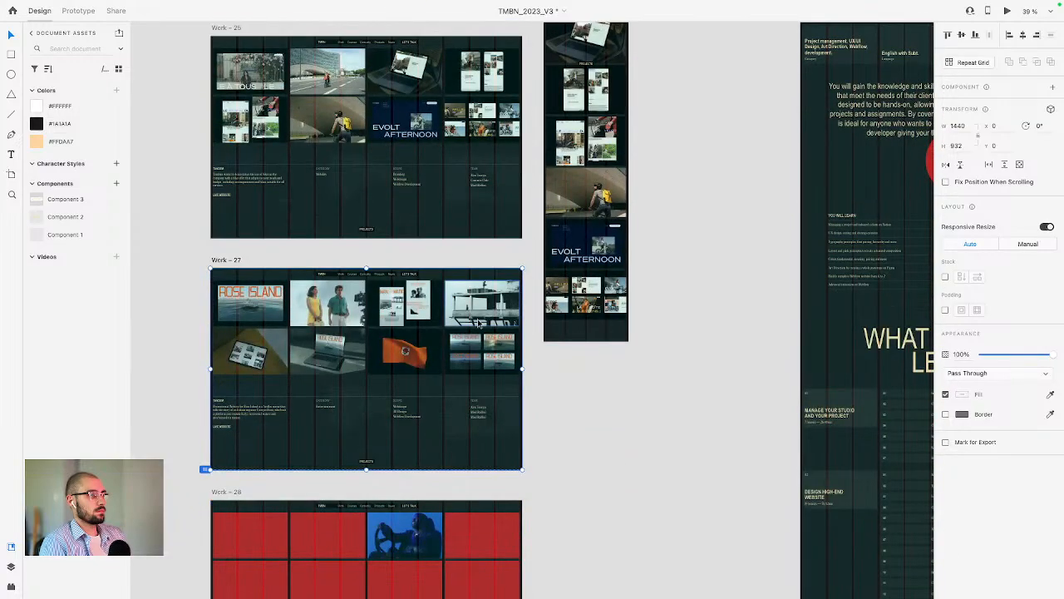
scroll(445, 308, left, 3)
scroll(442, 337, down, 2)
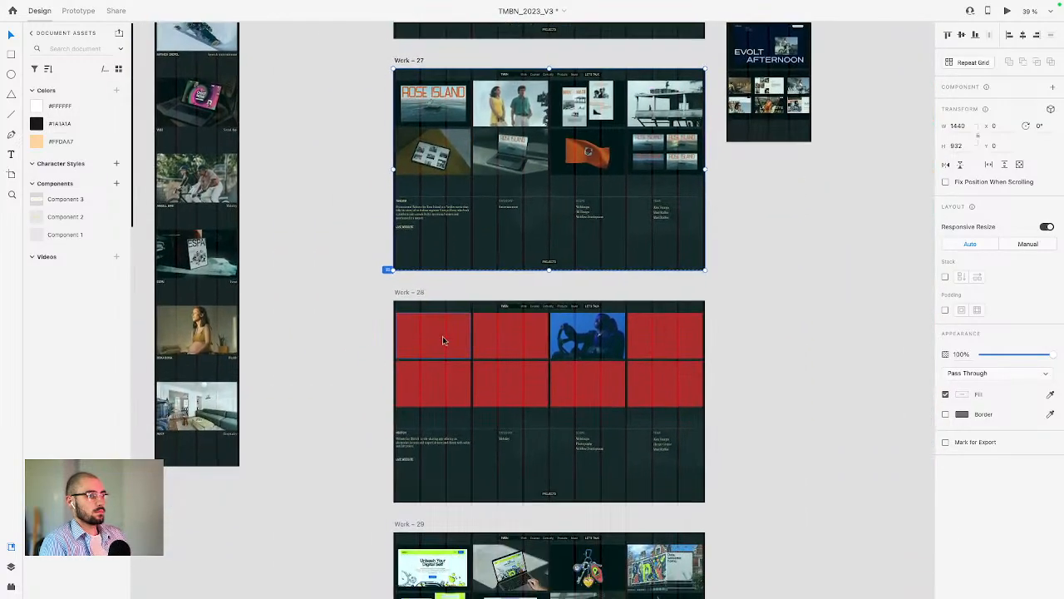
ctrl+scroll(424, 503, down, 2)
ctrl+scroll(424, 491, up, 10)
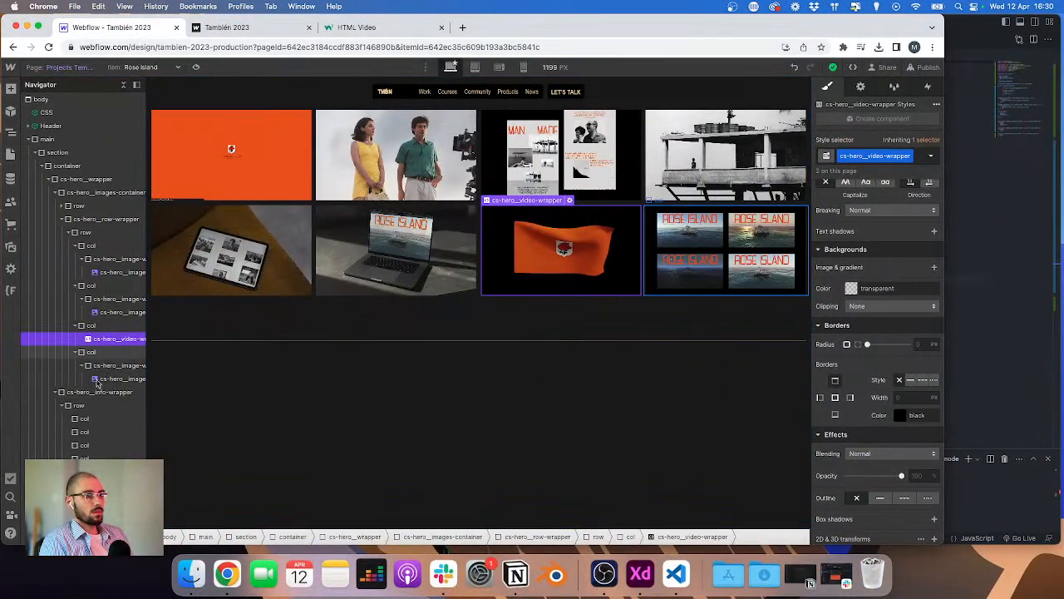
Step: Add a div block with the class cs-hero__info inside the first info column
click(81, 420)
key(super+e)
text(div)
key(Return)
key(super+Return)
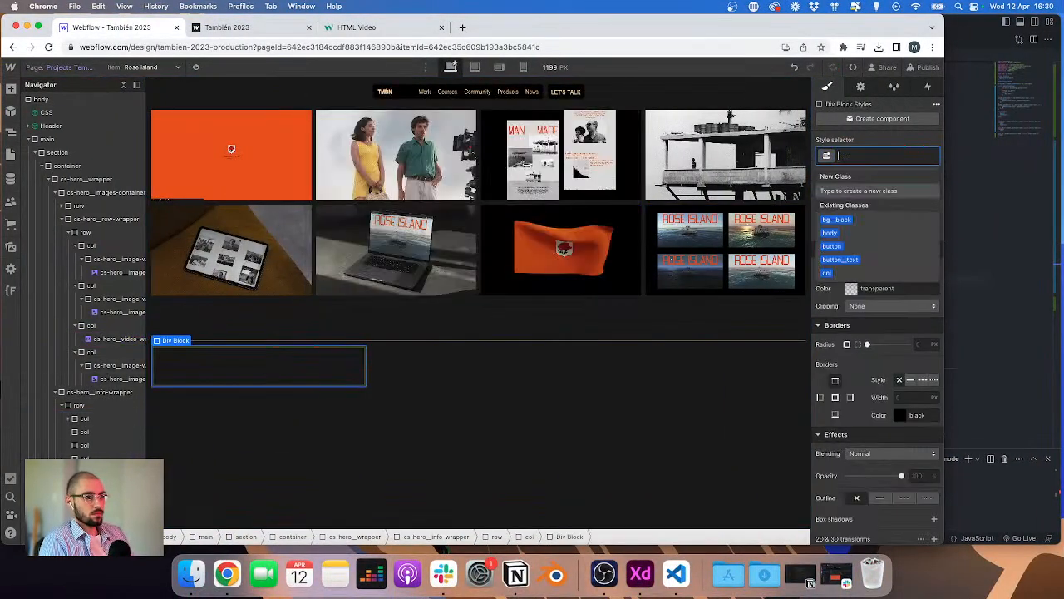
text(cs-)
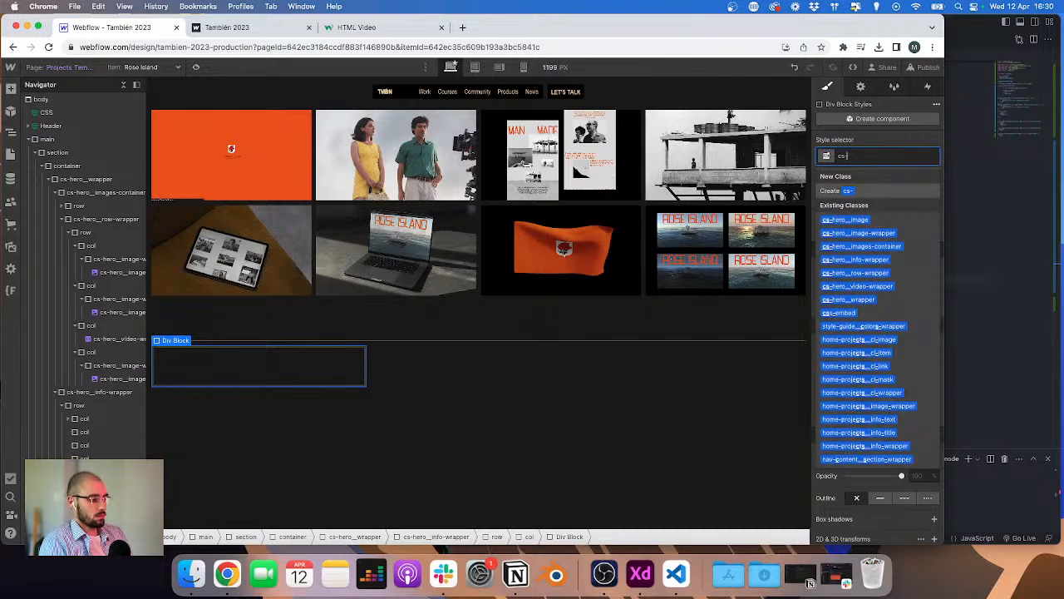
text(hero__info)
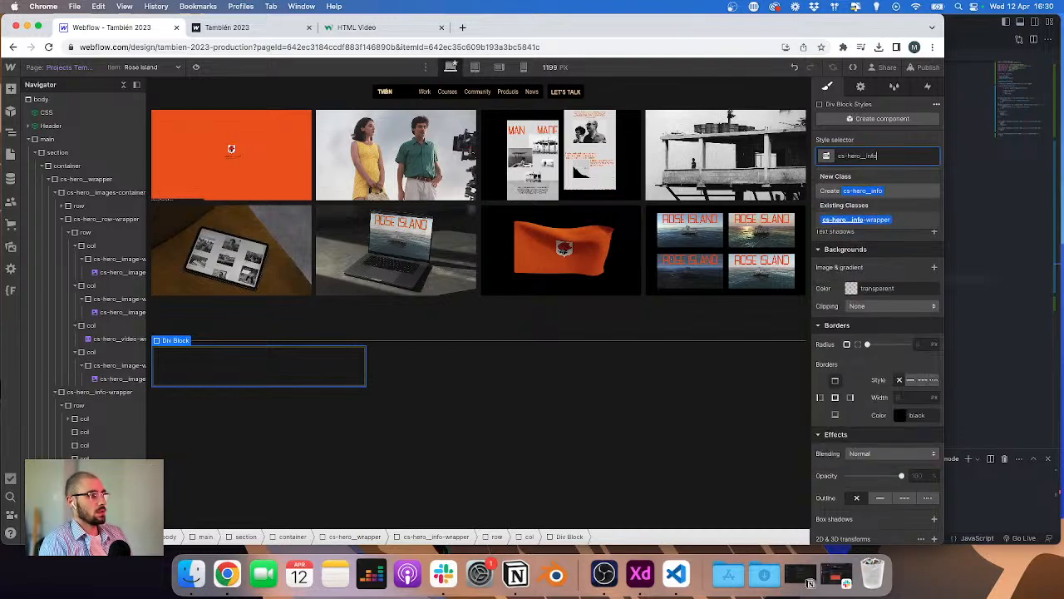
key(Return)
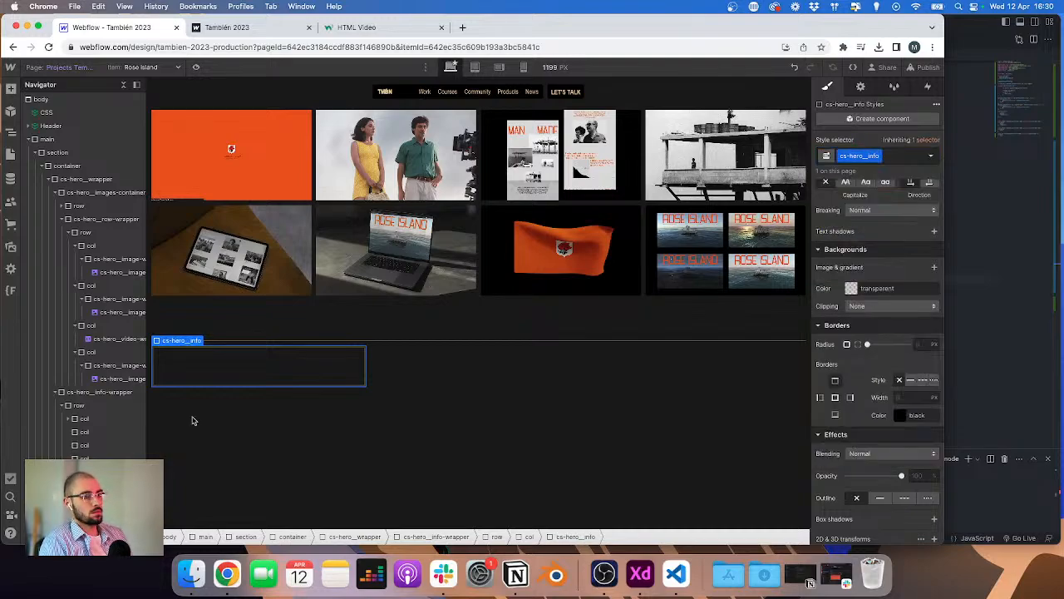
Step: Compare with the XD info heading and delete the cs-hero__info div block from the first column
click(70, 419)
key(ctrl+Right)
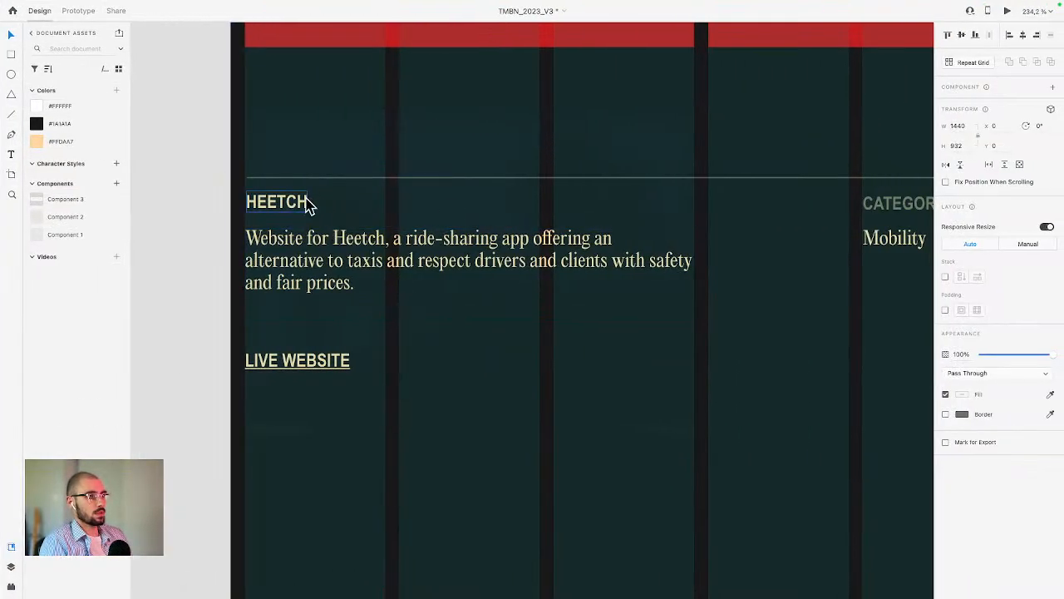
click(307, 201)
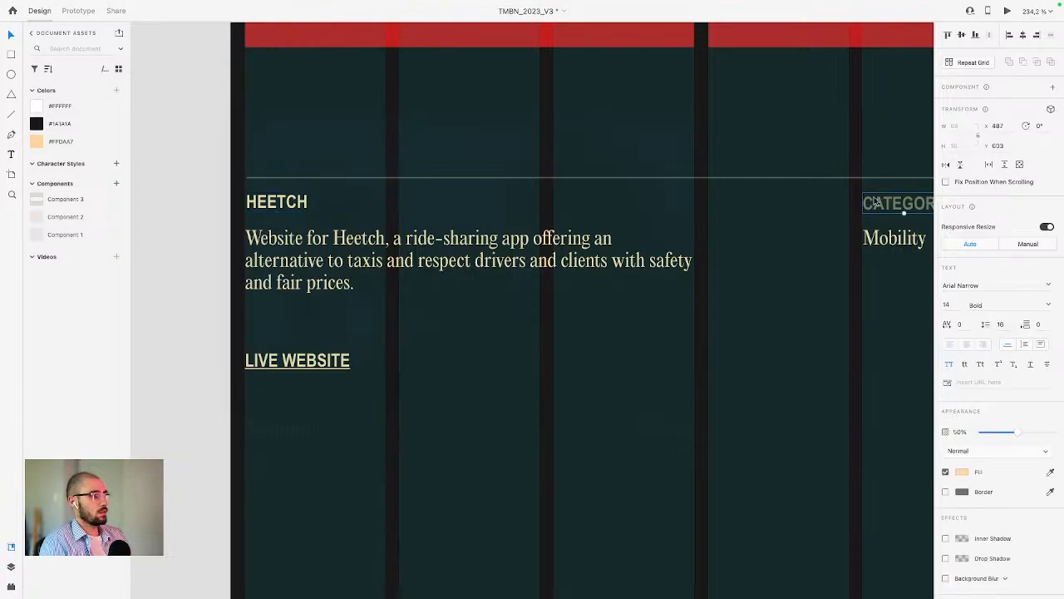
key(ctrl+Left)
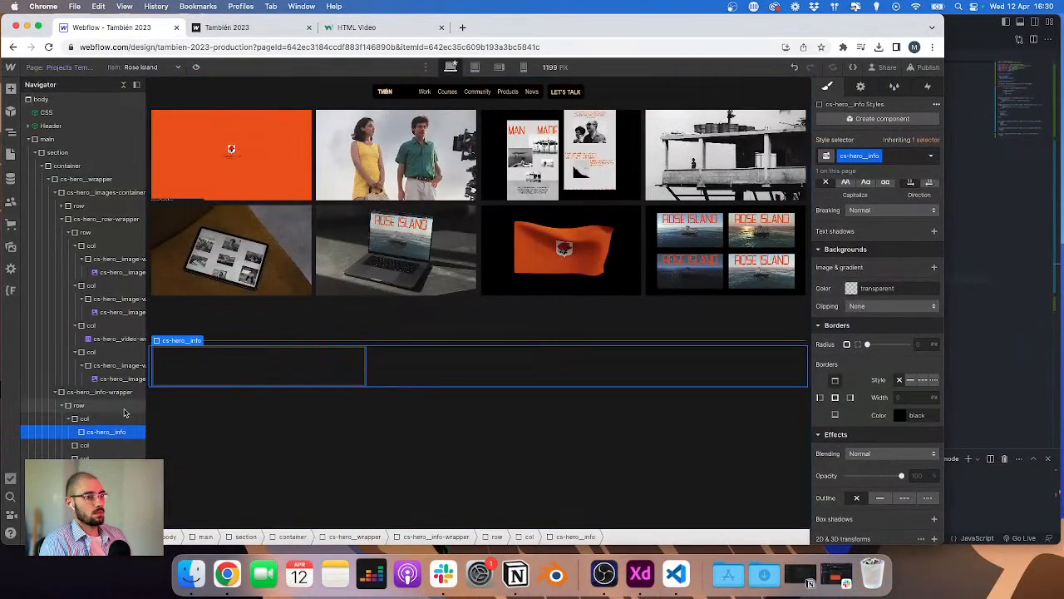
click(104, 419)
click(100, 434)
key(Delete)
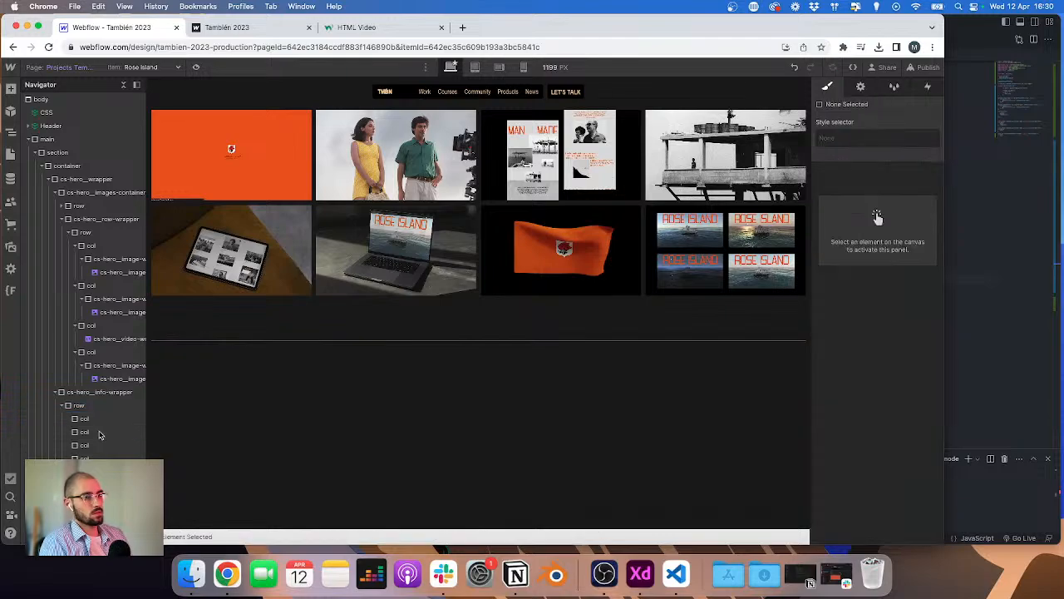
Step: Add a paragraph to the first info column and give it the new class cs-hero__info-title
click(84, 419)
key(super+e)
text(para)
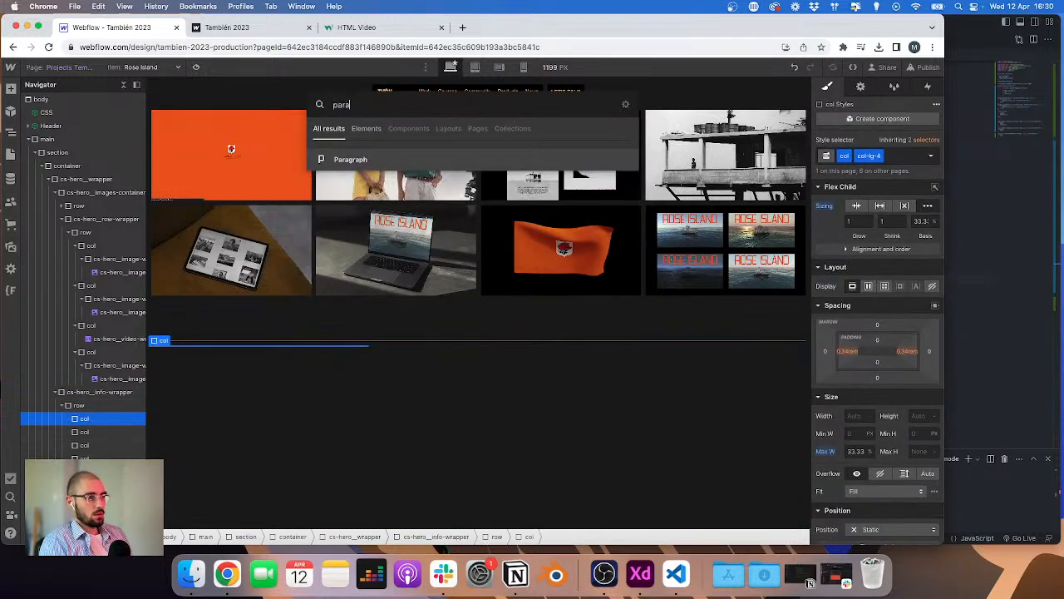
key(Return)
key(super+Return)
text(cs-)
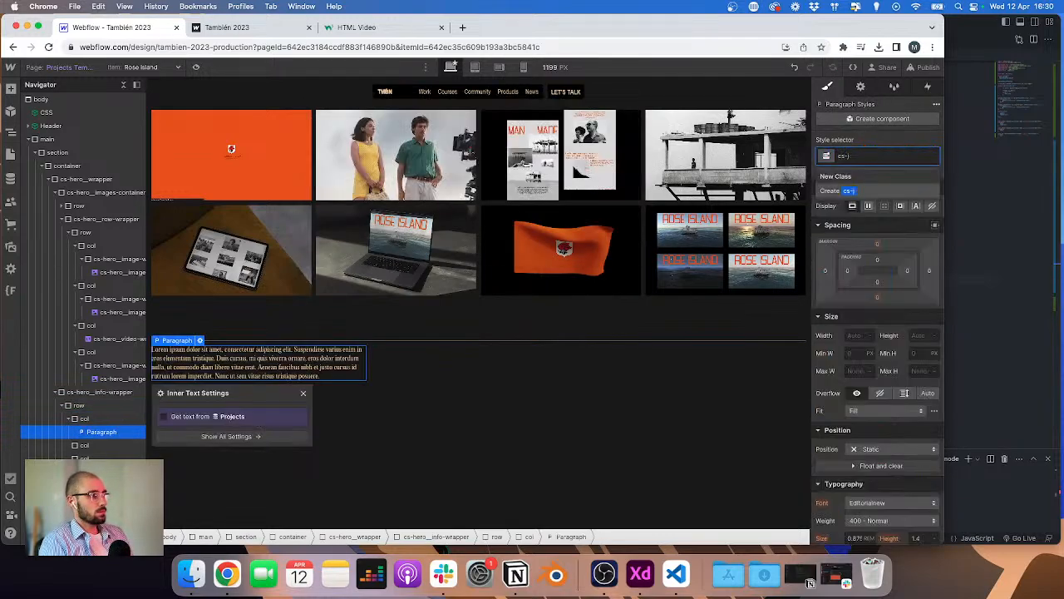
text(her_)
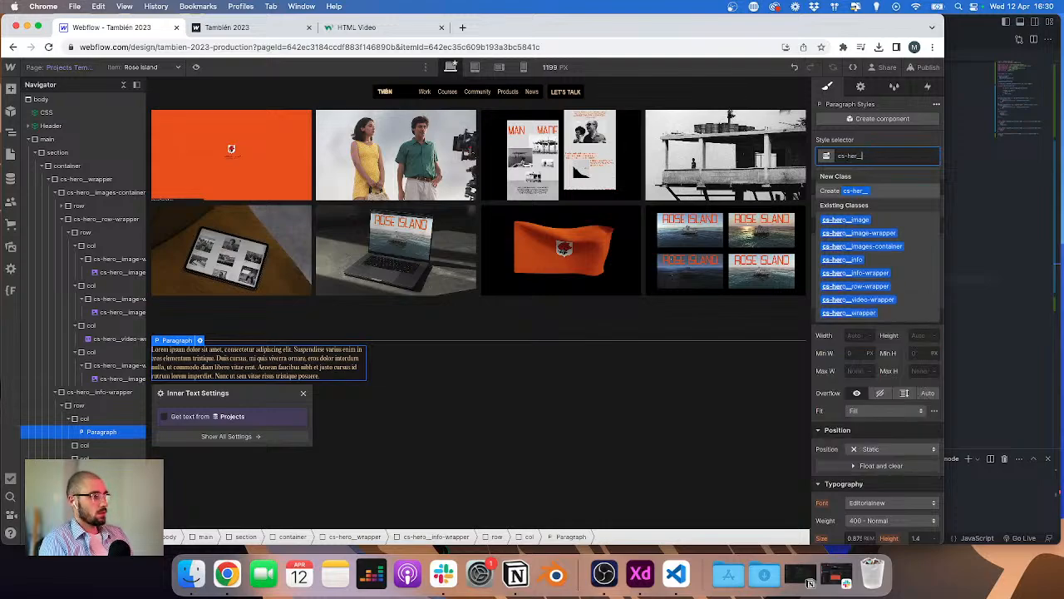
key(BackSpace)
text(o-i)
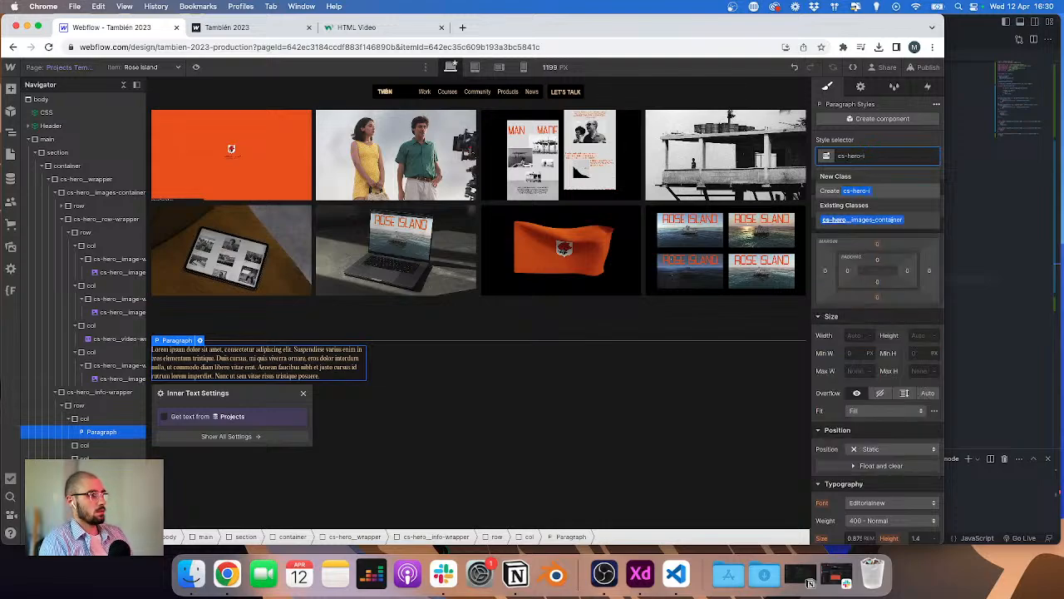
key(BackSpace)
key(BackSpace)
text(info)
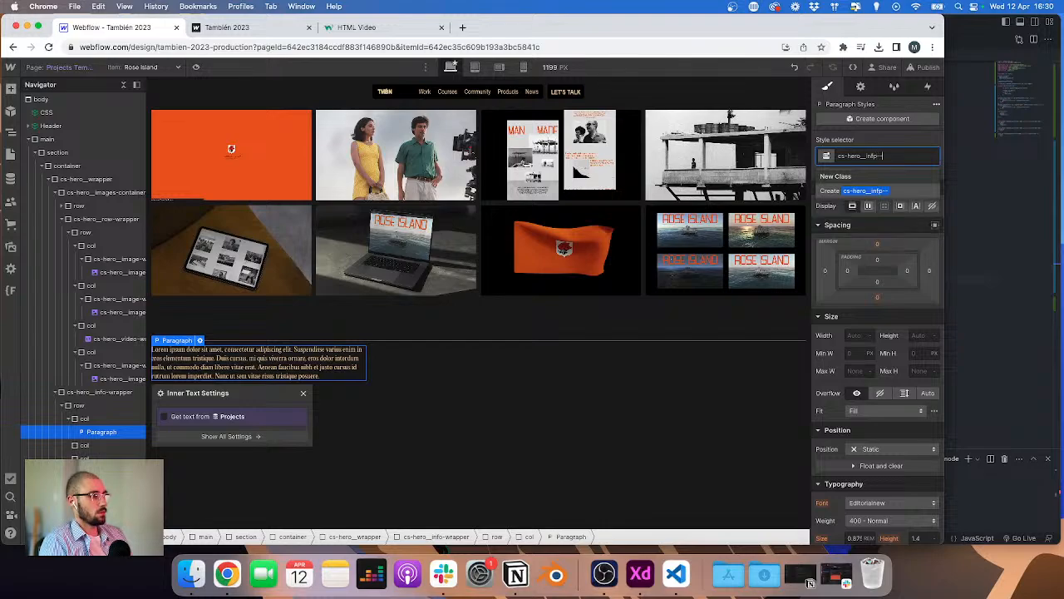
text(--)
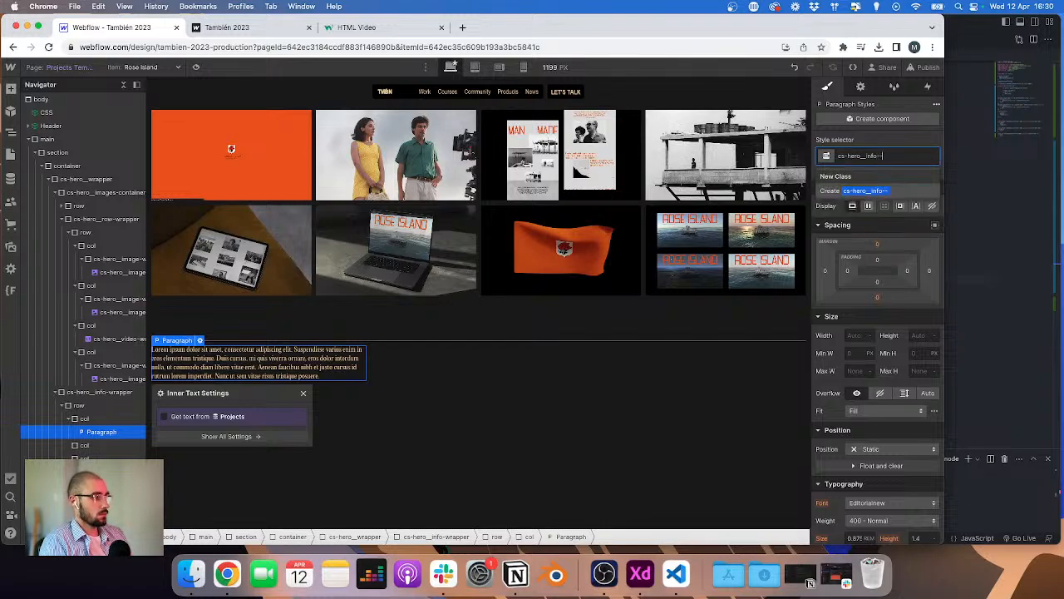
key(BackSpace)
text(title)
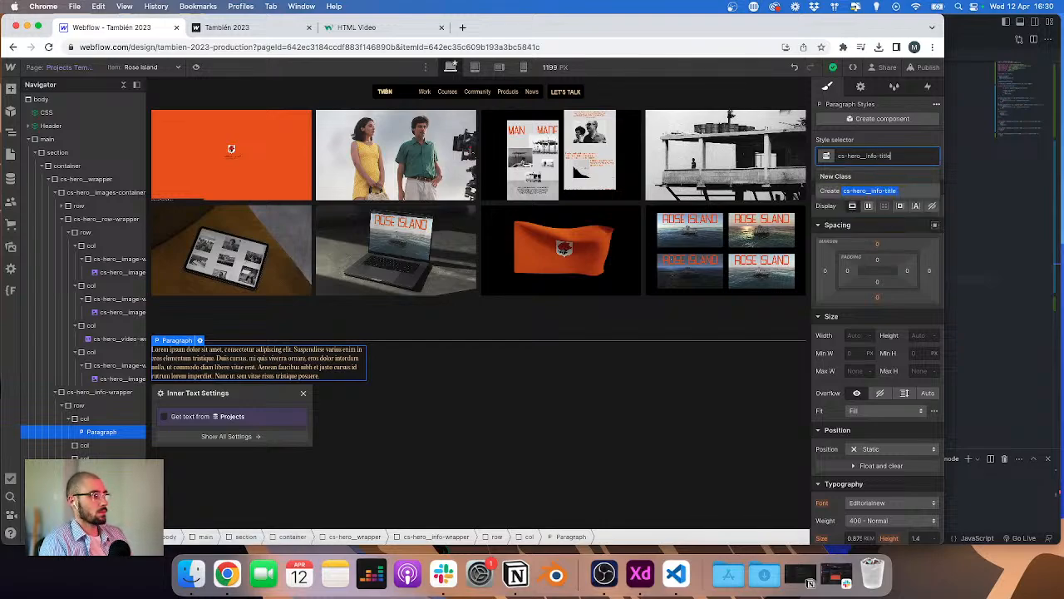
key(Return)
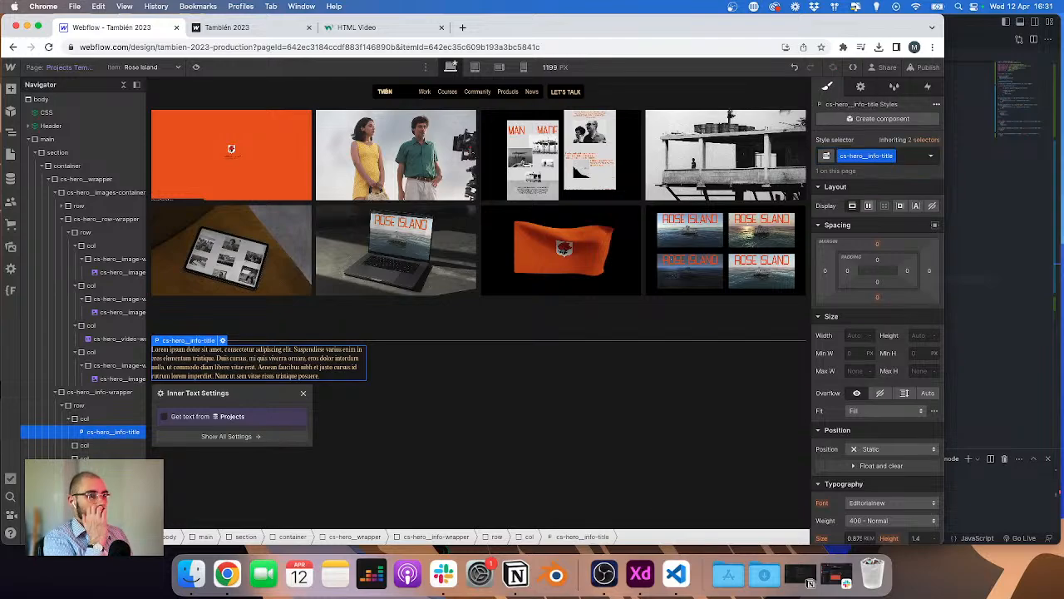
click(189, 416)
click(196, 431)
key(Escape)
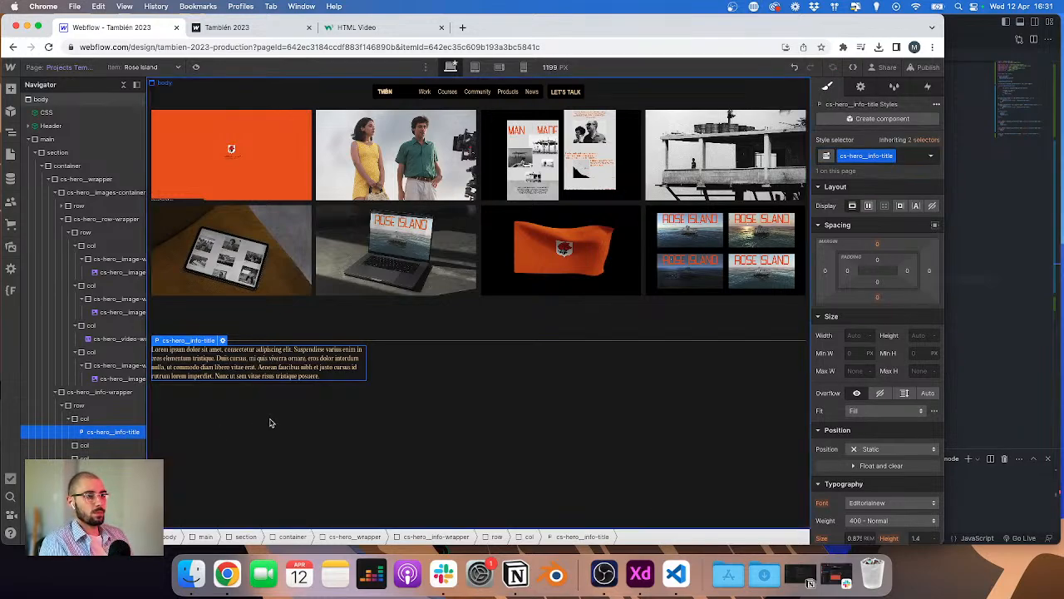
key(ctrl+Right)
scroll(326, 365, down, 3)
key(ctrl+Left)
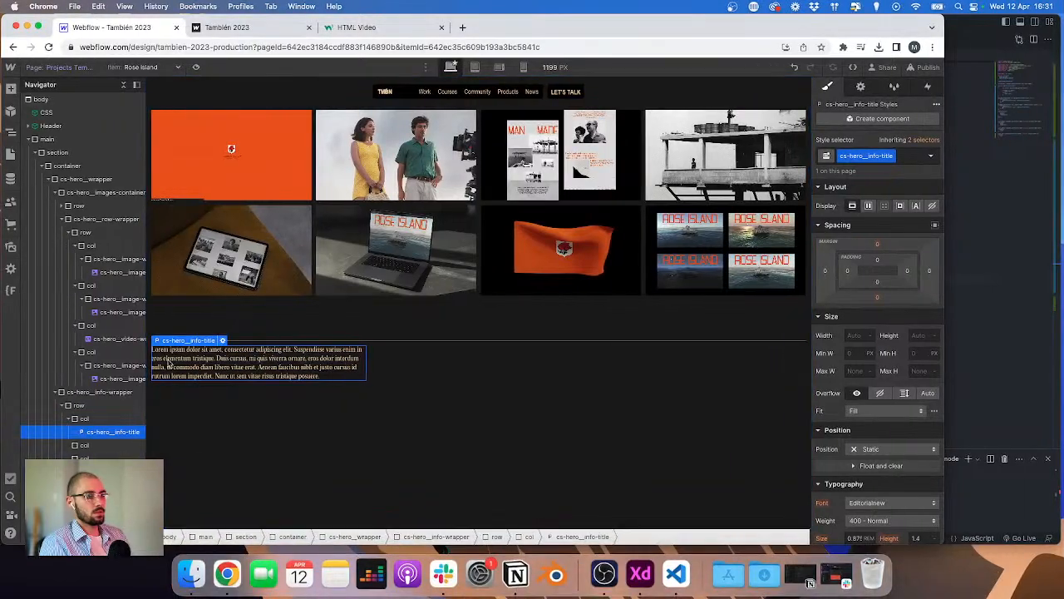
Step: Replace the first info column's paragraph with a heading carrying the class cs-hero__info-title
click(94, 420)
key(super+e)
text(hea)
key(Return)
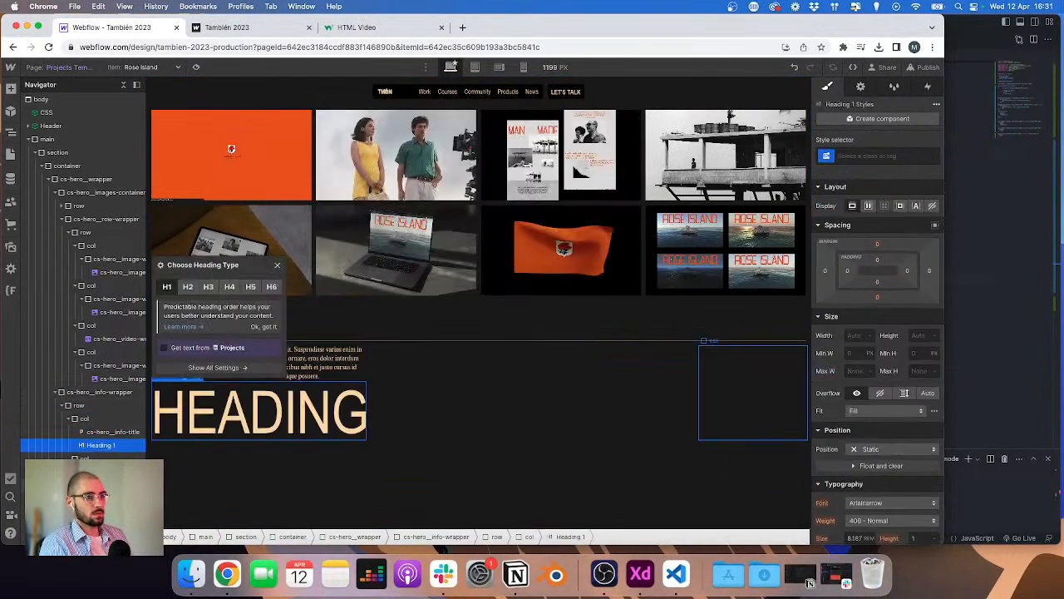
key(super+Return)
text(cs-hero_info-title)
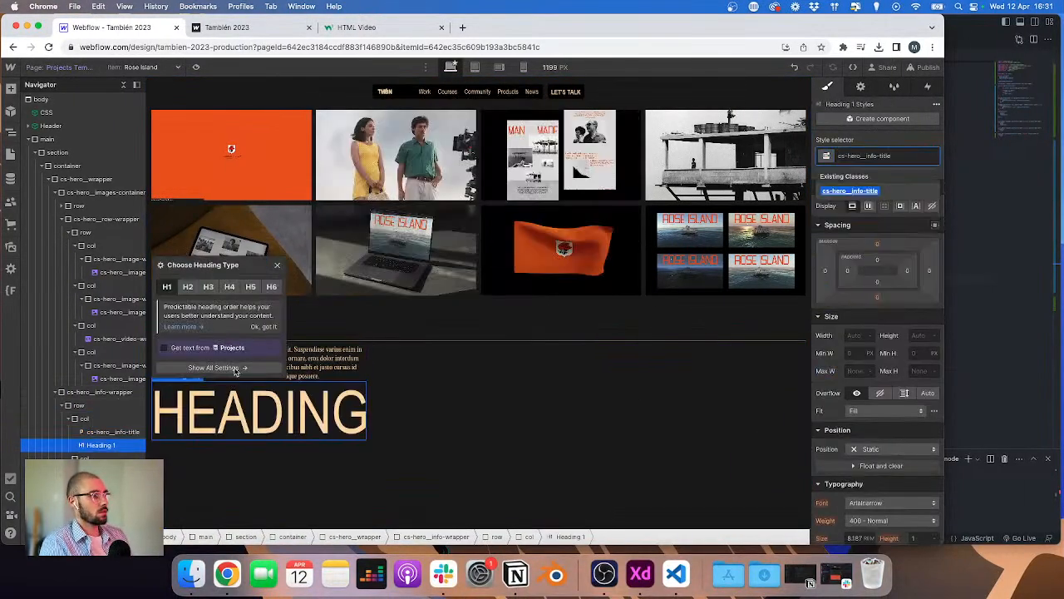
key(Return)
click(312, 357)
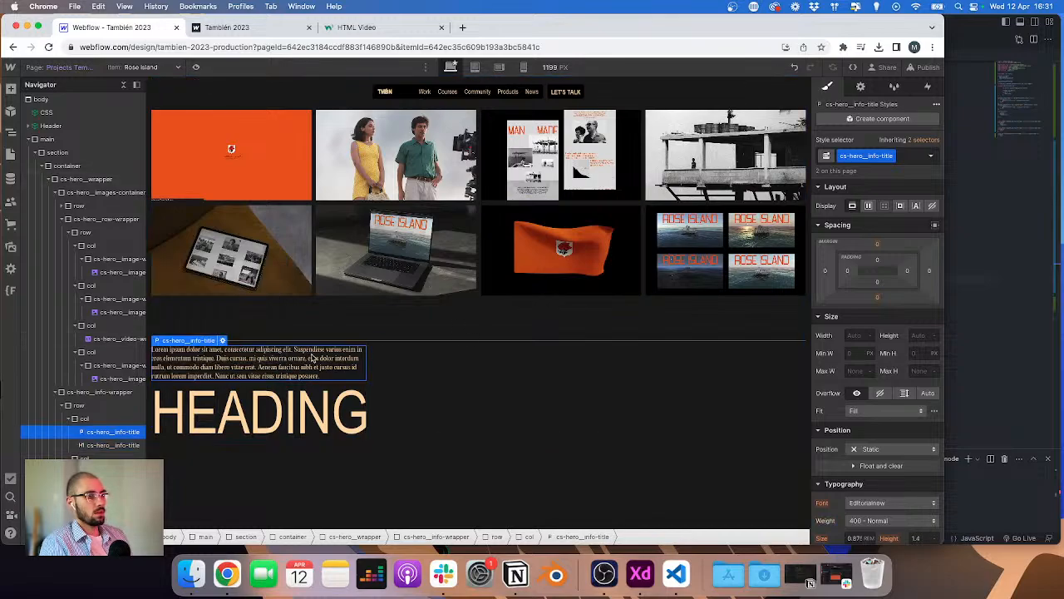
key(Delete)
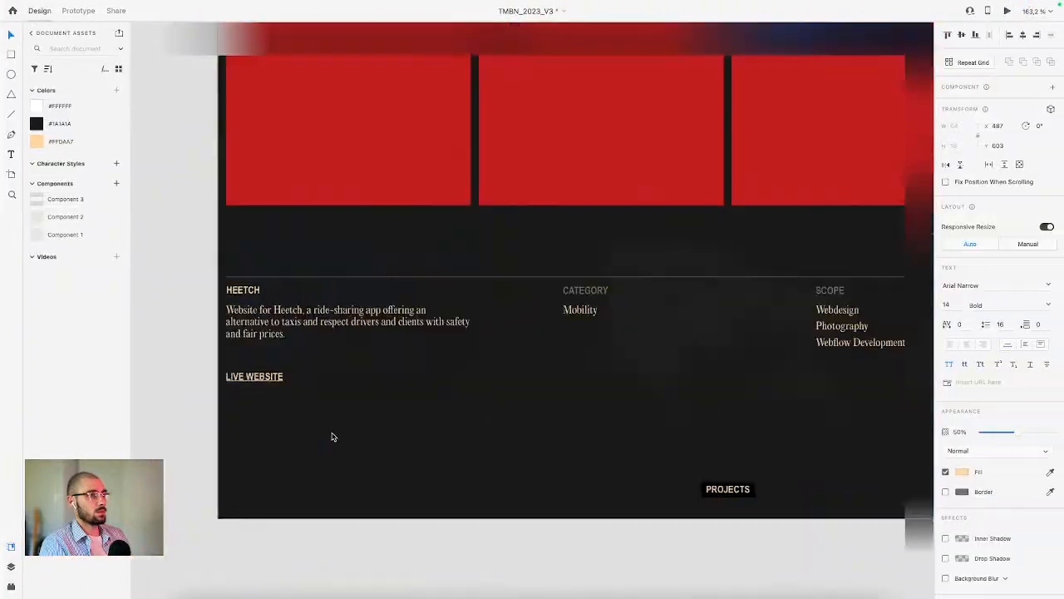
Step: Examine the info column headings and text in the project frames of the XD design
scroll(392, 424, down, 3)
scroll(392, 424, up, 3)
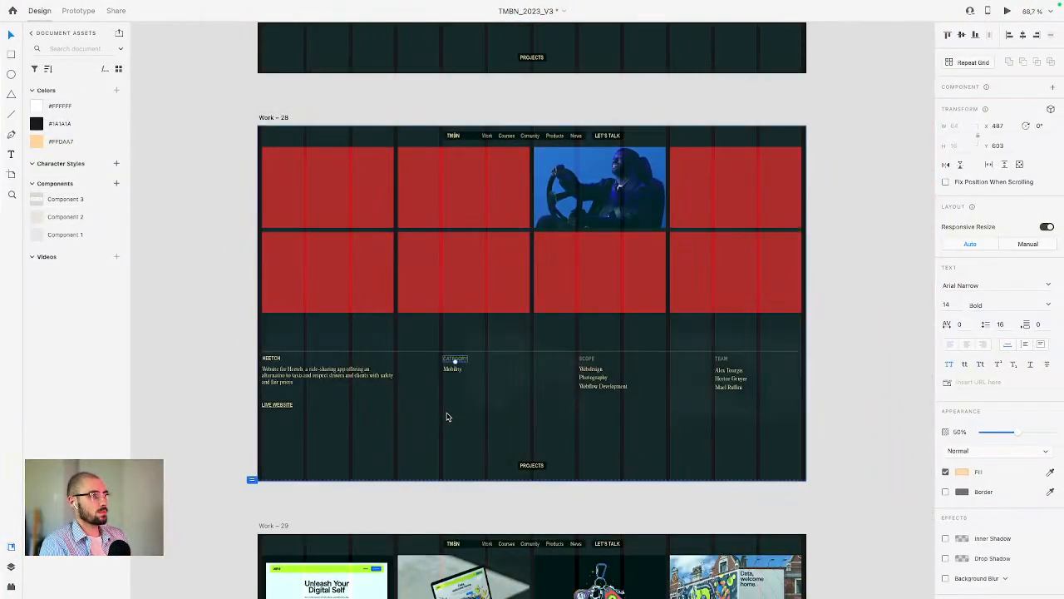
scroll(447, 416, down, 1)
scroll(438, 408, up, 2)
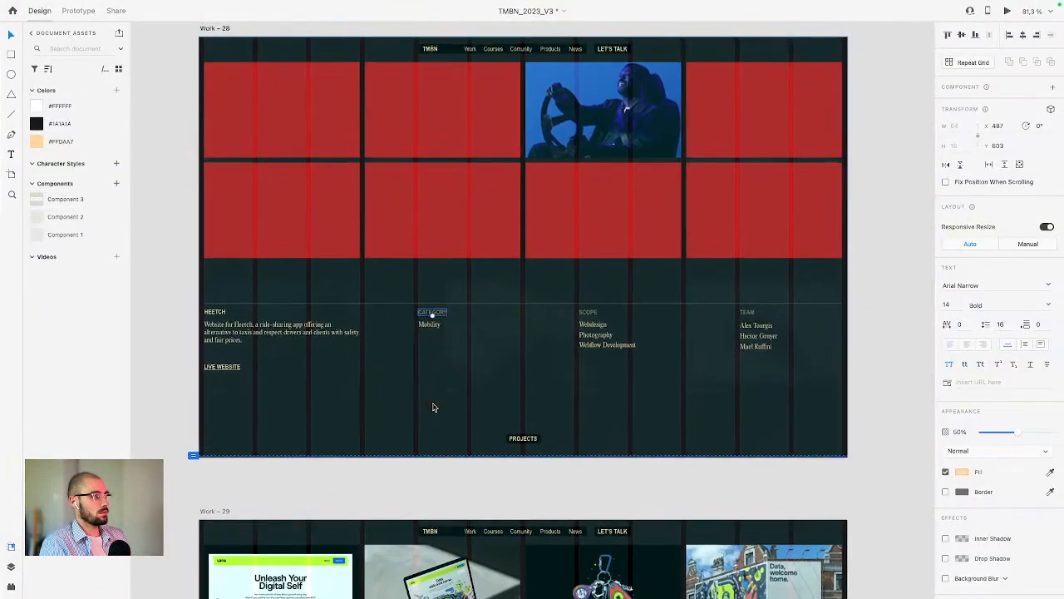
scroll(487, 226, up, 5)
scroll(562, 135, up, 5)
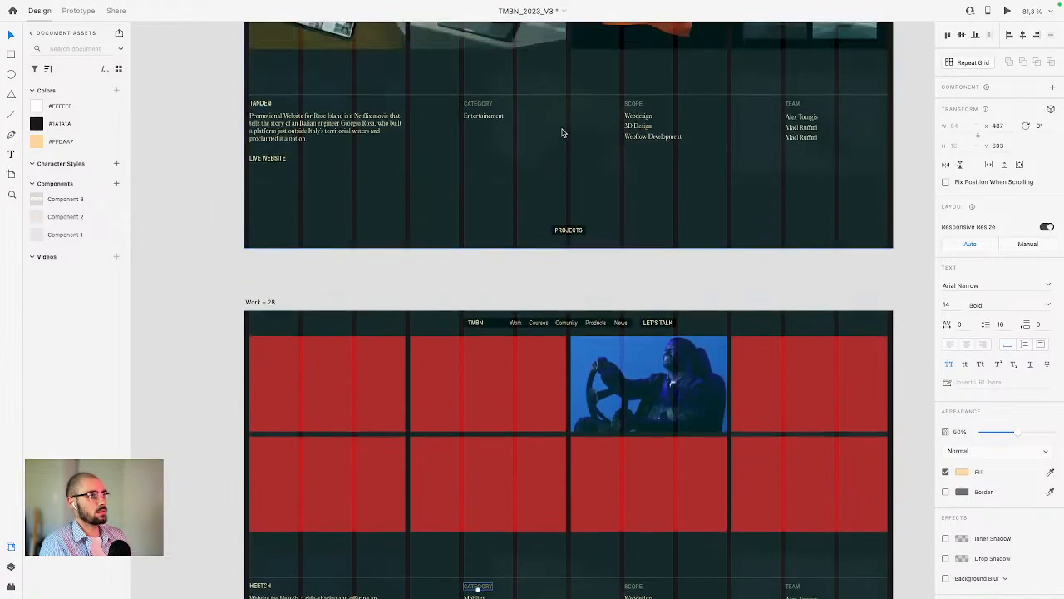
scroll(545, 133, right, 1)
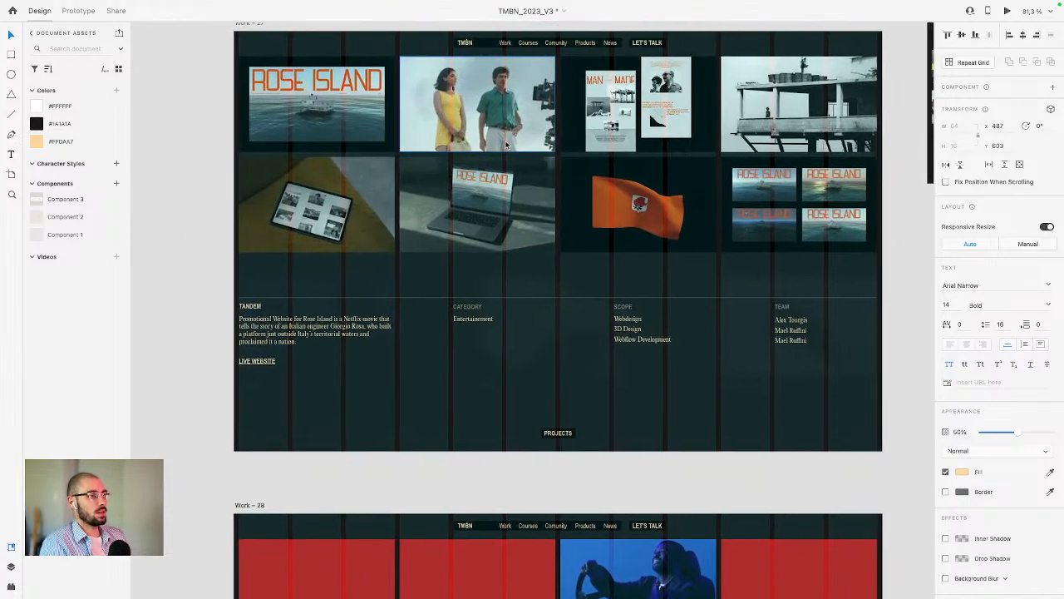
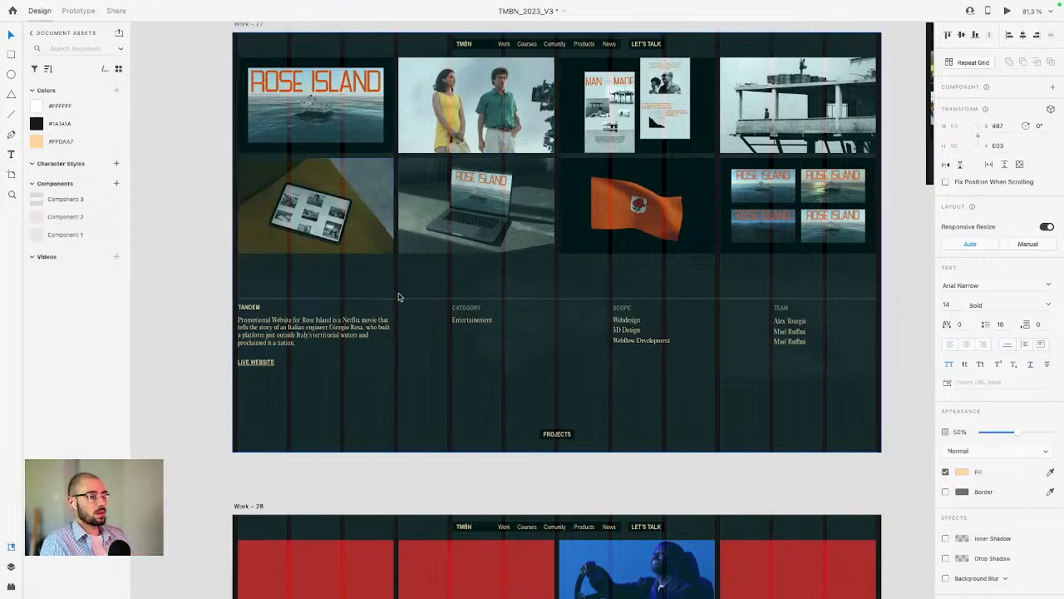
Step: Style the cs-hero__info-title heading with a 0.875 rem font size, 0 letter spacing and 700 - Bold weight
scroll(511, 325, down, 1)
scroll(511, 325, up, 2)
scroll(516, 323, right, 1)
key(super+Tab)
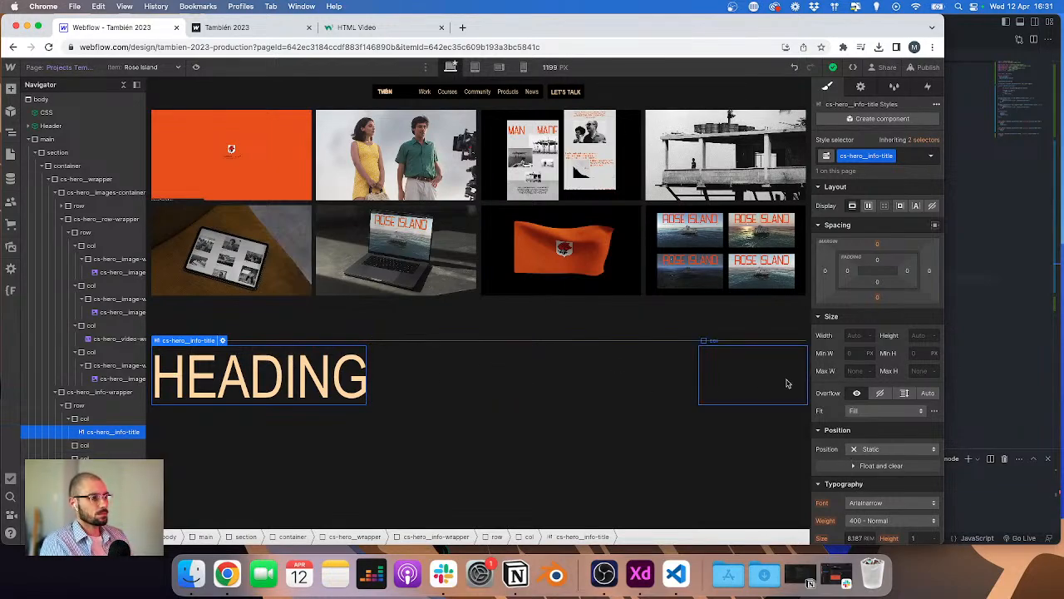
key(ctrl+Right)
key(ctrl+Left)
scroll(877, 419, down, 5)
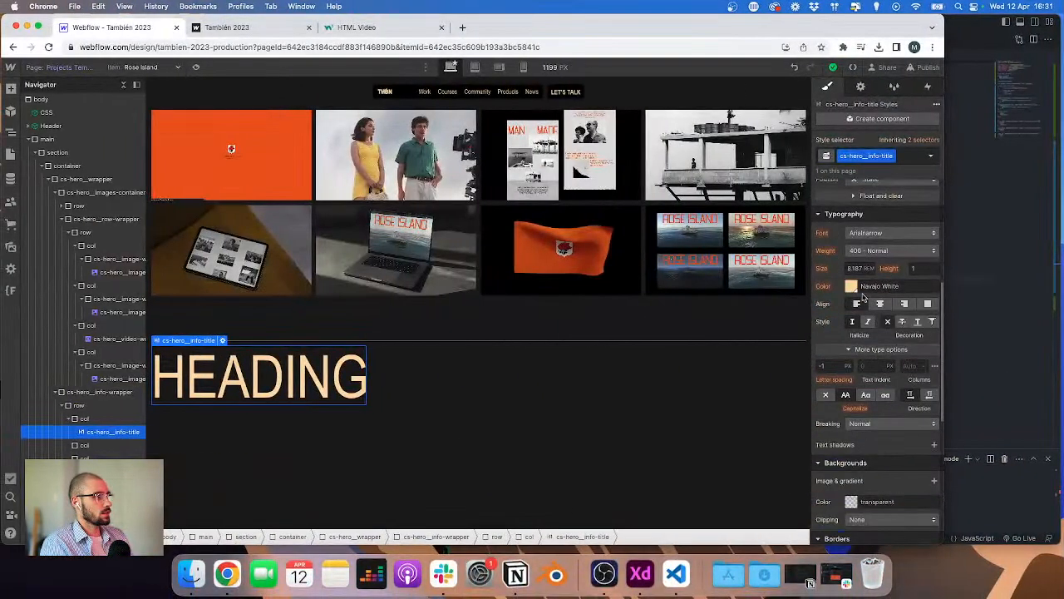
text(16)
key(Return)
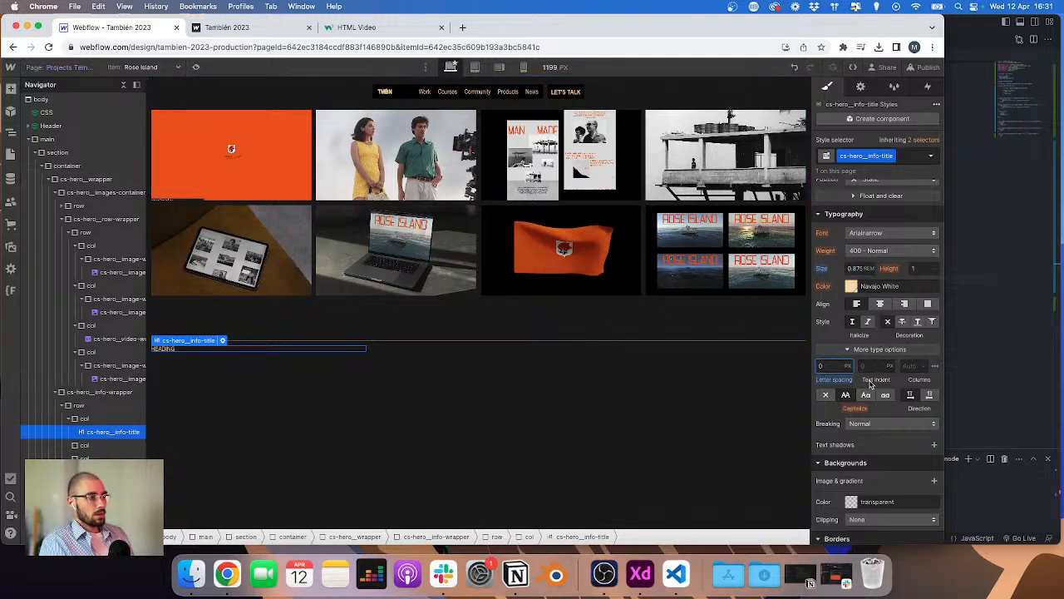
click(886, 254)
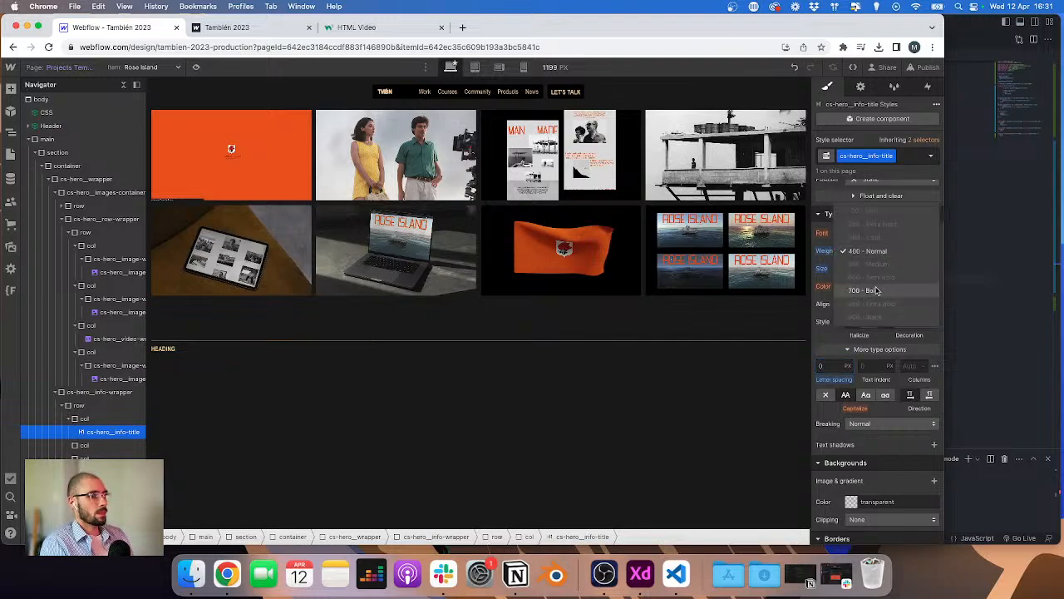
click(880, 291)
Step: Bind the heading's text to the Projects collection's Name field
click(222, 341)
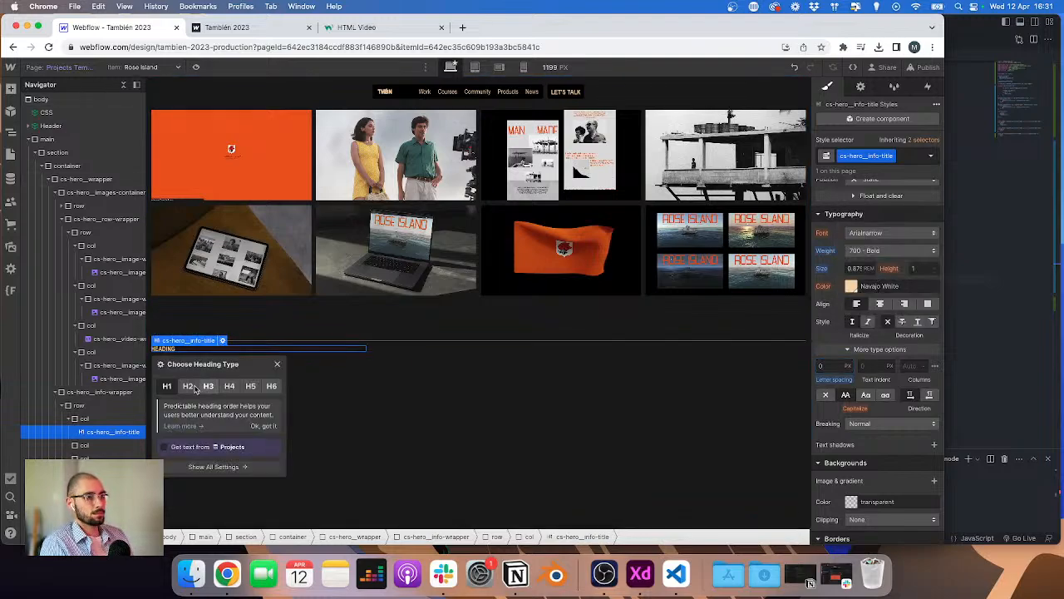
click(190, 446)
click(185, 463)
click(184, 477)
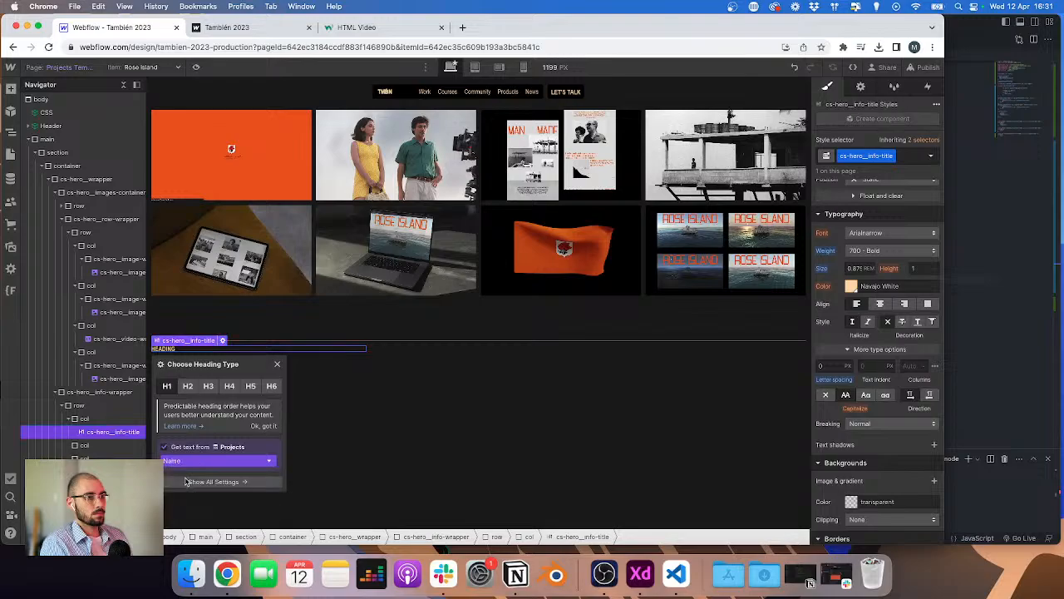
Step: Add a paragraph to the first info column and bind its text to the Projects Description field
key(ctrl+Right)
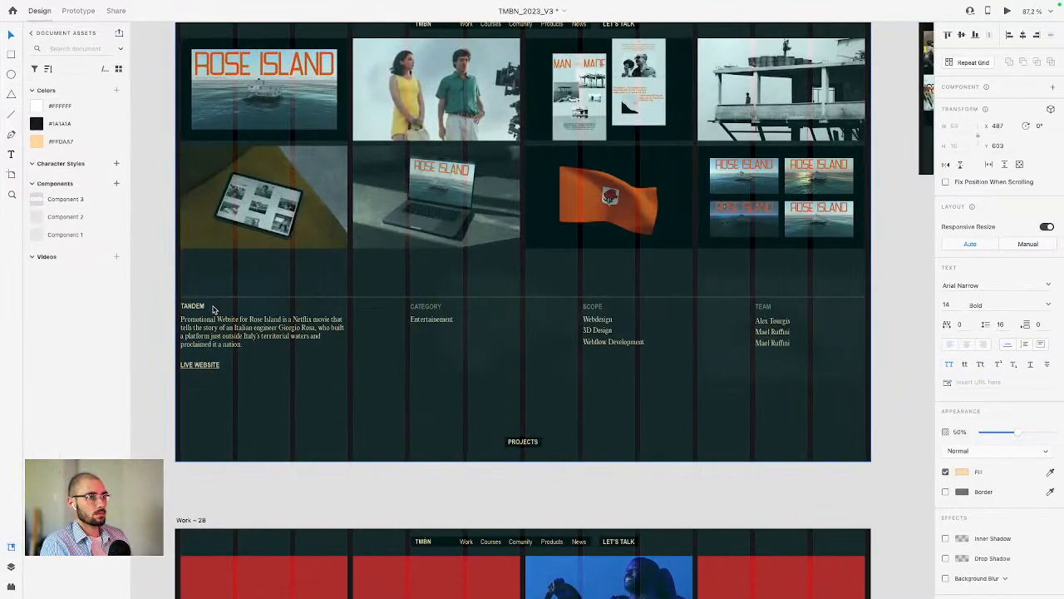
key(ctrl+Left)
click(99, 419)
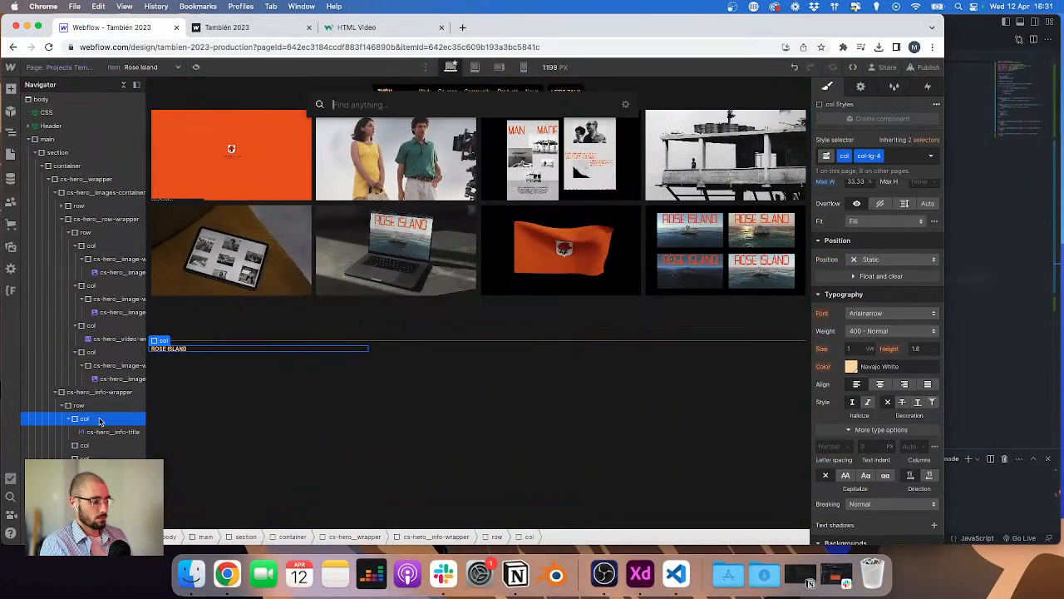
text(para)
key(Return)
click(178, 423)
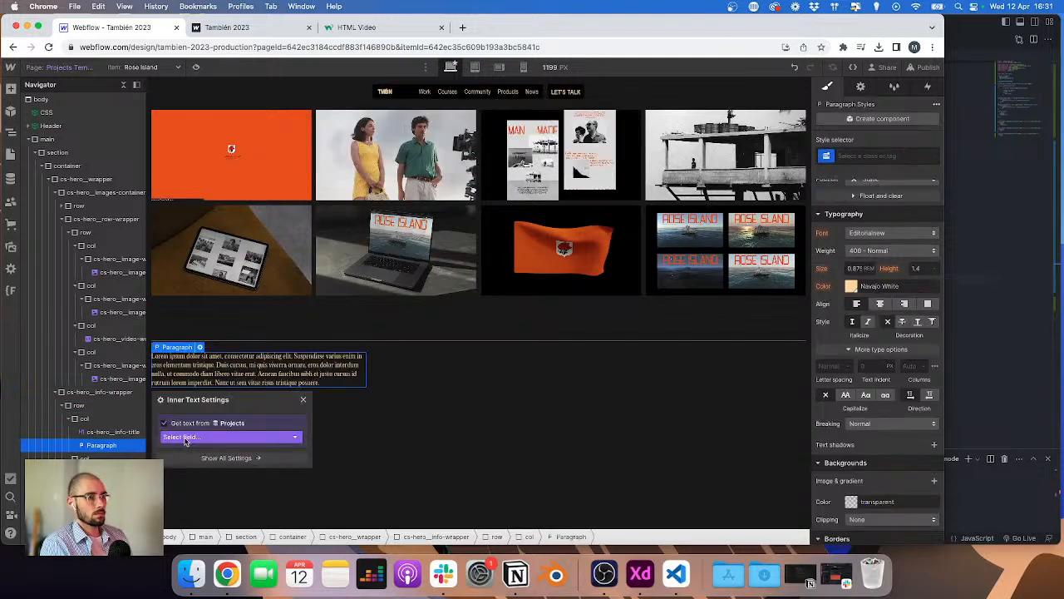
click(190, 438)
click(200, 480)
Step: Give the new paragraph the new class cs-hero__info-text
click(115, 433)
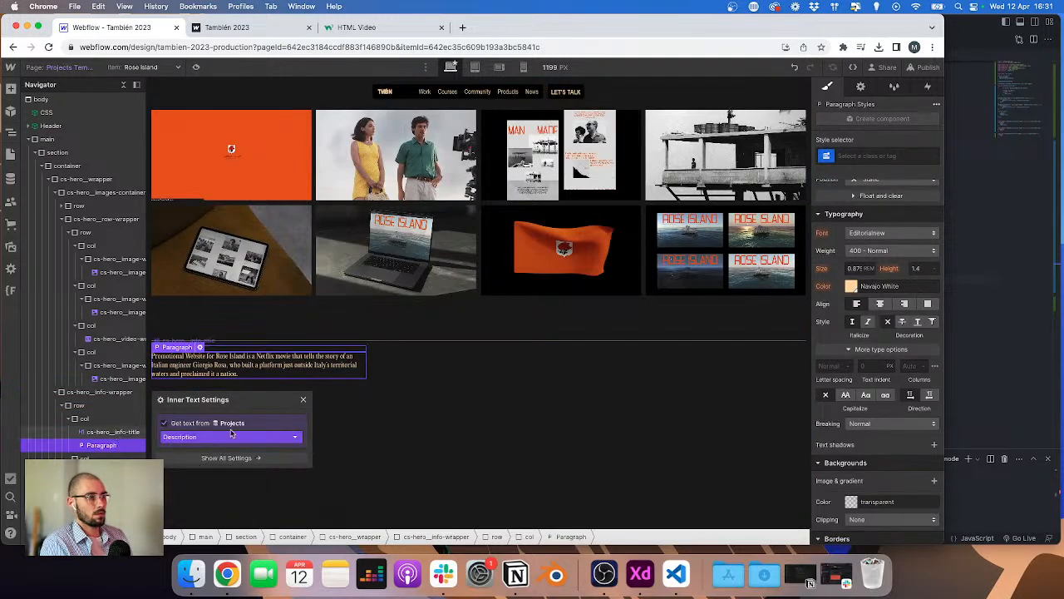
double_click(862, 155)
key(super+c)
click(275, 330)
click(258, 370)
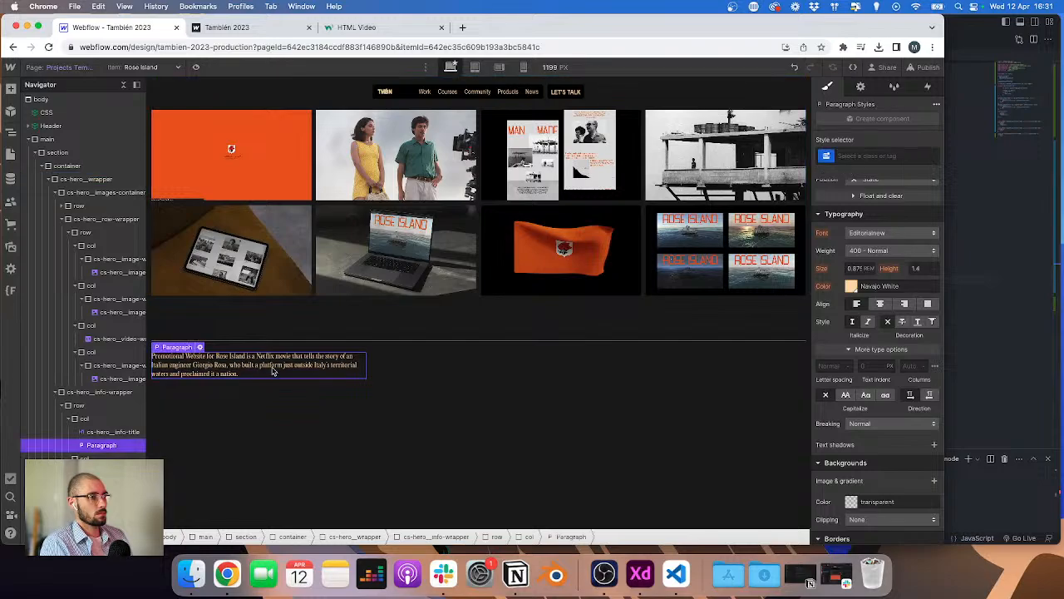
key(super+Return)
key(super+v)
text(ext)
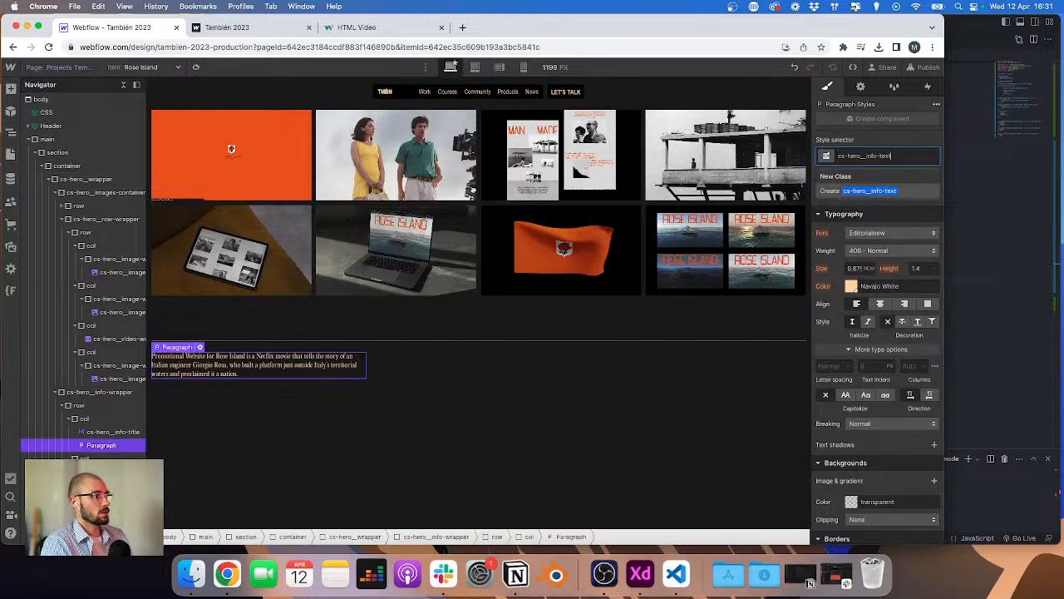
key(Return)
Step: Set the cs-hero__info-text paragraph's width to 74%
key(super+Tab)
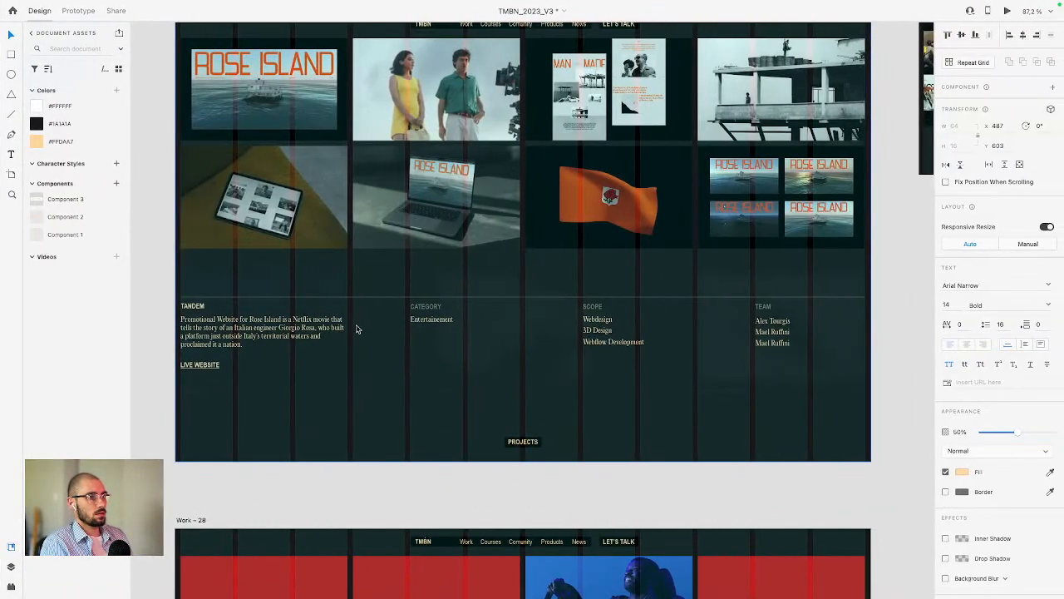
key(super+Tab)
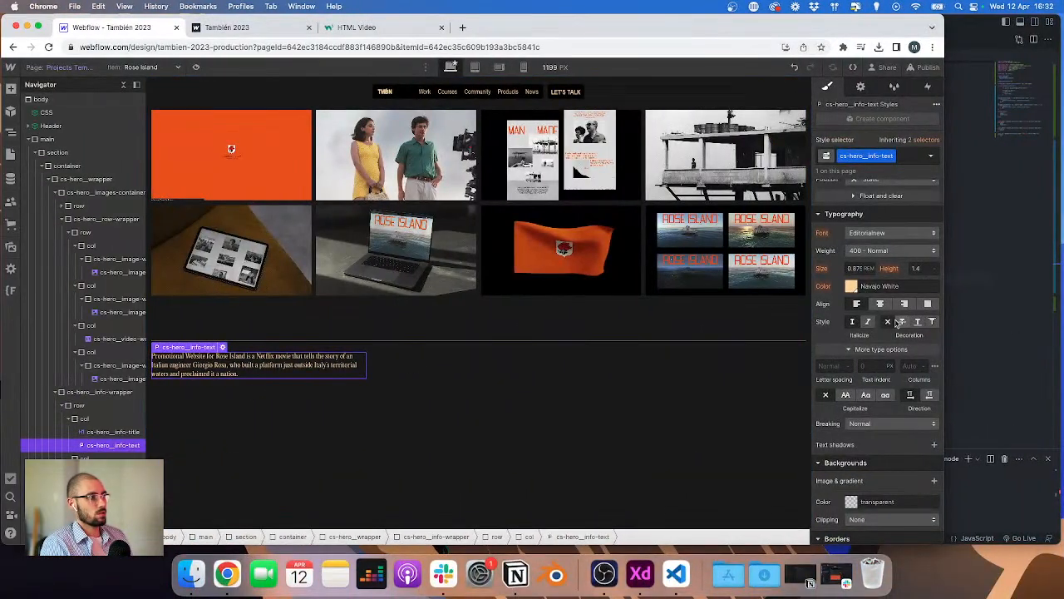
key(super+Tab)
key(super+Tab)
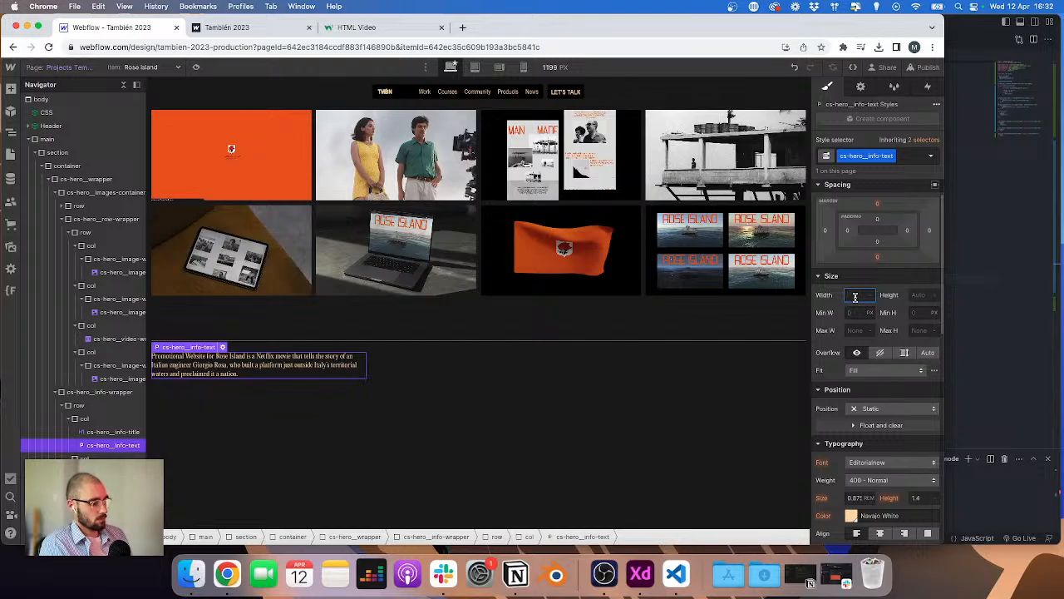
key(Return)
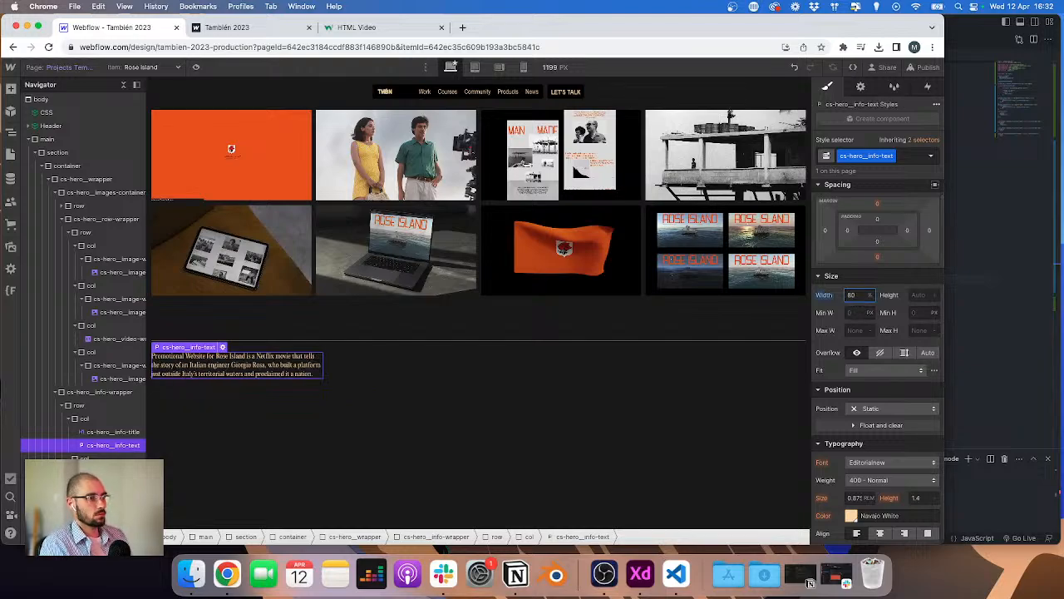
key(shift+Down)
key(Up)
key(Up)
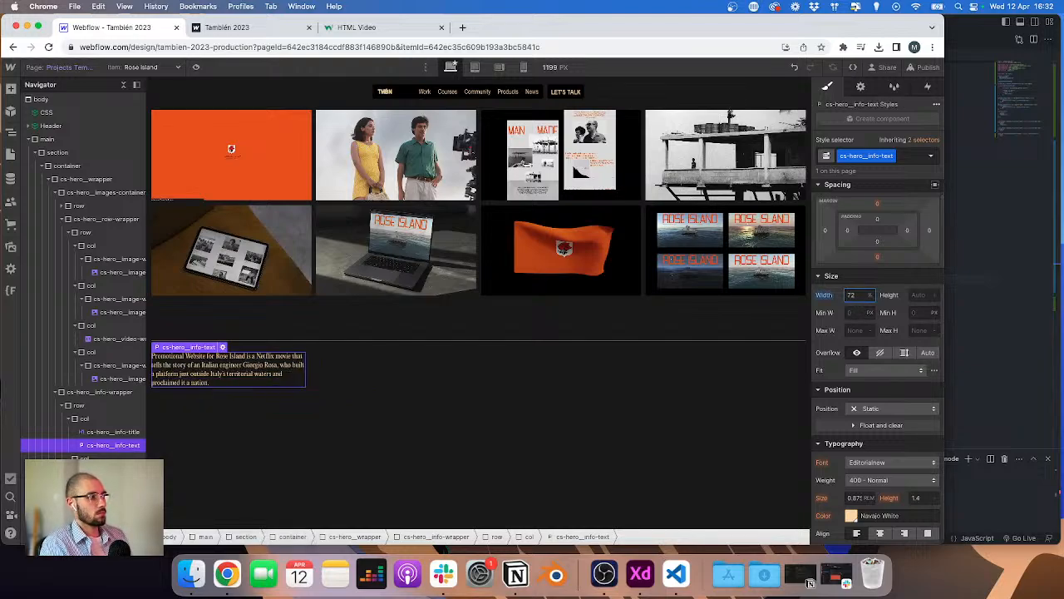
Step: Set the info text's top margin to 10/16 rem after checking the XD text spacing
click(358, 340)
key(ctrl+Right)
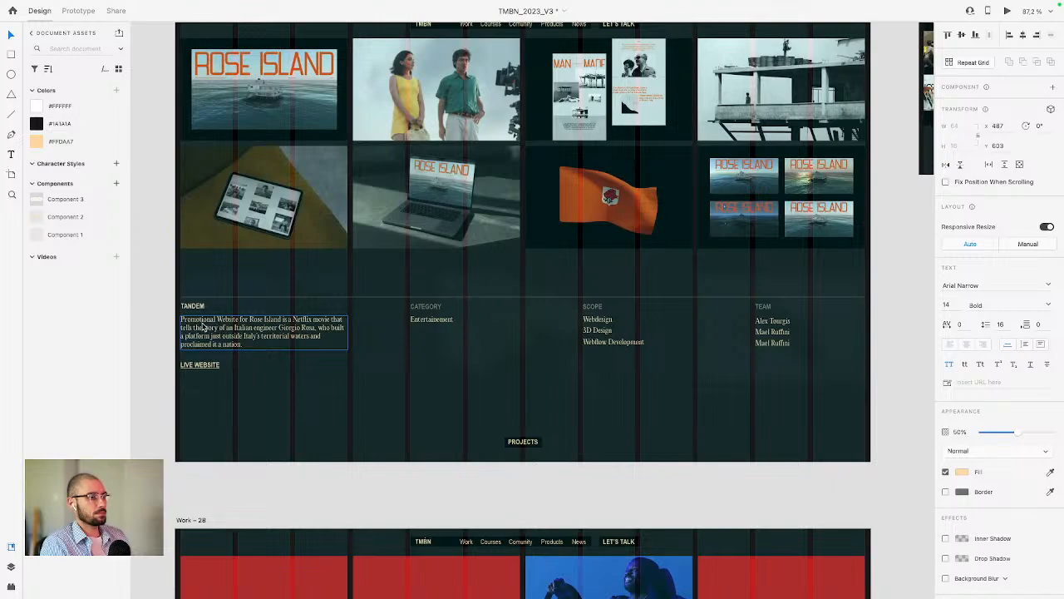
click(202, 327)
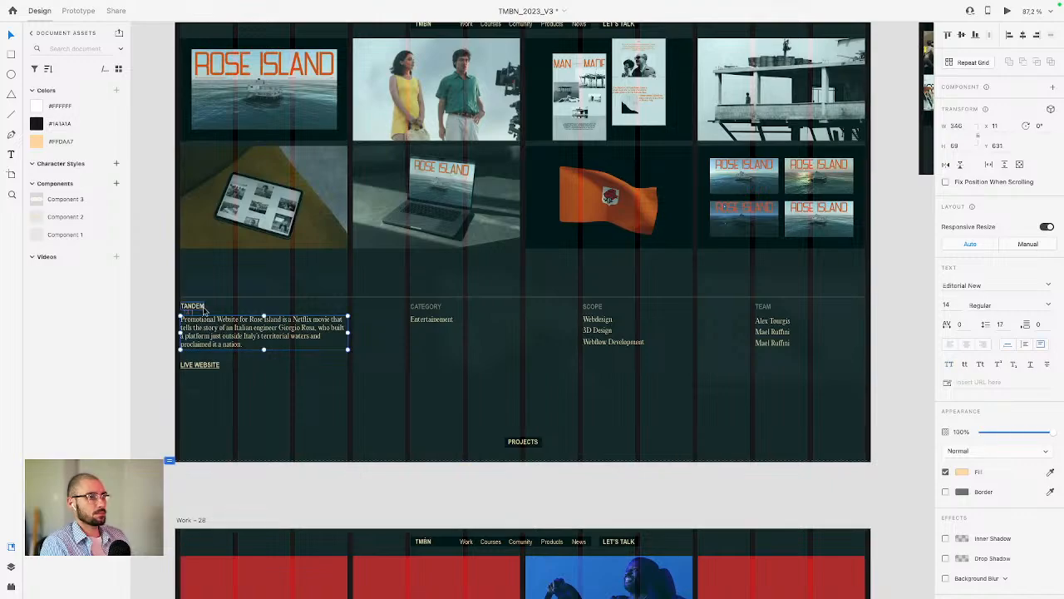
click(432, 318)
key(ctrl+Left)
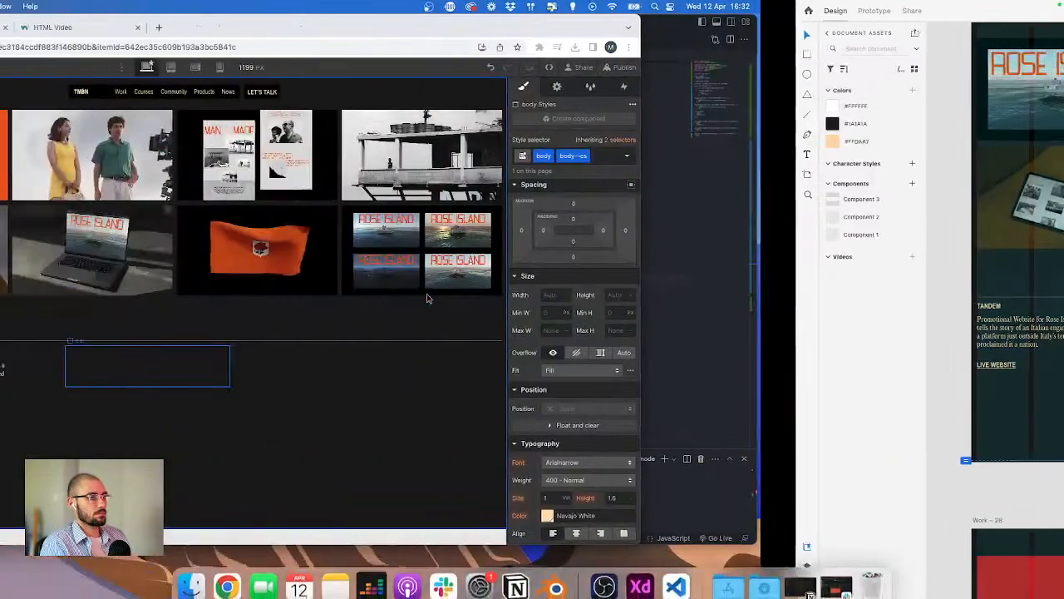
click(249, 363)
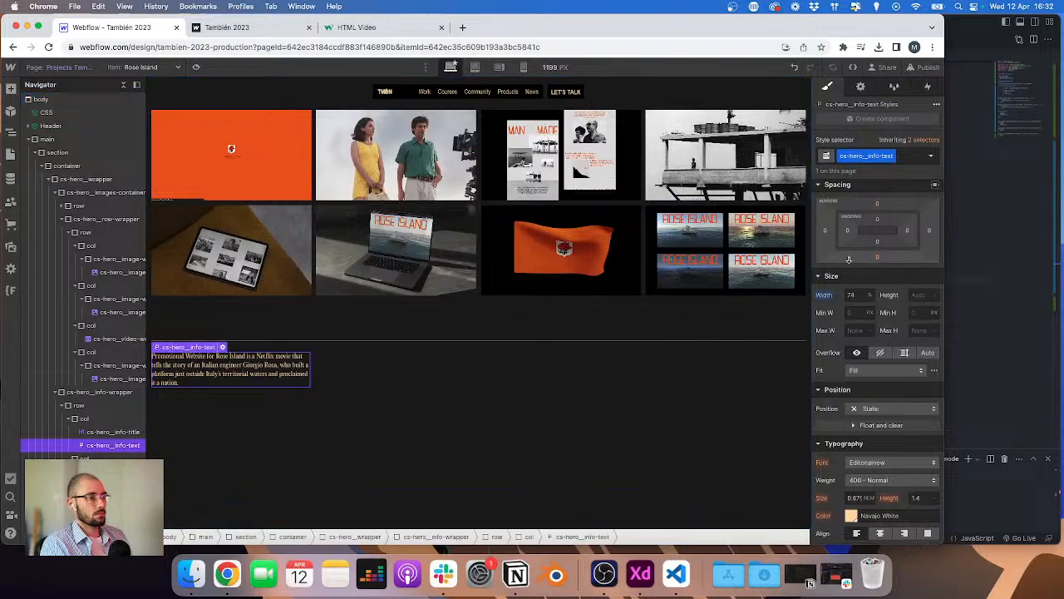
click(877, 206)
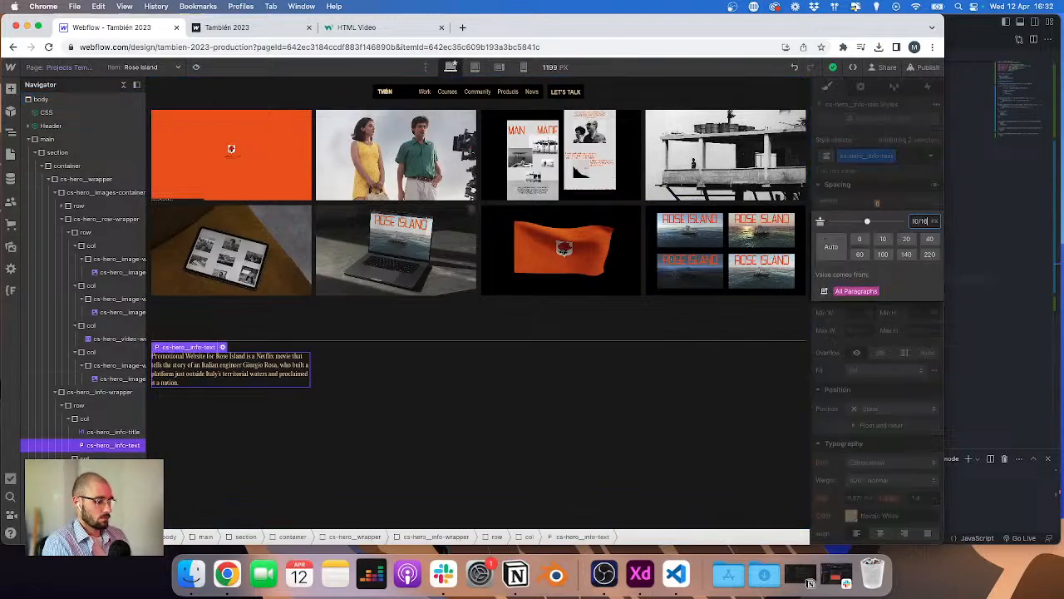
text(10/16)
key(Return)
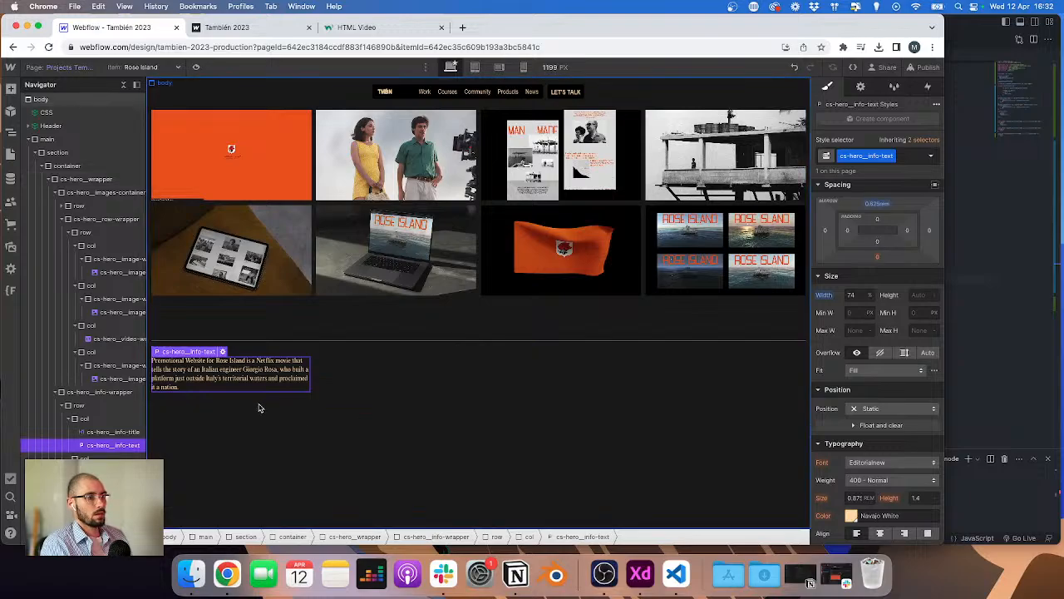
Step: Add a Text Link to the first info column, matching the LIVE WEBSITE link in the XD design
key(ctrl+Right)
click(202, 366)
key(alt)
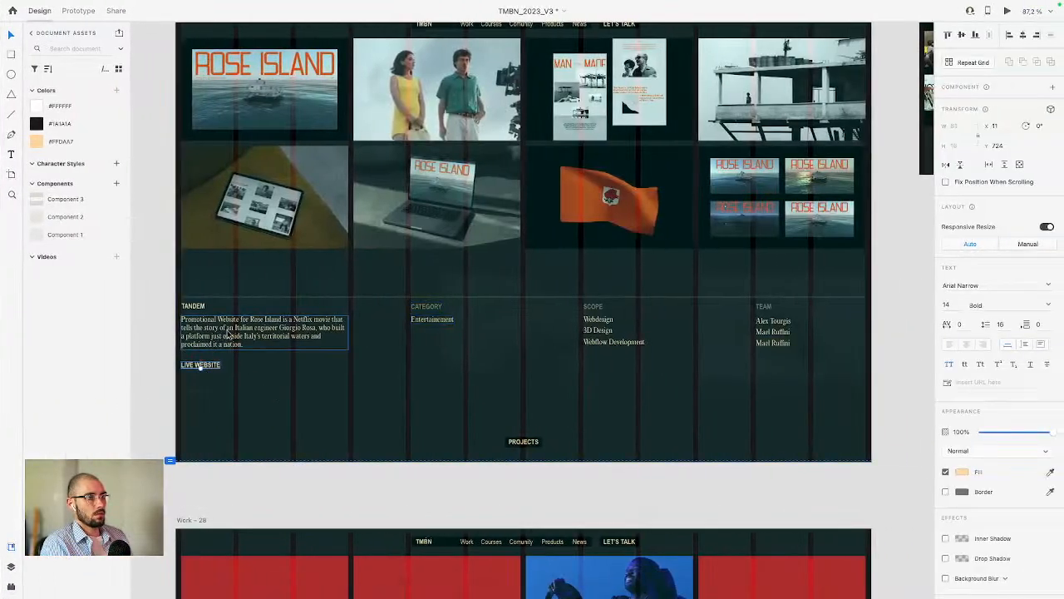
key(ctrl+Left)
key(ctrl+Right)
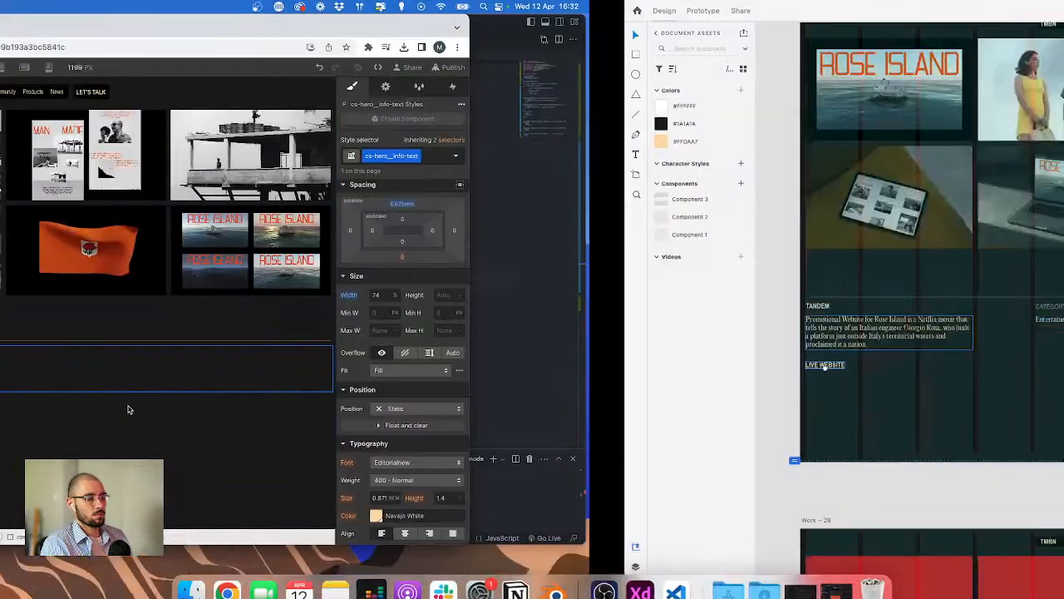
click(209, 381)
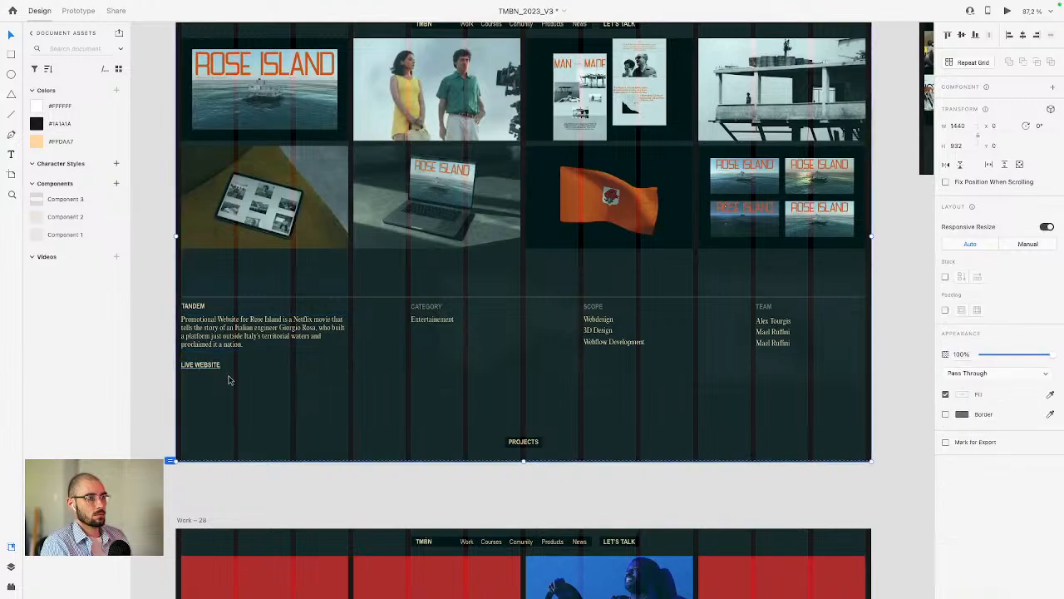
key(ctrl+Left)
click(112, 420)
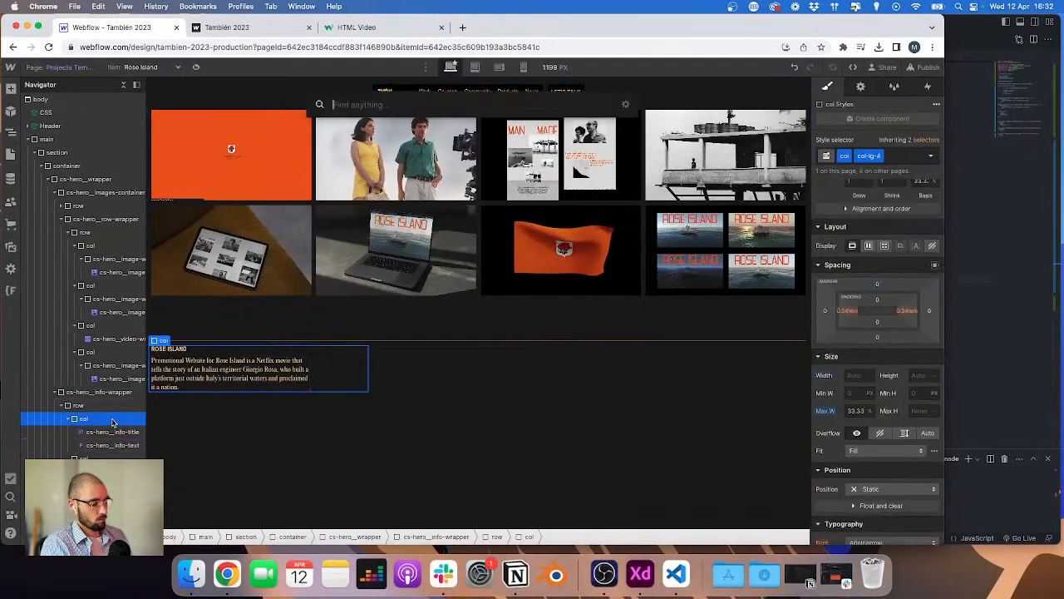
text(in)
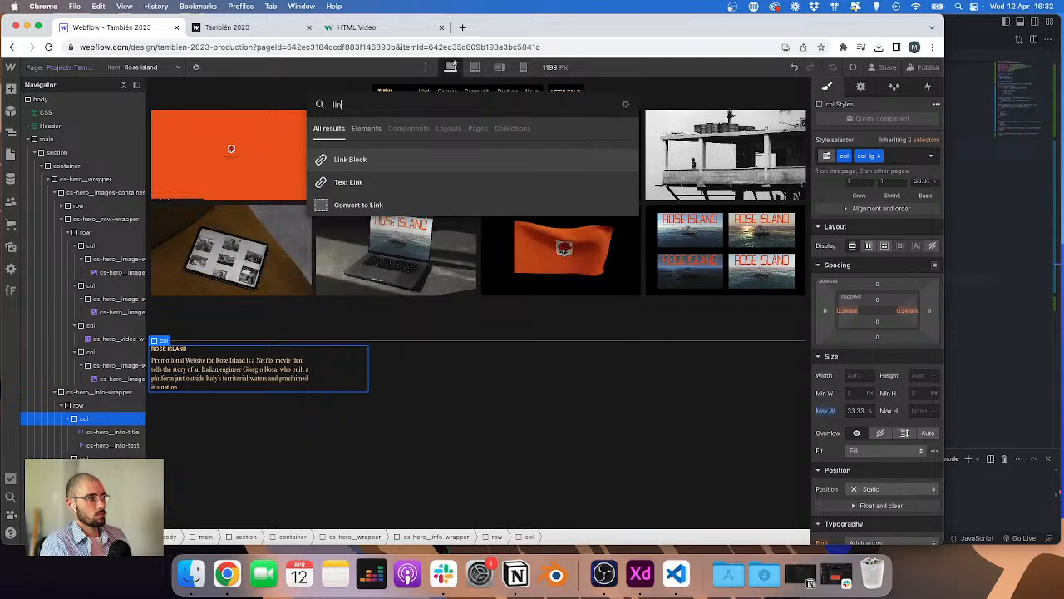
key(Down)
key(Return)
Step: Give the text link the new class cs-hero__info-link
key(super+Return)
text(cs-jer)
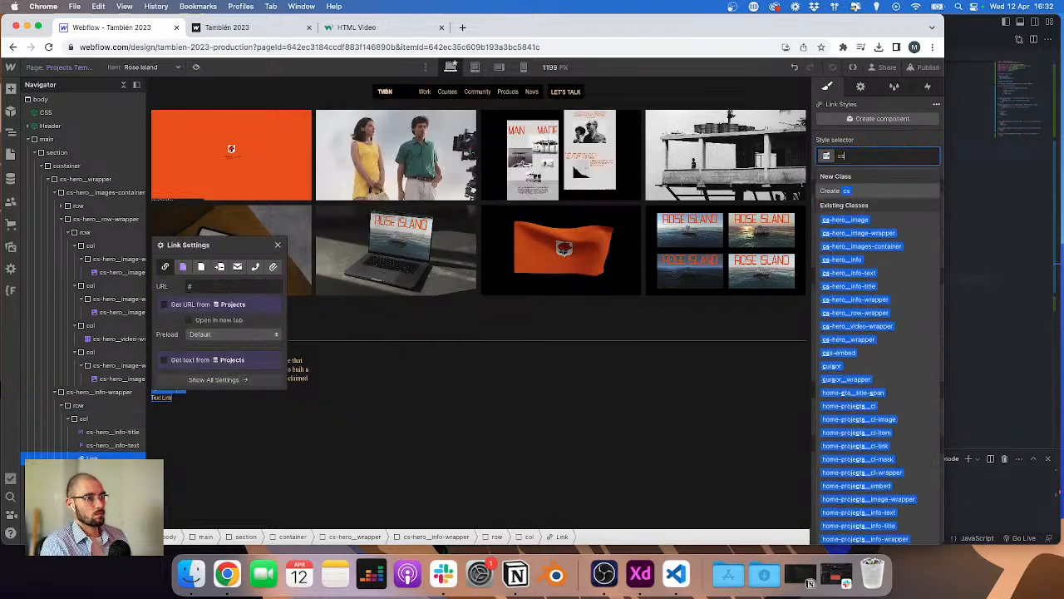
key(BackSpace)
key(BackSpace)
key(BackSpace)
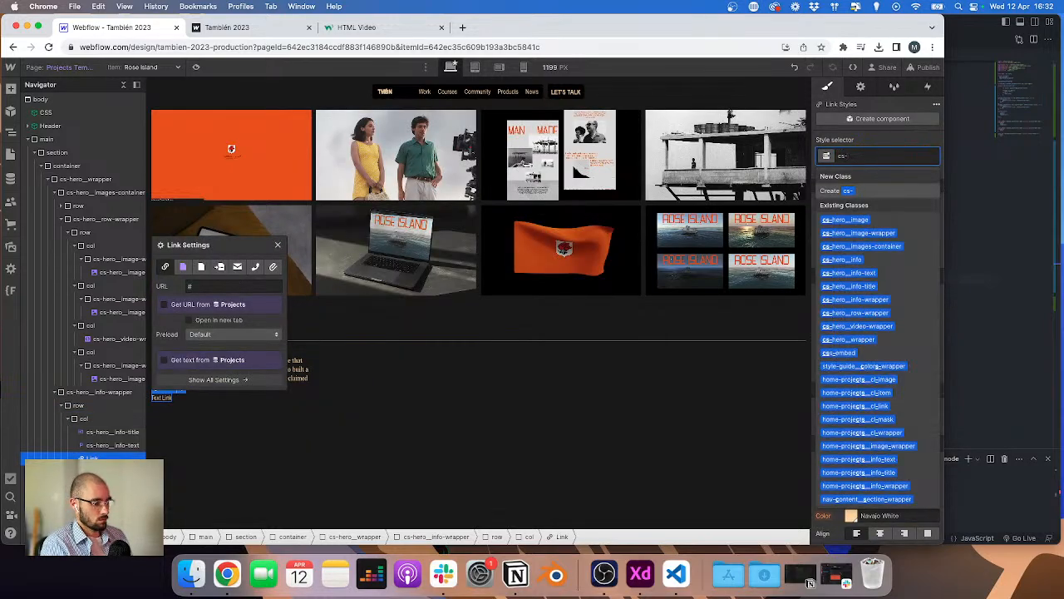
text(hero__inf)
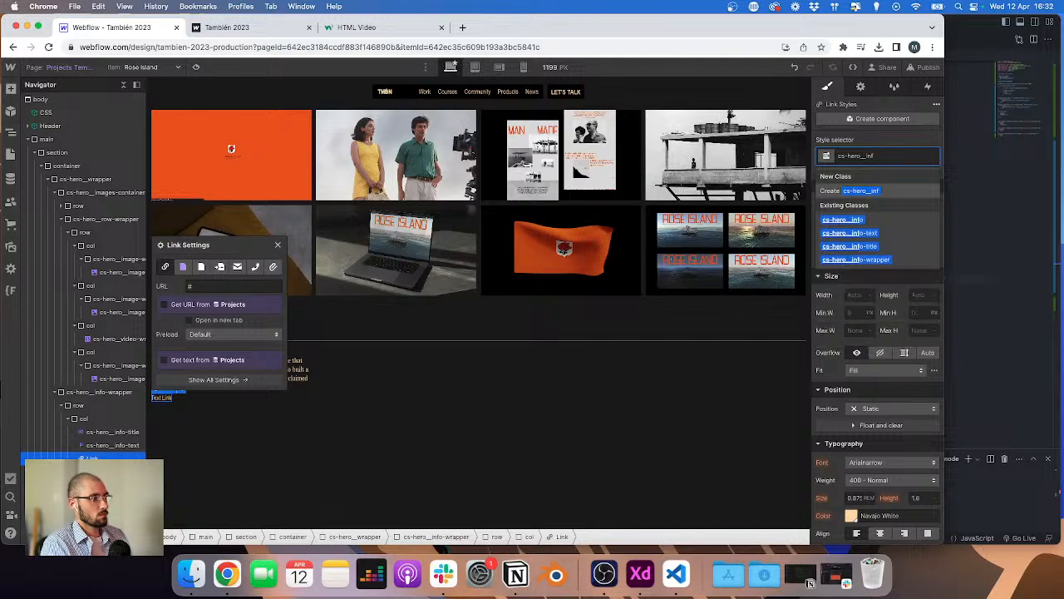
text(o-)
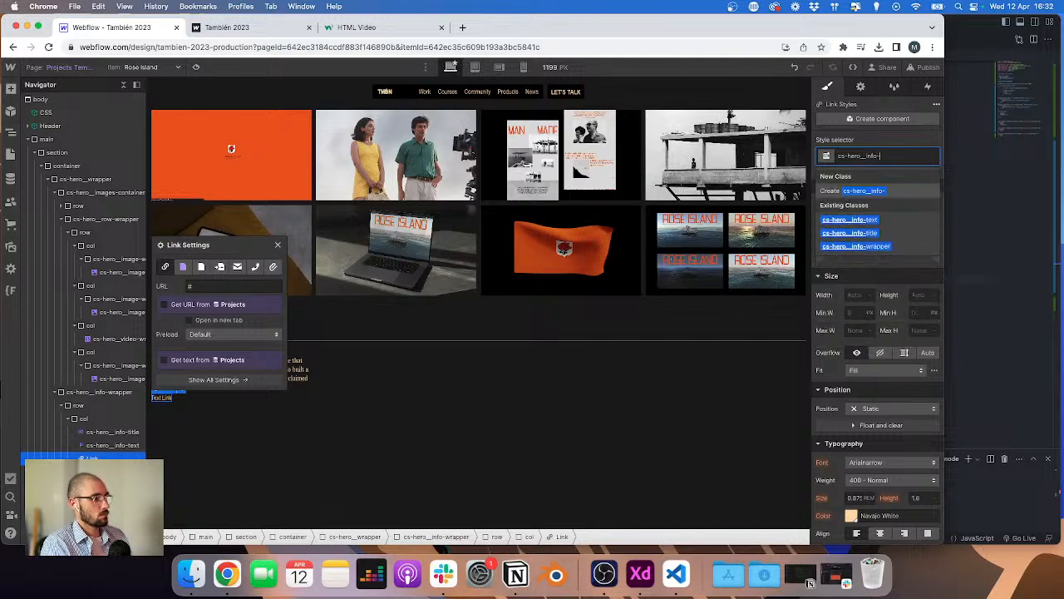
text(link)
key(Return)
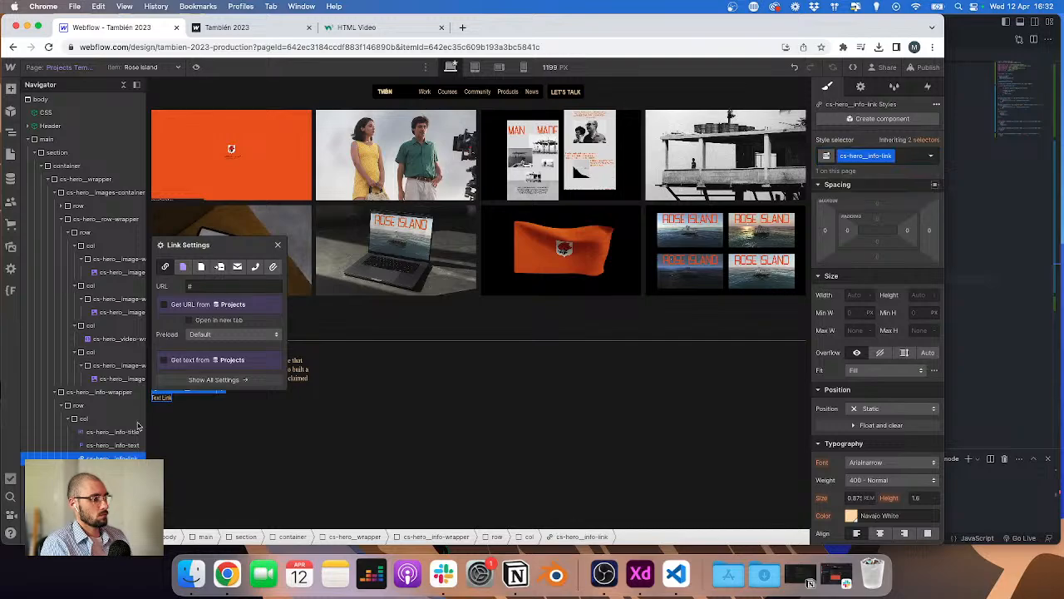
Step: Set the link's font weight to 700 - Bold and expand the more type options
click(870, 482)
click(871, 508)
scroll(857, 511, down, 3)
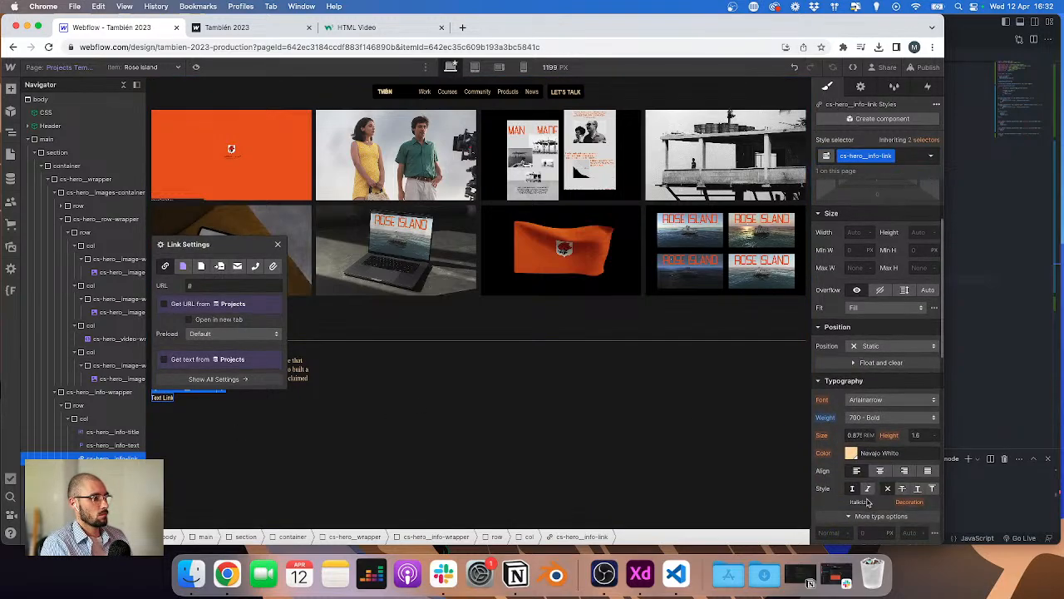
click(846, 516)
key(ctrl+Right)
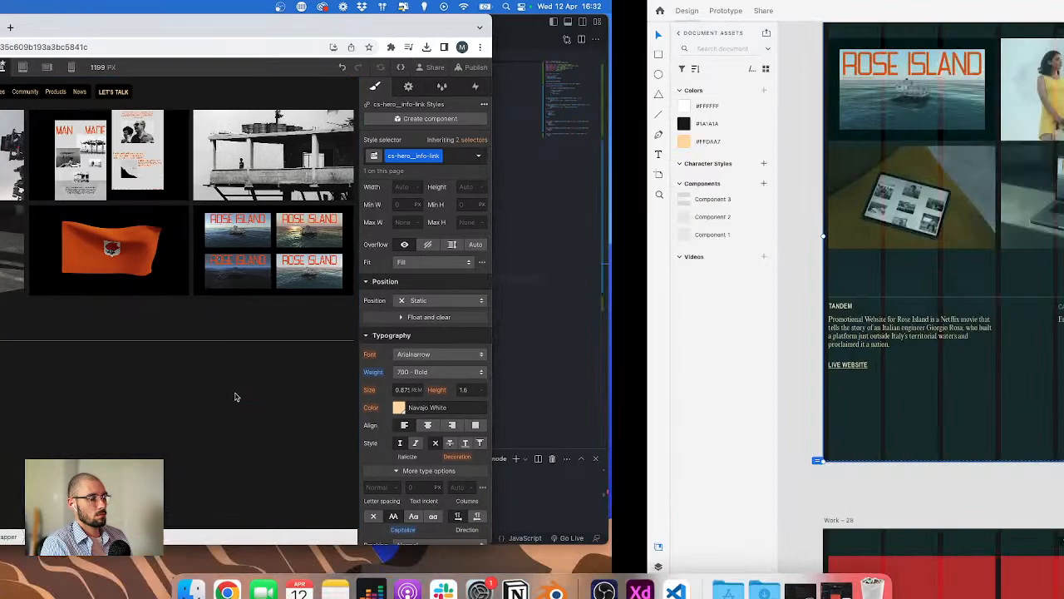
Step: Change the text link's label to LIVE WEBSITE
key(ctrl+Left)
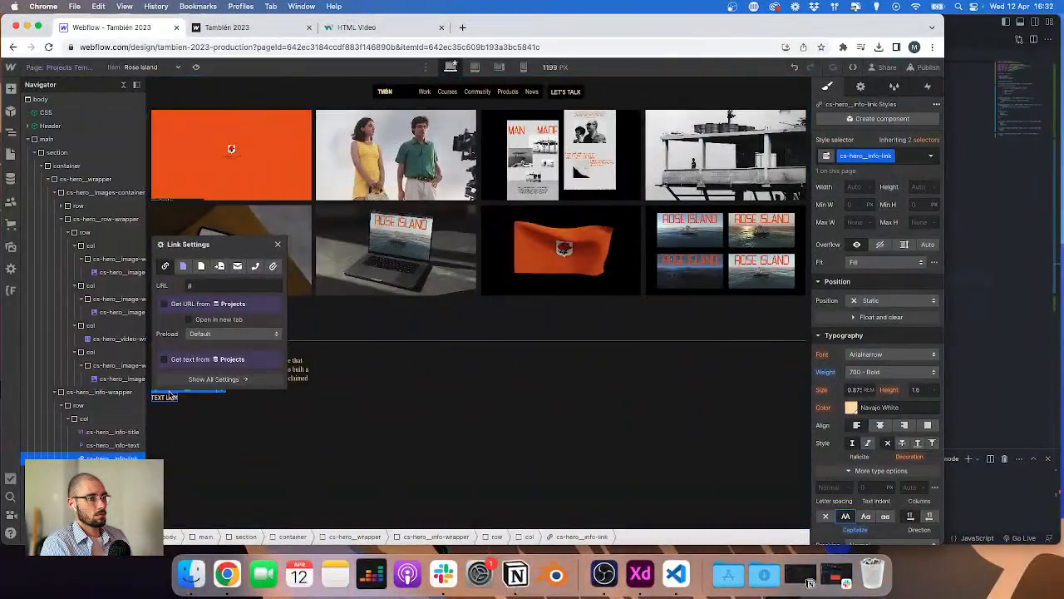
double_click(173, 402)
key(super+a)
text(LIVE)
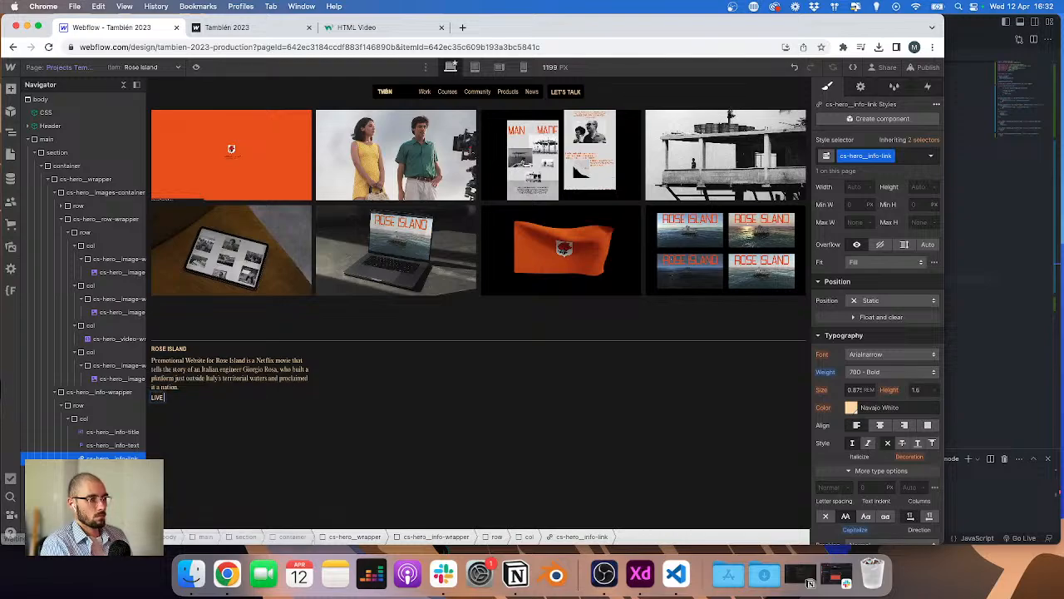
key(Escape)
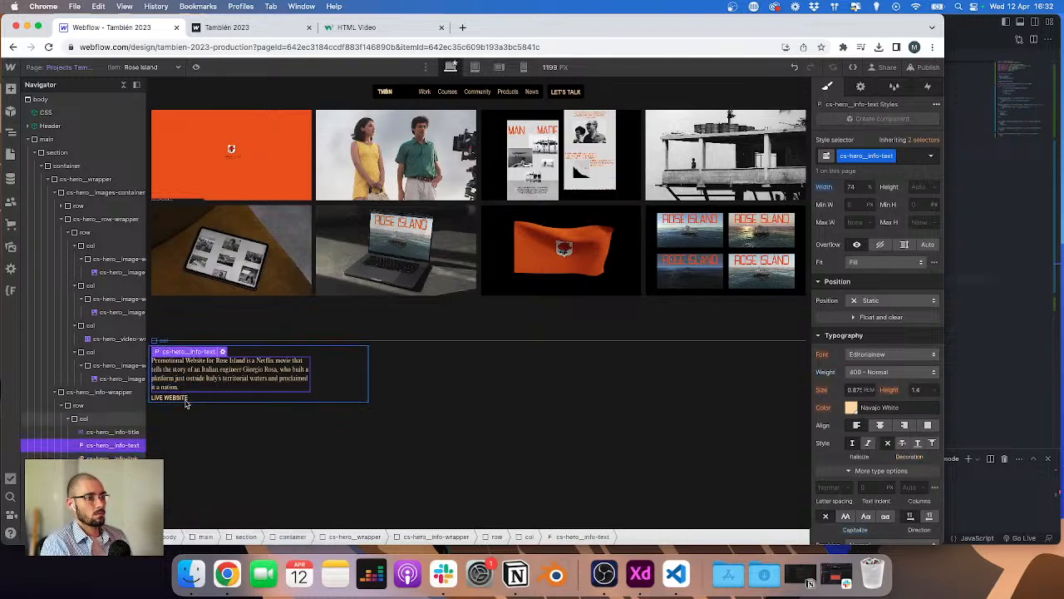
Step: Set the link's display to inline-block and its top margin to 24 px
scroll(918, 278, up, 2)
scroll(918, 278, up, 1)
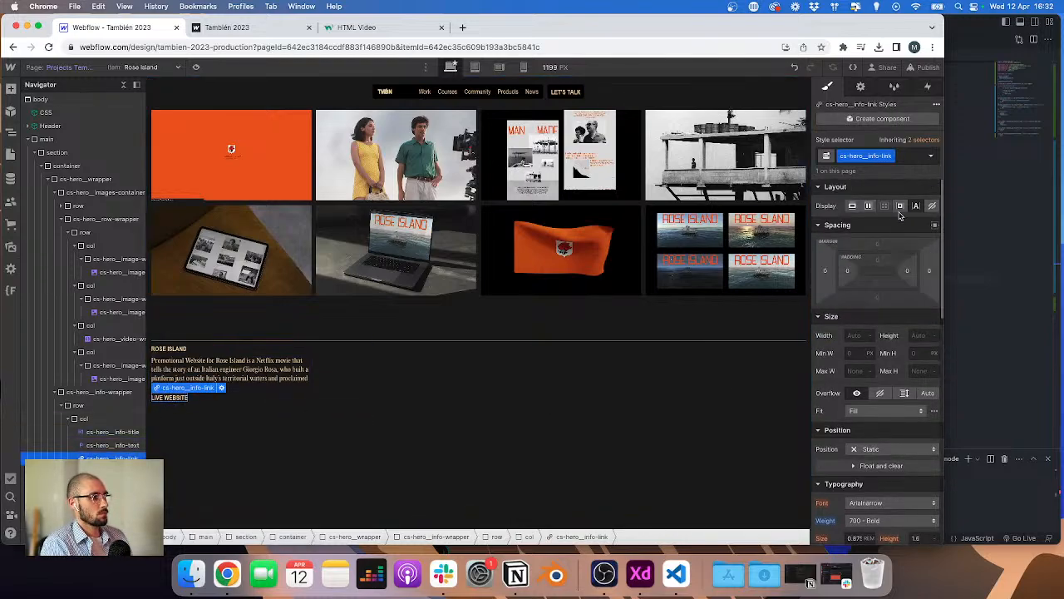
click(900, 207)
click(877, 245)
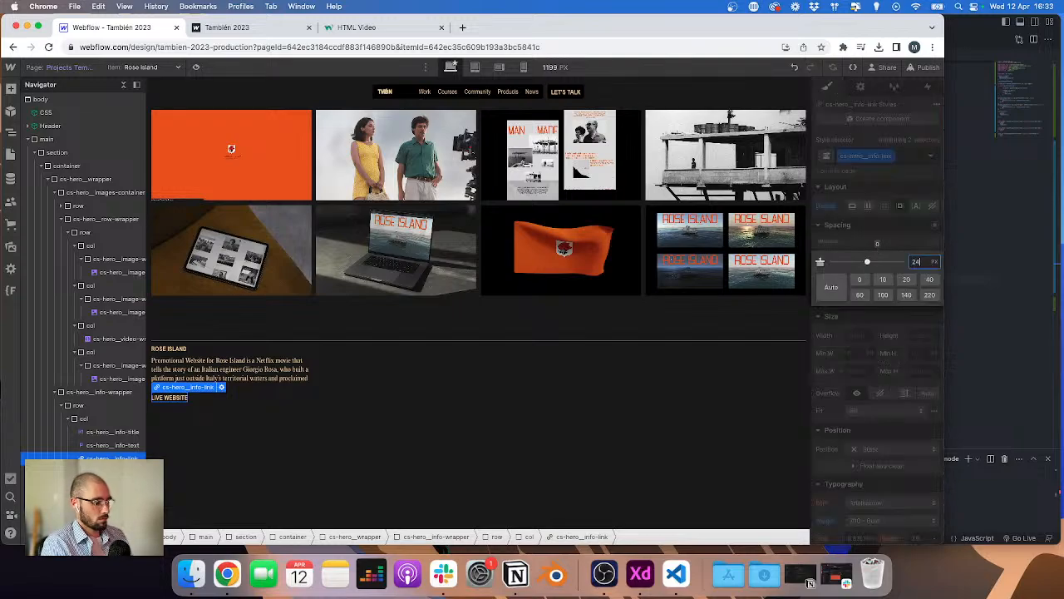
key(Return)
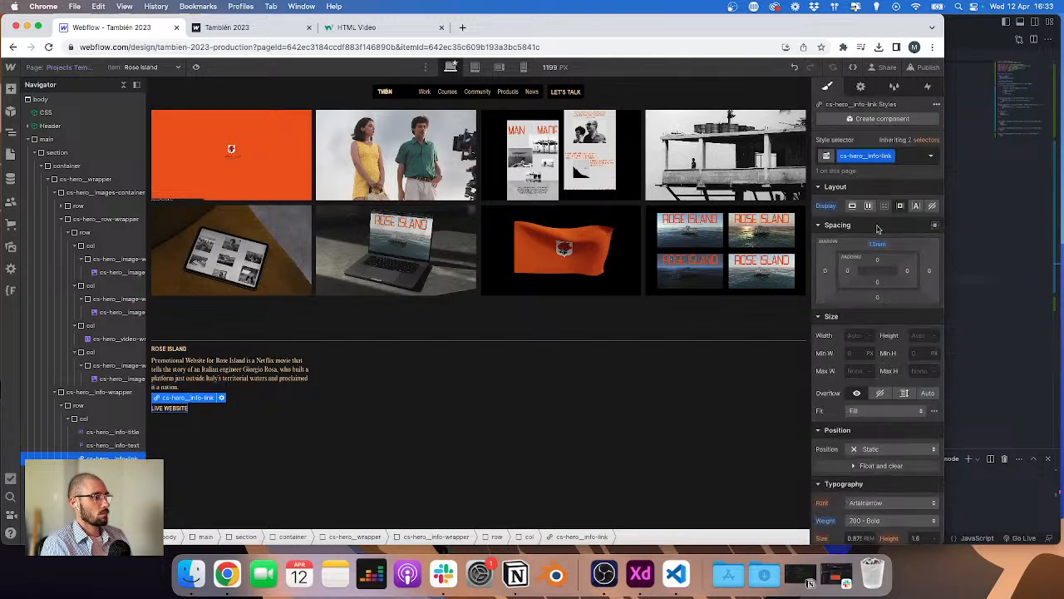
Step: Compare the link's styling and the info columns in the XD design with the Webflow page
scroll(884, 339, down, 5)
scroll(916, 321, up, 1)
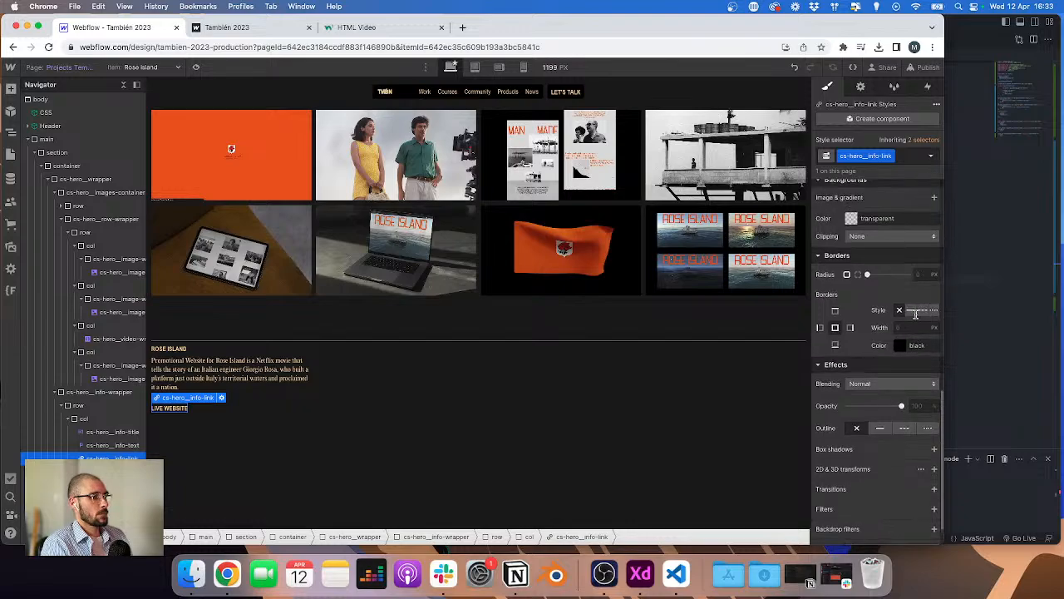
key(ctrl+Right)
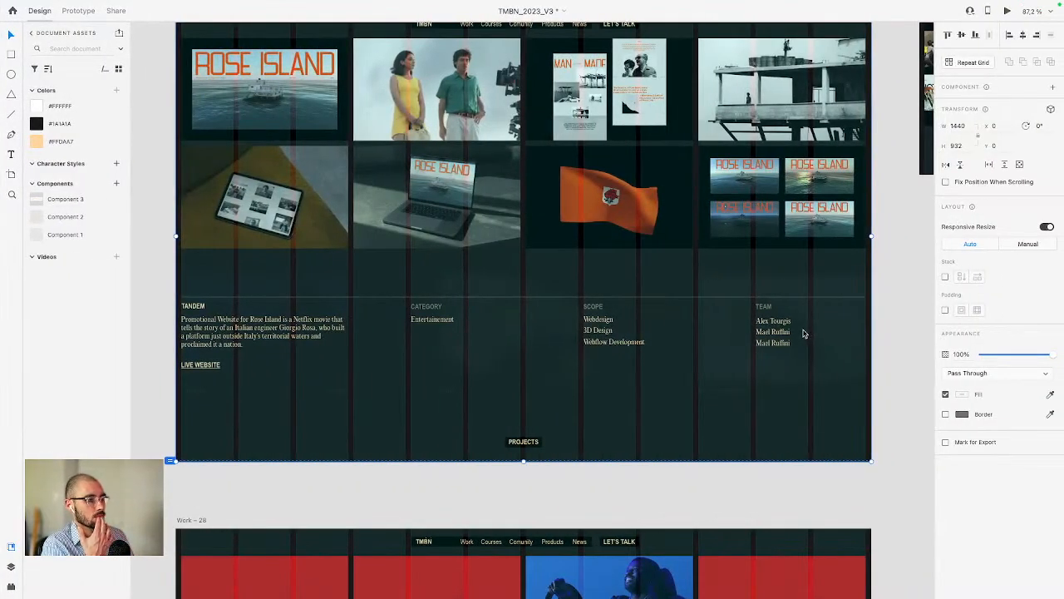
key(ctrl+Left)
scroll(892, 335, up, 3)
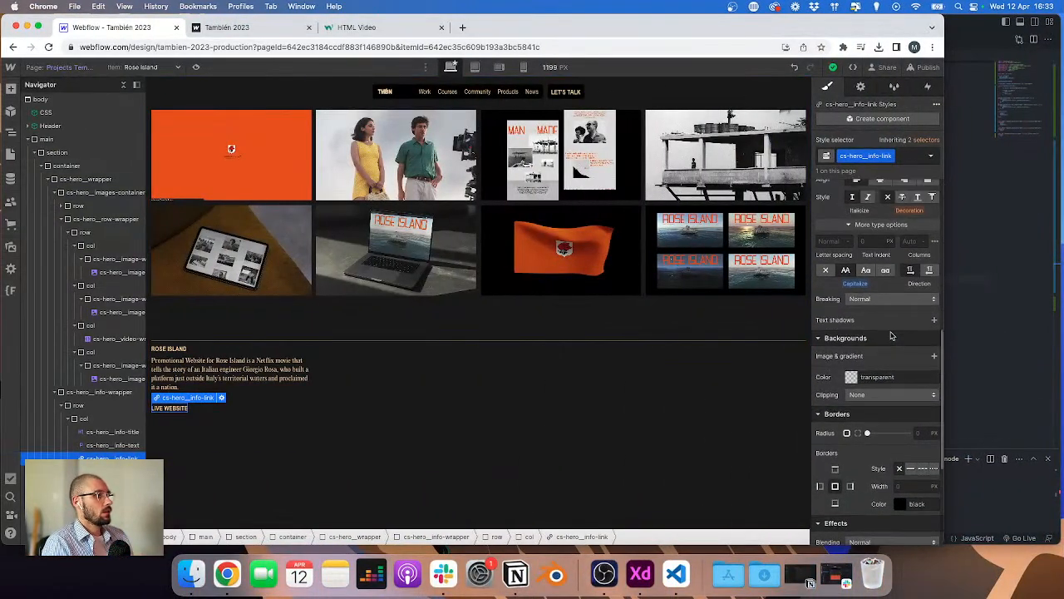
scroll(892, 335, up, 2)
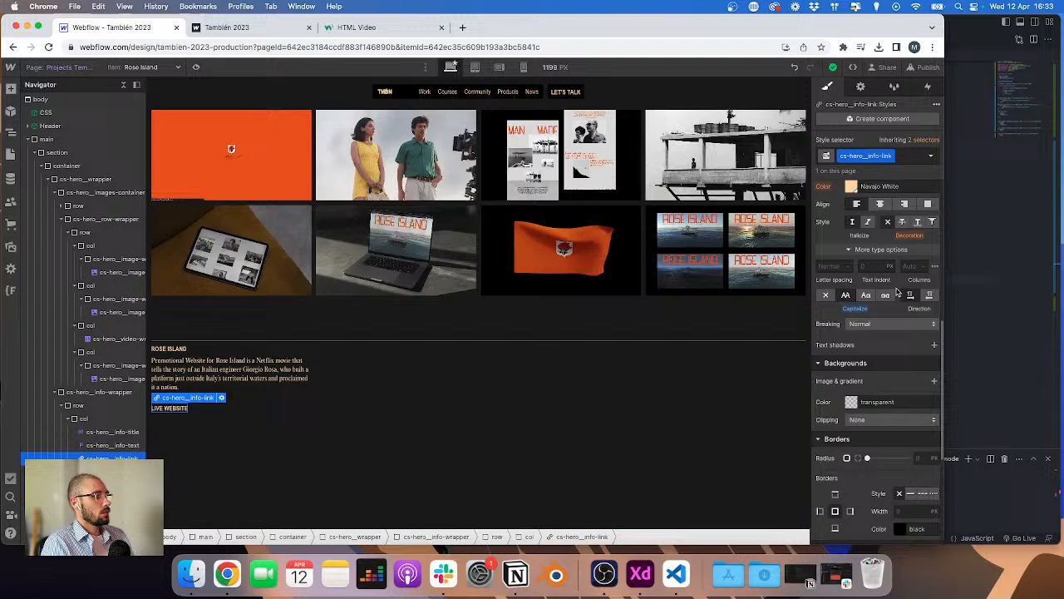
click(401, 481)
key(ctrl+Right)
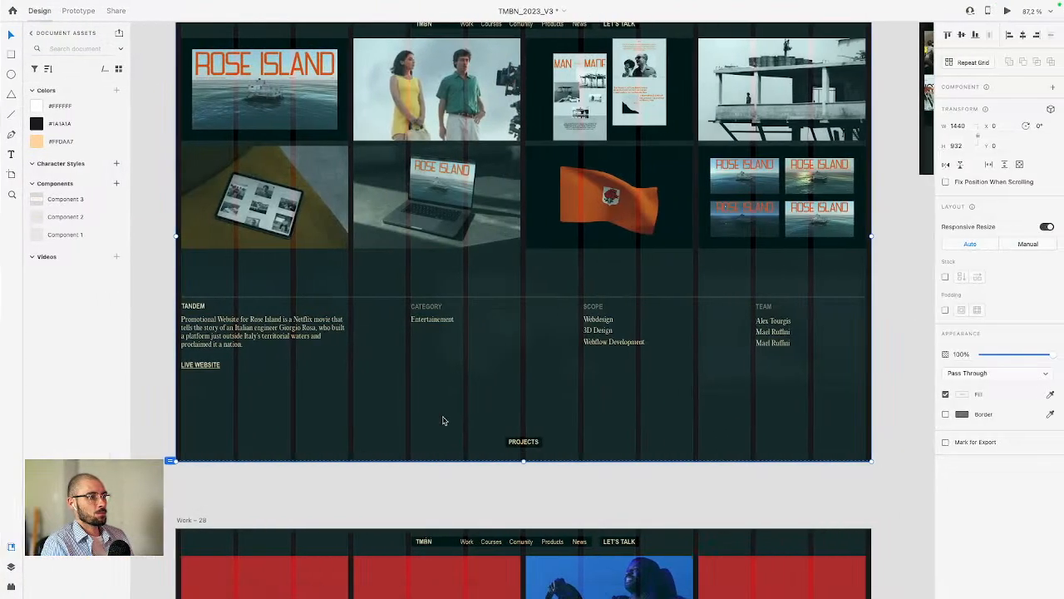
key(ctrl+Left)
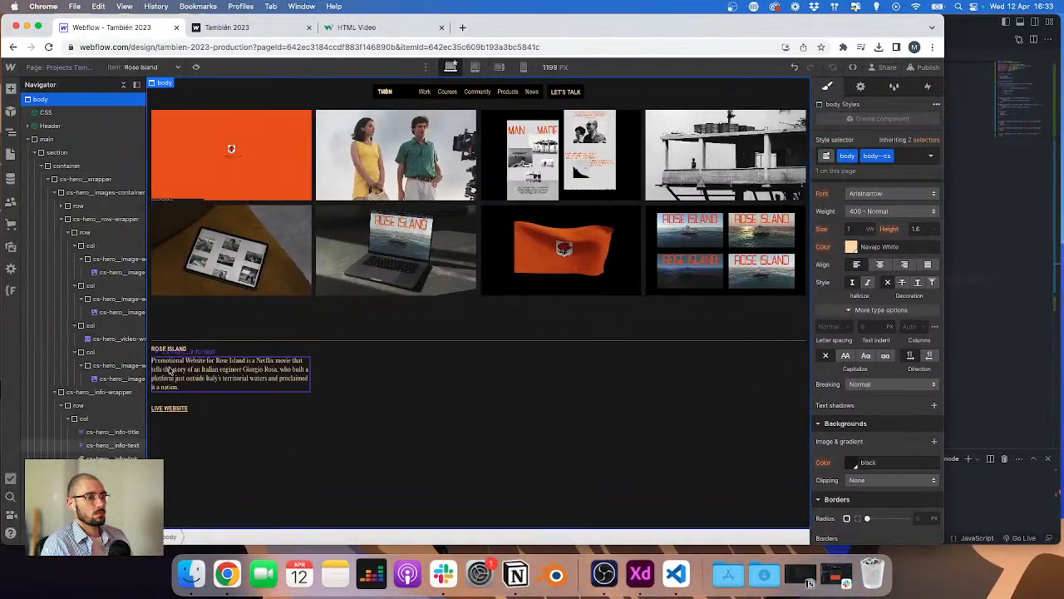
Step: Add a paragraph to the second info column and set its text to Category
click(191, 349)
click(439, 359)
key(super+e)
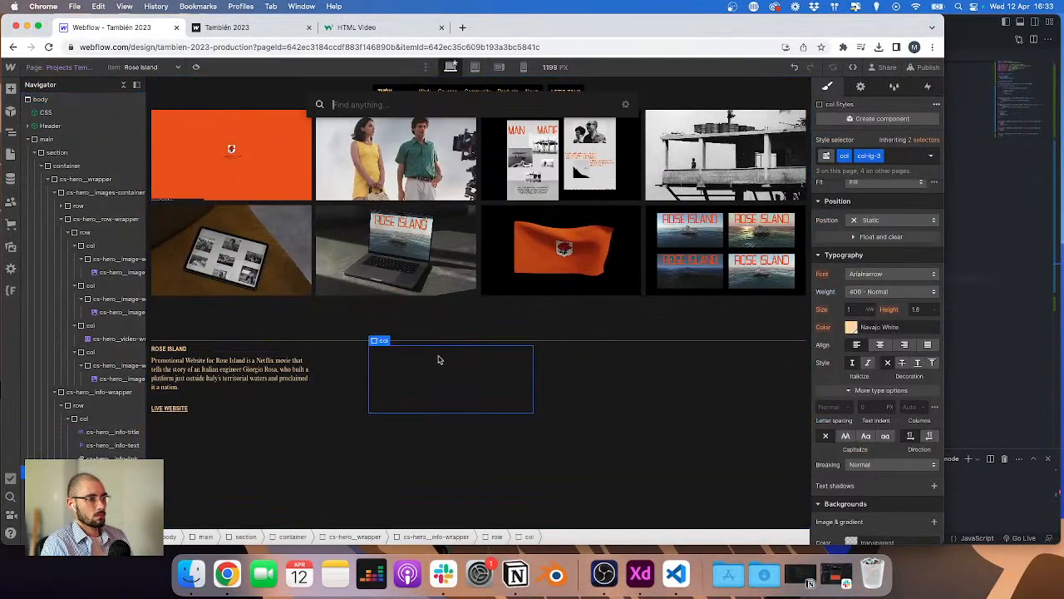
text(par)
key(Return)
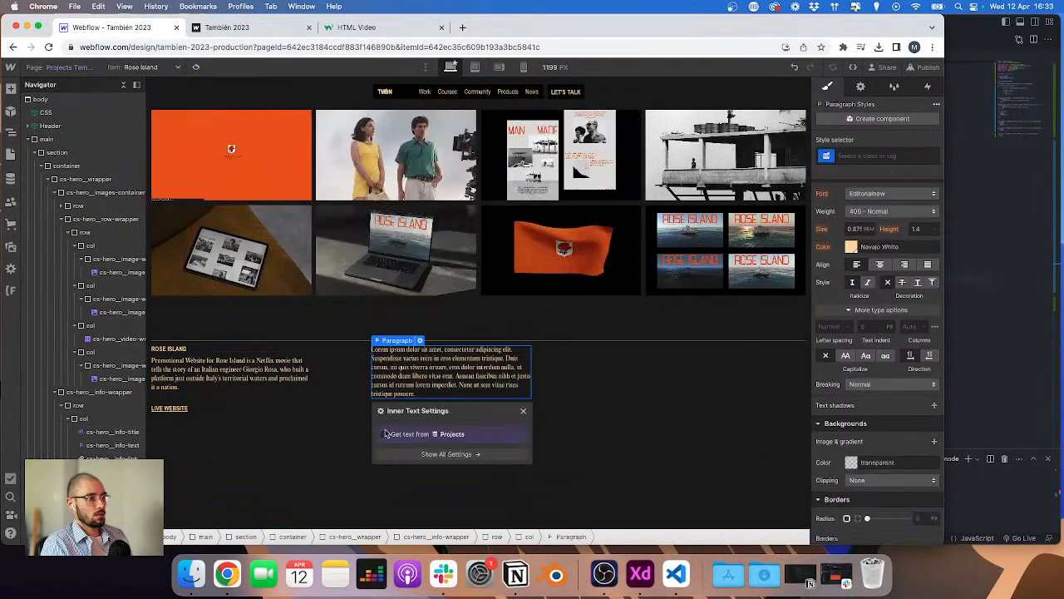
double_click(414, 376)
key(super+a)
text(Ca)
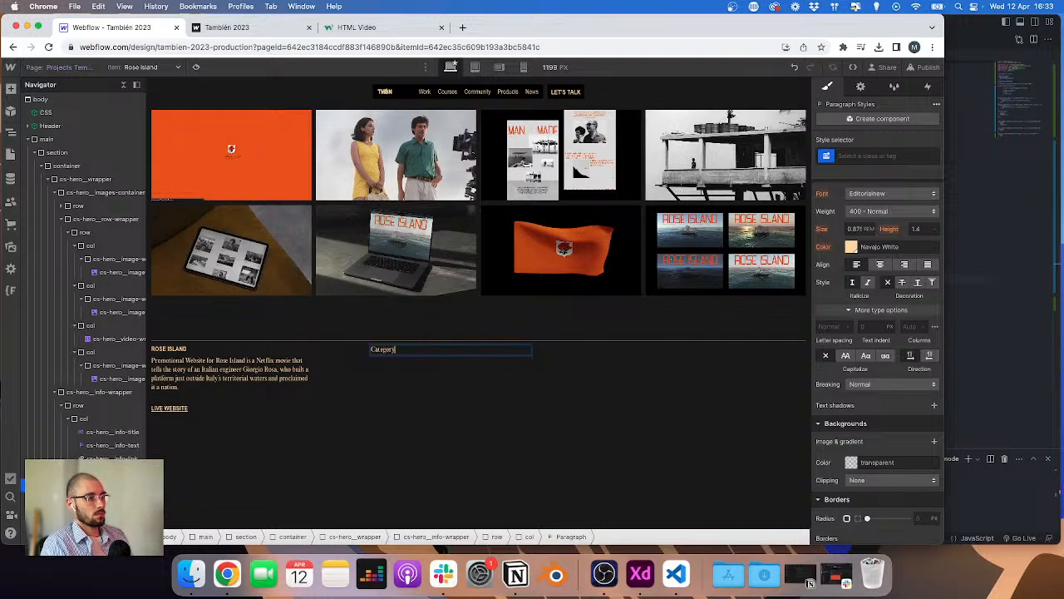
key(Escape)
Step: Give the Category paragraph the class cs-hero__info-title
click(244, 350)
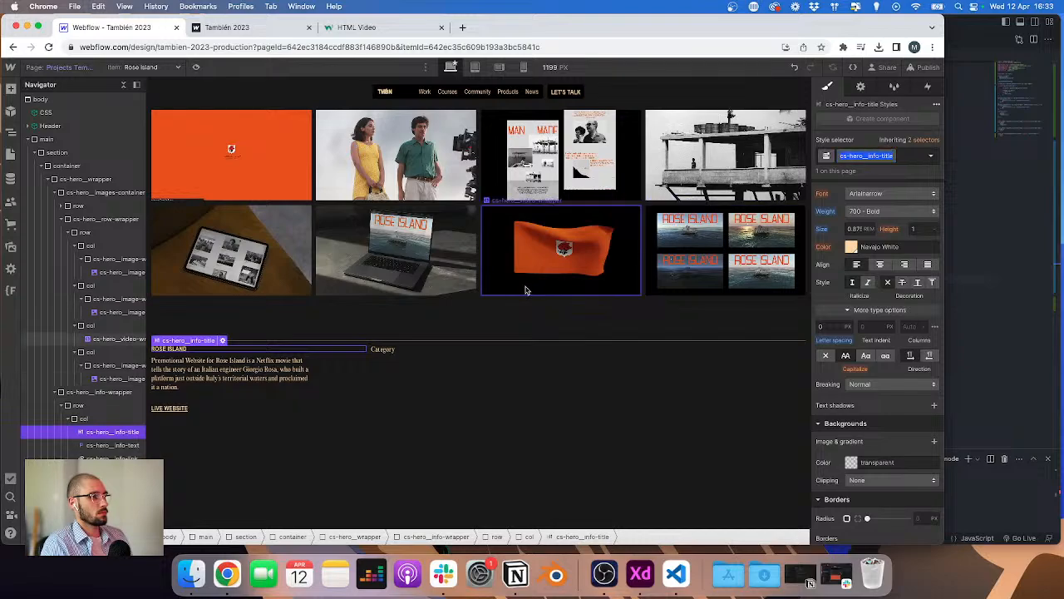
click(418, 350)
click(414, 350)
key(super+Return)
text(cs-hero__info-title)
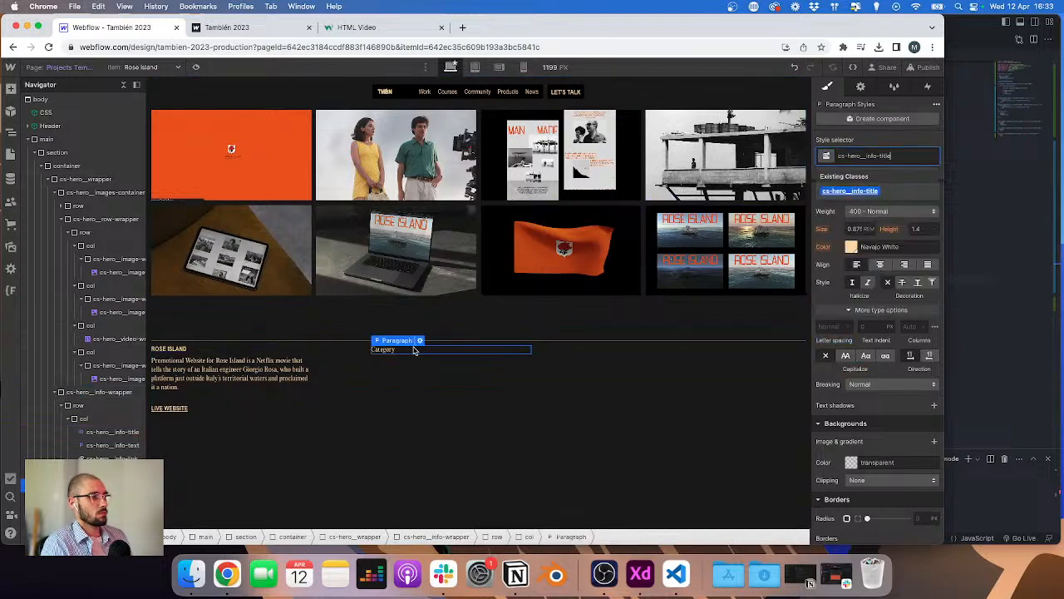
key(Return)
click(846, 358)
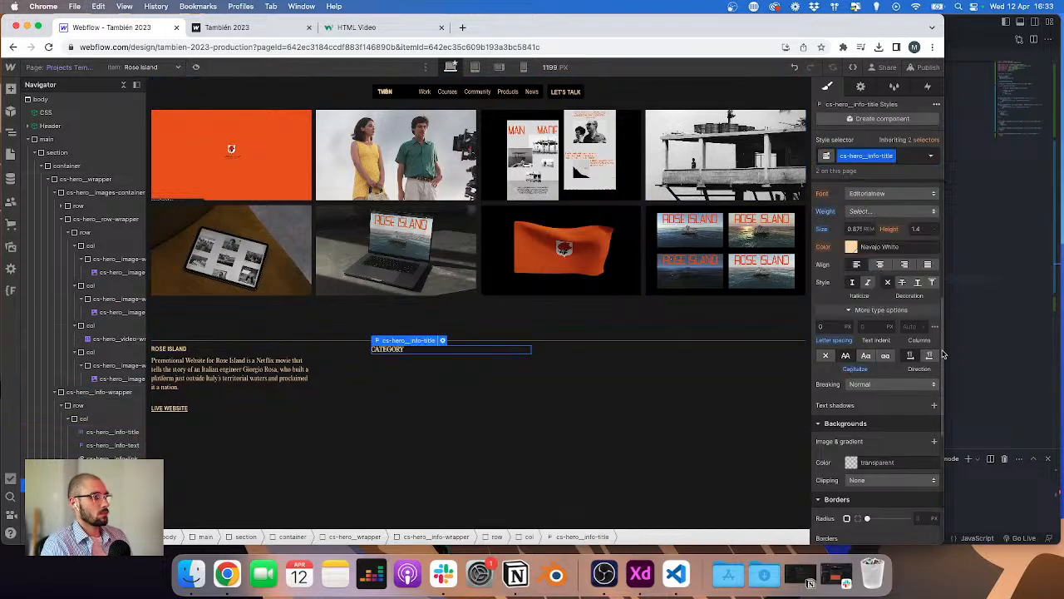
click(886, 193)
click(876, 138)
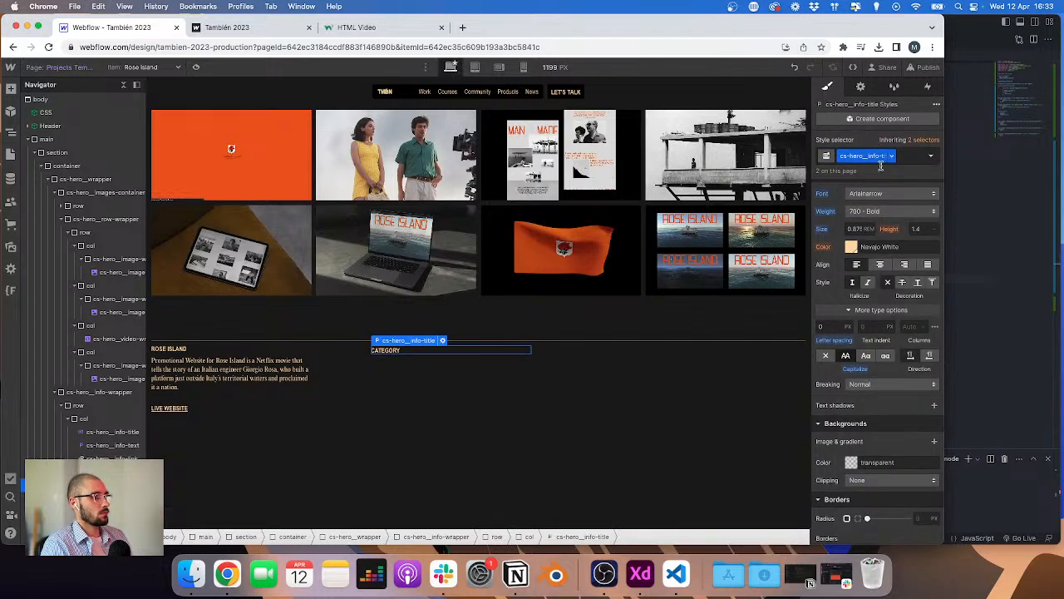
Step: Add the combo class cs-hero__info-title-opacity to the Category title
key(super+Return)
text(cs-hero__info-title)
text(-)
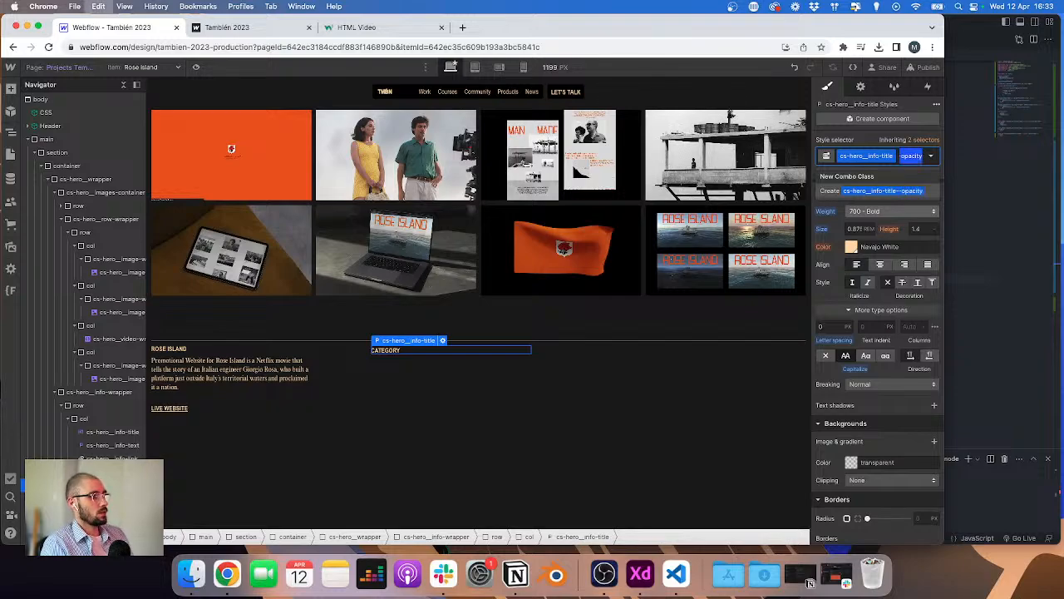
key(Return)
Step: Check the category label in the XD design and set the combo class's text colour to 50% opacity
key(super+Tab)
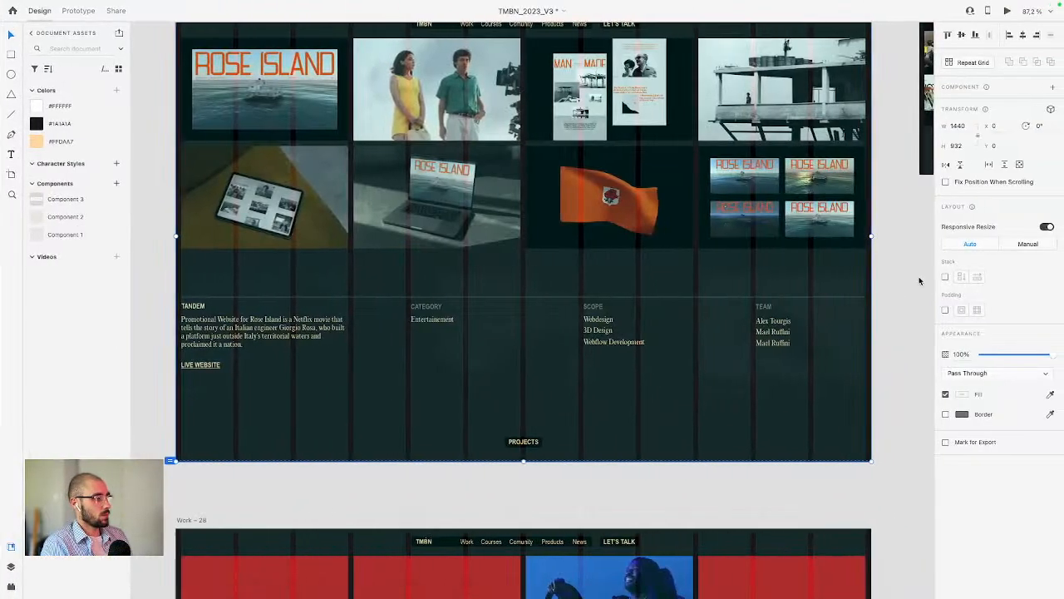
click(413, 310)
key(super+Tab)
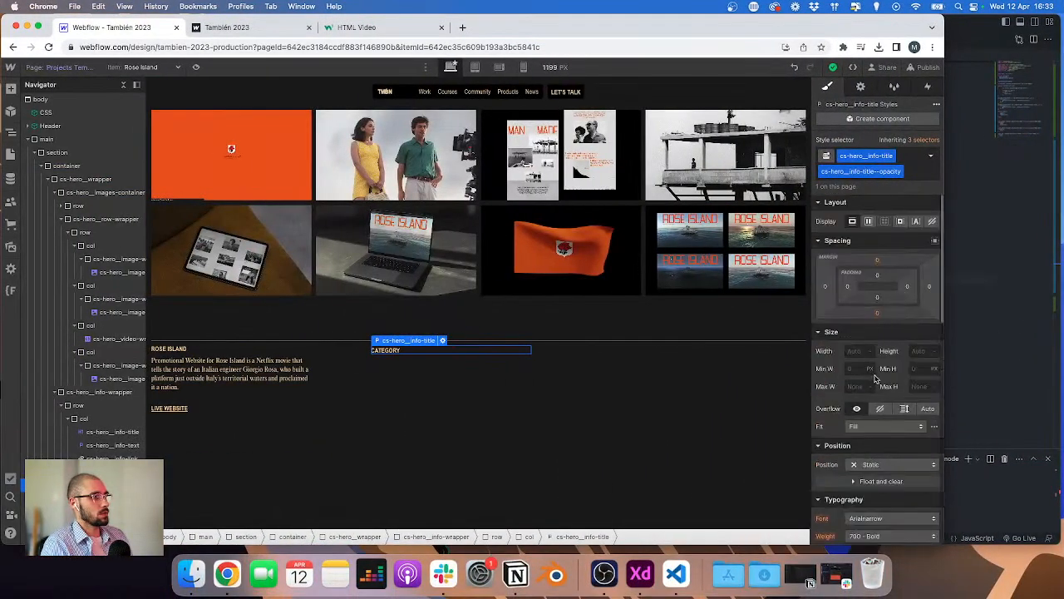
scroll(869, 372, down, 5)
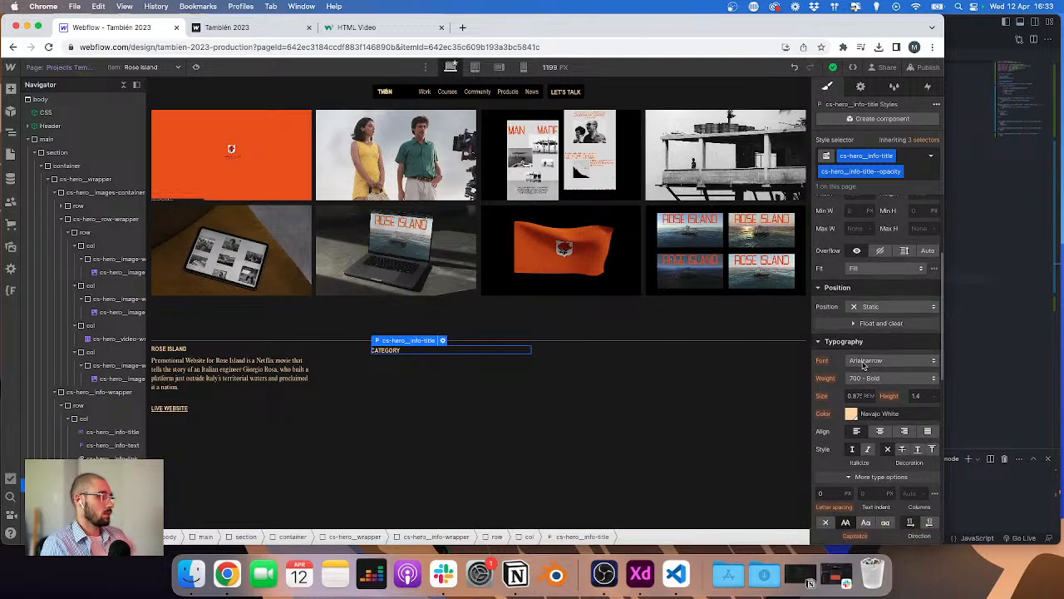
scroll(865, 363, down, 3)
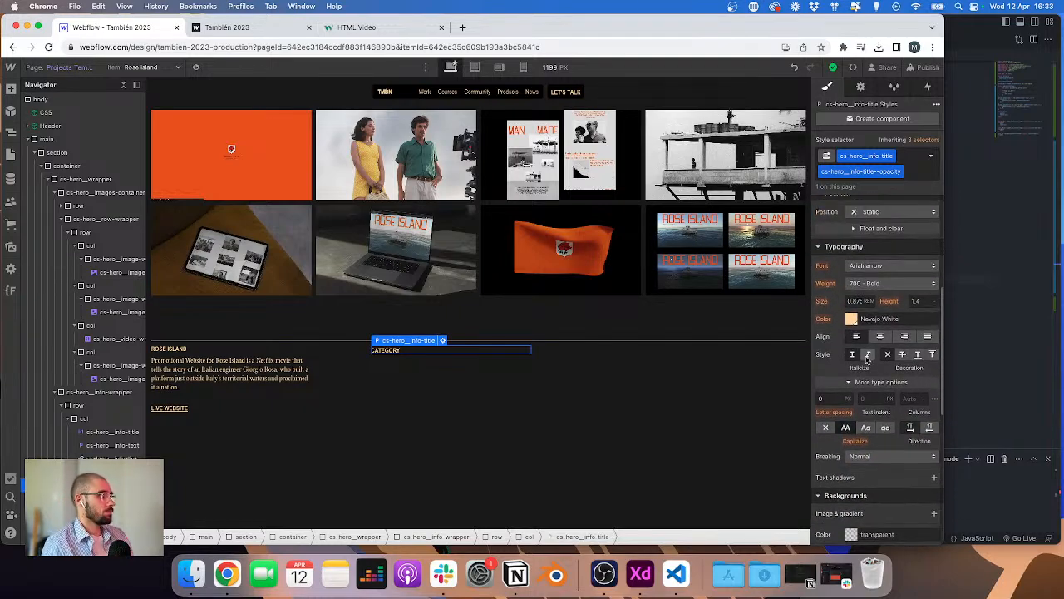
click(851, 318)
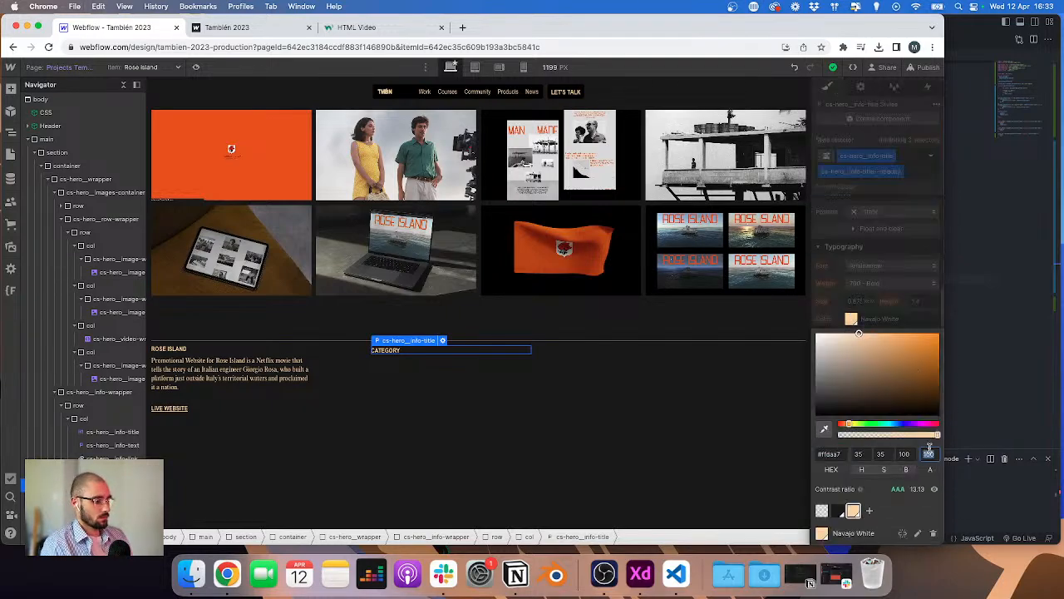
key(Return)
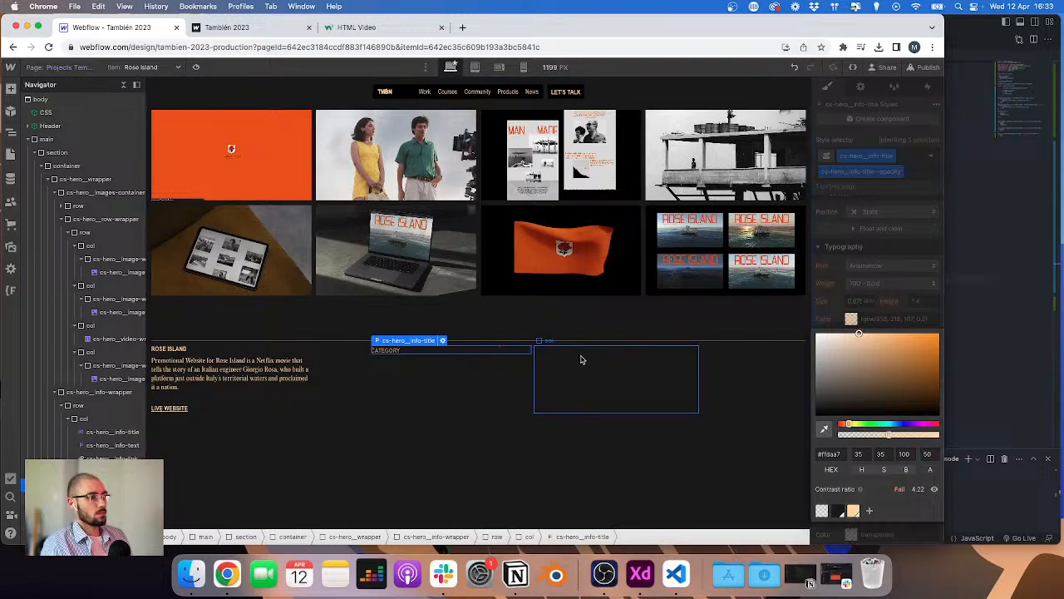
Step: Set the third column's title to SCOPE, copied from the XD design
click(582, 359)
key(ctrl+Right)
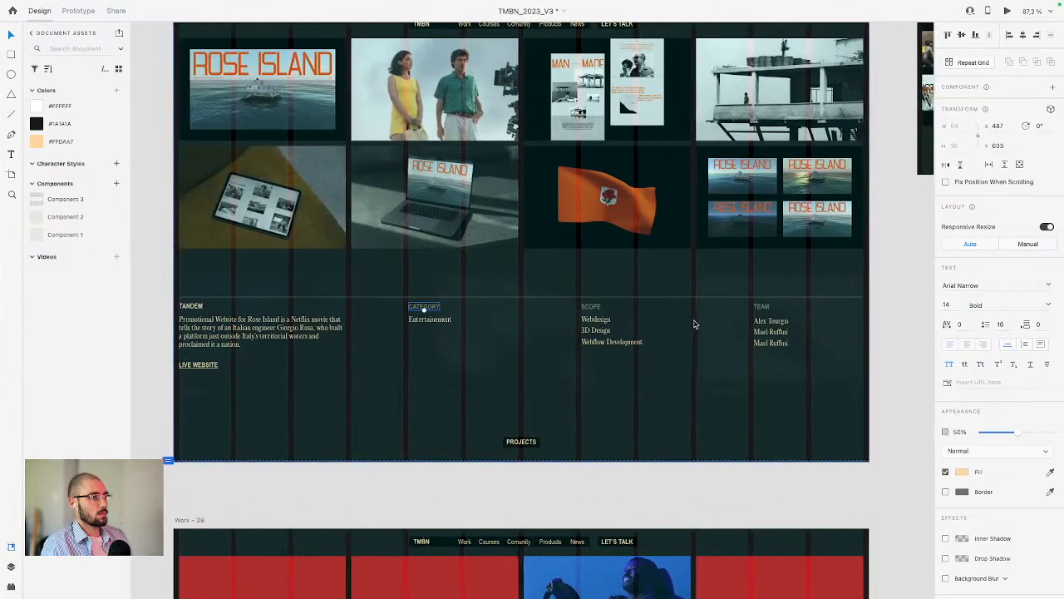
click(586, 308)
key(super+c)
key(ctrl+Left)
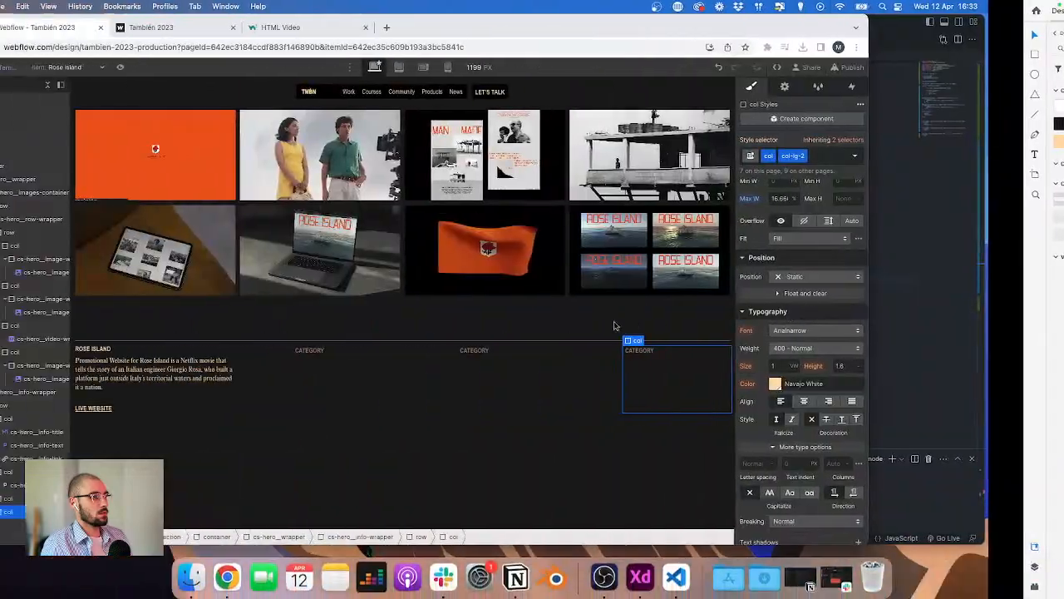
double_click(553, 351)
key(super+v)
Step: Set the fourth column's title to TEAM, copied from the XD design
key(ctrl+Right)
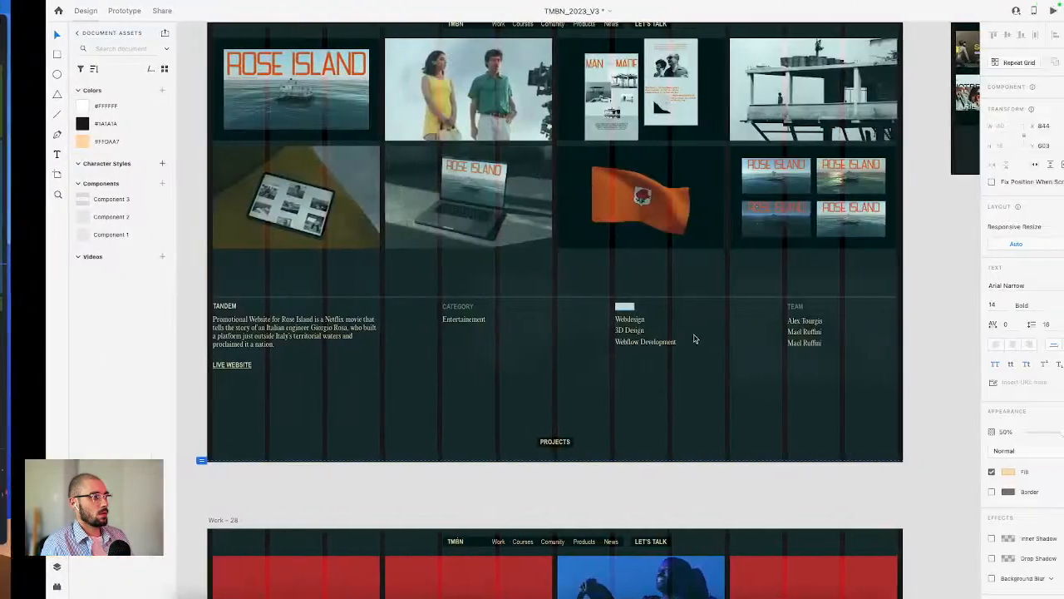
key(super+c)
key(ctrl+Left)
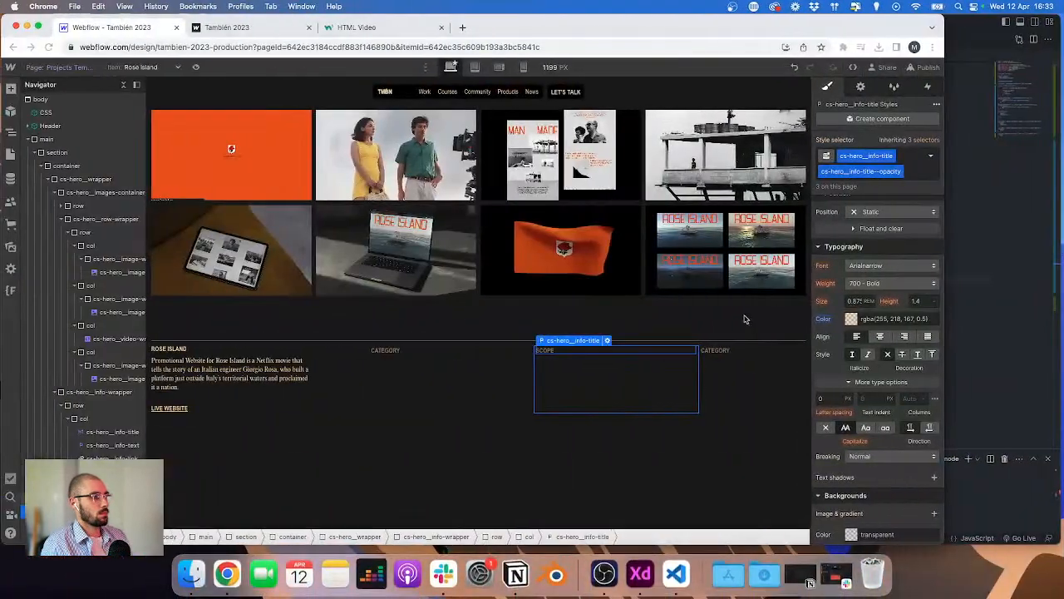
double_click(719, 350)
key(super+v)
key(Escape)
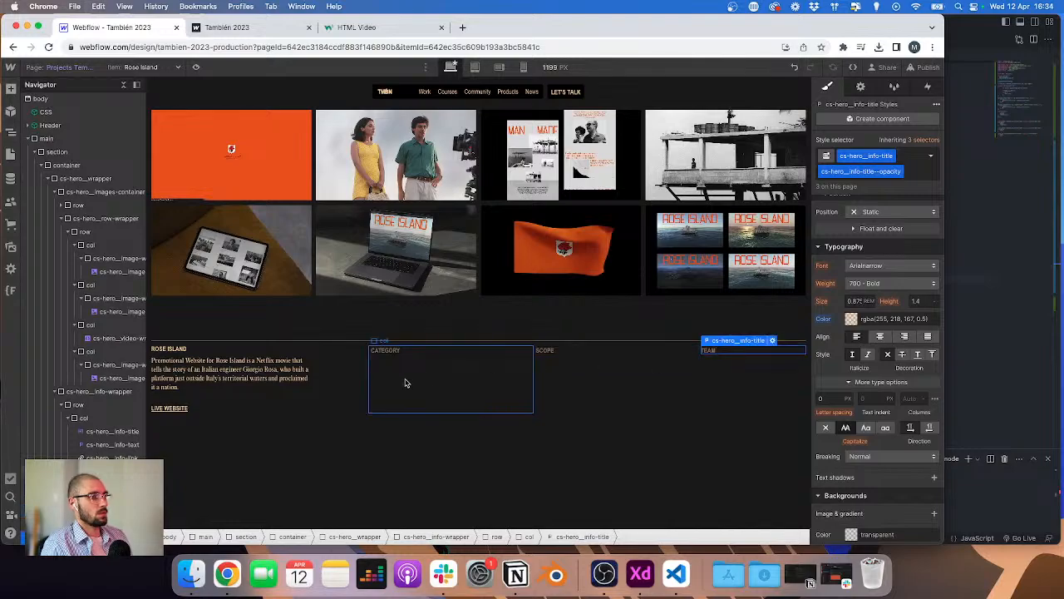
Step: Add a paragraph to the second info column and bind its text to the Projects Category field
click(368, 373)
key(super+e)
text(p)
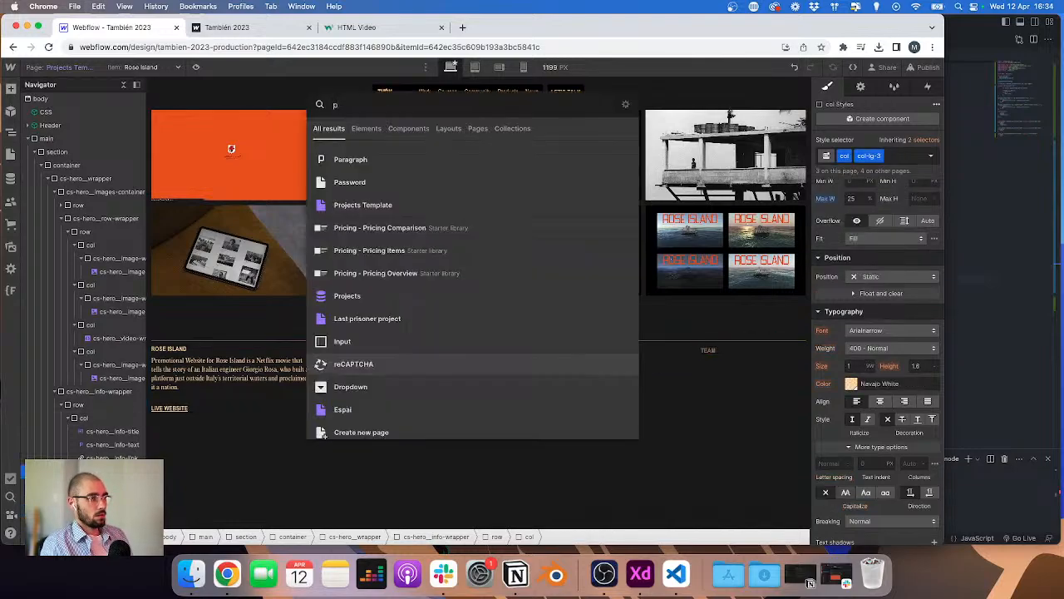
key(Return)
click(401, 443)
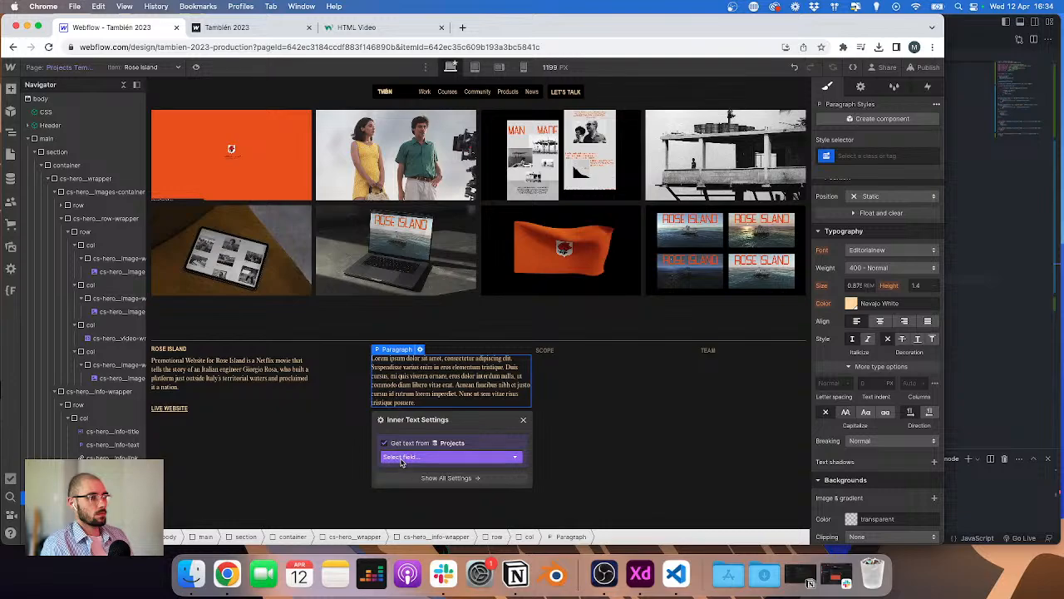
click(403, 457)
click(397, 470)
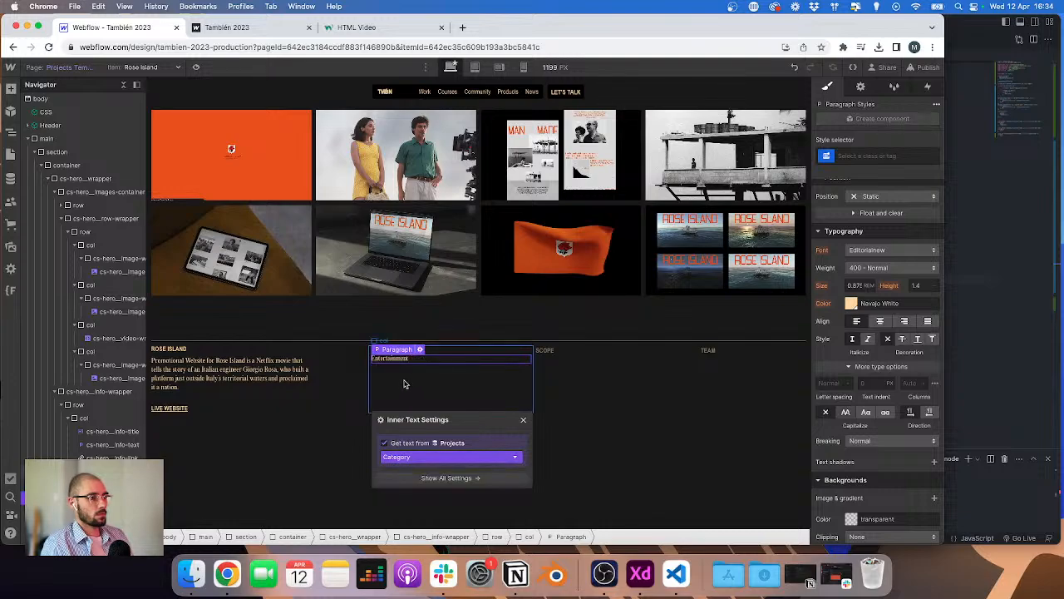
click(229, 373)
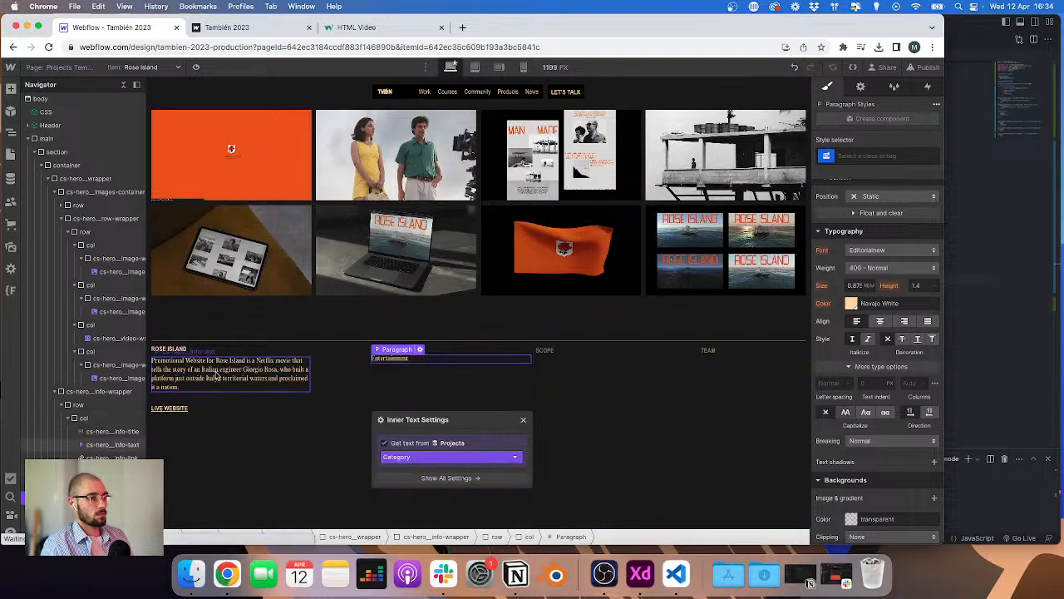
Step: Compare the project info section against the XD design and inspect its title, text and column elements
click(398, 363)
key(super+Return)
key(super+v)
key(Return)
key(super+Tab)
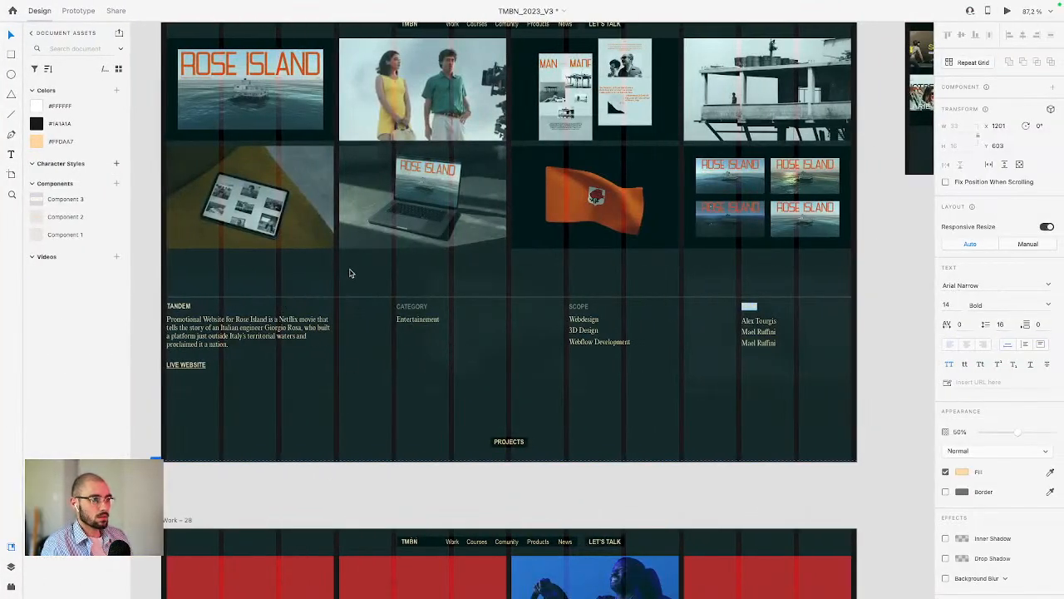
key(super+Tab)
click(353, 286)
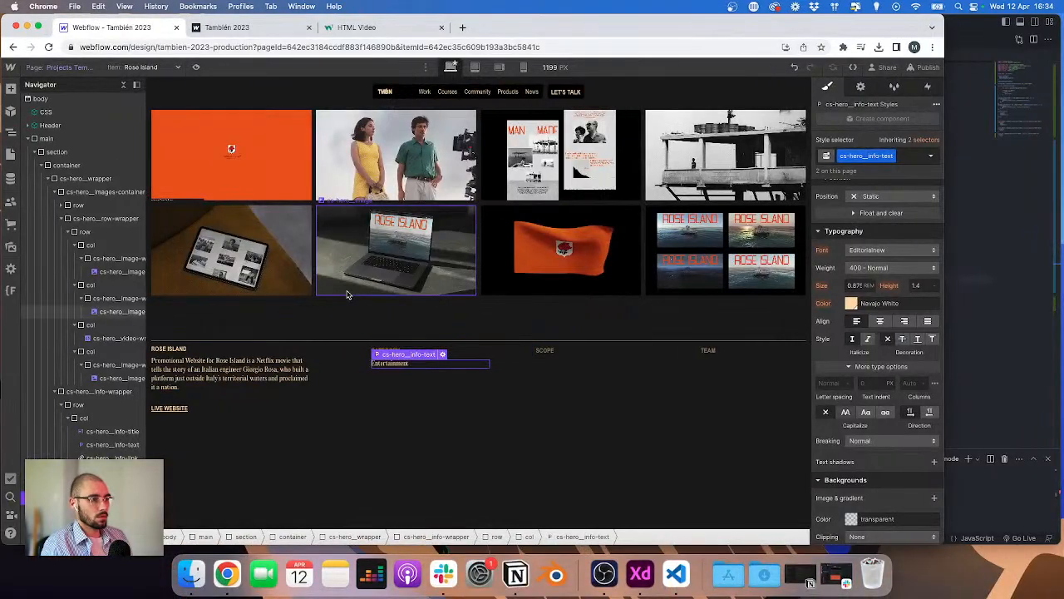
click(385, 363)
scroll(865, 293, up, 3)
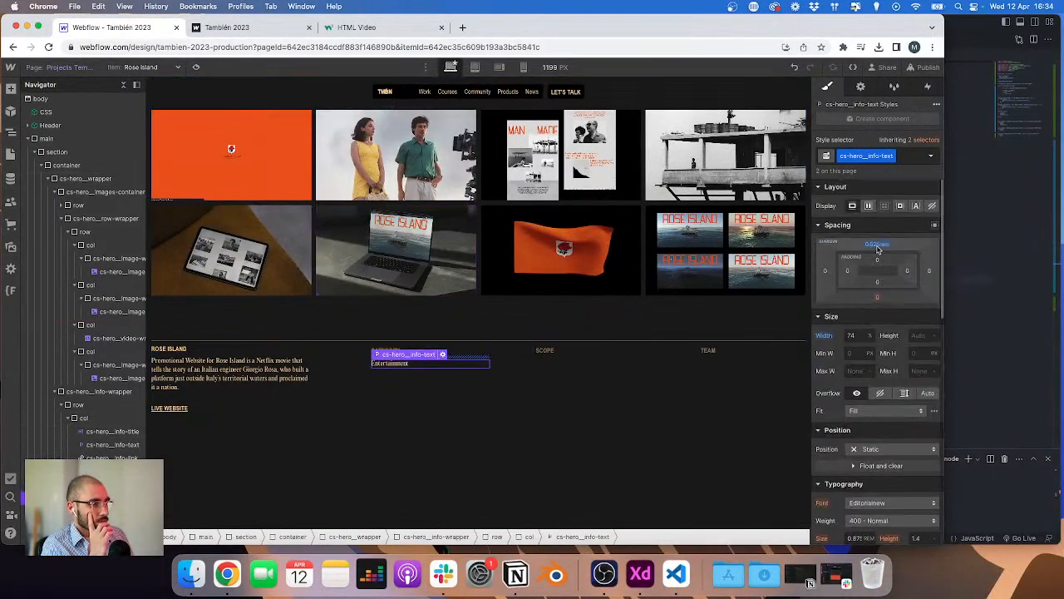
click(461, 350)
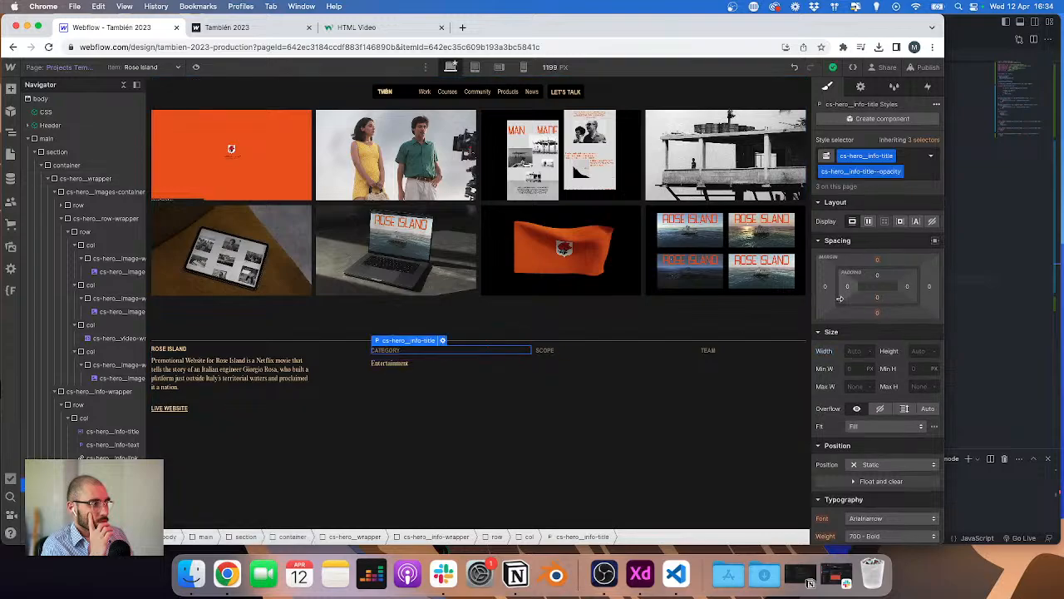
click(313, 358)
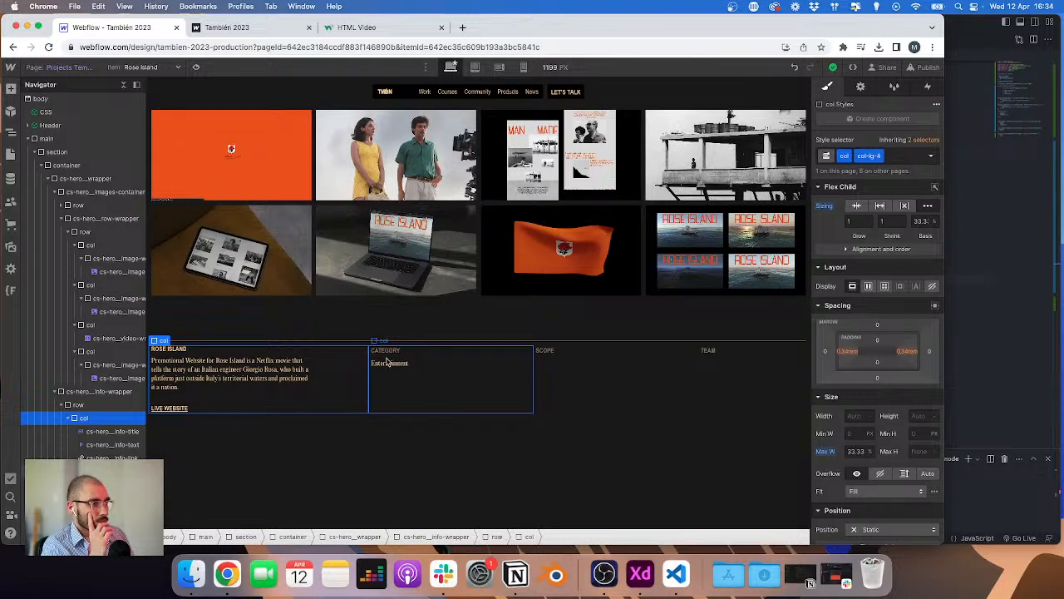
Step: Add the align-start combo class to the row inside the info wrapper
click(83, 391)
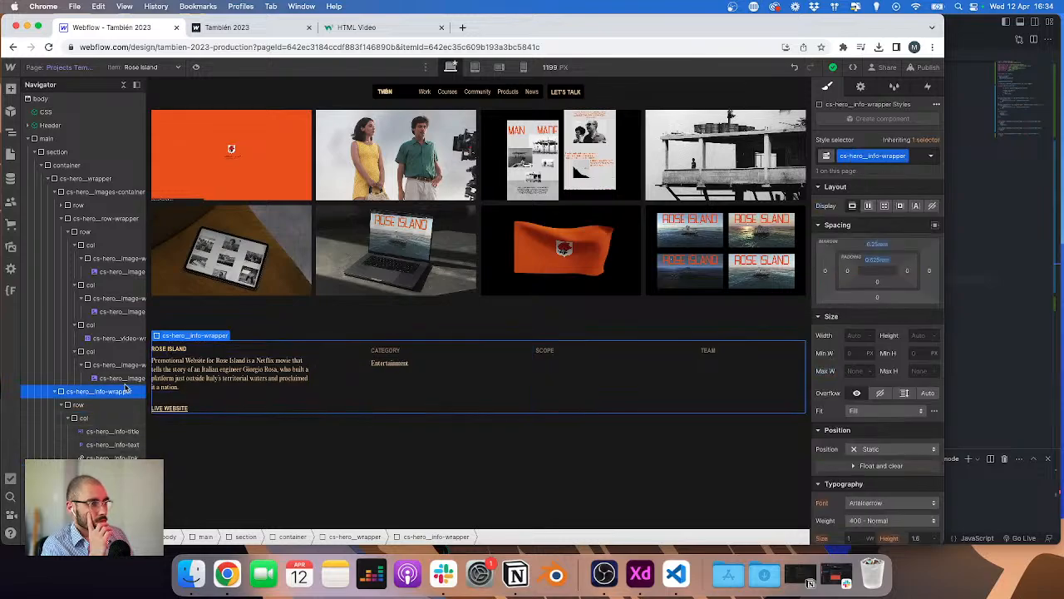
click(83, 405)
key(super+Return)
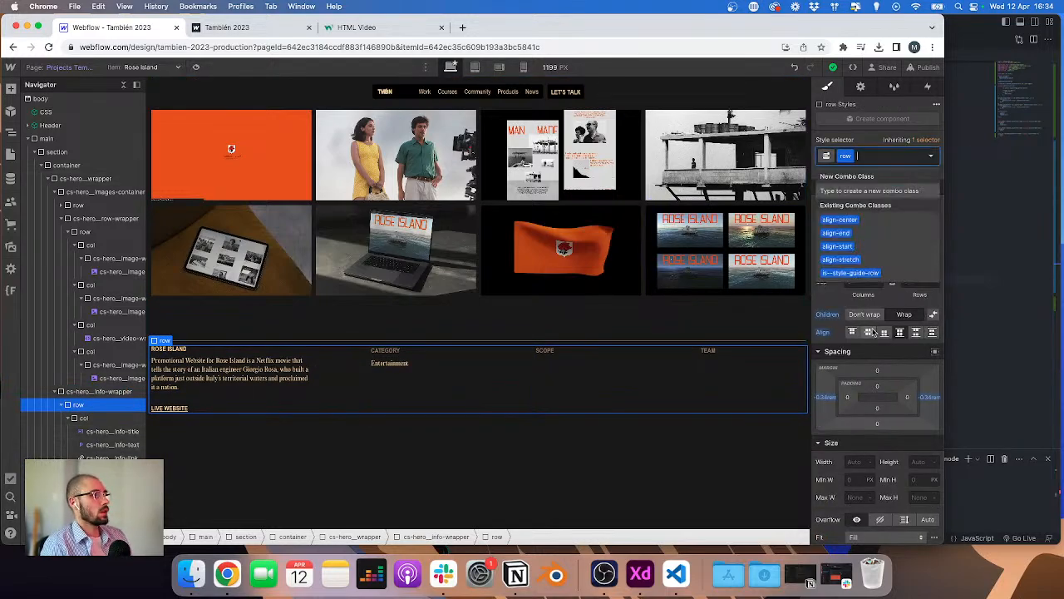
text(al)
key(Down)
key(Down)
key(Down)
key(Return)
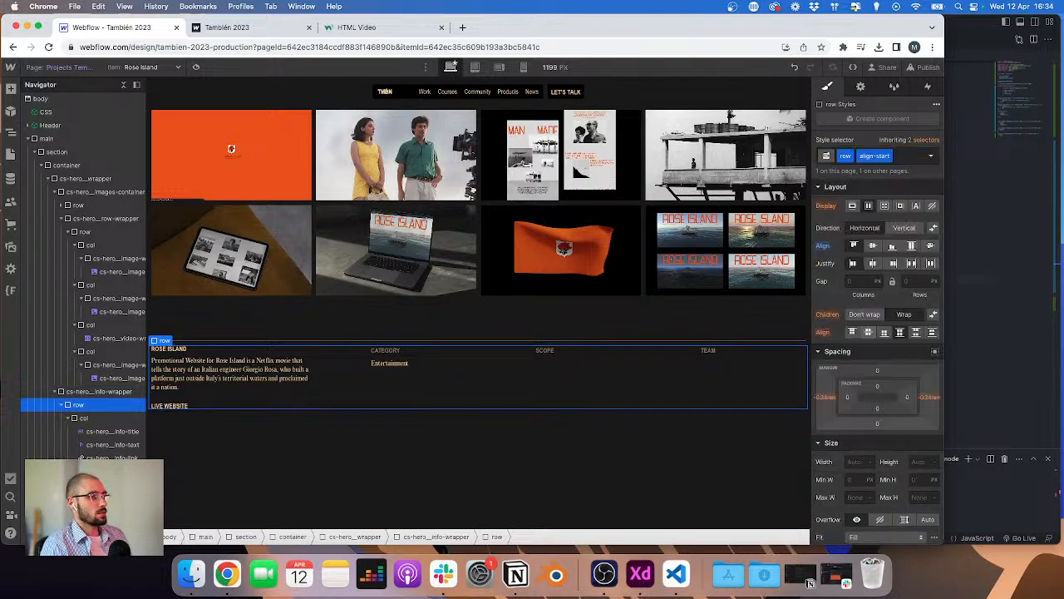
Step: Duplicate the first column's paragraph class and rename the copy cs-hero_info-description
click(391, 365)
click(287, 380)
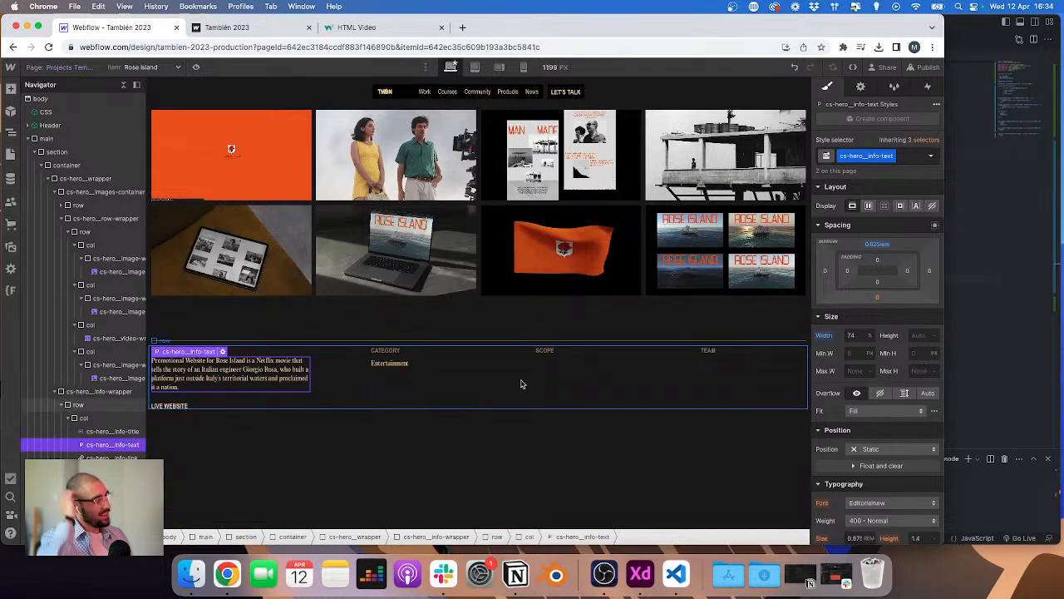
click(386, 364)
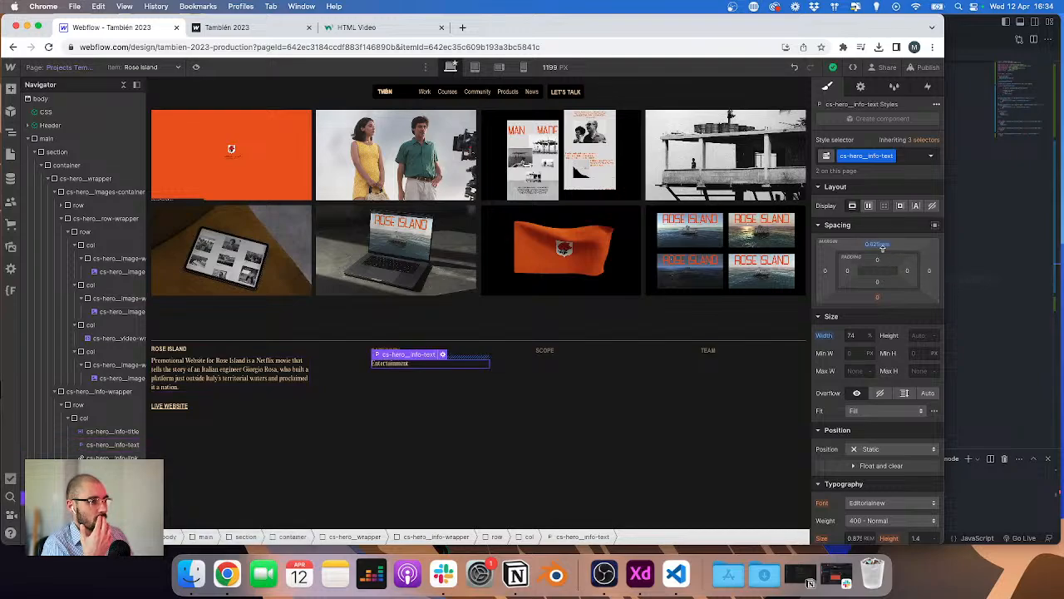
click(606, 384)
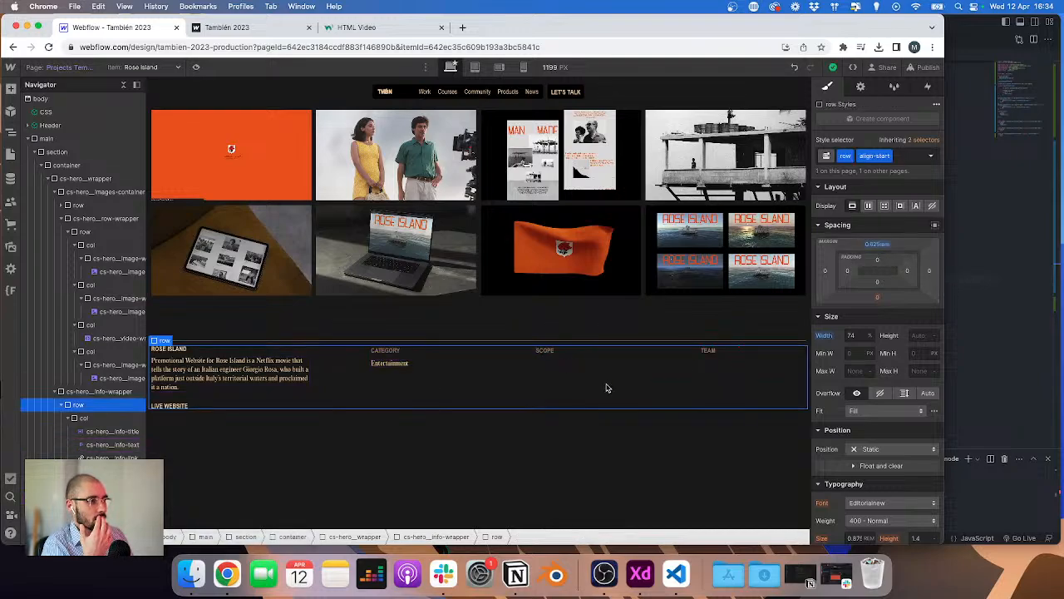
click(409, 371)
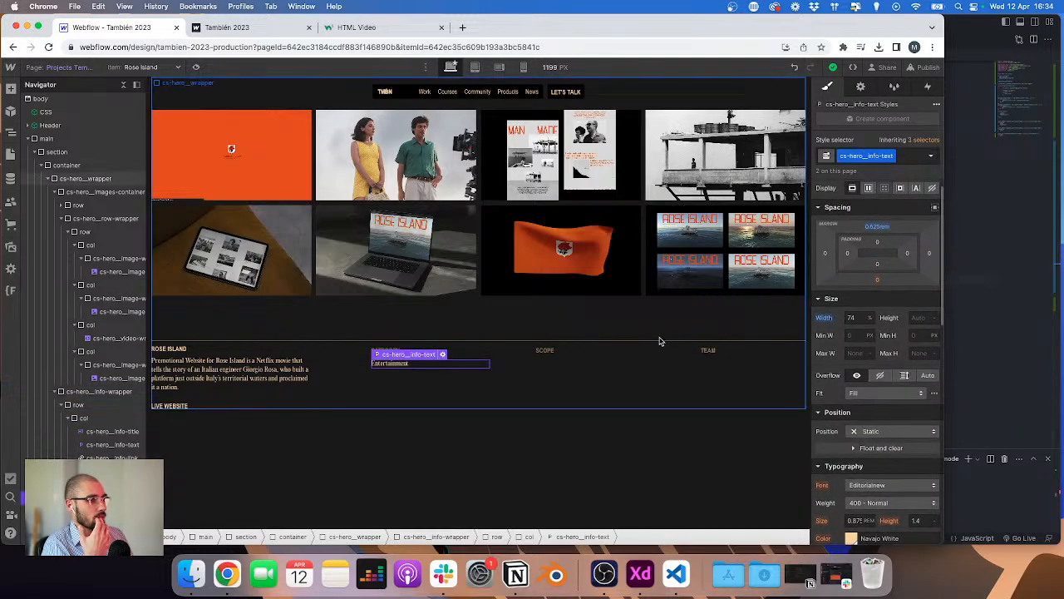
click(250, 378)
click(890, 154)
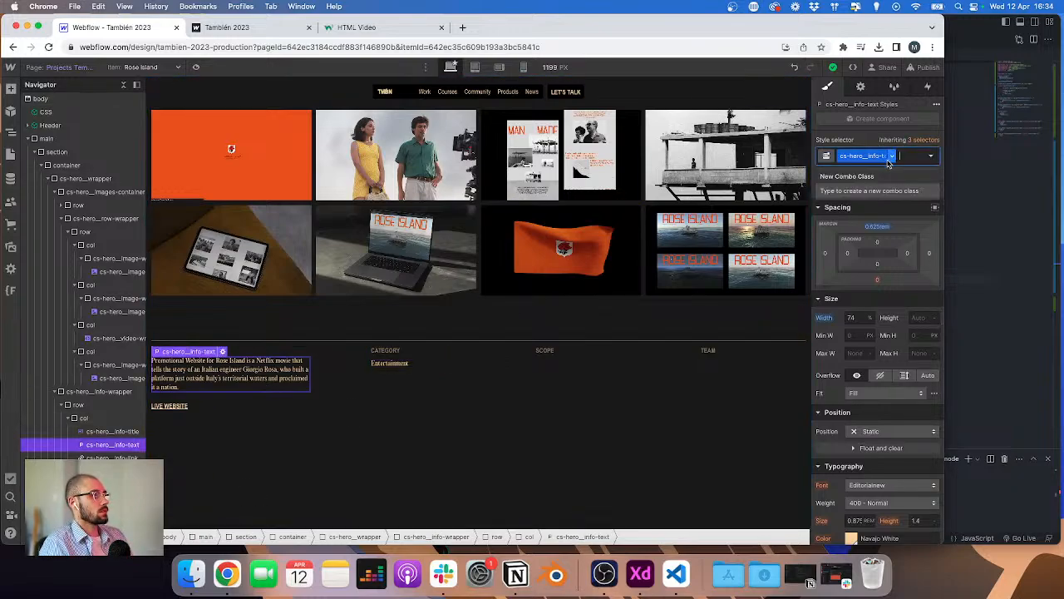
click(878, 187)
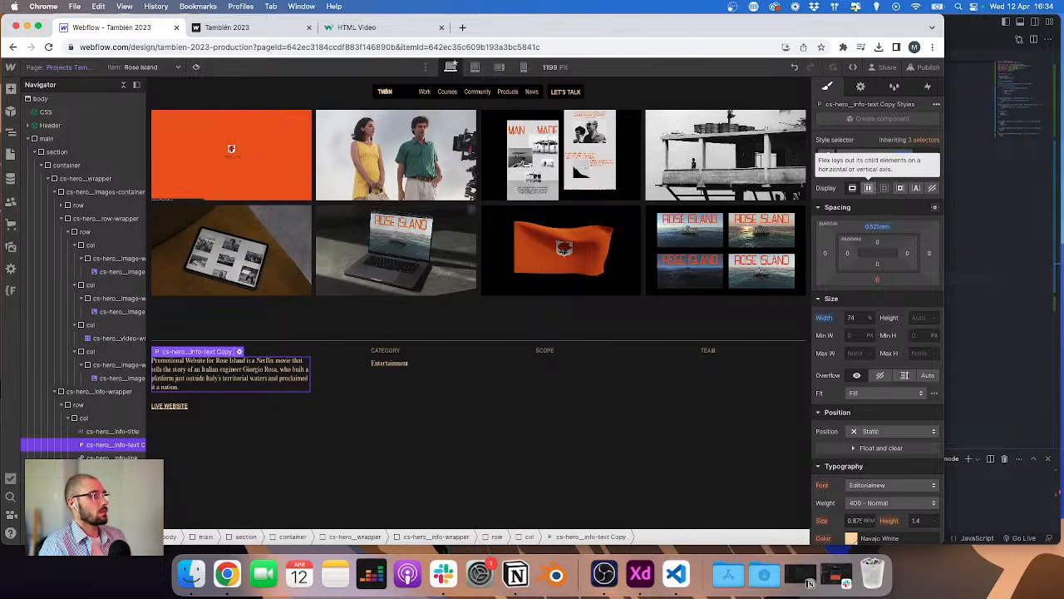
text(des)
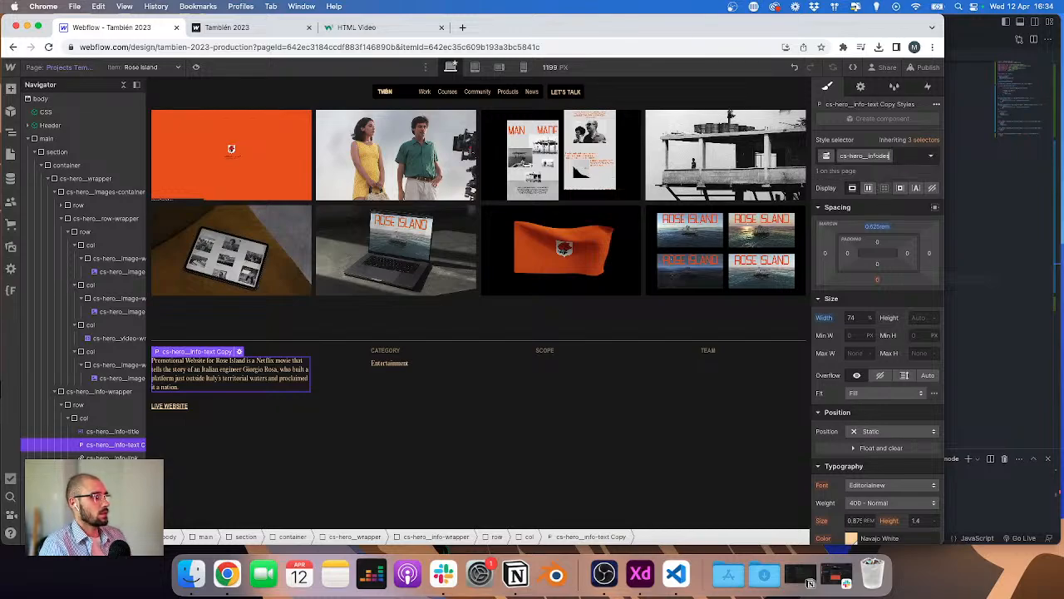
text(-de)
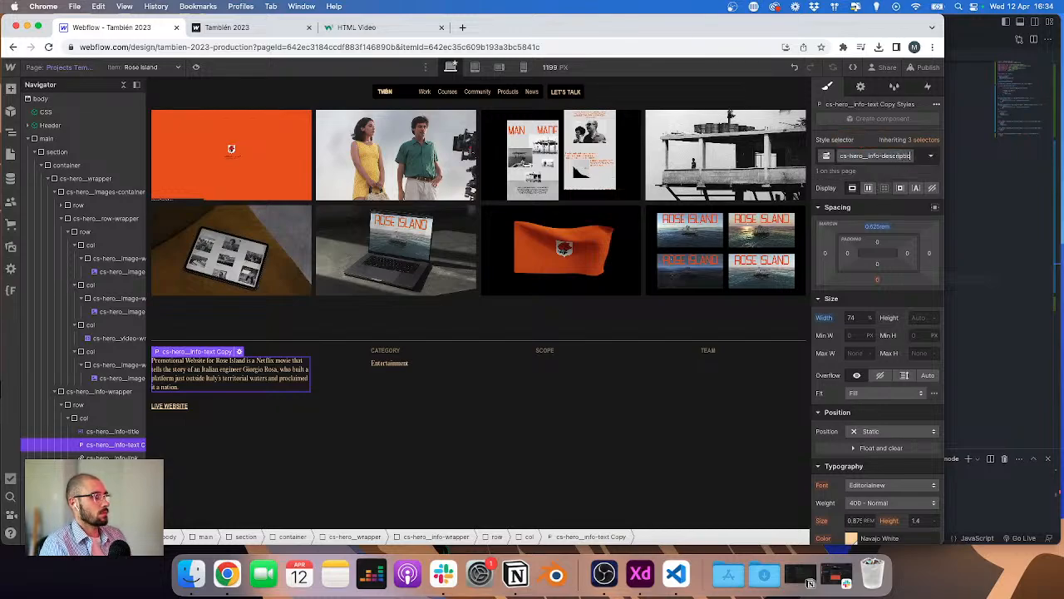
click(407, 365)
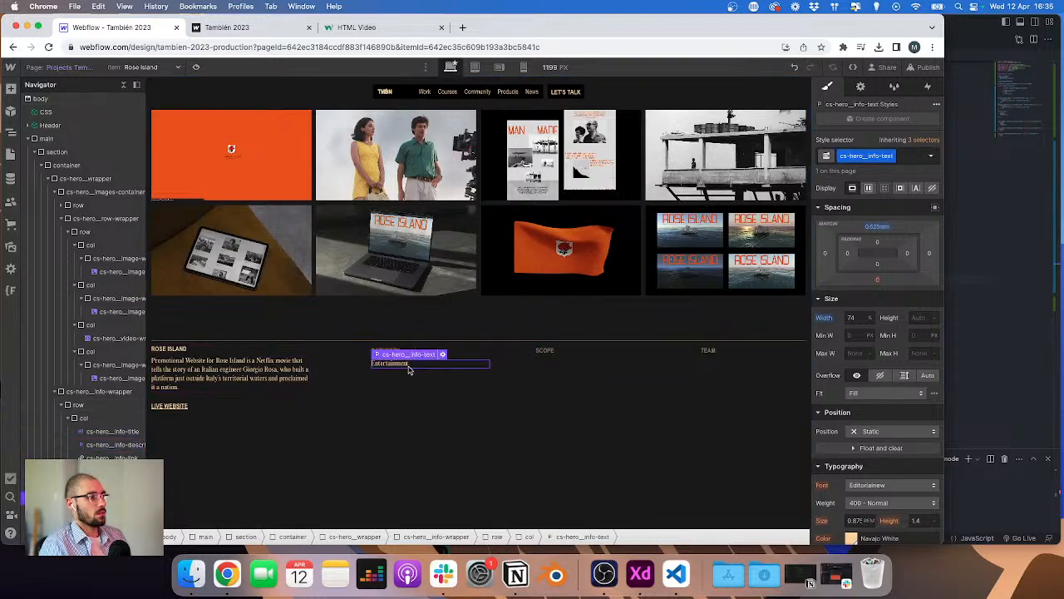
Step: Reset the top margin of the info-text paragraph style under CATEGORY
key(super+Return)
key(Escape)
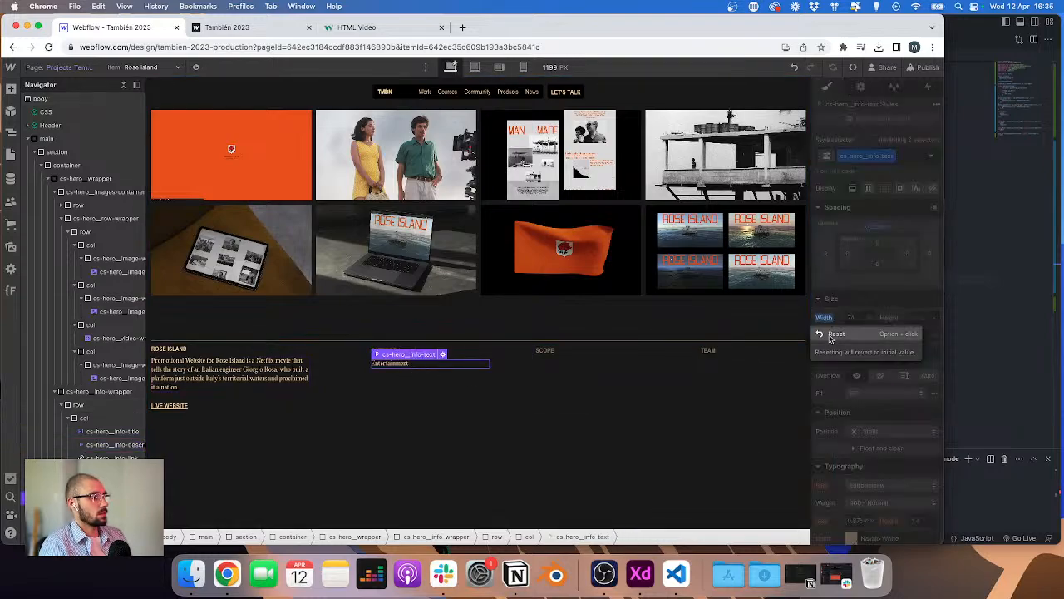
click(359, 389)
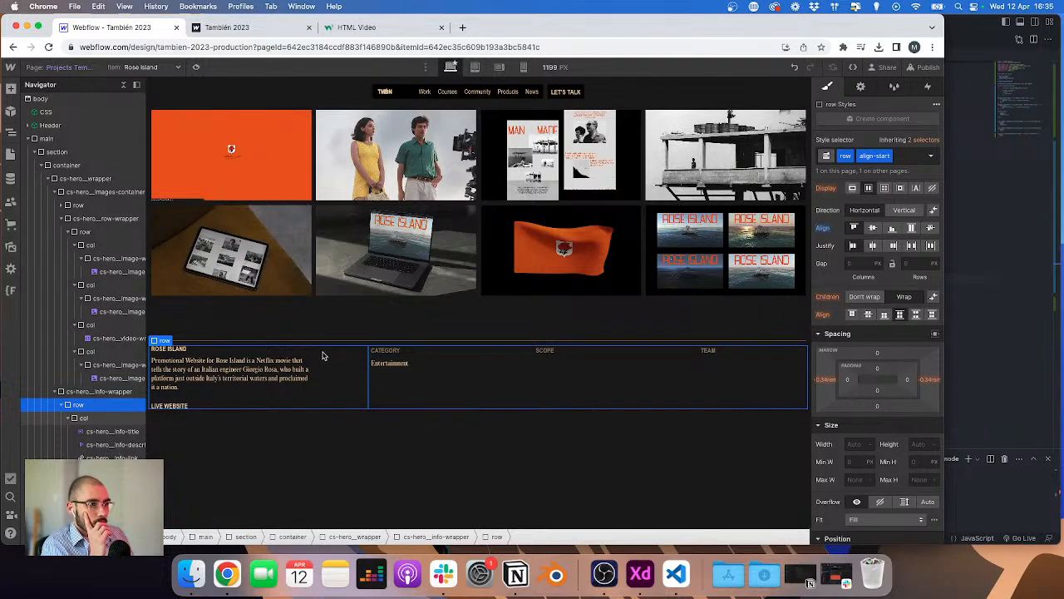
click(288, 353)
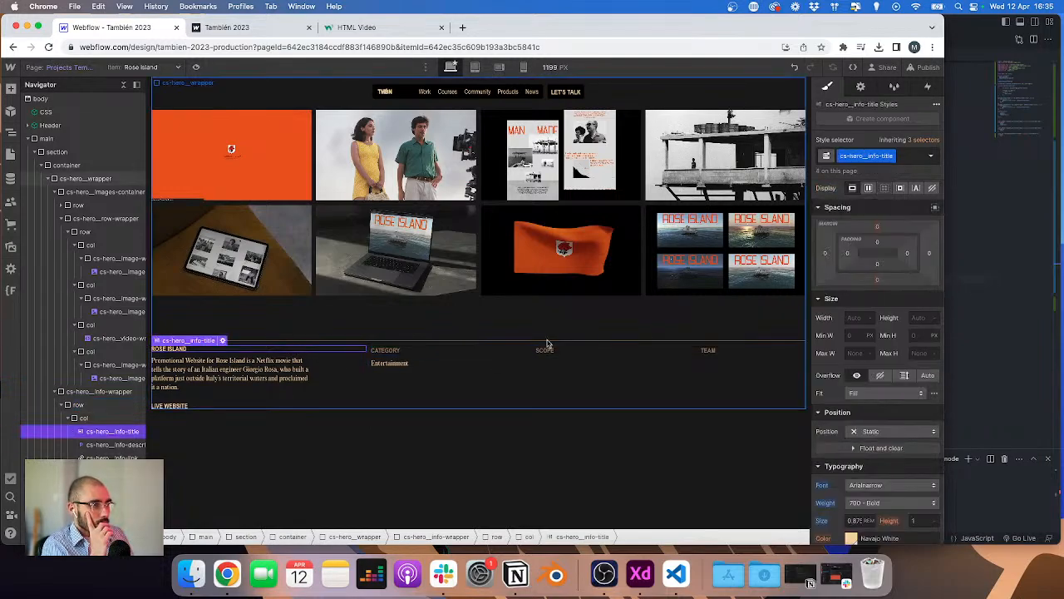
click(480, 364)
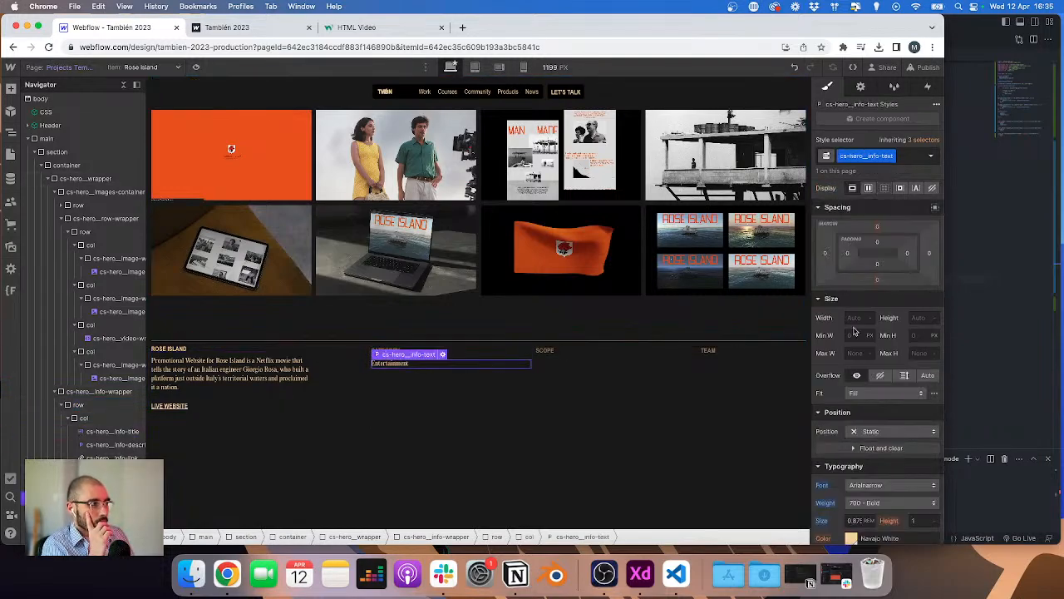
click(877, 228)
click(855, 303)
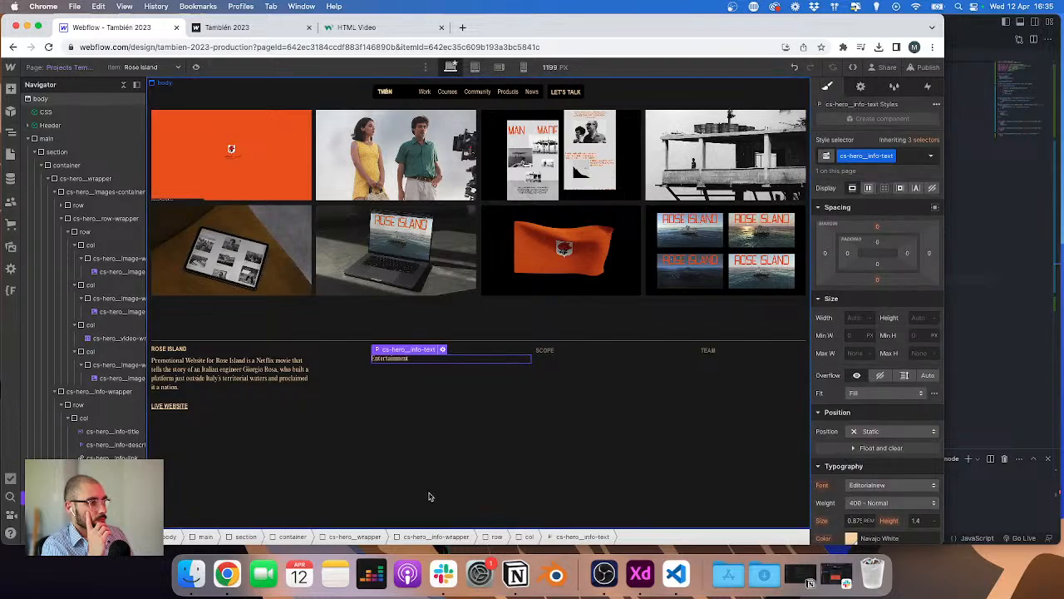
Step: Inspect the spacing and line height of the info title, description and category elements
click(429, 496)
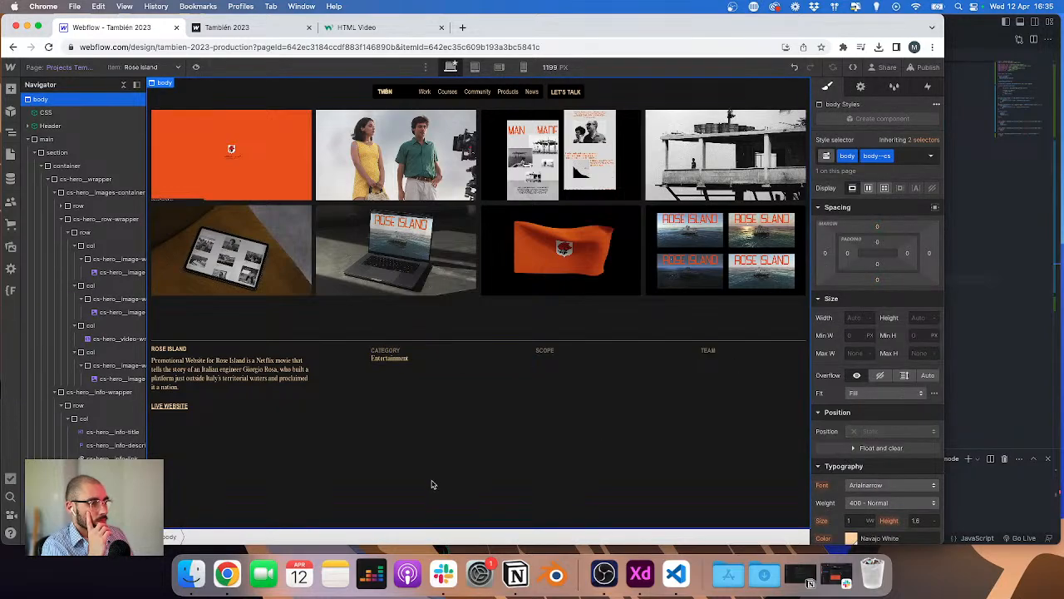
click(306, 364)
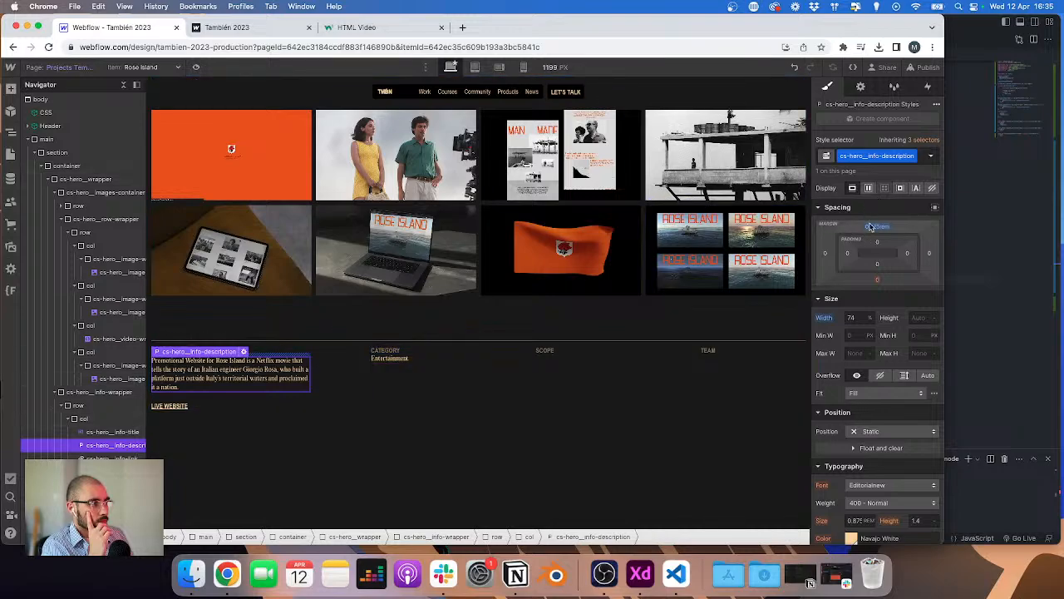
click(416, 421)
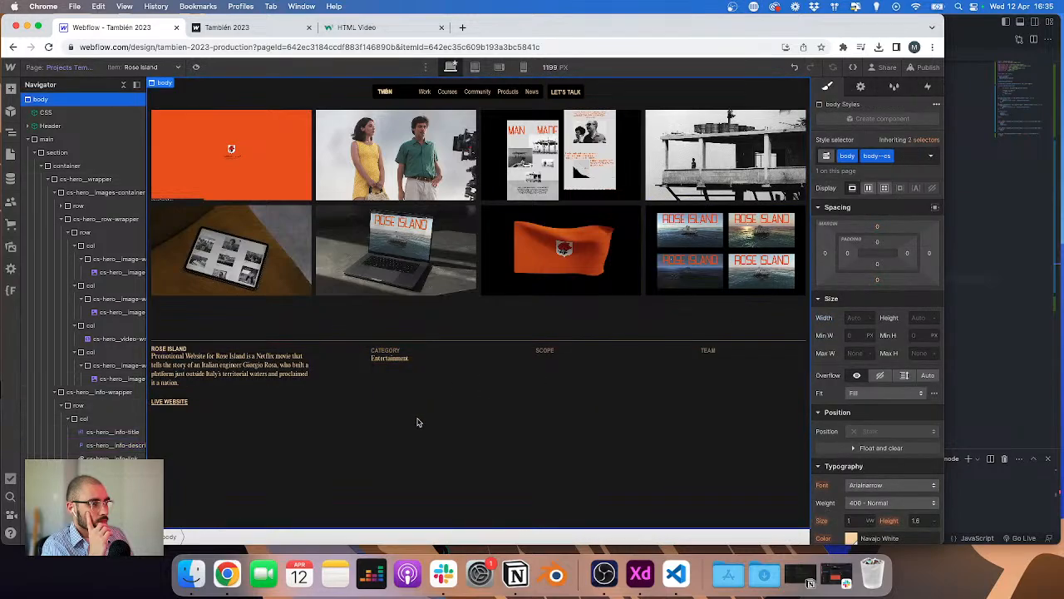
click(398, 349)
scroll(853, 405, down, 1)
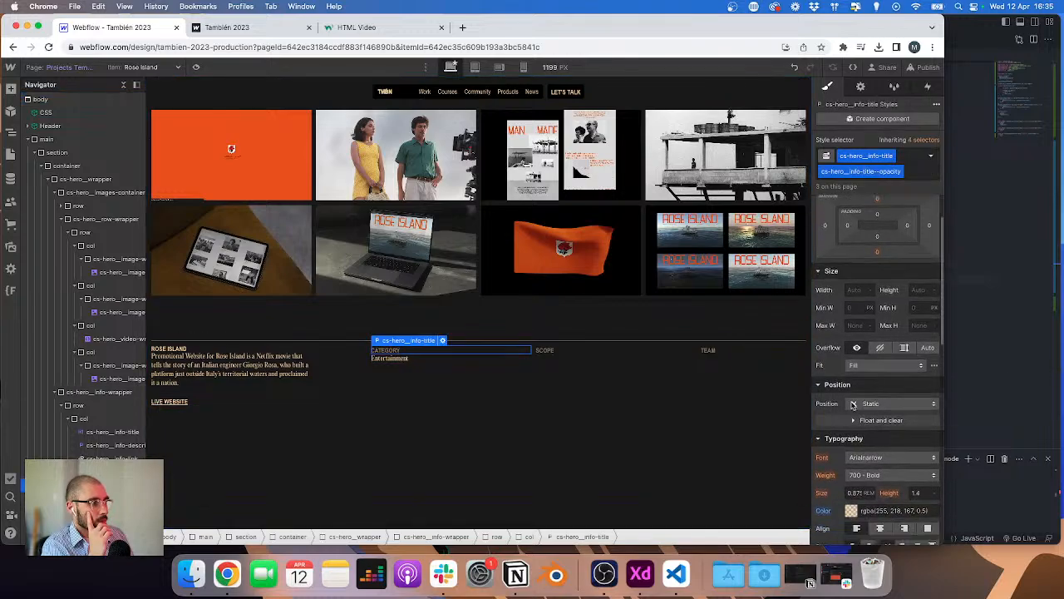
click(173, 349)
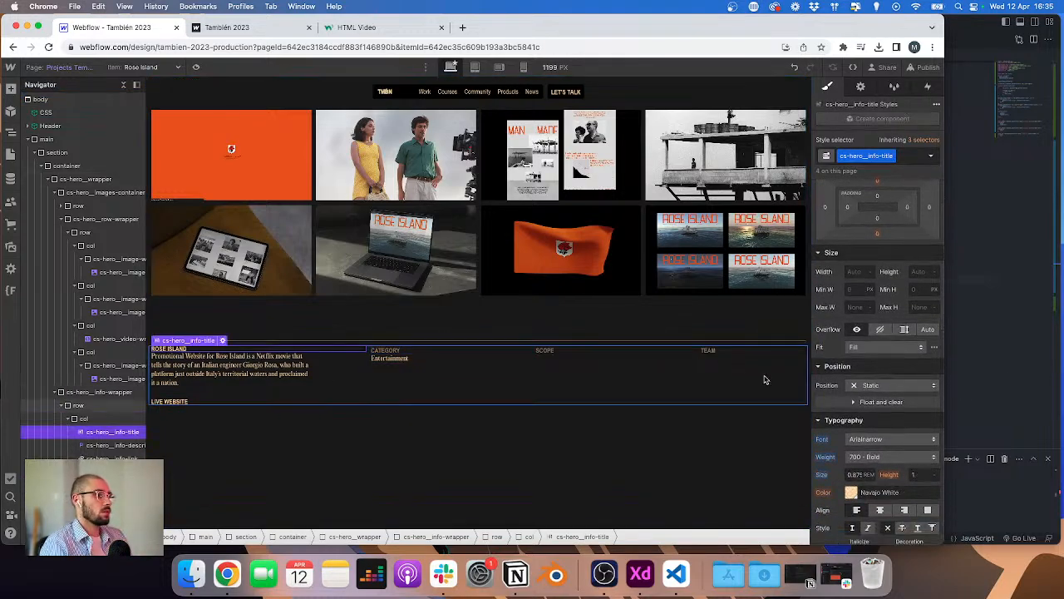
click(378, 350)
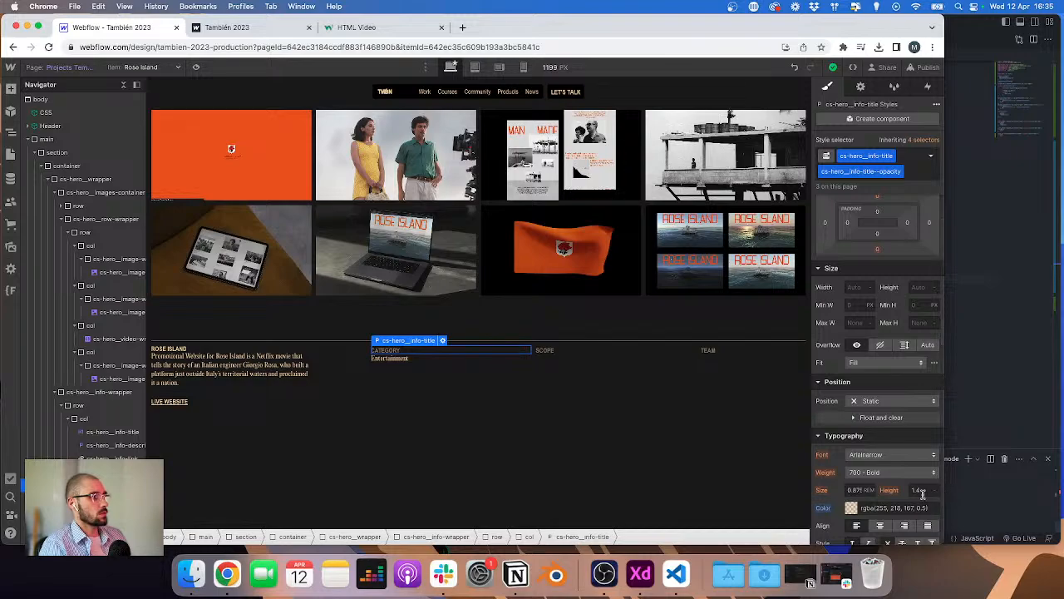
click(274, 358)
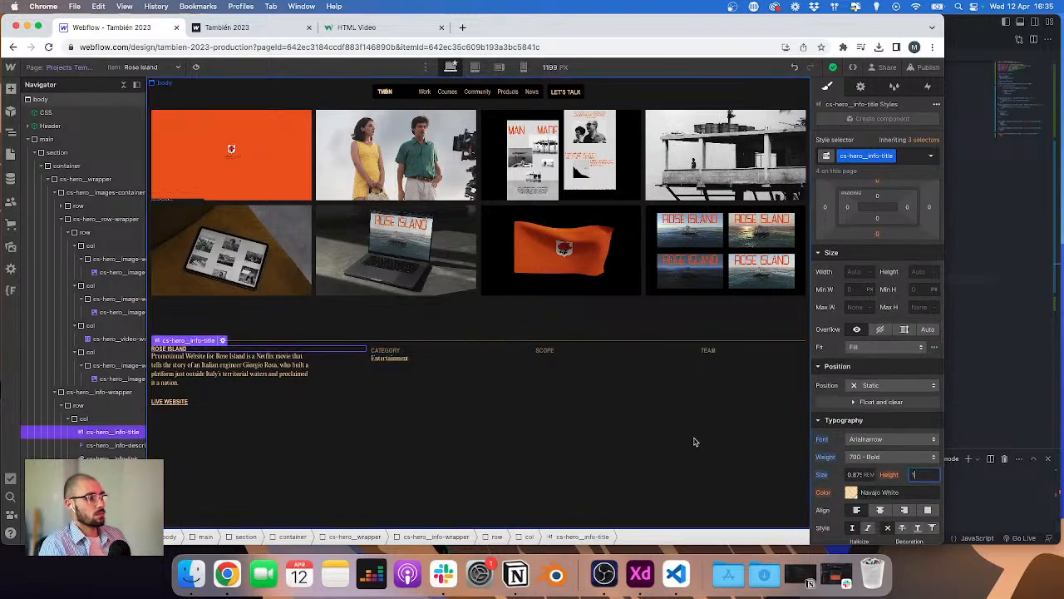
scroll(864, 307, up, 2)
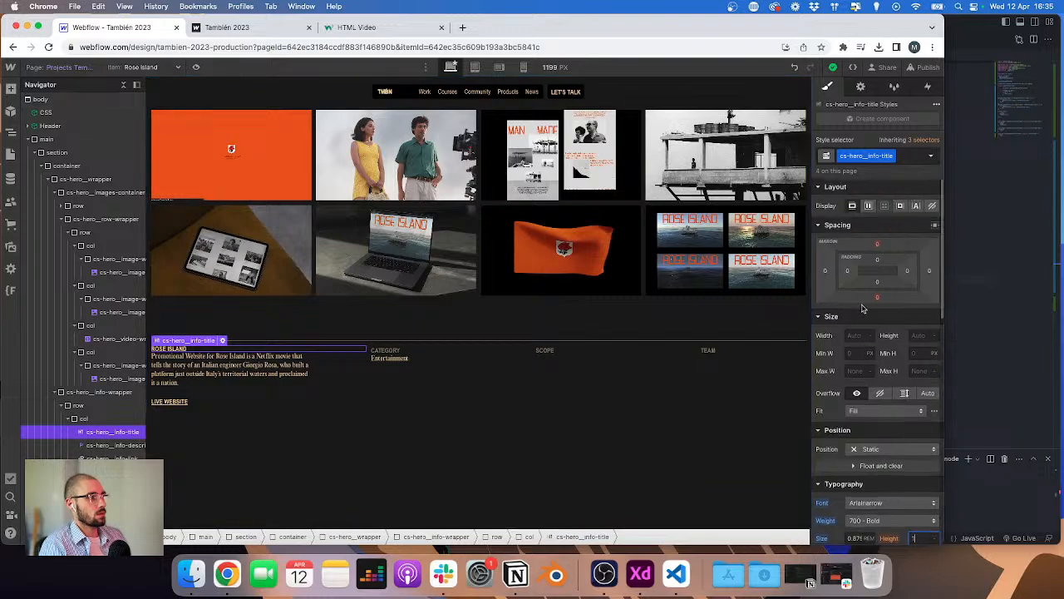
Step: Copy the CATEGORY info-text paragraph's top margin and apply it as the top margin of the description paragraph
click(389, 353)
click(387, 360)
click(287, 367)
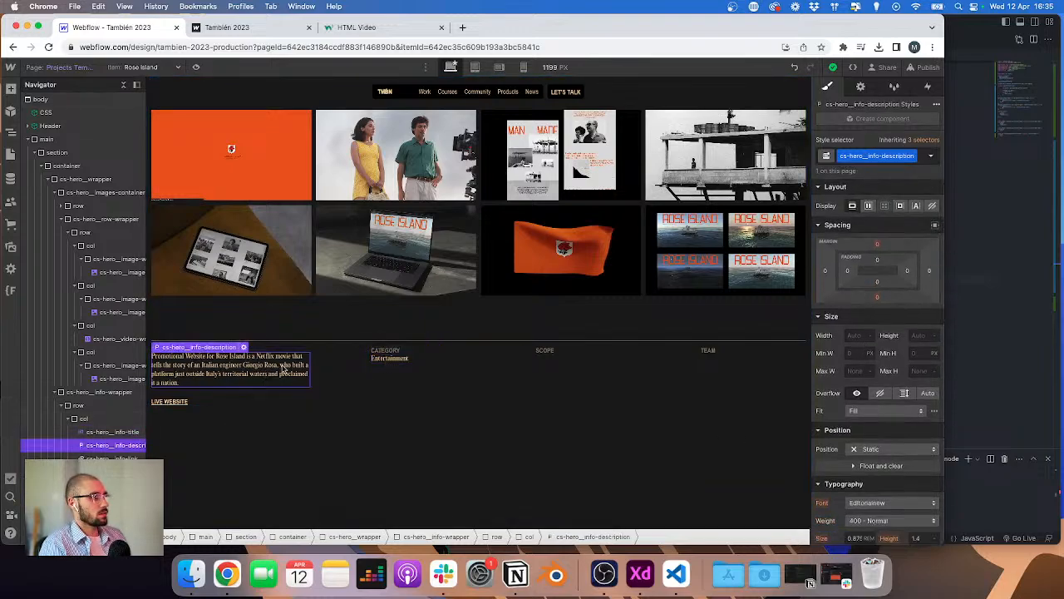
click(405, 363)
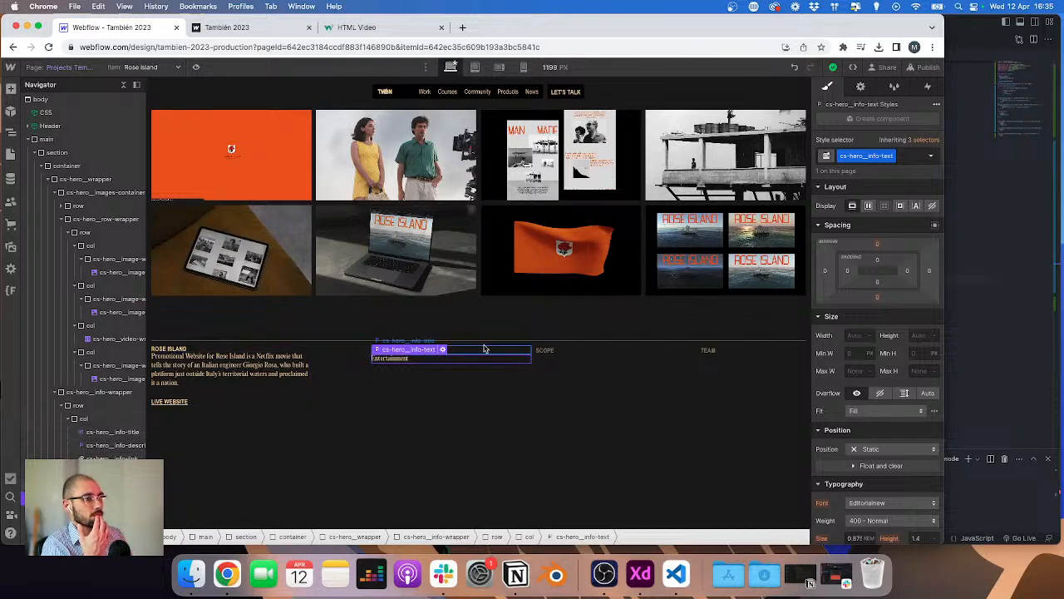
click(483, 423)
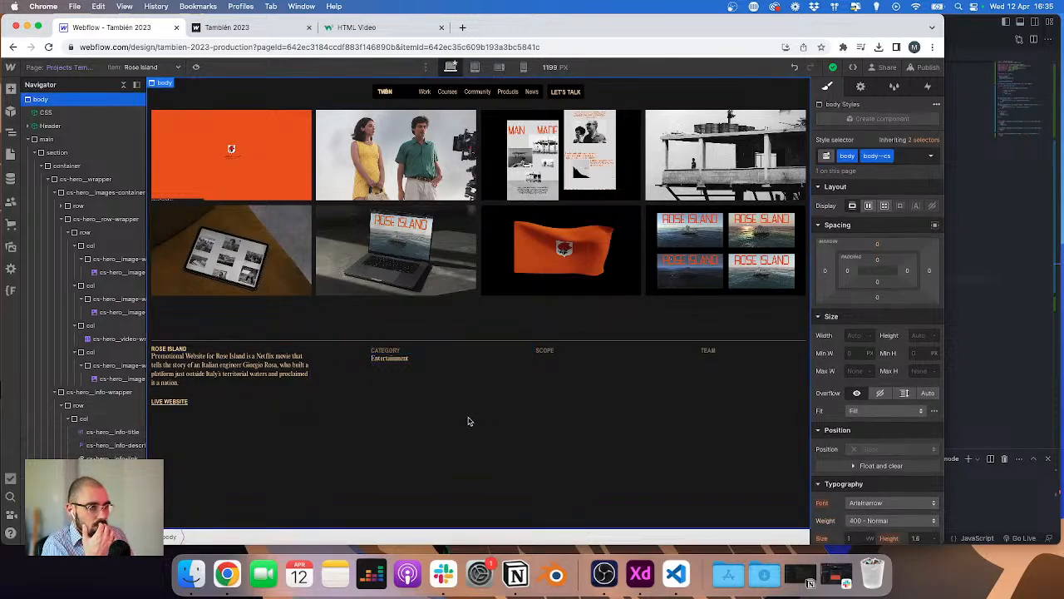
click(309, 359)
click(414, 361)
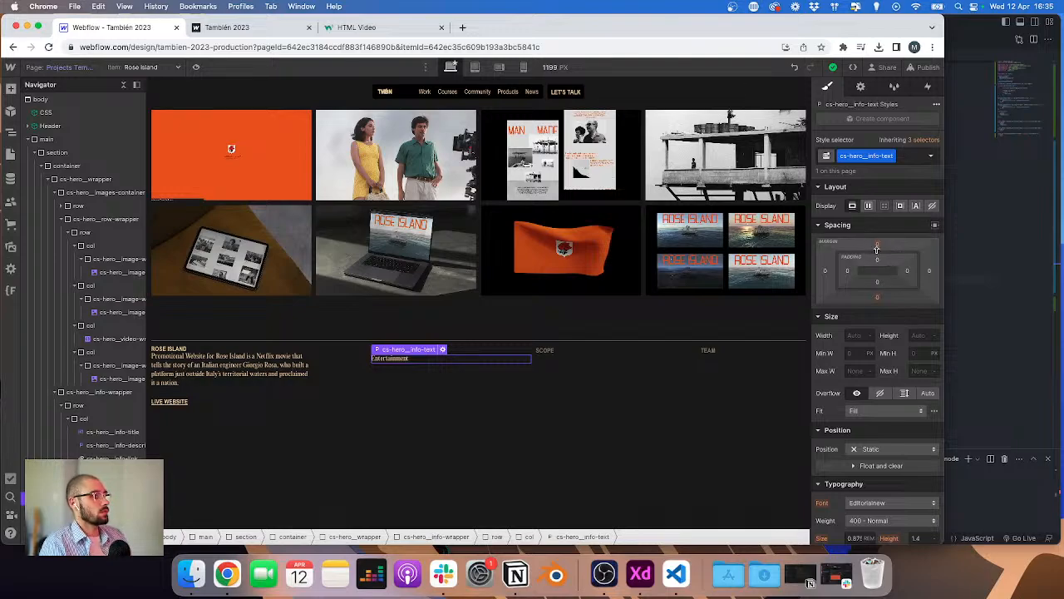
click(878, 244)
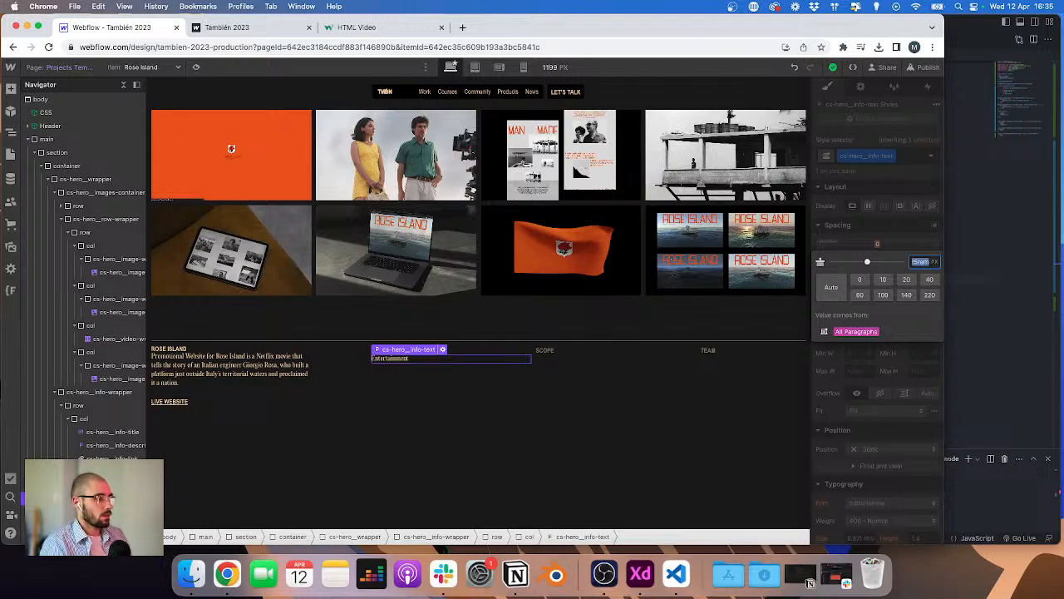
click(235, 370)
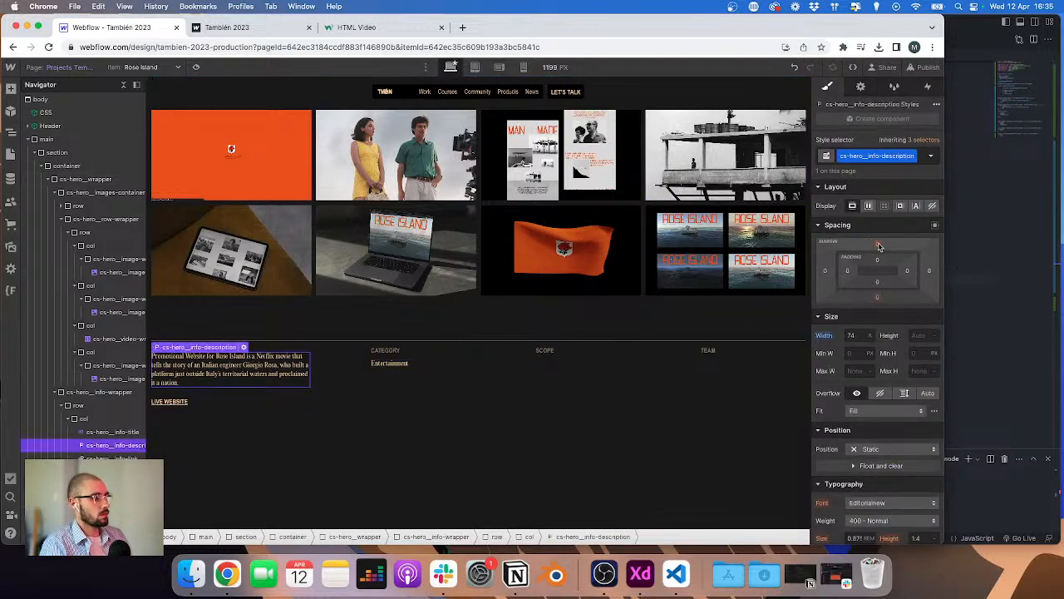
click(879, 245)
text(0.625rem)
key(Return)
click(394, 488)
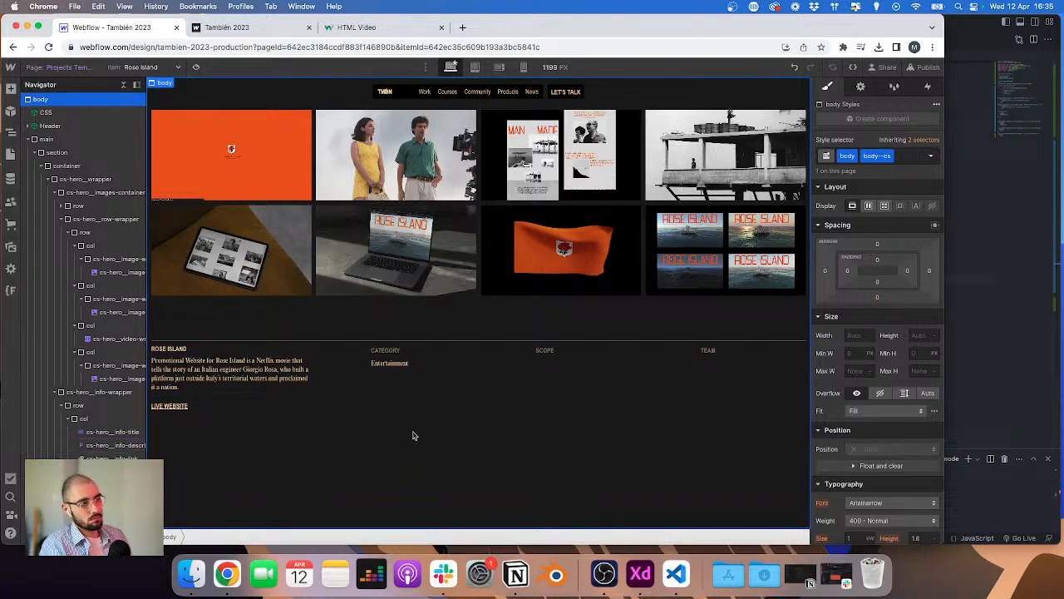
Step: Duplicate the category text paragraph into the SCOPE column beneath its title
click(388, 350)
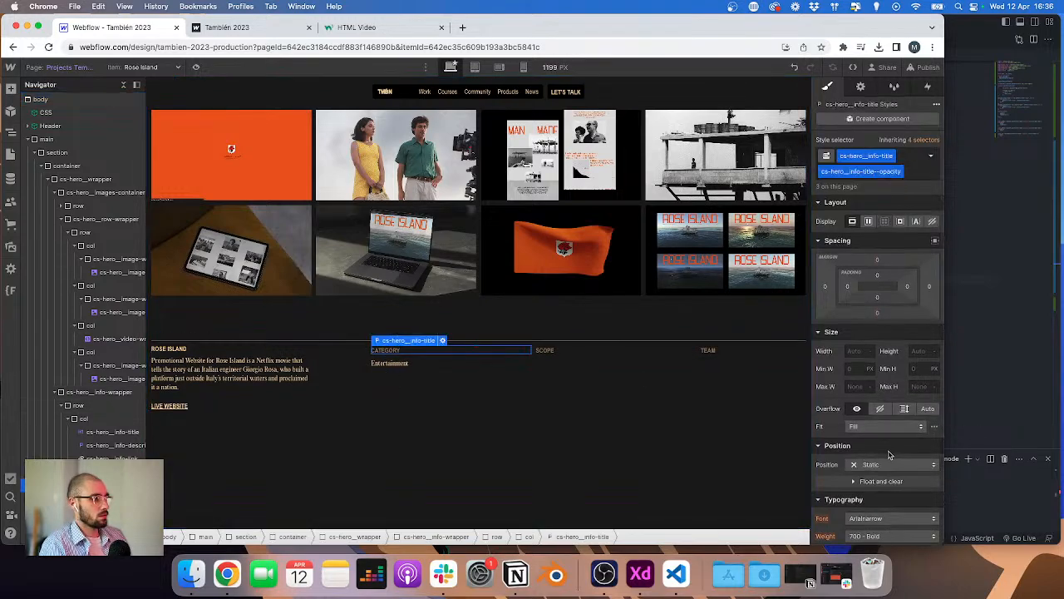
scroll(889, 454, down, 3)
click(919, 466)
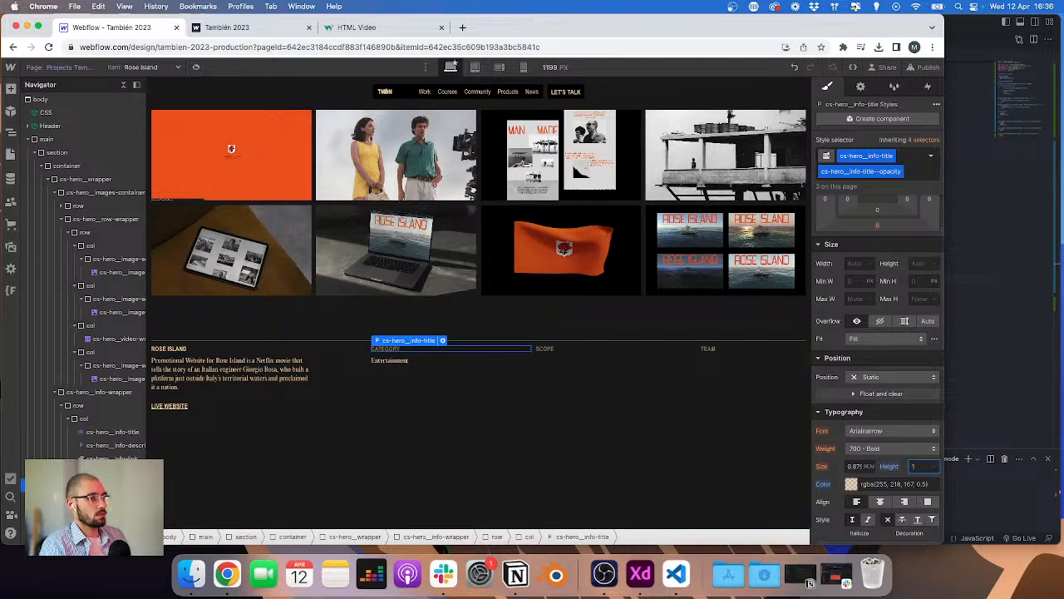
click(424, 491)
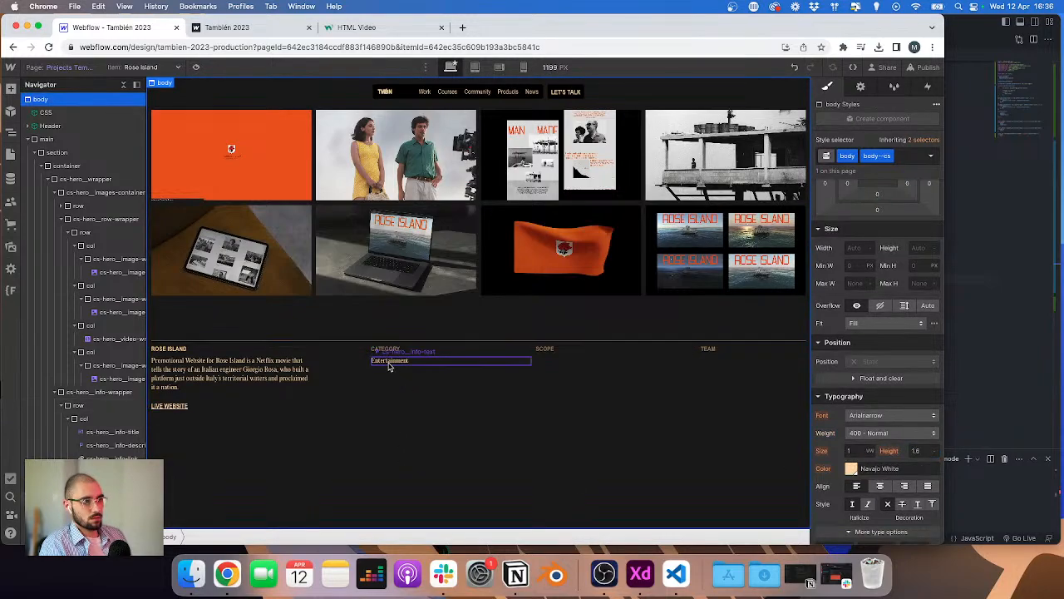
click(554, 368)
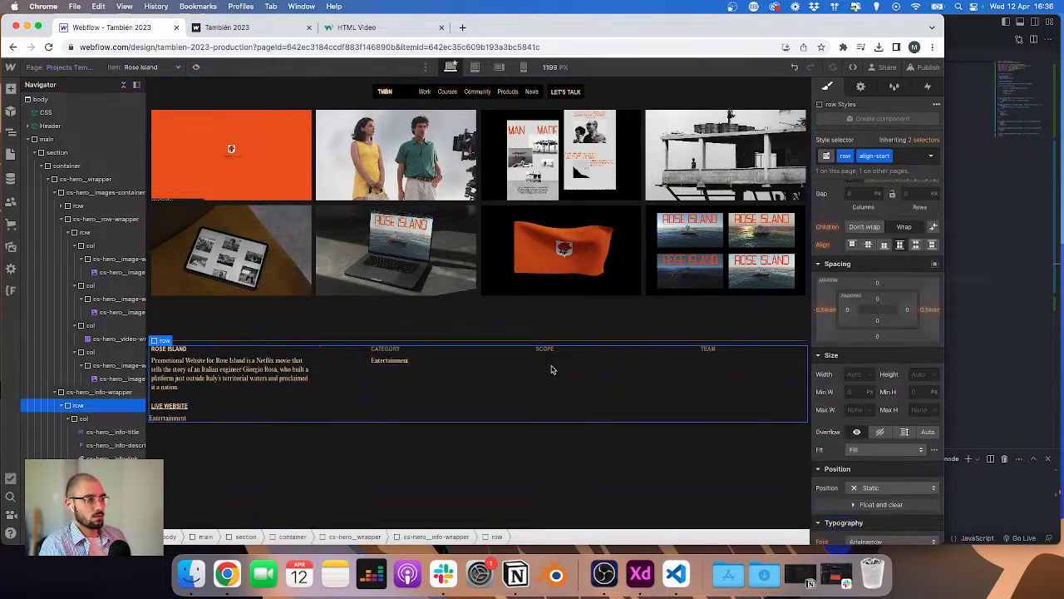
click(561, 348)
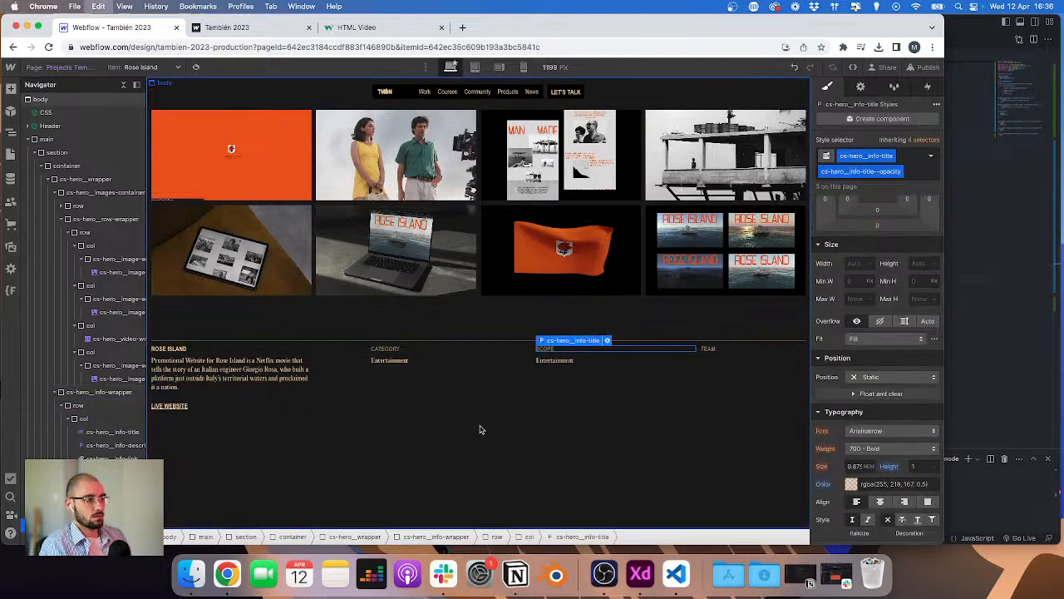
click(510, 394)
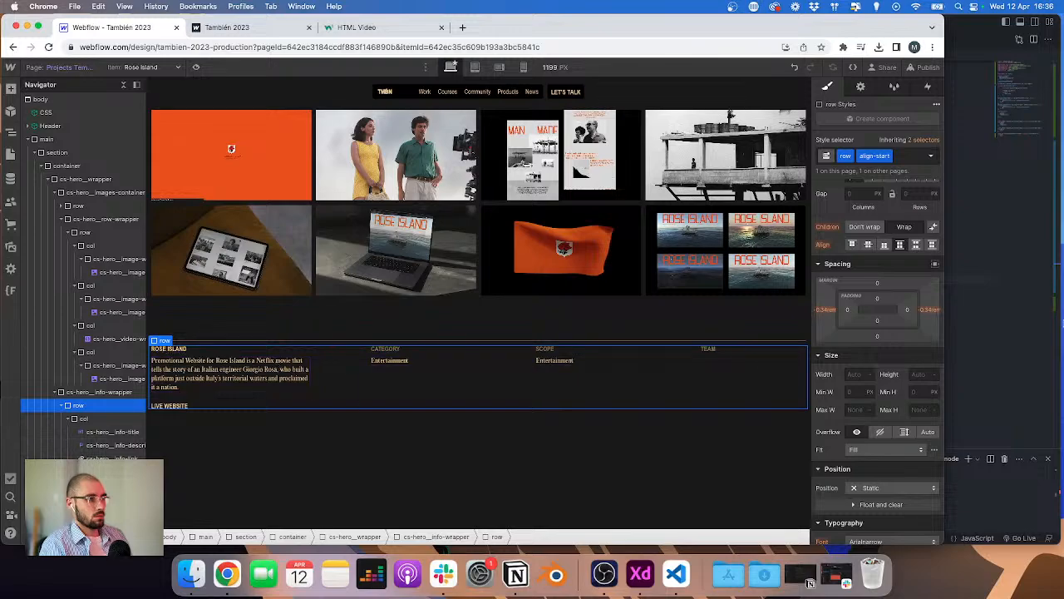
Step: Bind the SCOPE column's text paragraph to the Projects collection's Scope field, comparing with the XD design
key(ctrl+Right)
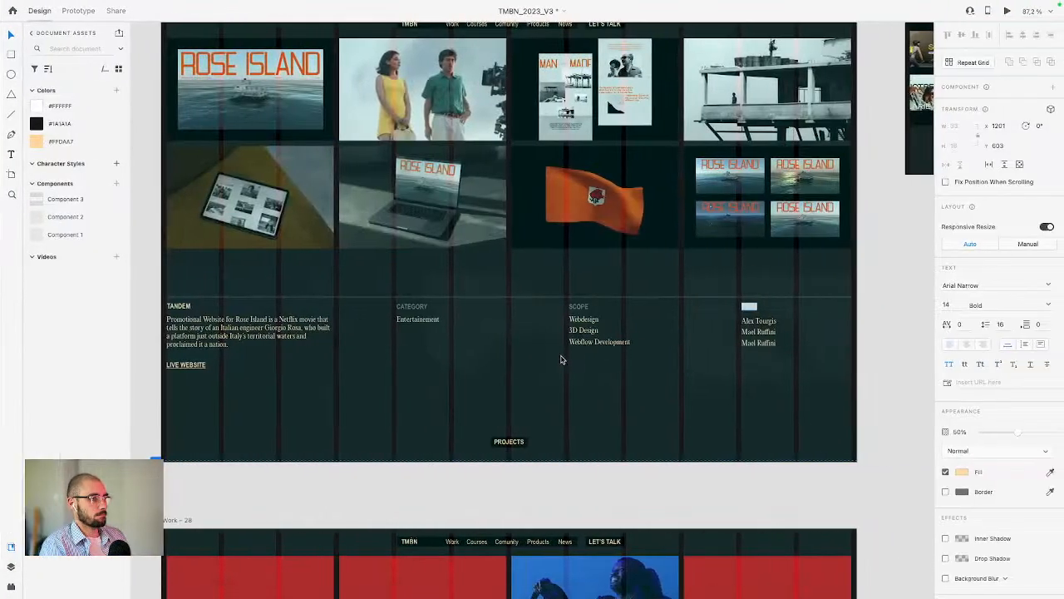
key(ctrl+Left)
click(589, 359)
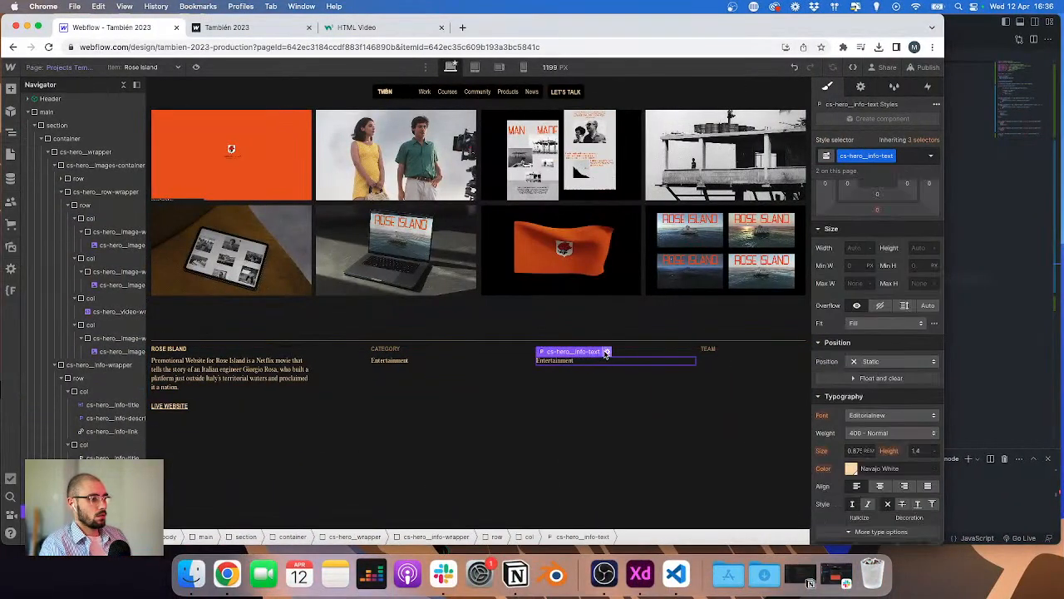
click(606, 352)
click(615, 418)
key(ctrl+Right)
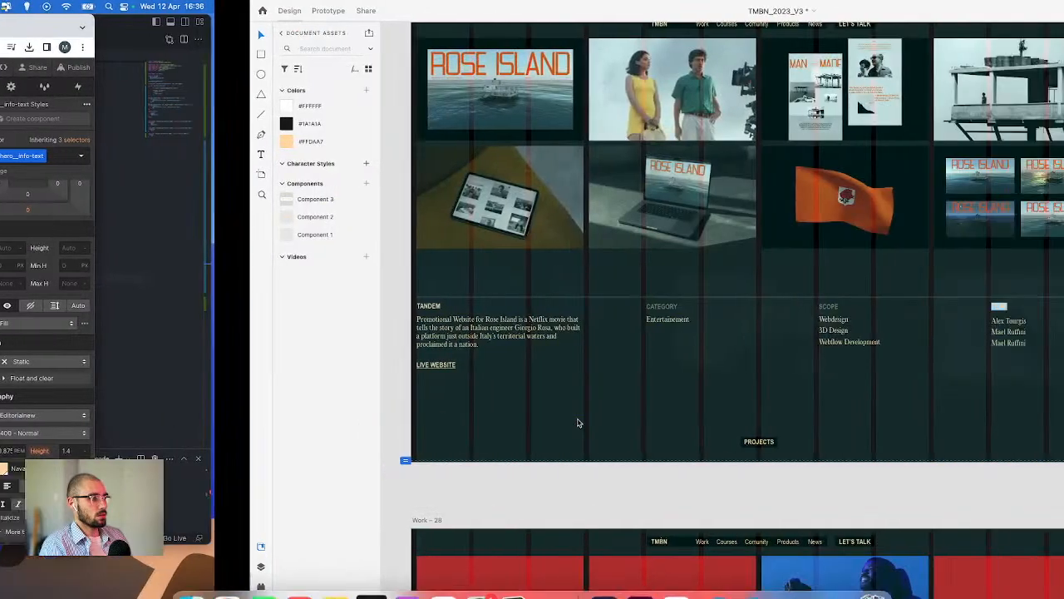
key(ctrl+Left)
click(606, 414)
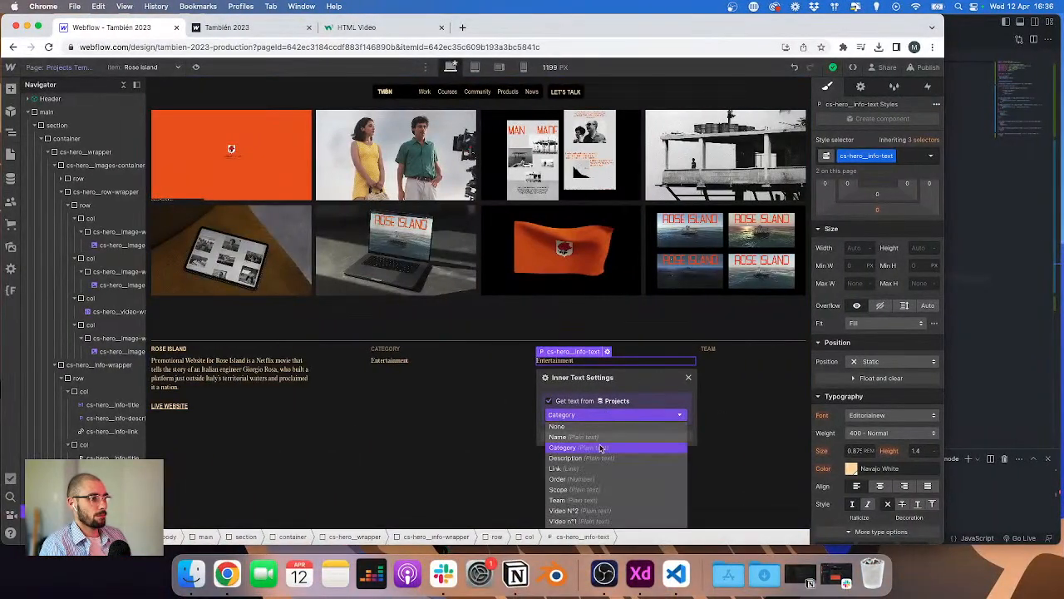
click(569, 489)
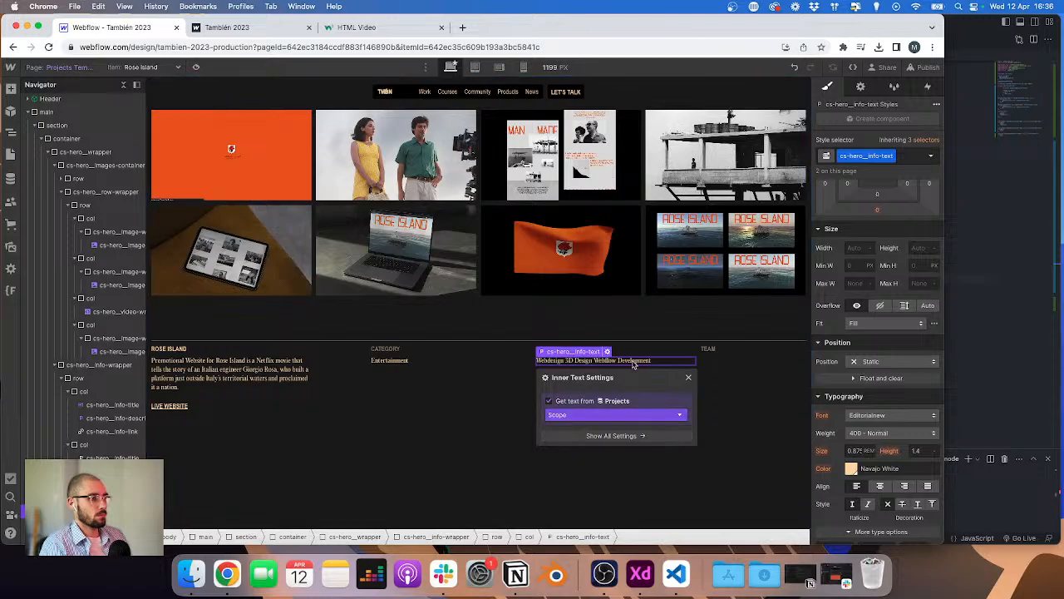
Step: Try setting the SCOPE text paragraph's display to flex, then undo it
key(ctrl+Right)
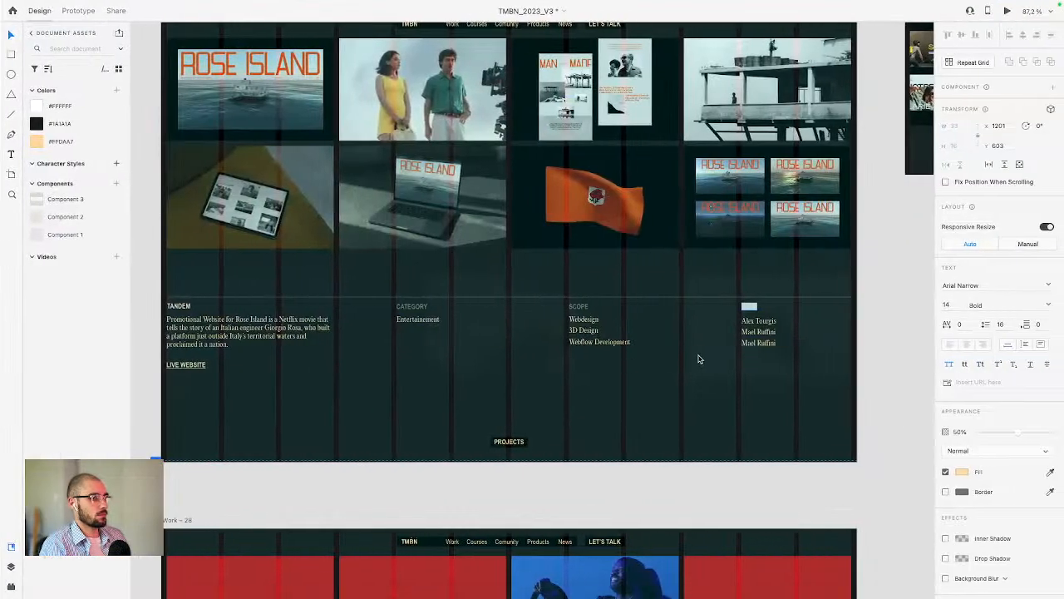
key(ctrl+Left)
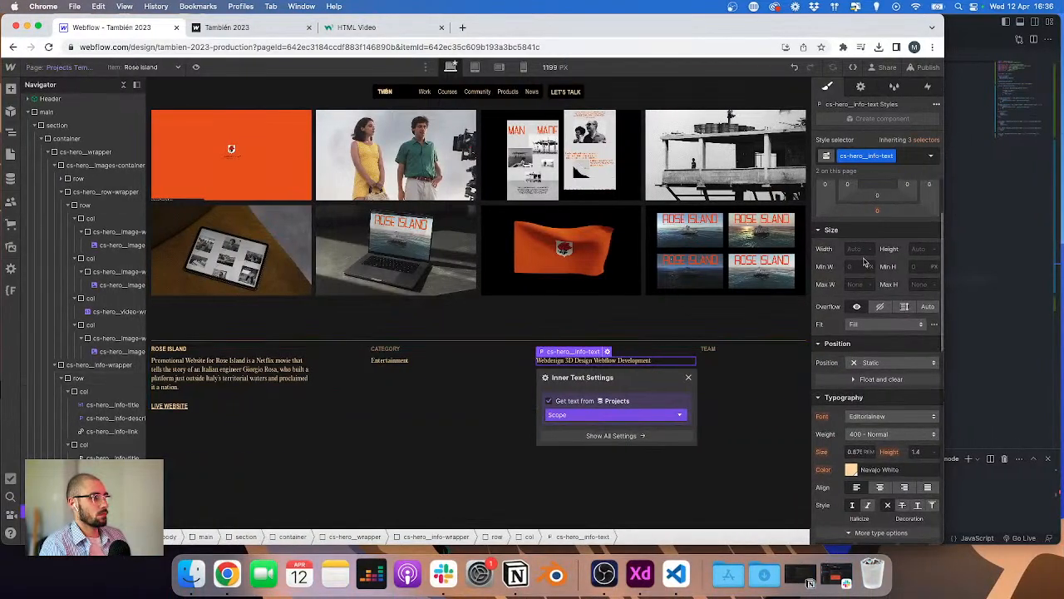
scroll(865, 263, up, 5)
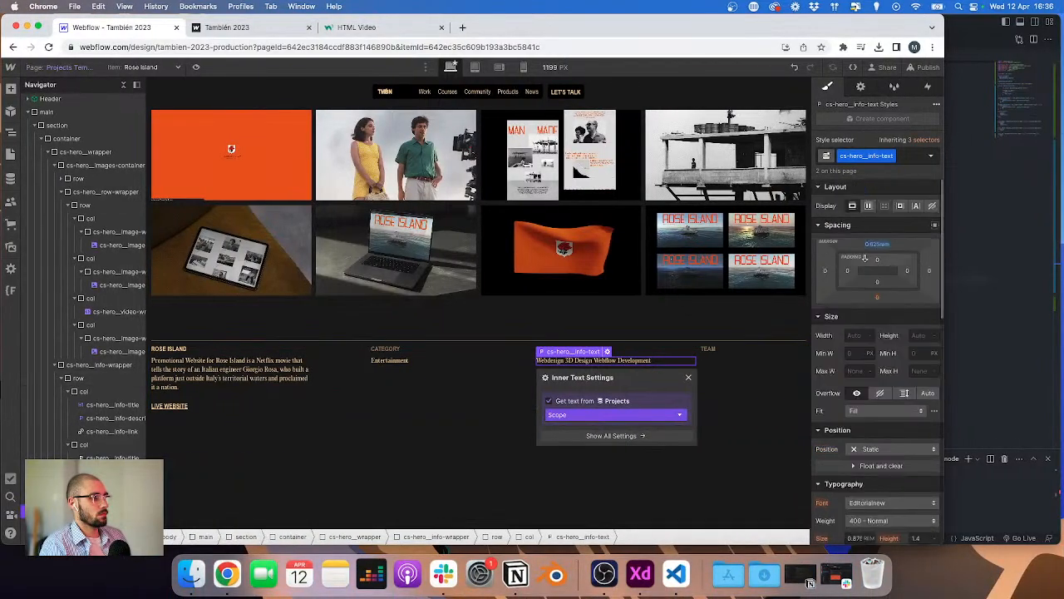
click(869, 210)
click(869, 210)
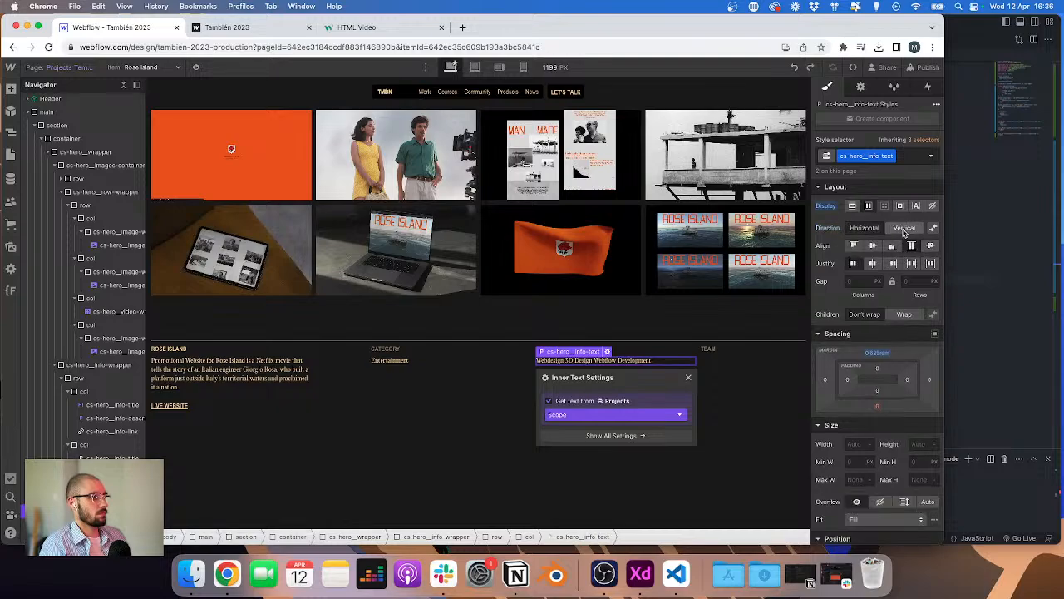
key(super+z)
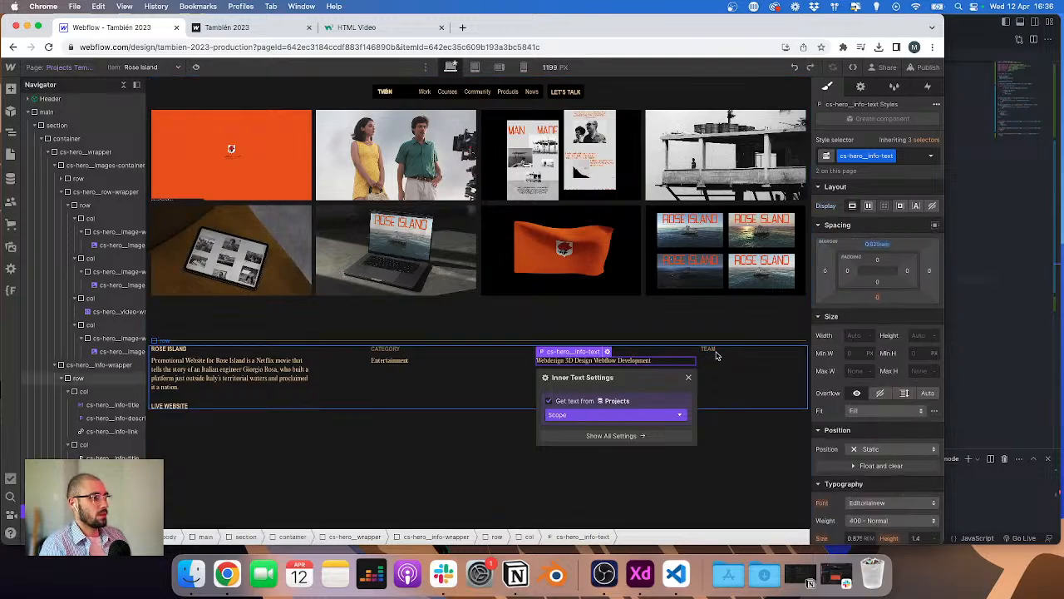
Step: Place a copy of the text paragraph under TEAM and bind it to the Projects Team field
click(717, 354)
click(763, 364)
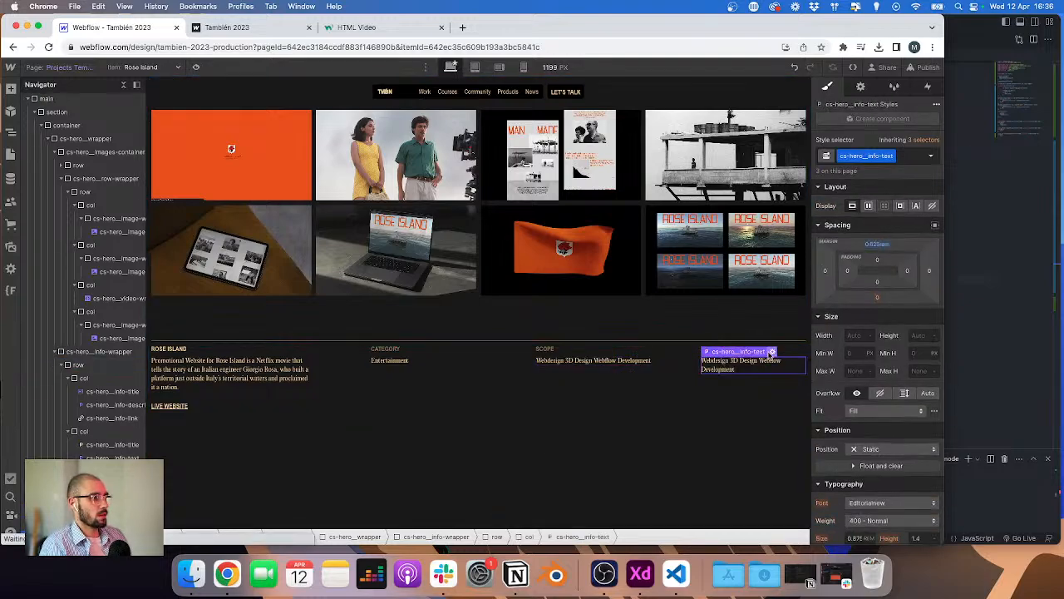
click(772, 351)
click(707, 424)
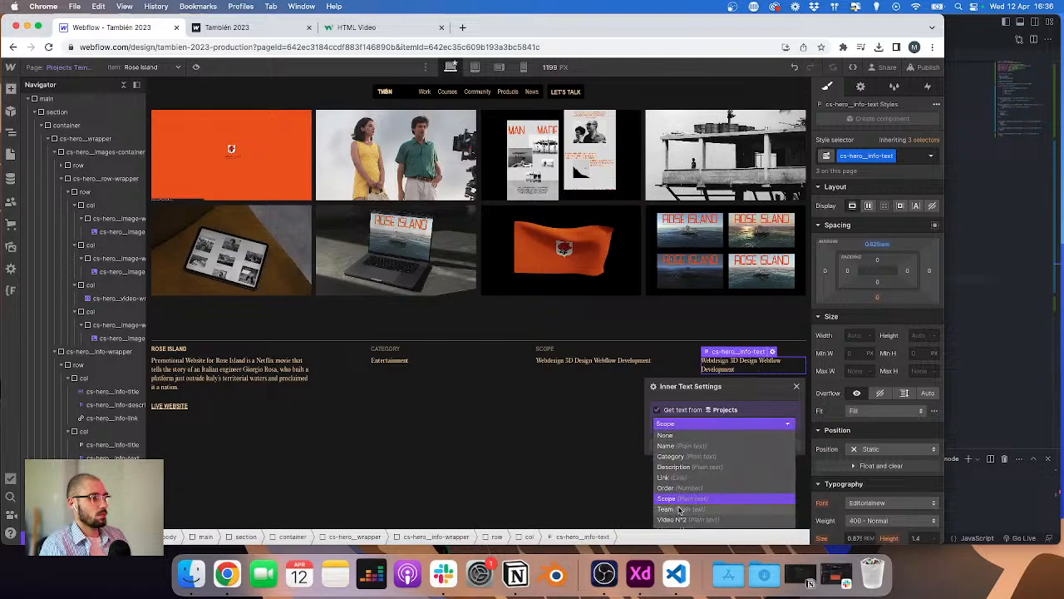
click(678, 509)
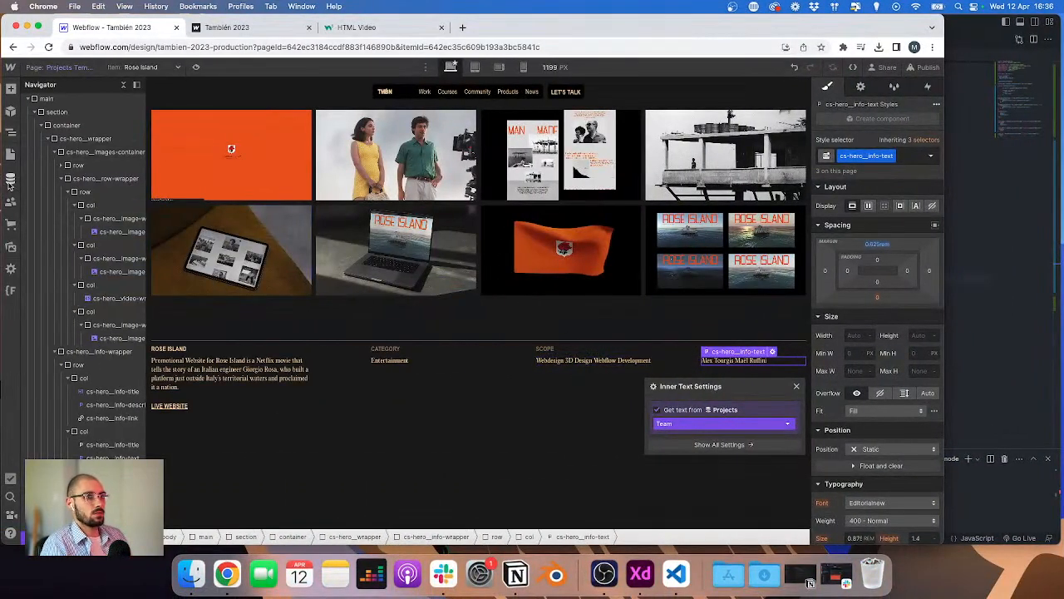
Step: Open the Projects collection settings and rename the Scope field to ScopeOLD
click(10, 181)
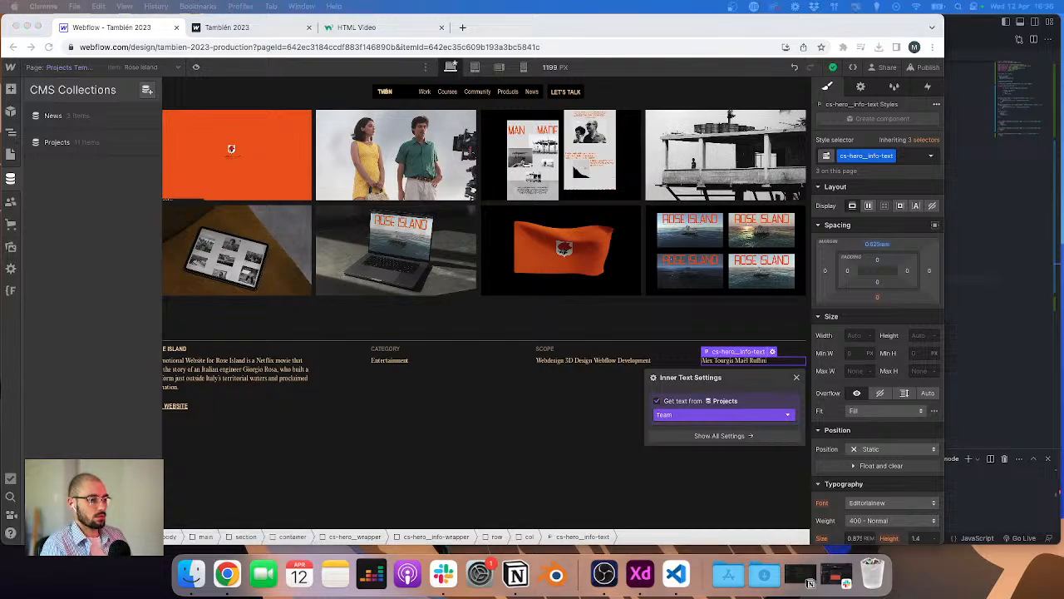
click(109, 147)
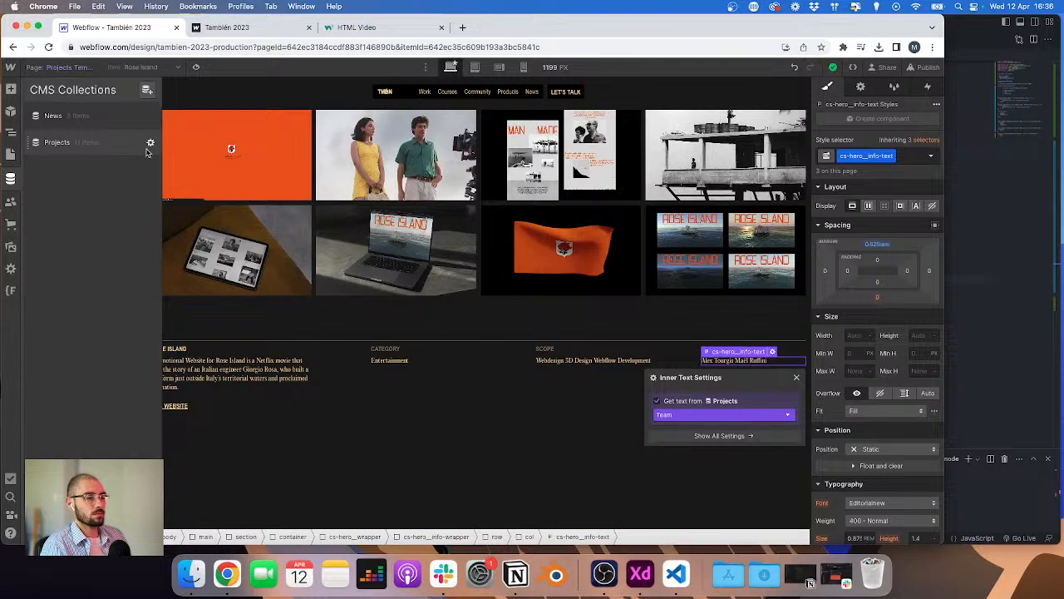
click(150, 143)
scroll(233, 291, down, 5)
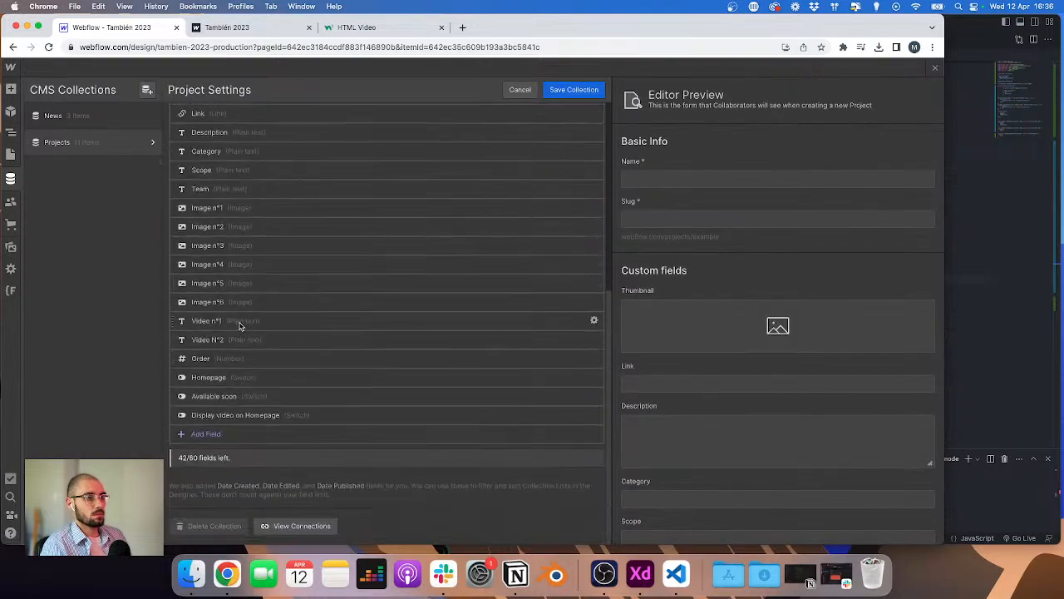
click(593, 171)
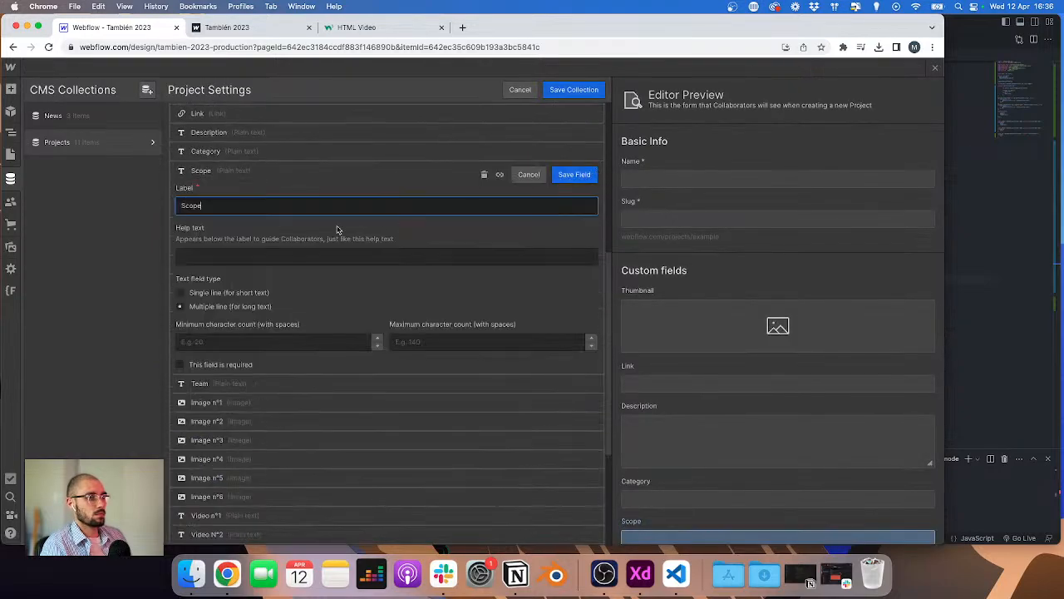
text(OLD)
key(Return)
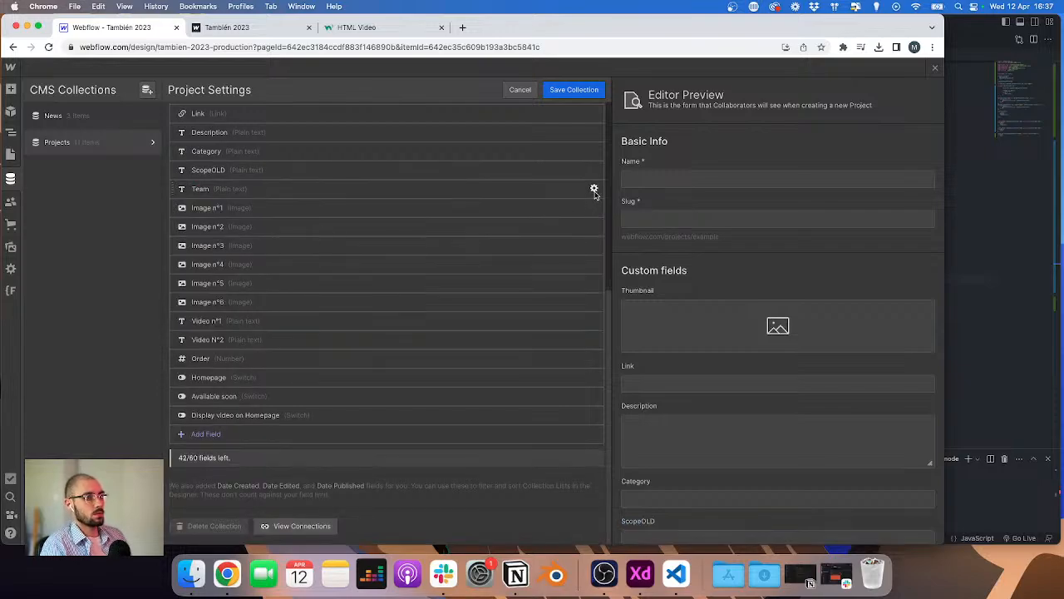
Step: Rename the Team field of the Projects collection to TeamOLD
click(594, 189)
text(OLD)
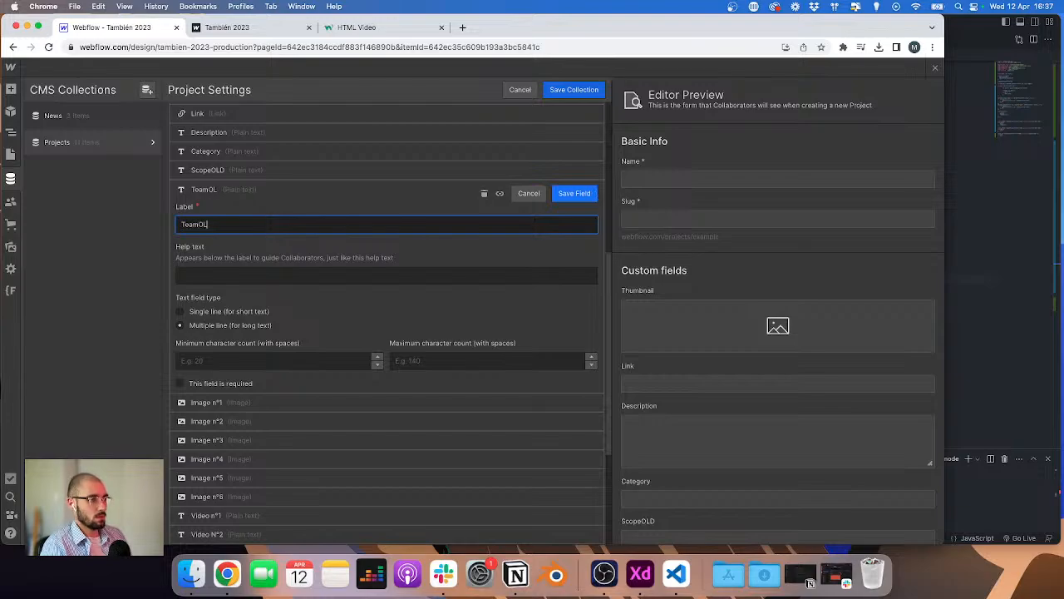
key(Return)
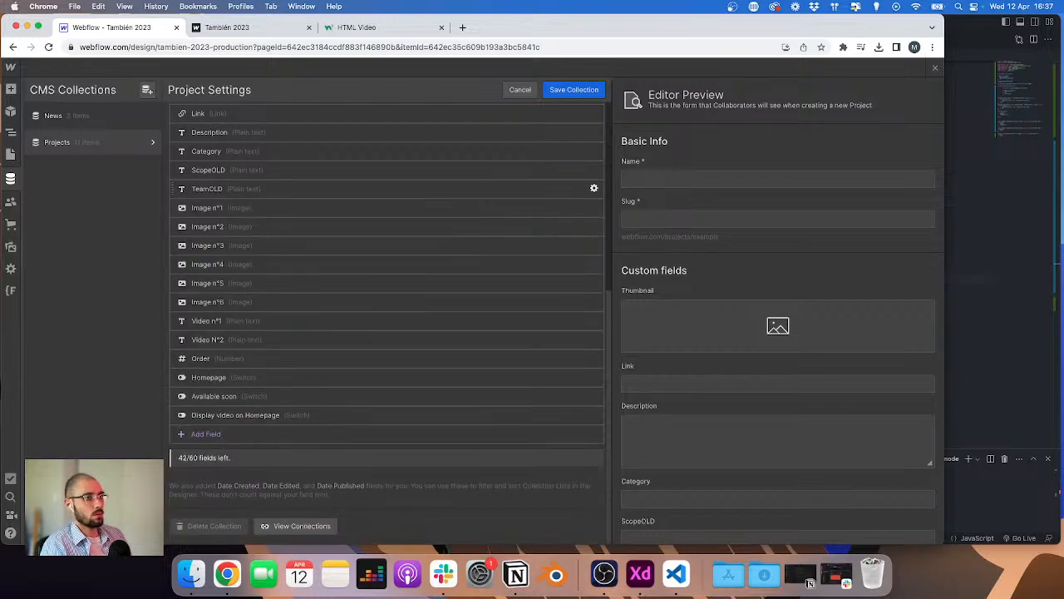
Step: Try to add a new rich text field named Scope, then abandon it without saving
click(212, 431)
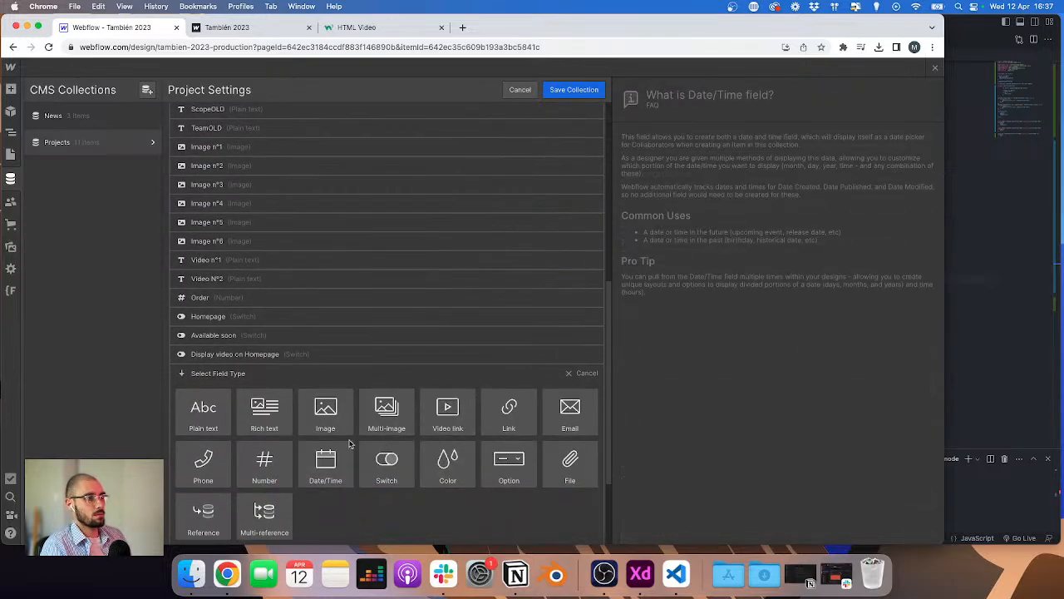
click(274, 424)
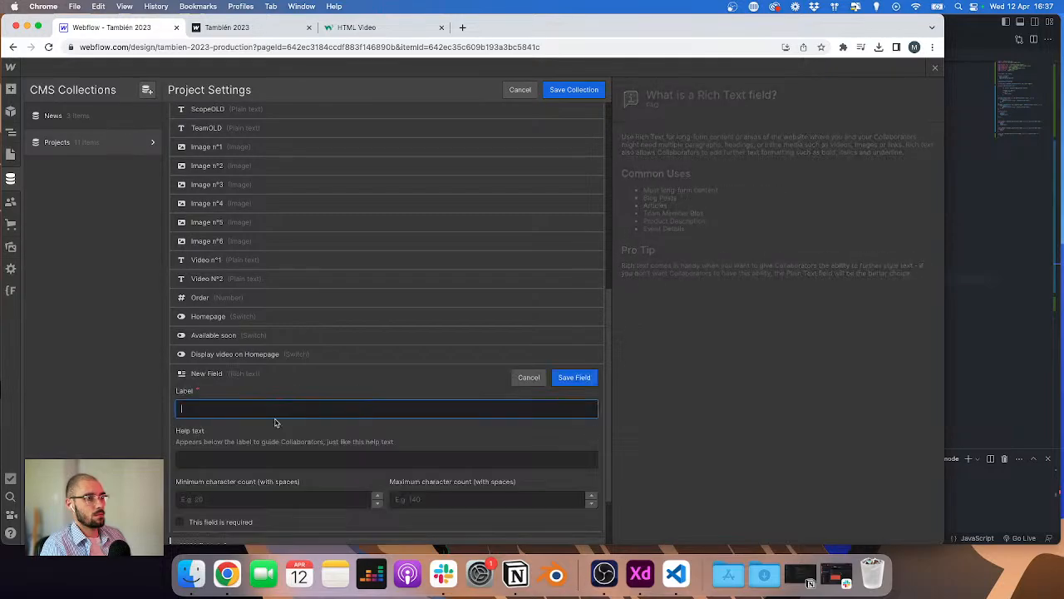
text(Scope)
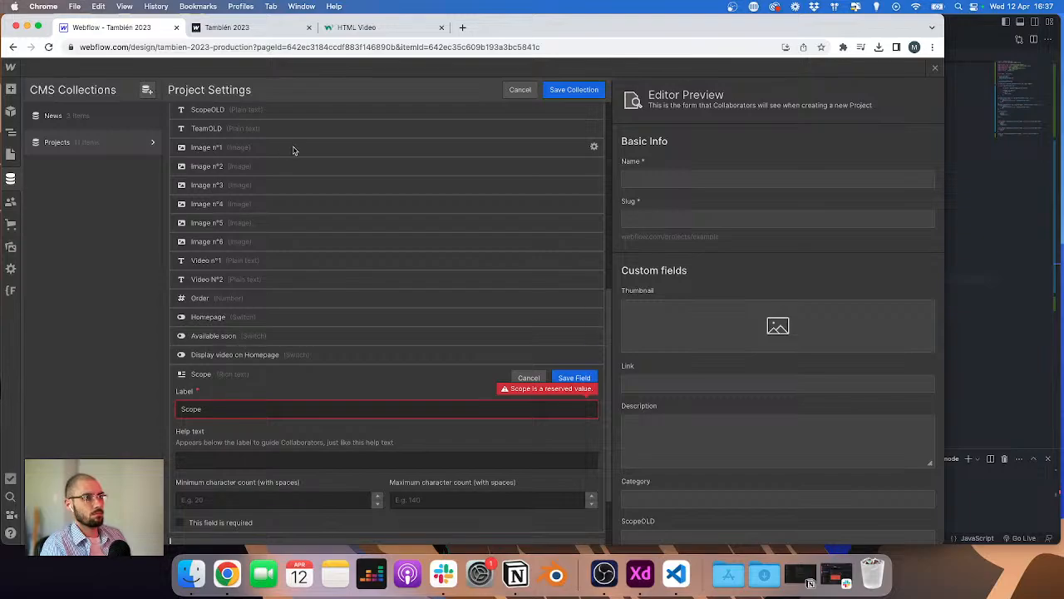
scroll(294, 152, up, 1)
click(475, 324)
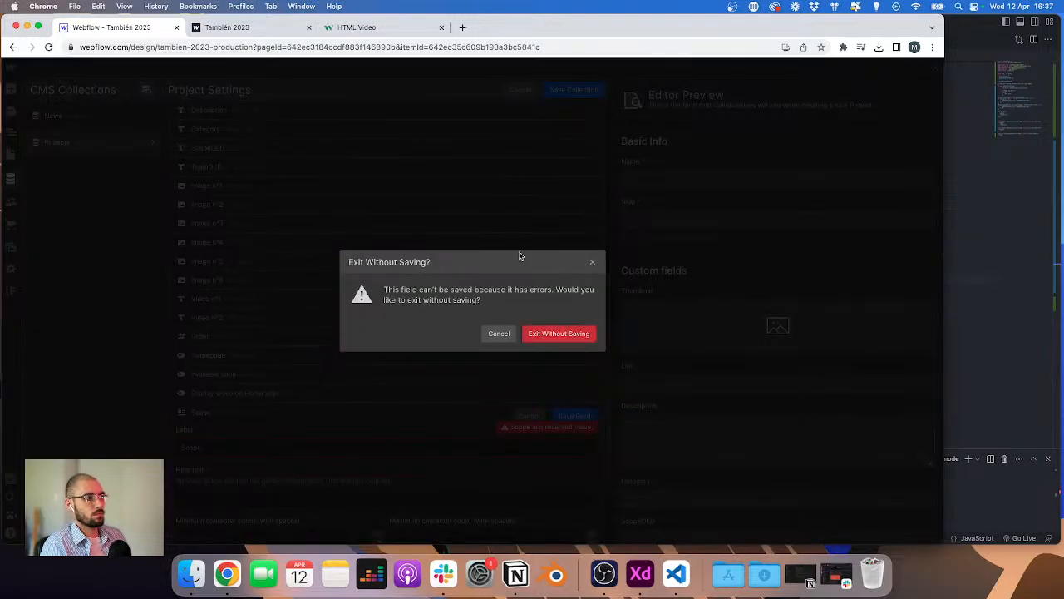
click(489, 334)
click(527, 418)
click(571, 339)
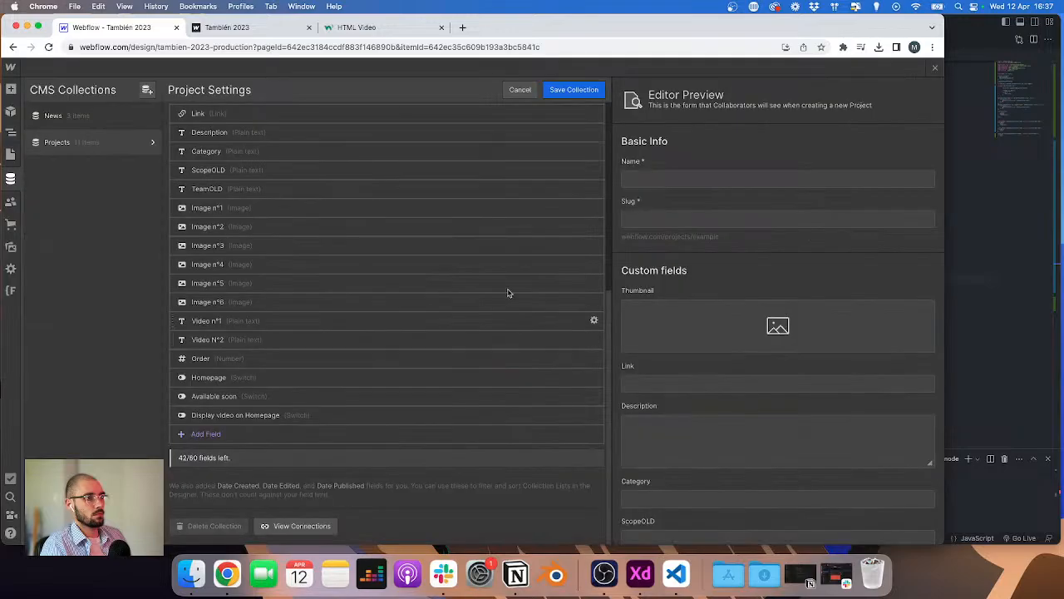
Step: Open the ScopeOLD field's settings and save the Projects collection
click(594, 170)
scroll(429, 236, down, 5)
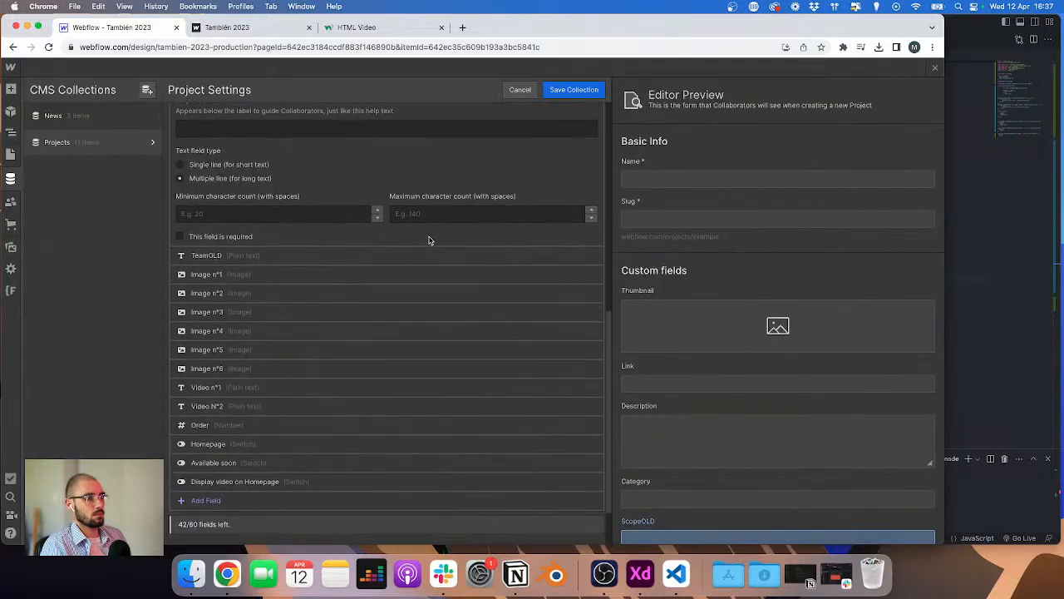
scroll(427, 240, up, 5)
click(556, 91)
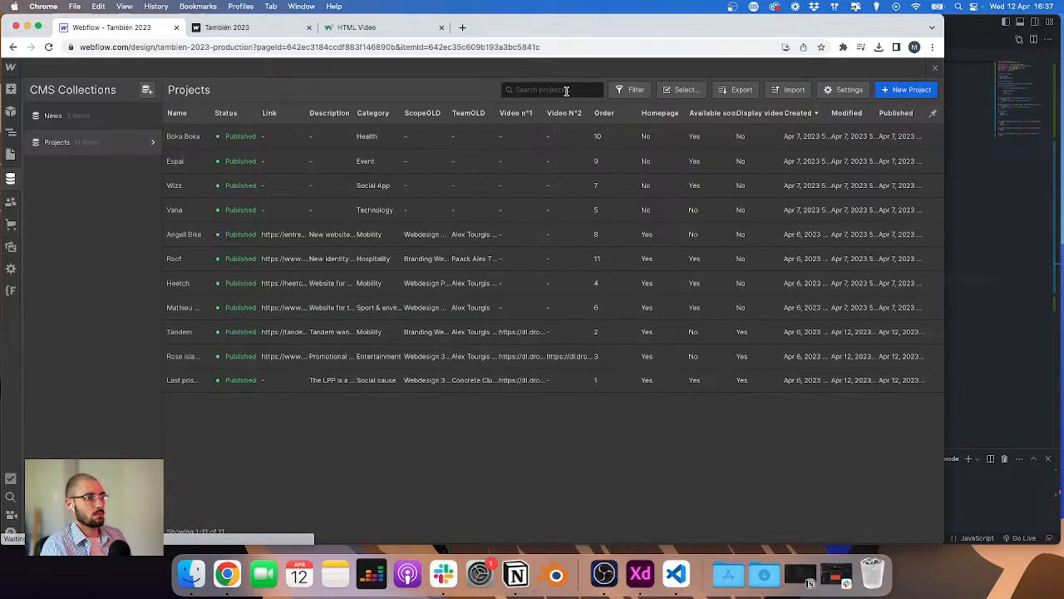
Step: Back in the Designer, unbind the CATEGORY text paragraph from its Projects field
click(11, 134)
click(398, 361)
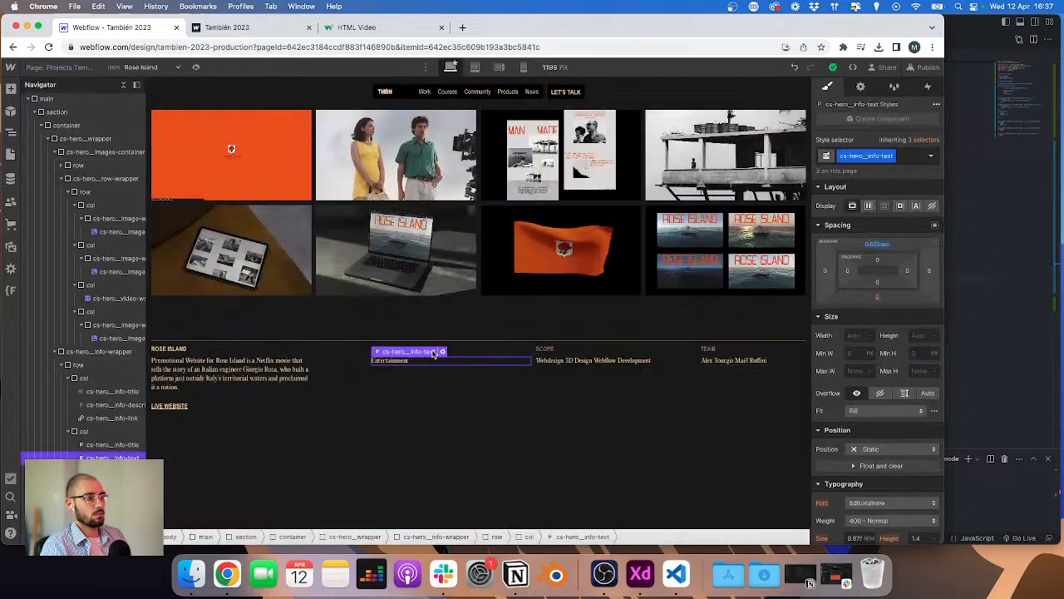
click(443, 353)
click(403, 398)
Step: Unbind the SCOPE and TEAM text paragraphs from their Projects fields
click(586, 362)
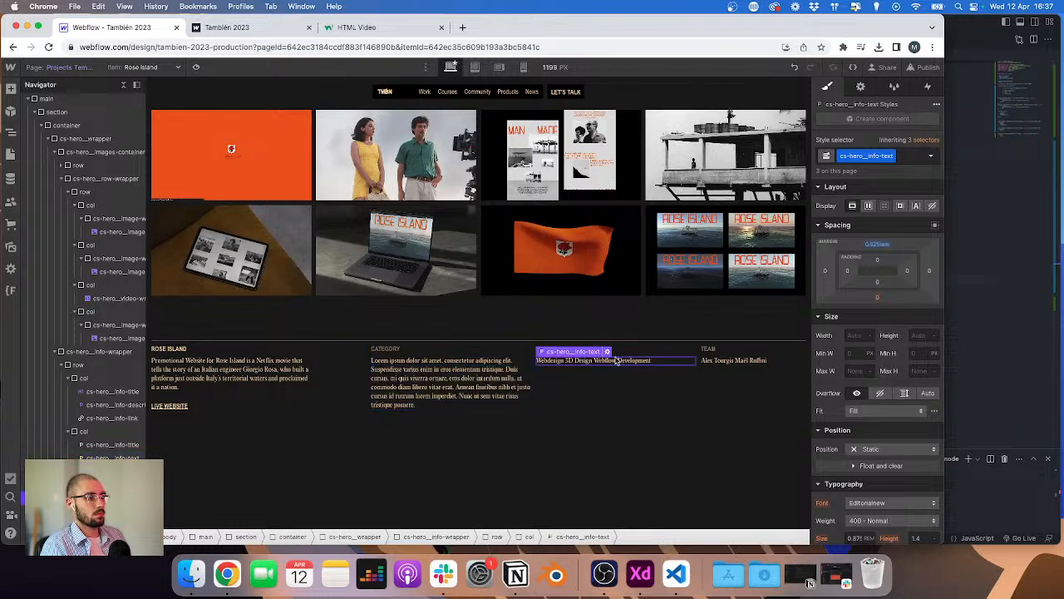
click(608, 351)
click(574, 401)
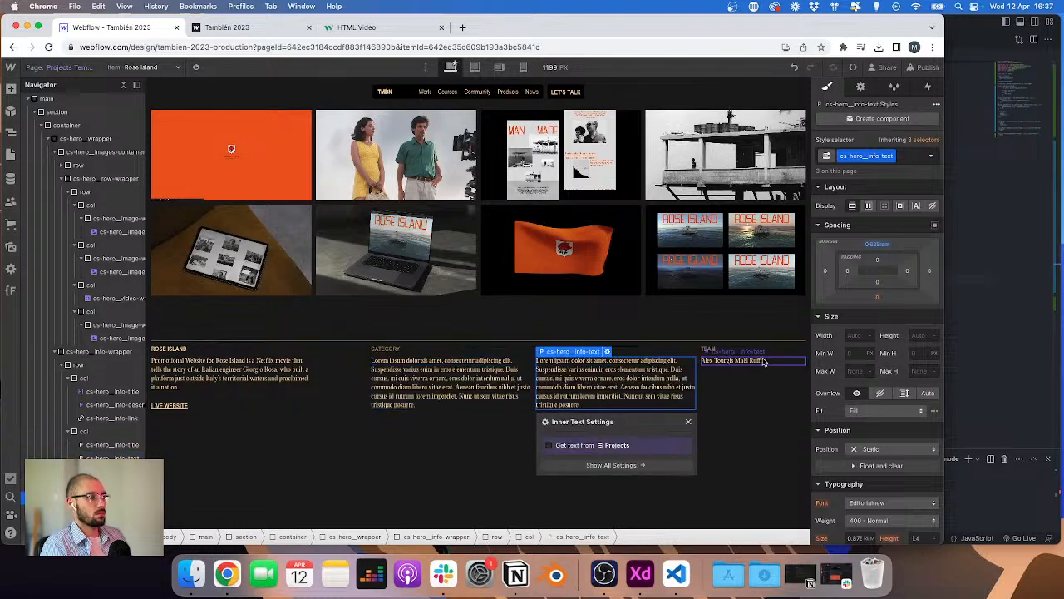
click(777, 360)
click(773, 352)
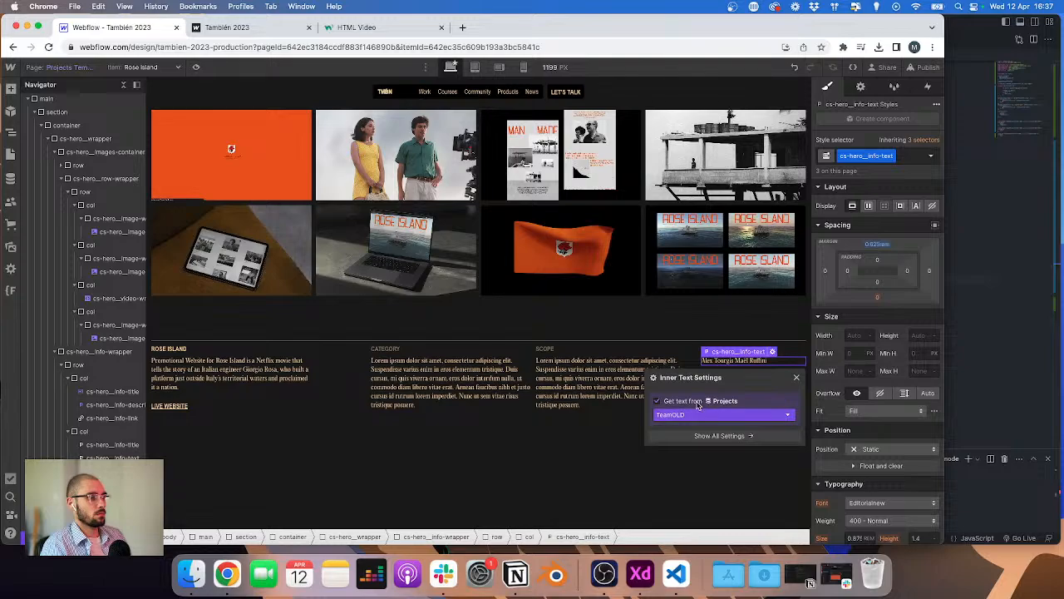
click(698, 405)
Step: Open the Rose Island item in the Projects collection and cut the contents of its ScopeOLD field
click(11, 178)
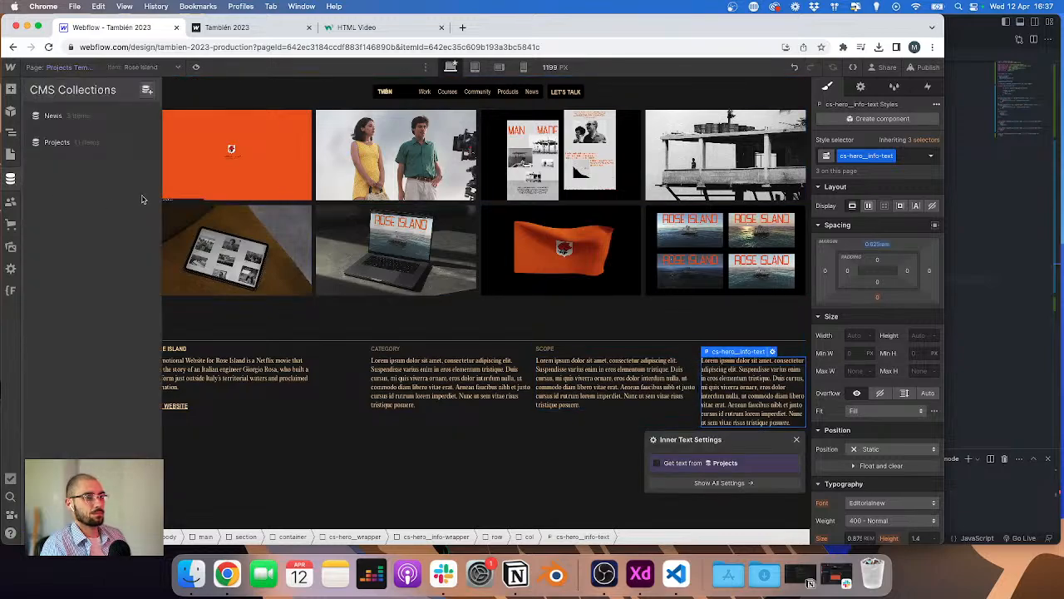
click(92, 144)
click(221, 146)
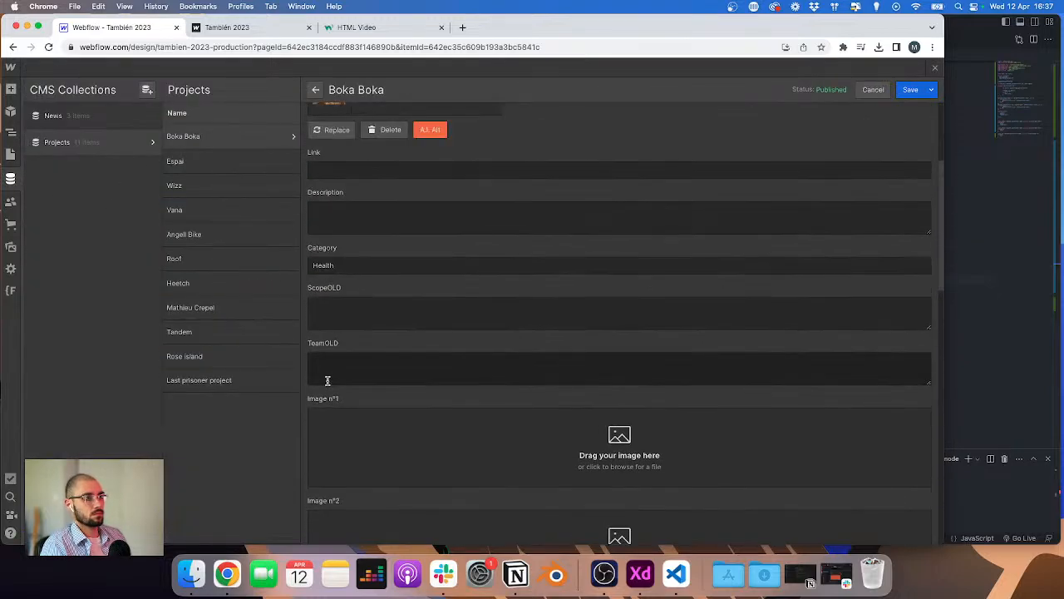
click(206, 163)
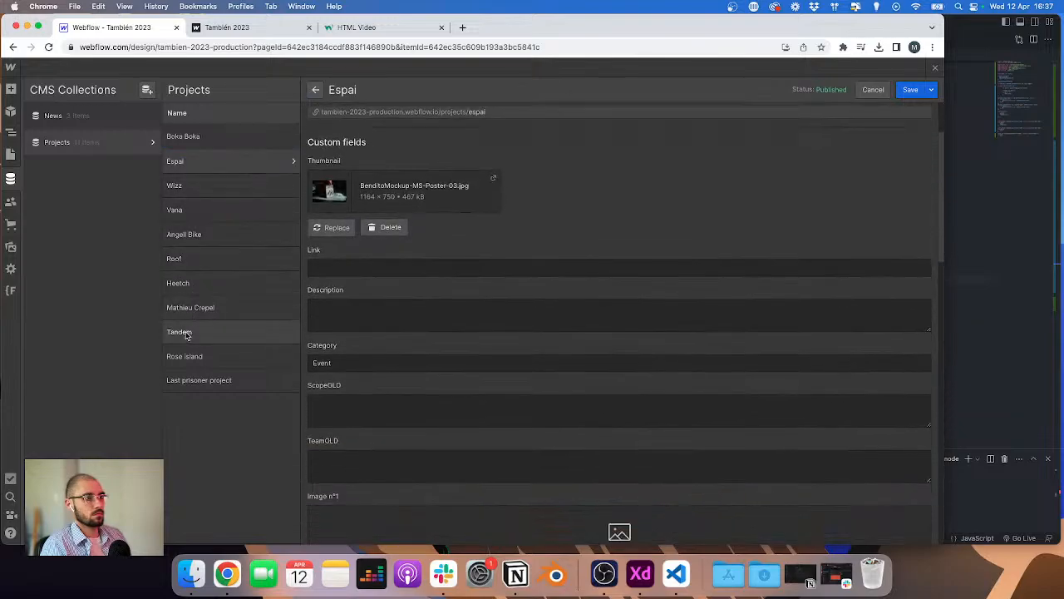
click(188, 354)
scroll(326, 348, down, 4)
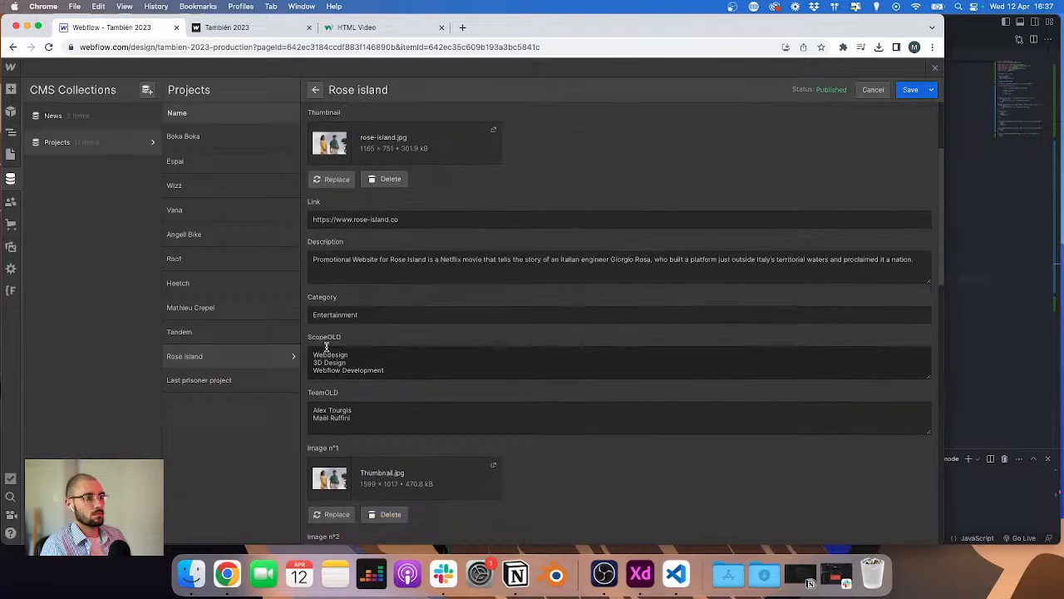
scroll(367, 312, down, 1)
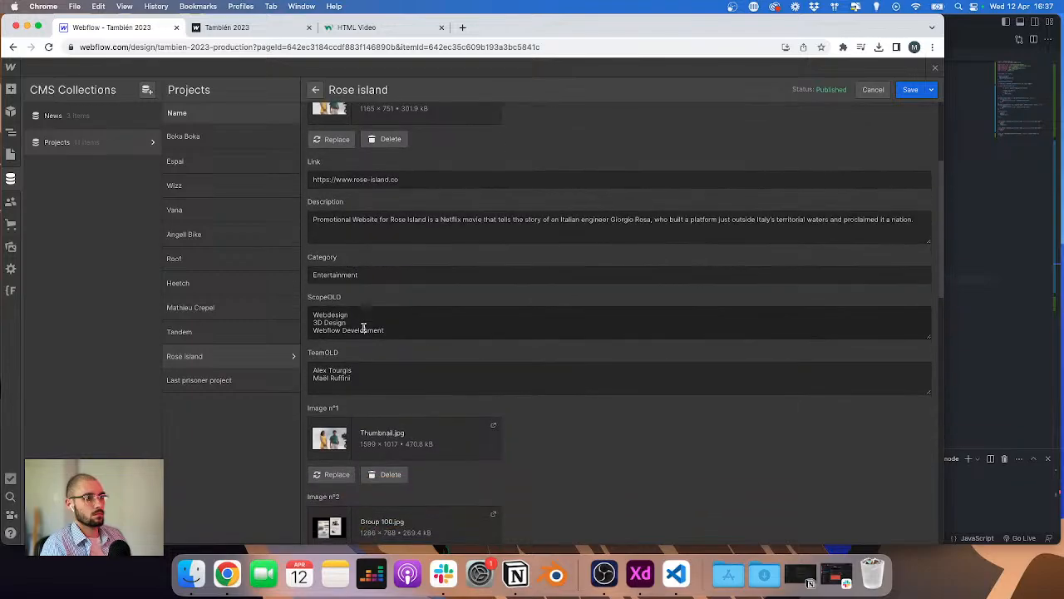
click(363, 328)
key(super+a)
key(super+x)
Step: Cut the TeamOLD field's contents and try to save the Rose Island item
click(366, 374)
key(super+a)
key(super+x)
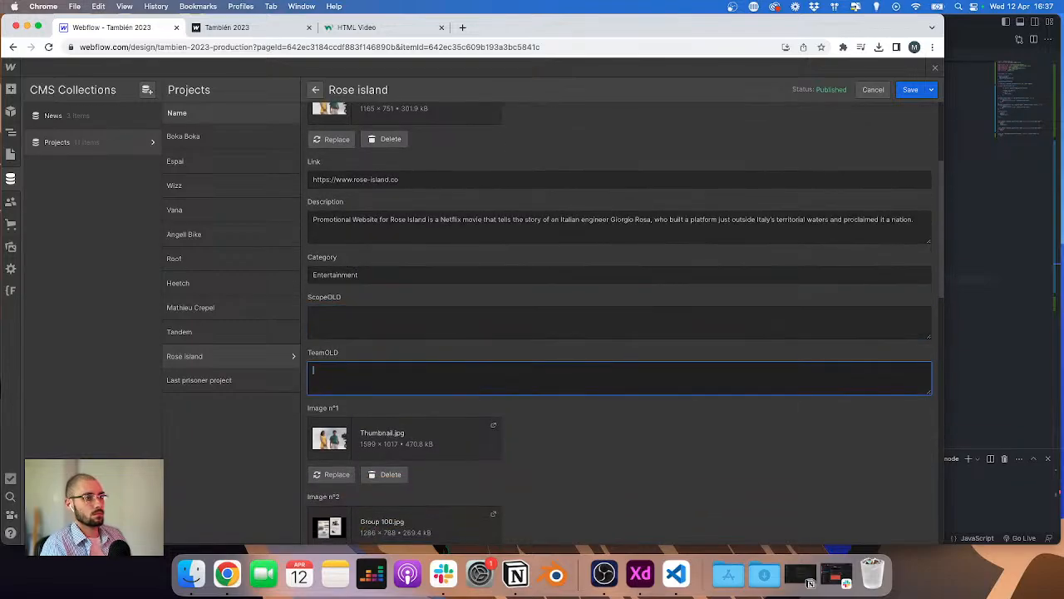
click(909, 89)
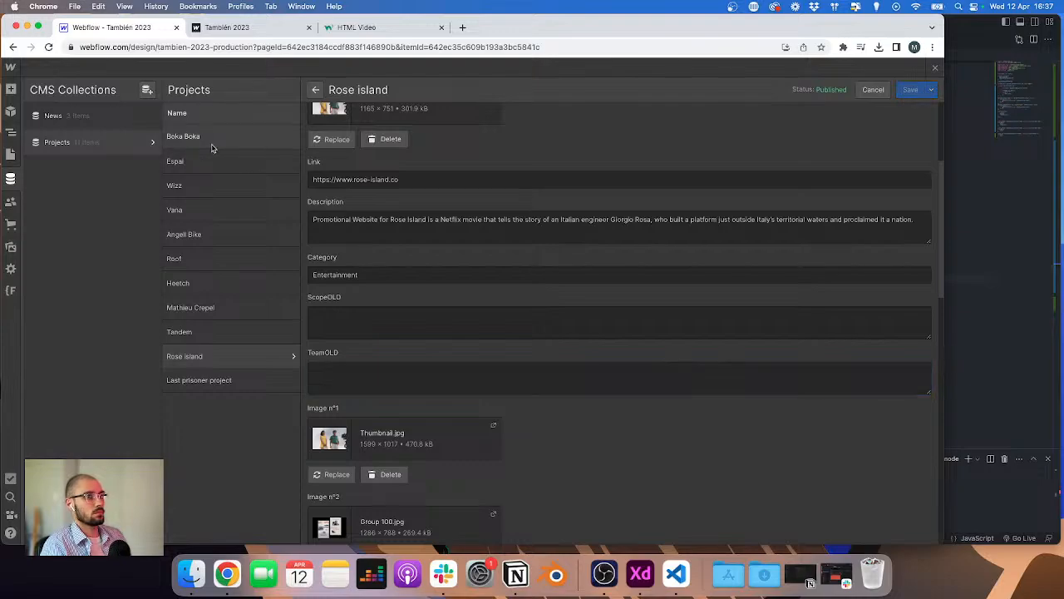
Step: Open the Projects collection settings and delete the ScopeOLD and TeamOLD fields
click(148, 143)
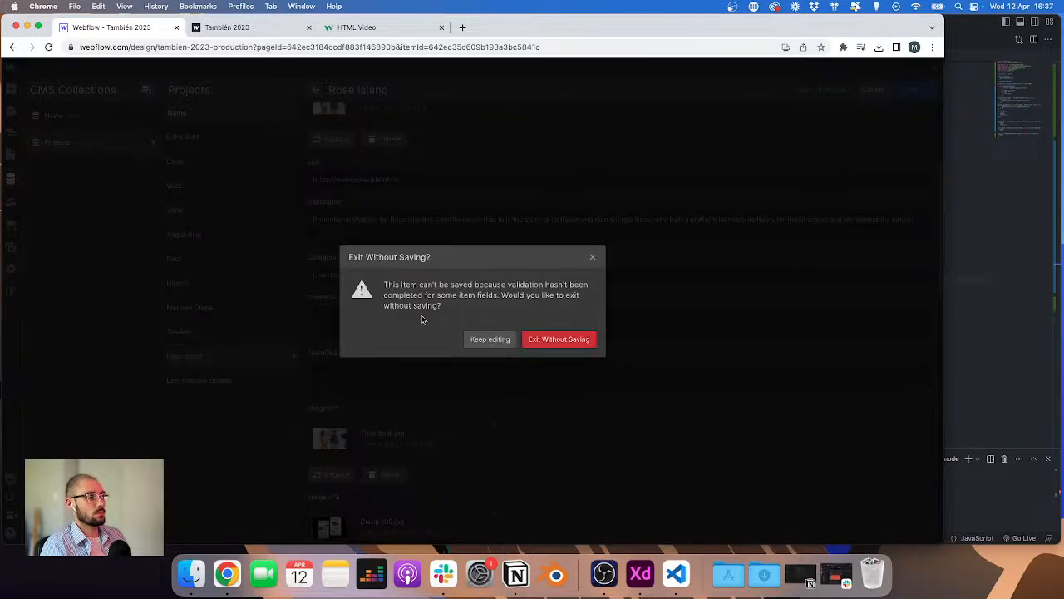
click(490, 339)
click(151, 143)
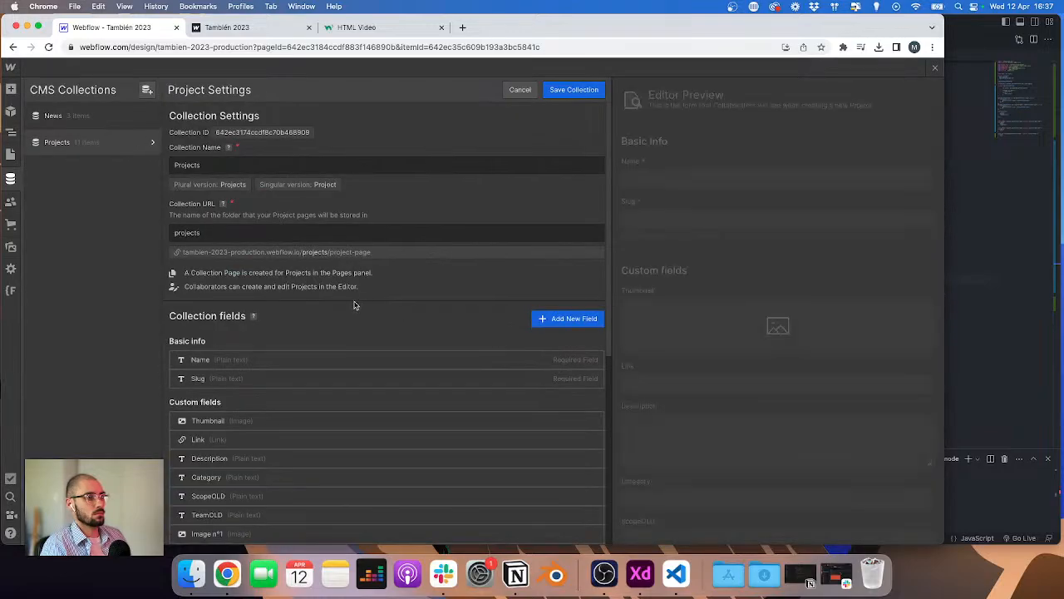
scroll(355, 302, down, 3)
click(593, 383)
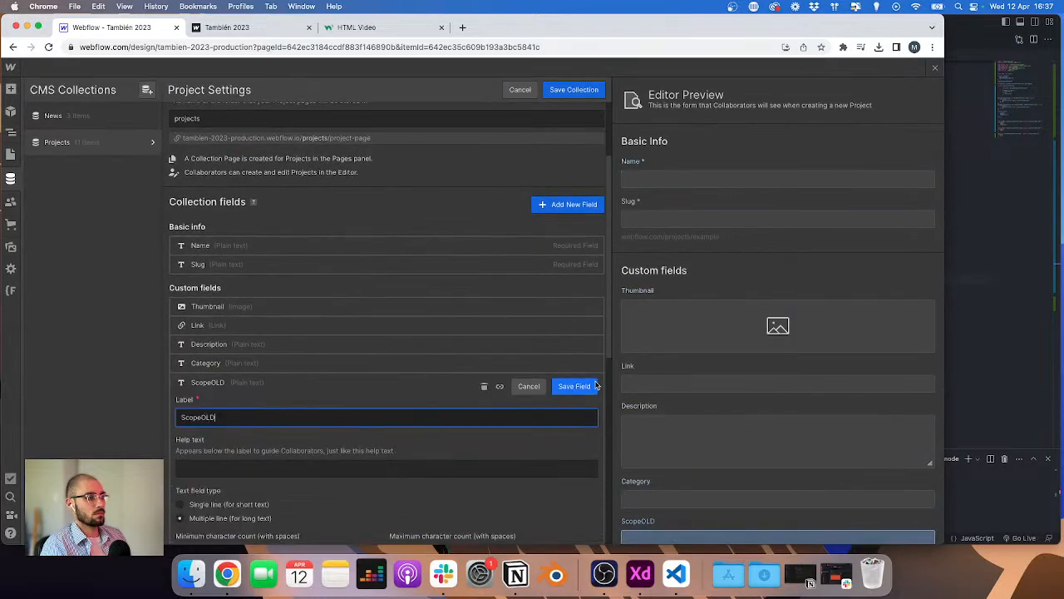
click(570, 385)
click(593, 382)
click(486, 387)
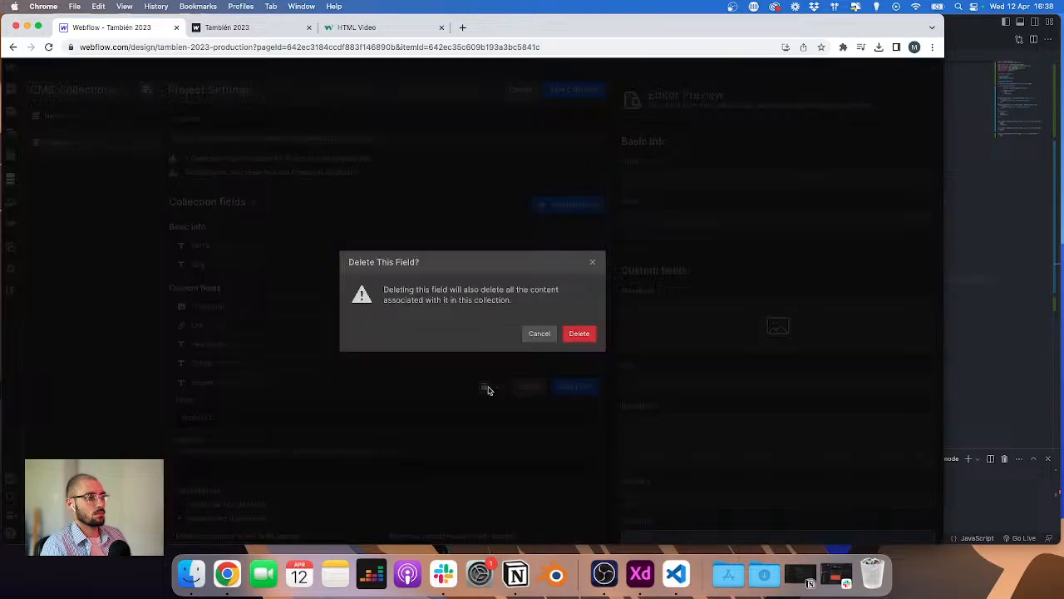
click(584, 334)
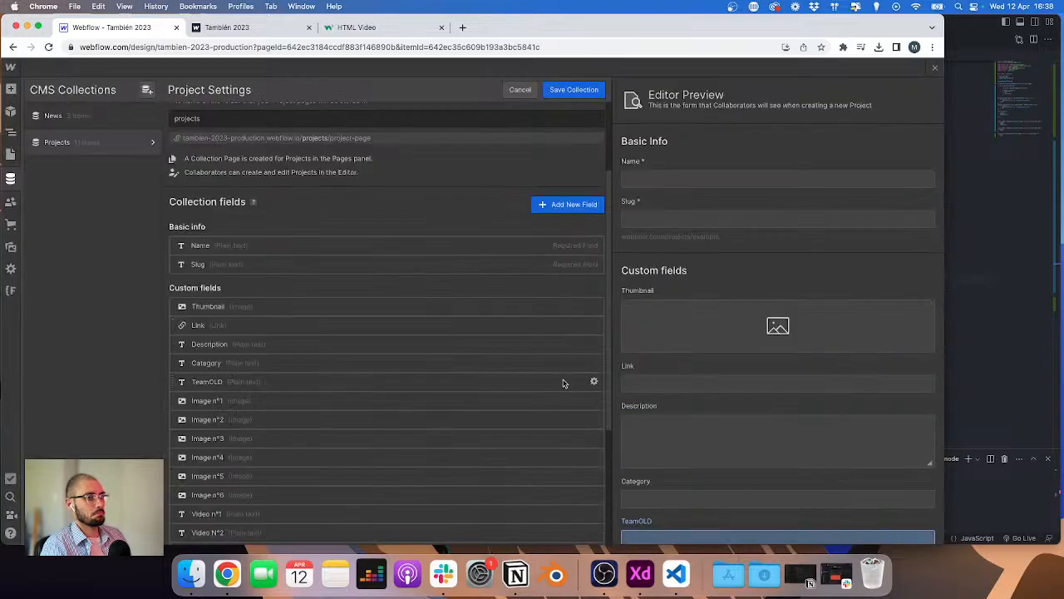
click(594, 382)
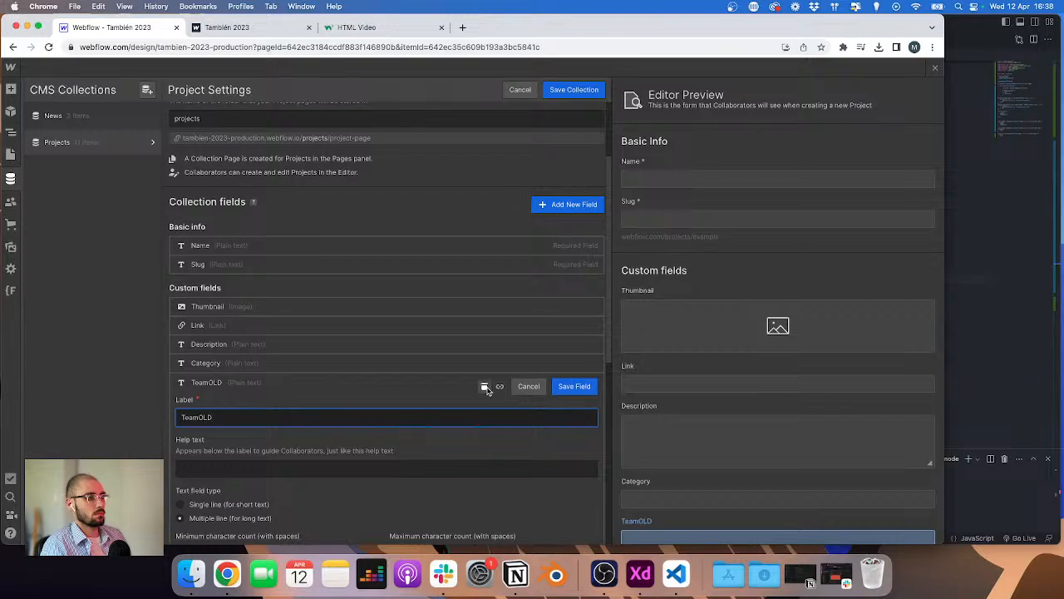
click(485, 386)
click(581, 333)
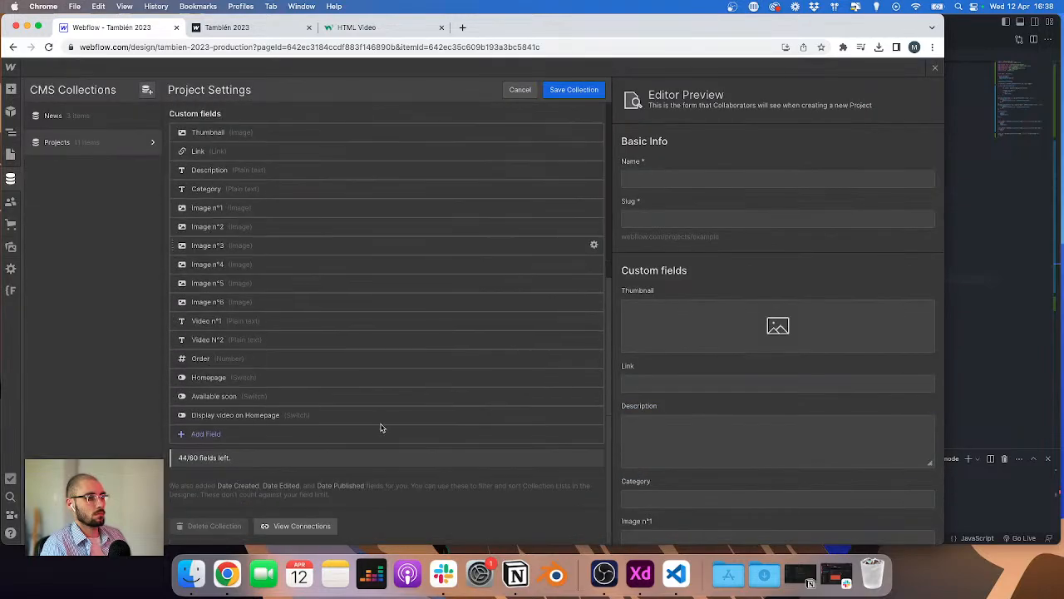
Step: Add a rich text field named Scope and move it below Category
click(208, 433)
click(283, 466)
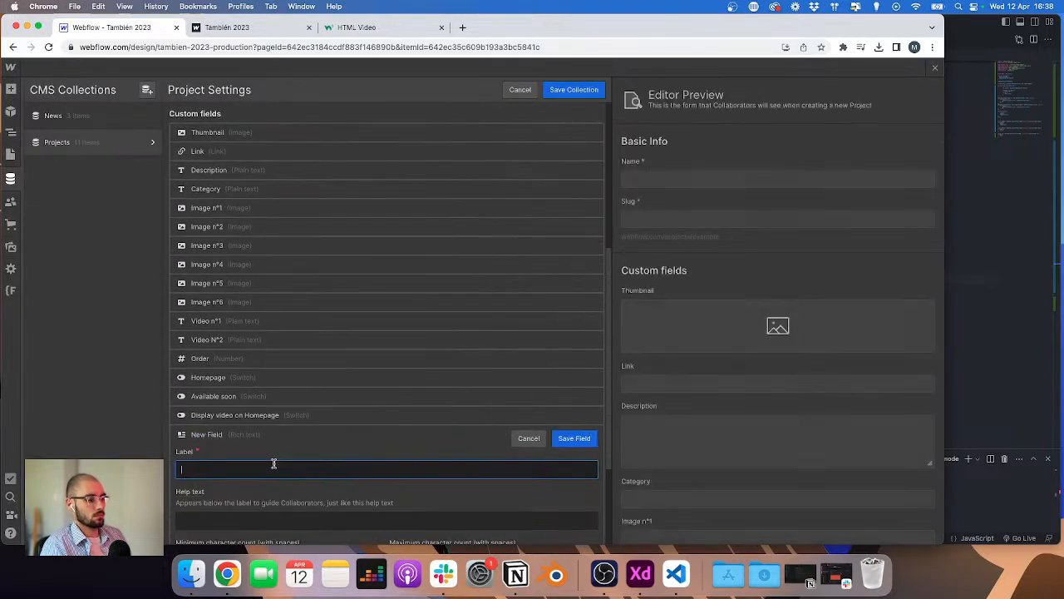
text(Scope)
key(Return)
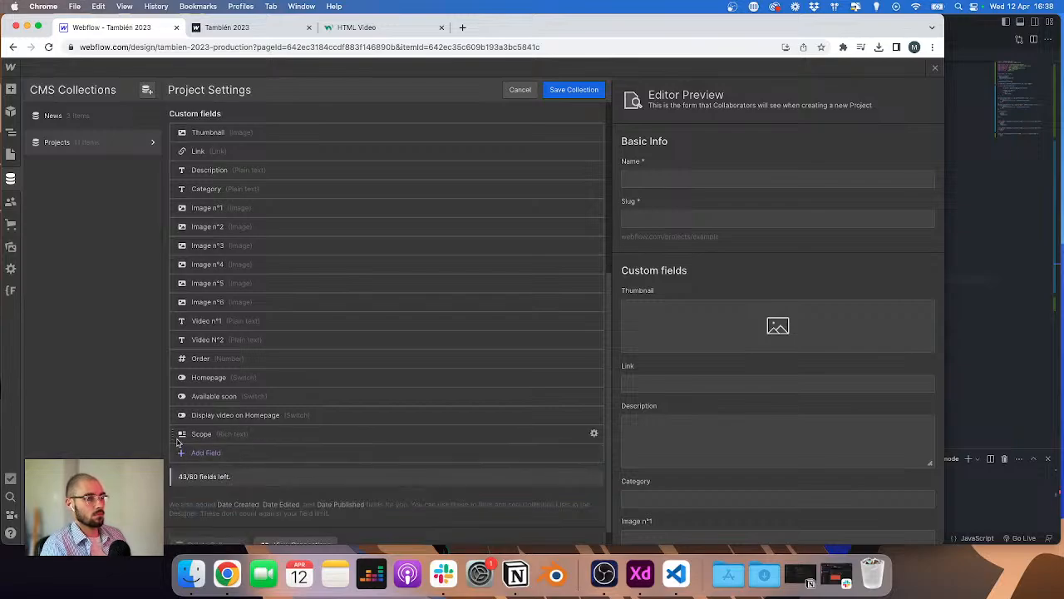
drag(173, 434, 169, 206)
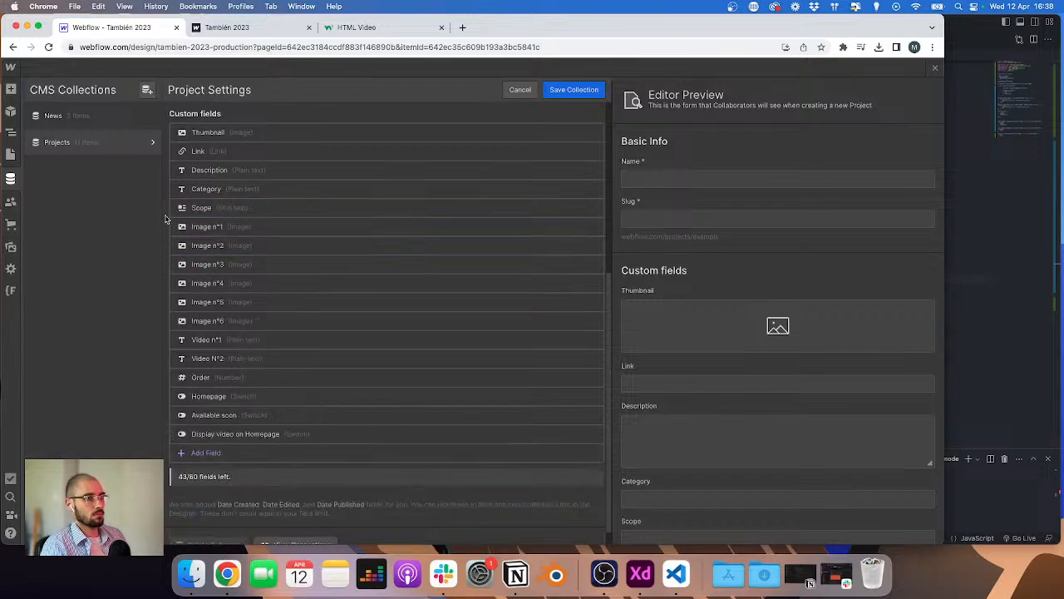
Step: Add a rich text field named Team below Scope and save the collection
click(200, 452)
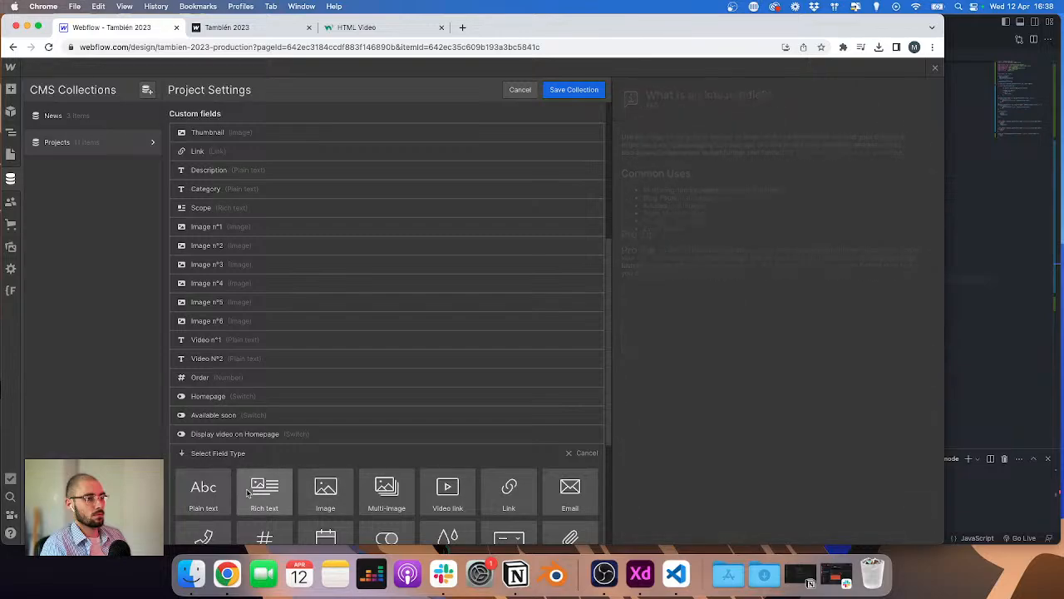
click(283, 489)
text(Team)
key(Return)
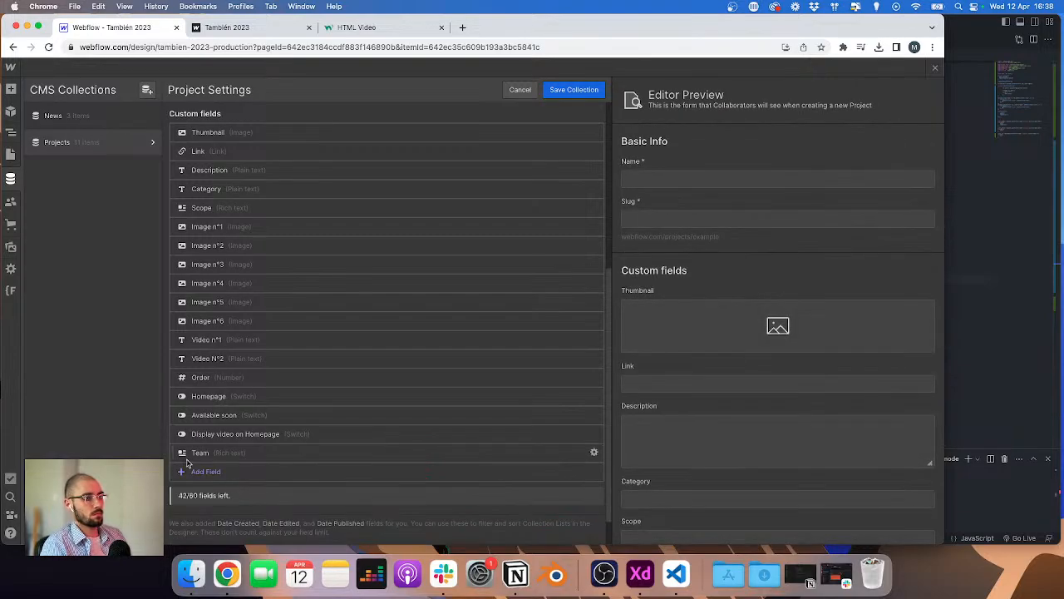
drag(173, 452, 166, 218)
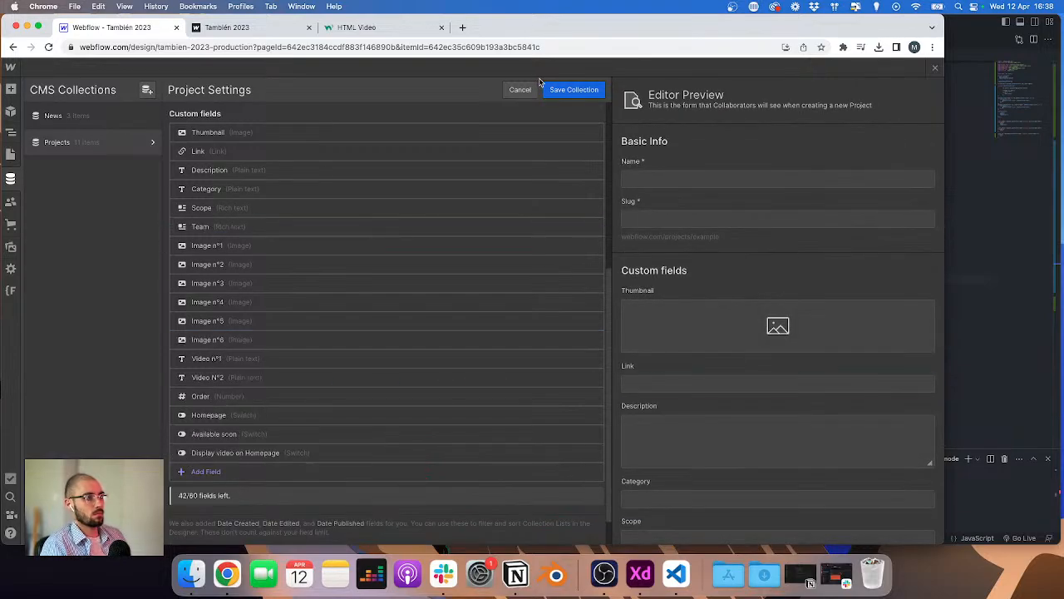
click(557, 91)
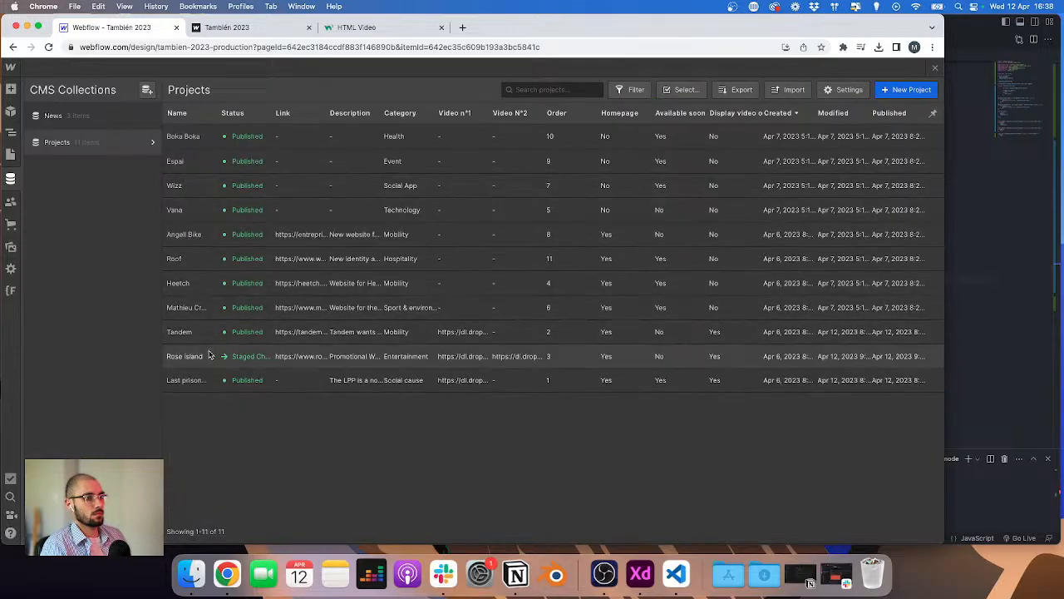
Step: Open the Rose Island item and replace the Scope field's content with the pasted scope text
click(214, 355)
scroll(373, 380, down, 3)
click(388, 418)
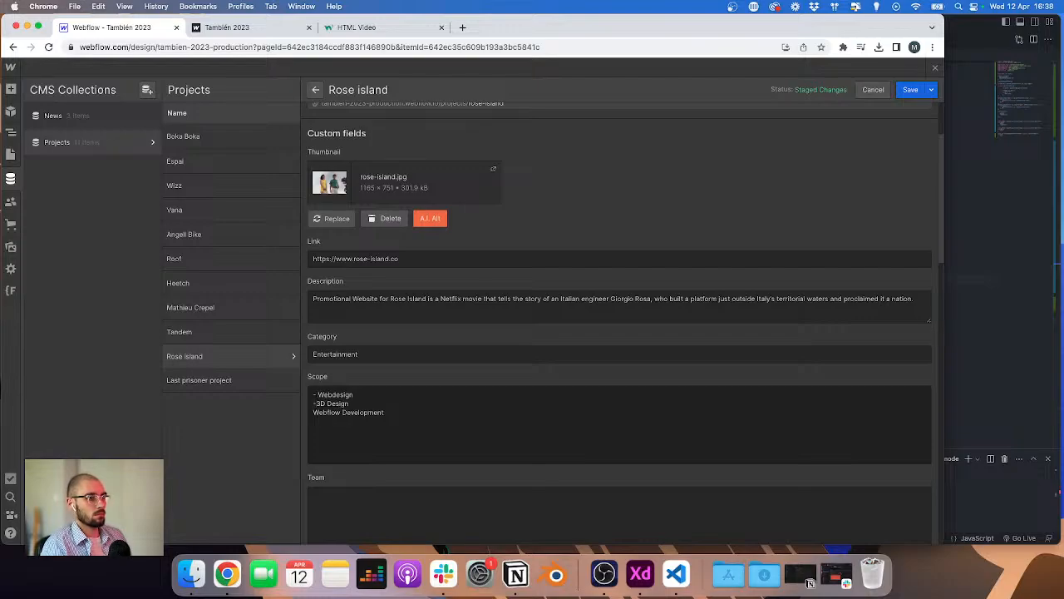
key(Return)
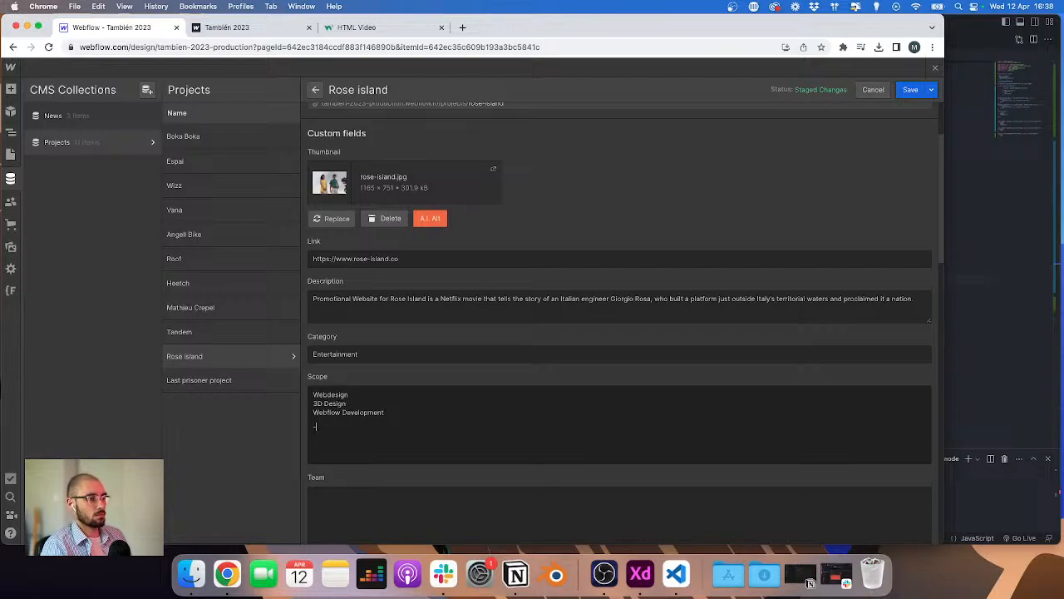
key(super+a)
click(396, 411)
key(super+a)
key(super+c)
key(BackSpace)
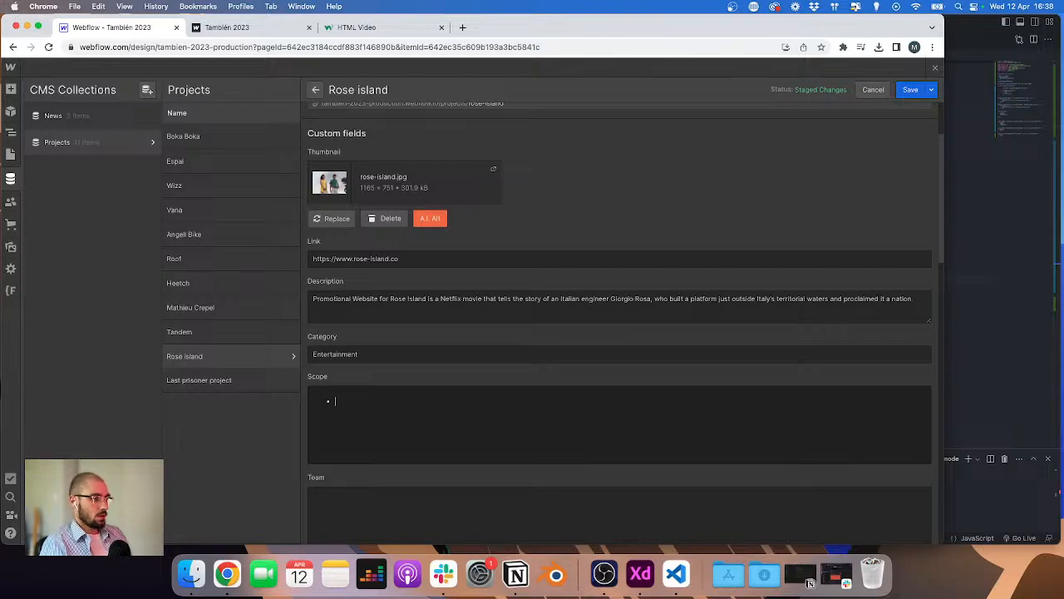
key(super+v)
key(BackSpace)
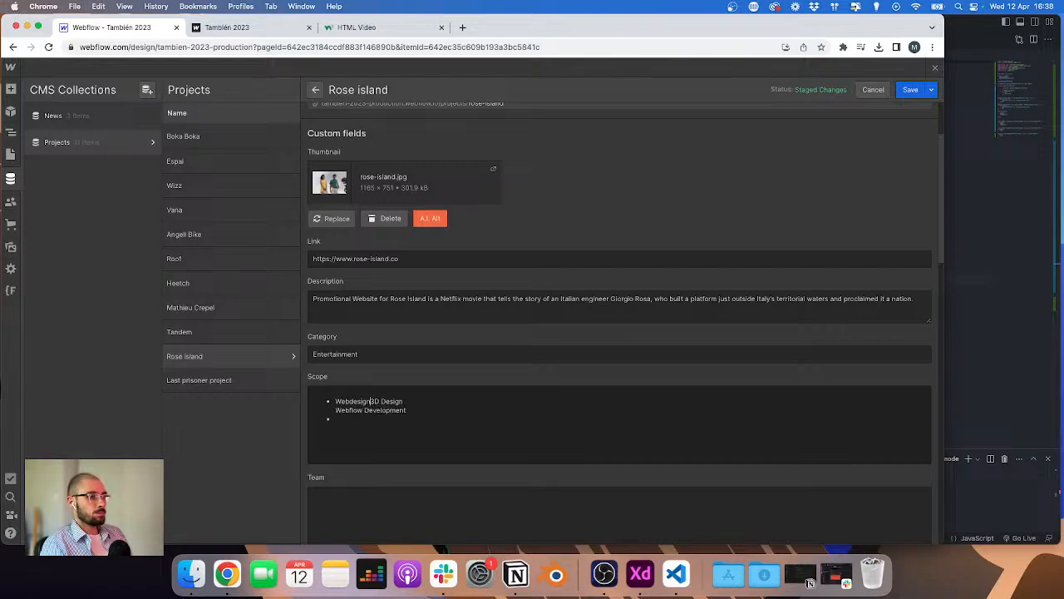
Step: Try to reformat the Scope lines into separate list items, then undo the edits
key(Return)
key(Down)
key(BackSpace)
key(Return)
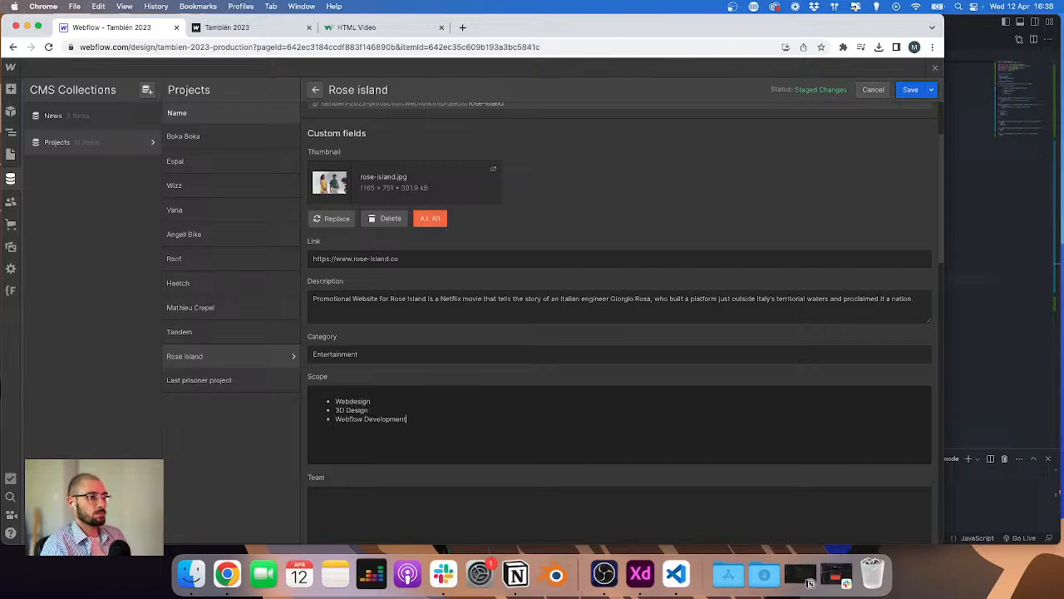
key(BackSpace)
text(-)
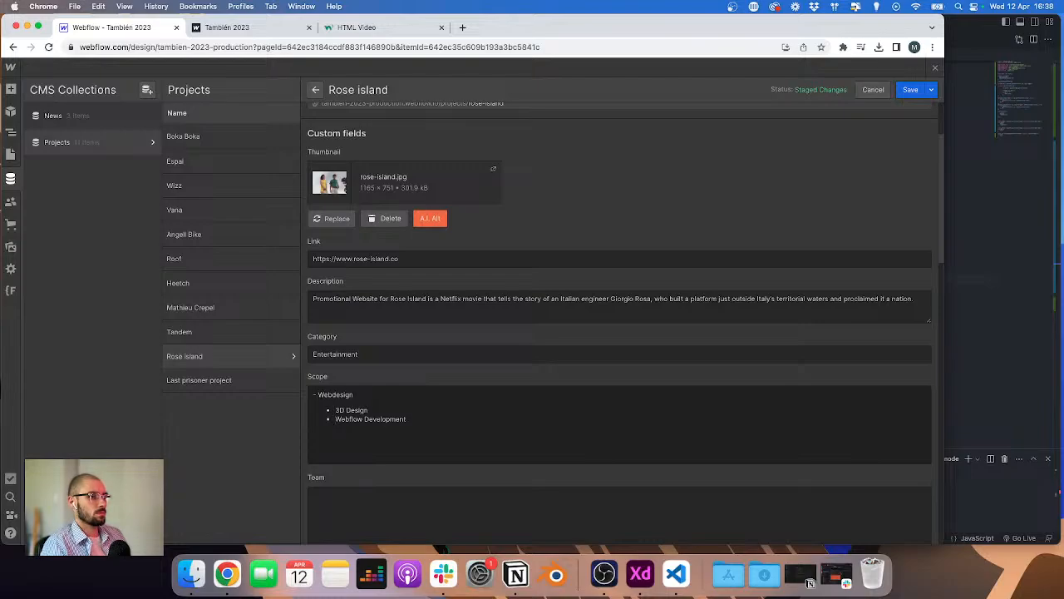
key(Down)
key(super+shift+Right)
key(BackSpace)
key(Down)
key(super+Right)
key(super+z)
key(super+z)
key(super+z)
Step: Clear the Scope field and paste the scope text again as a bulleted list
key(super+a)
key(super+c)
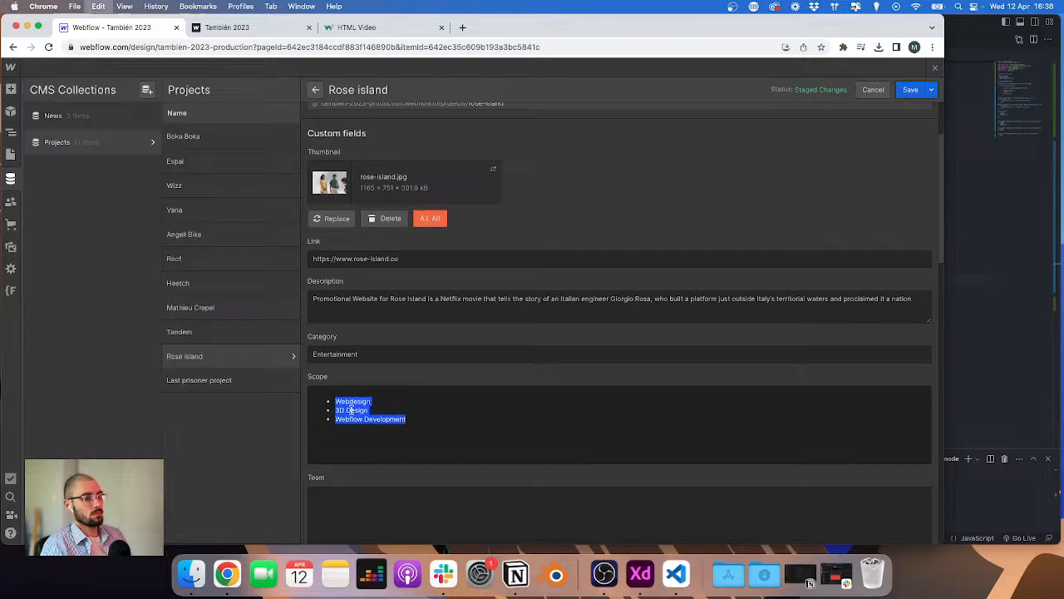
key(BackSpace)
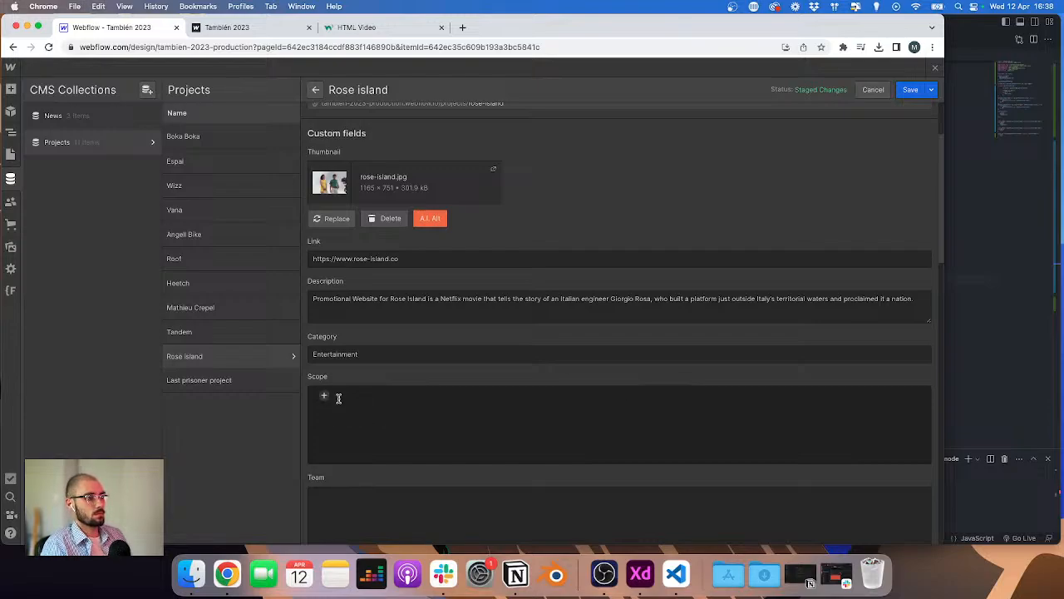
click(324, 397)
click(430, 393)
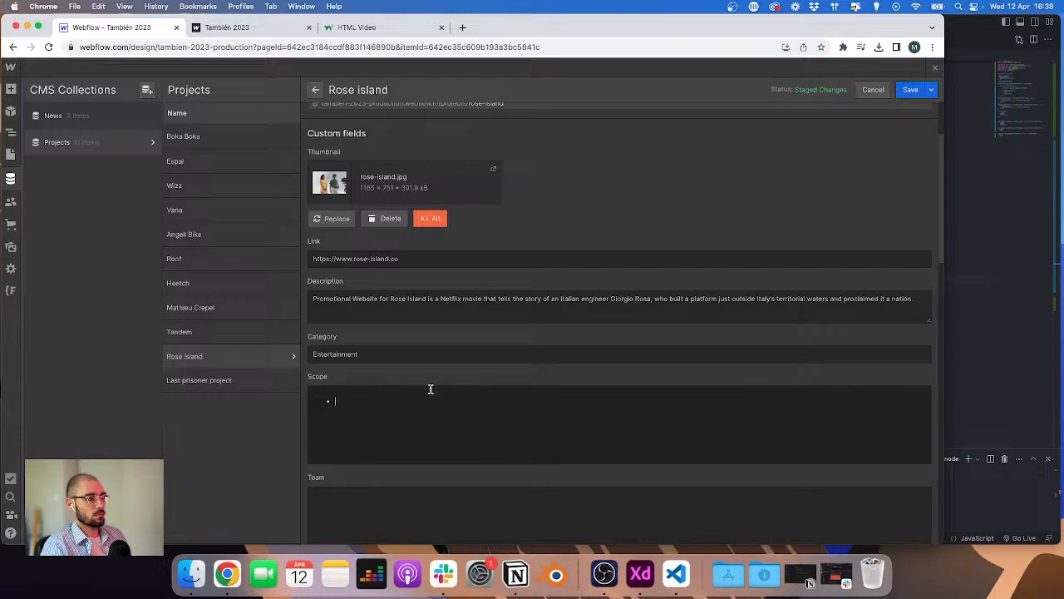
key(super+v)
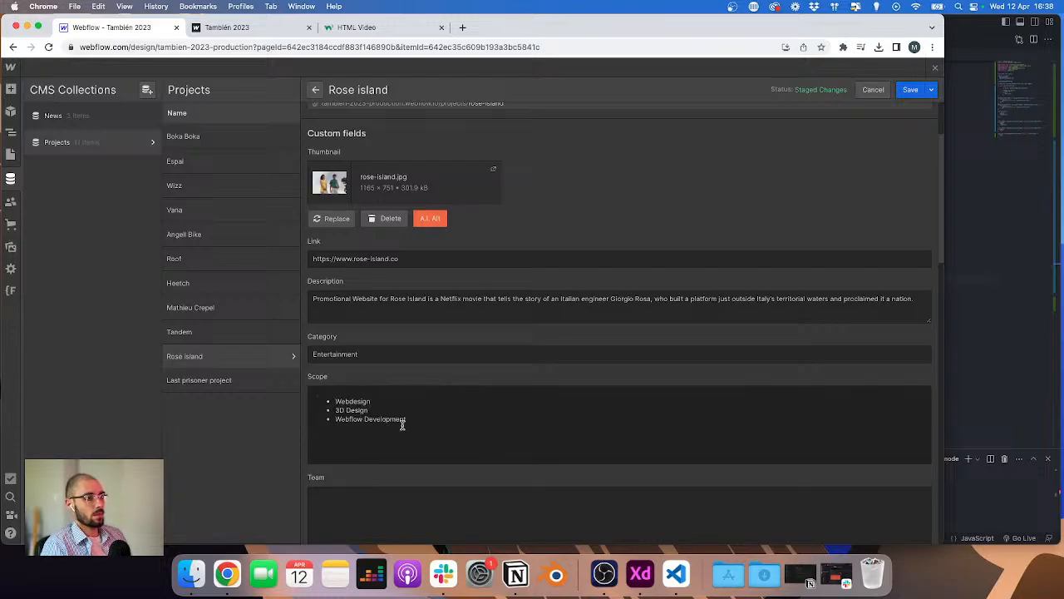
Step: Check the Team field's list and save the Rose Island item
drag(402, 425, 299, 393)
scroll(429, 416, down, 3)
click(420, 398)
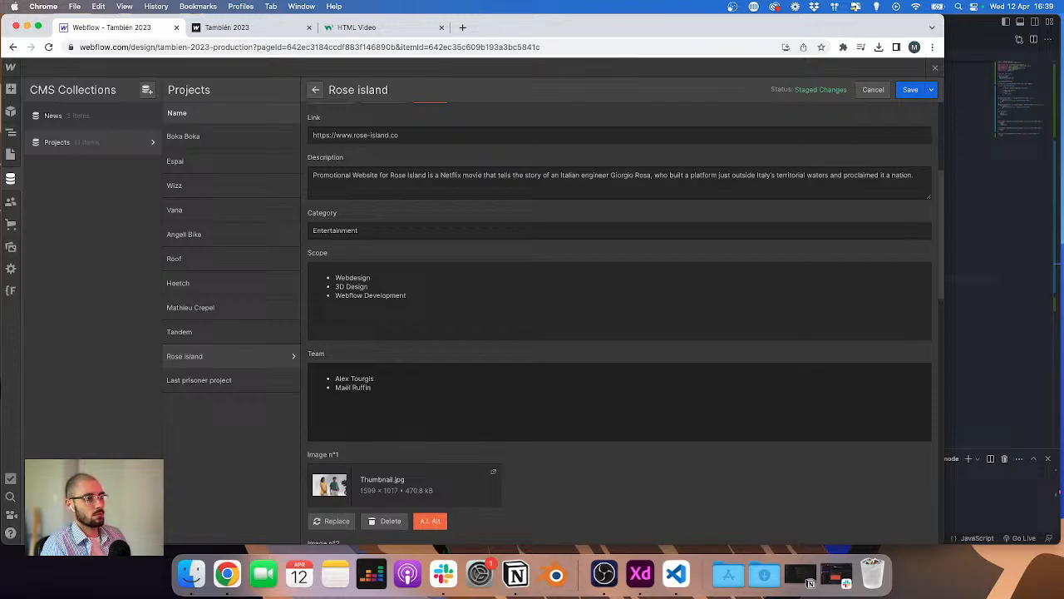
click(911, 90)
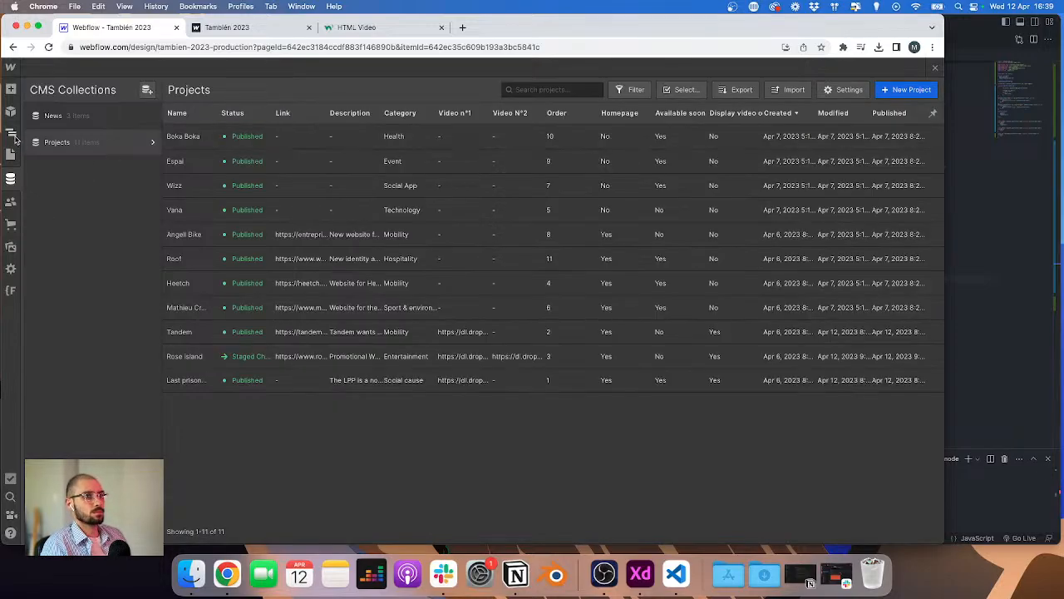
Step: On the Projects Template, bind the second info column's text to the Projects Category field
click(12, 136)
click(445, 359)
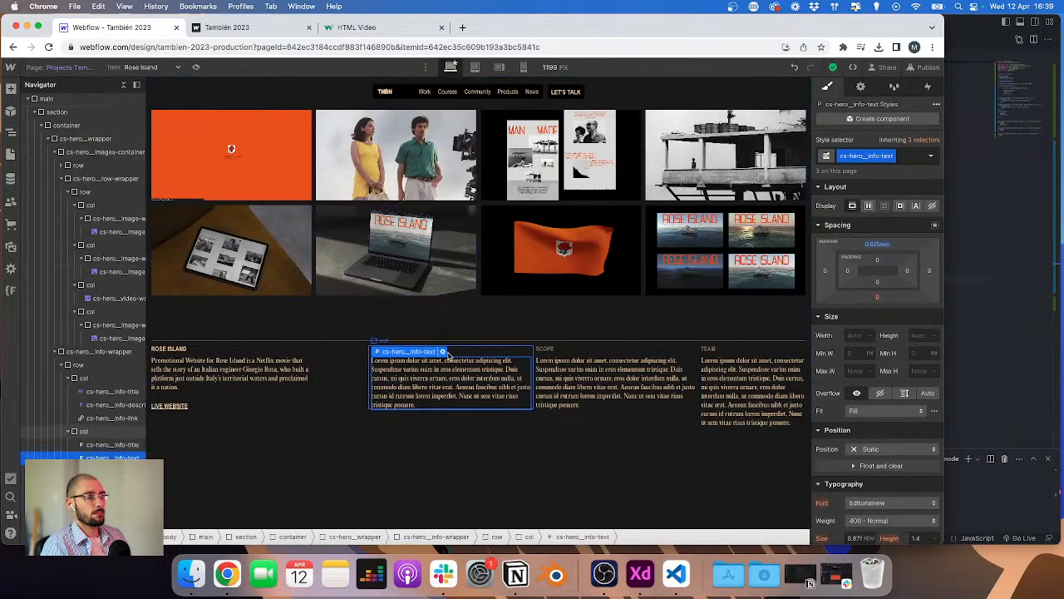
click(444, 352)
click(391, 446)
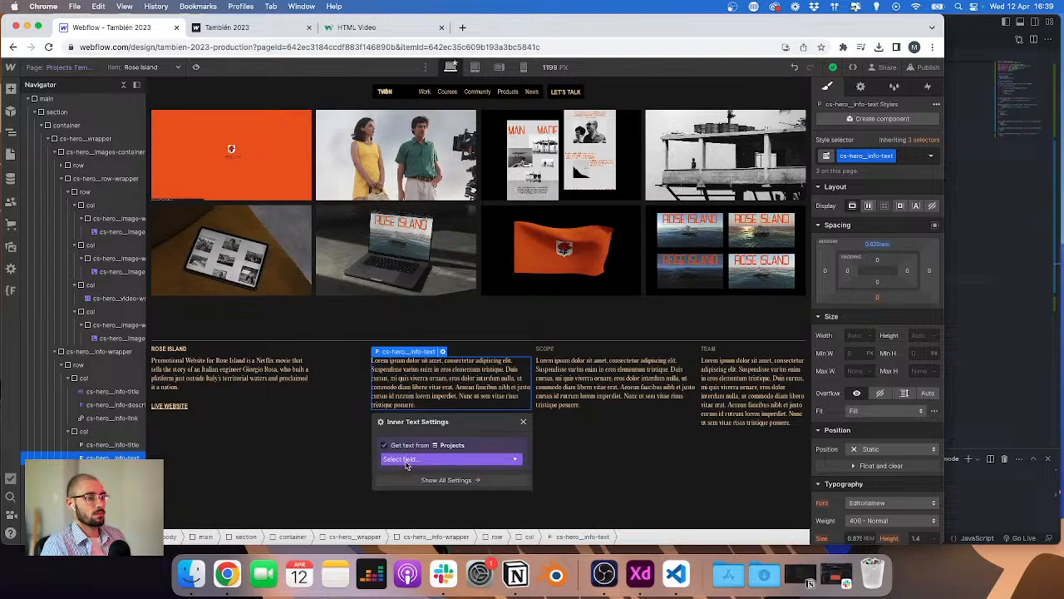
click(404, 458)
click(414, 493)
Step: Try to bind the Scope column's paragraph to a Projects field
click(602, 356)
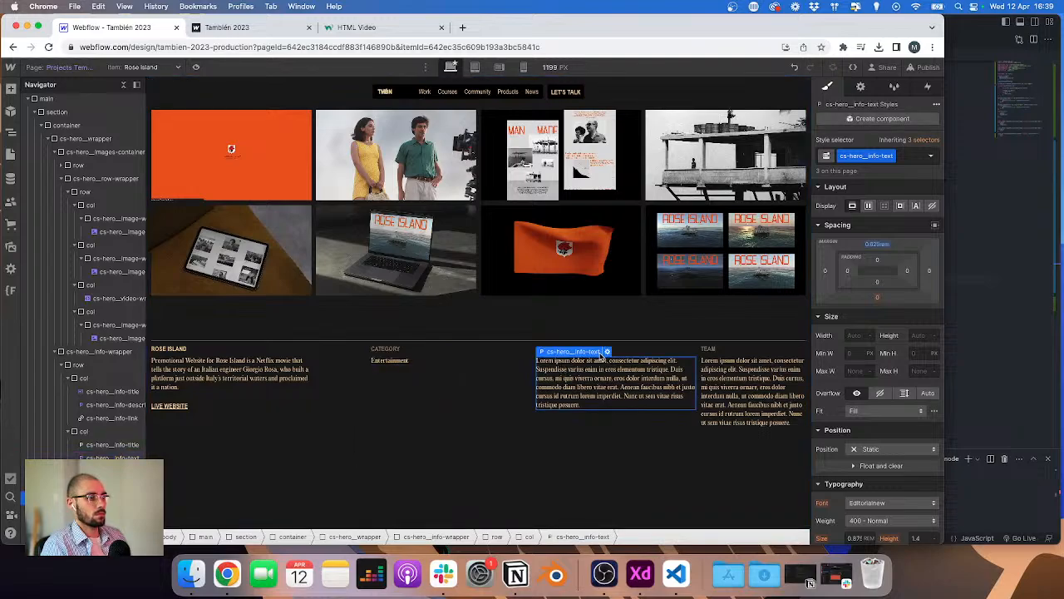
click(607, 352)
click(561, 459)
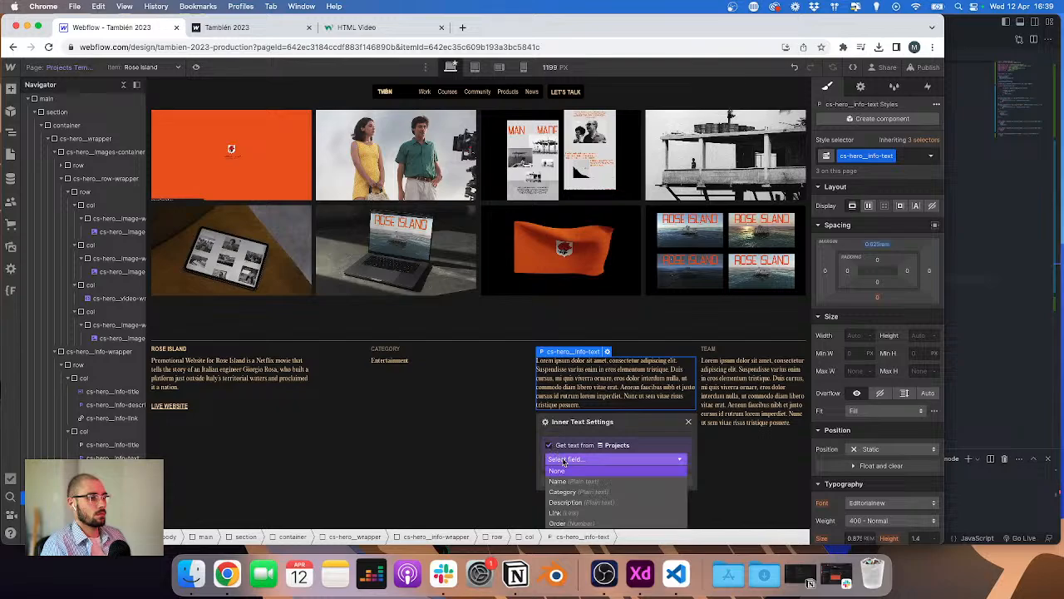
click(574, 373)
Step: Add a Rich Text Block under the Scope title and give it the cs-hero_info-text class
click(632, 348)
key(super+e)
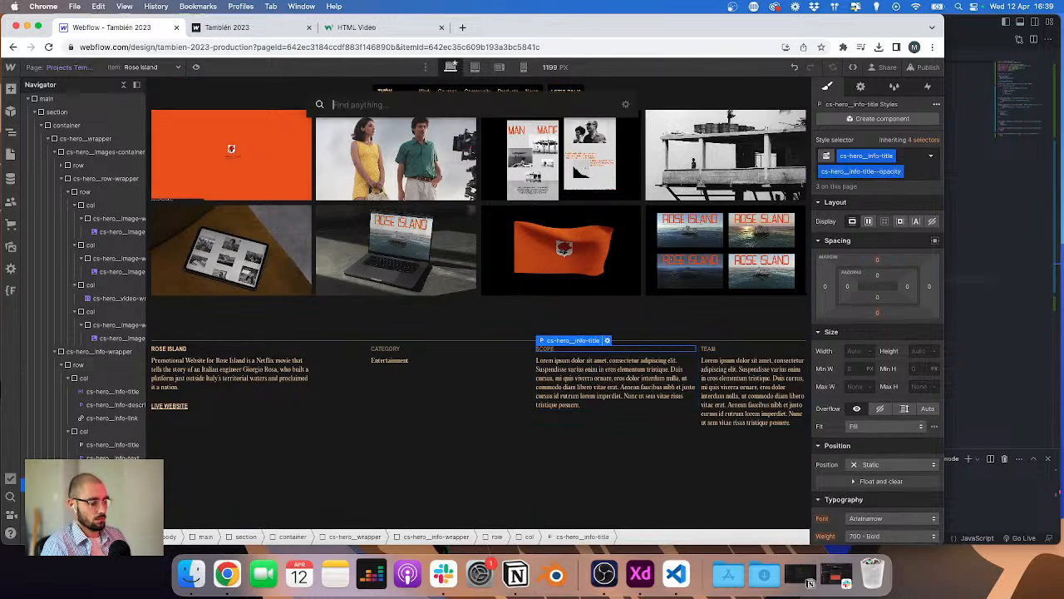
text(rich)
key(Return)
key(super+Return)
text(cs-her)
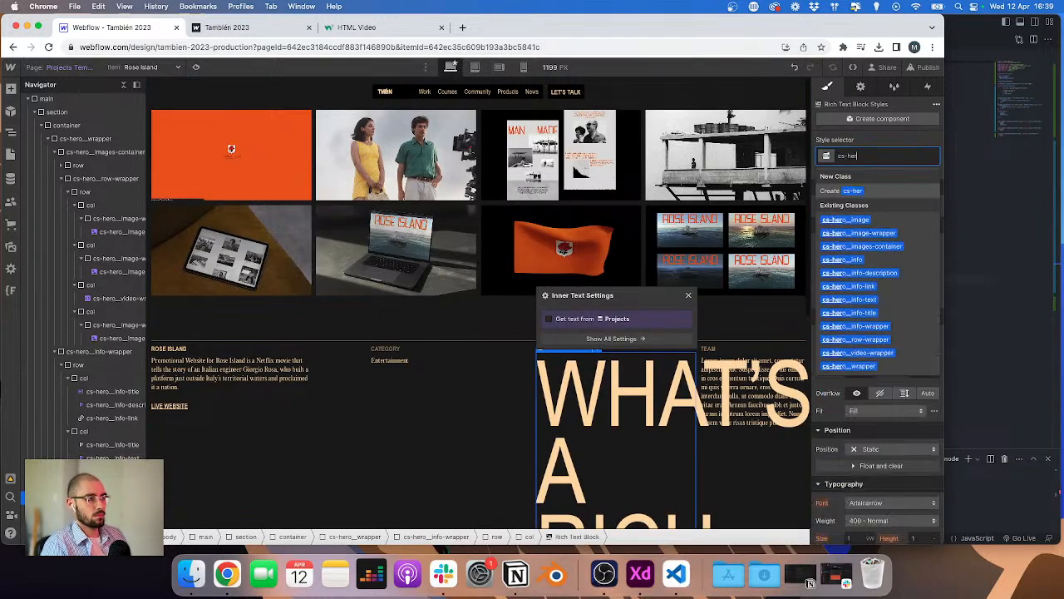
text(o)
key(Down)
key(Down)
key(Down)
key(Down)
key(Down)
key(Down)
key(Down)
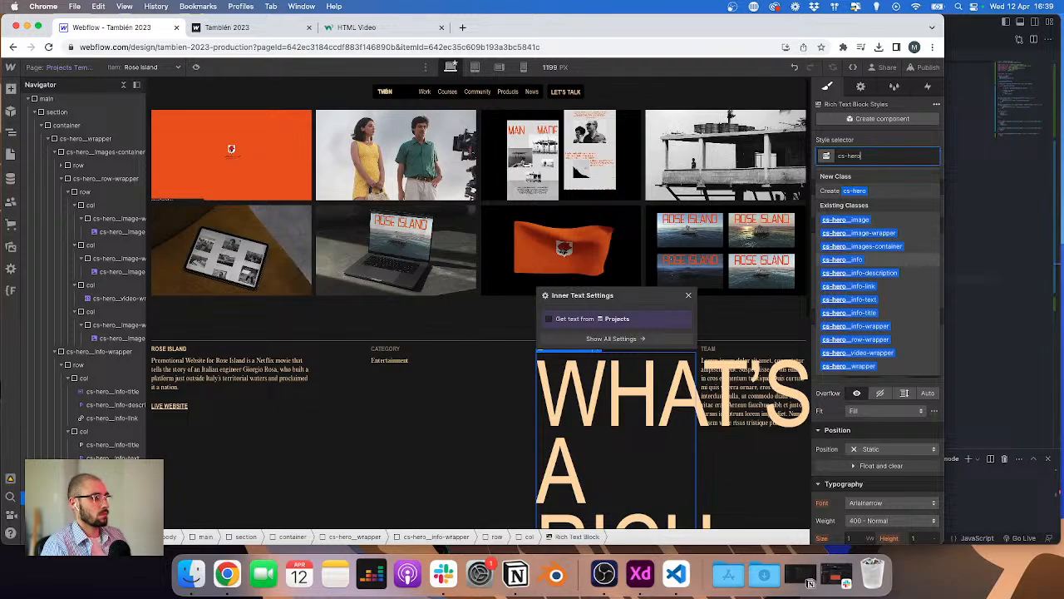
key(Return)
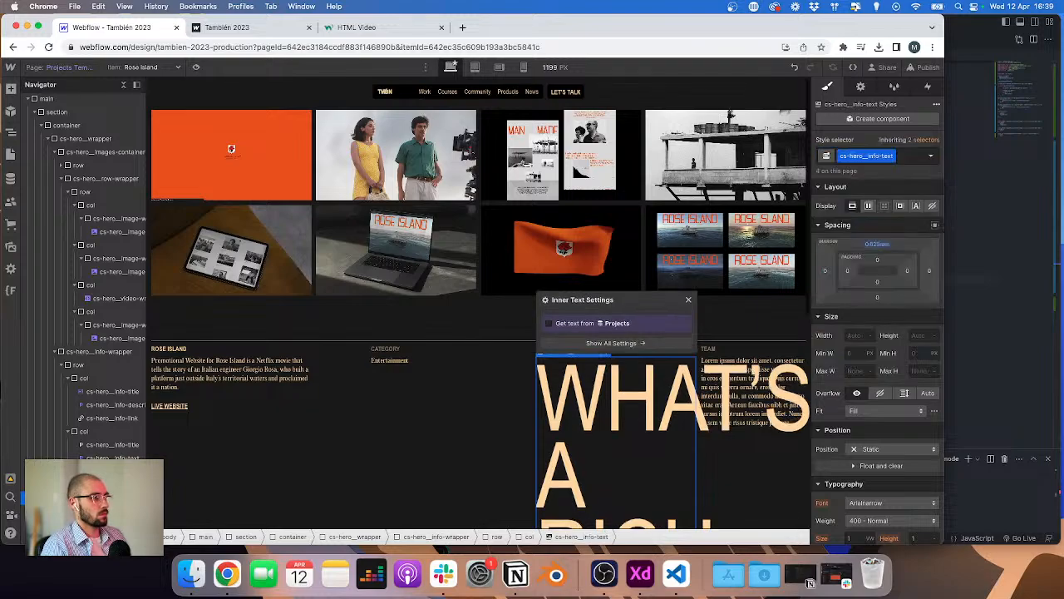
Step: Bind the new rich text block to the Projects Scope field
click(572, 324)
click(610, 339)
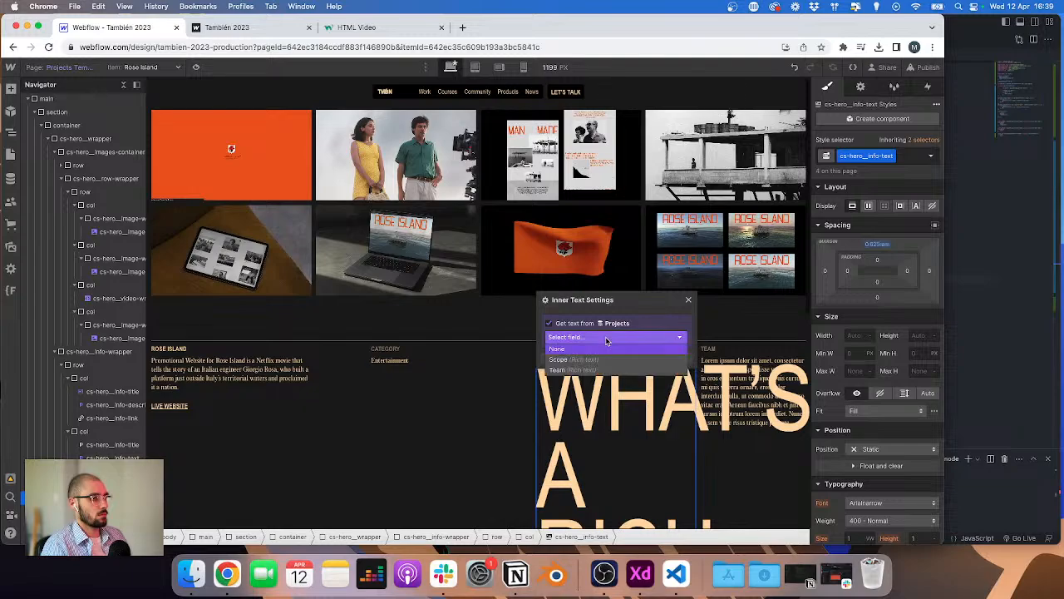
click(605, 359)
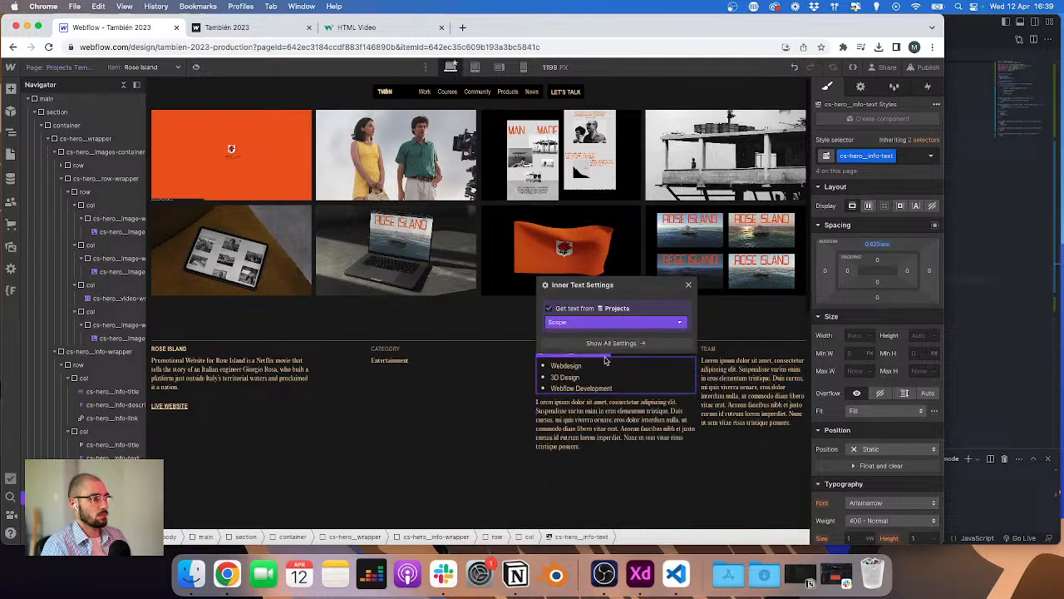
Step: Delete the Scope and Team placeholder paragraphs and paste a rich text block under the Team title
click(729, 372)
click(531, 445)
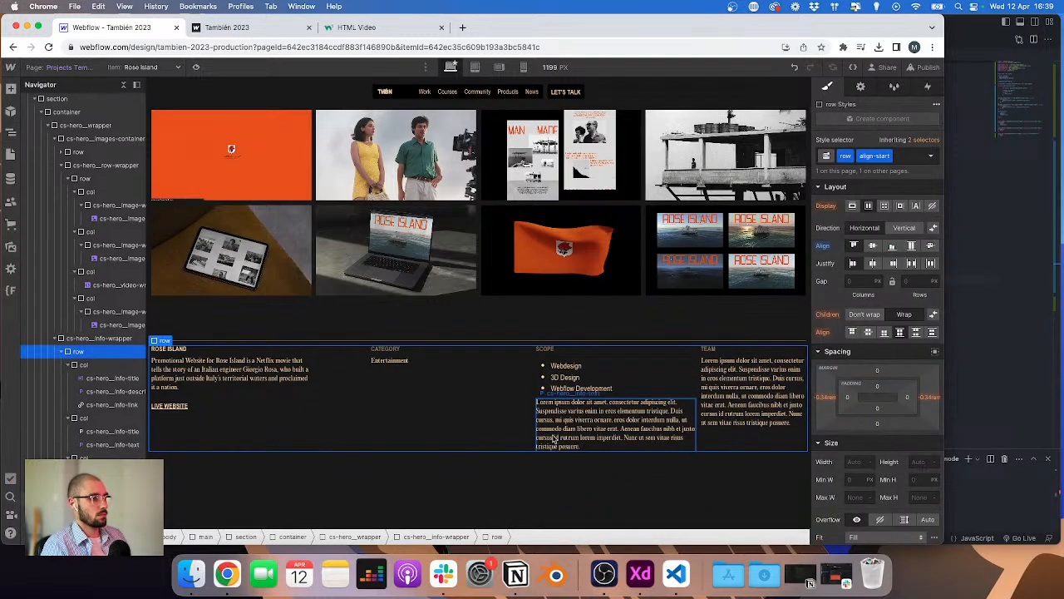
click(553, 438)
key(Delete)
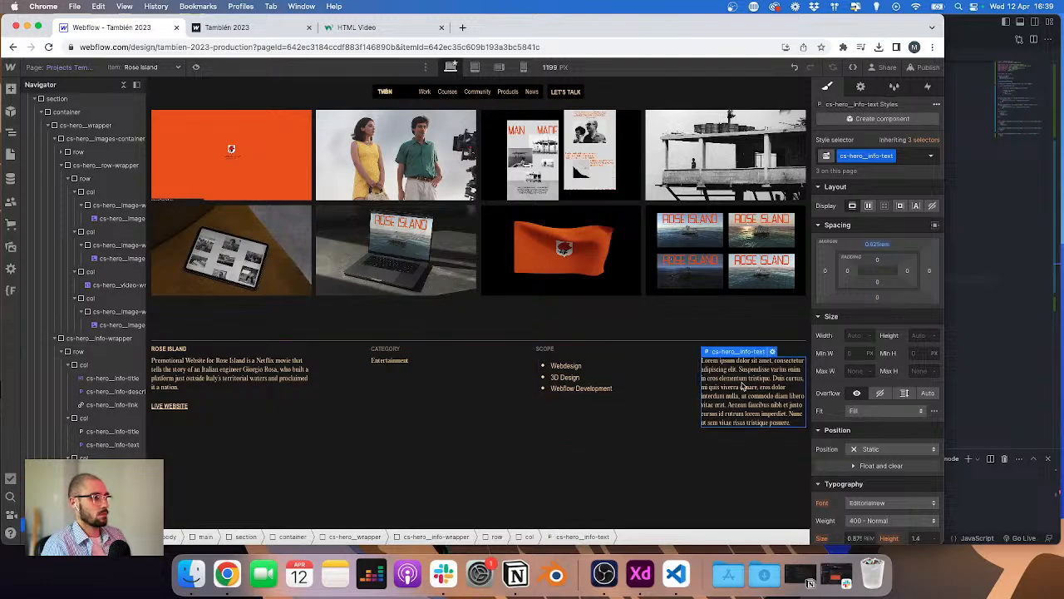
key(Delete)
click(738, 347)
key(super+v)
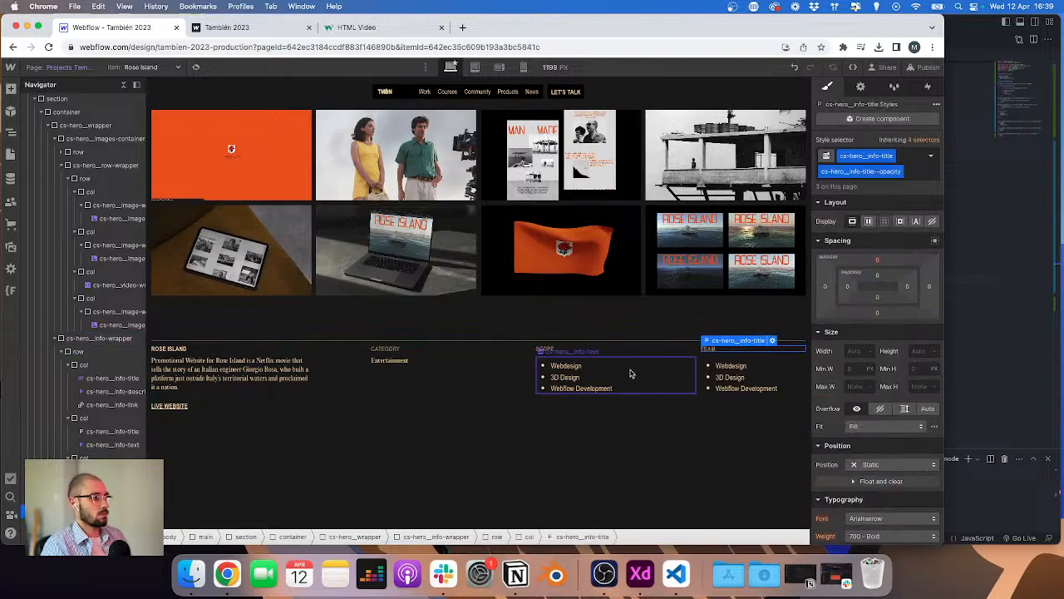
Step: Duplicate the Scope rich text block's class and rename it cs-hero_info-richtext
click(629, 373)
click(893, 158)
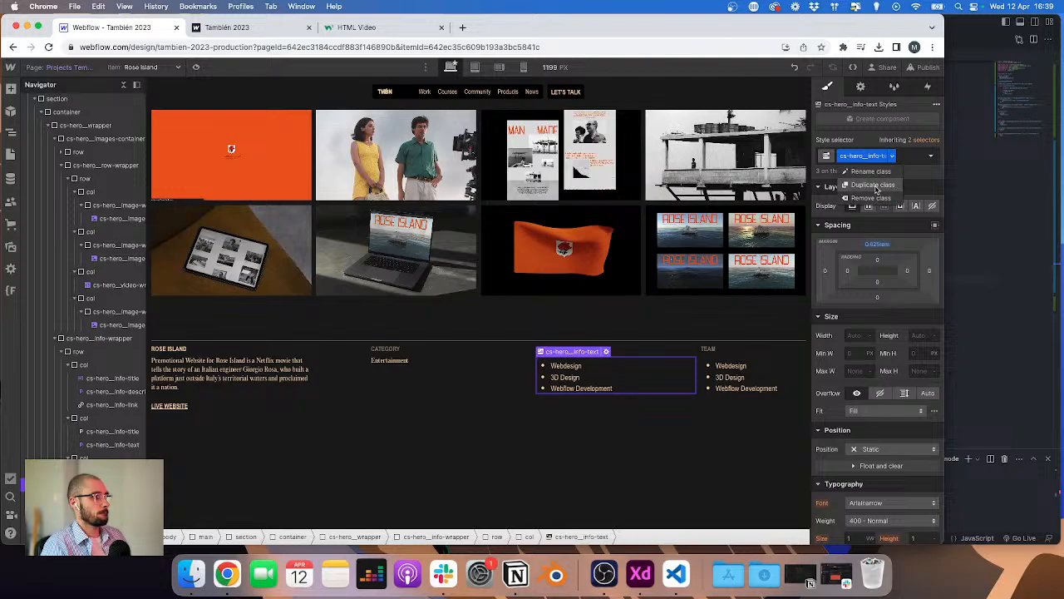
click(870, 185)
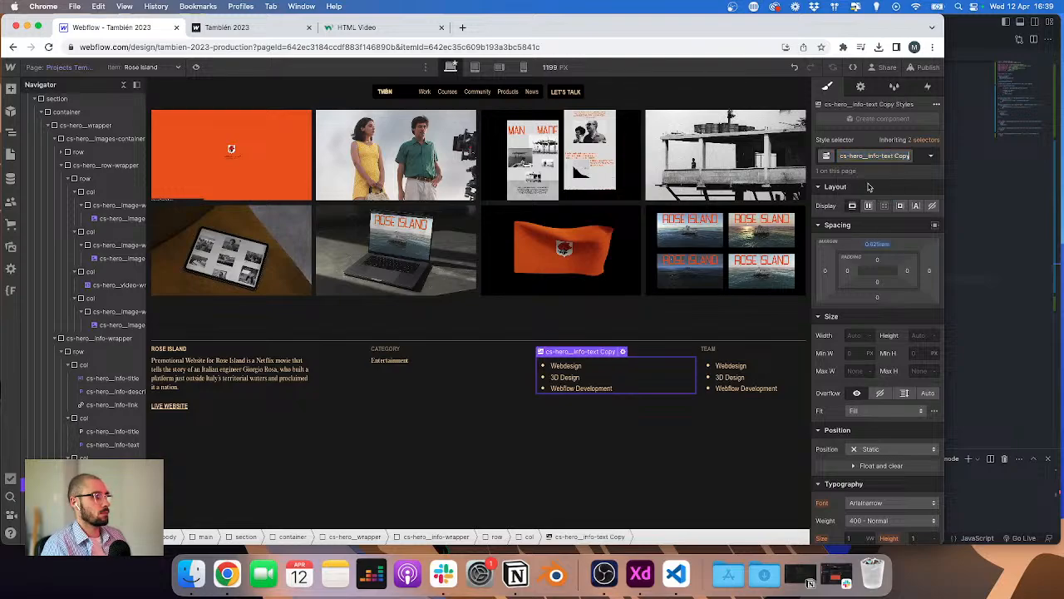
key(BackSpace)
key(BackSpace)
text(rich)
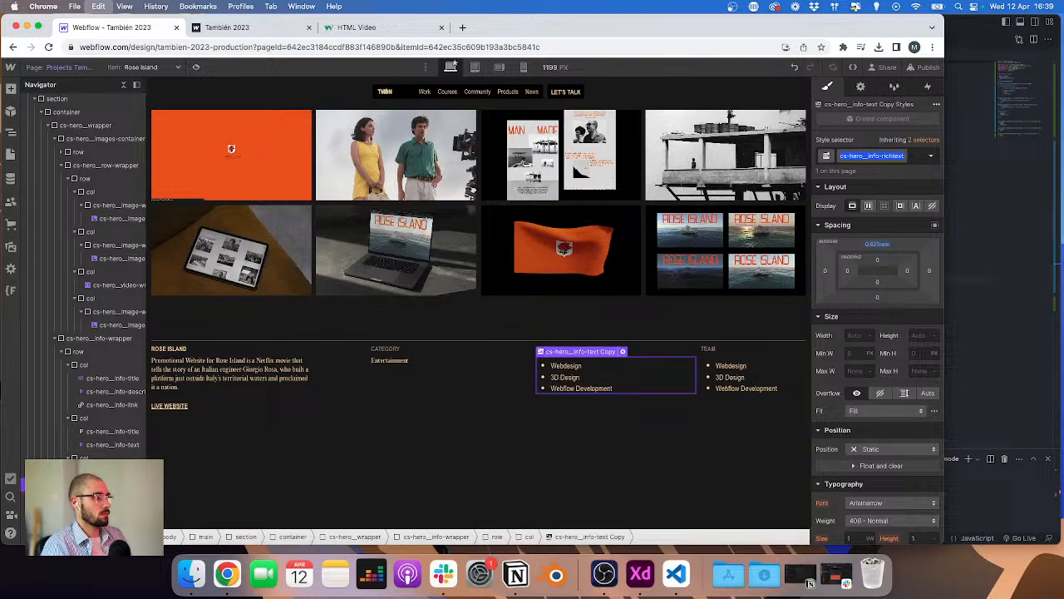
key(Return)
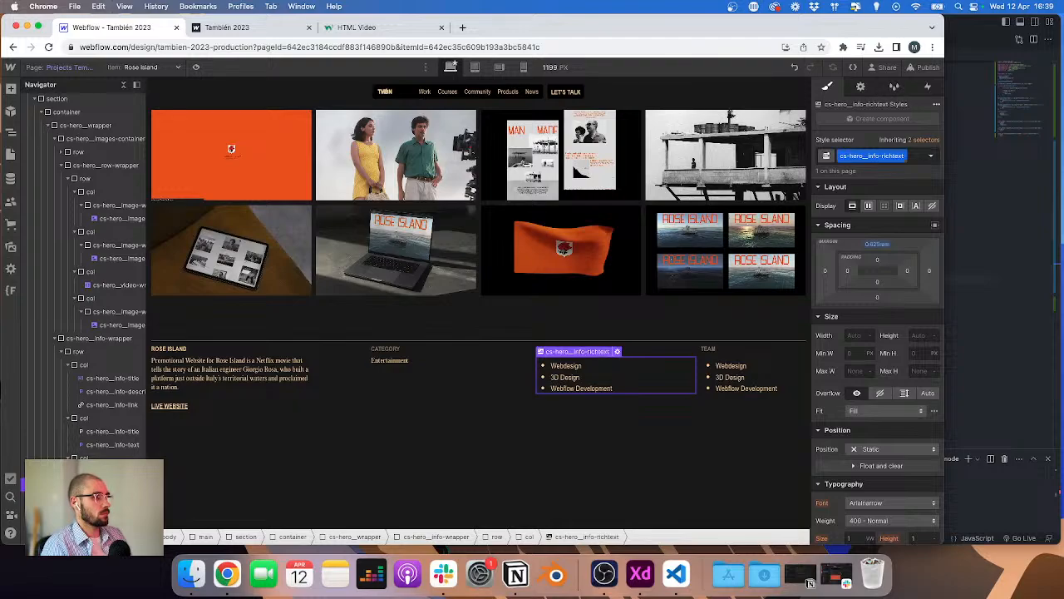
Step: Apply the cs-hero_info-richtext class to the Team rich text block
click(754, 376)
key(super+Return)
key(BackSpace)
text(cs-hero__info-richtext)
key(Return)
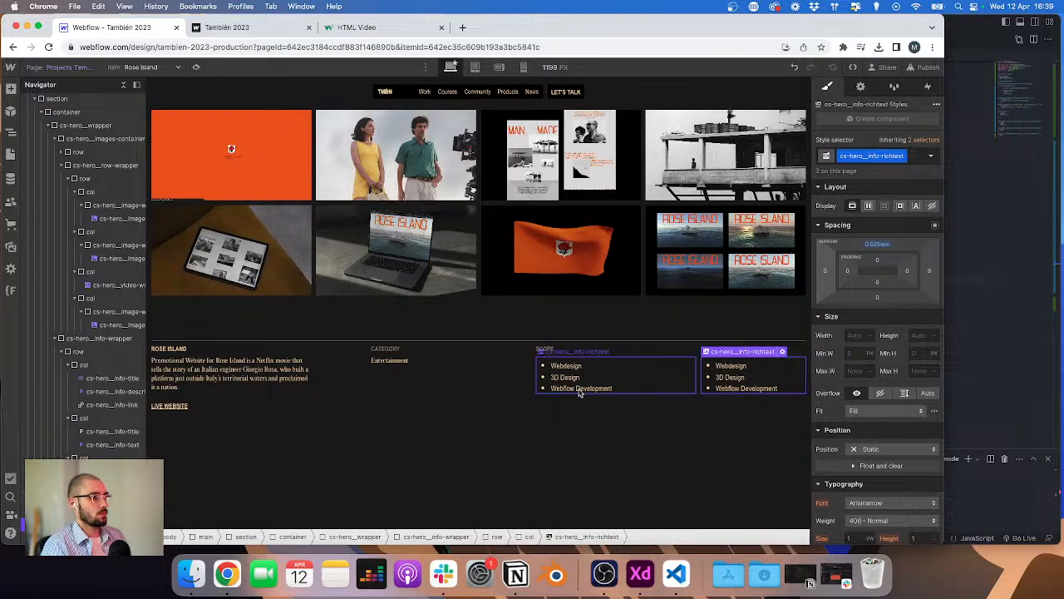
Step: Open the Style Guide page and review its heading and paragraph styles, selecting the Heading 6 label
key(p)
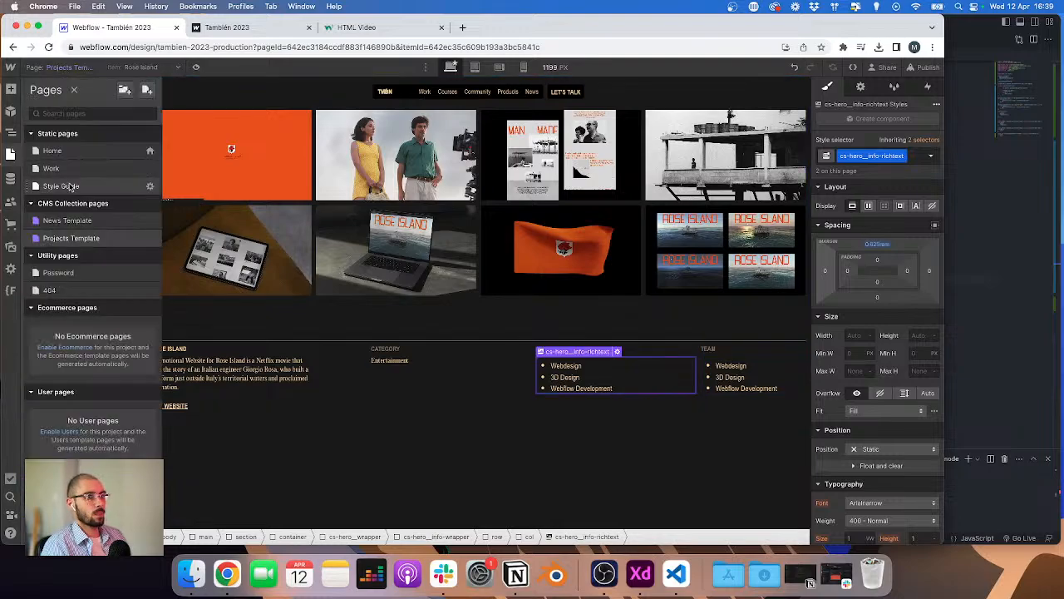
click(60, 186)
scroll(352, 347, down, 5)
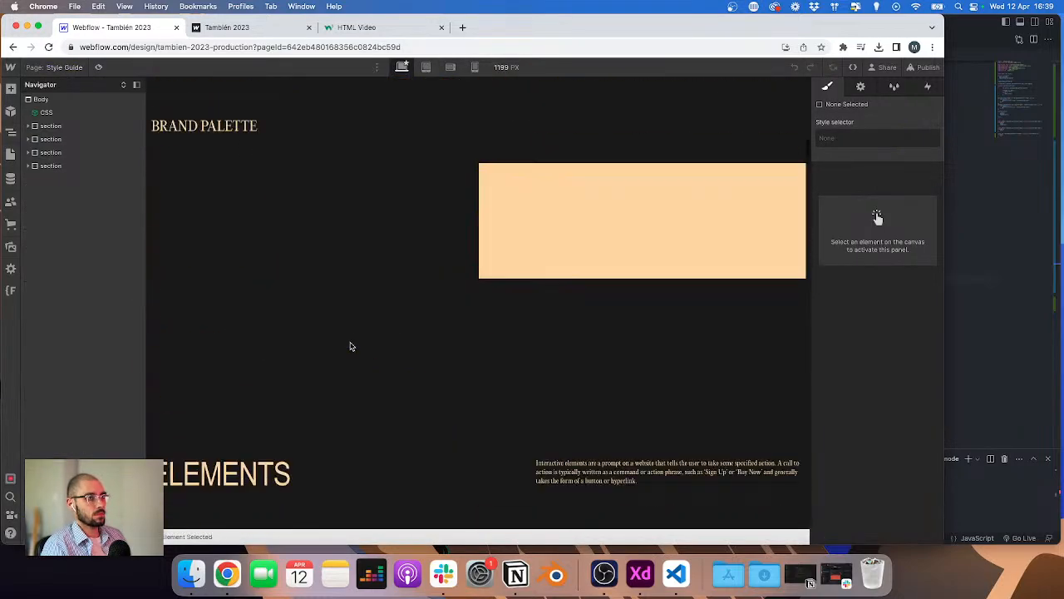
scroll(350, 347, up, 3)
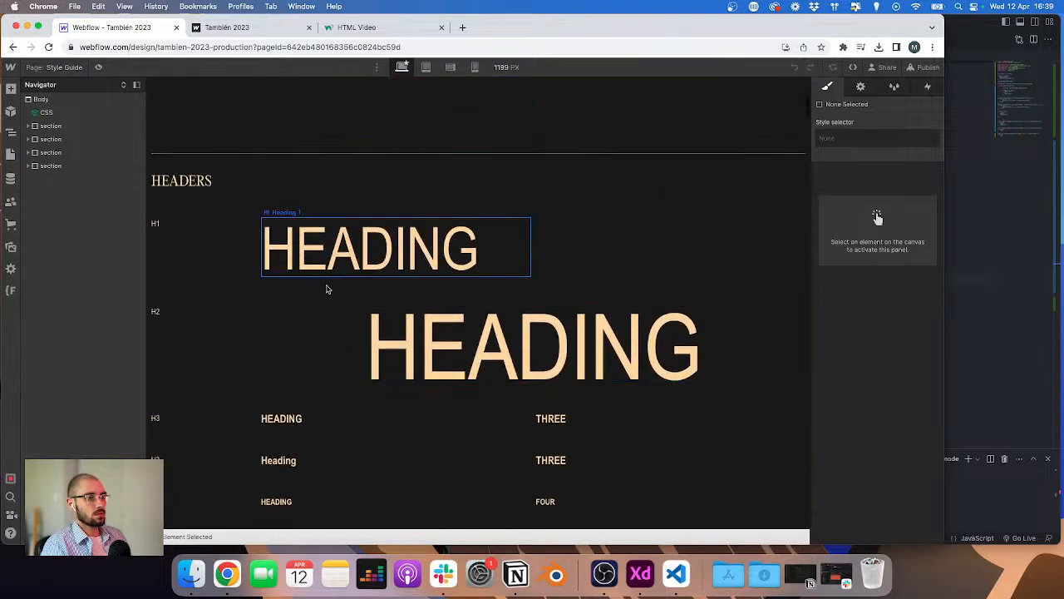
scroll(321, 337, down, 6)
scroll(321, 338, up, 3)
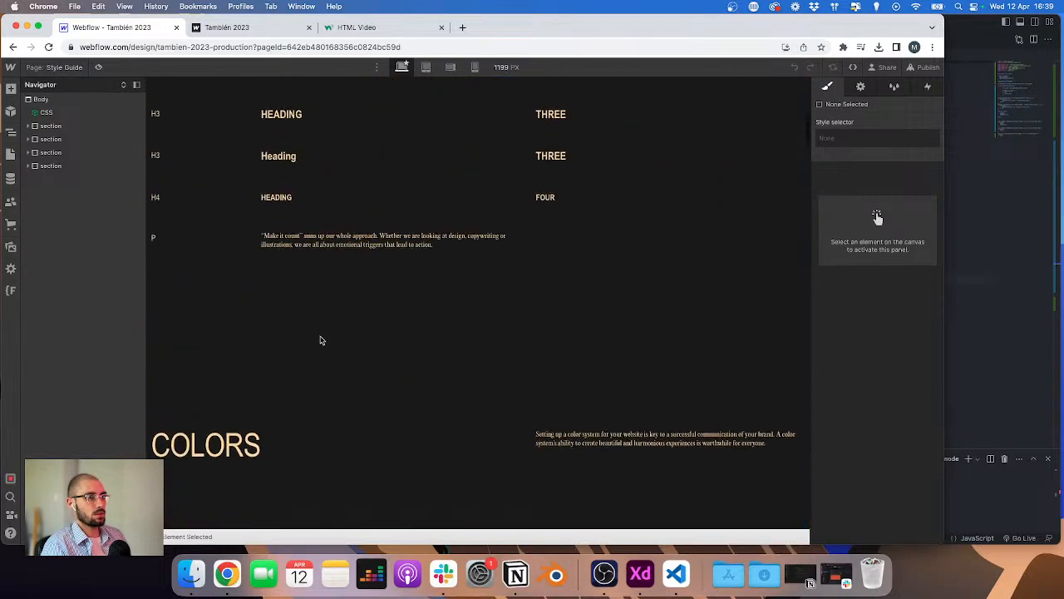
scroll(331, 335, up, 1)
click(158, 340)
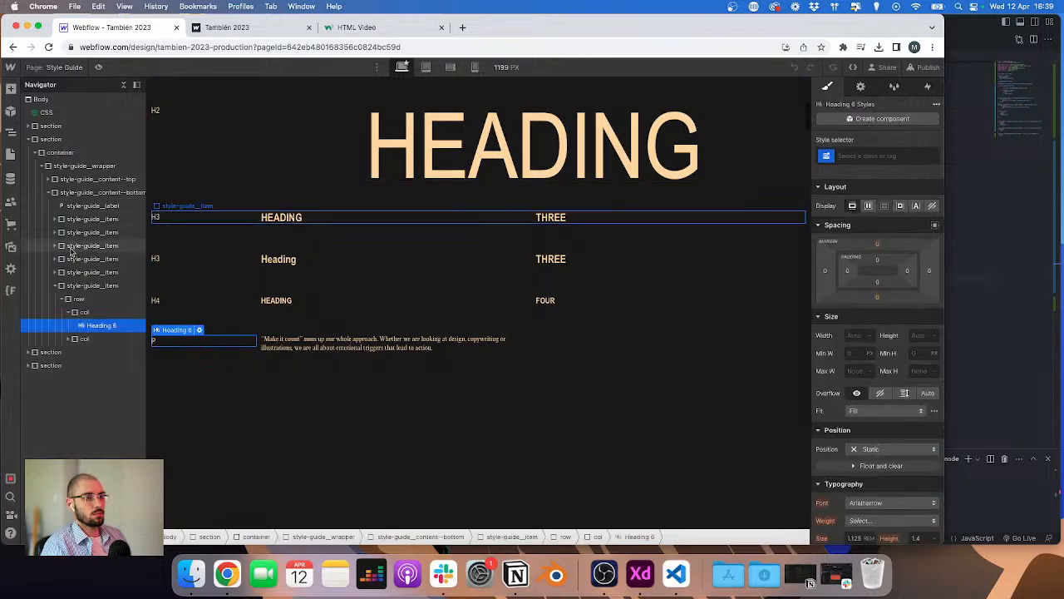
Step: Duplicate the Heading 6 style guide row and relabel its copy RICH TEXT
click(79, 288)
key(super+c)
key(super+v)
double_click(181, 388)
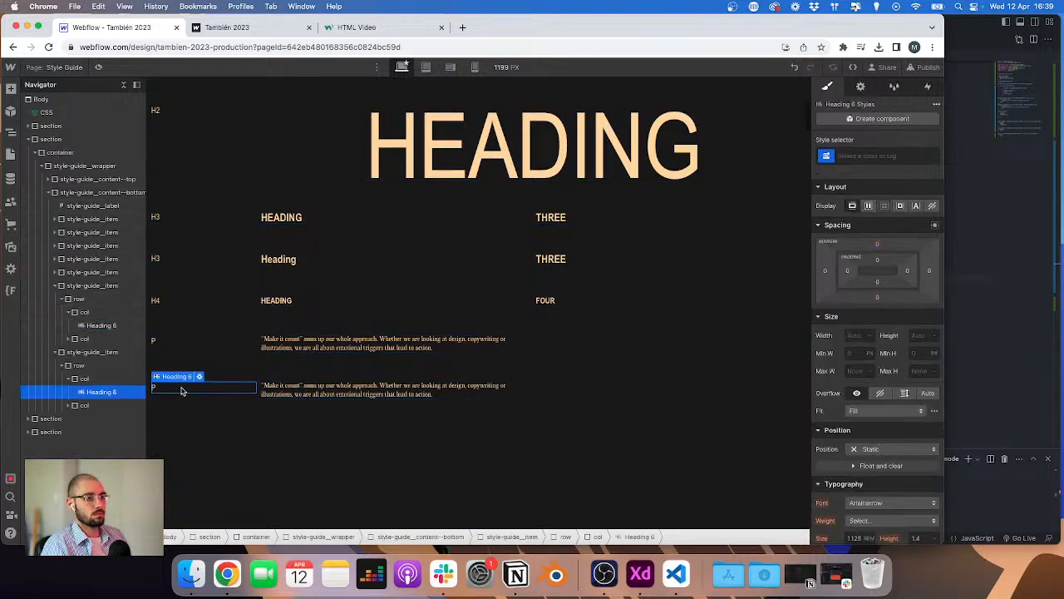
text(RICHE)
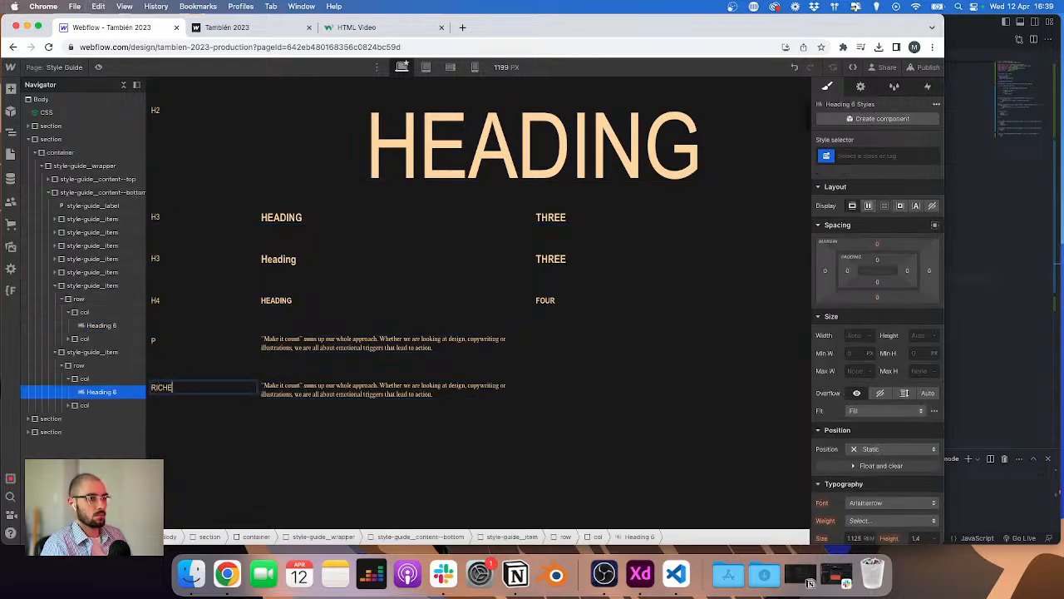
key(Escape)
Step: Add a Rich Text Block to the new row and apply the cs-hero_info-richtext class to it
click(318, 394)
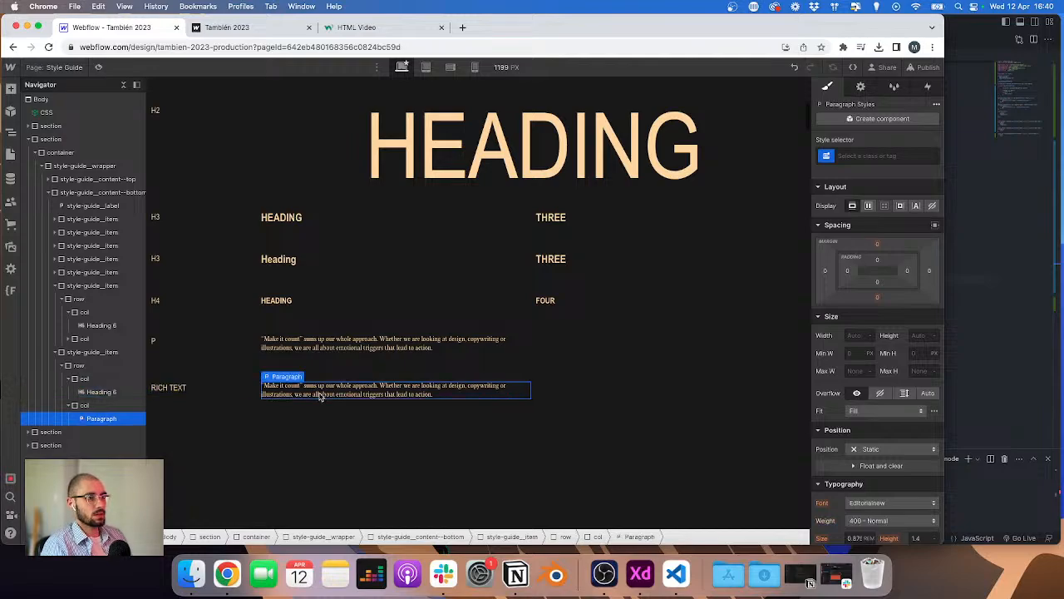
key(super+e)
text(rich)
key(Return)
key(super+Return)
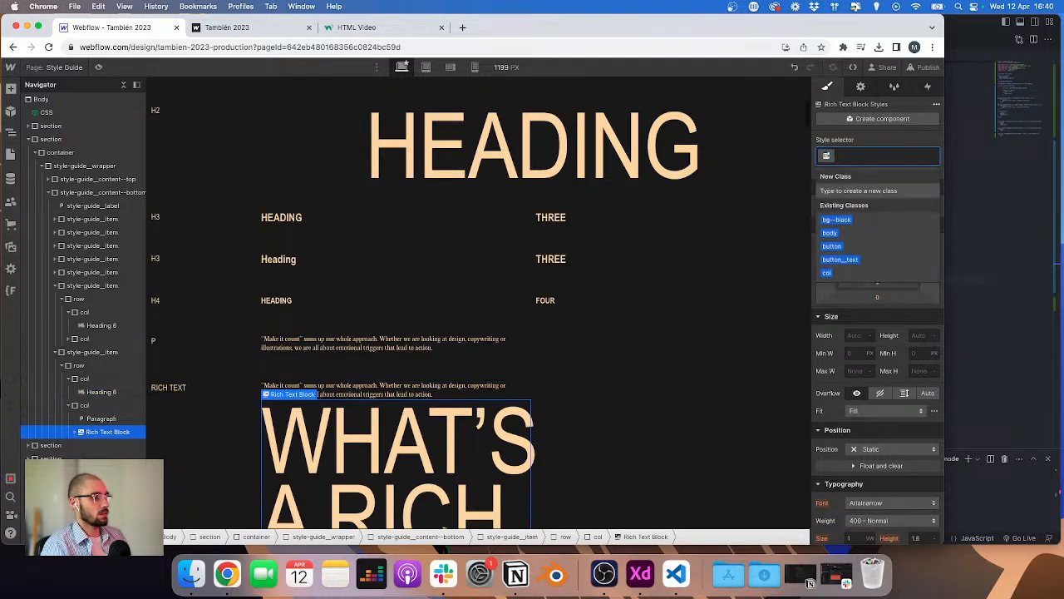
text(richt)
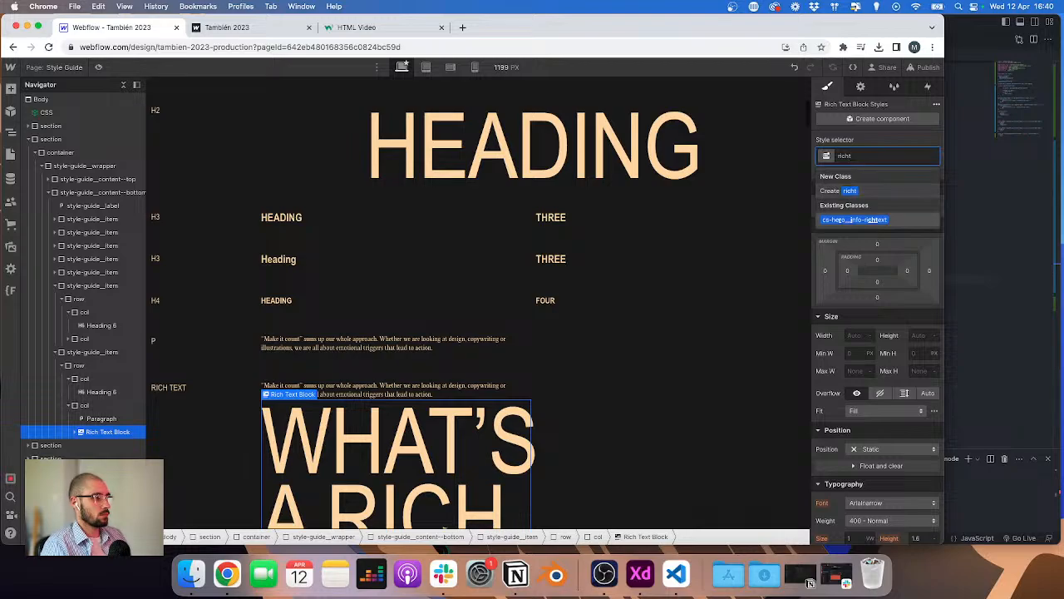
key(Return)
click(395, 397)
key(Escape)
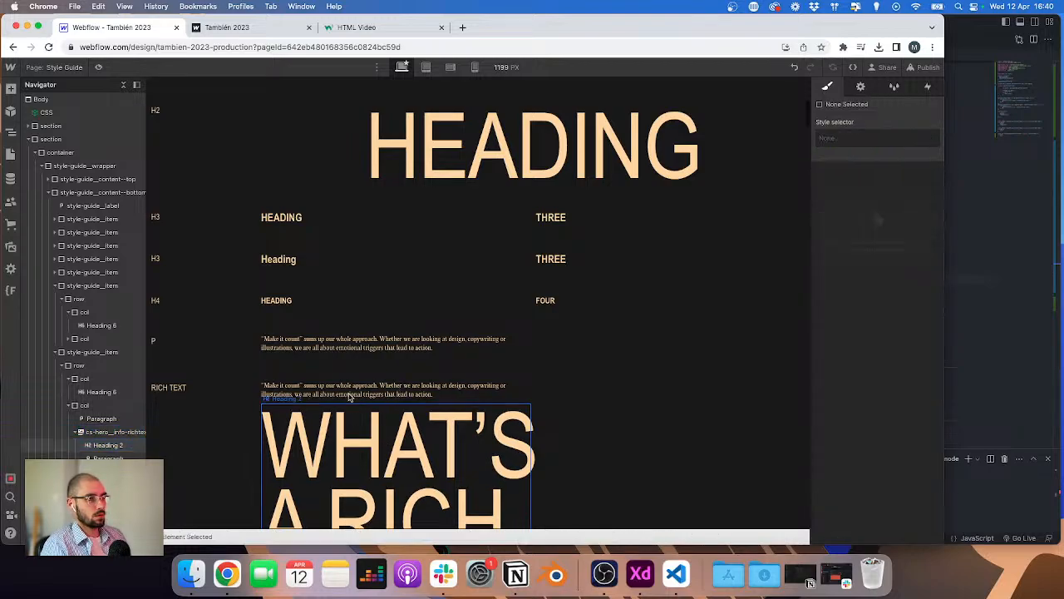
Step: Delete the placeholder paragraph and the rich text block's sample content, leaving only a list
click(296, 406)
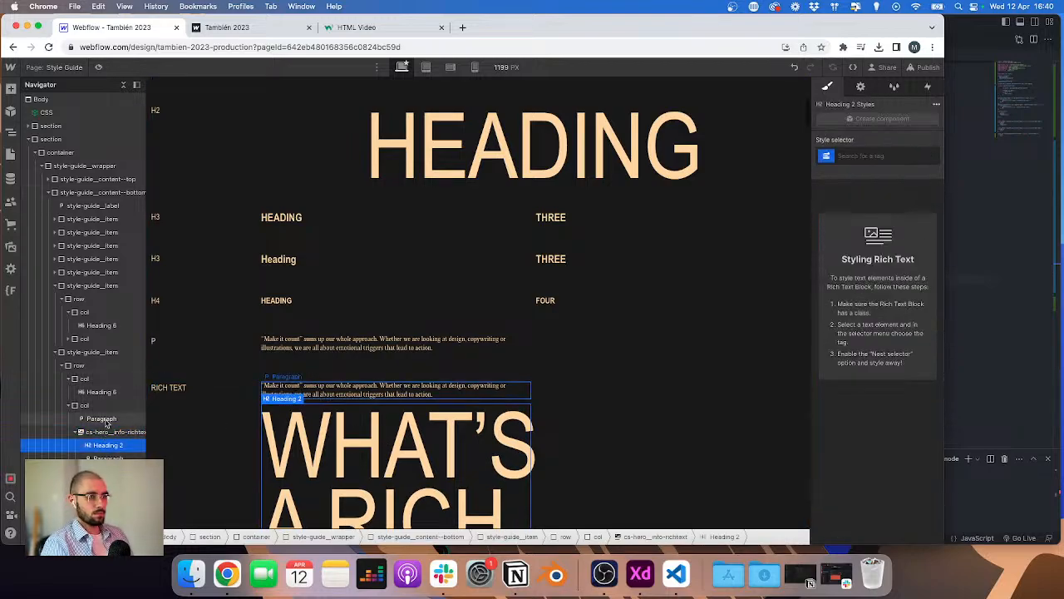
click(105, 419)
key(Delete)
scroll(317, 428, down, 1)
scroll(317, 428, down, 10)
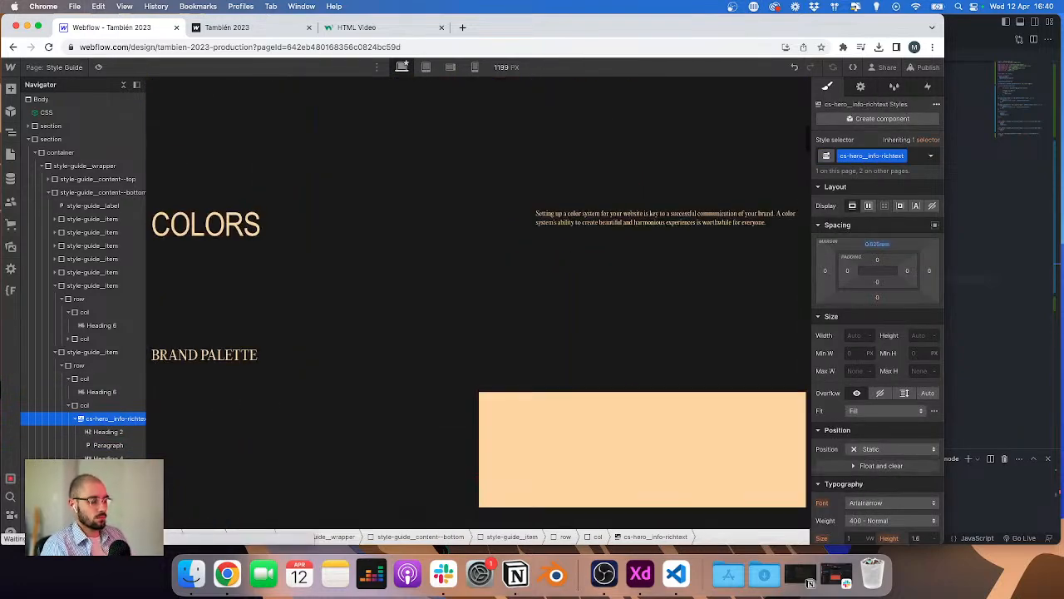
scroll(407, 311, up, 3)
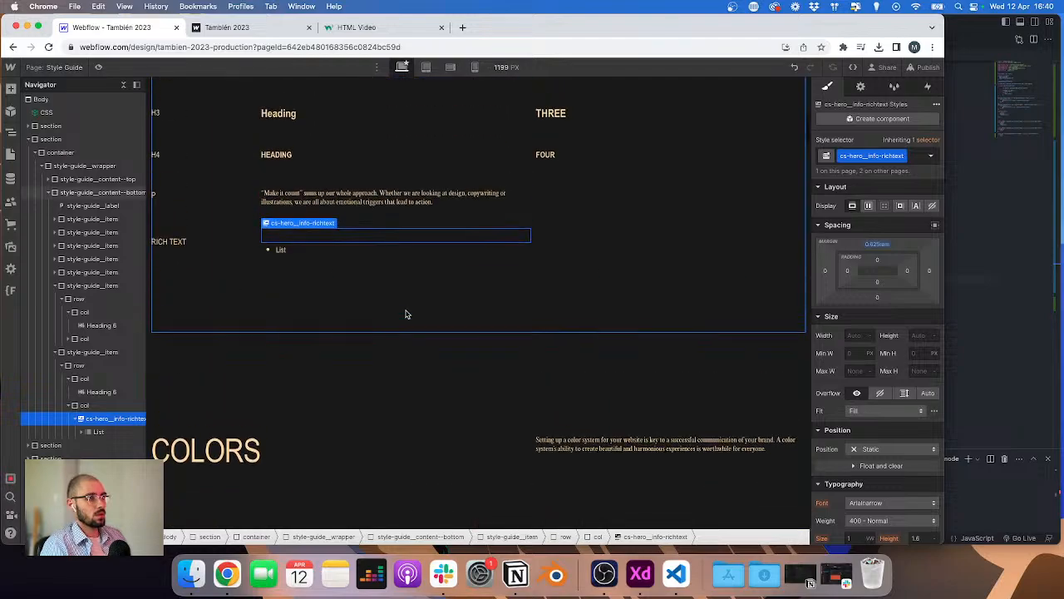
Step: Add two more List items to the rich text block's list
click(338, 254)
double_click(338, 254)
key(Right)
key(Return)
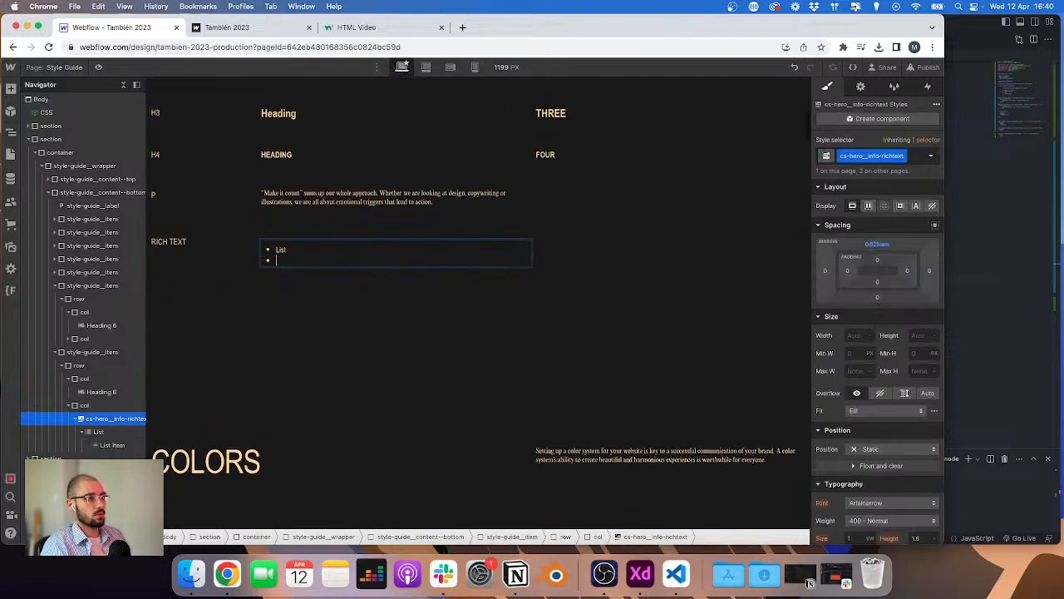
key(super+v)
key(Return)
key(Return)
key(super+v)
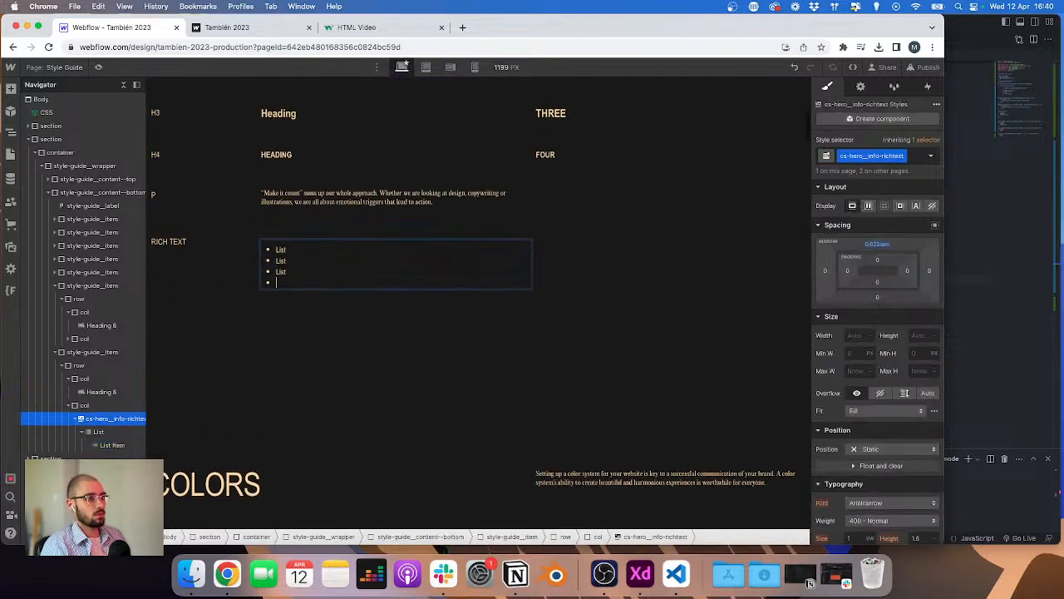
key(Escape)
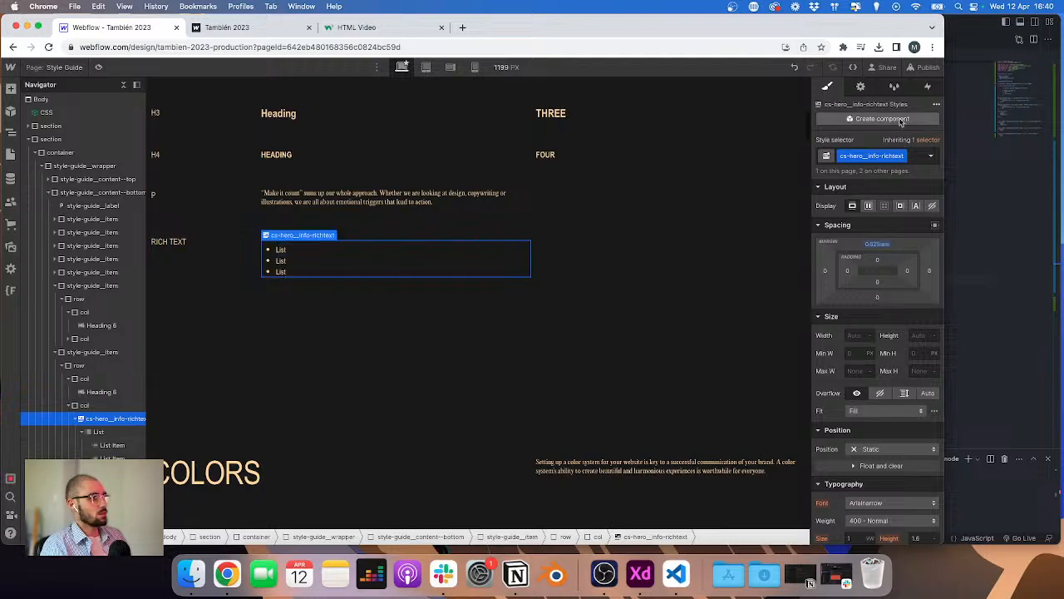
Step: Select the list and style All Unordered Lists nested inside cs-hero_info-richtext
click(861, 86)
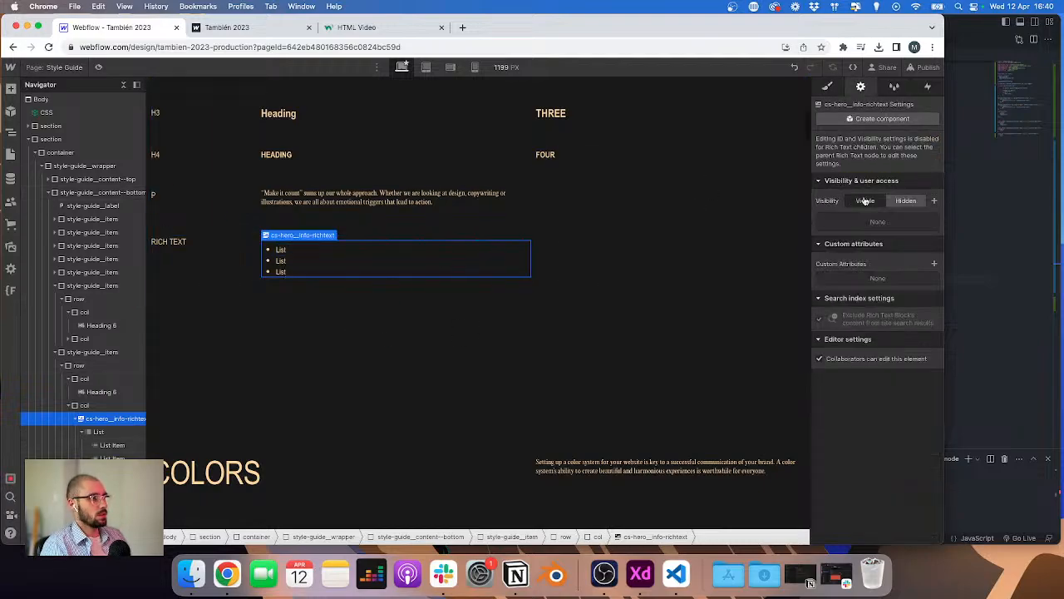
click(98, 432)
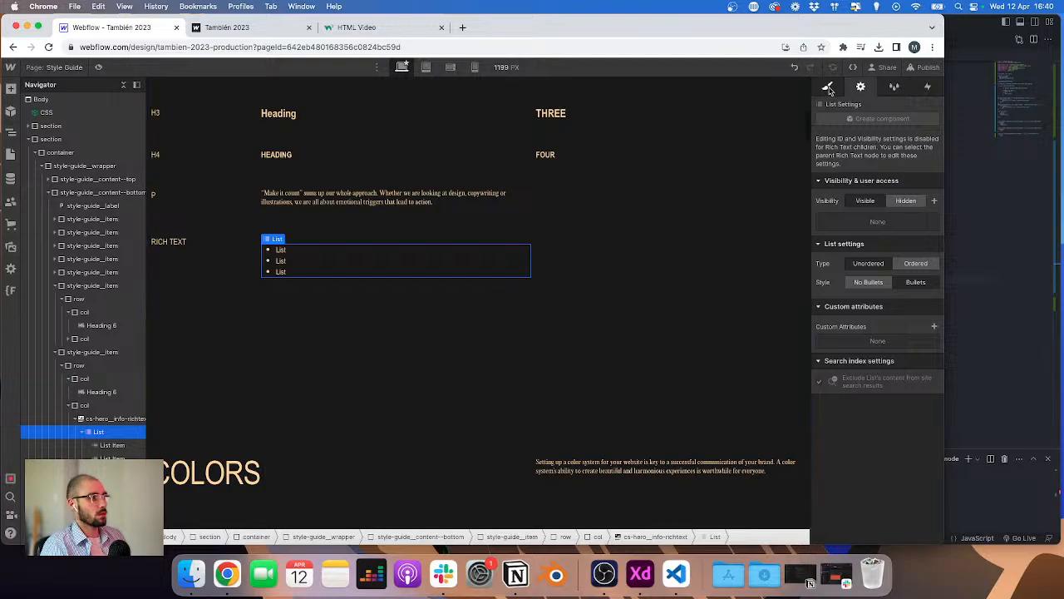
click(827, 86)
click(863, 155)
click(852, 190)
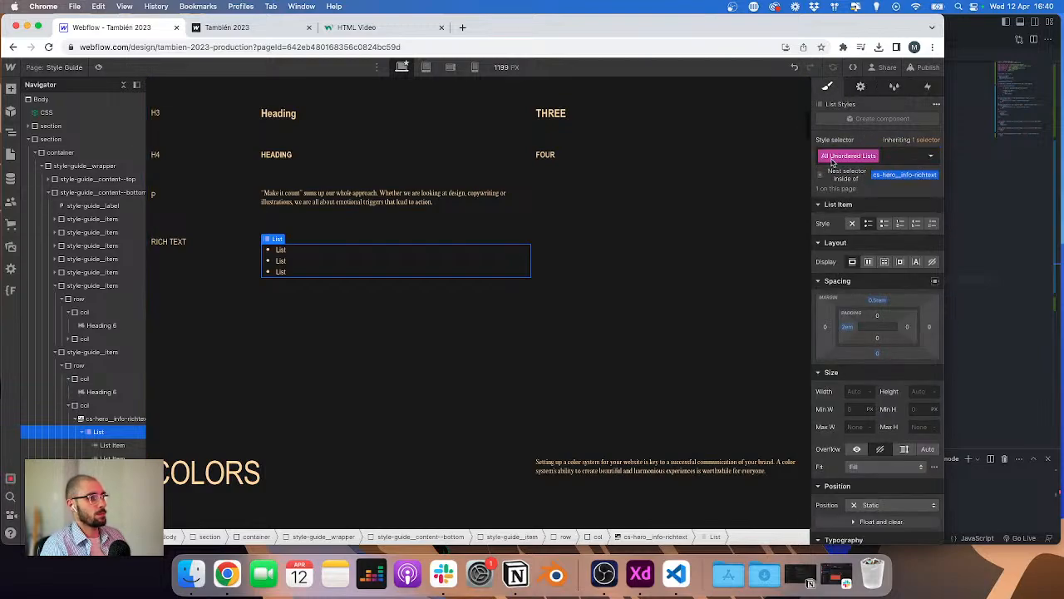
click(890, 177)
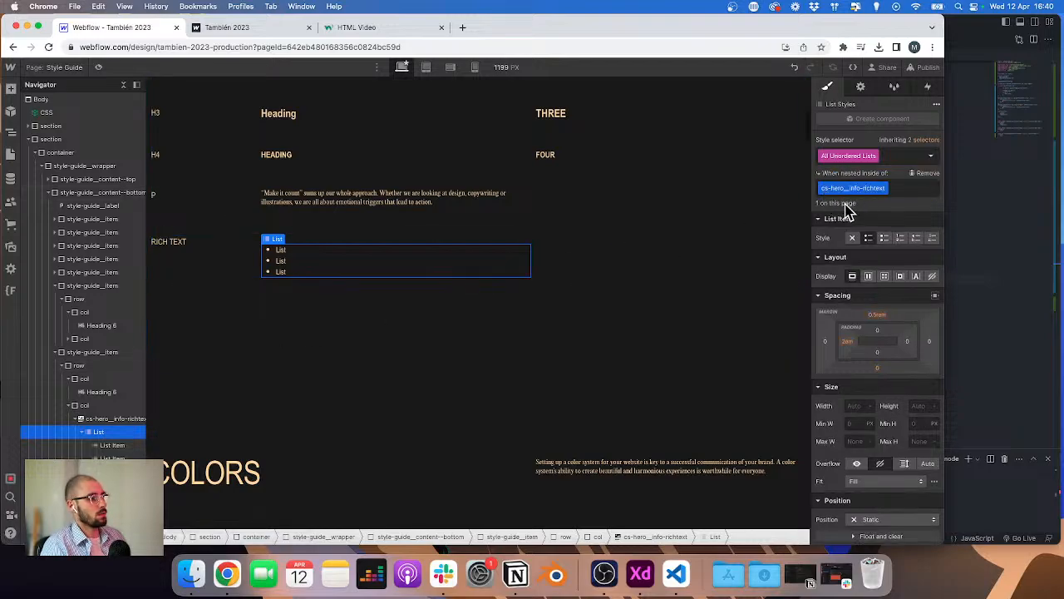
Step: Remove the list bullets and set the nested list's font size to 0.875 rem
click(862, 88)
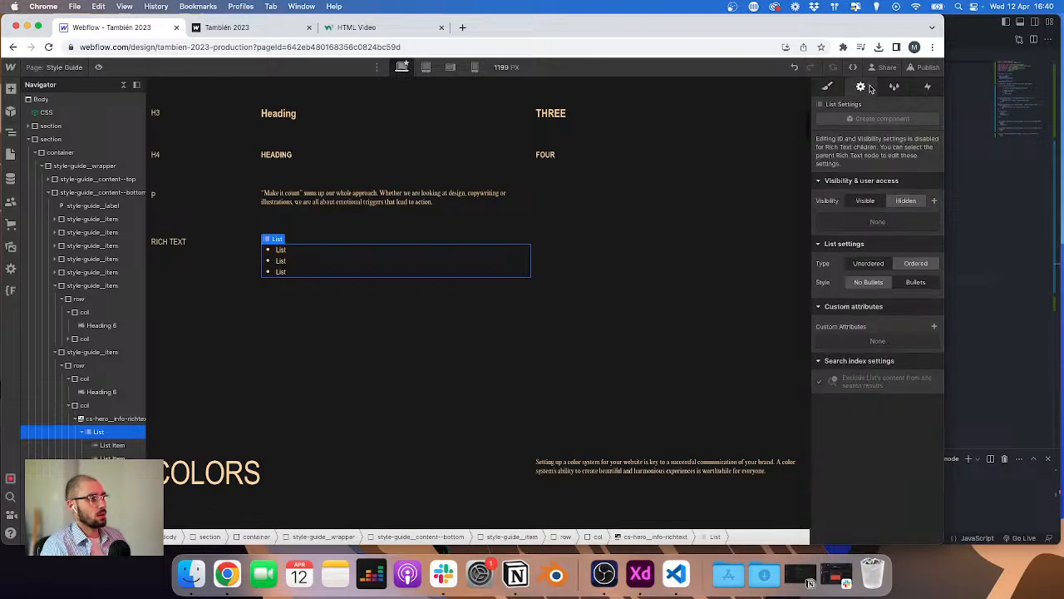
click(882, 281)
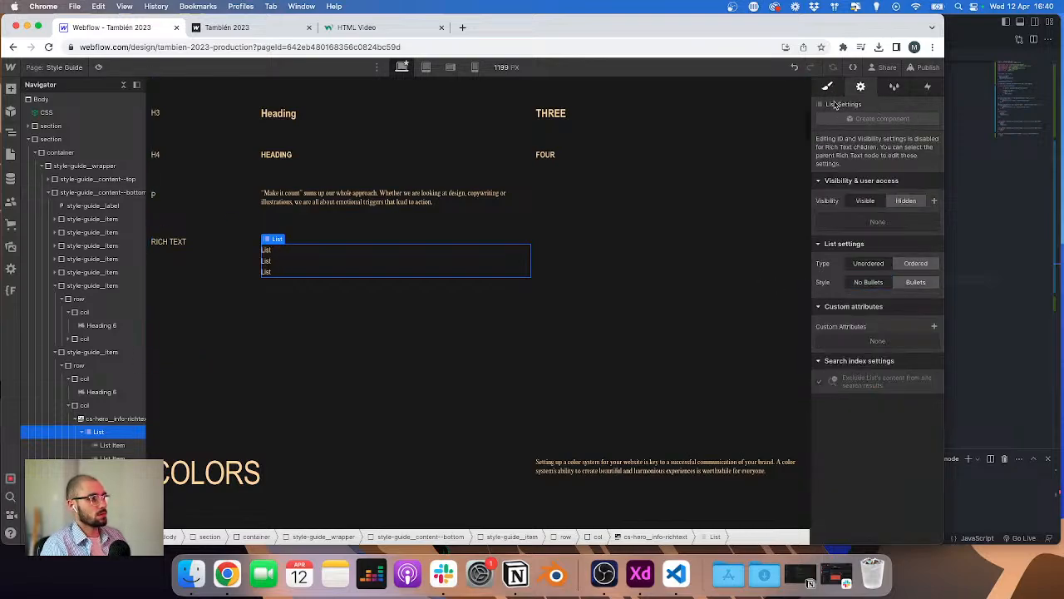
click(828, 87)
scroll(885, 459, down, 5)
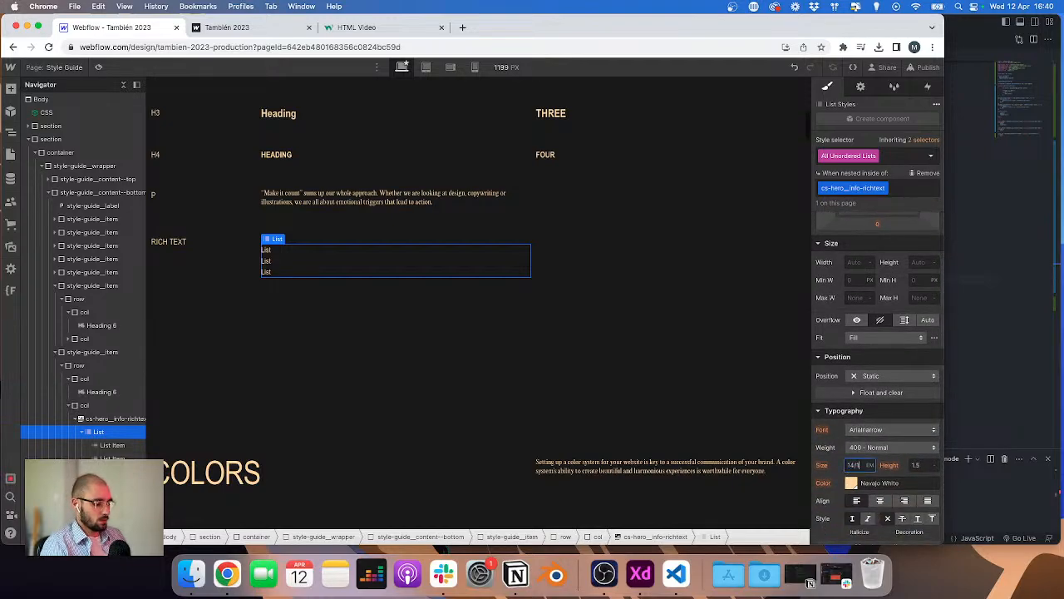
key(Return)
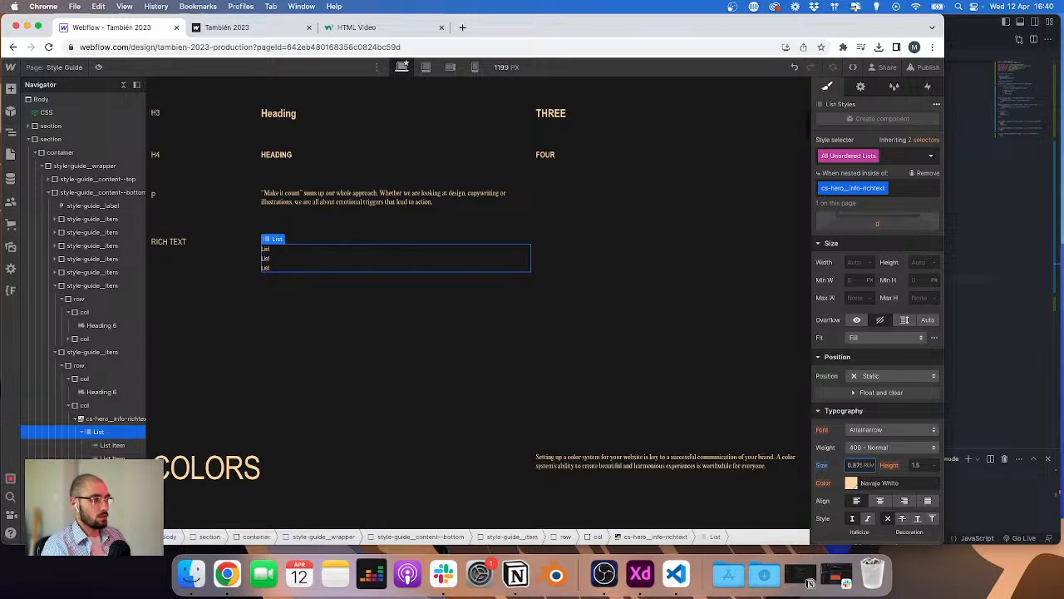
Step: Set the nested list's line height to 1.4
click(389, 197)
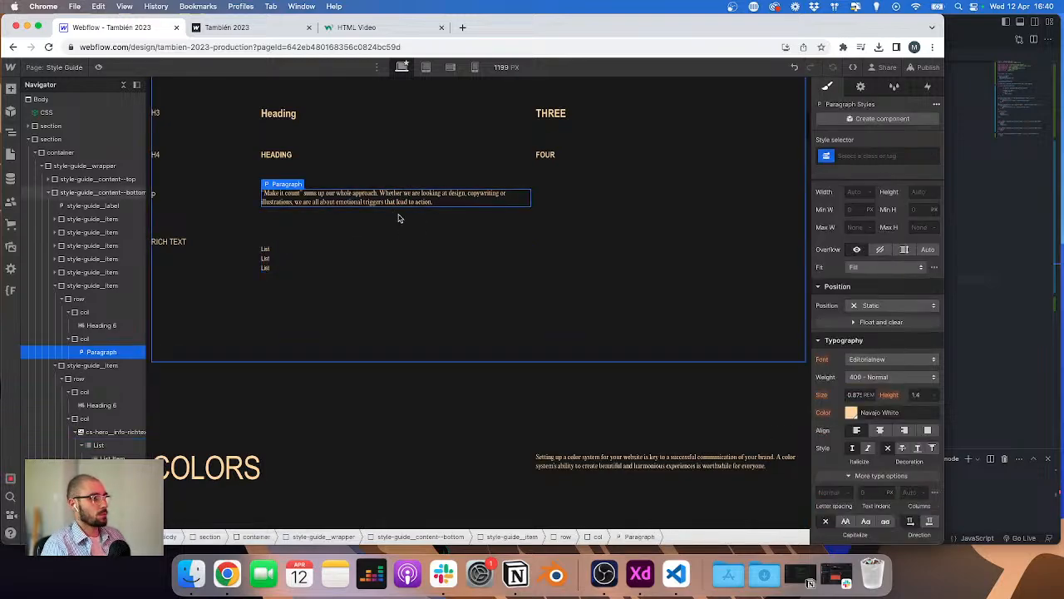
click(317, 248)
click(380, 267)
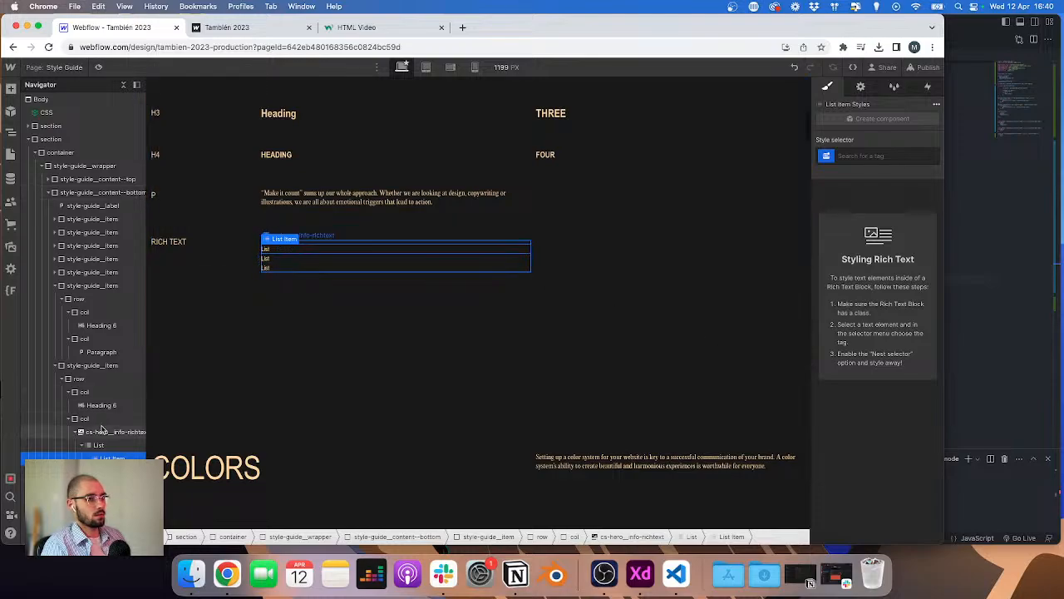
scroll(917, 508, down, 2)
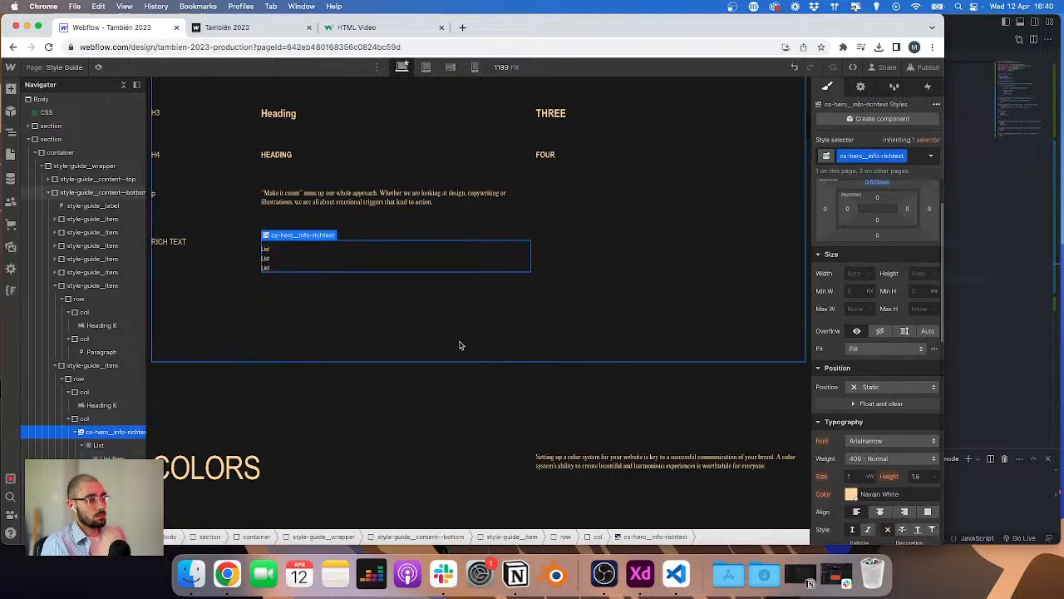
click(98, 445)
scroll(901, 372, down, 3)
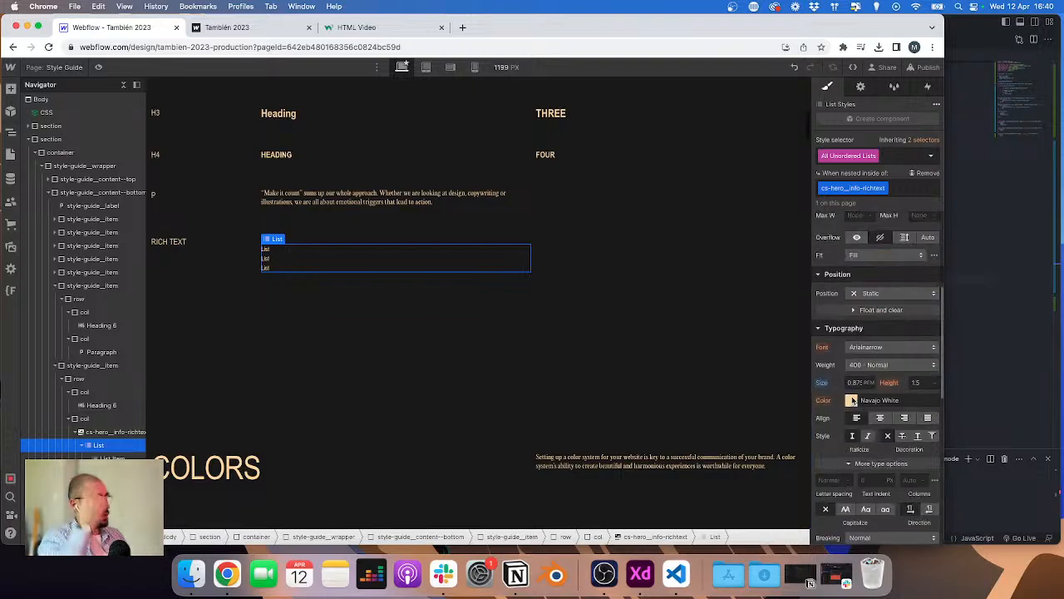
text(1.)
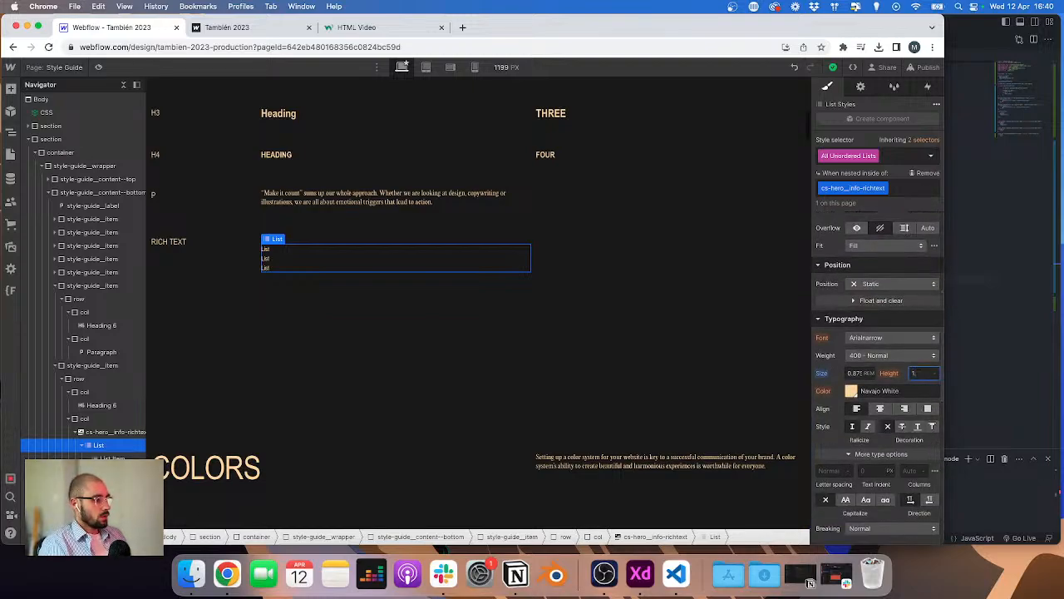
text(4)
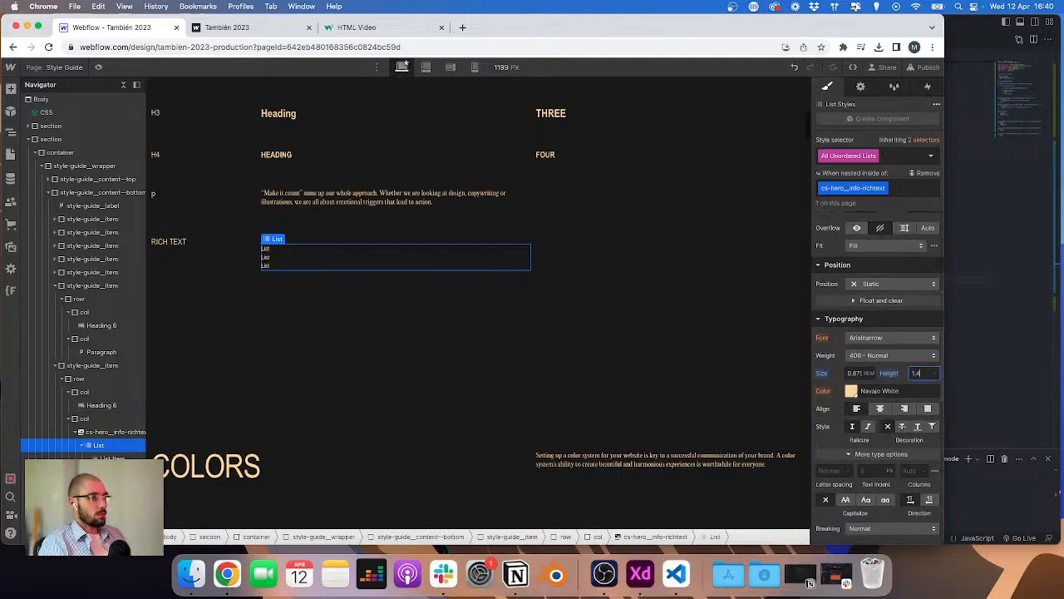
Step: At the tablet breakpoint, set the nested list's font size to 1.25 rem, copied from the paragraph
click(425, 67)
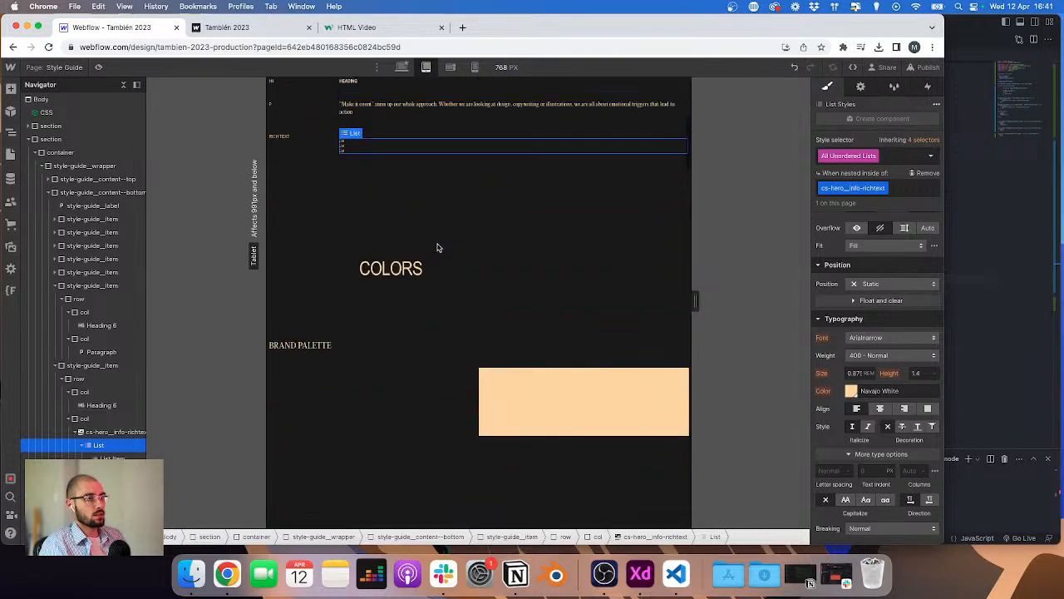
click(435, 188)
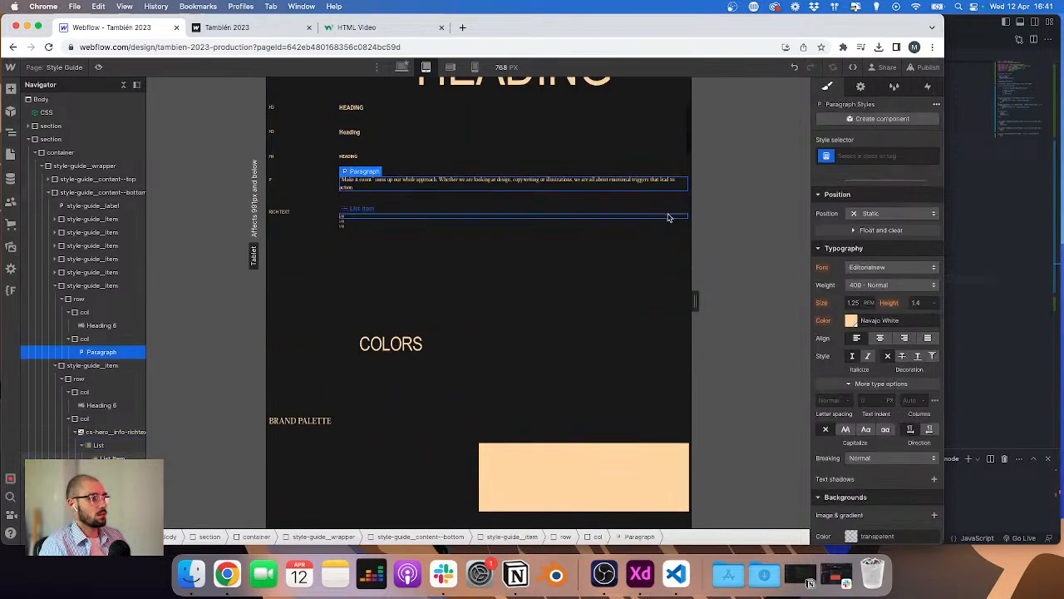
click(852, 303)
key(super+c)
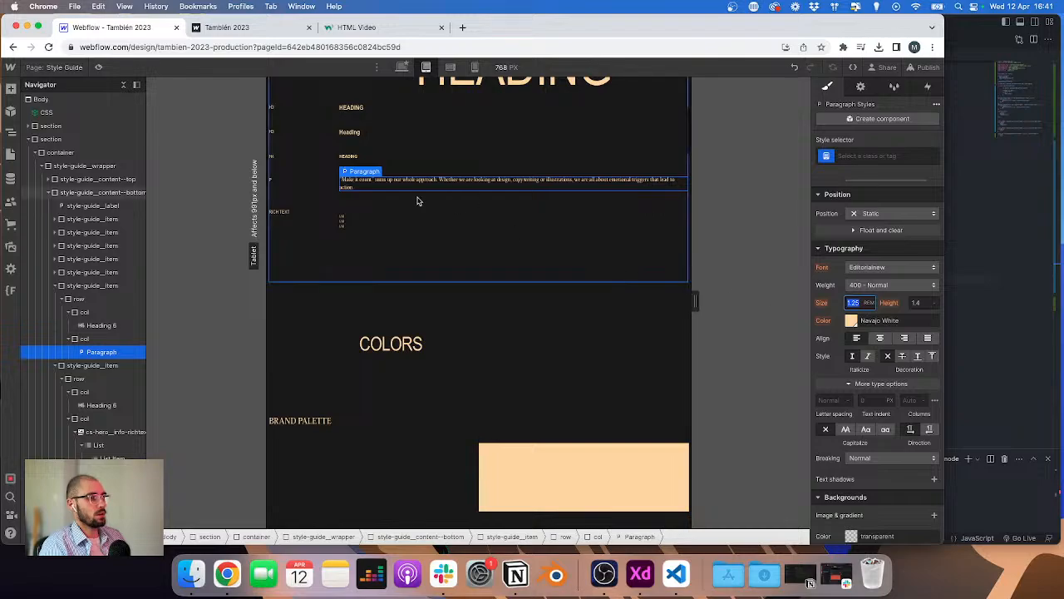
click(386, 225)
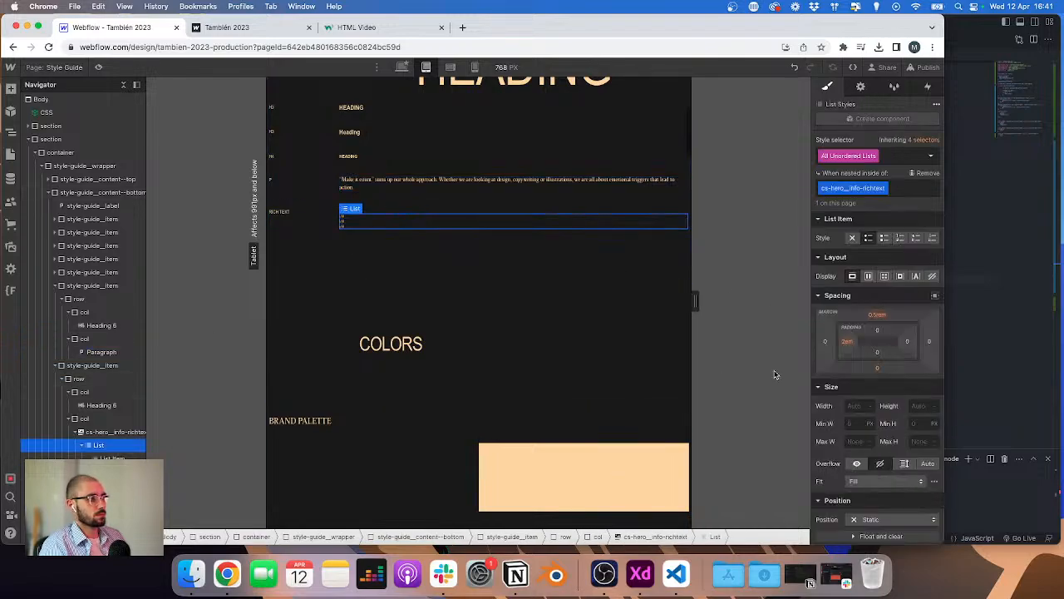
scroll(855, 425, down, 3)
click(856, 477)
key(super+v)
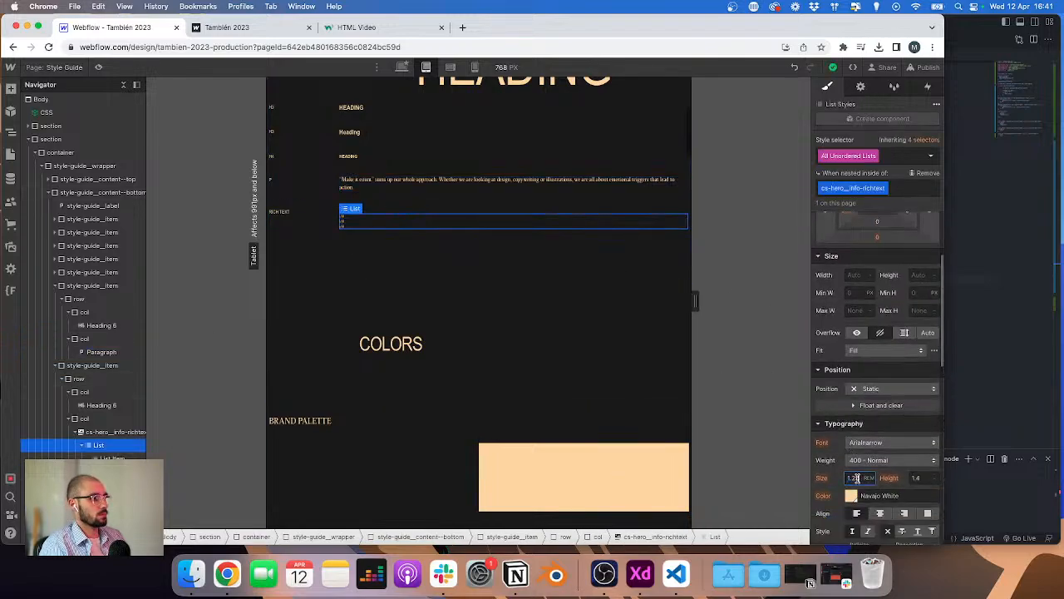
key(Return)
Step: At the mobile breakpoint, set the nested list's font size to 0.875 rem, copied from the paragraph
click(475, 66)
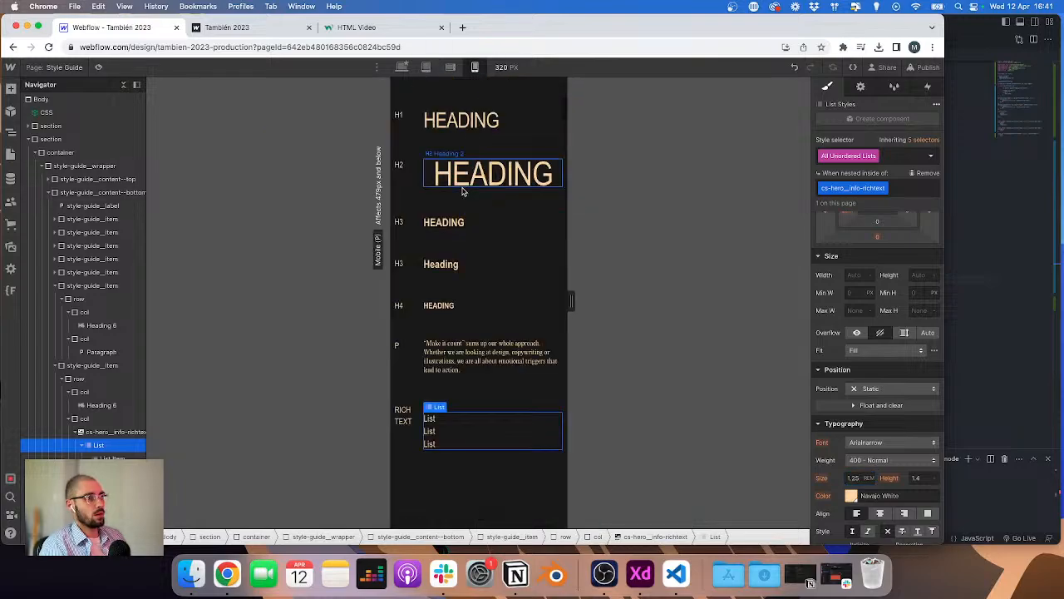
scroll(462, 197, down, 2)
click(474, 325)
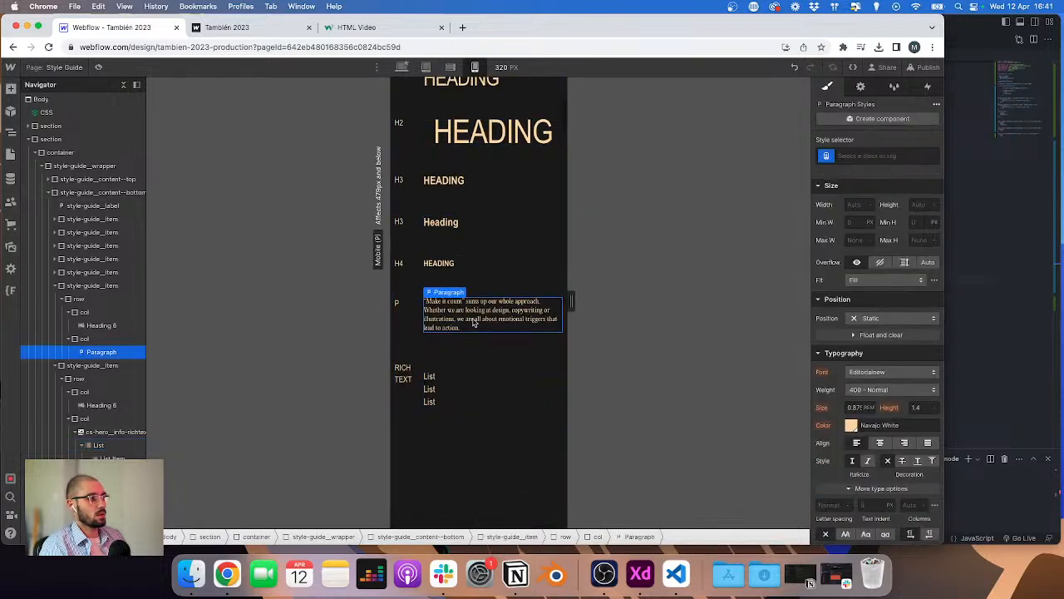
click(854, 410)
key(super+c)
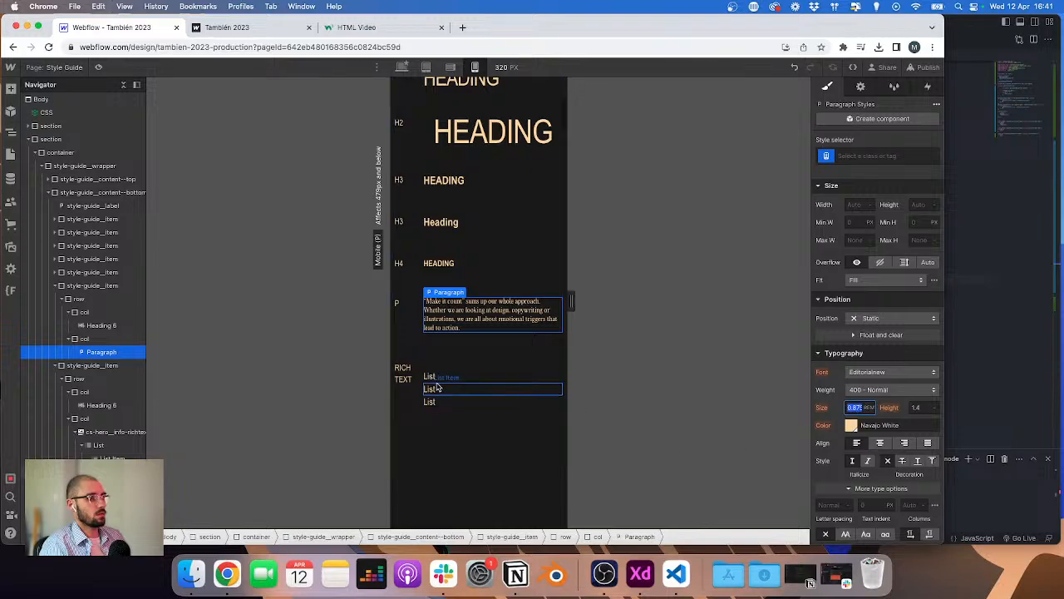
click(423, 388)
click(98, 444)
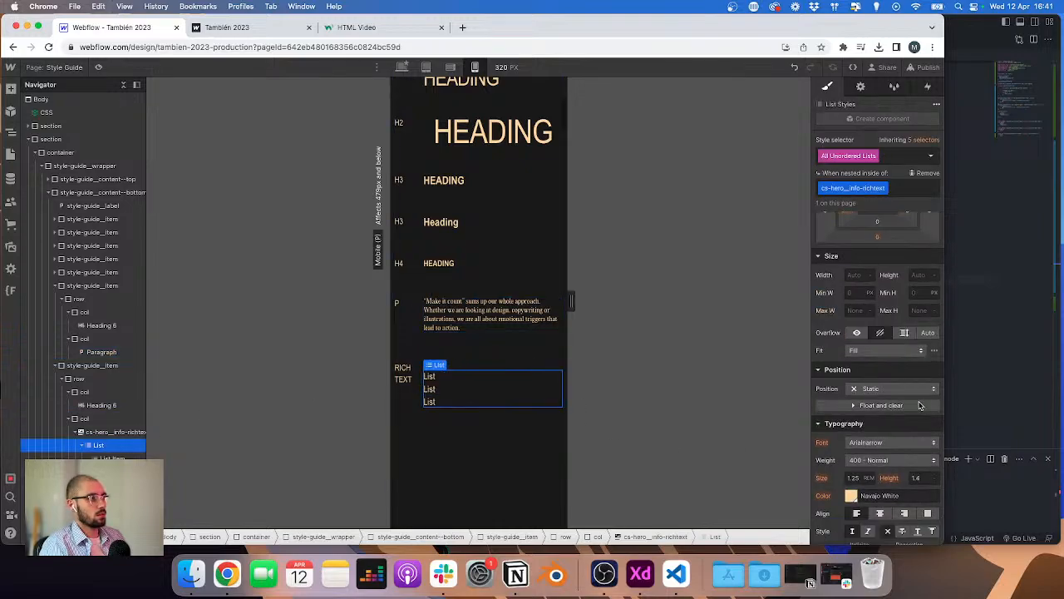
click(854, 479)
key(super+v)
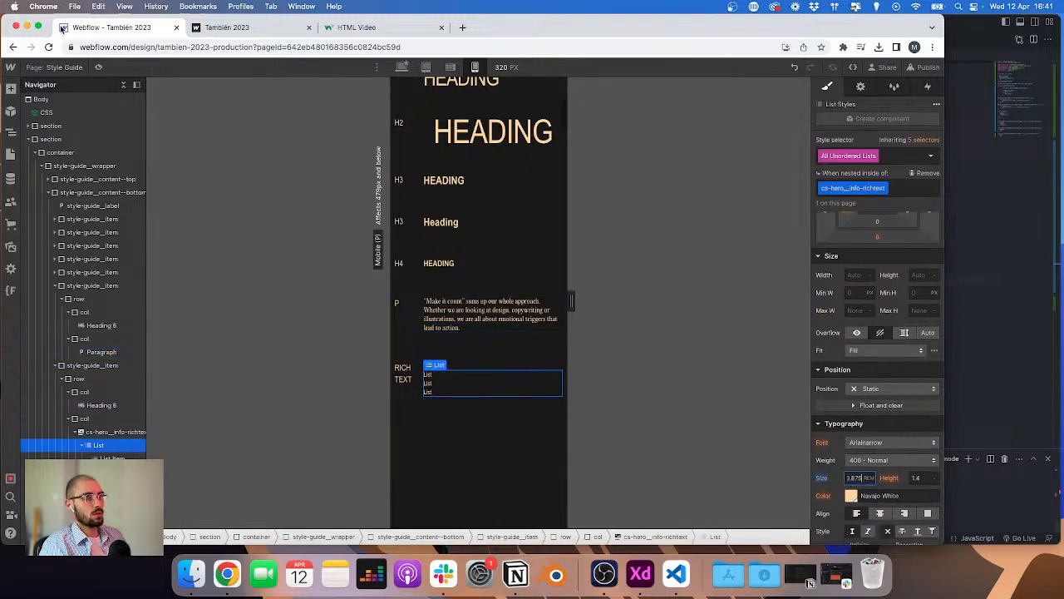
Step: Open the Projects Template page at the desktop breakpoint
click(46, 67)
click(75, 239)
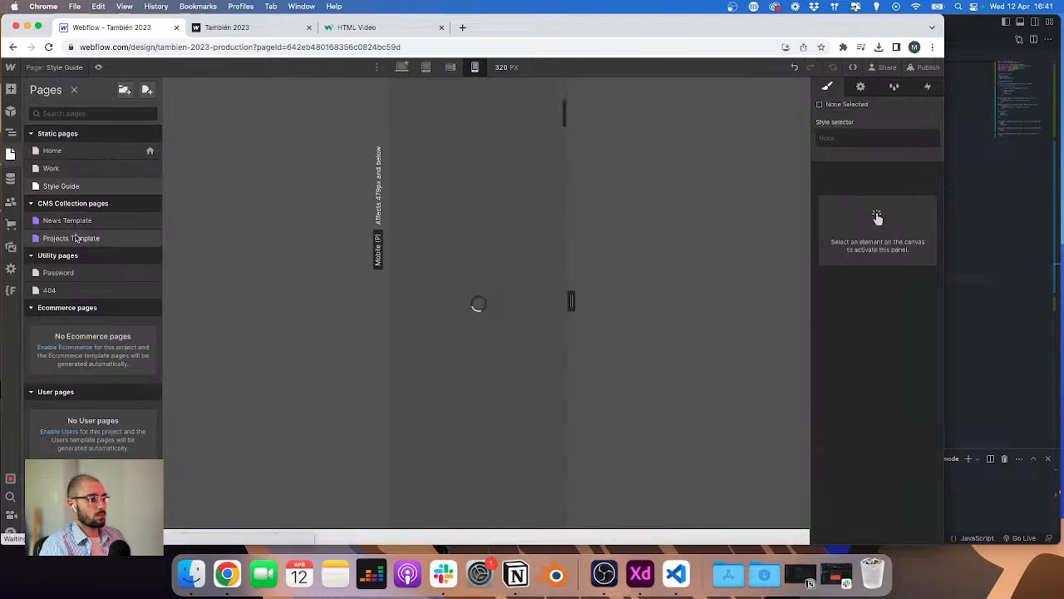
click(451, 67)
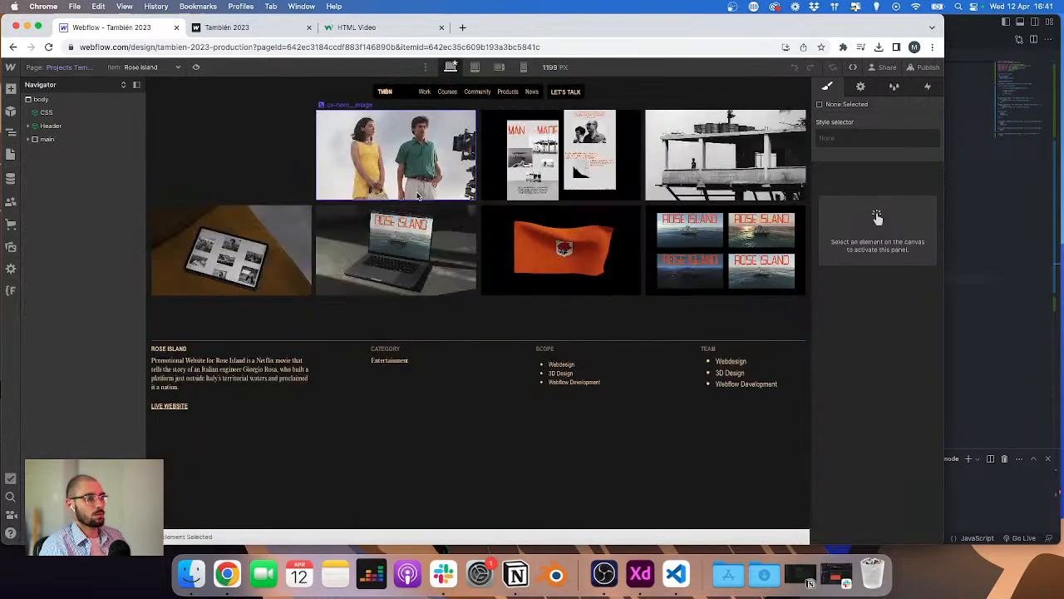
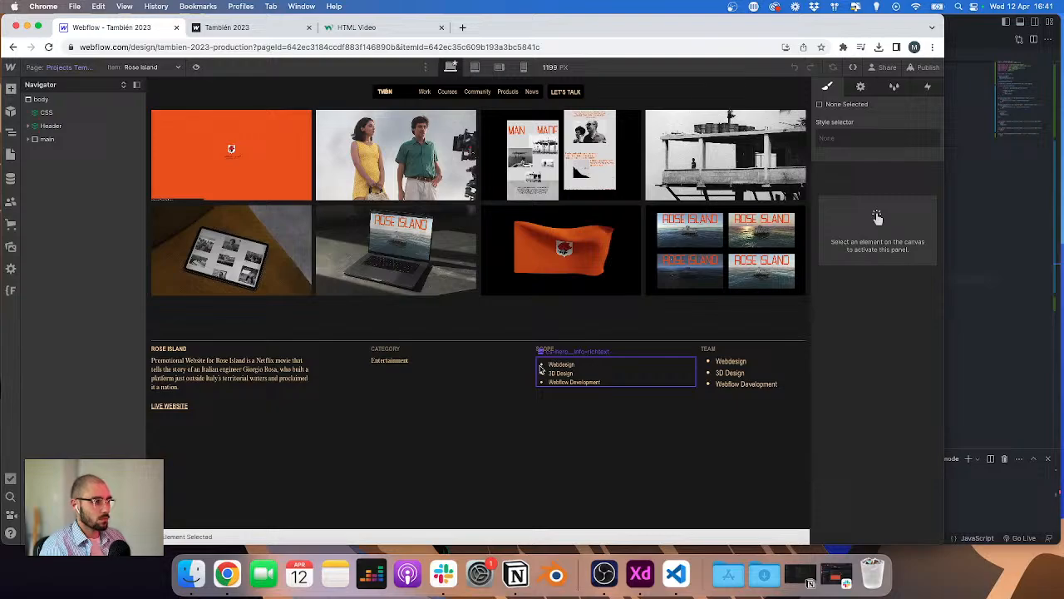
Step: Inspect the Scope and Team rich text blocks, checking the Team block's class and its bound Projects field
click(713, 382)
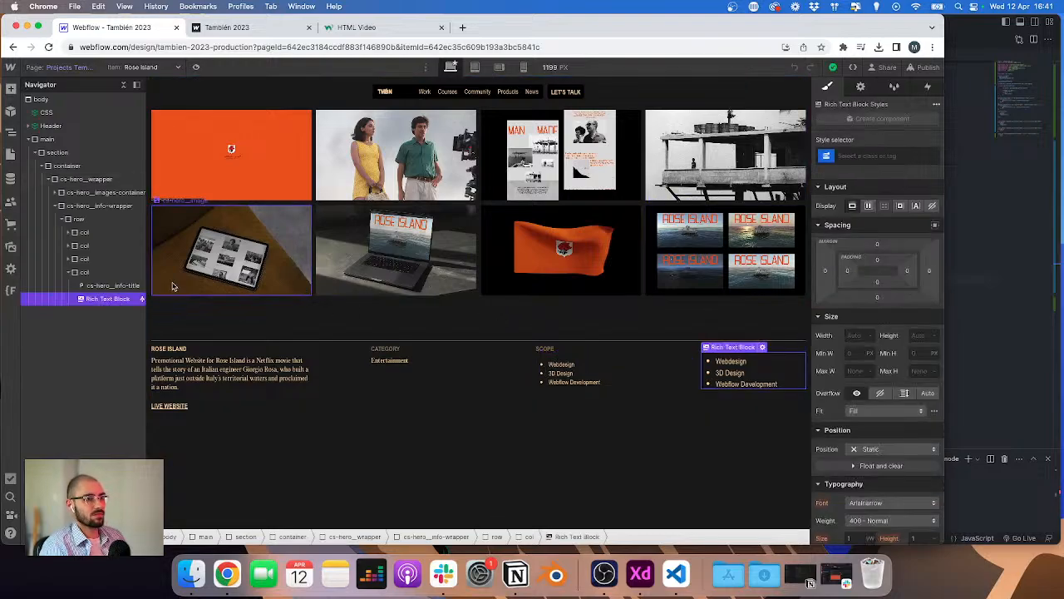
click(630, 378)
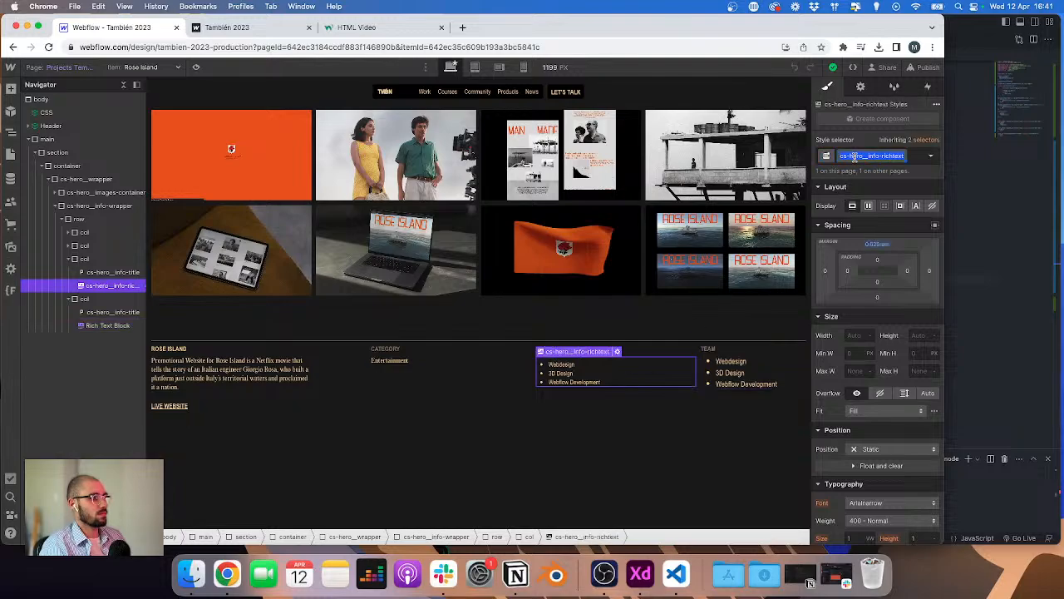
click(770, 379)
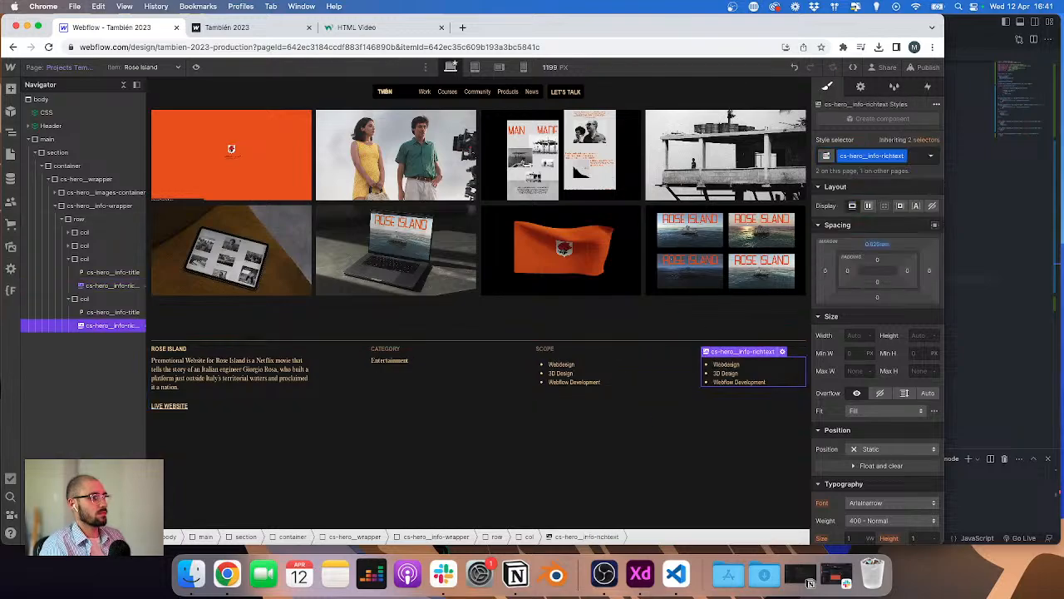
click(860, 88)
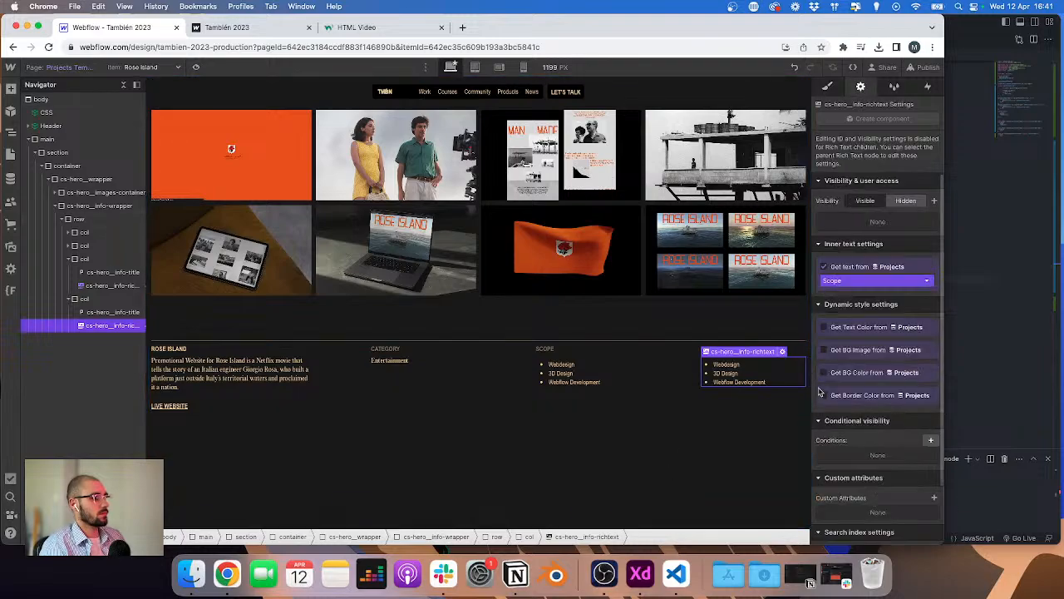
scroll(821, 380, down, 3)
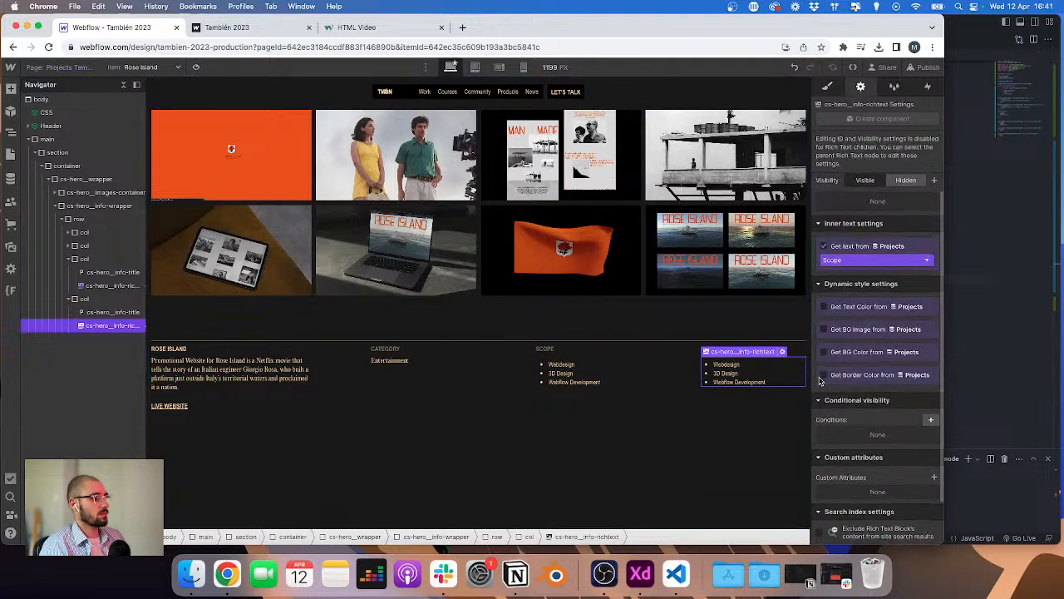
Step: Open the Style Guide page and select the list inside its rich text sample
click(10, 178)
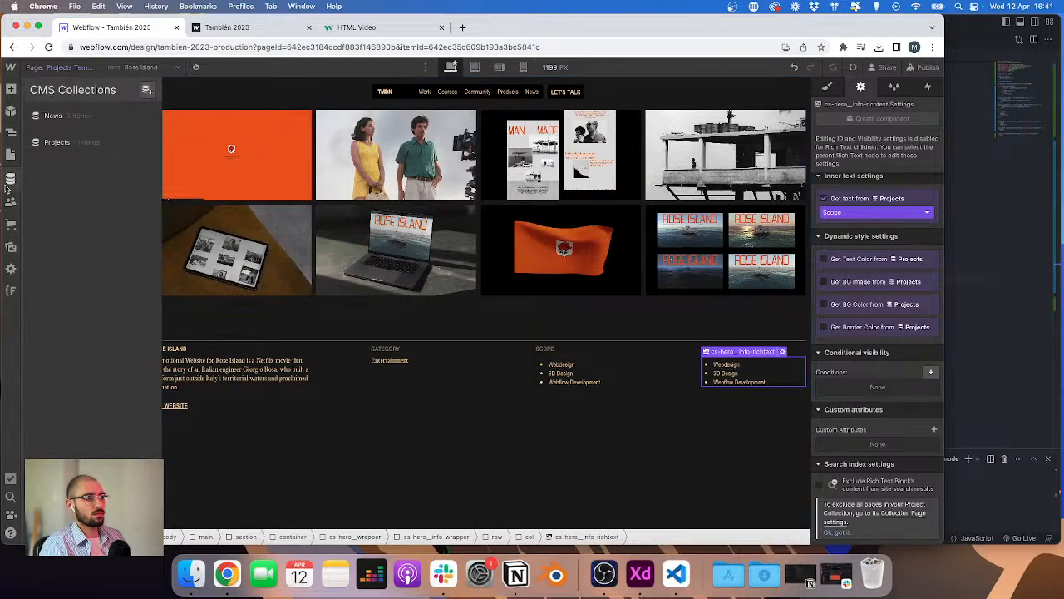
key(p)
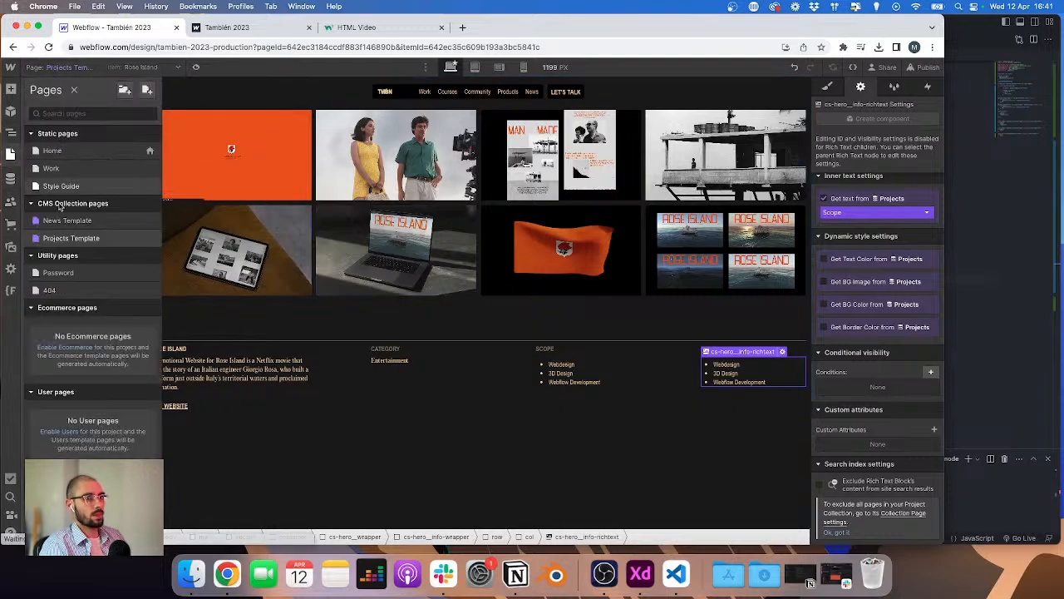
click(60, 186)
scroll(430, 262, down, 5)
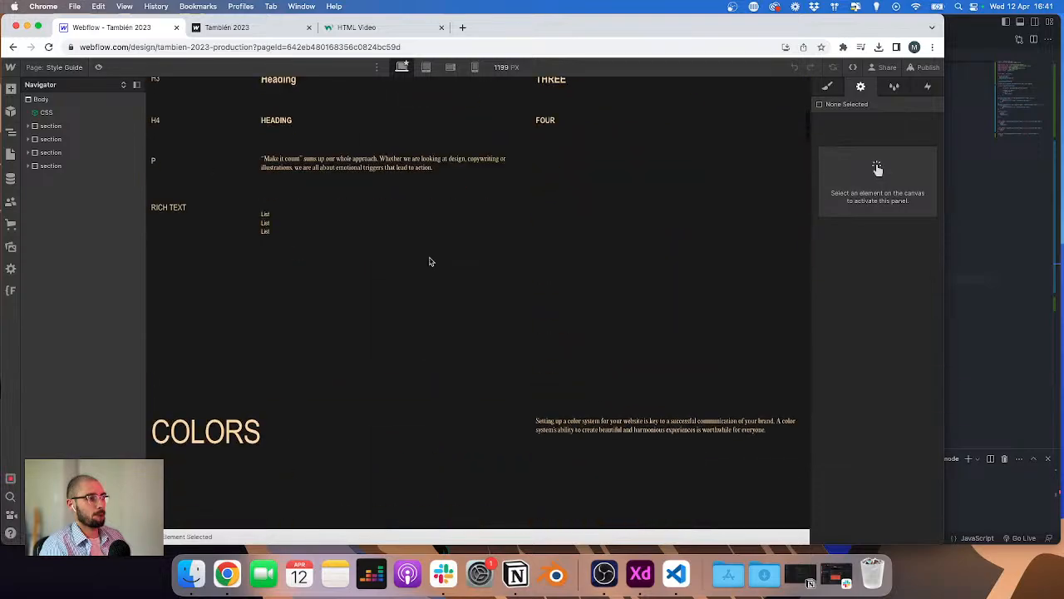
click(300, 221)
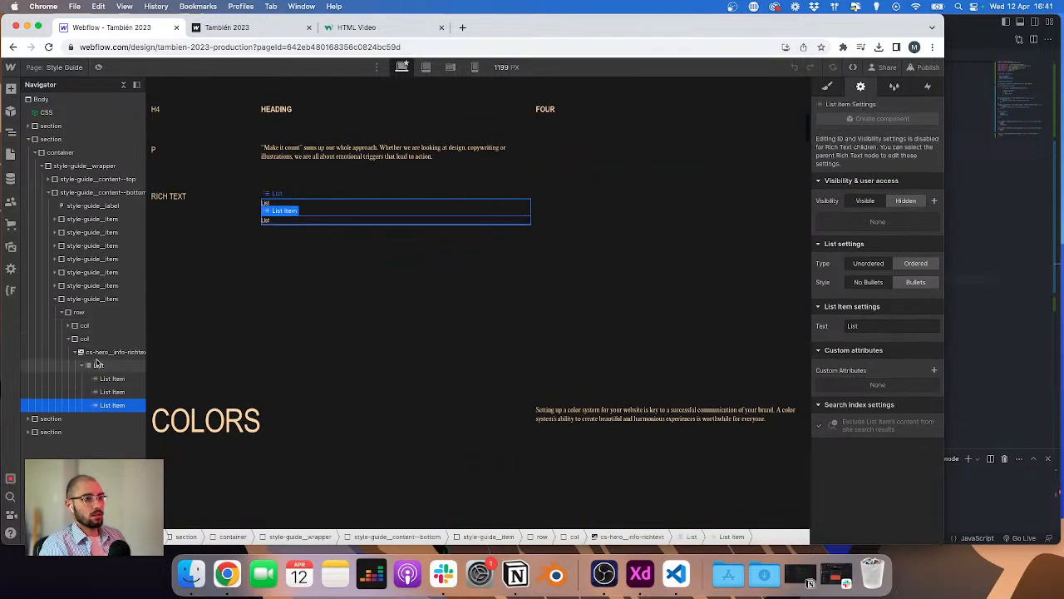
click(97, 365)
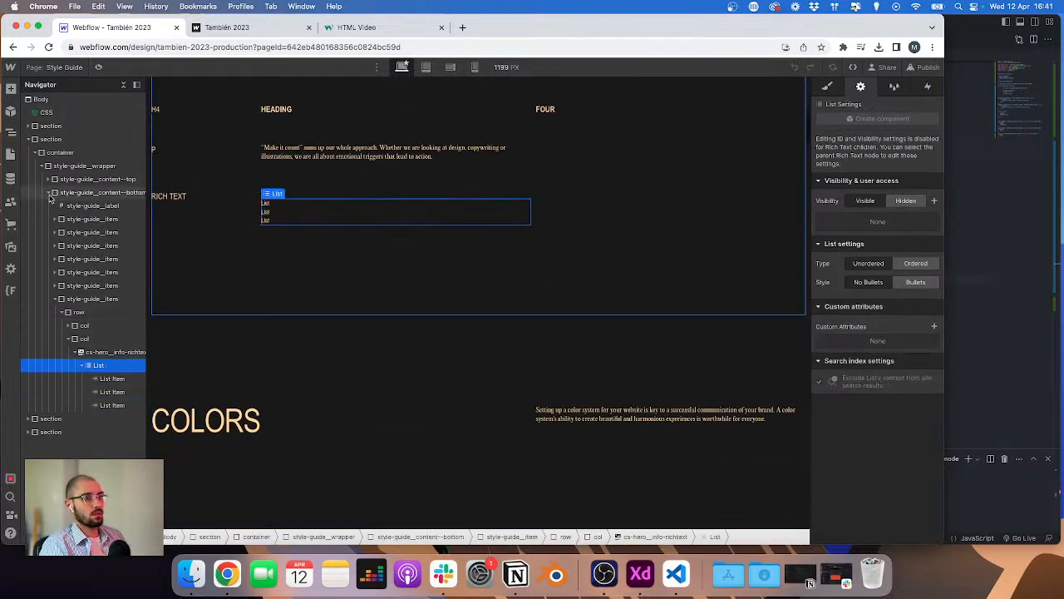
Step: In the Projects collection's Rose island item, convert the Scope bulleted list into plain paragraph lines
click(11, 179)
click(50, 143)
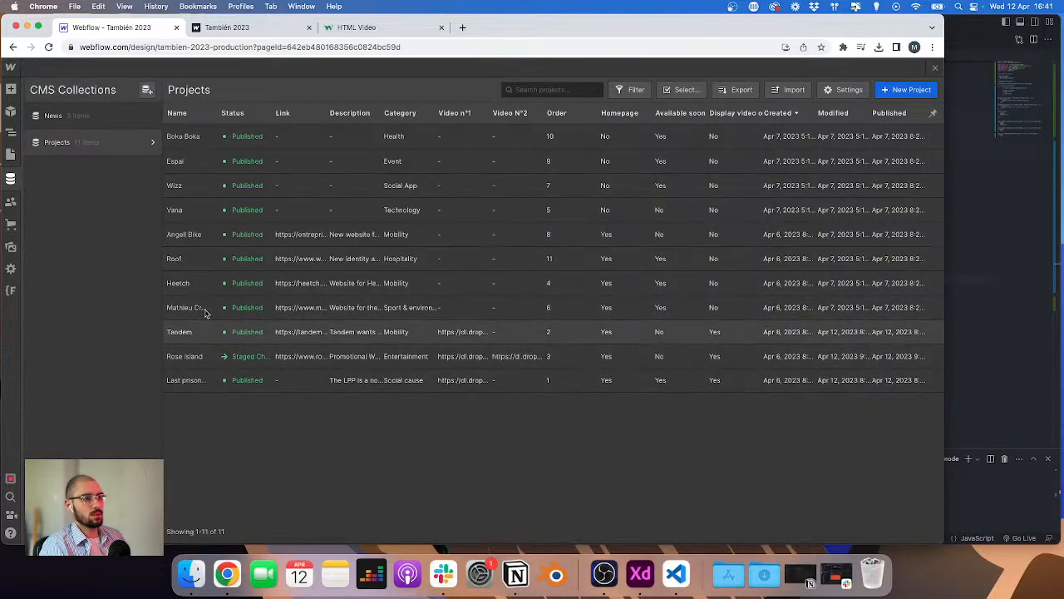
click(230, 356)
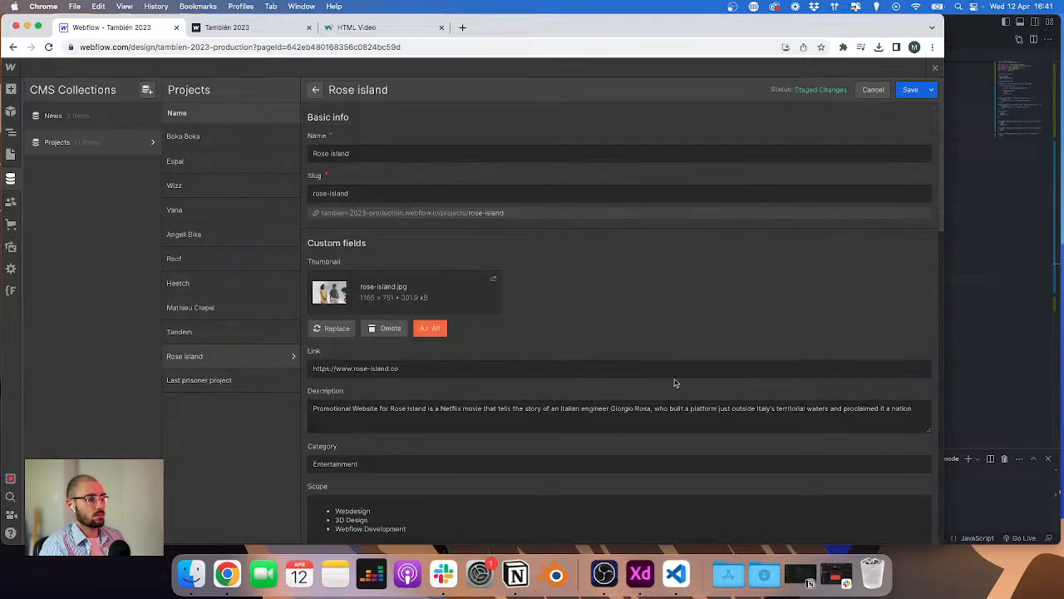
scroll(350, 466, down, 3)
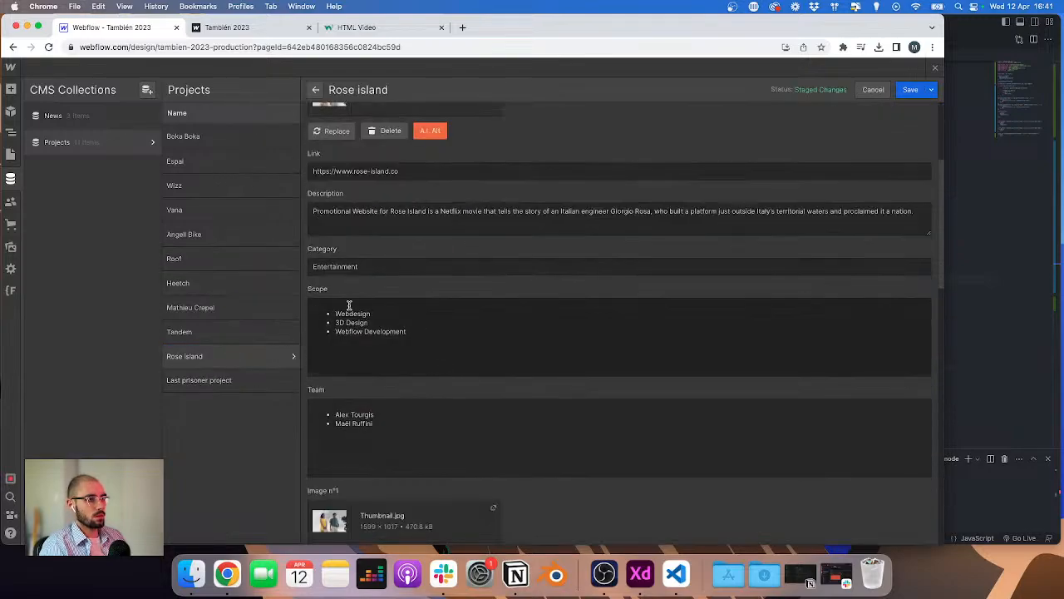
drag(350, 303, 386, 332)
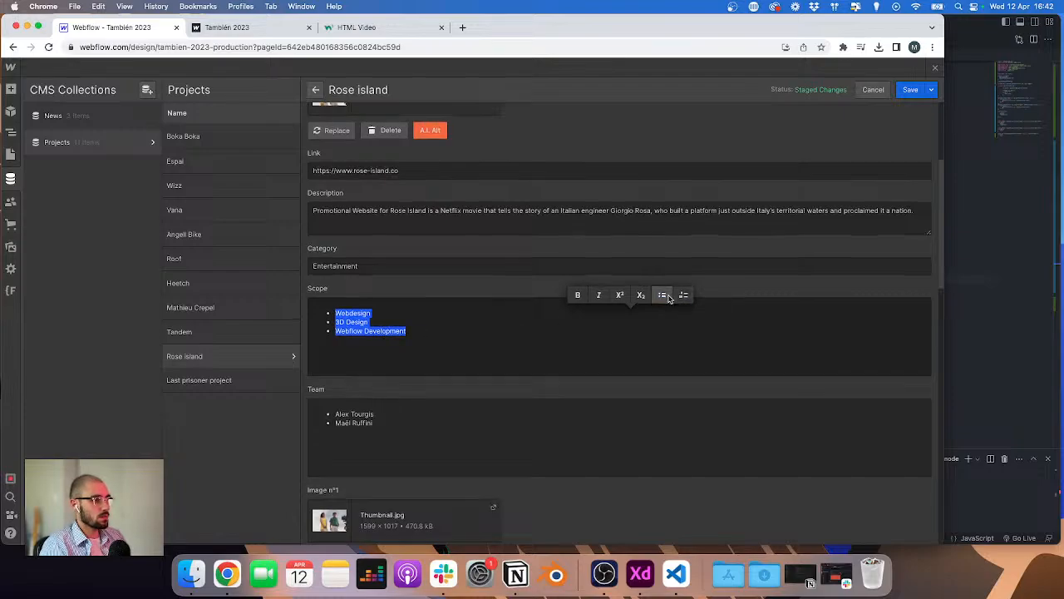
click(489, 321)
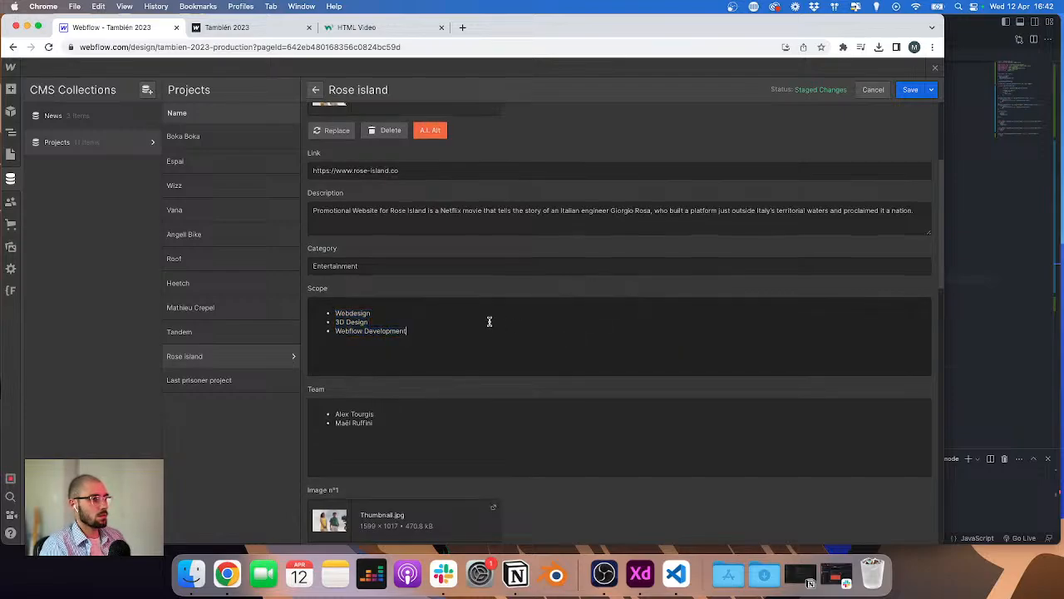
key(super+a)
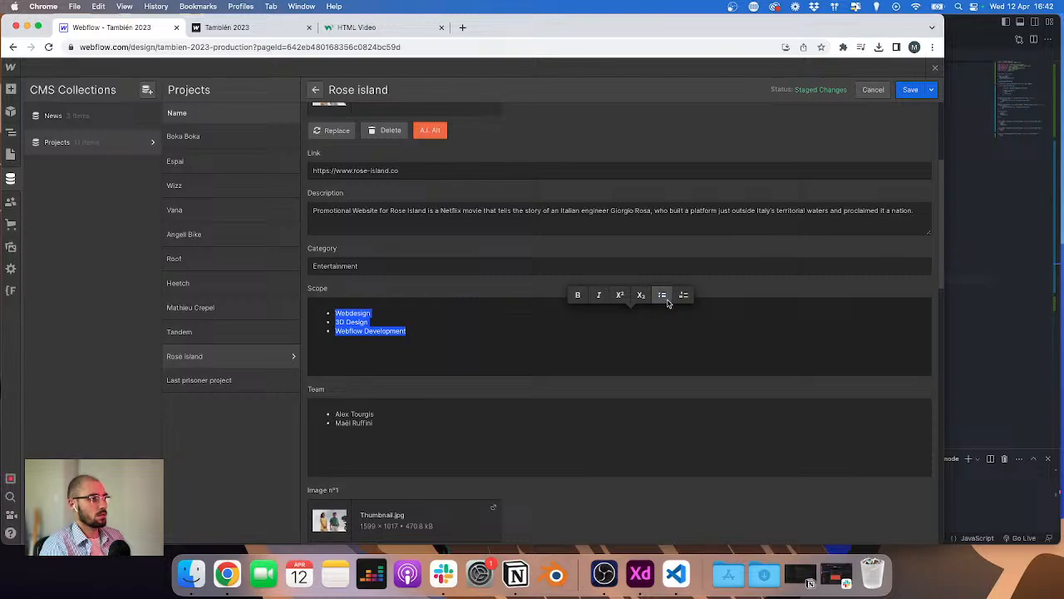
click(469, 341)
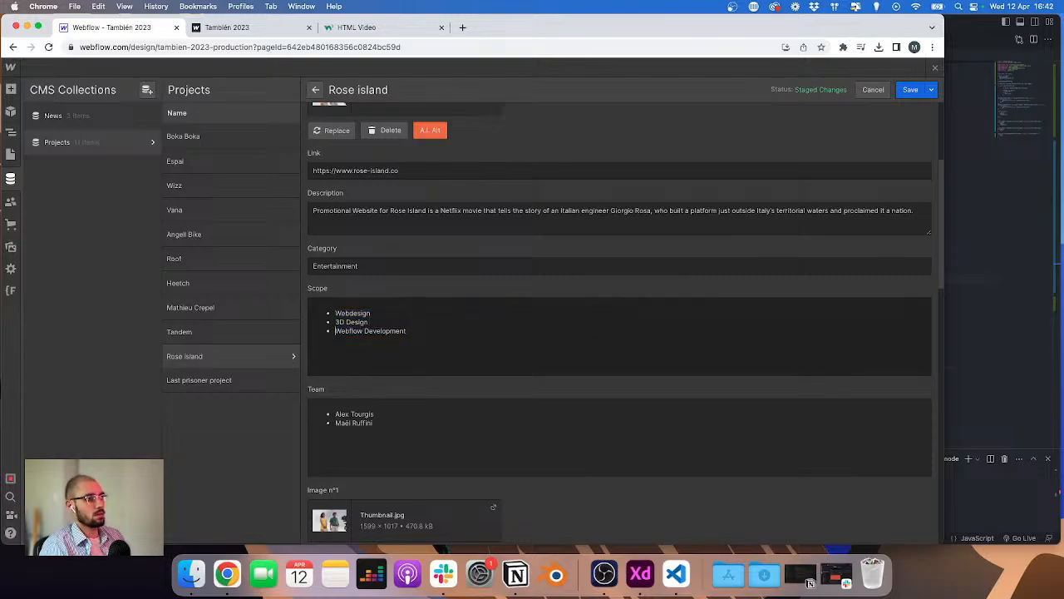
key(BackSpace)
key(Up)
key(BackSpace)
key(BackSpace)
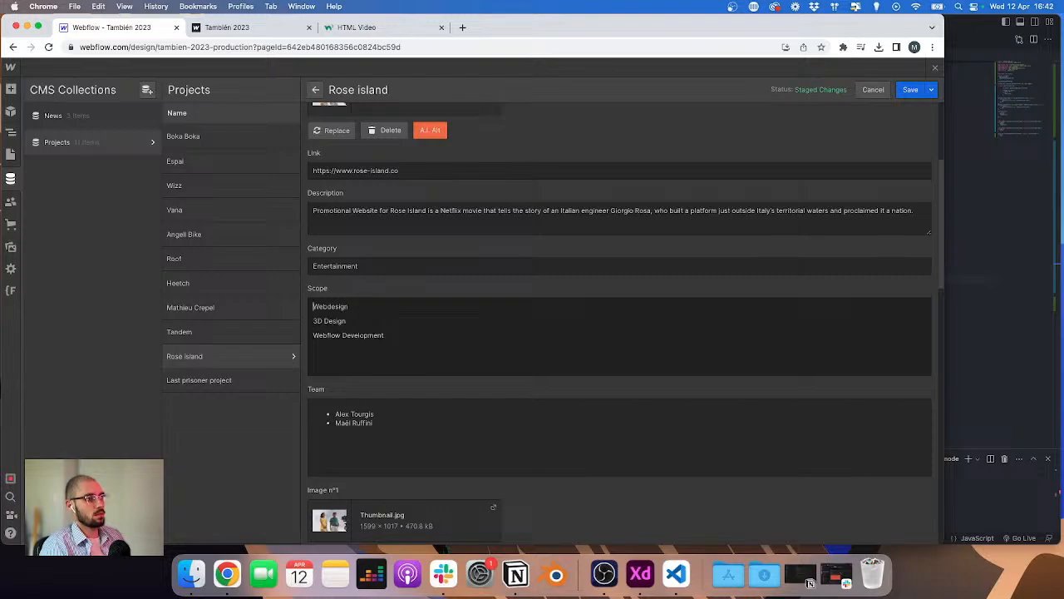
Step: Try to add a dash-started list line at the top of the Scope field, then remove it
key(super+a)
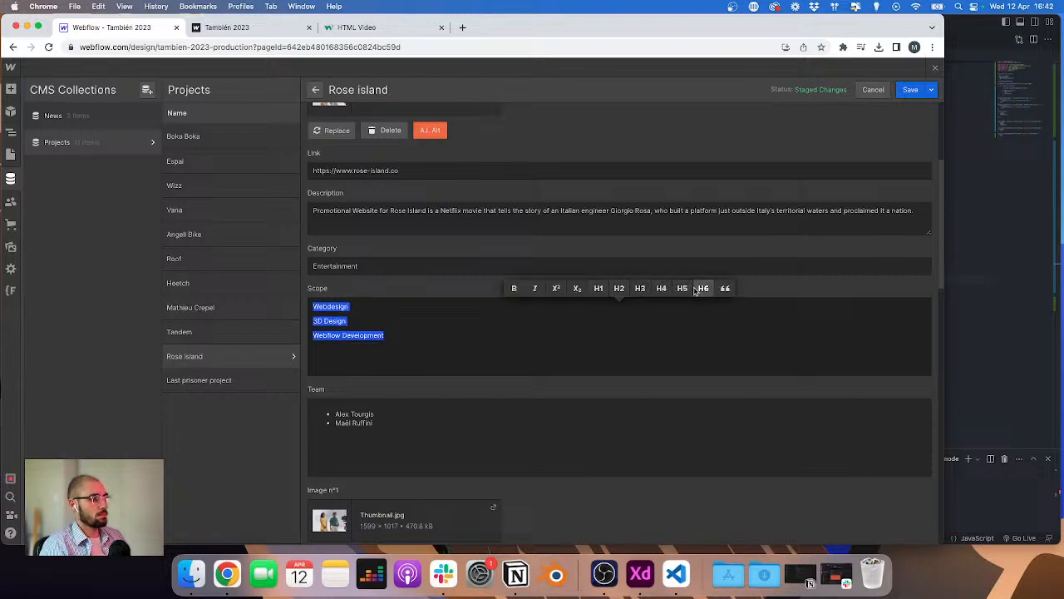
click(539, 321)
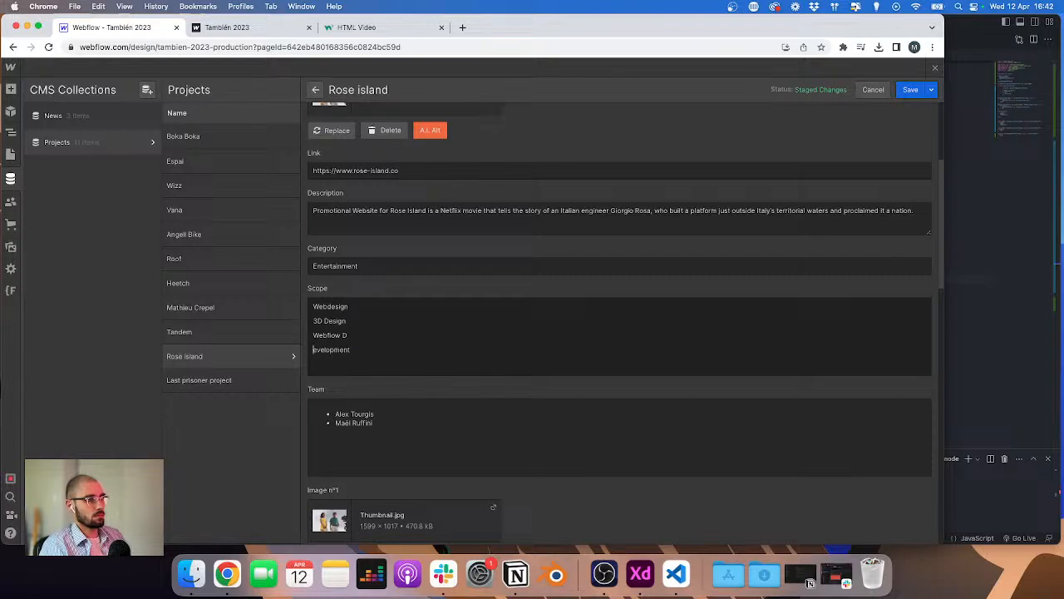
key(Return)
text(-)
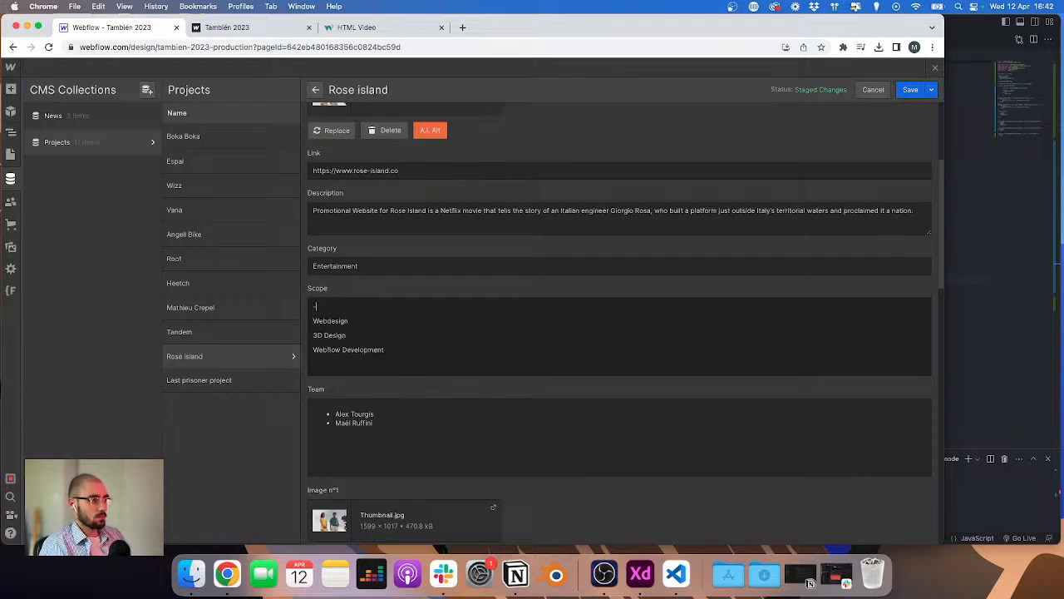
key(super+Tab)
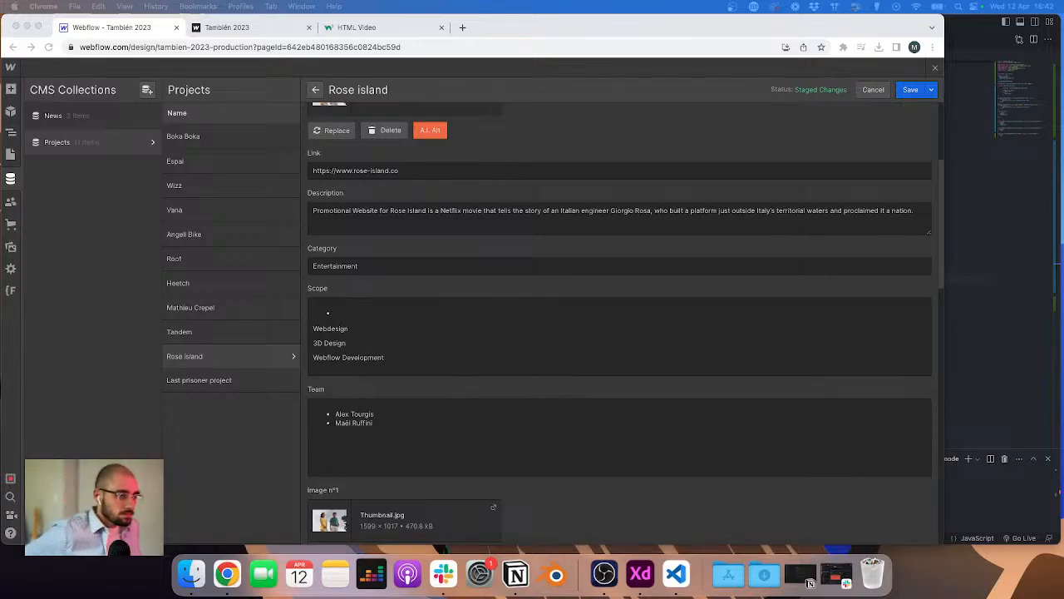
click(434, 320)
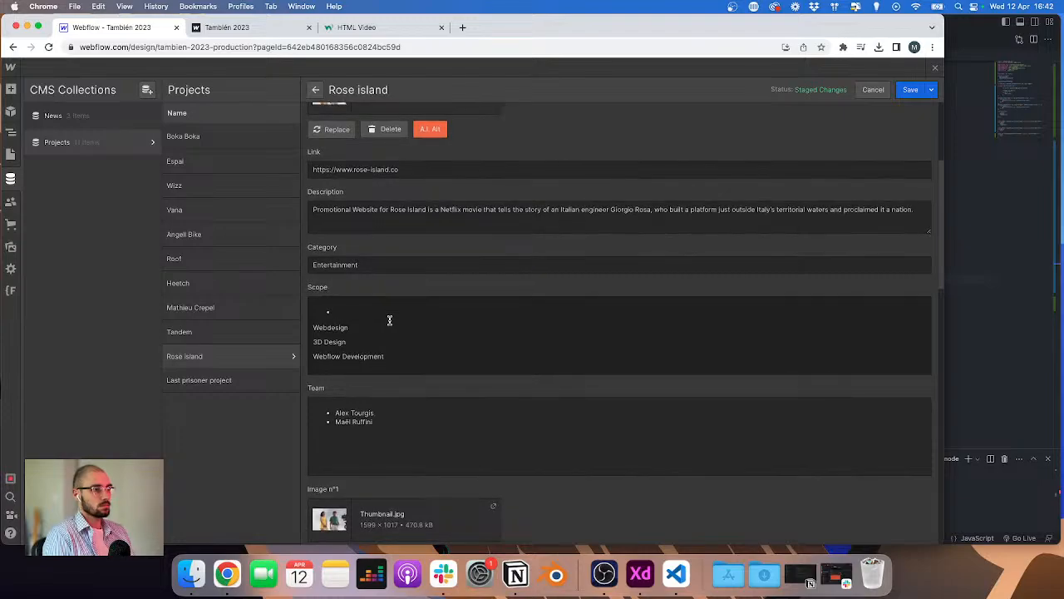
key(BackSpace)
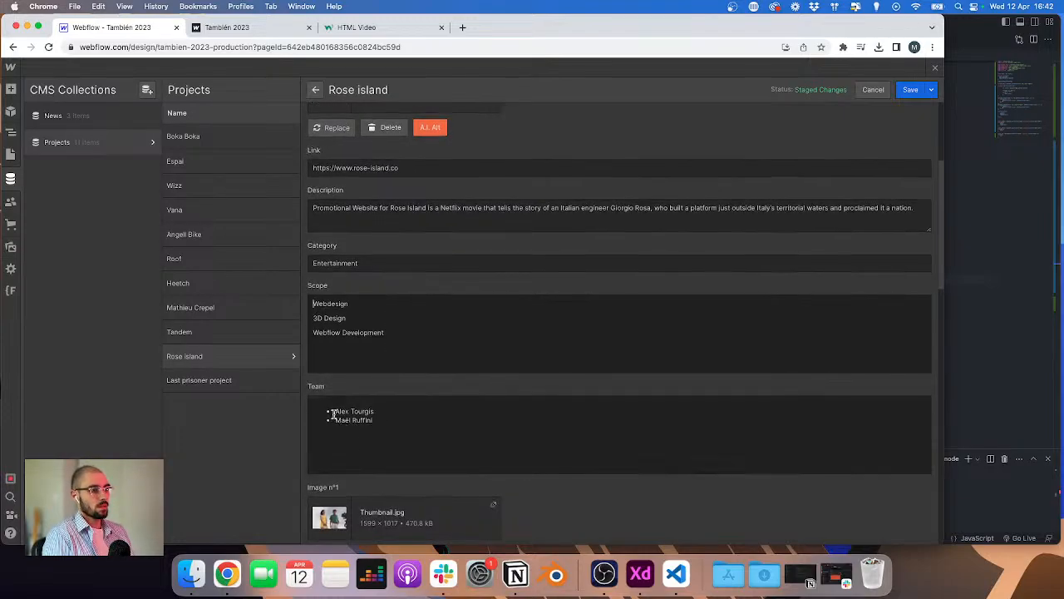
Step: Convert the Team bulleted list into plain paragraph lines and save the Rose island item
click(333, 411)
key(BackSpace)
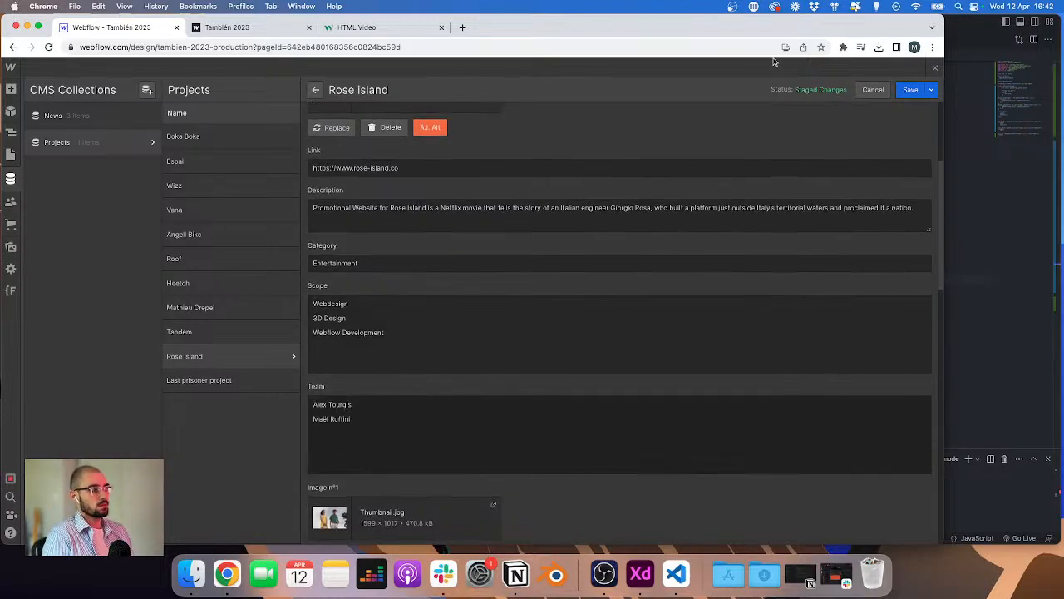
click(922, 90)
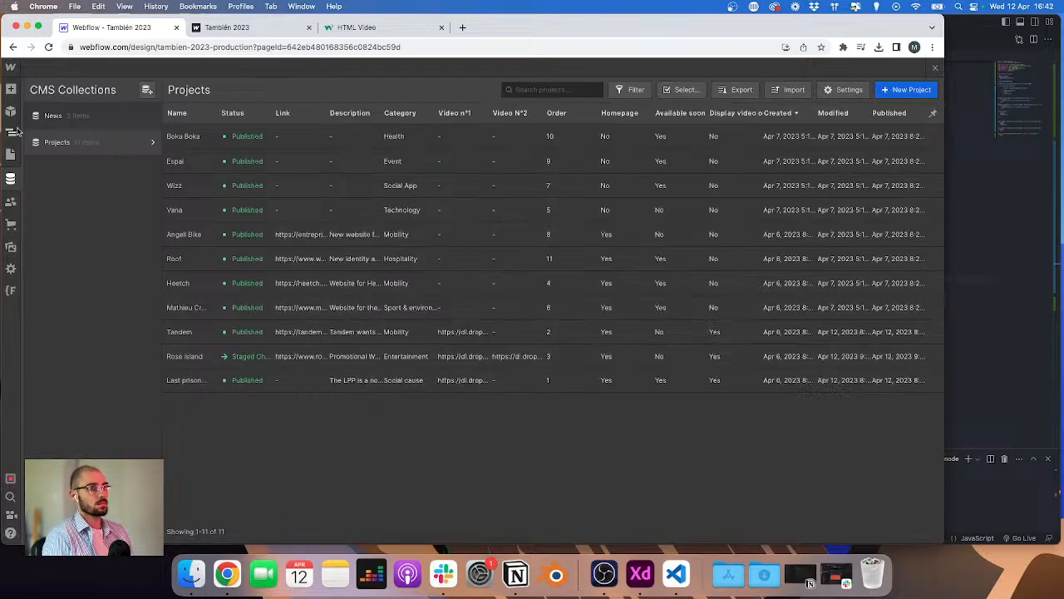
Step: Open the Projects Template page and preview it with the Rose Island collection item
click(16, 130)
click(65, 68)
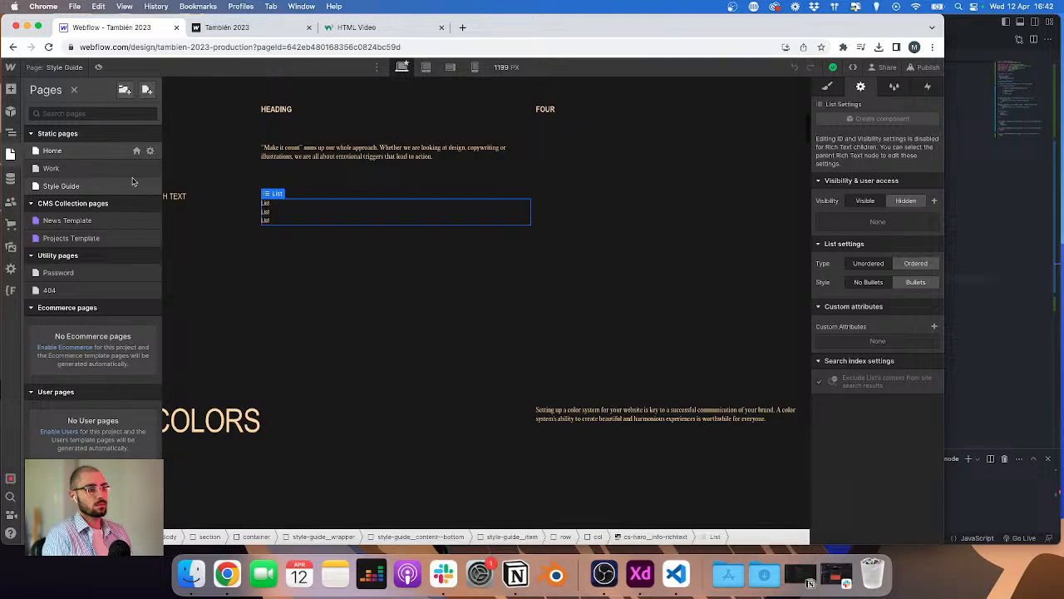
click(58, 150)
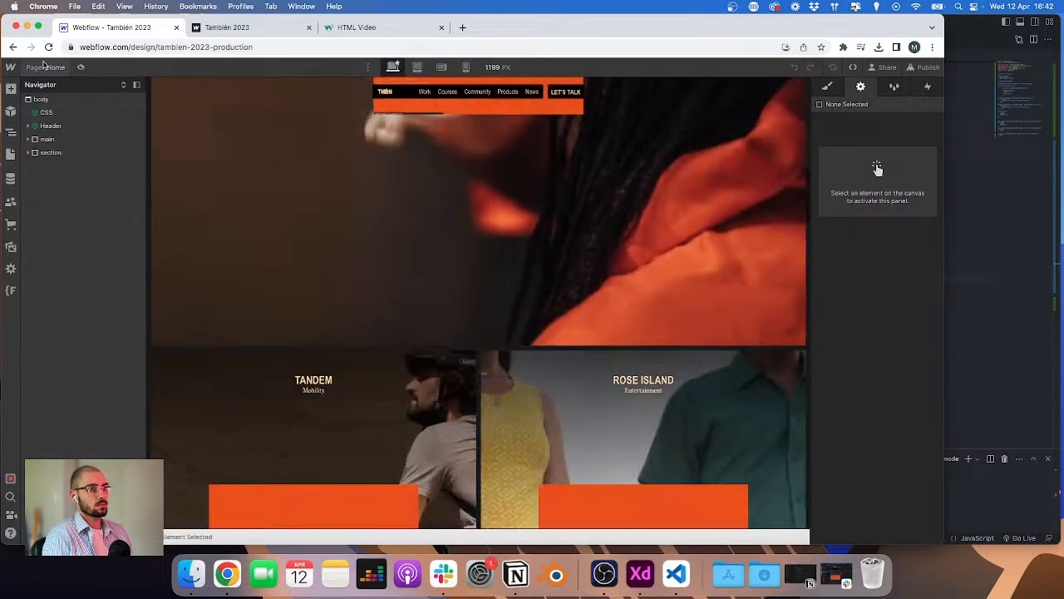
click(44, 65)
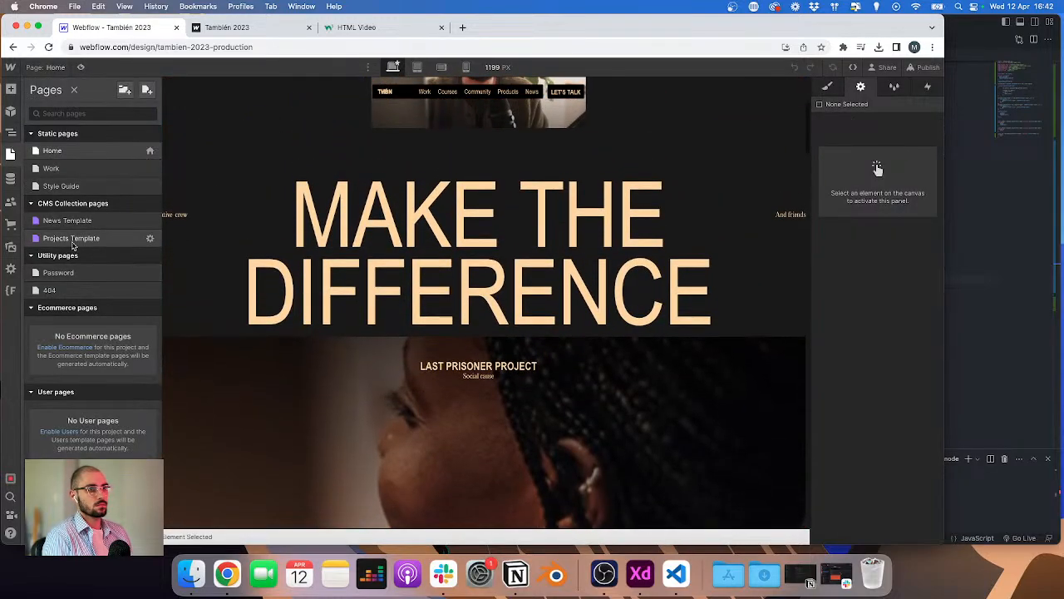
click(71, 240)
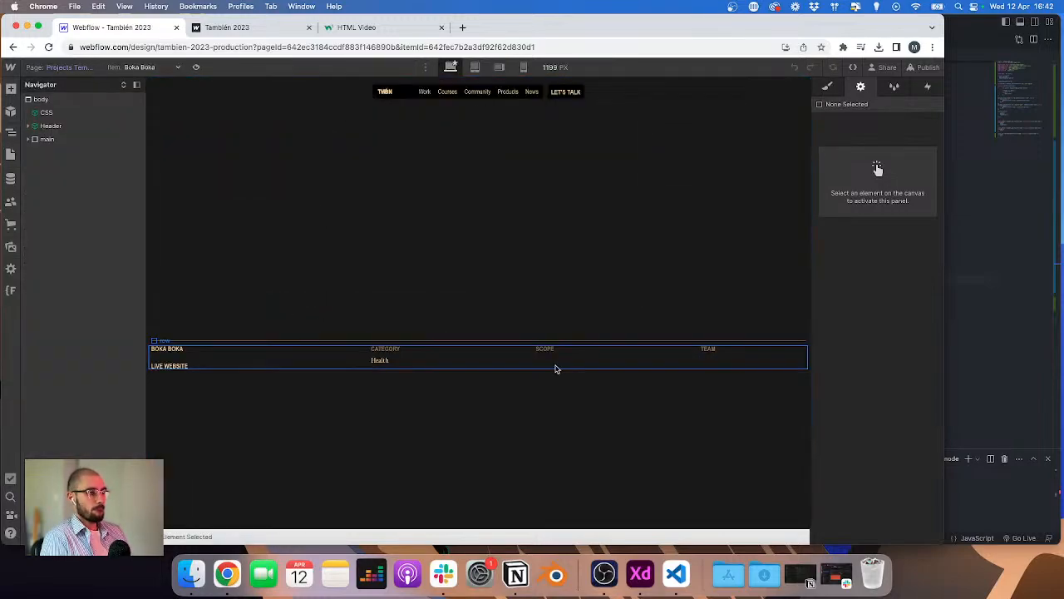
click(153, 67)
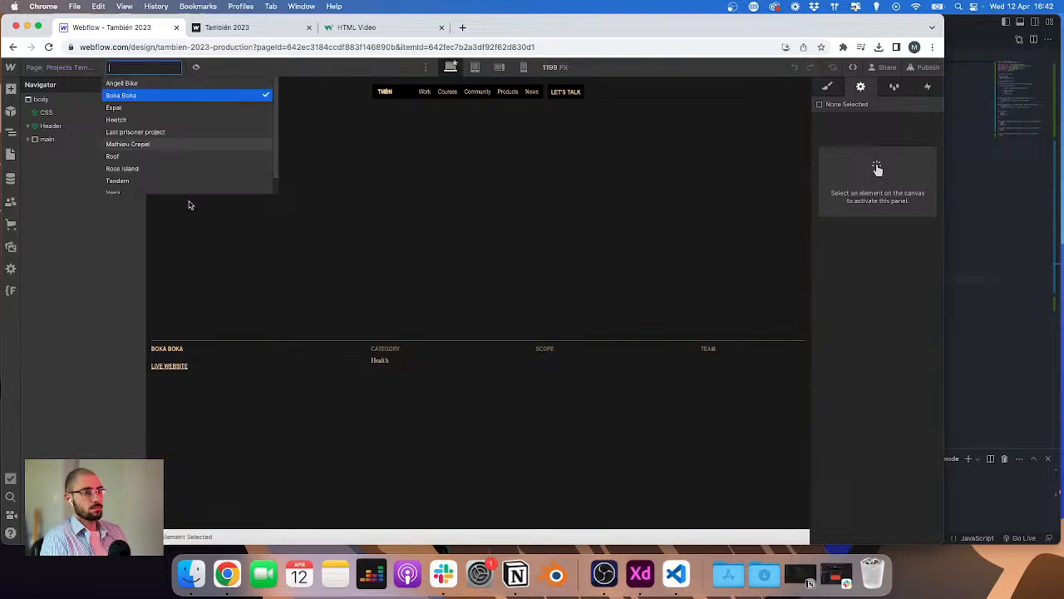
click(122, 169)
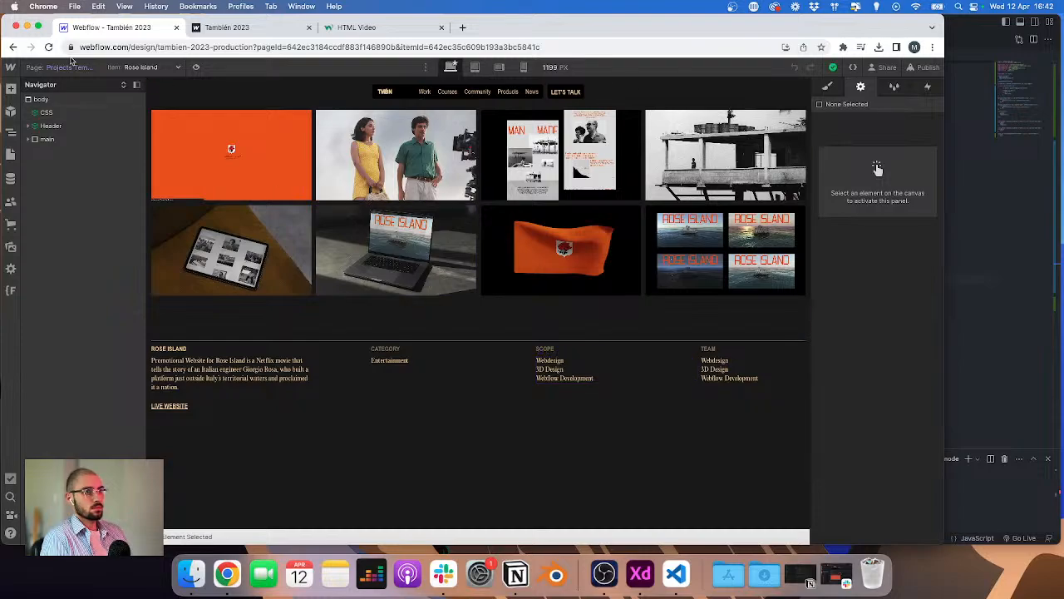
Step: Try inserting a Rich Text Block into the Category column of the info section, then undo it
click(71, 63)
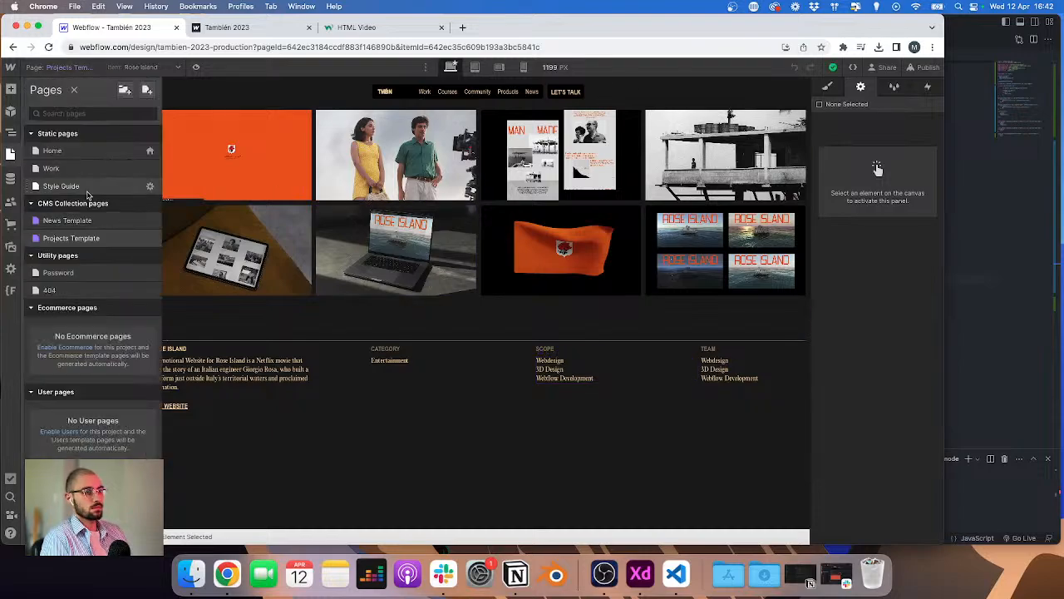
click(396, 366)
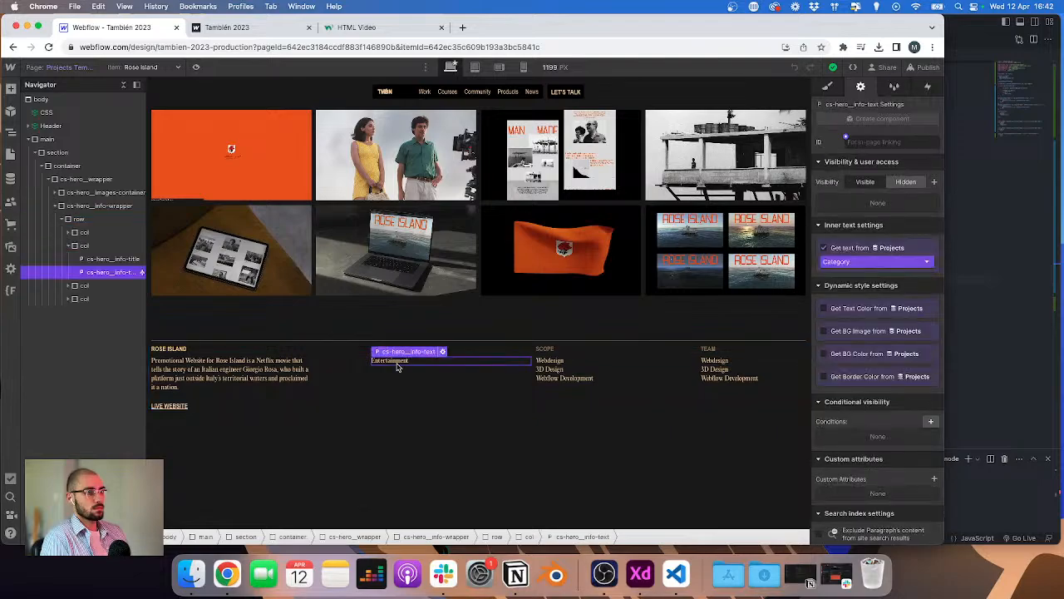
key(super+k)
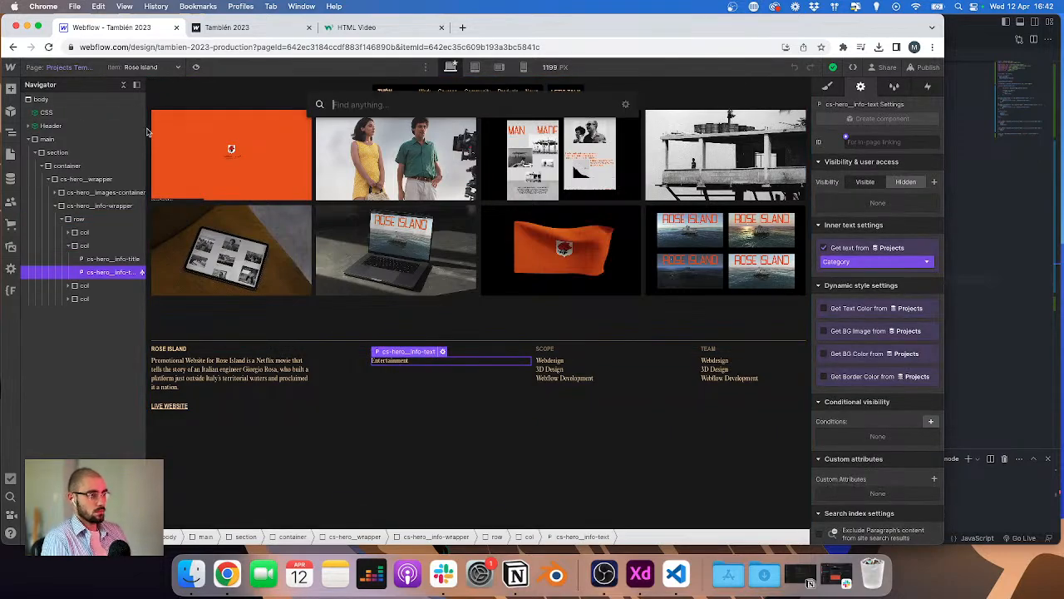
text(rich)
key(Return)
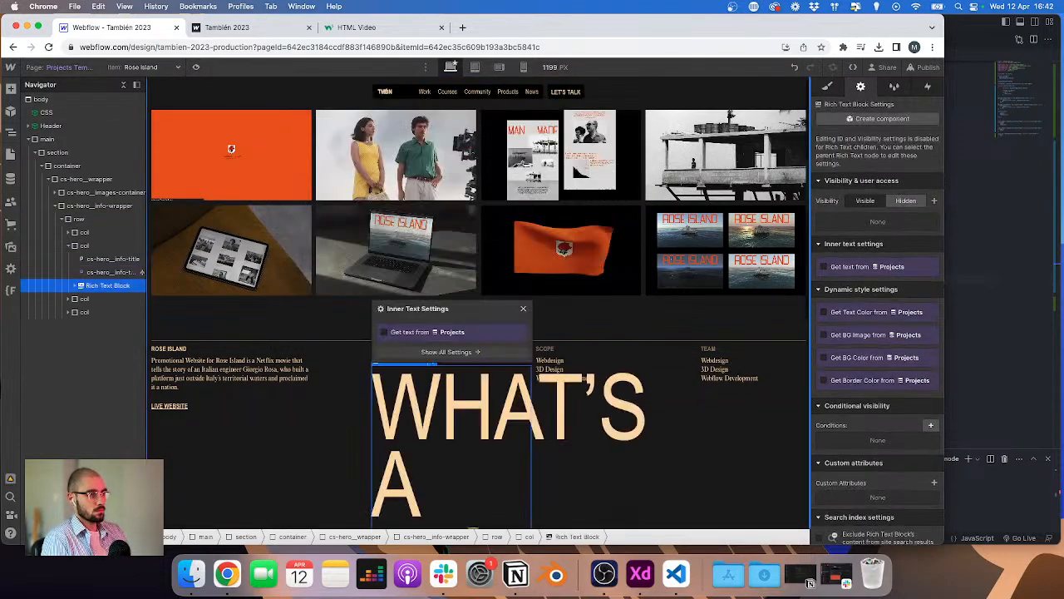
key(super+z)
Step: Open the Style Guide page and edit the rich text sample's list items to read Text
click(82, 68)
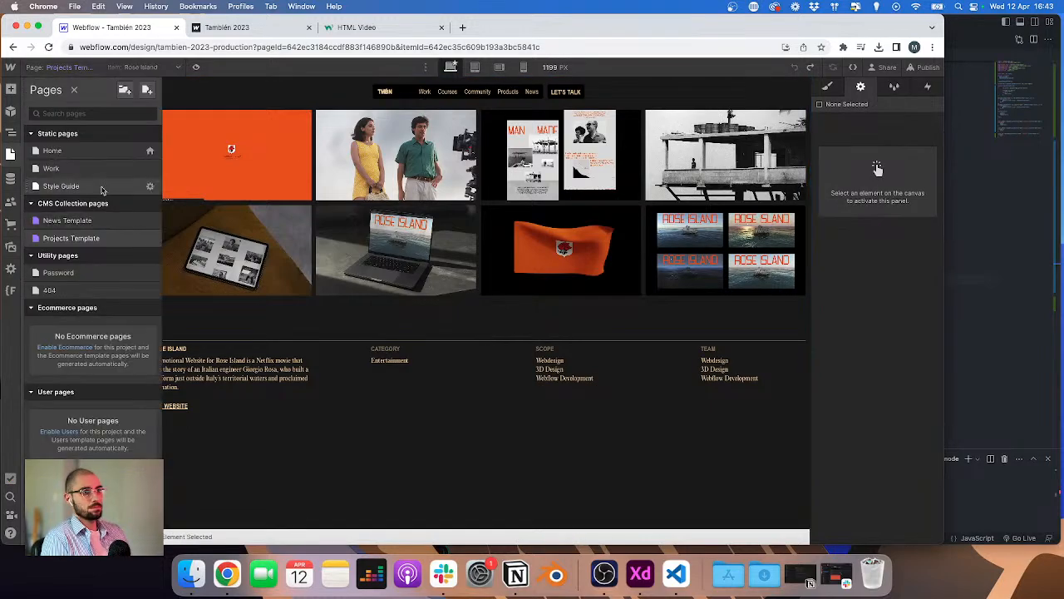
click(157, 188)
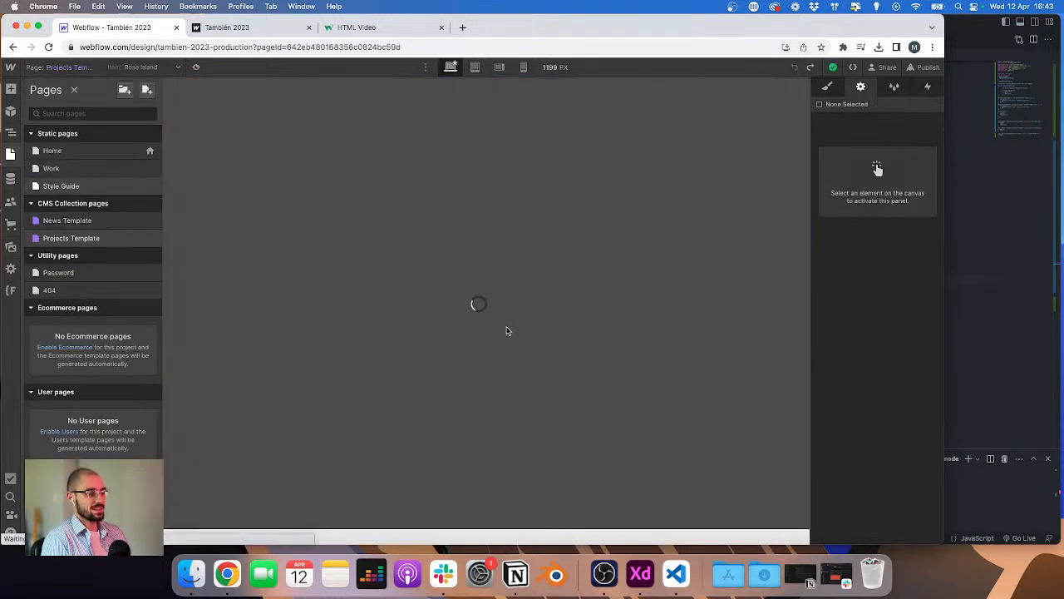
scroll(514, 330, down, 10)
scroll(514, 330, down, 3)
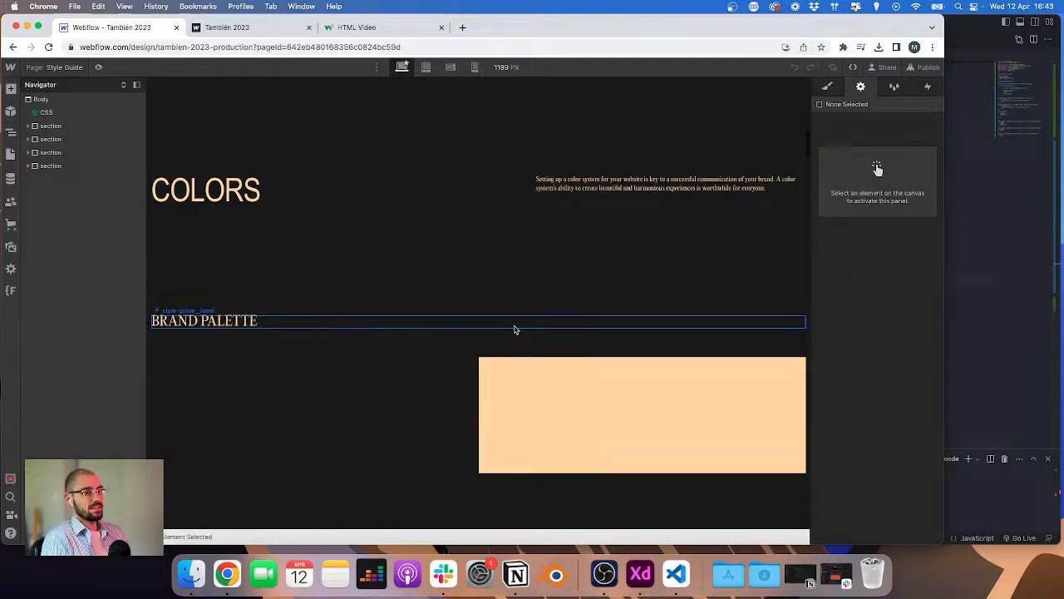
scroll(514, 330, down, 5)
scroll(514, 331, up, 15)
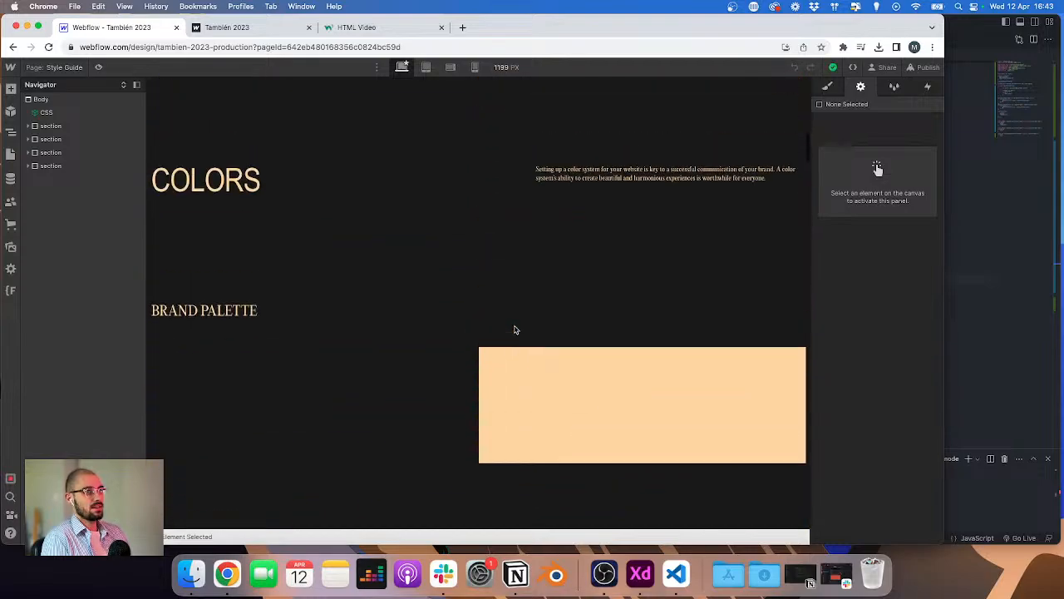
click(329, 340)
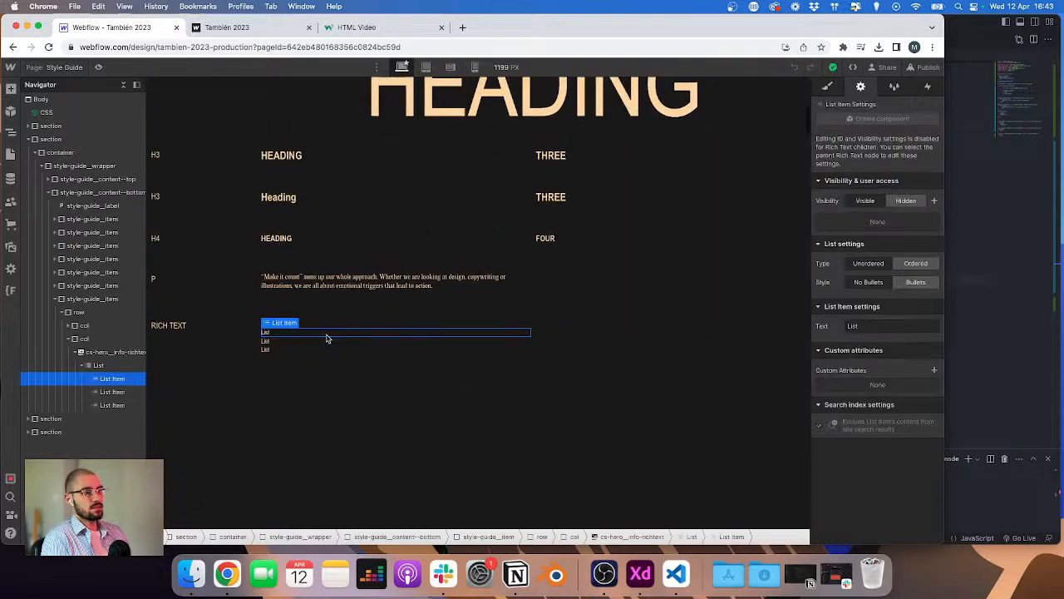
double_click(327, 336)
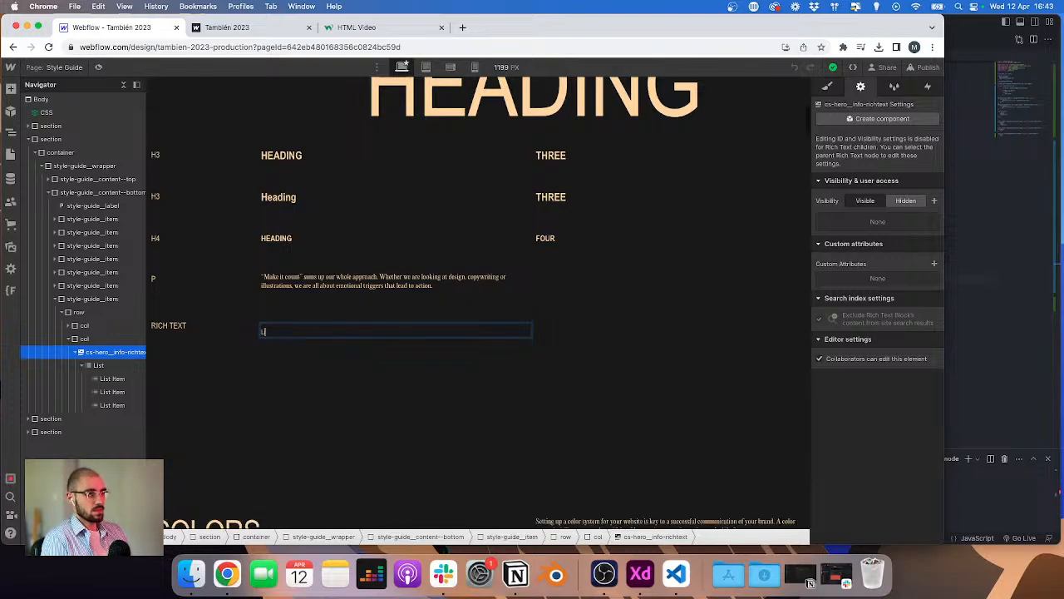
text(Text)
key(Return)
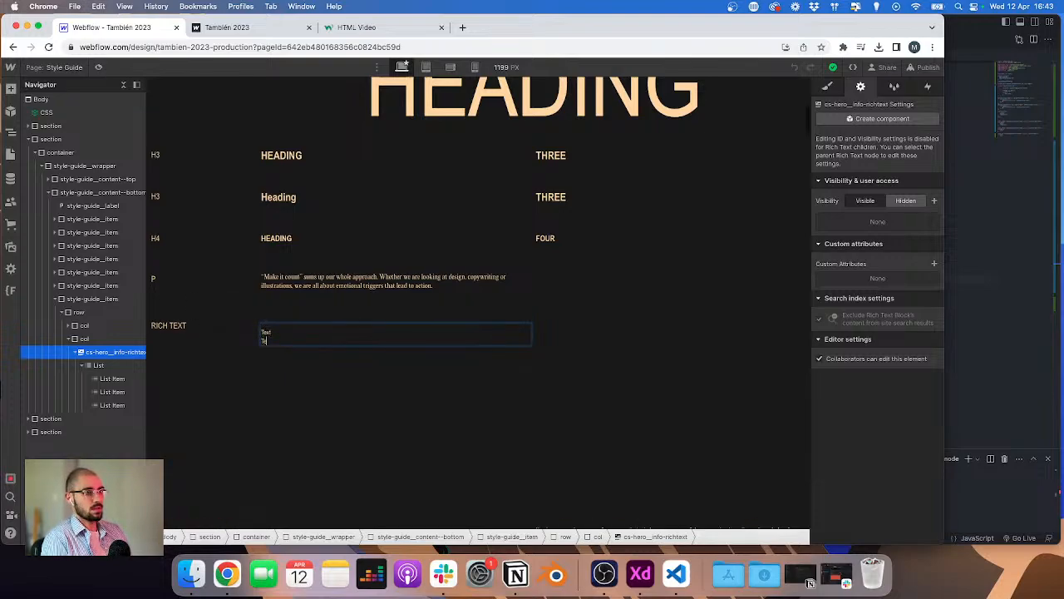
key(Escape)
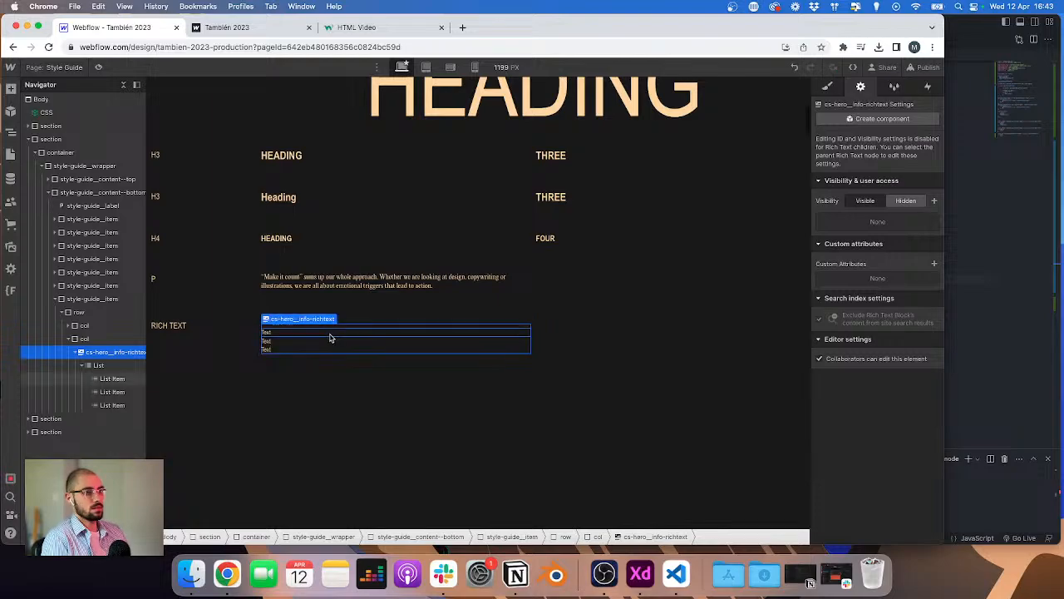
click(334, 335)
click(830, 87)
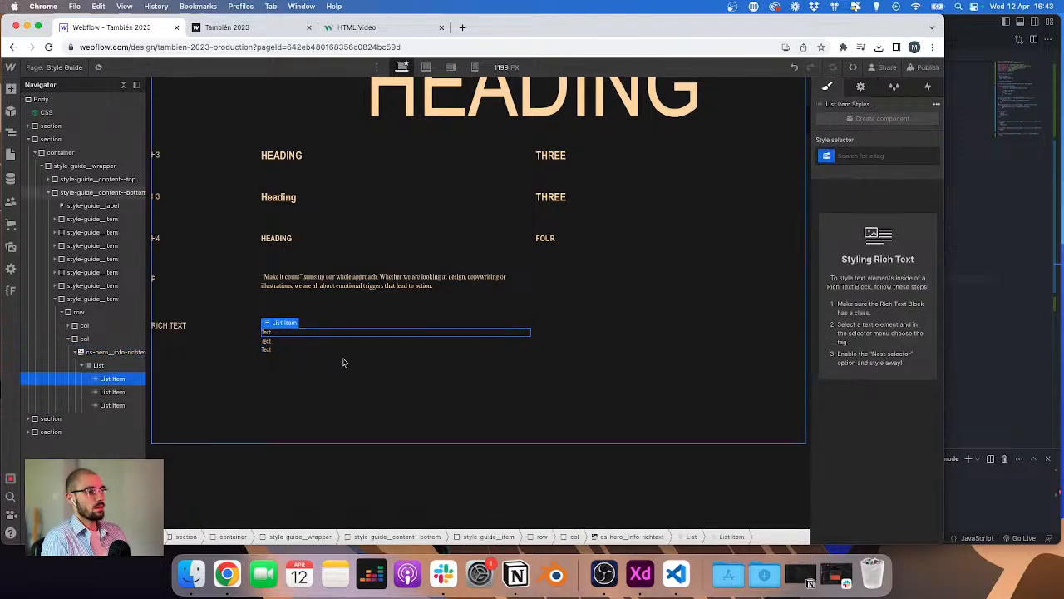
click(99, 354)
key(Delete)
key(cmd+z)
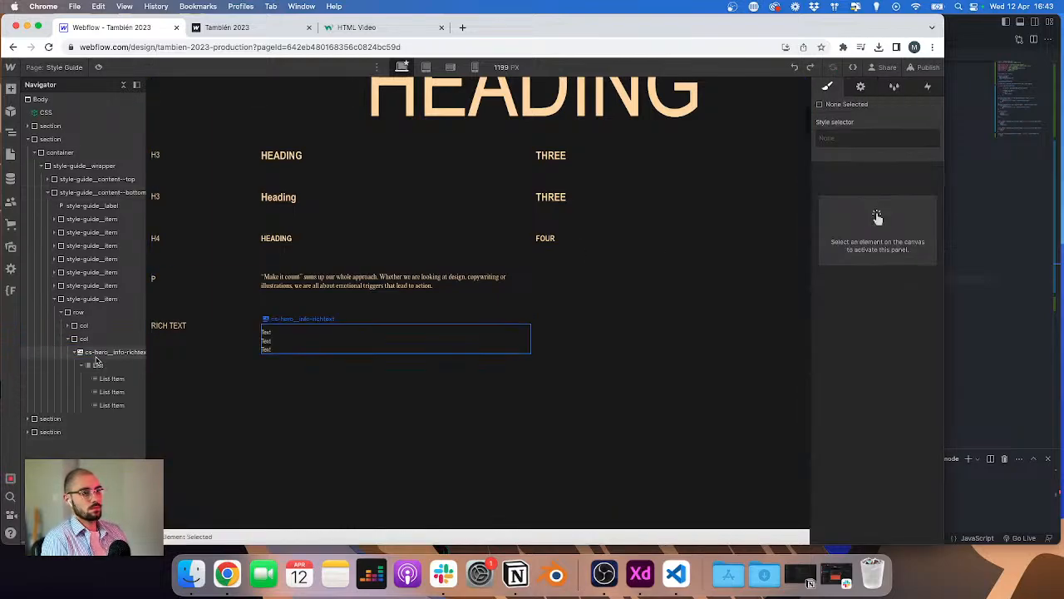
Step: Replace the rich text sample's bulleted list with three plain paragraphs reading Text
click(335, 339)
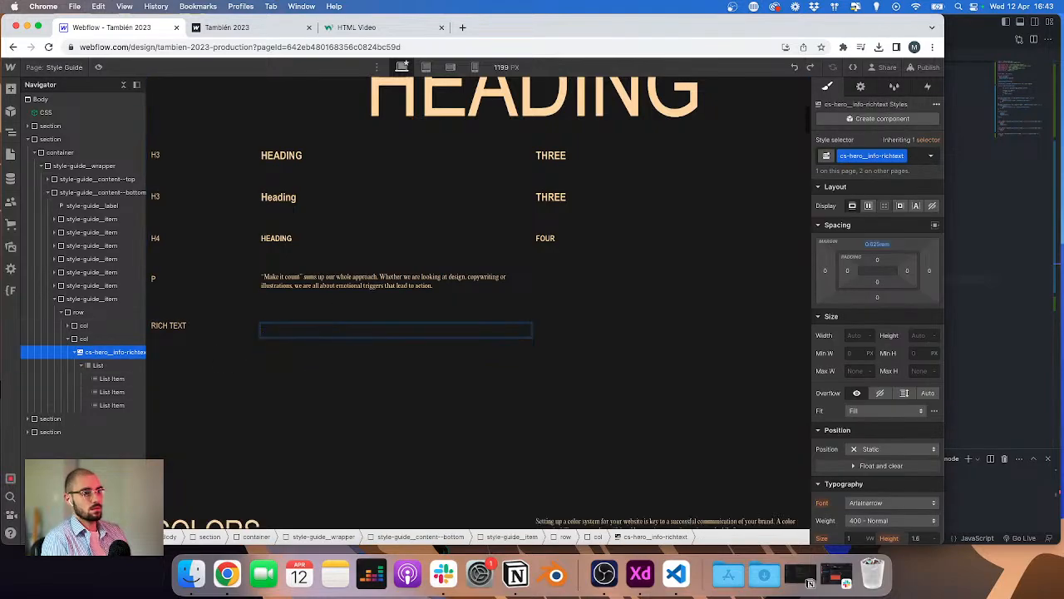
key(BackSpace)
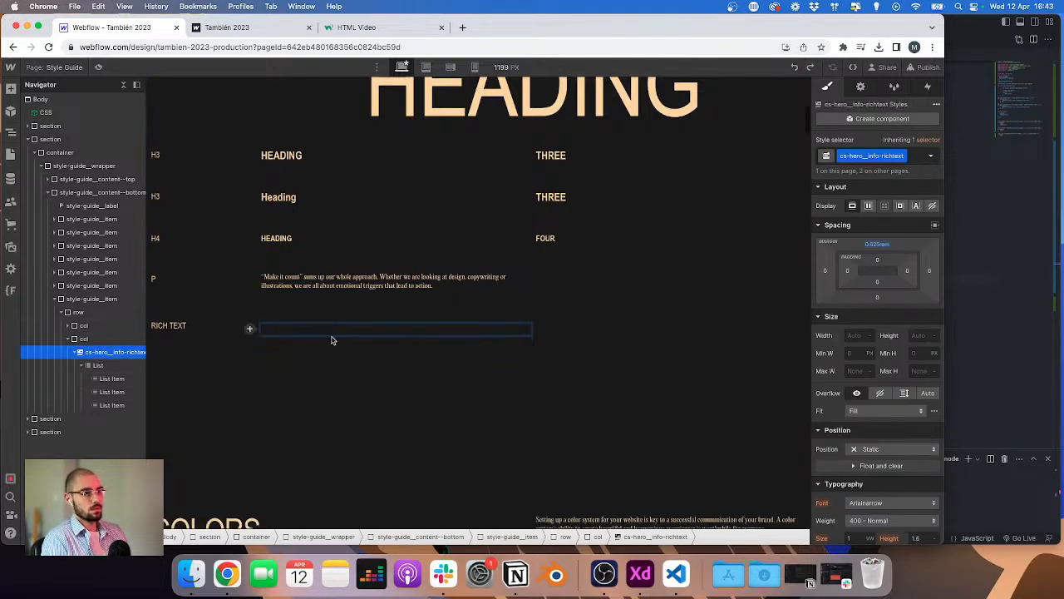
click(250, 330)
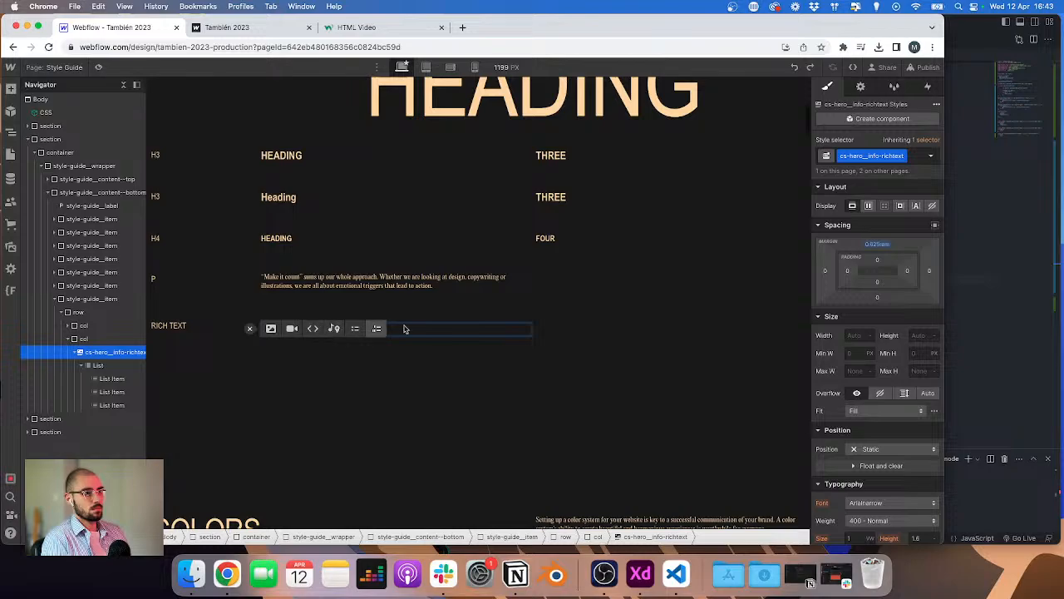
click(441, 331)
double_click(438, 331)
text(asasd)
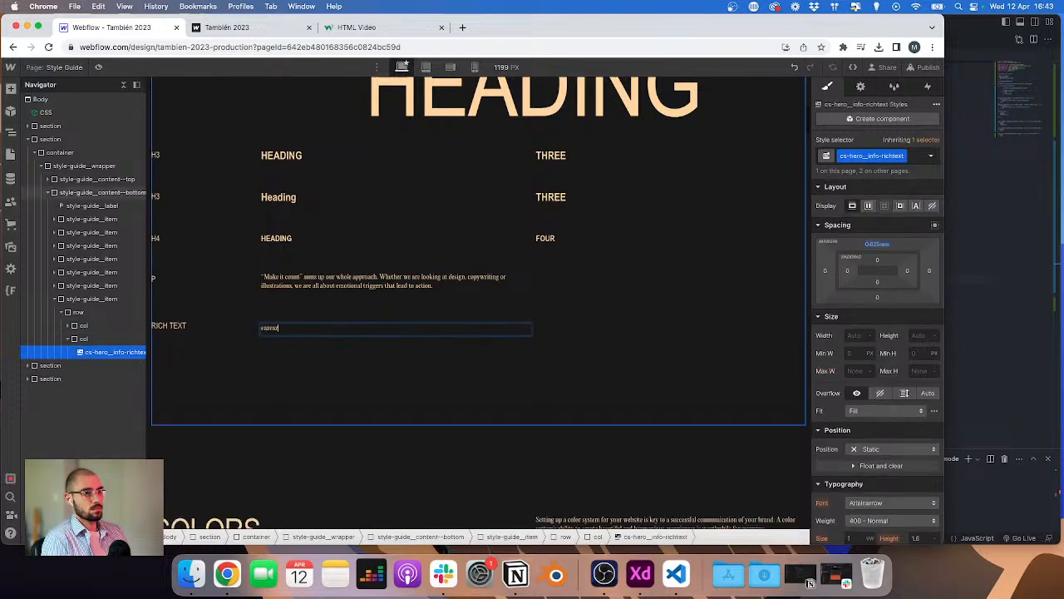
key(Return)
key(Escape)
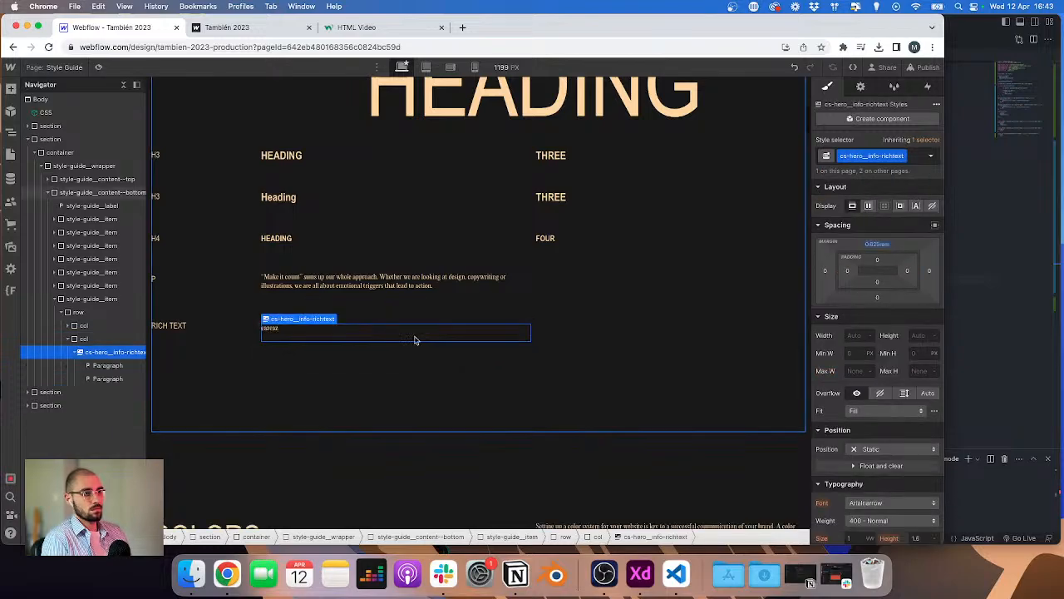
double_click(316, 329)
key(super+a)
text(Tex)
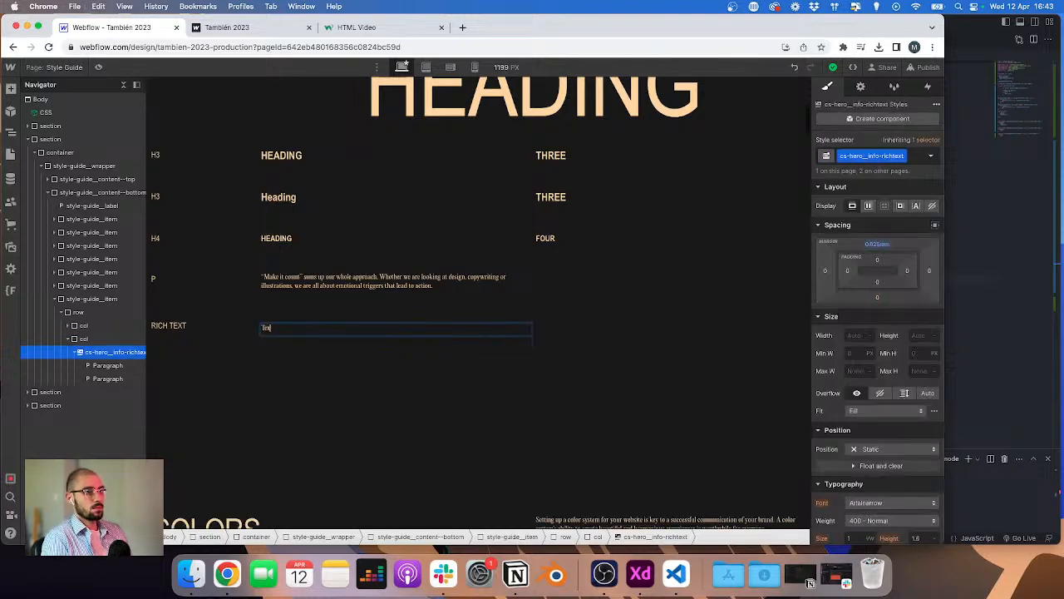
text(t)
key(Return)
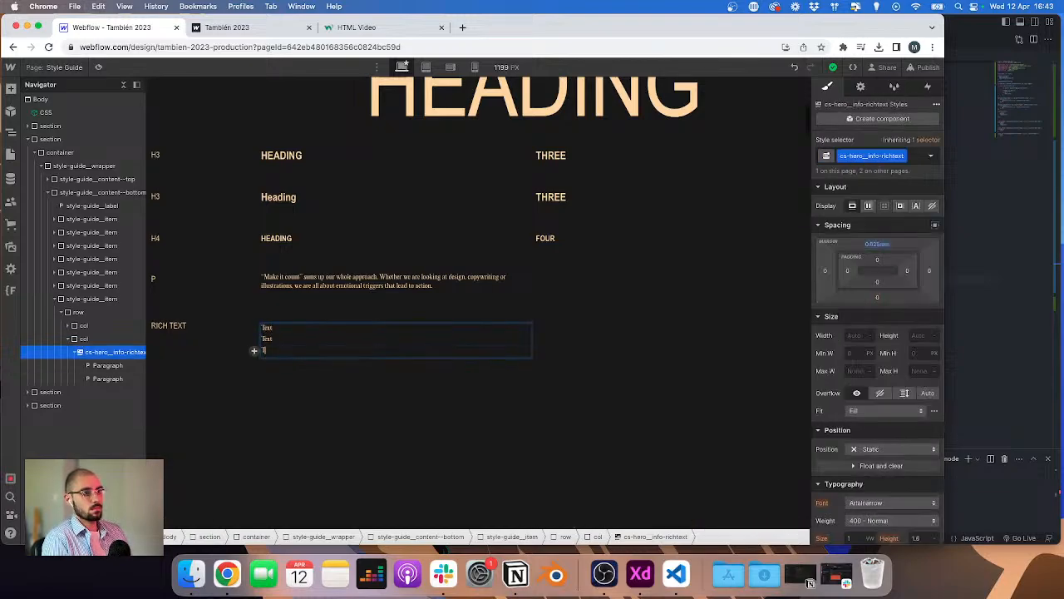
key(Escape)
Step: Style All Paragraphs nested inside the cs-hero_info-richtext class with a line height of 1.8
click(329, 331)
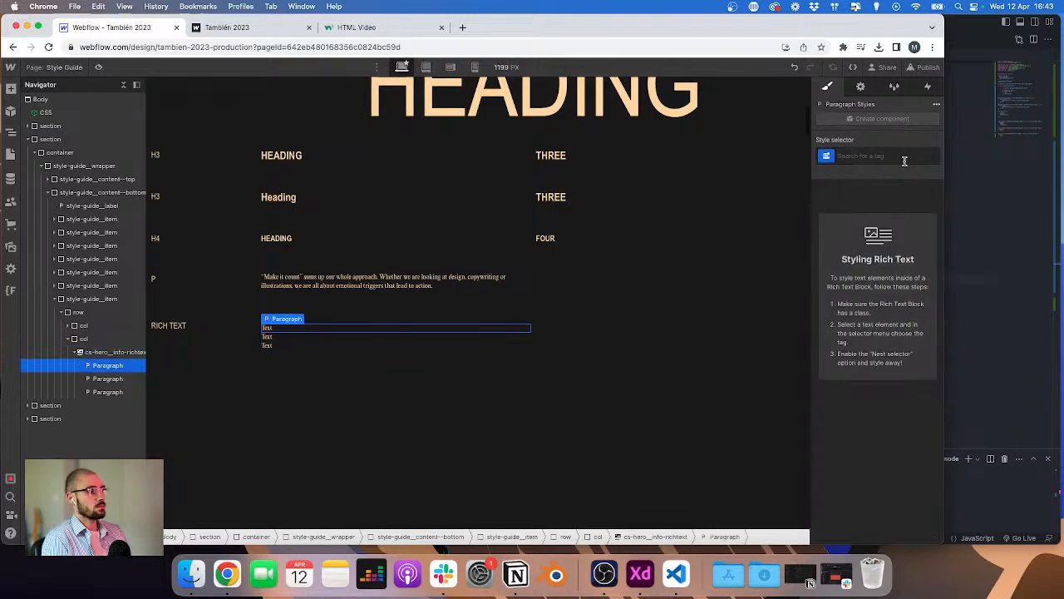
click(903, 157)
click(860, 193)
click(886, 181)
scroll(880, 400, down, 3)
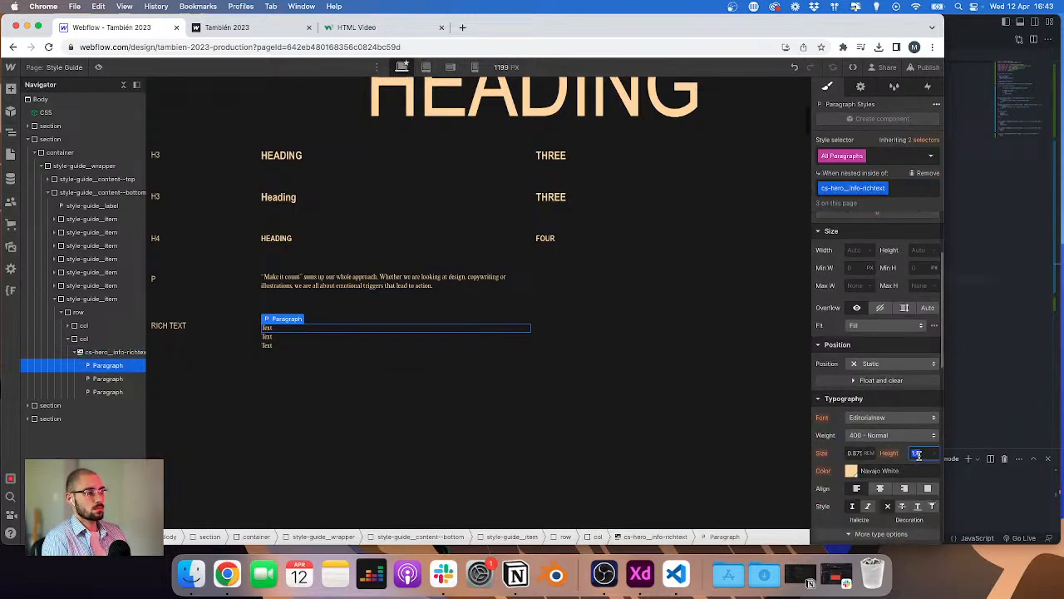
text(2)
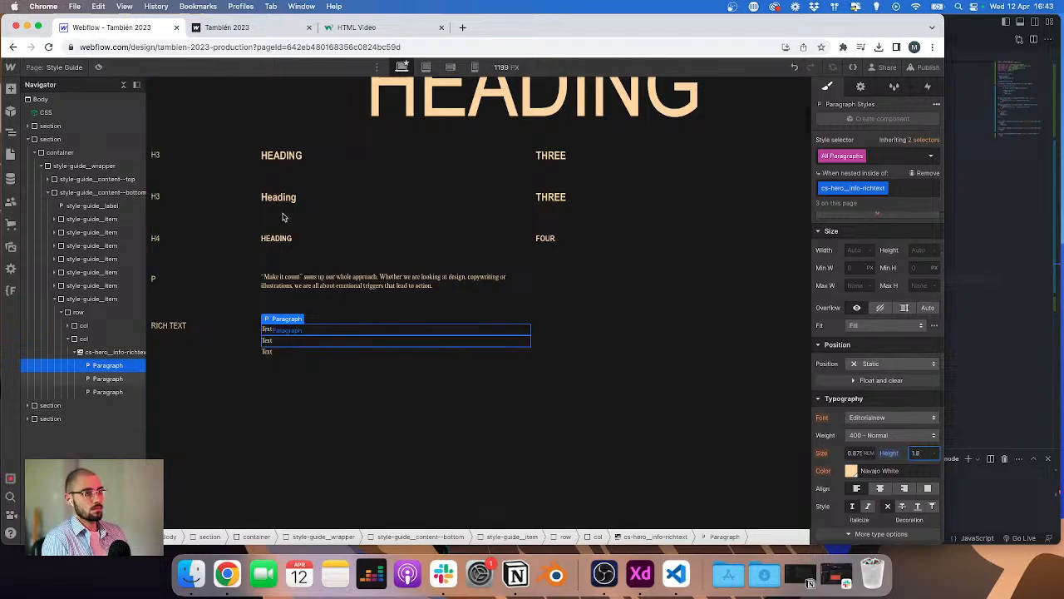
Step: View the Style Guide page at the tablet breakpoint
click(54, 67)
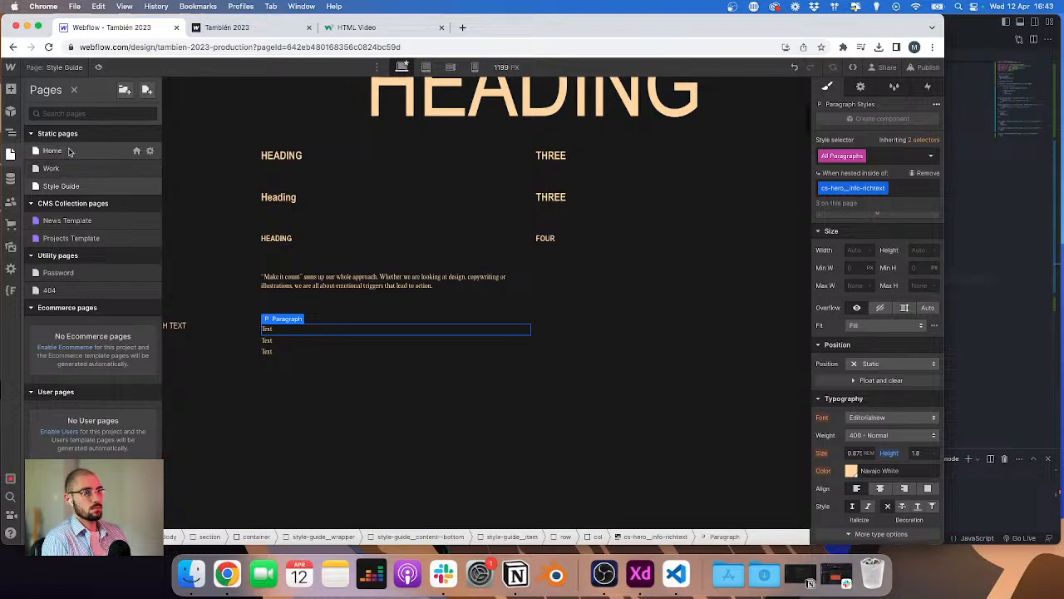
click(425, 66)
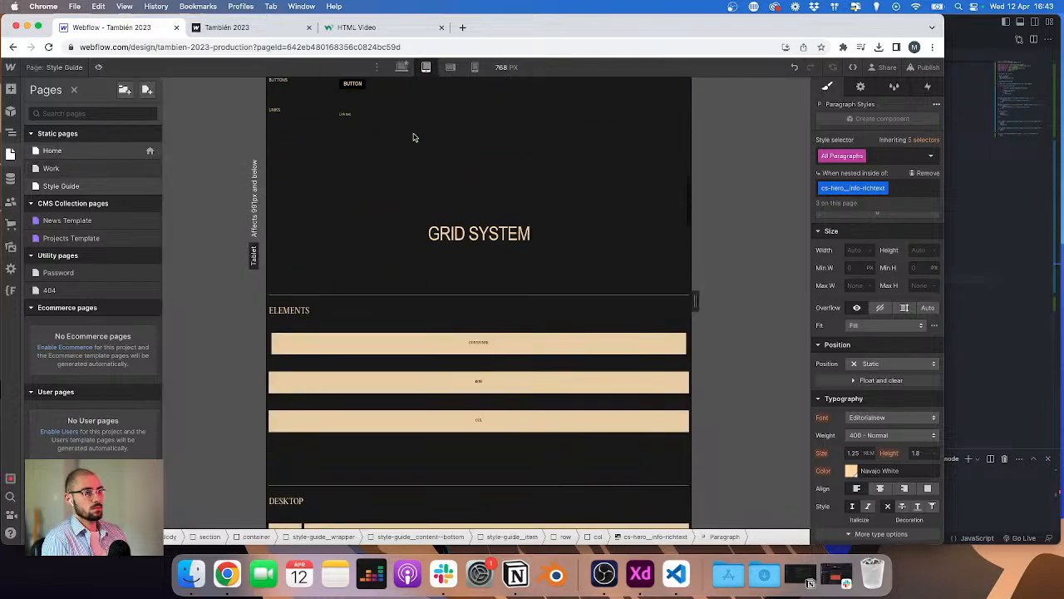
scroll(414, 137, up, 5)
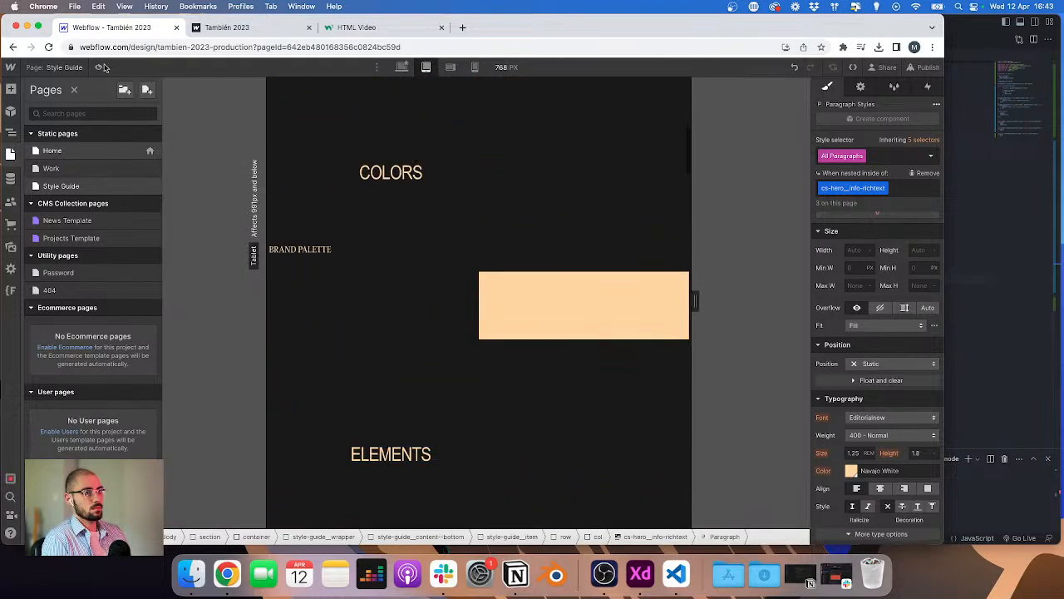
Step: On the Projects Template at desktop width with Rose Island previewed, bind the Team column's rich text to the Team field
click(60, 67)
click(60, 68)
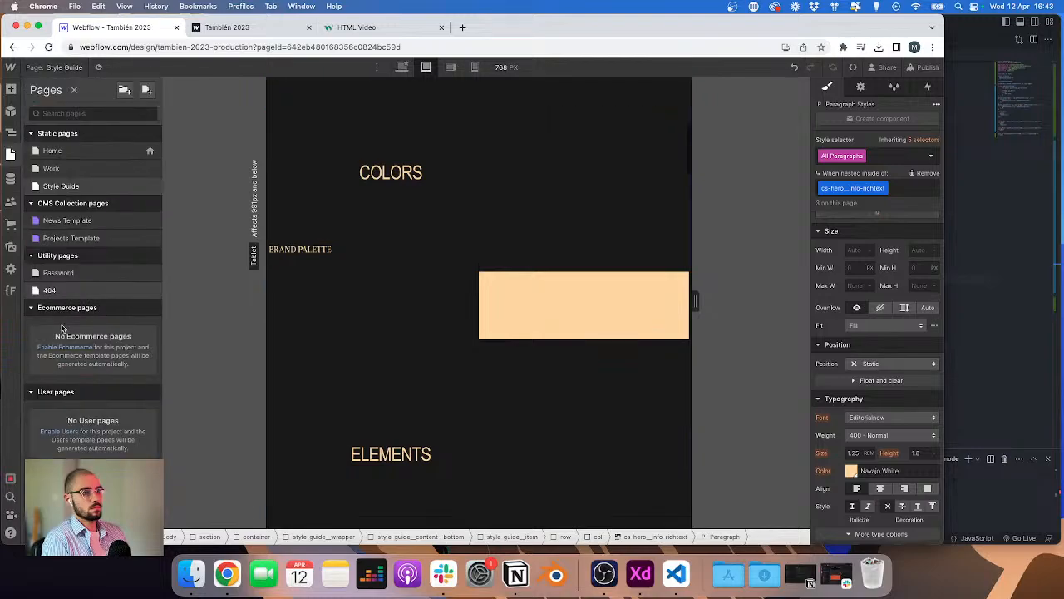
click(72, 238)
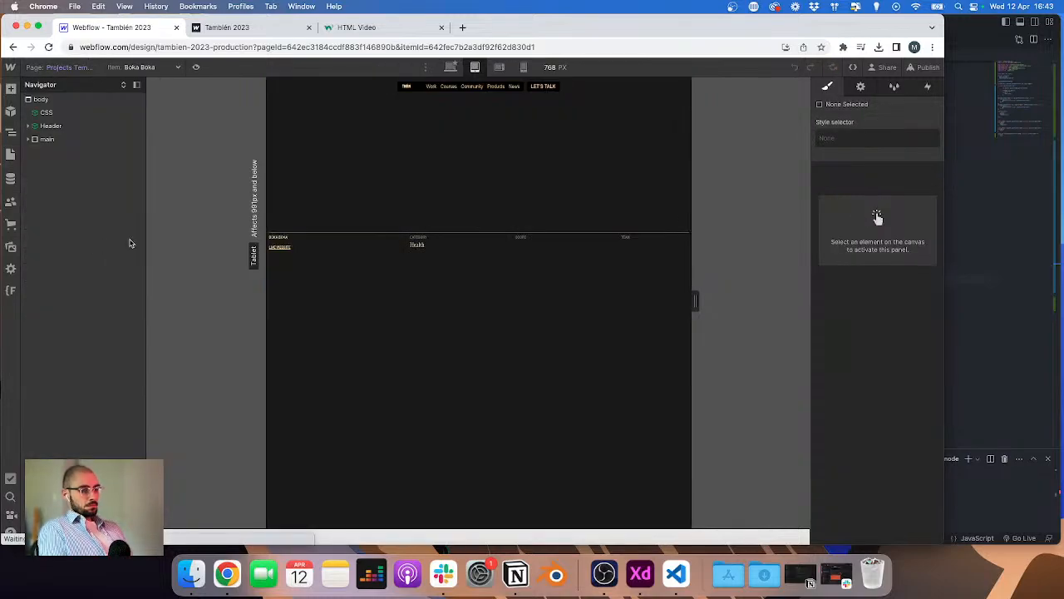
click(451, 67)
click(141, 67)
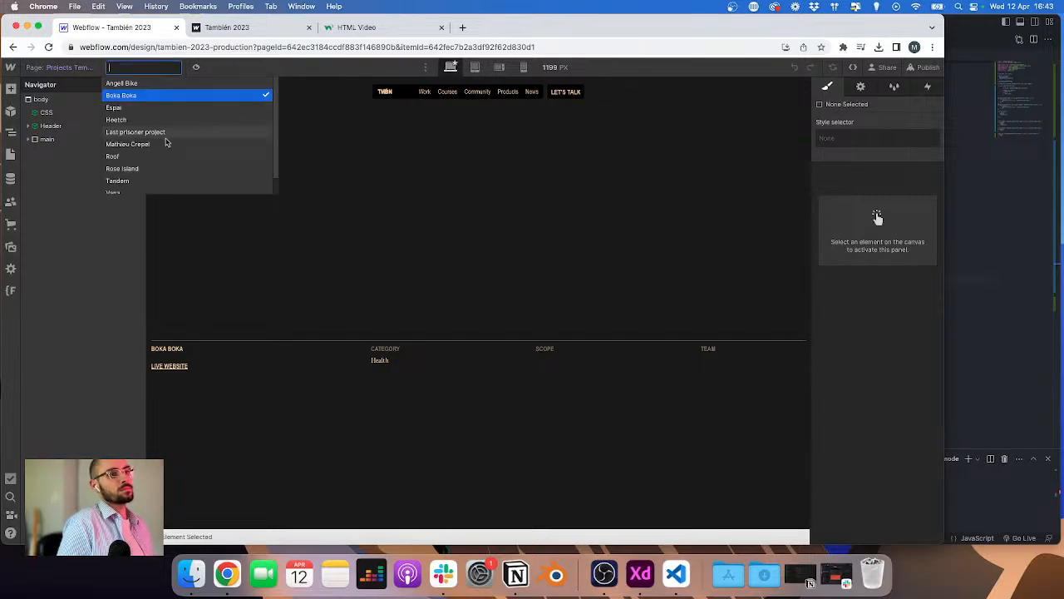
click(149, 171)
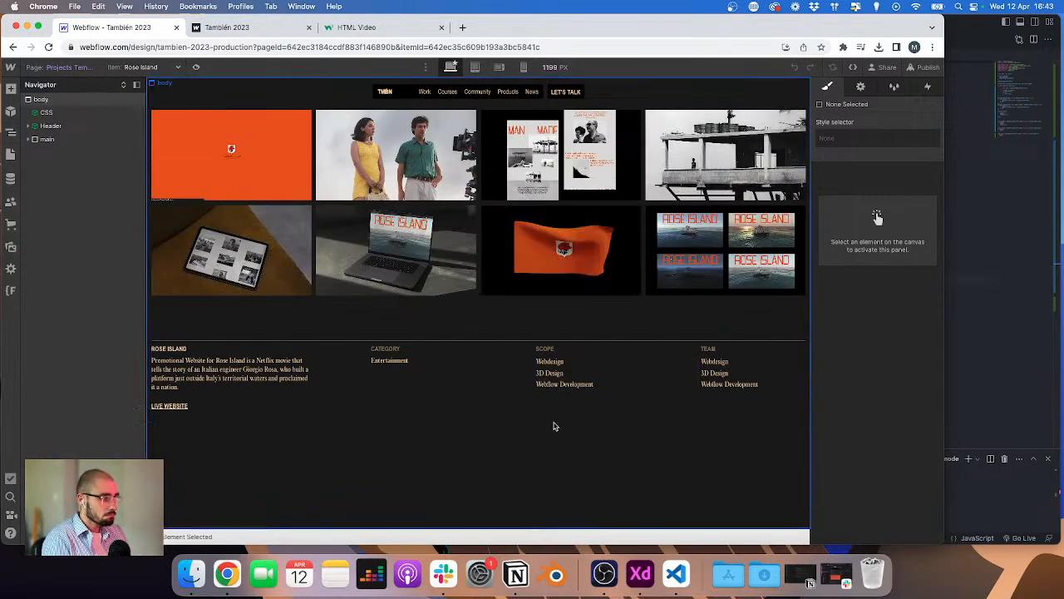
double_click(737, 388)
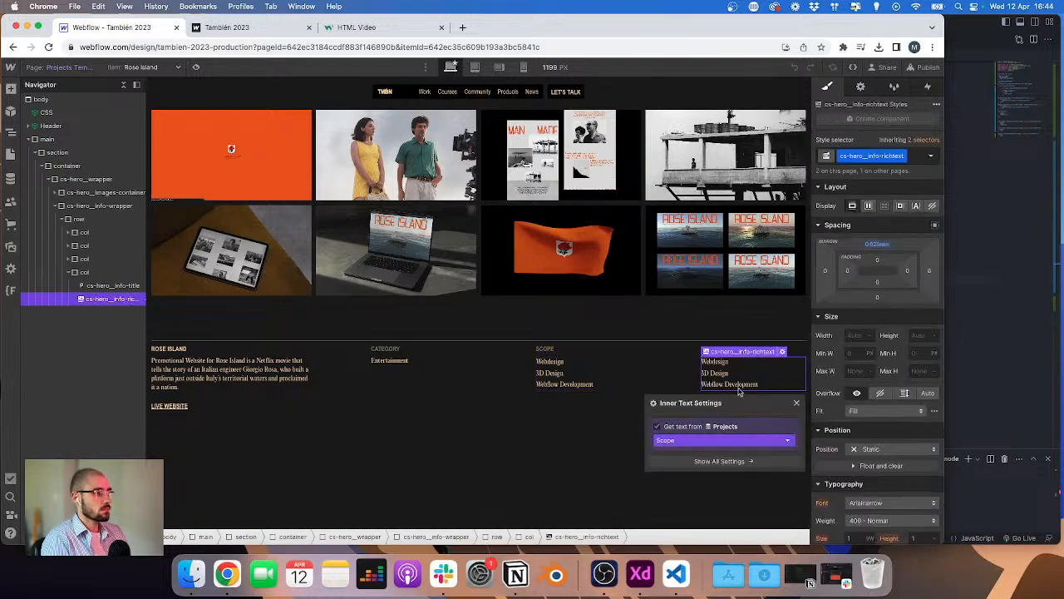
click(701, 440)
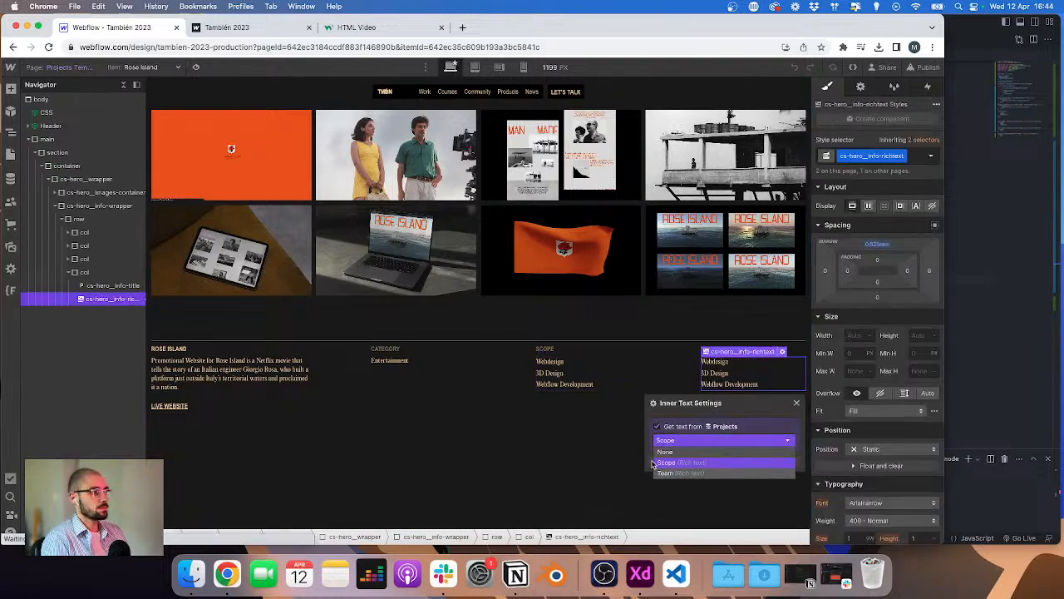
click(665, 472)
click(488, 448)
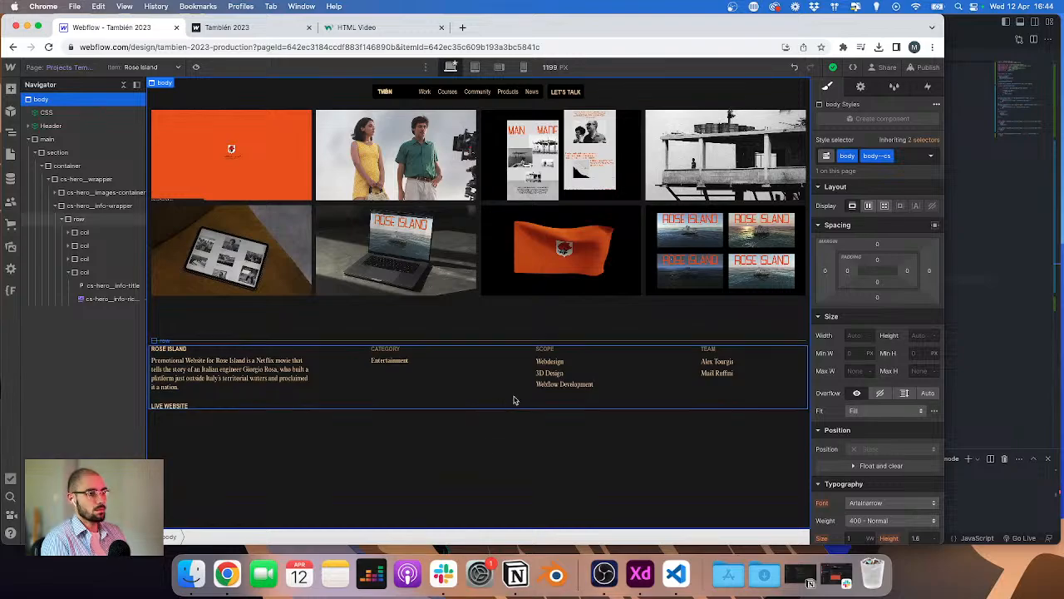
Step: Switch to Adobe XD to compare with the project page design
key(super+Tab)
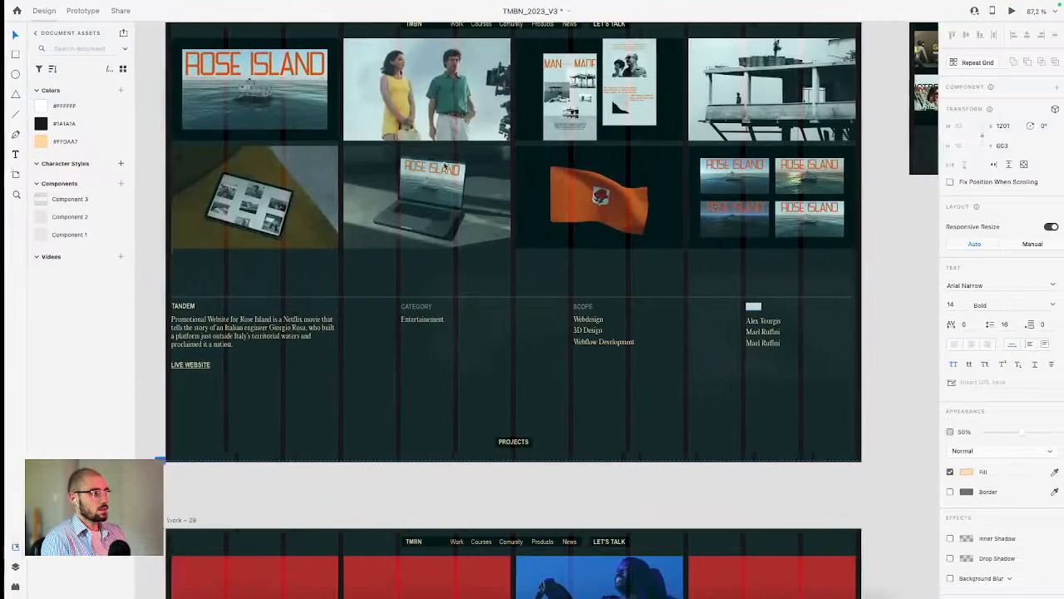
Step: Bind the Live Website link's URL to the Projects Link field
key(super+Tab)
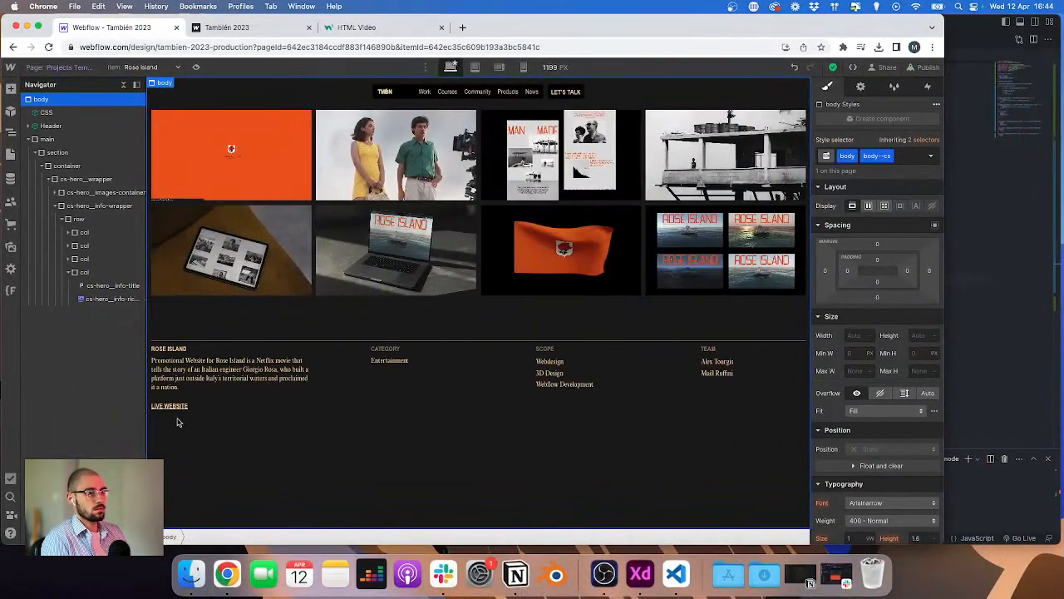
click(177, 407)
click(221, 399)
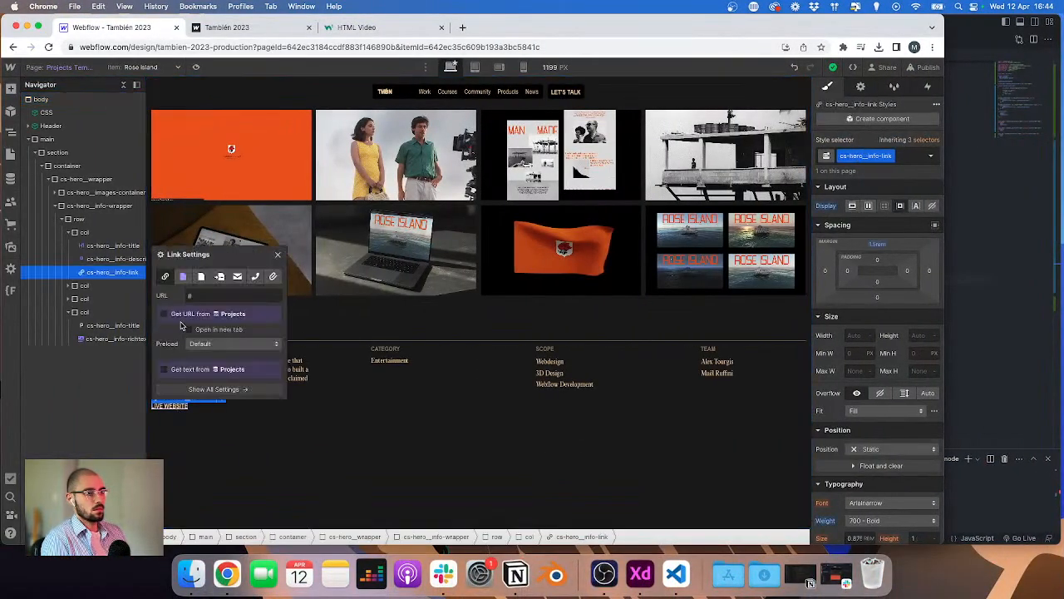
click(185, 326)
click(192, 350)
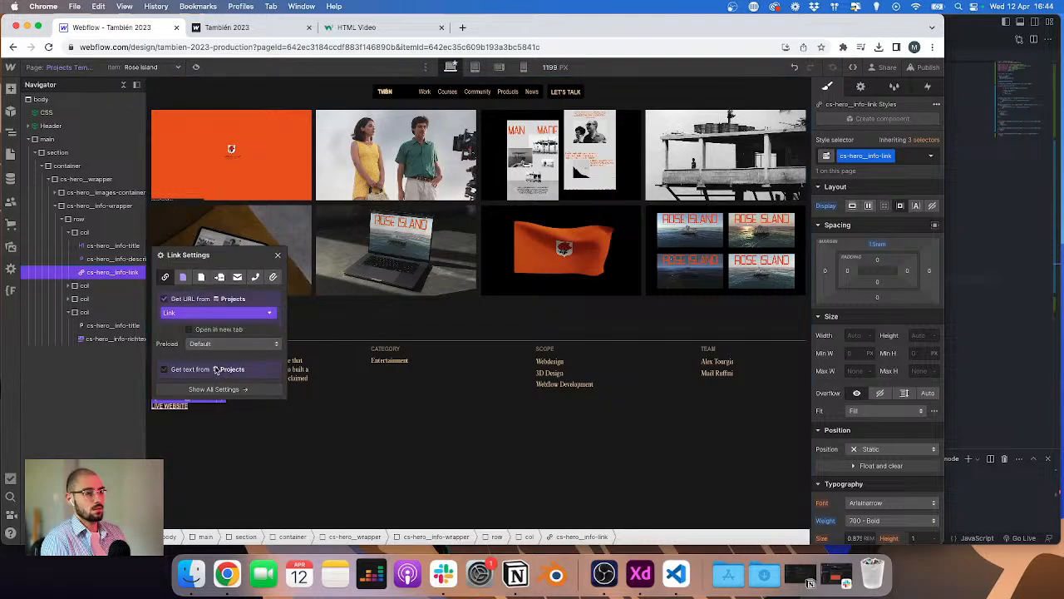
click(261, 458)
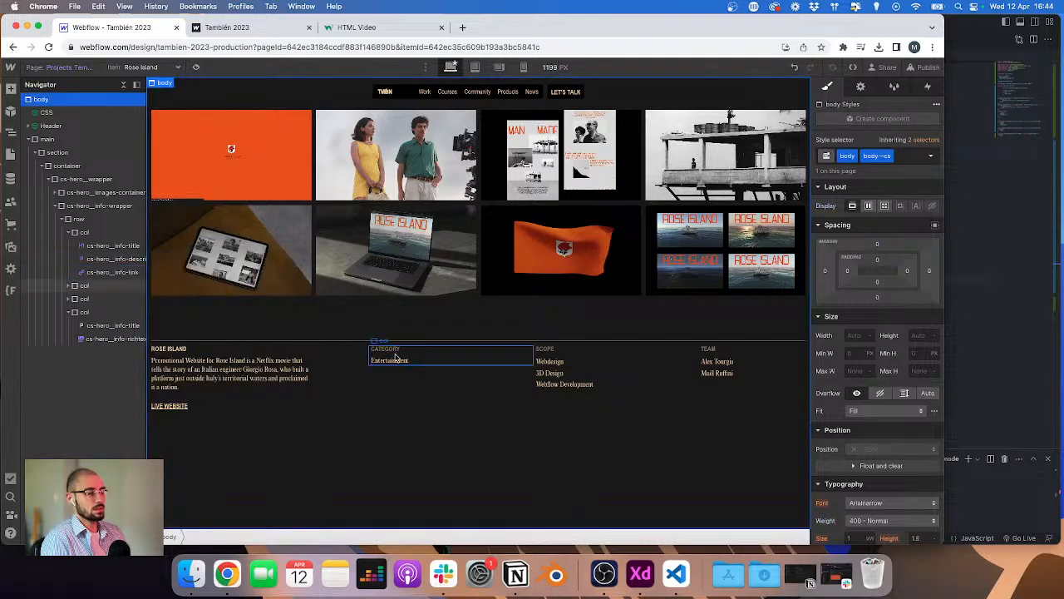
Step: Examine the project hero layout in the Adobe XD design
key(super+Tab)
key(Escape)
key(Escape)
key(Escape)
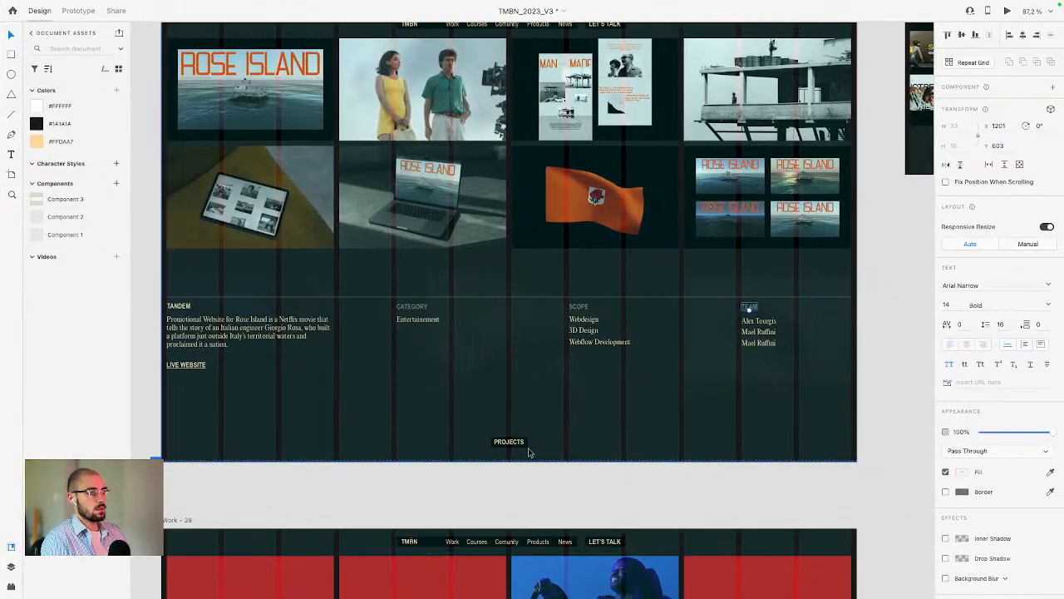
scroll(499, 433, down, 2)
scroll(499, 433, down, 1)
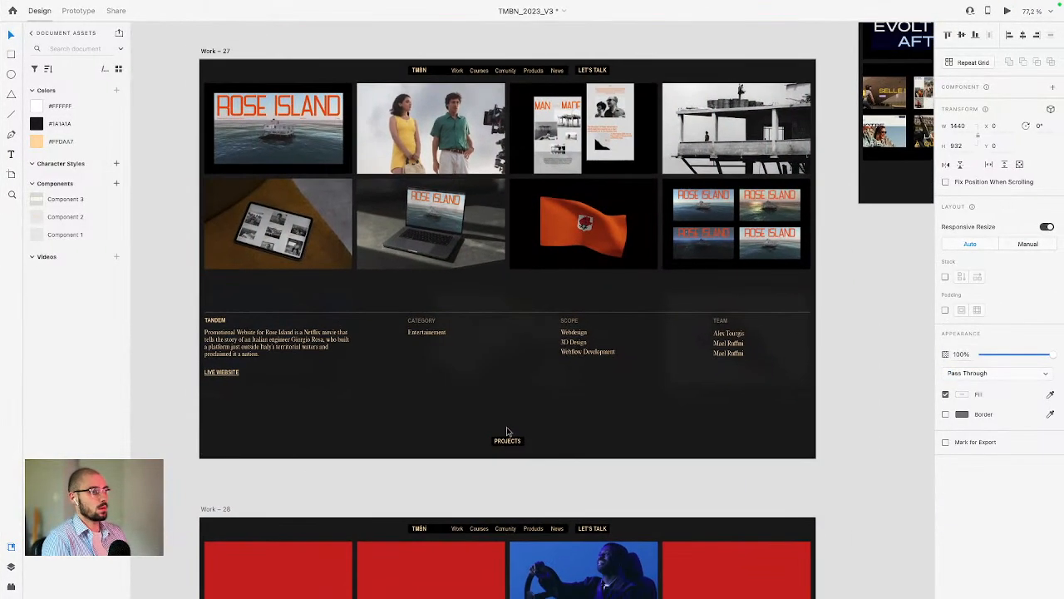
key(ctrl+Left)
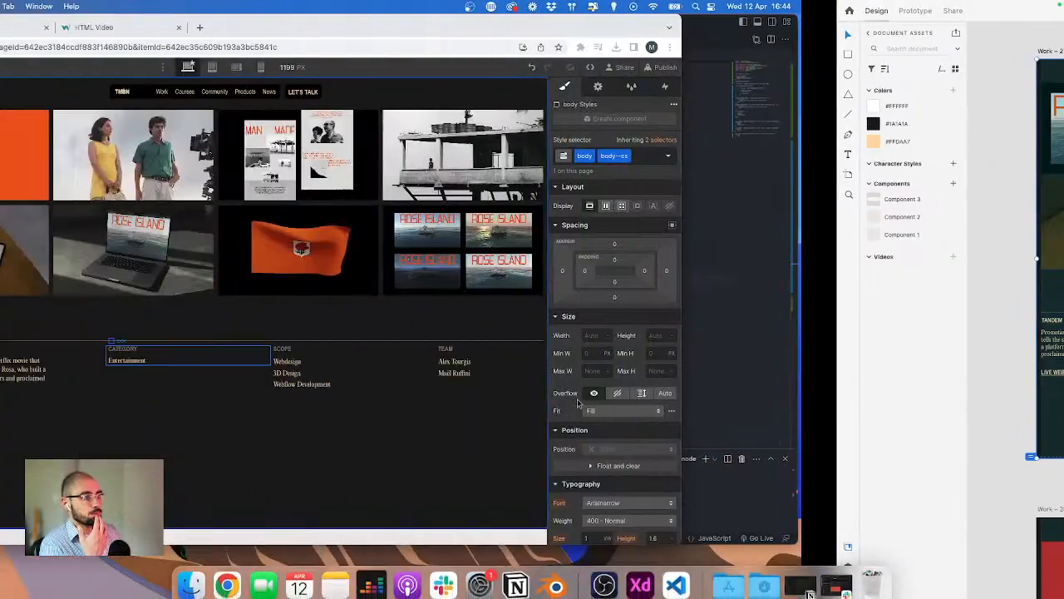
Step: Add a Div Block inside the cs-hero__wrapper
click(482, 407)
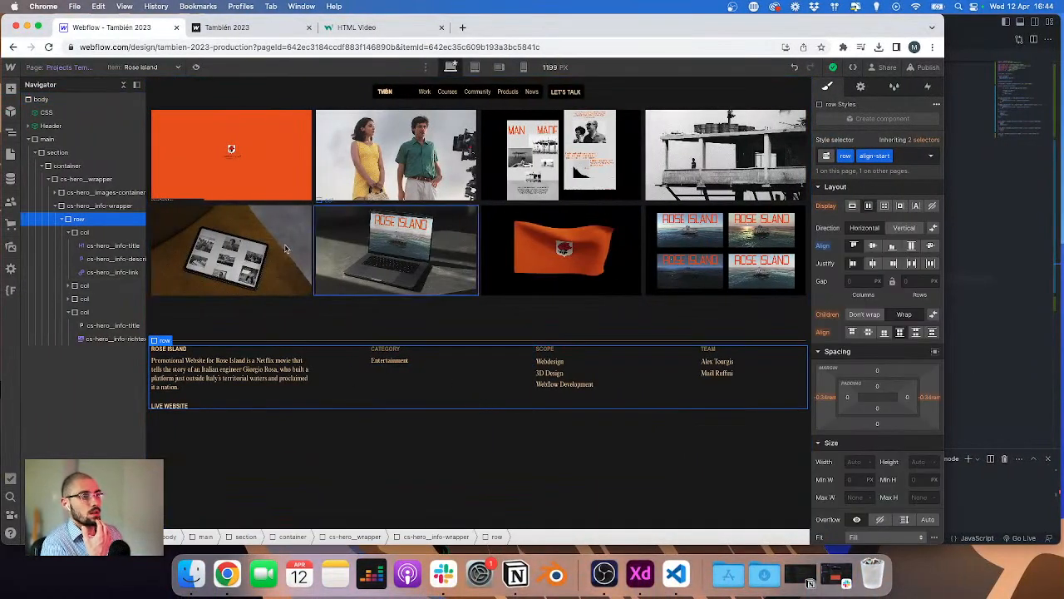
click(48, 179)
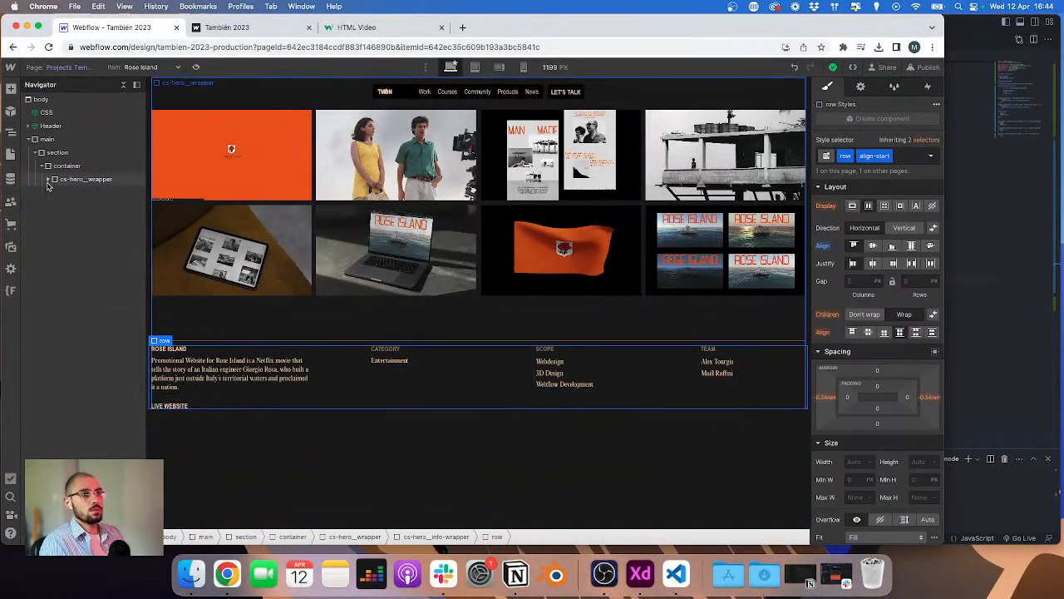
click(49, 181)
click(54, 206)
click(76, 181)
key(super+e)
text(di)
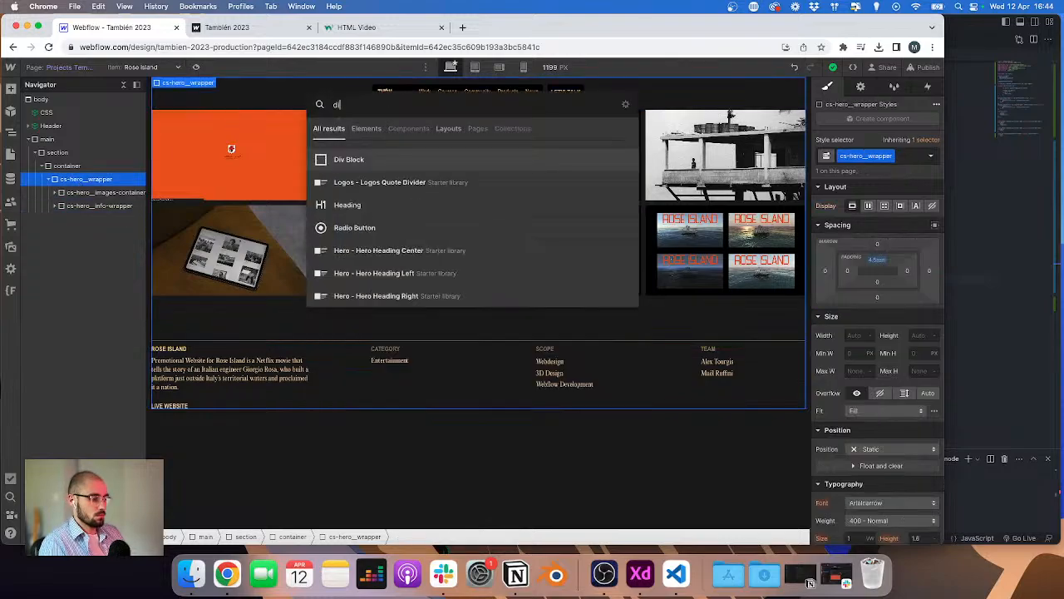
key(Return)
Step: Give the new div the class cs-hero__button-wrapper
key(super+Return)
text(cs-)
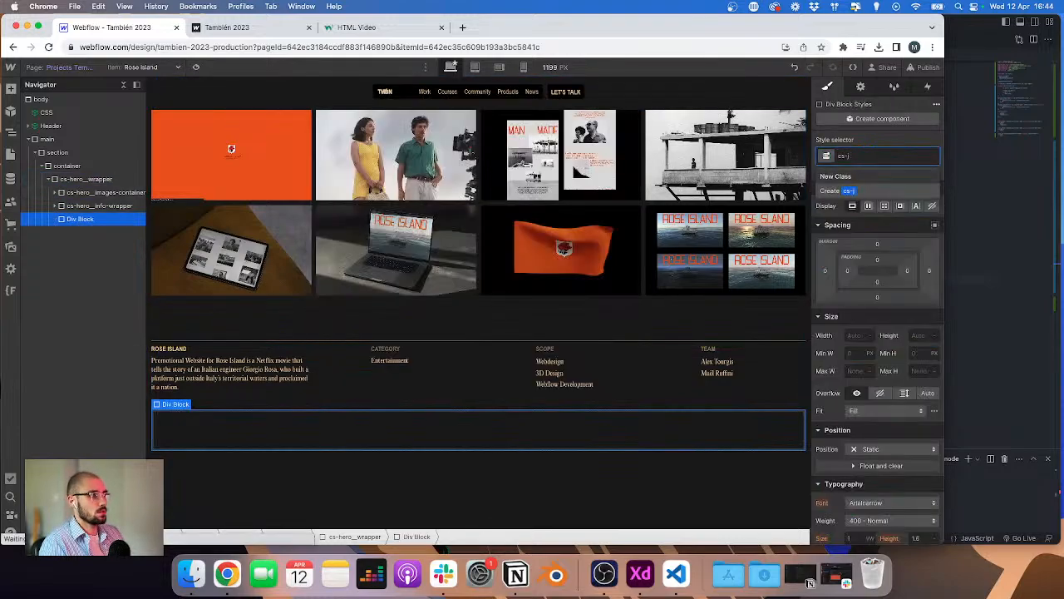
text(hero)
text(__bu)
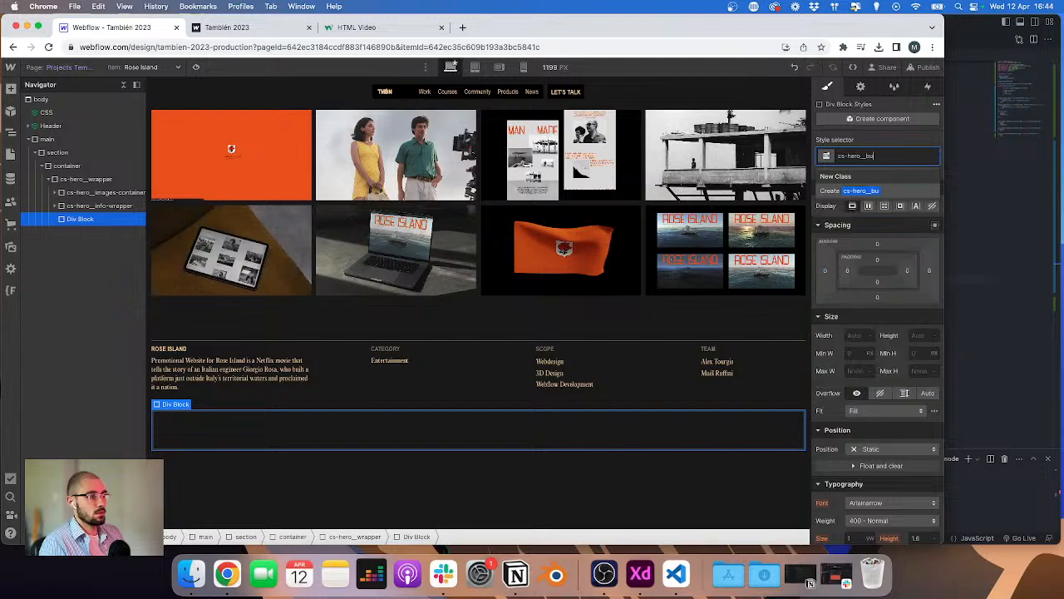
text(tton-wrapper)
key(Return)
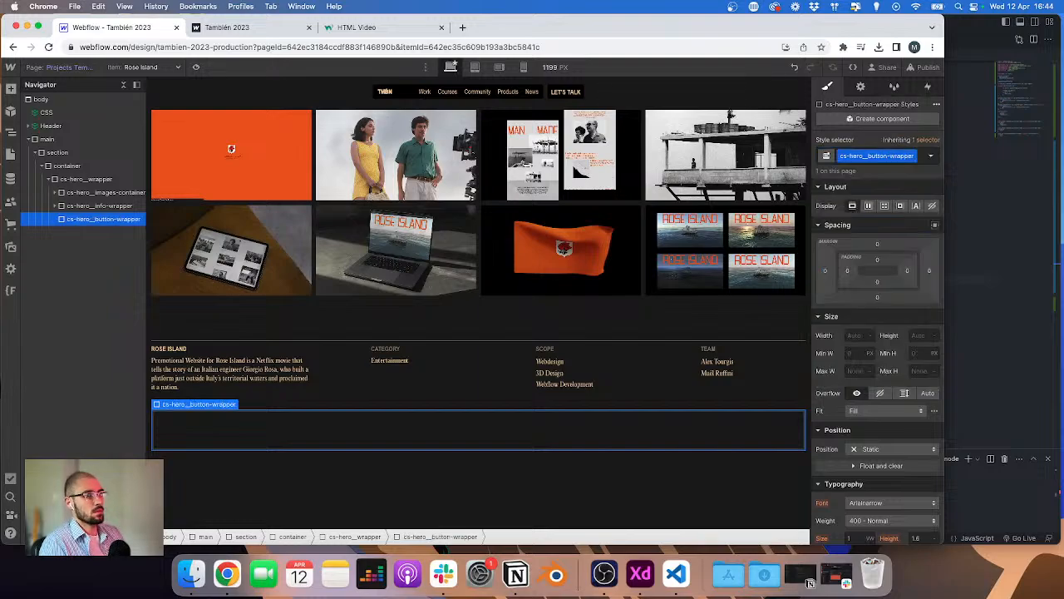
Step: Make cs-hero__wrapper a vertical flex container and set its justification
click(71, 180)
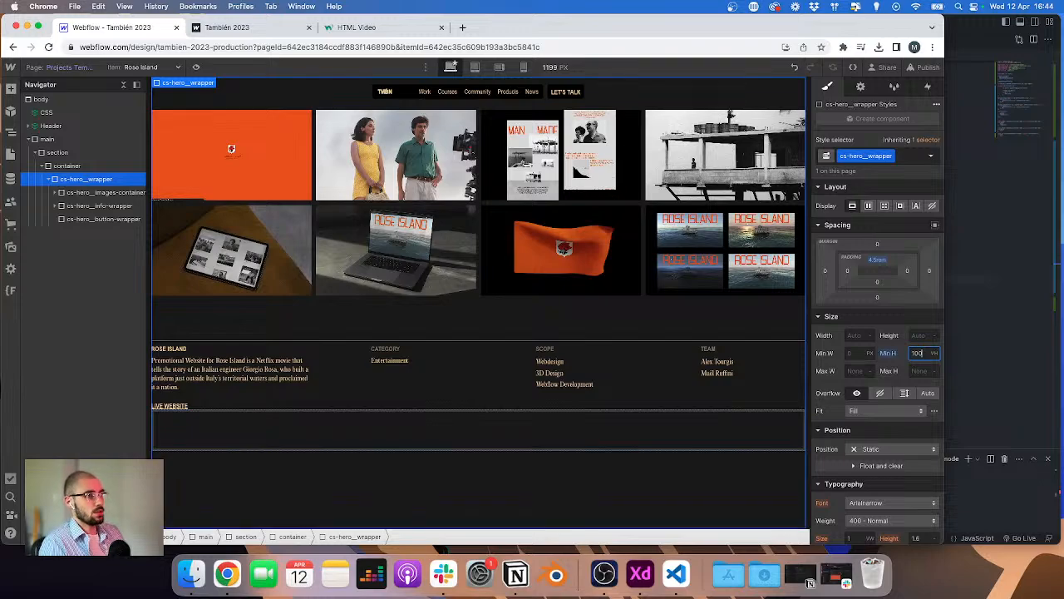
click(868, 206)
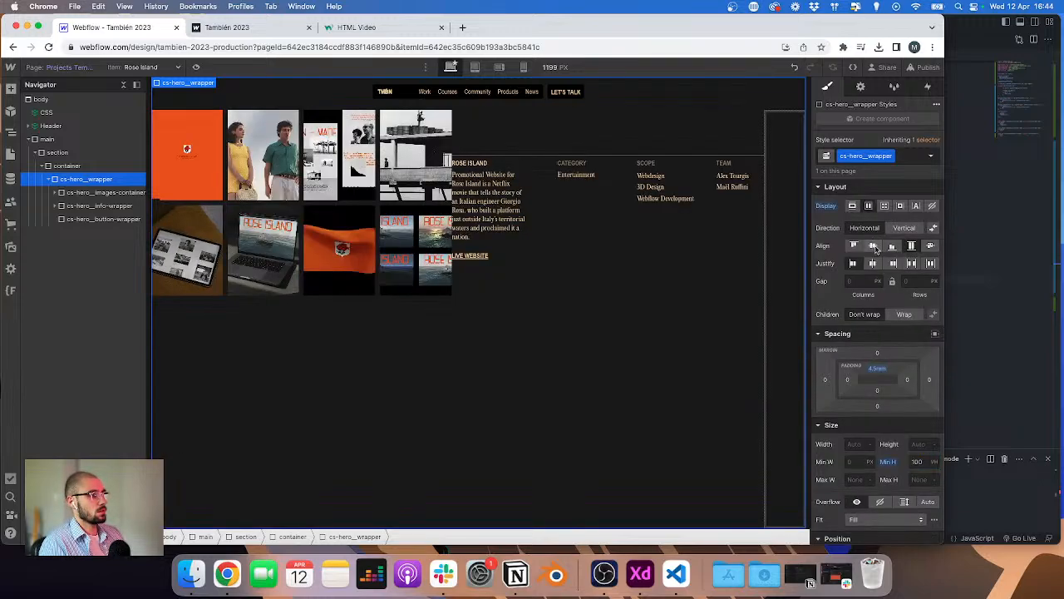
click(905, 229)
click(912, 265)
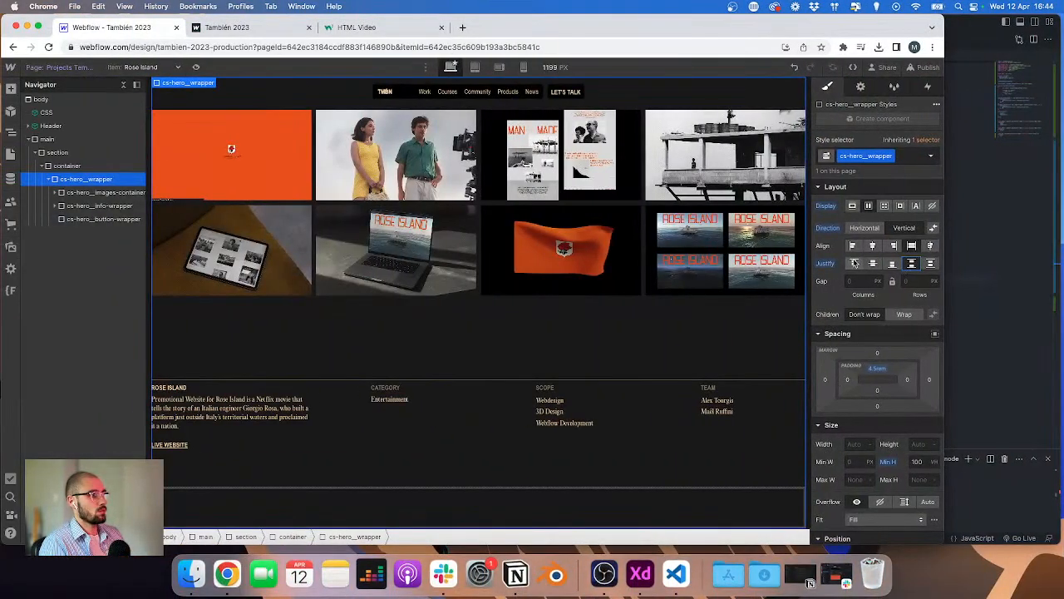
click(855, 263)
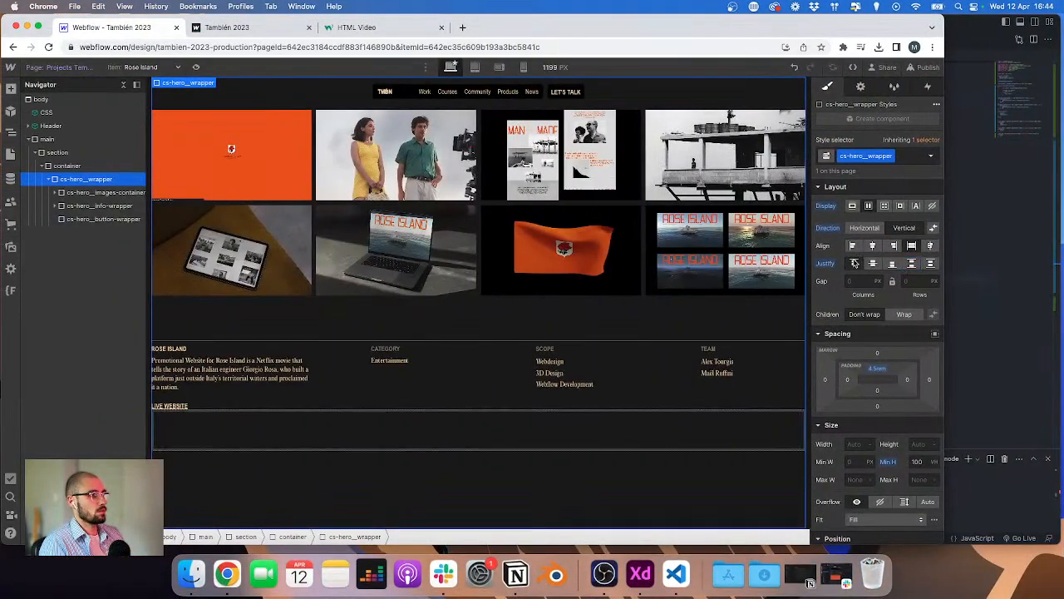
Step: Add another Div Block to the wrapper and give it the class cs-hero__top-rows
key(super+e)
text(div)
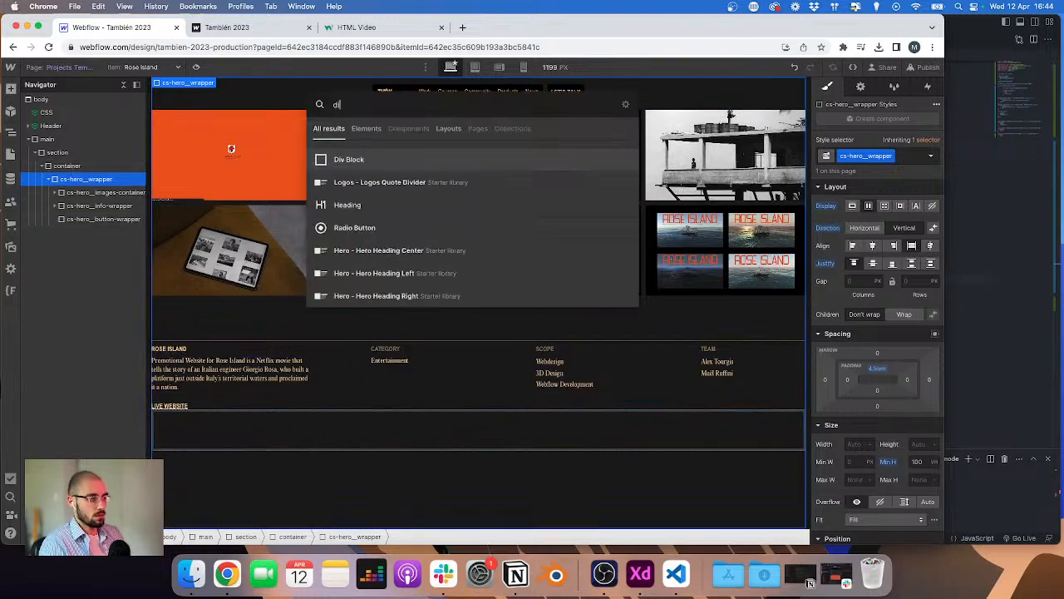
key(Return)
key(super+Return)
text(cs-er)
key(BackSpace)
key(BackSpace)
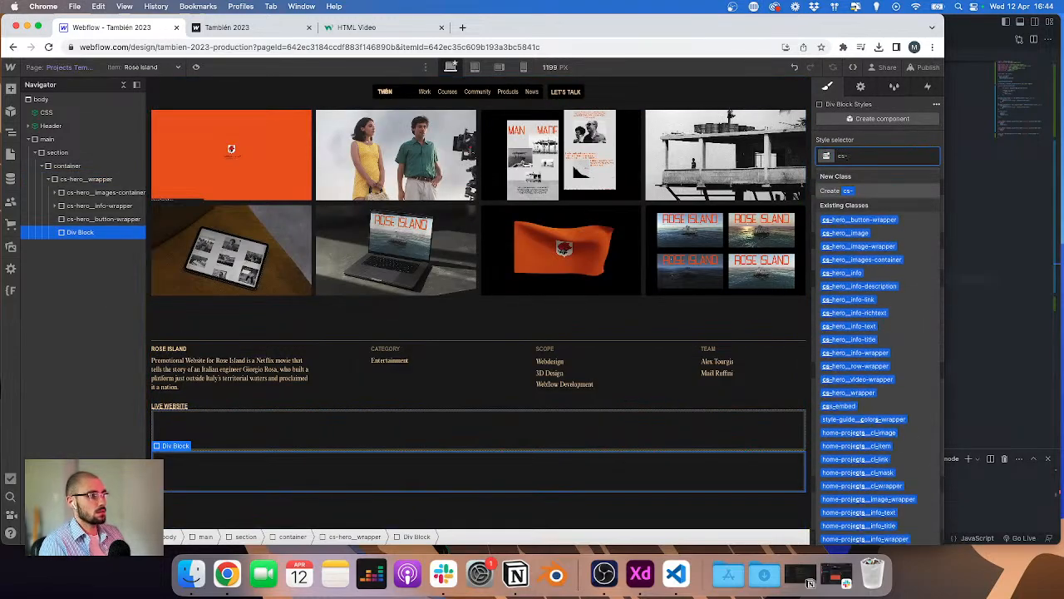
text(hero__top)
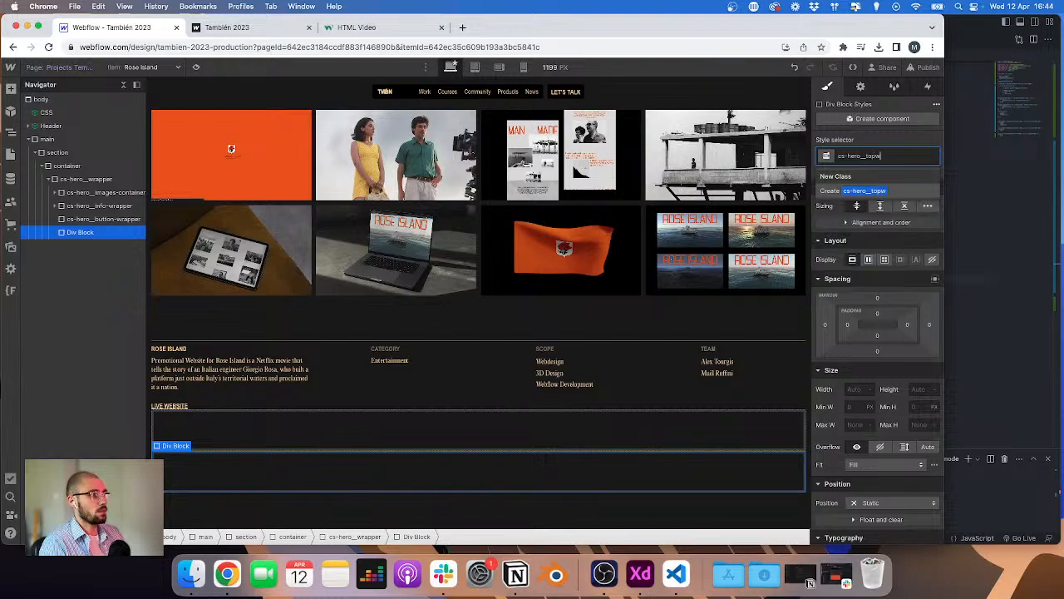
text(-ro)
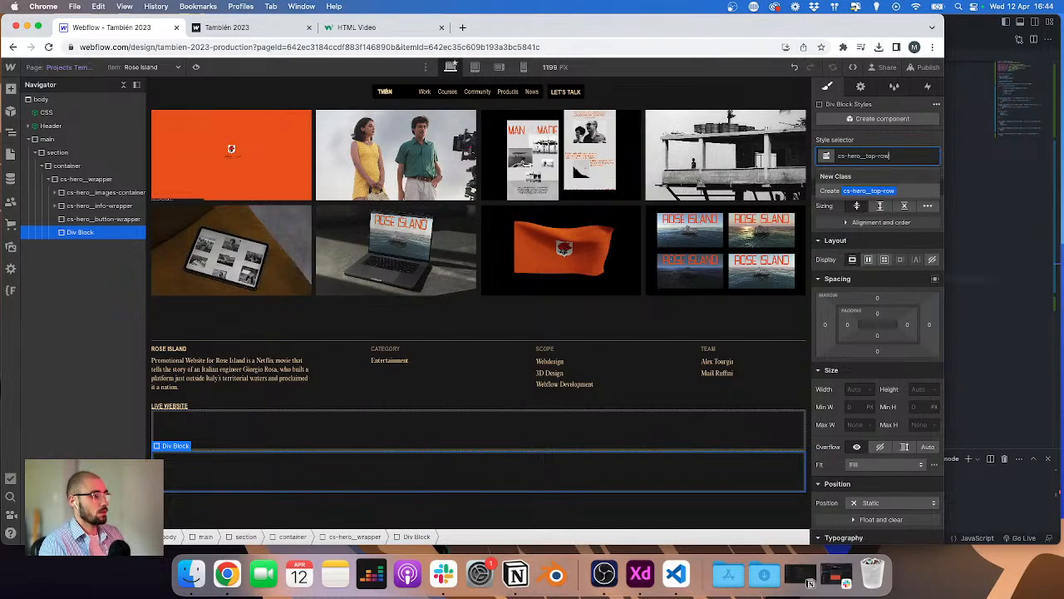
key(Return)
Step: Move cs-hero__top-rows to the top and nest the images container and info wrapper inside it
drag(73, 233, 77, 196)
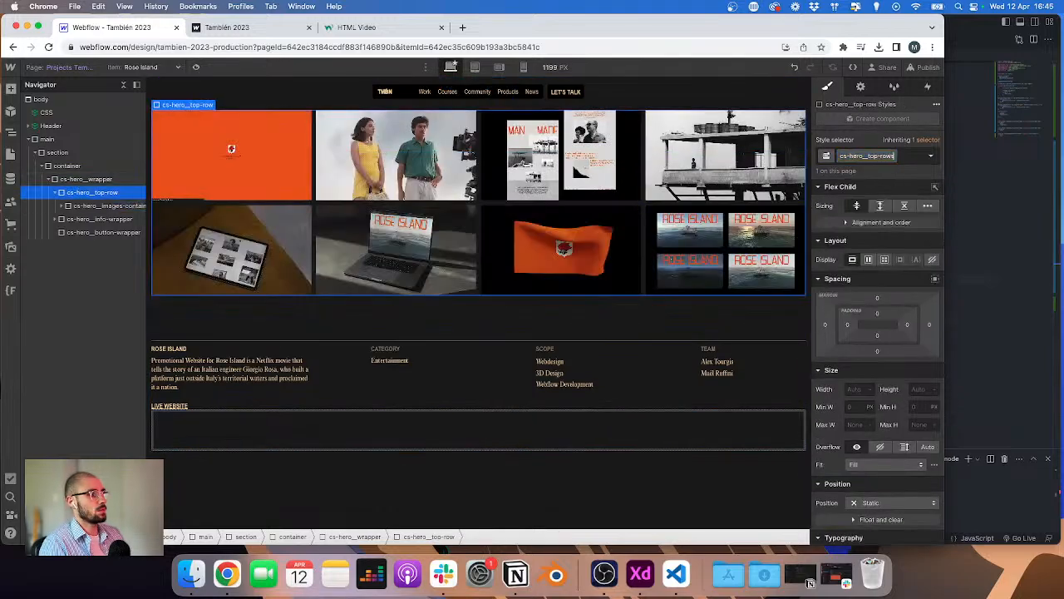
key(Return)
click(98, 205)
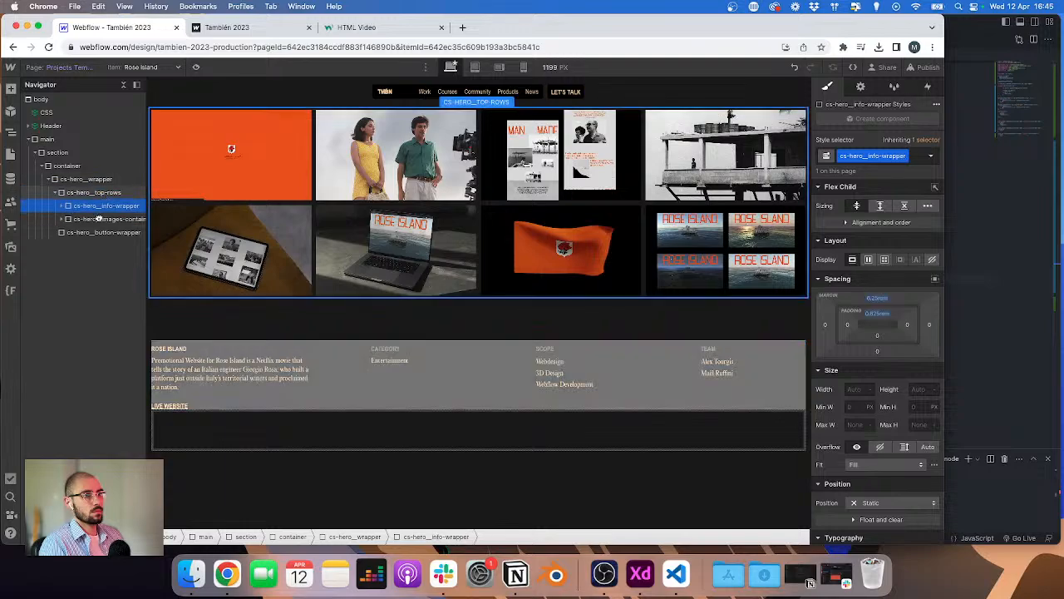
drag(98, 218, 98, 221)
click(56, 195)
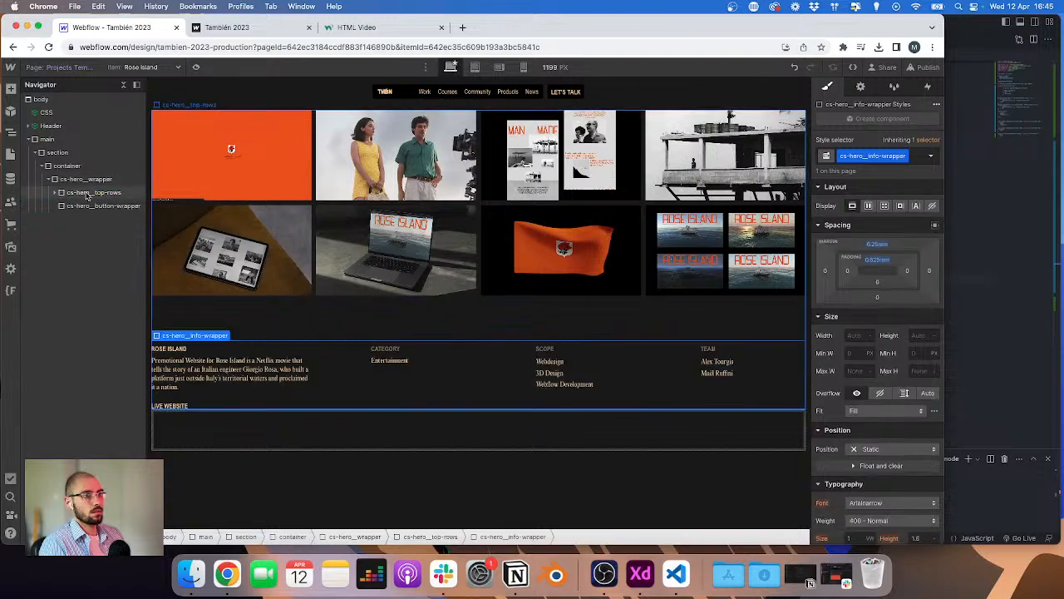
click(98, 206)
Step: Give cs-hero__button-wrapper a bottom padding of 2rem
click(87, 180)
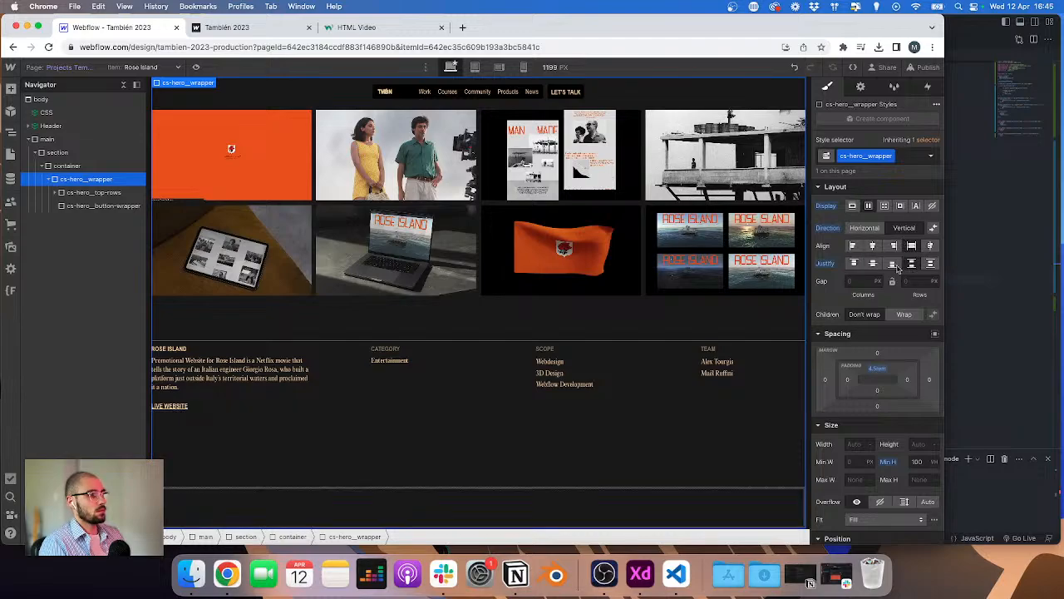
click(380, 424)
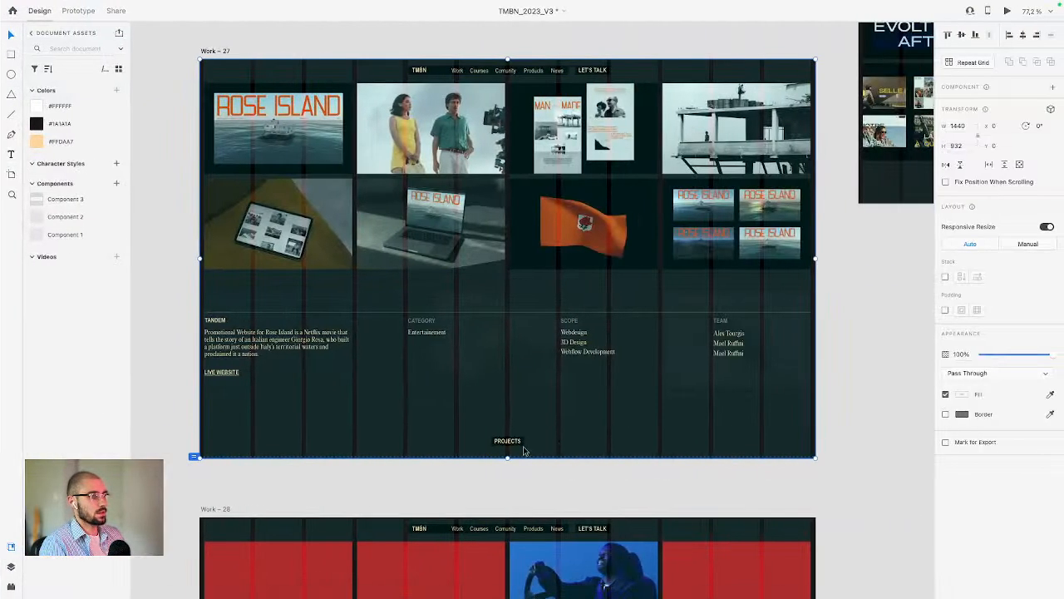
click(548, 441)
scroll(540, 453, up, 5)
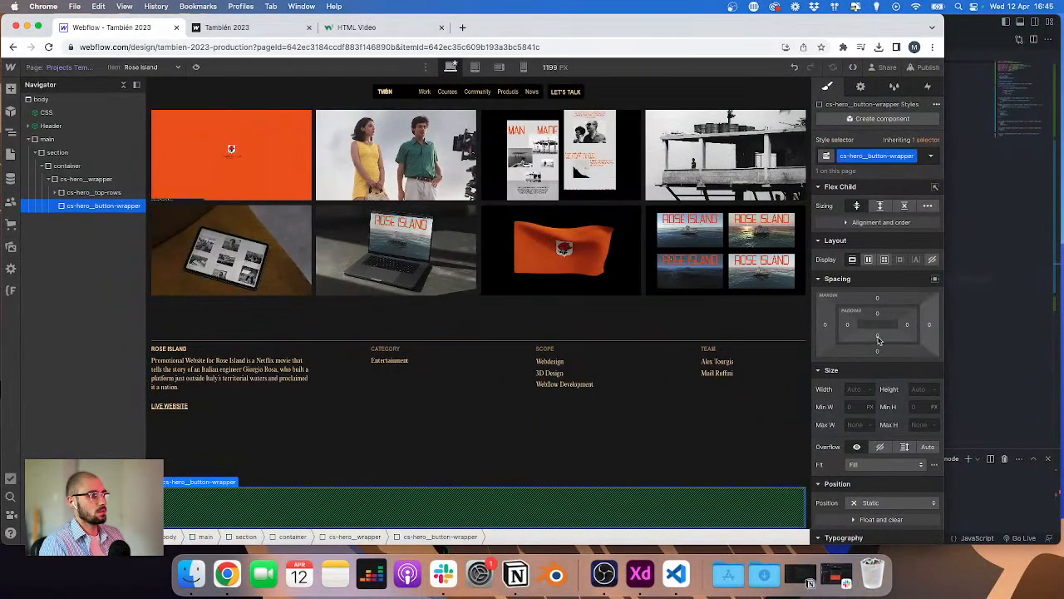
click(878, 336)
text(2rem)
key(Return)
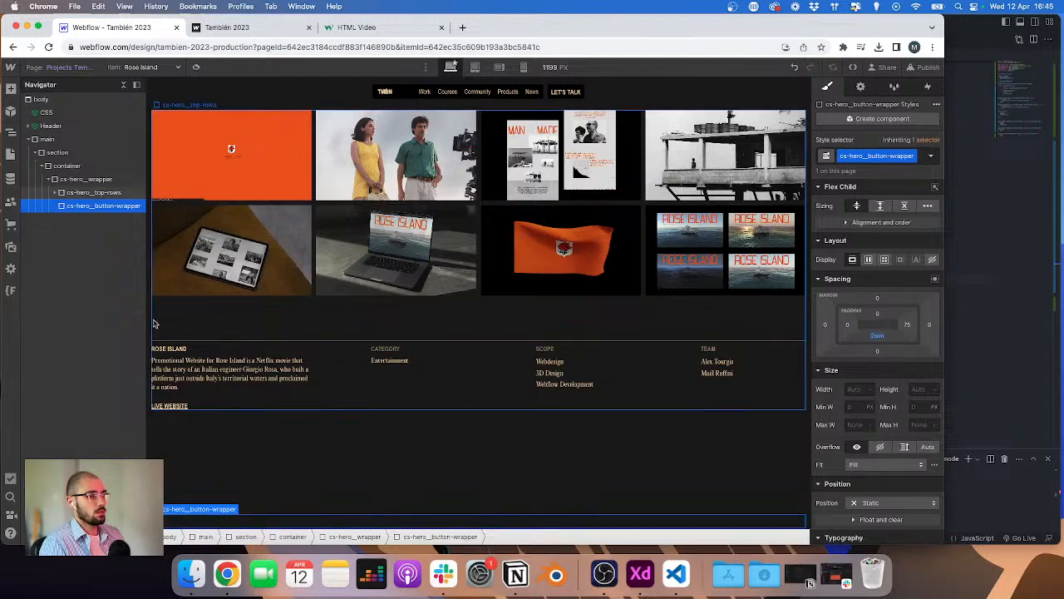
Step: Insert a Link Block into the button wrapper
key(super+e)
text(link)
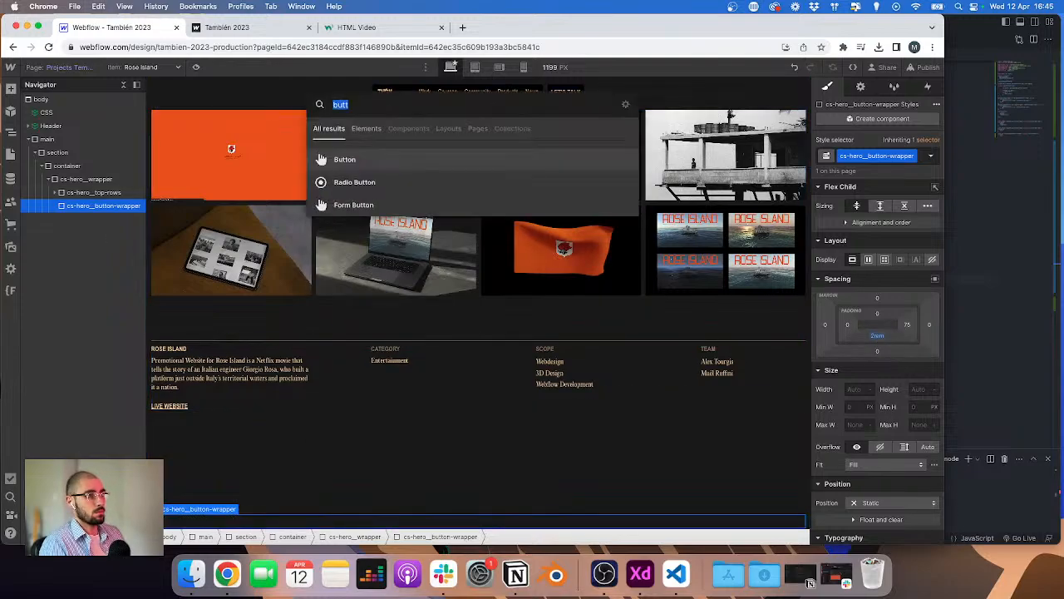
key(Return)
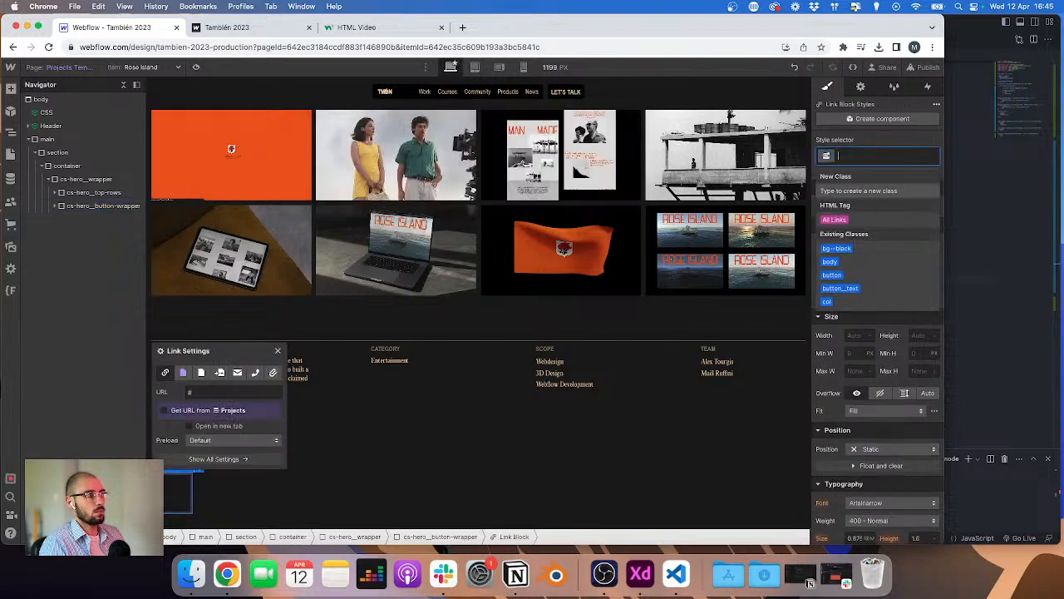
Step: Add a Paragraph inside the link and assign it the button_text class
key(super+e)
text(p)
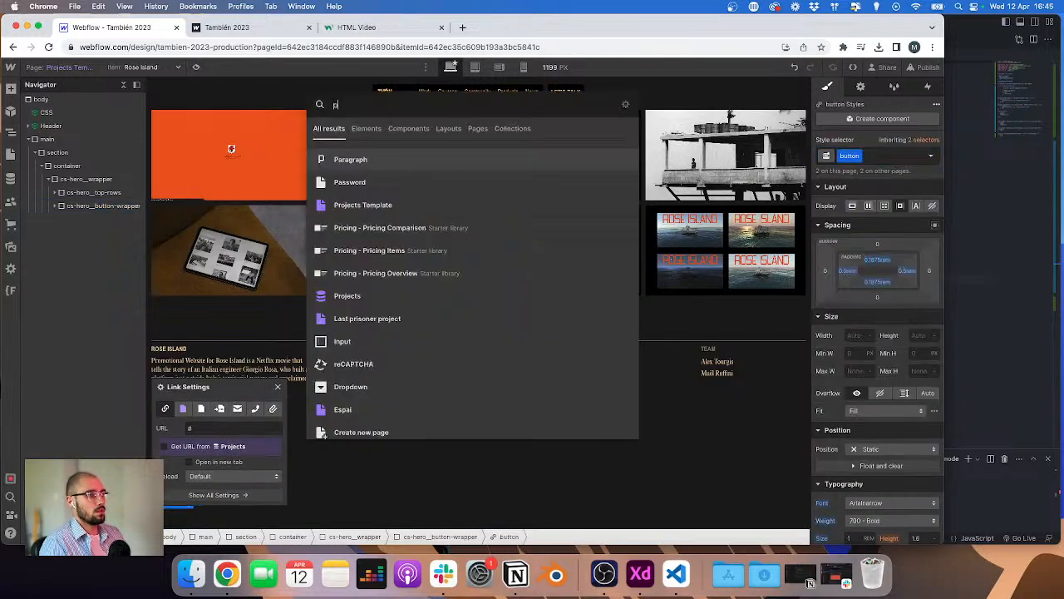
key(Return)
key(super+Return)
text(but)
key(Down)
key(Down)
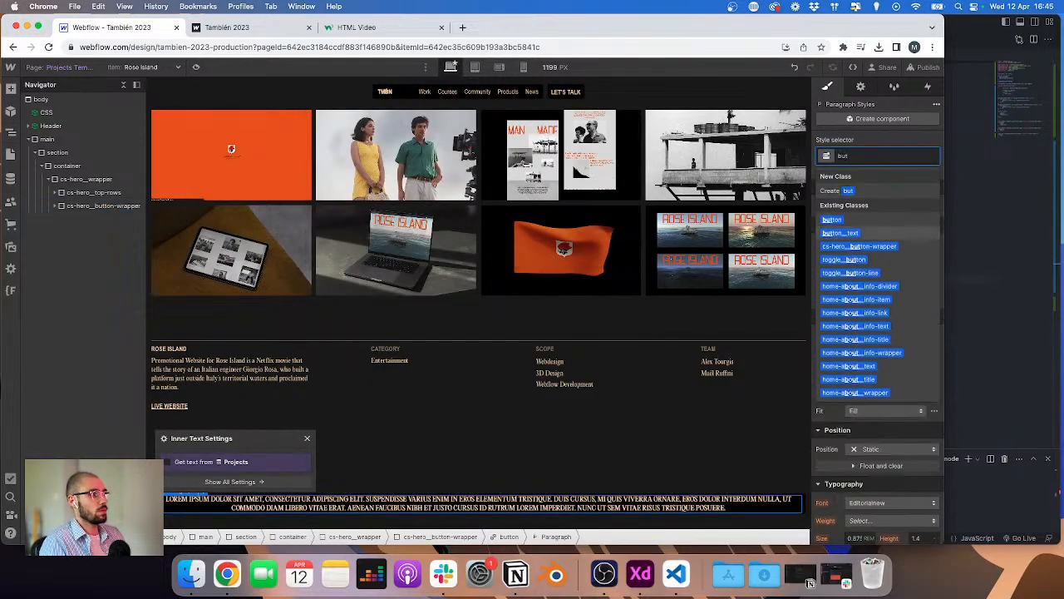
key(Return)
Step: Copy the PROJECTS label from the XD design and paste it as the button paragraph's text
key(ctrl+Right)
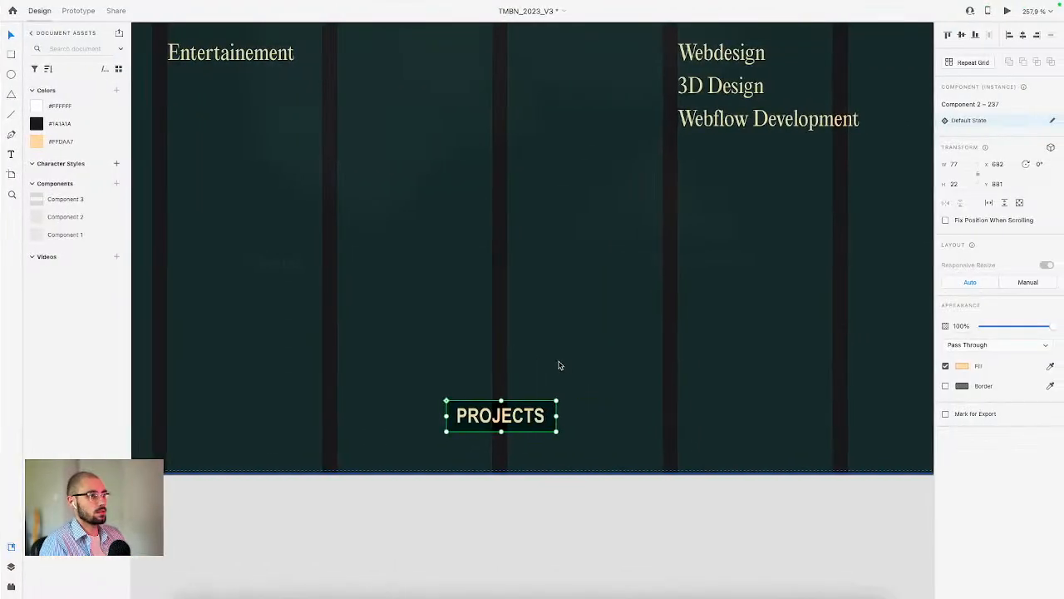
double_click(497, 421)
double_click(498, 421)
key(super+c)
key(ctrl+Left)
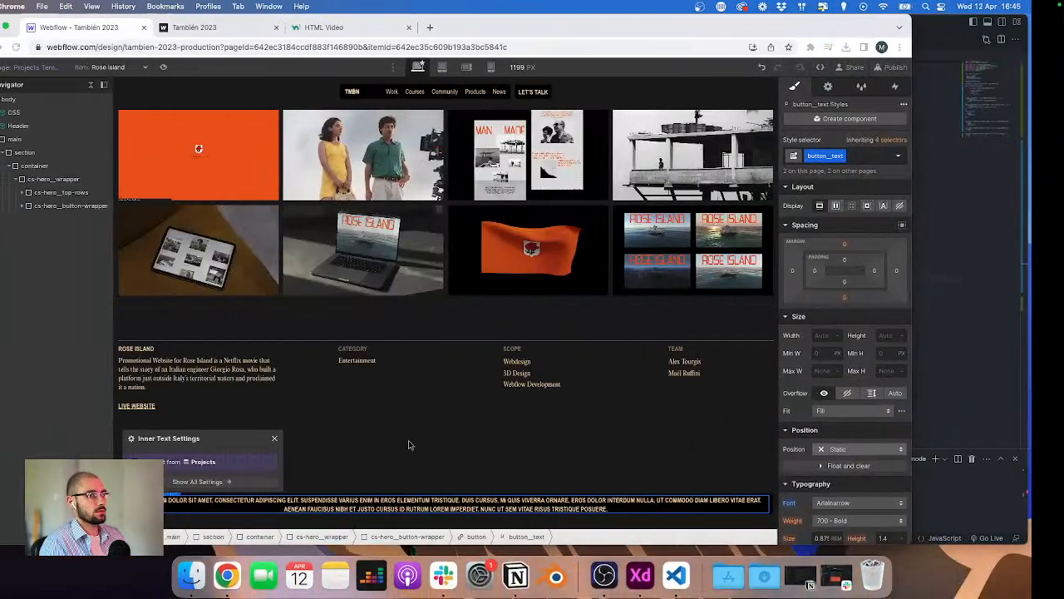
double_click(371, 508)
key(super+v)
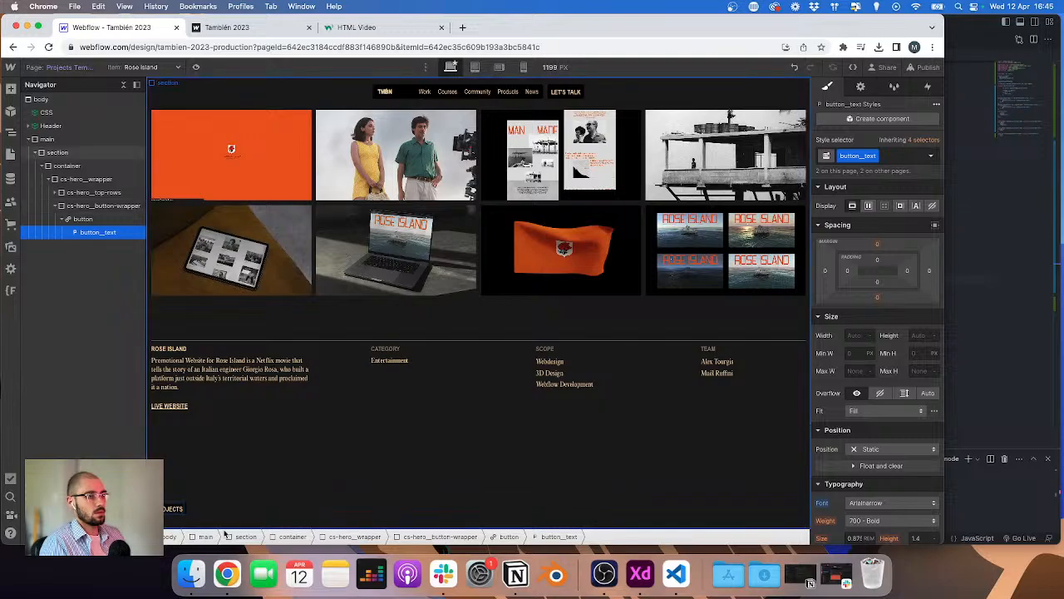
Step: Make the button wrapper a flex container and center the Projects button horizontally
click(97, 234)
click(96, 207)
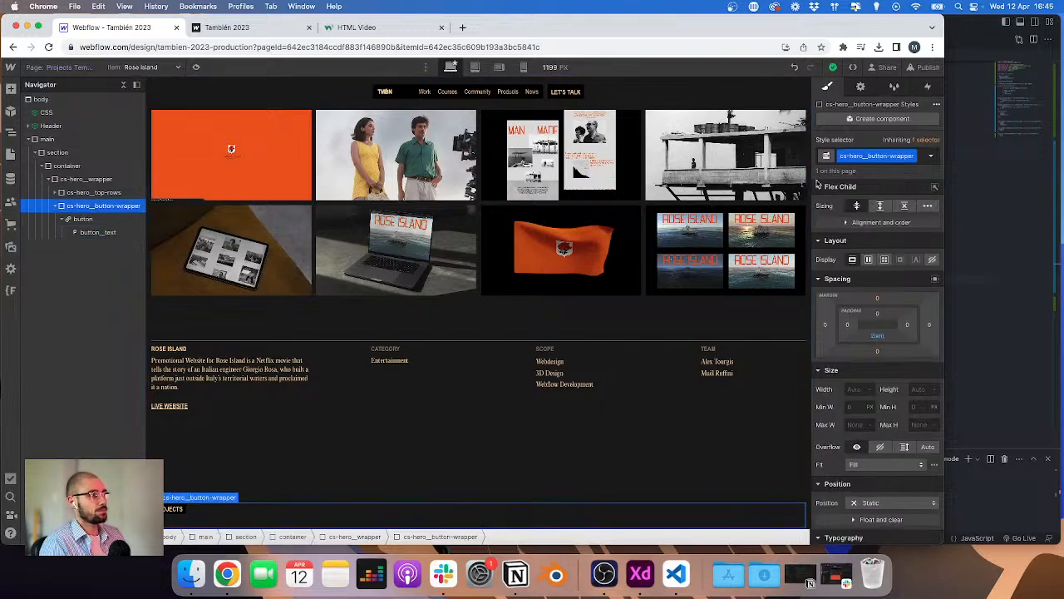
click(869, 259)
click(872, 318)
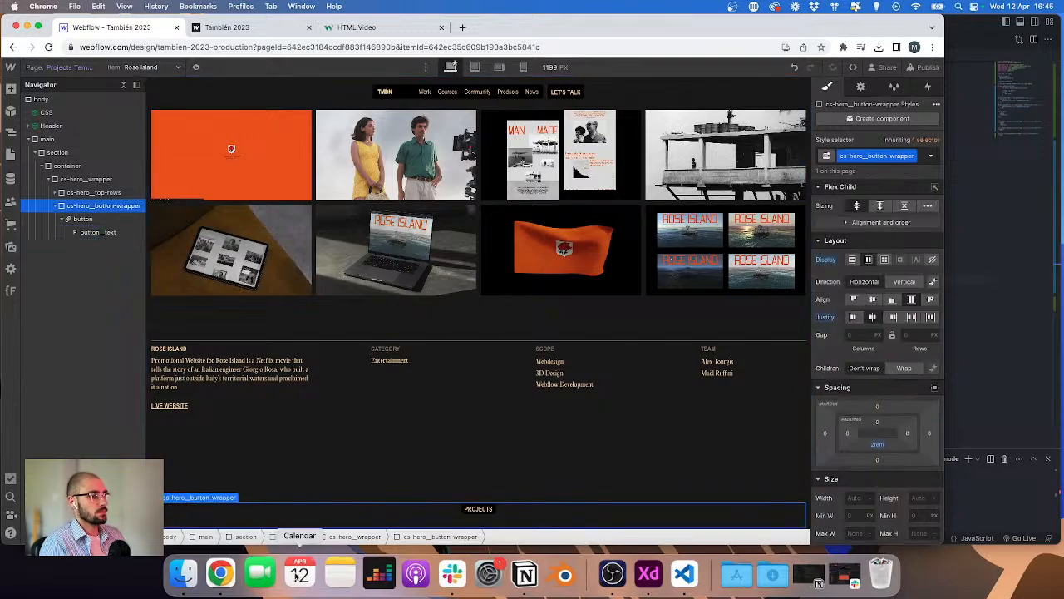
Step: Link the Projects button to the Work page
click(468, 509)
click(463, 510)
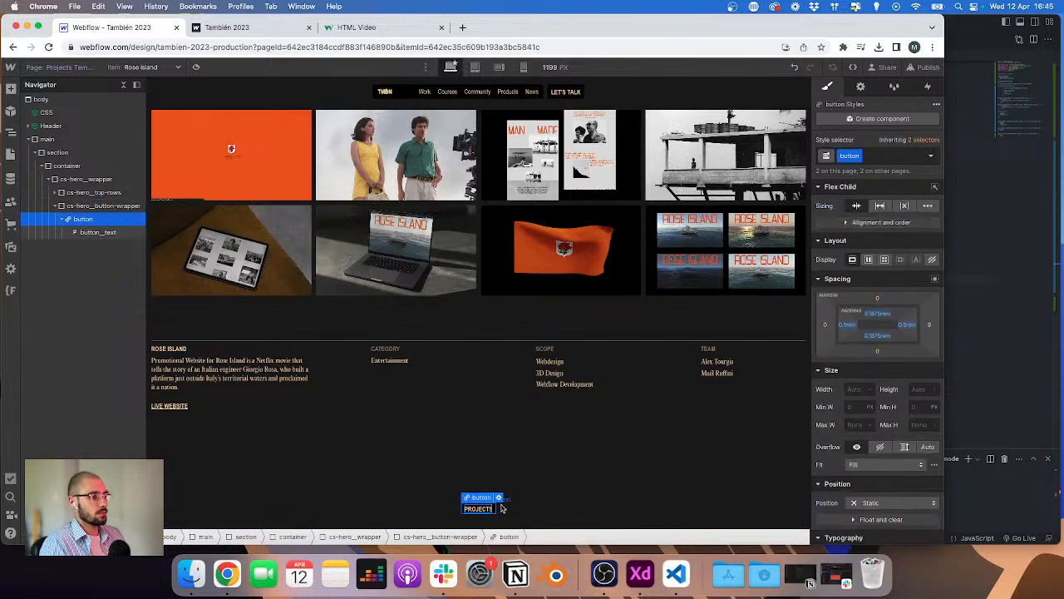
click(500, 500)
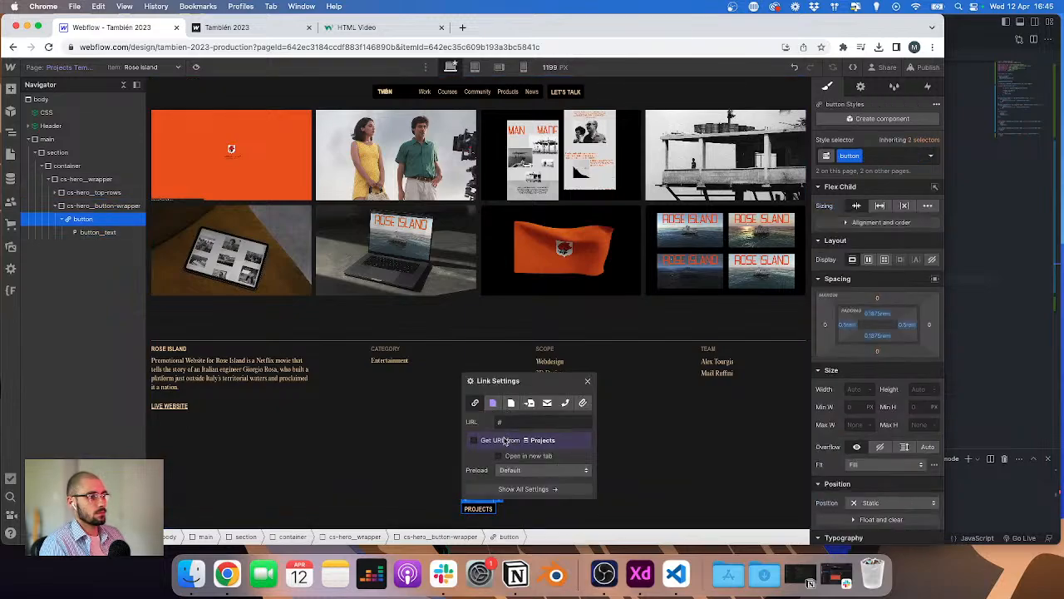
click(511, 404)
click(512, 441)
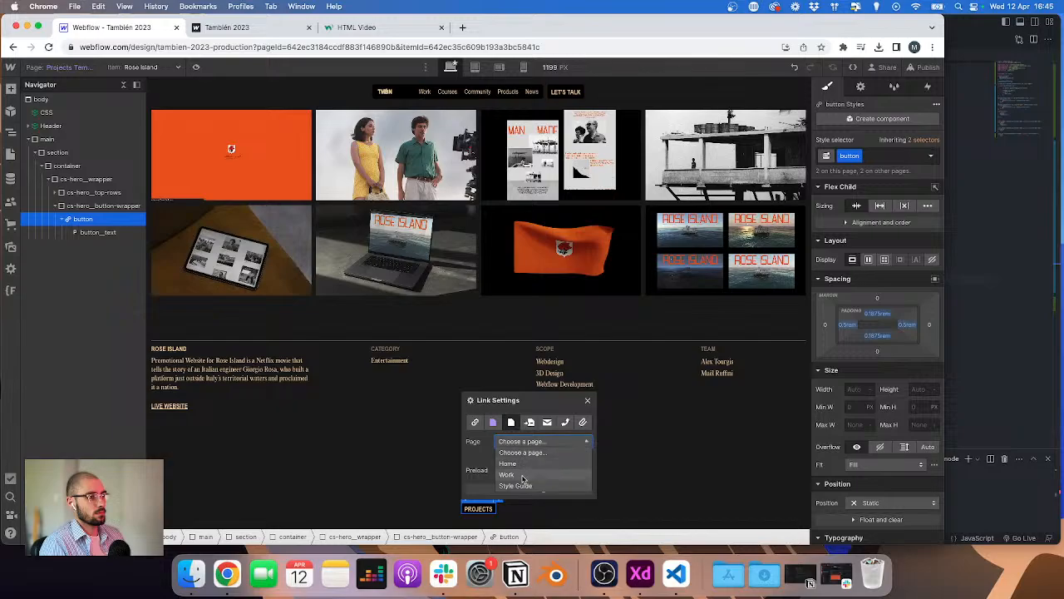
click(510, 475)
click(387, 479)
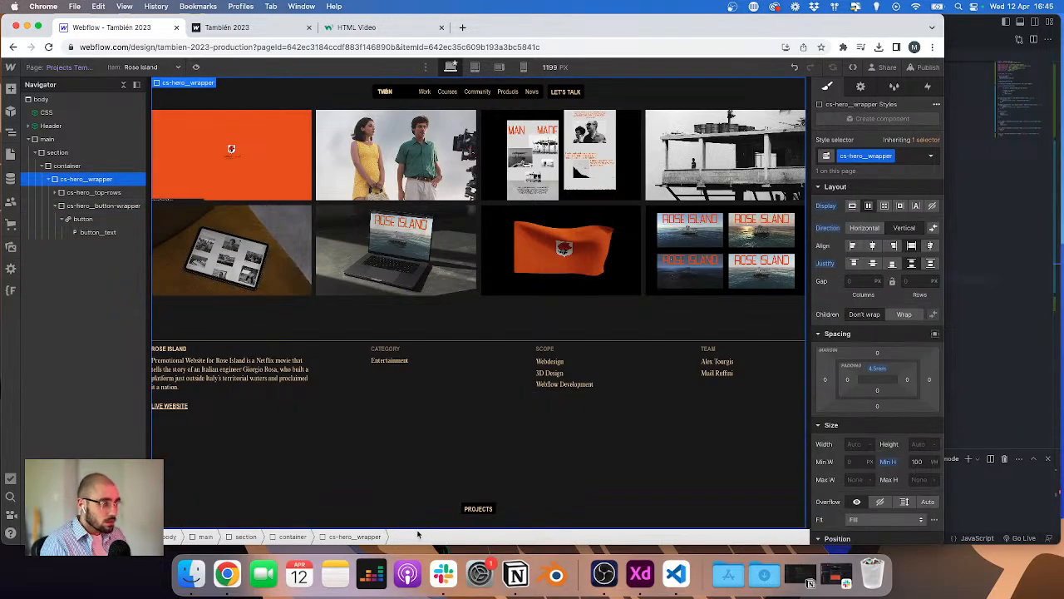
Step: Compare the hero with the XD design and preview it at tablet and desktop widths
key(ctrl+Right)
scroll(544, 468, down, 5)
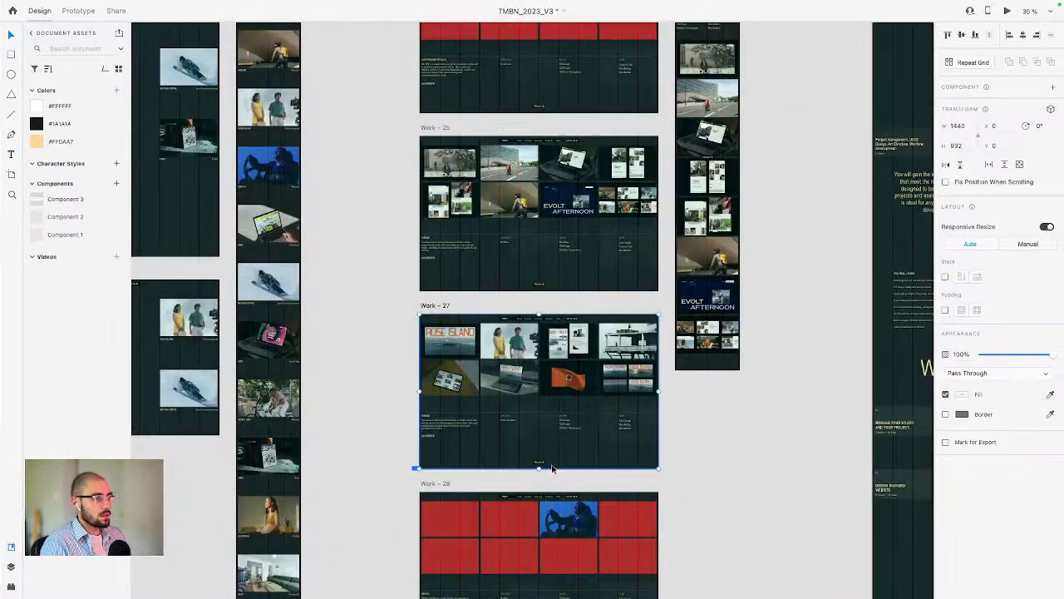
key(ctrl+Left)
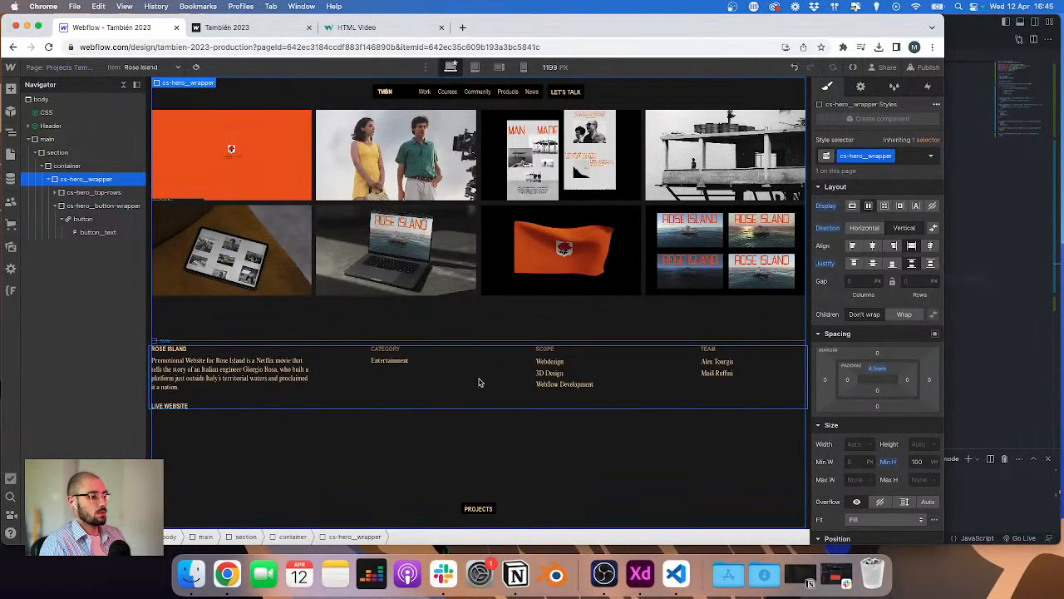
click(926, 66)
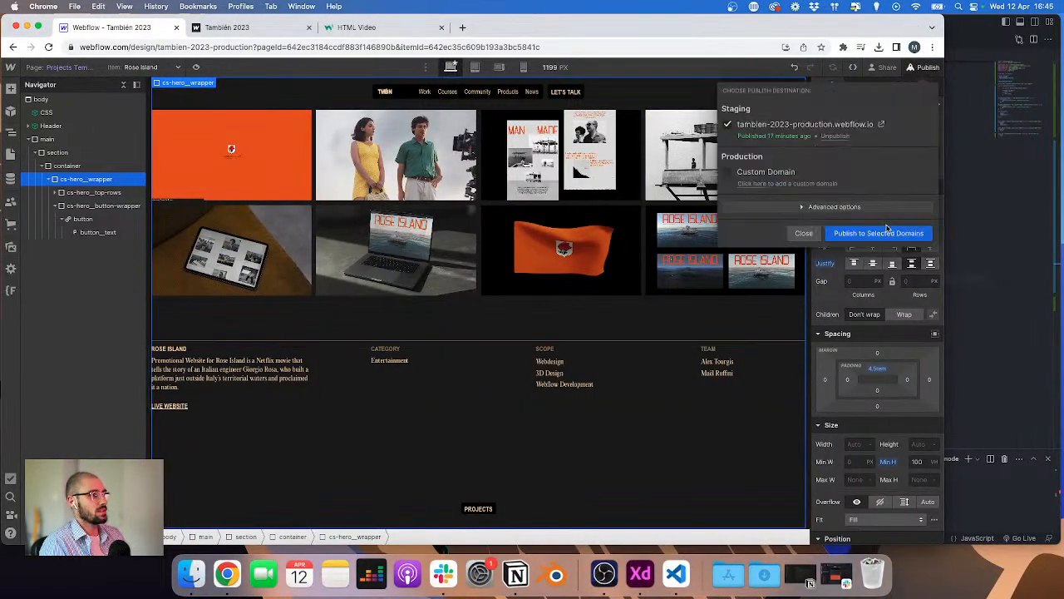
click(474, 68)
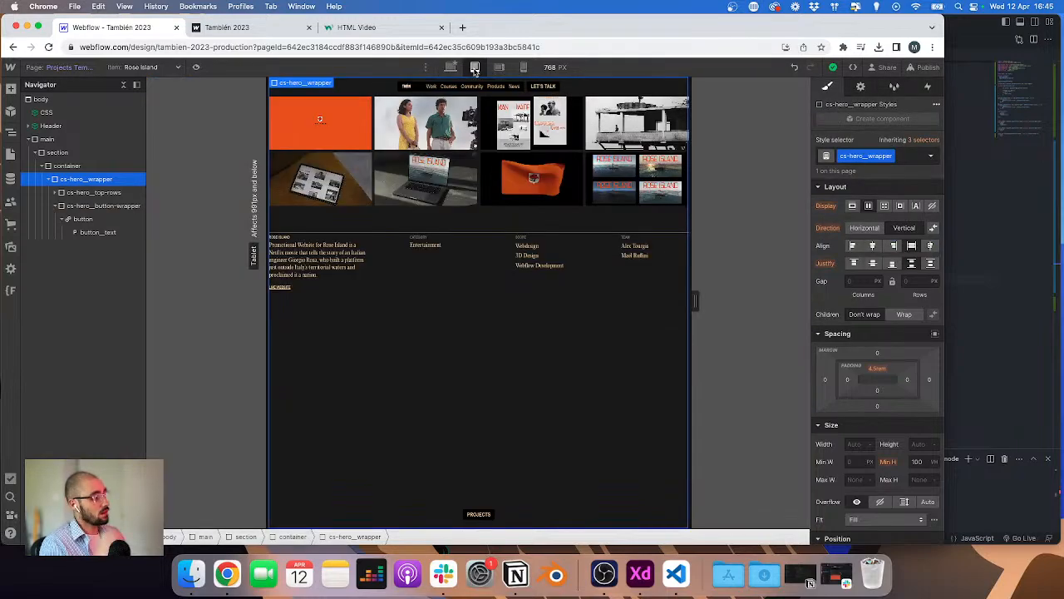
click(452, 68)
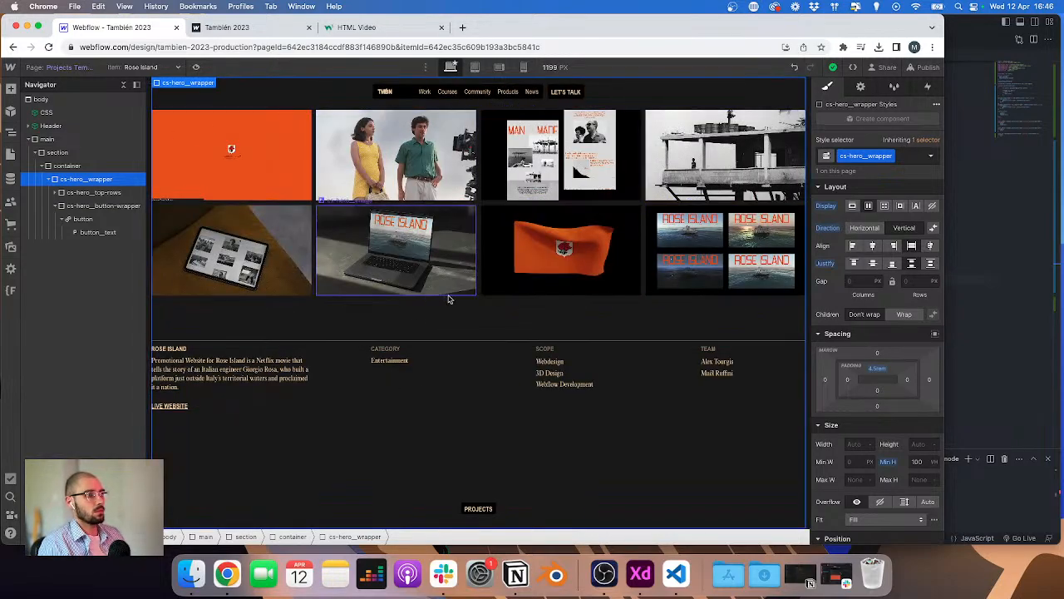
click(411, 218)
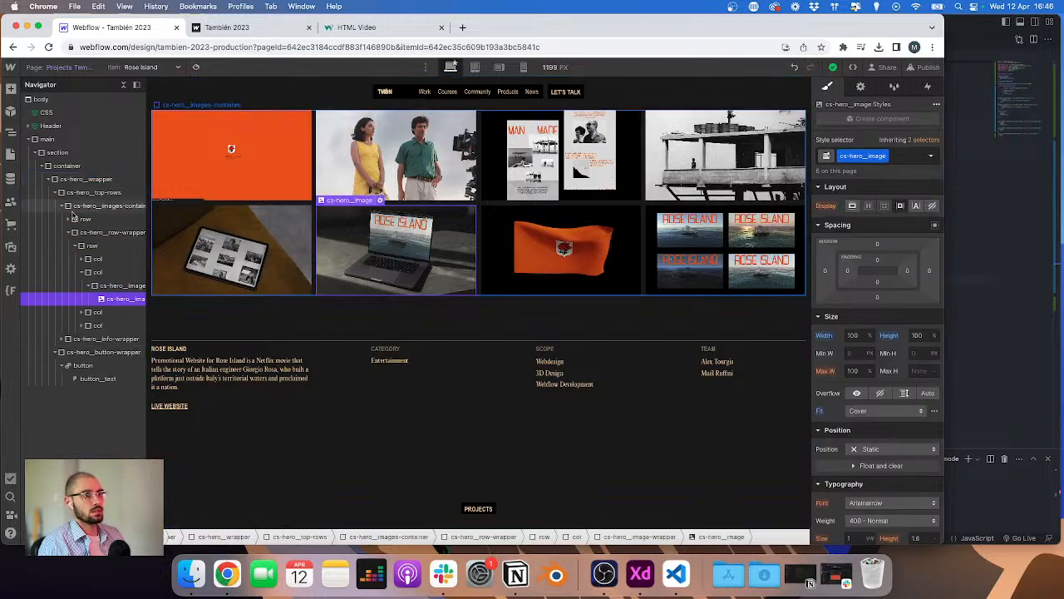
click(97, 233)
key(super+d)
key(super+d)
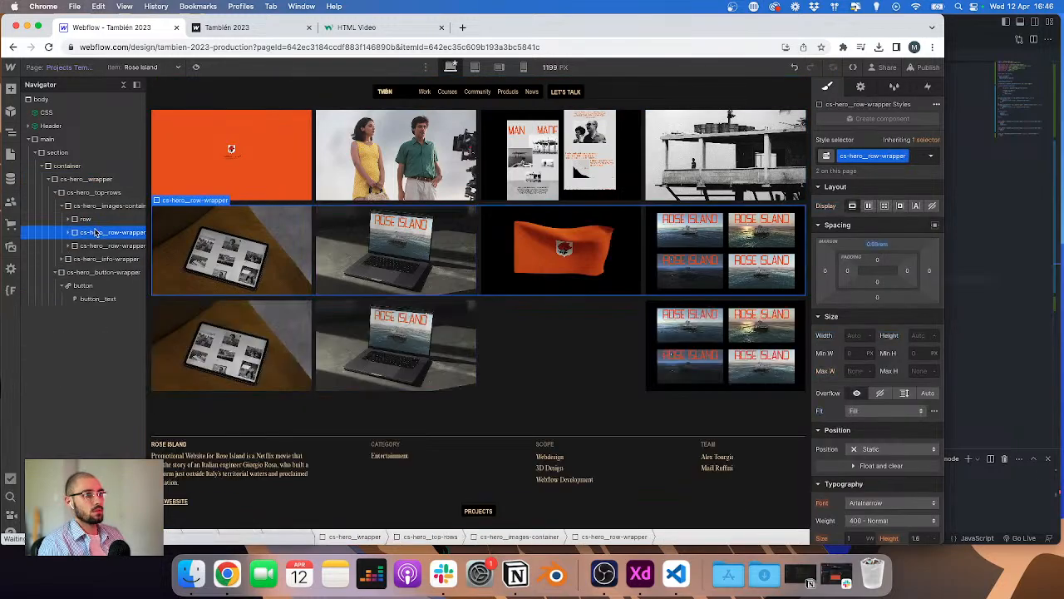
scroll(294, 288, down, 2)
scroll(295, 287, up, 2)
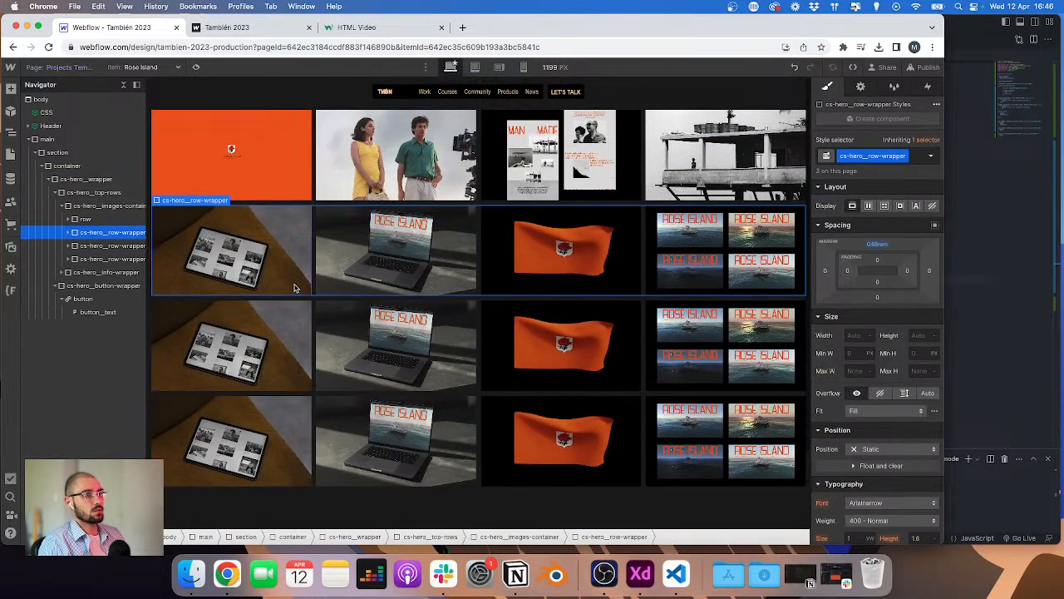
scroll(295, 288, down, 2)
scroll(295, 287, up, 2)
scroll(295, 288, down, 2)
scroll(294, 288, up, 2)
key(Delete)
key(Delete)
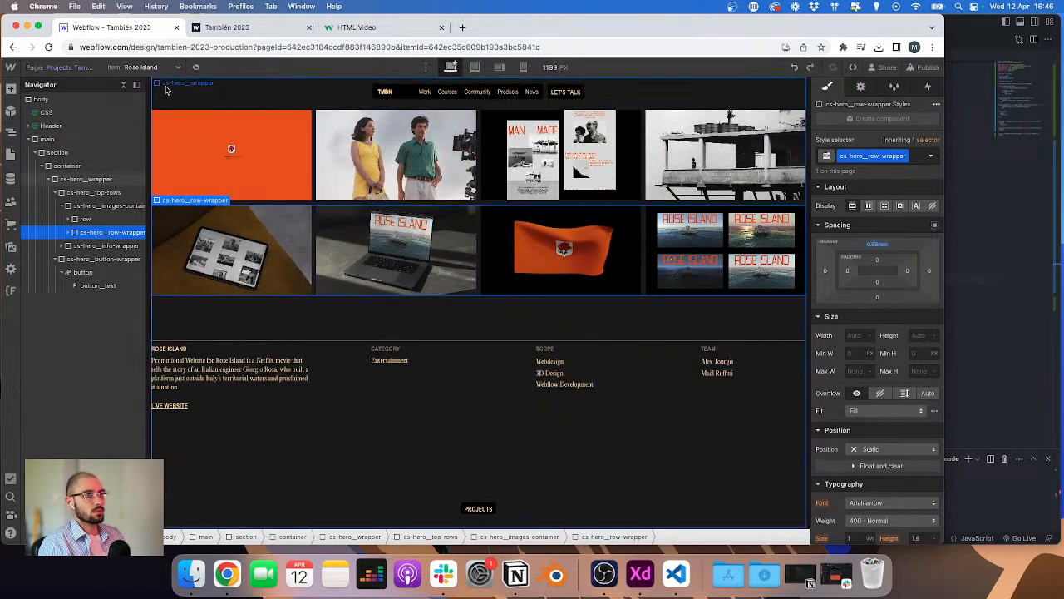
Step: At the tablet breakpoint, add the combo class col-md-4 to the first image column
click(474, 68)
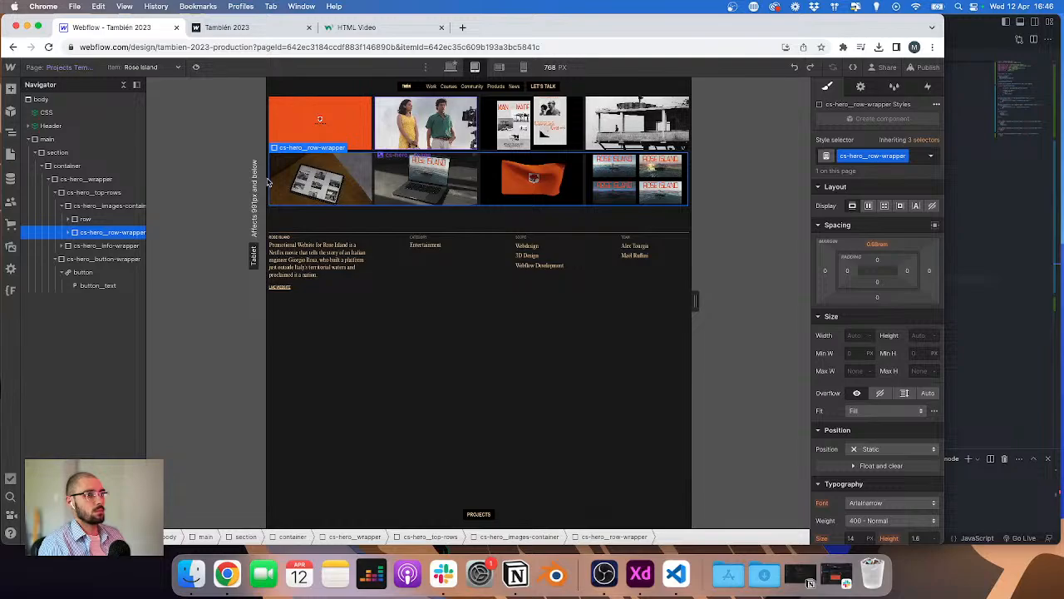
click(424, 125)
click(95, 234)
key(super+Return)
text(c)
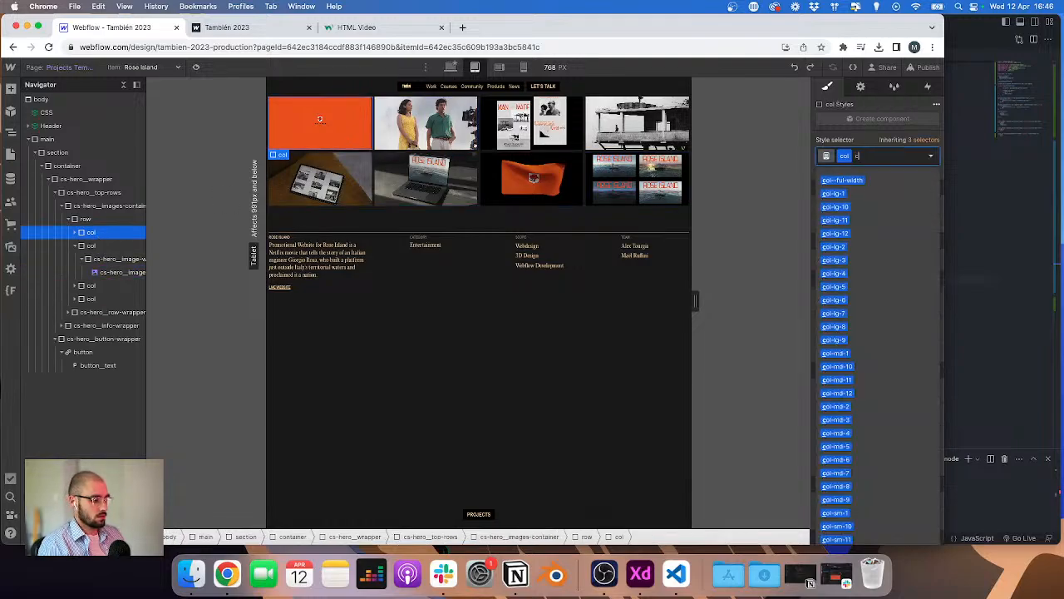
text(ol-md)
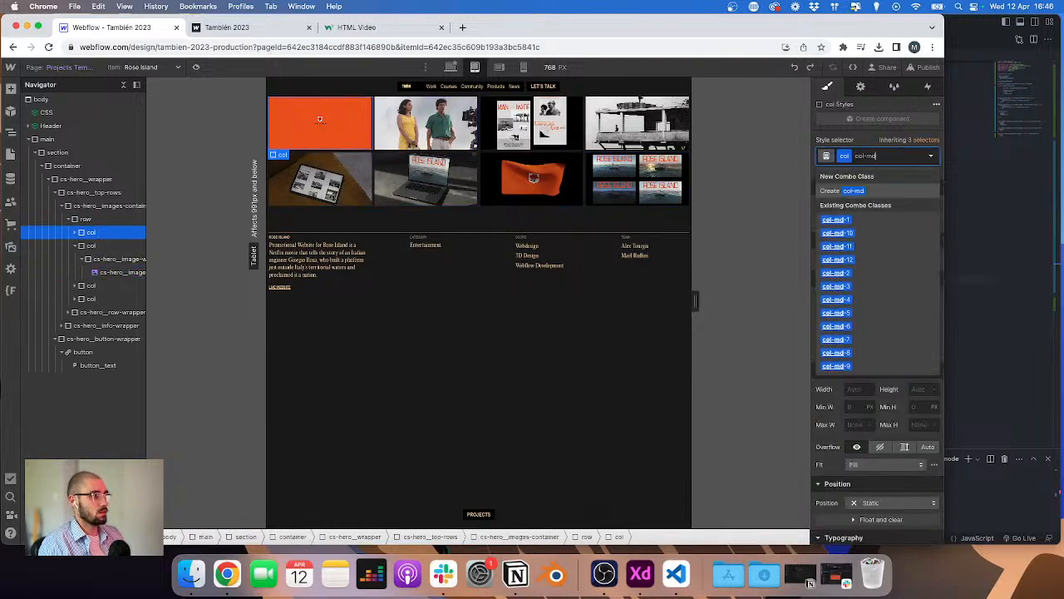
key(BackSpace)
key(BackSpace)
text(md-4)
key(Return)
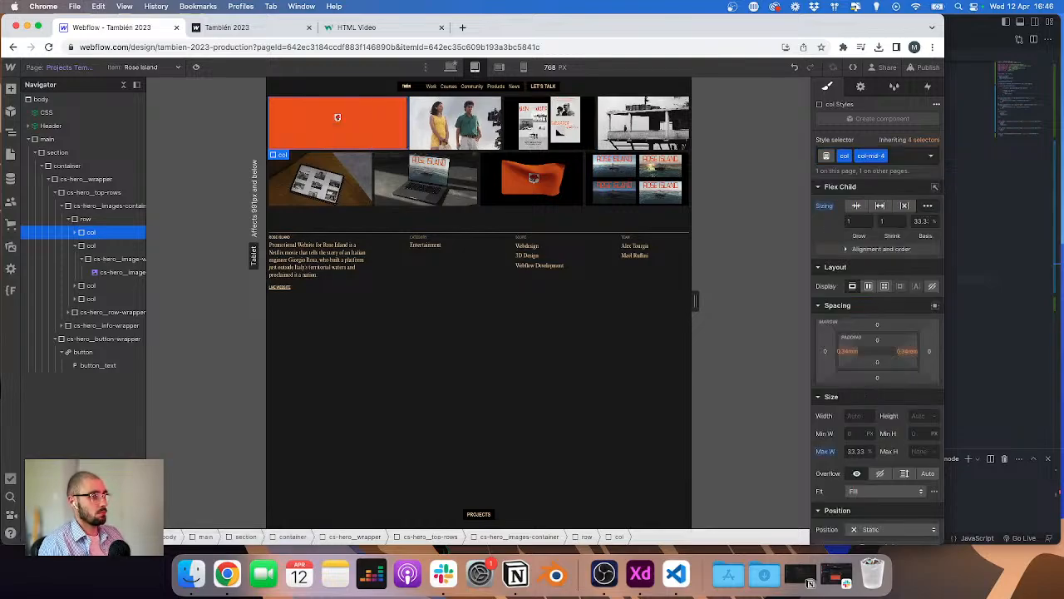
Step: Give the second image column the combo class col-md-6
click(91, 249)
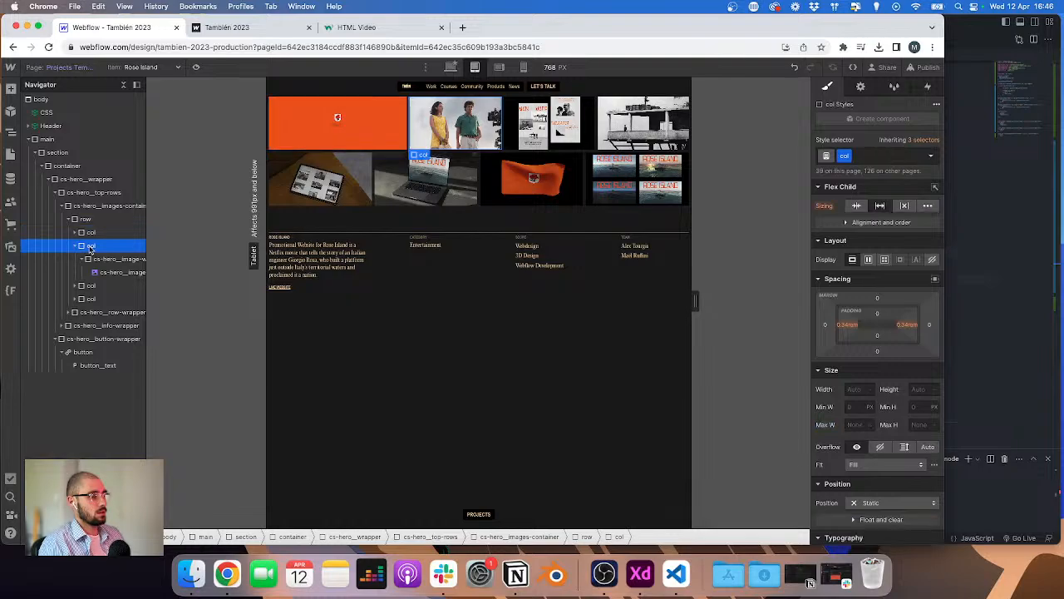
key(super+Return)
text(col-md-4)
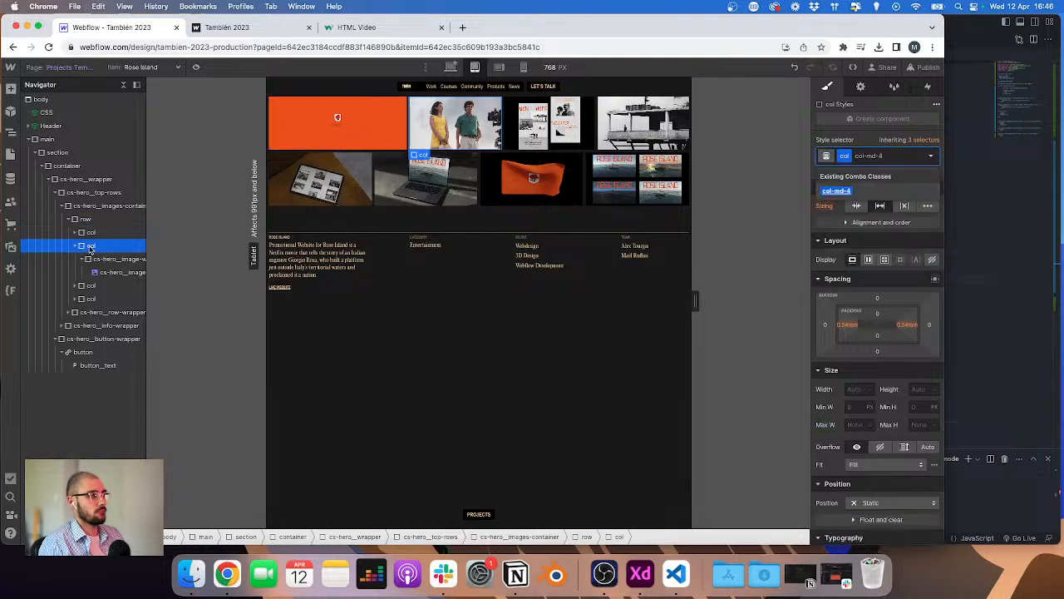
key(BackSpace)
key(BackSpace)
text(cpl)
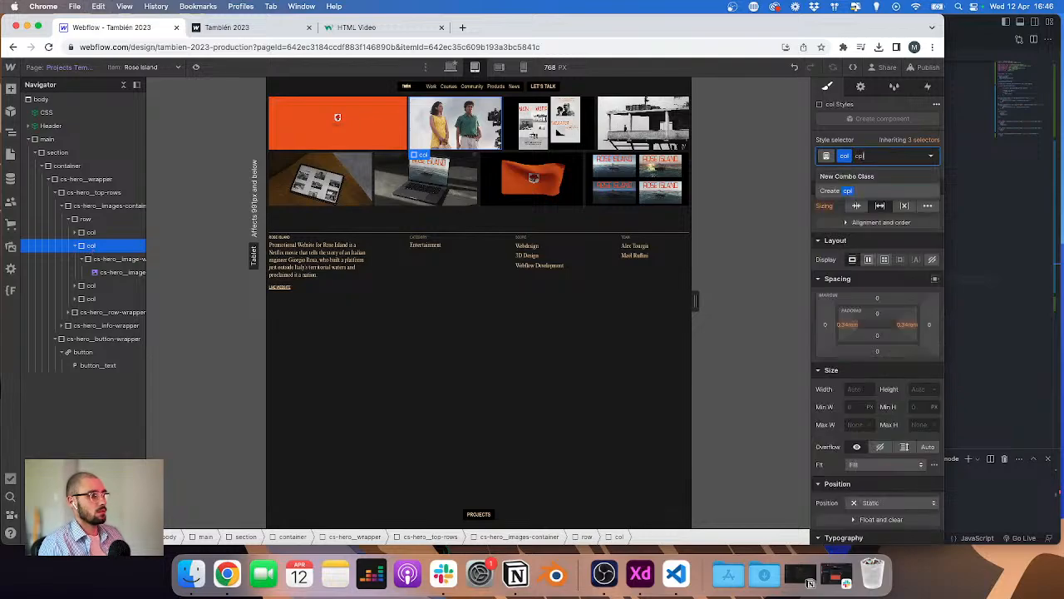
key(BackSpace)
key(BackSpace)
text(o)
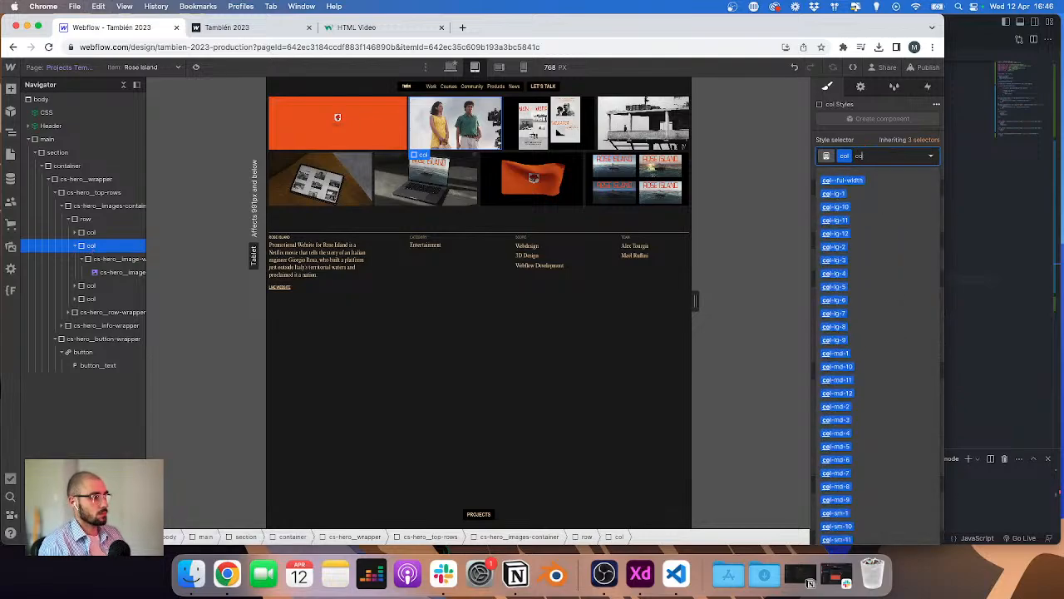
text(l)
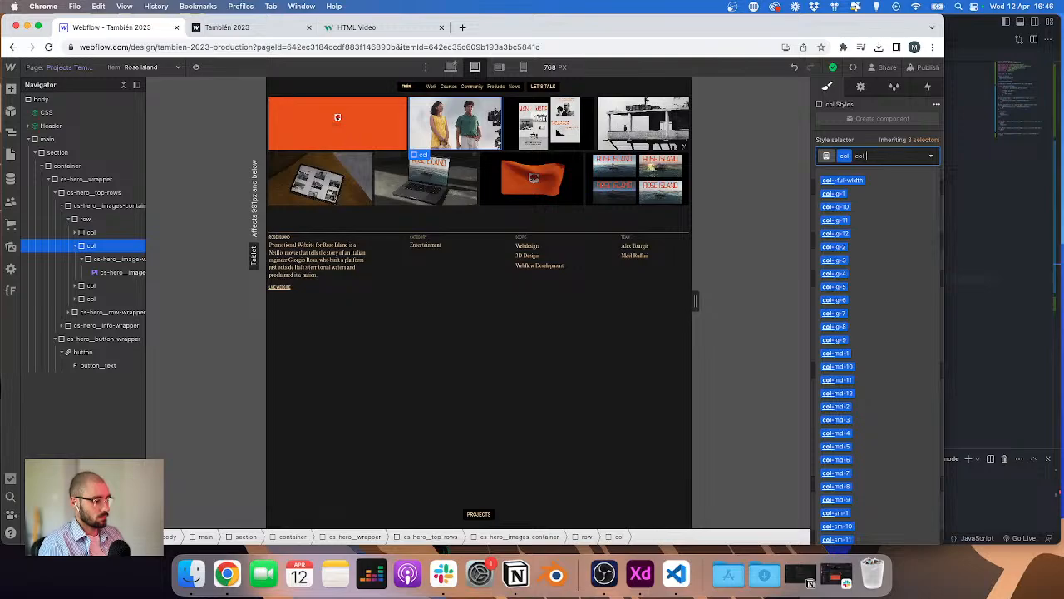
text(-md-2)
key(Return)
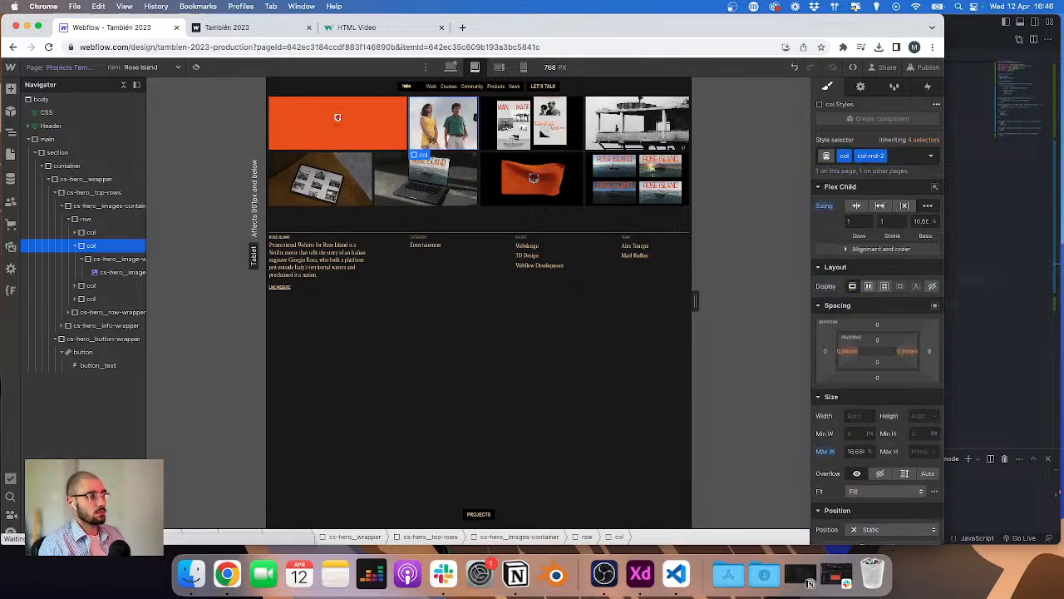
key(BackSpace)
key(BackSpace)
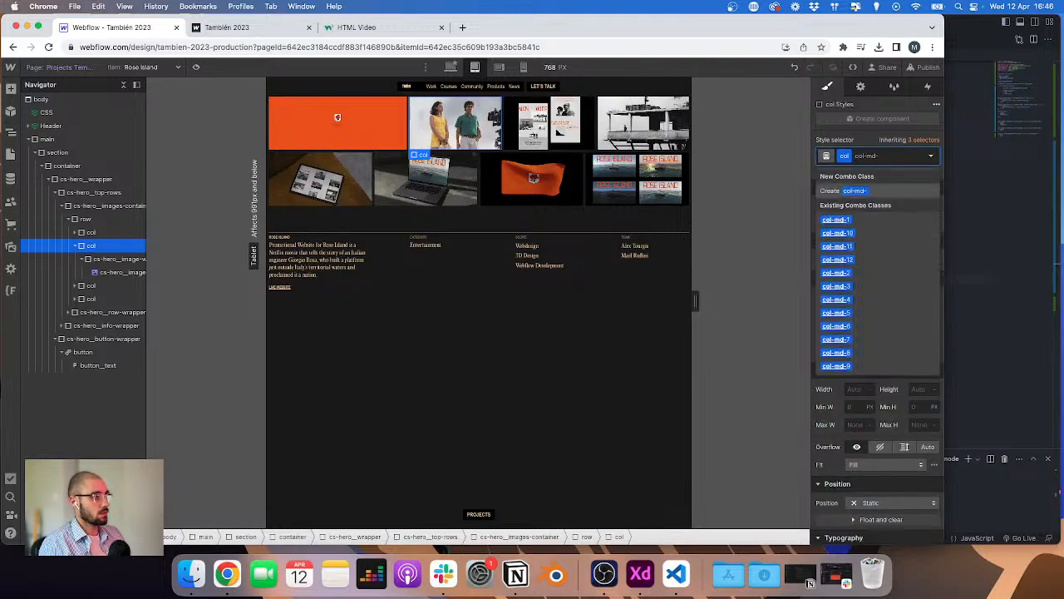
text(6)
key(Return)
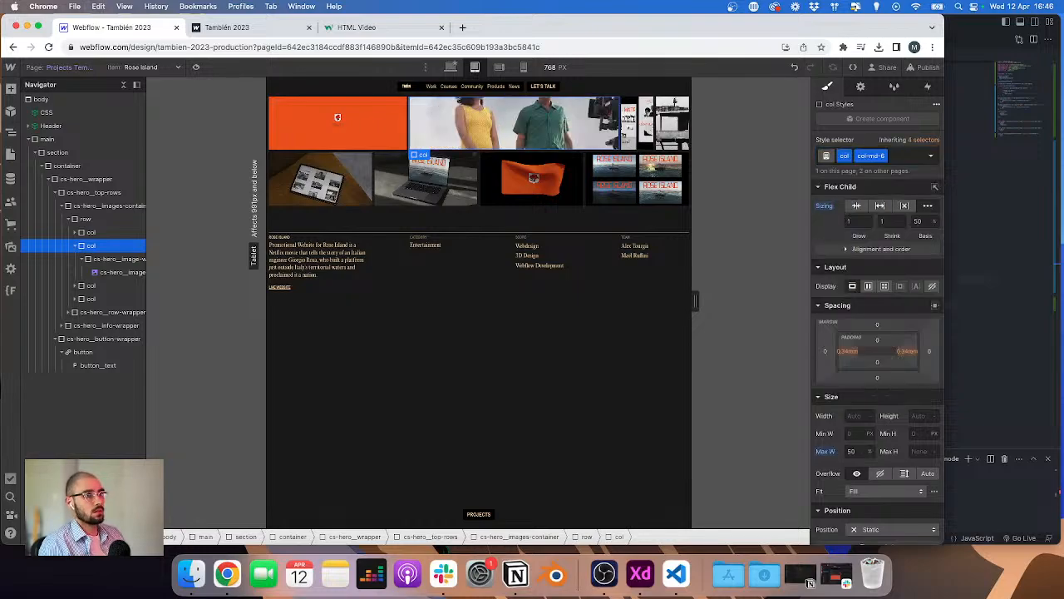
Step: Change the first image column's combo class to col-md-6
click(90, 232)
key(super+Return)
key(BackSpace)
key(BackSpace)
text(6)
key(Return)
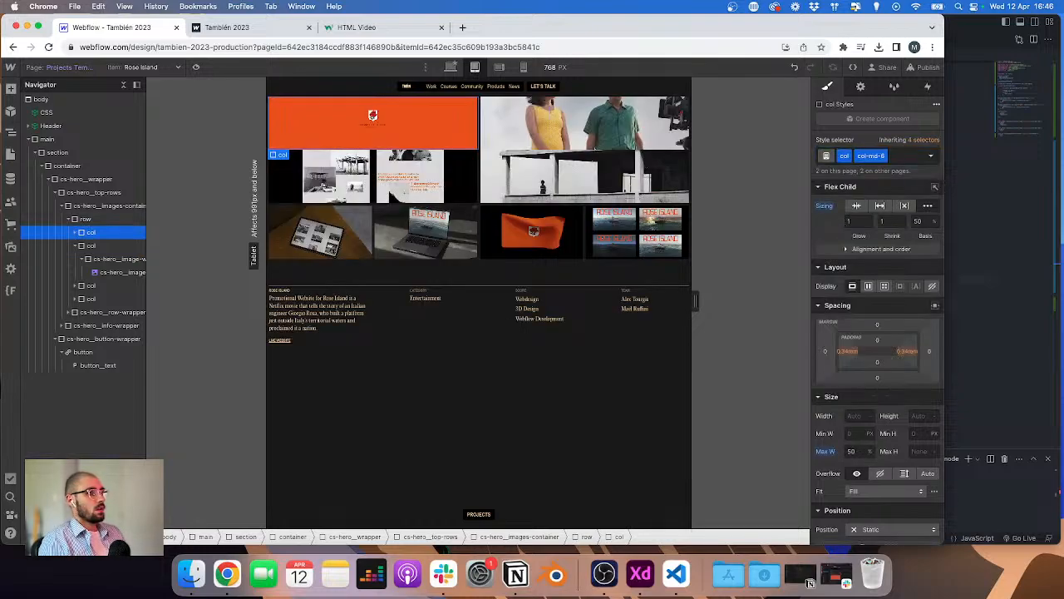
Step: Apply the col-md-6 combo class to the third and fourth image columns
click(91, 285)
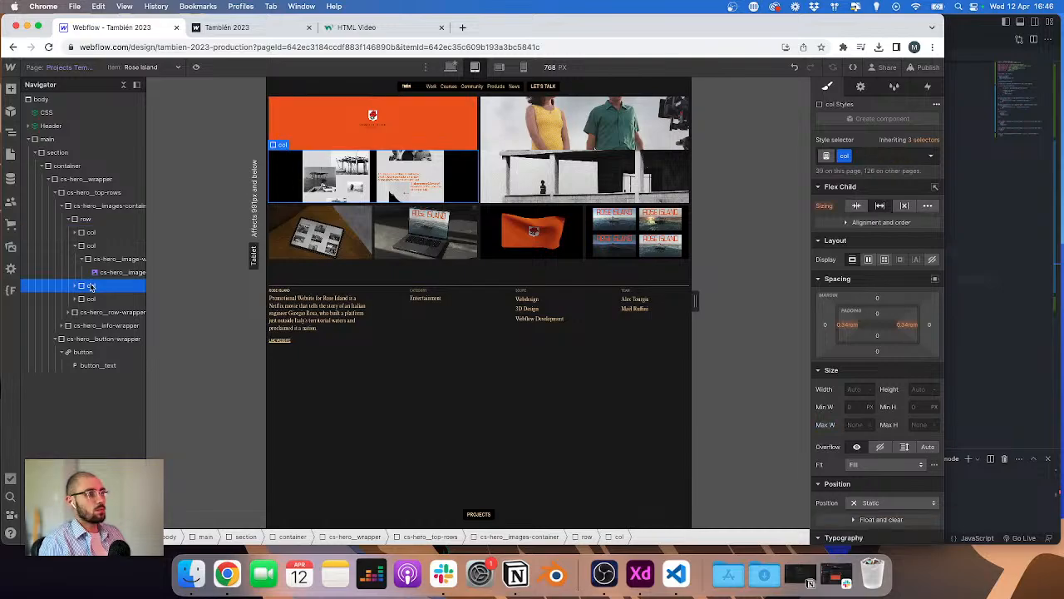
key(super+Return)
key(BackSpace)
text(6)
key(Return)
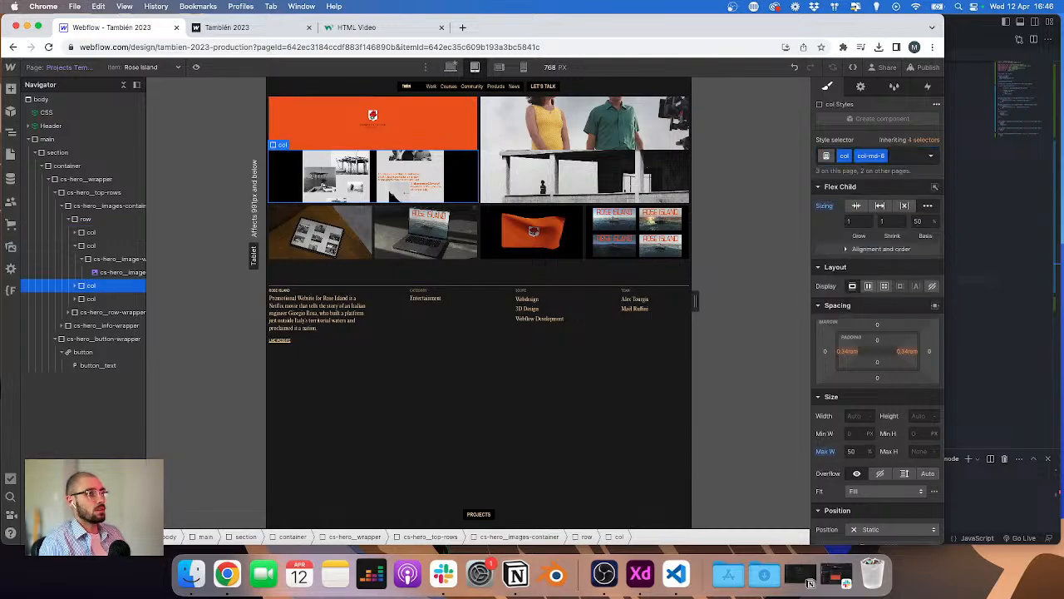
click(92, 300)
key(super+Return)
text(col-md-6)
key(Return)
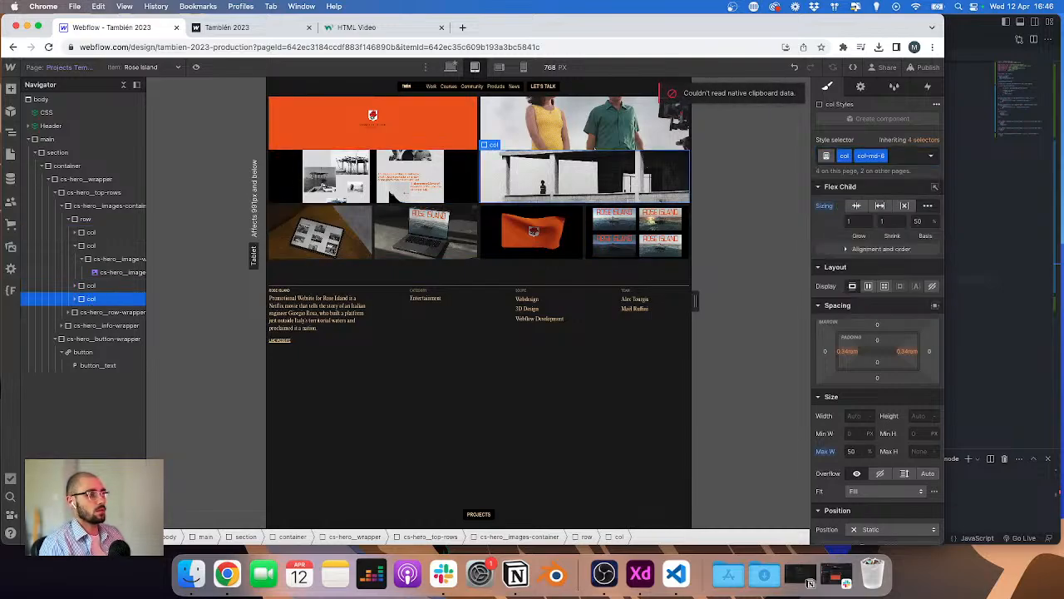
Step: Set the image wrapper's height to 25 rem at the tablet breakpoint
click(140, 259)
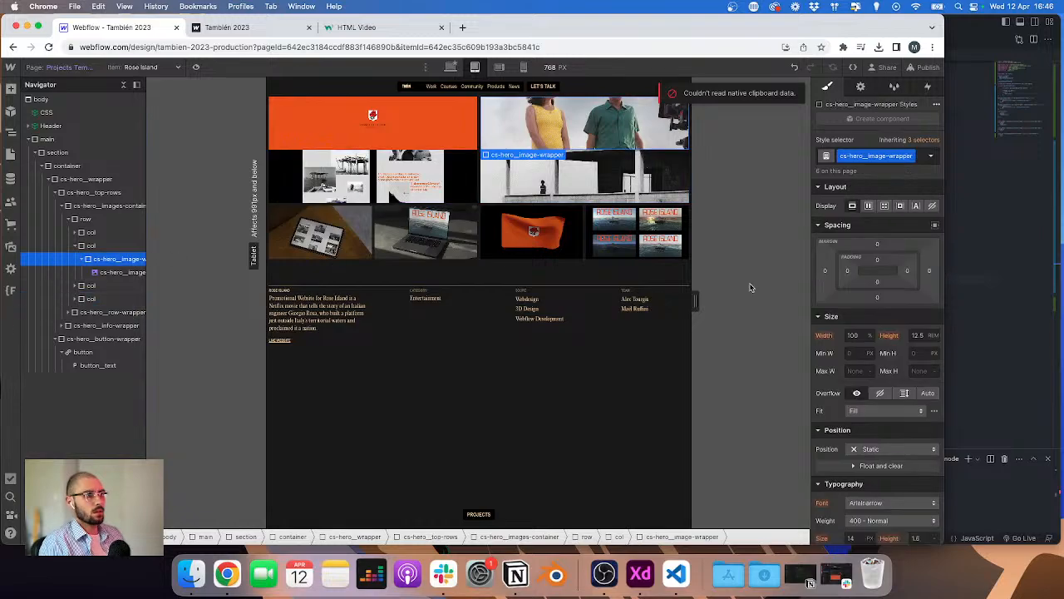
click(917, 335)
text(15)
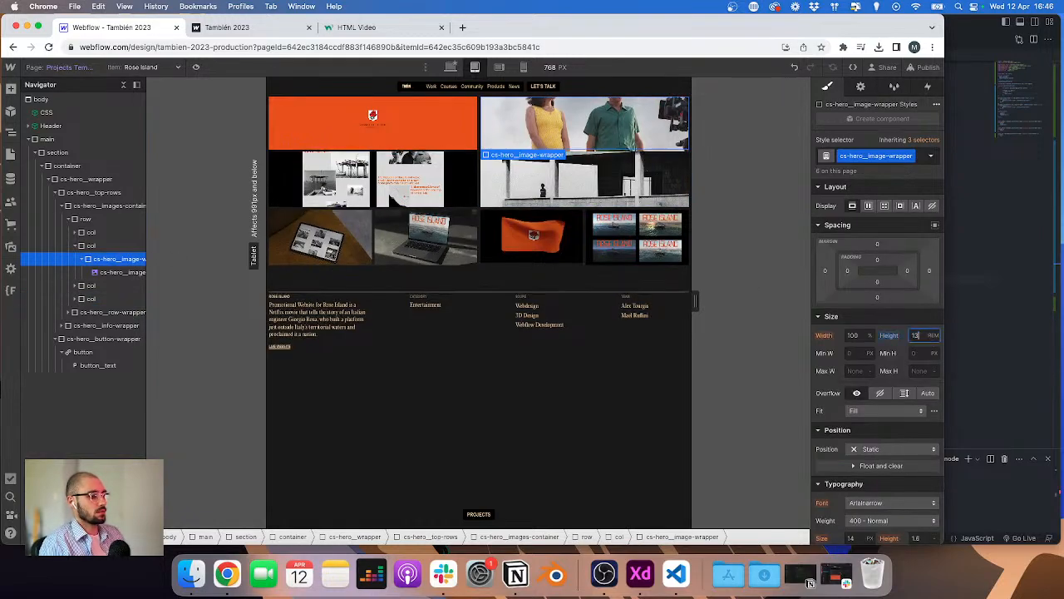
key(Up)
key(Up)
key(Up)
key(Up)
key(Up)
key(Up)
key(Up)
key(Up)
key(Up)
key(Up)
key(Up)
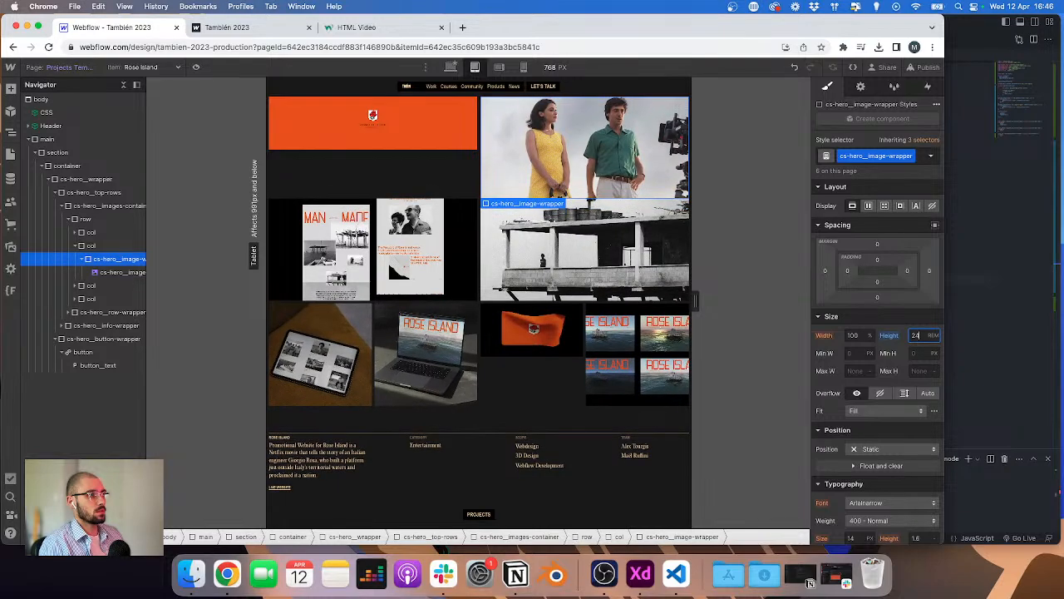
key(Up)
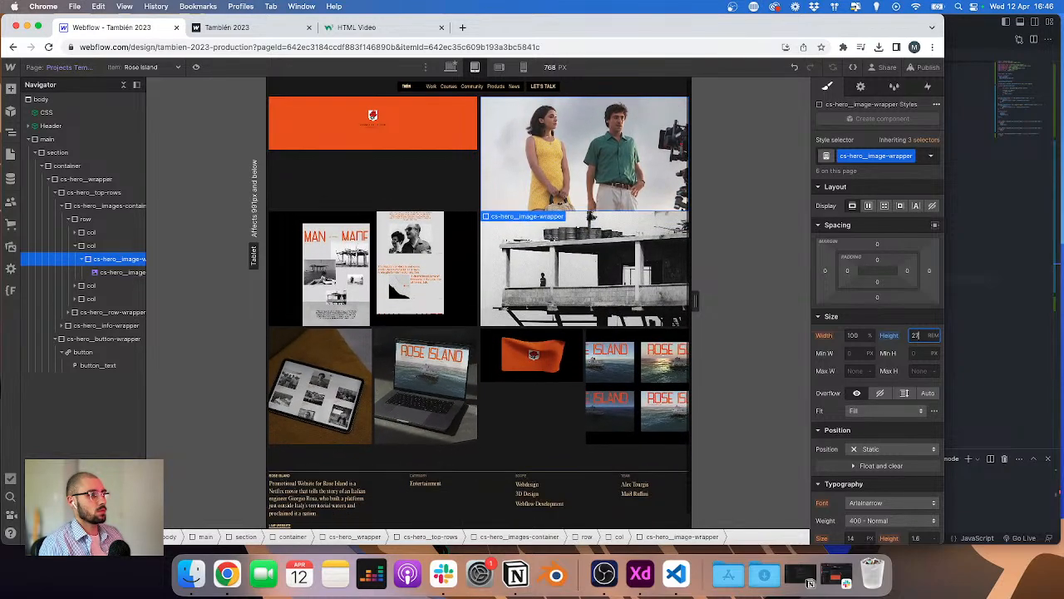
key(Down)
key(Down)
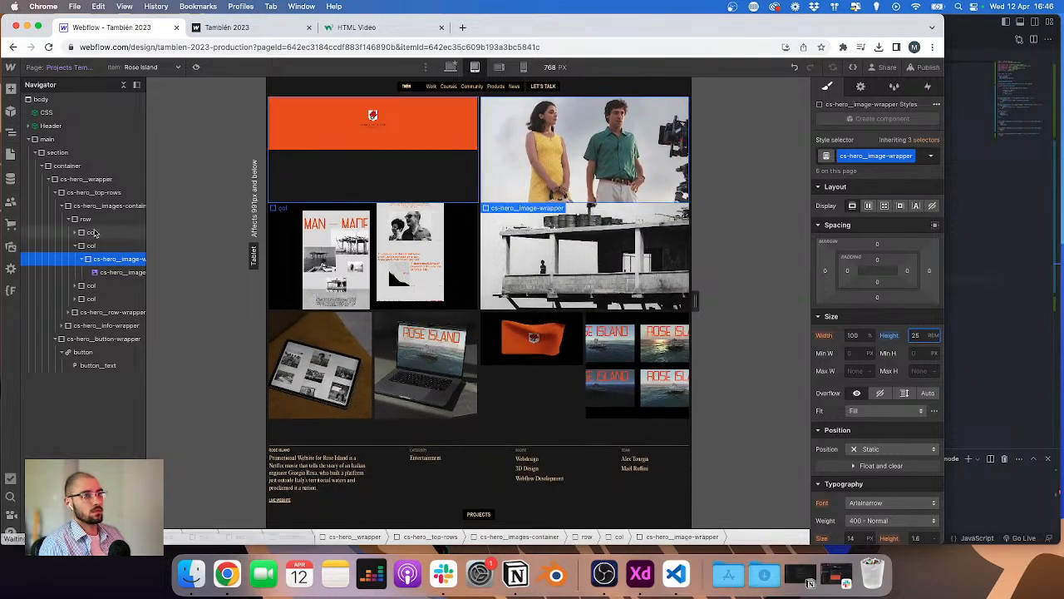
Step: Set the video wrapper's height in the first column to 25 rem as well
click(80, 232)
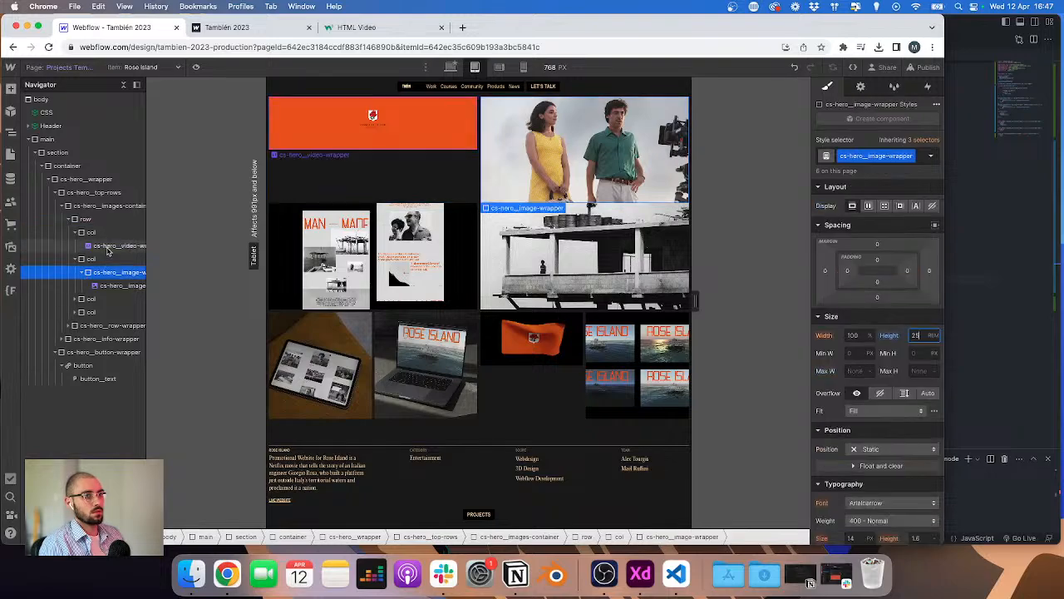
click(144, 244)
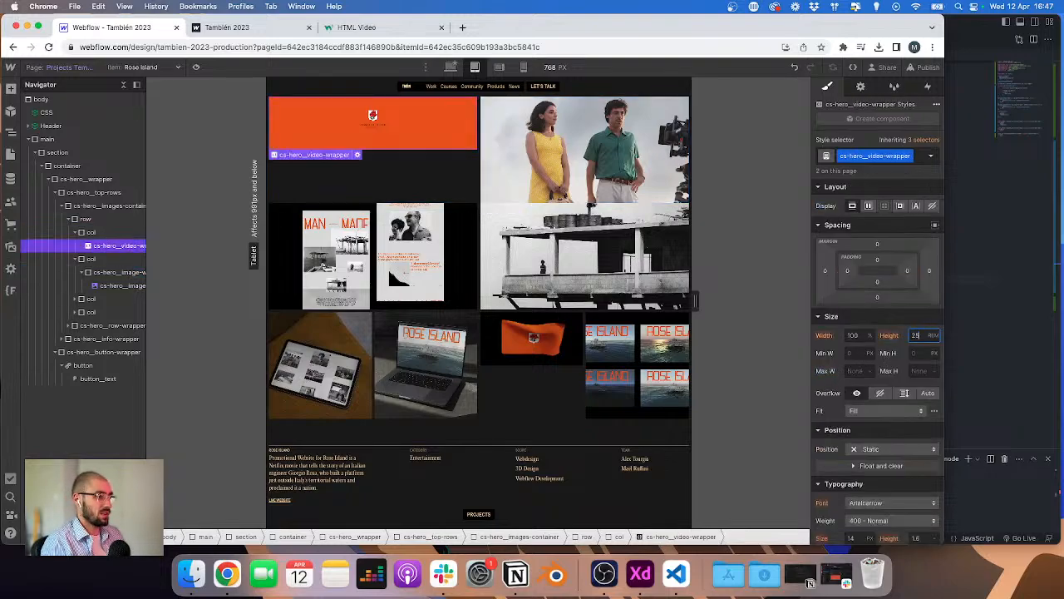
text(25)
key(Return)
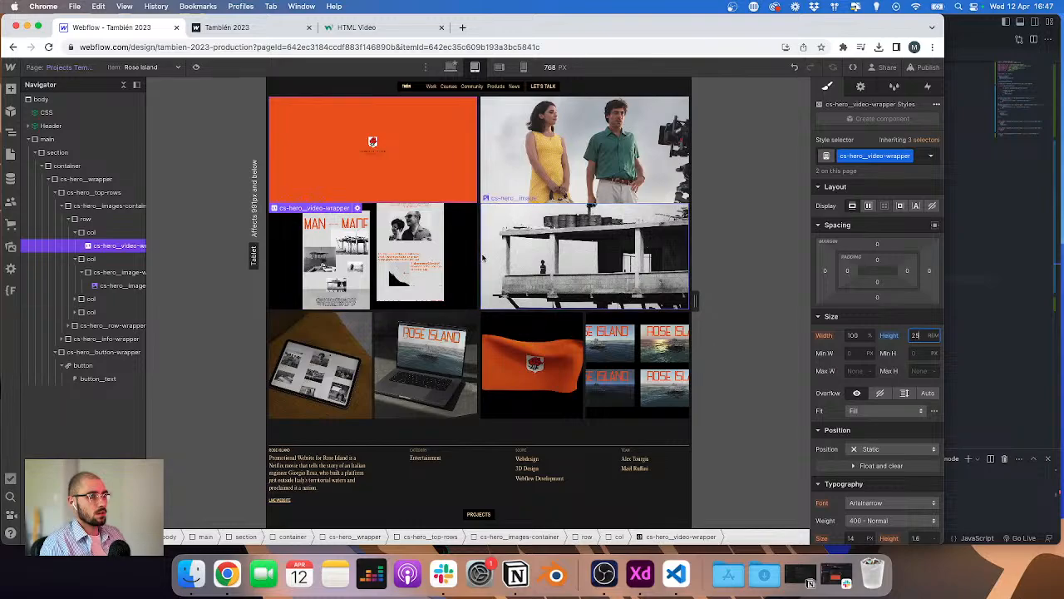
click(75, 259)
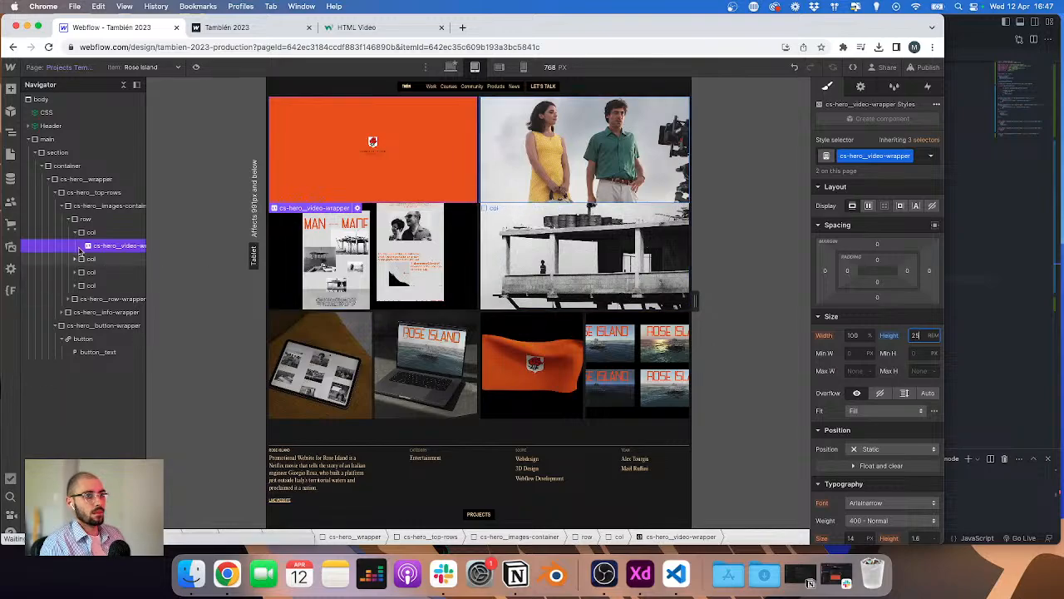
click(76, 232)
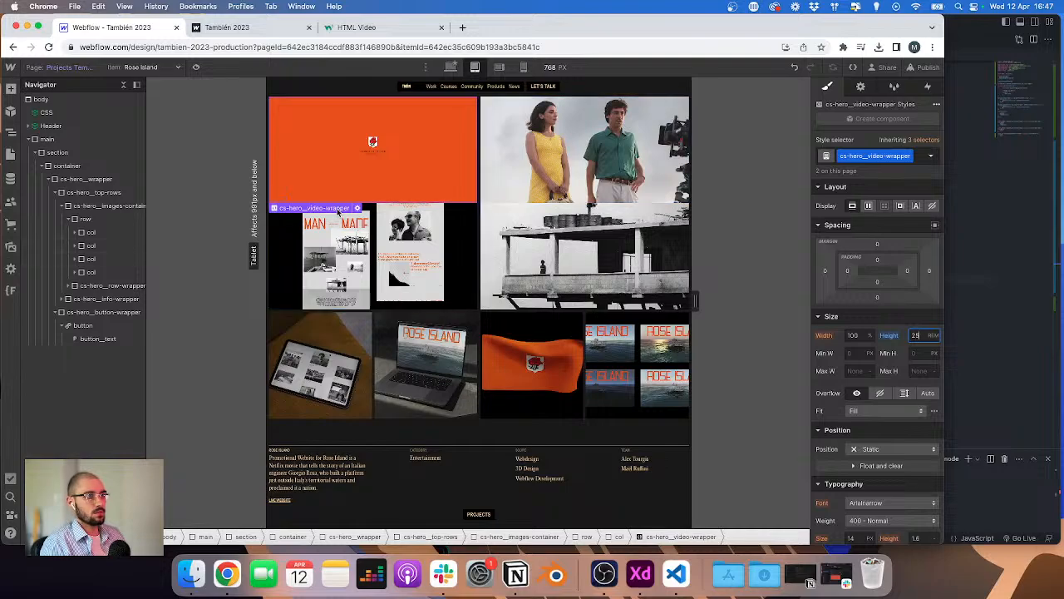
click(72, 233)
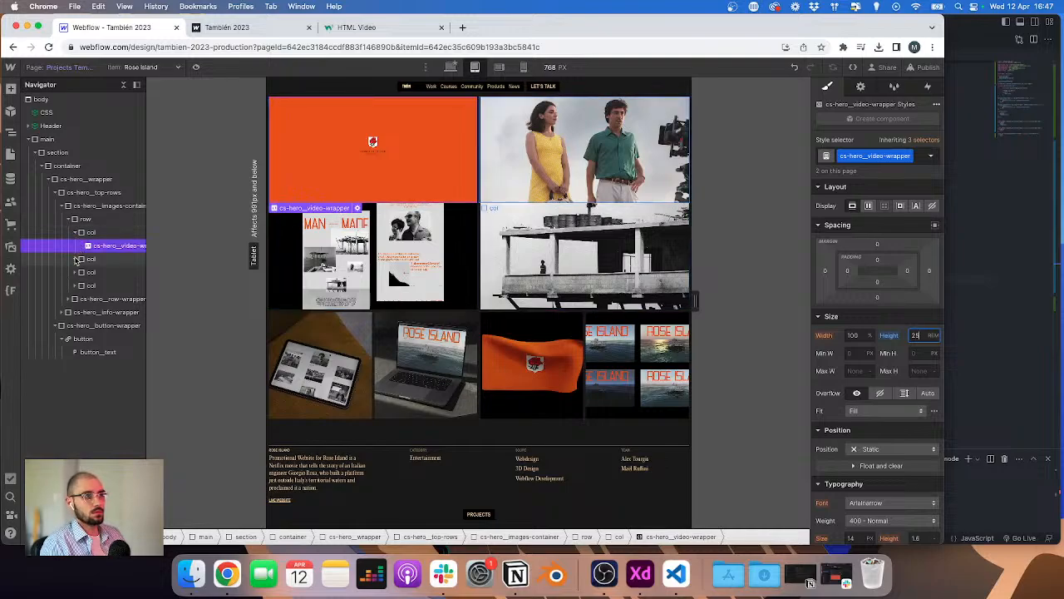
click(76, 259)
click(82, 273)
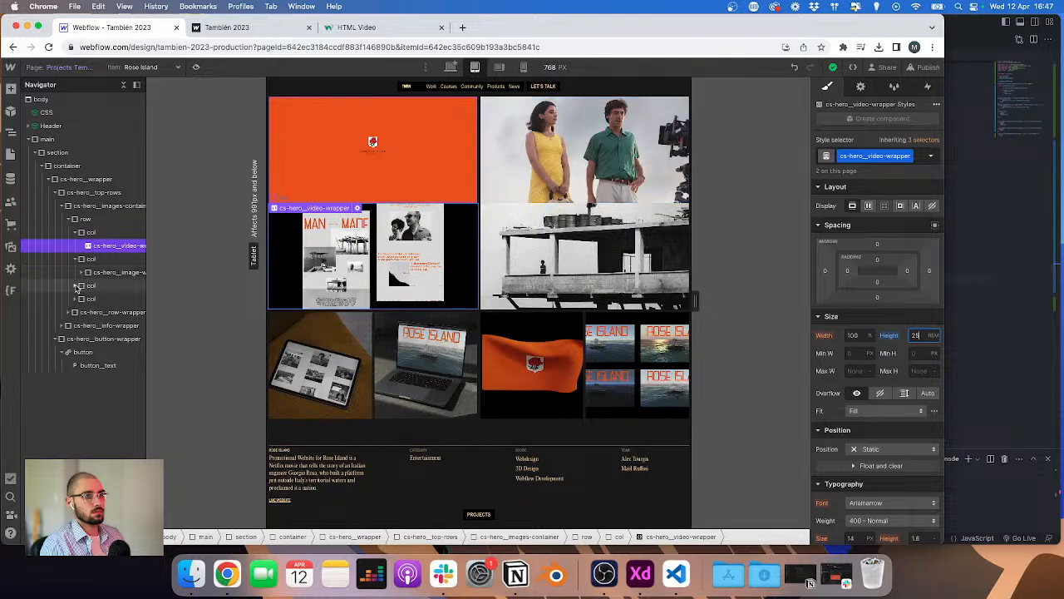
click(76, 285)
click(76, 312)
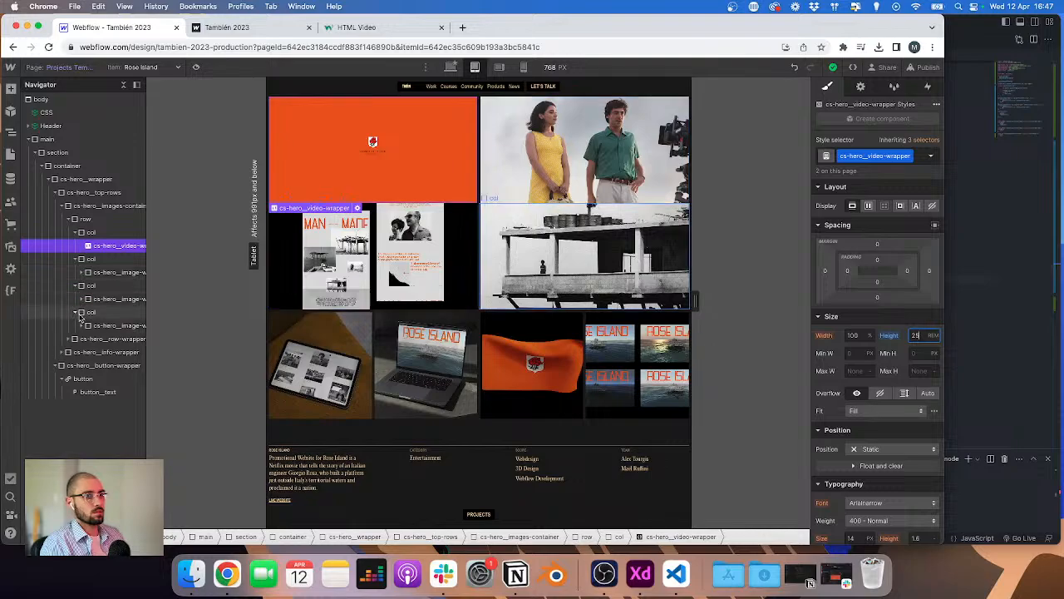
Step: Inspect the spacing settings of the first row's image wrappers, images and columns
click(94, 326)
click(434, 259)
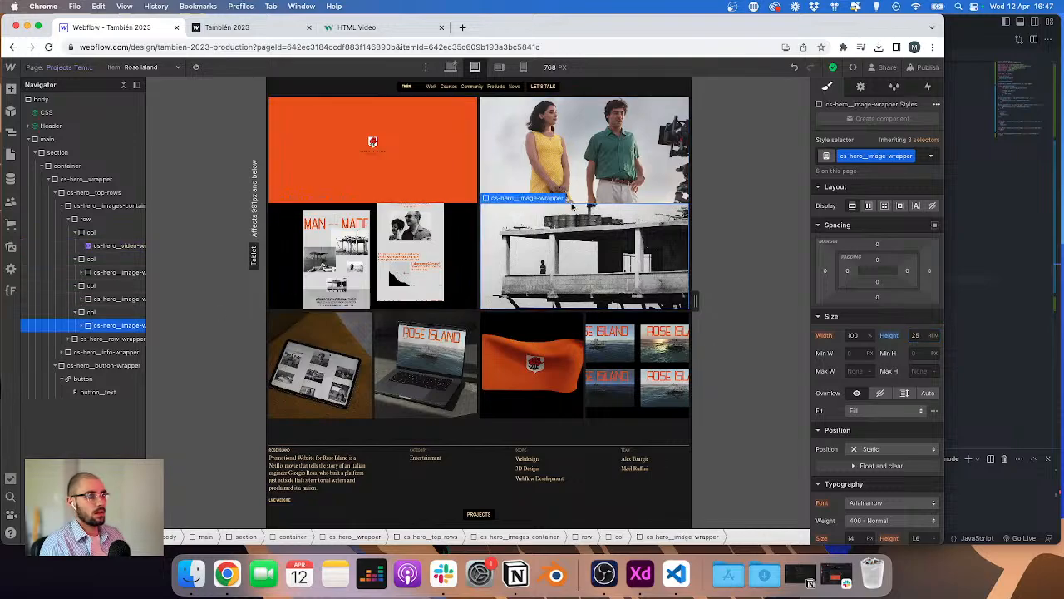
click(551, 177)
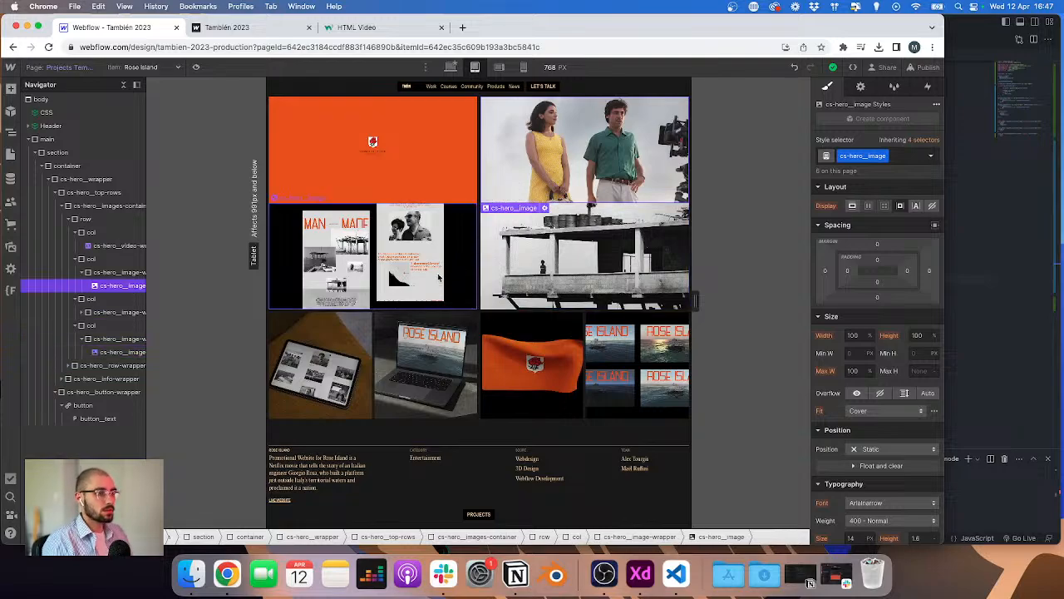
click(119, 259)
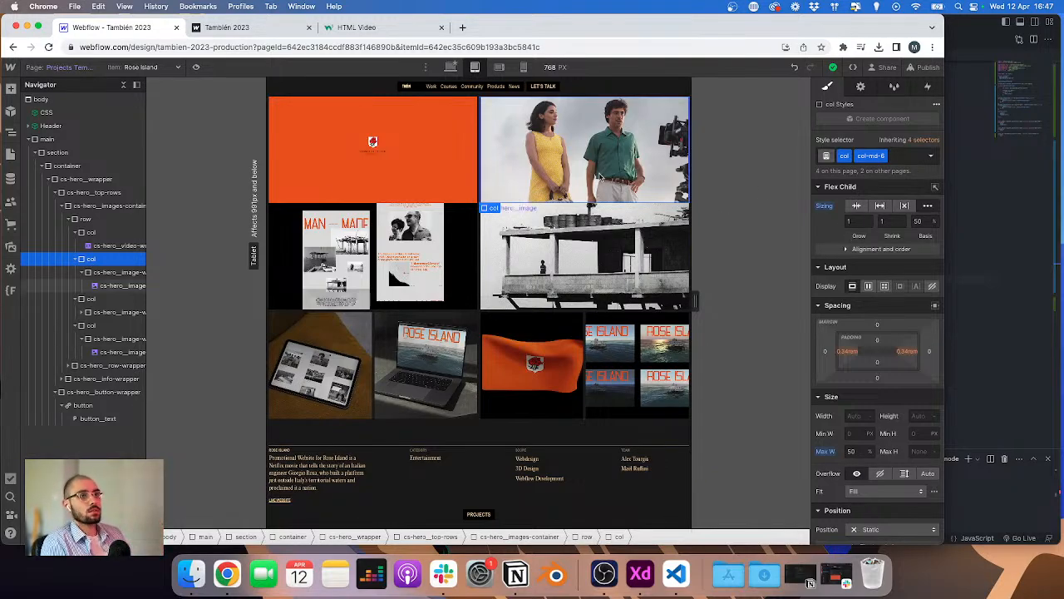
click(76, 234)
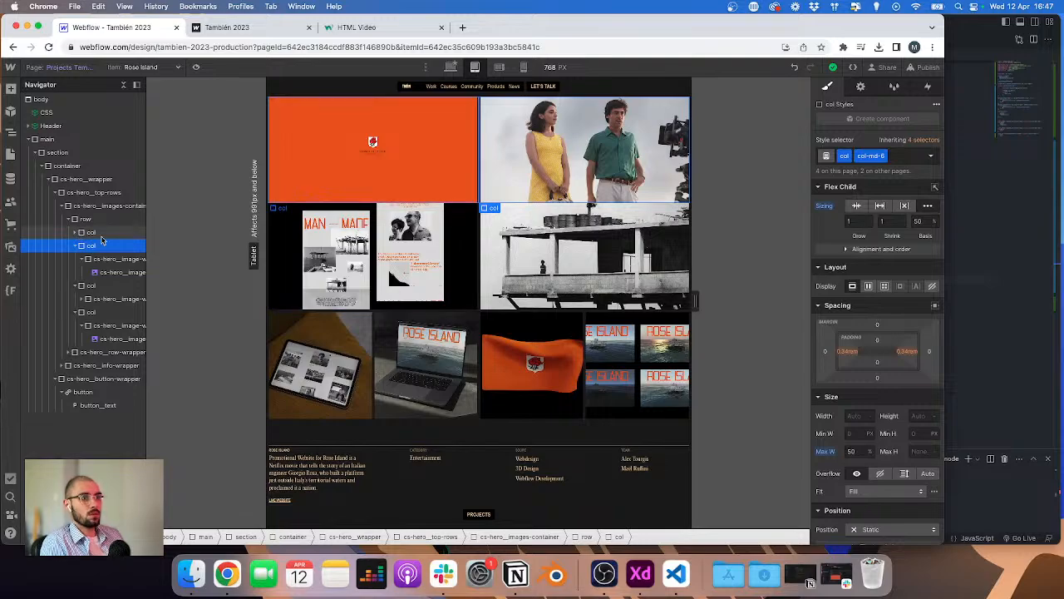
click(106, 260)
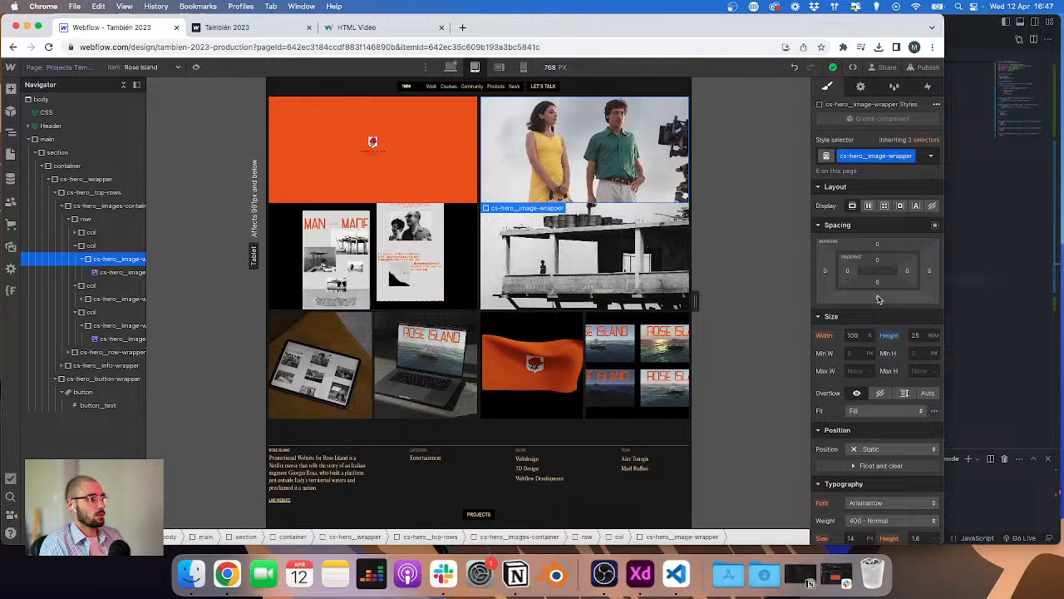
click(878, 297)
click(480, 256)
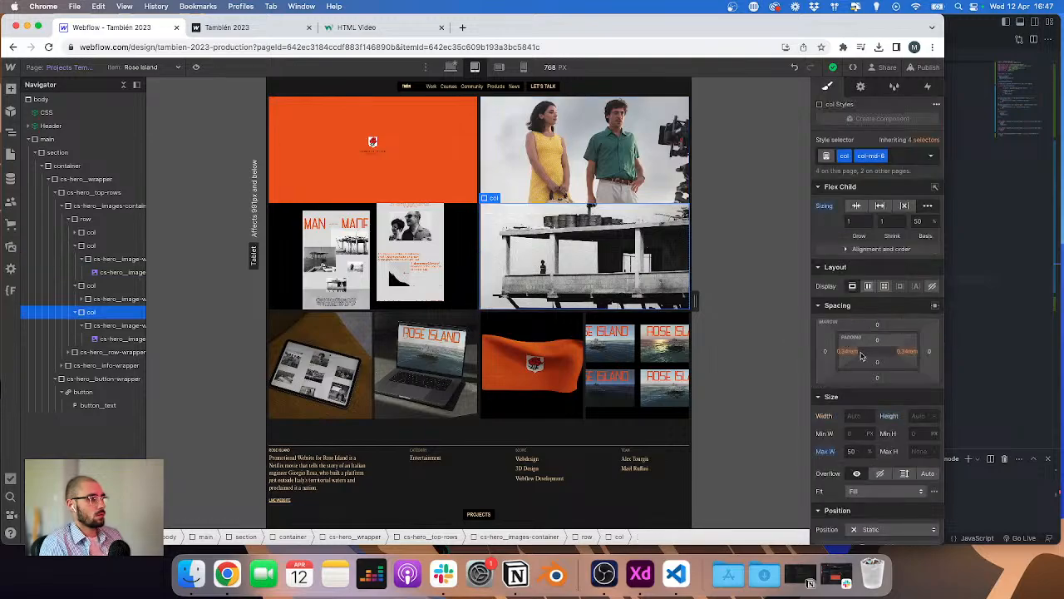
click(849, 355)
click(780, 337)
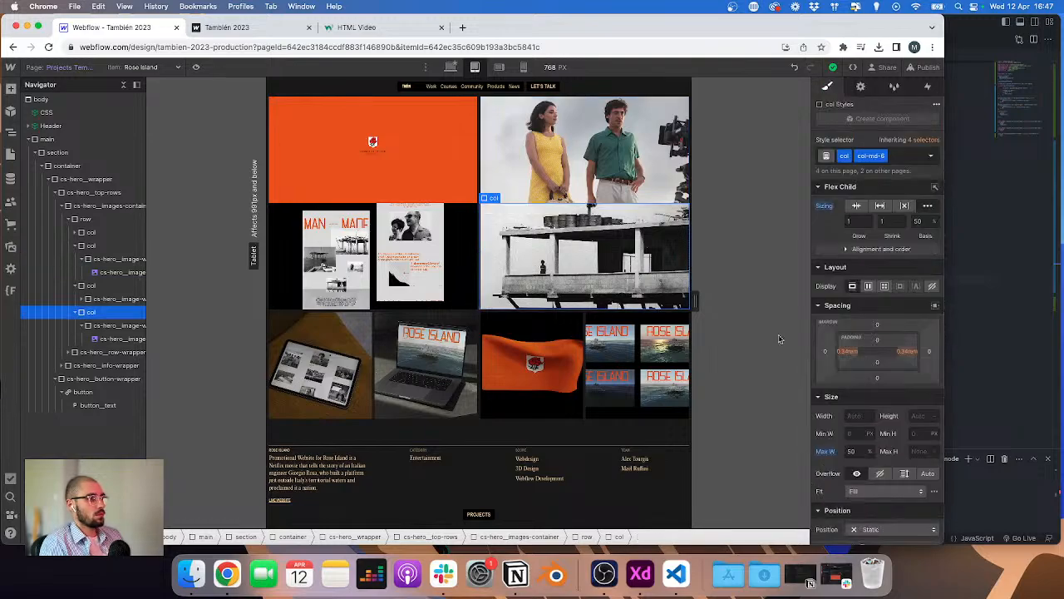
Step: Add a 0.68rem bottom margin to the image wrapper in the third column
click(122, 299)
click(877, 300)
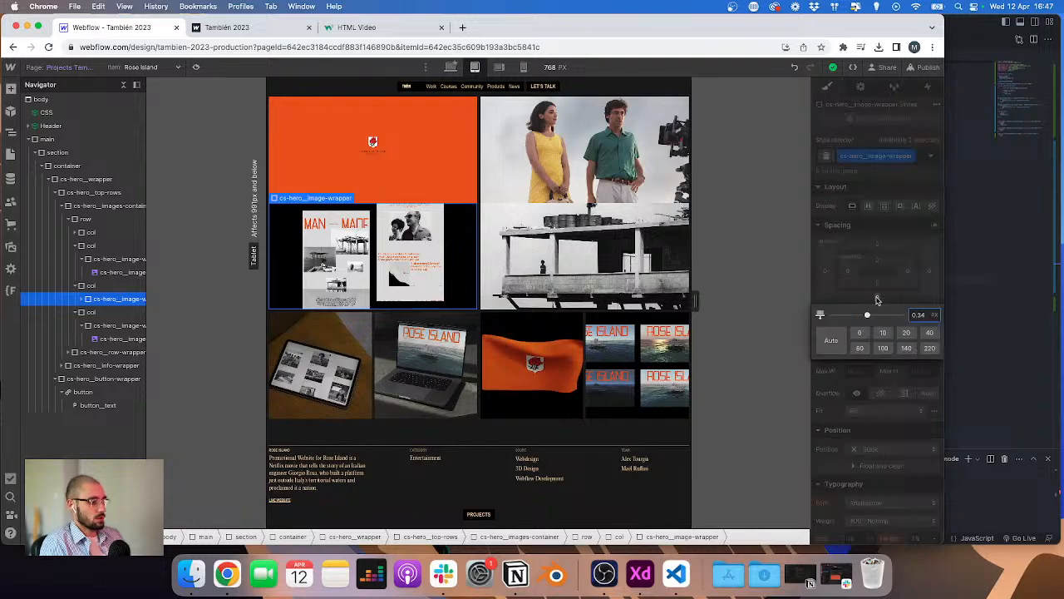
key(Return)
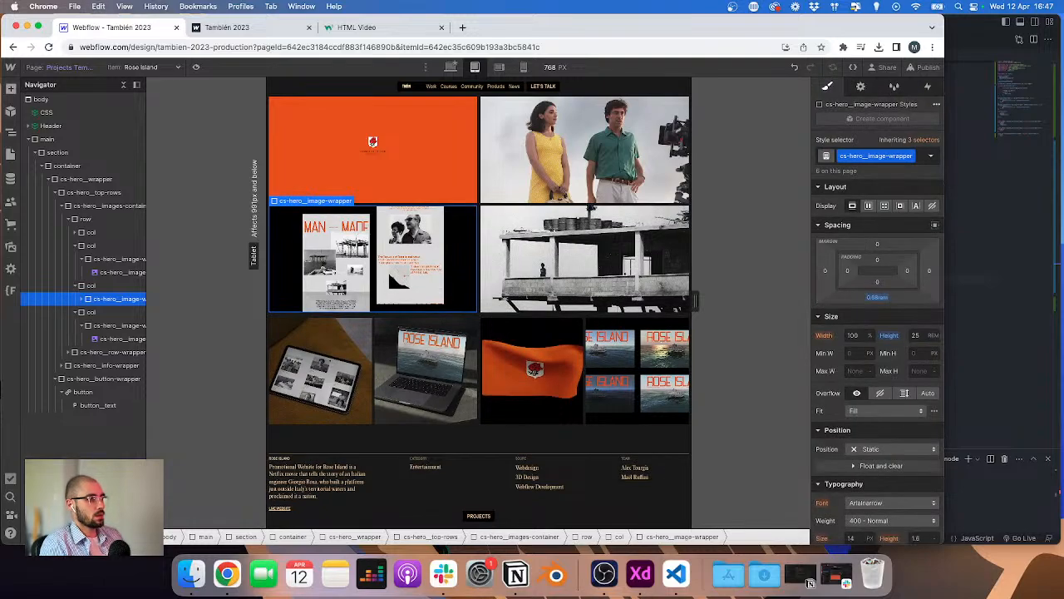
click(110, 272)
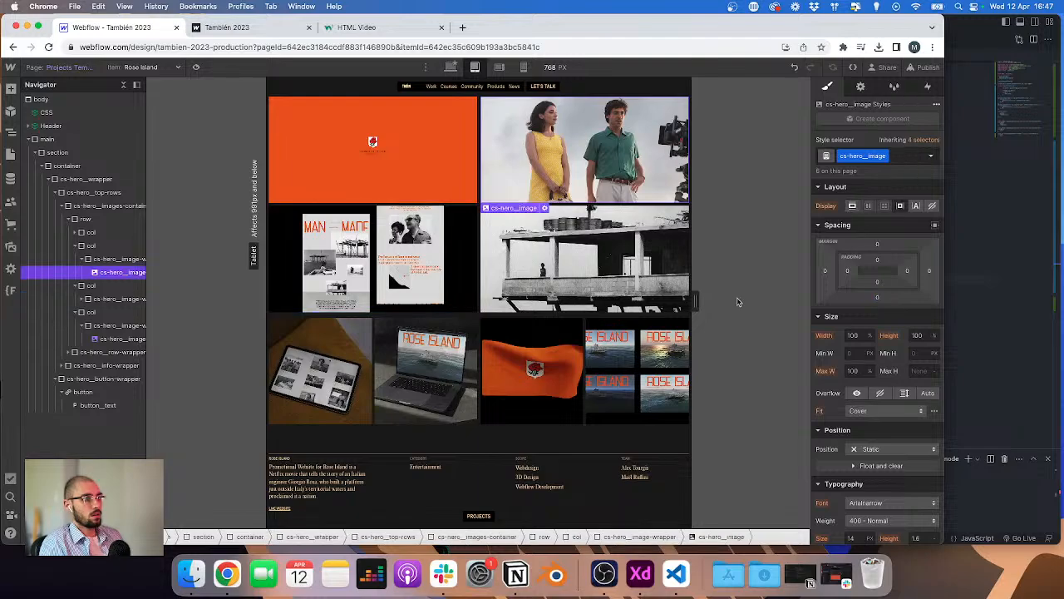
click(877, 299)
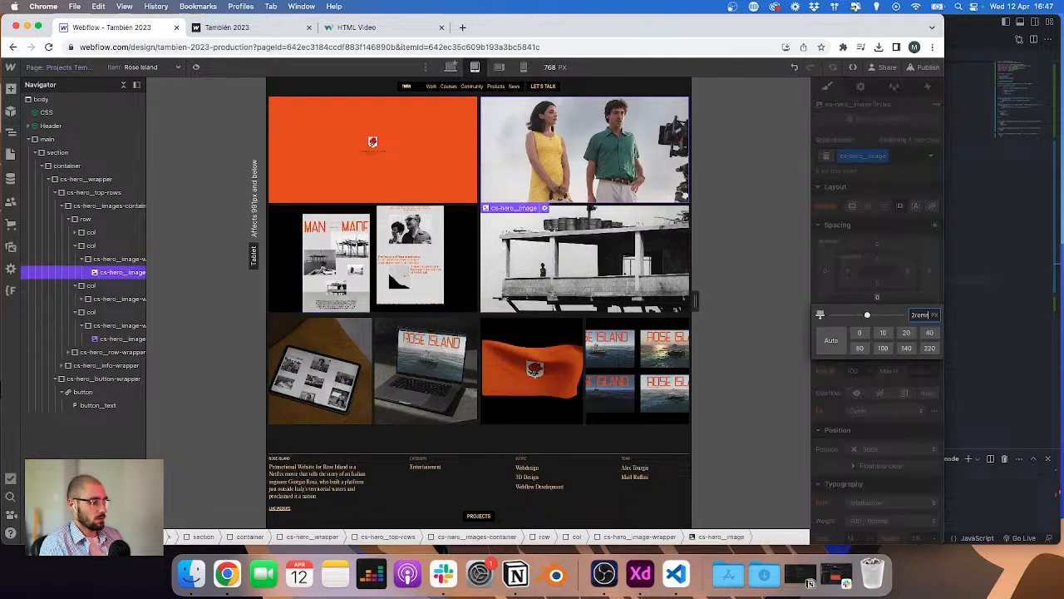
key(Escape)
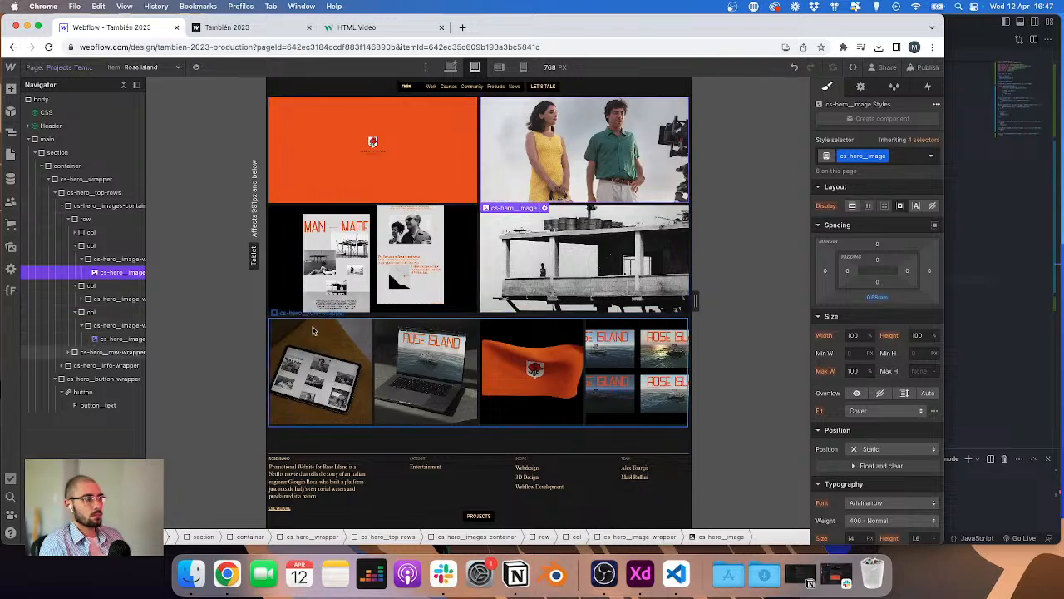
Step: Set the second image row wrapper's top margin to 0
click(98, 353)
click(878, 244)
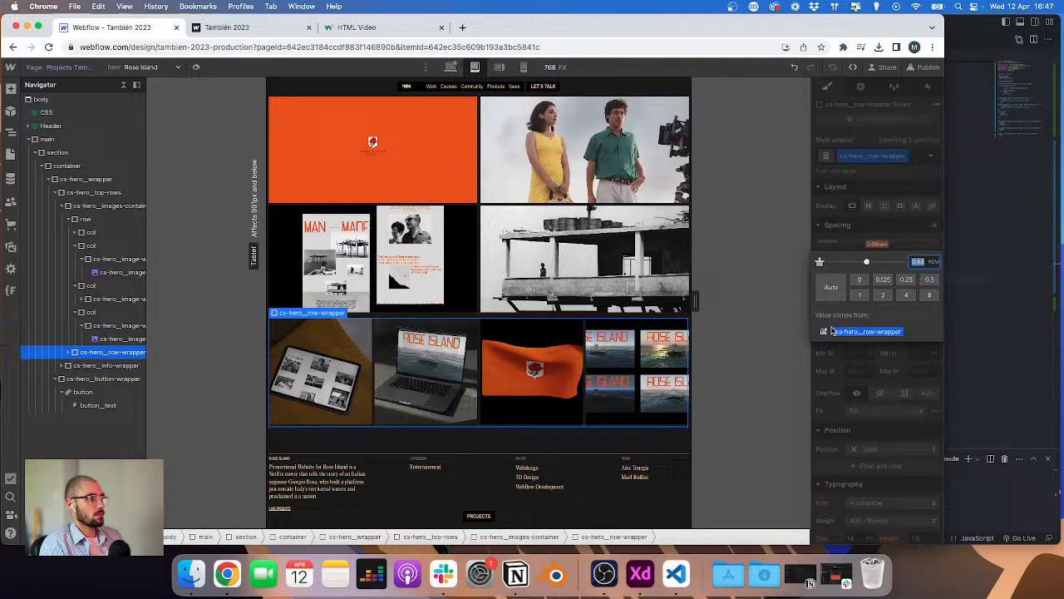
click(860, 280)
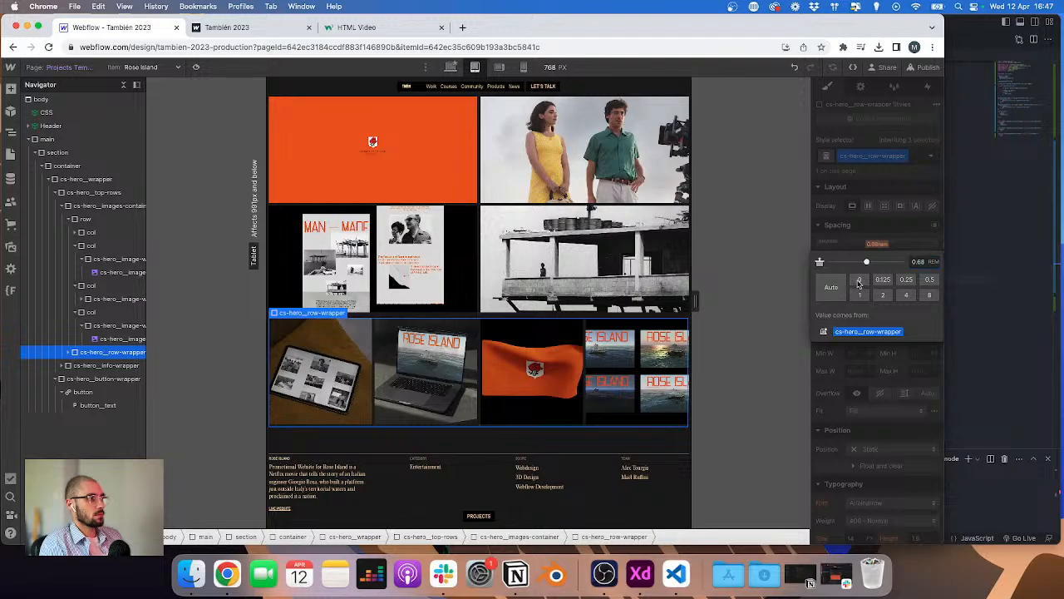
Step: Add the combo class col-md-6 to the first column of the second image row
click(69, 353)
click(98, 380)
key(super+Return)
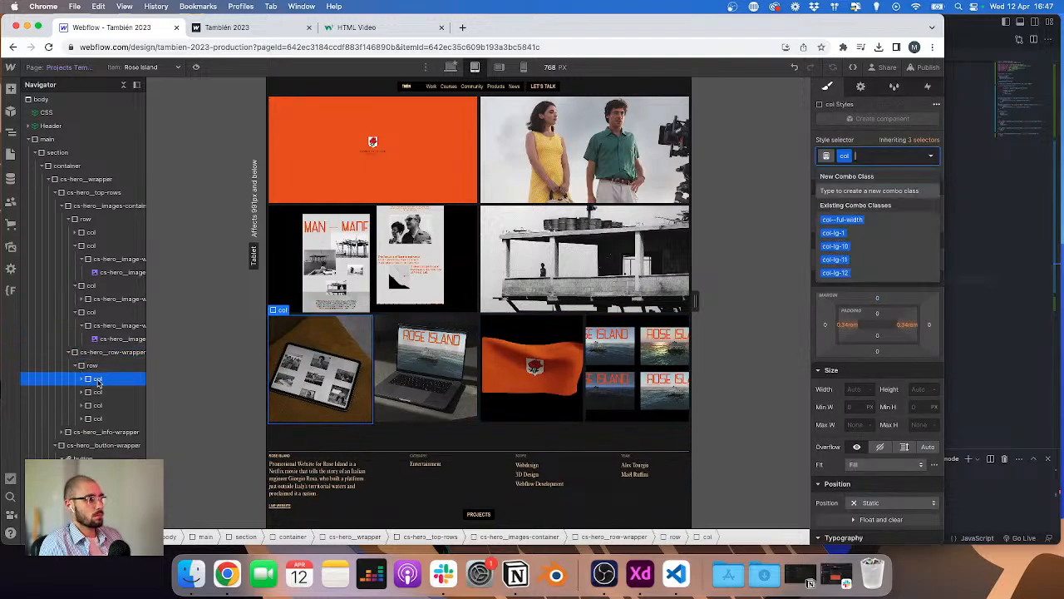
text(col-)
key(BackSpace)
key(BackSpace)
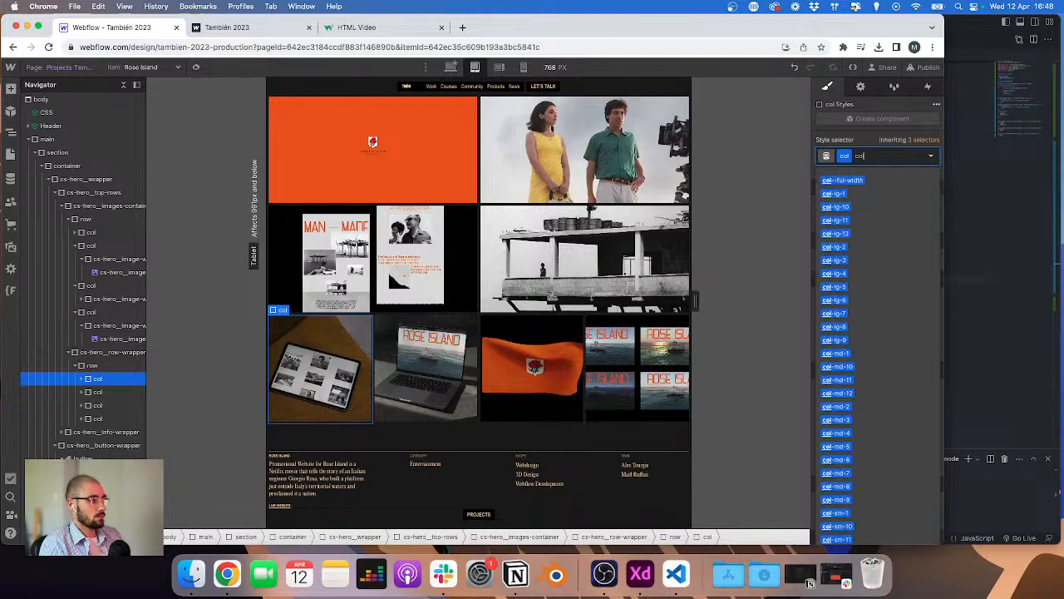
text(l-md-)
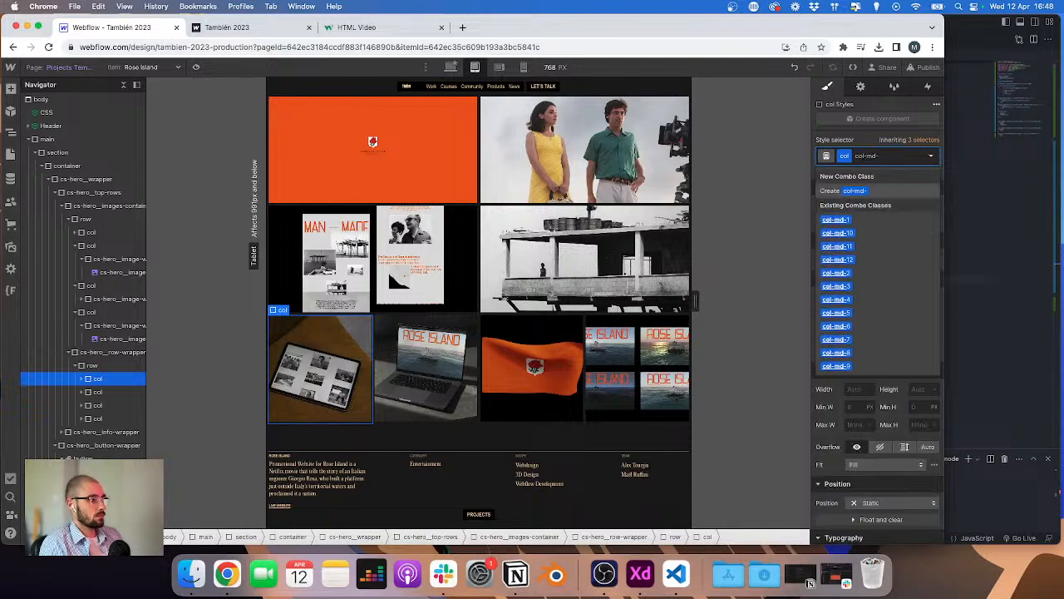
text(y)
key(BackSpace)
text(6)
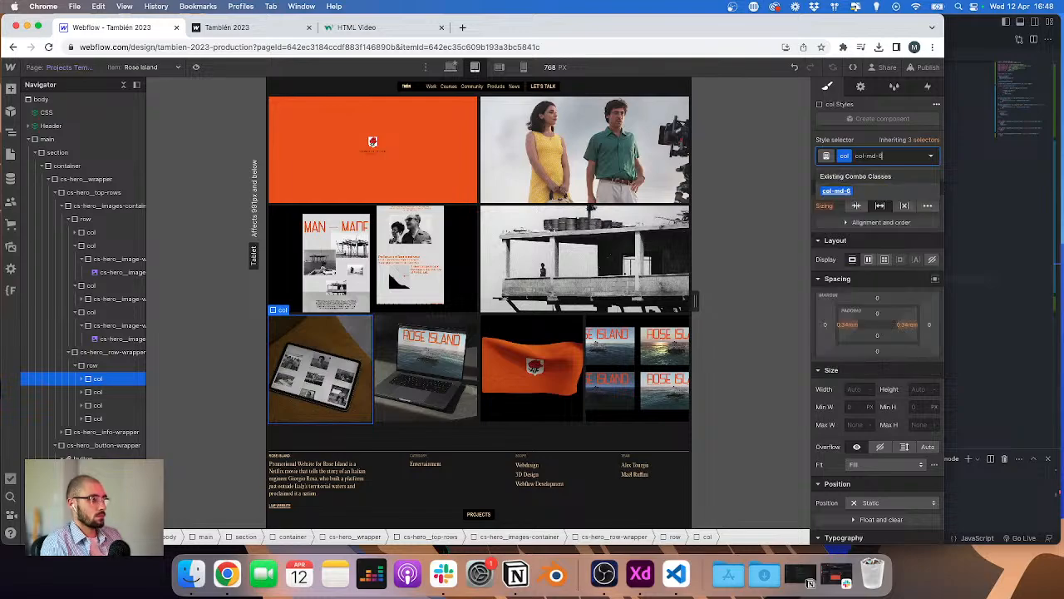
key(Return)
Step: Apply the col-md-6 combo class to the remaining three columns of the second image row
click(95, 395)
key(super+Return)
text(col-md-6)
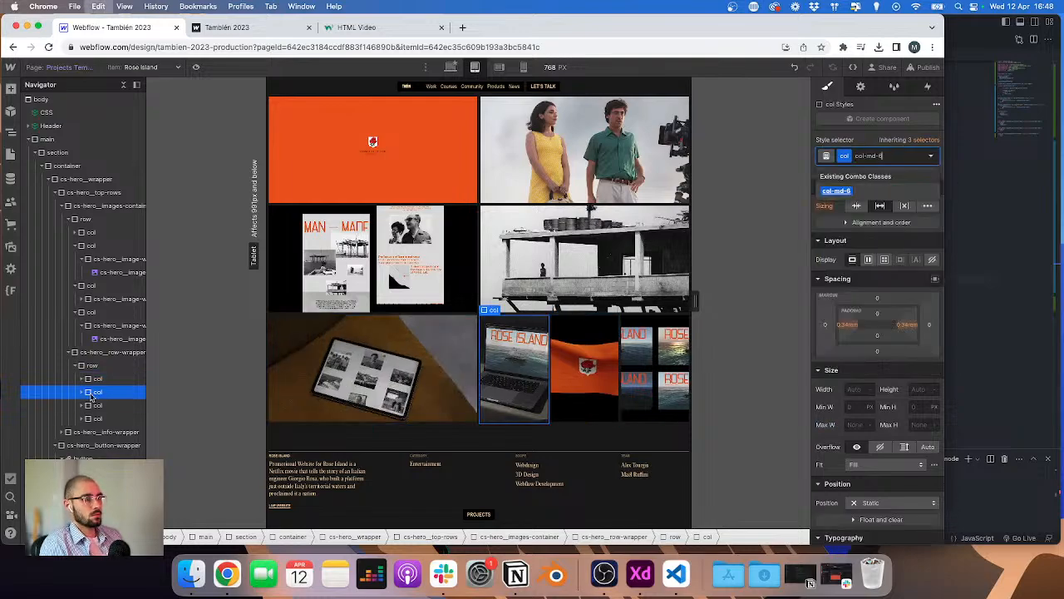
key(Return)
click(96, 405)
key(super+Return)
text(col-md-6)
key(Return)
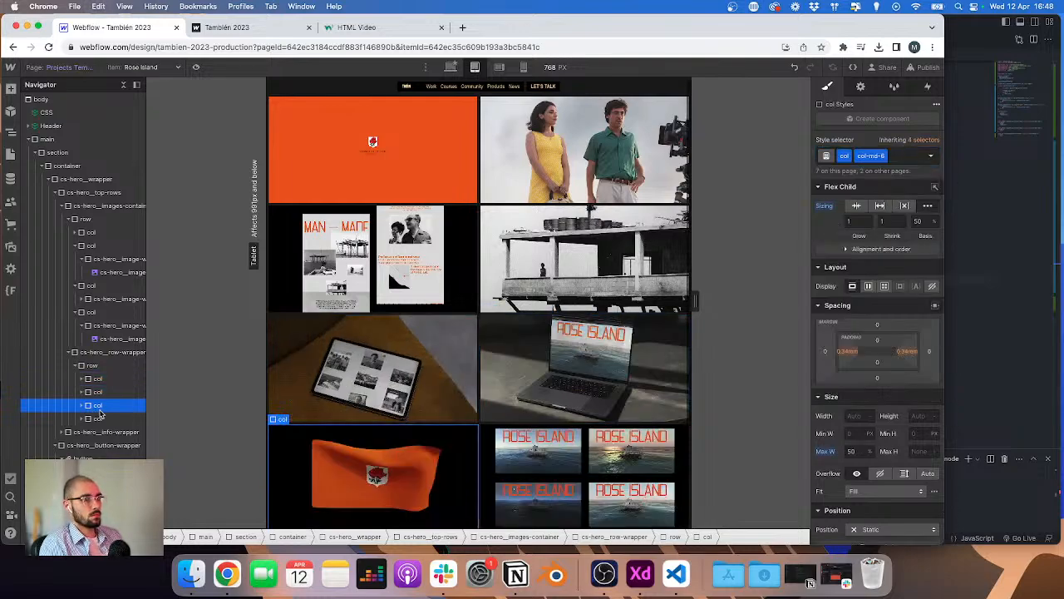
click(101, 418)
key(super+Return)
text(col-md-6)
key(Return)
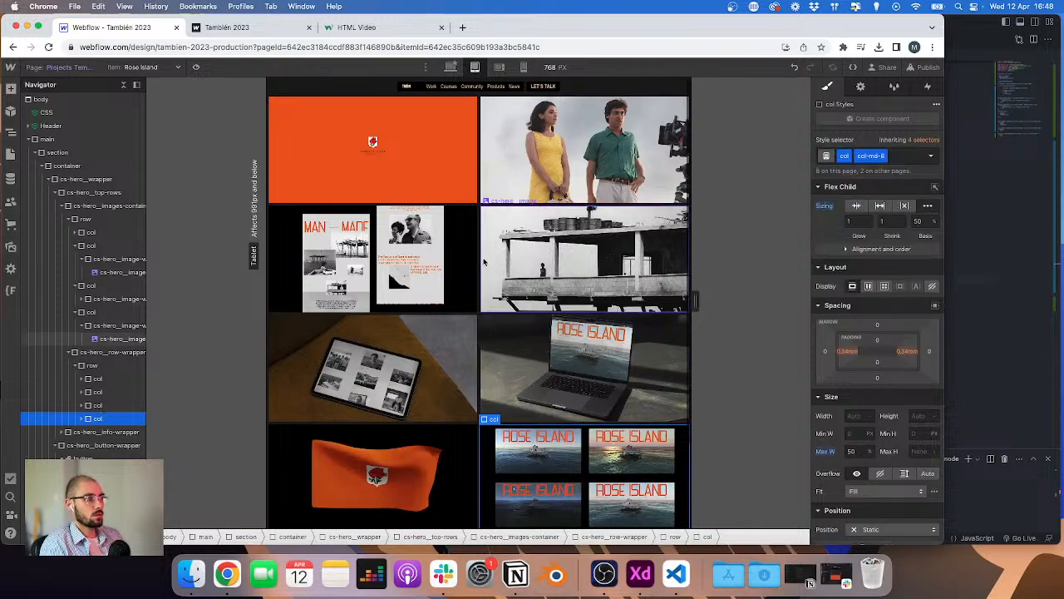
click(371, 138)
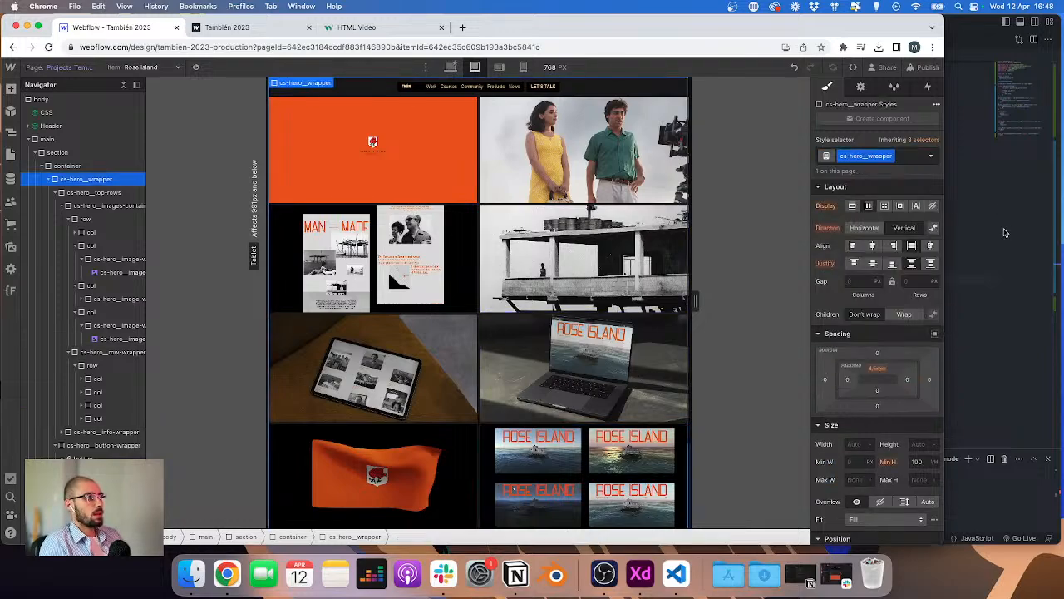
Step: Open the Work page and inspect its hero wrapper's top padding at tablet and mobile portrait sizes for reference
click(878, 369)
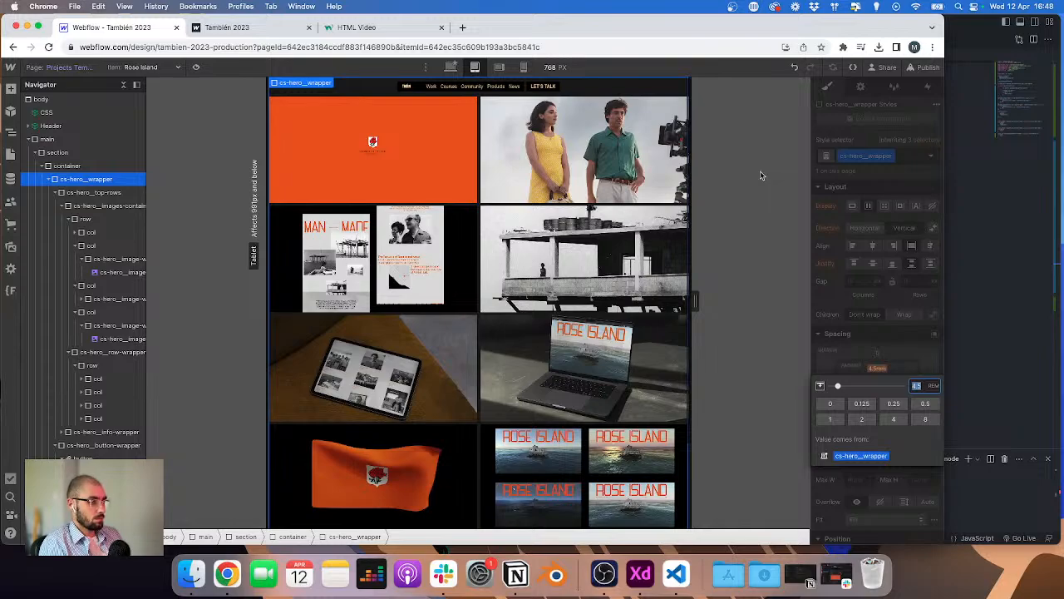
click(80, 69)
click(75, 169)
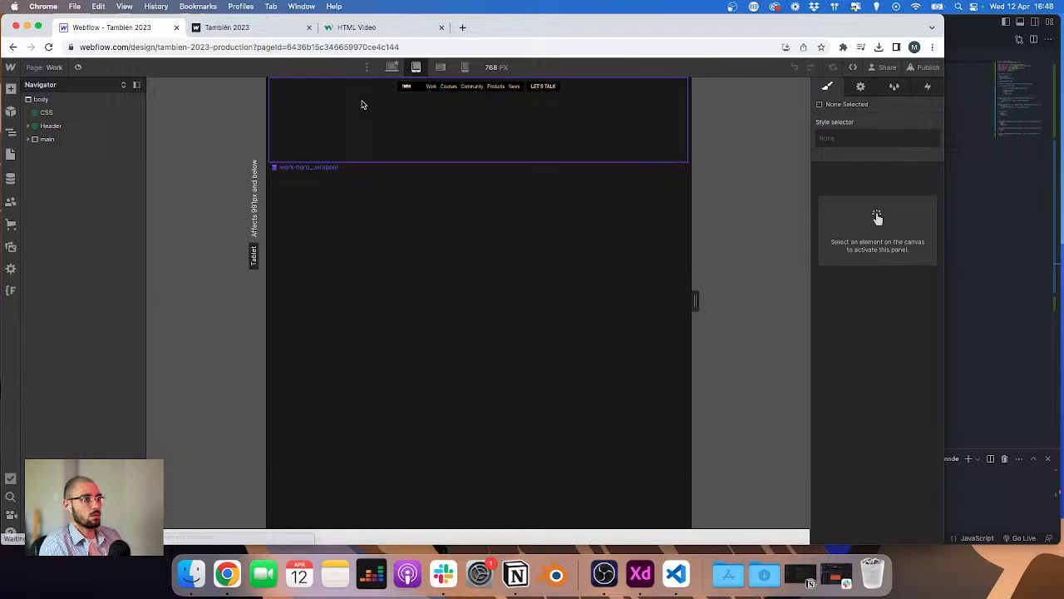
click(361, 103)
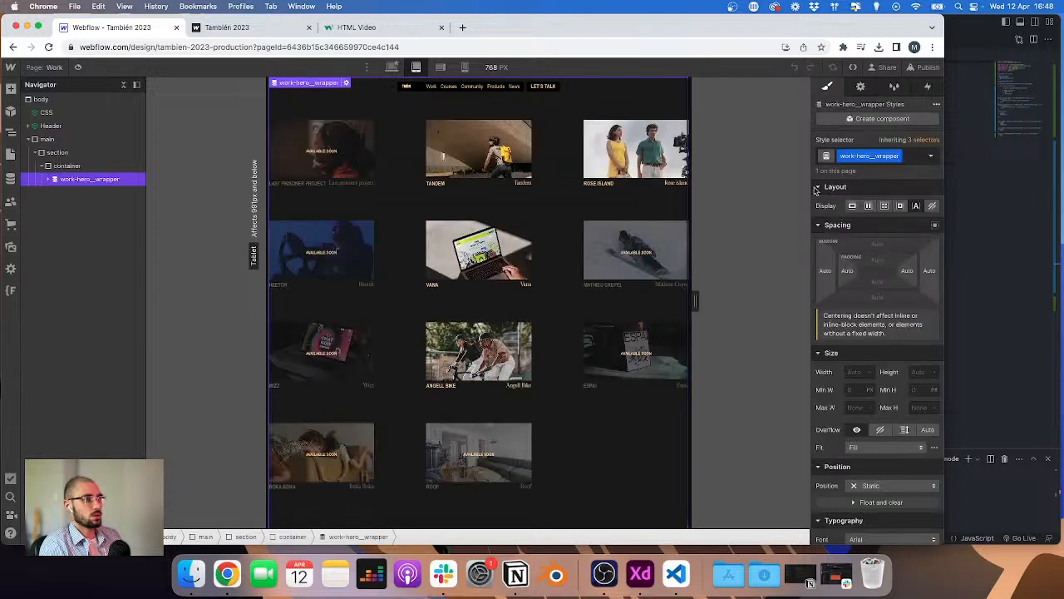
click(882, 262)
click(50, 67)
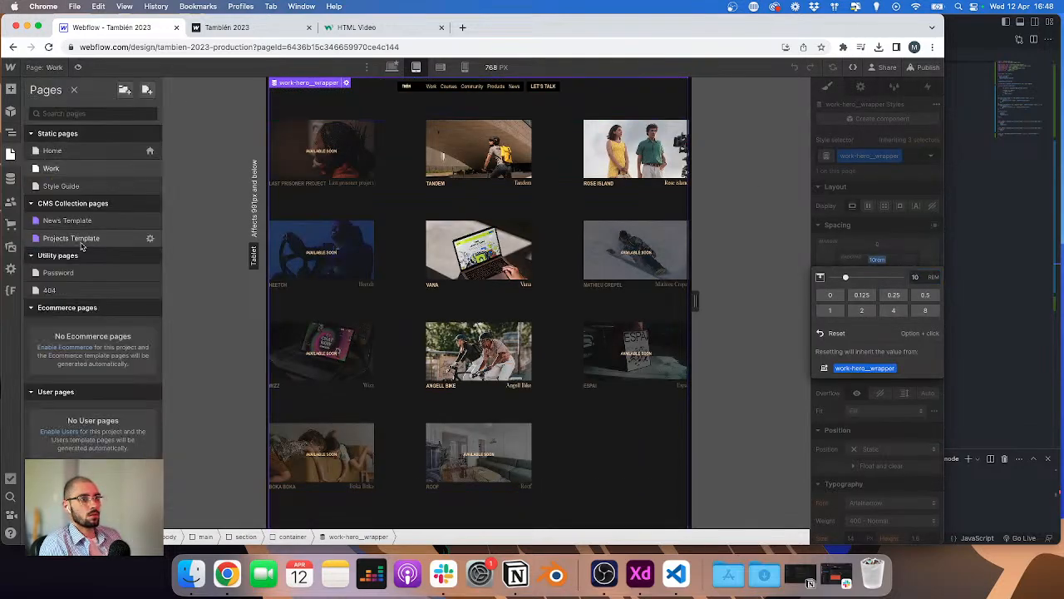
click(465, 66)
click(871, 255)
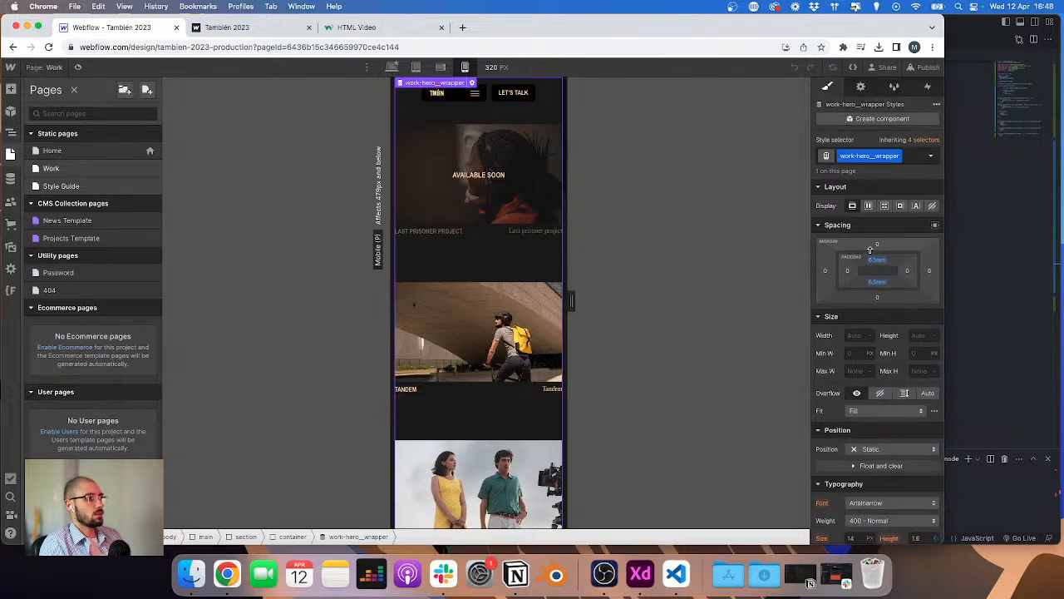
Step: Return to the Projects Template page at tablet size and preview the Rose Island item
click(49, 68)
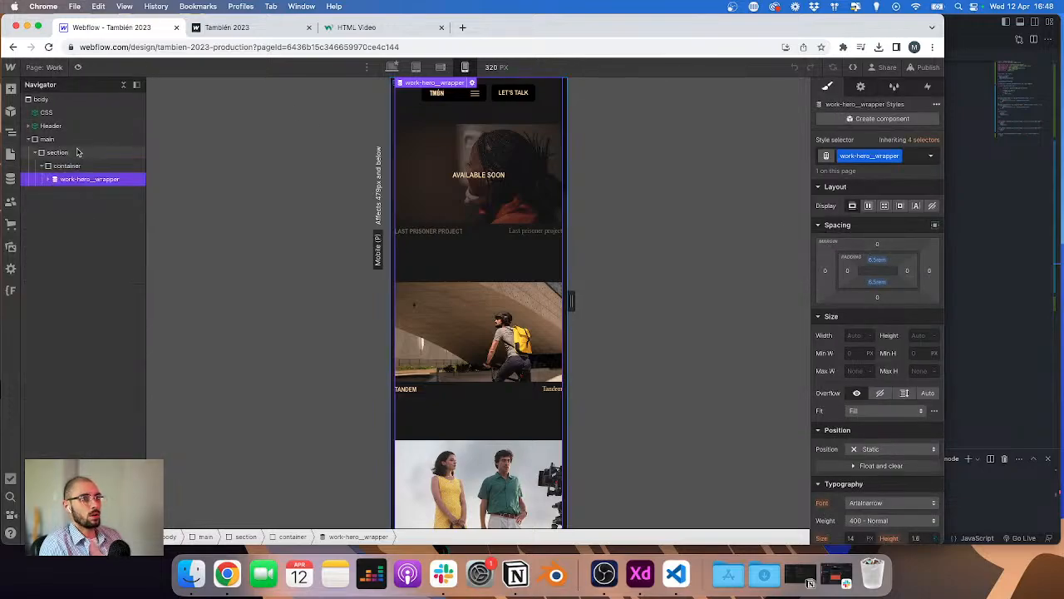
click(50, 67)
click(77, 238)
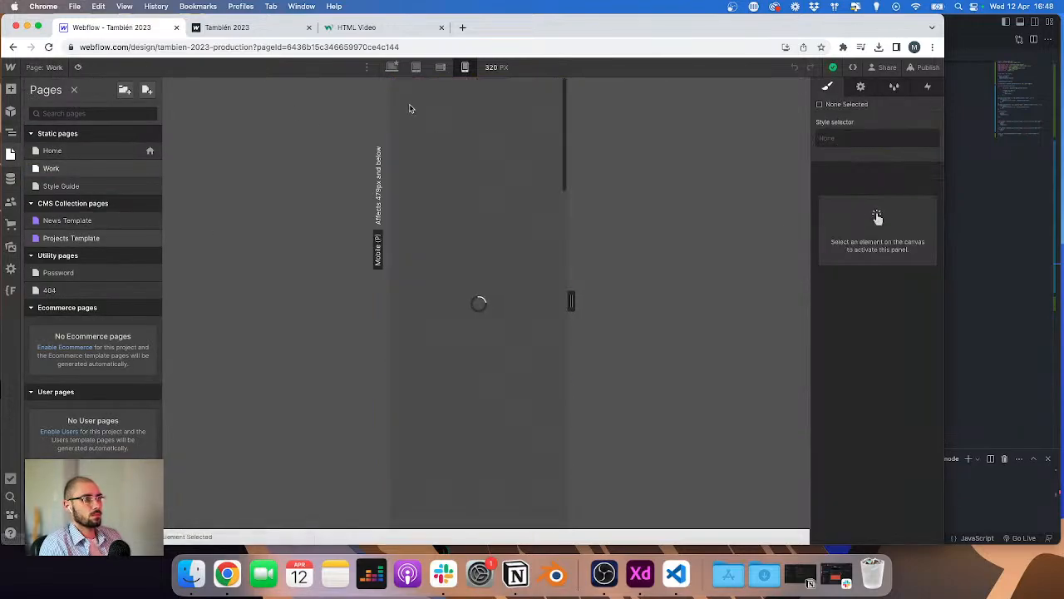
click(474, 69)
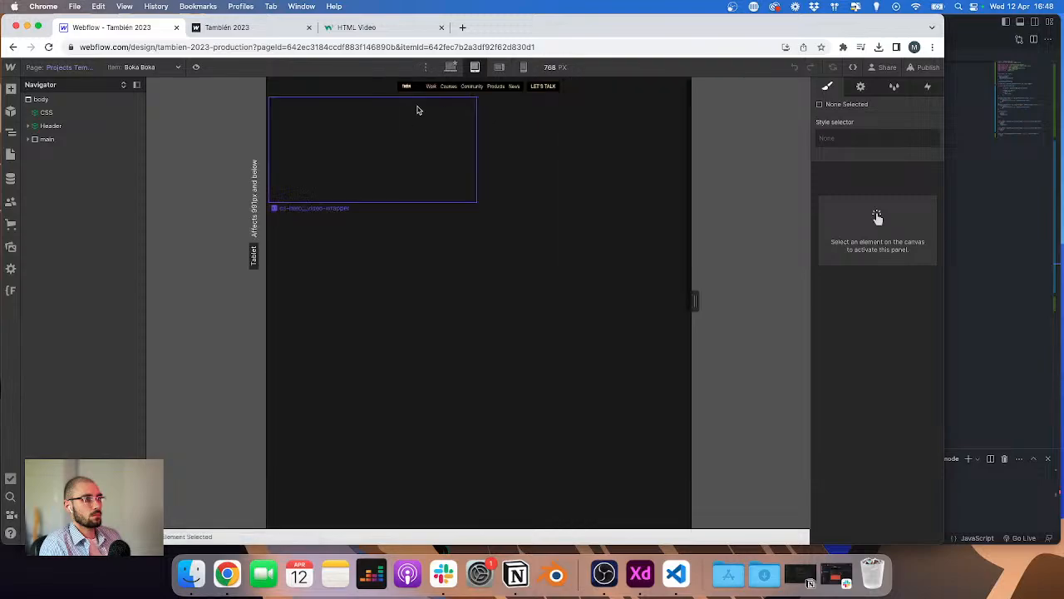
click(352, 90)
click(146, 66)
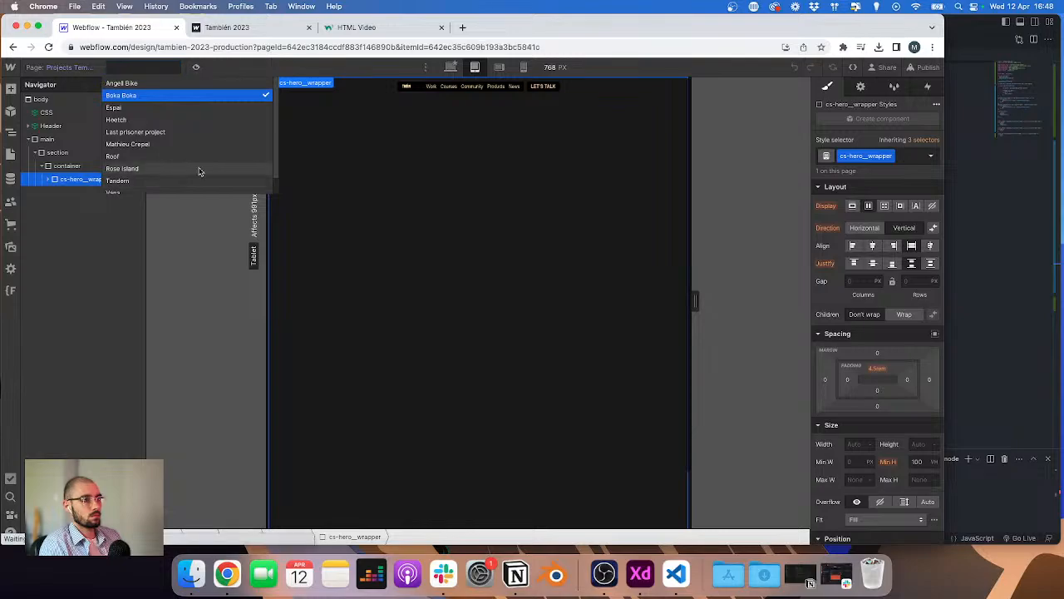
click(193, 169)
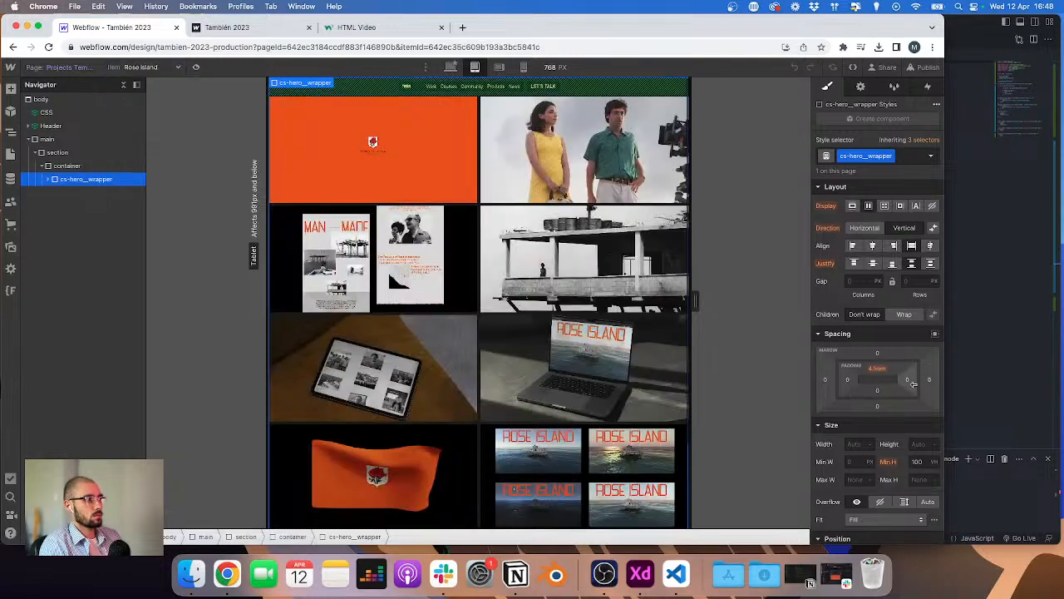
Step: Set the hero wrapper's top padding to 10 rem for tablet
click(880, 369)
text(10)
key(Return)
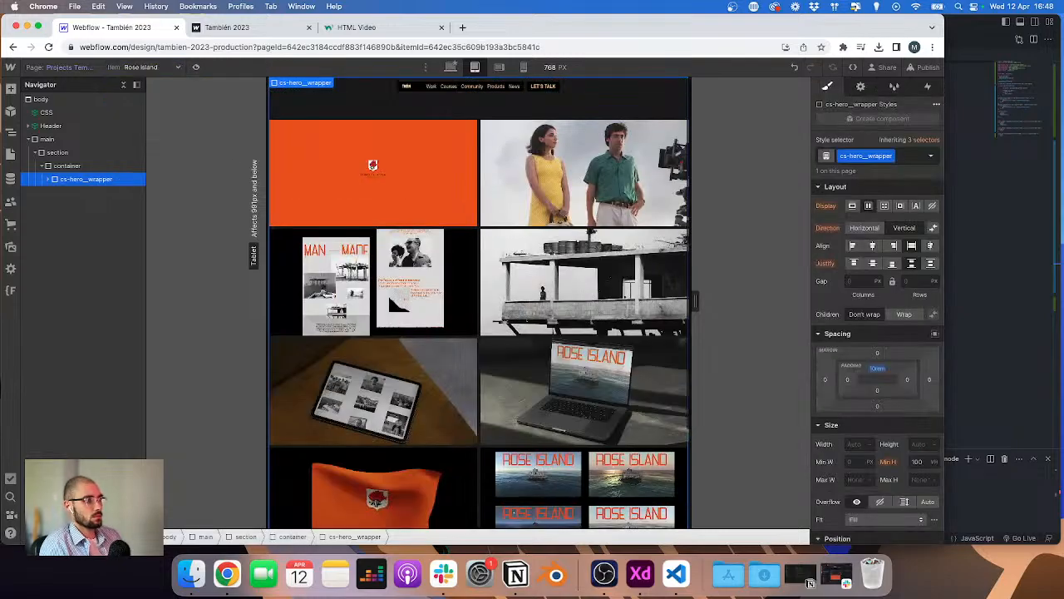
scroll(876, 383, down, 4)
scroll(616, 320, down, 2)
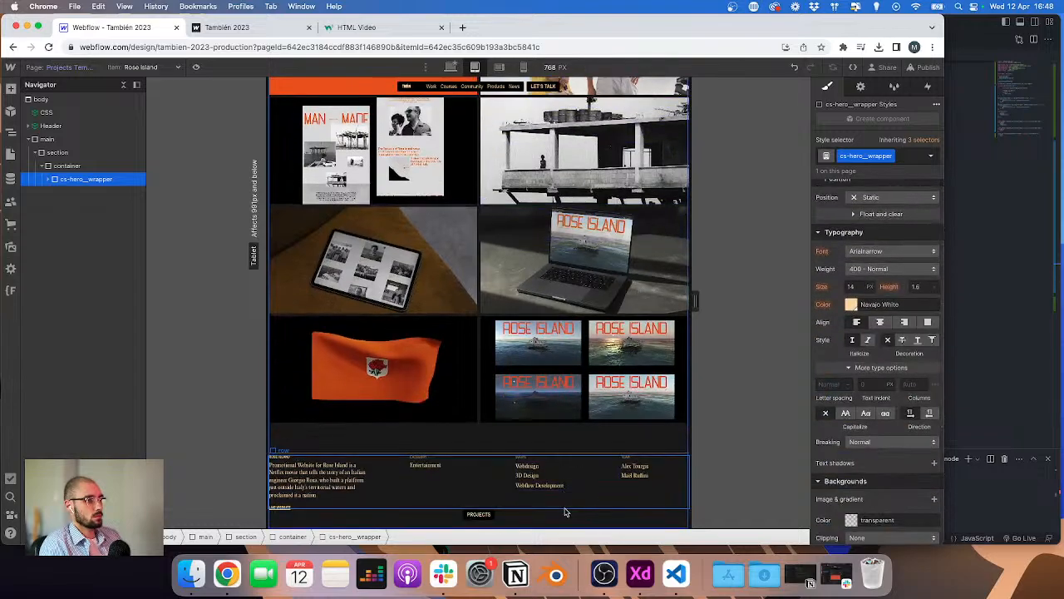
scroll(587, 451, up, 2)
Step: Switch to mobile portrait and set the hero wrapper's top padding to 6.5 rem
click(523, 67)
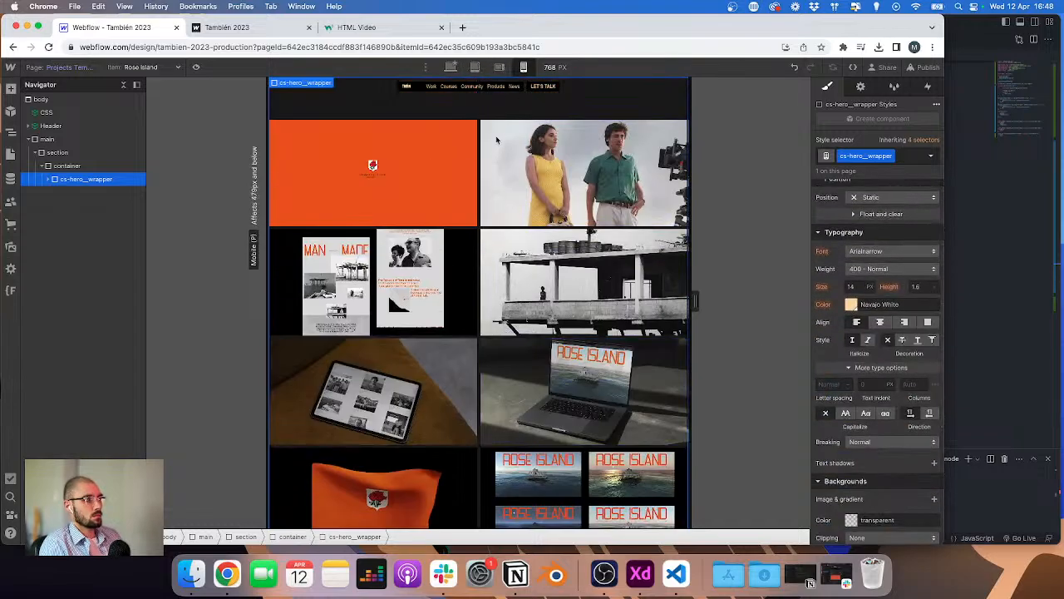
scroll(872, 253, up, 4)
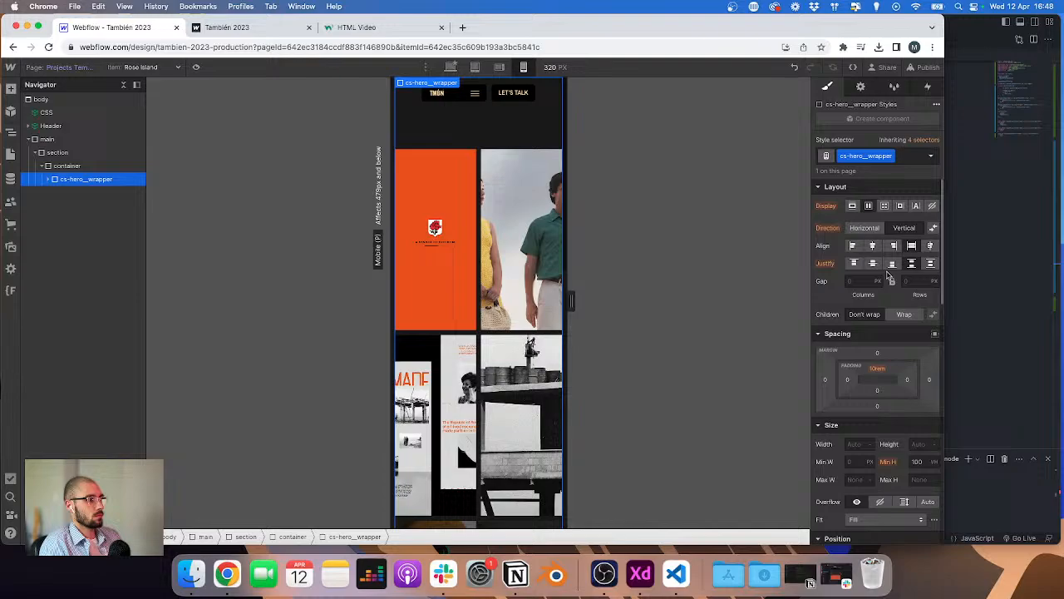
click(877, 369)
text(6)
key(Return)
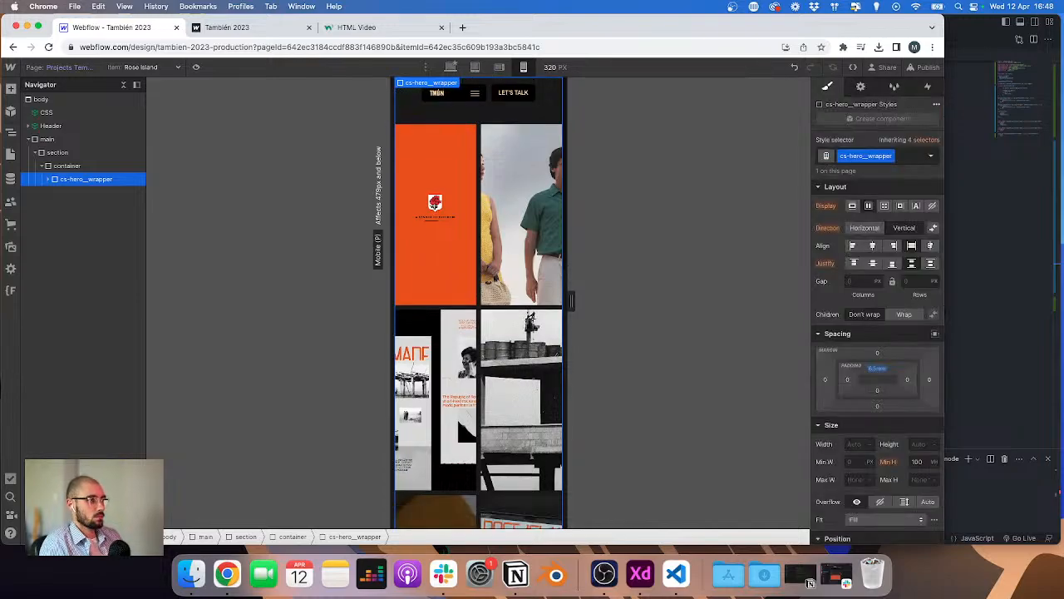
Step: Back at tablet size, set the Projects button wrapper's top padding to 11 rem
click(477, 67)
scroll(460, 374, down, 3)
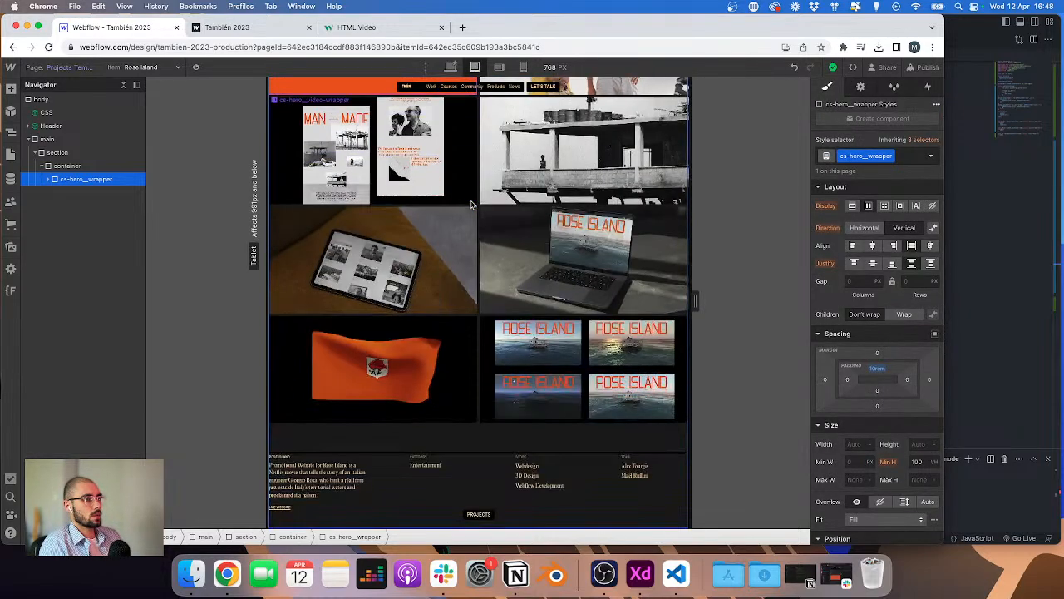
click(412, 522)
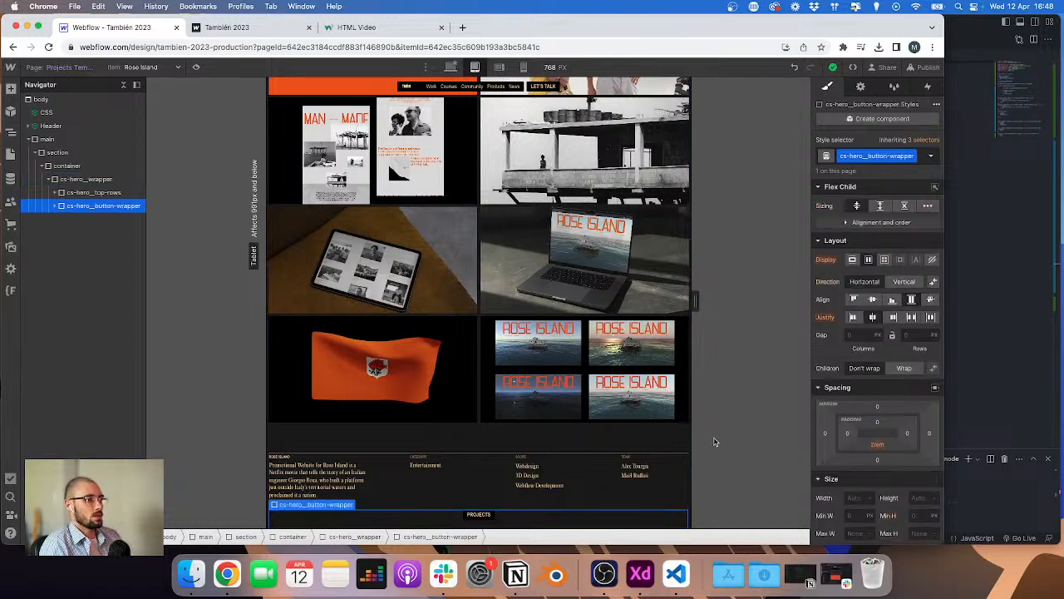
click(880, 424)
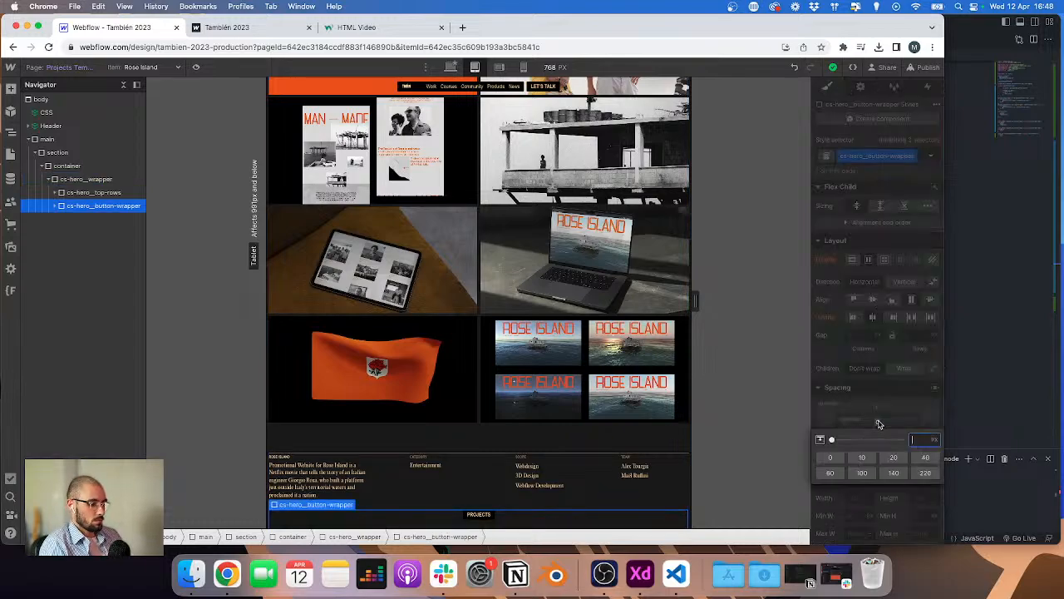
key(Return)
scroll(532, 388, down, 1)
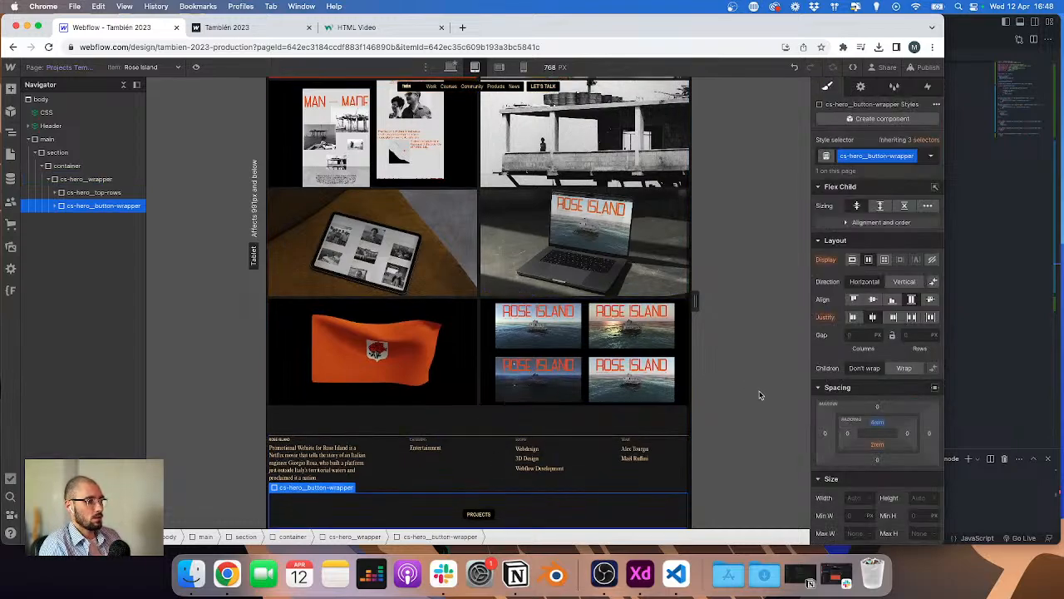
click(879, 424)
text(5)
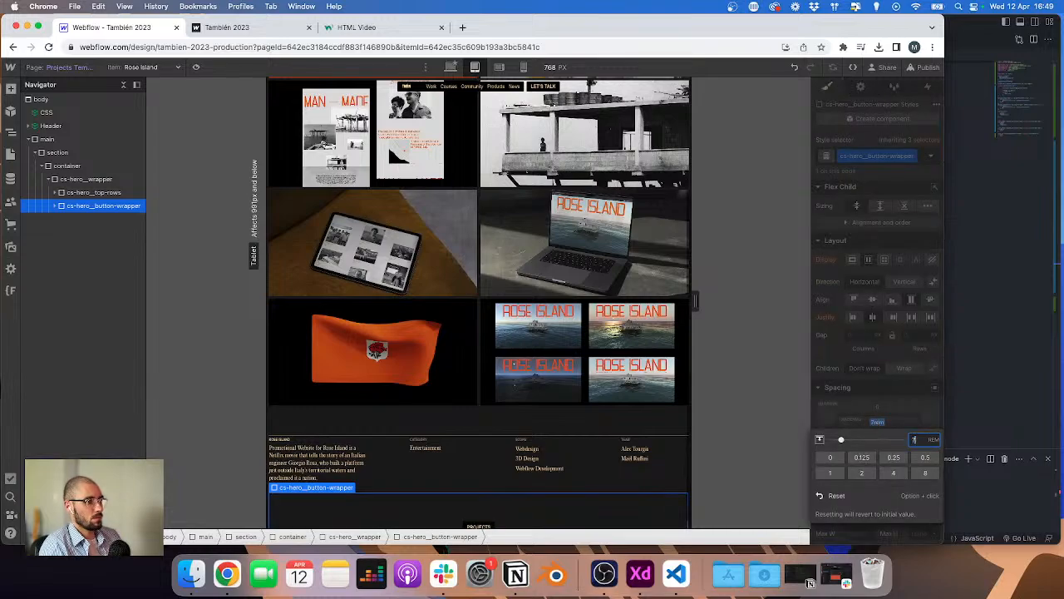
key(Up)
key(Up)
key(Up)
key(Up)
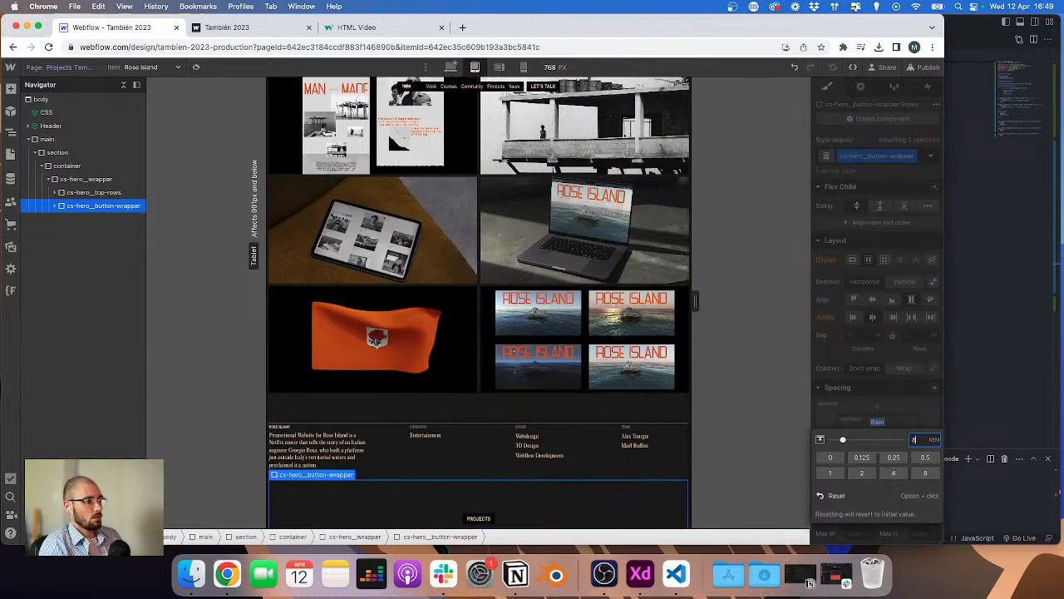
scroll(569, 383, down, 1)
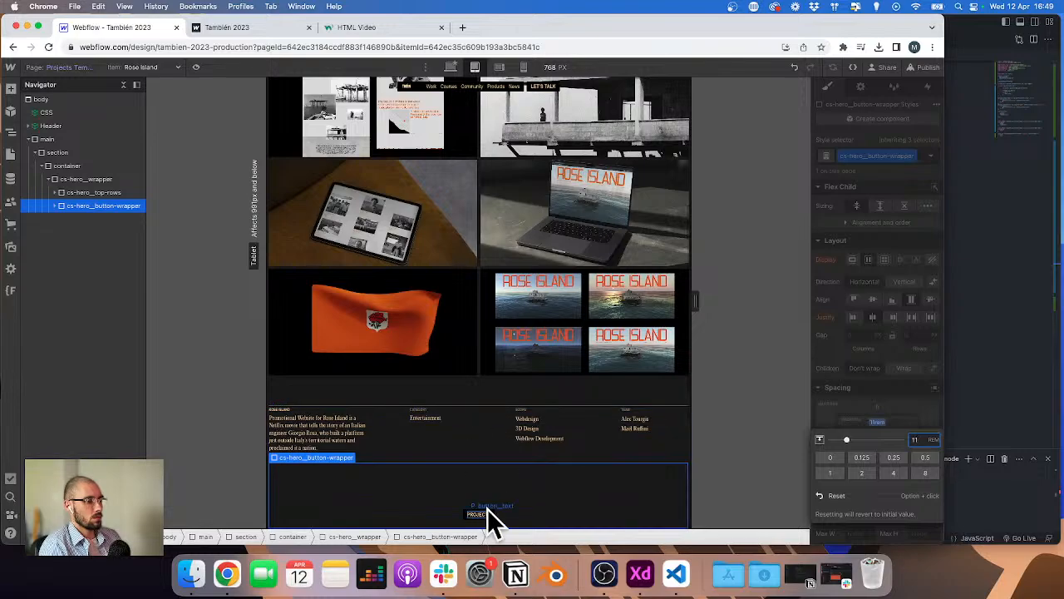
Step: Switch to Adobe XD and examine the mobile project-page mockup's text spacing and image layout
click(488, 378)
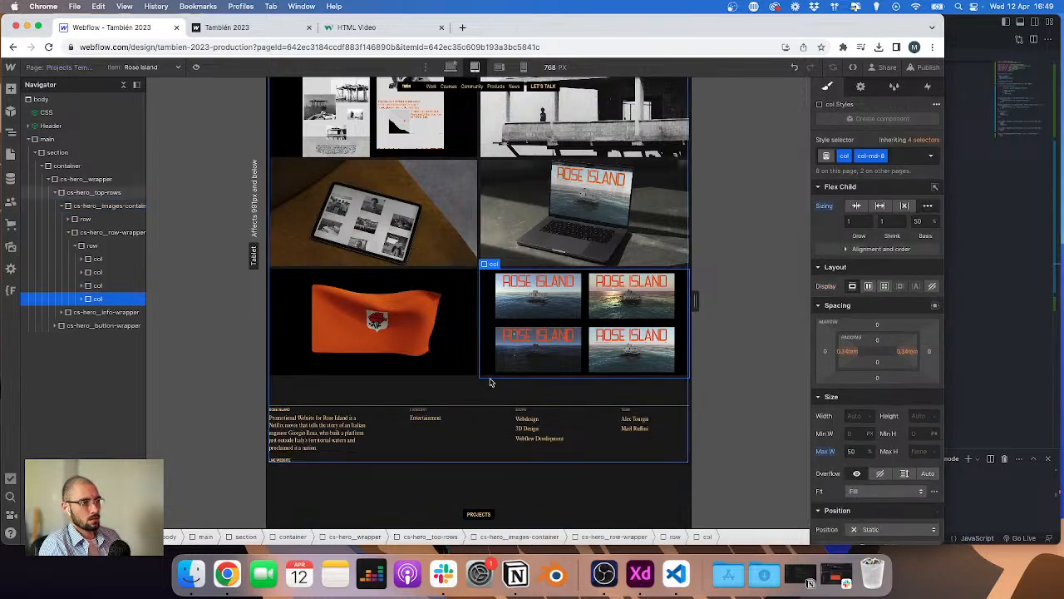
scroll(491, 382, up, 5)
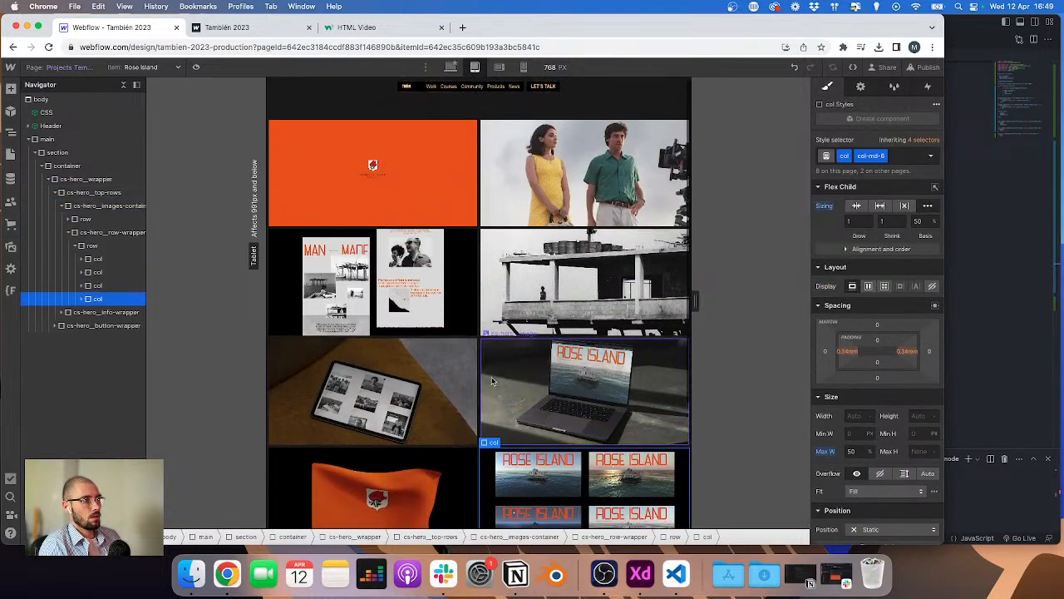
click(522, 68)
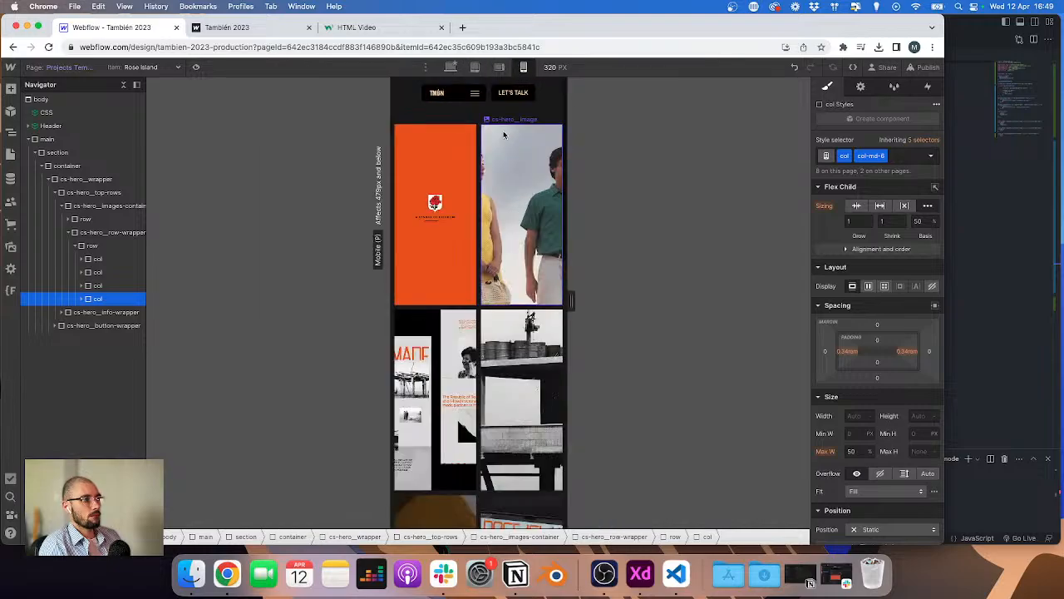
key(ctrl+Right)
scroll(483, 147, right, 2)
scroll(482, 148, up, 4)
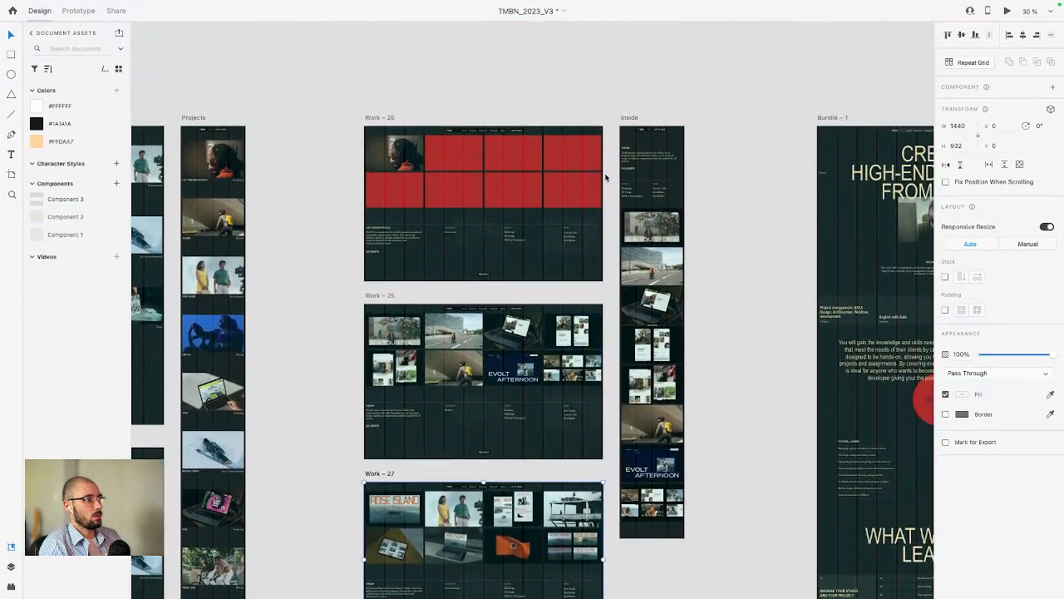
scroll(642, 197, up, 5)
scroll(643, 197, up, 4)
scroll(642, 213, right, 1)
scroll(630, 270, down, 2)
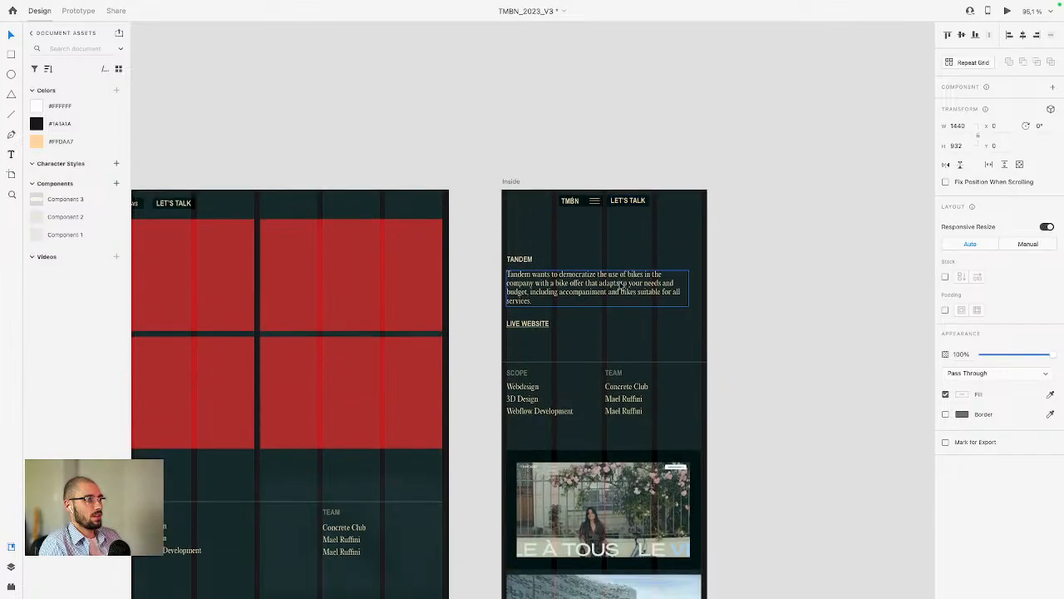
click(522, 262)
key(alt)
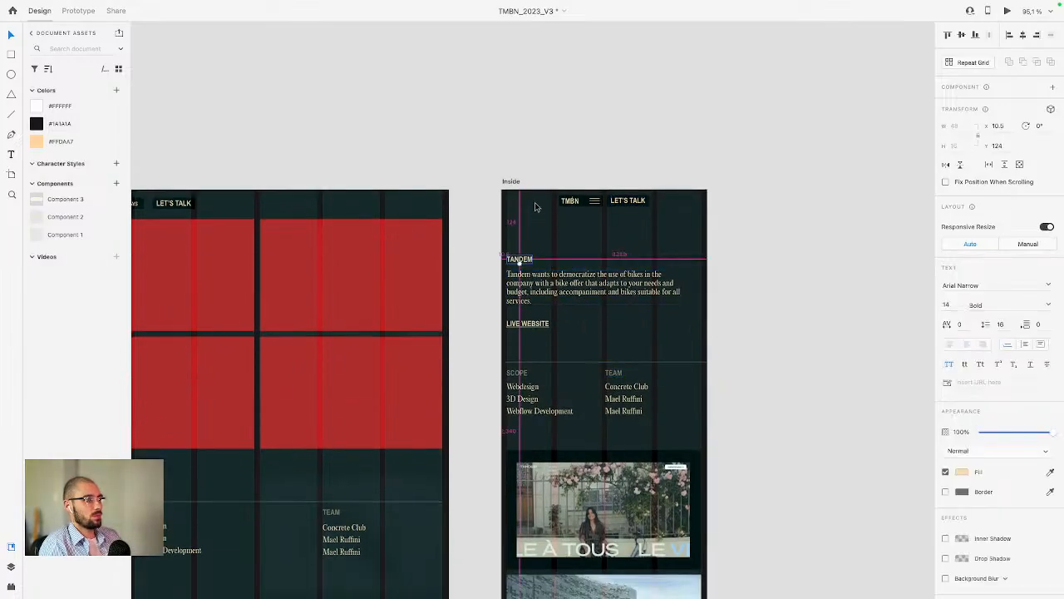
scroll(574, 281, down, 2)
scroll(574, 281, down, 3)
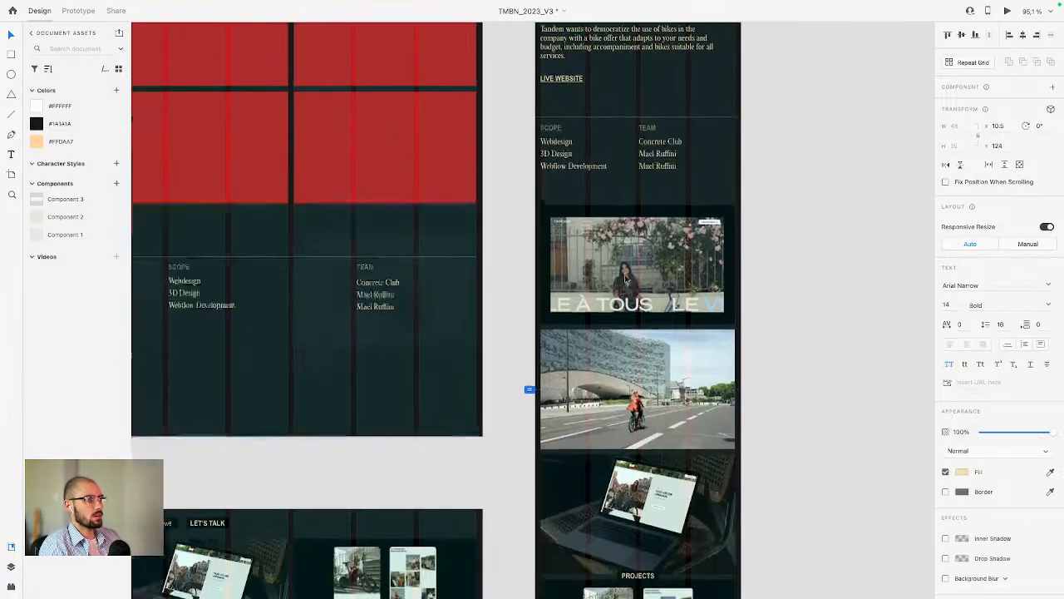
scroll(625, 279, down, 5)
scroll(625, 279, down, 5)
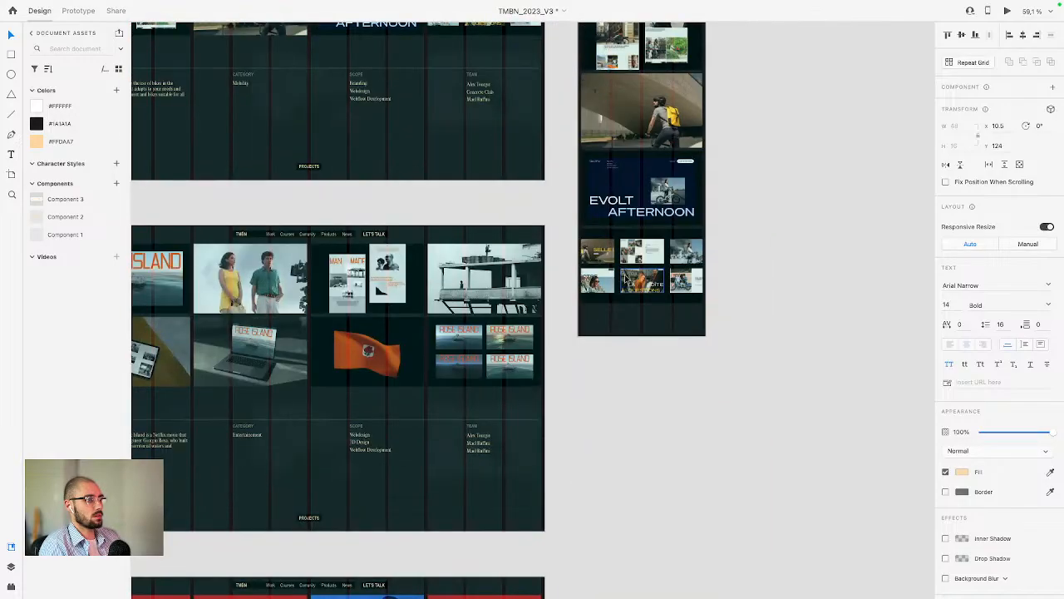
scroll(632, 266, up, 4)
scroll(633, 267, left, 3)
click(680, 154)
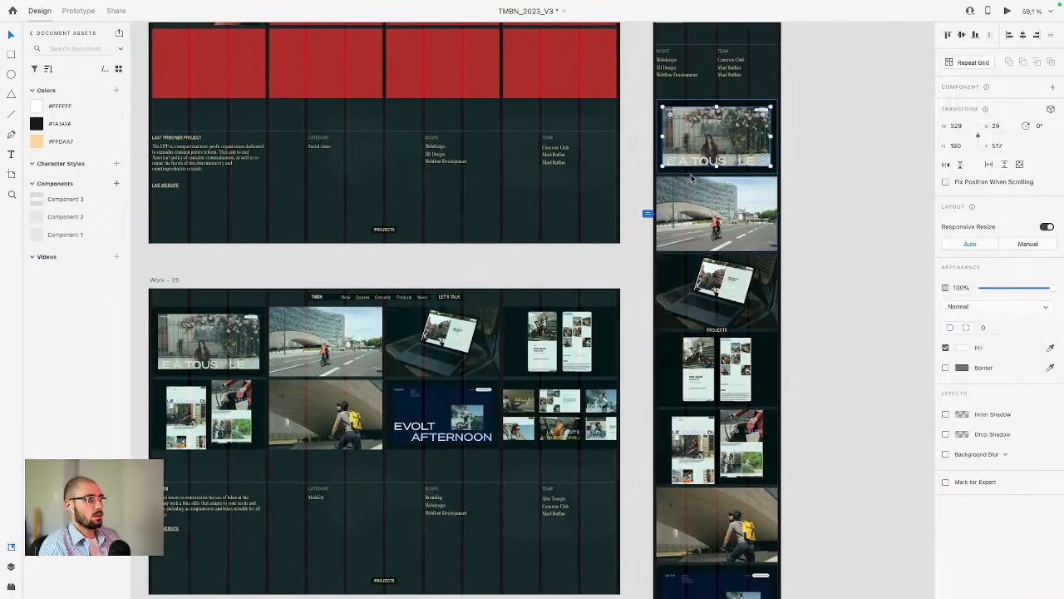
scroll(680, 179, up, 5)
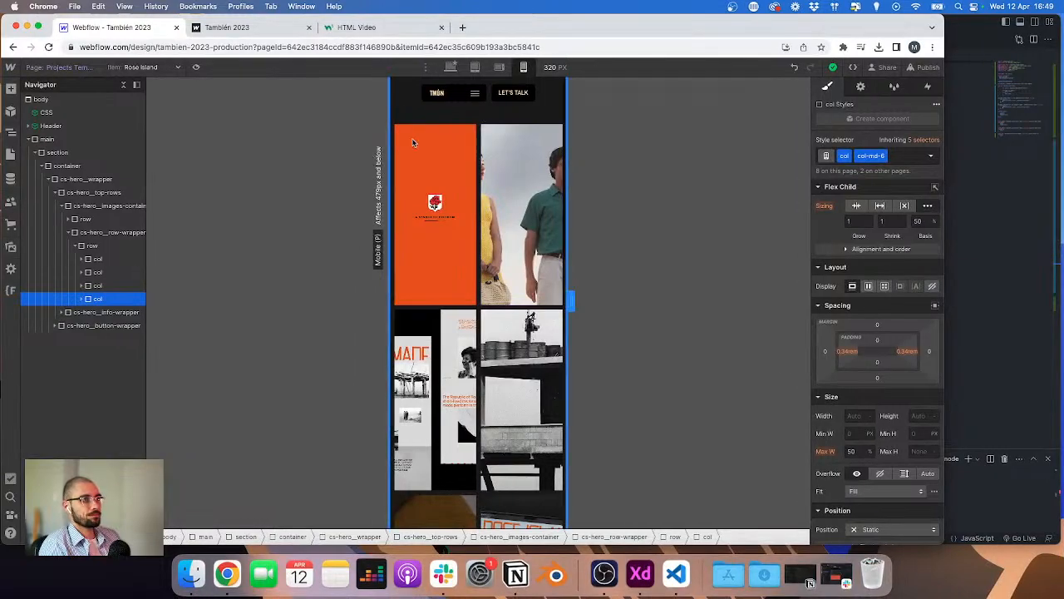
Step: Select the first column in the hero images row and add the combo class col-xs-12
click(68, 232)
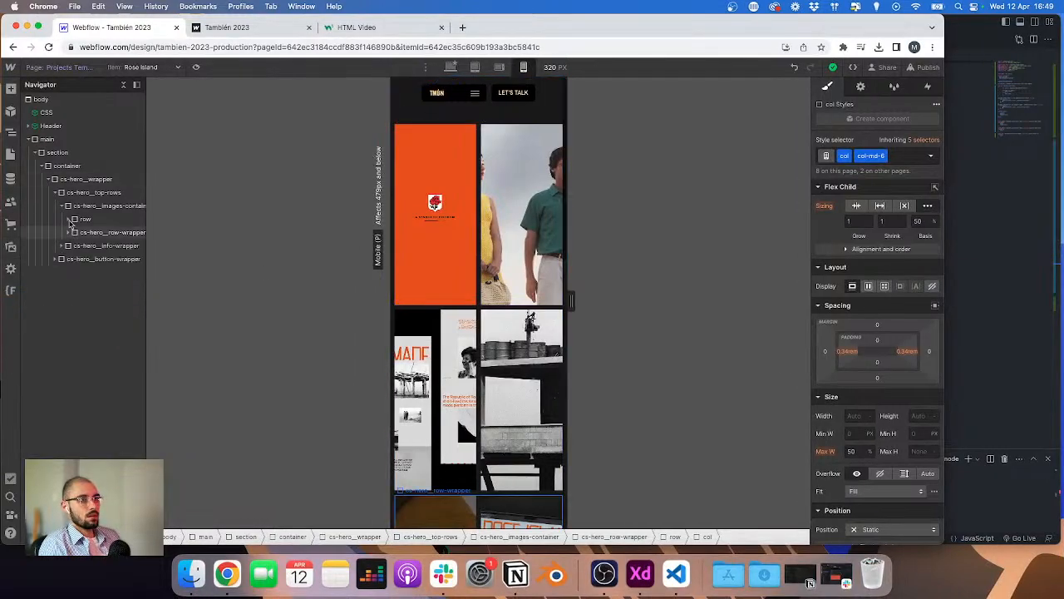
click(104, 206)
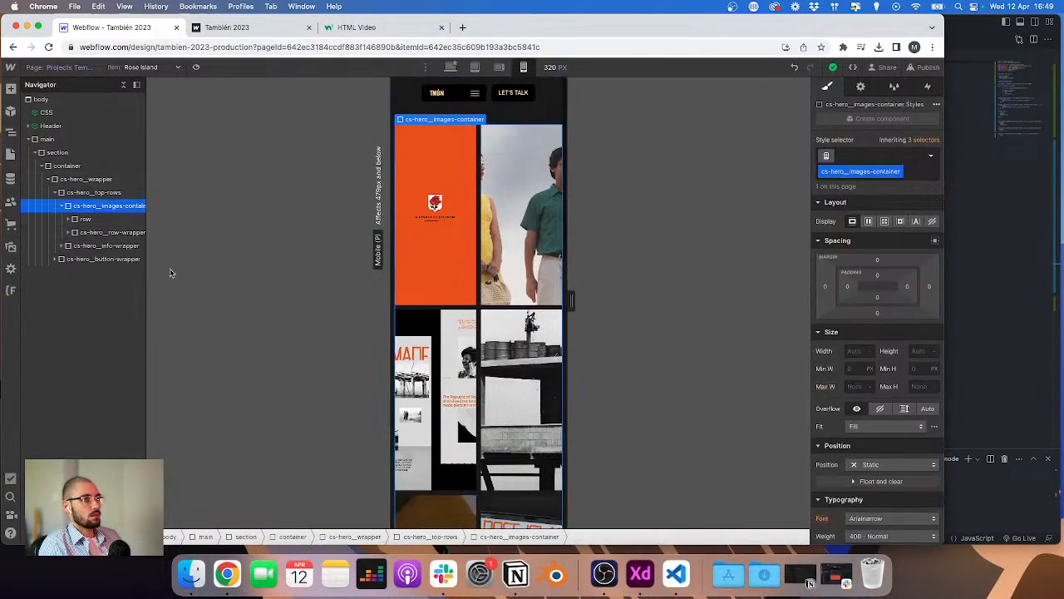
click(69, 220)
click(91, 233)
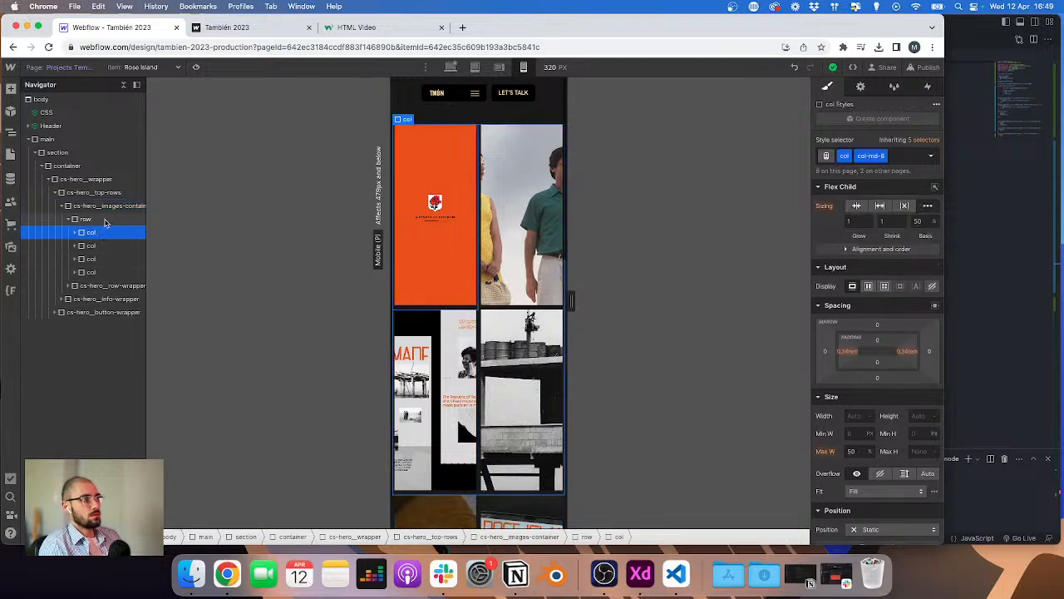
key(super+Return)
text(col-xs-12)
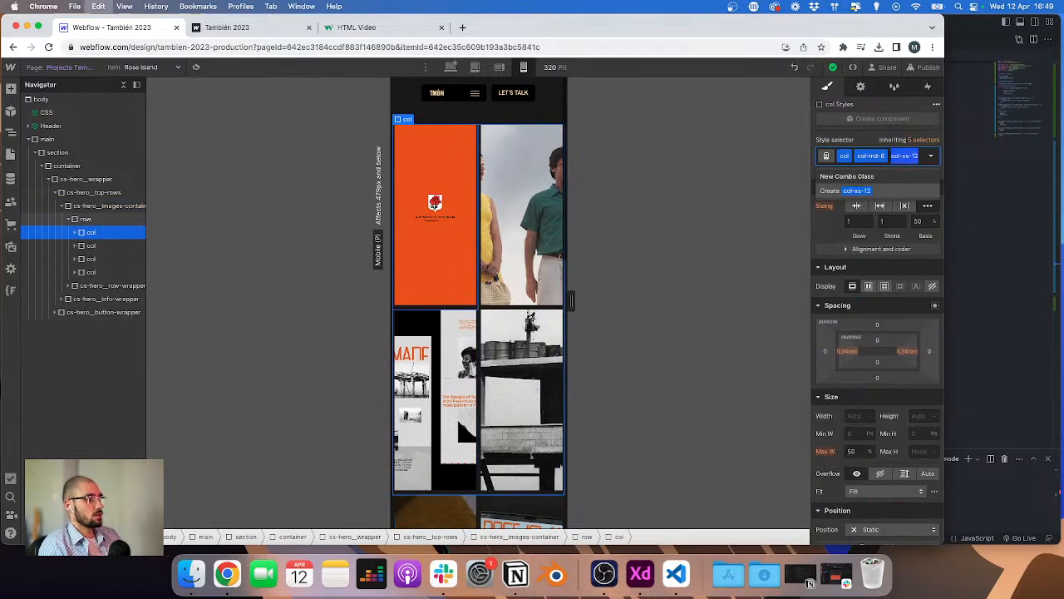
key(Return)
Step: Paste the col-xs-12 combo class onto the remaining three columns of the images row
click(110, 250)
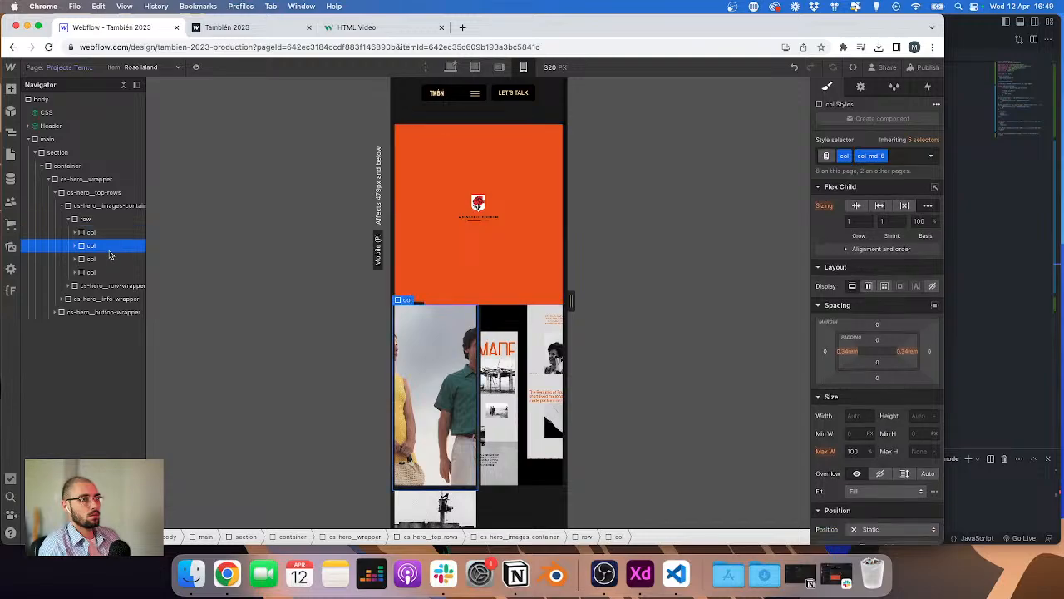
key(super+Return)
text(col-xs-12)
key(Return)
click(108, 259)
key(super+Return)
text(col-xs-12)
key(Return)
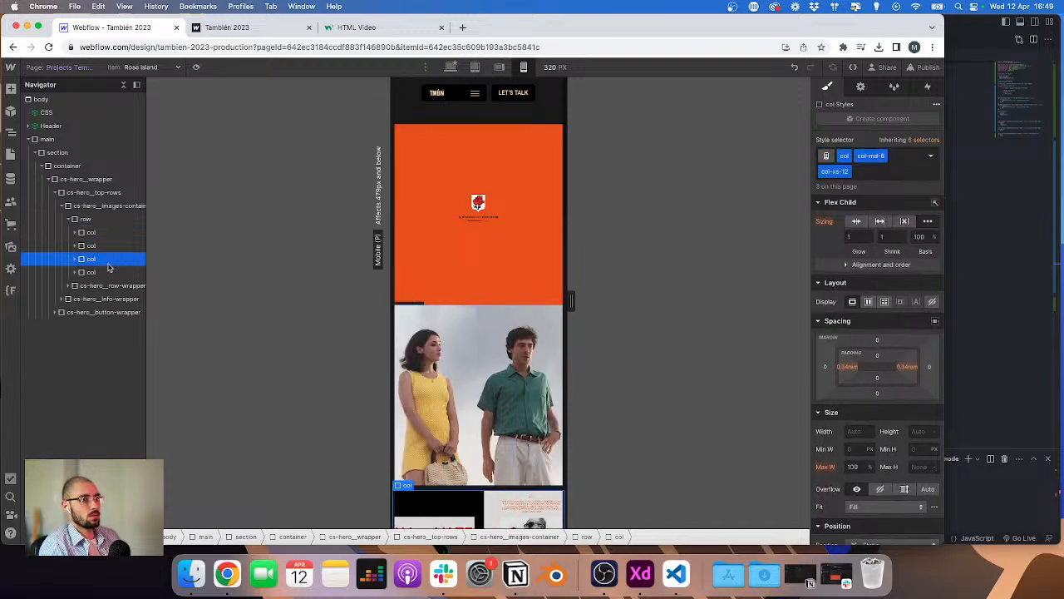
click(108, 272)
key(super+Return)
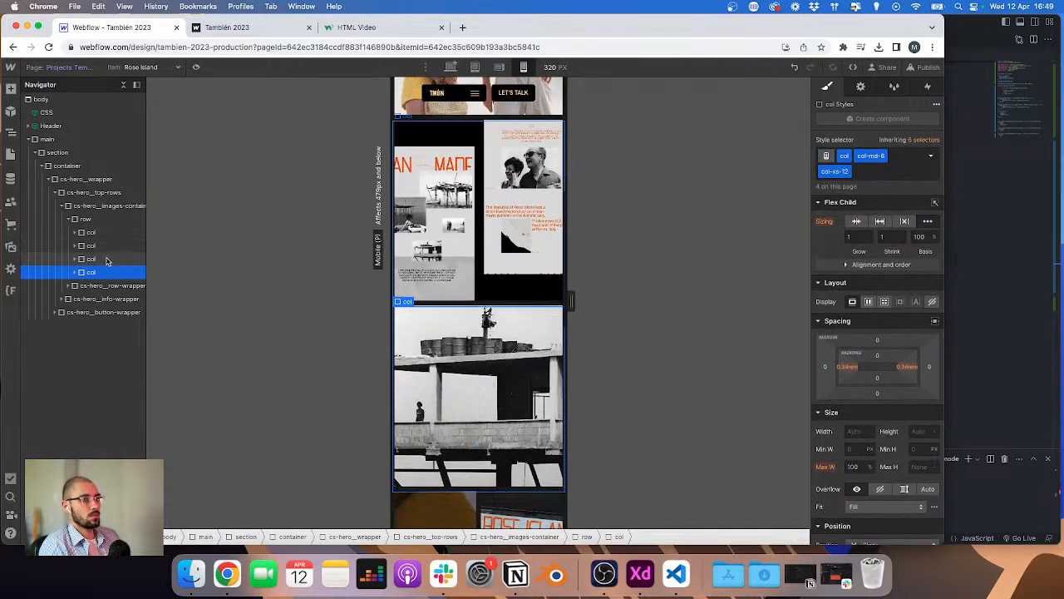
key(super+v)
key(Return)
Step: Expand the row wrapper's row and paste the col-xs-12 combo class onto its four columns
click(68, 286)
click(91, 313)
key(super+Return)
text(col-xs-12)
key(Return)
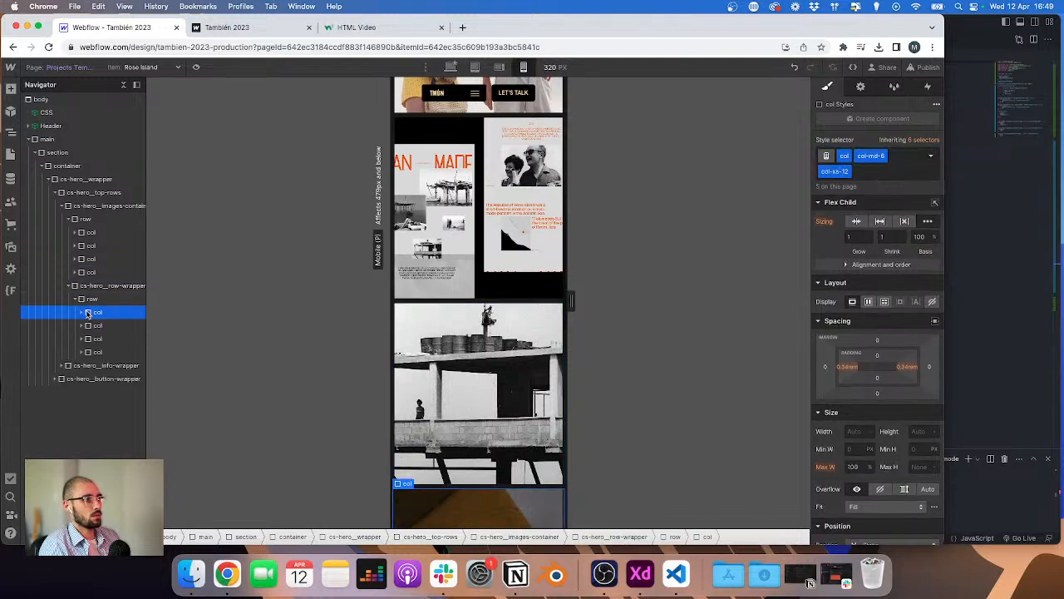
click(93, 325)
key(super+Return)
key(super+v)
key(Return)
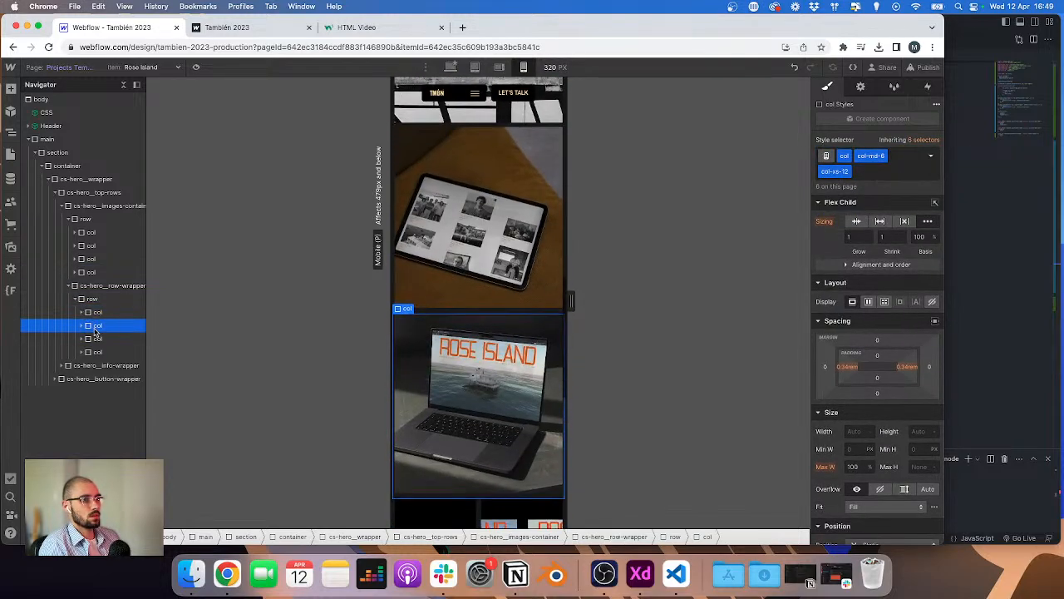
click(97, 338)
key(super+Return)
text(col-xs-12)
key(Return)
Step: Set the height of the image wrapper in the last row-wrapper column to 14 rem for mobile
click(100, 352)
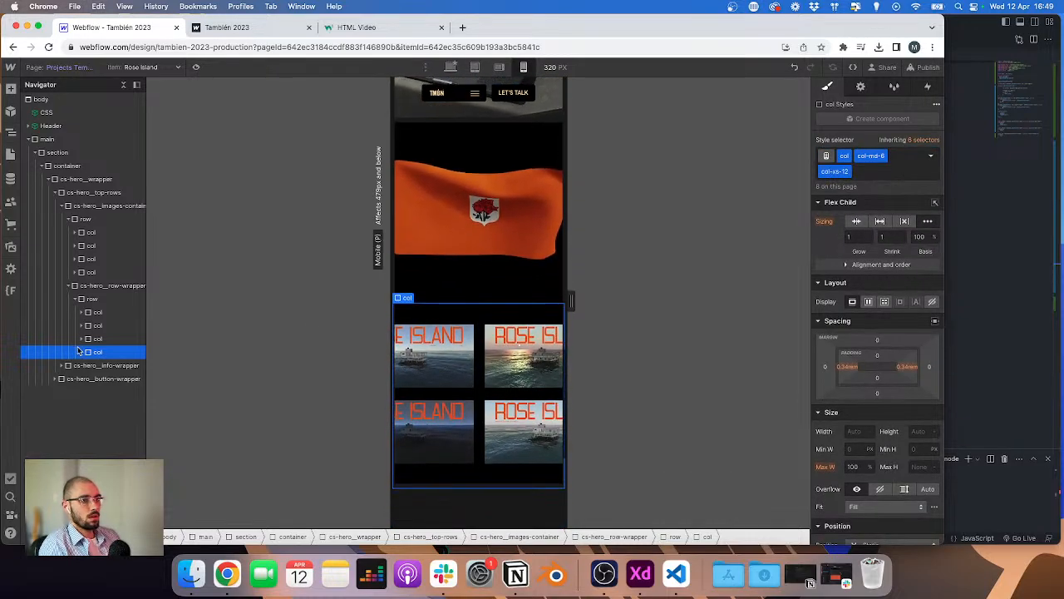
click(463, 359)
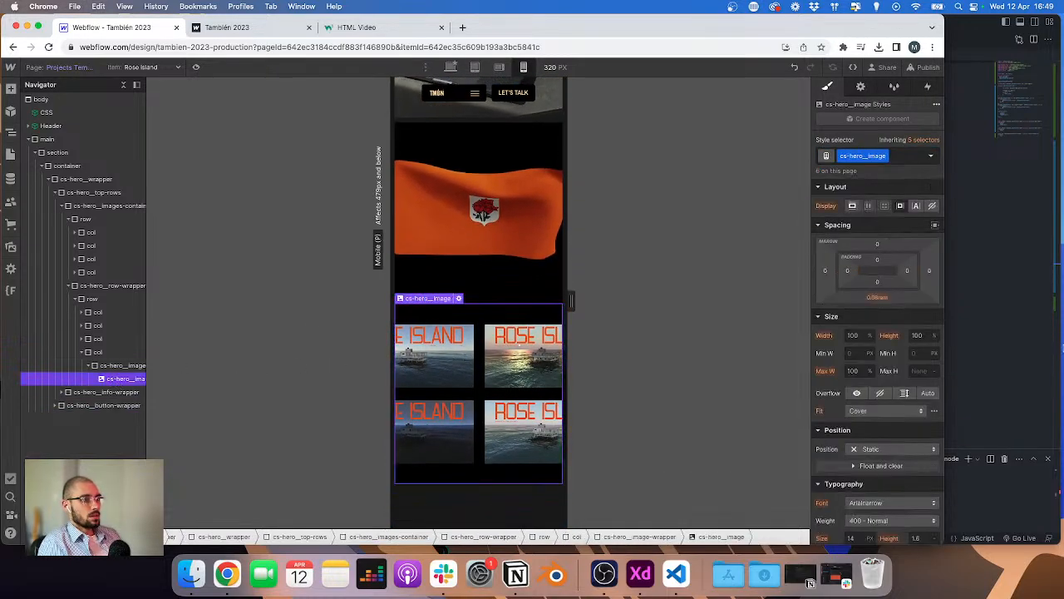
click(122, 366)
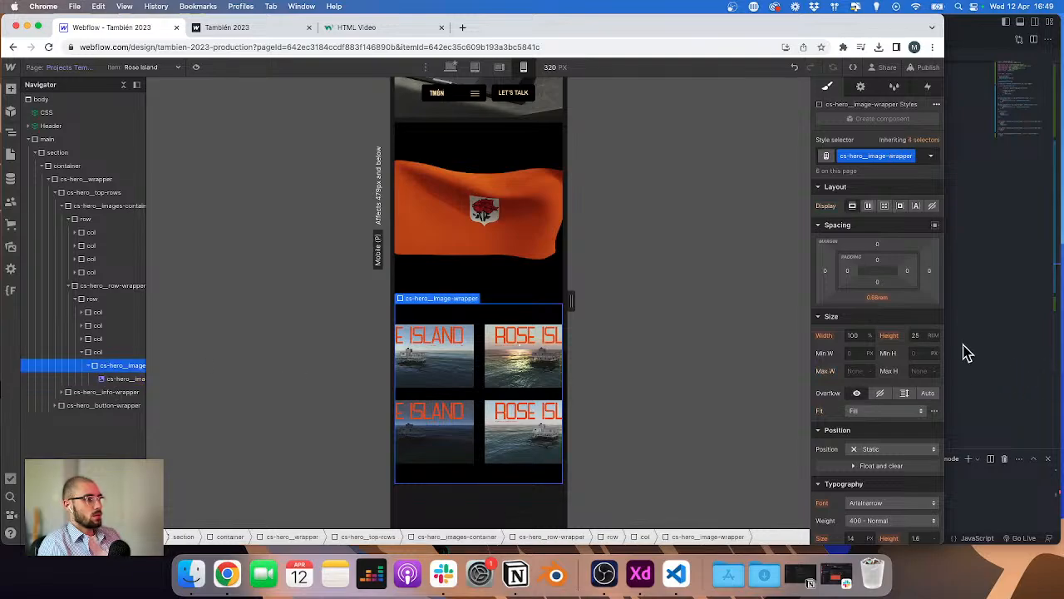
key(Down)
key(Down)
key(Down)
key(Down)
key(Down)
key(Down)
key(Down)
key(Down)
key(Down)
key(Down)
key(Down)
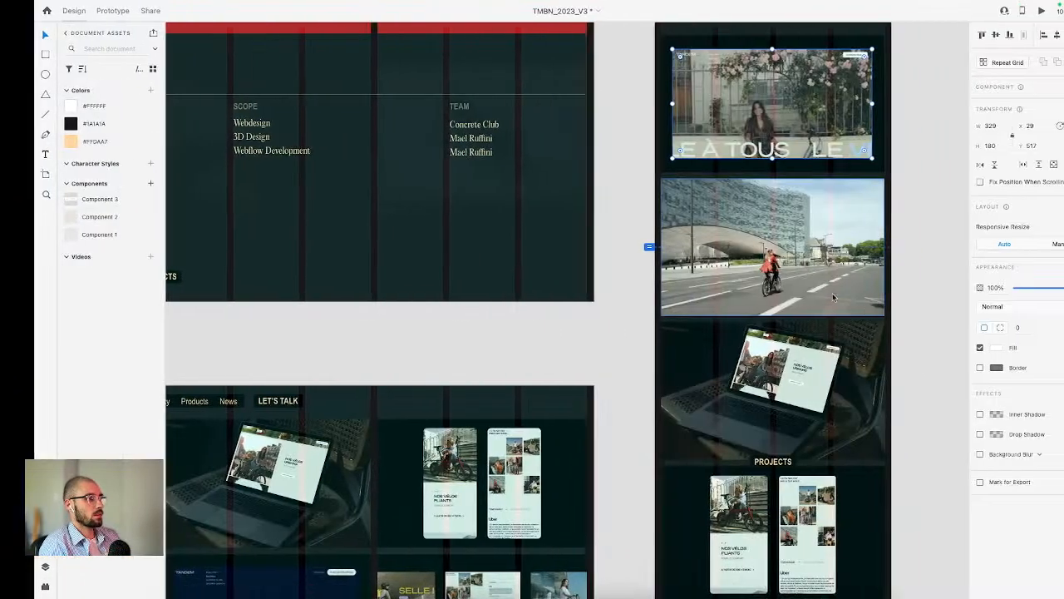
click(770, 220)
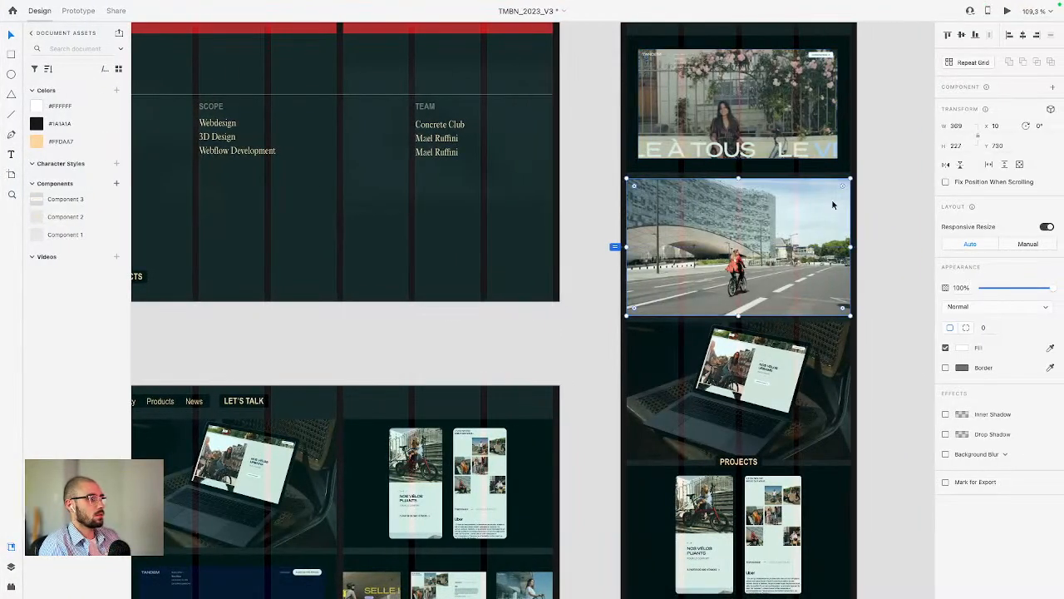
key(super+space)
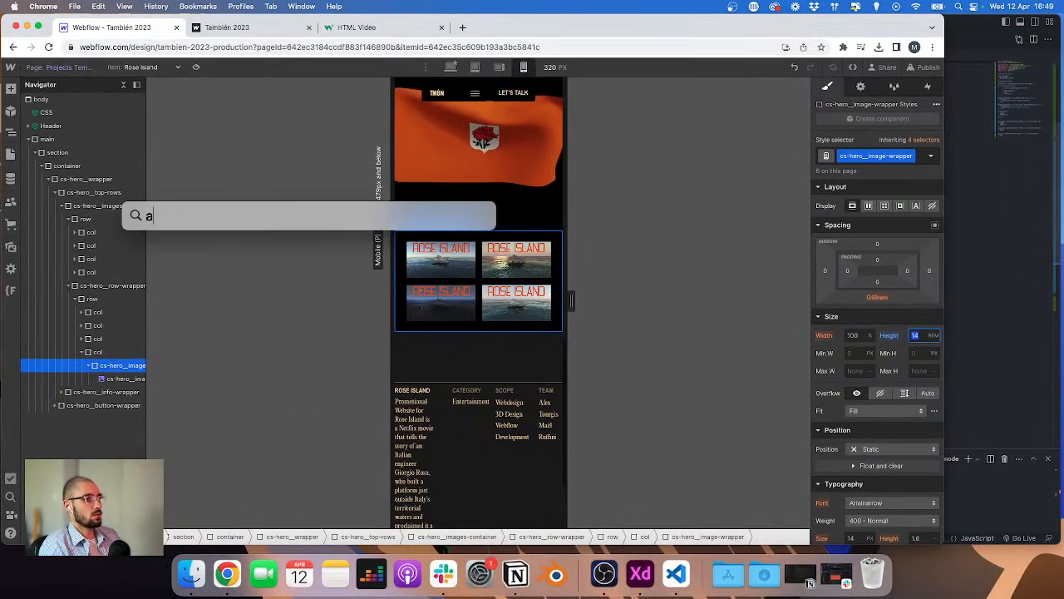
key(Escape)
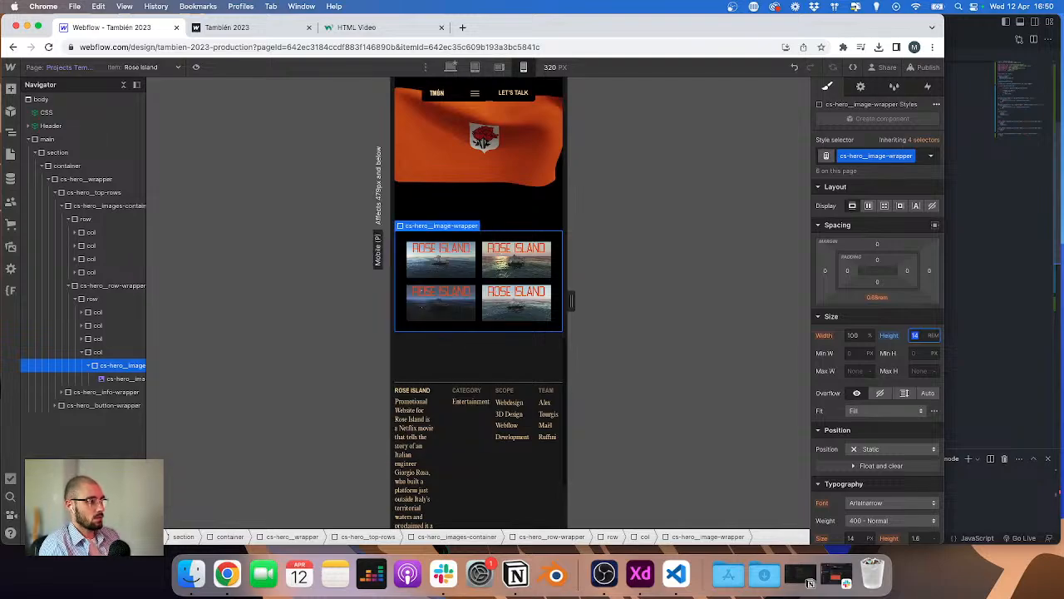
key(Return)
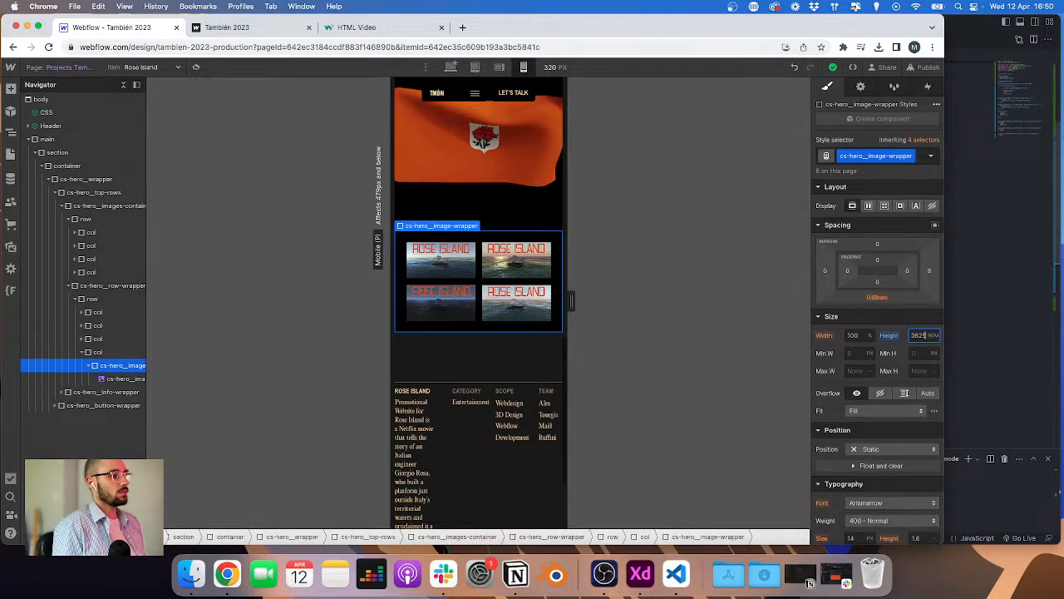
scroll(589, 229, up, 2)
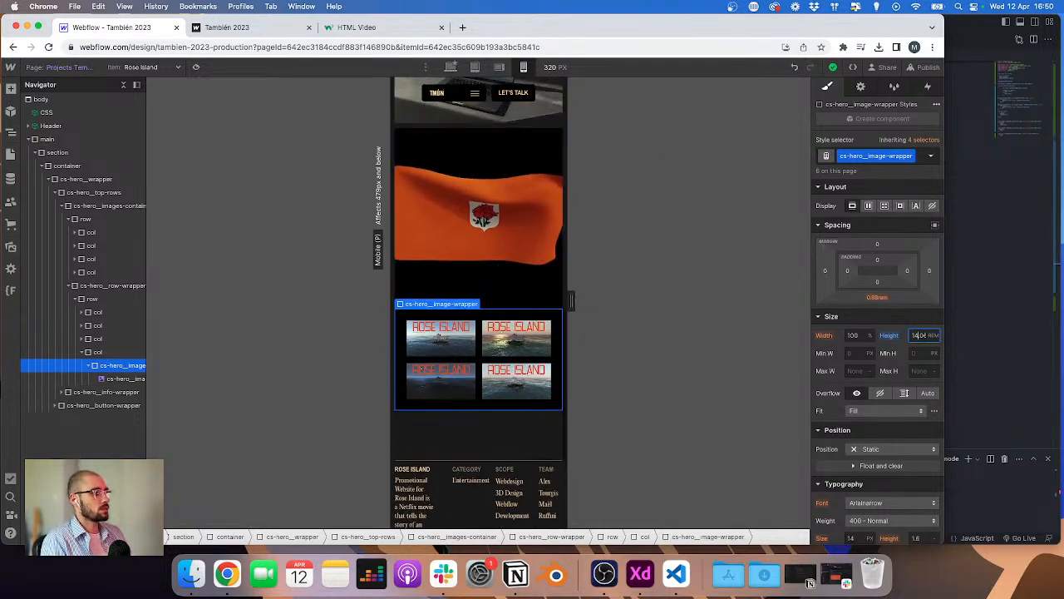
text(14)
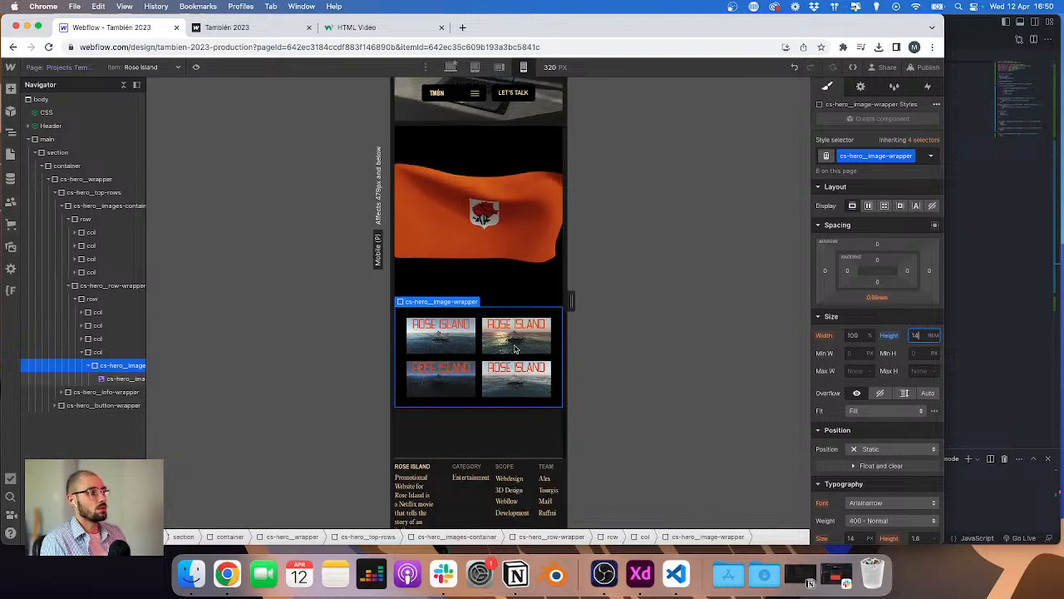
key(Return)
Step: Select the hero video wrapper and review its embed code in the HTML editor
scroll(470, 260, up, 10)
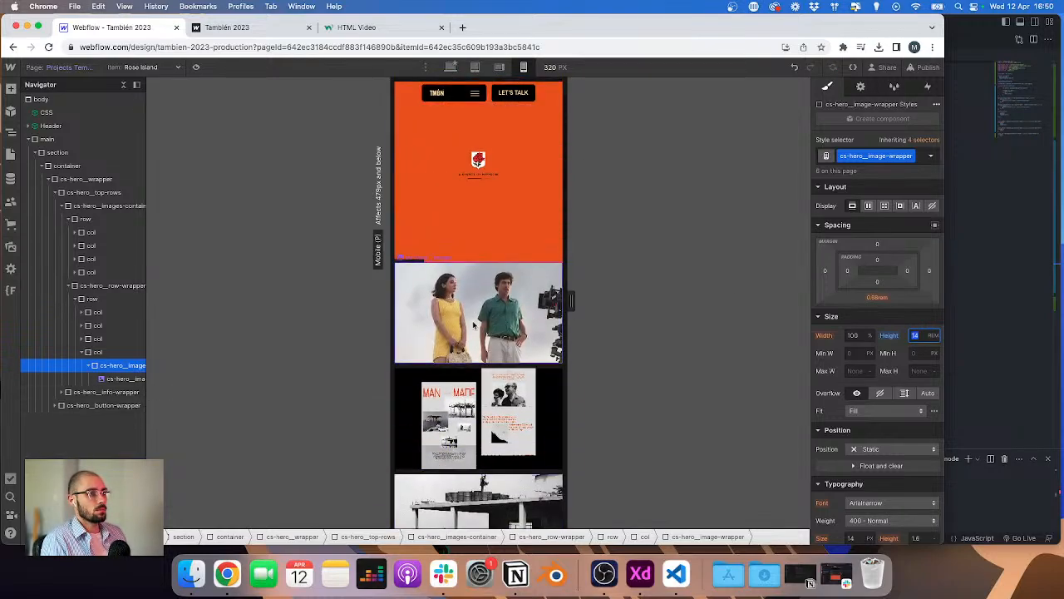
scroll(470, 267, up, 1)
click(468, 274)
click(483, 120)
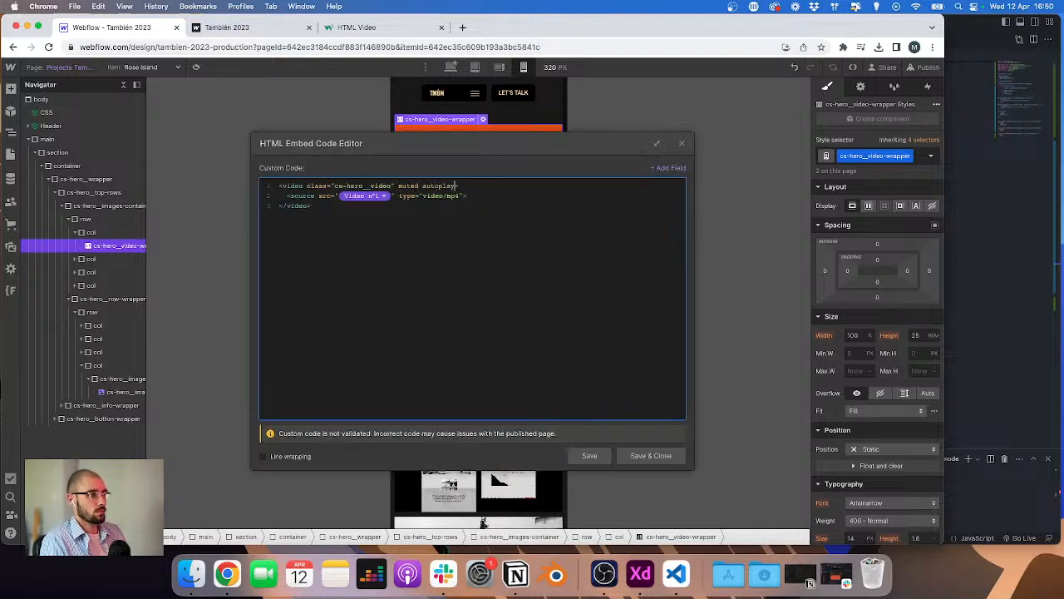
click(644, 455)
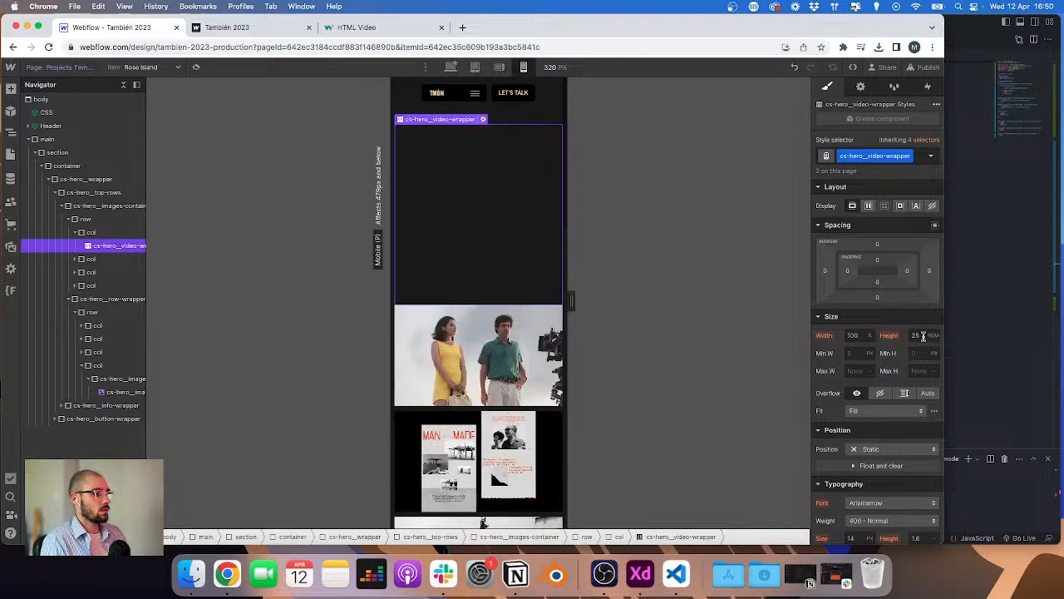
Step: Set the hero video wrapper's height to 13 rem for mobile
click(923, 336)
text(14r)
key(Return)
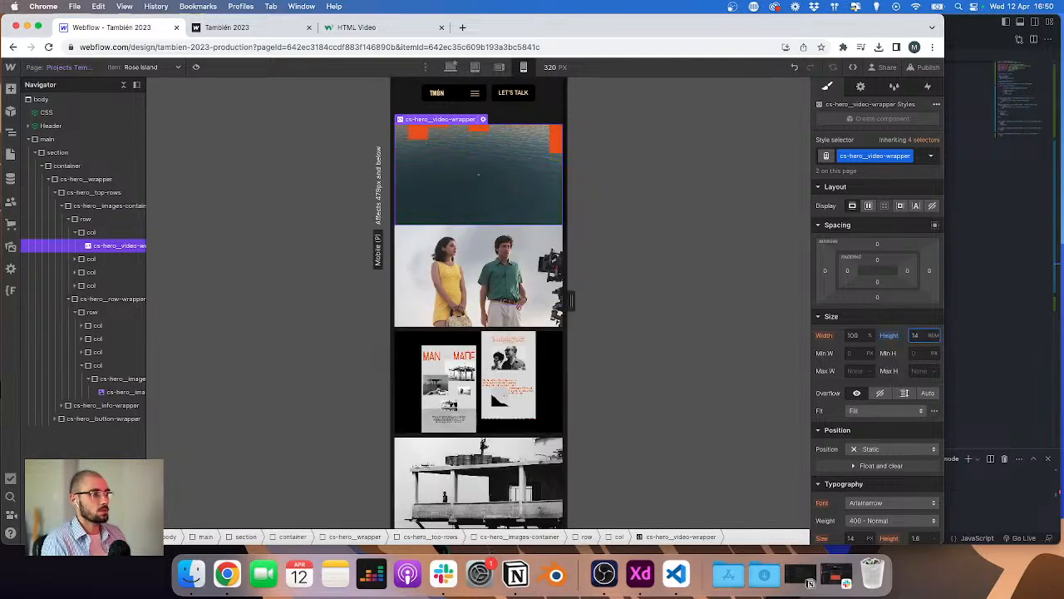
key(Down)
key(Down)
key(Up)
key(Up)
key(Up)
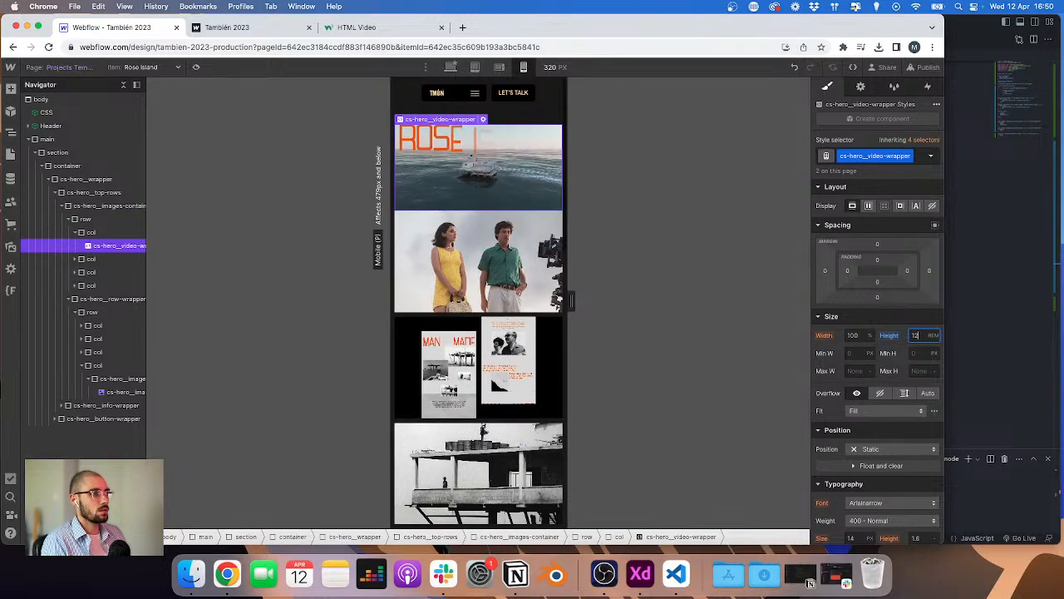
key(Down)
key(Down)
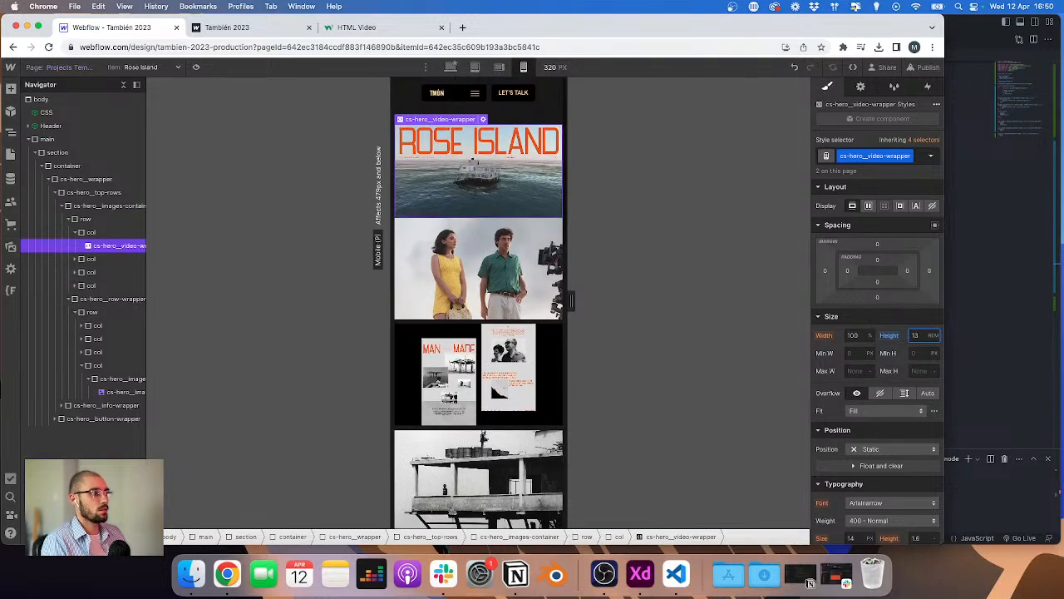
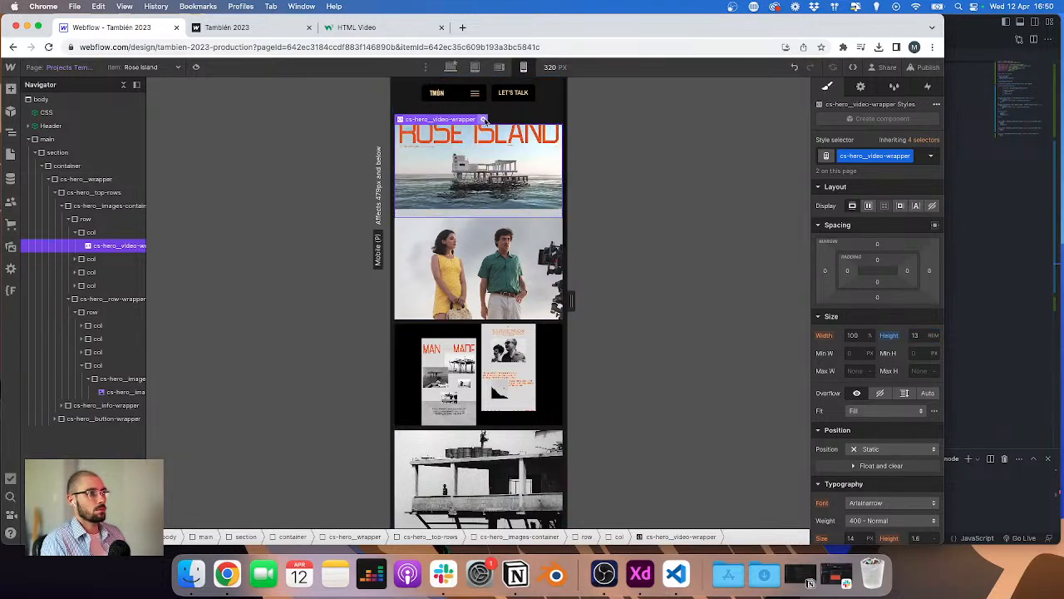
Step: Reopen the hero video wrapper's embed code and save it again to reload the video preview
click(484, 120)
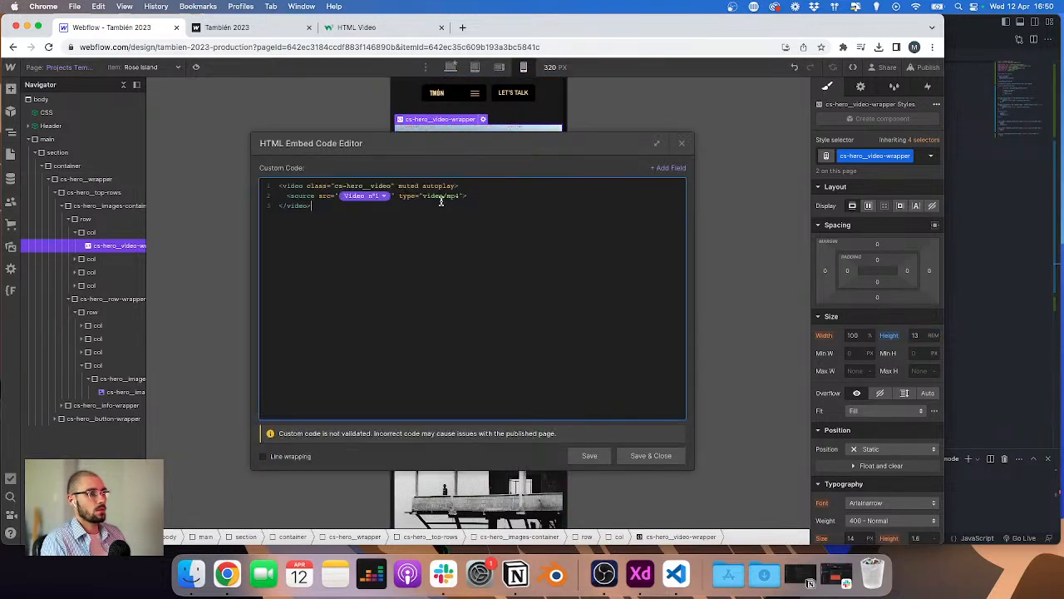
click(650, 456)
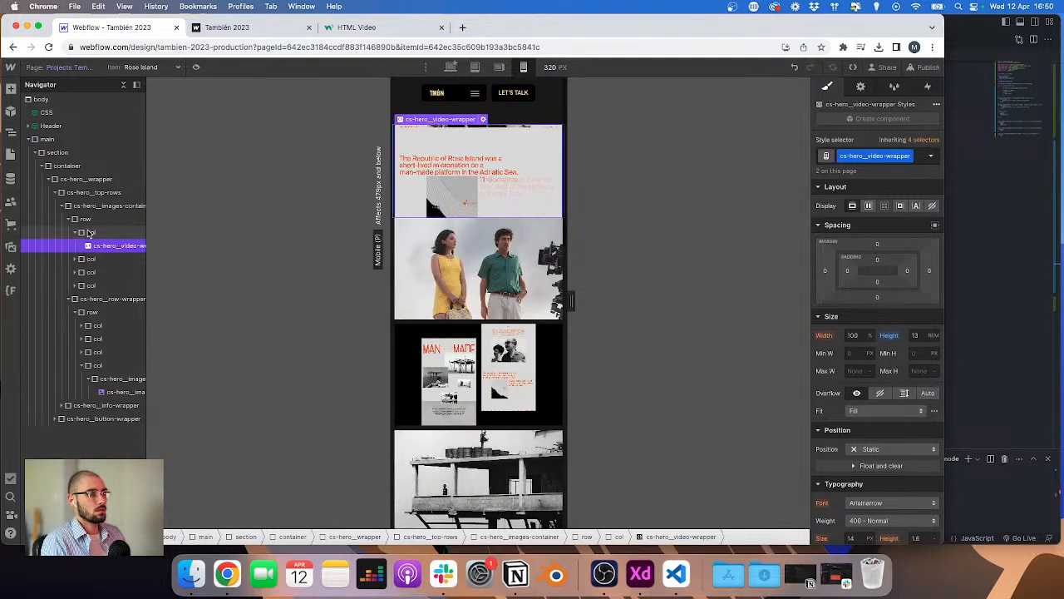
click(89, 234)
click(485, 126)
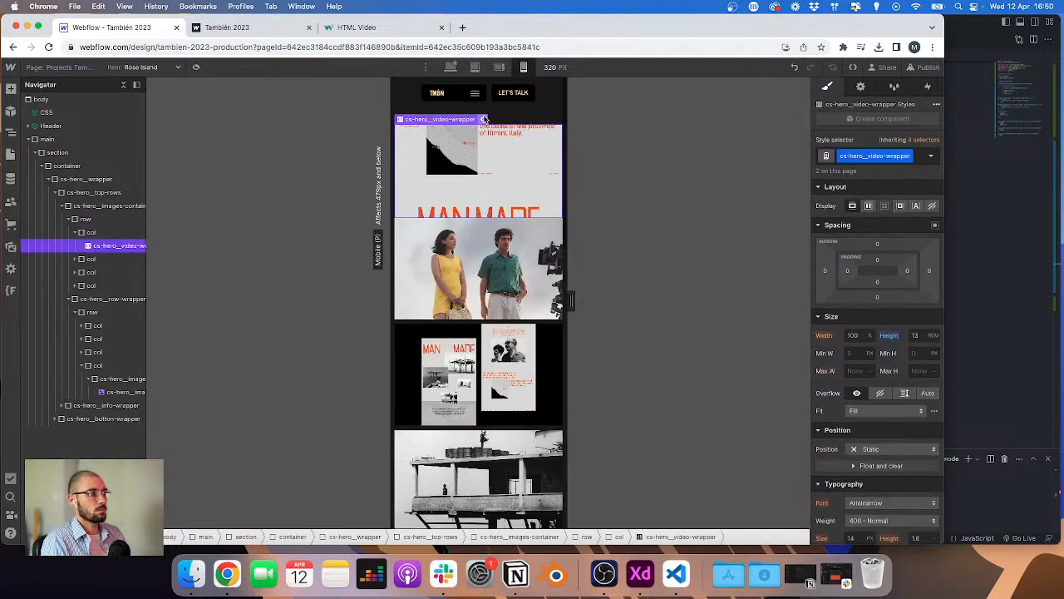
click(483, 119)
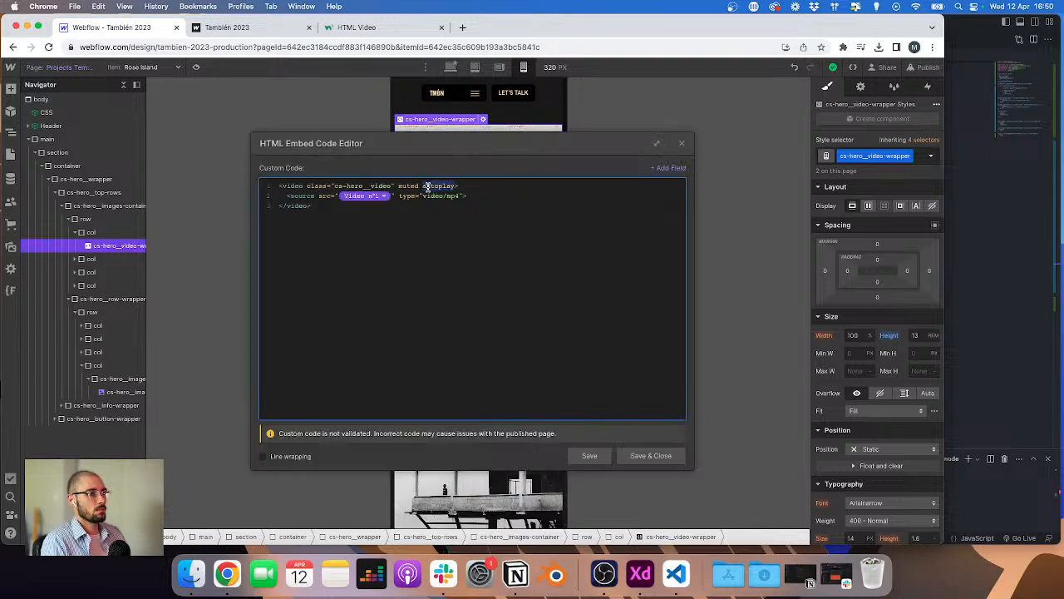
click(651, 456)
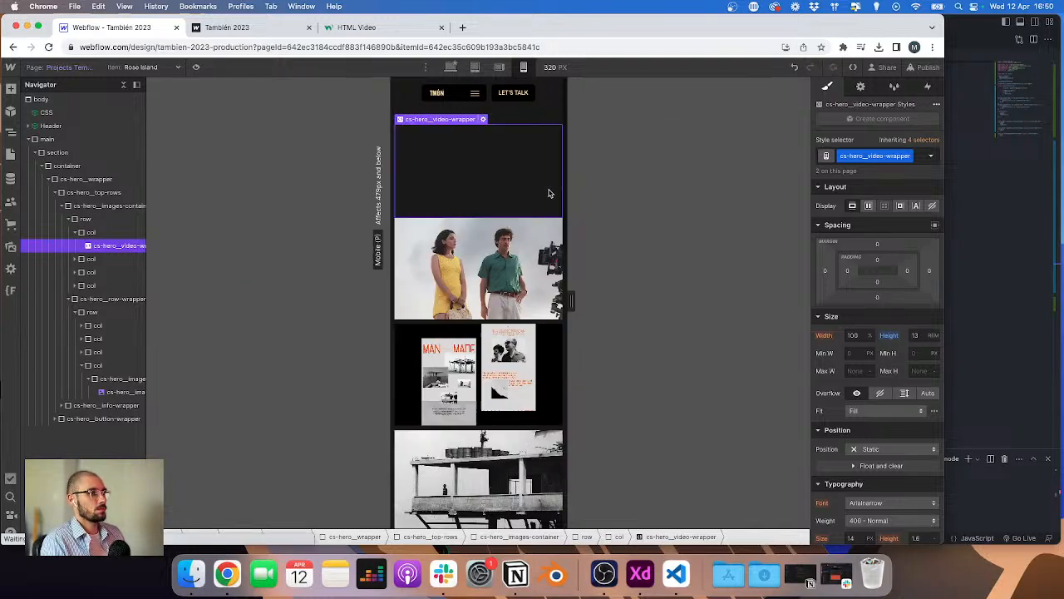
Step: Switch to the tablet breakpoint and inspect the bottom margins of the hero image and video wrappers
click(474, 69)
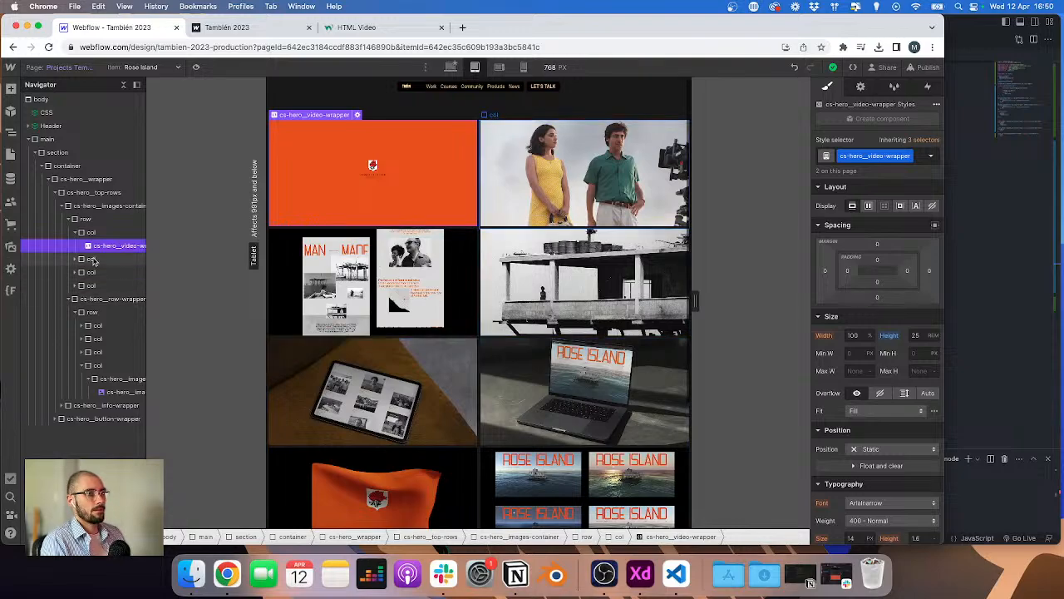
click(107, 235)
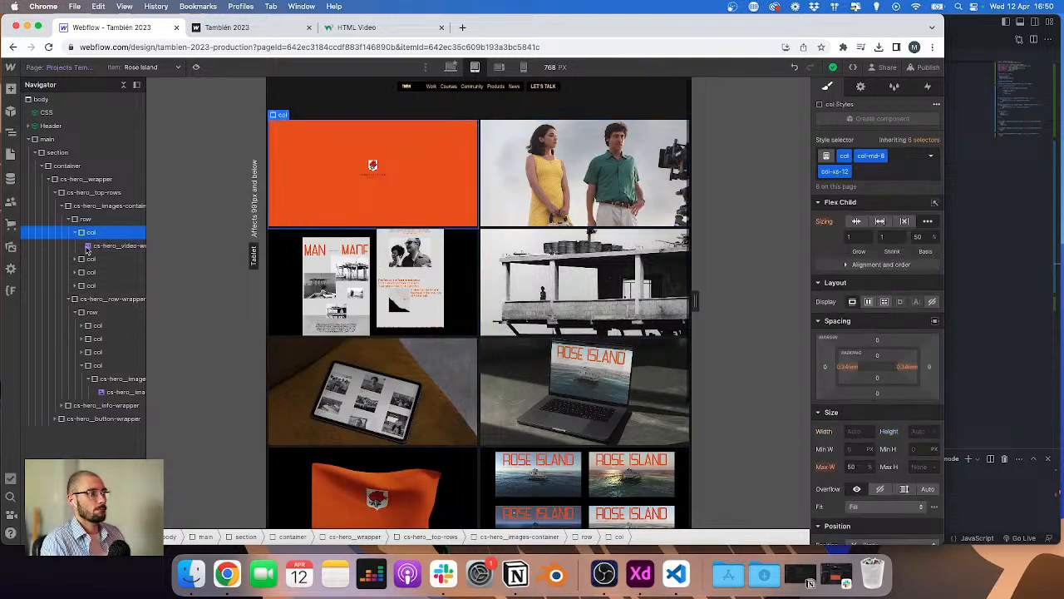
click(76, 258)
click(112, 271)
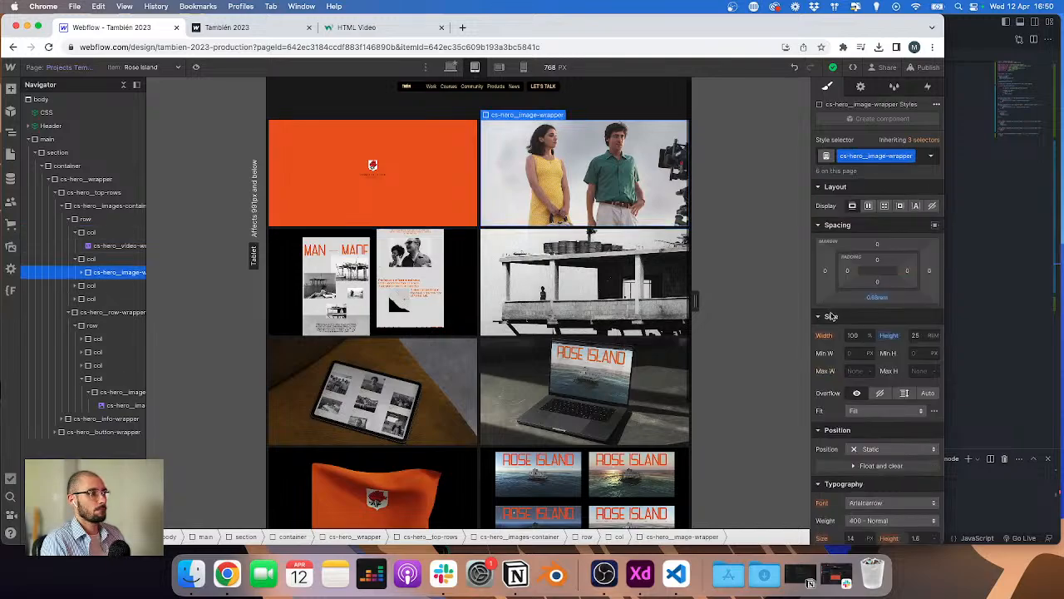
click(879, 297)
click(432, 207)
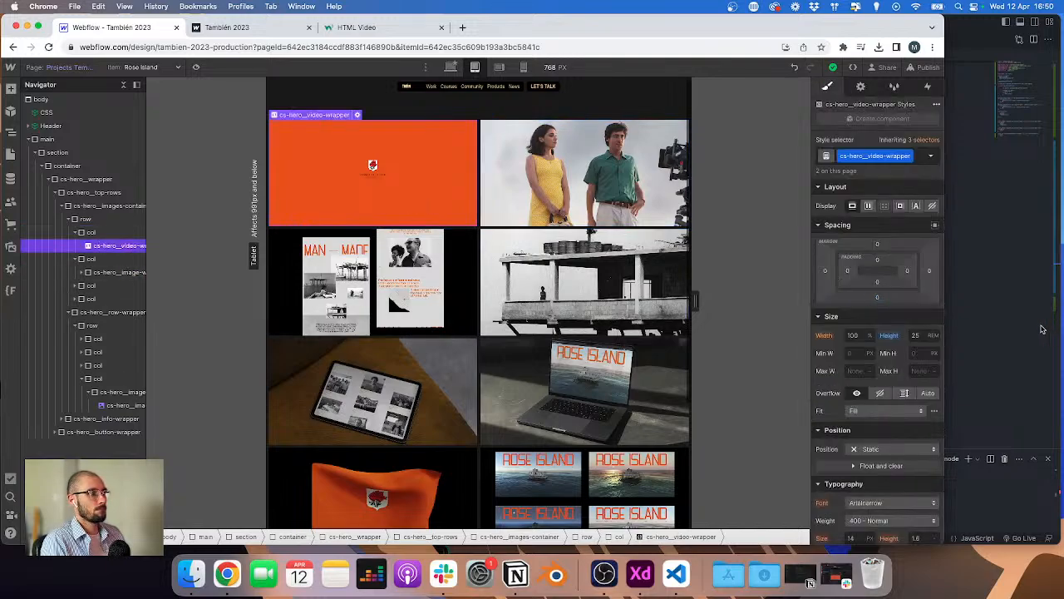
click(877, 298)
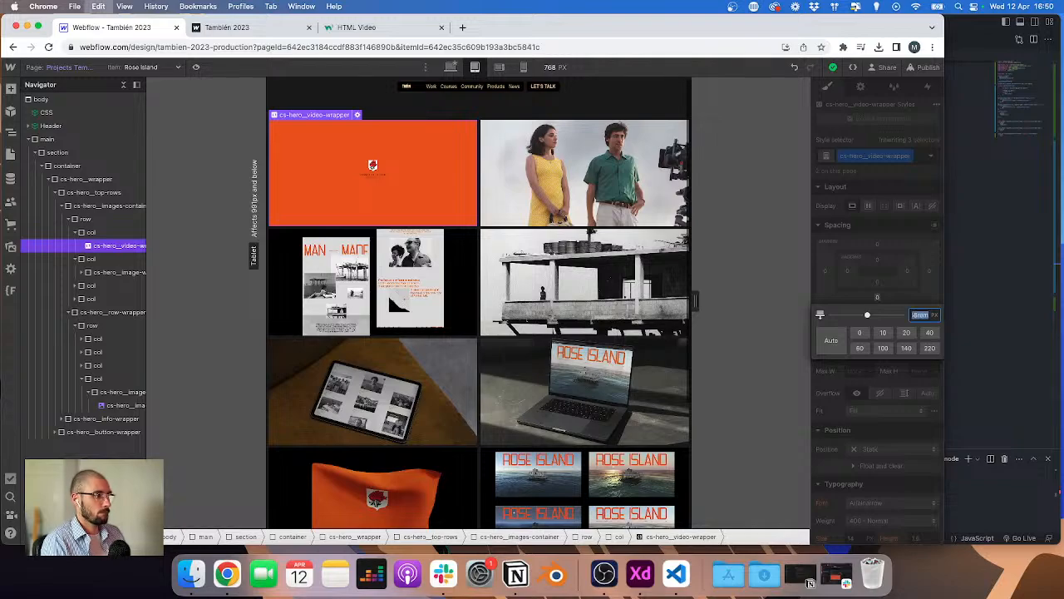
key(Return)
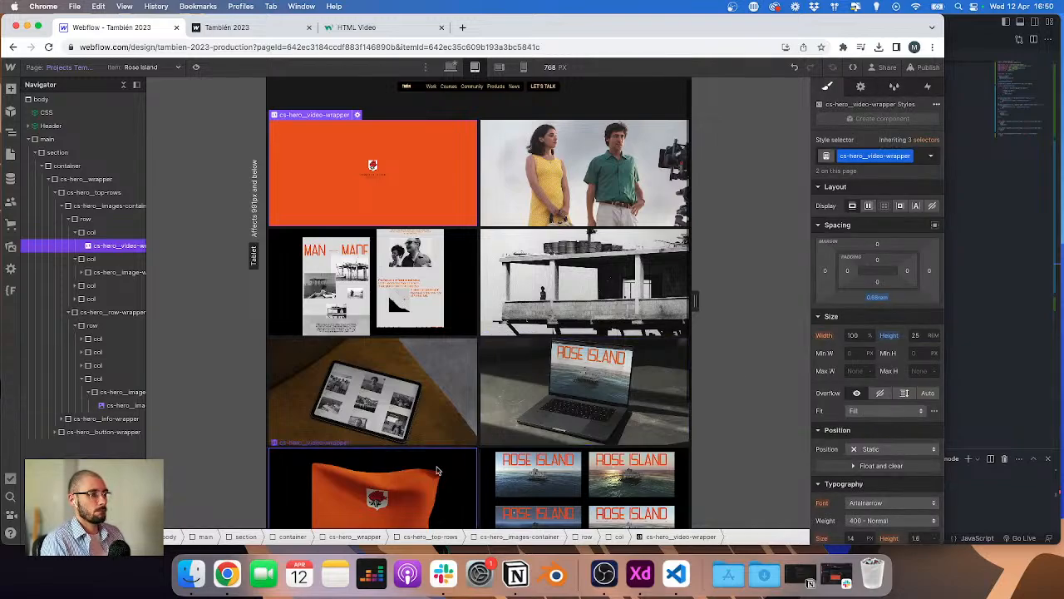
Step: Review the video wrappers in the lower image rows, then return to mobile and select the page container
click(499, 478)
click(385, 472)
scroll(559, 371, down, 2)
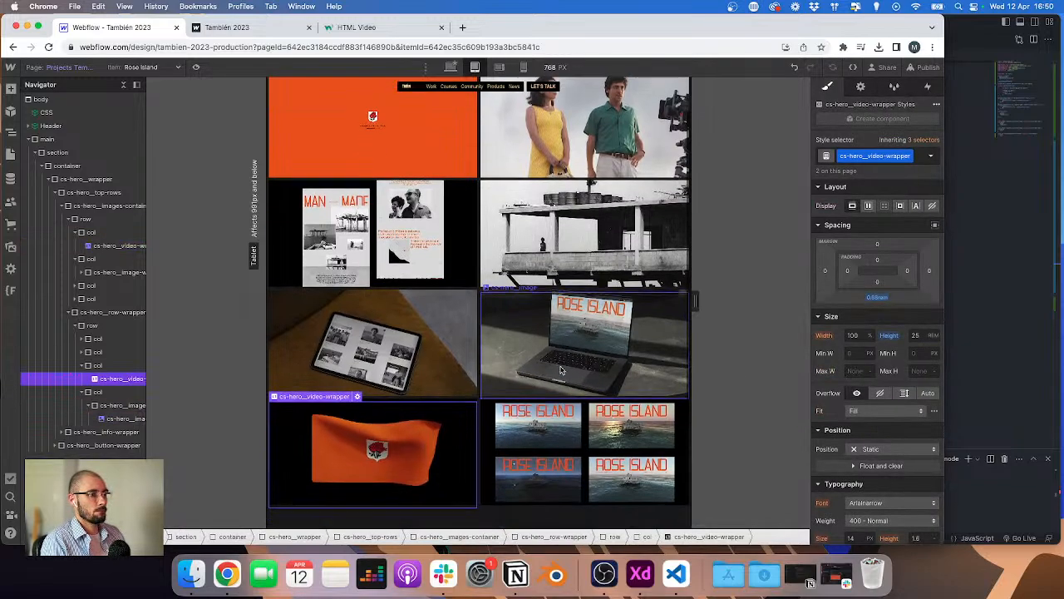
scroll(559, 371, up, 2)
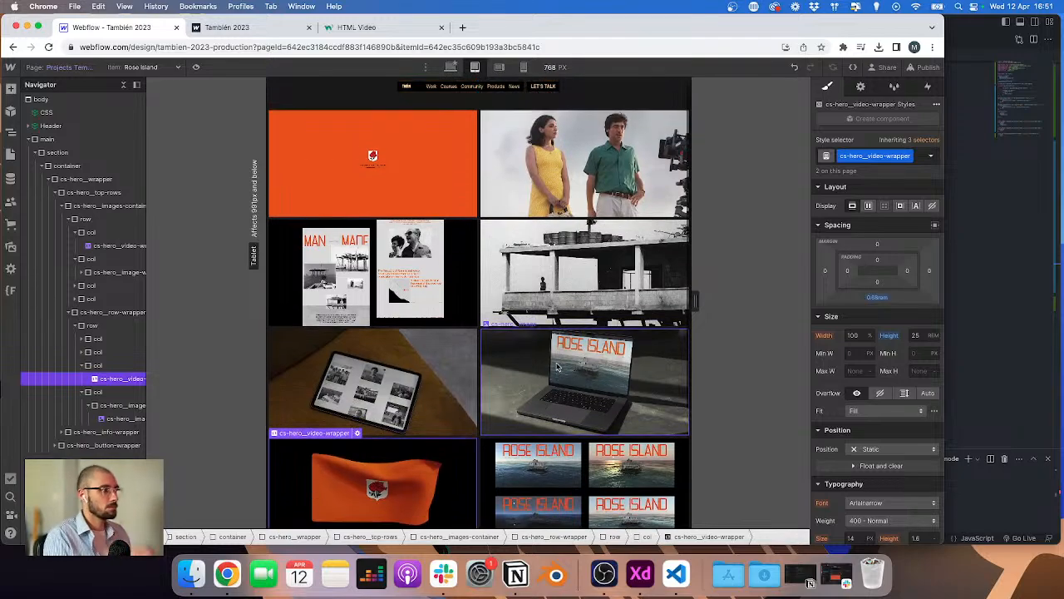
click(523, 67)
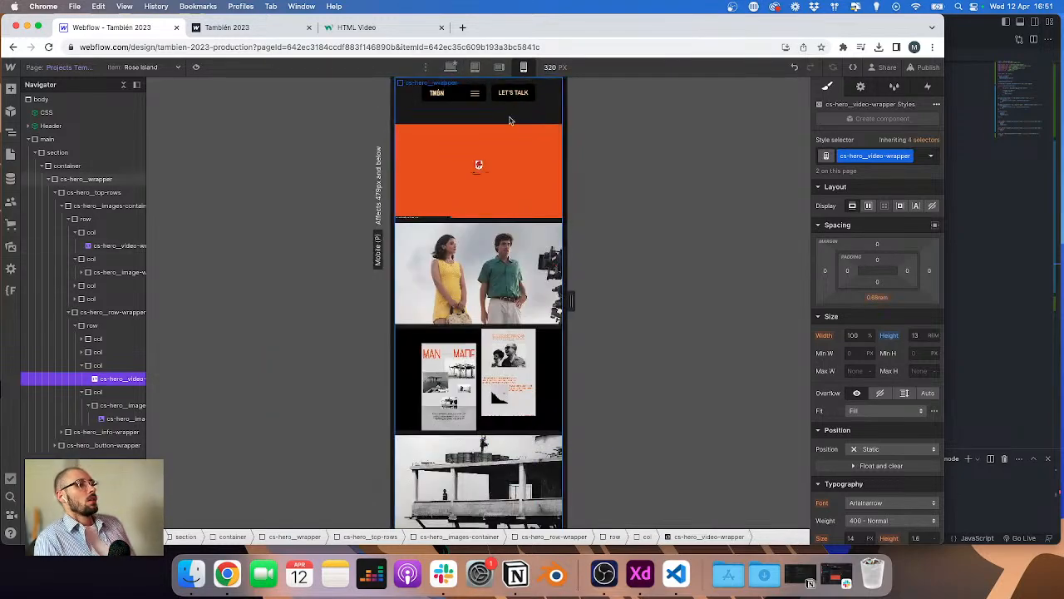
click(479, 183)
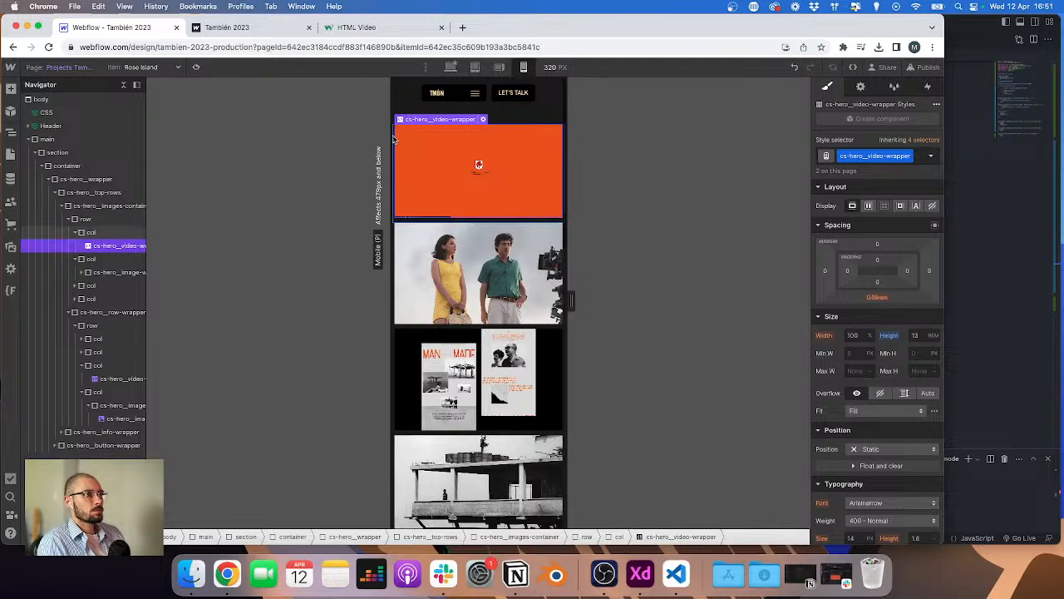
click(394, 138)
click(400, 108)
click(394, 108)
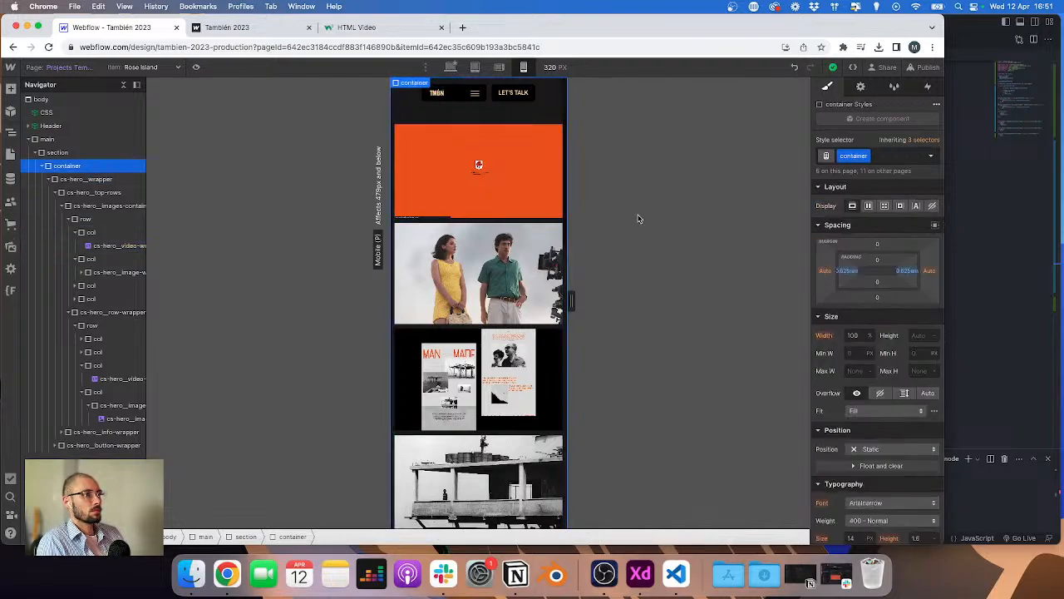
Step: Try changing the hero video wrapper's bottom margin for mobile, then undo the change
click(848, 271)
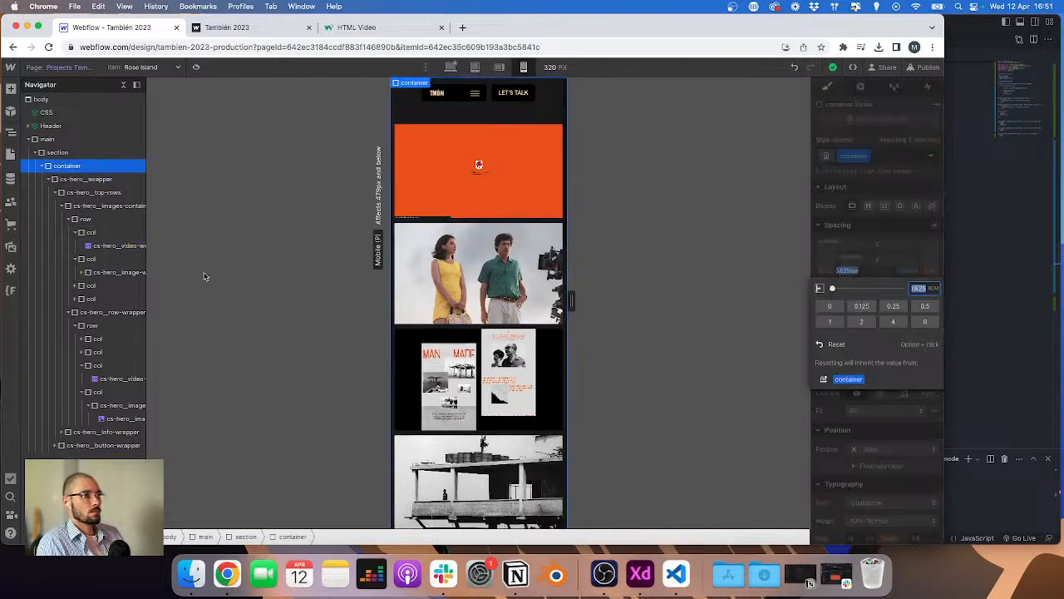
click(96, 245)
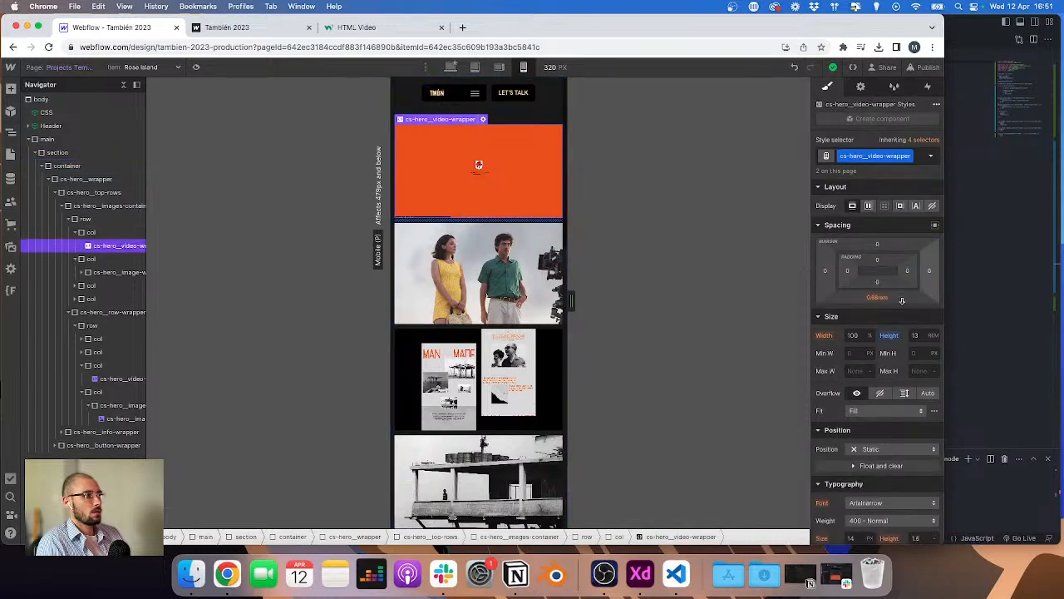
click(878, 298)
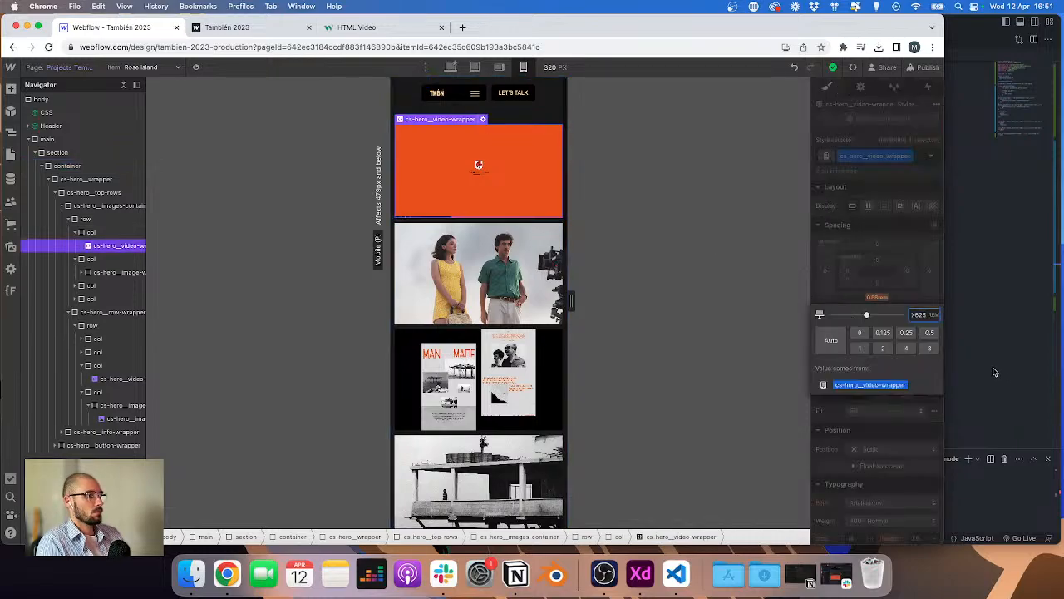
key(Return)
key(super+z)
Step: Make the hero top-rows wrapper a flex container with vertical, reversed direction for mobile
scroll(502, 339, down, 2)
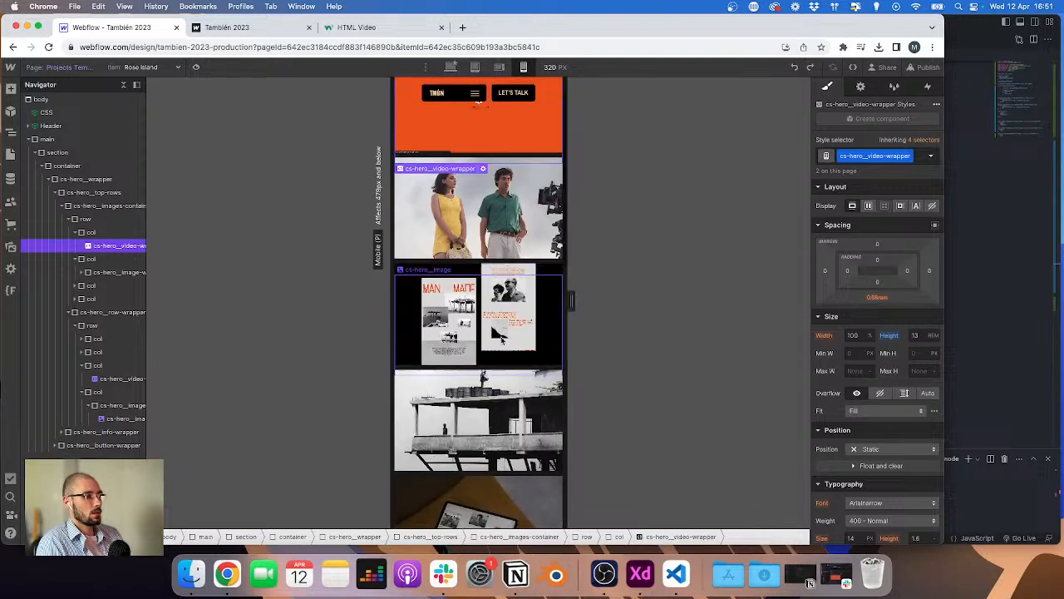
scroll(502, 339, down, 15)
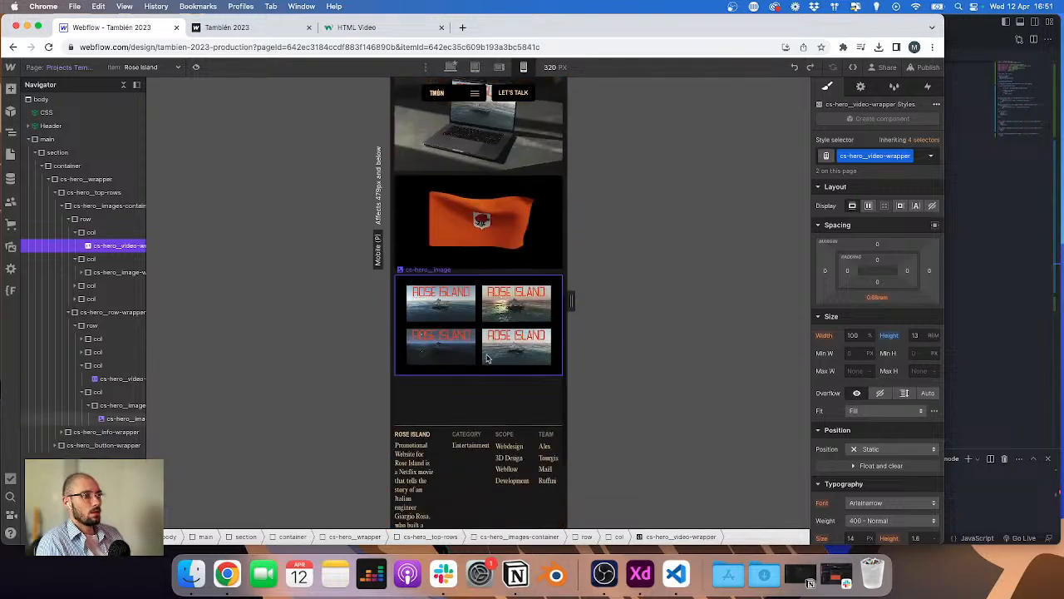
scroll(487, 358, down, 5)
click(487, 240)
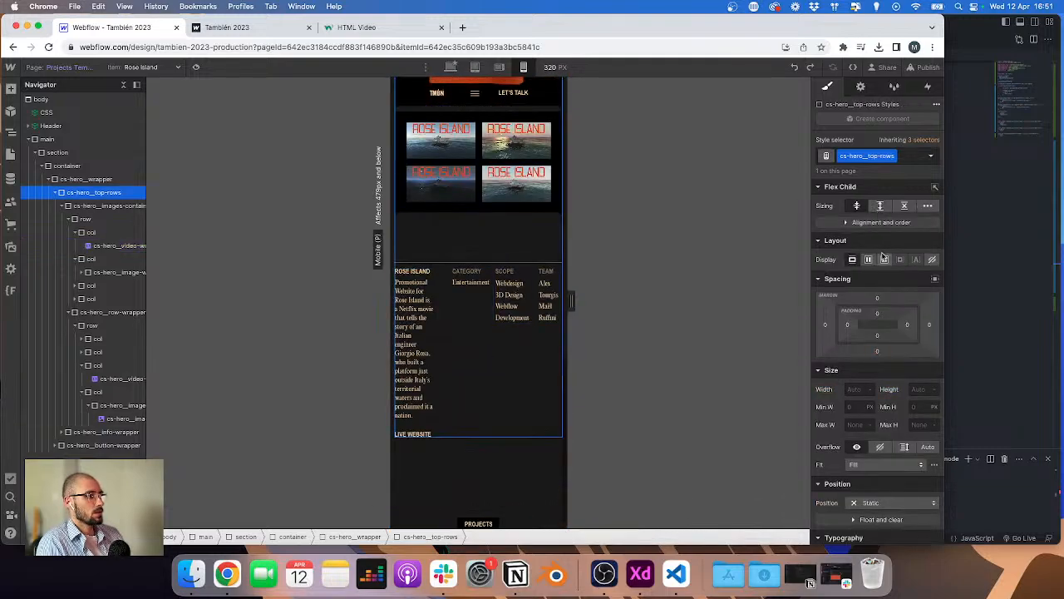
click(61, 205)
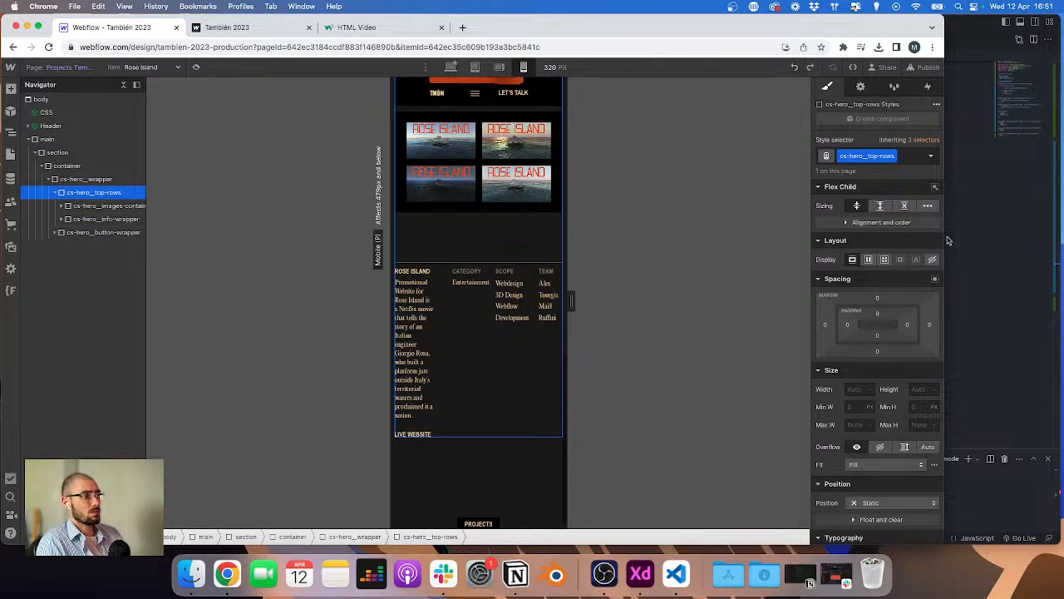
click(868, 260)
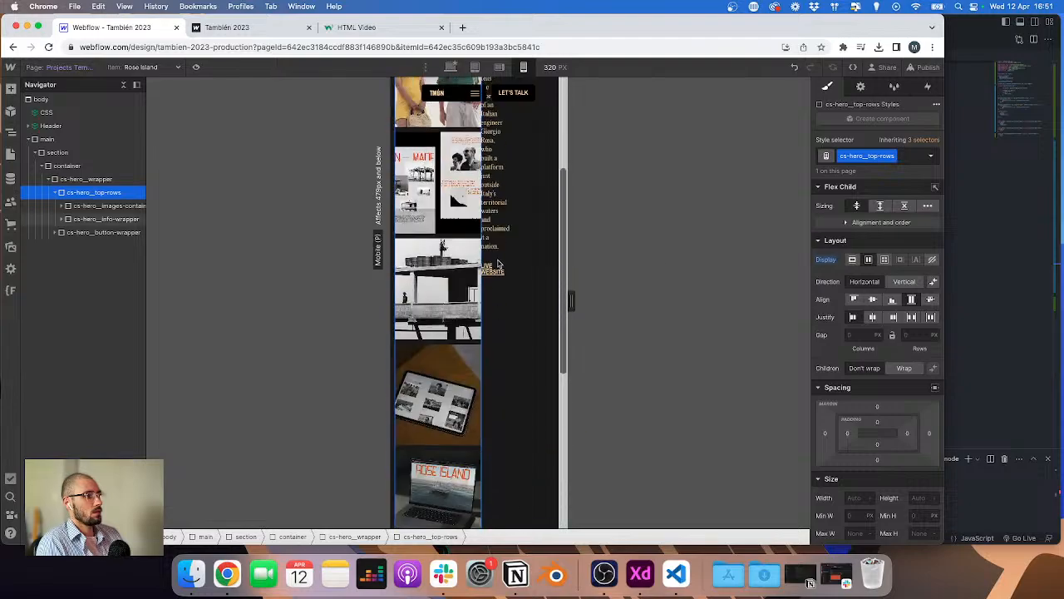
click(904, 281)
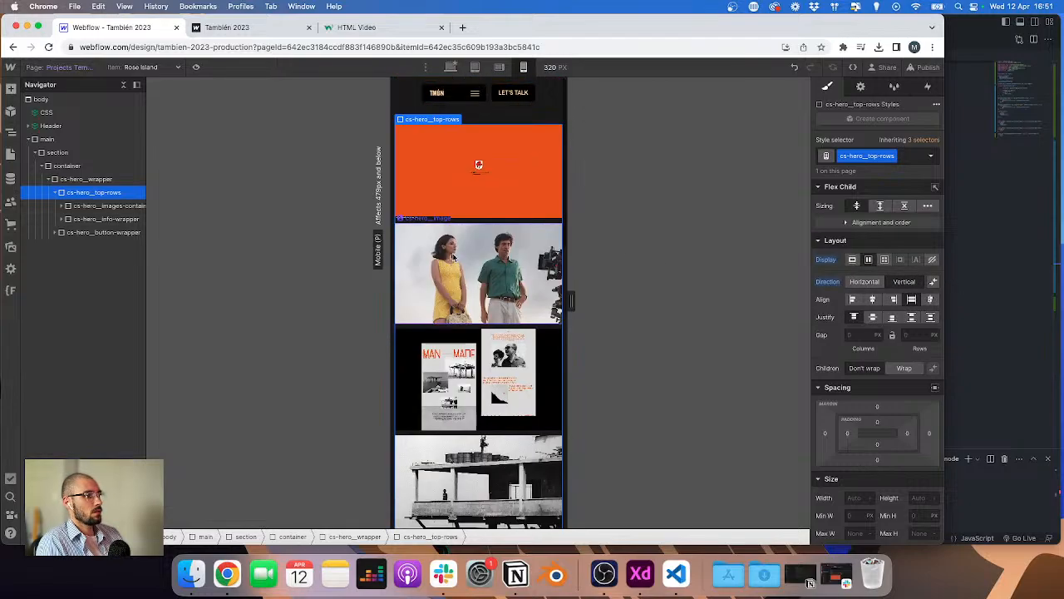
click(934, 283)
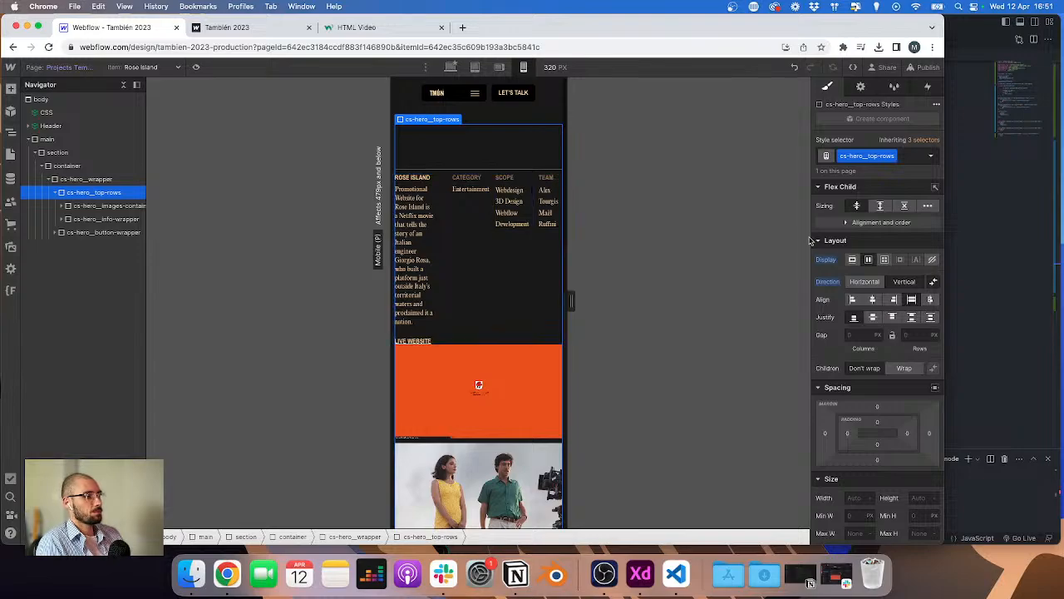
Step: Set the hero info wrapper's top margin to 2 rem, comparing against the XD mobile design
click(446, 175)
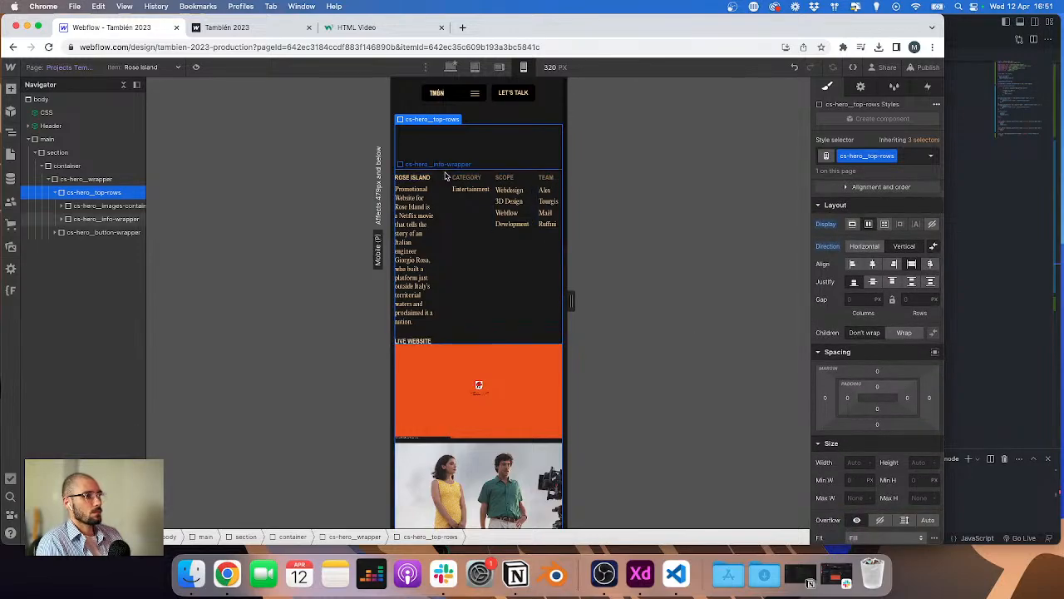
click(877, 263)
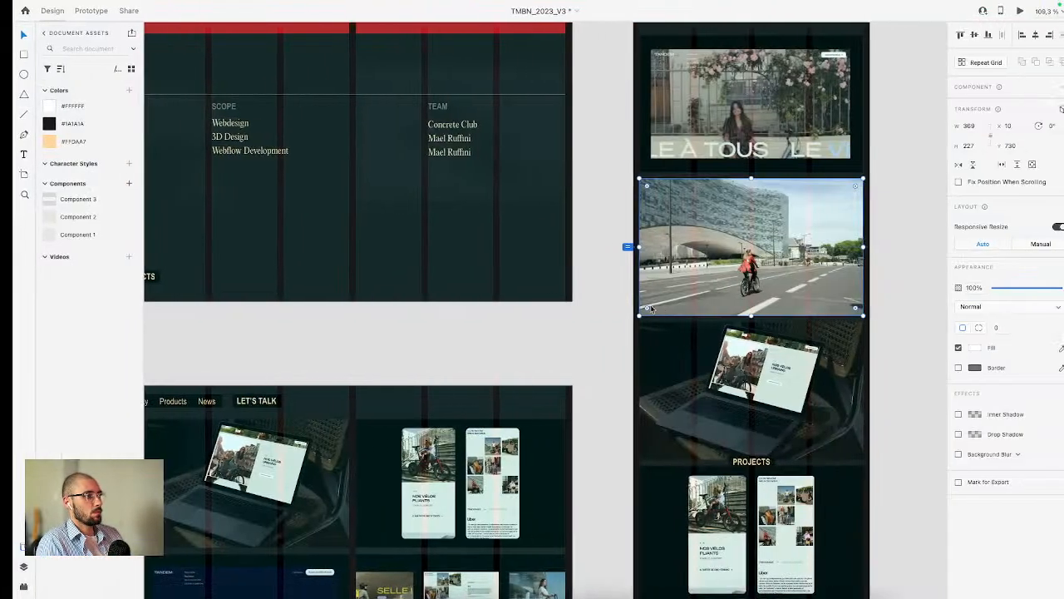
scroll(666, 298, up, 5)
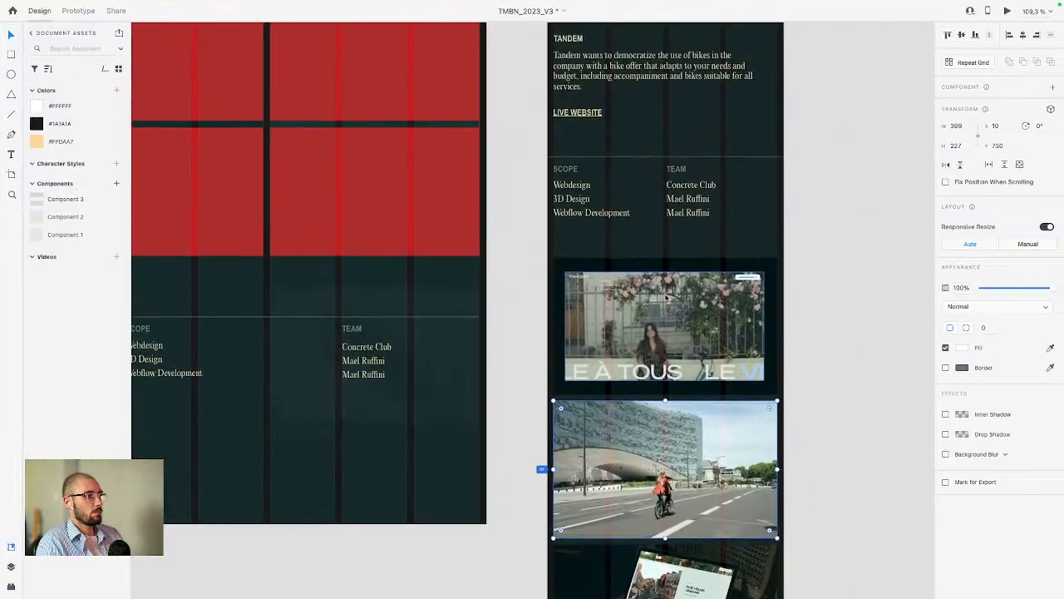
scroll(476, 329, up, 2)
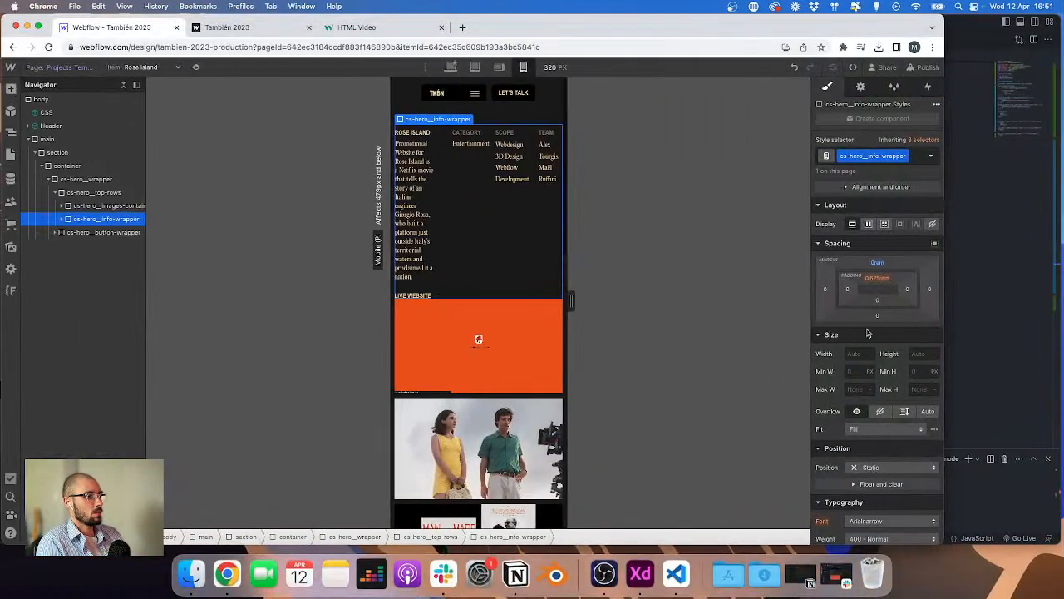
scroll(898, 353, down, 5)
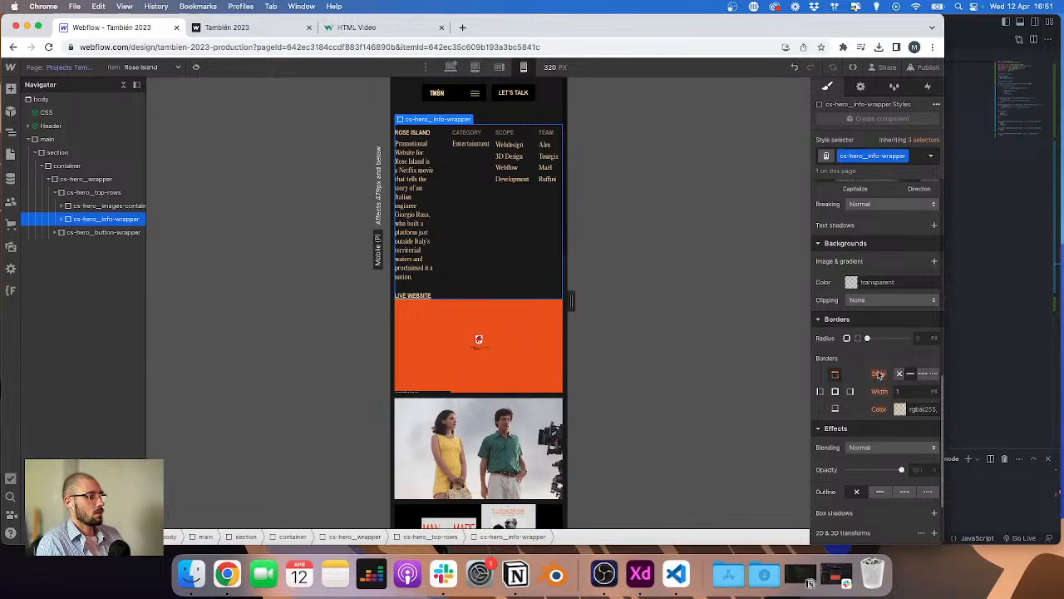
Step: Add the existing combo class xs--hide to the category column so it hides on mobile
click(470, 142)
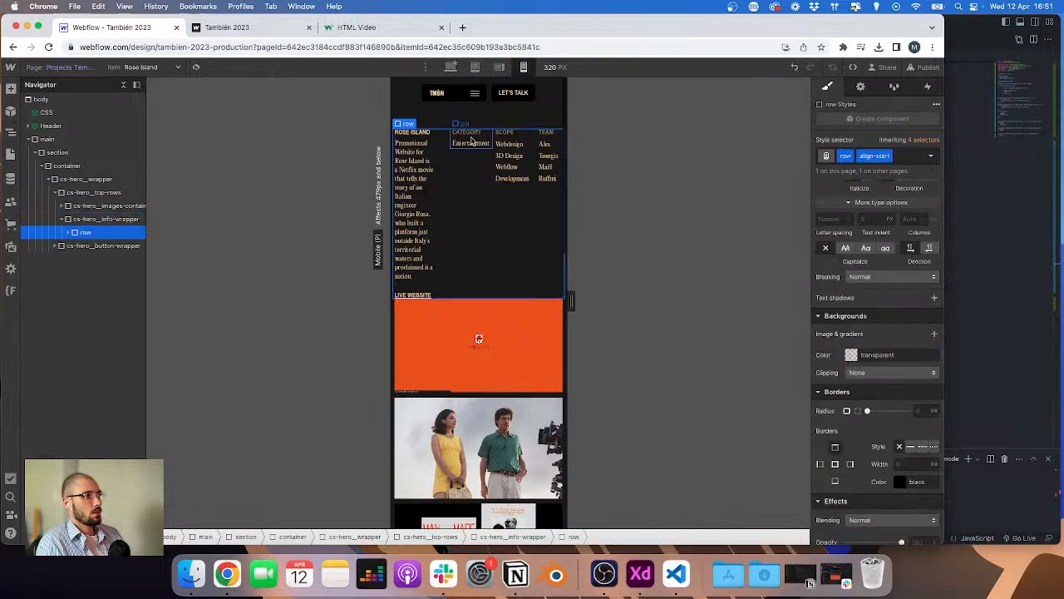
key(super+Return)
text(col)
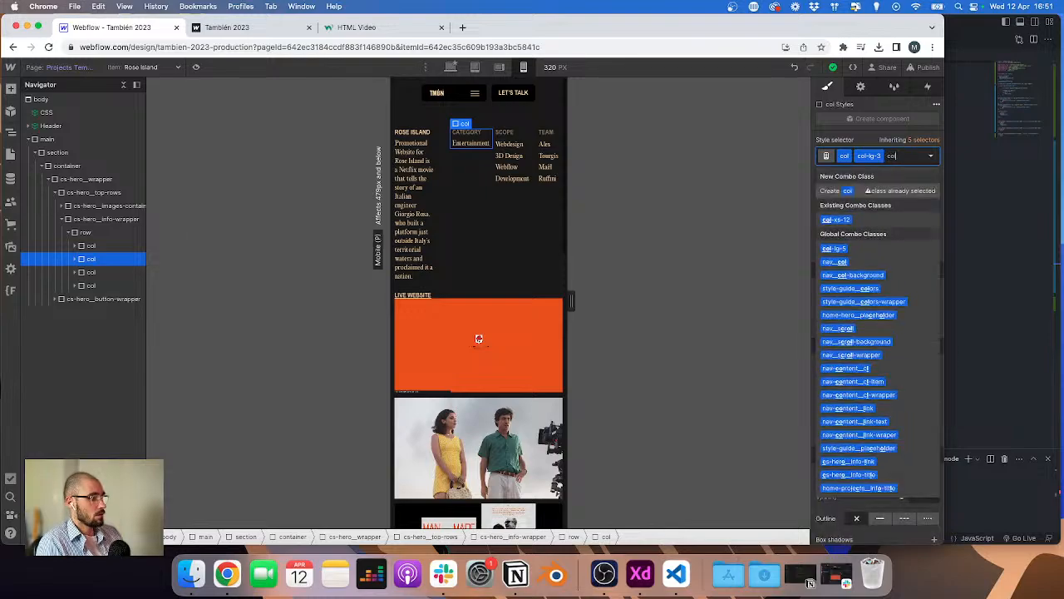
text(-xs-)
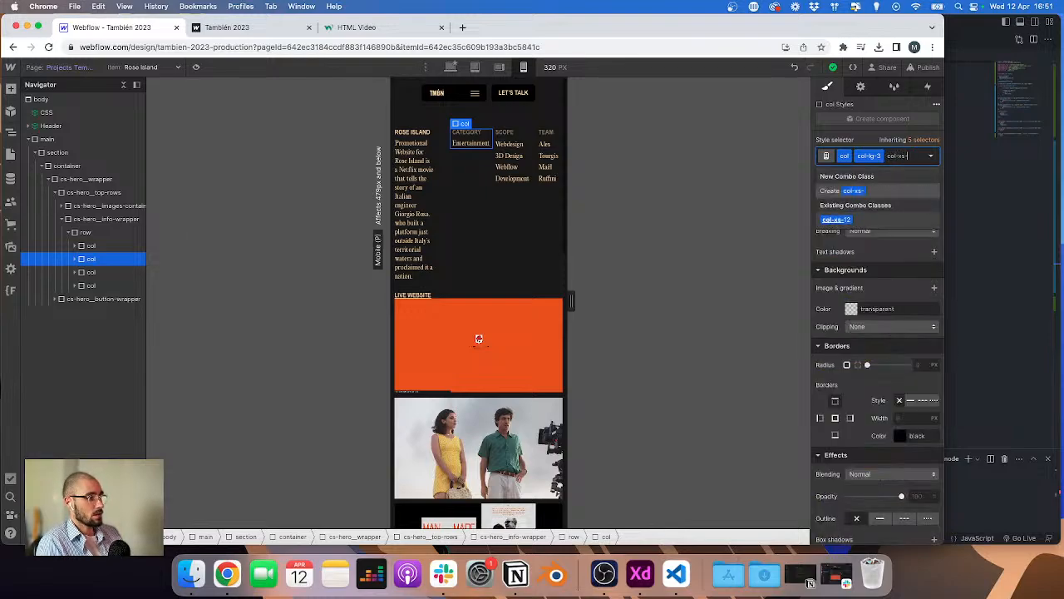
key(BackSpace)
key(BackSpace)
key(BackSpace)
key(BackSpace)
key(BackSpace)
key(BackSpace)
key(BackSpace)
text(xs--h)
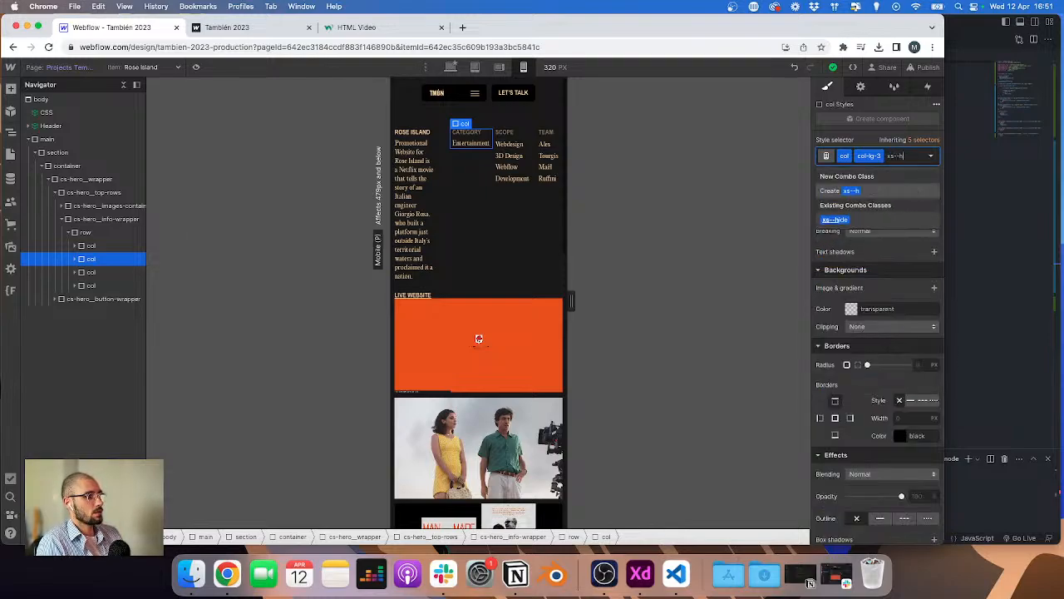
text(ide)
key(Return)
Step: Add the combo class col-xs-6 to the scope column
click(113, 276)
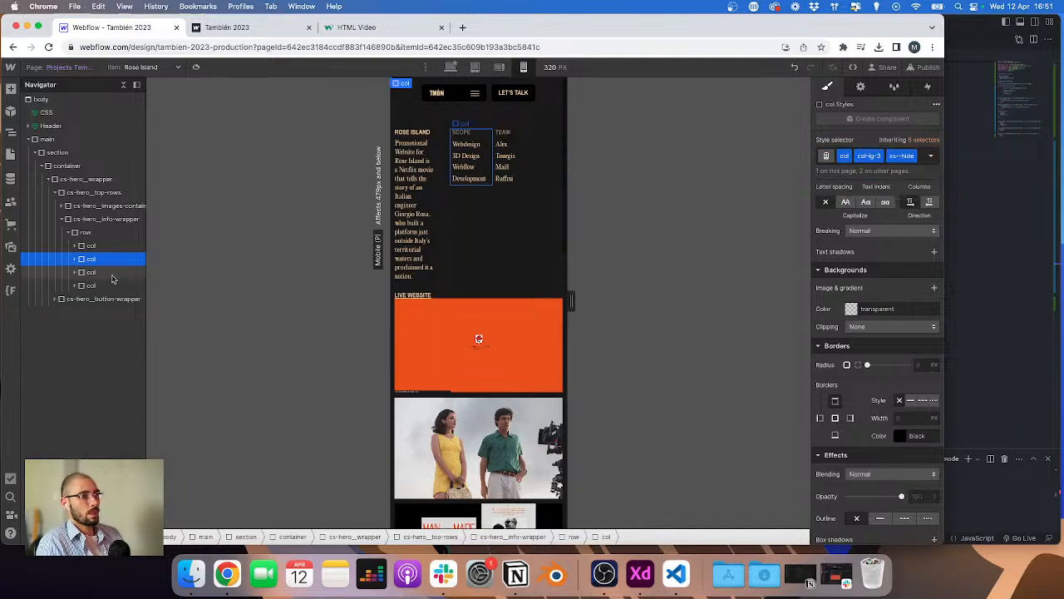
key(super+Return)
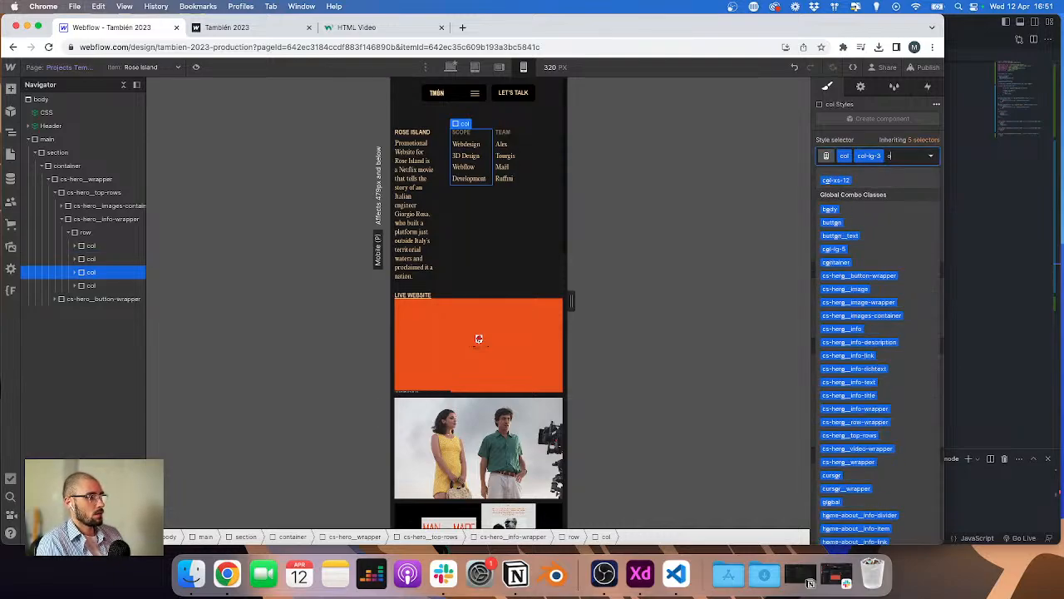
text(col-xs)
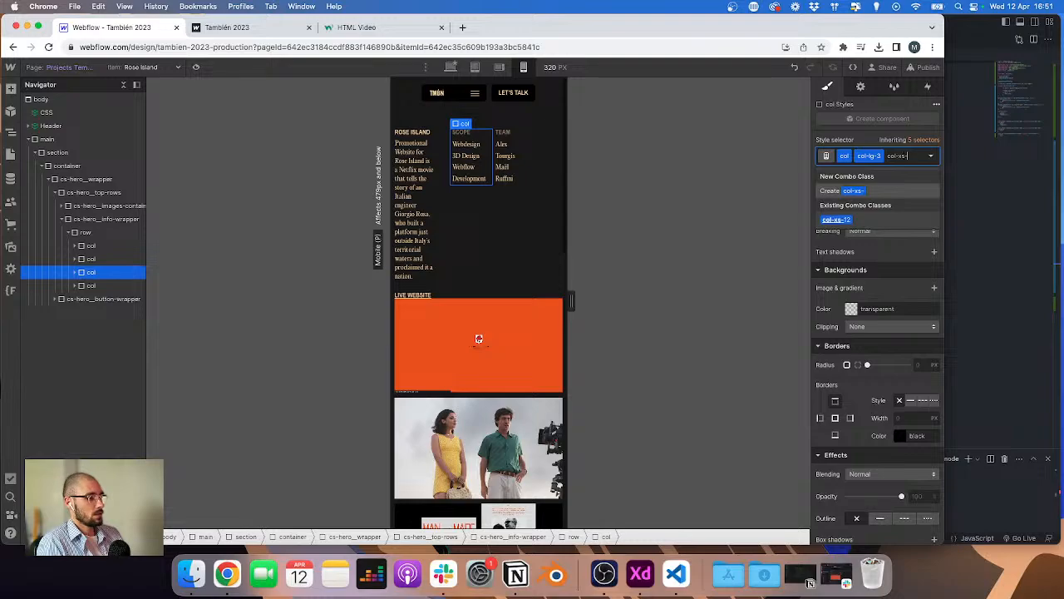
text(-6)
key(Return)
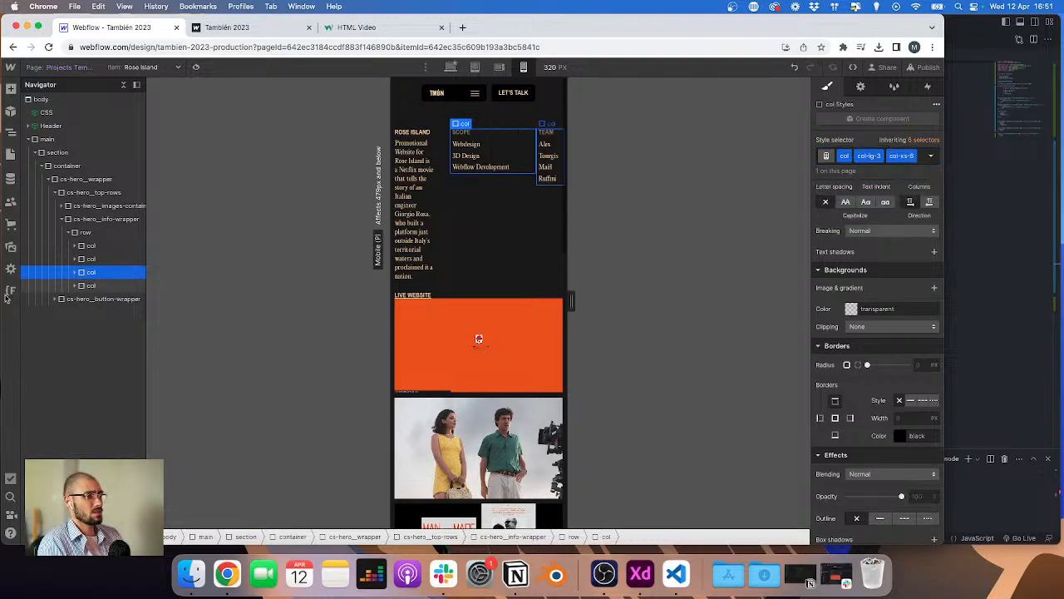
Step: Select the team column and add the combo class col-xs-6 to it
key(Down)
key(super+Return)
text(col-xs-)
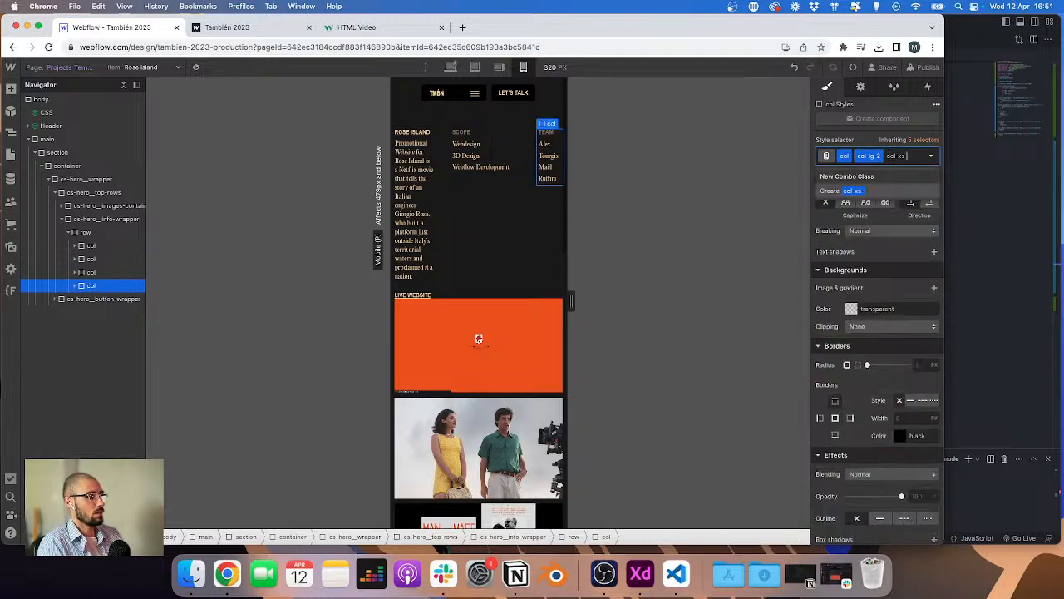
text(6)
key(Return)
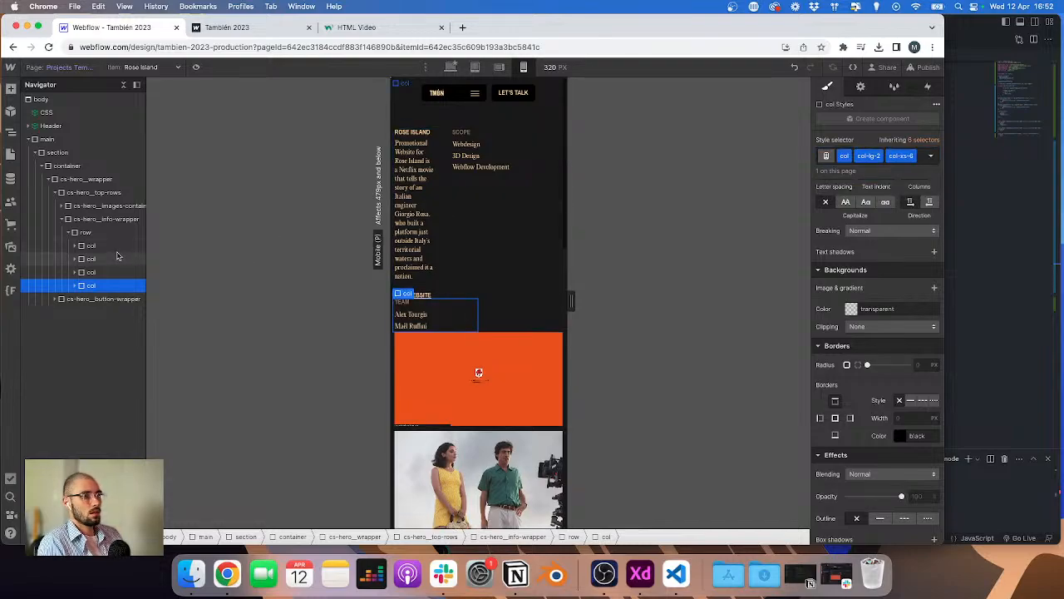
Step: Add the combo class col-xs-12 to the first info column holding title and description
click(143, 250)
key(super+Return)
text(col-xs-12)
key(Return)
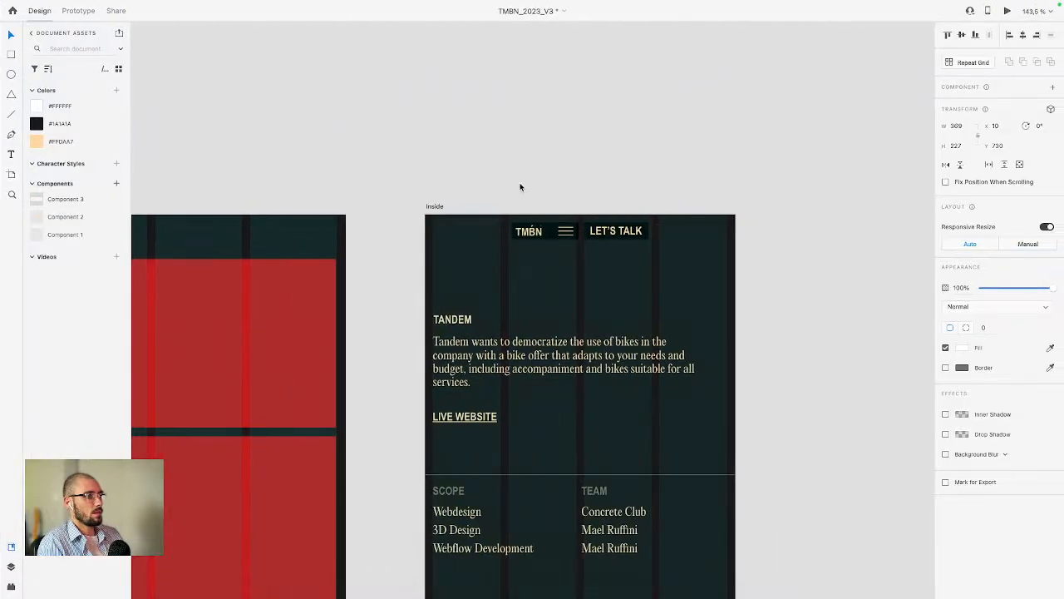
Step: Compare with the XD mobile design and set the hero info description's width to 80
scroll(339, 229, left, 6)
scroll(283, 221, left, 3)
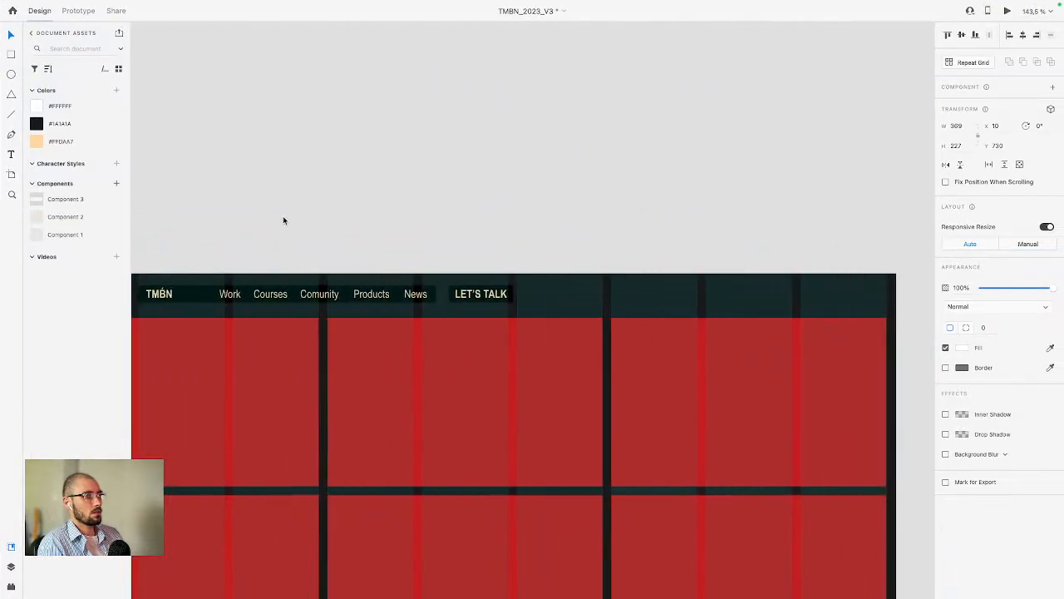
right_click(325, 214)
click(360, 204)
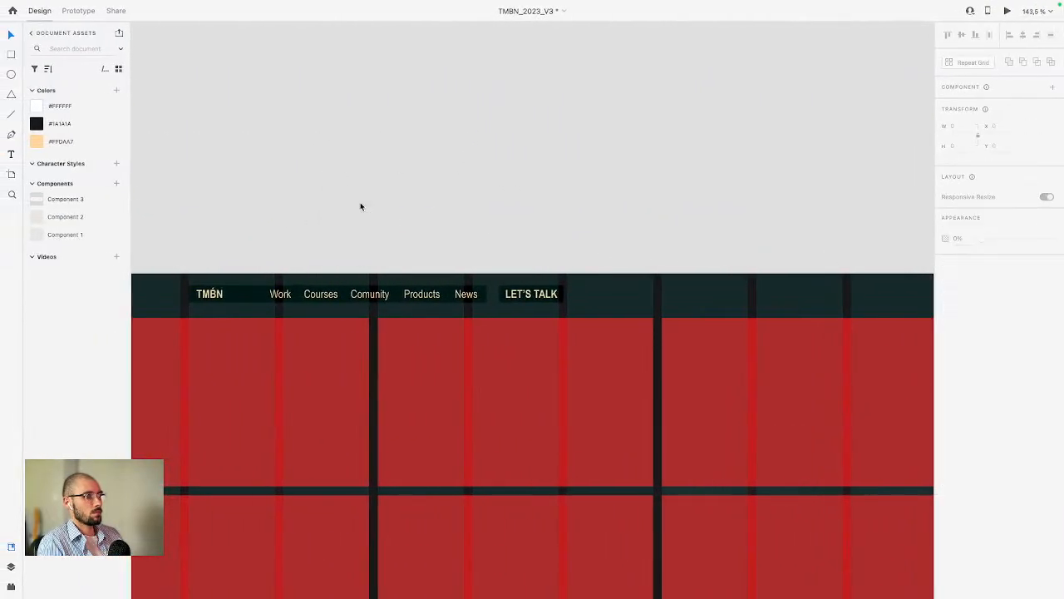
scroll(360, 203, down, 10)
scroll(360, 204, right, 8)
scroll(360, 204, up, 4)
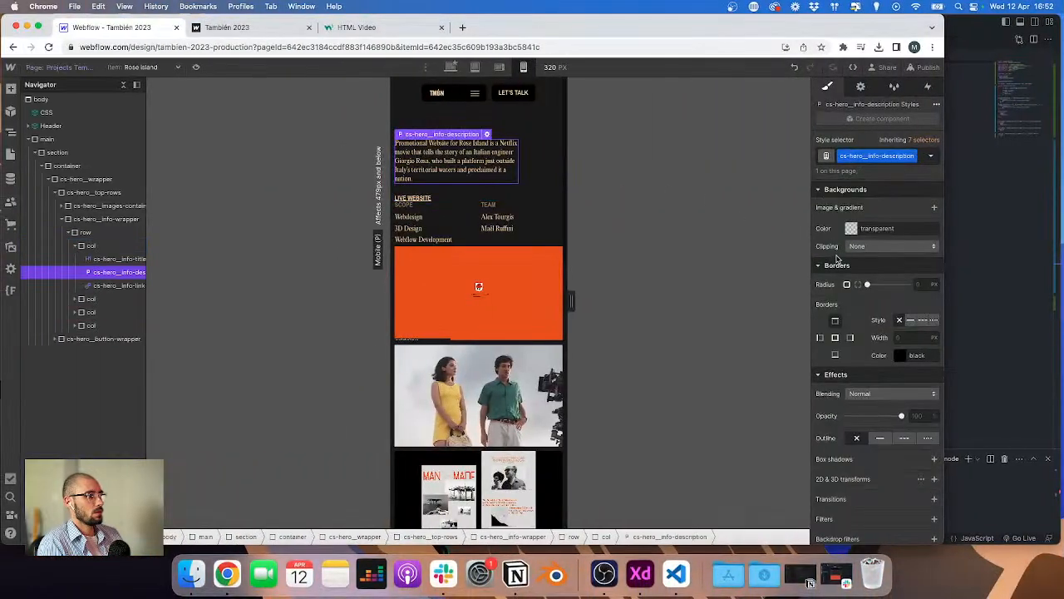
scroll(837, 258, up, 5)
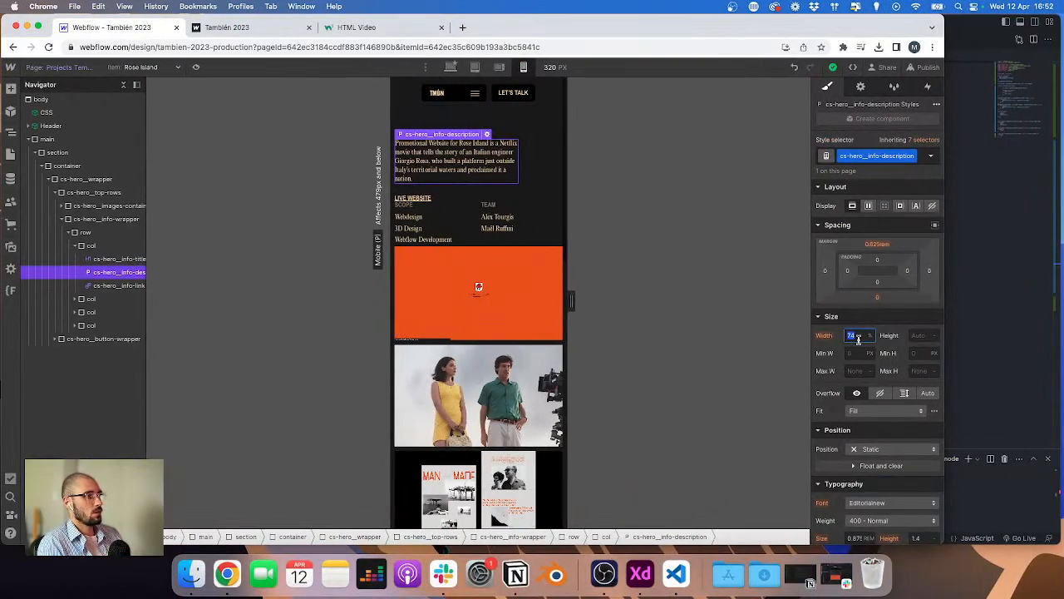
text(80)
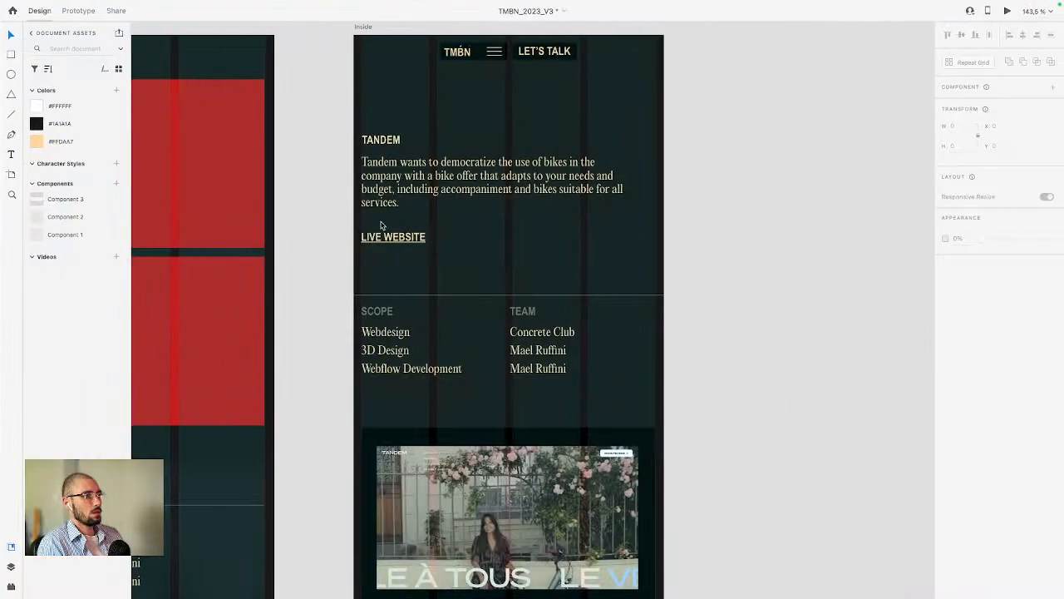
Step: Measure the spacing below the live website link in the XD mobile design
click(386, 295)
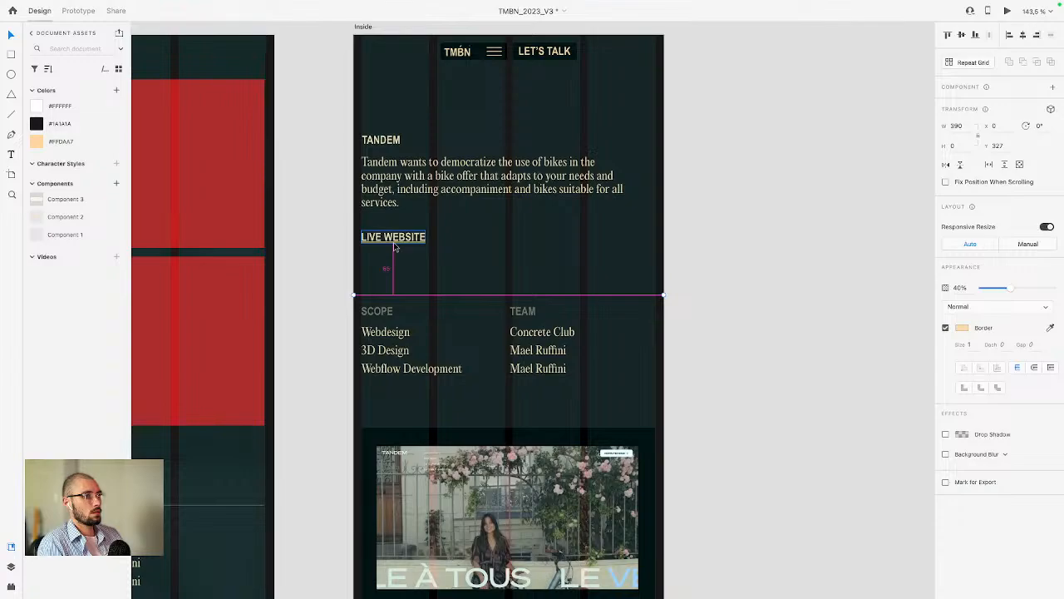
key(ctrl+Left)
click(454, 198)
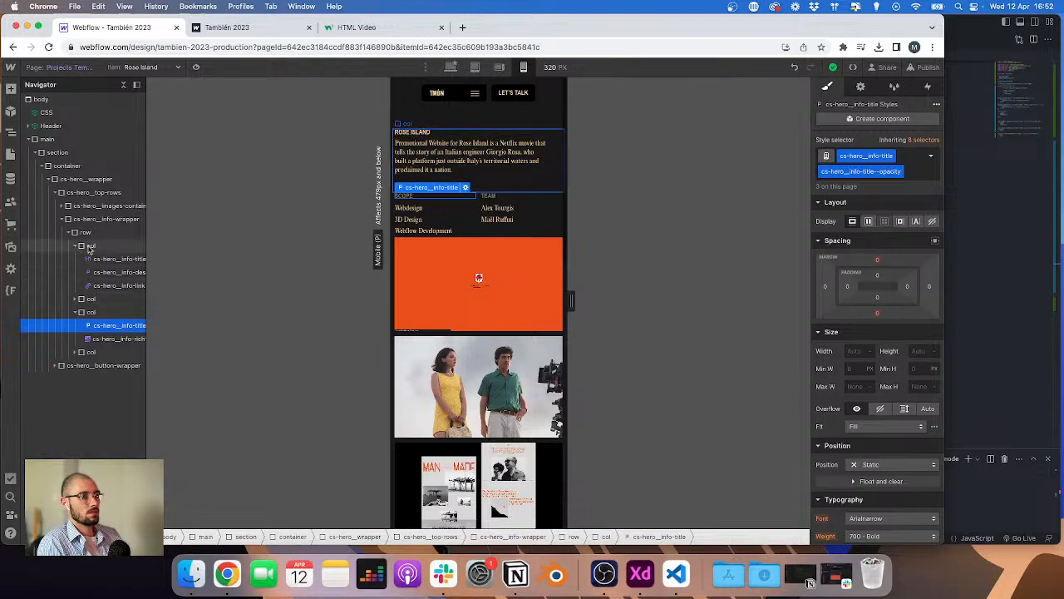
click(91, 249)
key(super+e)
text(div)
key(Return)
key(Delete)
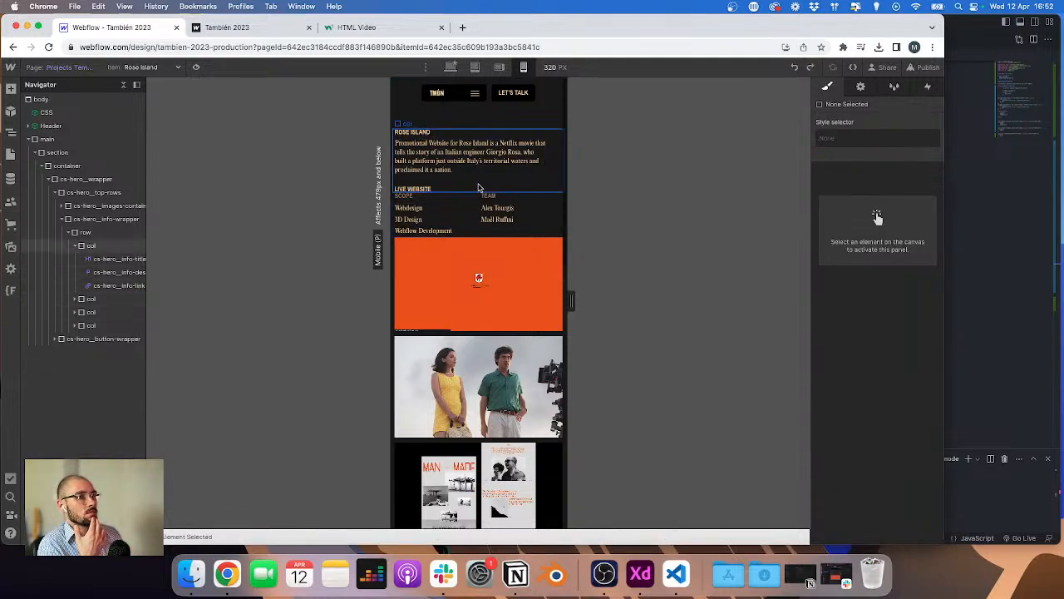
Step: Add a div block inside the first info column and give it the existing class cs-hero__info
click(478, 187)
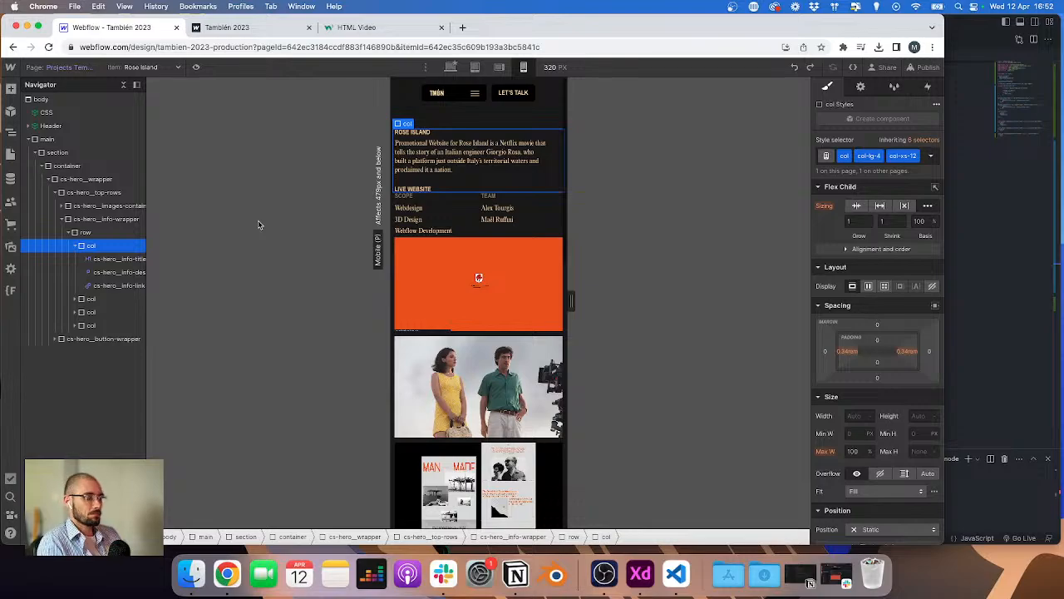
key(super+e)
text(div)
key(Return)
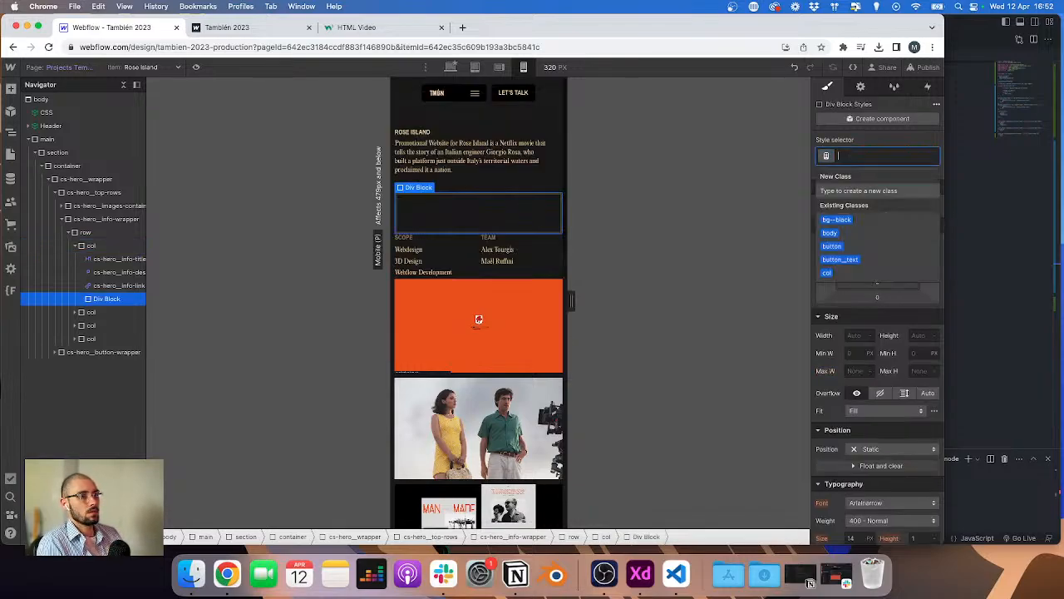
text(cs-hero)
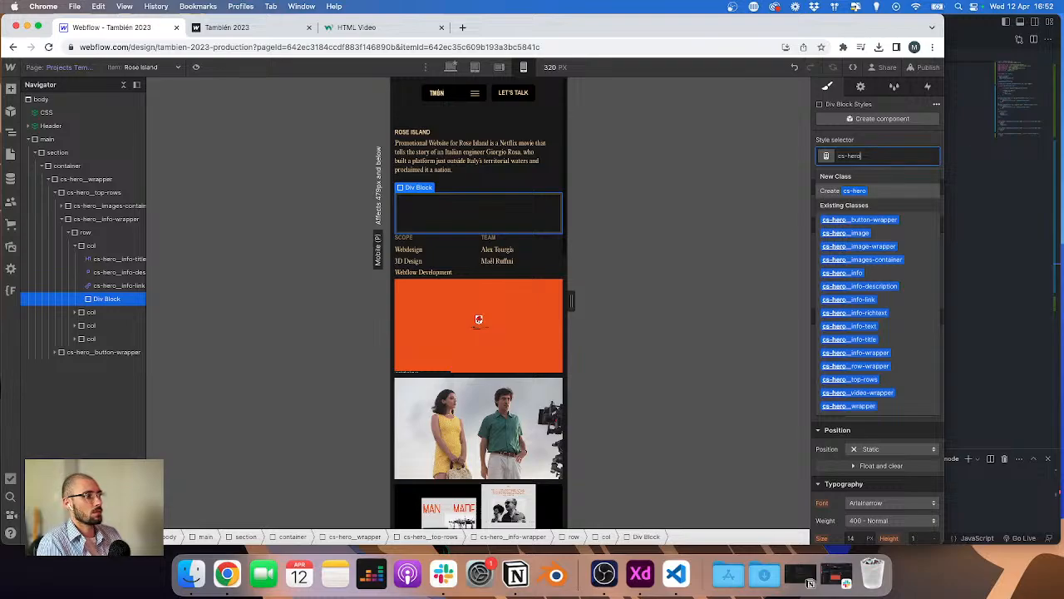
text(__info)
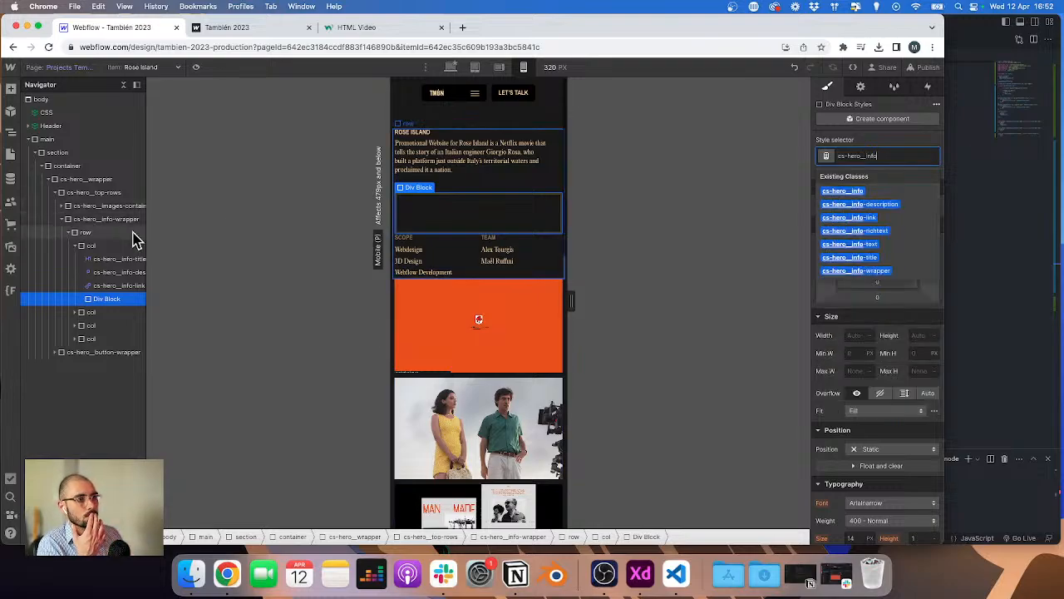
scroll(131, 238, right, 2)
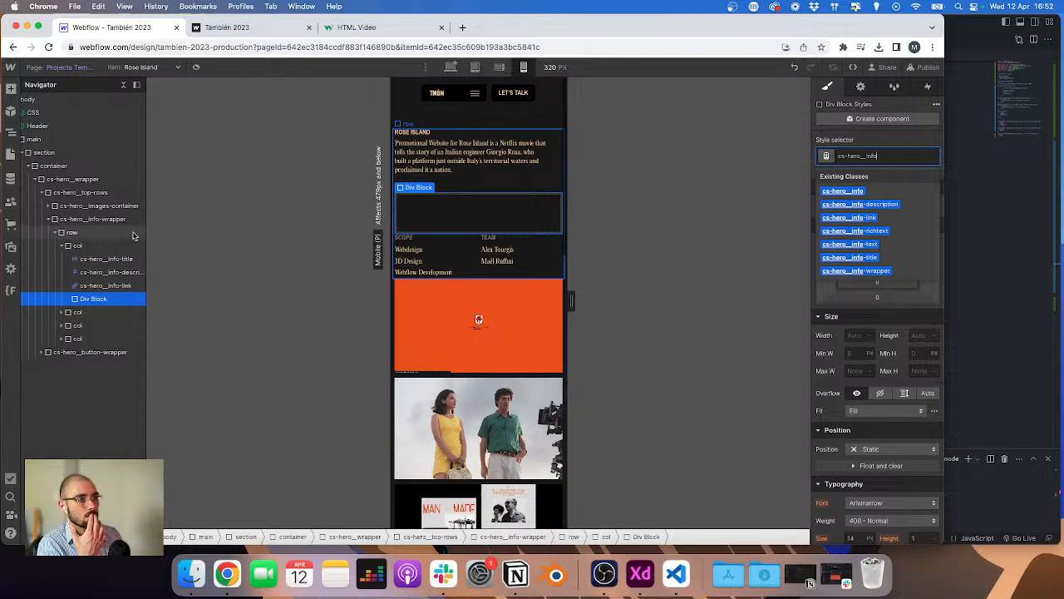
key(Return)
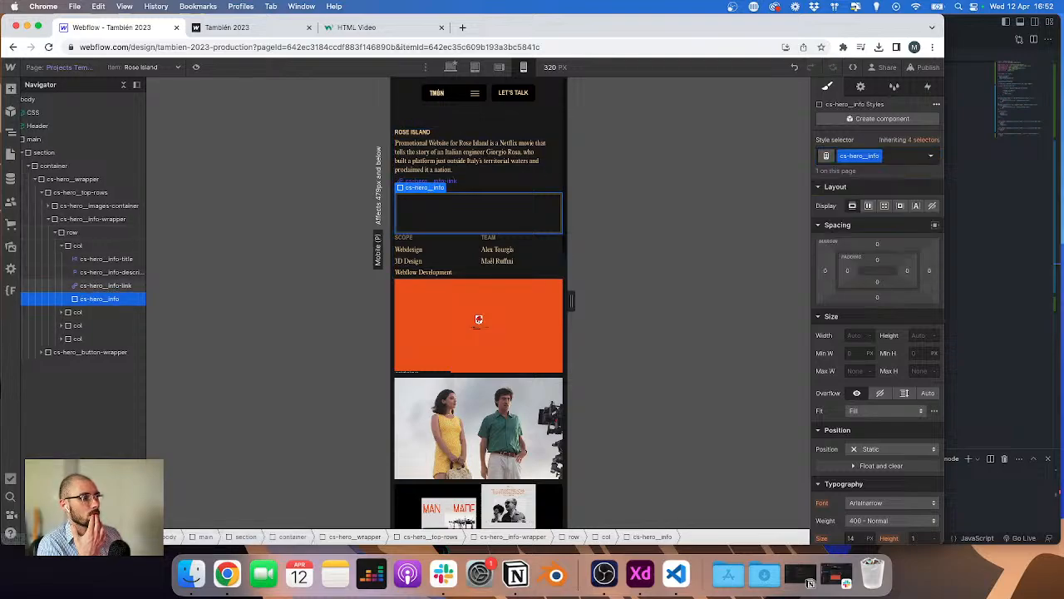
Step: Place the info title, description and link inside the cs-hero__info div
scroll(856, 367, down, 5)
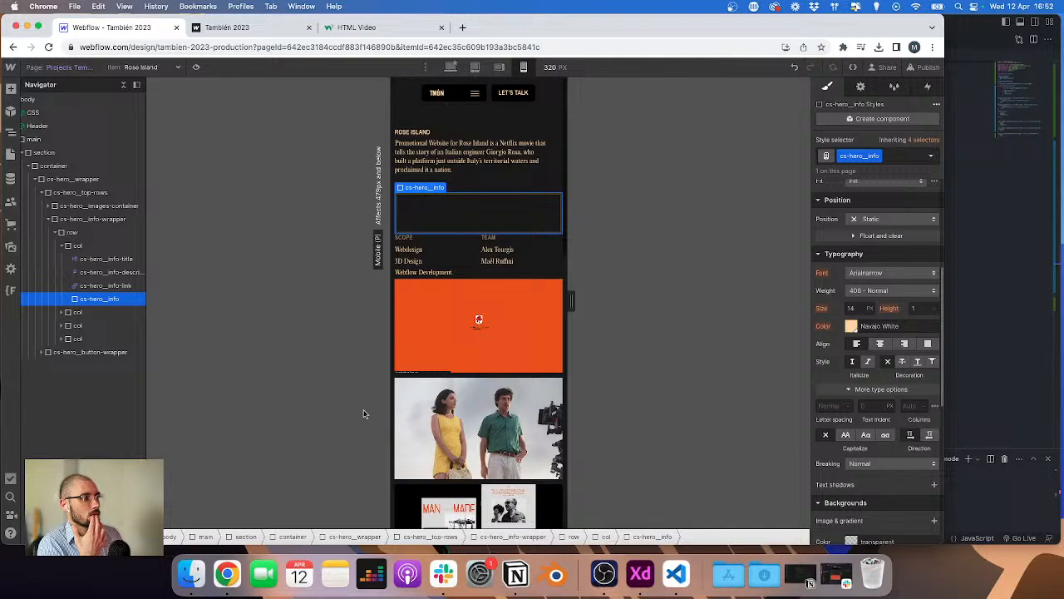
click(61, 313)
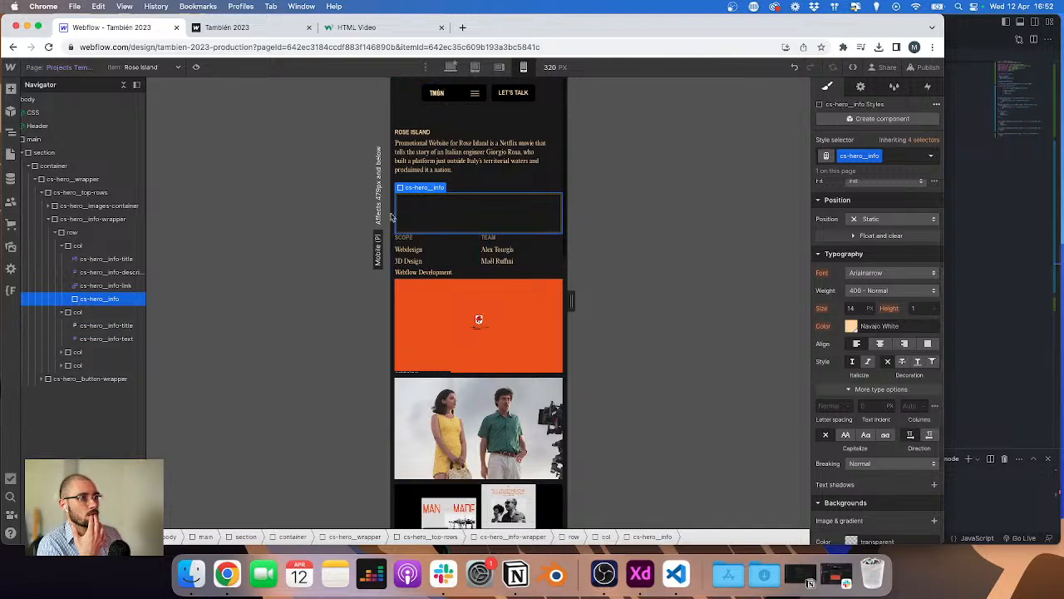
drag(97, 299, 98, 274)
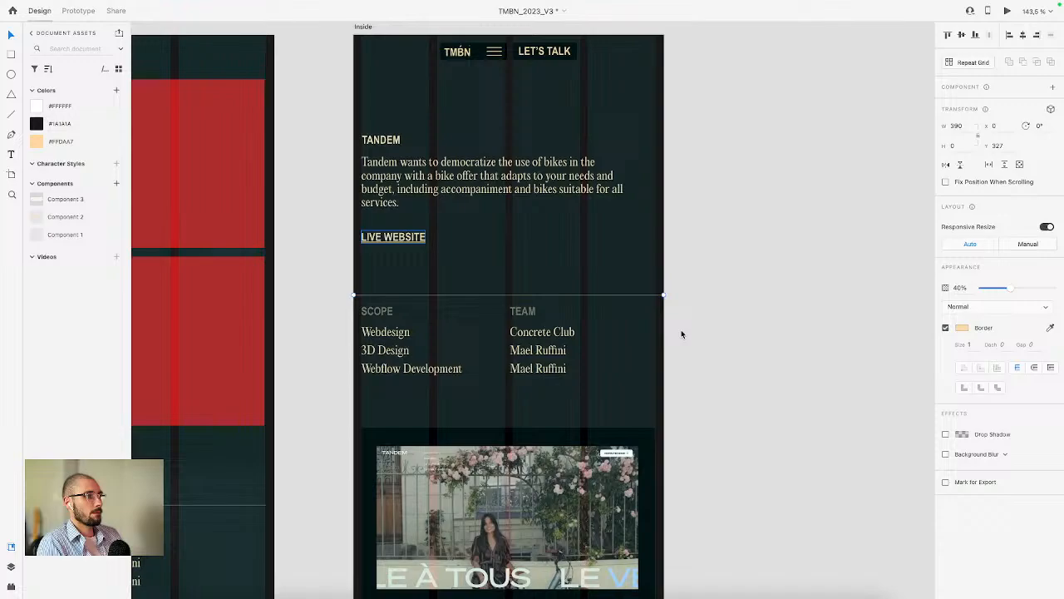
Step: Check the XD spacing and add bottom padding to the cs-hero__info div
click(408, 242)
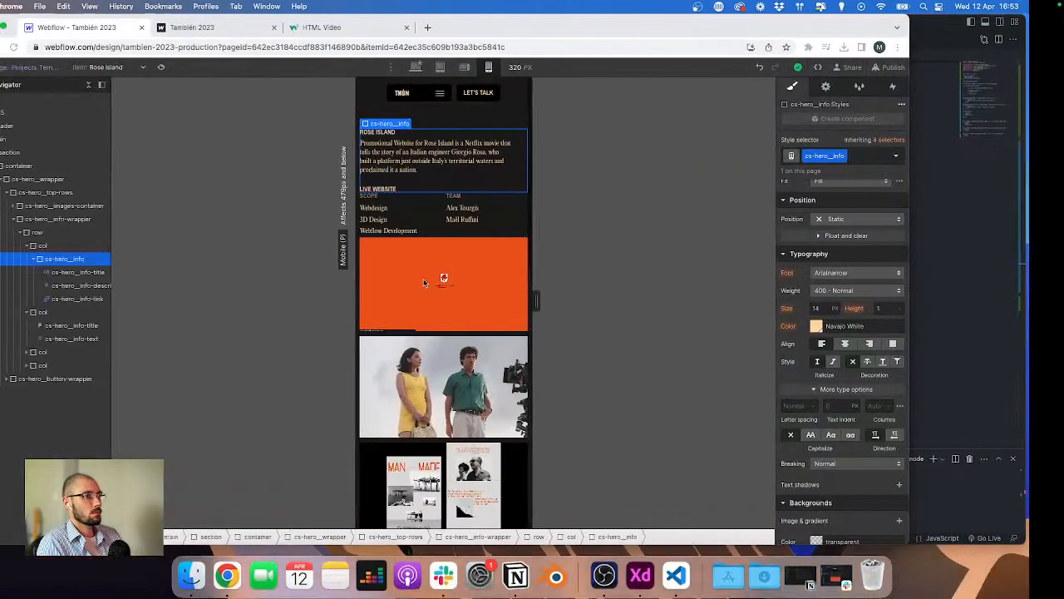
scroll(912, 317, up, 3)
scroll(912, 317, up, 3)
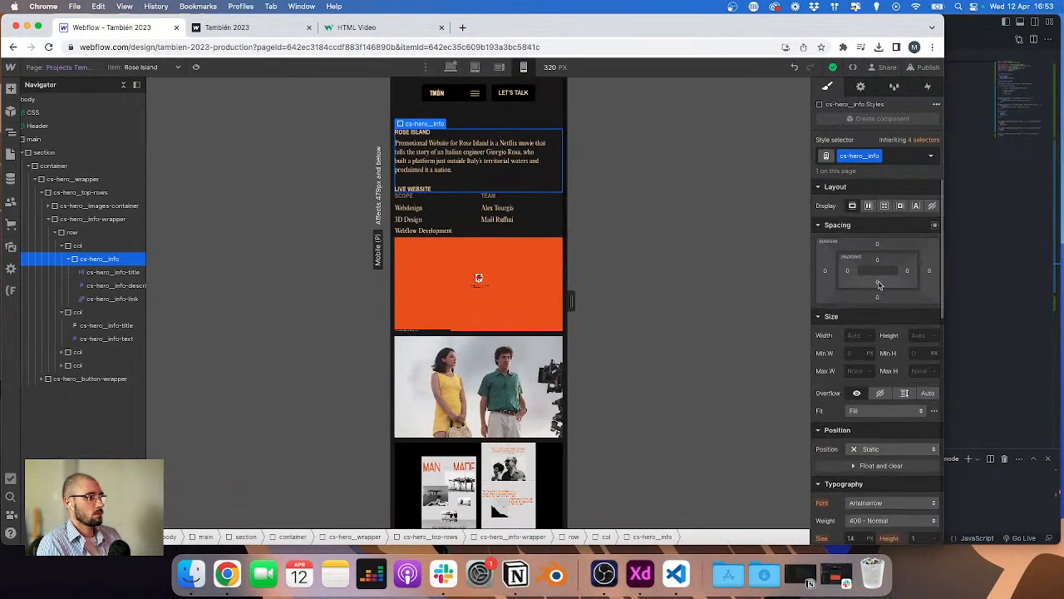
click(879, 285)
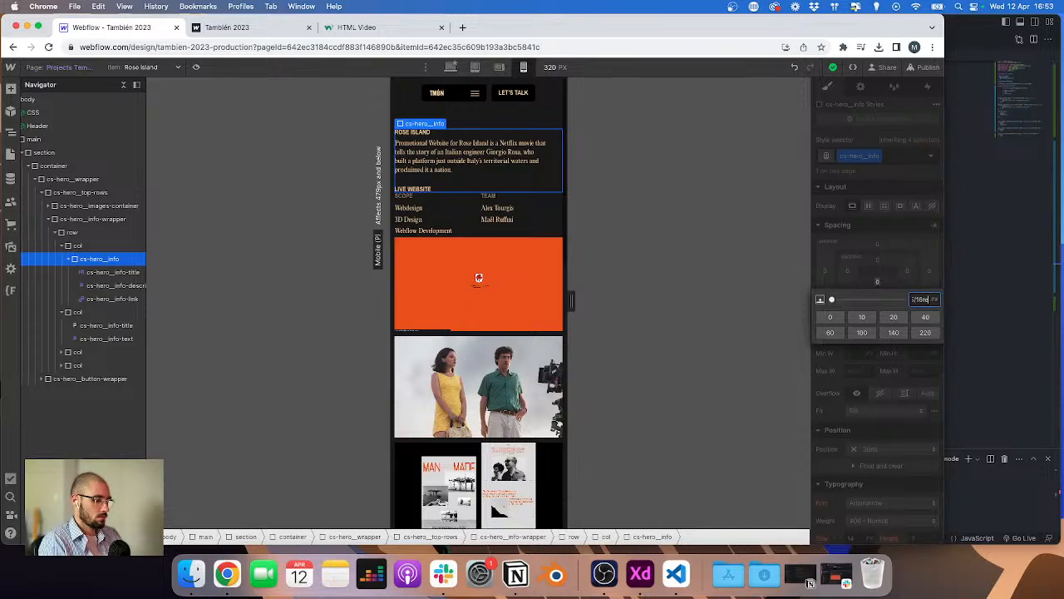
key(Return)
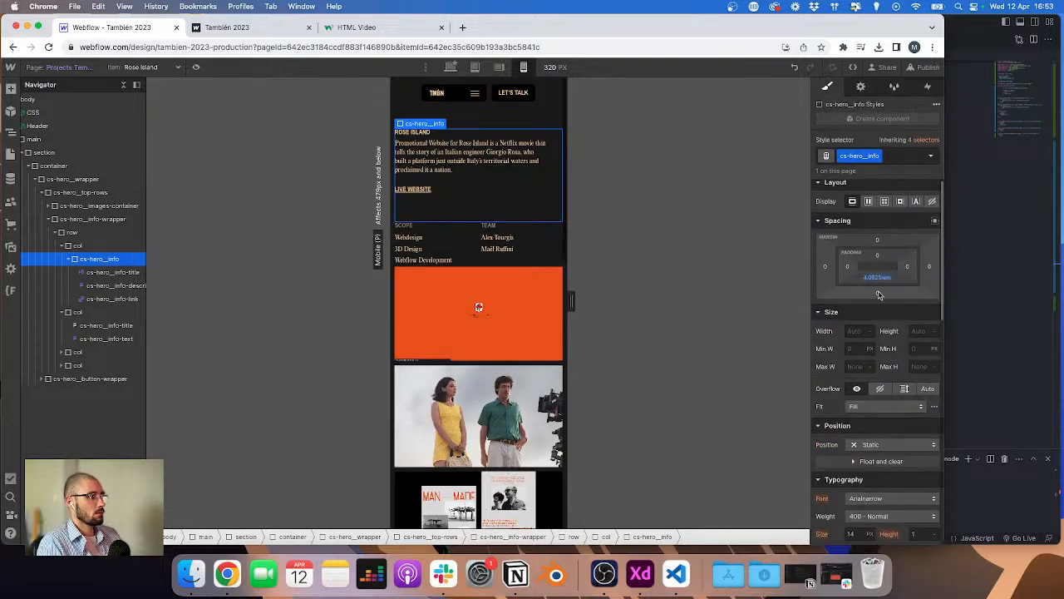
click(880, 283)
key(Escape)
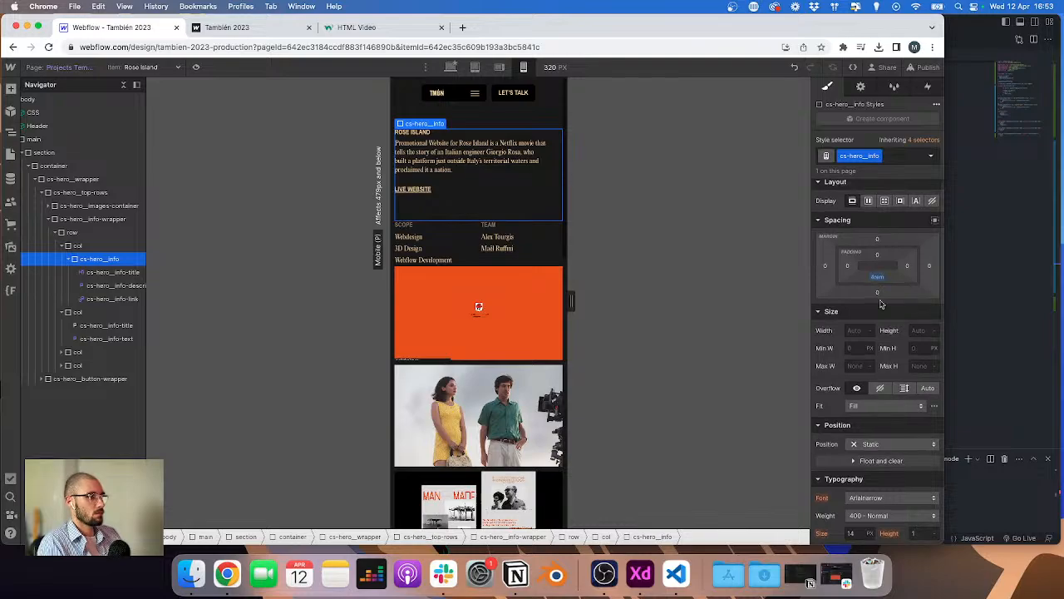
Step: Give the cs-hero__info div a border in #FFDAA7 at 40% opacity
scroll(873, 374, down, 10)
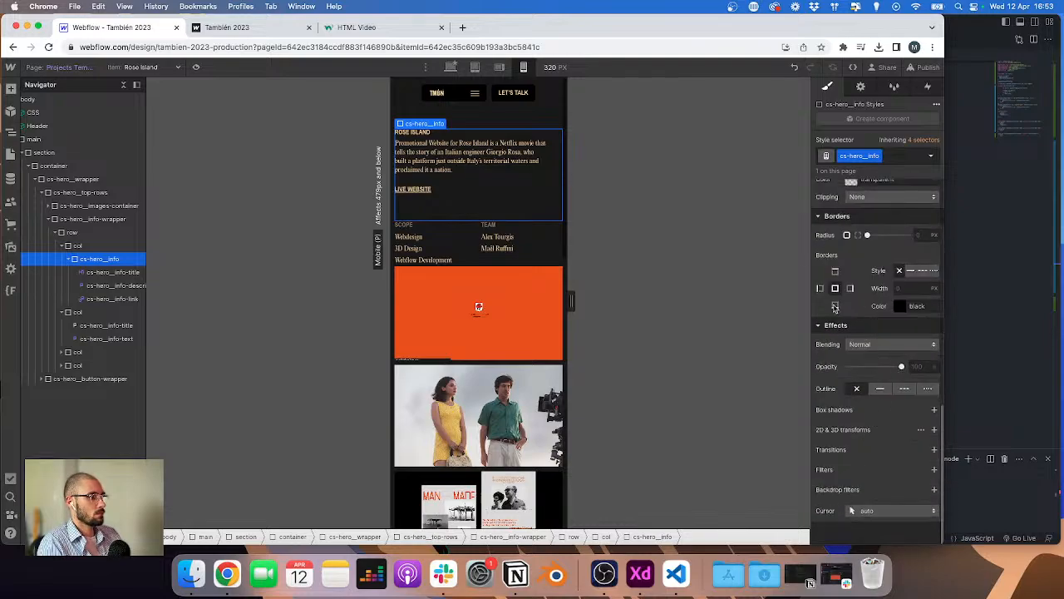
click(896, 307)
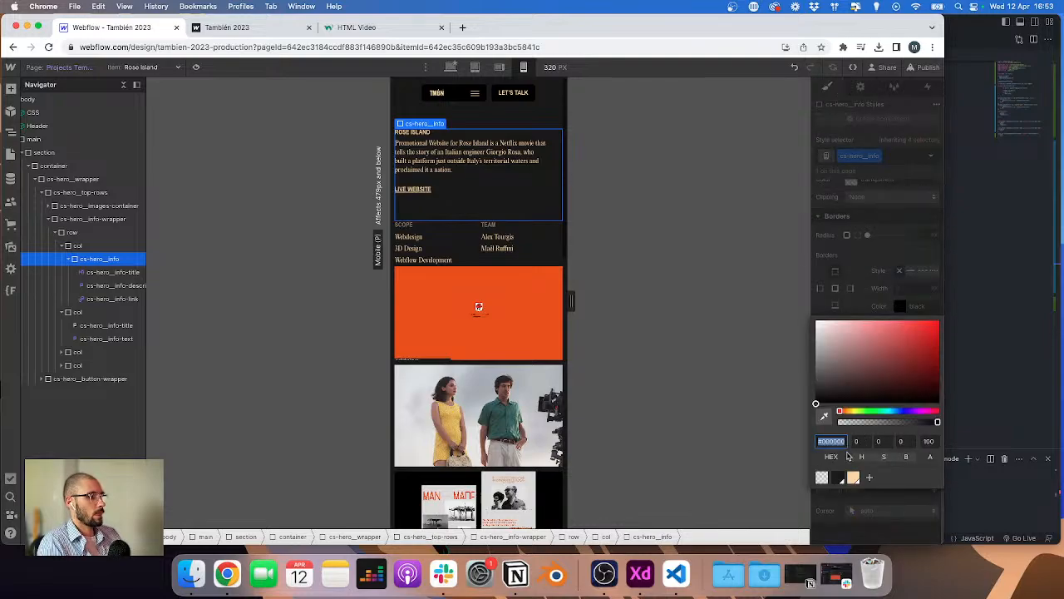
click(854, 478)
click(933, 440)
key(super+a)
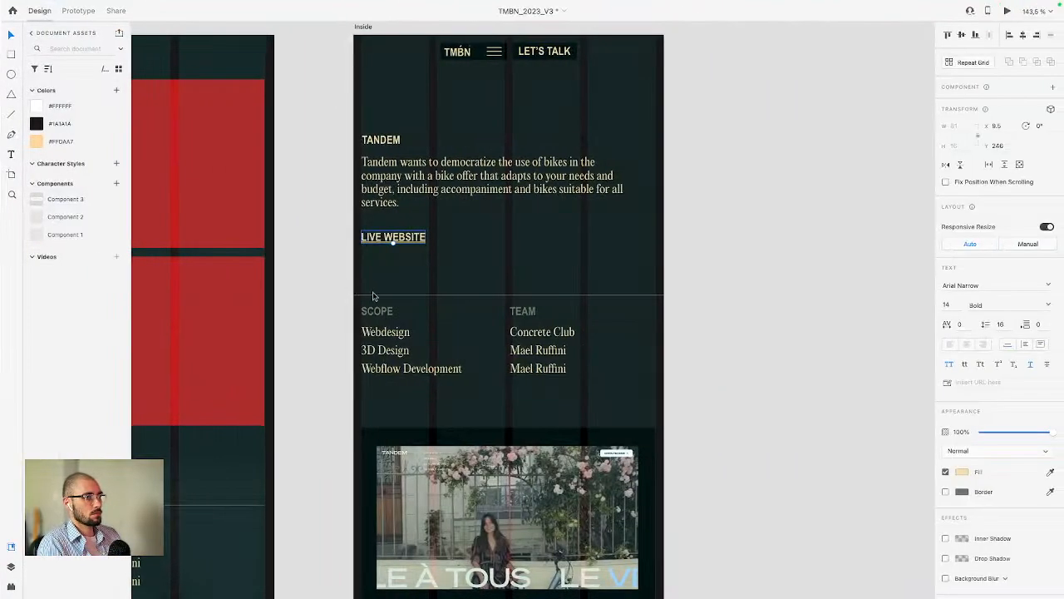
click(373, 295)
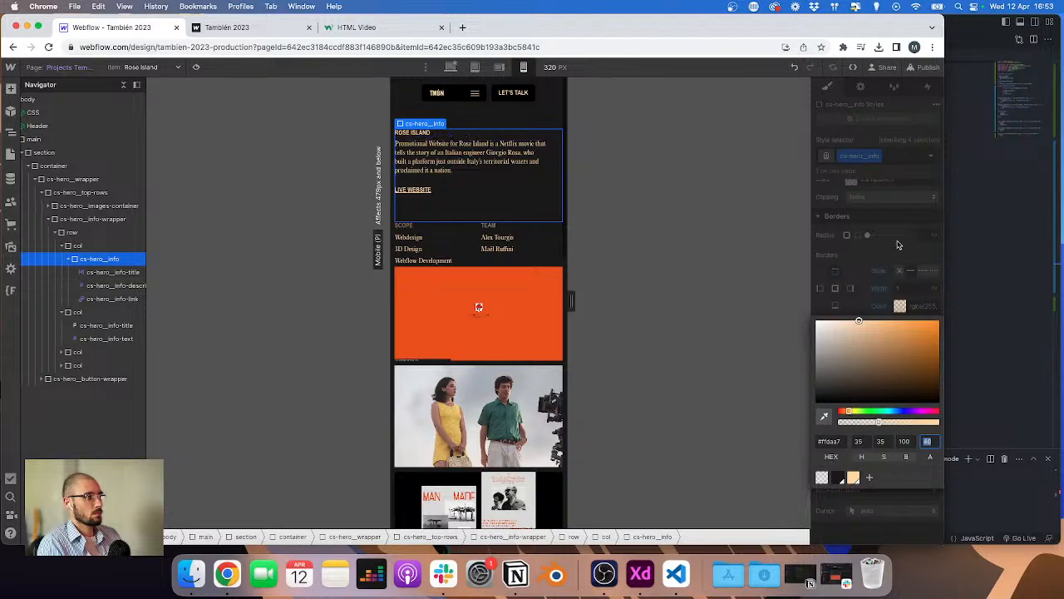
click(898, 245)
scroll(890, 266, up, 10)
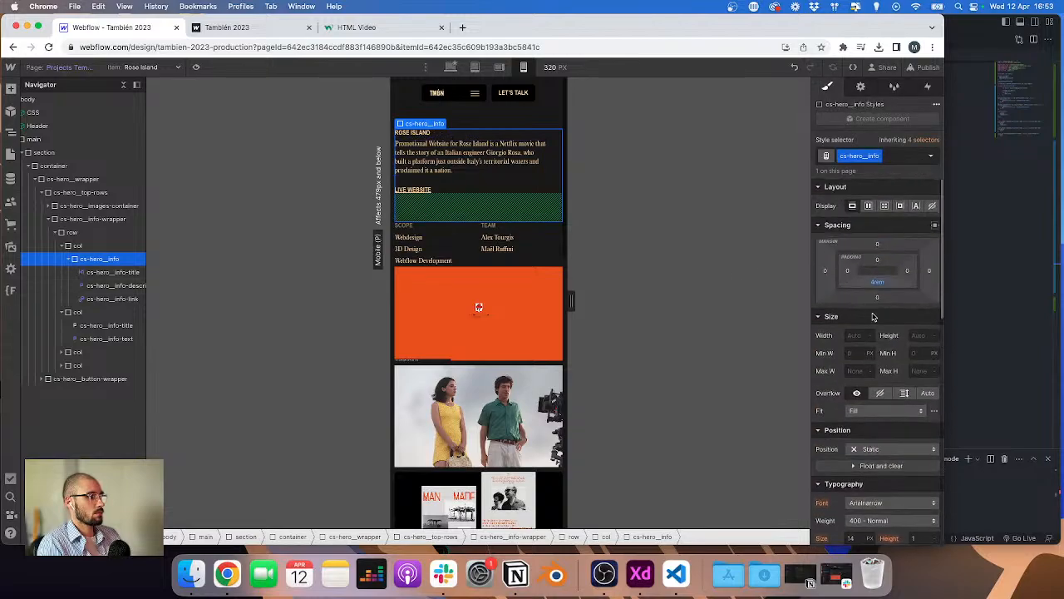
Step: Set the cs-hero__info div's bottom margin to 10/16 rem
click(878, 300)
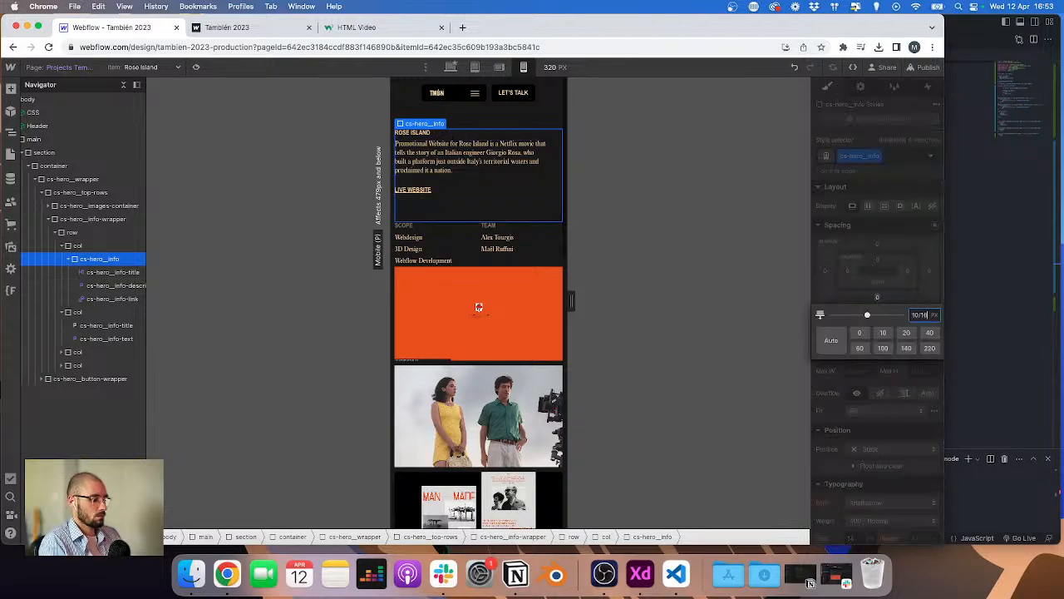
text(10/16)
key(Return)
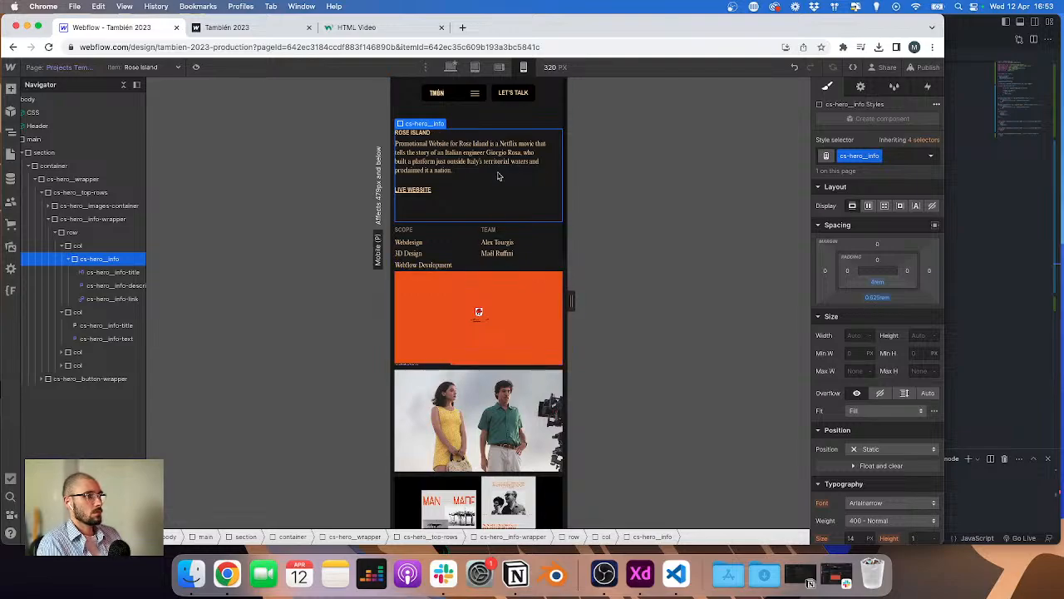
Step: Reset the cs-hero__info border and reapply it in #FFDAA7 at 40% opacity
click(526, 296)
click(495, 200)
scroll(907, 366, down, 5)
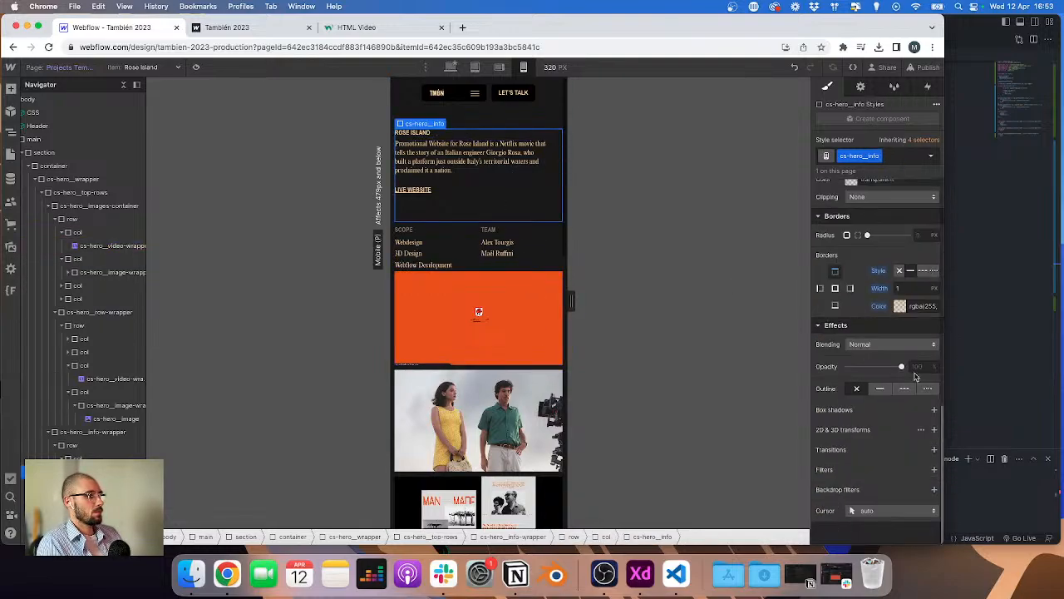
alt+click(879, 307)
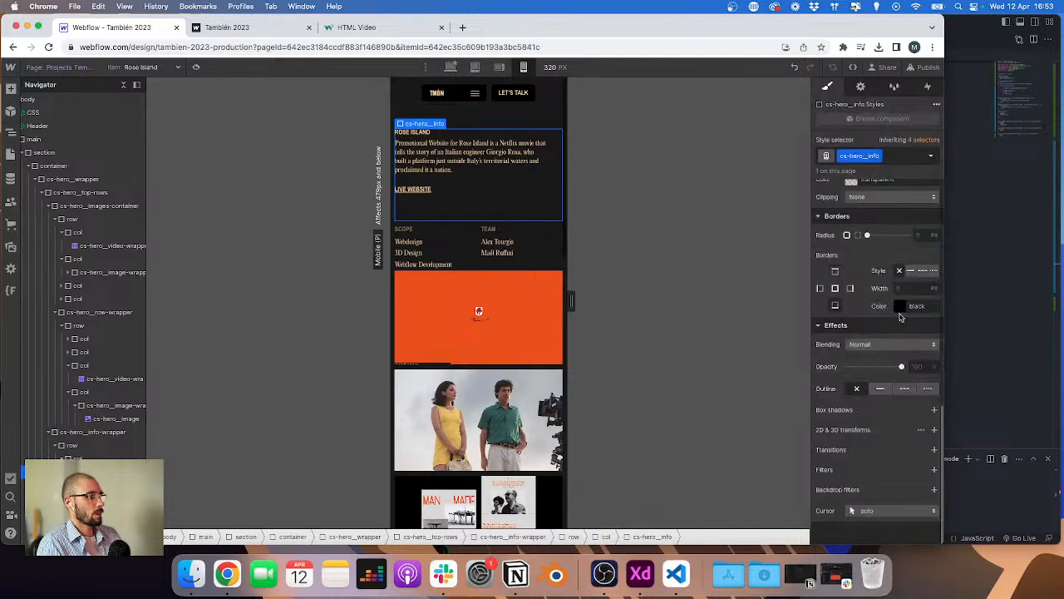
click(901, 307)
click(853, 476)
click(929, 442)
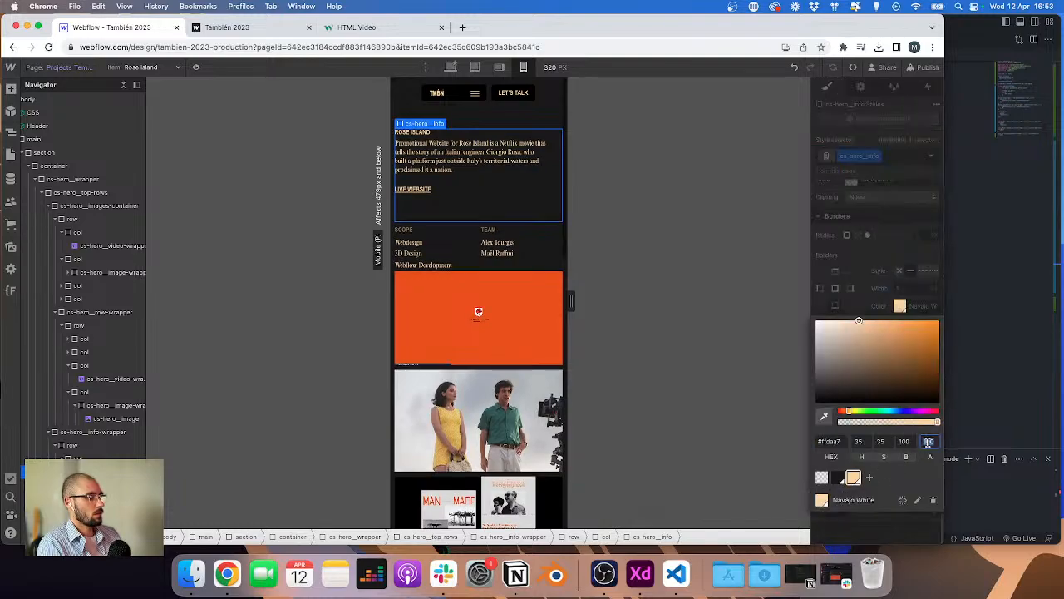
text(40)
click(541, 354)
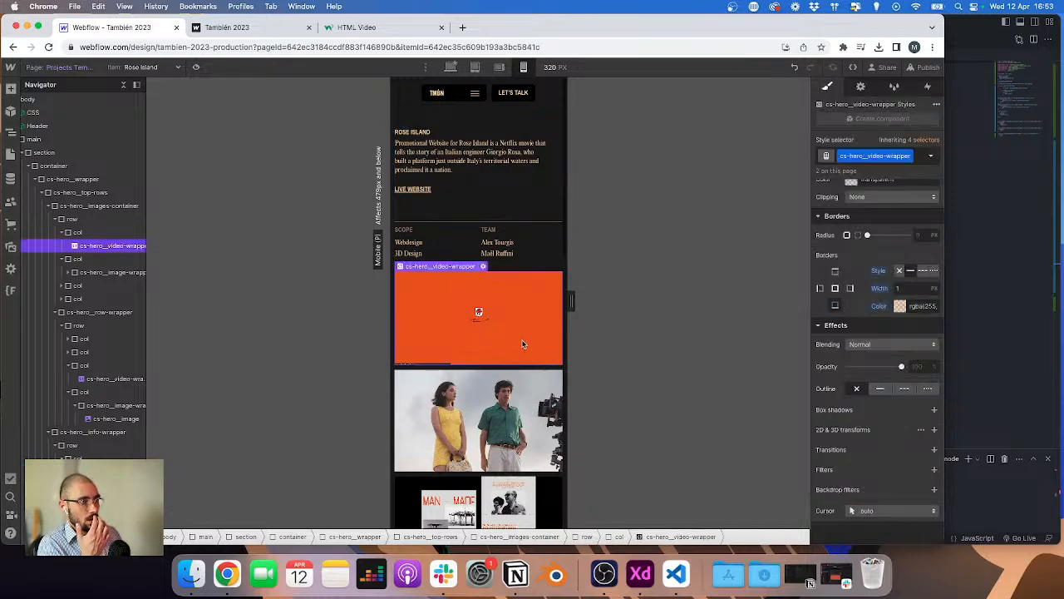
Step: Examine the divider line's width in the XD mobile design
key(super+Tab)
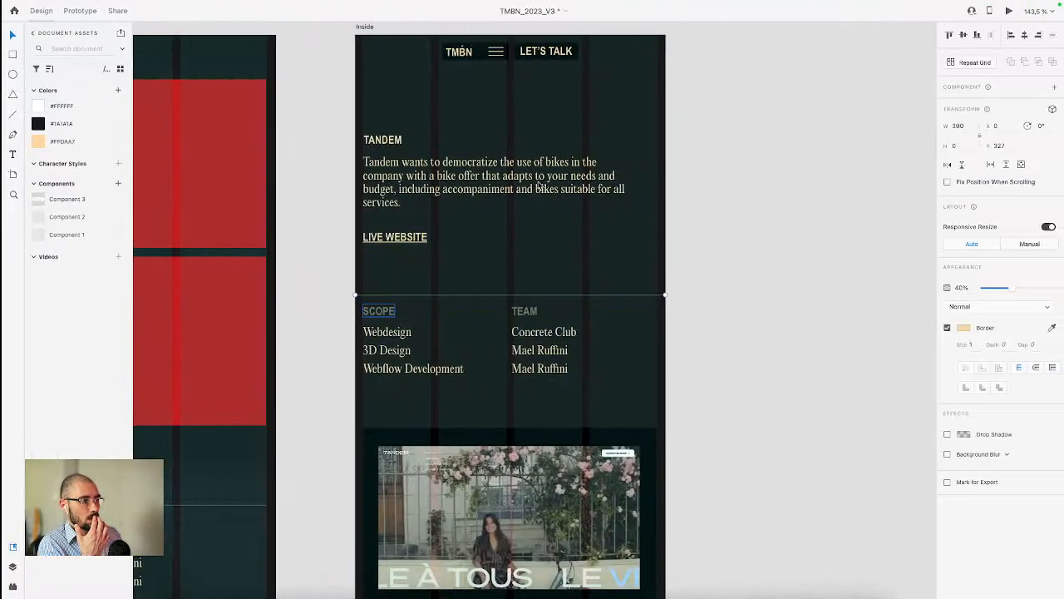
key(super+Tab)
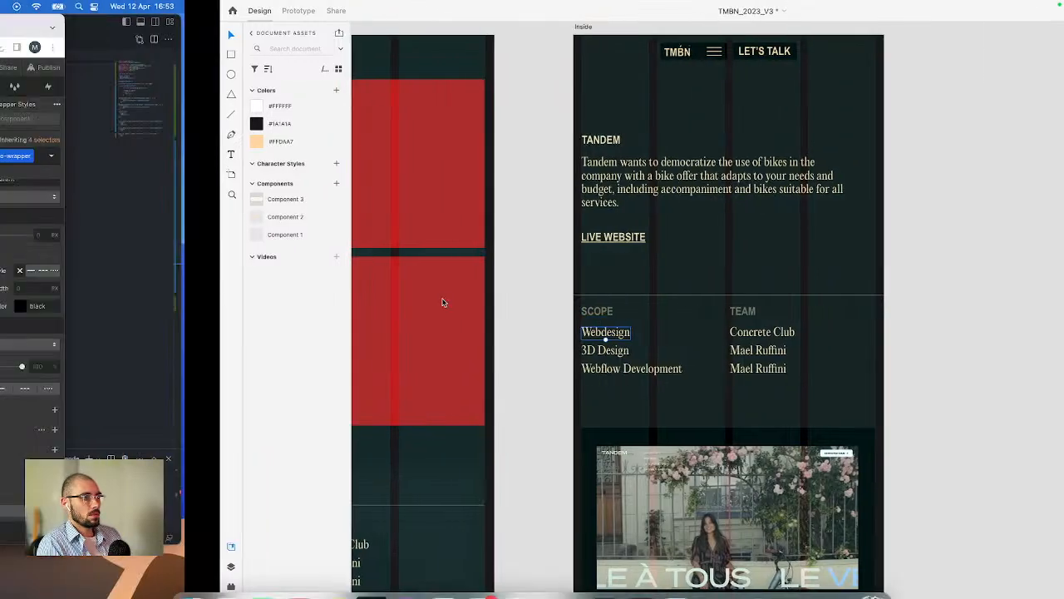
click(446, 212)
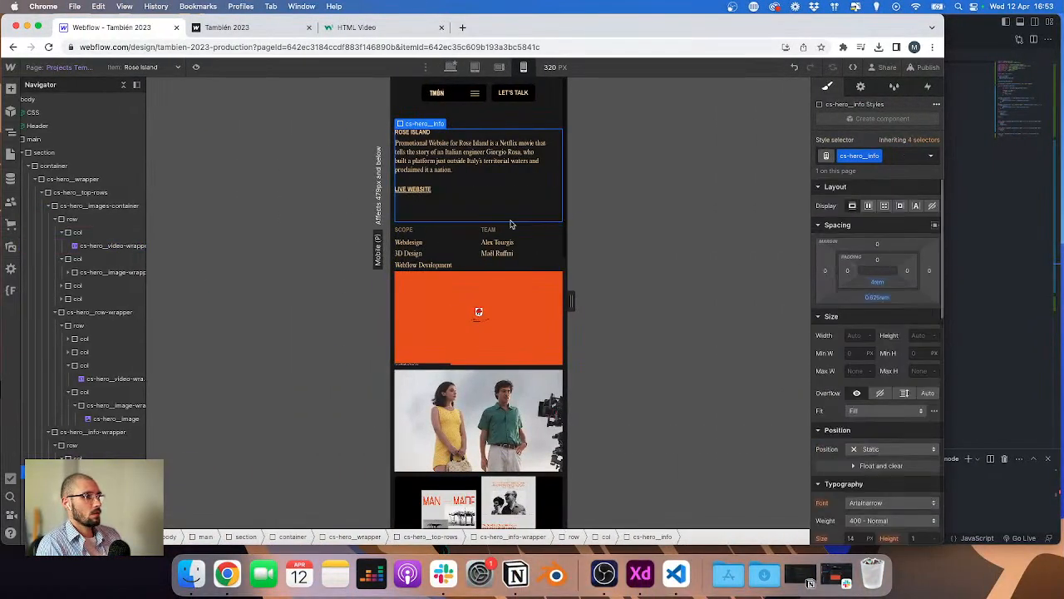
key(super+Tab)
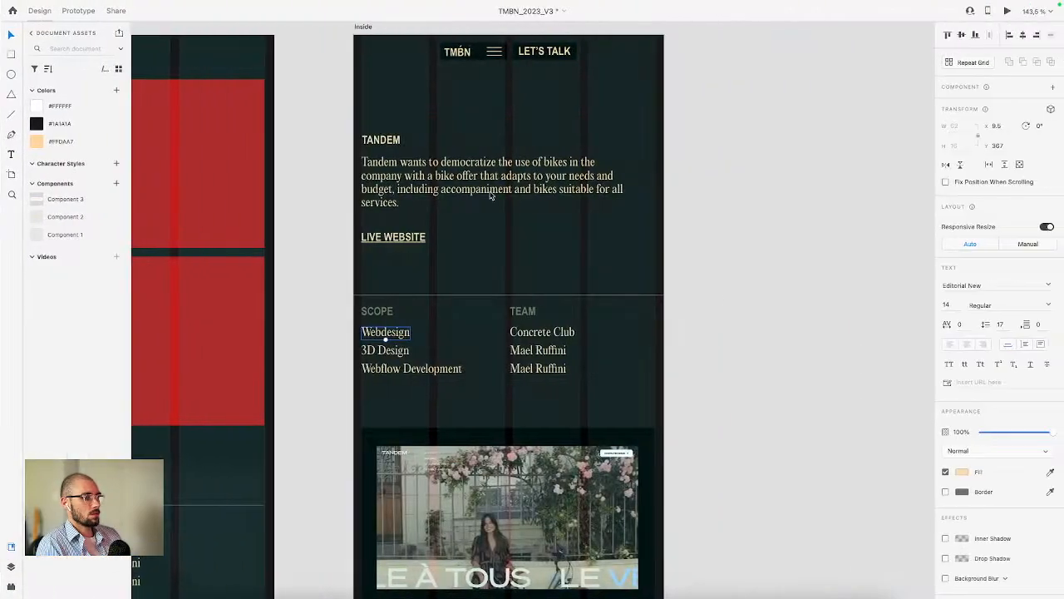
click(363, 295)
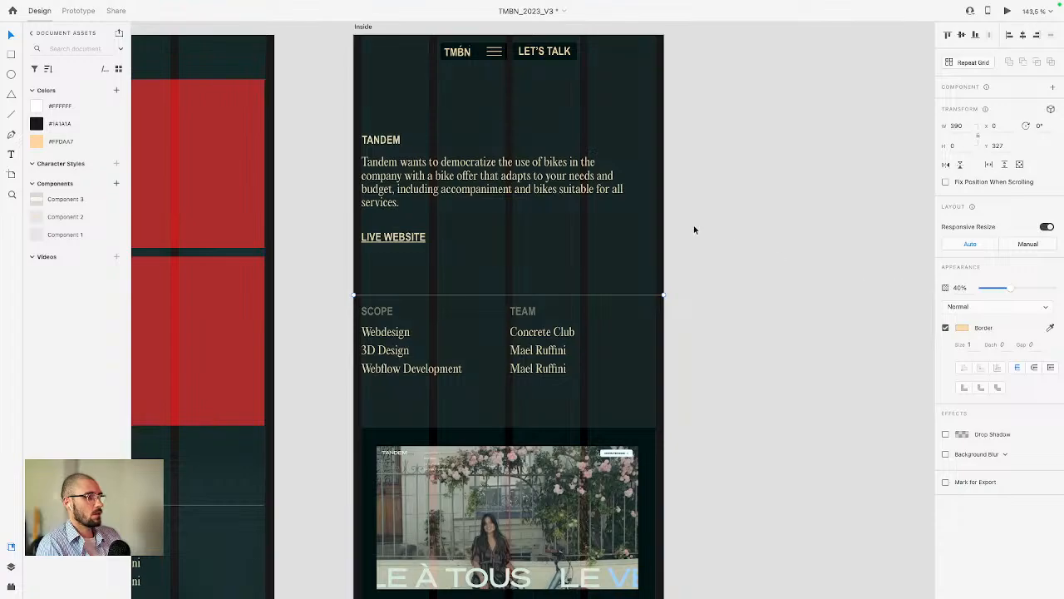
key(super+Tab)
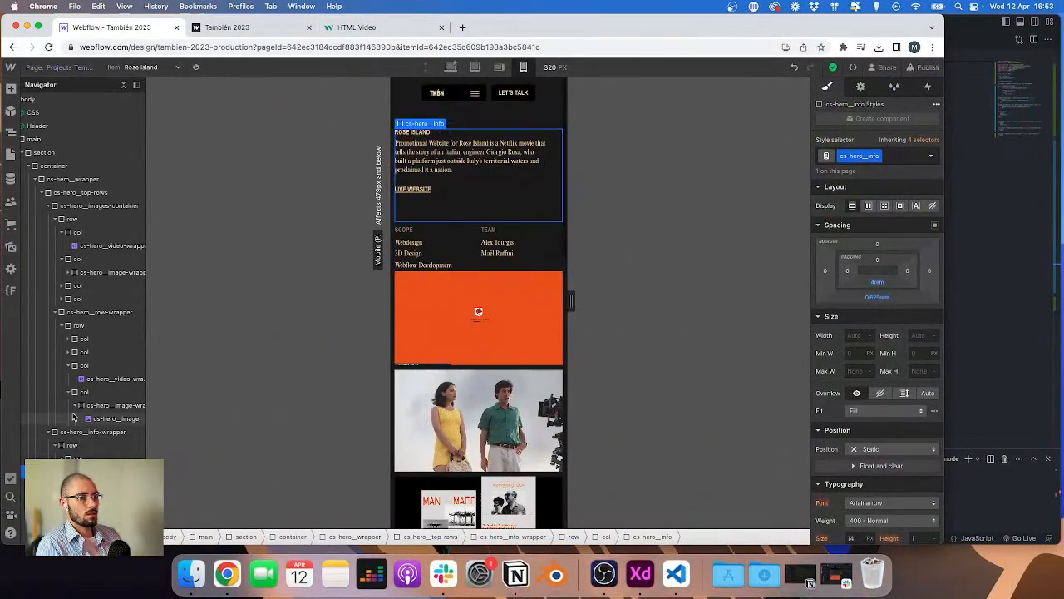
Step: Set the cs-hero__info div's left and right margins to -0.625rem and left and right padding to 0.625rem
click(89, 171)
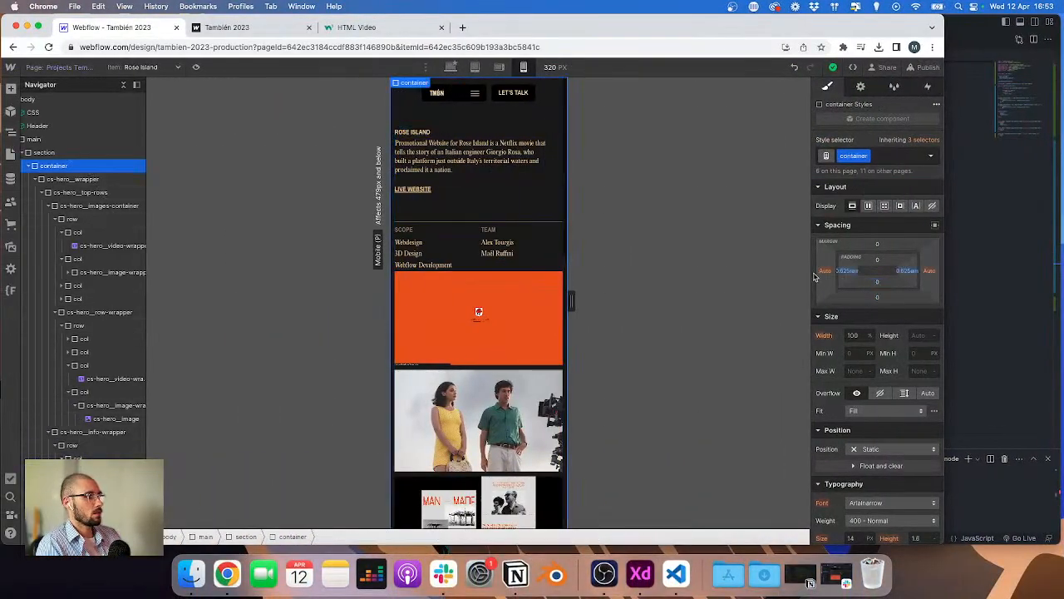
click(847, 270)
click(416, 218)
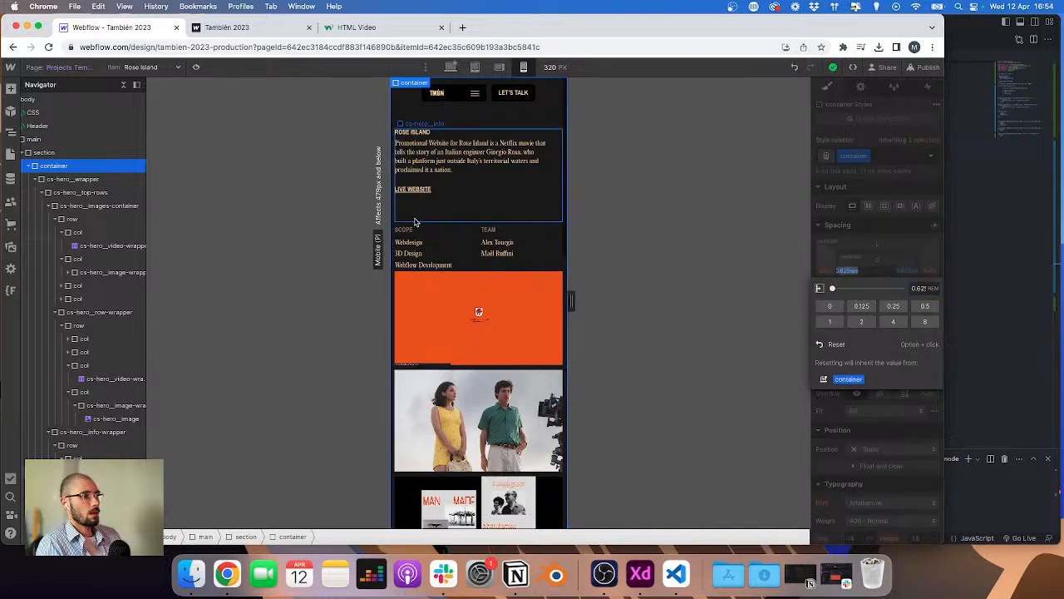
click(828, 272)
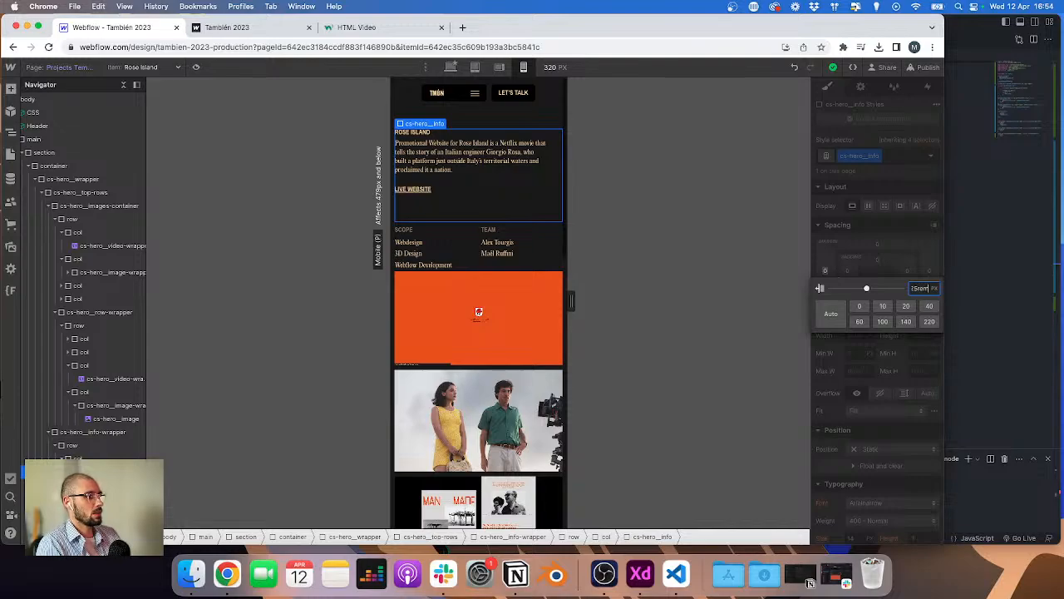
key(Return)
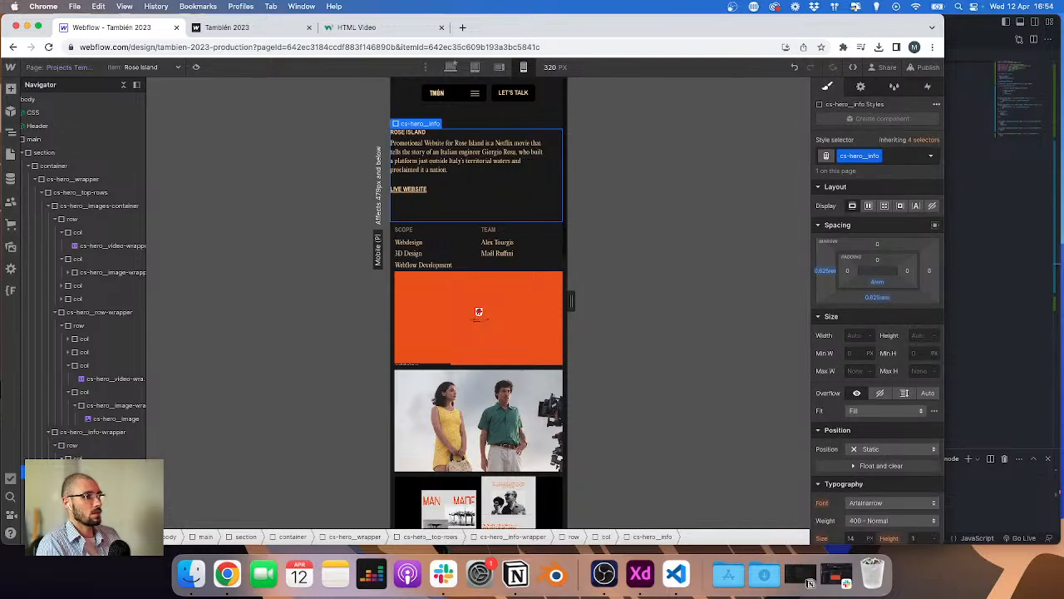
click(929, 273)
text(-0.625rem)
key(Return)
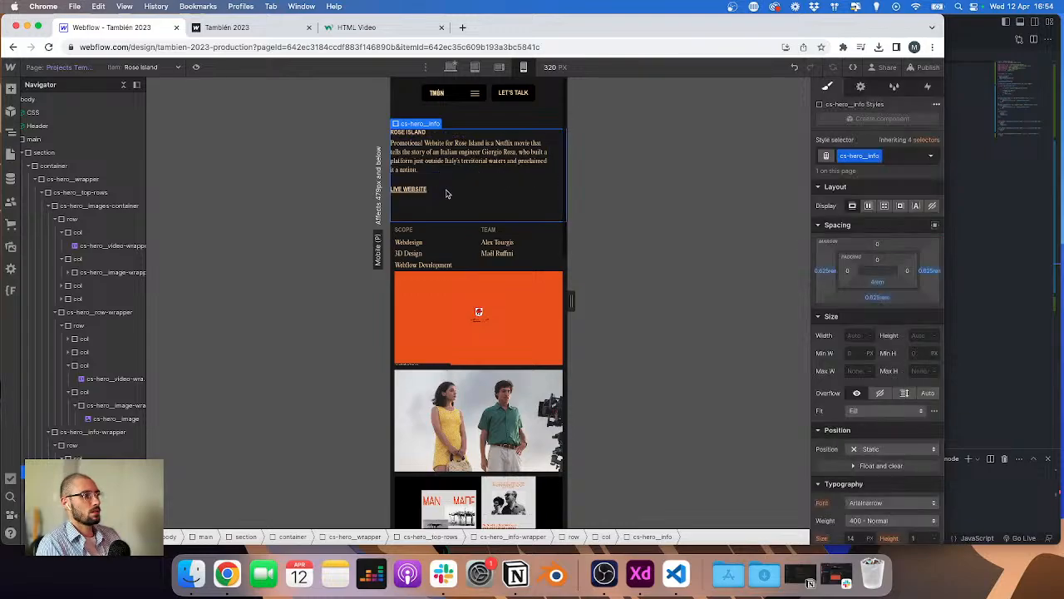
click(848, 273)
text(-0.625rem)
key(Return)
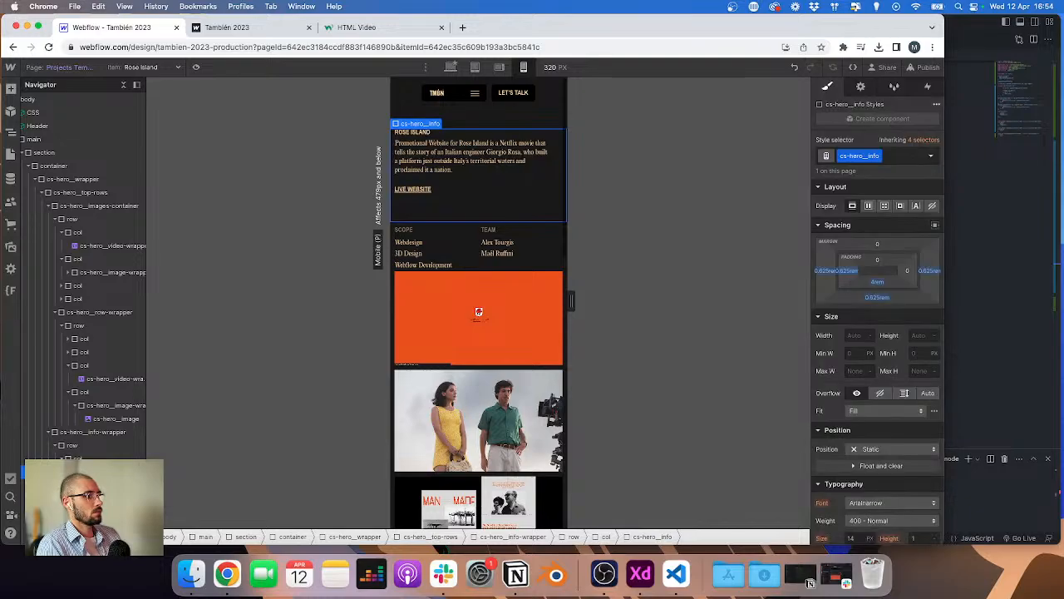
click(908, 273)
text(0.625rem)
key(Return)
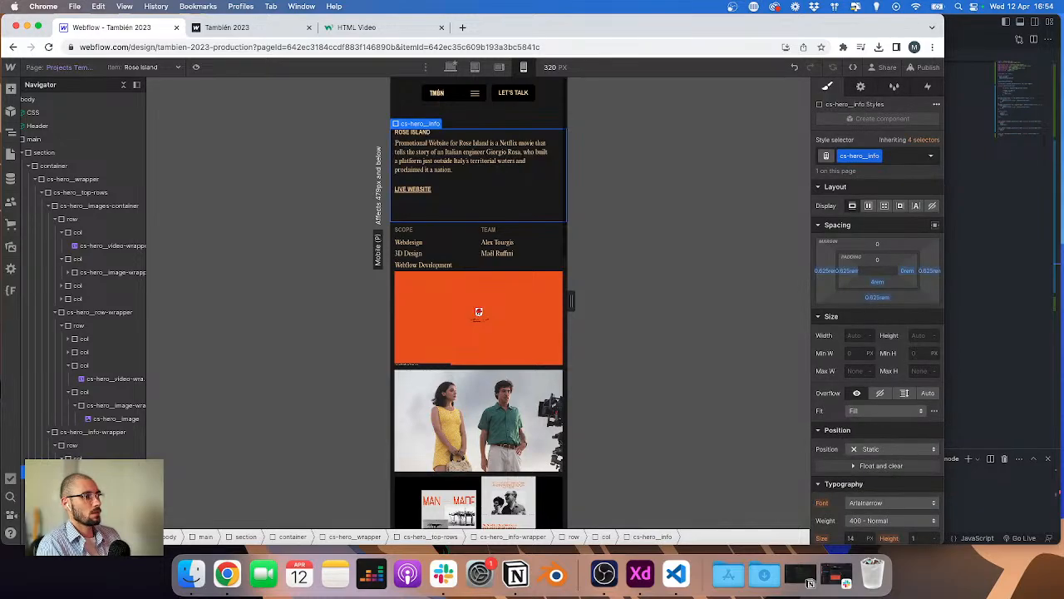
Step: Compare the title spacing in XD and set the info description's top margin to 1 rem
click(406, 336)
key(ctrl+Right)
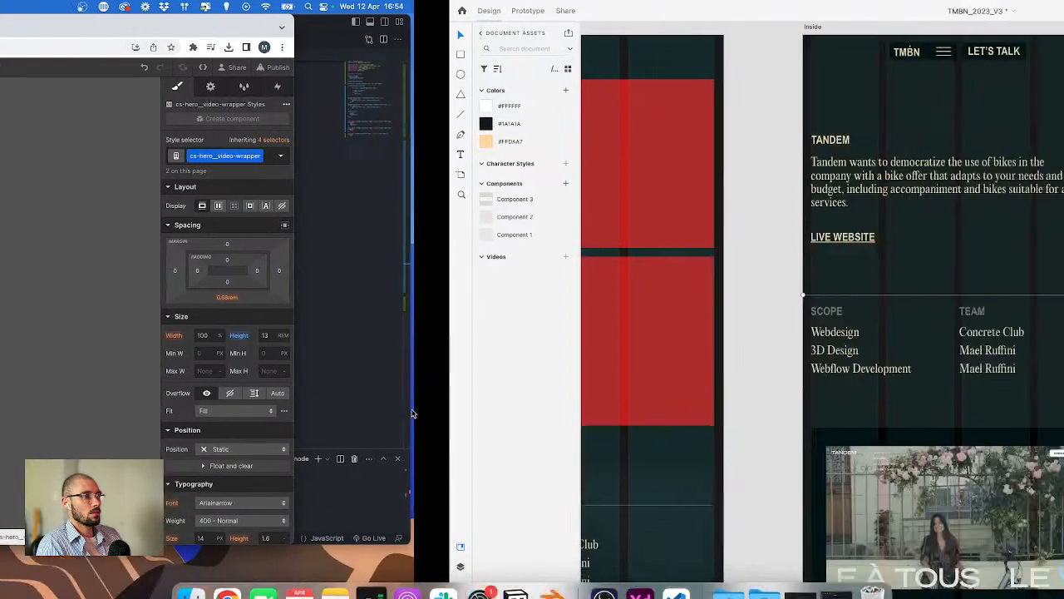
click(385, 231)
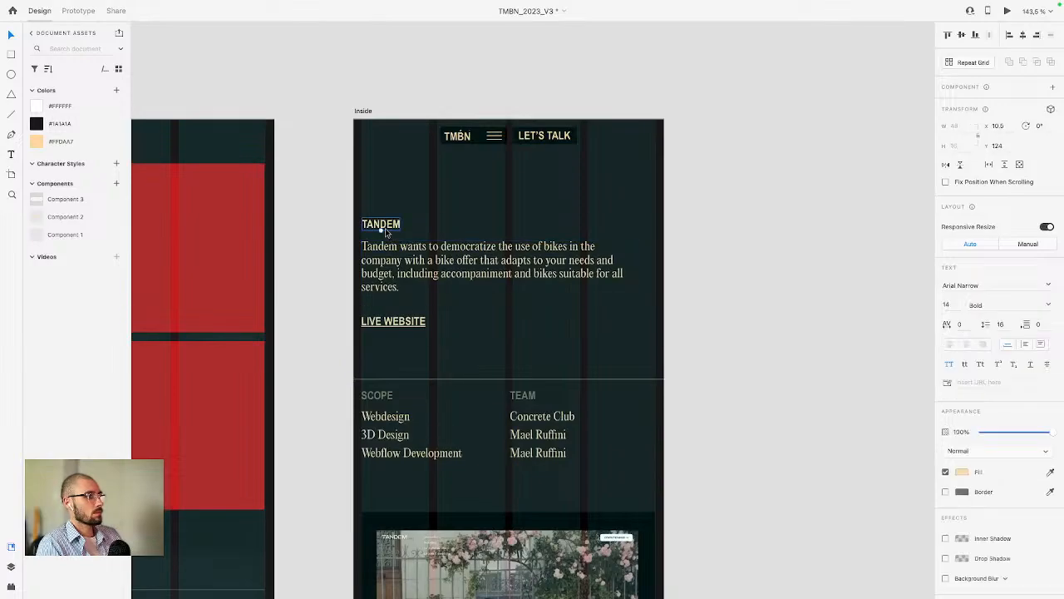
key(ctrl+Left)
key(ctrl+Right)
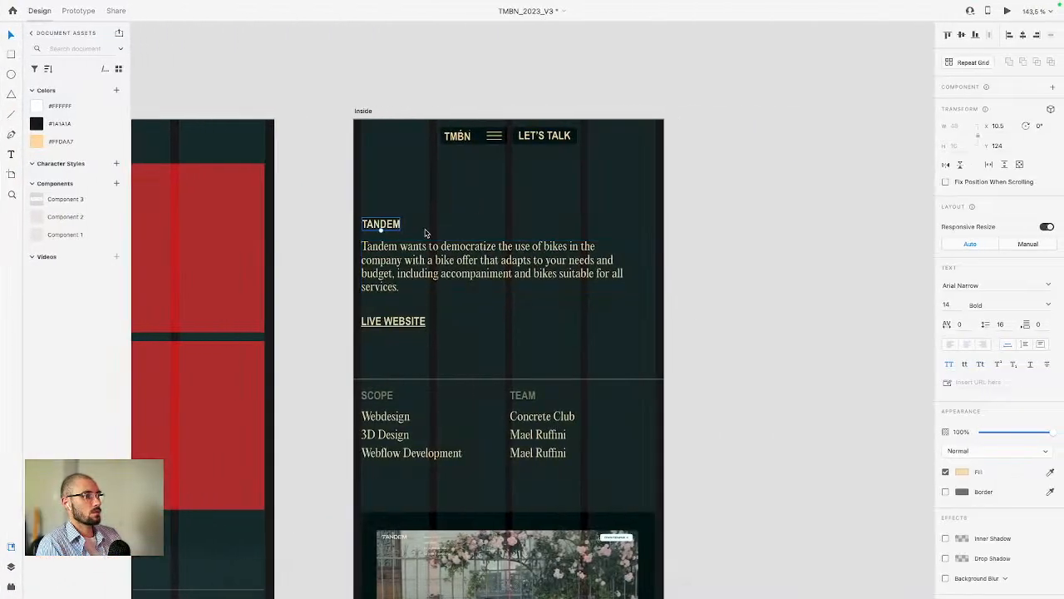
click(388, 248)
key(ctrl+Left)
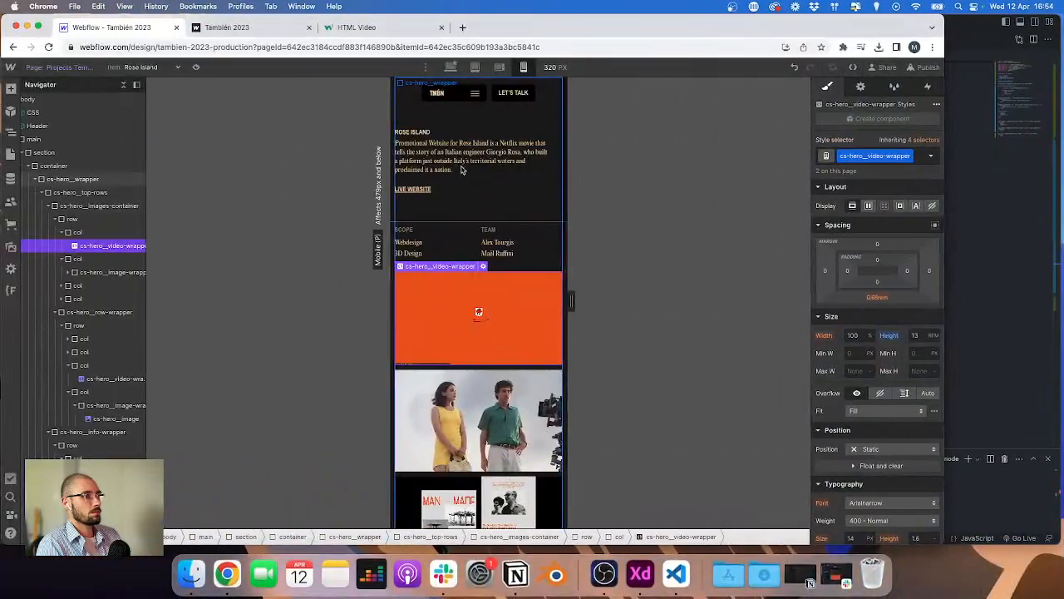
click(463, 170)
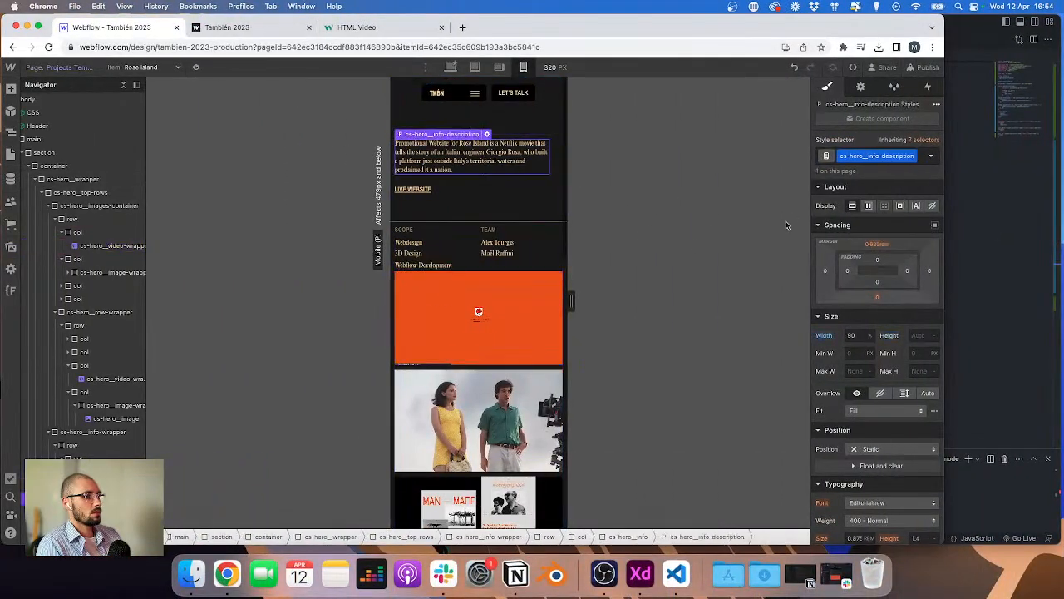
click(878, 246)
text(1)
key(Return)
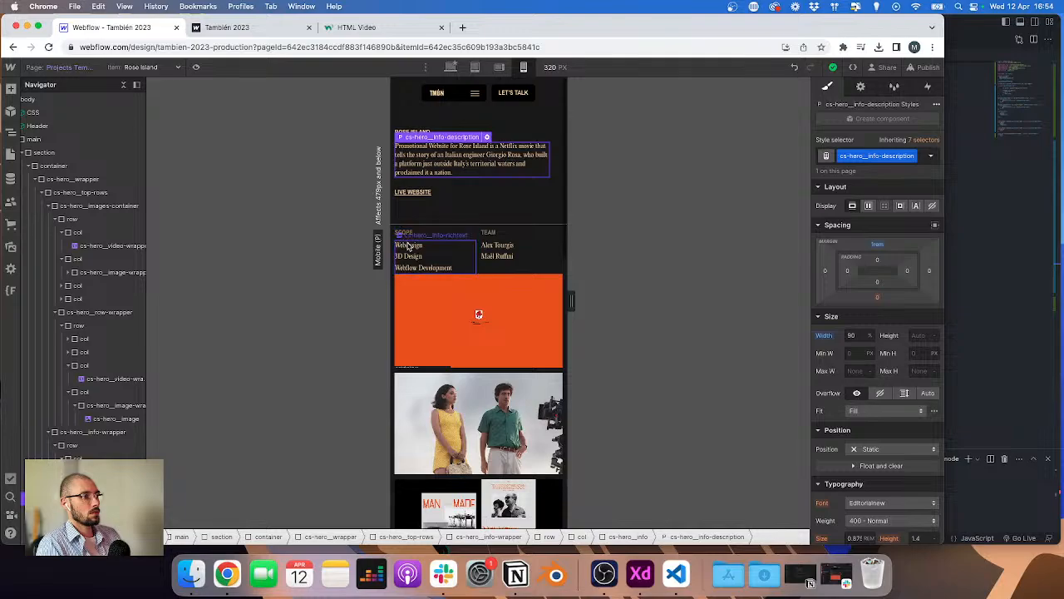
Step: Inspect the spacing of the scope and team rich text, the description, the column and the cs-hero__info div
click(408, 246)
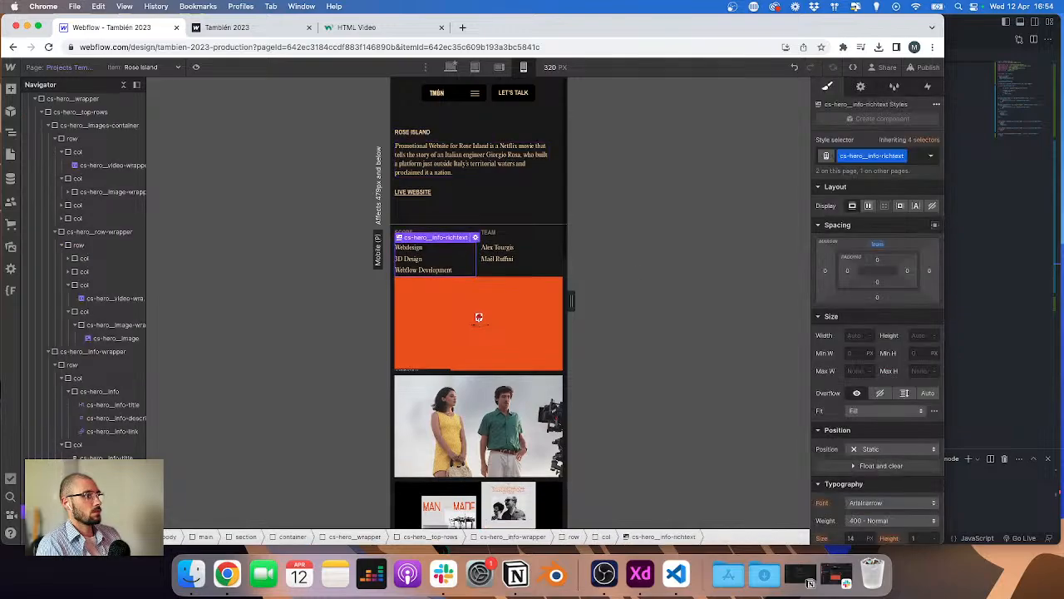
click(504, 253)
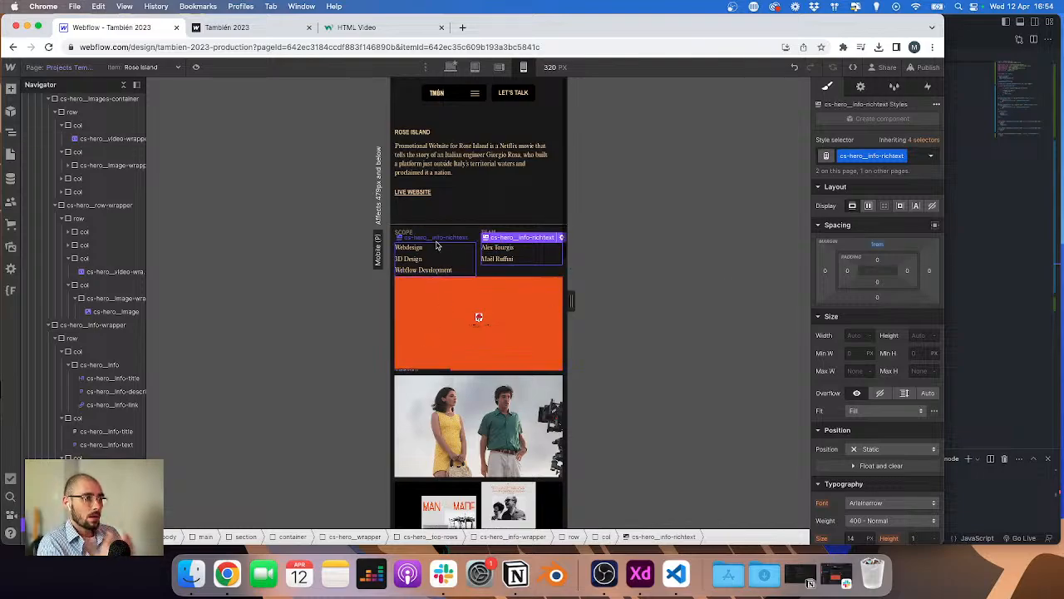
click(466, 166)
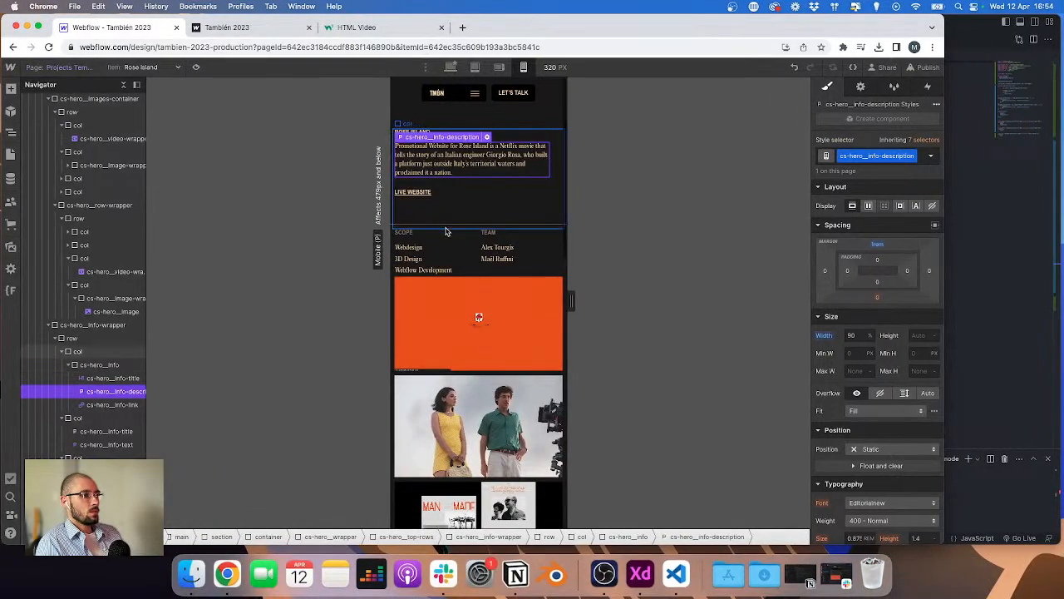
click(451, 228)
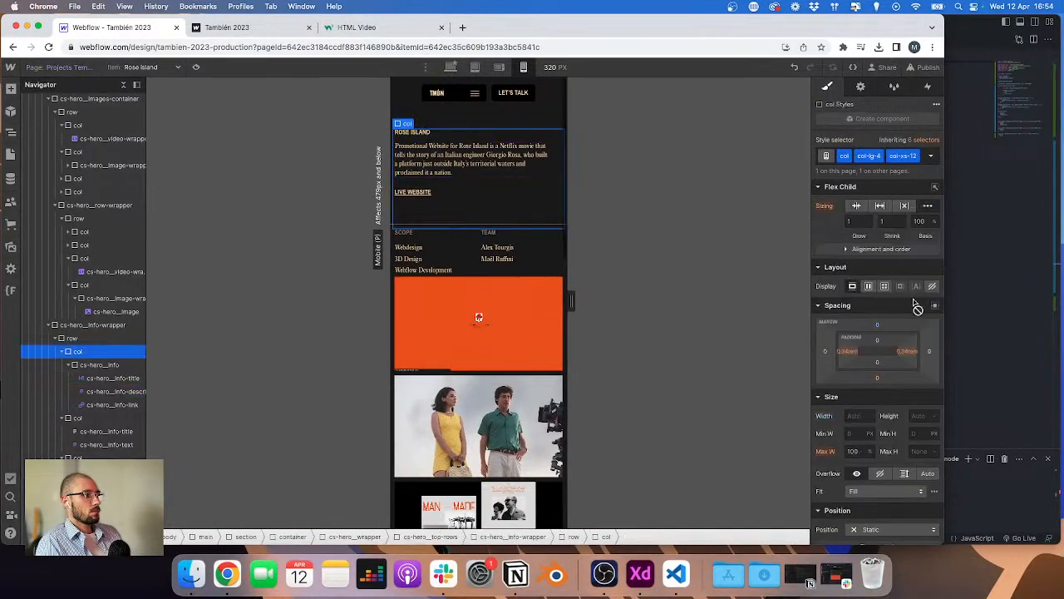
click(101, 366)
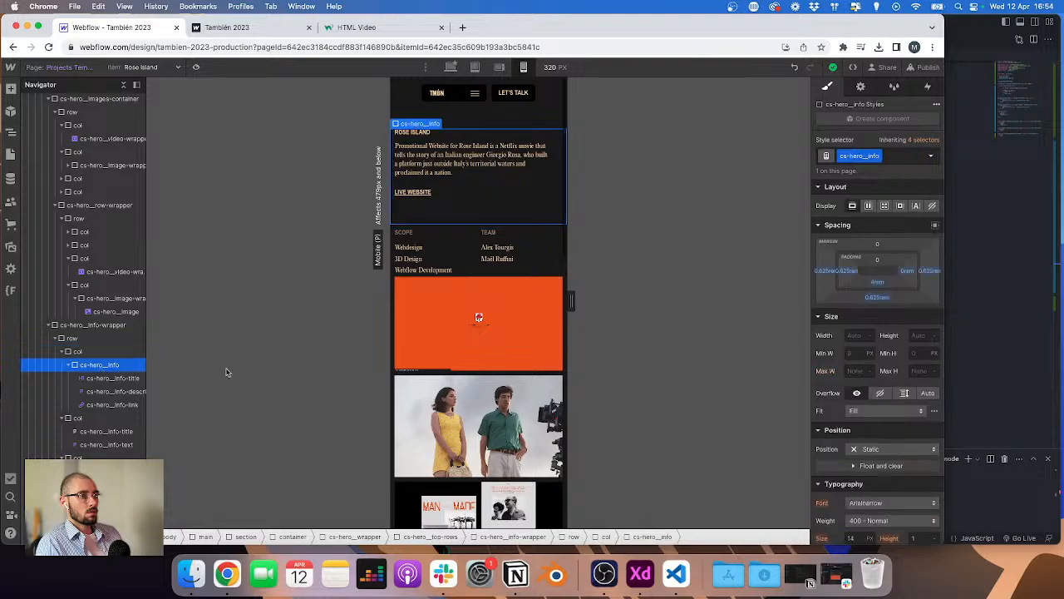
Step: Compare with the XD mobile design and set the cs-hero__button-wrapper's top padding to 8 rem
click(878, 300)
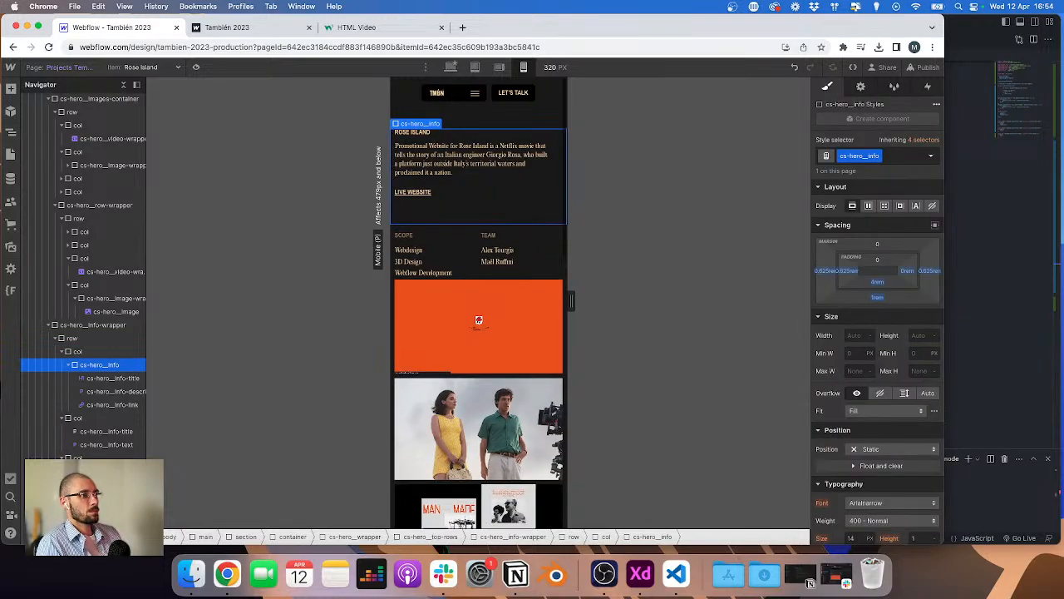
scroll(509, 326, down, 5)
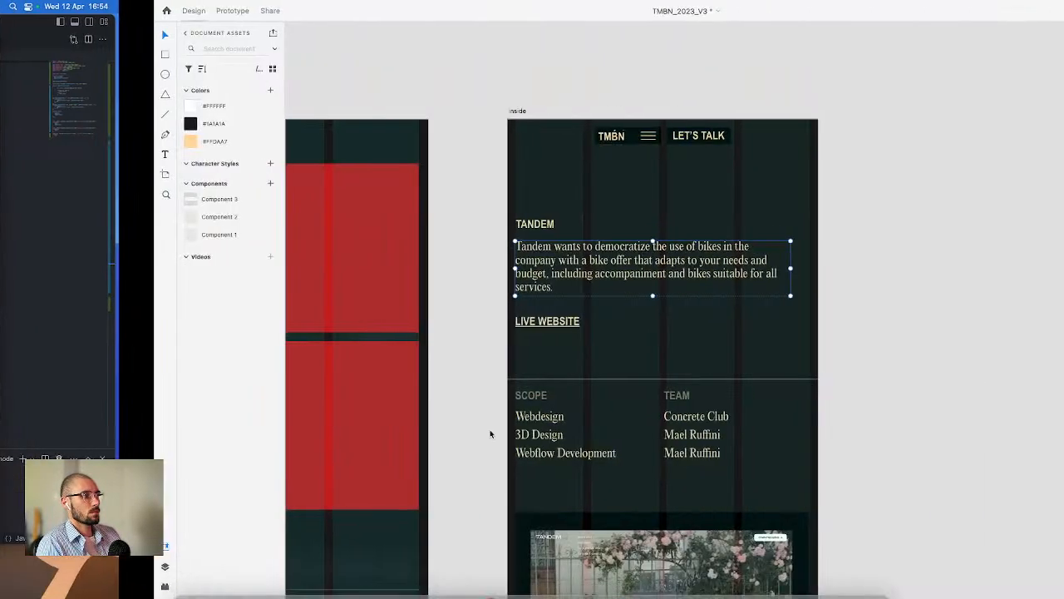
scroll(513, 253, up, 3)
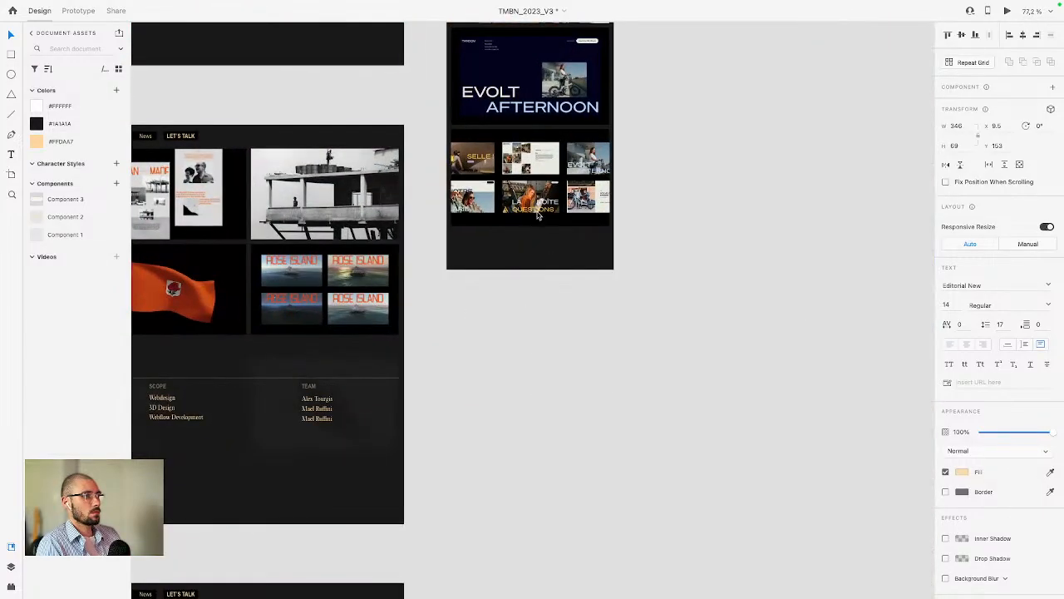
click(530, 199)
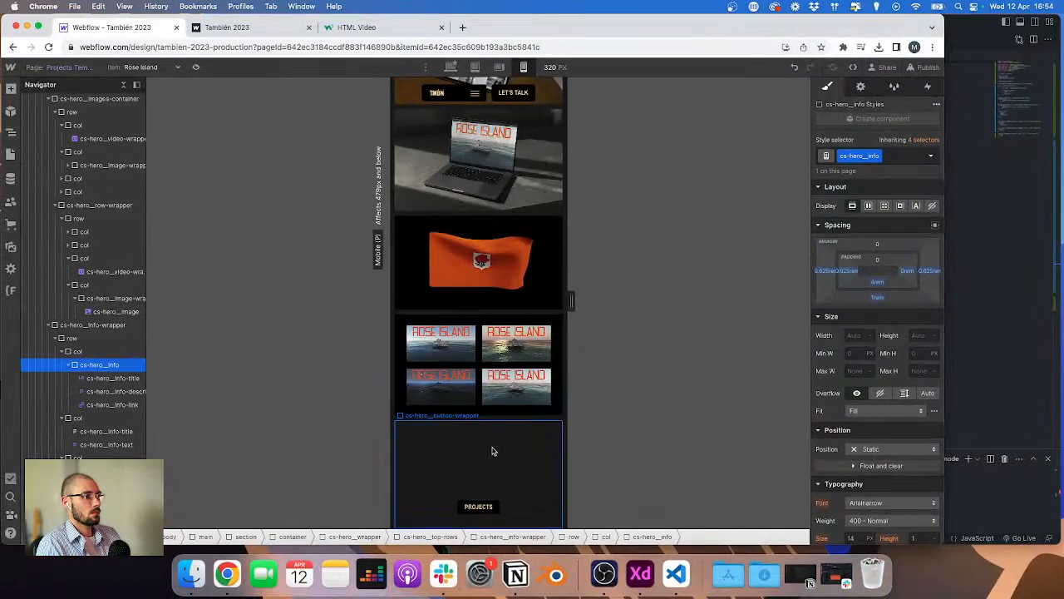
click(493, 450)
click(877, 423)
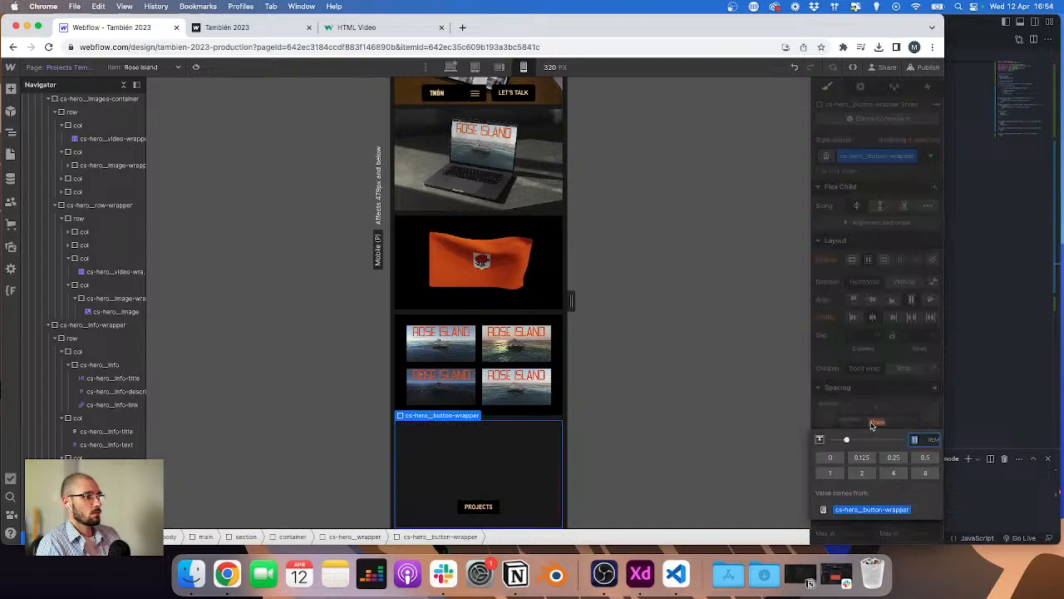
text(4)
key(Return)
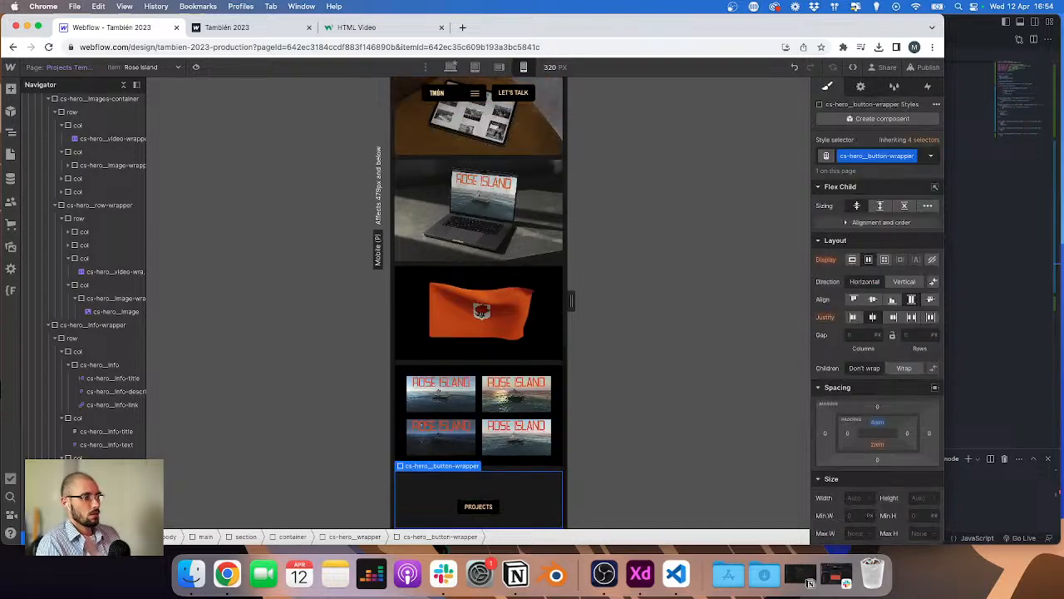
click(878, 423)
text(8)
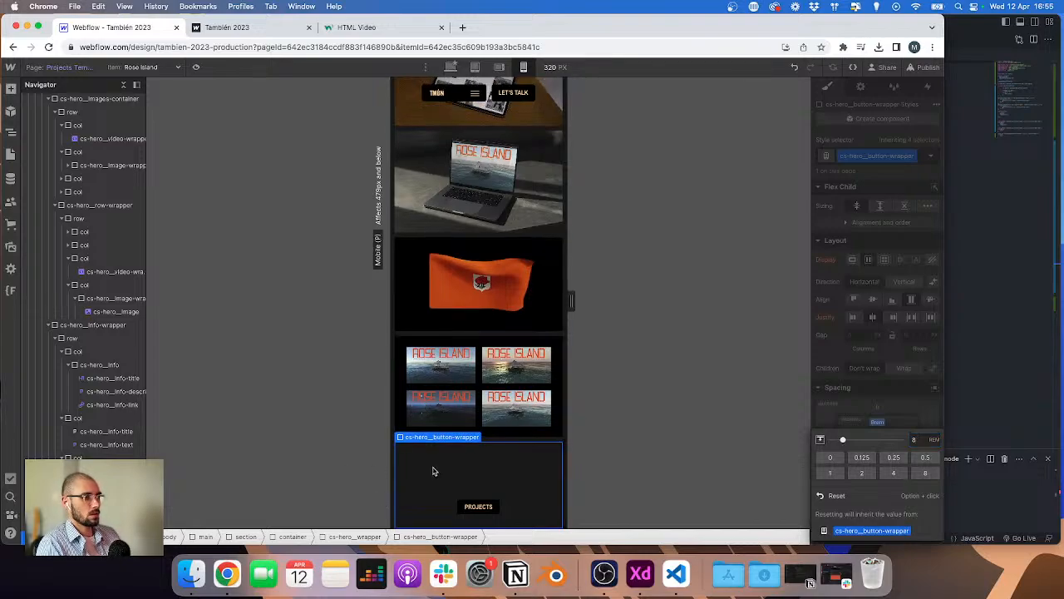
Step: Compare the XD mobile image spacing with the spacing of the hero info, rich text and button wrapper elements
scroll(433, 472, up, 5)
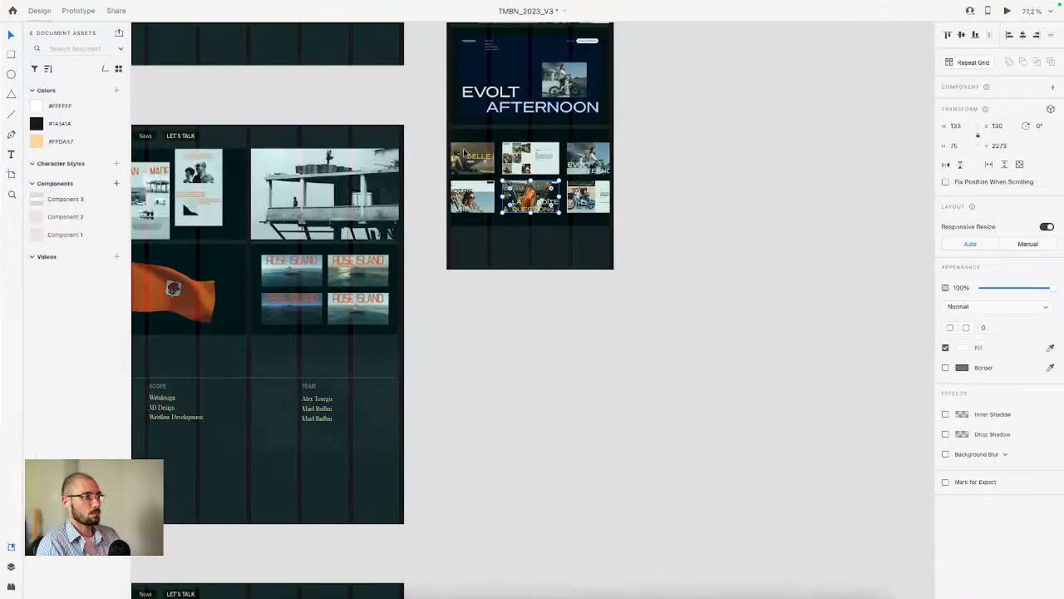
scroll(465, 153, up, 10)
click(492, 277)
click(486, 288)
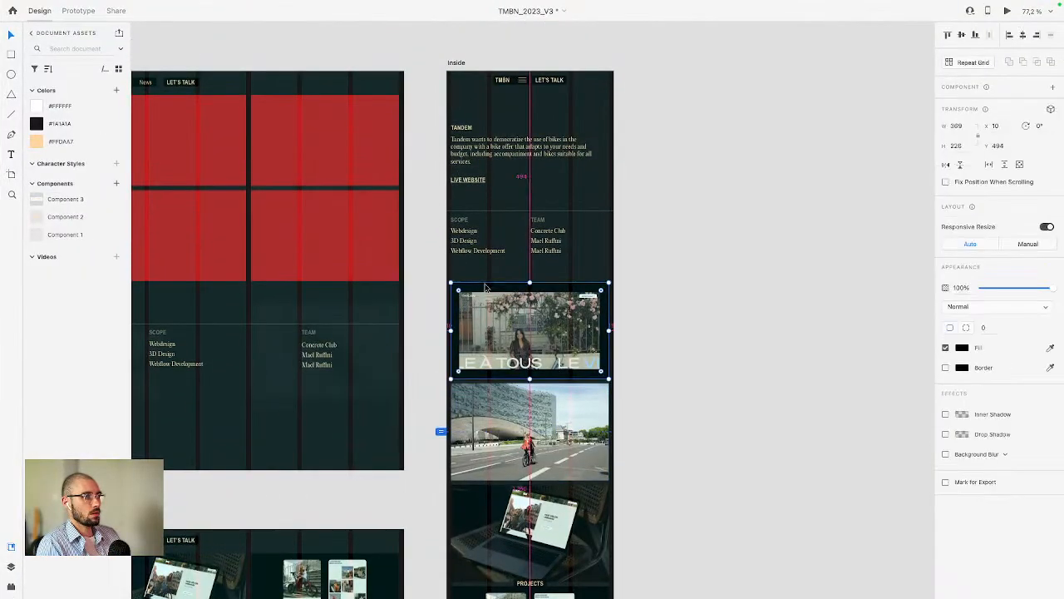
scroll(486, 288, up, 5)
key(ctrl+Left)
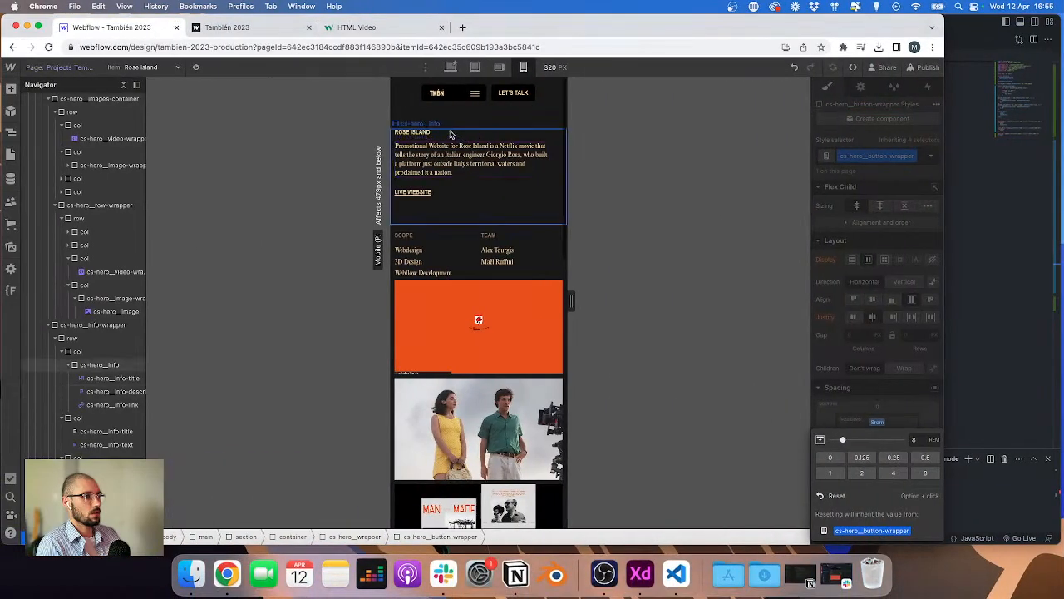
click(457, 120)
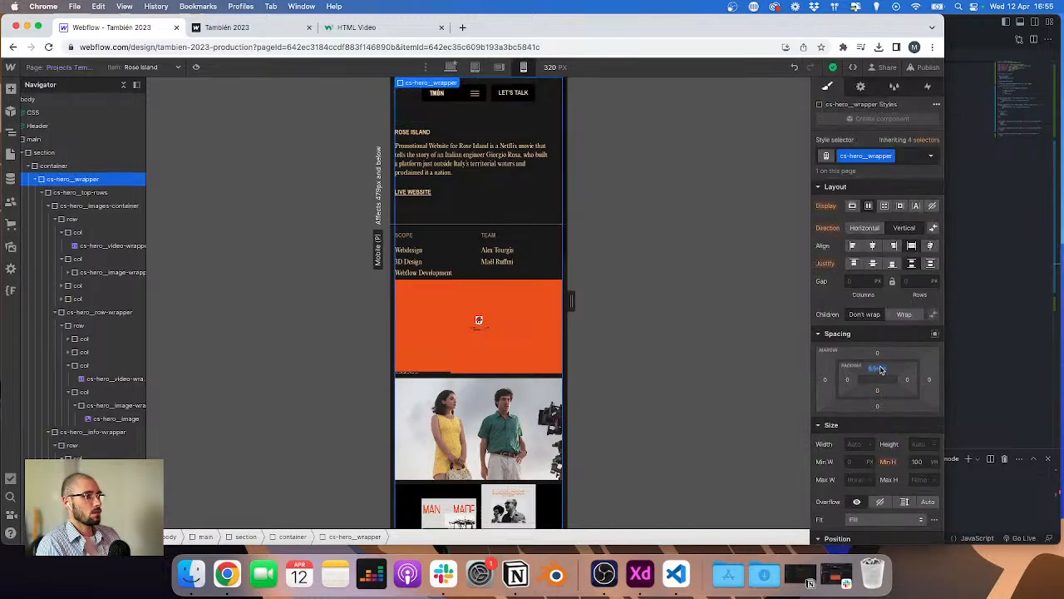
click(480, 209)
click(877, 284)
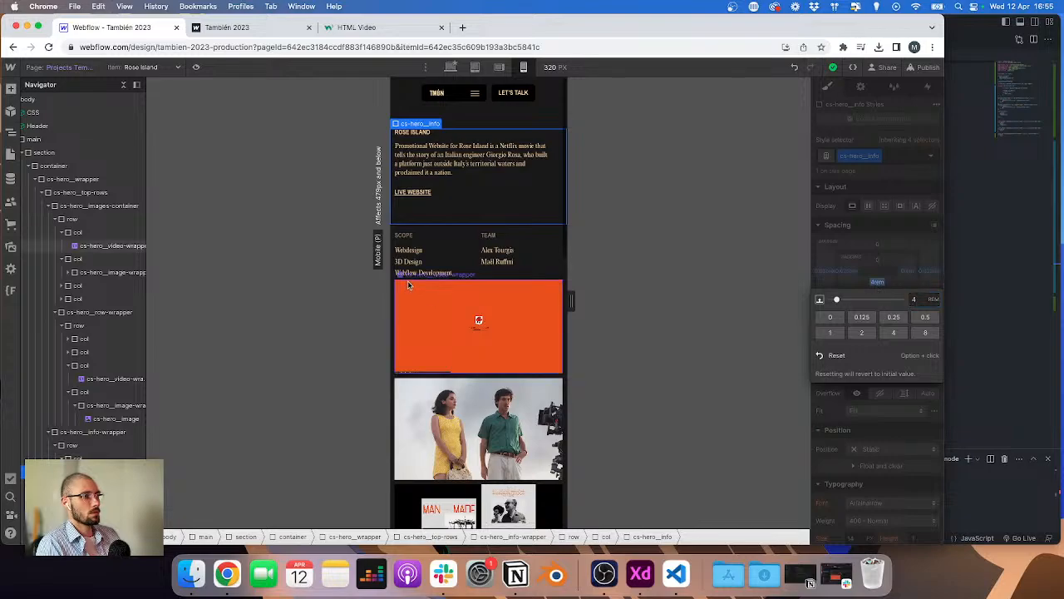
click(456, 279)
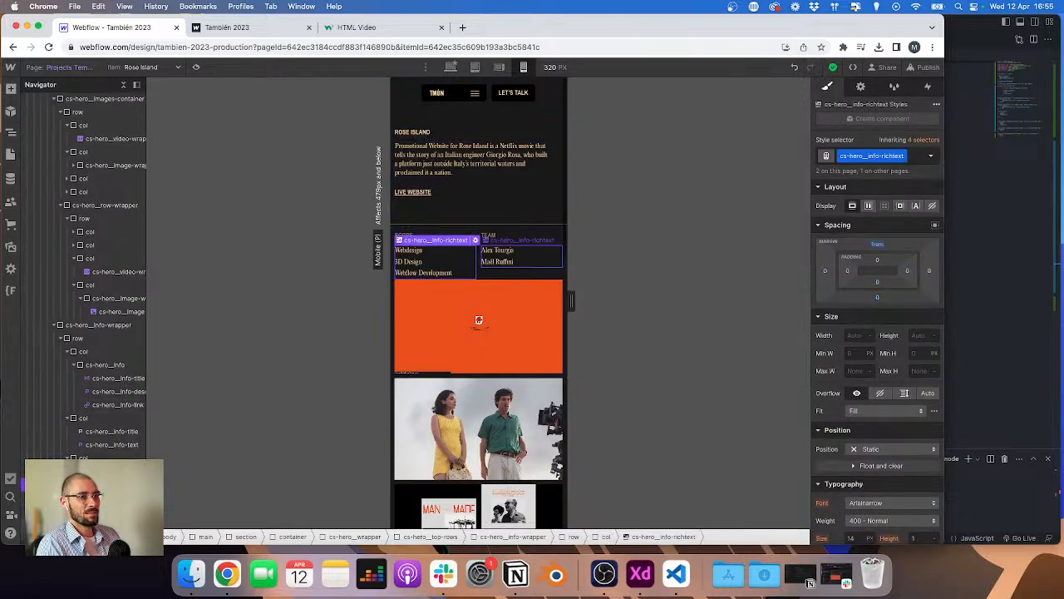
click(479, 320)
scroll(480, 374, down, 5)
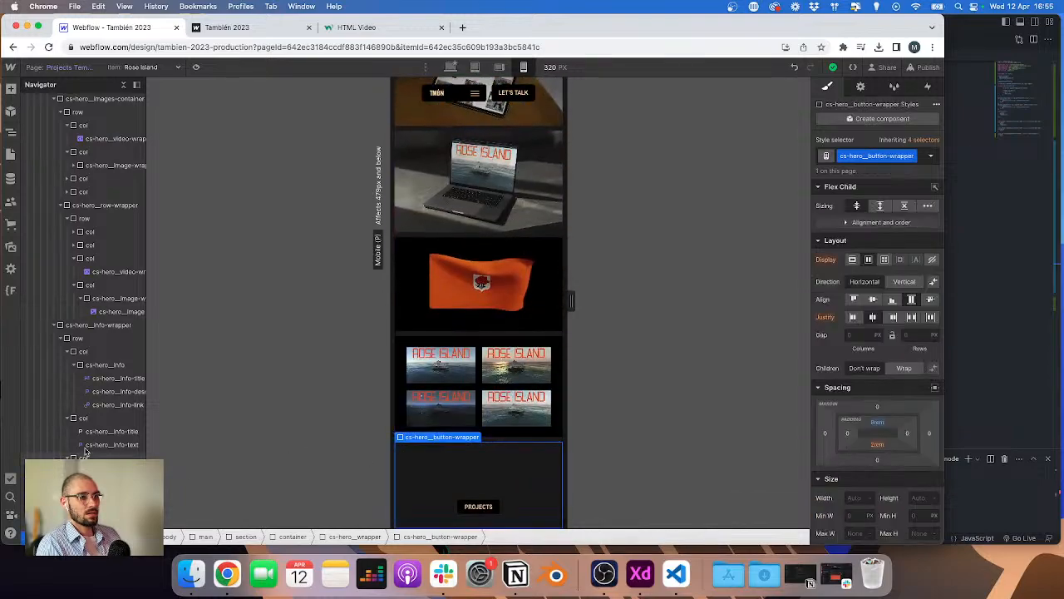
scroll(84, 333, up, 3)
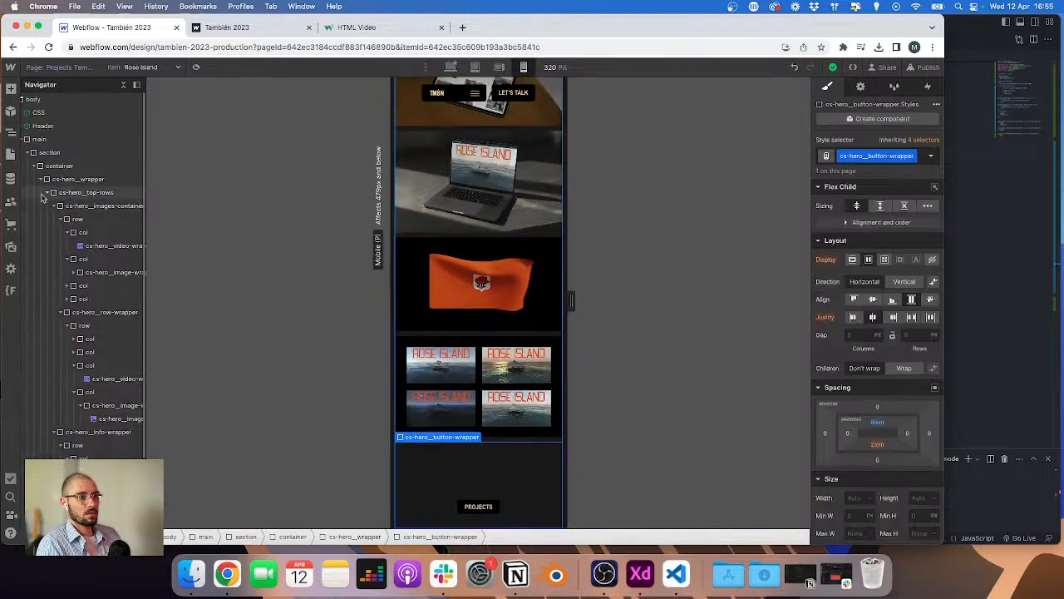
click(47, 194)
click(47, 192)
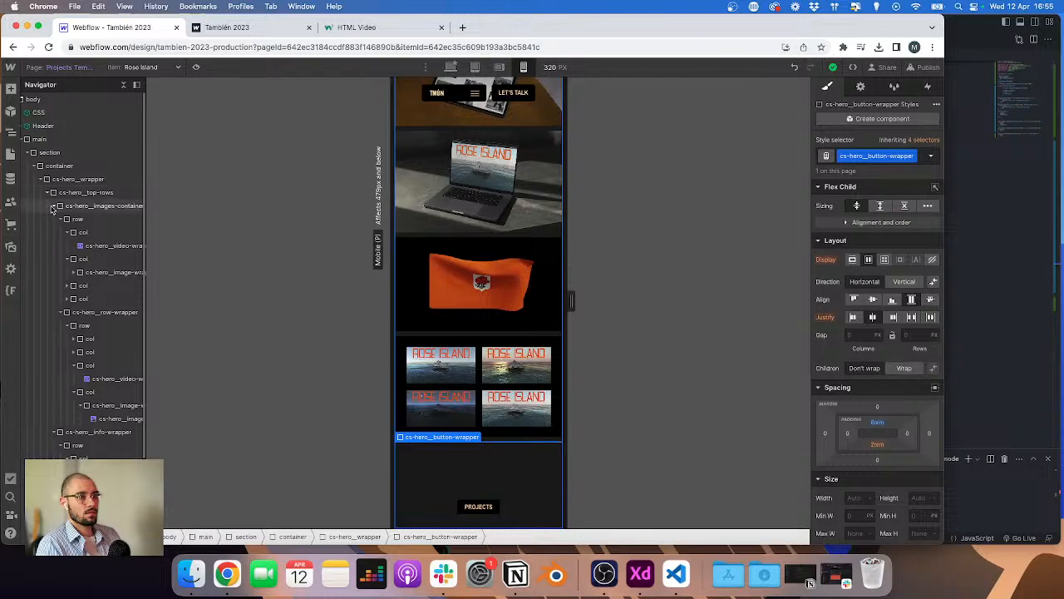
click(53, 206)
click(54, 220)
click(104, 219)
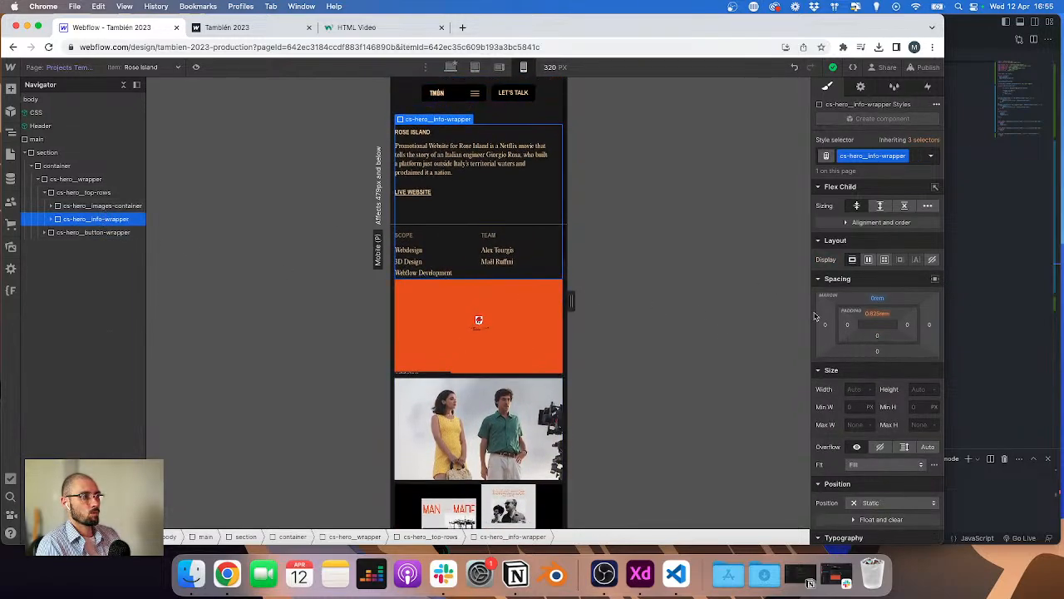
scroll(877, 336, down, 1)
click(878, 336)
text(4)
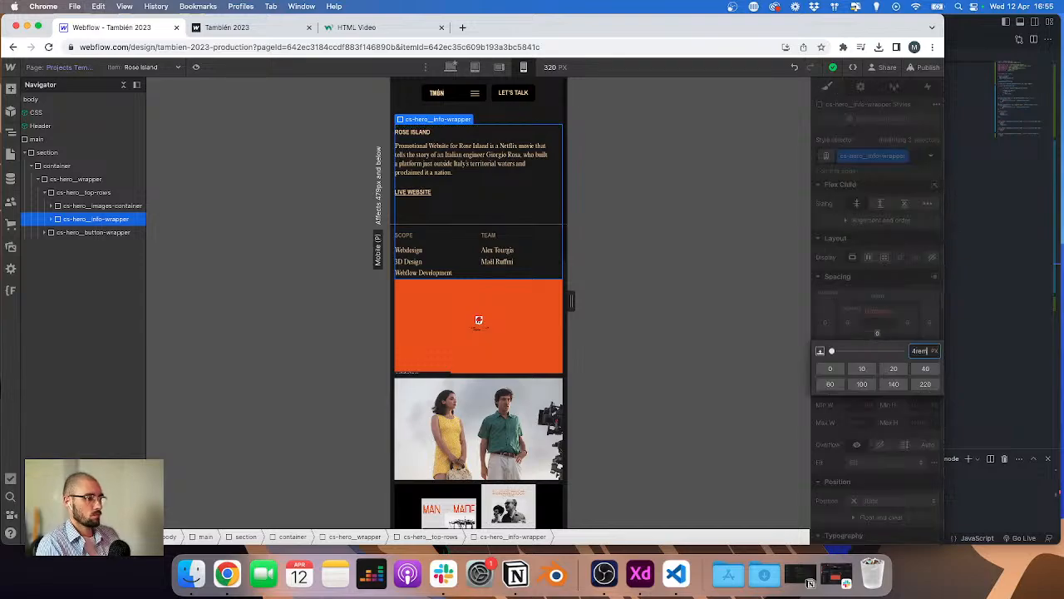
text(rem)
key(Return)
key(super+z)
click(517, 308)
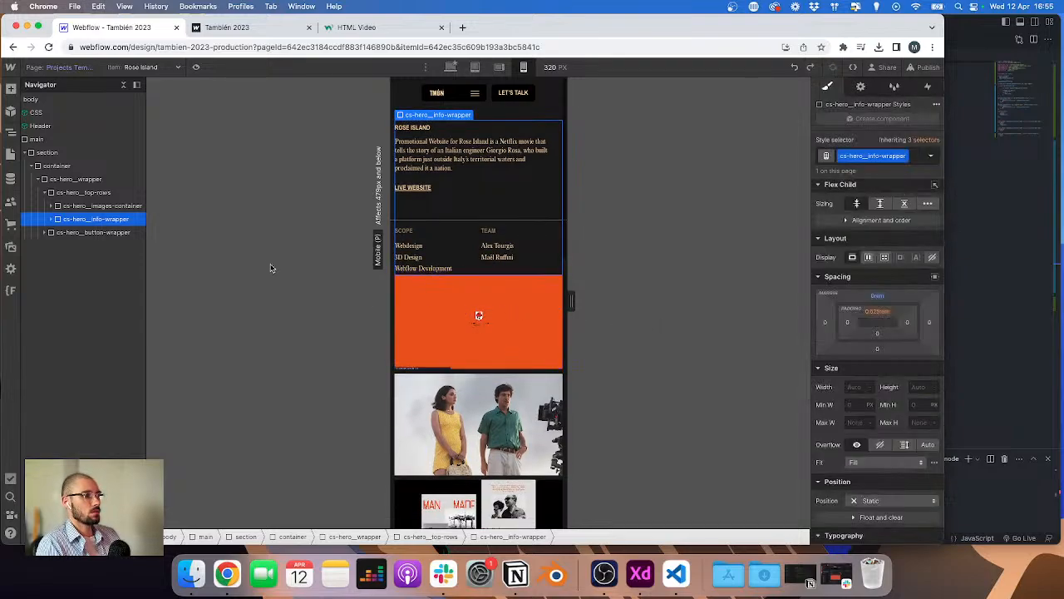
click(59, 206)
click(50, 205)
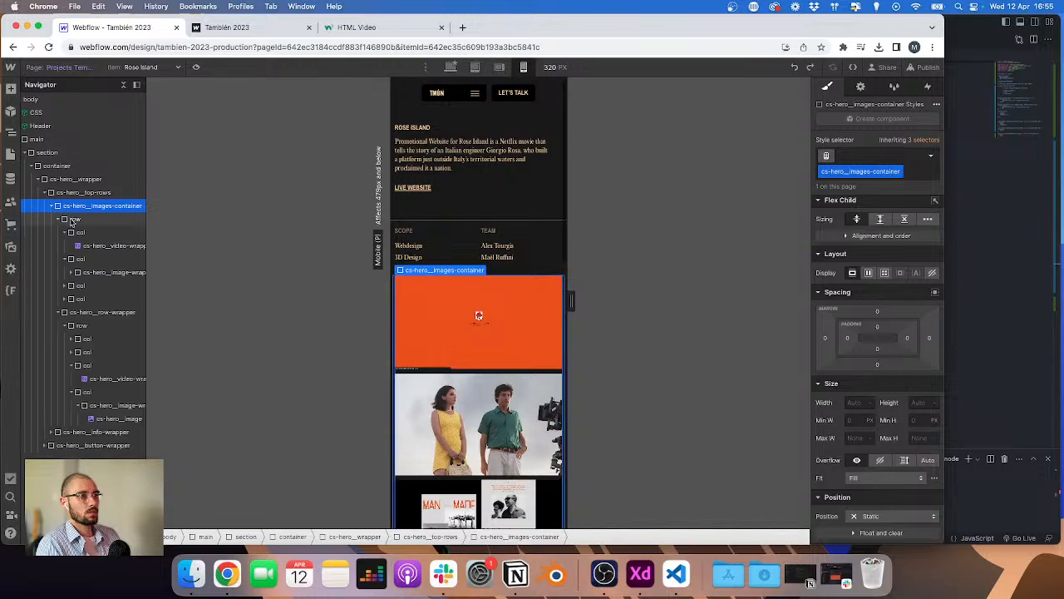
click(876, 325)
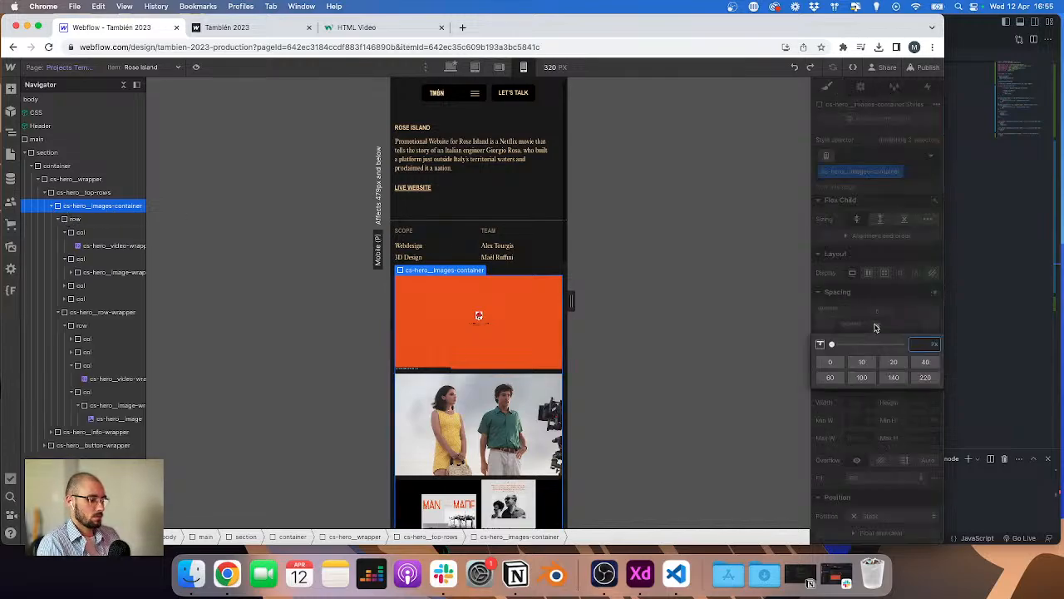
key(Return)
click(510, 191)
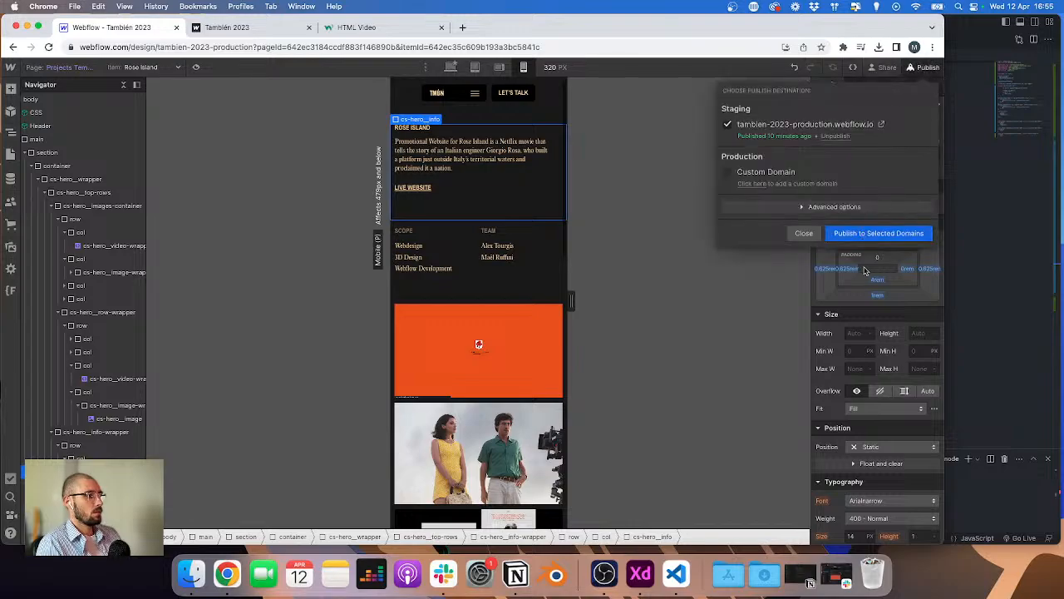
click(865, 233)
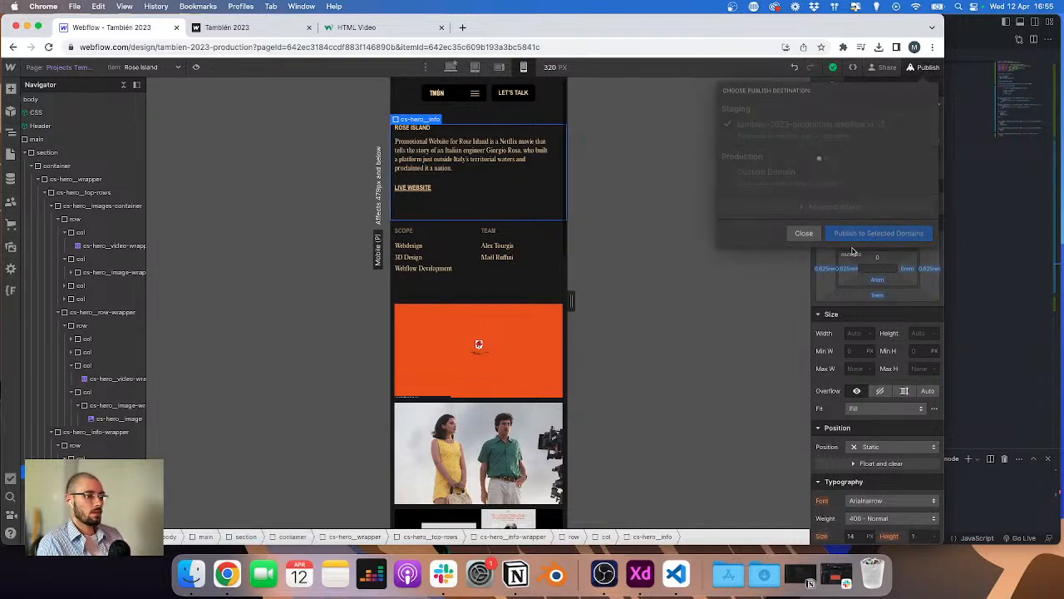
Step: Switch to the code editor, open cs.js and replace the console.log line in the cs function with empty lines
click(451, 66)
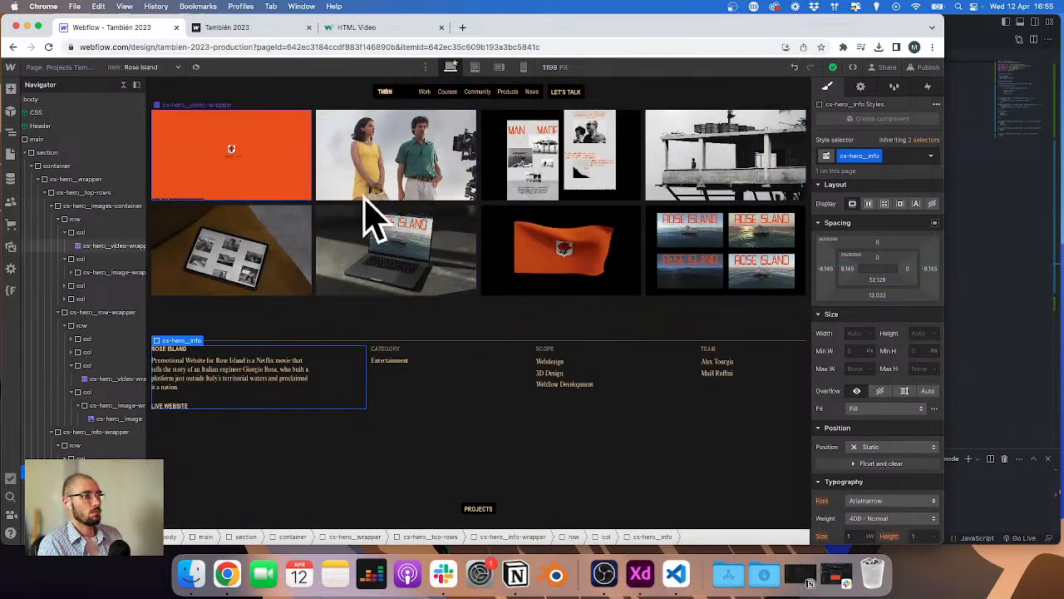
click(1029, 222)
scroll(632, 183, up, 10)
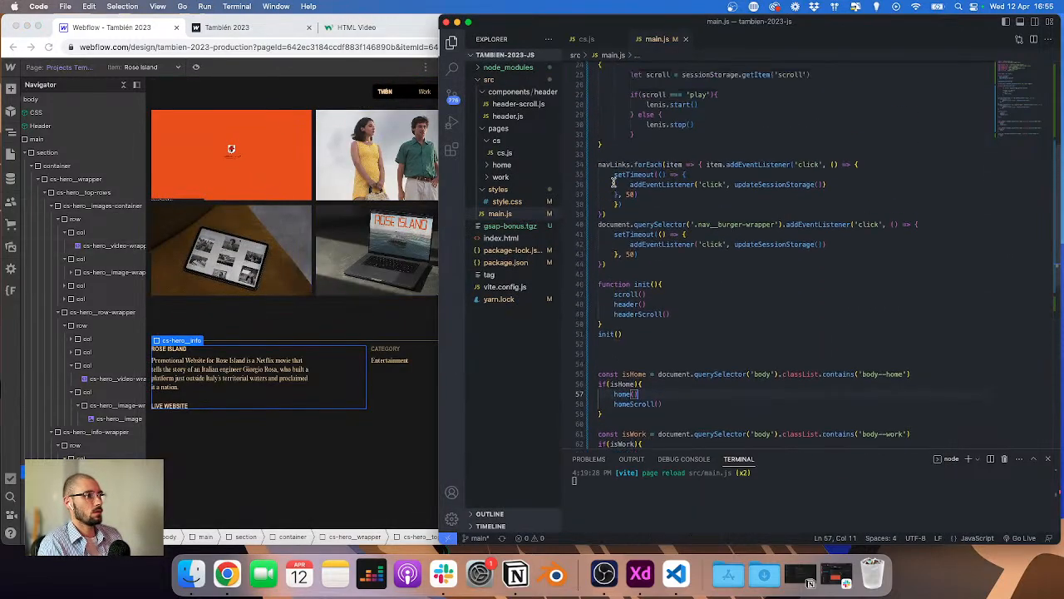
click(684, 39)
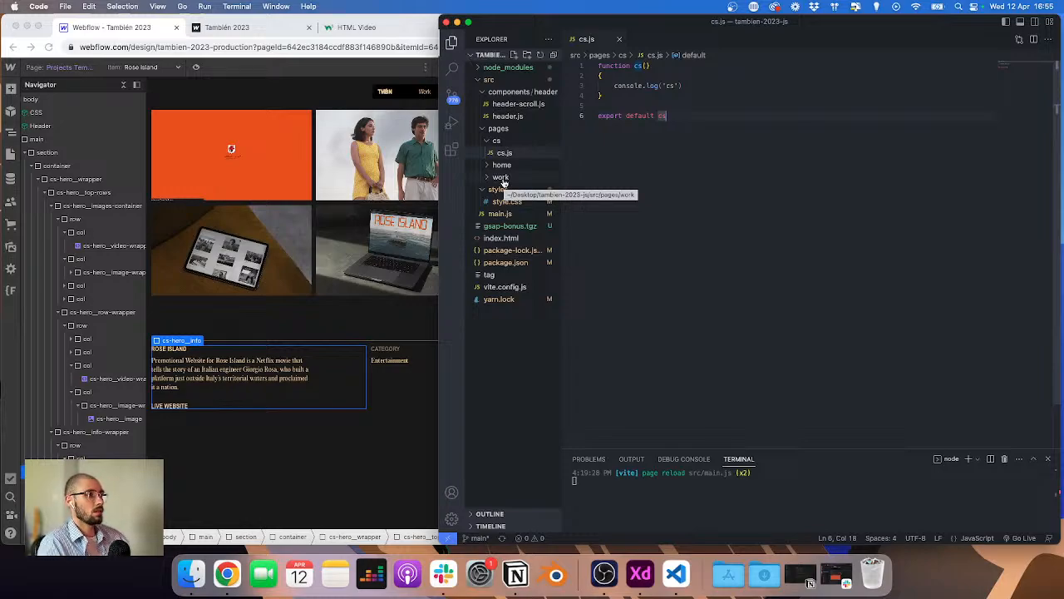
click(701, 85)
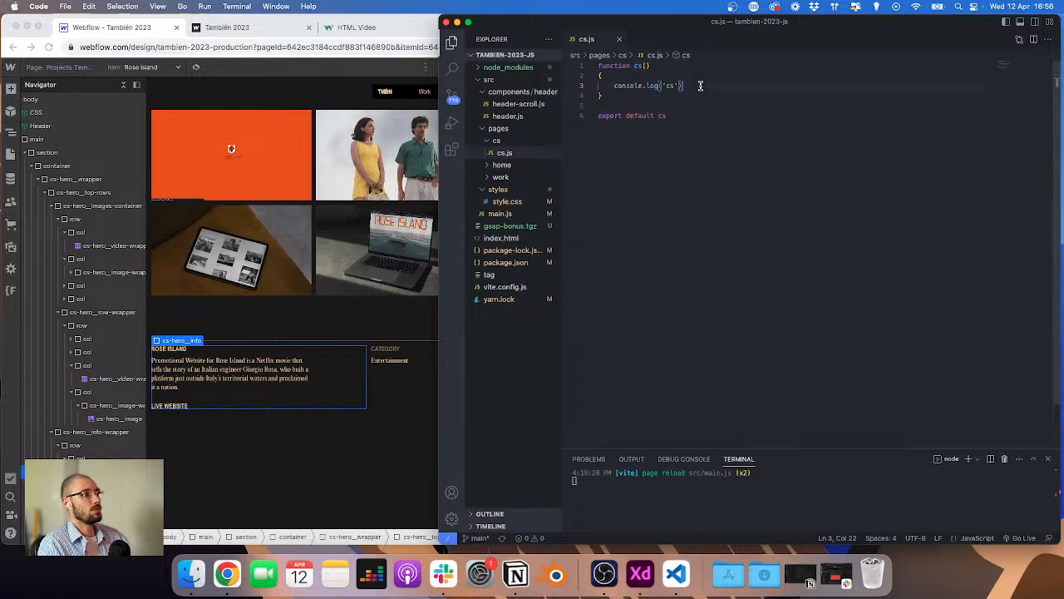
key(super+shift+Left)
key(BackSpace)
key(Return)
key(Return)
key(Up)
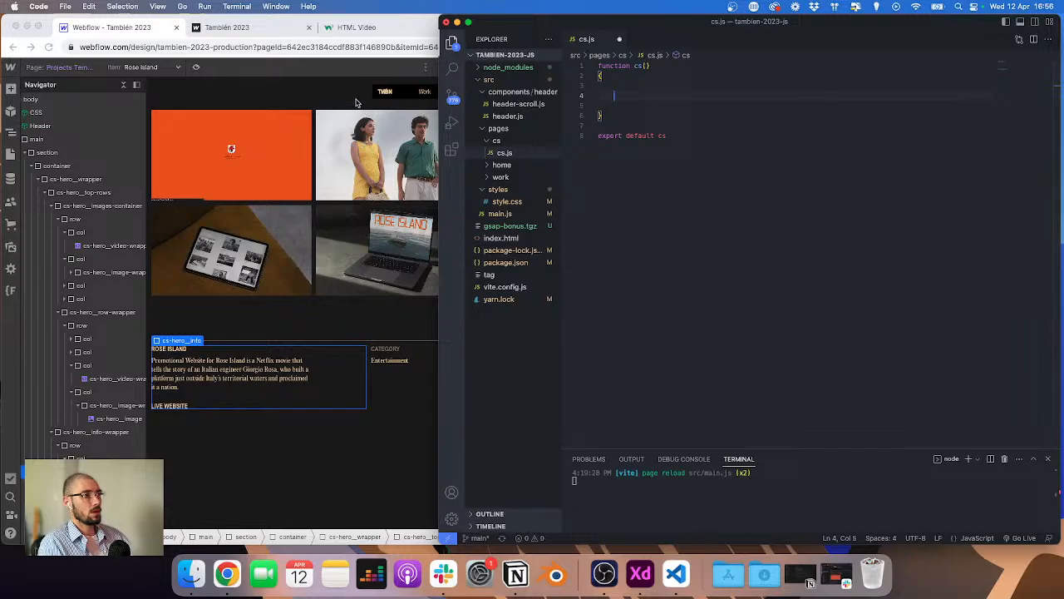
Step: Check the video wrapper's HTML embed code for the video element's class name
key(super+Tab)
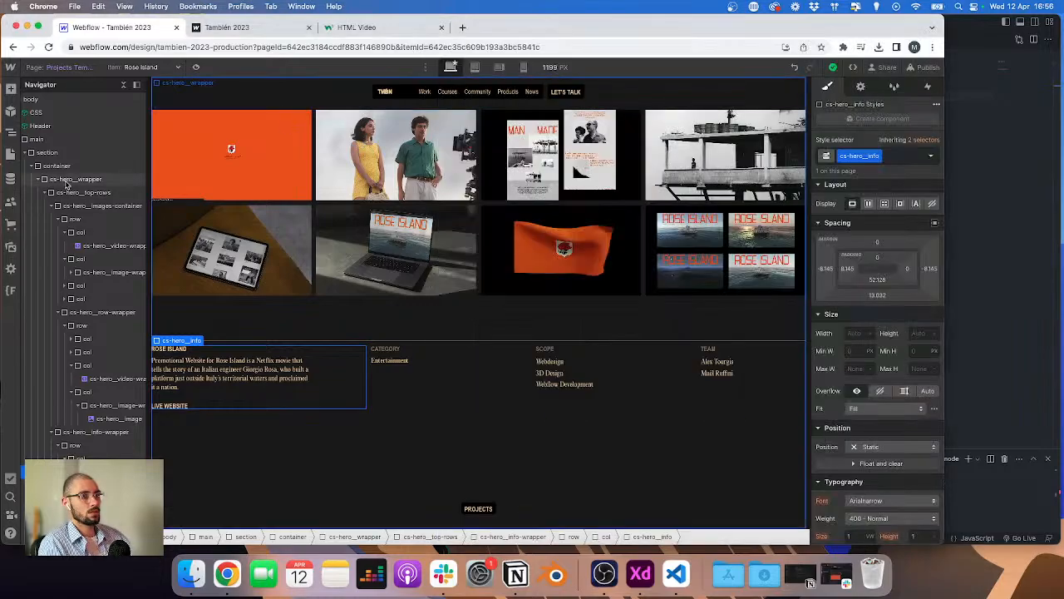
click(233, 153)
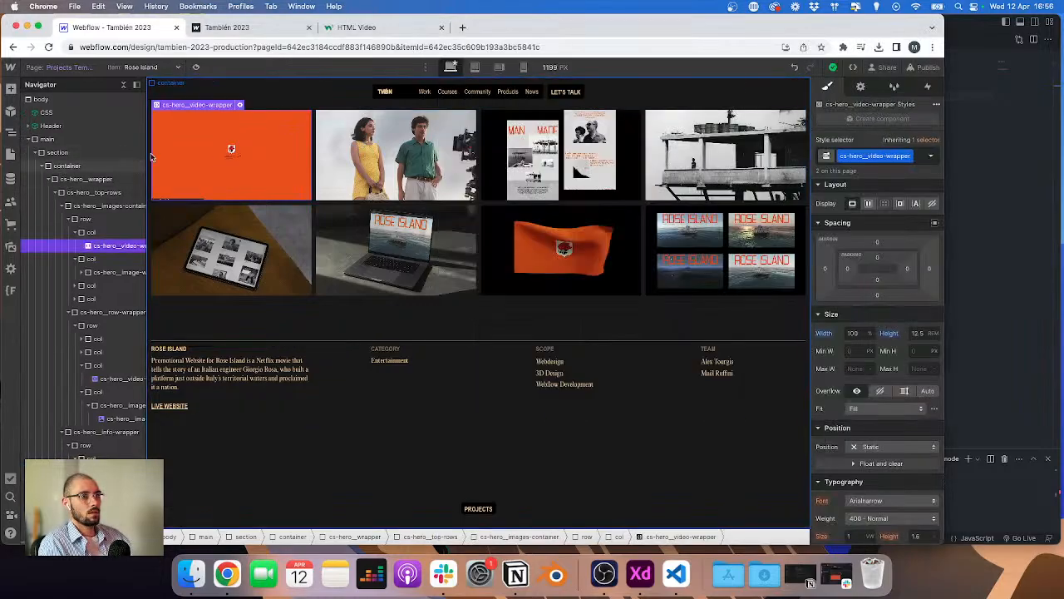
click(240, 105)
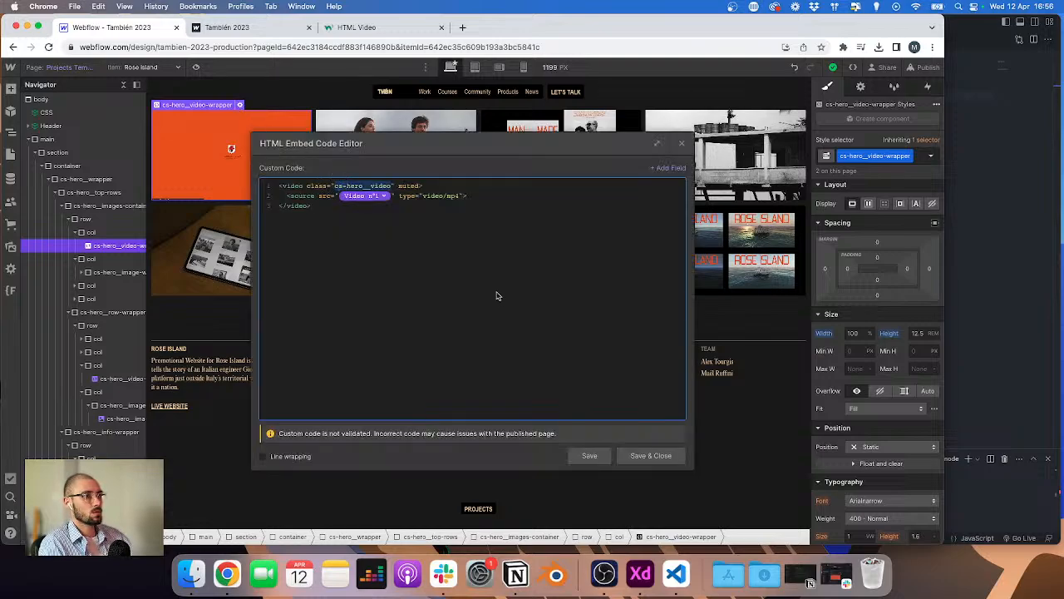
click(651, 456)
key(super+Tab)
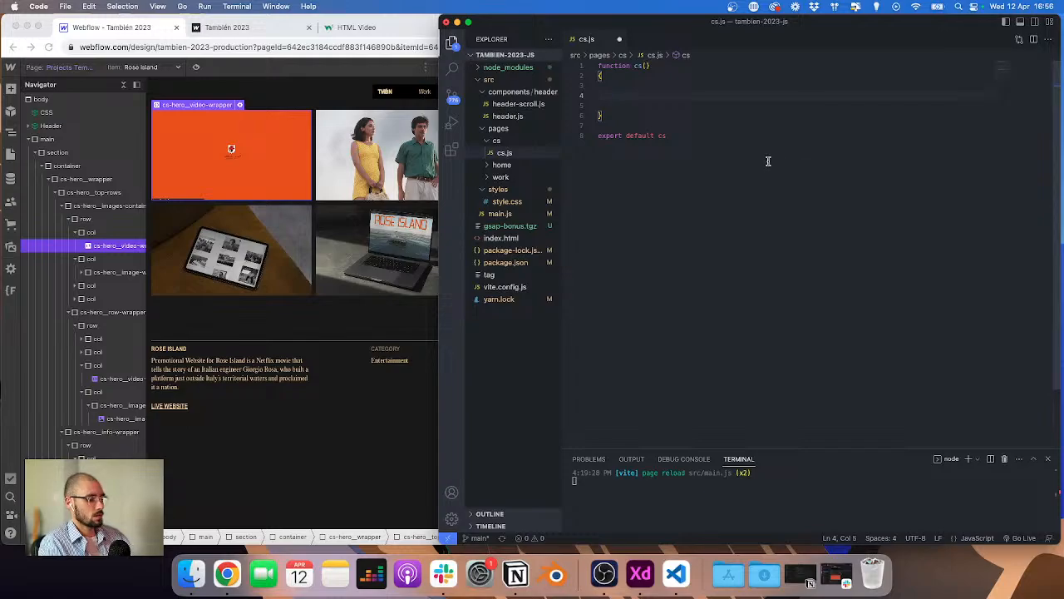
Step: Declare a videos variable that selects all '.cs-hero__video' elements with document.querySelectorAll in the cs function
text(c)
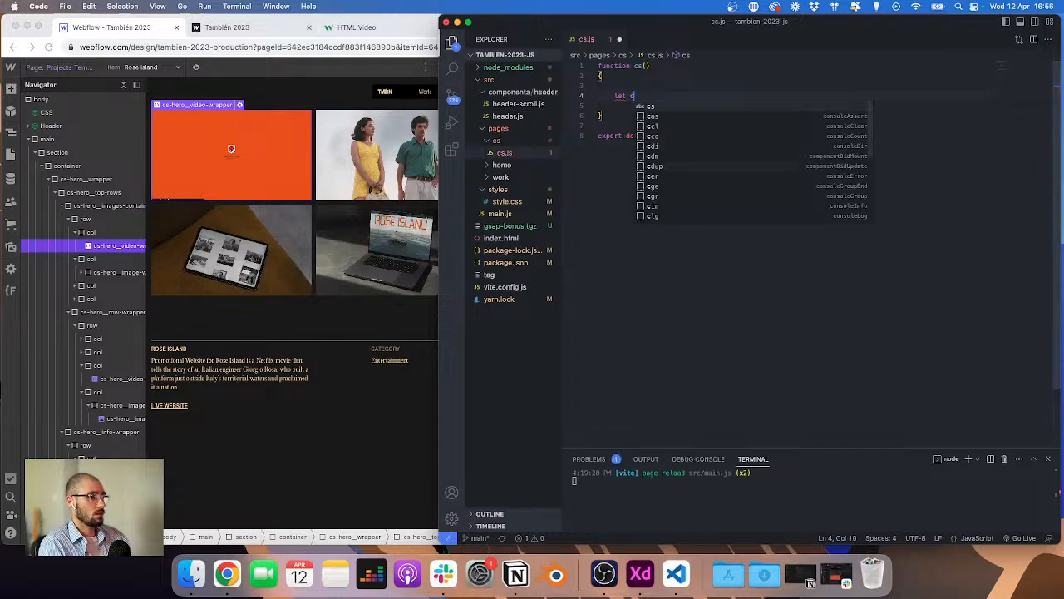
text(sVivid)
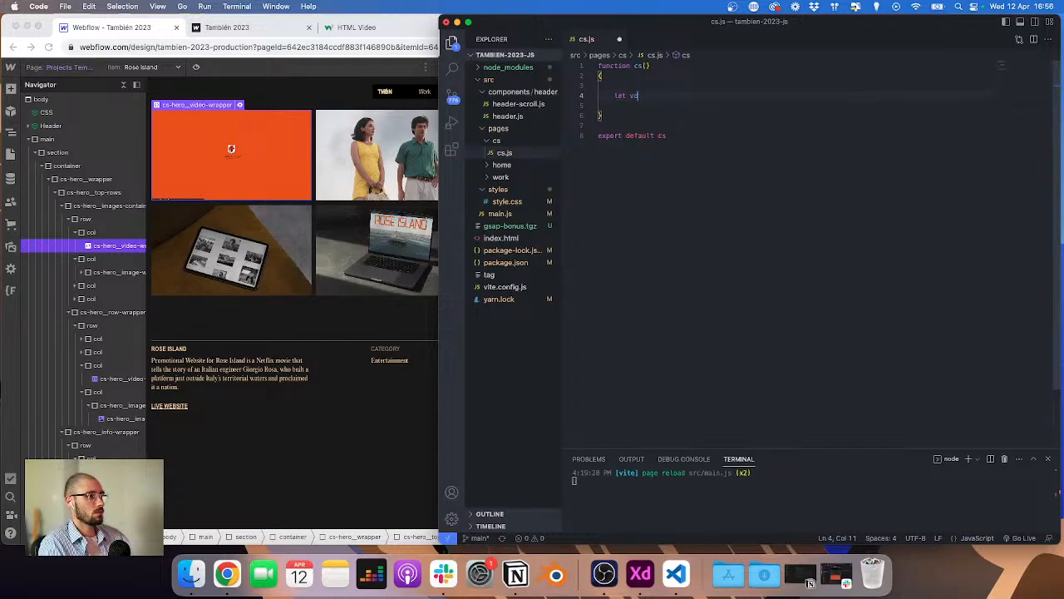
text(eos = document.que)
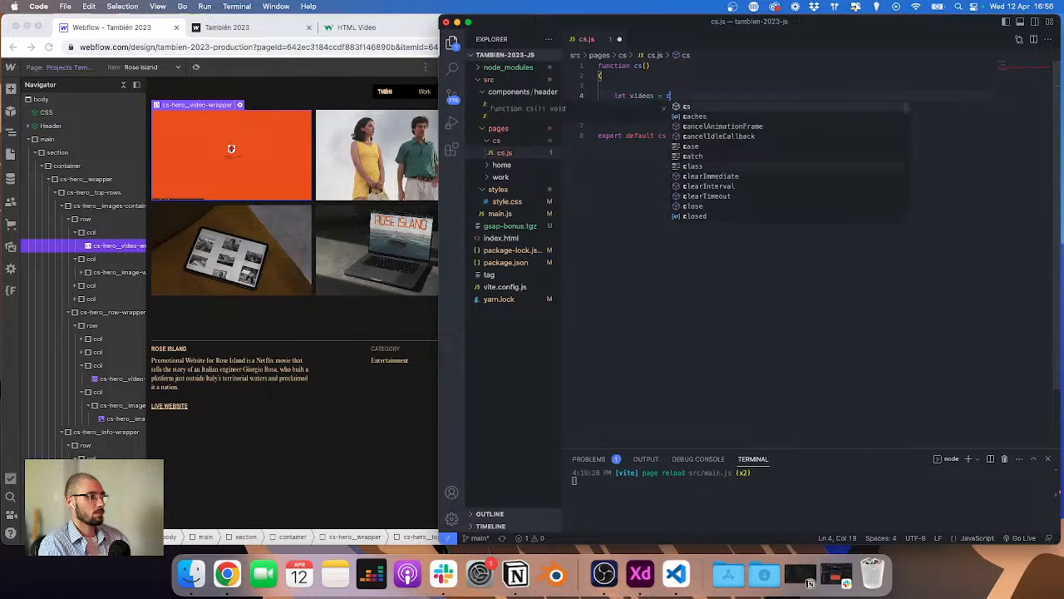
key(Down)
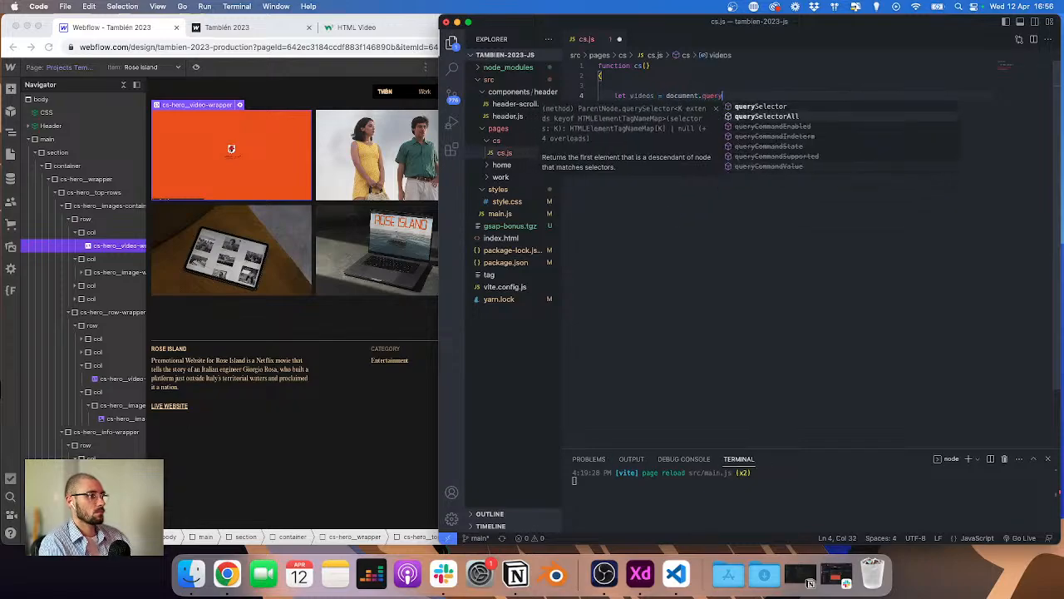
key(Down)
key(Return)
text(SelectorAll('.cs-hero__video'))
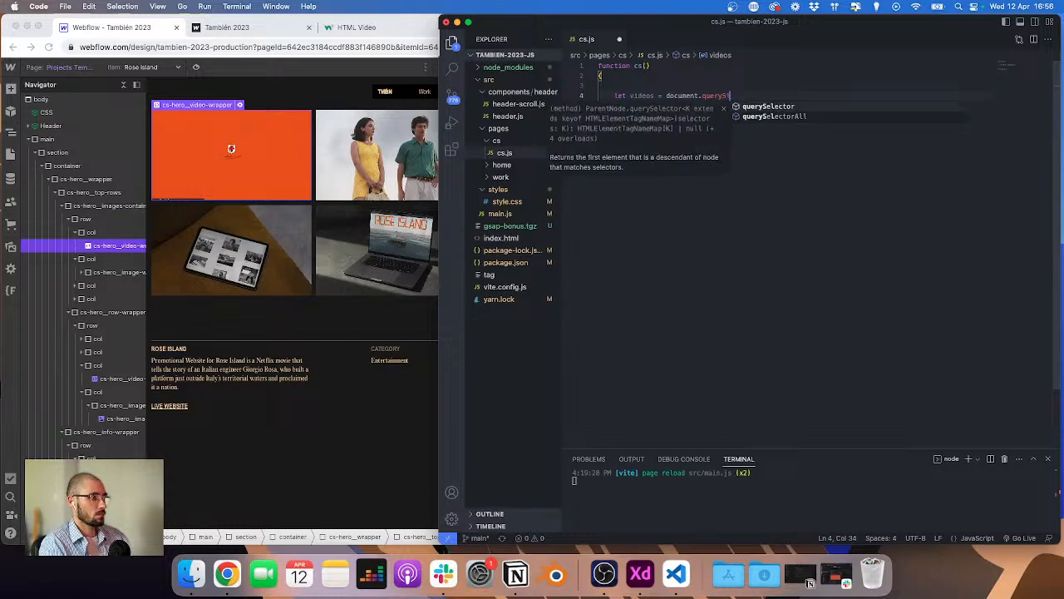
key(Return)
key(Return)
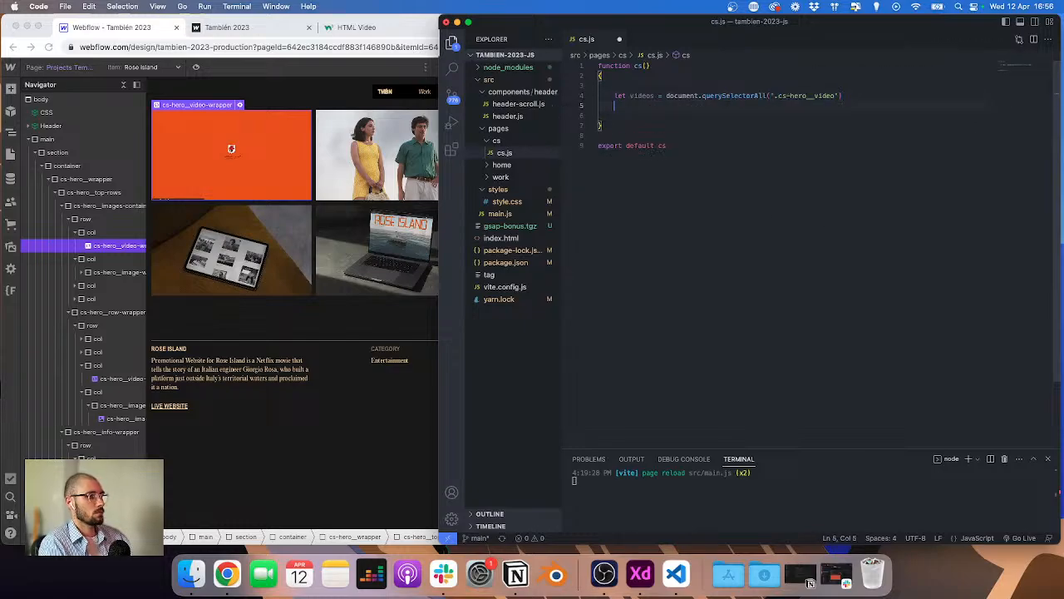
Step: Loop over videos with forEach and call play() on each item
text(videos.for)
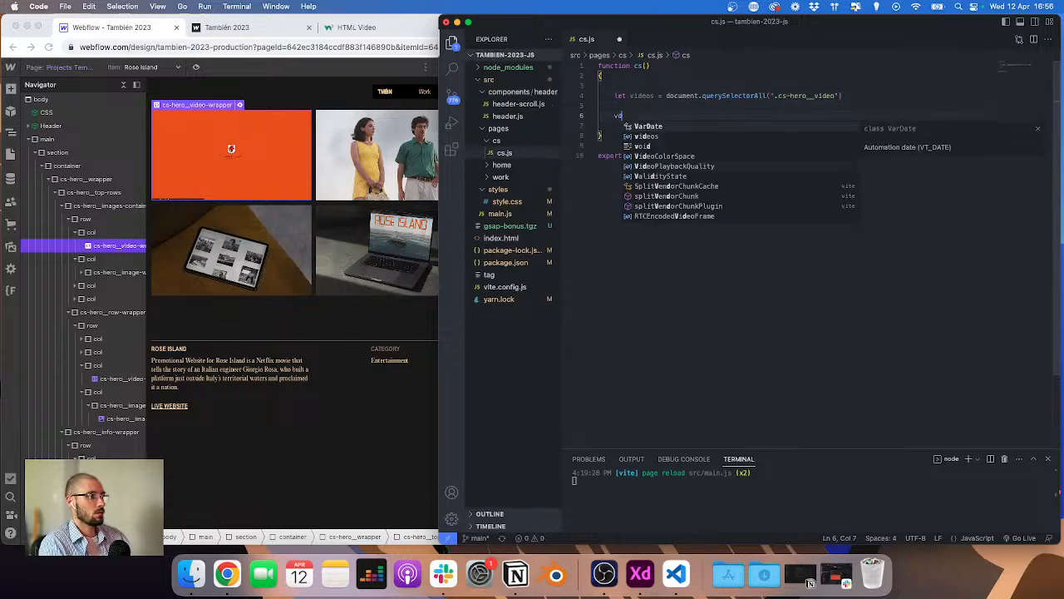
key(Tab)
text((item => {)
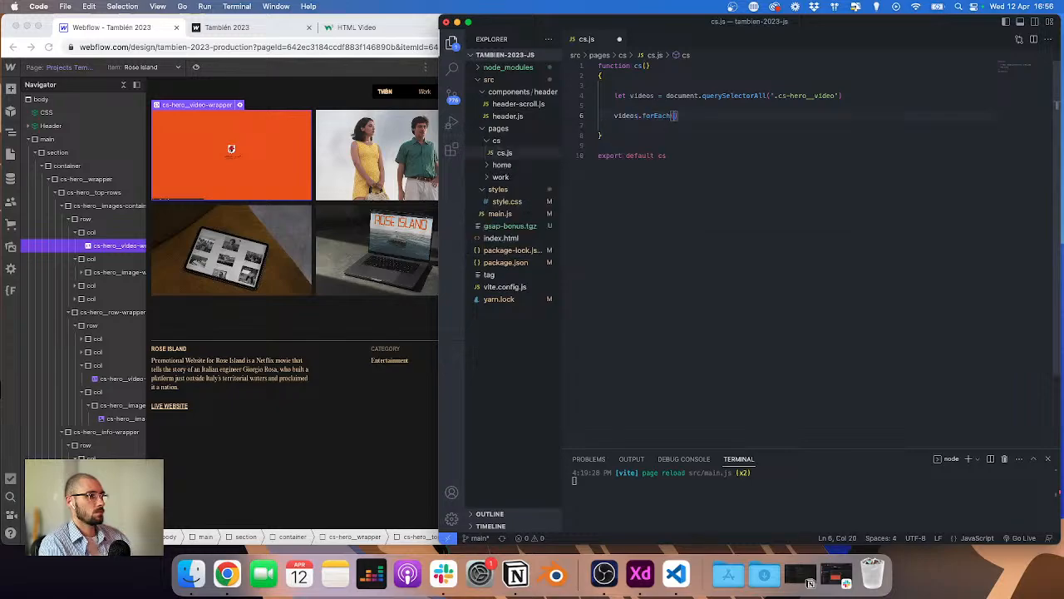
key(Return)
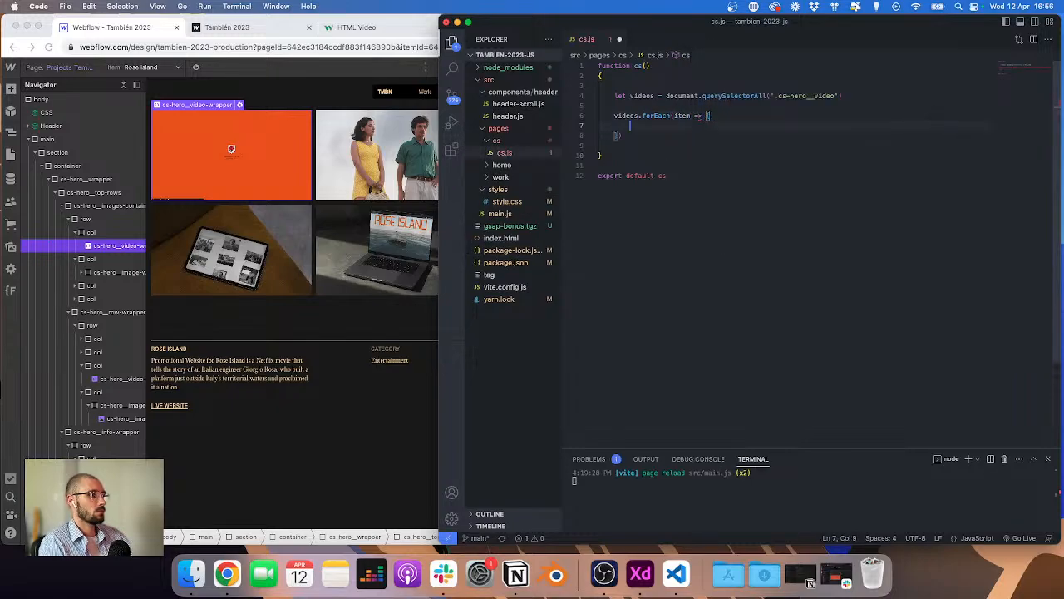
text(item)
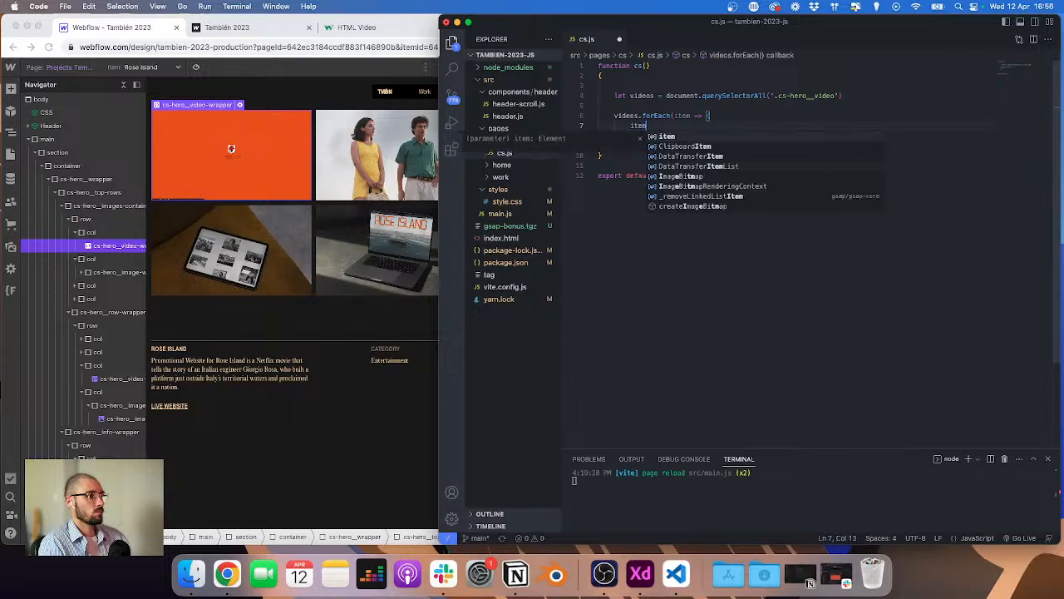
text(.play()
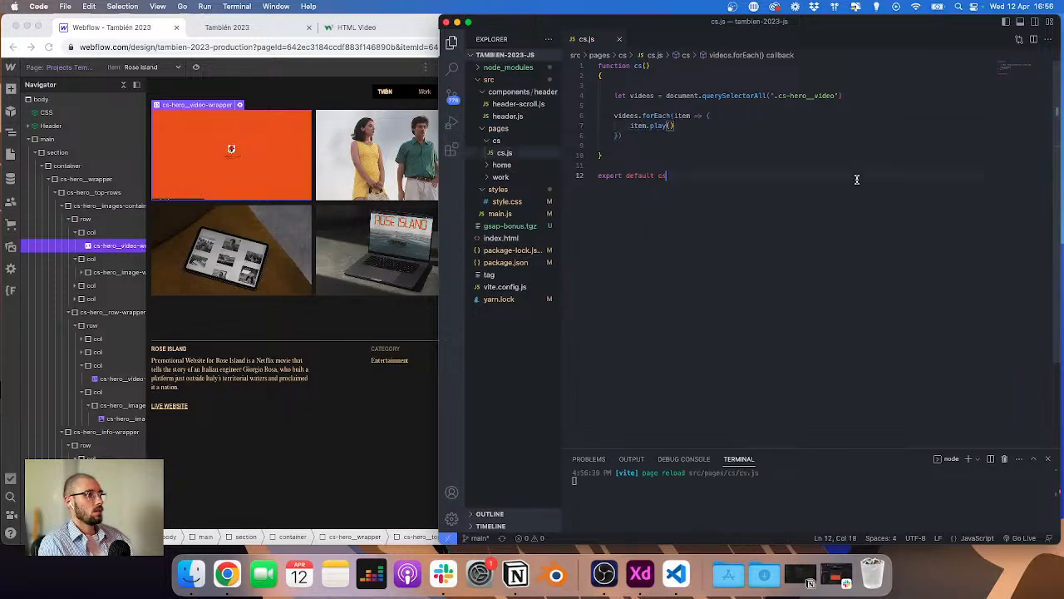
key(super+h)
key(super+space)
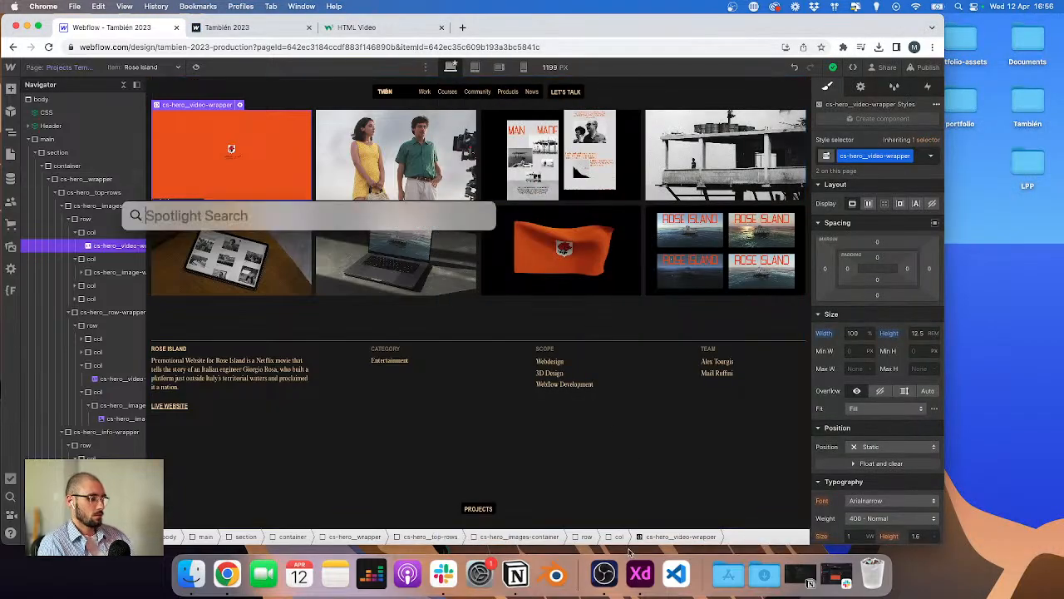
text(vi)
key(Return)
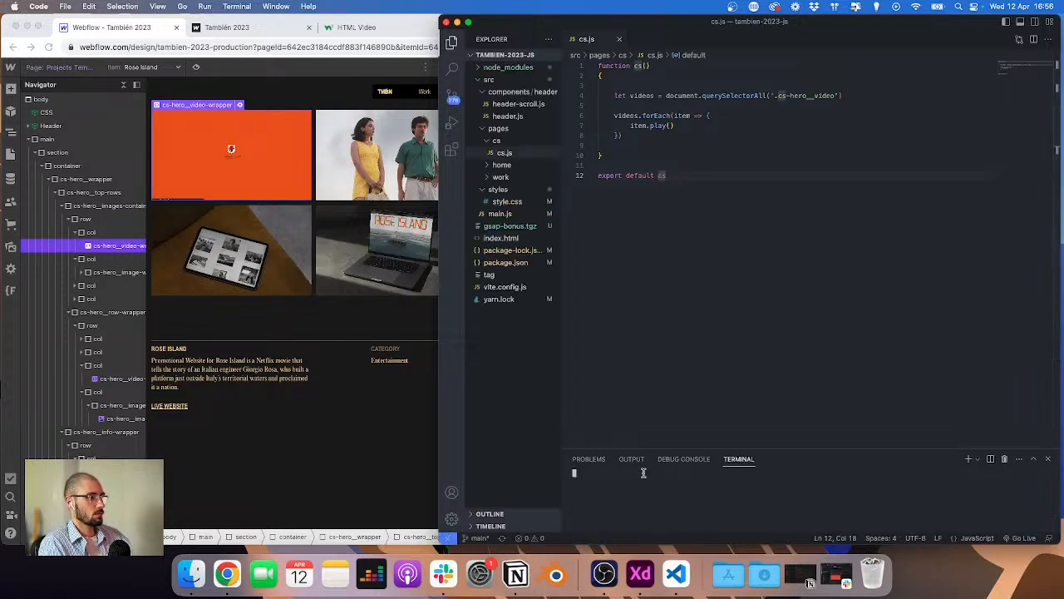
text(npm r)
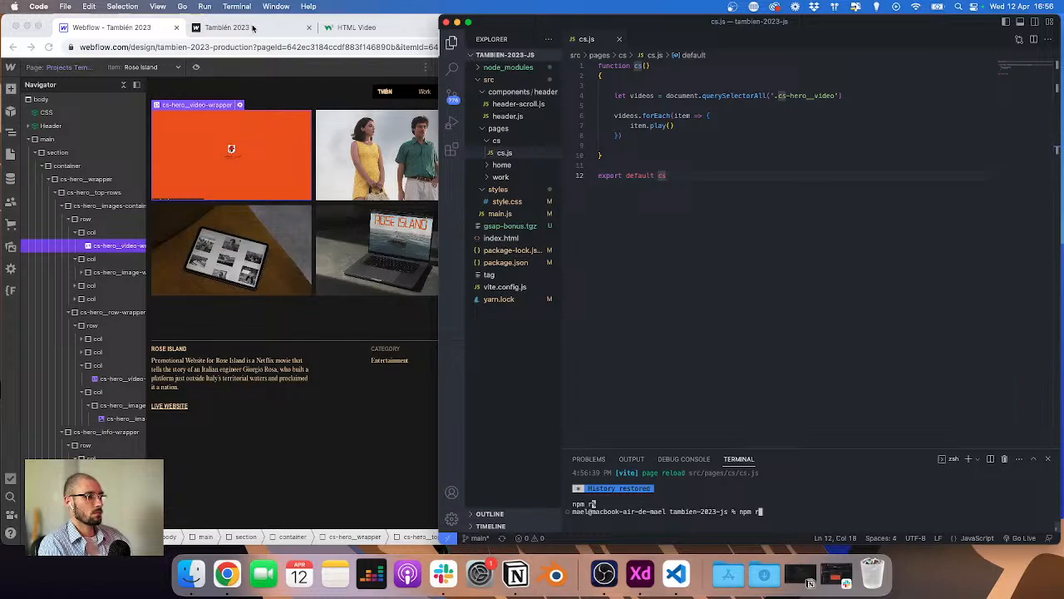
Step: Check the published Rose Island project page and its console
click(254, 29)
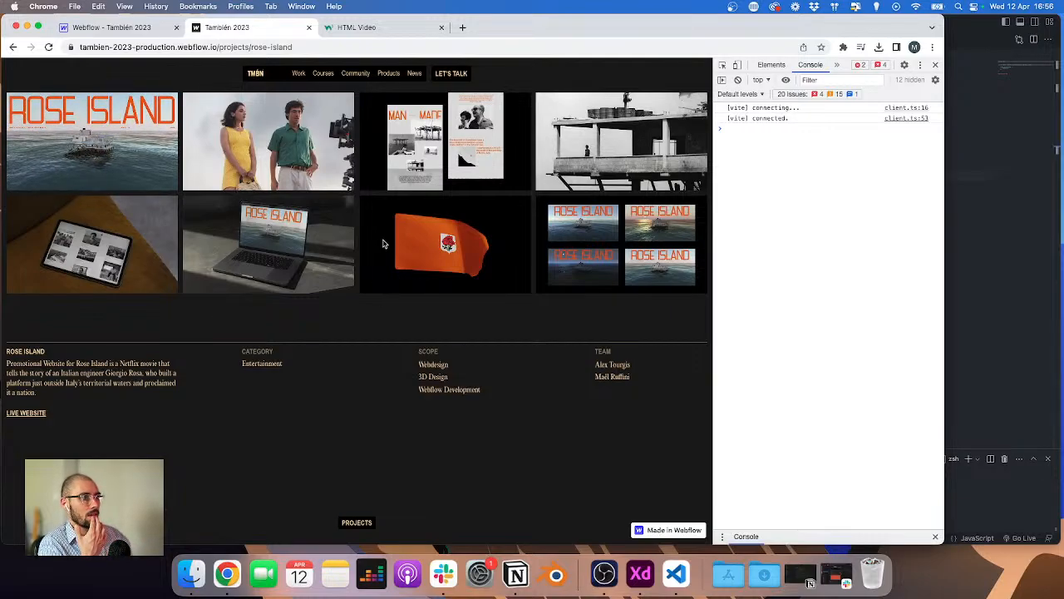
click(981, 208)
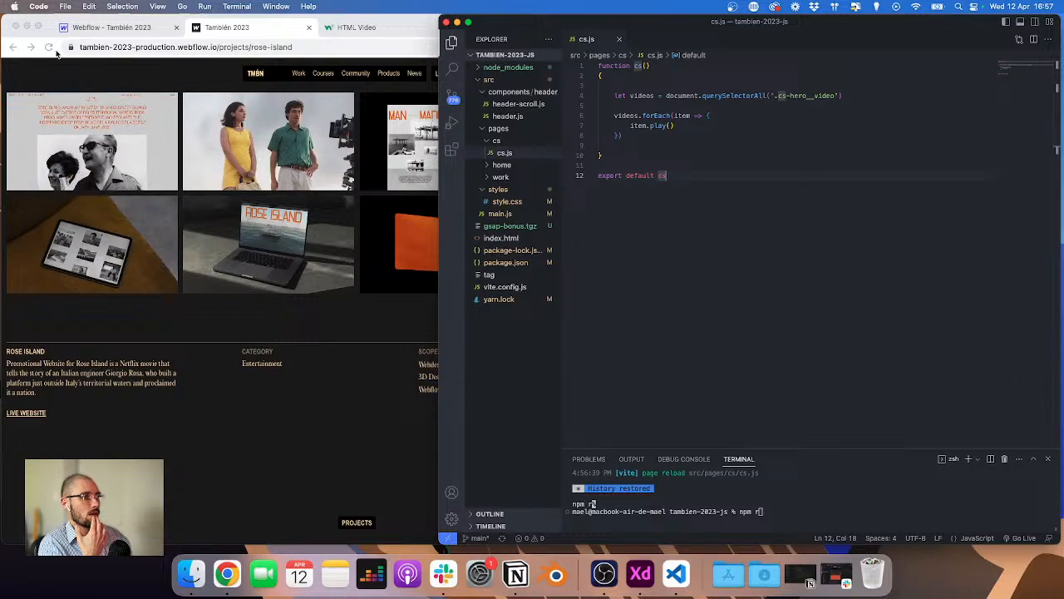
Step: Inspect the flag video wrapper's HTML embed code in the Designer
click(108, 27)
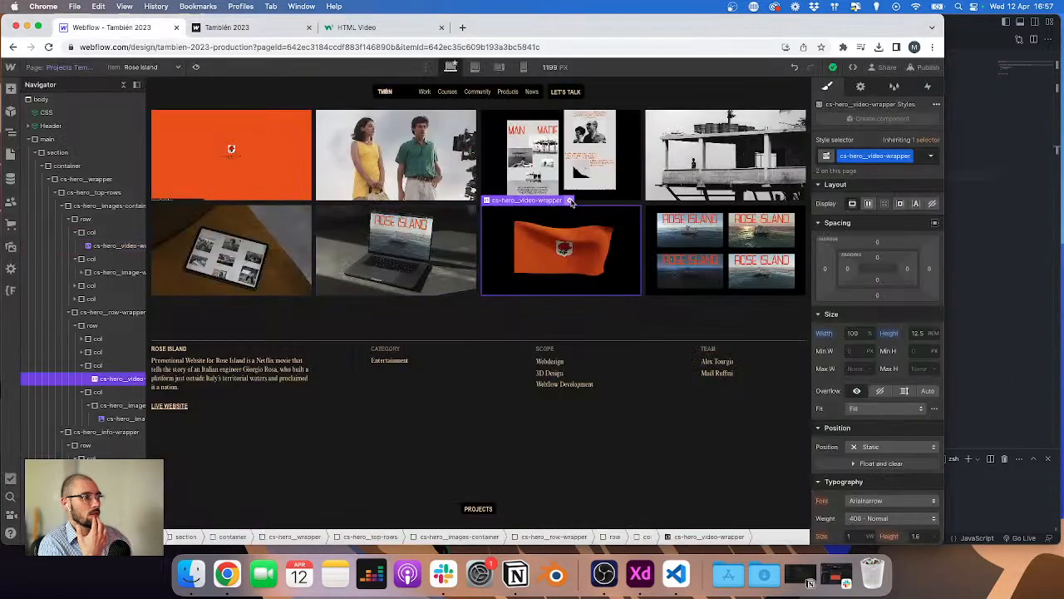
click(569, 201)
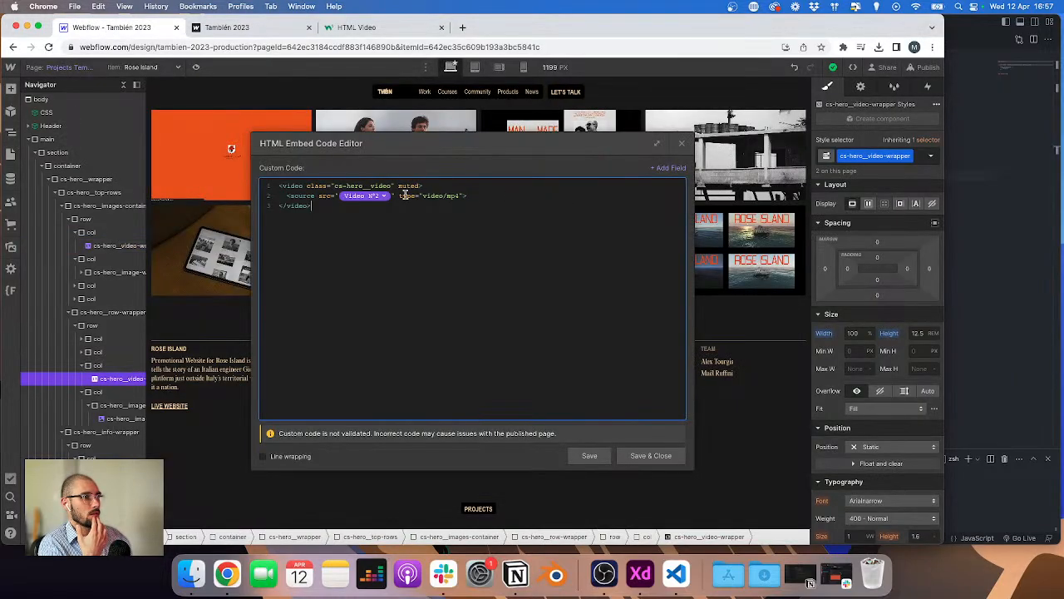
click(651, 455)
Step: Open a split terminal, close the extra shells, and clear the terminal
click(988, 405)
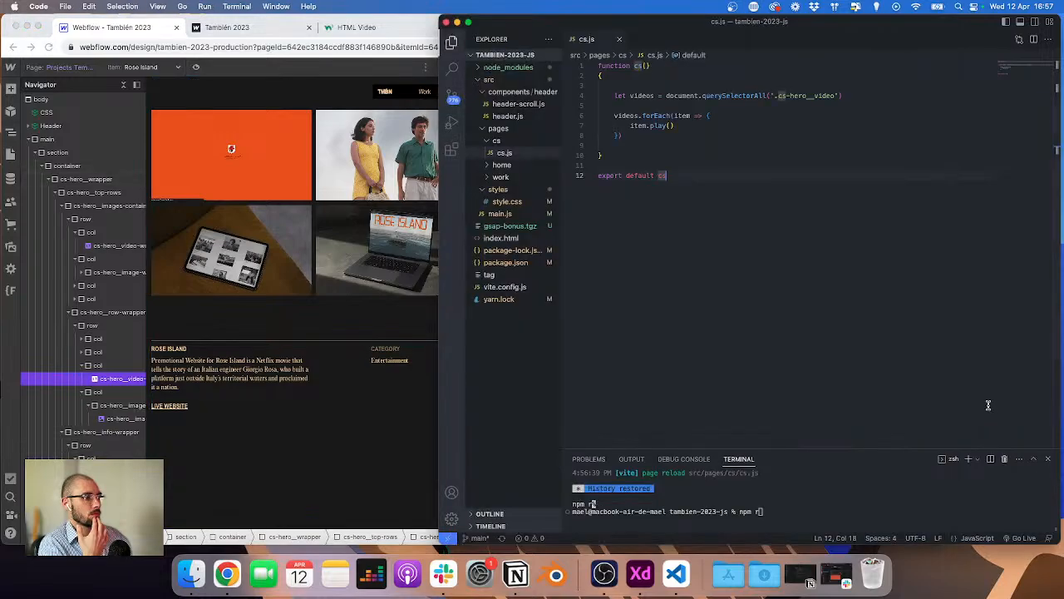
right_click(953, 458)
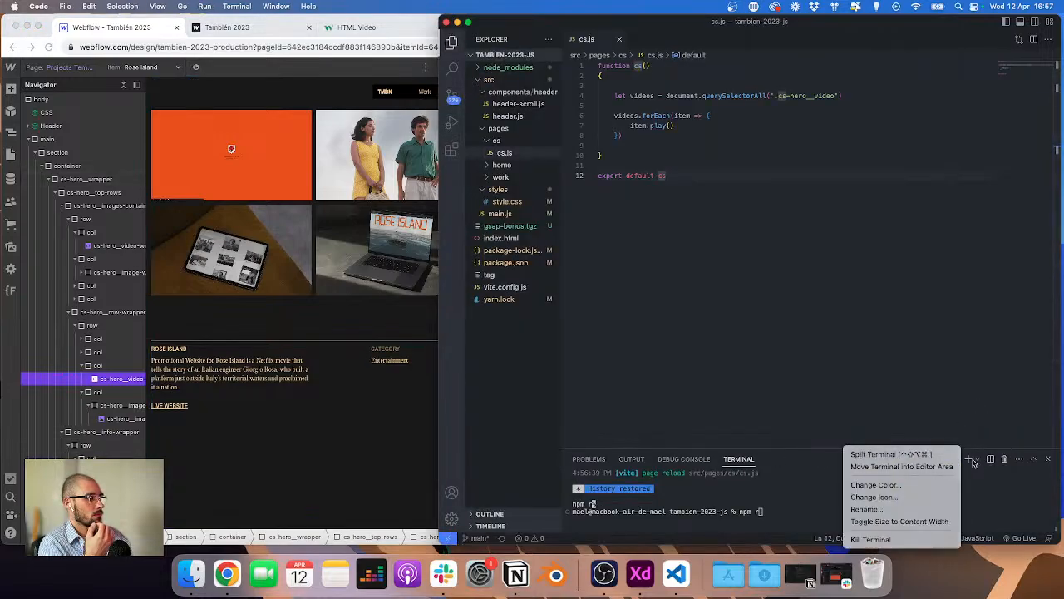
click(976, 459)
click(941, 449)
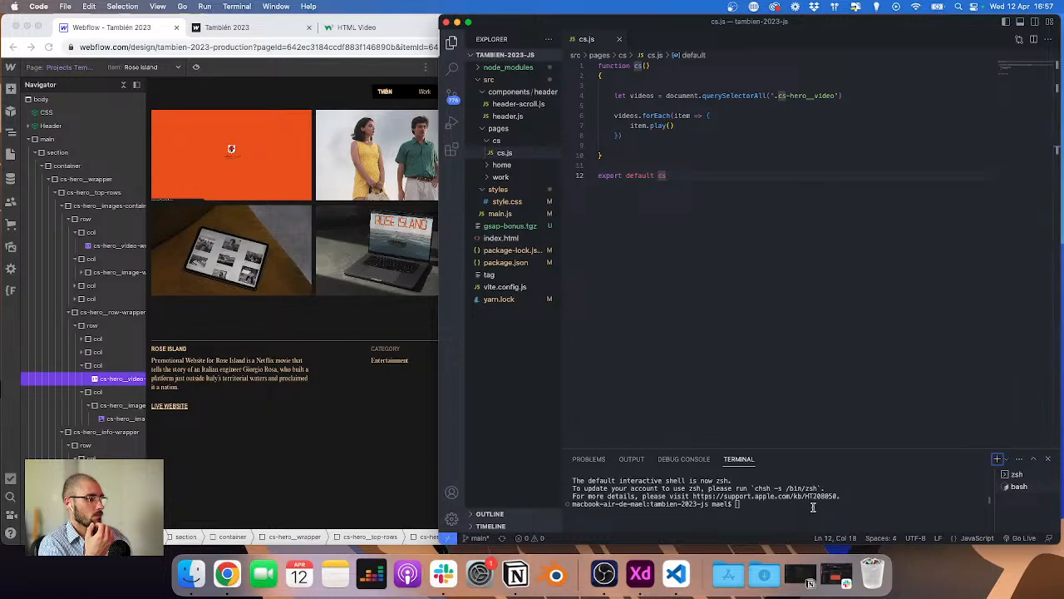
click(1034, 489)
click(1048, 488)
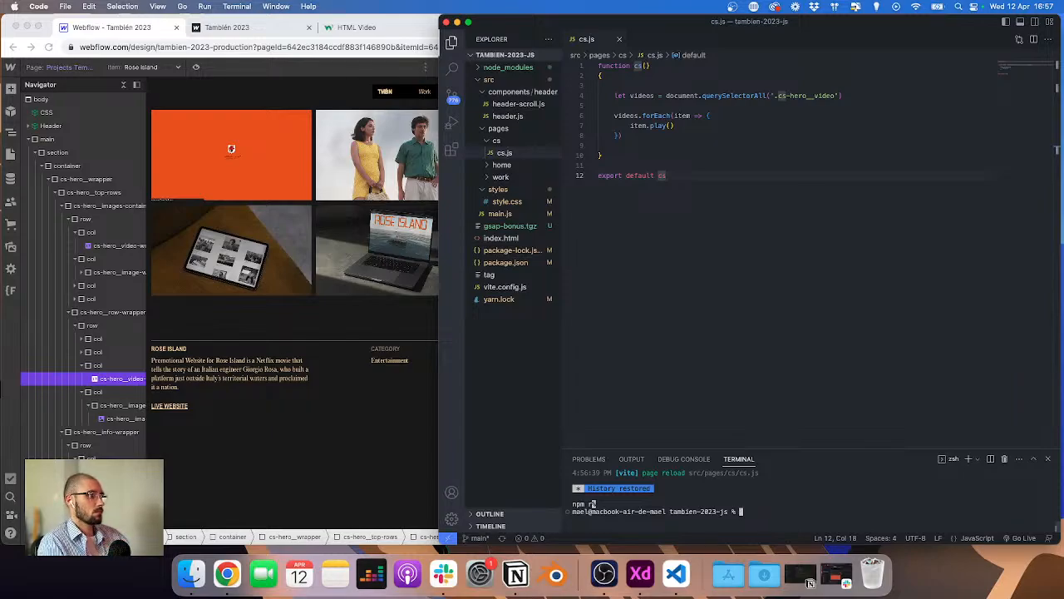
text(clear)
key(Return)
Step: Reload the Webflow Designer and glance at the published page tab
click(402, 408)
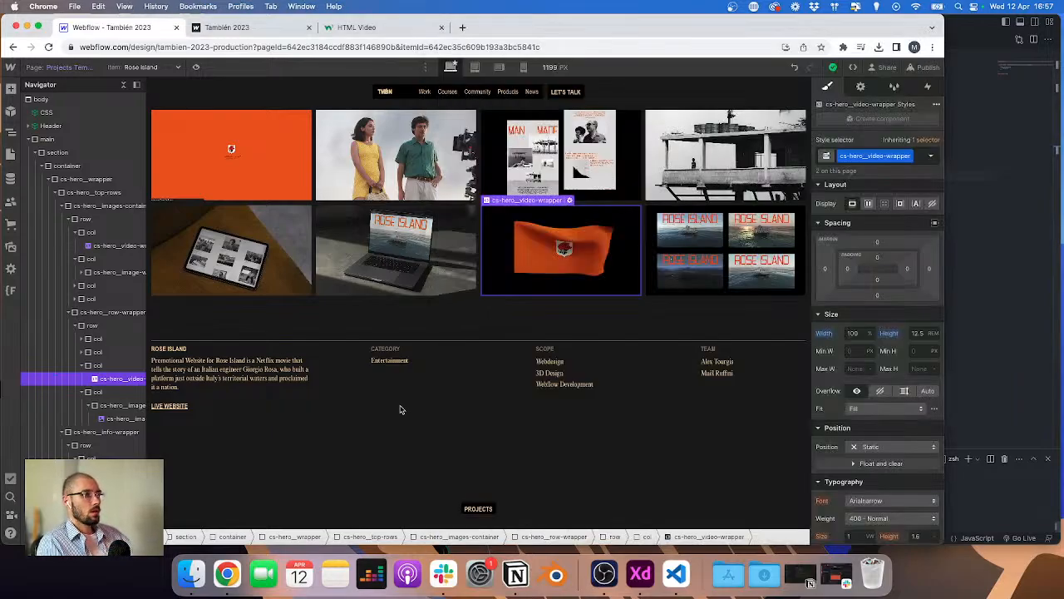
key(super+r)
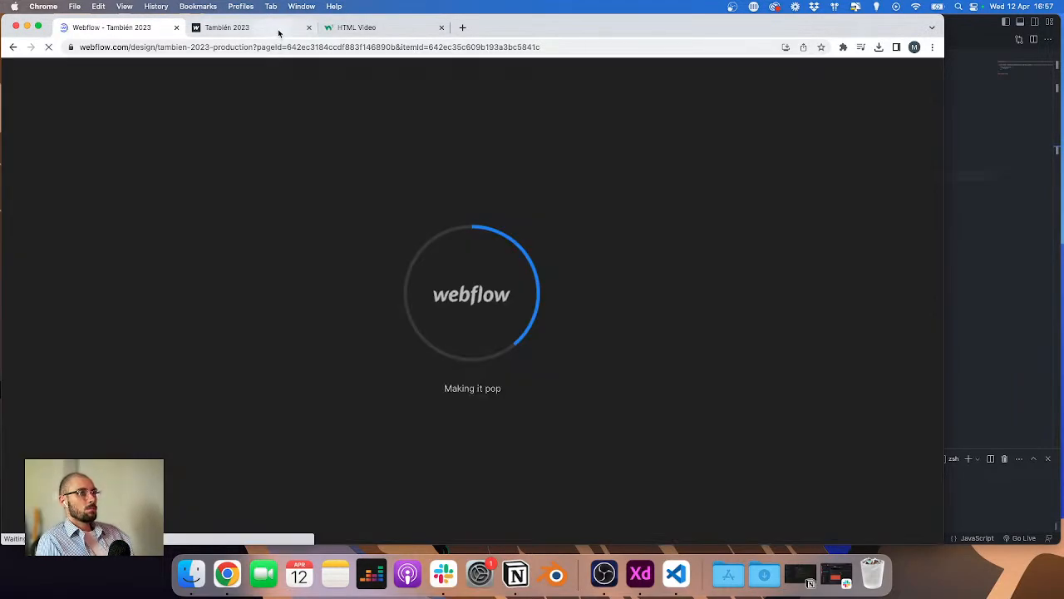
click(249, 27)
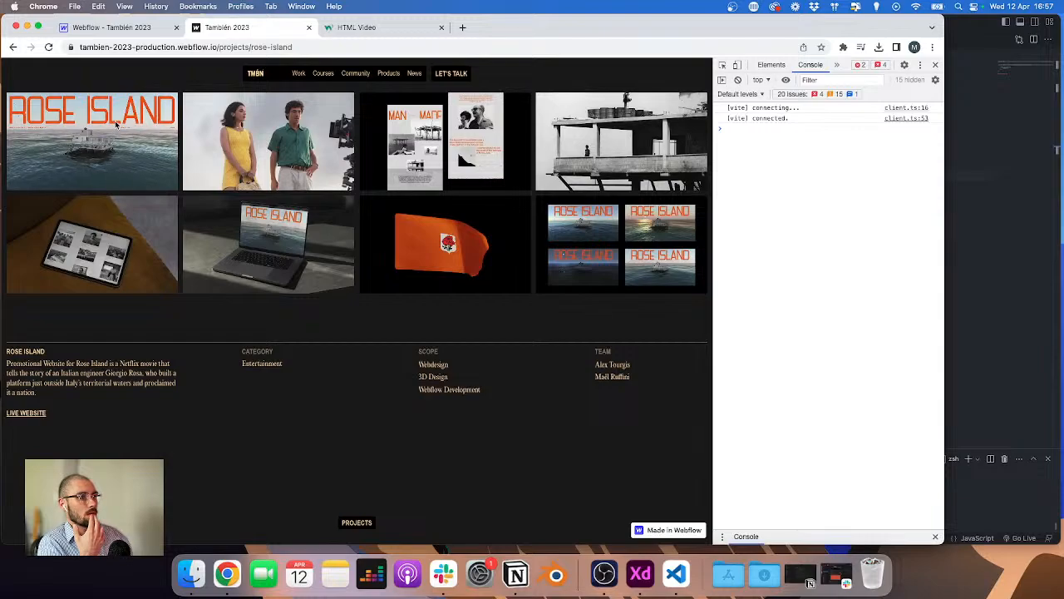
click(122, 28)
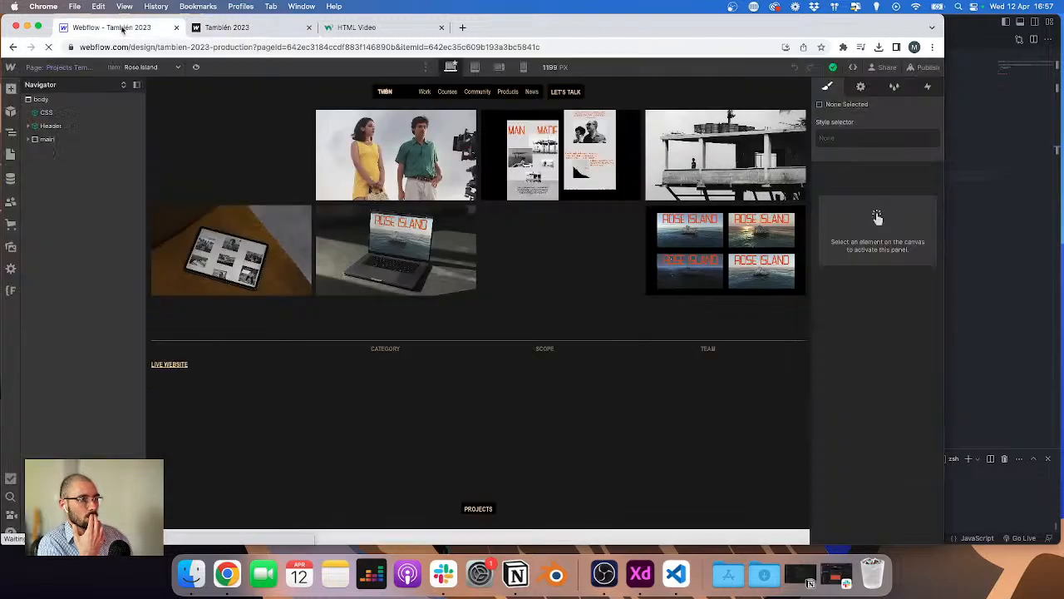
Step: Add the loop attribute to the flag video's embed code so it reads muted loop, and save it
double_click(563, 205)
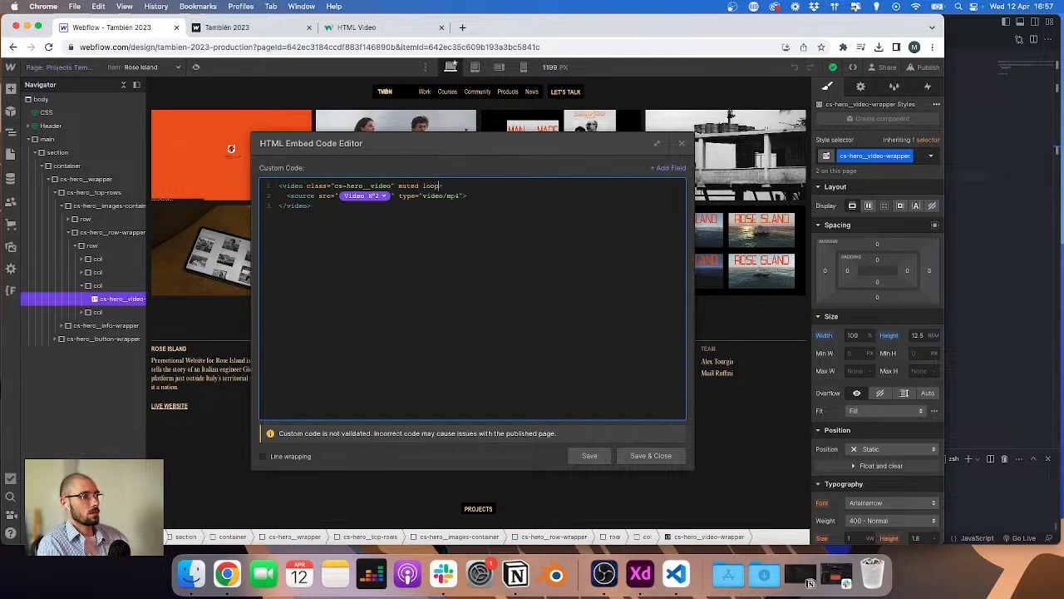
click(651, 455)
Step: Add the loop attribute to the first hero video's embed code and save it
click(297, 138)
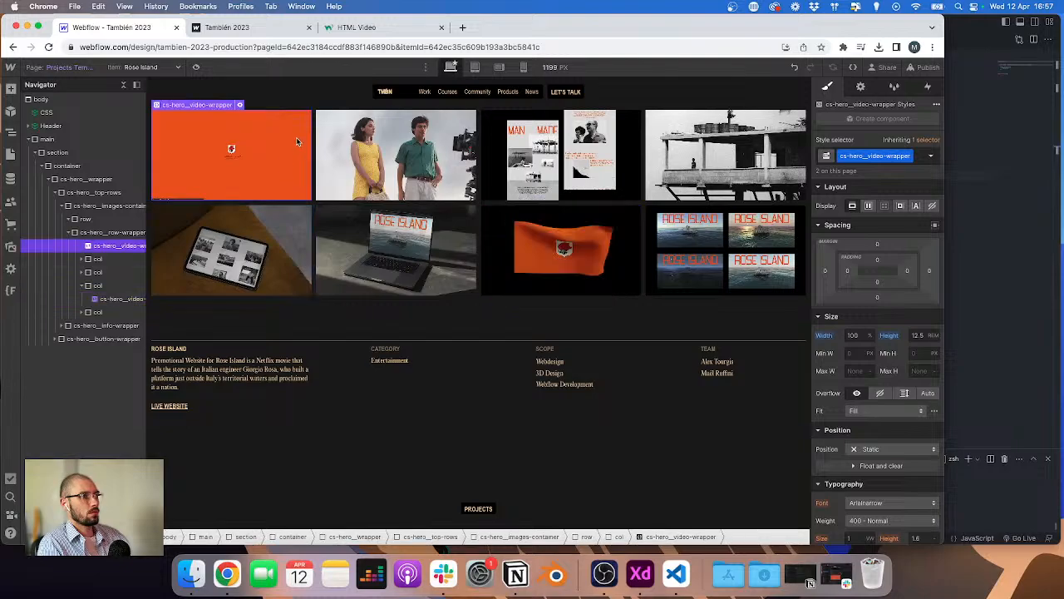
click(239, 106)
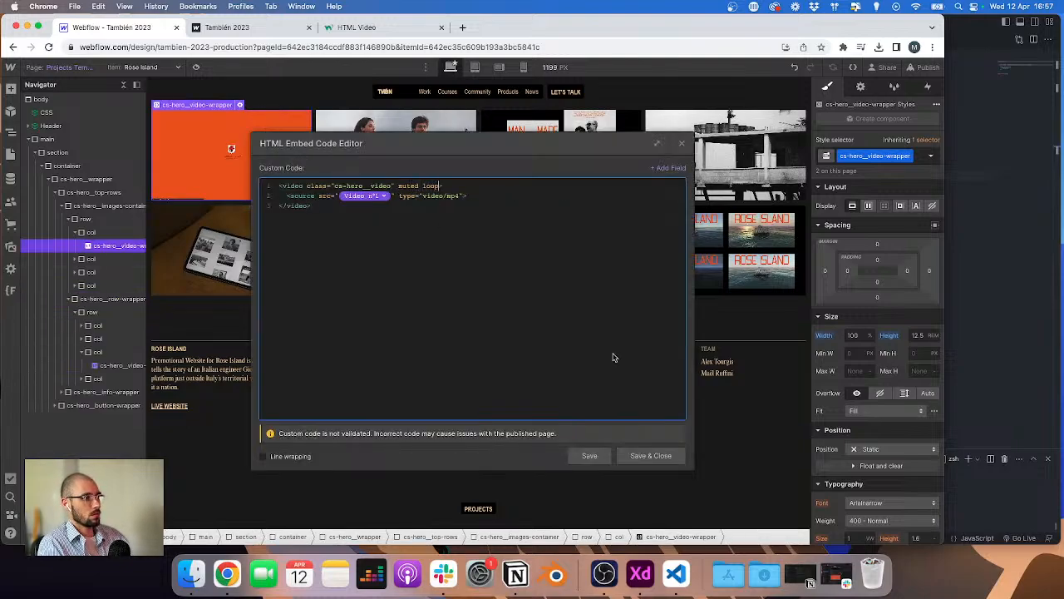
click(651, 456)
Step: Publish the site to the staging domain
click(924, 68)
click(881, 234)
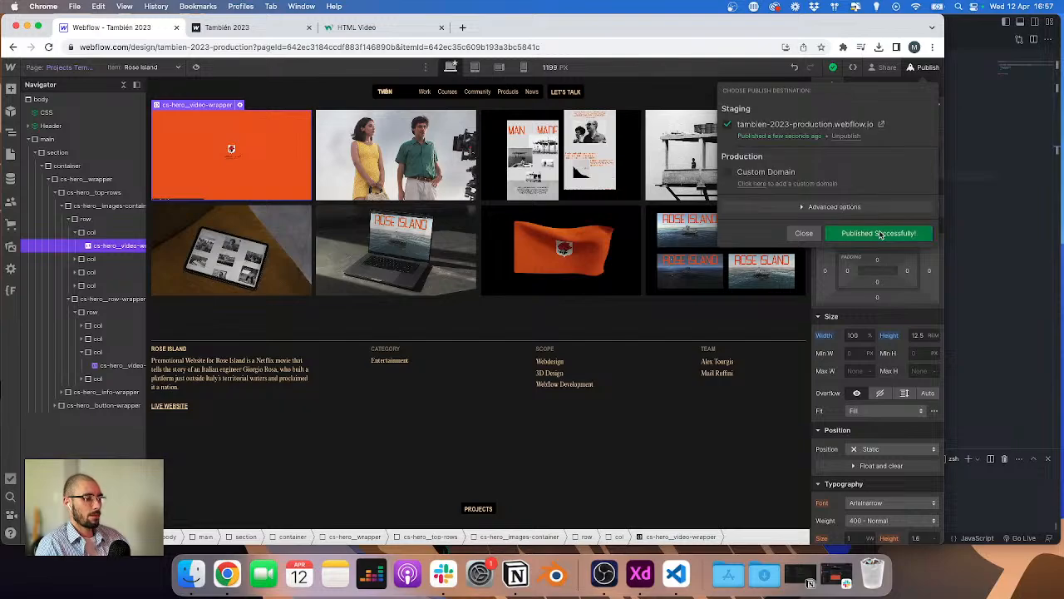
Step: Check the hero videos on the published Rose Island project page
click(249, 27)
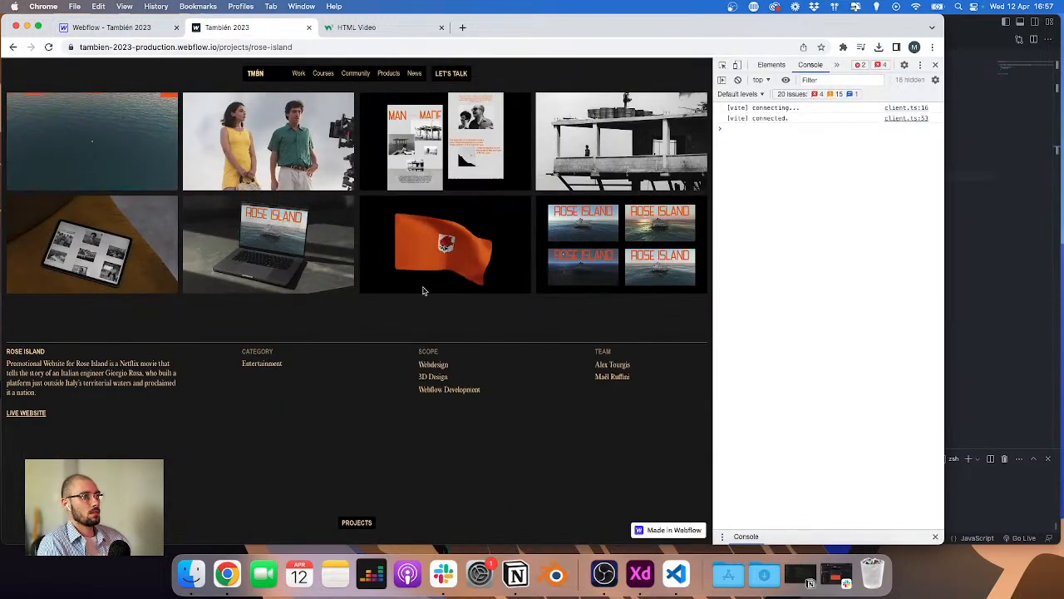
click(82, 29)
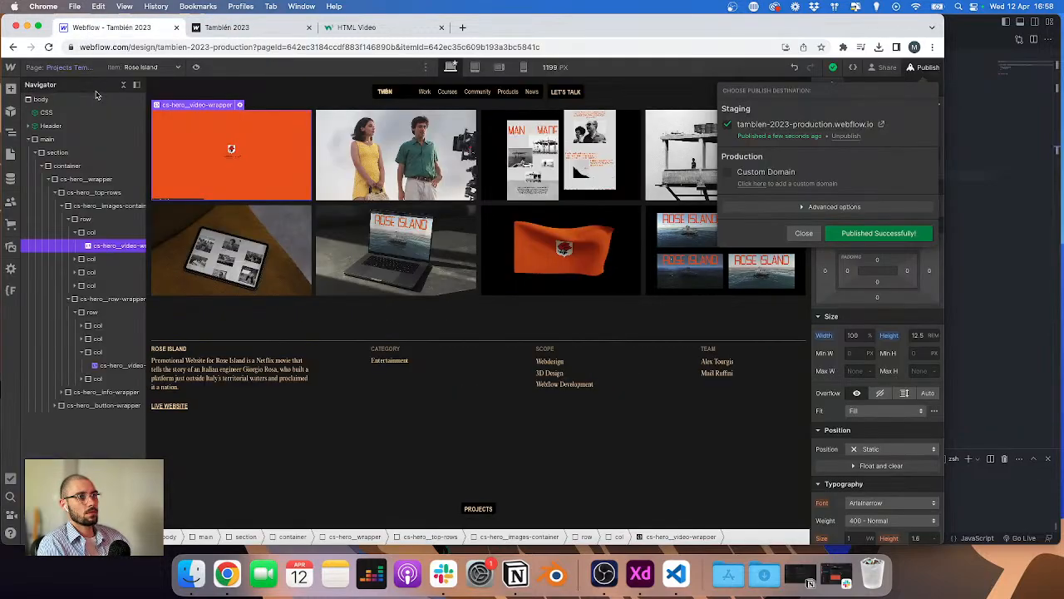
double_click(79, 68)
click(74, 150)
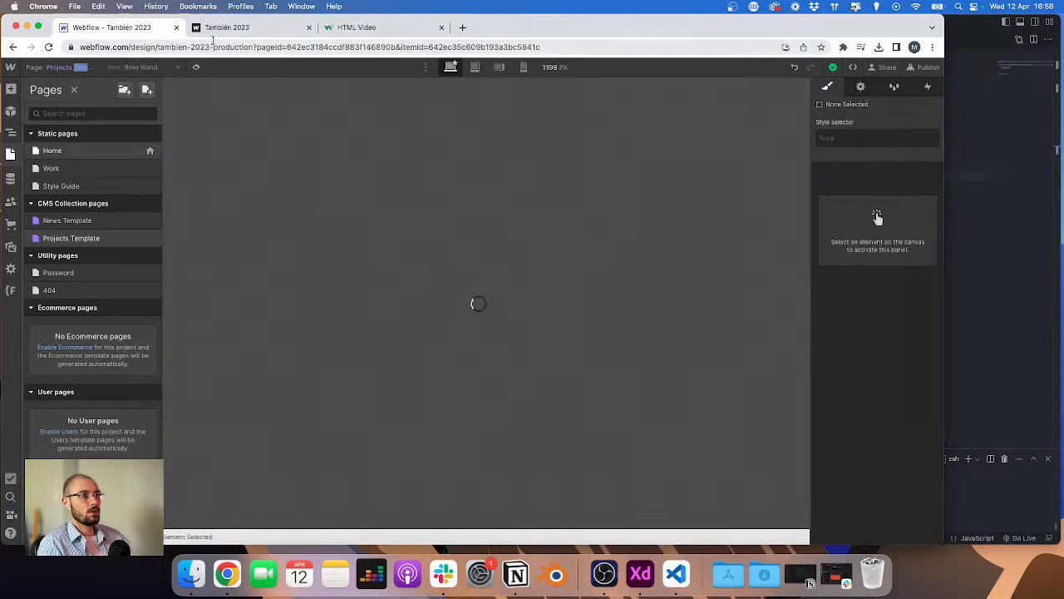
Step: Preview the published project page in the iPhone XR device view, scroll through the hero, and reload it
click(250, 27)
click(736, 65)
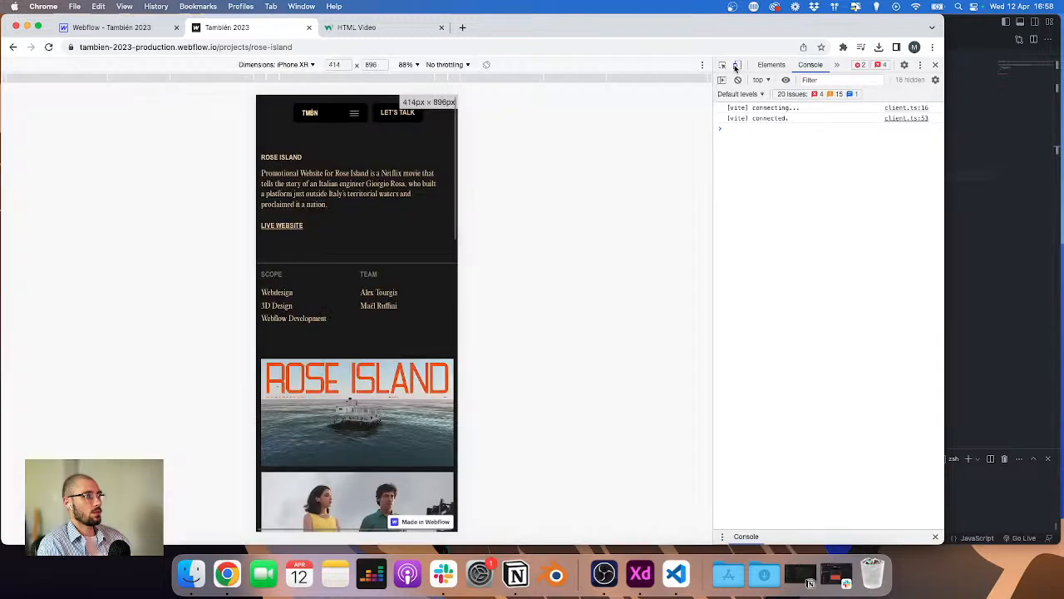
scroll(337, 194, down, 3)
scroll(337, 194, down, 3)
key(super+r)
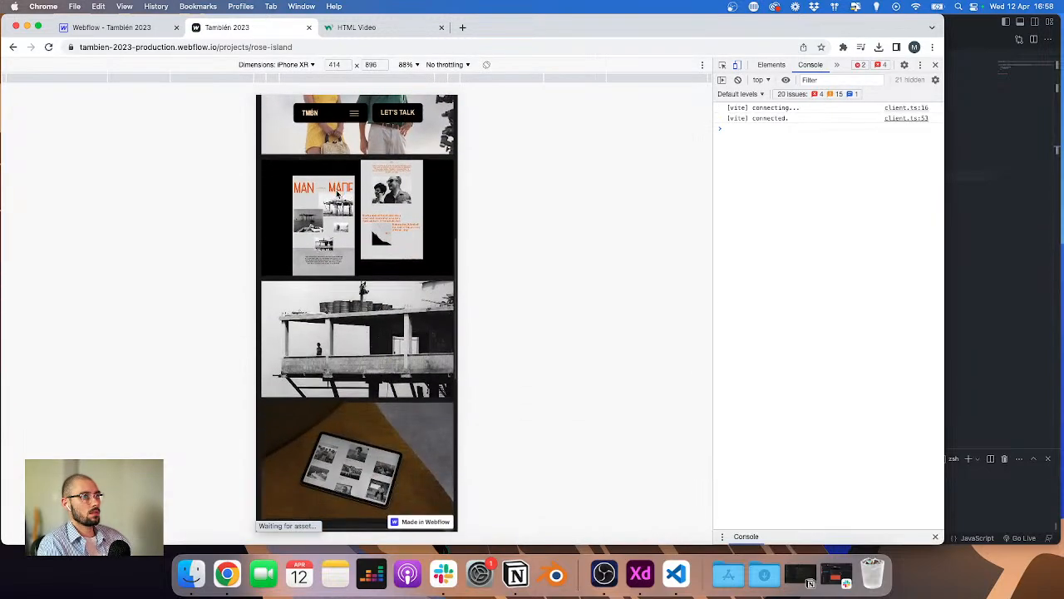
Step: Scroll through the published project page in the phone view, open and close the navigation menu, and leave device view
scroll(337, 194, down, 10)
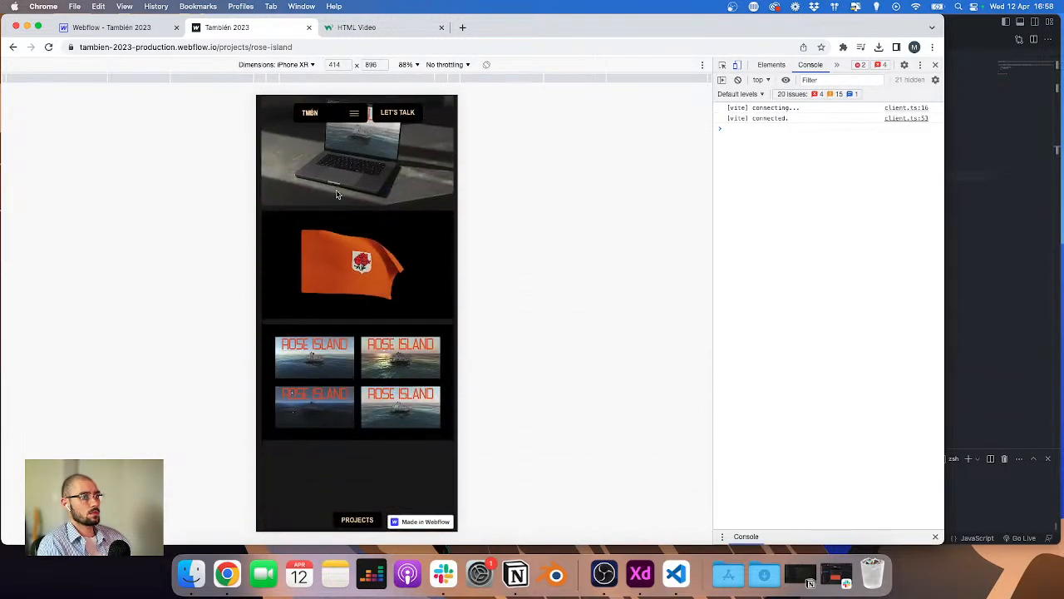
scroll(337, 259, up, 10)
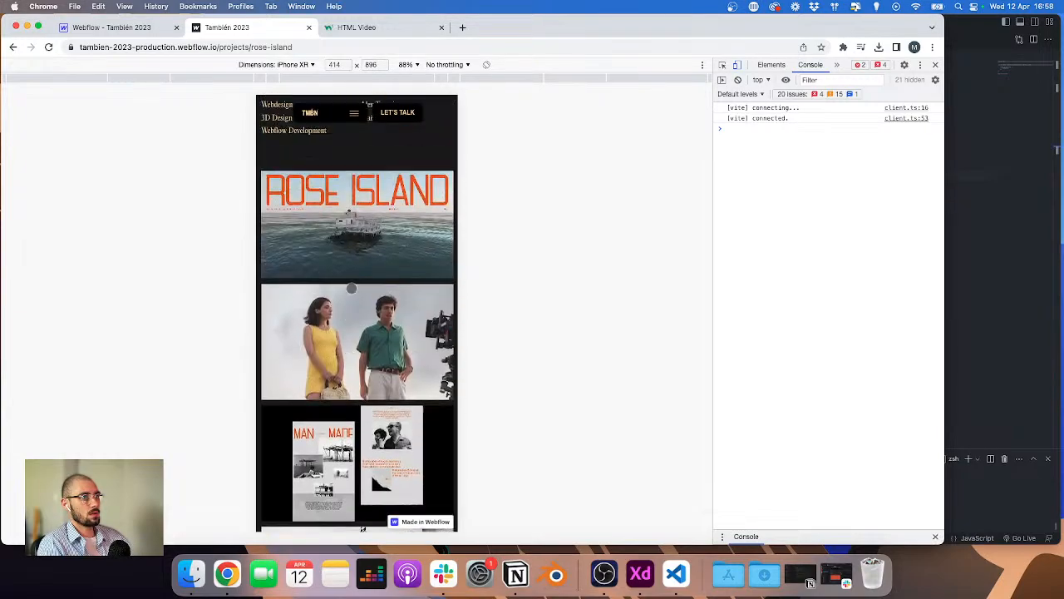
click(354, 113)
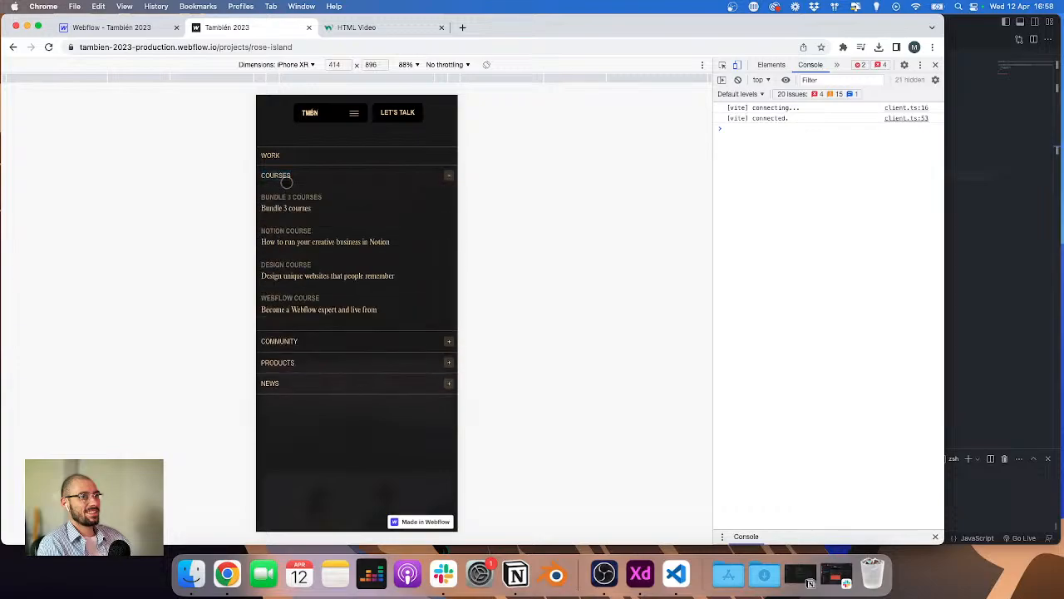
click(356, 116)
scroll(350, 263, down, 5)
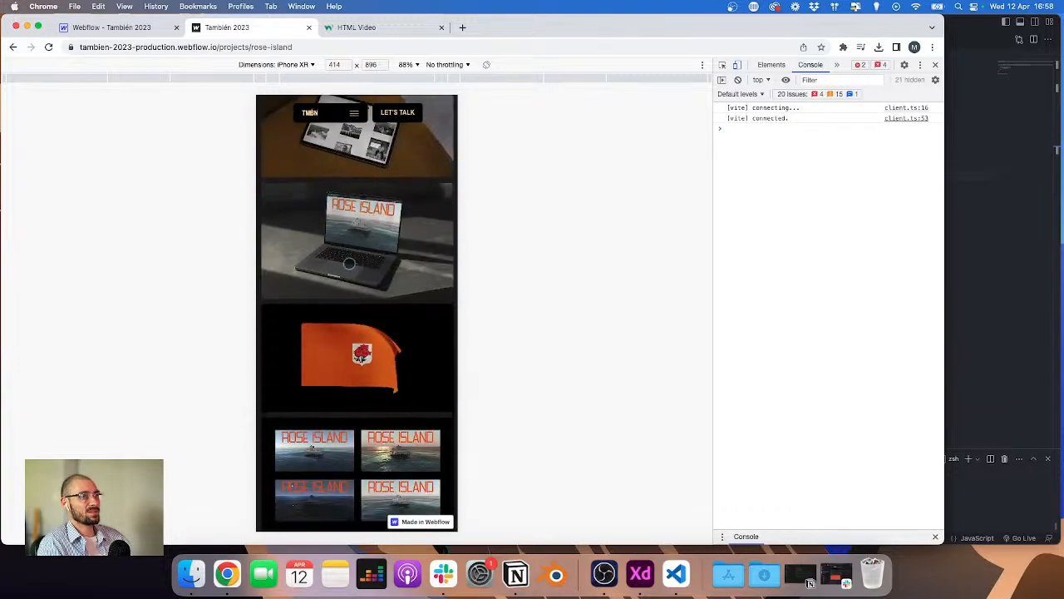
click(725, 65)
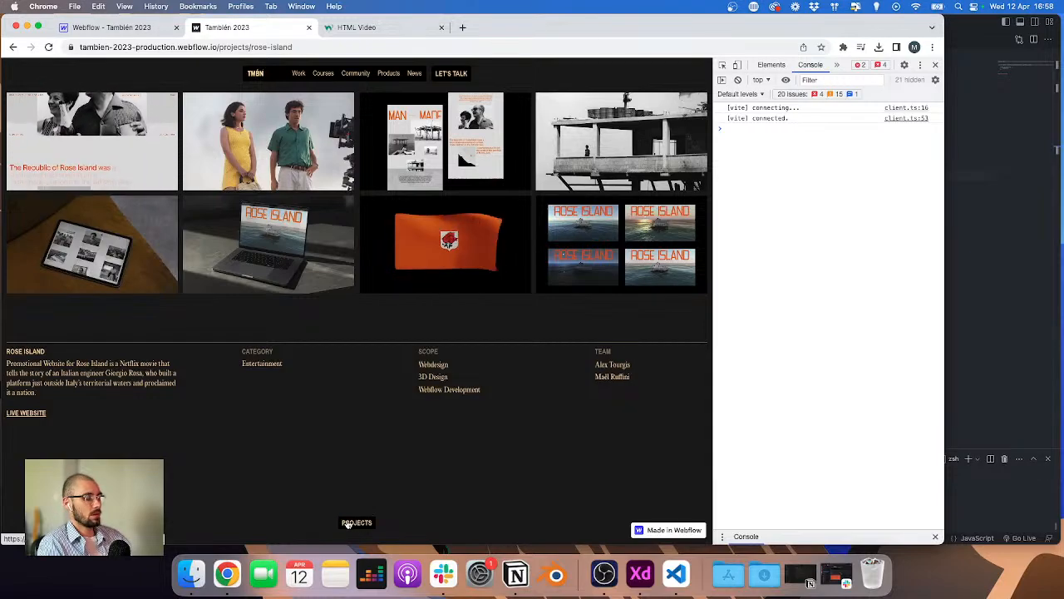
Step: Add the loop attribute to the home projects video embed code and save it
click(116, 27)
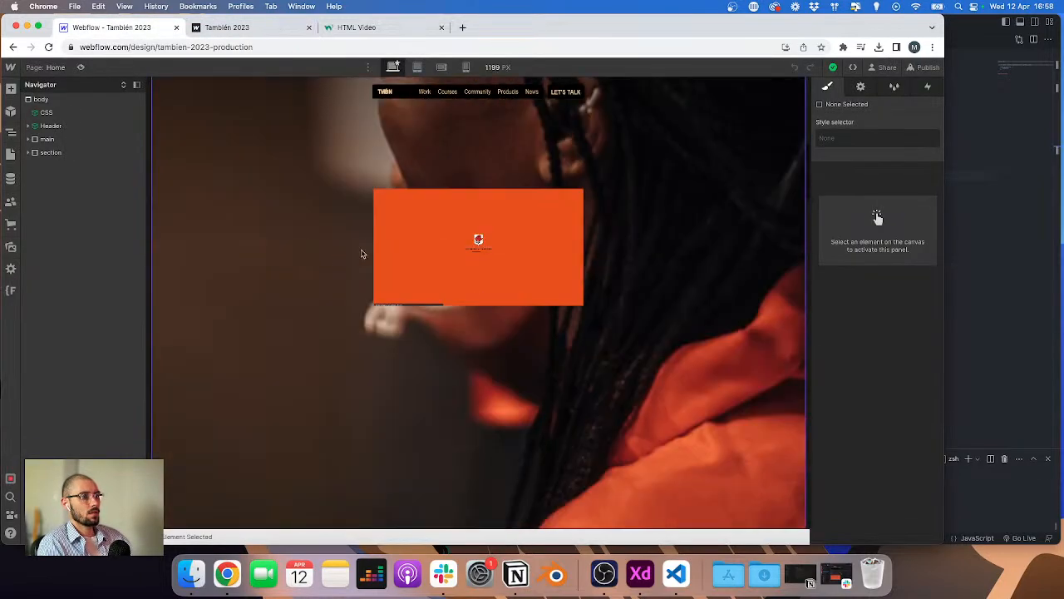
double_click(477, 238)
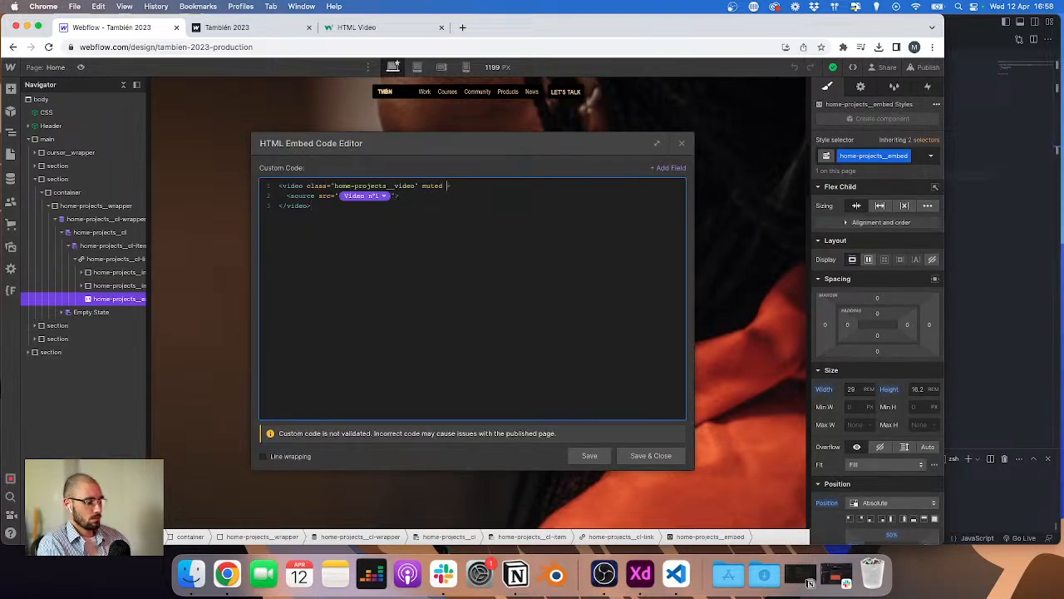
click(651, 455)
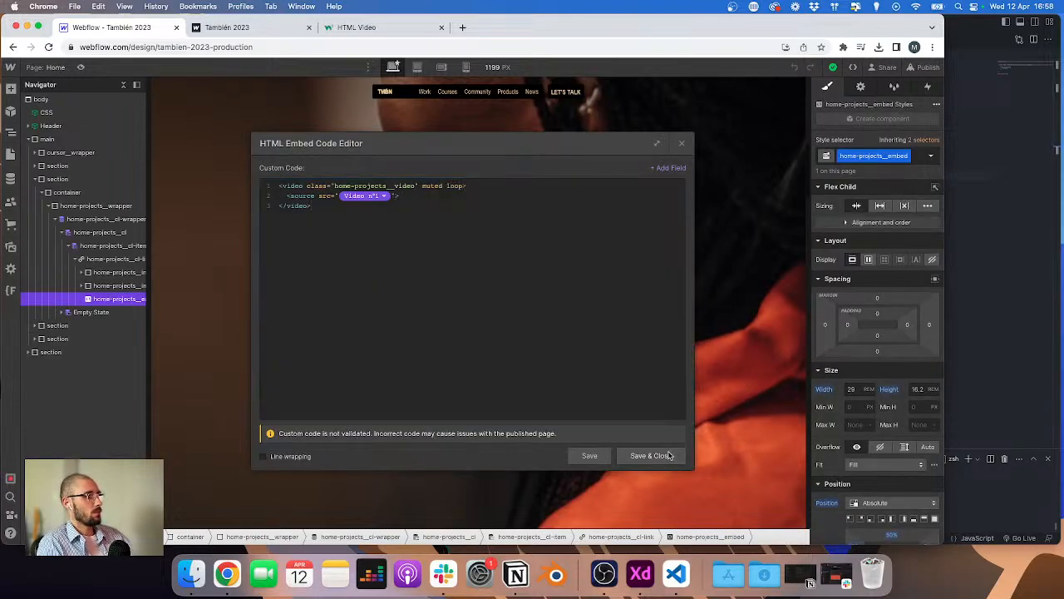
Step: Publish the site to the staging domain
click(923, 67)
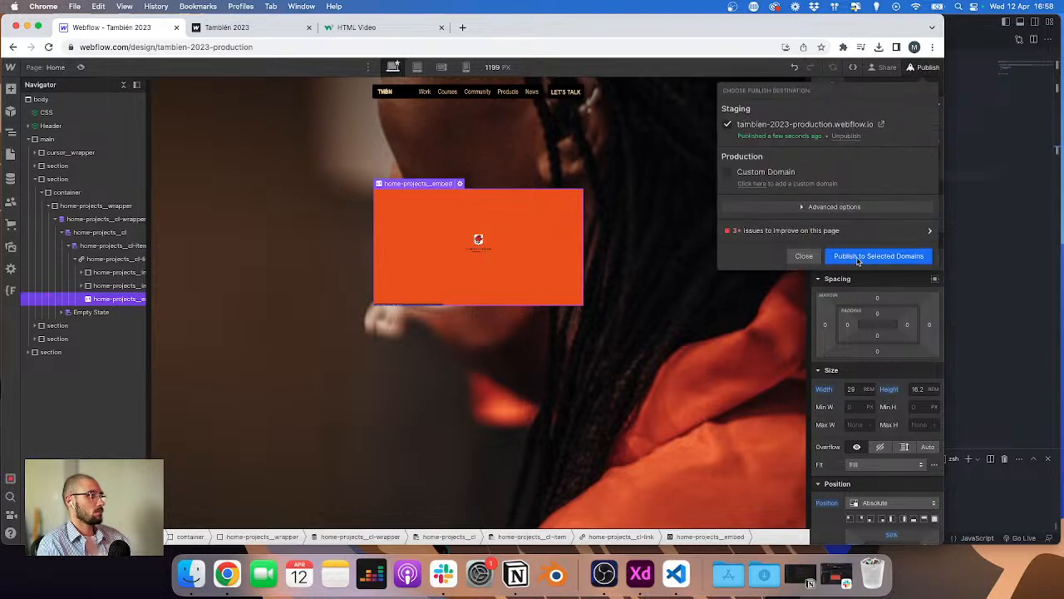
click(858, 260)
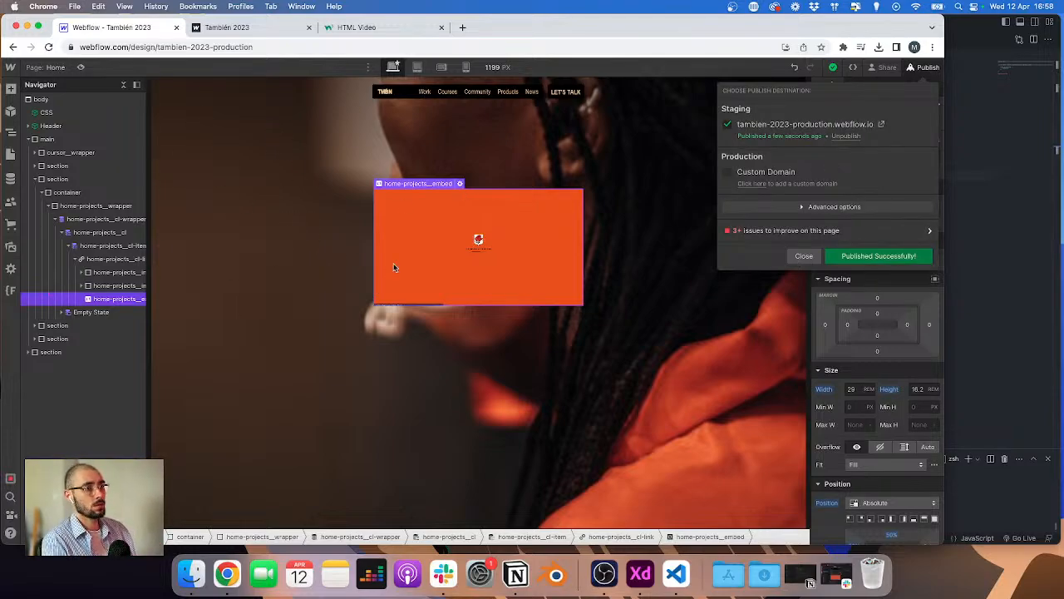
click(43, 71)
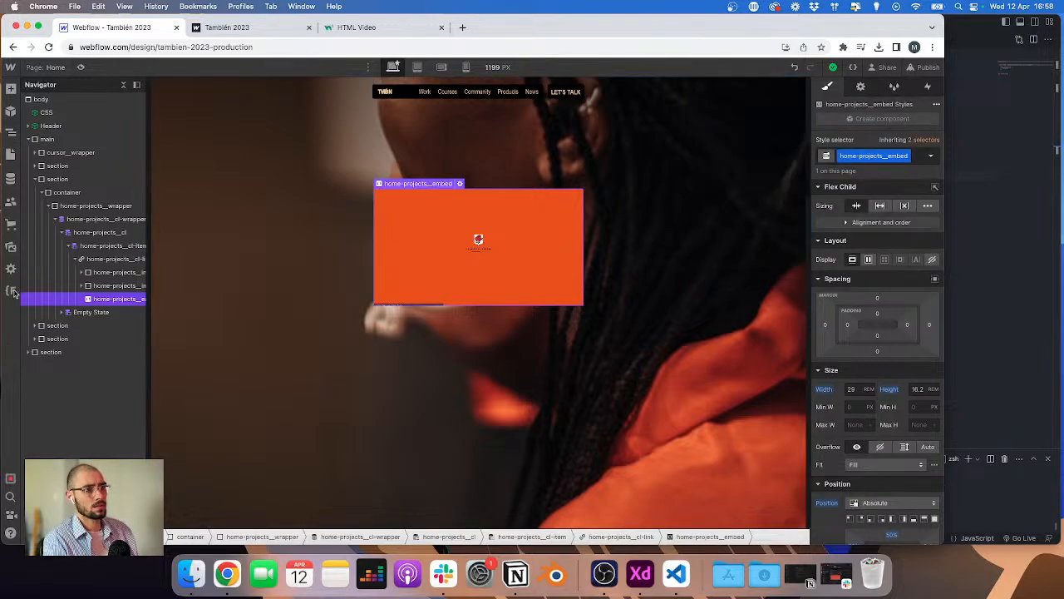
Step: Open the Finsweet Custom Code candy to review the site's head and footer scripts
click(10, 289)
click(58, 114)
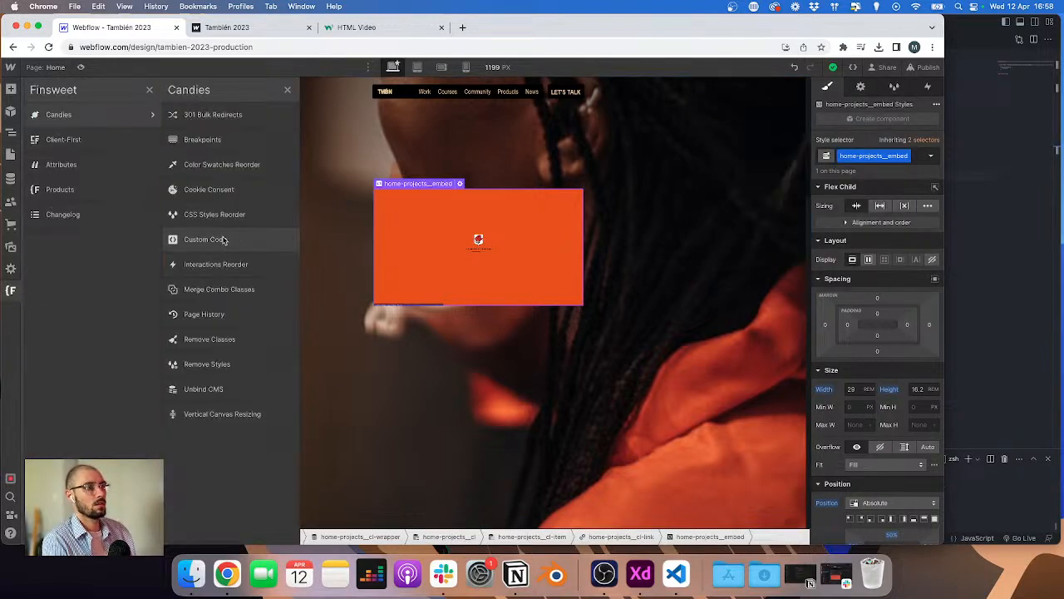
click(223, 239)
scroll(430, 293, down, 2)
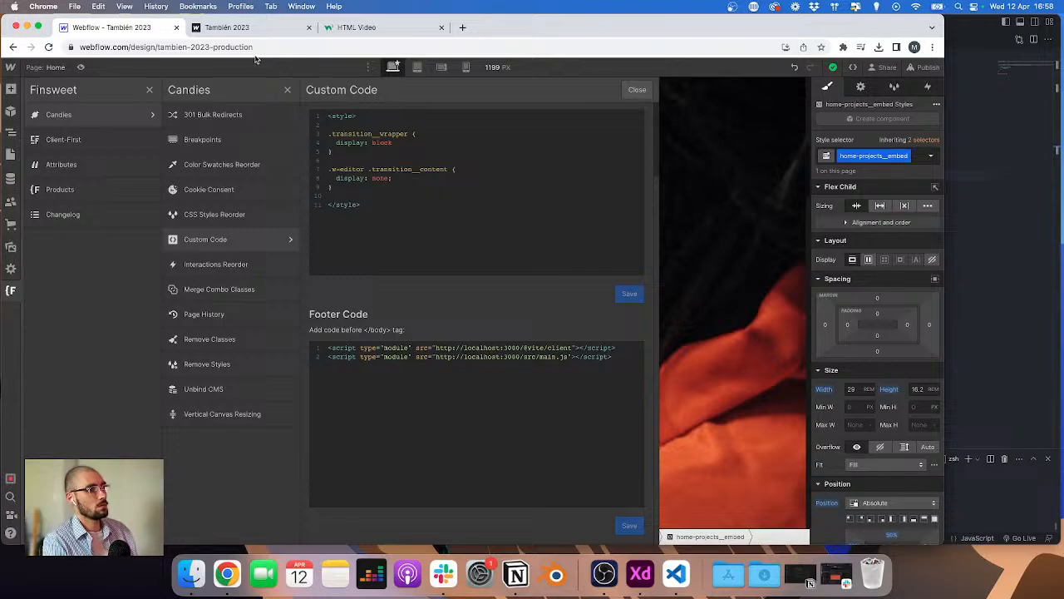
Step: Go to netlify.com in a browser tab
click(228, 28)
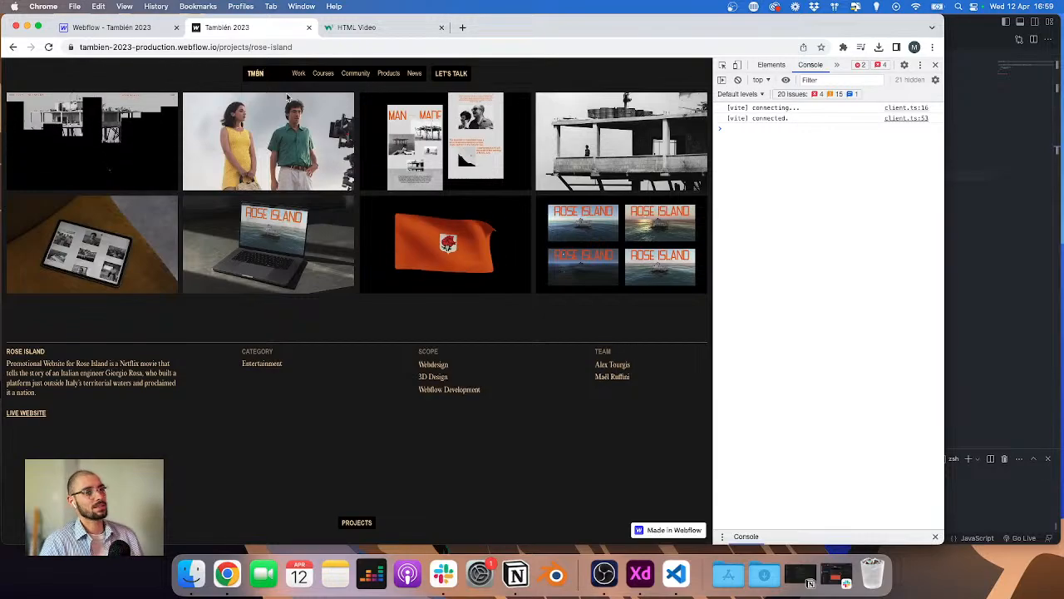
click(358, 27)
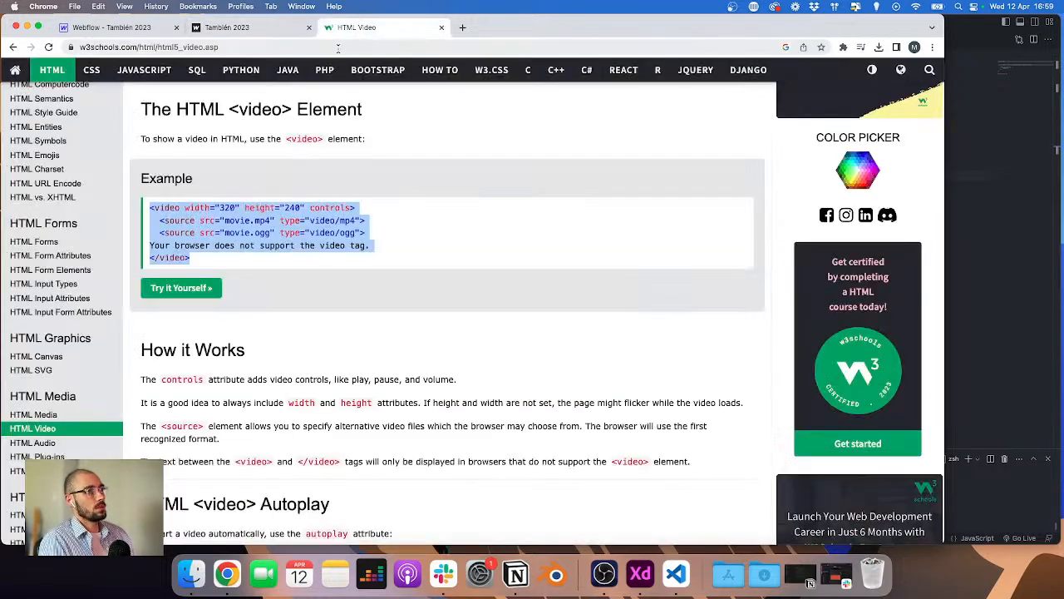
click(337, 47)
text(netlif)
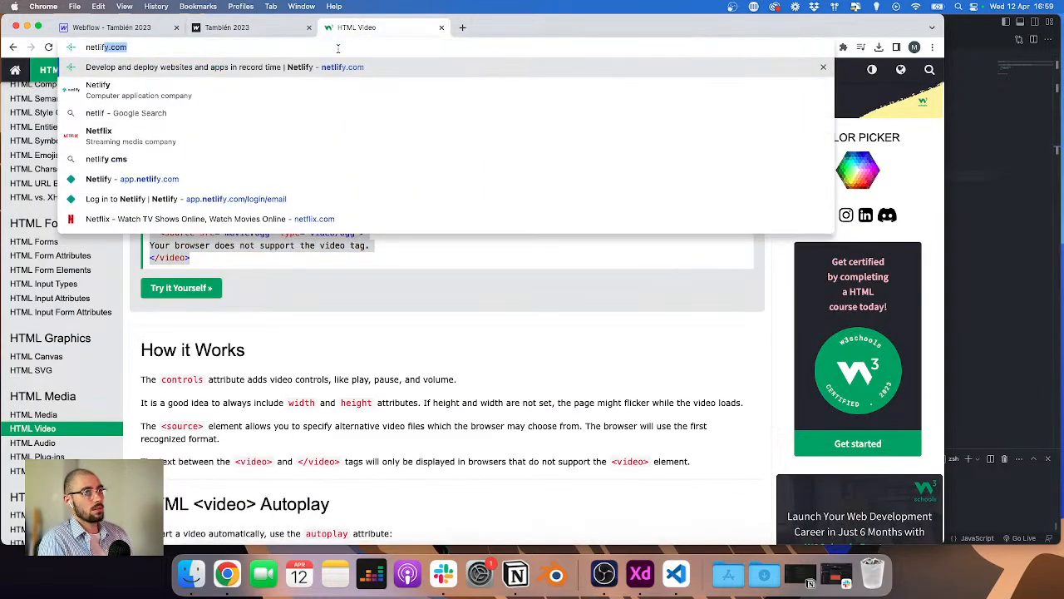
key(Return)
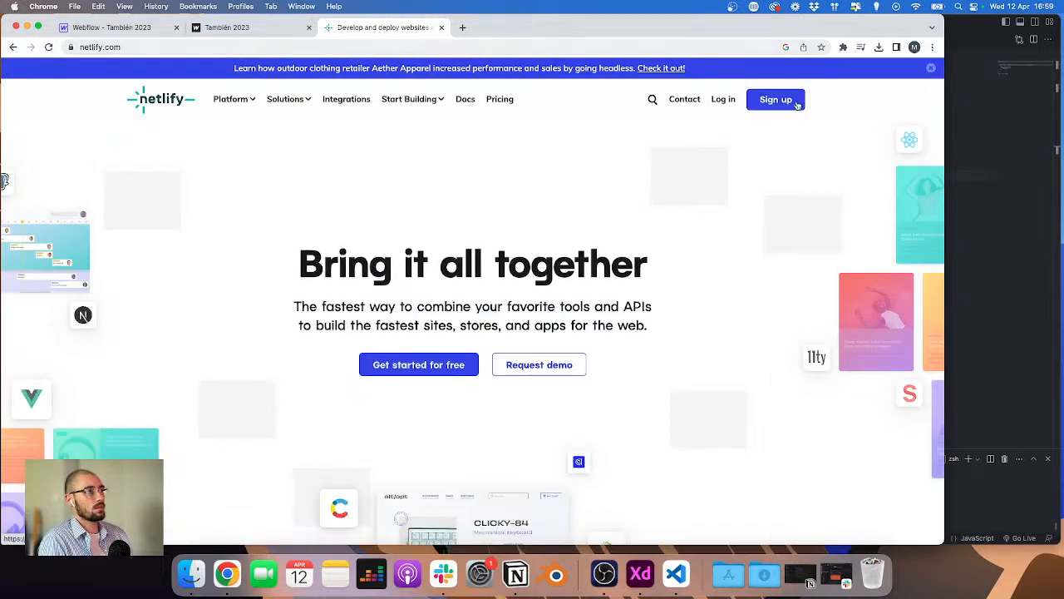
Step: Log in to the Netlify team dashboard and open the Add new site options
click(723, 101)
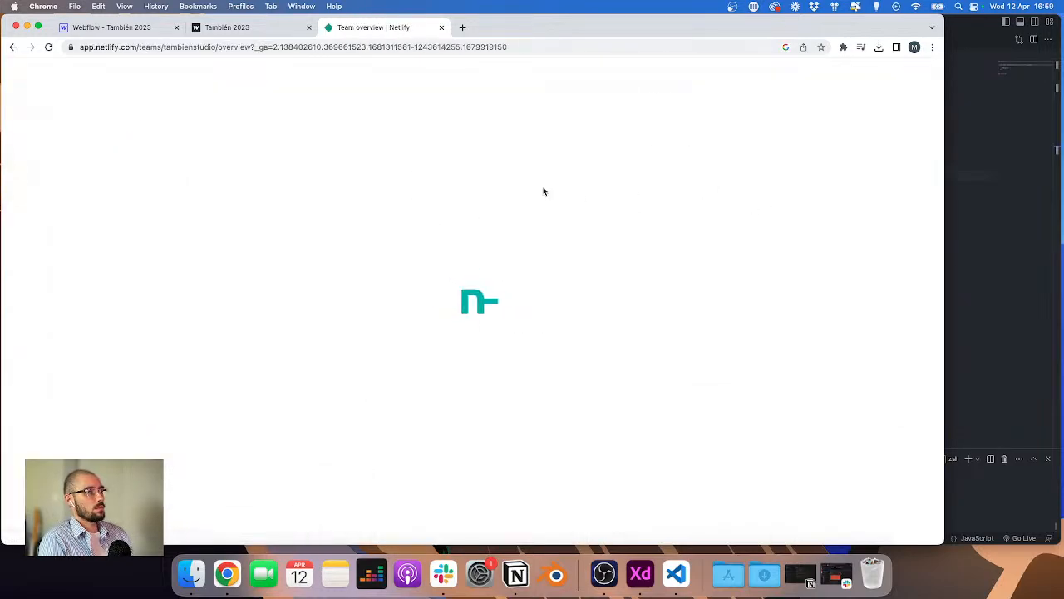
click(800, 87)
click(841, 98)
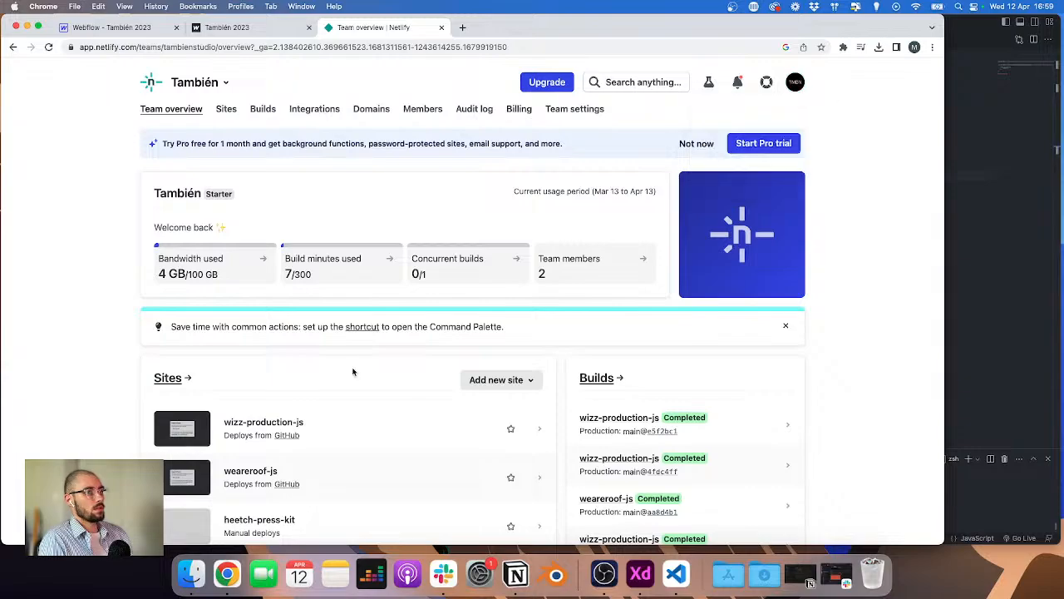
scroll(368, 350, down, 2)
scroll(364, 349, up, 2)
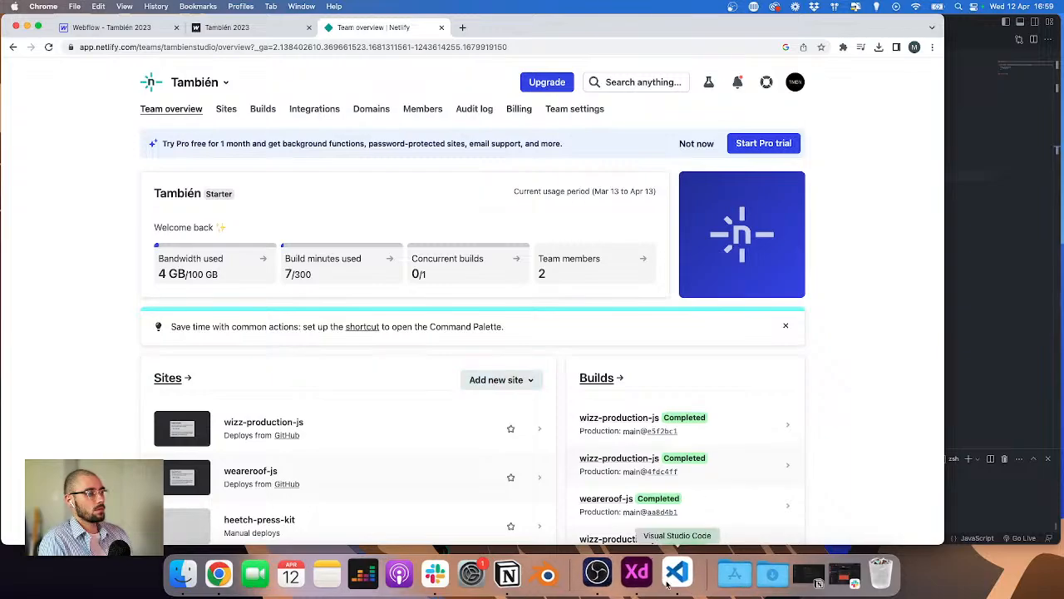
click(490, 380)
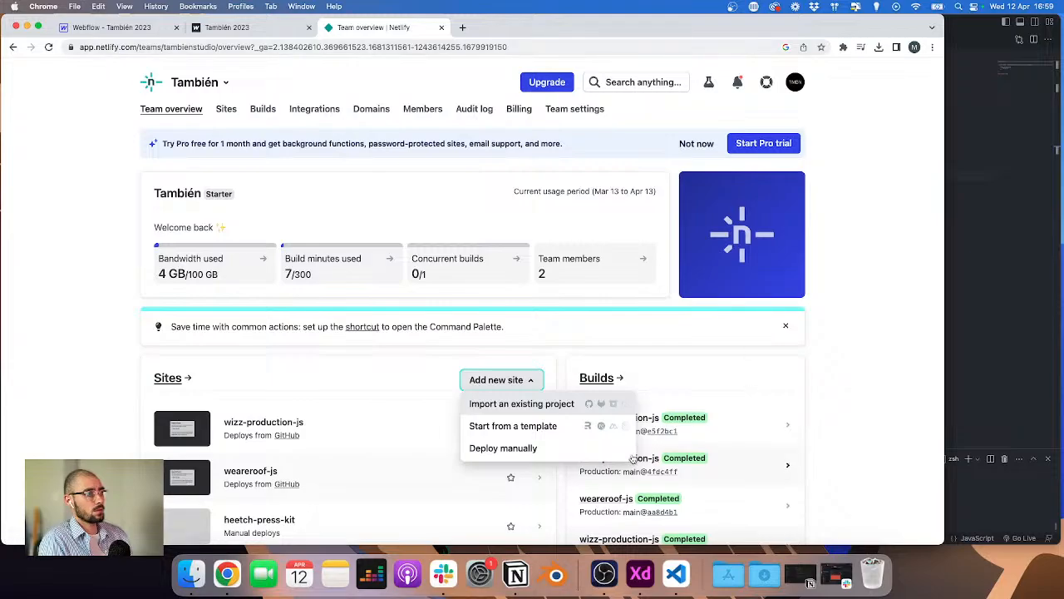
Step: Launch GitHub Desktop and switch the current repository to tambien-2023-js
key(super+space)
text(gi)
key(Return)
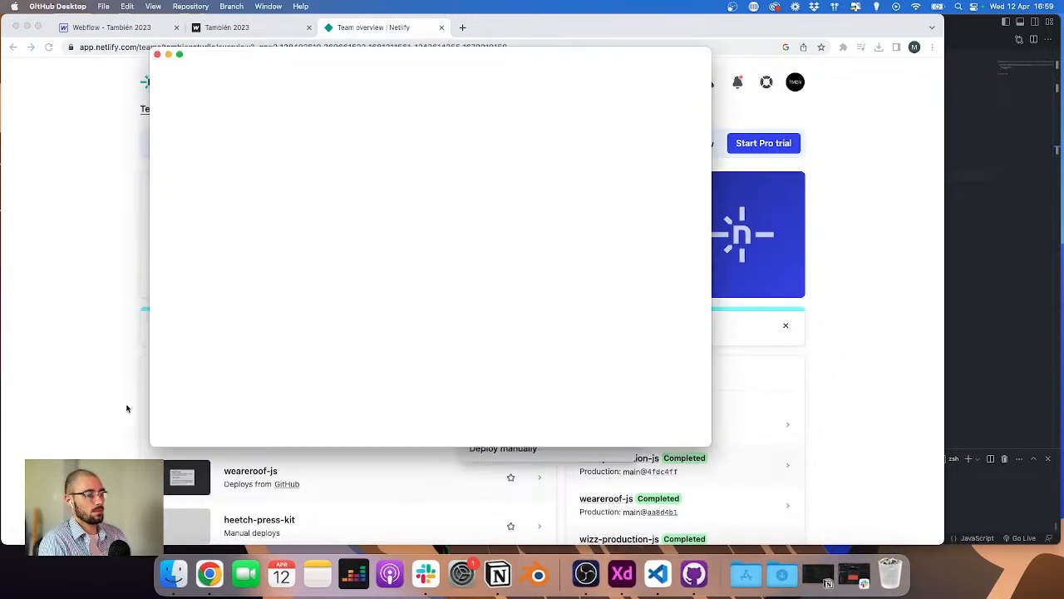
key(ctrl+Up)
click(729, 173)
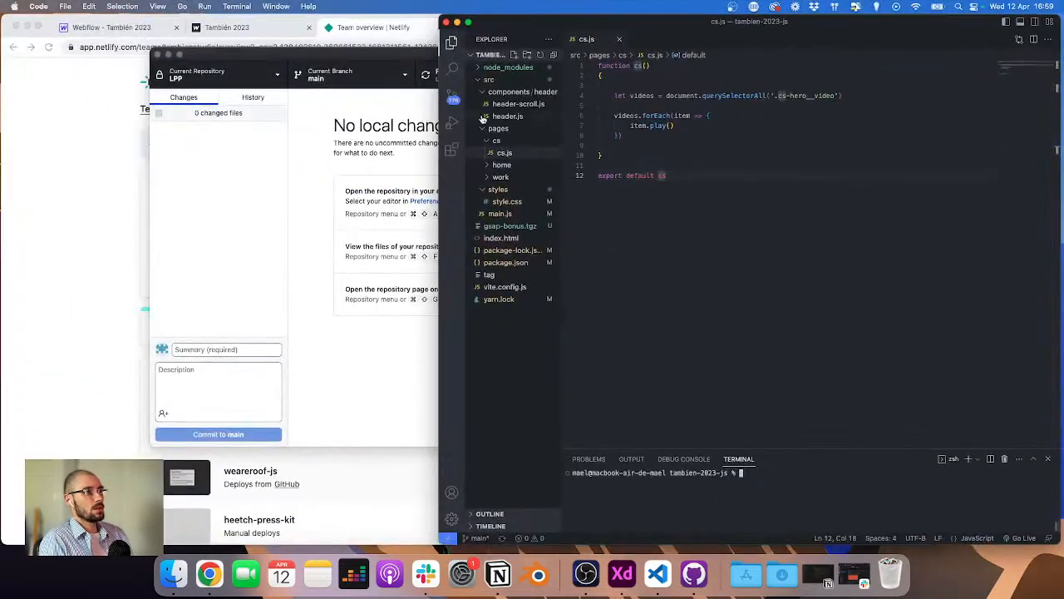
click(224, 75)
click(224, 75)
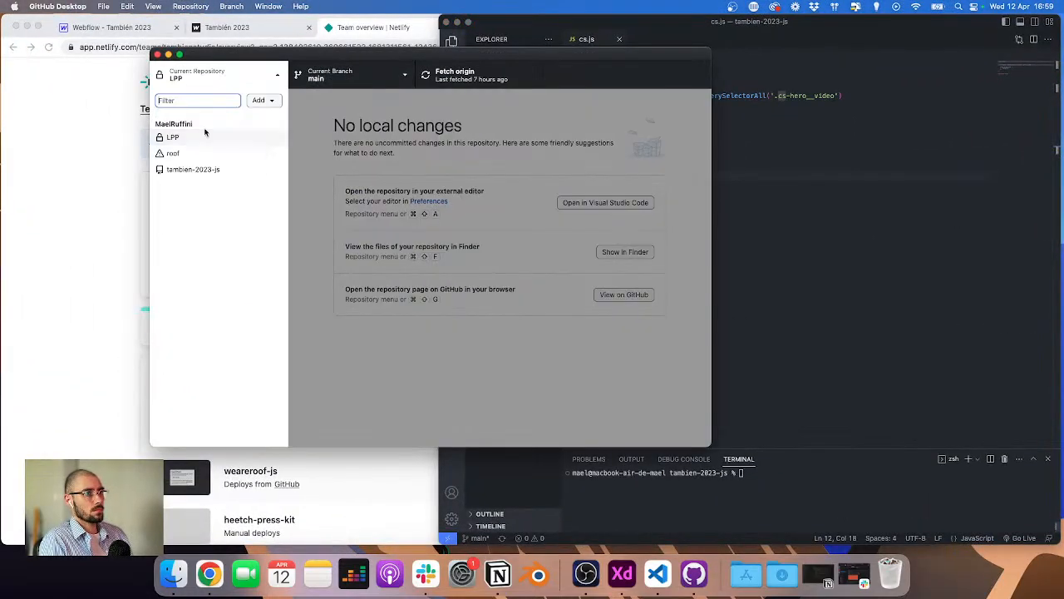
click(197, 171)
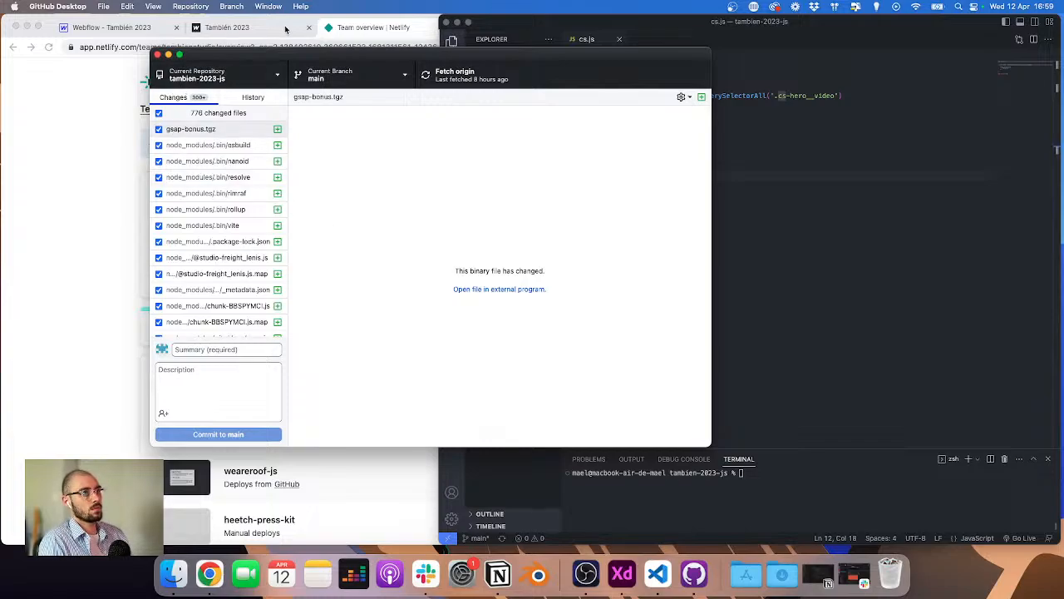
Step: Open GitHub in a new tab and browse the tambien-2023-js repository's src folder
click(373, 20)
click(463, 27)
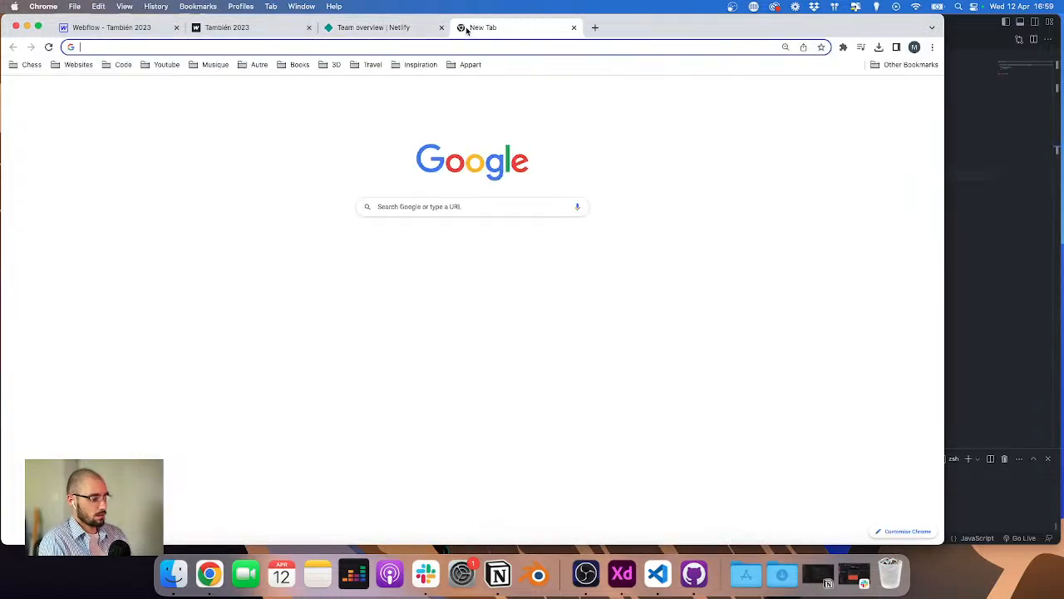
text(github)
key(Return)
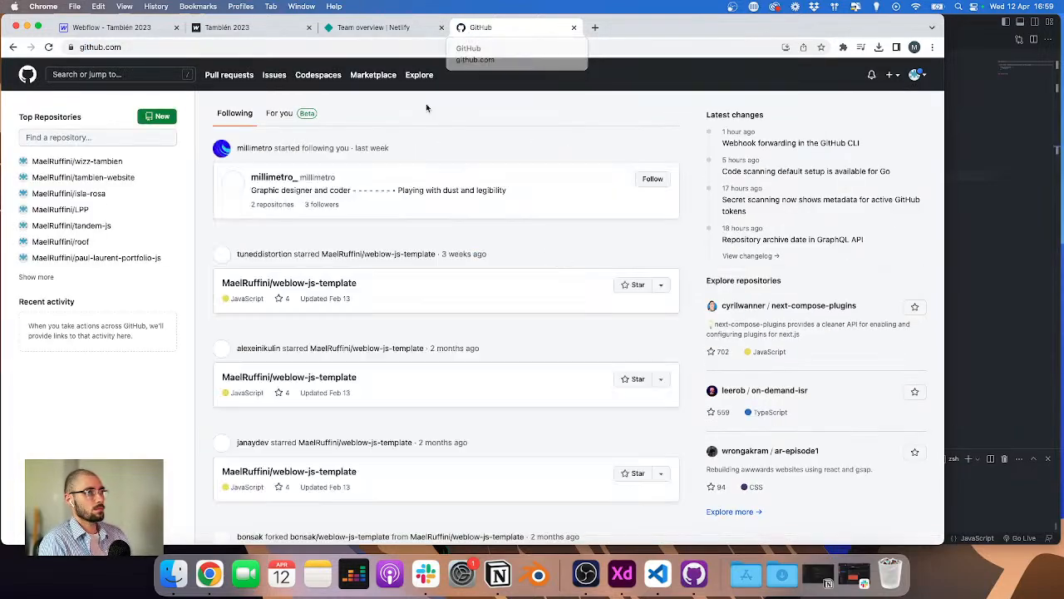
click(37, 277)
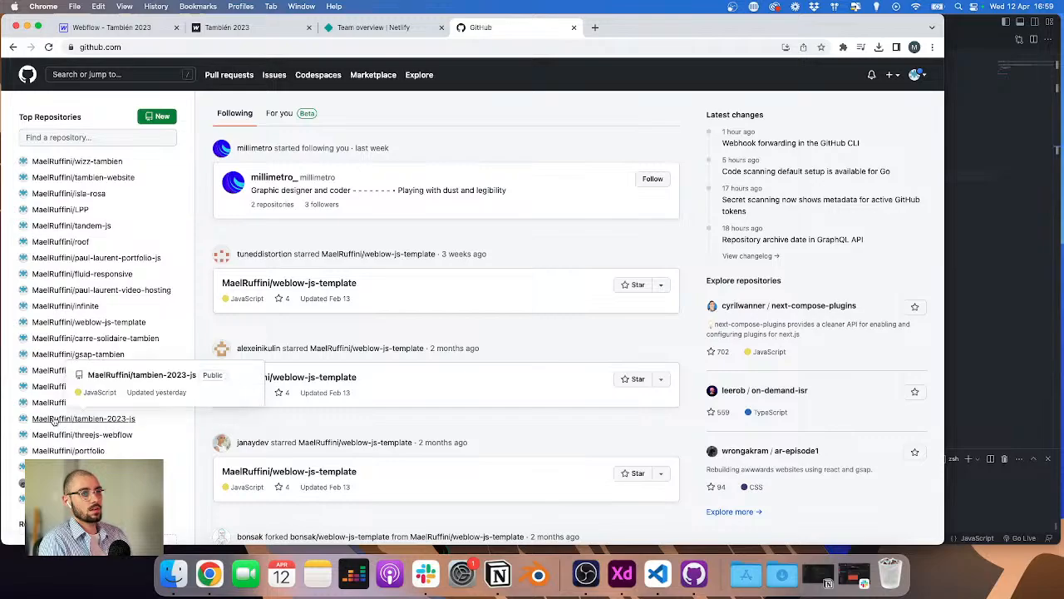
click(83, 418)
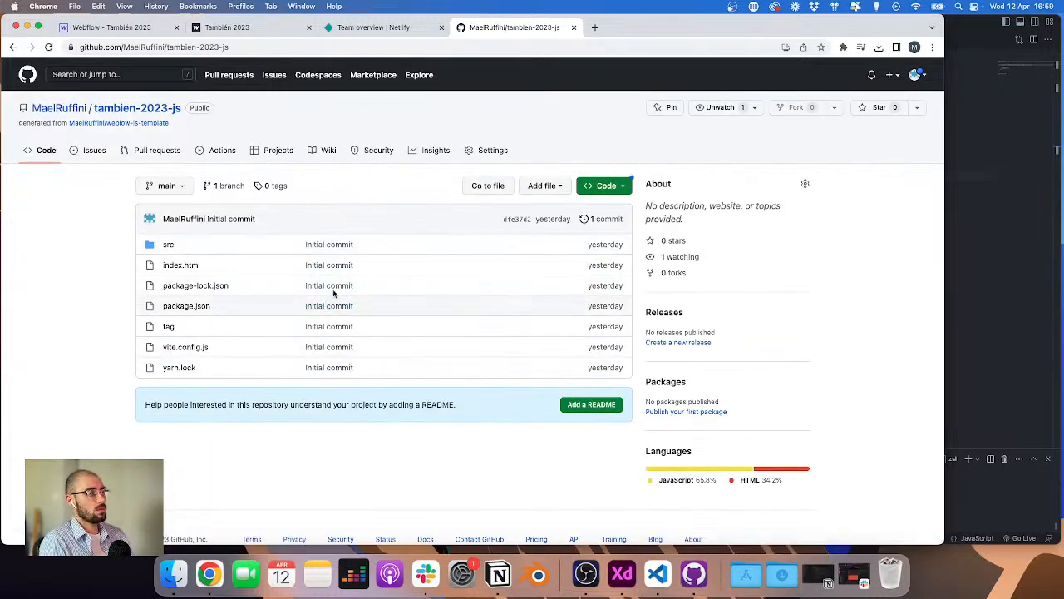
click(170, 244)
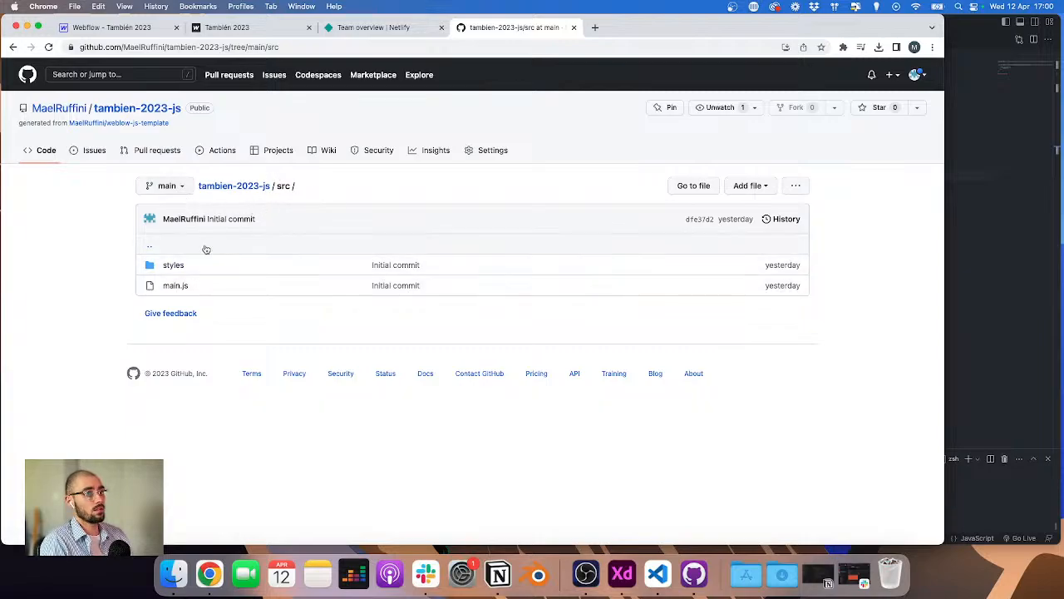
click(659, 575)
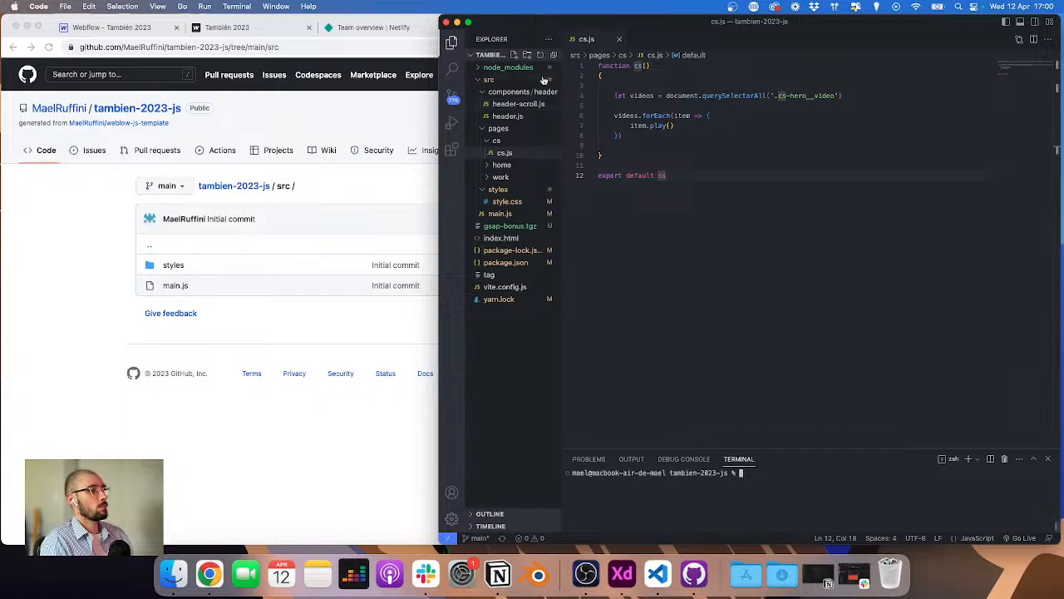
Step: Enter the commit summary "Homepage, Nav, projects animations" for the changed files in GitHub Desktop
click(694, 572)
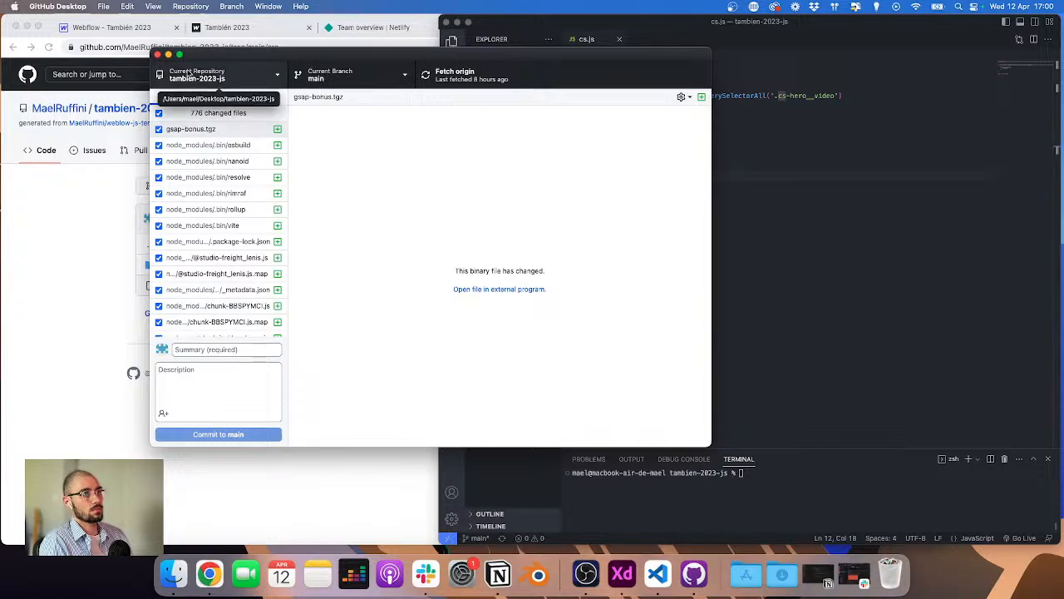
drag(312, 54, 347, 53)
click(236, 350)
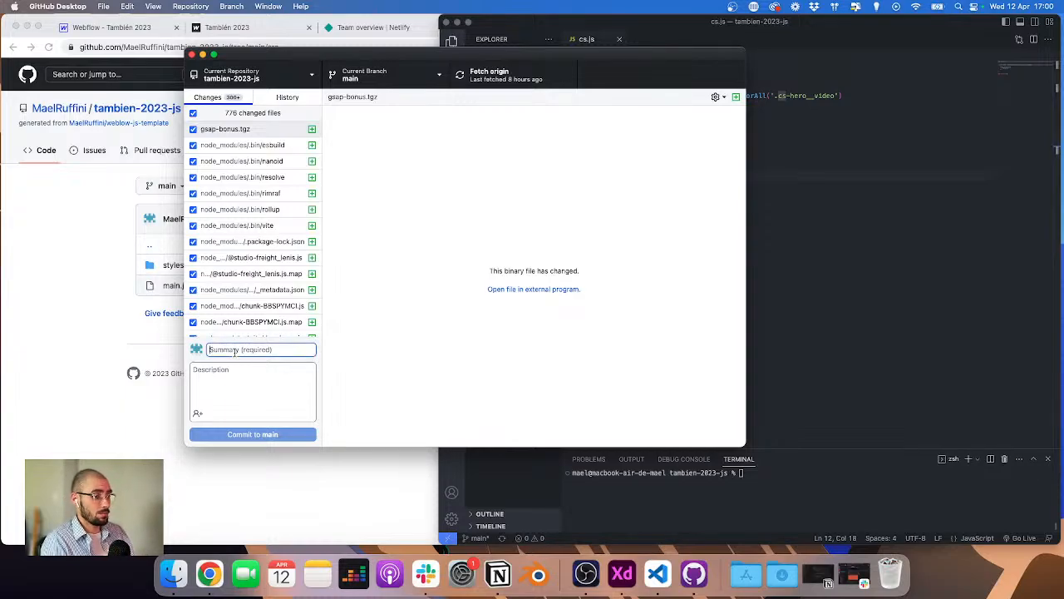
text(Hd)
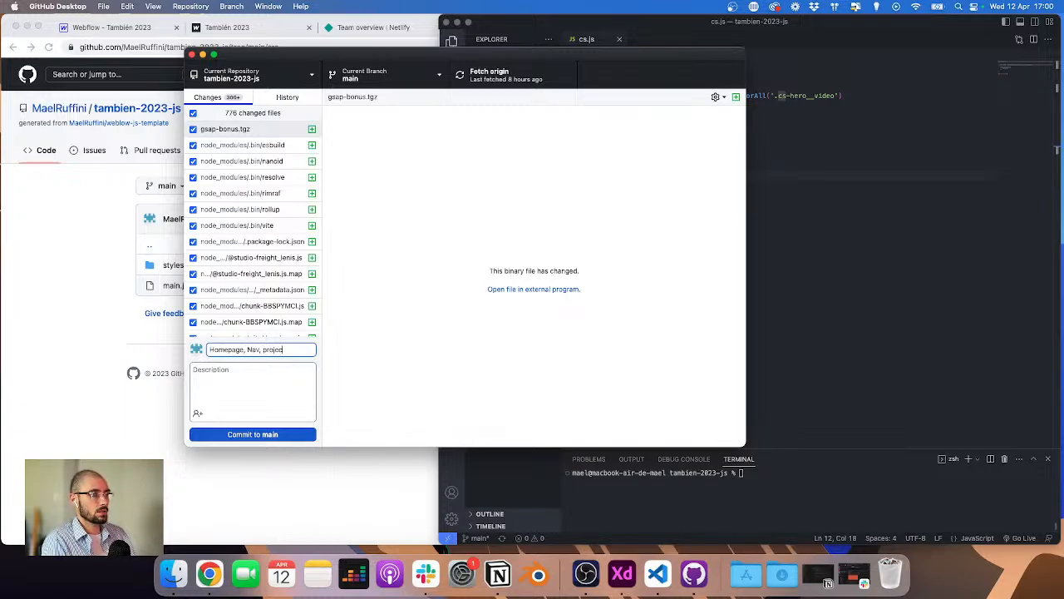
text(mepage, Nav, projects animations)
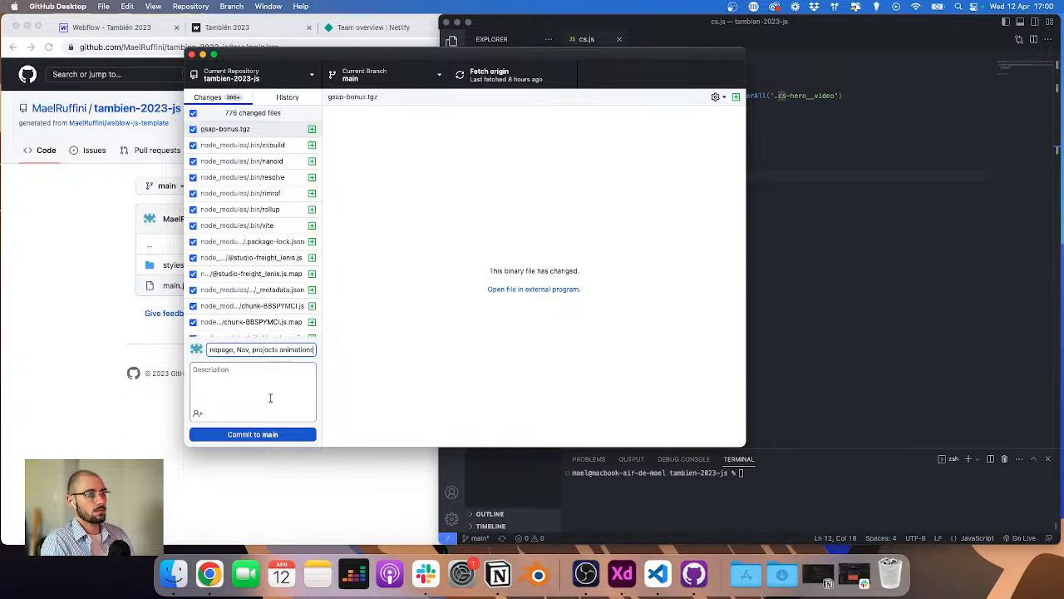
Step: Commit the changes to main, push them to origin, and quit GitHub Desktop
click(273, 434)
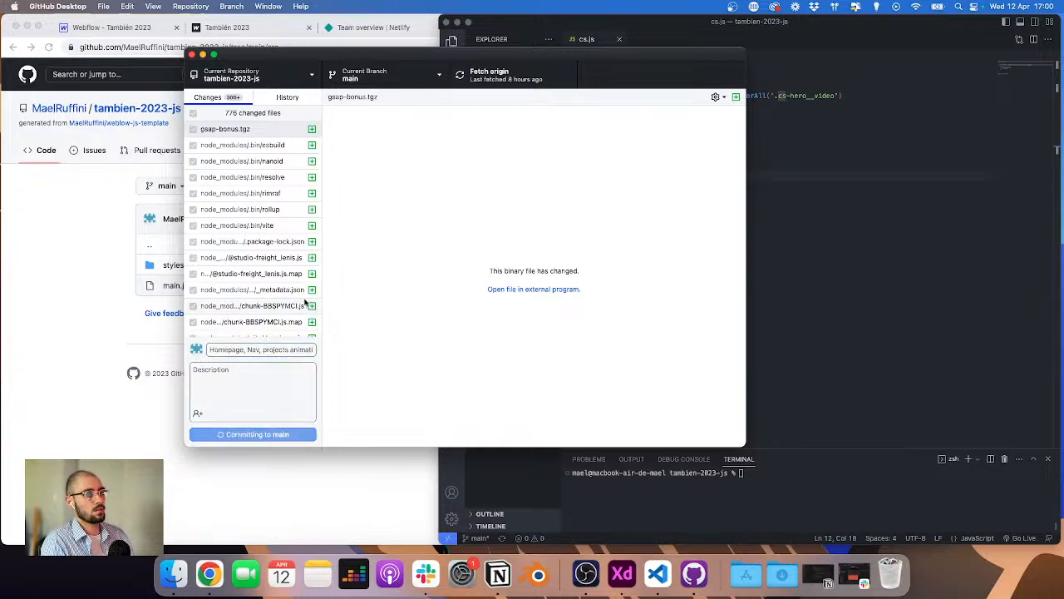
click(656, 204)
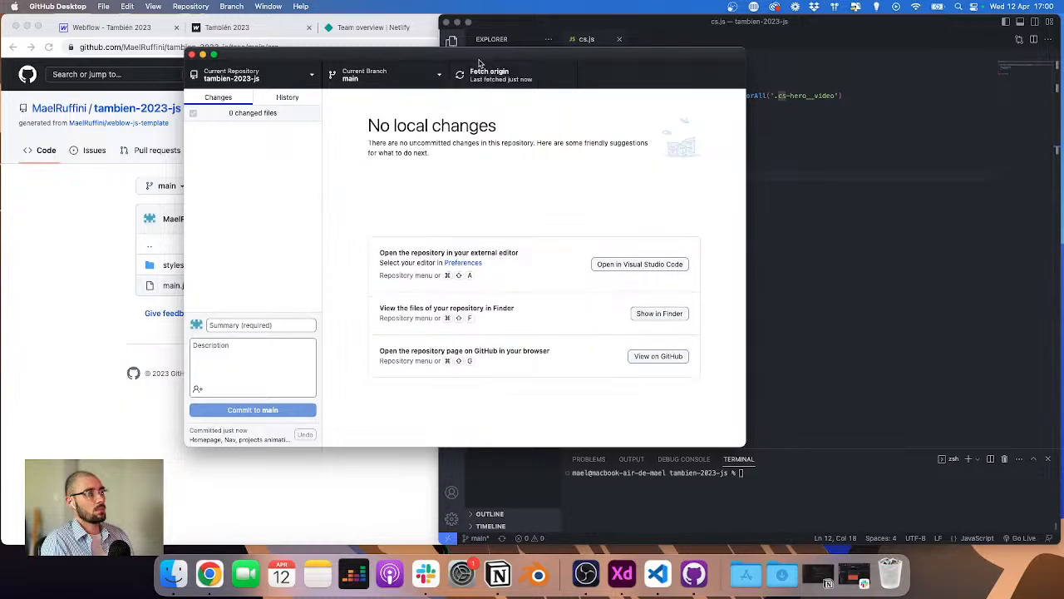
drag(480, 54, 546, 72)
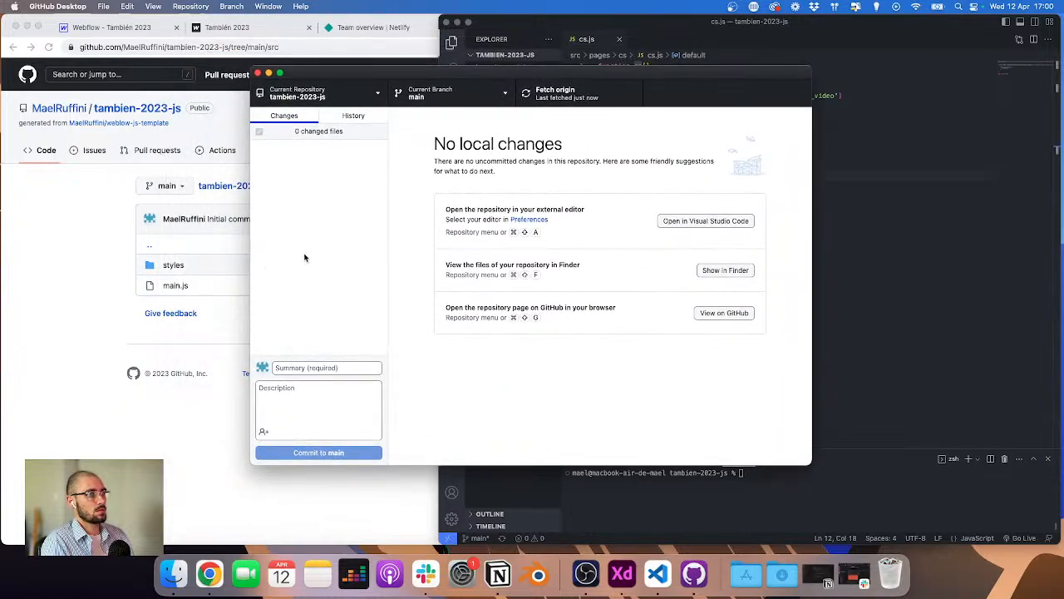
key(super+q)
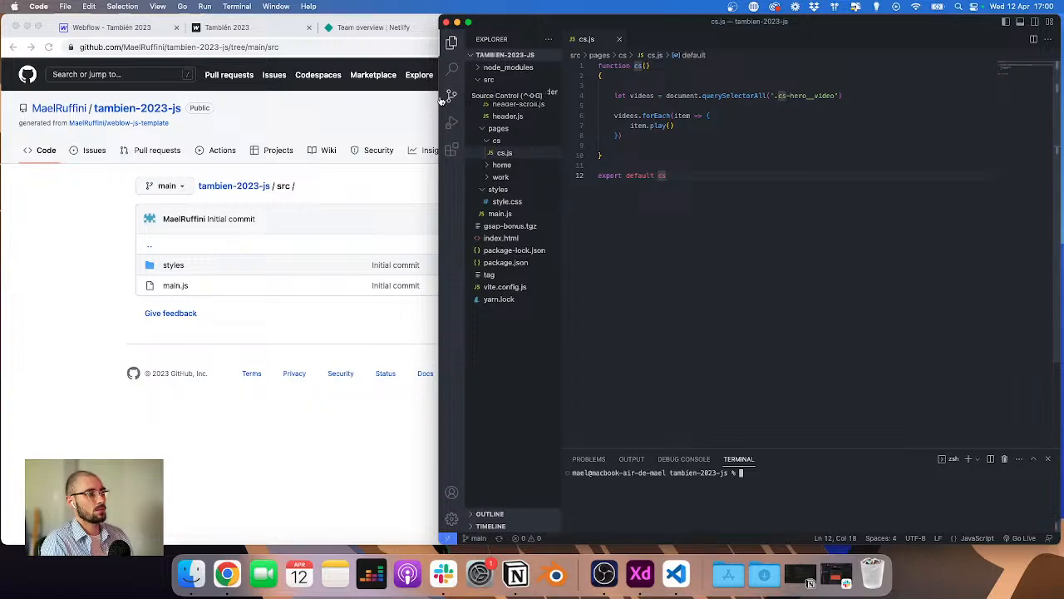
Step: Reload the repository's src folder page on GitHub to check the pushed files
click(323, 312)
key(super+r)
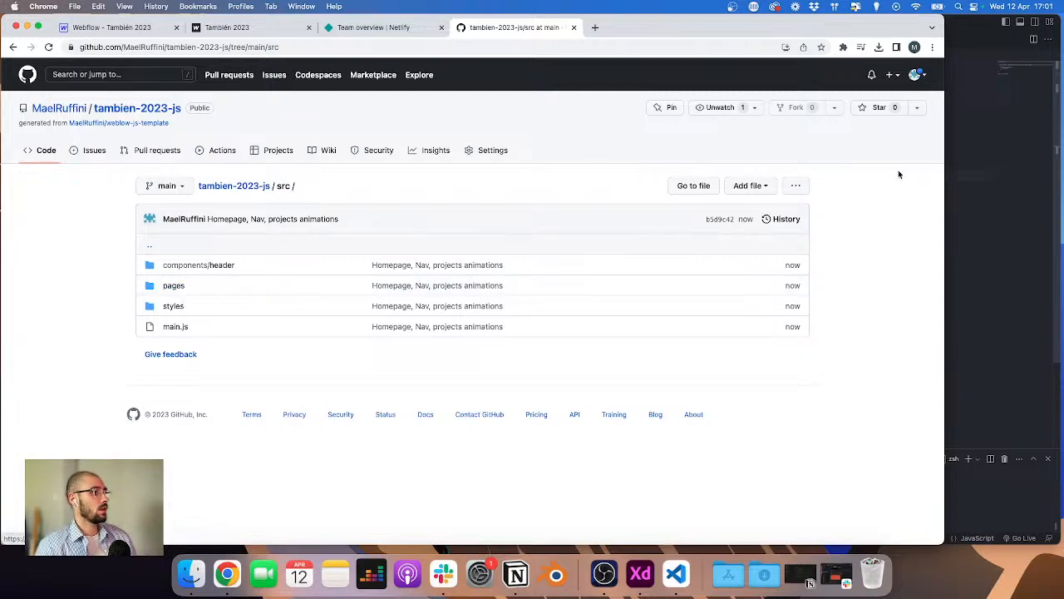
click(957, 169)
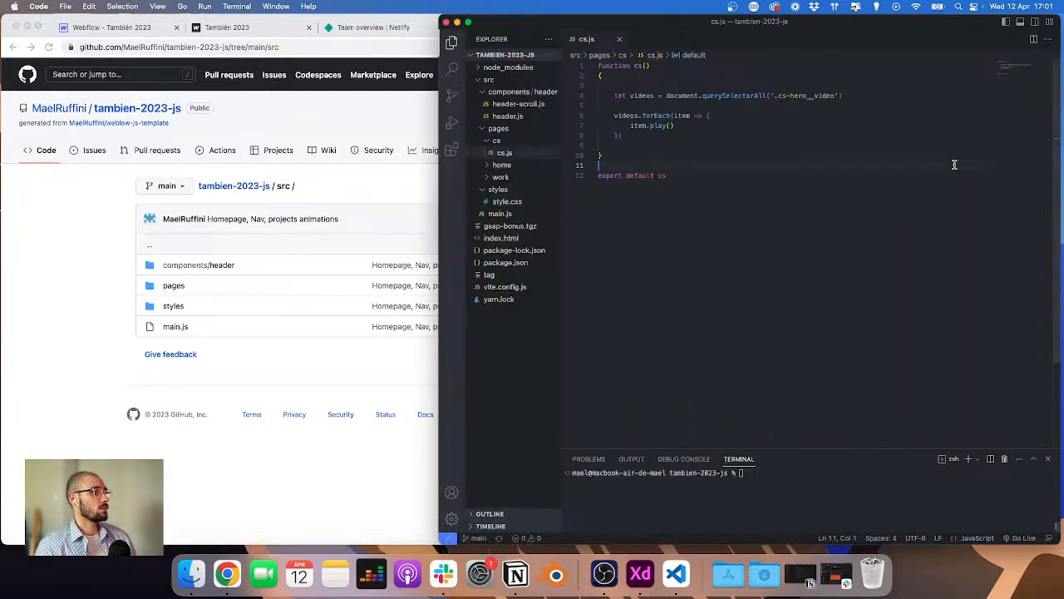
Step: Browse the project's source files in the code editor, opening header-scroll.js and work.js
click(497, 131)
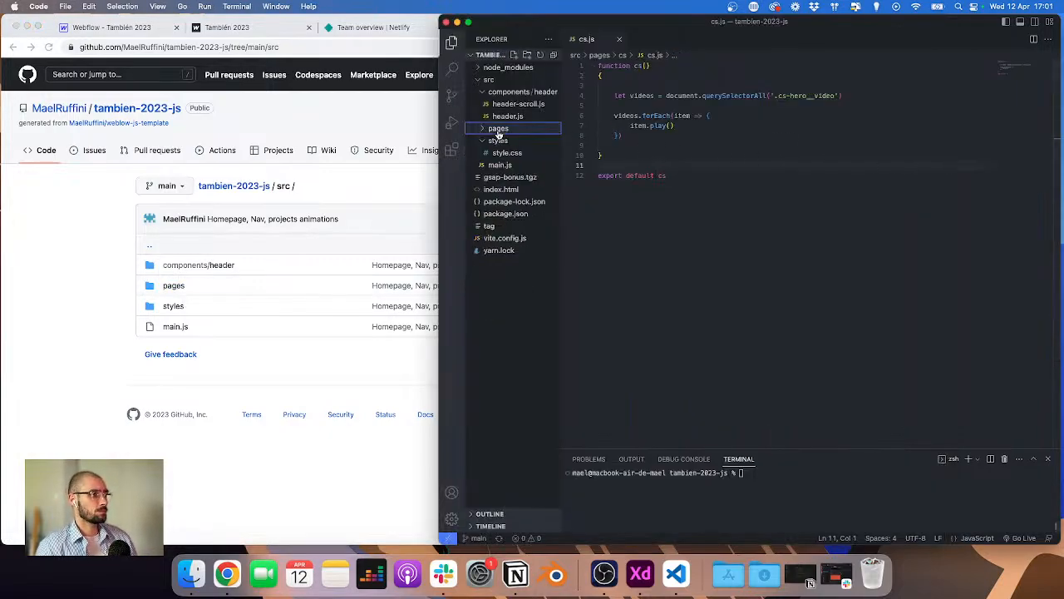
click(106, 30)
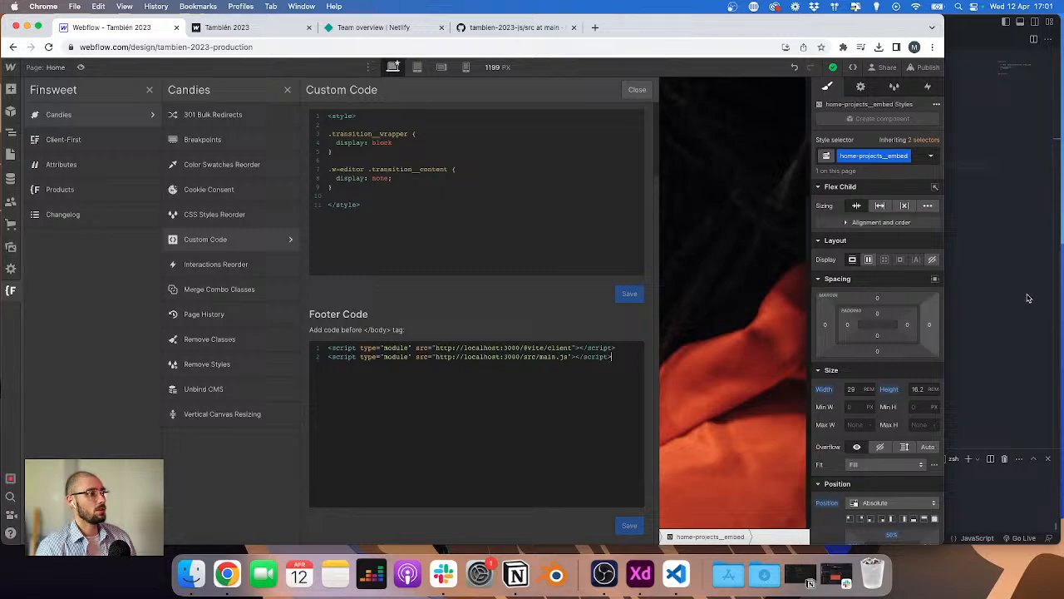
key(super+Tab)
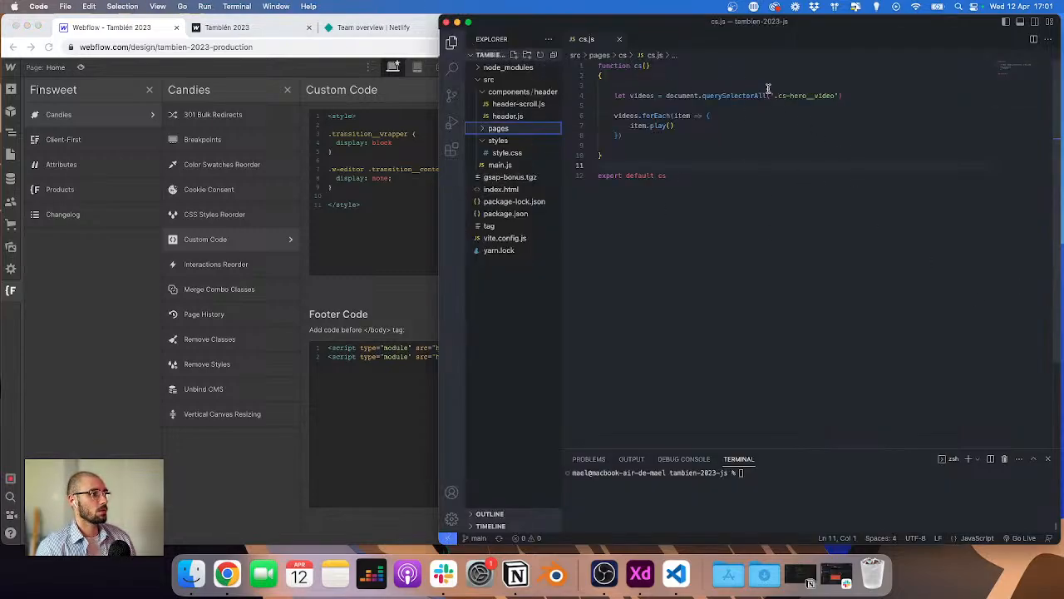
click(510, 104)
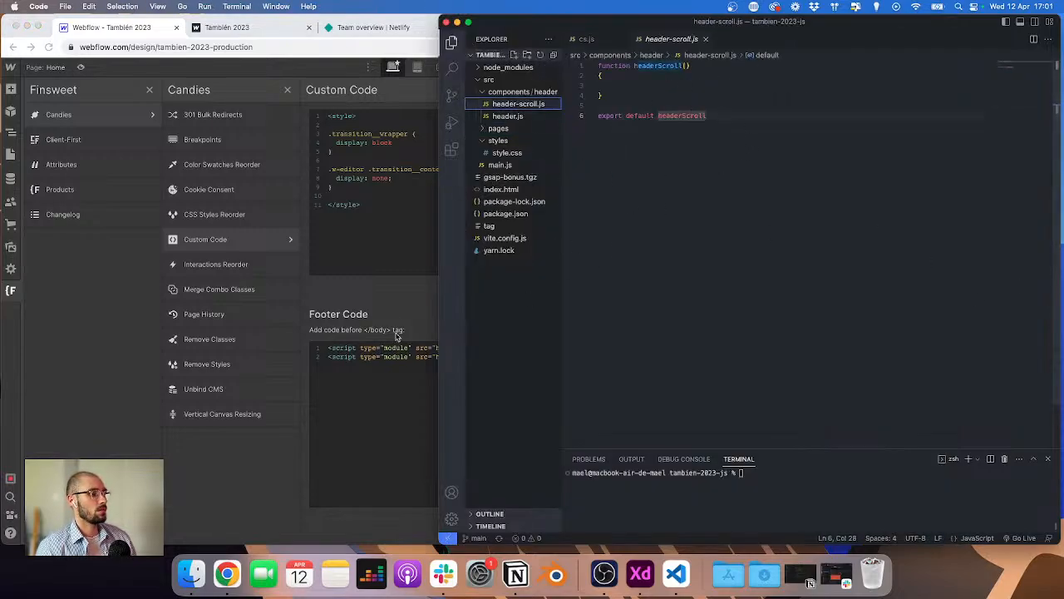
click(368, 431)
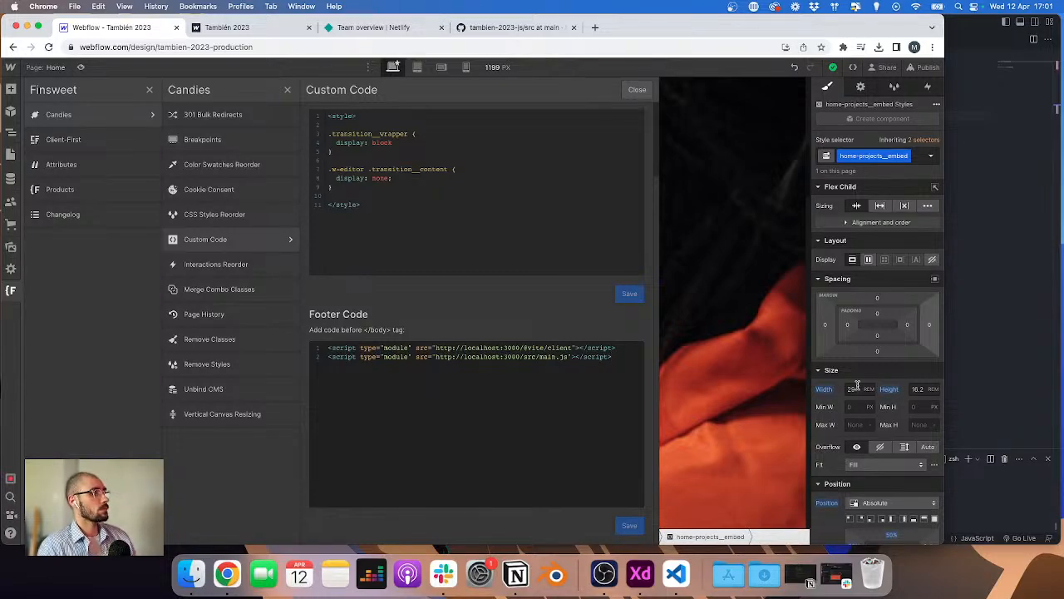
click(997, 368)
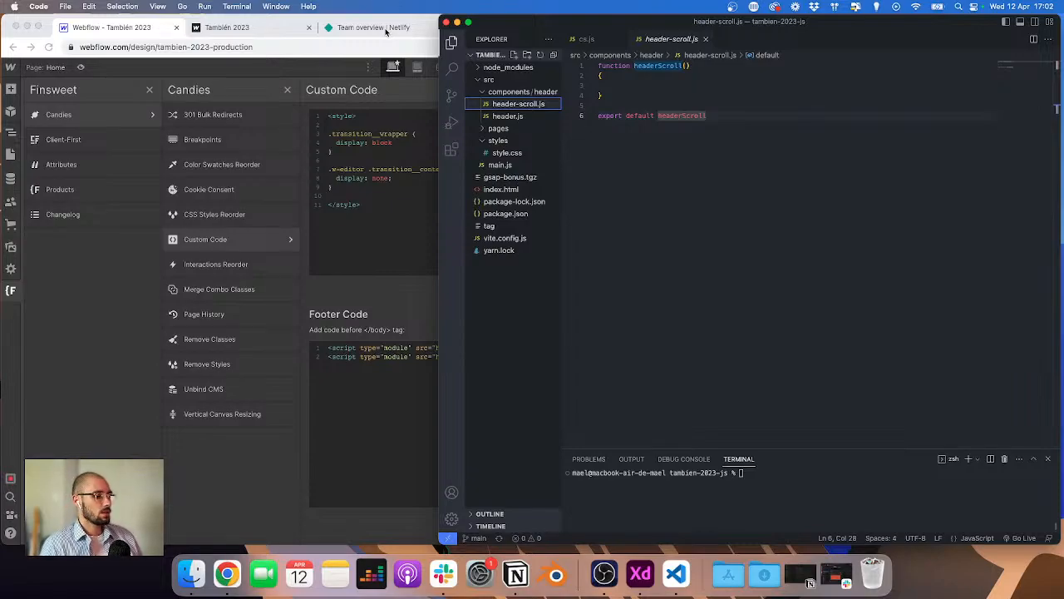
click(501, 129)
click(502, 165)
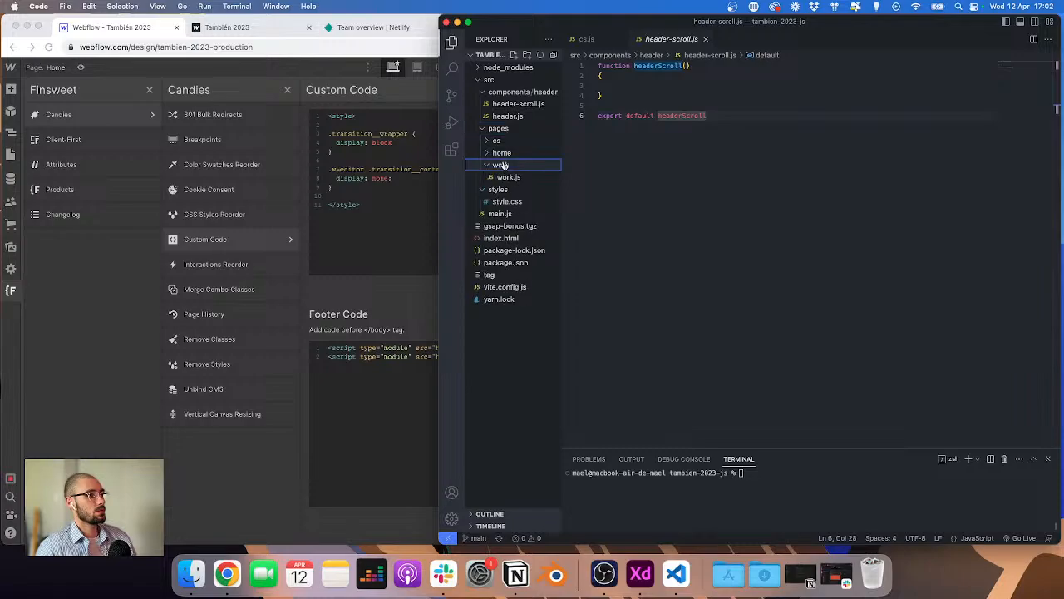
click(507, 177)
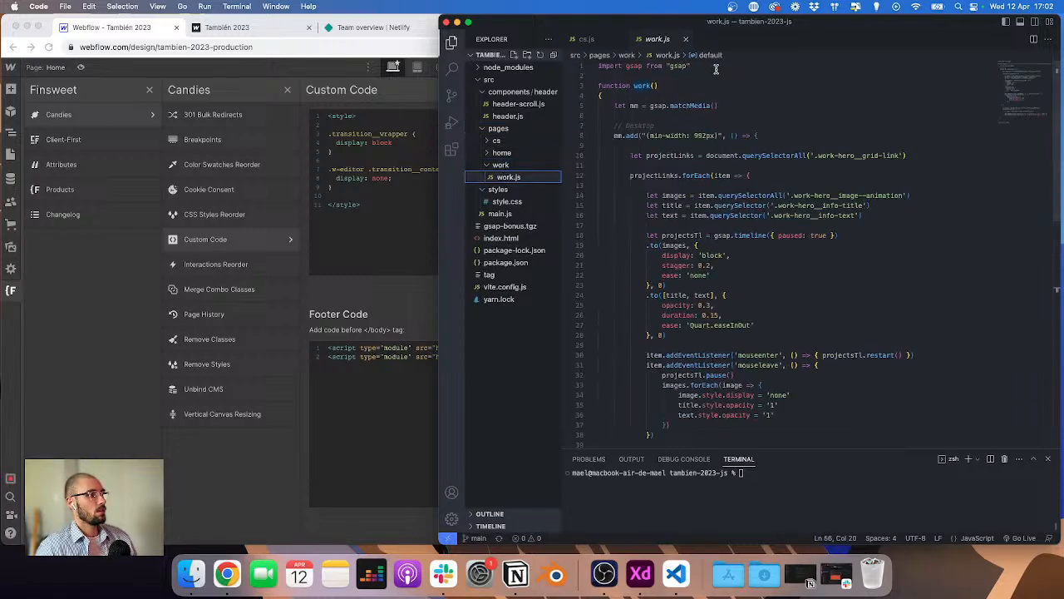
drag(716, 69, 601, 63)
scroll(632, 87, down, 3)
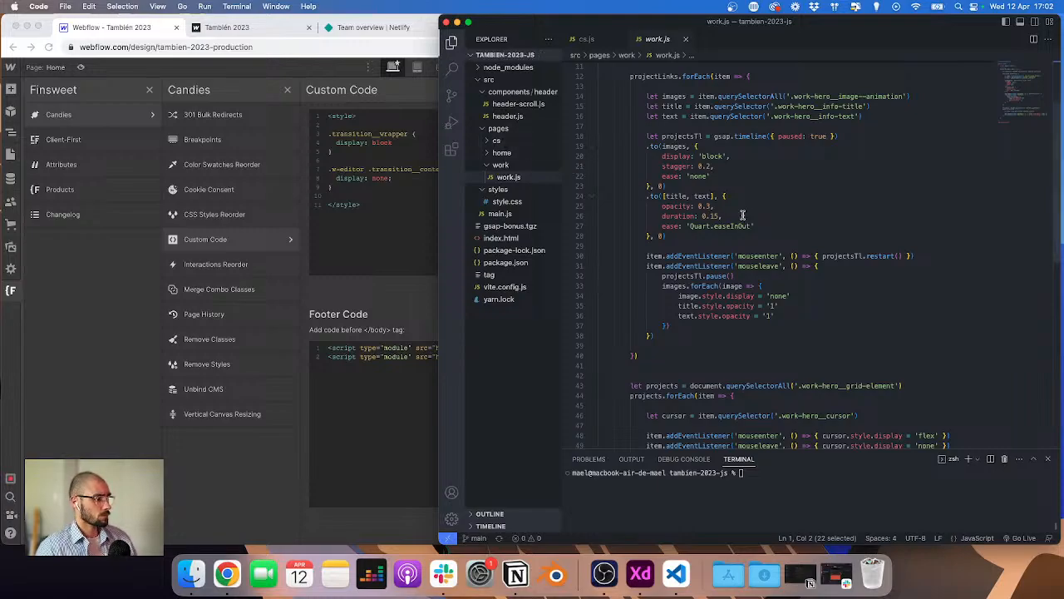
scroll(742, 215, up, 4)
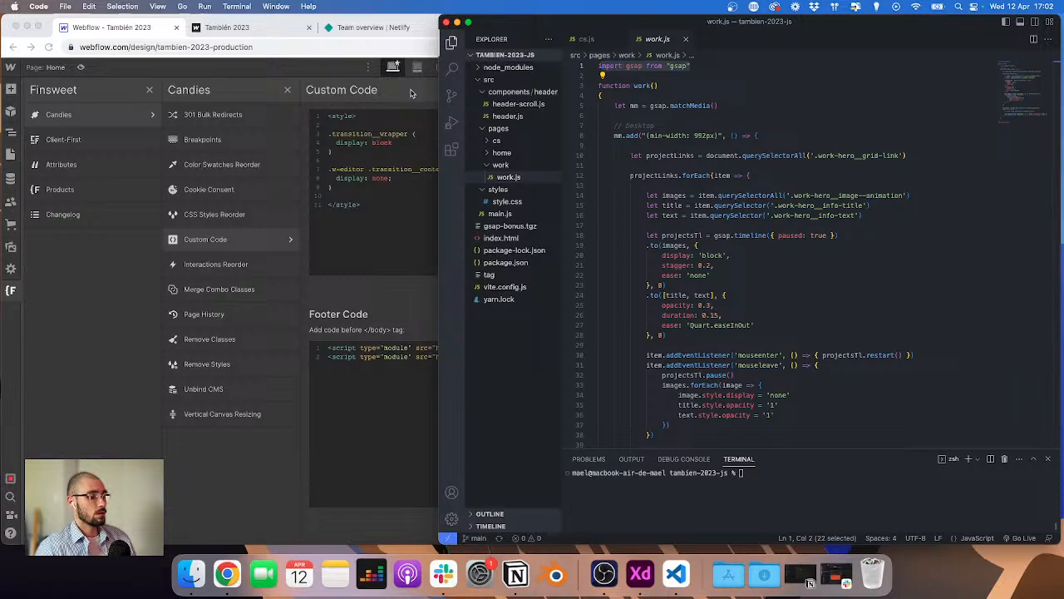
click(767, 474)
text(np)
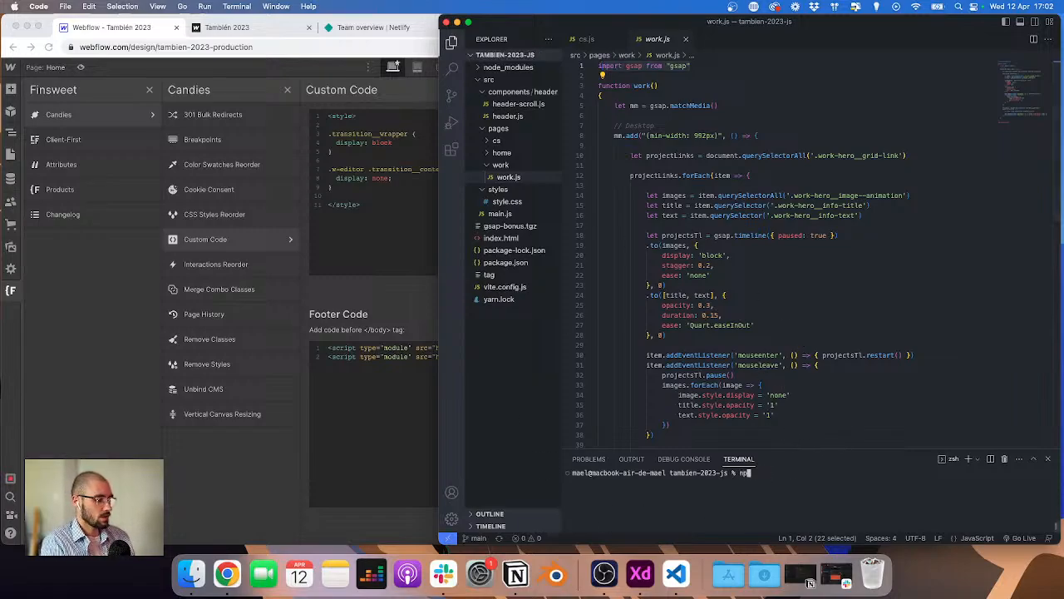
text(m i gsap)
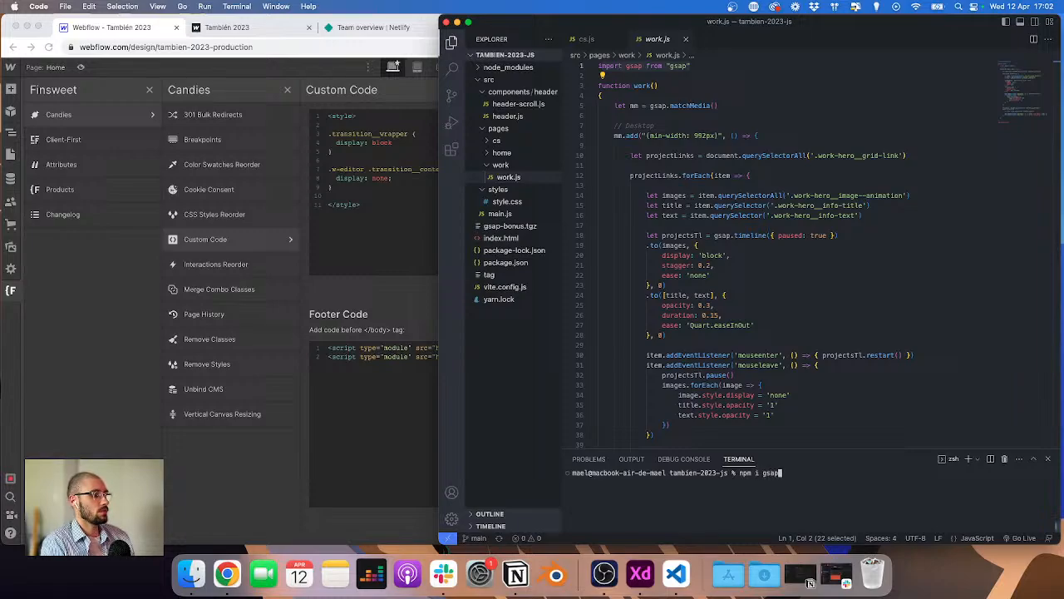
key(BackSpace)
key(BackSpace)
key(BackSpace)
key(BackSpace)
key(BackSpace)
key(BackSpace)
key(BackSpace)
key(BackSpace)
key(BackSpace)
key(BackSpace)
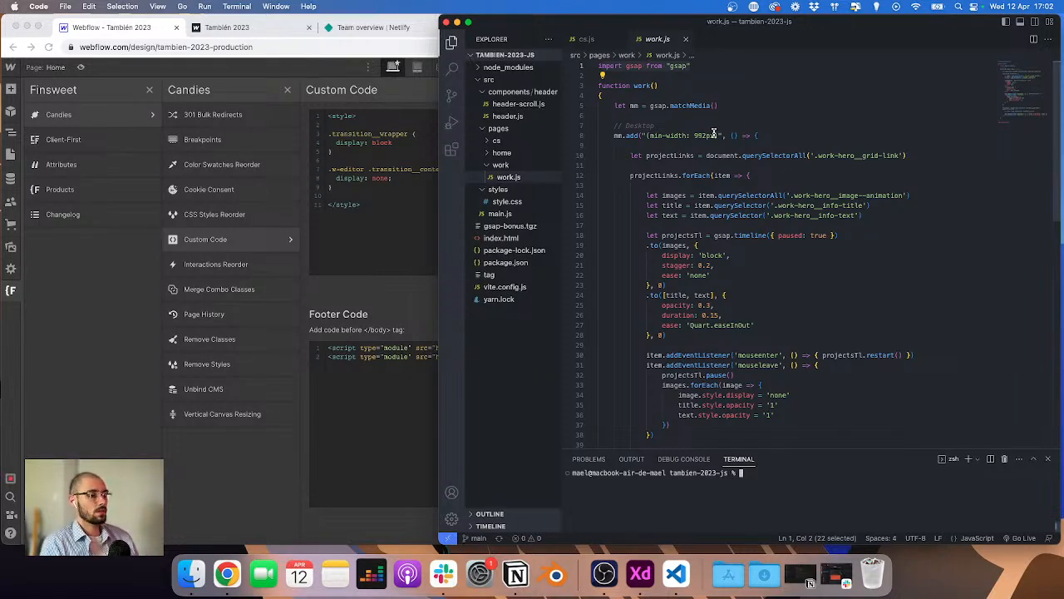
Step: Review the work.js animation code alongside the Webflow footer custom code scripts
click(395, 170)
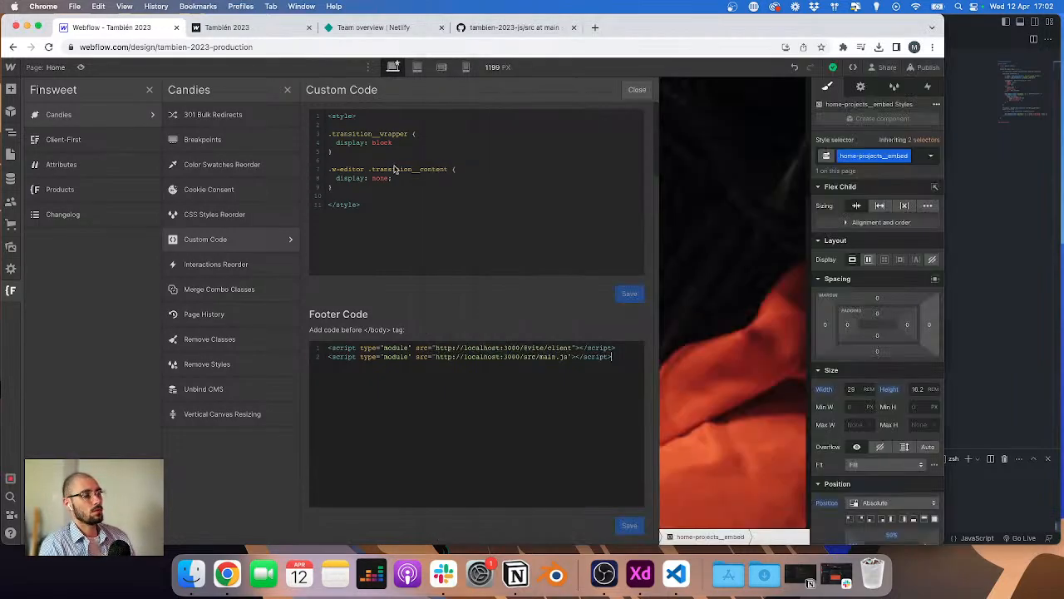
click(966, 217)
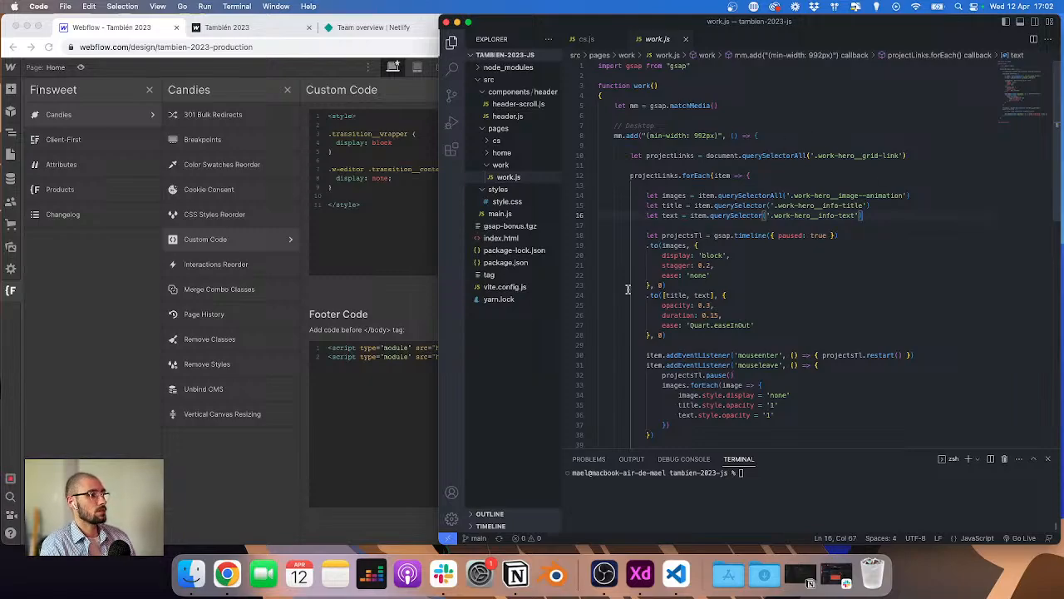
scroll(706, 173, down, 5)
scroll(707, 173, down, 6)
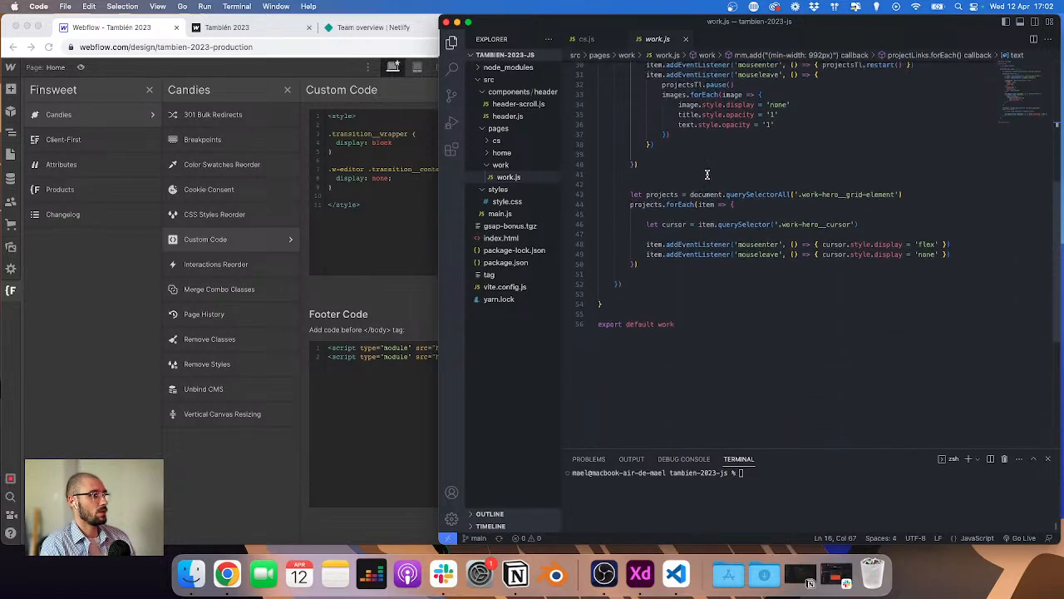
scroll(701, 174, up, 11)
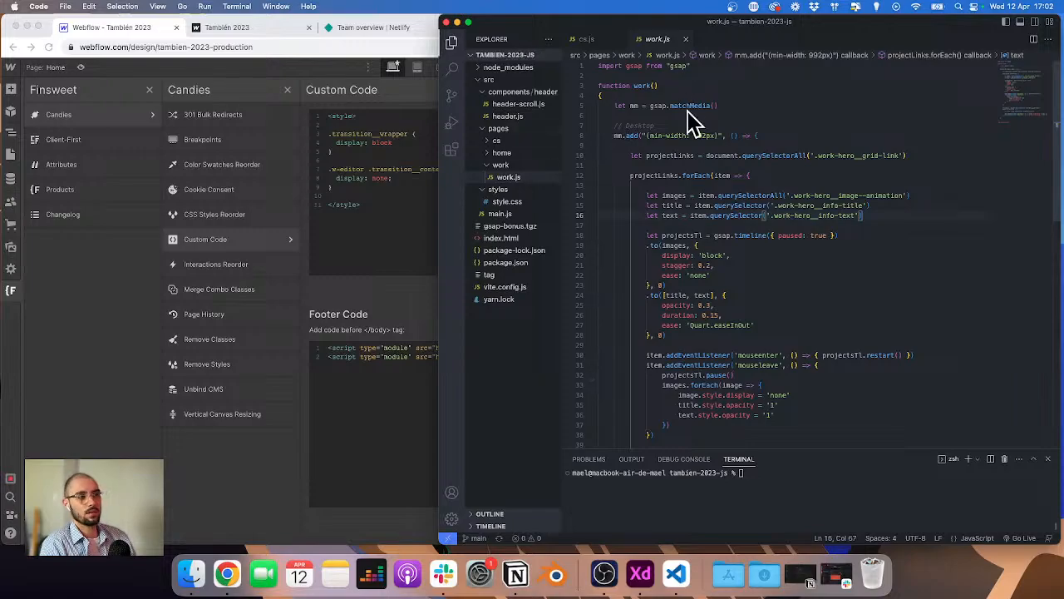
click(369, 401)
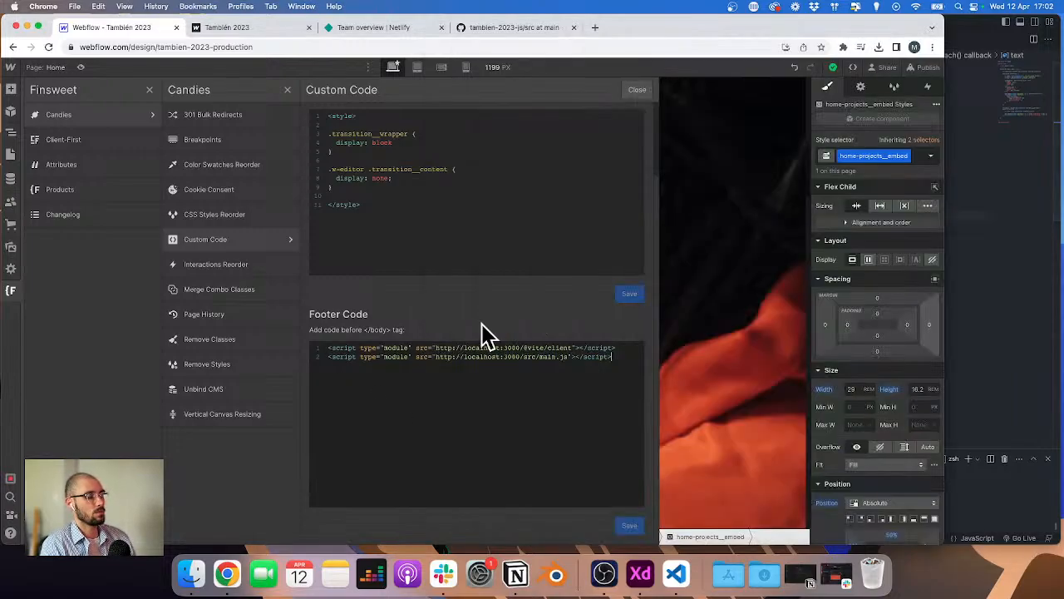
click(977, 296)
scroll(752, 222, down, 1)
scroll(753, 222, down, 4)
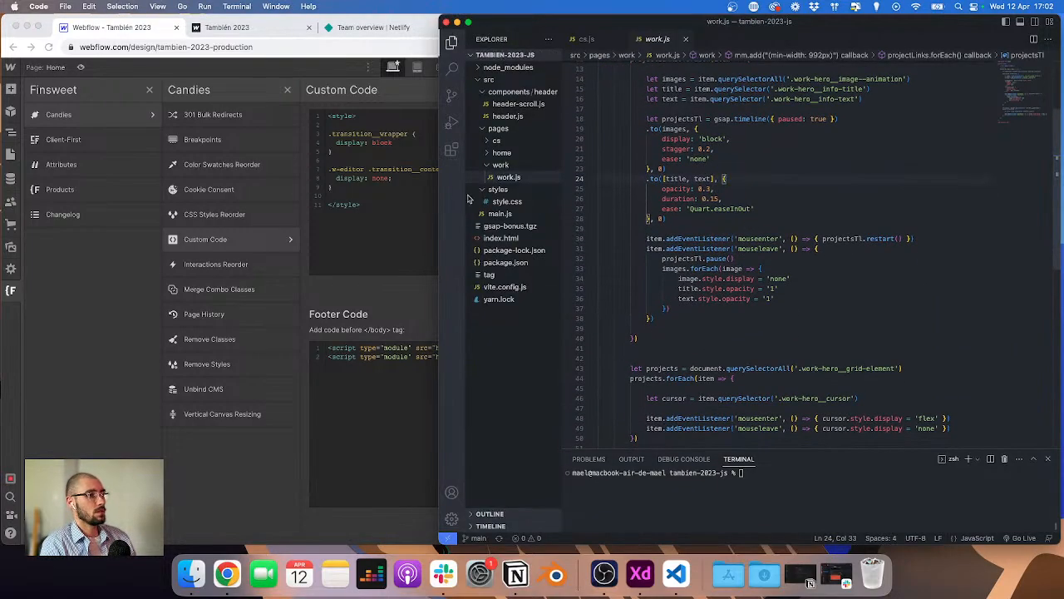
key(ctrl+Up)
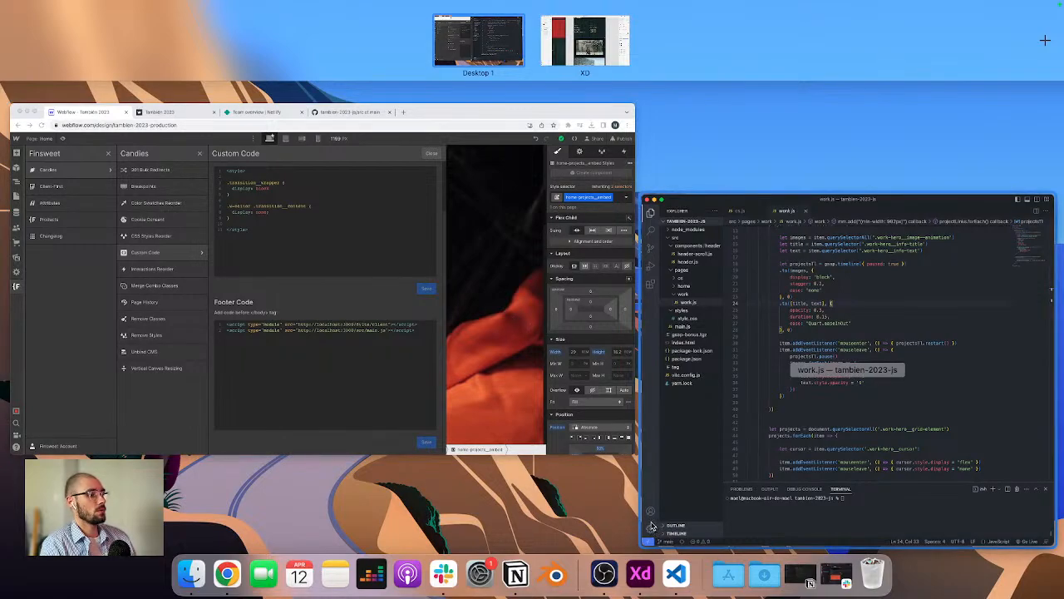
click(323, 280)
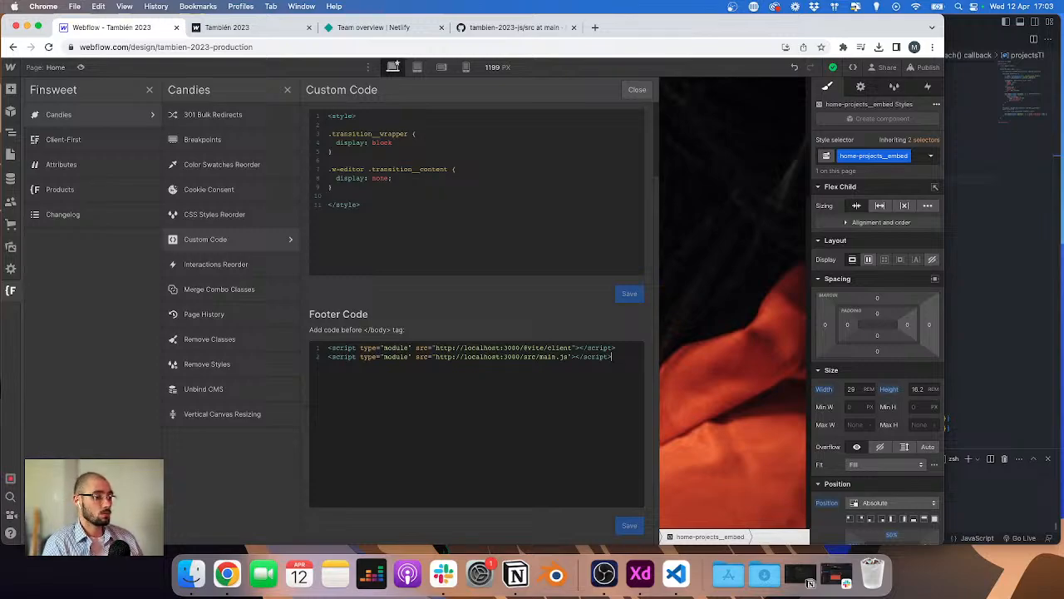
click(1031, 166)
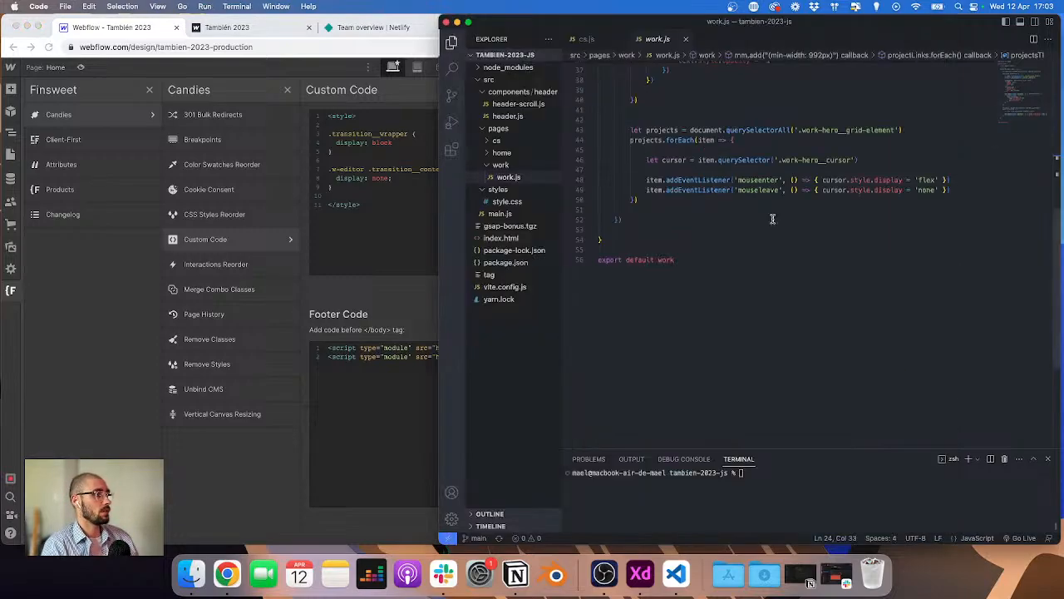
click(338, 249)
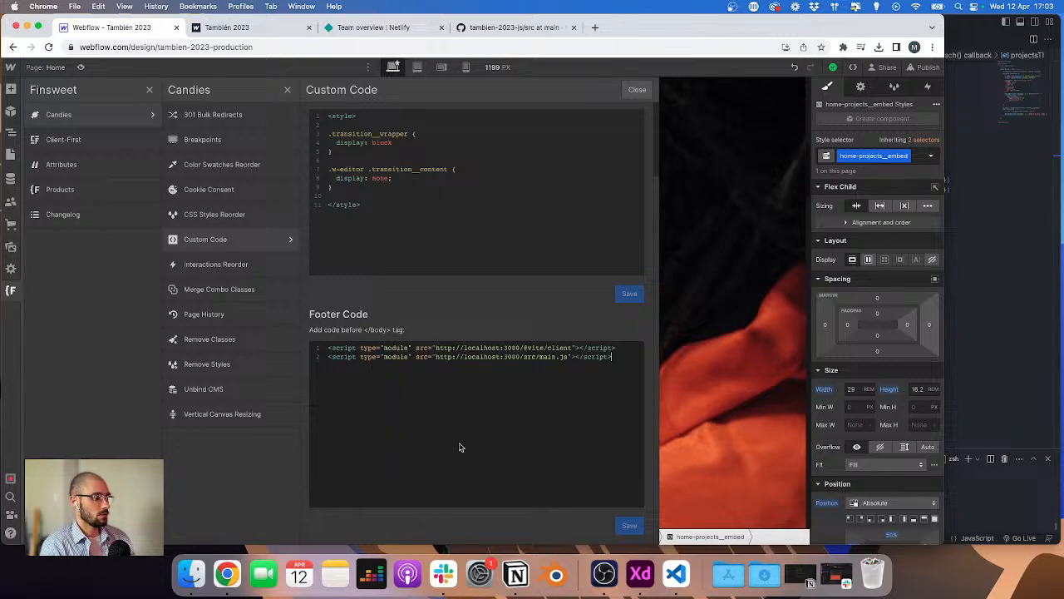
Step: Import an existing project into Netlify from GitHub, picking the tambien-2023-js repository
click(532, 36)
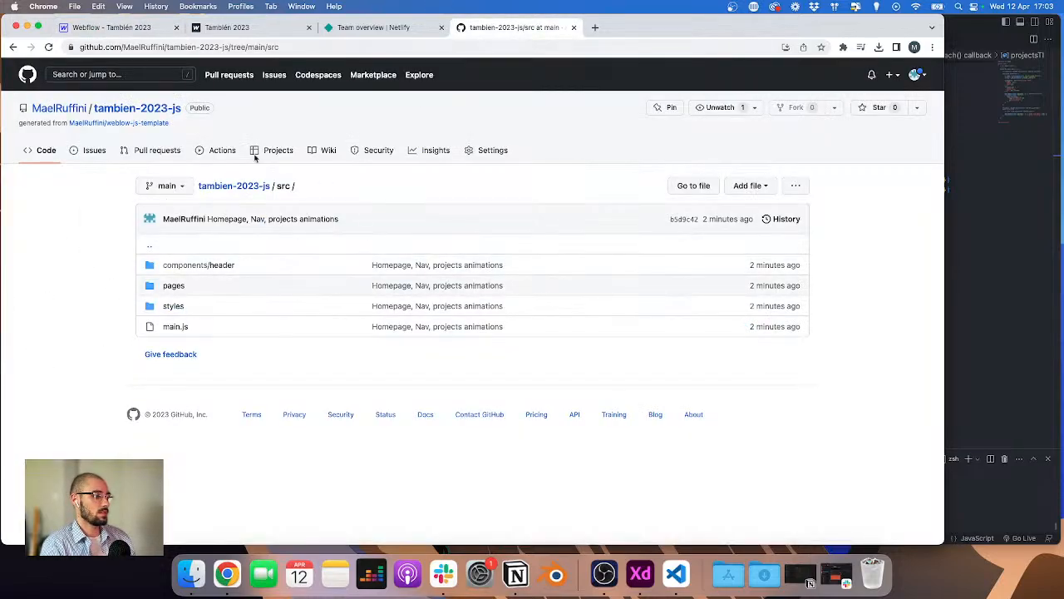
click(392, 30)
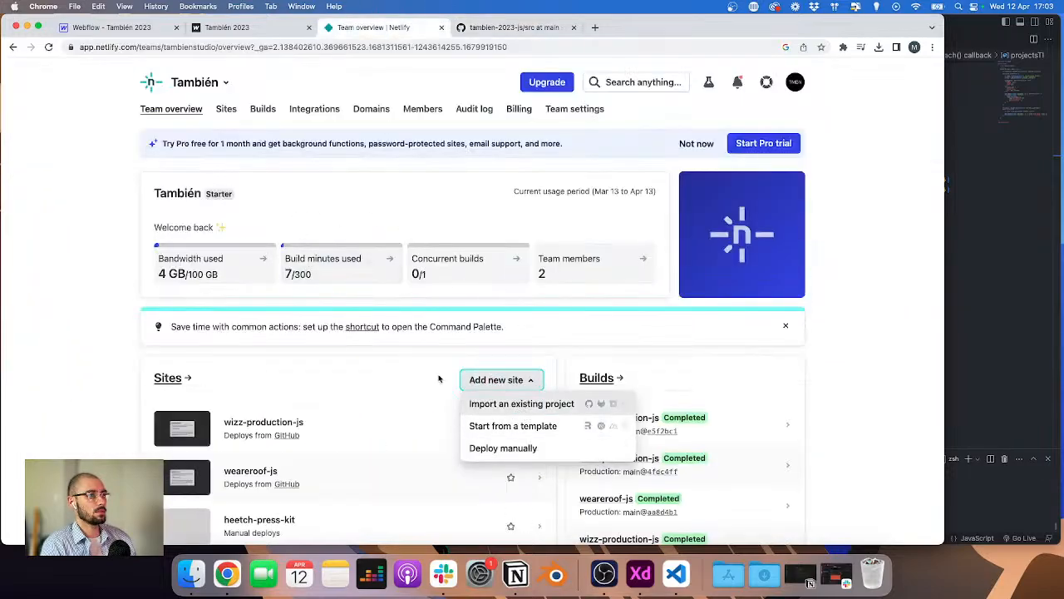
click(496, 411)
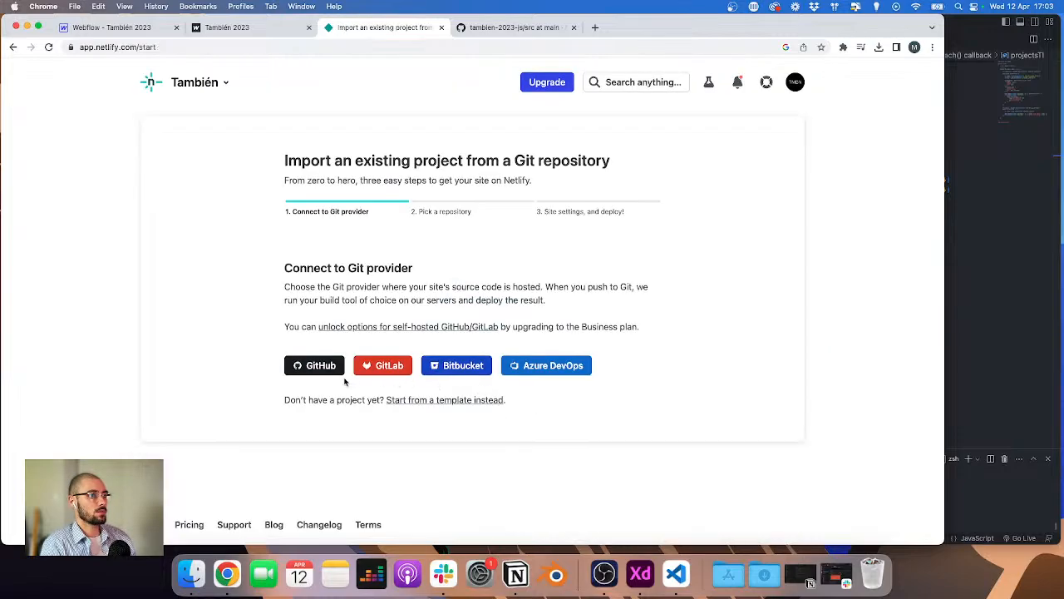
click(311, 368)
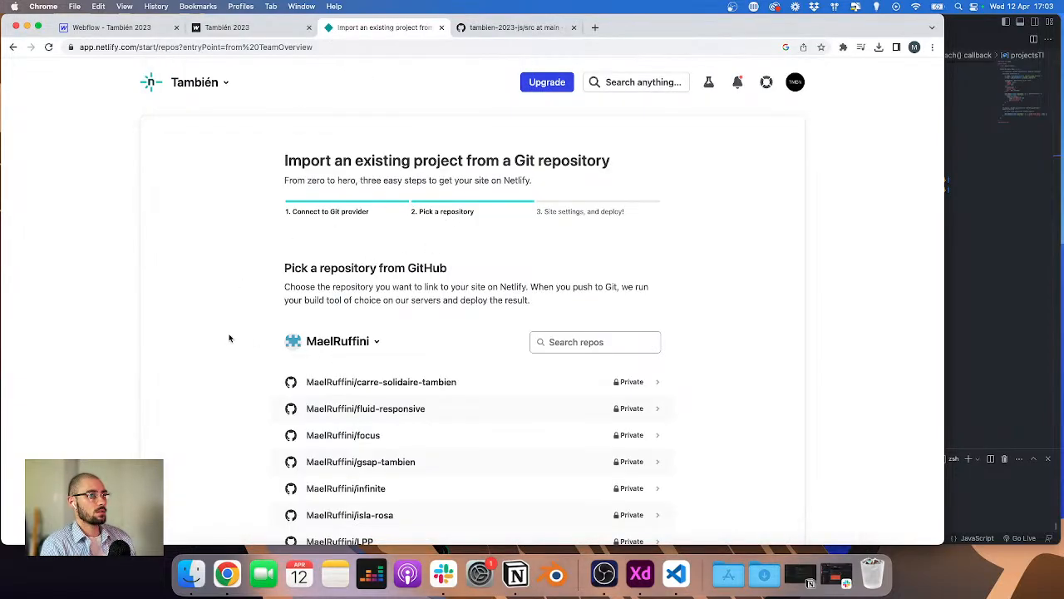
scroll(229, 337, down, 5)
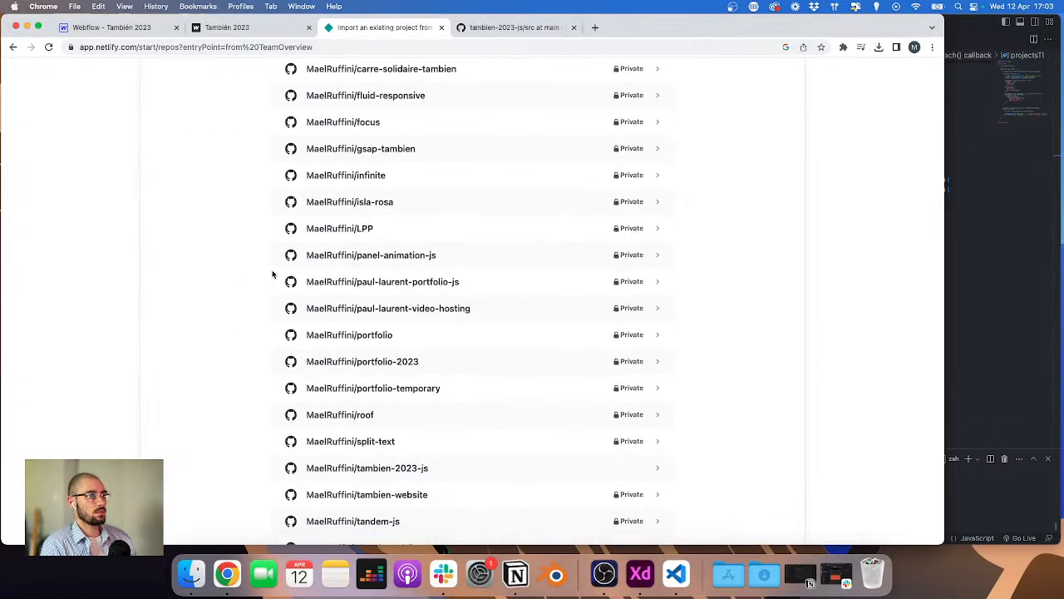
scroll(270, 272, down, 2)
click(402, 325)
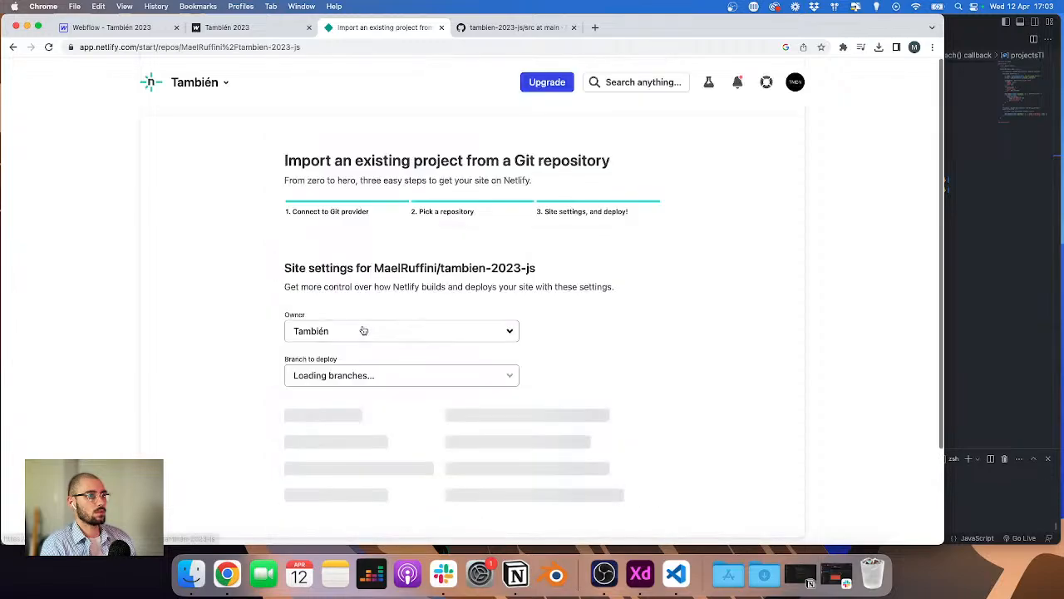
Step: Deploy the site from the main branch with the yarn build command and dist publish directory
scroll(363, 357, down, 2)
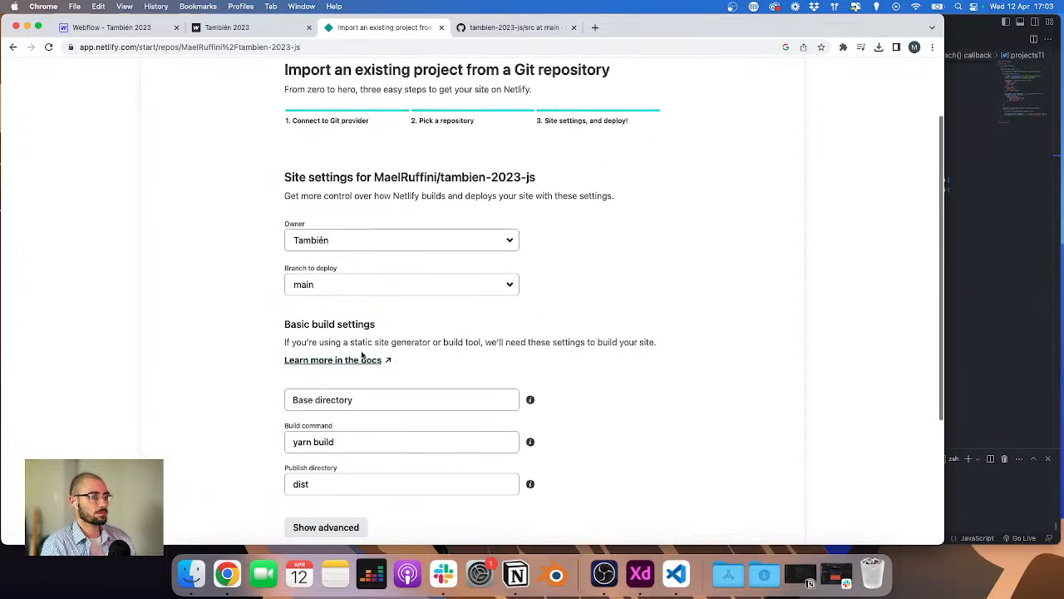
scroll(362, 355, down, 1)
click(327, 514)
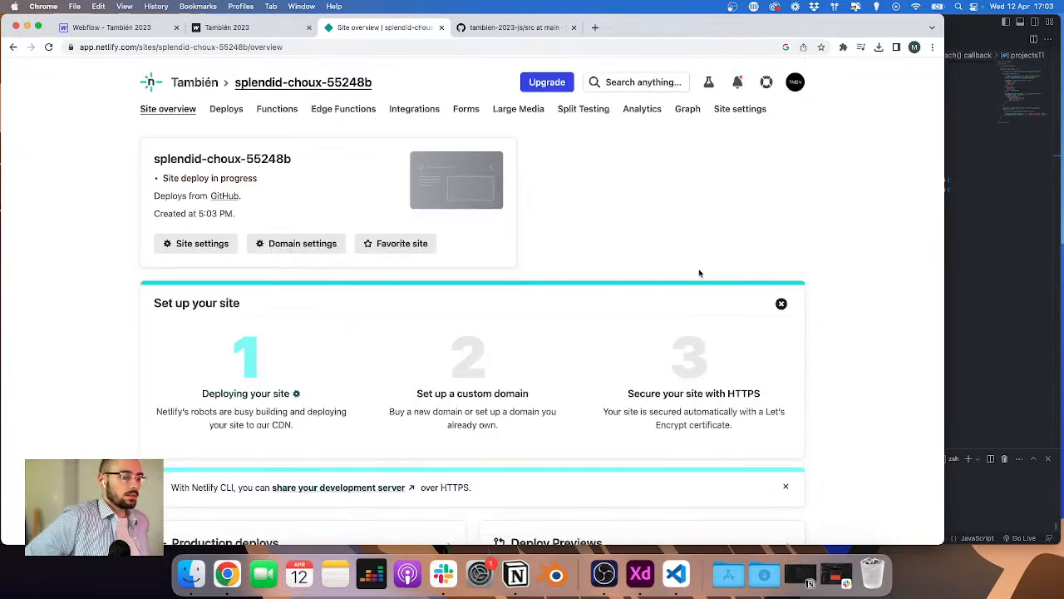
Step: Change the Netlify site name to tambien-2023-js in its domain settings
scroll(228, 279, down, 1)
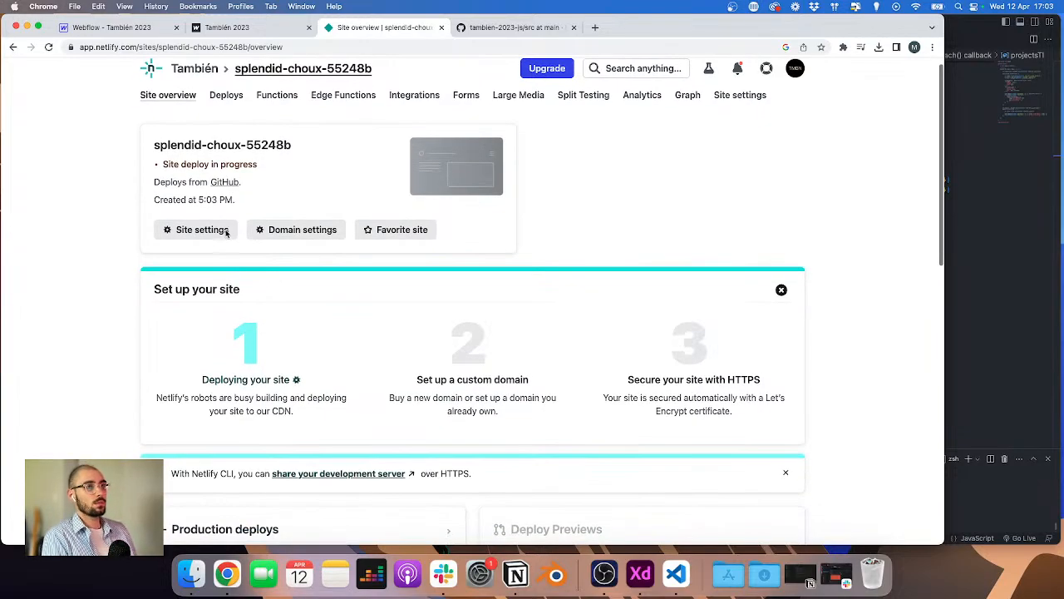
click(239, 163)
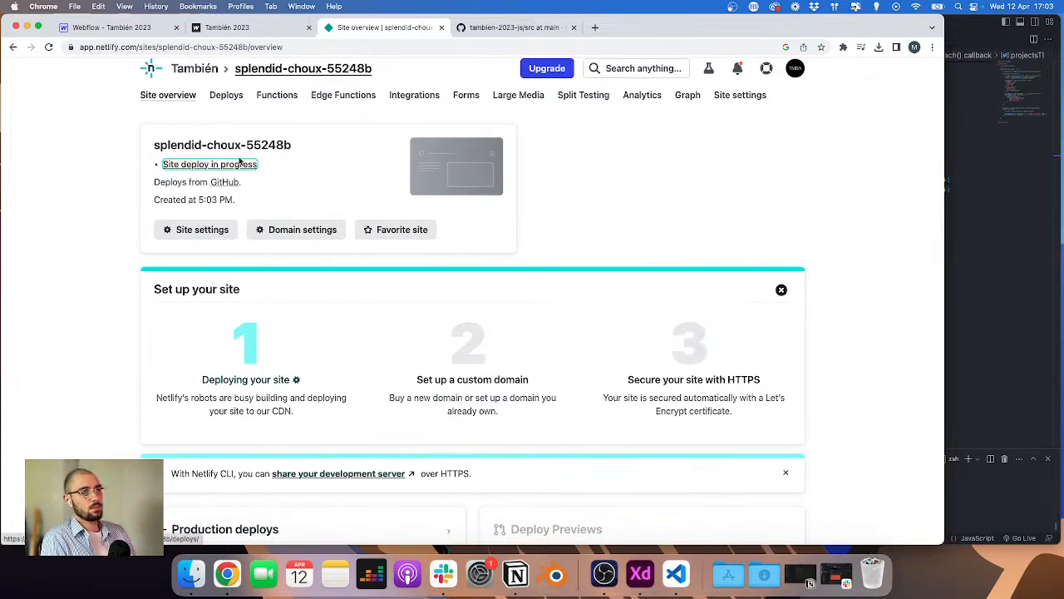
click(281, 231)
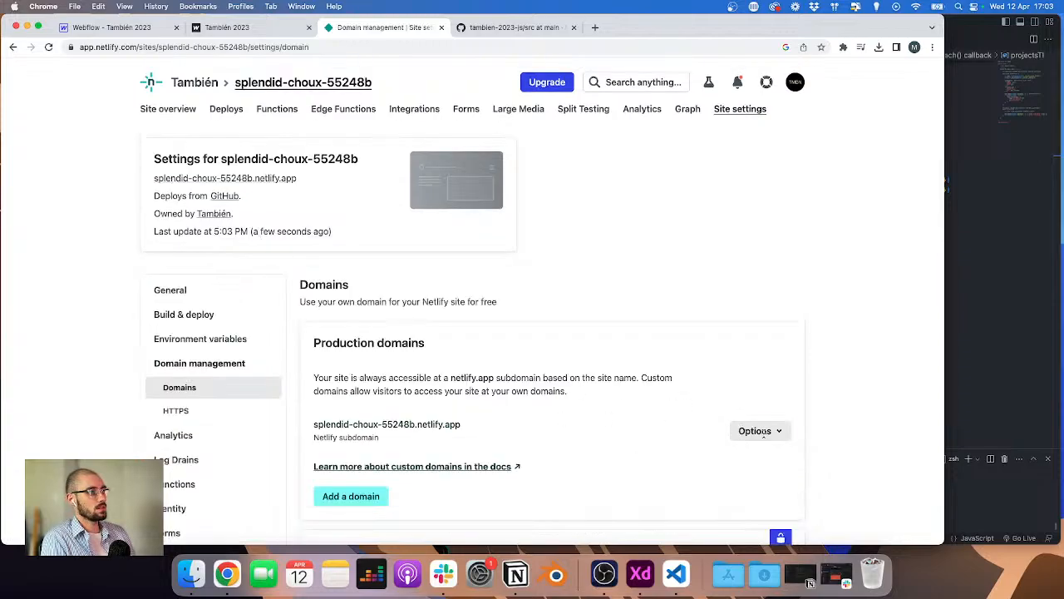
click(764, 433)
click(757, 456)
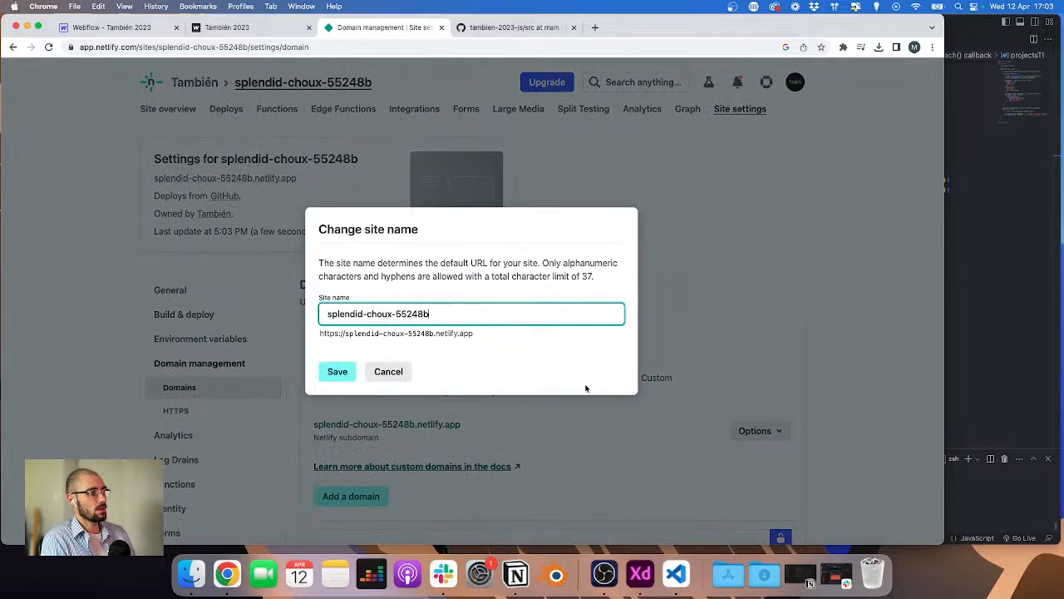
key(super+a)
text(tambien-)
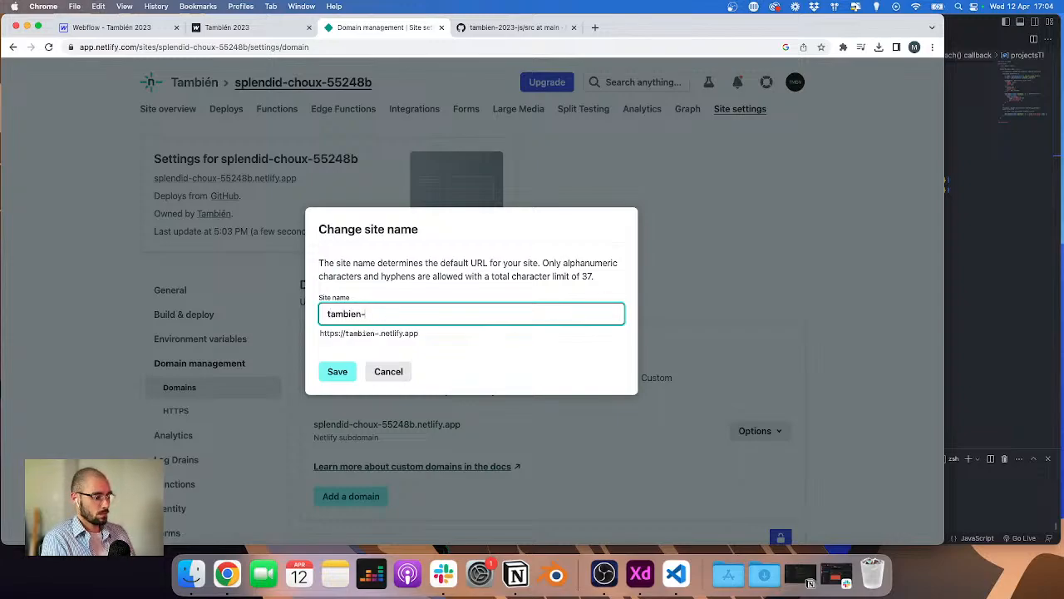
text(2023-js)
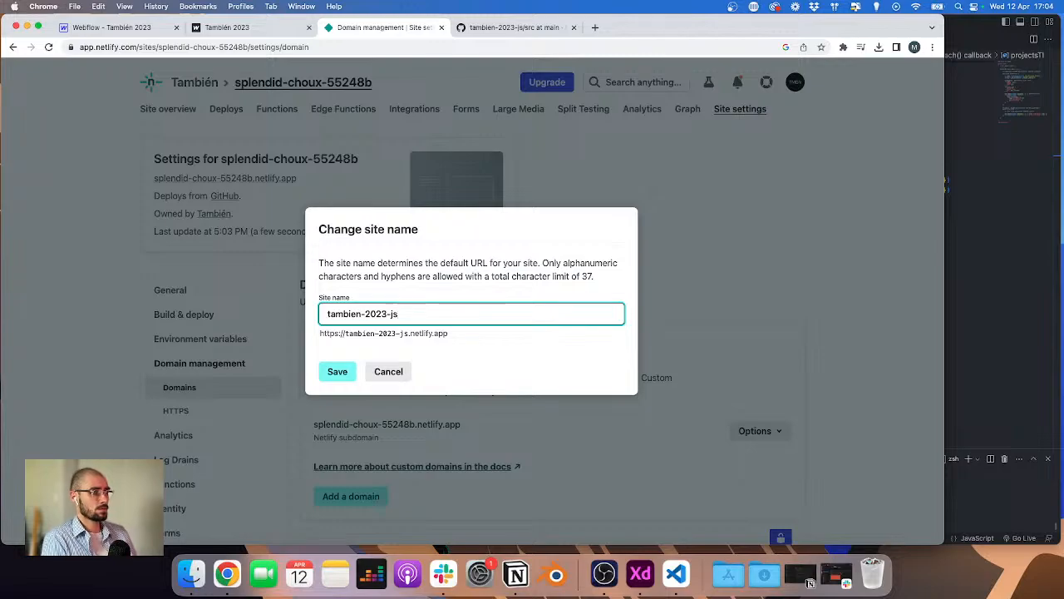
click(339, 372)
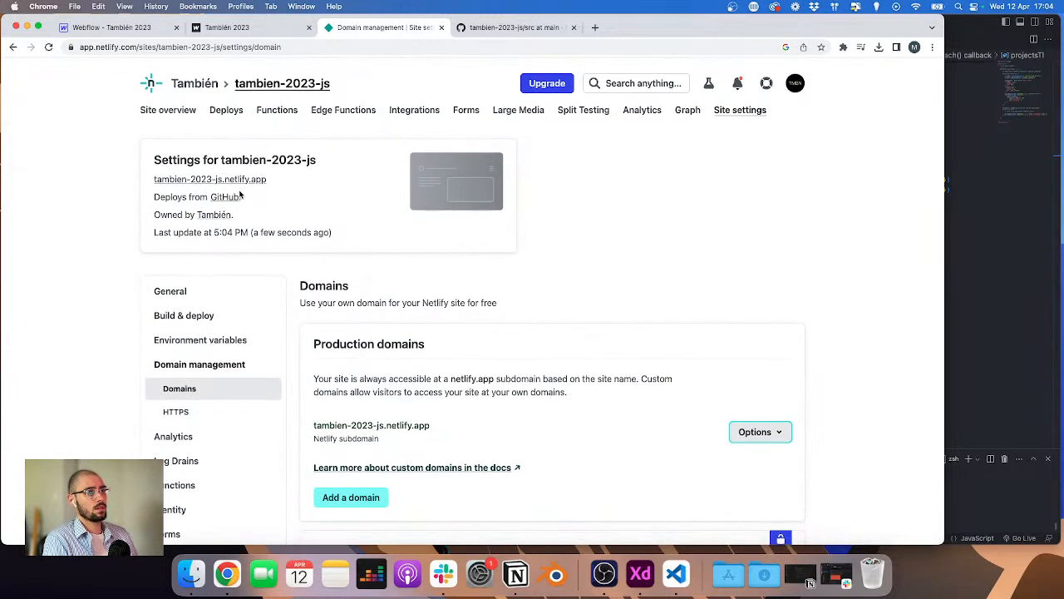
Step: Open the deployed site and go to its /main.js file
click(168, 109)
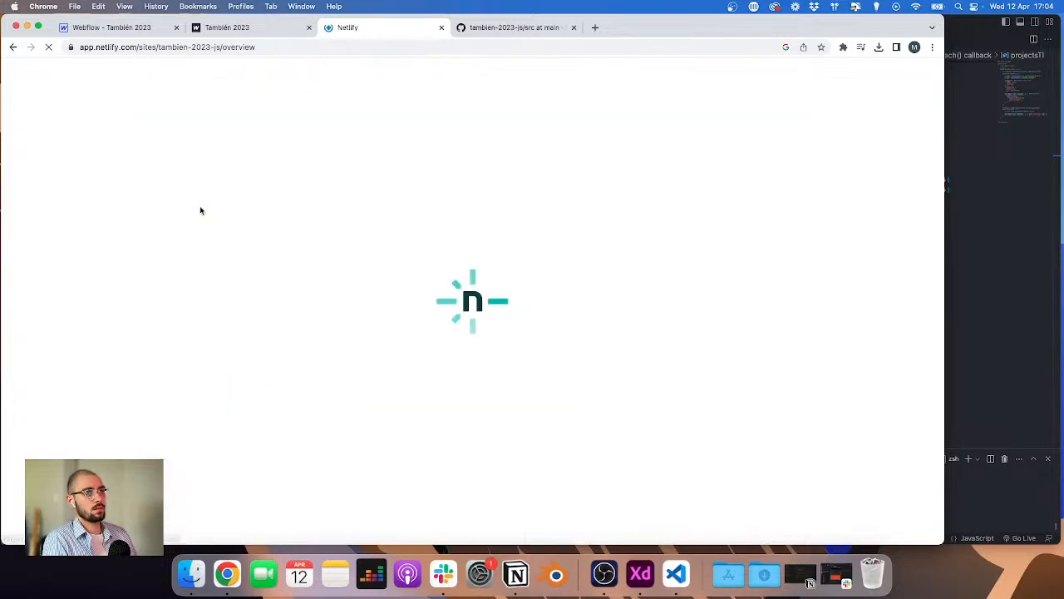
scroll(207, 231, down, 3)
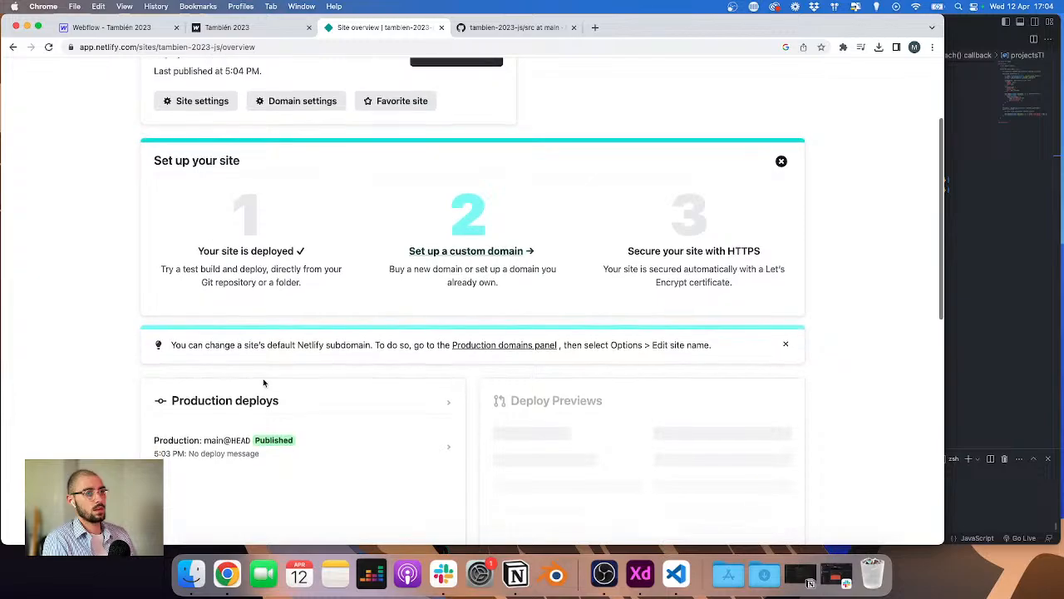
scroll(216, 225, up, 3)
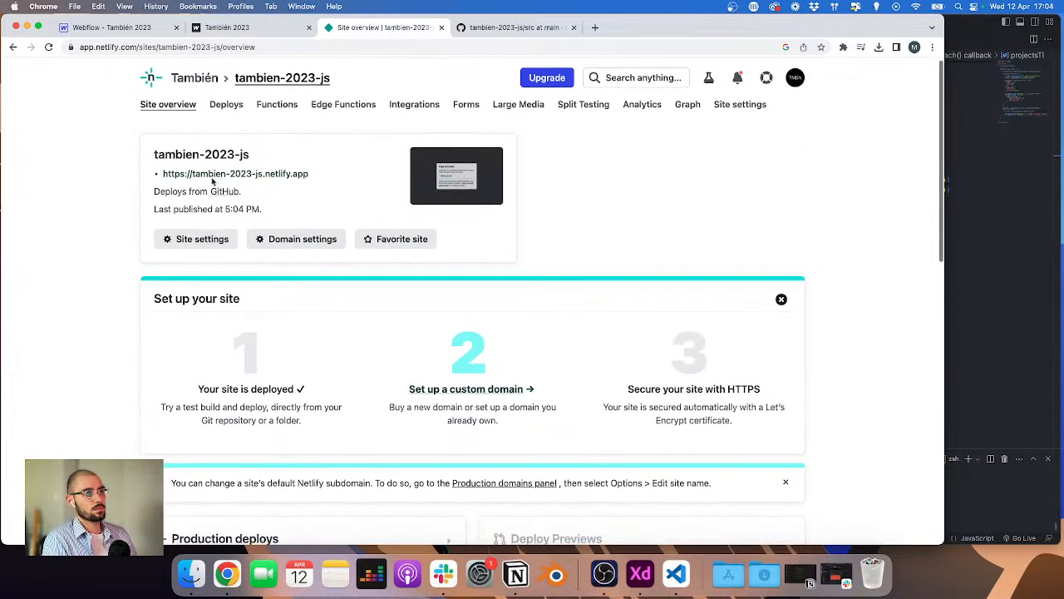
click(214, 178)
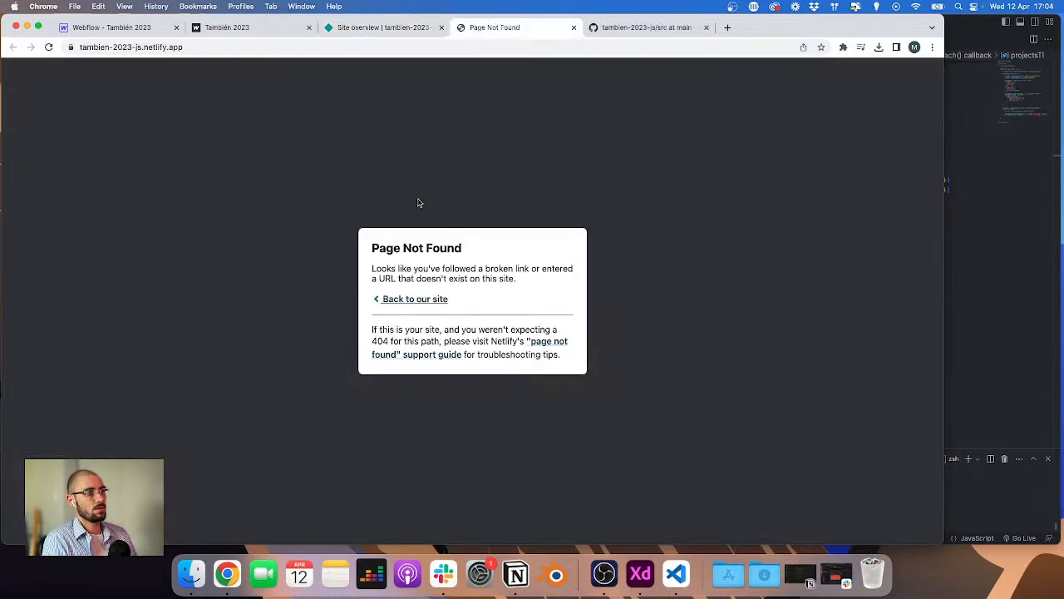
click(205, 46)
click(206, 46)
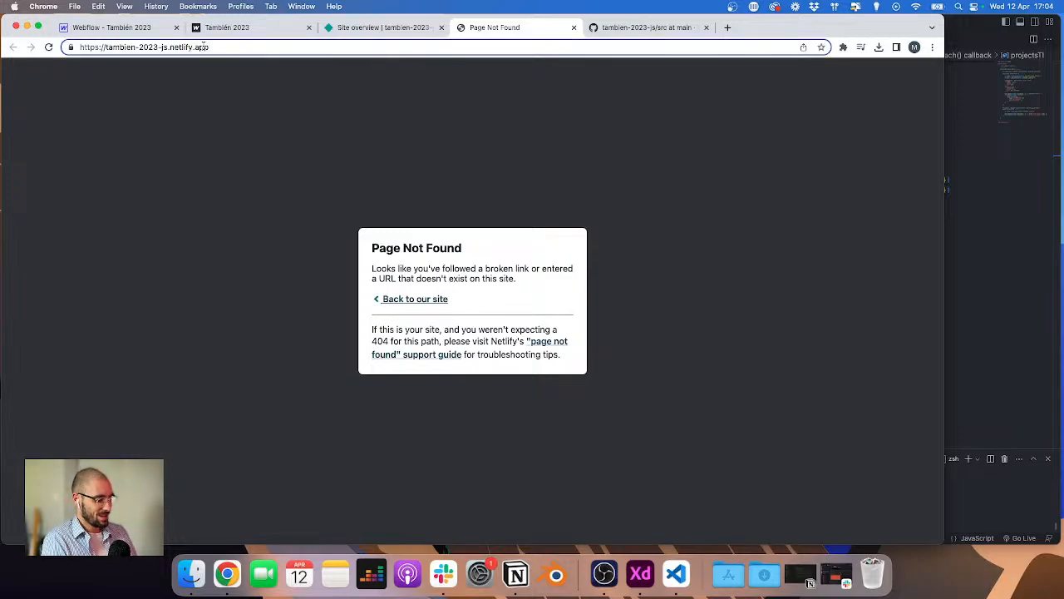
text(/main.)
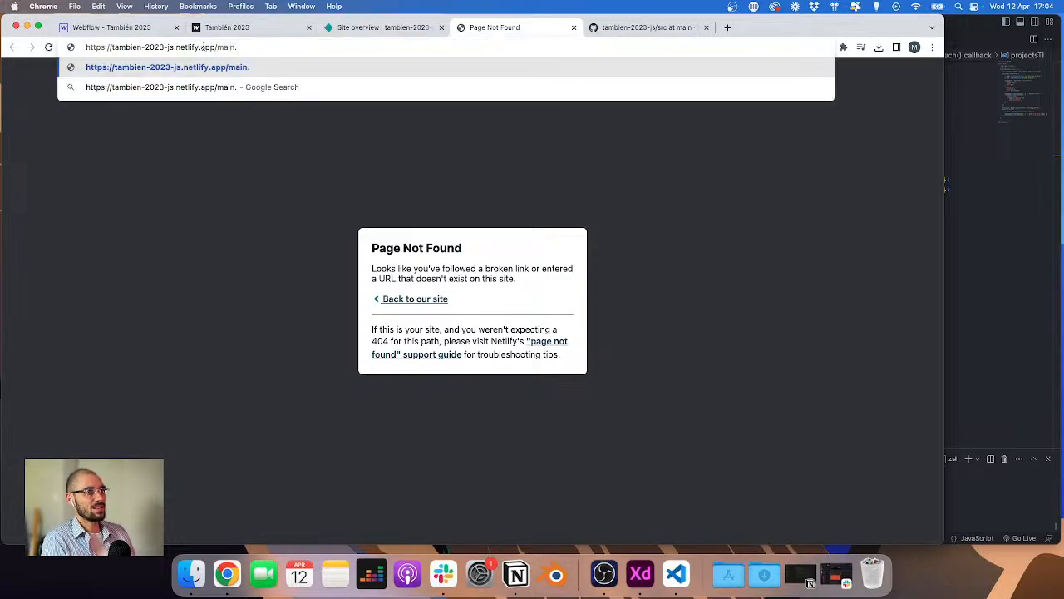
text(js)
key(Return)
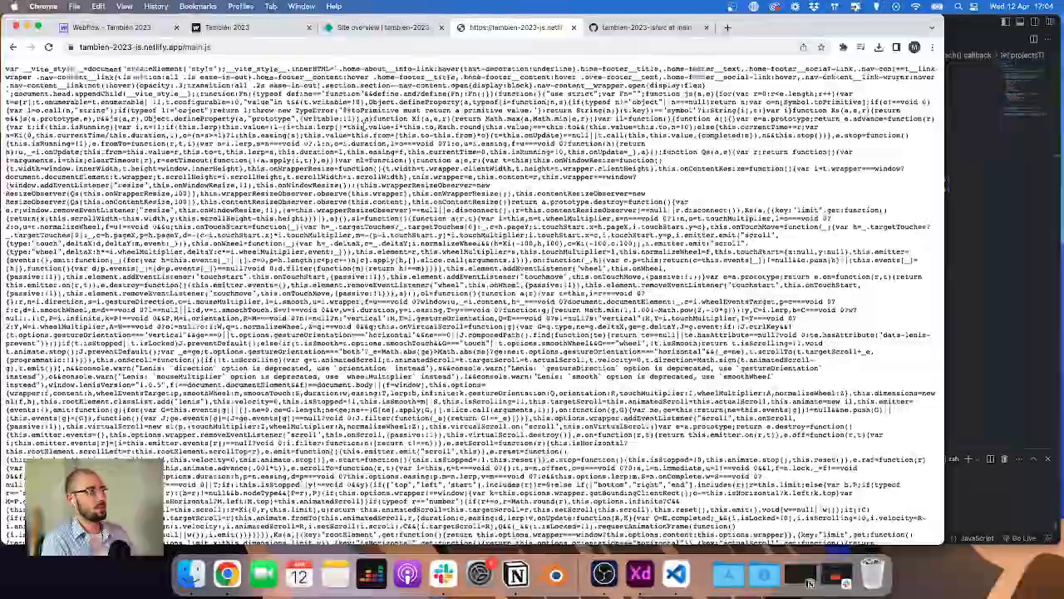
Step: Copy the deployed main.js URL and return to the Webflow custom code settings
scroll(469, 300, down, 20)
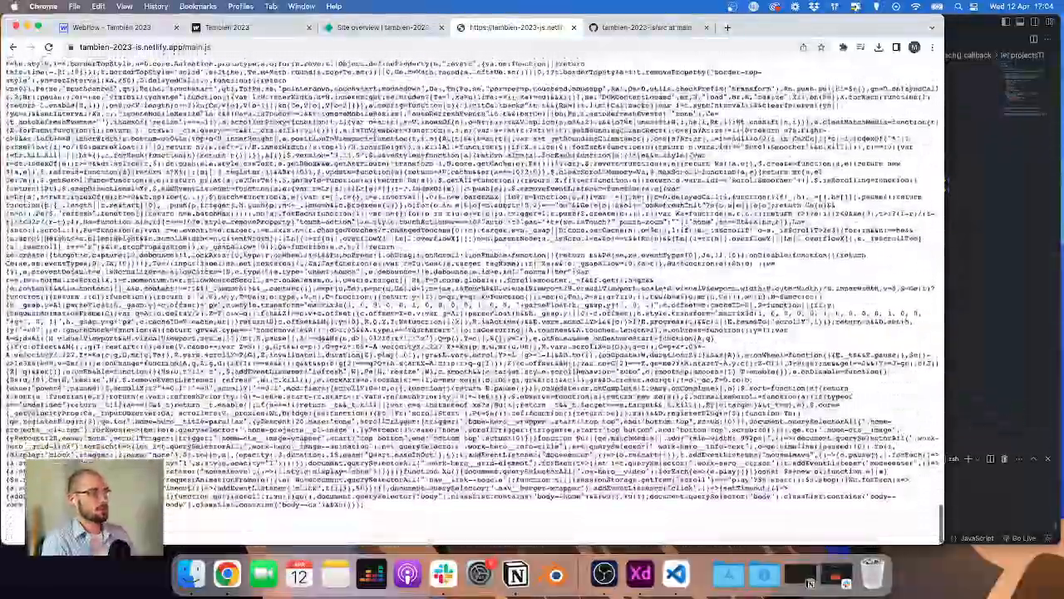
scroll(470, 300, up, 20)
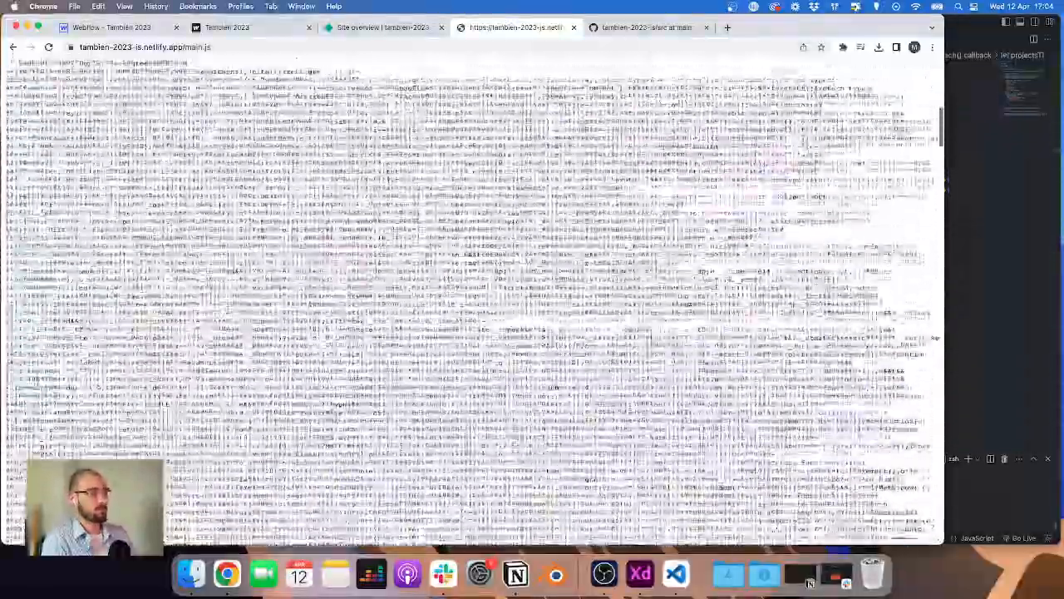
scroll(470, 299, up, 15)
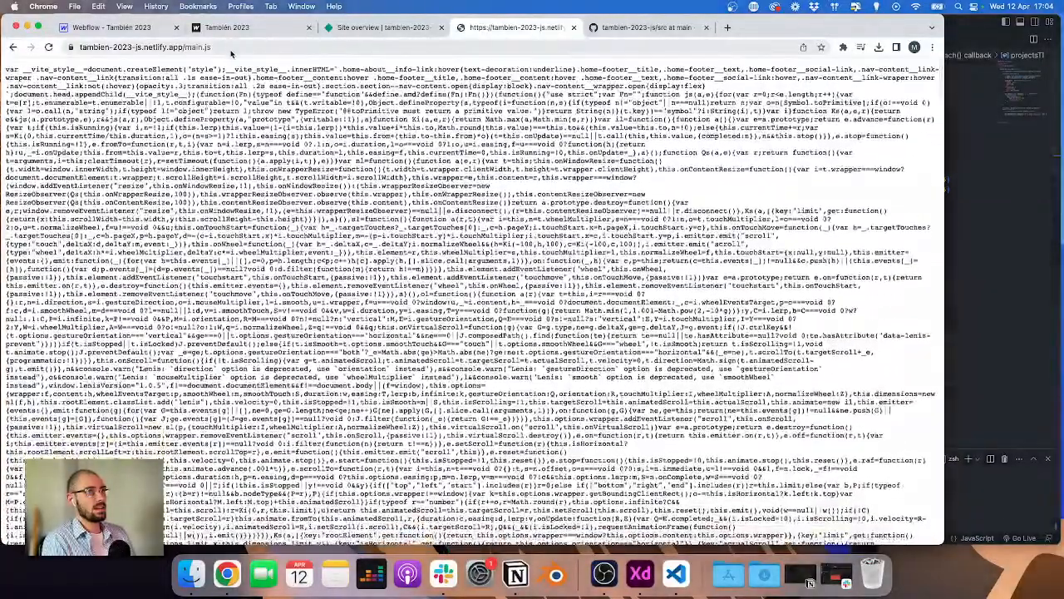
click(231, 50)
key(super+c)
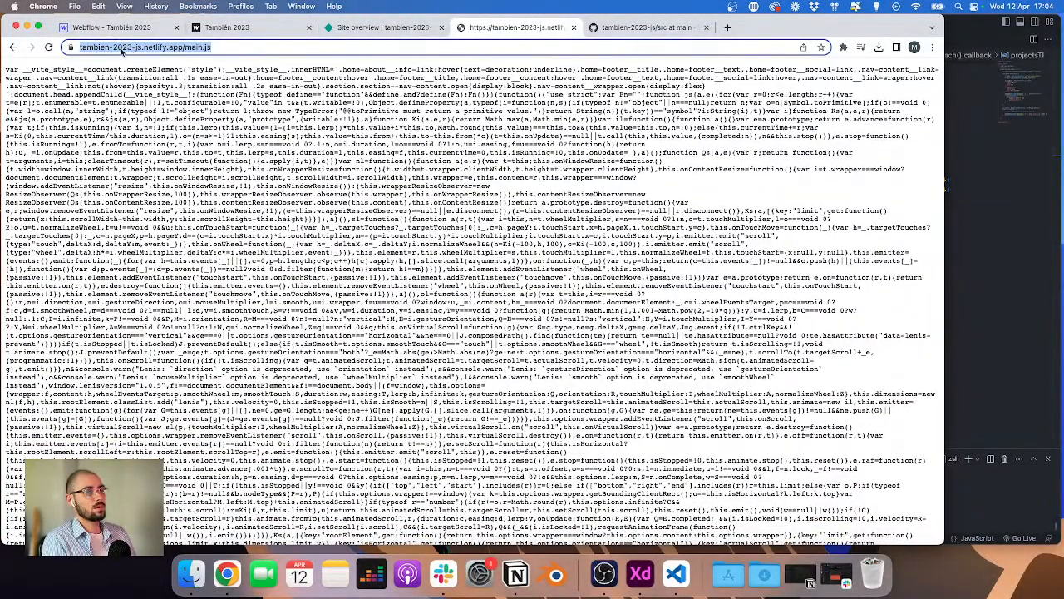
click(108, 27)
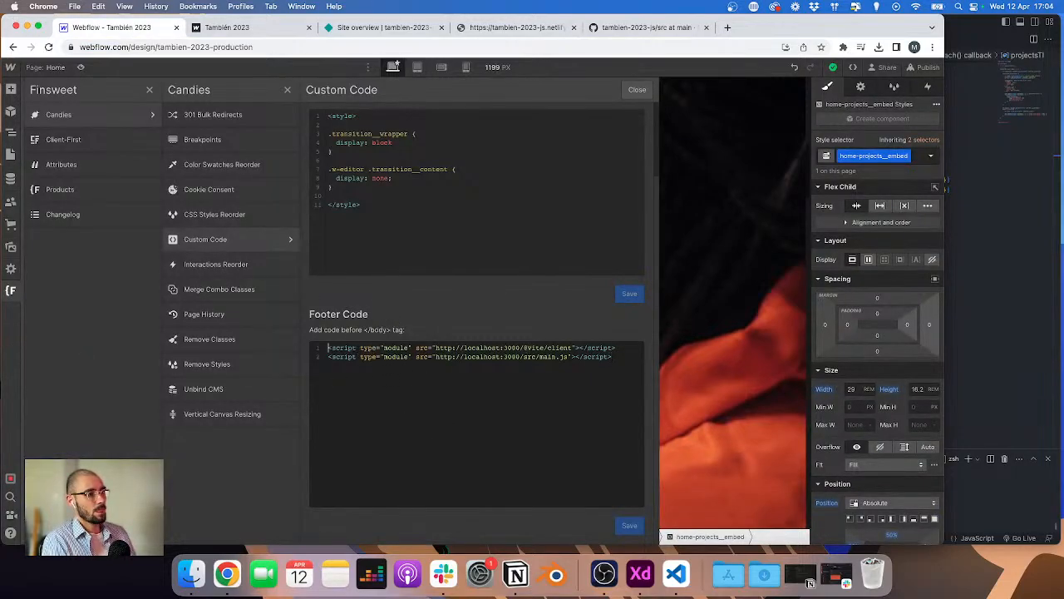
Step: Comment out the two localhost script tags in the footer code
text(<)
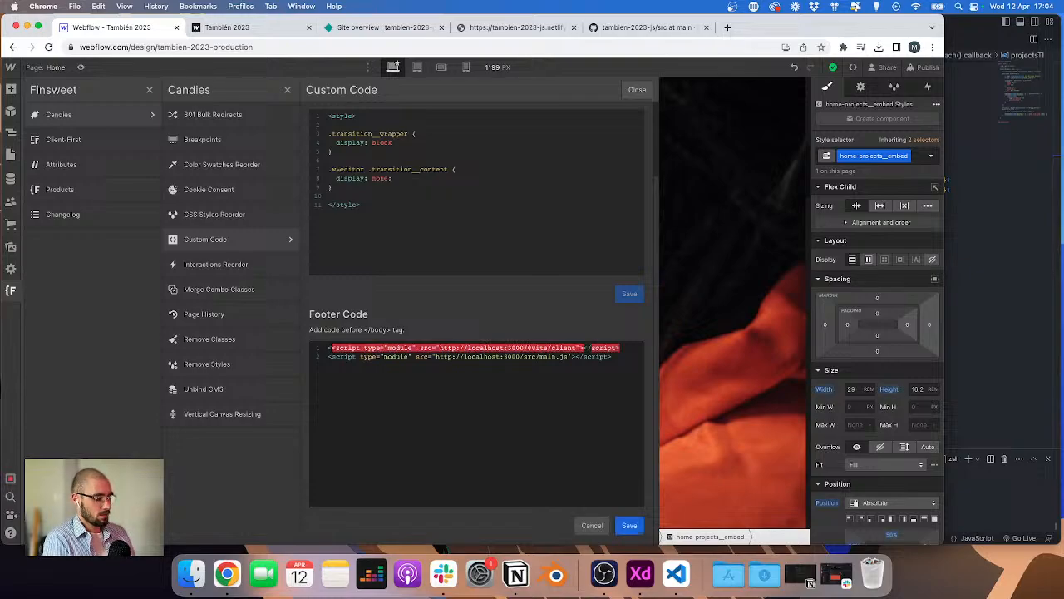
text(!)
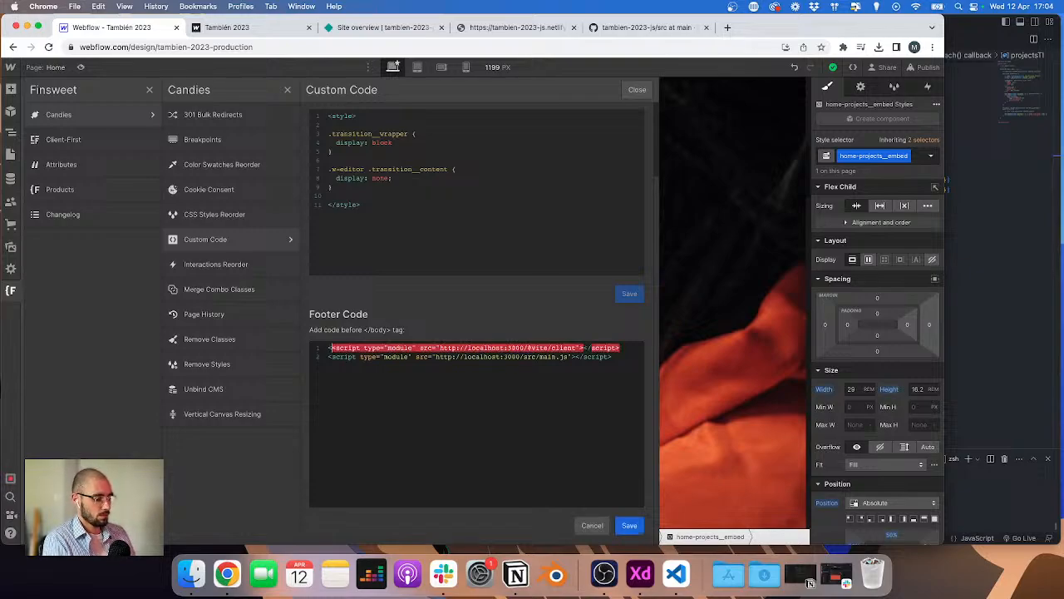
text(--)
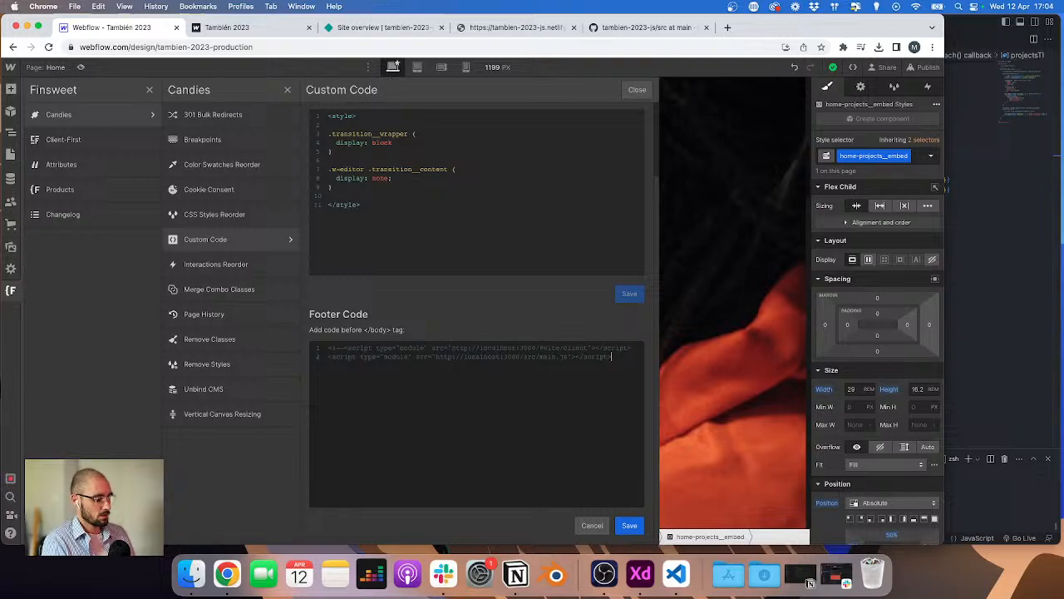
text(>)
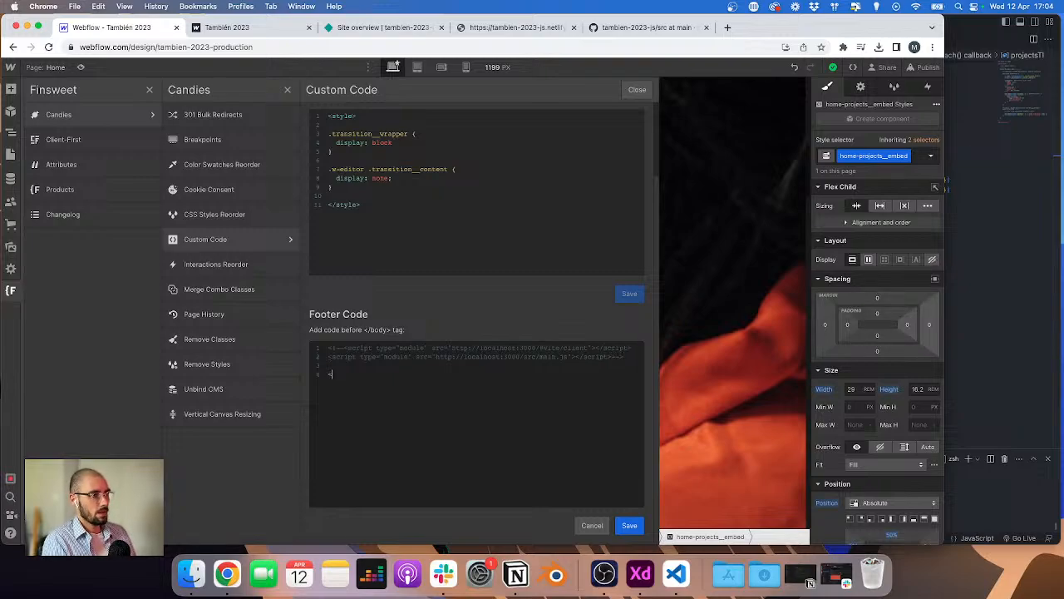
text(></s)
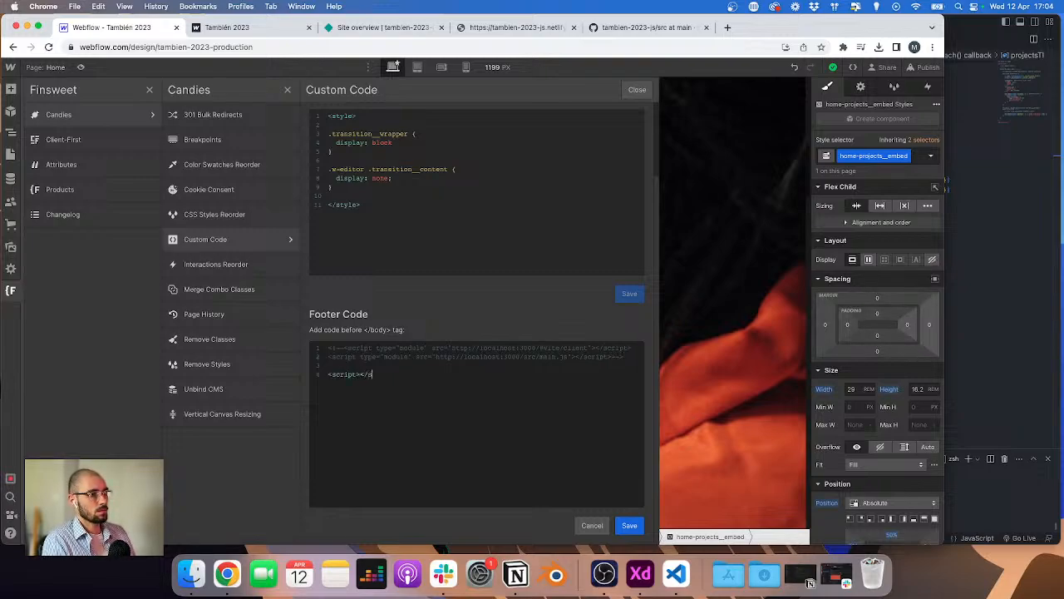
text(cript>)
key(Left)
key(Left)
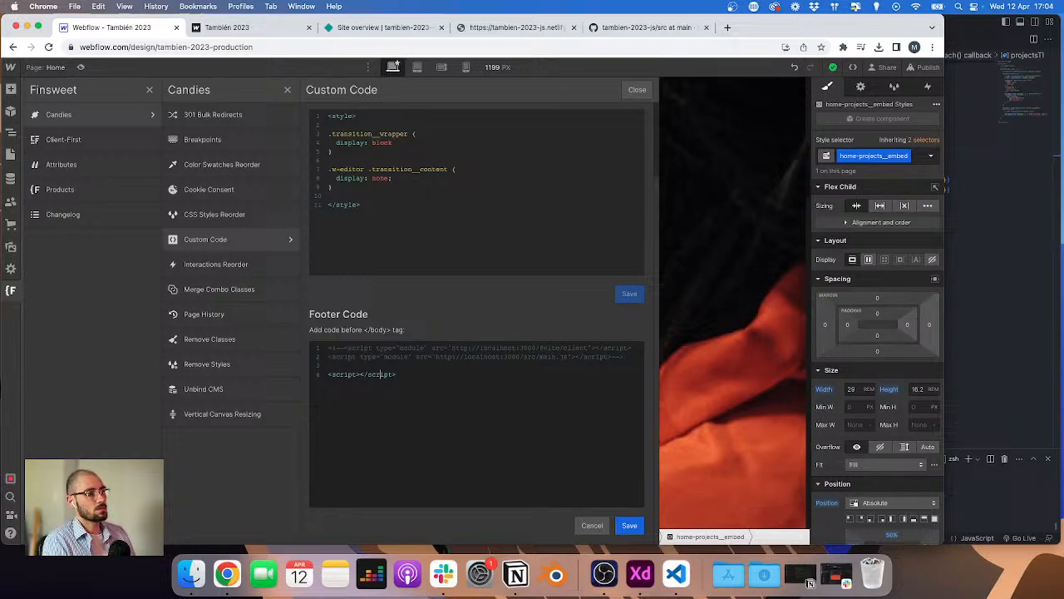
text(src)
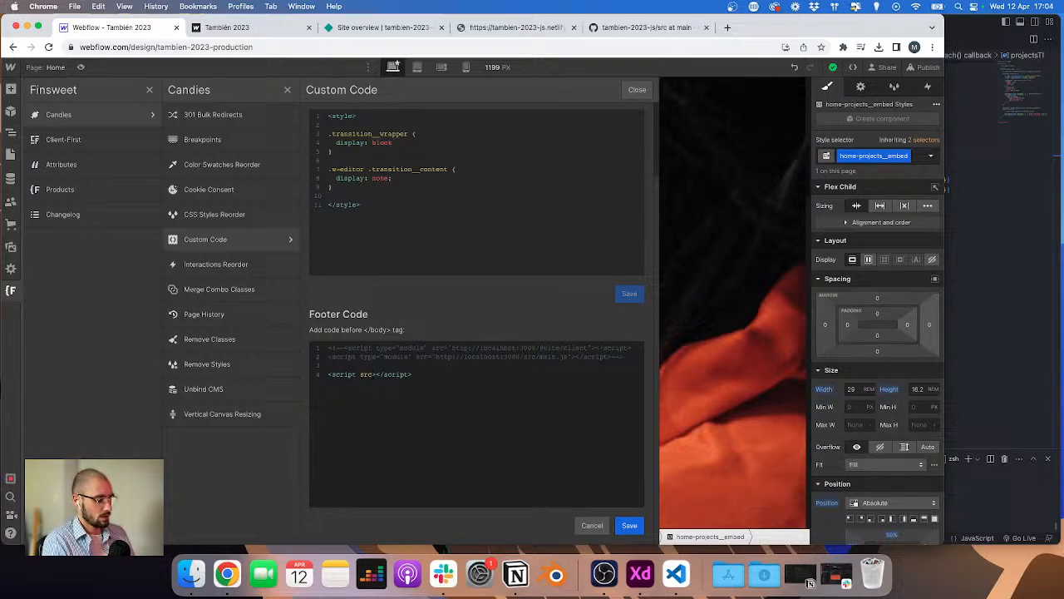
text(=)
text("")
key(Left)
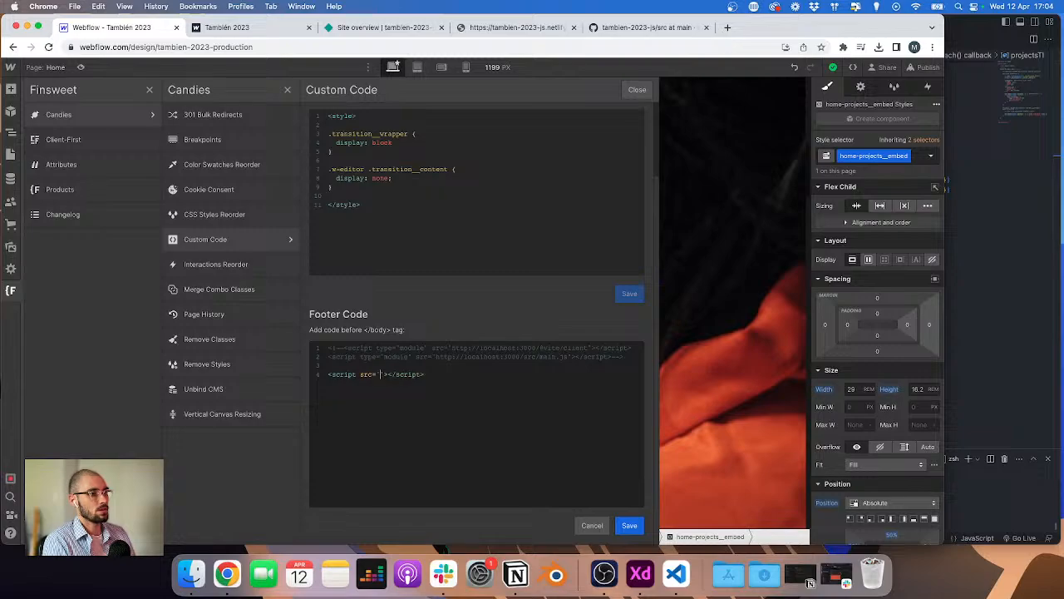
key(super+v)
key(super+z)
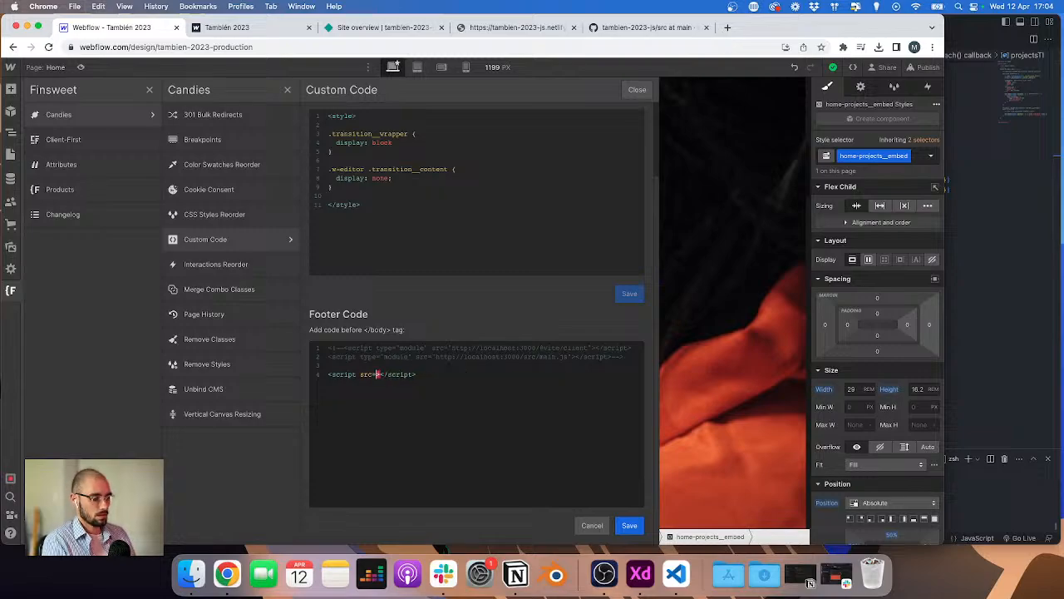
key(super+v)
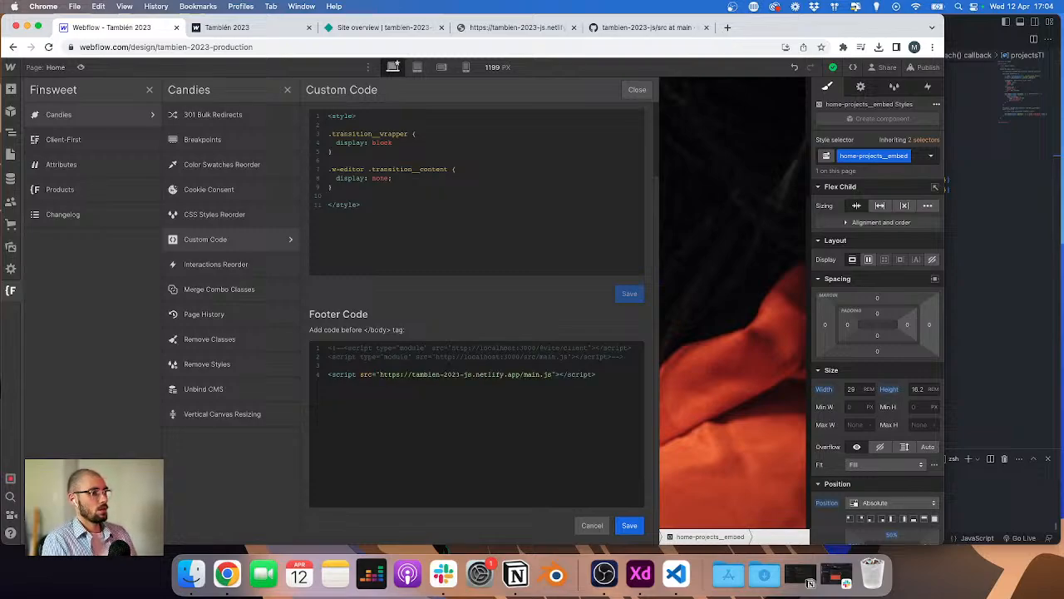
click(629, 525)
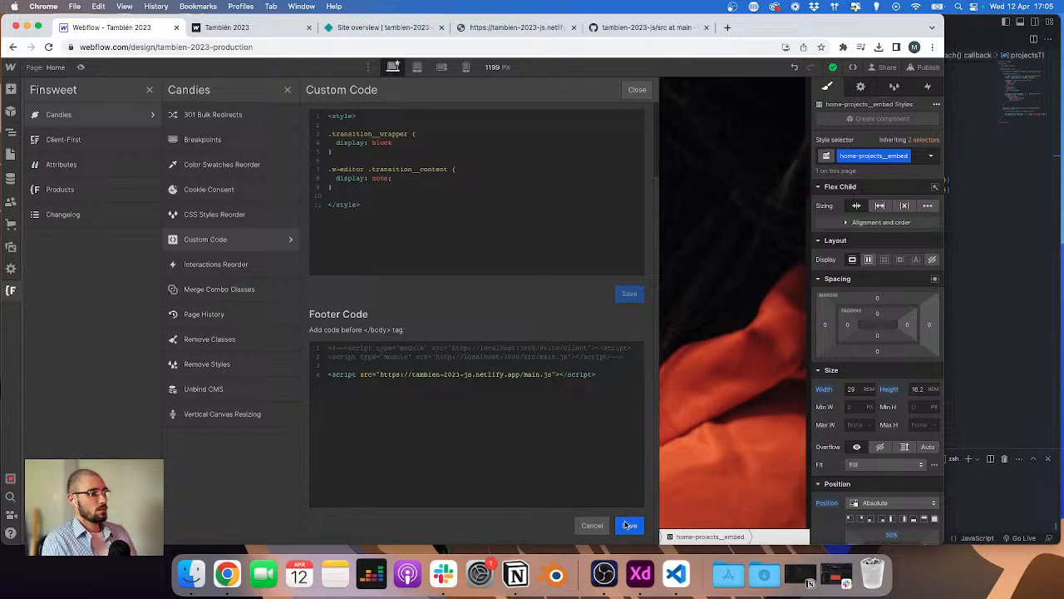
key(super+Tab)
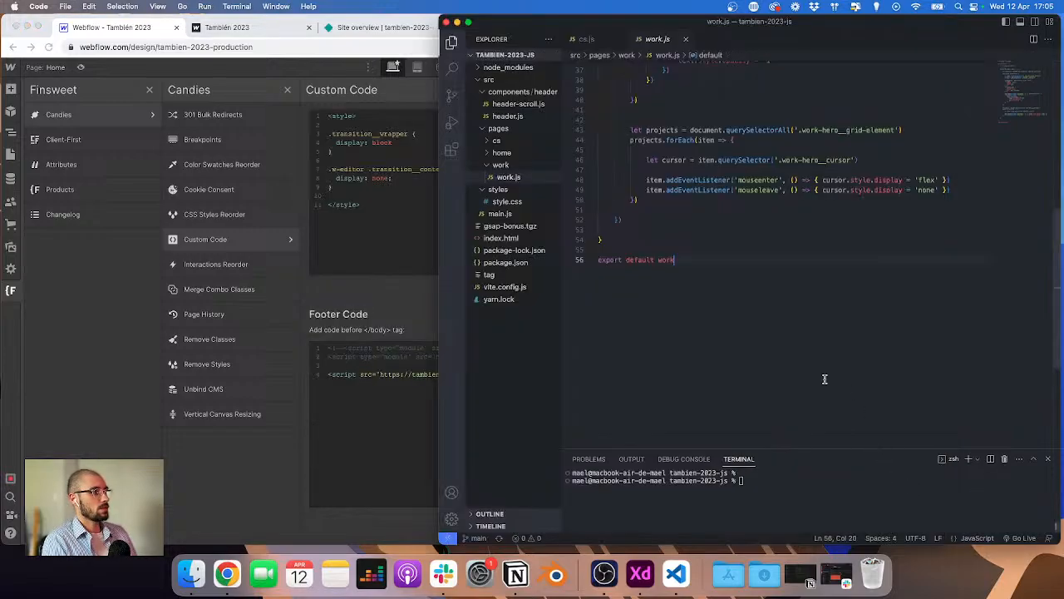
key(super+Tab)
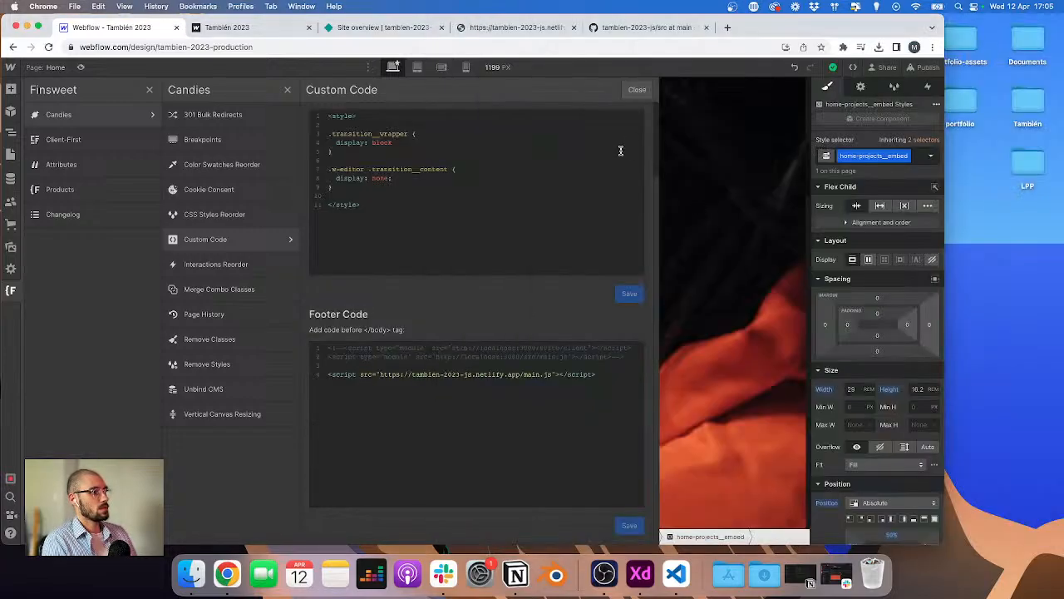
Step: Close the custom code panel and publish the site to the staging domain
click(637, 89)
click(927, 70)
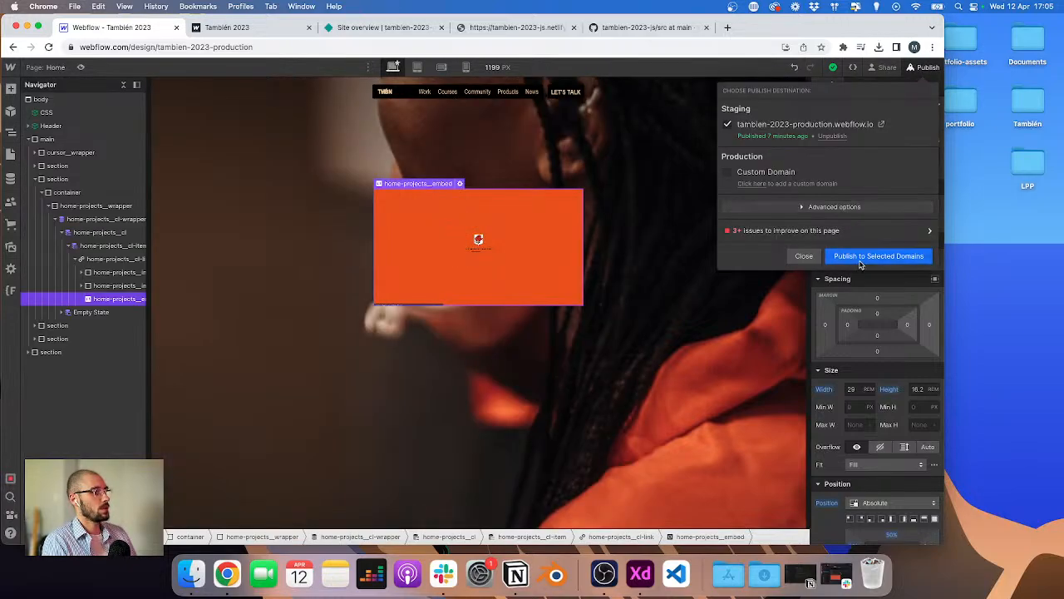
drag(779, 28, 834, 34)
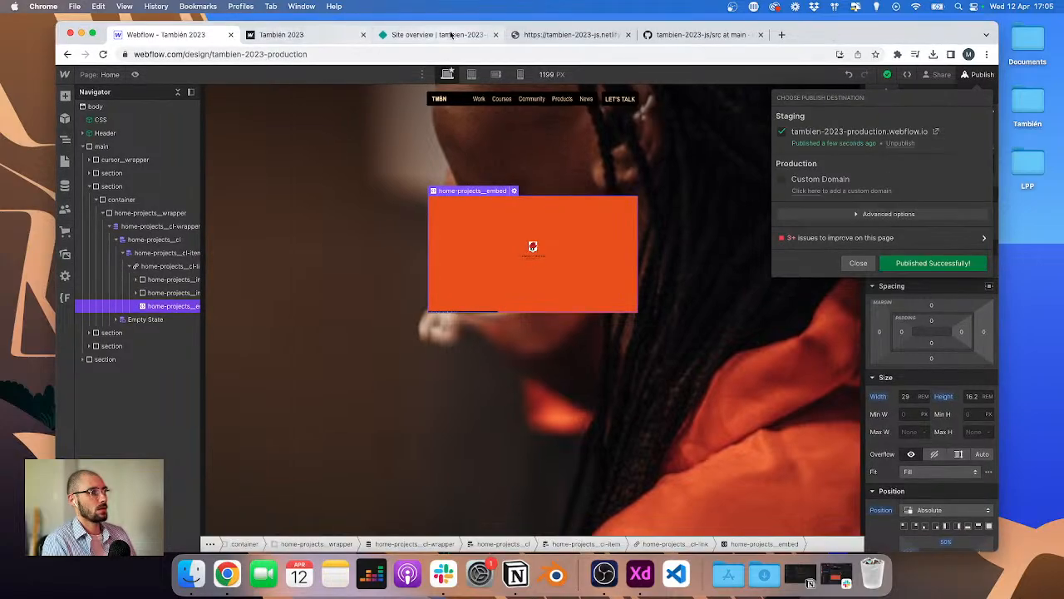
Step: Reload the published staging site and scroll through its hero to check the videos play
click(308, 34)
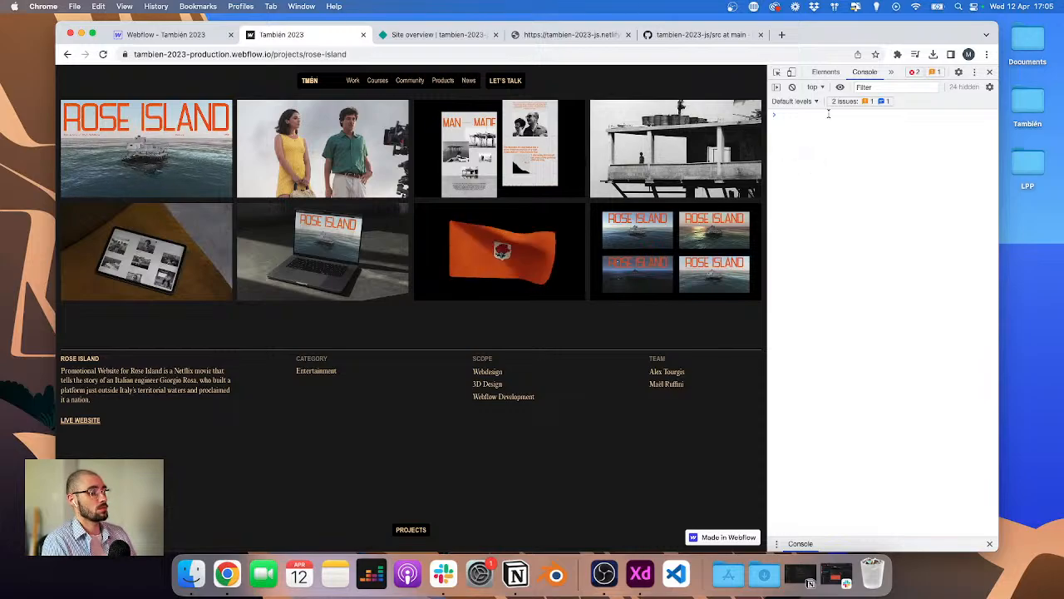
key(super+r)
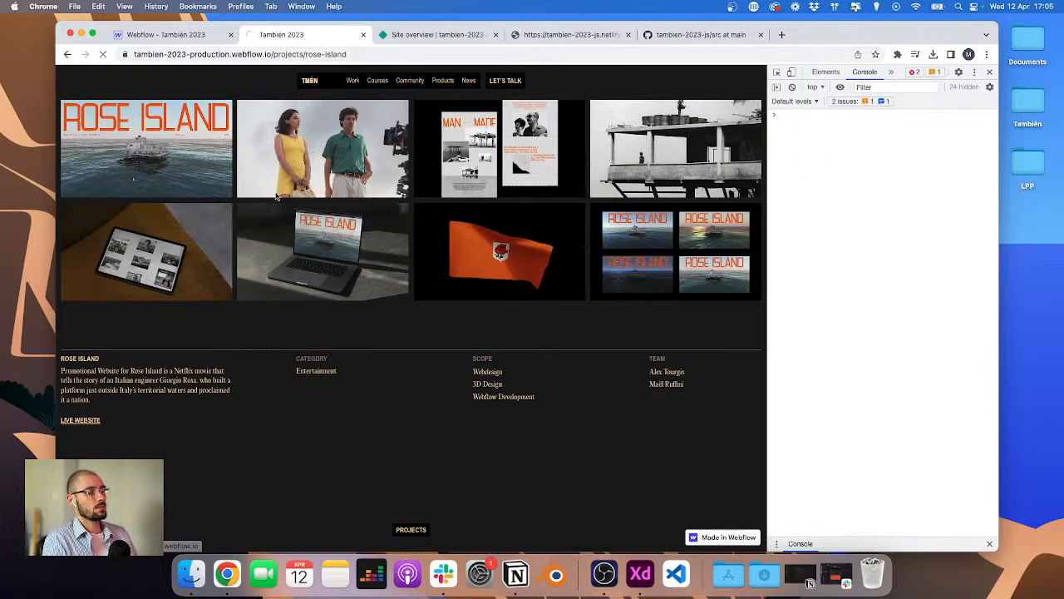
scroll(432, 187, down, 5)
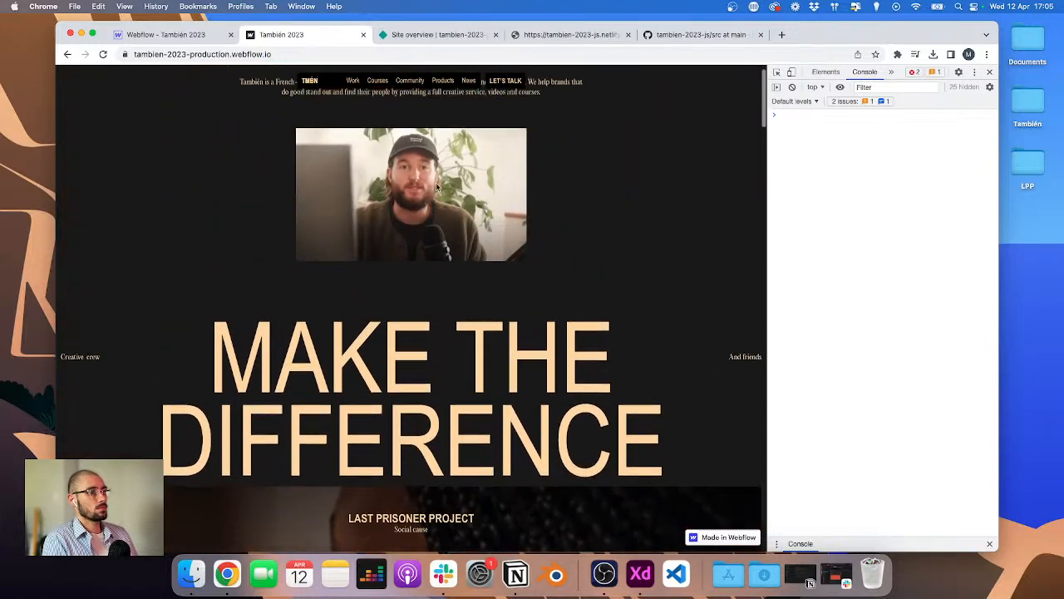
scroll(437, 187, up, 1)
scroll(437, 187, down, 3)
scroll(437, 187, up, 2)
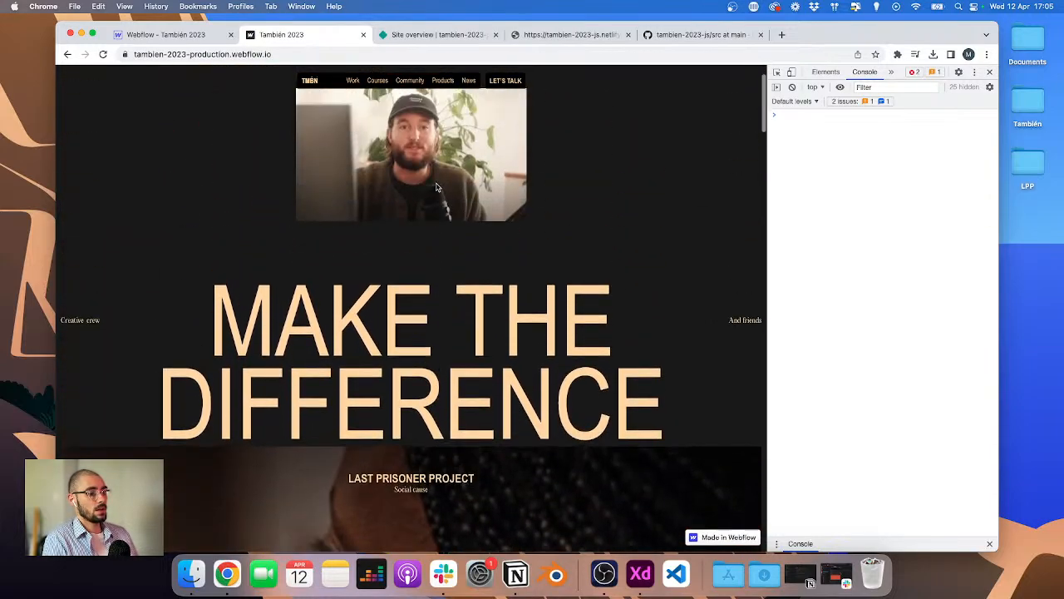
Step: Return to the Designer and reopen the Finsweet Candies custom code editor
key(super+1)
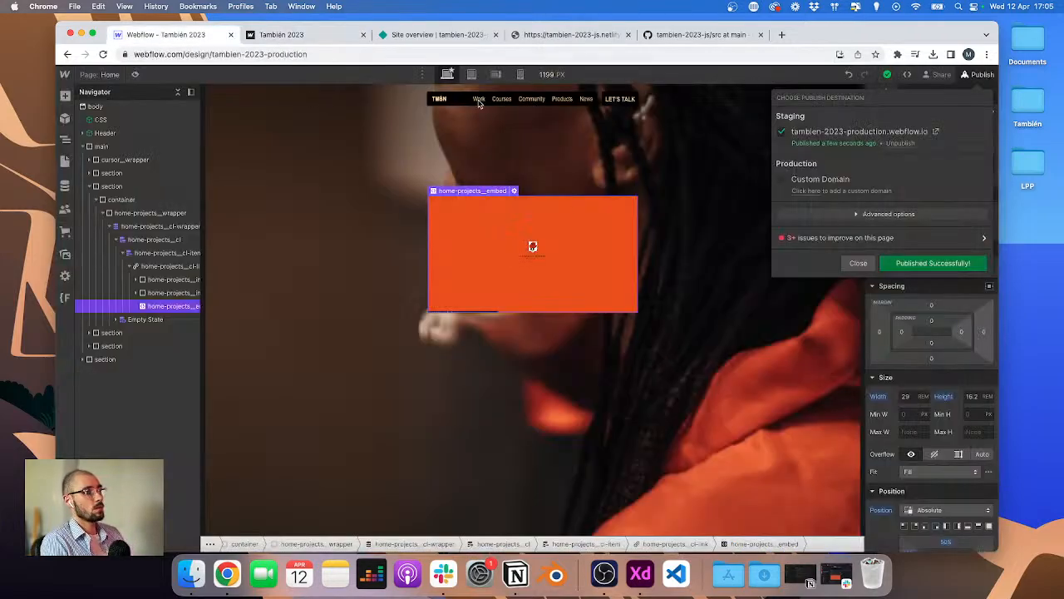
click(68, 298)
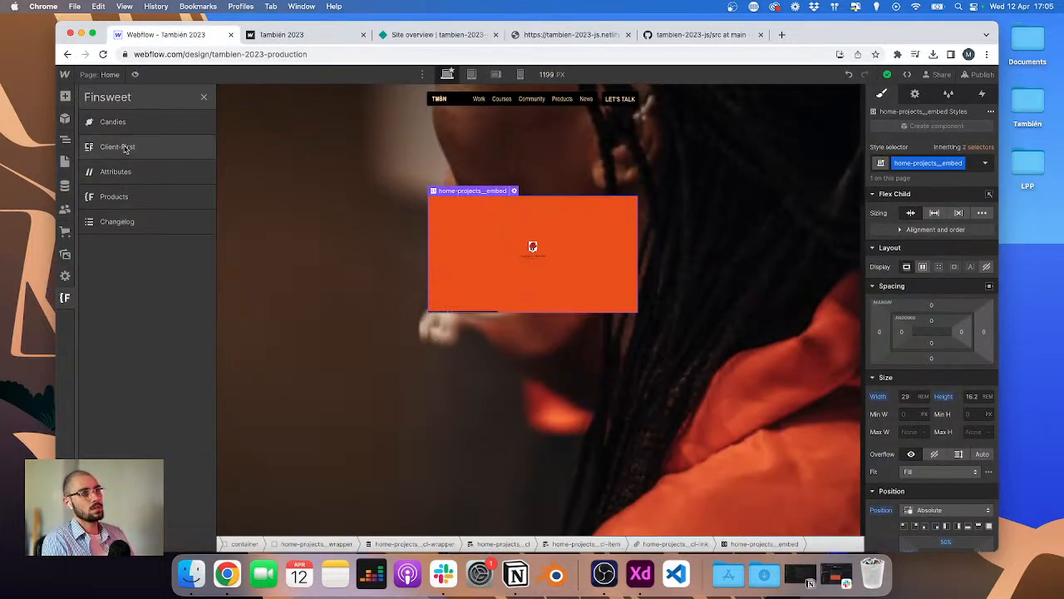
click(123, 132)
click(293, 243)
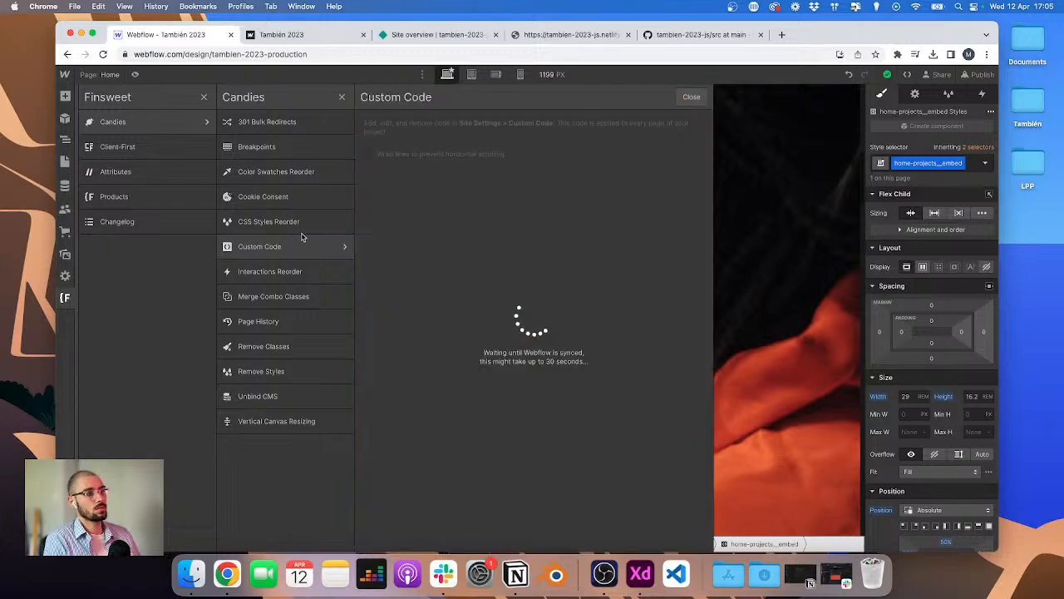
scroll(390, 358, down, 1)
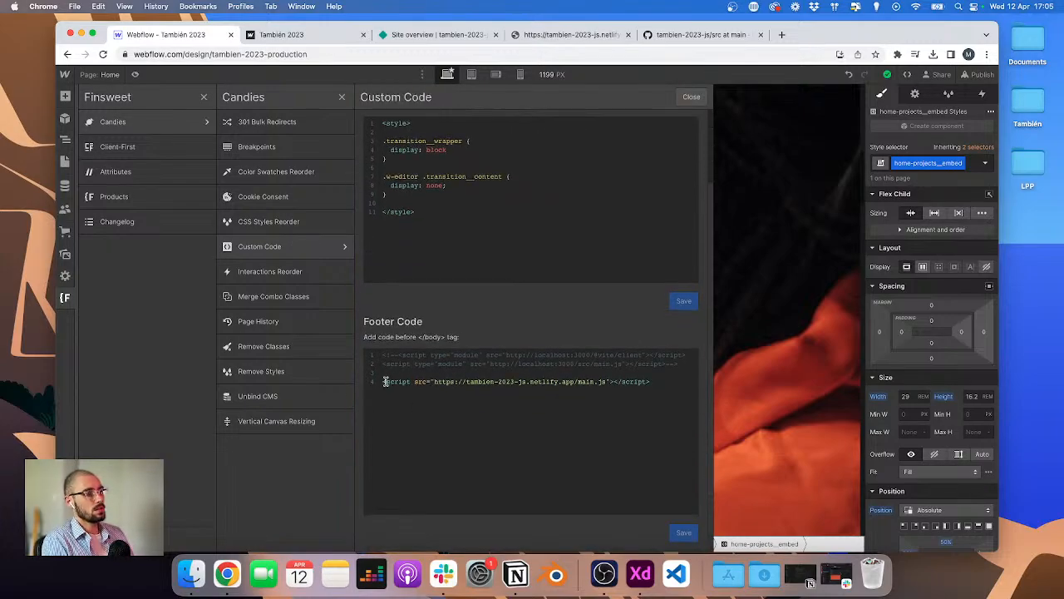
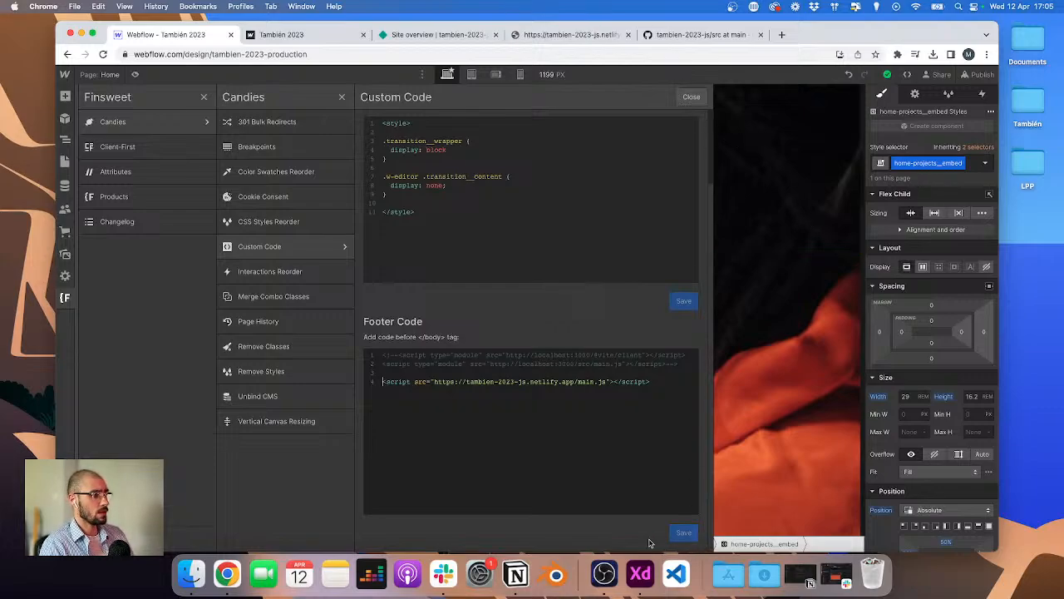
Step: Switch to the code editor, open src/main.js and add two empty lines at its end
click(676, 572)
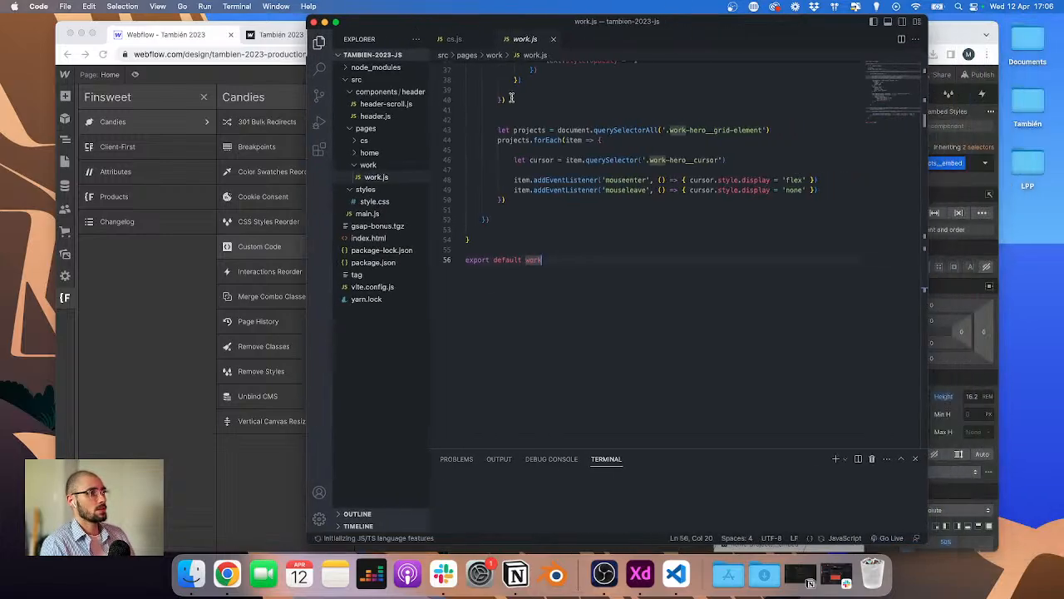
click(370, 213)
scroll(524, 190, up, 3)
scroll(525, 193, down, 10)
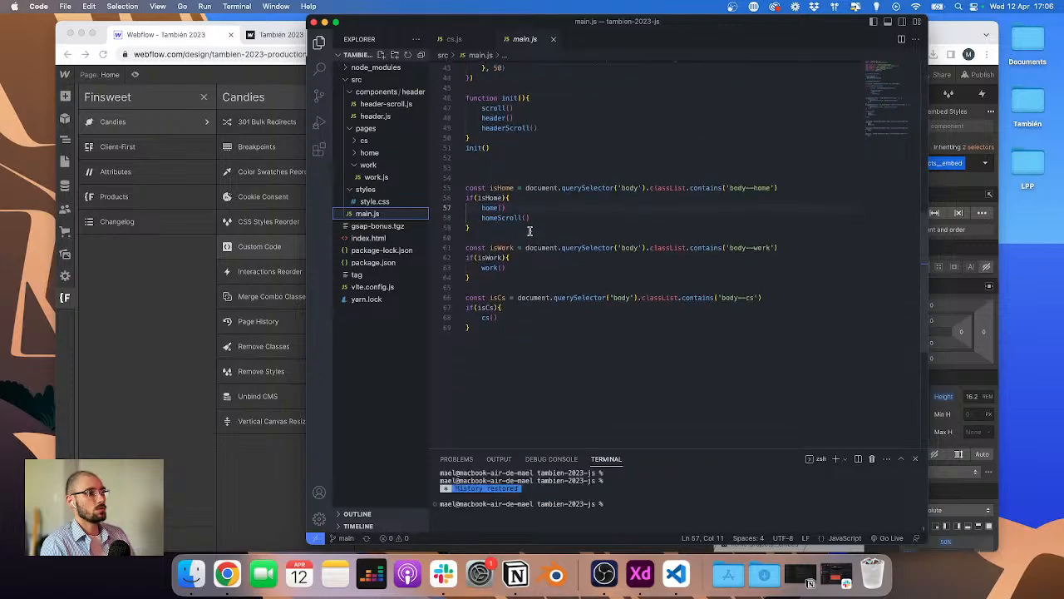
click(529, 293)
key(Return)
key(Return)
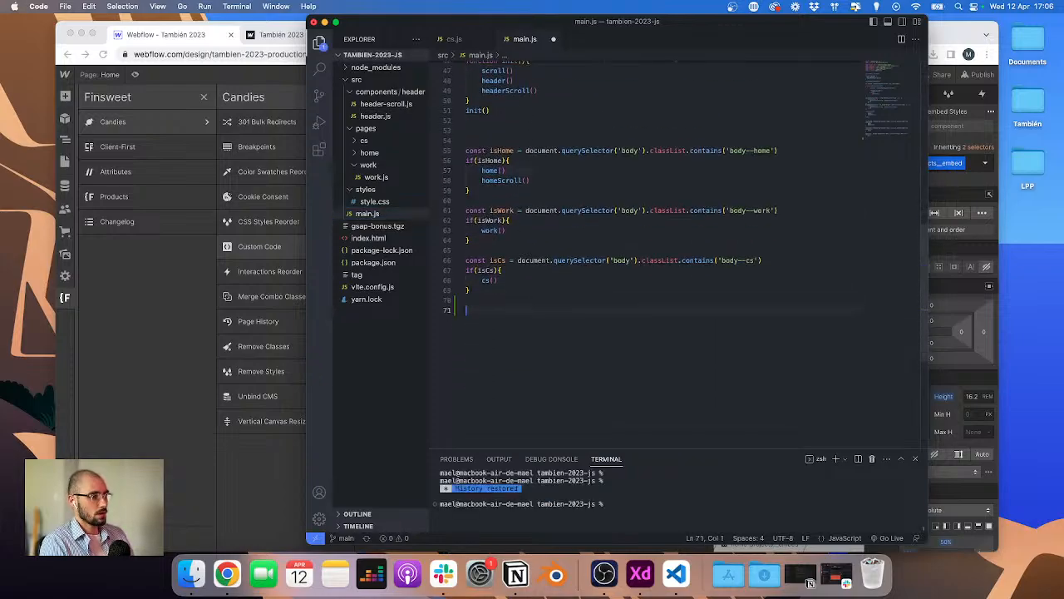
Step: Insert console.log('Hello world') on a new line after the imports in main.js and save the file
scroll(540, 282, up, 15)
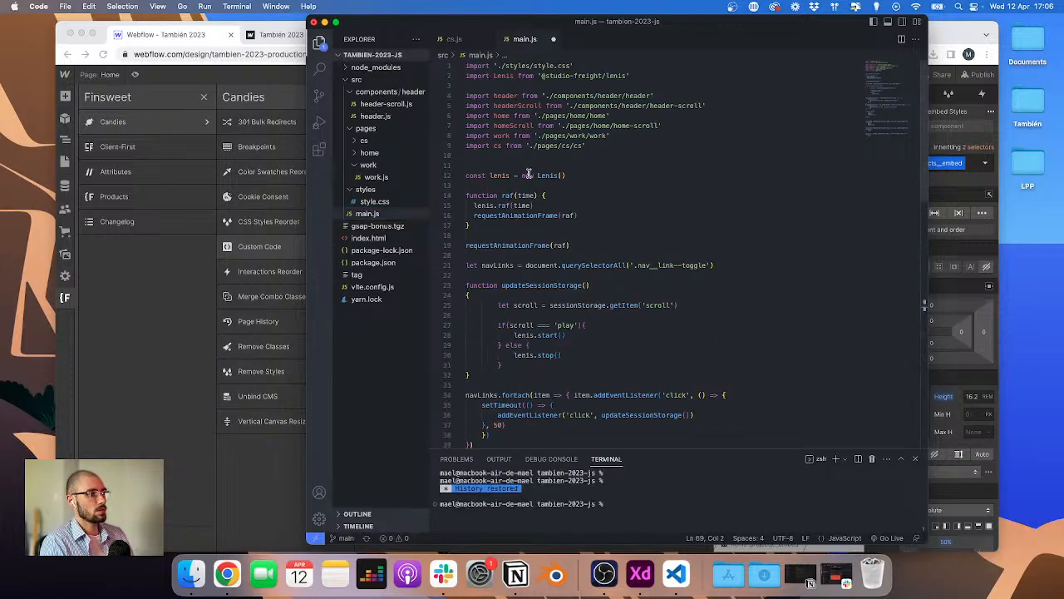
click(564, 157)
key(Return)
text(console.log(')
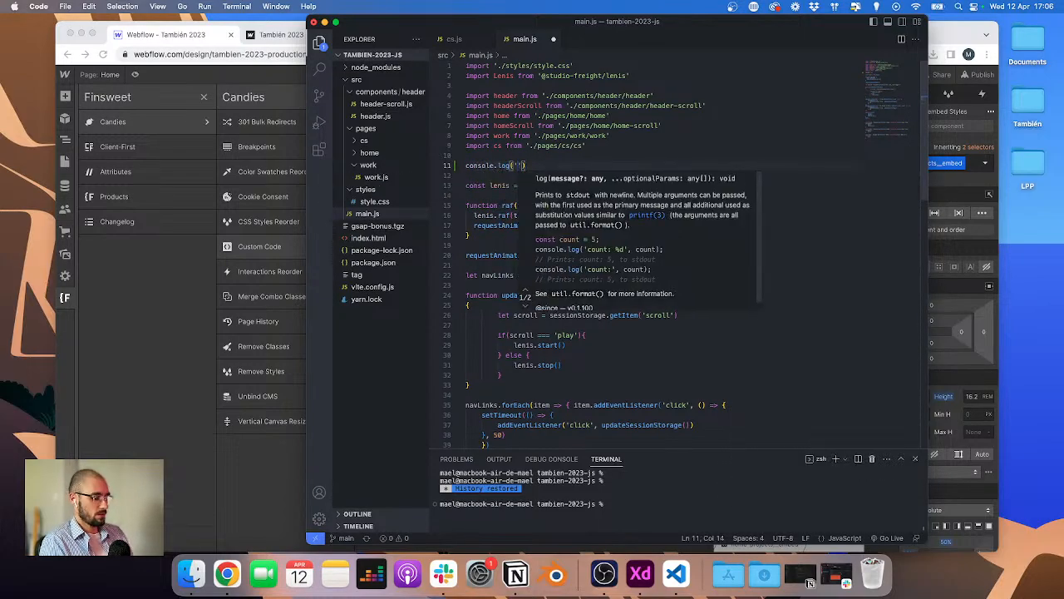
text(Hello wo)
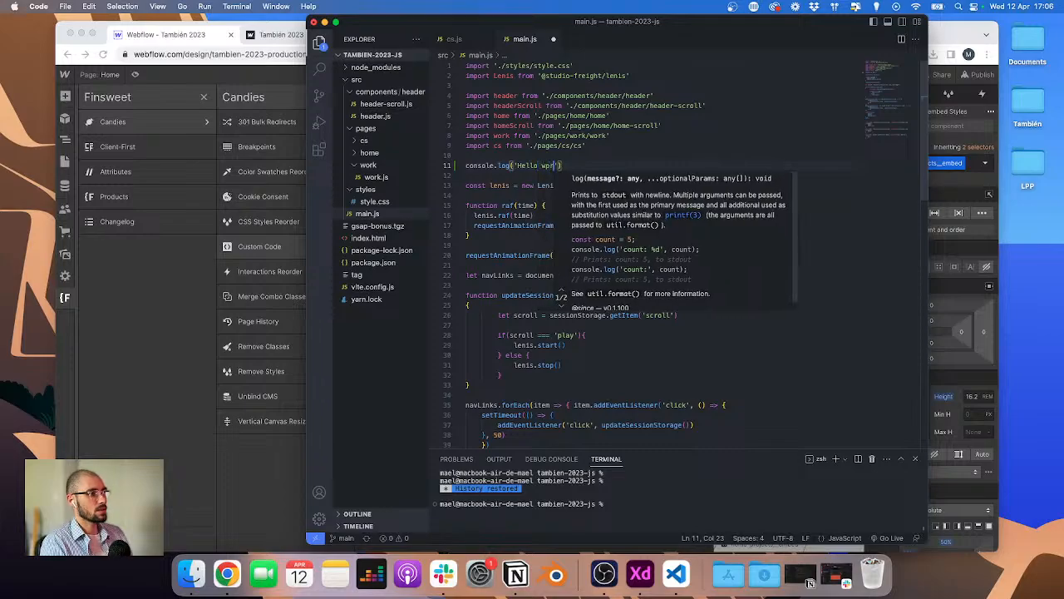
text(rld)
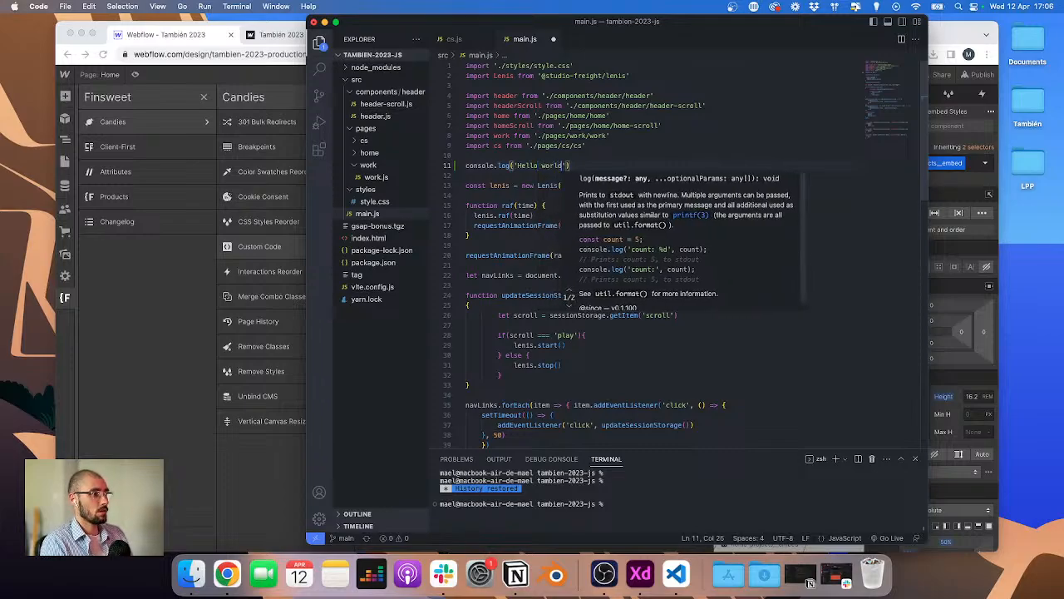
key(cmd+s)
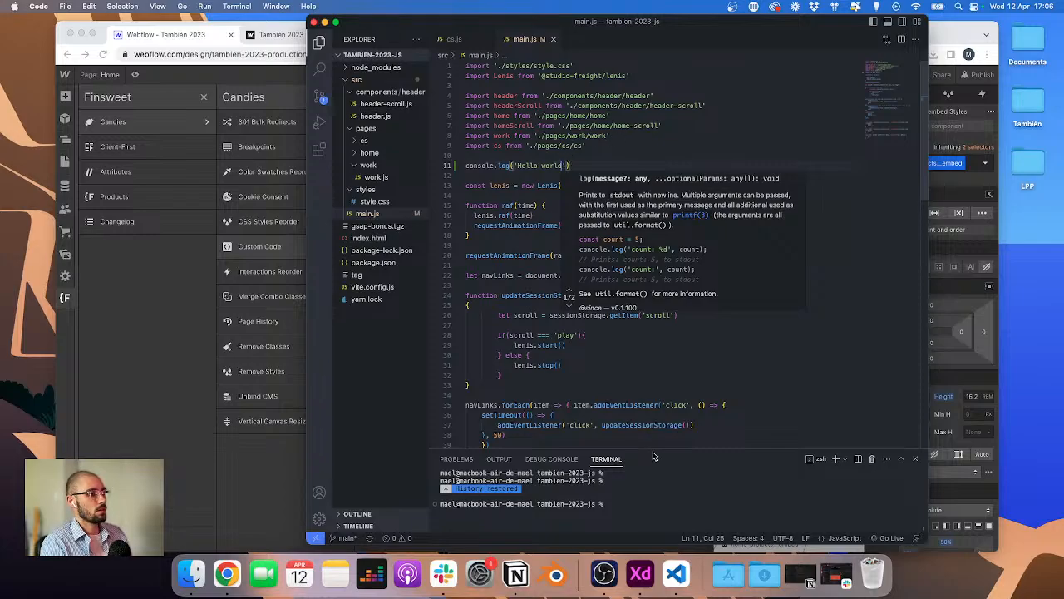
Step: Open GitHub Desktop through Spotlight by searching for git
key(super+r)
key(super+space)
text(git)
key(Return)
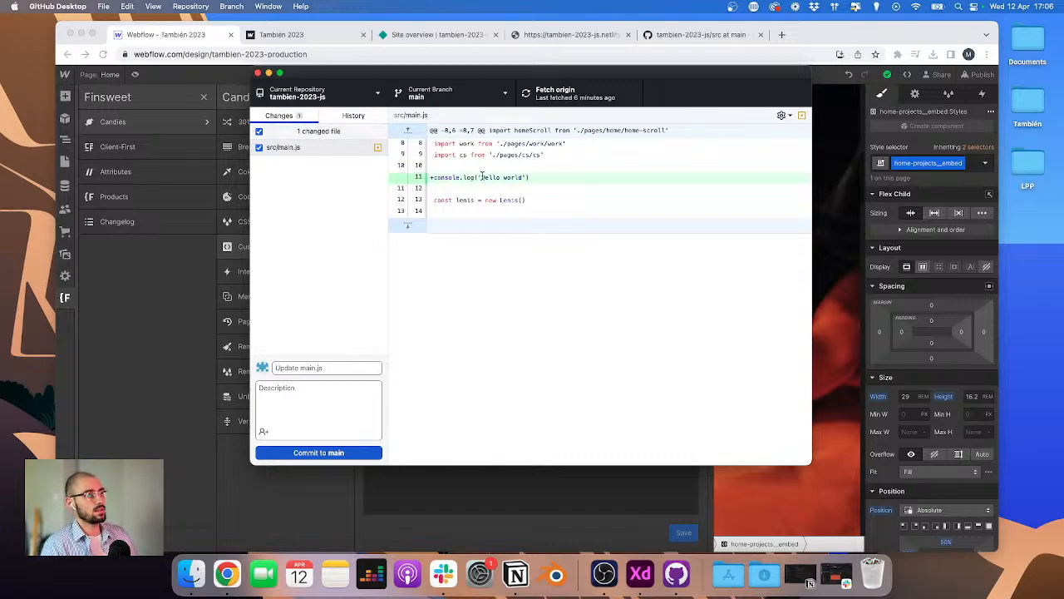
Step: Commit the main.js change to main with the summary Update main.js and push it to origin
click(317, 367)
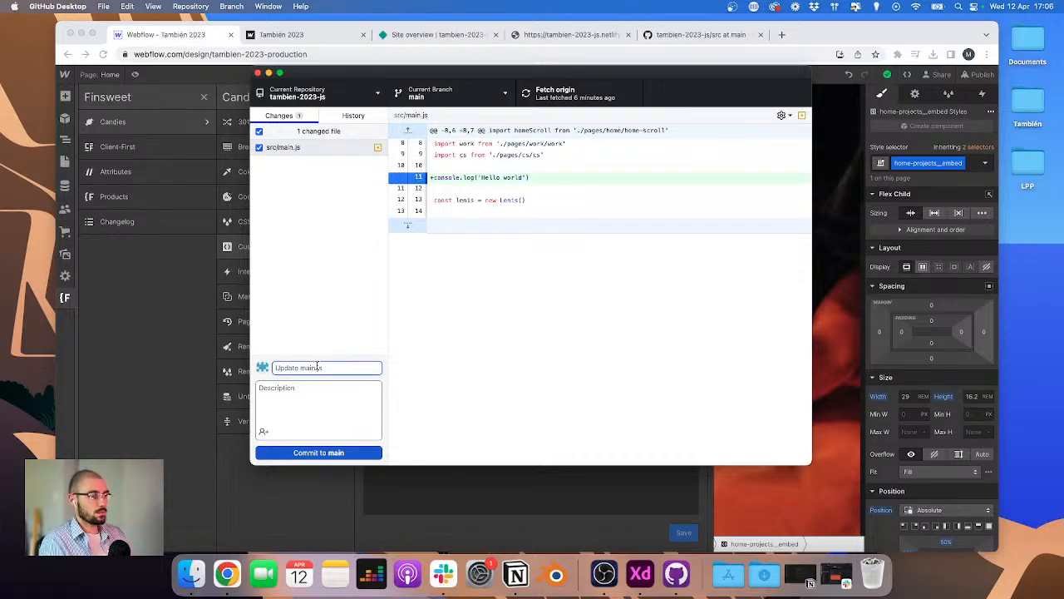
click(319, 454)
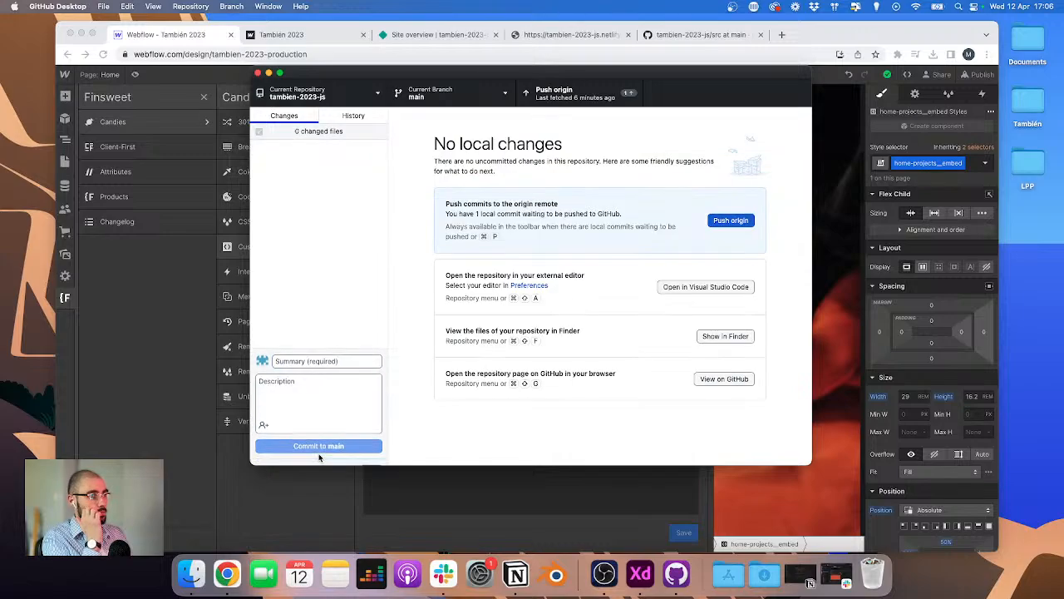
click(729, 221)
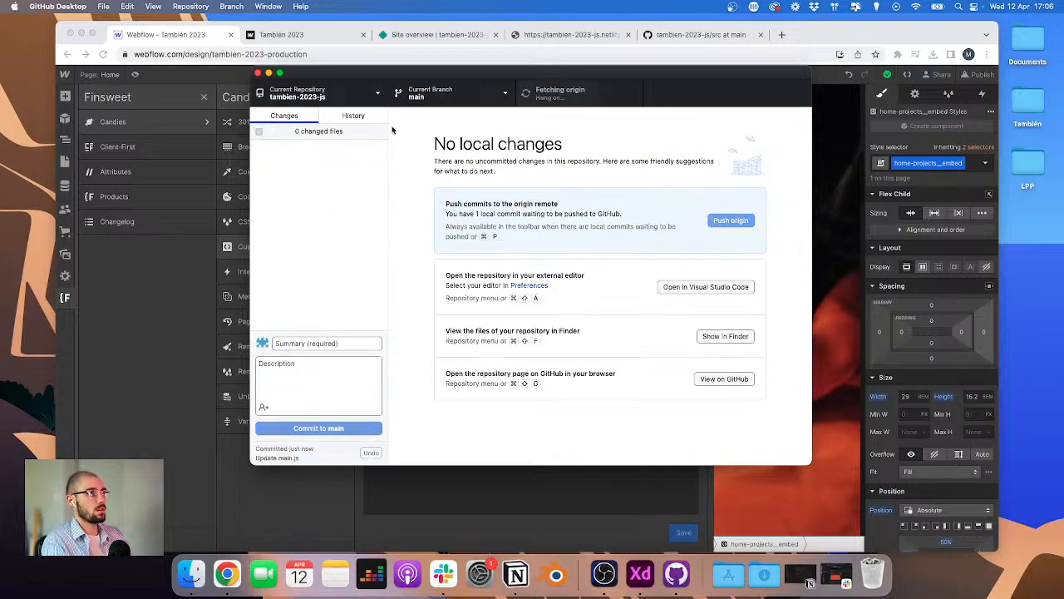
Step: Switch to the Netlify site overview and reload it to check the new production deploy's status
click(539, 35)
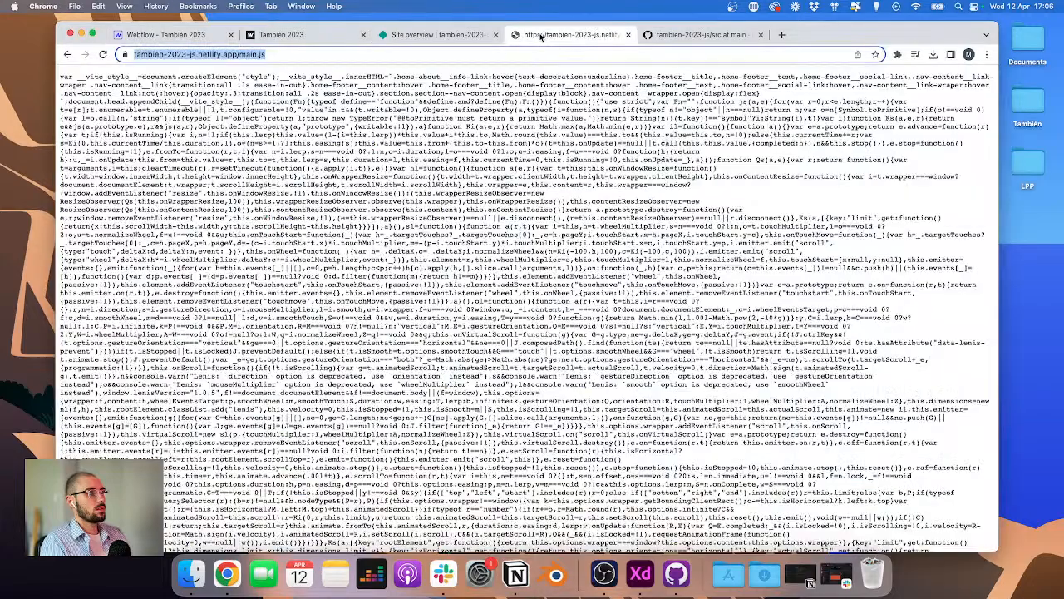
click(479, 35)
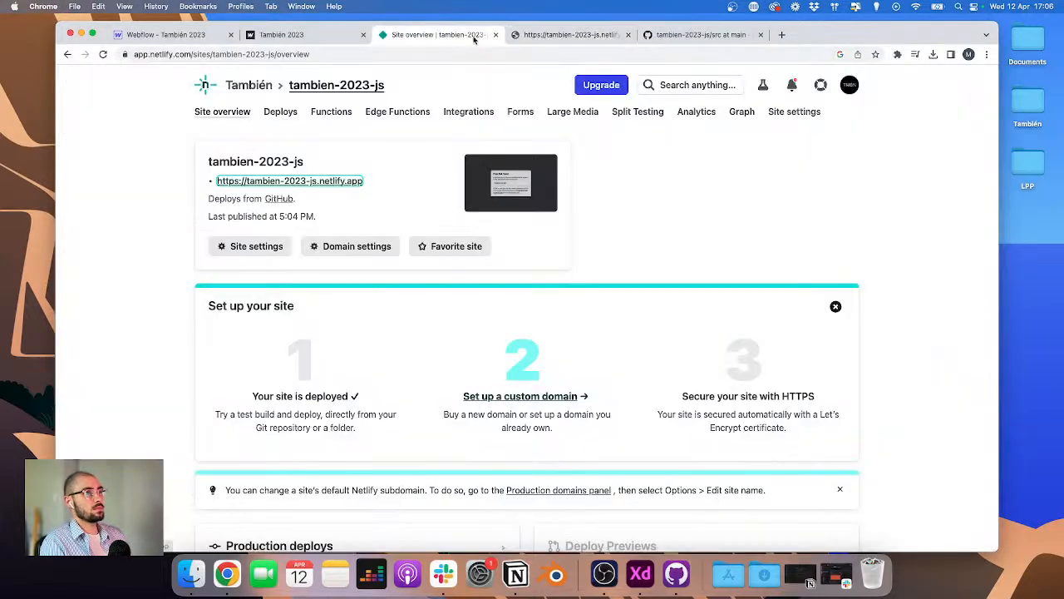
click(257, 249)
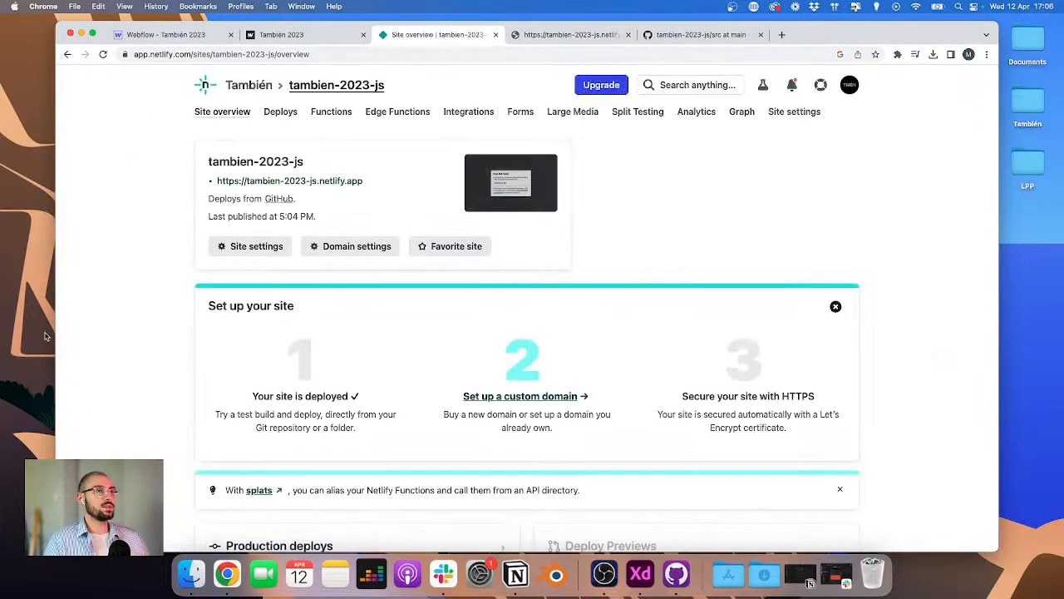
scroll(231, 408, down, 4)
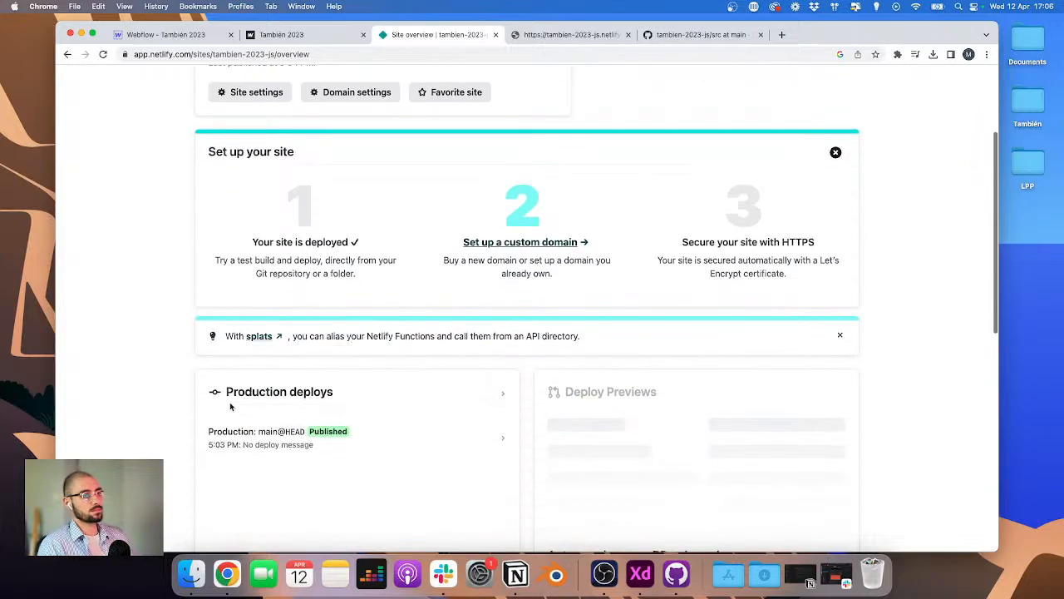
click(103, 54)
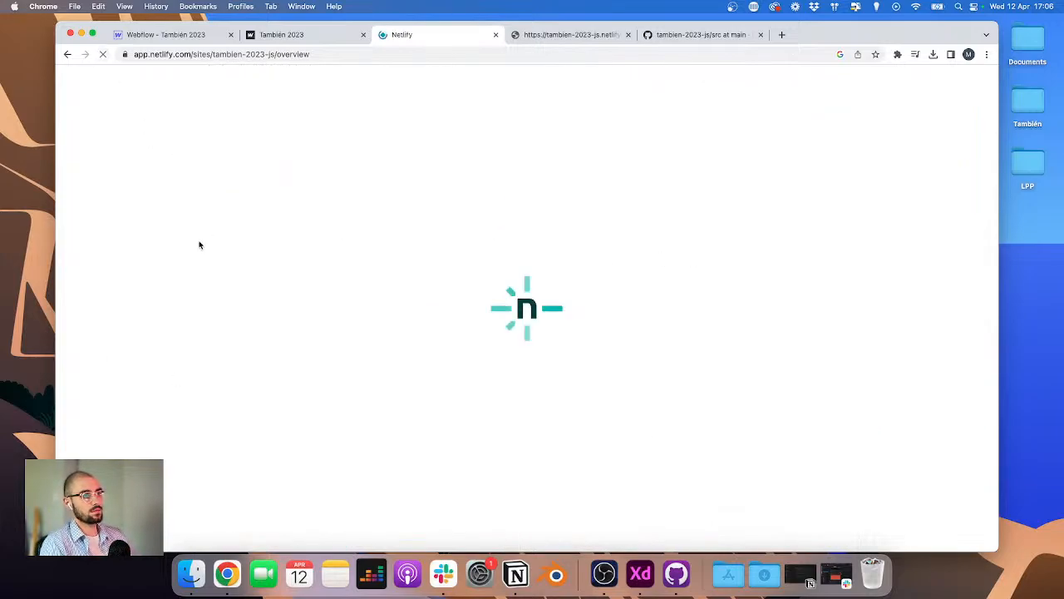
scroll(193, 248, down, 5)
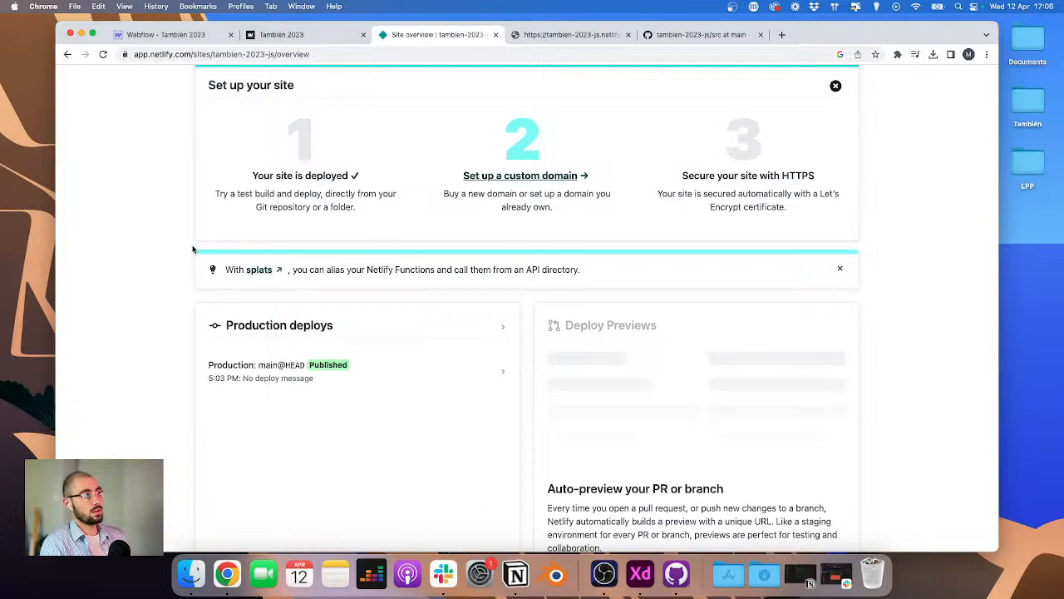
scroll(193, 250, up, 2)
scroll(192, 249, up, 2)
scroll(192, 249, down, 4)
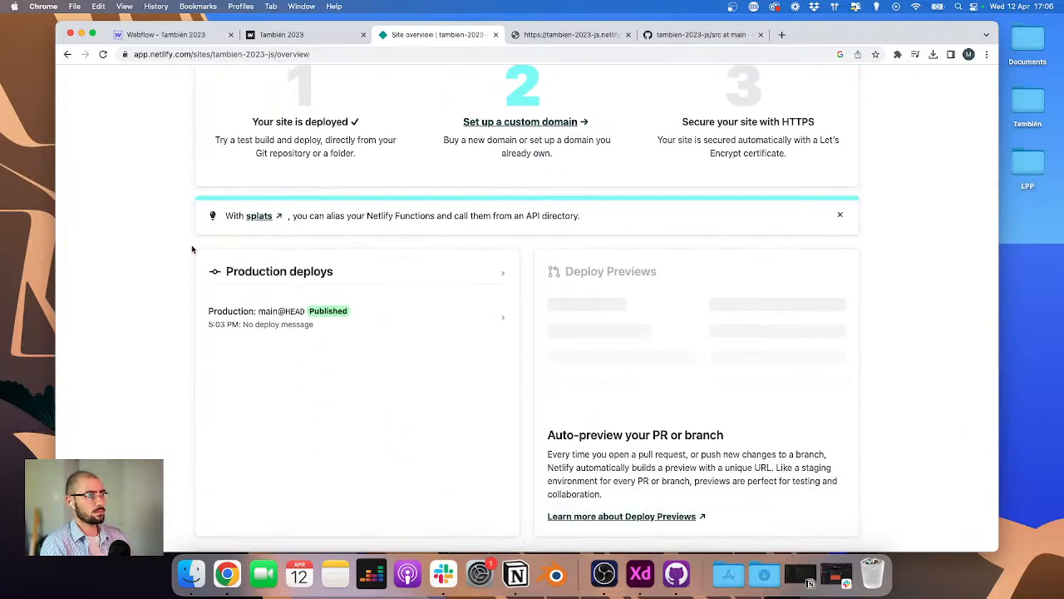
key(super+r)
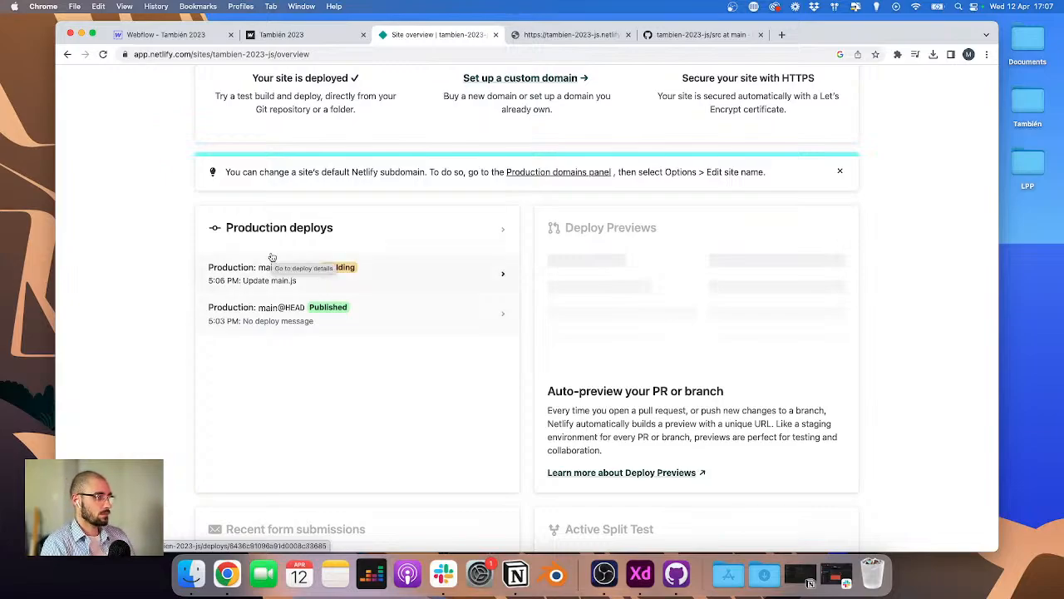
key(super+r)
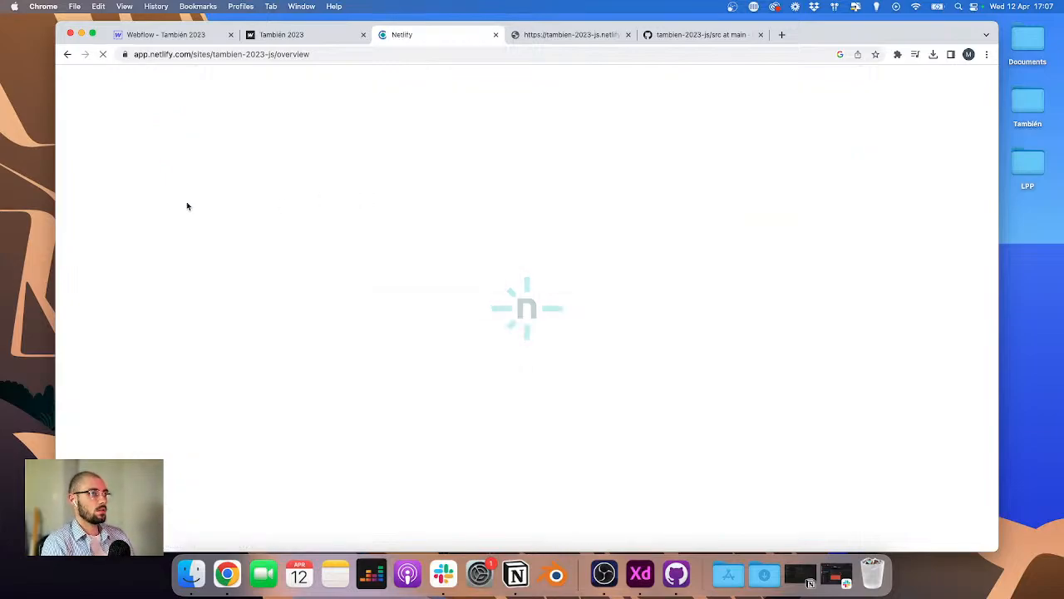
key(super+r)
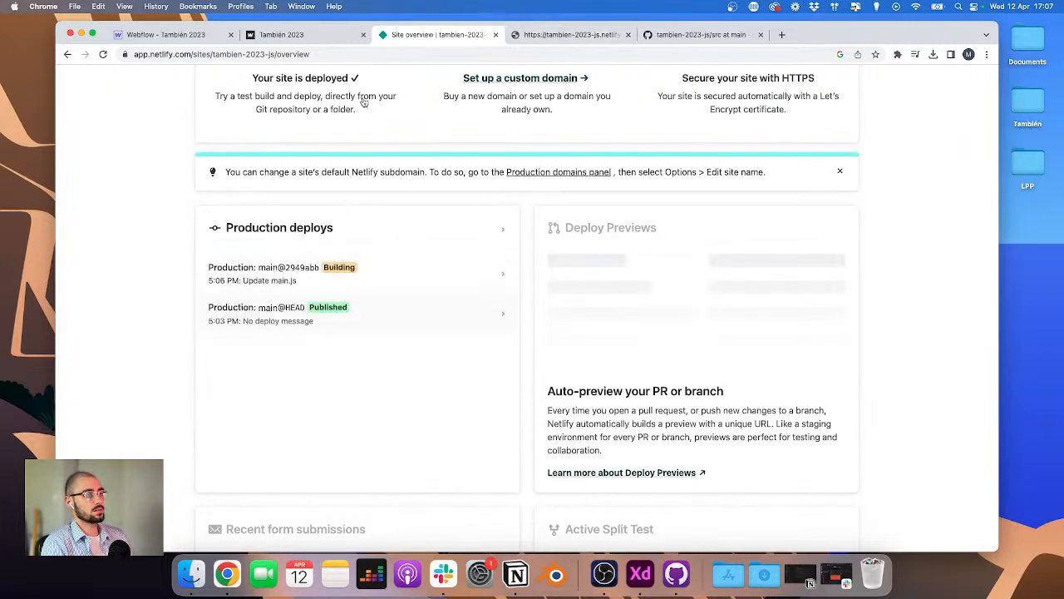
Step: Close the deployed main.js tab and the GitHub repository tab
click(628, 35)
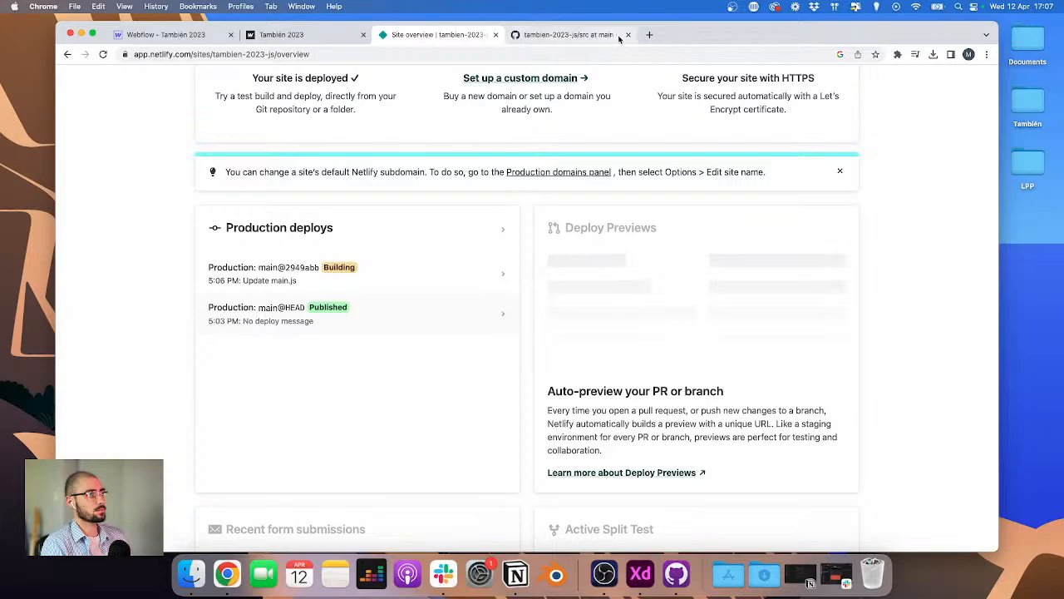
click(619, 38)
click(629, 35)
Step: Reload the Netlify overview, then inspect the live Webflow site's console for the Hello world log
scroll(427, 189, down, 1)
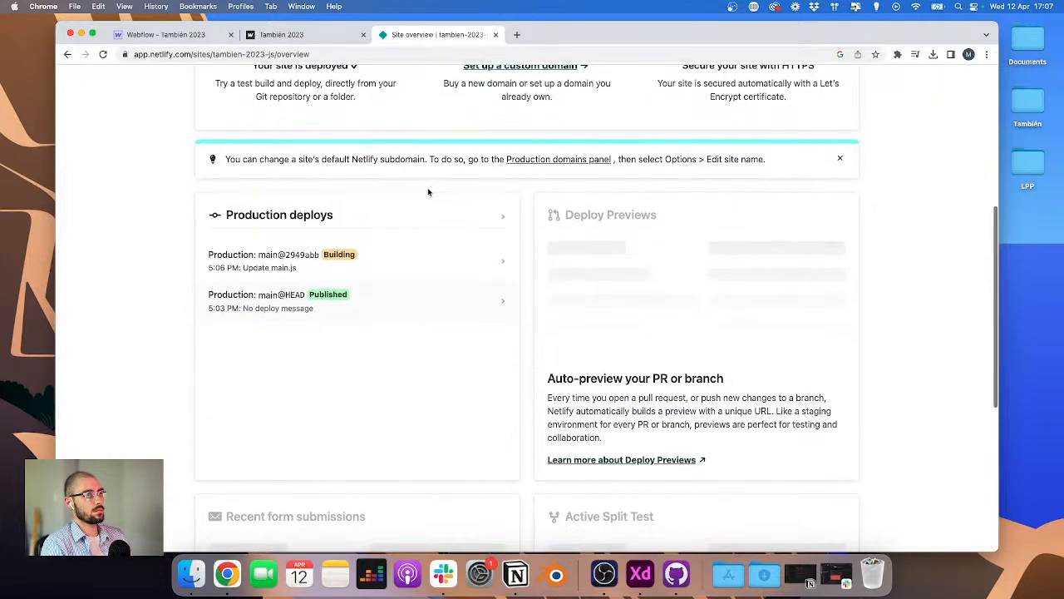
scroll(428, 192, up, 4)
scroll(428, 192, down, 3)
key(super+r)
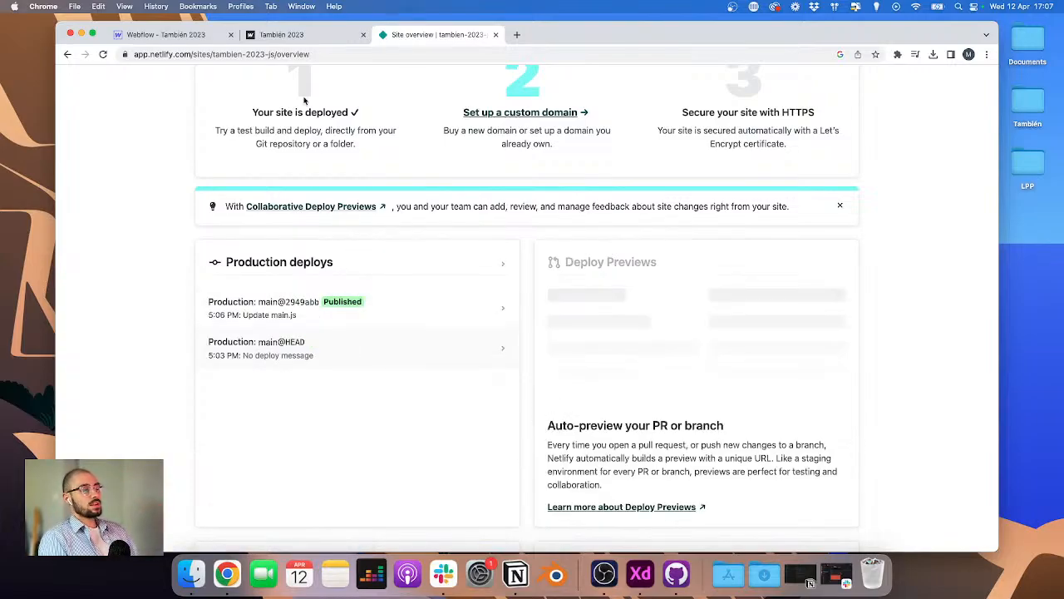
click(306, 40)
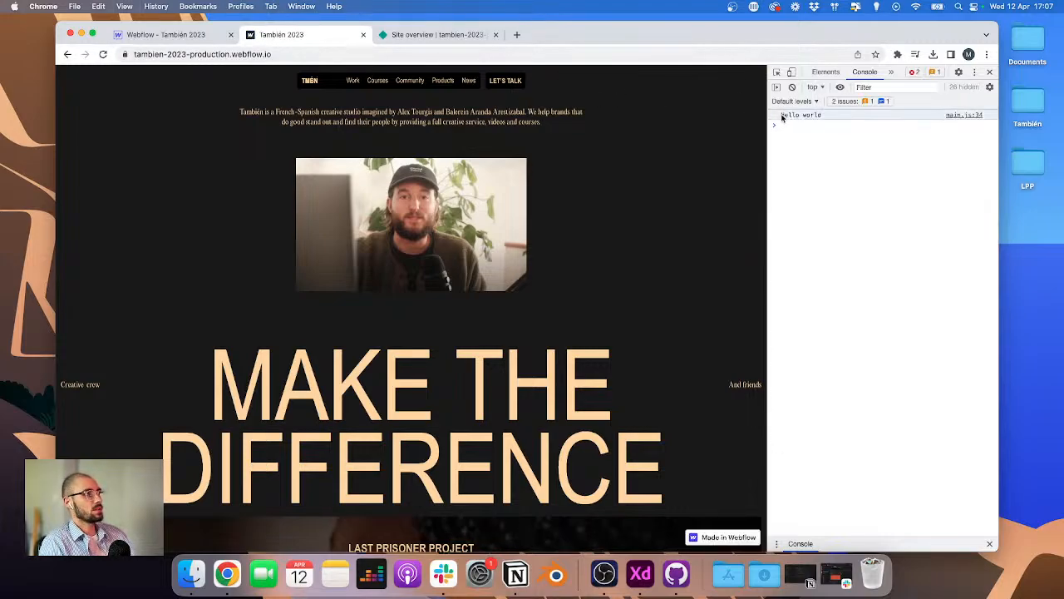
drag(782, 117, 821, 116)
click(810, 150)
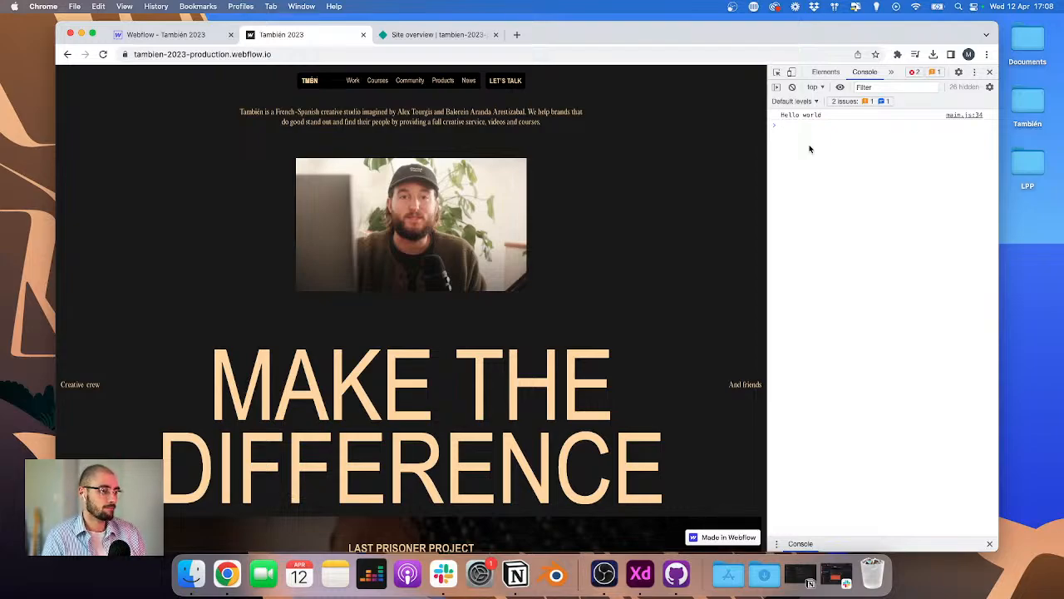
Step: Open the Netlify site URL with /main.js appended and scroll through the deployed bundle
click(442, 35)
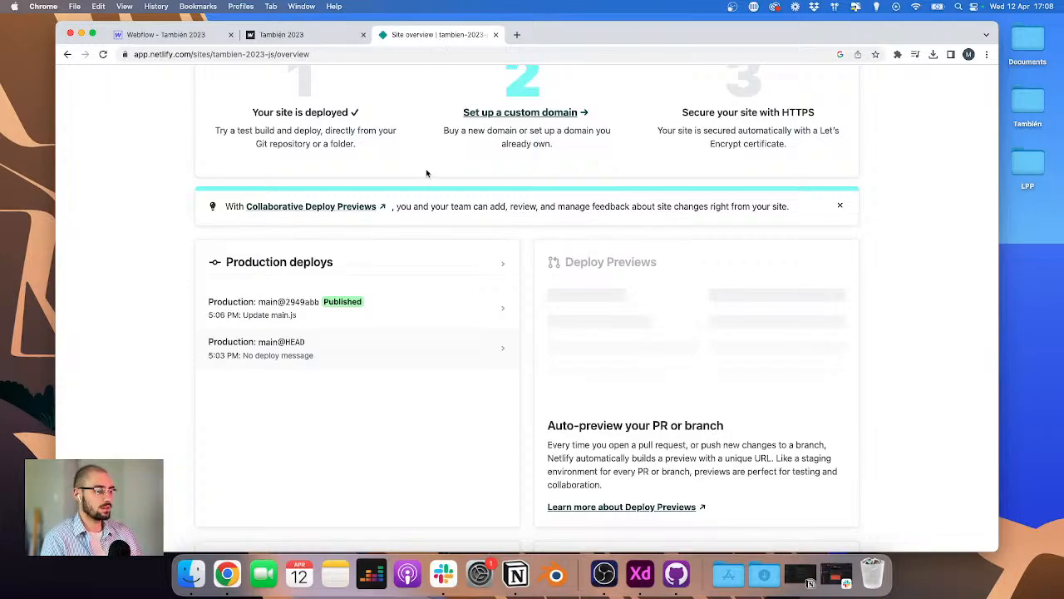
scroll(298, 117, up, 5)
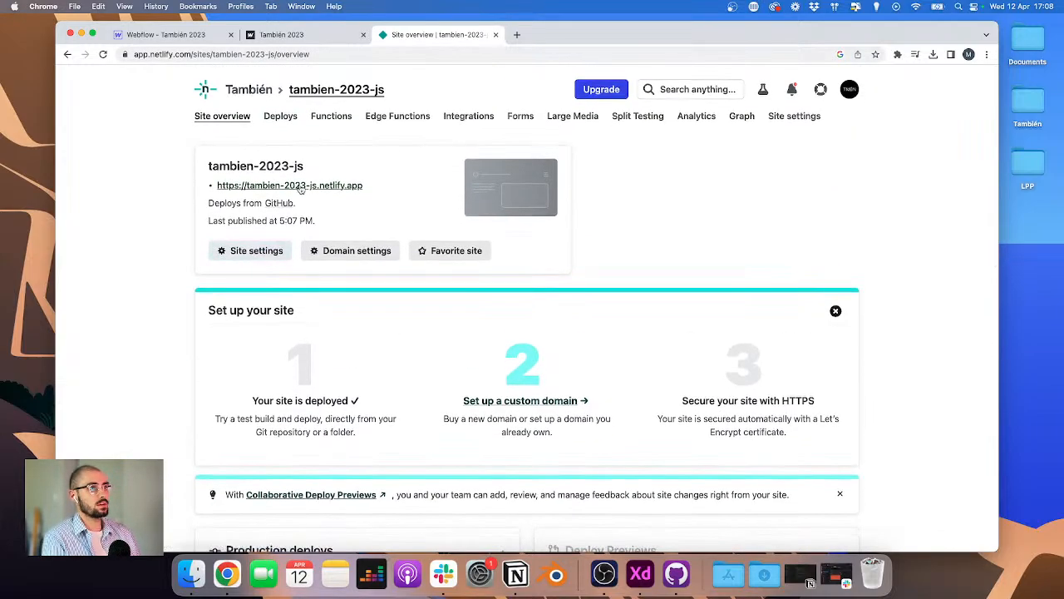
click(300, 186)
click(460, 56)
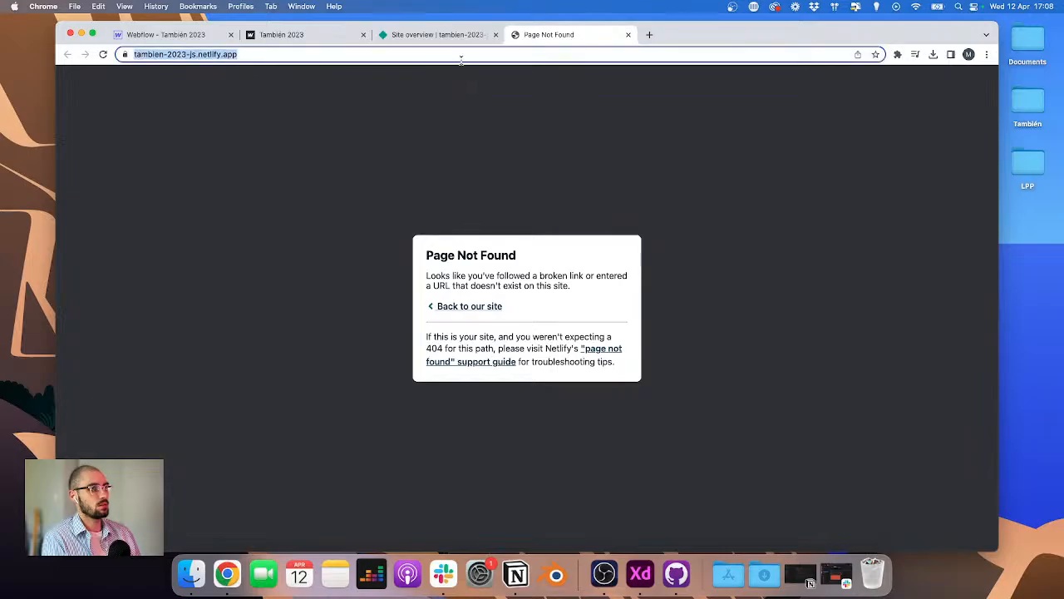
click(461, 56)
text(//)
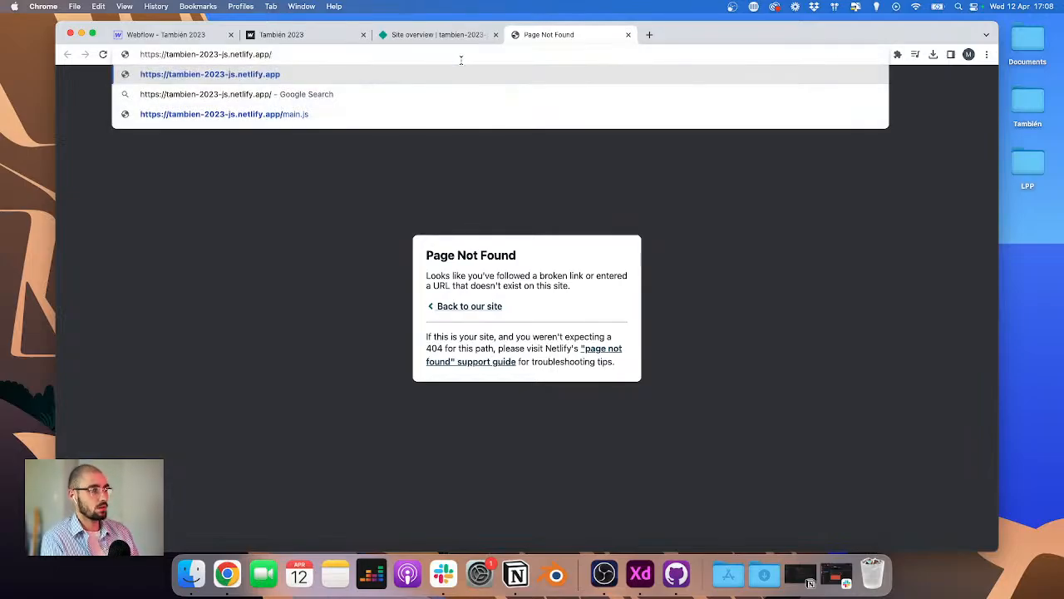
text(main.js)
key(Return)
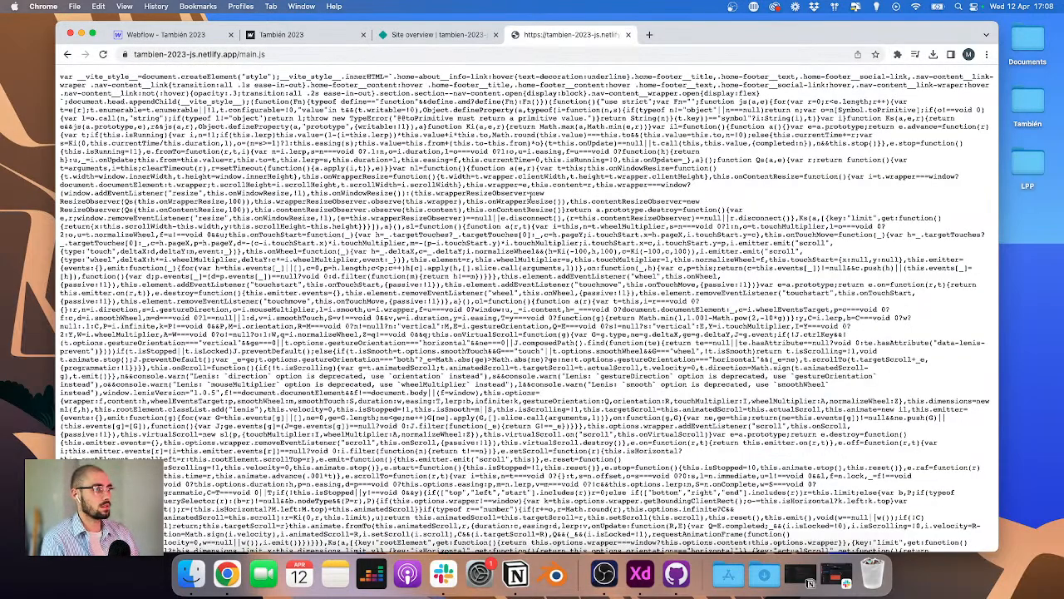
scroll(526, 308, down, 15)
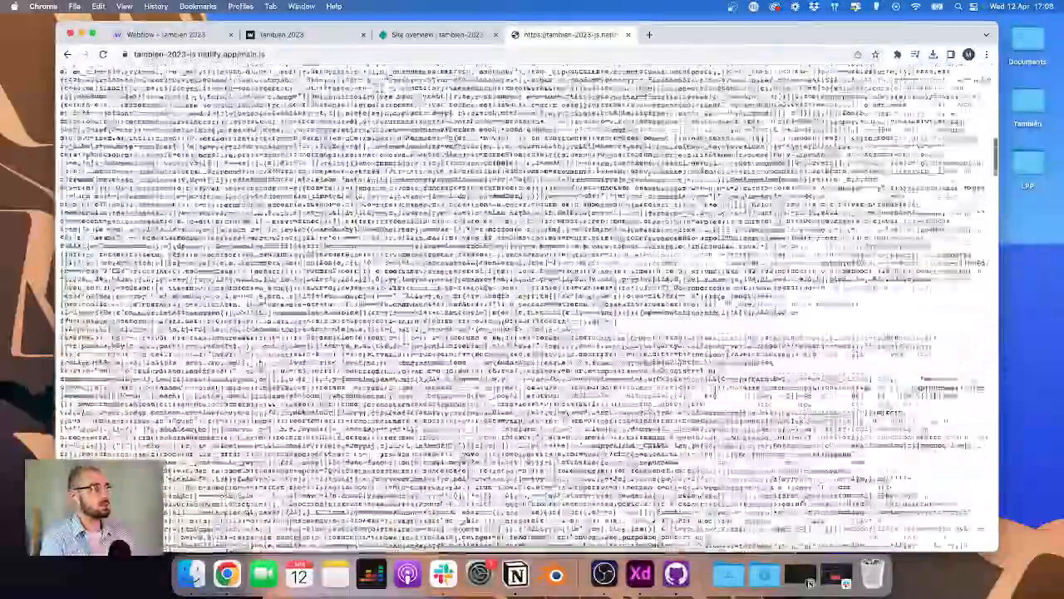
scroll(526, 308, down, 20)
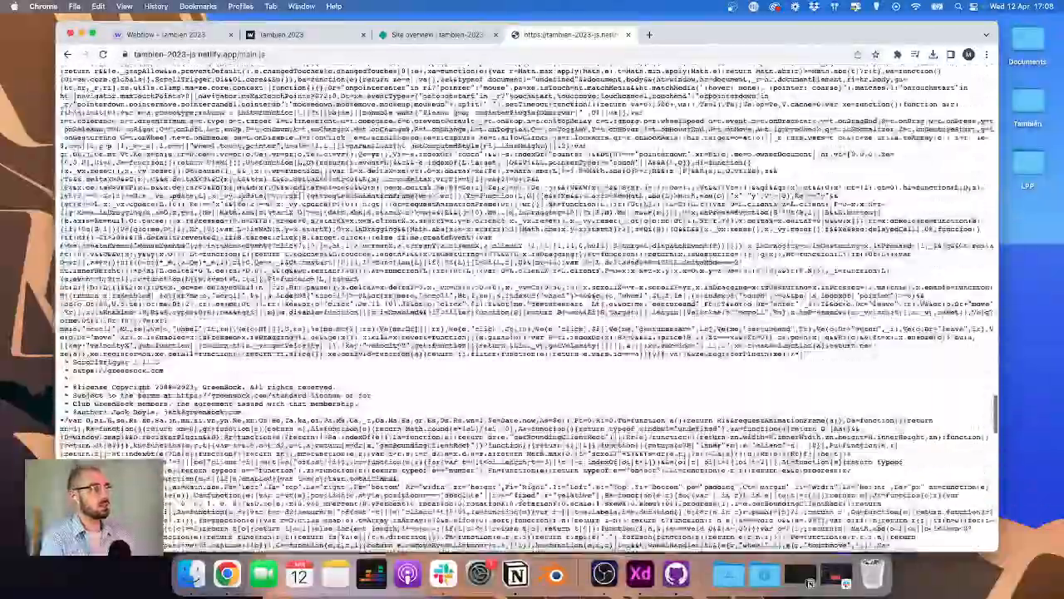
scroll(810, 582, down, 15)
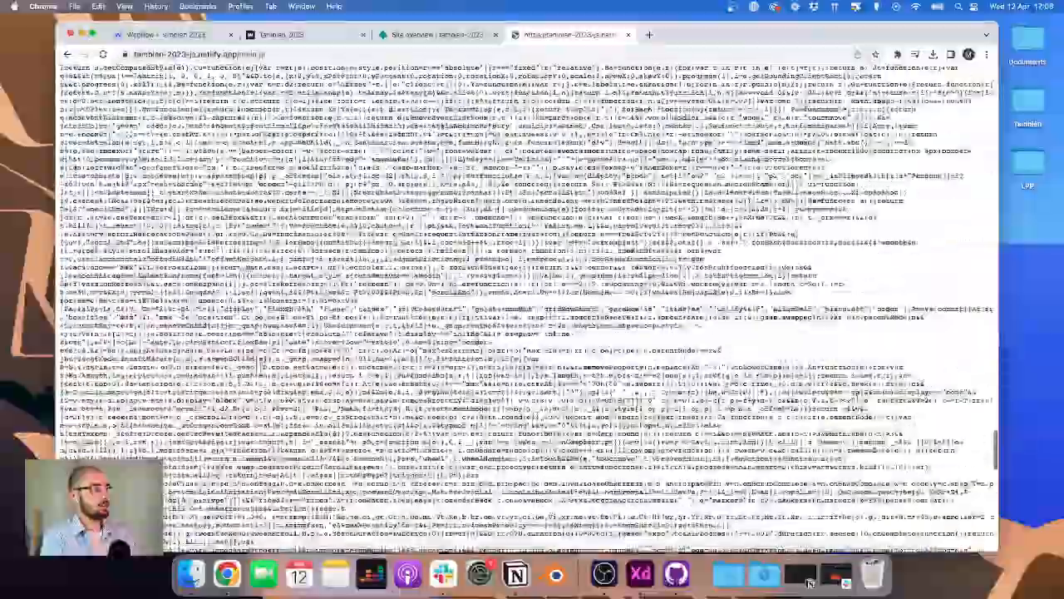
Step: Scroll back to the top of the deployed main.js bundle and review its contents
scroll(526, 307, up, 20)
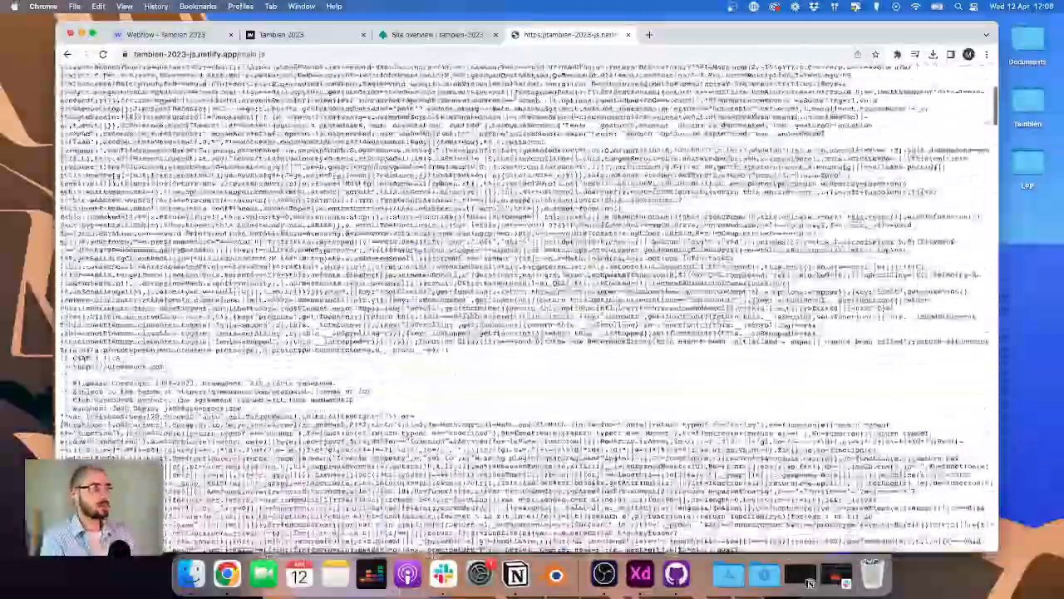
scroll(810, 583, down, 20)
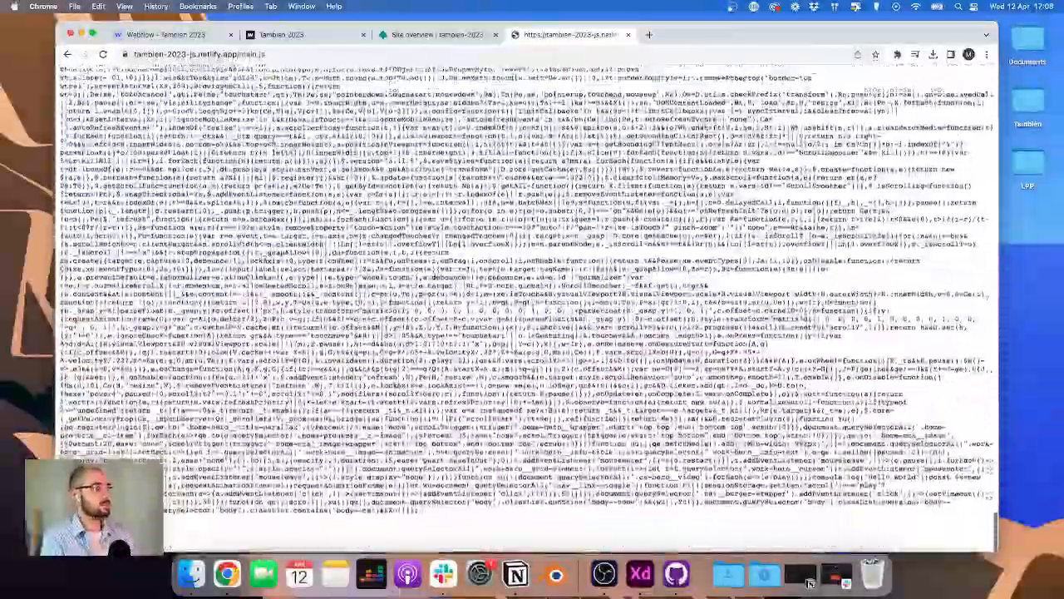
scroll(810, 583, up, 5)
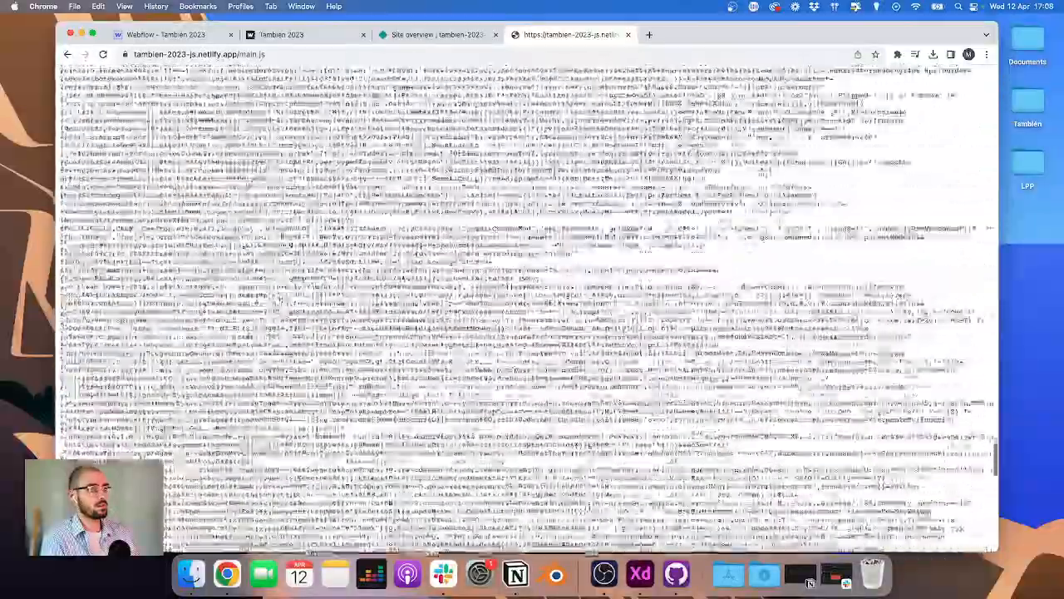
scroll(810, 583, up, 20)
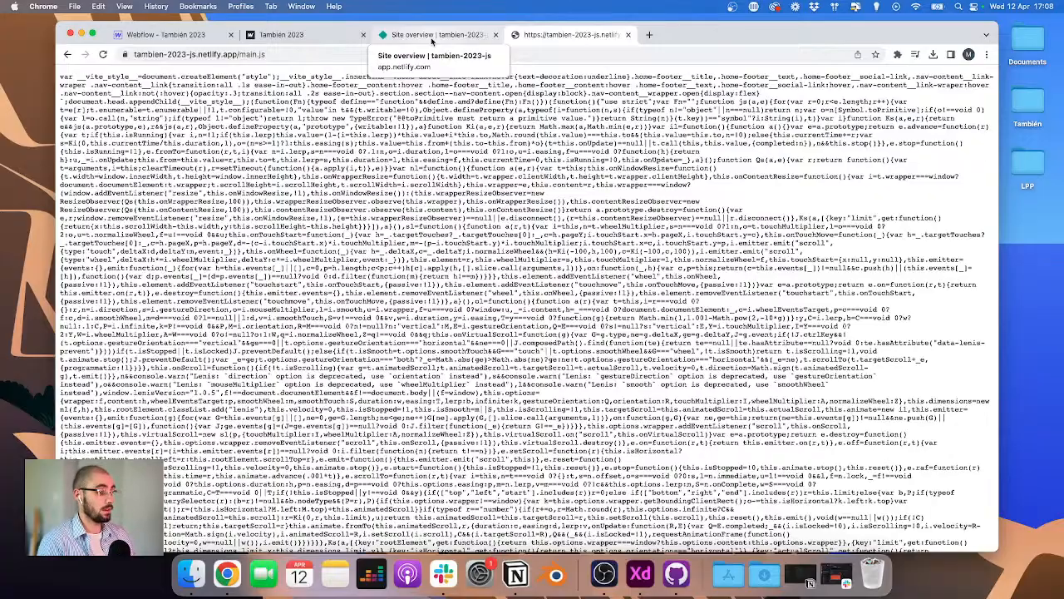
key(ctrl+Up)
click(538, 391)
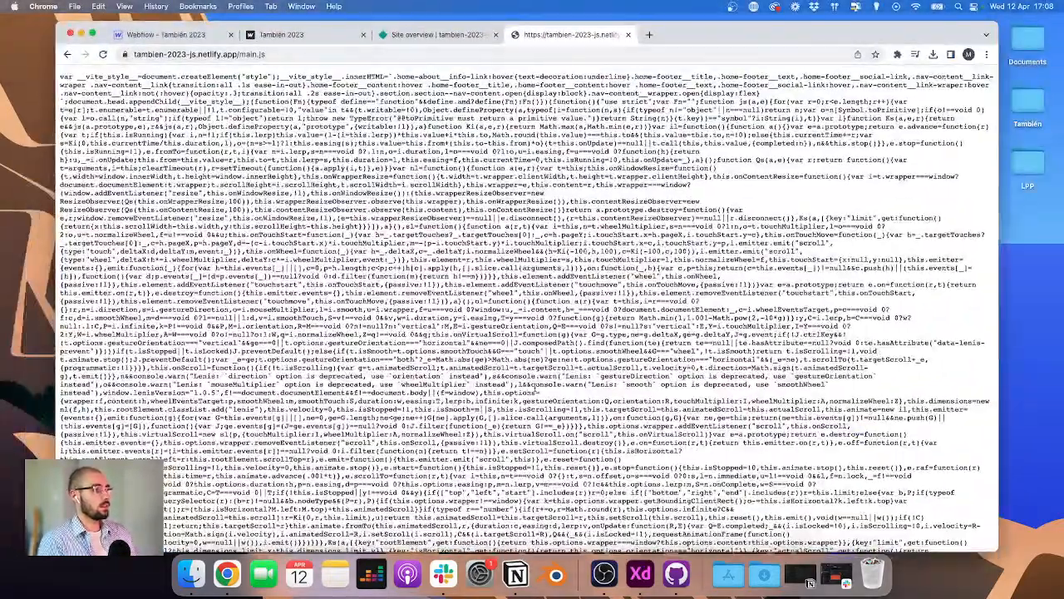
key(super+Tab)
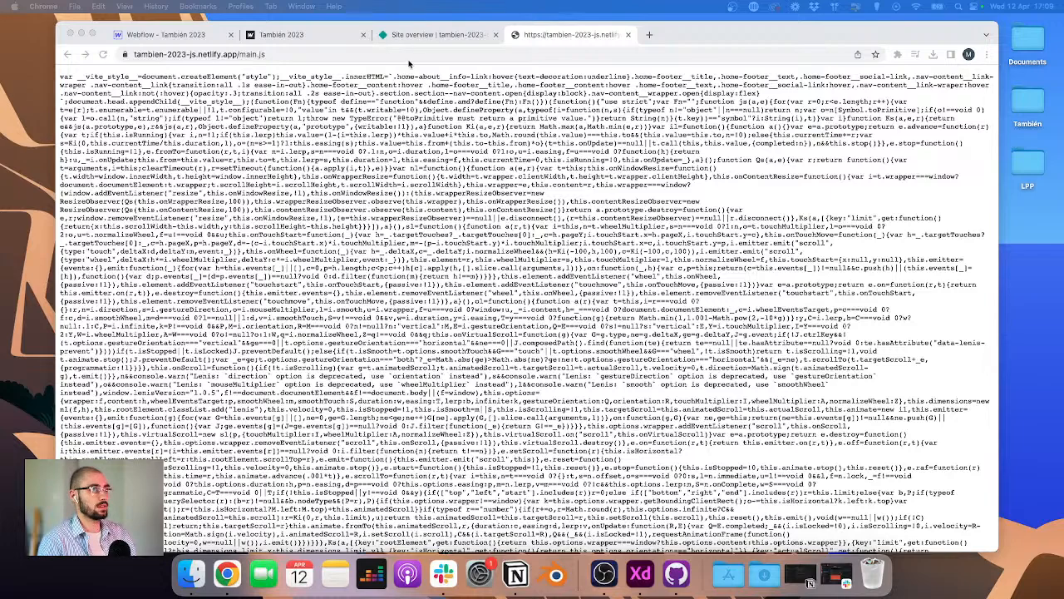
Step: Search the web for the template author's GitHub profile and open the vite-javascript-webflow repository
click(463, 50)
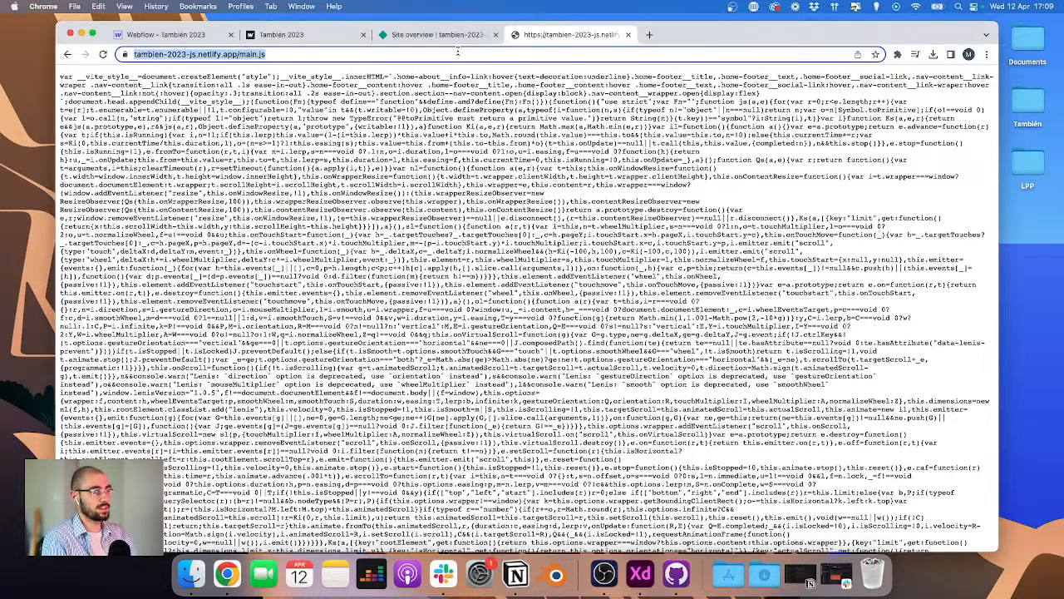
text(armand sallé )
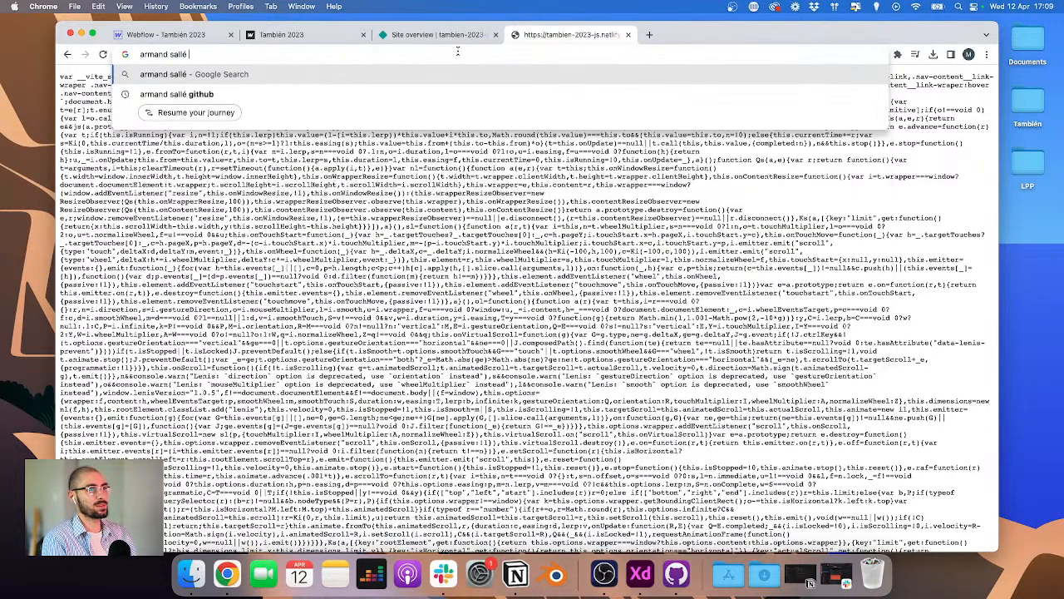
text(github)
key(Return)
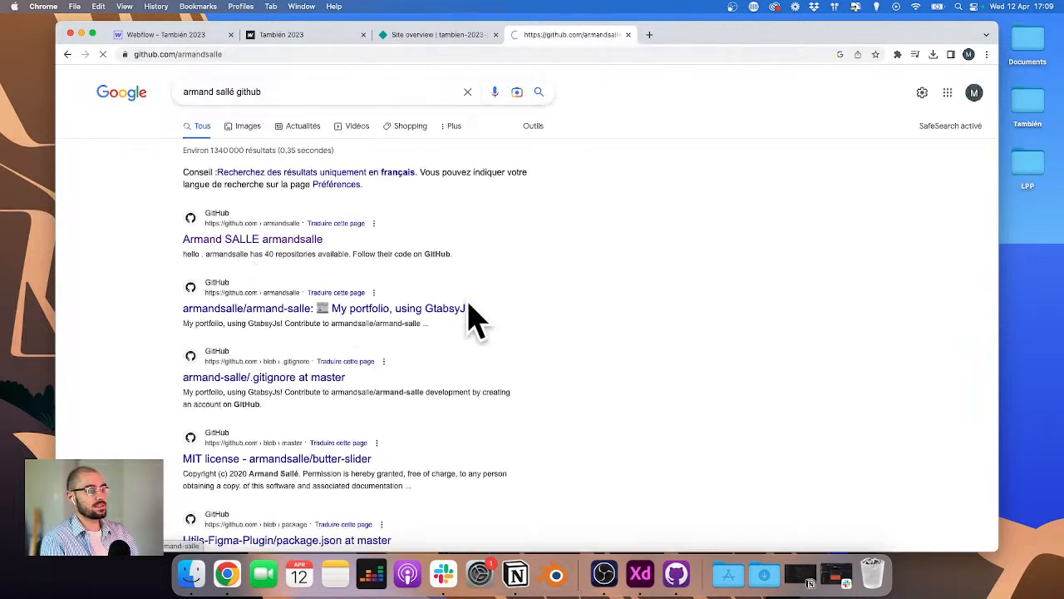
scroll(443, 359, down, 1)
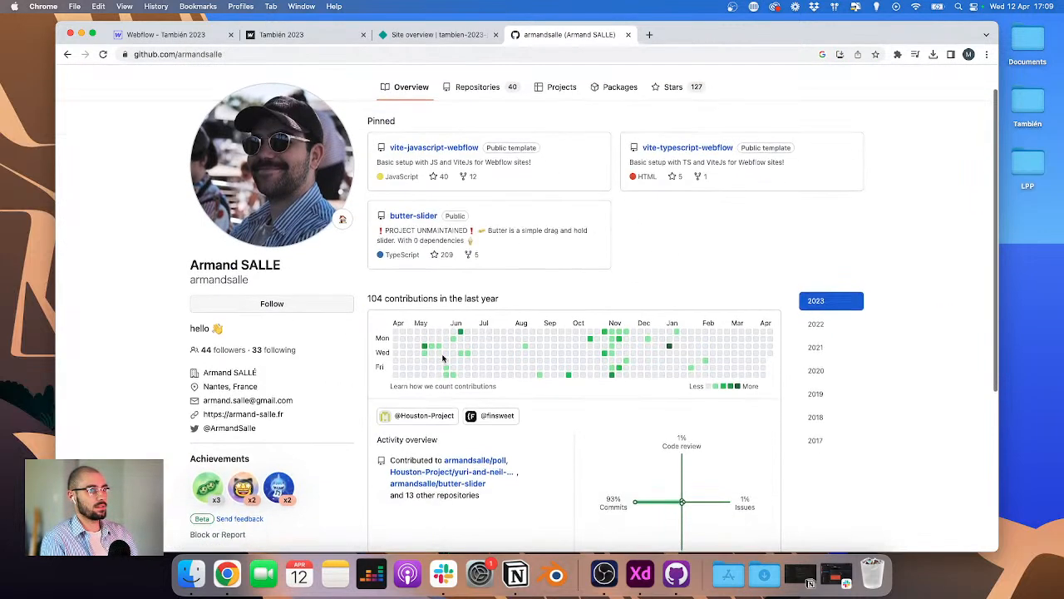
click(460, 149)
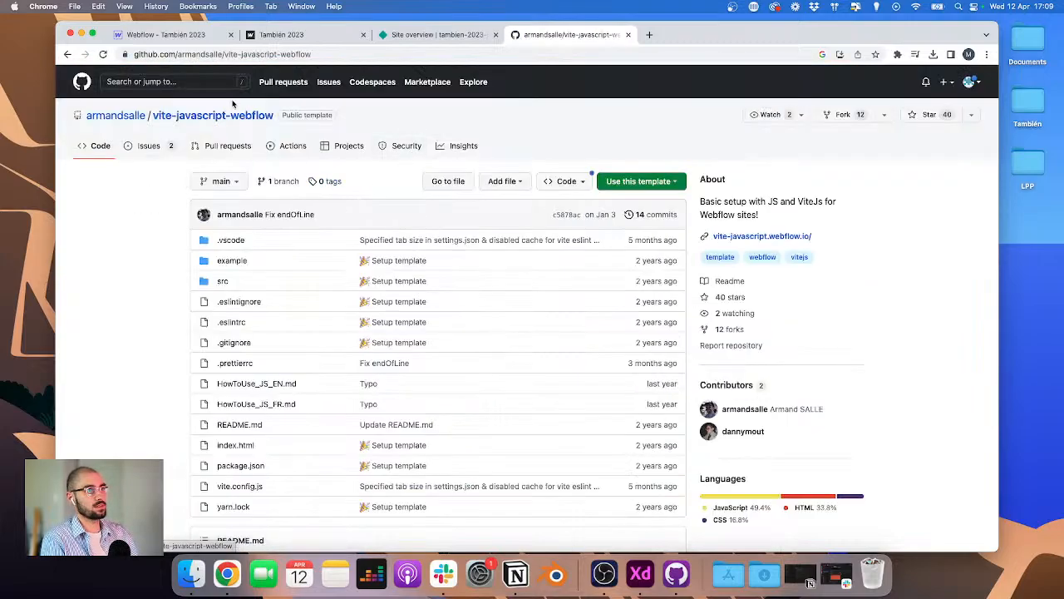
Step: Open the repository's French how-to guide and scroll through its setup instructions
scroll(250, 237, down, 10)
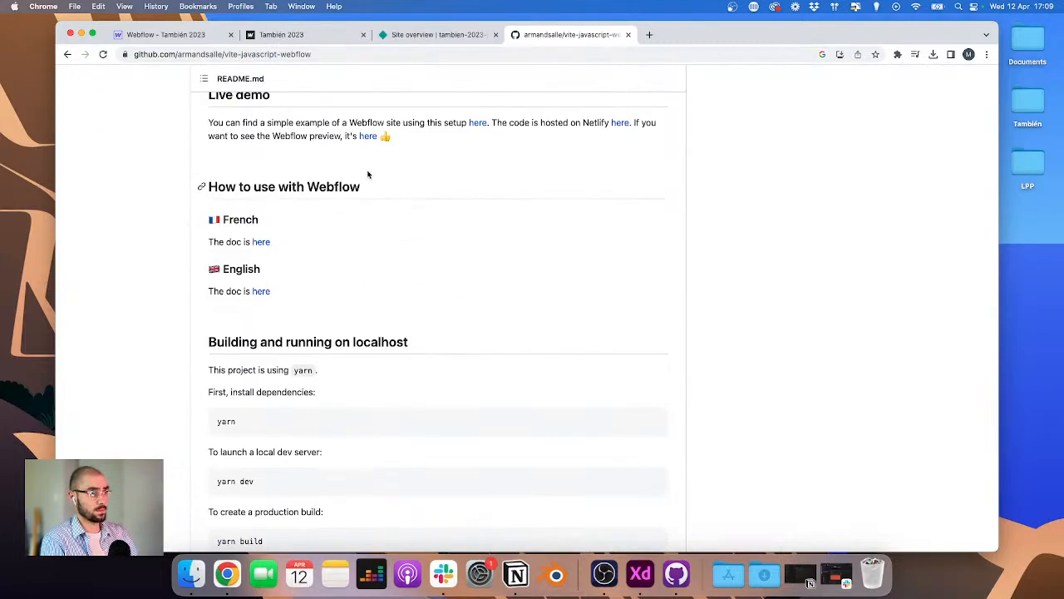
click(260, 242)
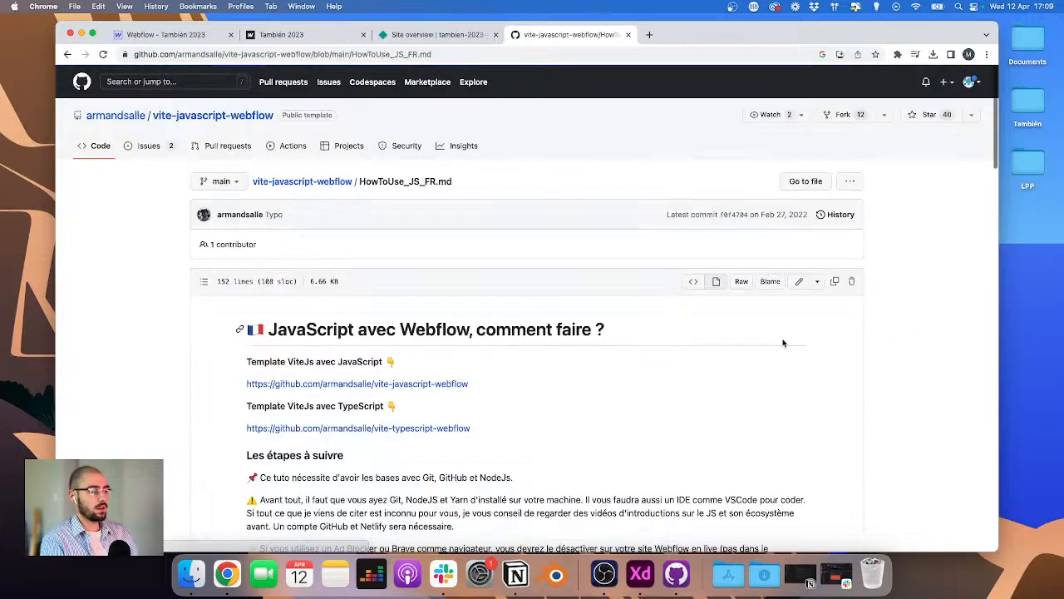
scroll(681, 353, down, 15)
scroll(682, 353, down, 5)
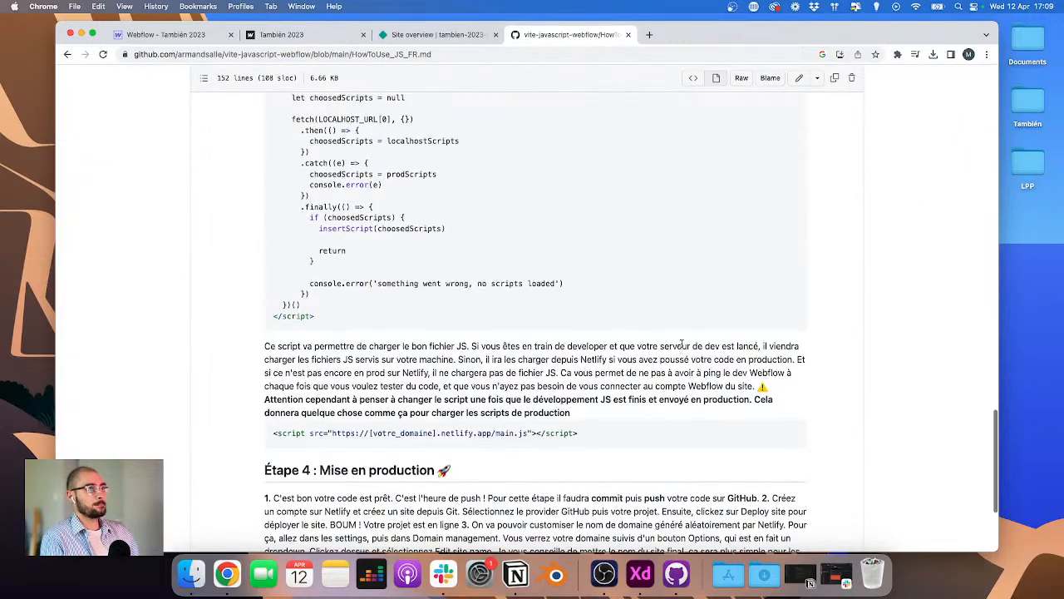
scroll(682, 353, up, 20)
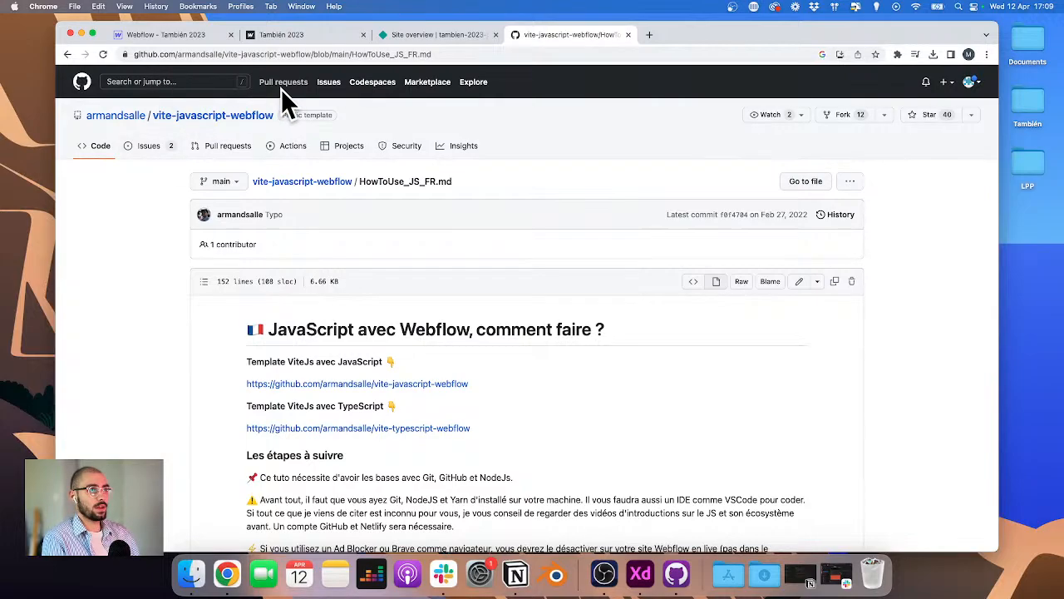
Step: Go to the GitHub home page, expand the top repositories list and open the weblow-js-template repository
click(395, 54)
text(github.com)
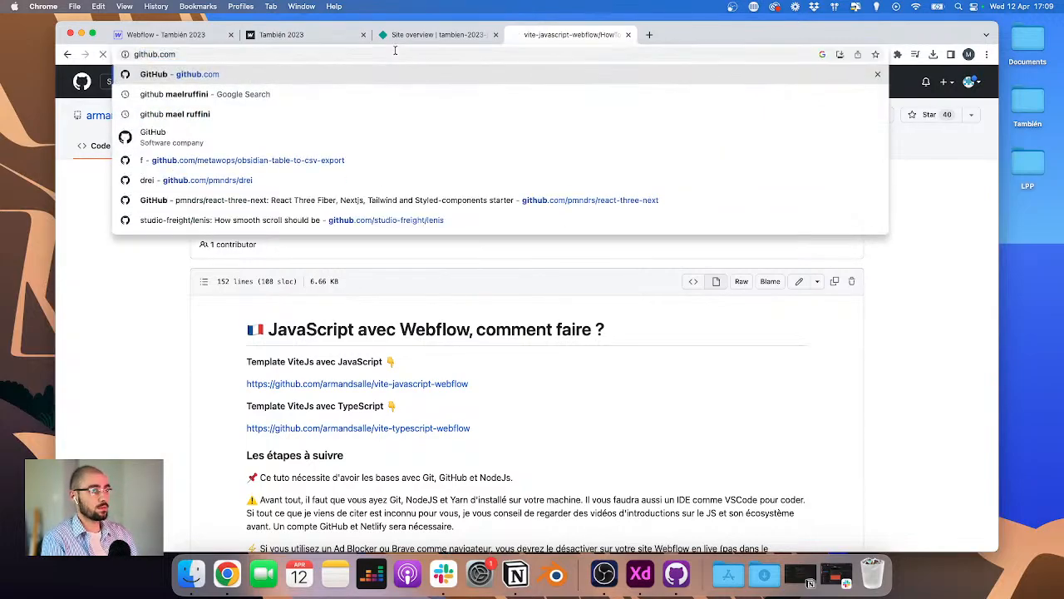
key(Return)
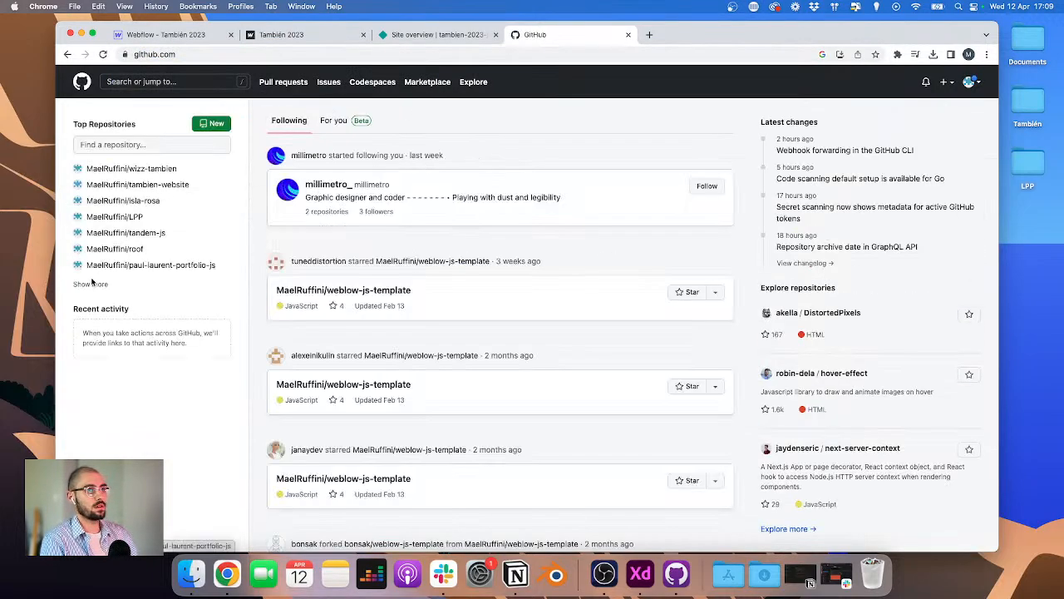
click(97, 284)
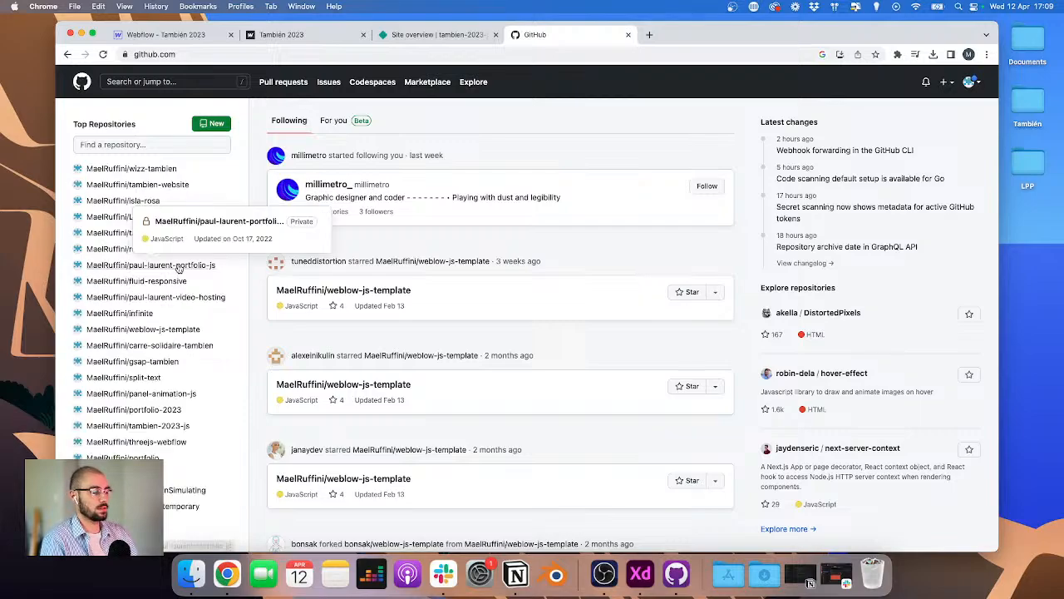
scroll(176, 328, down, 2)
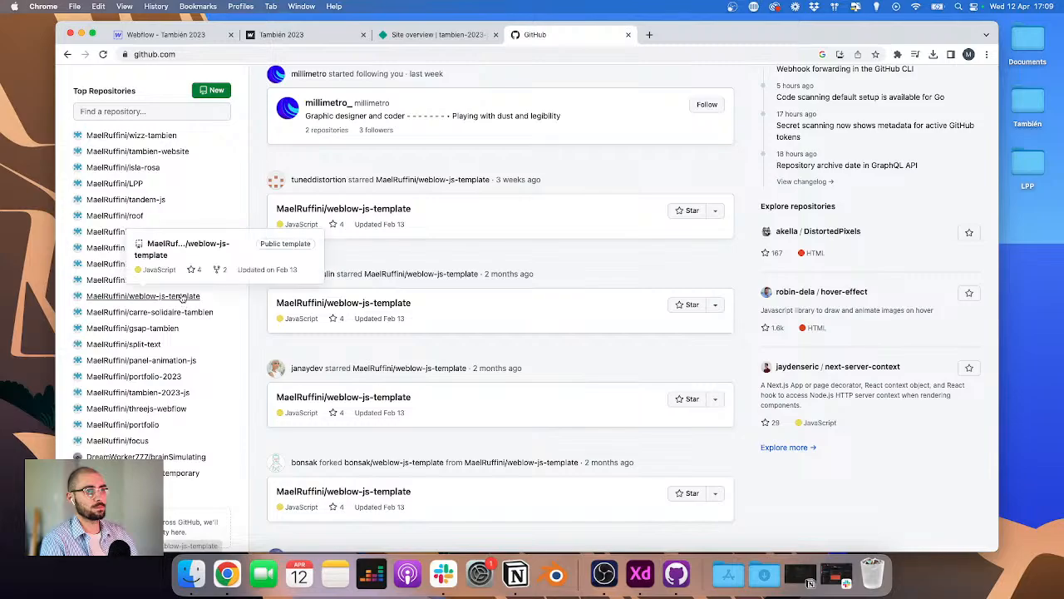
click(137, 297)
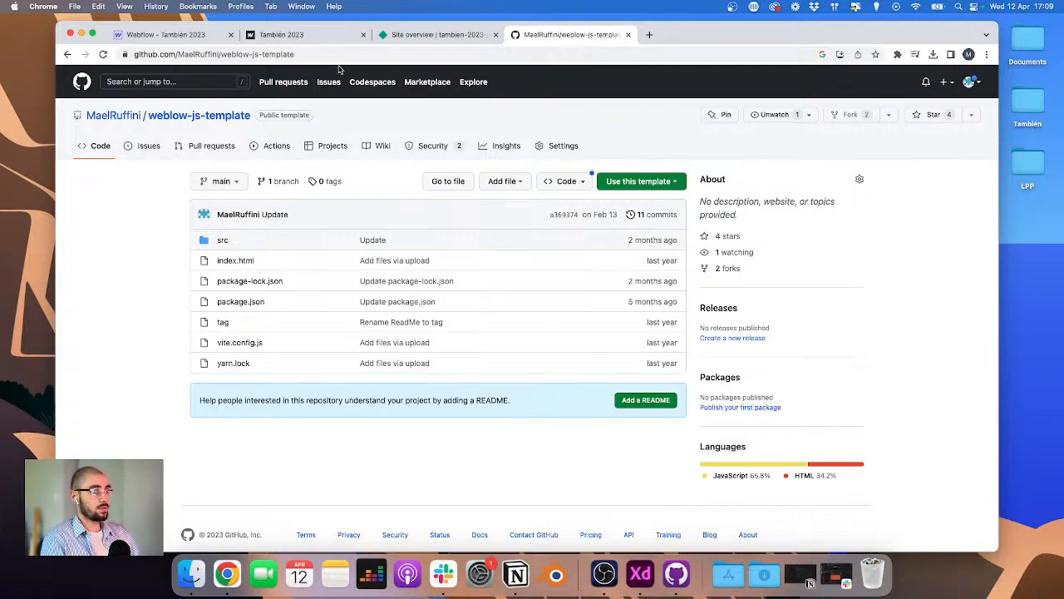
Step: Switch to the live Webflow site, close the developer tools and scroll through the page
click(321, 36)
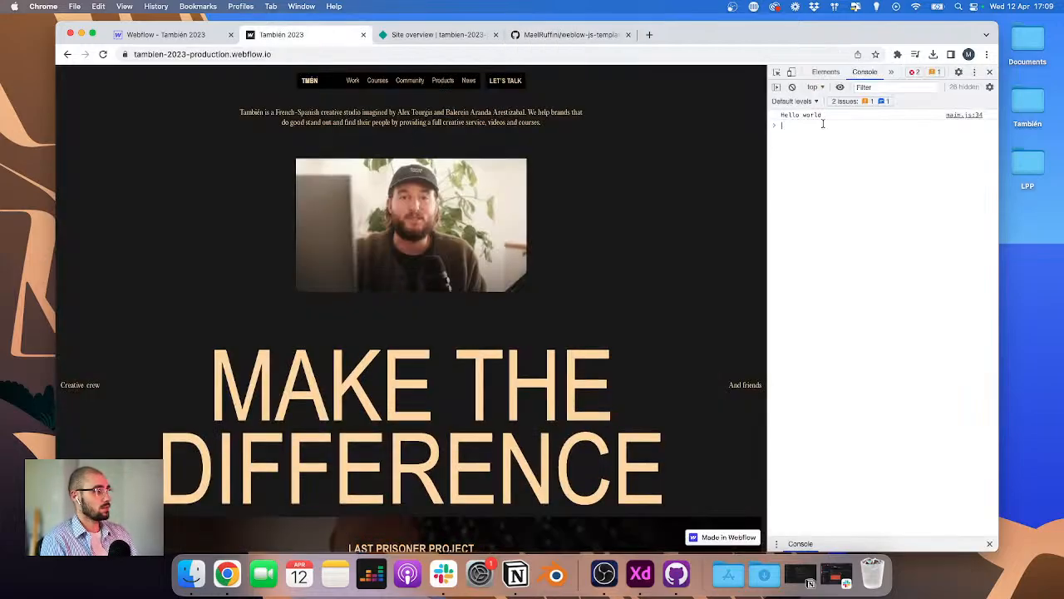
drag(768, 144, 835, 135)
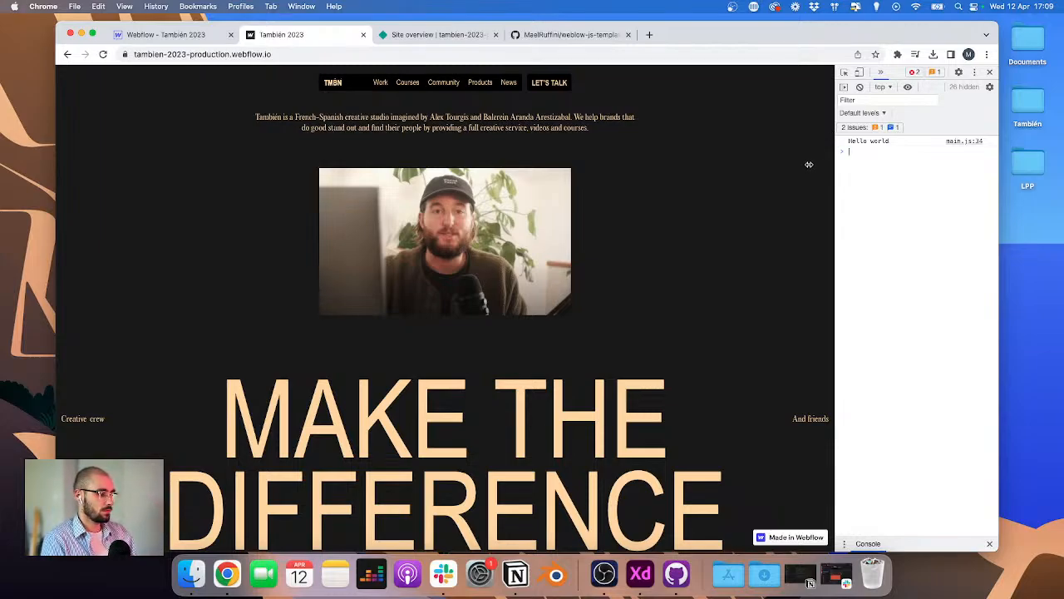
click(990, 72)
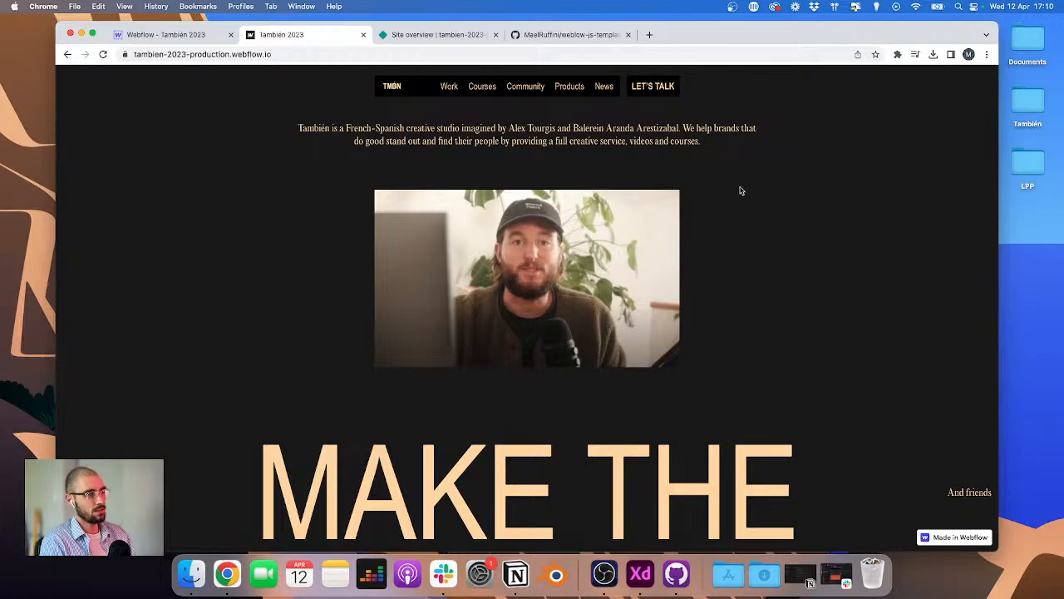
scroll(708, 232, down, 10)
scroll(537, 254, down, 10)
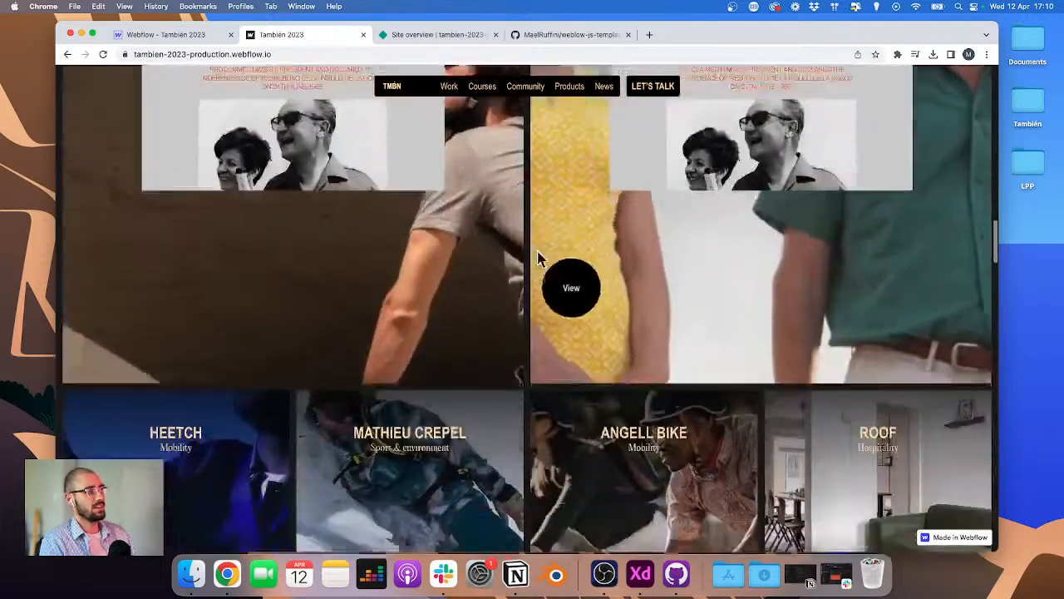
scroll(536, 252, down, 10)
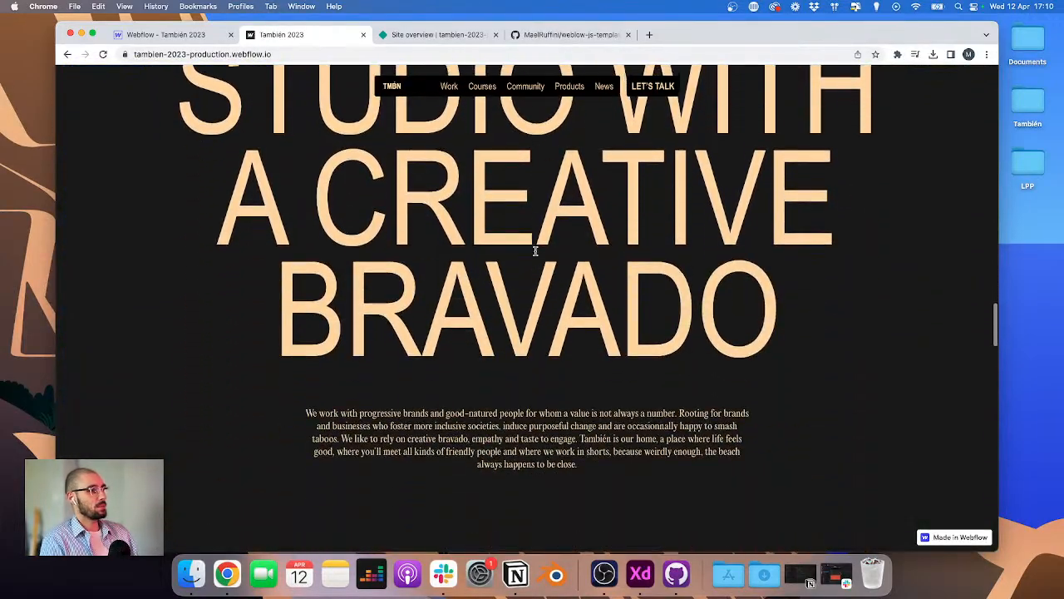